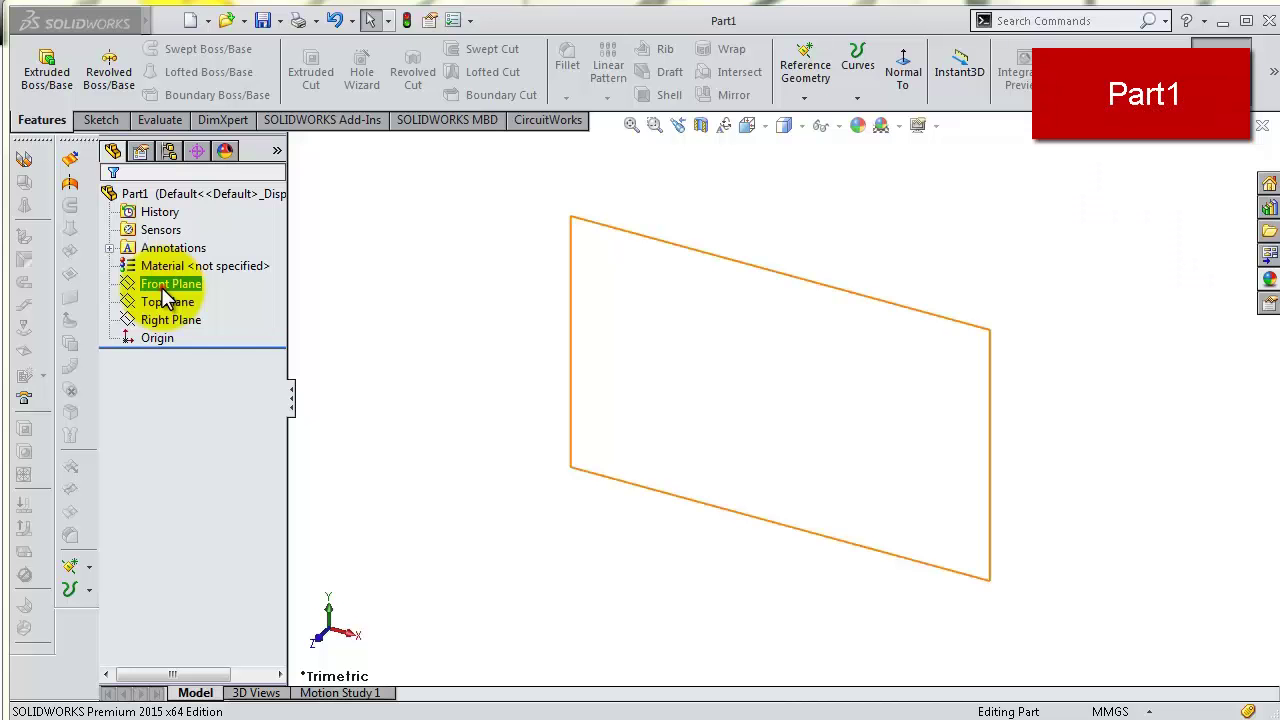
Sketch on the Front Plane a four-line chain from the origin: short base, tall vertical, two slanted lines
left_click(162, 286)
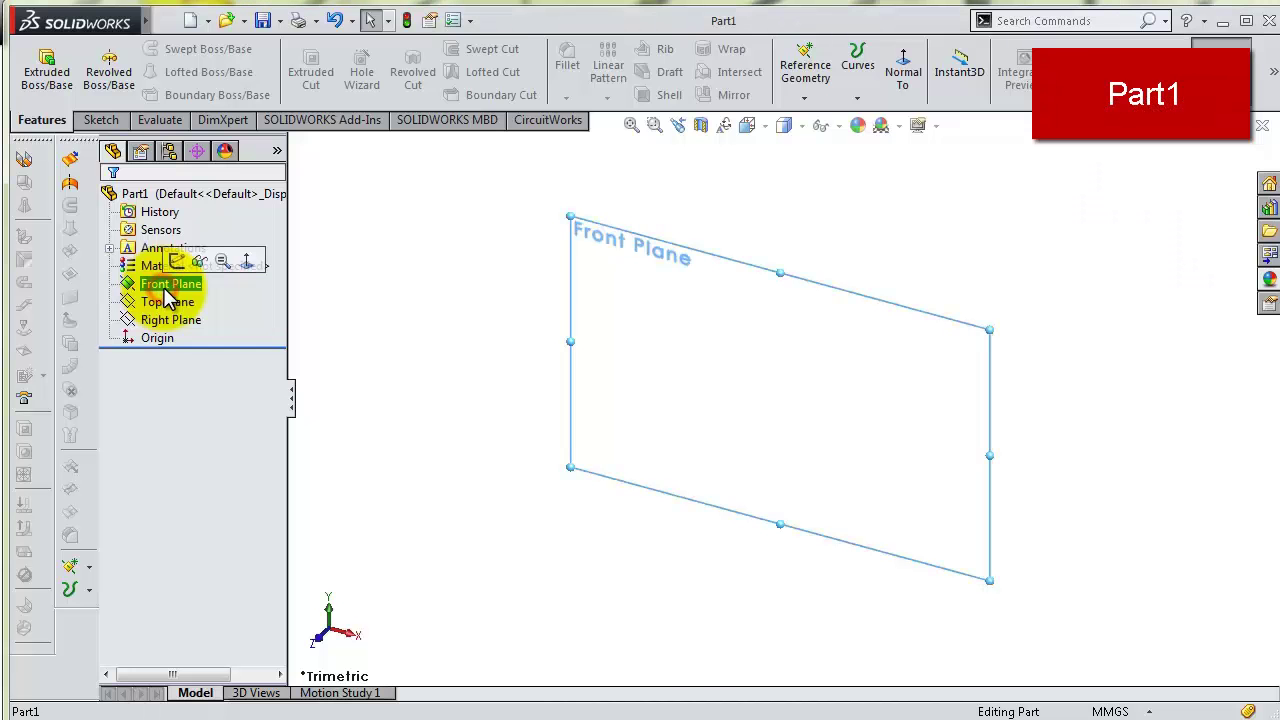
left_click(176, 261)
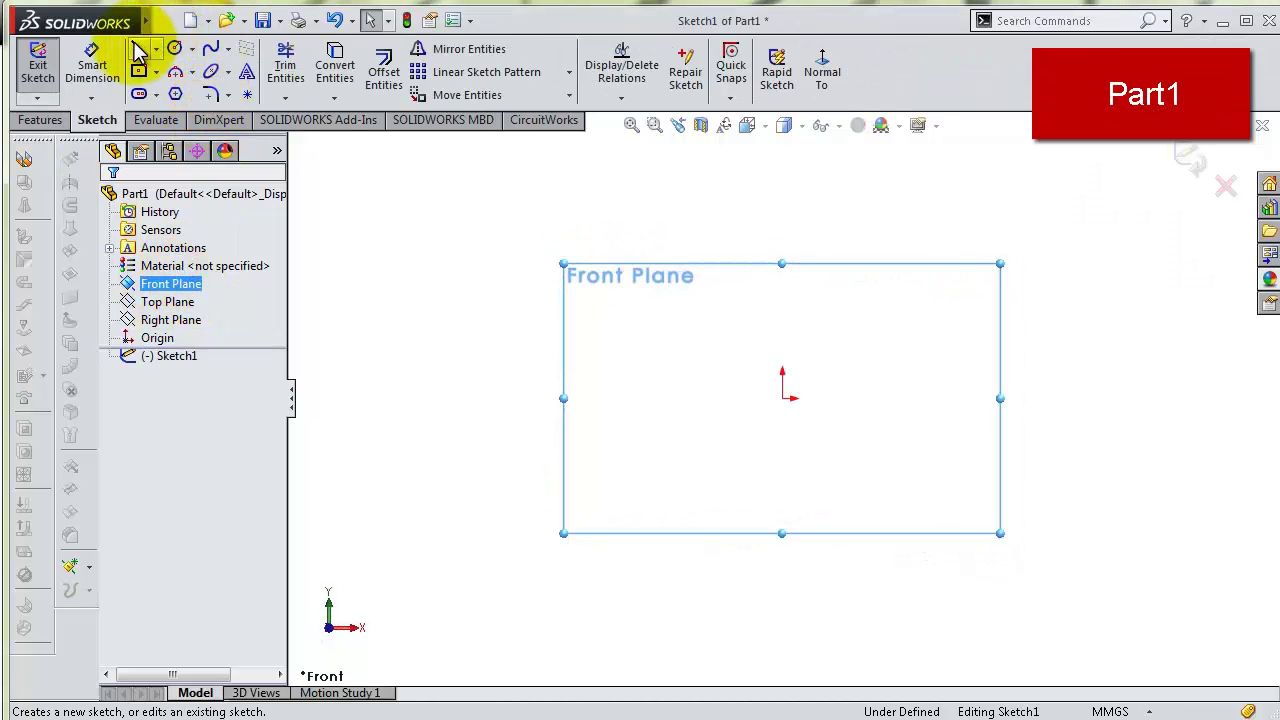
left_click(138, 50)
left_click(783, 398)
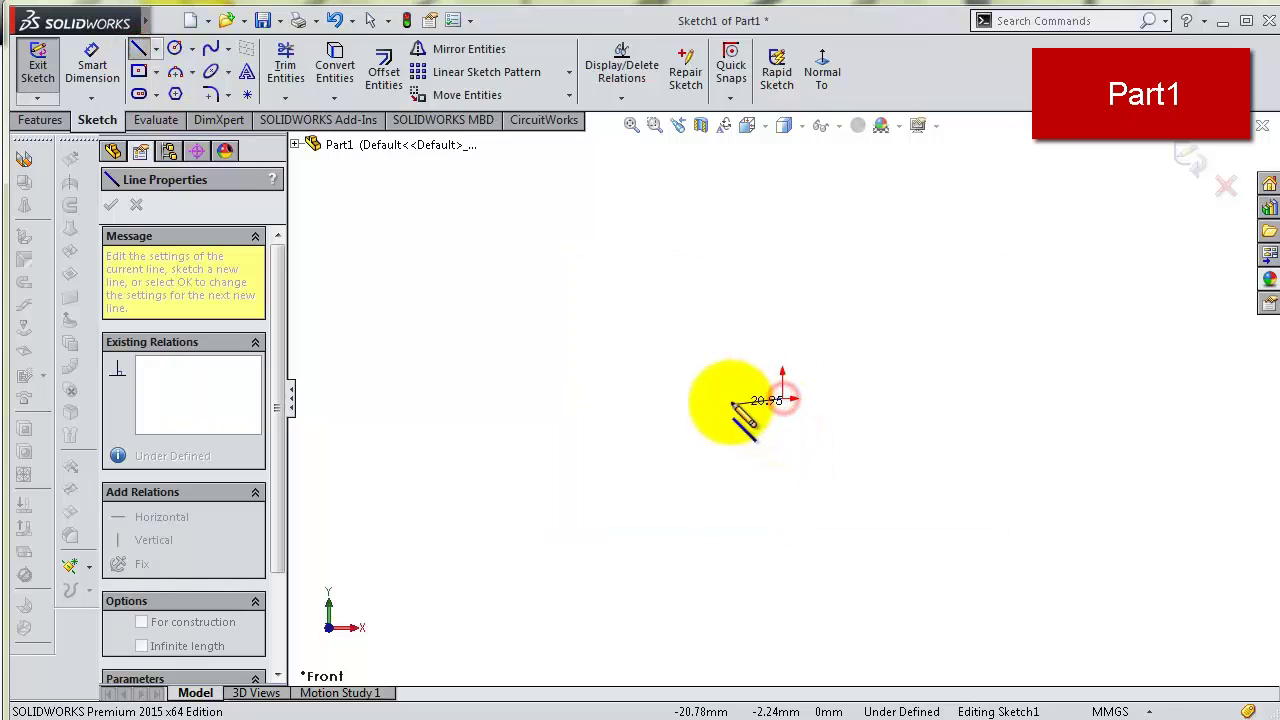
left_click(765, 308)
left_click(728, 256)
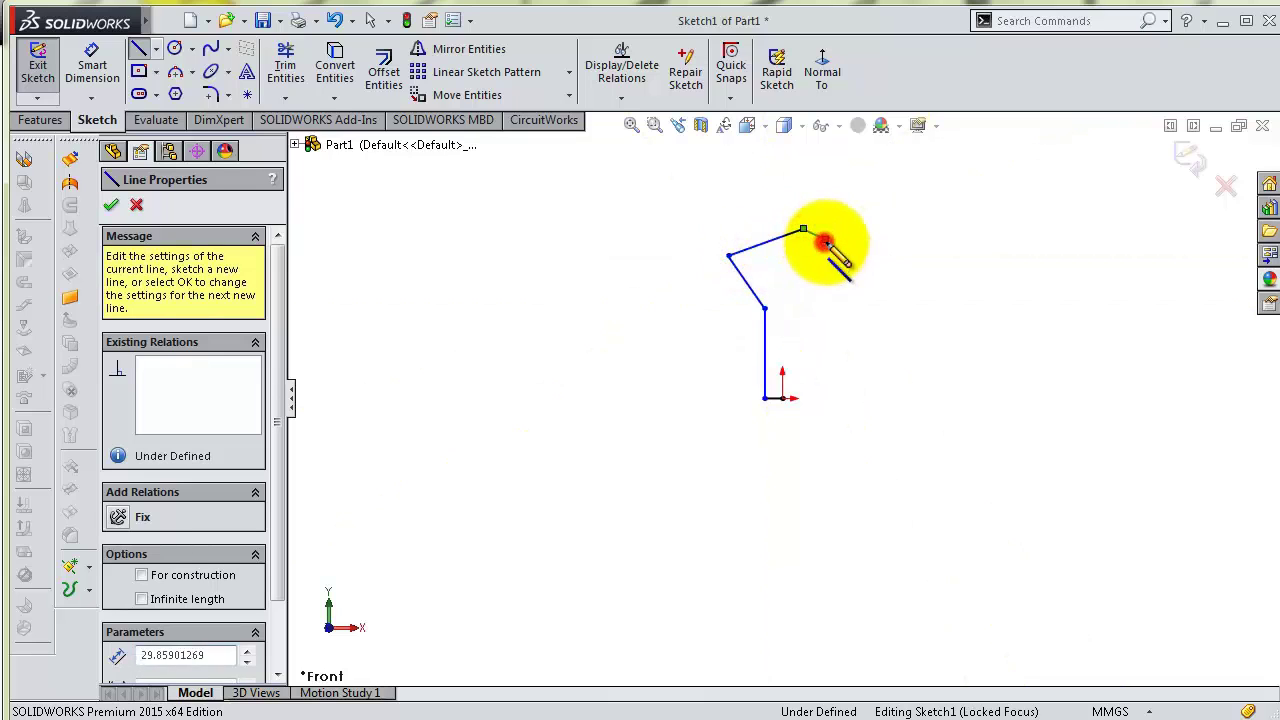
double_click(803, 229)
scroll(800, 392, "down", 2)
scroll(749, 400, "down", 2)
scroll(727, 268, "down", 2)
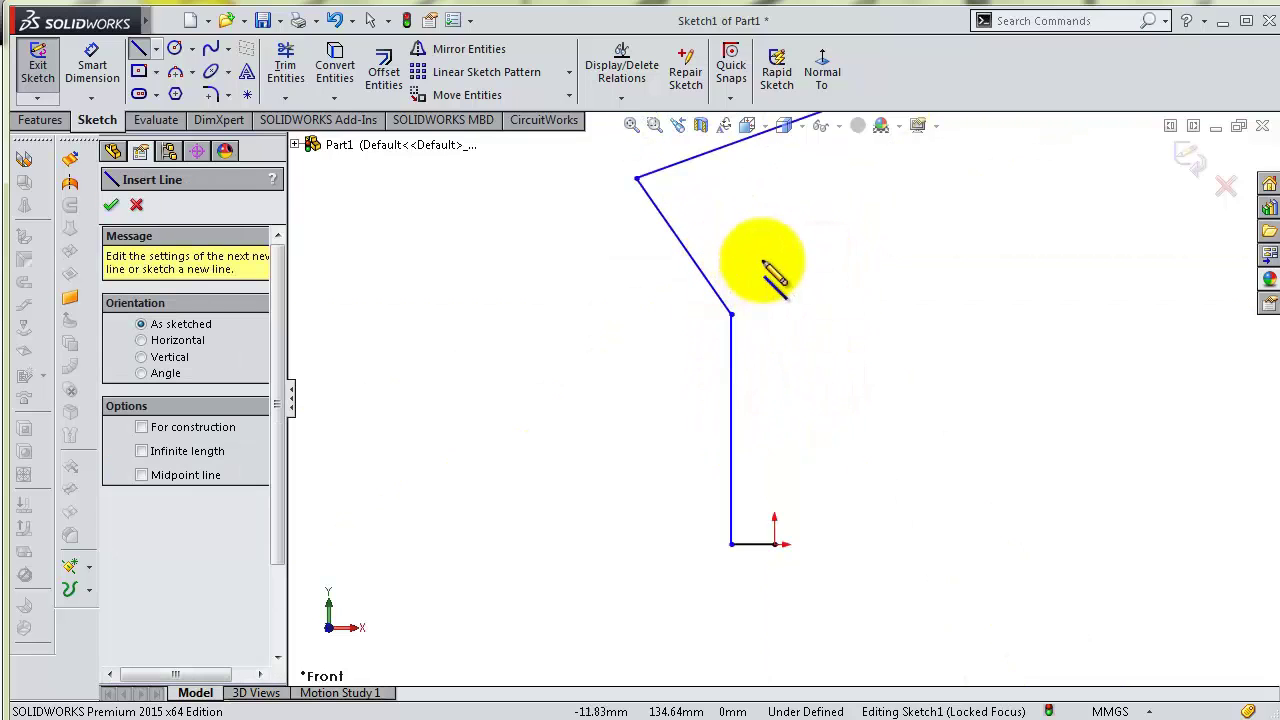
key("s")
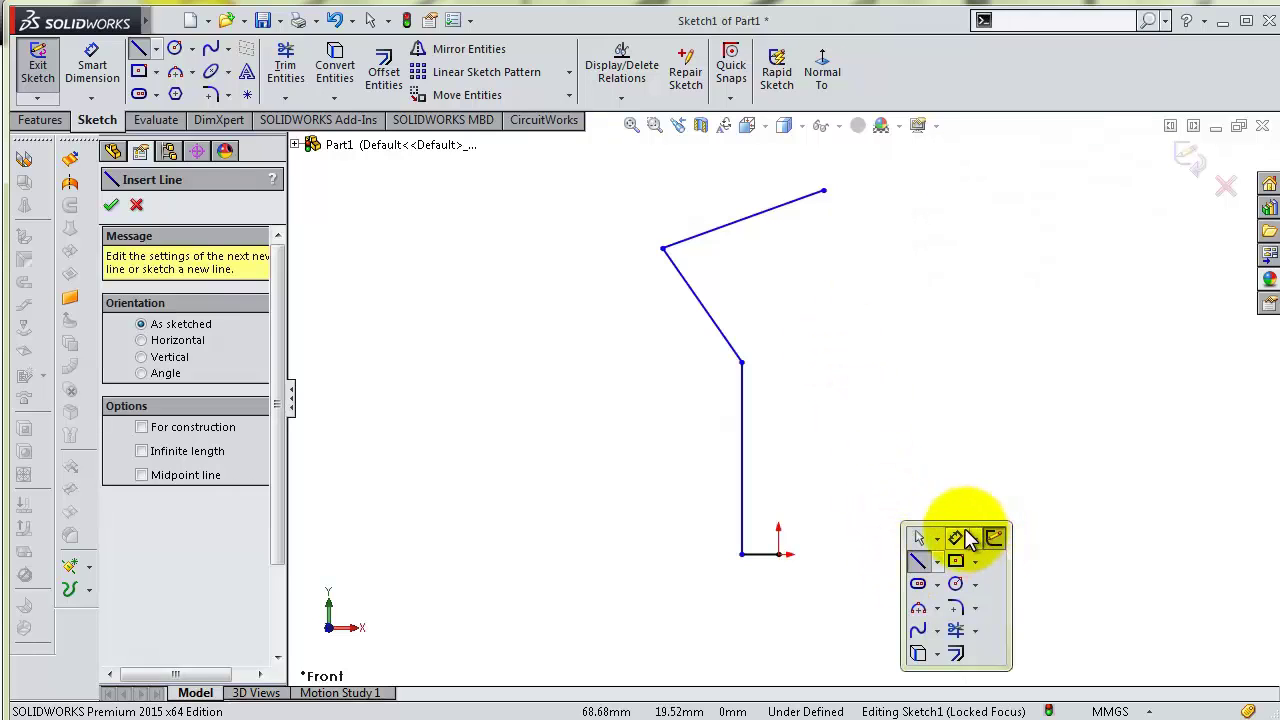
left_click(955, 538)
Dimension the base line to 10 mm and the vertical line to 98.50 mm
left_click(765, 553)
left_click(770, 592)
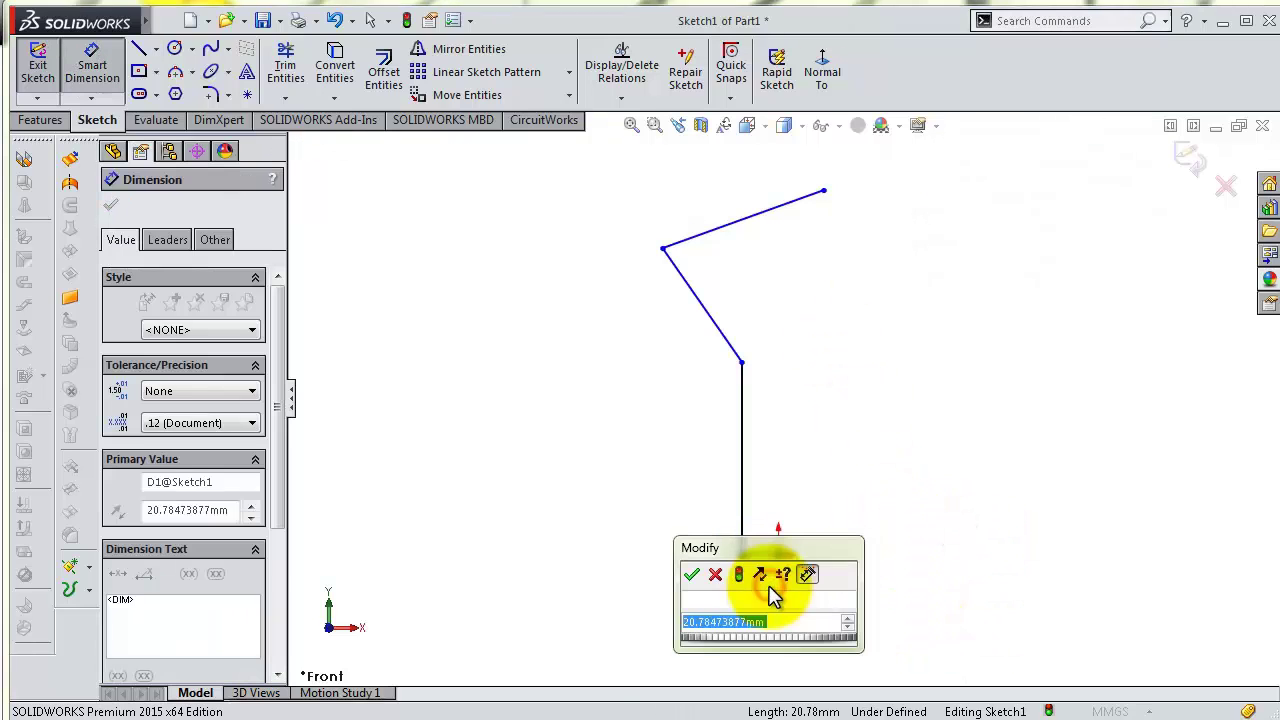
type("10")
key("Return")
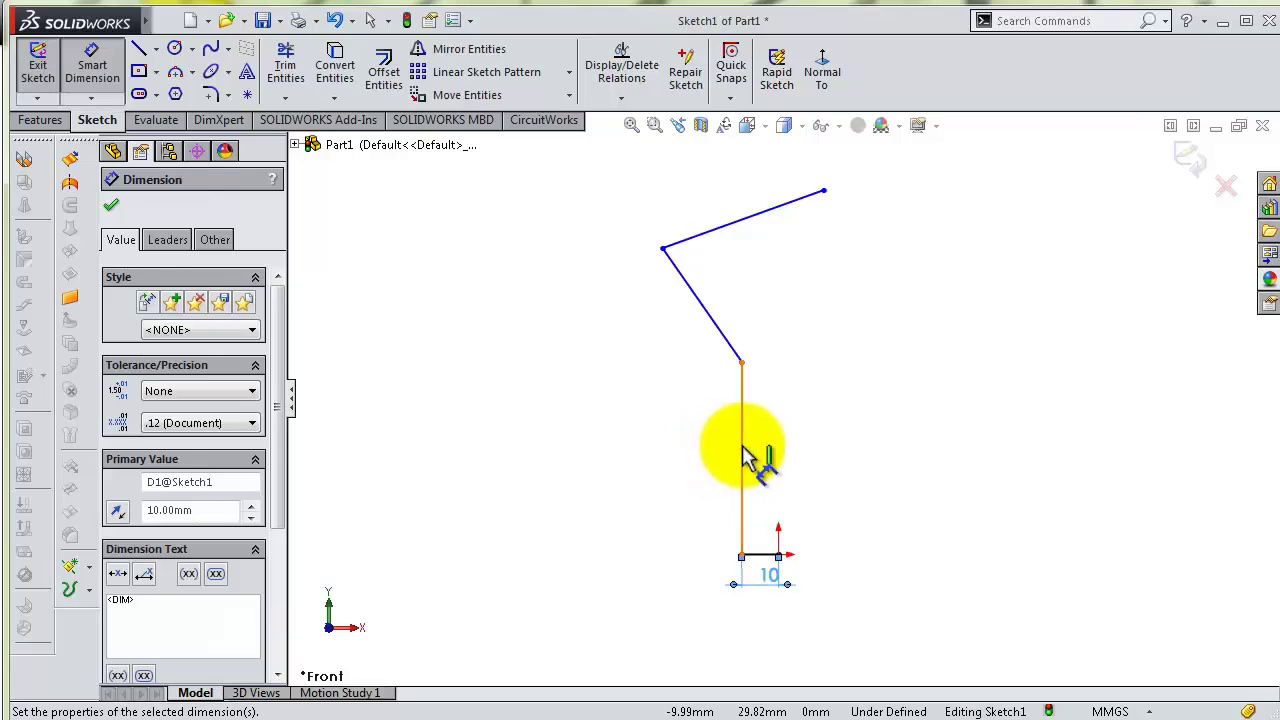
left_click(742, 450)
left_click(700, 455)
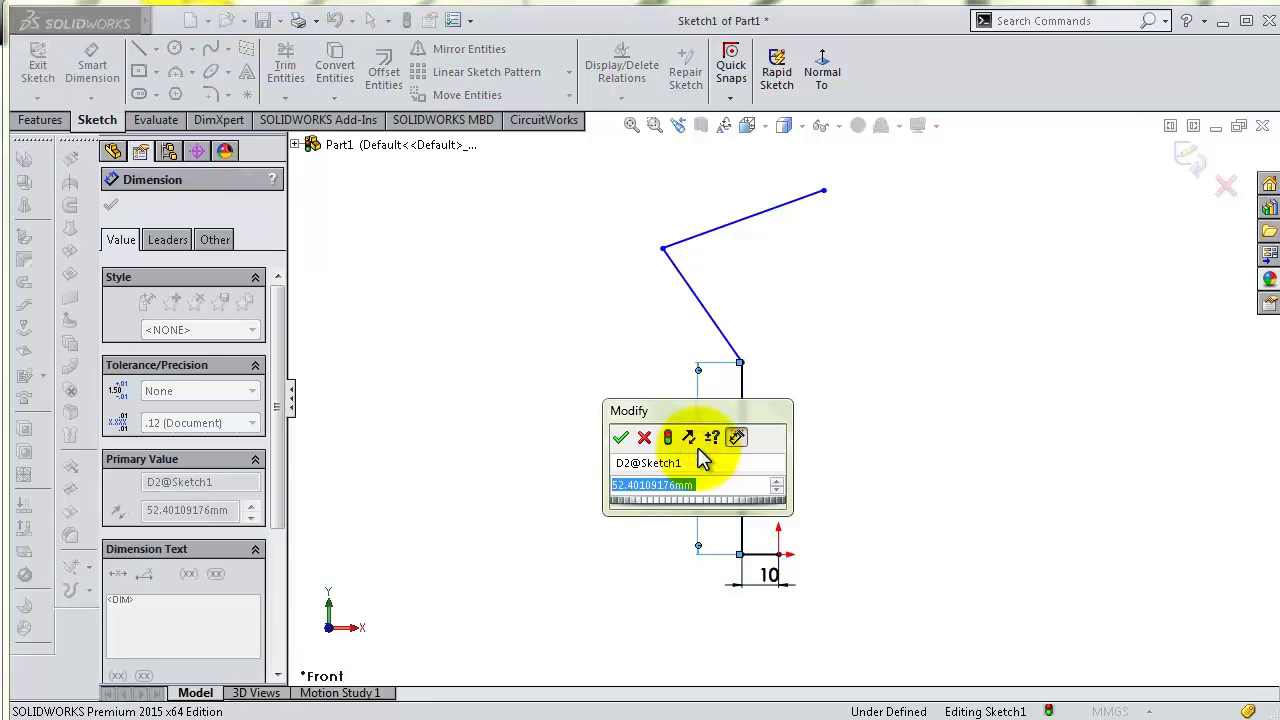
type("98,5")
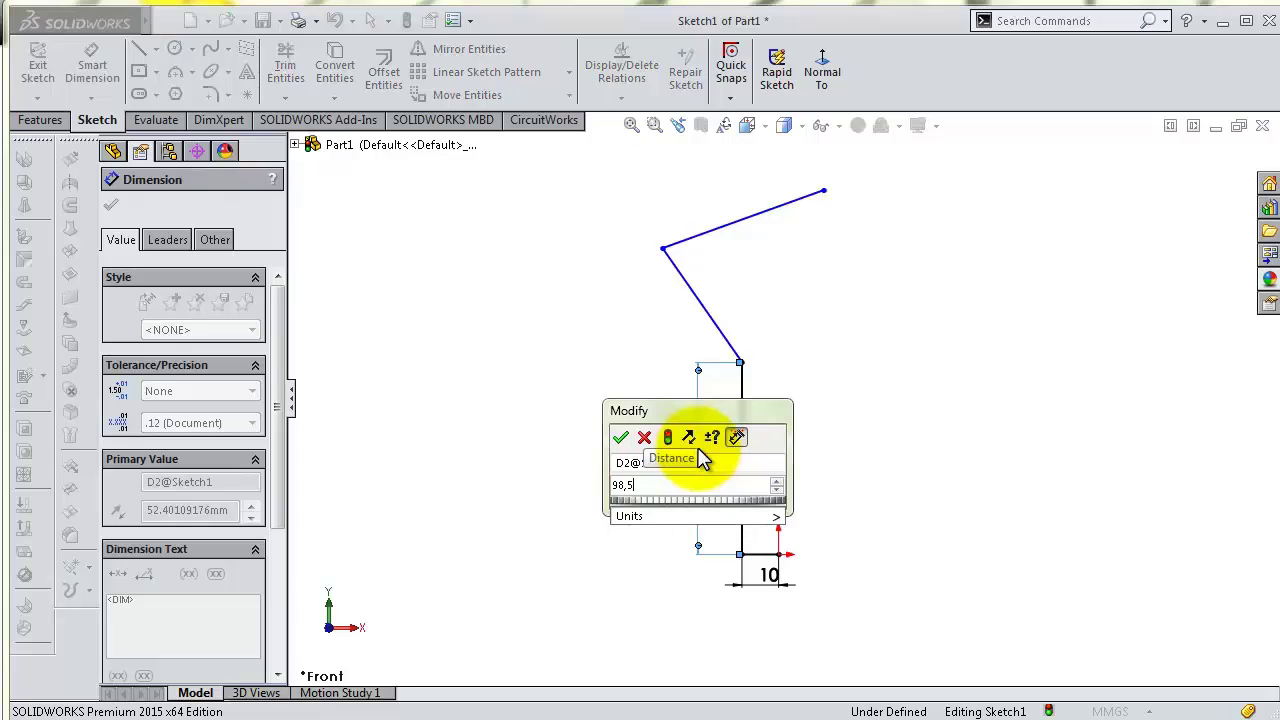
key("Return")
Add a 170° angle between the slanted and vertical lines and a 93.27° angle at the top line
scroll(710, 340, "up", 3)
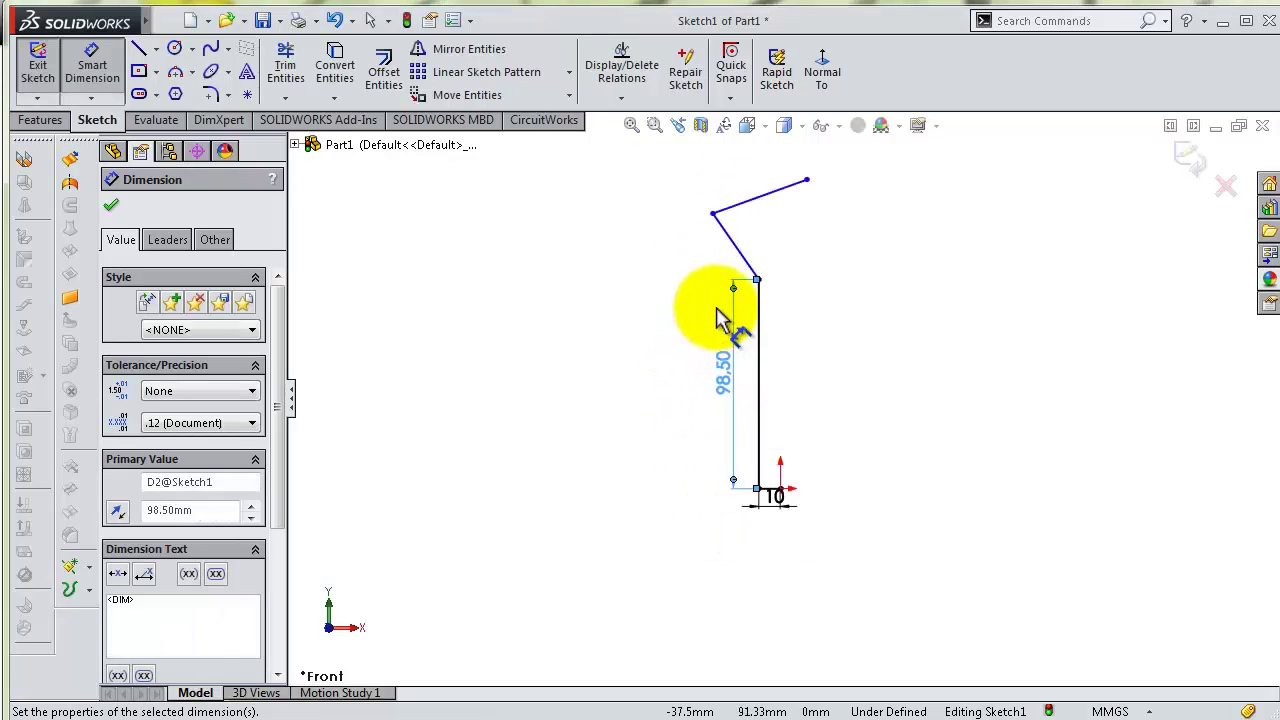
scroll(750, 300, "down", 1)
left_click(792, 300)
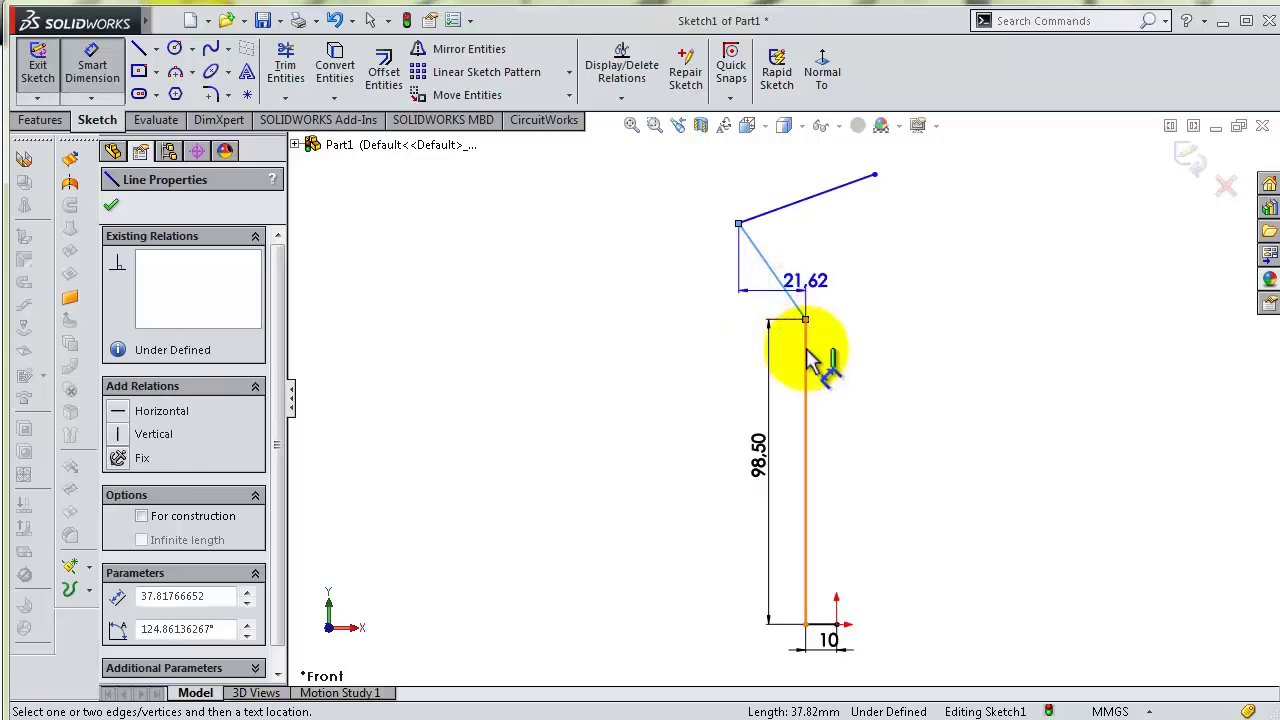
left_click(806, 350)
left_click(745, 355)
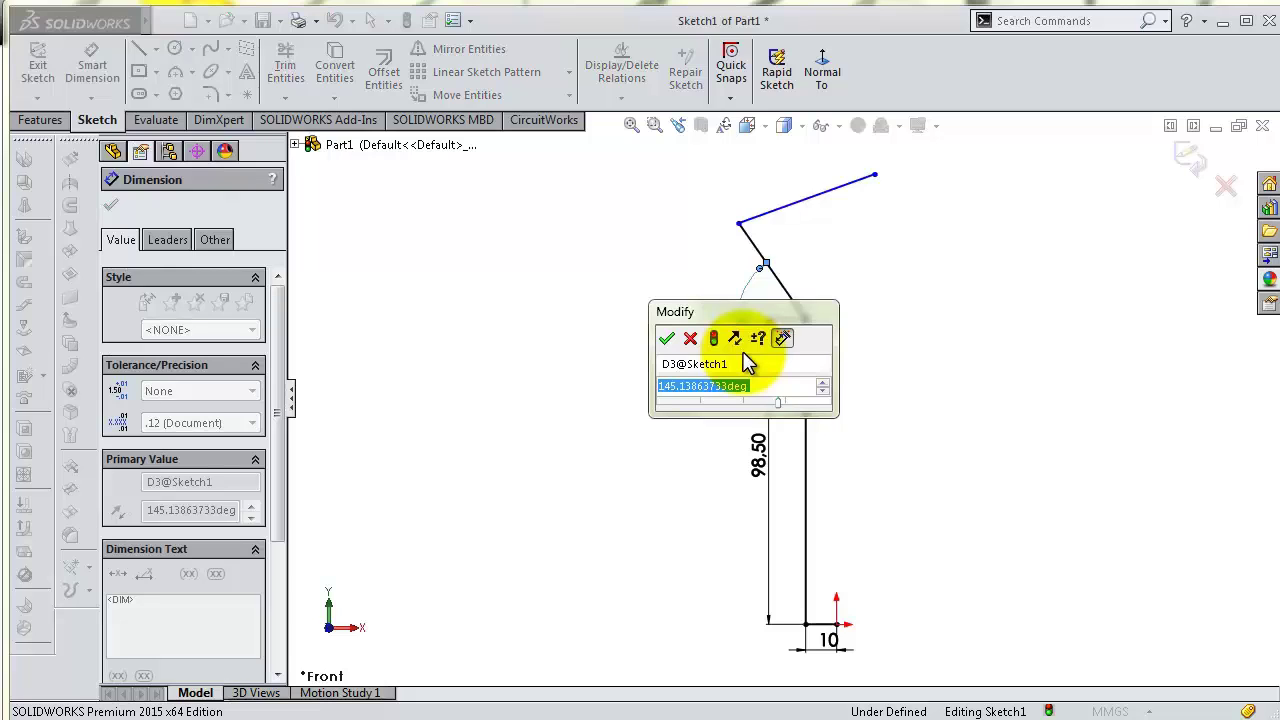
type("0")
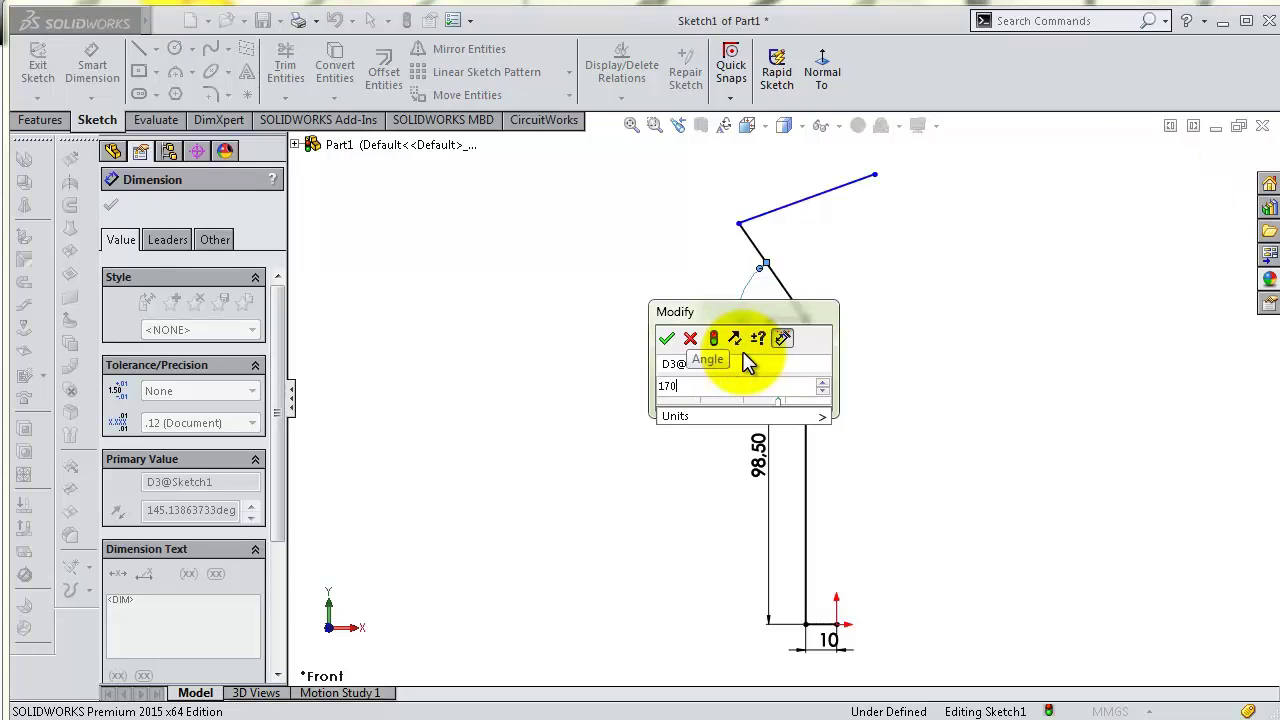
key("Return")
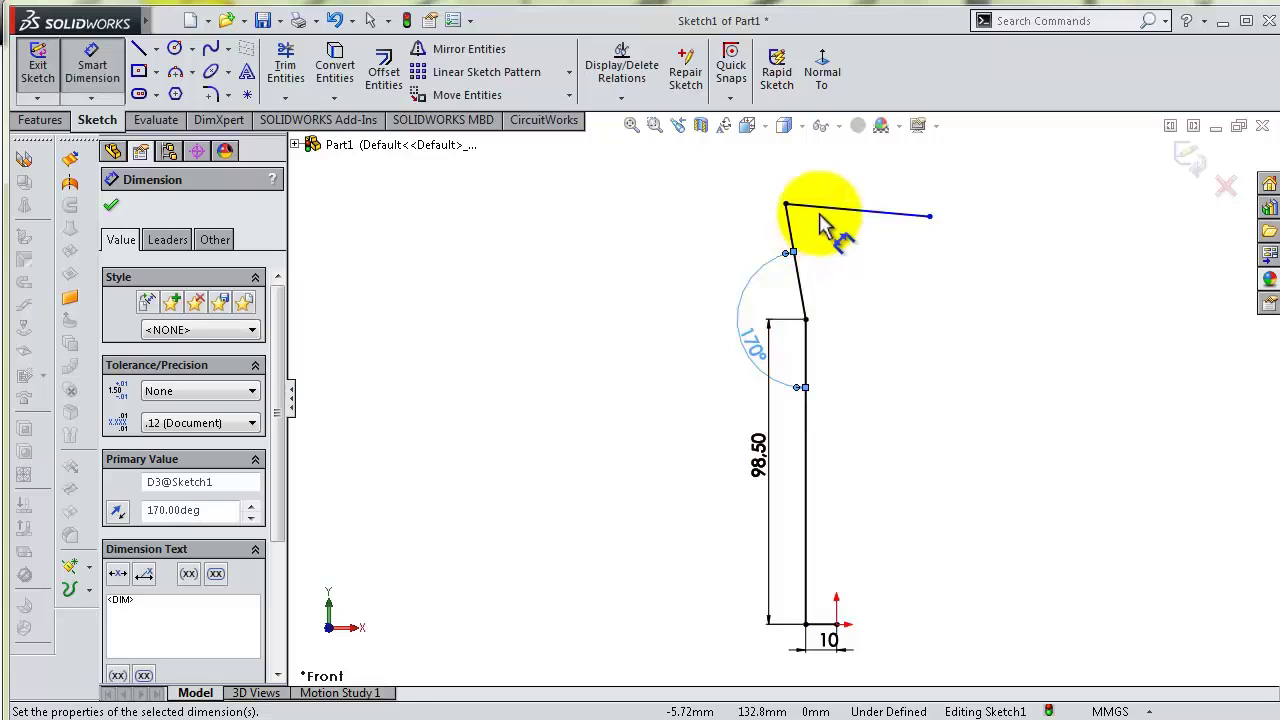
left_click(818, 217)
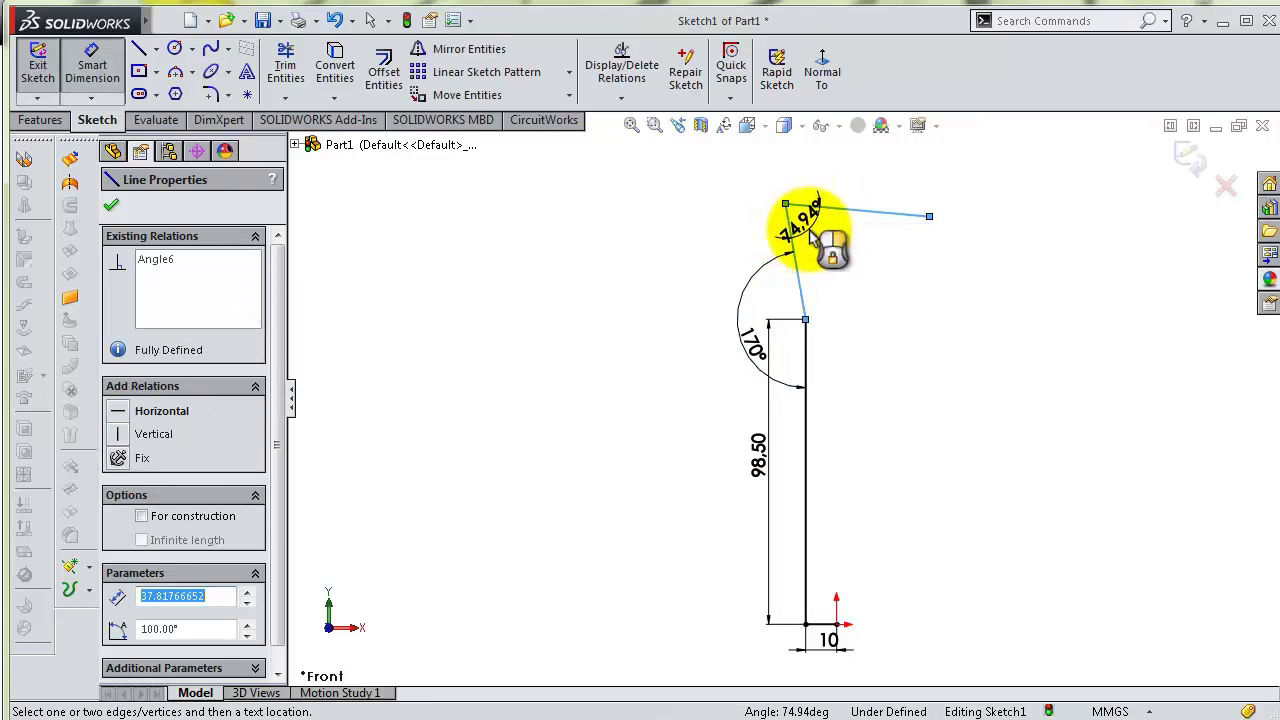
left_click(812, 233)
type("93,27")
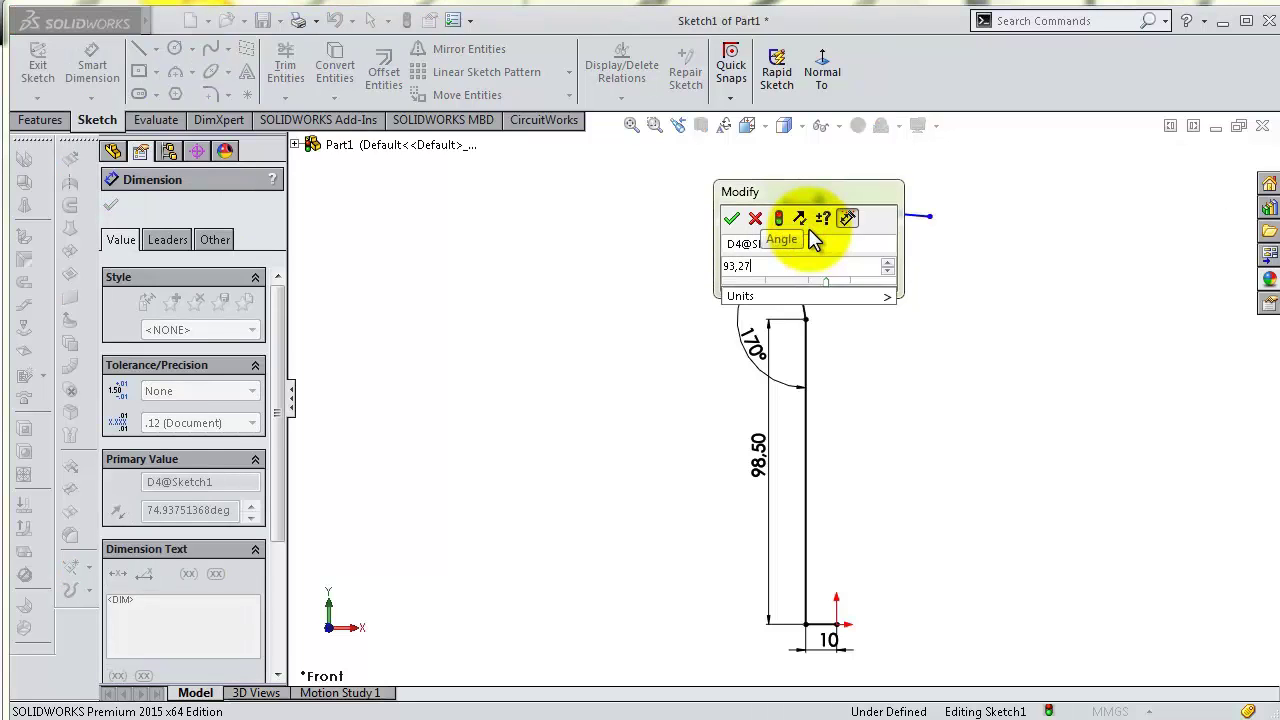
key("Return")
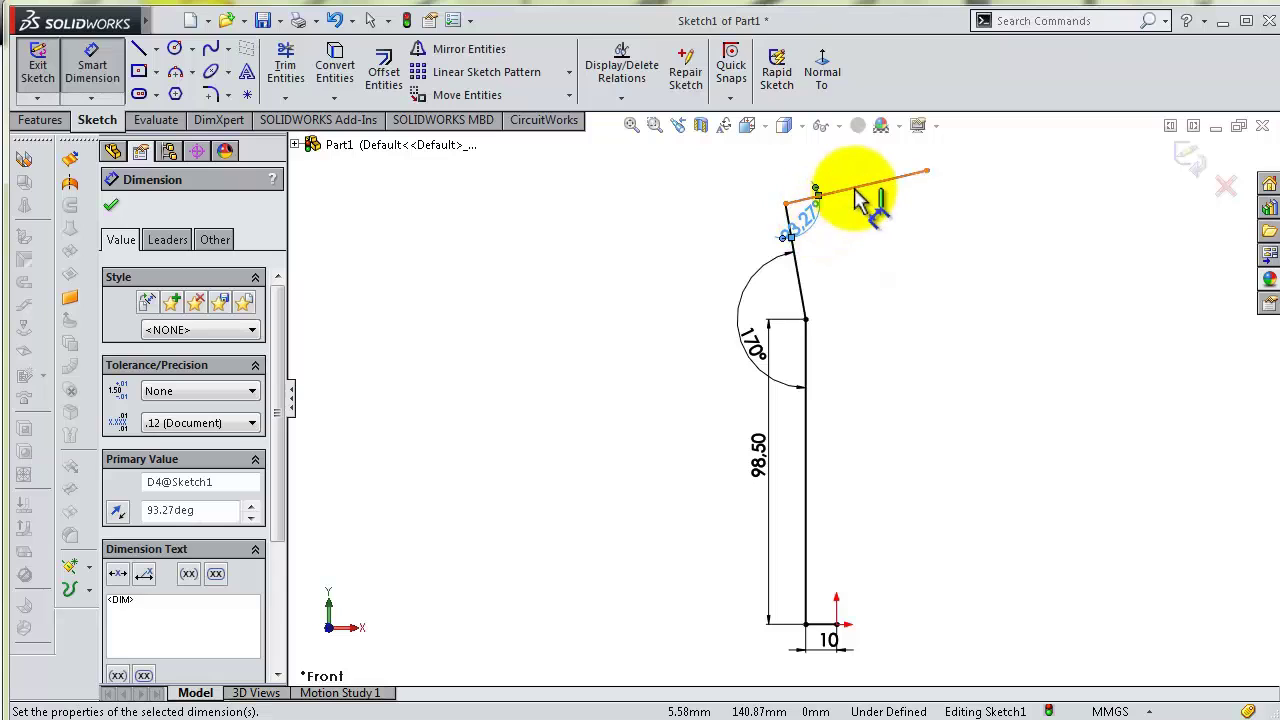
Set the top line length to 35.37 mm and move the 93.27° angle dimension clear
middle_click_drag(858, 200, 775, 460, "ctrl")
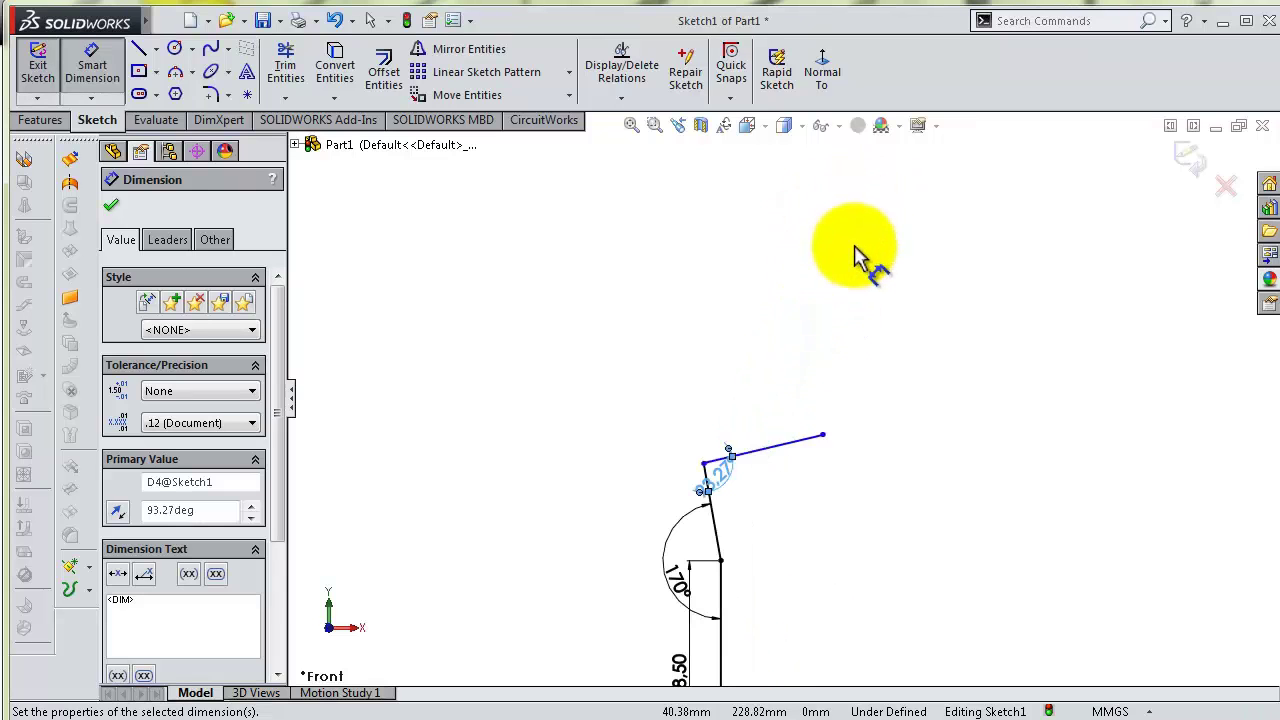
left_click(768, 448)
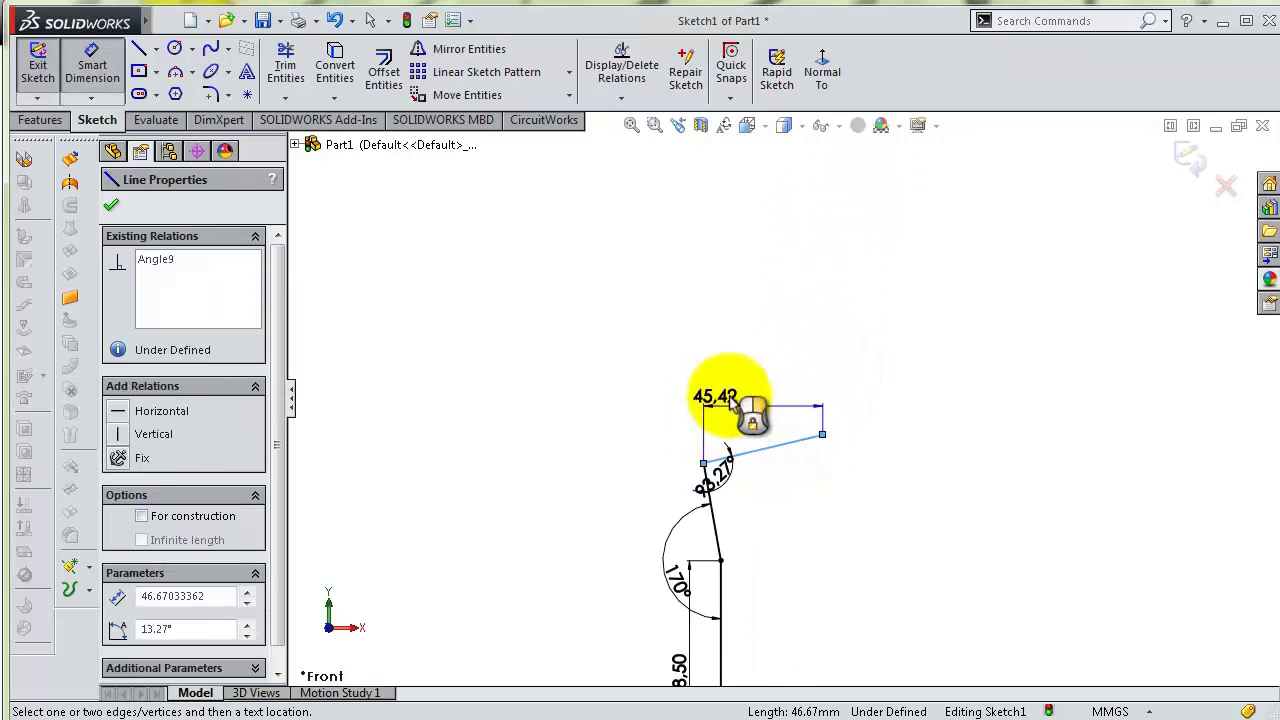
left_click(688, 412)
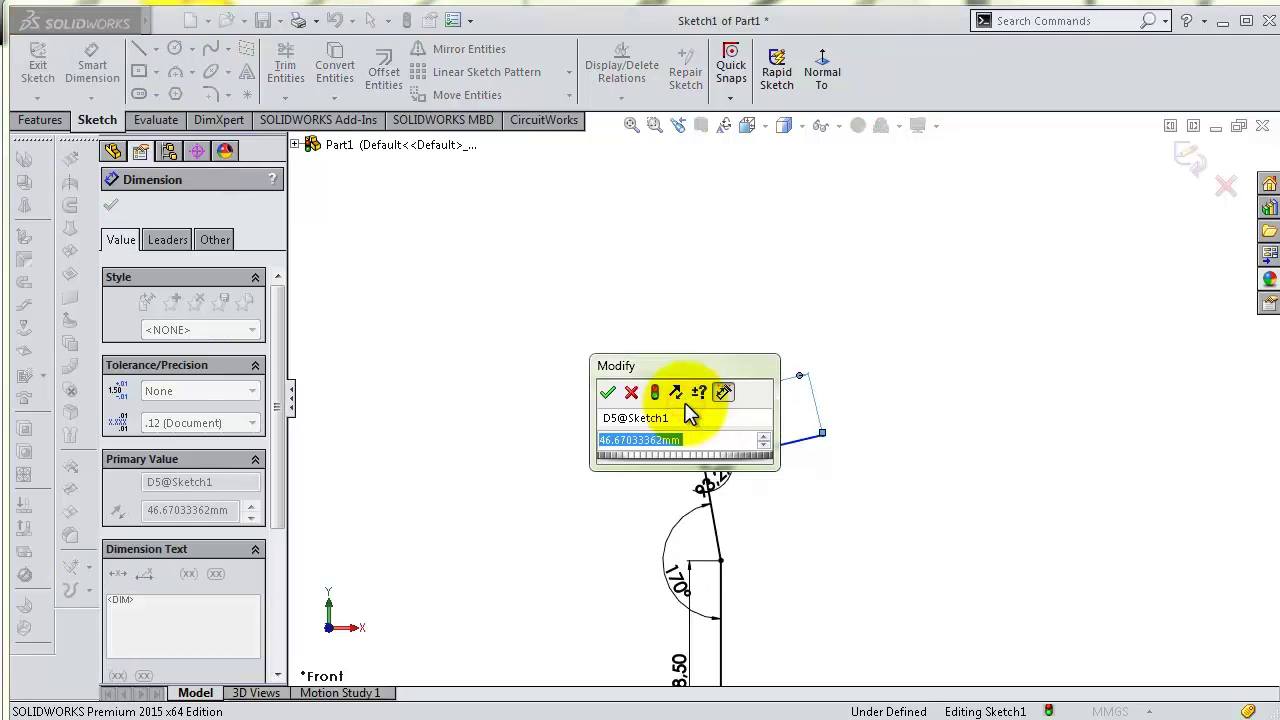
type("35,37")
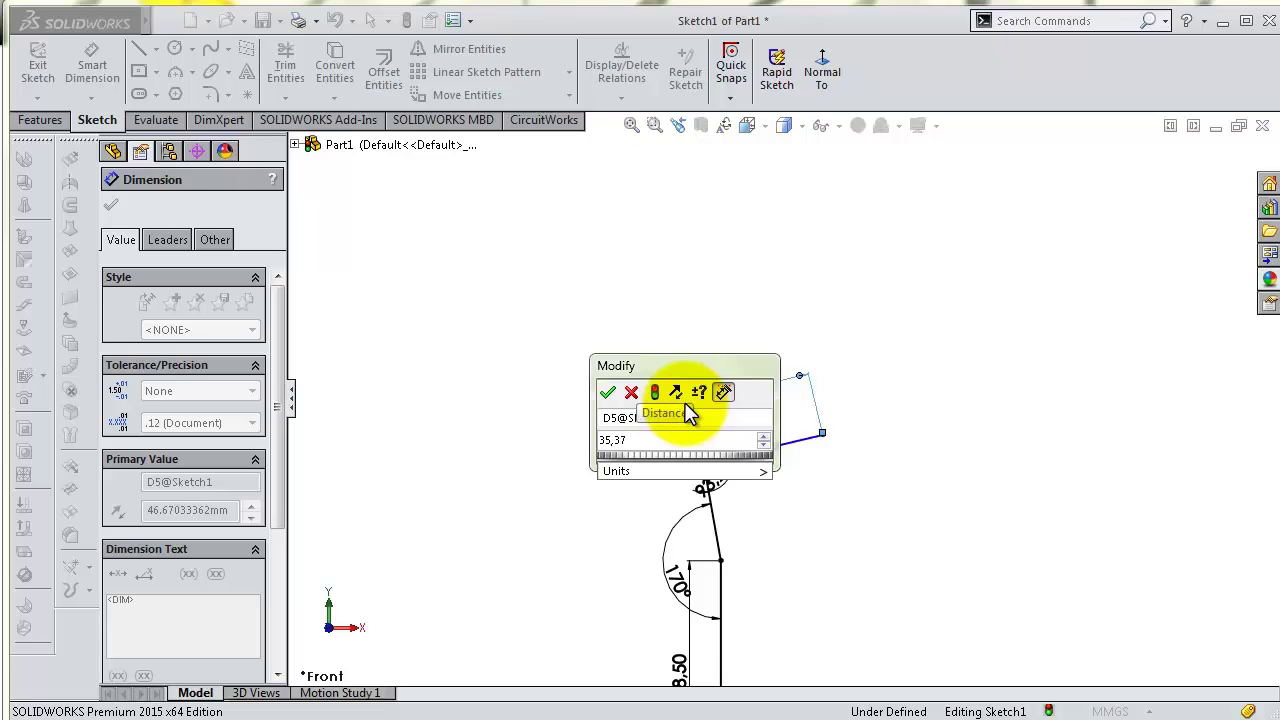
key("Return")
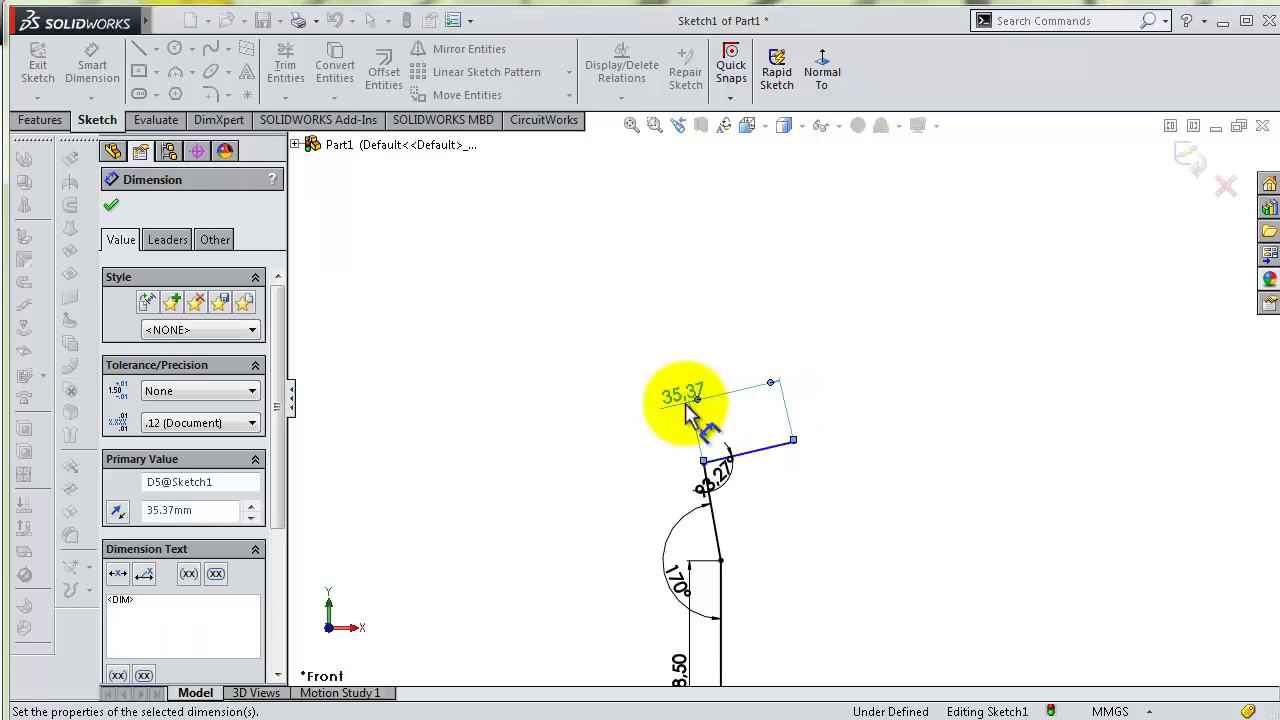
left_click(608, 468)
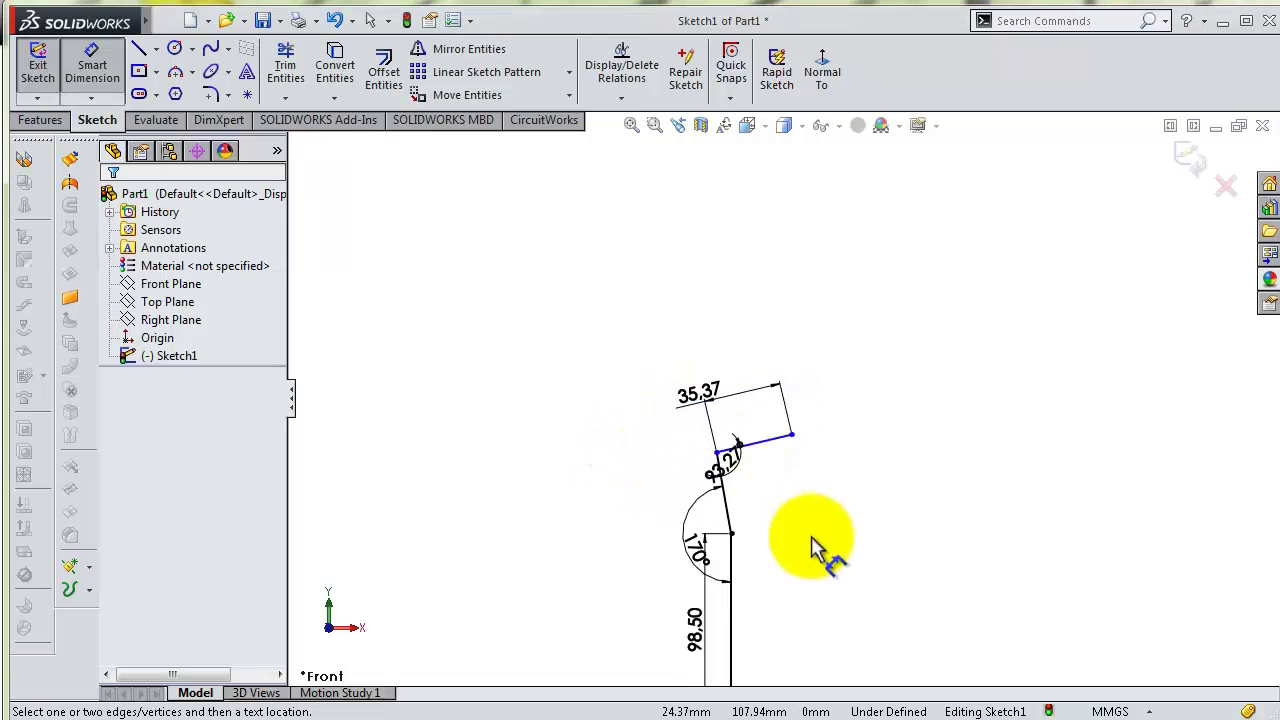
left_click(711, 448)
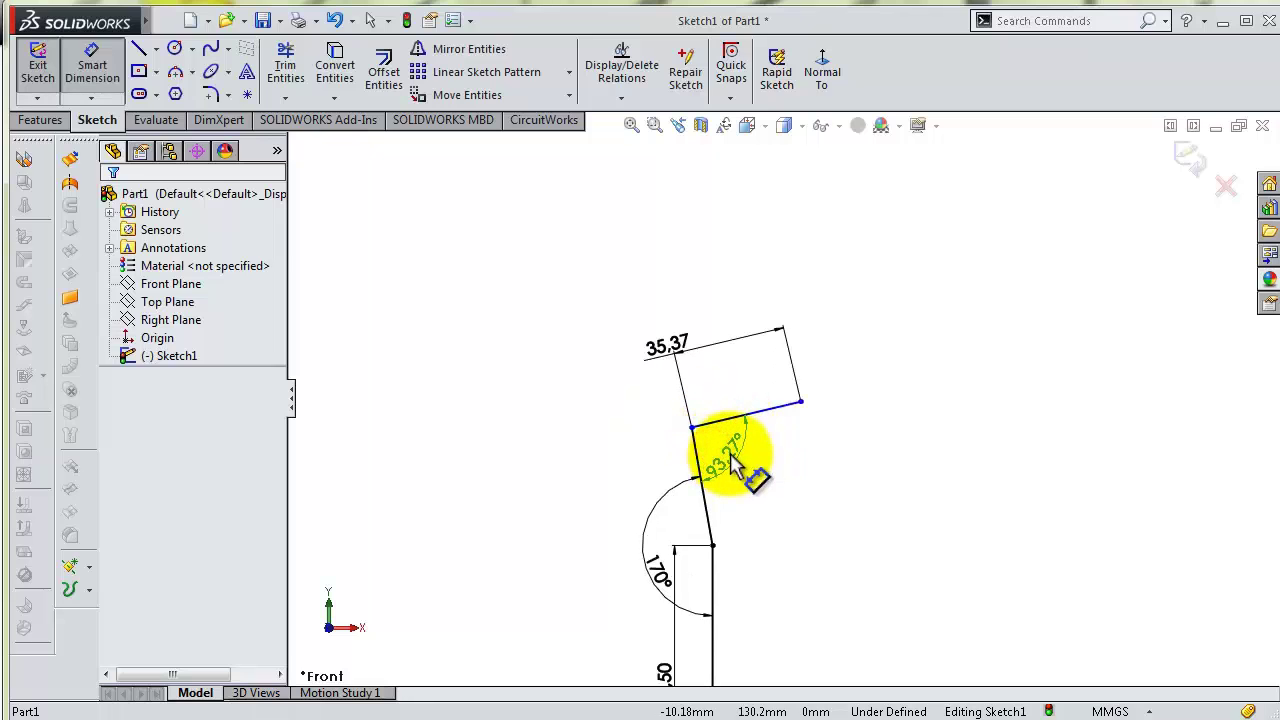
left_click(733, 462)
left_click(858, 448)
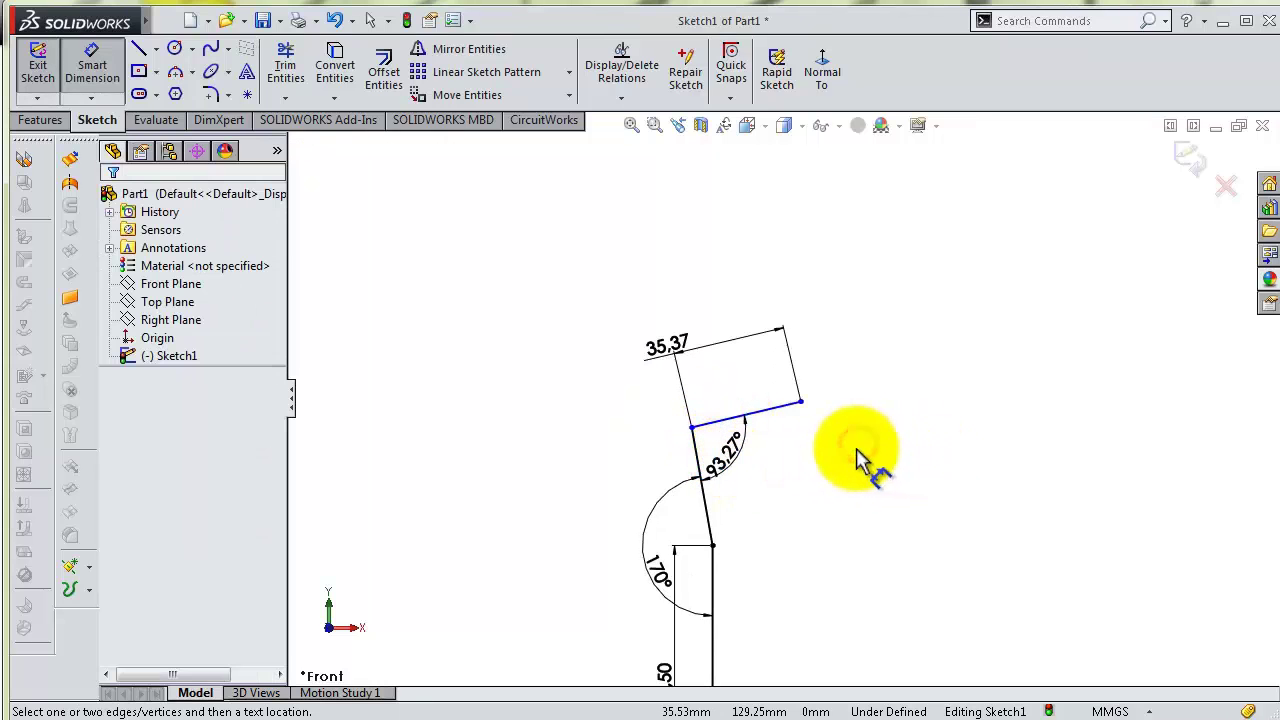
scroll(858, 462, "up", 1)
scroll(851, 500, "up", 1)
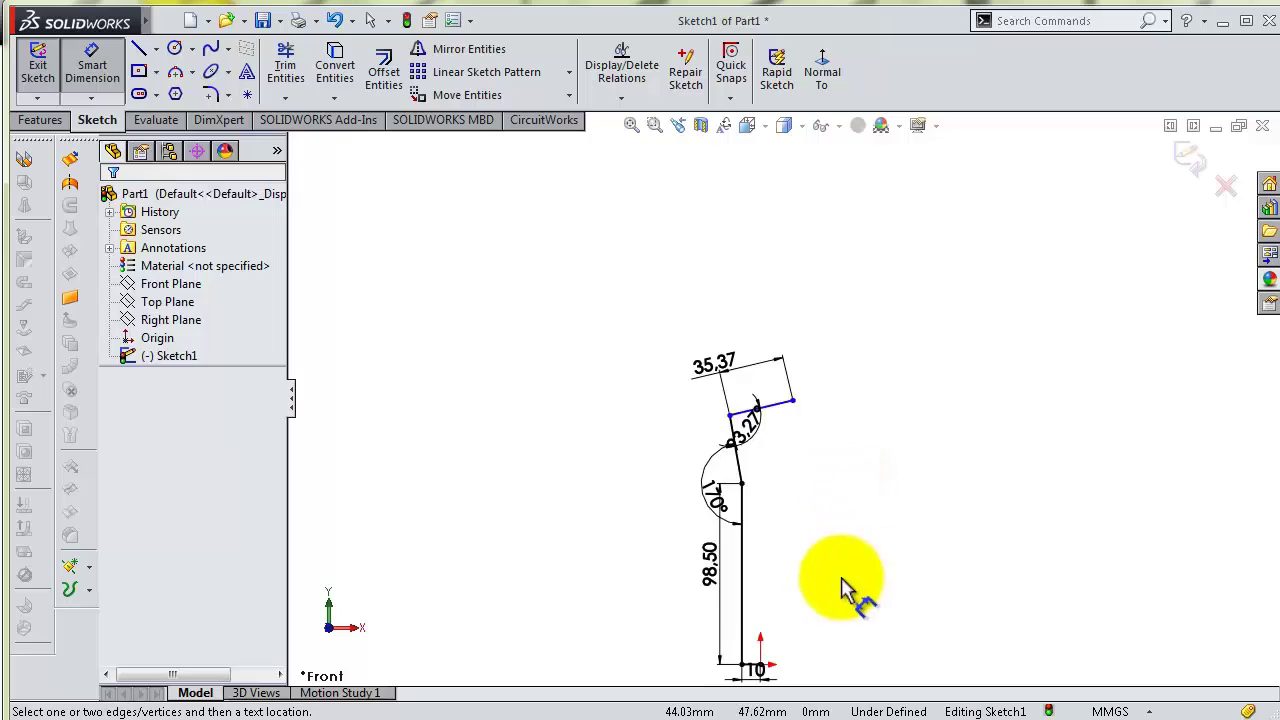
scroll(848, 585, "up", 1)
scroll(840, 585, "down", 1)
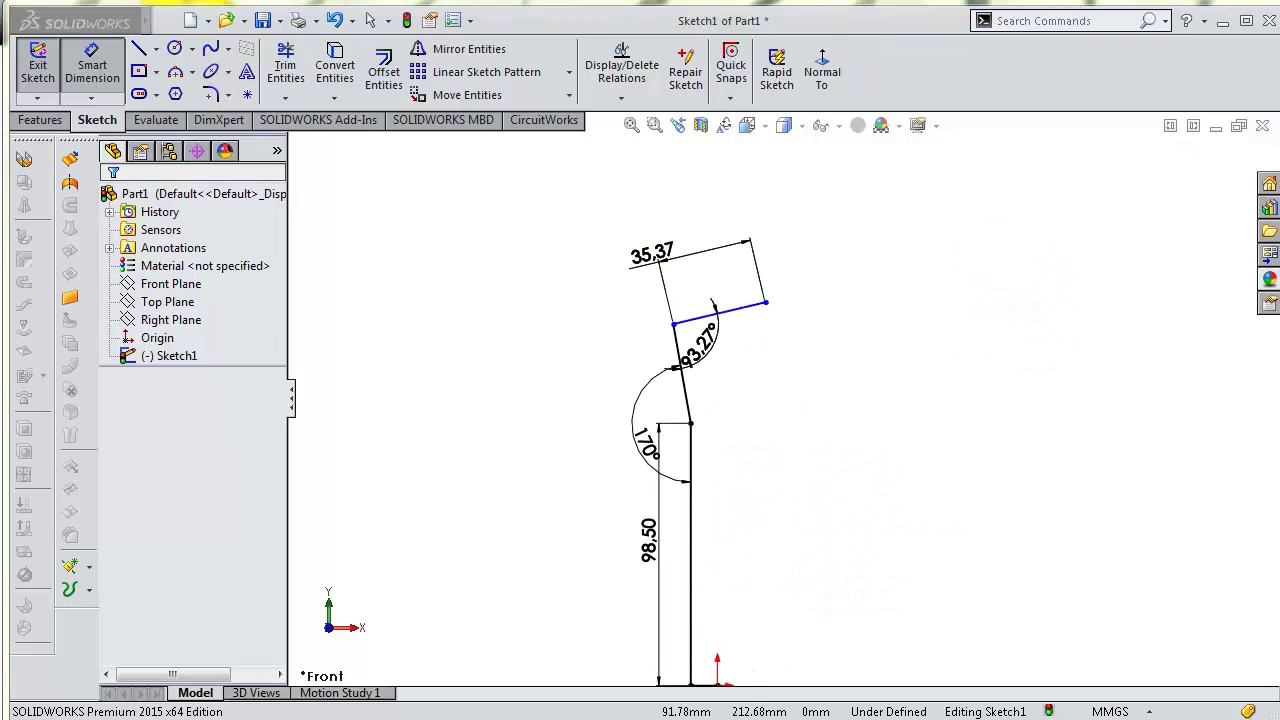
Draw a spline from the top line's end point down to near the origin
left_click(210, 48)
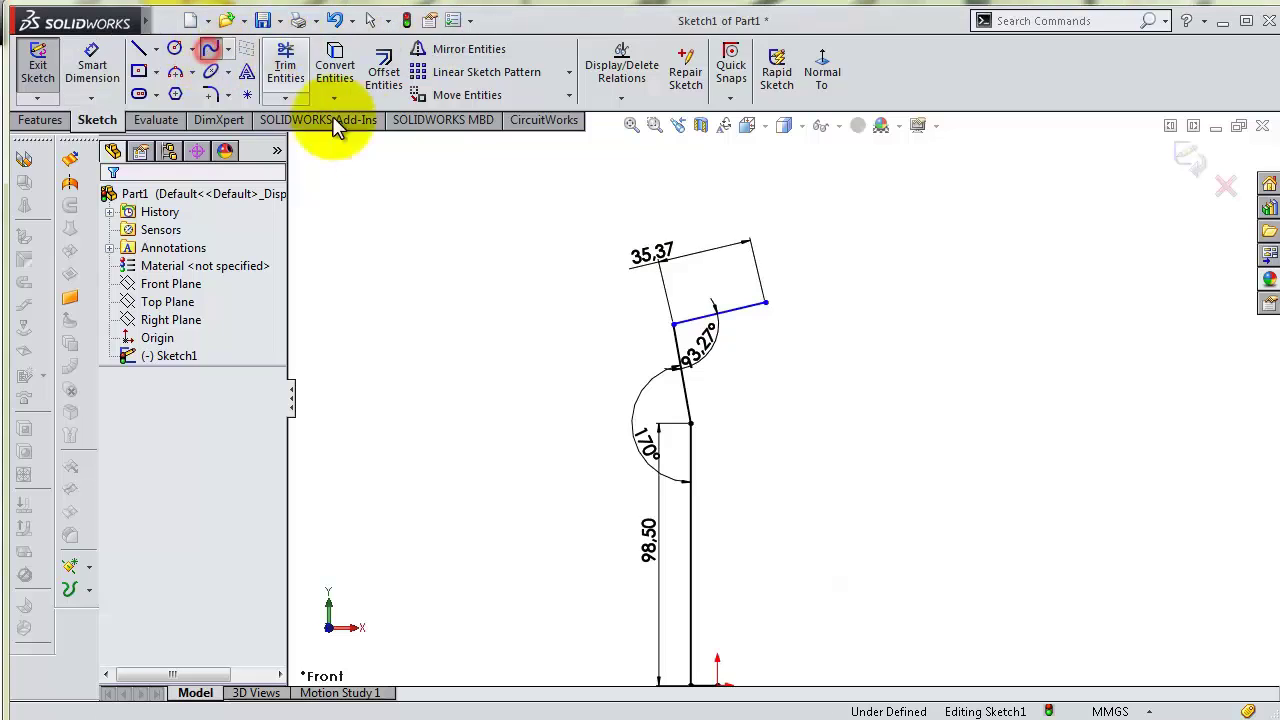
left_click(765, 302)
scroll(778, 520, "up", 2)
scroll(740, 535, "down", 3)
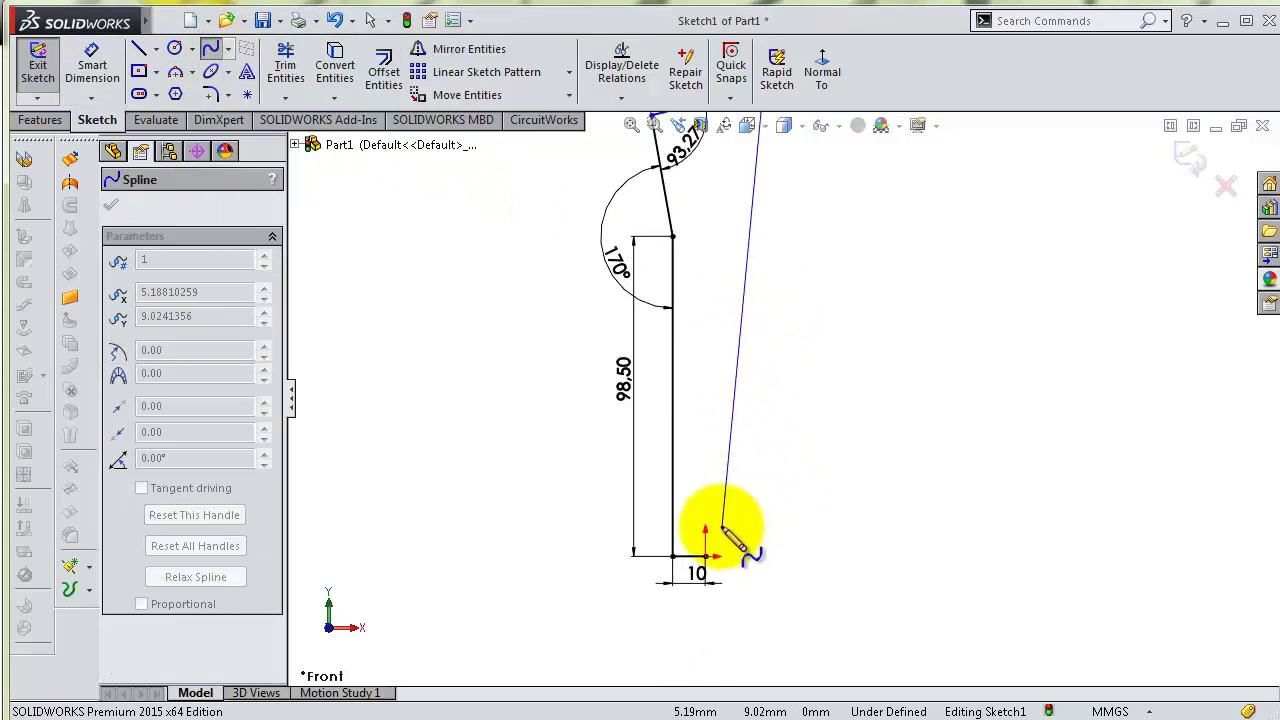
scroll(705, 555, "down", 2)
left_click(704, 555)
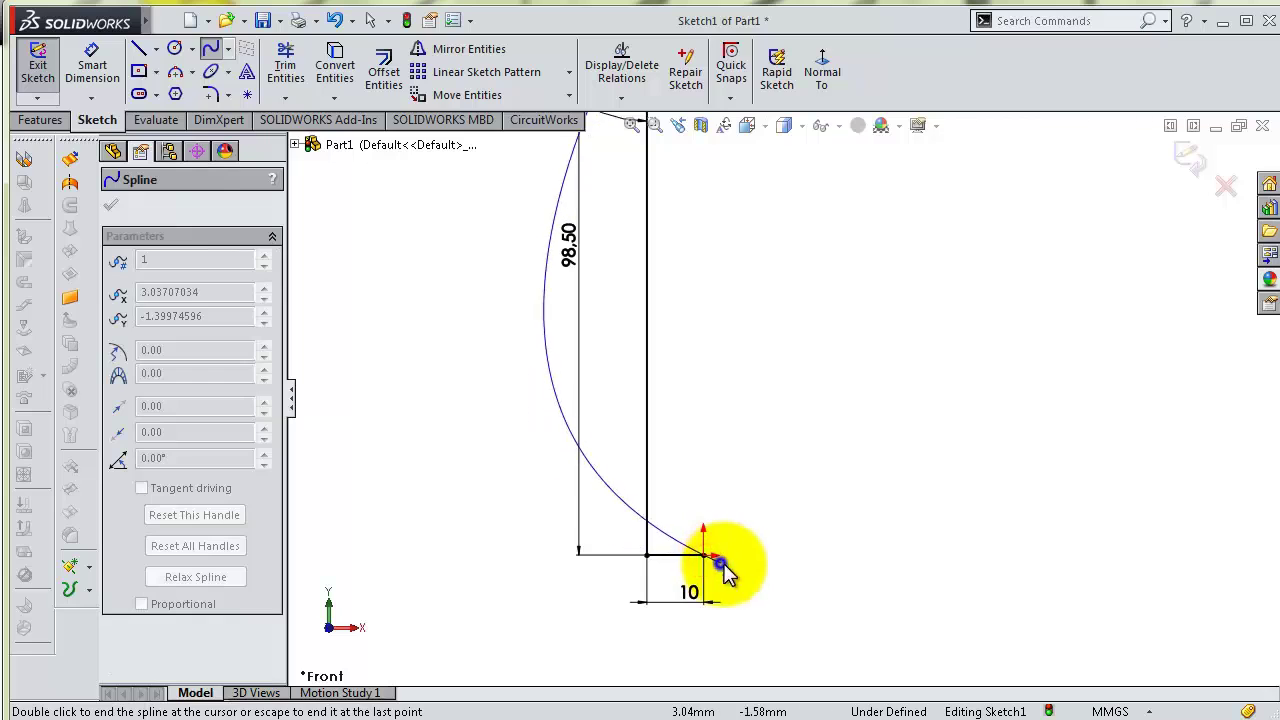
right_click(722, 568)
left_click(737, 574)
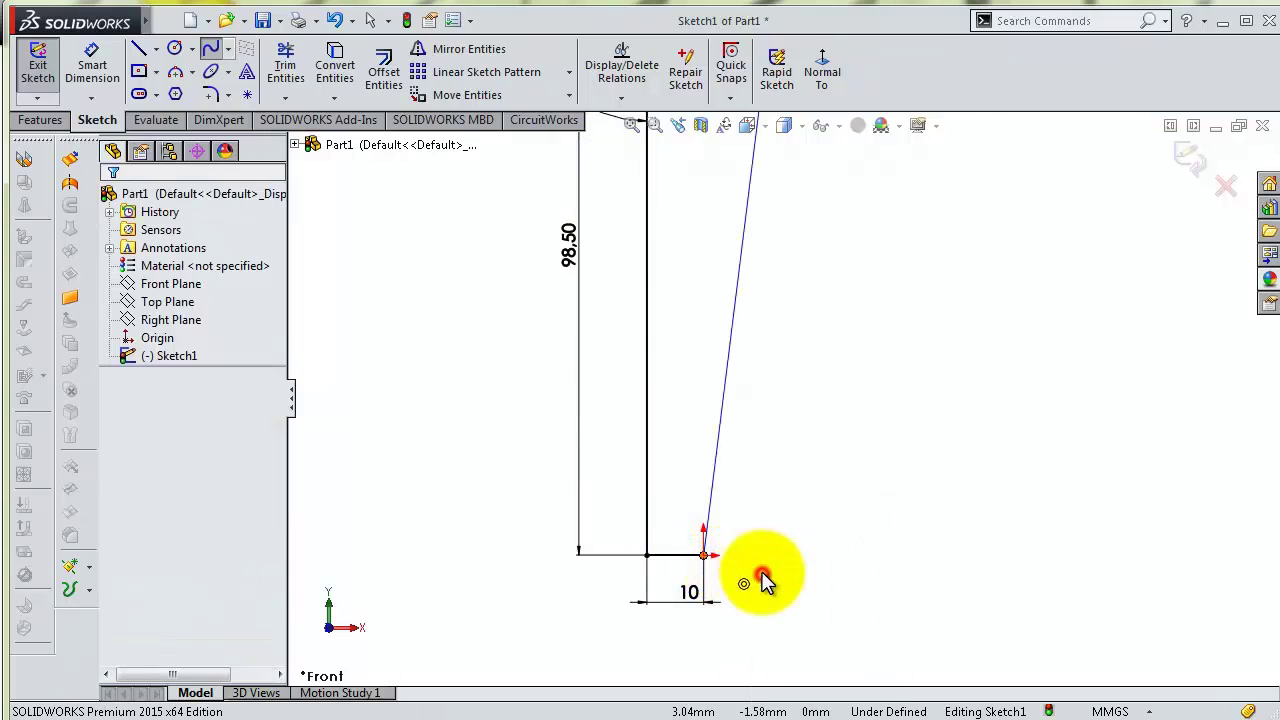
Try selecting the spline or its points together with the bottom 10 mm line
left_click(713, 505)
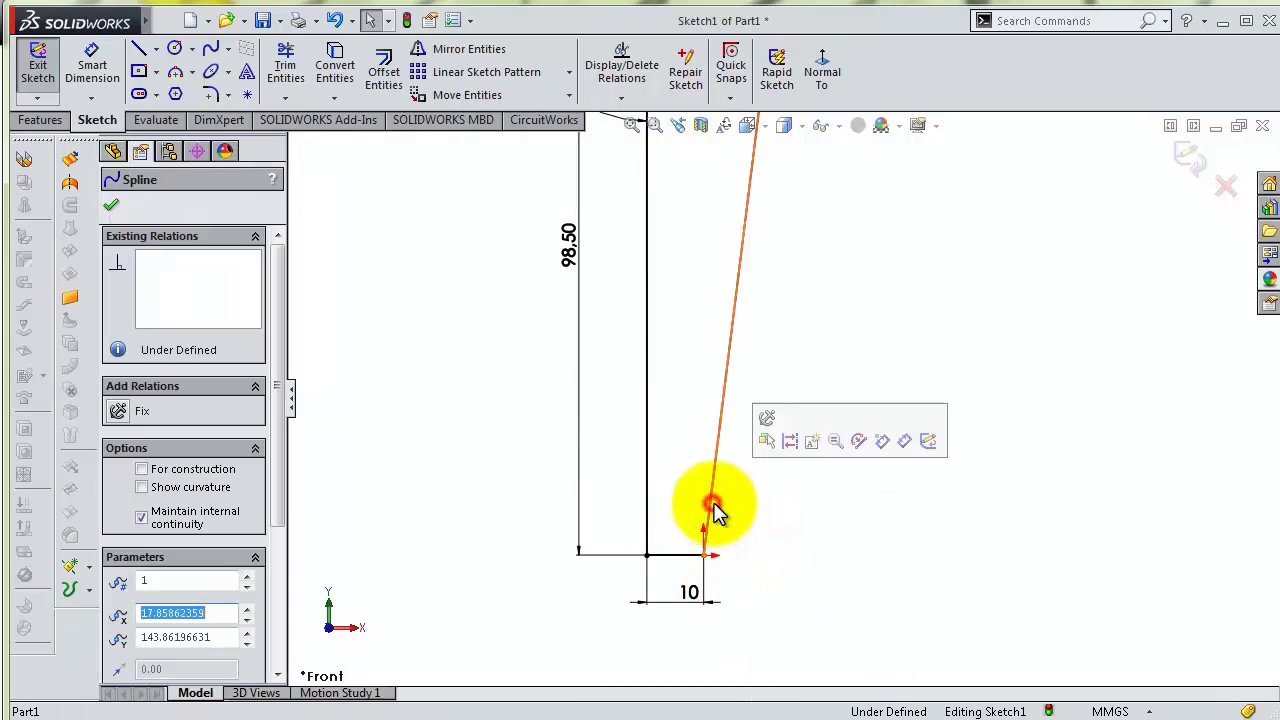
left_click(731, 325)
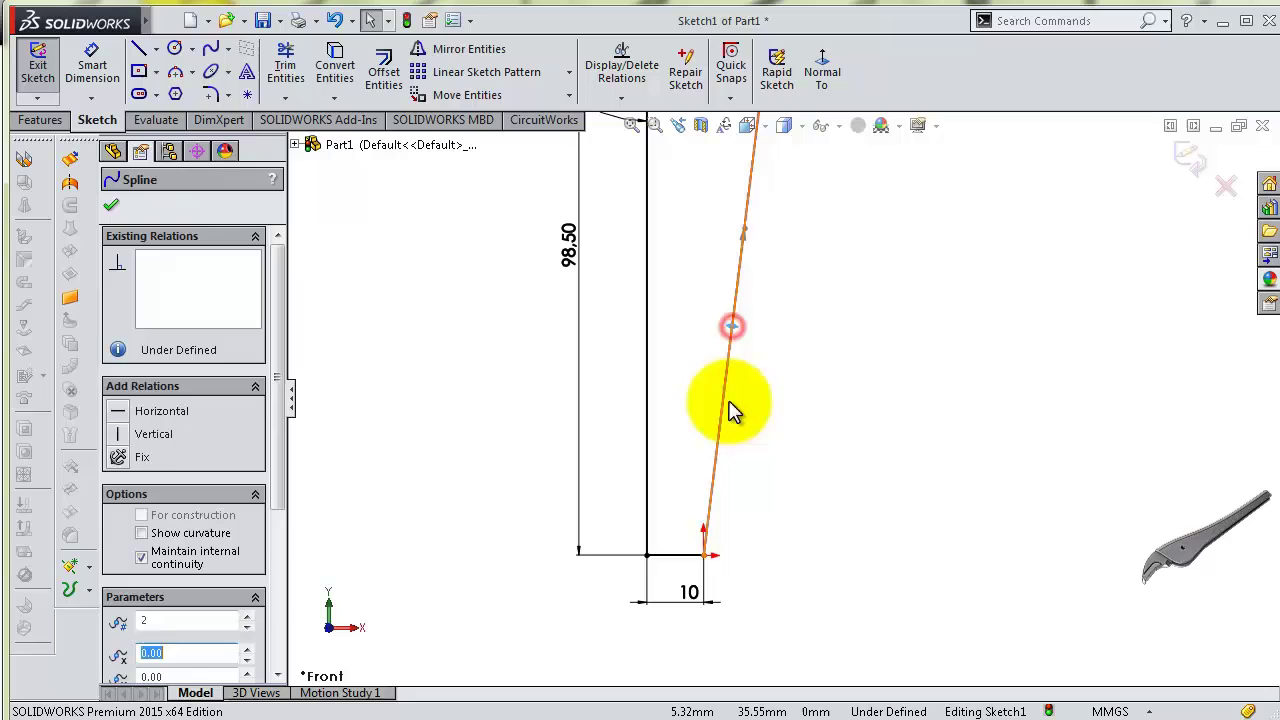
left_click(688, 556)
left_click(765, 516)
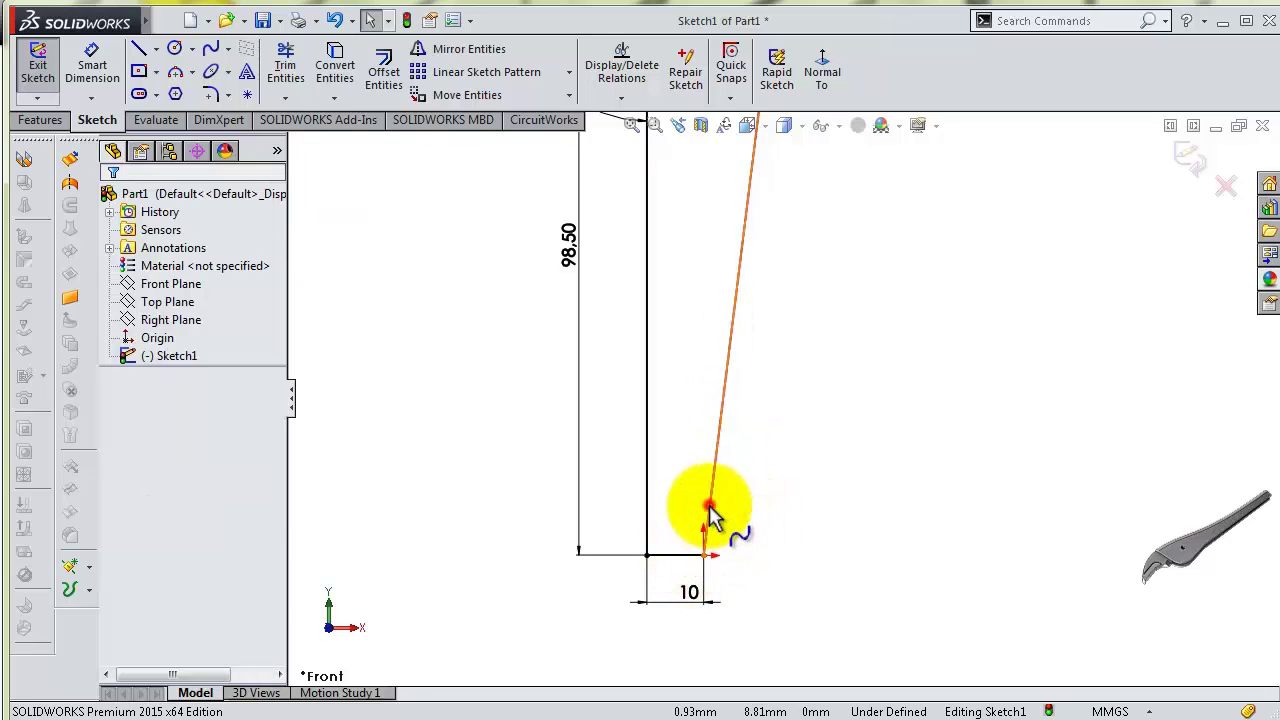
left_click(709, 510)
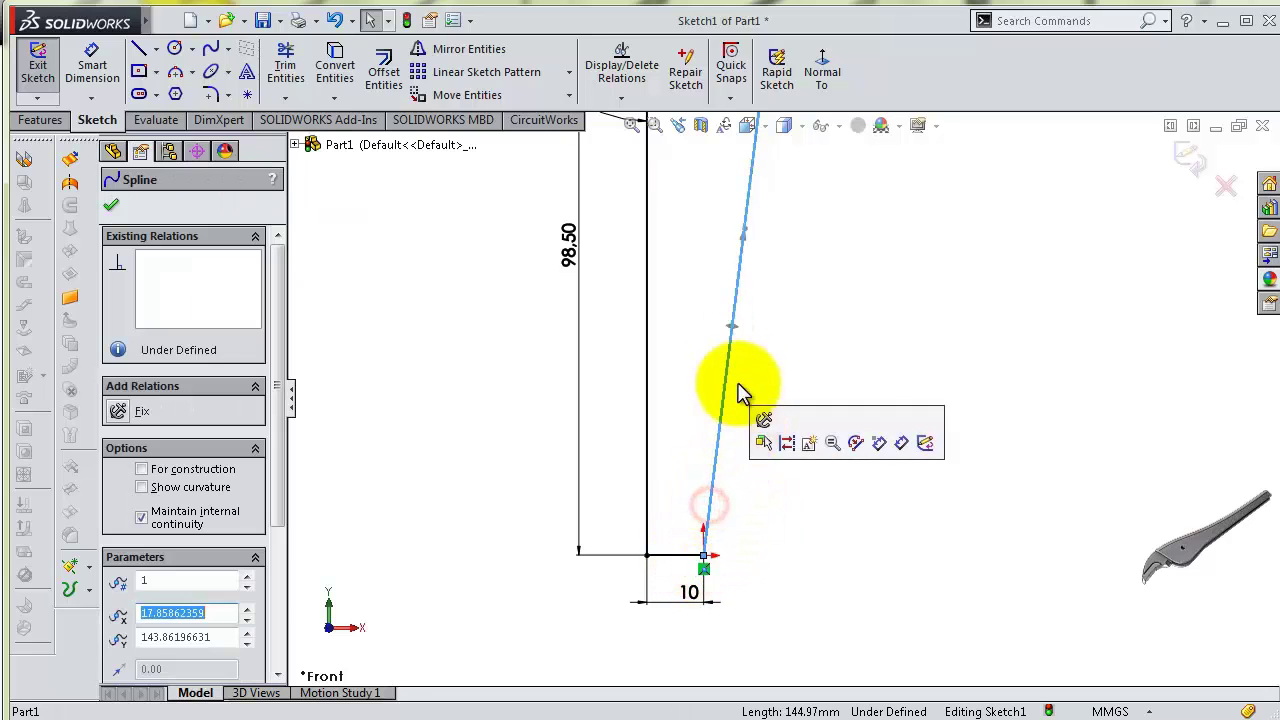
left_click(745, 240)
left_click(688, 556)
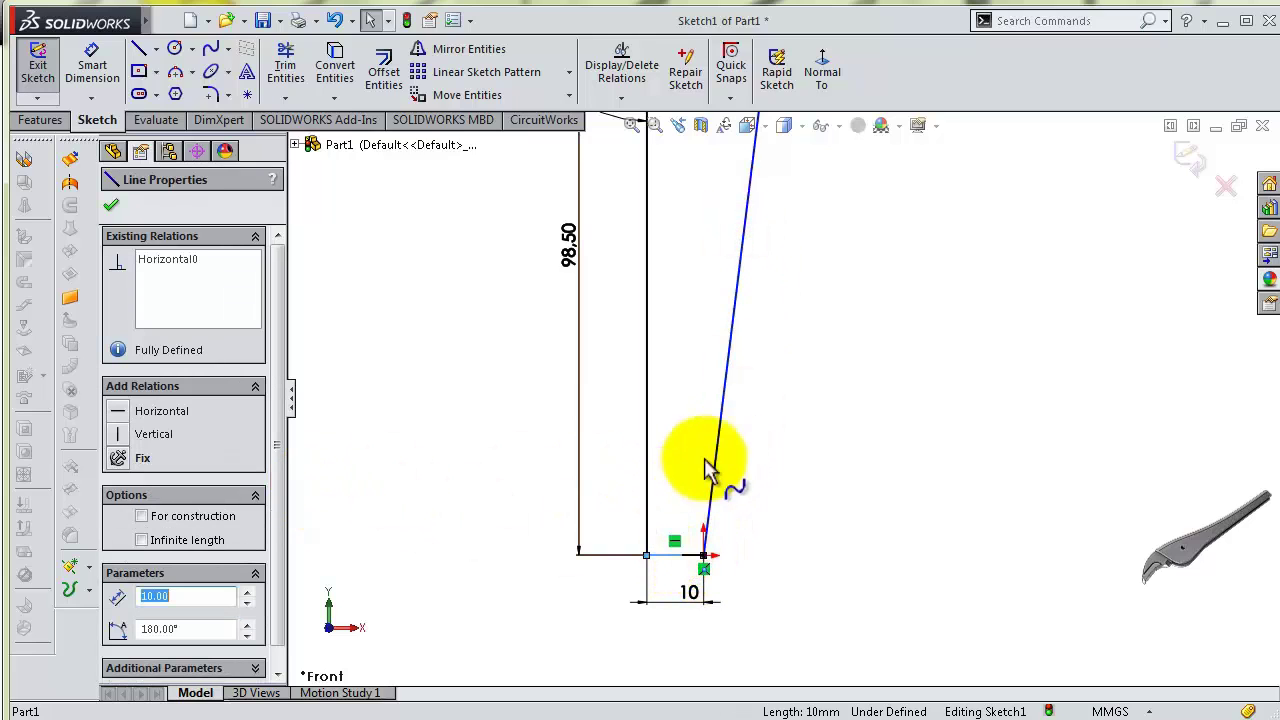
left_click(818, 425)
Make the spline perpendicular to the bottom 10 mm line, then reselect the spline
left_click(724, 412)
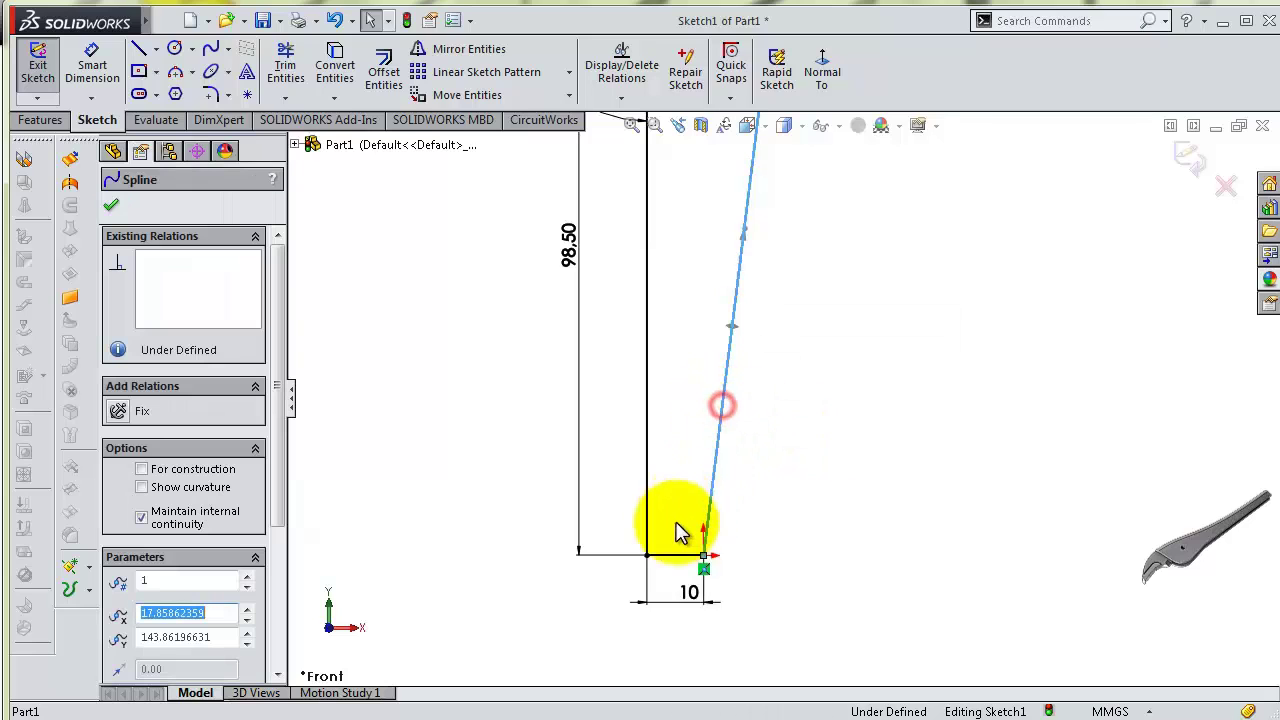
left_click(676, 555, "ctrl")
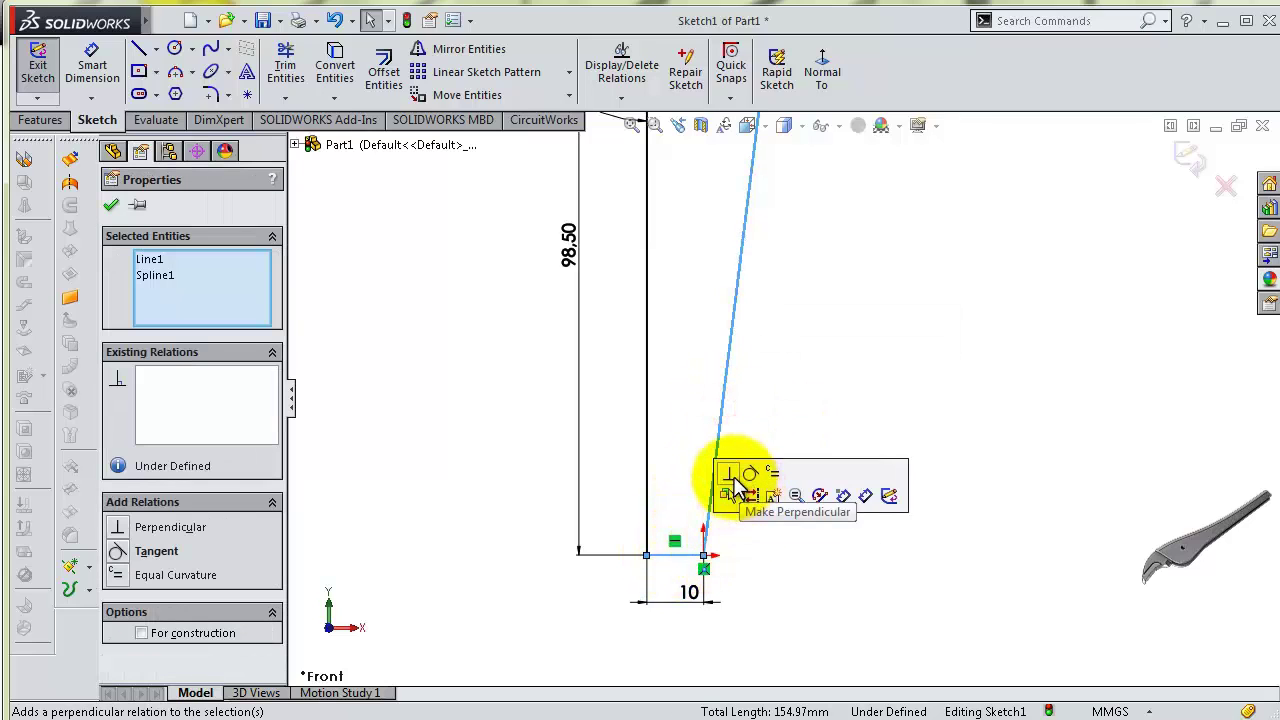
left_click(731, 474)
left_click(784, 449)
scroll(770, 290, "up", 2)
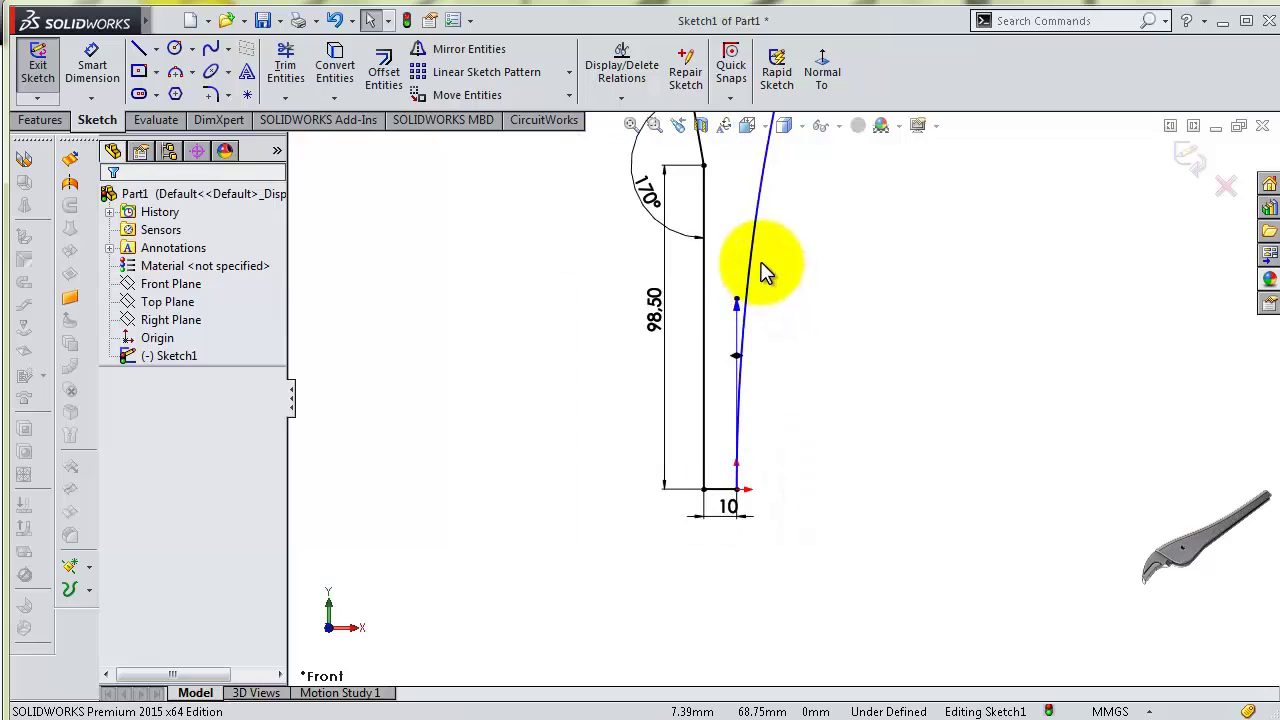
scroll(775, 258, "up", 3)
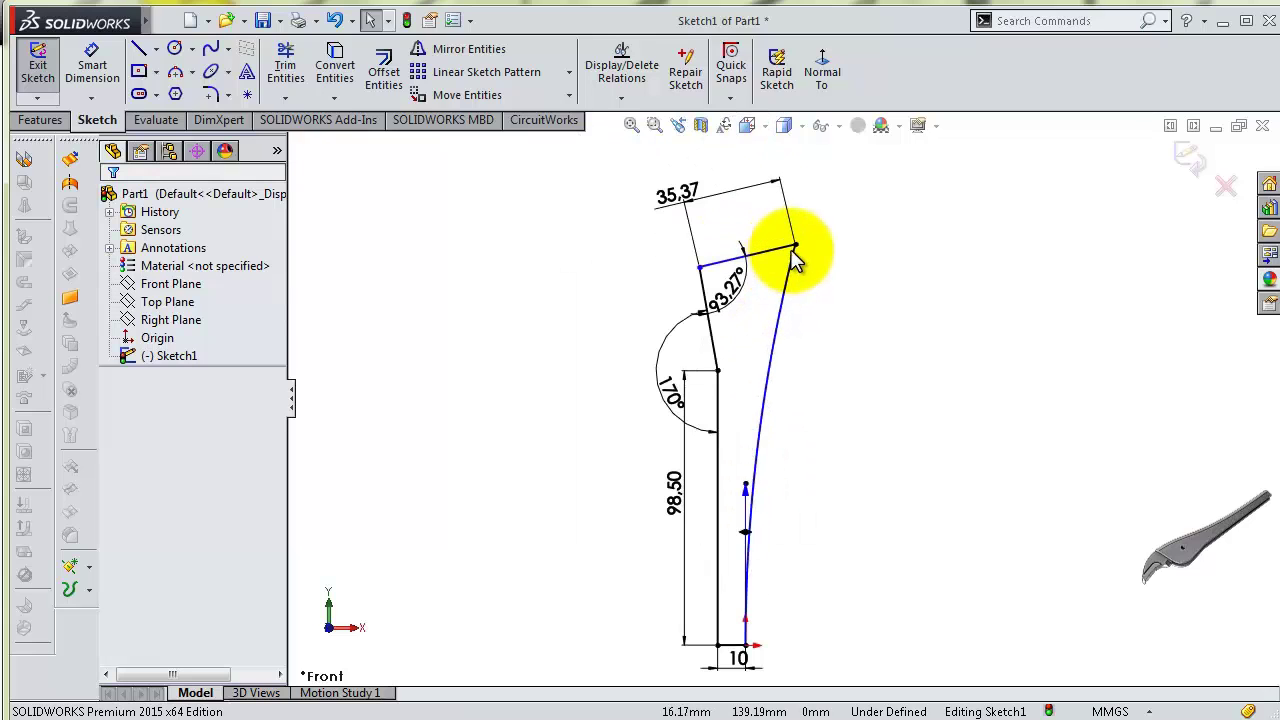
scroll(790, 276, "down", 1)
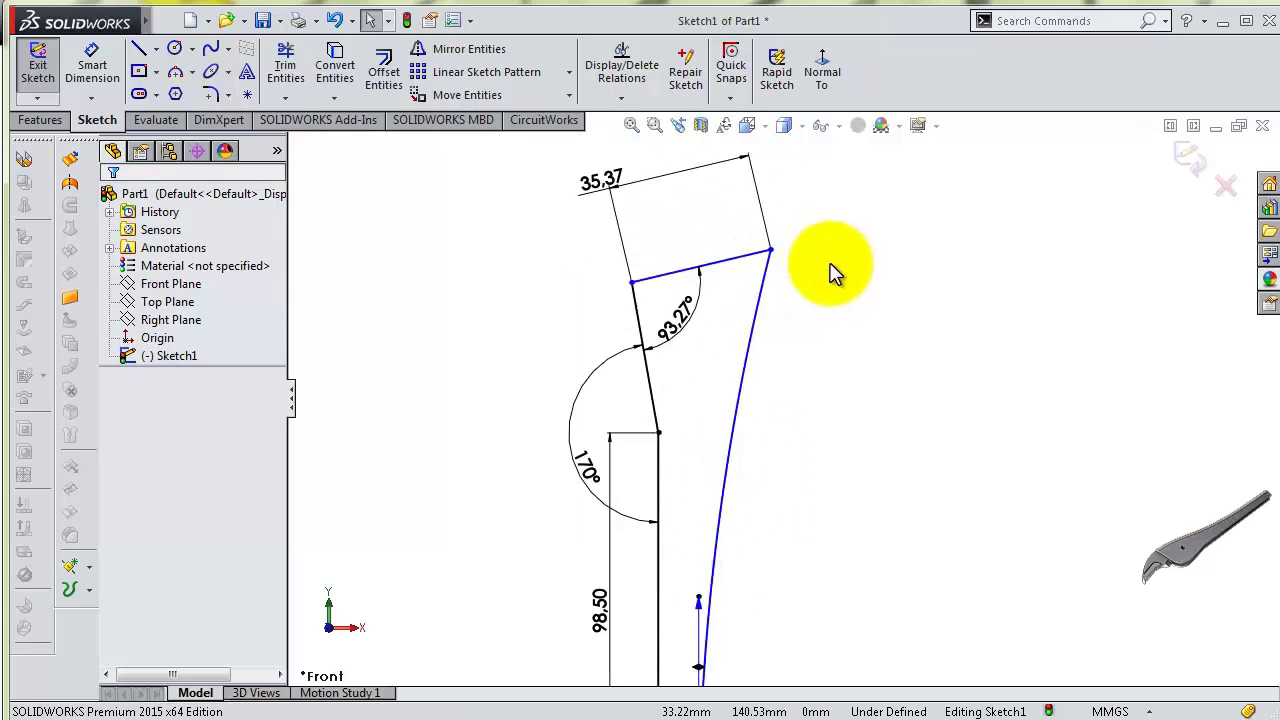
left_click(773, 298)
Tilt the spline's top tangent handle and dimension the spline to 125
left_click_drag(757, 366, 774, 370)
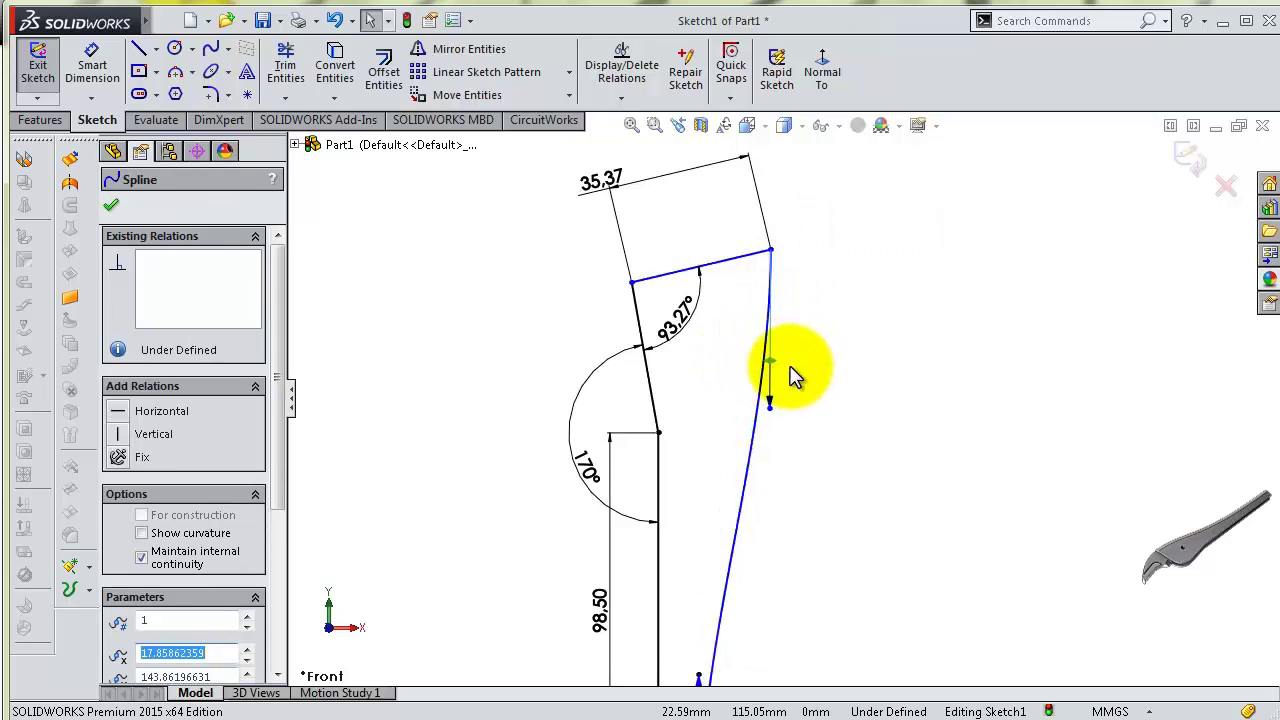
key("s")
left_click(838, 390)
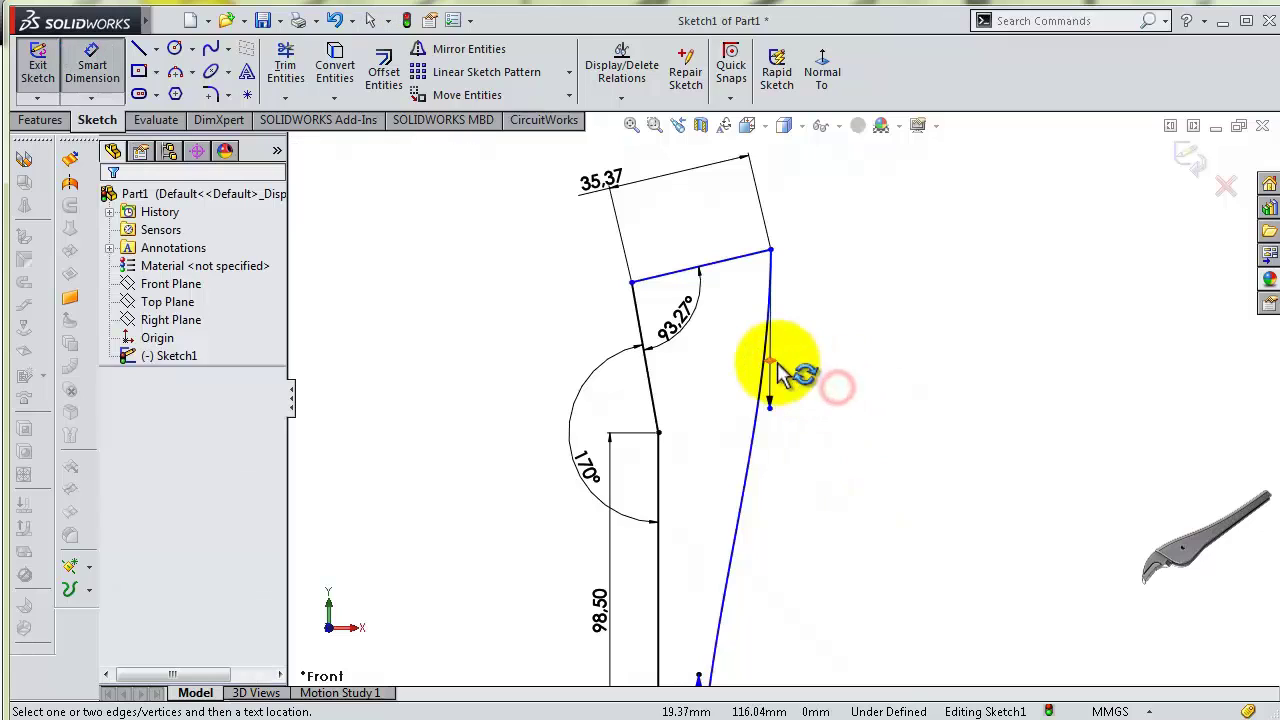
left_click(772, 366)
left_click(851, 367)
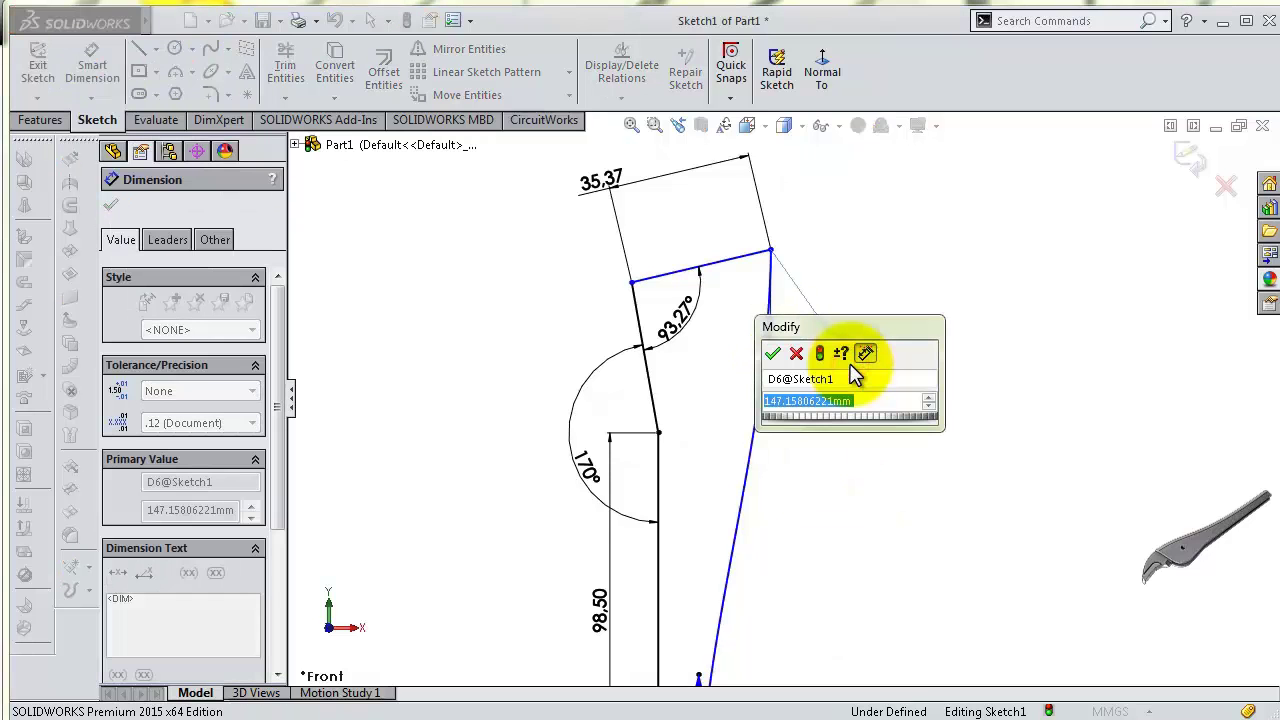
type("125")
key("Return")
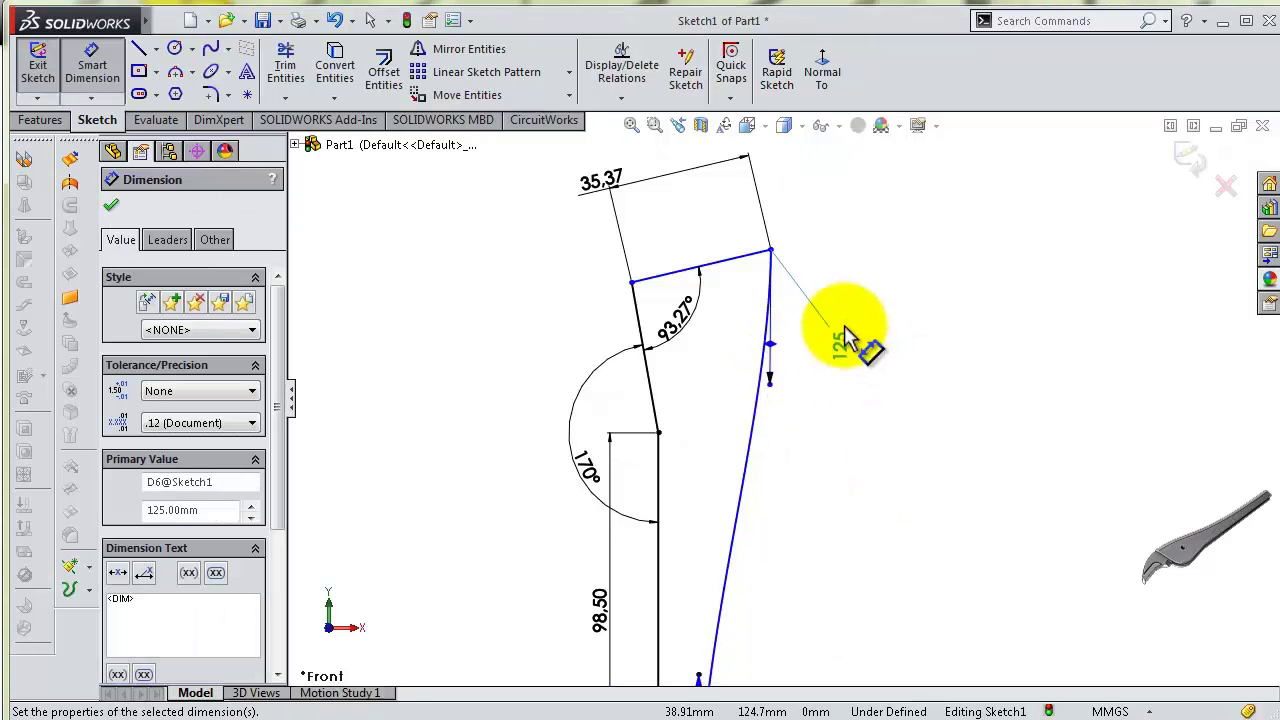
Add a 75° angle between the spline and the top edge
left_click(769, 340)
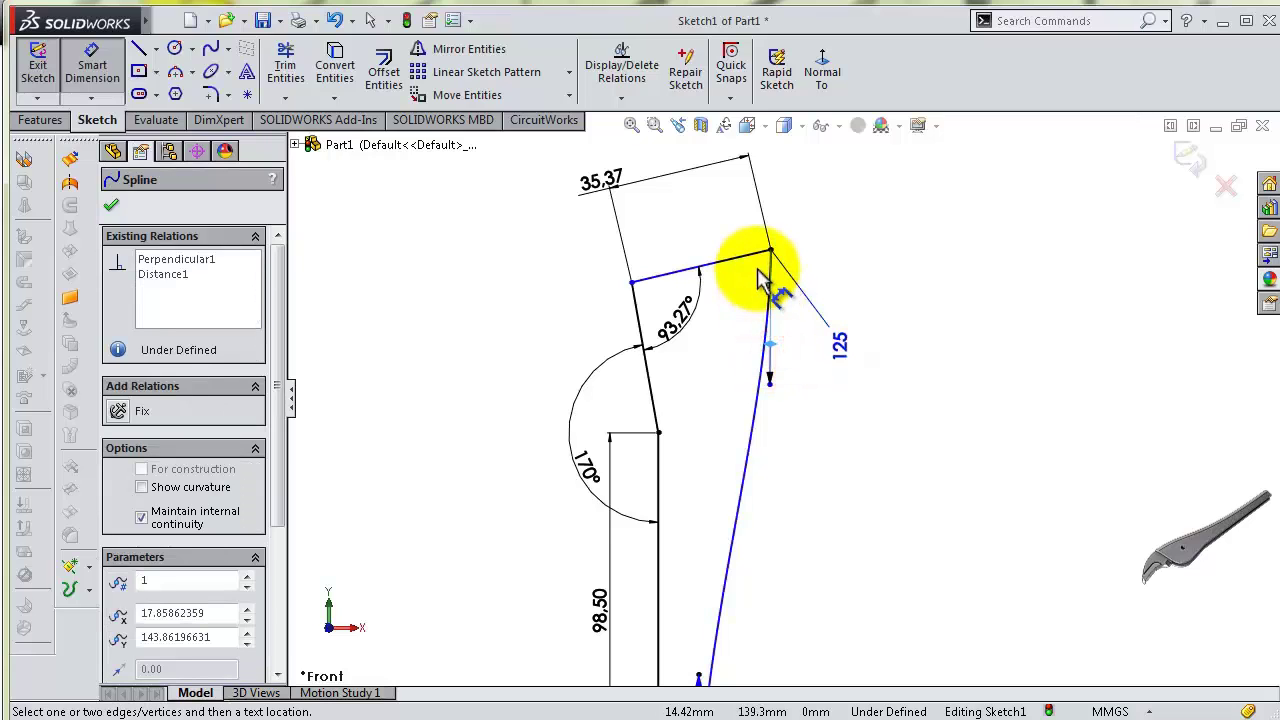
left_click(757, 268)
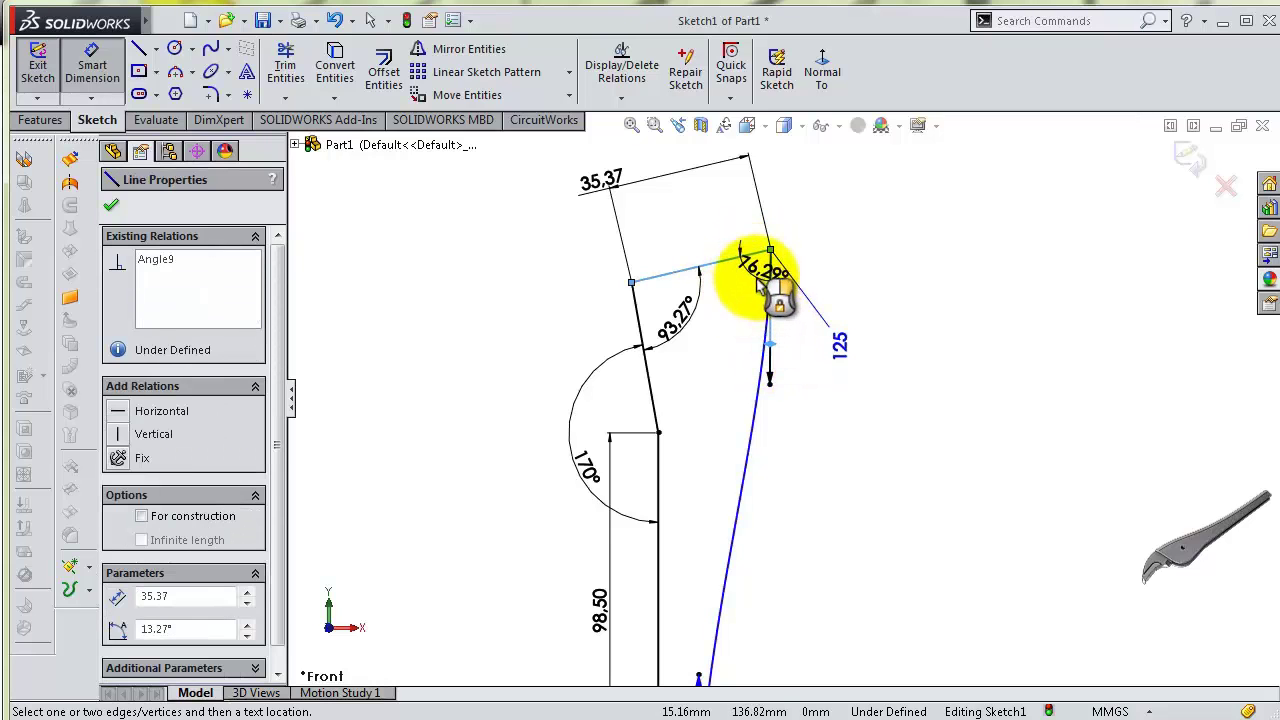
left_click(748, 285)
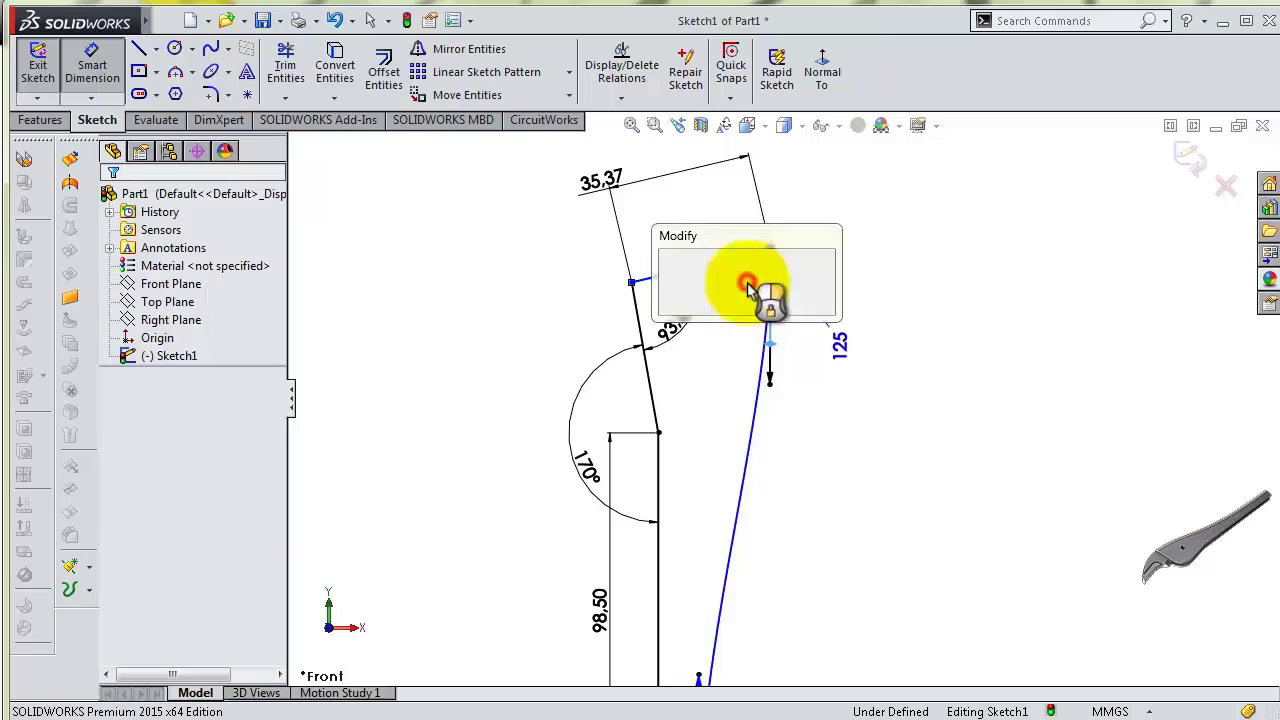
type("7")
key("Return")
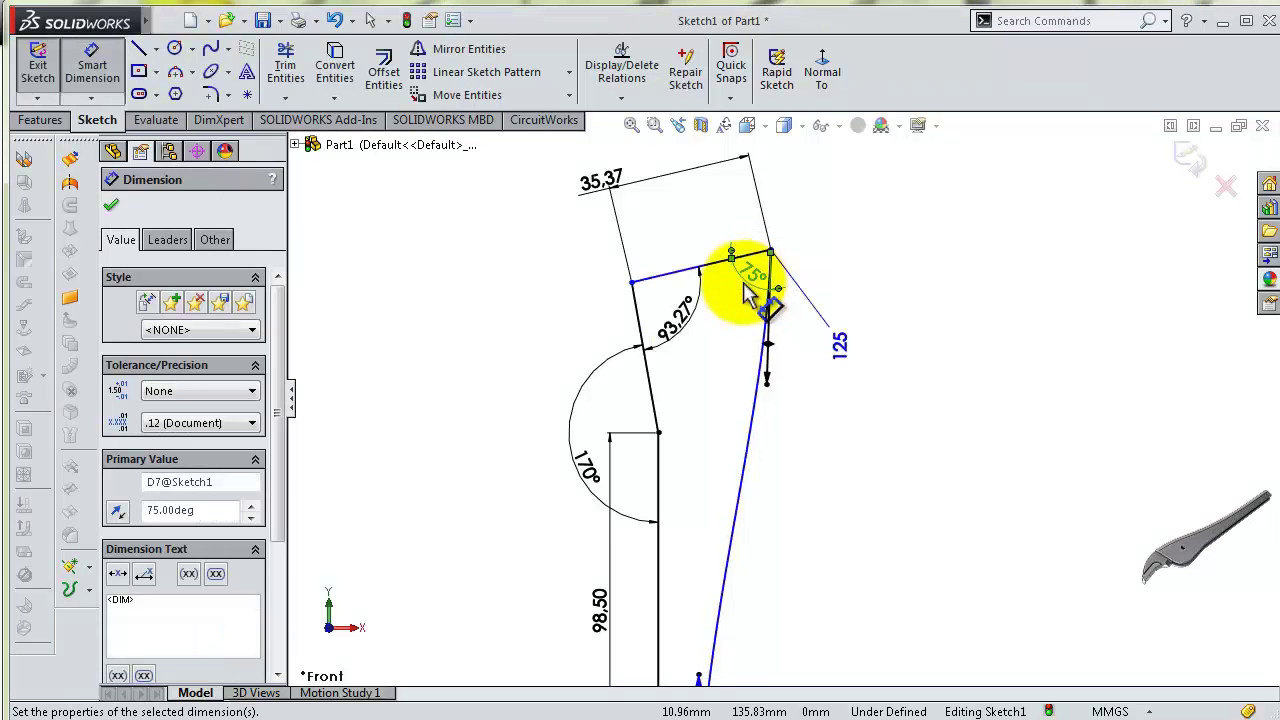
left_click(816, 430)
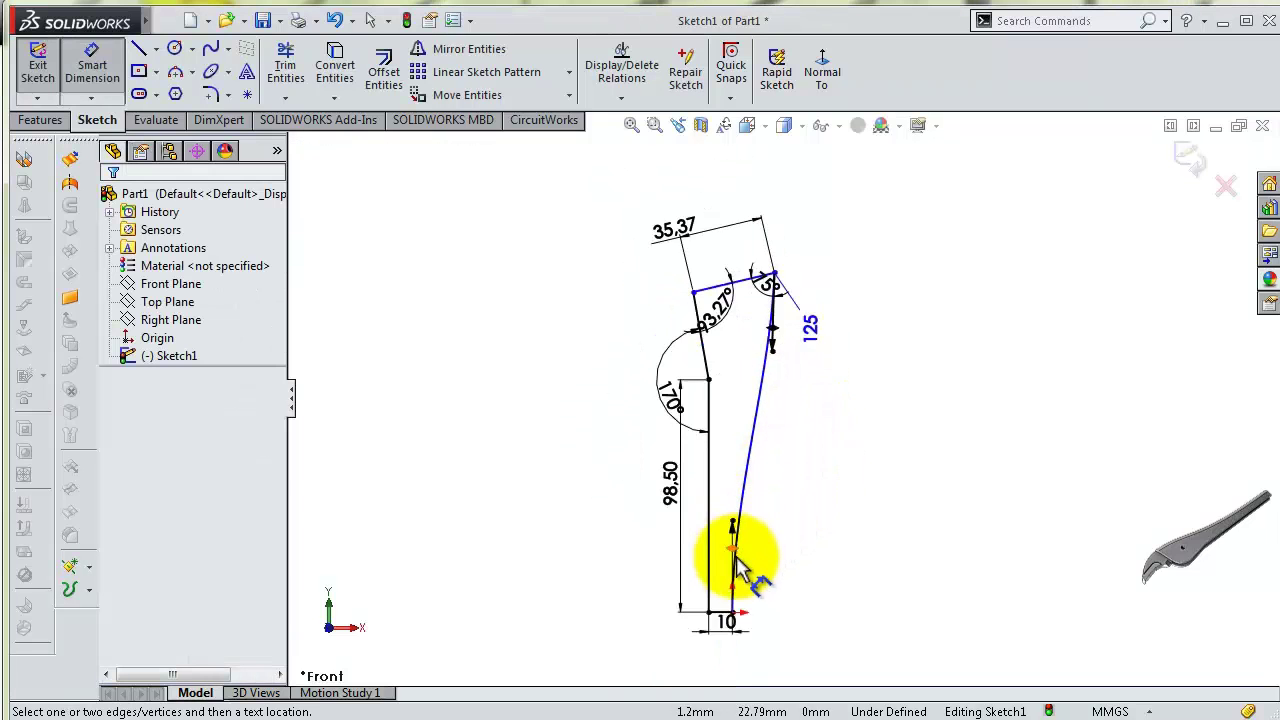
Dimension the spline's length to 305
scroll(742, 533, "down", 2)
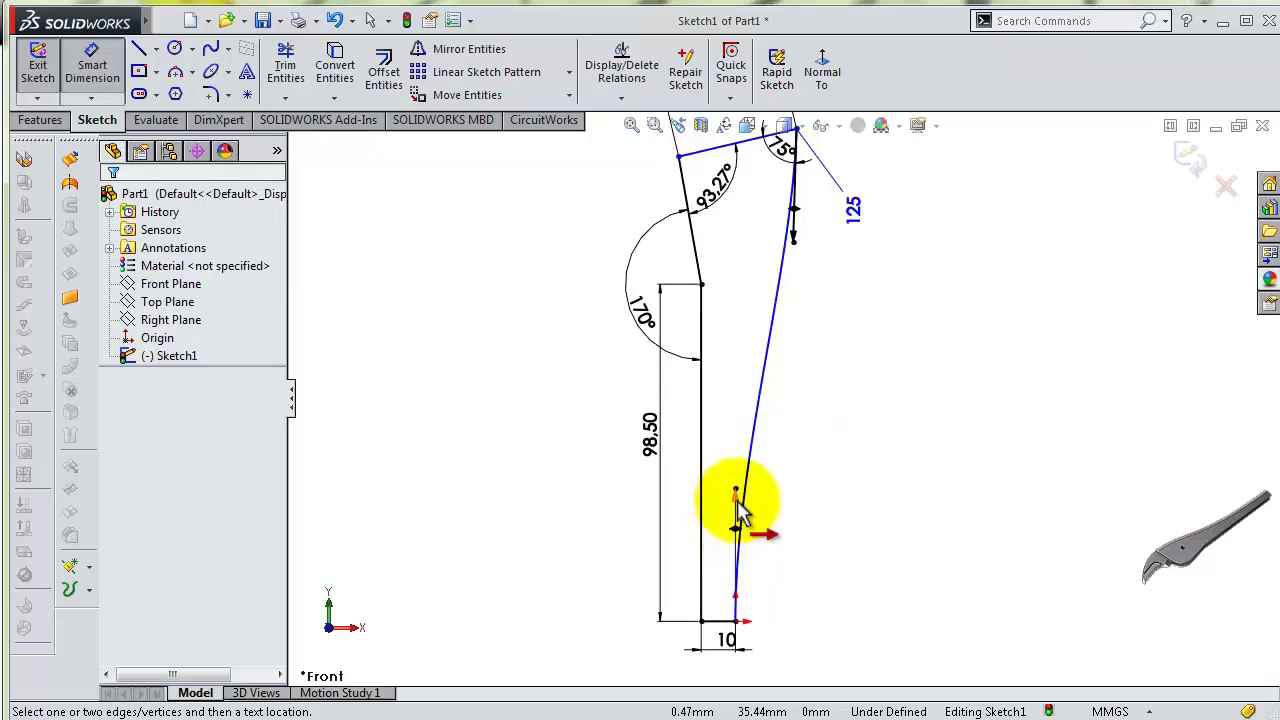
left_click(740, 532)
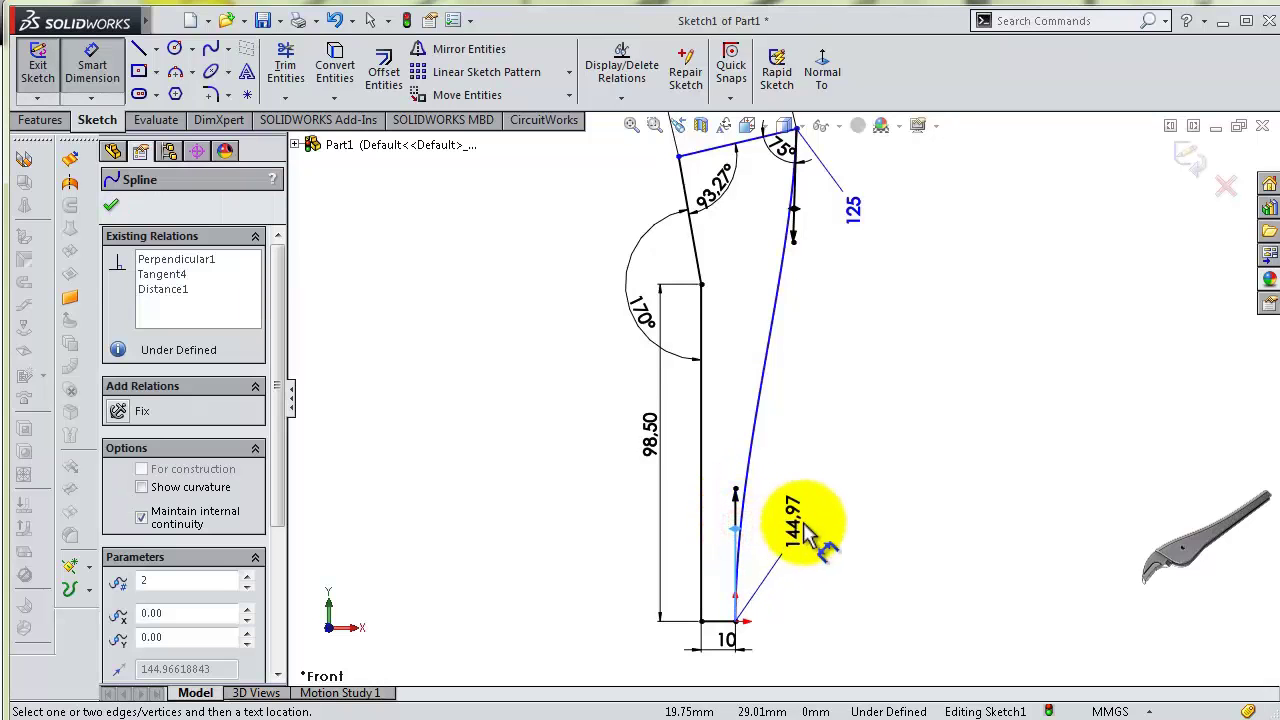
left_click(804, 524)
type("305")
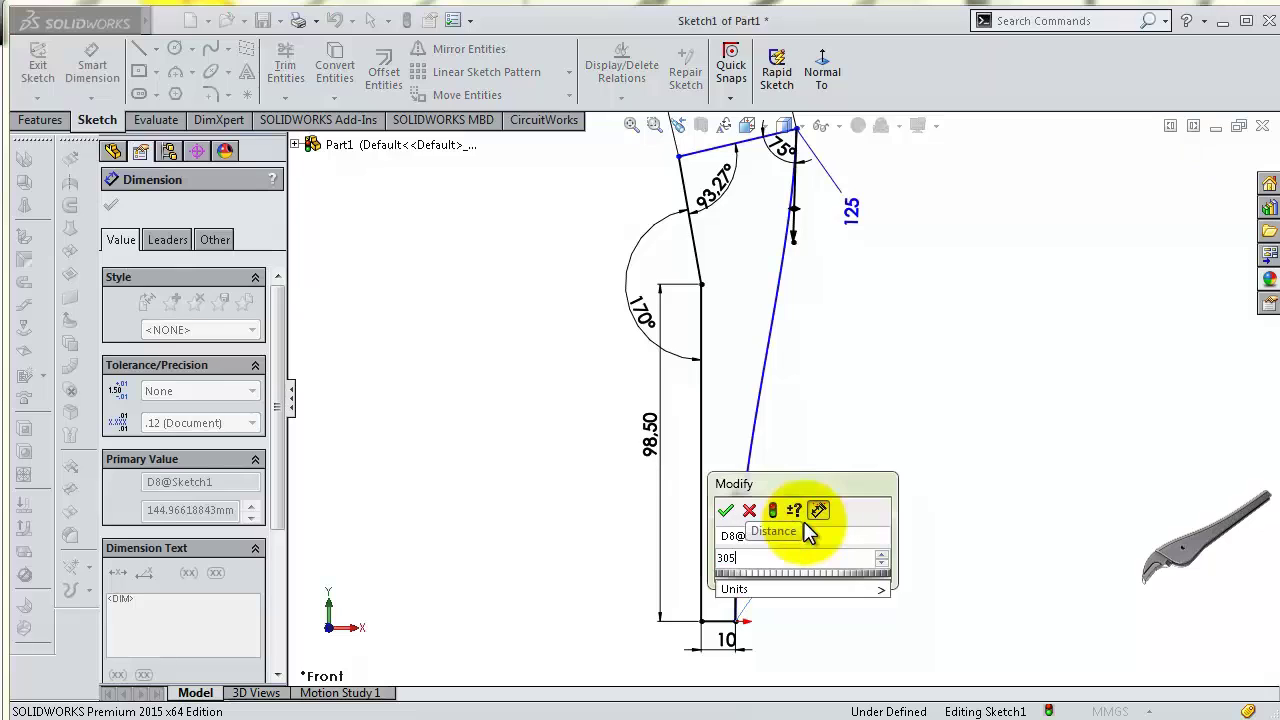
key("Return")
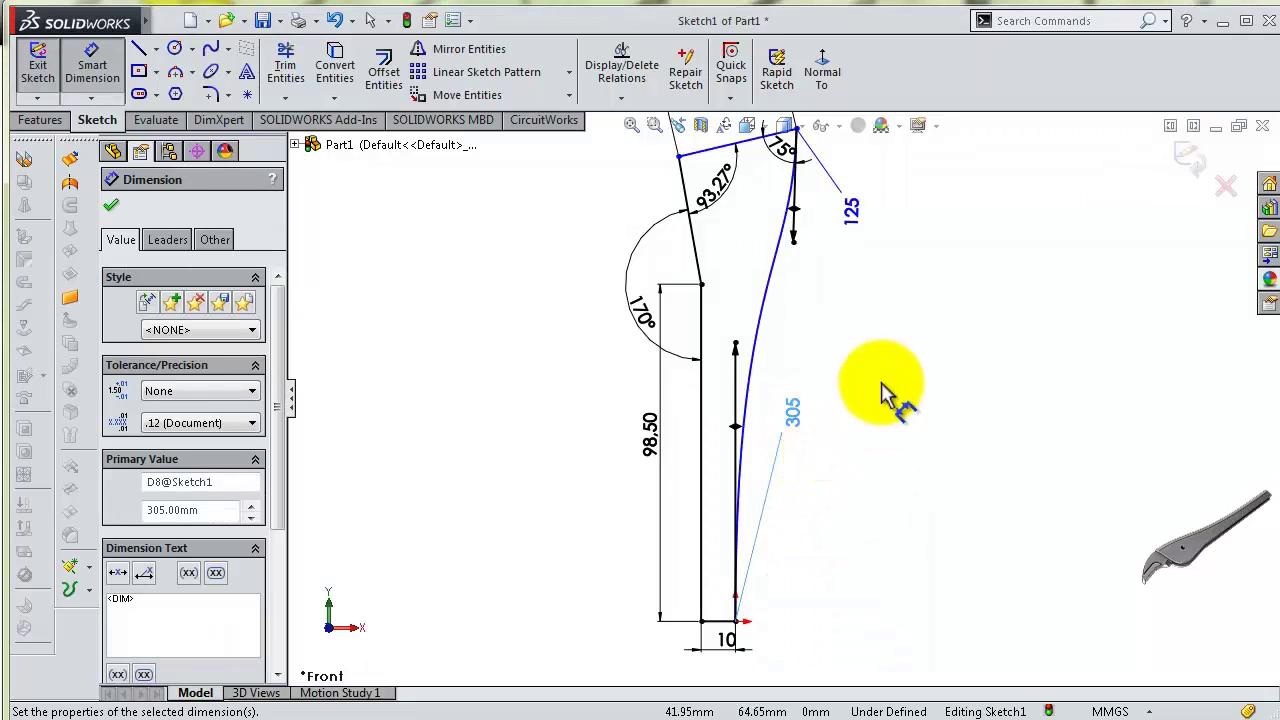
left_click(888, 349)
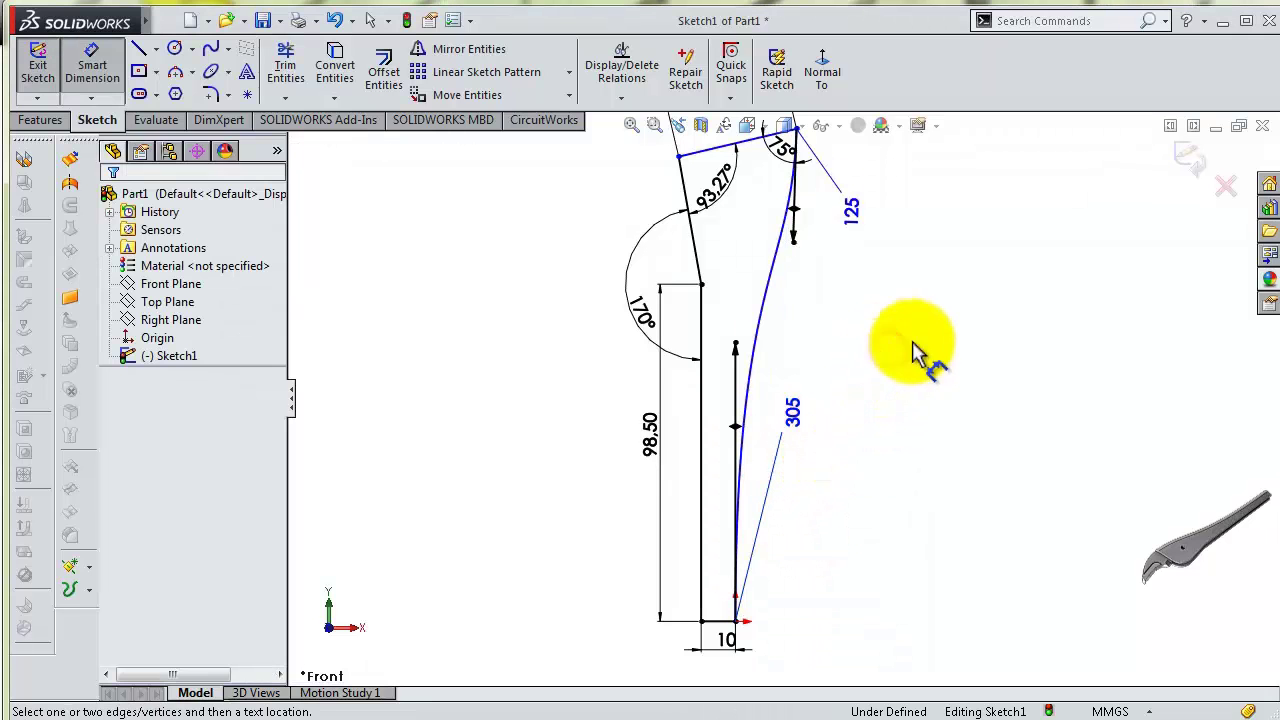
scroll(660, 660, "up", 2)
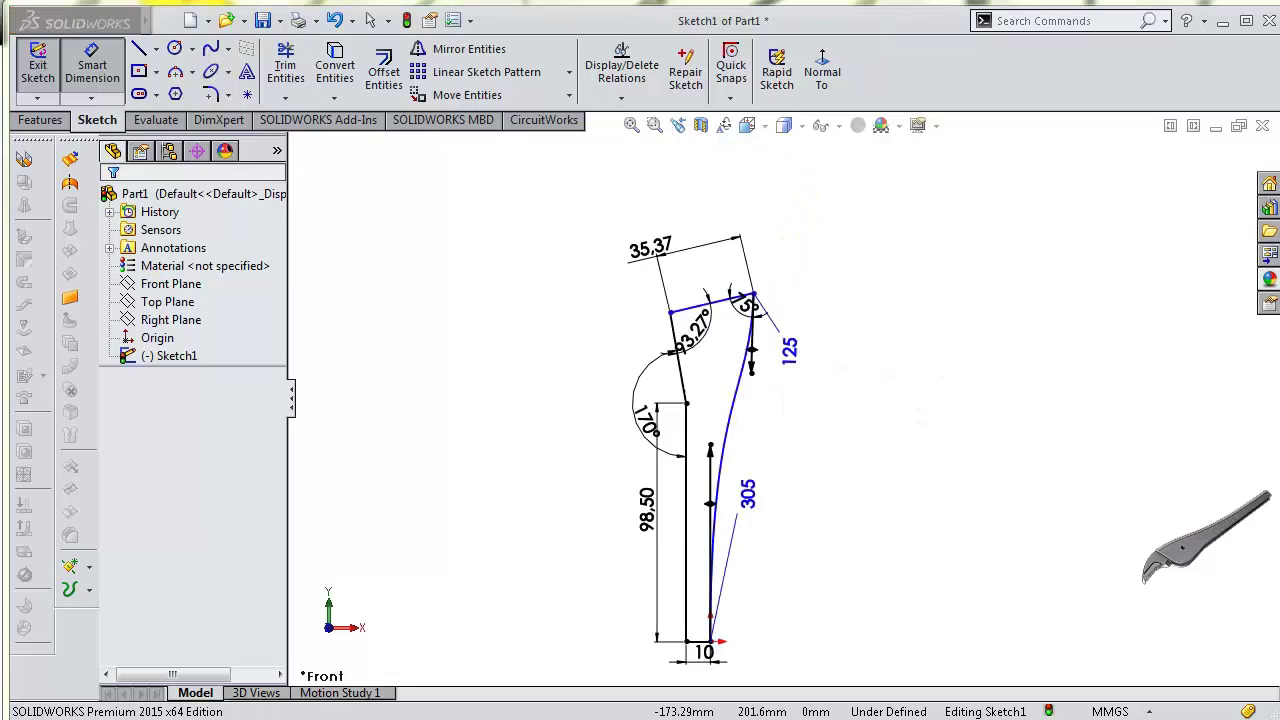
Dimension the short slanted edge to 36 mm and move the 125 dimension beside the curve
left_click(682, 382)
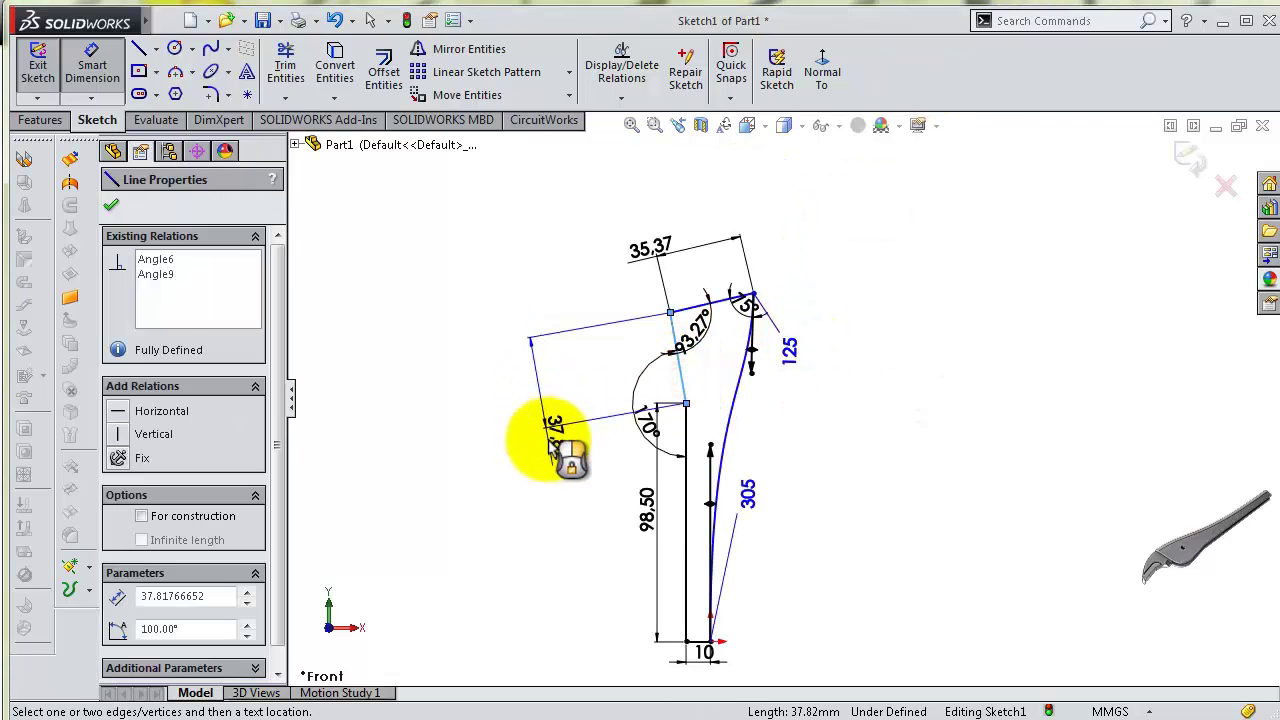
left_click(548, 440)
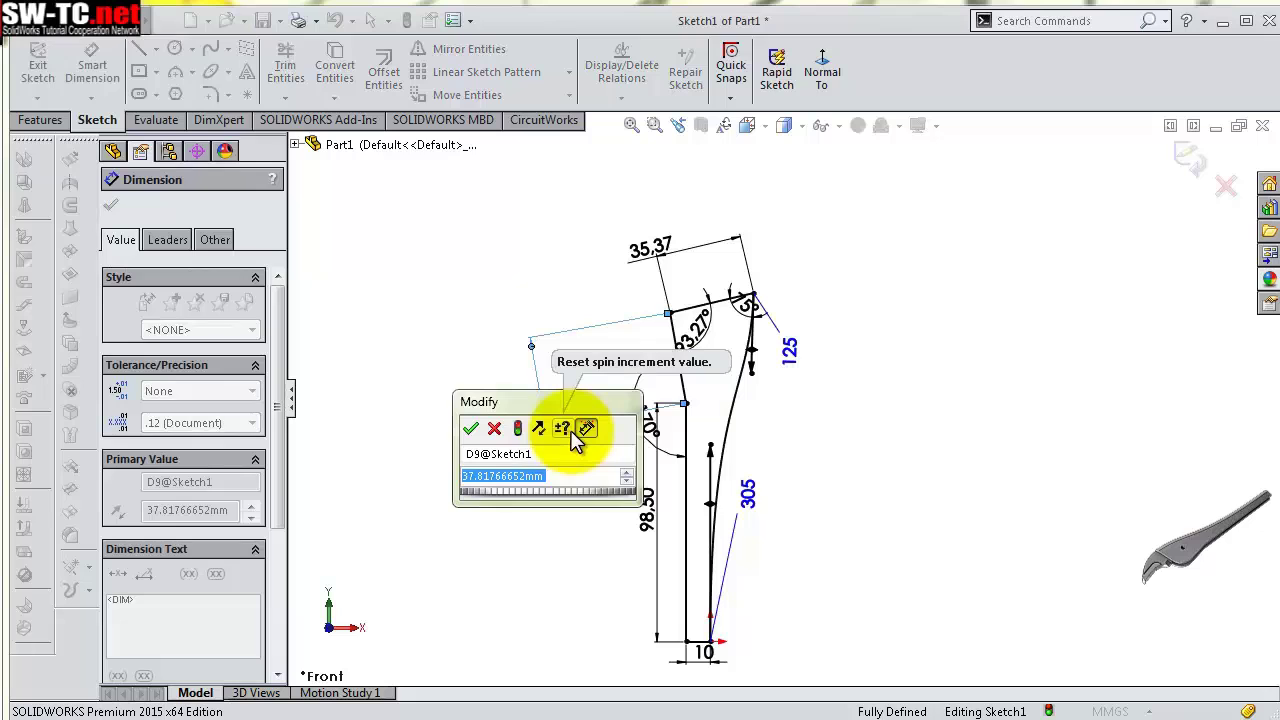
type("36")
key("Return")
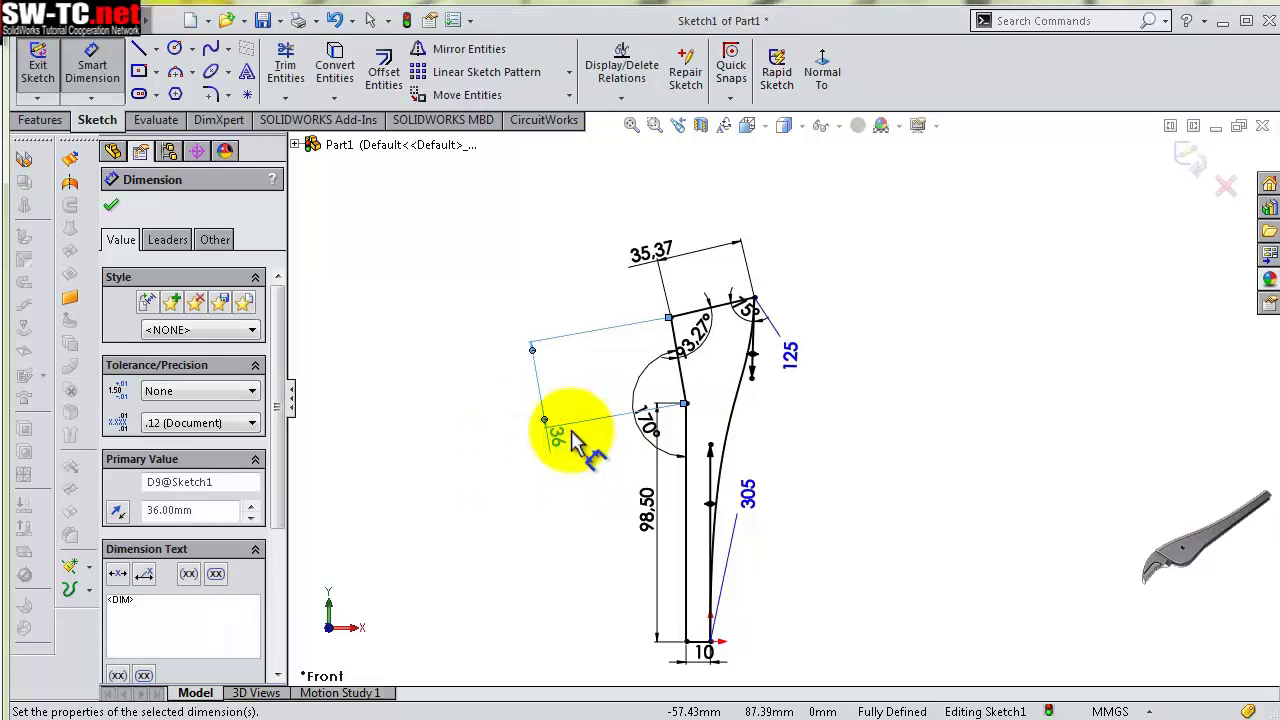
left_click(466, 478)
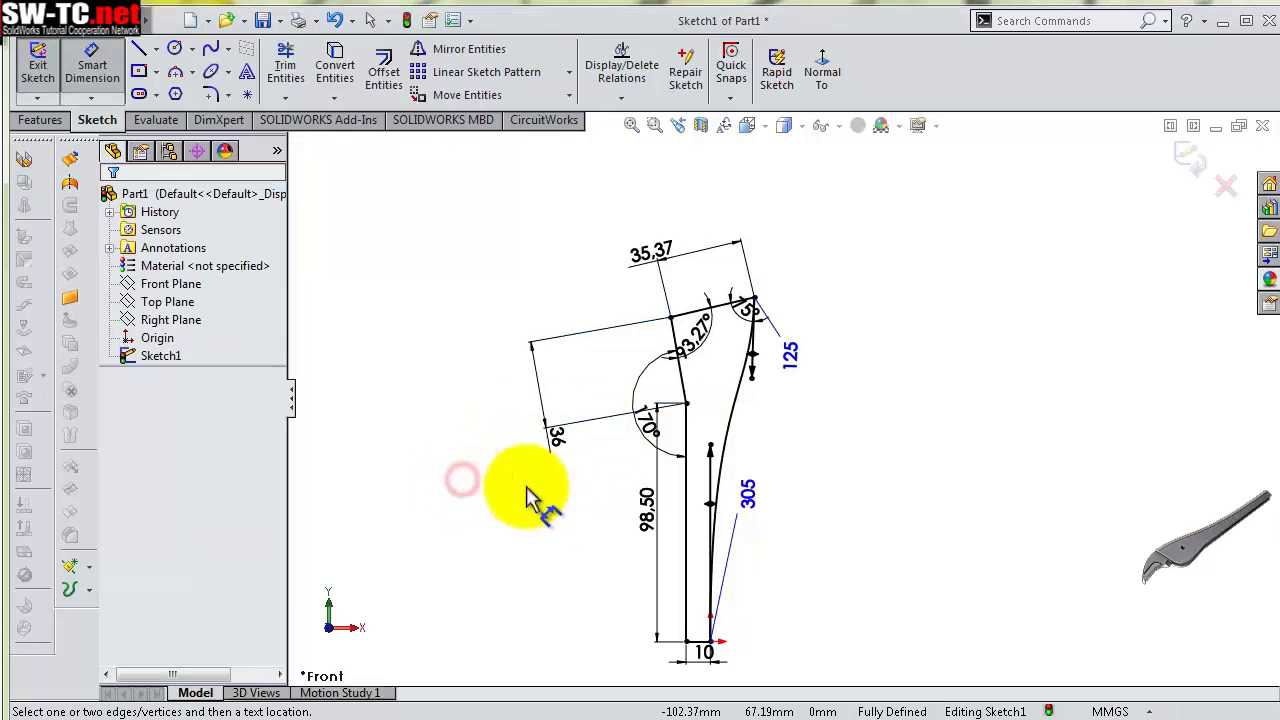
left_click(797, 365)
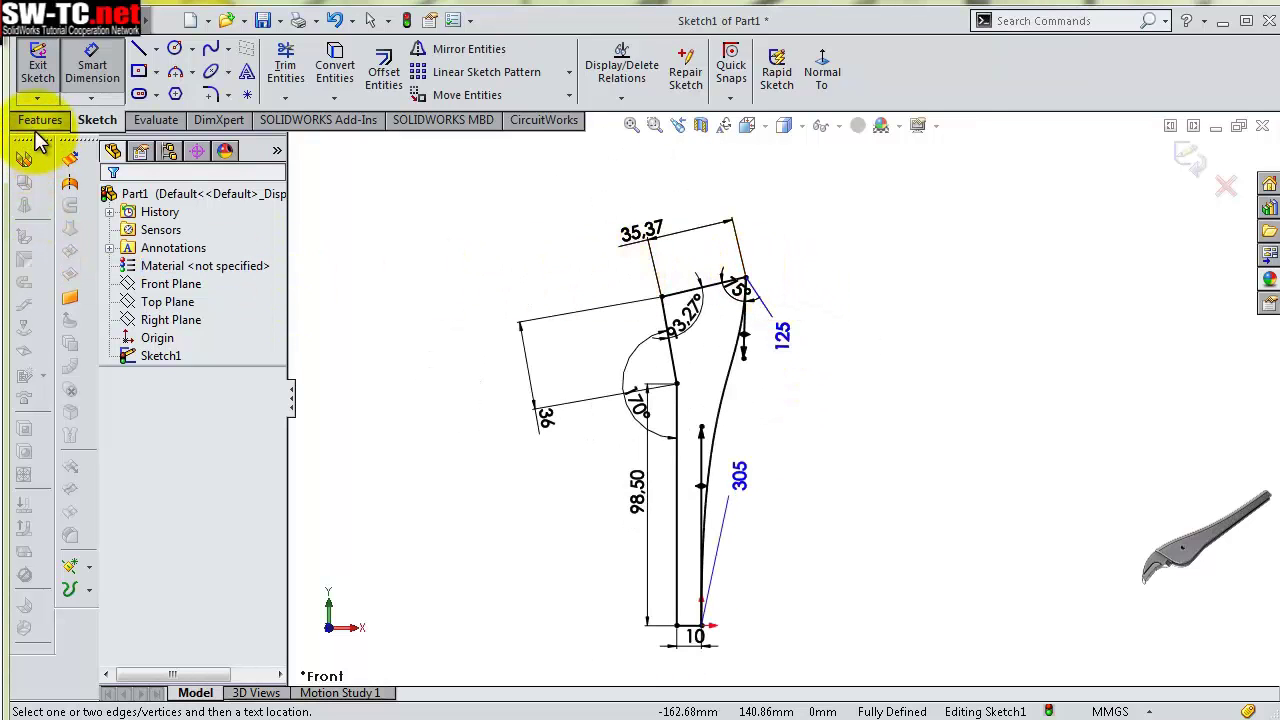
left_click(40, 120)
Extrude the sketch 10 mm with the Mid Plane end condition into Boss-Extrude1
left_click(40, 72)
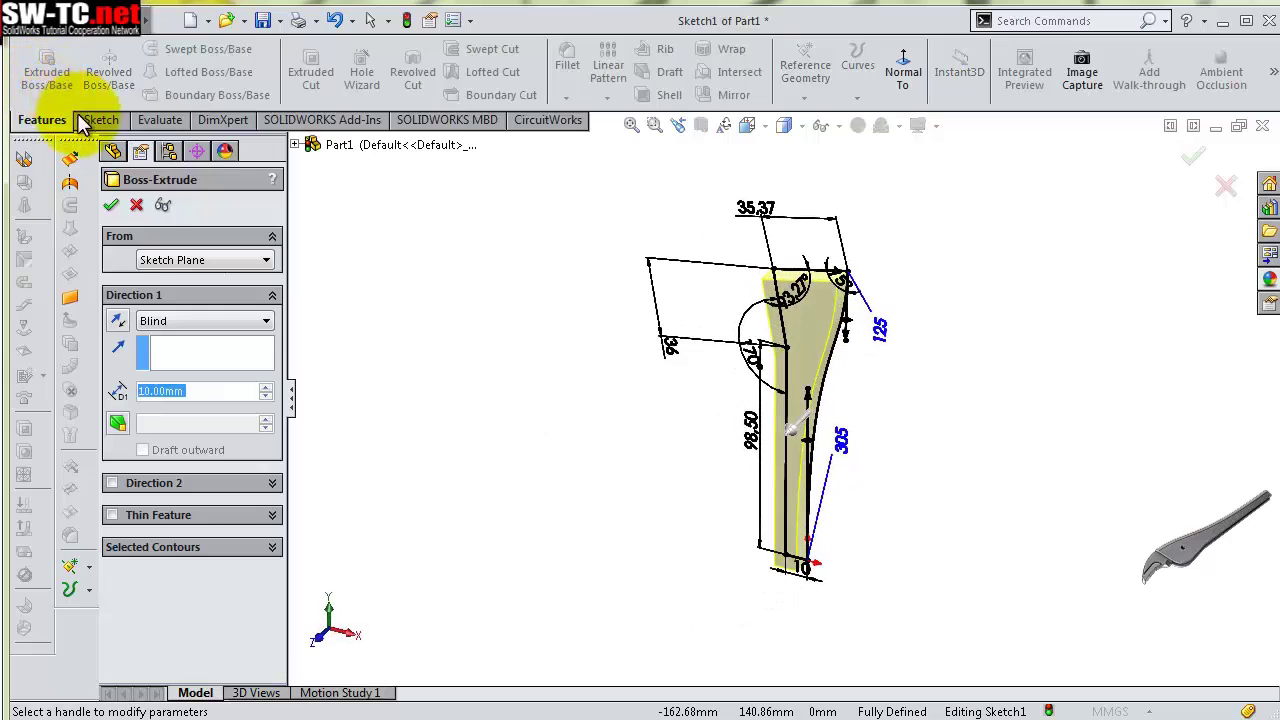
left_click(186, 322)
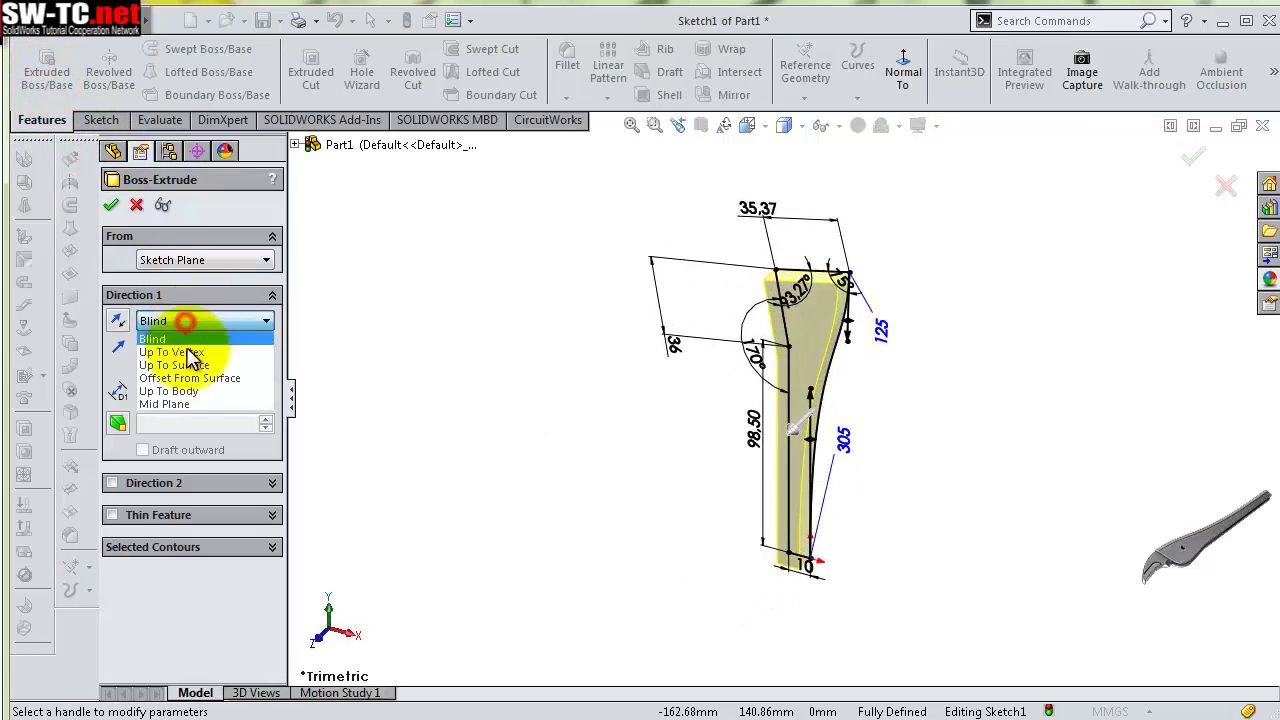
left_click(181, 402)
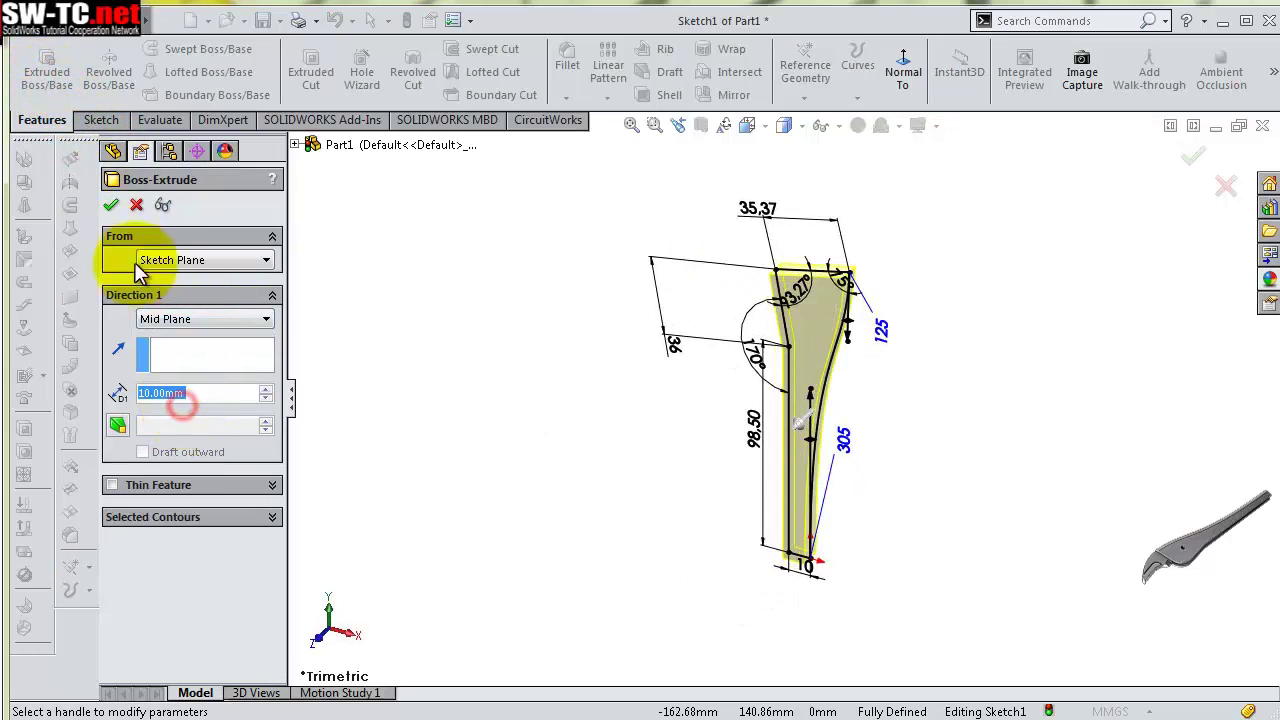
left_click(111, 207)
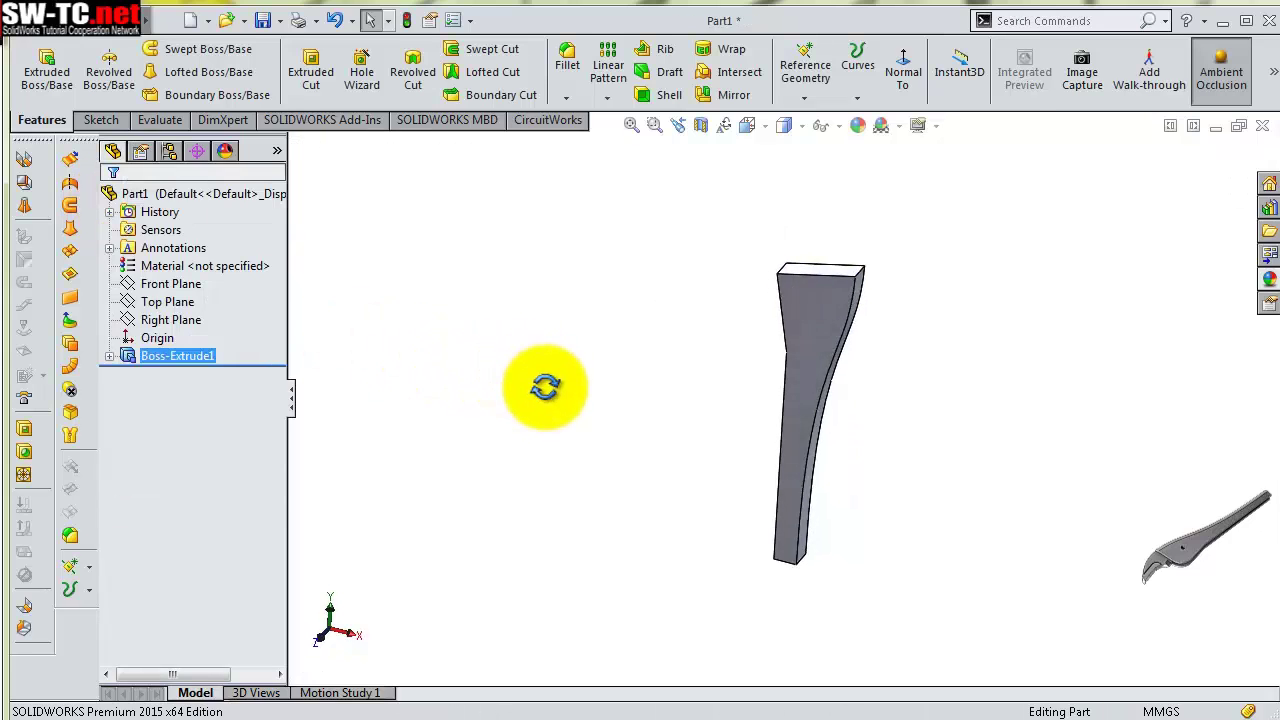
middle_click_drag(545, 387, 543, 408)
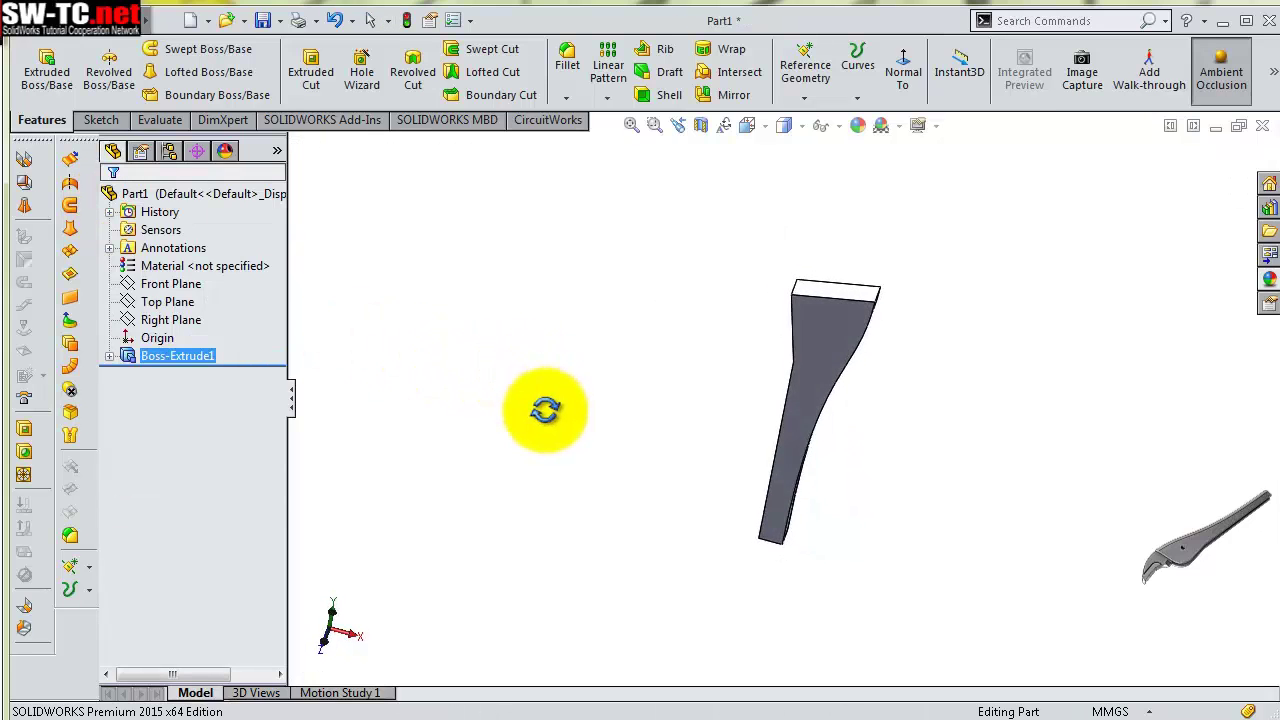
Fillet the two top corner edges with a 15 mm radius
left_click(571, 60)
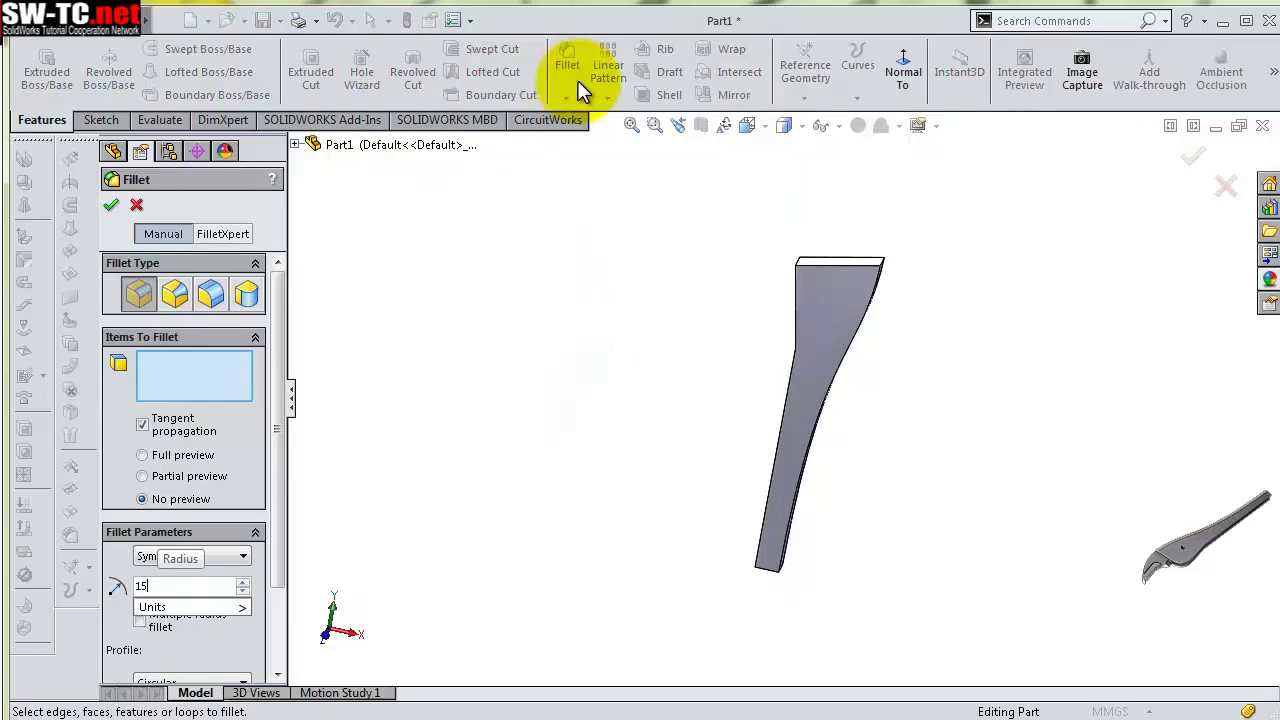
middle_click_drag(666, 270, 708, 354)
scroll(837, 294, "down", 5)
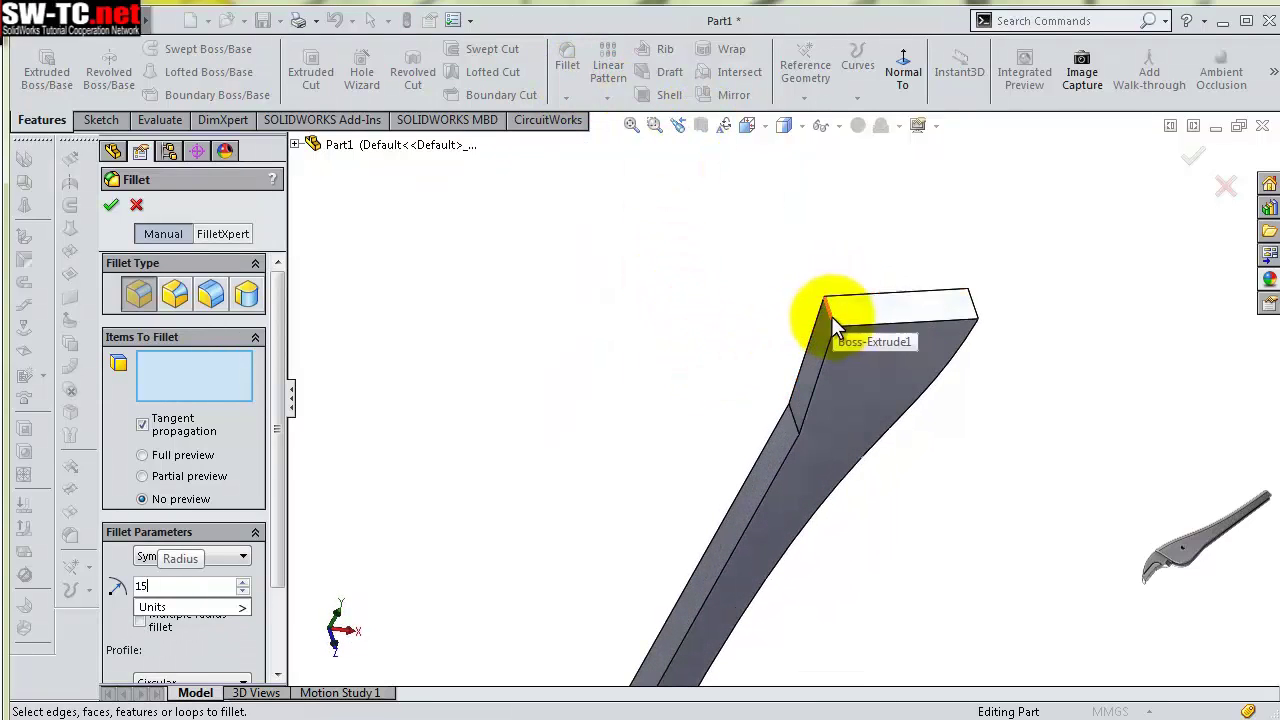
left_click(831, 318)
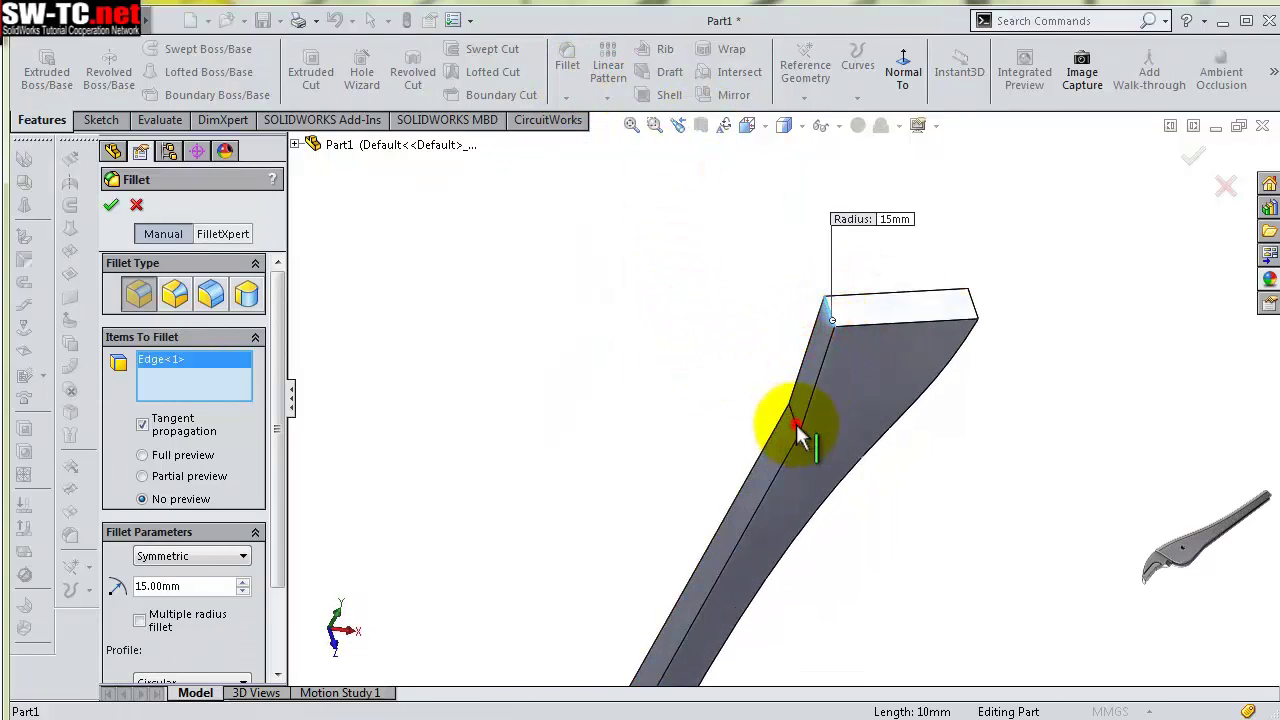
left_click(795, 423)
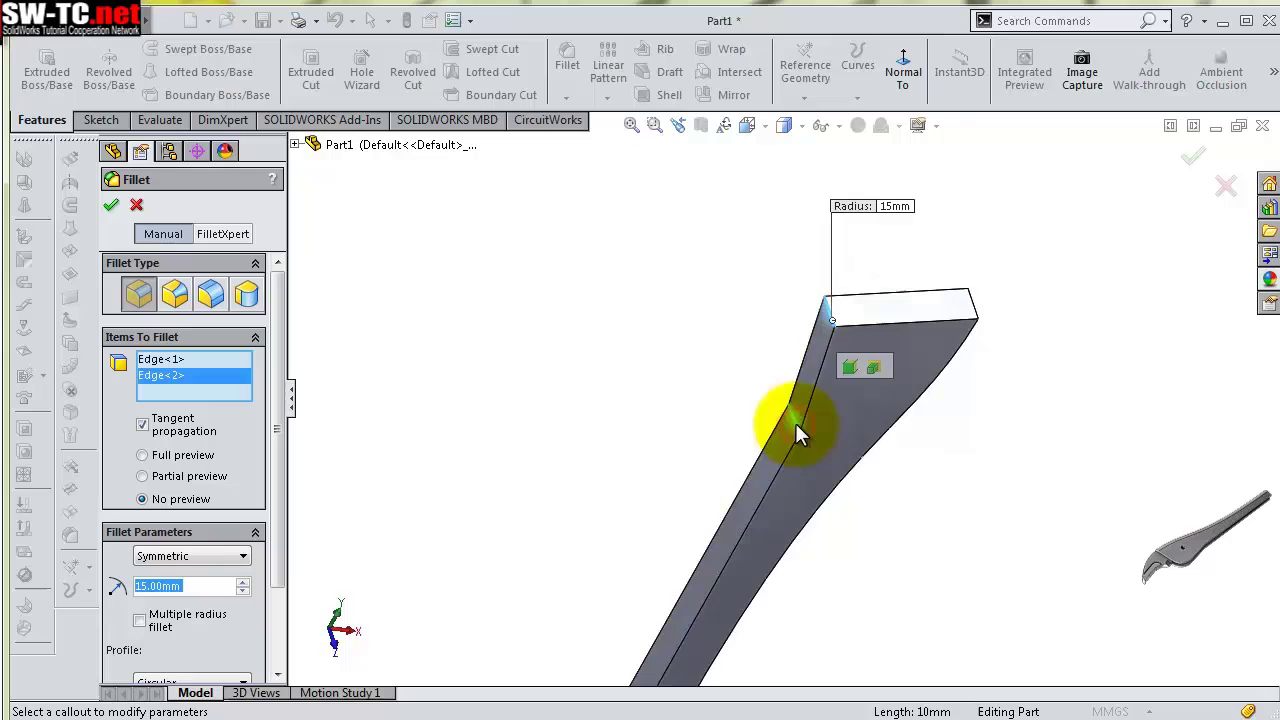
left_click(110, 209)
mouse_move(1134, 420)
middle_mouse_down()
mouse_move(998, 280)
mouse_move(991, 311)
mouse_move(980, 271)
mouse_move(1002, 380)
mouse_move(1071, 329)
mouse_move(1057, 263)
mouse_move(994, 263)
mouse_move(968, 424)
mouse_move(963, 391)
mouse_move(963, 503)
mouse_move(980, 357)
mouse_move(1000, 534)
mouse_move(871, 380)
middle_mouse_up()
scroll(871, 380, "down", 2)
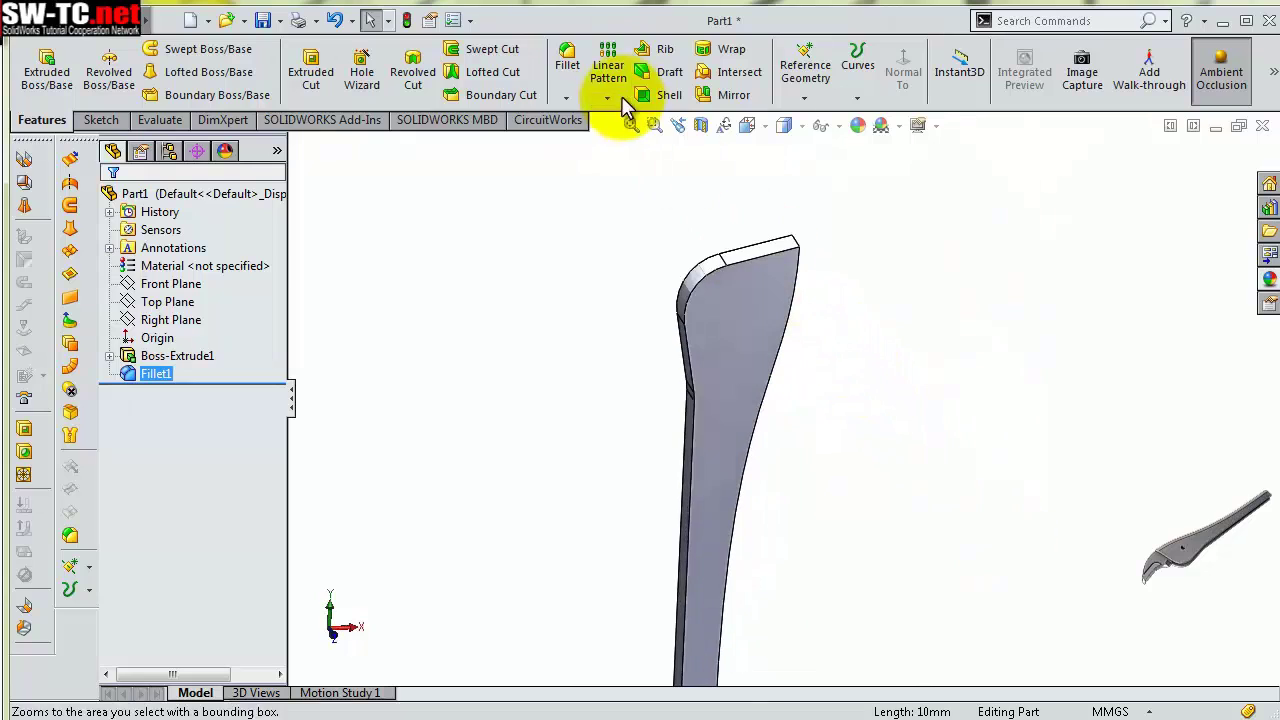
Fillet the two long edges with a 4 mm radius
left_click(570, 62)
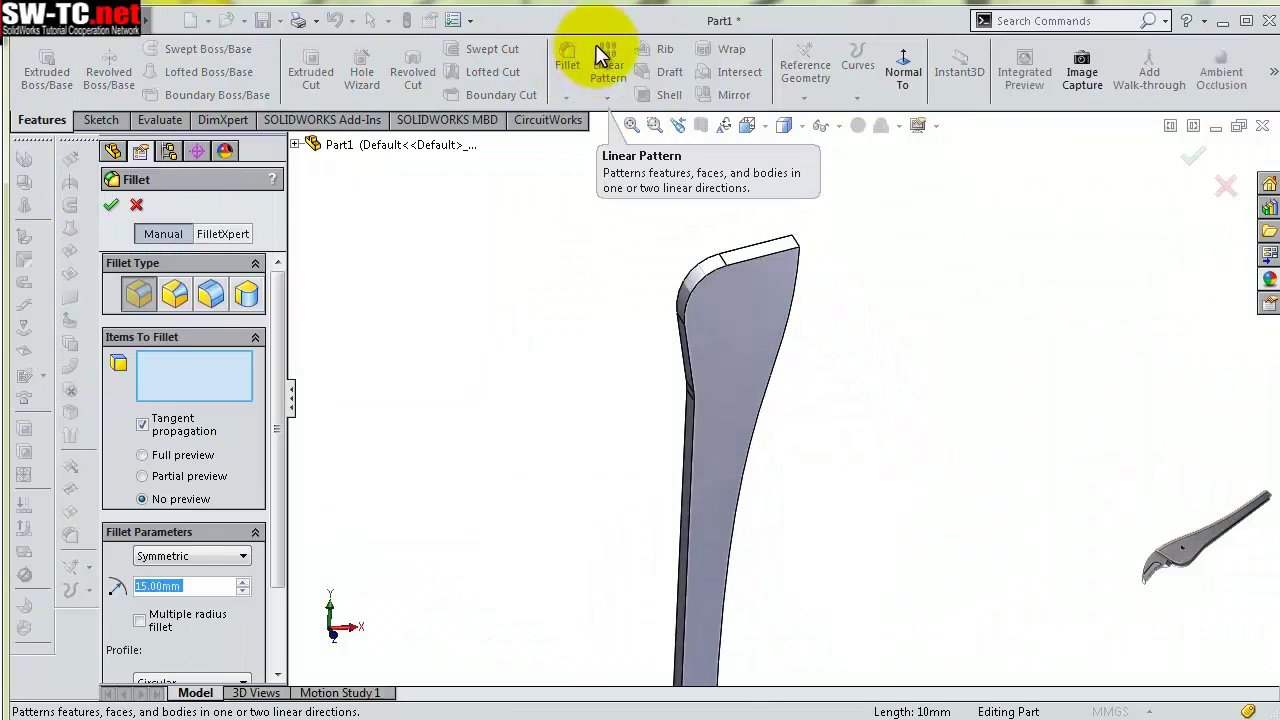
type("4")
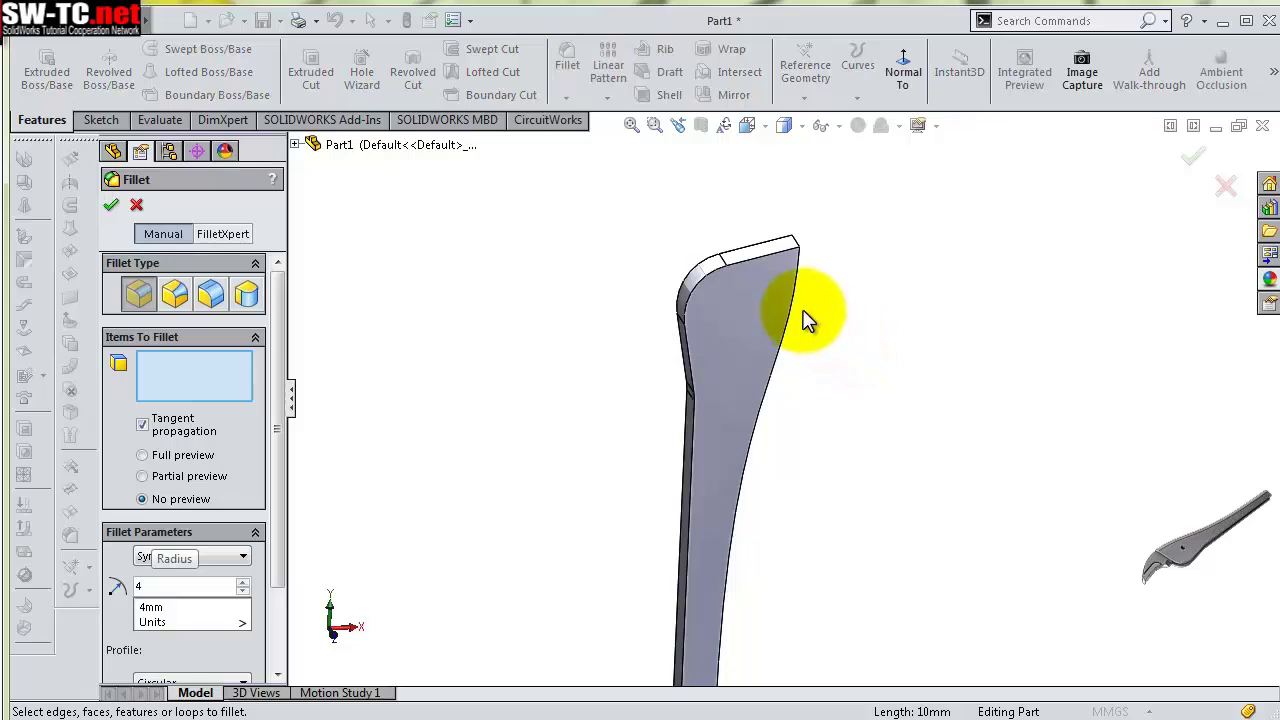
left_click(793, 302)
mouse_move(851, 429)
middle_mouse_down()
mouse_move(771, 466)
mouse_move(670, 283)
middle_mouse_up()
left_click(697, 311)
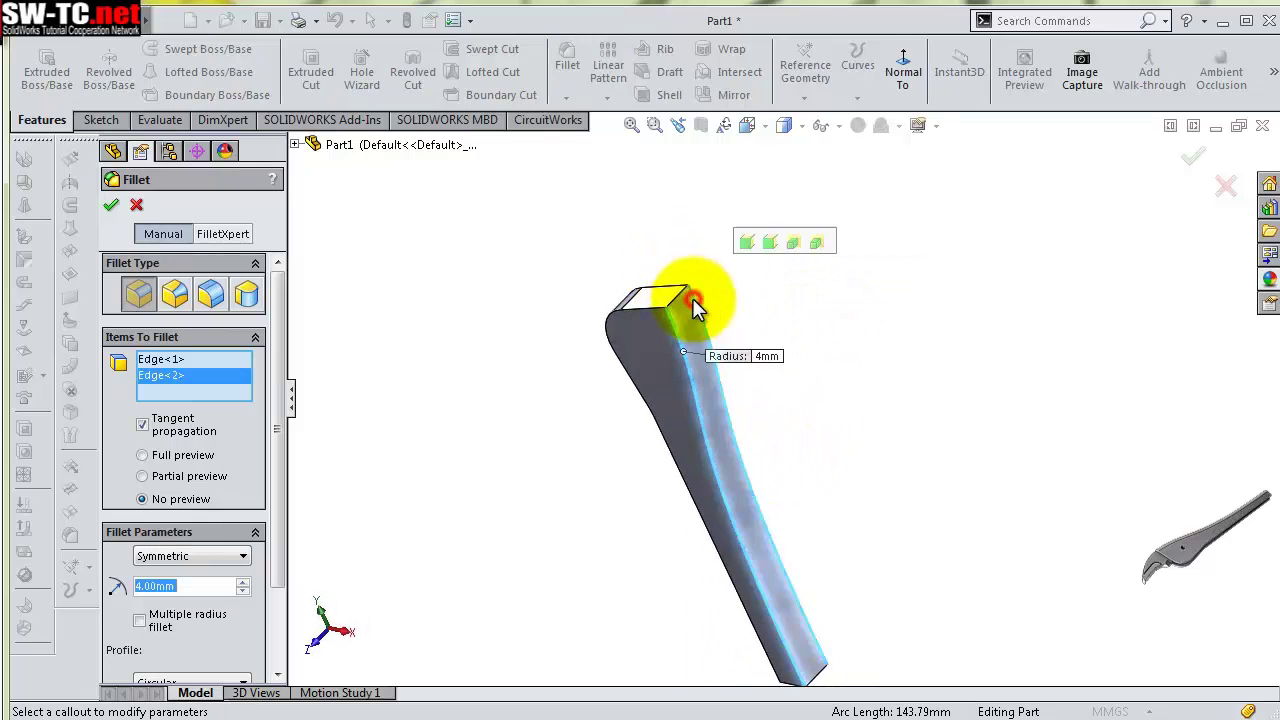
left_click(1190, 155)
mouse_move(885, 400)
middle_mouse_down()
mouse_move(950, 377)
mouse_move(903, 343)
middle_mouse_up()
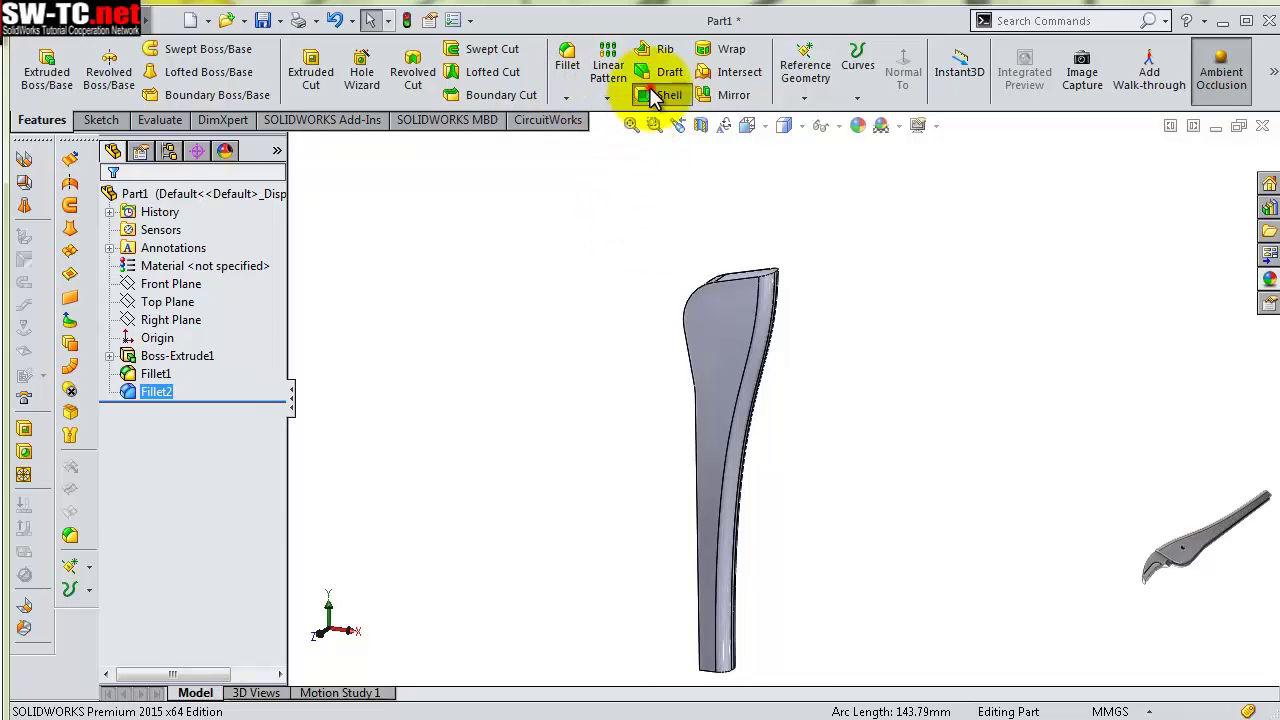
Set up a 2.5 mm Shell removing two top faces, one side face and two lower faces
left_click(655, 94)
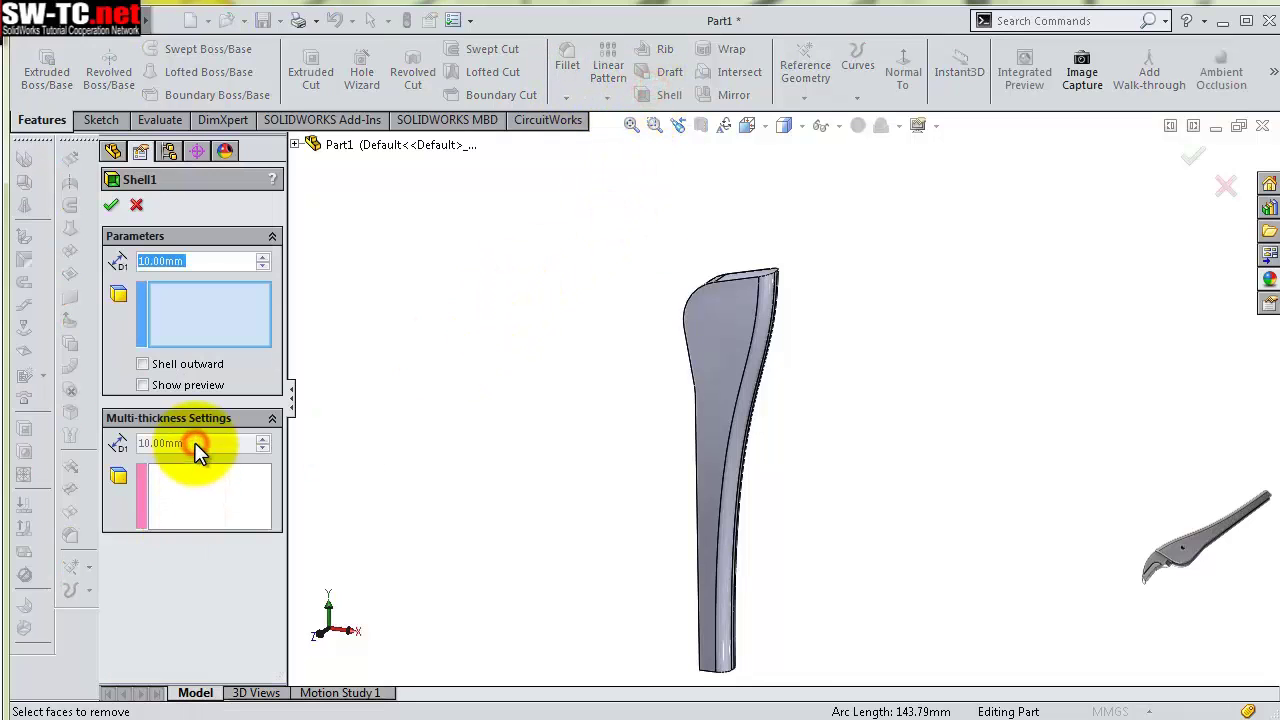
left_click(200, 262)
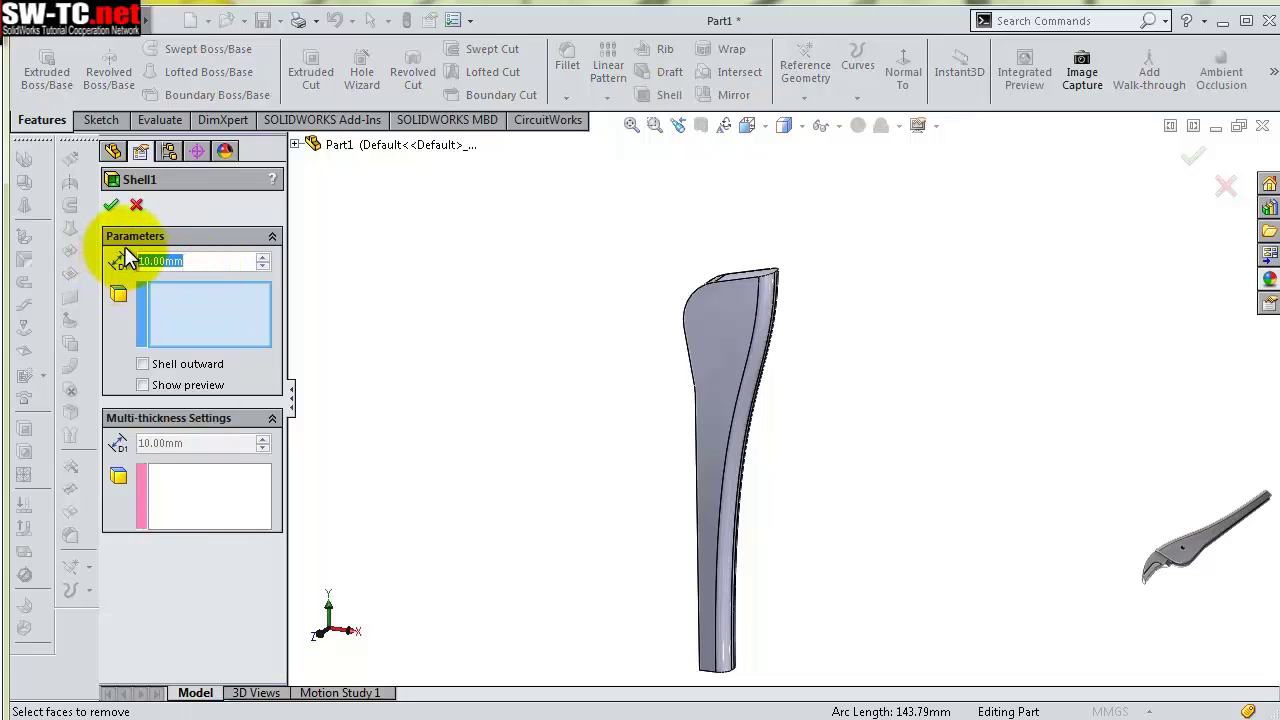
type("2,5")
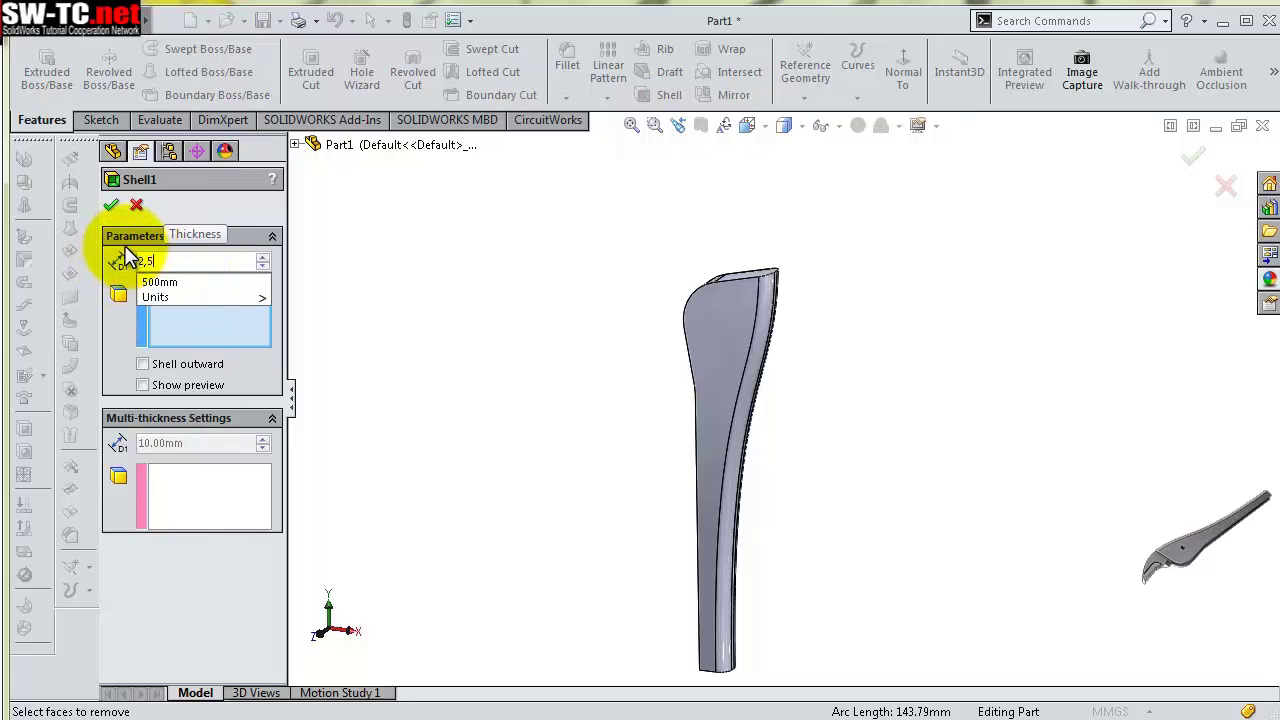
key("Return")
mouse_move(766, 349)
middle_mouse_down()
mouse_move(794, 343)
mouse_move(768, 368)
middle_mouse_up()
left_click(794, 330)
left_click(759, 330)
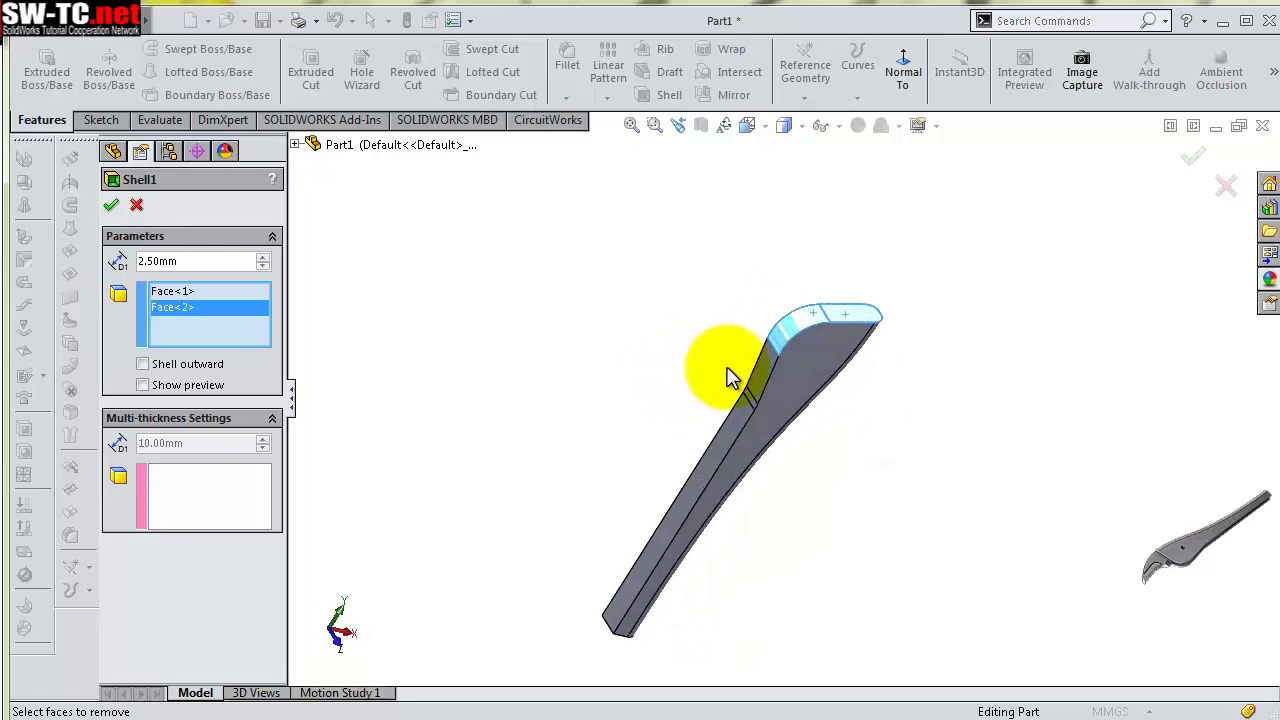
left_click(766, 368)
scroll(765, 370, "down", 5)
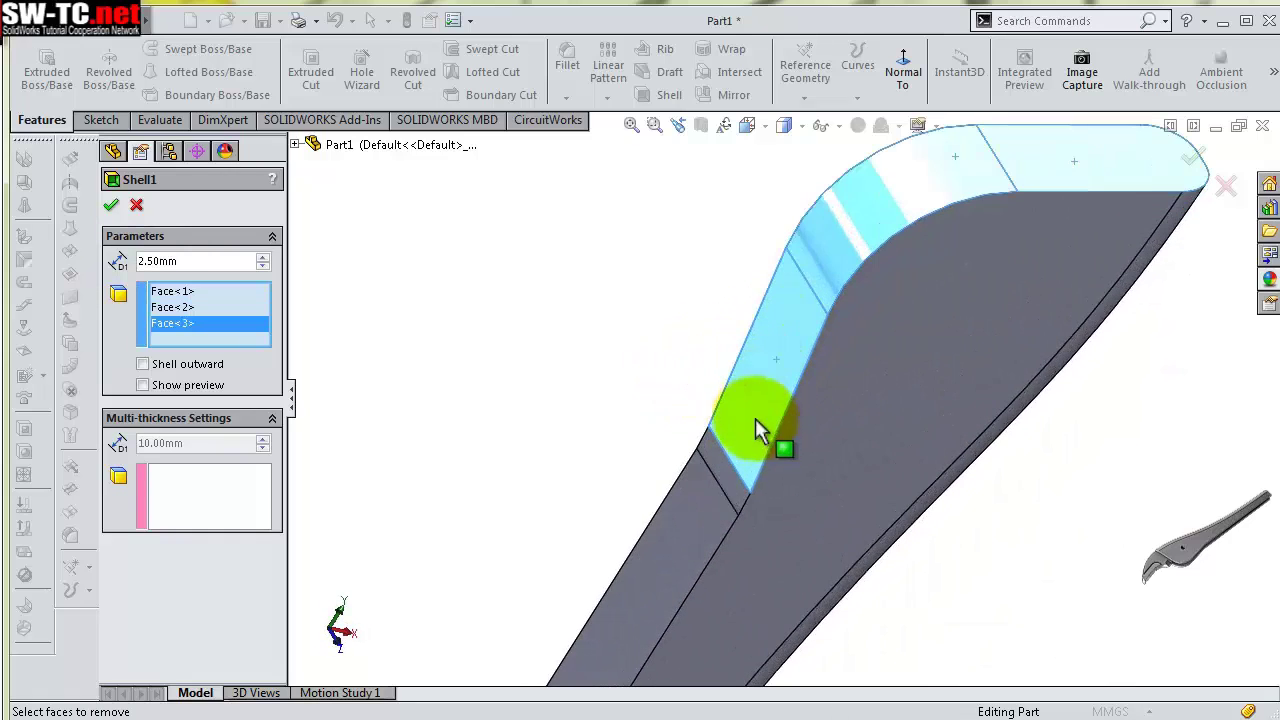
left_click(732, 488)
left_click(717, 513)
Accept the 2.5 mm shell and select the handle's flat face
scroll(784, 506, "up", 4)
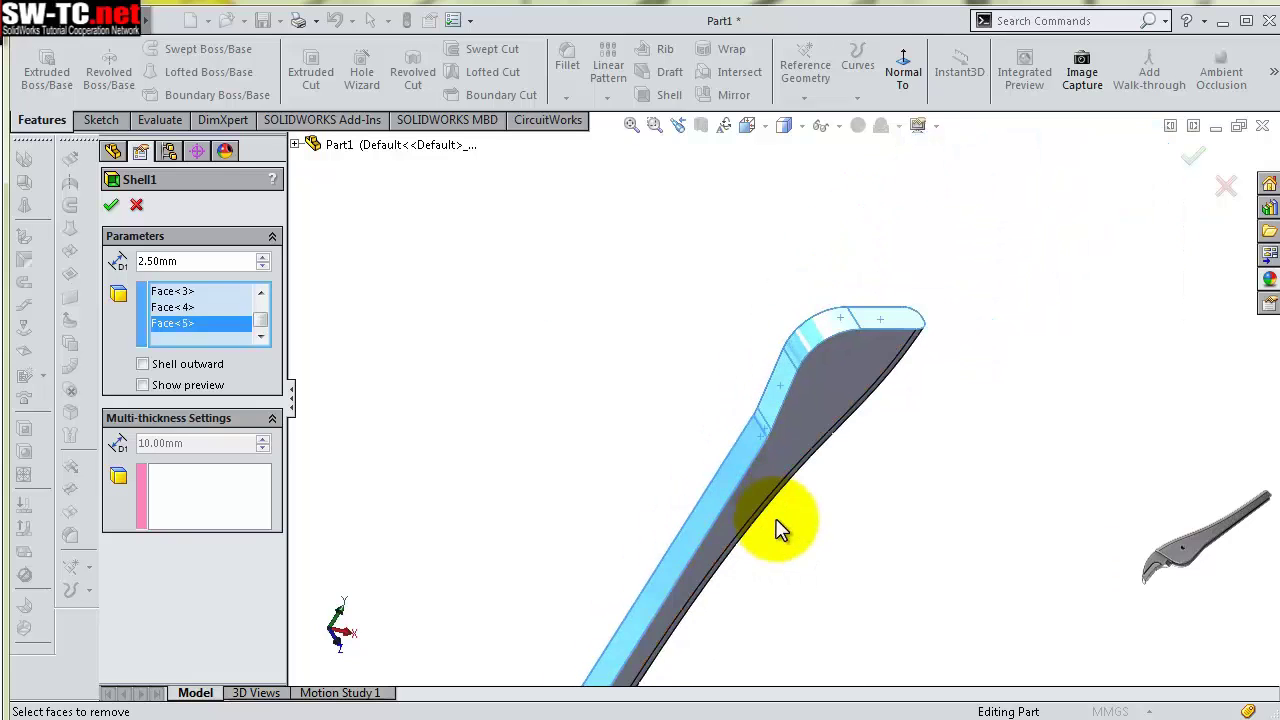
scroll(740, 540, "up", 2)
mouse_move(712, 560)
middle_mouse_down()
mouse_move(777, 537)
mouse_move(820, 429)
middle_mouse_up()
scroll(551, 623, "down", 2)
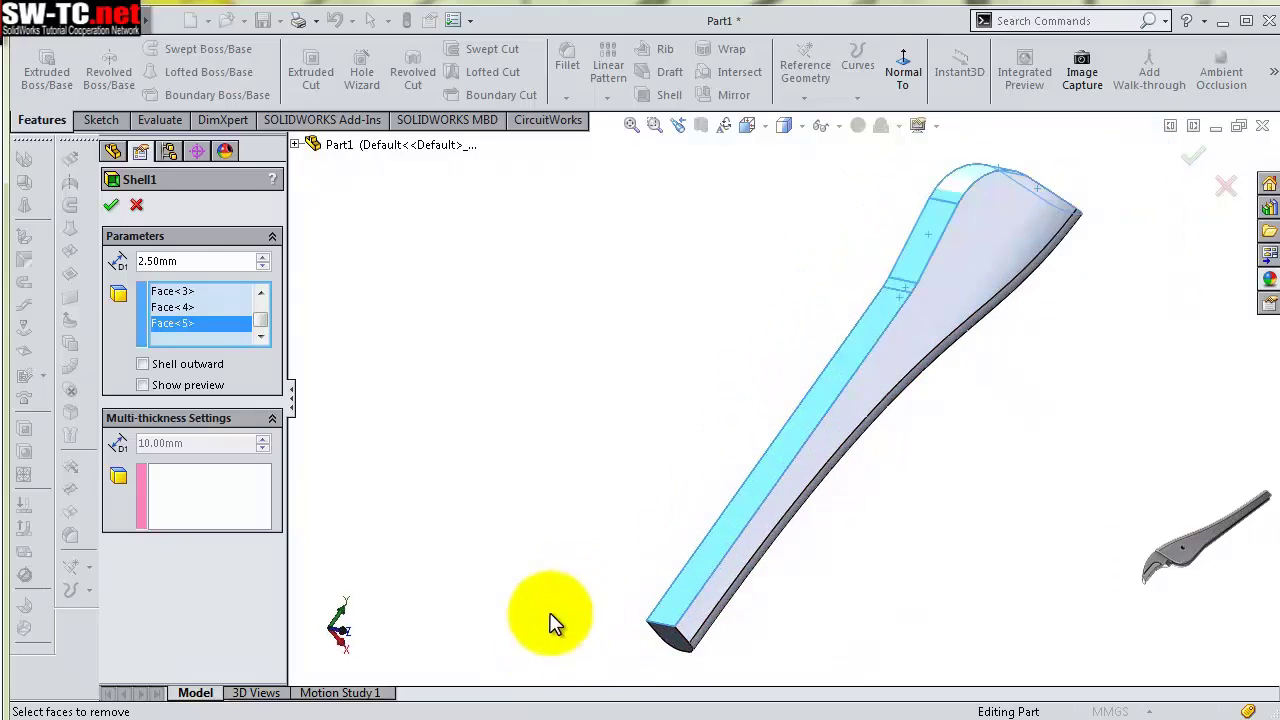
scroll(712, 635, "down", 3)
right_click(752, 577)
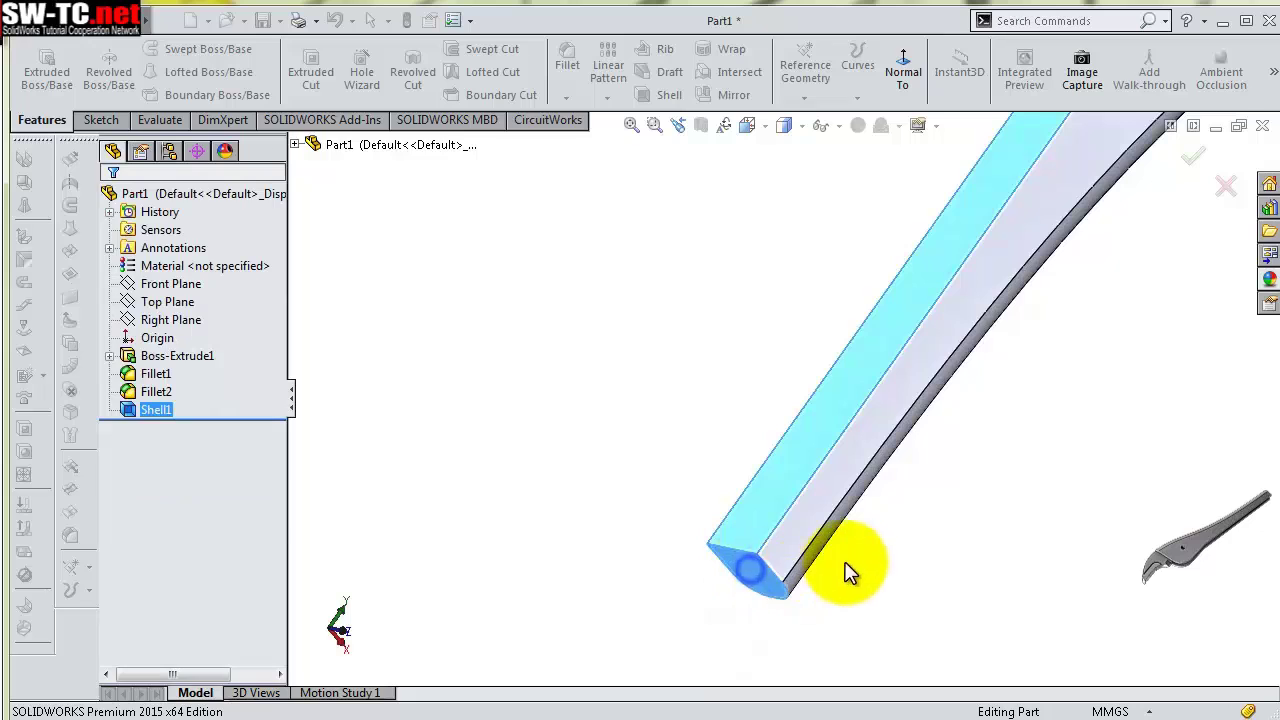
scroll(900, 450, "up", 3)
scroll(952, 300, "up", 2)
mouse_move(950, 255)
middle_mouse_down()
mouse_move(943, 466)
mouse_move(929, 366)
middle_mouse_up()
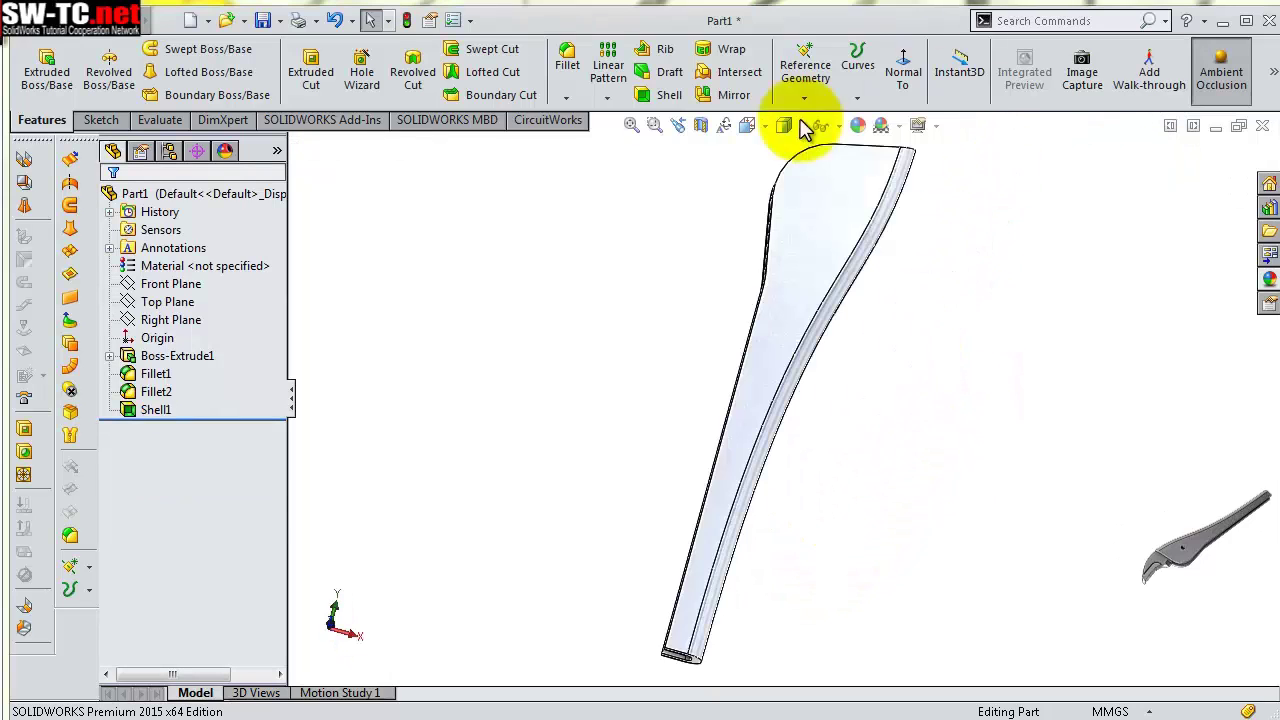
left_click(828, 192)
Start a sketch on the jaw face, view it Normal To, and draw a small circle near the top corner
left_click(906, 120)
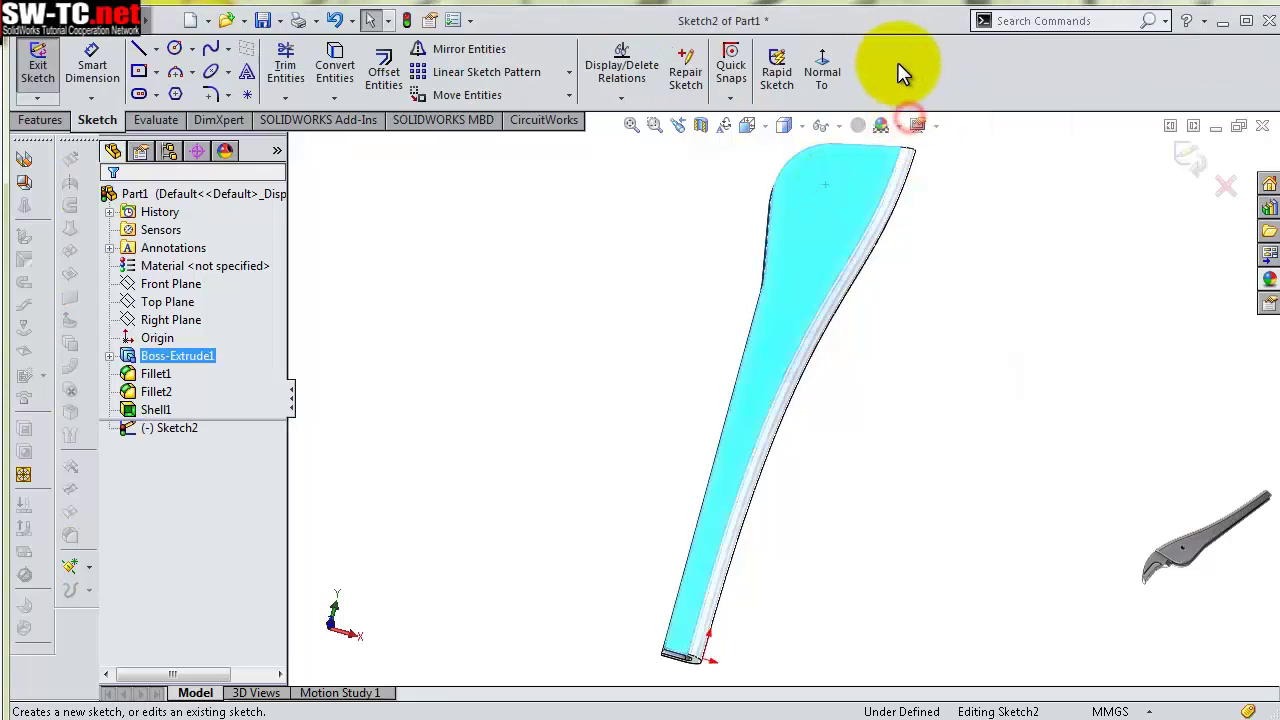
left_click(838, 78)
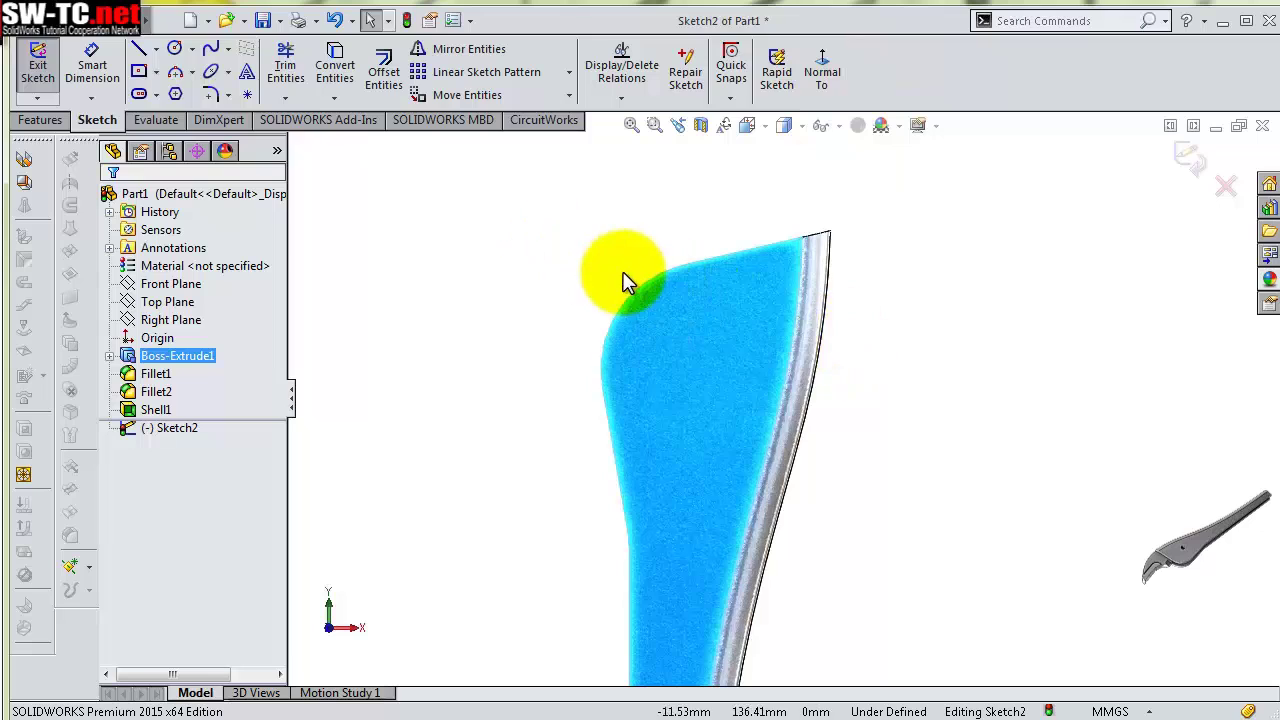
left_click(174, 48)
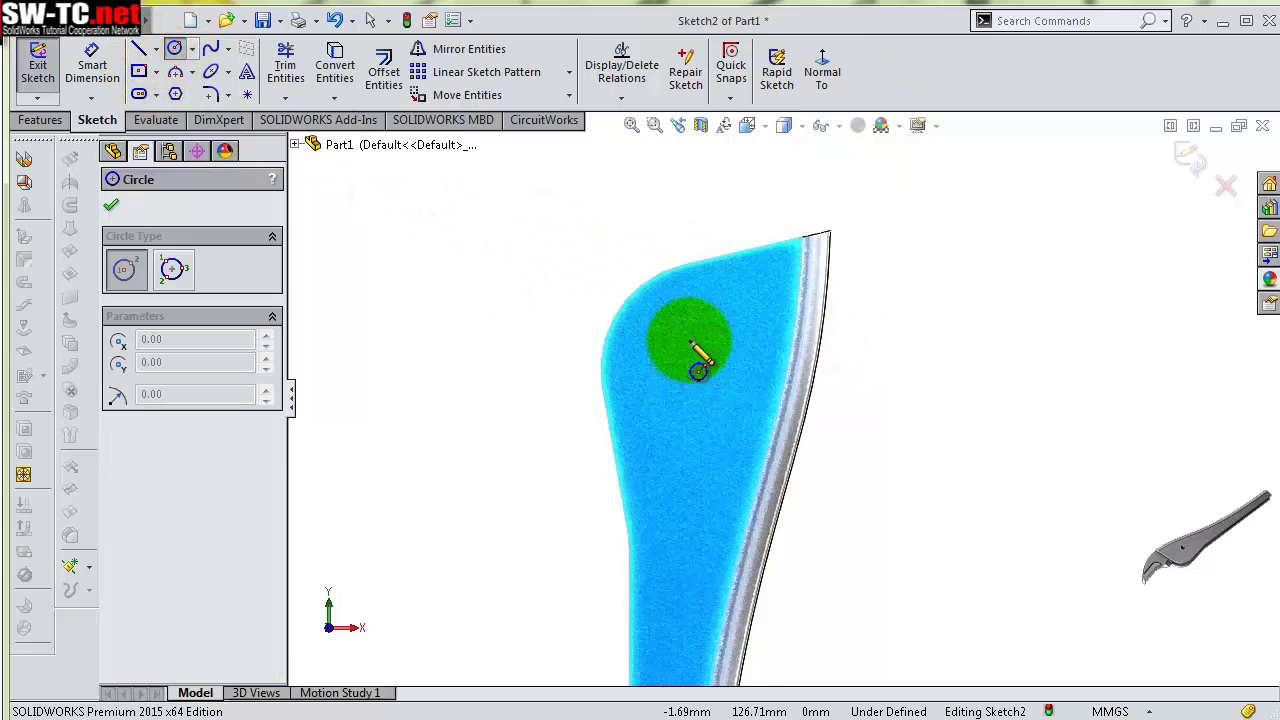
left_click(690, 328)
left_click(698, 352)
key("s")
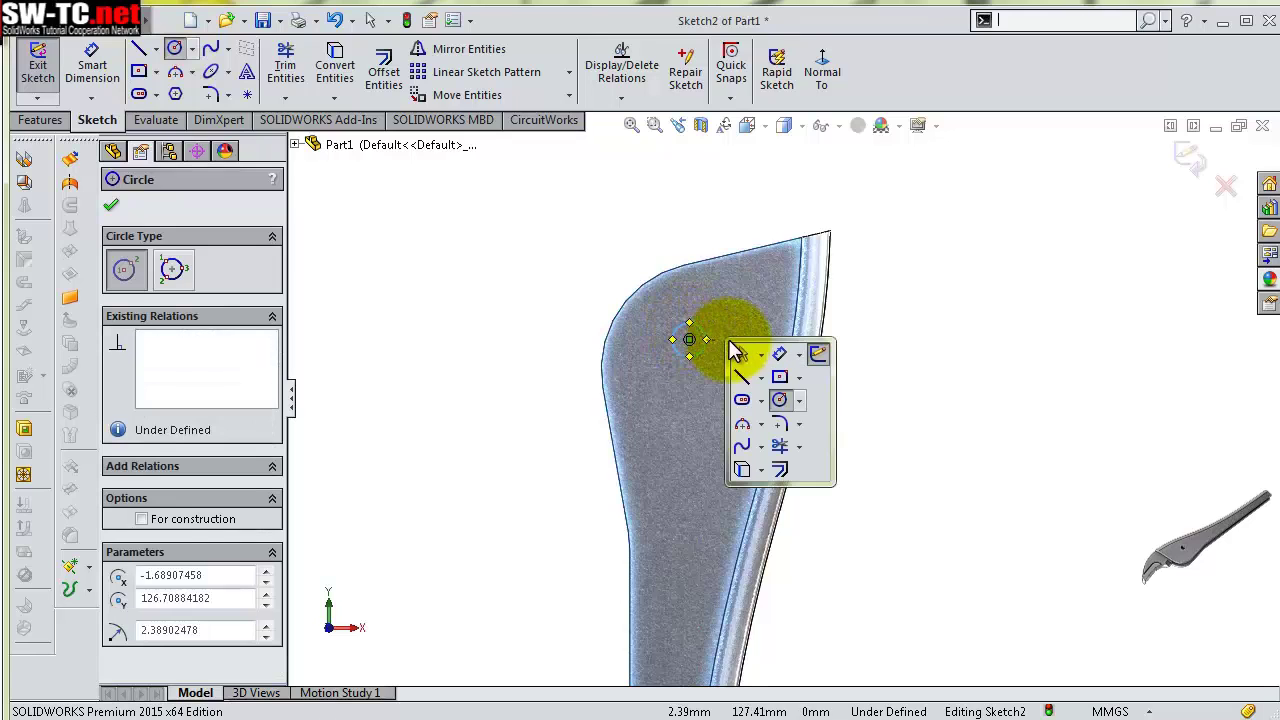
Dimension the circle at 4 mm diameter and 18.46 mm from the top edge
left_click(766, 357)
left_click(702, 340)
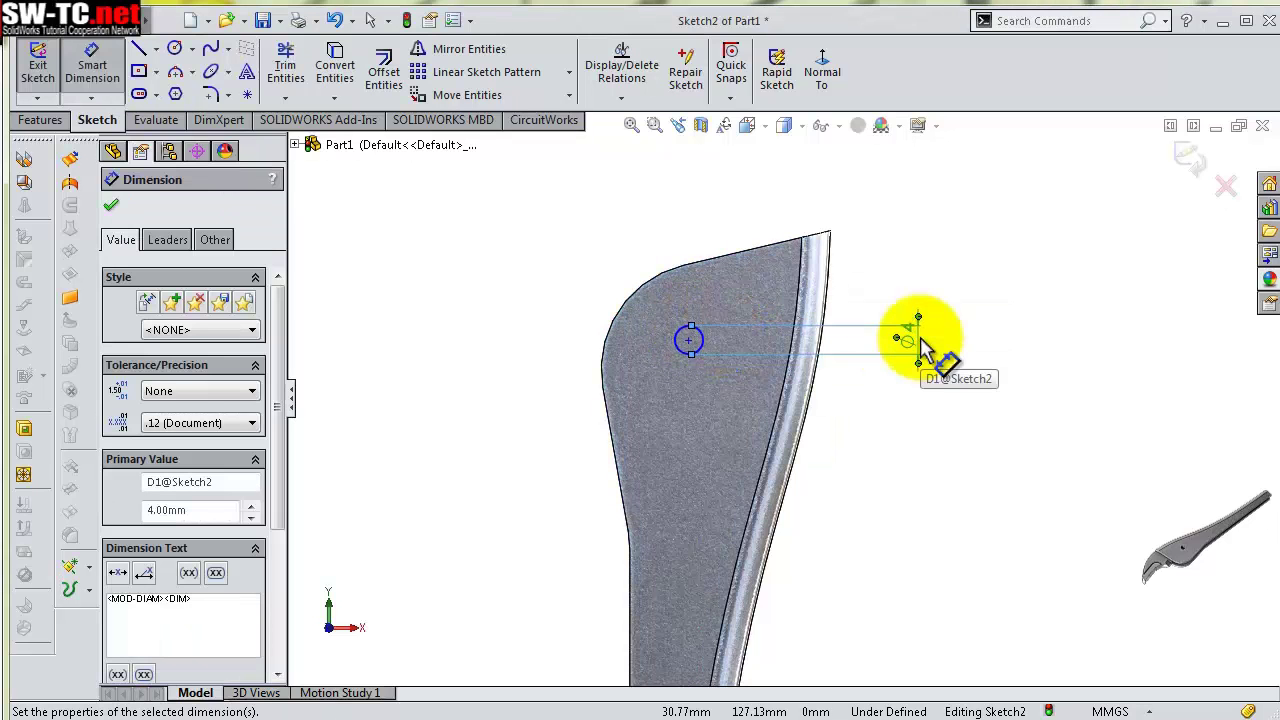
left_click(912, 342)
left_click(684, 267)
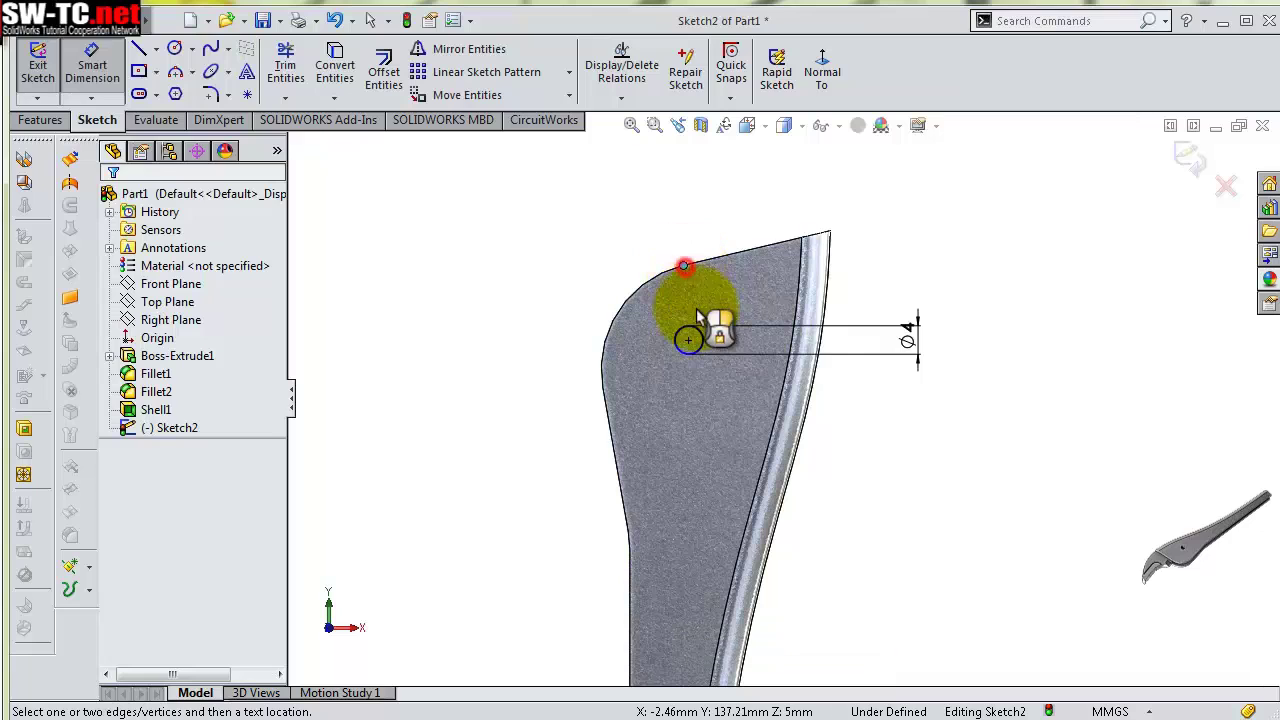
left_click(700, 338)
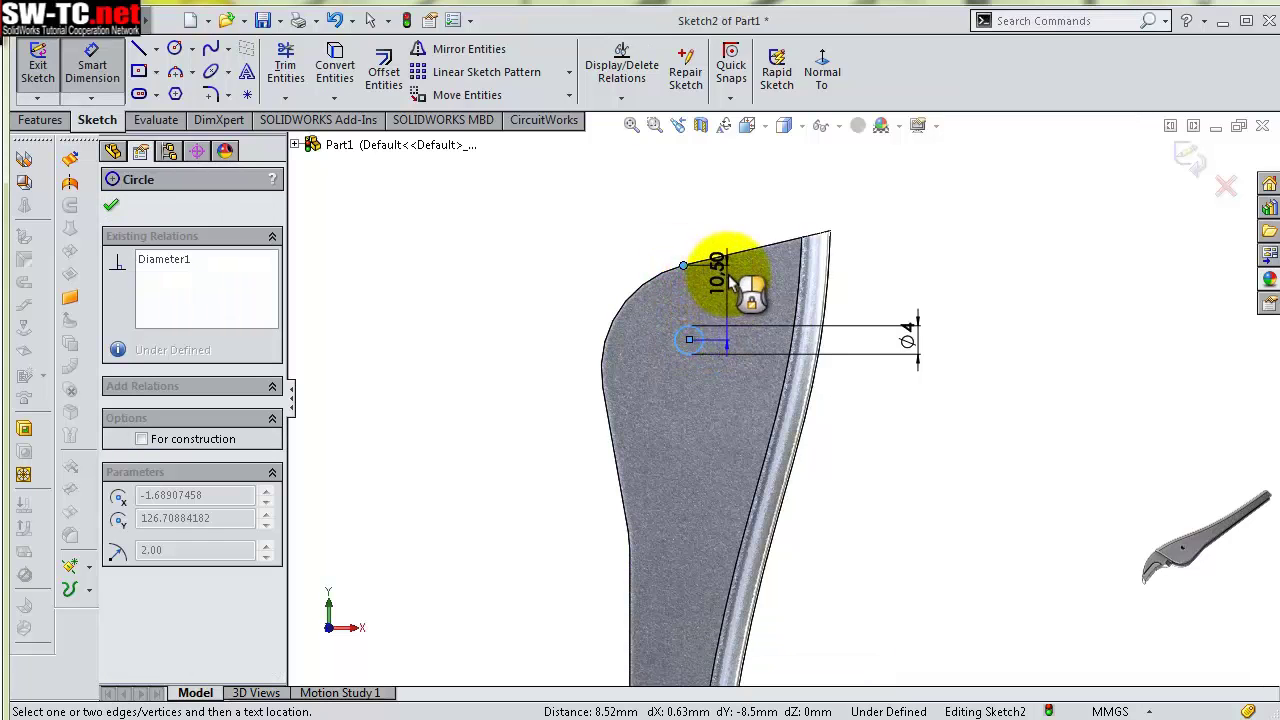
scroll(728, 288, "down", 5)
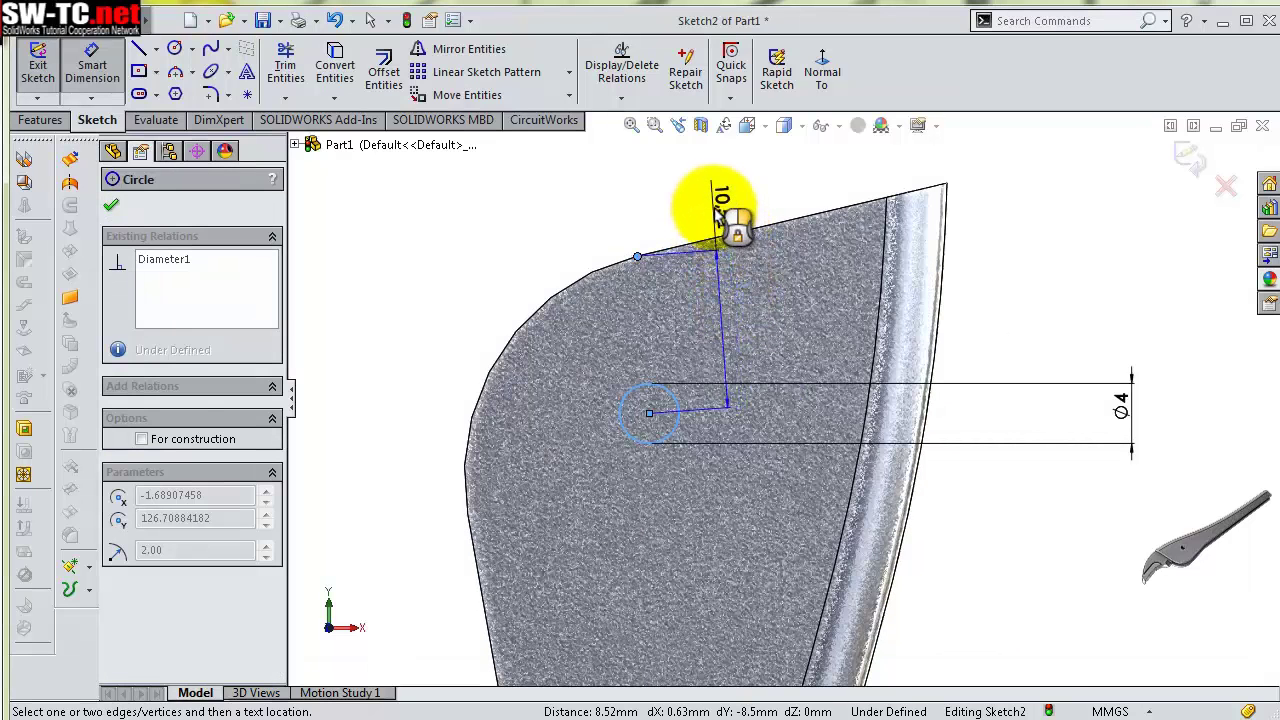
left_click(720, 208)
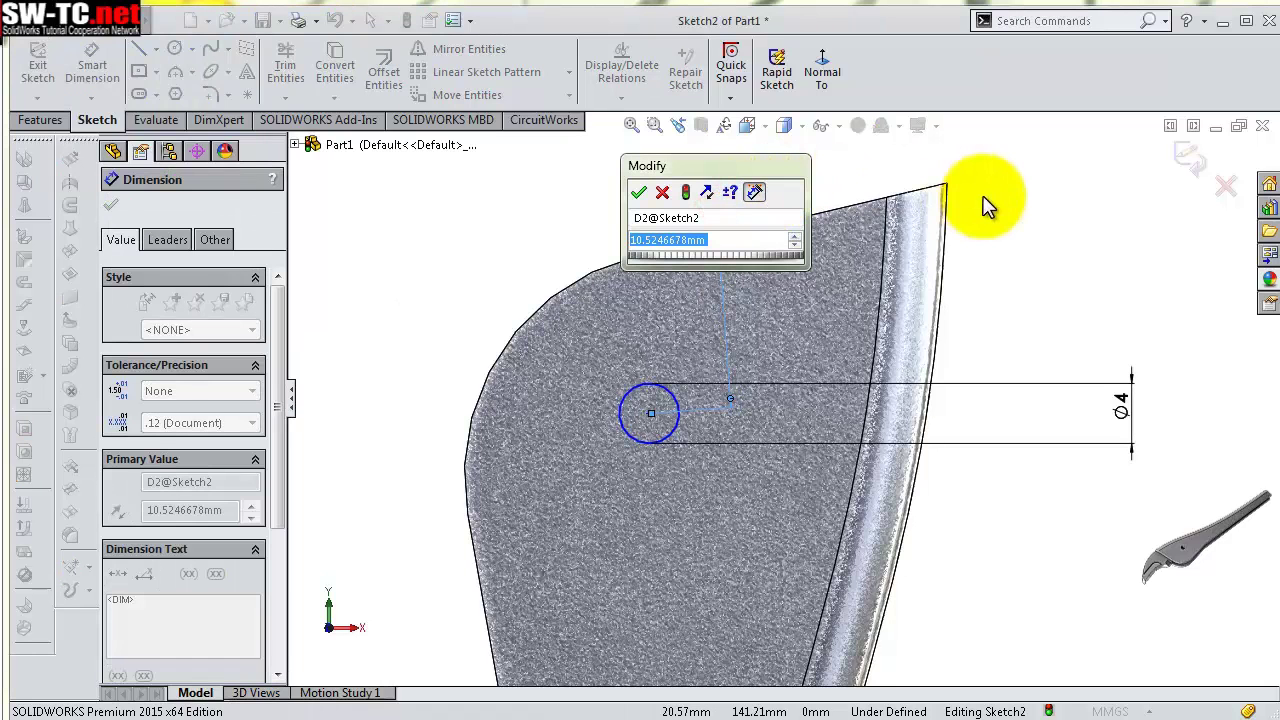
type("18,46")
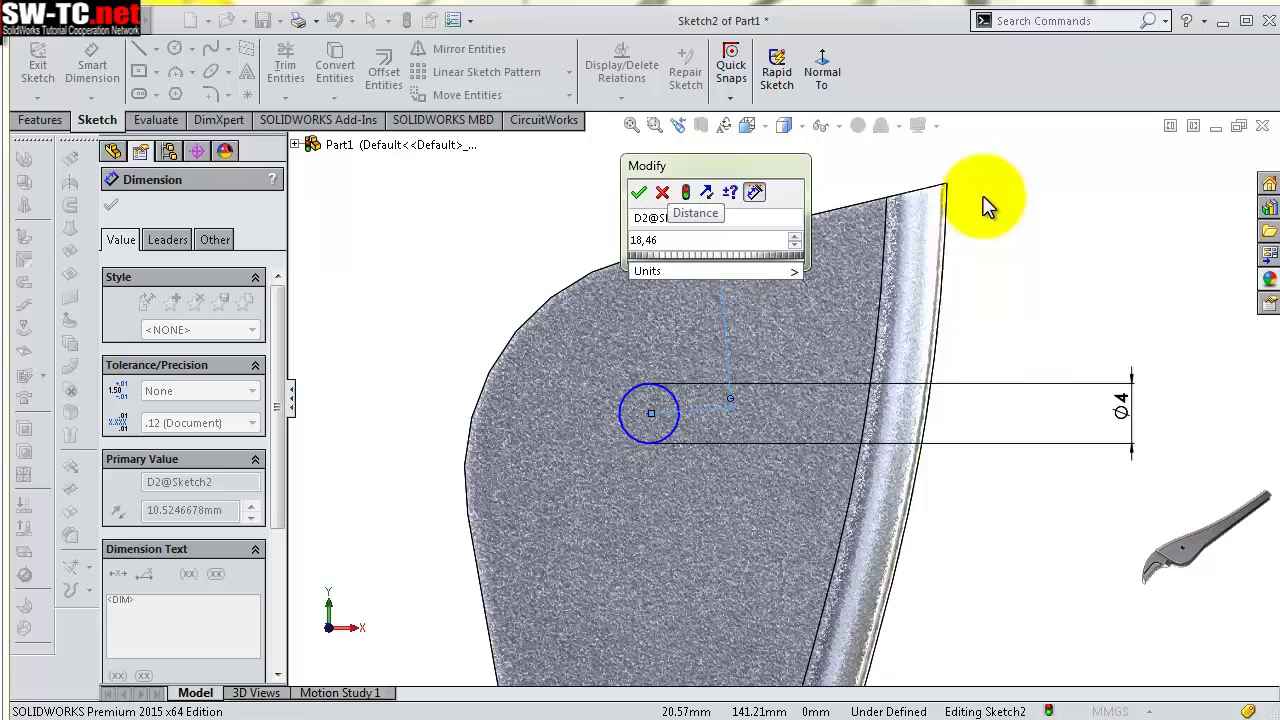
key("Return")
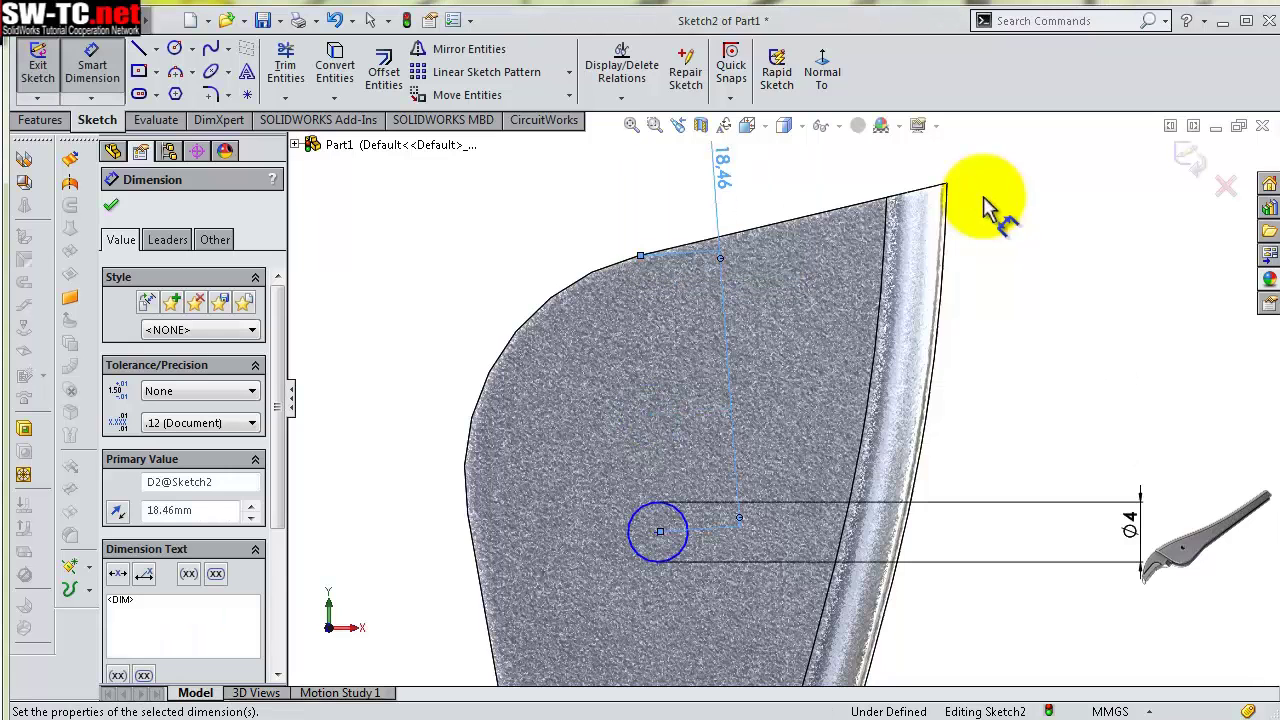
Move the circle left and dimension its centre 15.46 mm from the left edge
scroll(598, 521, "up", 1)
scroll(630, 533, "up", 1)
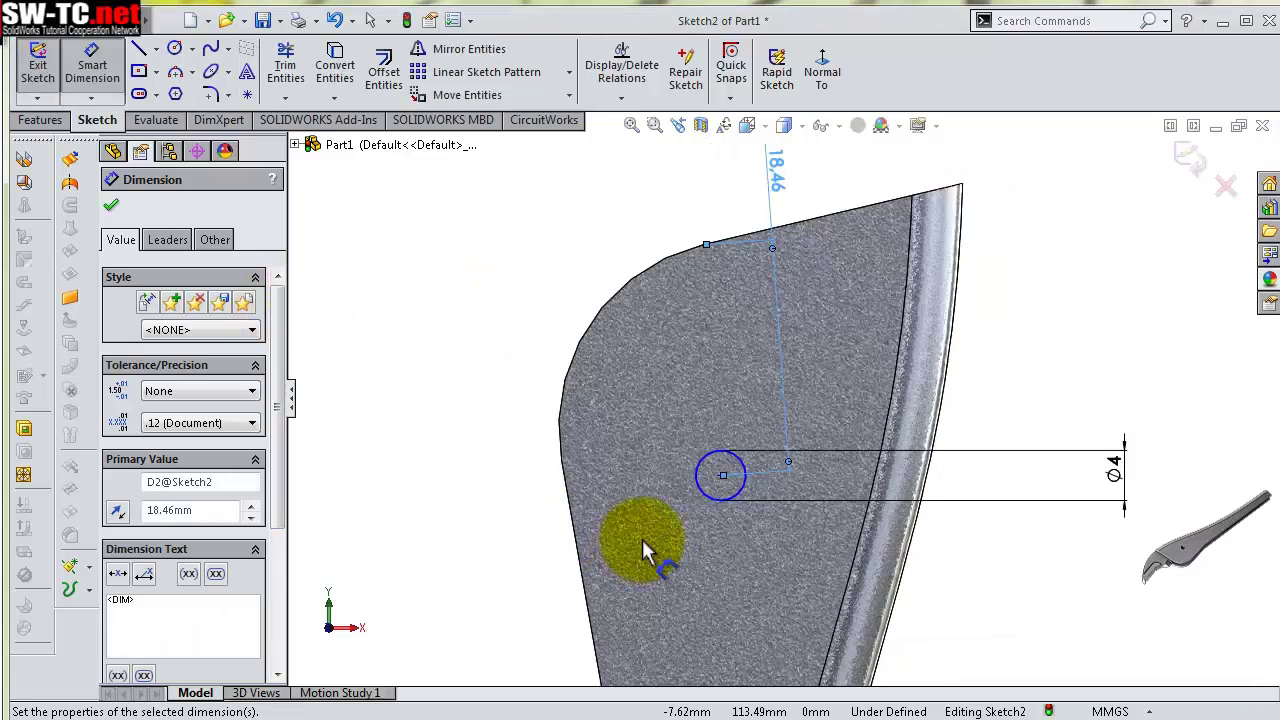
mouse_move(708, 505)
left_mouse_down()
mouse_move(565, 488)
mouse_move(583, 485)
left_mouse_up()
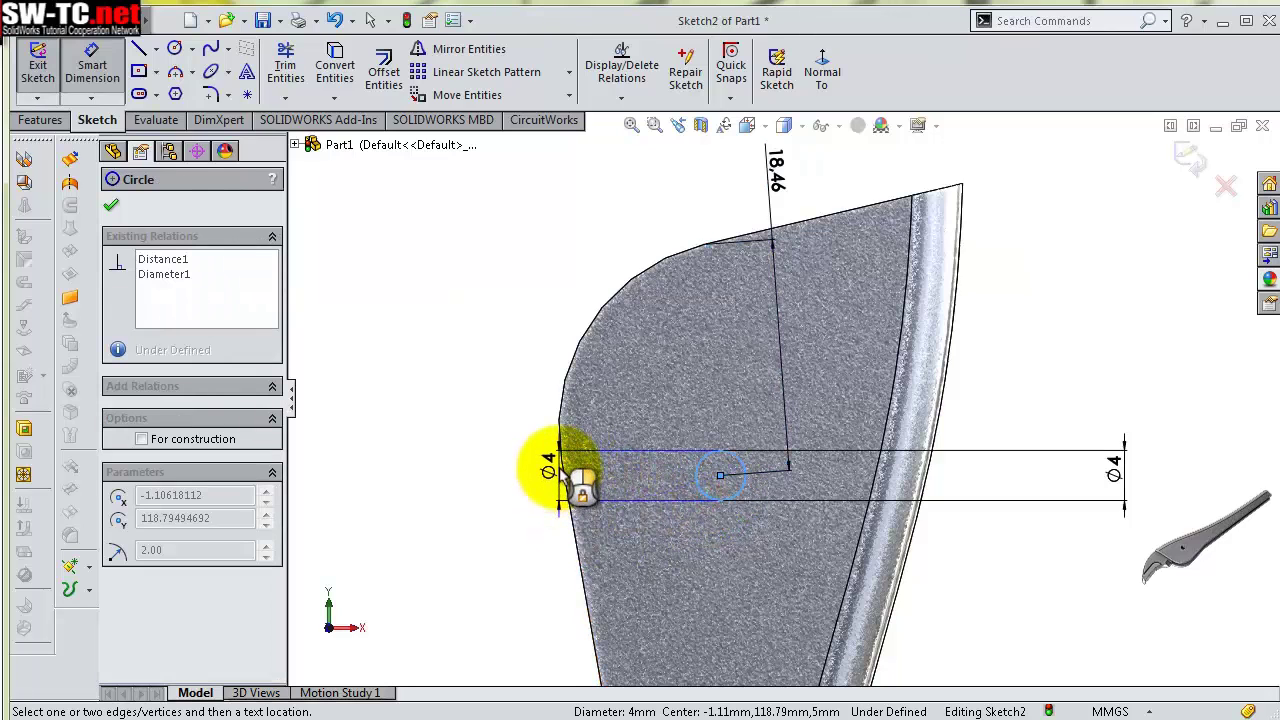
left_click(562, 463)
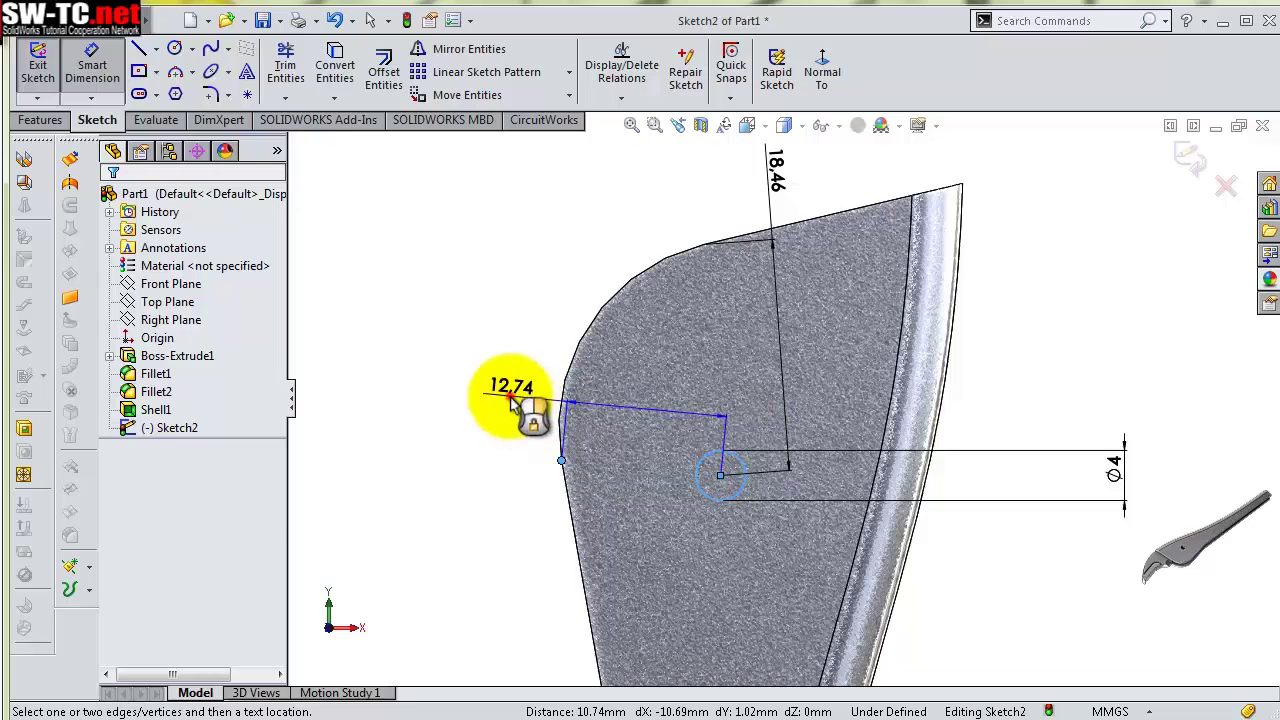
left_click(512, 400)
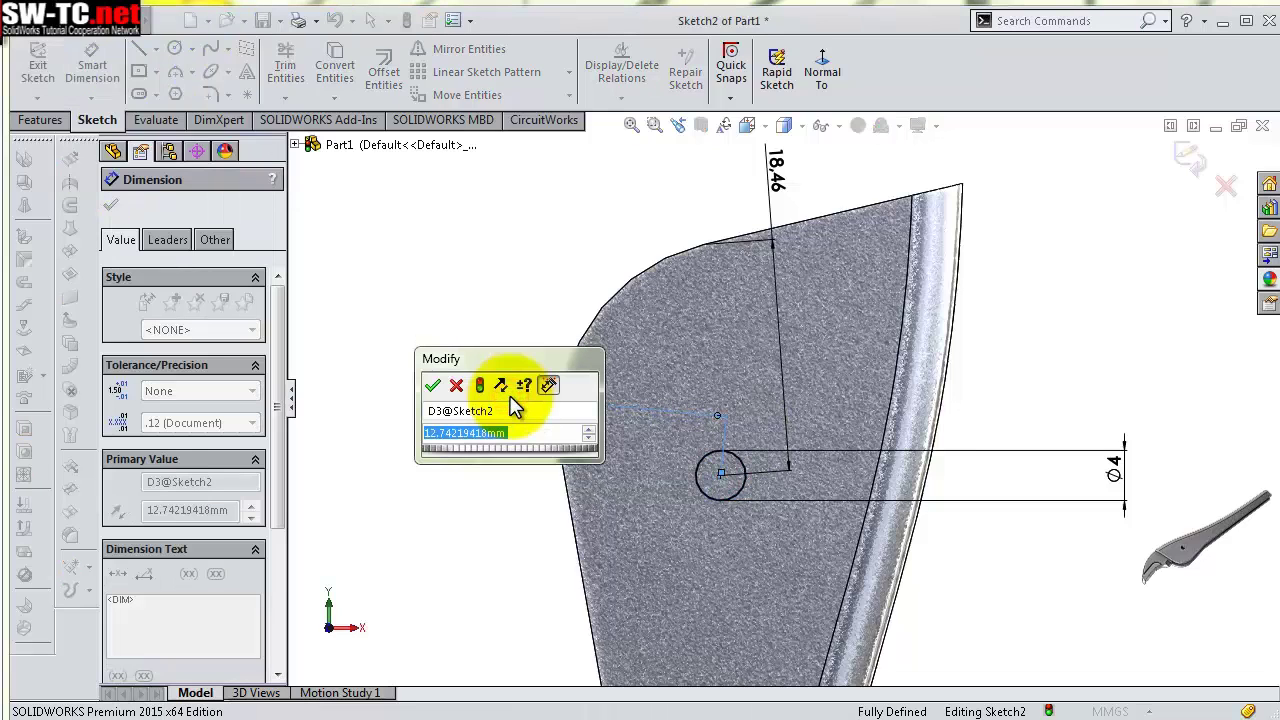
type("15,46")
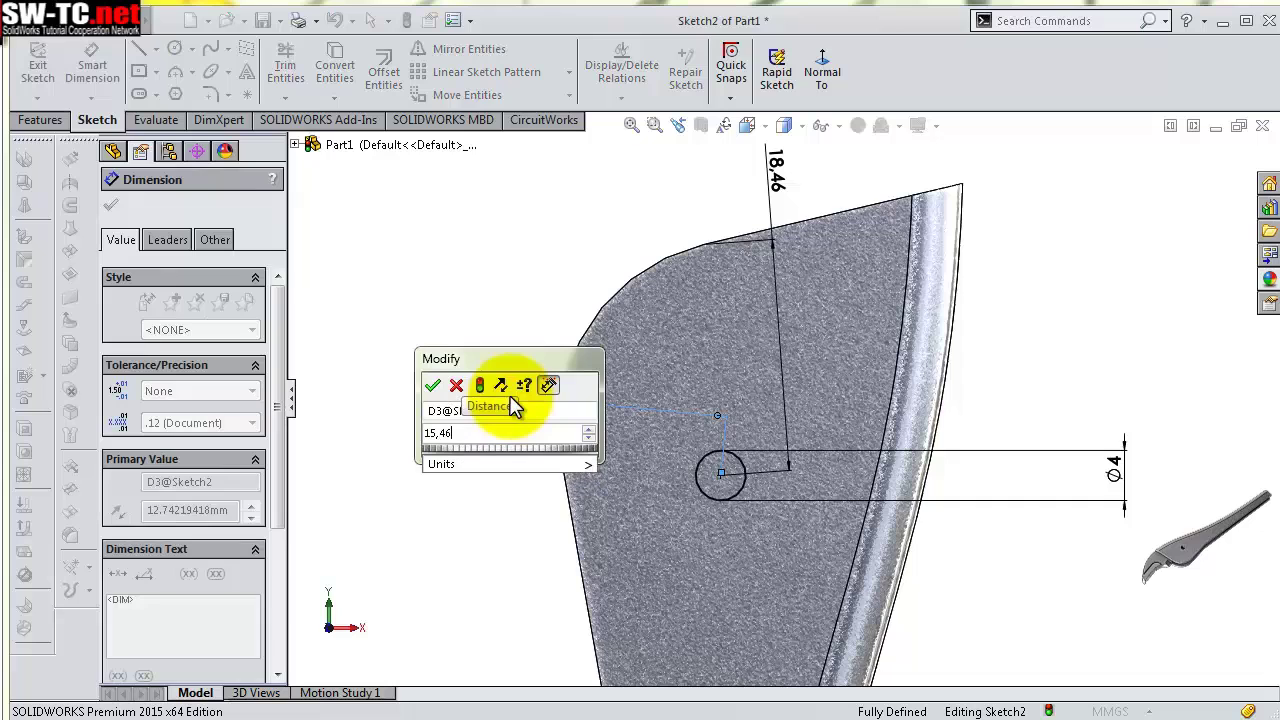
key("Return")
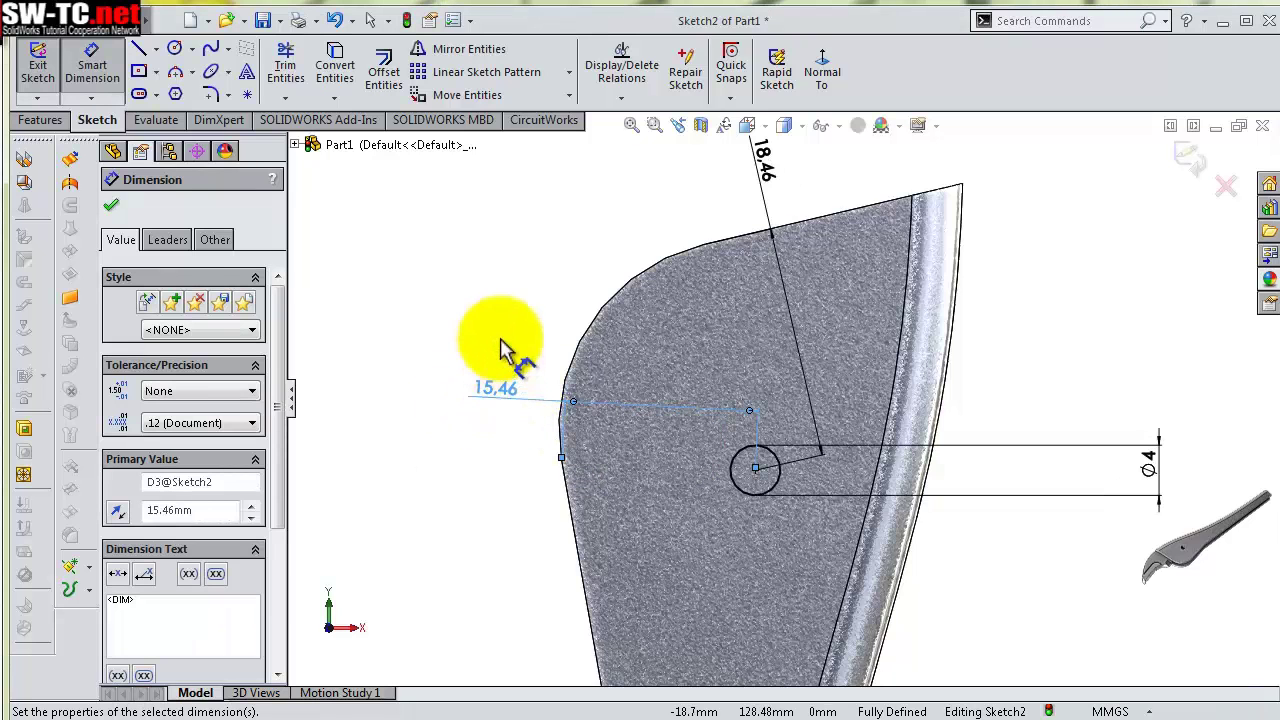
left_click(500, 286)
Orbit and zoom the view to inspect the positioned hole circle
scroll(610, 365, "up", 2)
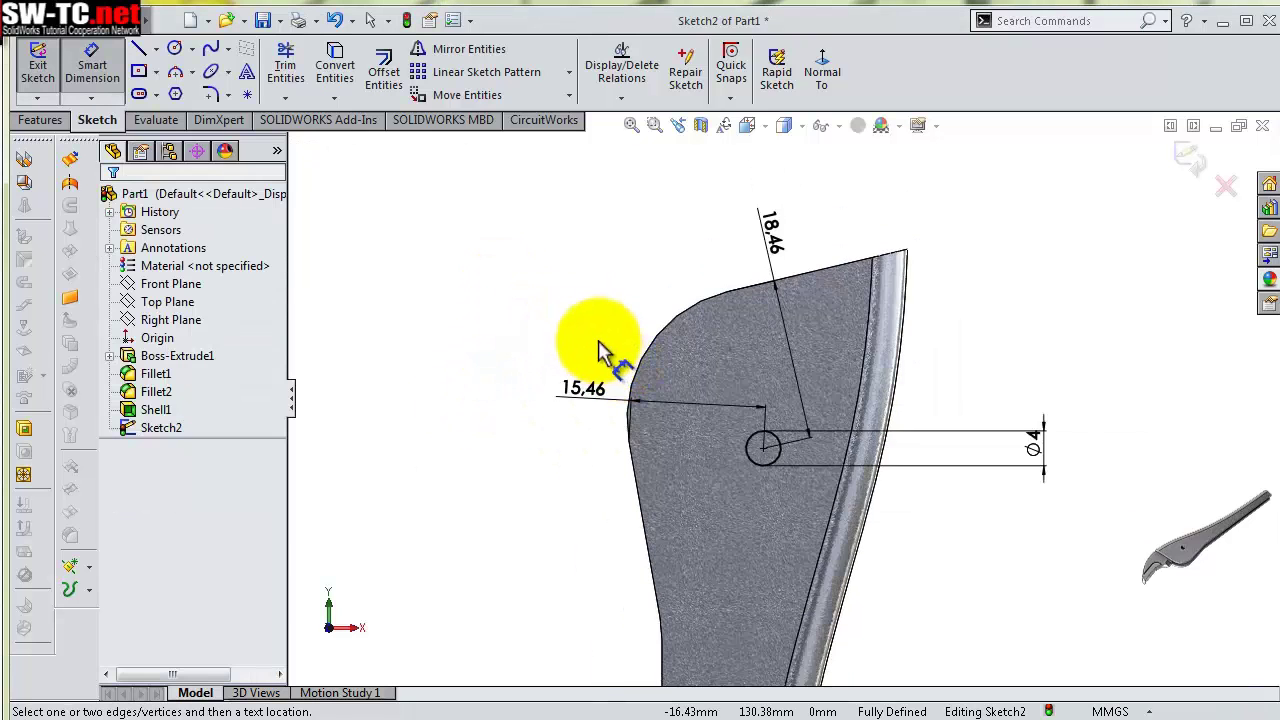
mouse_move(600, 351)
middle_mouse_down()
mouse_move(551, 343)
mouse_move(580, 289)
mouse_move(600, 349)
mouse_move(848, 528)
middle_mouse_up()
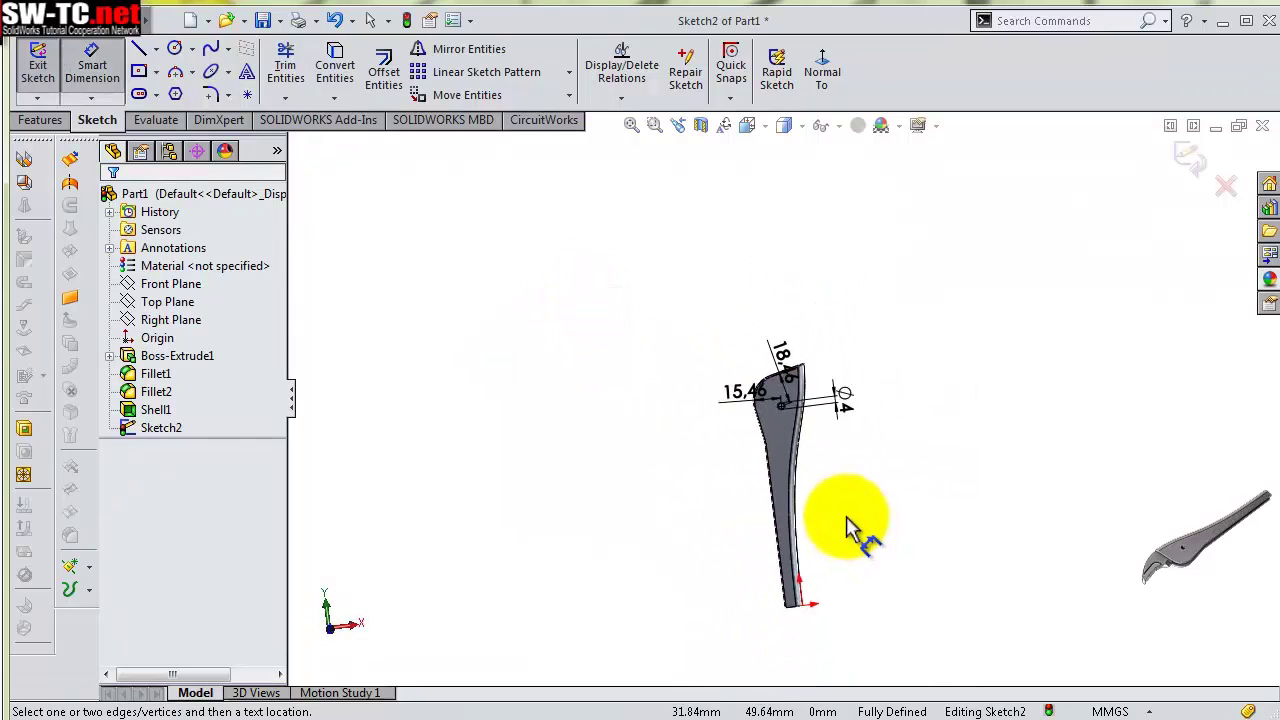
scroll(750, 309, "down", 2)
scroll(849, 400, "down", 2)
scroll(857, 429, "down", 2)
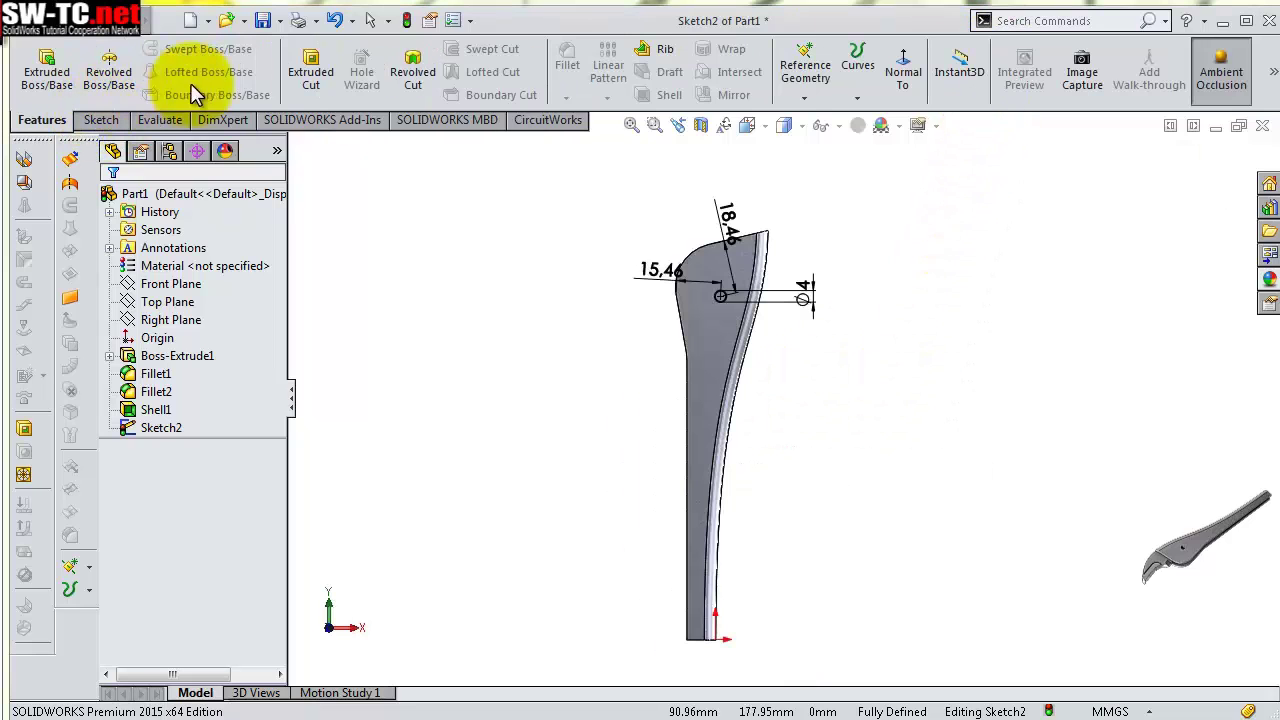
Extrude-cut the Ø4 circle Through All to make the hole, then inspect it
left_click(311, 68)
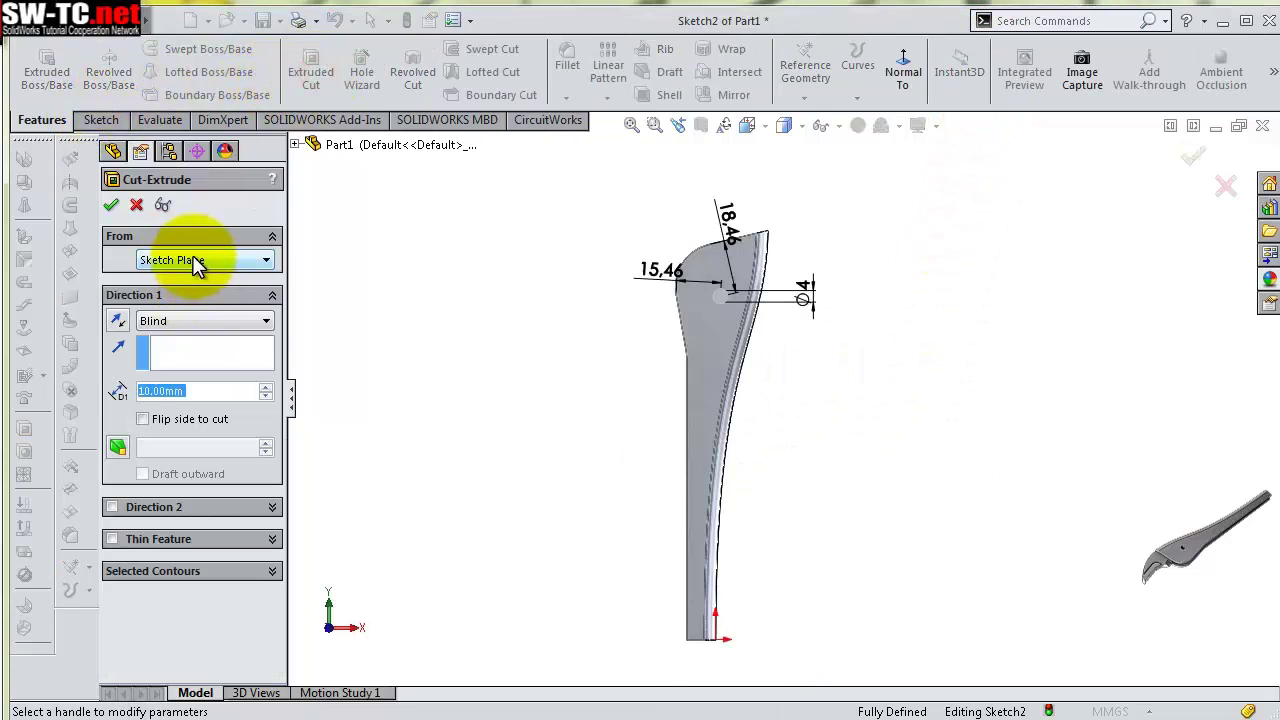
left_click(190, 325)
left_click(190, 350)
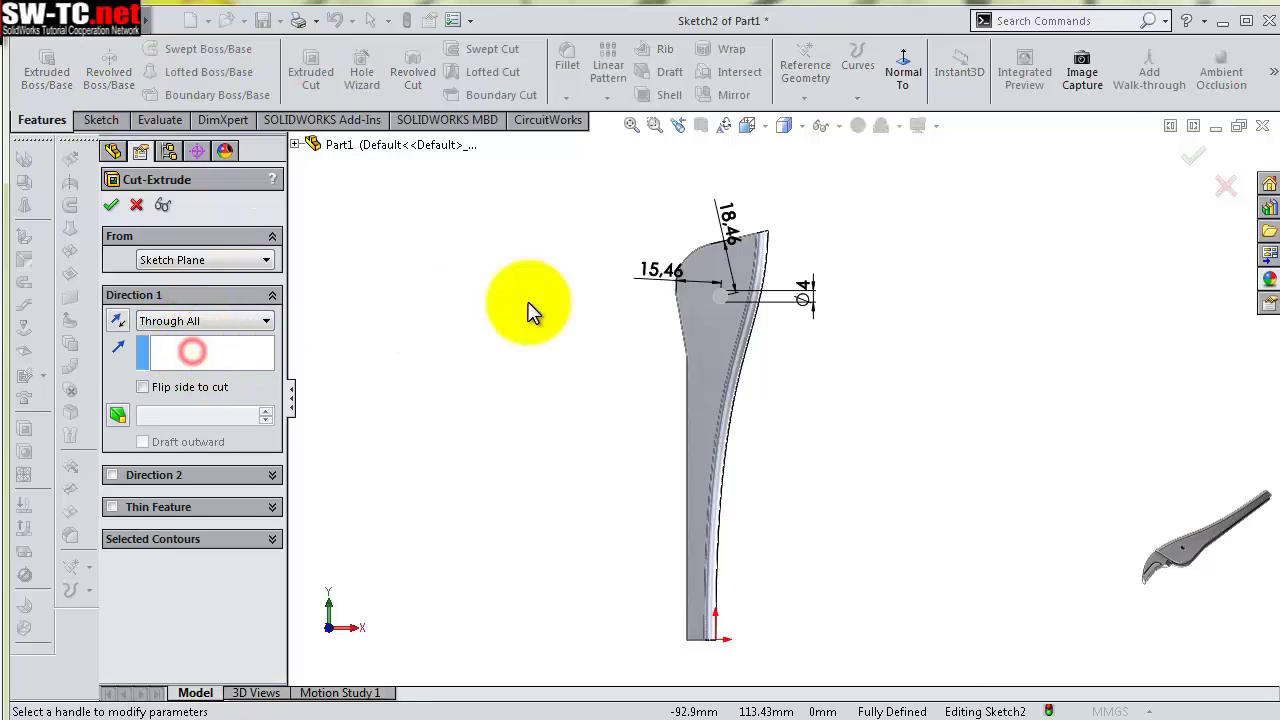
left_click(1194, 156)
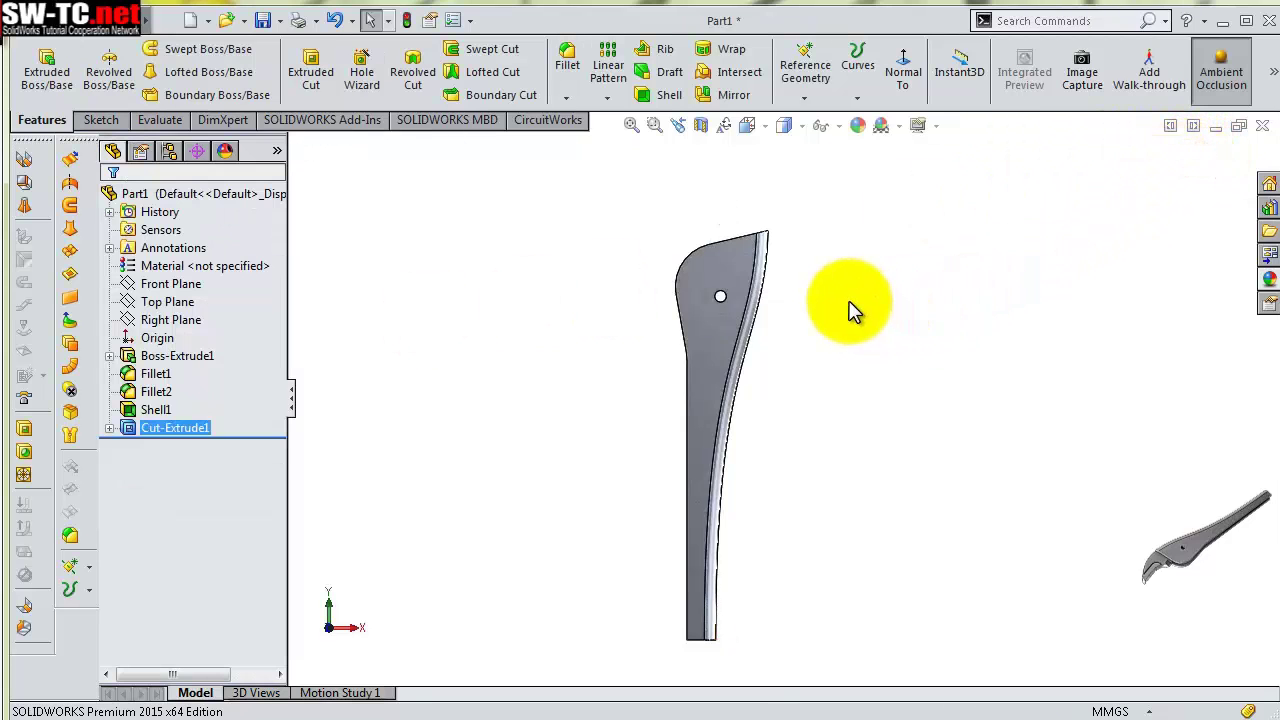
scroll(749, 329, "down", 3)
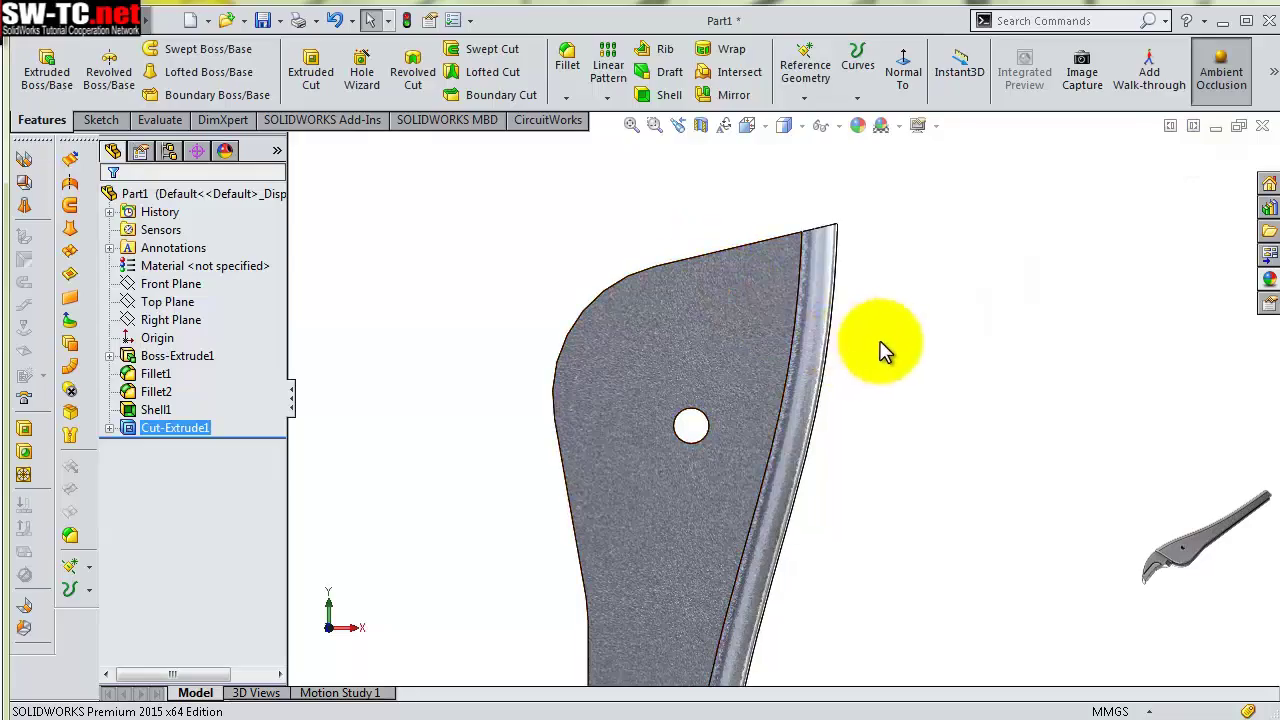
mouse_move(714, 263)
middle_mouse_down()
mouse_move(889, 354)
mouse_move(963, 486)
mouse_move(1106, 500)
mouse_move(894, 357)
mouse_move(887, 334)
mouse_move(871, 343)
mouse_move(883, 366)
middle_mouse_up()
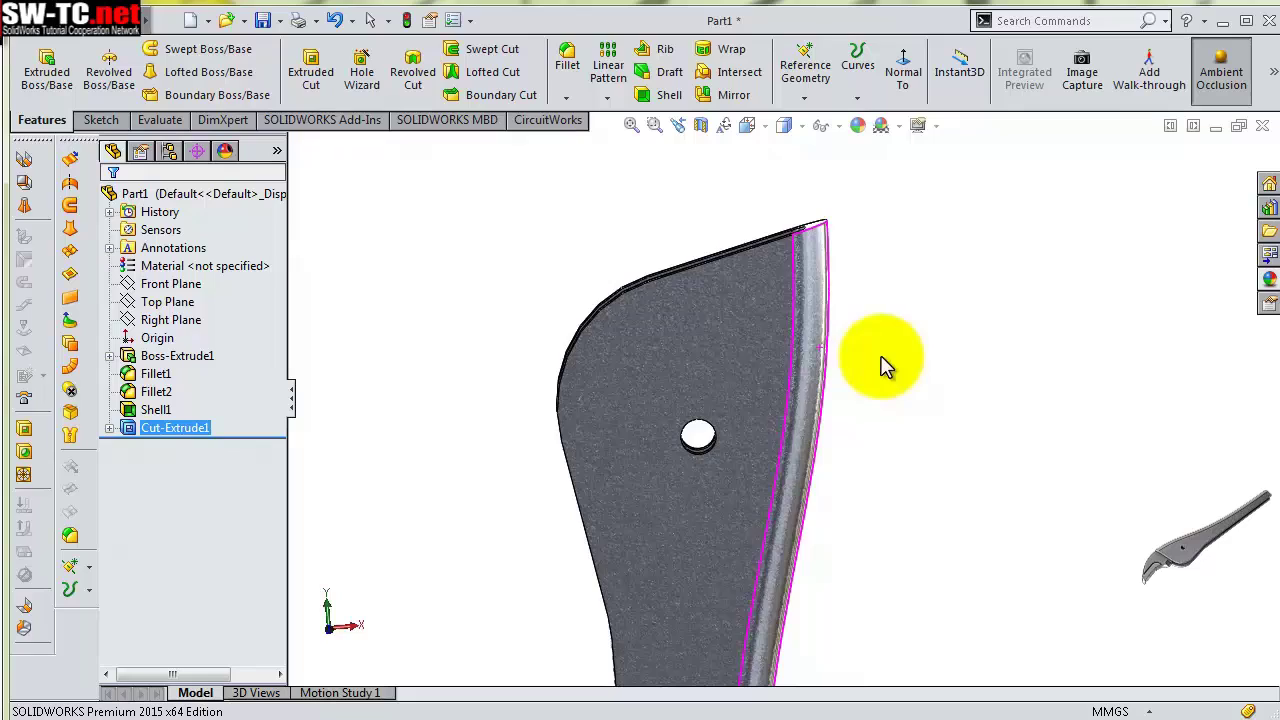
Open Sketch3 on the Front Plane and set the view Normal To it
left_click(180, 285)
mouse_move(410, 345)
middle_mouse_down()
mouse_move(471, 429)
mouse_move(423, 314)
middle_mouse_up()
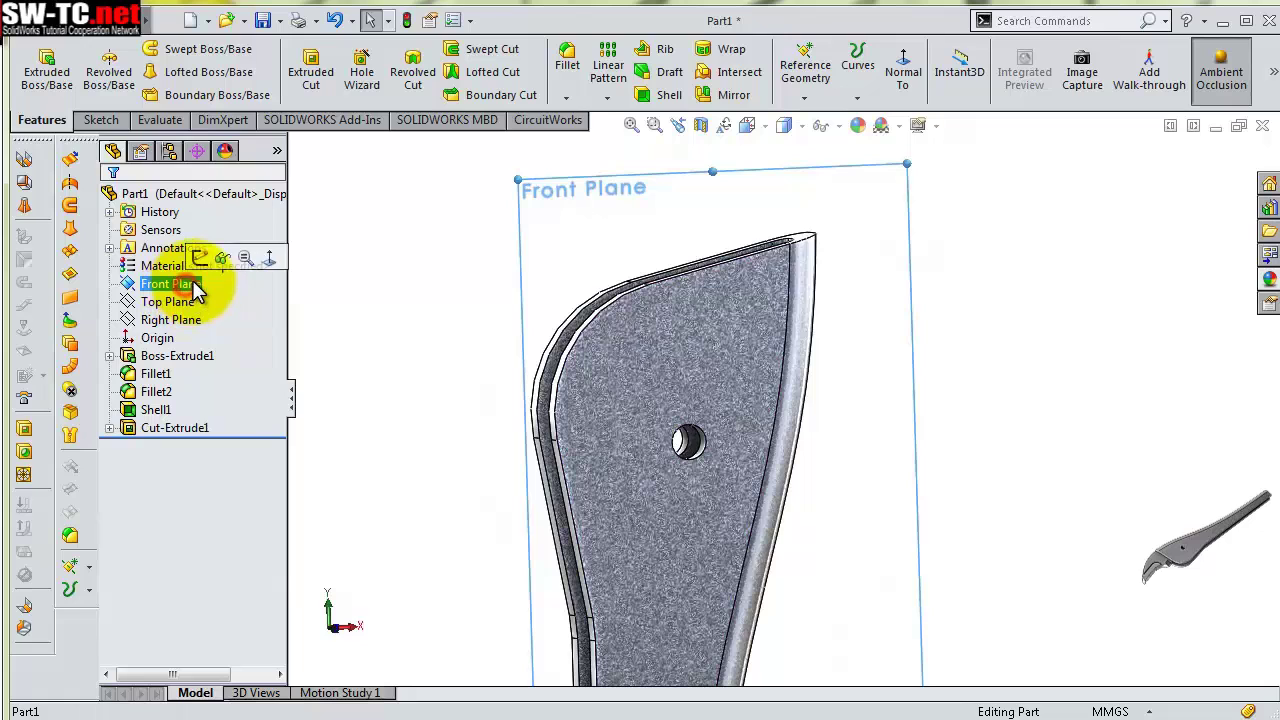
left_click(165, 284)
left_click(133, 289)
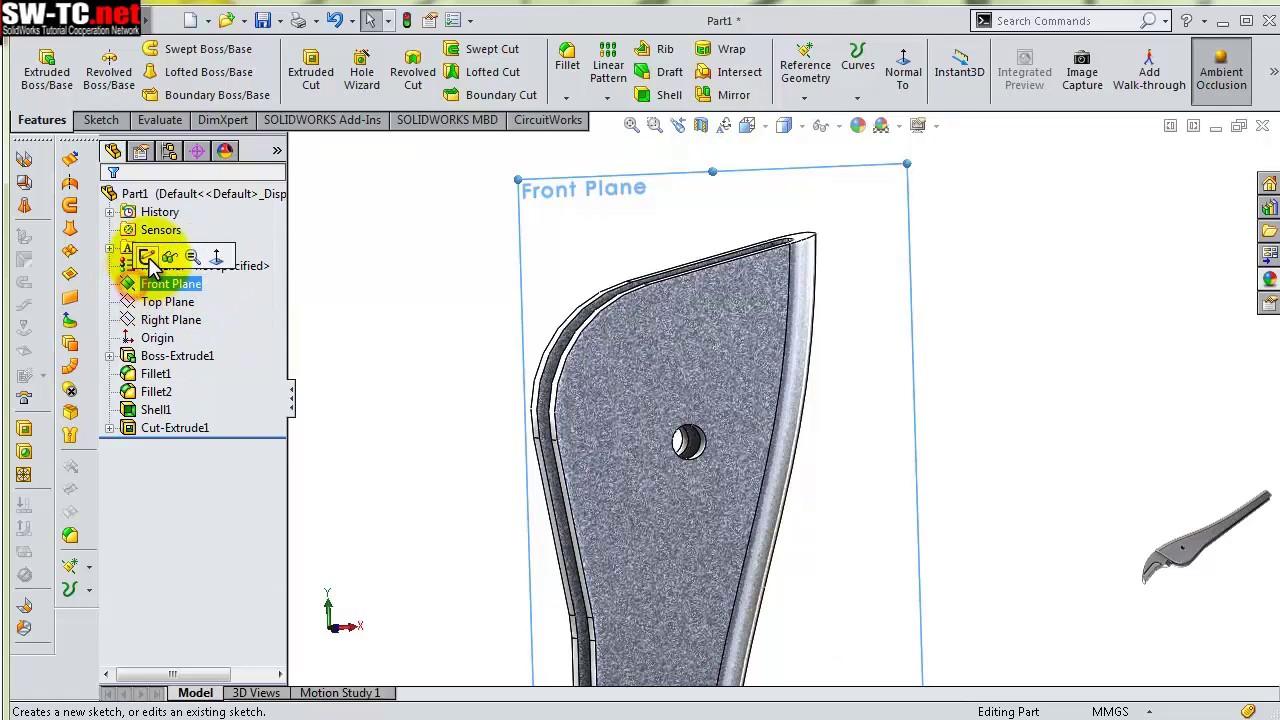
left_click(150, 258)
left_click(822, 78)
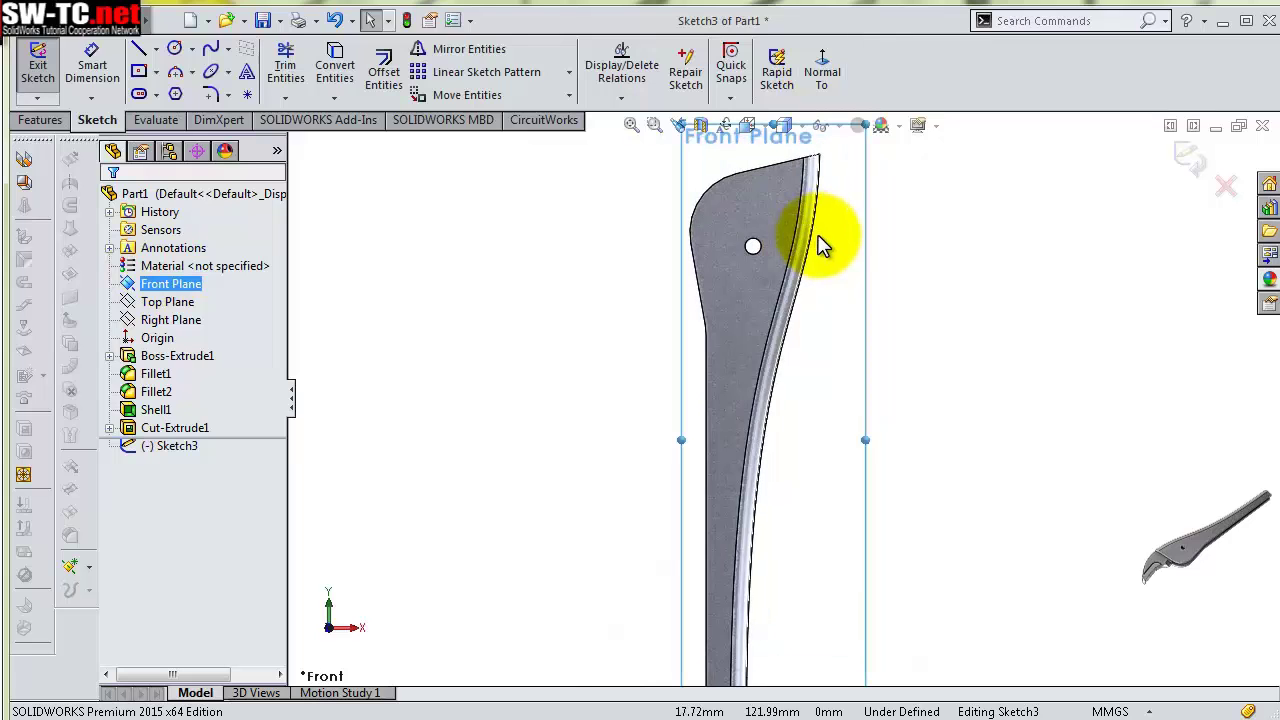
scroll(846, 271, "down", 2)
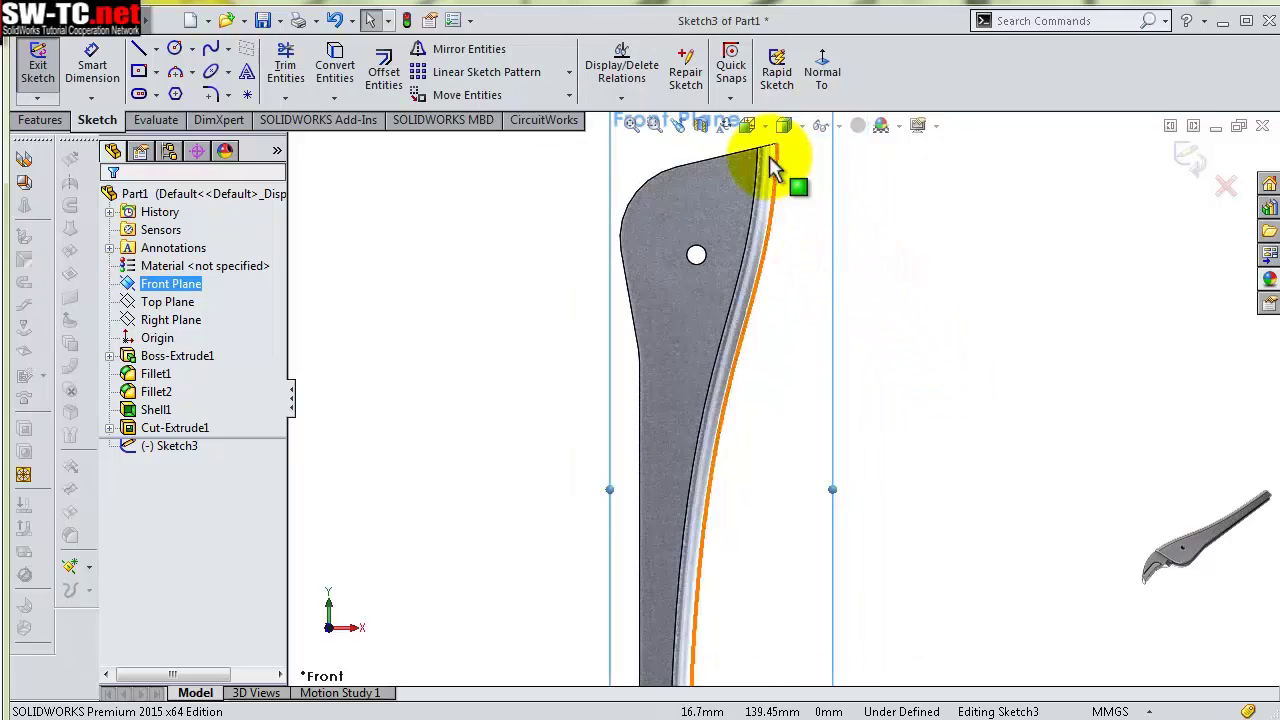
scroll(785, 200, "down", 2)
Draw the first two jaw-profile lines starting from the blade's top corner
key("d")
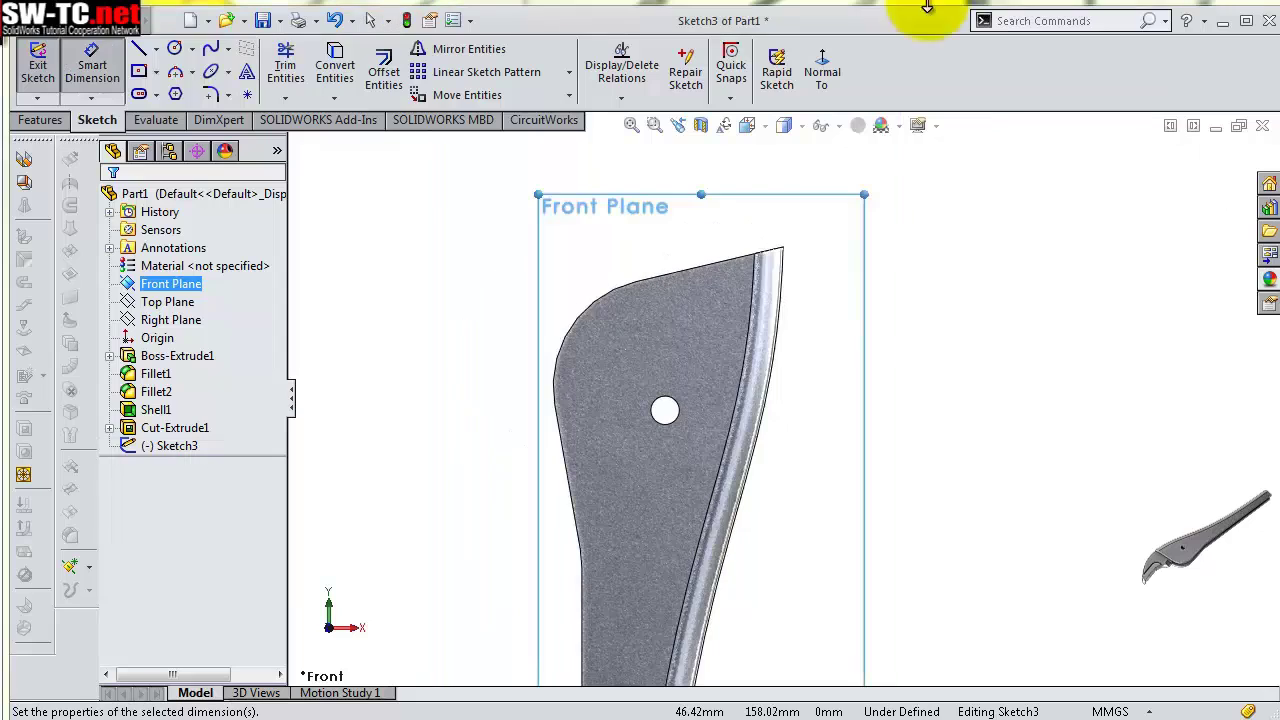
left_click(139, 50)
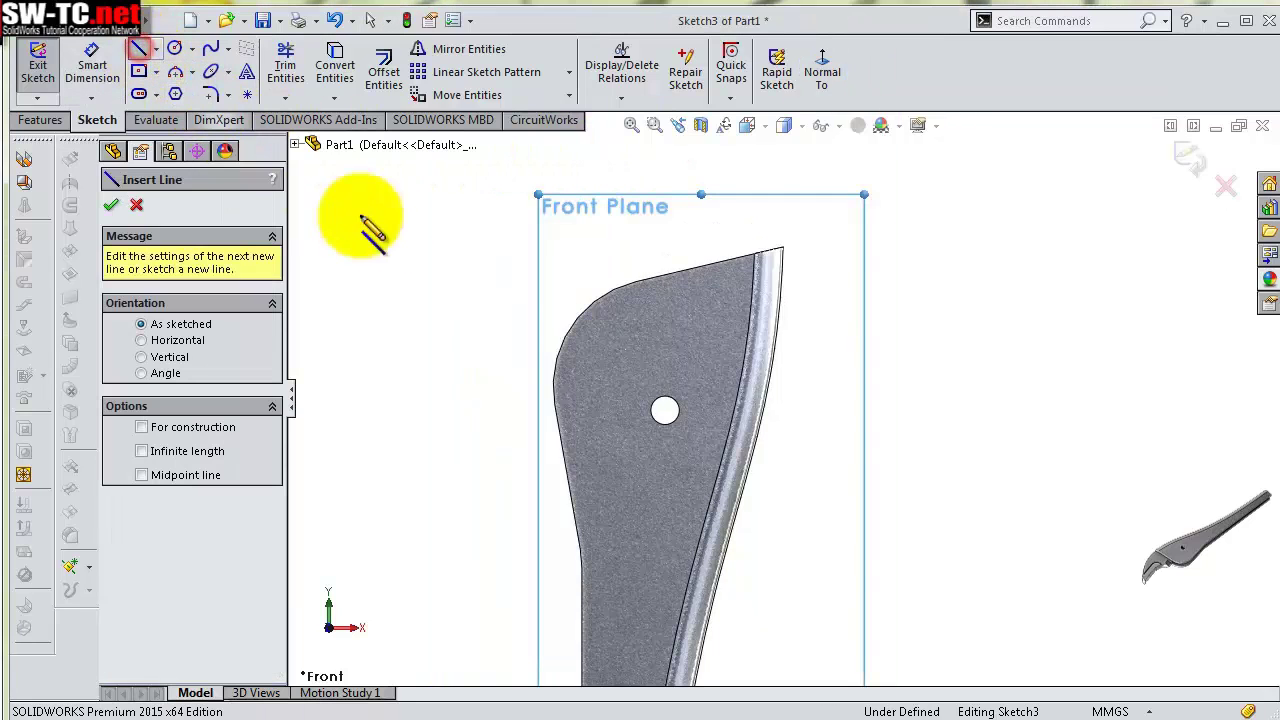
left_click(768, 264)
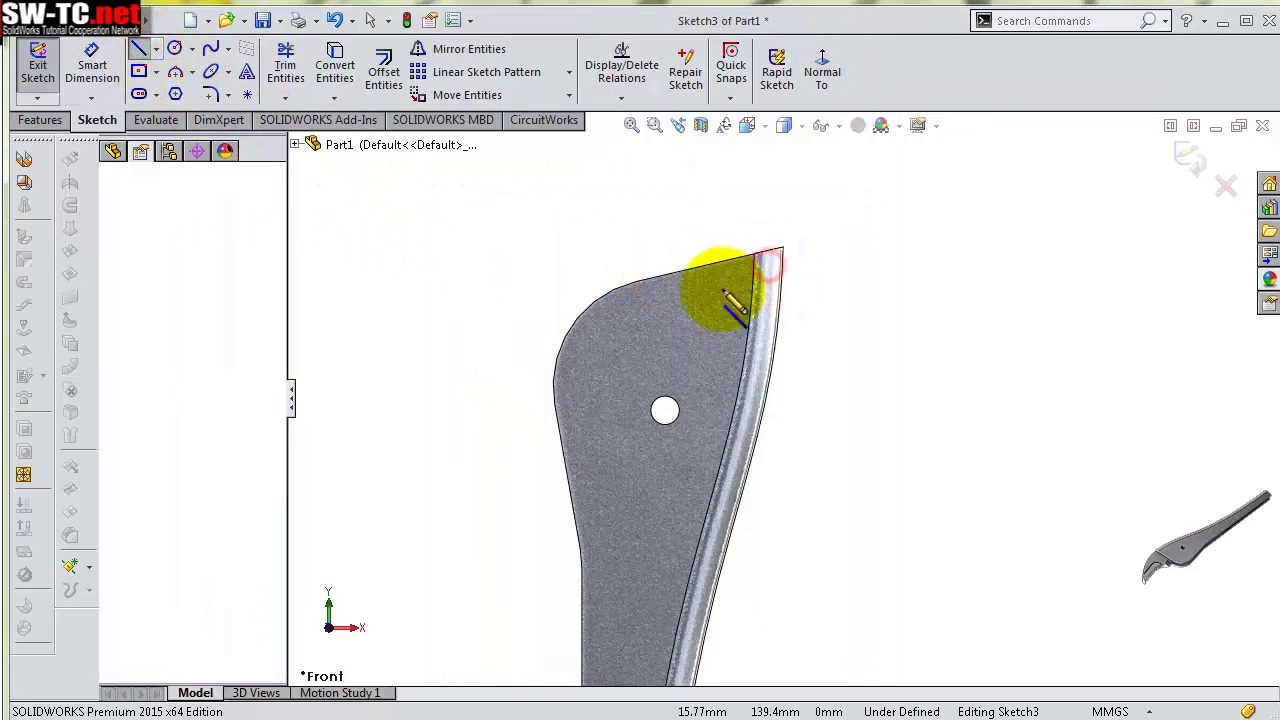
left_click(642, 300)
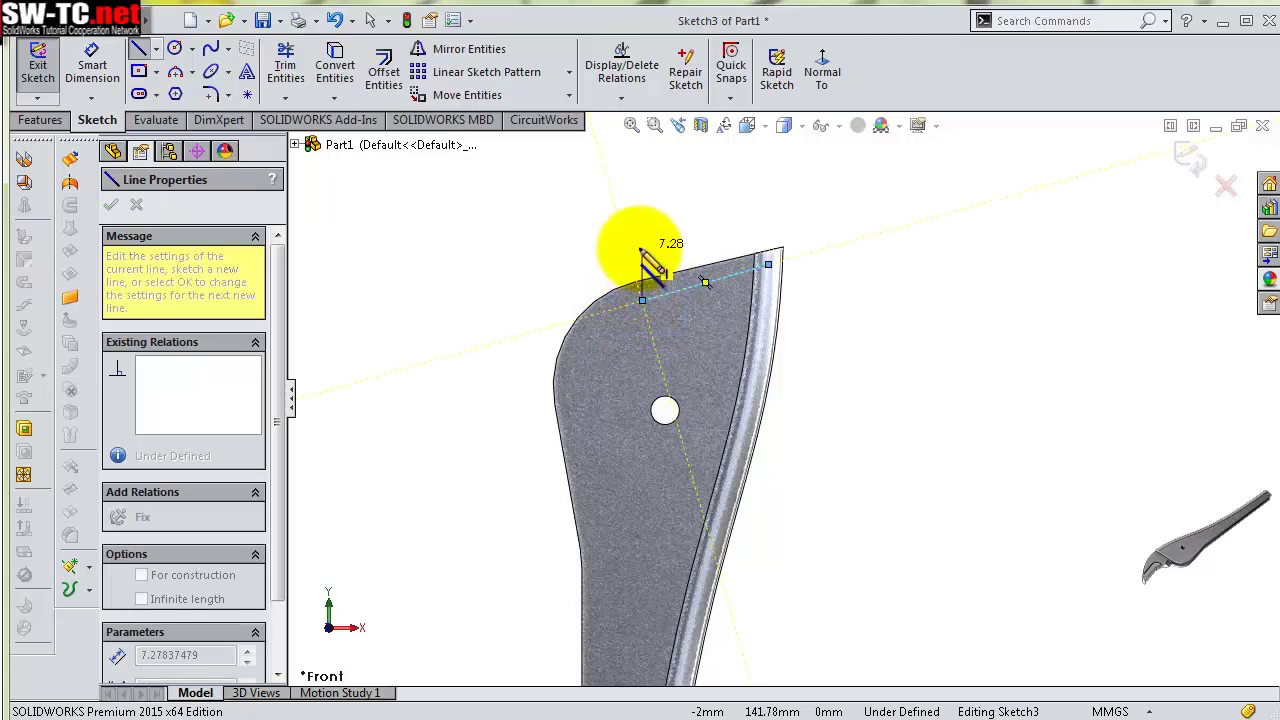
left_click(628, 258)
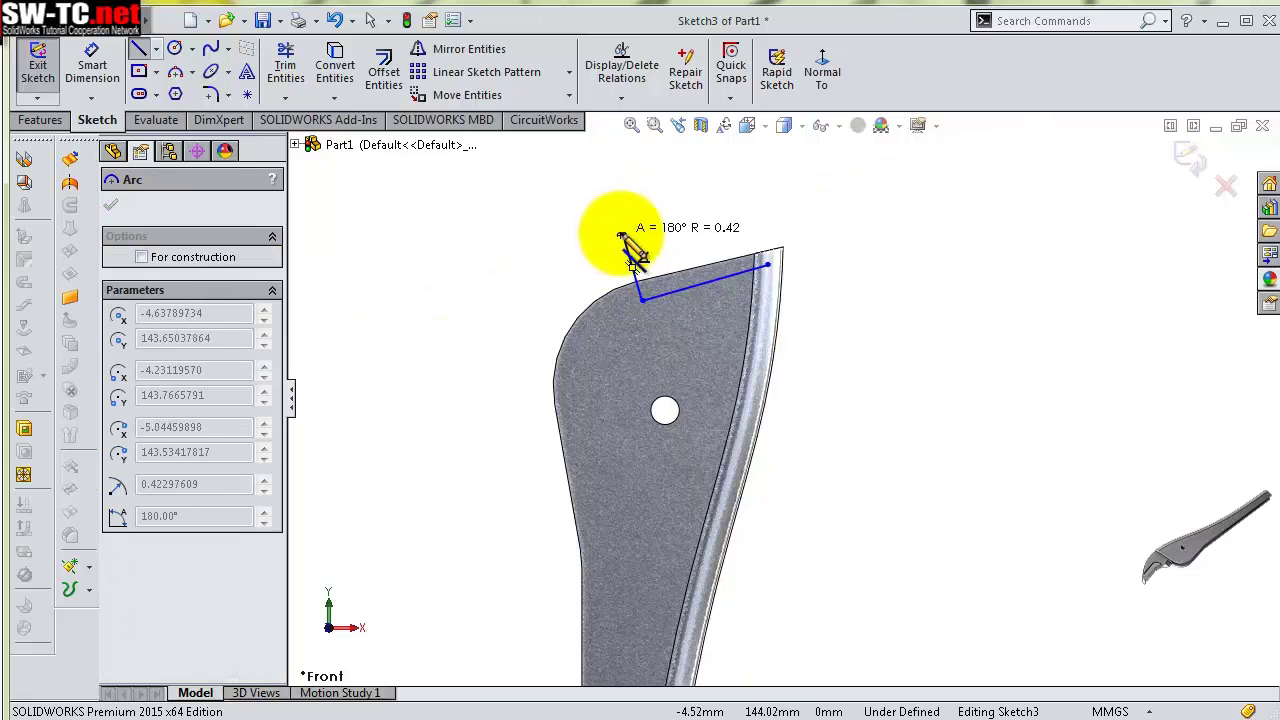
Continue the profile with a tangent arc, a vertical line and a short top segment
scroll(660, 198, "down", 1)
scroll(648, 196, "down", 1)
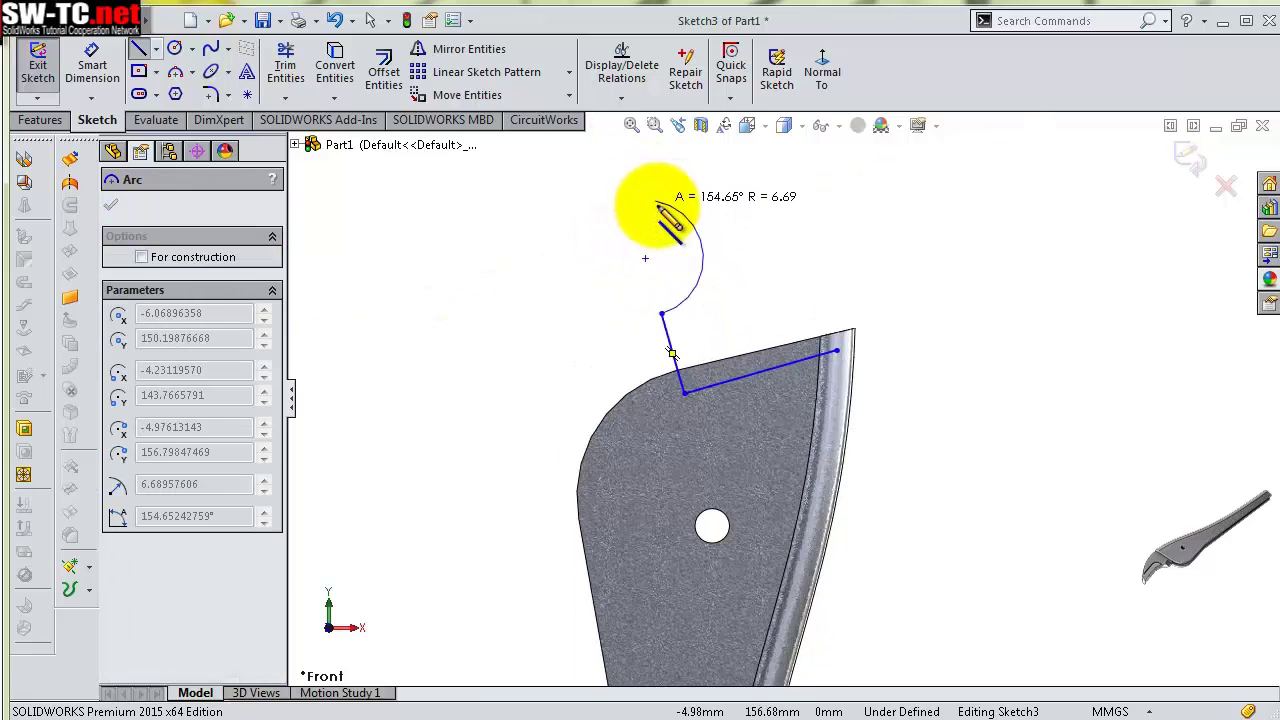
scroll(690, 235, "down", 1)
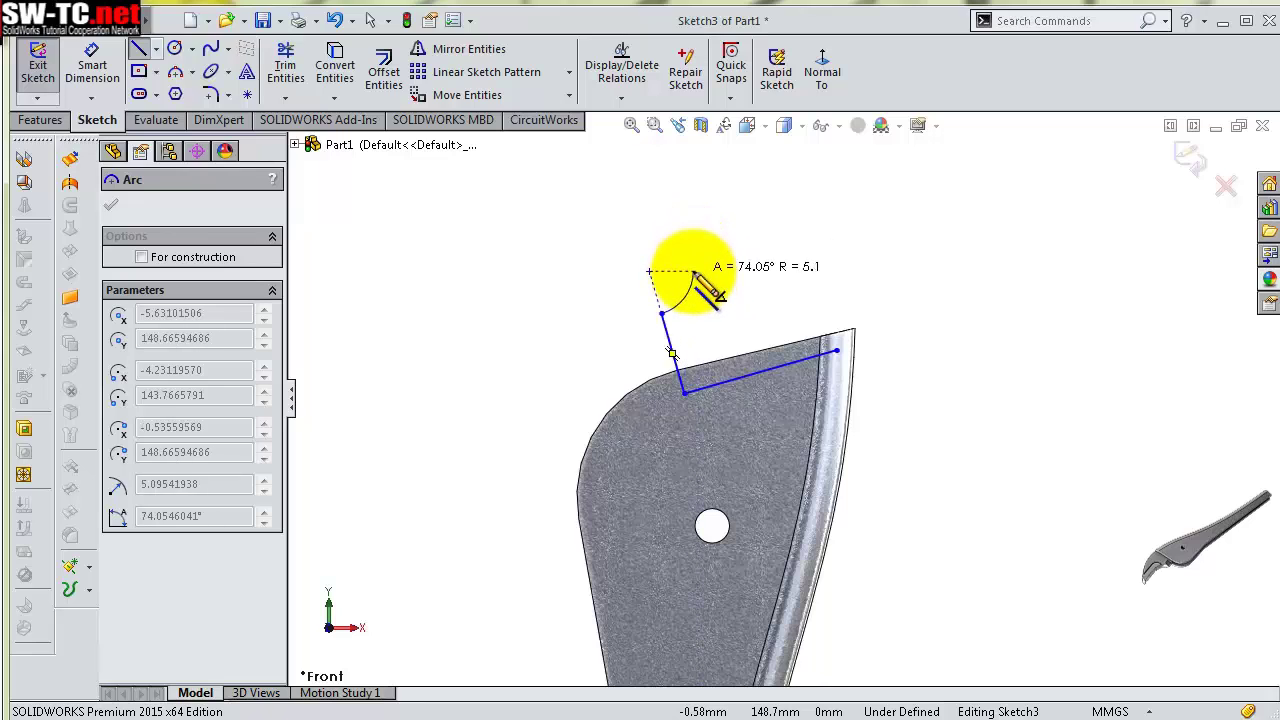
left_click(698, 266)
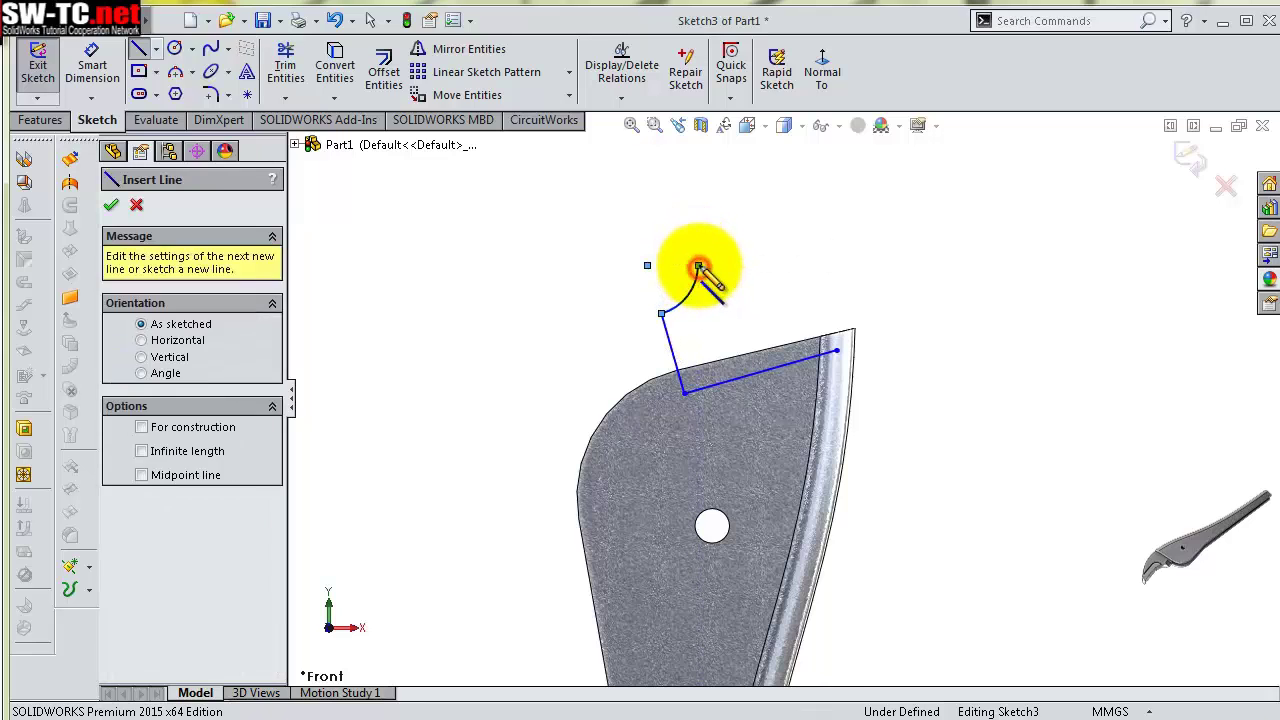
left_click(698, 209)
scroll(700, 207, "down", 1)
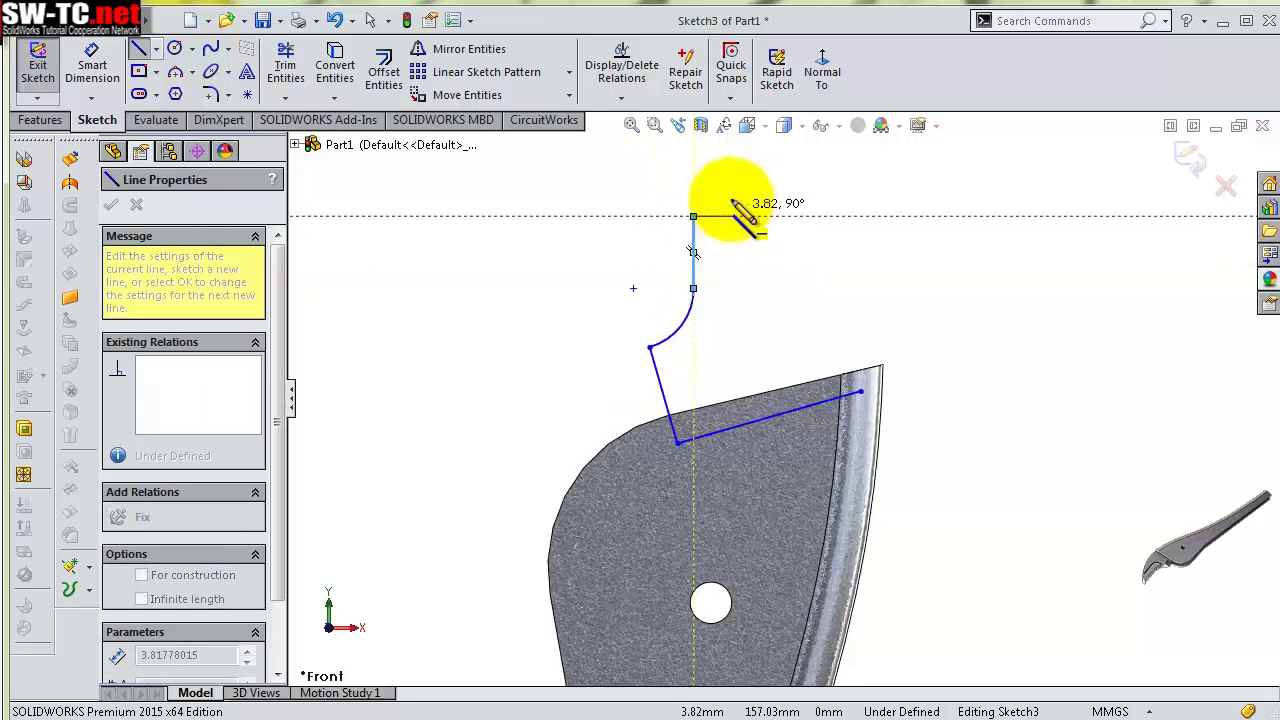
scroll(708, 206, "down", 1)
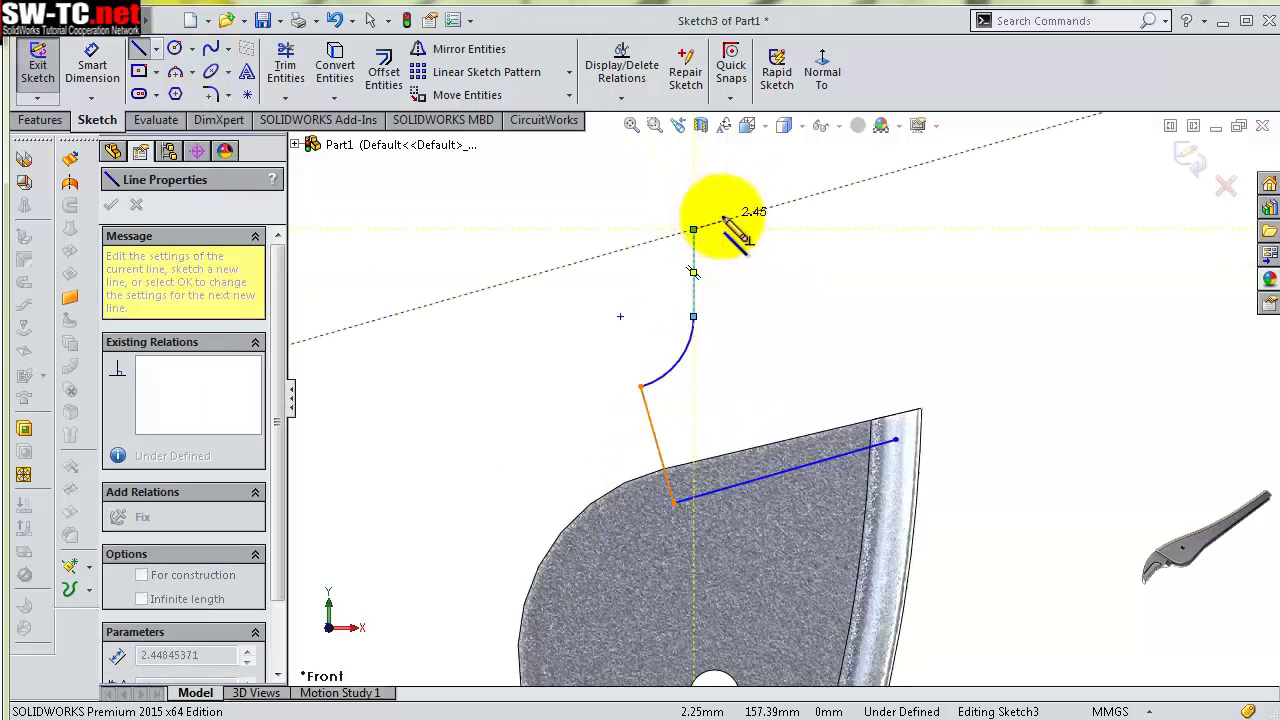
left_click(723, 220)
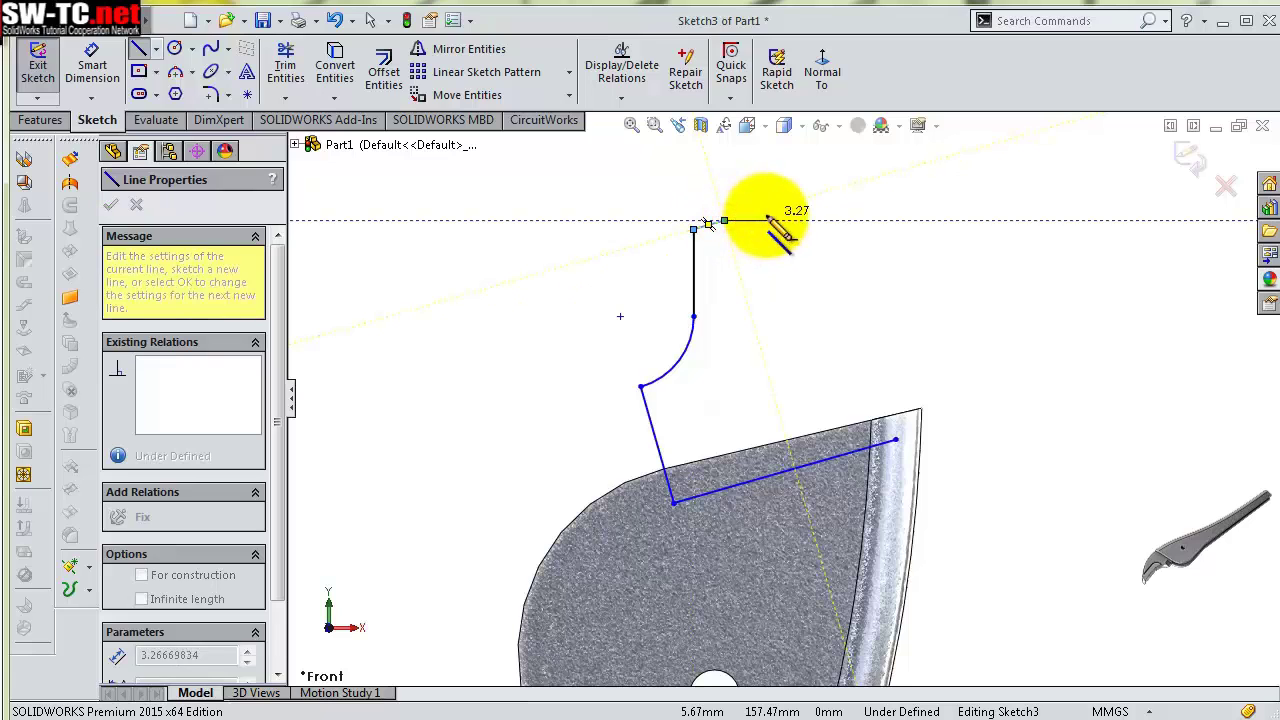
key("Escape")
Add a Parallel relation between the bottom sketch line and the handle's top edge
left_click(778, 438)
left_click(708, 498, "ctrl")
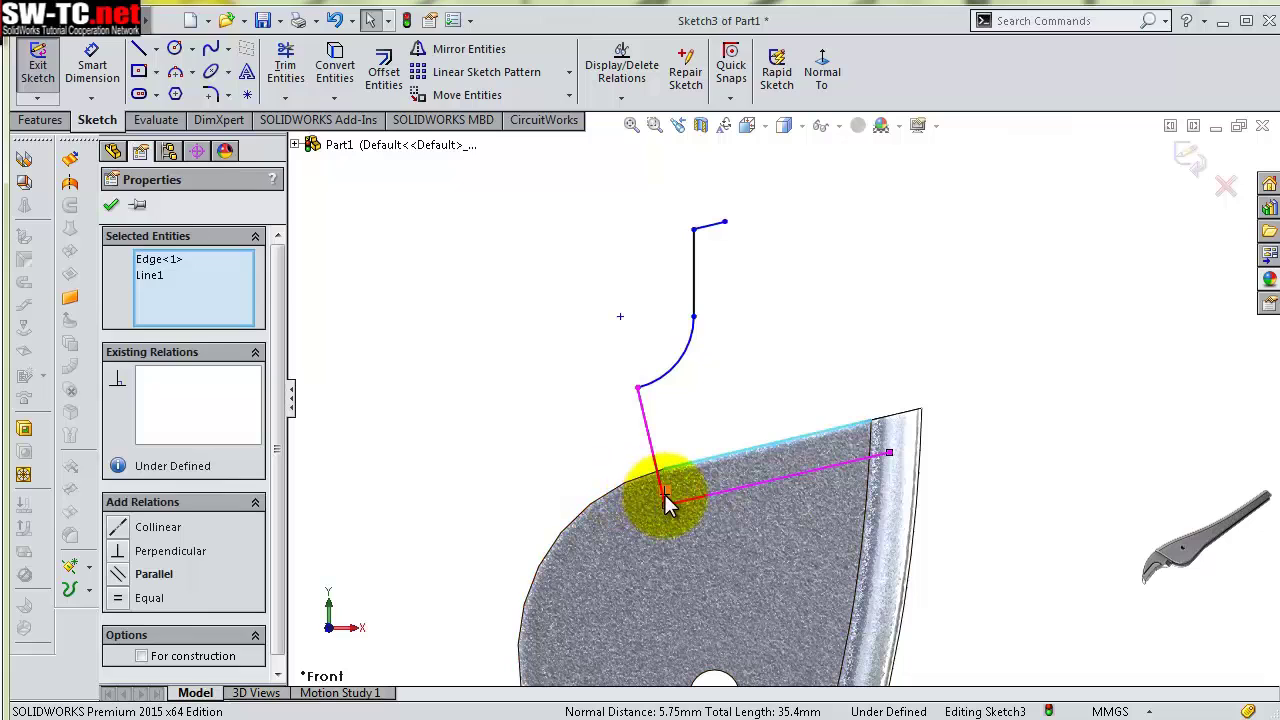
left_click(535, 457)
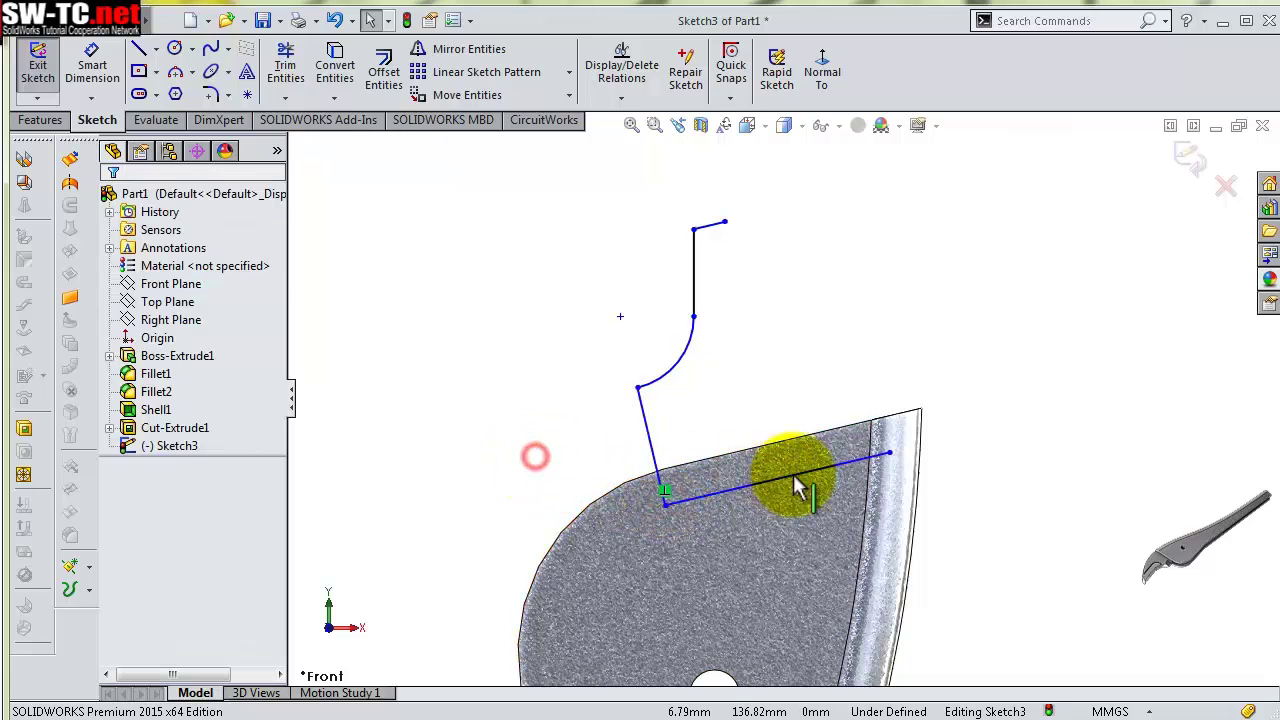
left_click(806, 487)
left_click(790, 441, "ctrl")
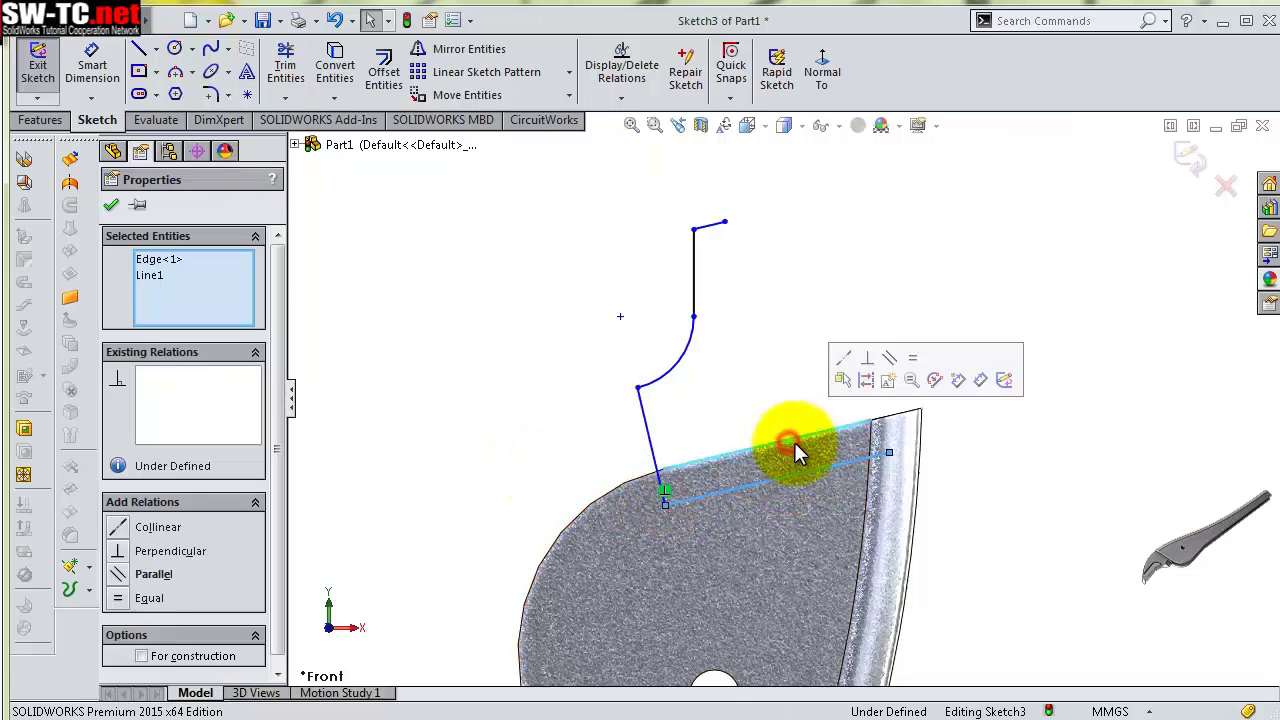
left_click(890, 358)
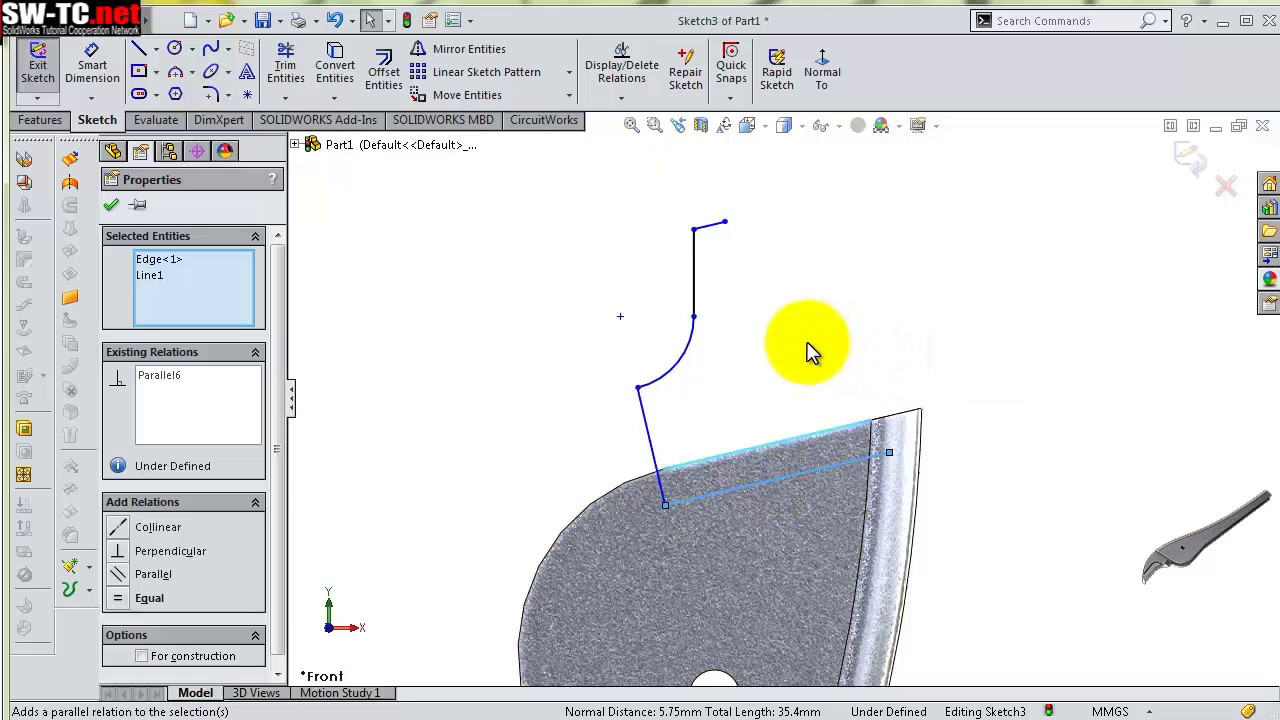
left_click(810, 350)
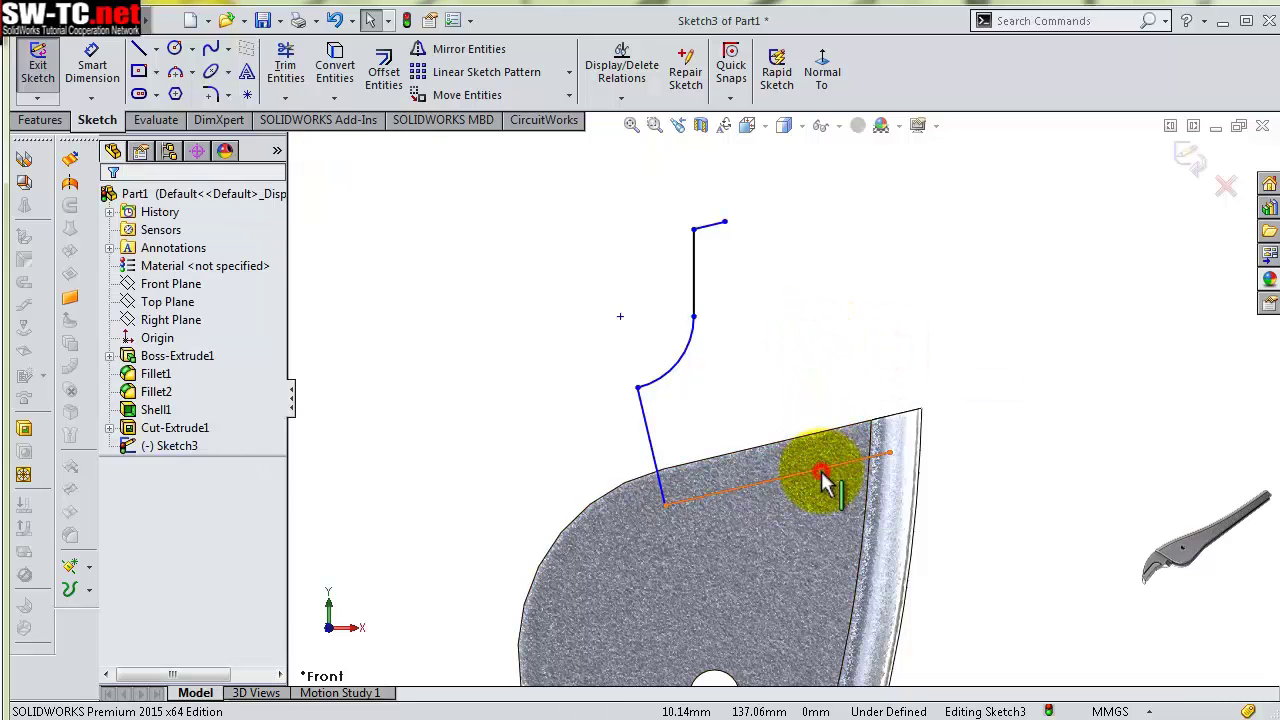
left_click(822, 482)
left_click(778, 342)
Dimension the bottom line 5 mm from the handle's top edge
key("s")
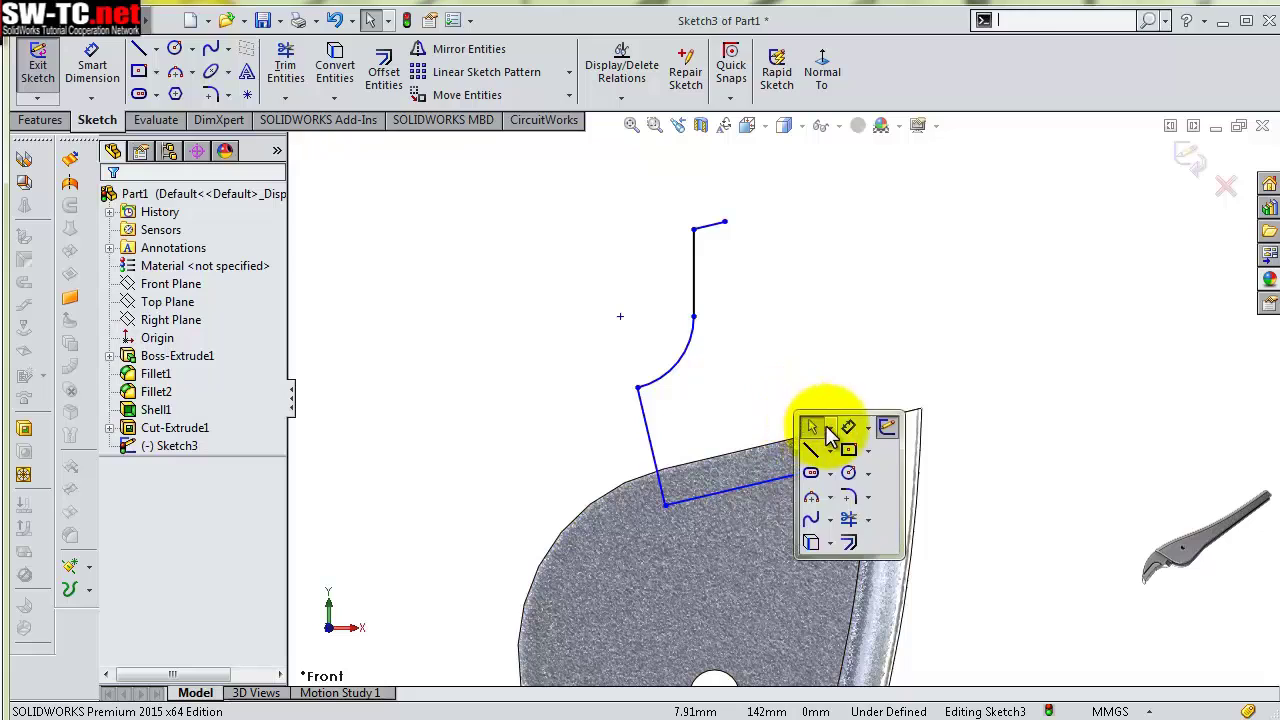
left_click(822, 430)
left_click(828, 458)
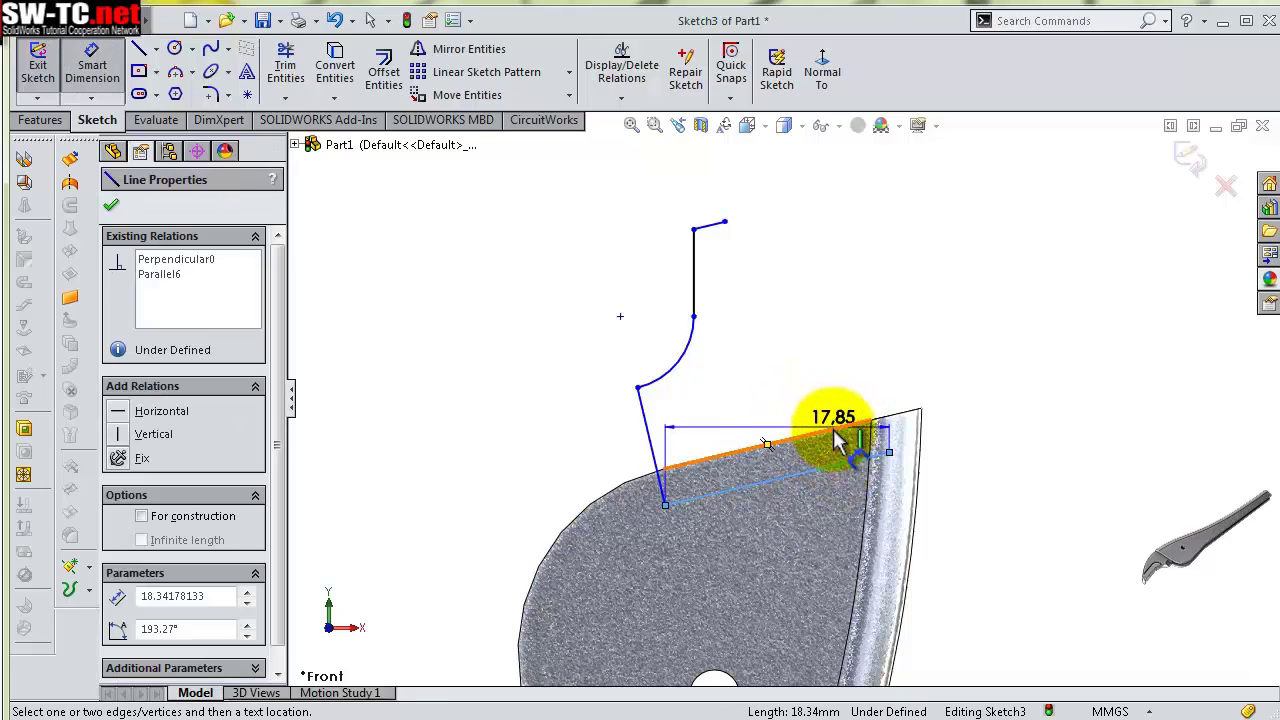
left_click(848, 426)
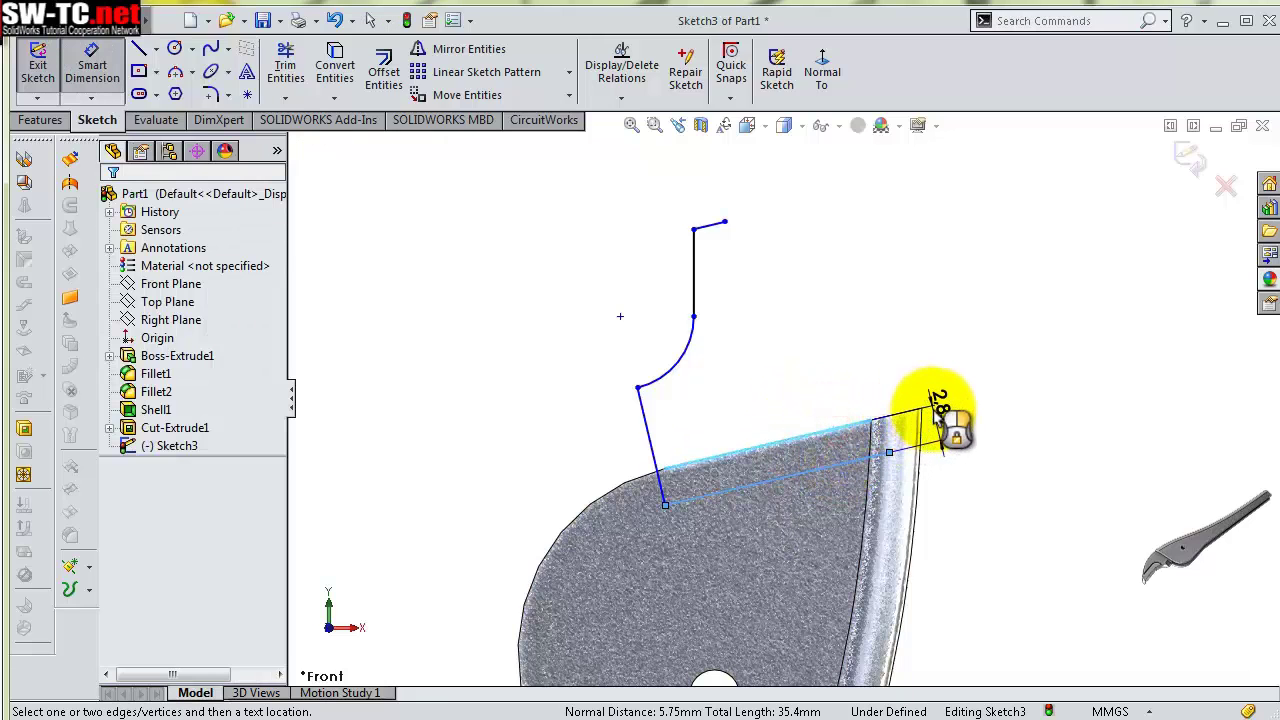
left_click(935, 405)
key("Return")
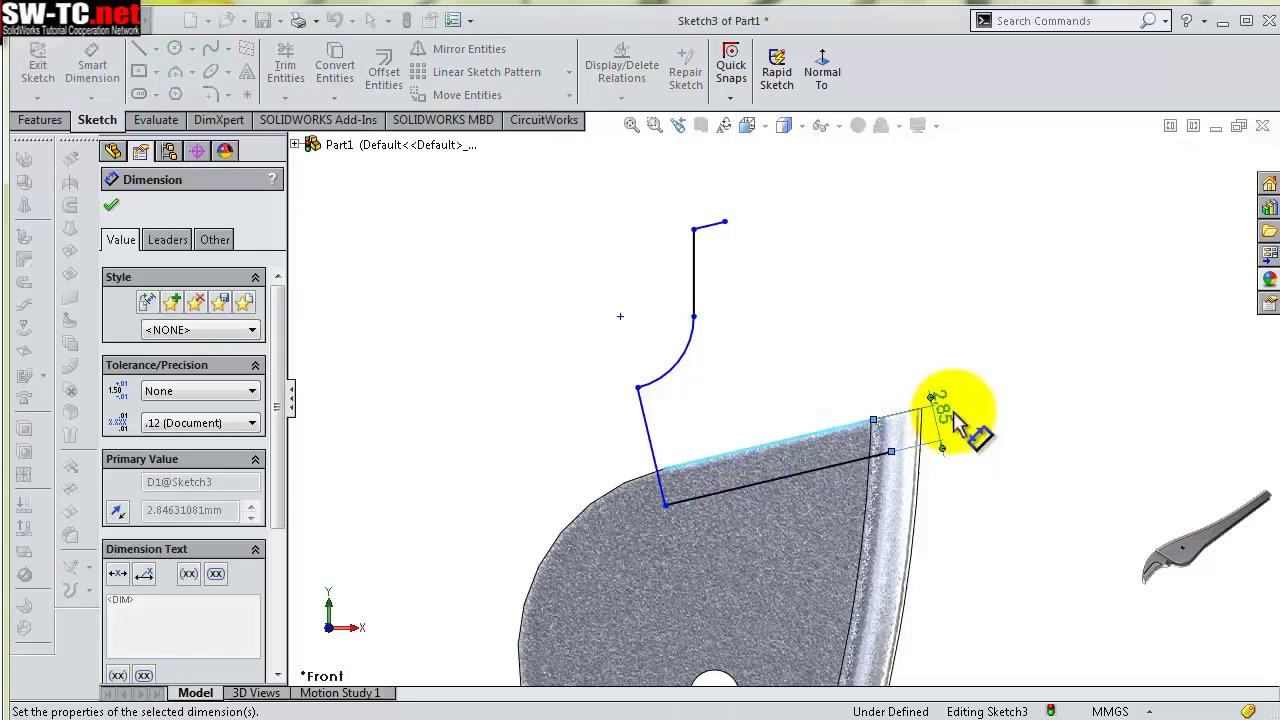
left_click(882, 293)
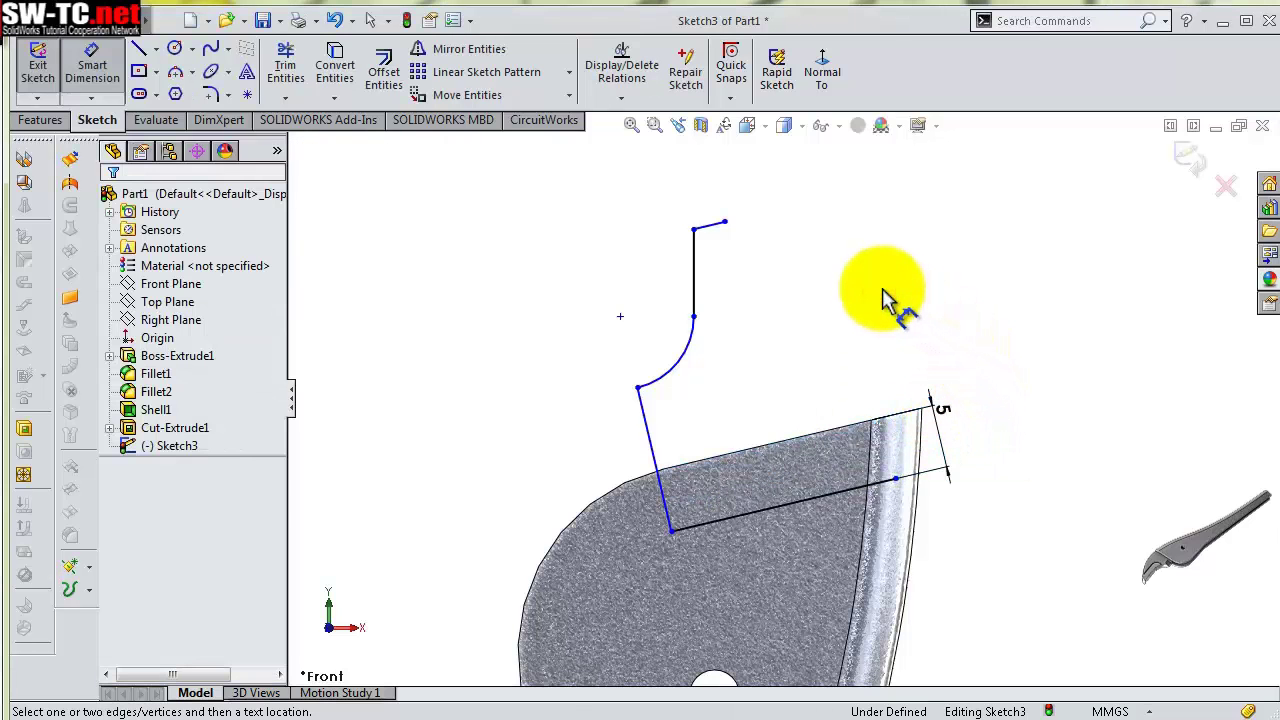
Set the slanted line's length to 11 mm
left_click(650, 440)
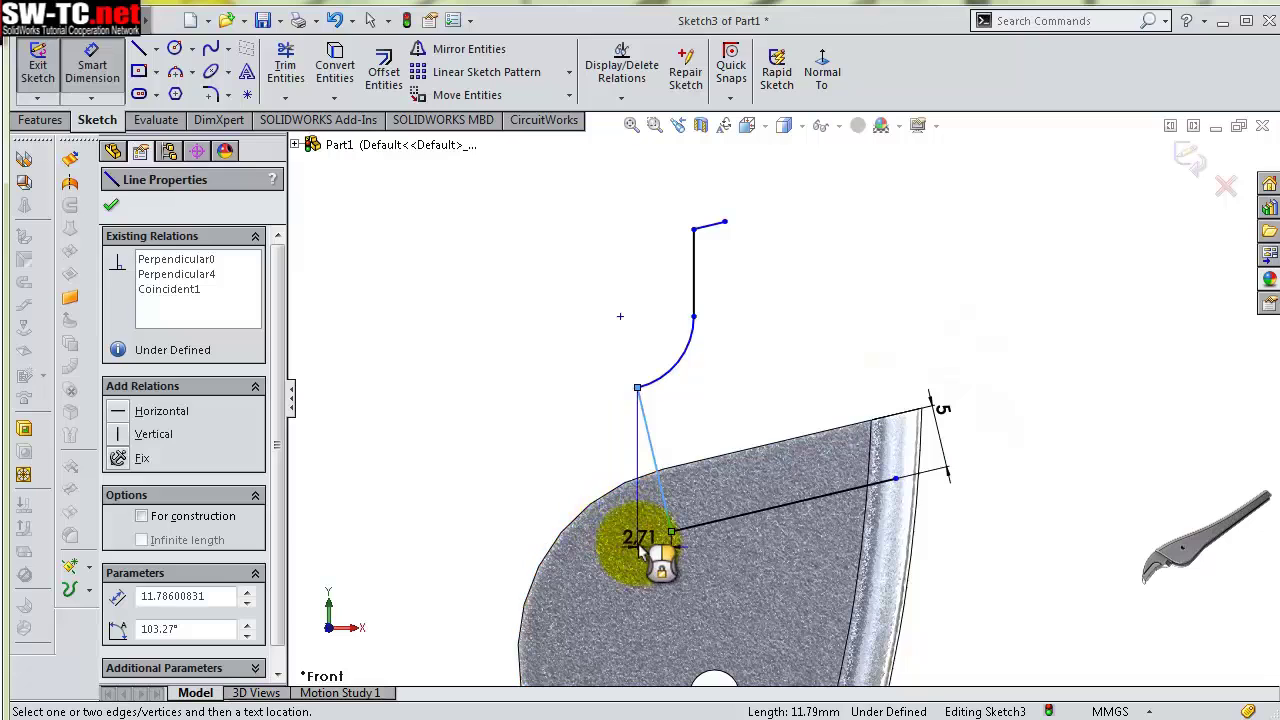
scroll(525, 400, "down", 2)
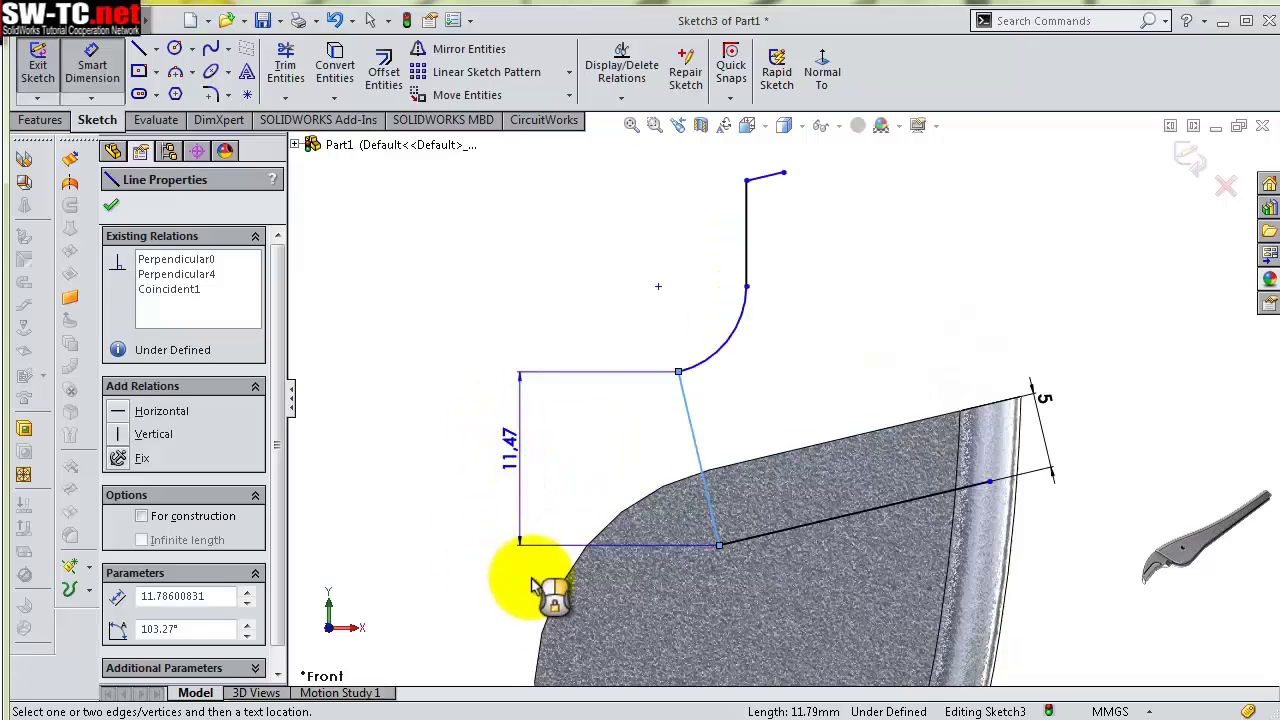
left_click(640, 572)
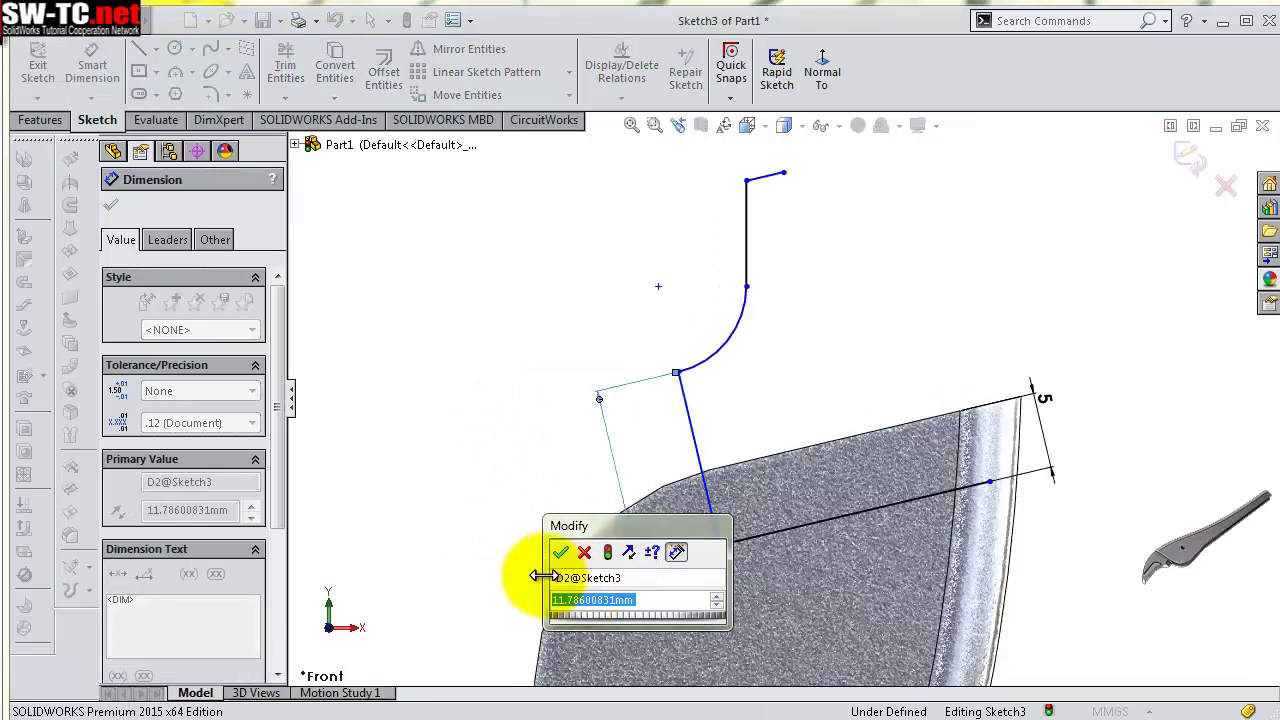
type("11")
key("Return")
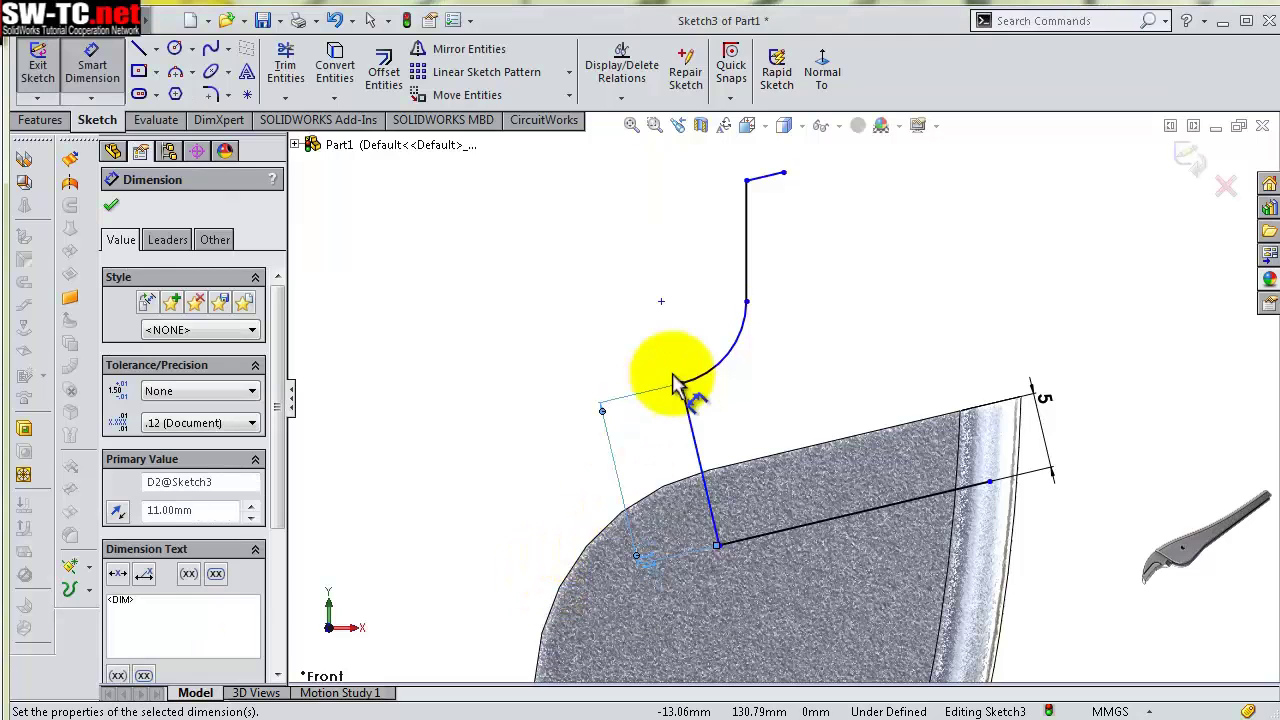
Set the arc radius to 11.70 mm and zoom out
left_click(731, 366)
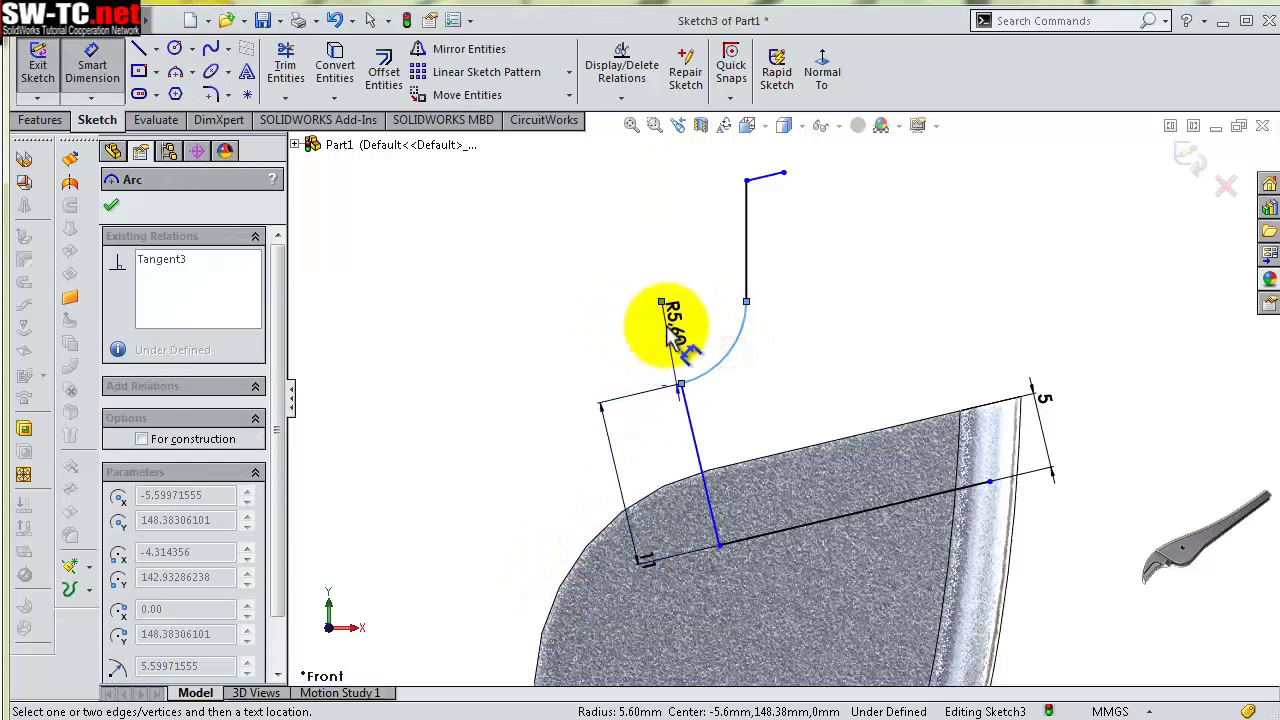
left_click(683, 336)
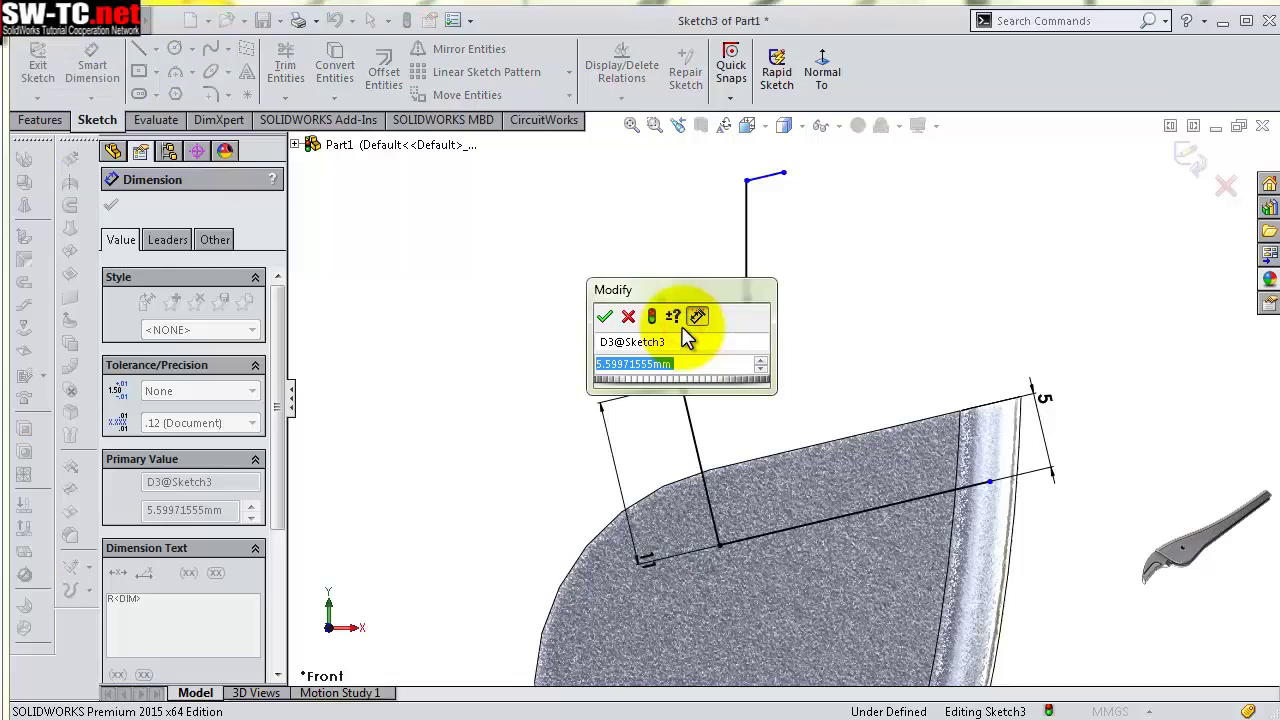
type("11,7")
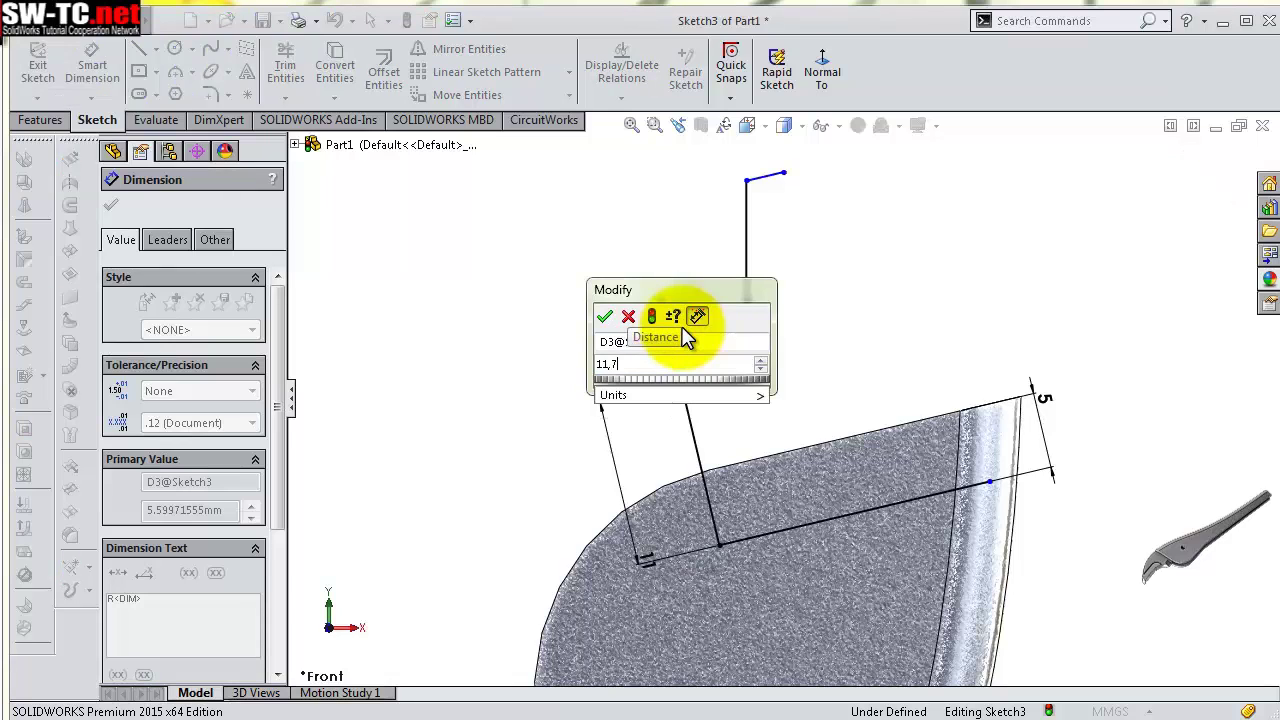
key("Return")
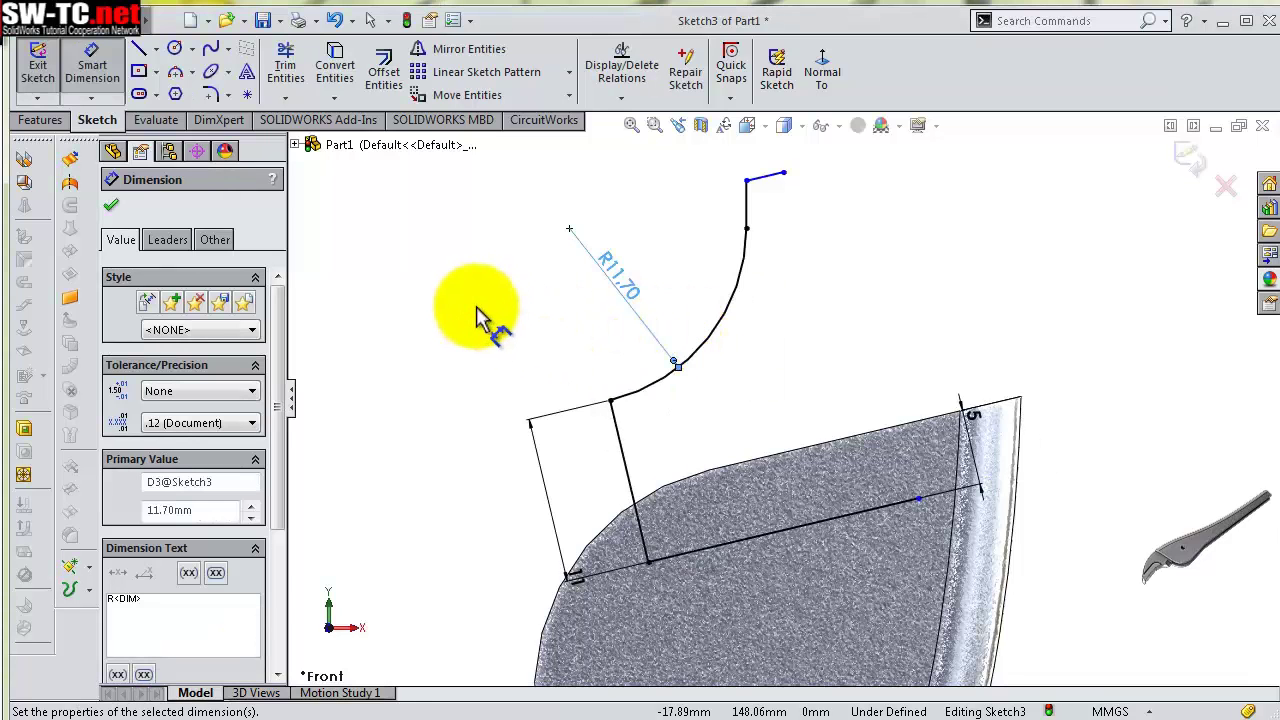
left_click(483, 313)
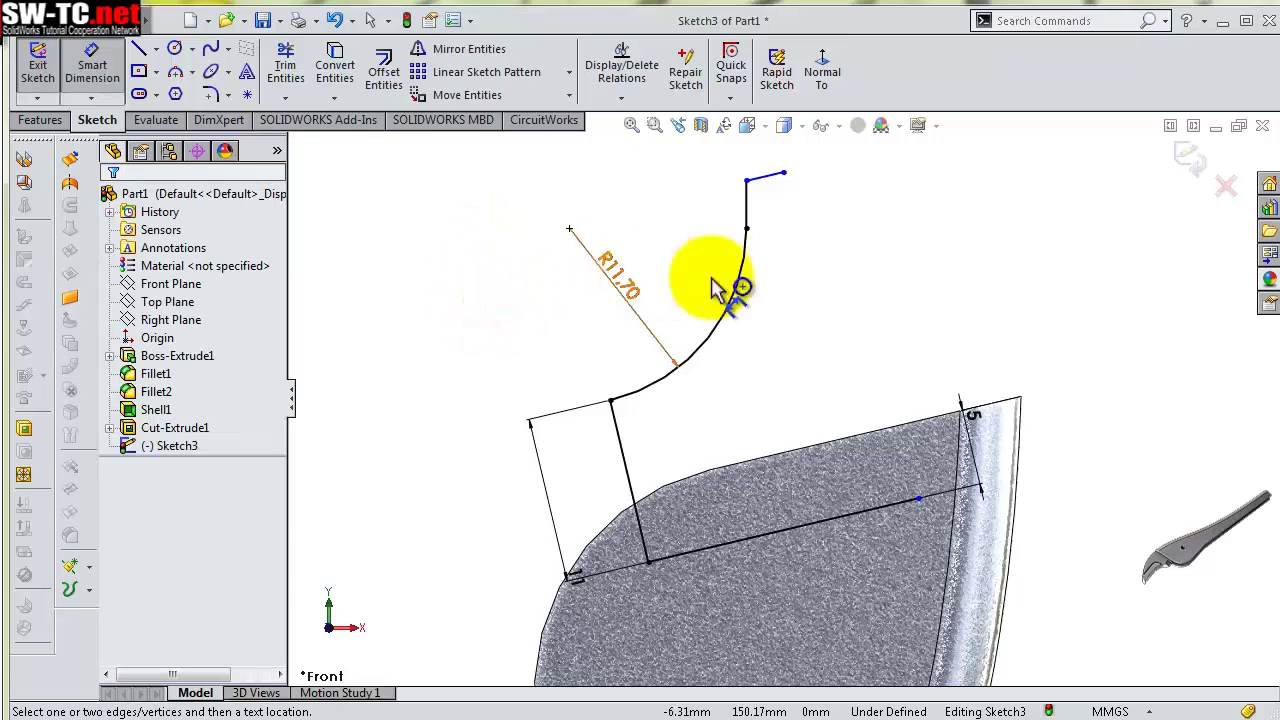
key("z")
key("z")
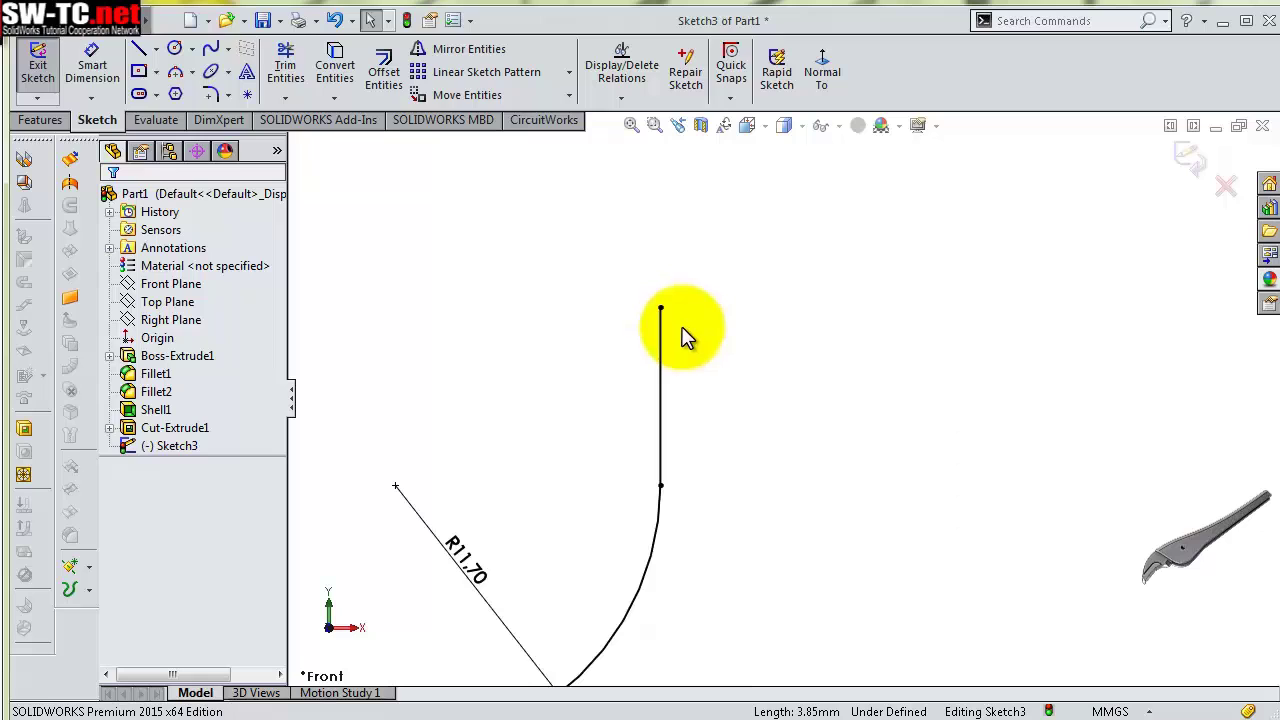
Smart Dimension the vertical line above the arc to 18.50 mm, placing it on the left
key("s")
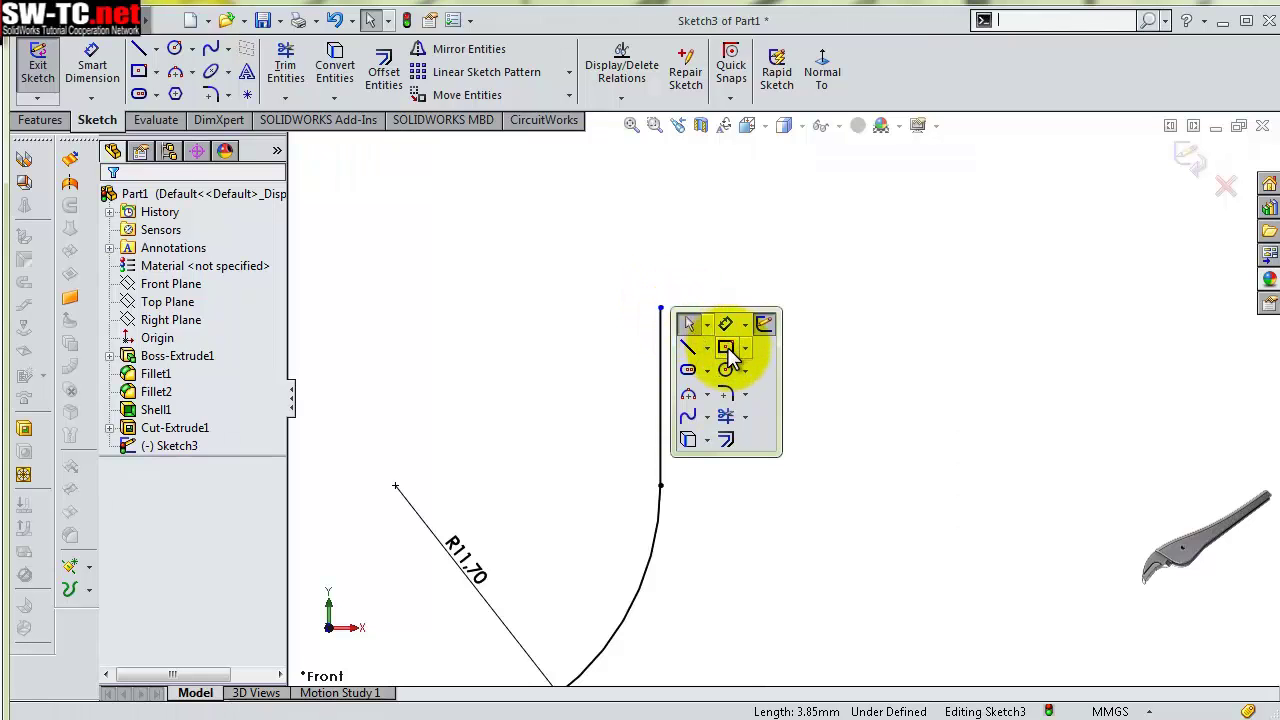
left_click(726, 324)
left_click(660, 360)
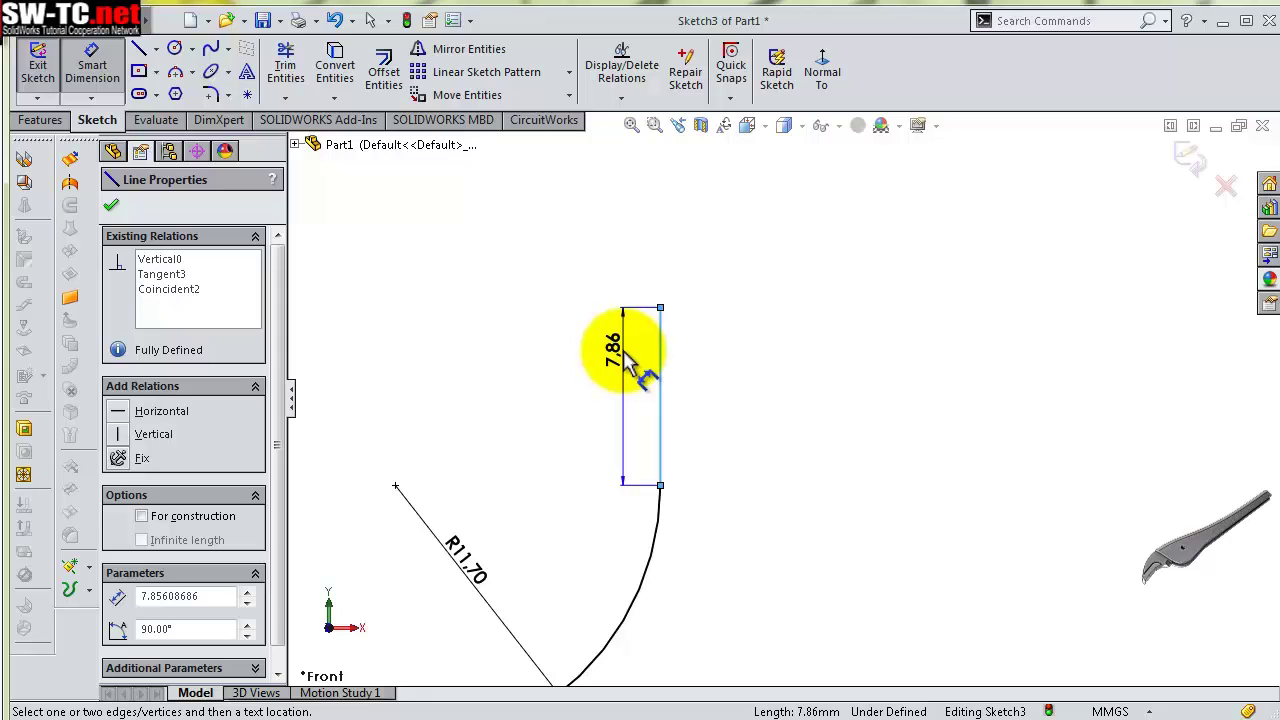
left_click(628, 362)
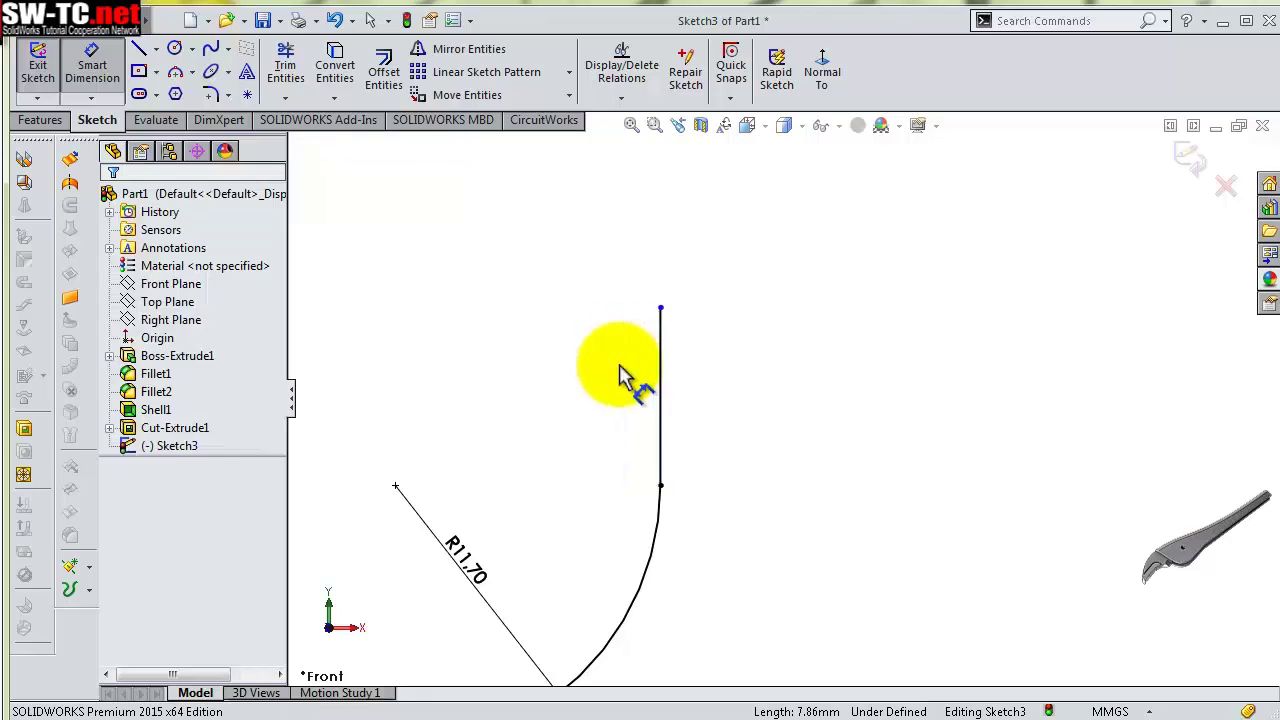
key("Escape")
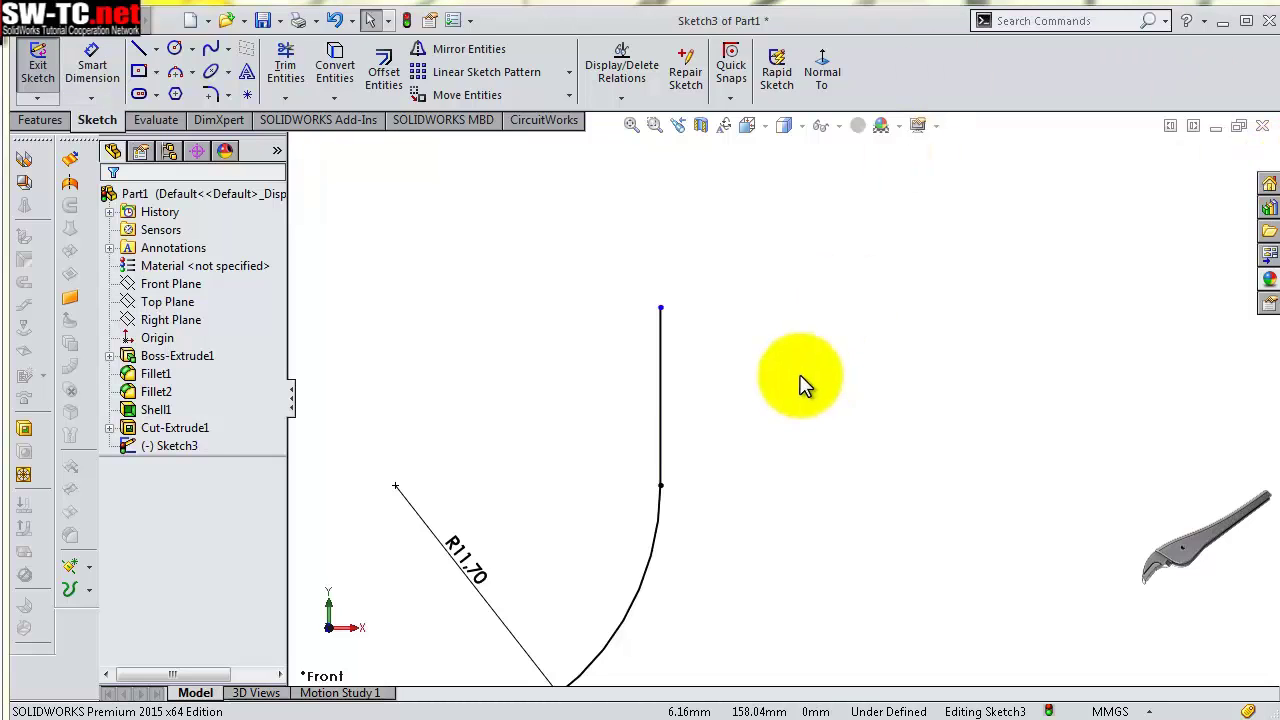
key("s")
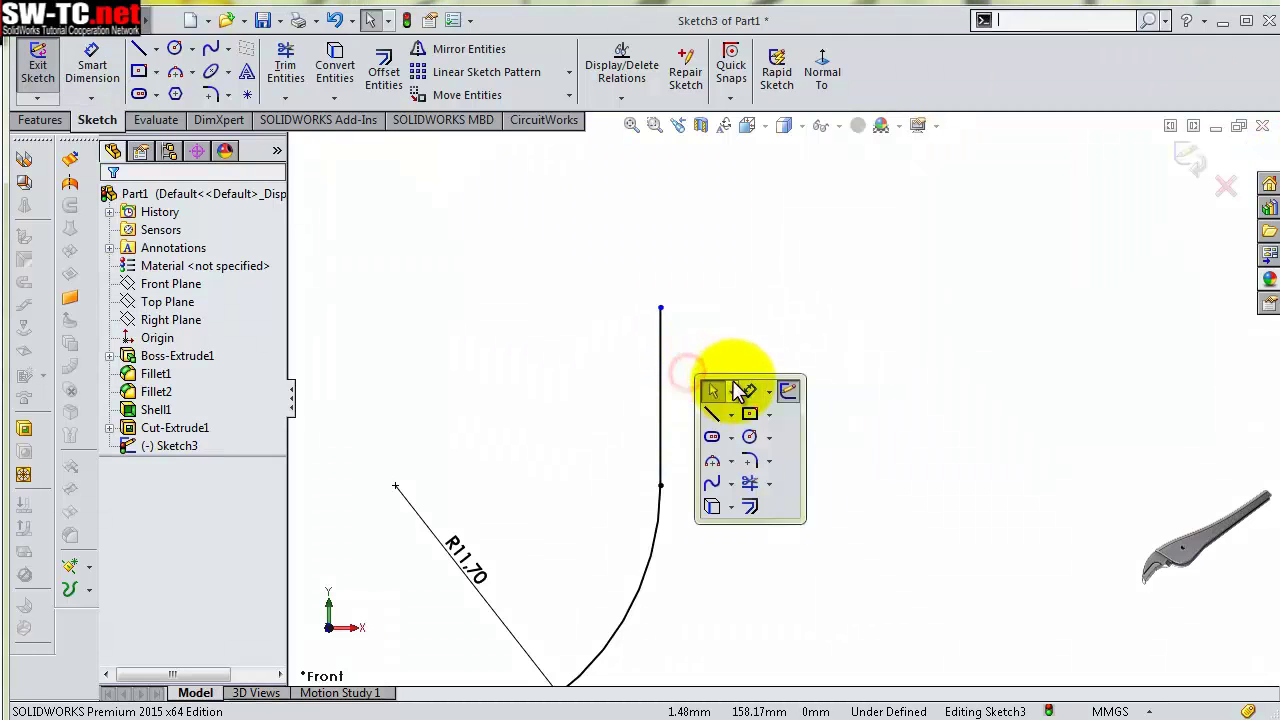
left_click(735, 386)
left_click(603, 385)
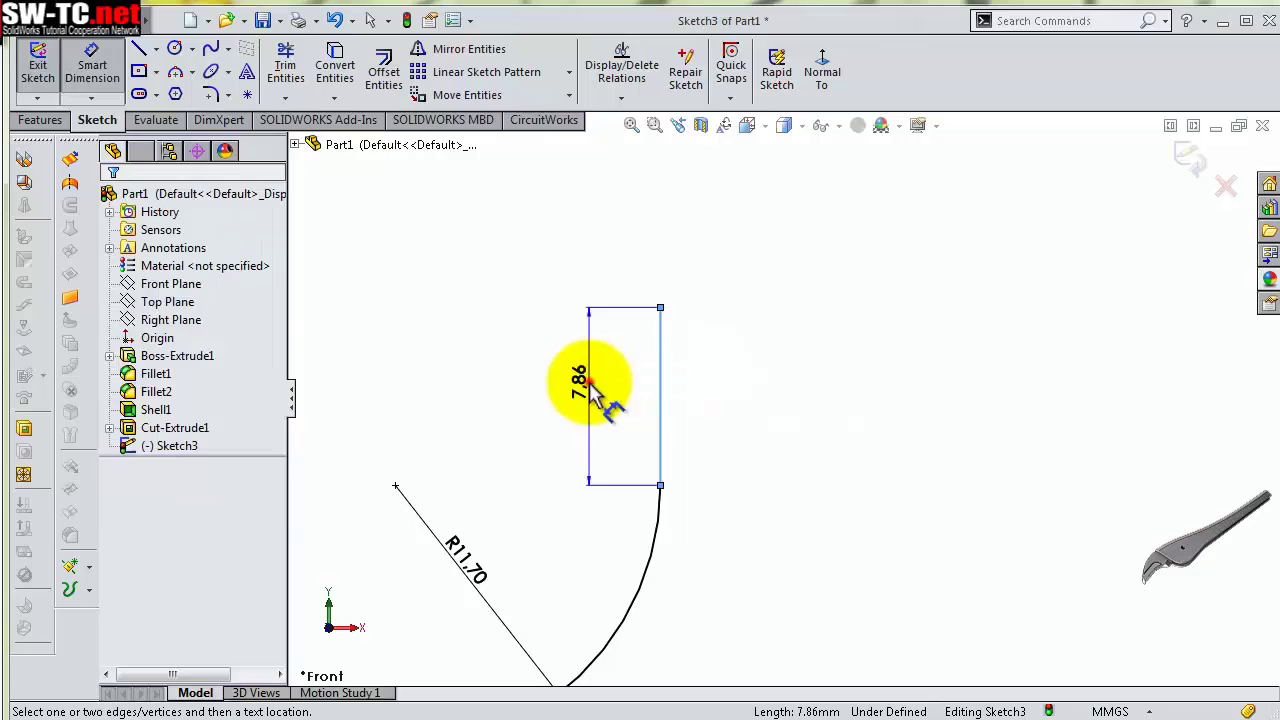
left_click(589, 390)
type("18")
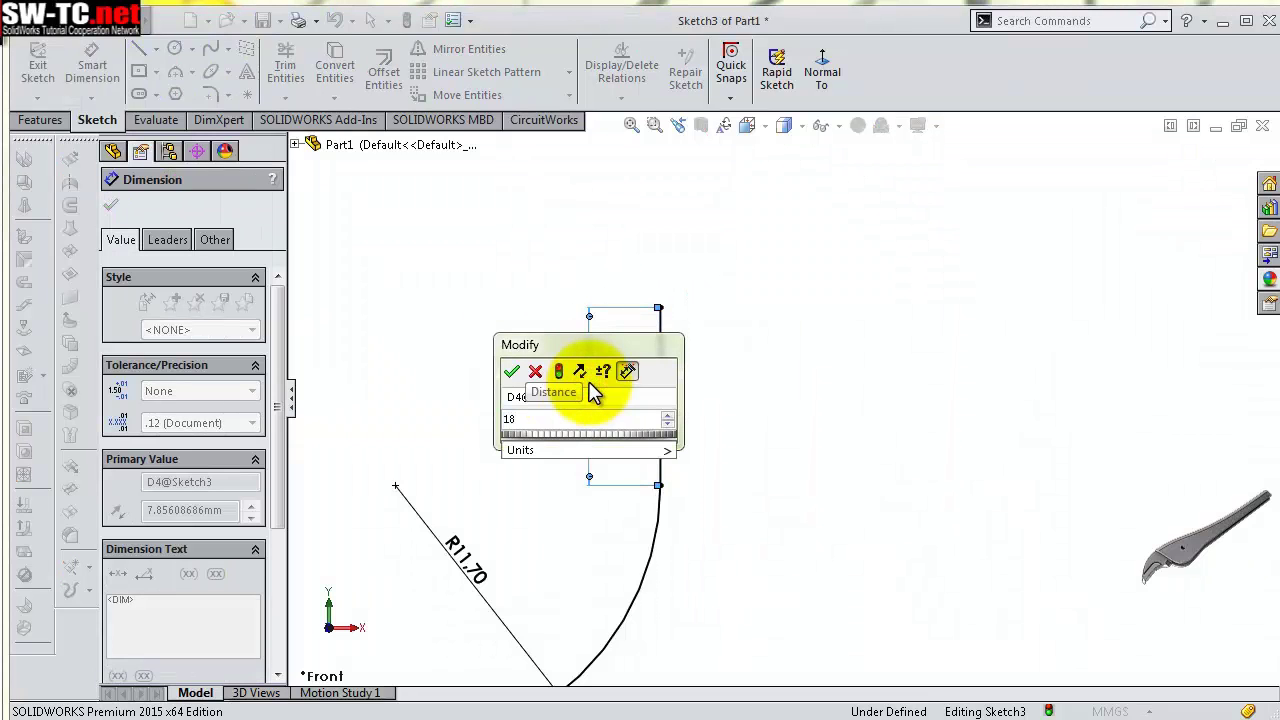
type(".5")
key("Return")
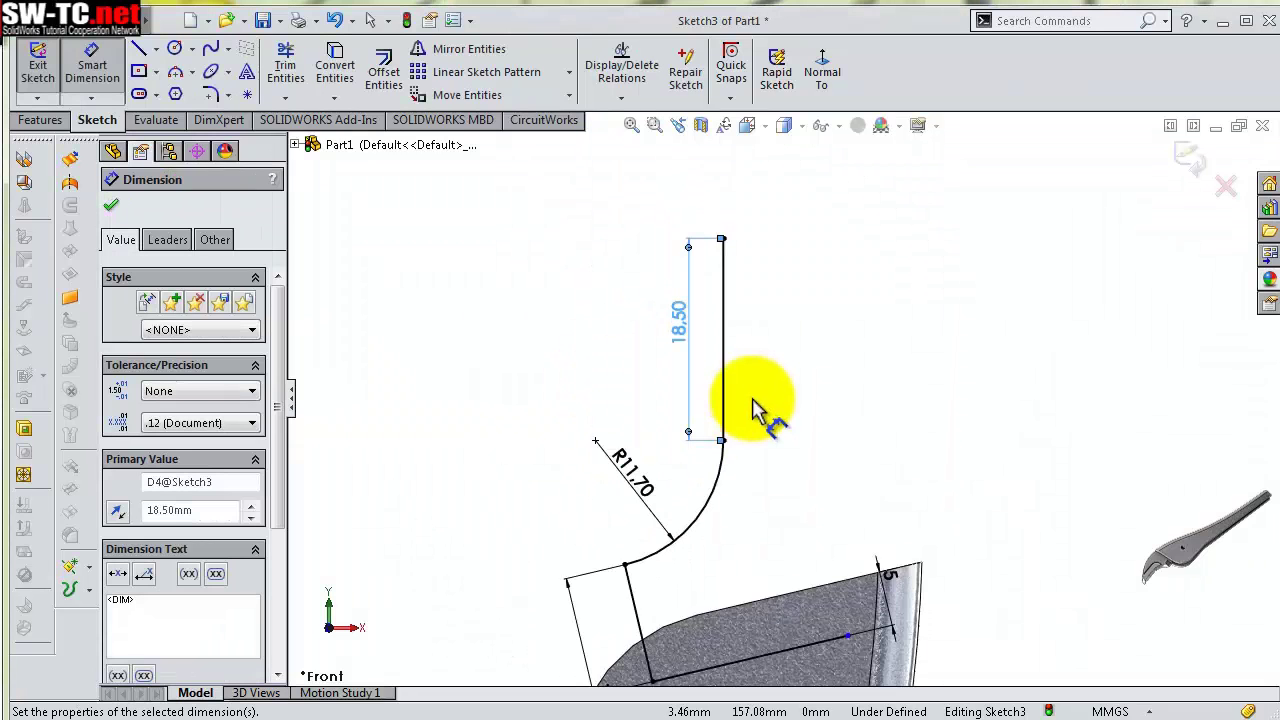
left_click(775, 370)
Draw a short top line and set its angle to the handle edge at 20.60°
key("s")
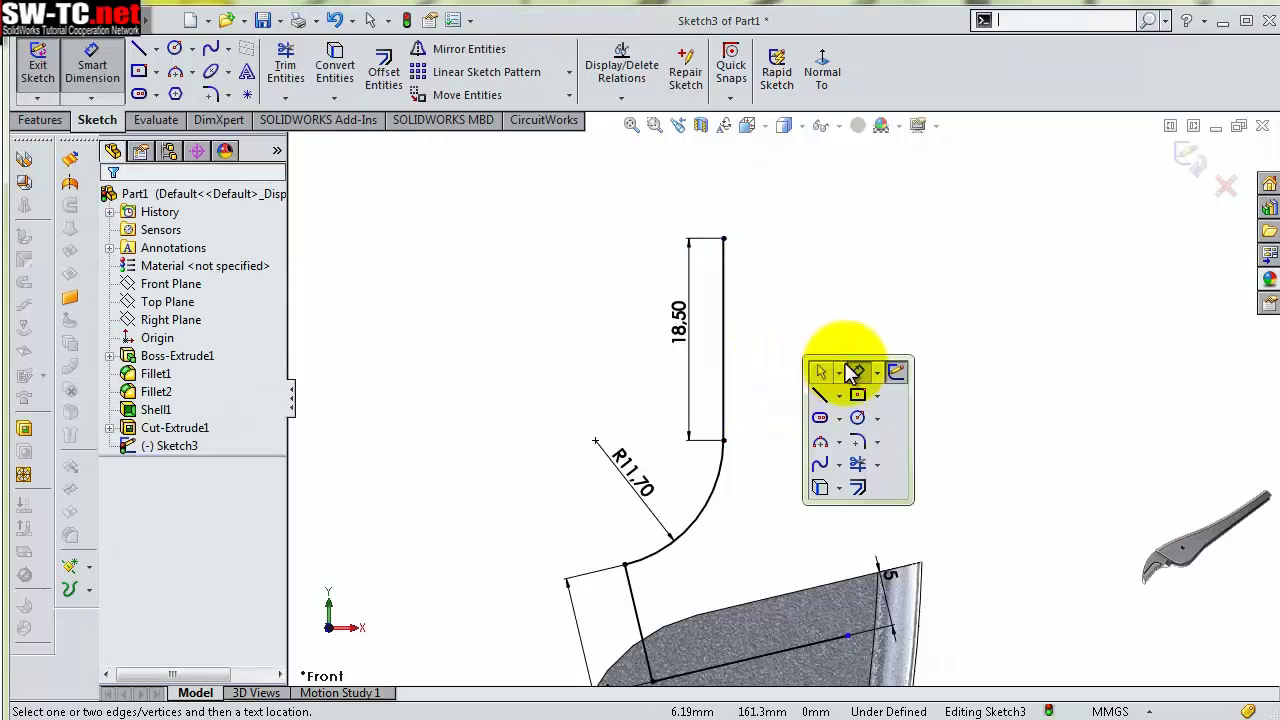
left_click(817, 401)
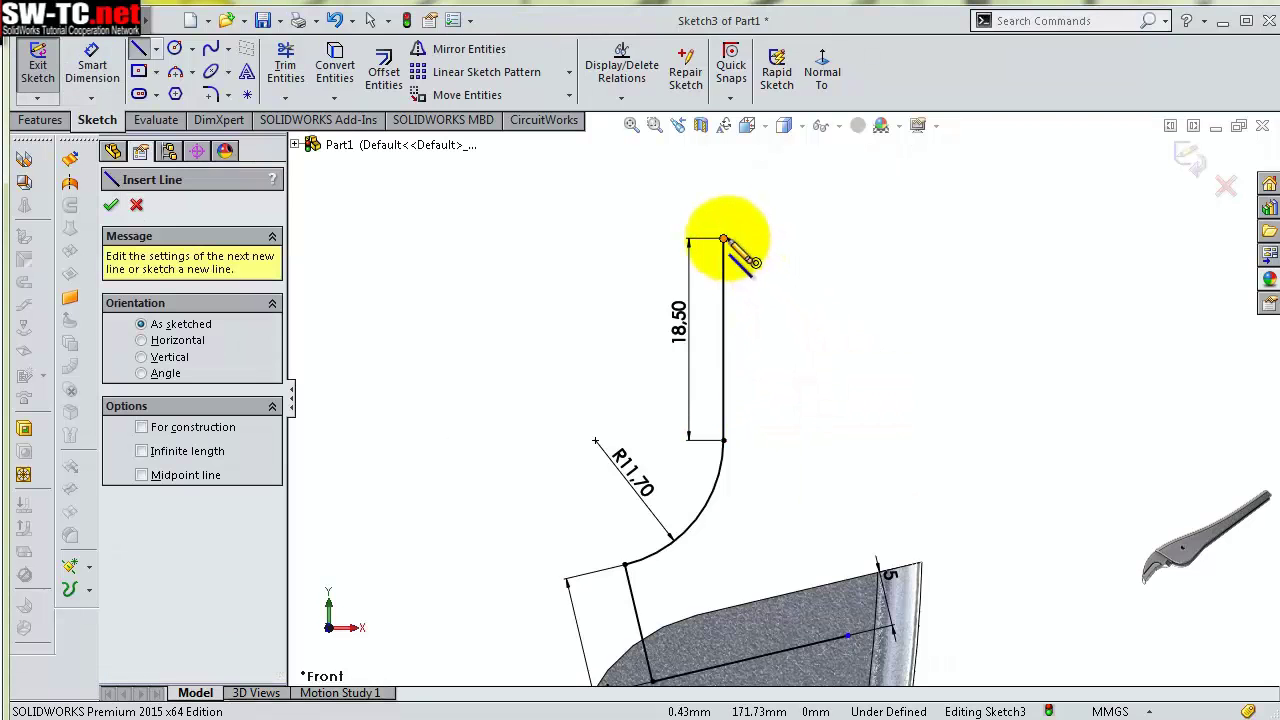
left_click(723, 240)
left_click(783, 268)
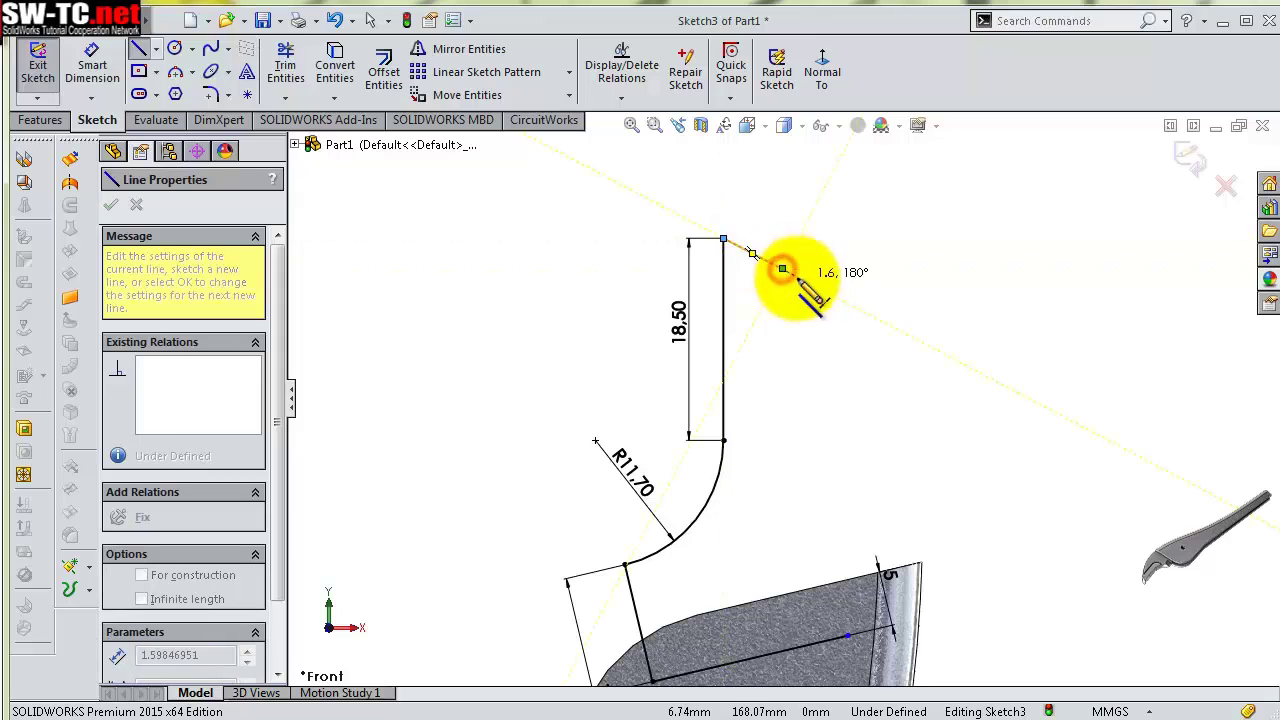
key("s")
left_click(818, 296)
left_click(768, 262)
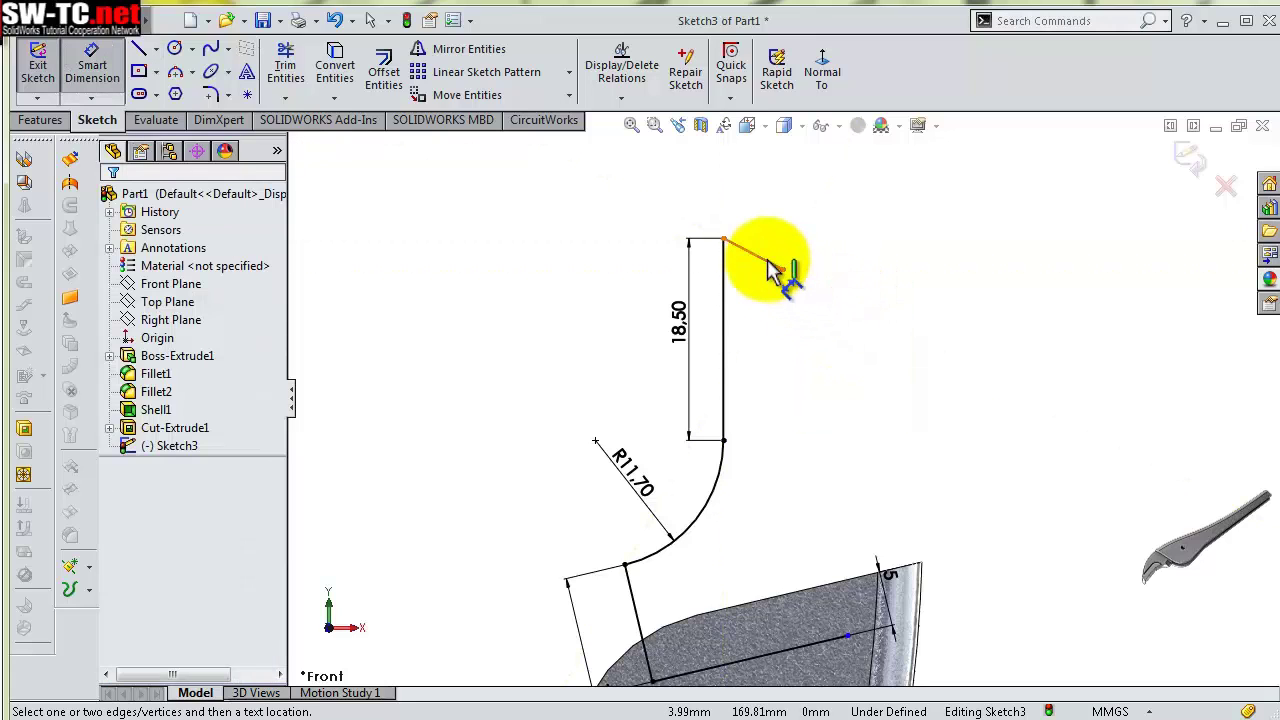
left_click(838, 595)
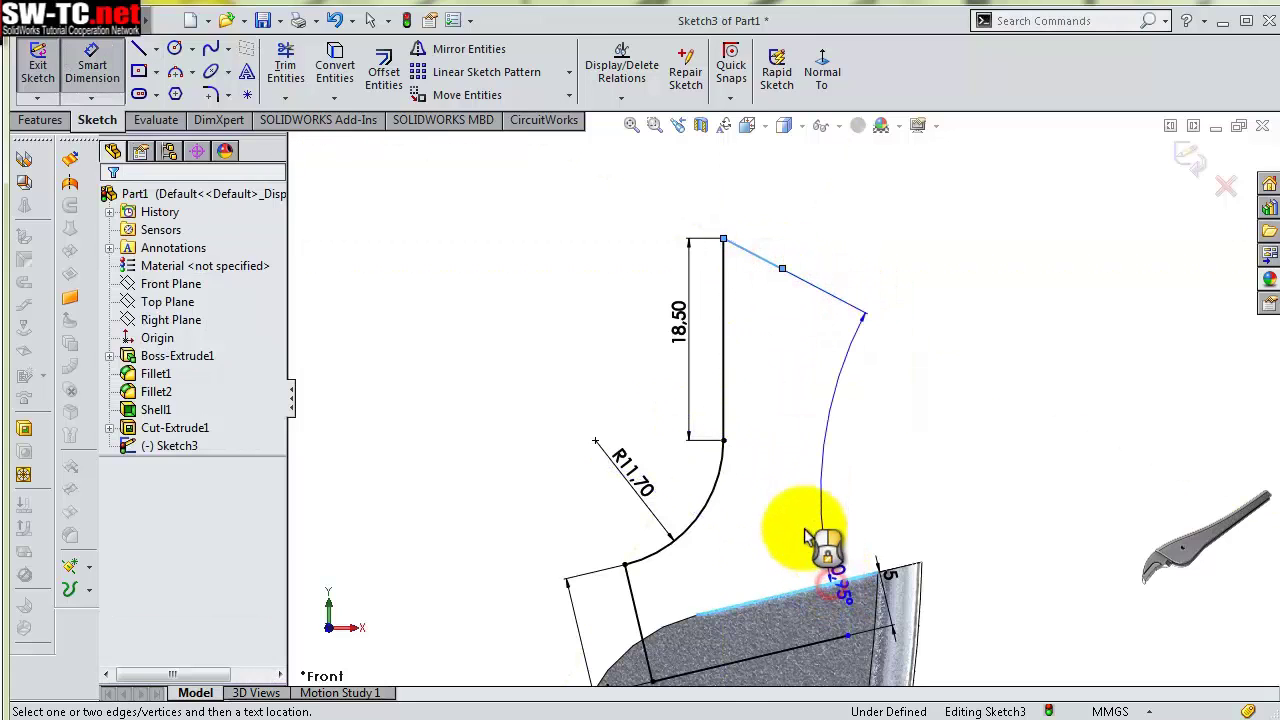
left_click(813, 514)
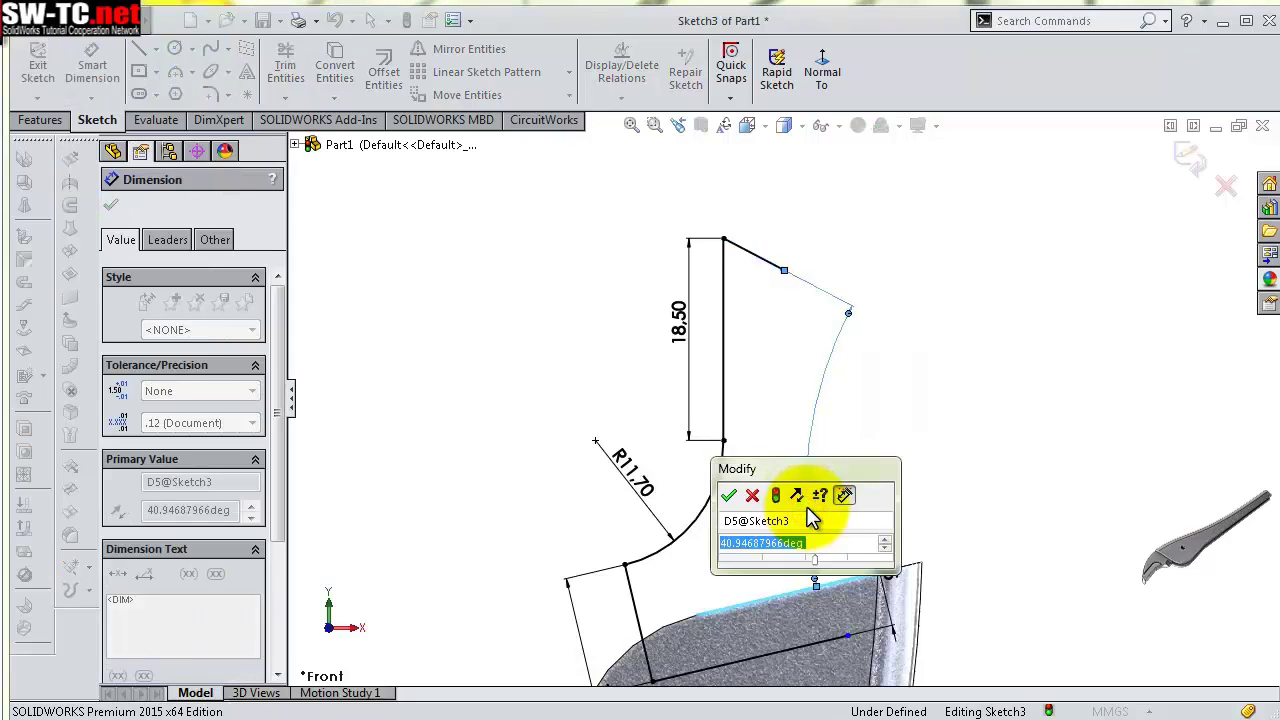
type("20,6")
key("Return")
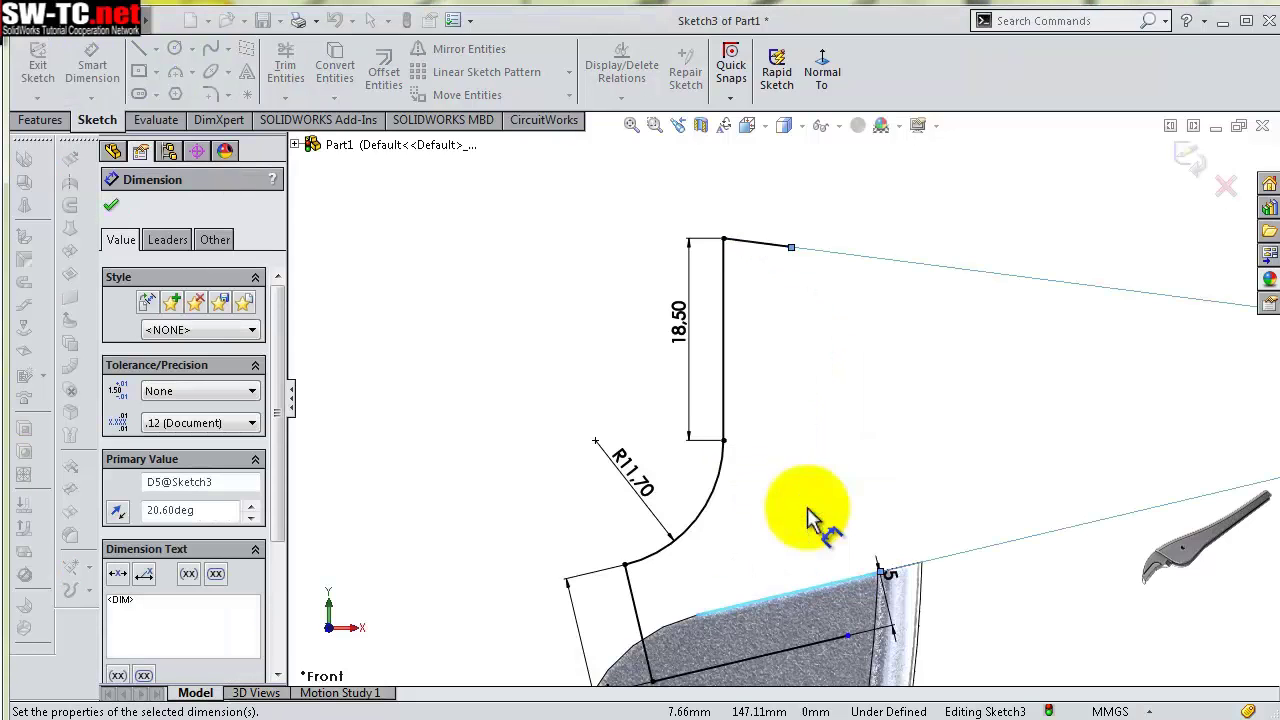
left_click(489, 272)
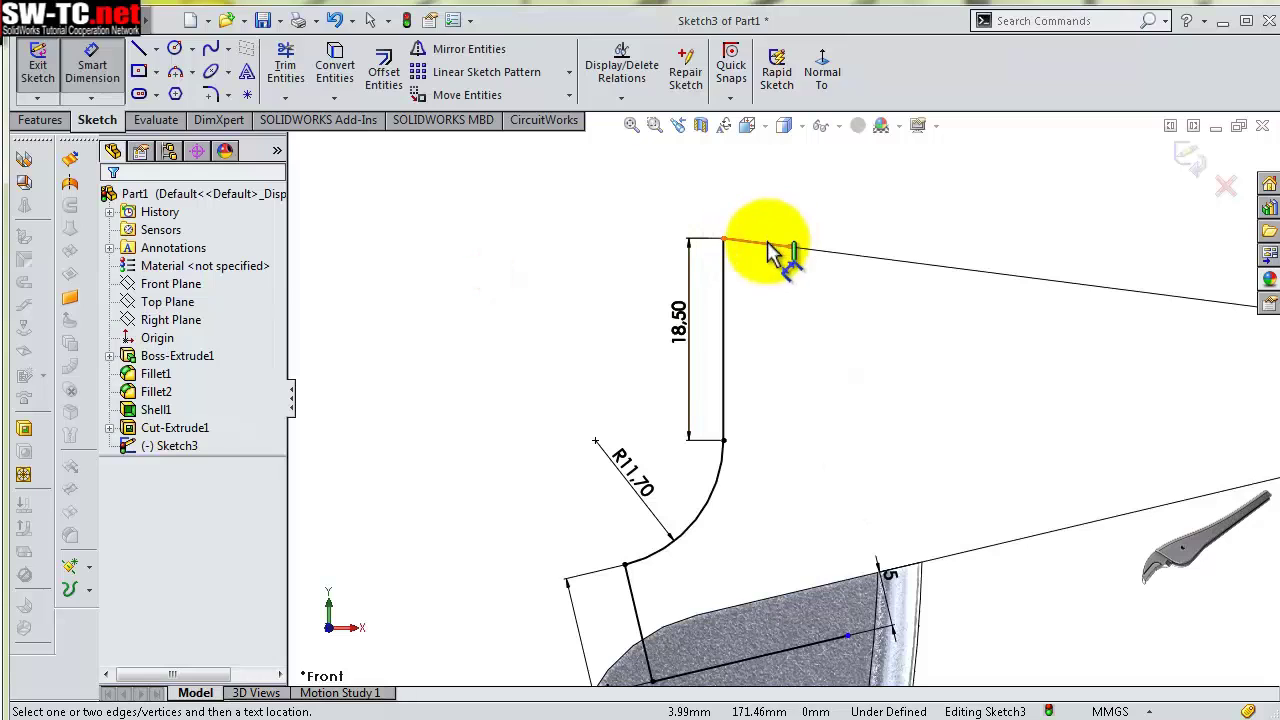
Set the short top line's length to 3.85 mm
left_click(770, 250)
left_click(813, 210)
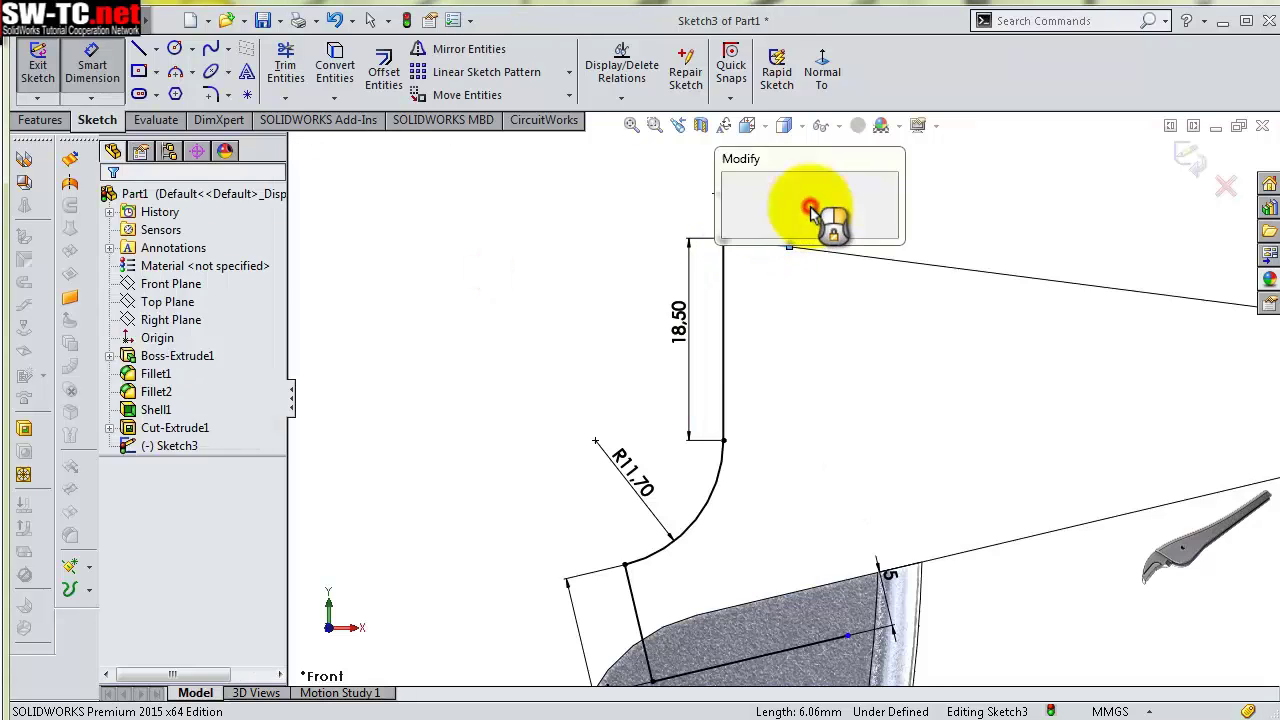
type("3,85")
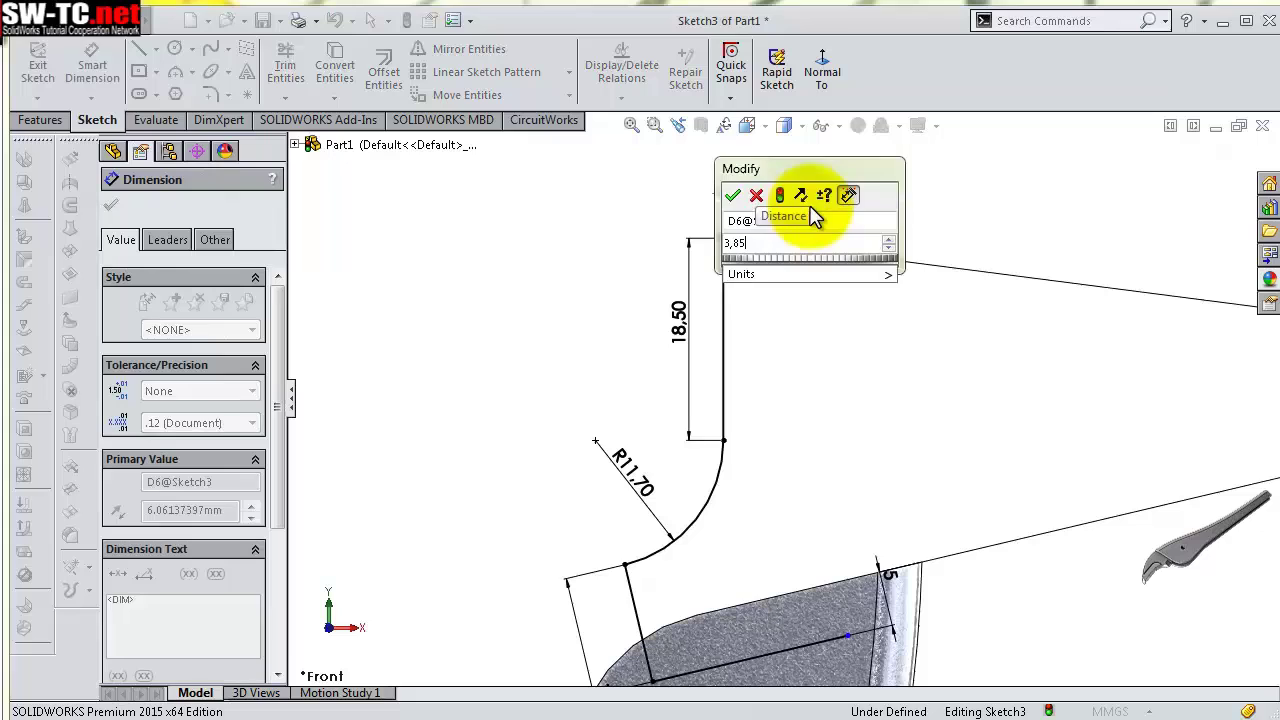
key("Return")
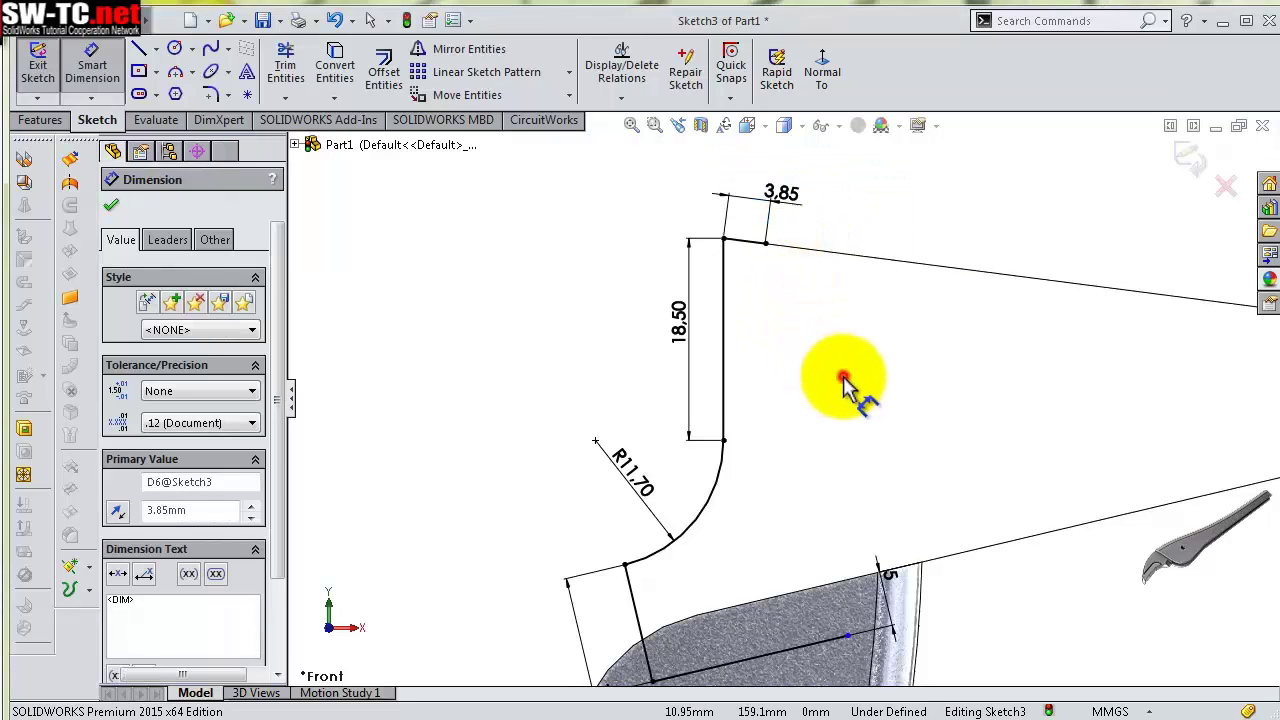
left_click(843, 382)
scroll(848, 390, "up", 2)
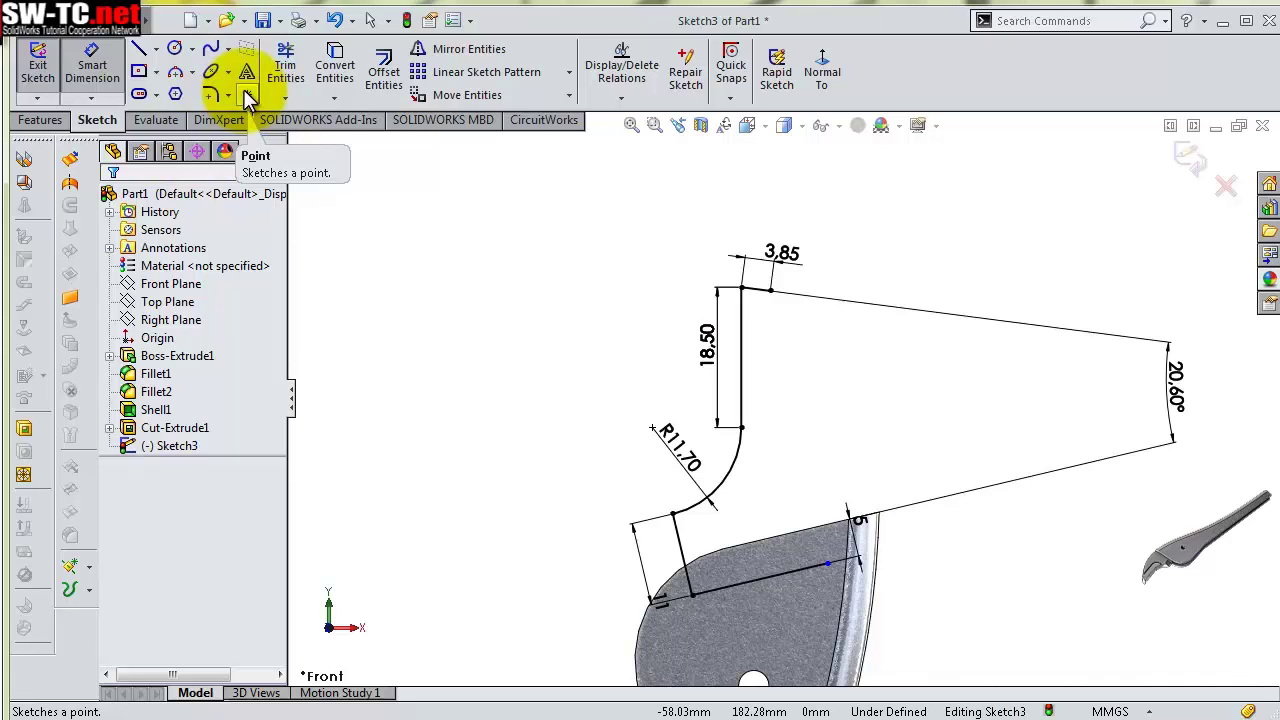
Dimension the jaw's lower corner to the handle-edge point at 5.60 mm
scroll(700, 480, "down", 2)
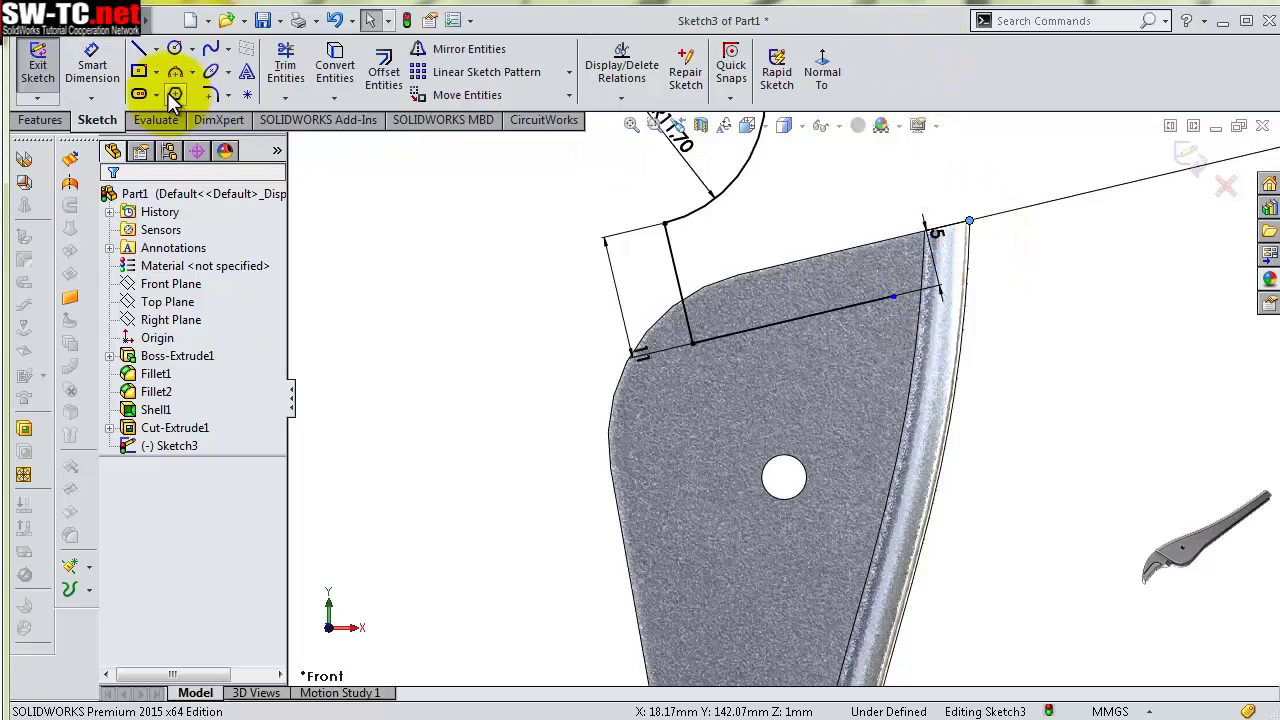
left_click(91, 65)
left_click(967, 222)
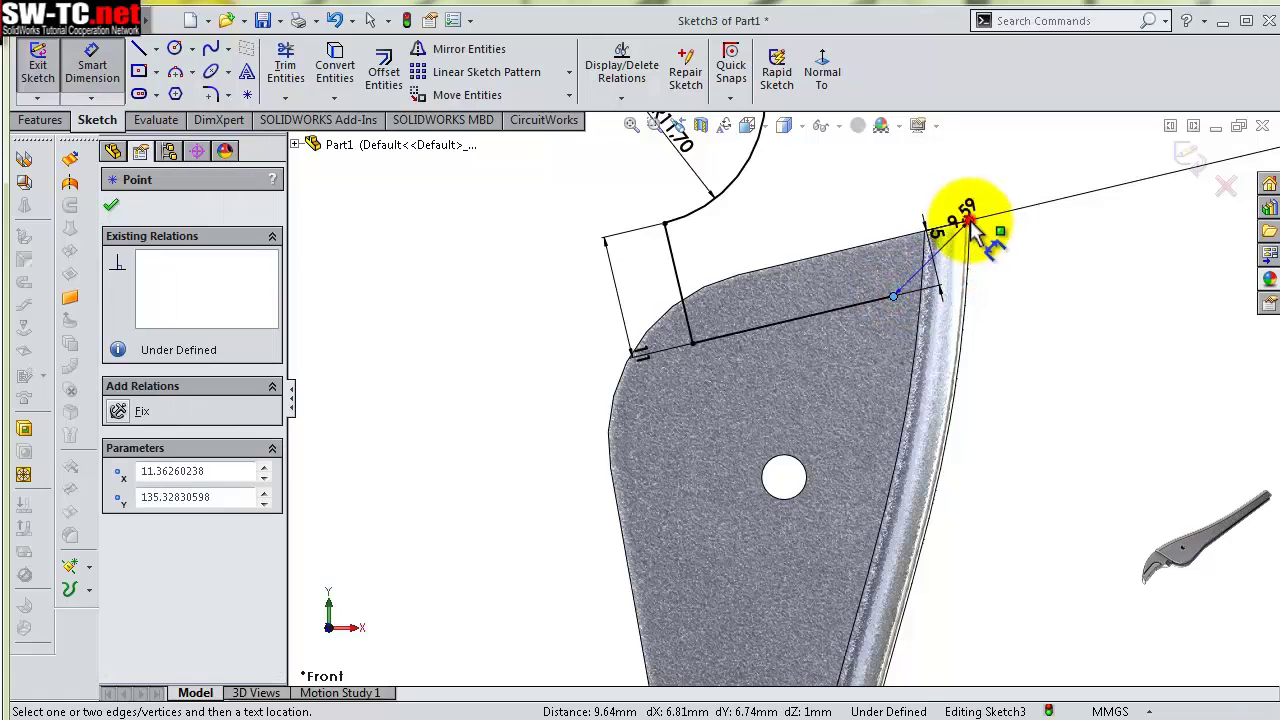
right_click(1000, 228)
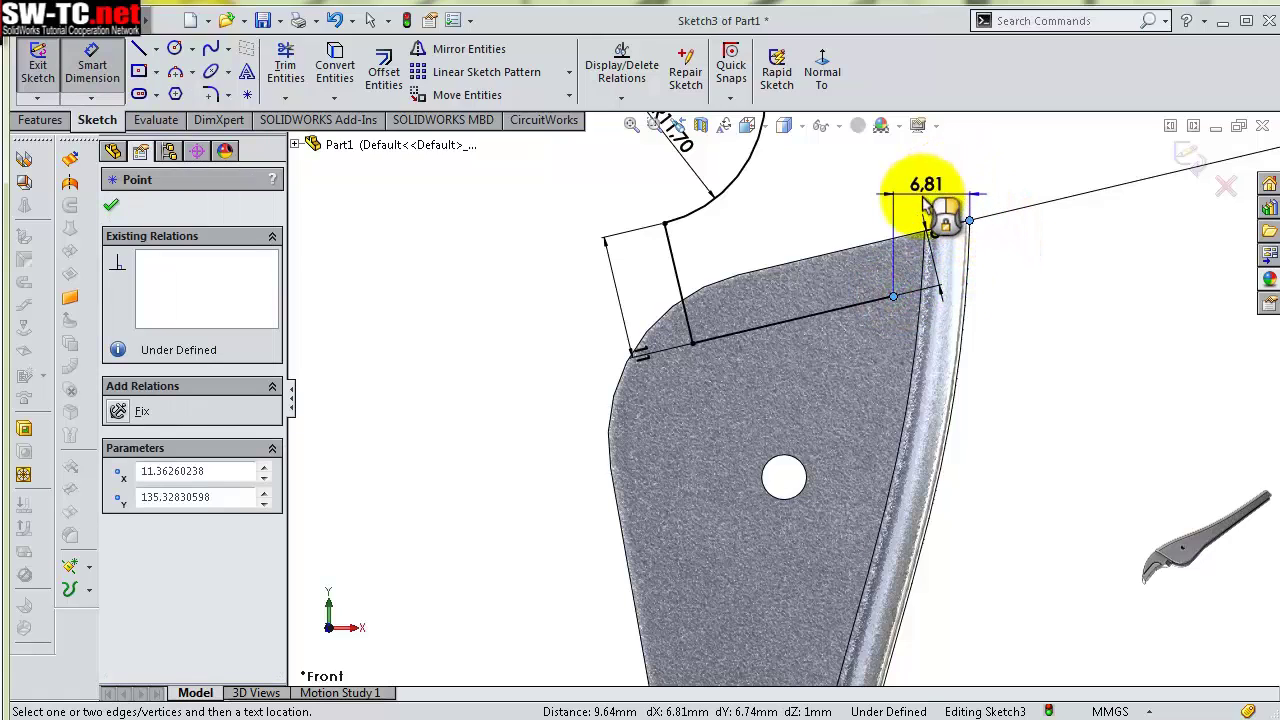
left_click(876, 226)
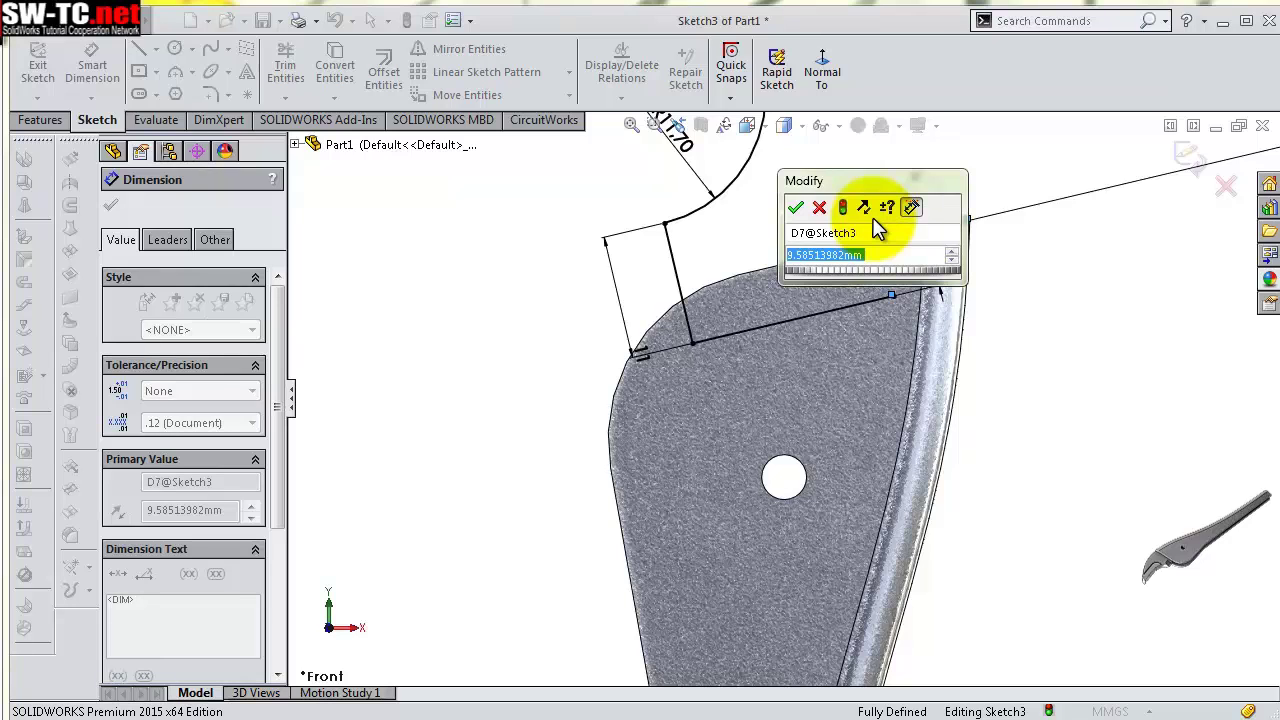
type("5,6")
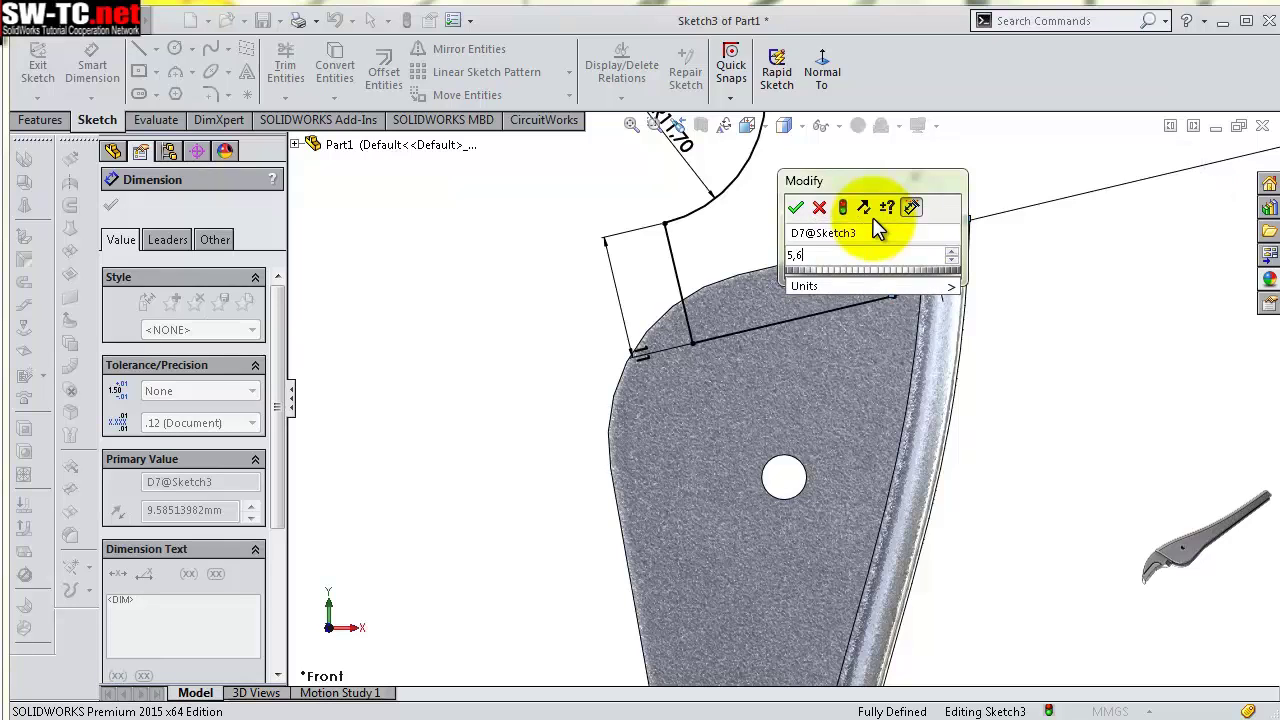
key("Return")
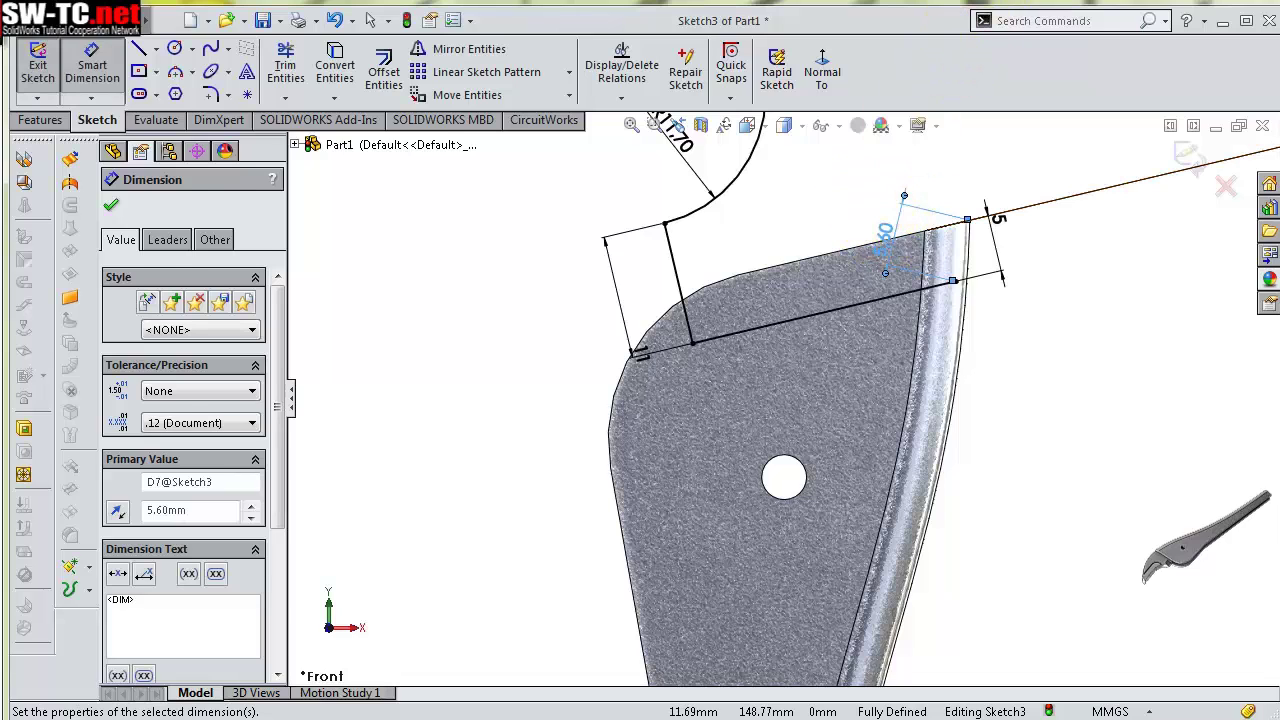
key("Escape")
scroll(628, 500, "up", 3)
Draw a 3 Point Arc from the top corner down to the lower jaw corner
left_click(228, 72)
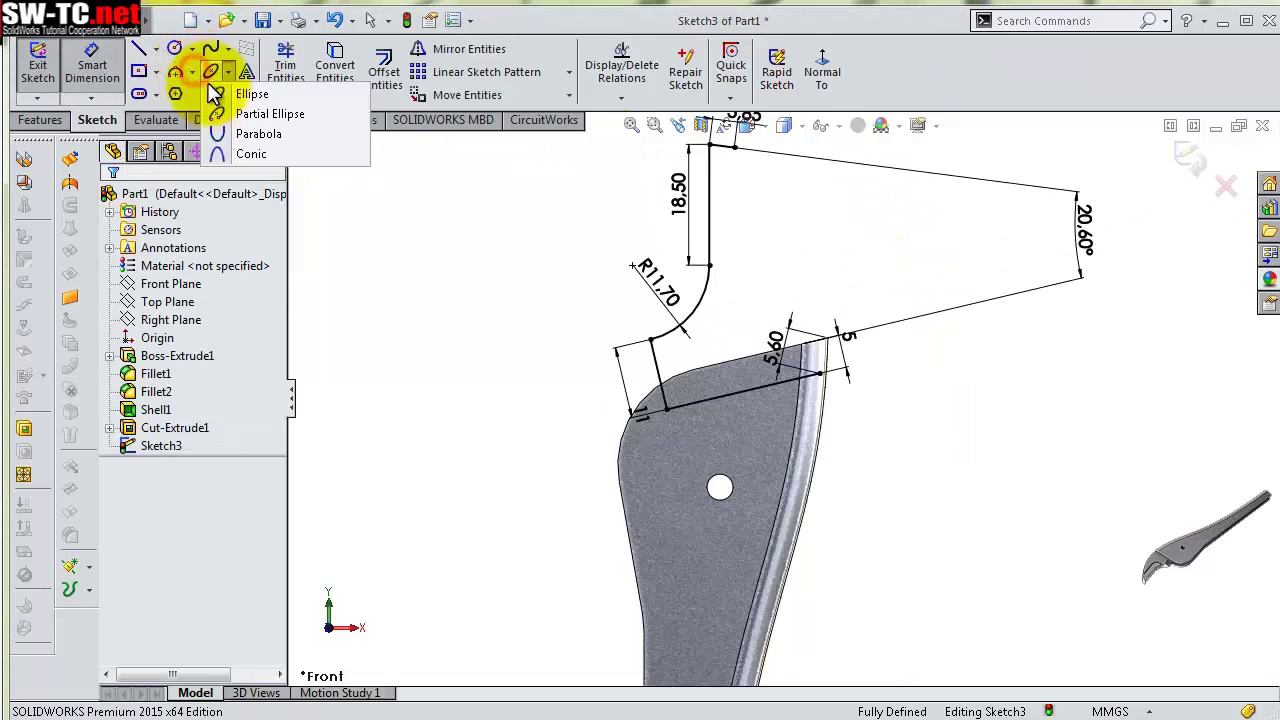
left_click(193, 72)
left_click(216, 136)
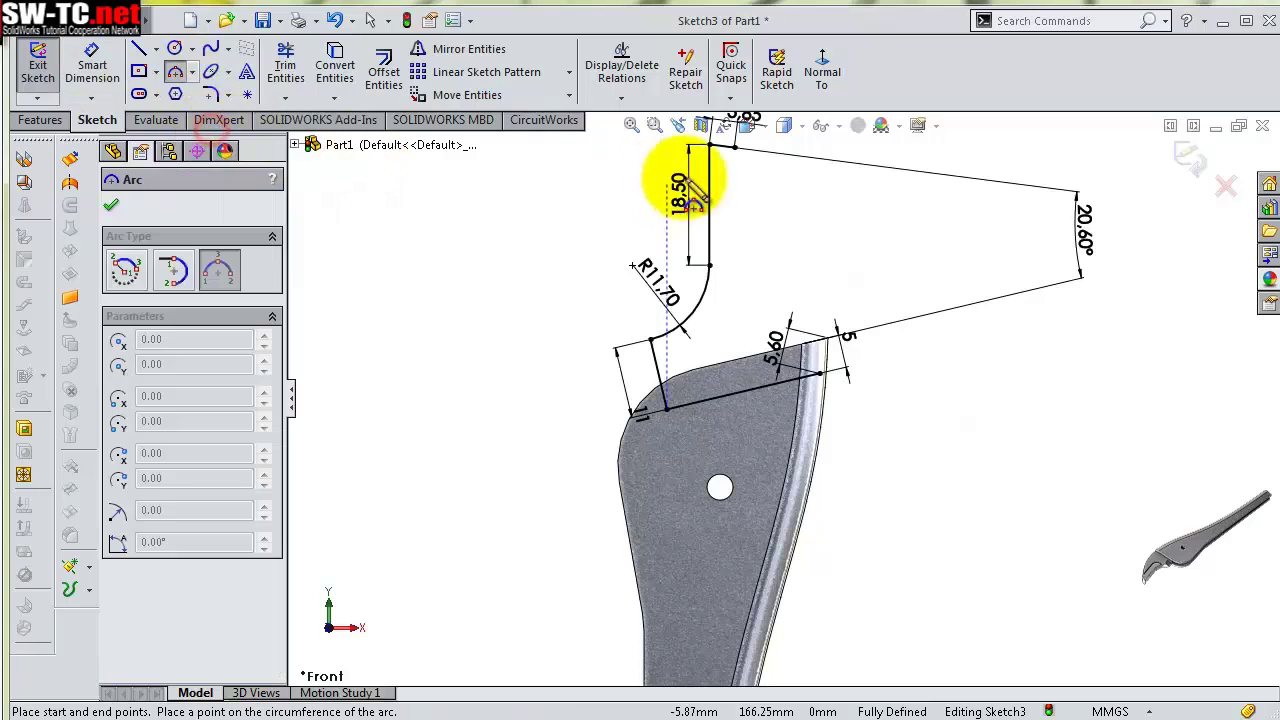
left_click_drag(738, 148, 828, 383)
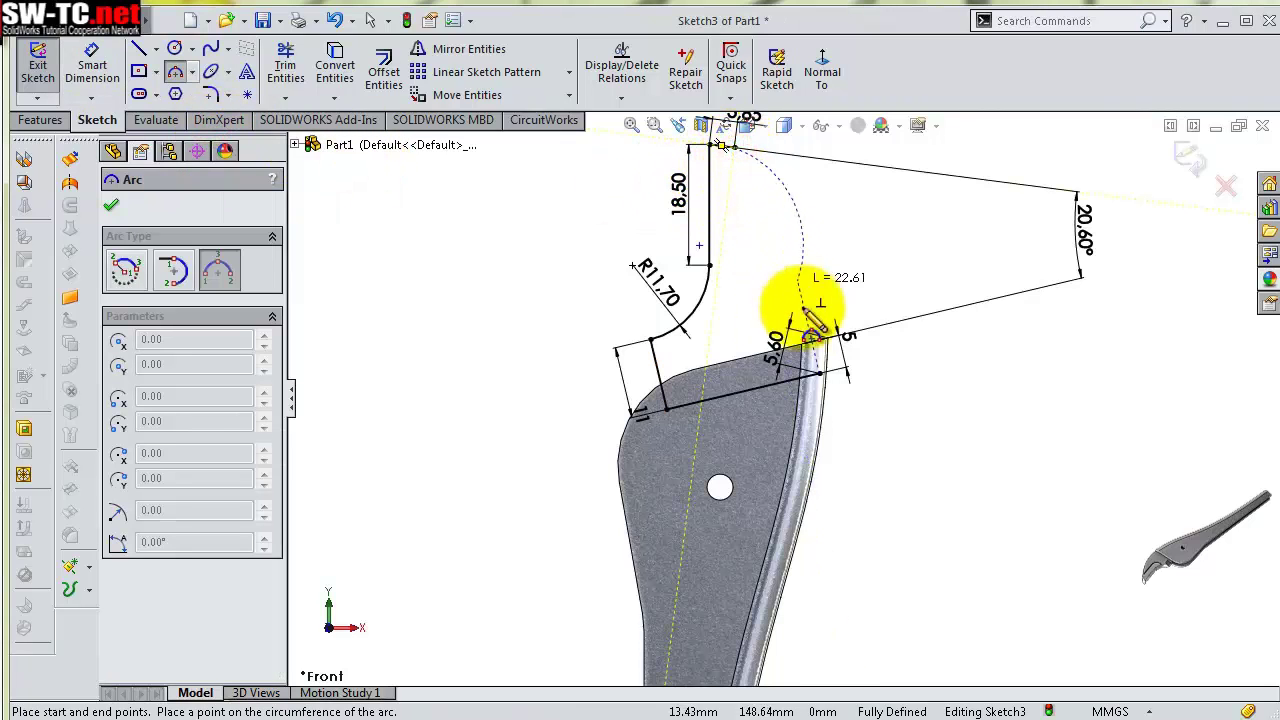
left_click(820, 375)
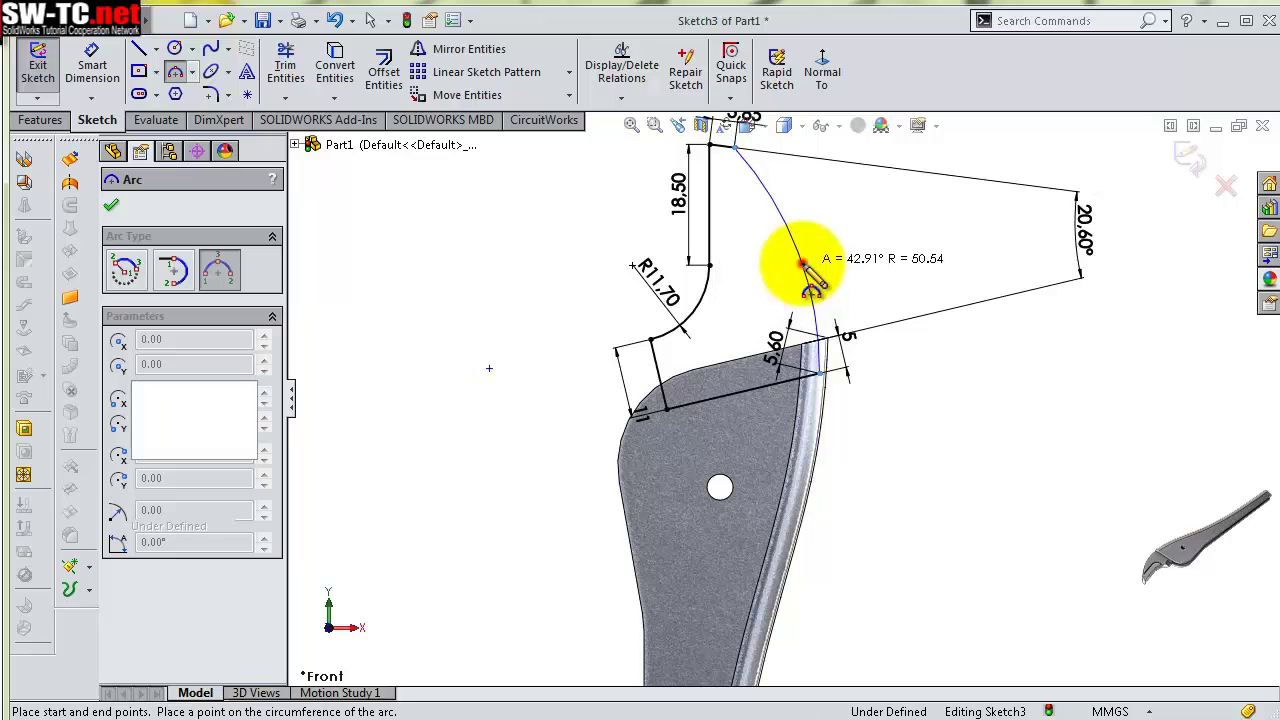
left_click(800, 280)
Dimension the new arc's radius to 39.50 mm
key("s")
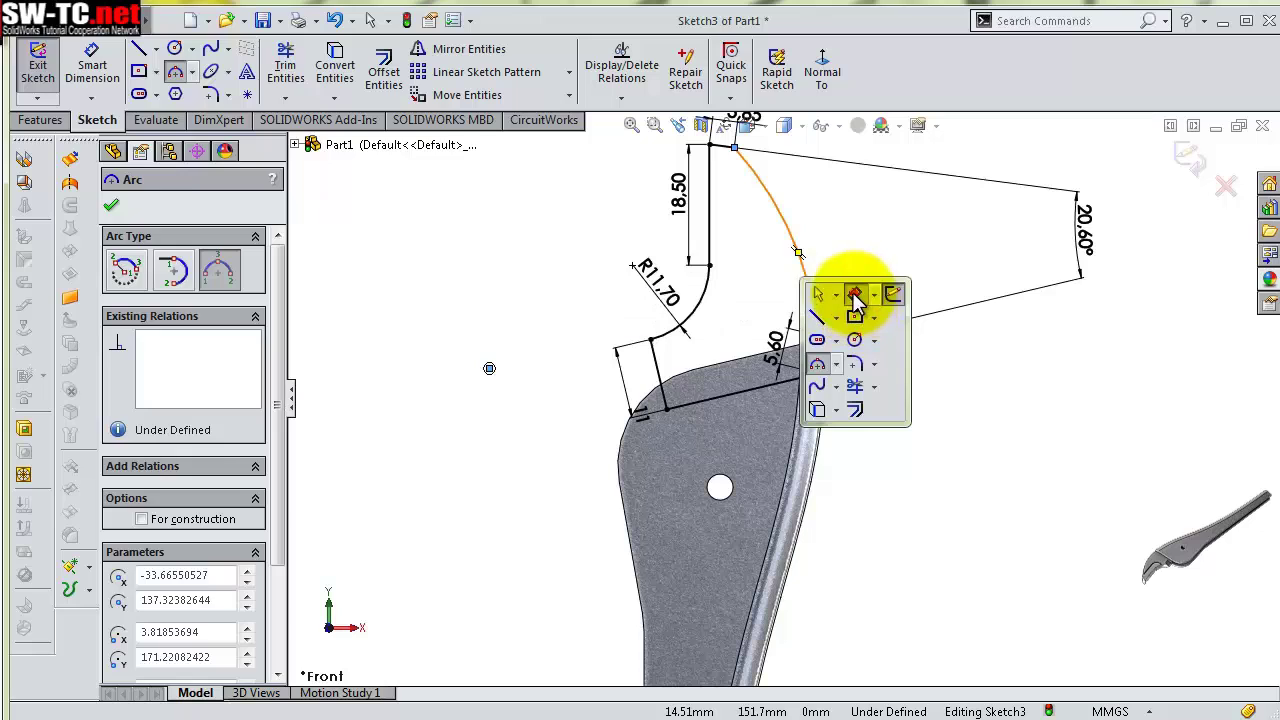
left_click(854, 293)
left_click(810, 285)
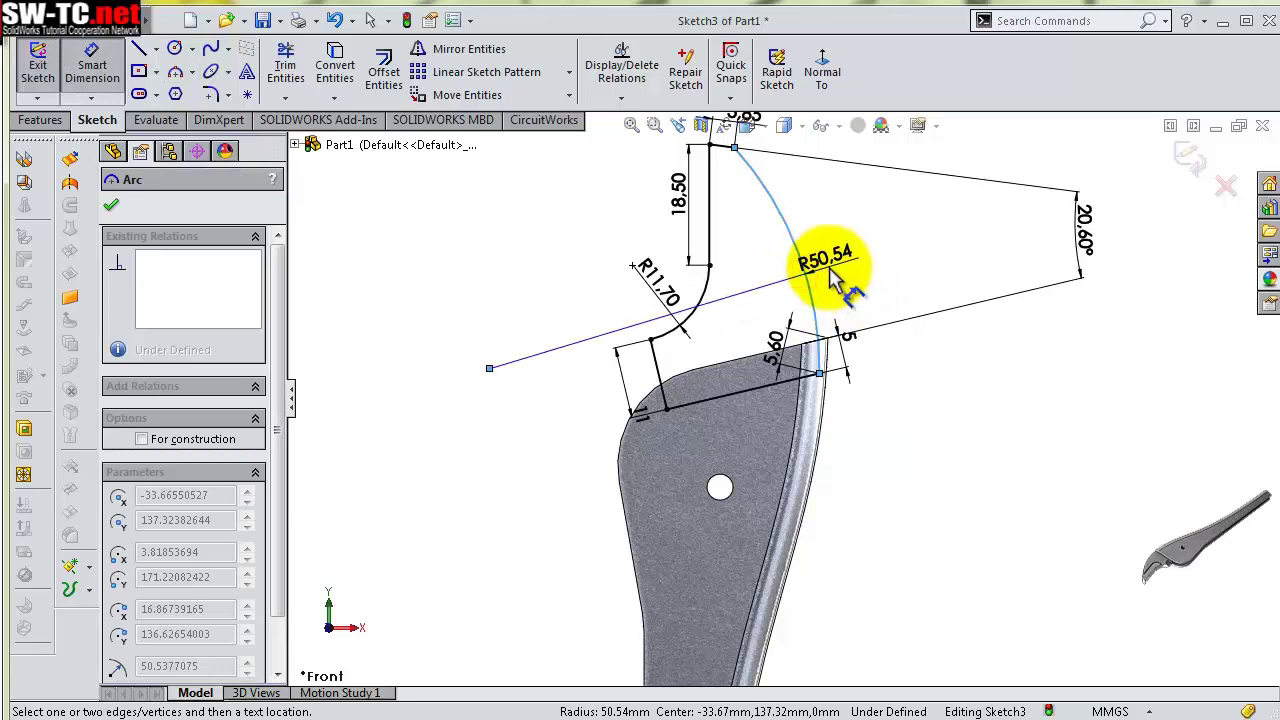
left_click(829, 279)
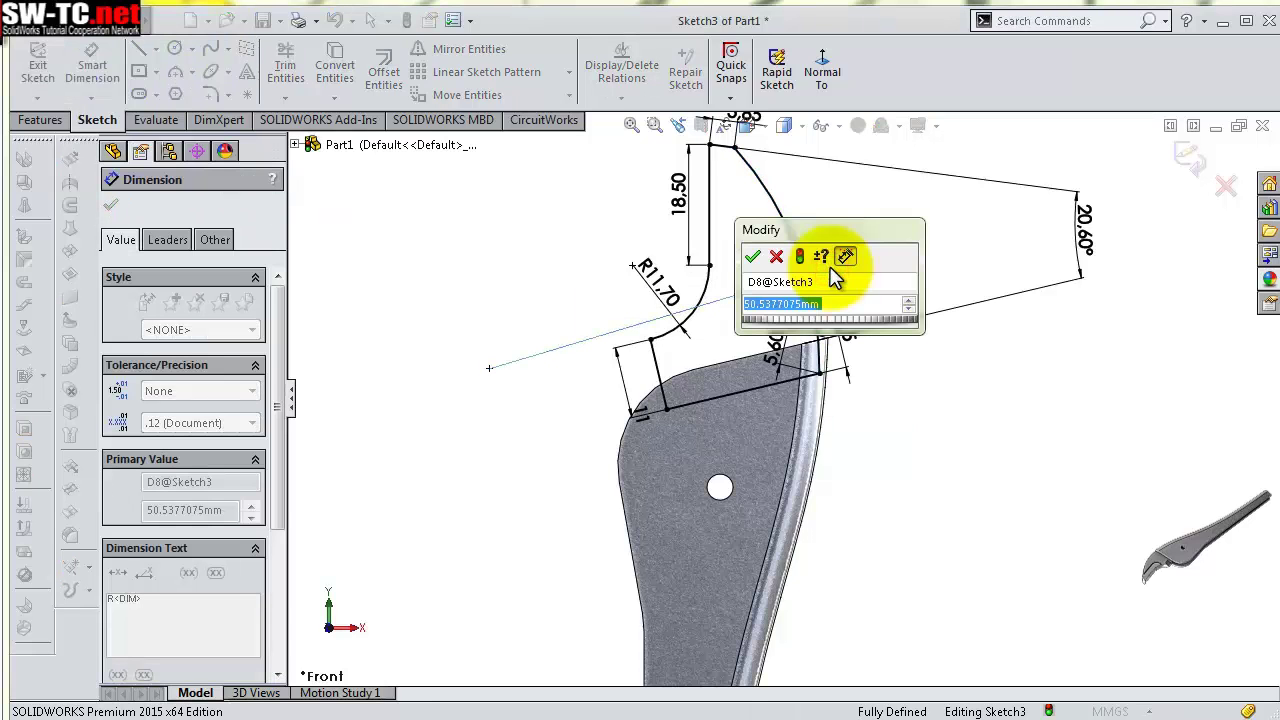
type("39,5")
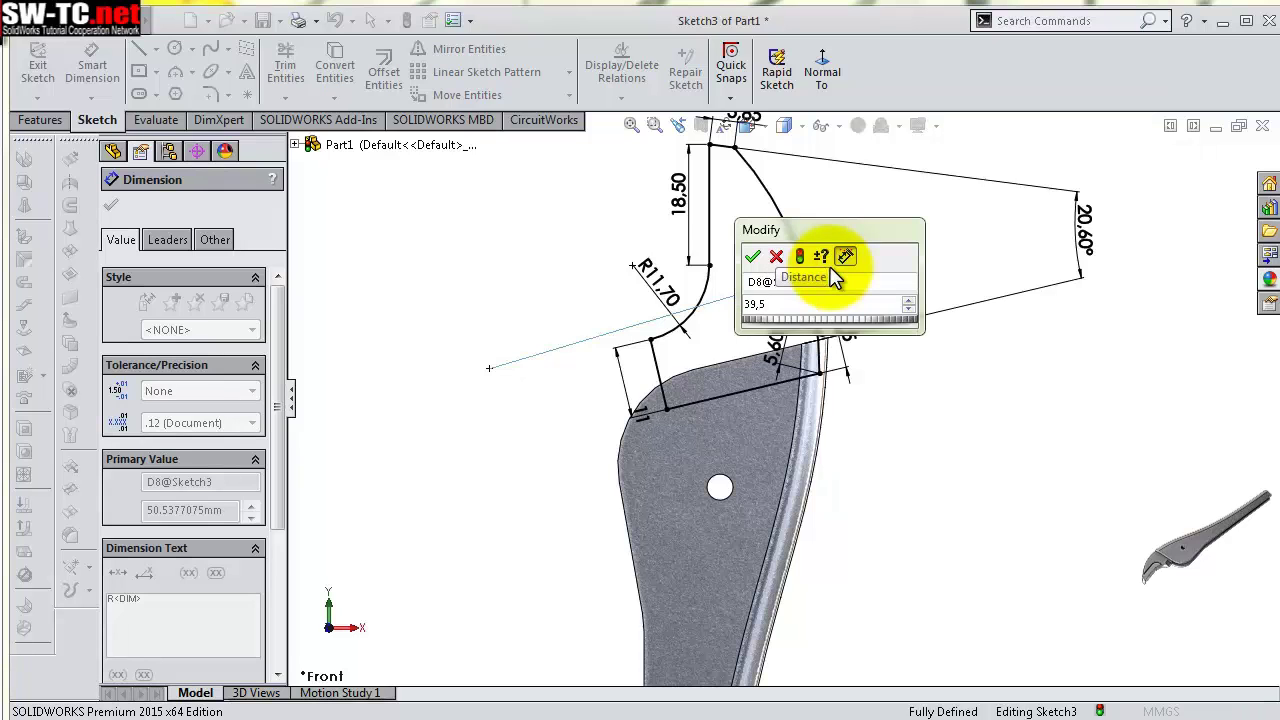
key("Return")
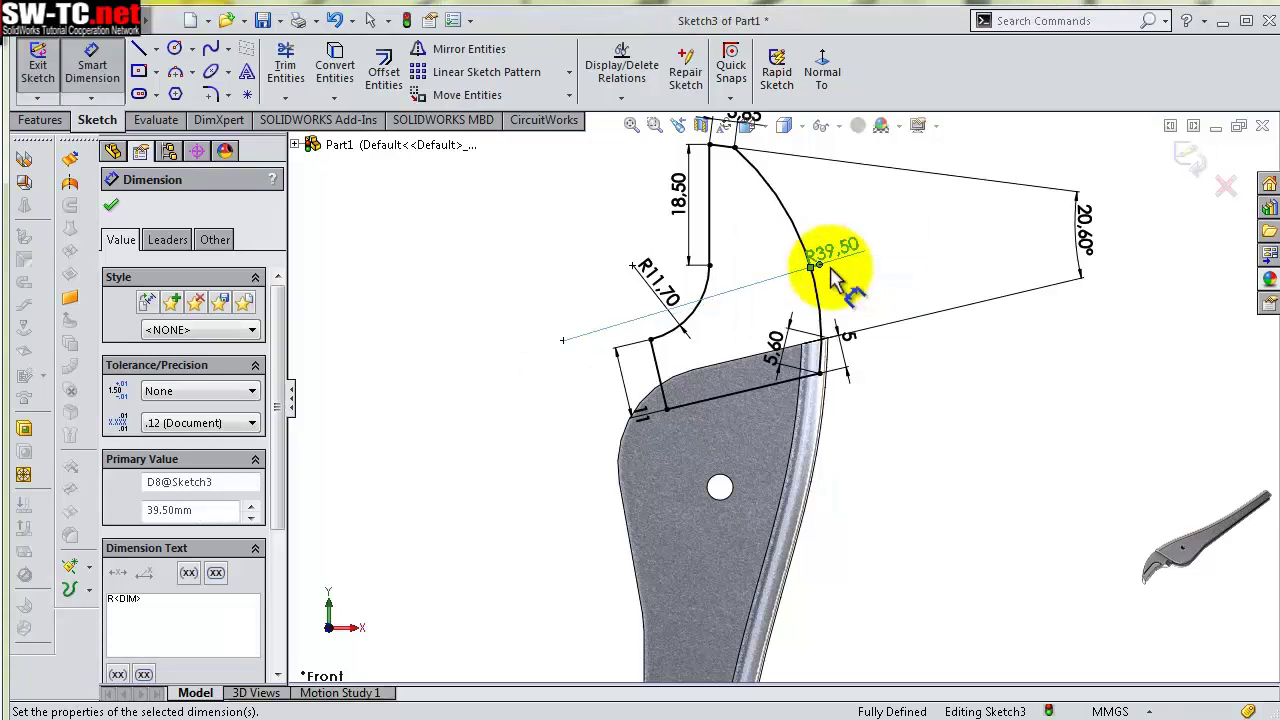
left_click(529, 251)
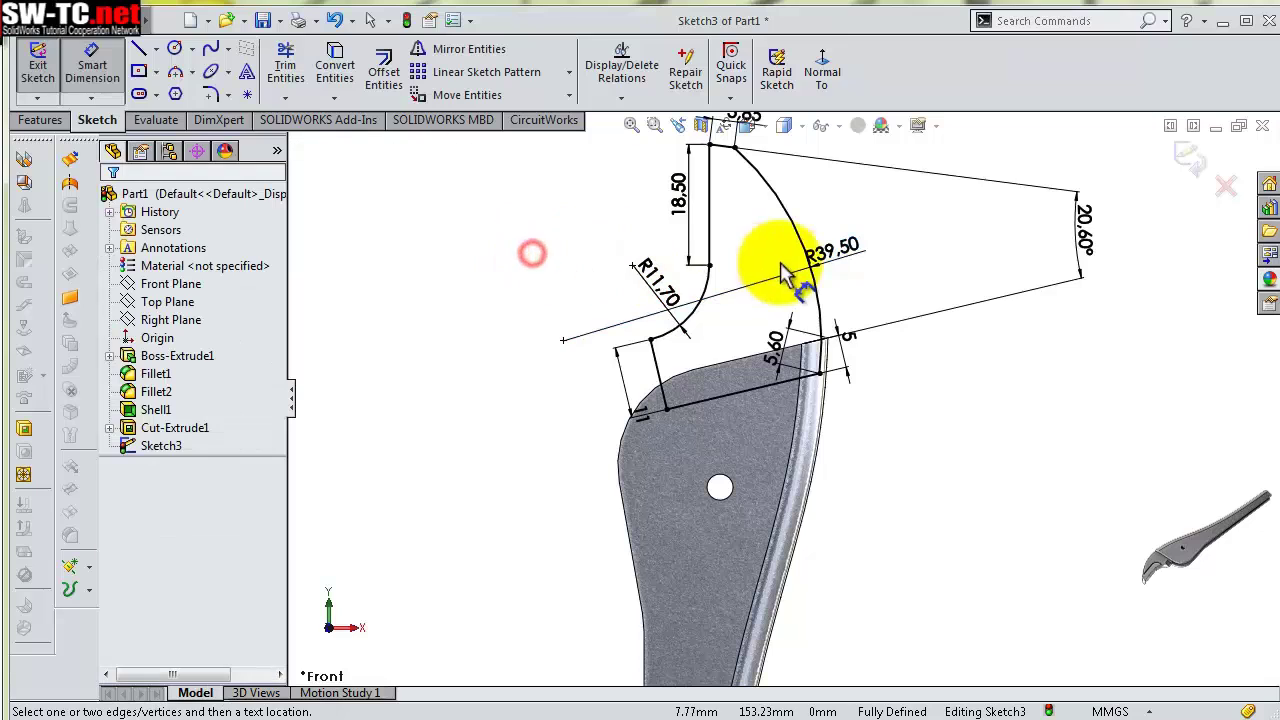
scroll(920, 277, "down", 2)
left_click(900, 248)
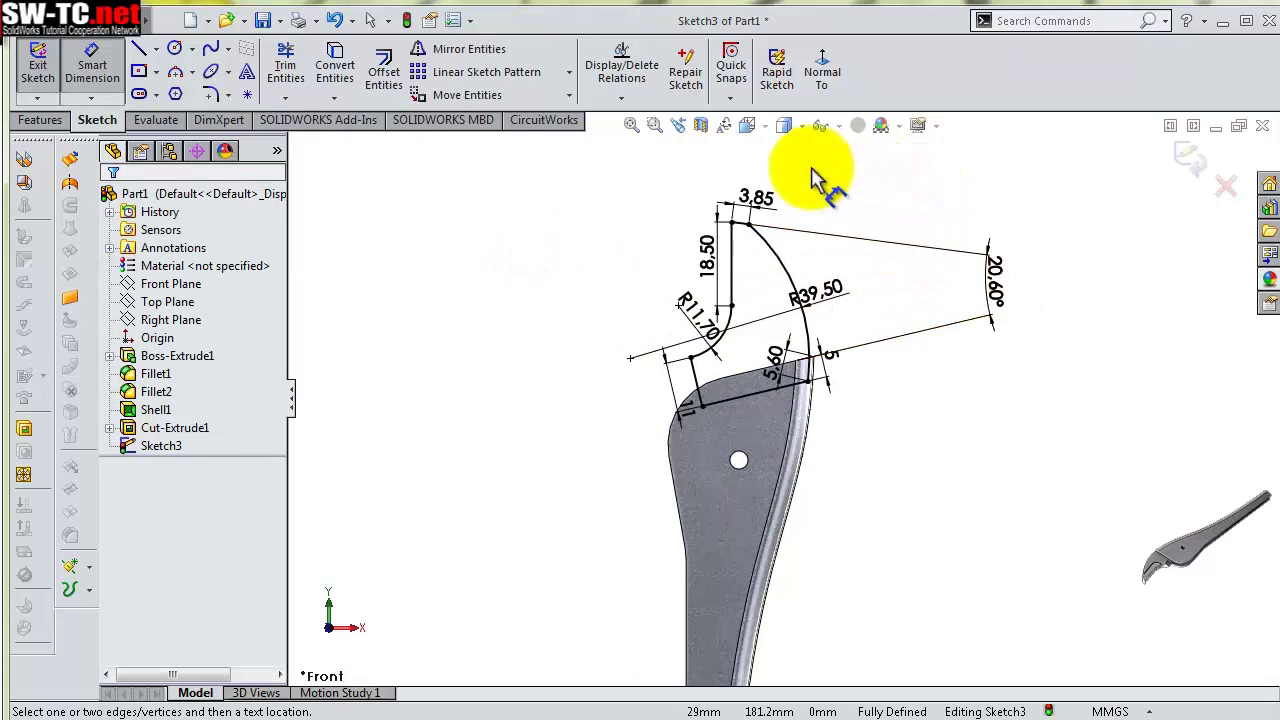
Face the view normal to the sketch plane and switch the display to Hidden Lines Removed
middle_click_drag(596, 200, 590, 205)
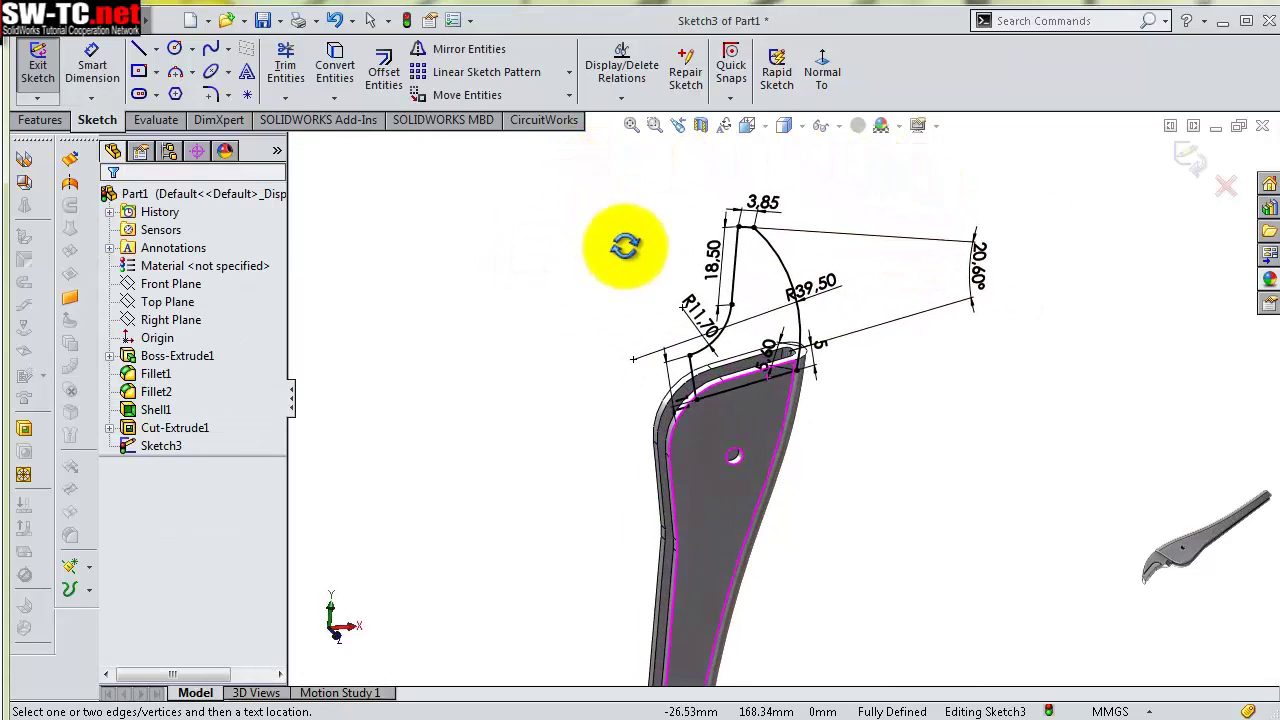
scroll(786, 357, "down", 2)
scroll(857, 371, "down", 2)
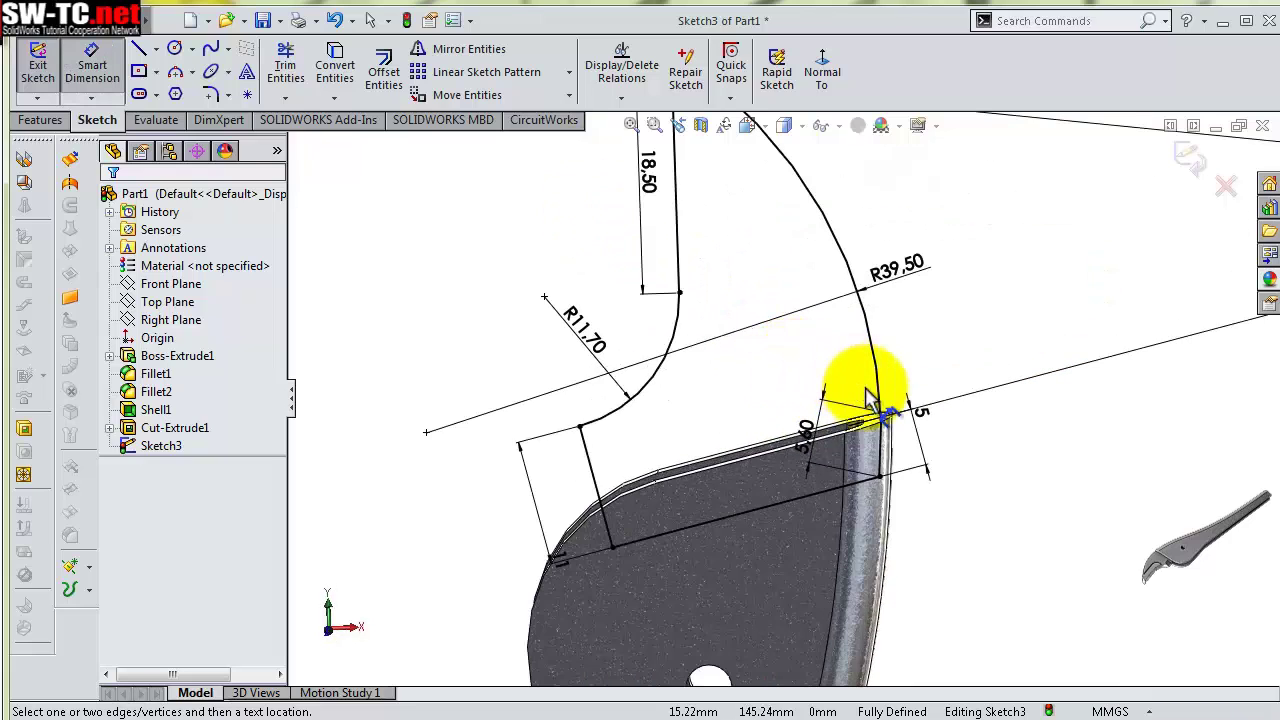
scroll(777, 243, "up", 1)
left_click(806, 84)
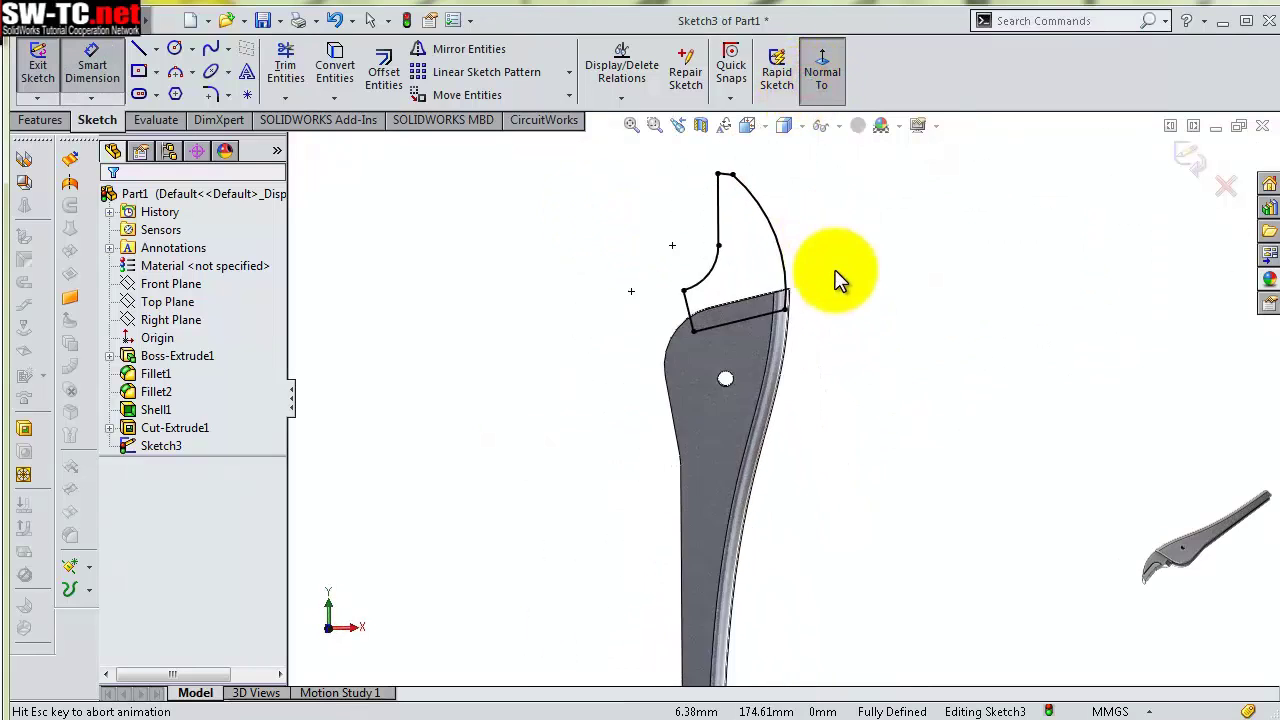
scroll(766, 265, "down", 2)
scroll(766, 252, "down", 1)
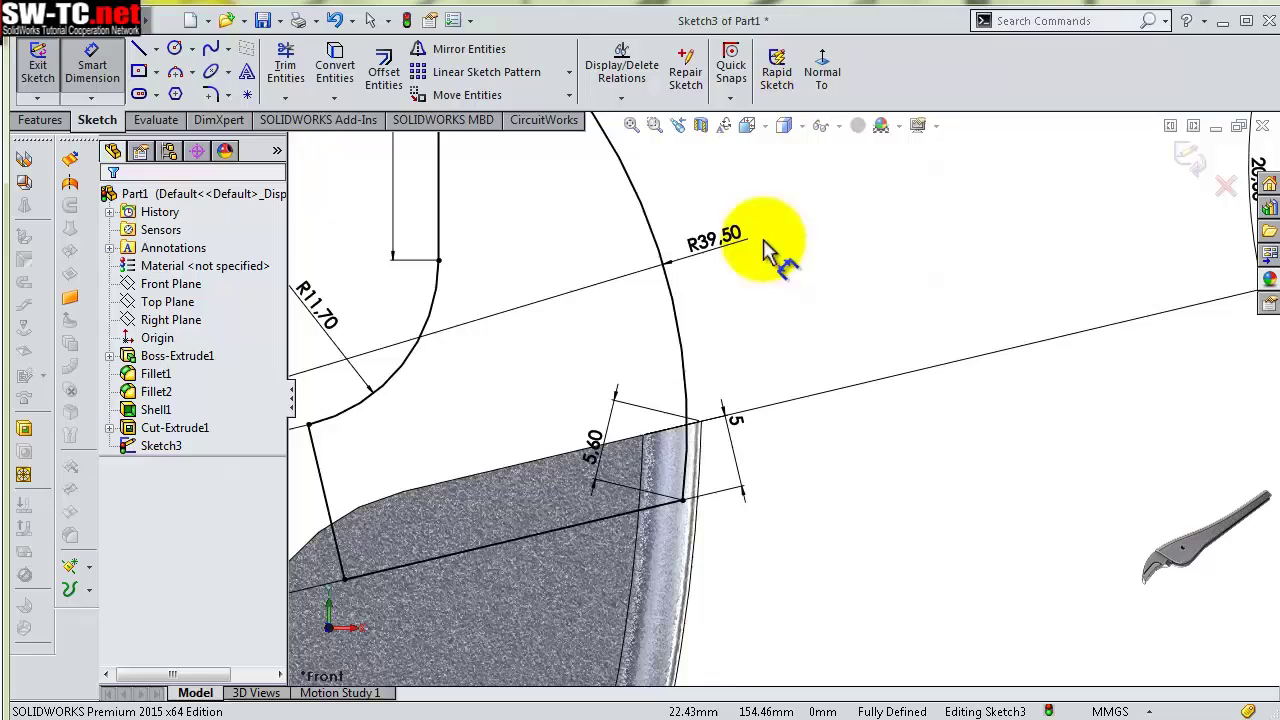
left_click(800, 127)
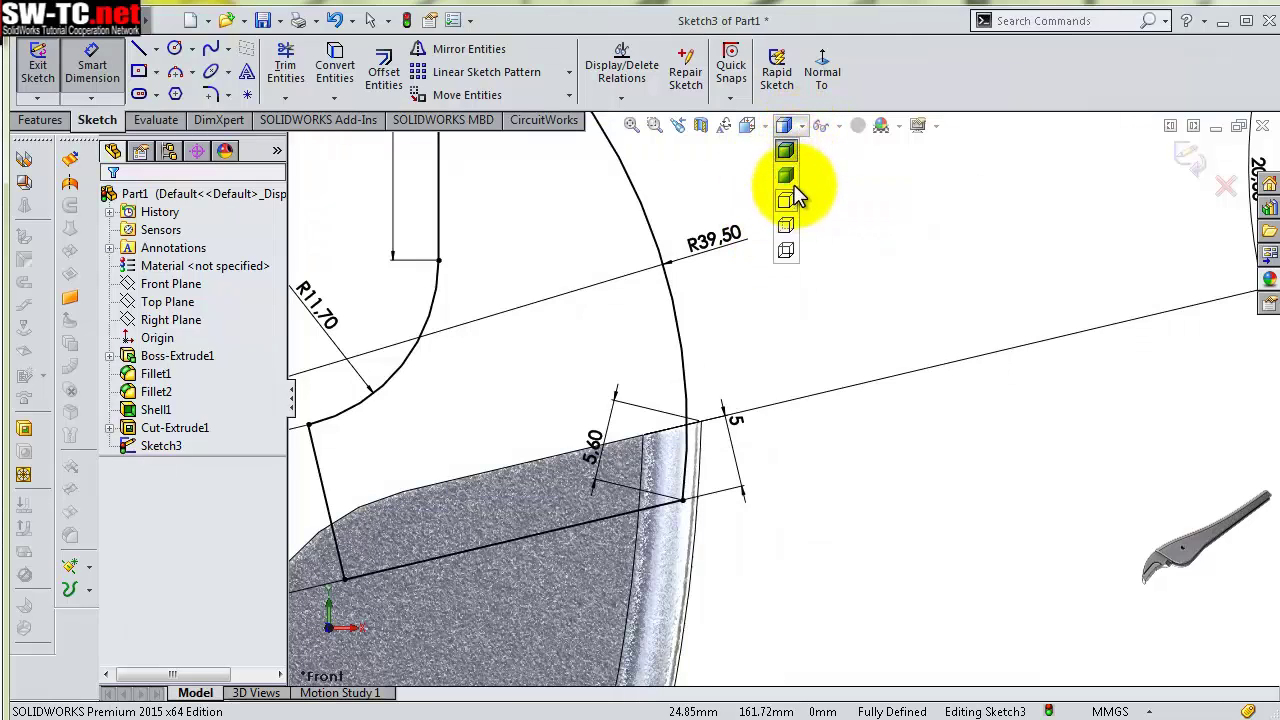
left_click(797, 205)
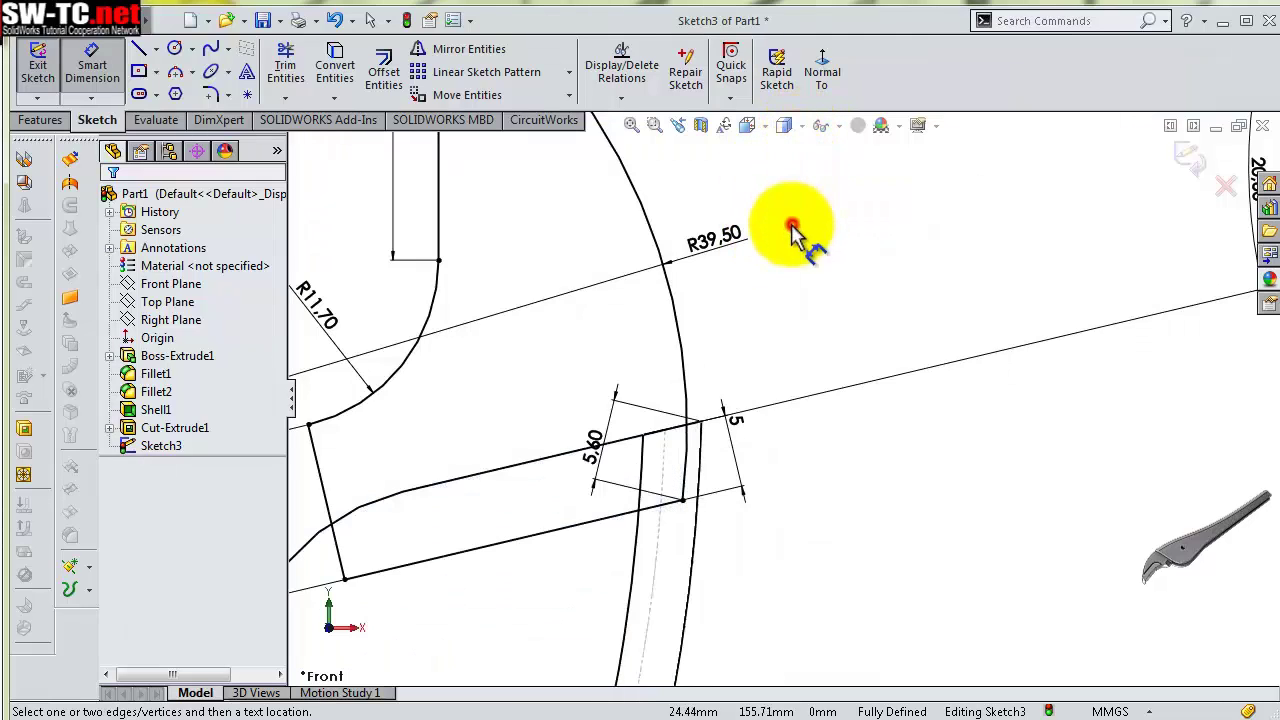
Convert the handle's curved edge below the jaw into Sketch3, then show the model shaded
left_click(664, 458)
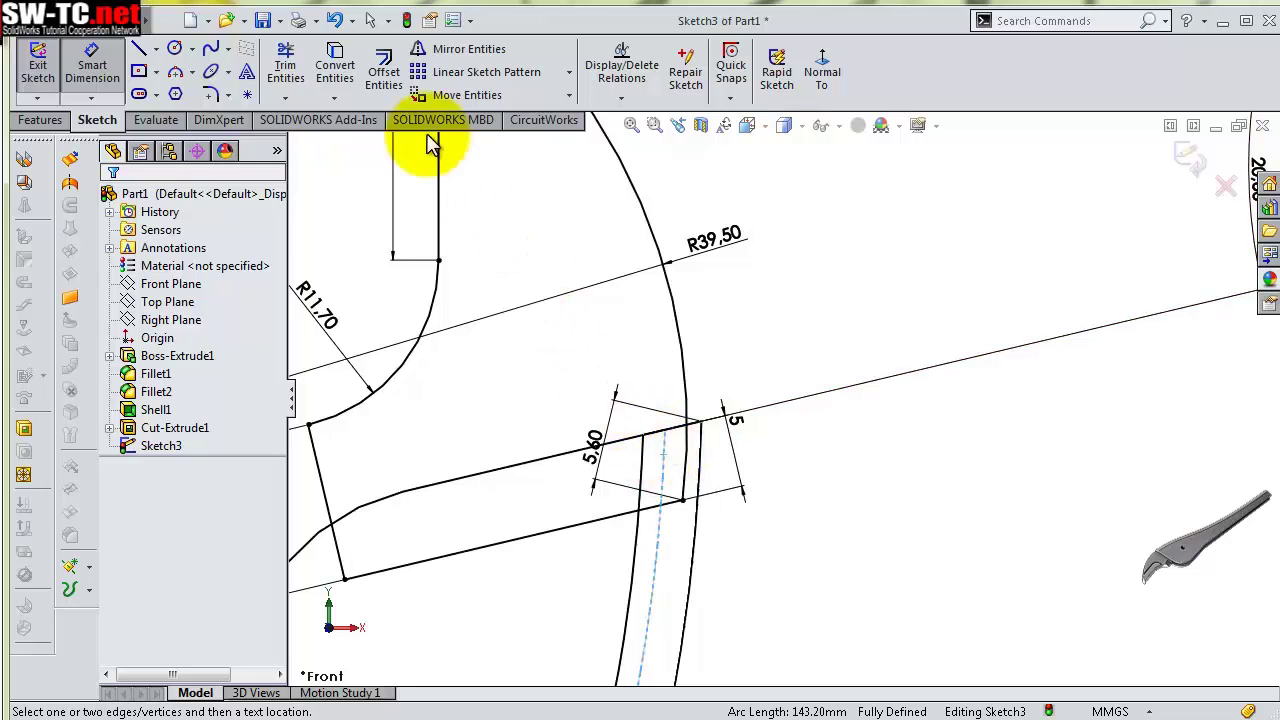
left_click(340, 70)
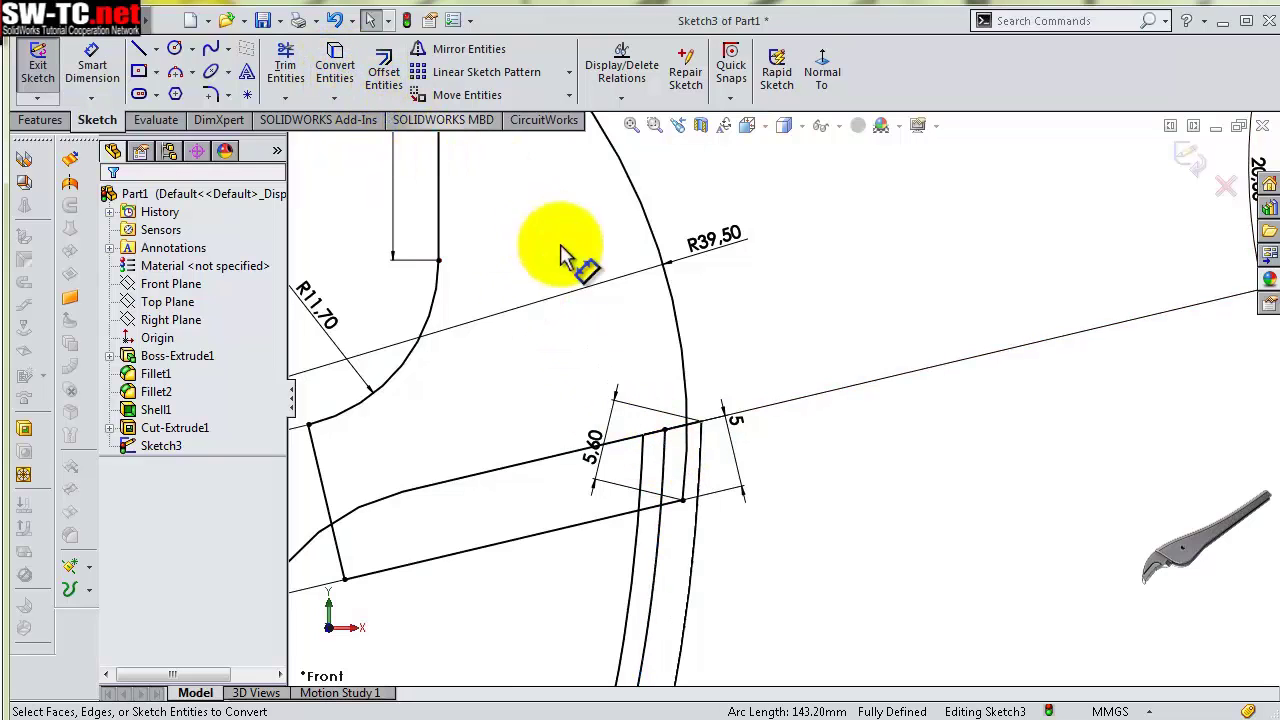
scroll(714, 366, "down", 1)
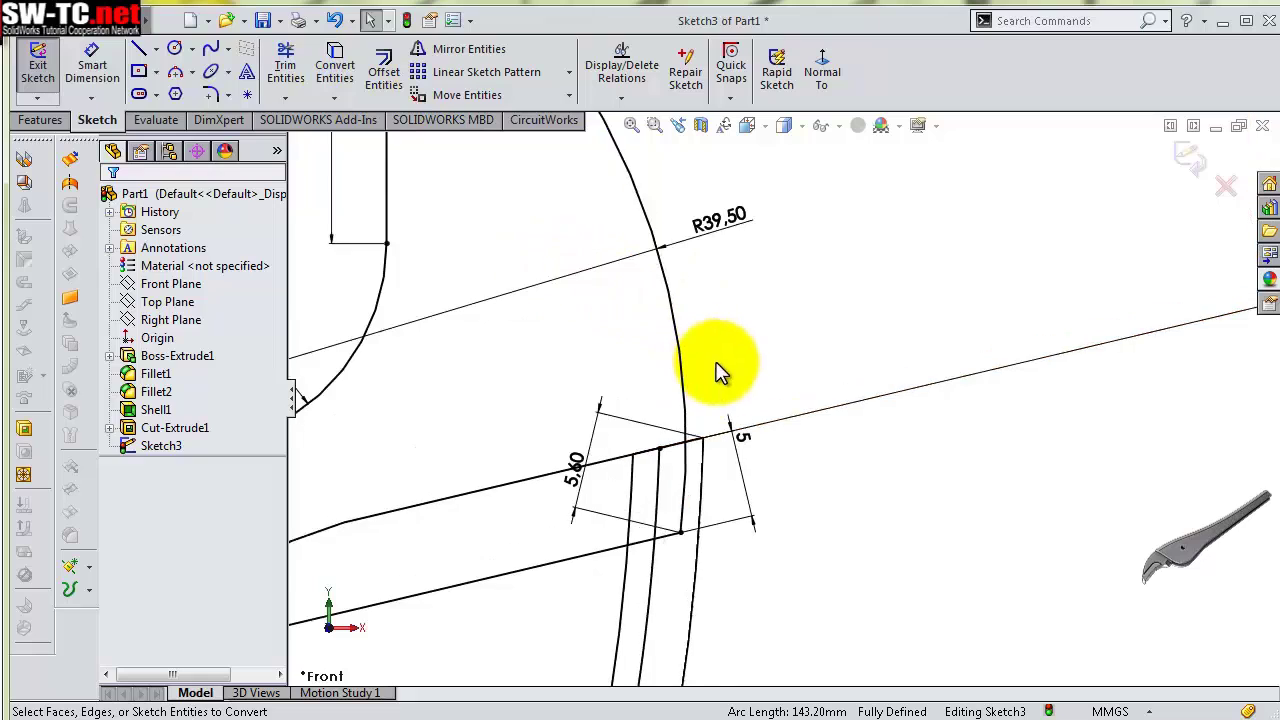
scroll(714, 366, "down", 1)
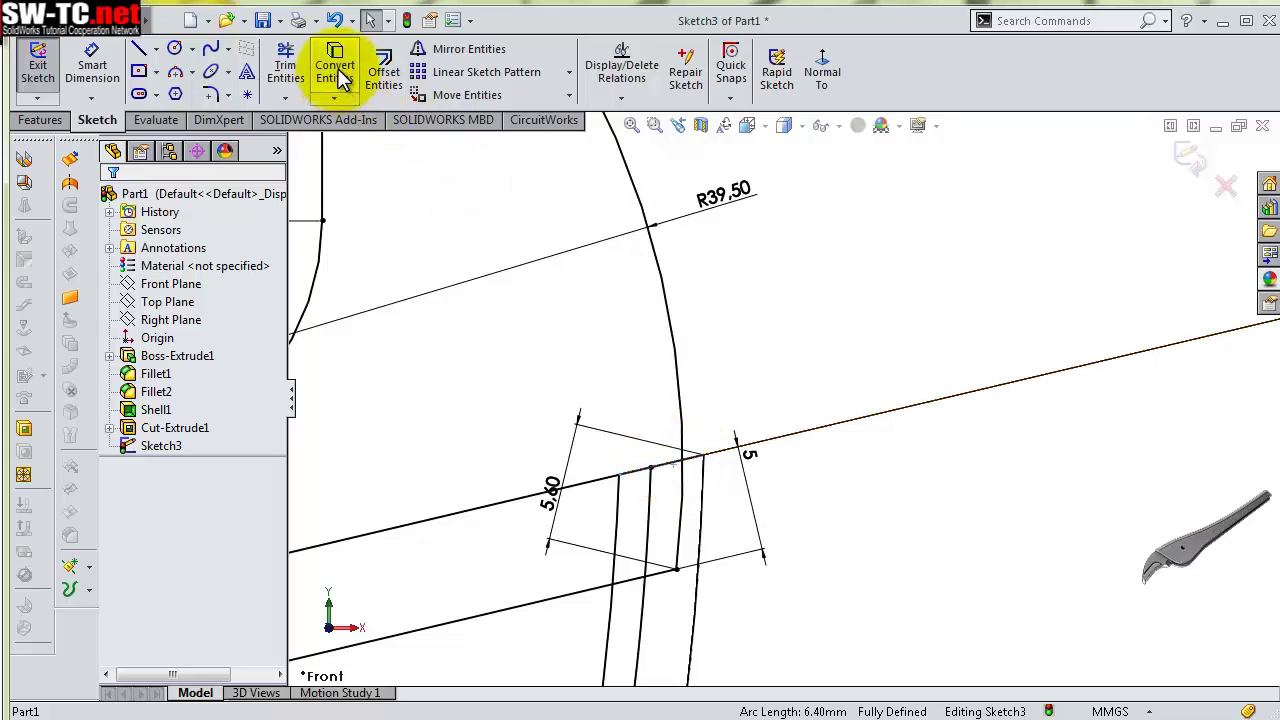
left_click(784, 128)
left_click(787, 172)
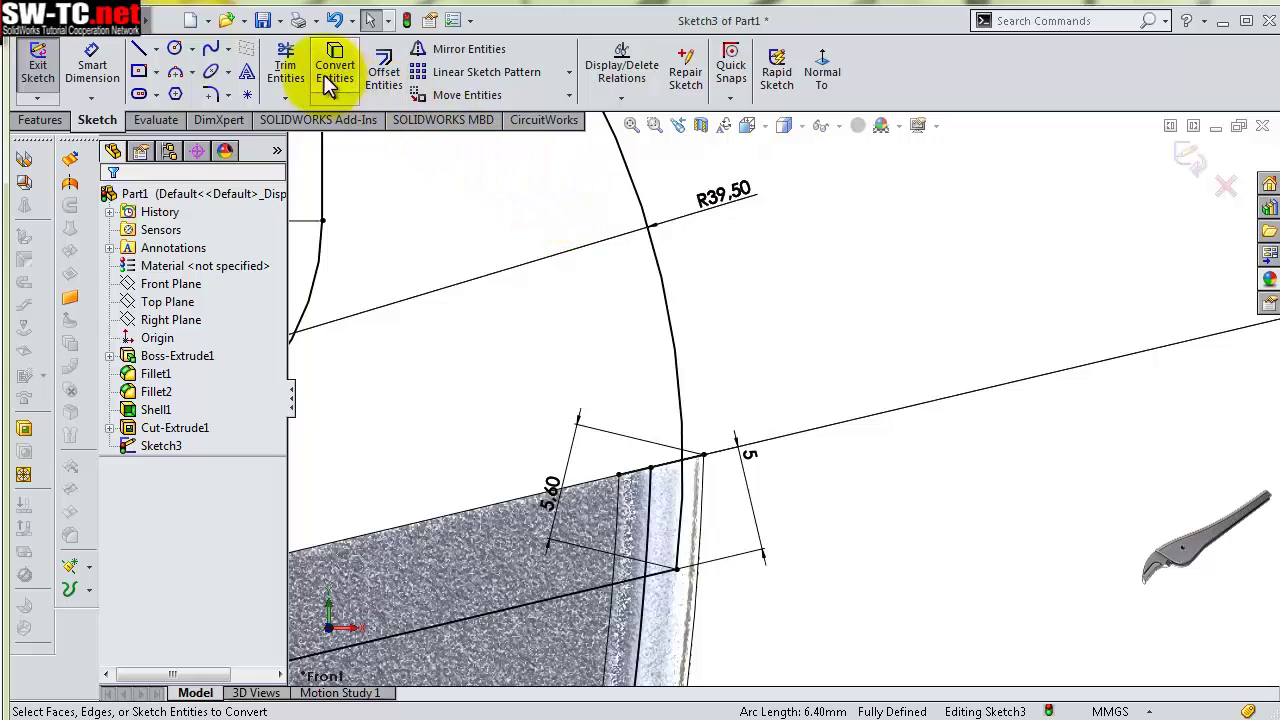
Power-trim the two leftover line pieces beside the R39.50 arc end at the jaw tip
left_click(287, 66)
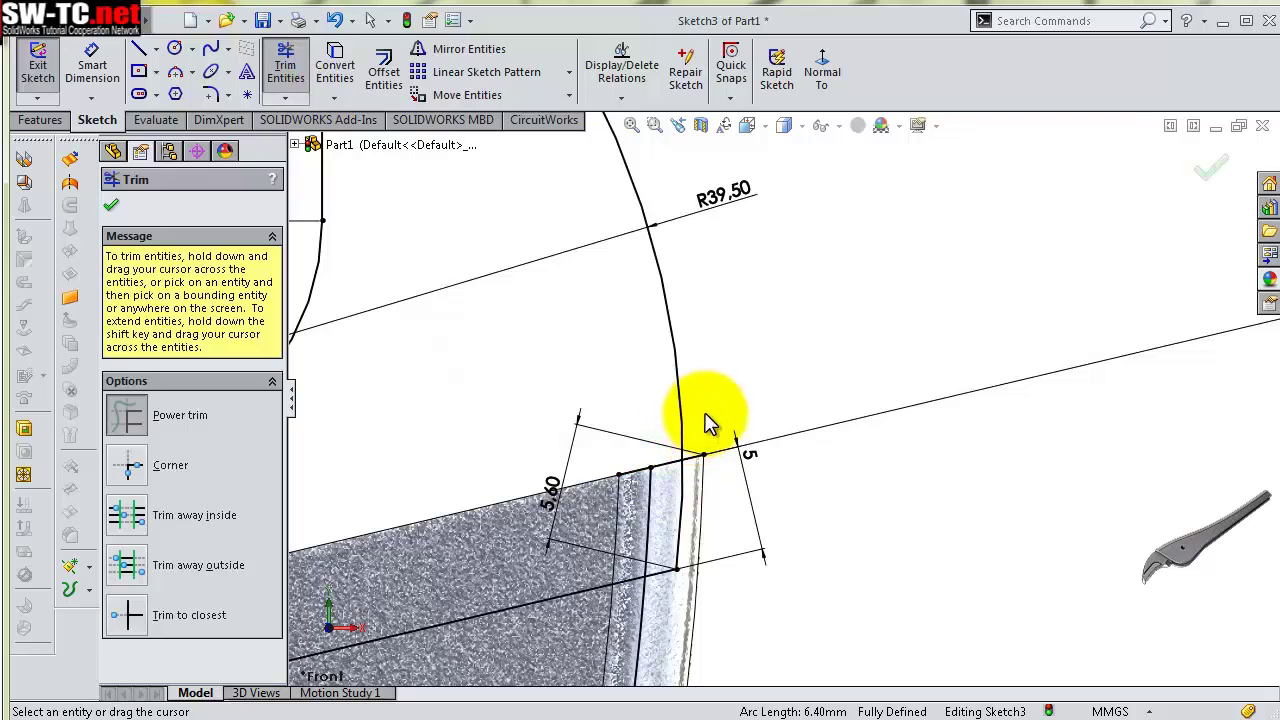
left_click_drag(707, 421, 708, 458)
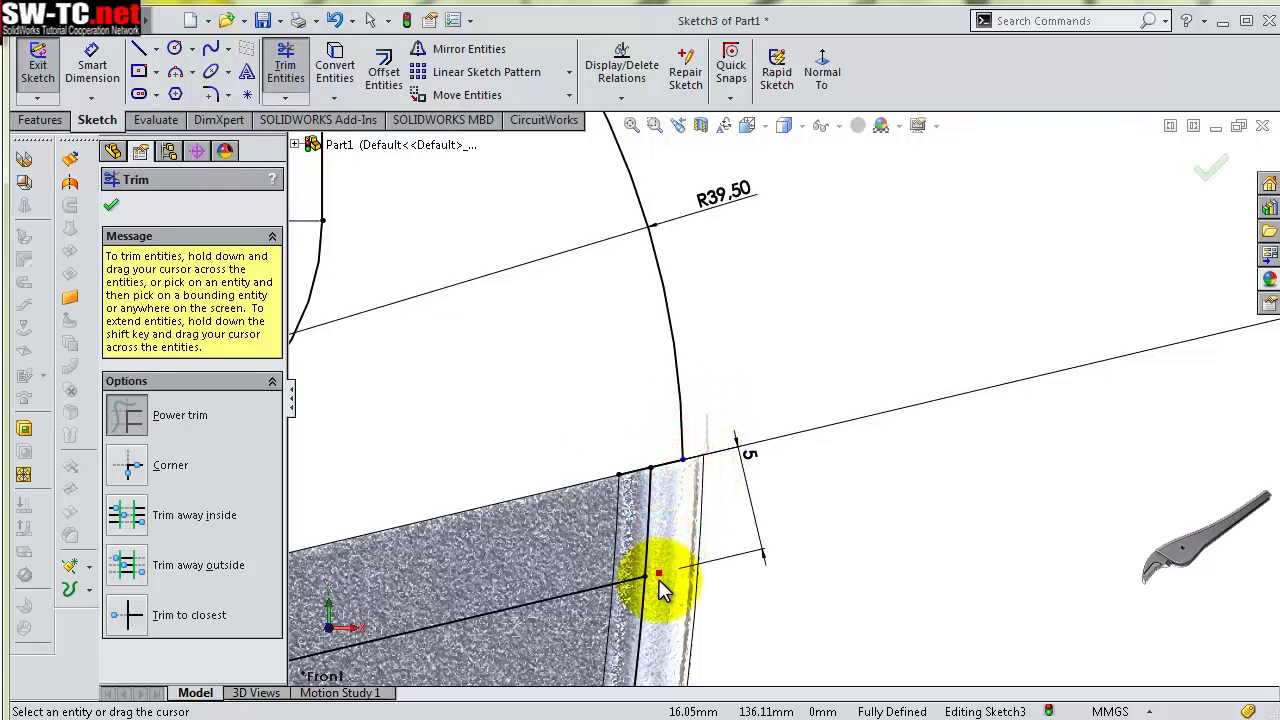
left_click_drag(660, 588, 694, 558)
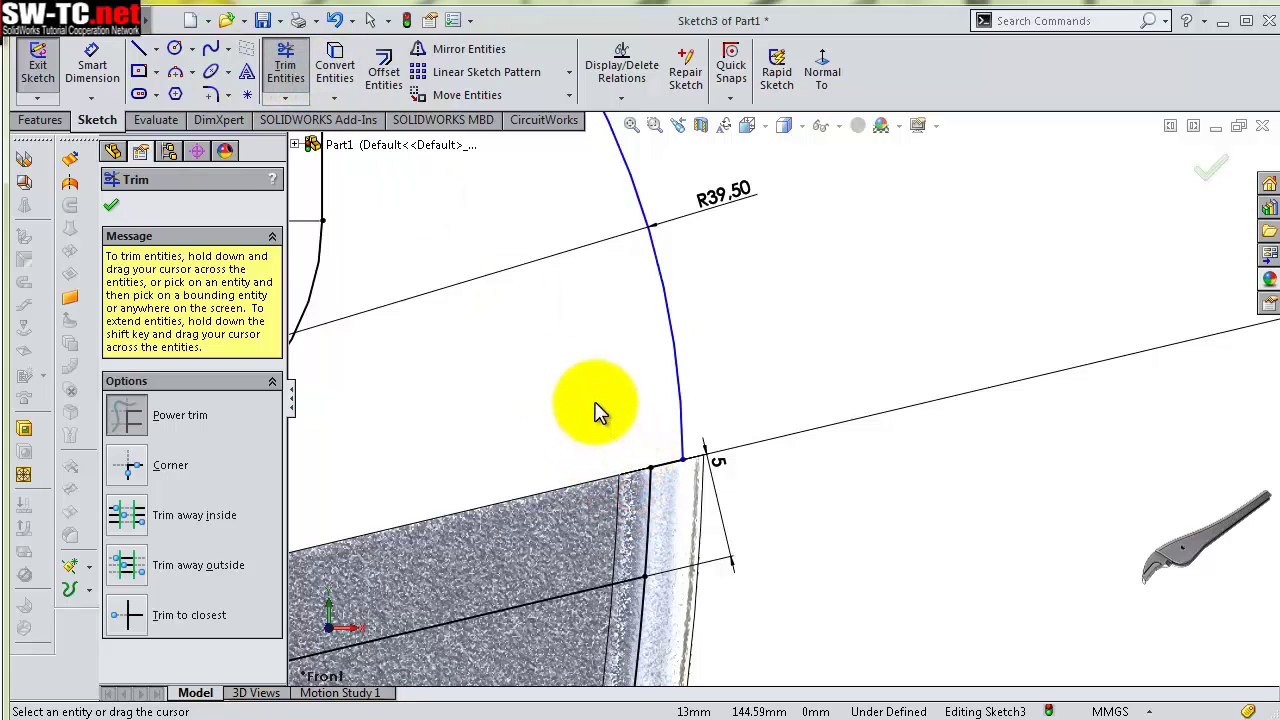
scroll(808, 492, "down", 1)
scroll(806, 490, "down", 1)
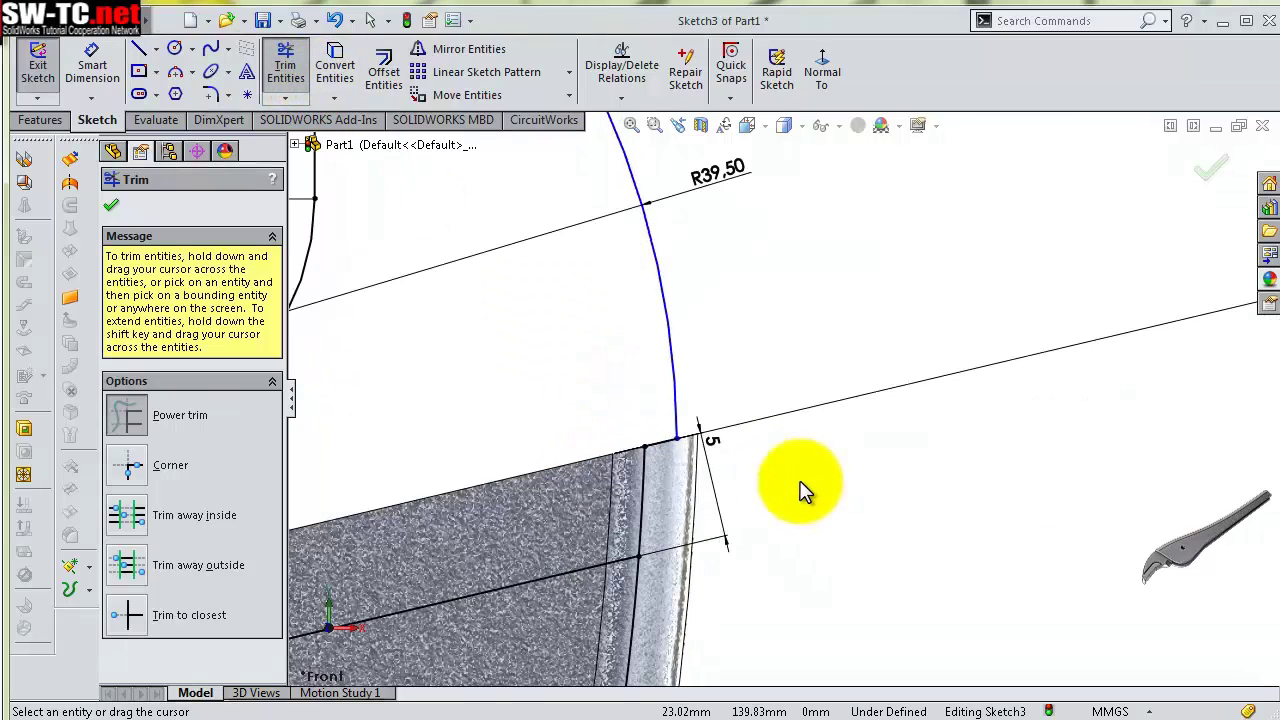
scroll(805, 488, "down", 1)
Dimension the arc's lower end point to the neighbouring corner at 1.57 mm
left_click(92, 65)
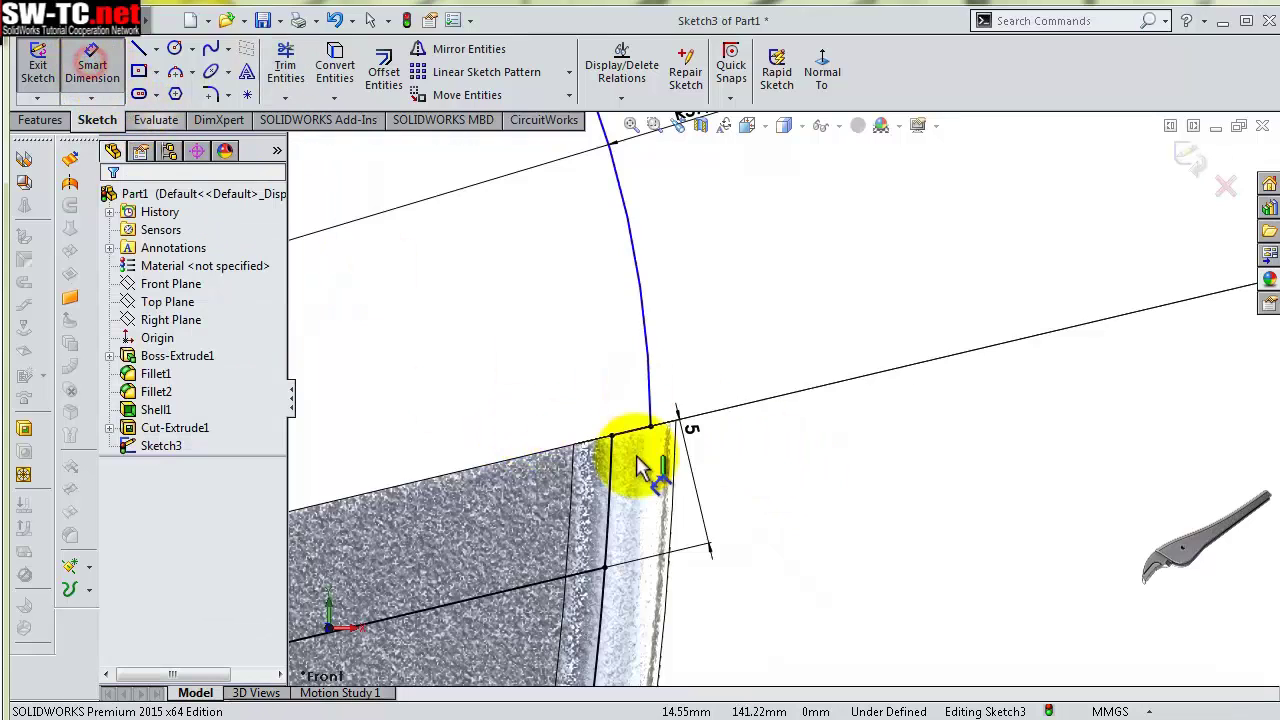
left_click(651, 428)
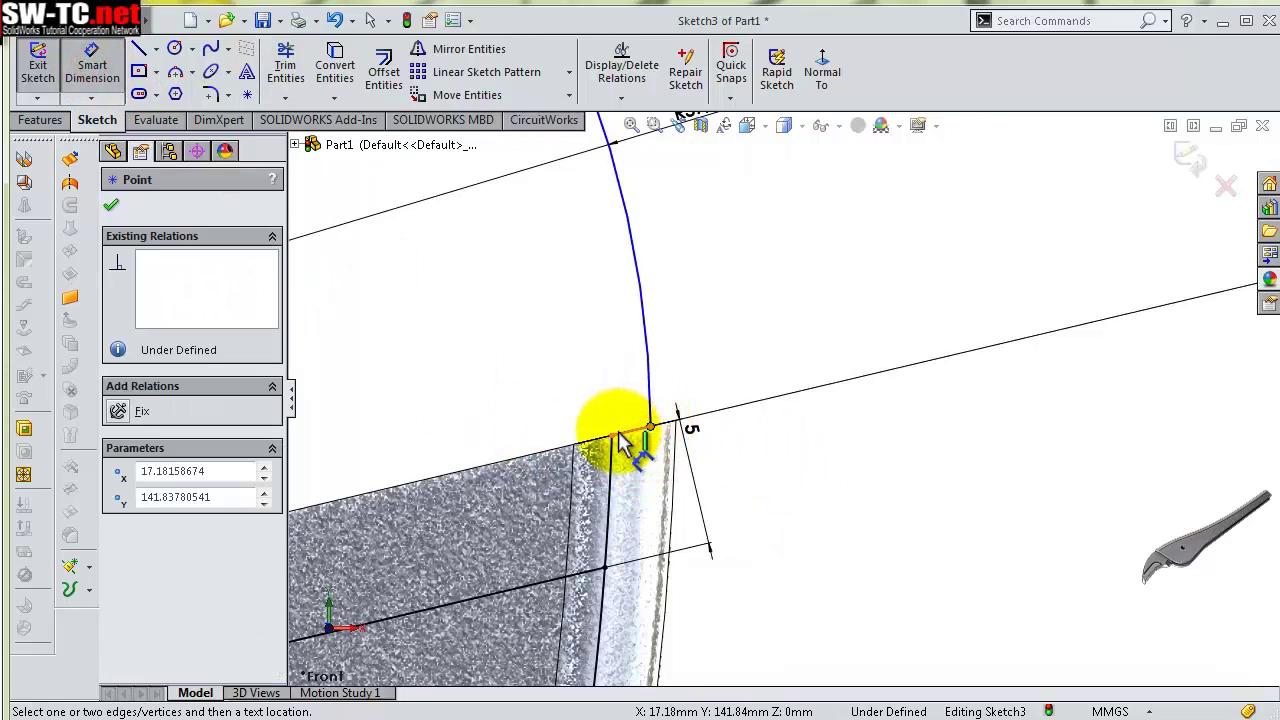
left_click(612, 438)
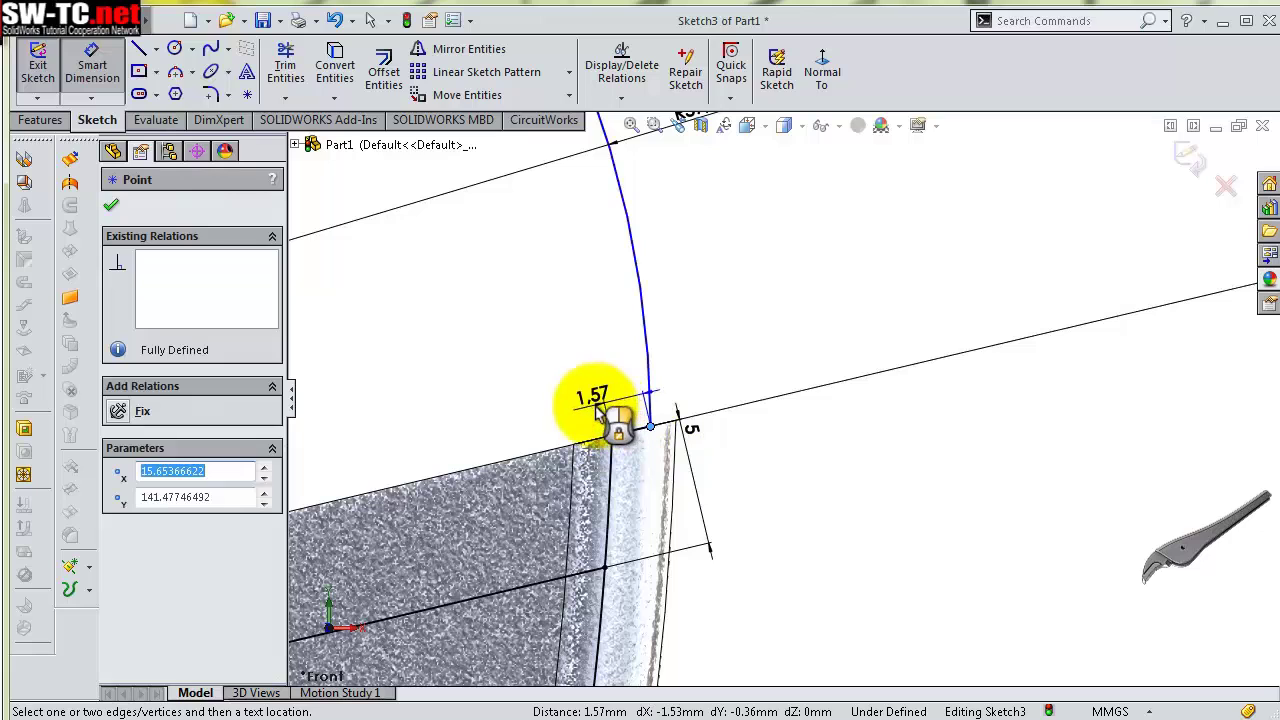
left_click(597, 412)
left_click(519, 396)
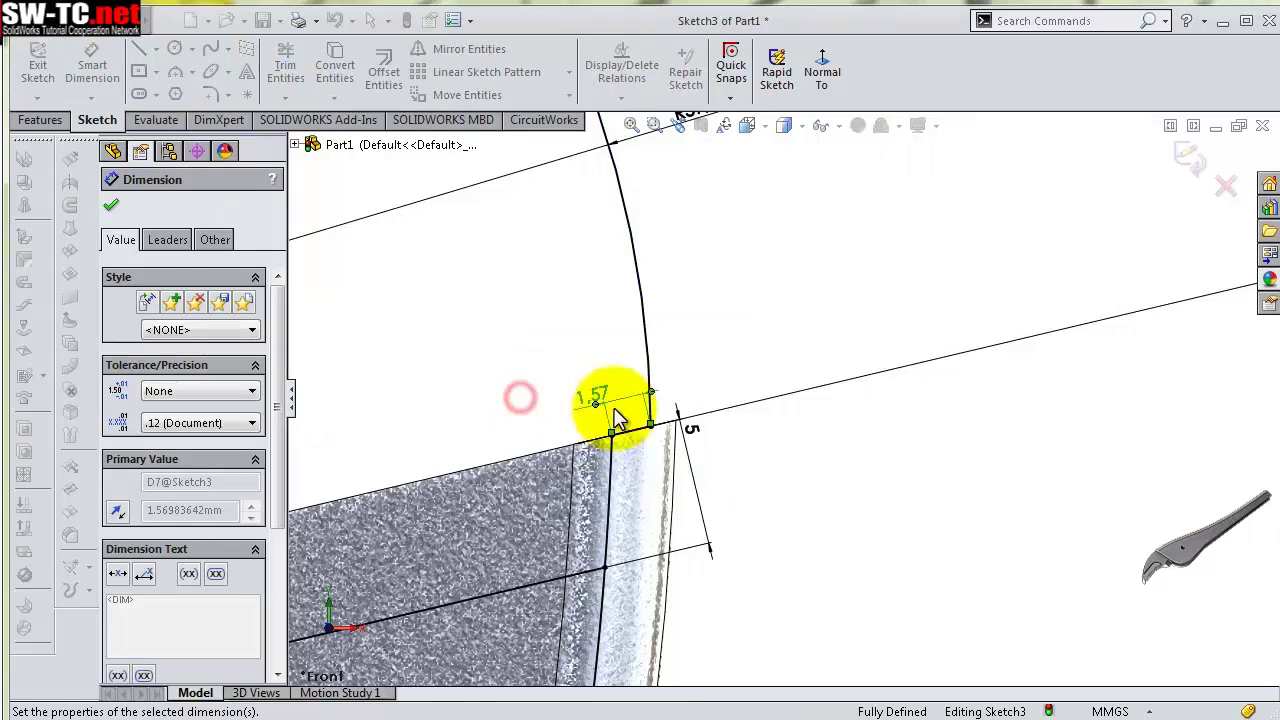
left_click(747, 305)
Zoom and orbit the model to inspect the sketch and jaw region in 3D
scroll(720, 355, "up", 3)
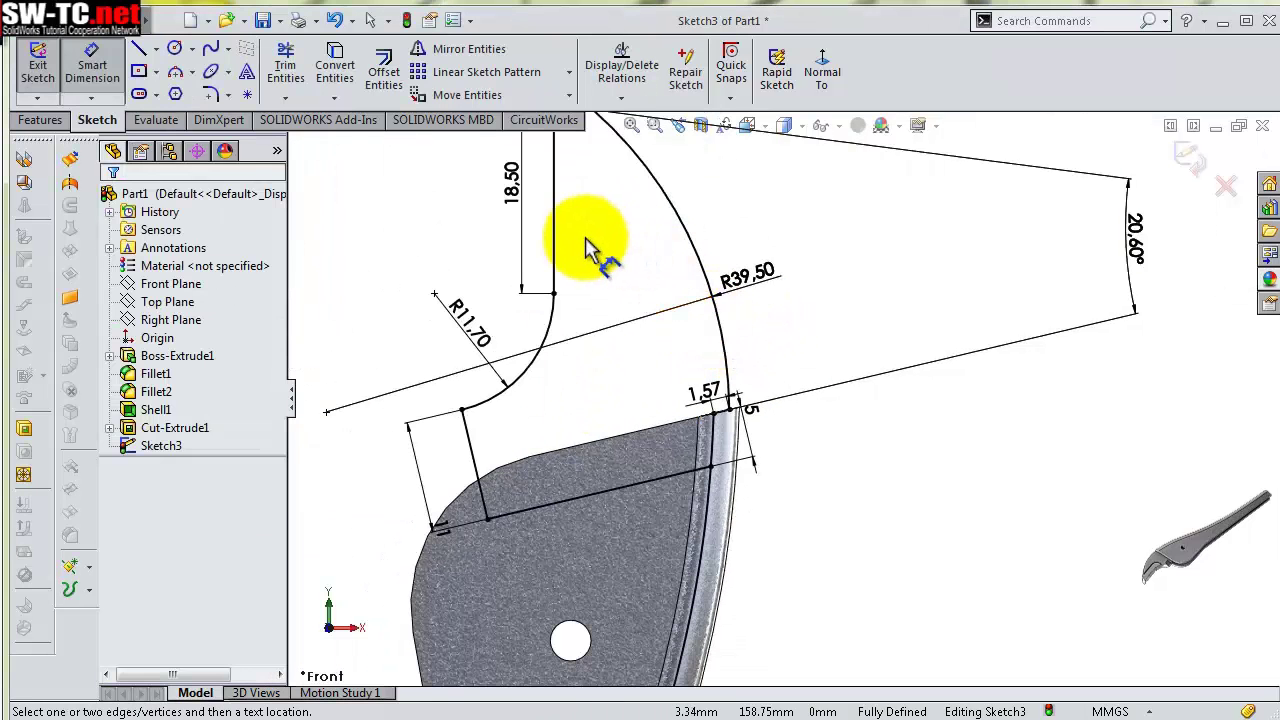
scroll(585, 237, "up", 1)
scroll(541, 237, "up", 1)
scroll(560, 247, "up", 1)
scroll(557, 251, "up", 1)
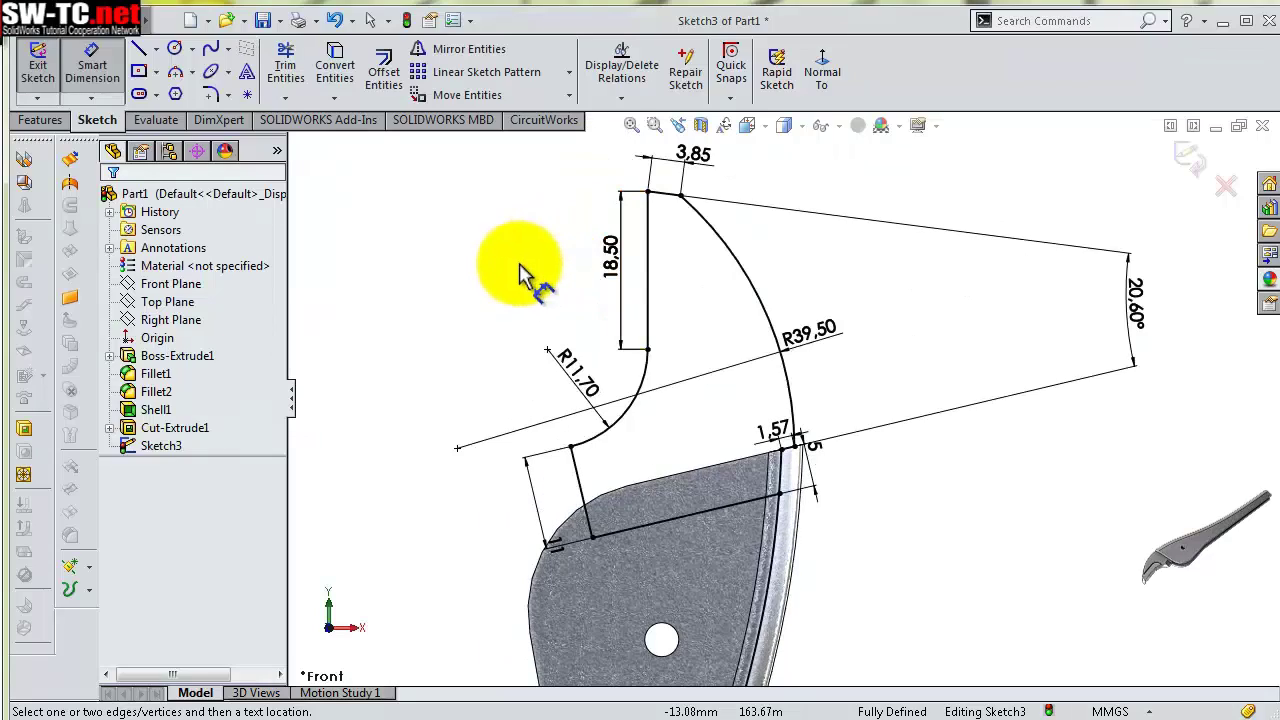
mouse_move(510, 275)
middle_mouse_down()
mouse_move(571, 380)
mouse_move(582, 432)
mouse_move(500, 314)
middle_mouse_up()
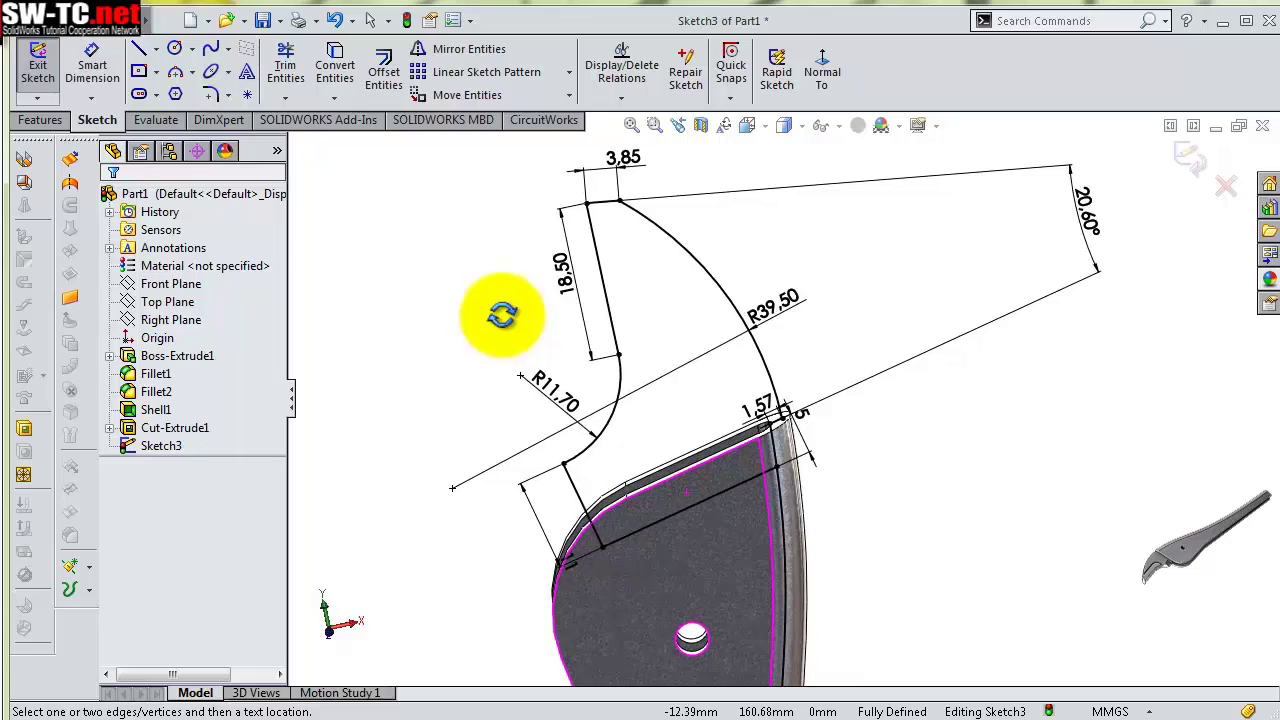
left_click(297, 74)
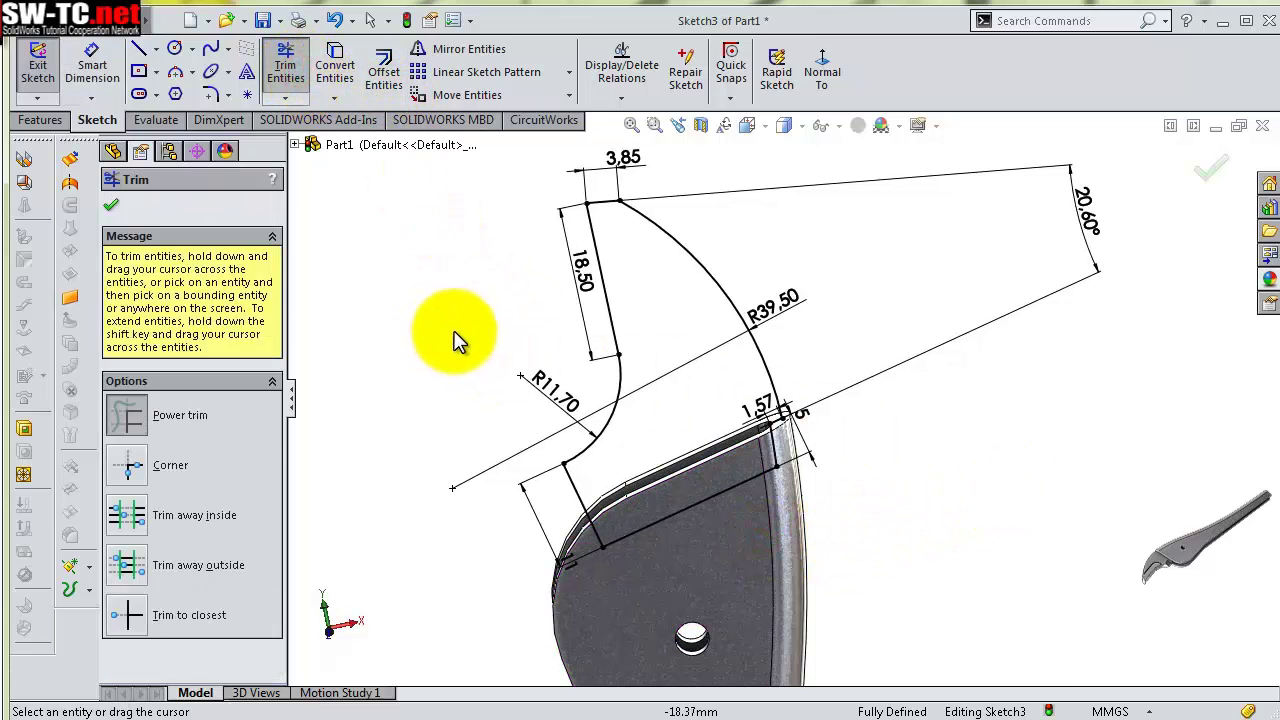
mouse_move(457, 334)
middle_mouse_down()
mouse_move(543, 393)
mouse_move(529, 400)
middle_mouse_up()
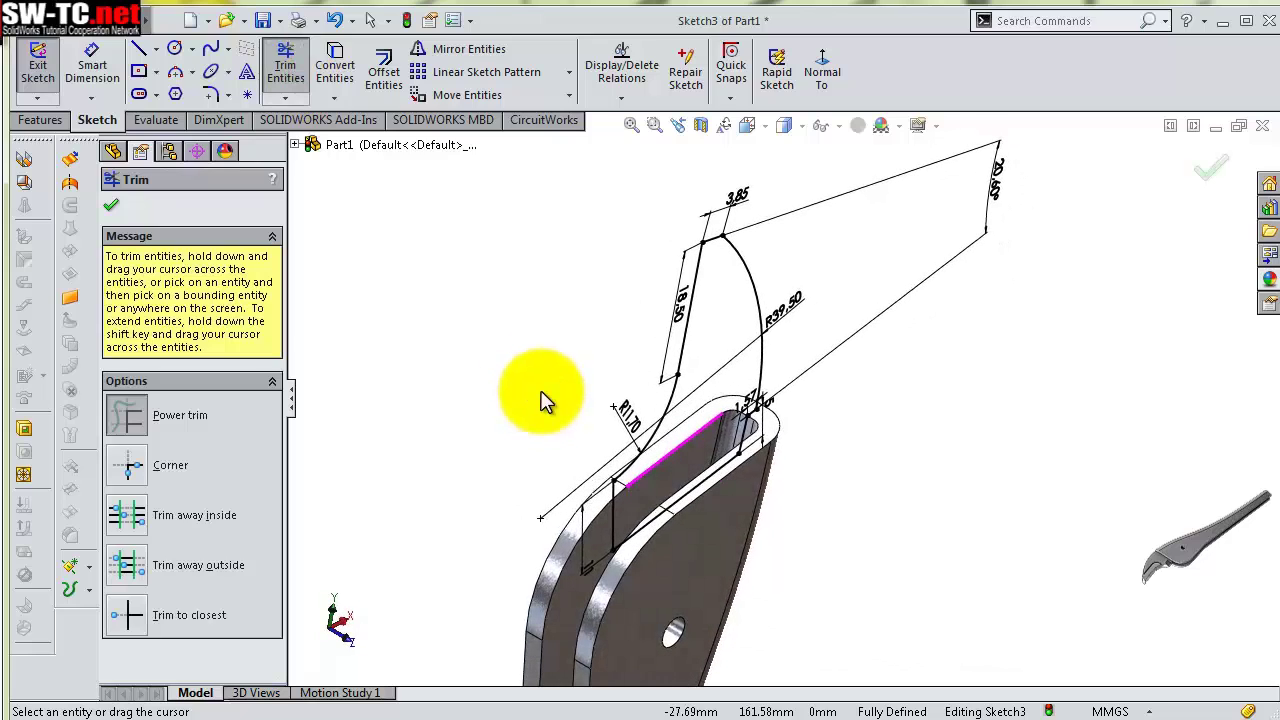
left_click(42, 122)
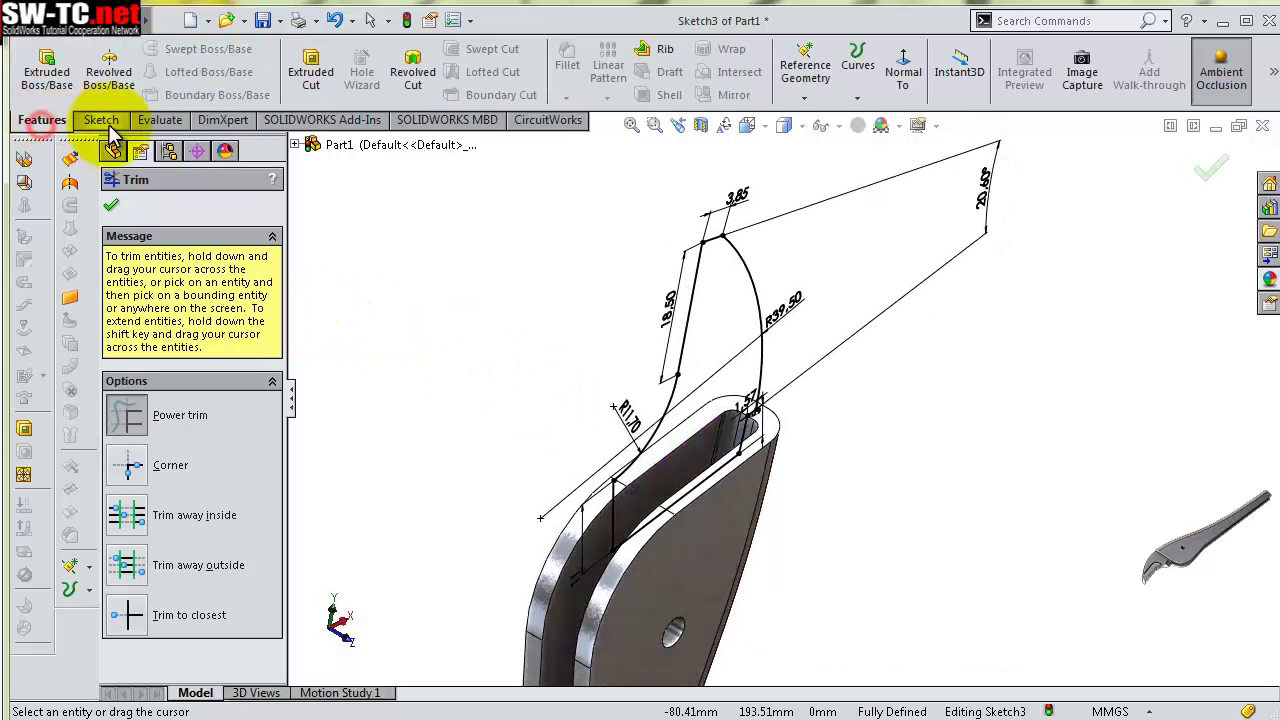
Extrude Sketch3 Mid Plane to 5 mm with Merge result unchecked, creating Boss-Extrude2
left_click(47, 78)
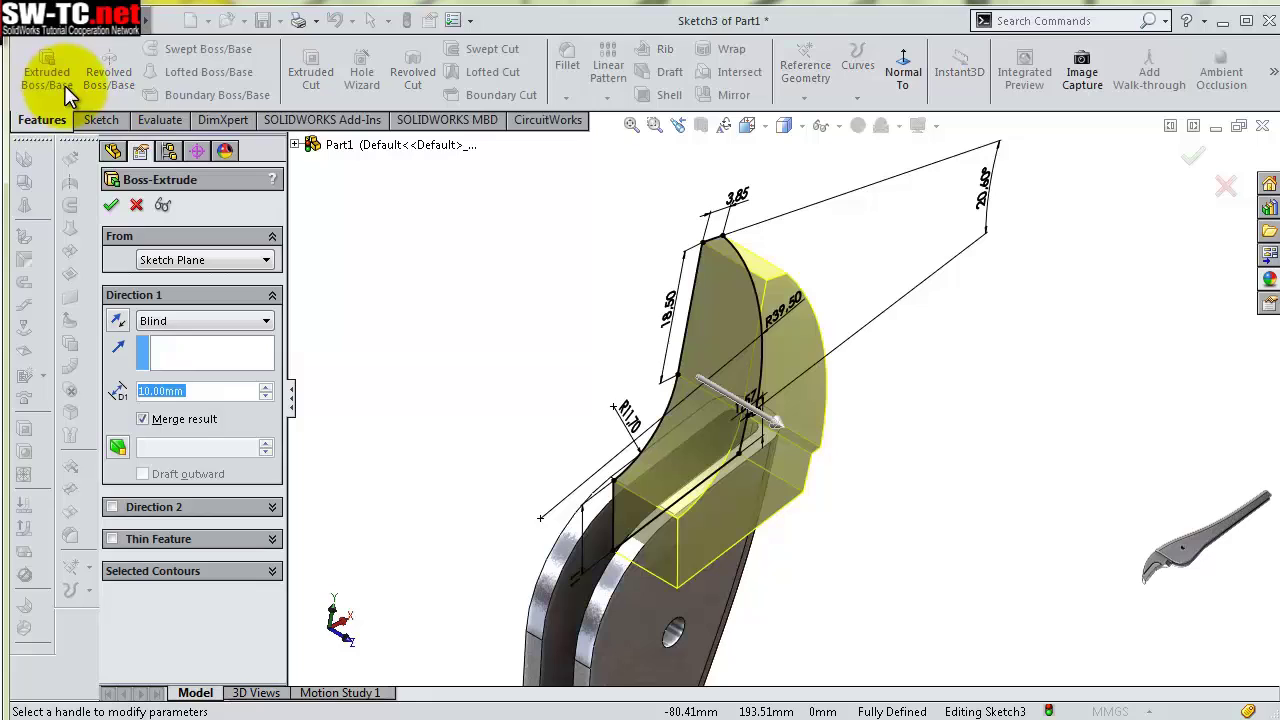
left_click(199, 337)
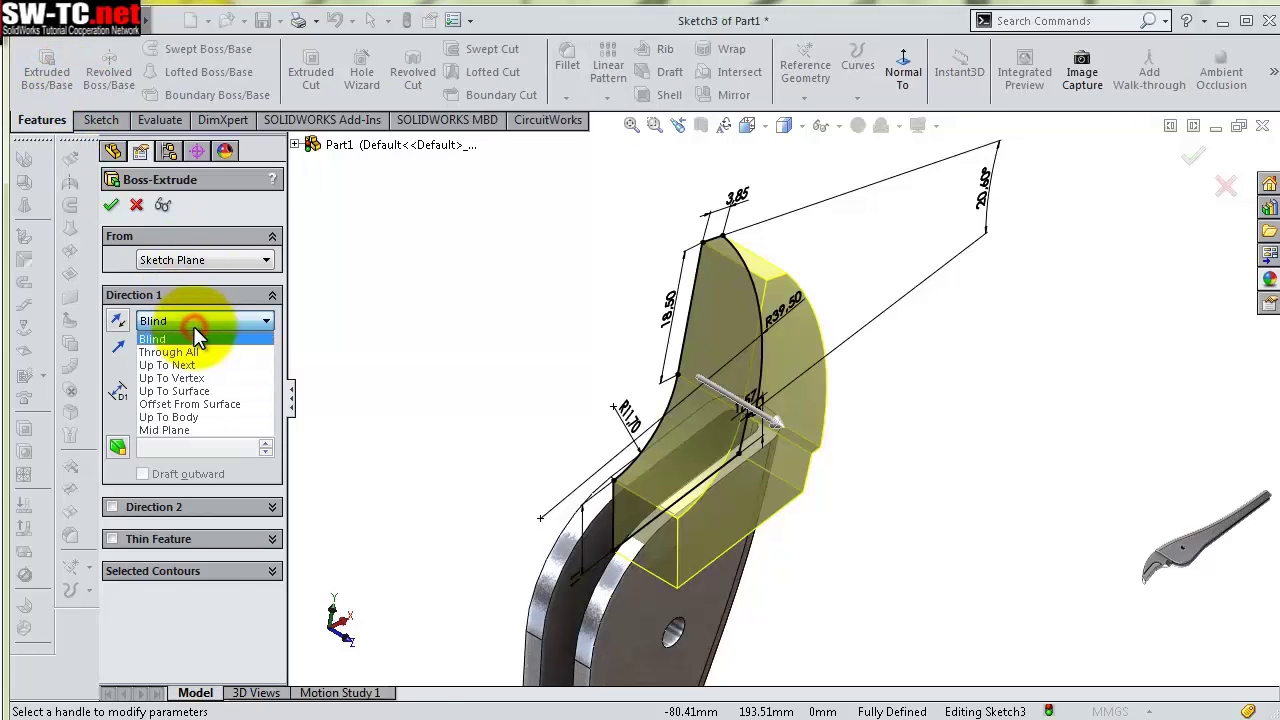
left_click(207, 430)
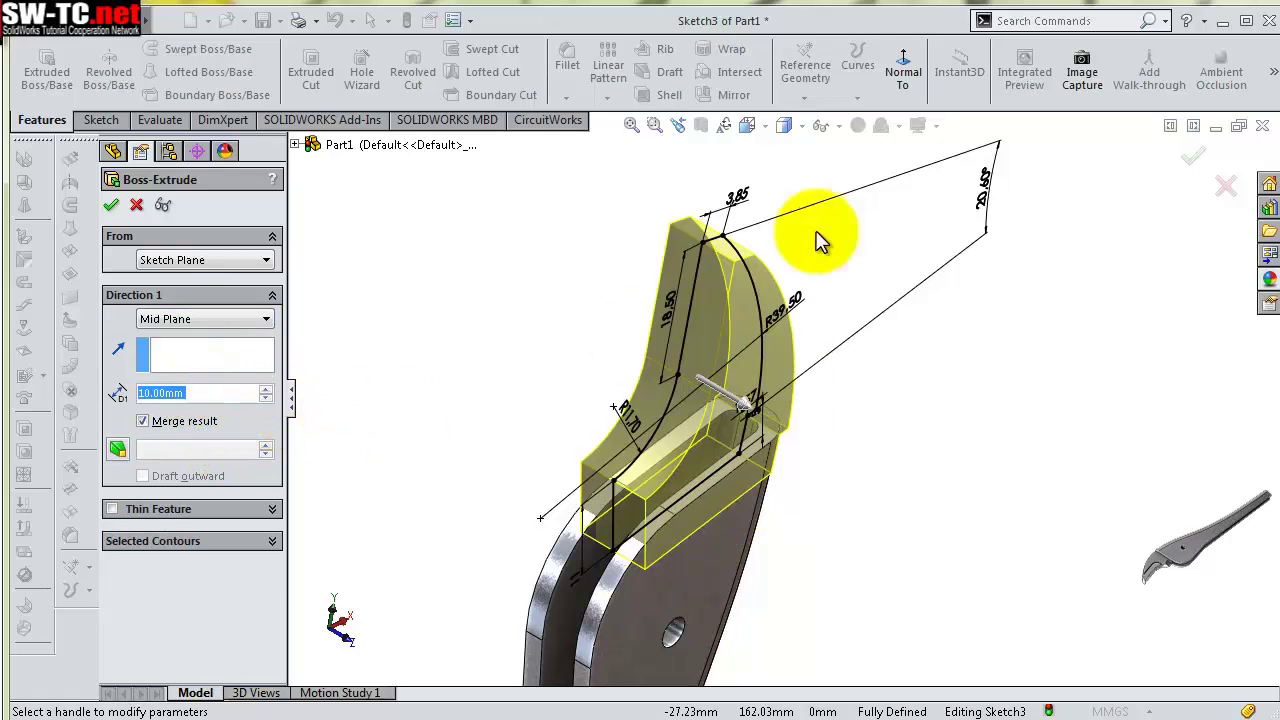
double_click(197, 393)
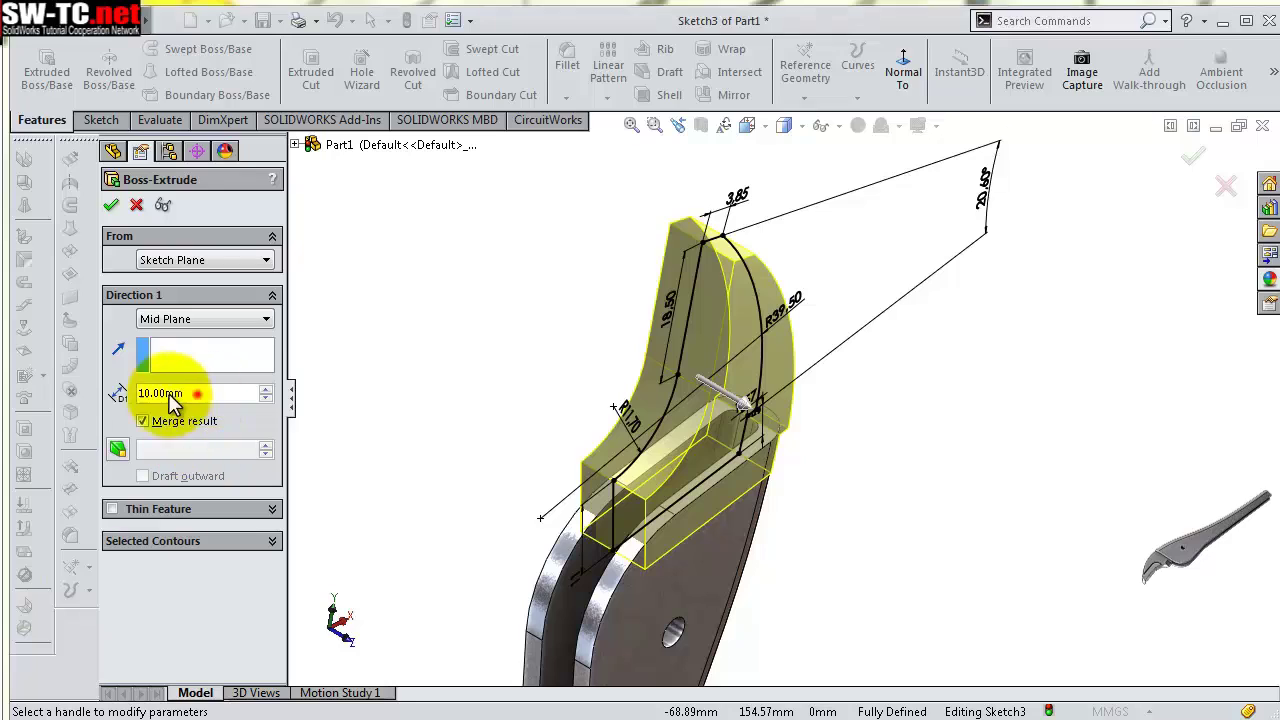
type("5")
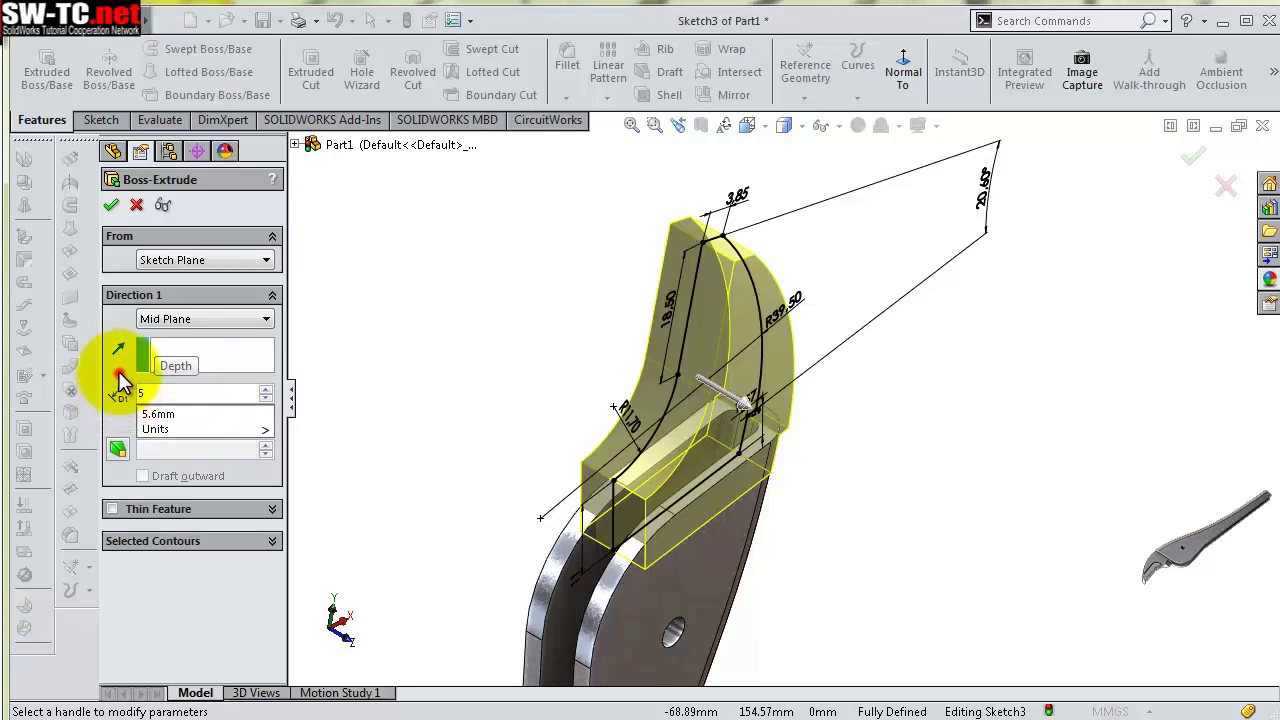
left_click(119, 380)
left_click(142, 422)
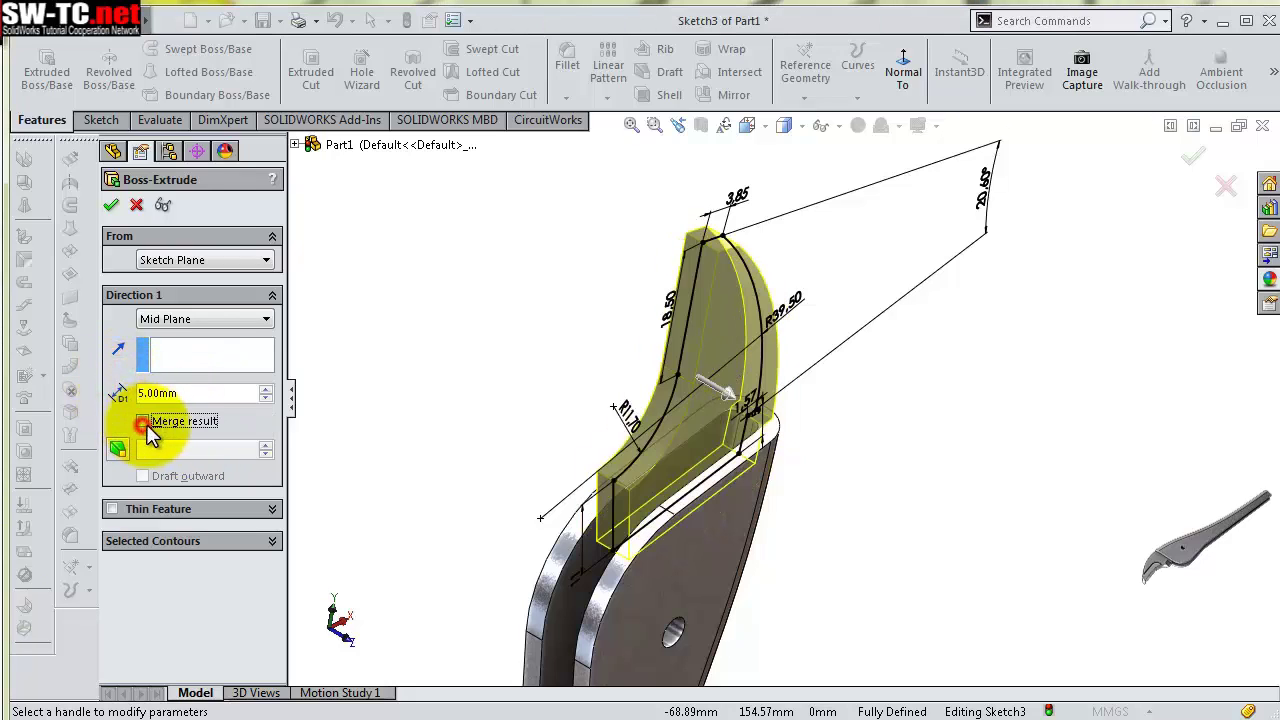
left_click(111, 205)
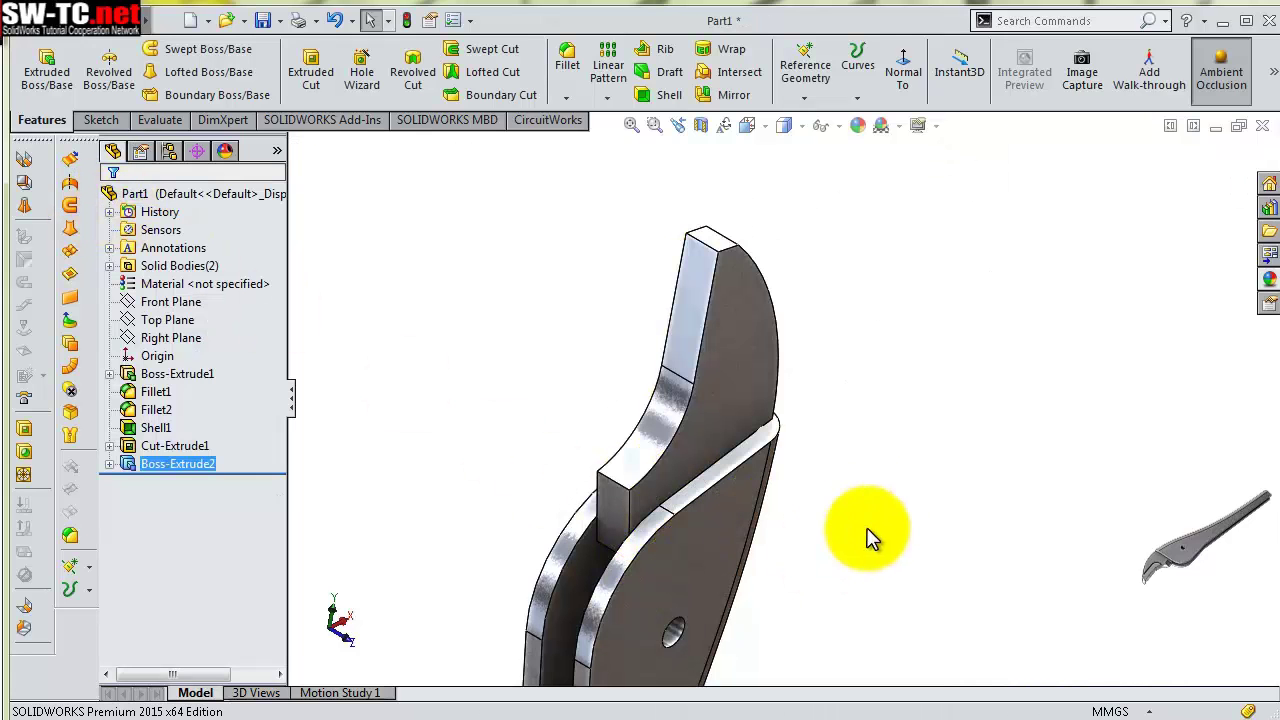
mouse_move(851, 471)
middle_mouse_down()
mouse_move(909, 537)
mouse_move(797, 374)
mouse_move(777, 366)
mouse_move(831, 557)
mouse_move(811, 500)
mouse_move(811, 534)
mouse_move(800, 506)
mouse_move(861, 517)
mouse_move(823, 543)
mouse_move(866, 386)
middle_mouse_up()
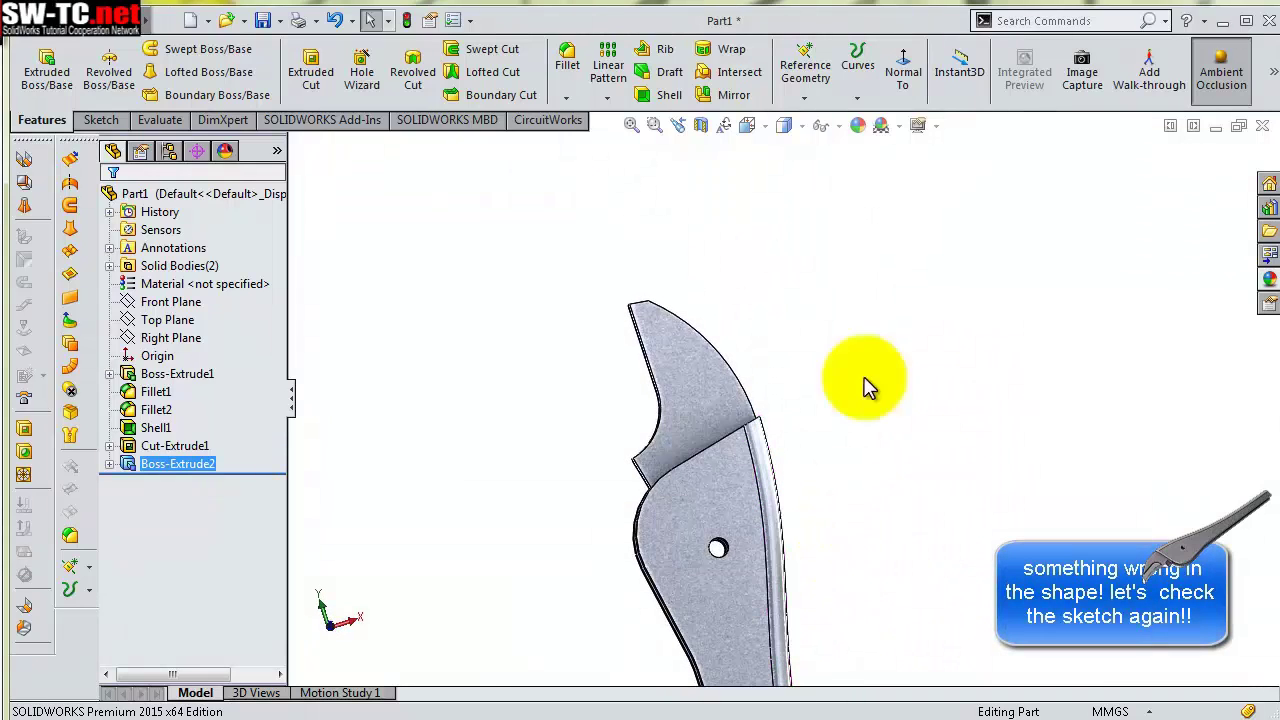
Reopen Sketch3, delete the R11.70 radius dimension and drag the arc's upper end point lower
left_click(910, 108)
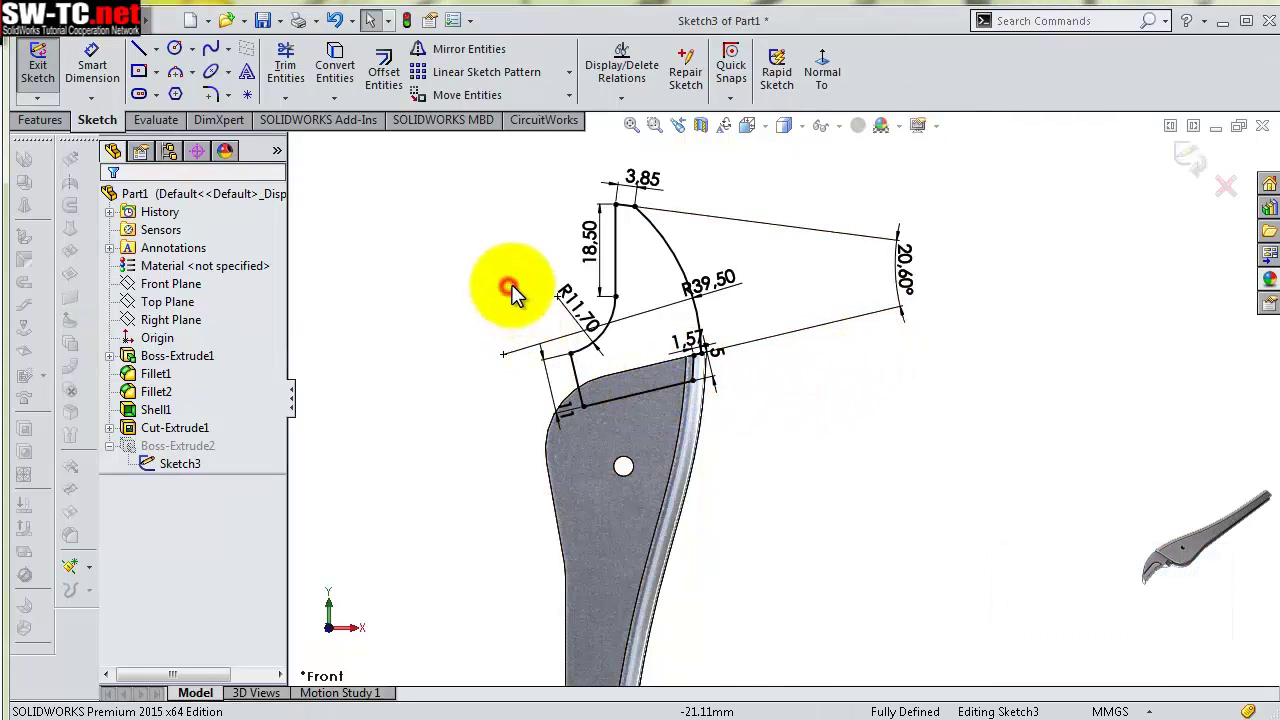
scroll(771, 366, "down", 2)
scroll(820, 386, "down", 1)
scroll(822, 370, "down", 1)
scroll(815, 360, "up", 1)
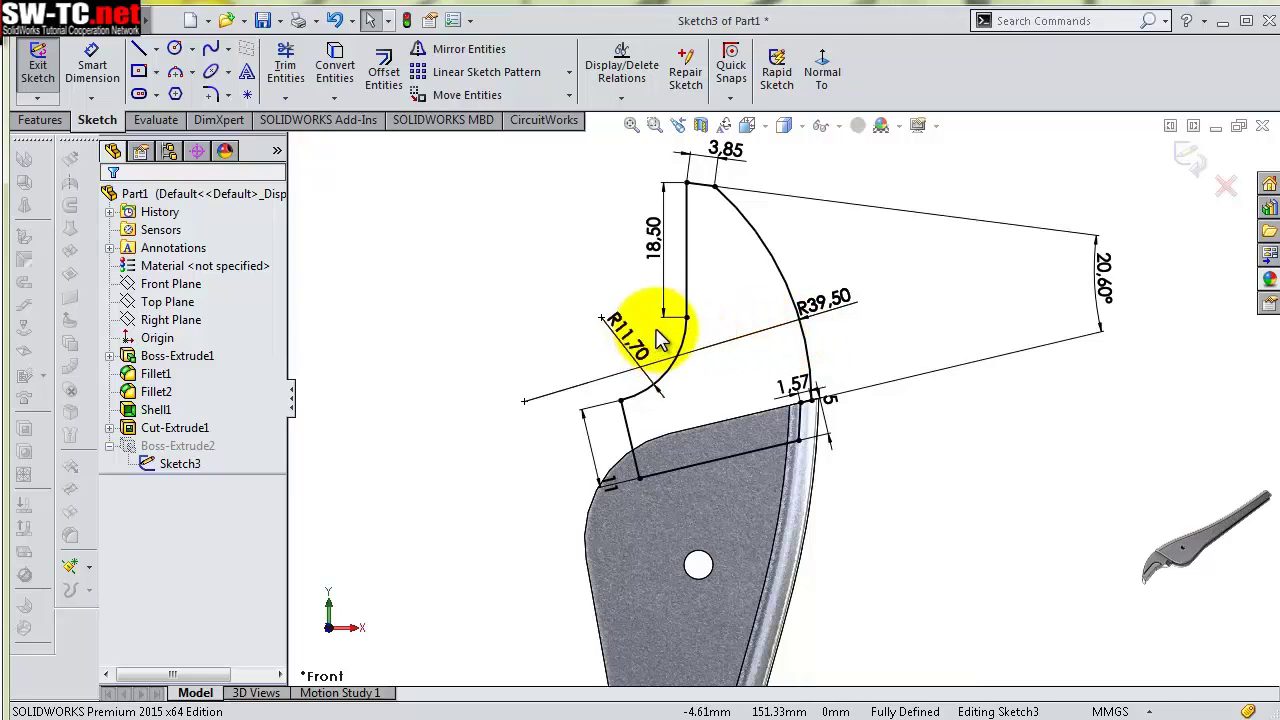
left_click(688, 345)
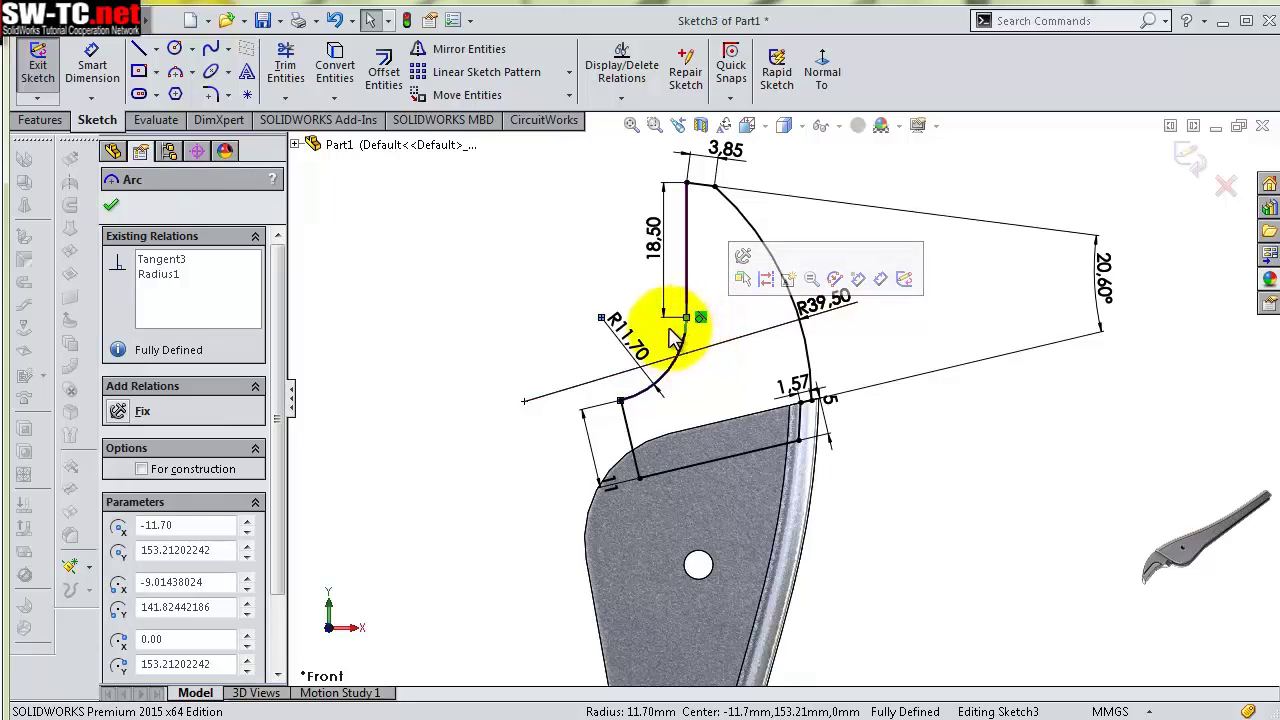
left_click(565, 340)
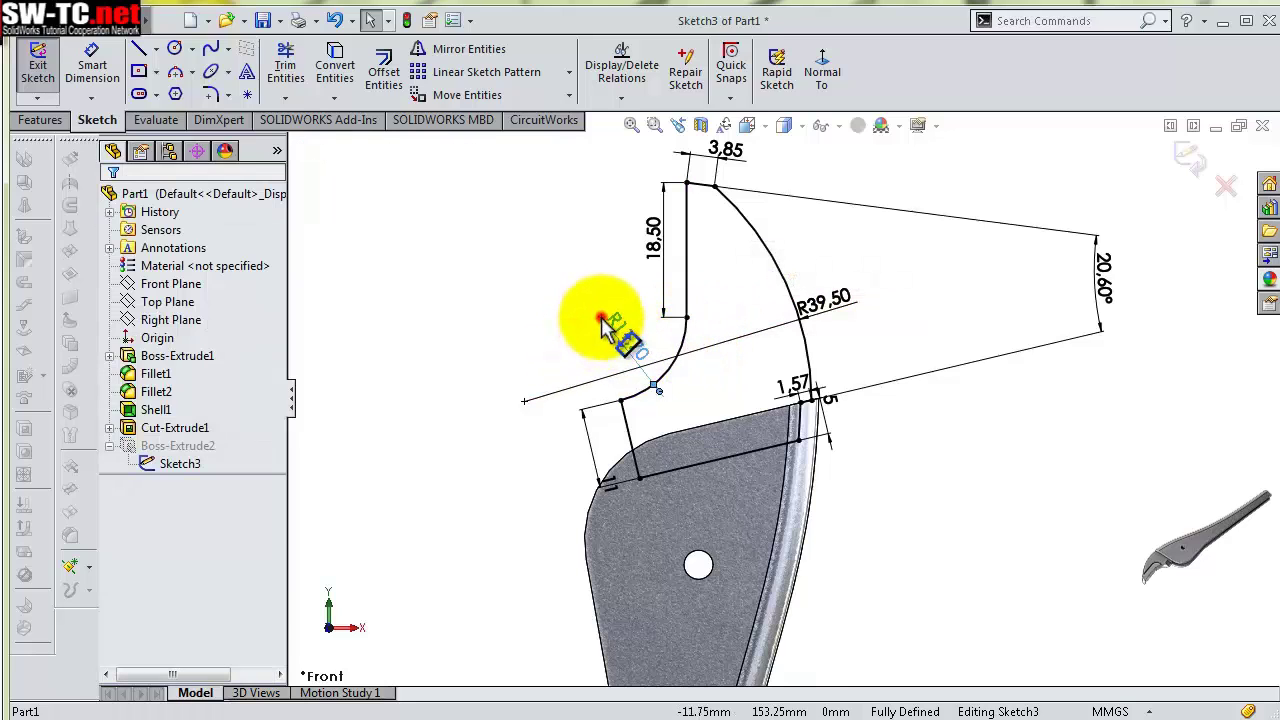
left_click(603, 325)
left_click(657, 329)
left_click(686, 318)
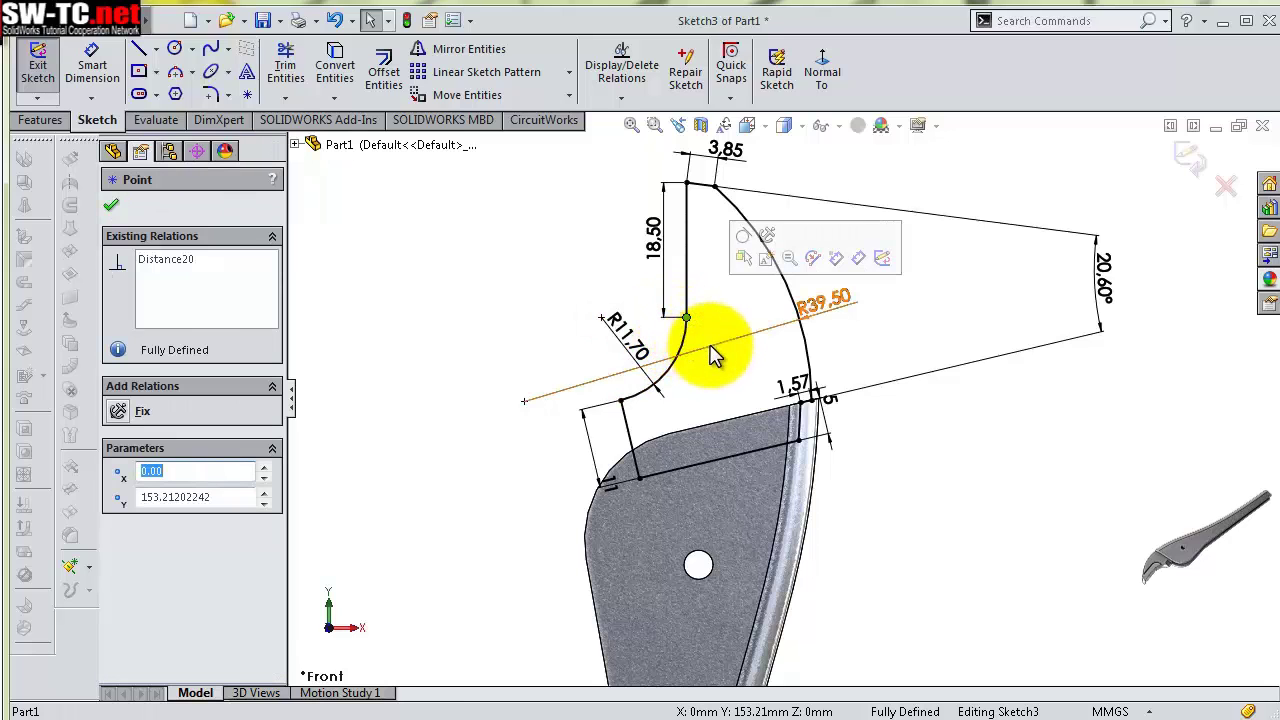
left_click(652, 358)
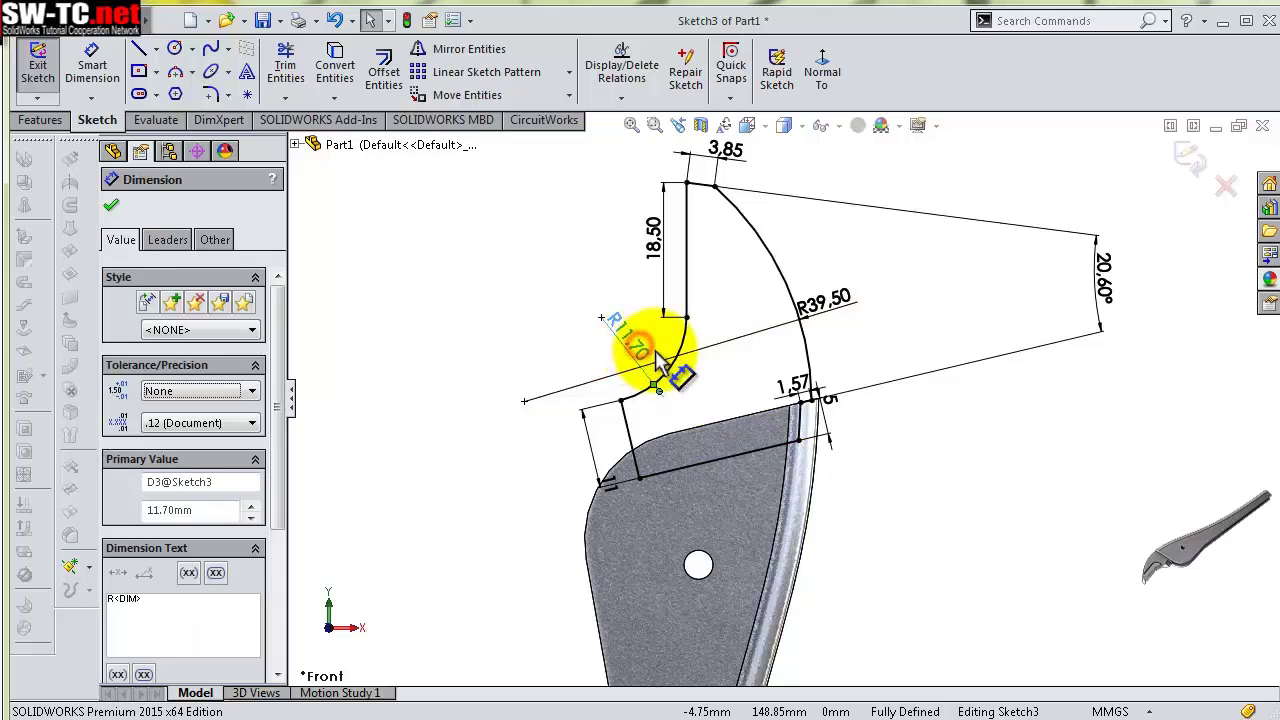
key("Delete")
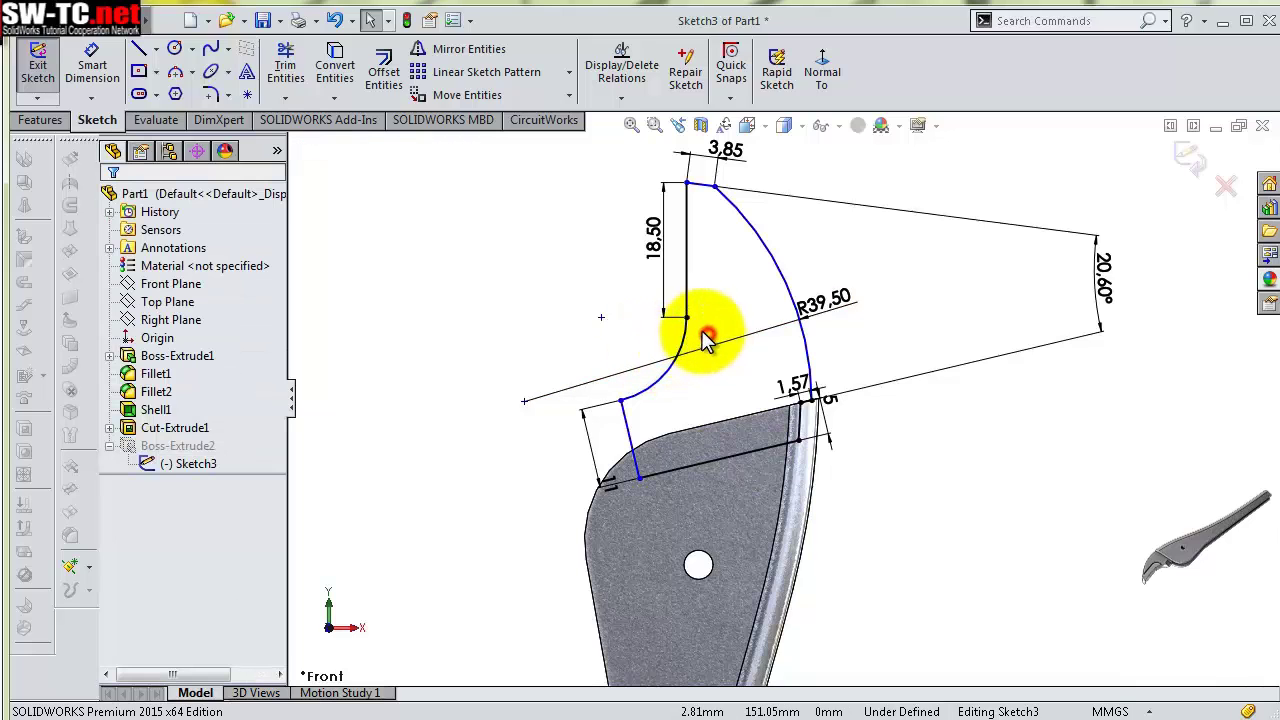
left_click_drag(686, 318, 686, 346)
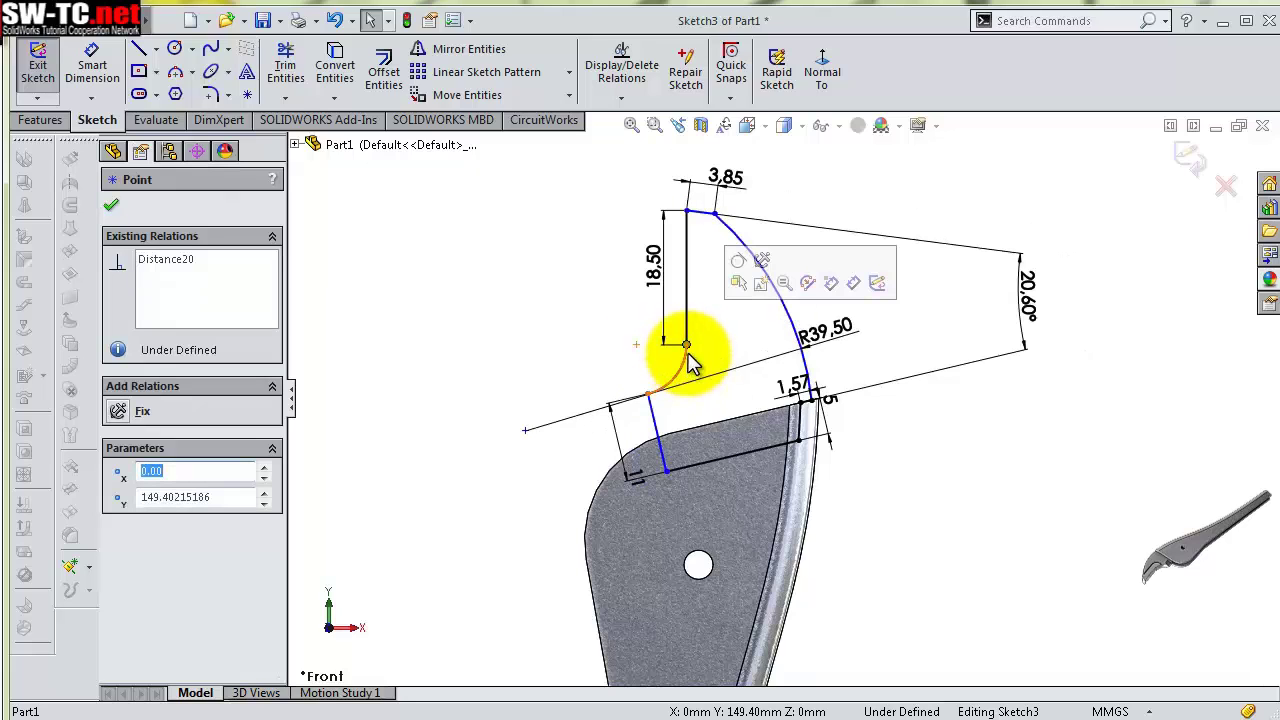
Dimension the jaw's bottom line to 17.70 mm
key("s")
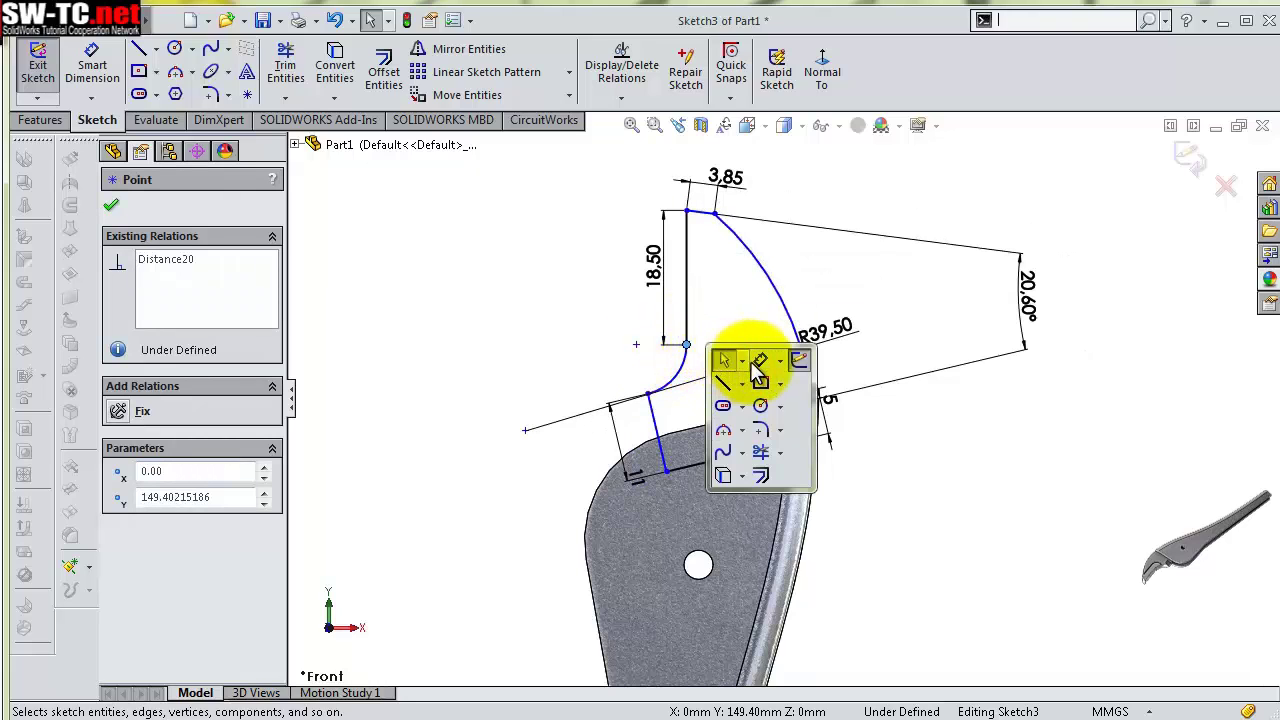
left_click(761, 362)
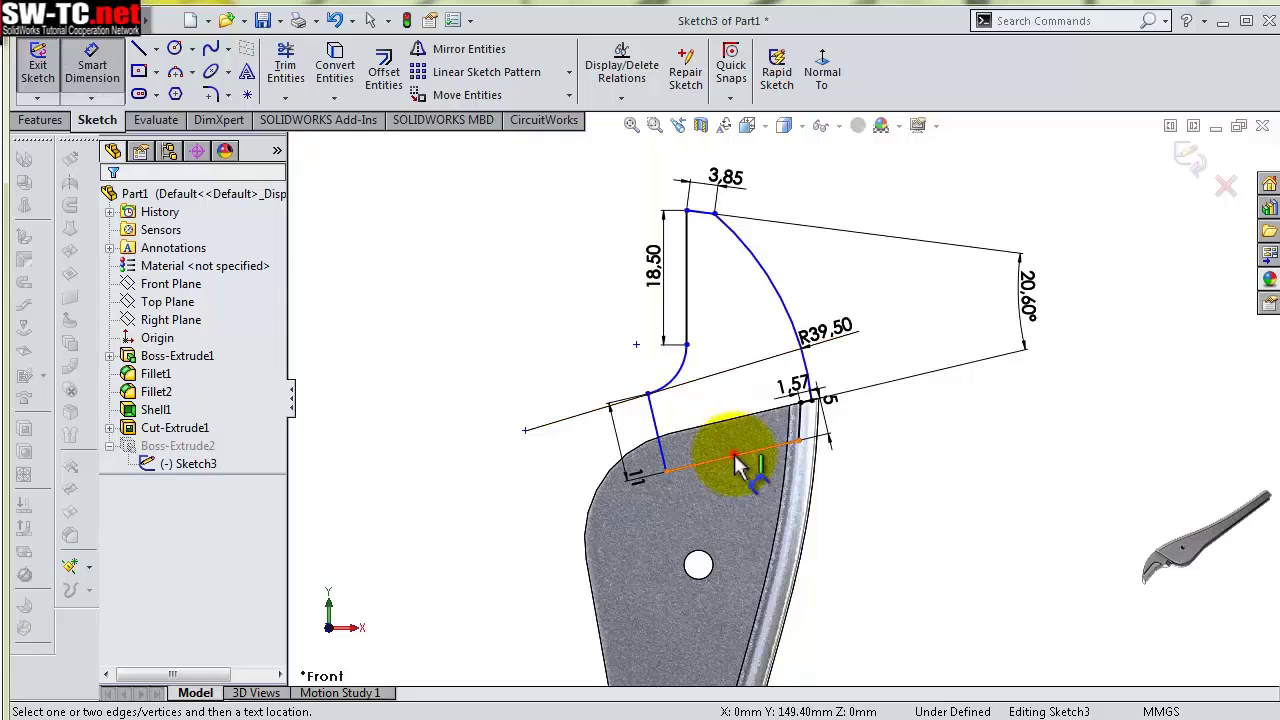
left_click(735, 462)
left_click(736, 478)
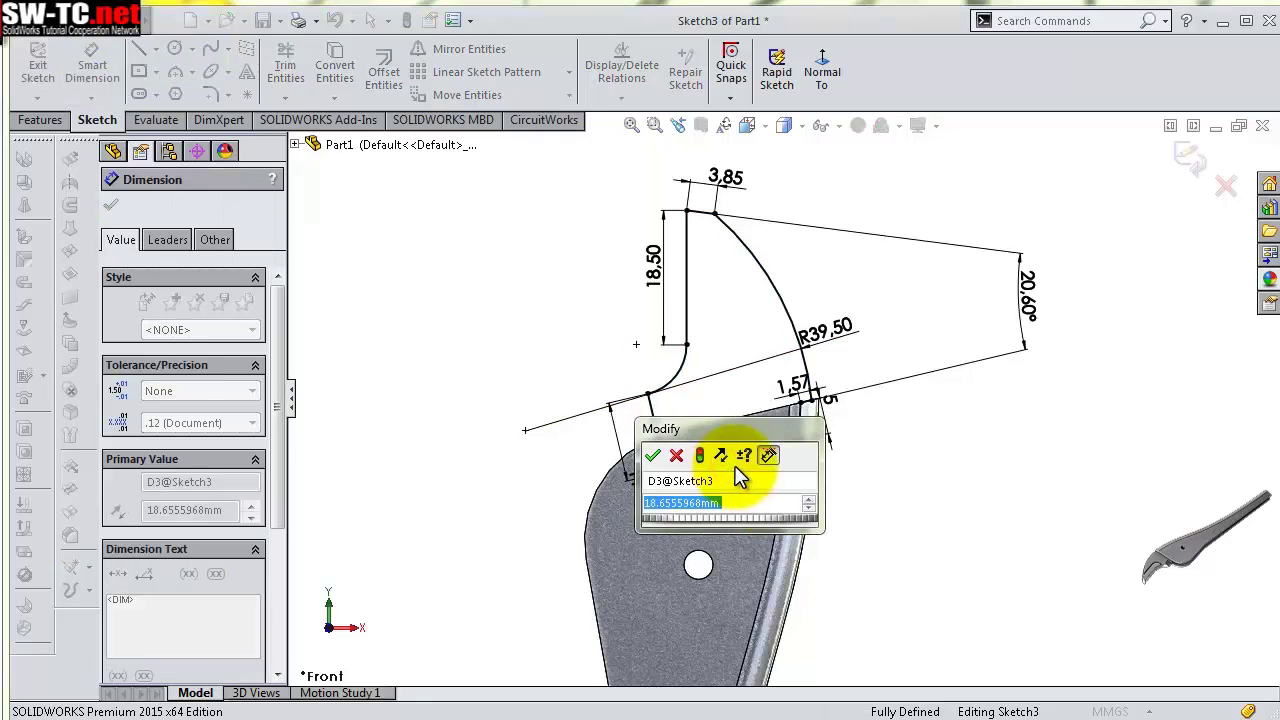
type("17,7")
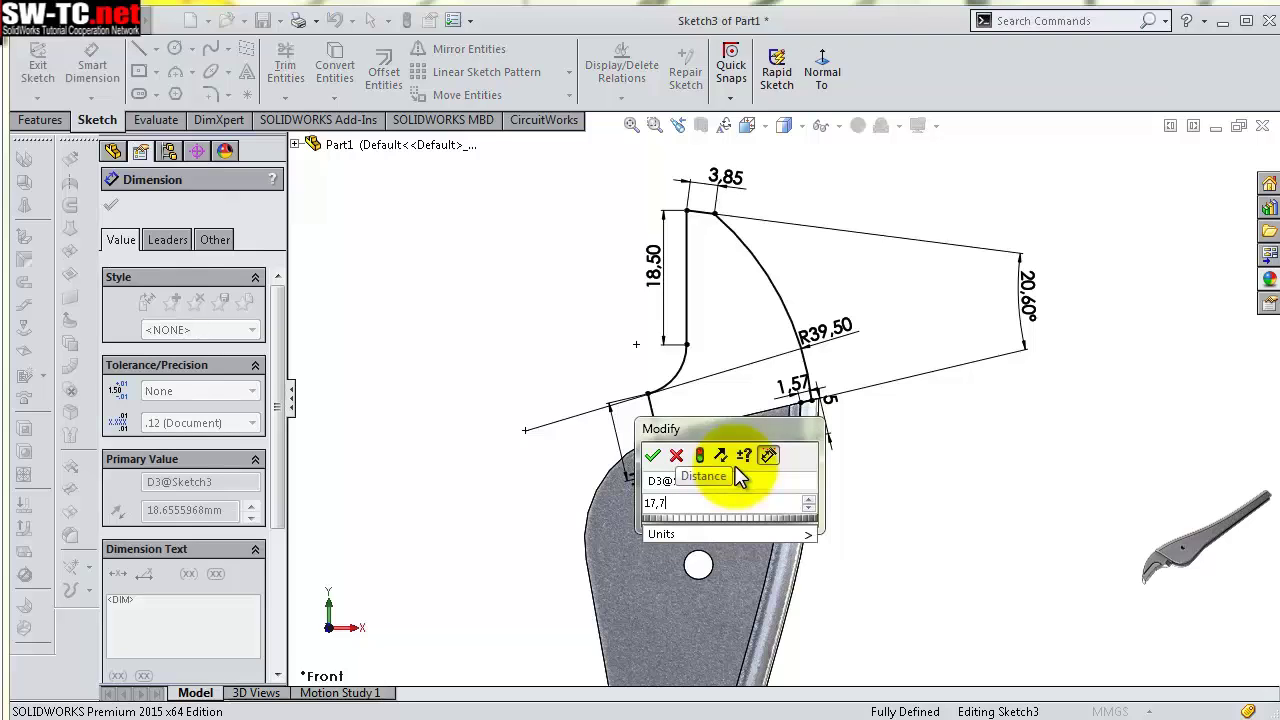
key("Return")
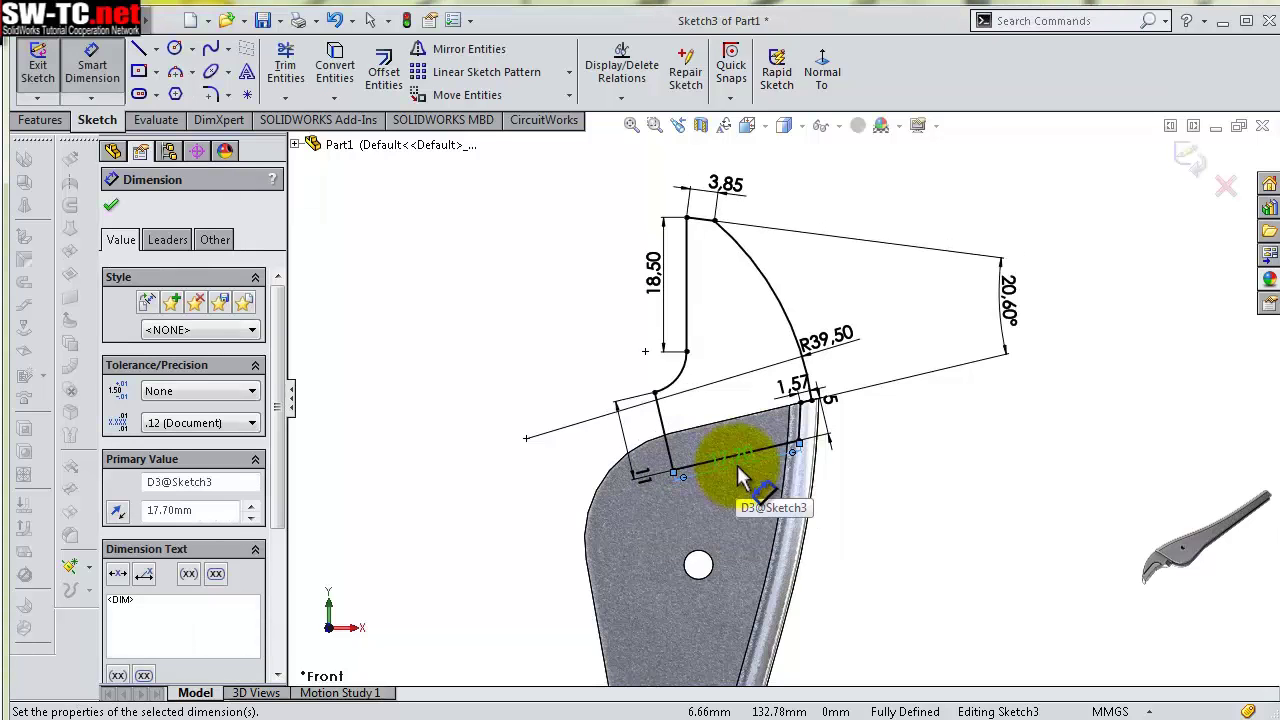
left_click(553, 320)
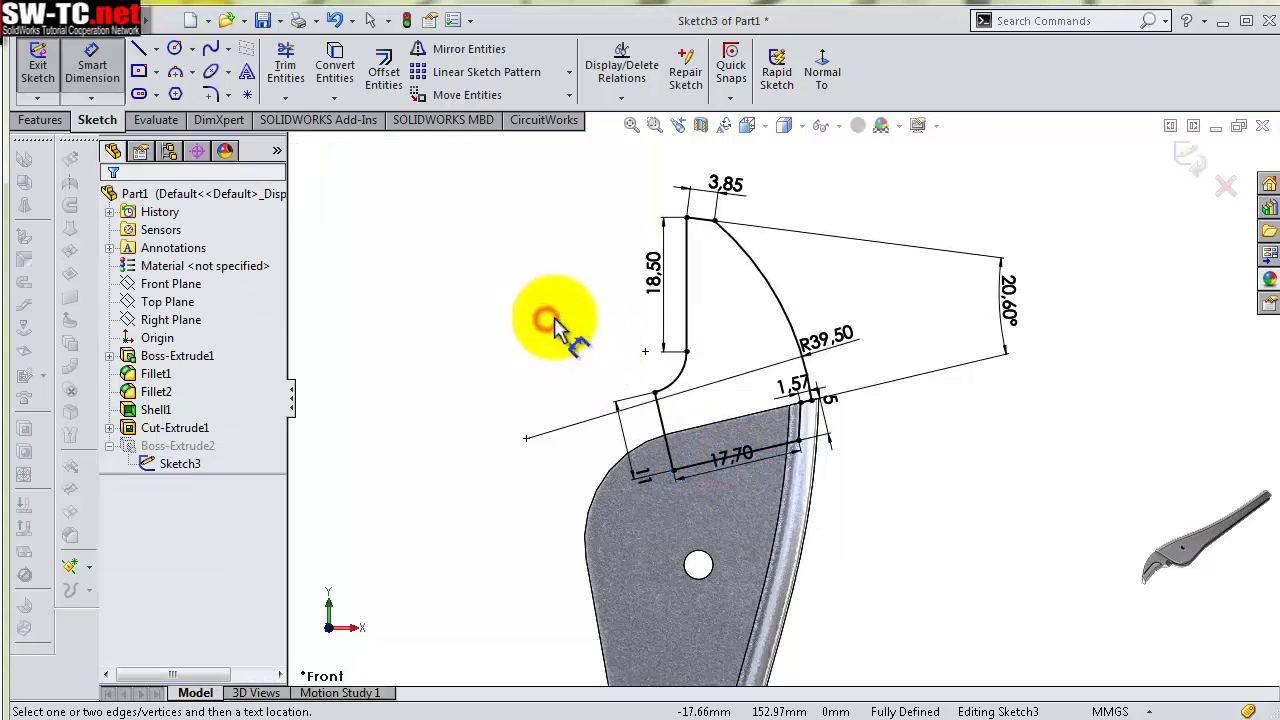
left_click(745, 507)
left_click(900, 488)
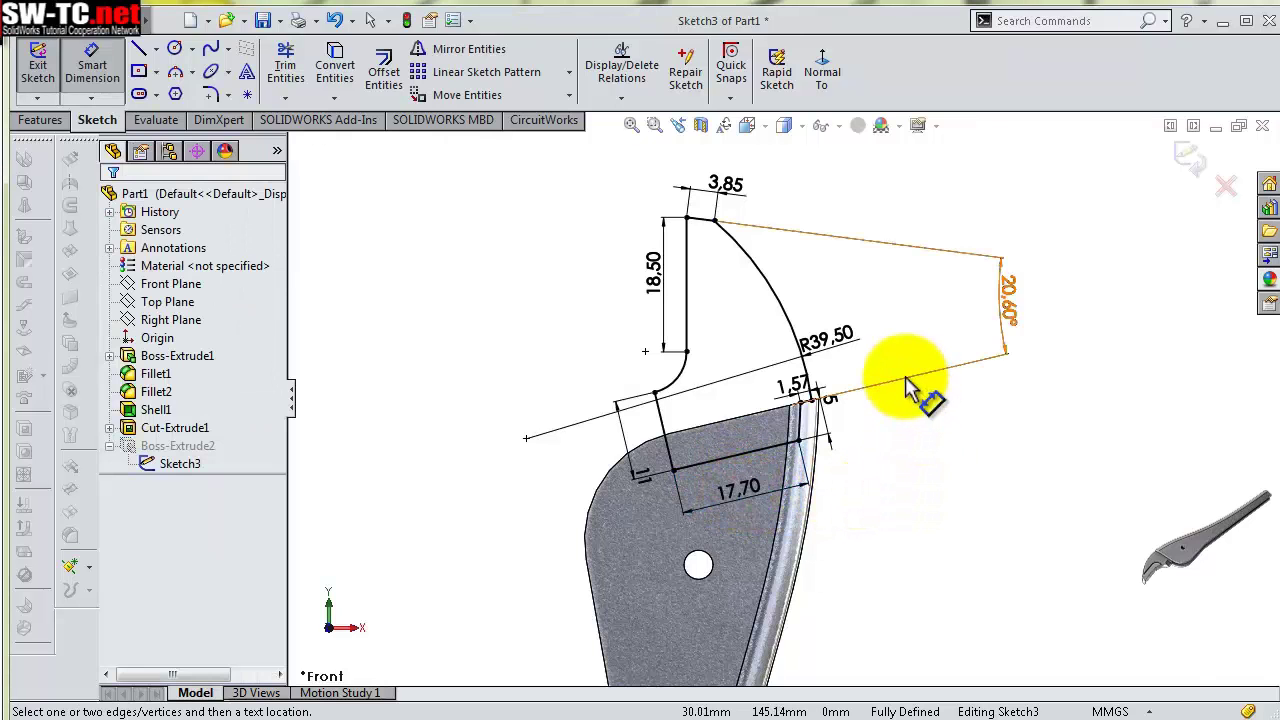
scroll(900, 368, "up", 1)
scroll(780, 362, "up", 1)
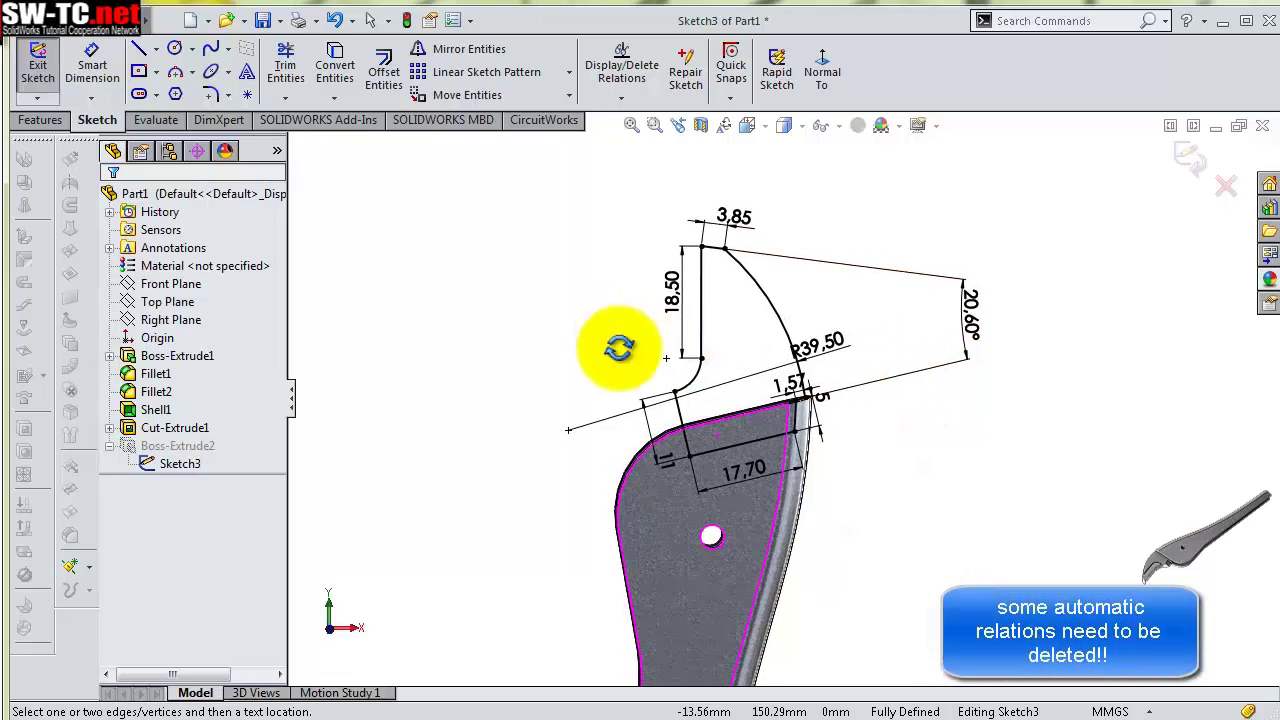
Remove the 18.50 line's Vertical relation, try Parallel with the slanted line, then delete the conflicting relation
scroll(620, 348, "down", 2)
left_click(706, 382)
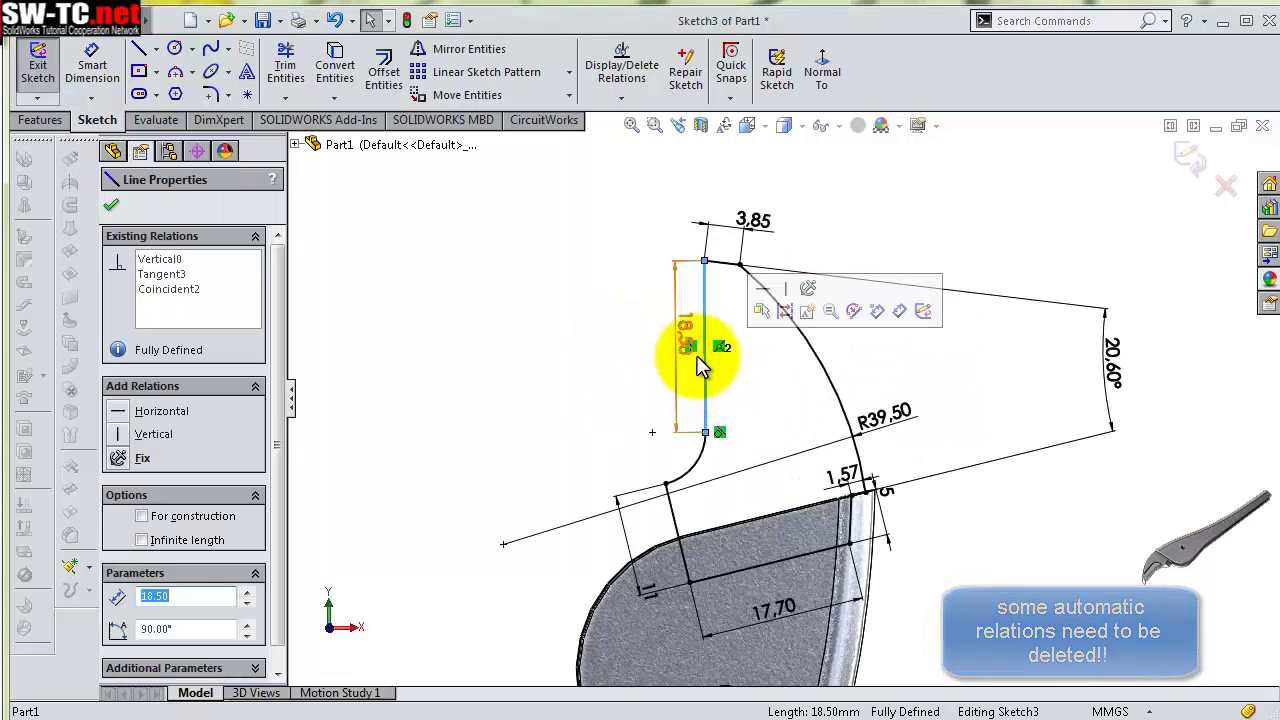
key("Escape")
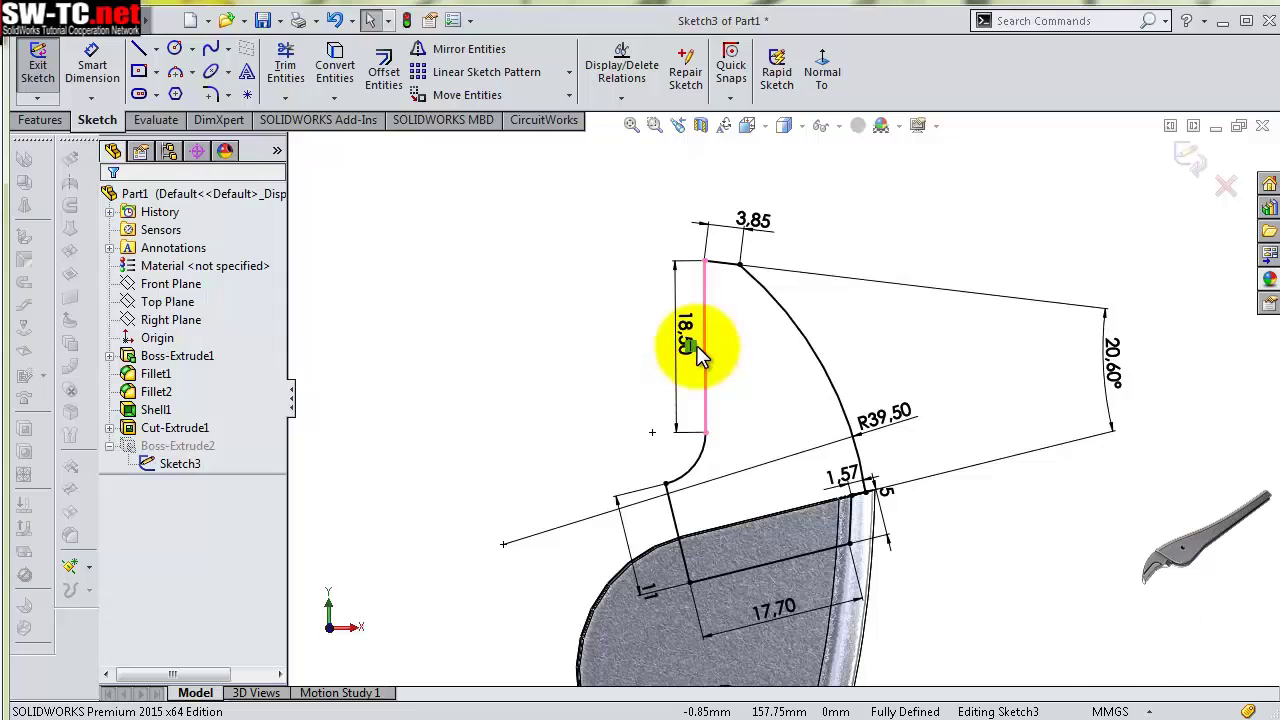
left_click(706, 366)
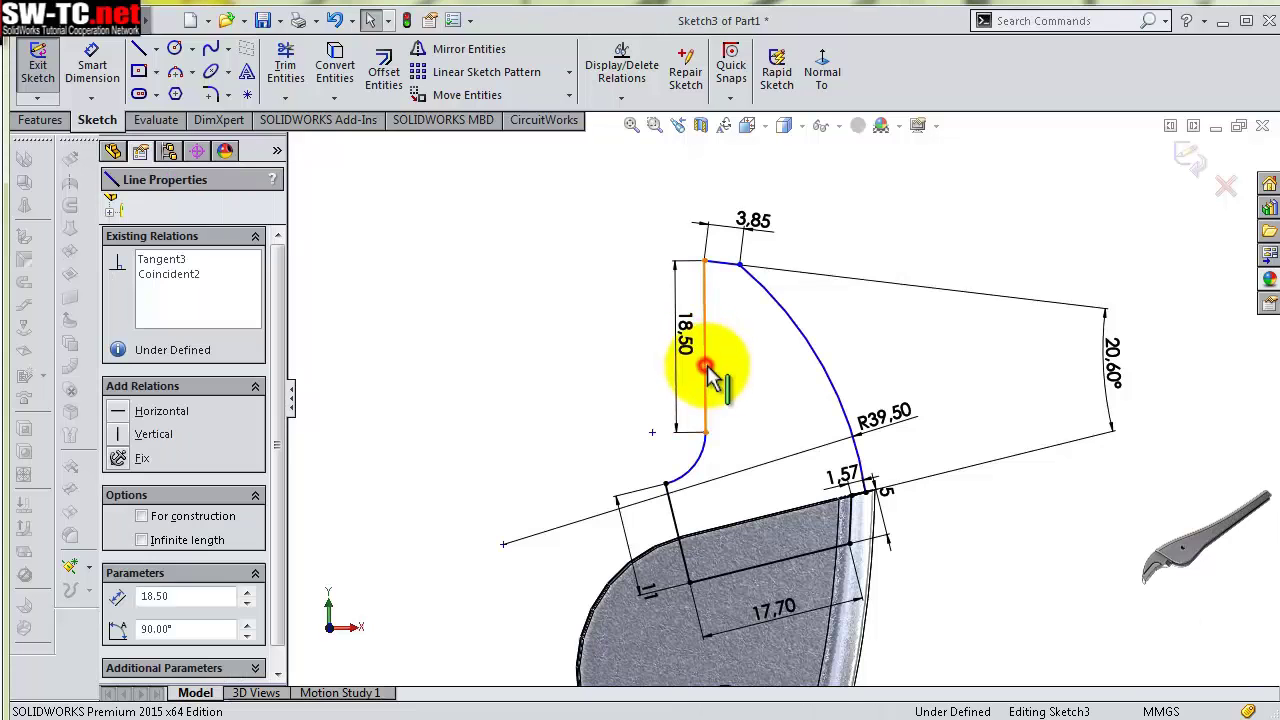
left_click(676, 538, "ctrl")
left_click(821, 453)
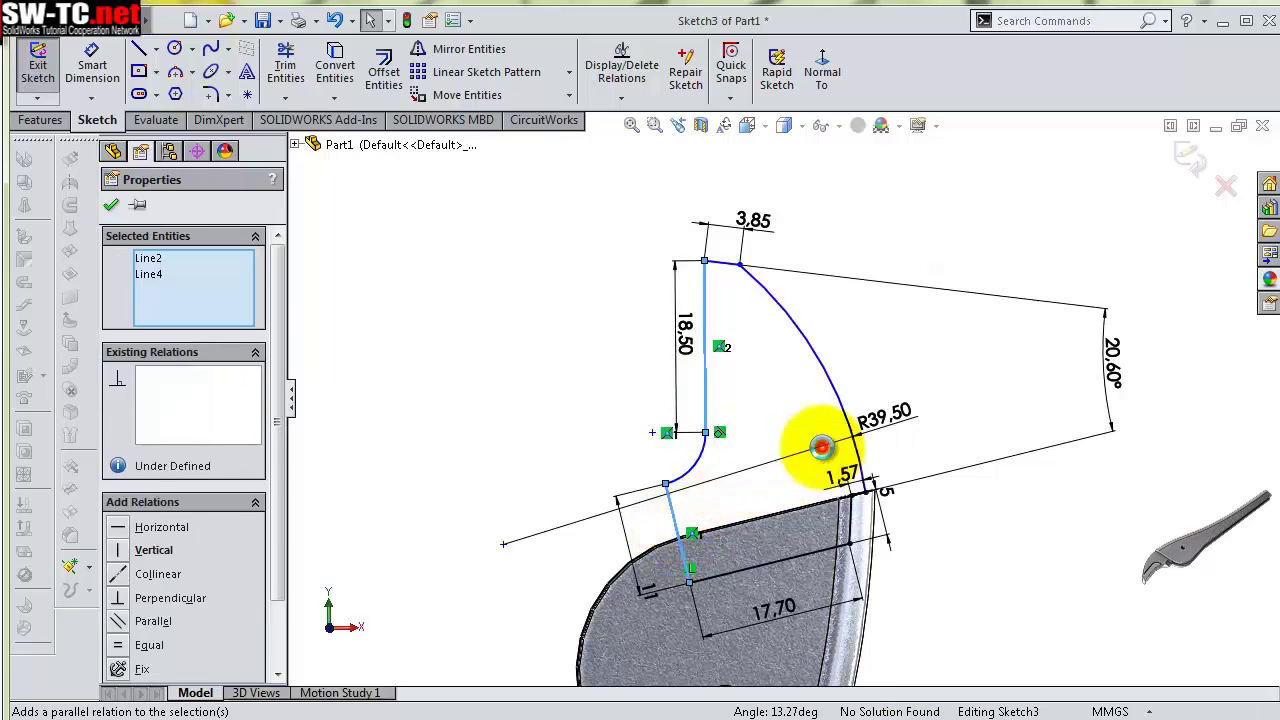
left_click(555, 405)
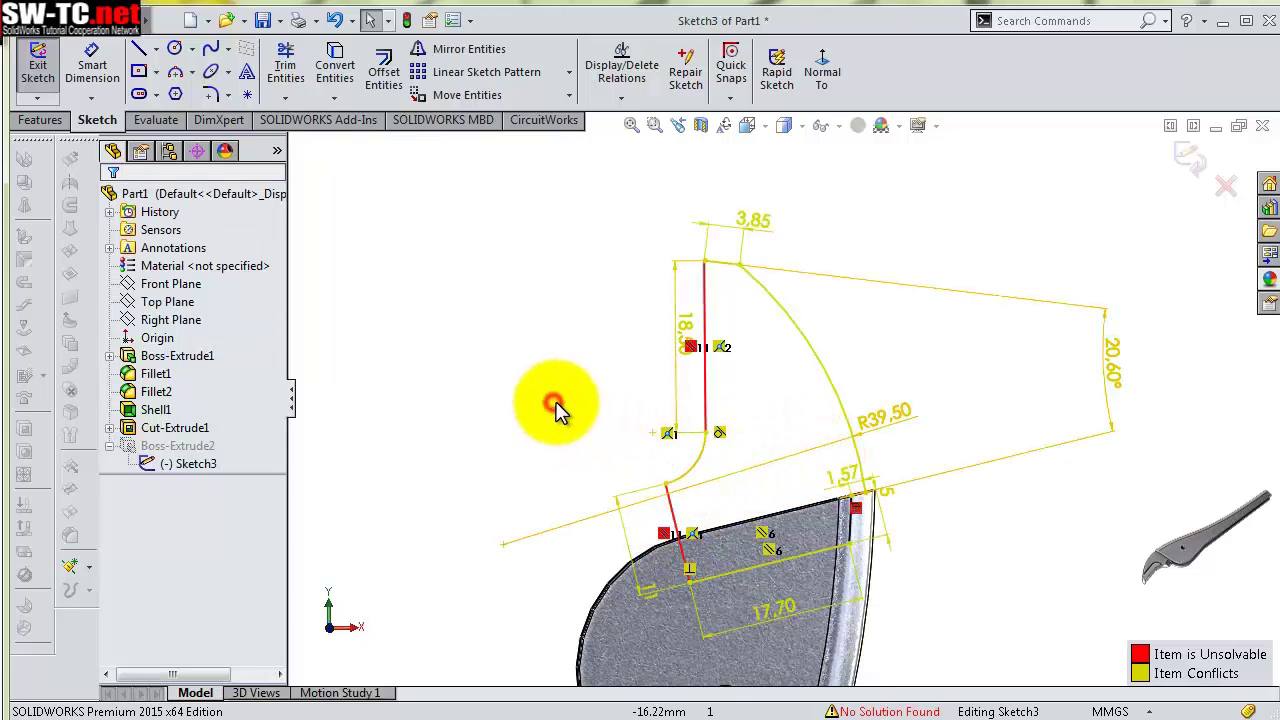
left_click(722, 347)
key("Delete")
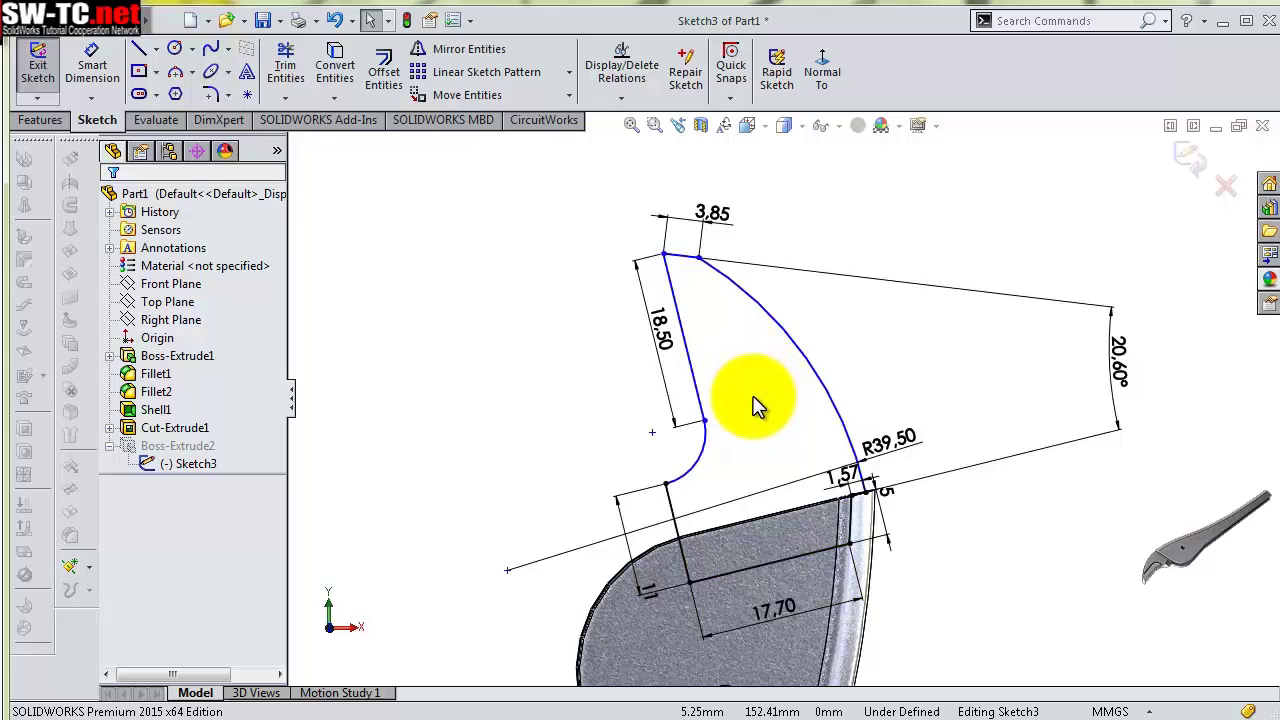
Dimension the lower curved arc of the jaw profile to radius 11.70 mm
scroll(757, 405, "down", 1)
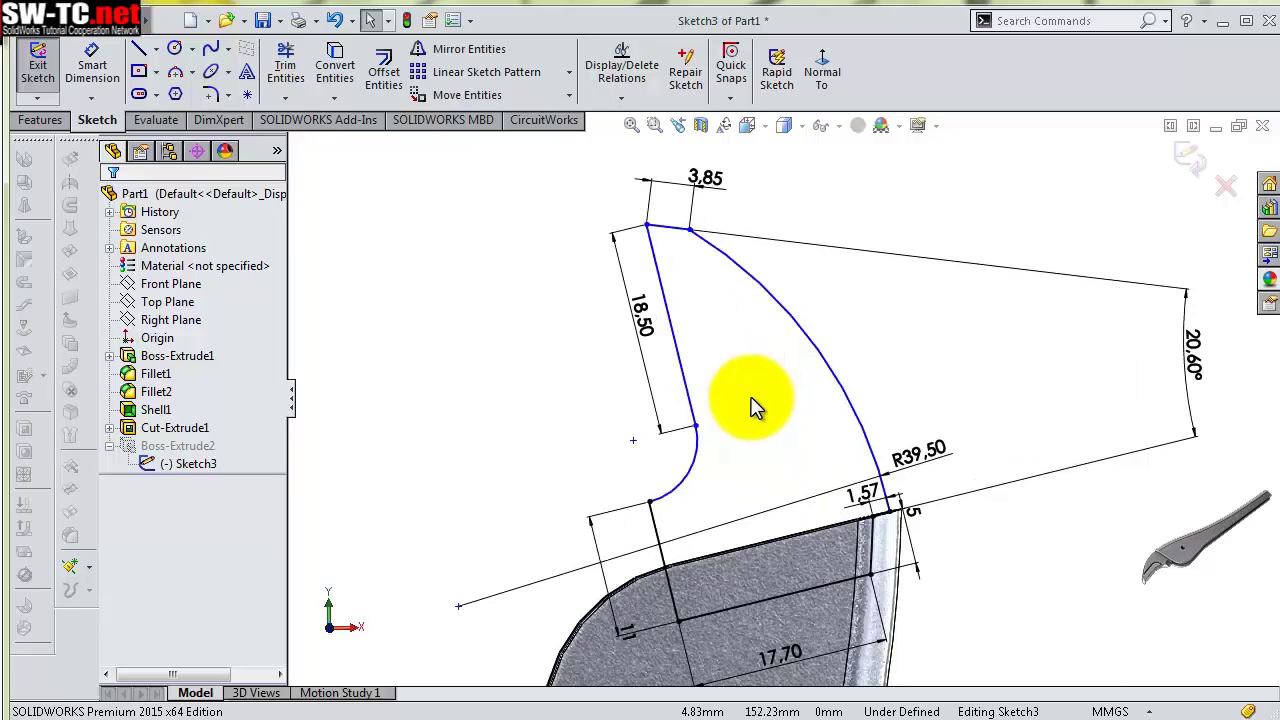
scroll(800, 440, "up", 1)
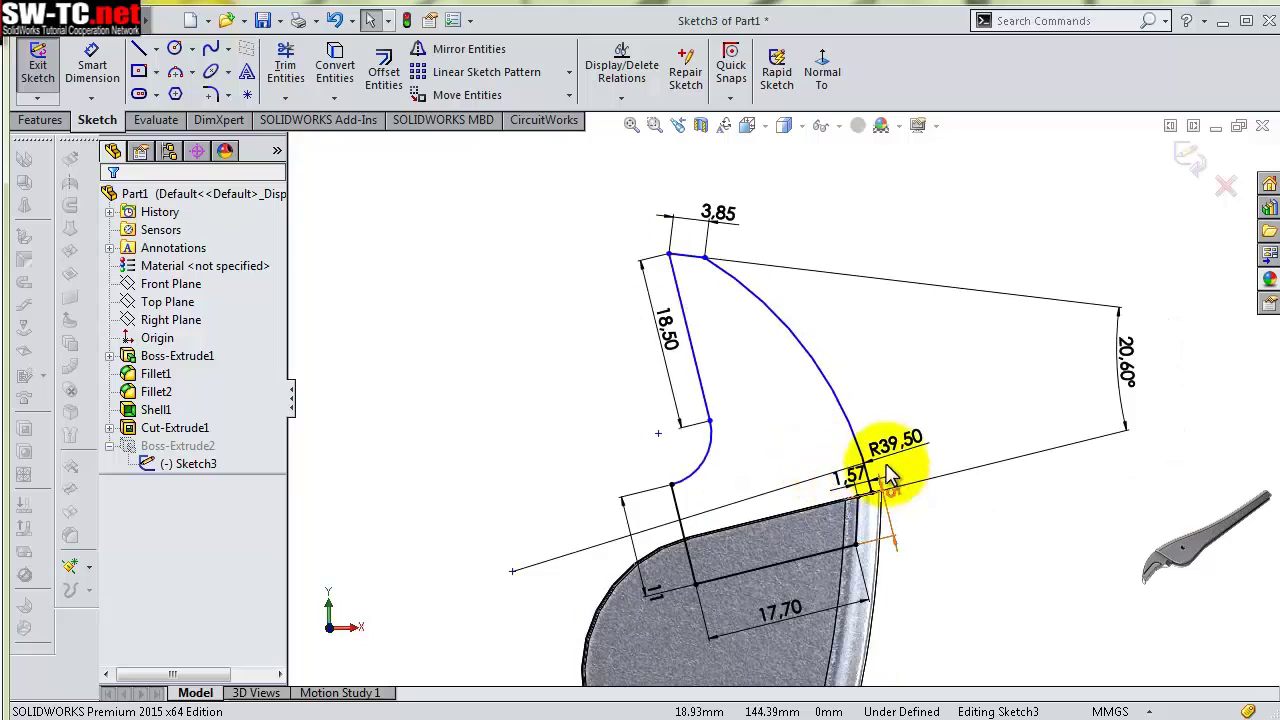
left_click(898, 424)
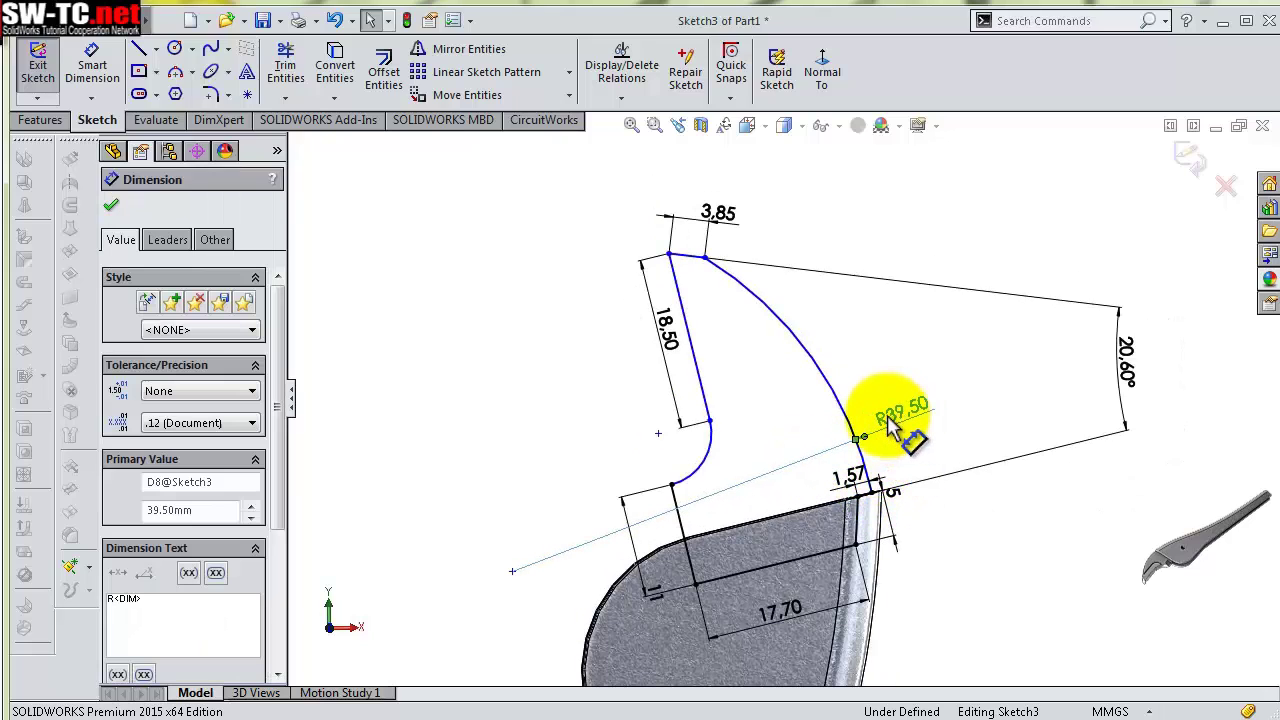
key("s")
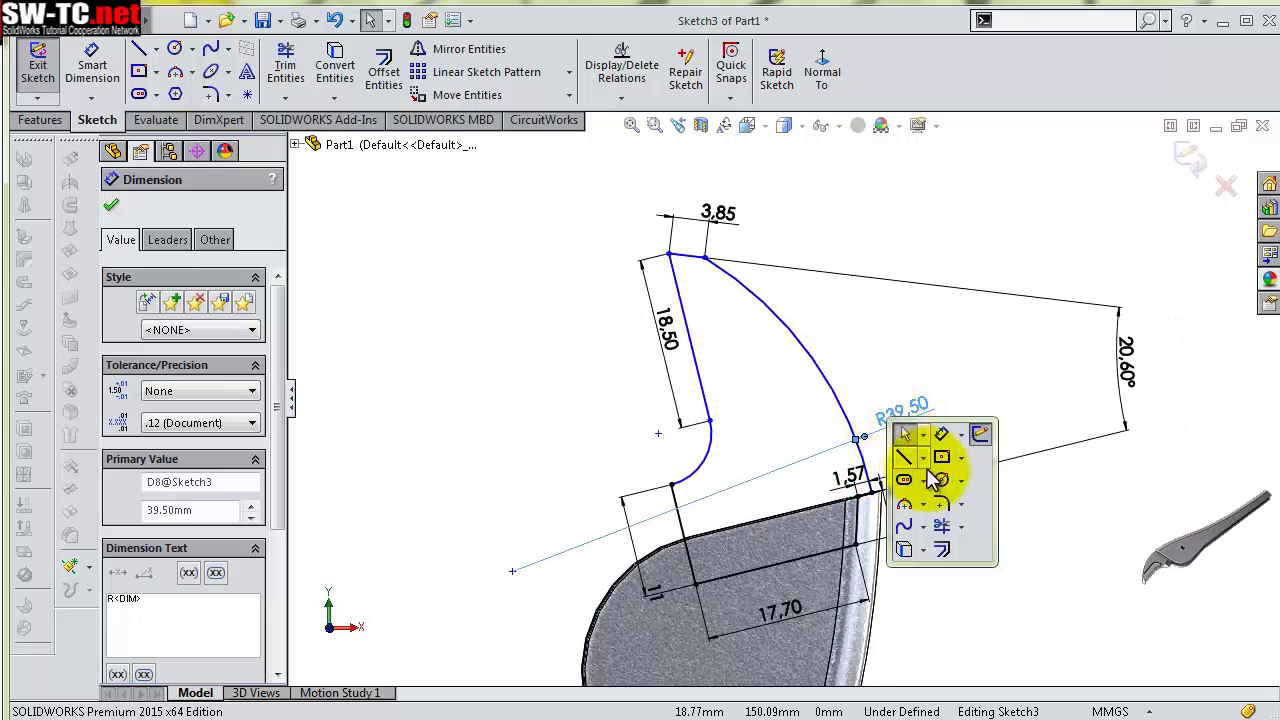
left_click(685, 428)
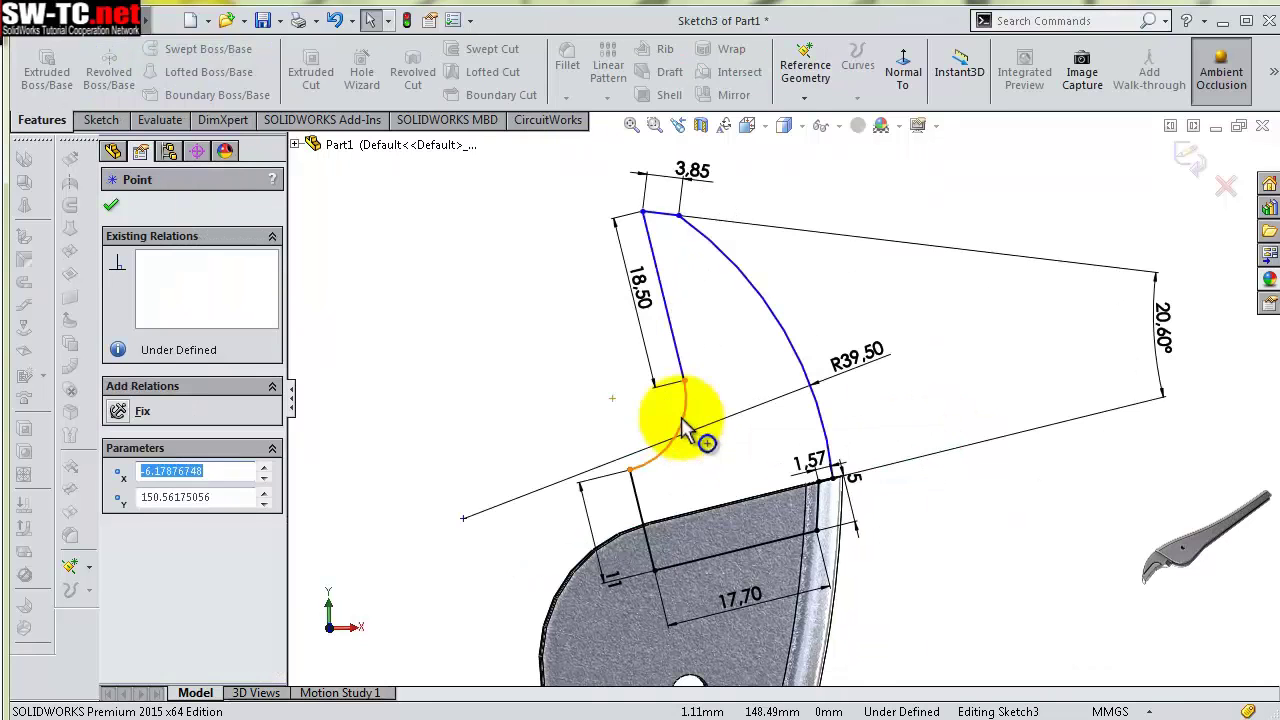
key("s")
left_click(758, 440)
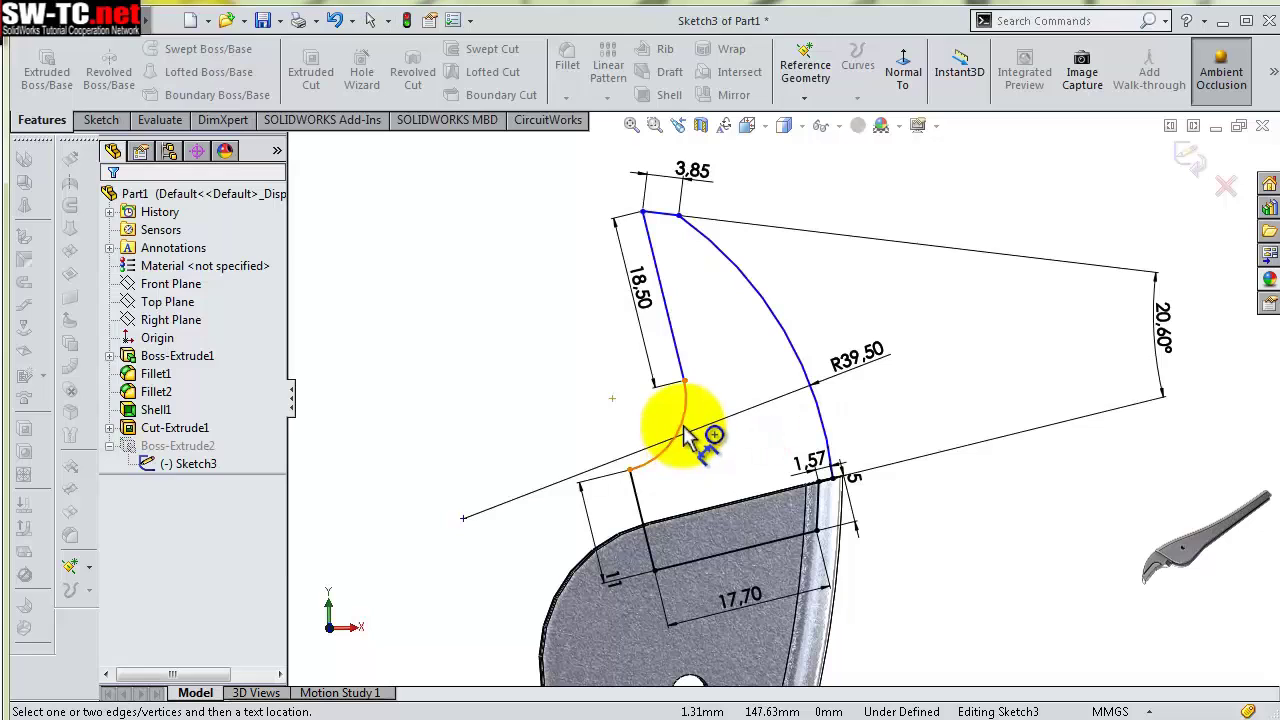
left_click(685, 430)
left_click(660, 440)
type("11,7")
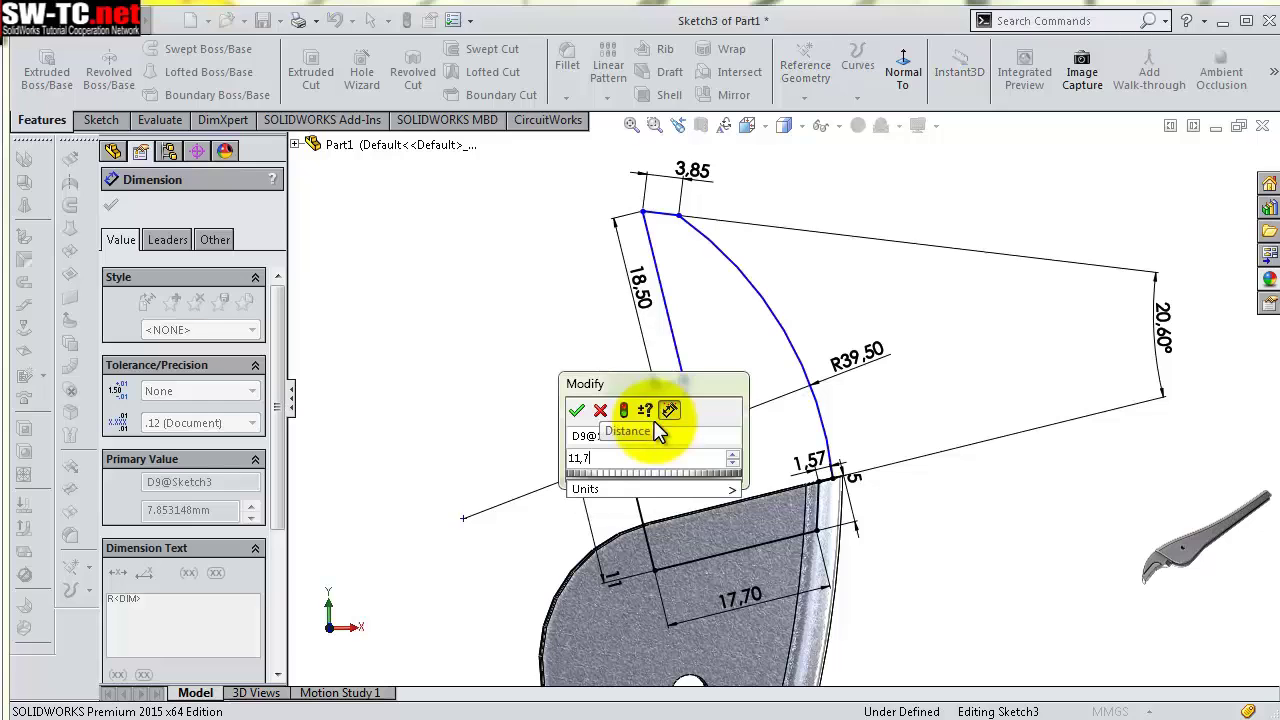
key("Return")
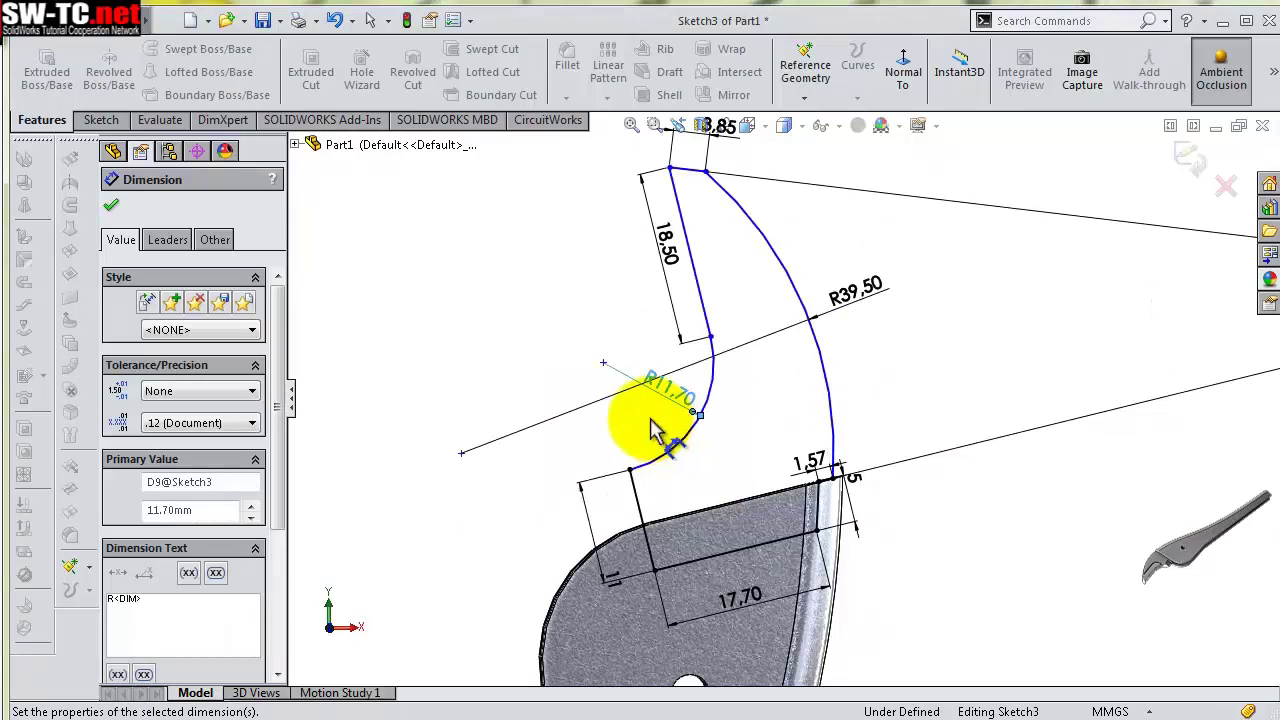
left_click(508, 328)
Drag the junction of the 18.50 line and R11.70 arc leftward to reshape the jaw
left_click(712, 385)
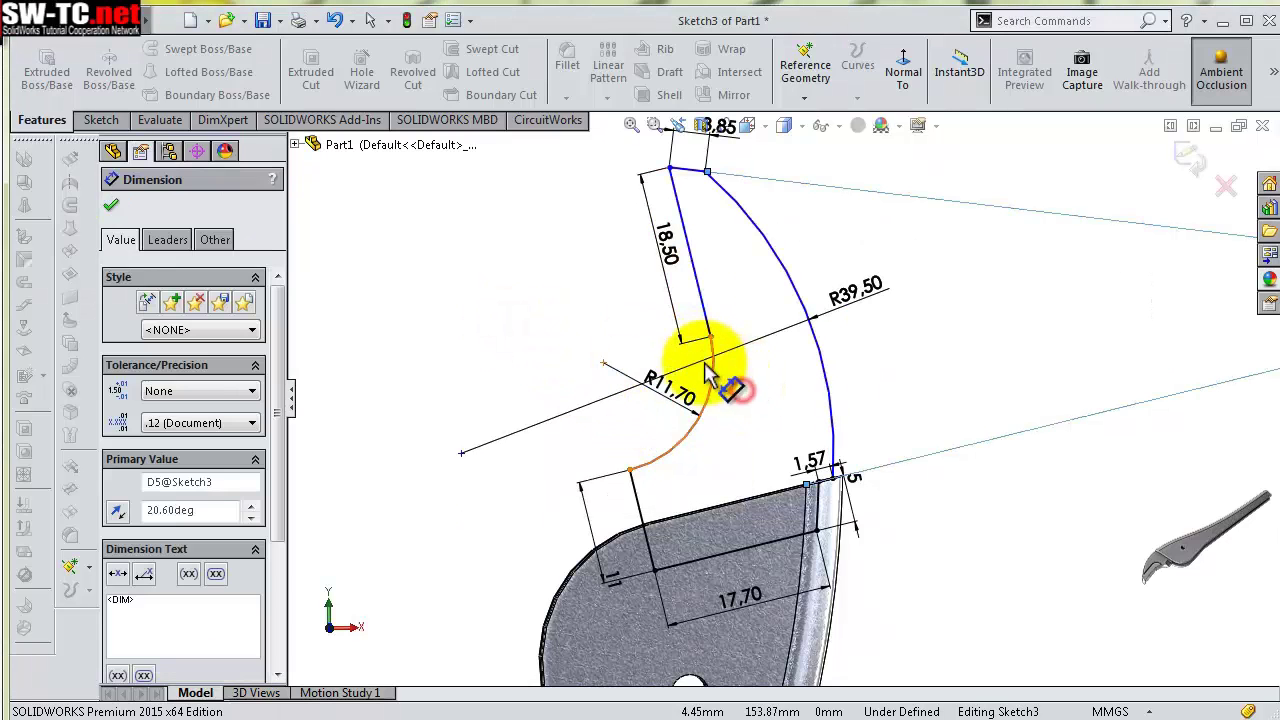
key("Escape")
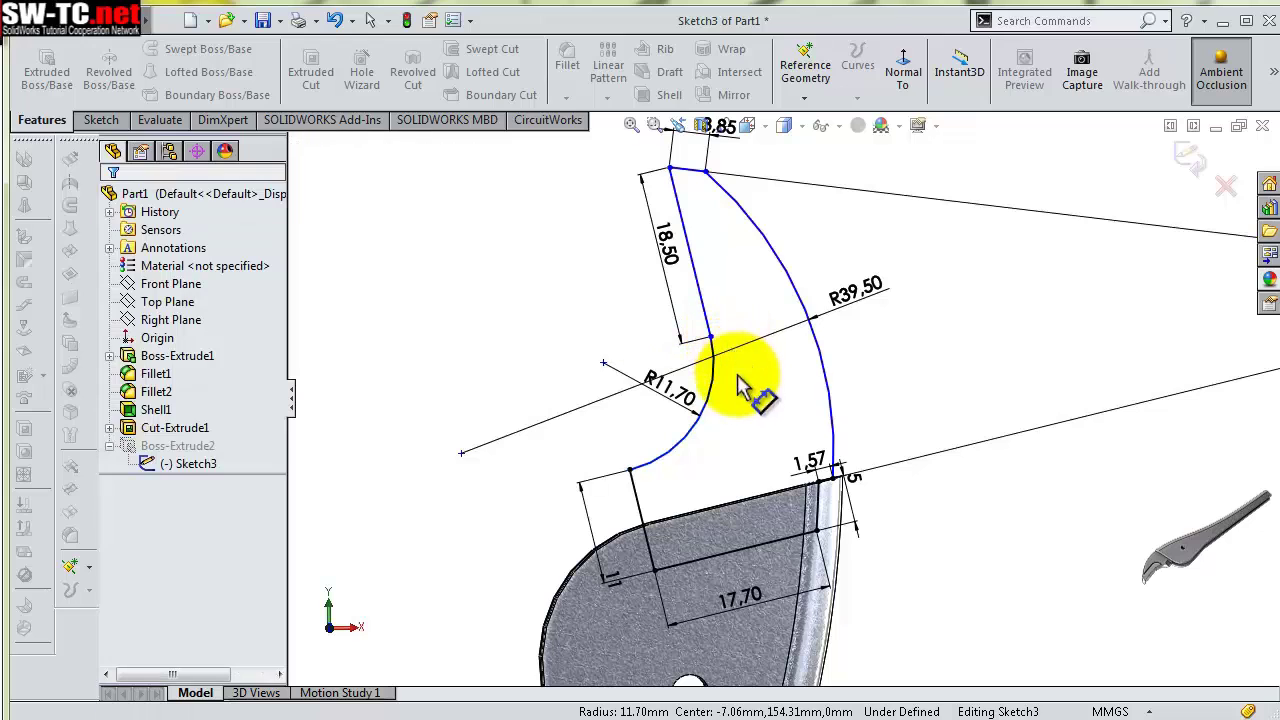
left_click(604, 366)
left_click(734, 451)
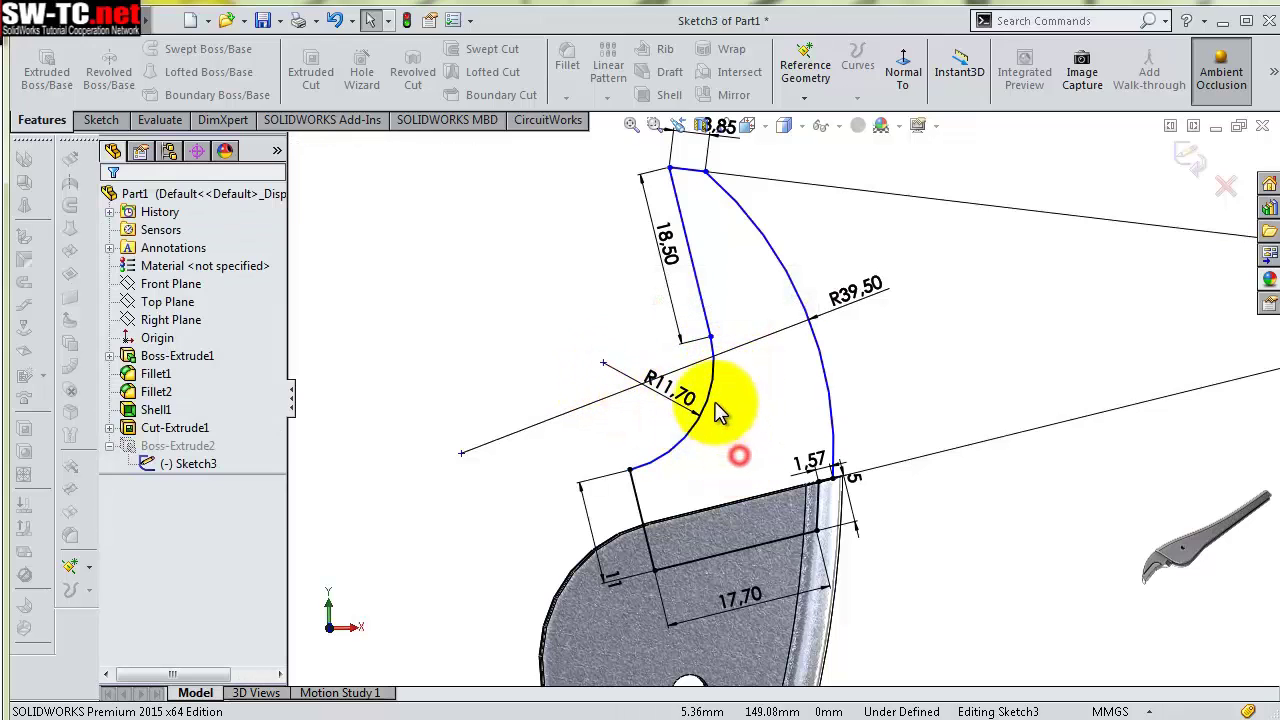
left_click(712, 390)
left_click(709, 320, "ctrl")
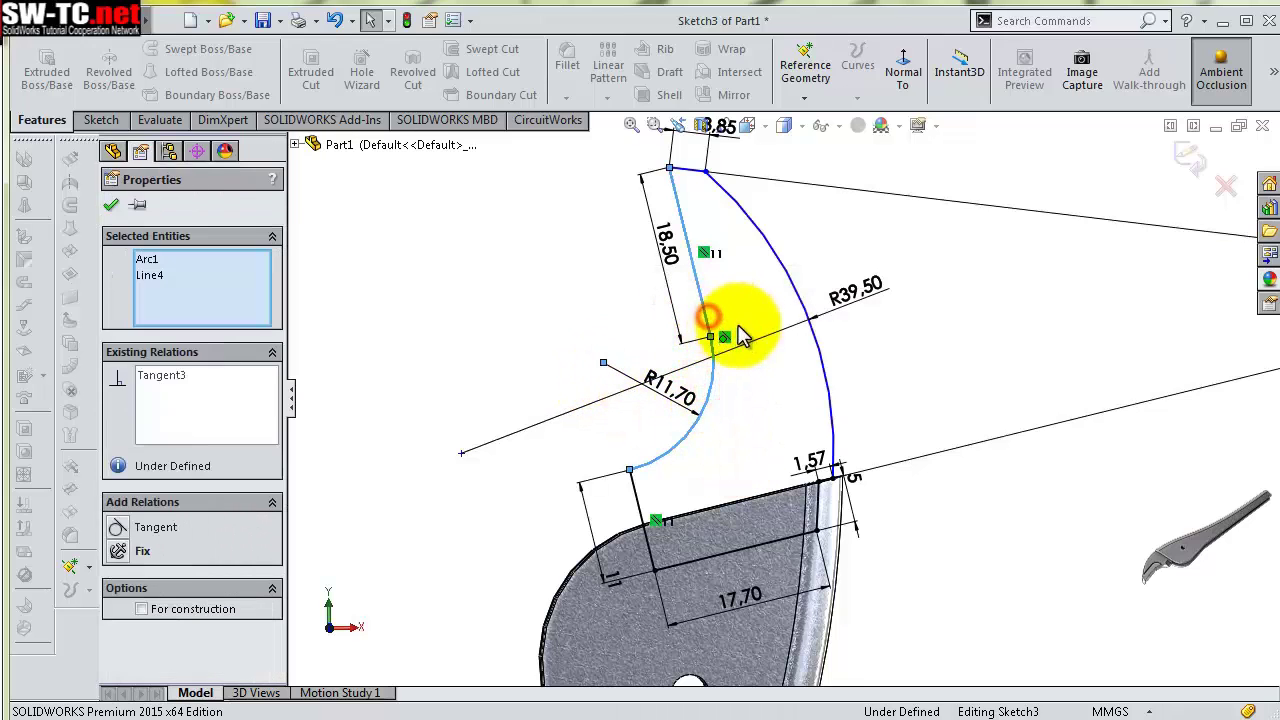
left_click(788, 412)
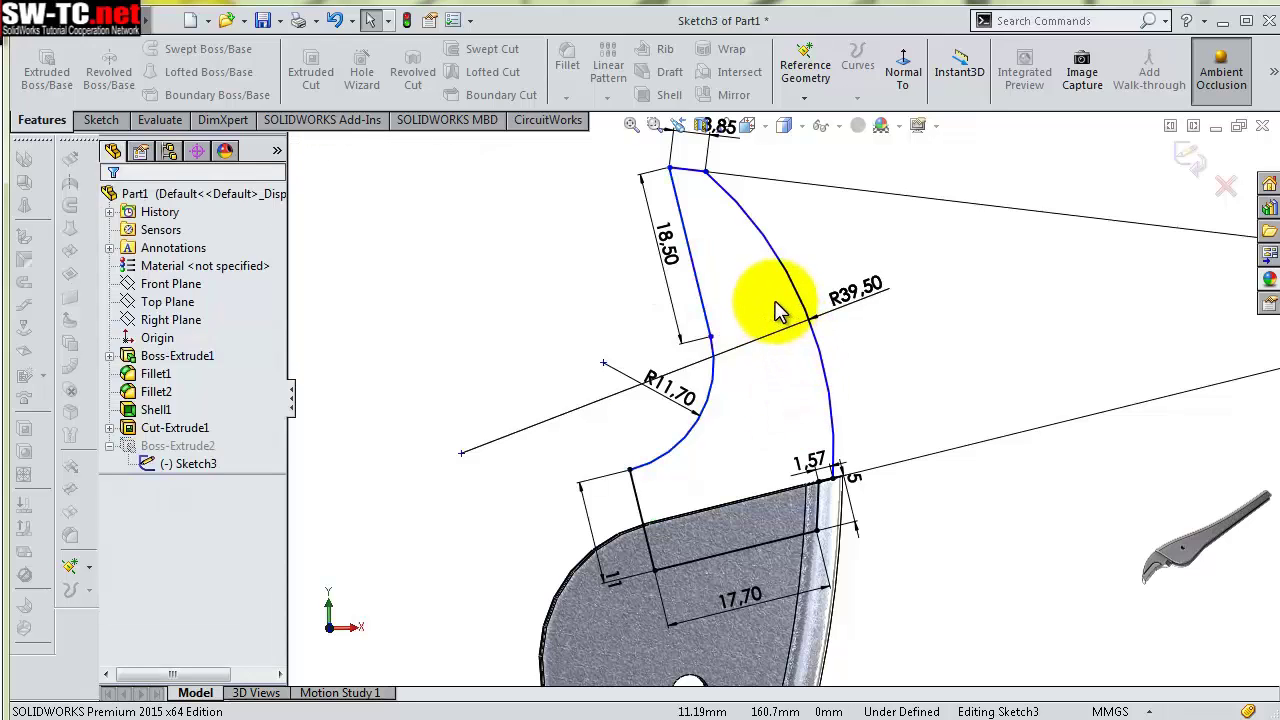
left_click(700, 341)
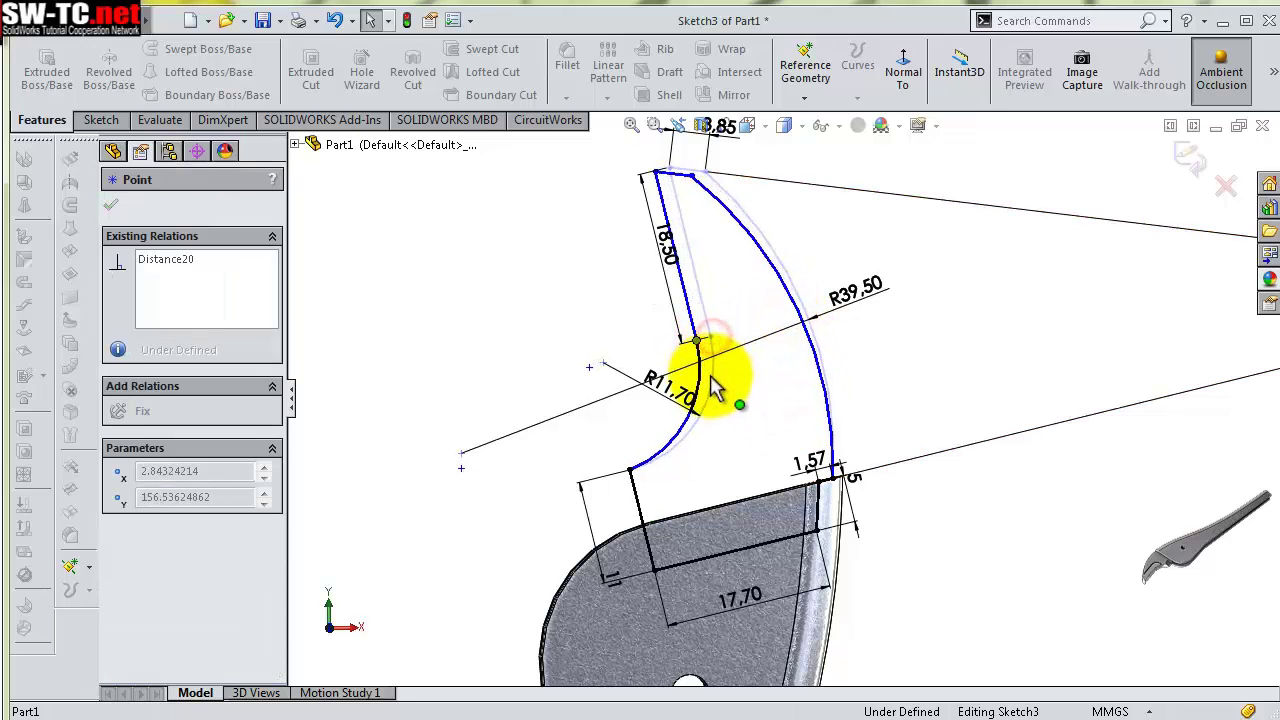
left_click_drag(713, 390, 674, 365)
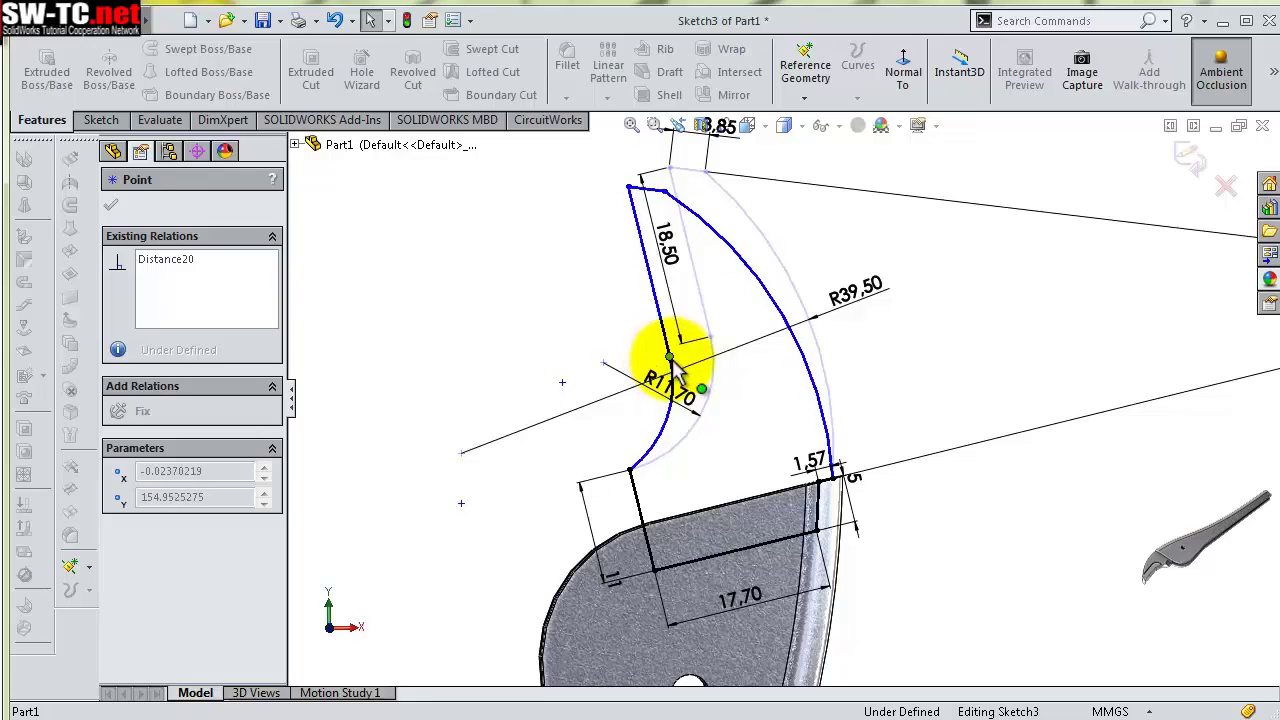
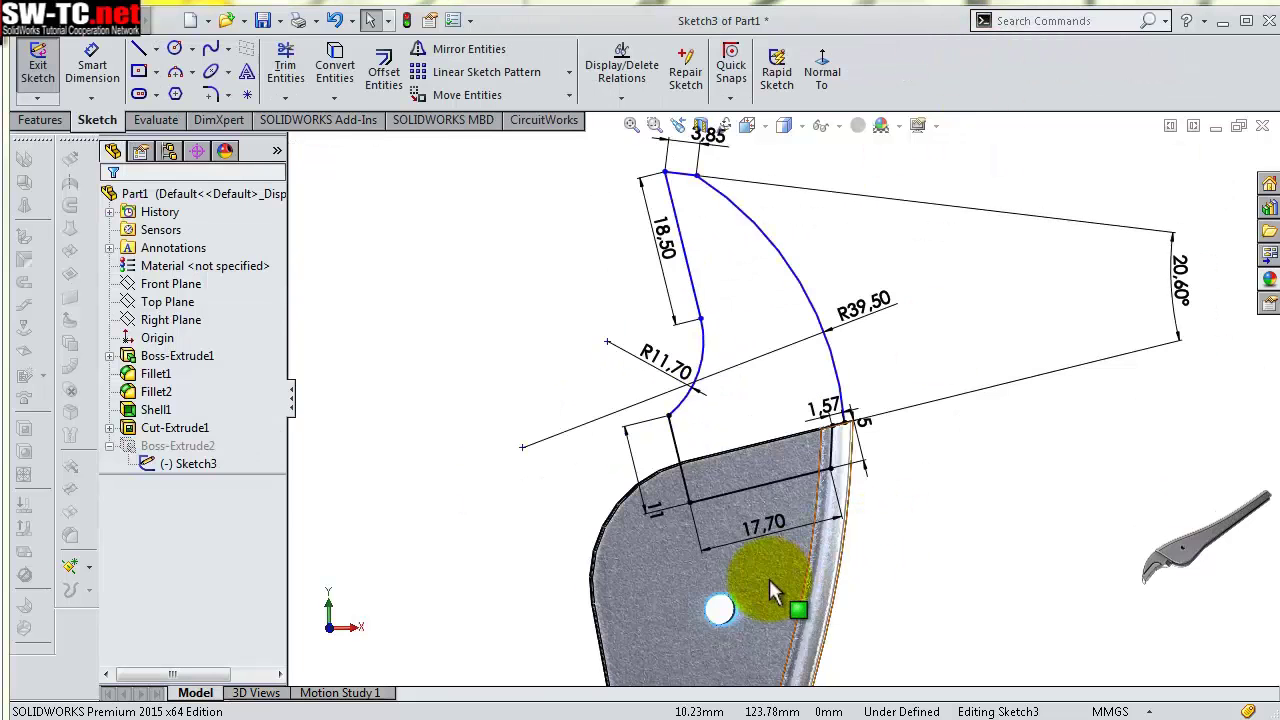
Place points at the bore centre and inner arc end and constrain them Vertical, fully defining Sketch3
left_click(247, 94)
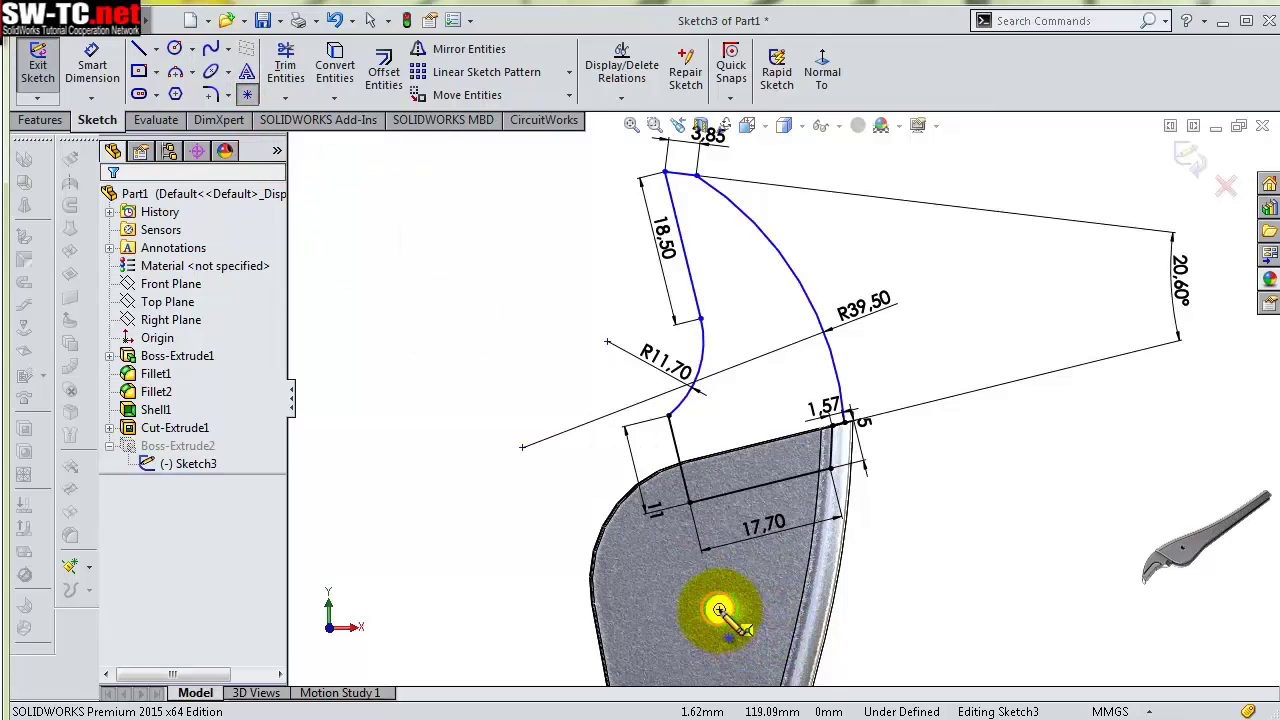
left_click(719, 609)
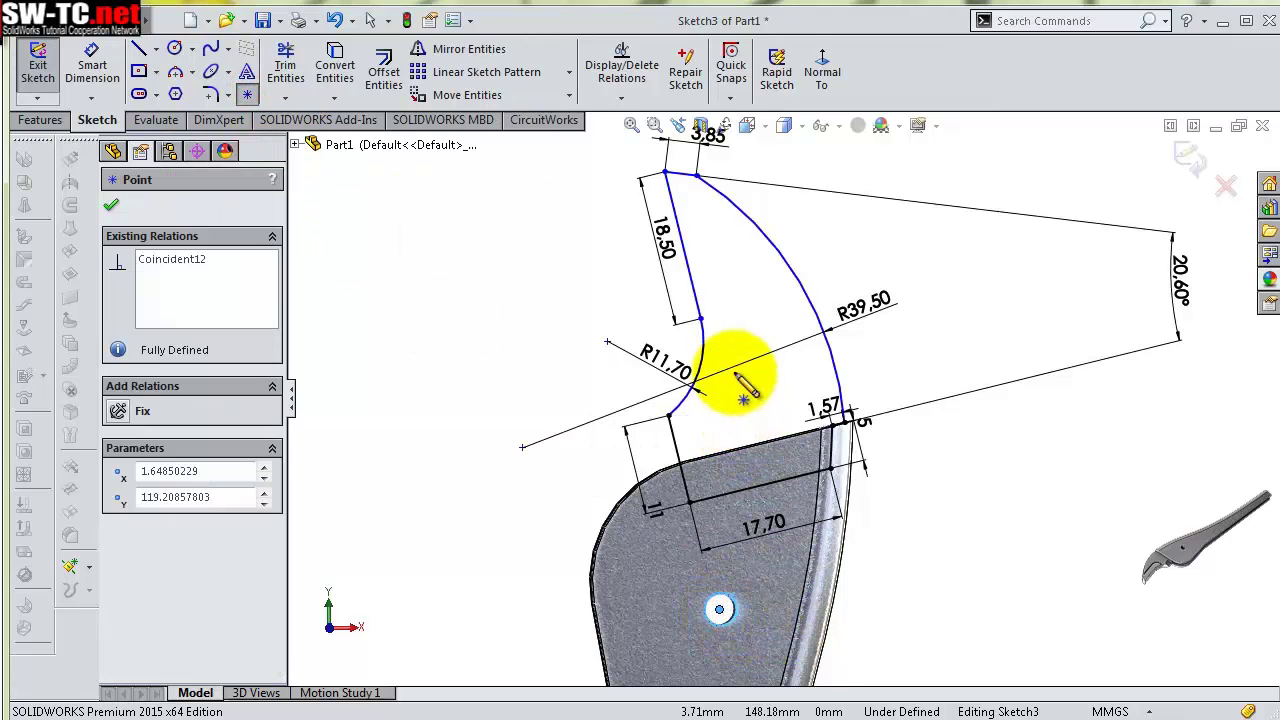
left_click(700, 318)
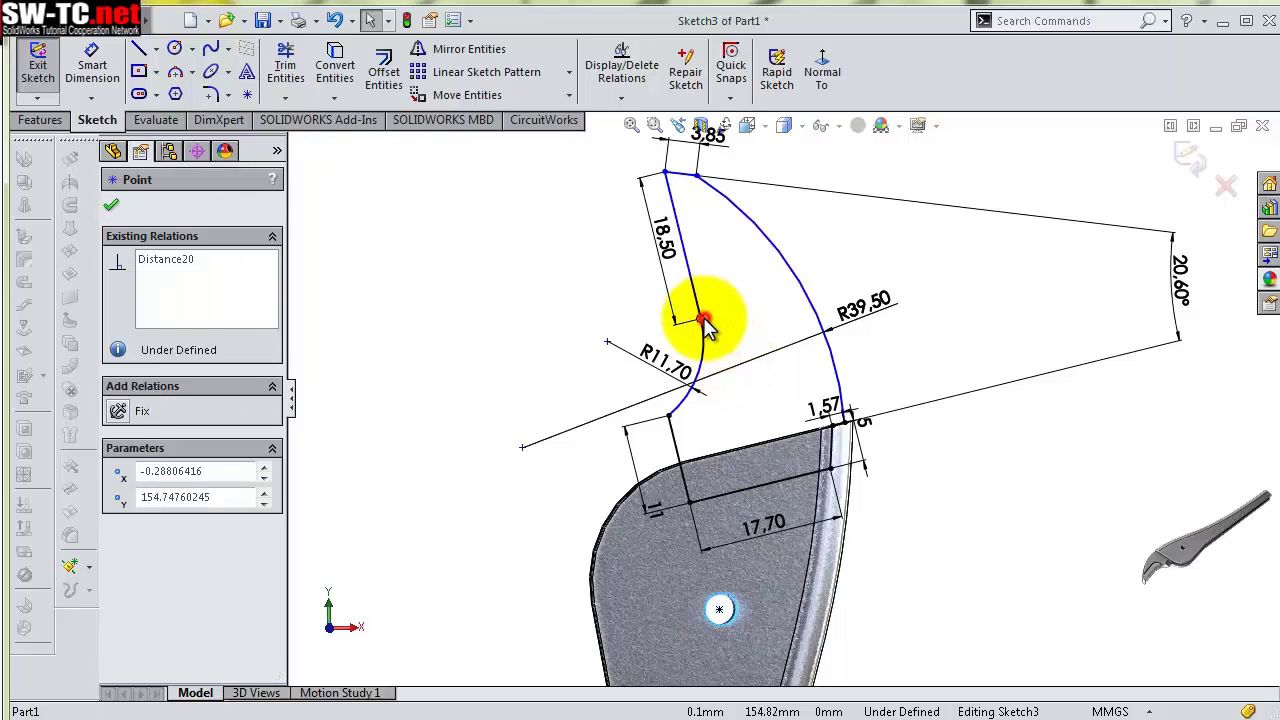
left_click(719, 609, "ctrl")
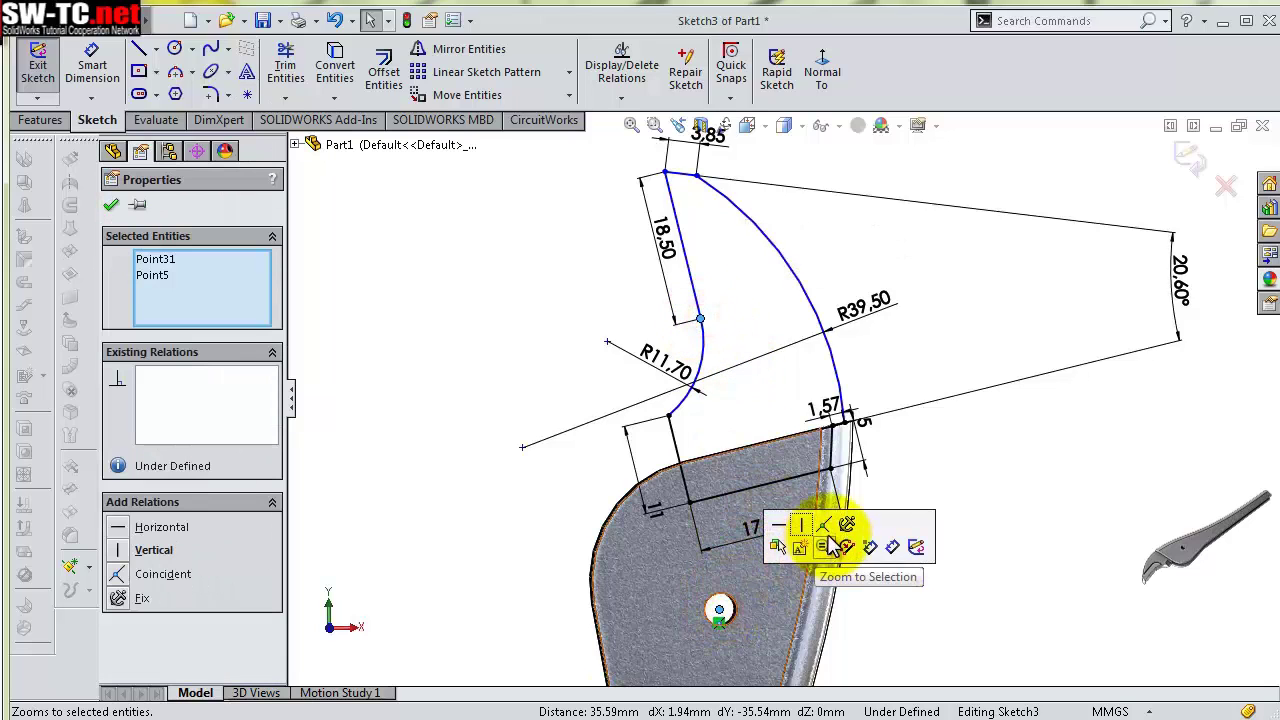
left_click(806, 527)
left_click(934, 520)
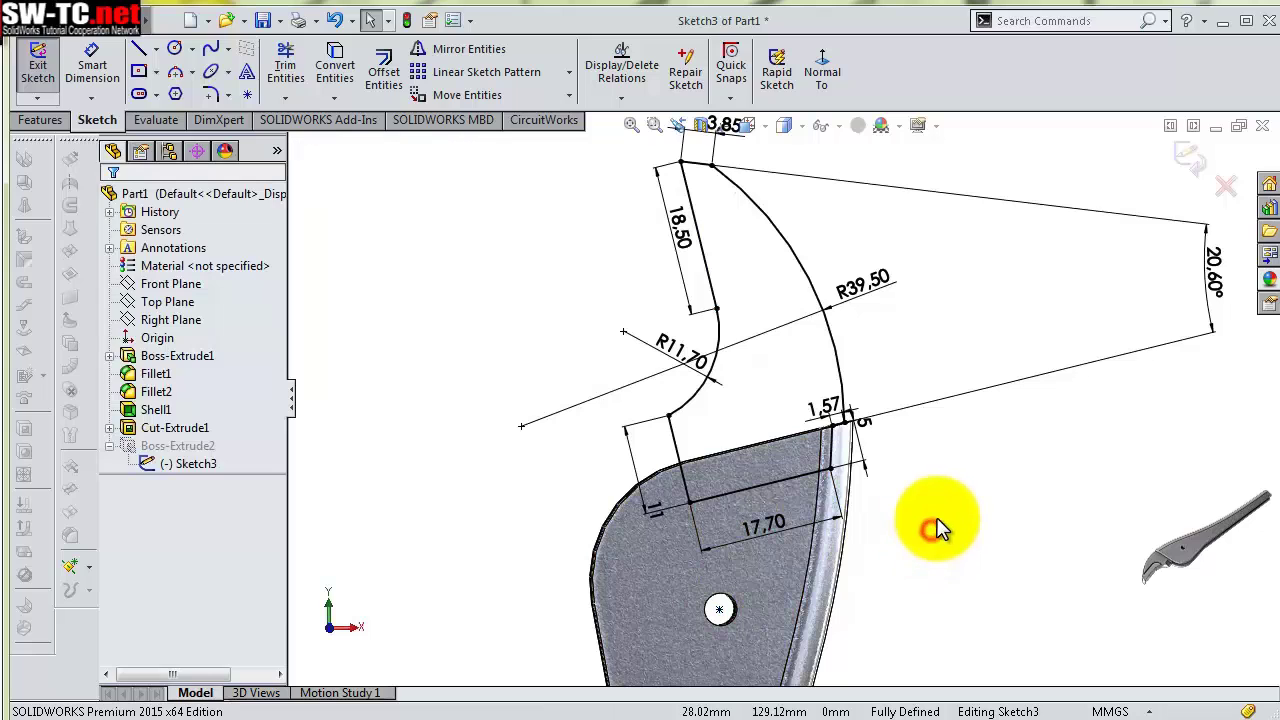
scroll(975, 375, "up", 1)
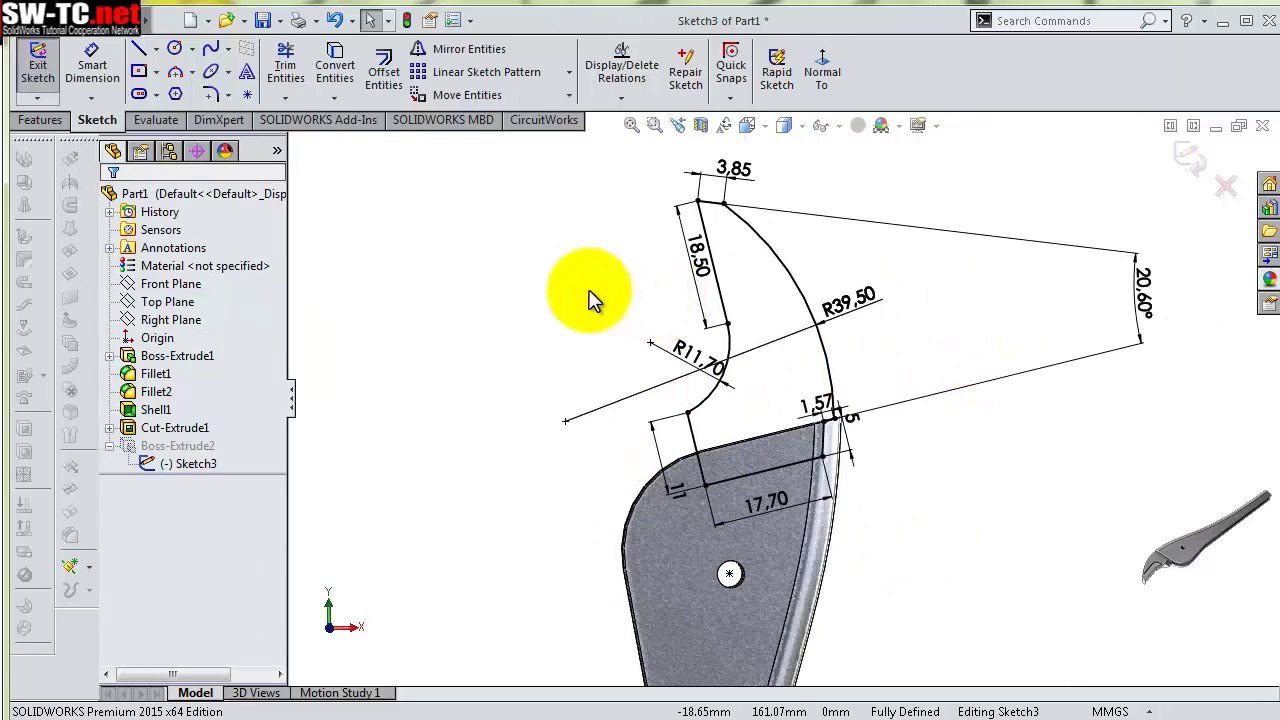
middle_click_drag(586, 300, 625, 372)
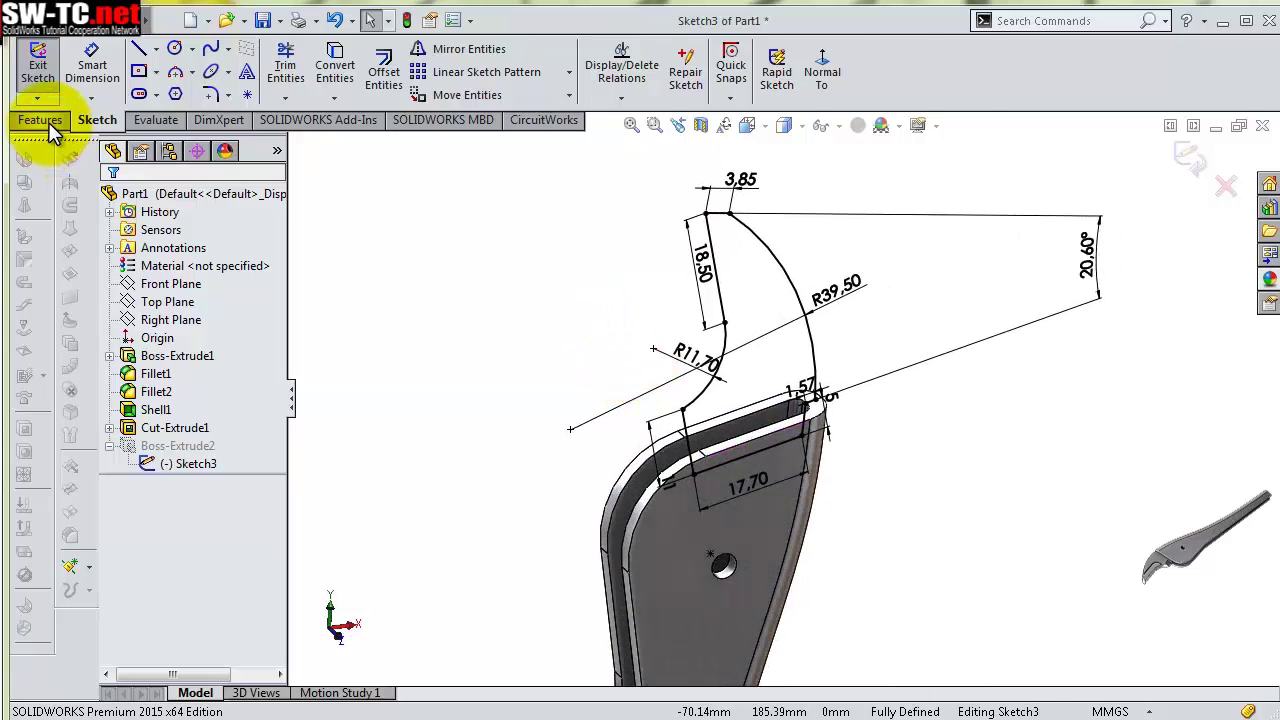
Exit Sketch3 to extrude the hook jaw as Boss-Extrude2, then orbit to inspect it
left_click(48, 124)
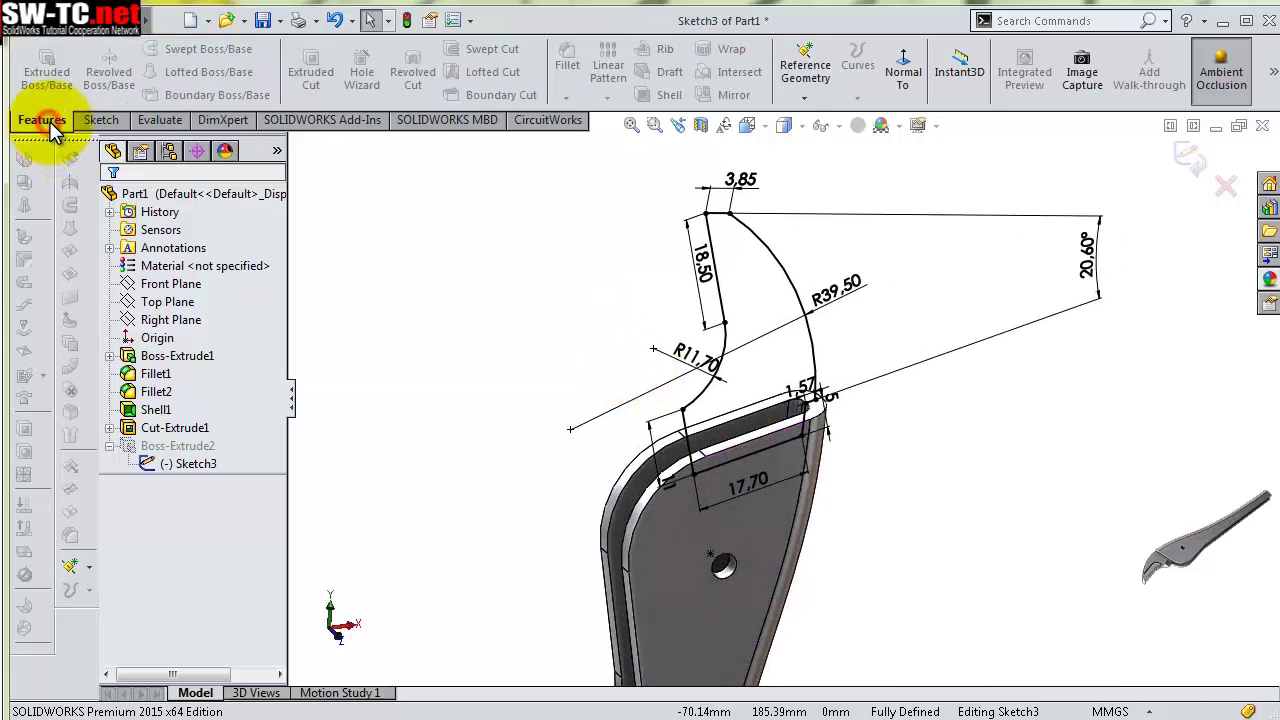
left_click(1188, 158)
mouse_move(897, 420)
middle_mouse_down()
mouse_move(866, 289)
mouse_move(853, 330)
mouse_move(846, 303)
mouse_move(771, 340)
mouse_move(750, 385)
mouse_move(766, 346)
mouse_move(843, 394)
mouse_move(857, 431)
mouse_move(851, 403)
mouse_move(797, 560)
middle_mouse_up()
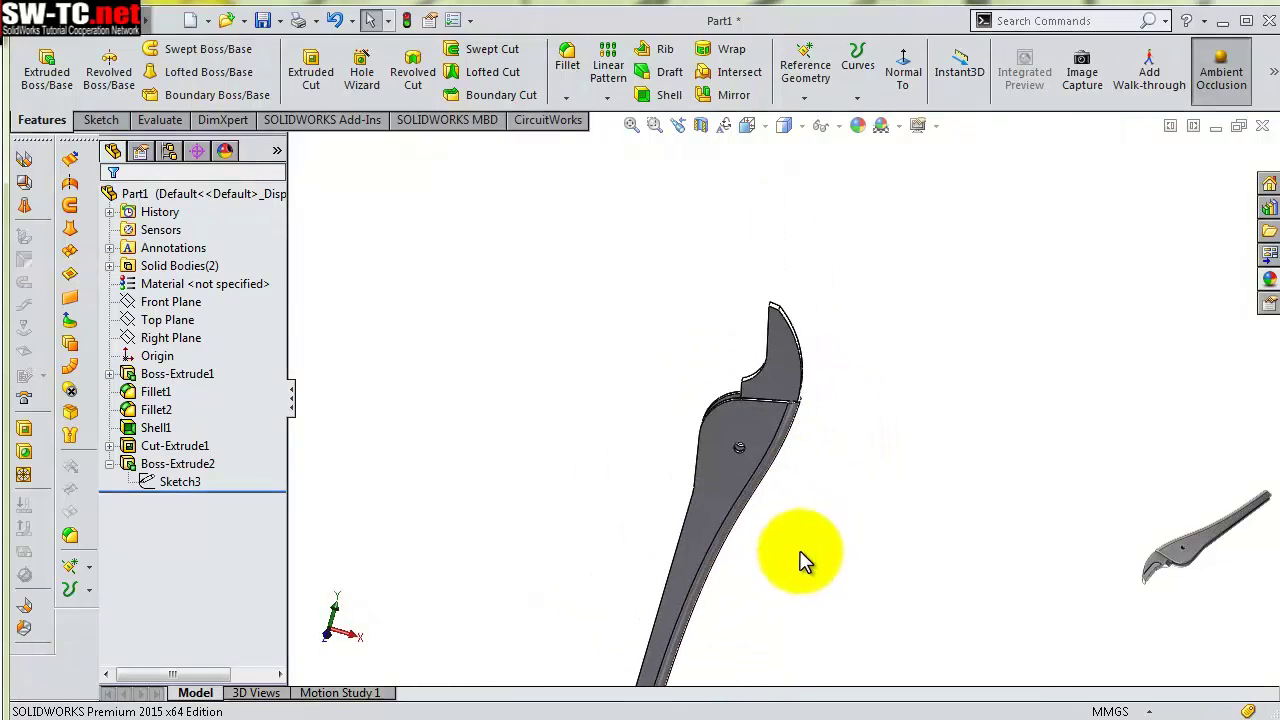
key("f")
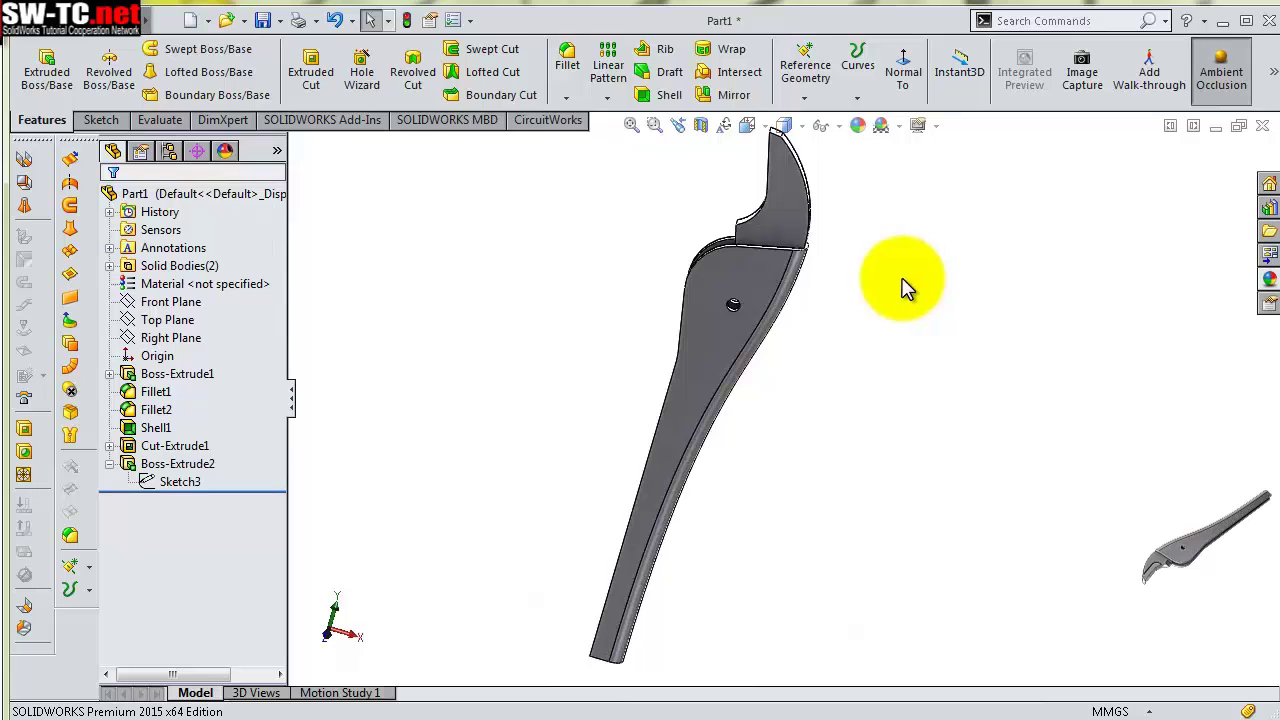
mouse_move(893, 296)
middle_mouse_down()
mouse_move(880, 266)
mouse_move(874, 277)
middle_mouse_up()
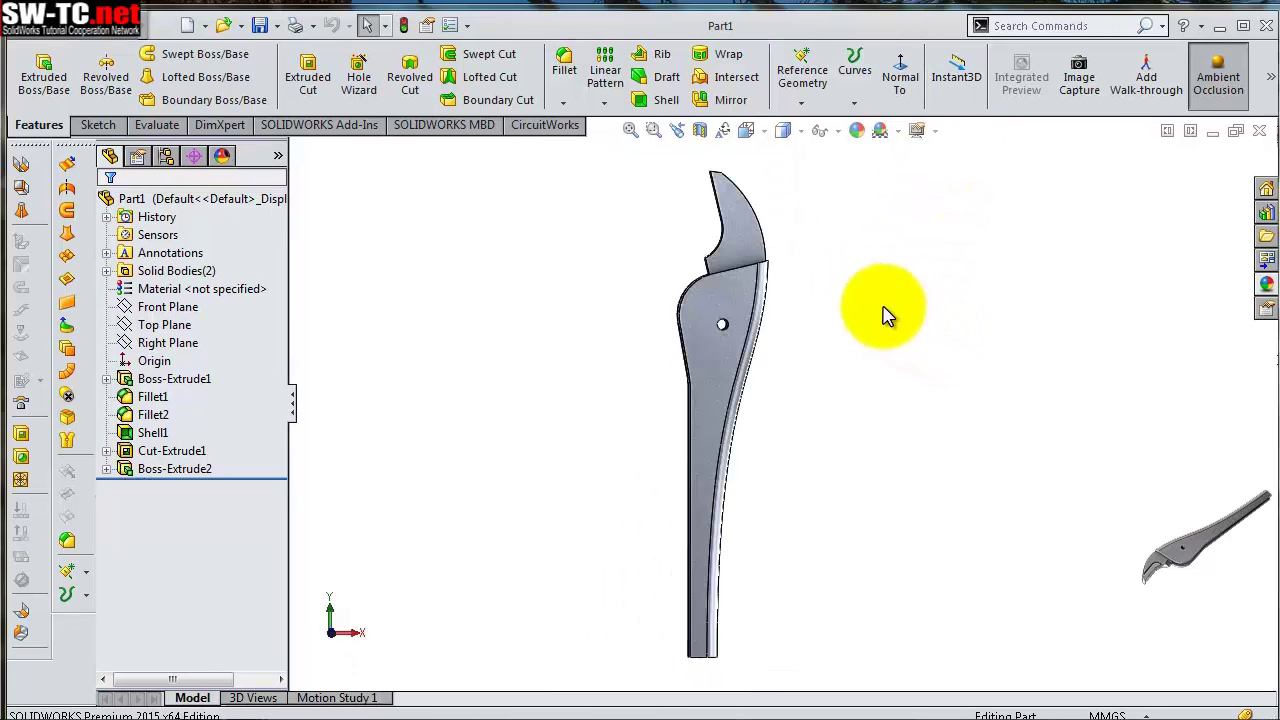
middle_click_drag(886, 314, 909, 366)
scroll(790, 275, "down", 2)
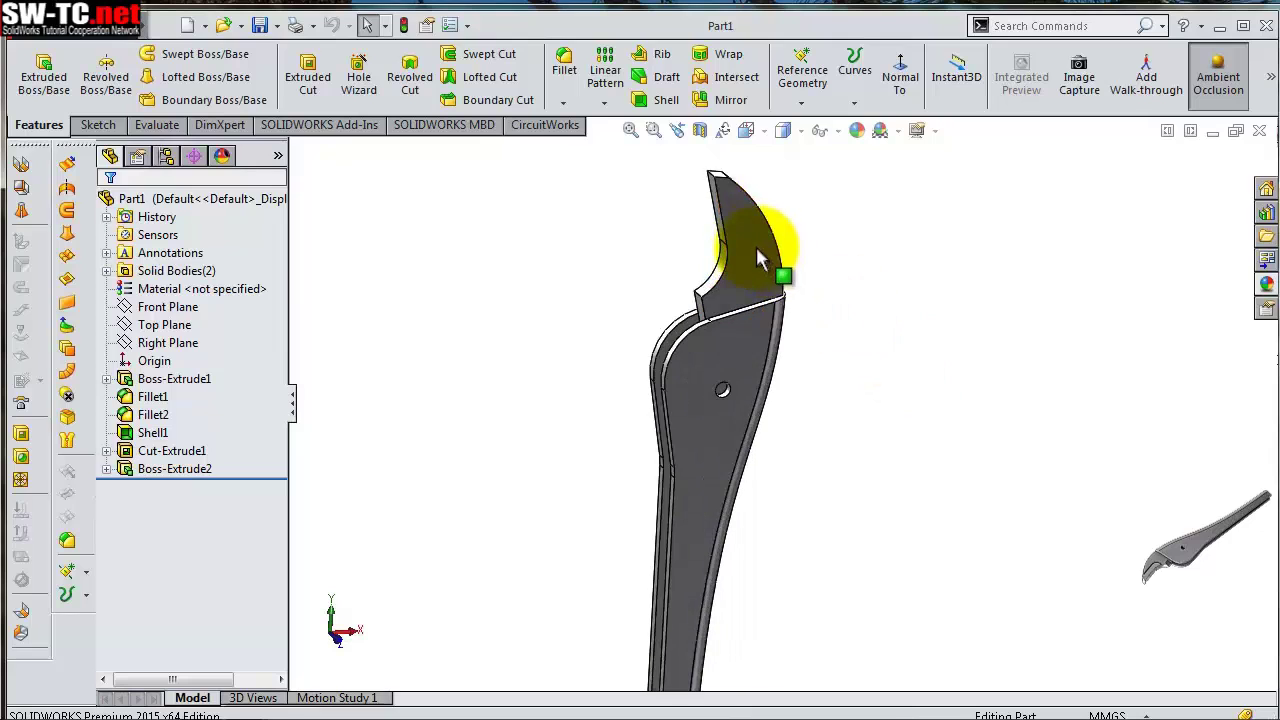
Start a new sketch, Sketch4, on the Front Plane
left_click(160, 307)
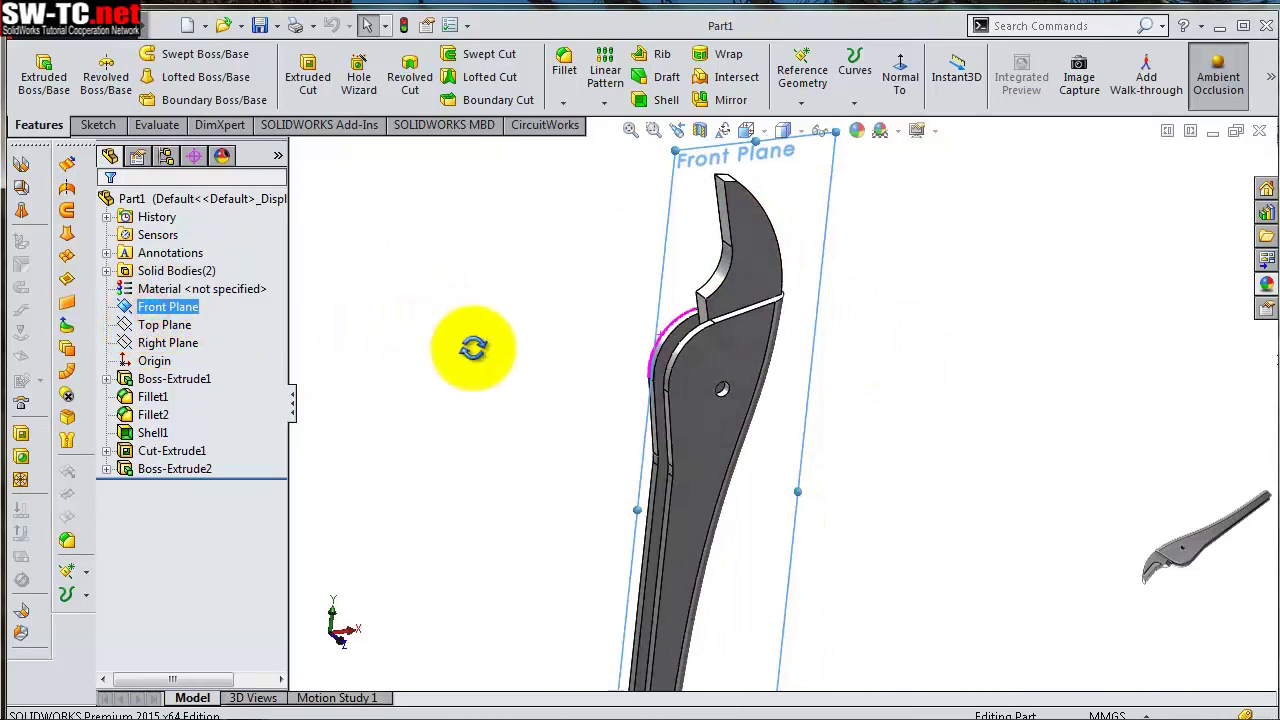
mouse_move(471, 349)
middle_mouse_down()
mouse_move(509, 386)
mouse_move(473, 345)
middle_mouse_up()
left_click(145, 310)
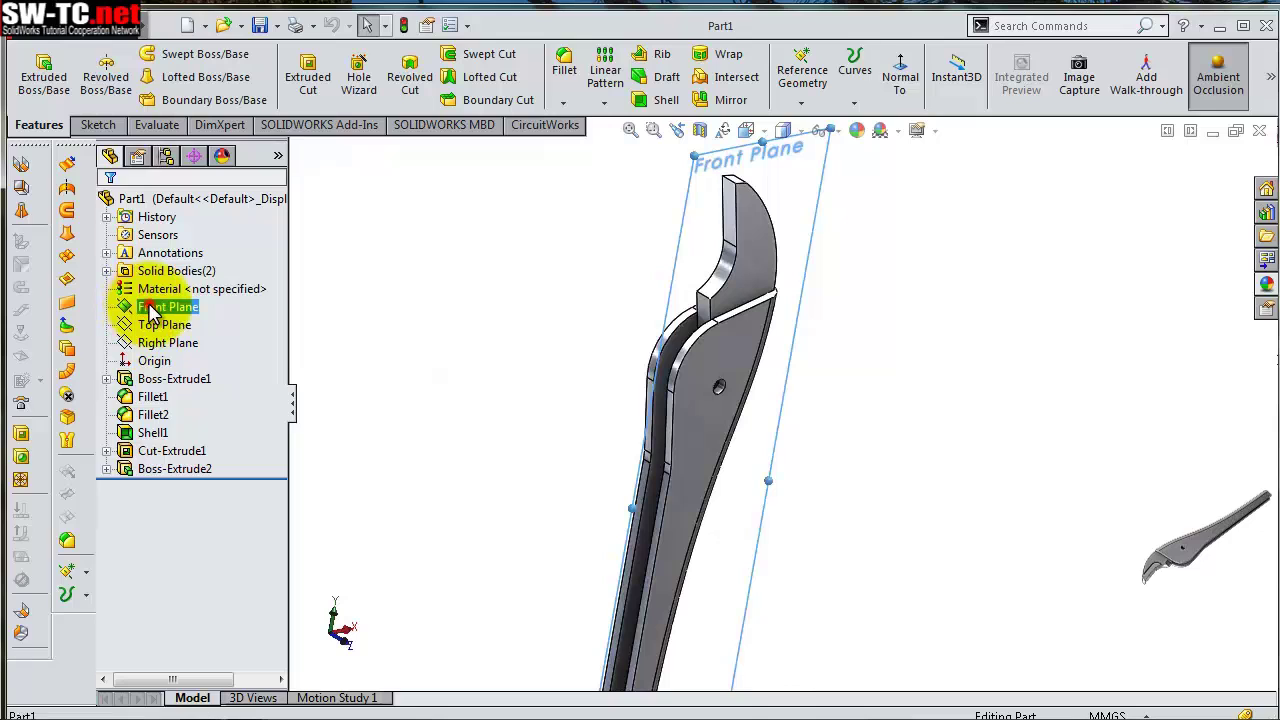
left_click(170, 278)
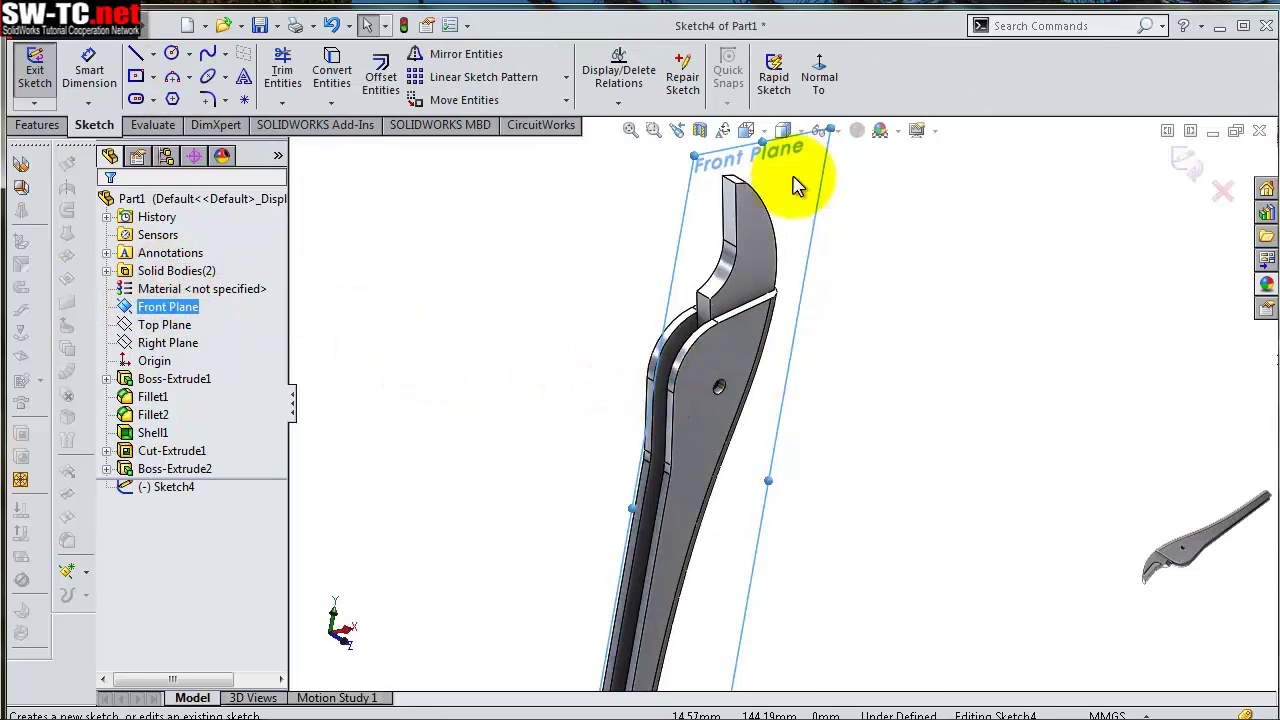
View the Front plane straight on and convert the blade's straight edge into the sketch
left_click(820, 76)
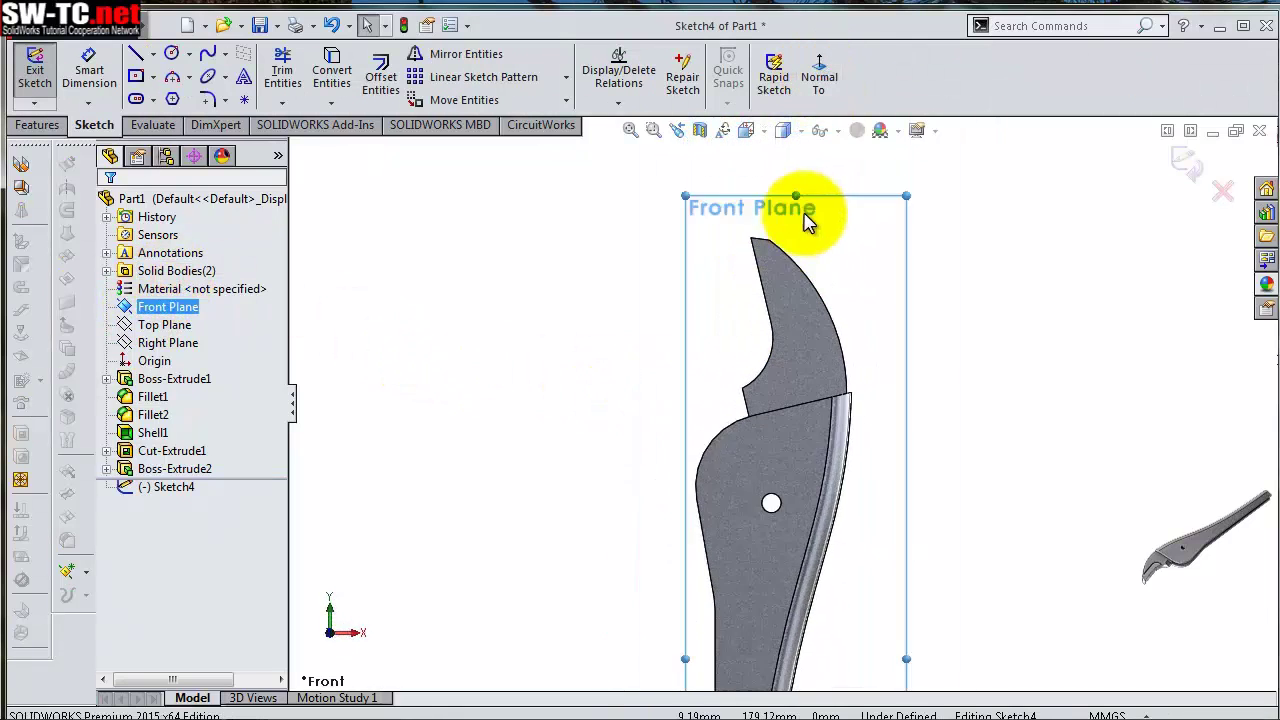
scroll(808, 222, "down", 3)
scroll(794, 314, "down", 2)
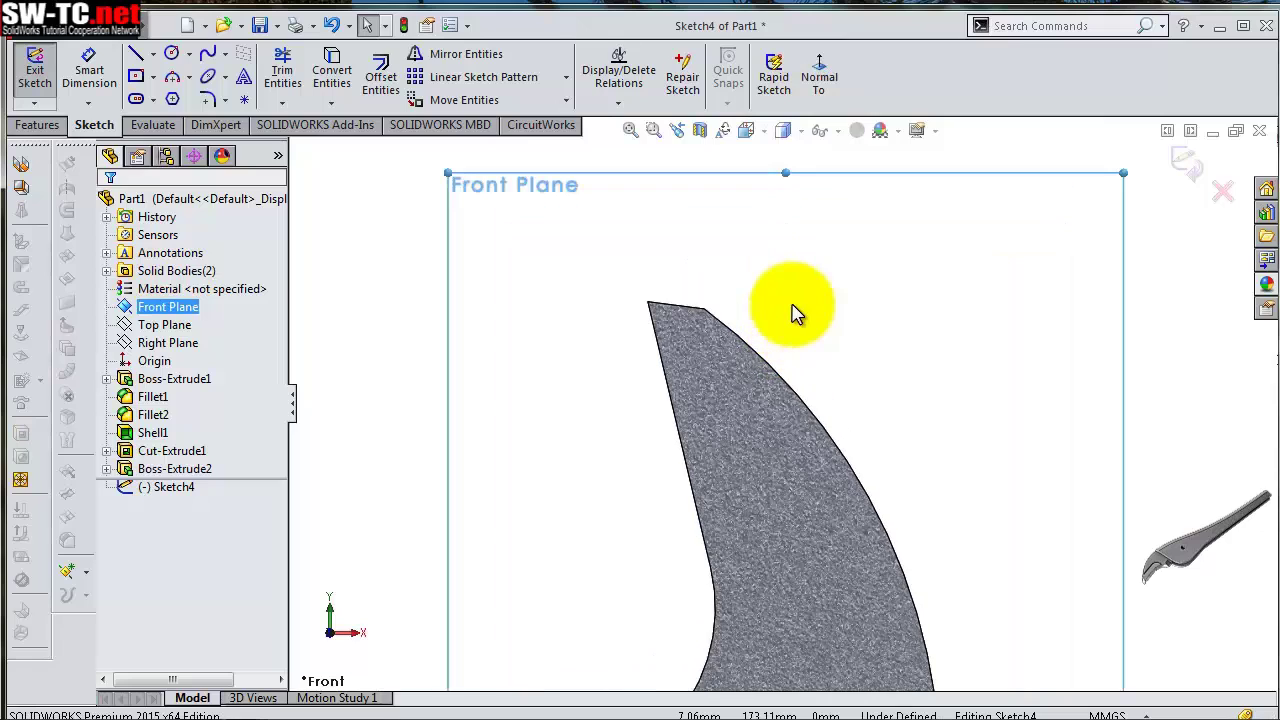
left_click(676, 424)
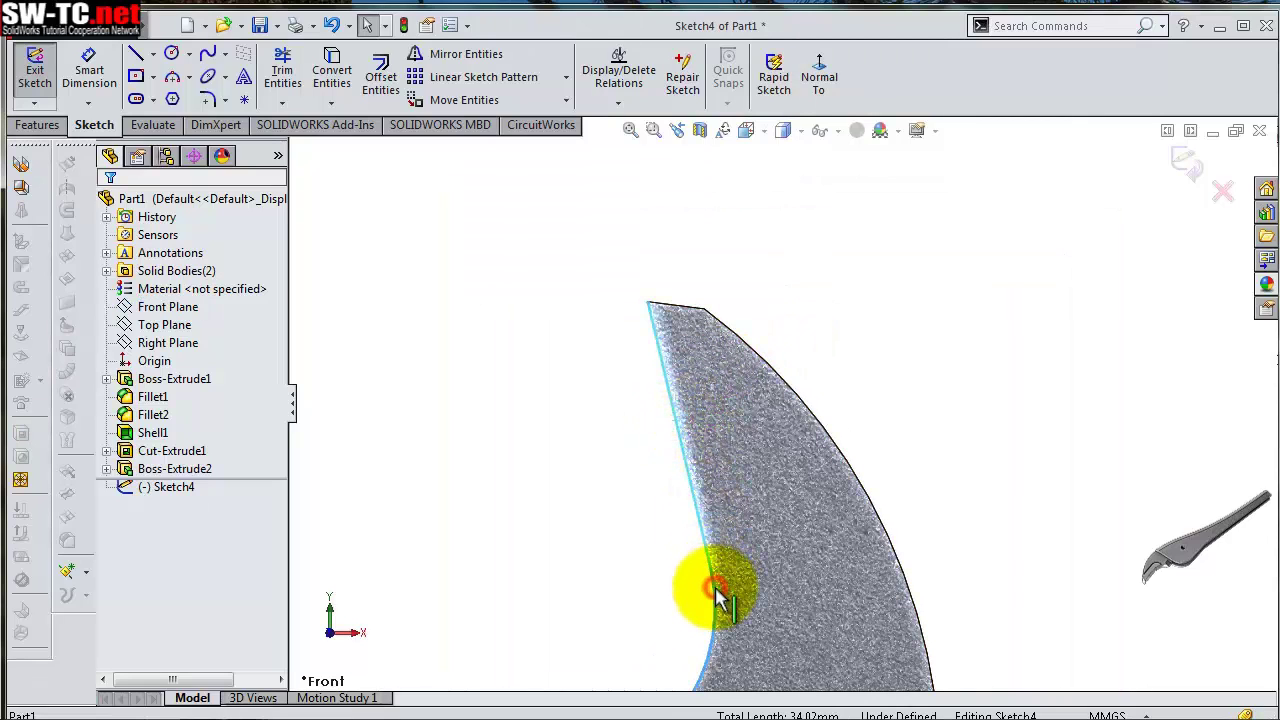
left_click(333, 68)
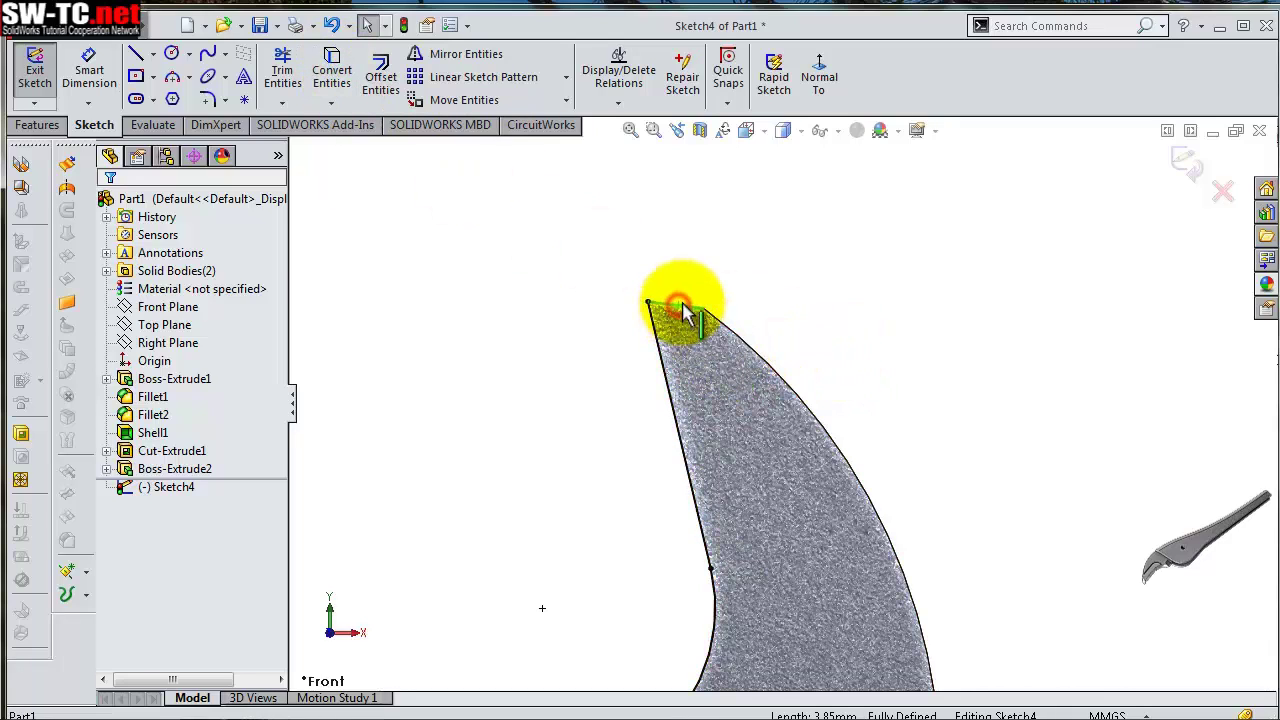
Start a line at the blade tip corner with a short segment along the edge
left_click(134, 53)
scroll(800, 340, "down", 3)
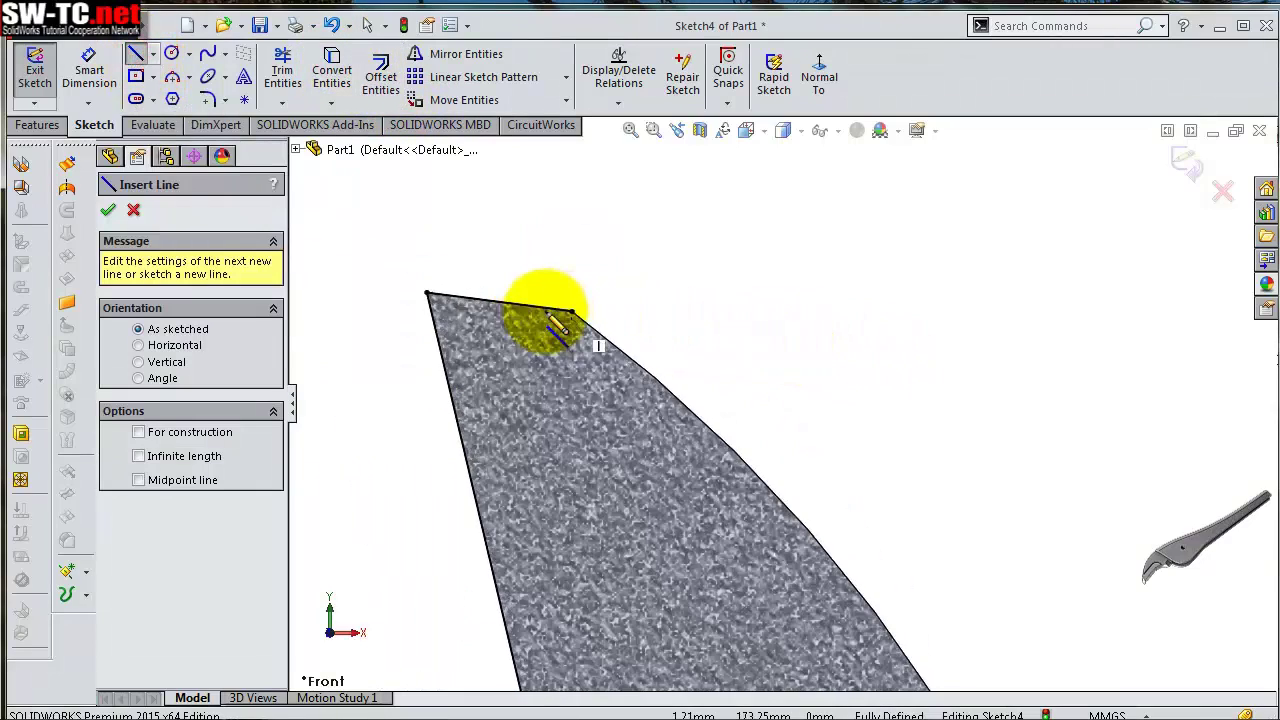
scroll(545, 310, "down", 3)
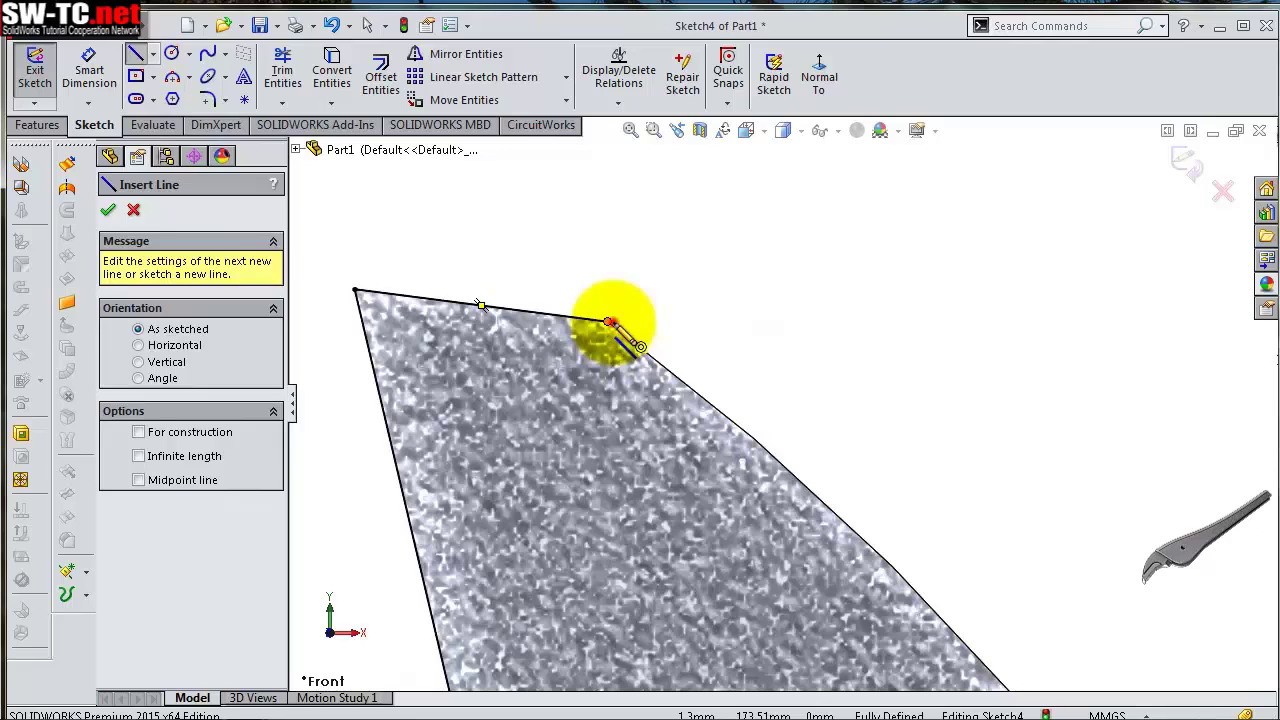
left_click_drag(610, 322, 772, 452)
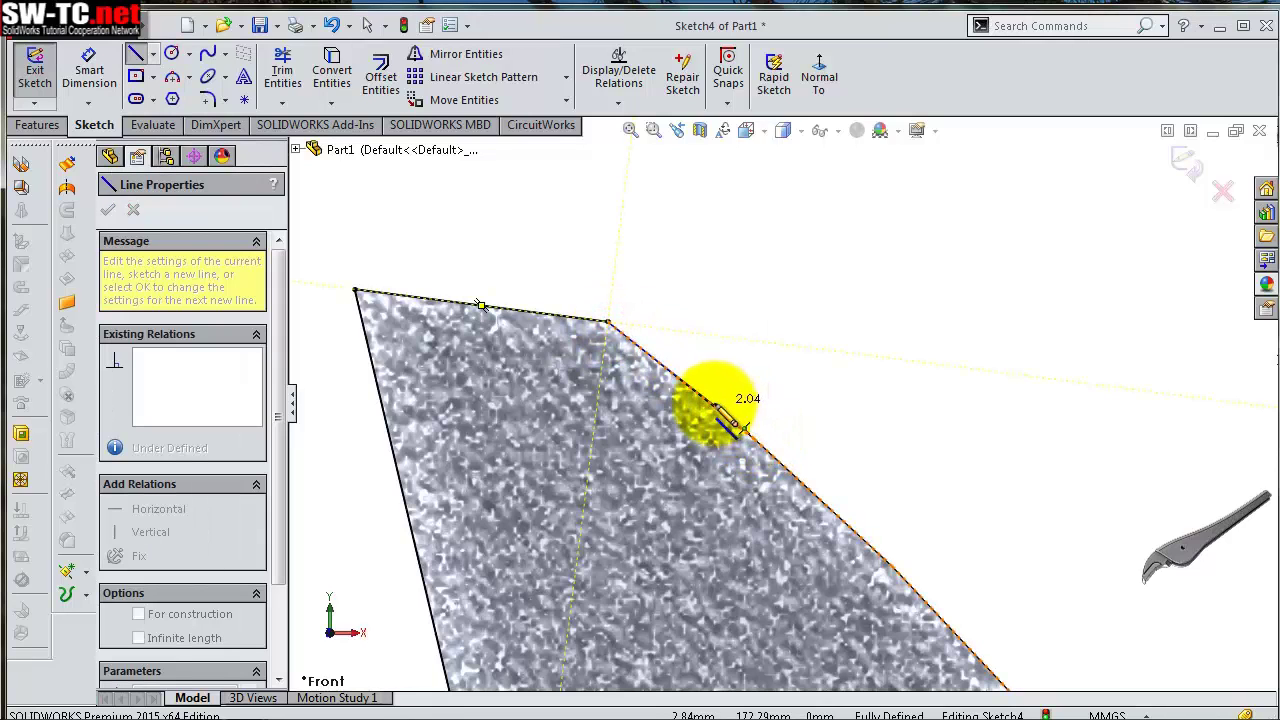
scroll(735, 425, "down", 1)
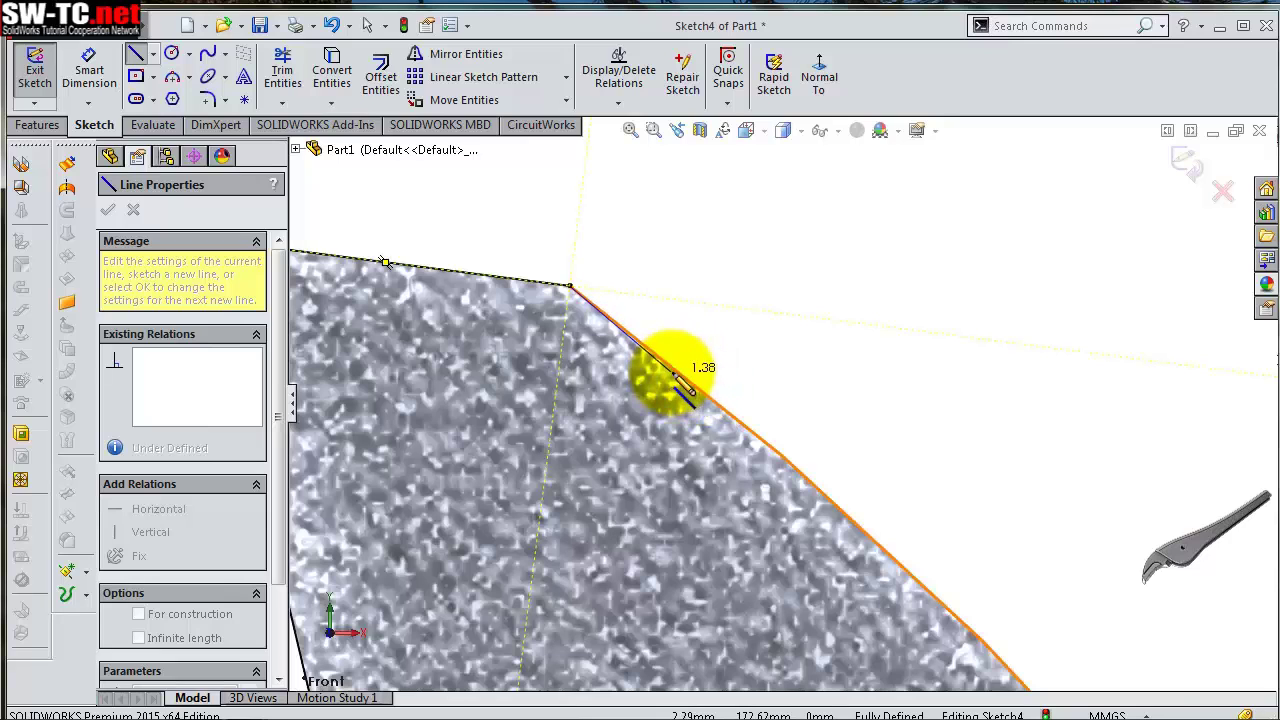
left_click(686, 392)
Continue the line down through the jaw tip and finish it with an arc
scroll(709, 429, "up", 3)
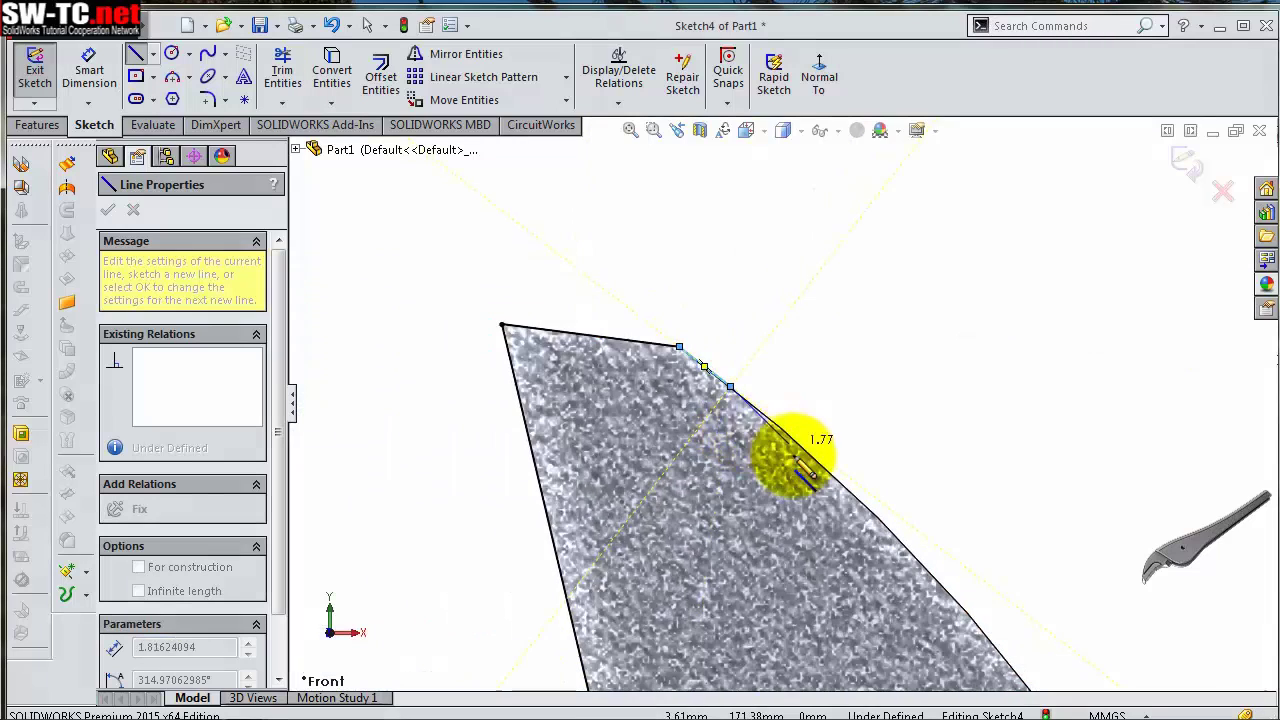
scroll(789, 449, "up", 3)
scroll(800, 505, "up", 2)
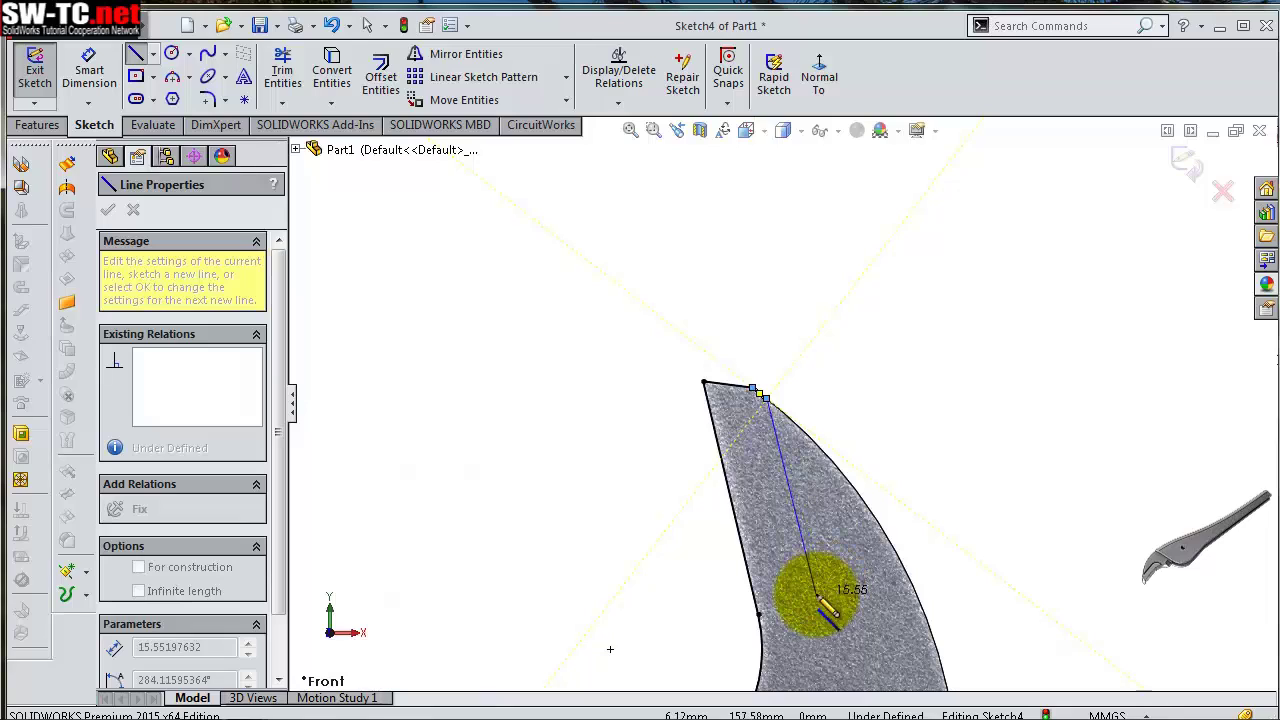
left_click(808, 557)
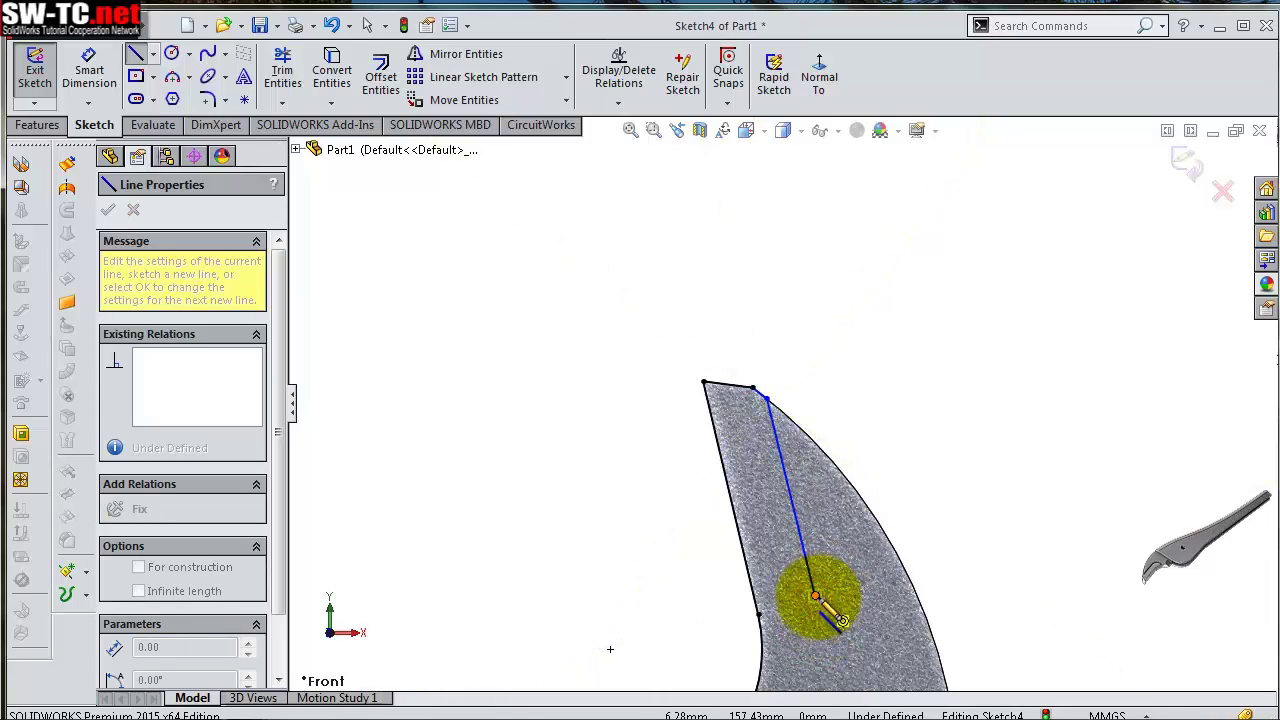
scroll(815, 600, "down", 2)
scroll(805, 615, "down", 2)
scroll(750, 560, "up", 3)
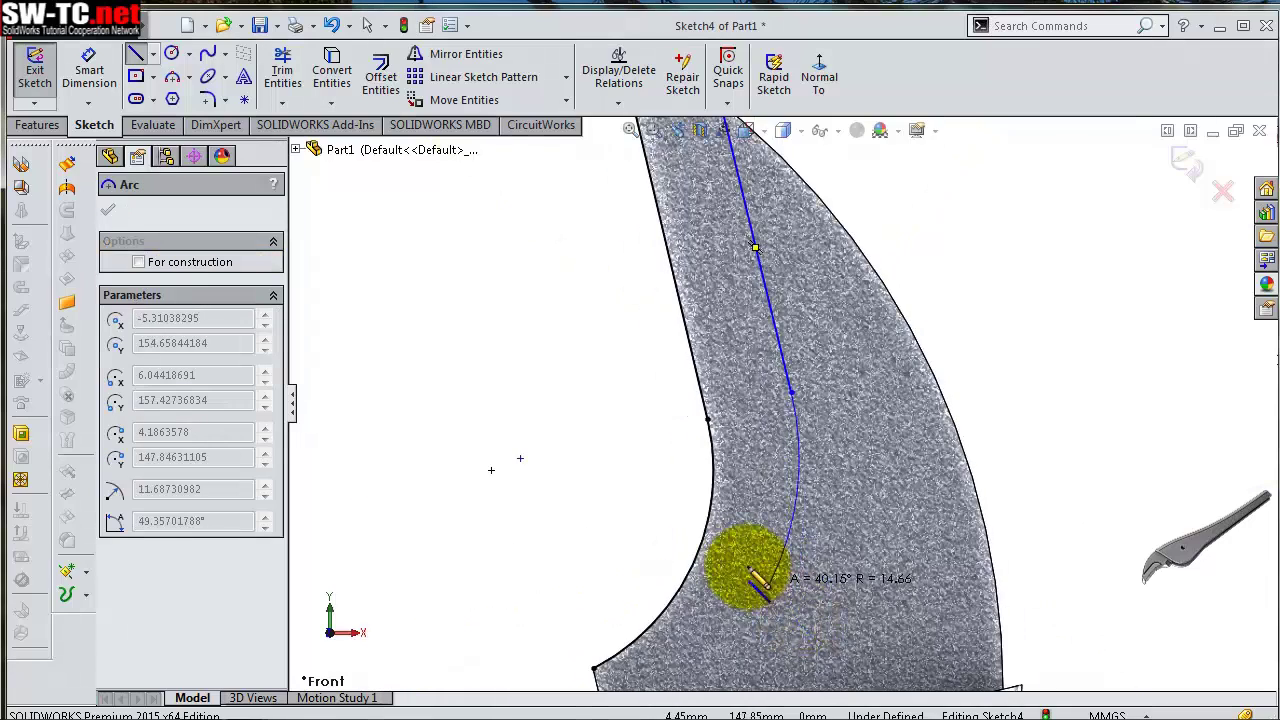
left_click(712, 512)
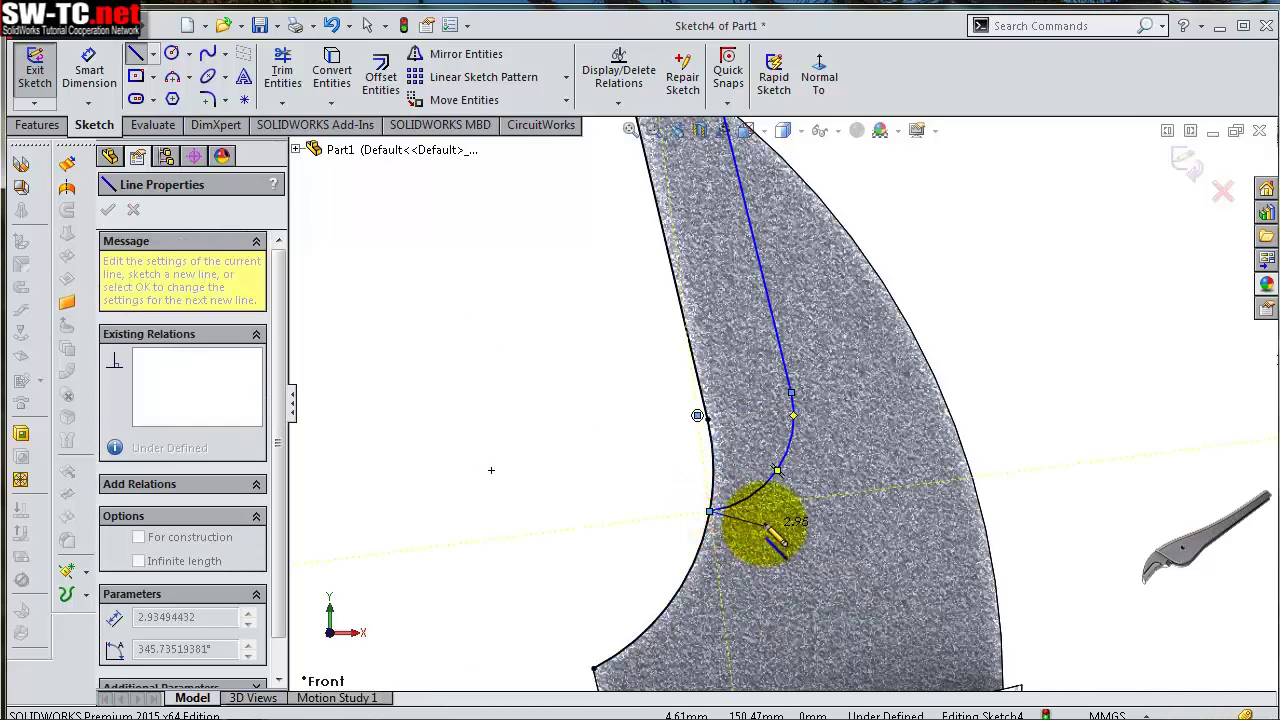
key("Escape")
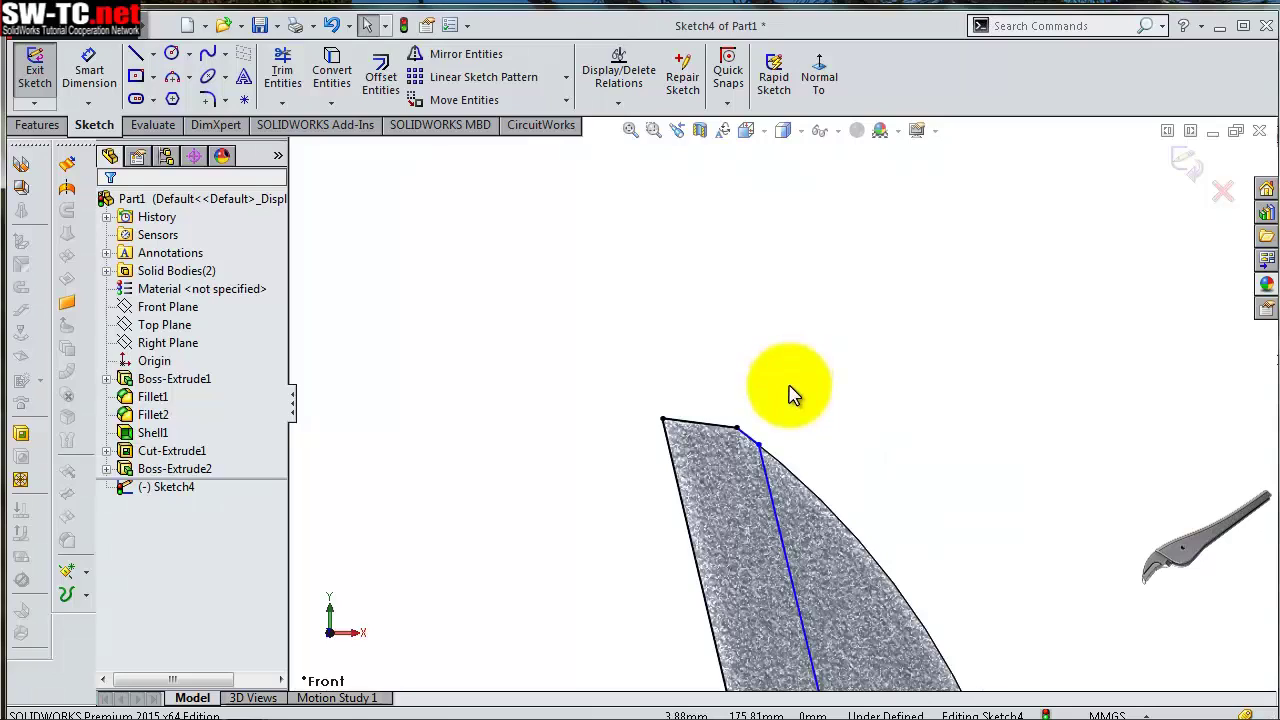
key("s")
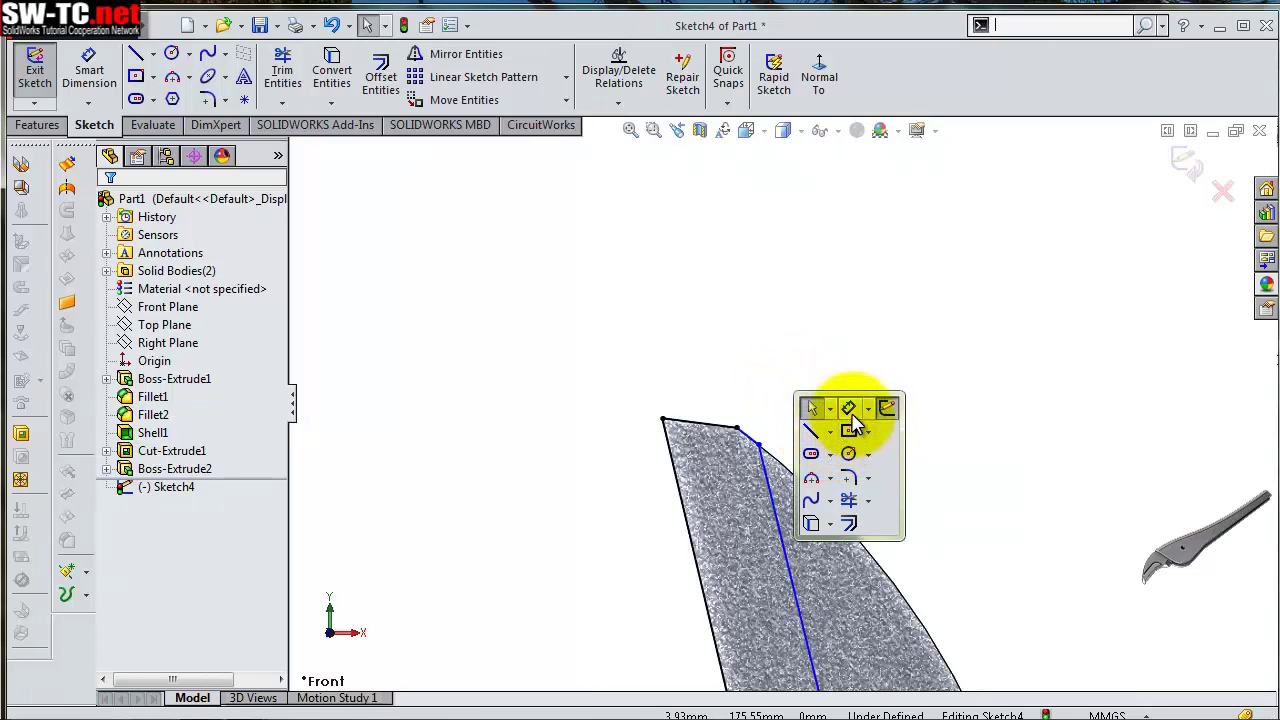
Dimension the offset from the short tip edge to 2.25 mm
left_click(849, 411)
left_click(750, 438)
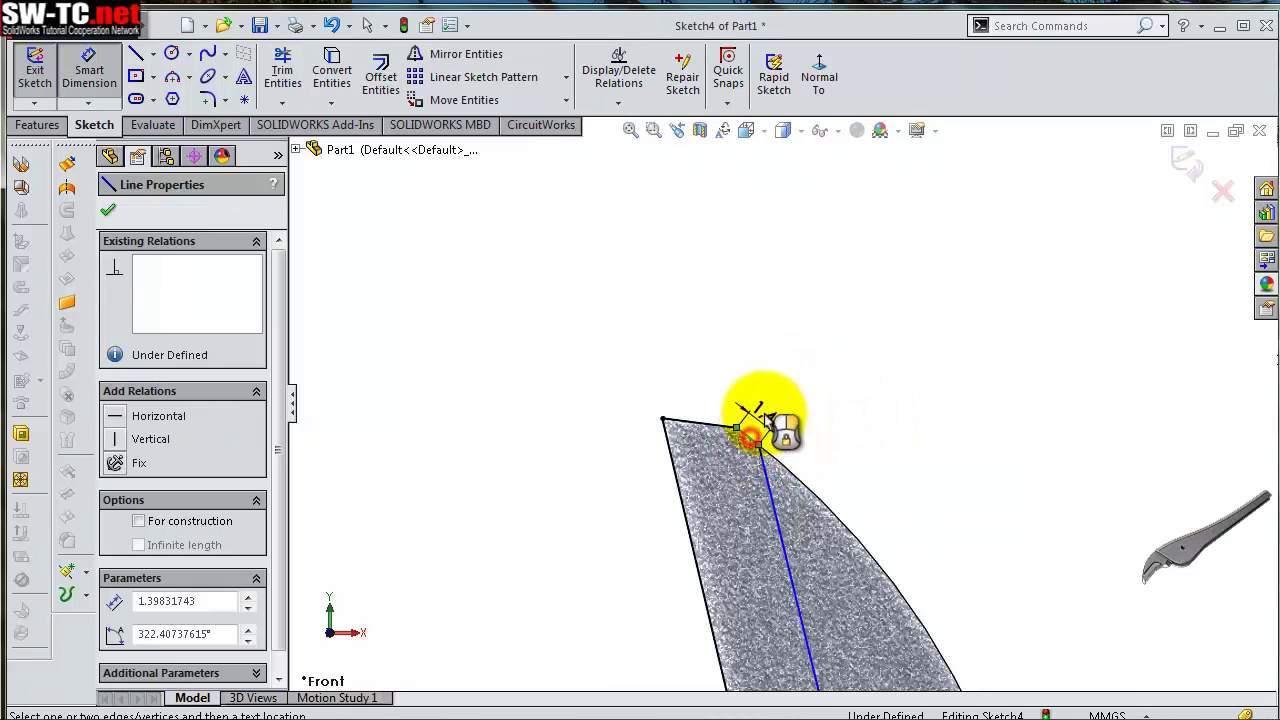
left_click(765, 416)
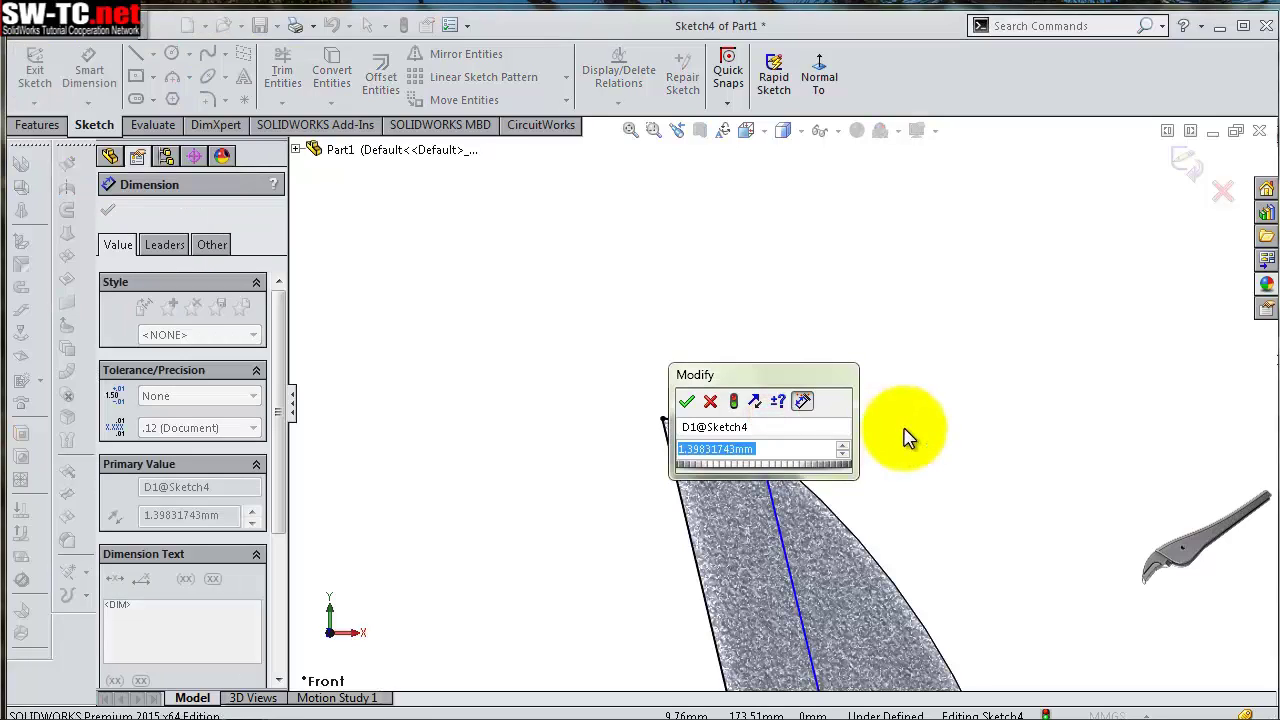
type("2,2")
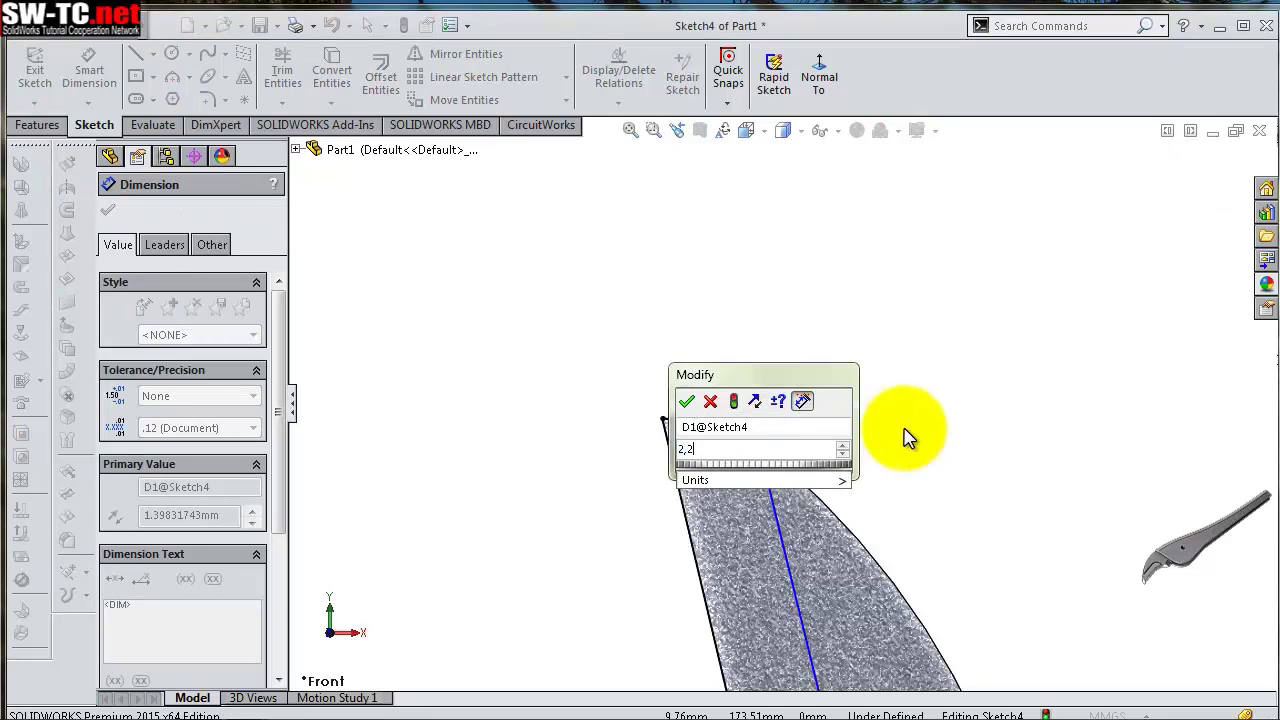
type("5")
key("Return")
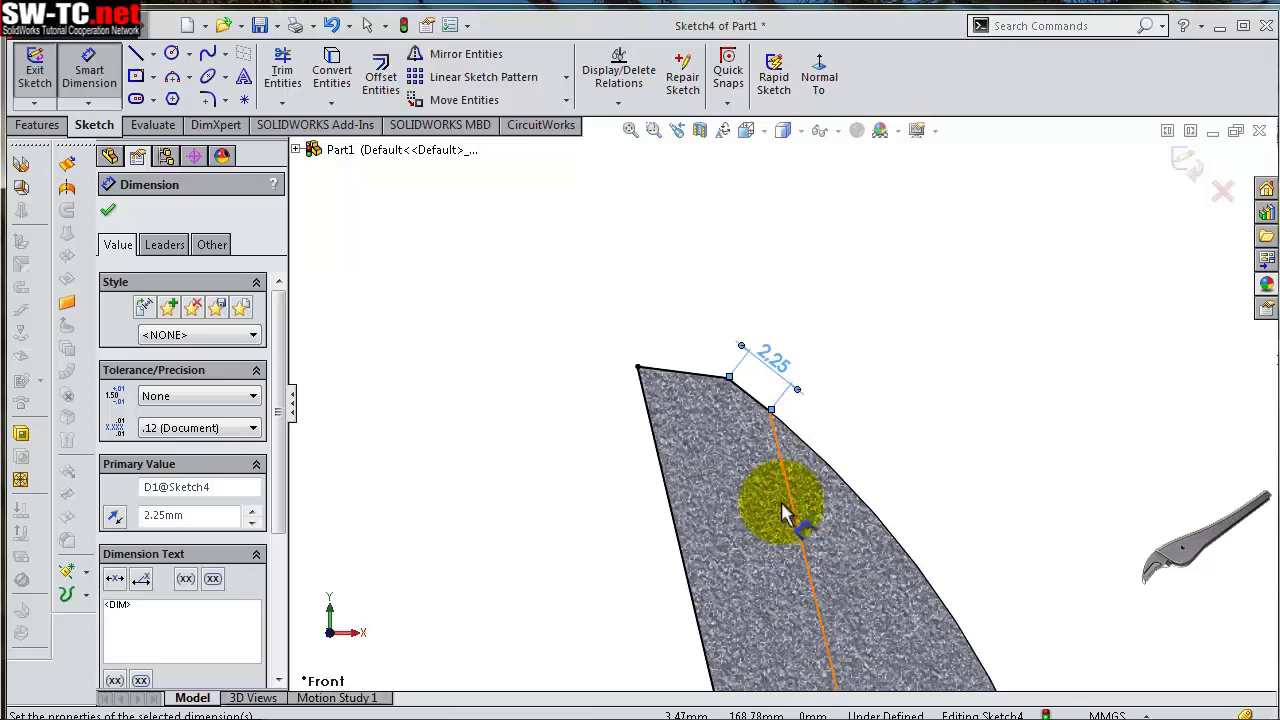
left_click(798, 535)
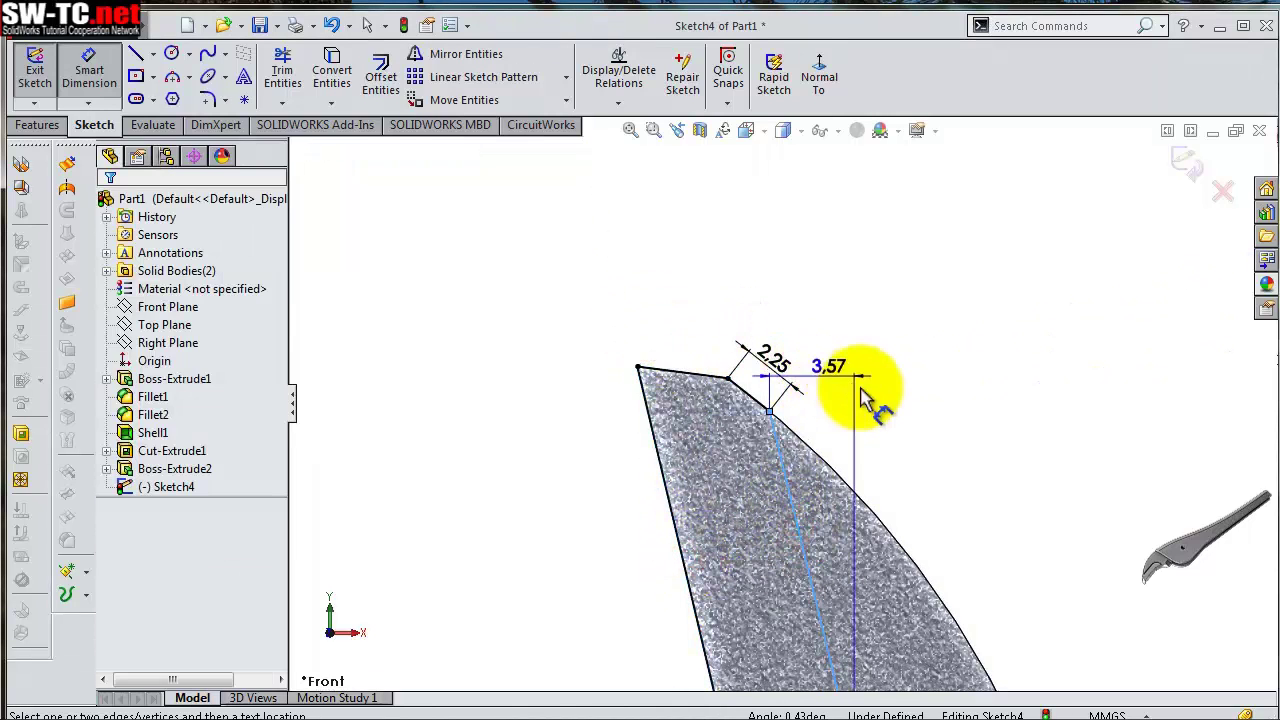
key("Escape")
Make the sketch line inside the tip parallel to the left edge
left_click(789, 512)
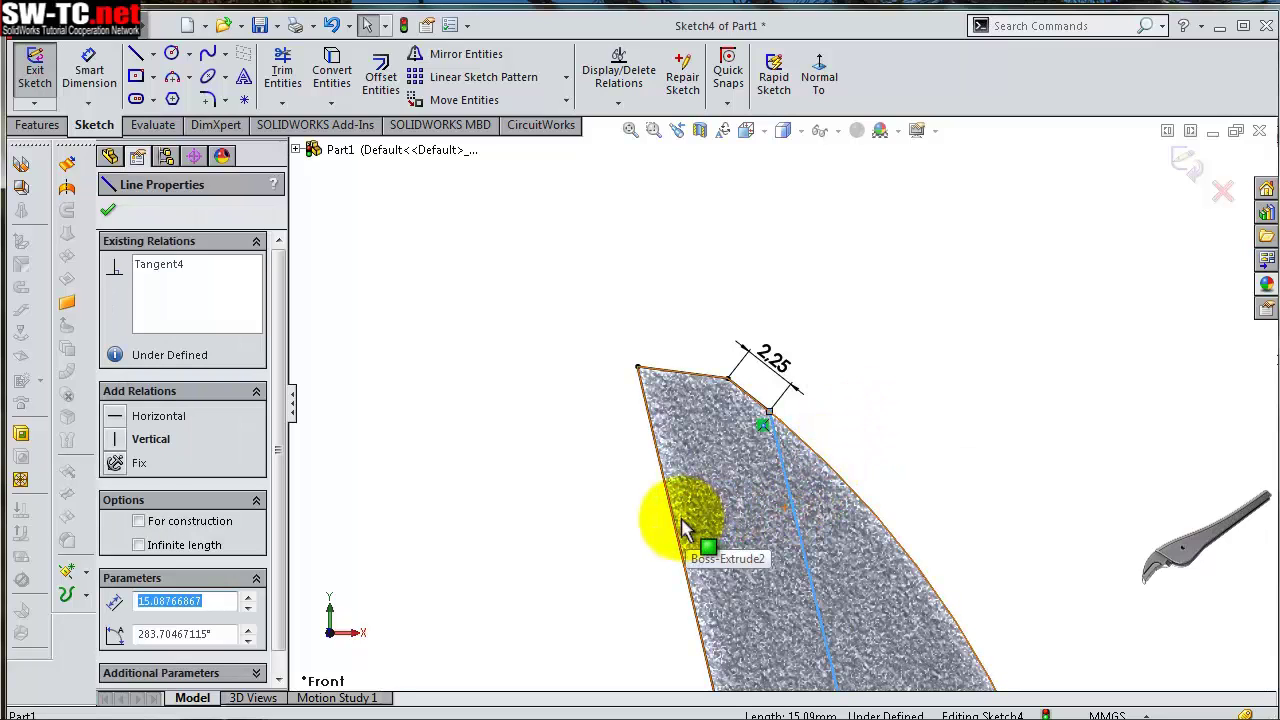
left_click(677, 523, "ctrl")
left_click(818, 440)
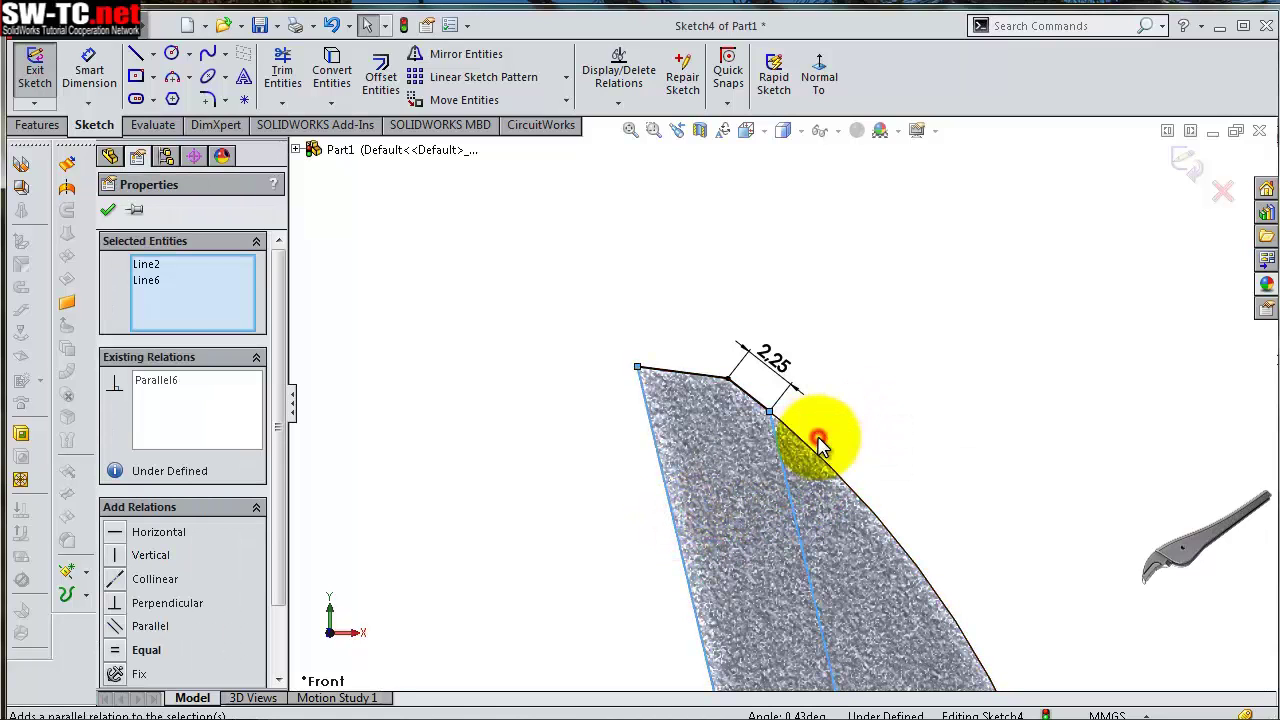
left_click(891, 429)
Dimension the sketch line's length to 17 mm
scroll(872, 478, "up", 2)
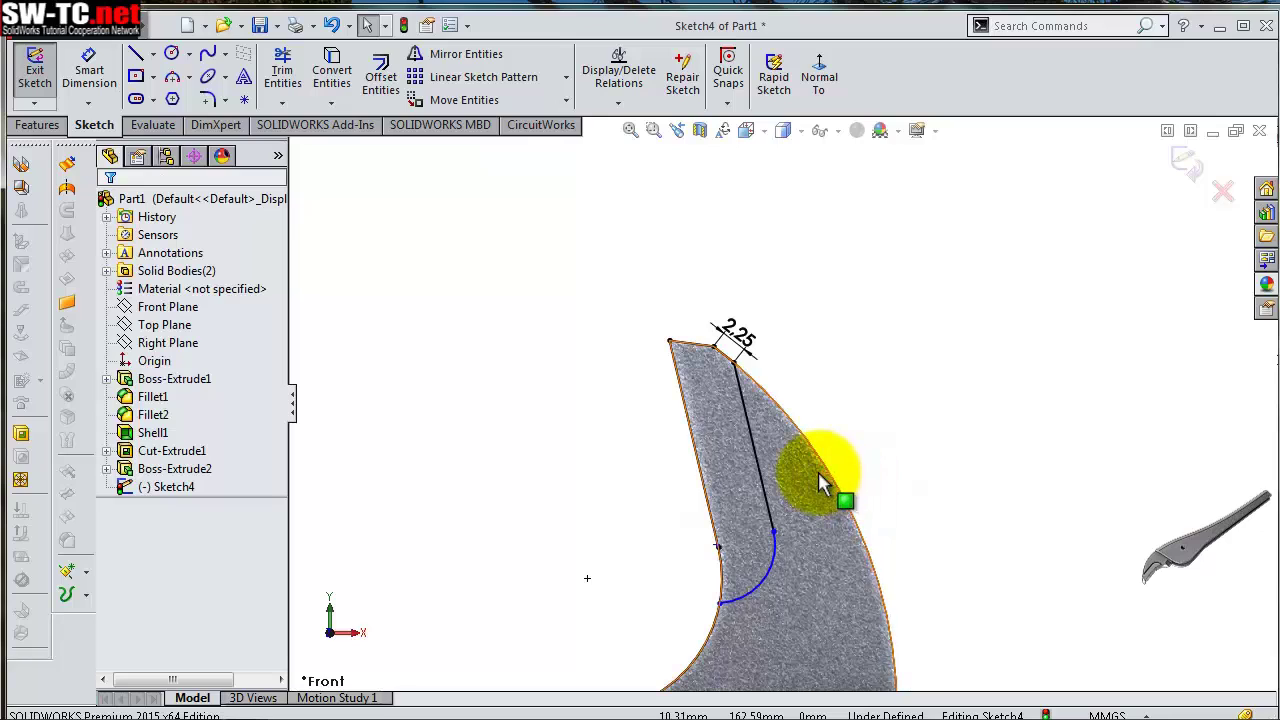
left_click(828, 486)
left_click(878, 488)
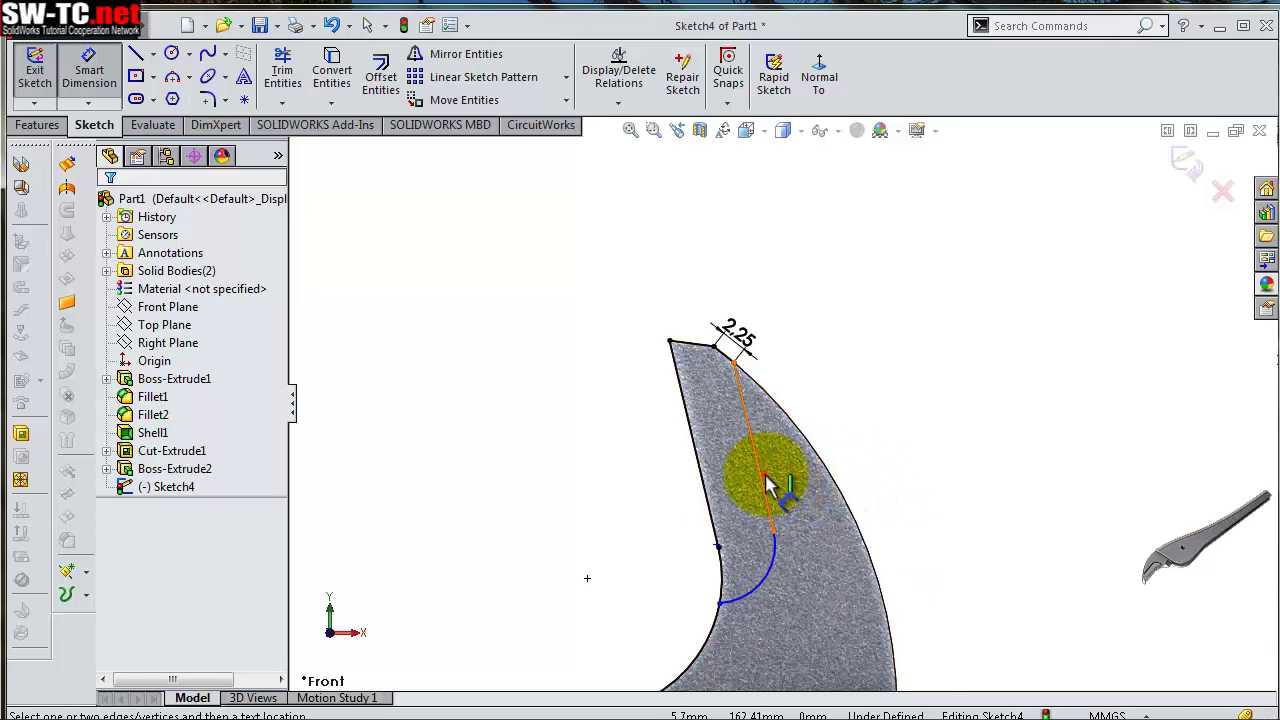
left_click(770, 485)
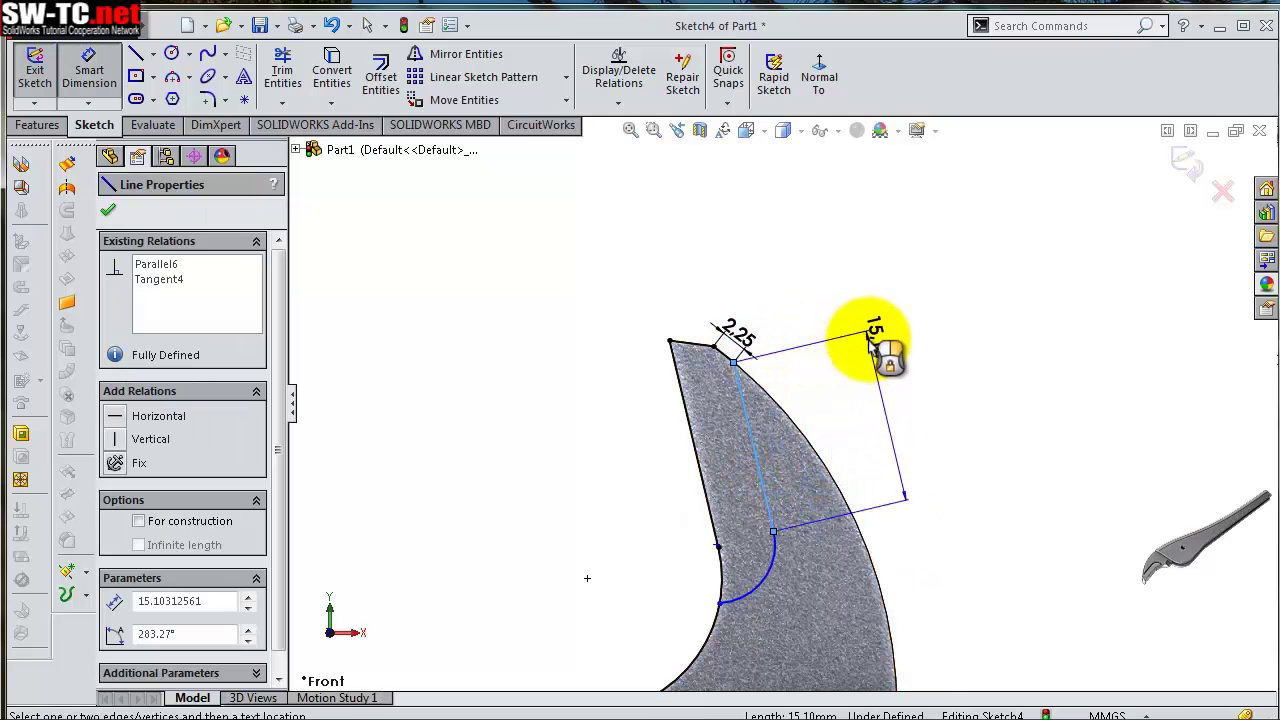
left_click(874, 338)
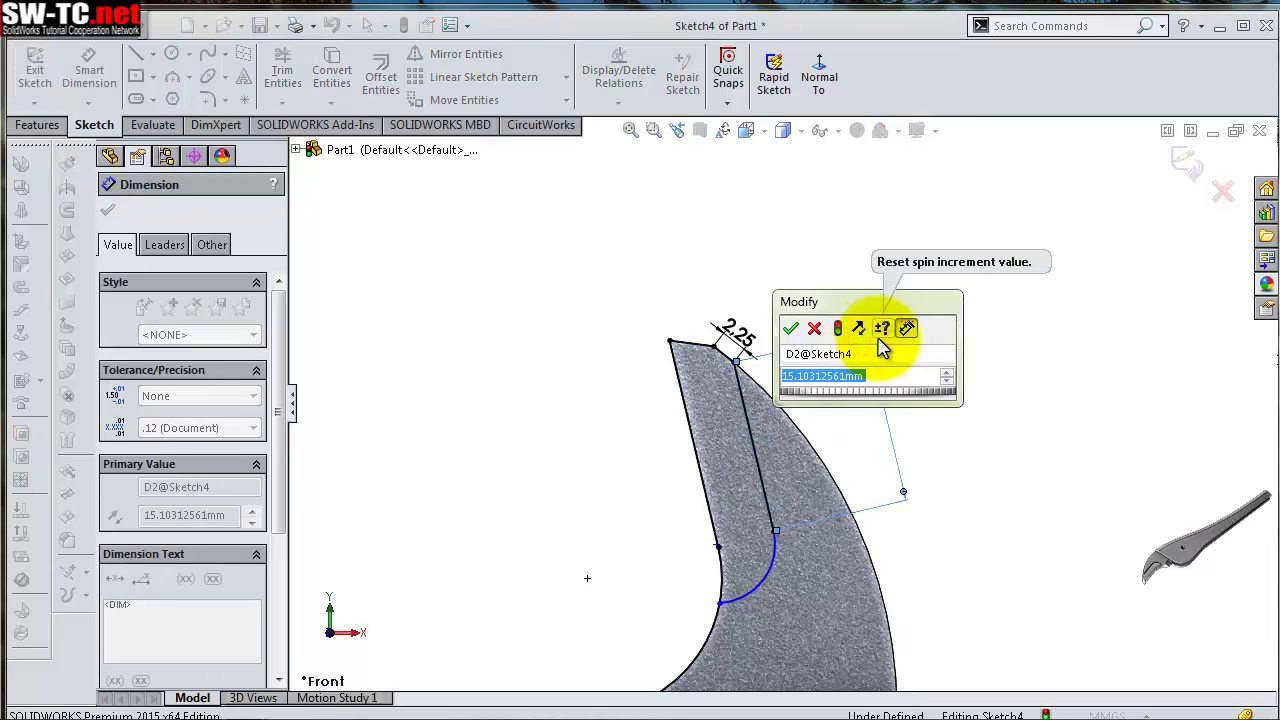
type("17")
key("Return")
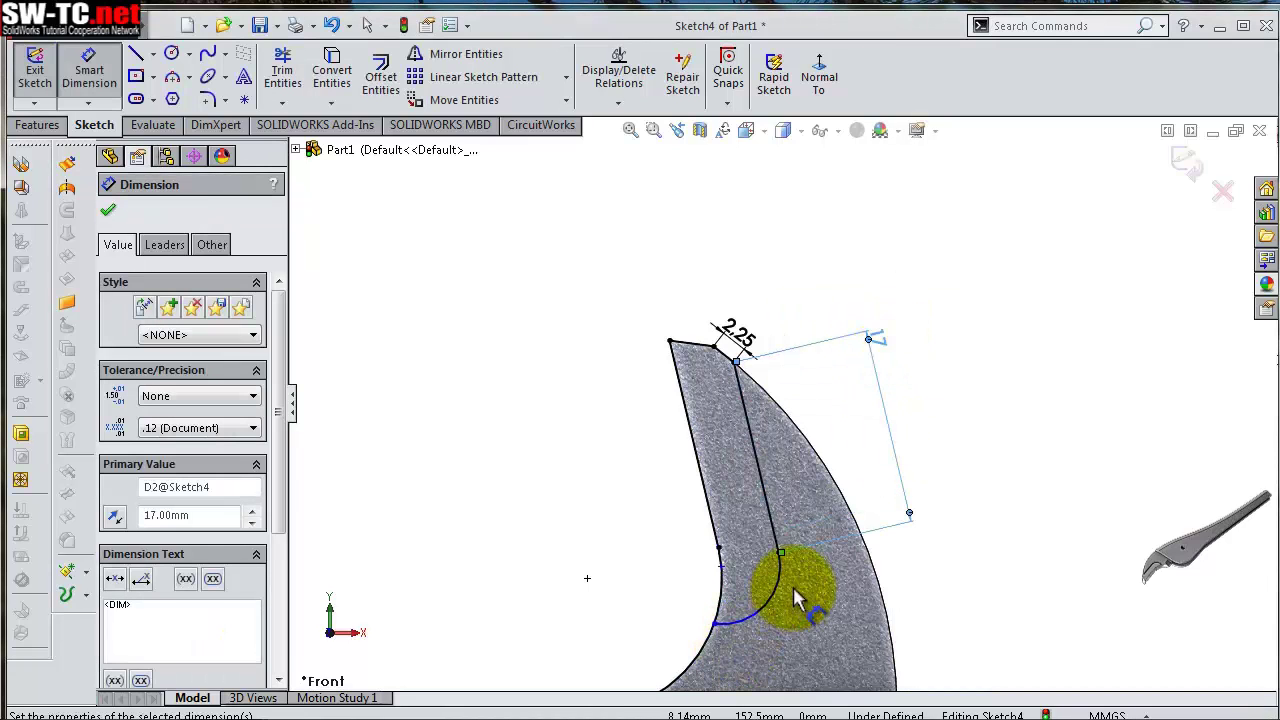
Give the tip arc a 5 mm radius
left_click(765, 612)
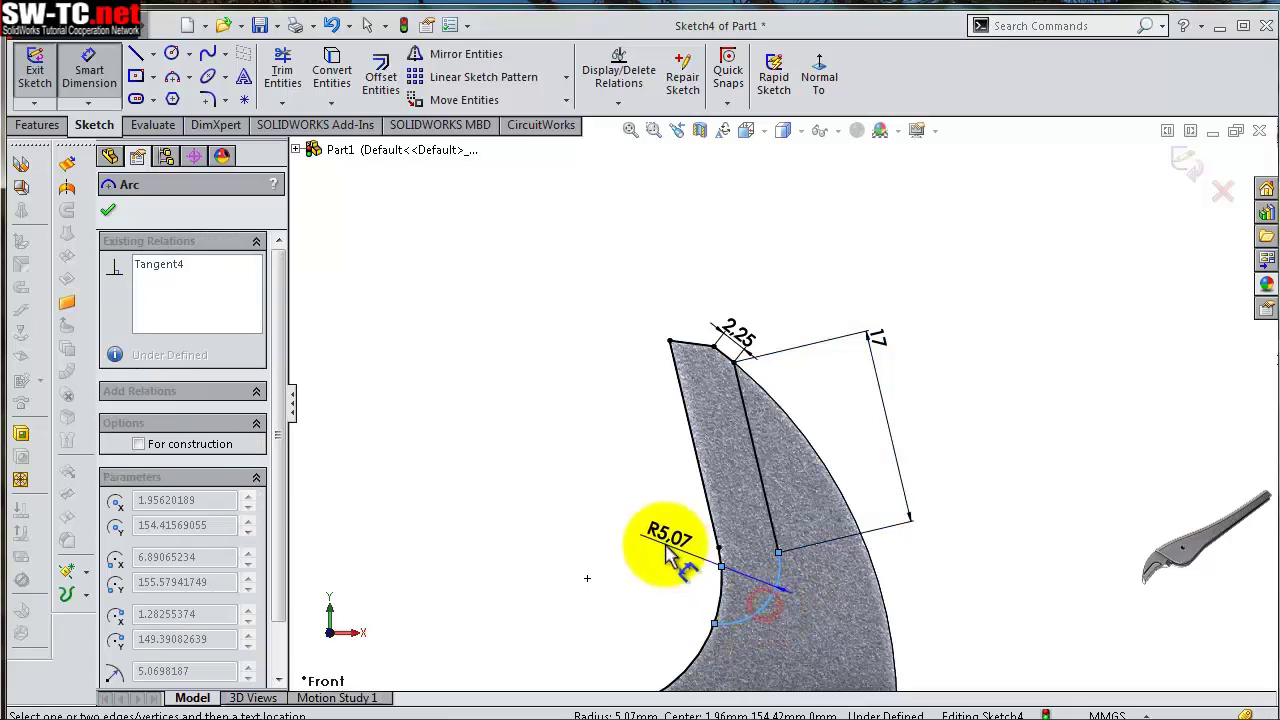
left_click(670, 540)
type("5")
key("Return")
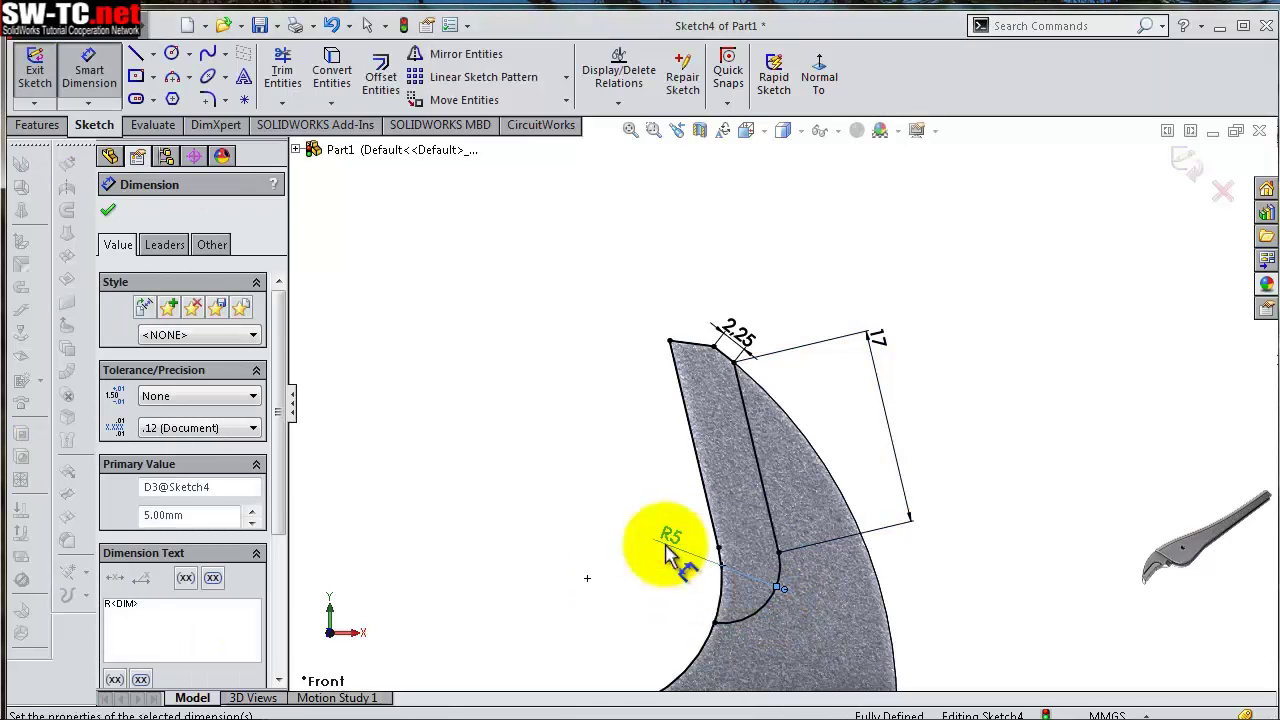
left_click(630, 475)
Select the R5 arc and sketch line together to check their relations
scroll(797, 570, "down", 3)
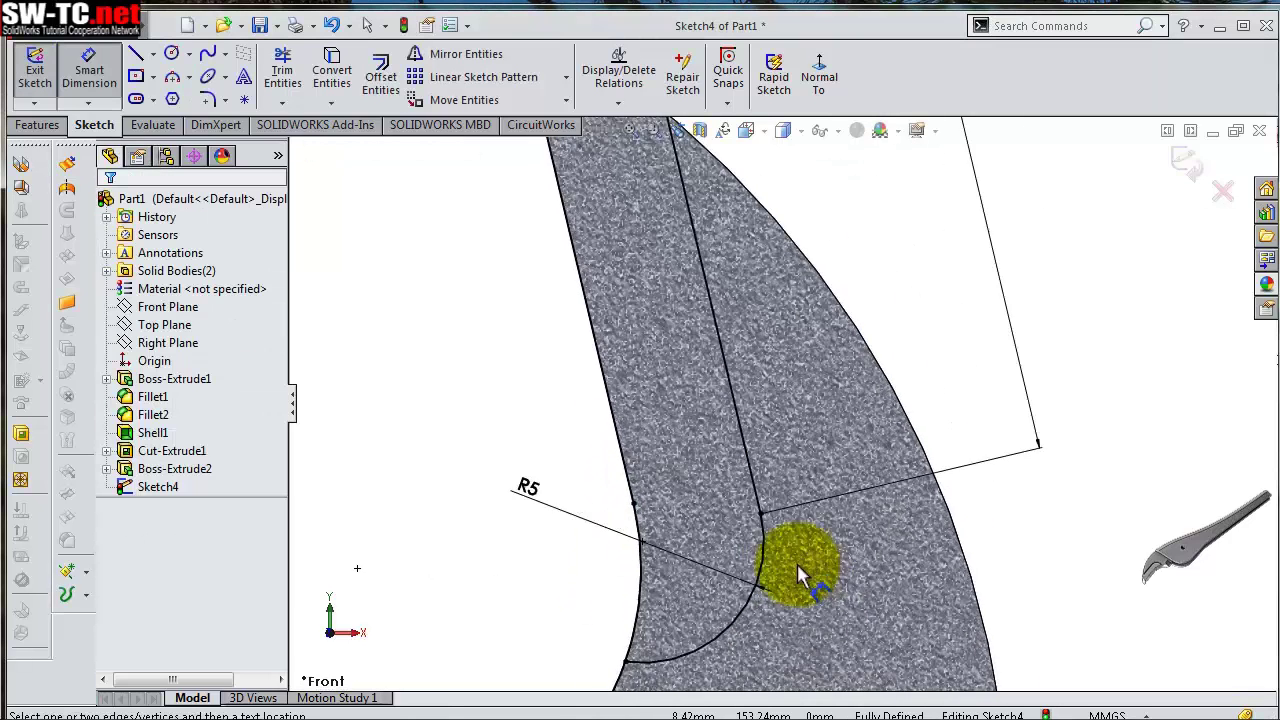
scroll(790, 563, "down", 2)
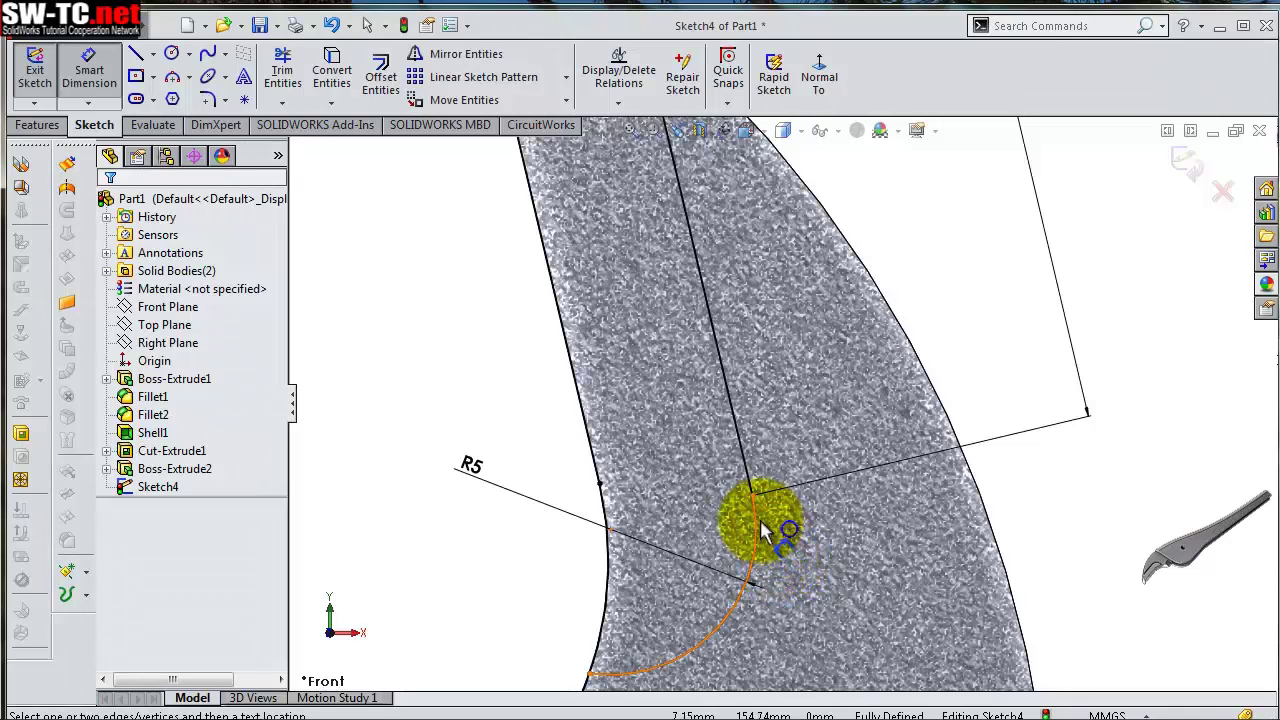
key("Escape")
left_click(757, 538)
left_click(759, 482)
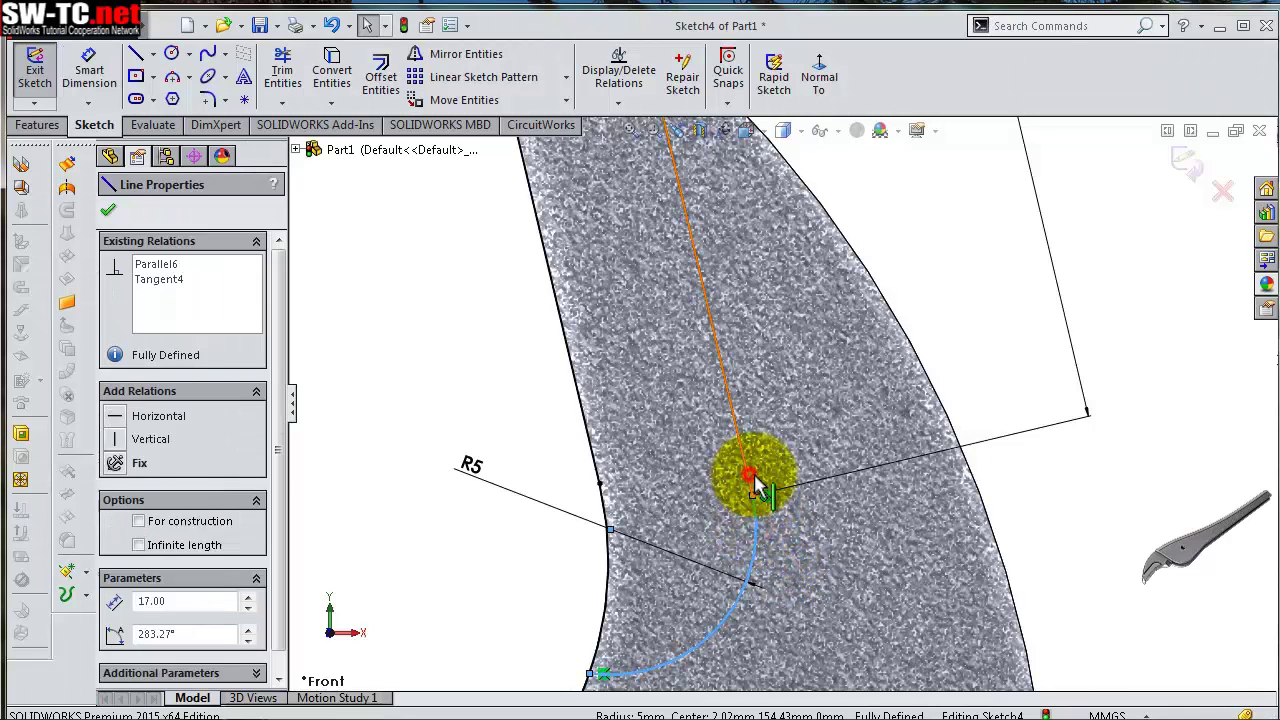
left_click(768, 503, "ctrl")
left_click(503, 400)
scroll(500, 394, "up", 3)
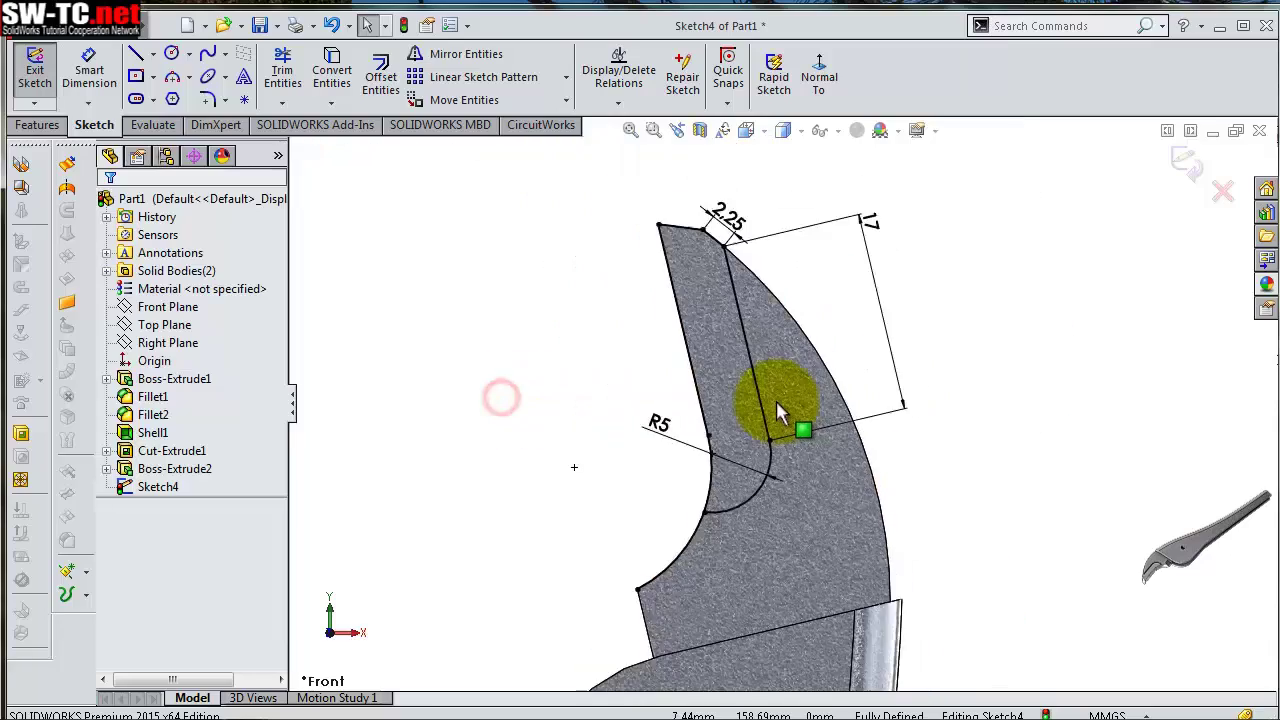
scroll(771, 329, "down", 3)
scroll(740, 333, "down", 2)
scroll(709, 500, "down", 2)
scroll(723, 531, "down", 1)
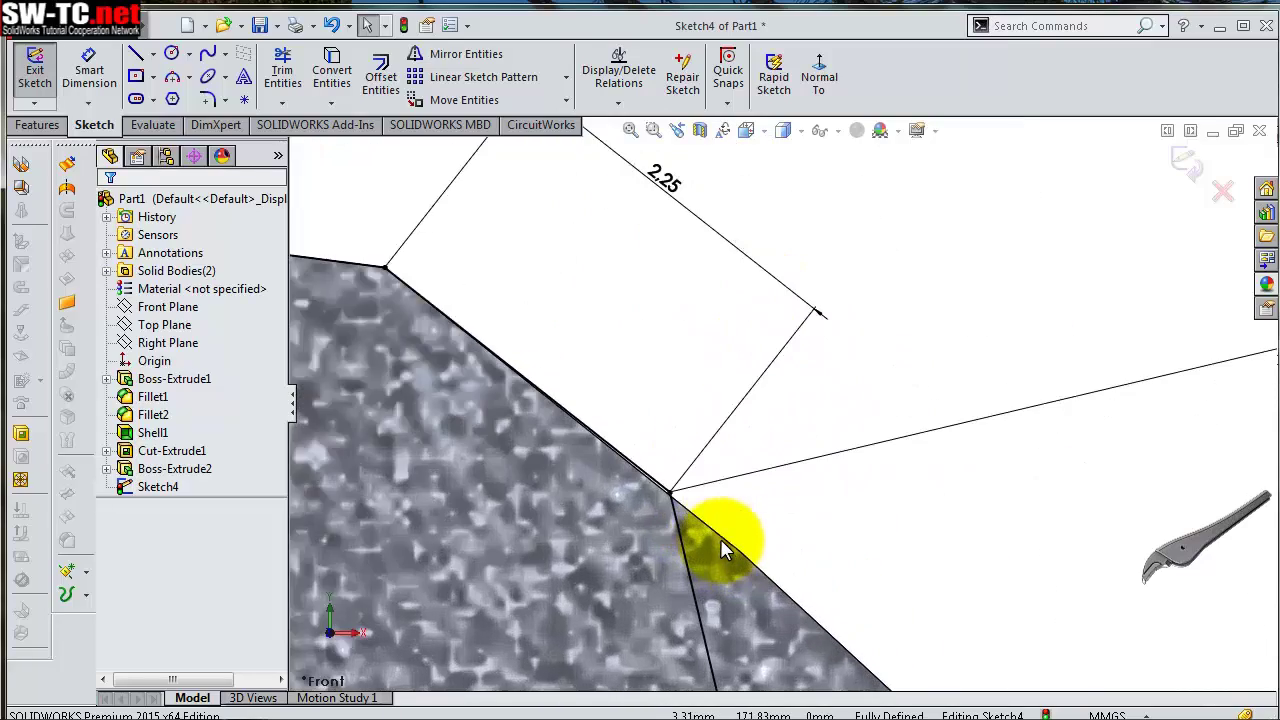
scroll(720, 543, "down", 1)
scroll(722, 550, "down", 1)
scroll(690, 510, "up", 1)
scroll(690, 480, "up", 1)
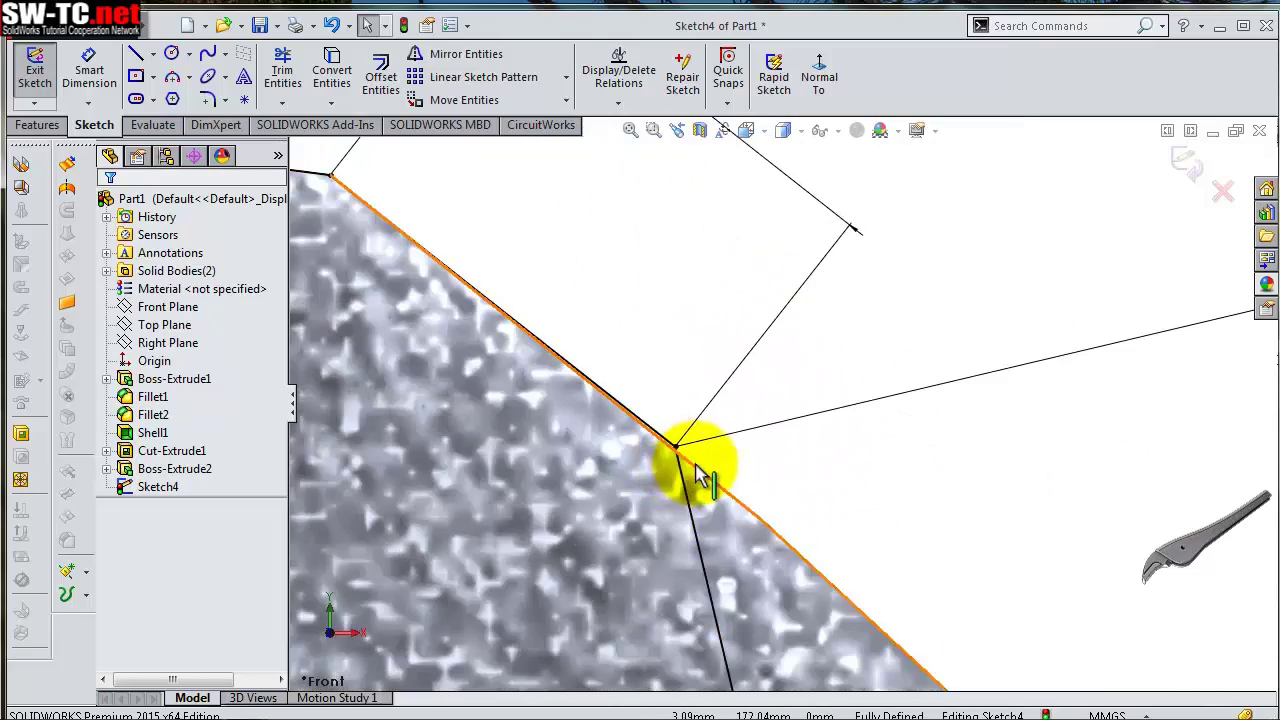
Inspect the lower corner point's relations and tilt the part to view its thickness
left_click(678, 450)
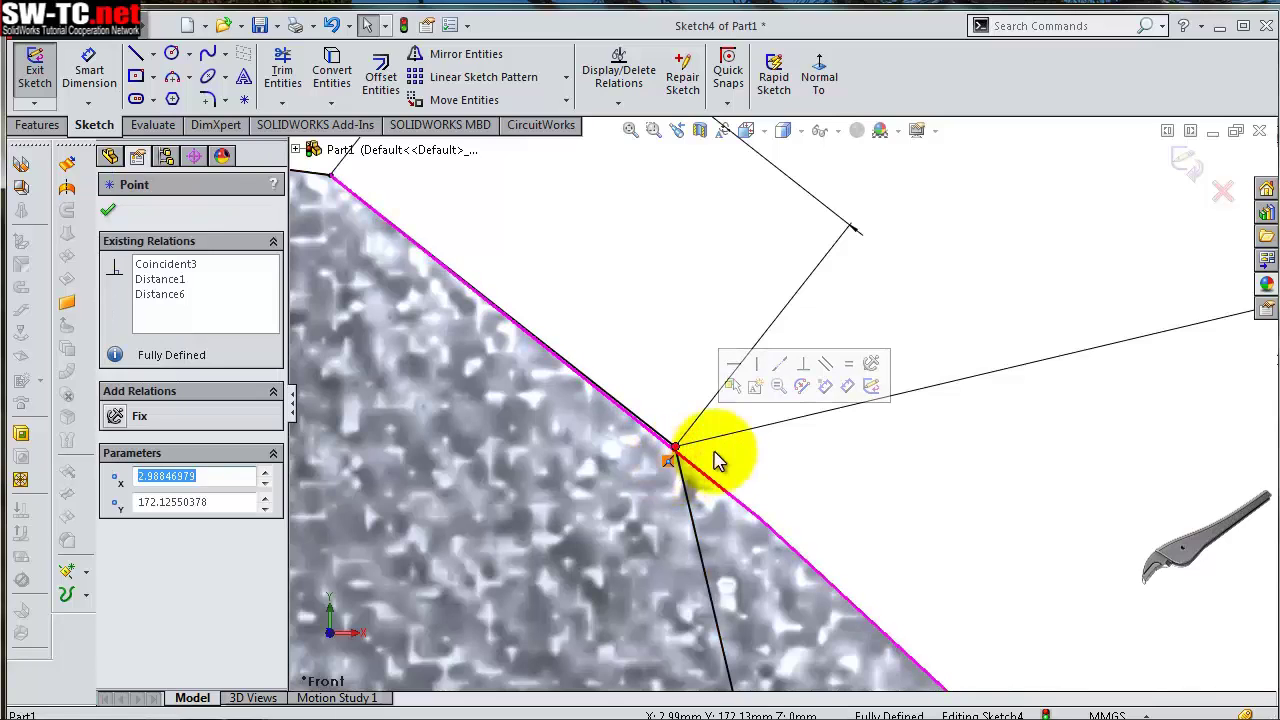
left_click(848, 506)
scroll(815, 500, "up", 2)
scroll(811, 486, "up", 2)
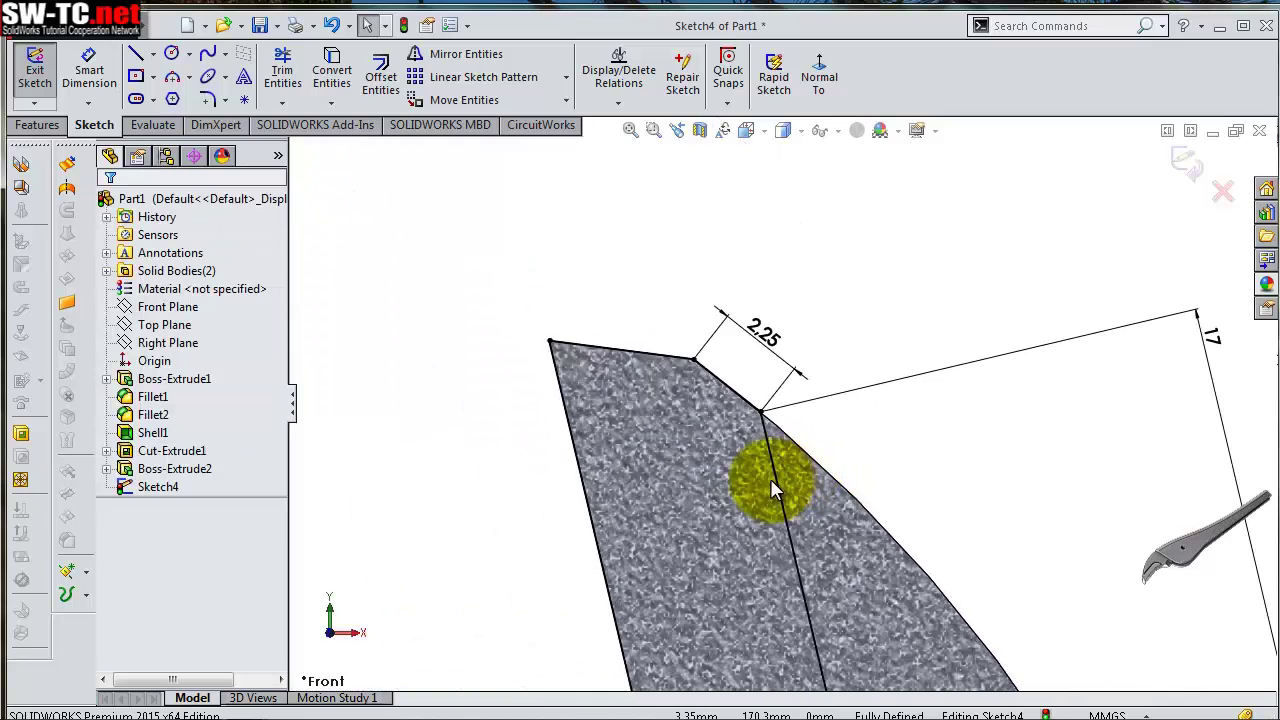
scroll(770, 478, "up", 2)
scroll(860, 530, "up", 2)
mouse_move(686, 500)
middle_mouse_down()
mouse_move(709, 500)
mouse_move(729, 537)
middle_mouse_up()
left_click(37, 125)
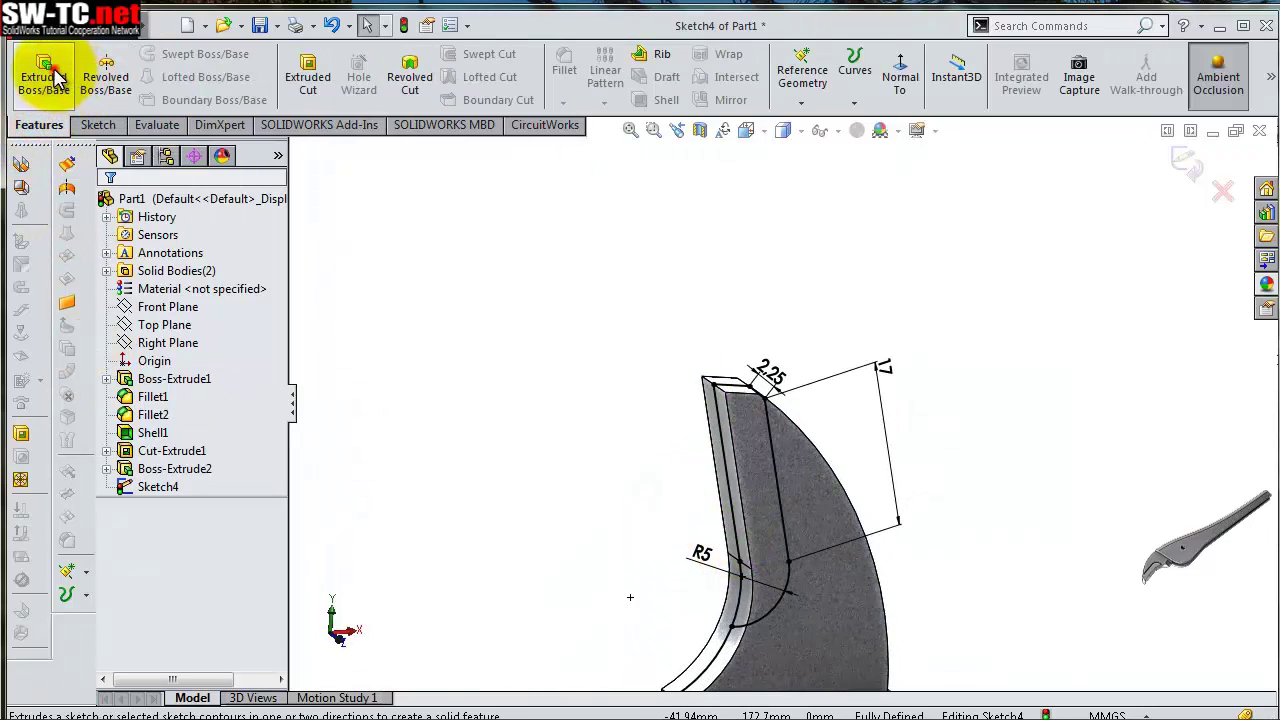
left_click(57, 80)
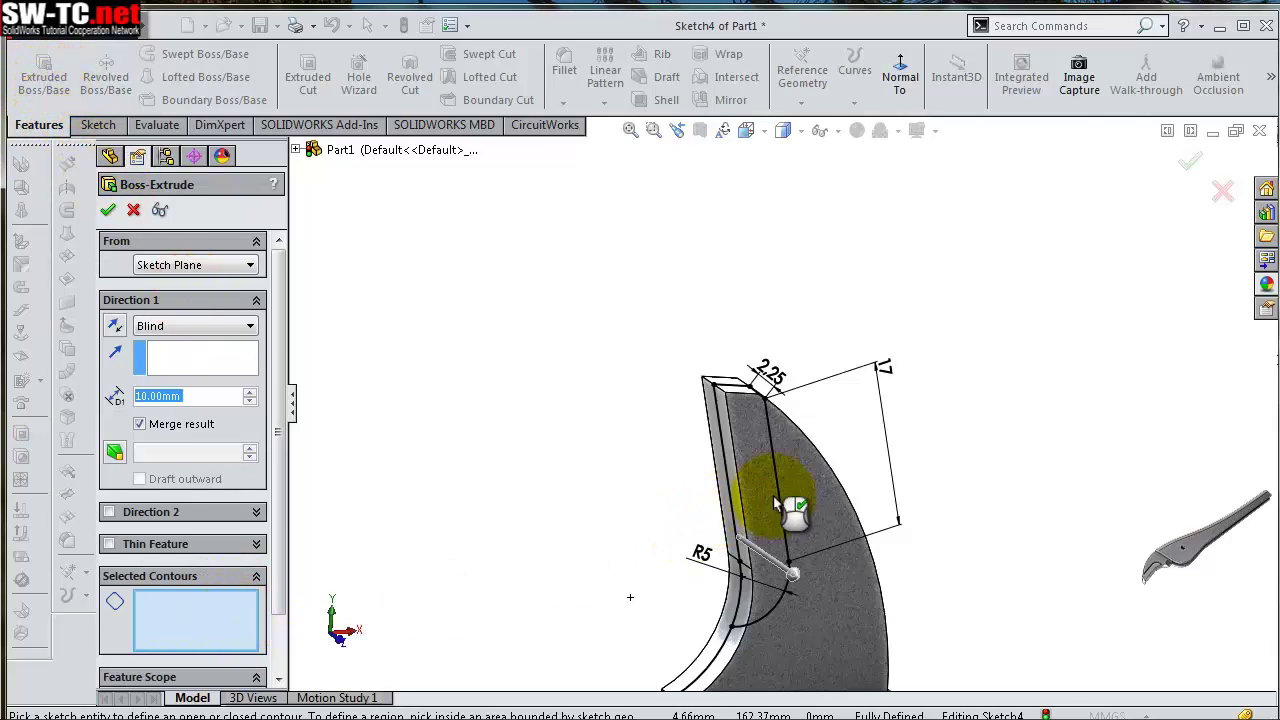
left_click(183, 625)
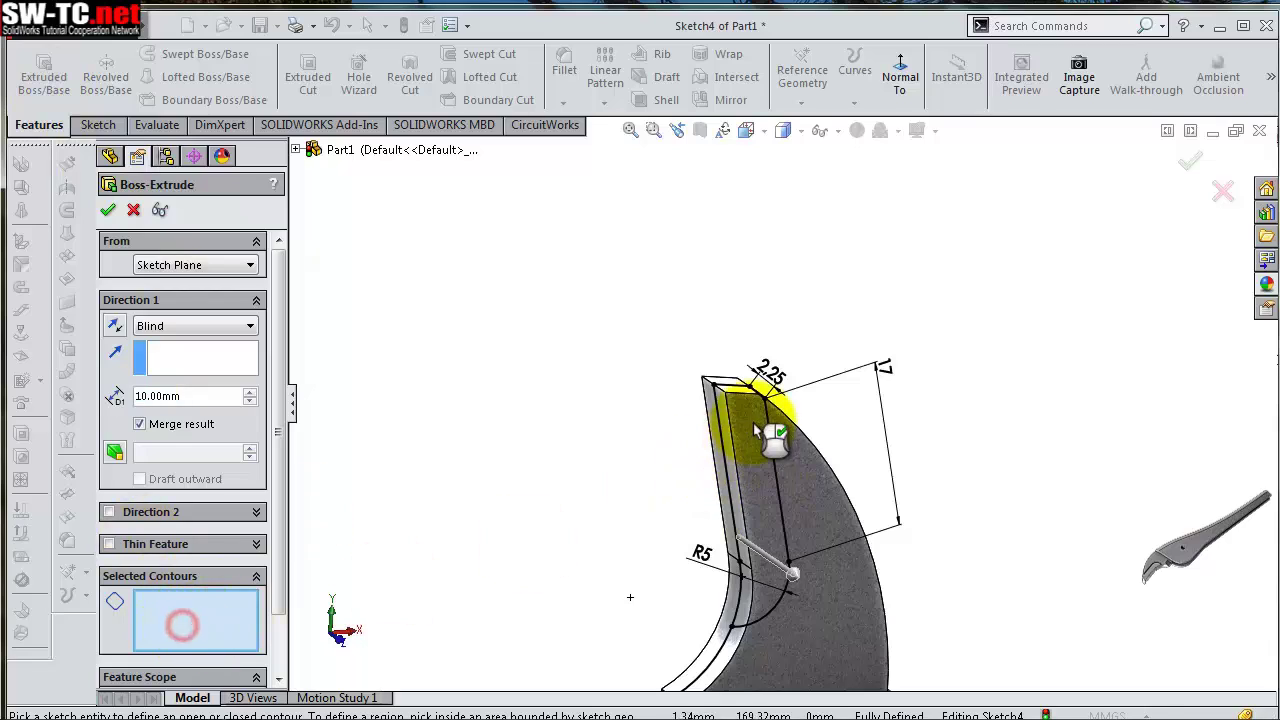
left_click(187, 325)
left_click(190, 422)
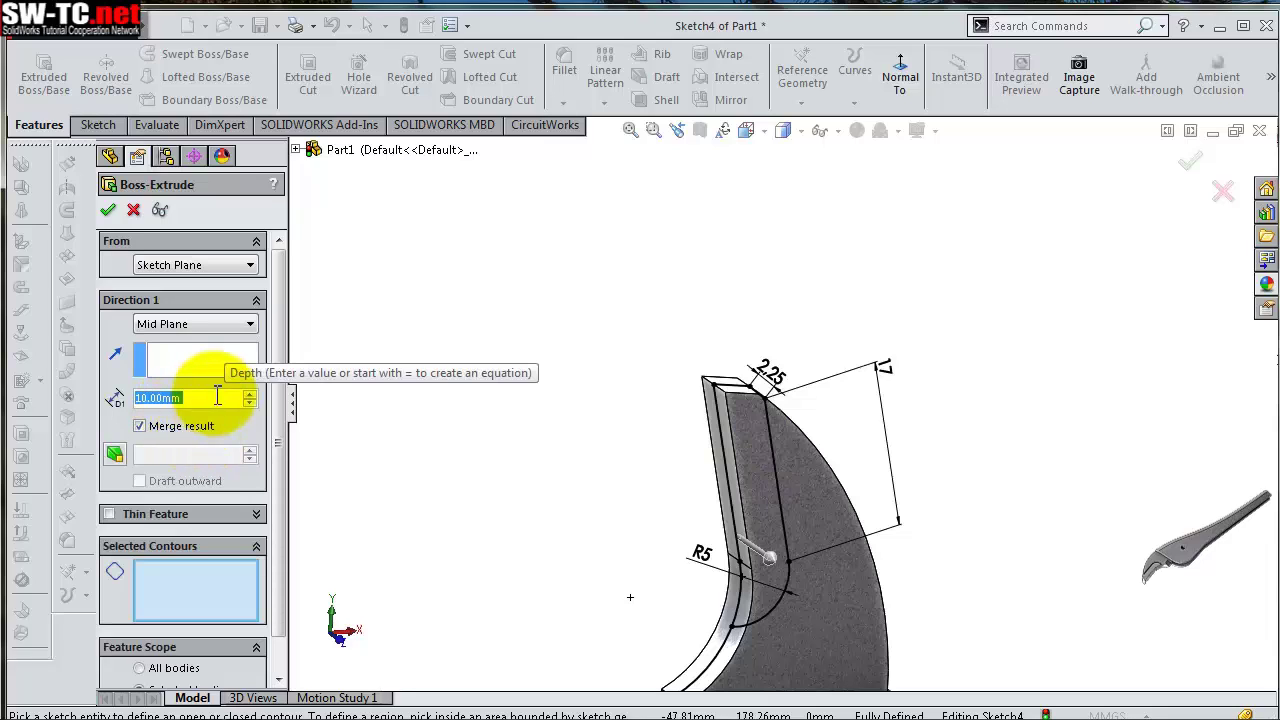
type("8")
left_click(185, 591)
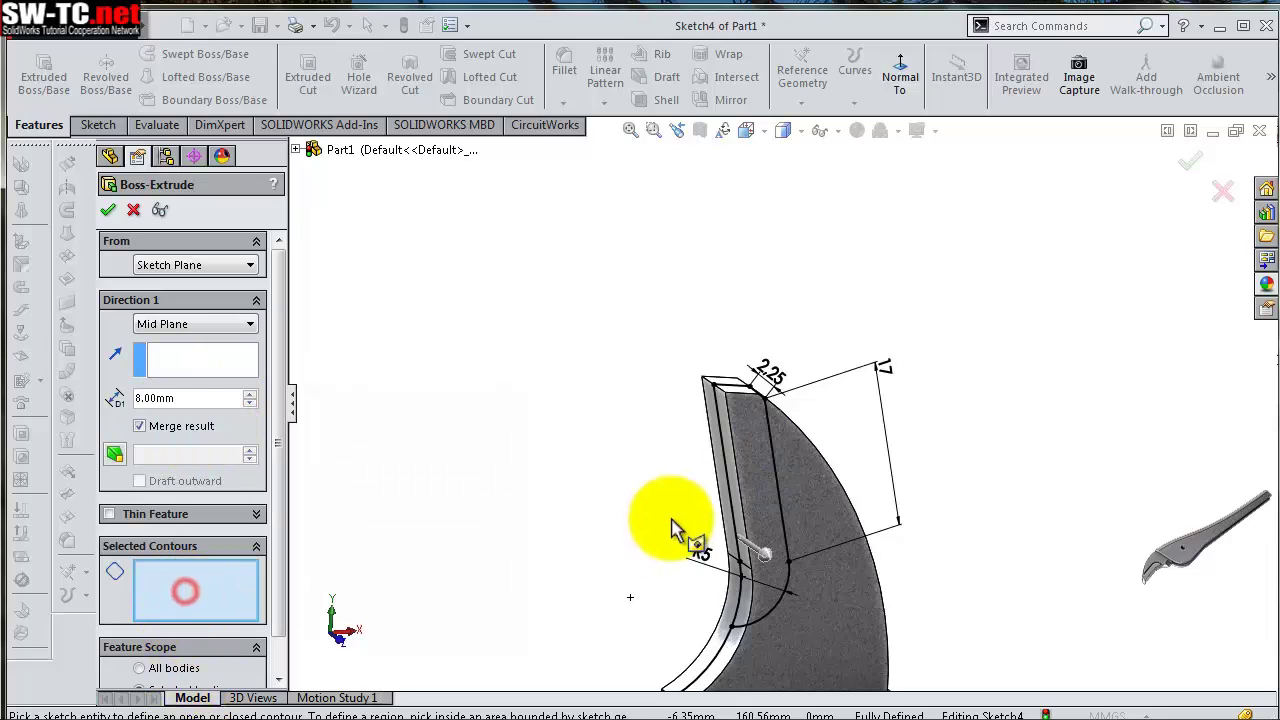
left_click(762, 490)
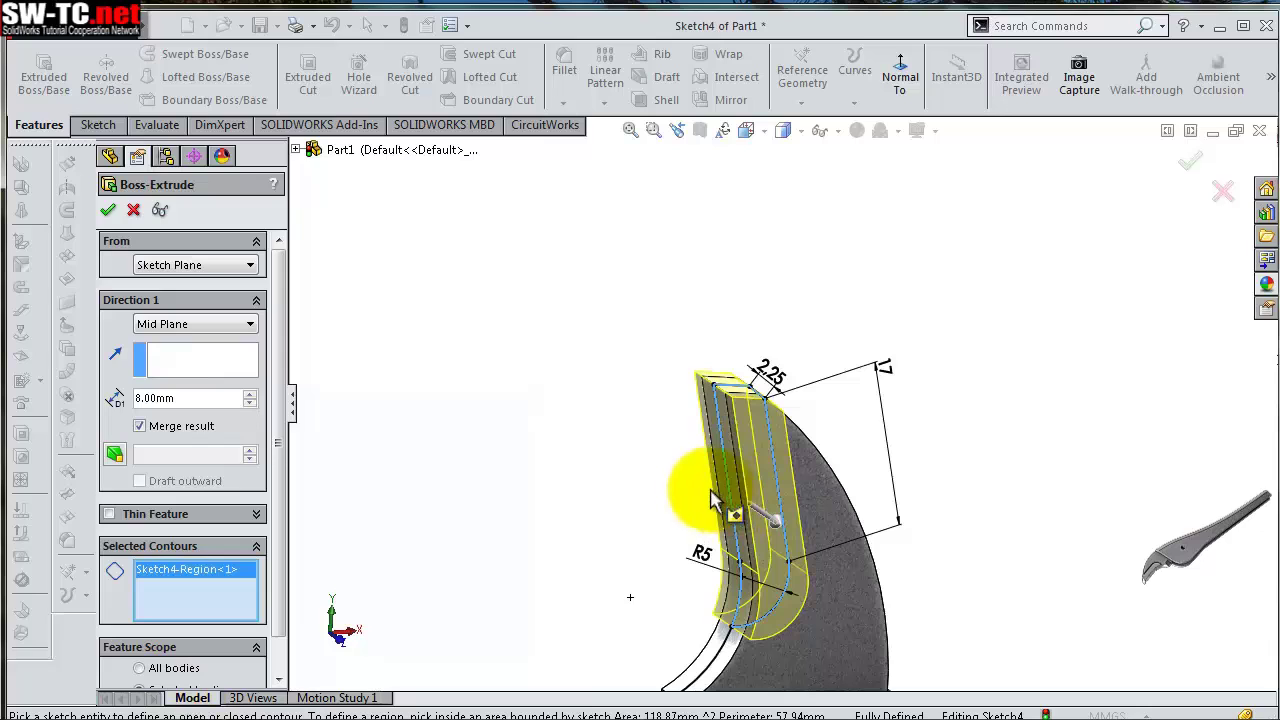
left_click(108, 210)
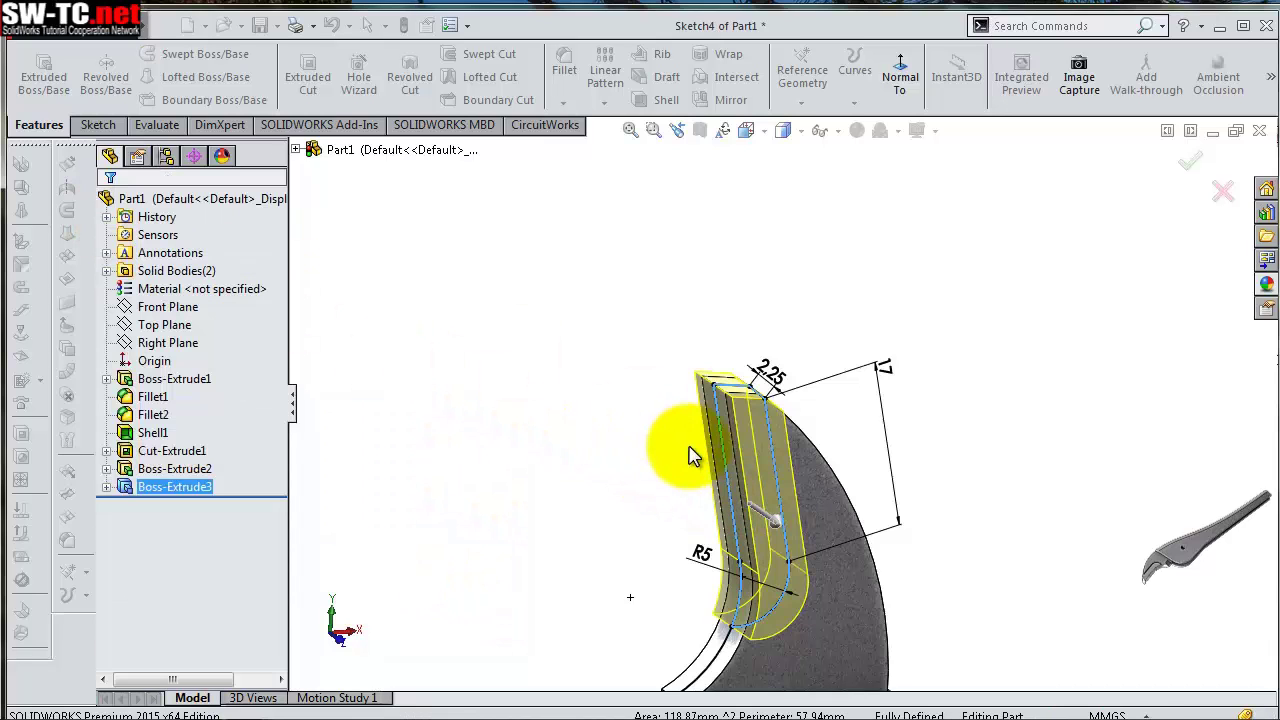
middle_click_drag(648, 452, 686, 514)
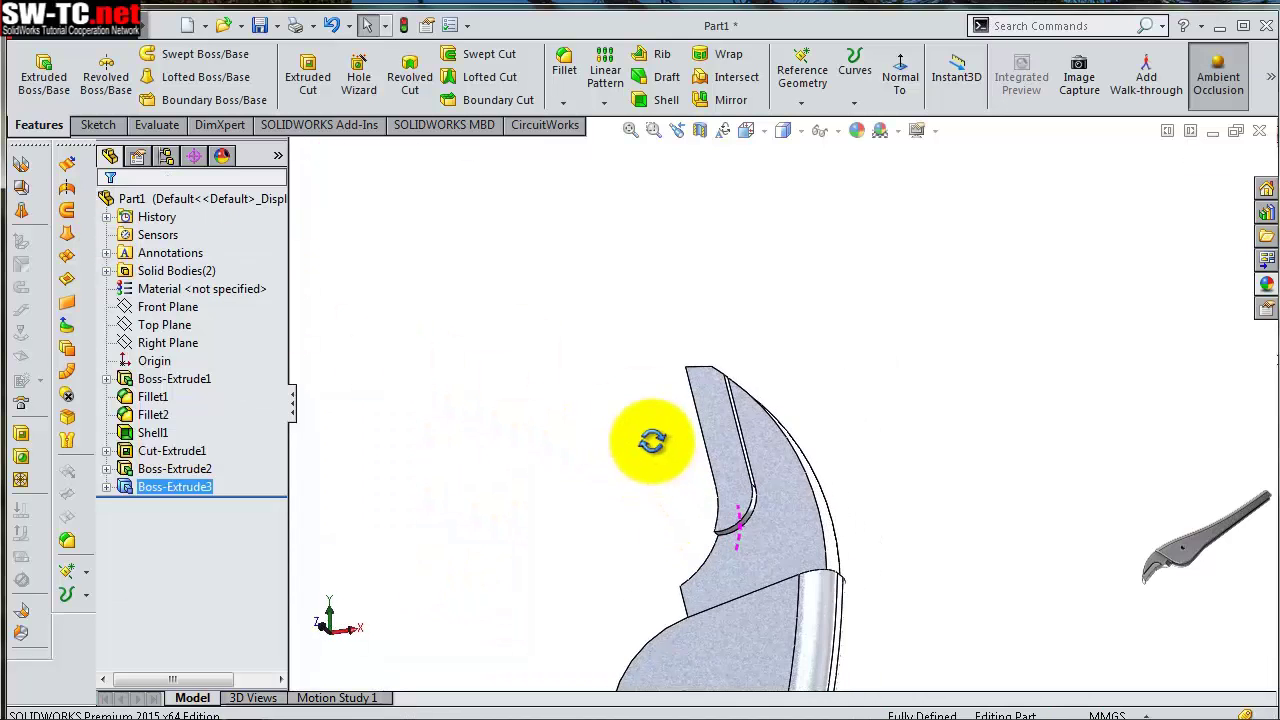
left_click(686, 514)
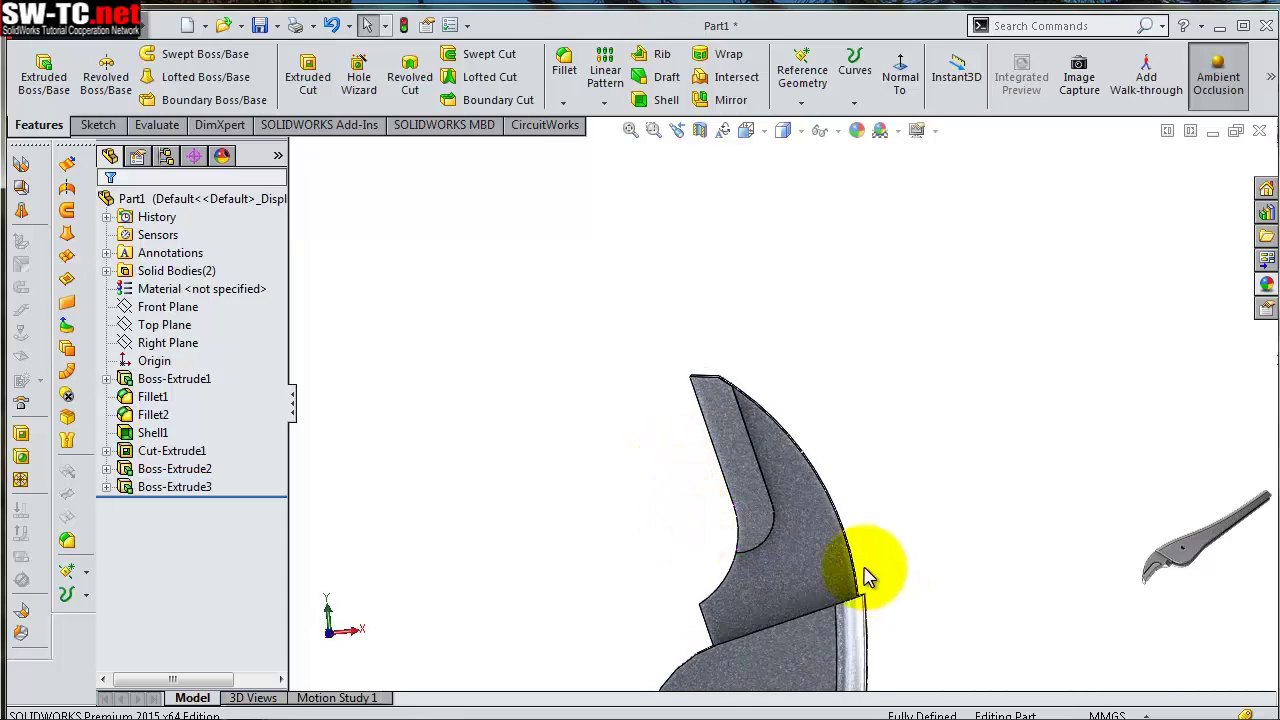
scroll(850, 560, "down", 2)
scroll(805, 480, "down", 2)
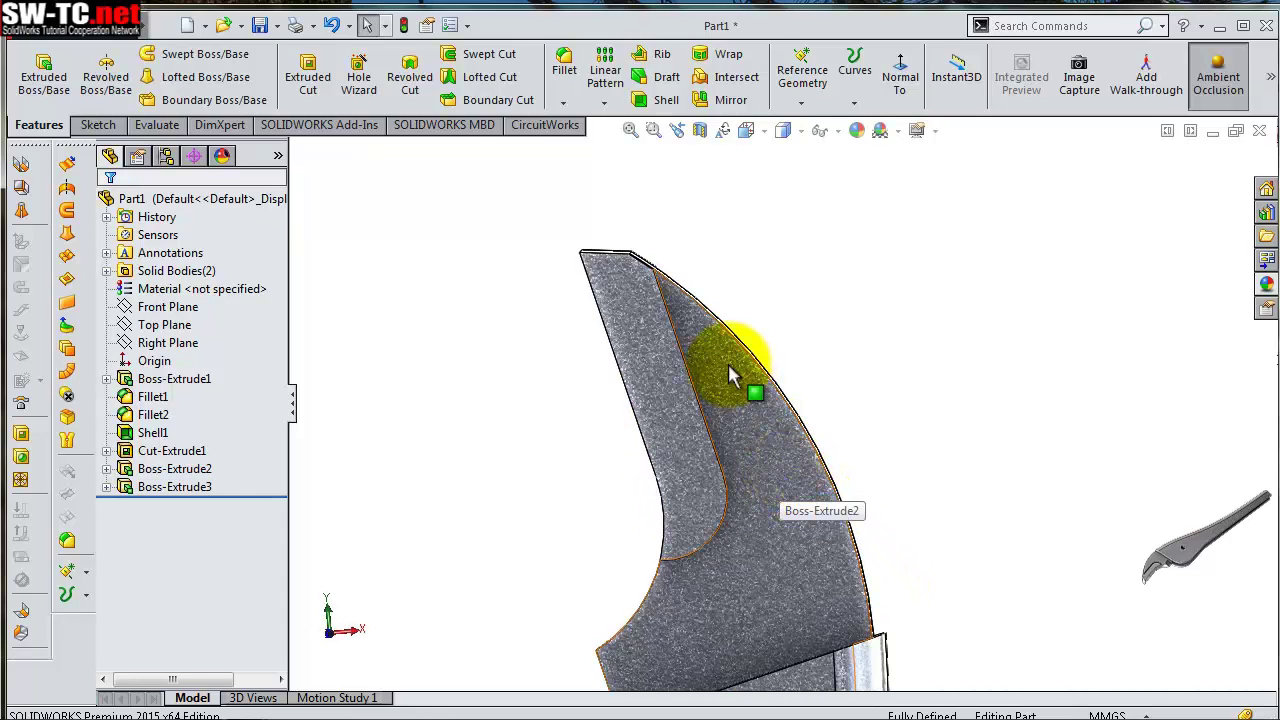
scroll(728, 366, "down", 1)
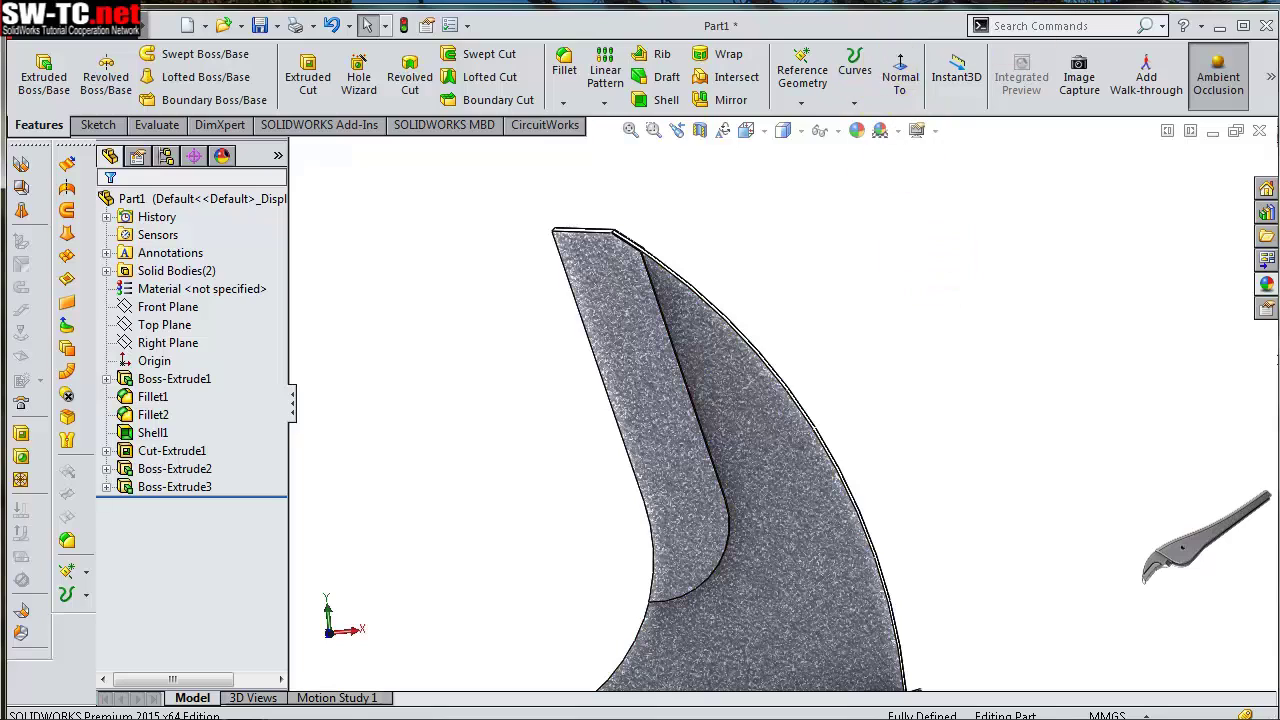
mouse_move(806, 320)
middle_mouse_down()
mouse_move(757, 394)
mouse_move(418, 285)
middle_mouse_up()
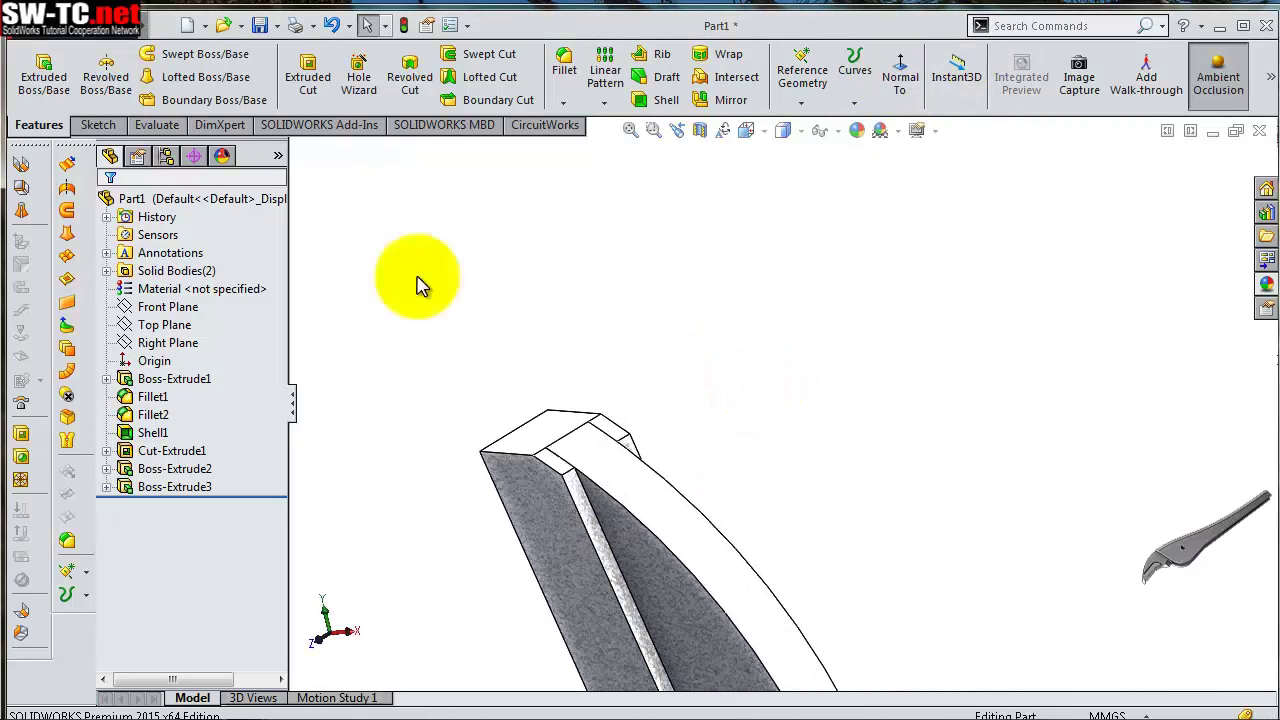
Fillet two top edges of Boss-Extrude3 at 10 mm radius and orbit to inspect the result
left_click(561, 80)
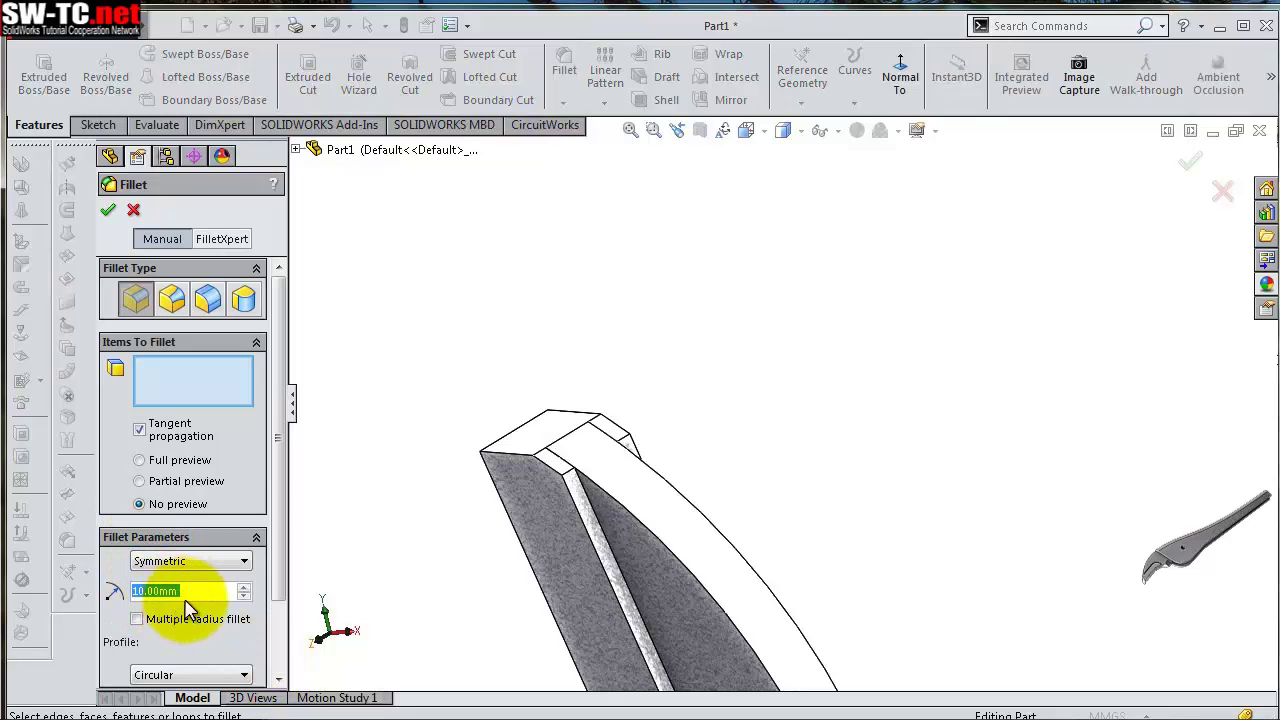
left_click(575, 483)
scroll(648, 448, "down", 3)
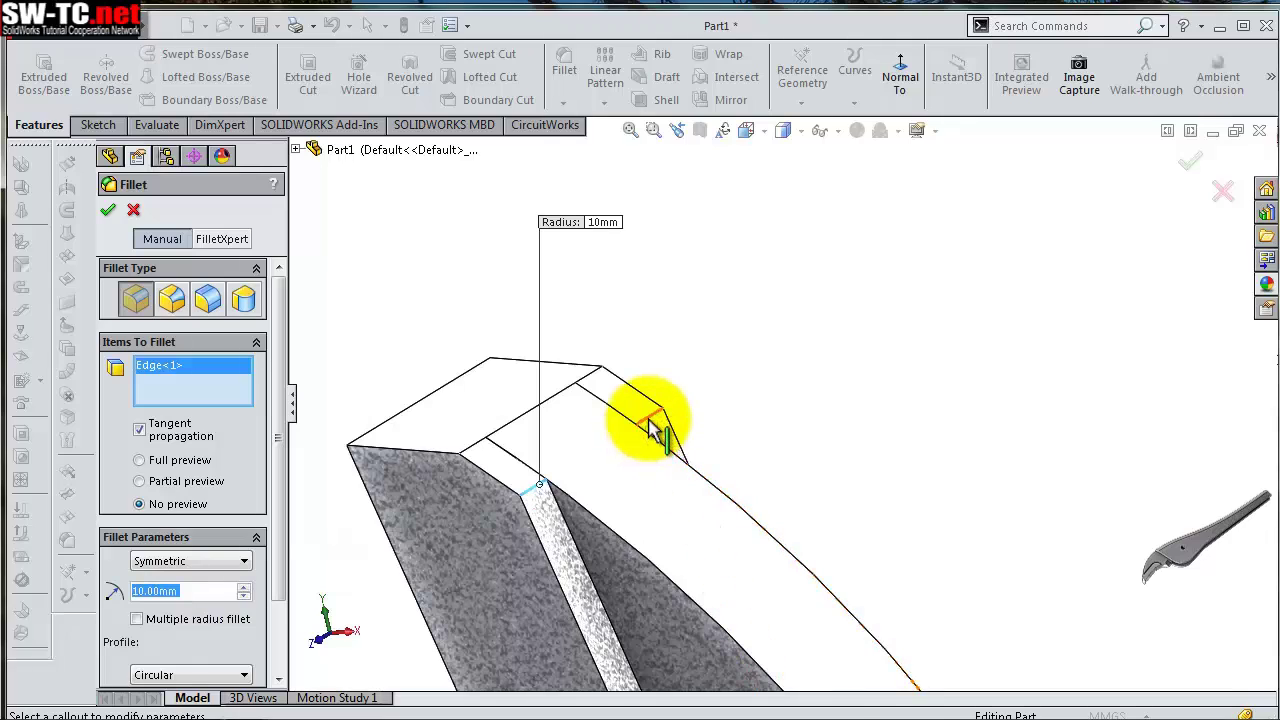
left_click(650, 426)
left_click(108, 209)
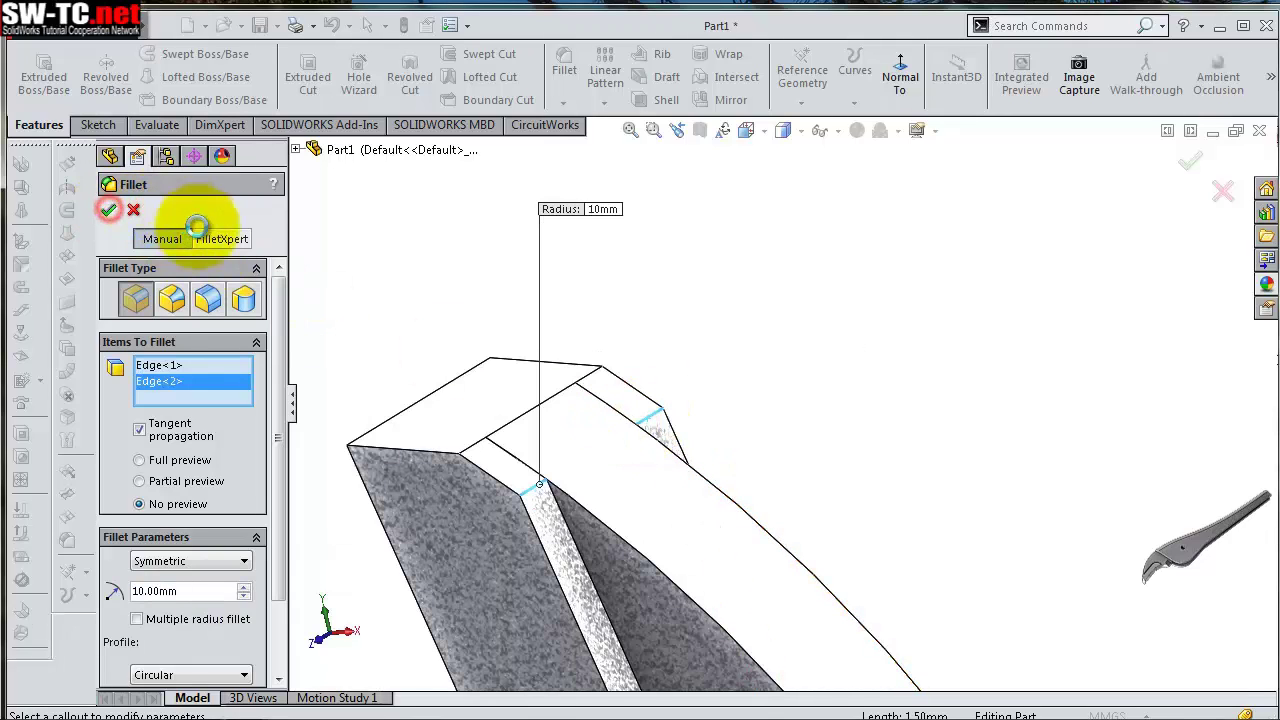
mouse_move(808, 340)
middle_mouse_down()
mouse_move(894, 357)
mouse_move(843, 386)
mouse_move(829, 443)
mouse_move(849, 362)
mouse_move(863, 357)
mouse_move(871, 391)
middle_mouse_up()
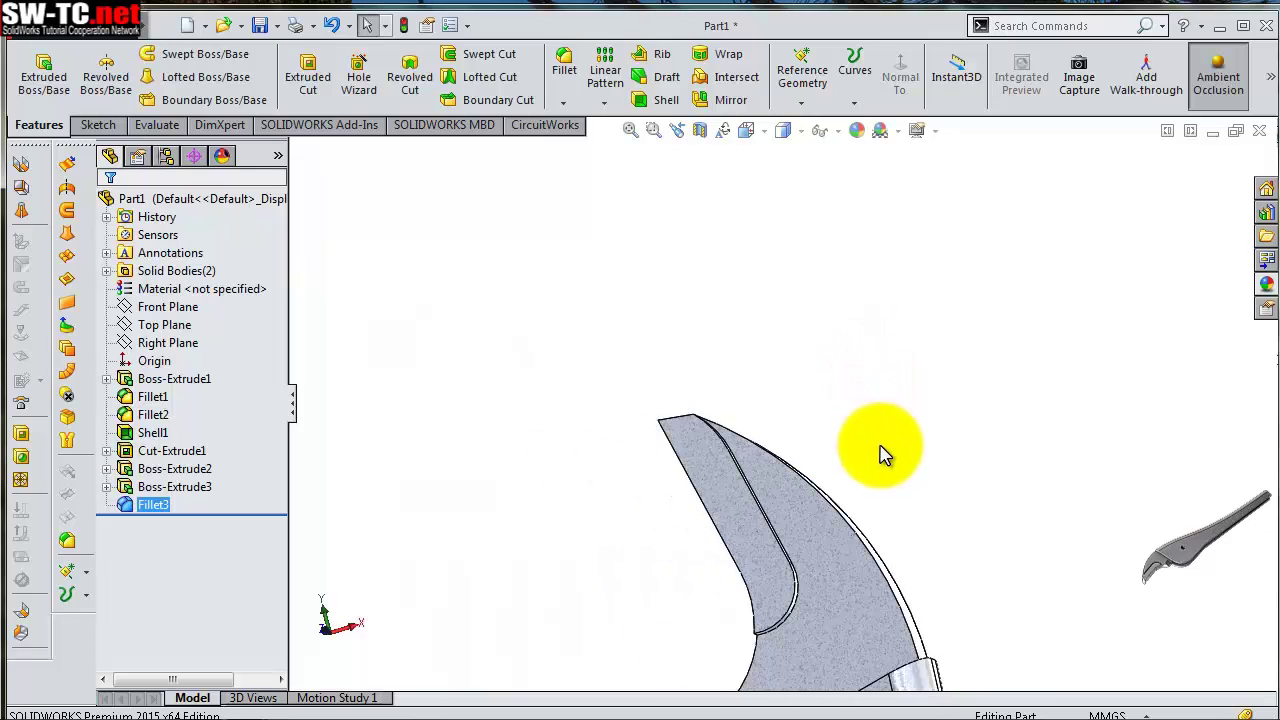
mouse_move(880, 453)
middle_mouse_down()
mouse_move(829, 451)
mouse_move(857, 551)
mouse_move(837, 471)
mouse_move(810, 512)
mouse_move(729, 366)
mouse_move(751, 366)
mouse_move(831, 488)
middle_mouse_up()
left_click(717, 508)
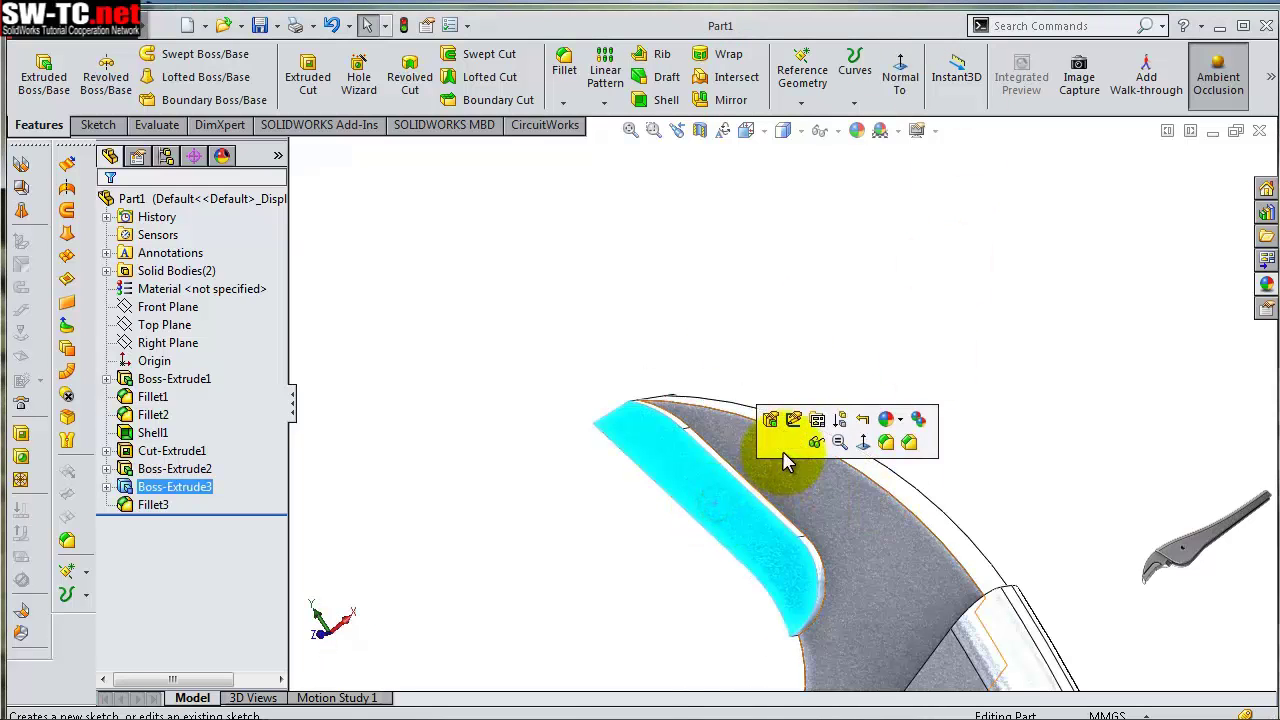
Start Sketch5 on the jaw tip's top face, viewed straight on
left_click(791, 445)
left_click(816, 82)
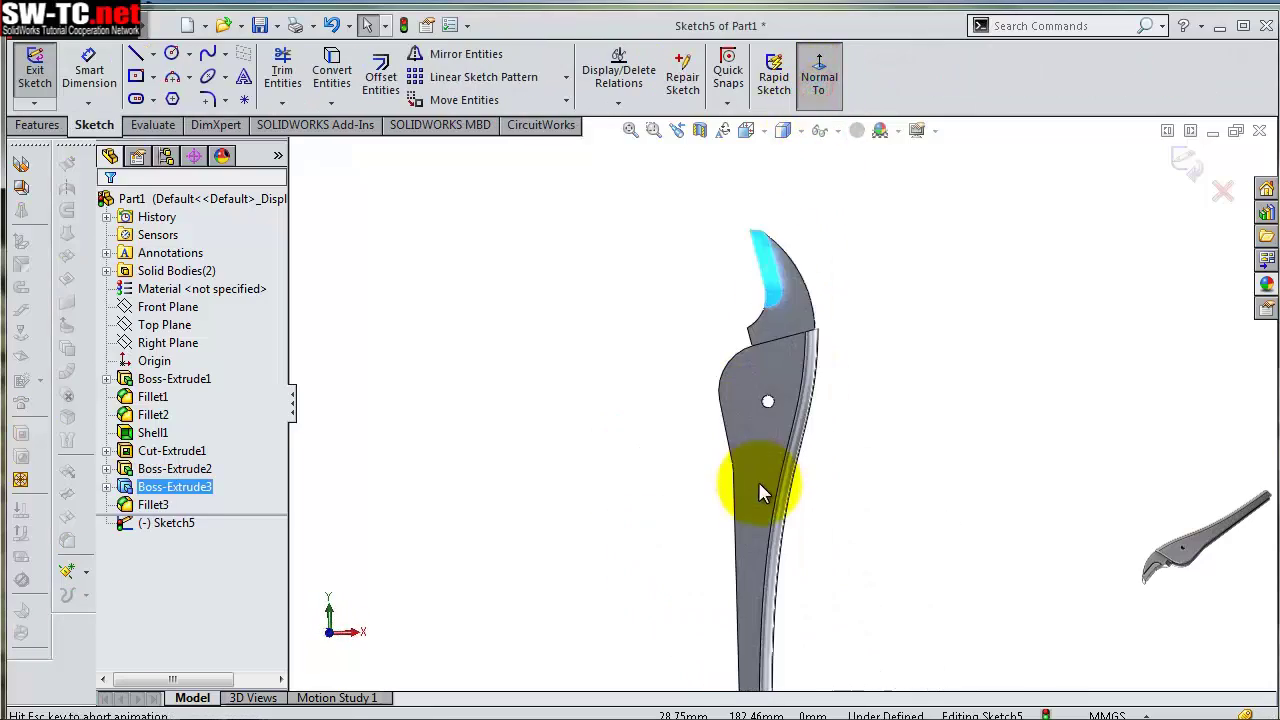
scroll(763, 287, "down", 1)
scroll(750, 294, "down", 3)
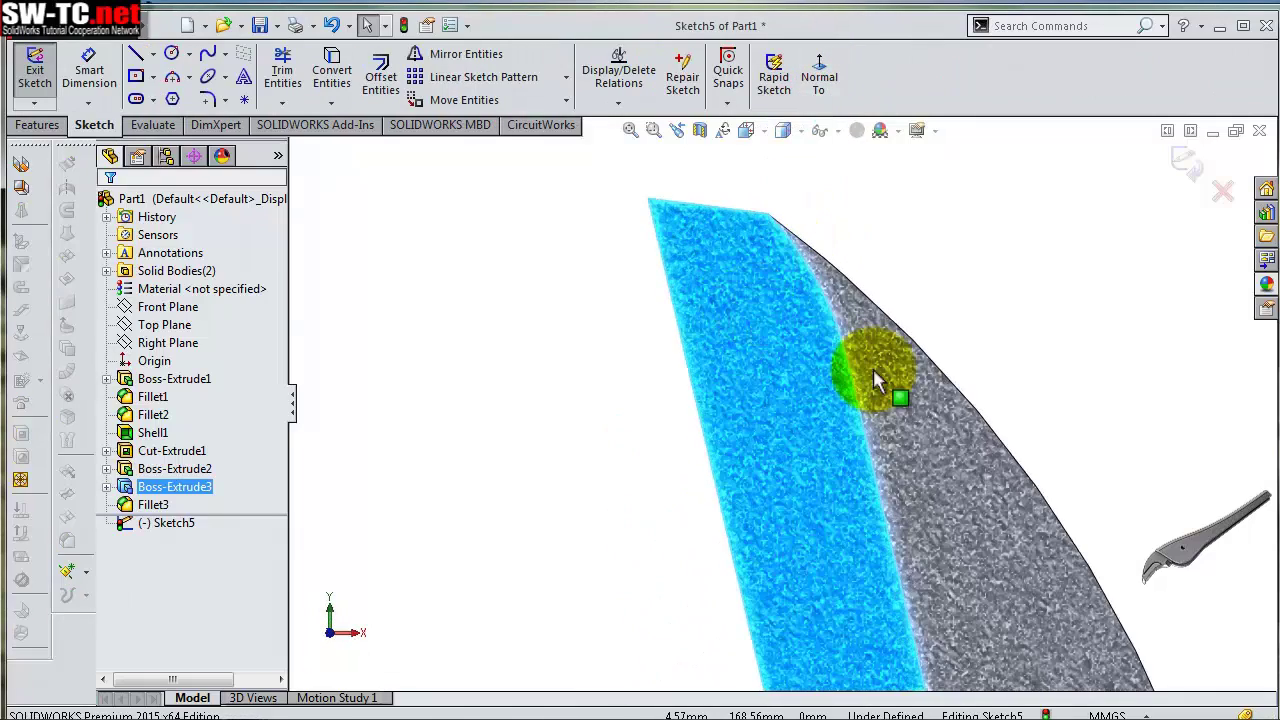
scroll(873, 369, "down", 2)
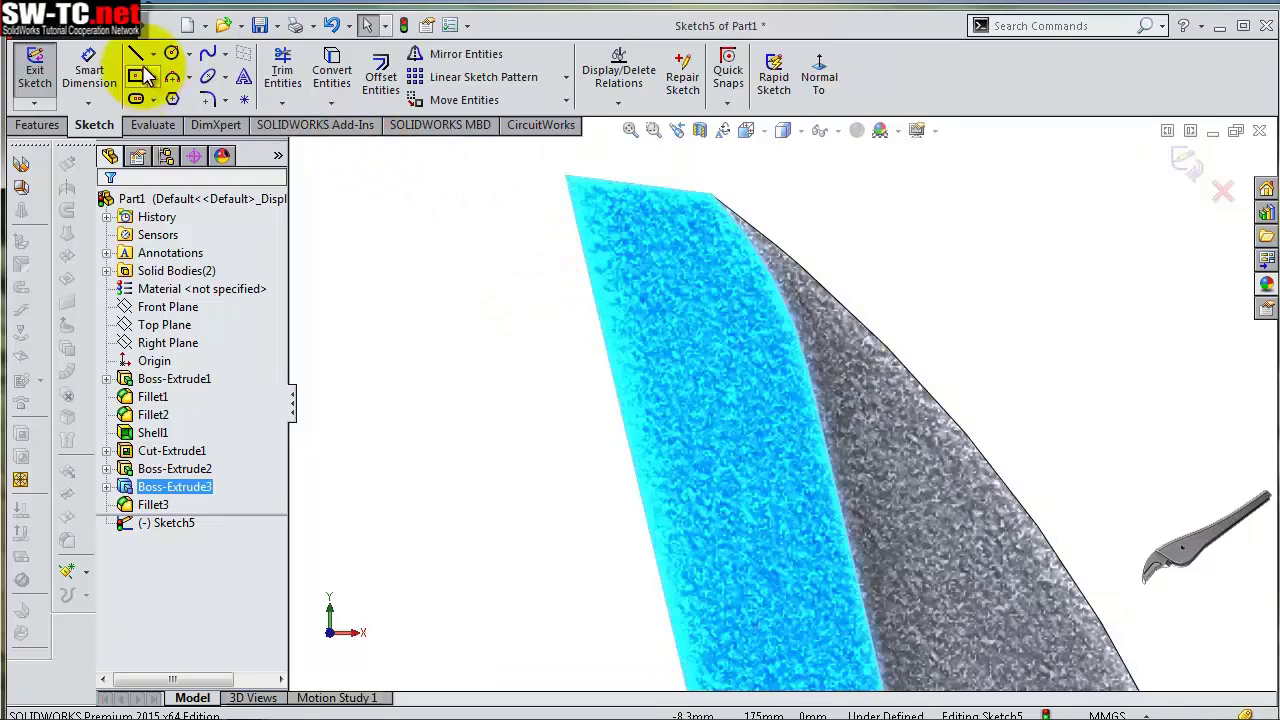
Draw two lines forming a V-shaped tooth on the face's left edge
left_click(140, 57)
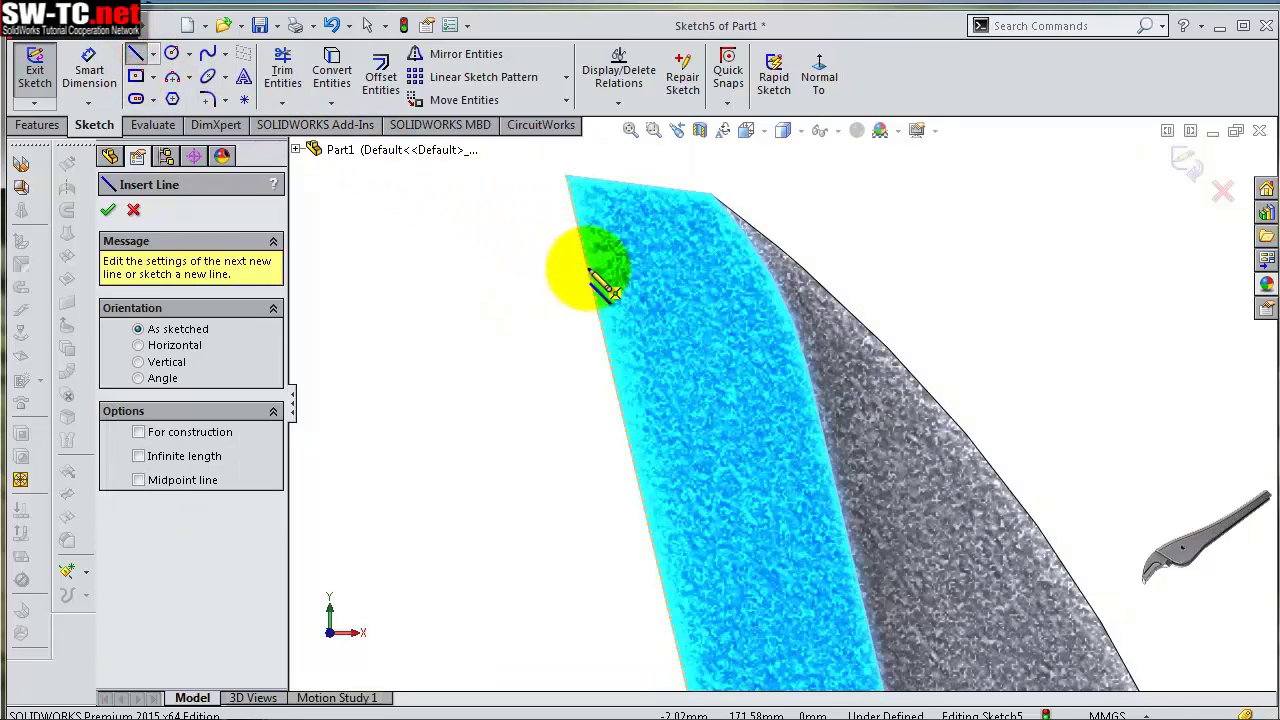
left_click(588, 269)
left_click(657, 311)
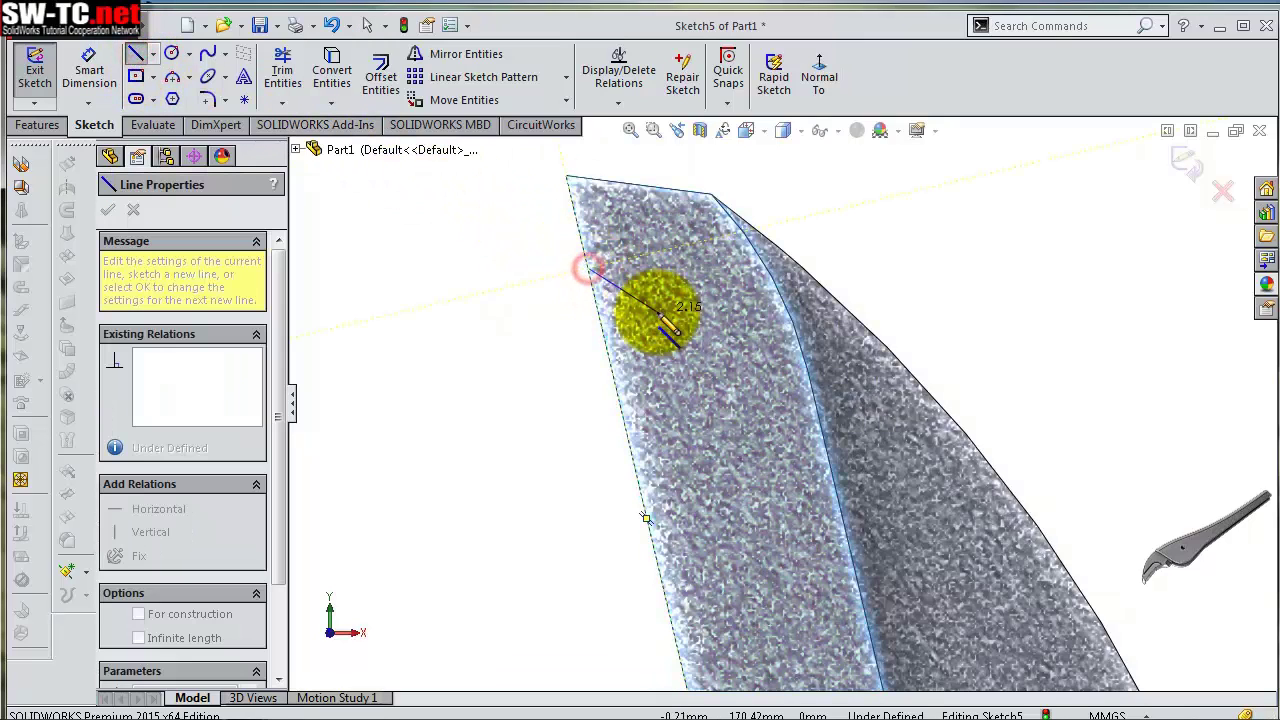
left_click(620, 385)
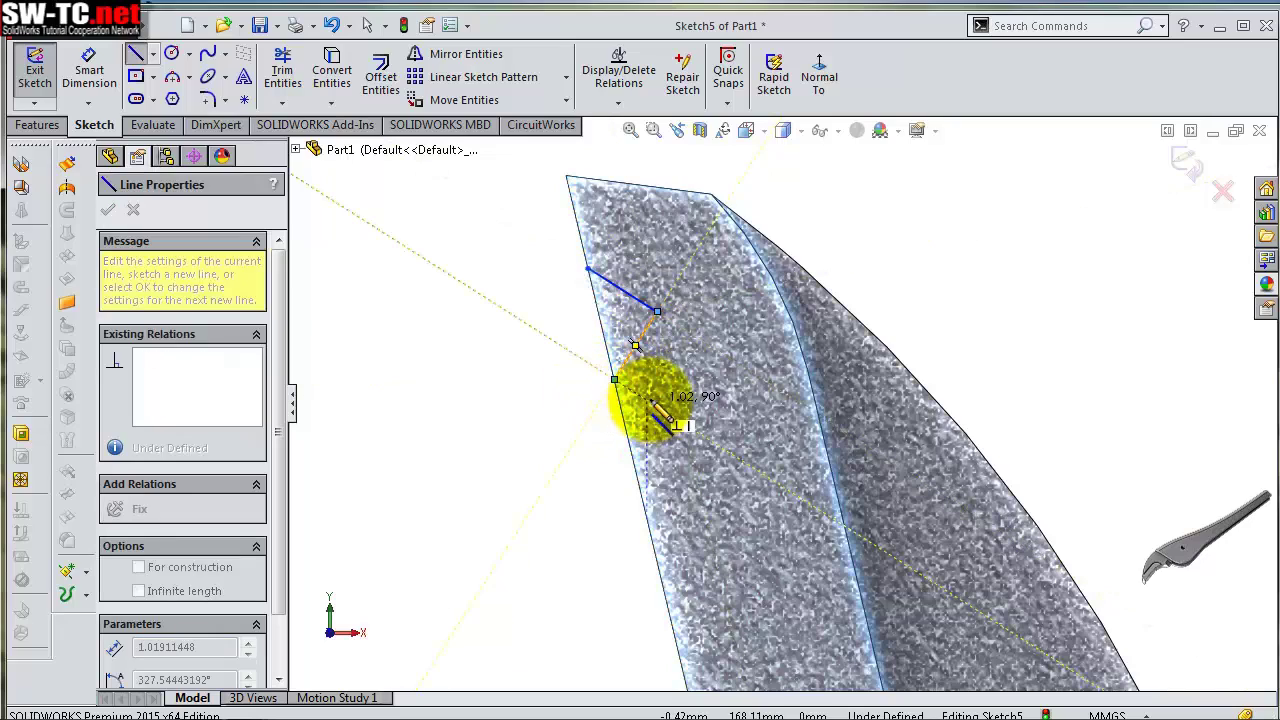
key("Escape")
scroll(652, 293, "down", 2)
middle_click_drag(650, 293, 714, 286, "ctrl")
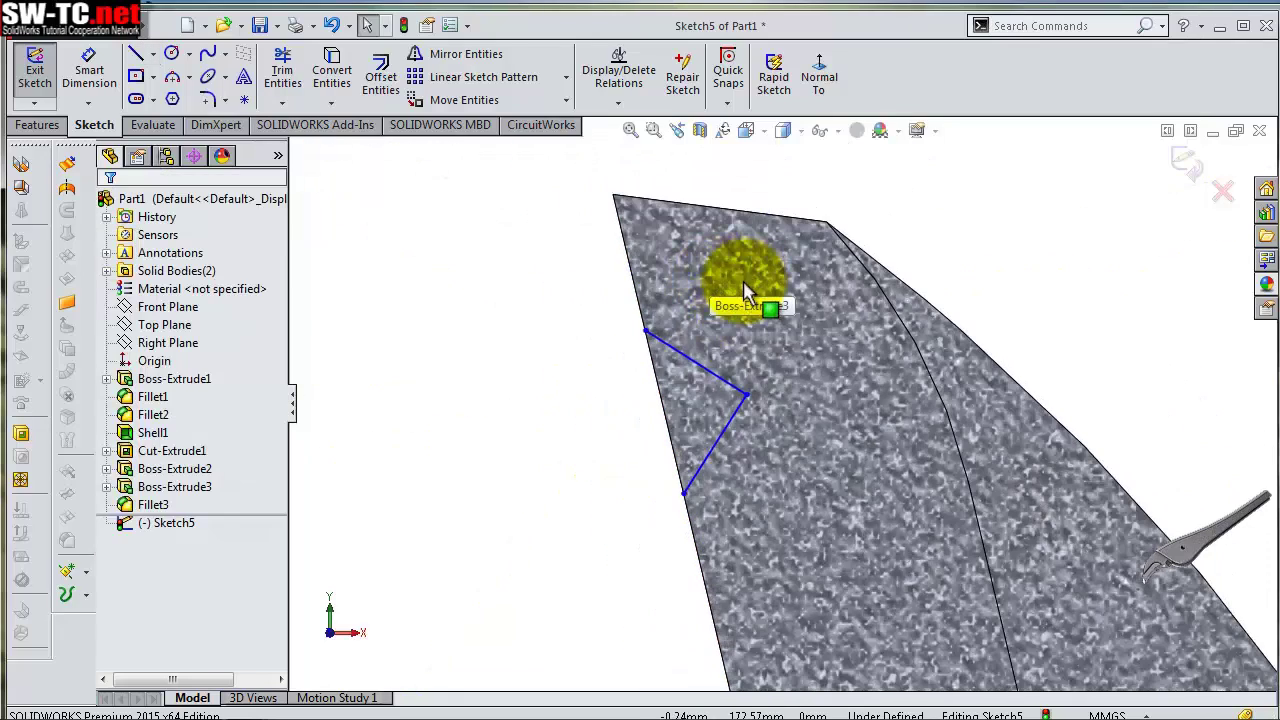
Make the two tooth lines equal in length
key("s")
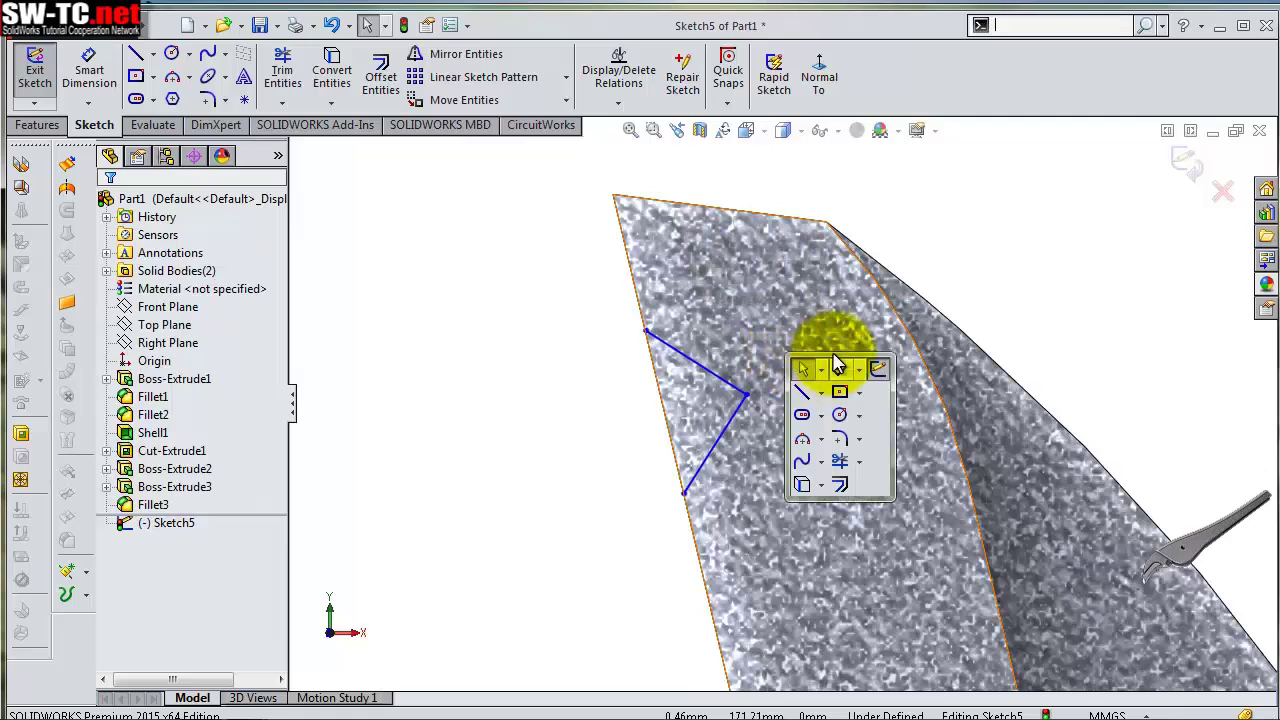
left_click(712, 382)
left_click(730, 421, "ctrl")
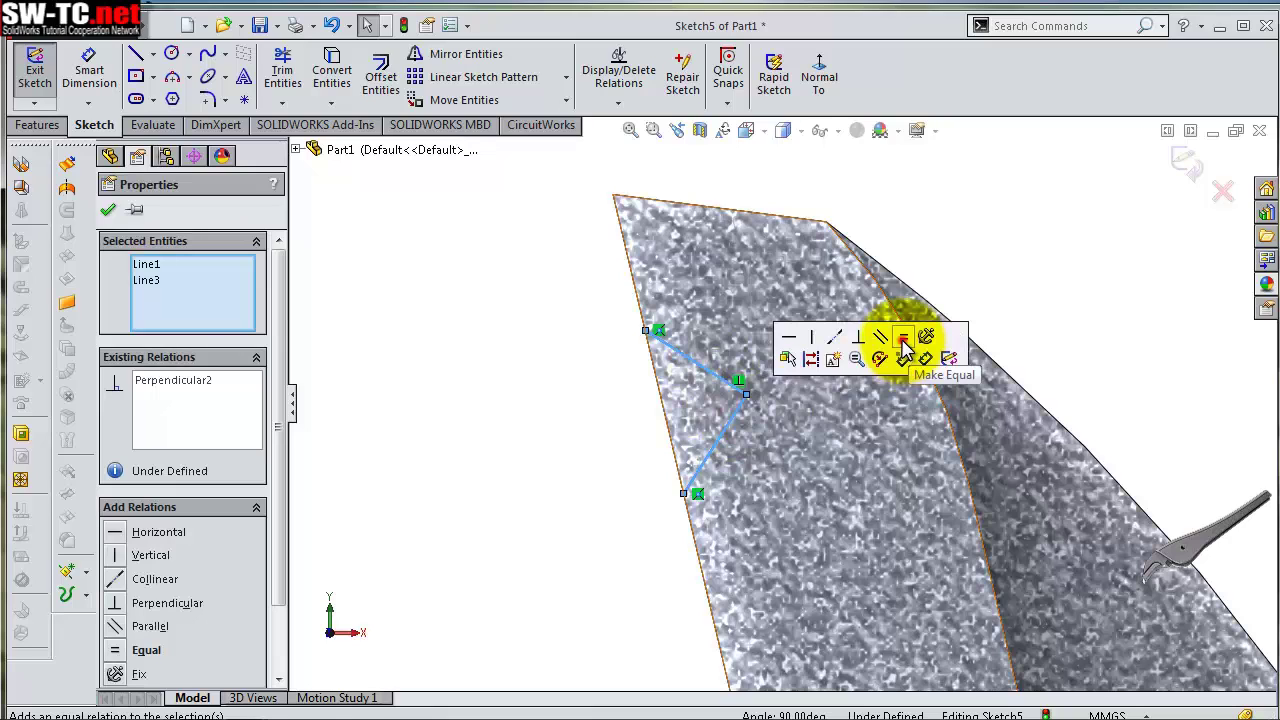
left_click(903, 341)
left_click(581, 408)
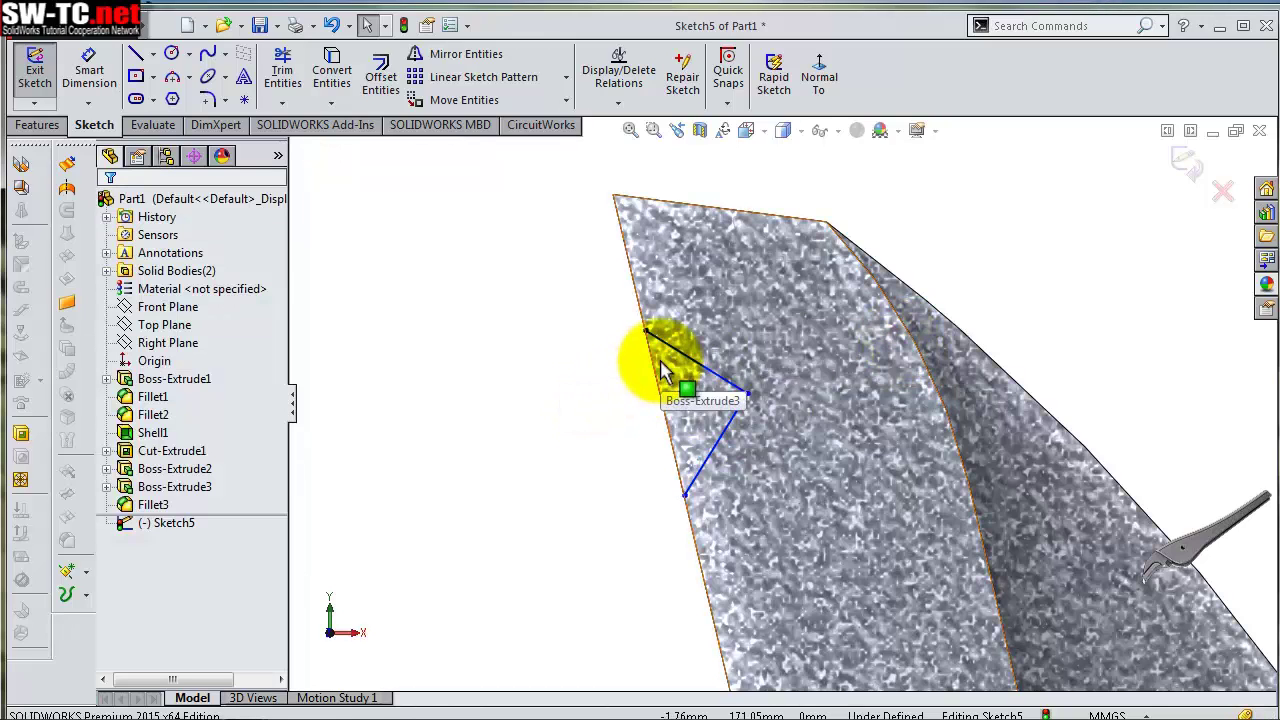
Dimension the tooth's upper endpoint 2 mm from the face's top corner
key("s")
left_click(843, 412)
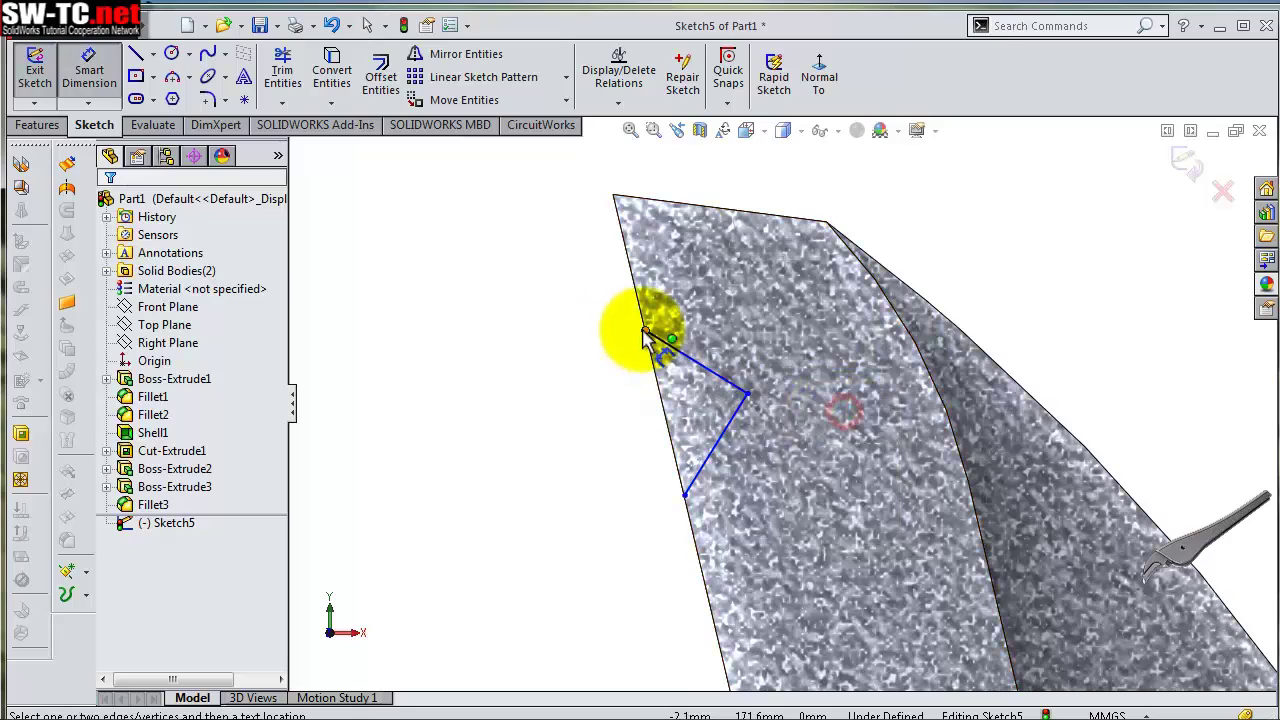
left_click(617, 202)
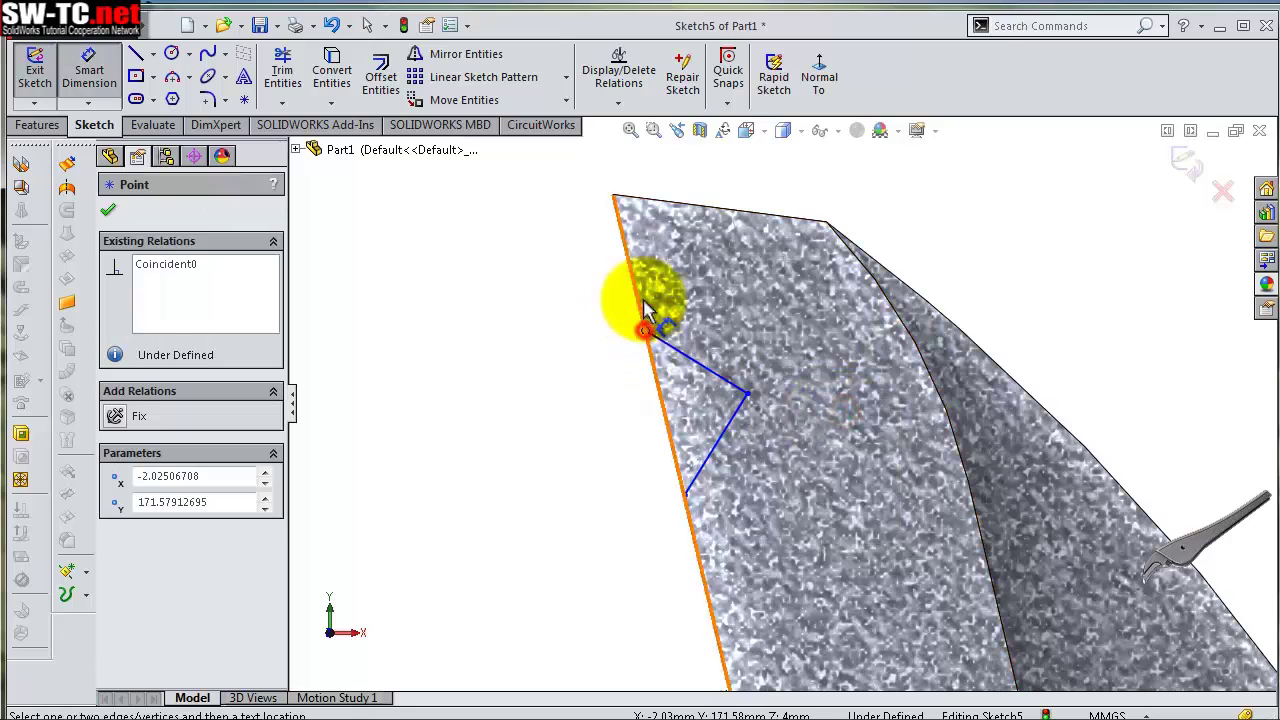
left_click(613, 196)
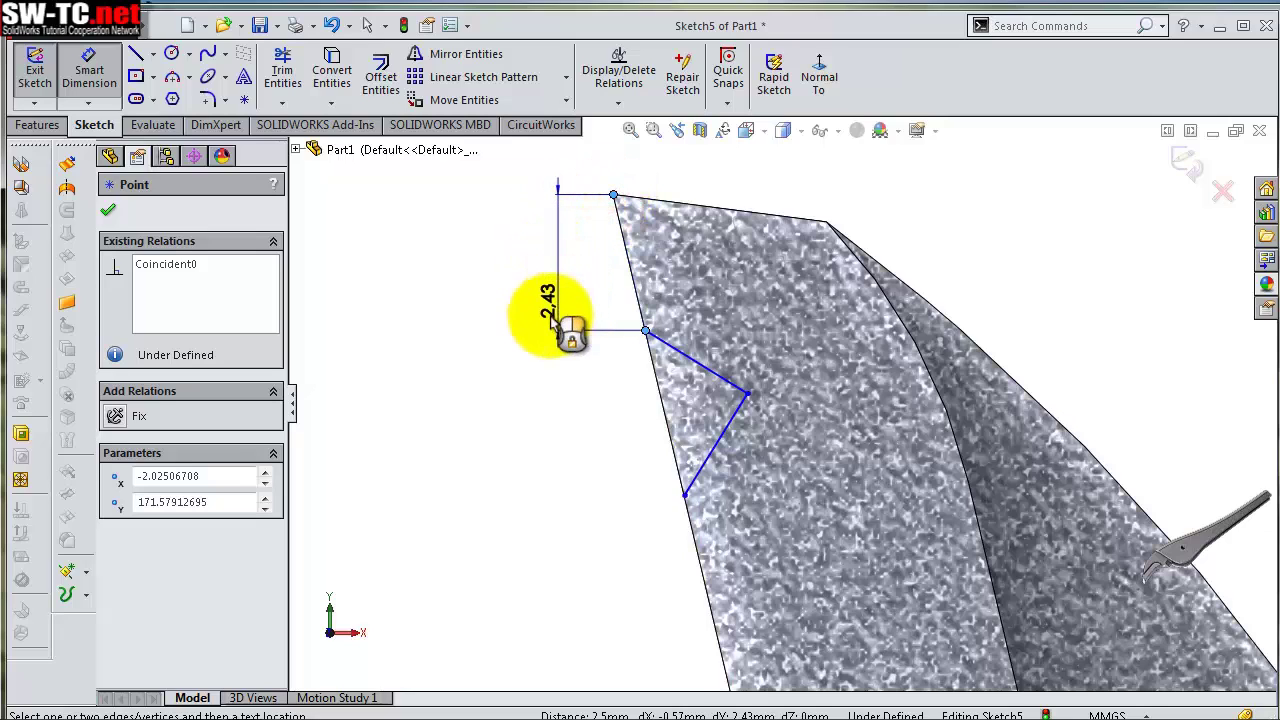
left_click(515, 375)
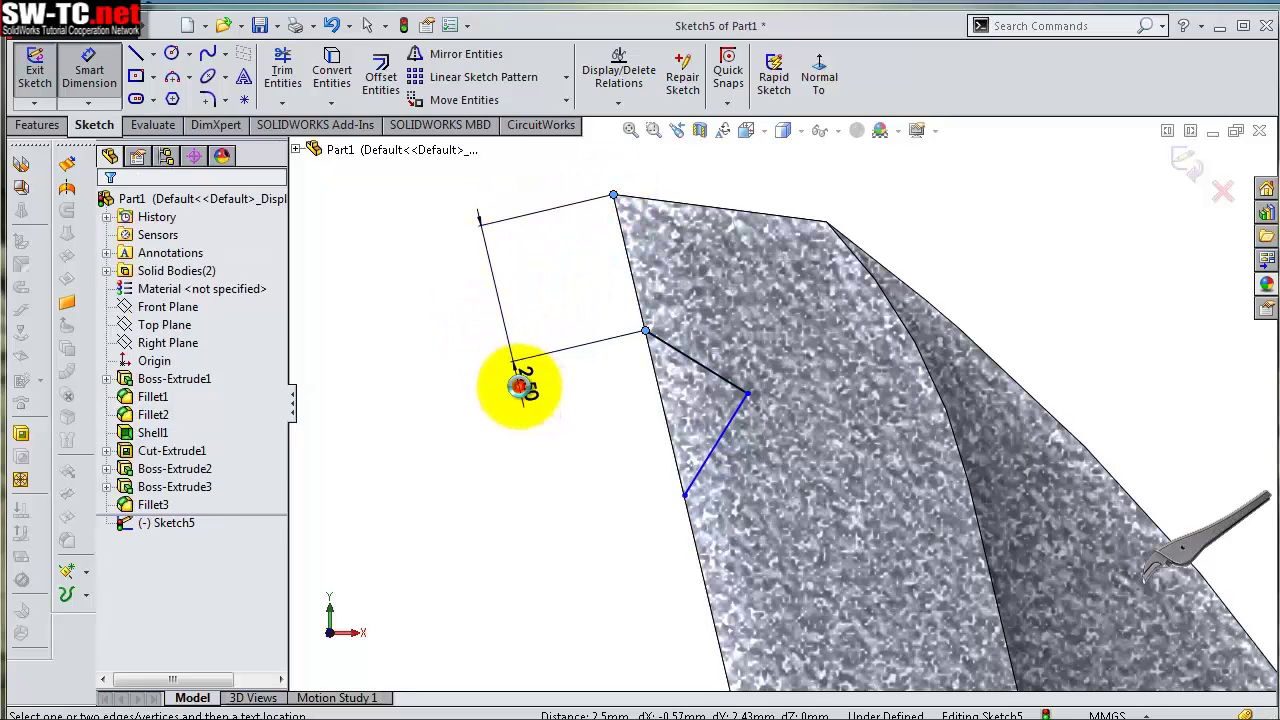
type("2")
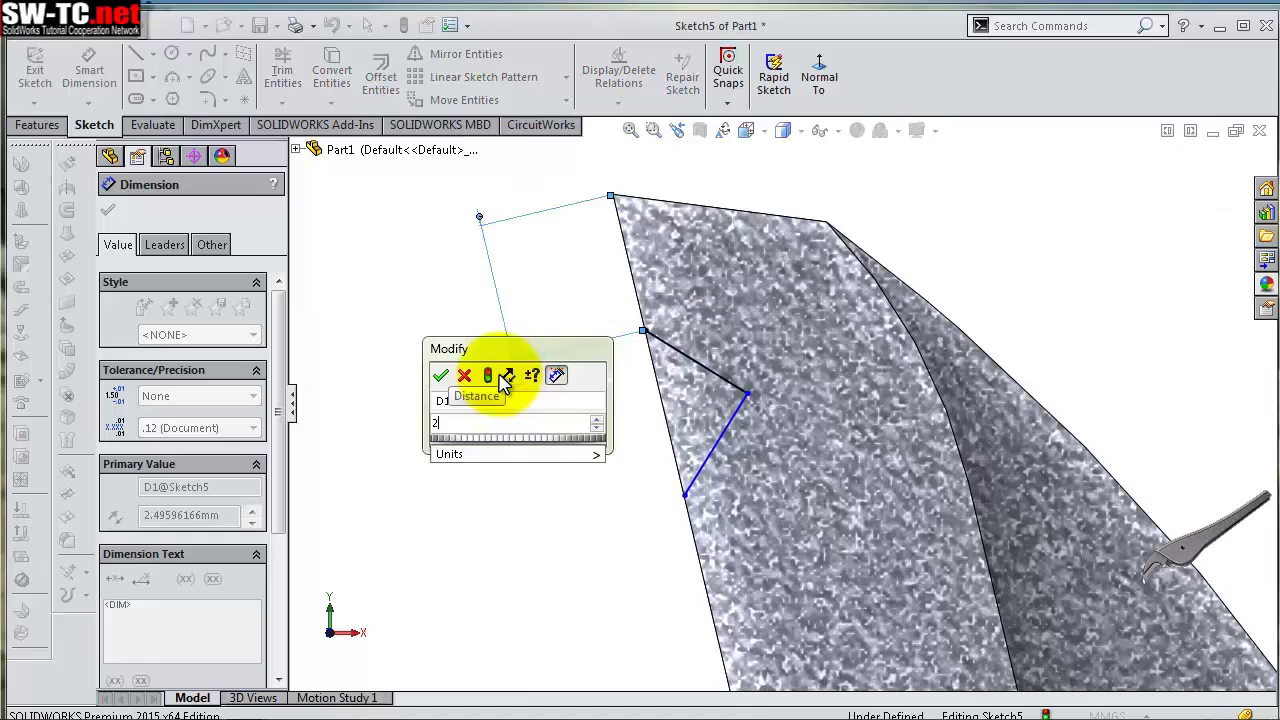
key("Return")
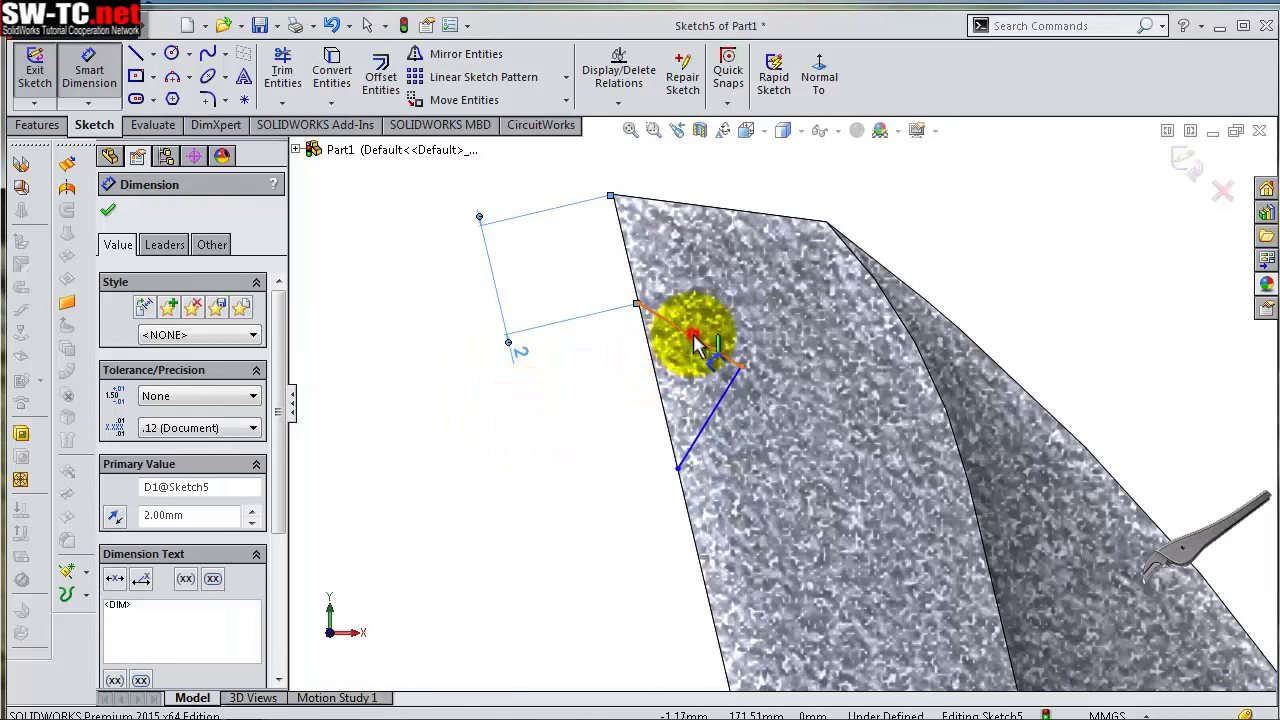
left_click_drag(697, 343, 805, 290)
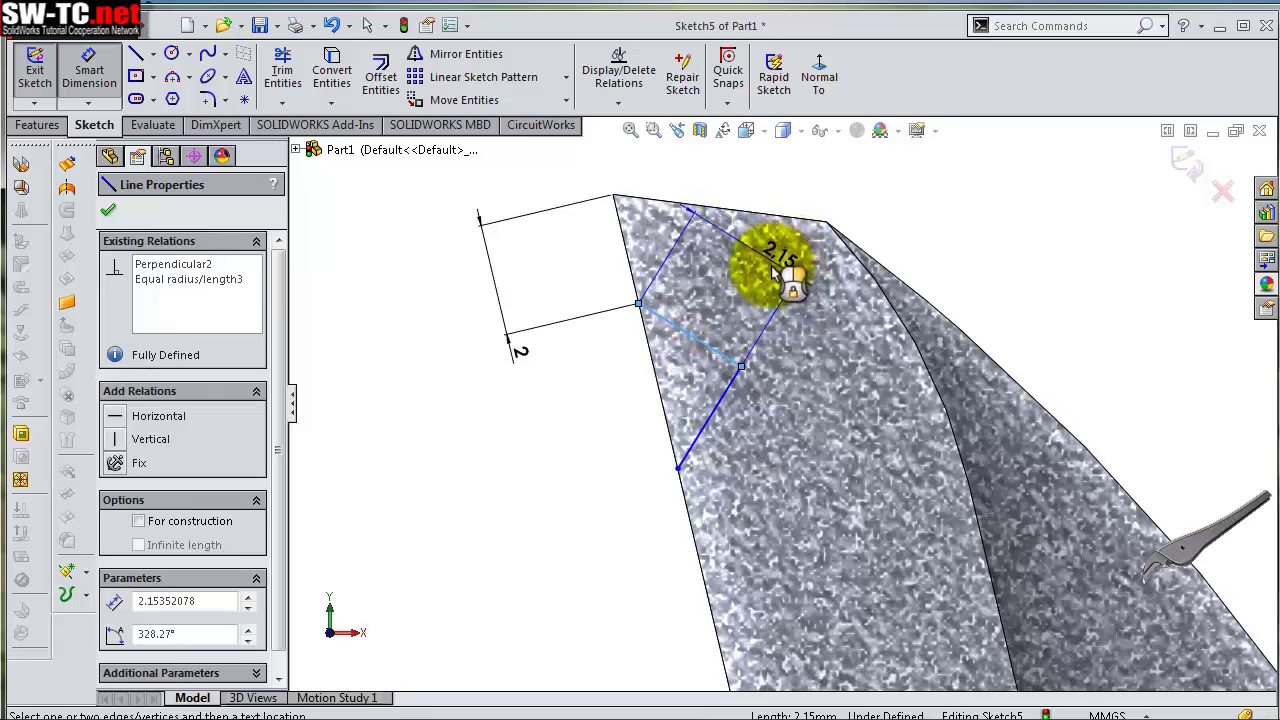
left_click_drag(775, 275, 766, 263)
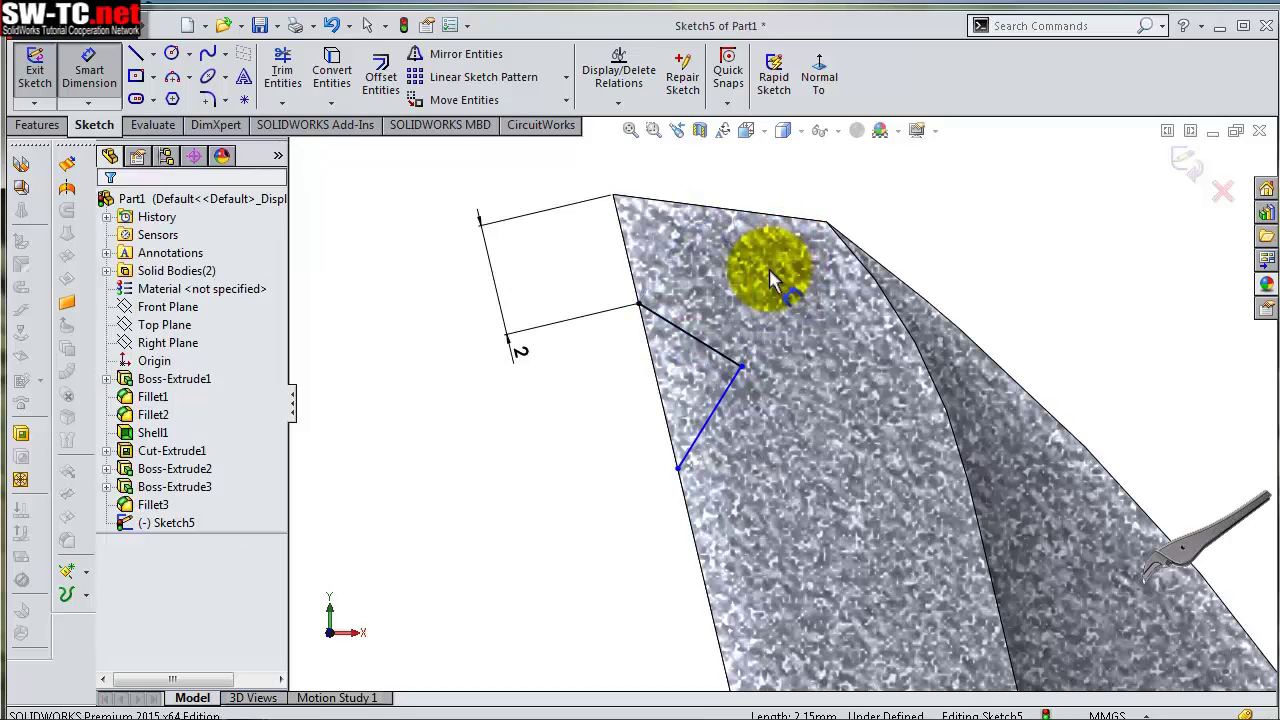
Dimension the tooth's lower endpoint 1 mm along the edge, fully defining the tooth
left_click(741, 368)
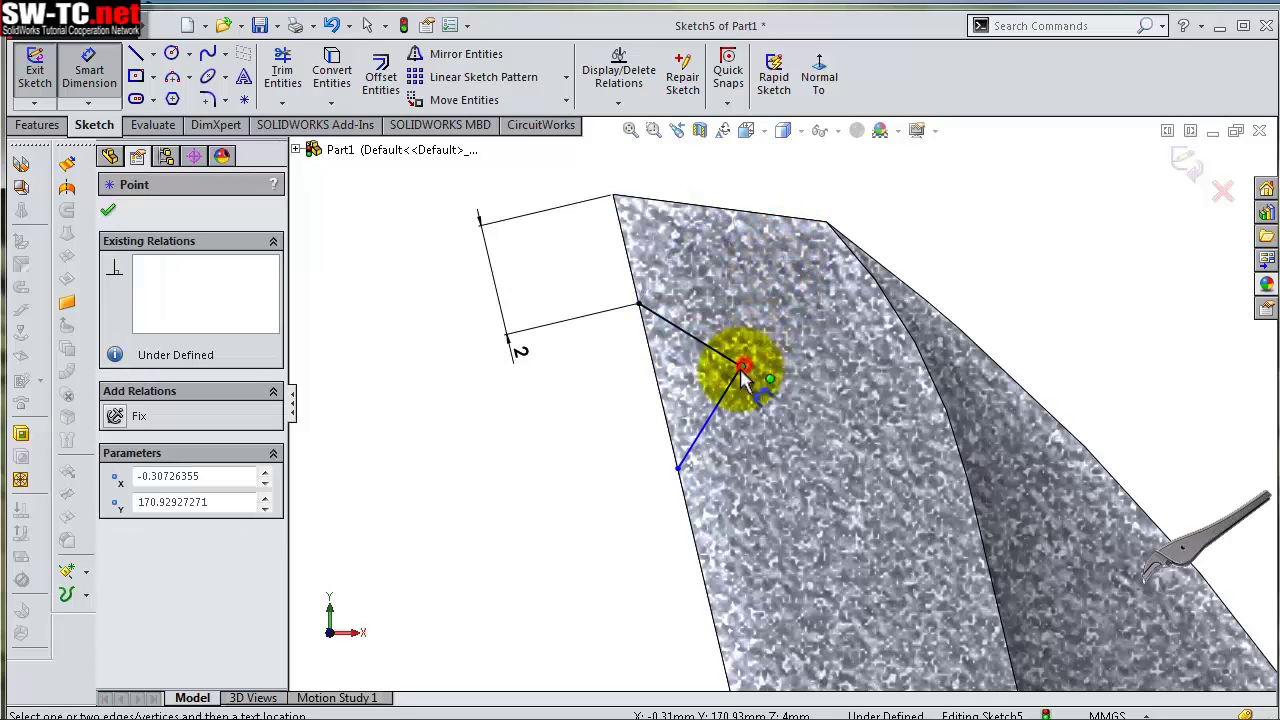
left_click(661, 395)
left_click(625, 410)
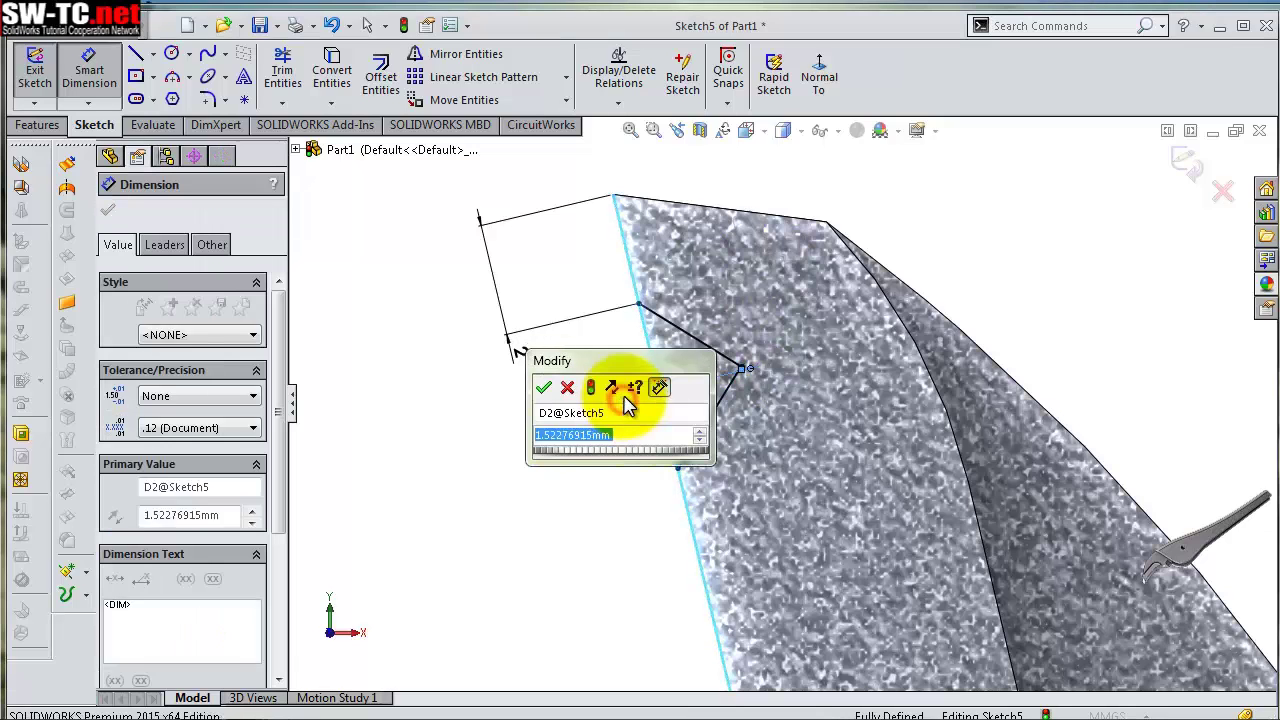
type("1")
key("Return")
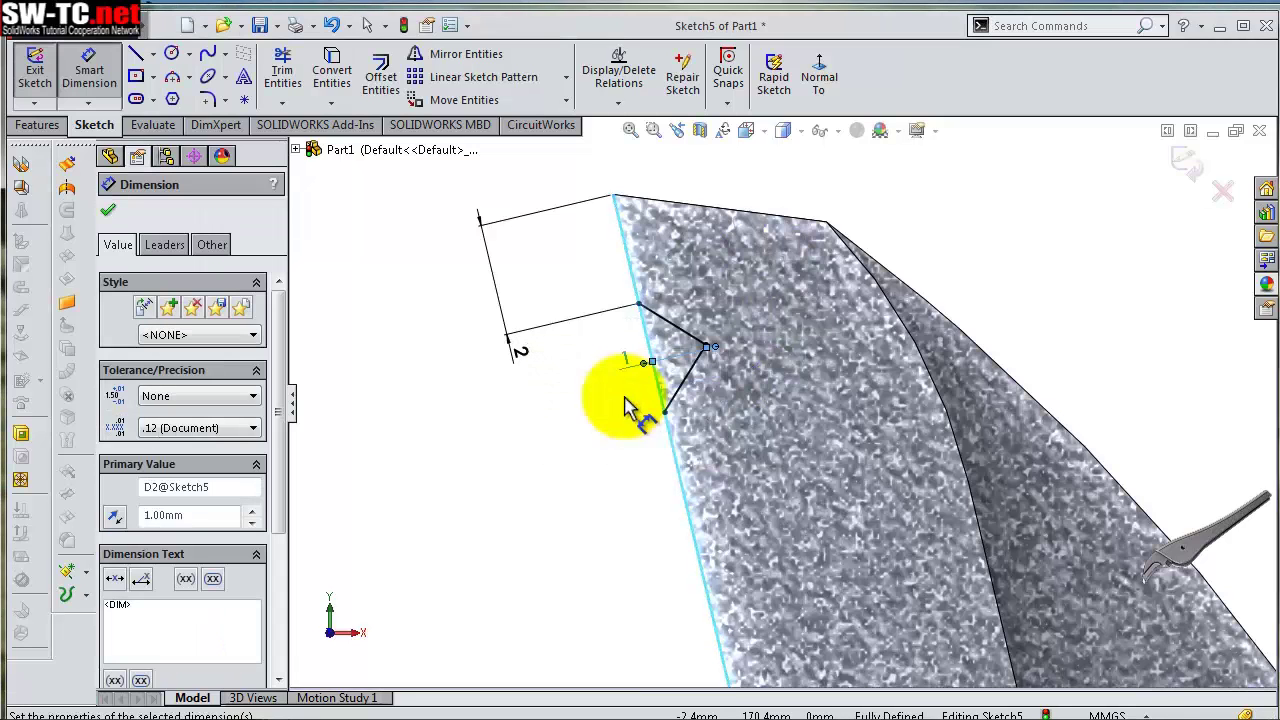
left_click(580, 451)
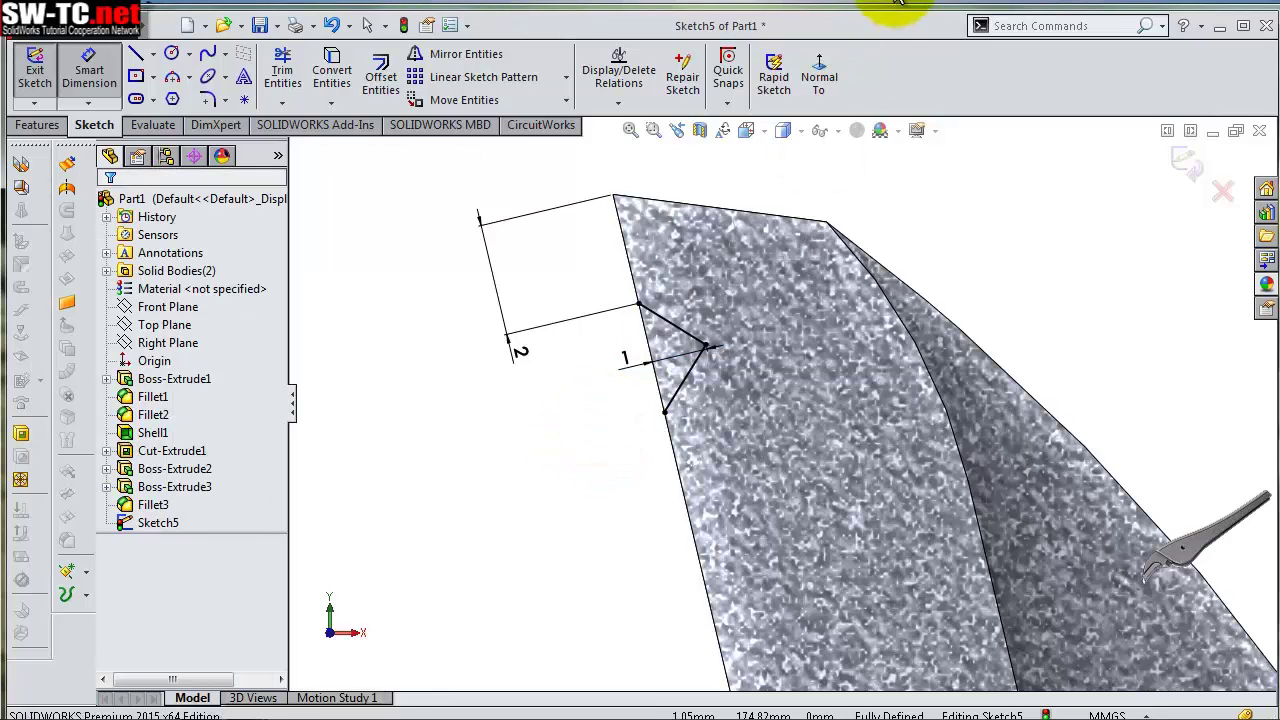
left_click(566, 77)
Linear-pattern the tooth line Line1 along the jaw edge at 2 mm spacing with 8 instances
left_click(519, 103)
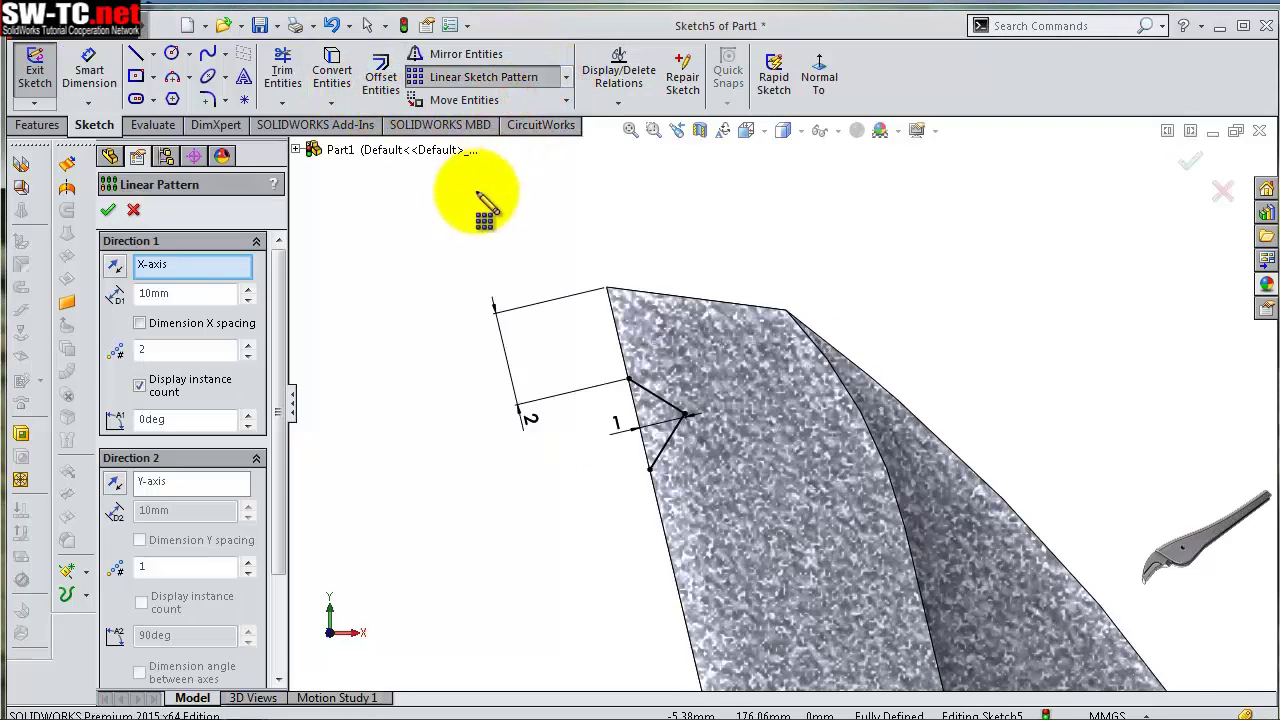
left_click(206, 264)
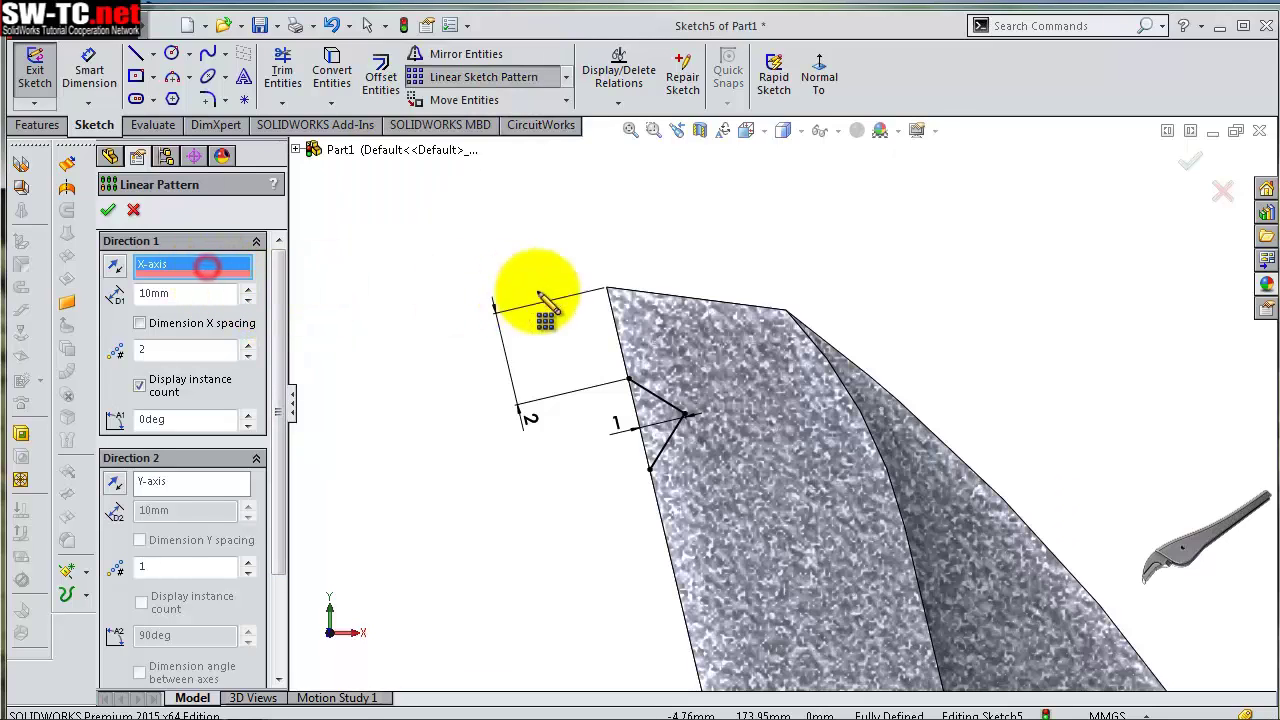
left_click(615, 318)
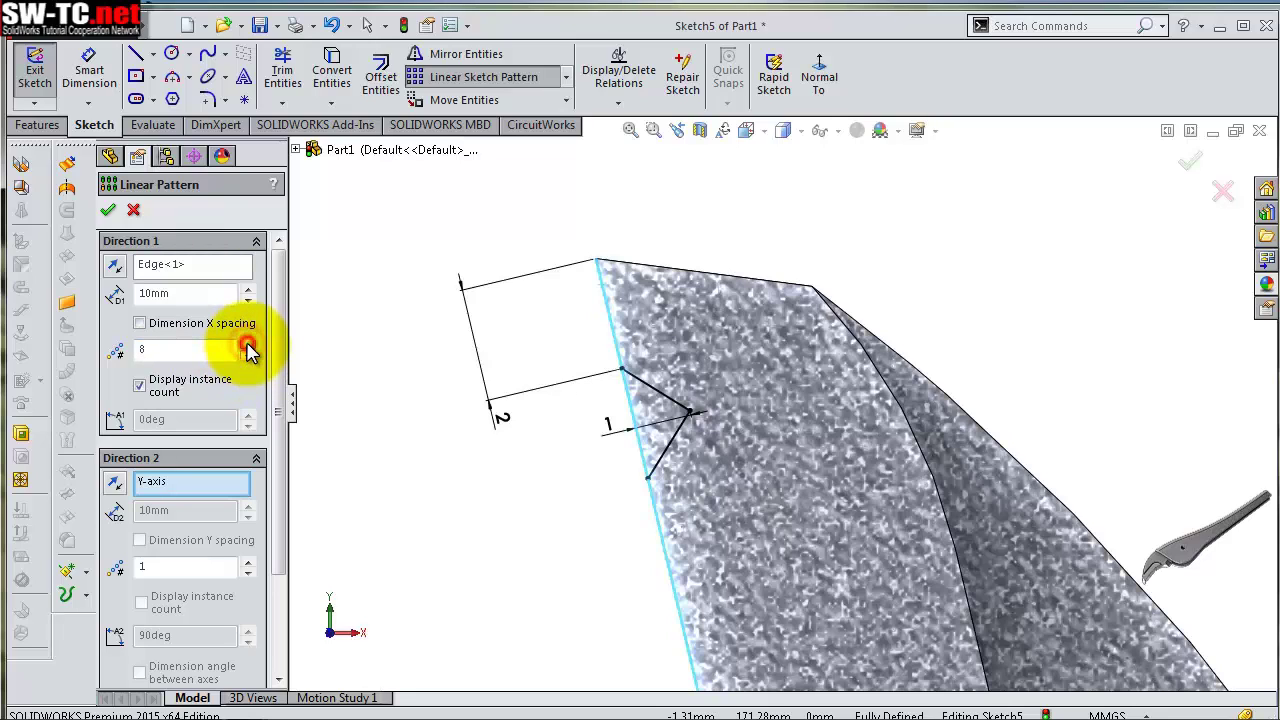
double_click(192, 293)
type("2")
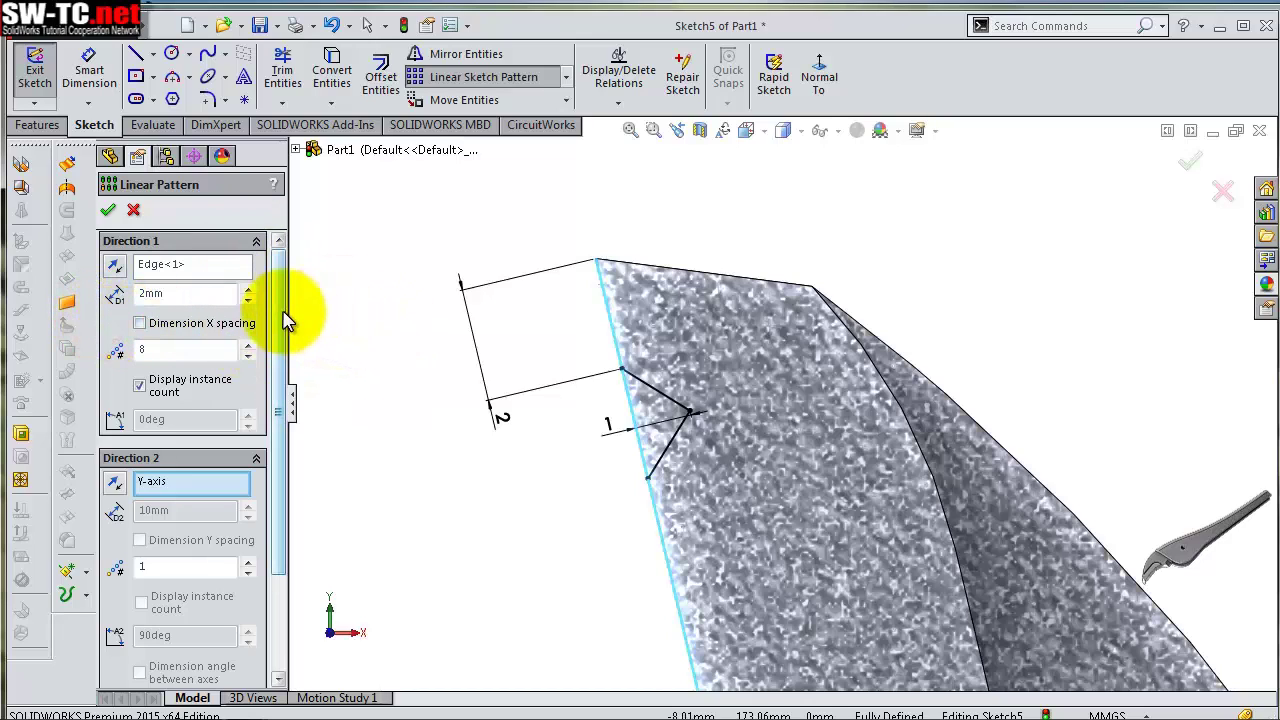
scroll(285, 330, "down", 3)
left_click(224, 601)
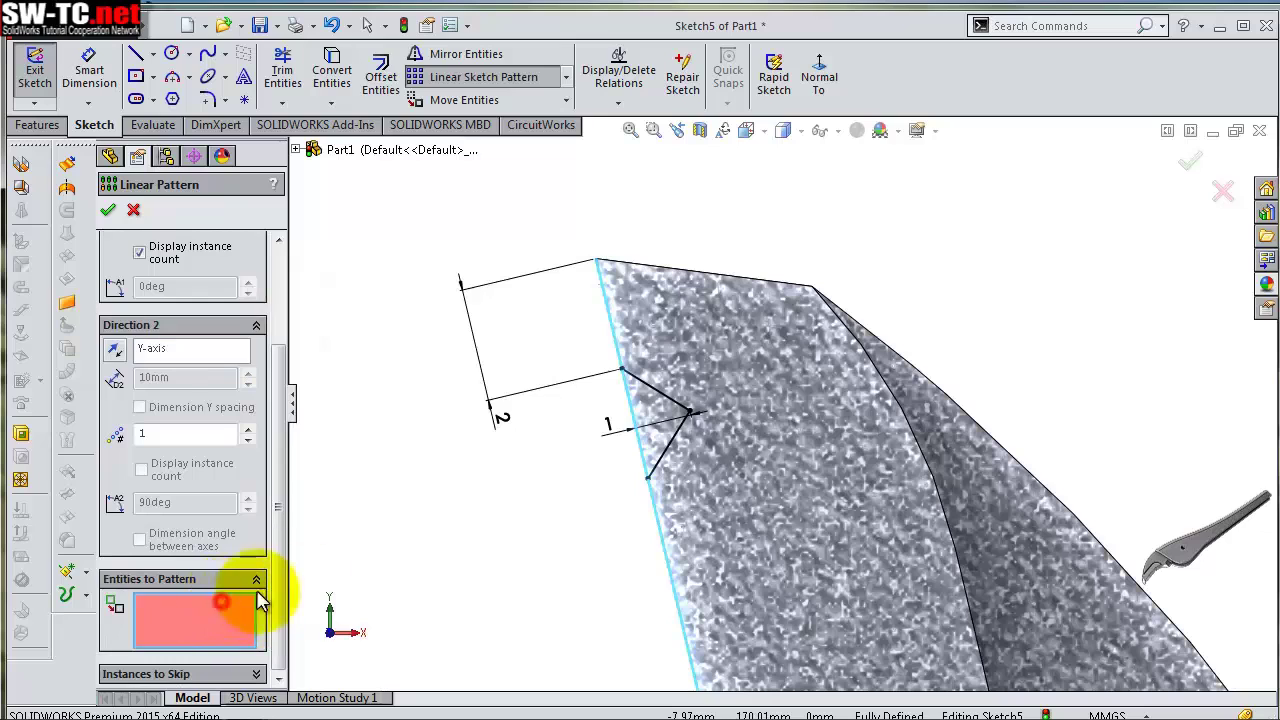
left_click(676, 412)
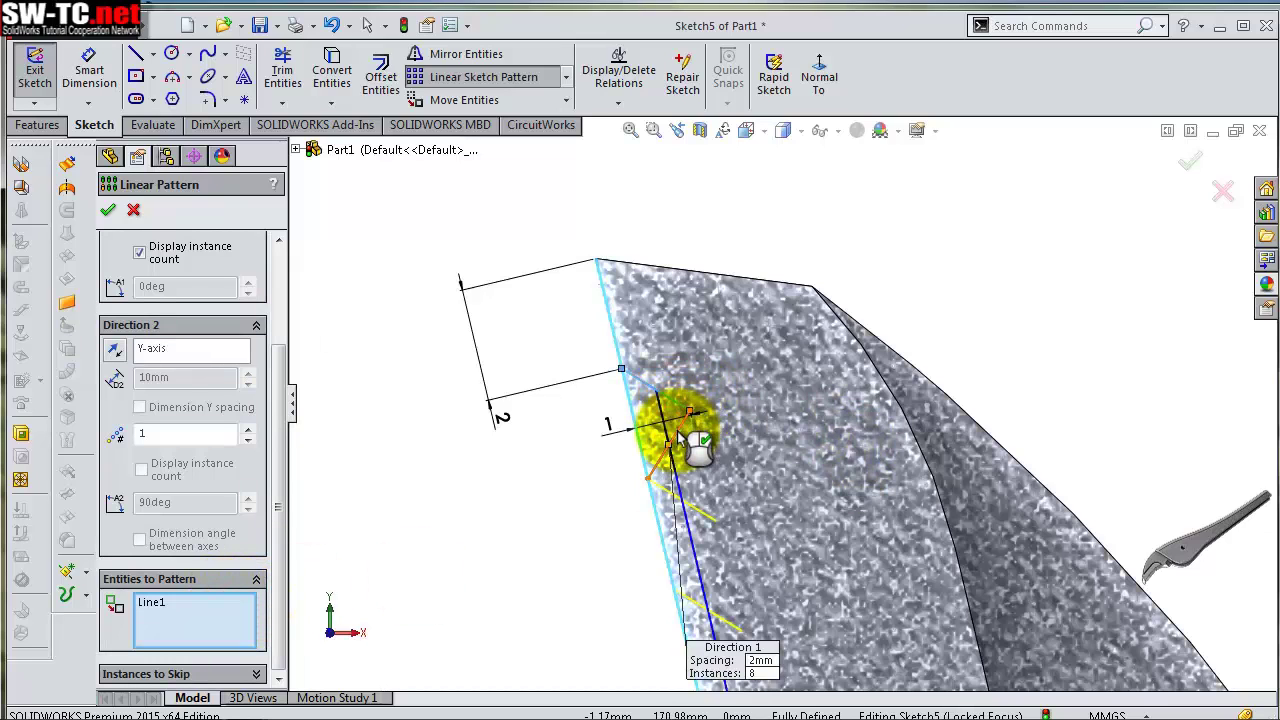
right_click(680, 432)
scroll(760, 460, "up", 3)
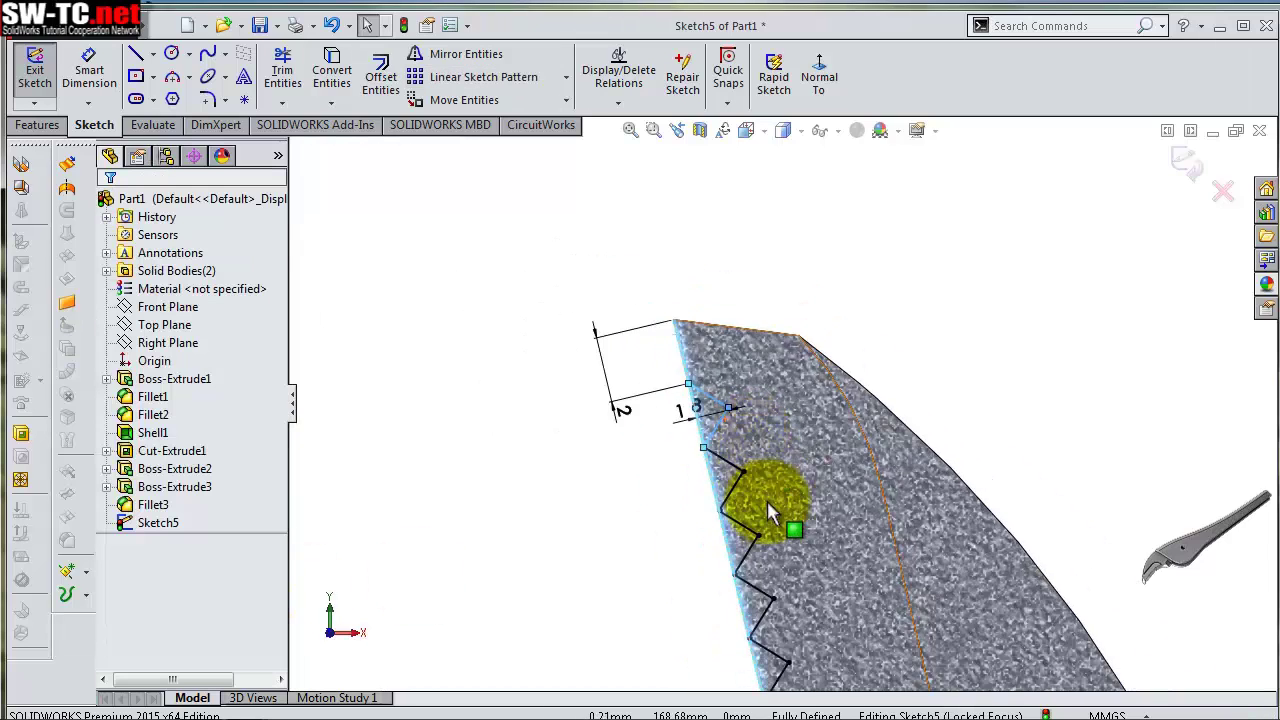
scroll(783, 545, "down", 2)
scroll(855, 488, "down", 3)
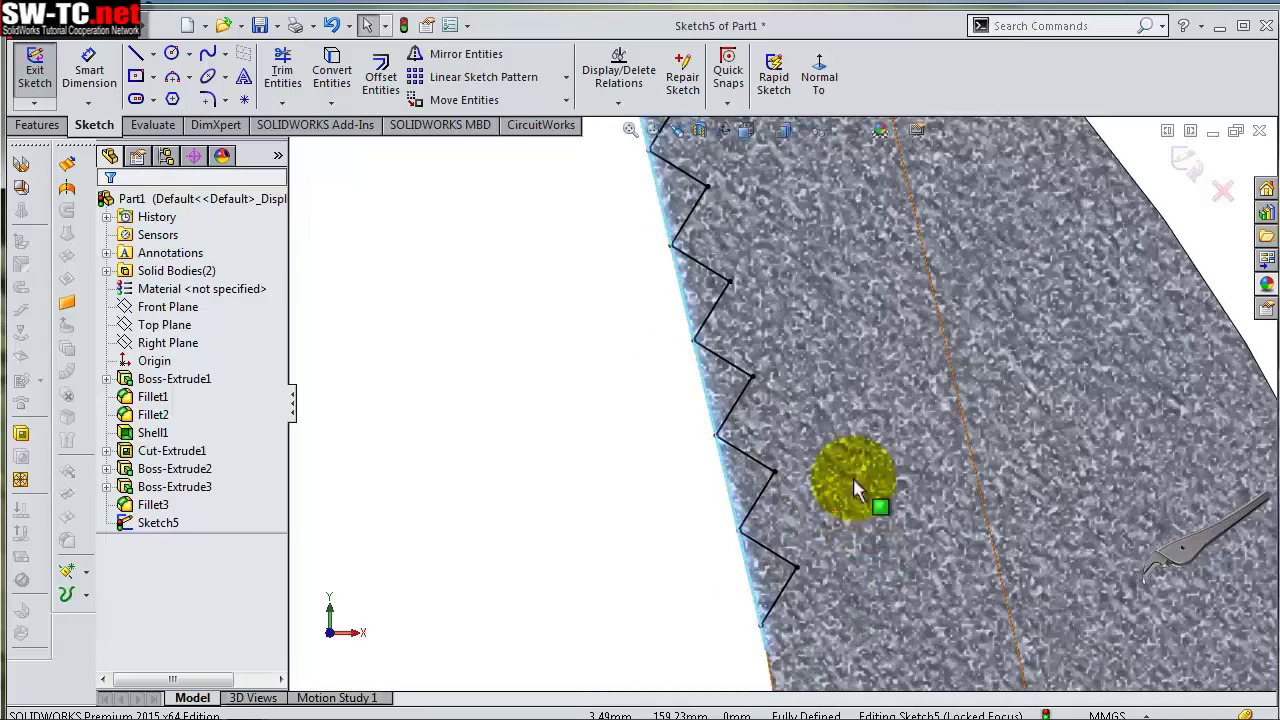
scroll(841, 458, "up", 1)
scroll(845, 455, "up", 1)
scroll(850, 445, "up", 1)
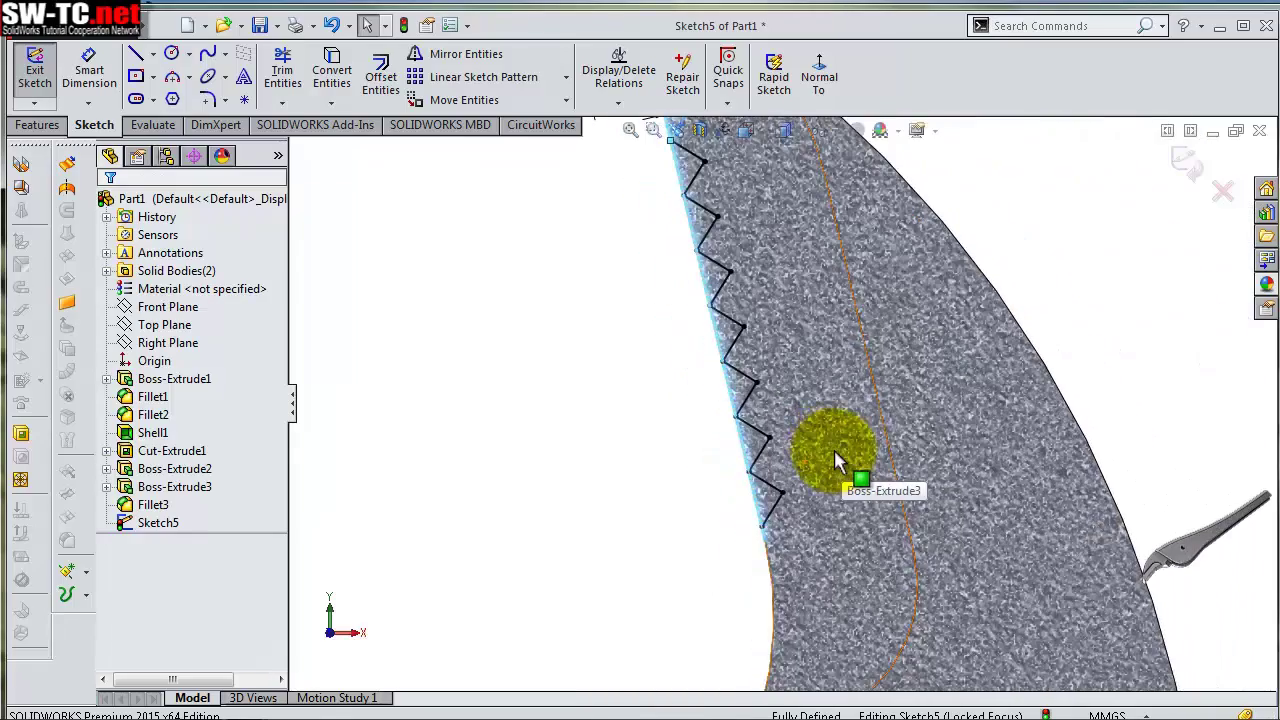
scroll(859, 424, "up", 1)
scroll(850, 400, "up", 2)
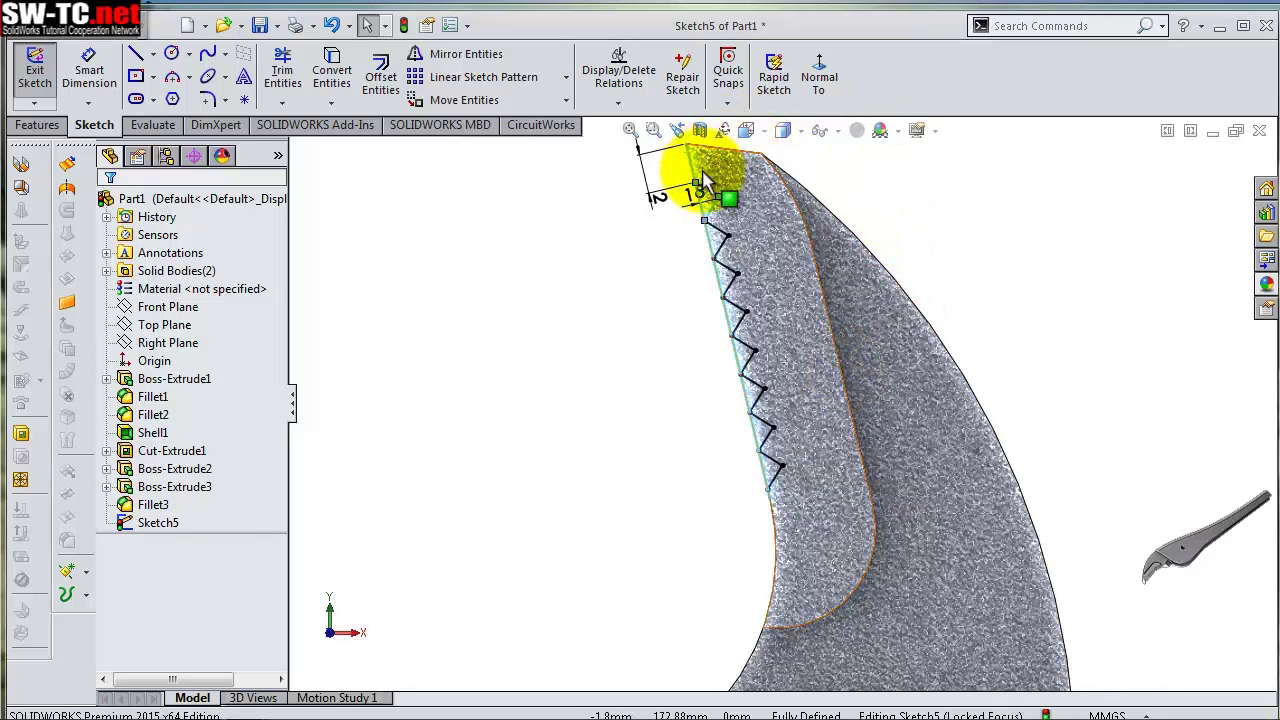
Change the tooth pattern's instance count from 8 to 9
left_click(605, 258)
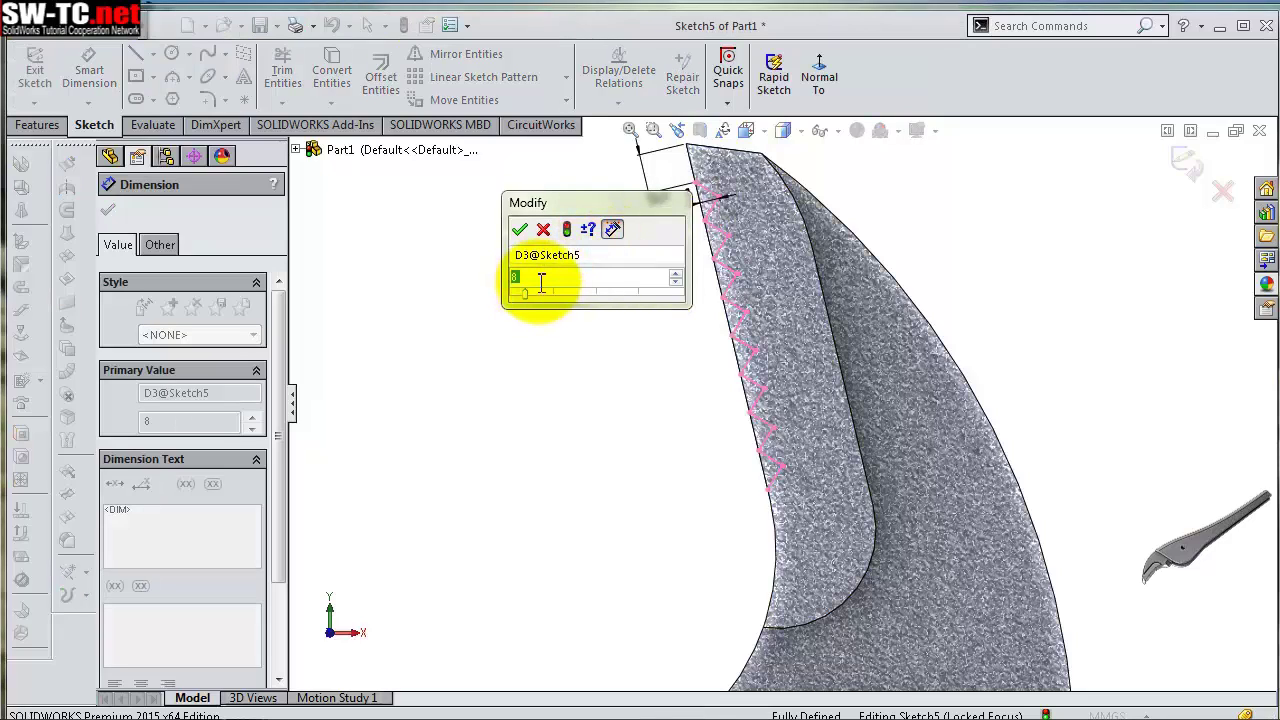
mouse_move(533, 298)
left_mouse_down()
mouse_move(577, 302)
mouse_move(537, 293)
mouse_move(545, 277)
left_mouse_up()
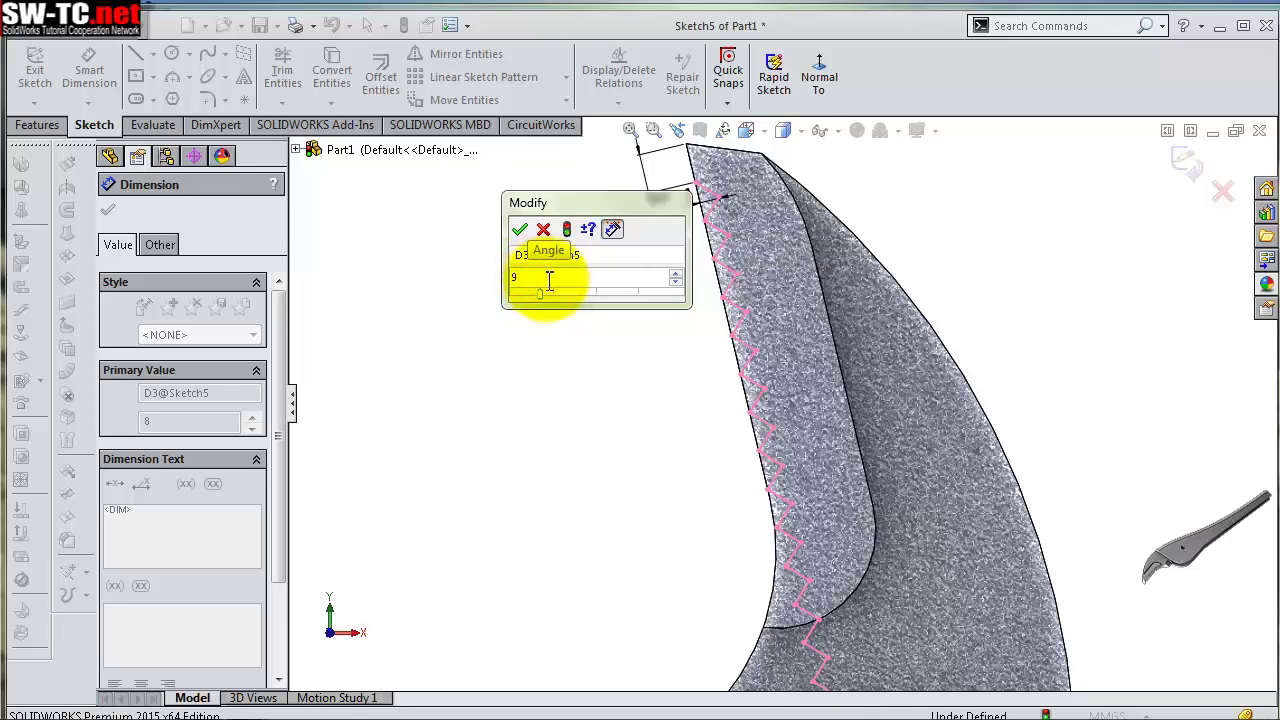
left_click(463, 280)
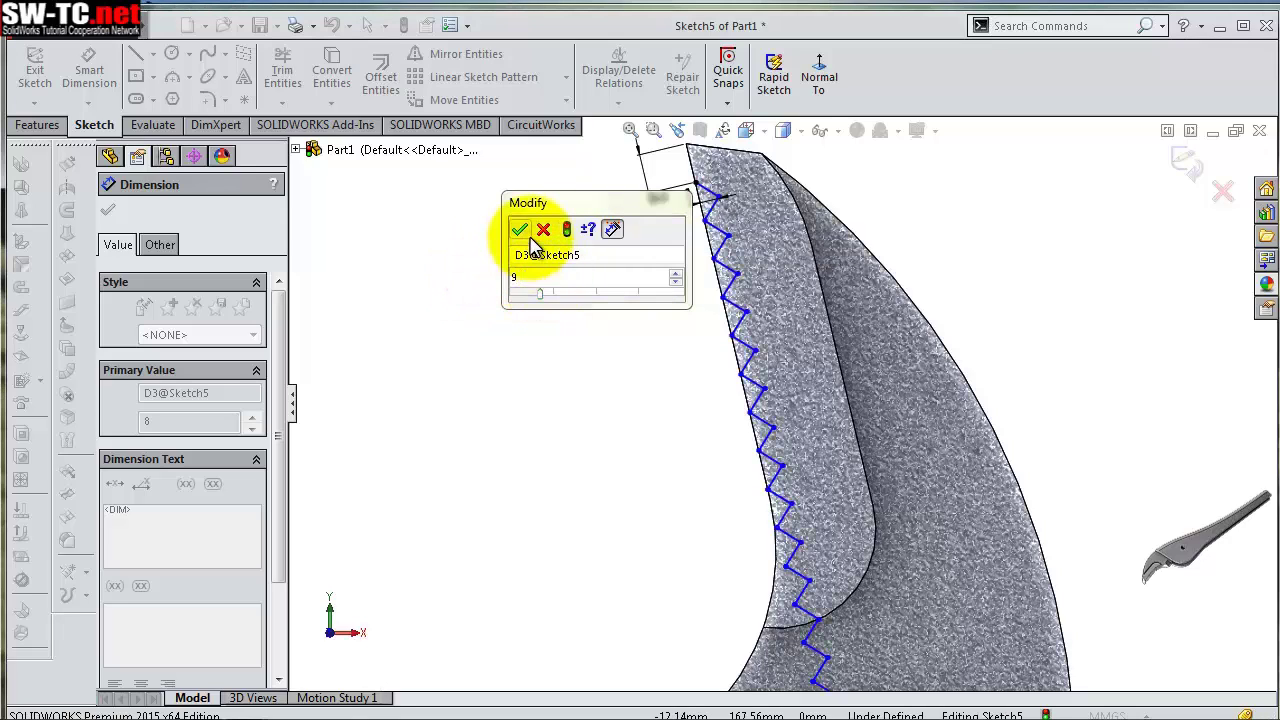
left_click(519, 229)
left_click(700, 458)
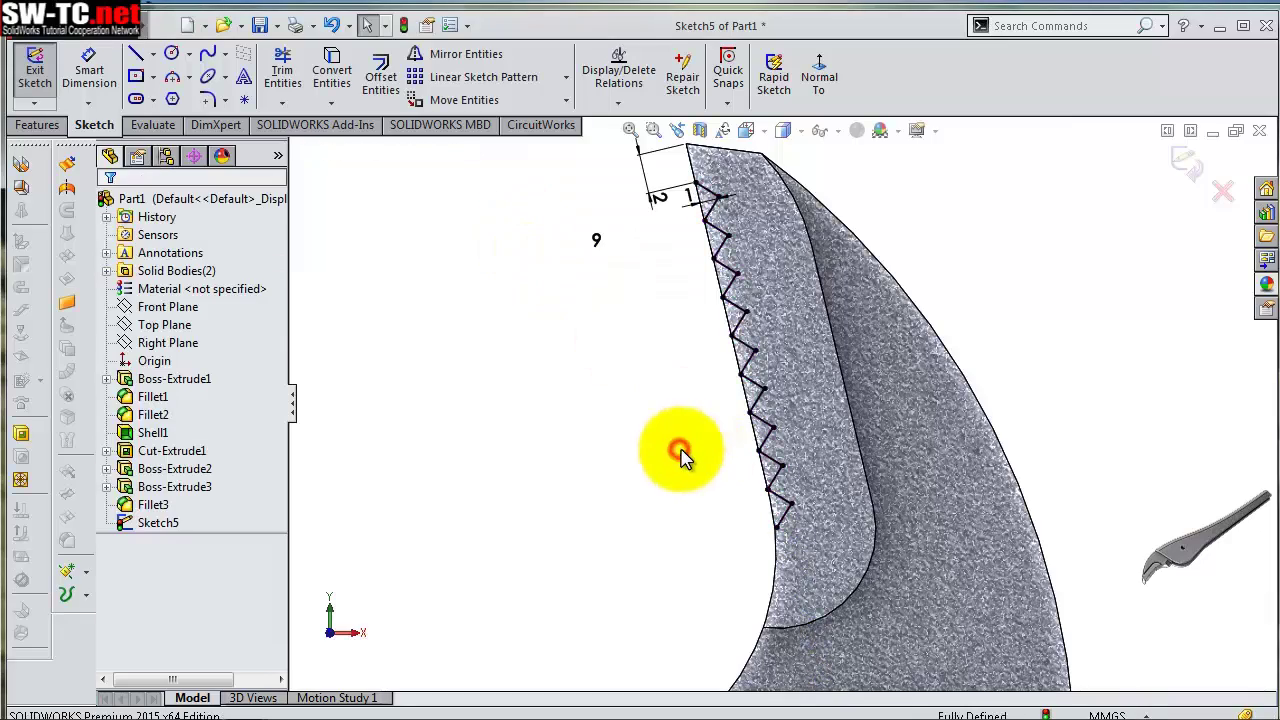
scroll(814, 430, "down", 3)
scroll(697, 395, "up", 3)
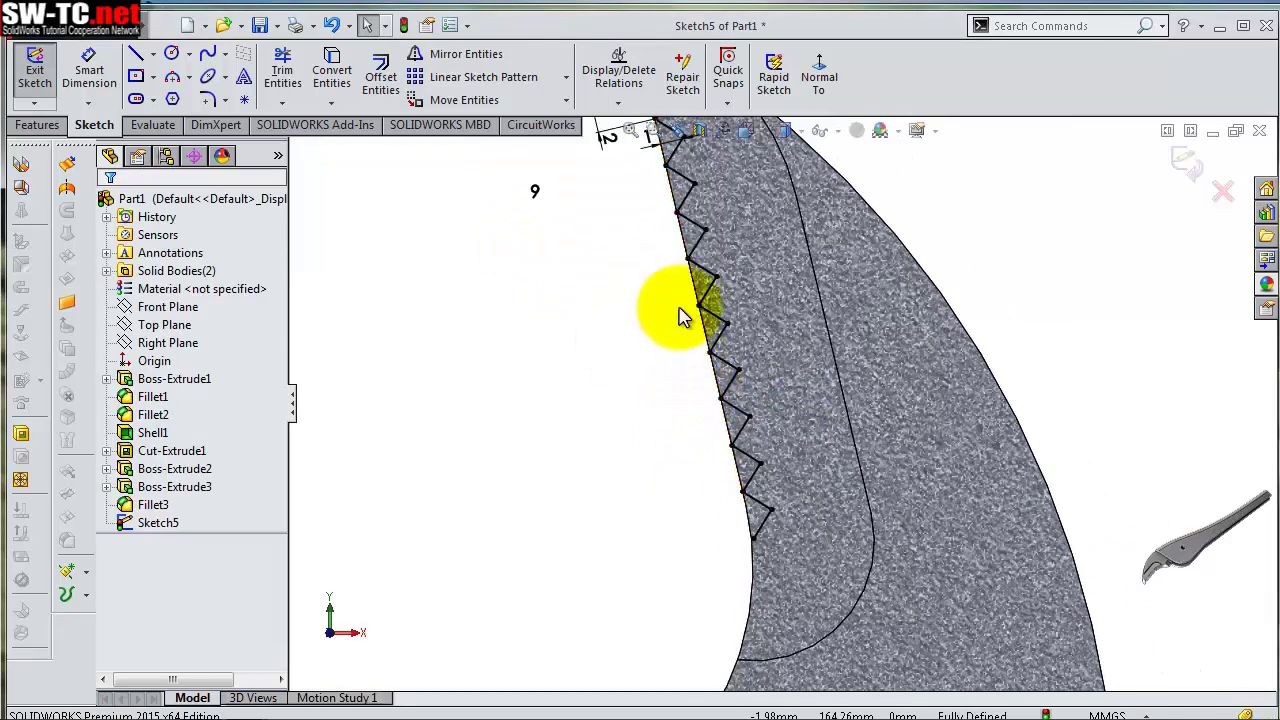
scroll(743, 214, "up", 1)
scroll(743, 214, "down", 1)
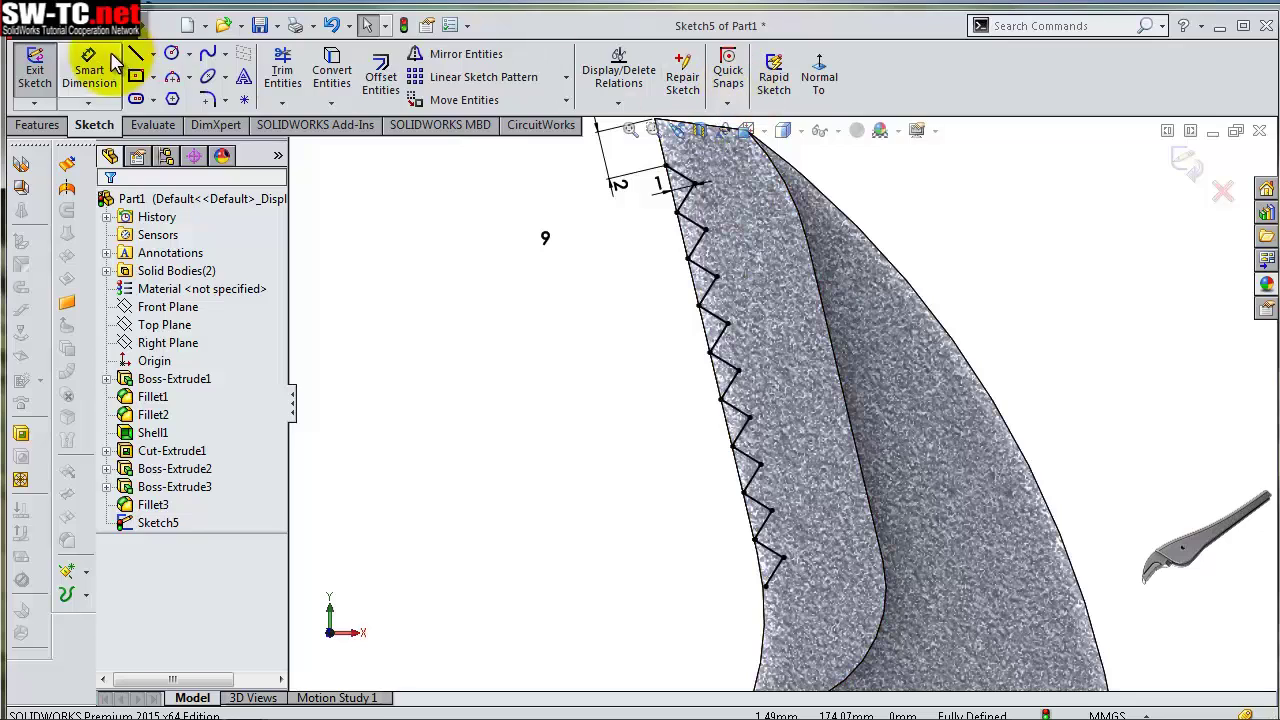
Close the tooth row with a sloping line outside the jaw edge and a horizontal line back to the last tooth
left_click(135, 53)
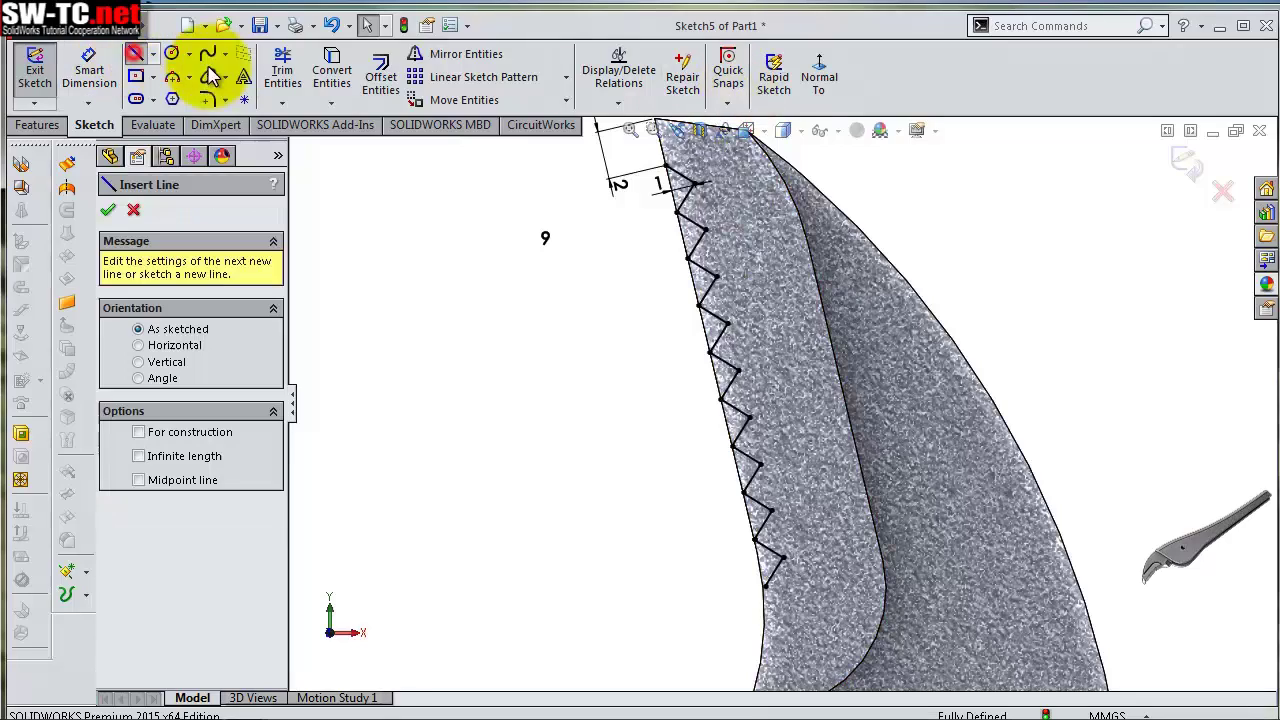
left_click(680, 183)
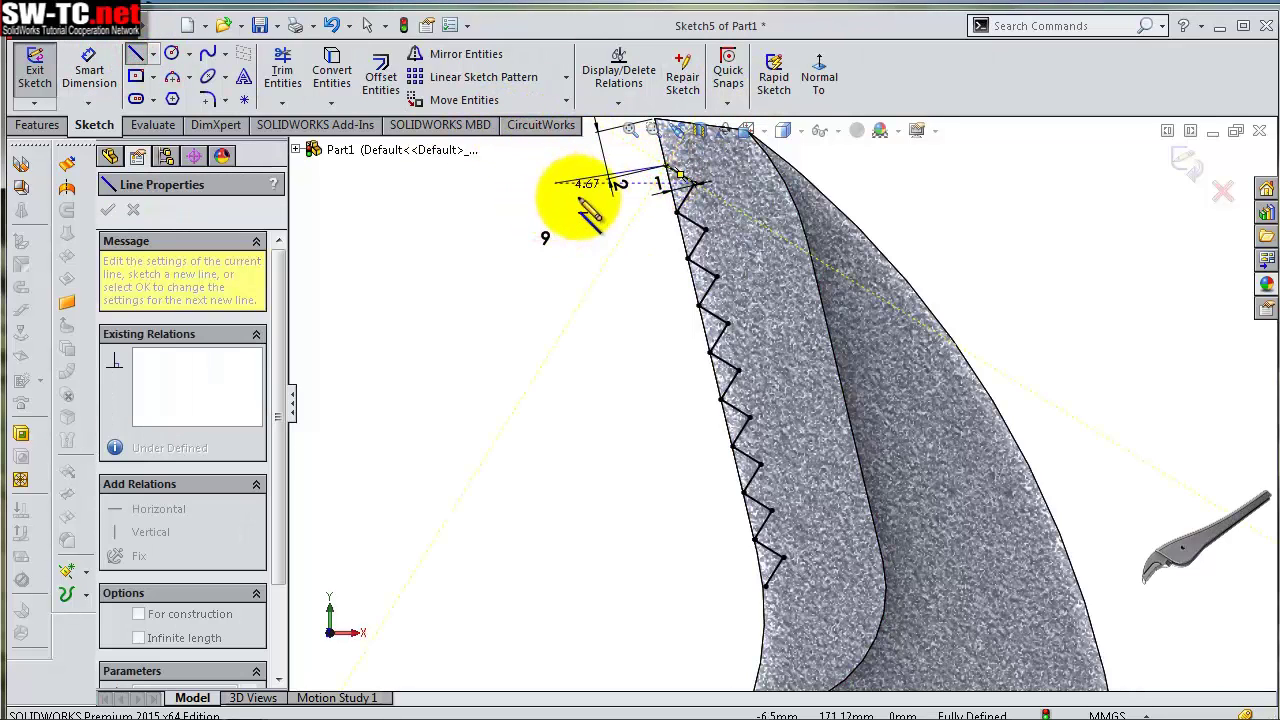
scroll(585, 206, "down", 2)
left_click(580, 196)
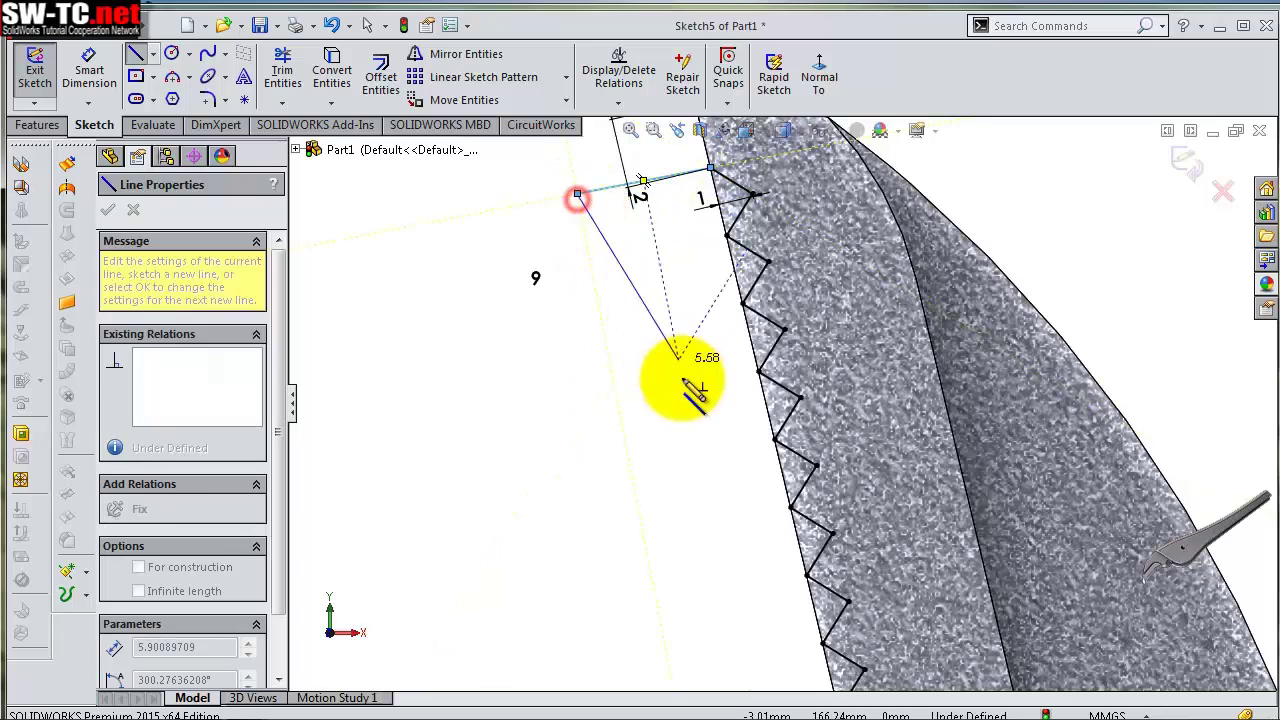
scroll(689, 430, "up", 2)
scroll(750, 530, "down", 3)
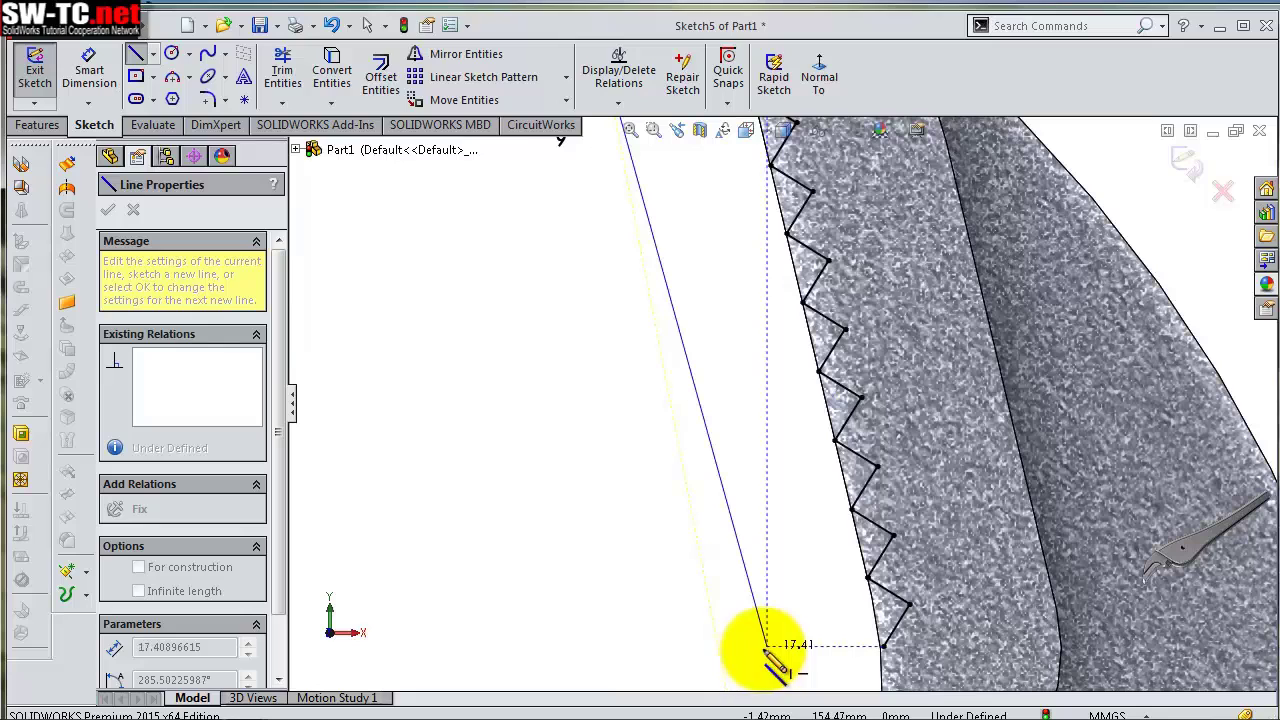
left_click(766, 646)
double_click(884, 647)
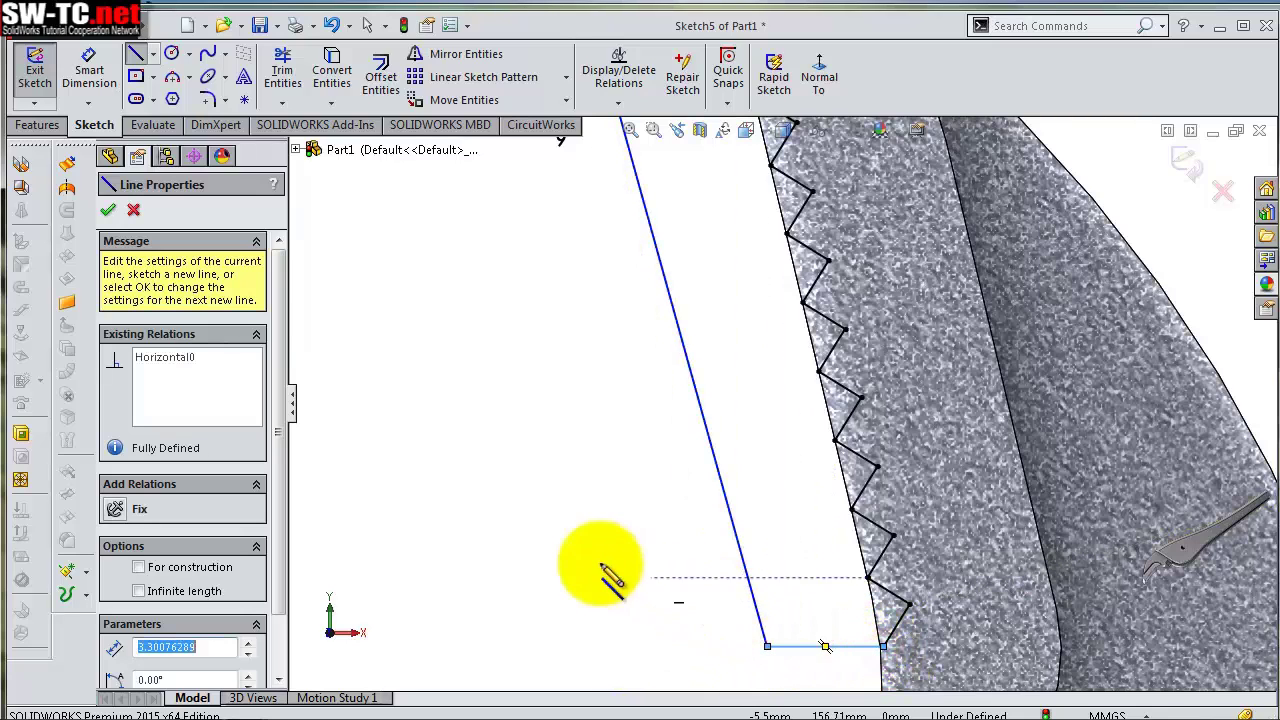
Start an Extruded Cut from Sketch5
left_click(110, 211)
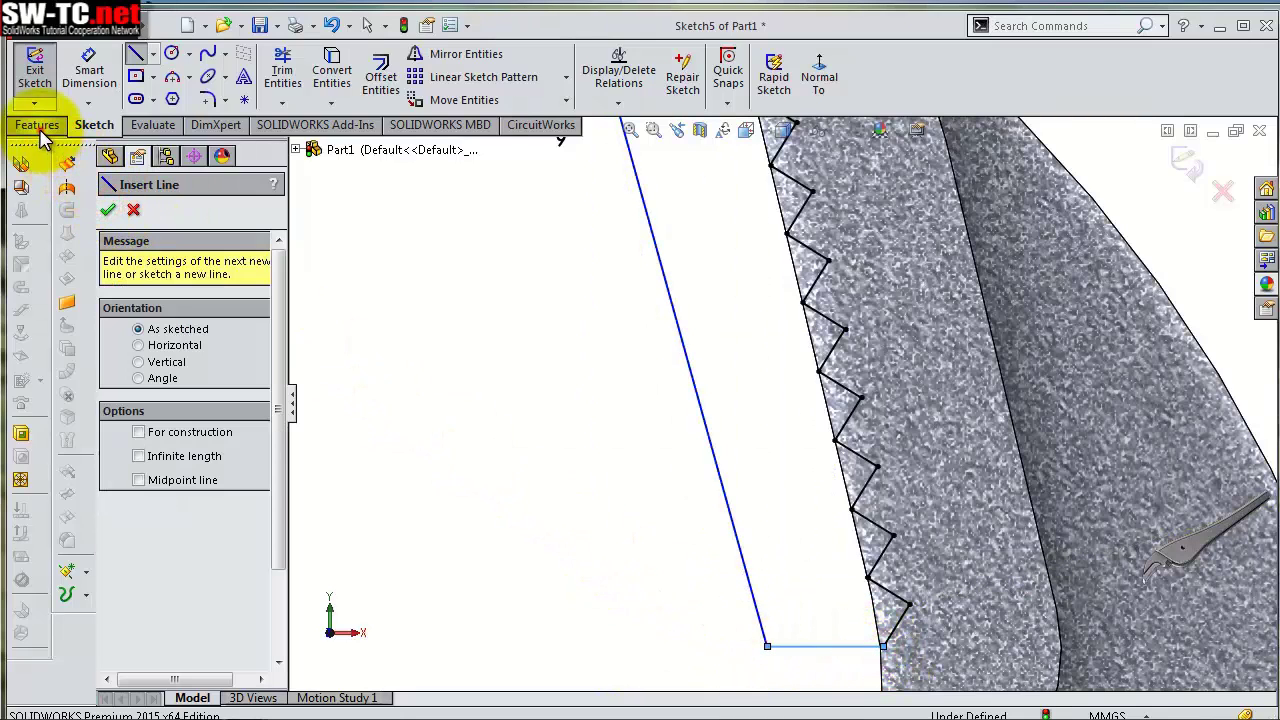
left_click(40, 128)
left_click(308, 75)
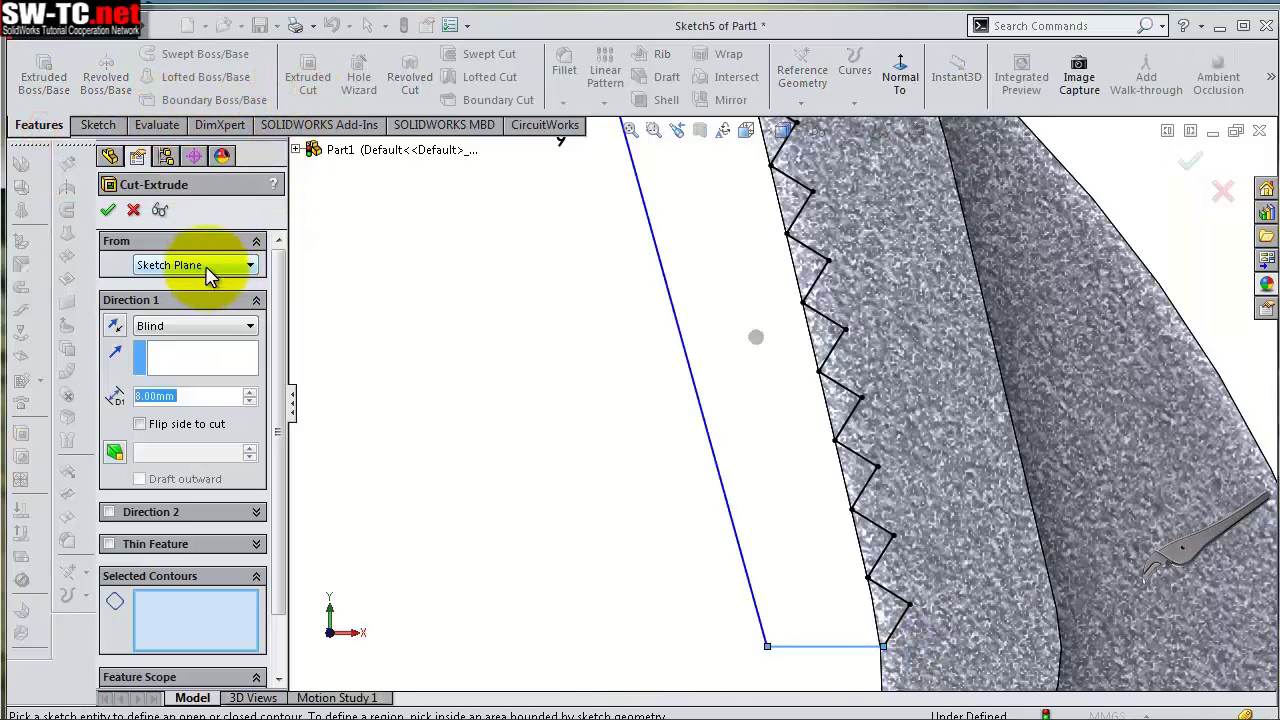
Start the 8 mm blind cut from the sketch plane and select the zigzag contour and tooth-gap regions
left_click(210, 270)
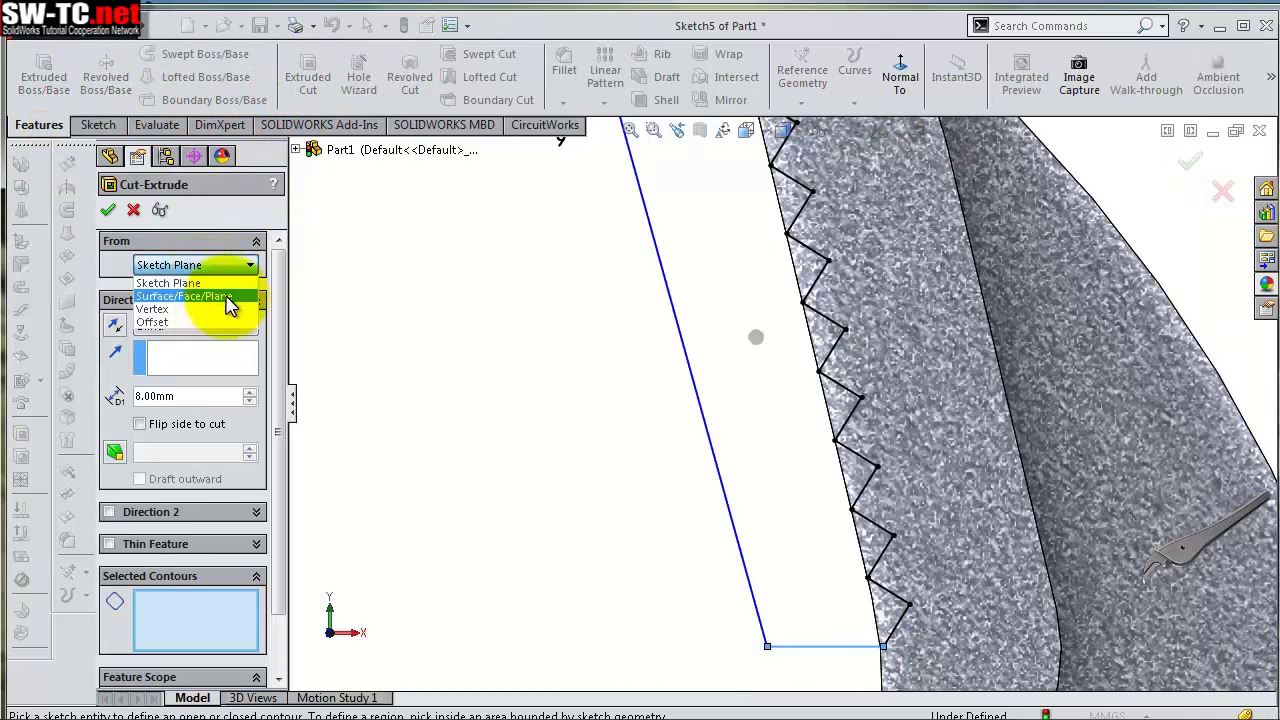
left_click(205, 326)
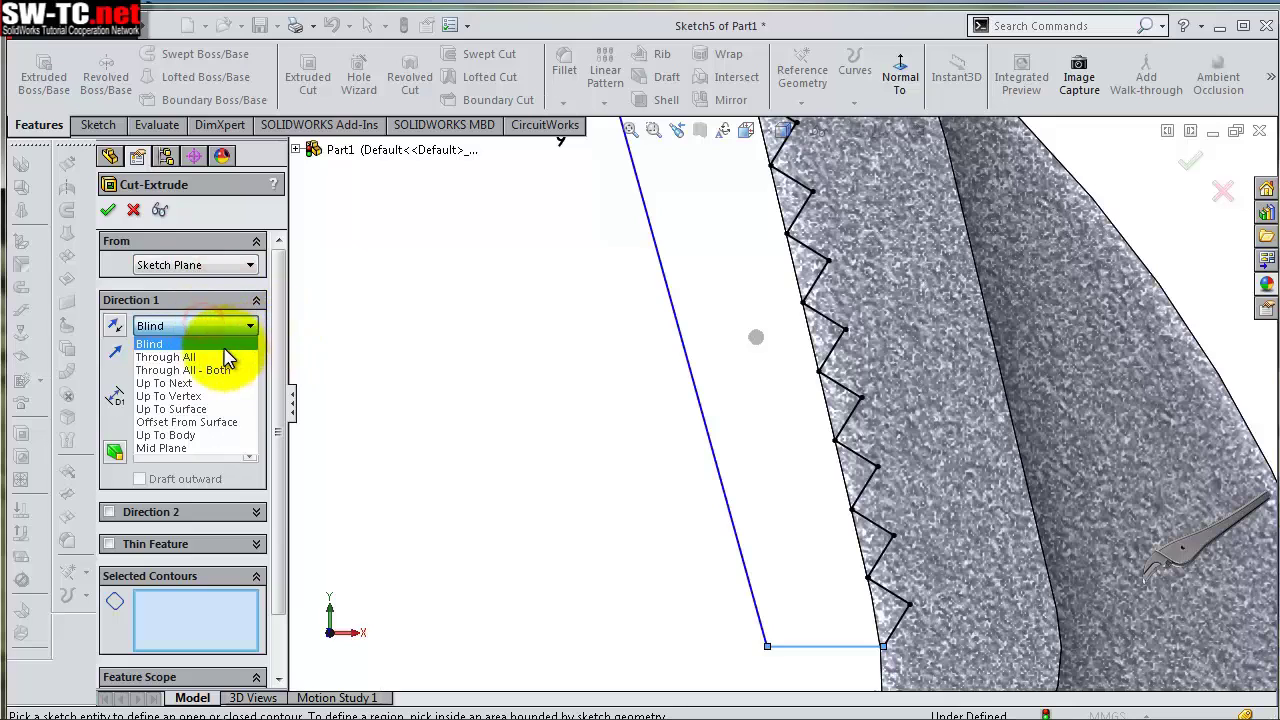
left_click(232, 348)
left_click(737, 371)
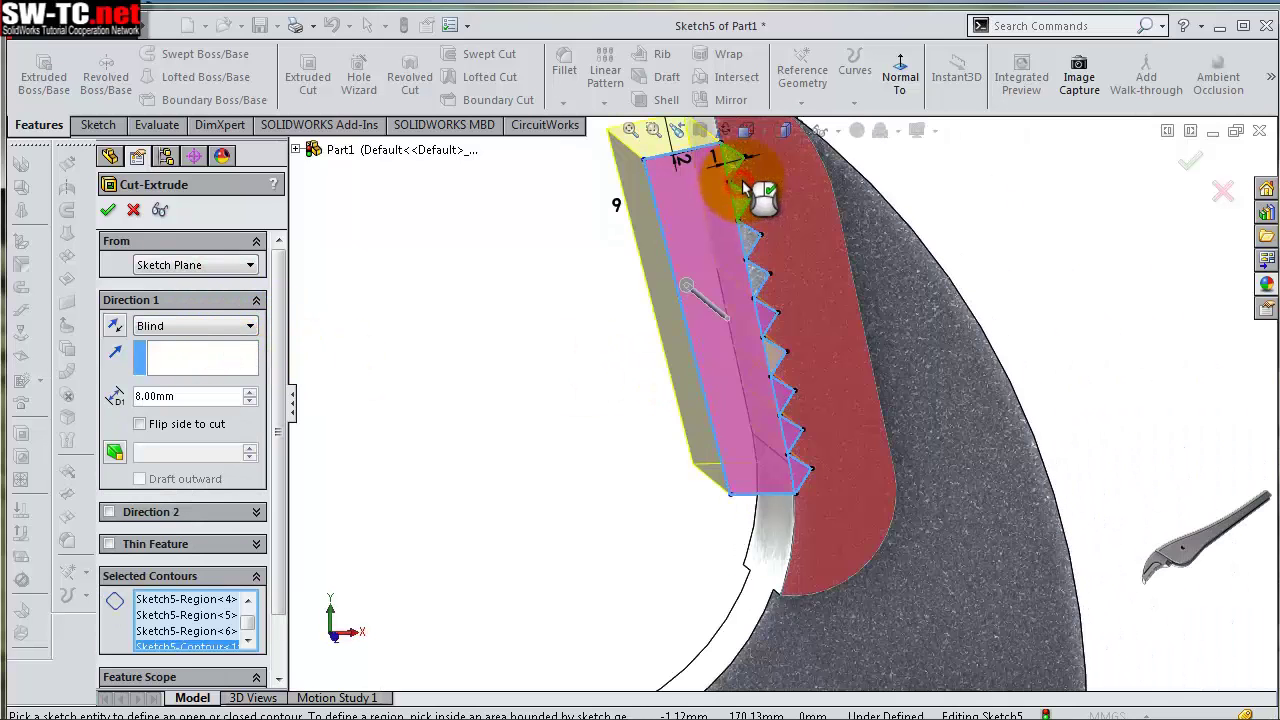
left_click(741, 200)
left_click(735, 172)
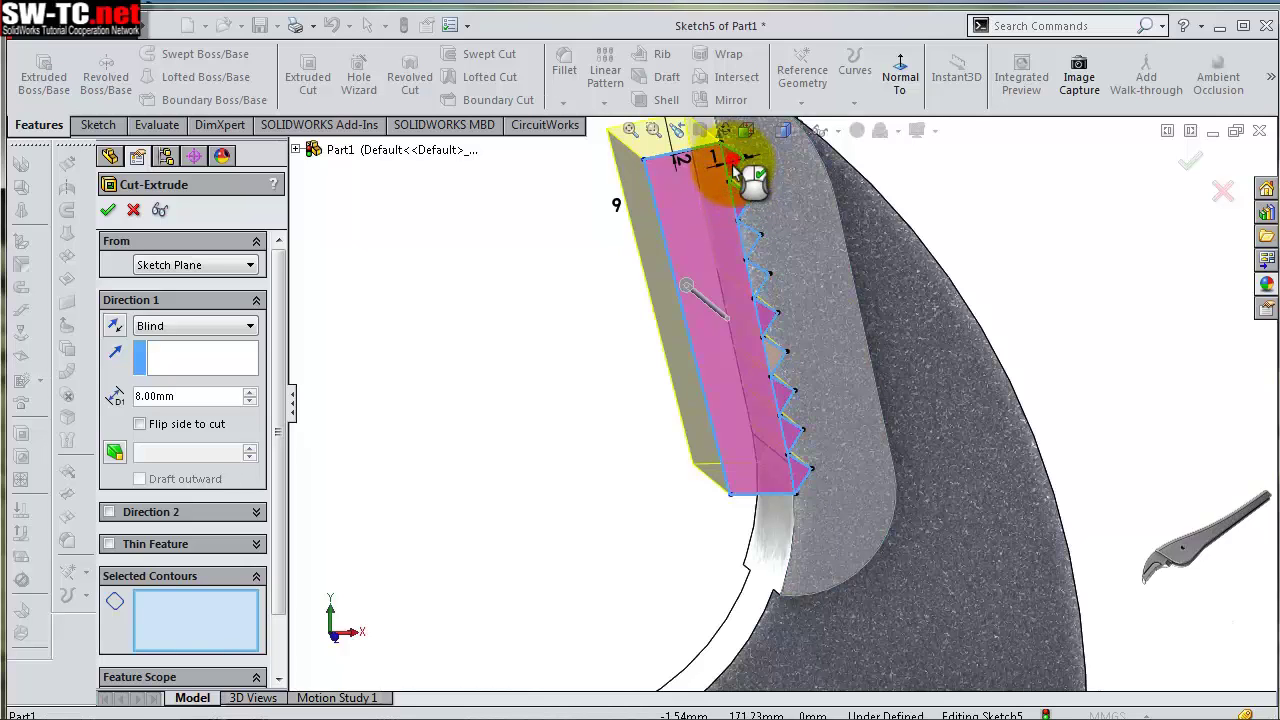
left_click(750, 238)
left_click(762, 286)
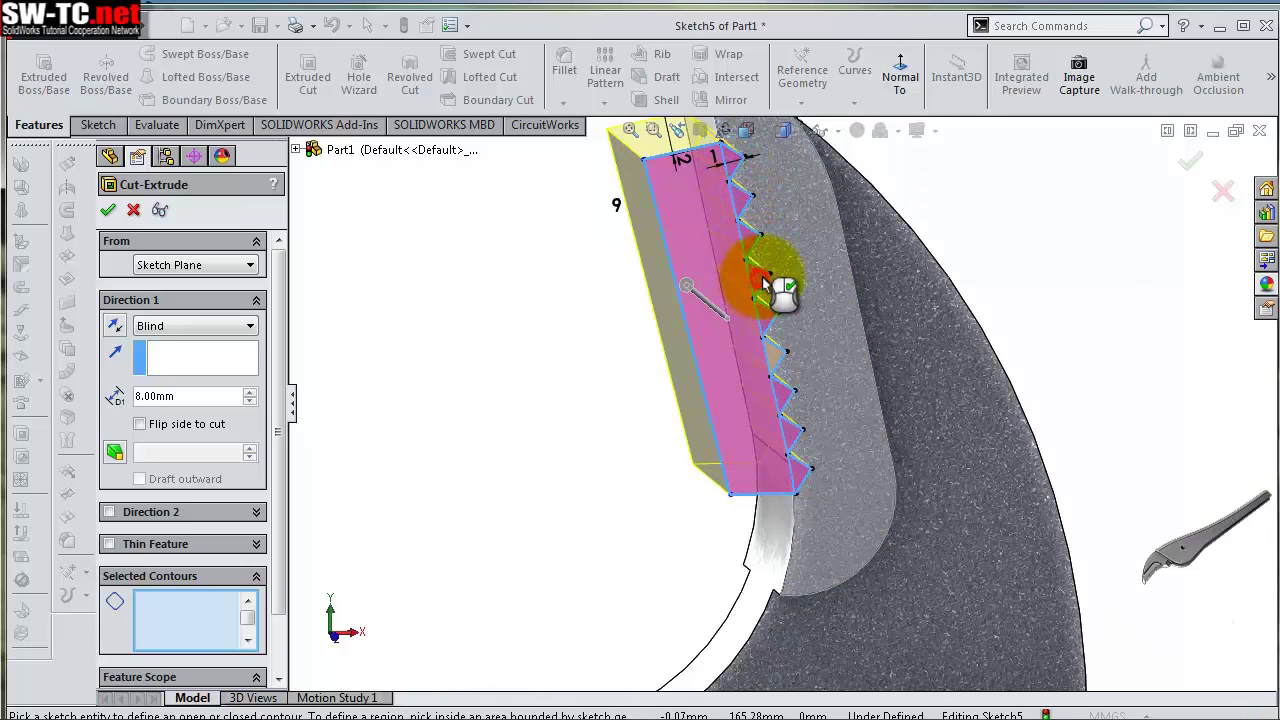
left_click(762, 280)
Confirm Cut-Extrude3 and orbit the model to inspect the serrated teeth
mouse_move(680, 257)
middle_mouse_down()
mouse_move(610, 253)
mouse_move(595, 237)
middle_mouse_up()
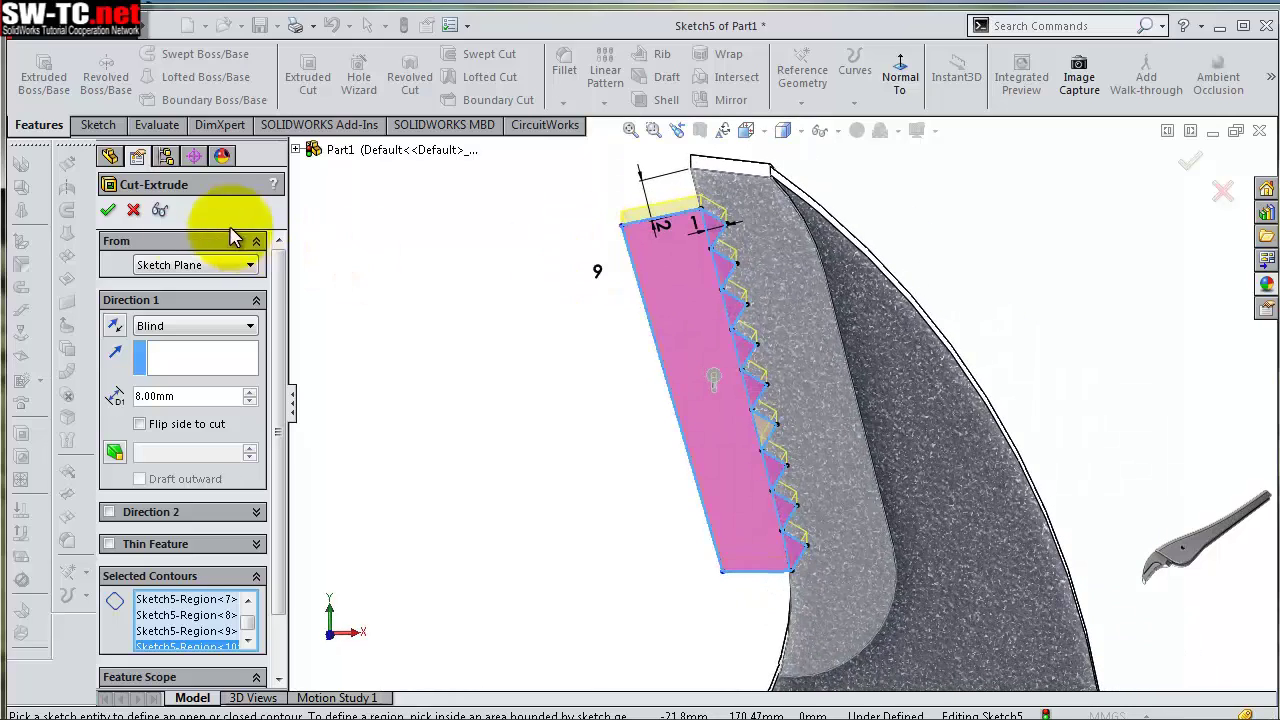
left_click(108, 210)
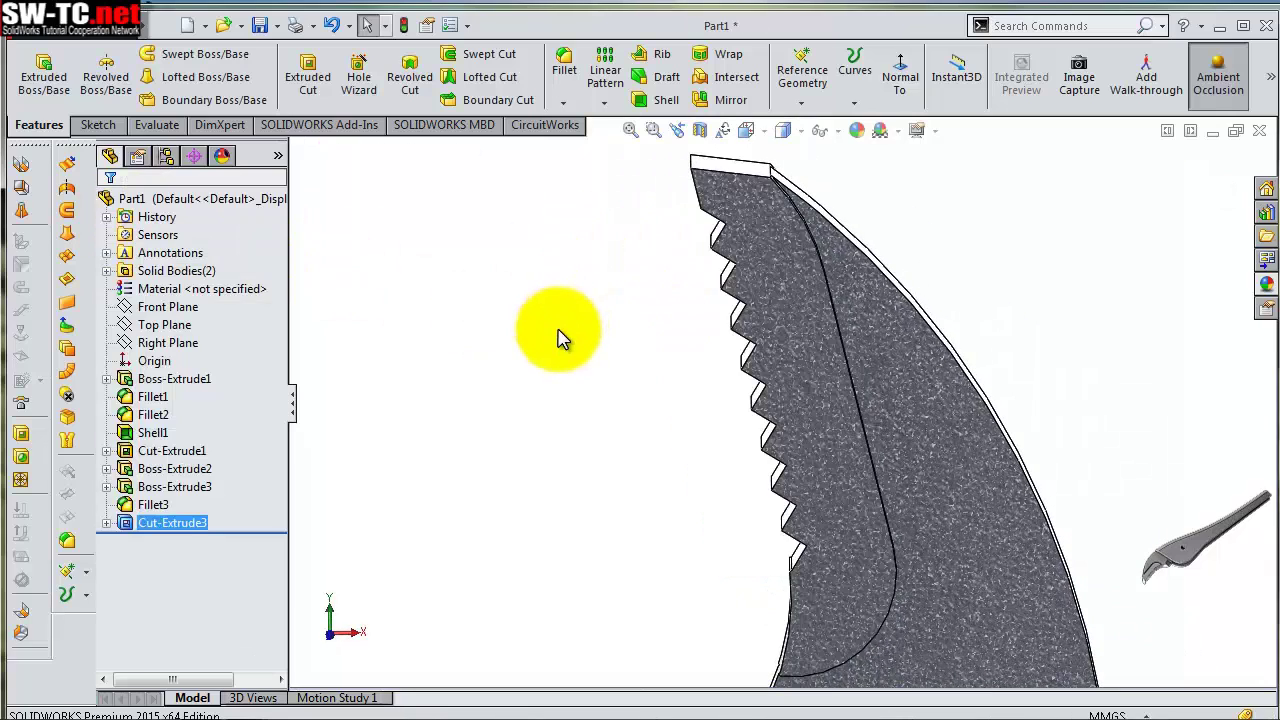
mouse_move(651, 371)
middle_mouse_down()
mouse_move(702, 318)
mouse_move(700, 334)
mouse_move(643, 371)
mouse_move(671, 406)
mouse_move(689, 394)
middle_mouse_up()
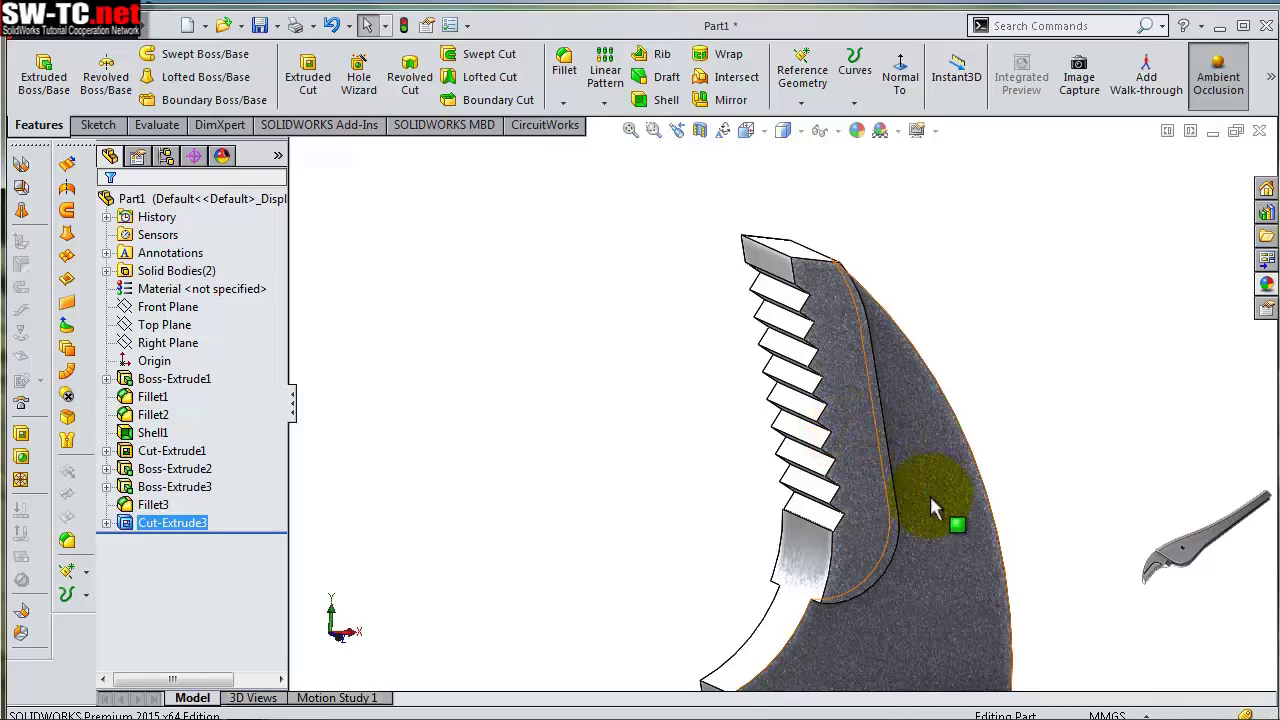
mouse_move(929, 482)
middle_mouse_down()
mouse_move(986, 371)
mouse_move(1006, 357)
mouse_move(1066, 366)
mouse_move(905, 360)
middle_mouse_up()
middle_click_drag(700, 420, 555, 457)
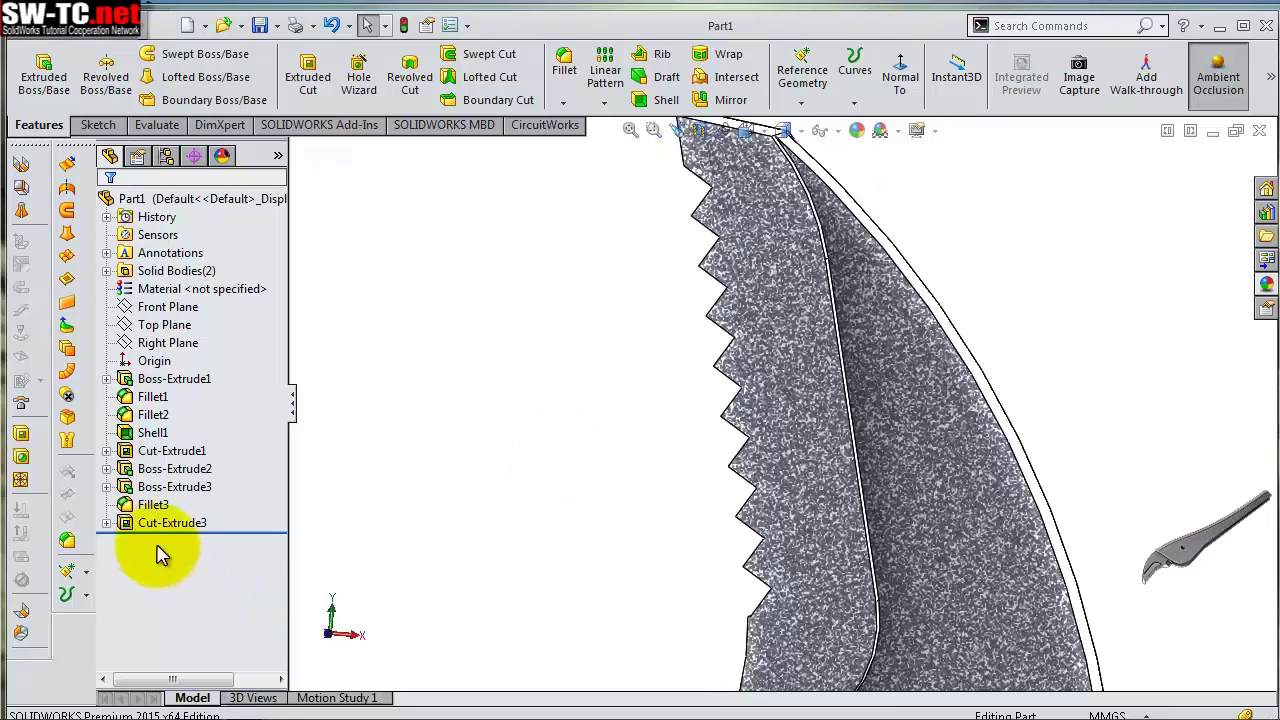
Edit Sketch5 under Cut-Extrude3 and drag its lower corner point down so the bottom line tilts
left_click(106, 522)
left_click(185, 540)
left_click(200, 486)
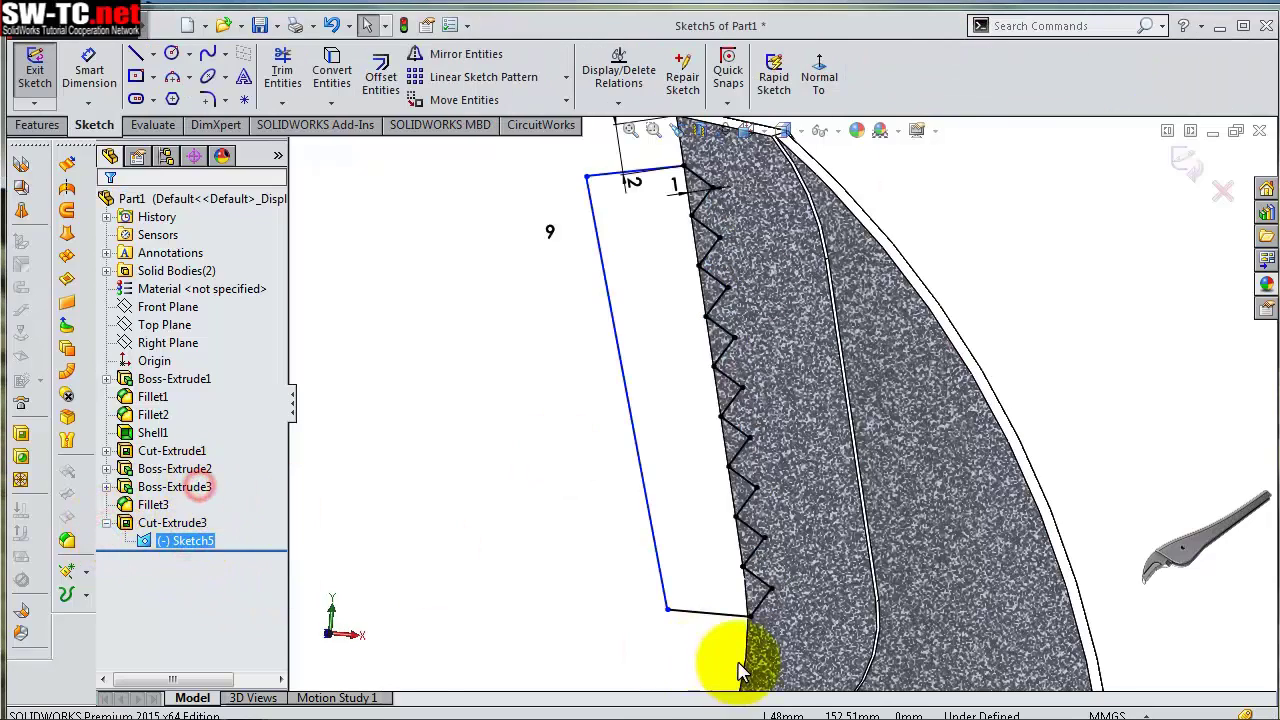
scroll(735, 660, "down", 3)
left_click(646, 548)
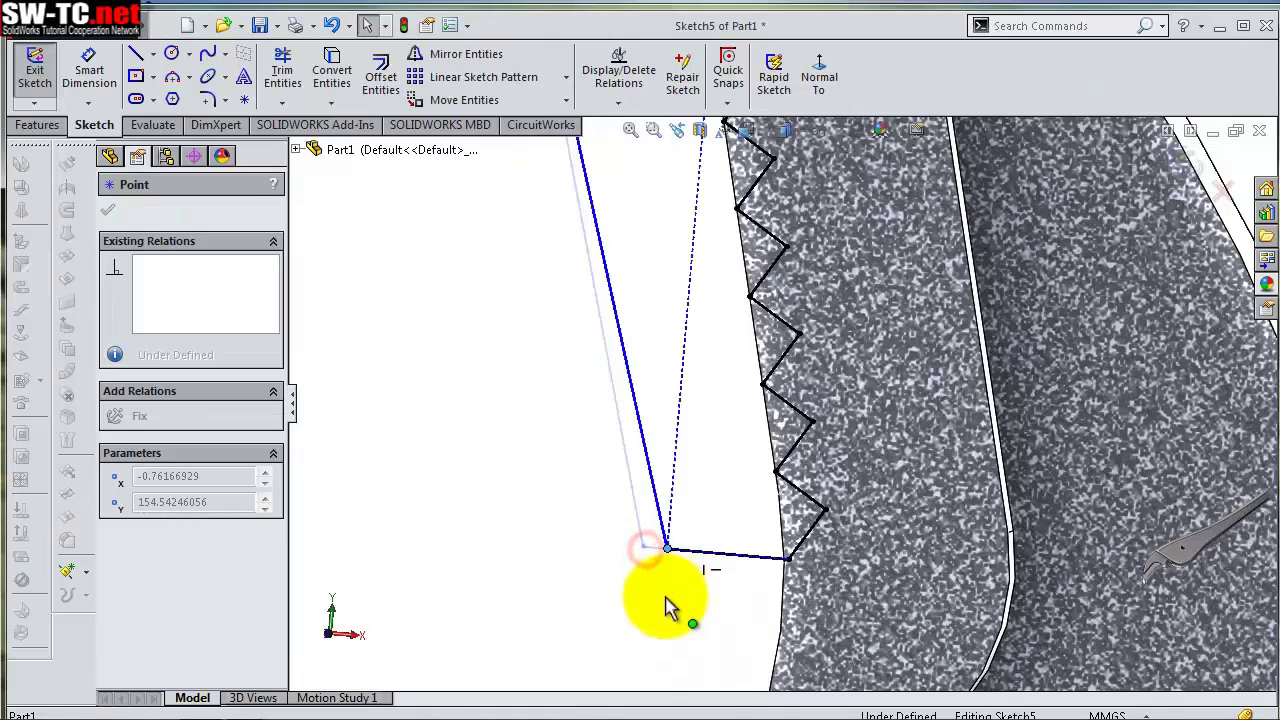
left_click(736, 558)
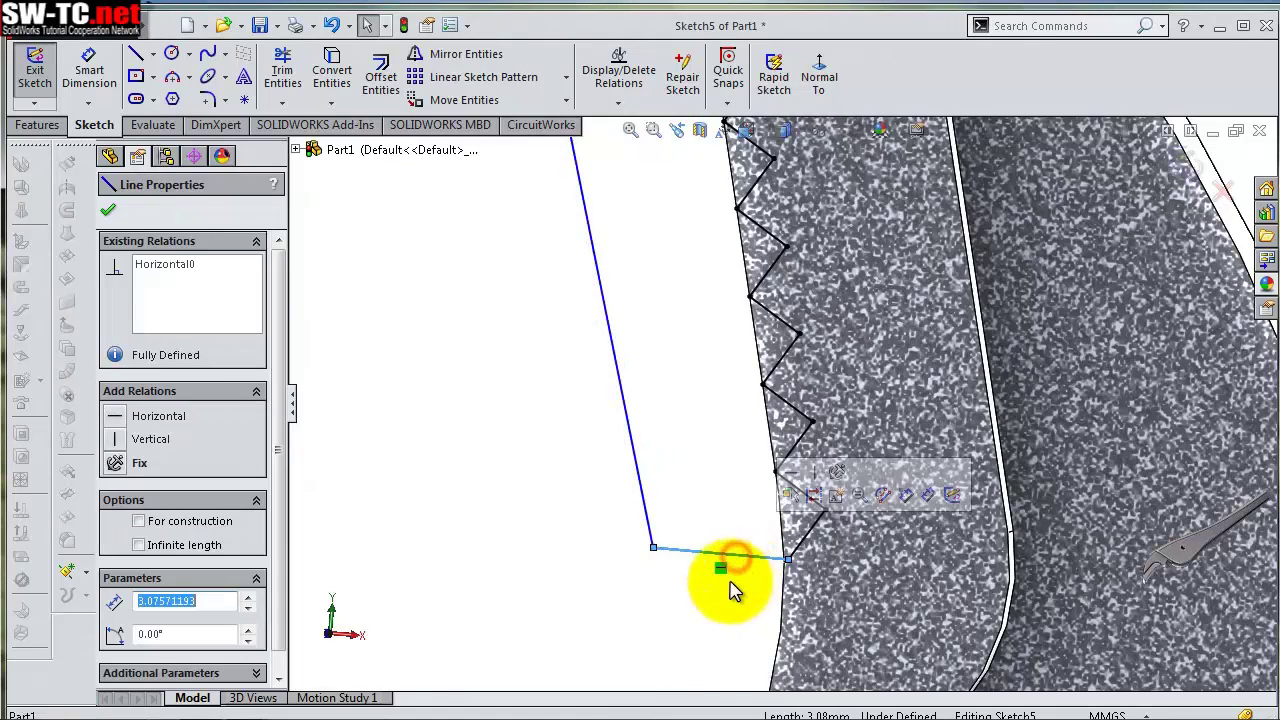
key("Escape")
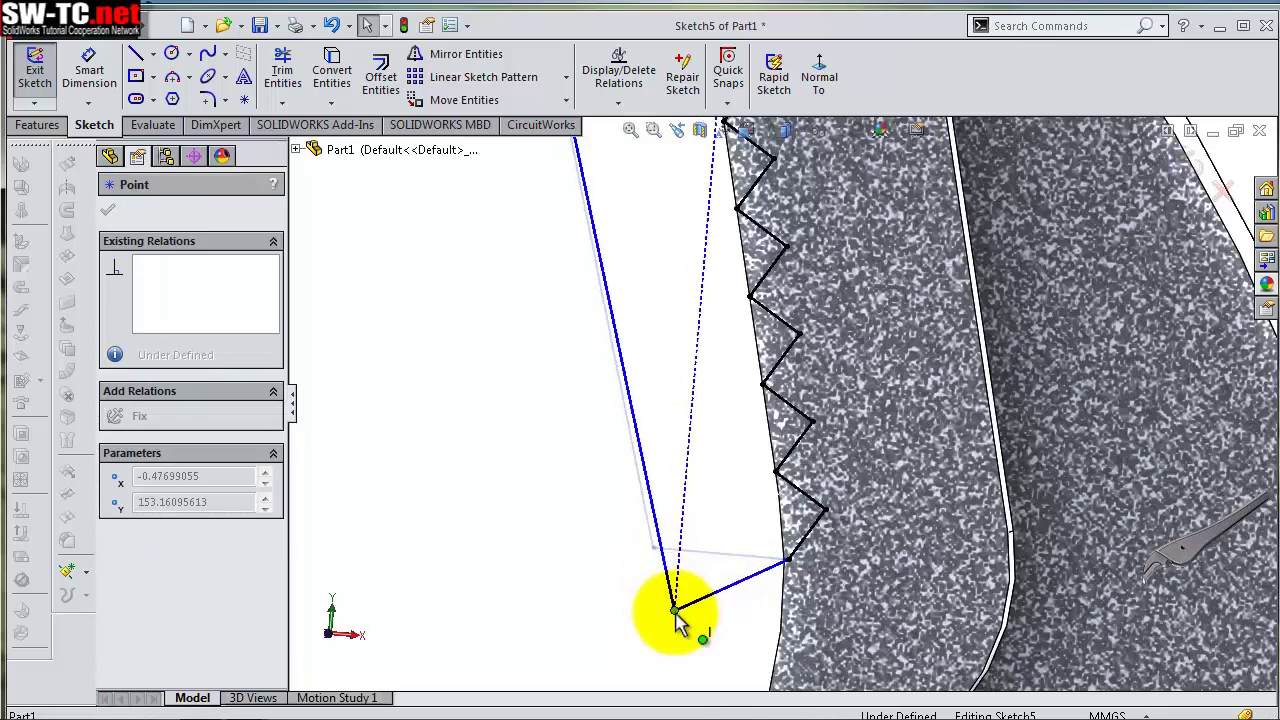
left_click_drag(653, 548, 678, 610)
scroll(737, 608, "down", 3)
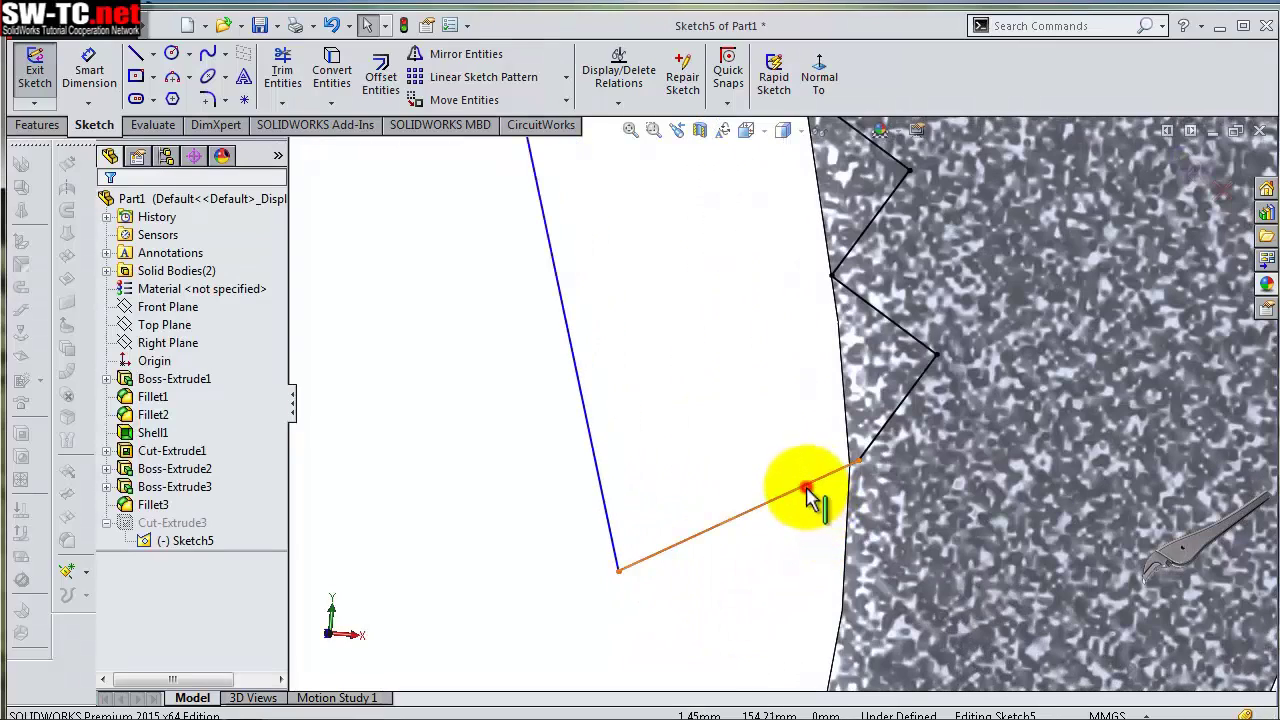
Make the bottom line collinear with the short jaw edge segment and exit the sketch to rebuild the cut
left_click(808, 490)
left_click(880, 441, "ctrl")
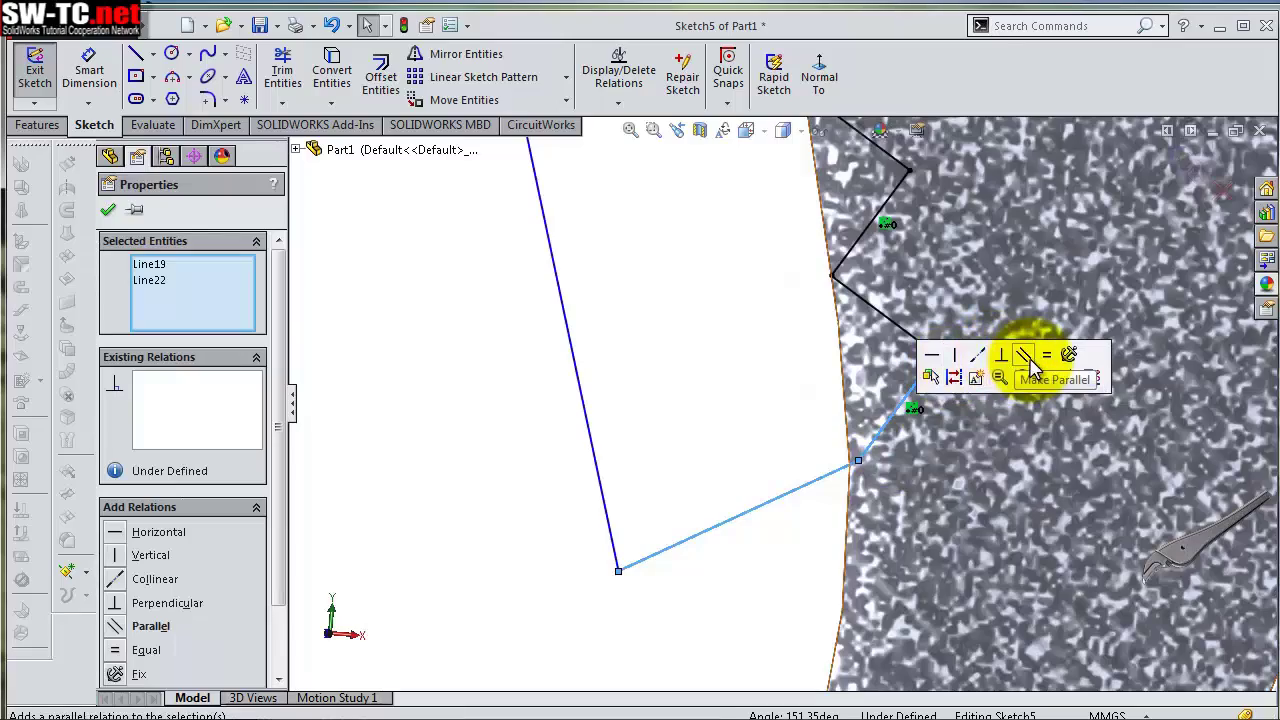
left_click(980, 366)
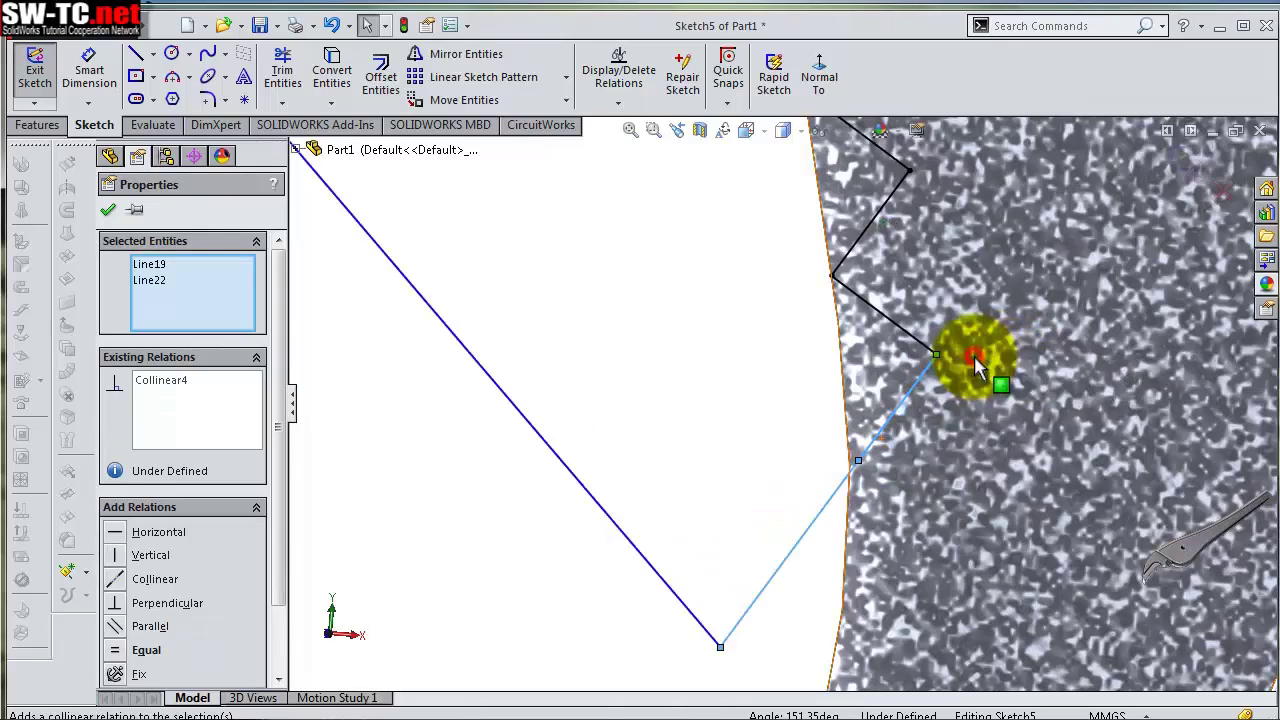
left_click(818, 380)
scroll(778, 352, "up", 2)
scroll(775, 340, "up", 1)
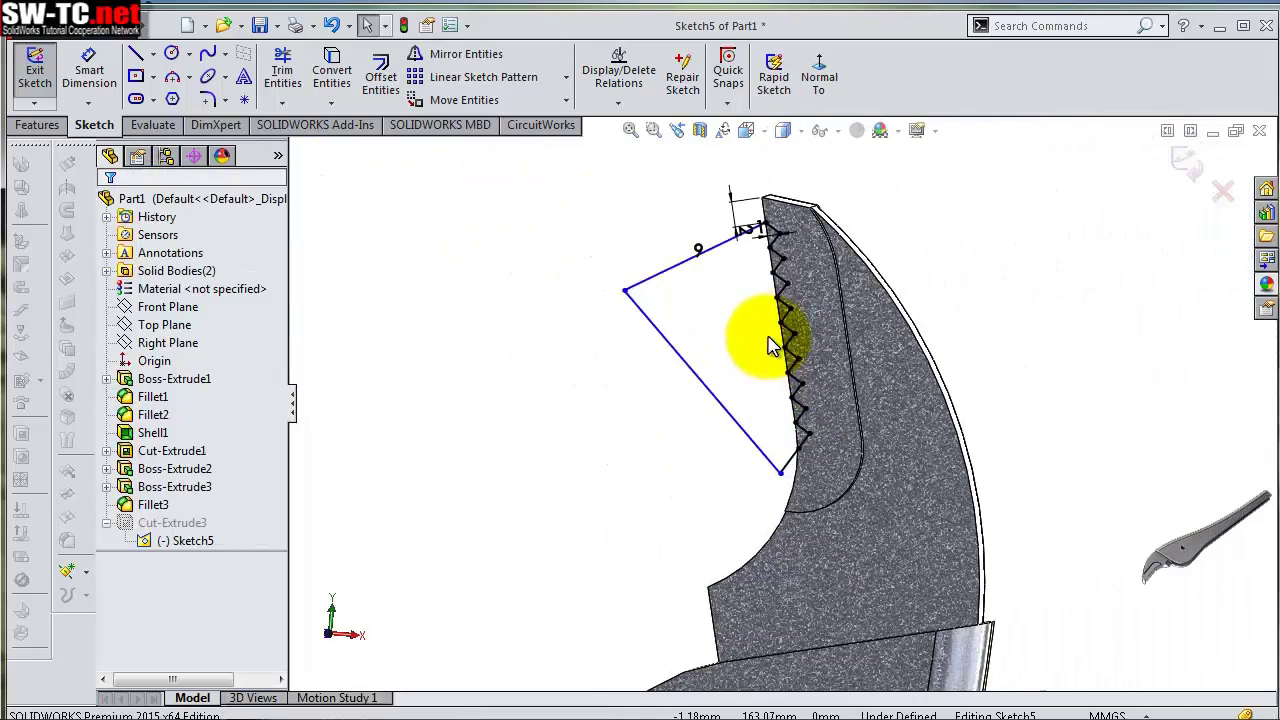
scroll(771, 334, "up", 1)
scroll(768, 334, "up", 1)
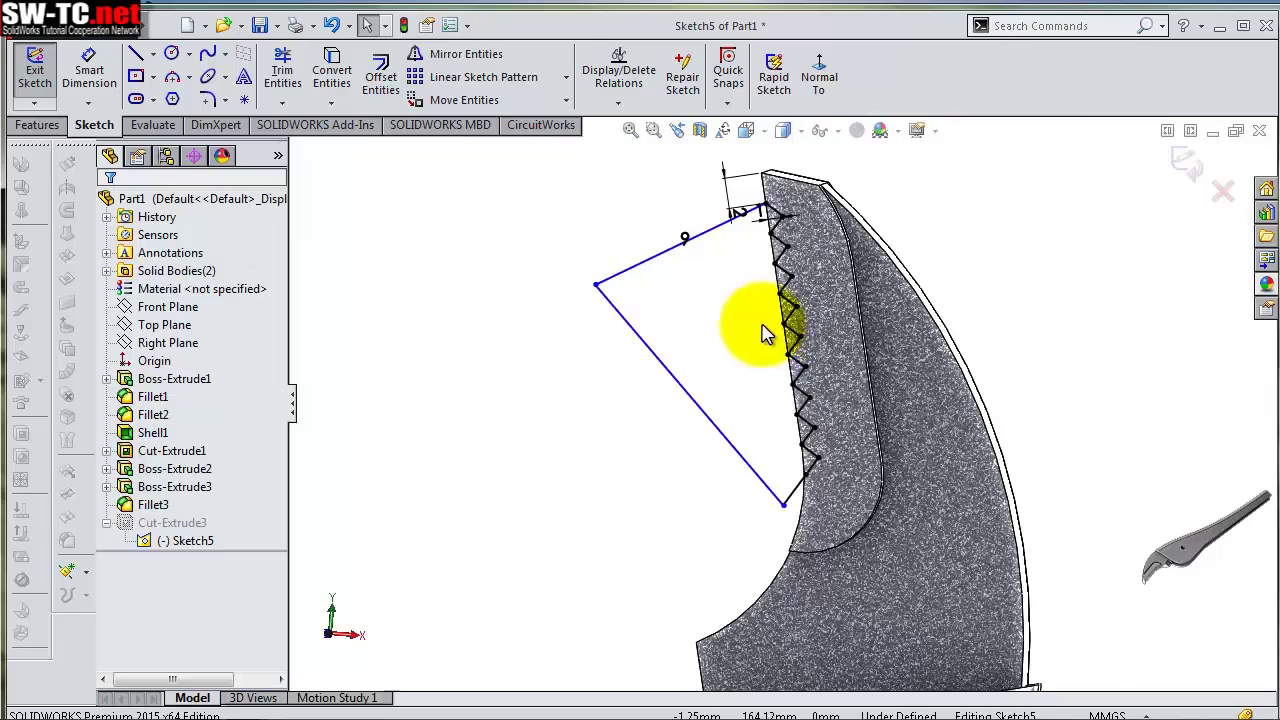
left_click(1185, 165)
mouse_move(851, 341)
middle_mouse_down()
mouse_move(952, 318)
mouse_move(914, 300)
middle_mouse_up()
scroll(857, 334, "down", 3)
Add a 30° draft to three faces on one side of the groove from the side-face neutral plane
middle_click_drag(857, 334, 786, 343)
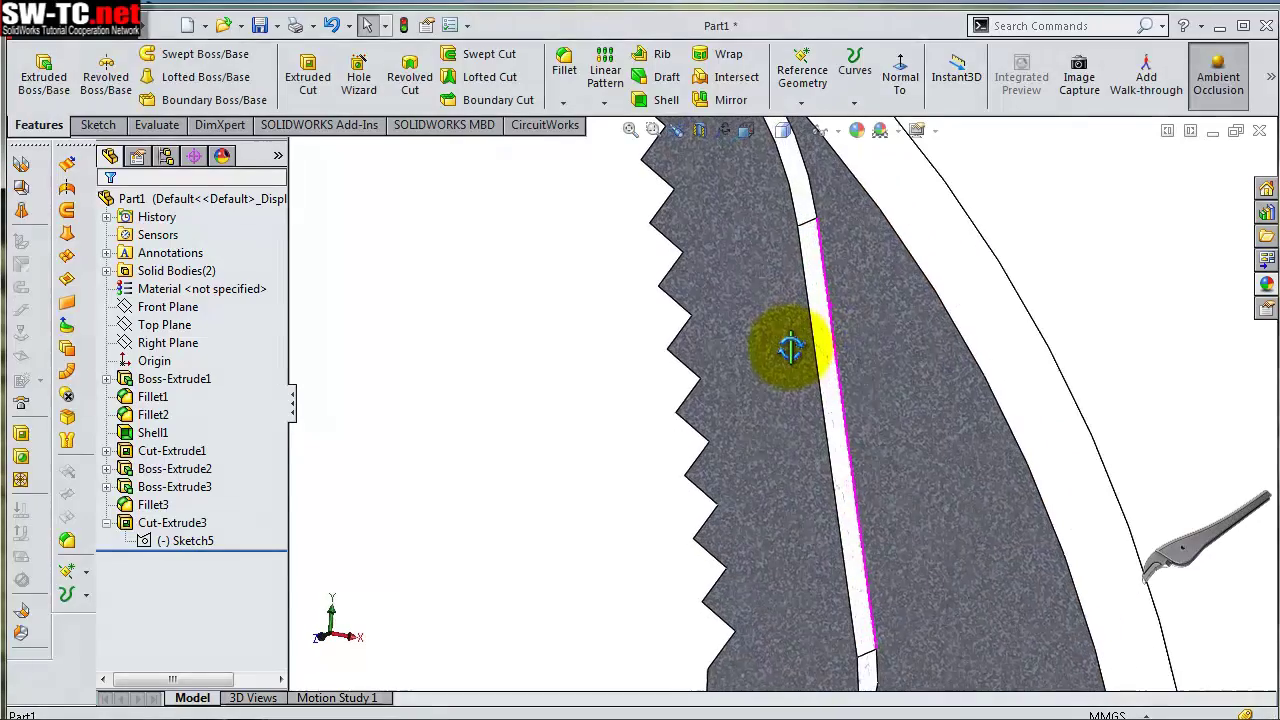
scroll(808, 355, "down", 2)
scroll(808, 355, "up", 5)
left_click(662, 77)
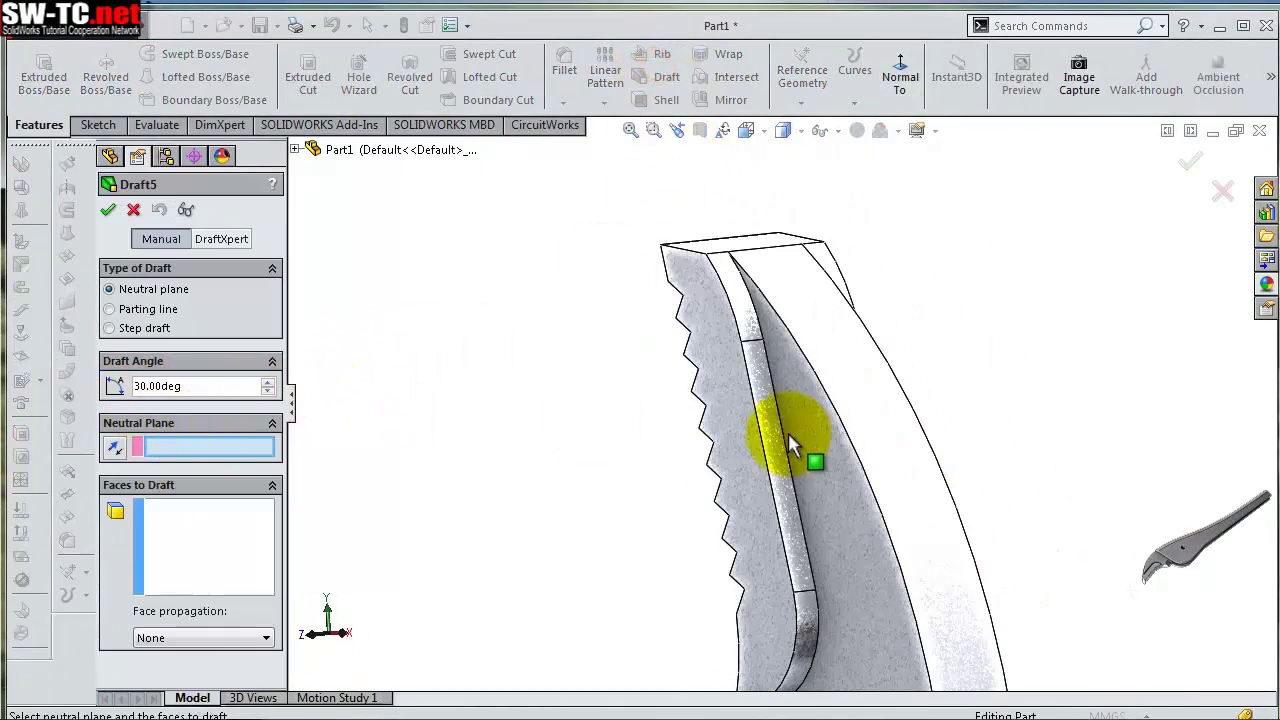
left_click(742, 437)
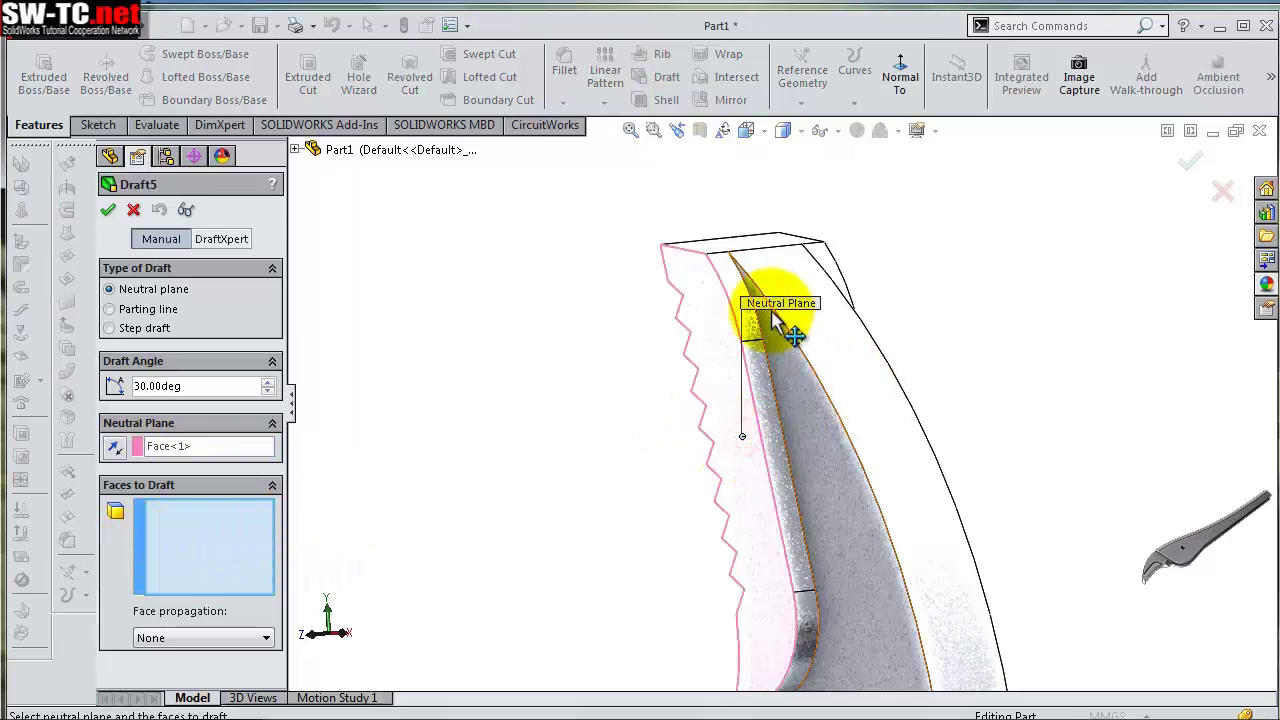
middle_click_drag(773, 314, 733, 332)
left_click(737, 345)
left_click(750, 397)
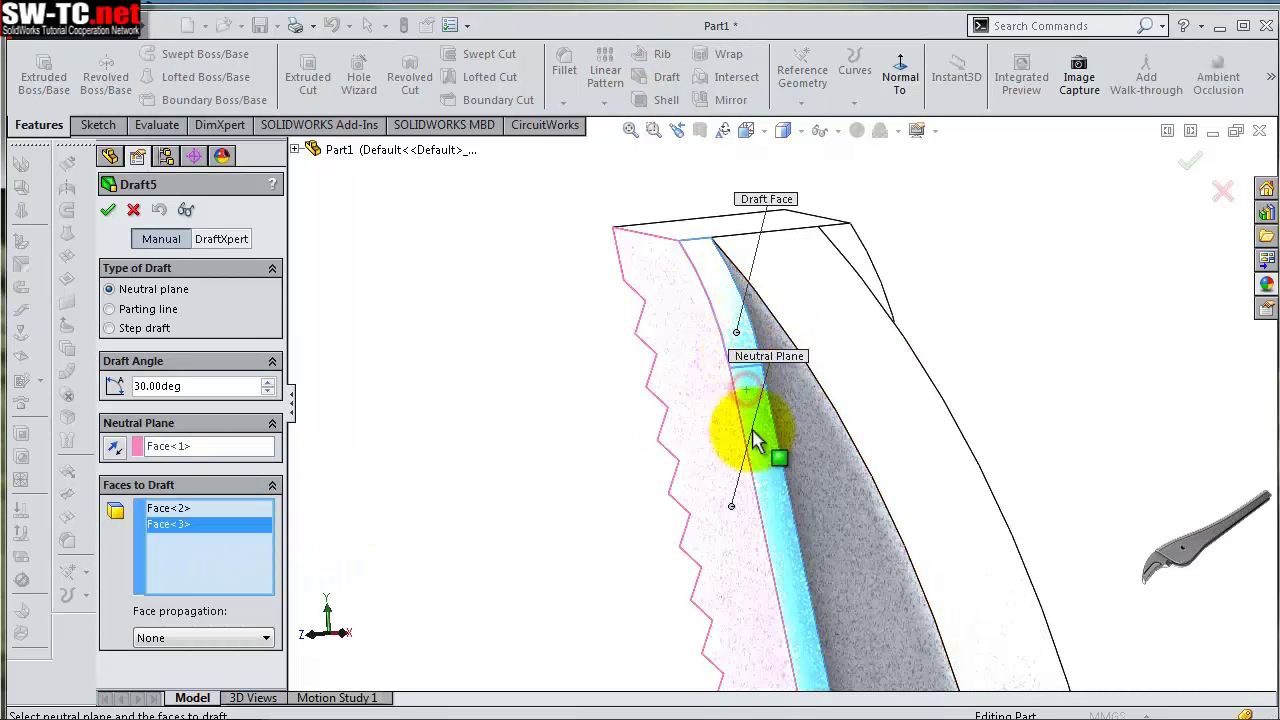
mouse_move(749, 423)
middle_mouse_down()
mouse_move(813, 564)
mouse_move(871, 400)
mouse_move(800, 457)
mouse_move(931, 286)
mouse_move(917, 277)
middle_mouse_up()
left_click(770, 613)
right_click(770, 613)
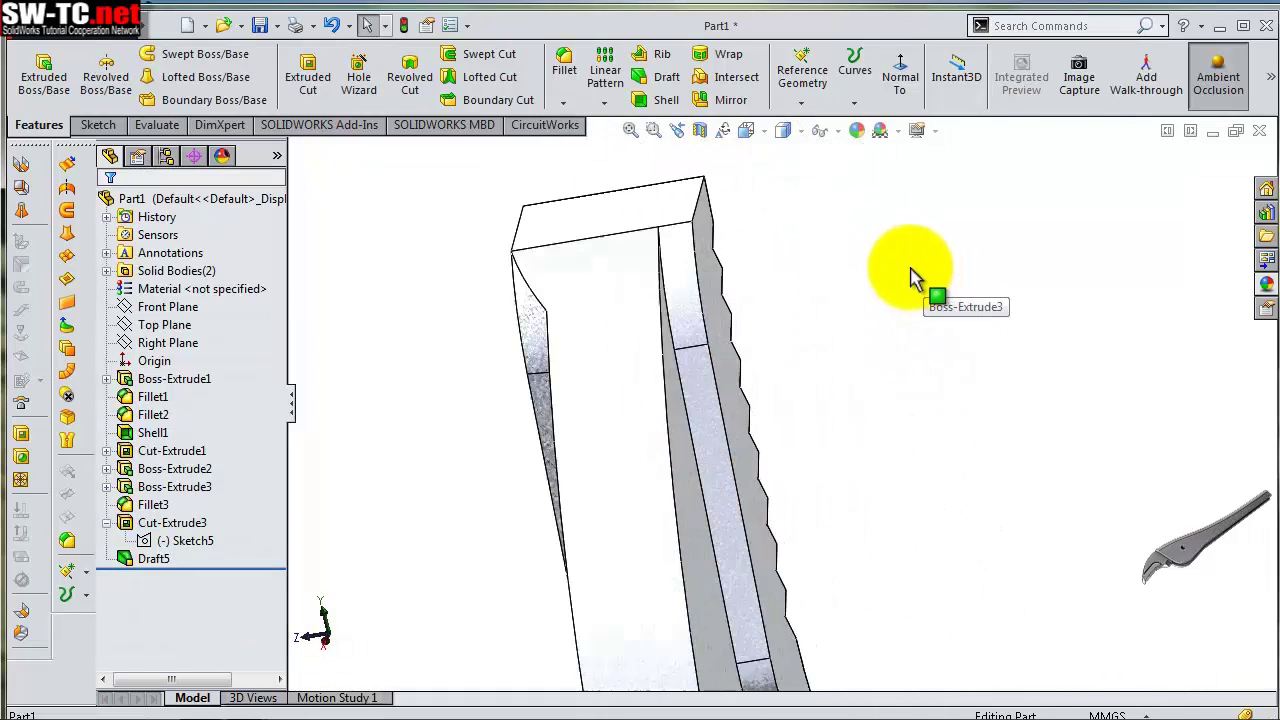
Add a second 30° draft to two faces on the groove's other side
left_click(668, 77)
mouse_move(749, 414)
middle_mouse_down()
mouse_move(940, 415)
mouse_move(623, 443)
middle_mouse_up()
left_click(628, 432)
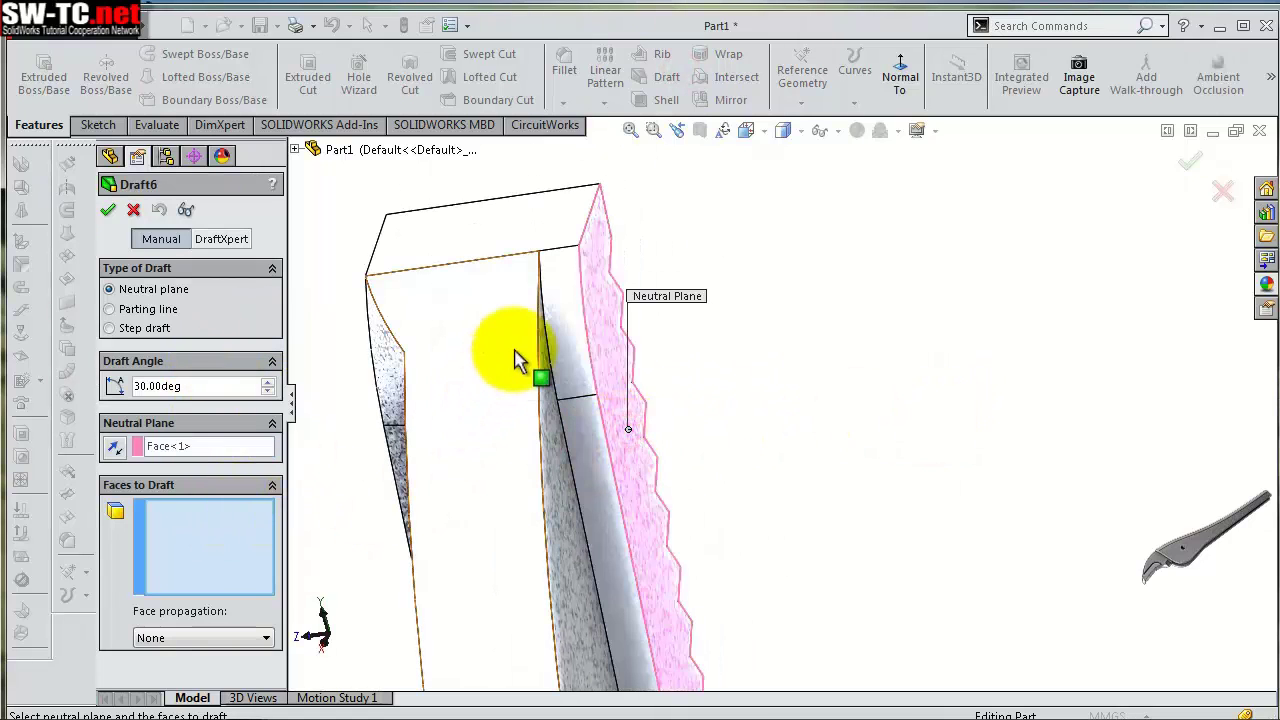
left_click(565, 323)
left_click(576, 427)
scroll(672, 517, "up", 3)
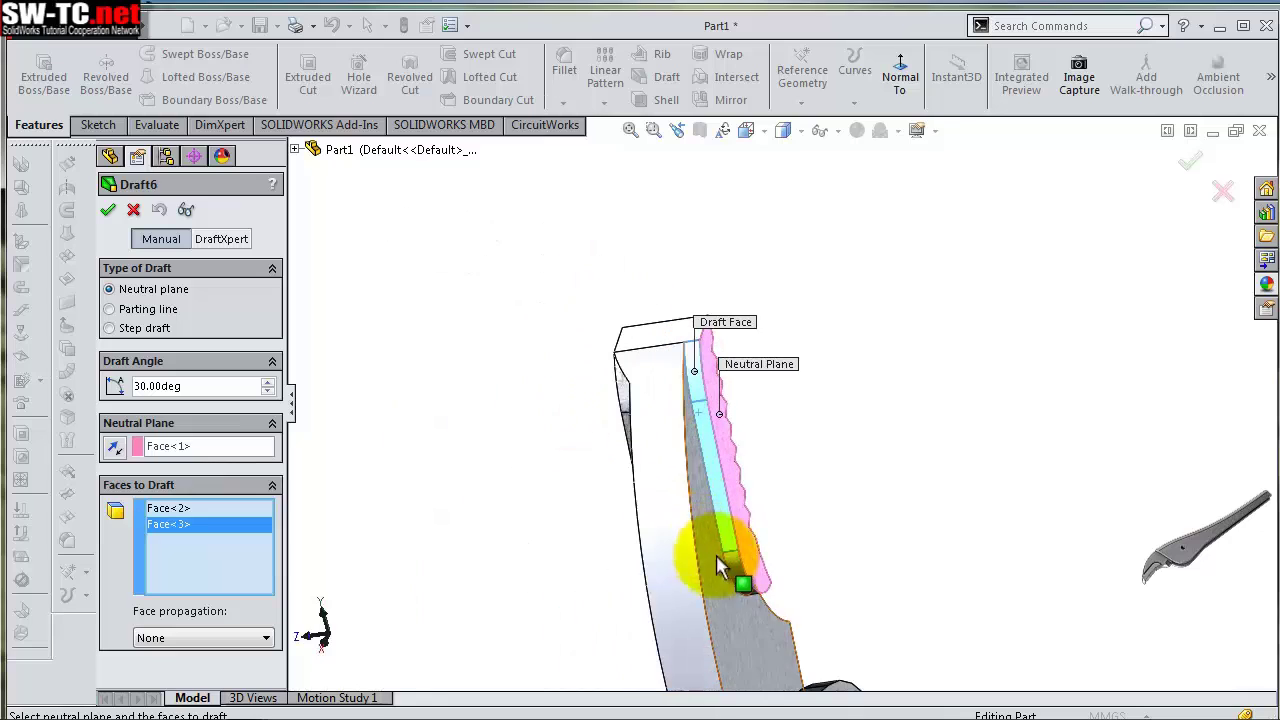
key("Return")
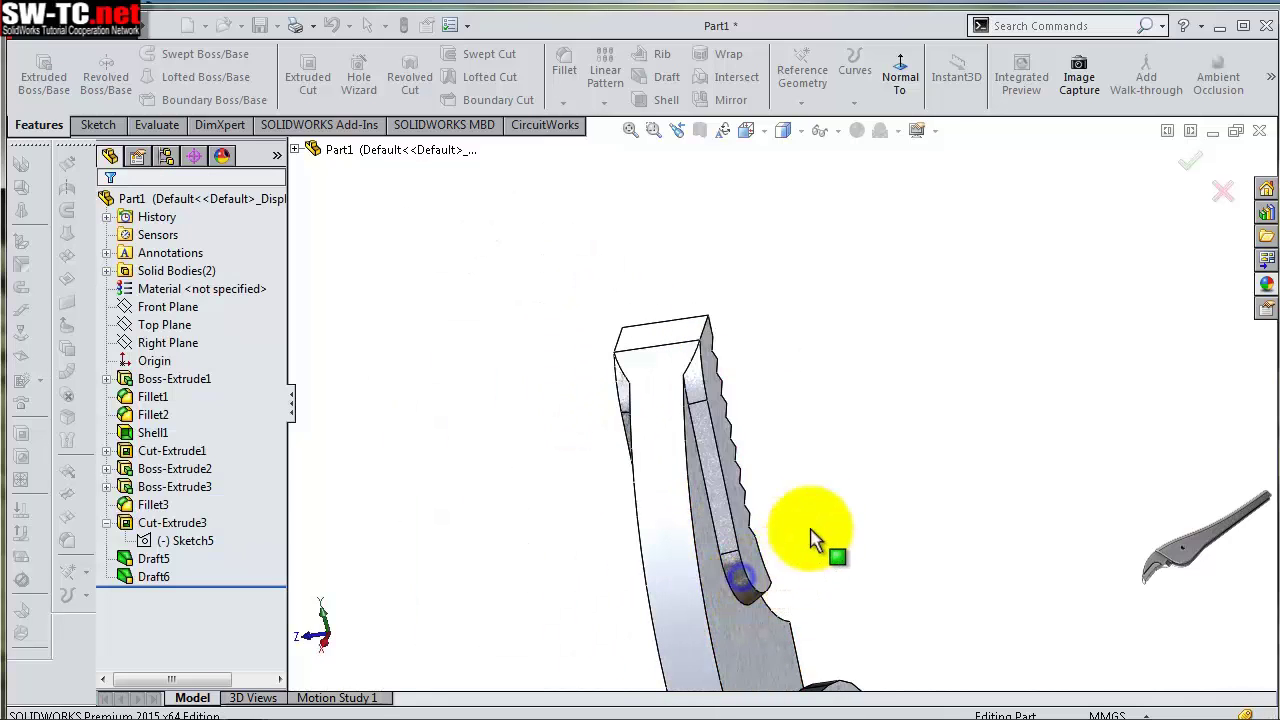
mouse_move(814, 537)
middle_mouse_down()
mouse_move(857, 391)
mouse_move(900, 337)
mouse_move(820, 414)
middle_mouse_up()
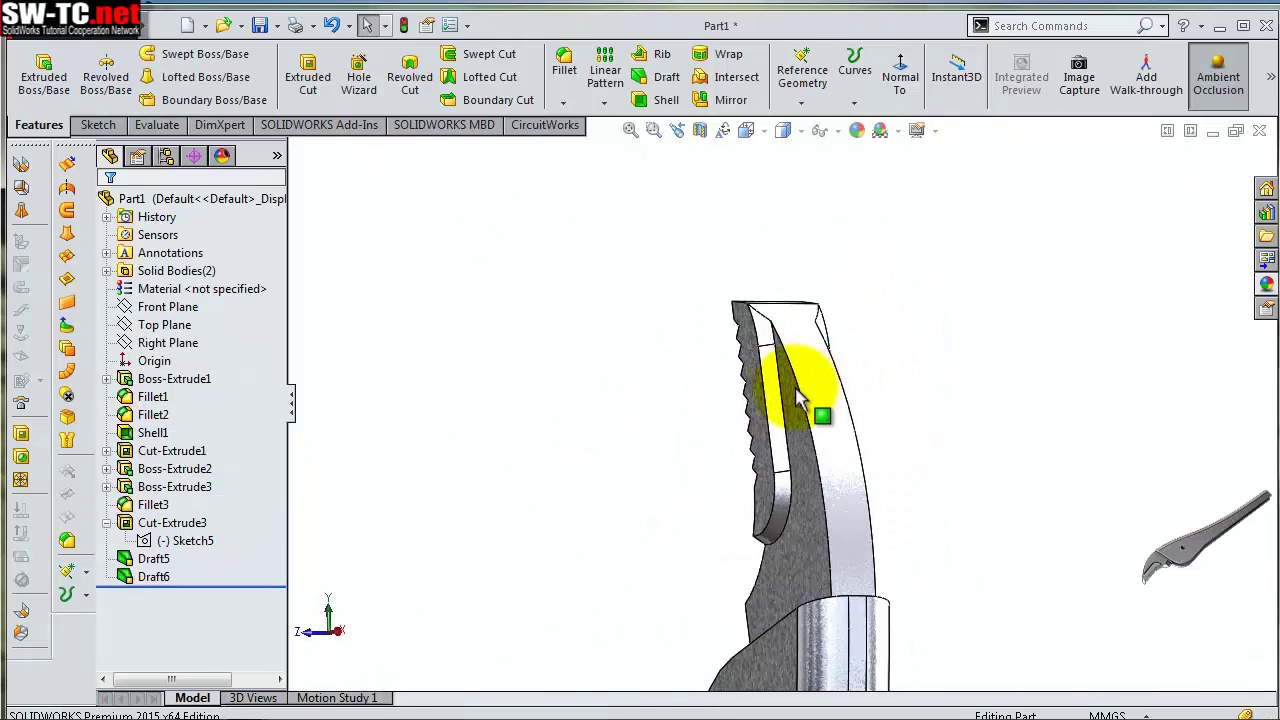
scroll(789, 346, "down", 3)
scroll(622, 180, "down", 2)
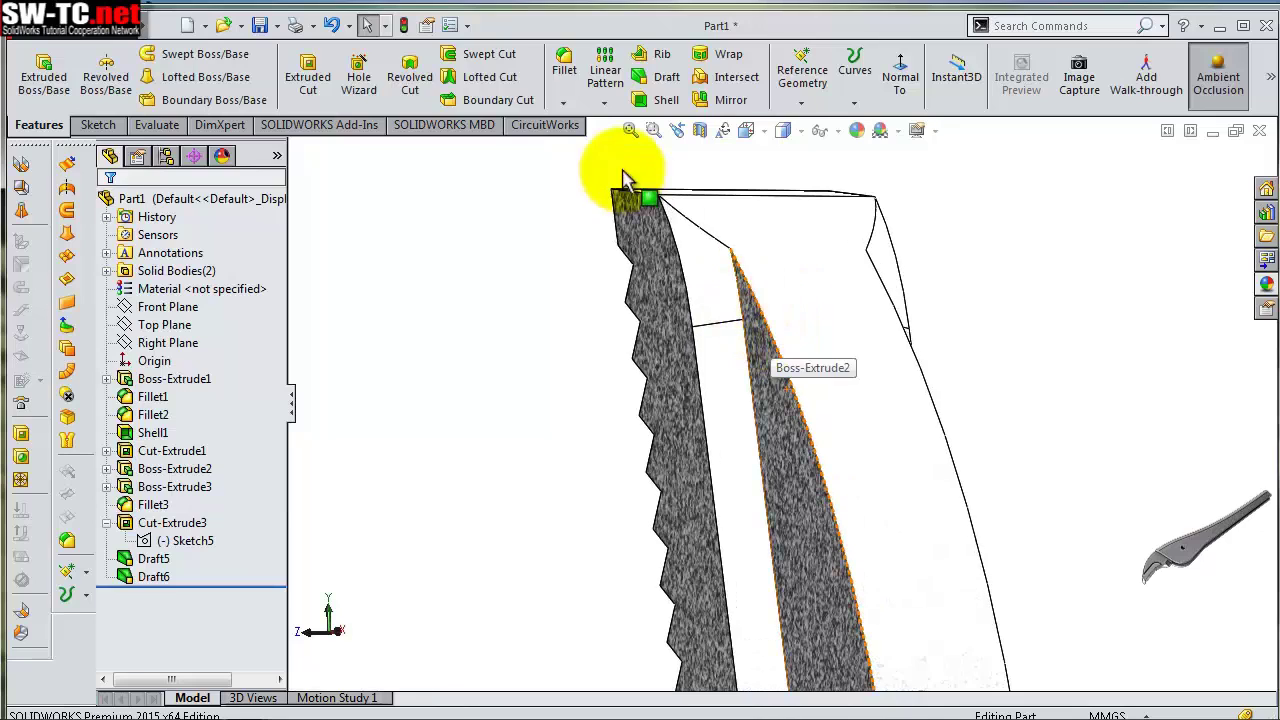
Fillet the two groove edges with a 0.5 mm radius
left_click(566, 68)
type("0,5")
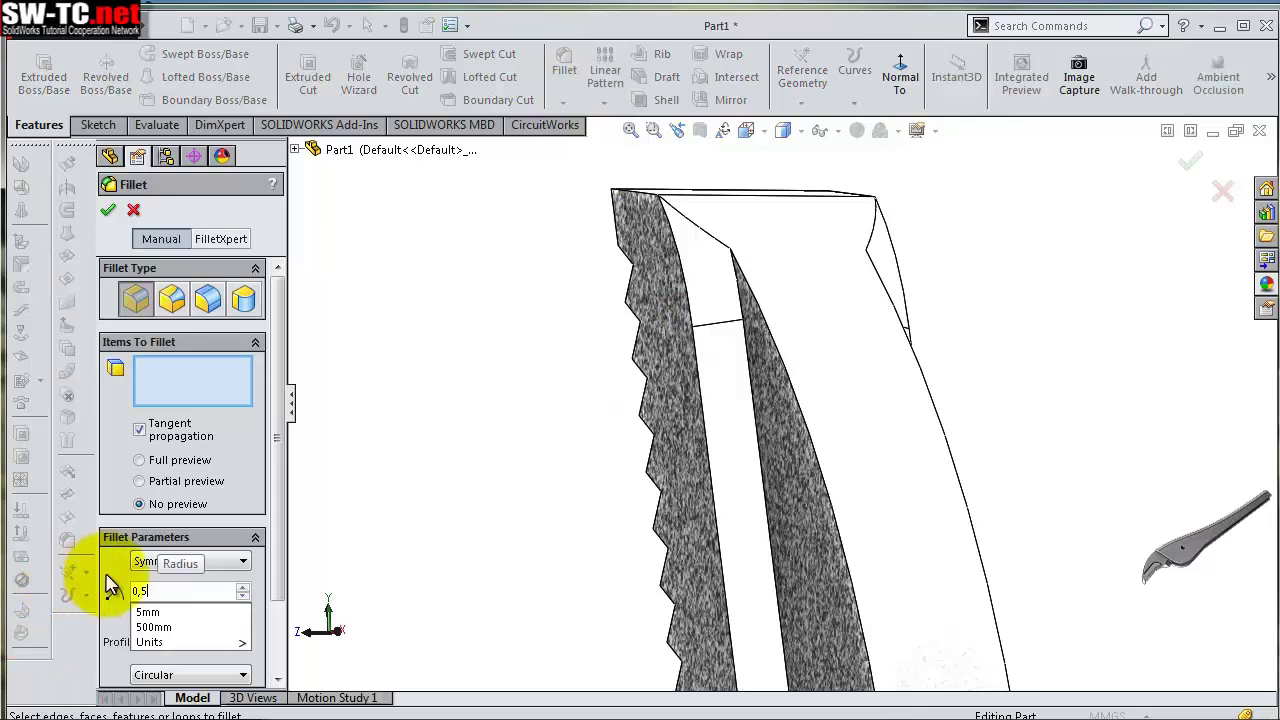
key("Return")
left_click(748, 364)
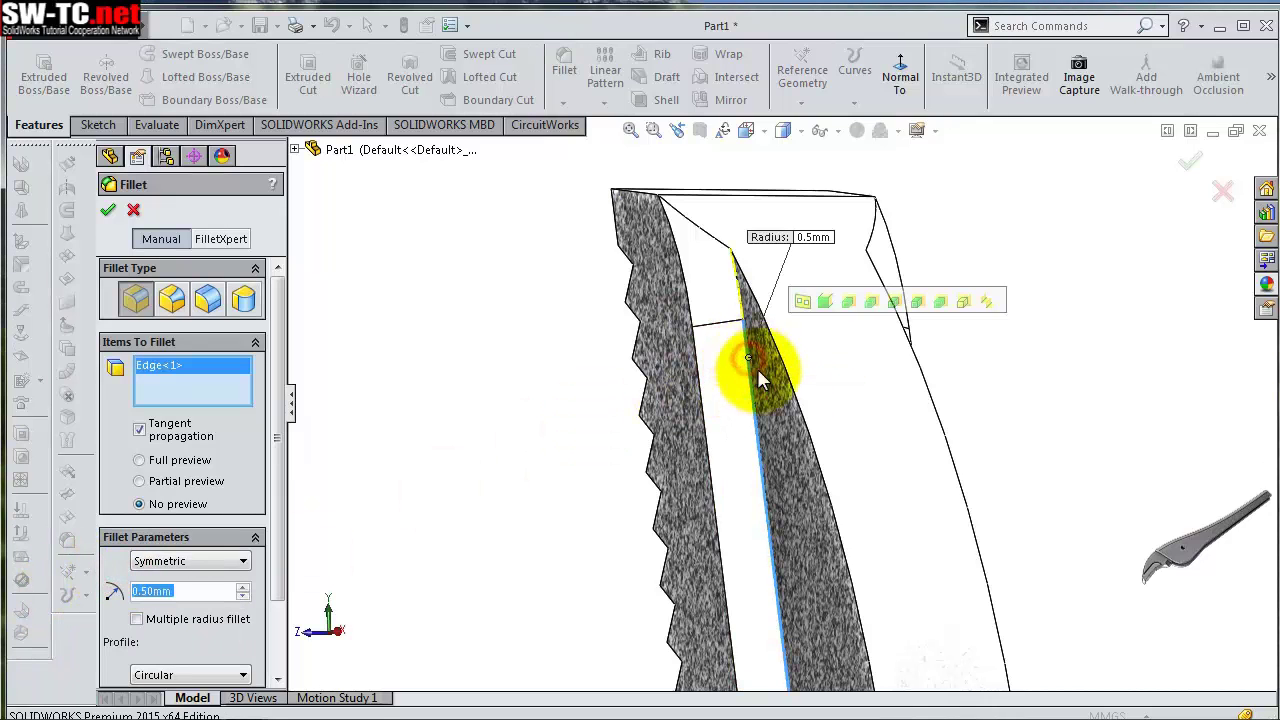
mouse_move(757, 357)
middle_mouse_down()
mouse_move(904, 430)
mouse_move(871, 443)
mouse_move(900, 388)
middle_mouse_up()
left_click(903, 390)
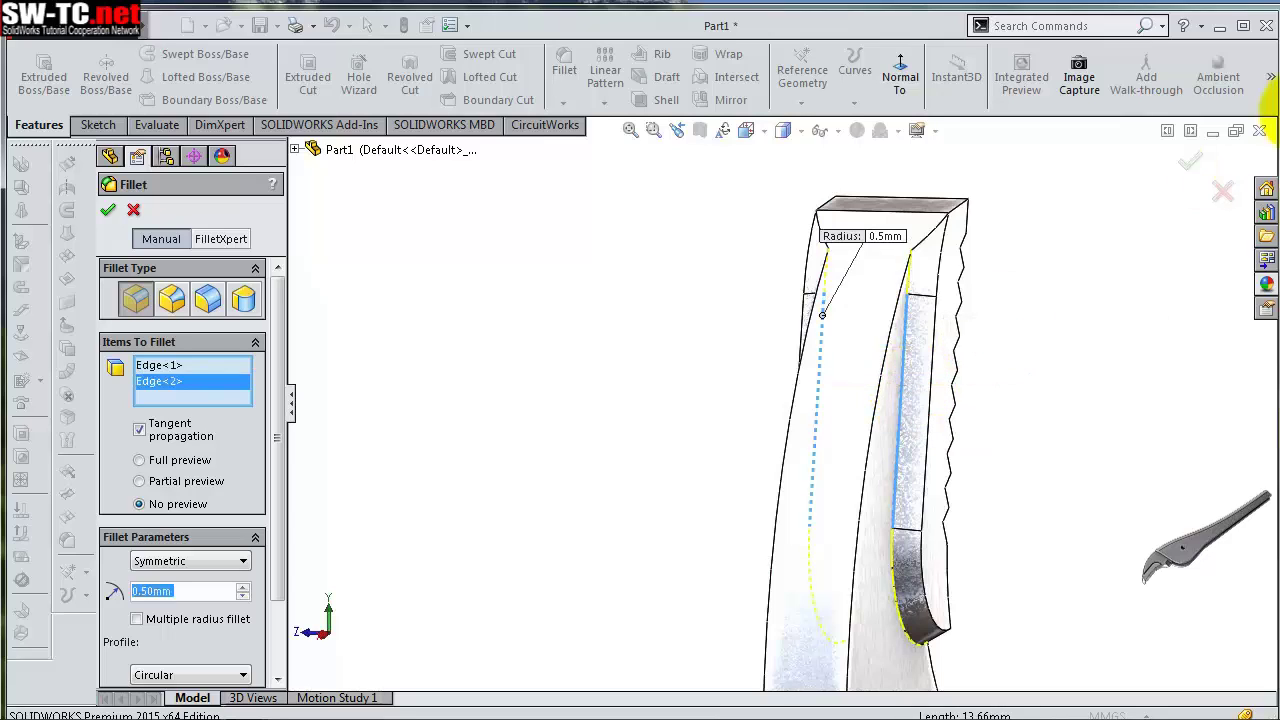
left_click(1192, 157)
Apply another 0.5 mm fillet to the jaw's outer edges
mouse_move(986, 491)
middle_mouse_down()
mouse_move(986, 394)
mouse_move(1055, 390)
mouse_move(1071, 414)
mouse_move(1120, 366)
mouse_move(1080, 480)
middle_mouse_up()
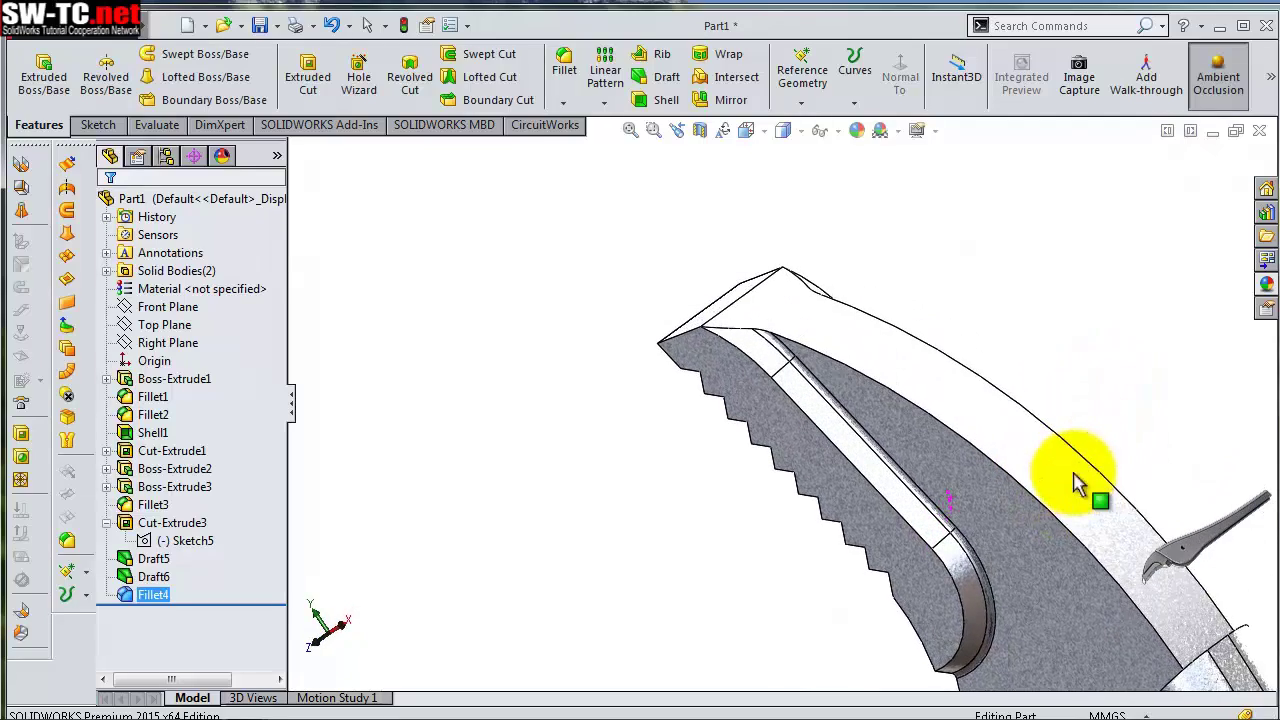
left_click(565, 68)
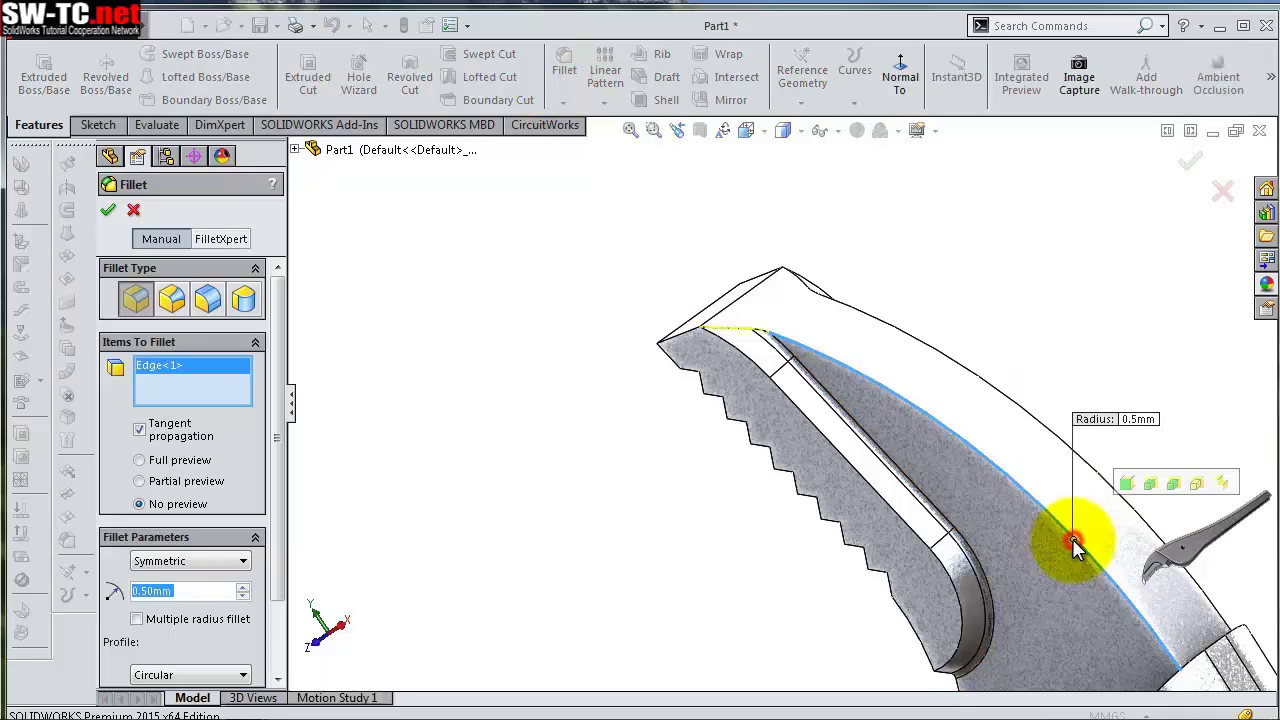
left_click(1180, 177)
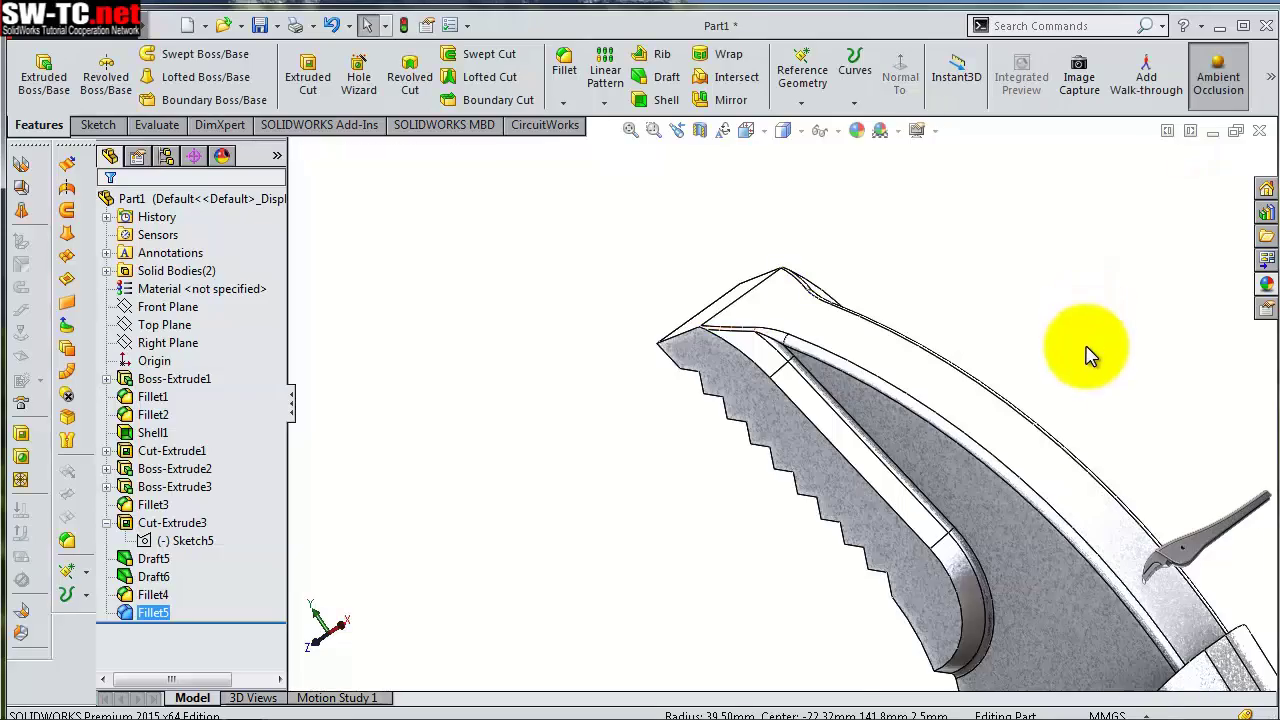
Orbit the part so the U-shaped handle end faces the viewer
scroll(1057, 571, "down", 2)
scroll(1010, 595, "down", 3)
mouse_move(1012, 597)
middle_mouse_down()
mouse_move(1024, 440)
mouse_move(986, 400)
mouse_move(930, 397)
middle_mouse_up()
scroll(986, 400, "up", 3)
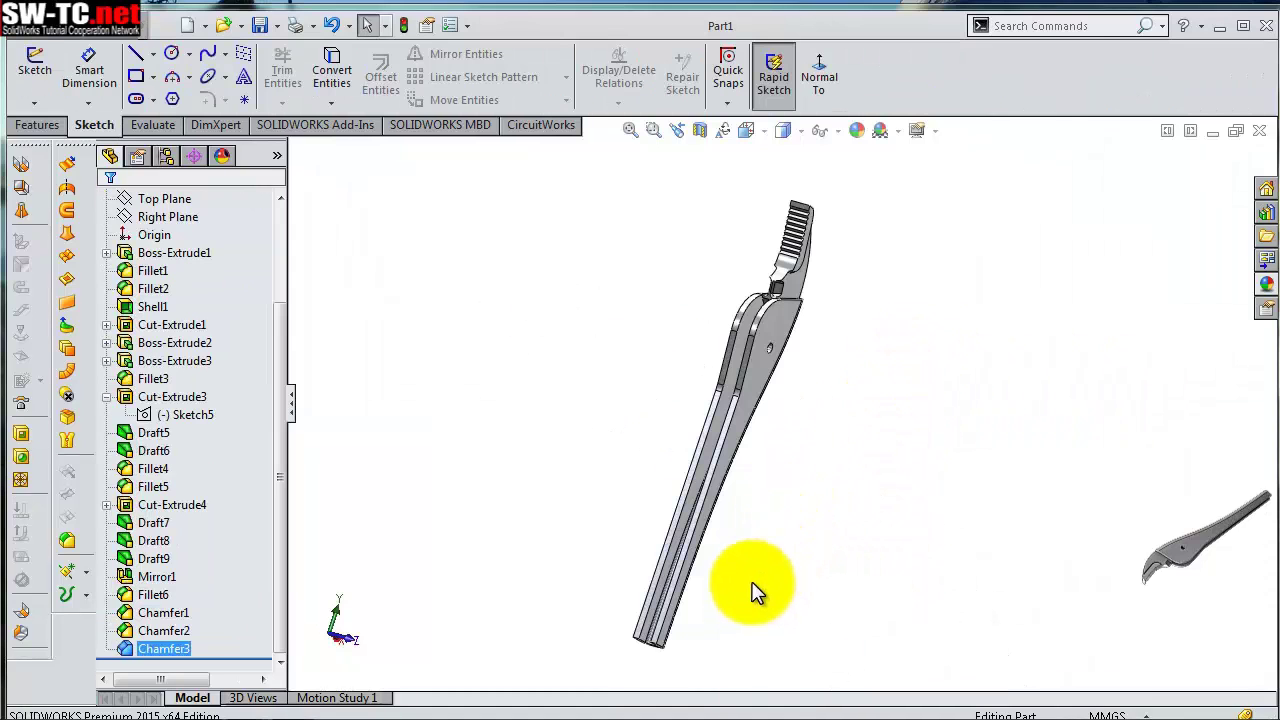
mouse_move(755, 592)
middle_mouse_down()
mouse_move(780, 477)
mouse_move(806, 446)
mouse_move(766, 594)
mouse_move(765, 520)
middle_mouse_up()
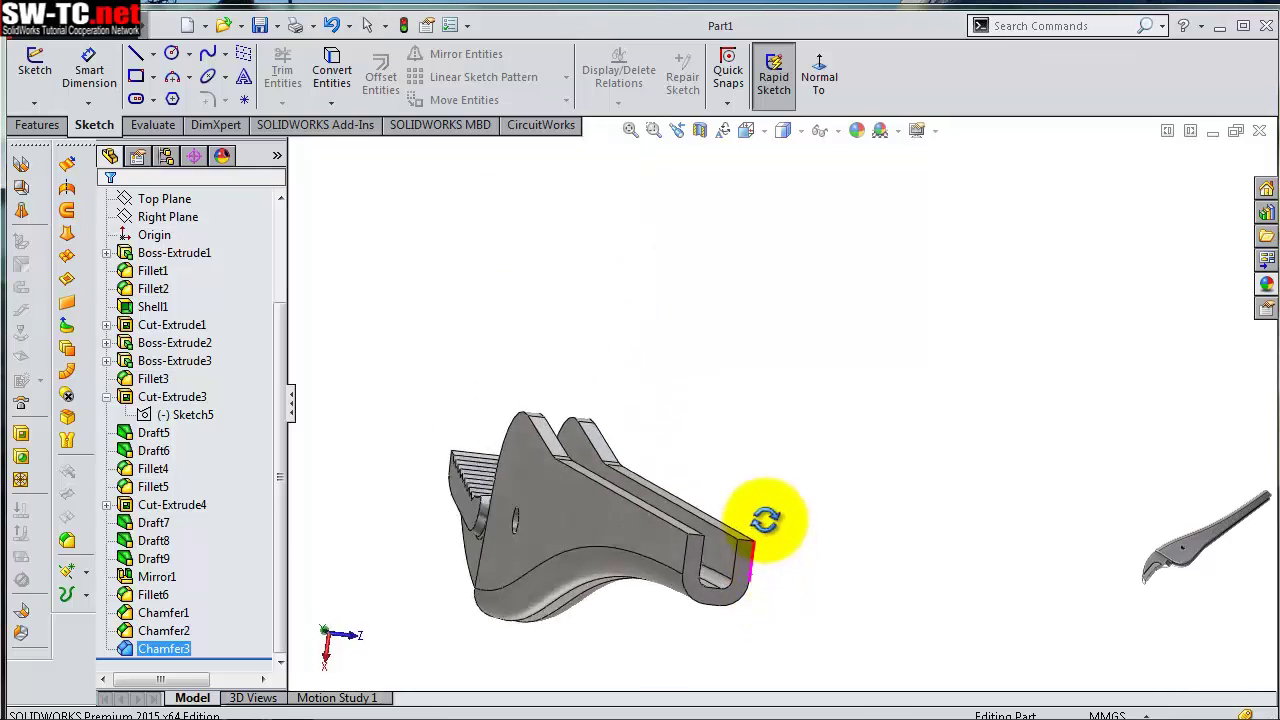
scroll(739, 571, "down", 2)
Start a sketch on the U-shaped end face and view it normal to the screen
left_click(739, 571)
left_click(815, 518)
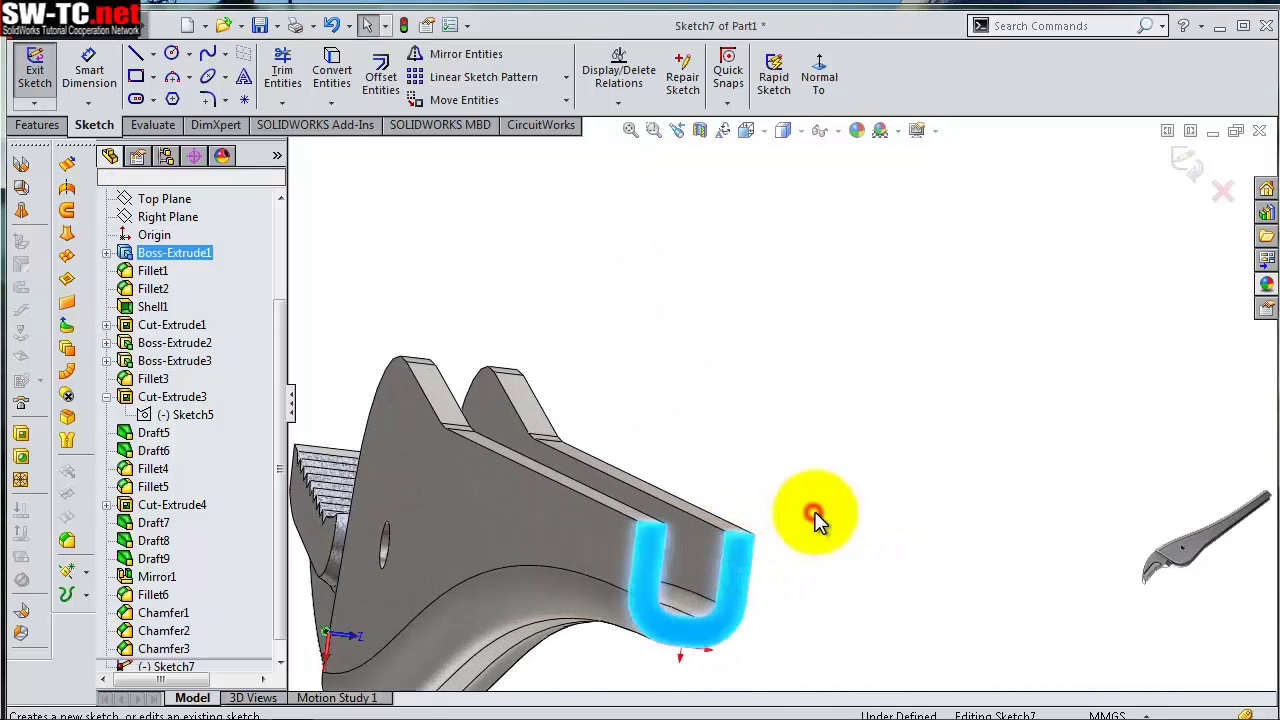
left_click(820, 70)
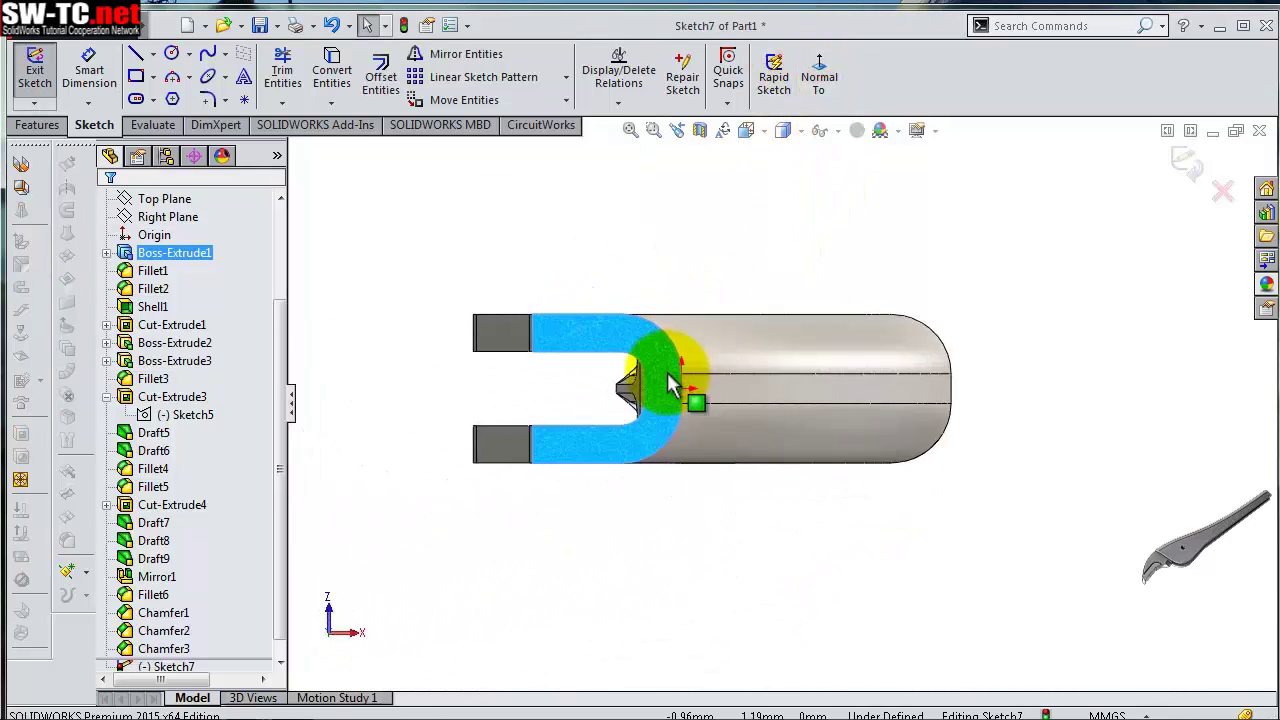
scroll(650, 350, "down", 5)
Draw two concentric circles centred in the U-shaped slot
left_click(172, 54)
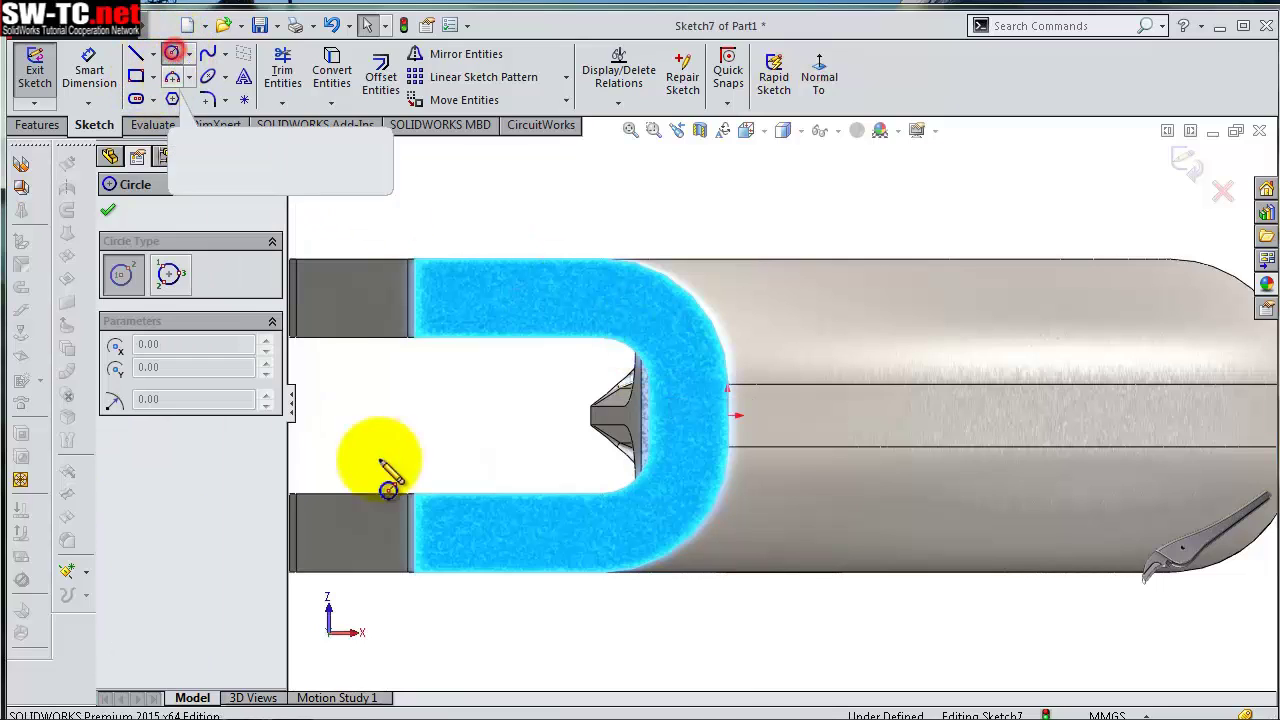
left_click(515, 415)
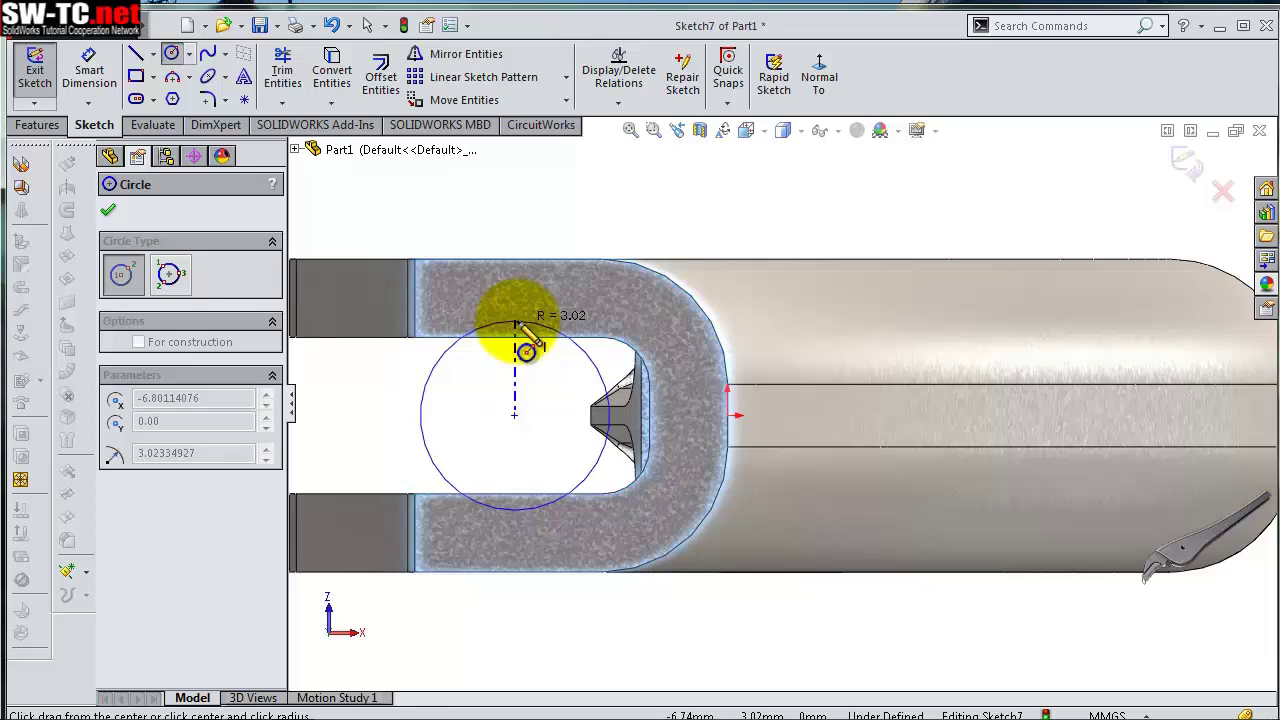
left_click(515, 322)
left_click(515, 415)
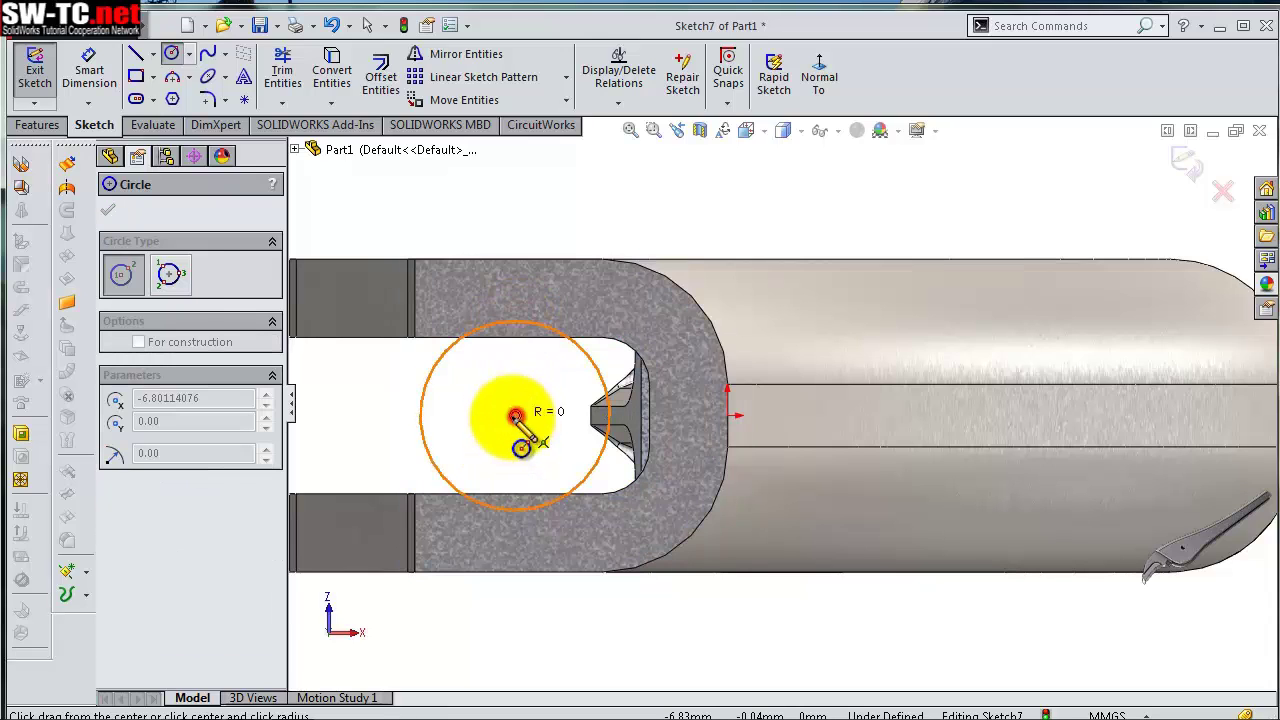
left_click(477, 282)
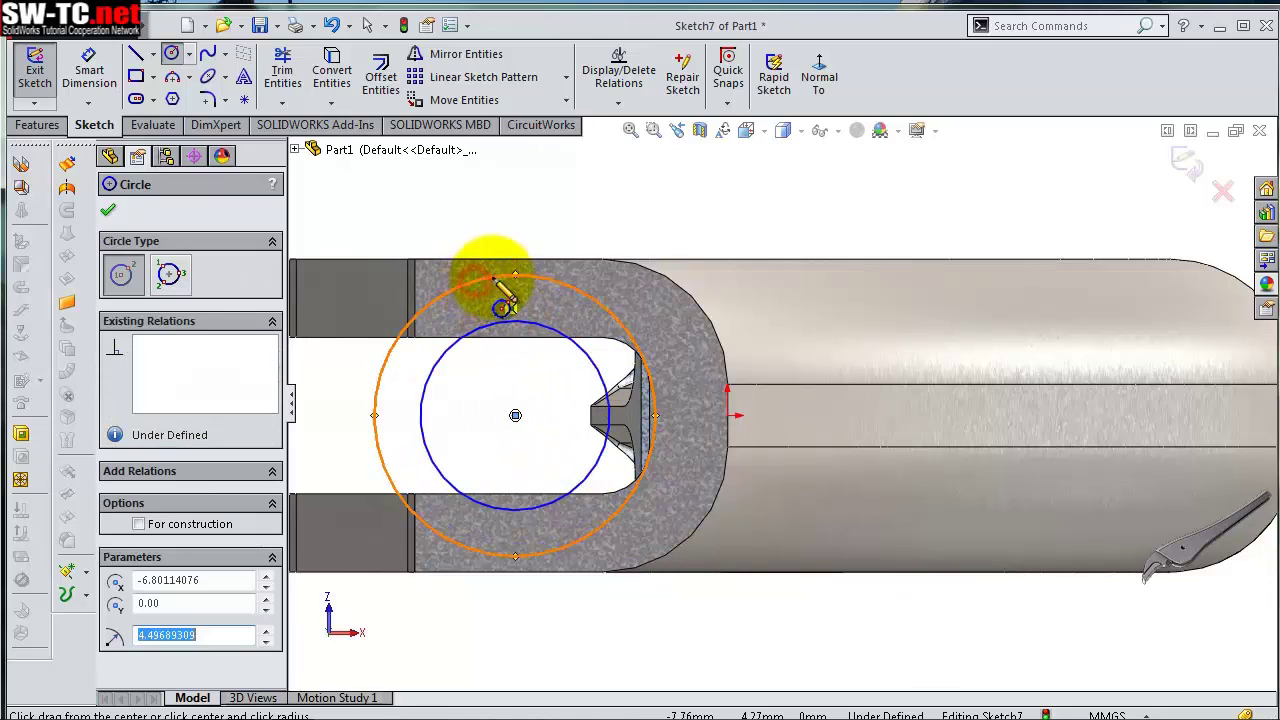
right_click(555, 348)
Dimension the inner circle to ⌀6 and the outer circle to ⌀8
left_click(606, 366)
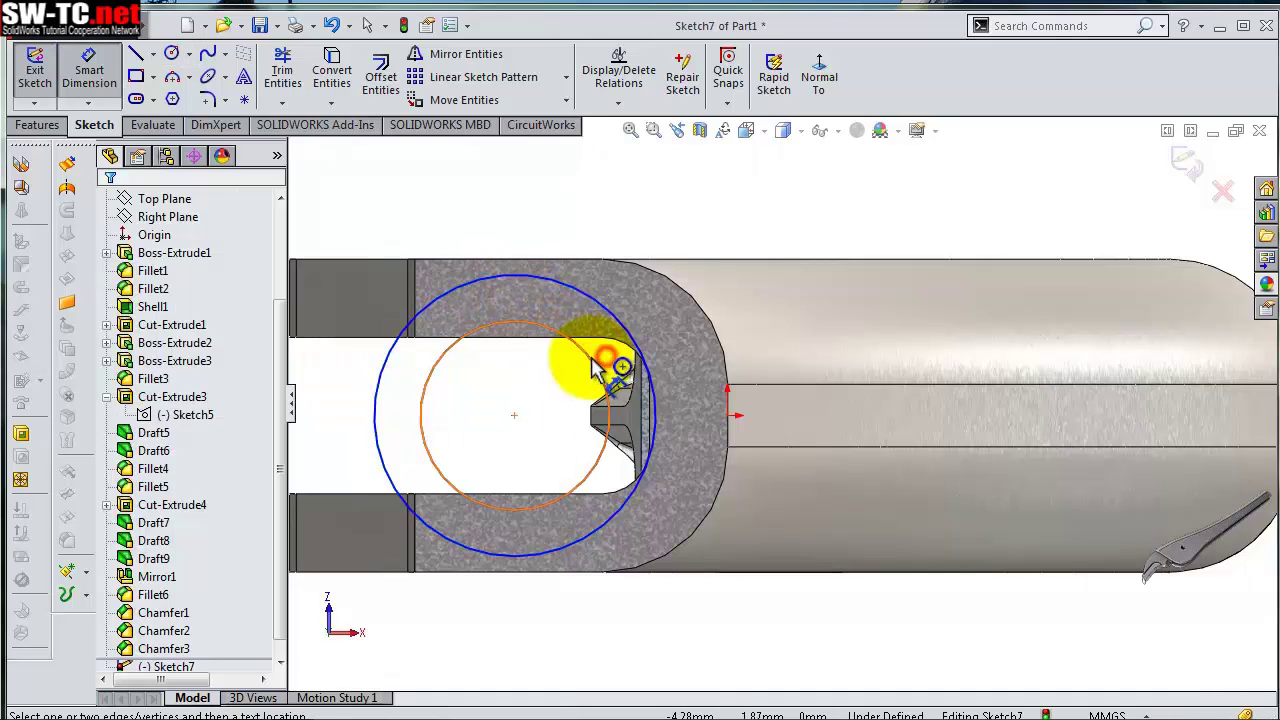
right_click_drag(629, 337, 680, 228)
left_click(680, 228)
type("6")
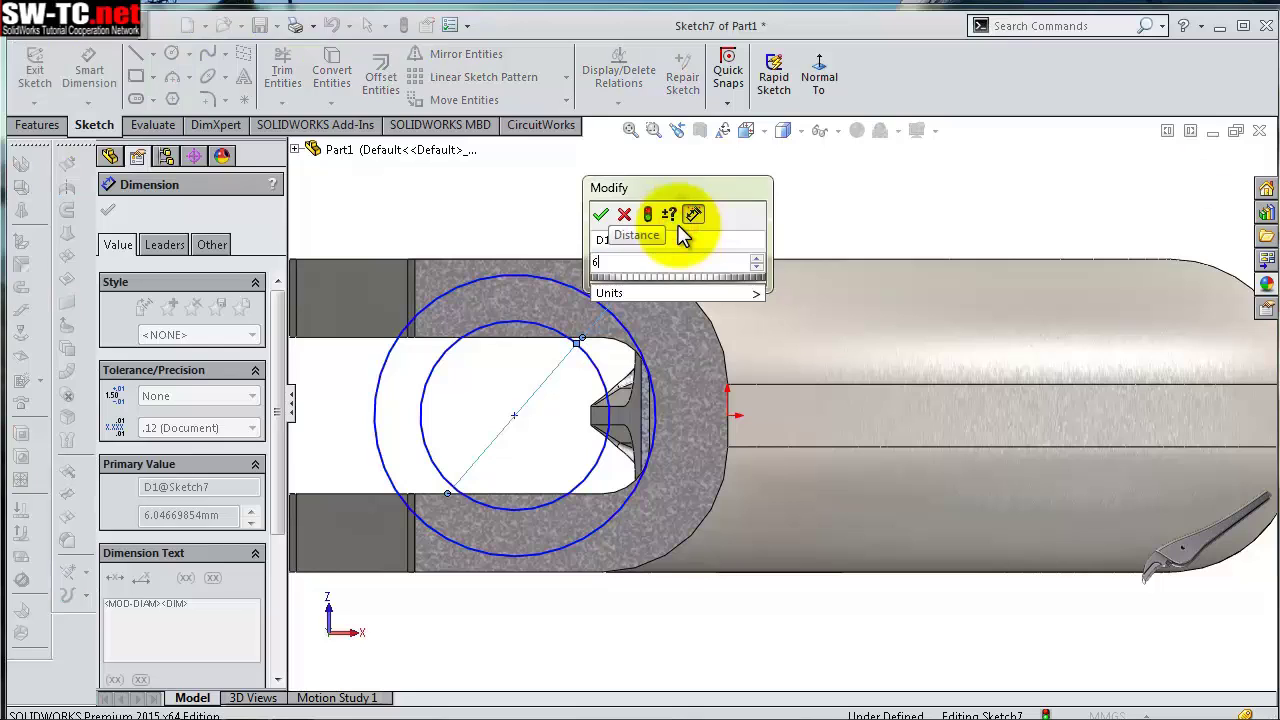
key("Return")
left_click(577, 305)
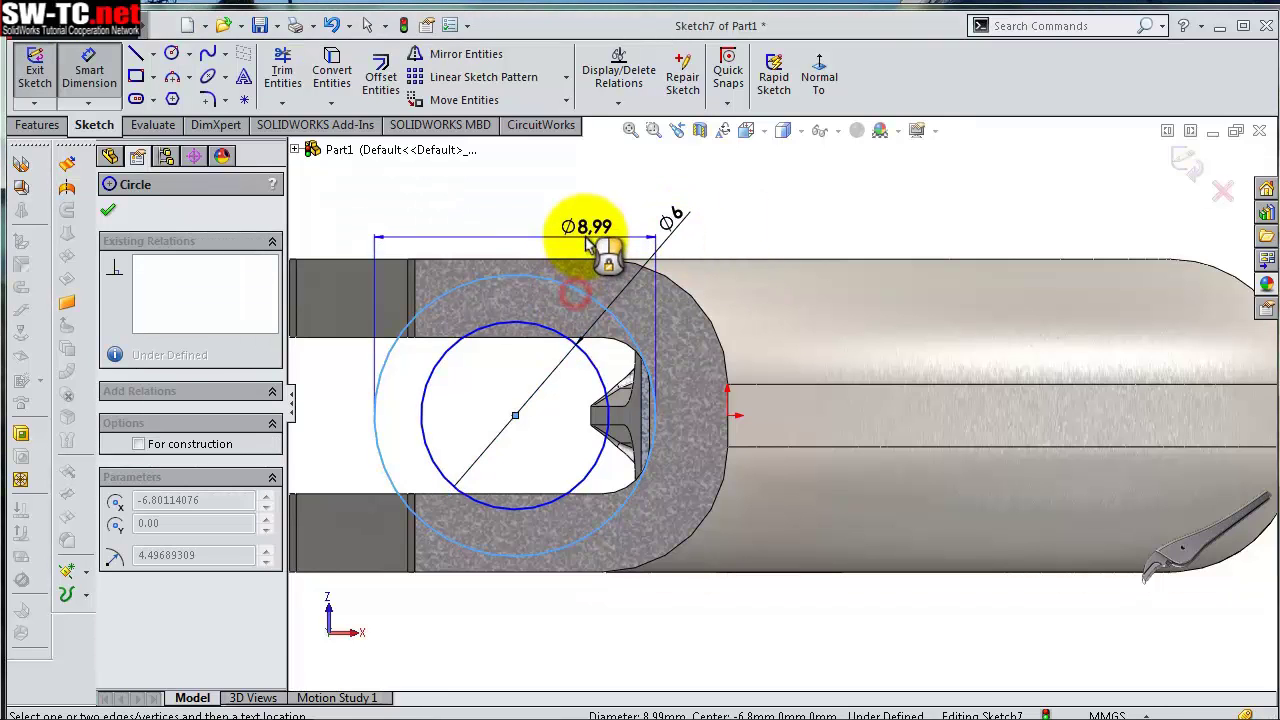
left_click(596, 246)
key("Return")
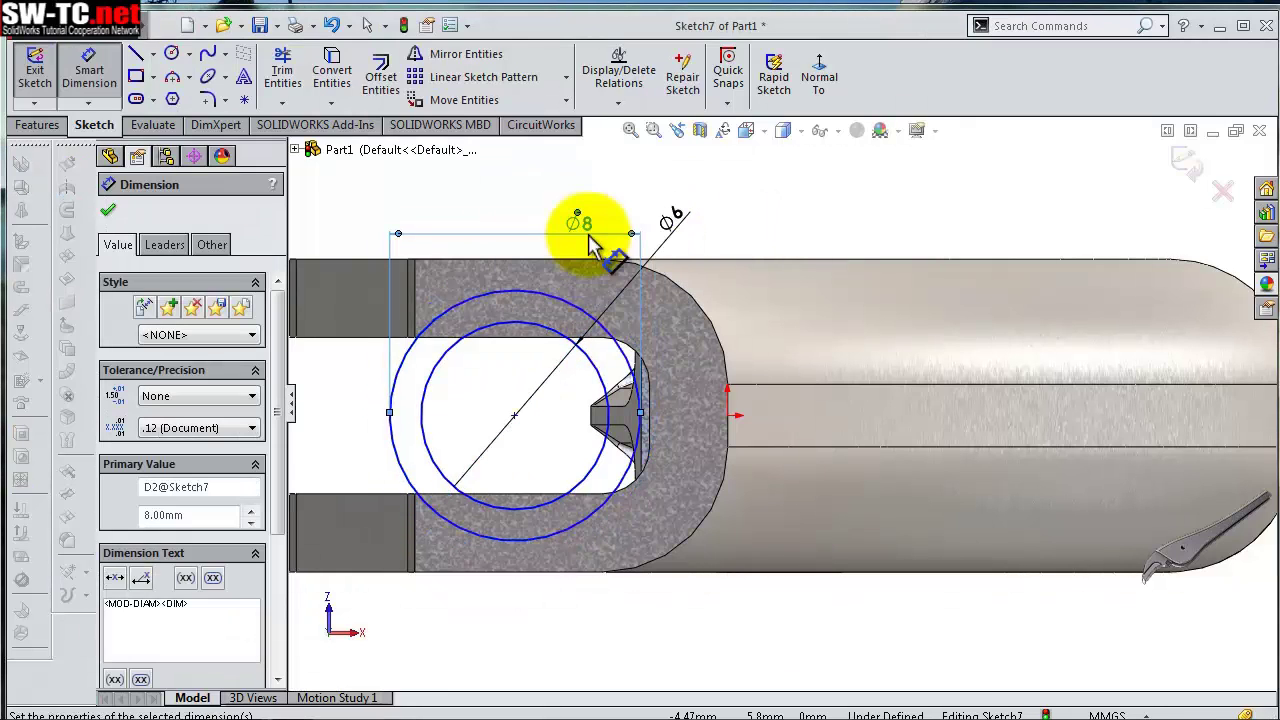
key("Escape")
scroll(600, 430, "down", 3)
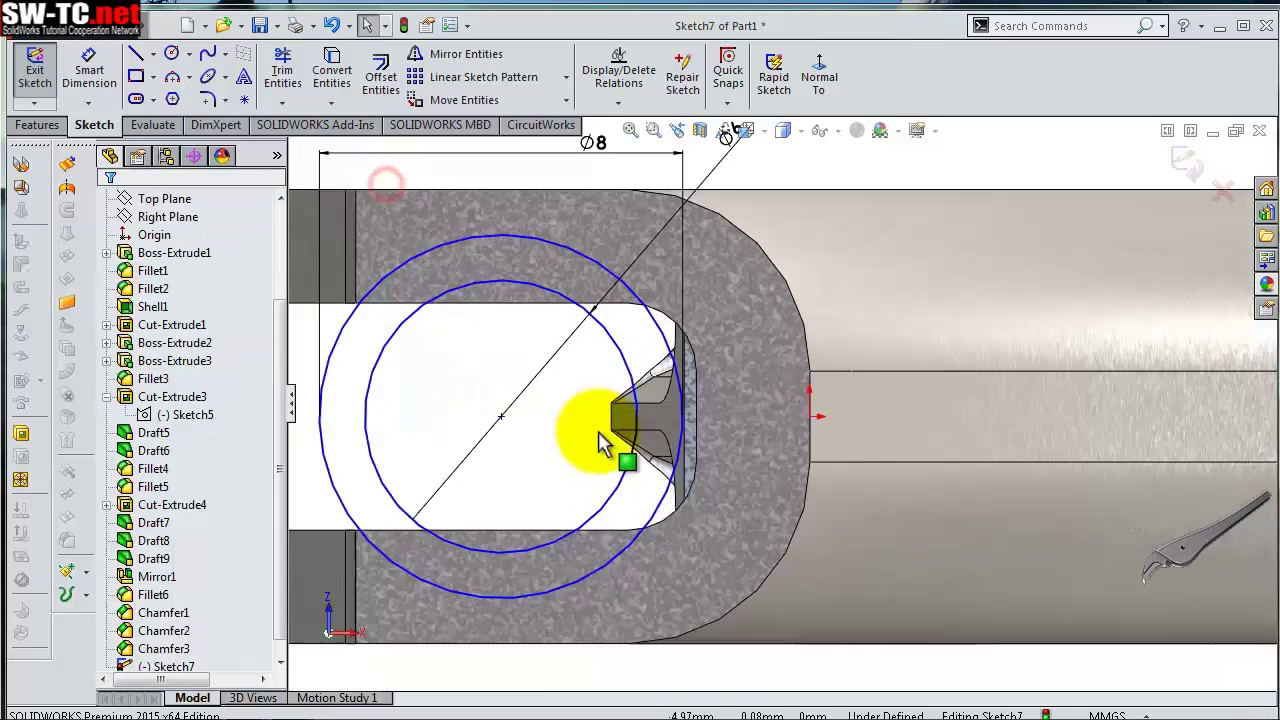
scroll(671, 457, "down", 2)
scroll(735, 420, "up", 2)
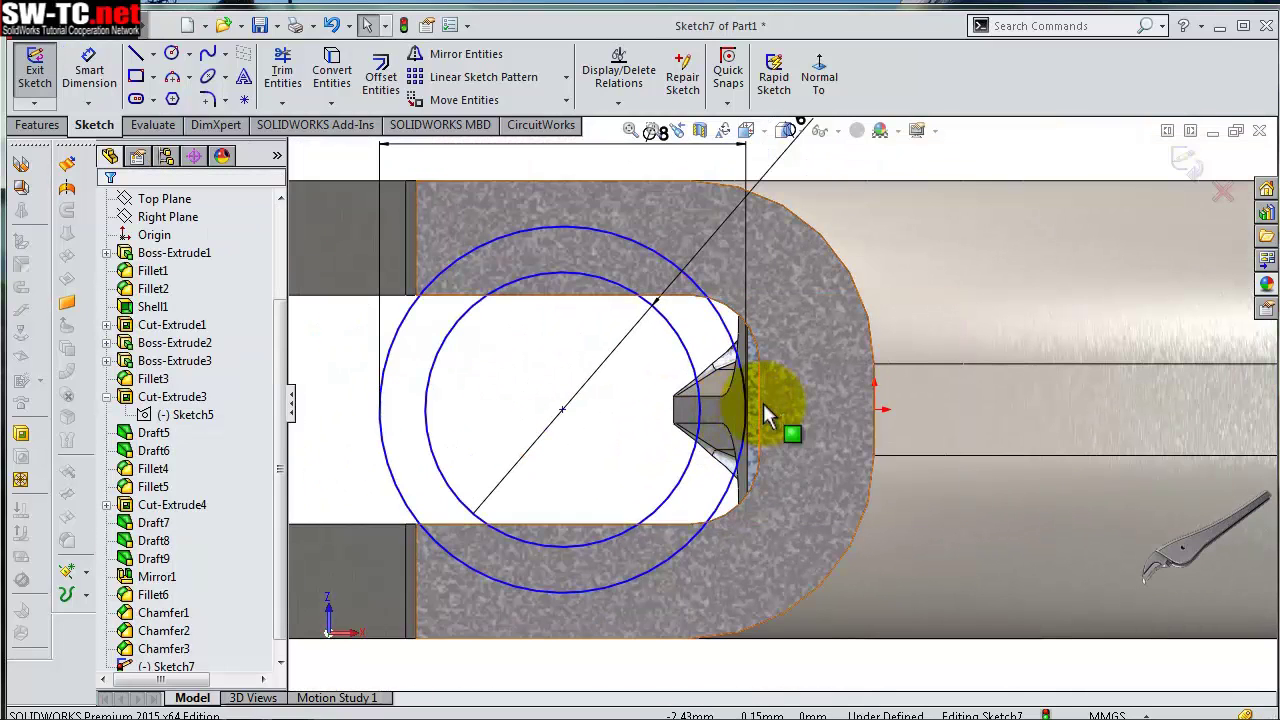
scroll(700, 420, "up", 3)
scroll(657, 408, "up", 1)
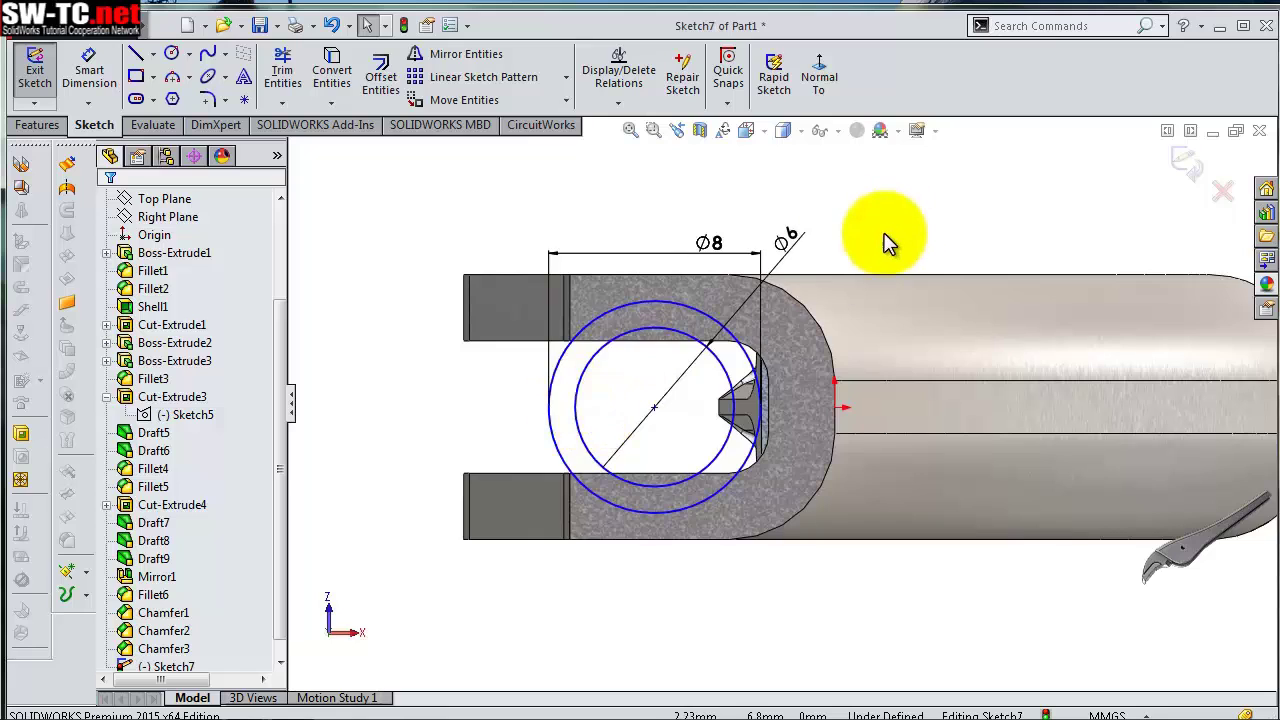
Make the inner ⌀6 circle tangent to the slot's curved end edge
mouse_move(885, 240)
middle_mouse_down()
mouse_move(871, 243)
mouse_move(828, 337)
middle_mouse_up()
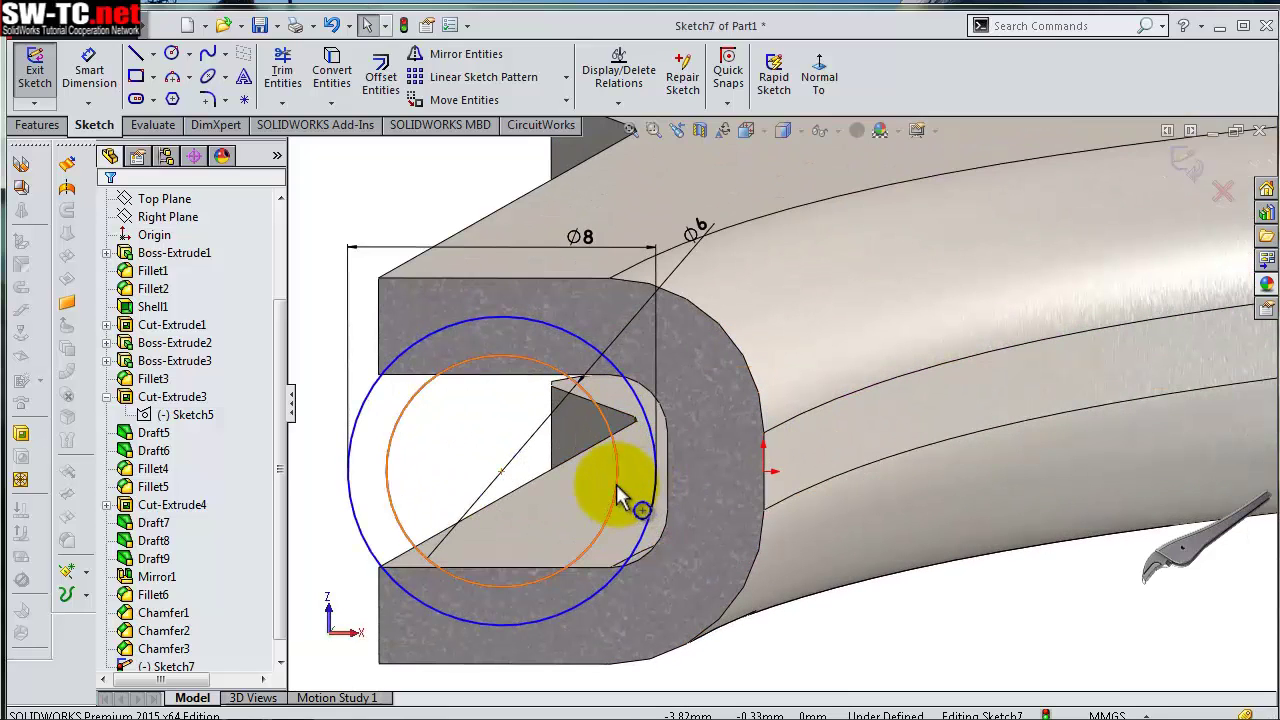
left_click(617, 487)
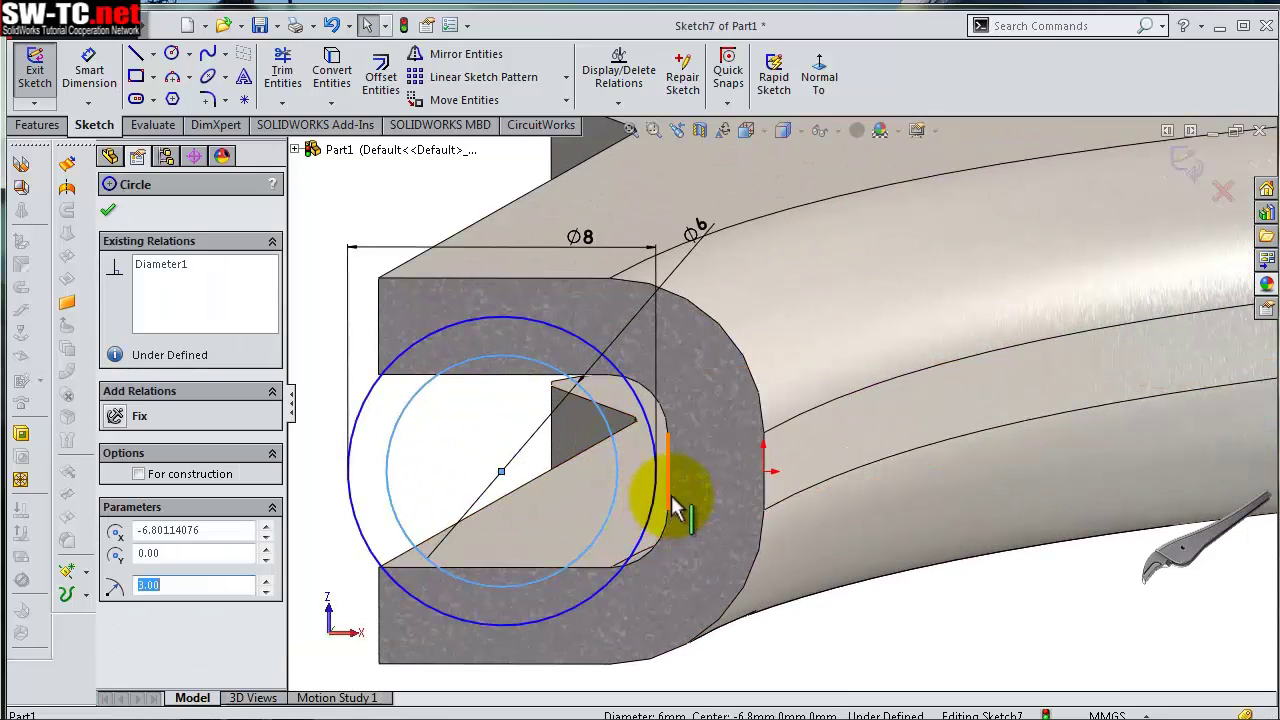
left_click(673, 505, "ctrl")
left_click(733, 425)
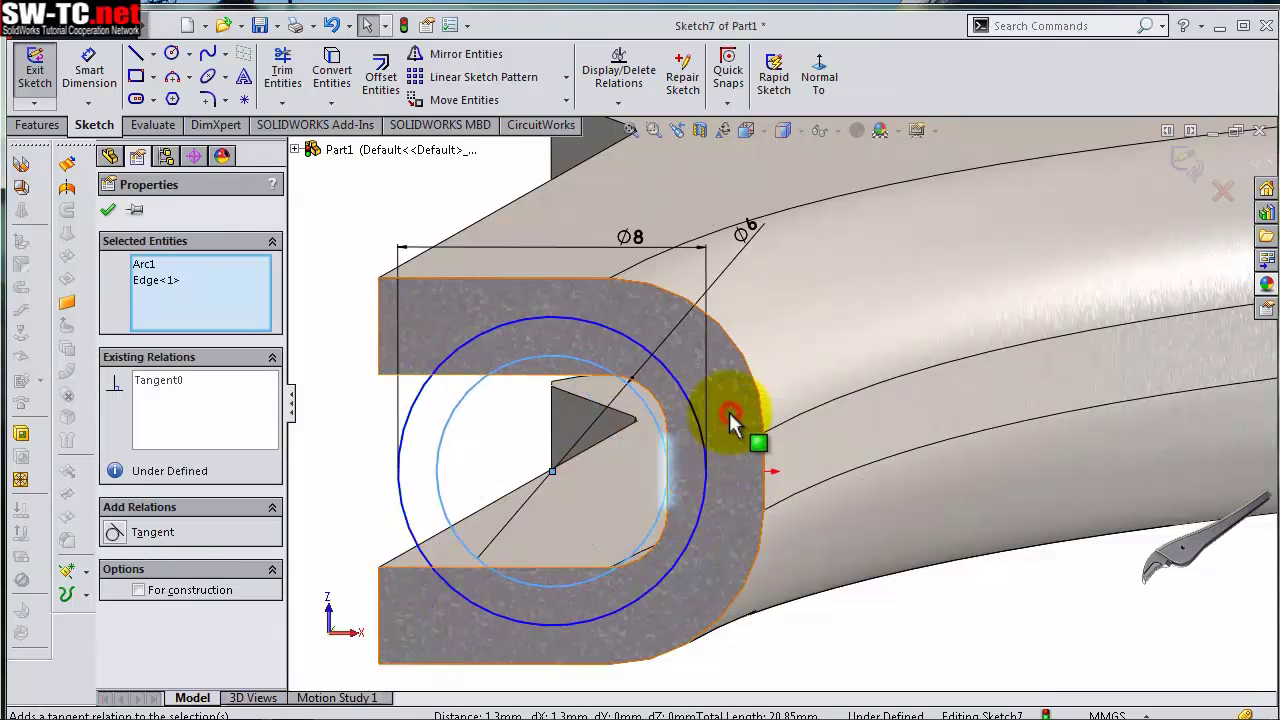
Align the circle centre horizontally with the origin so Sketch7 becomes fully defined
left_click(838, 78)
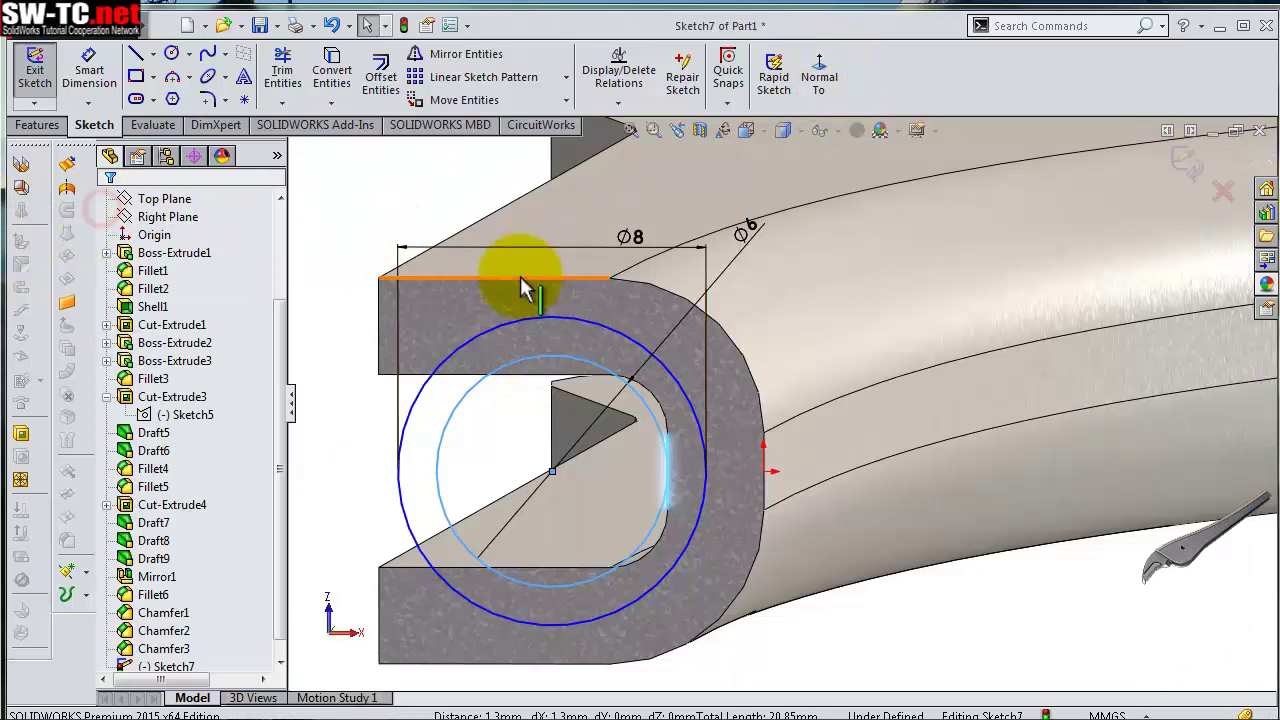
left_click(523, 286)
left_click(819, 78)
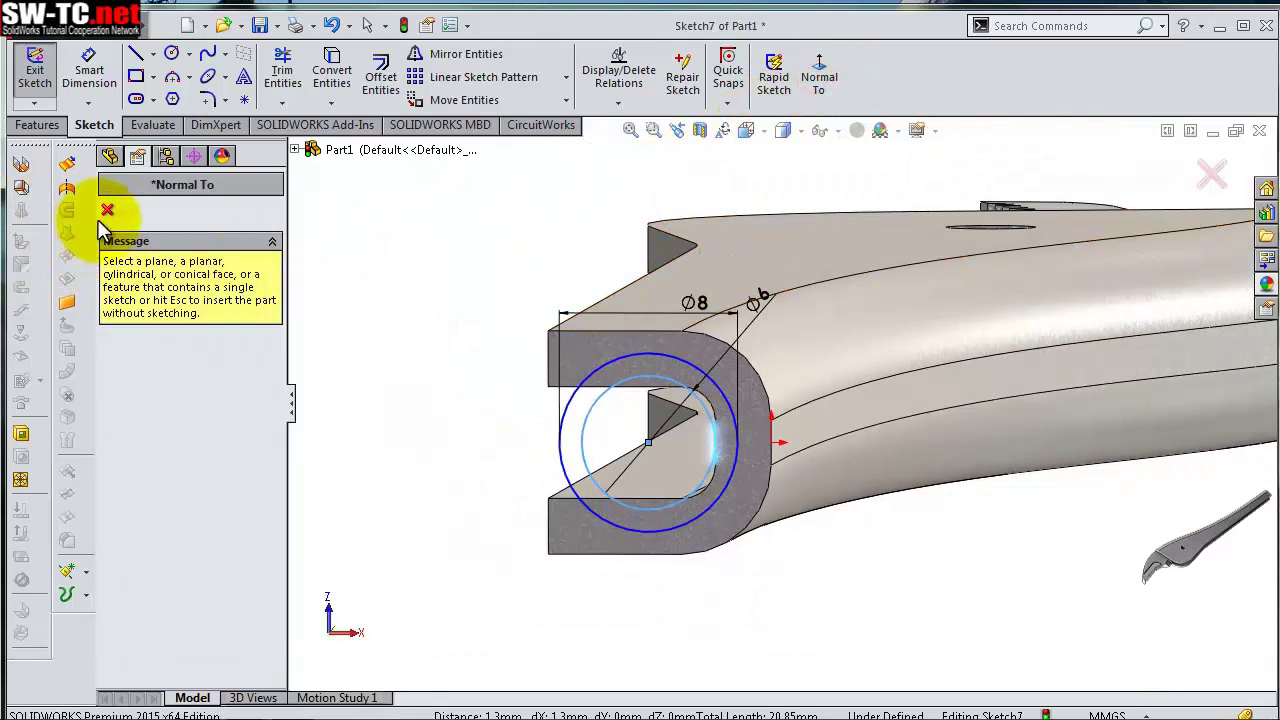
left_click(103, 213)
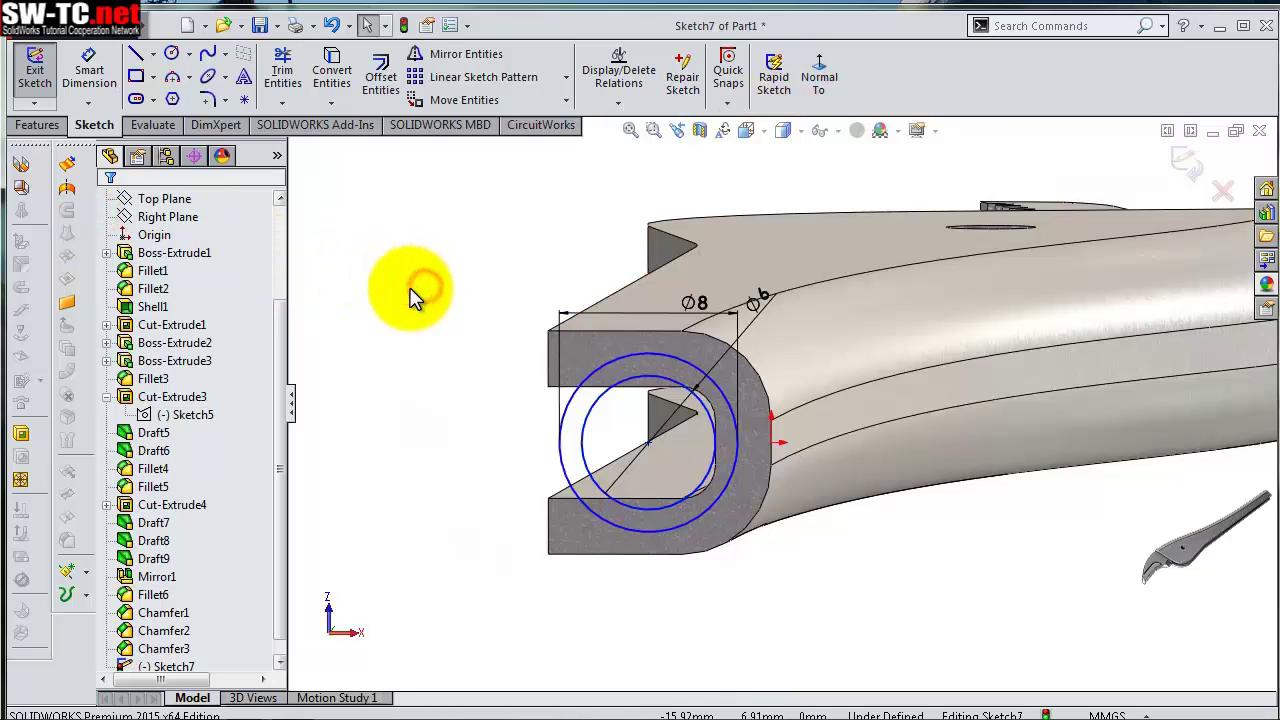
left_click(819, 72)
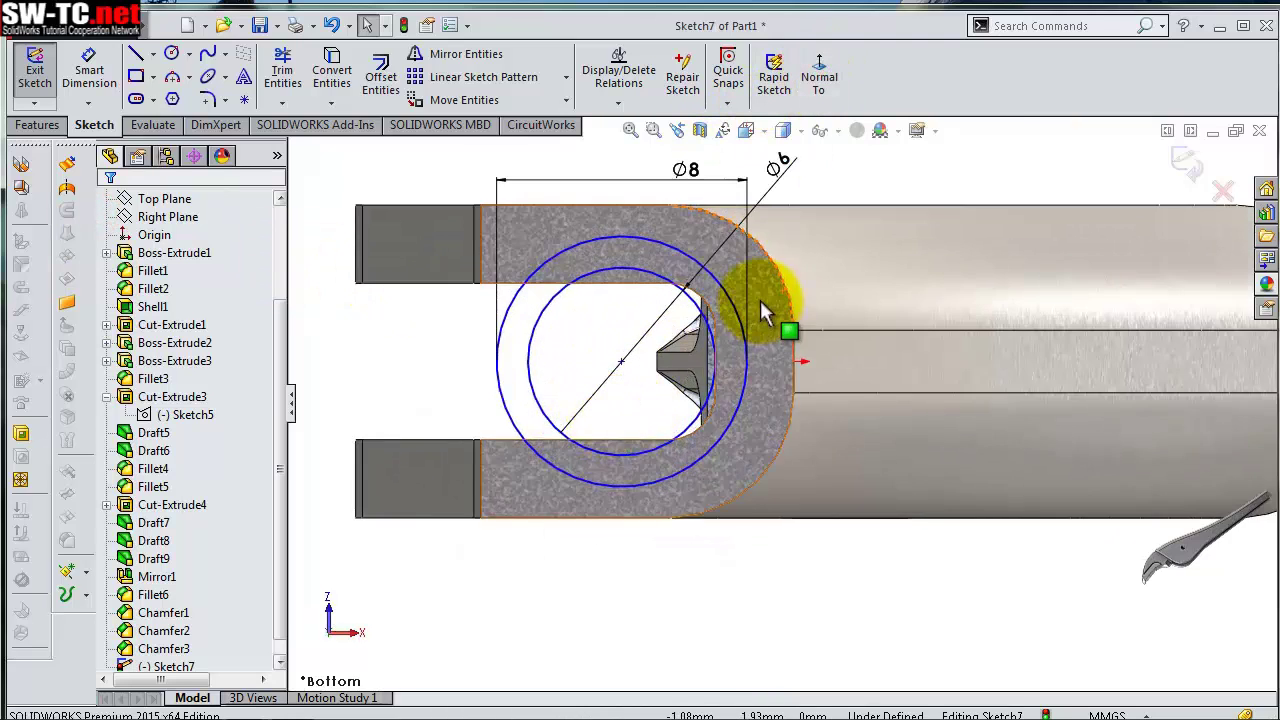
scroll(760, 312, "down", 2)
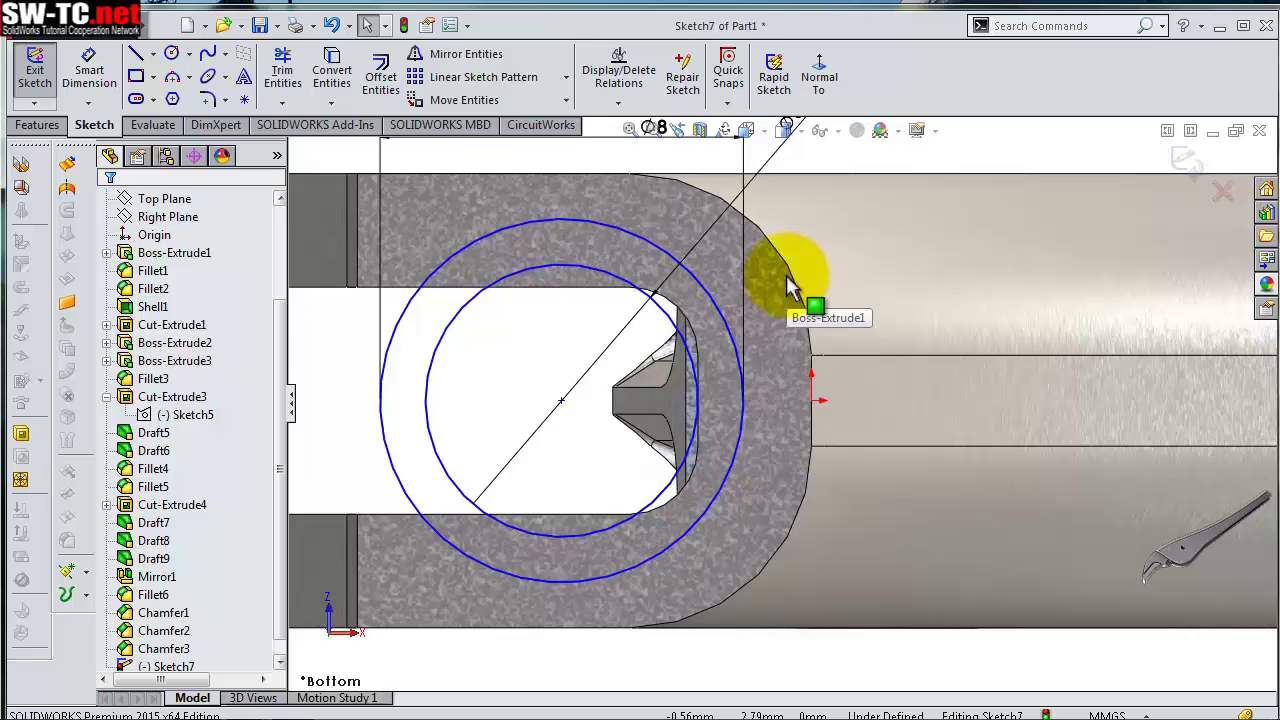
scroll(790, 287, "down", 1)
left_click(818, 424)
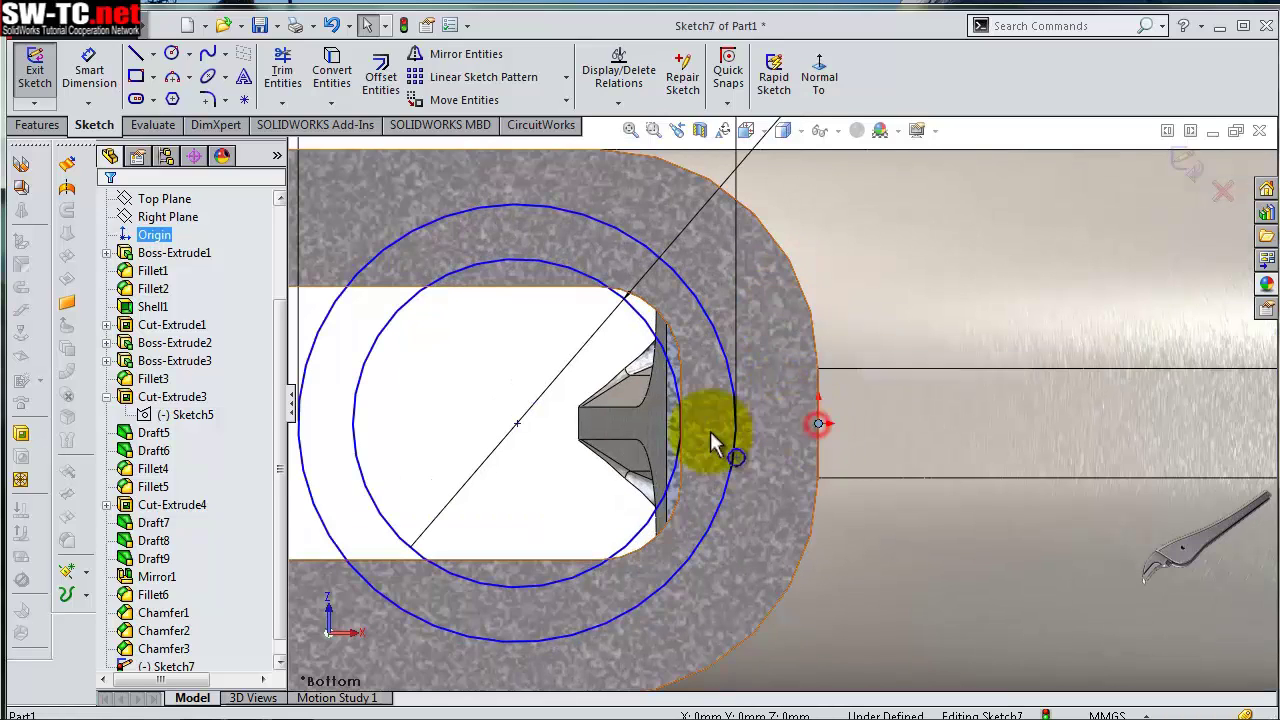
left_click(517, 425)
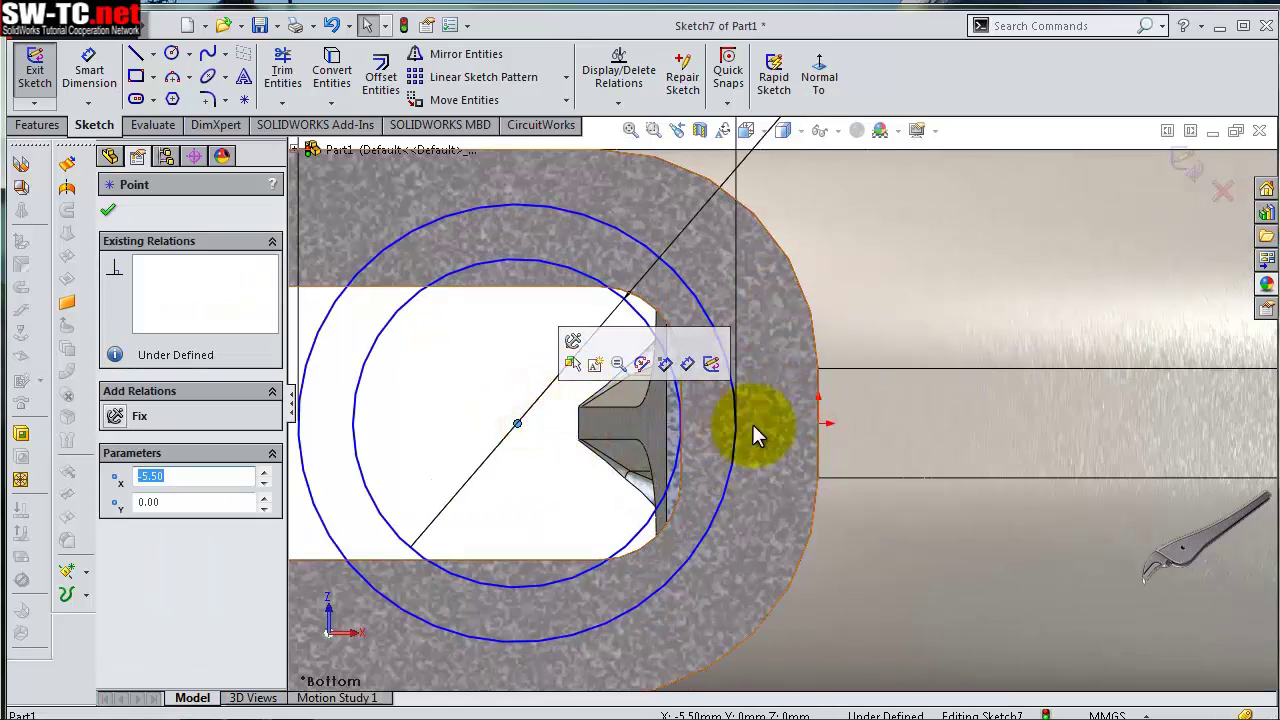
left_click(820, 428)
left_click(872, 338)
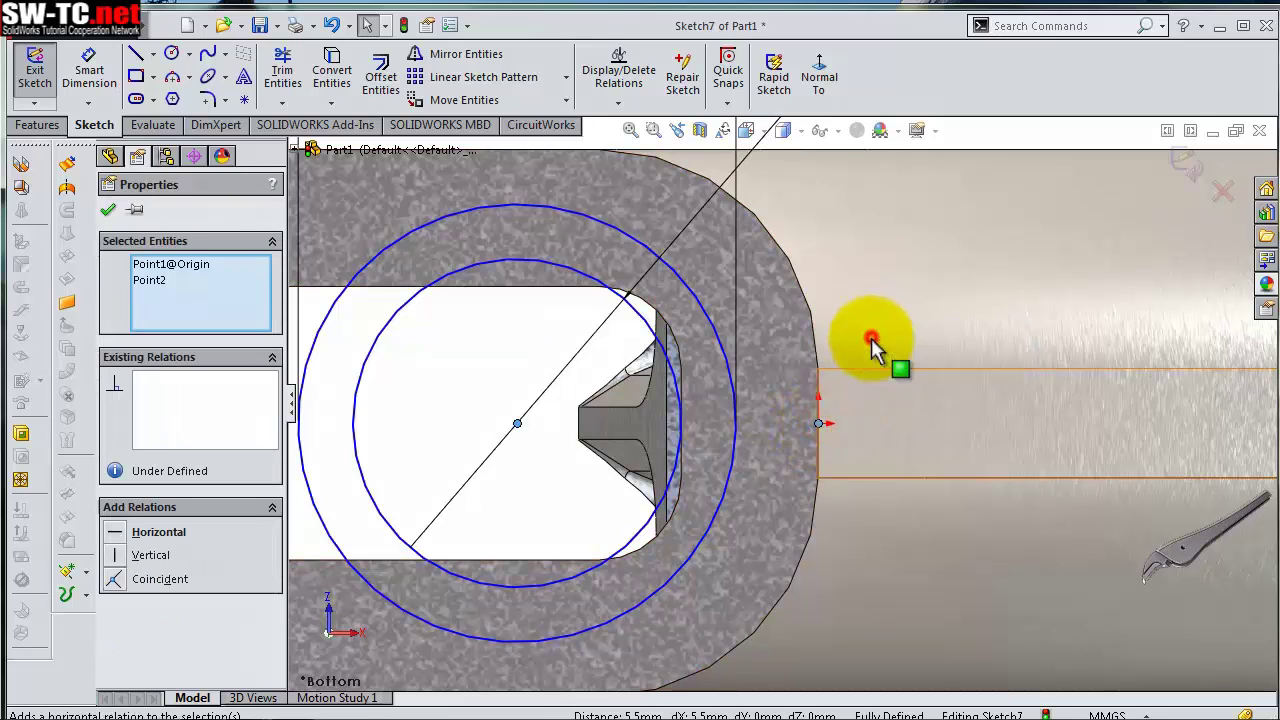
scroll(776, 390, "up", 1)
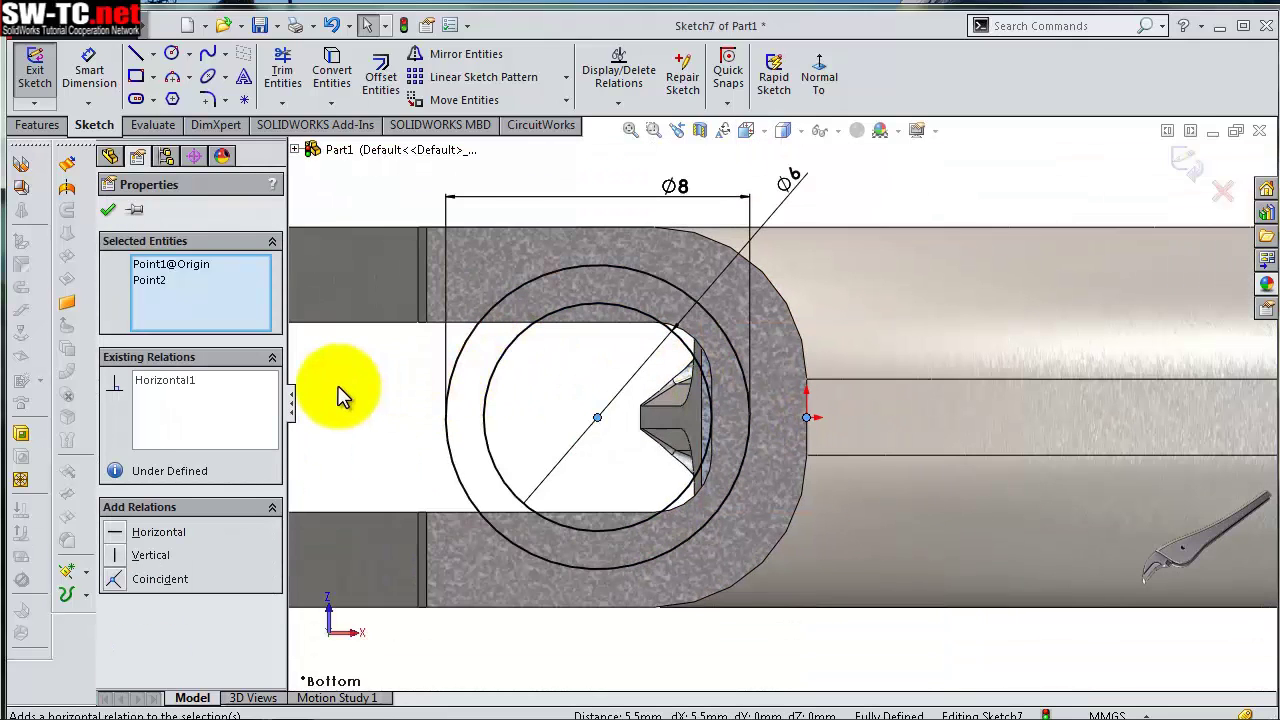
left_click(361, 397)
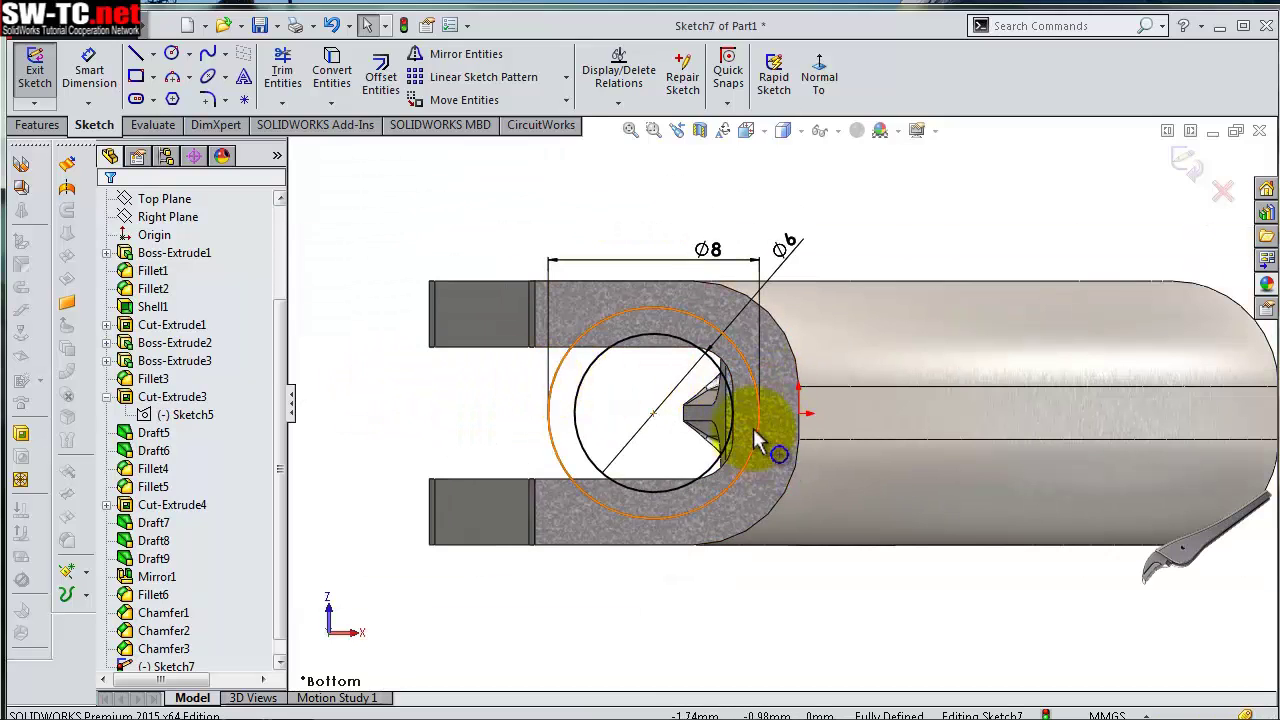
middle_click_drag(700, 214, 720, 240)
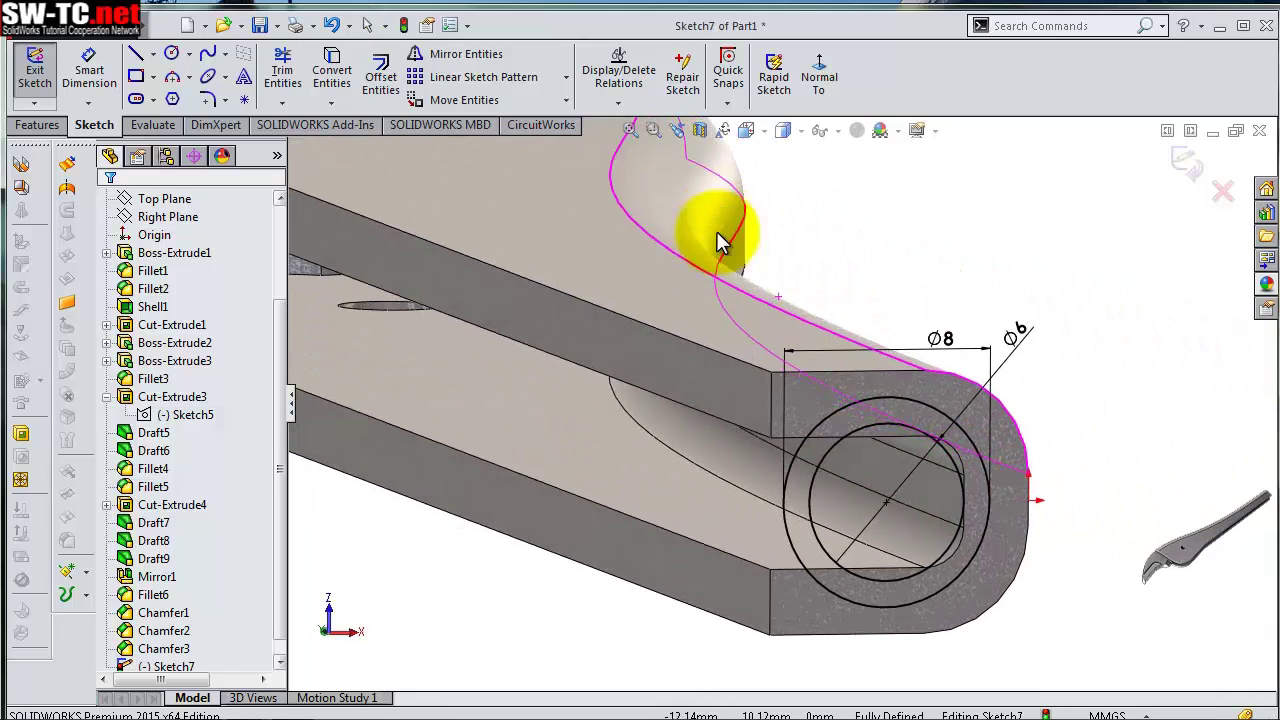
Cut the Sketch7 ring and circle regions 10 mm blind into the handle's rounded end
left_click(45, 126)
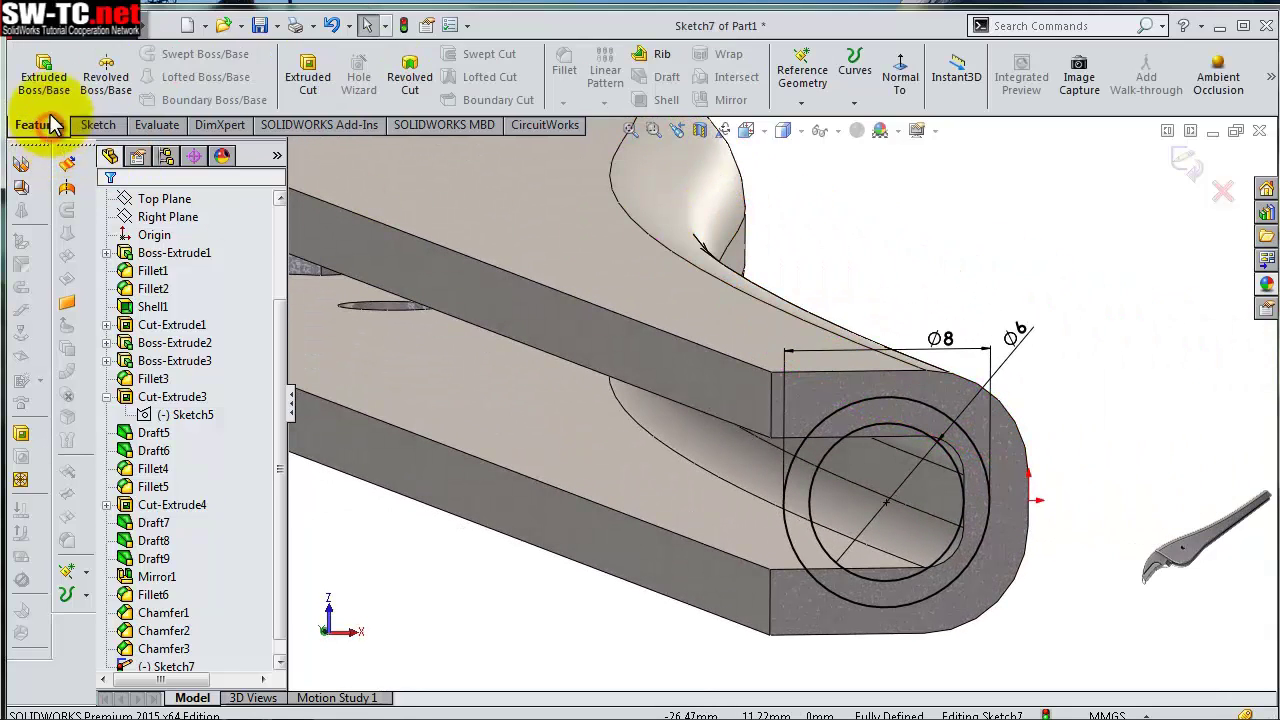
left_click(303, 79)
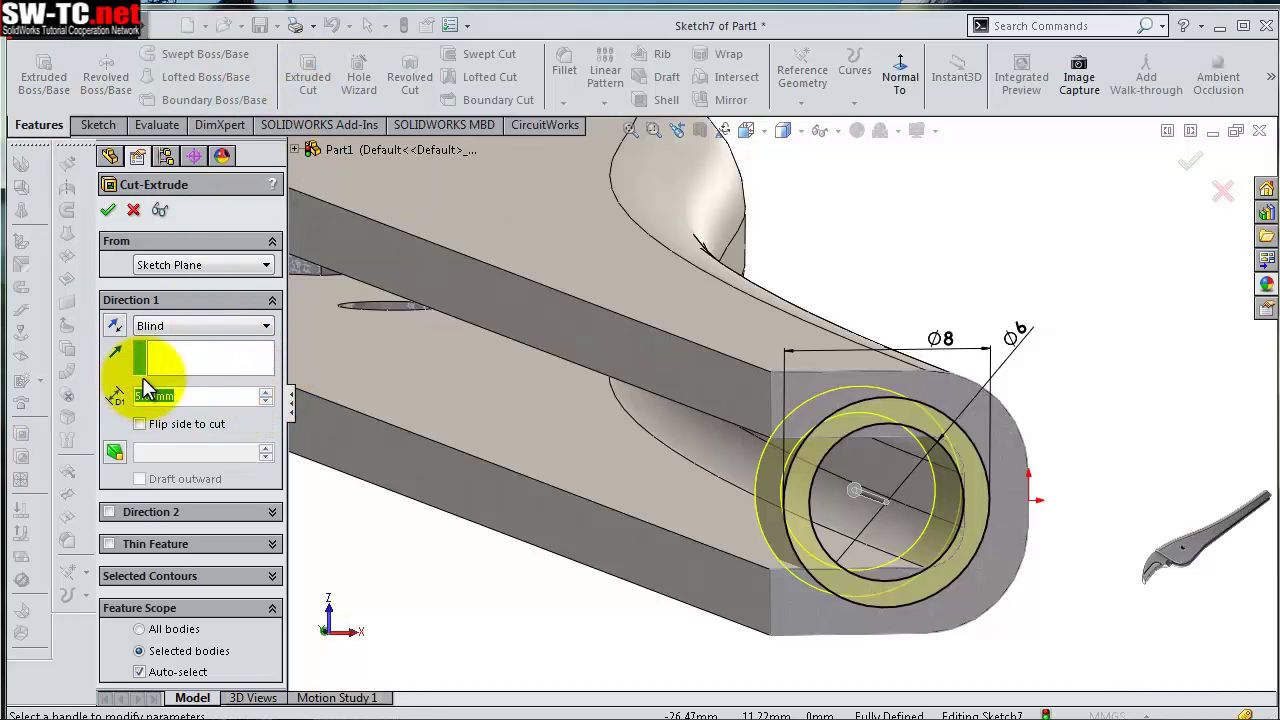
type("10")
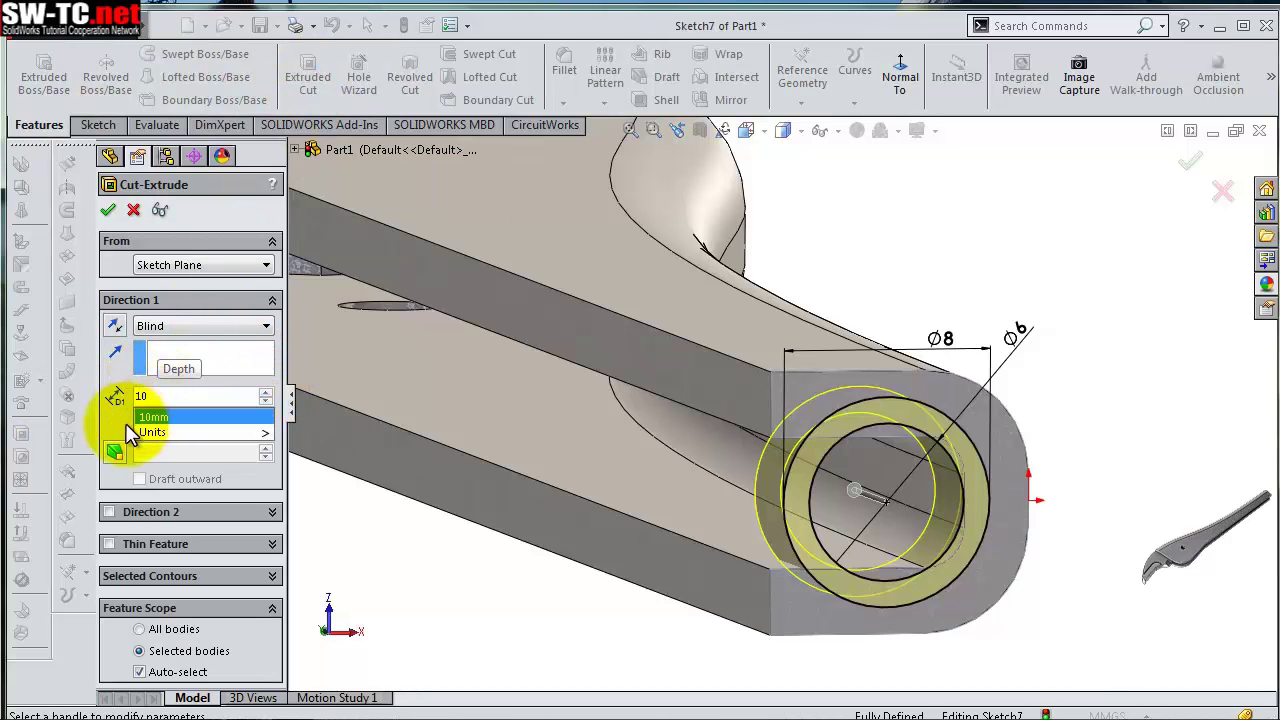
key("Return")
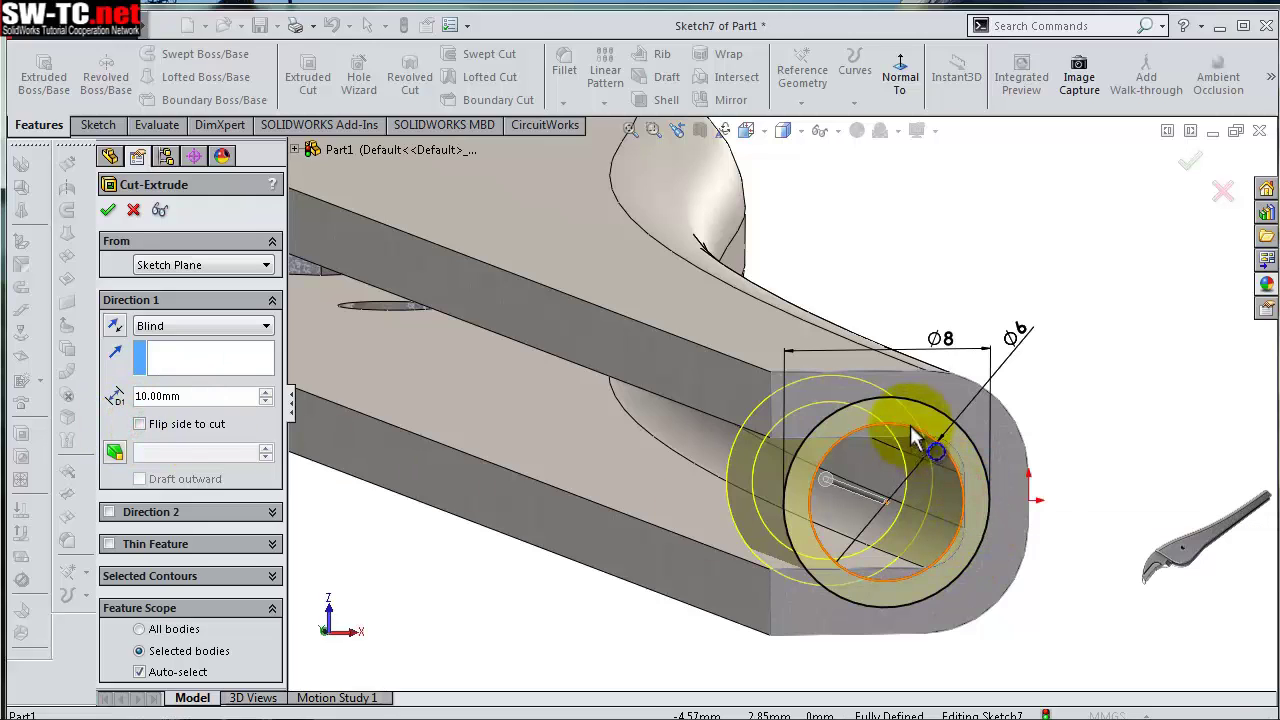
left_click(884, 412)
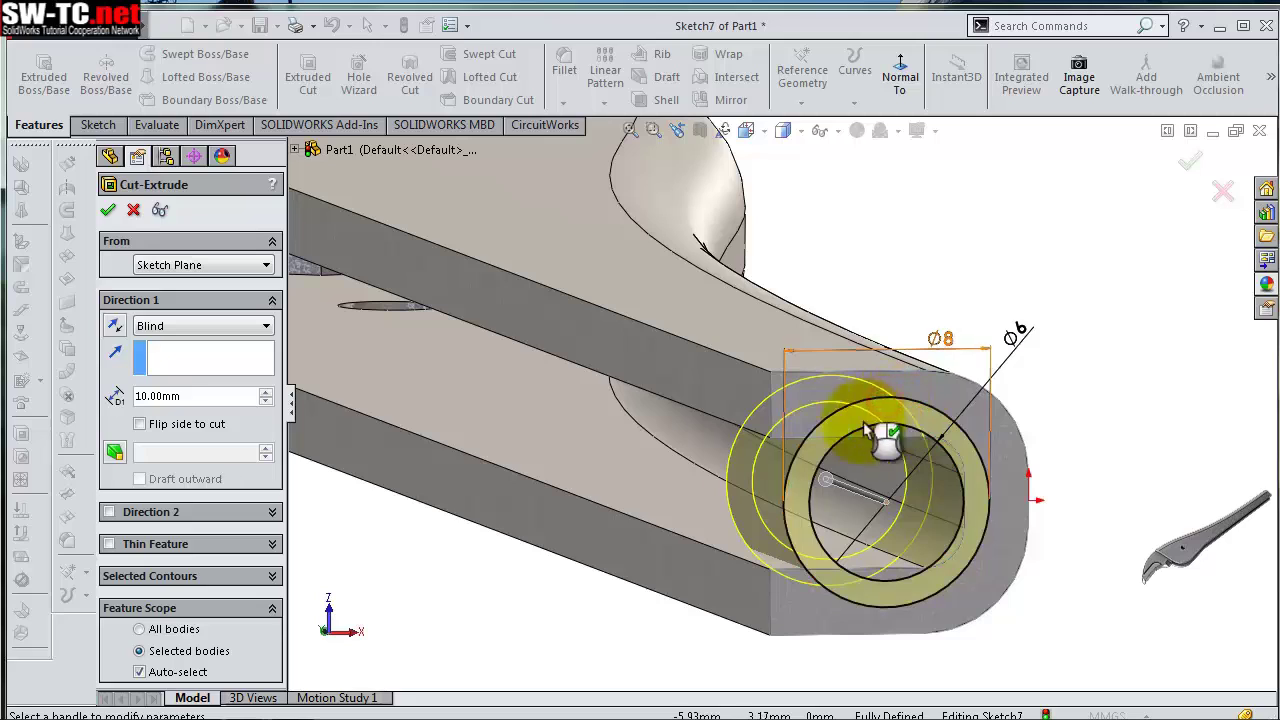
left_click(190, 576)
left_click(935, 520)
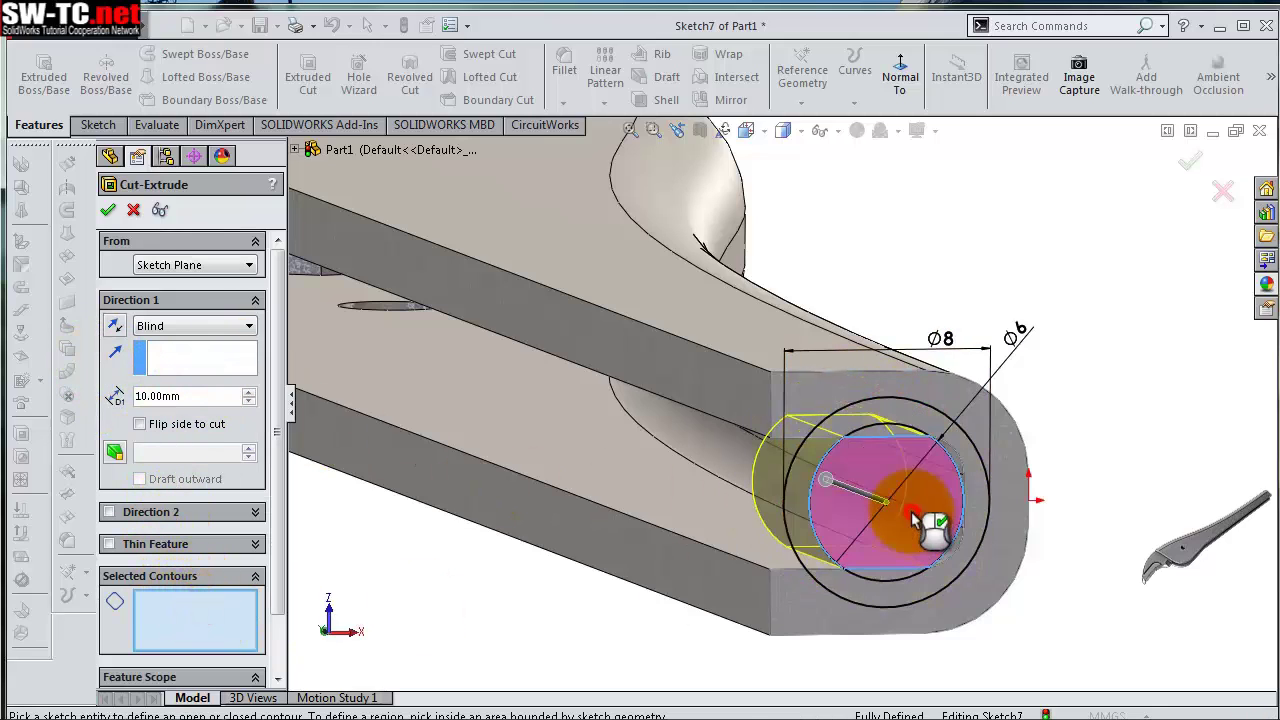
middle_click_drag(723, 490, 663, 443)
scroll(1143, 386, "down", 3)
left_click(1143, 386)
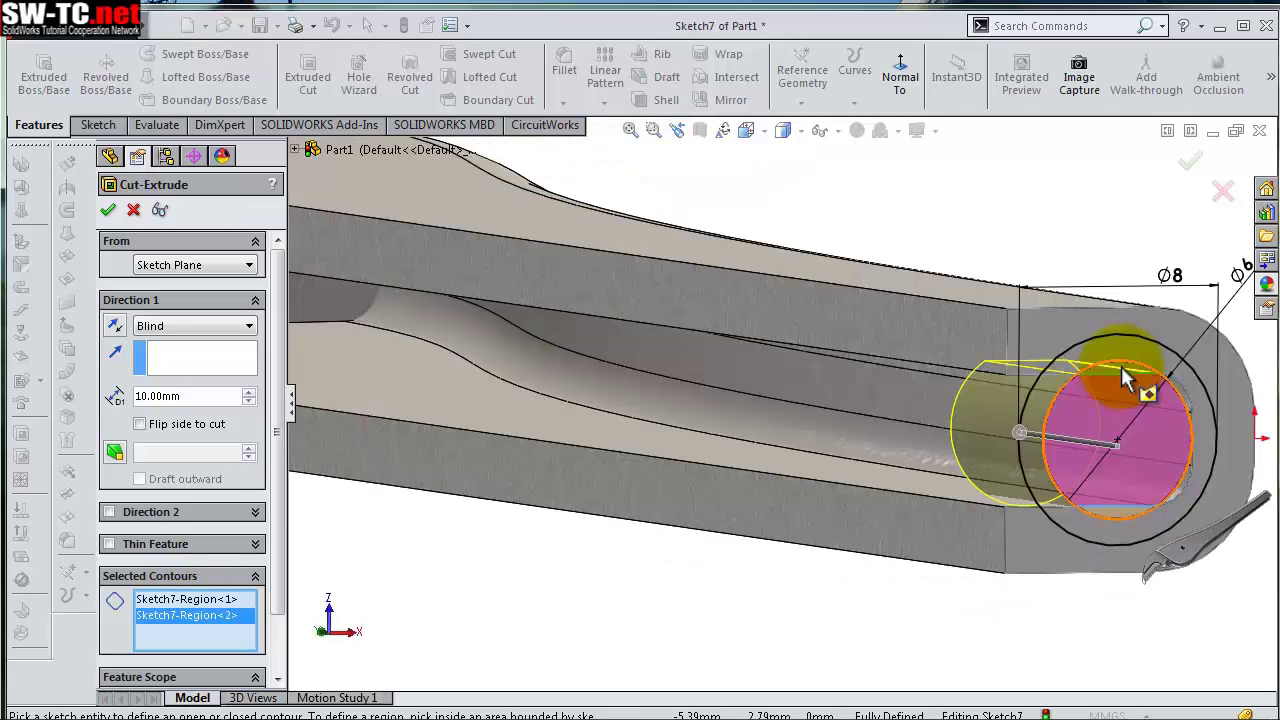
left_click(1186, 400)
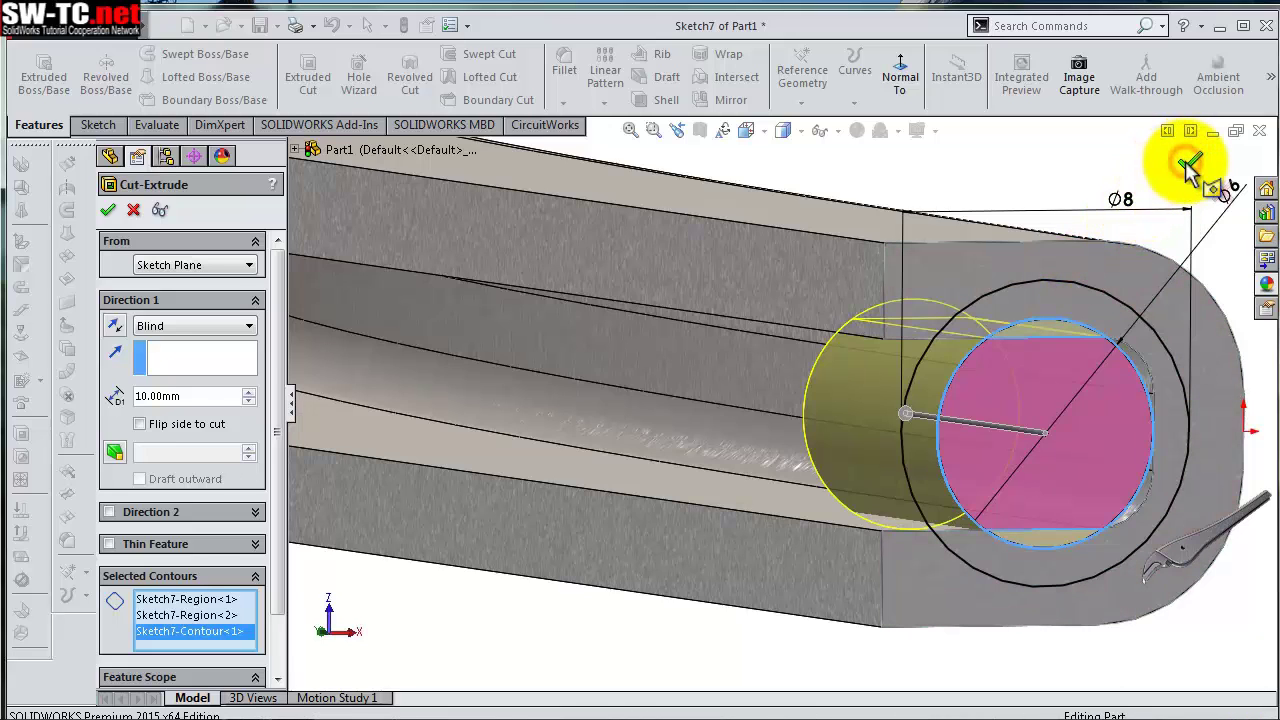
left_click(1190, 164)
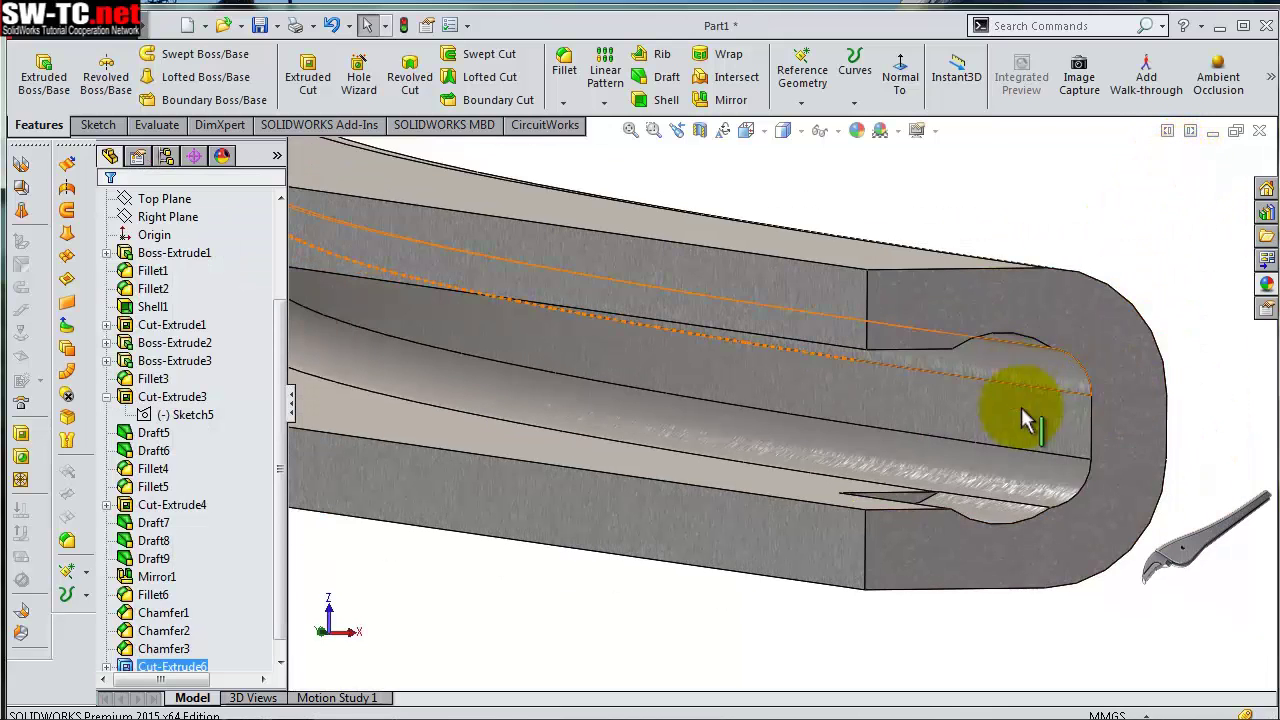
Start a new extruded cut reusing Sketch7 from under Cut-Extrude6
mouse_move(1023, 614)
middle_mouse_down()
mouse_move(1053, 587)
mouse_move(1086, 640)
middle_mouse_up()
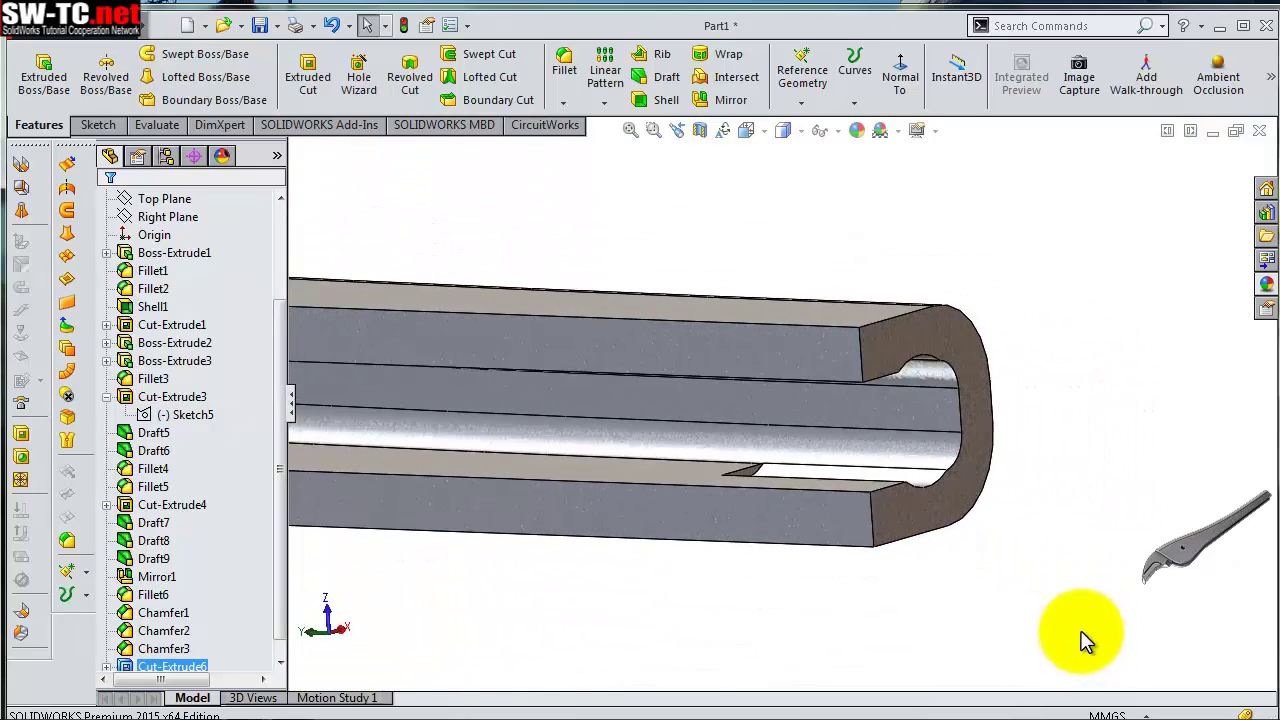
mouse_move(963, 528)
middle_mouse_down()
mouse_move(843, 449)
mouse_move(789, 289)
mouse_move(800, 366)
middle_mouse_up()
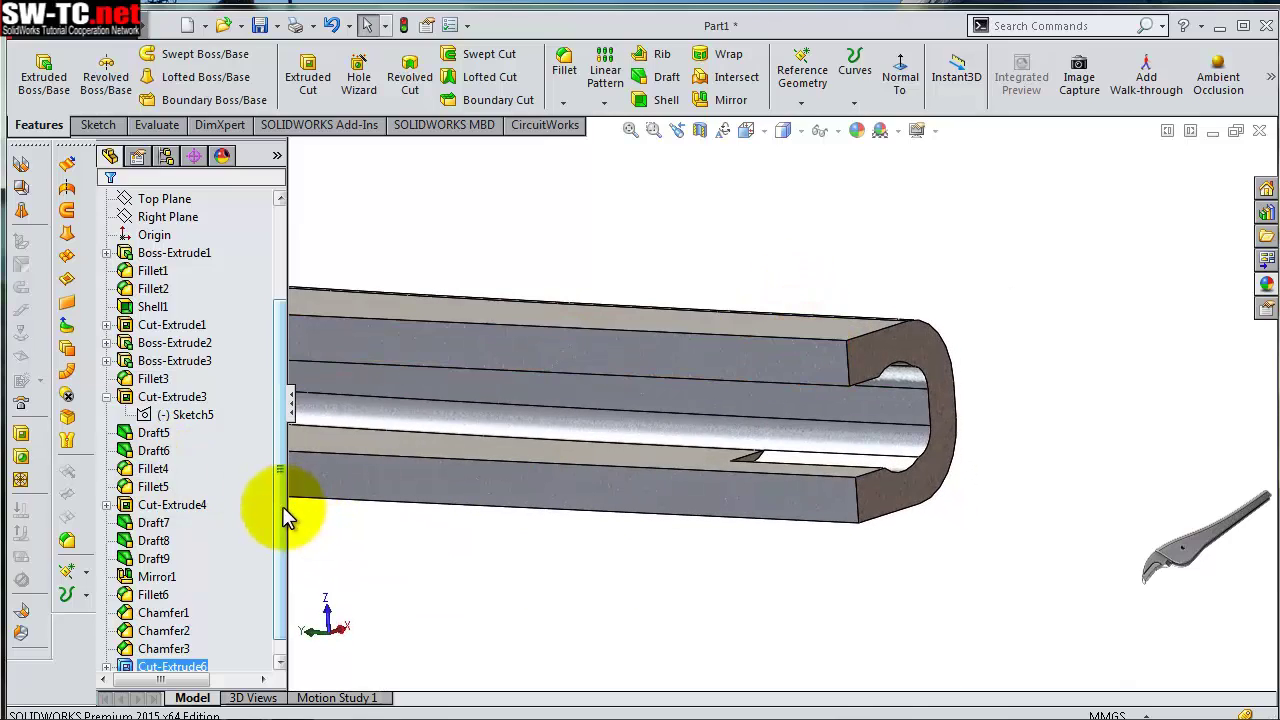
left_click_drag(282, 506, 284, 536)
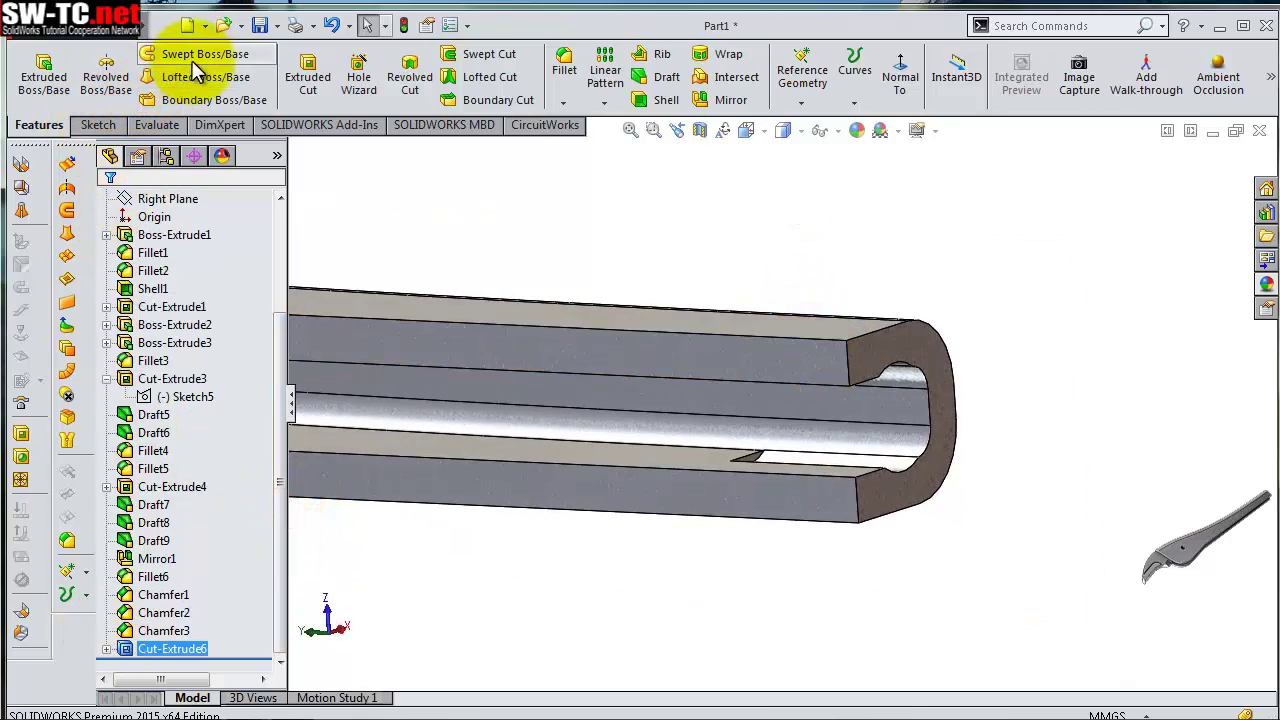
left_click(310, 82)
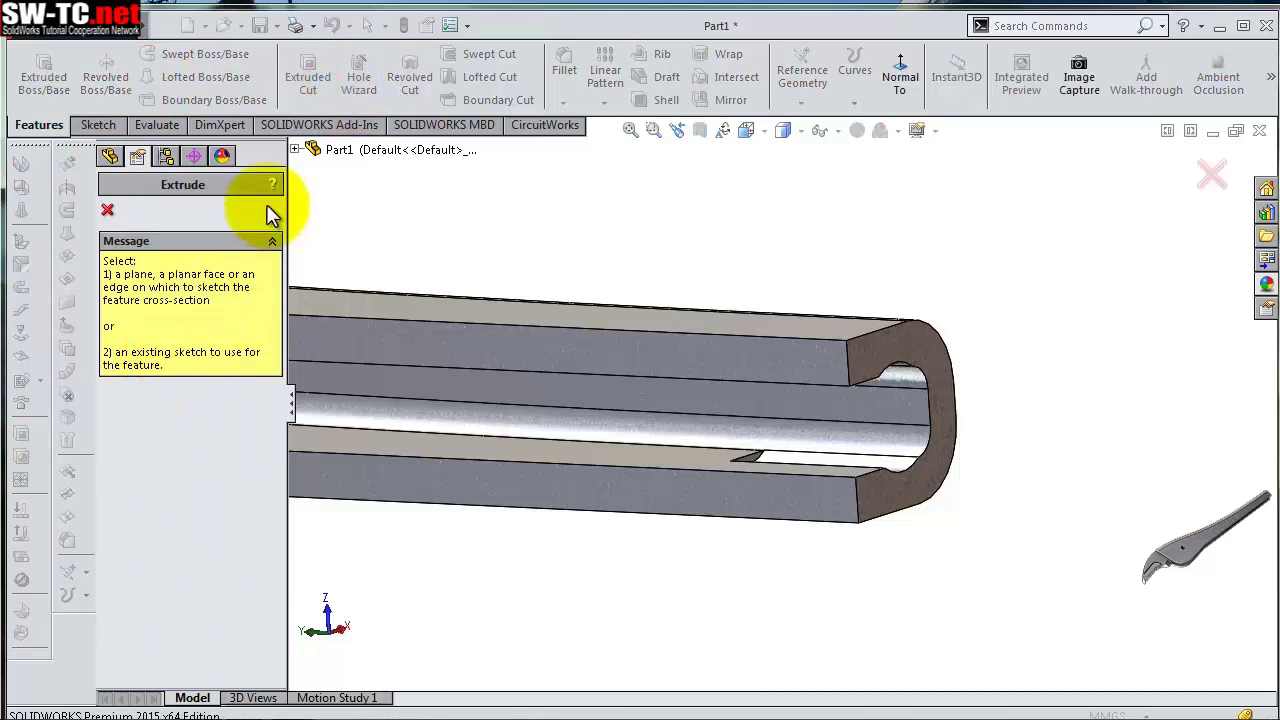
left_click(295, 150)
scroll(440, 560, "down", 1)
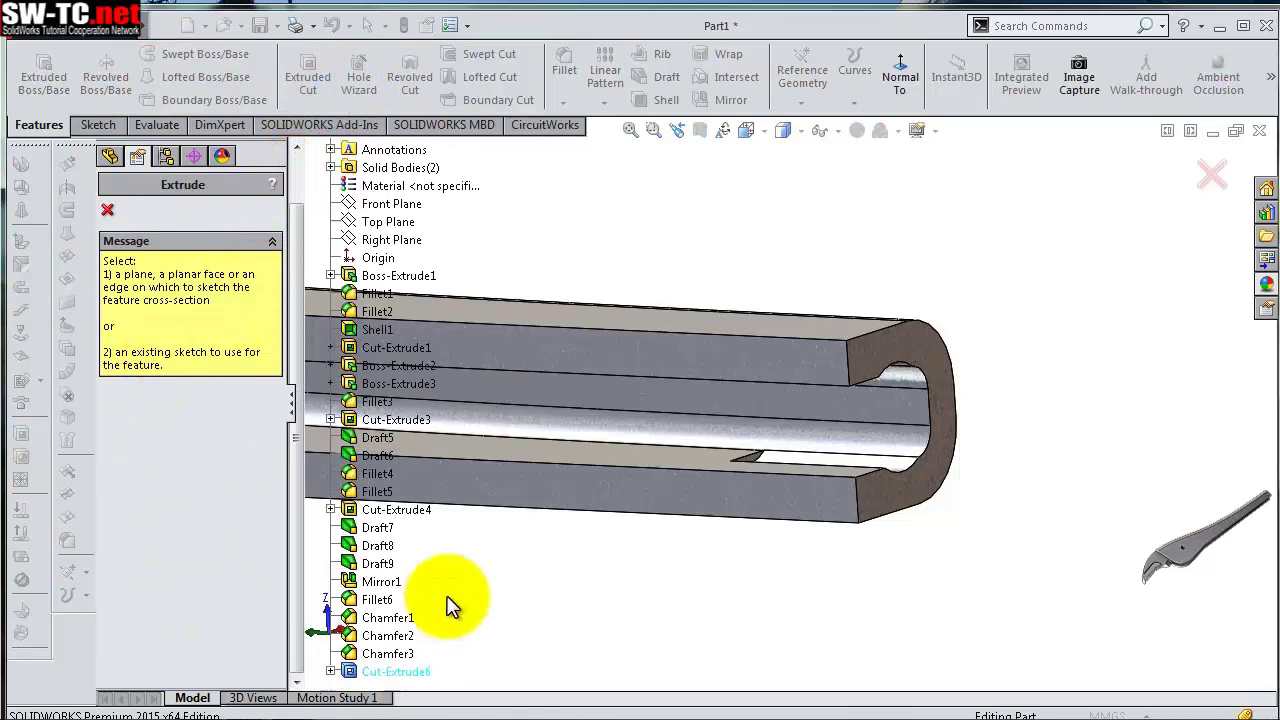
left_click(331, 671)
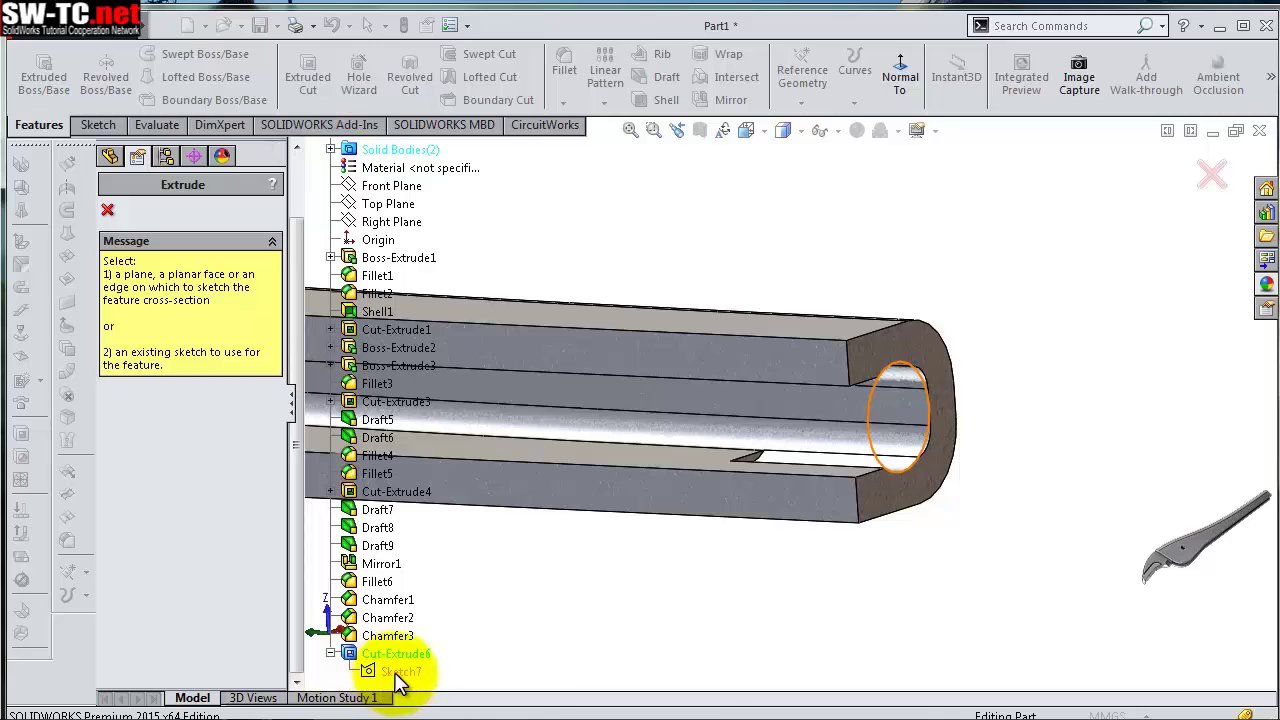
left_click(399, 672)
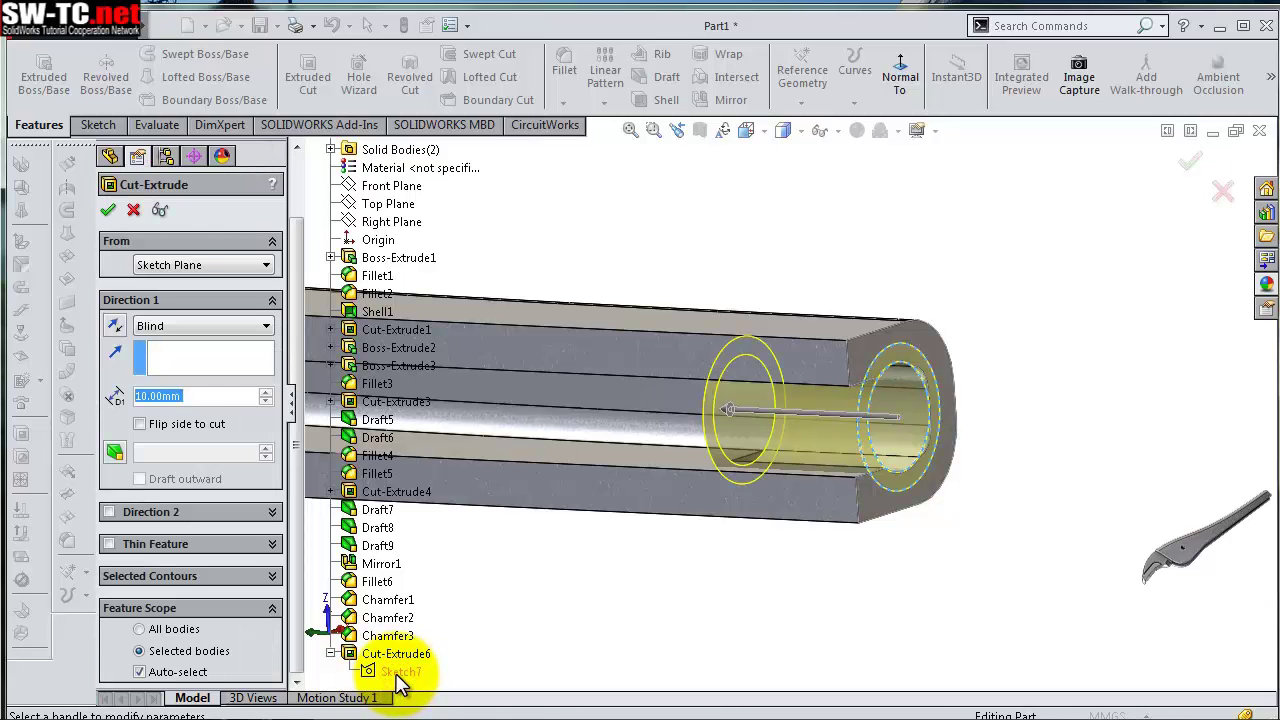
mouse_move(930, 465)
middle_mouse_down()
mouse_move(994, 409)
mouse_move(950, 390)
mouse_move(943, 400)
mouse_move(972, 398)
middle_mouse_up()
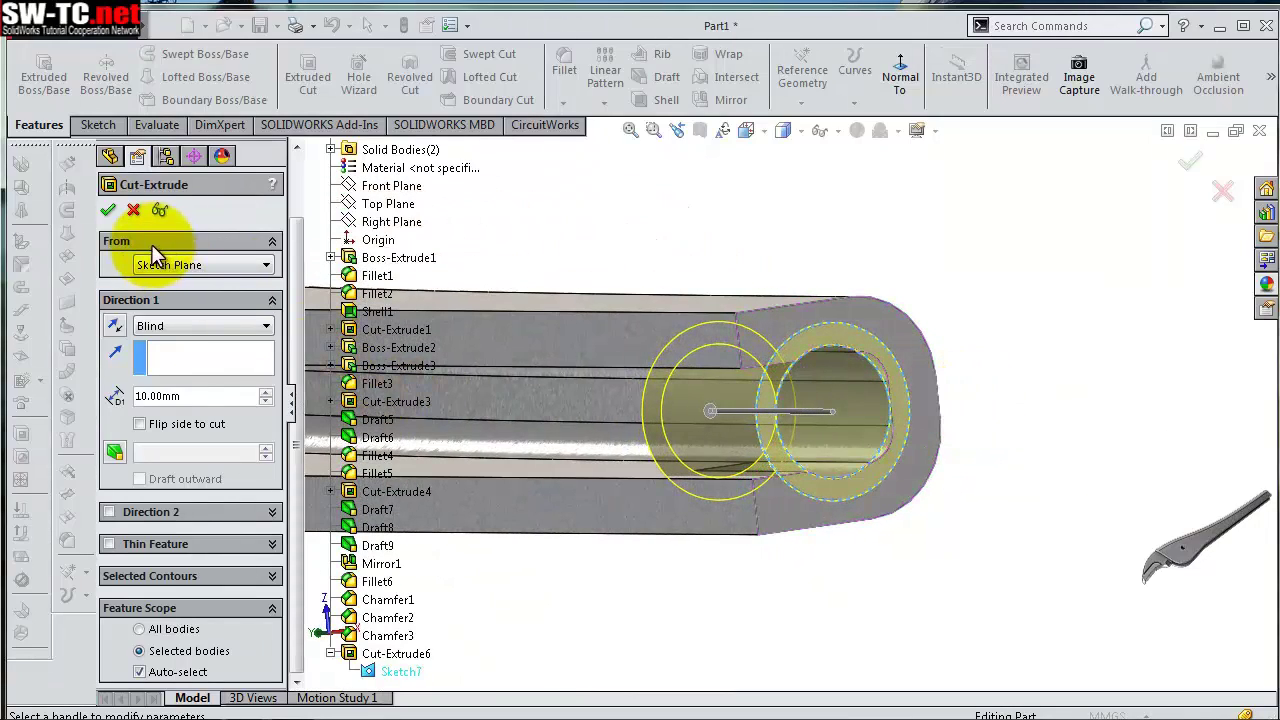
Set the cut to start from a reversed 10 mm offset and run 60 mm blind
left_click(175, 266)
left_click(180, 321)
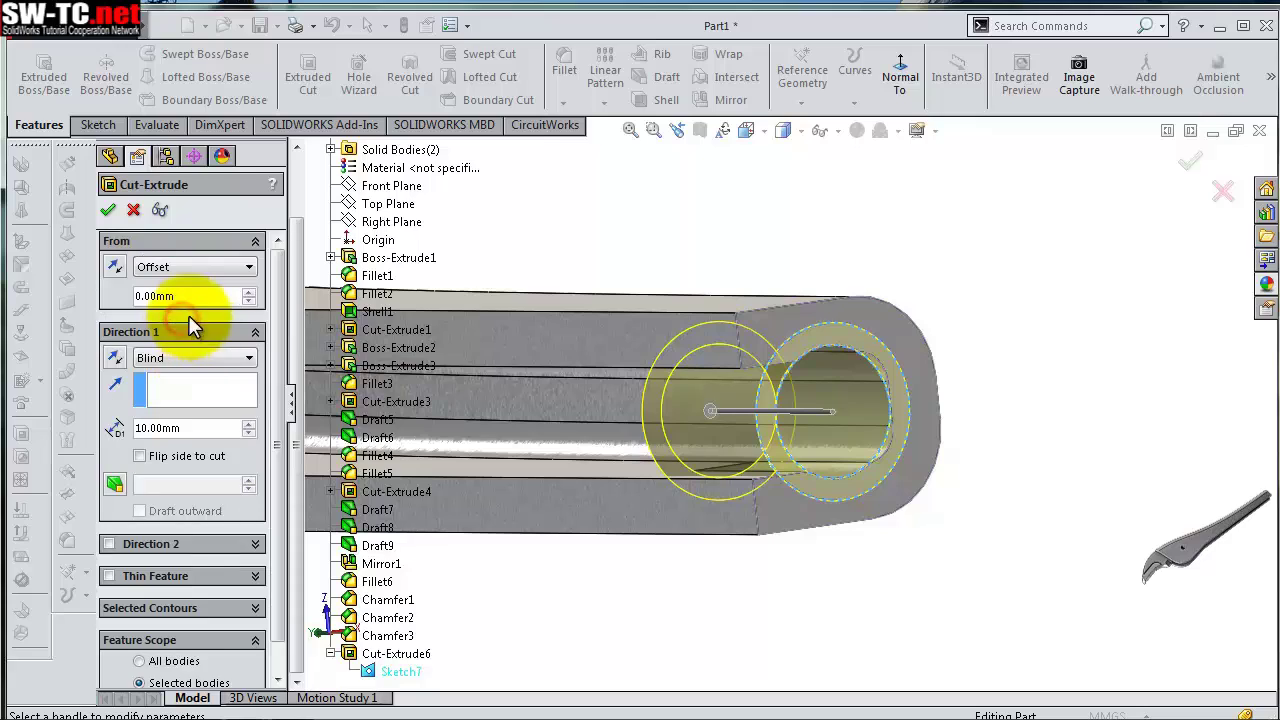
left_click_drag(224, 297, 155, 295)
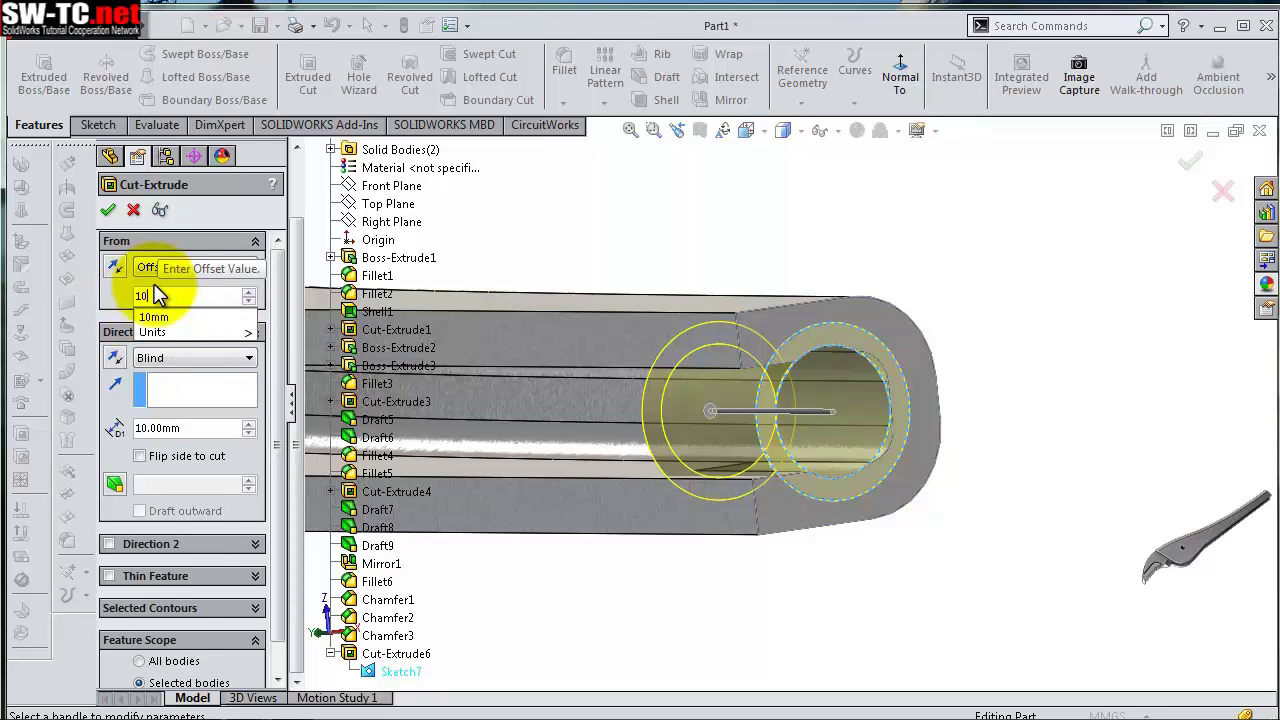
key("Return")
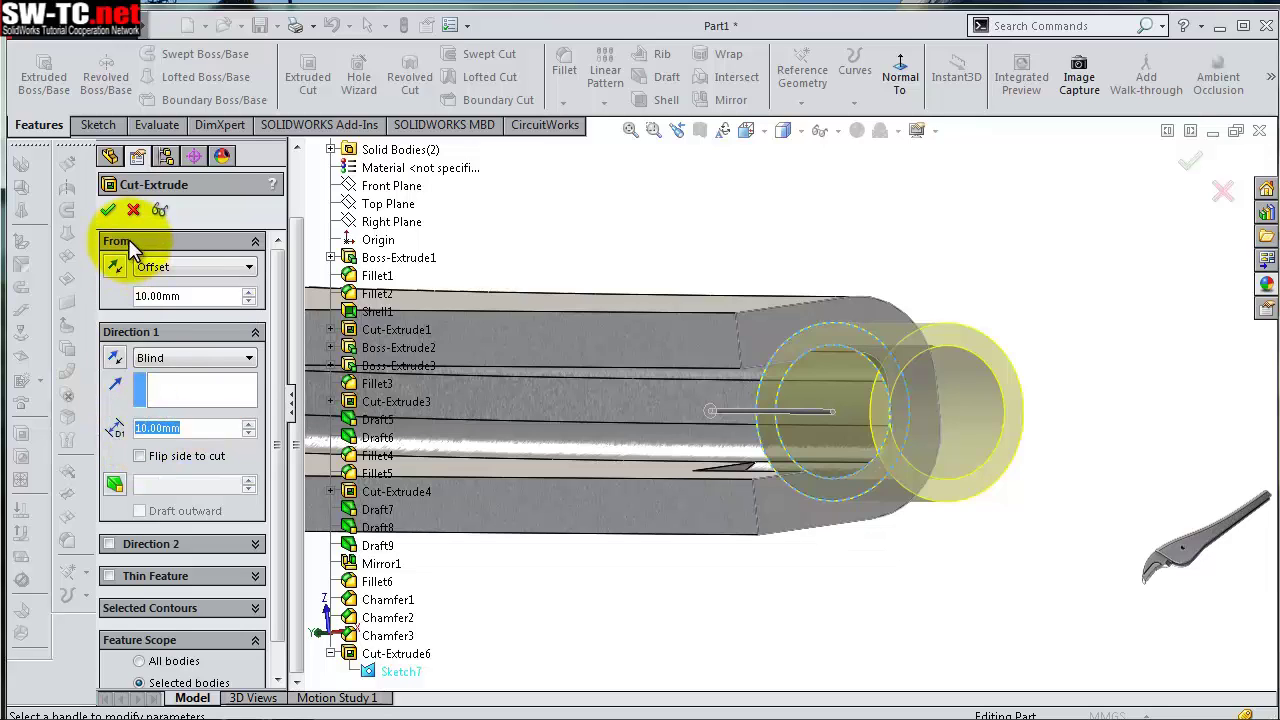
left_click(114, 267)
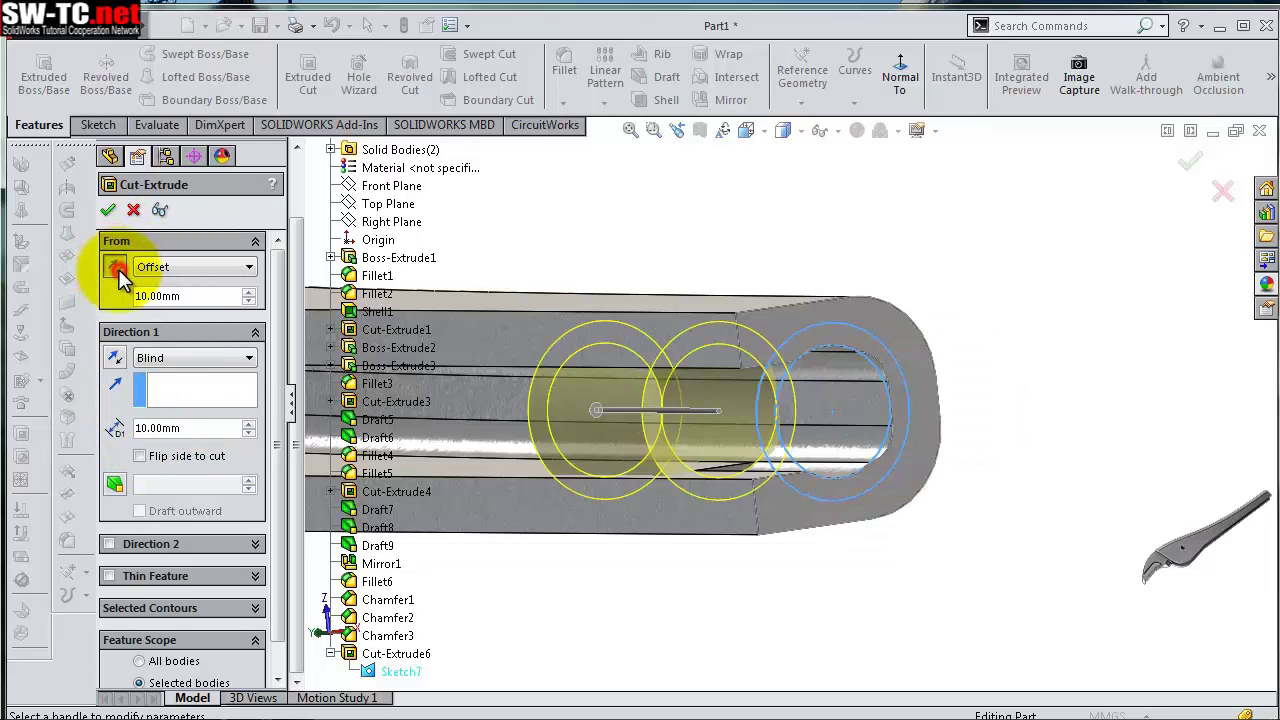
left_click_drag(190, 427, 147, 428)
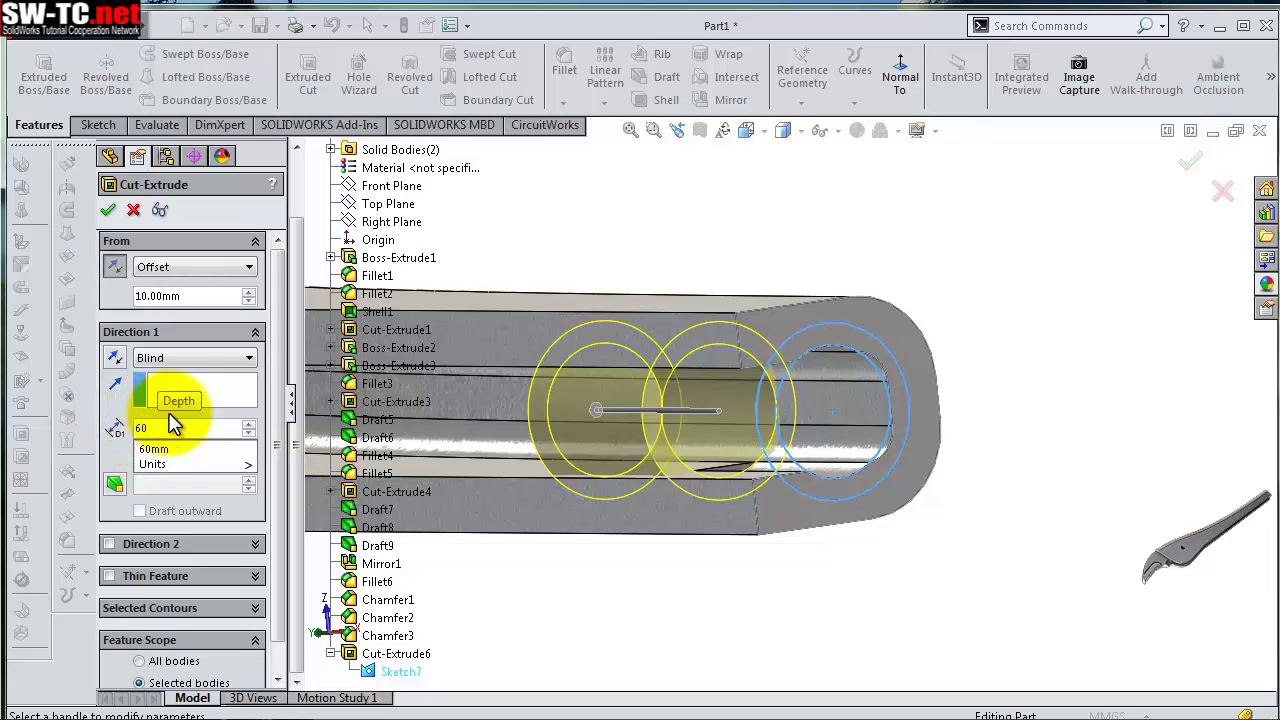
left_click(112, 412)
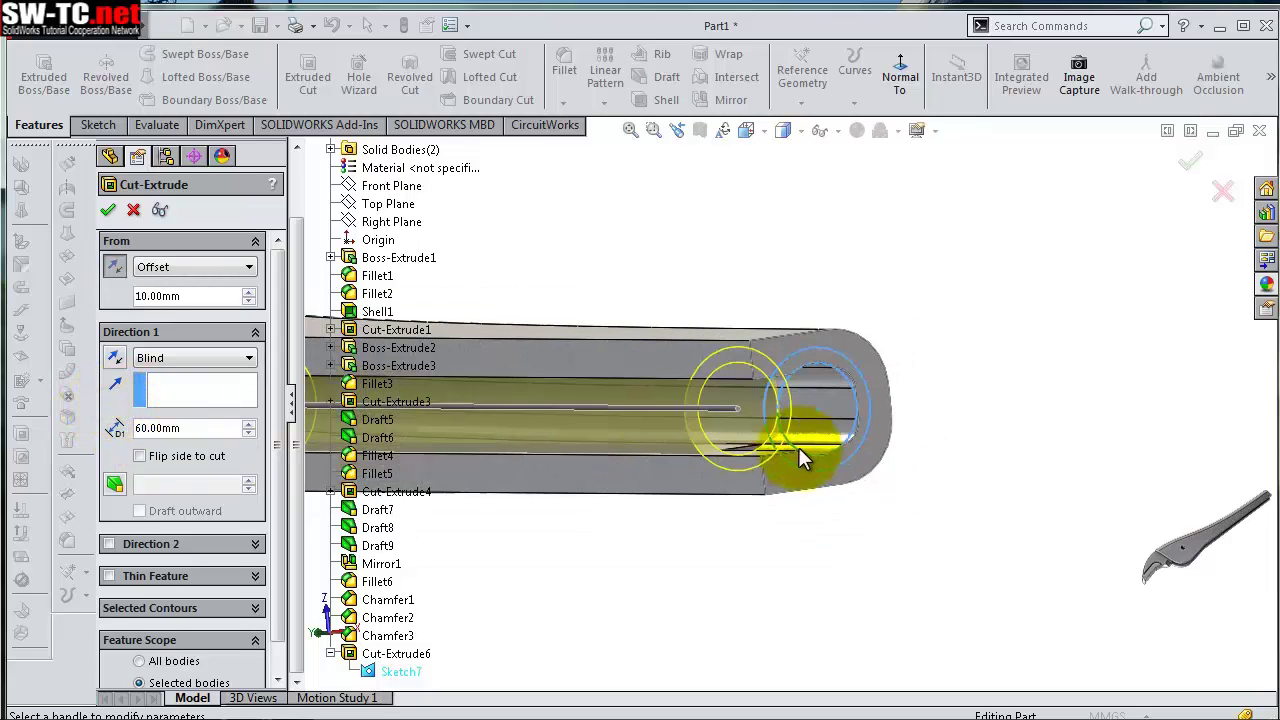
Select Sketch7-Contour<2> as the only contour to cut
mouse_move(853, 433)
middle_mouse_down()
mouse_move(877, 452)
mouse_move(843, 428)
middle_mouse_up()
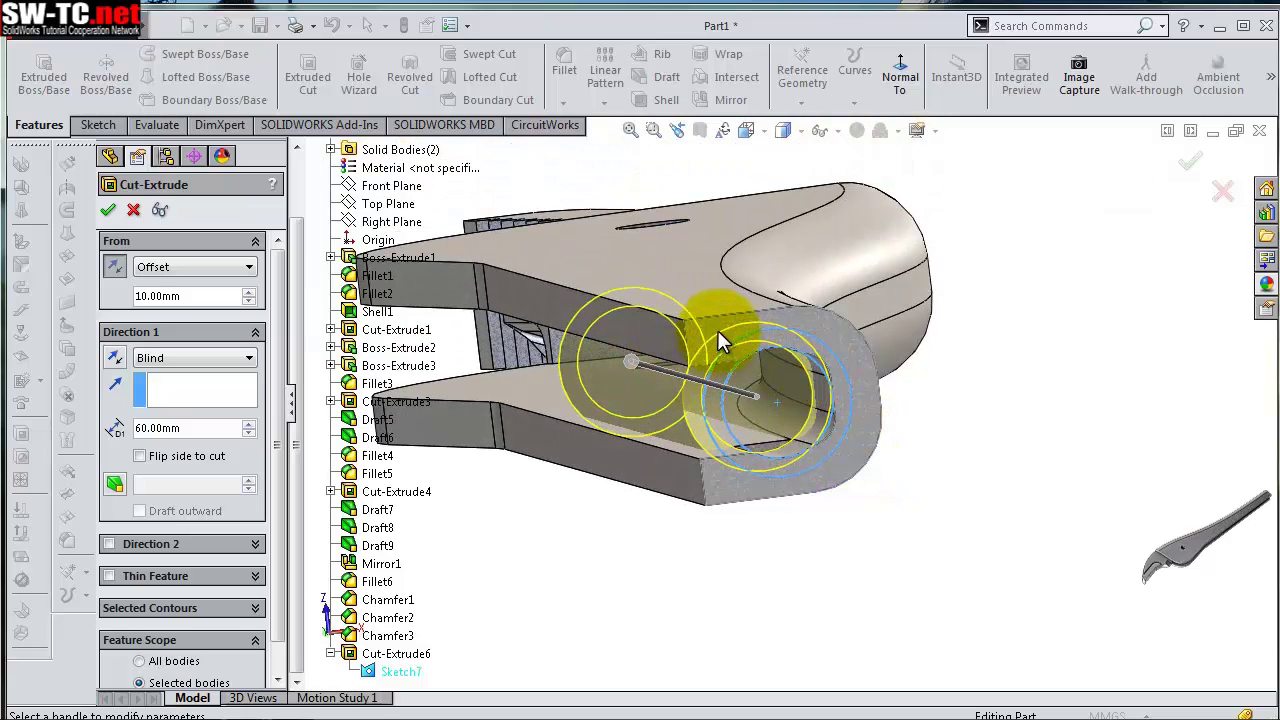
left_click_drag(285, 455, 290, 525)
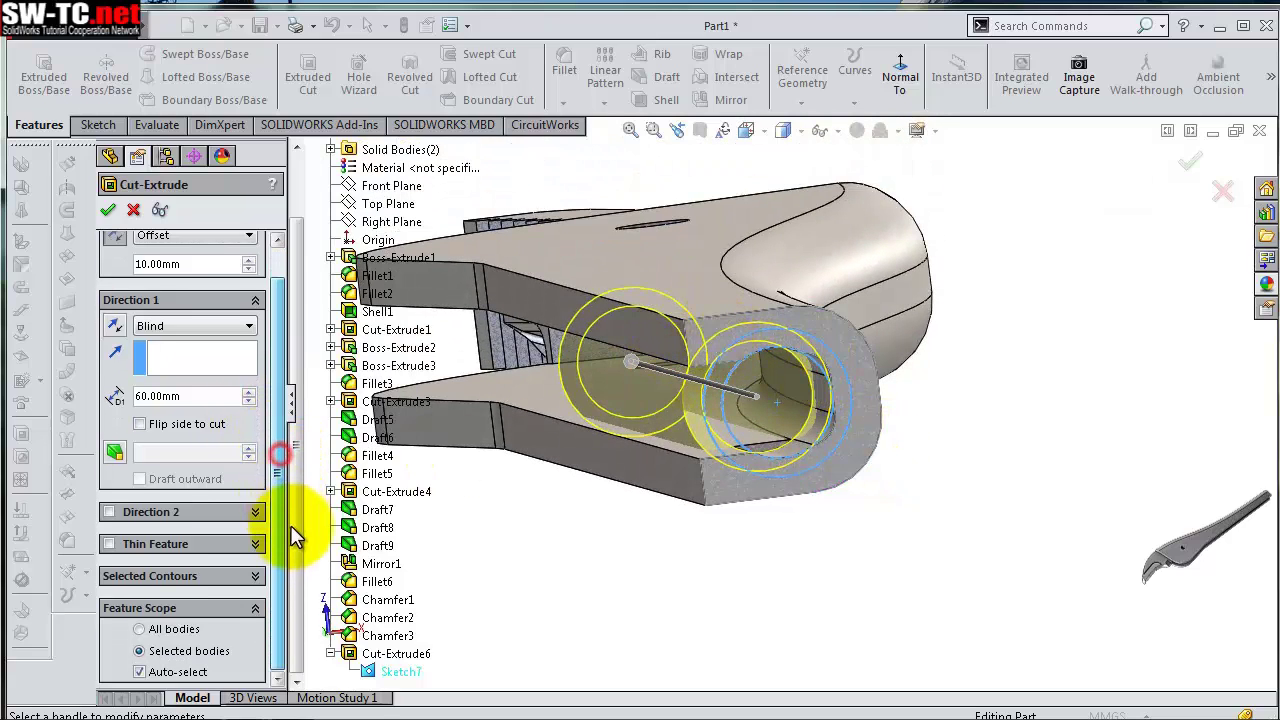
left_click(257, 577)
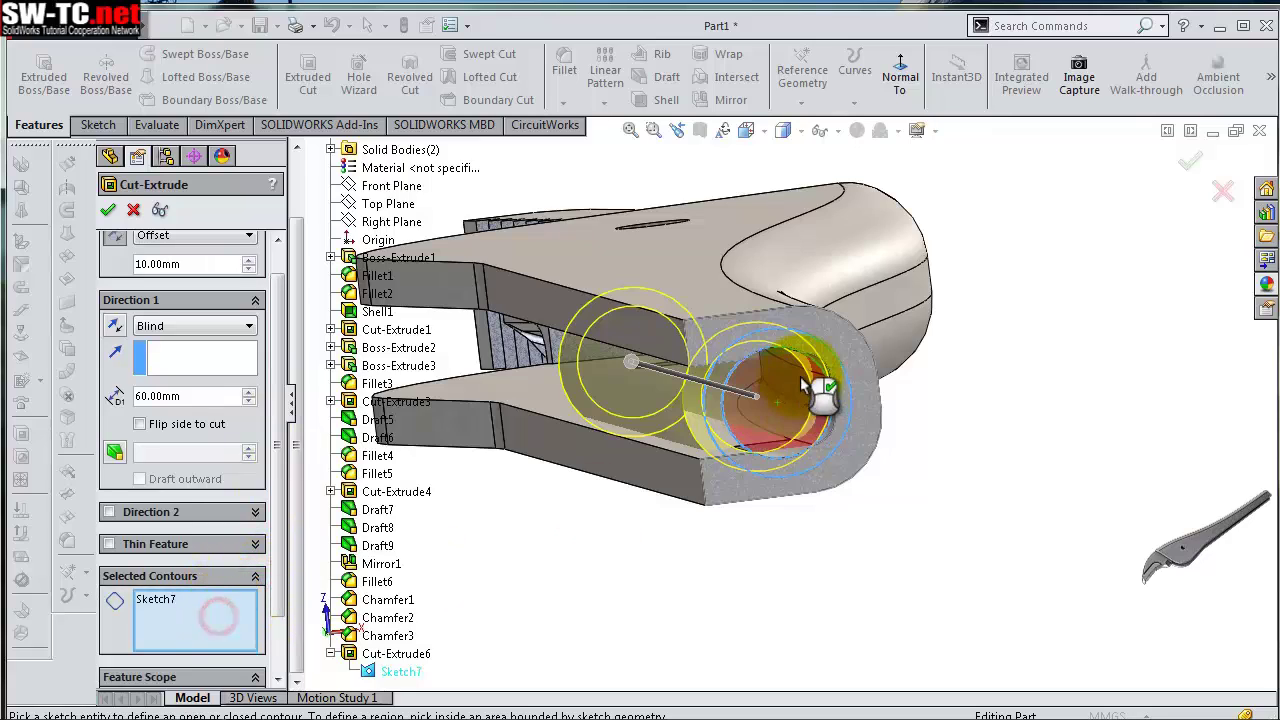
mouse_move(826, 410)
middle_mouse_down()
mouse_move(1043, 457)
mouse_move(1023, 423)
mouse_move(750, 410)
middle_mouse_up()
left_click(686, 442)
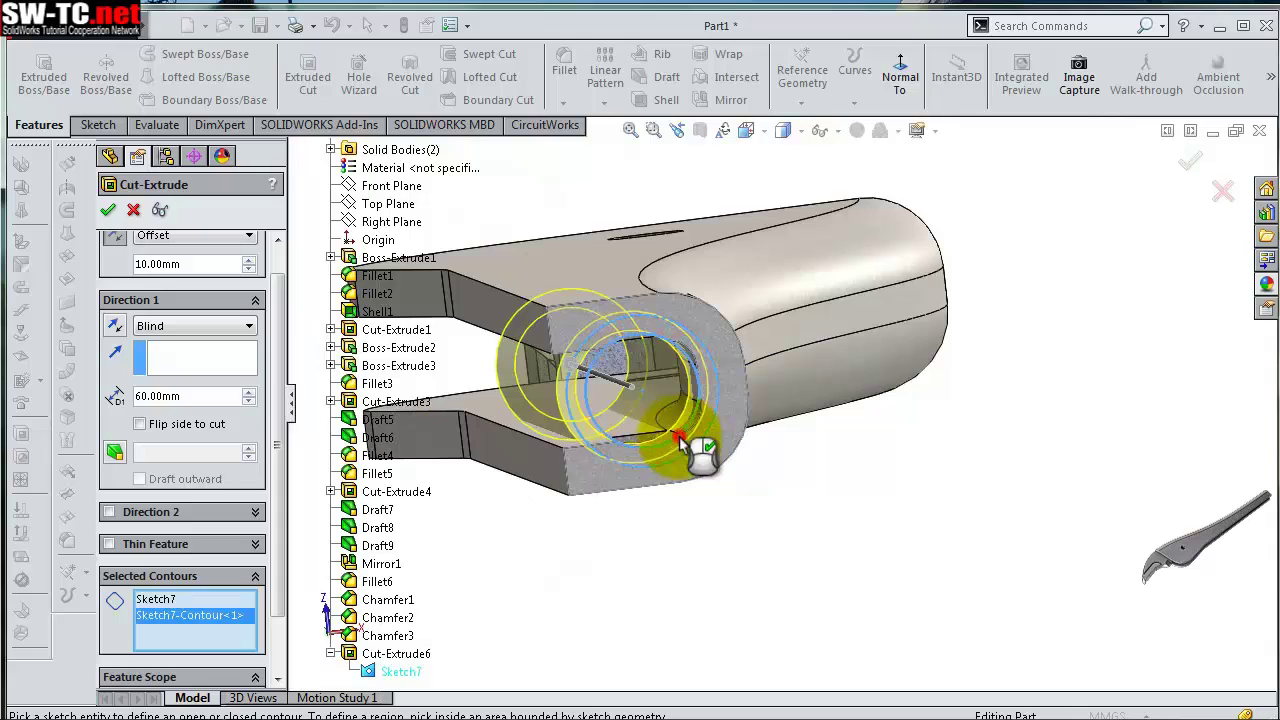
left_click(694, 444)
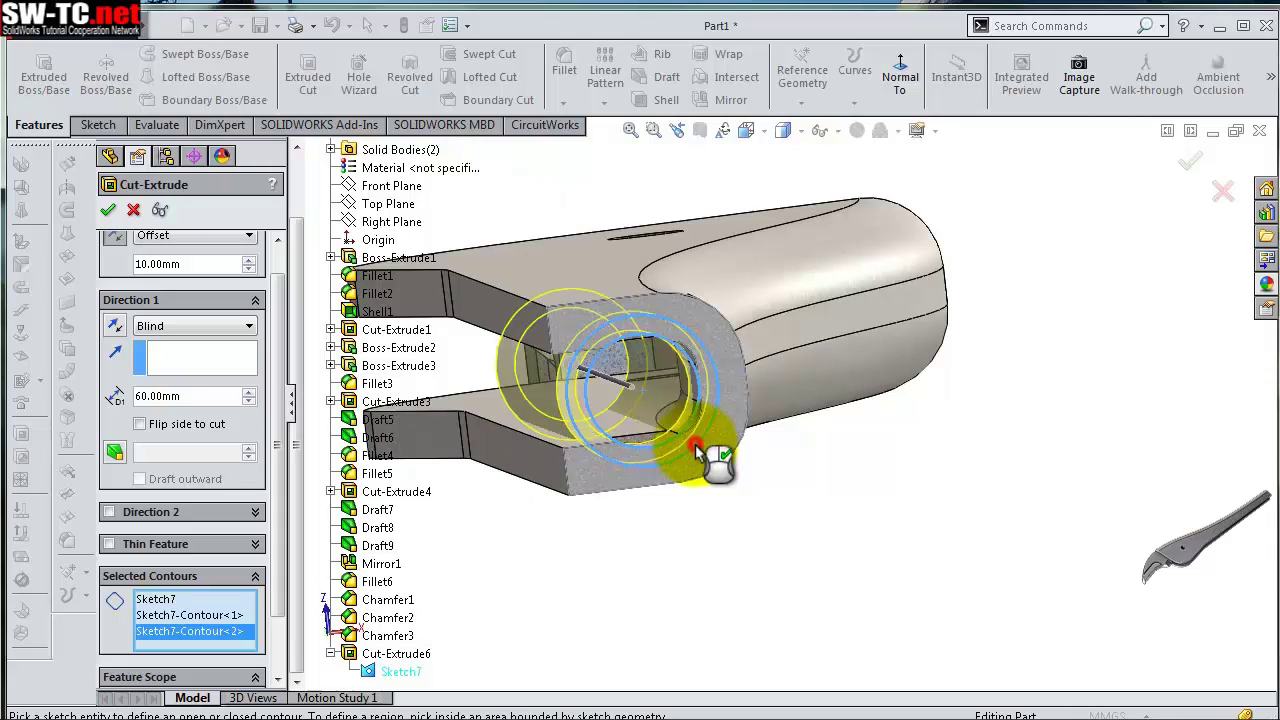
left_click(685, 424)
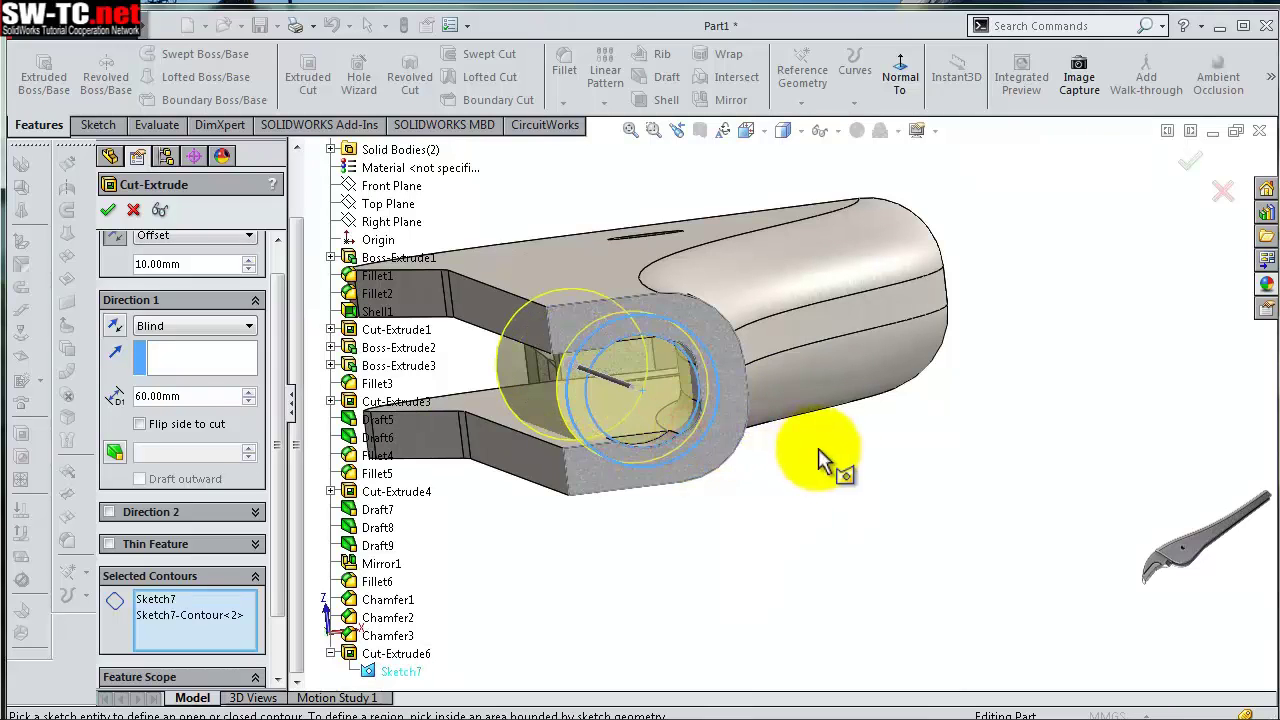
mouse_move(864, 465)
middle_mouse_down()
mouse_move(986, 509)
mouse_move(1006, 314)
mouse_move(949, 380)
mouse_move(968, 372)
middle_mouse_up()
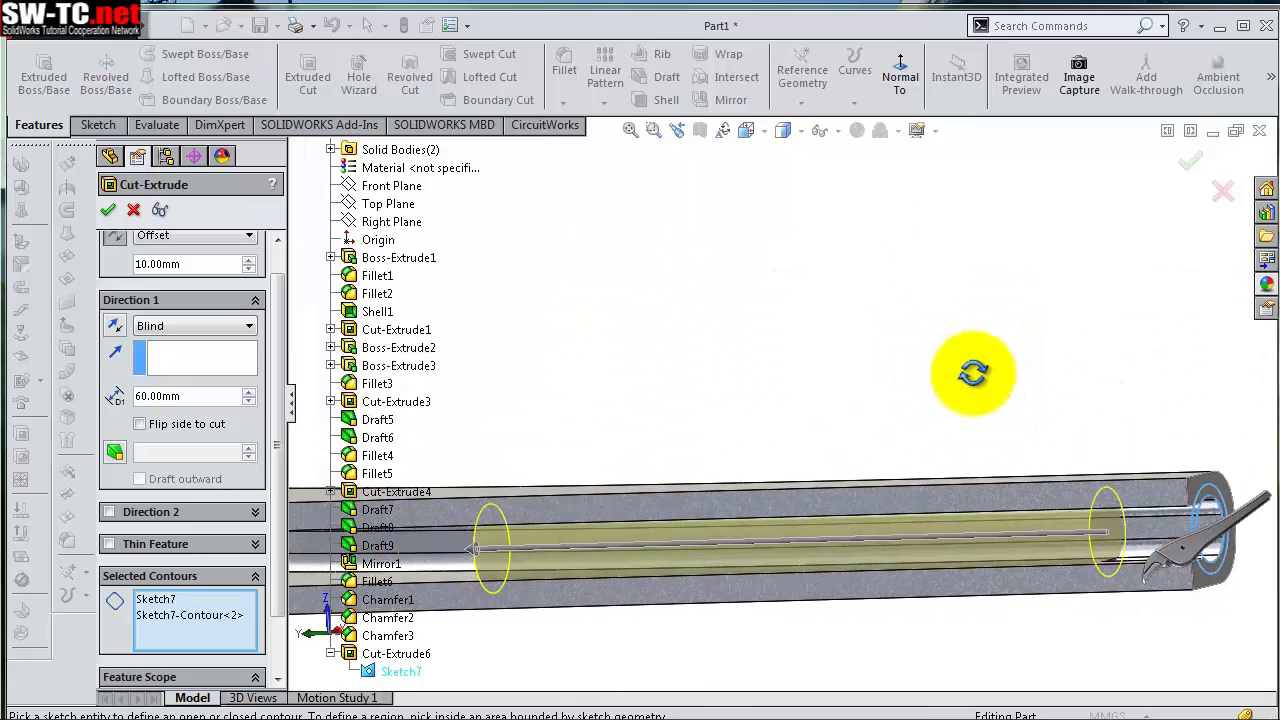
Confirm the offset cut as Cut-Extrude7 and inspect the handle from several angles
left_click(1187, 165)
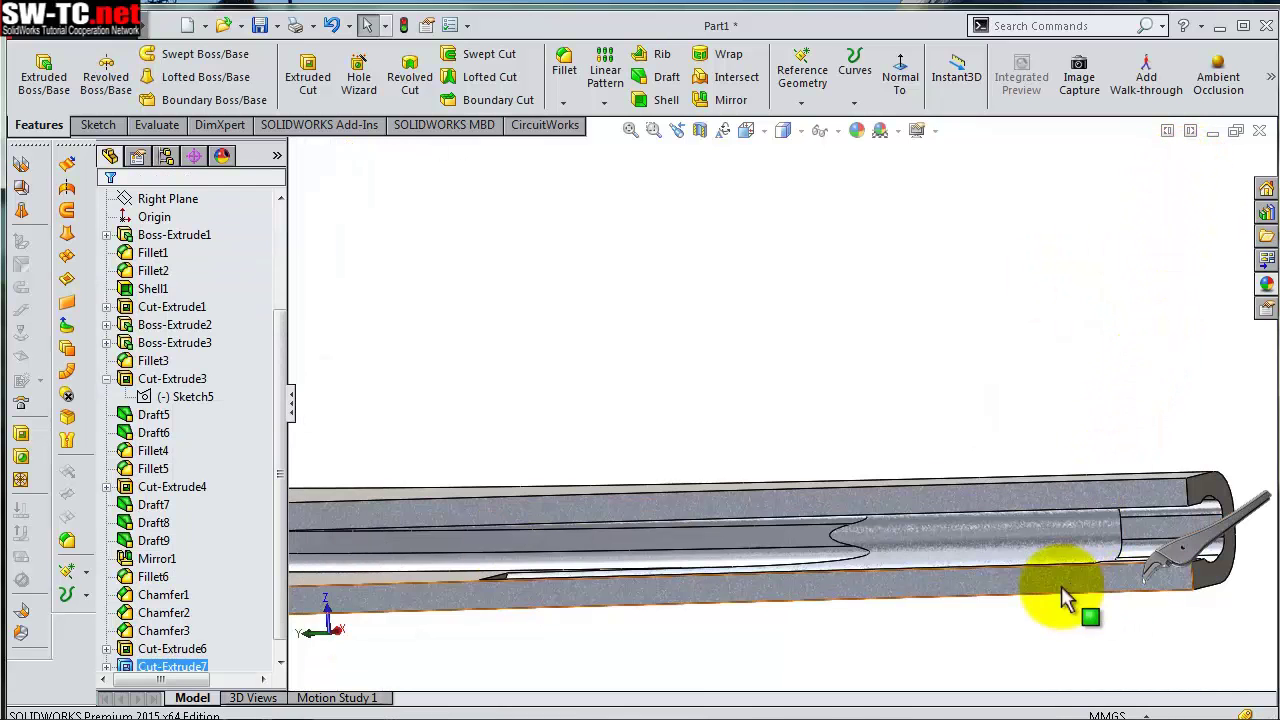
mouse_move(1060, 594)
middle_mouse_down()
mouse_move(1020, 623)
mouse_move(1003, 600)
mouse_move(914, 614)
mouse_move(922, 627)
mouse_move(943, 594)
mouse_move(986, 583)
mouse_move(1005, 597)
middle_mouse_up()
mouse_move(951, 517)
middle_mouse_down()
mouse_move(871, 457)
mouse_move(829, 491)
mouse_move(783, 500)
mouse_move(757, 466)
mouse_move(780, 491)
mouse_move(831, 508)
mouse_move(849, 429)
mouse_move(857, 463)
mouse_move(828, 546)
mouse_move(843, 514)
mouse_move(840, 445)
middle_mouse_up()
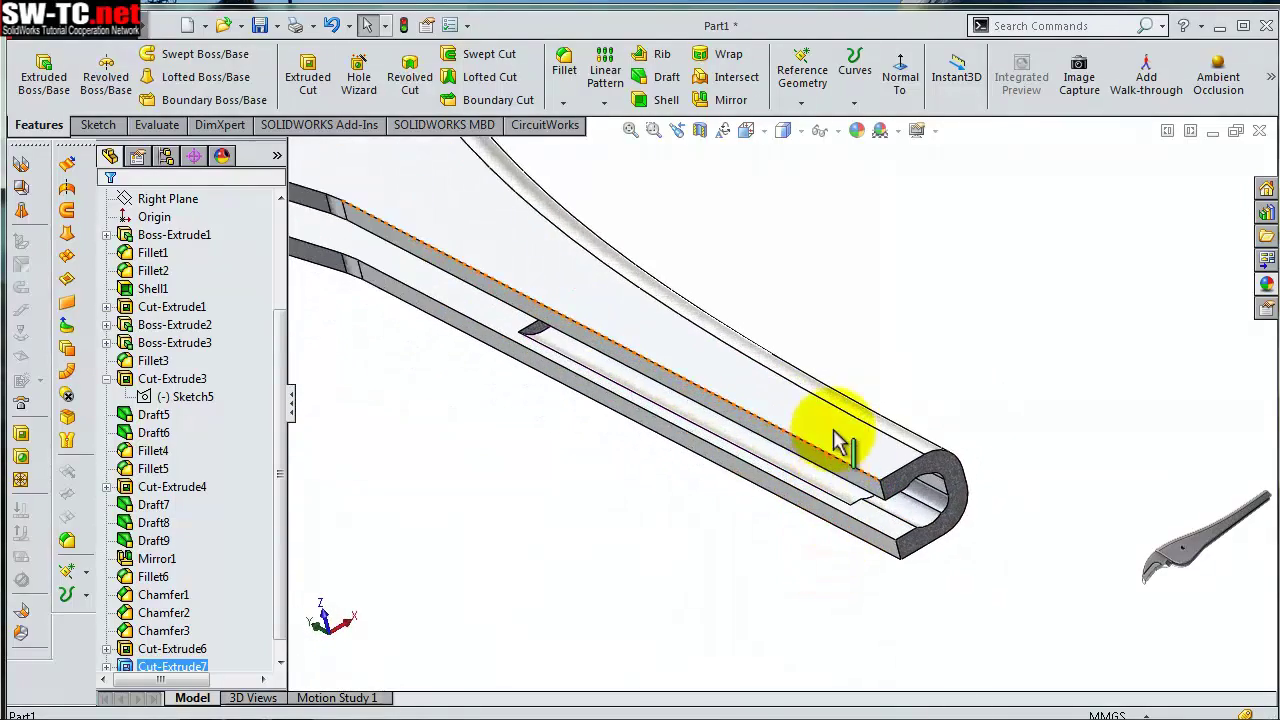
key("f")
mouse_move(937, 286)
middle_mouse_down()
mouse_move(925, 372)
mouse_move(851, 380)
middle_mouse_up()
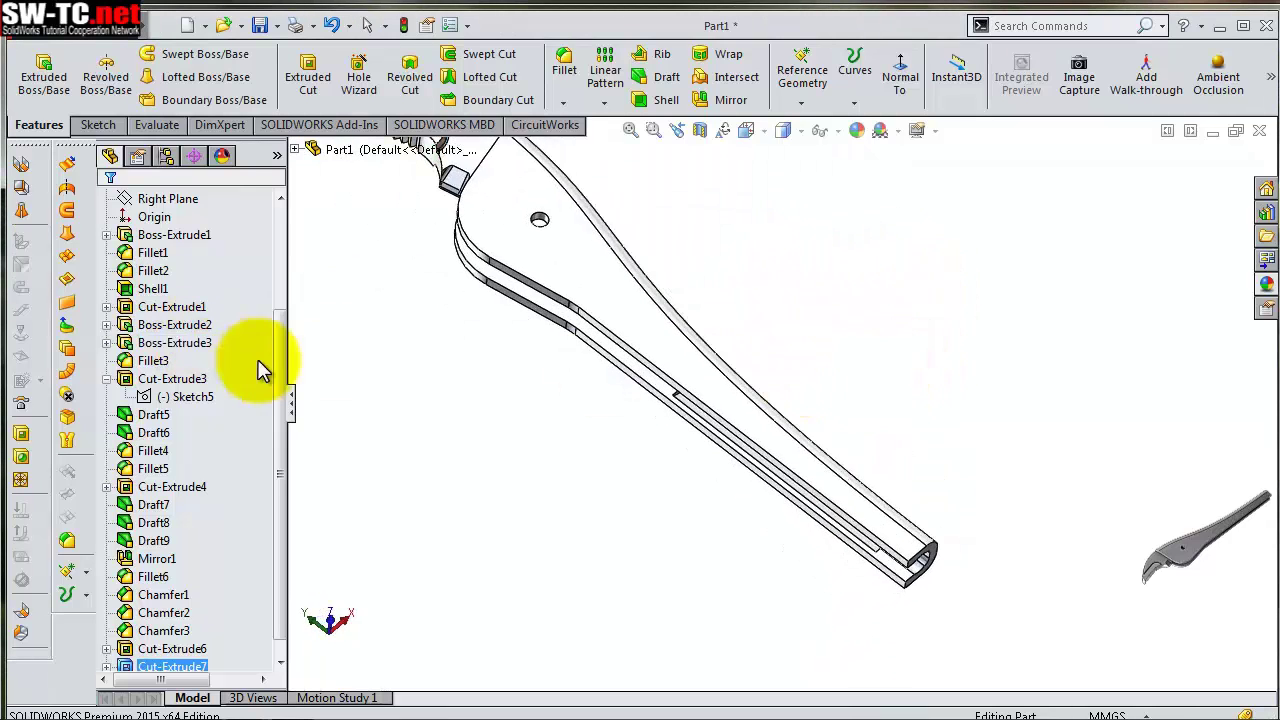
scroll(257, 366, "up", 3)
Start a 0.50 mm fillet and pick the first long handle edge
left_click(565, 70)
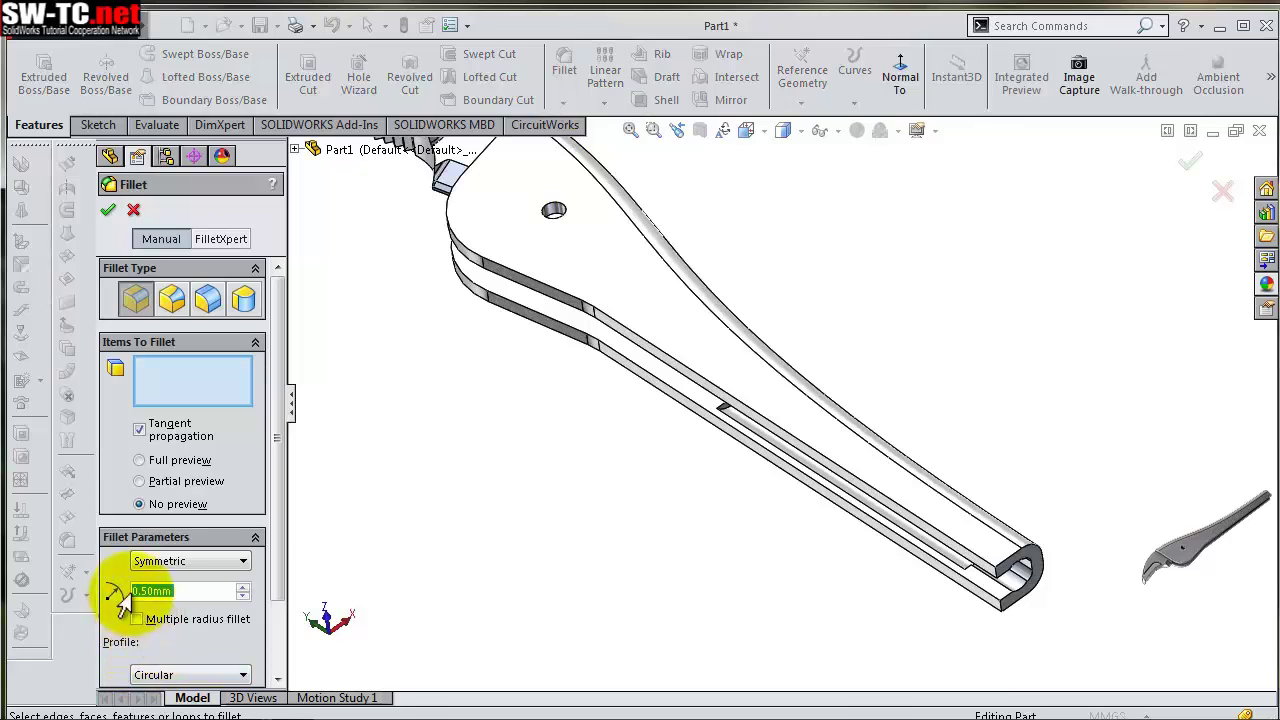
scroll(900, 485, "down", 2)
scroll(975, 510, "down", 2)
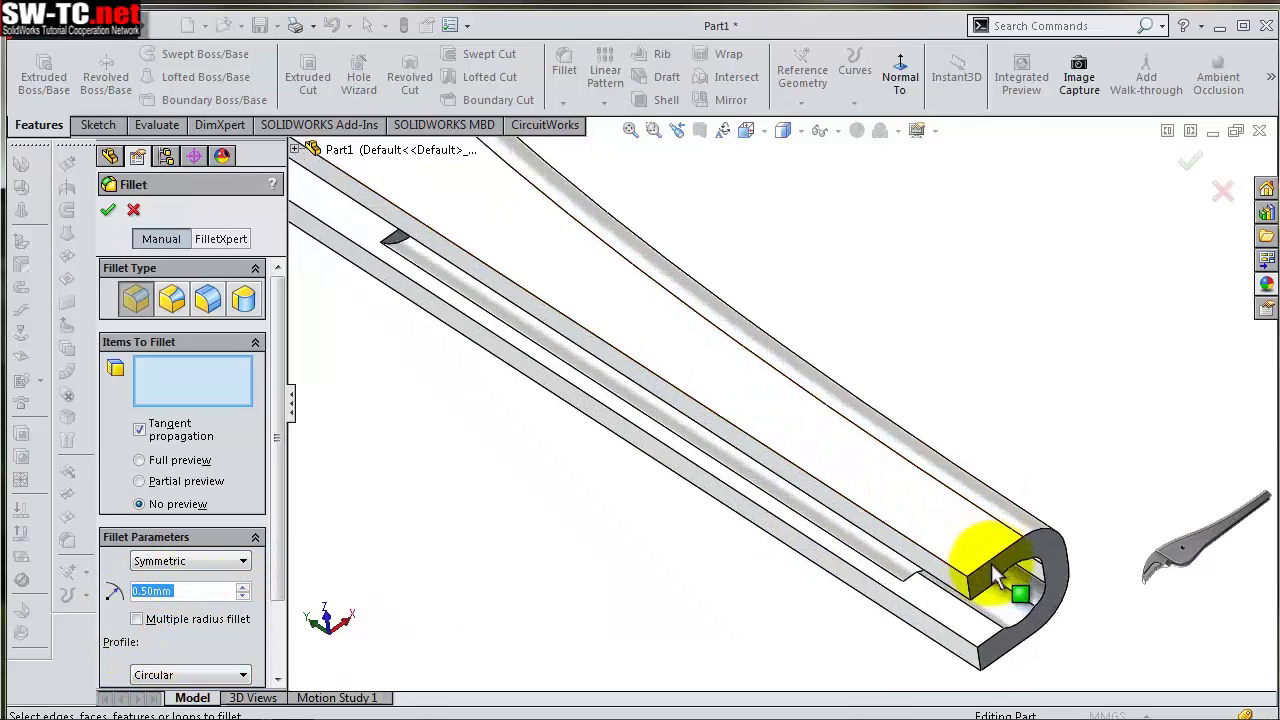
scroll(995, 575, "down", 2)
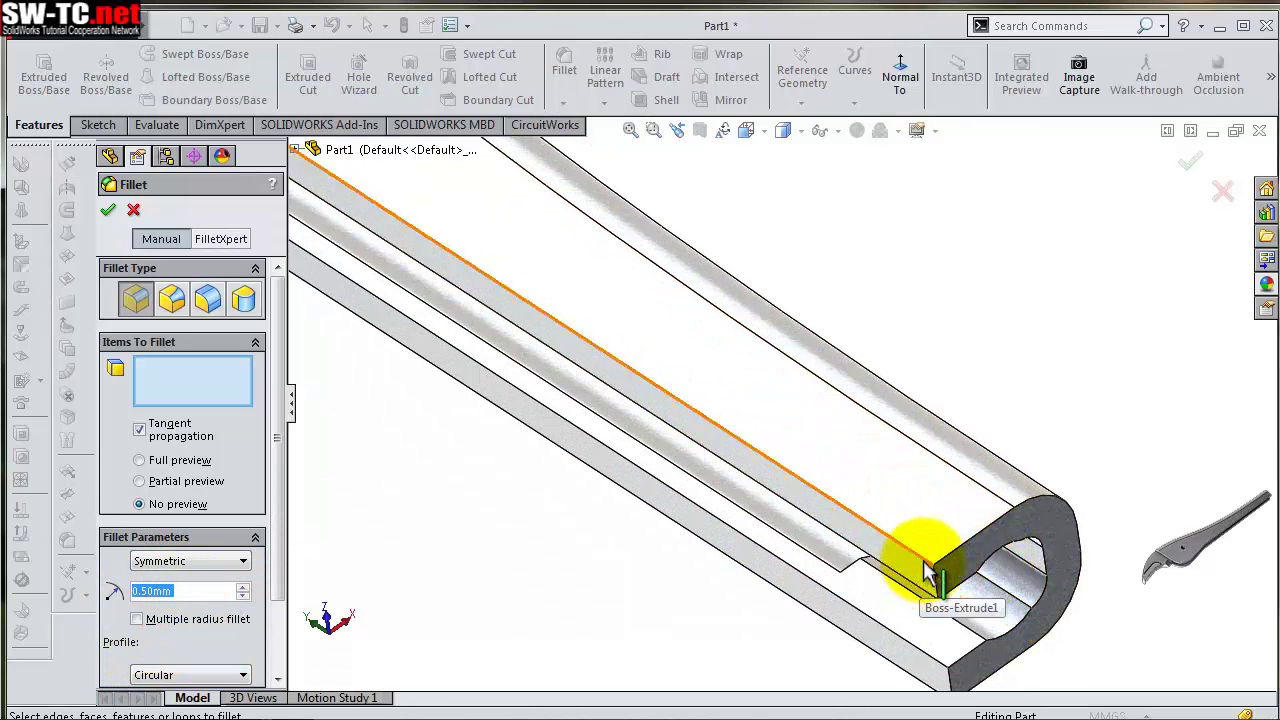
left_click(928, 572)
scroll(914, 571, "up", 2)
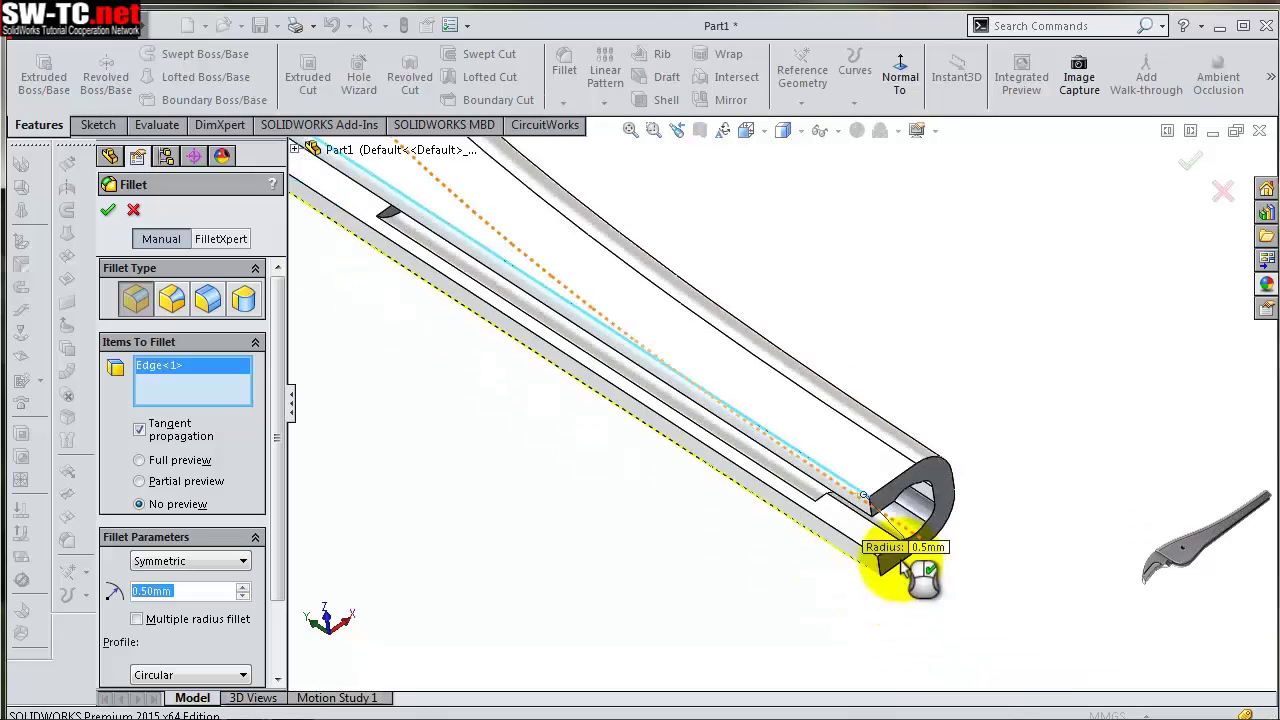
scroll(586, 471, "up", 2)
scroll(586, 314, "up", 2)
scroll(515, 445, "down", 2)
Add the second handle edge and apply the 0.5 mm fillet
mouse_move(515, 445)
middle_mouse_down()
mouse_move(623, 457)
mouse_move(594, 423)
middle_mouse_up()
scroll(1063, 657, "down", 1)
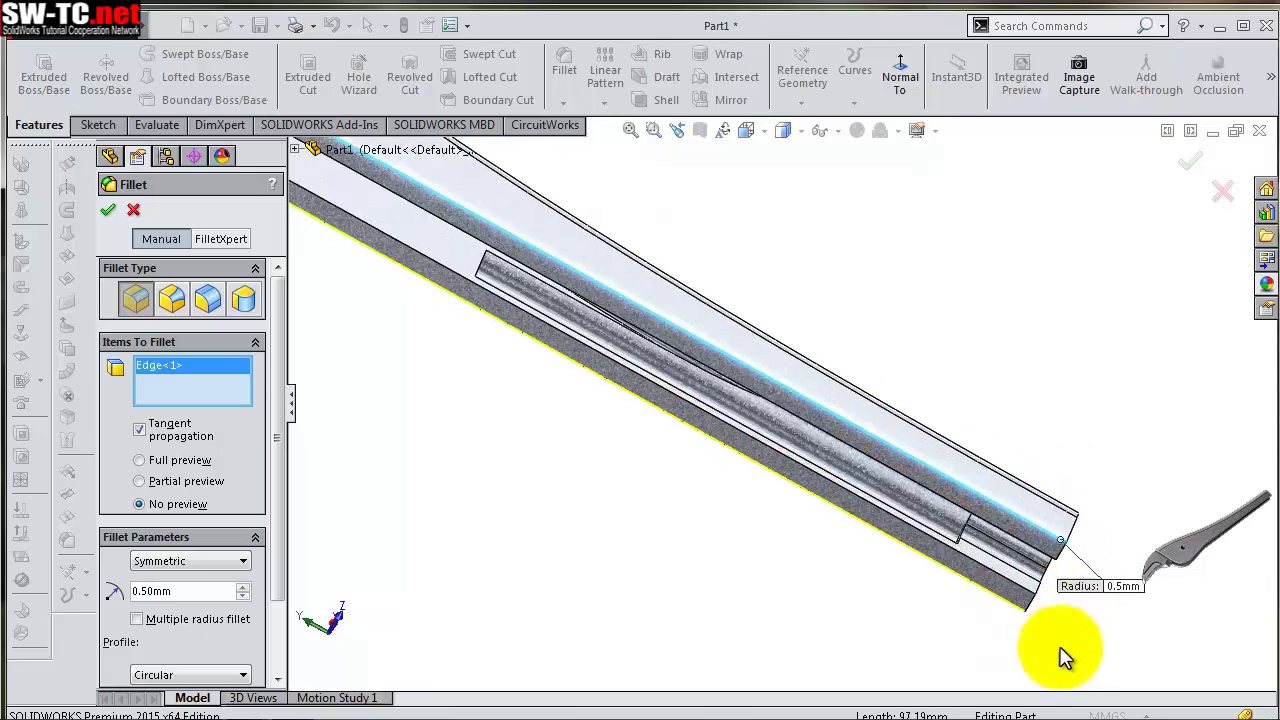
scroll(966, 538, "down", 3)
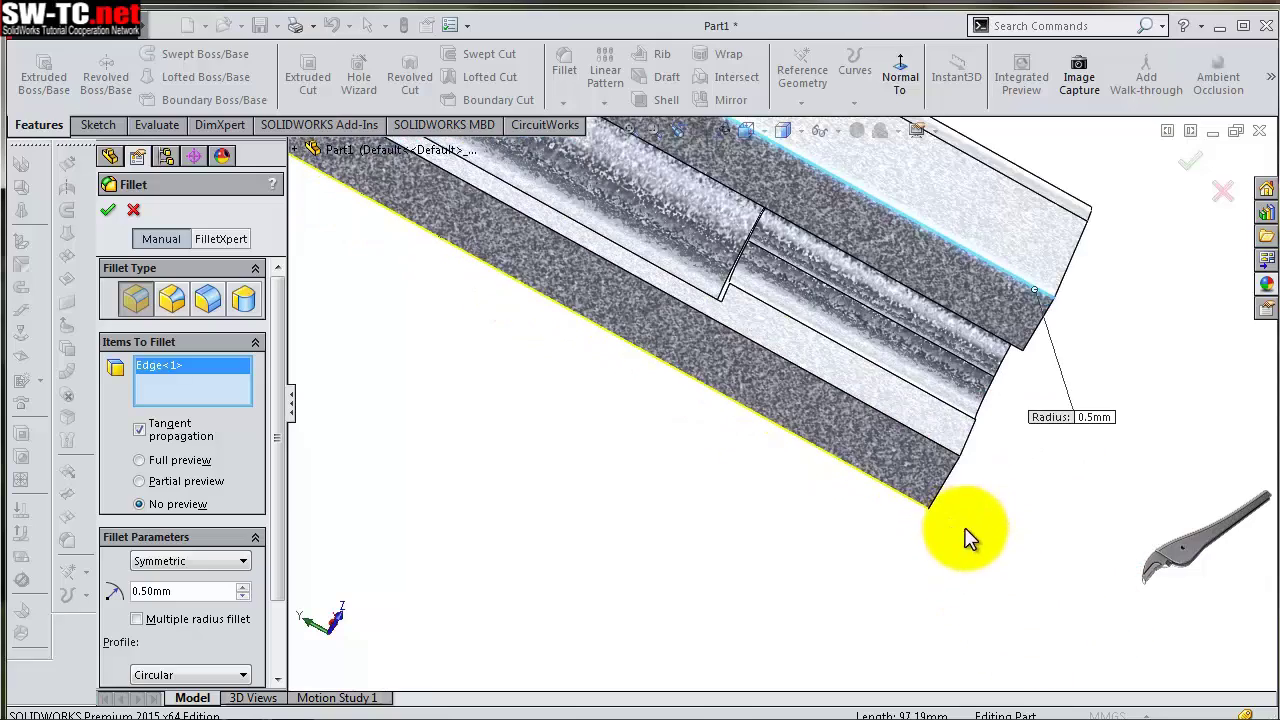
left_click(940, 458)
scroll(703, 374, "up", 2)
scroll(622, 352, "up", 2)
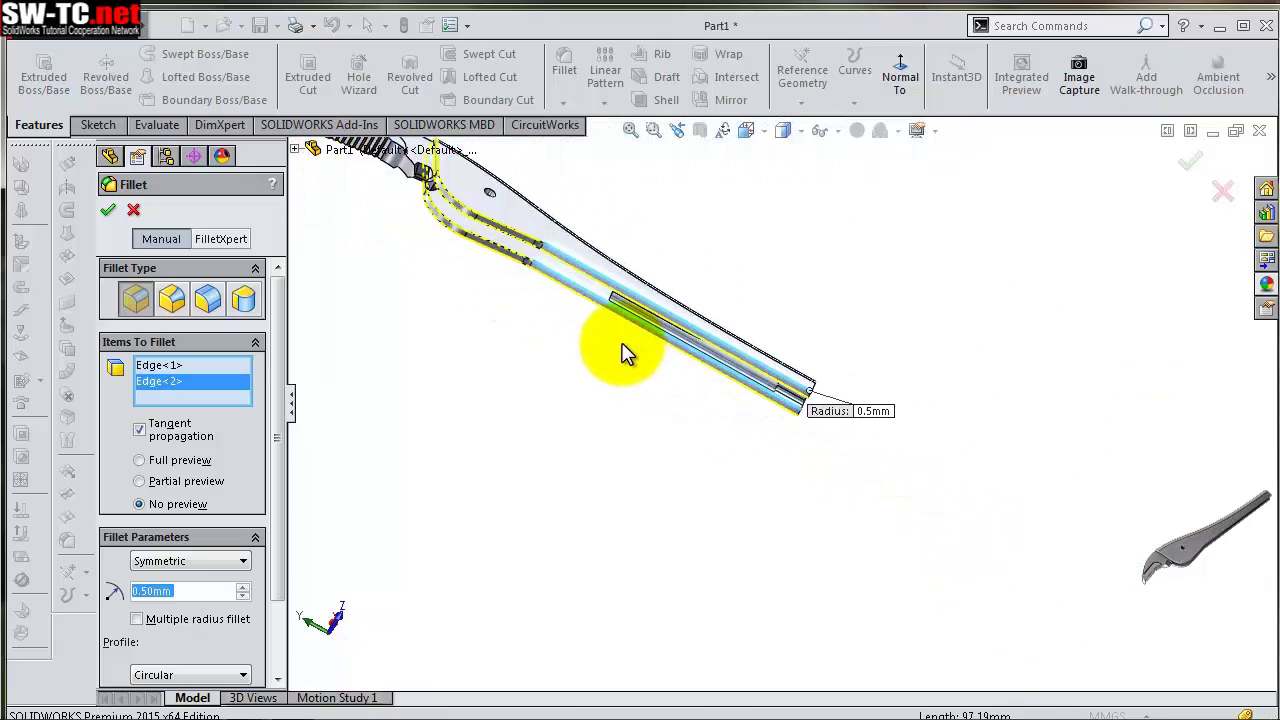
scroll(622, 352, "down", 1)
scroll(622, 352, "down", 1)
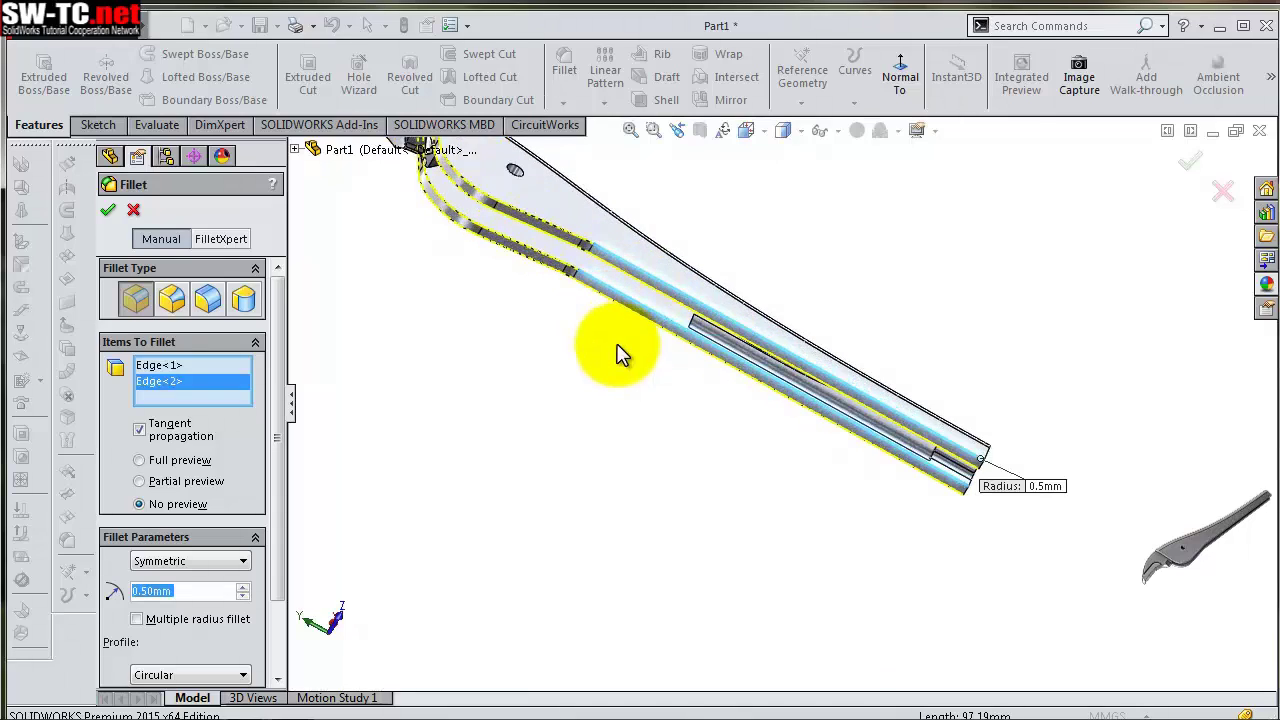
left_click(1192, 165)
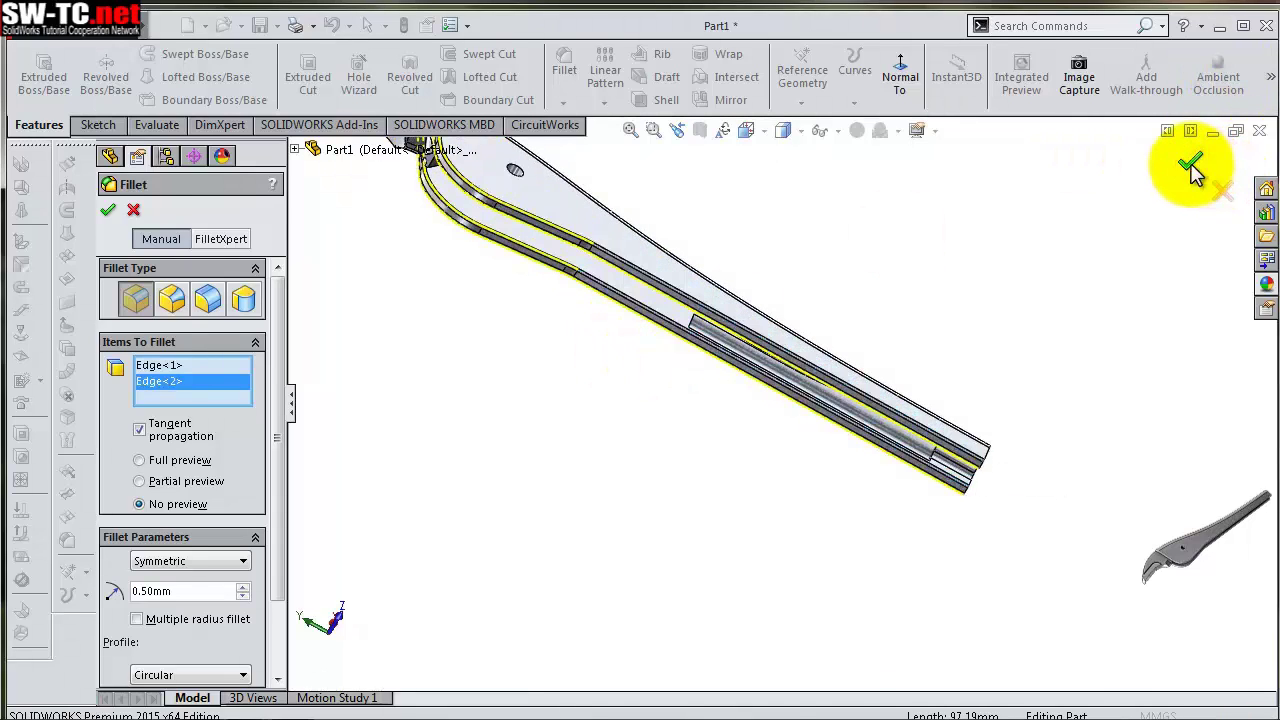
scroll(997, 423, "down", 2)
scroll(930, 480, "down", 2)
scroll(930, 480, "down", 1)
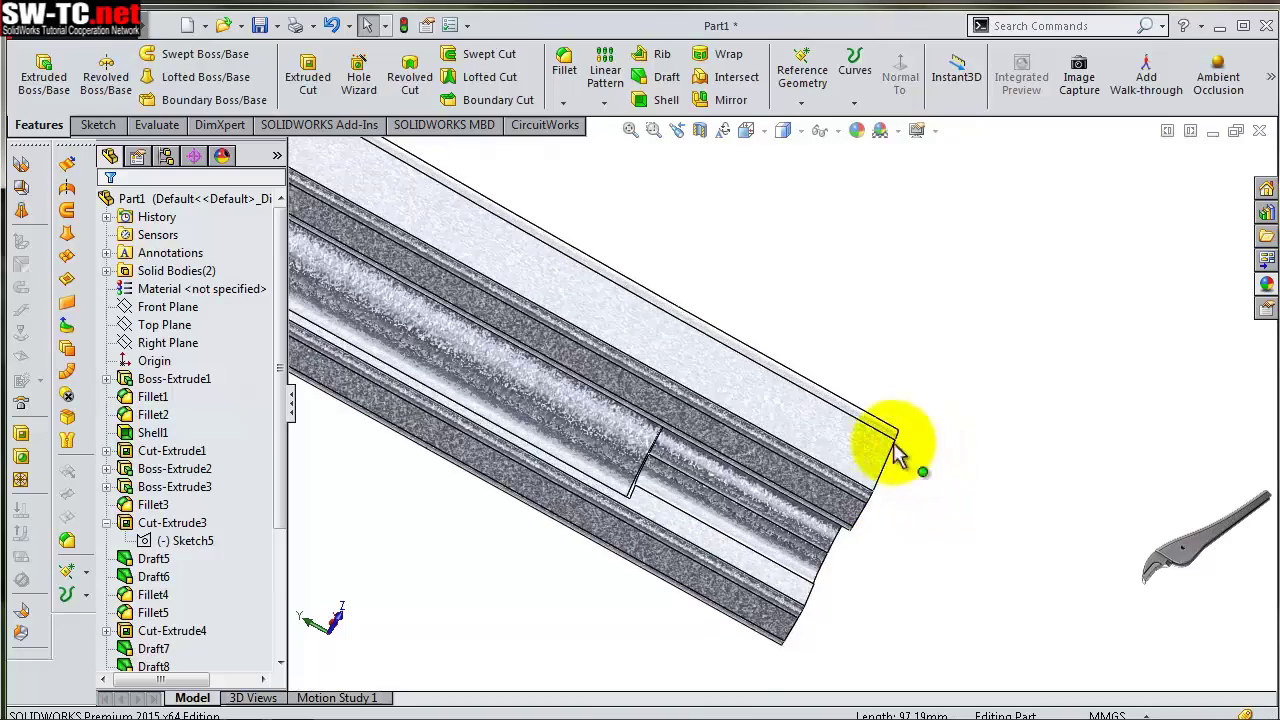
scroll(894, 443, "down", 1)
Start a sketch on the Front Plane and view it normal to the plane
scroll(863, 434, "down", 1)
mouse_move(894, 423)
middle_mouse_down()
mouse_move(850, 425)
mouse_move(920, 420)
mouse_move(986, 363)
mouse_move(1000, 297)
middle_mouse_up()
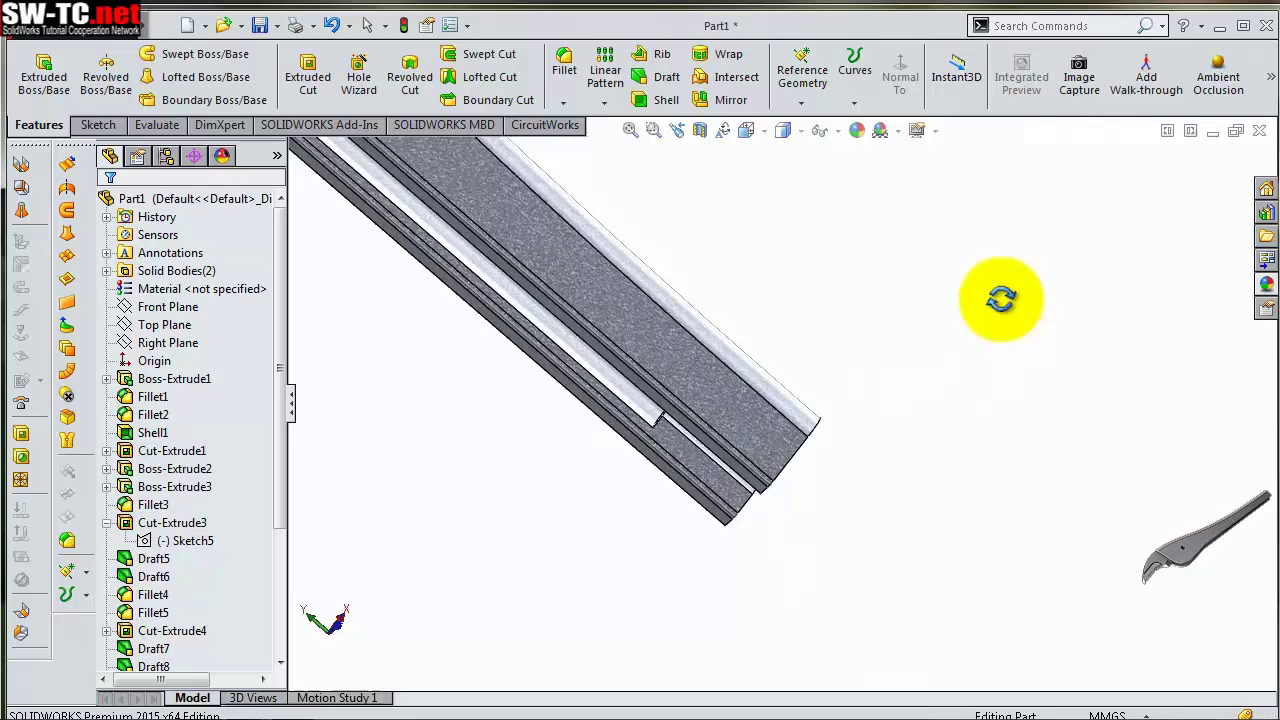
left_click(181, 310)
left_click(190, 283)
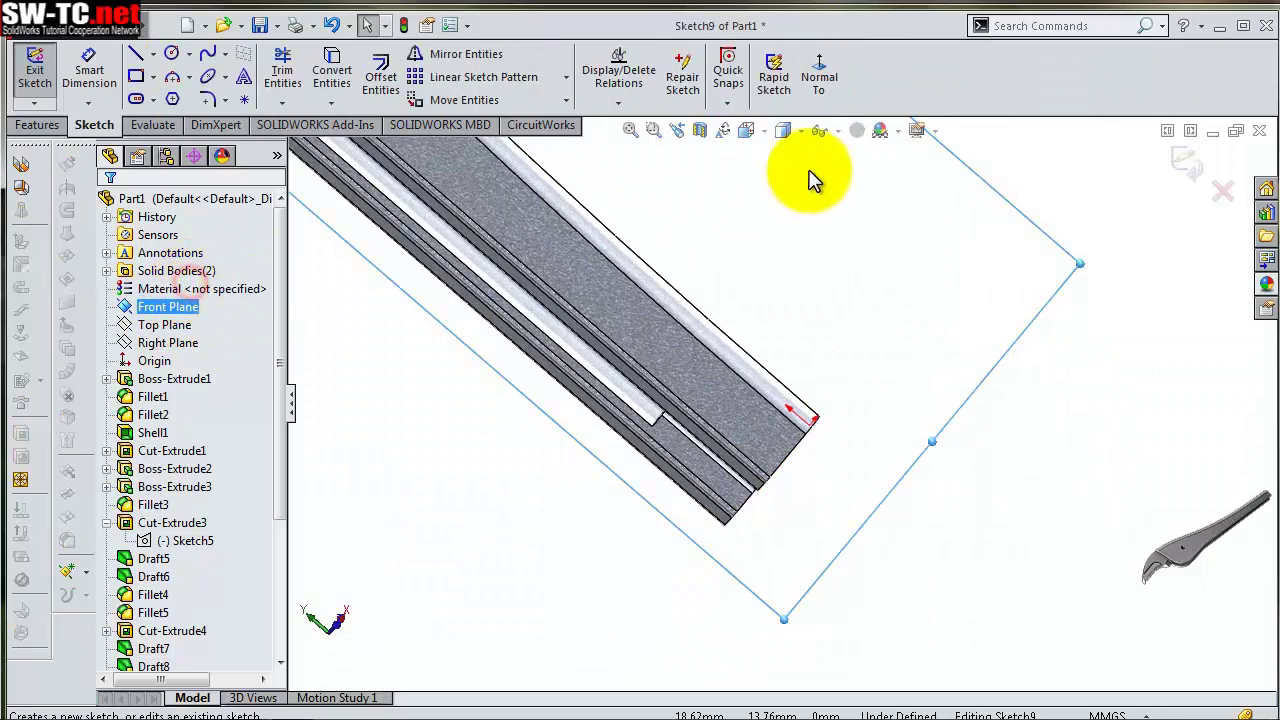
left_click(820, 82)
scroll(800, 490, "down", 2)
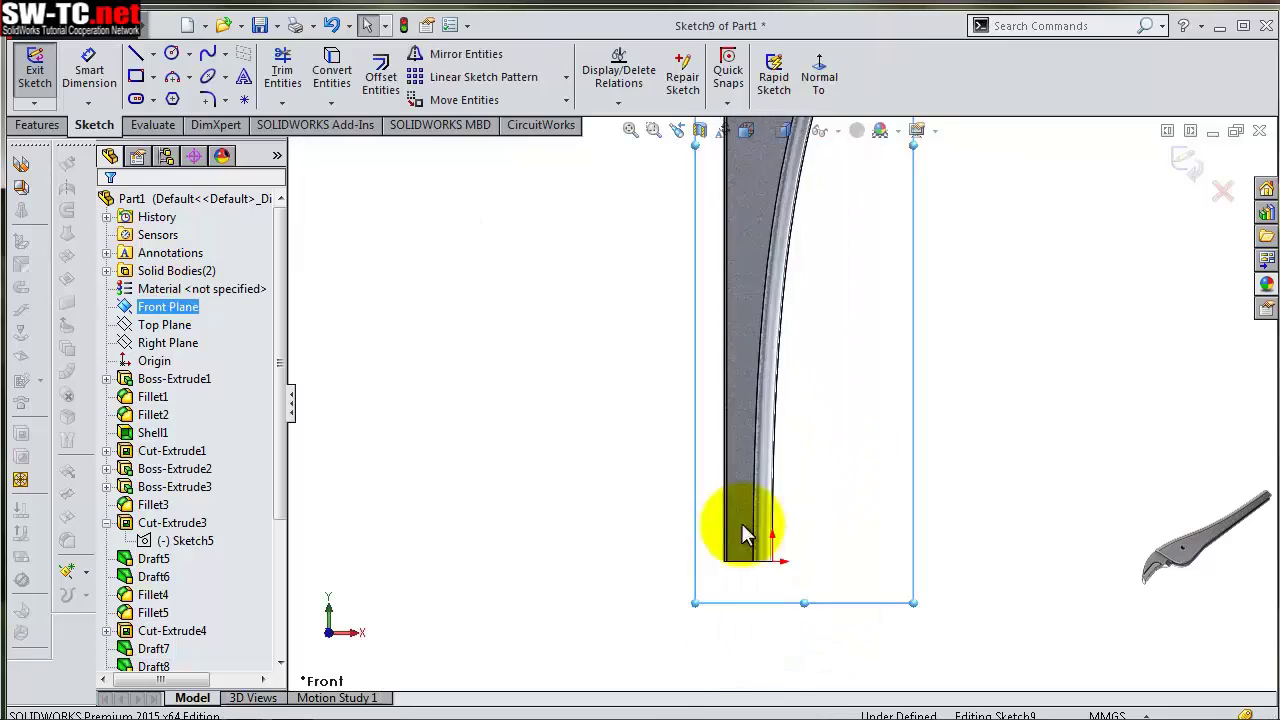
scroll(745, 540, "down", 2)
scroll(757, 600, "down", 2)
scroll(765, 580, "down", 2)
scroll(740, 600, "down", 2)
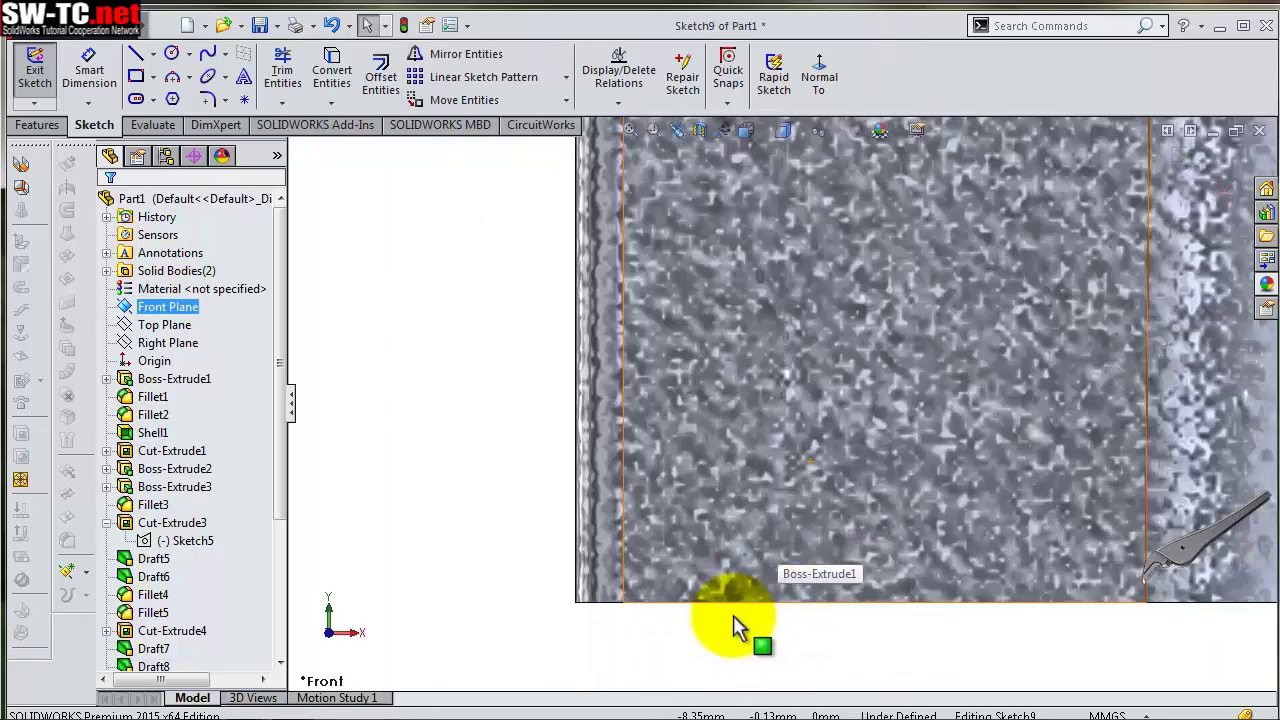
scroll(760, 540, "down", 2)
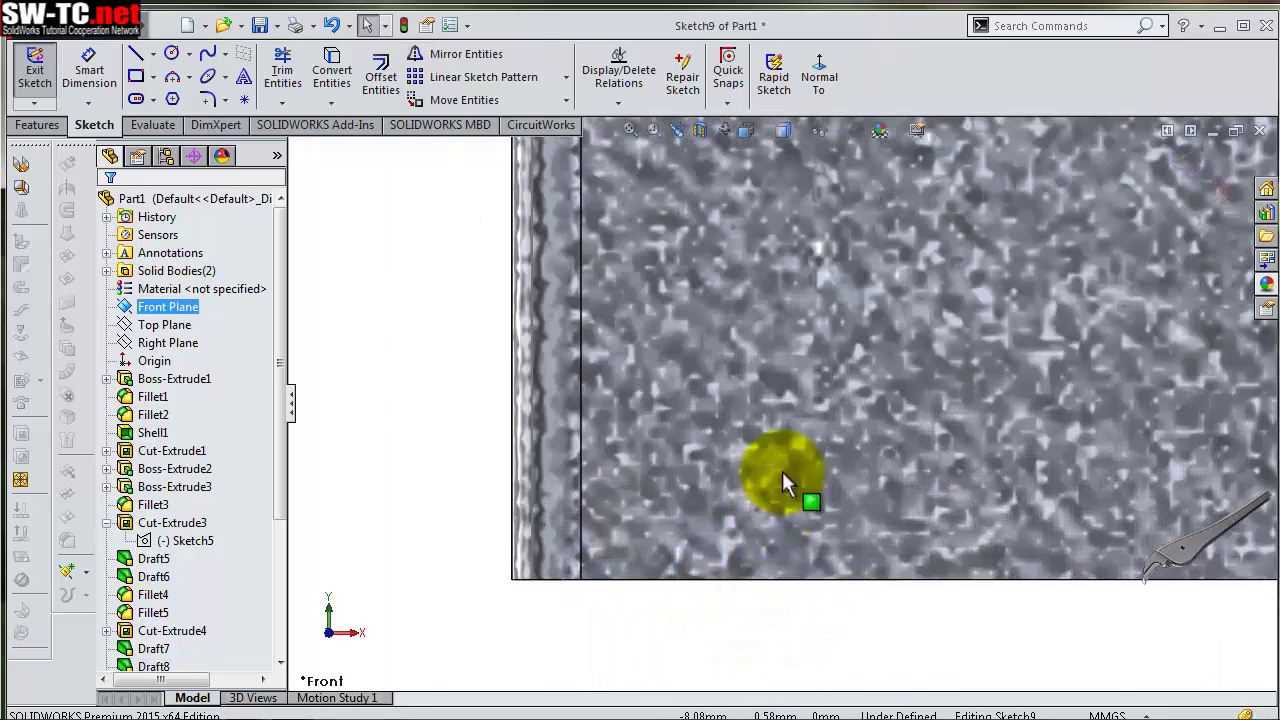
Draw a slanted line from the part's edge and a horizontal centerline along the bottom
left_click(136, 55)
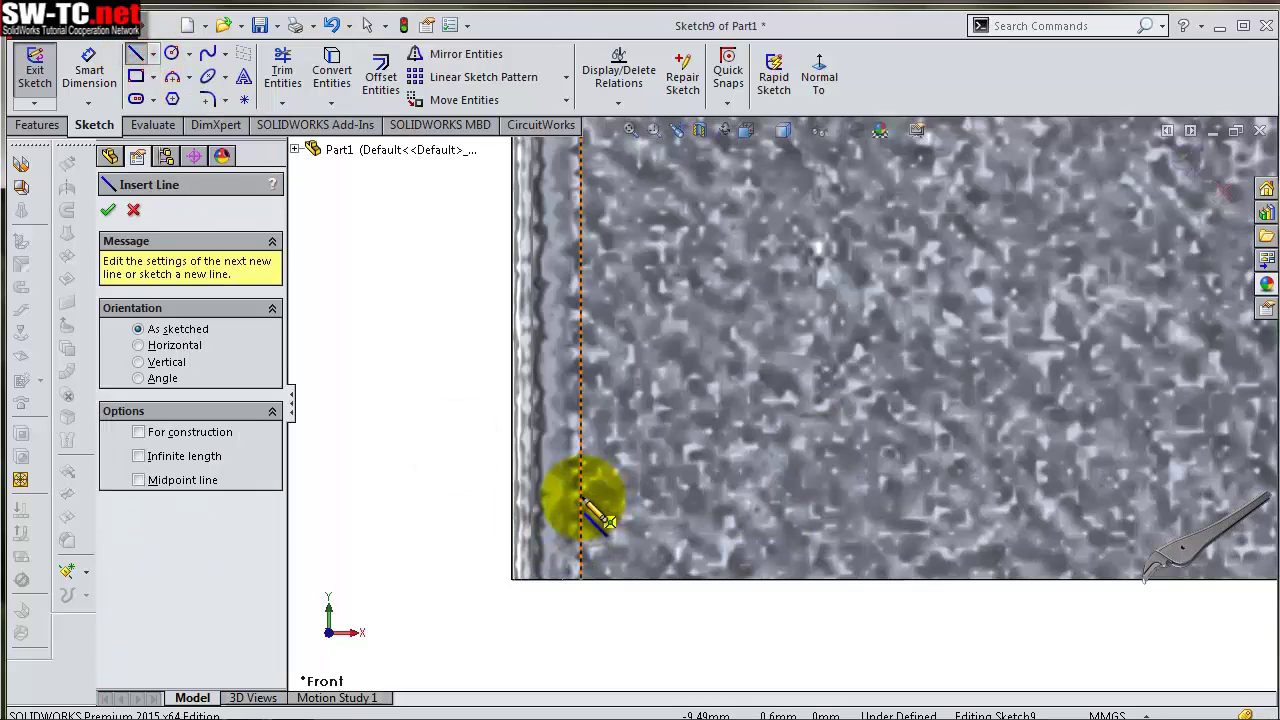
left_click(581, 495)
left_click(790, 428)
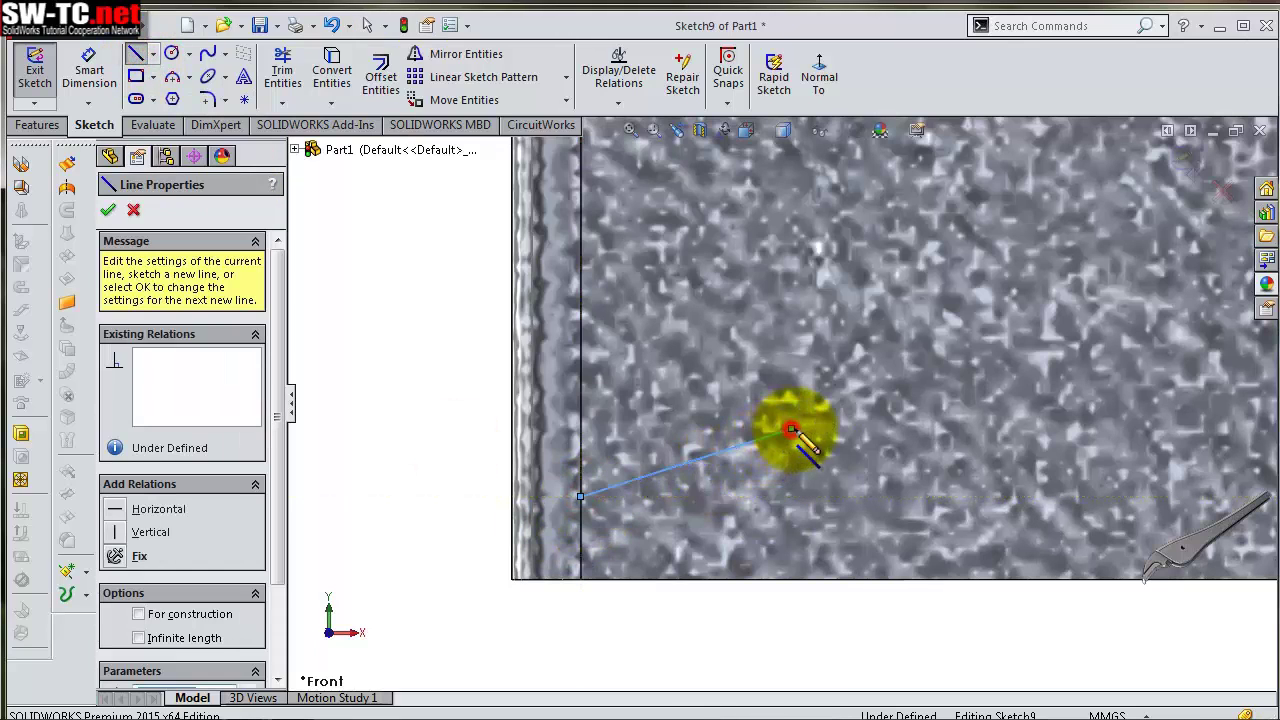
double_click(808, 445)
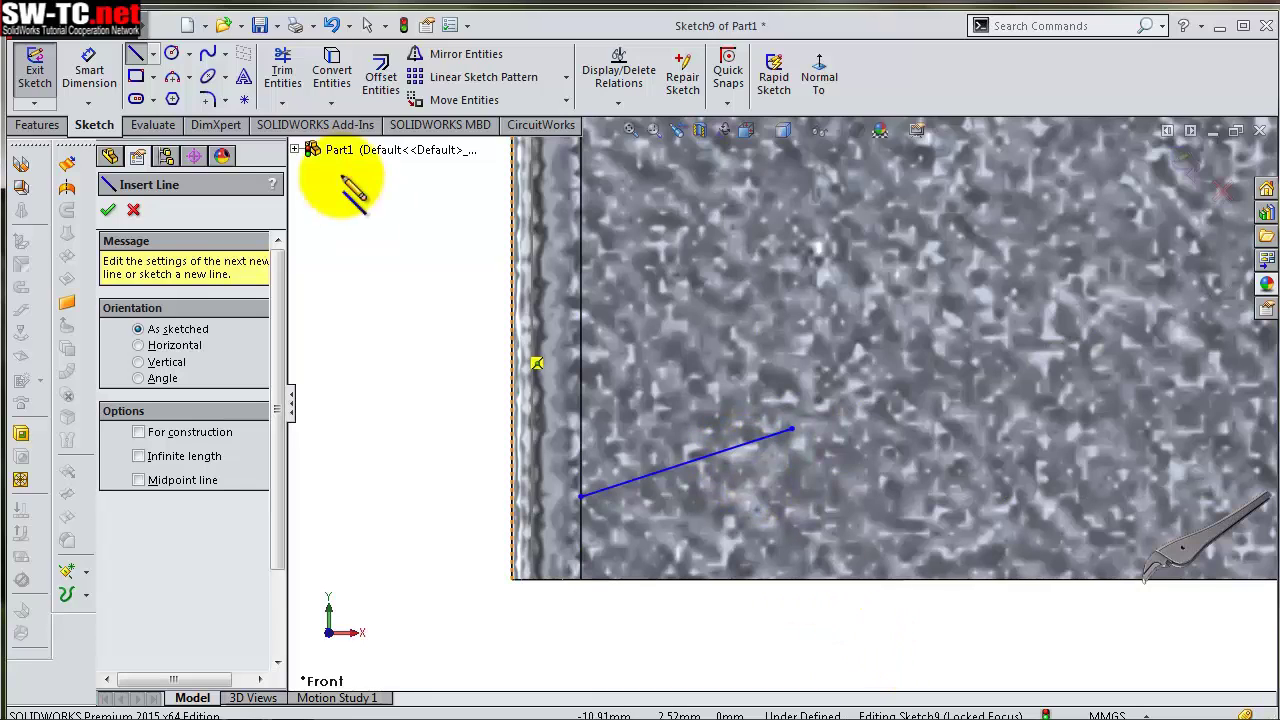
left_click(155, 56)
left_click(175, 94)
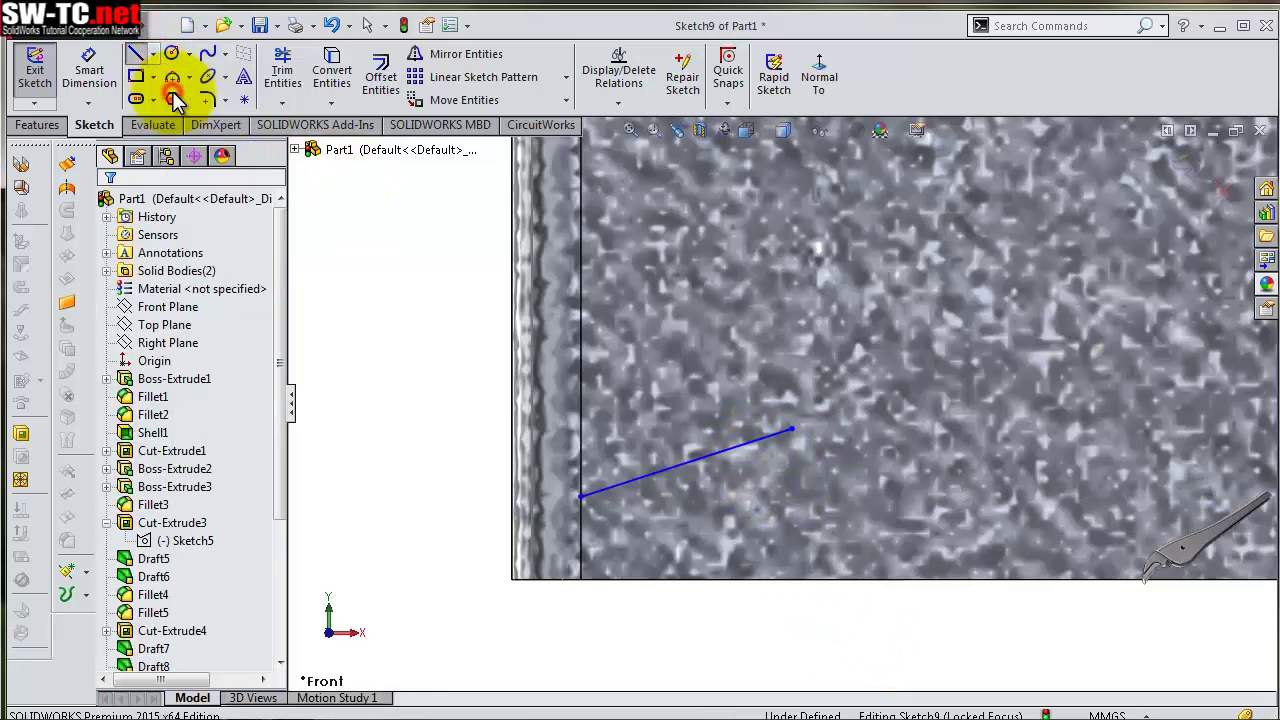
left_click(580, 580)
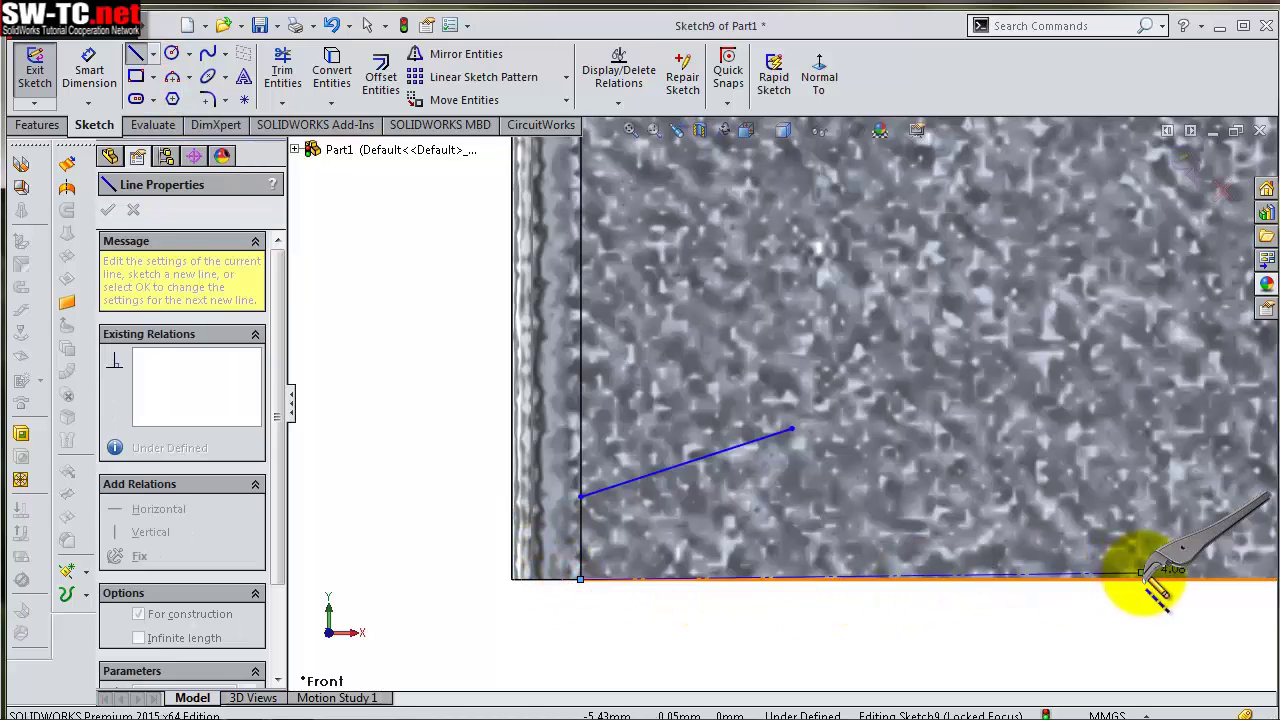
left_click(1160, 580)
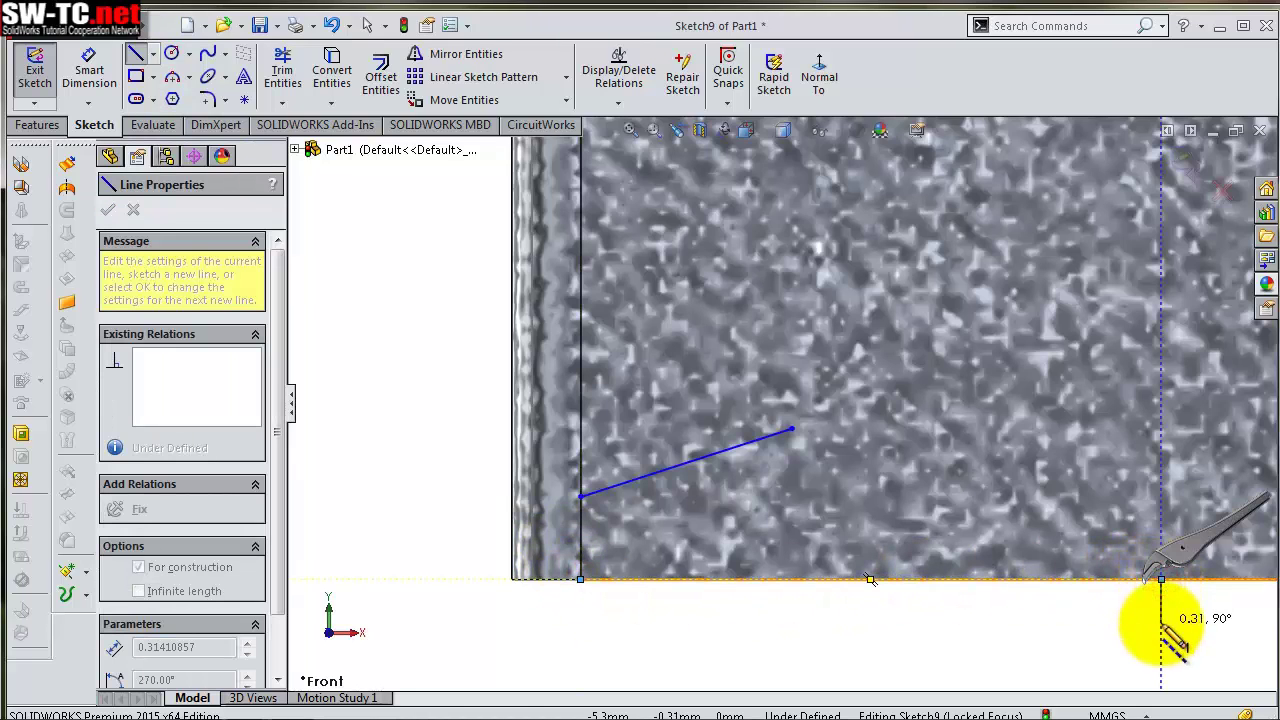
double_click(1160, 632)
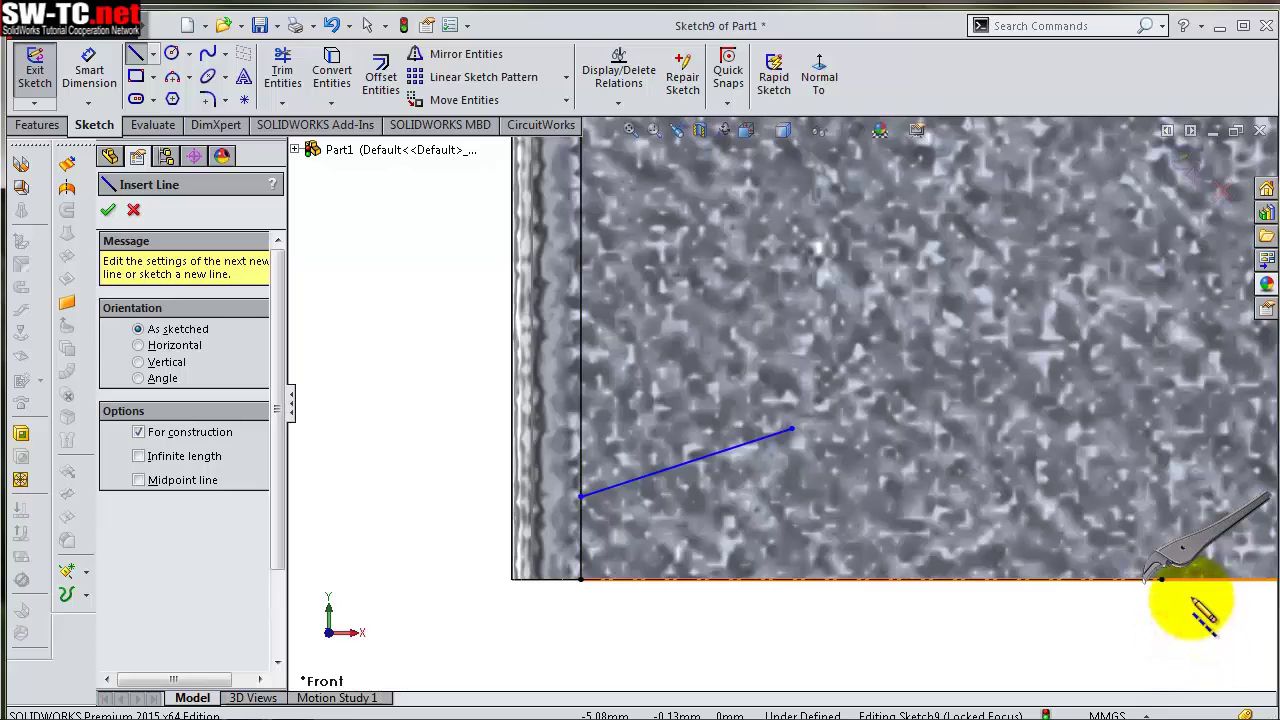
Dimension the slanted line 1.10 mm long at 17.50° to the centerline
scroll(1114, 614, "down", 1)
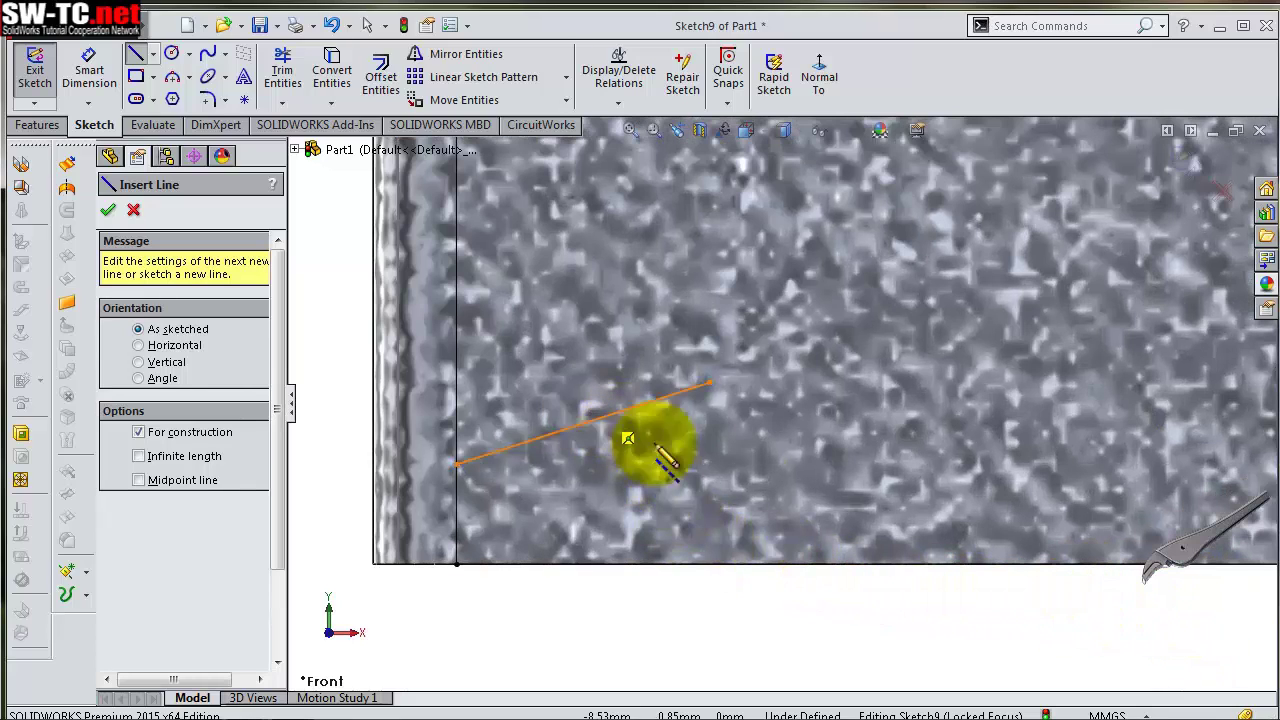
key("s")
left_click(815, 509)
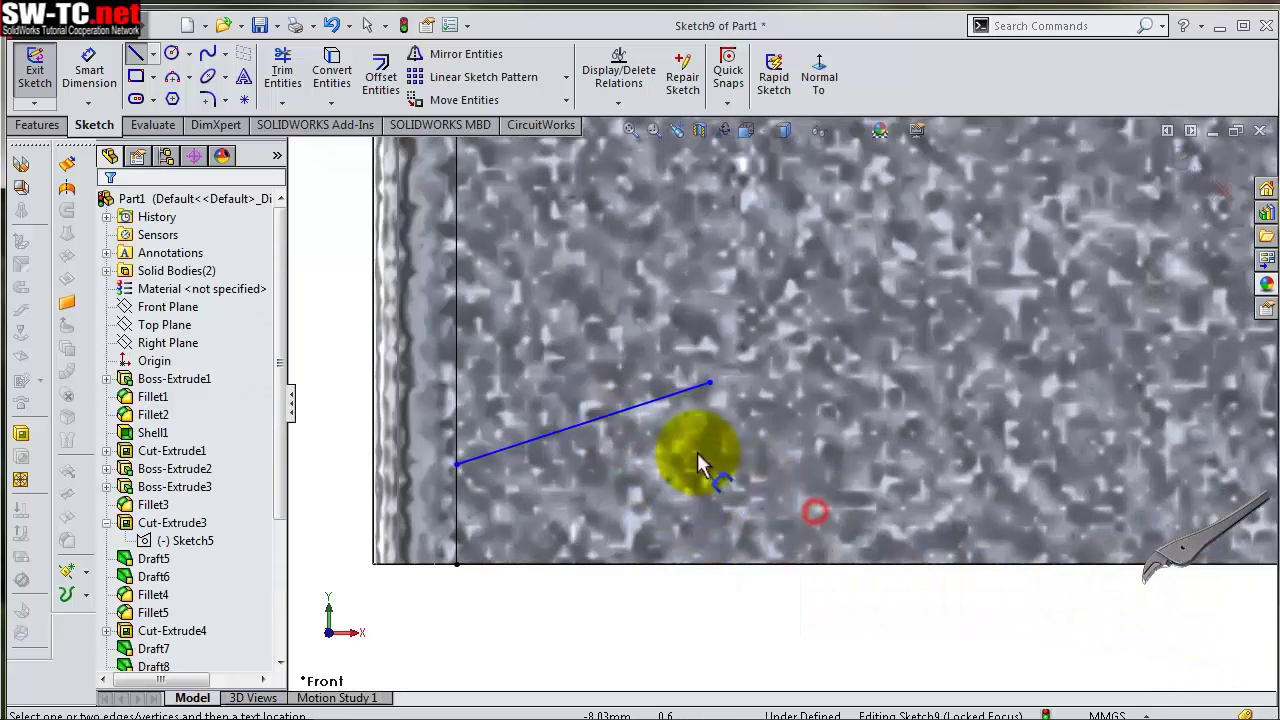
left_click(620, 415)
left_click(600, 402)
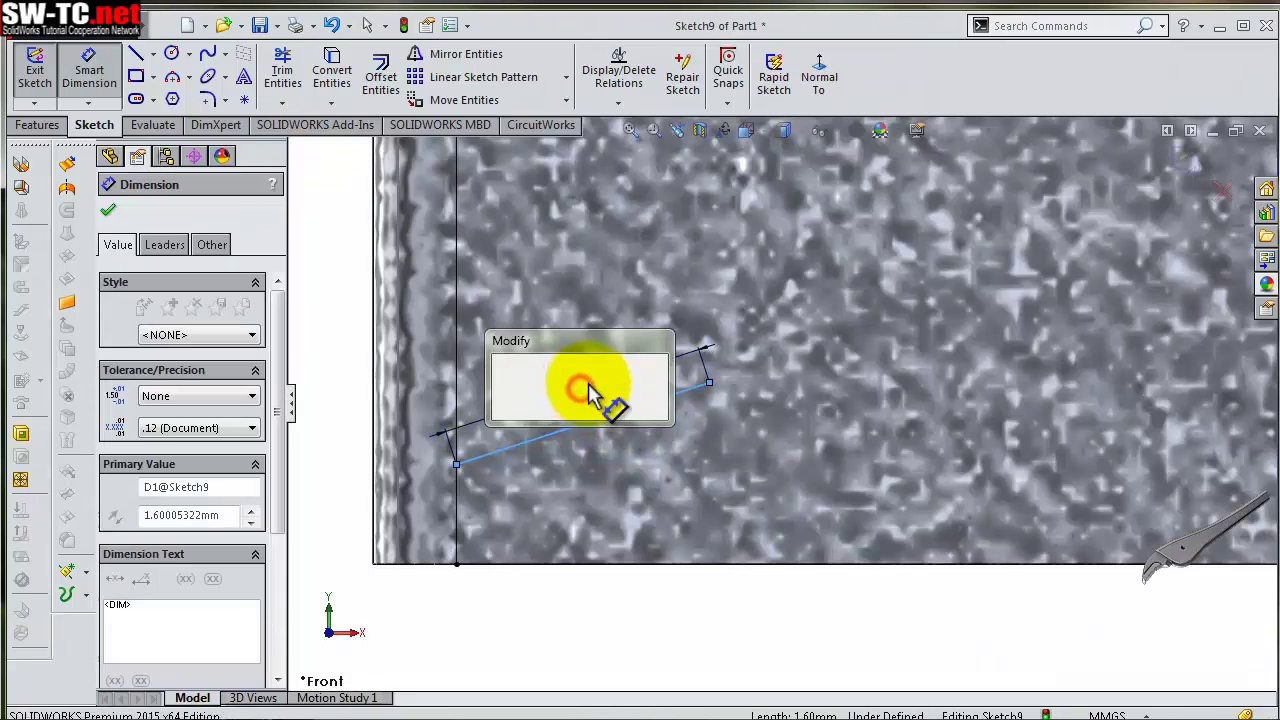
type("1.1")
key("Return")
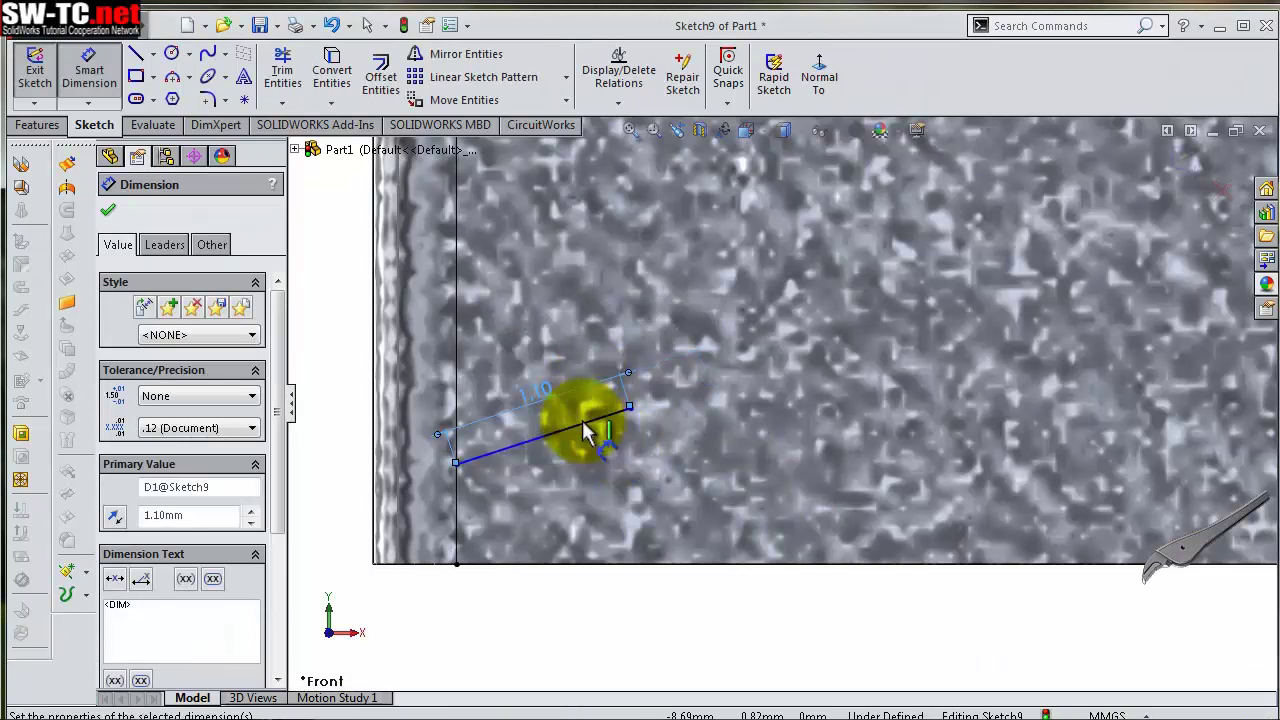
left_click(583, 428)
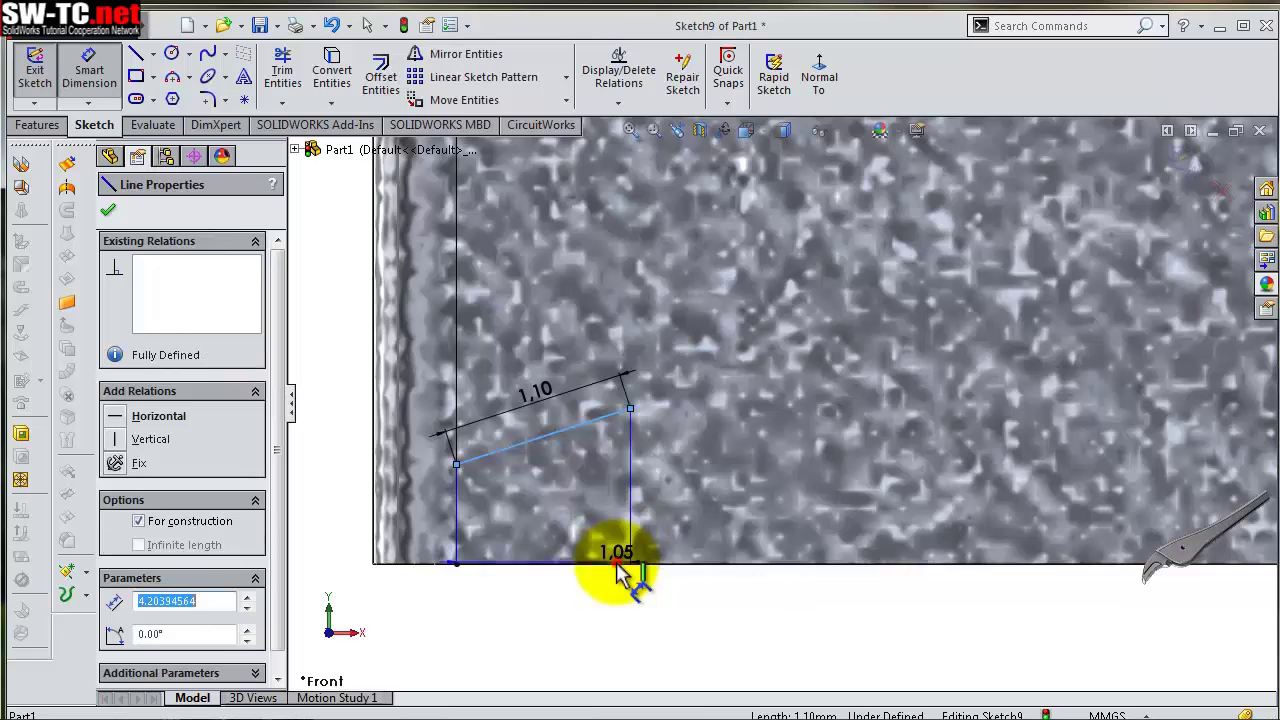
left_click(620, 564)
left_click(652, 538)
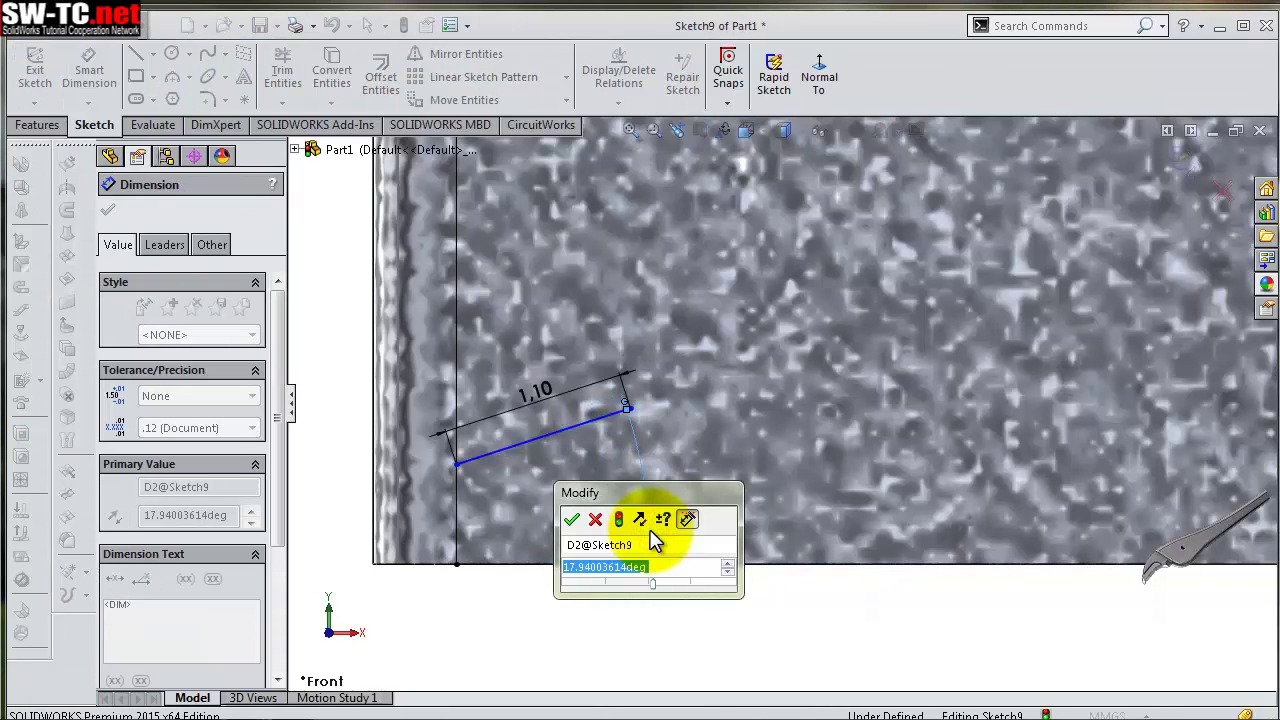
key("Return")
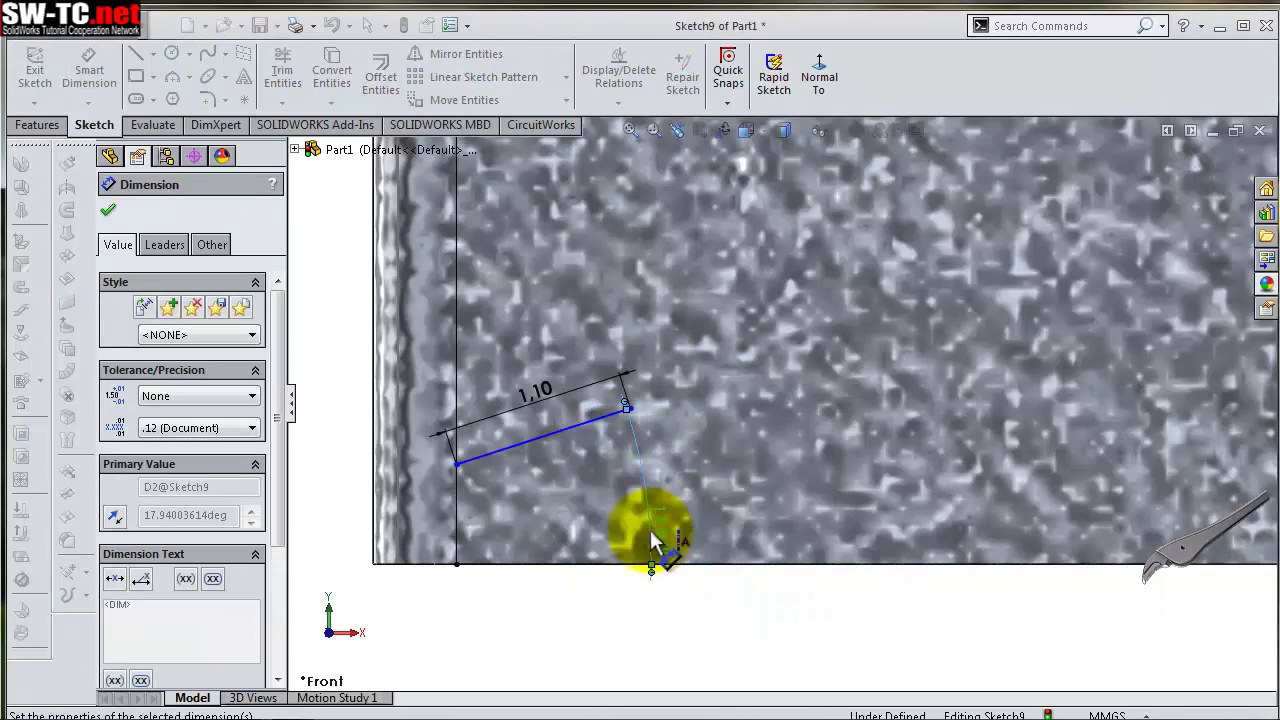
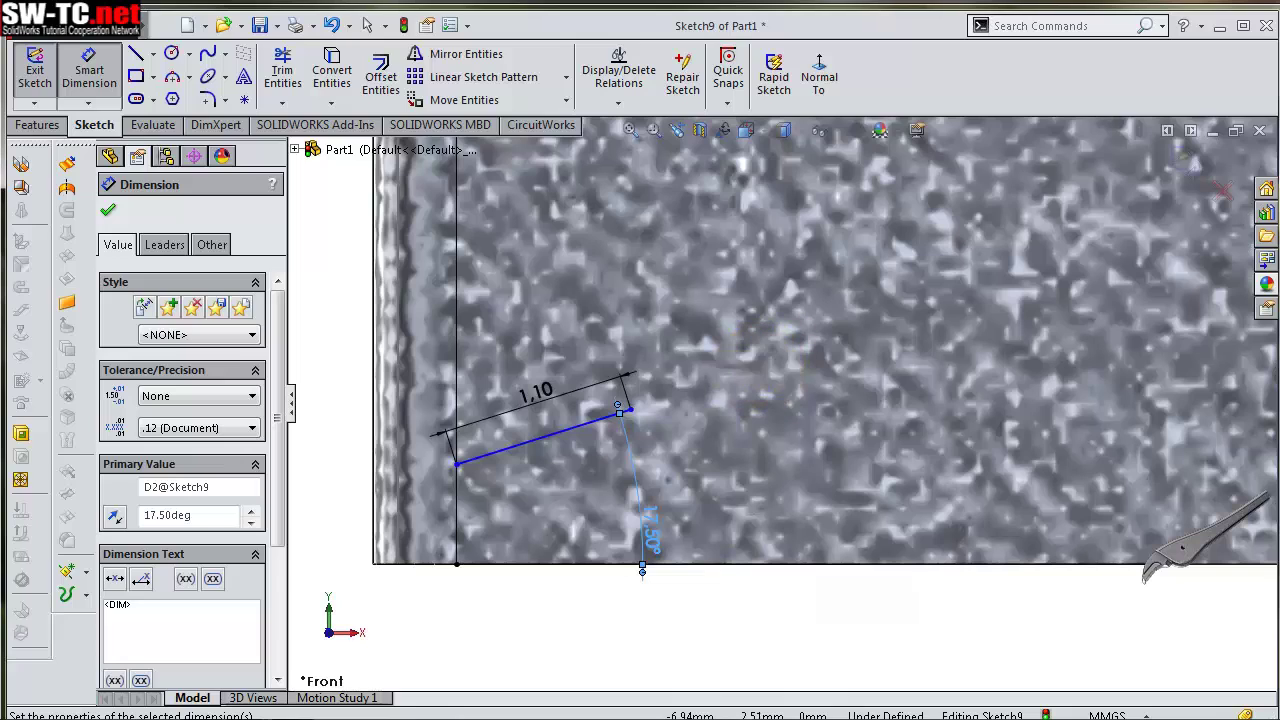
Dimension the line end's height offset as 0.25 mm
left_click(456, 466)
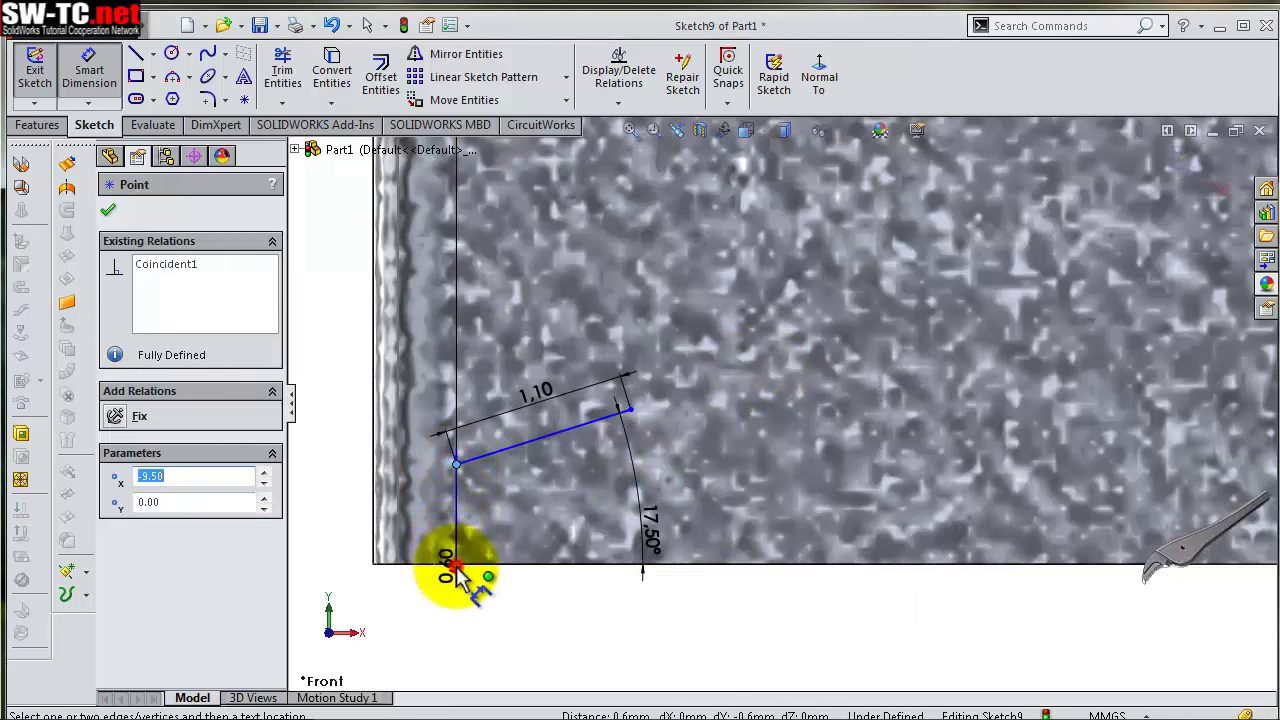
left_click(345, 568)
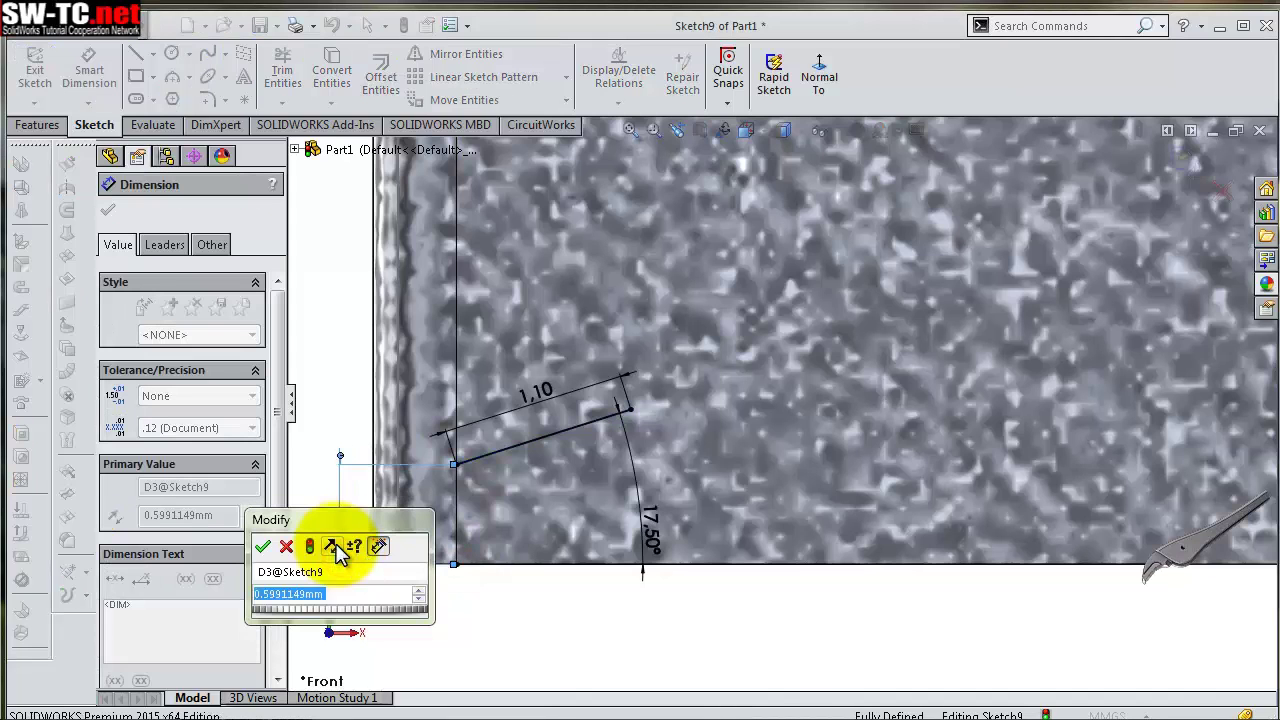
type("5")
key("Return")
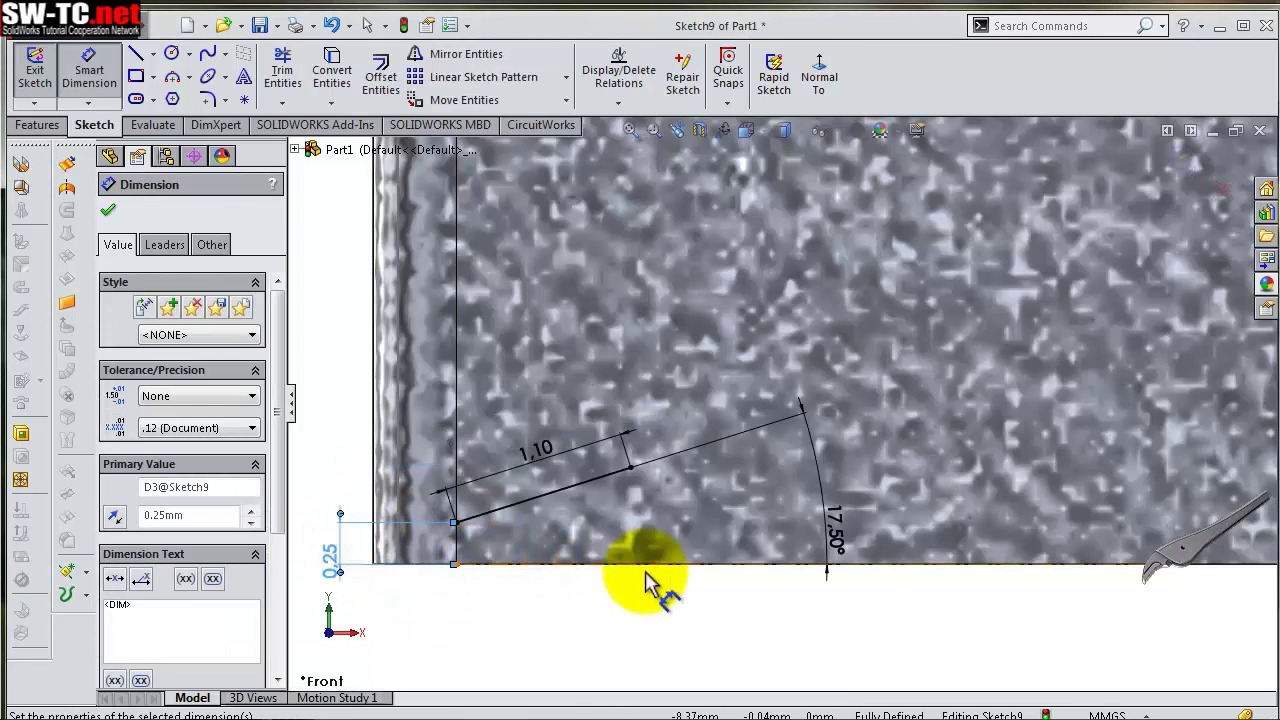
scroll(585, 645, "down", 2)
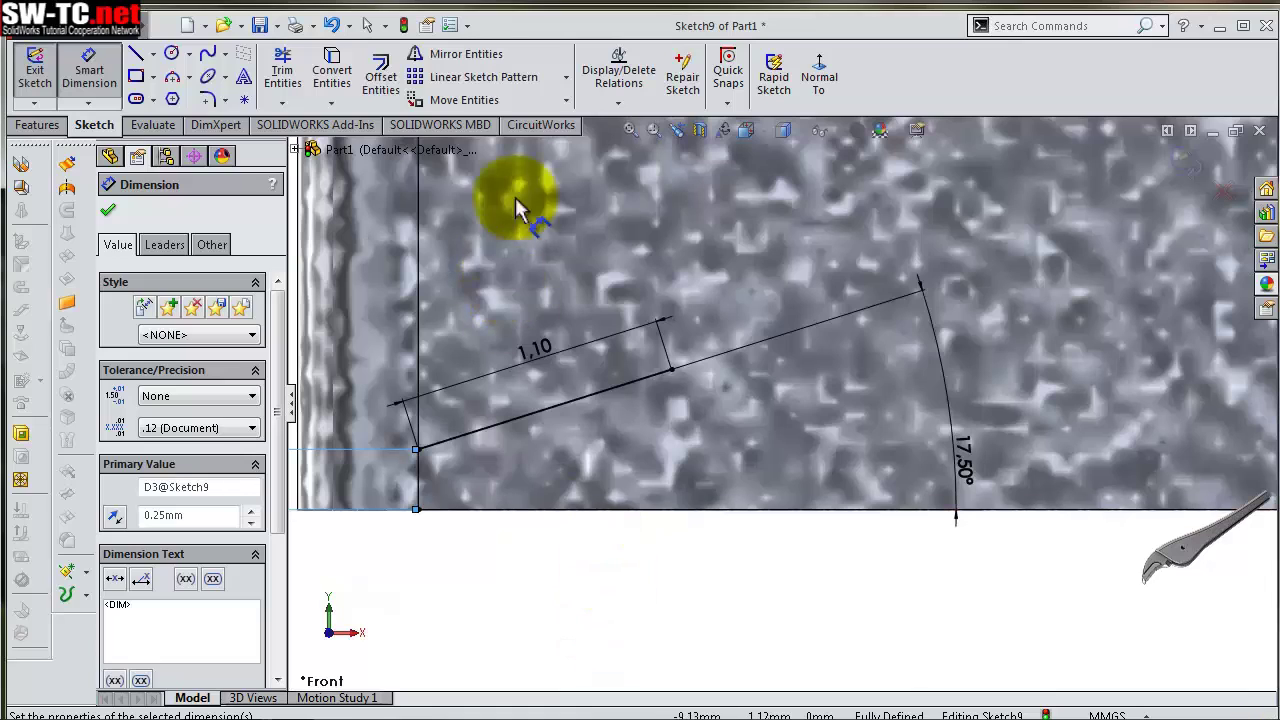
Mirror the angled line about the bottom edge
left_click(460, 54)
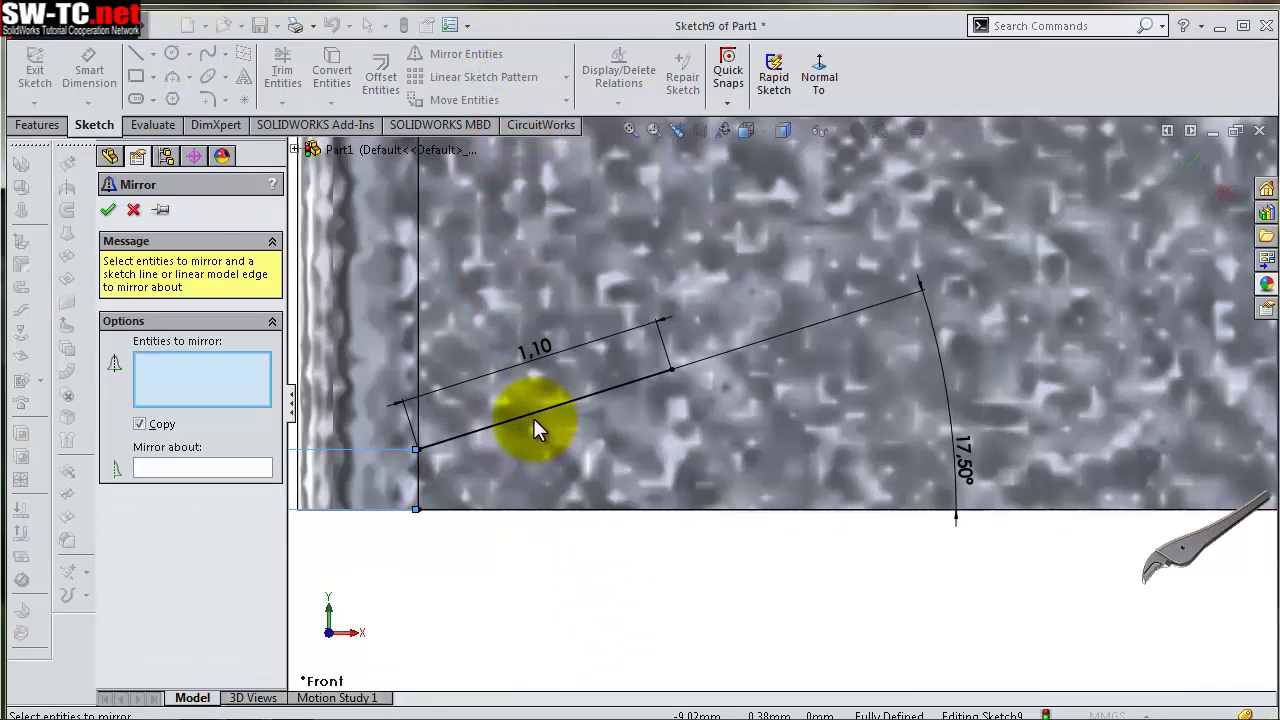
left_click(534, 418)
right_click(534, 418)
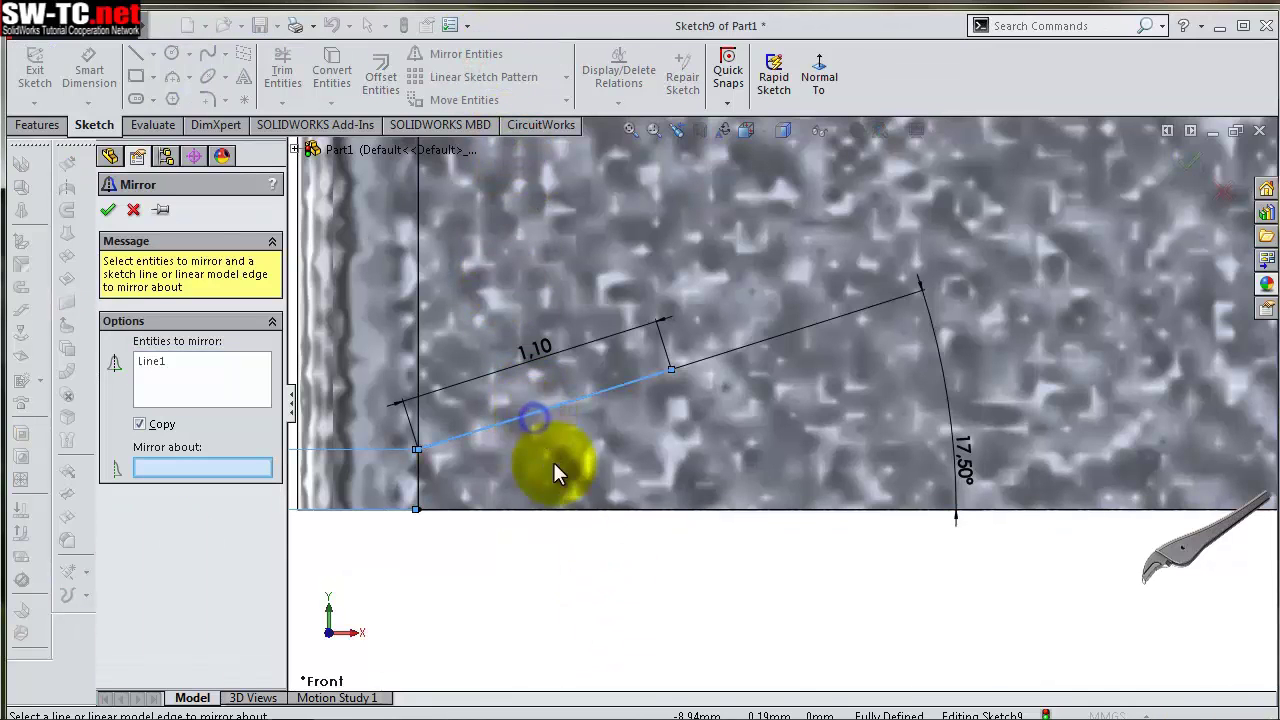
right_click(568, 526)
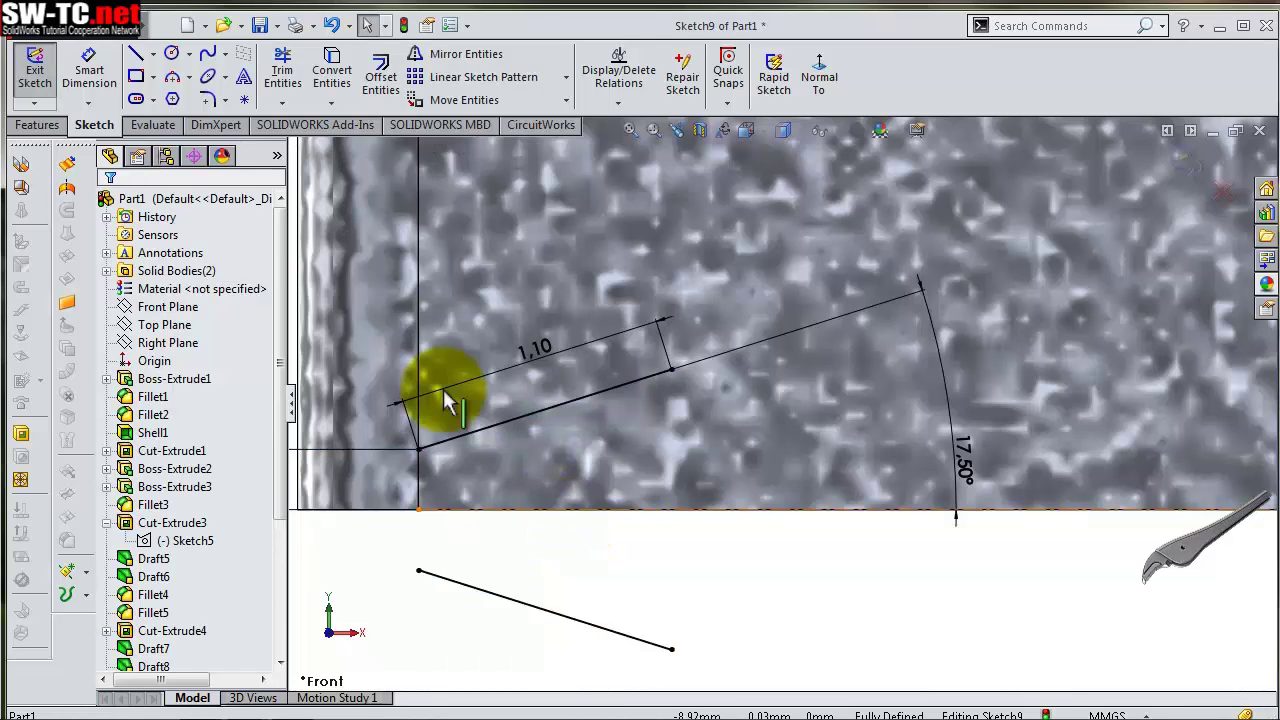
Close both ends of the tip outline with two 3-point arcs
left_click(190, 78)
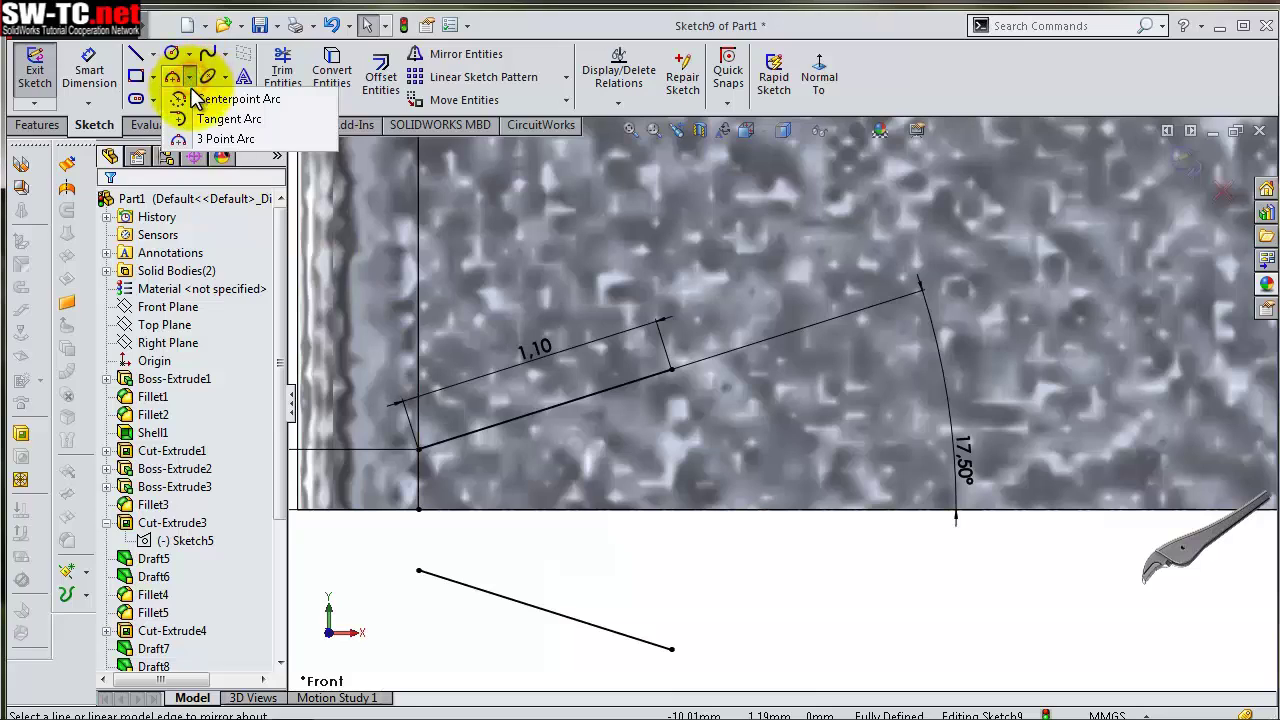
left_click(224, 139)
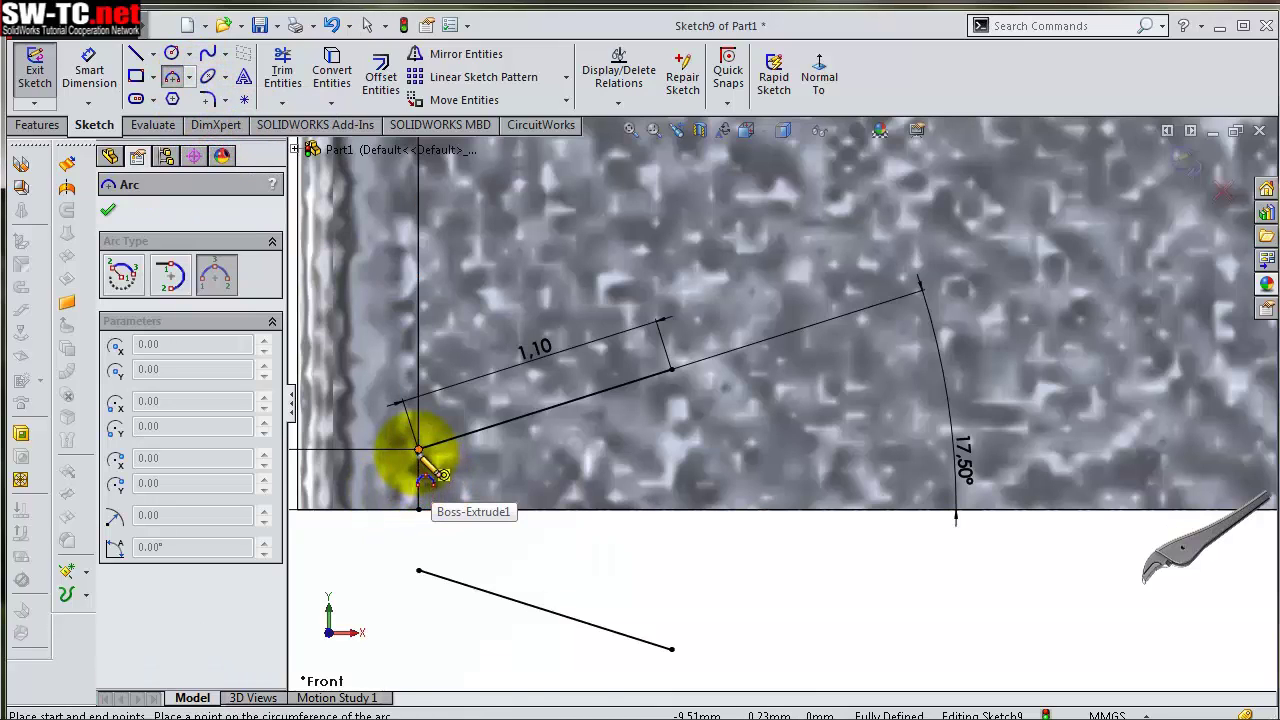
left_click_drag(419, 451, 419, 568)
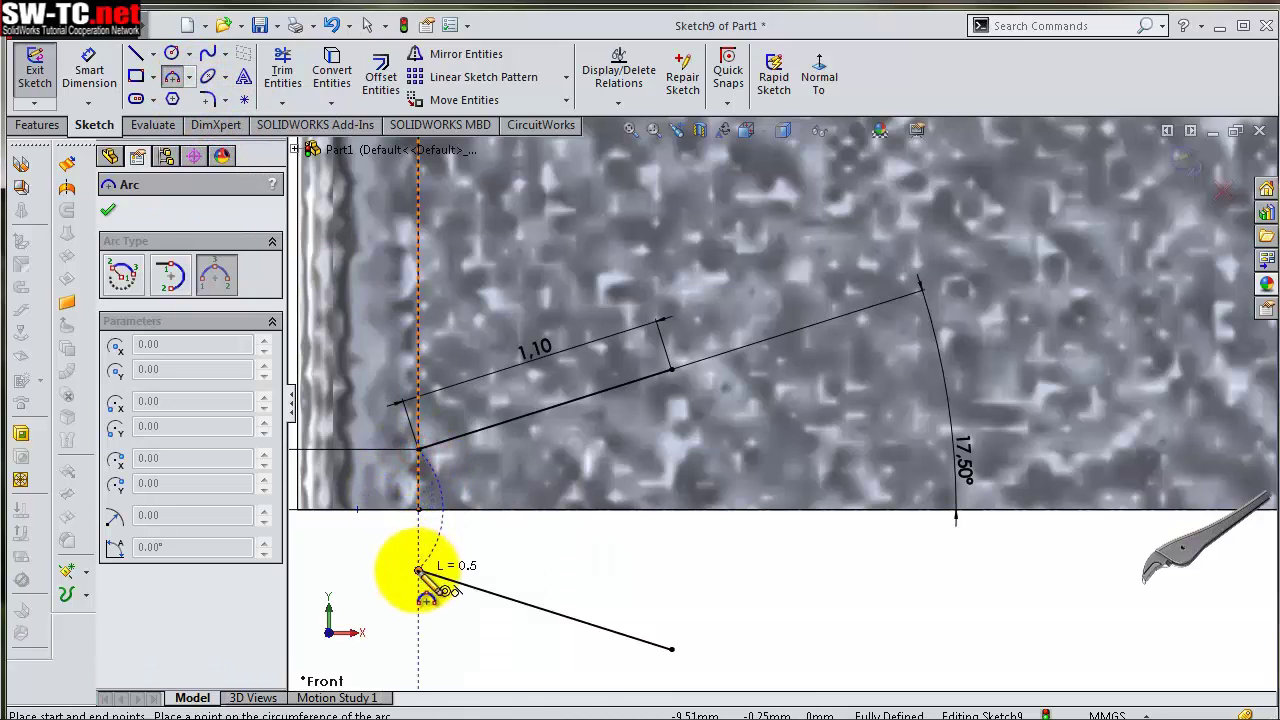
left_click(419, 570)
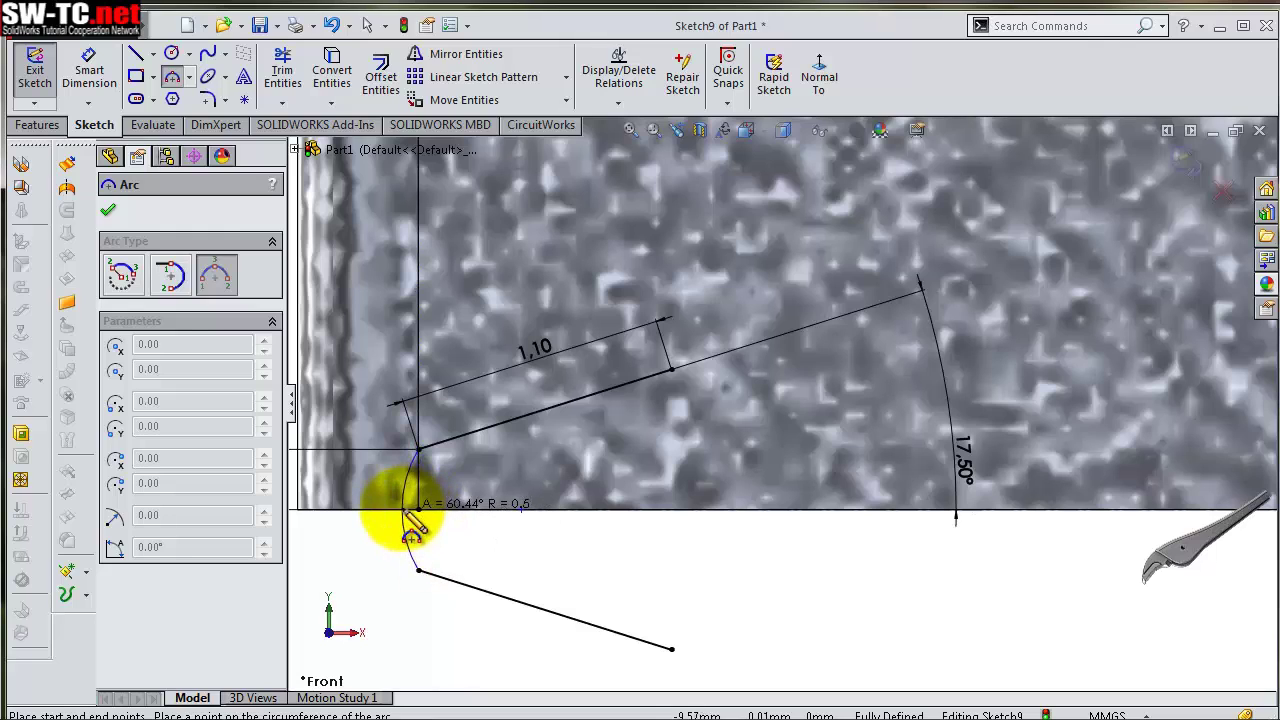
left_click(402, 510)
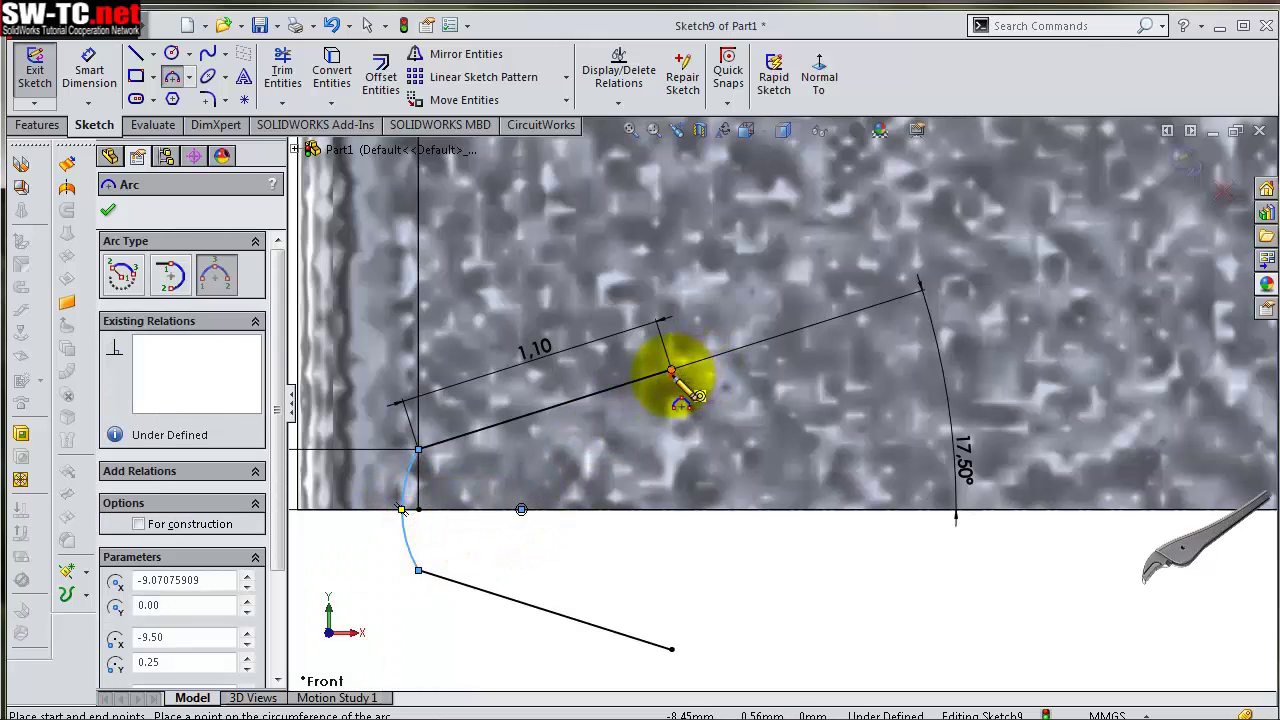
left_click_drag(672, 372, 672, 648)
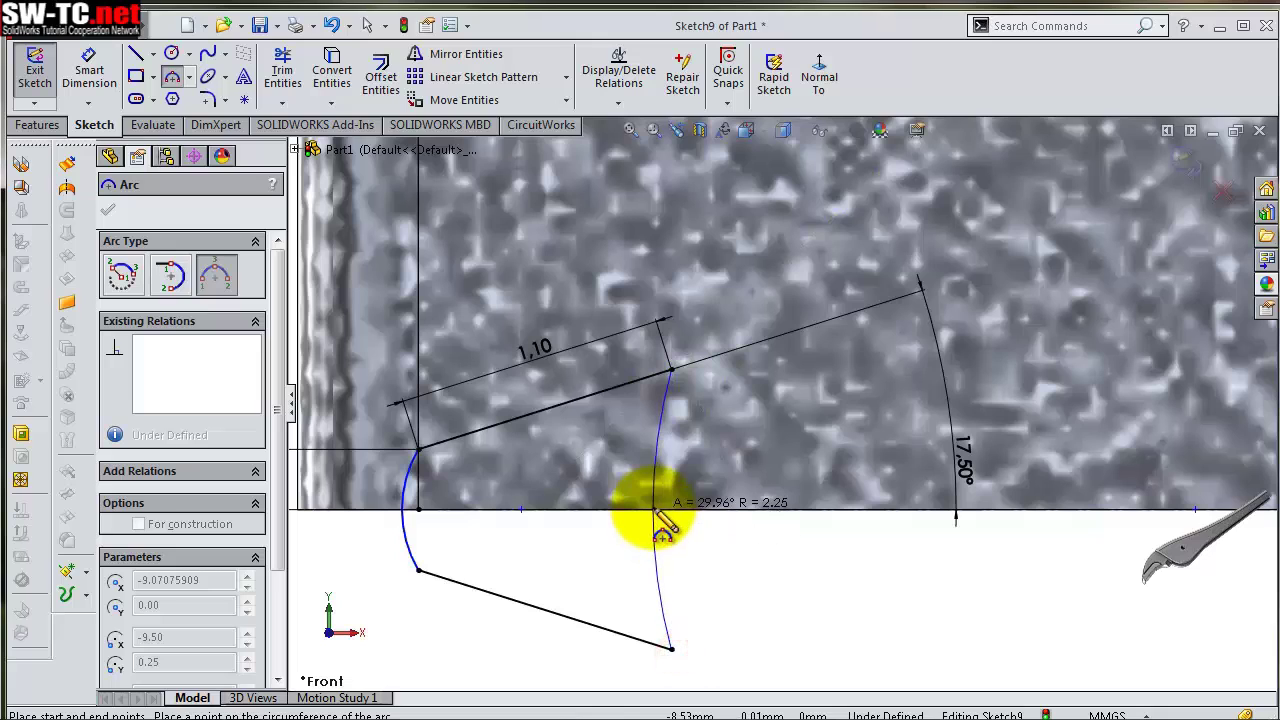
left_click(653, 510)
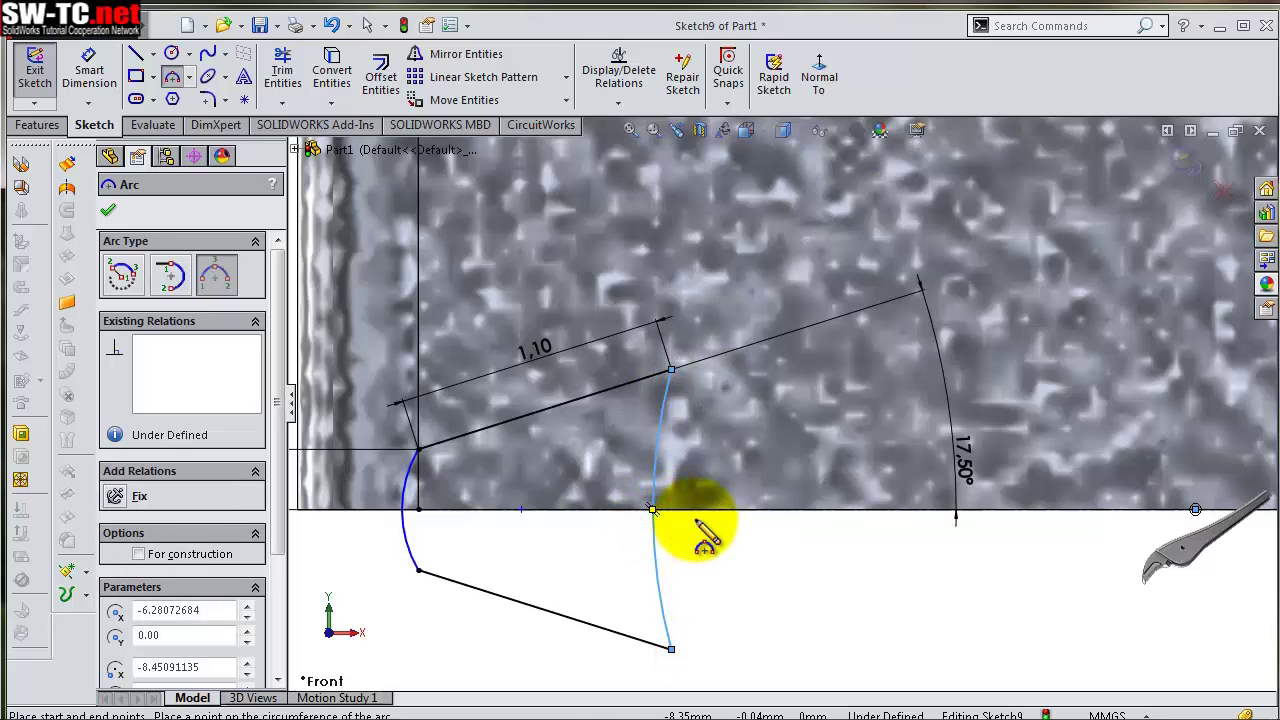
Dimension the left arc to radius 4 and the right arc to radius 3
key("s")
left_click(752, 540)
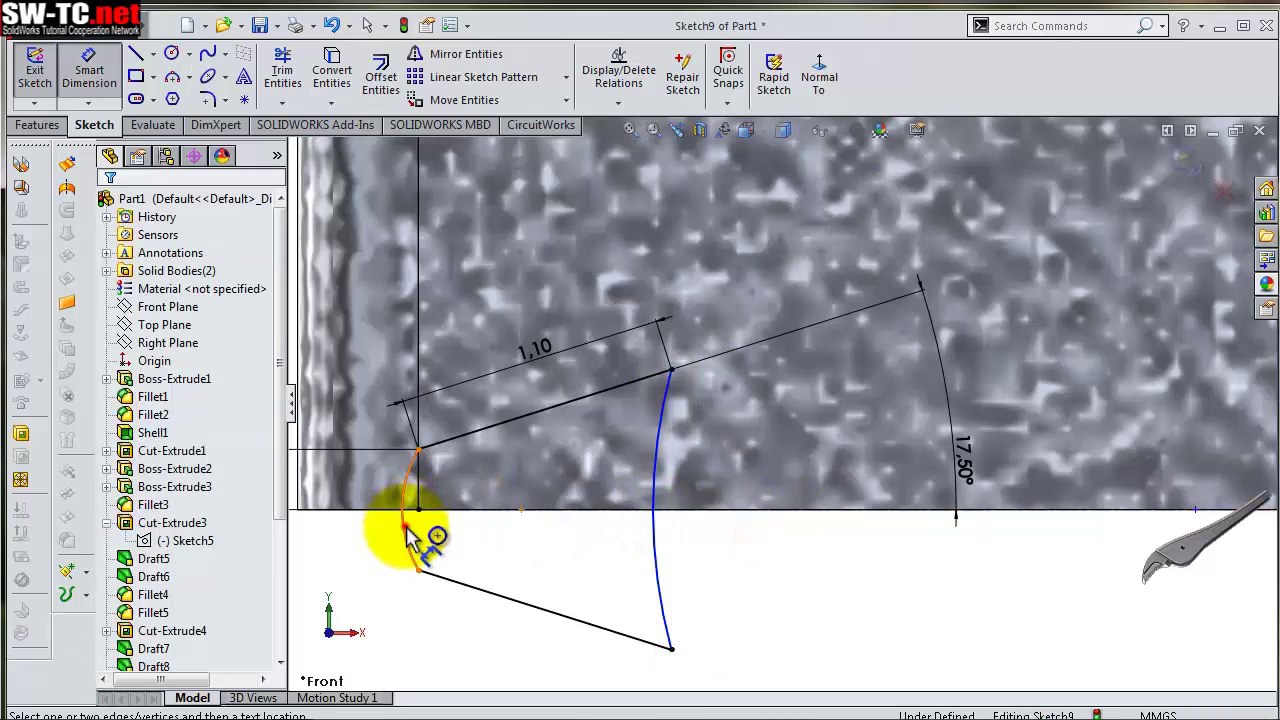
left_click(406, 525)
left_click(462, 546)
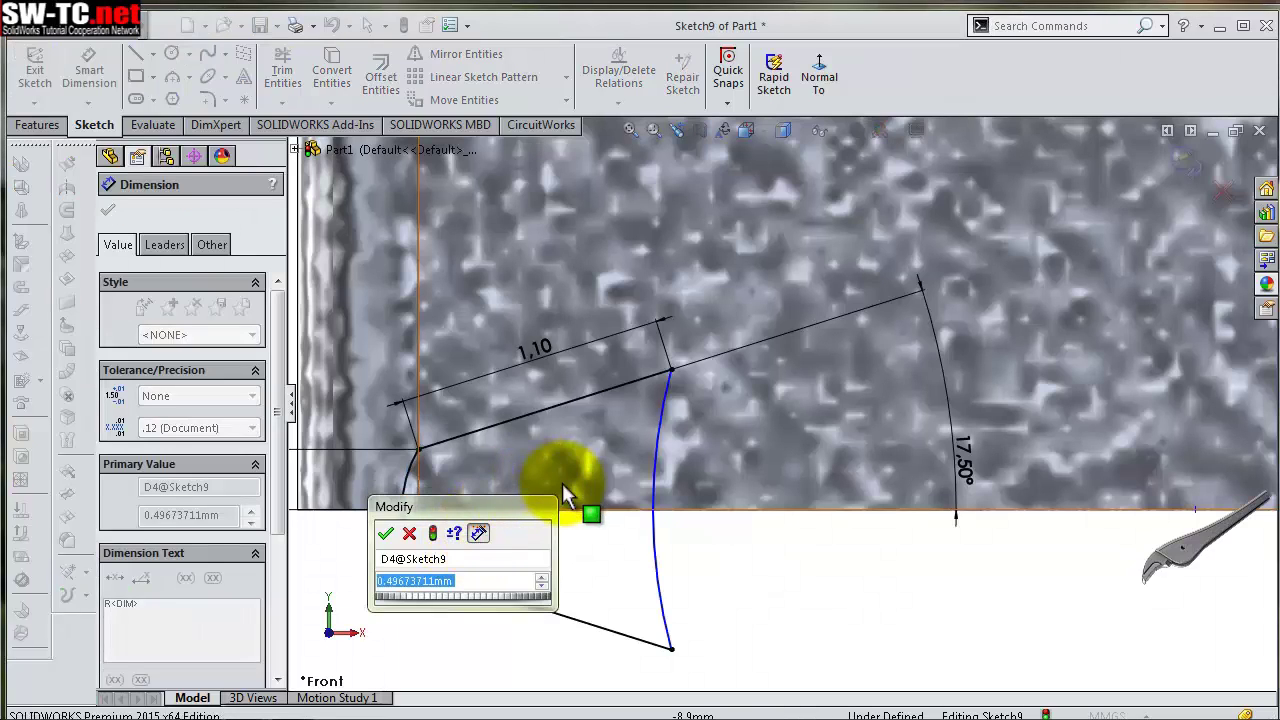
type("4")
key("Return")
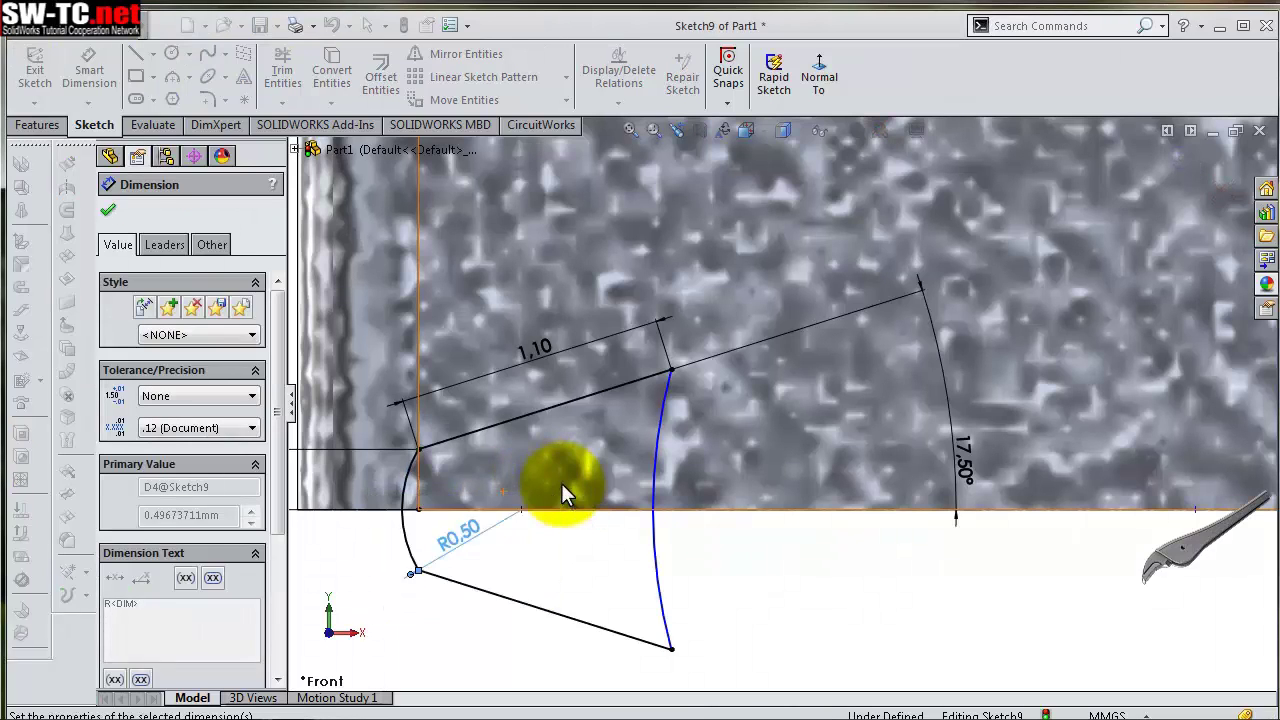
left_click(657, 552)
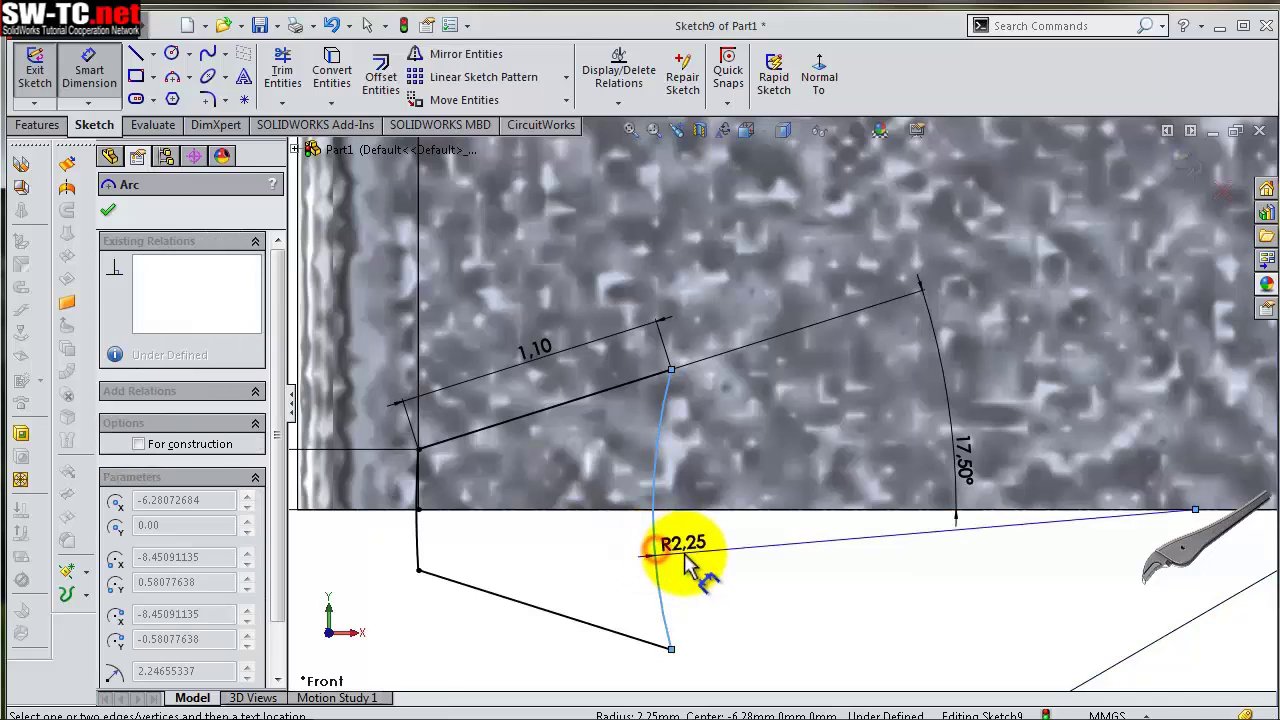
left_click(686, 560)
type("3.00mm")
key("Return")
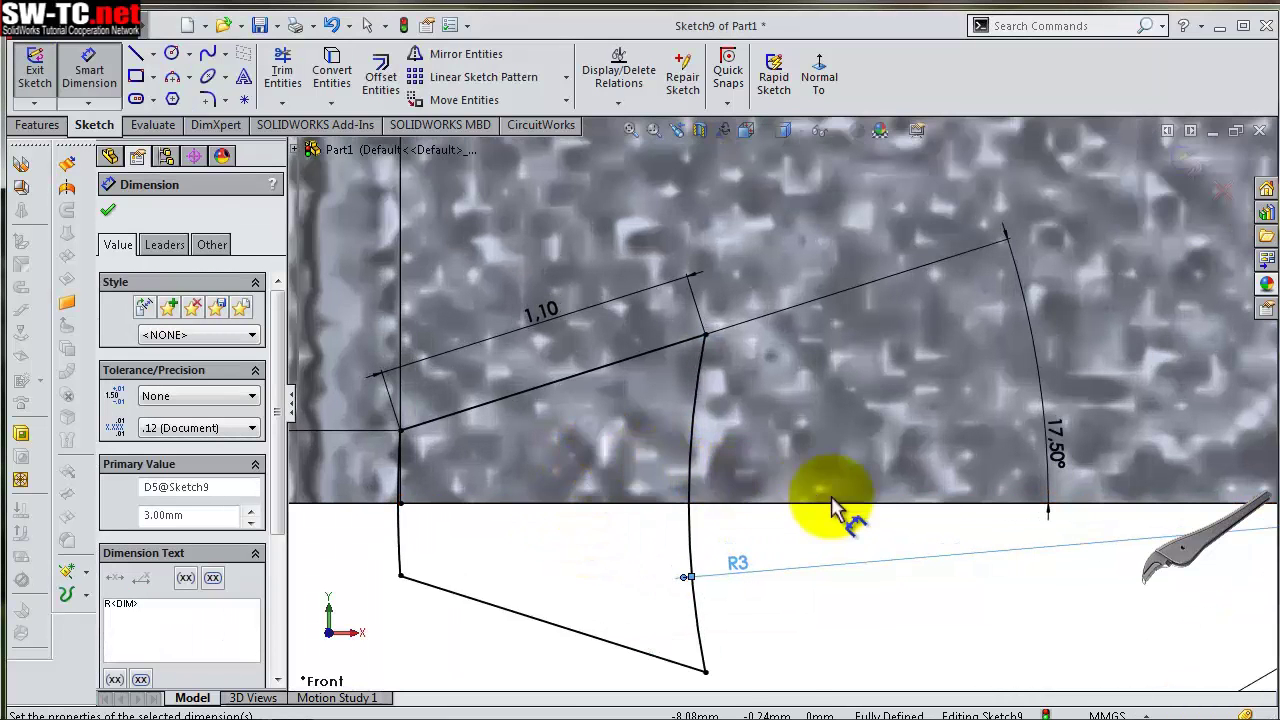
scroll(828, 524, "up", 3)
scroll(1092, 425, "up", 1)
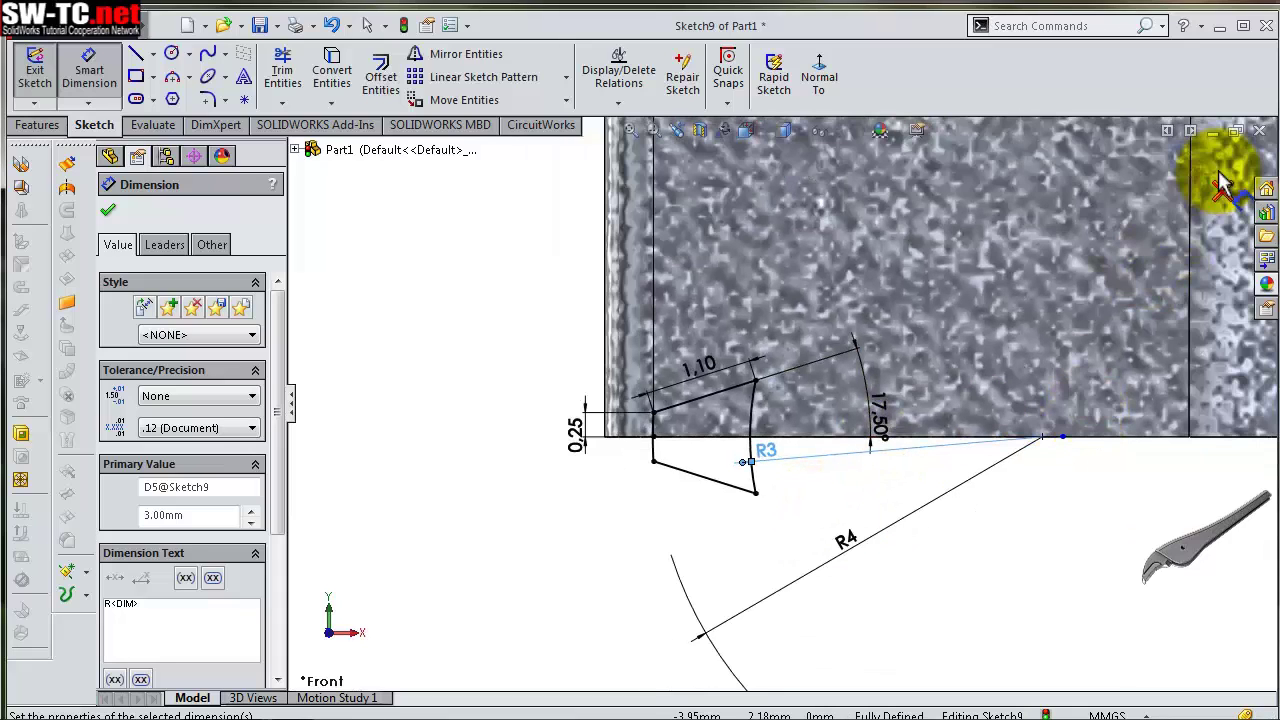
left_click(1188, 165)
Exit Sketch9 and save the part
left_click(1185, 160)
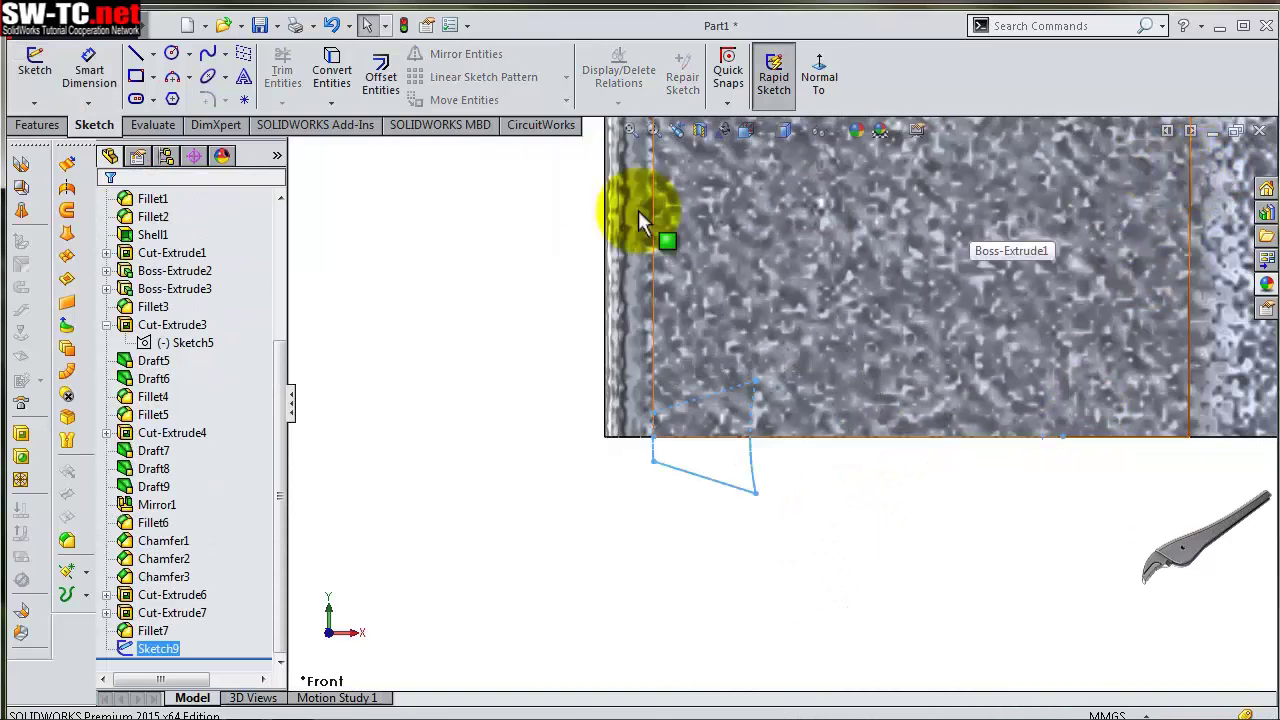
left_click(255, 27)
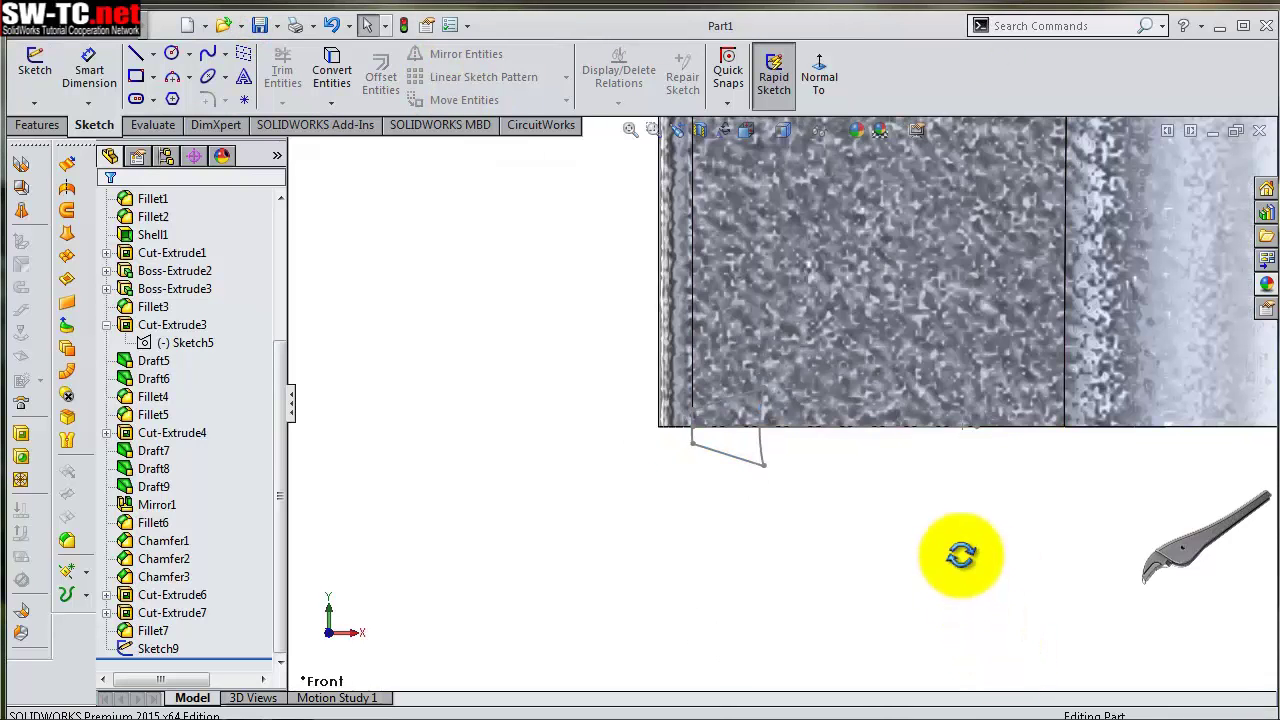
scroll(957, 545, "up", 3)
scroll(803, 471, "down", 2)
scroll(830, 430, "down", 2)
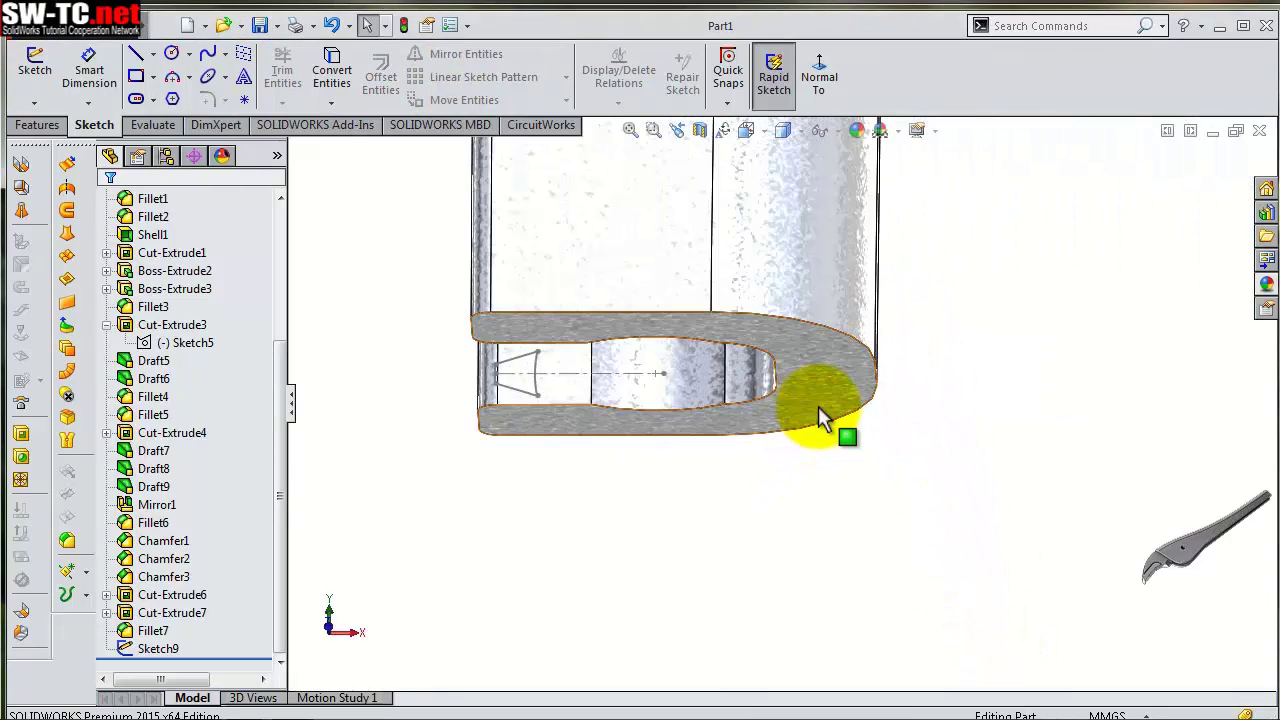
Start Sketch10 on the end face, convert Sketch7's ellipse into it, and hide Sketch7
left_click(867, 381)
left_click(899, 343)
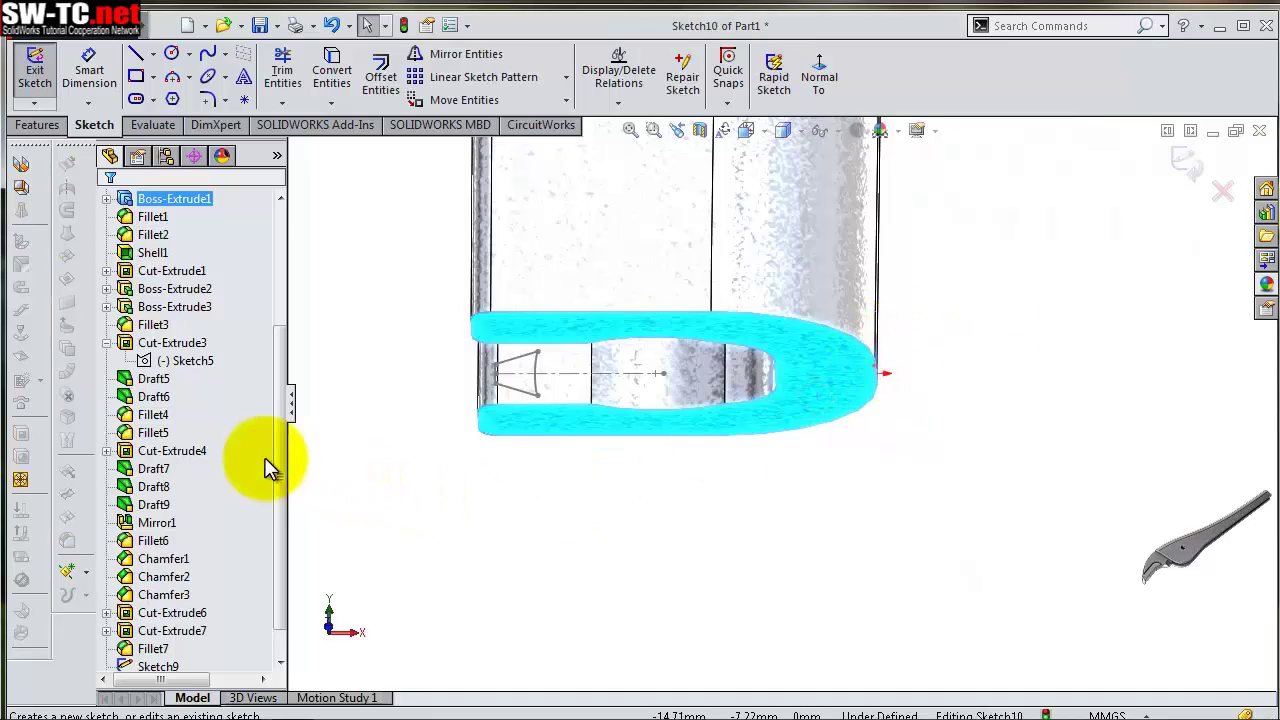
left_click_drag(279, 442, 283, 475)
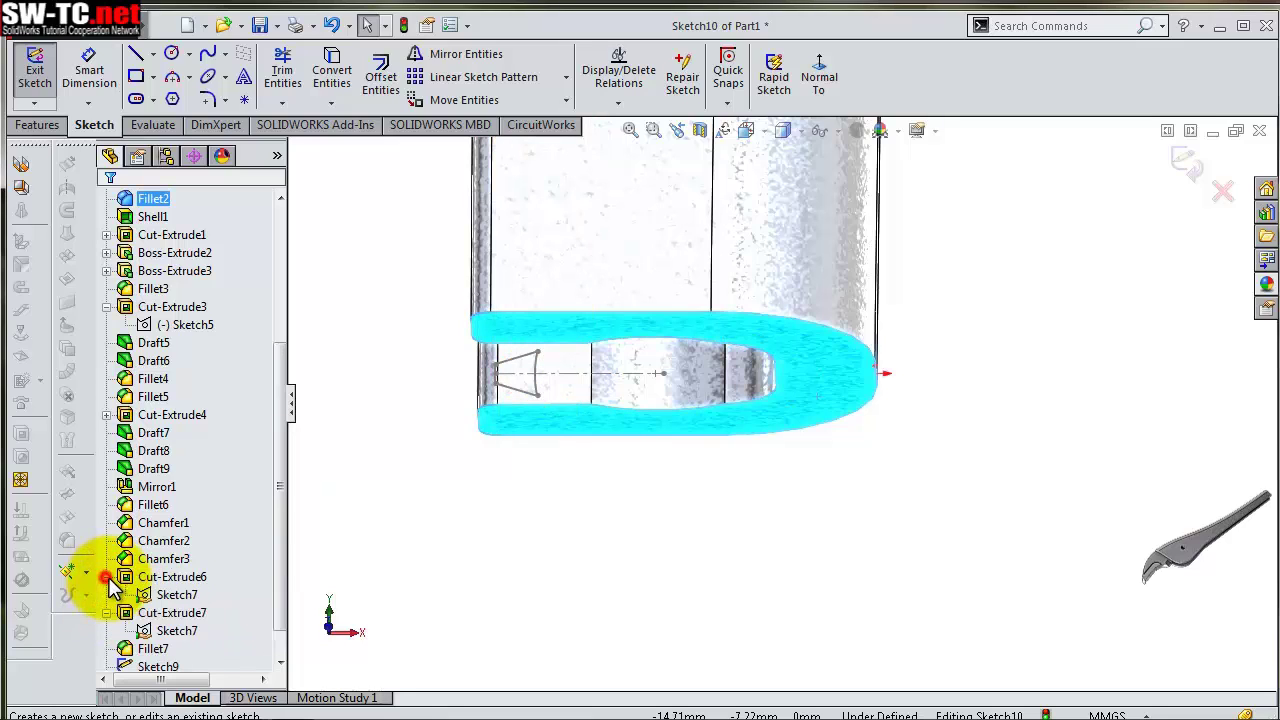
left_click(185, 597)
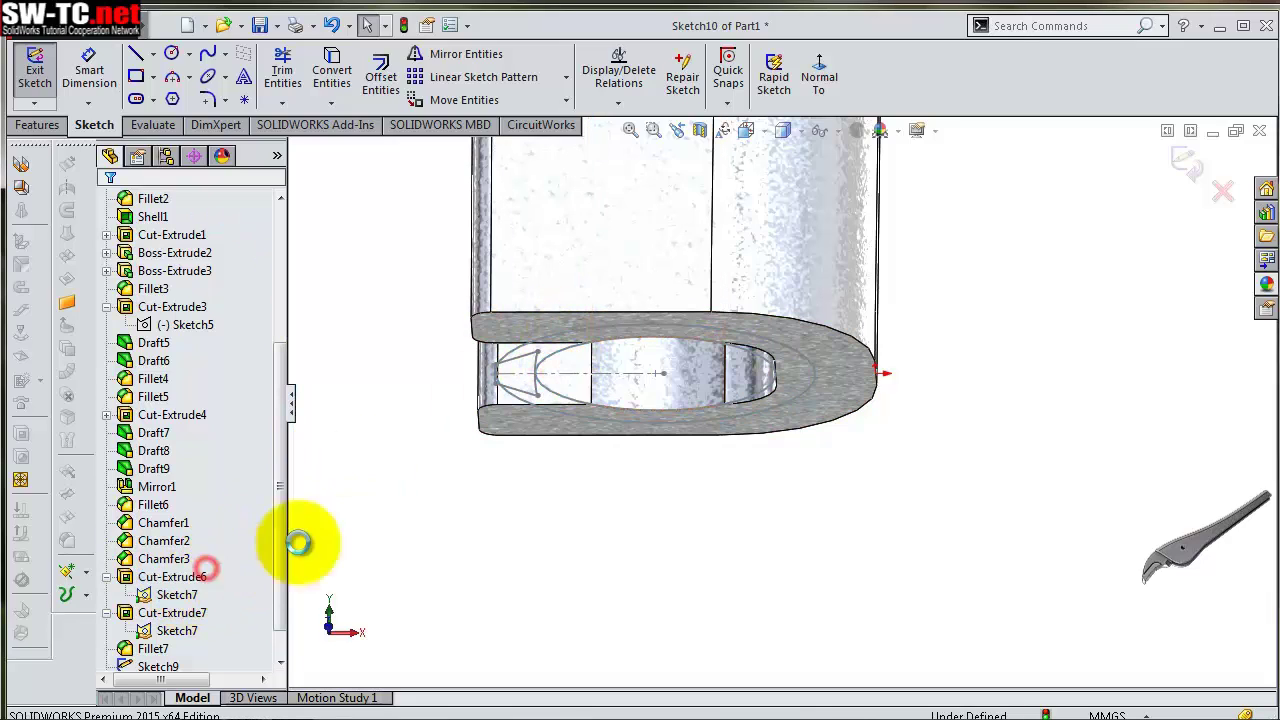
left_click(554, 352)
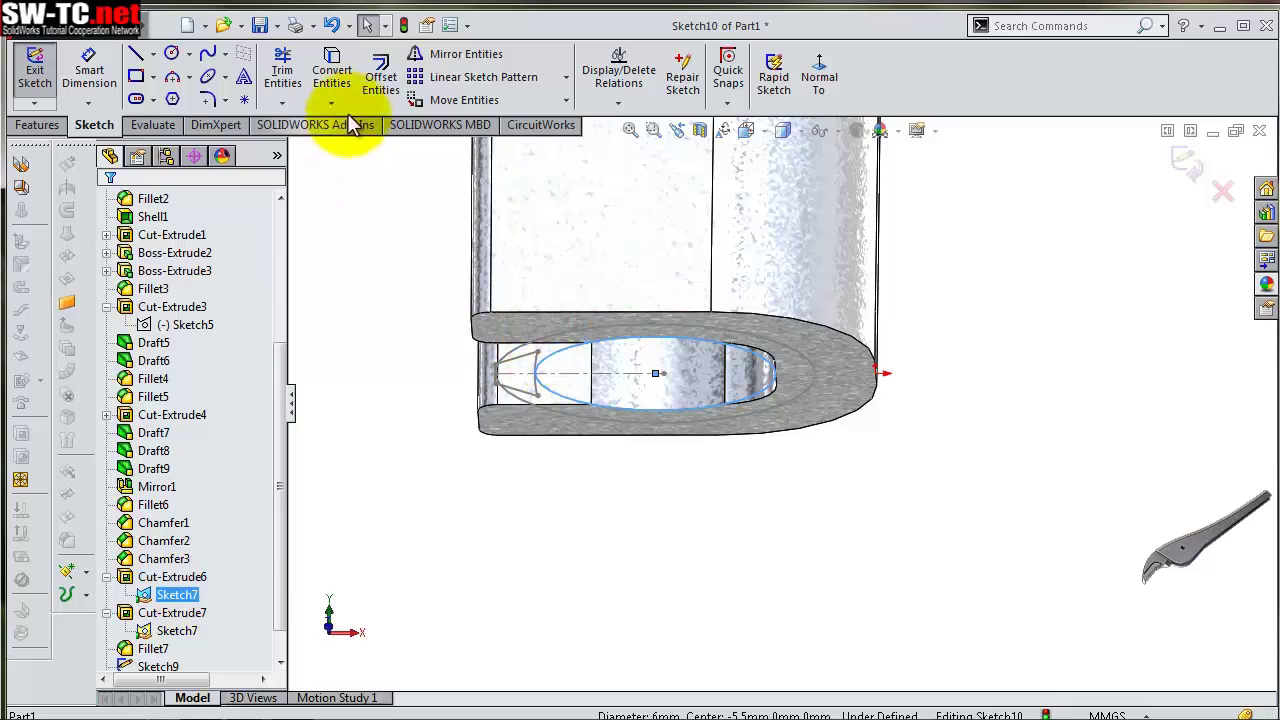
left_click(340, 87)
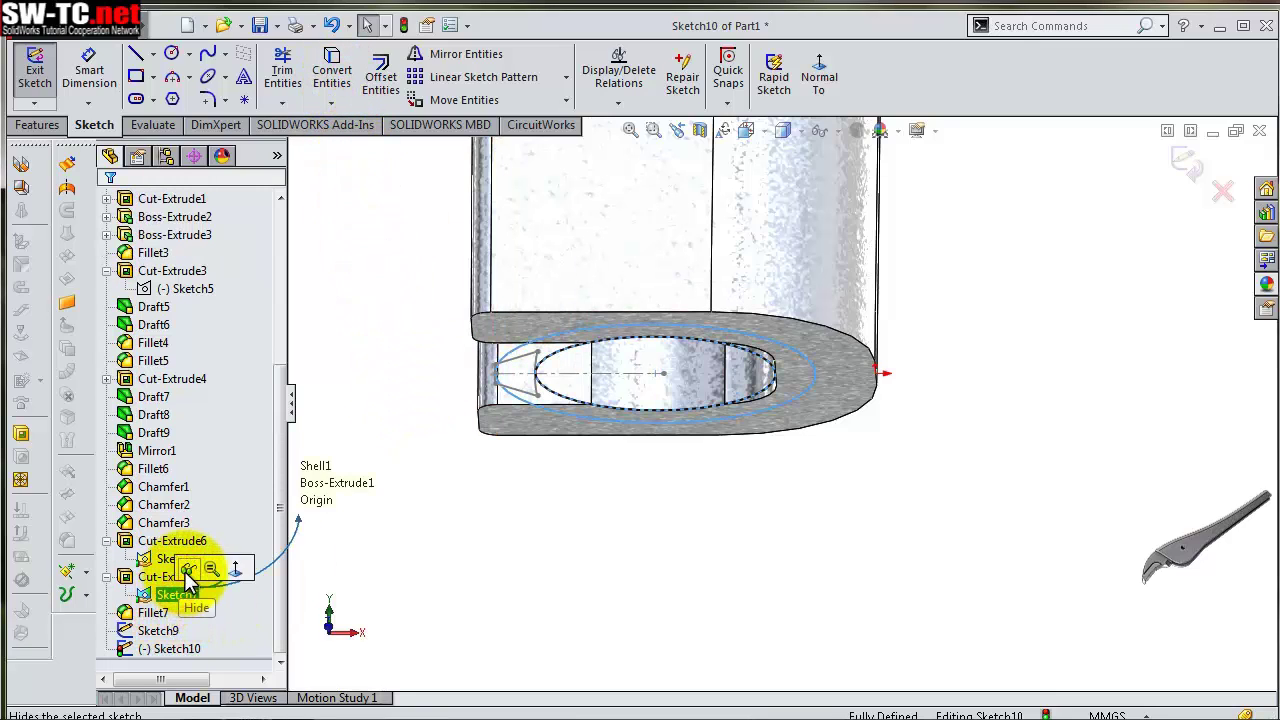
left_click(186, 572)
mouse_move(694, 563)
middle_mouse_down()
mouse_move(749, 320)
mouse_move(760, 300)
mouse_move(771, 306)
middle_mouse_up()
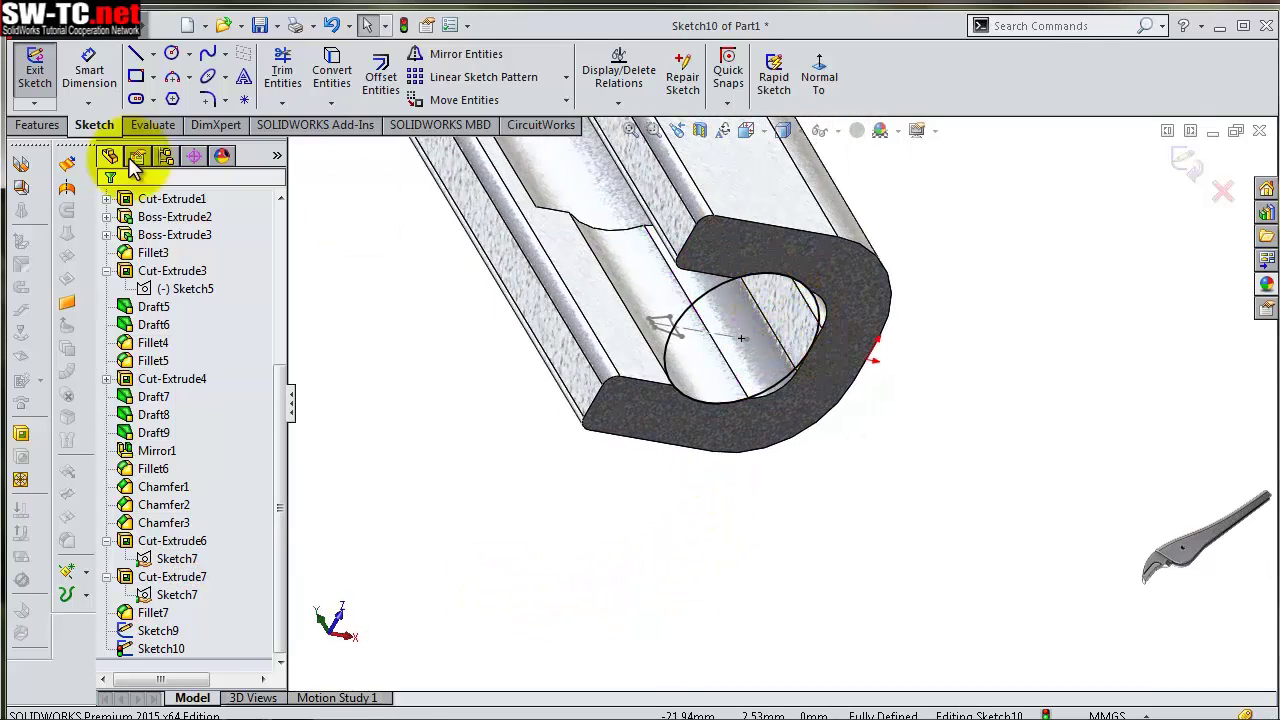
Create a helix on the 6 mm circle with 15 mm height and 1.5 mm pitch (10 revolutions)
left_click(36, 127)
left_click(855, 100)
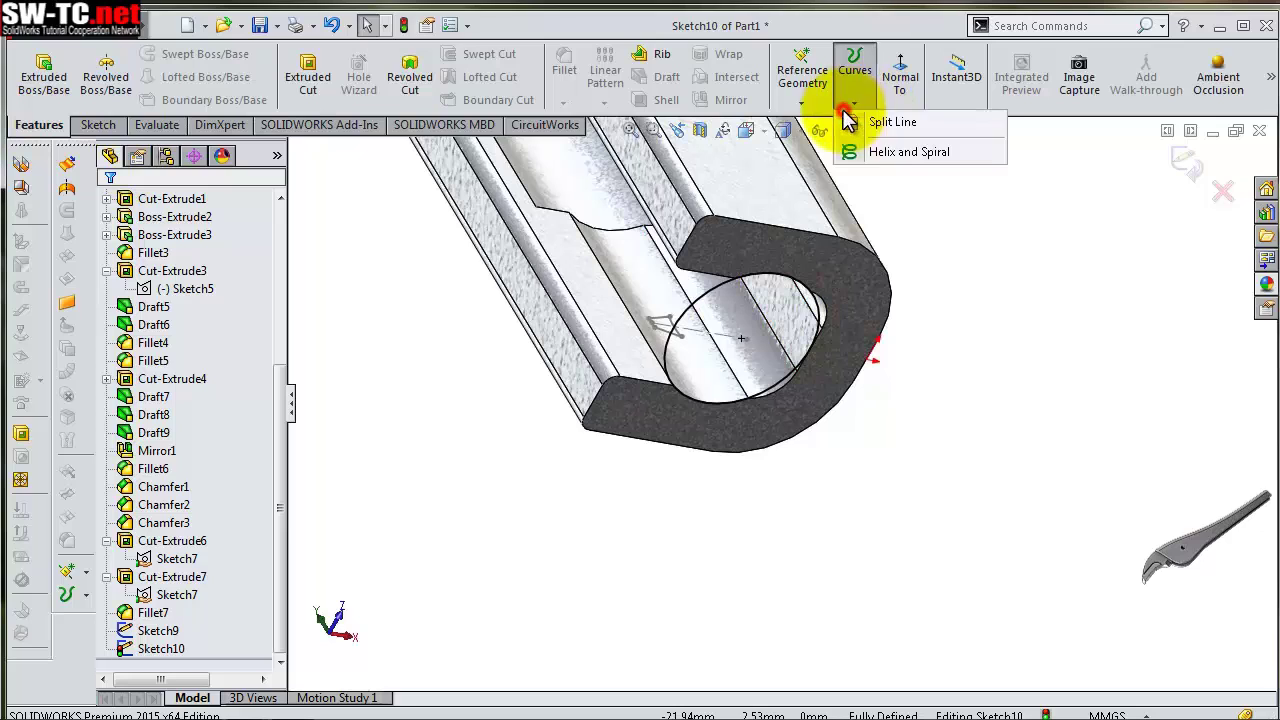
left_click(878, 152)
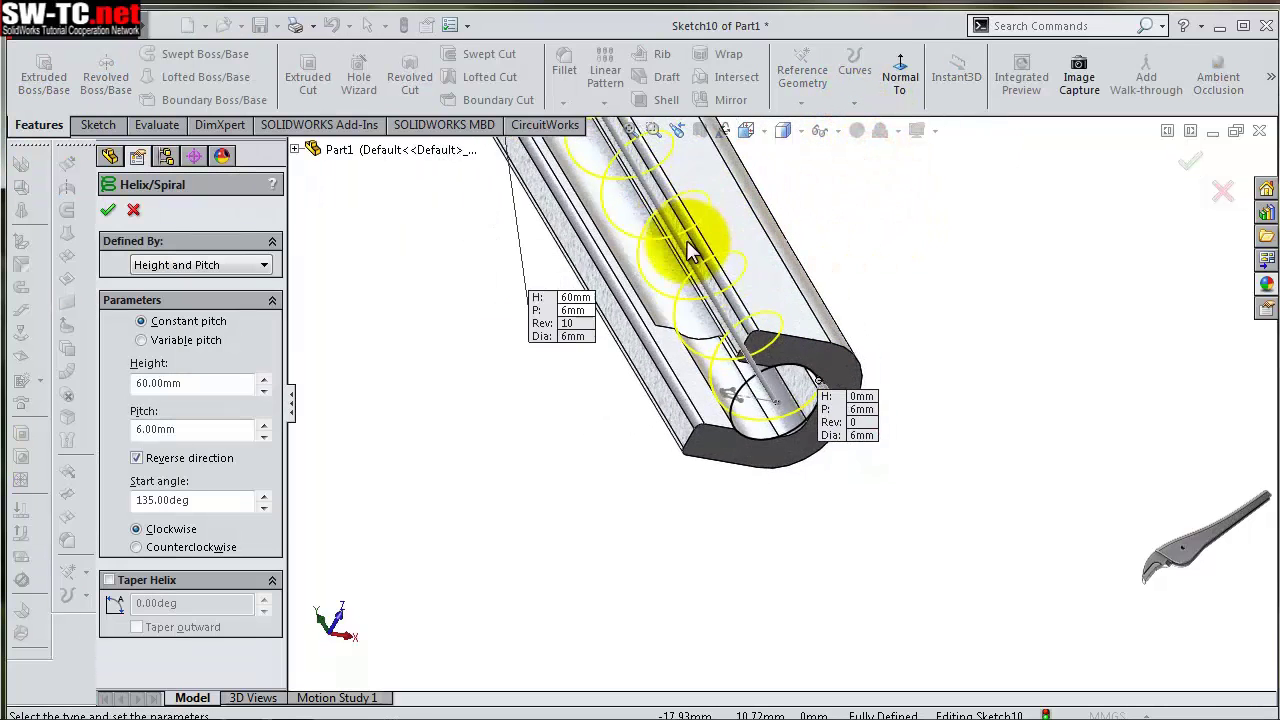
left_click_drag(201, 385, 130, 390)
type("15")
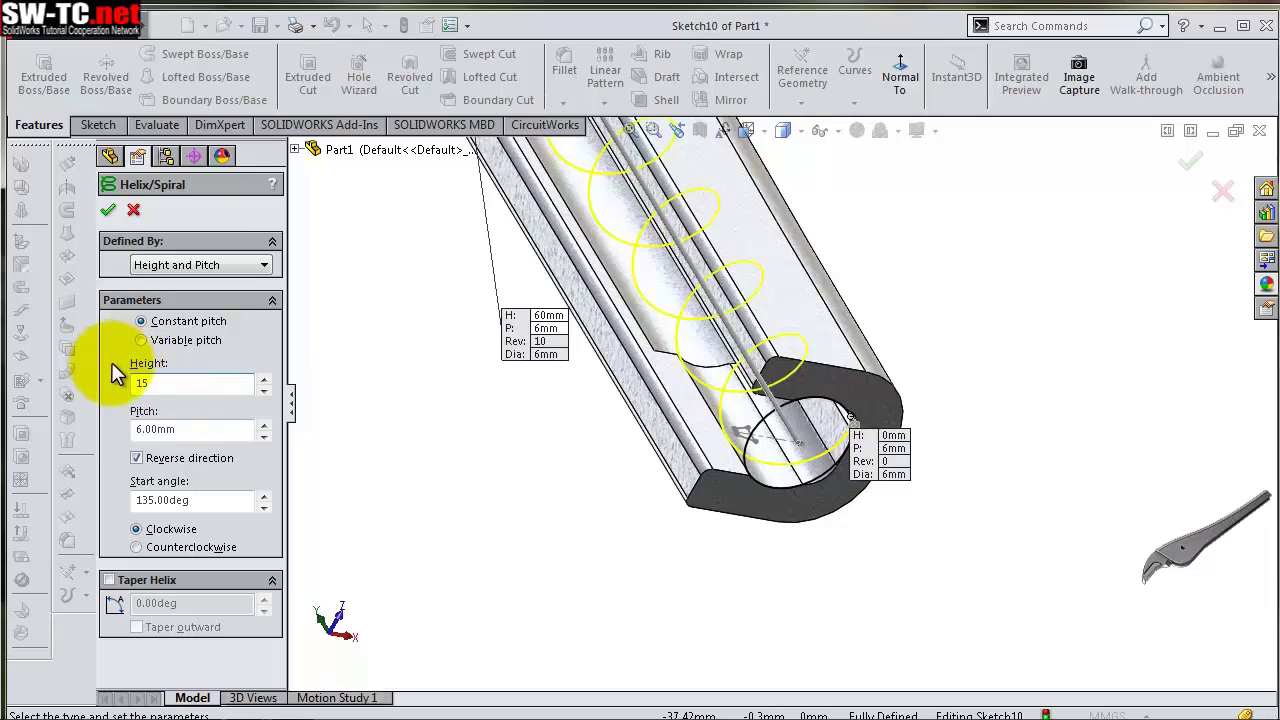
type("1.5")
left_click(119, 444)
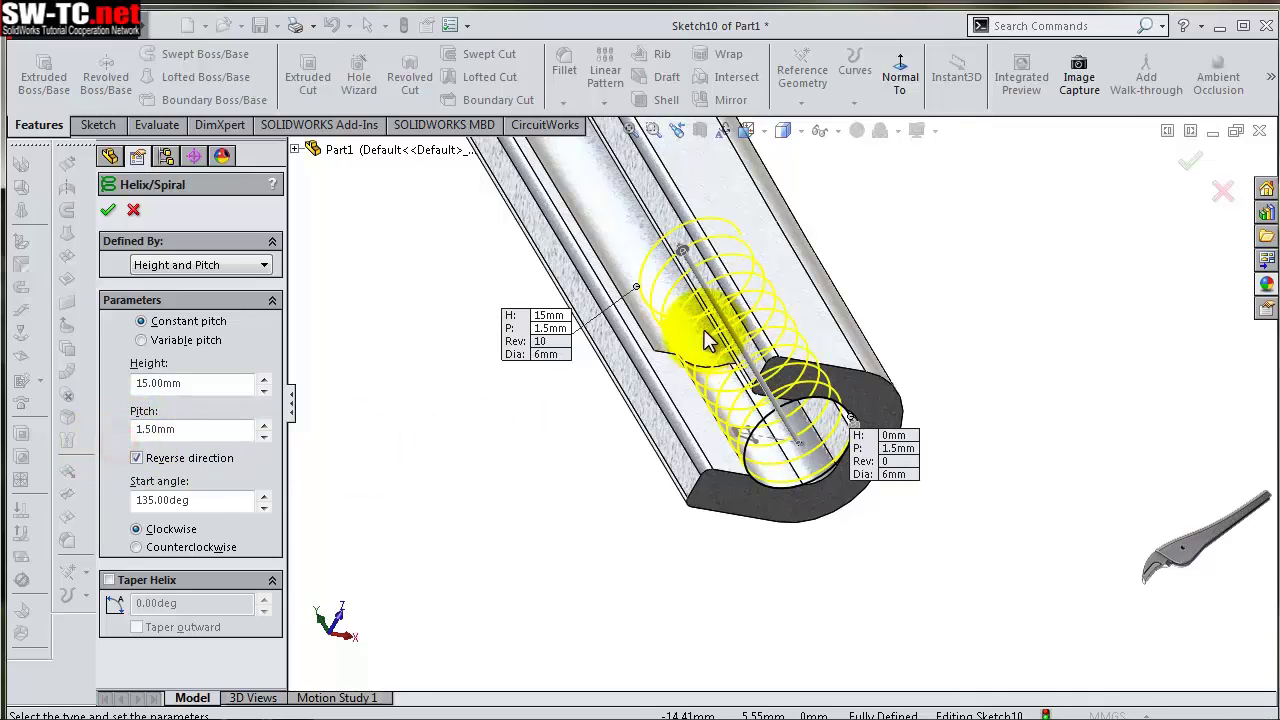
mouse_move(571, 345)
middle_mouse_down()
mouse_move(700, 322)
mouse_move(728, 340)
middle_mouse_up()
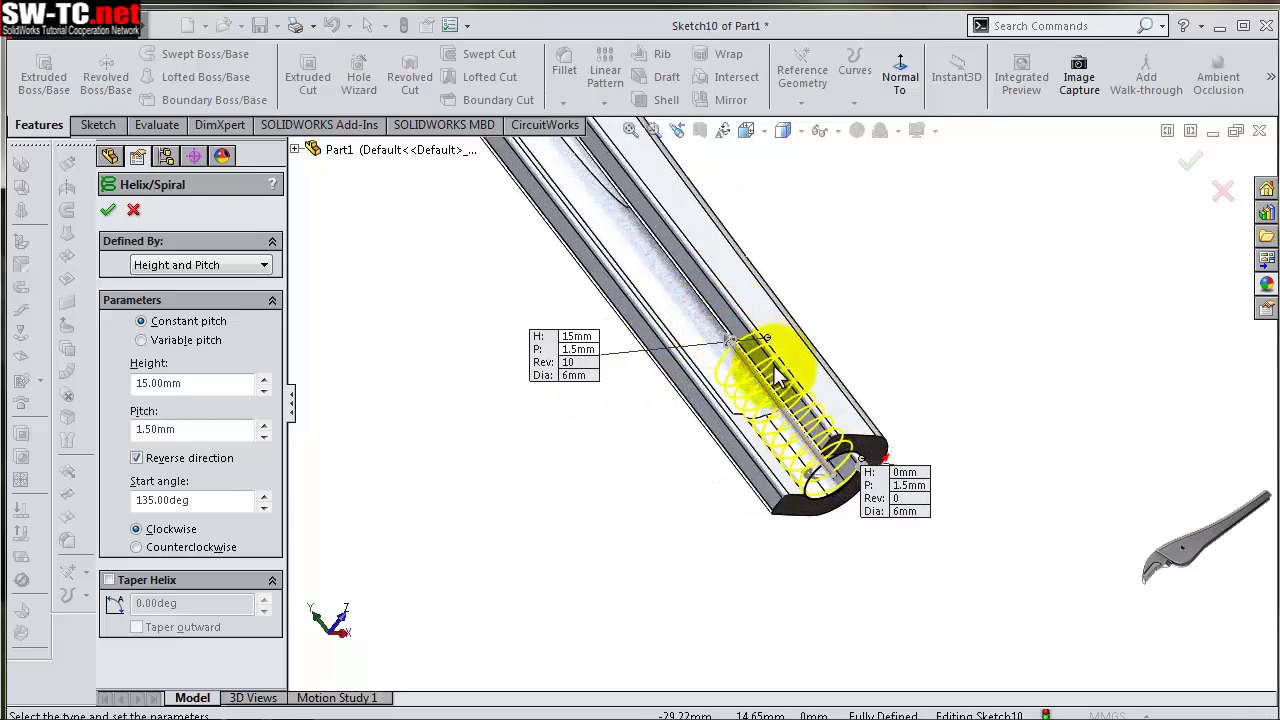
mouse_move(778, 375)
middle_mouse_down()
mouse_move(851, 391)
mouse_move(814, 364)
middle_mouse_up()
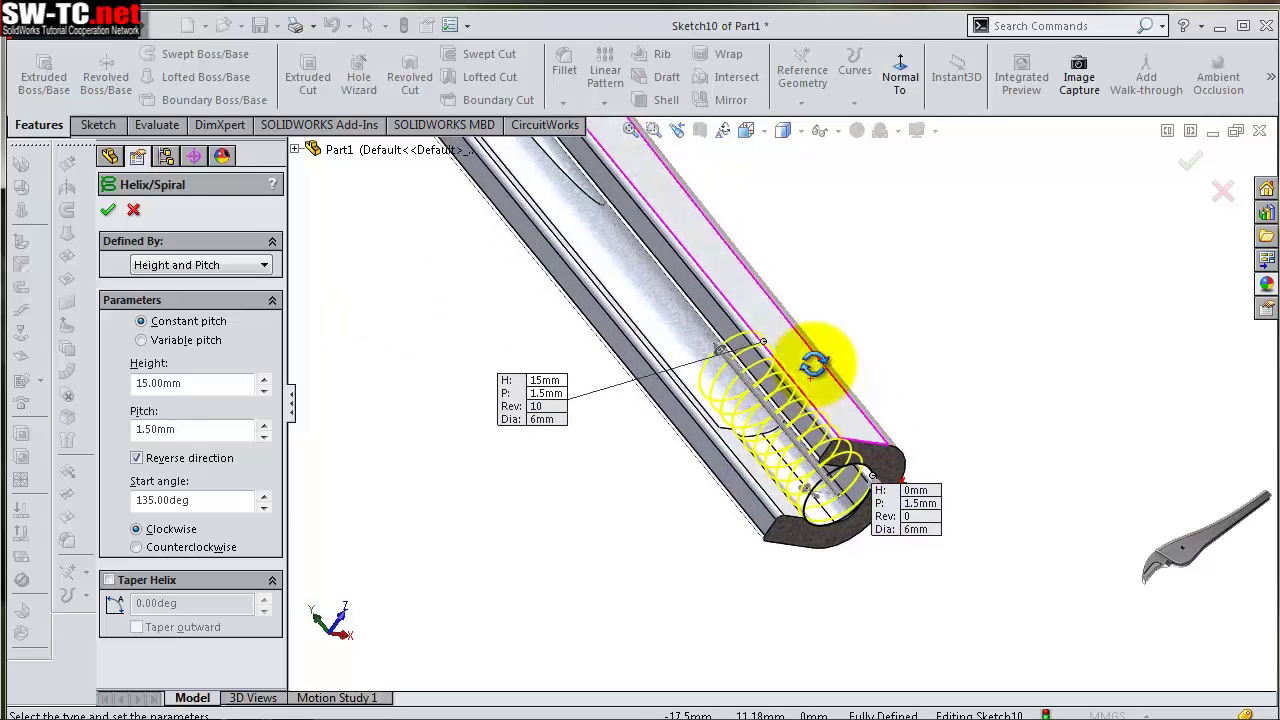
left_click(1192, 166)
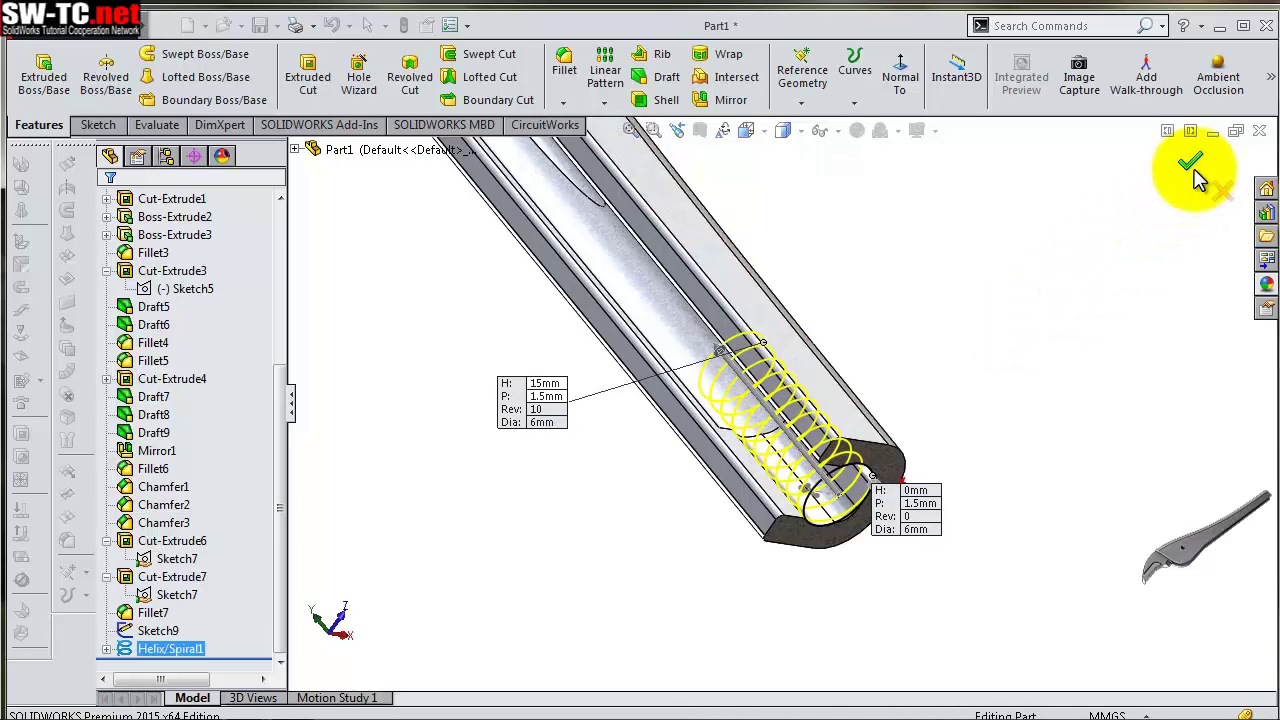
Set up a swept cut using Sketch9 as profile and Helix/Spiral1 as path
left_click(456, 59)
scroll(757, 529, "down", 2)
scroll(958, 545, "down", 2)
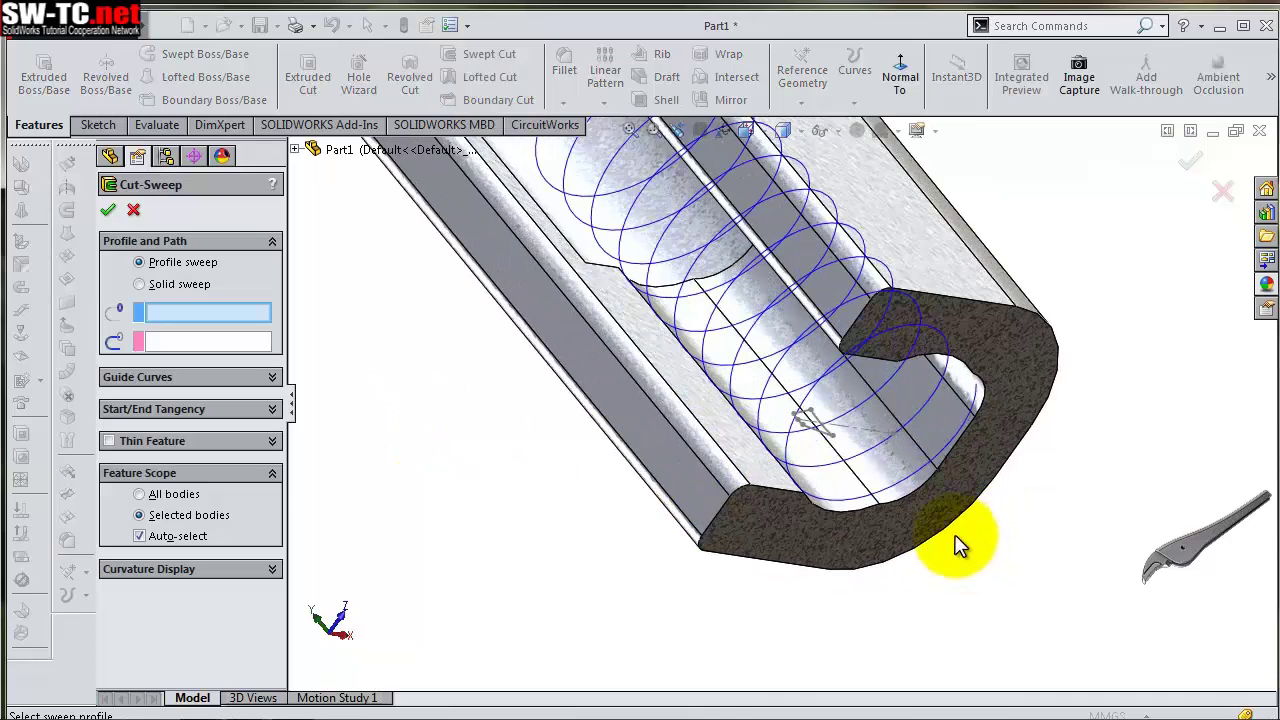
left_click(822, 446)
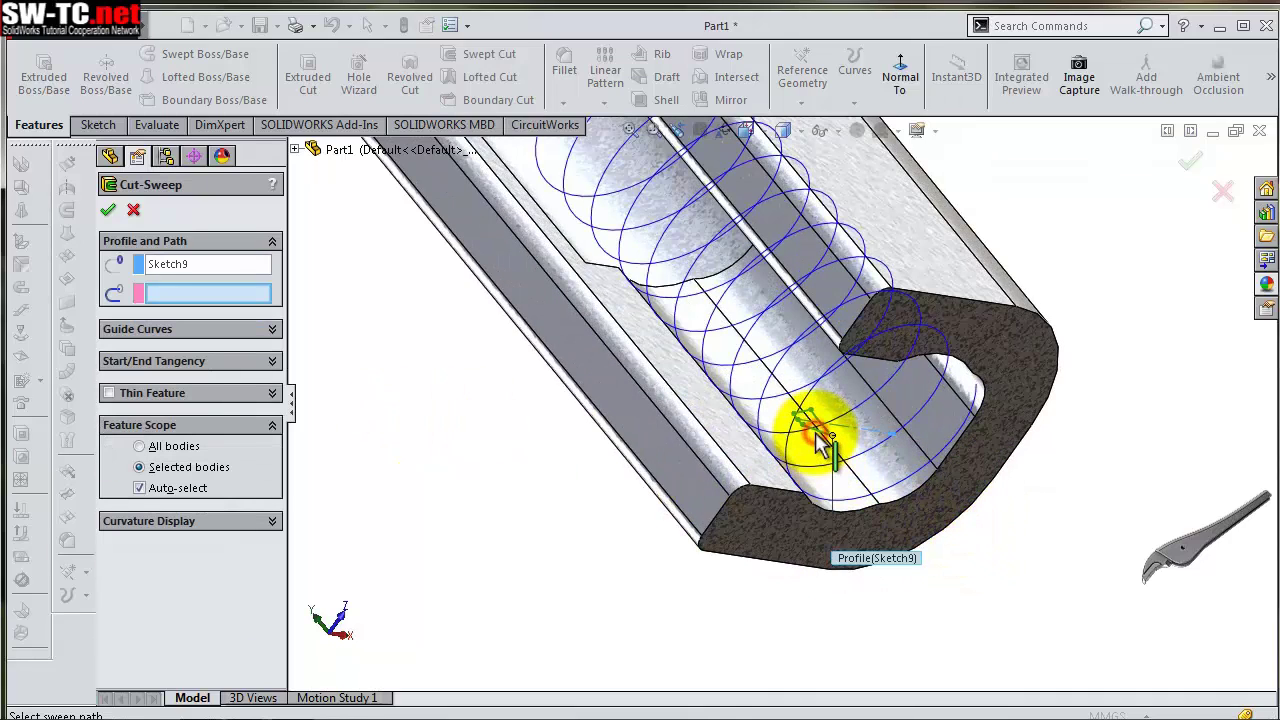
left_click(827, 372)
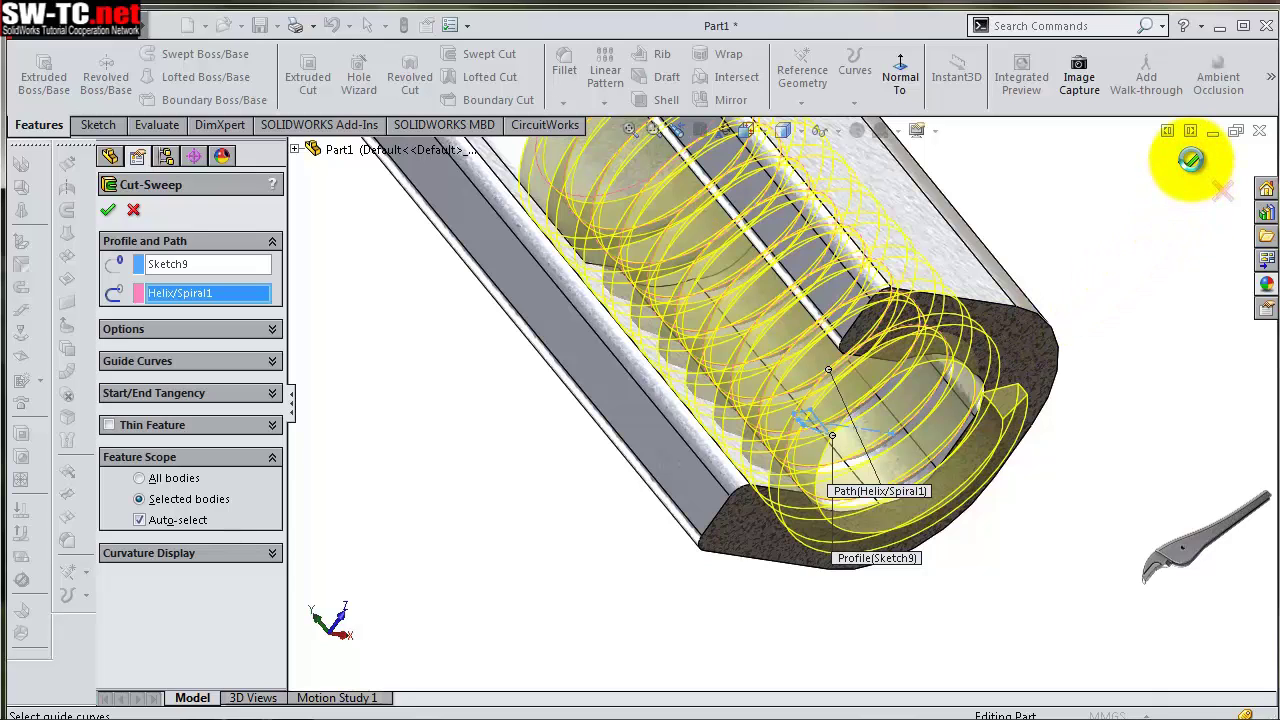
left_click(1190, 160)
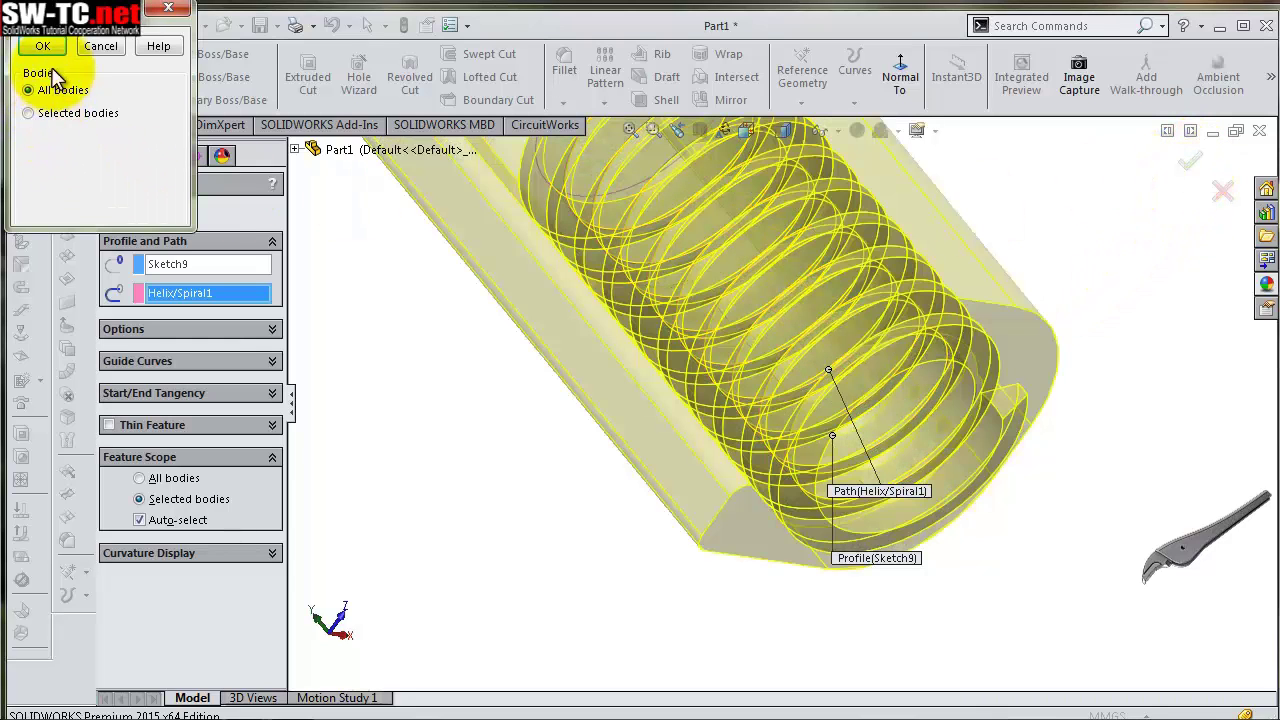
Limit the swept cut to Body 1 under Selected bodies and confirm it
left_click(42, 46)
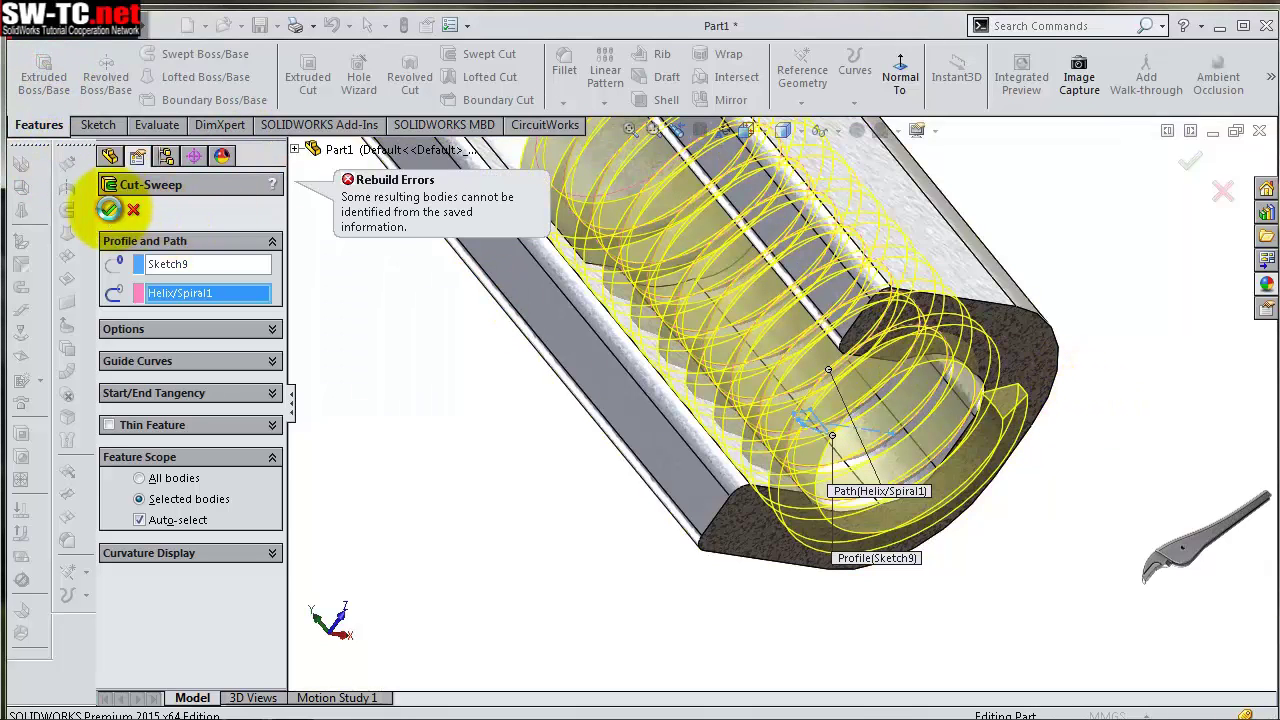
left_click(109, 209)
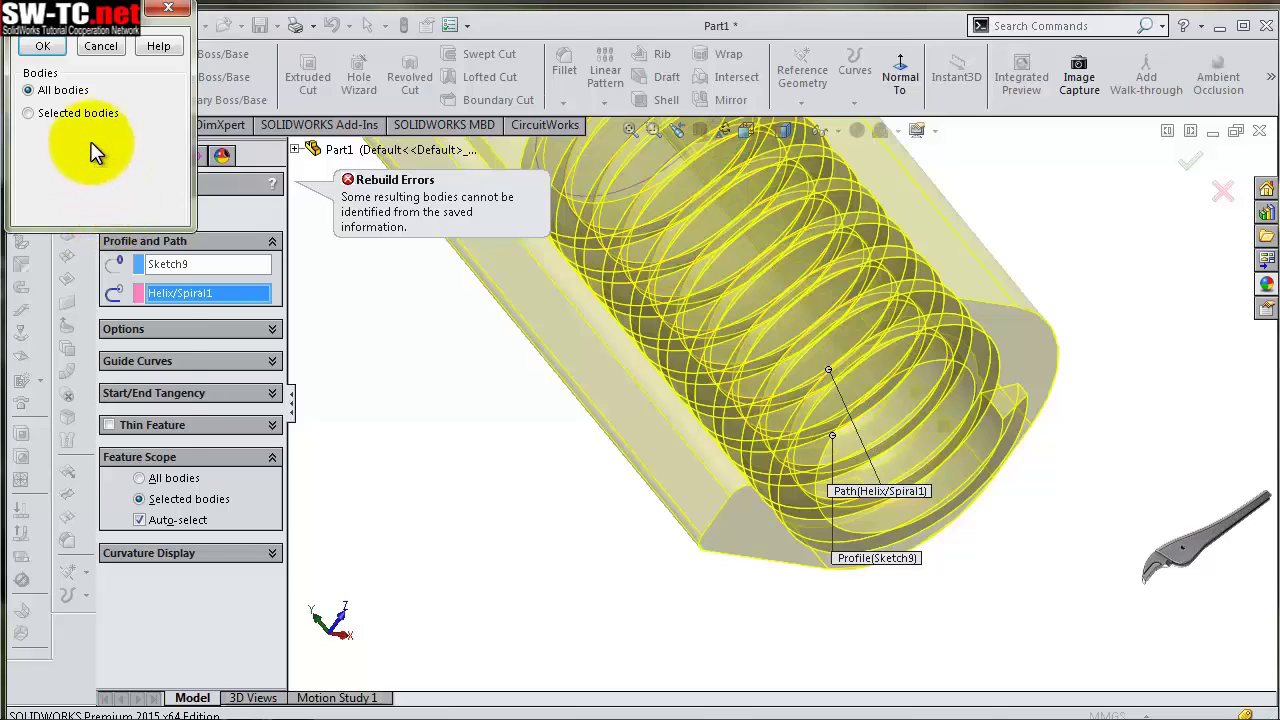
left_click(90, 117)
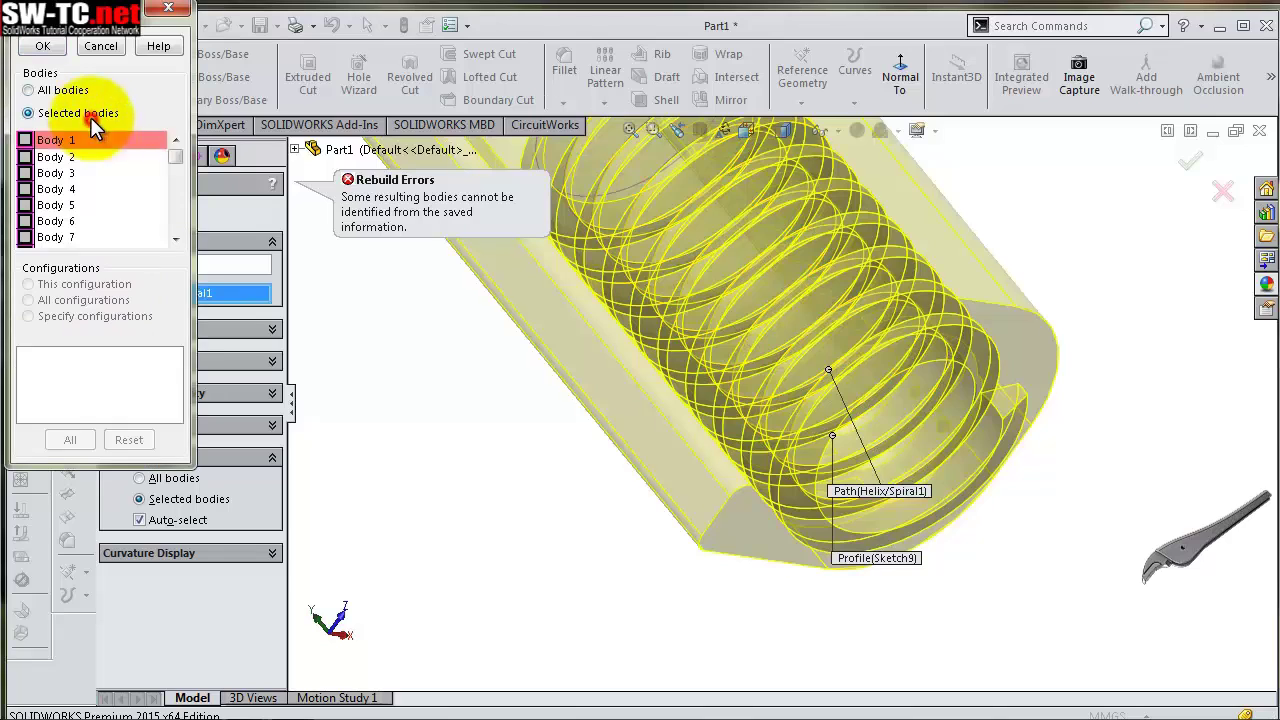
left_click(27, 141)
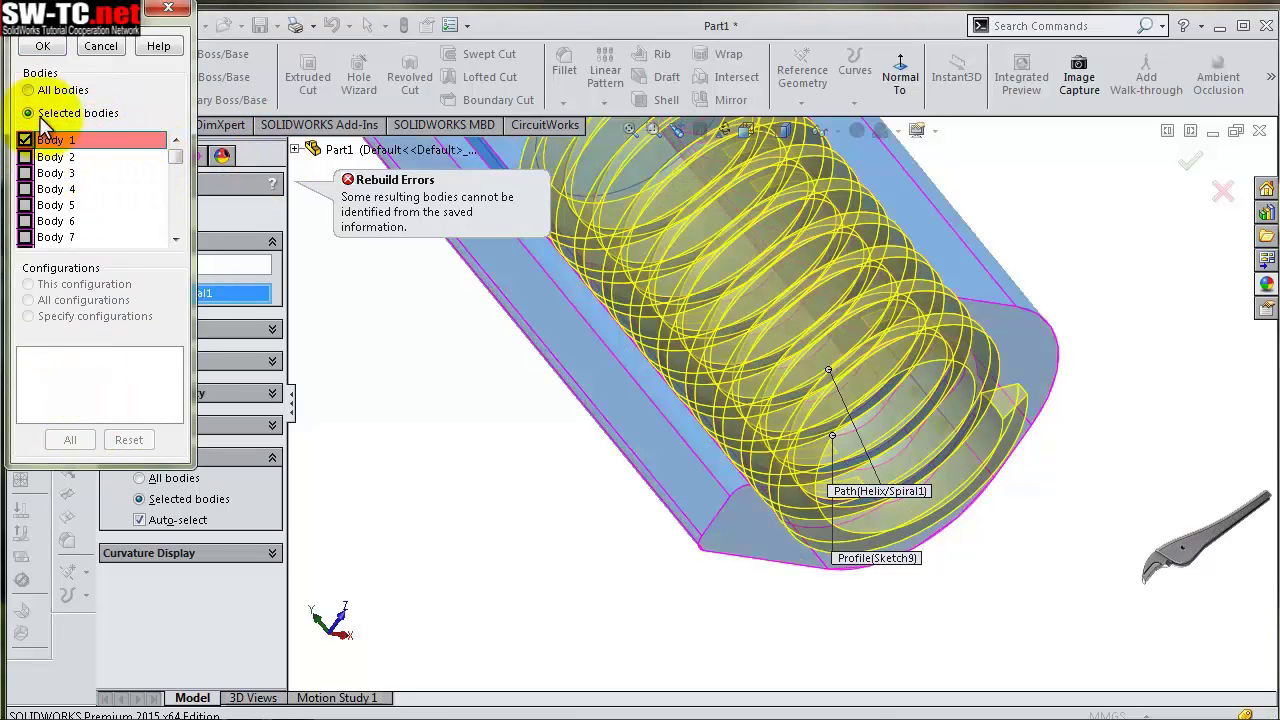
left_click(42, 47)
Finish Cut-Sweep2, then orbit and zoom onto the threaded tube end
key("Return")
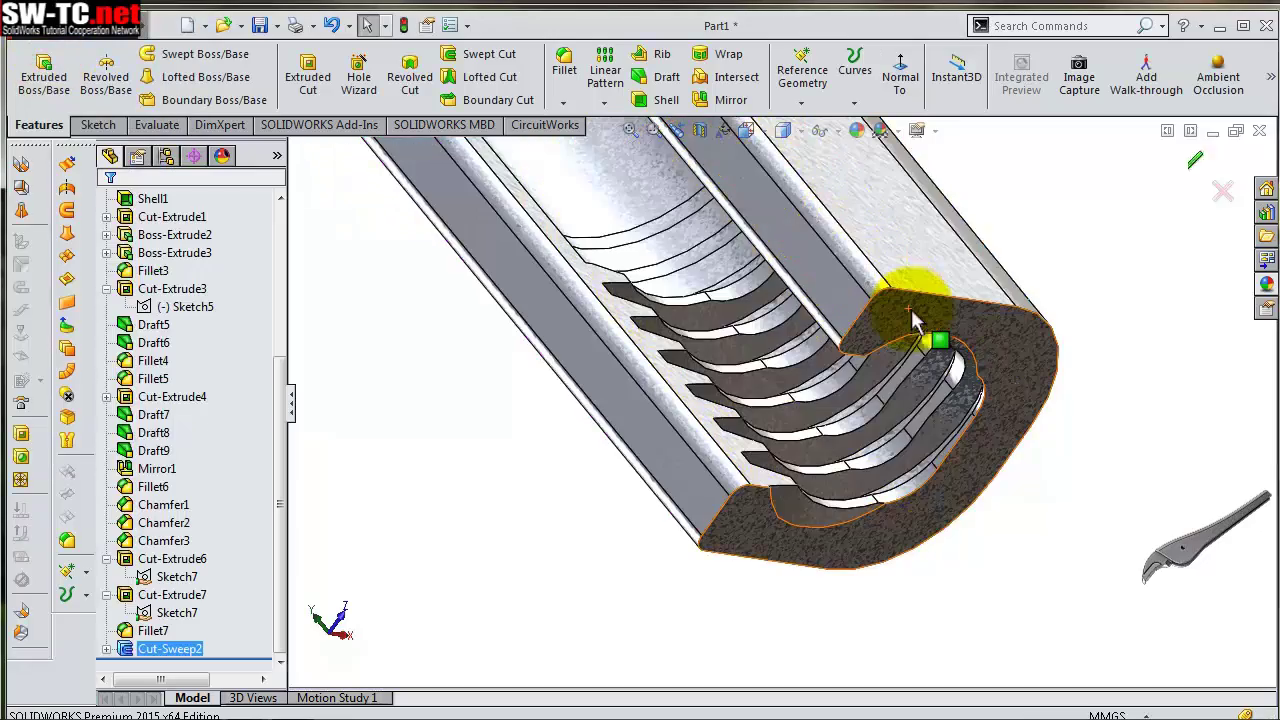
mouse_move(908, 310)
middle_mouse_down()
mouse_move(929, 277)
mouse_move(923, 214)
mouse_move(1000, 214)
mouse_move(943, 294)
mouse_move(945, 322)
middle_mouse_up()
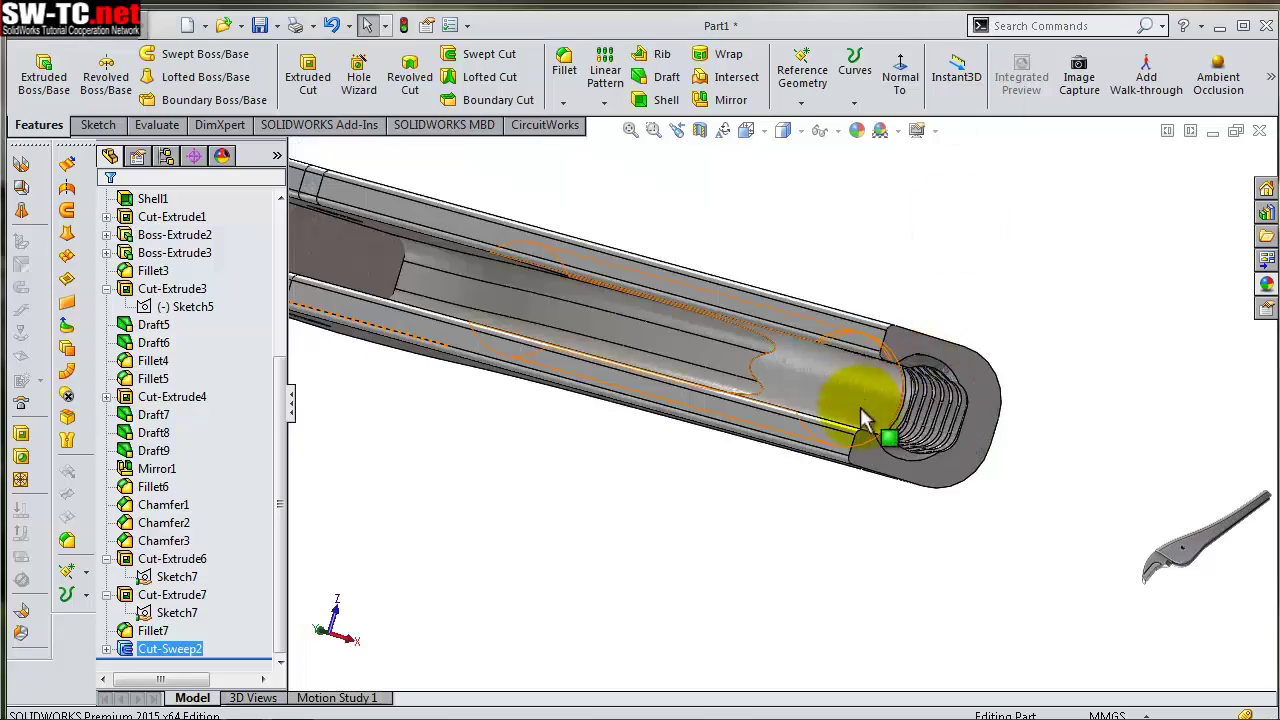
scroll(862, 418, "down", 2)
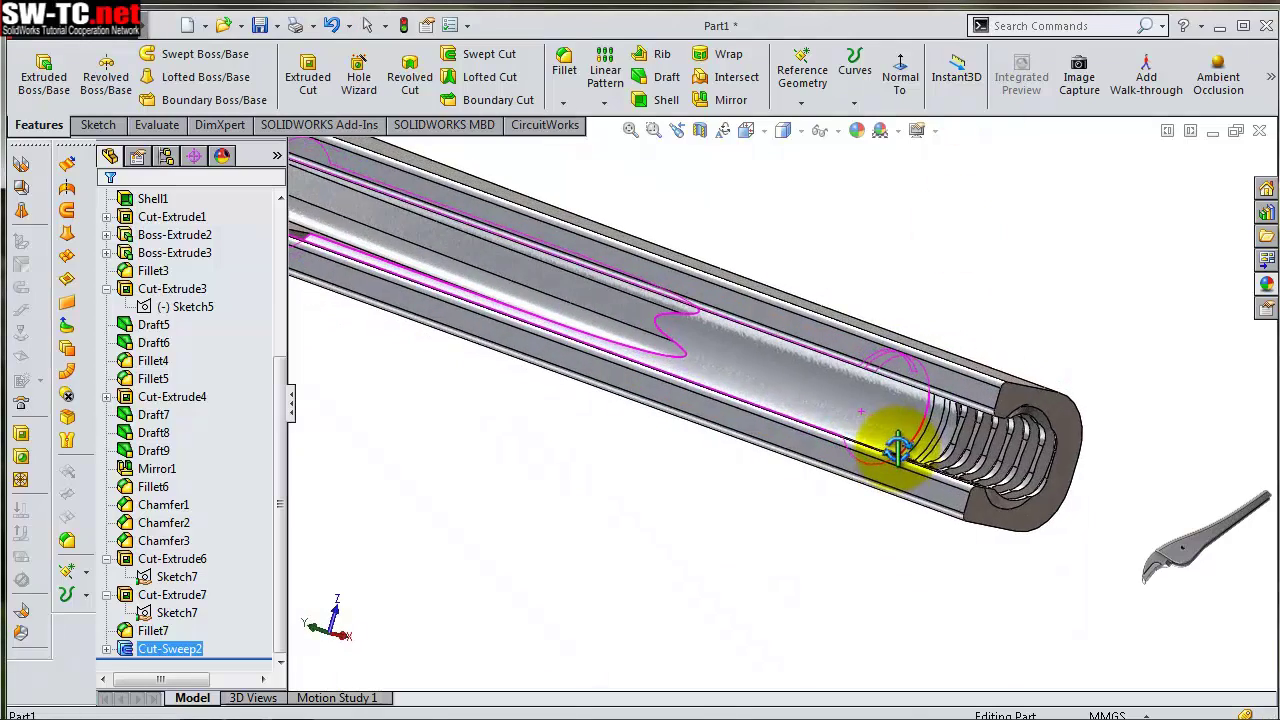
scroll(886, 443, "down", 2)
scroll(930, 455, "down", 2)
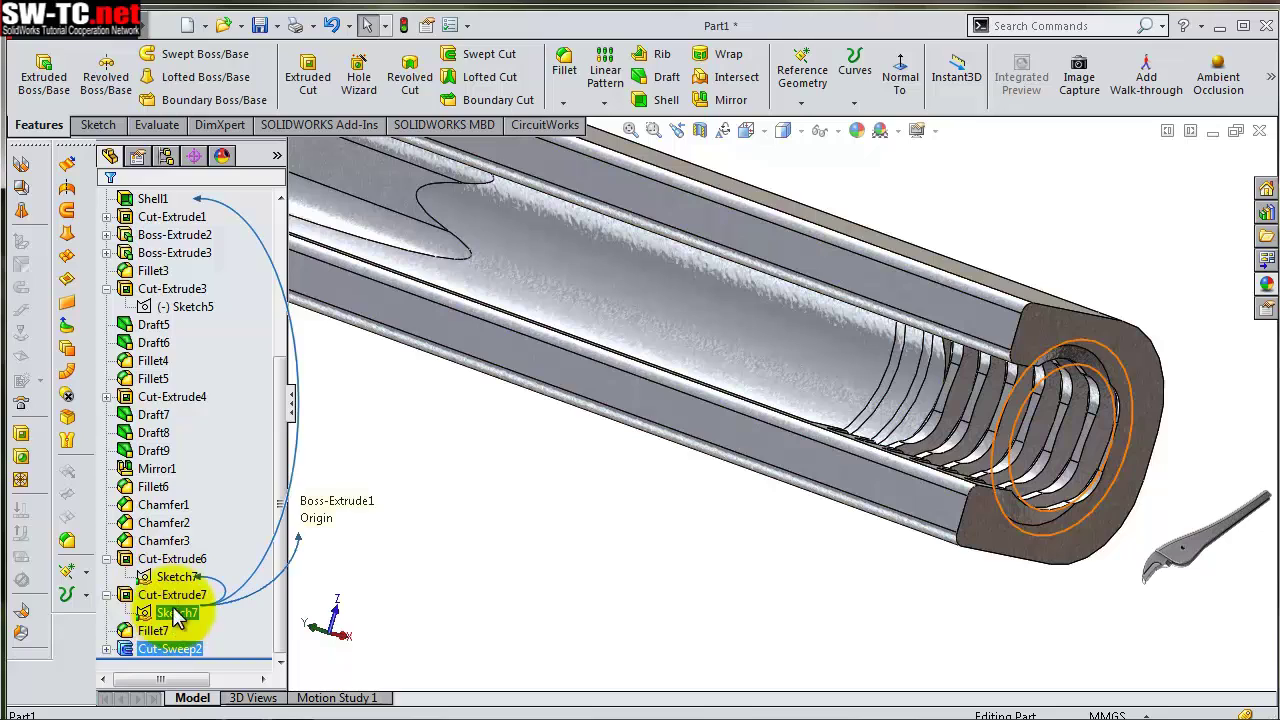
Change Sketch7's bore diameter from 8 to 8.20 mm, rebuild, and dismiss the error report
left_click(190, 525)
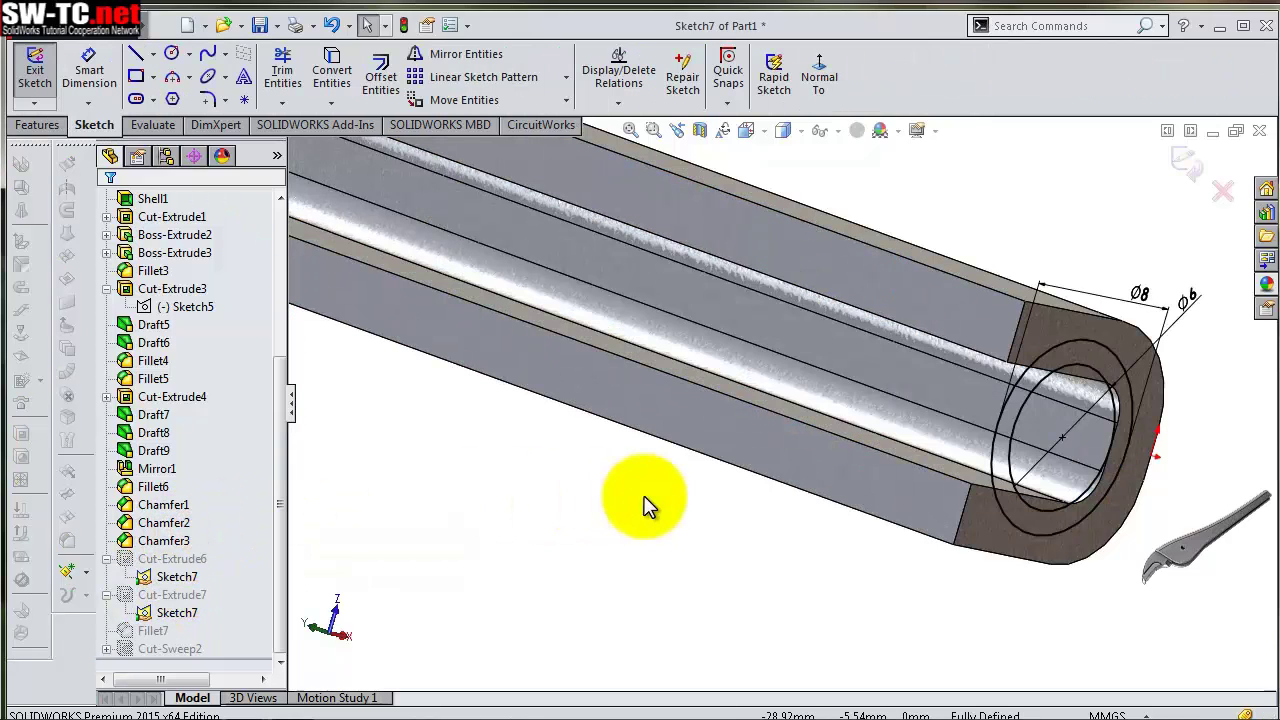
double_click(1140, 300)
type("8,2")
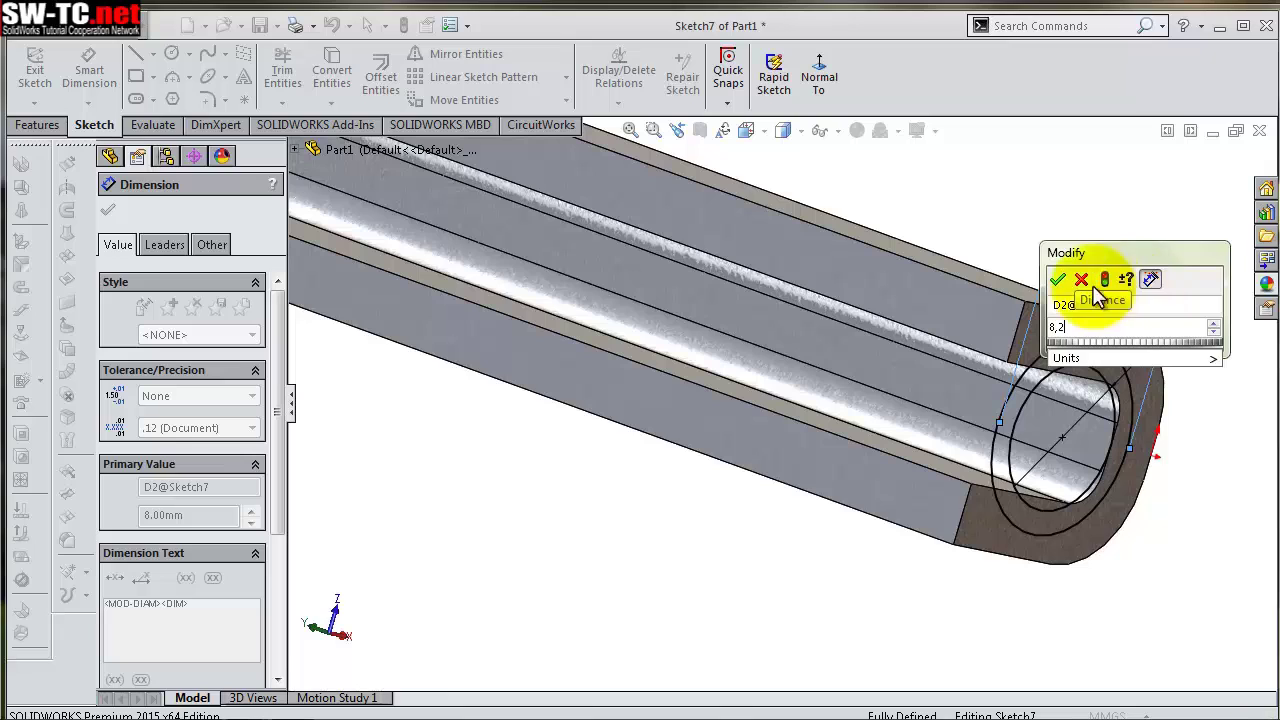
left_click(1060, 280)
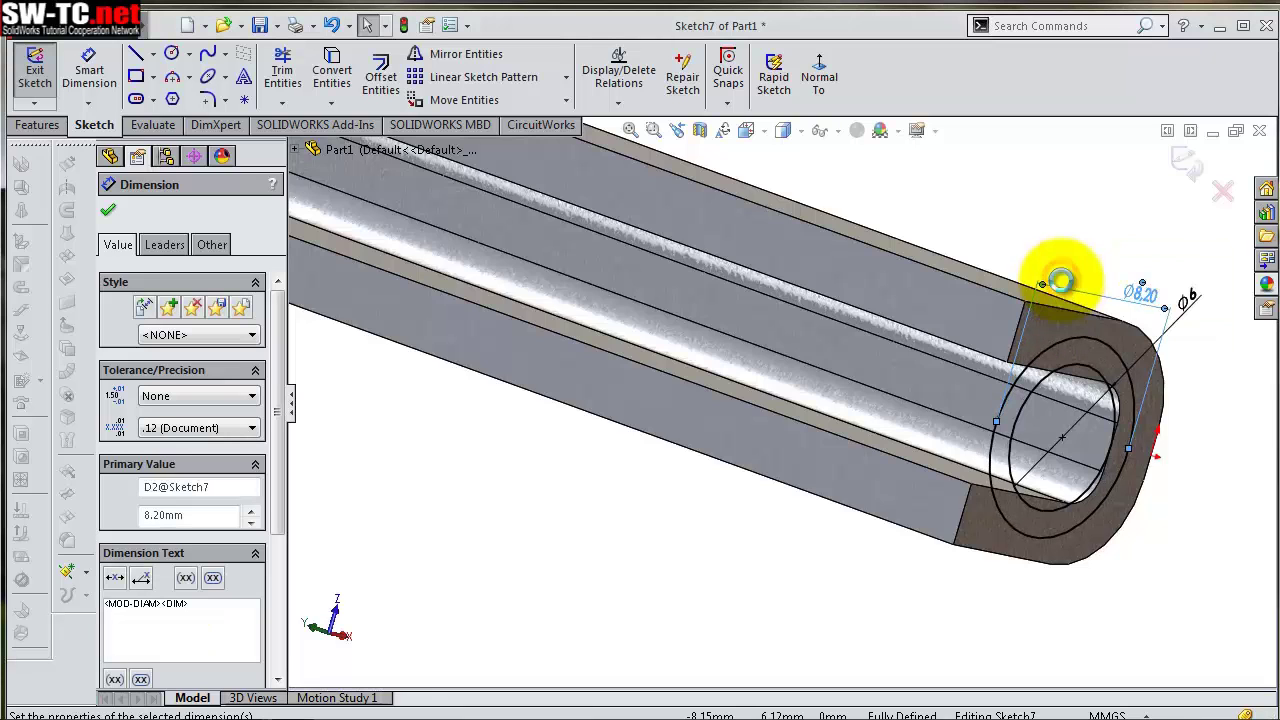
left_click(1181, 163)
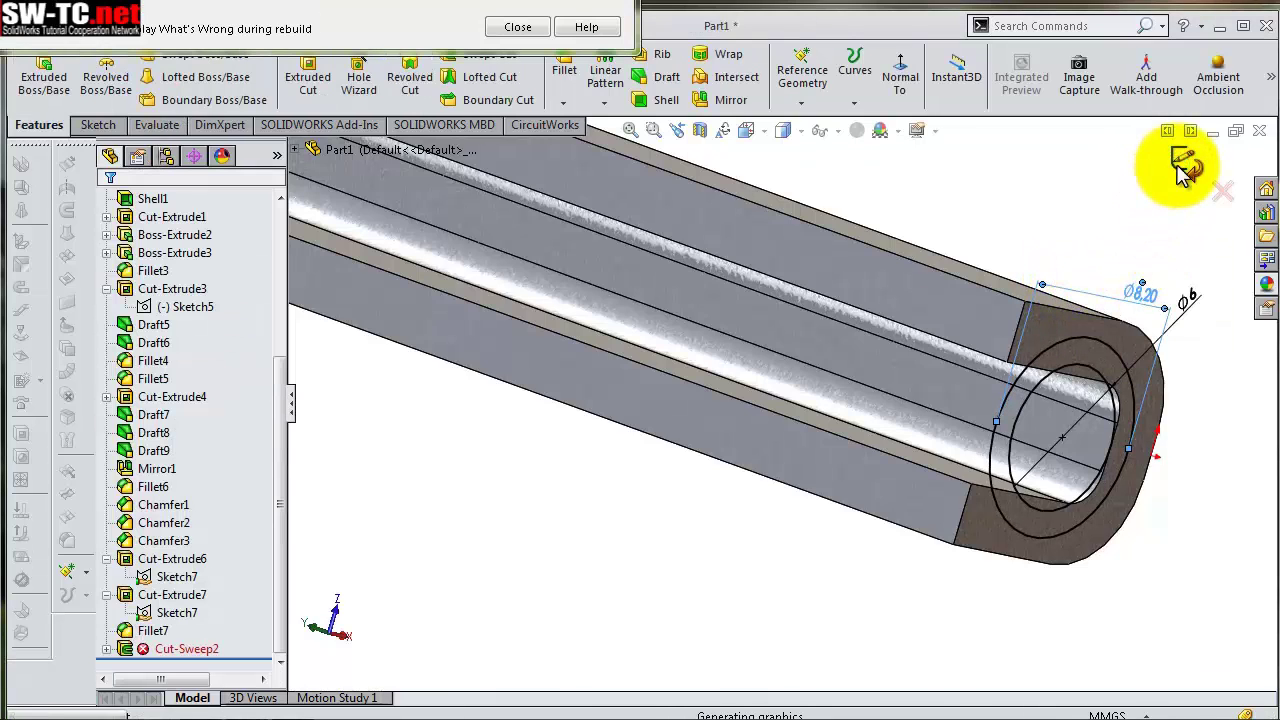
left_click(518, 29)
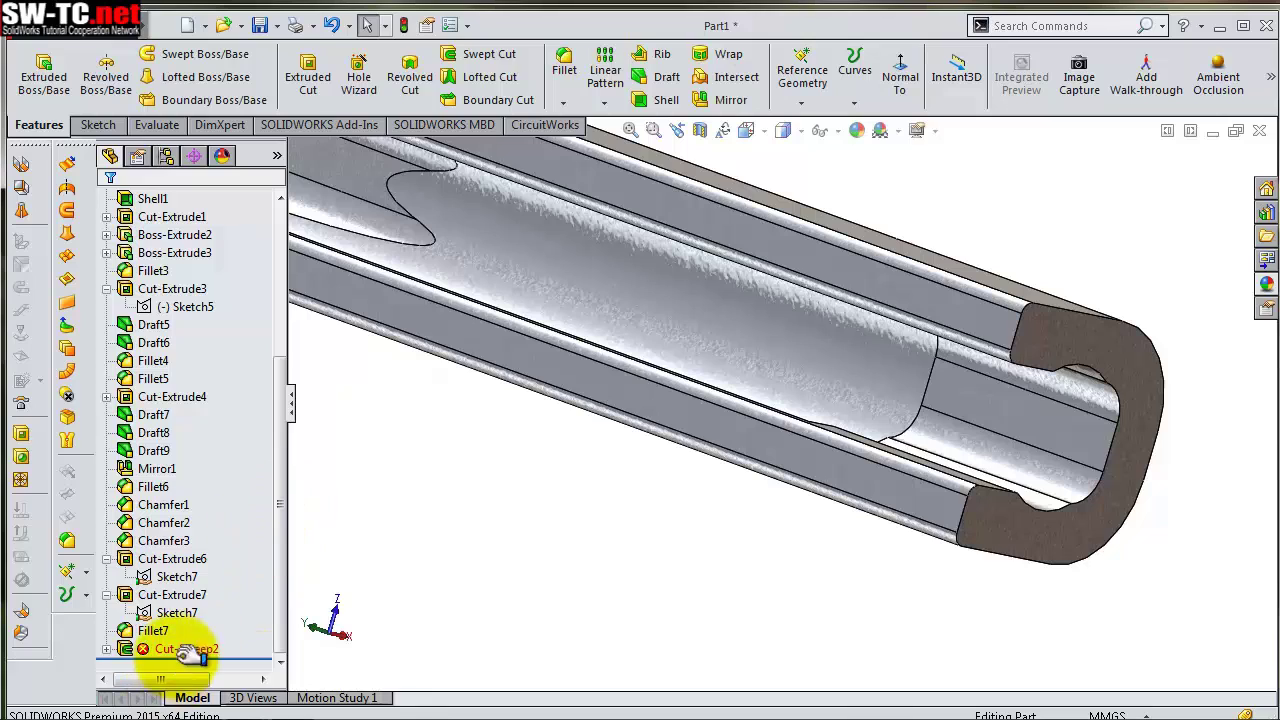
Edit Cut-Sweep2 so it cuts Body 1 again and rebuilds without error
left_click(190, 598)
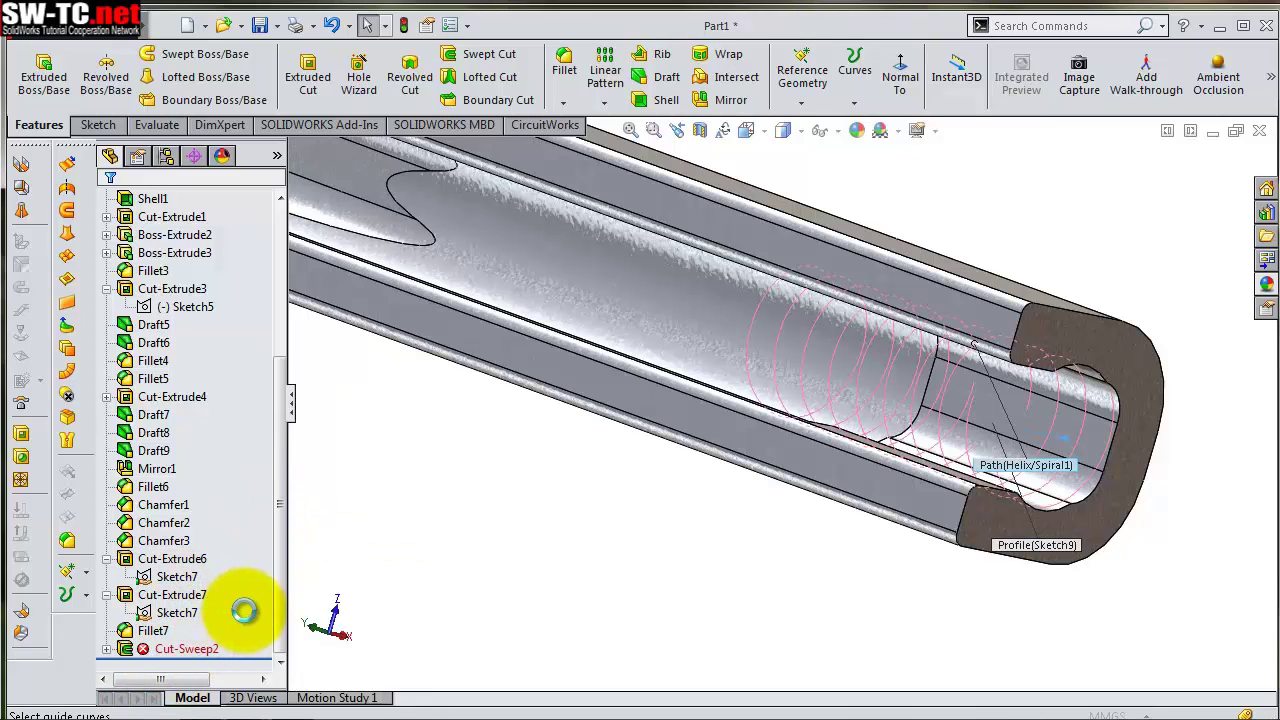
left_click(185, 267)
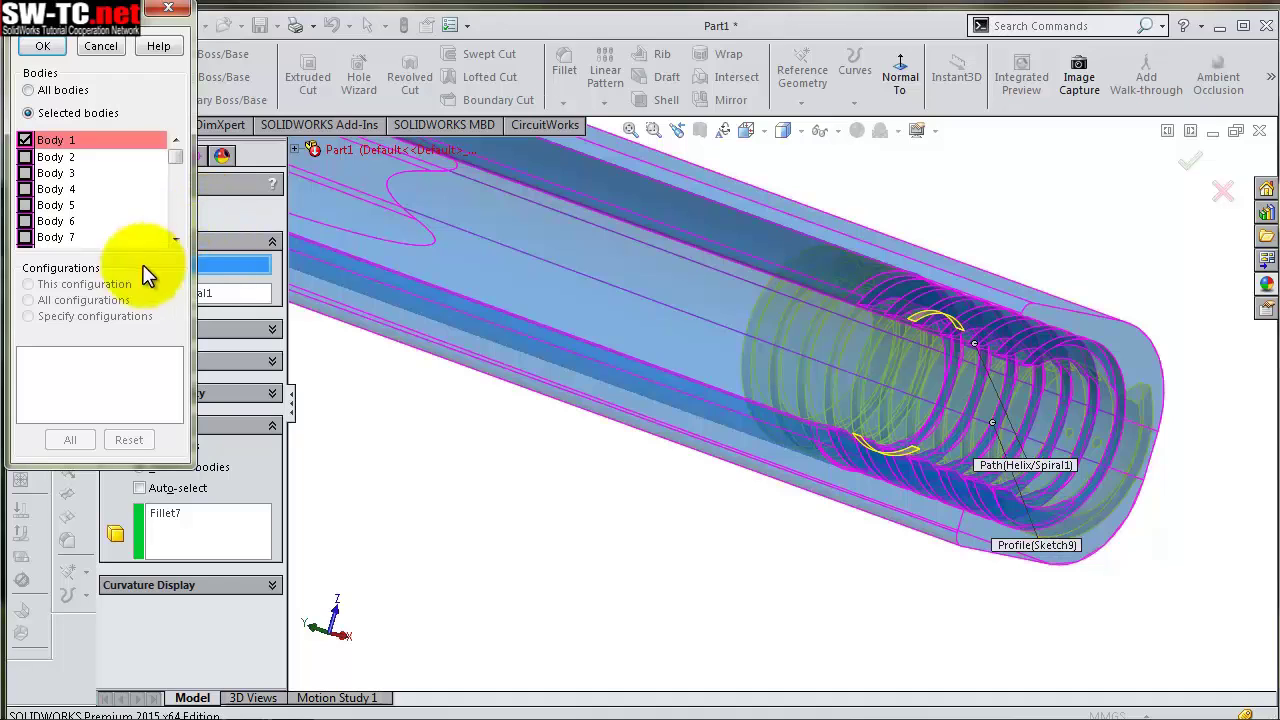
left_click(45, 48)
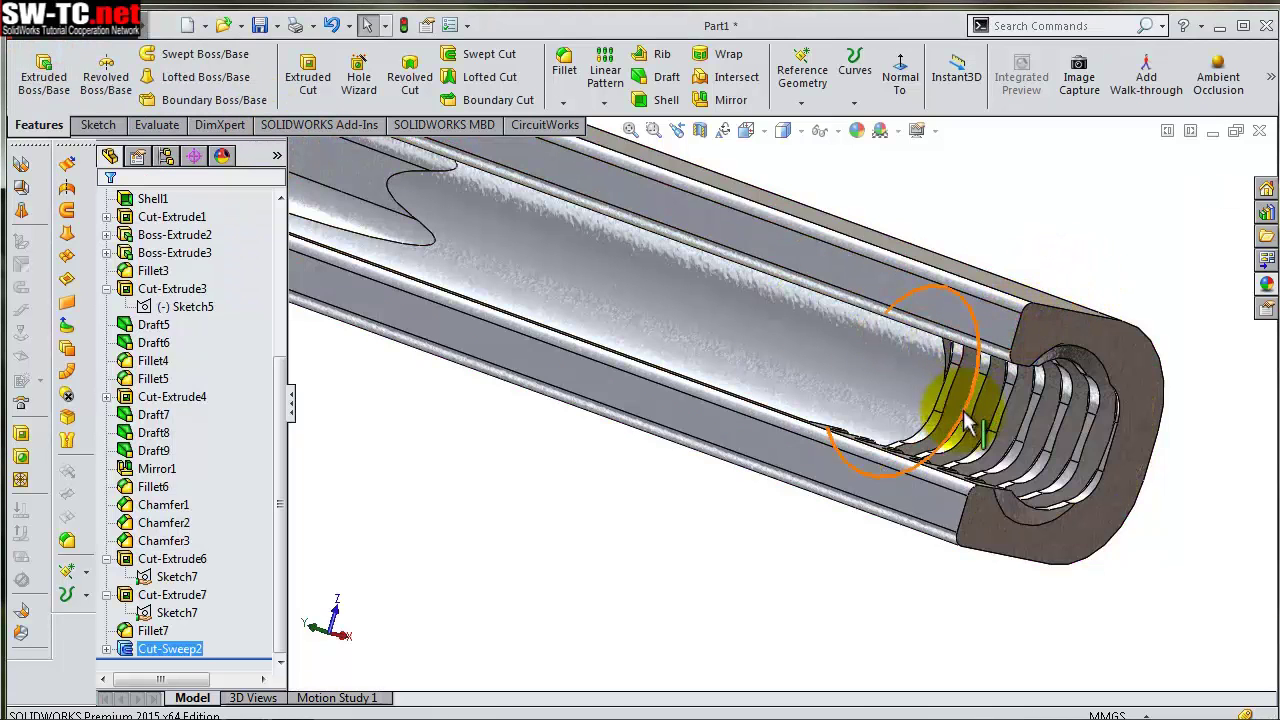
Orbit and zoom around the threaded bore and shaft, then turn to an angled lever view
mouse_move(857, 414)
middle_mouse_down()
mouse_move(1018, 485)
mouse_move(1057, 457)
mouse_move(1014, 451)
mouse_move(900, 366)
mouse_move(897, 337)
mouse_move(974, 366)
mouse_move(1027, 337)
mouse_move(814, 306)
mouse_move(851, 354)
mouse_move(1014, 486)
middle_mouse_up()
scroll(1057, 528, "down", 3)
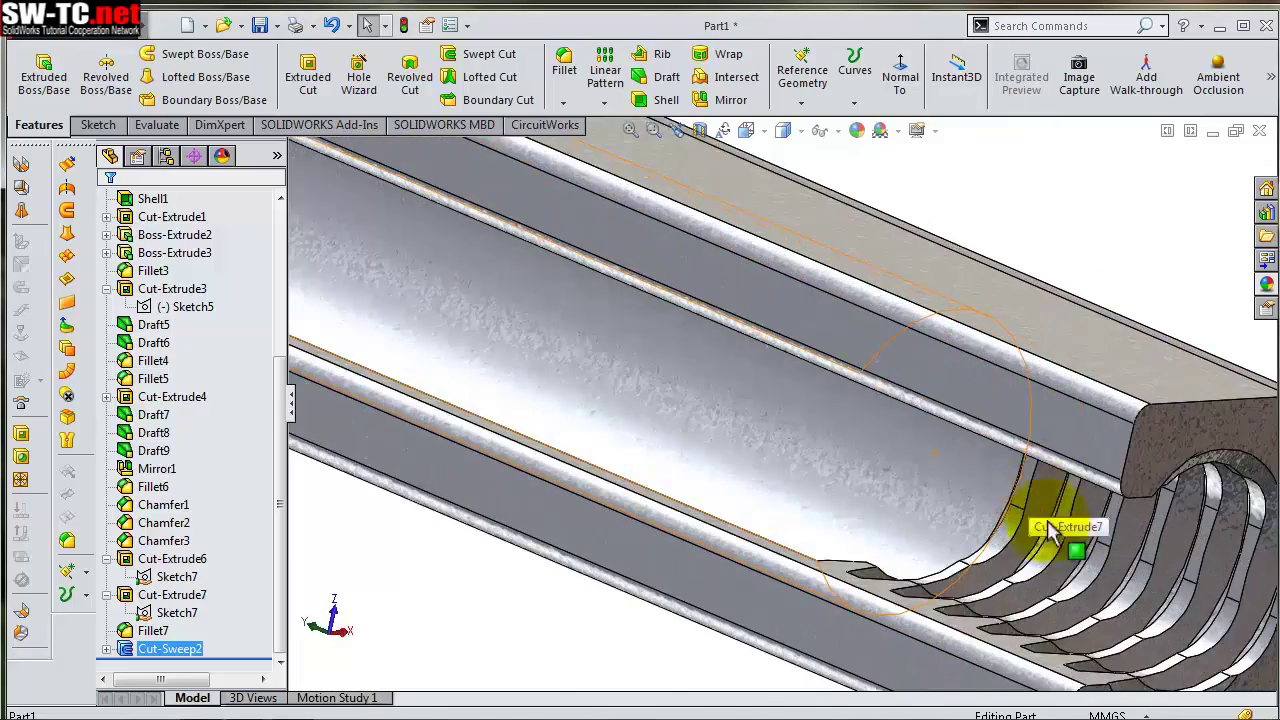
scroll(1050, 540, "down", 2)
mouse_move(1045, 533)
middle_mouse_down()
mouse_move(1006, 491)
mouse_move(983, 509)
middle_mouse_up()
scroll(1004, 551, "down", 2)
mouse_move(1004, 551)
middle_mouse_down()
mouse_move(1000, 591)
mouse_move(1023, 641)
mouse_move(1051, 609)
mouse_move(1069, 420)
mouse_move(1080, 557)
mouse_move(1071, 509)
middle_mouse_up()
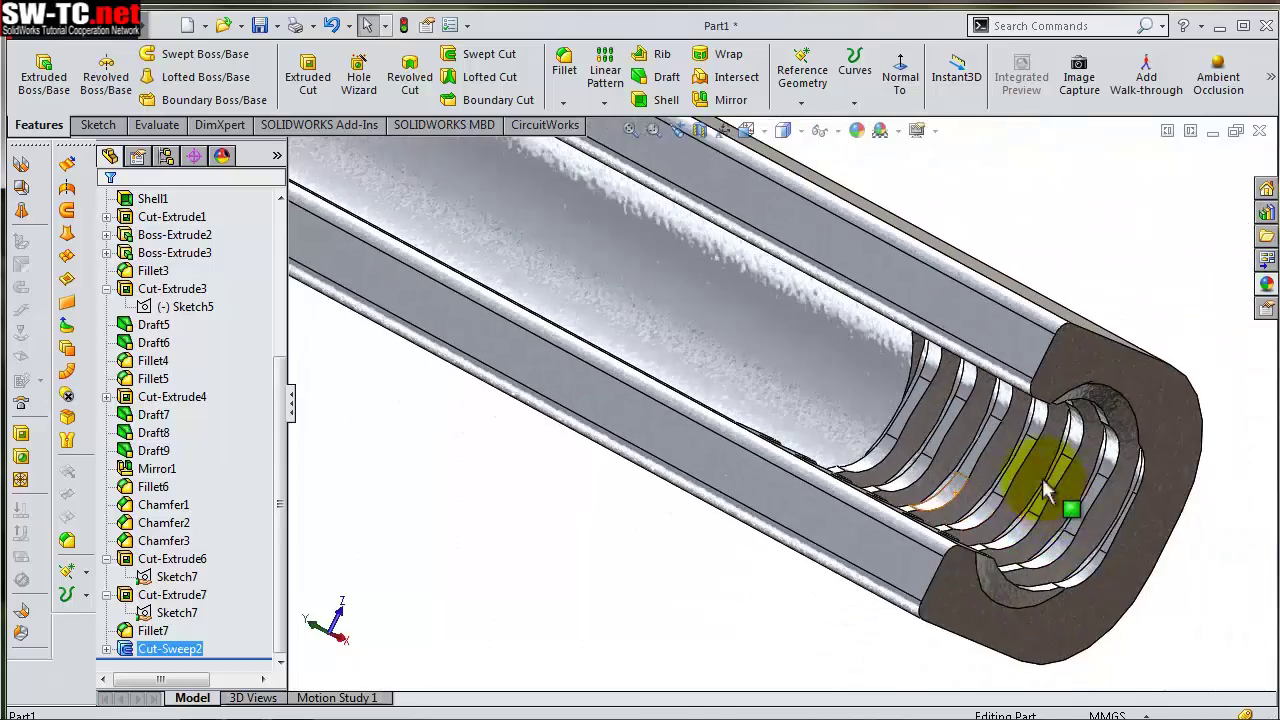
scroll(1000, 434, "up", 2)
scroll(731, 307, "up", 2)
scroll(680, 295, "up", 2)
mouse_move(600, 277)
middle_mouse_down()
mouse_move(569, 357)
mouse_move(443, 294)
mouse_move(480, 300)
middle_mouse_up()
scroll(818, 212, "down", 5)
mouse_move(818, 212)
middle_mouse_down()
mouse_move(886, 380)
mouse_move(657, 157)
mouse_move(757, 280)
mouse_move(745, 378)
mouse_move(737, 366)
mouse_move(903, 443)
mouse_move(877, 357)
mouse_move(889, 389)
mouse_move(897, 357)
mouse_move(809, 194)
mouse_move(877, 295)
mouse_move(851, 257)
mouse_move(806, 259)
mouse_move(794, 194)
mouse_move(789, 206)
mouse_move(814, 223)
mouse_move(983, 300)
mouse_move(1057, 286)
mouse_move(1009, 243)
mouse_move(751, 306)
mouse_move(748, 255)
middle_mouse_up()
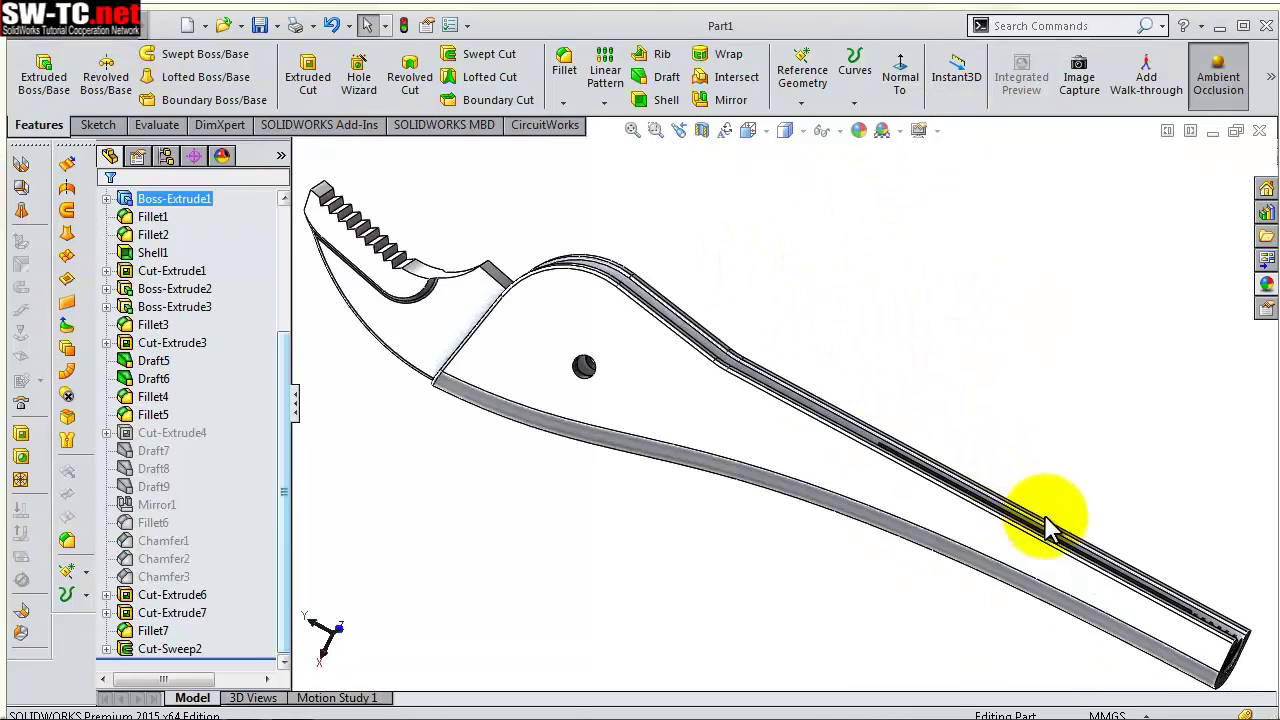
mouse_move(1043, 529)
middle_mouse_down()
mouse_move(971, 509)
mouse_move(948, 480)
mouse_move(957, 509)
mouse_move(986, 500)
mouse_move(777, 309)
mouse_move(757, 377)
mouse_move(723, 423)
mouse_move(700, 257)
mouse_move(708, 405)
mouse_move(663, 366)
mouse_move(655, 318)
mouse_move(708, 368)
middle_mouse_up()
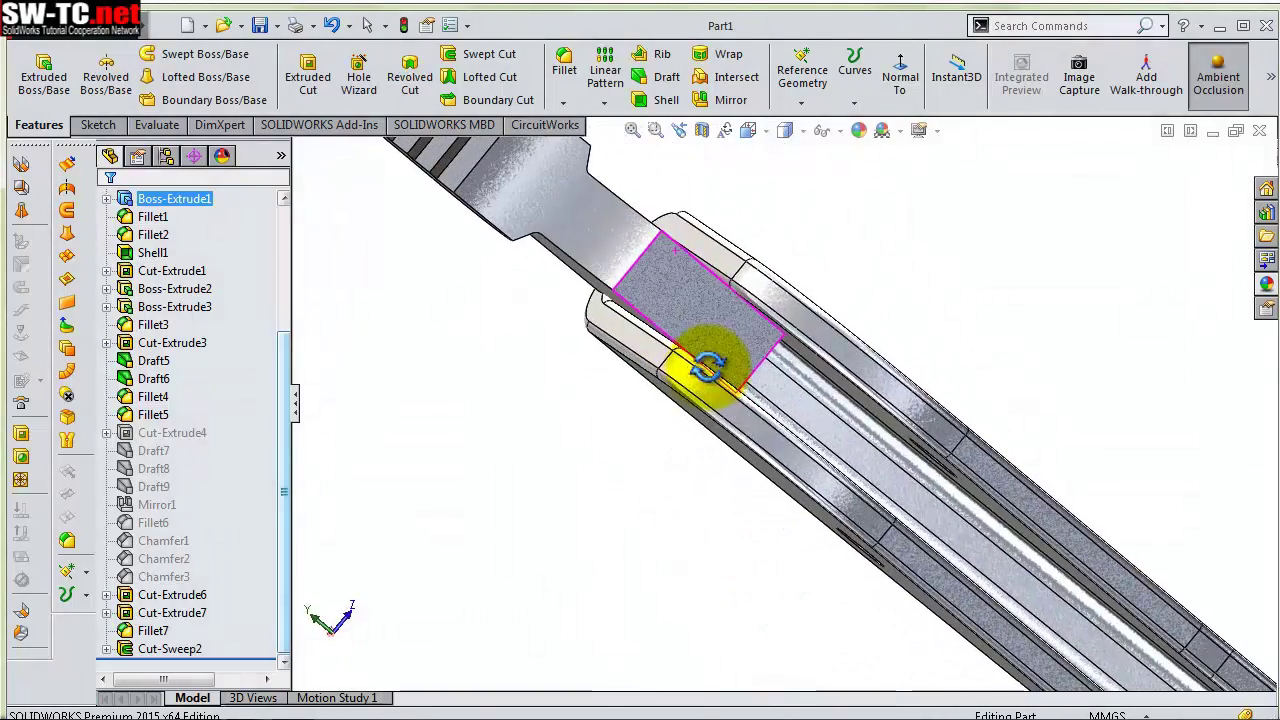
Add a full-round fillet across the neck's two side faces and centre face
left_click(564, 65)
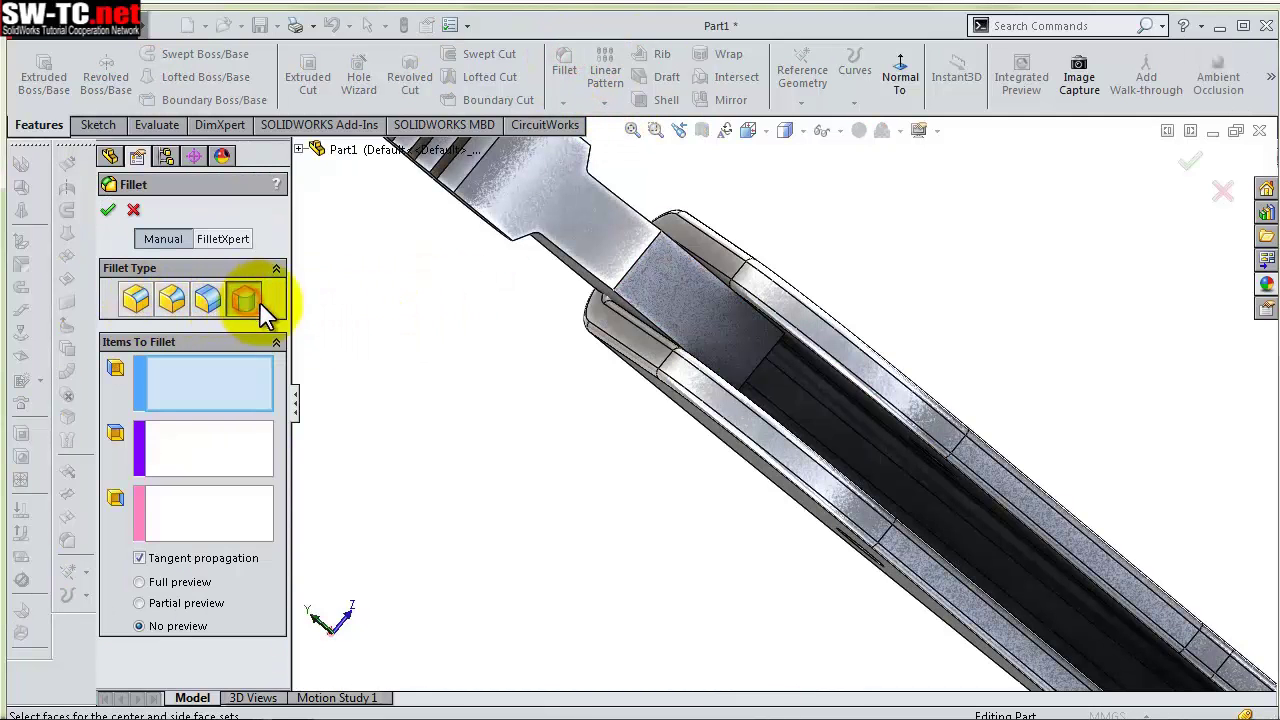
left_click(612, 248)
left_click(215, 455)
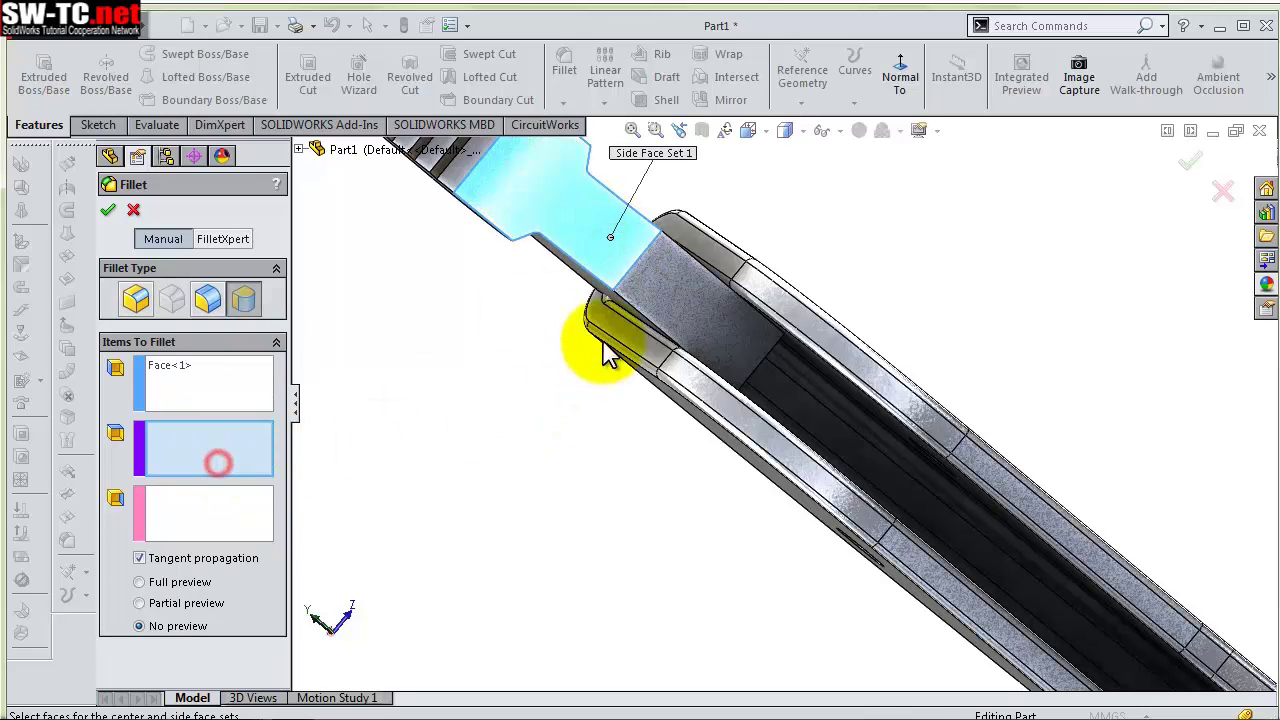
left_click(667, 310)
left_click(208, 532)
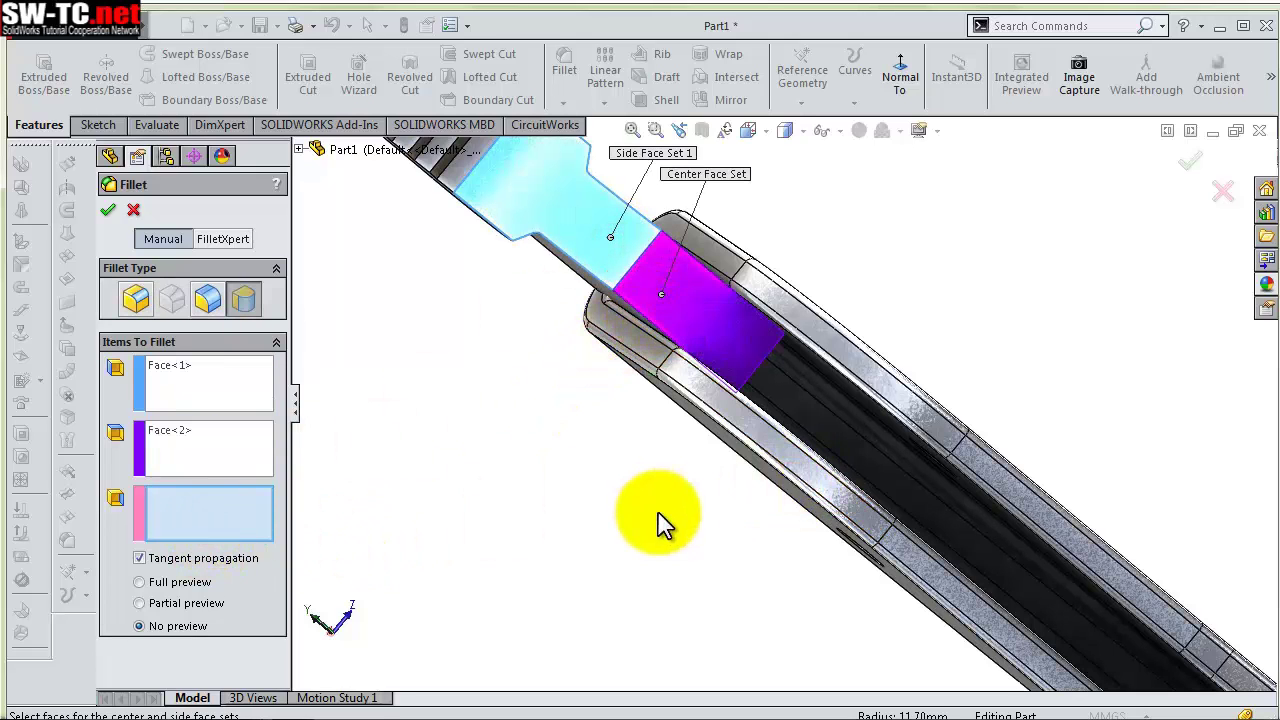
middle_click_drag(660, 525, 591, 423)
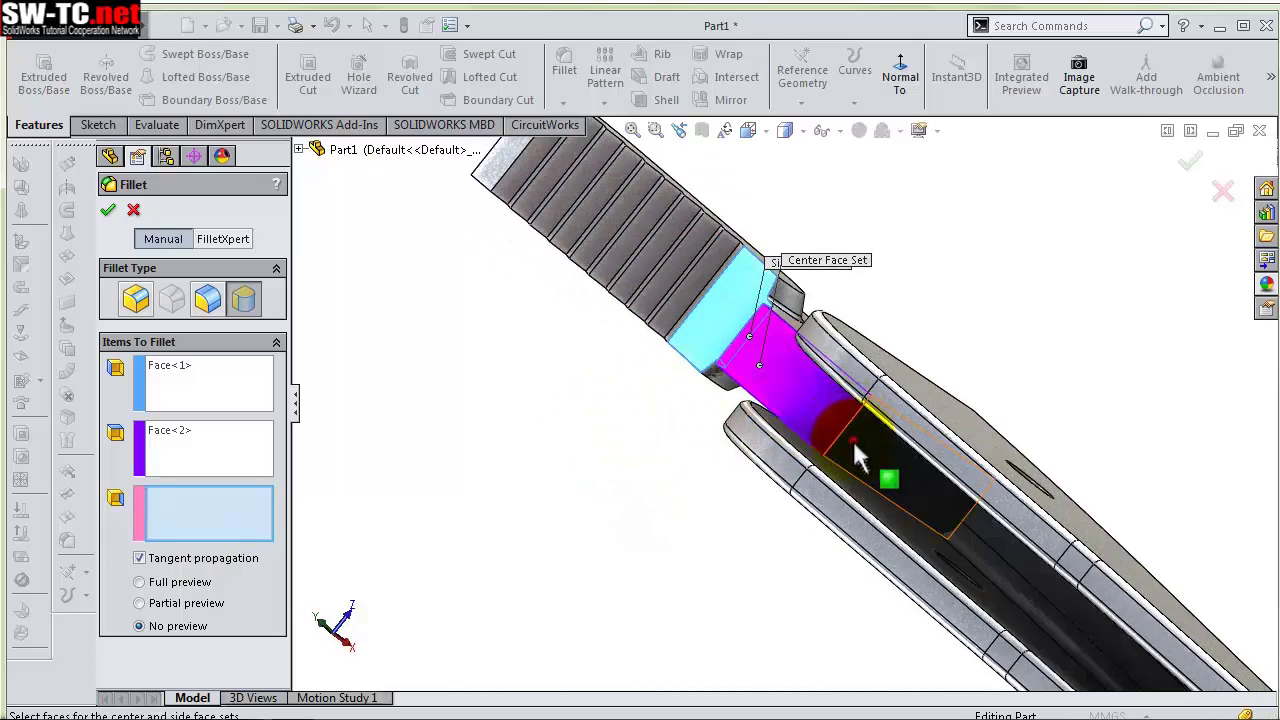
left_click(1192, 163)
Confirm Fillet10, save the part, and bring the toothed jaw into close view
key("Return")
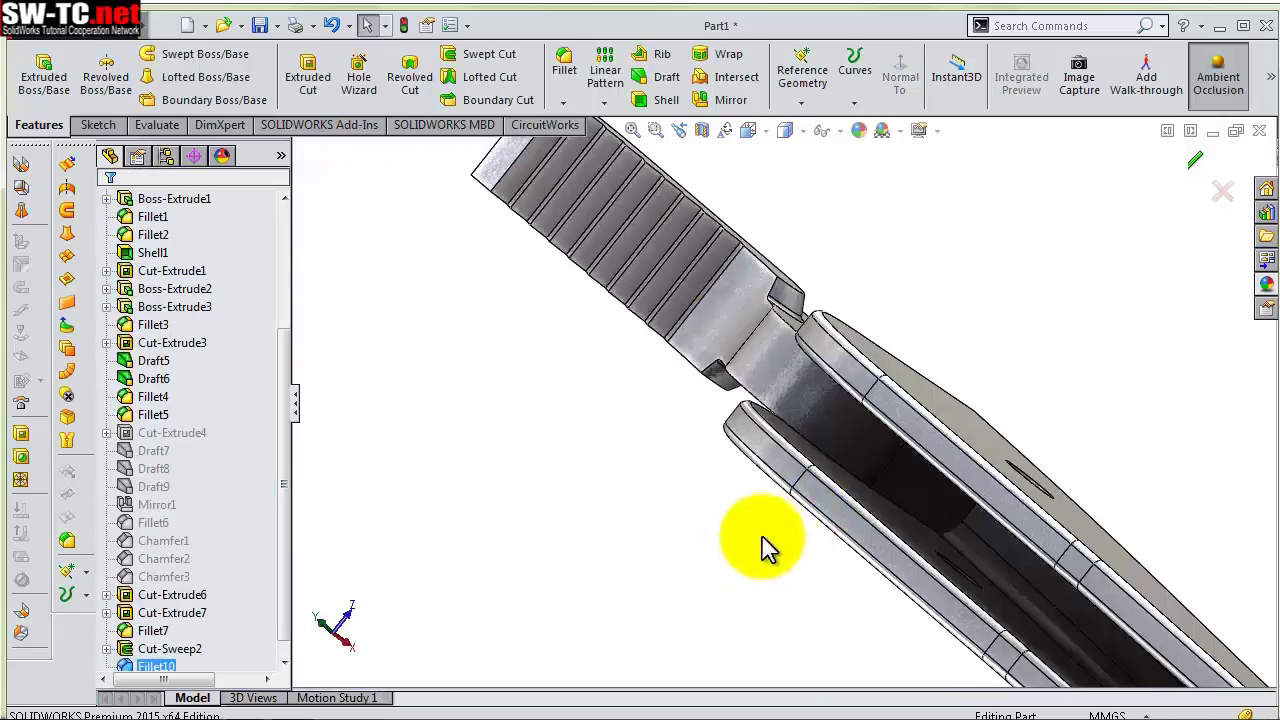
mouse_move(763, 543)
middle_mouse_down()
mouse_move(820, 523)
mouse_move(687, 522)
mouse_move(686, 534)
mouse_move(720, 400)
mouse_move(714, 363)
mouse_move(709, 386)
mouse_move(700, 363)
mouse_move(694, 449)
mouse_move(749, 380)
mouse_move(734, 346)
middle_mouse_up()
scroll(734, 358, "up", 3)
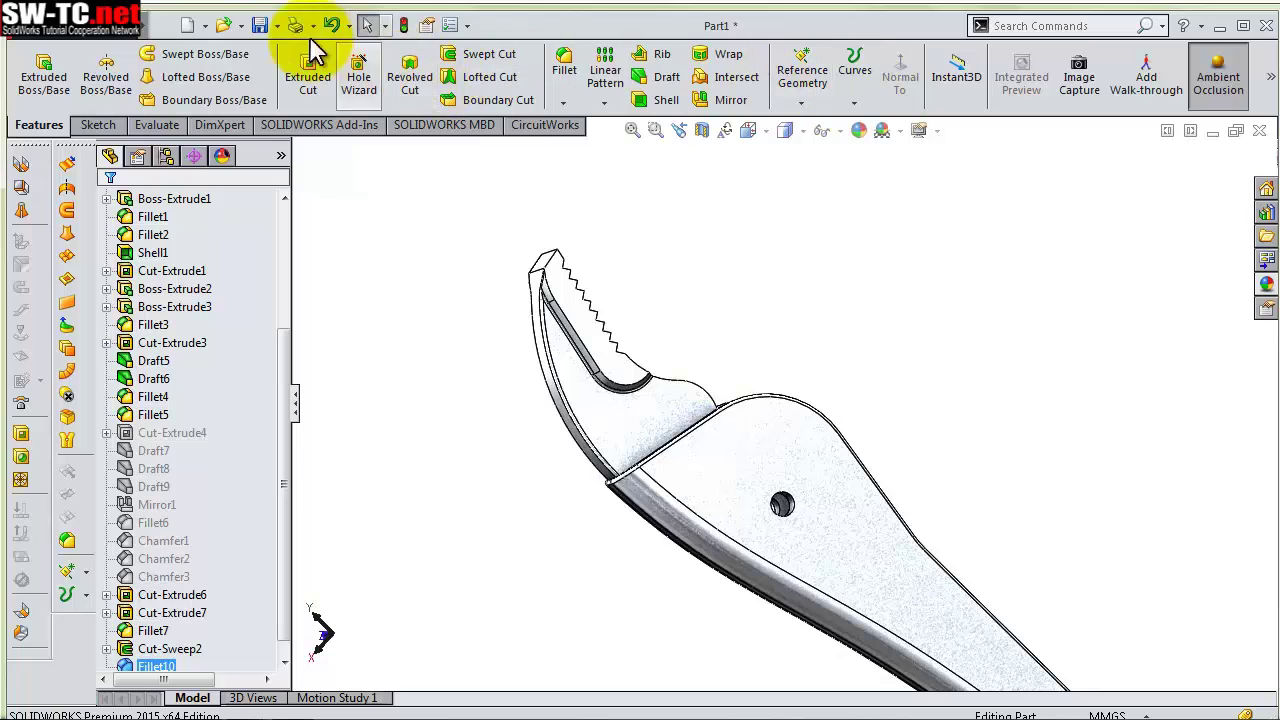
left_click(258, 24)
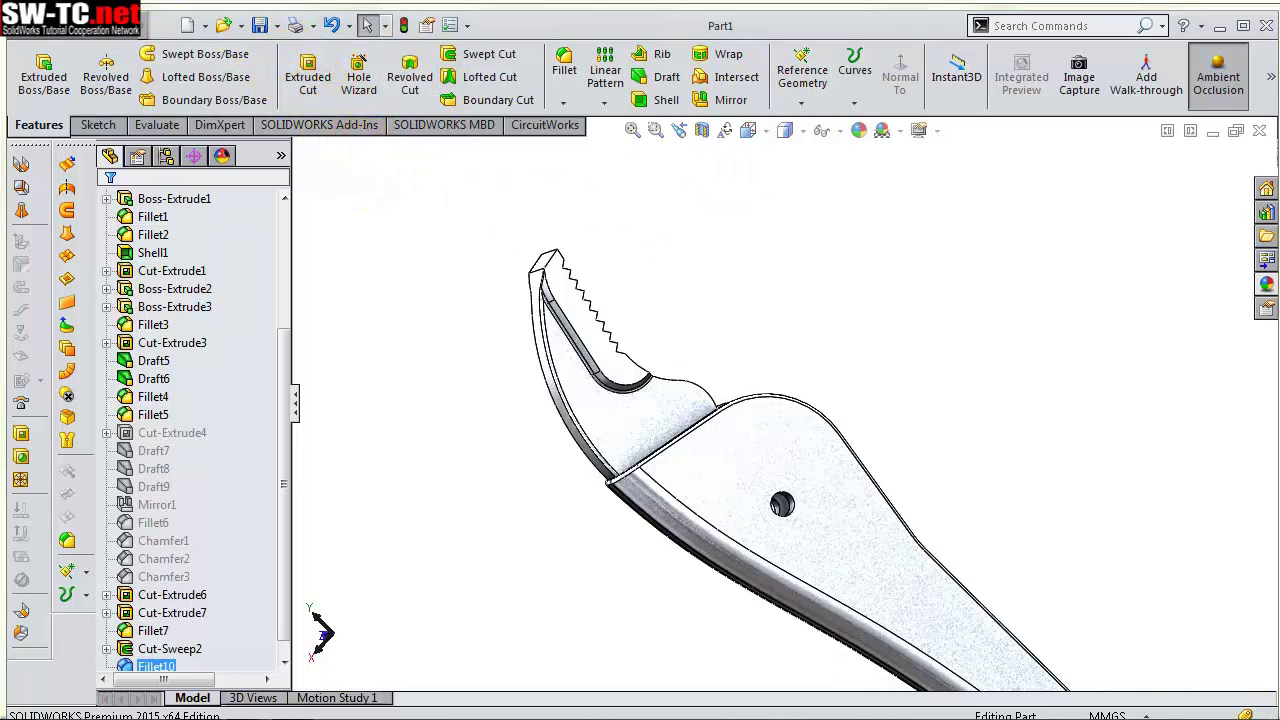
middle_click_drag(943, 329, 890, 362)
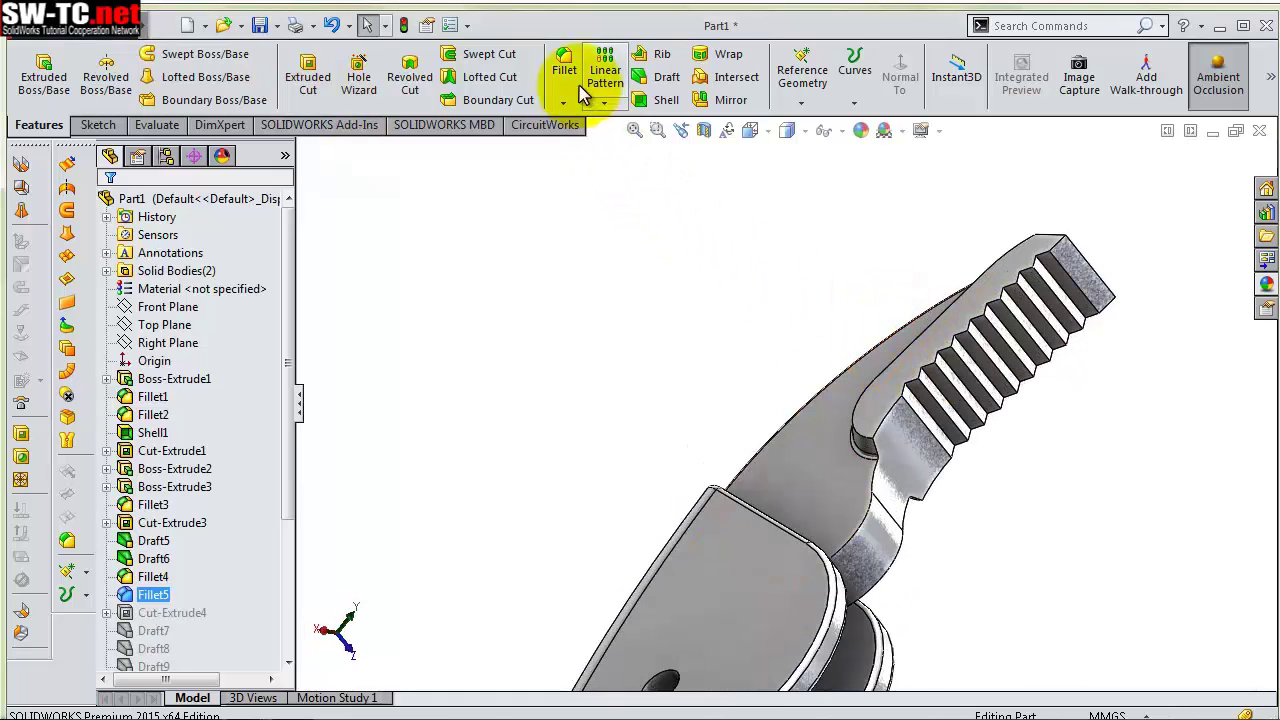
Fillet the two edges where the jaw meets its neck at 0.5 mm, then save the part
left_click(566, 60)
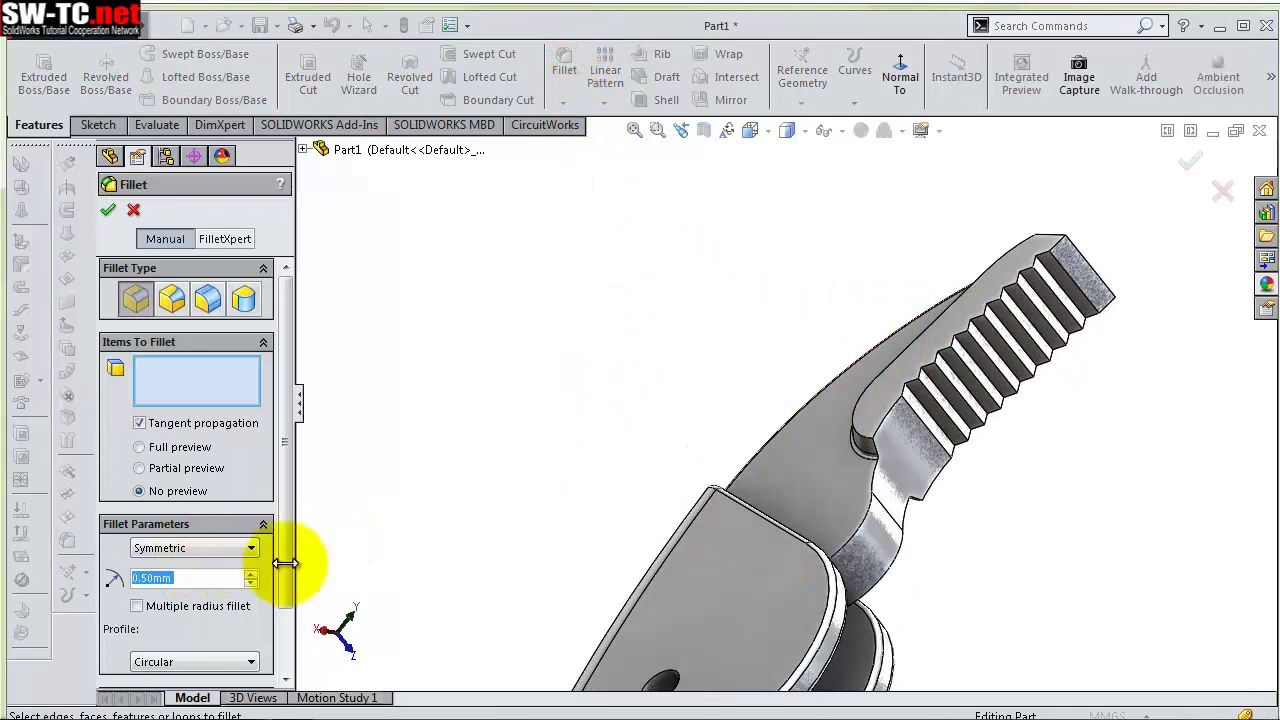
left_click(865, 538)
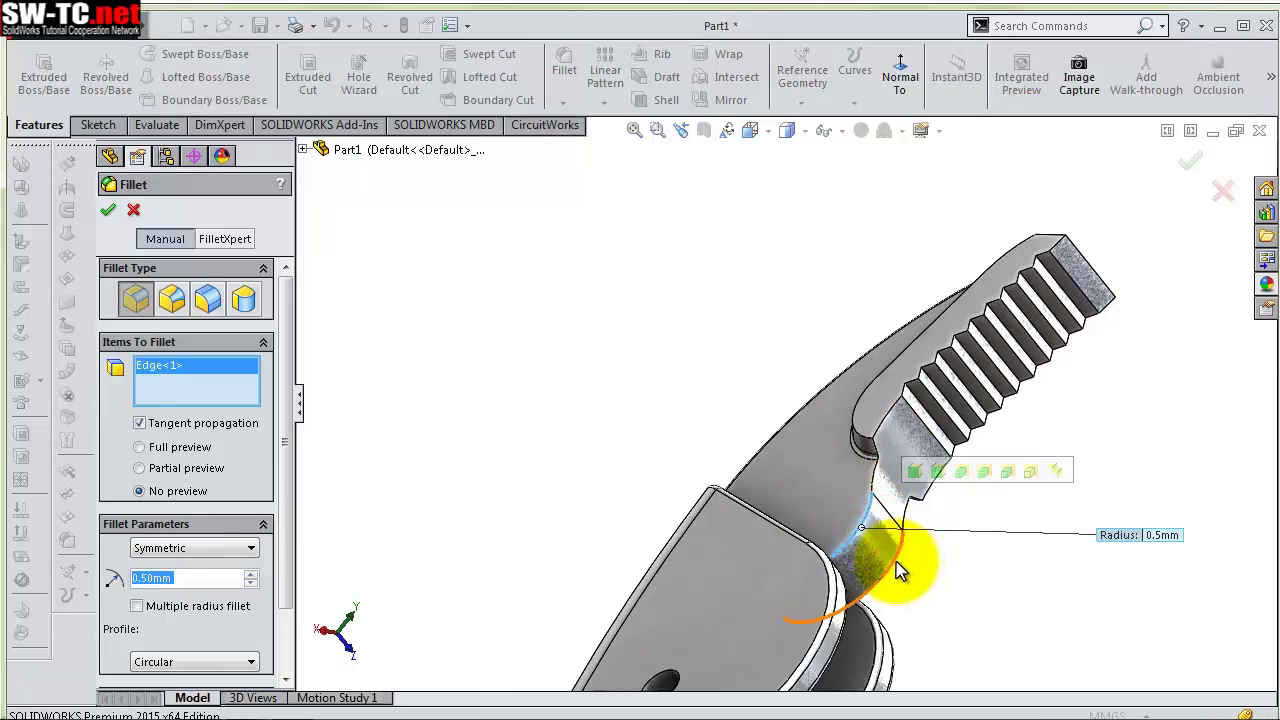
left_click(898, 570)
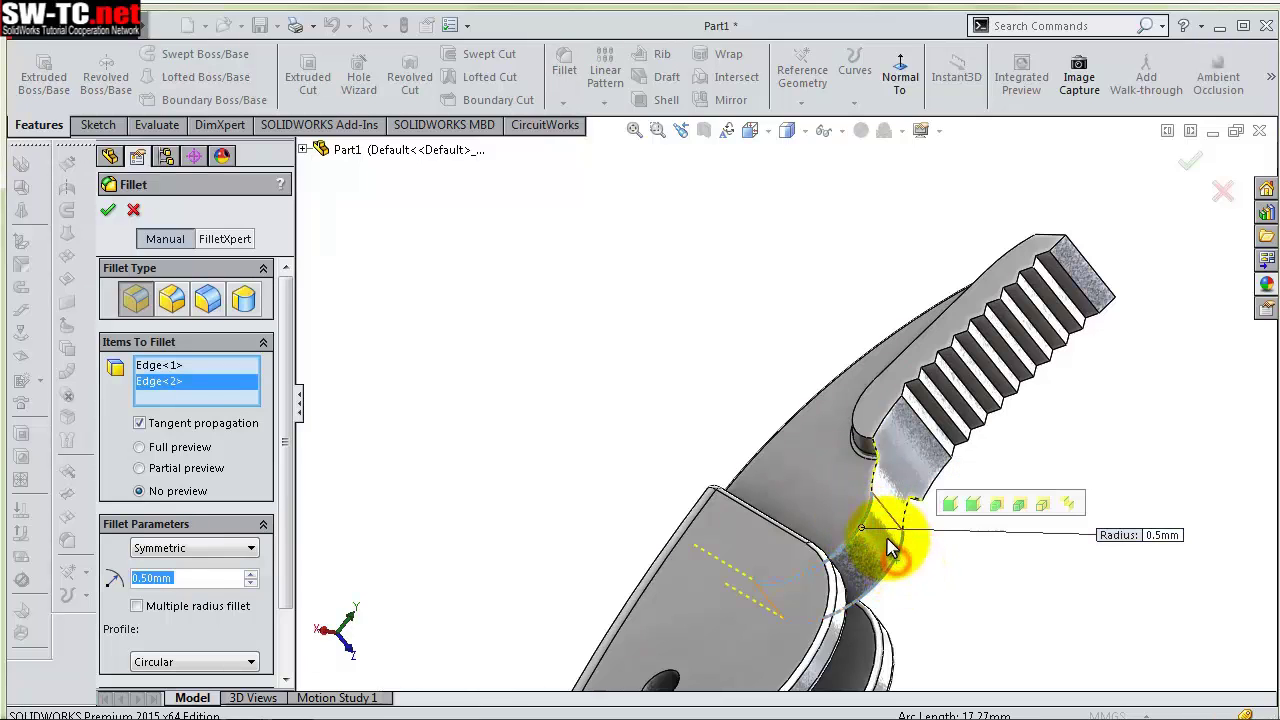
left_click(1192, 160)
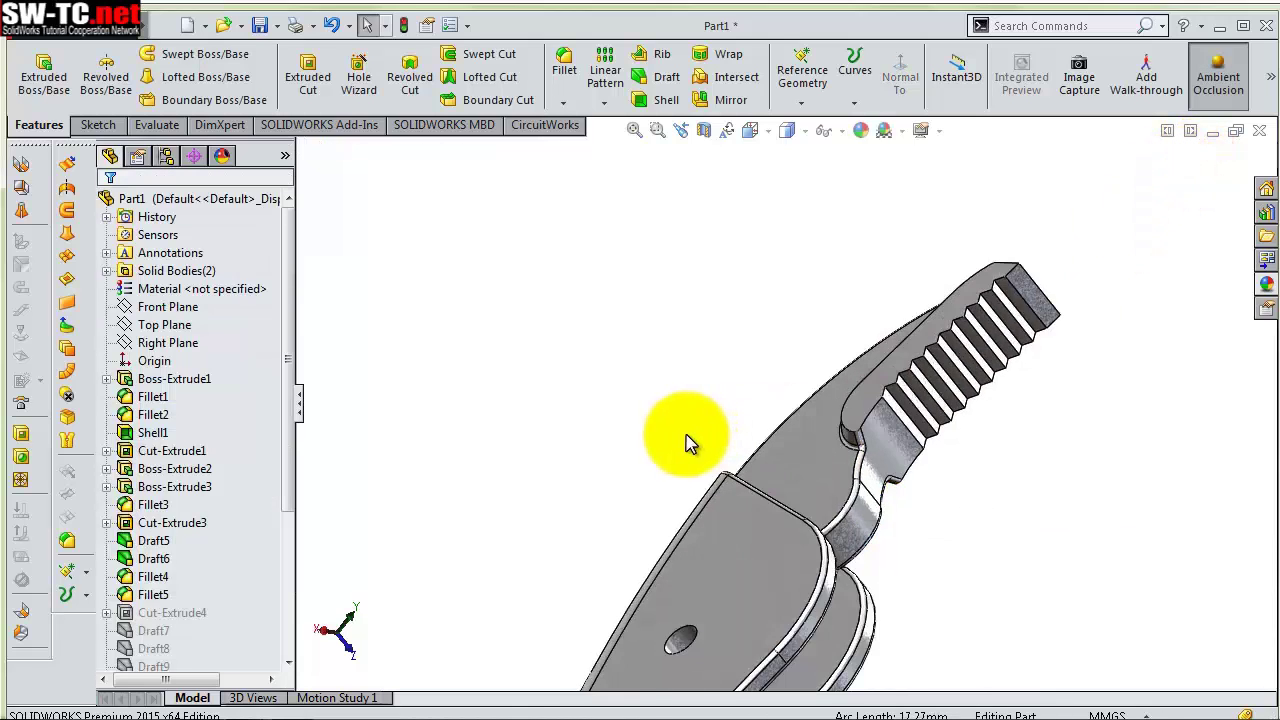
middle_click_drag(686, 430, 663, 394)
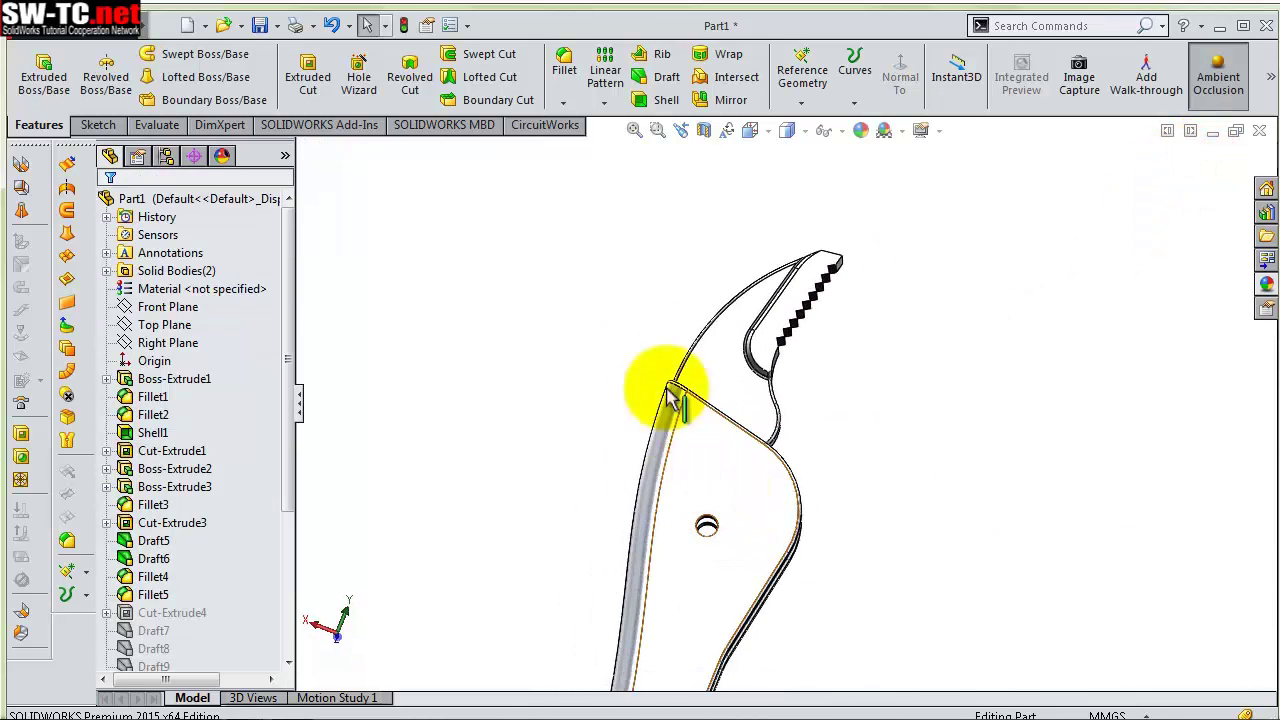
left_click(259, 25)
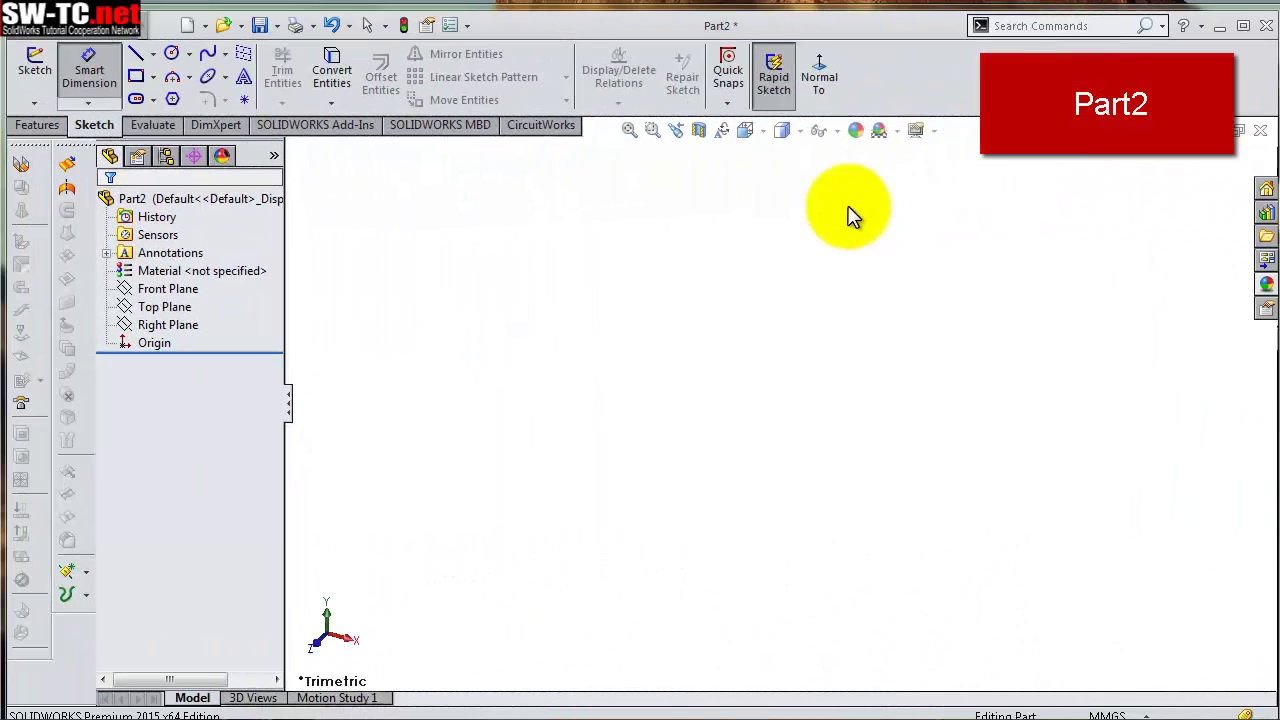
Sketch two construction circles on Part2's Front Plane, one centred on the origin and one to its left
left_click(176, 287)
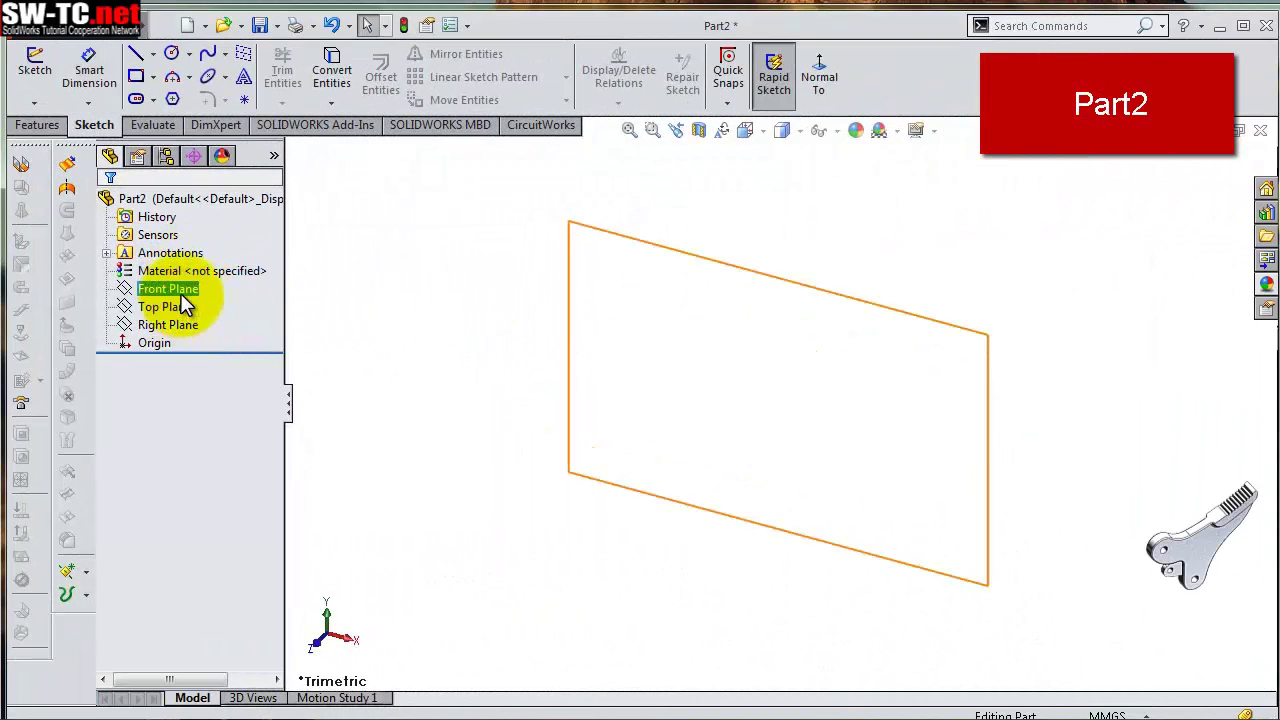
left_click(180, 291)
left_click(195, 268)
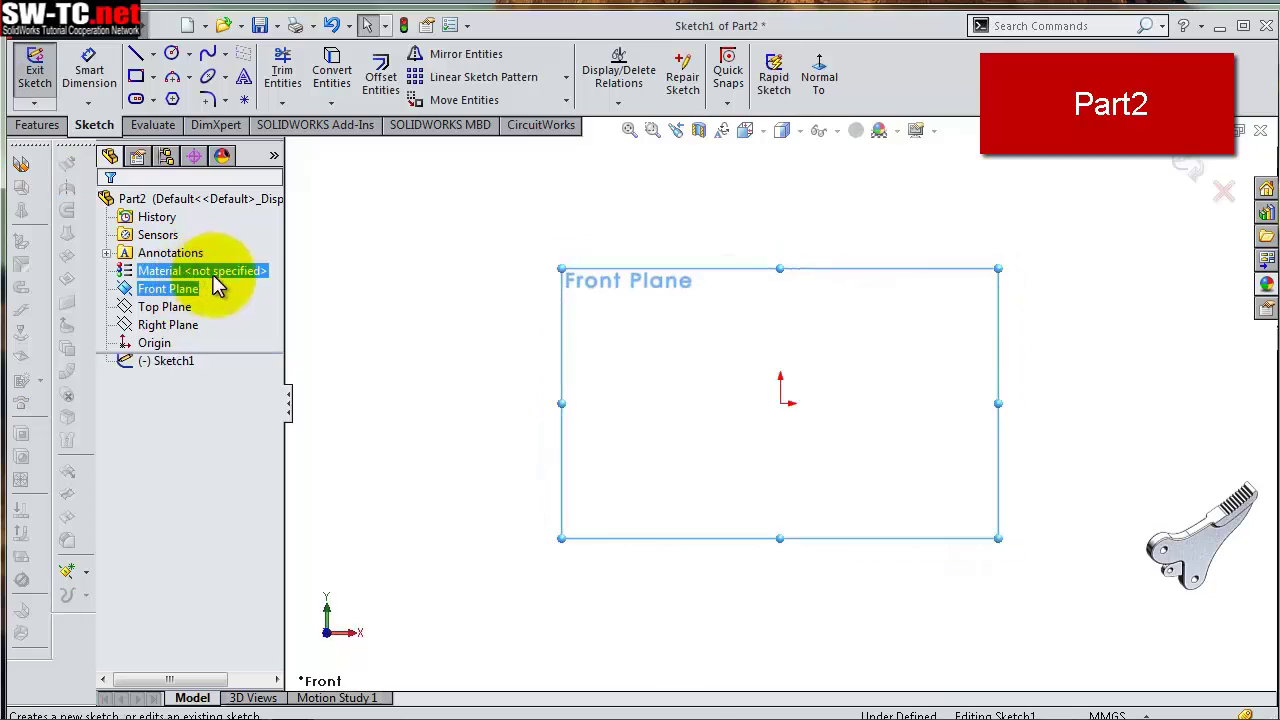
left_click(171, 54)
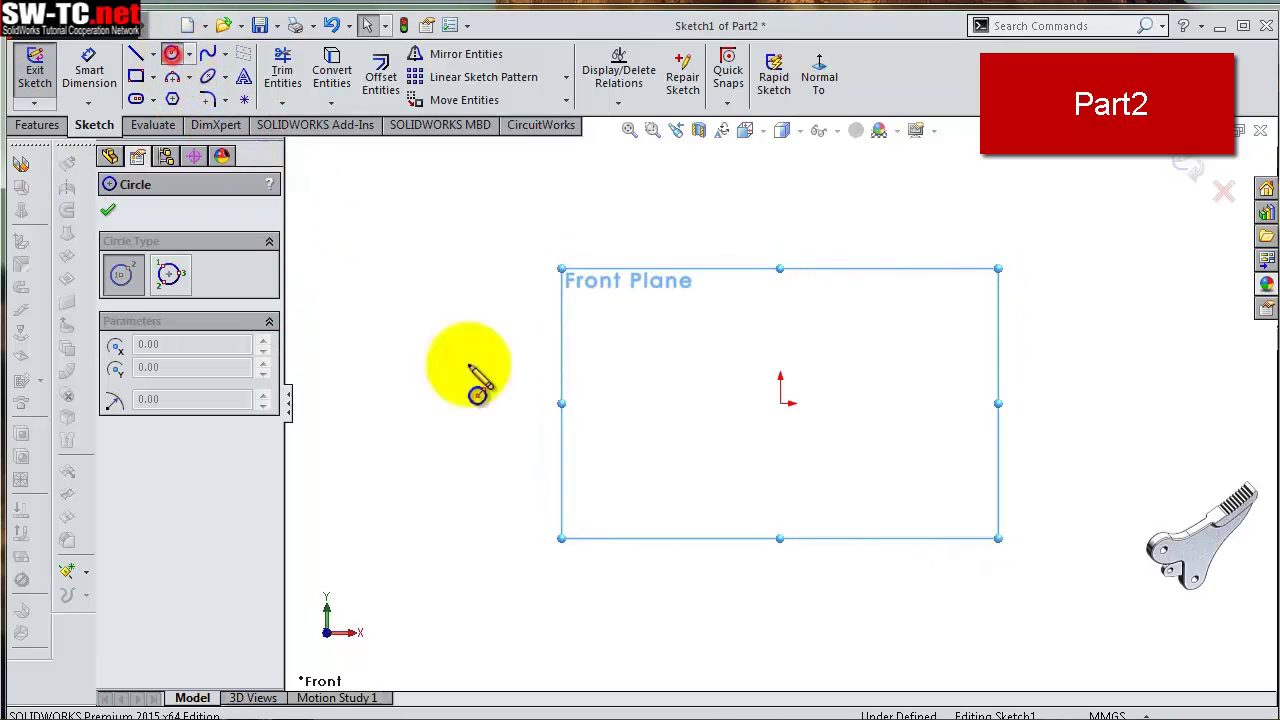
left_click(781, 403)
left_click(749, 364)
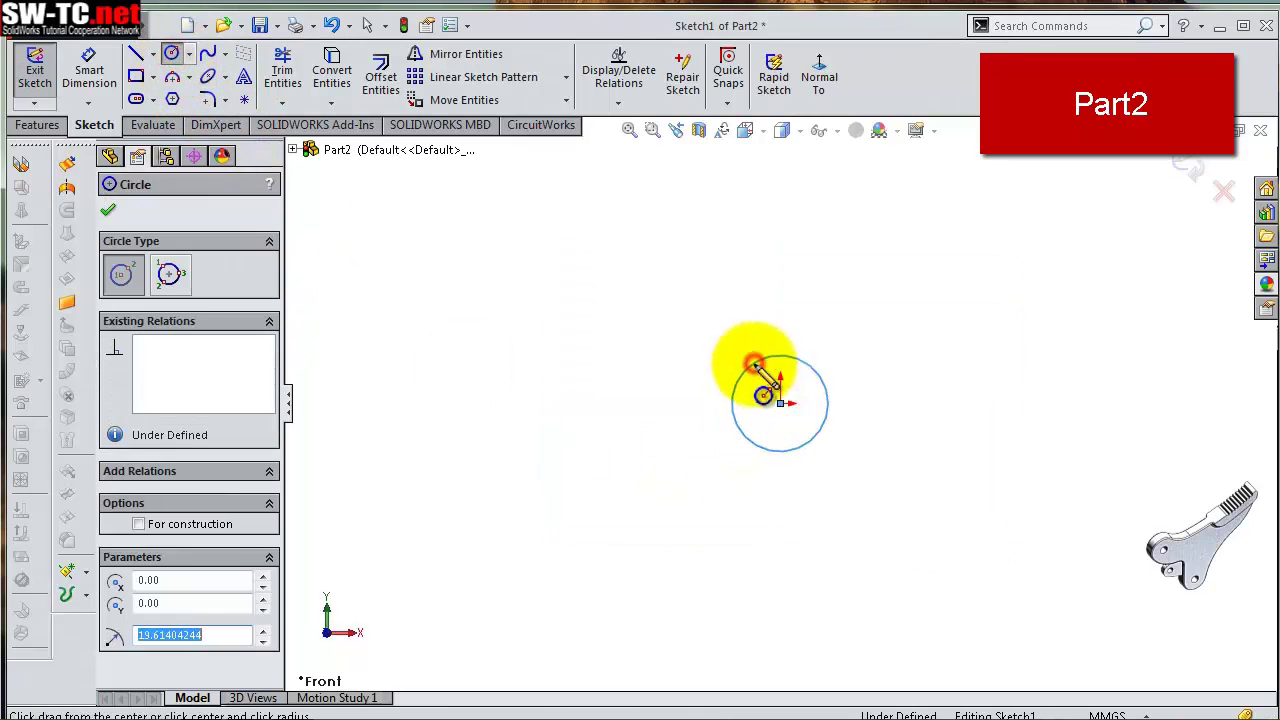
left_click(478, 369)
left_click(488, 328)
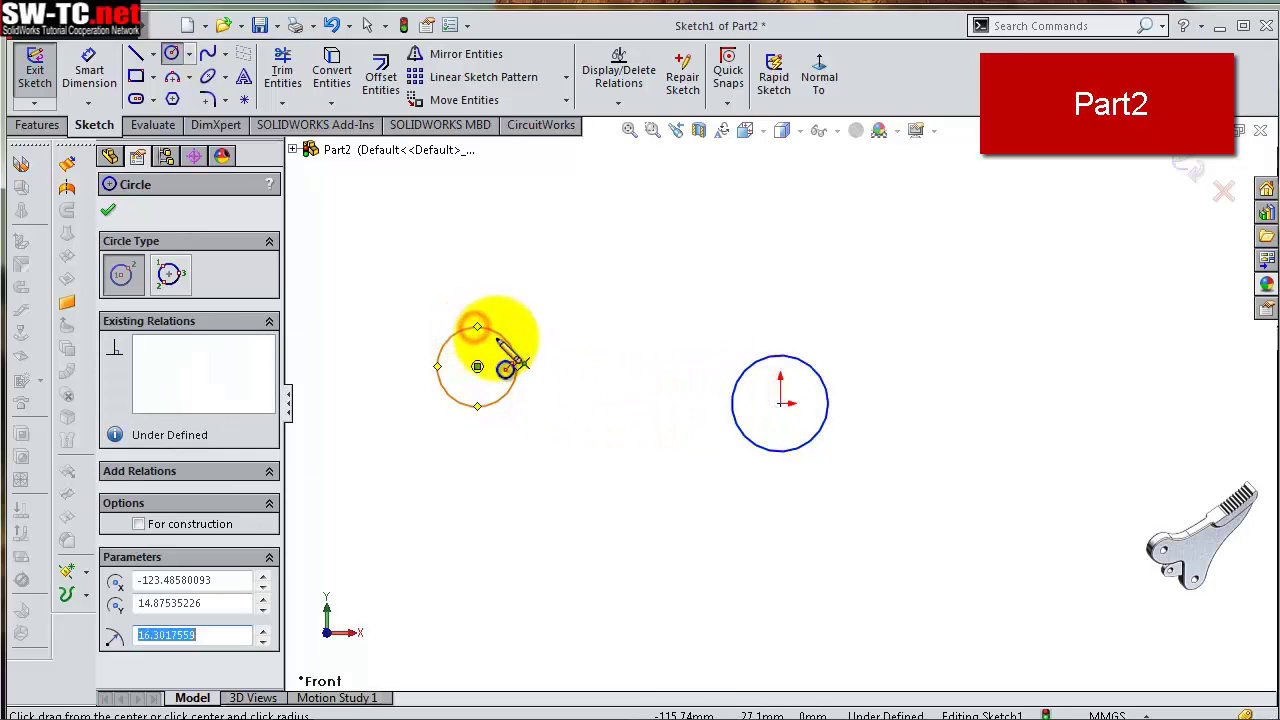
left_click(196, 524)
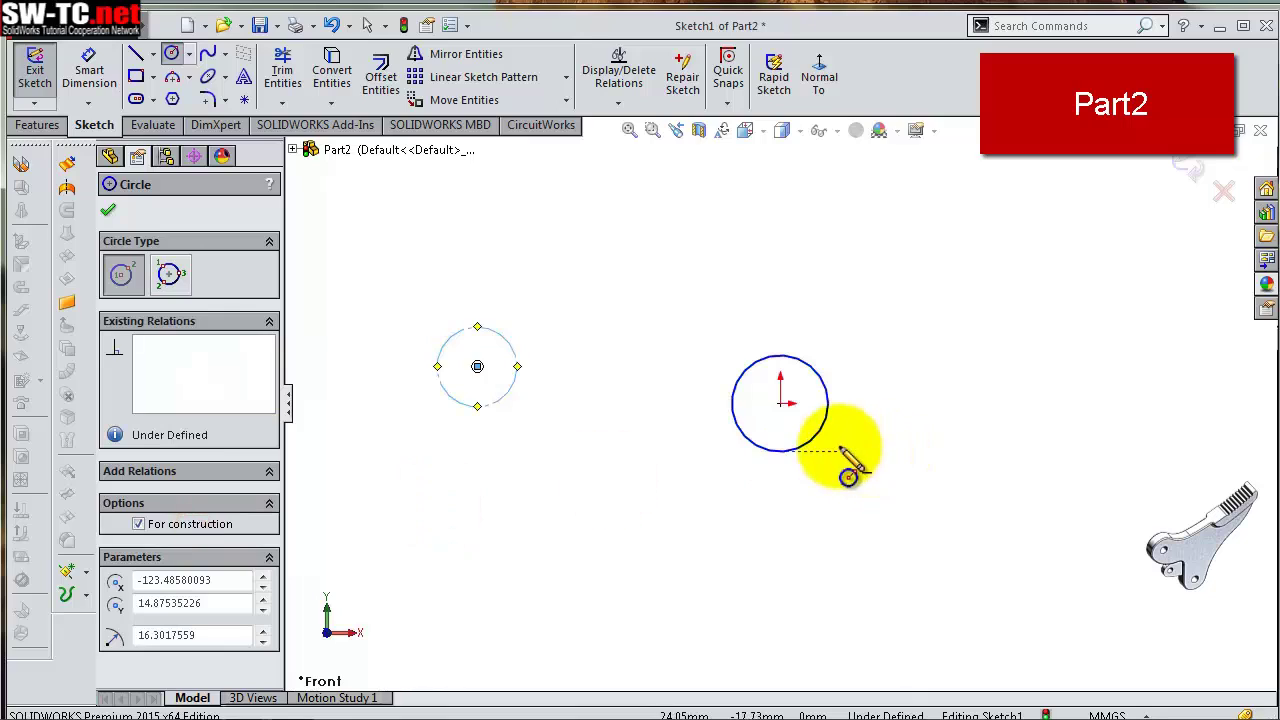
key("Escape")
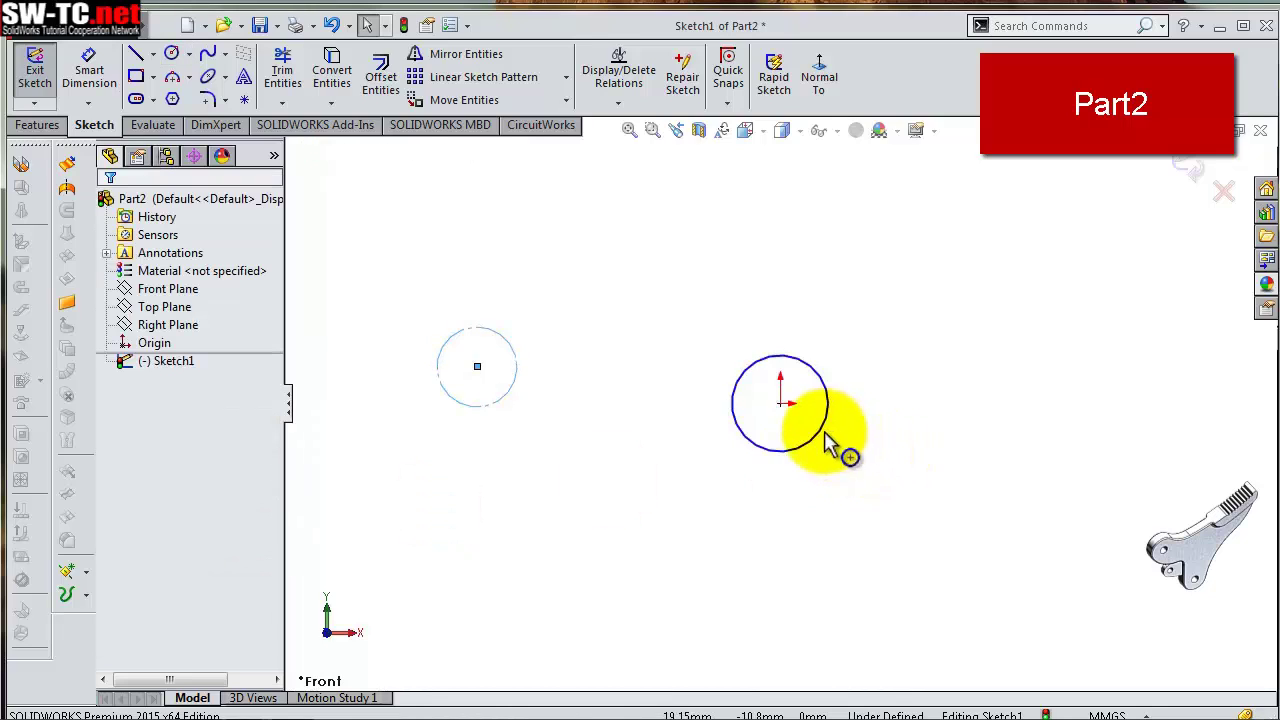
left_click(822, 433)
left_click(899, 371)
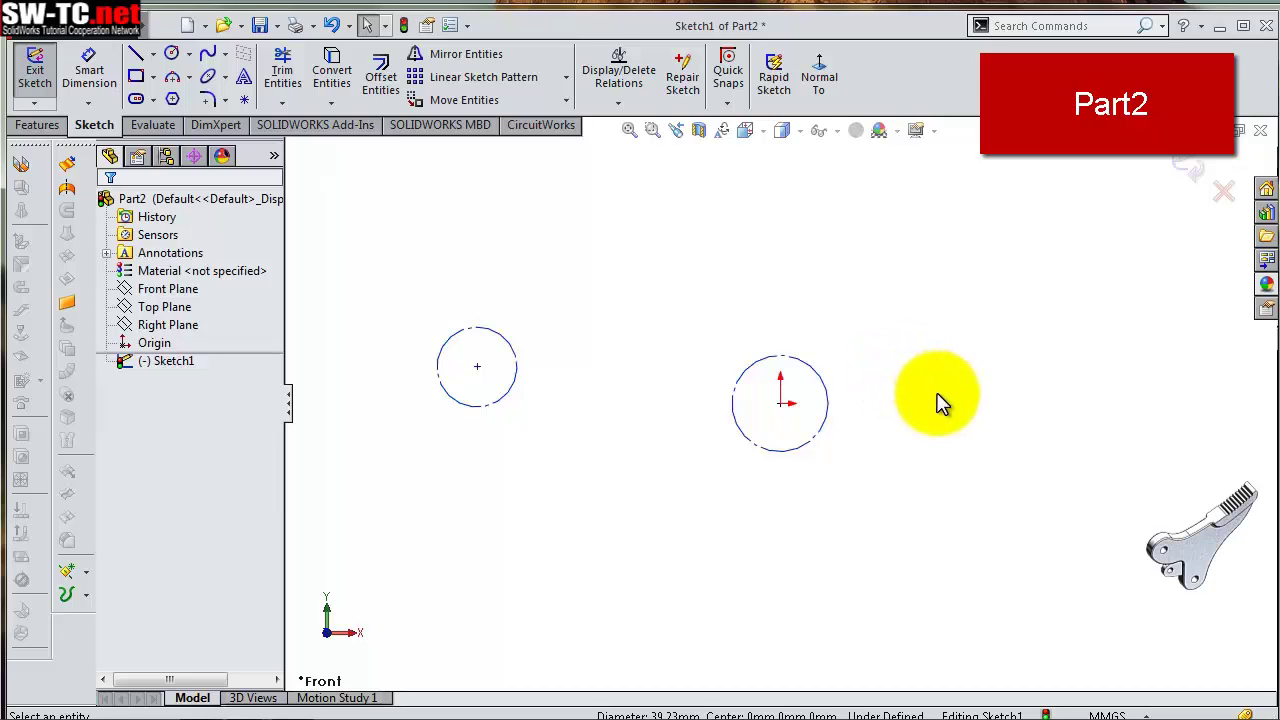
Dimension the origin circle to Ø14 and the left circle to Ø12.80
key("s")
left_click(993, 404)
left_click(830, 395)
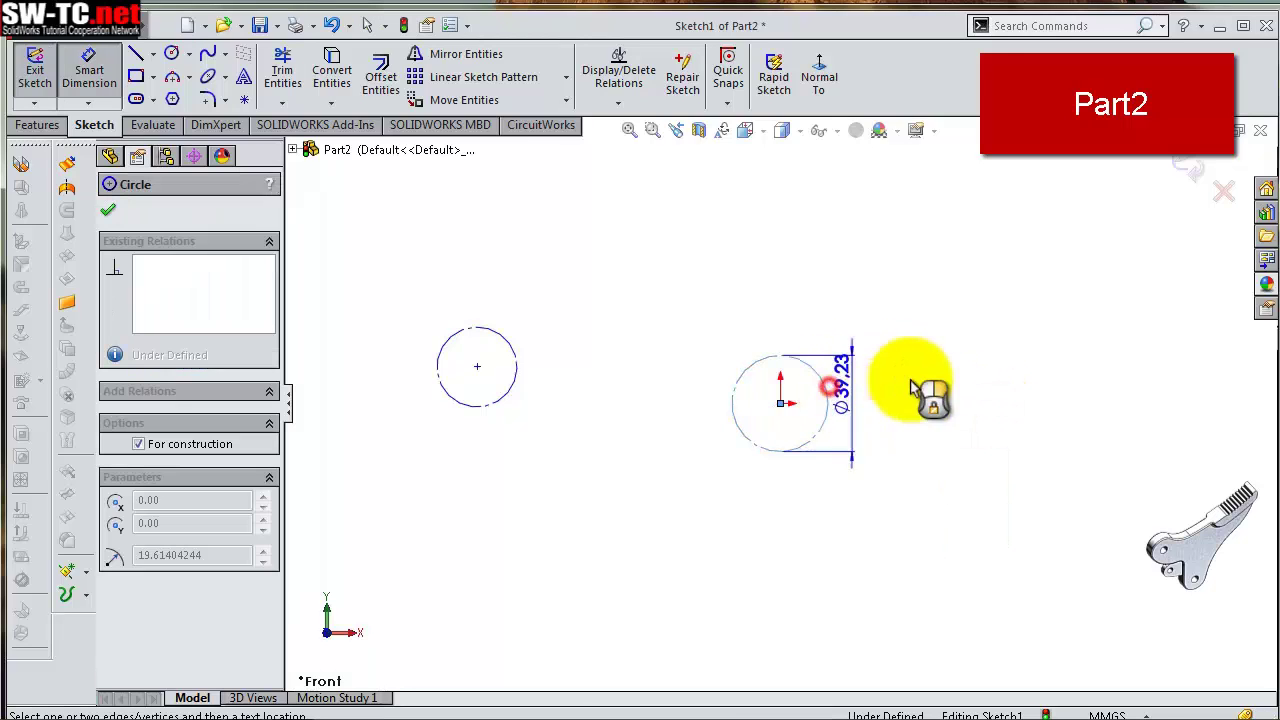
left_click(920, 388)
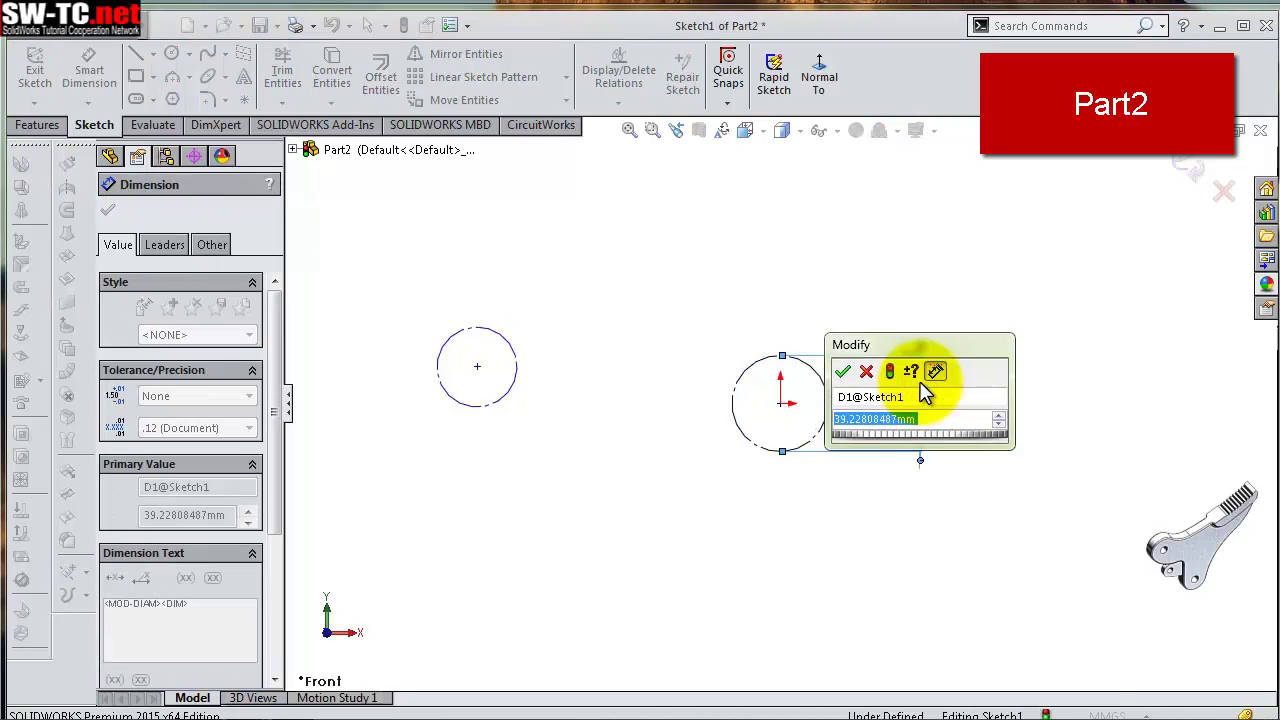
type("14")
key("Return")
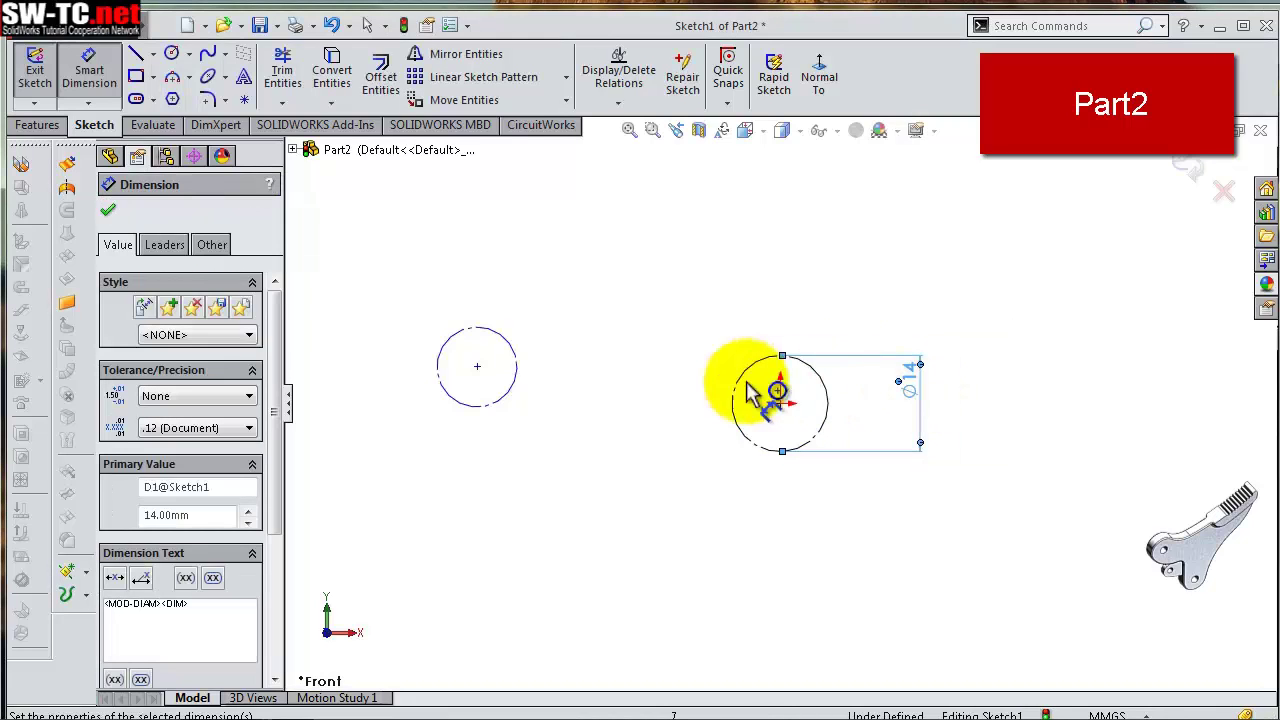
left_click(466, 410)
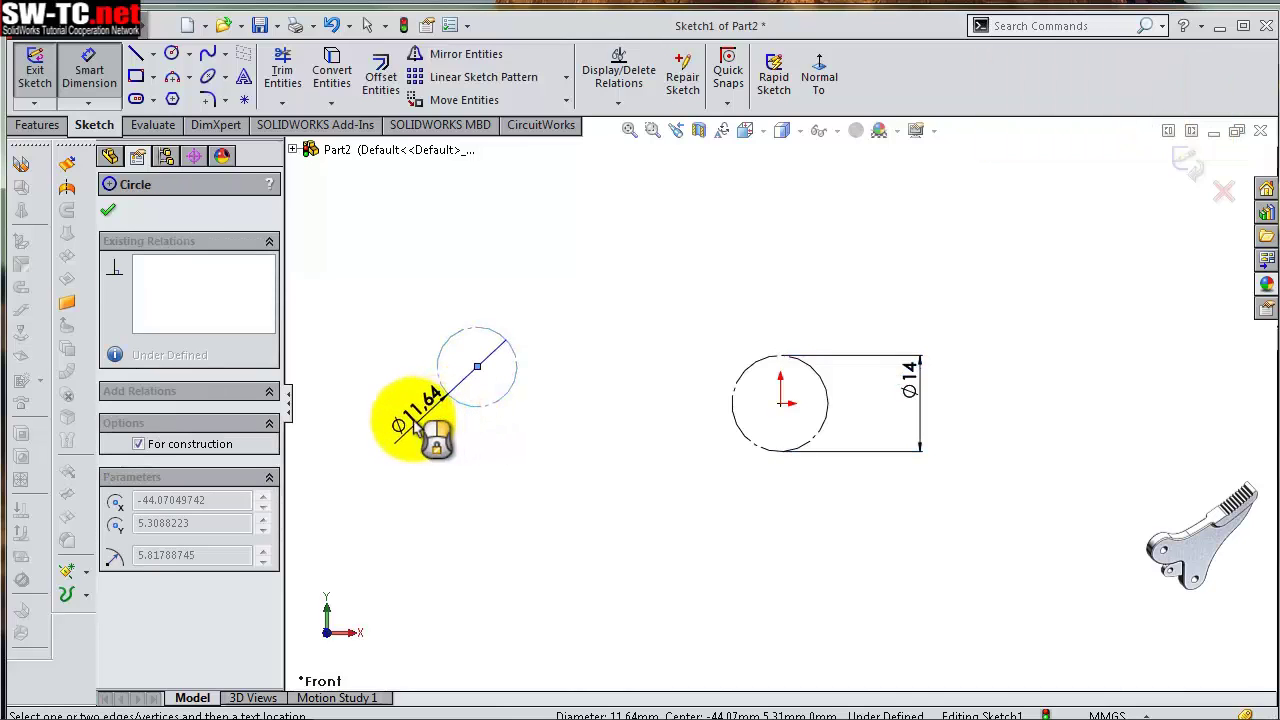
left_click(383, 418)
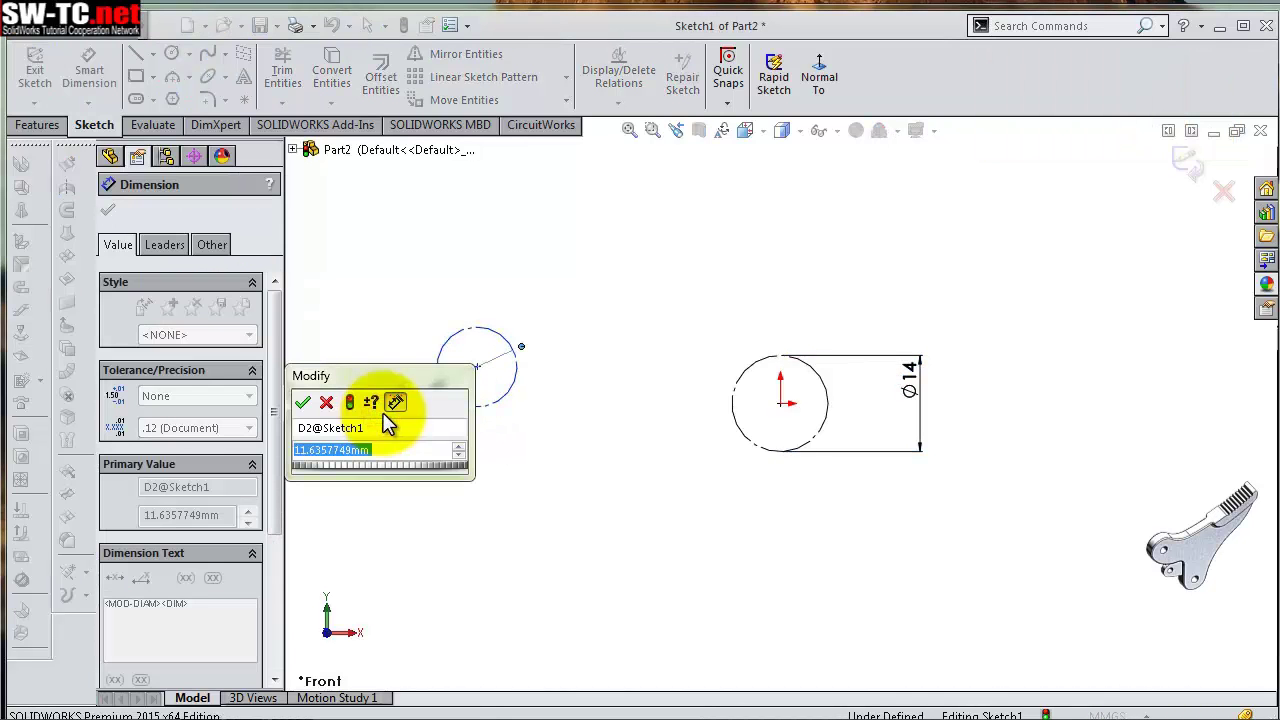
type("6,4*")
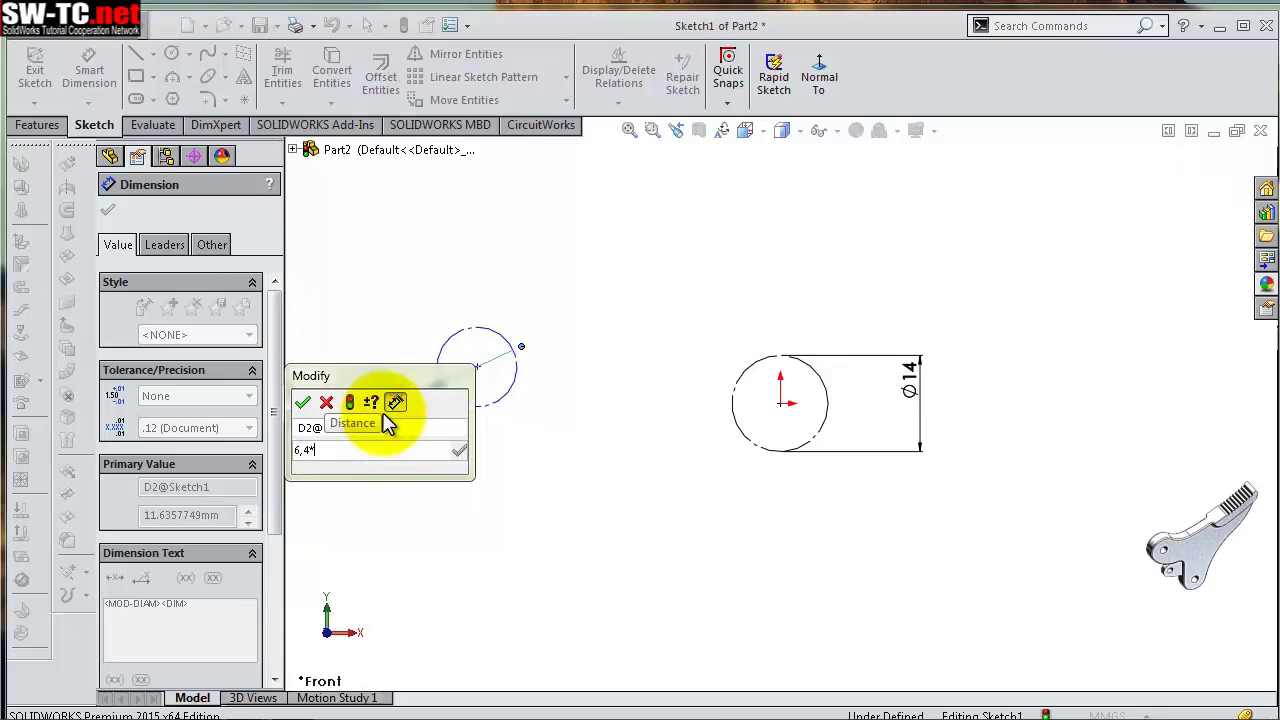
type("2")
key("Return")
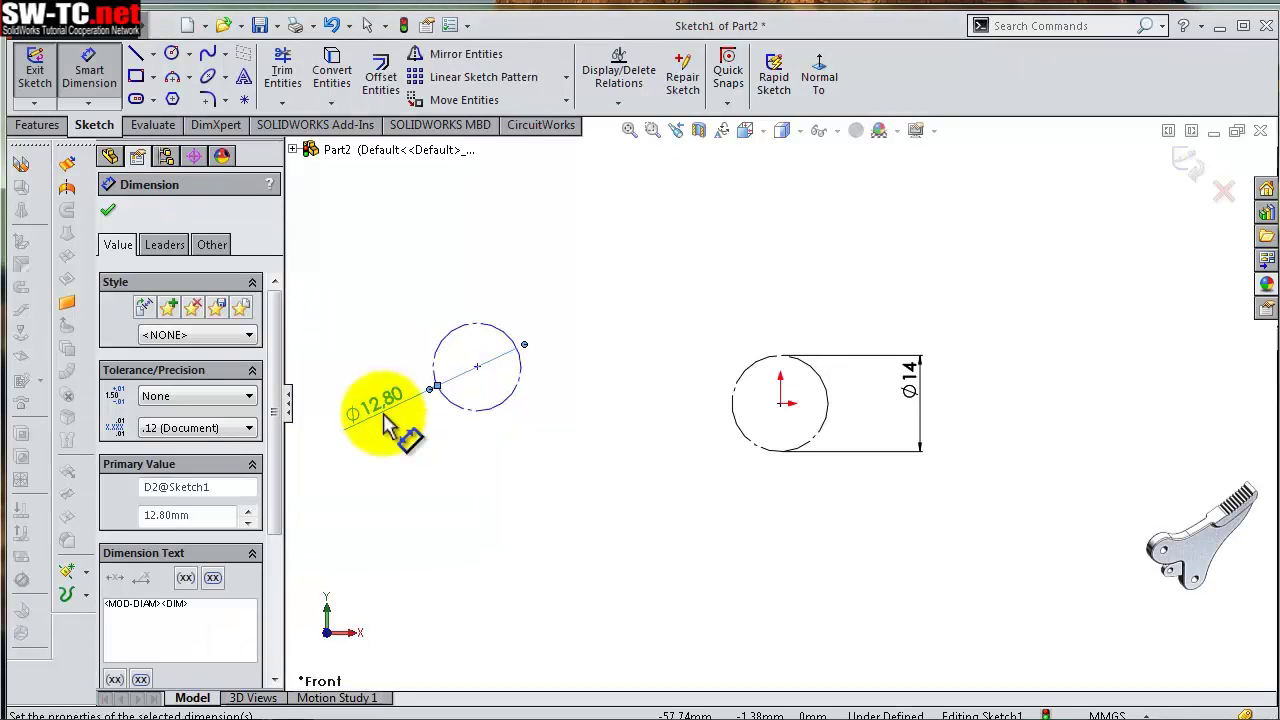
Dimension the circle centres 31.46 mm apart horizontally and 1.50 mm apart vertically
left_click(478, 367)
left_click(780, 403)
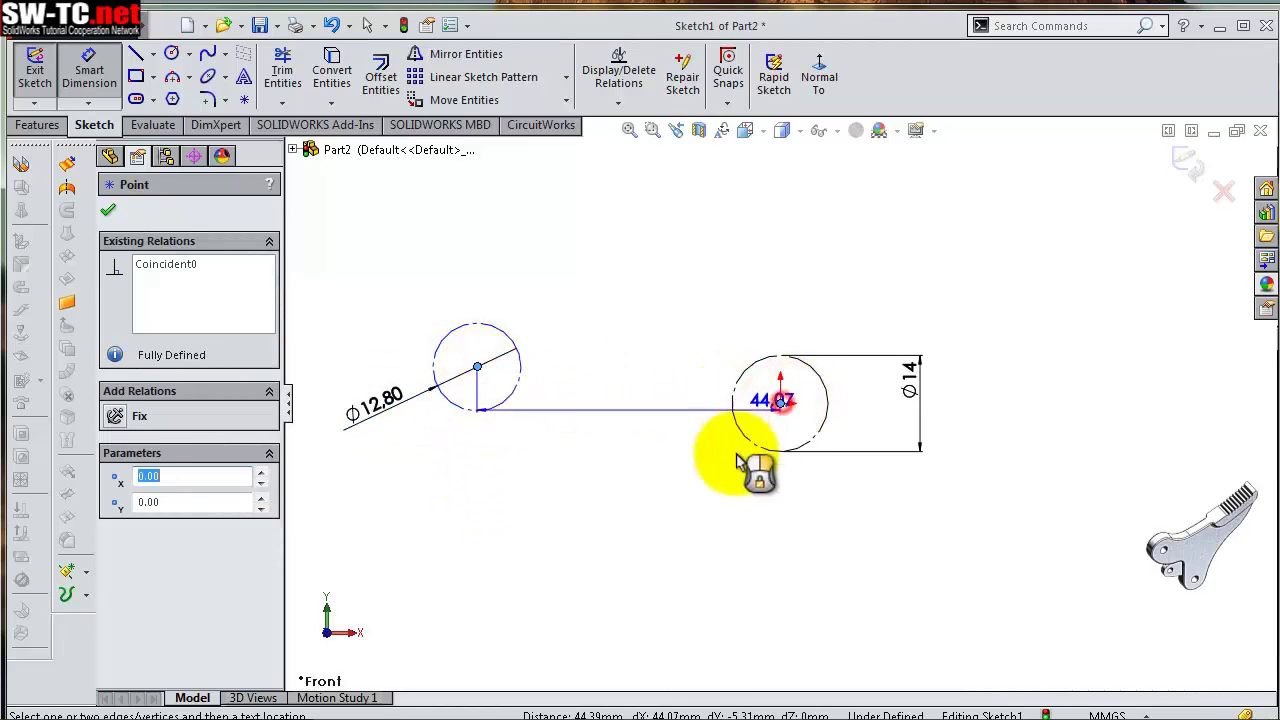
left_click(736, 557)
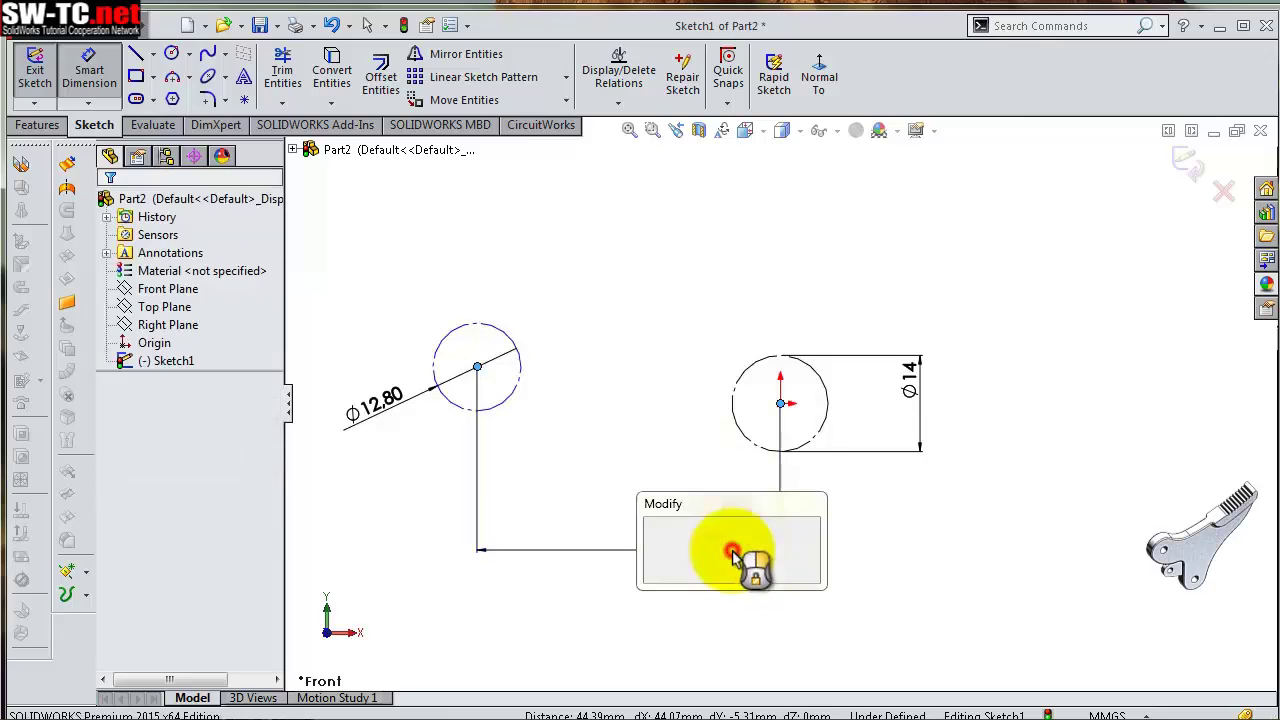
type("31,46")
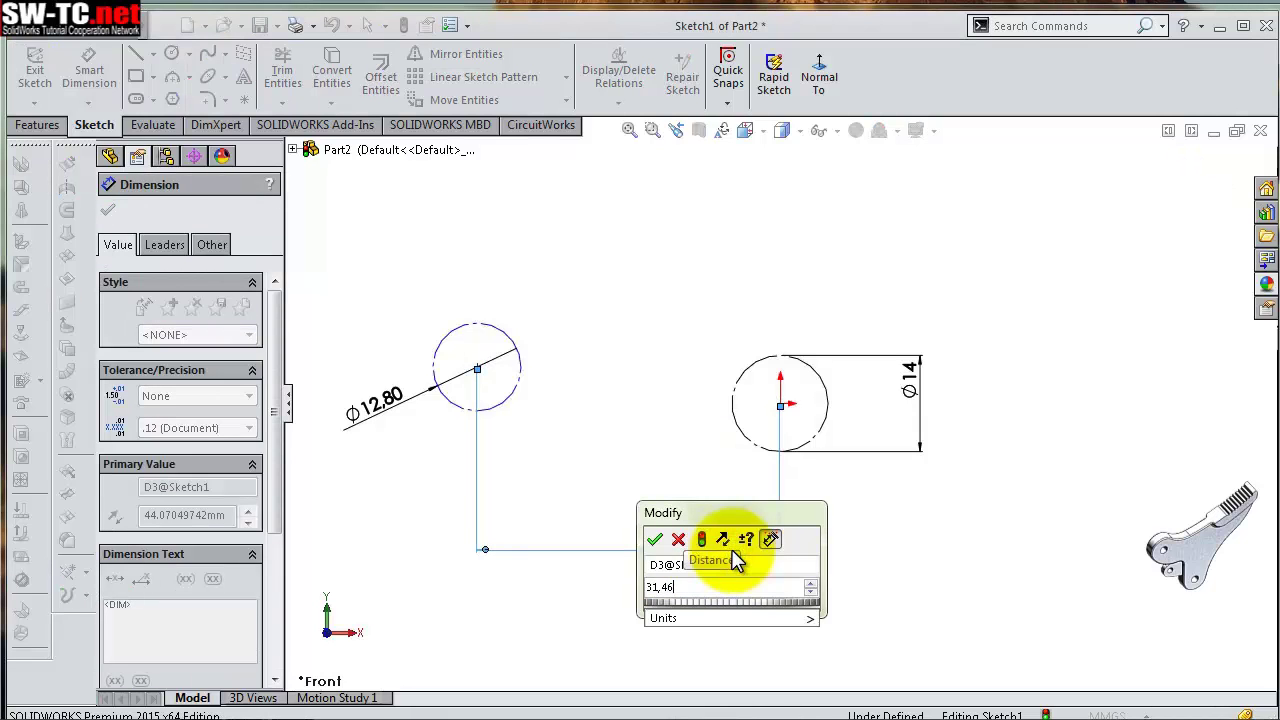
key("Return")
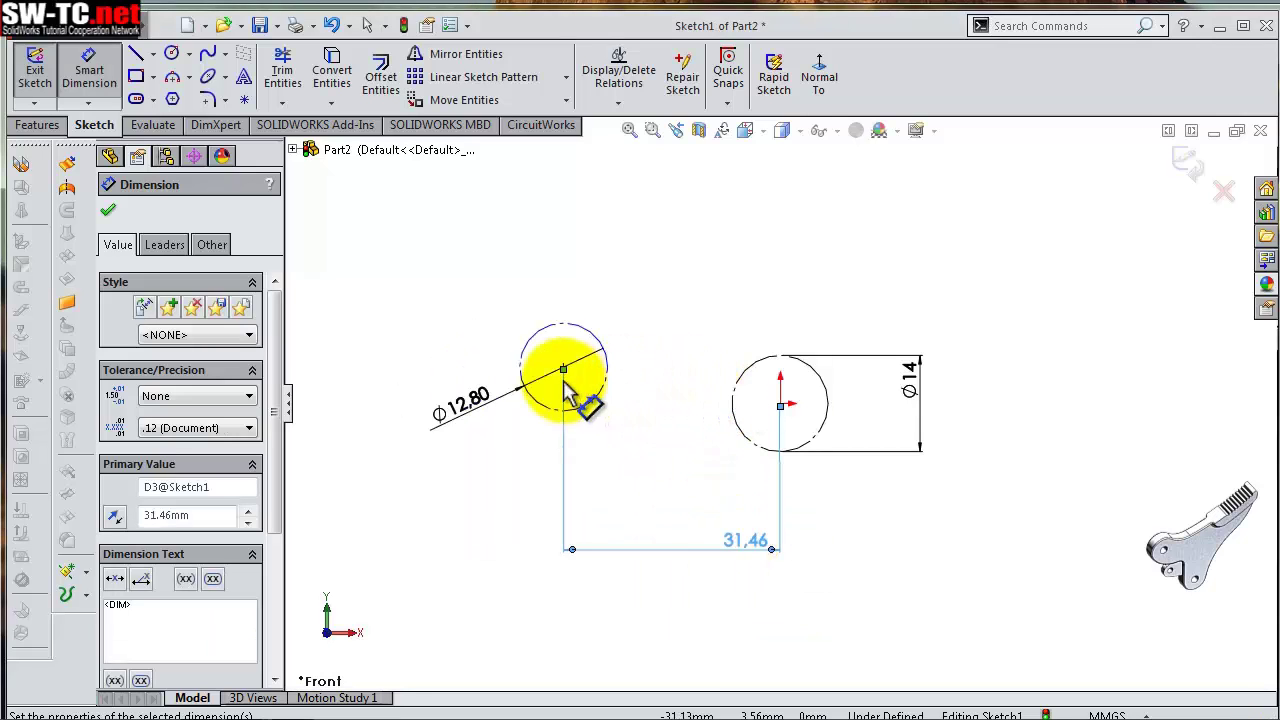
left_click(604, 374)
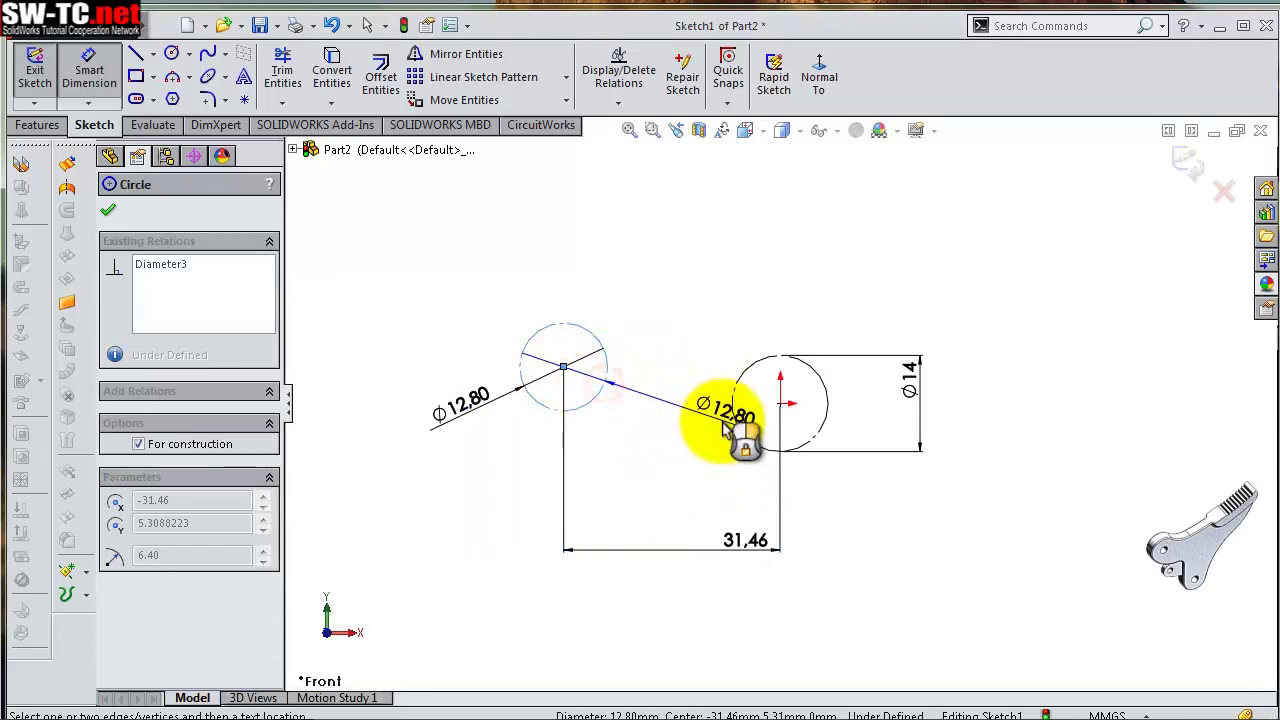
left_click(741, 425)
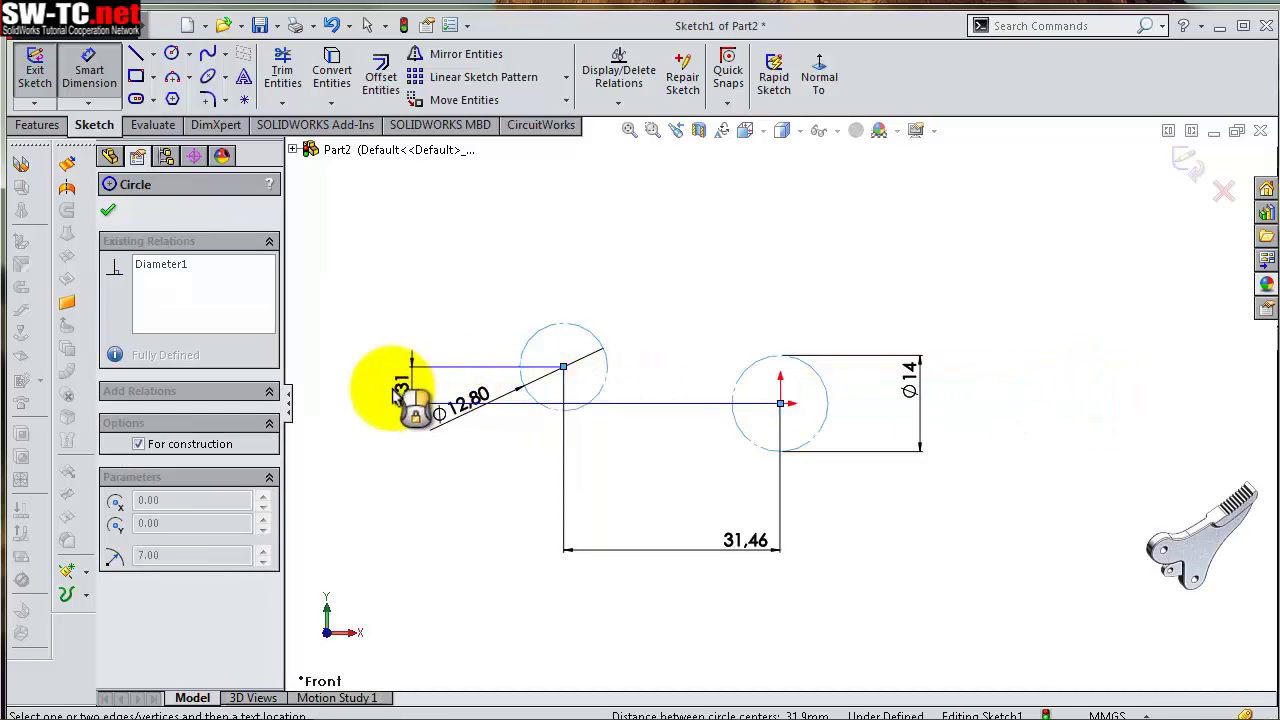
left_click(388, 392)
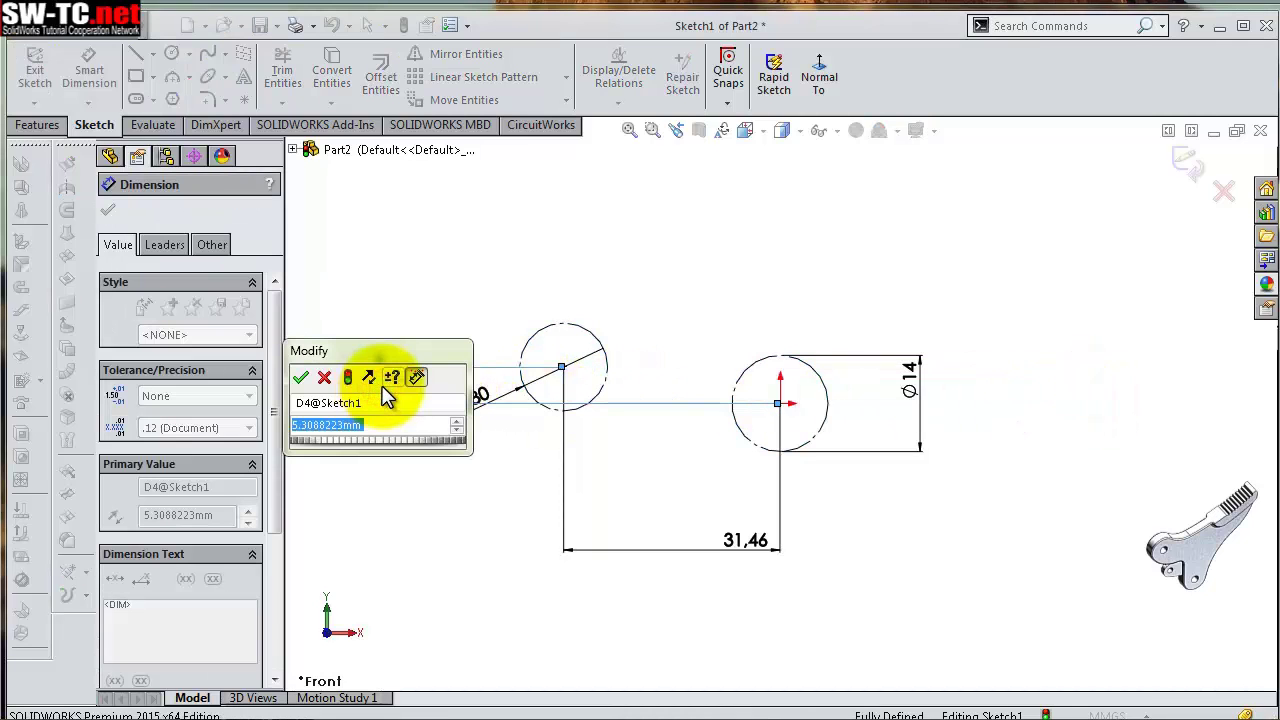
type("1.5")
key("Return")
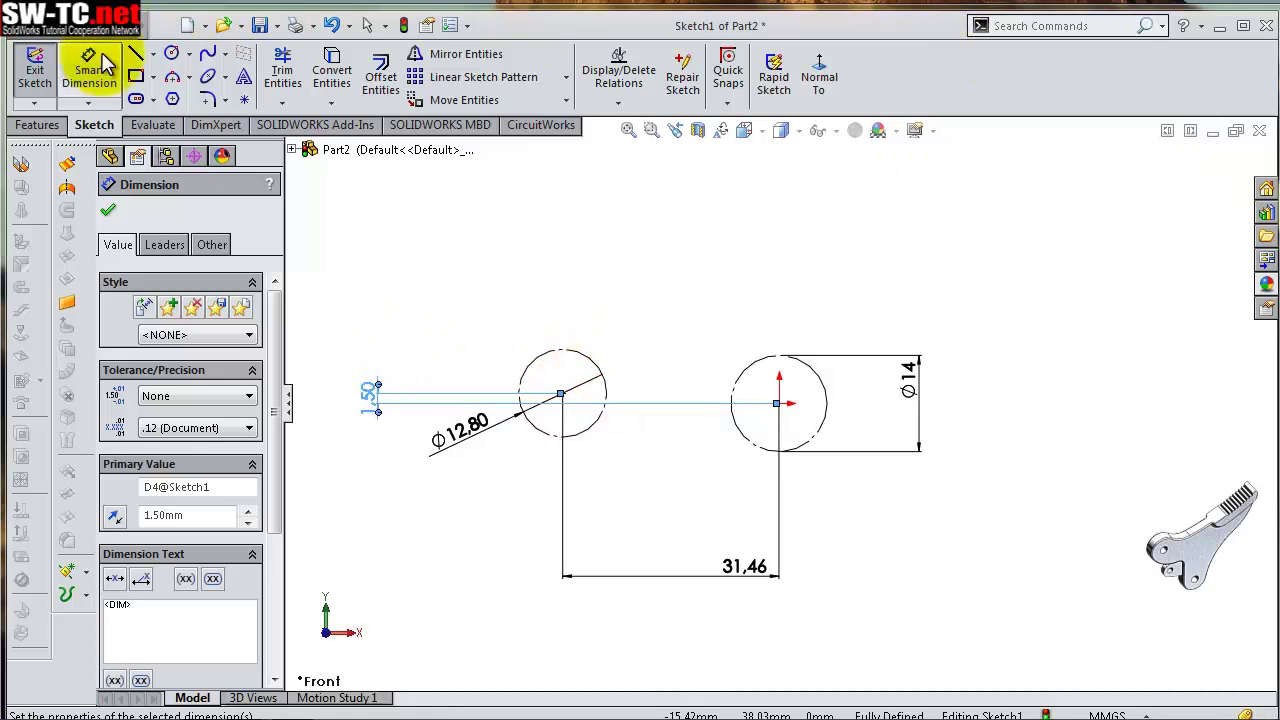
Draw a sloped line from the Ø12.80 circle's lower edge rising toward the Ø14 circle
left_click(135, 54)
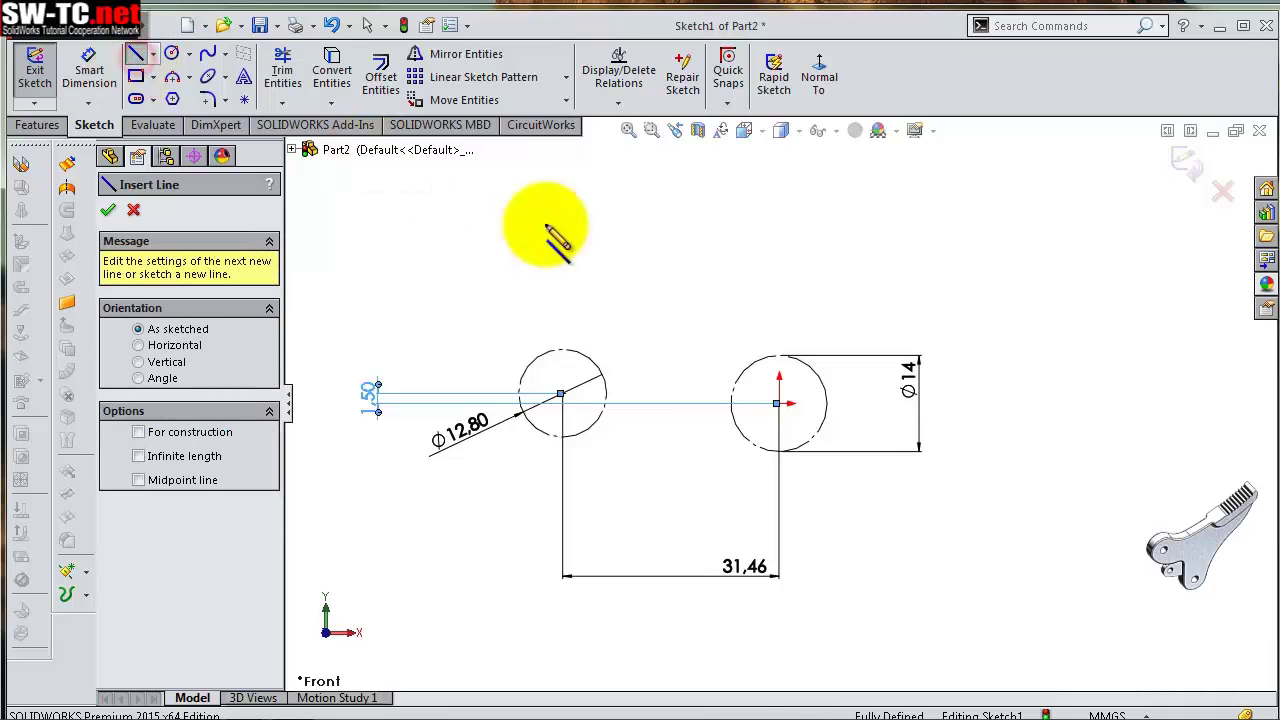
left_click(804, 366)
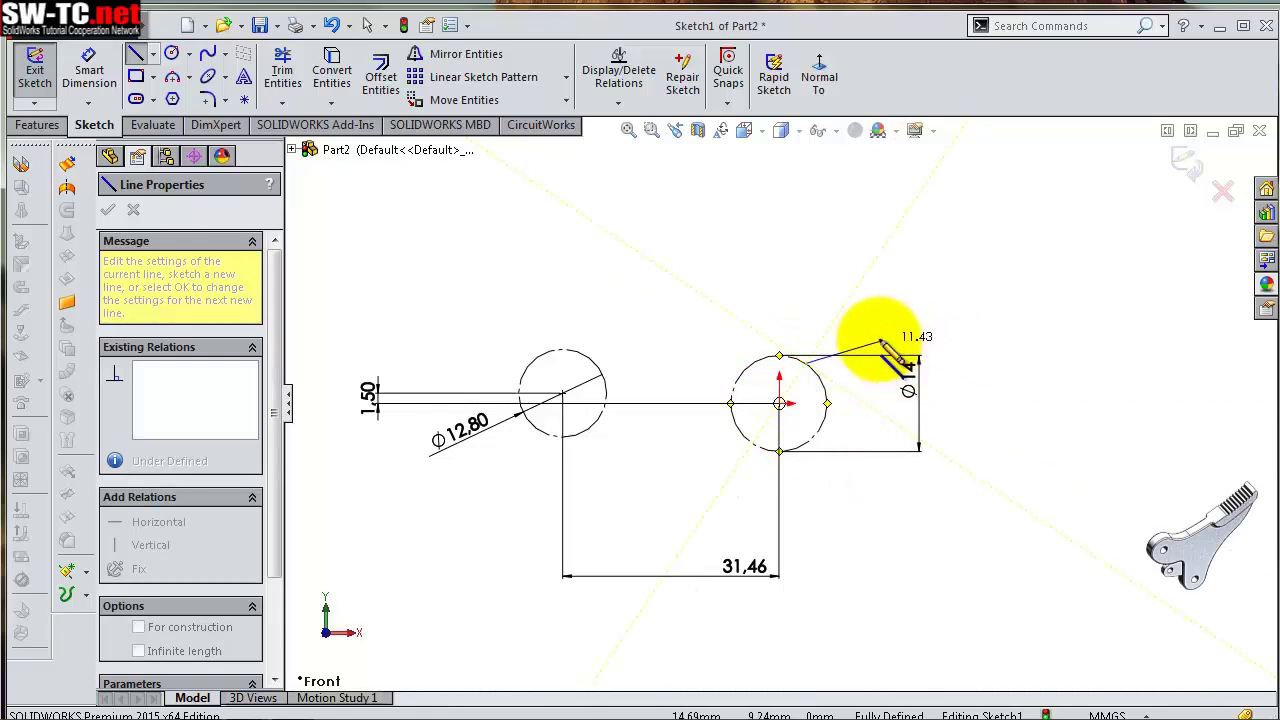
key("Escape")
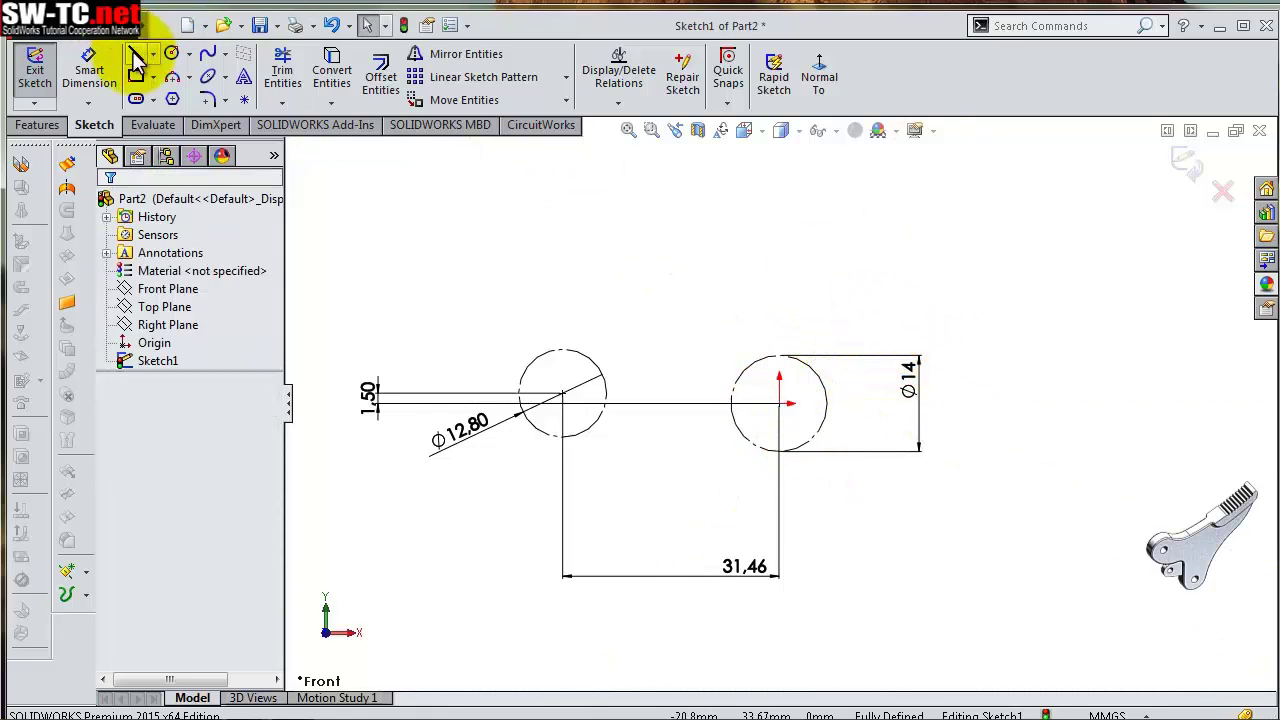
left_click(135, 53)
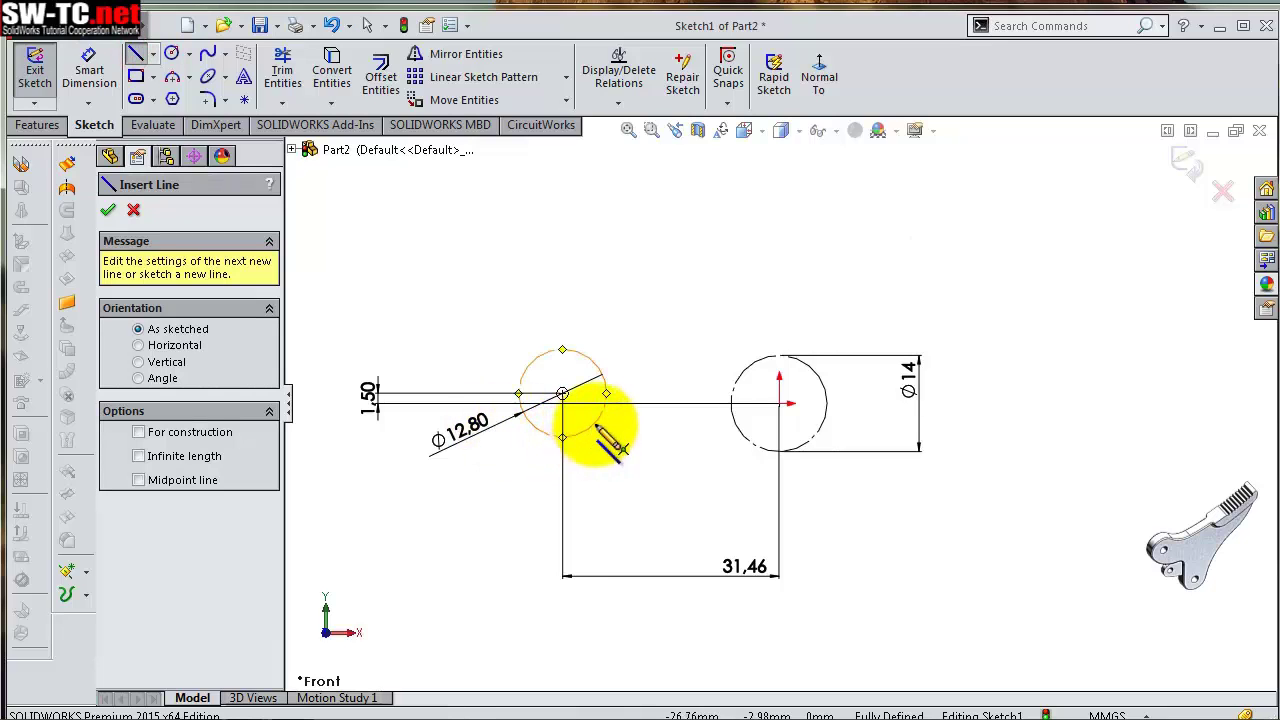
left_click(592, 426)
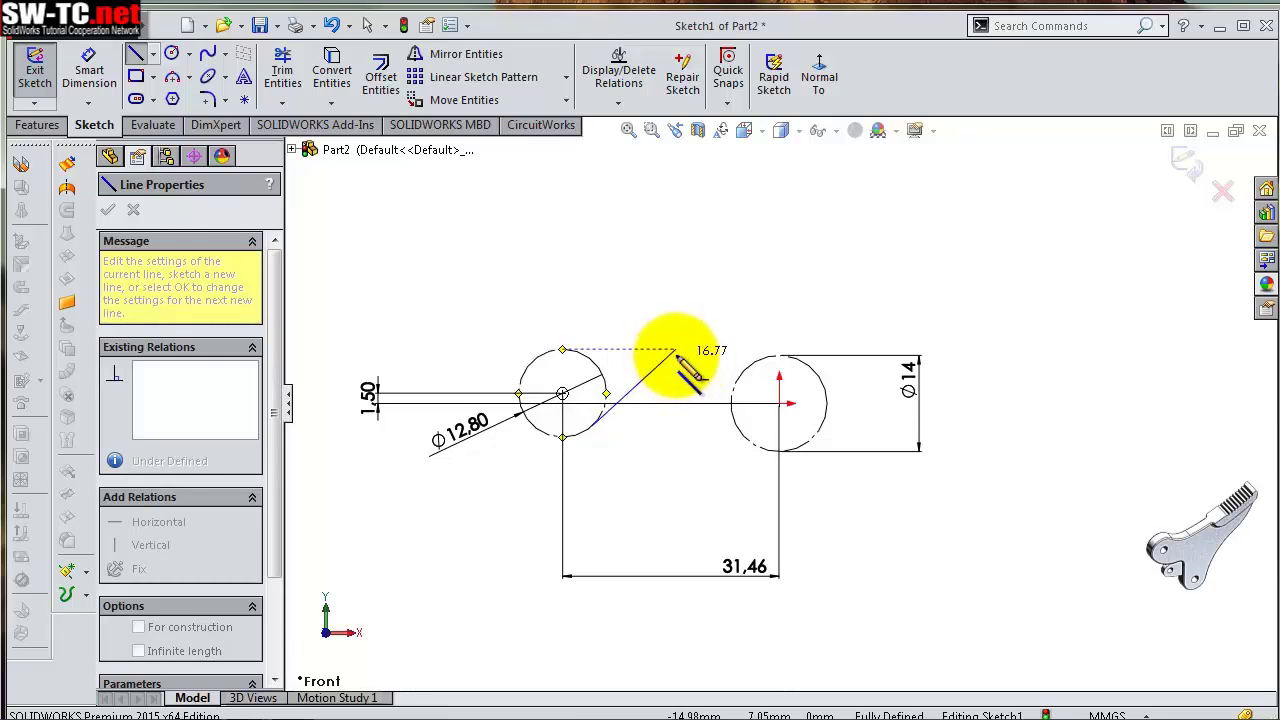
left_click(676, 350)
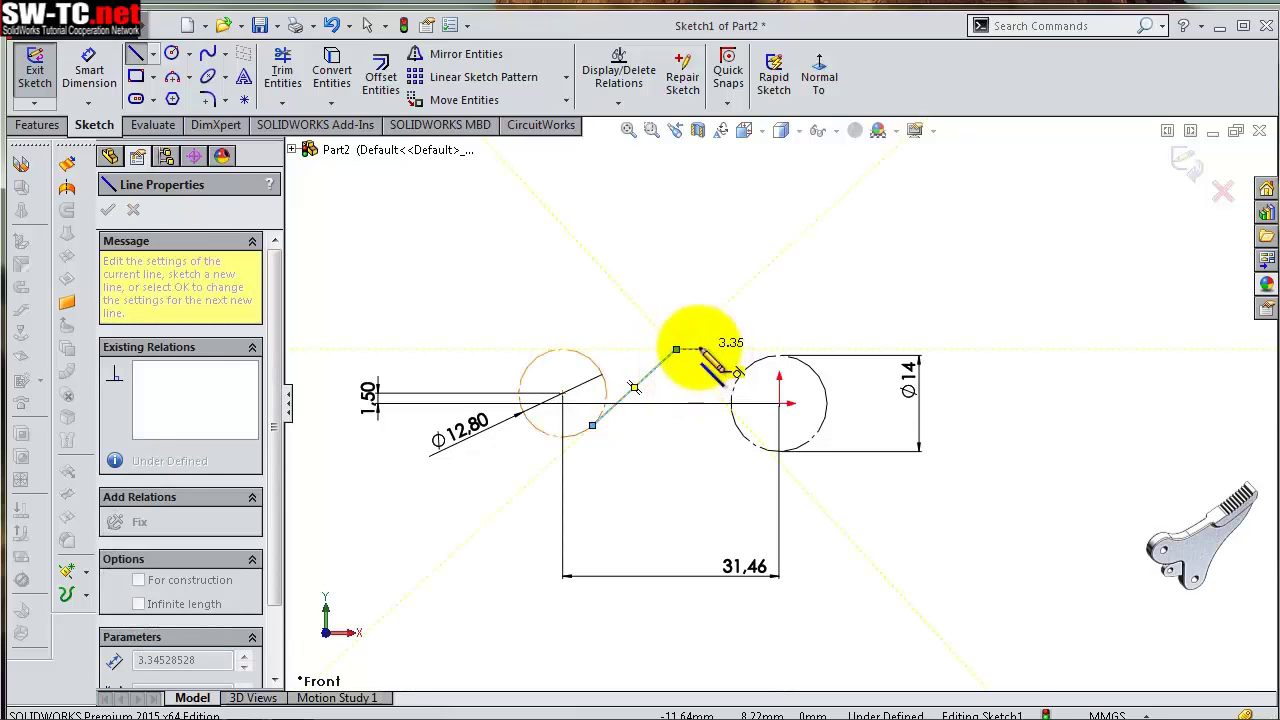
key("Escape")
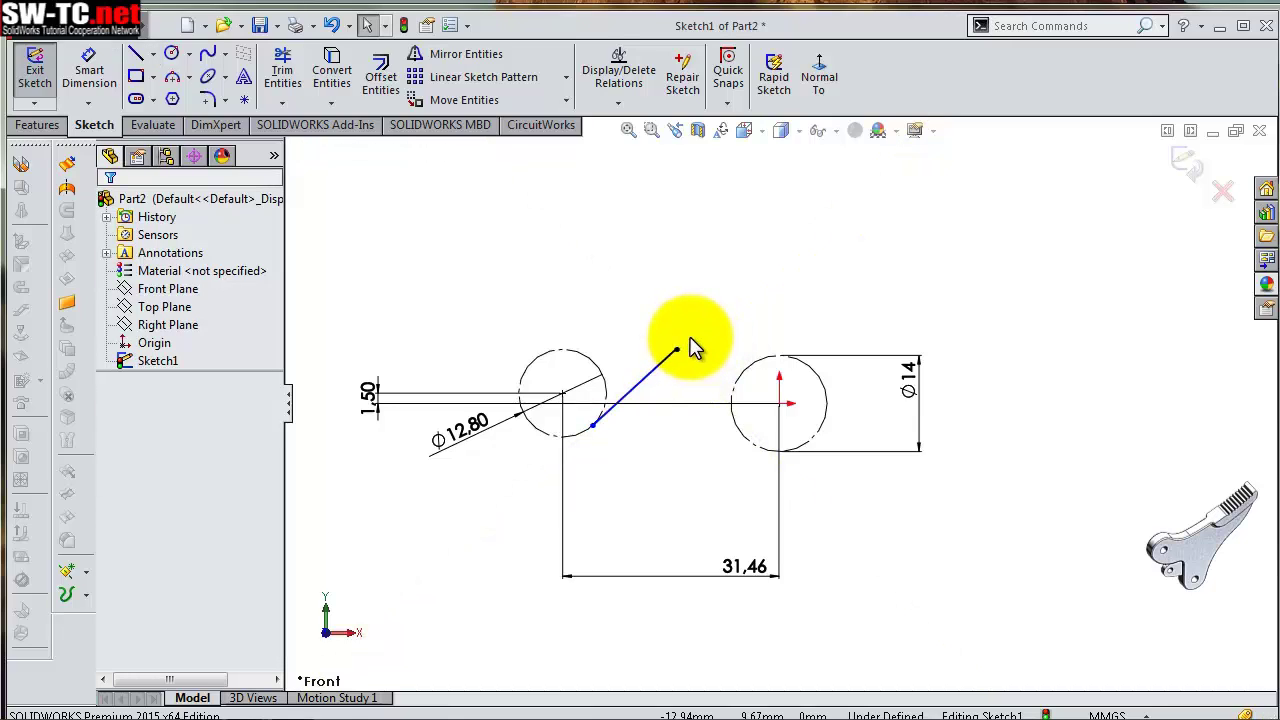
Dimension the sloped line's length to 15.29 mm
left_click(108, 88)
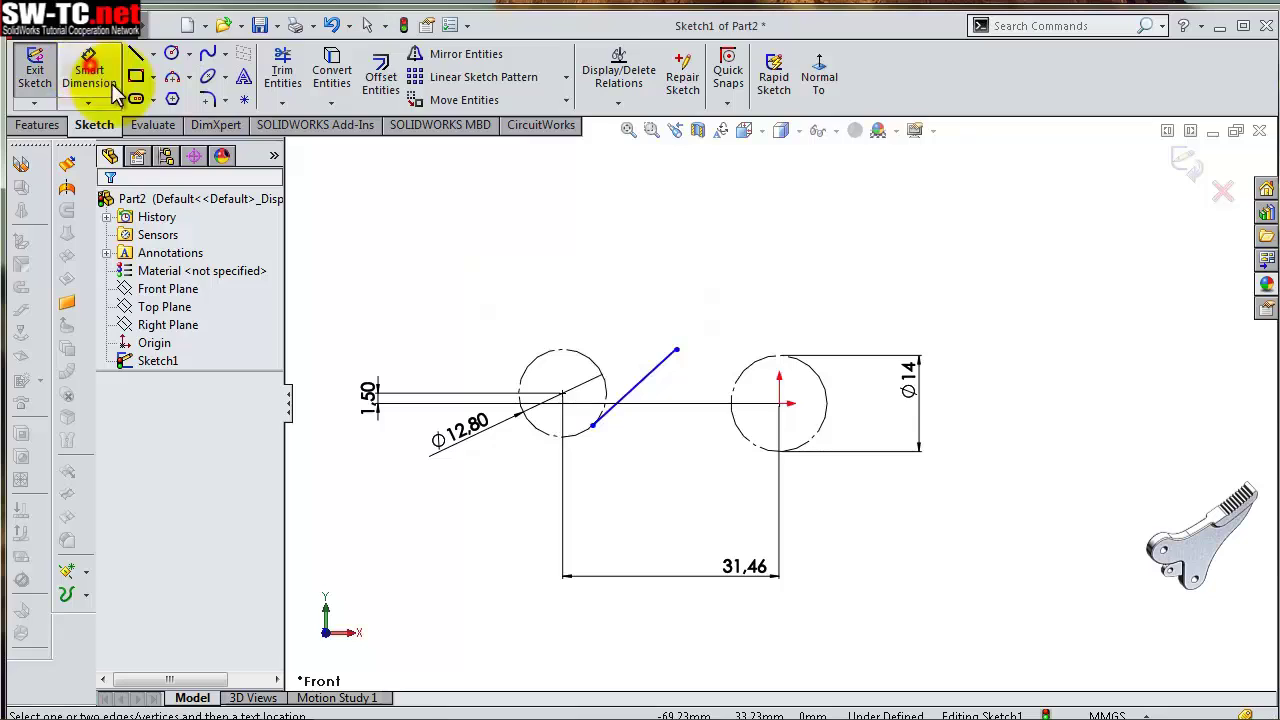
left_click(641, 376)
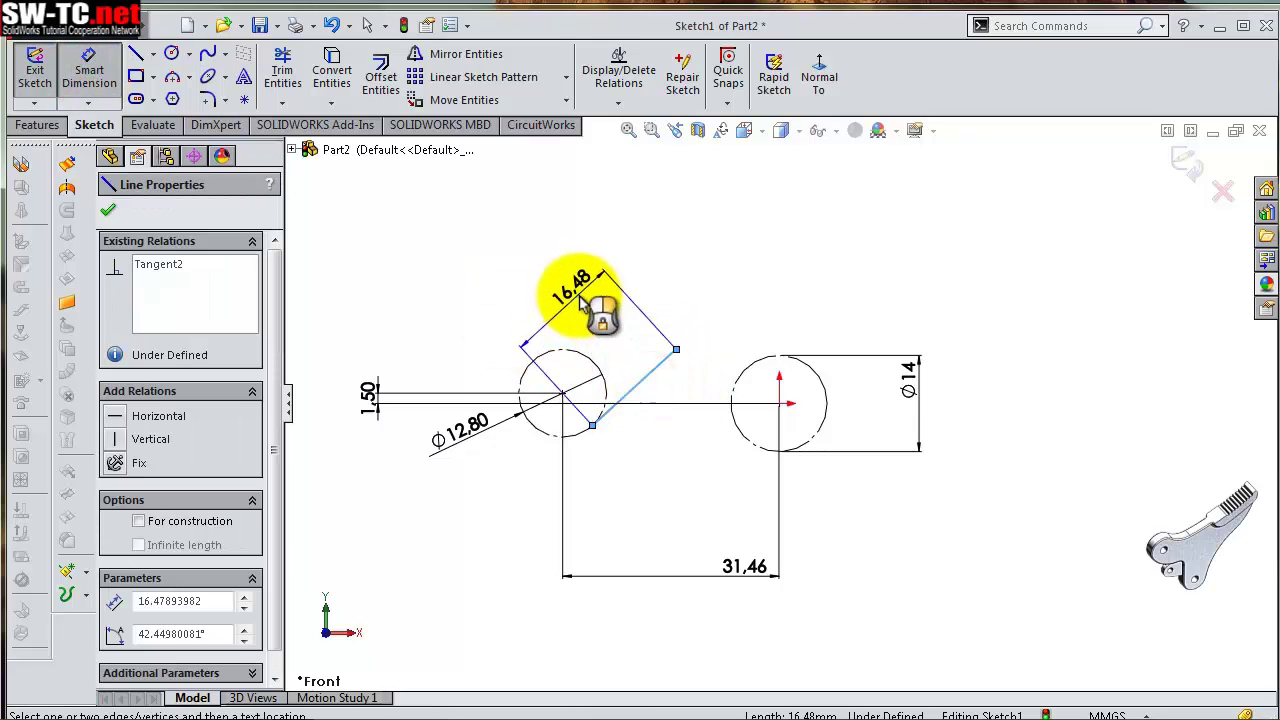
left_click(583, 302)
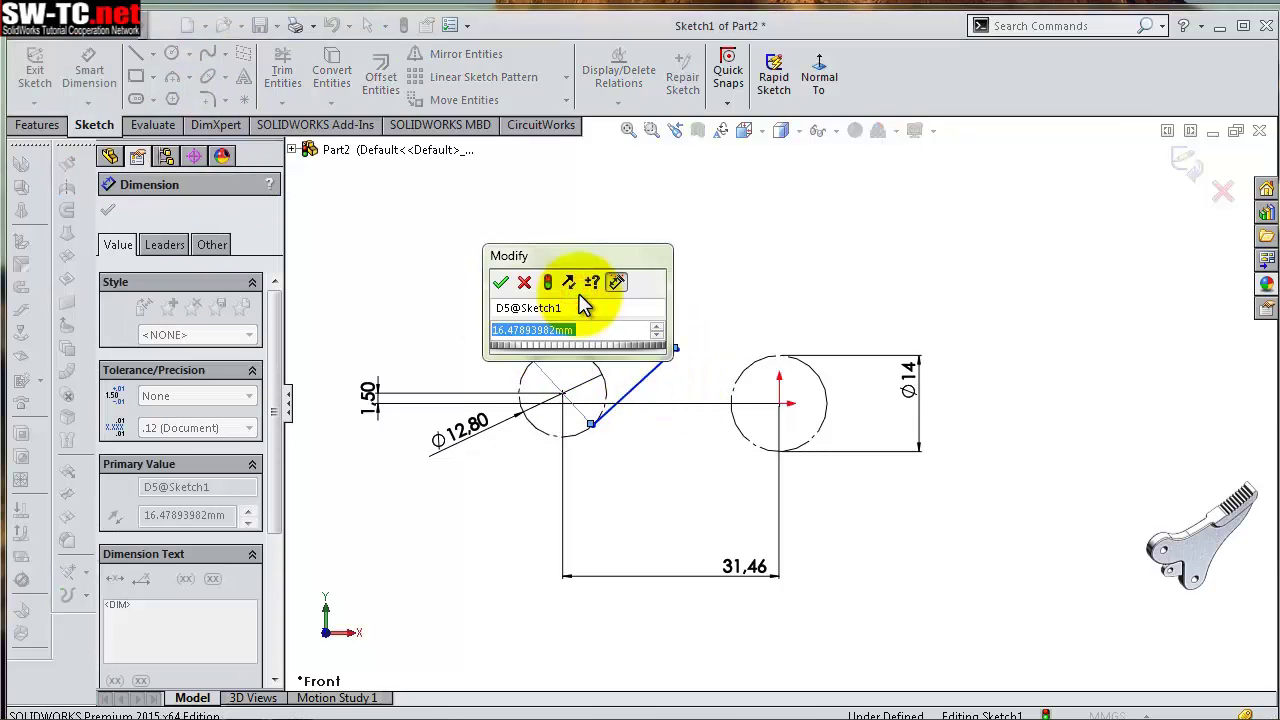
type("15.2")
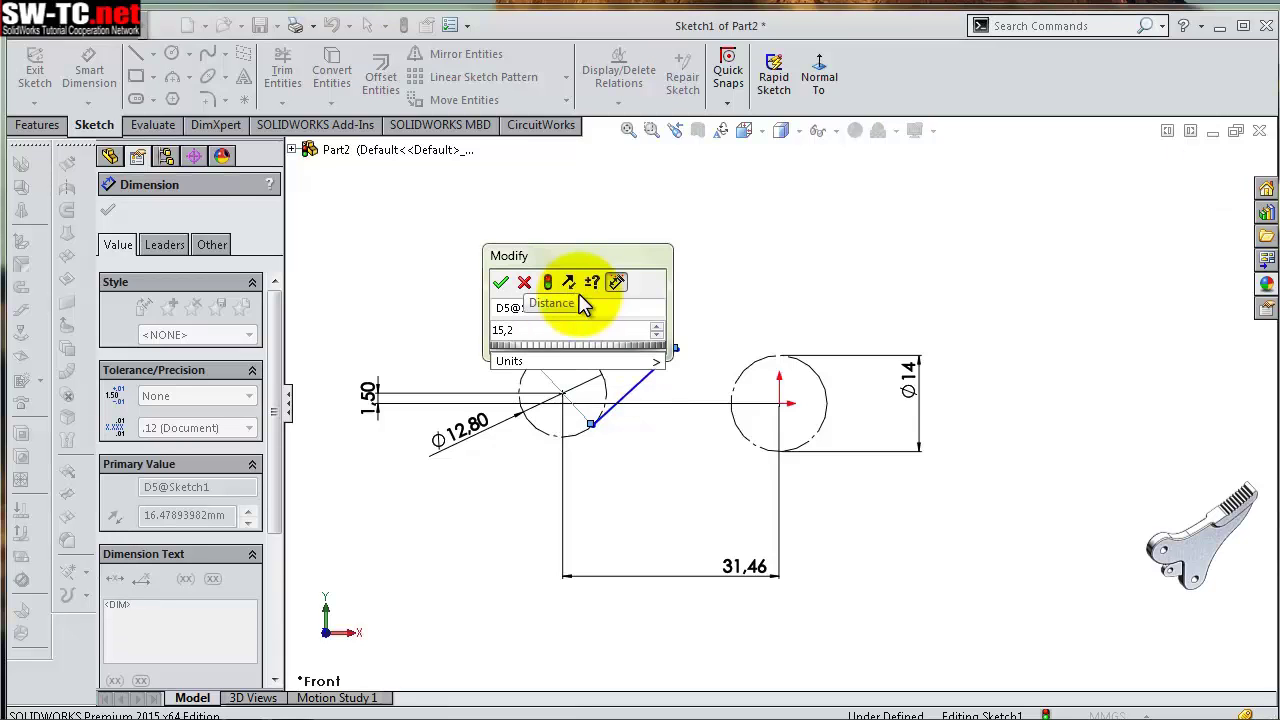
type("9")
key("Return")
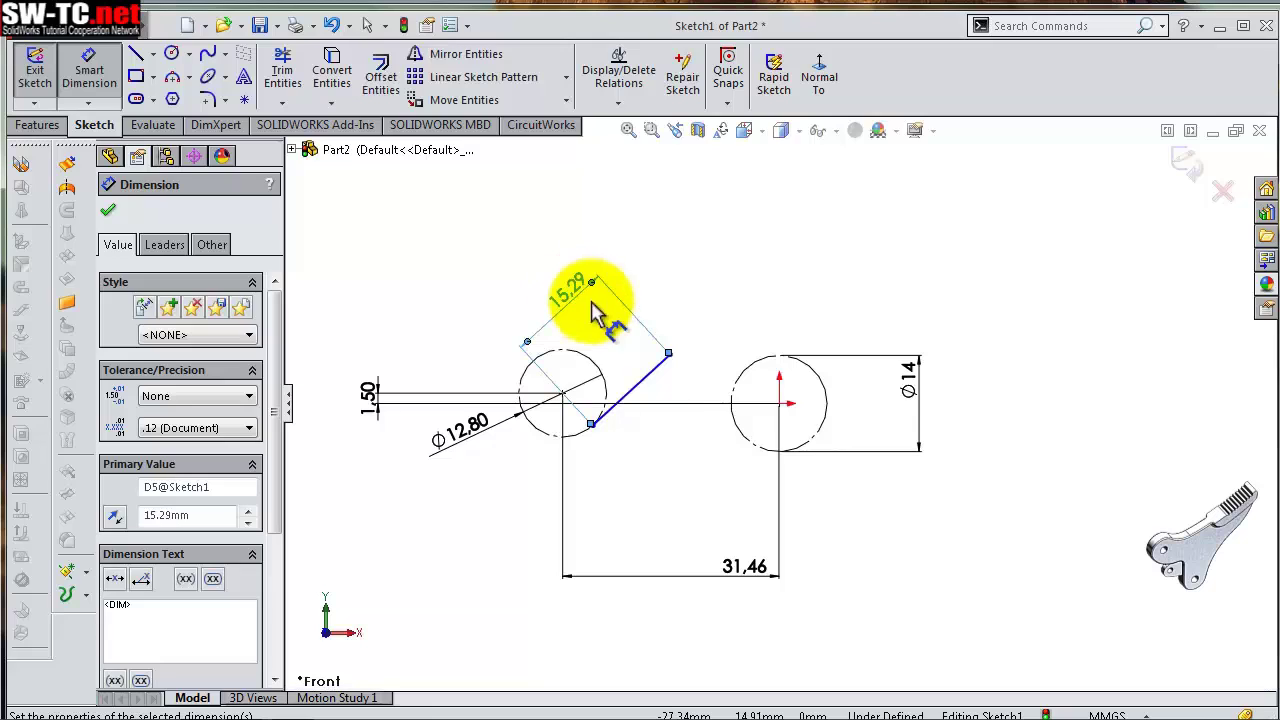
key("Escape")
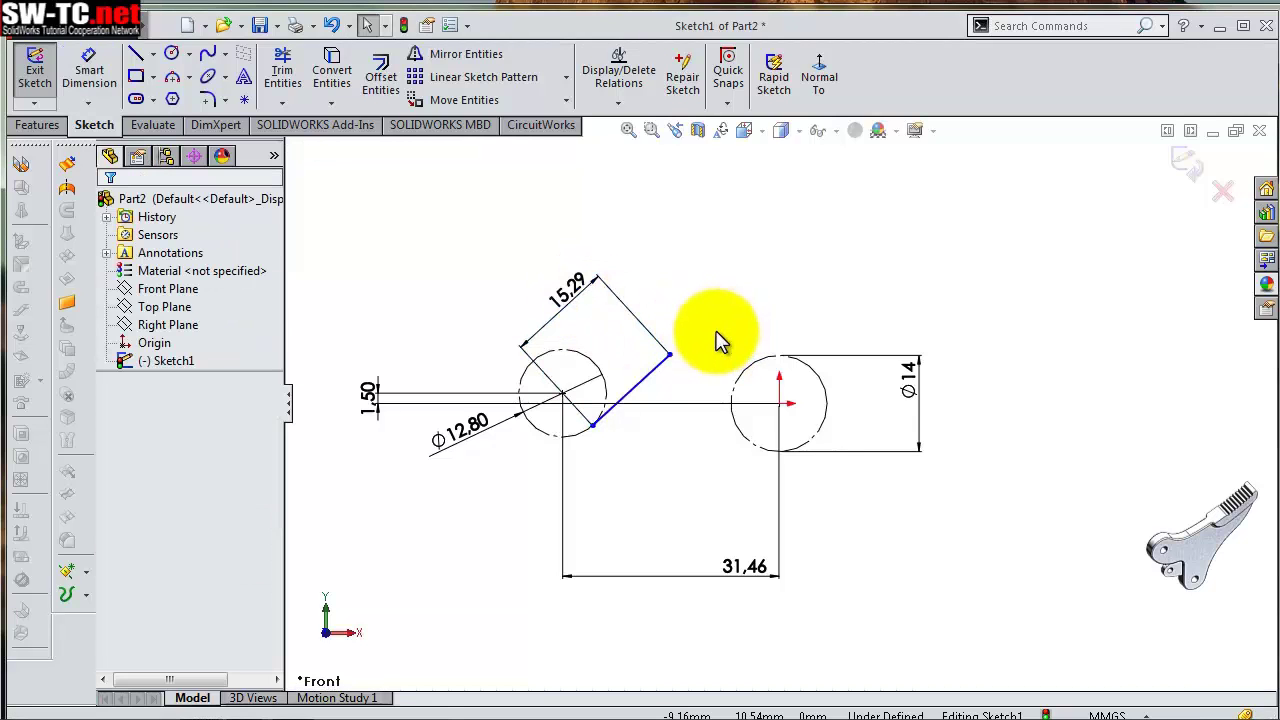
Set the line's upper endpoint 4 mm above the Ø14 circle's centre and check its relations
key("d")
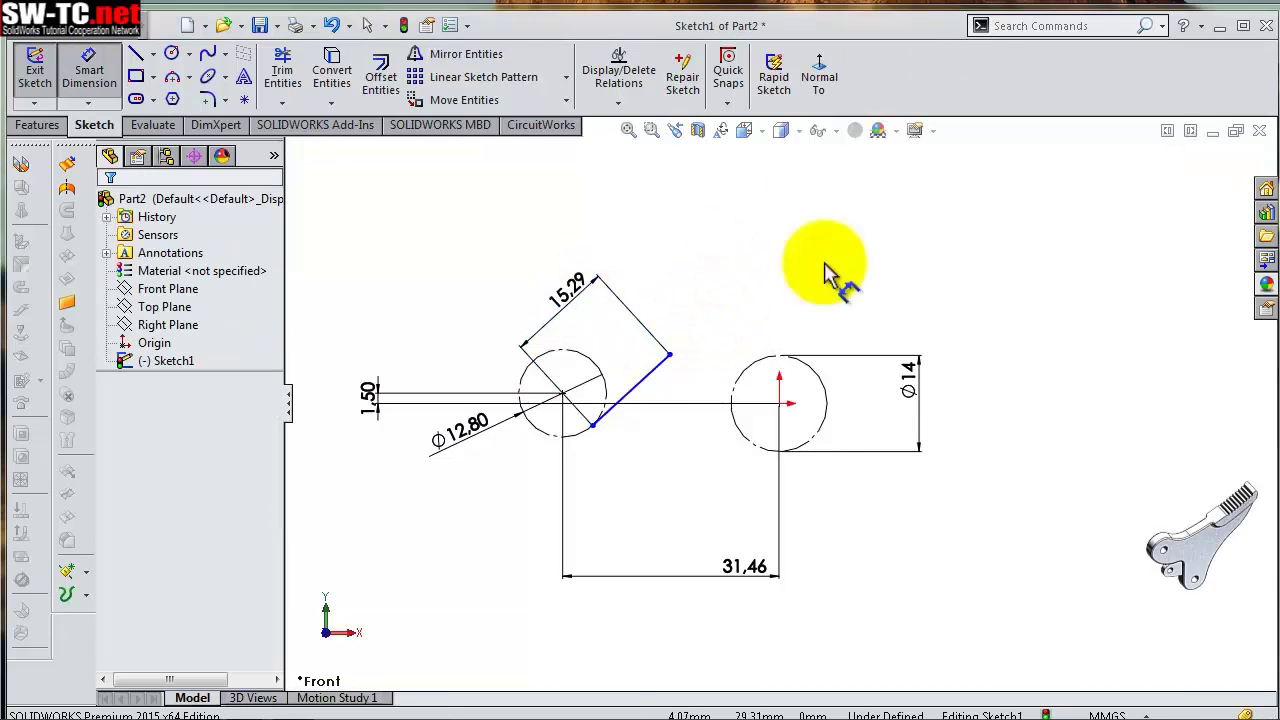
left_click(670, 355)
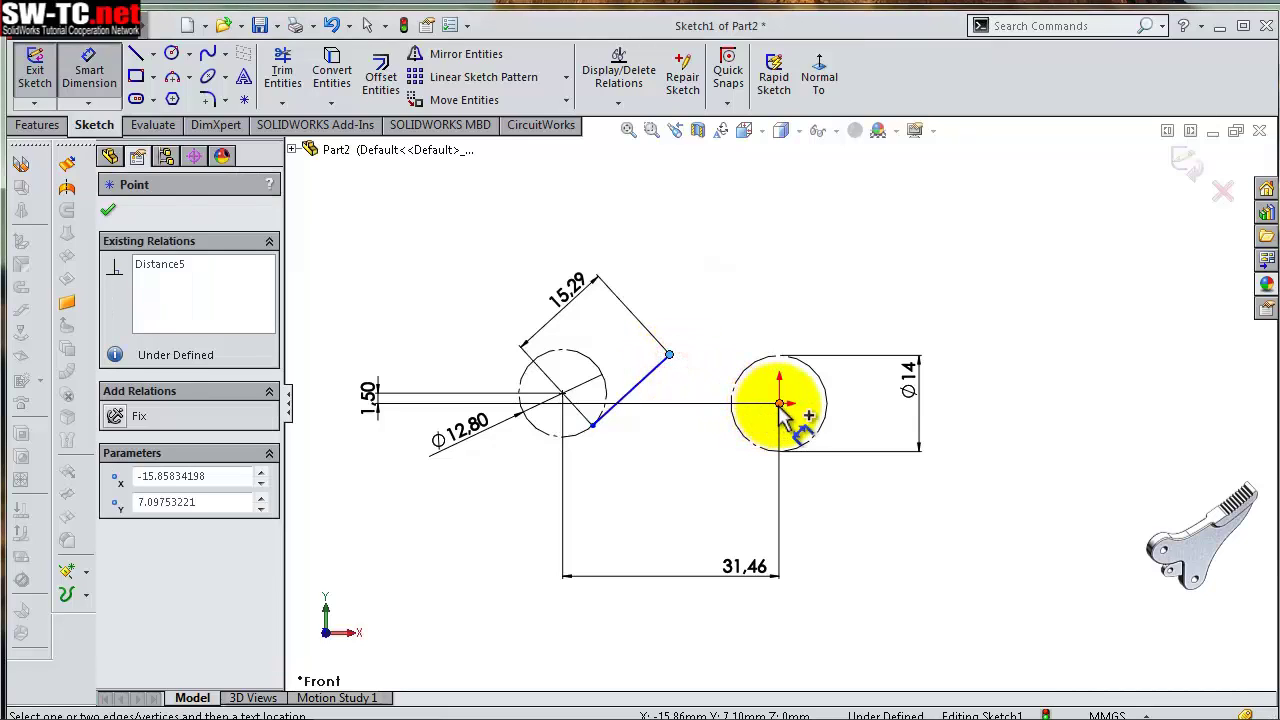
left_click(780, 405)
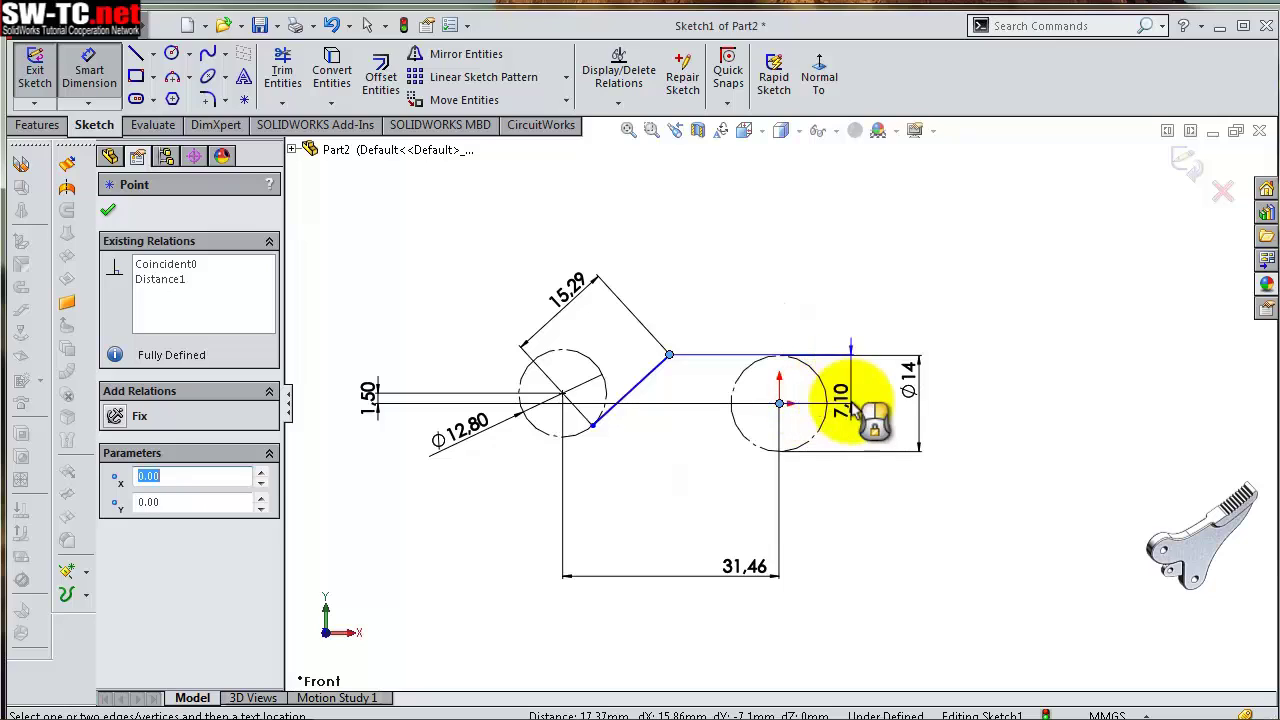
left_click(855, 409)
type("4")
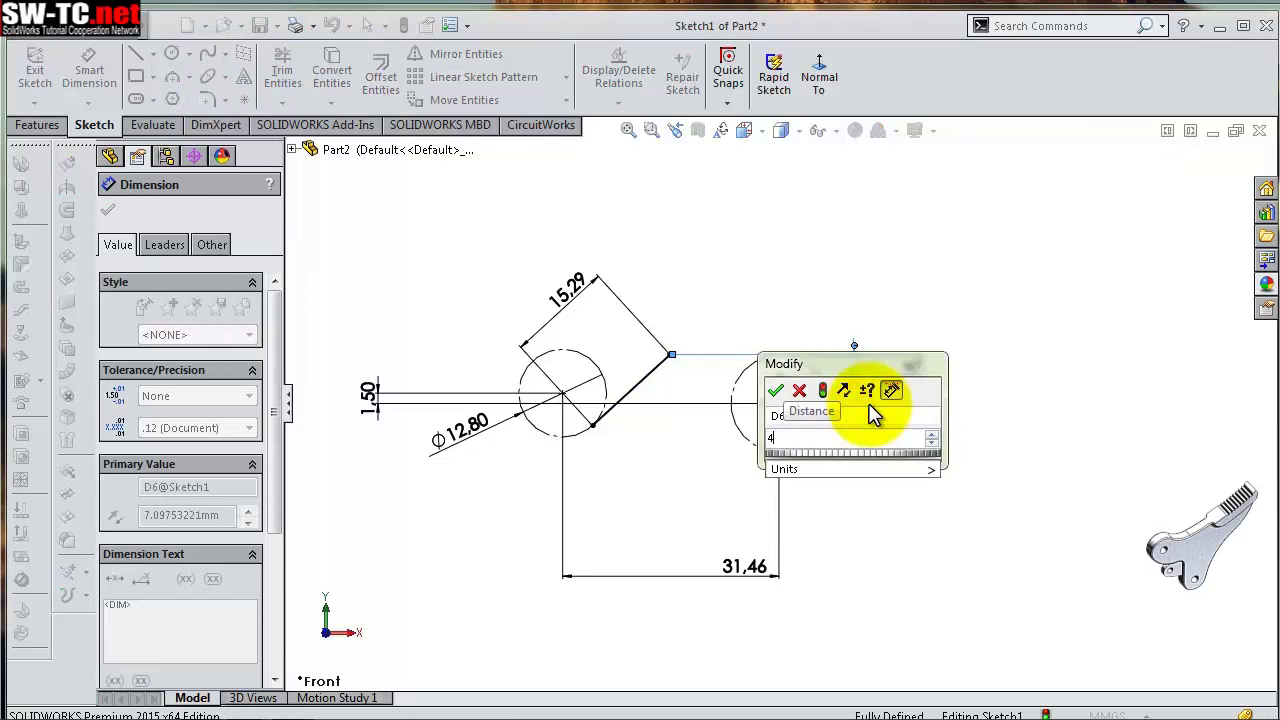
key("Return")
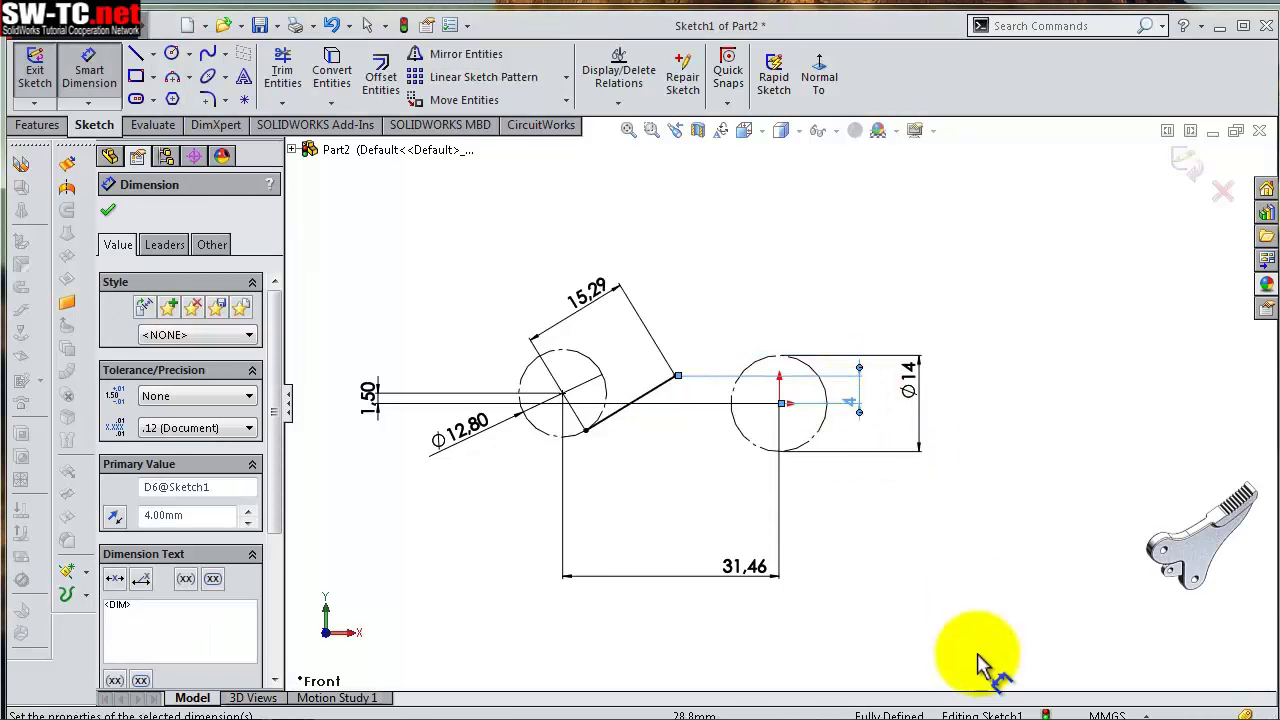
key("Escape")
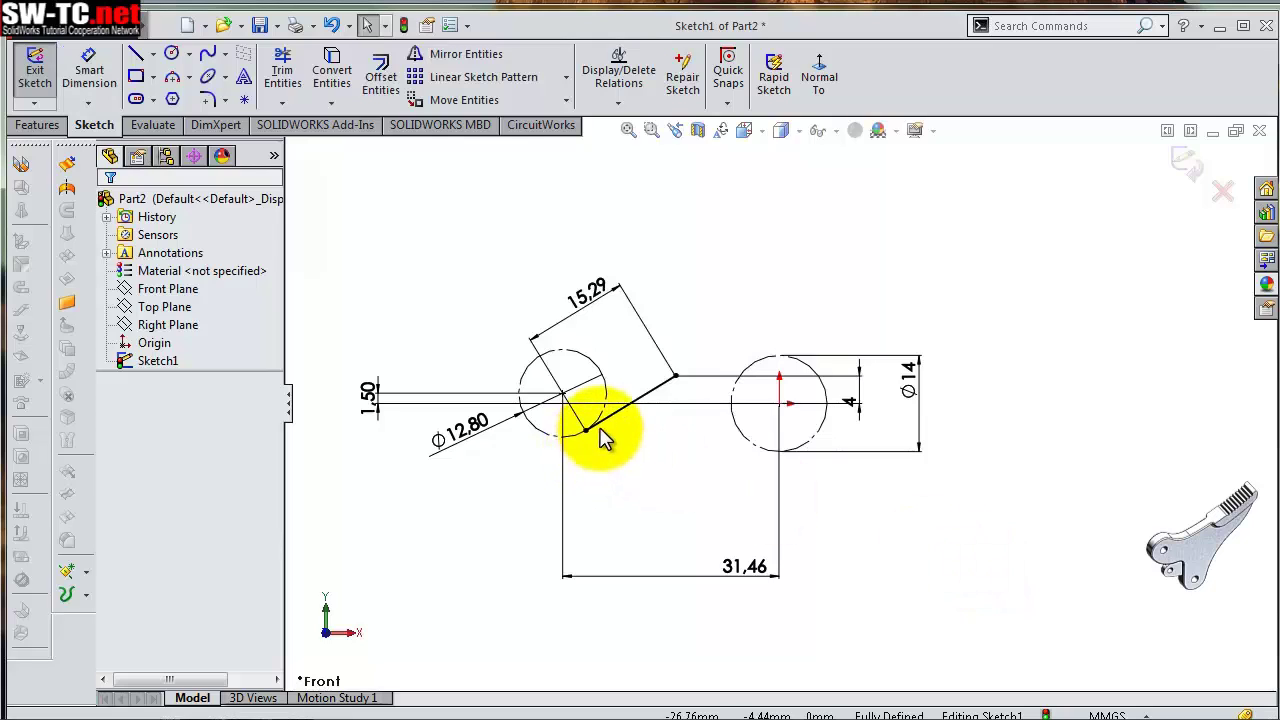
left_click(600, 423)
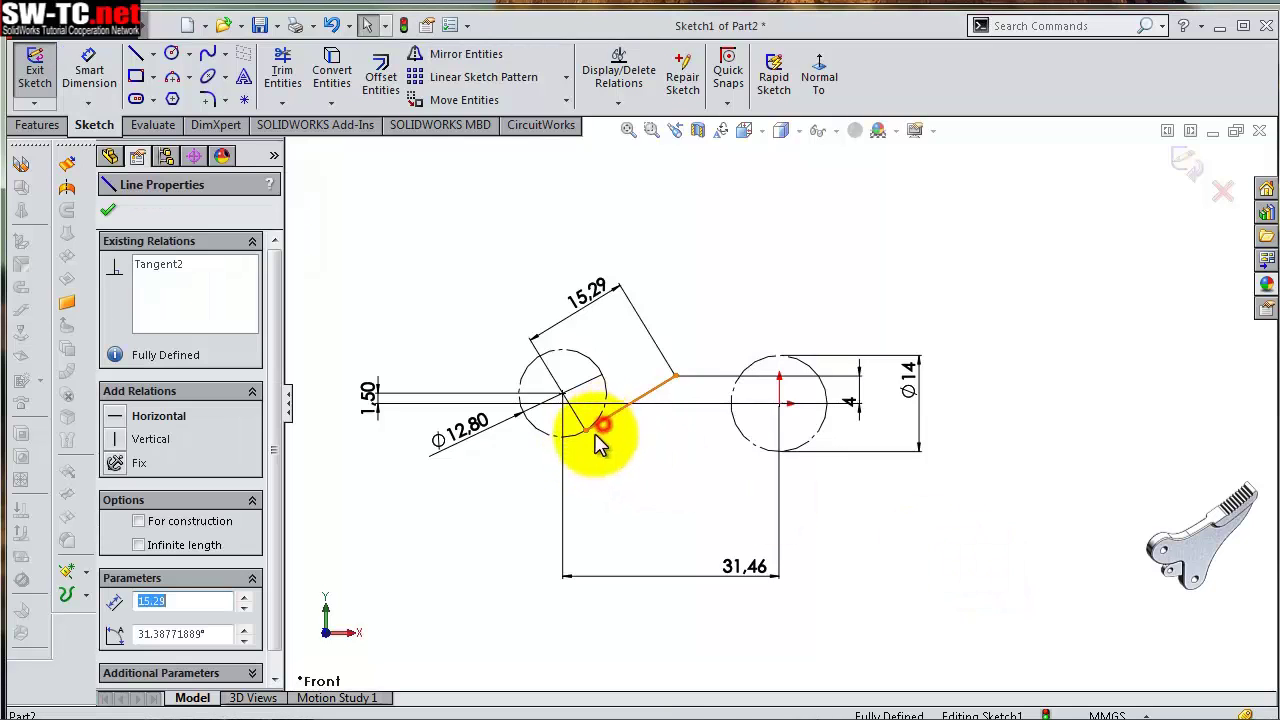
left_click(643, 450)
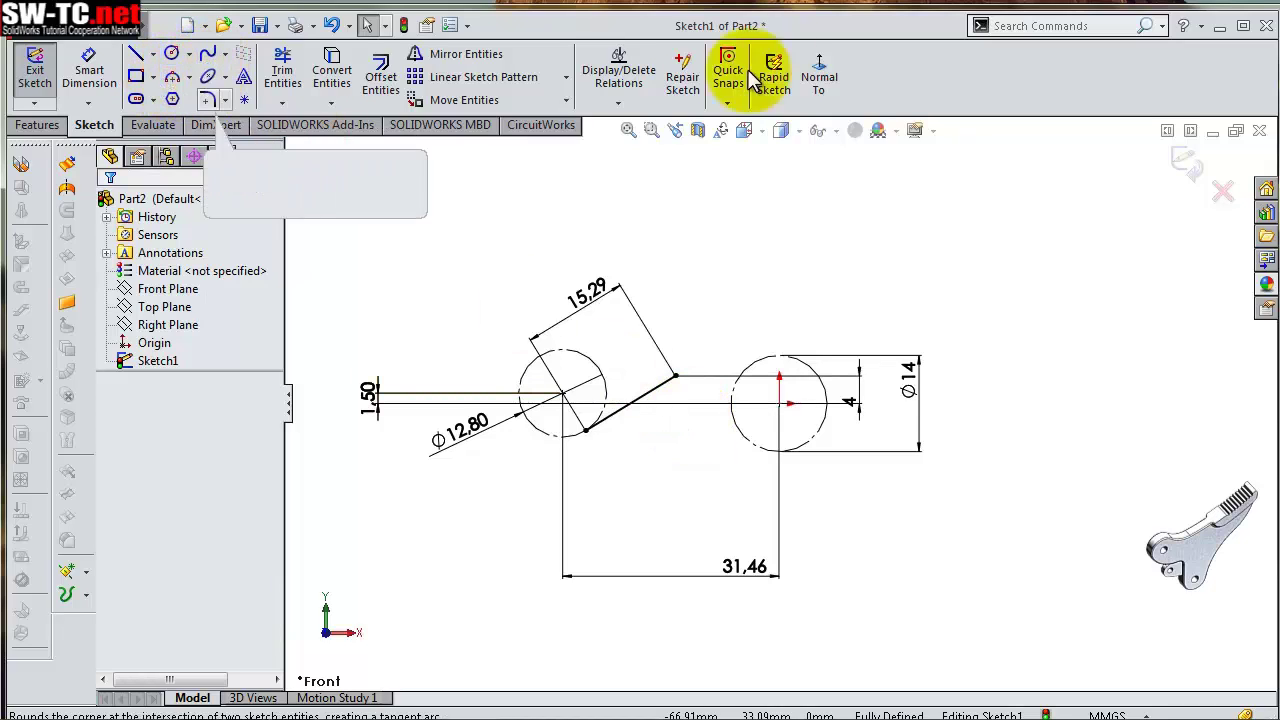
Draw a three-point arc from the sloped line's upper end to the bottom of the Ø14 circle
left_click(189, 77)
left_click(220, 142)
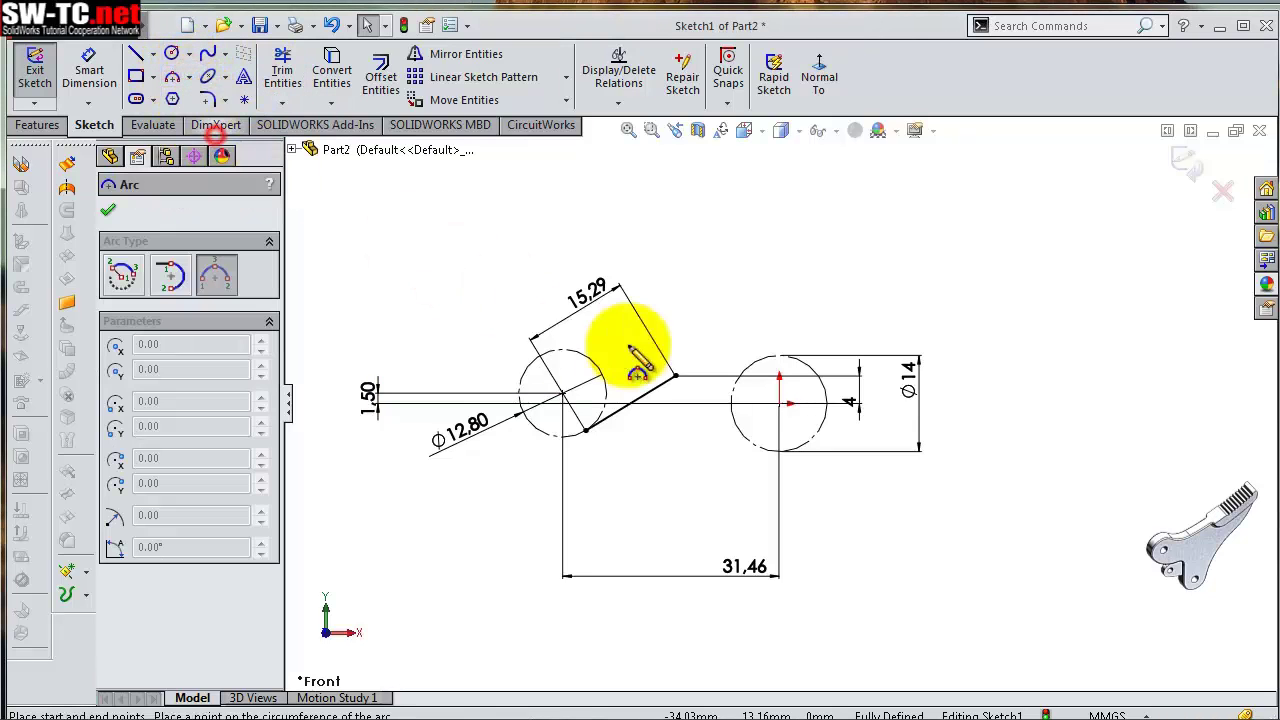
left_click(676, 377)
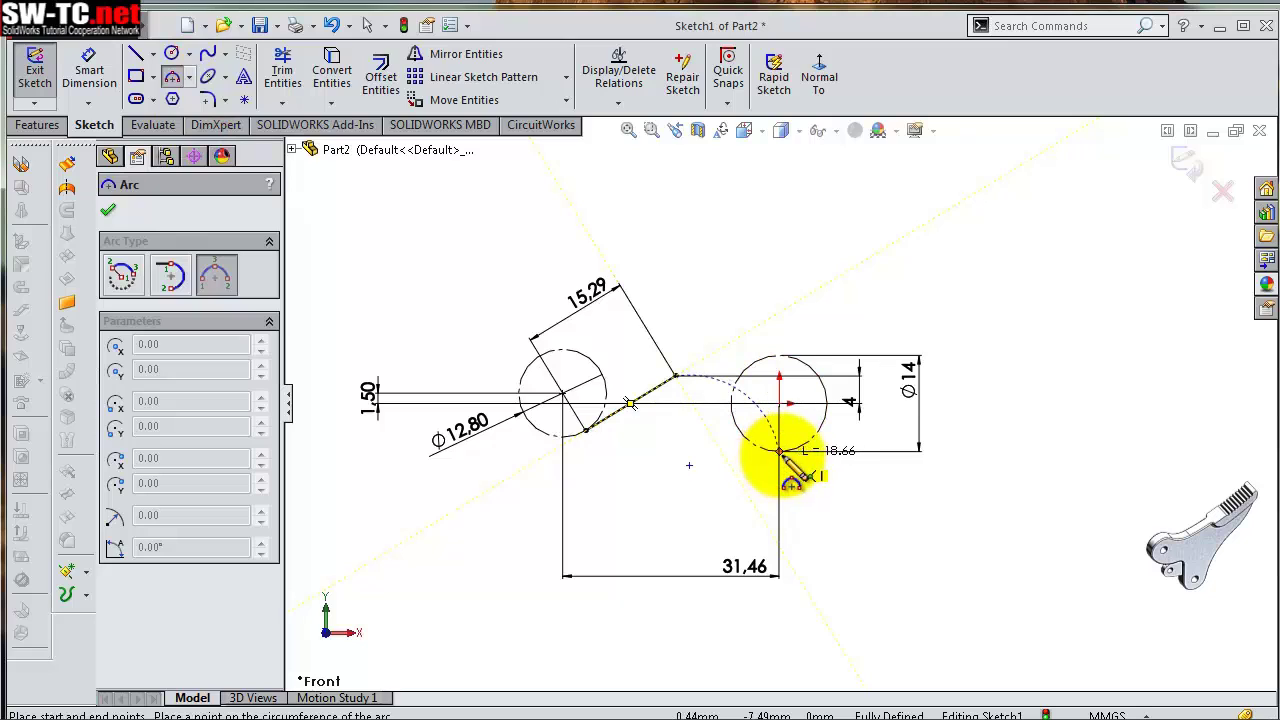
left_click(779, 451)
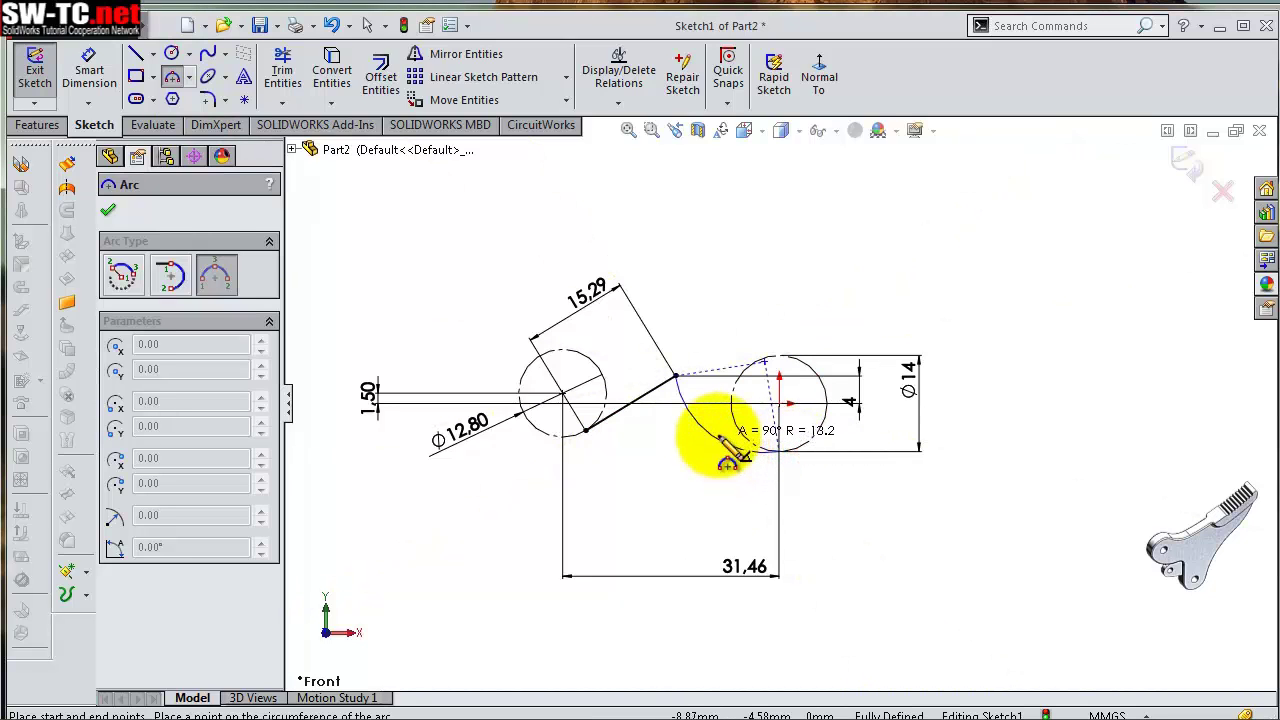
scroll(725, 452, "down", 2)
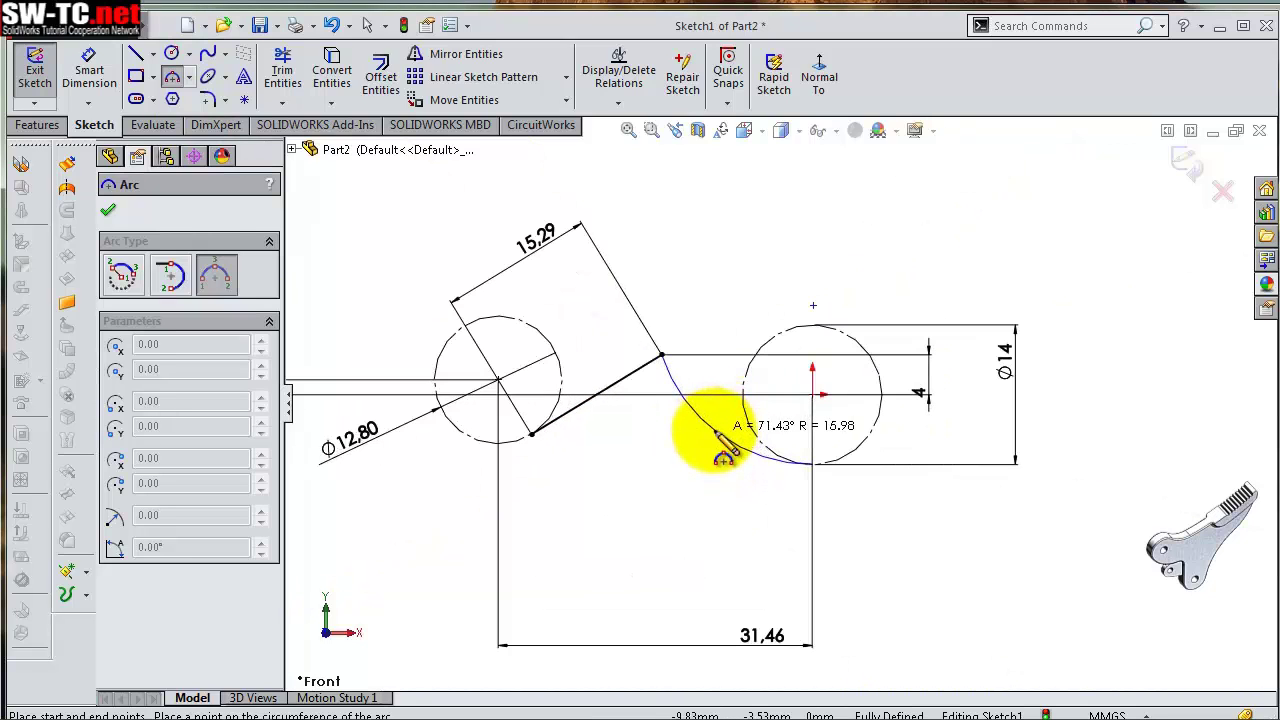
left_click(717, 433)
Dimension the arc joining the slanted line and Ø14 circle to R16
key("s")
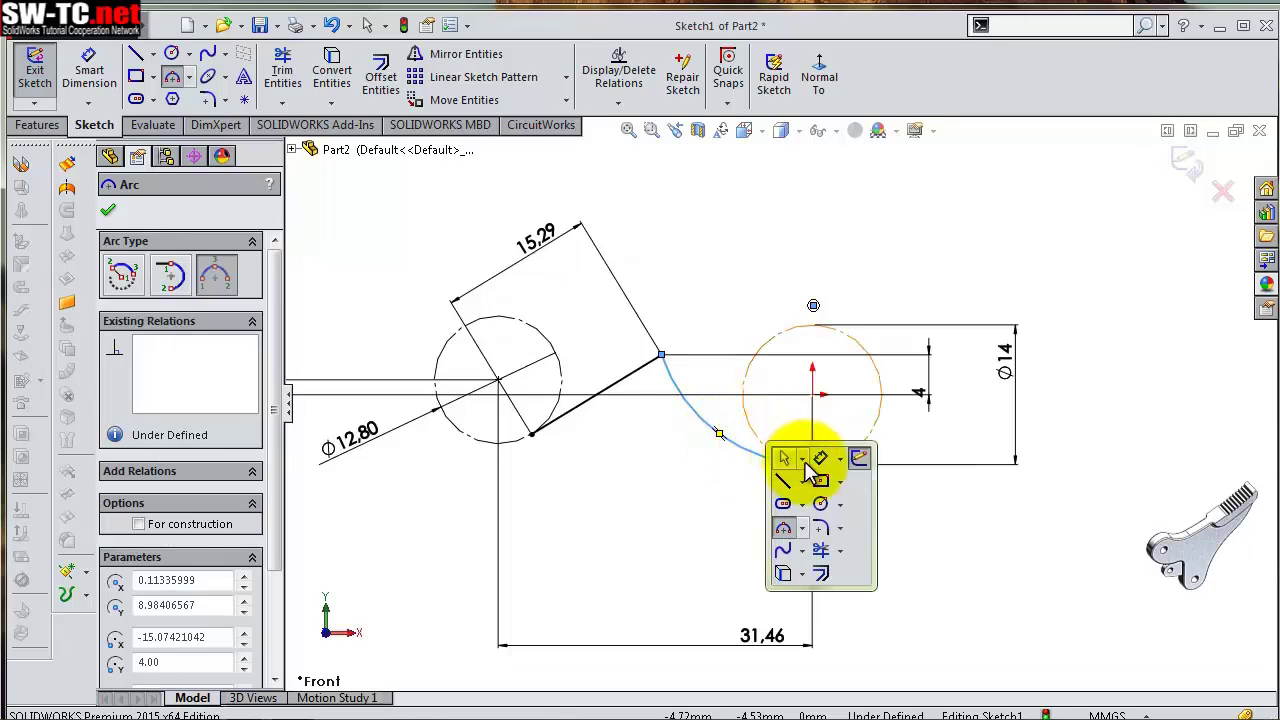
left_click(822, 466)
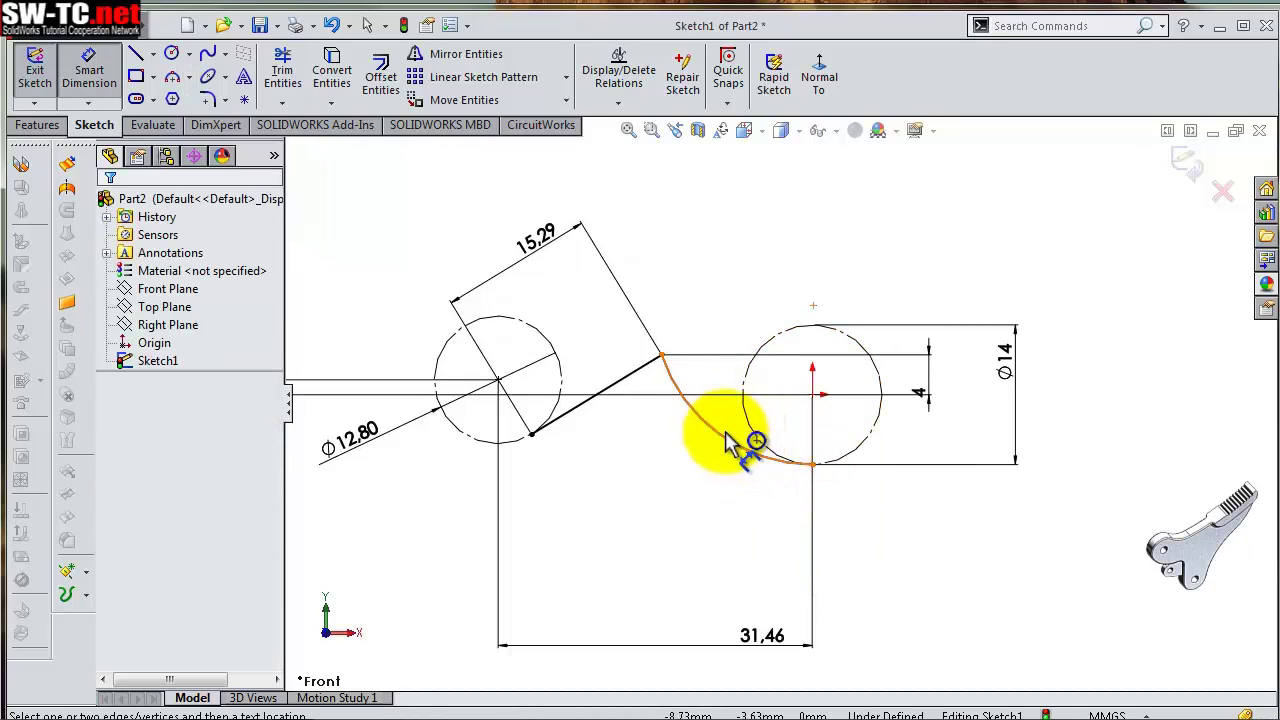
left_click(722, 436)
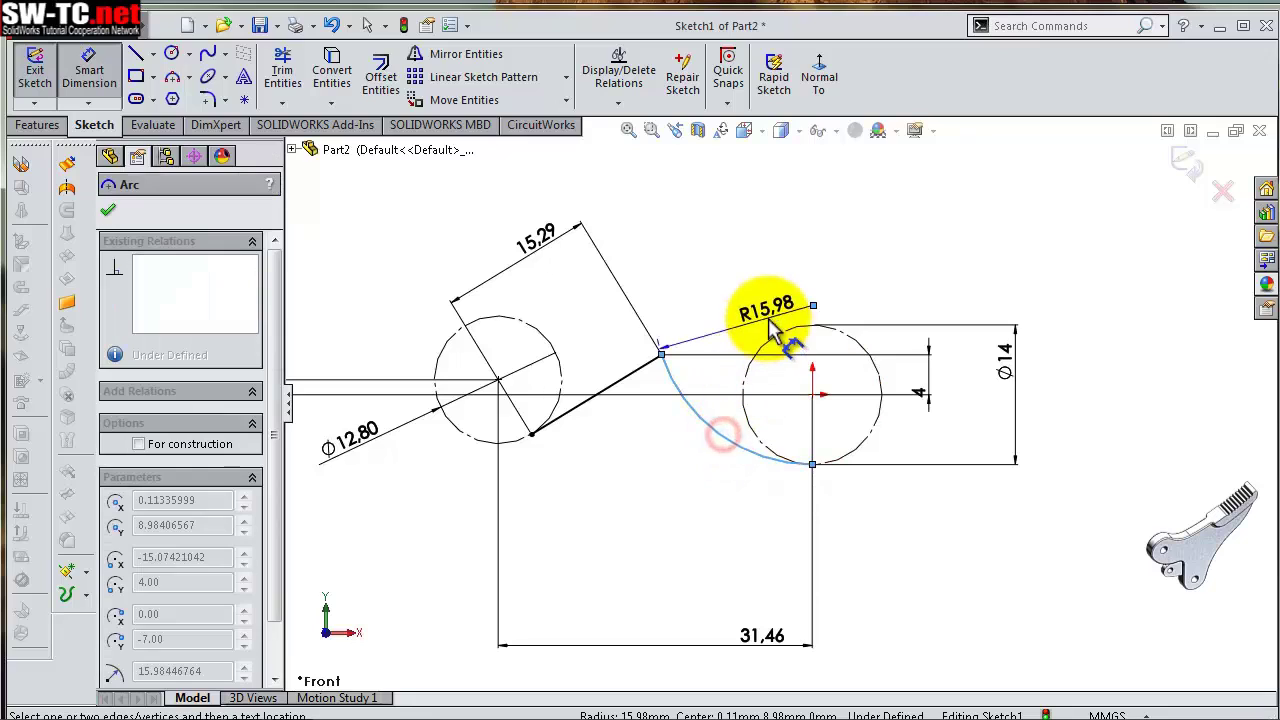
left_click(772, 338)
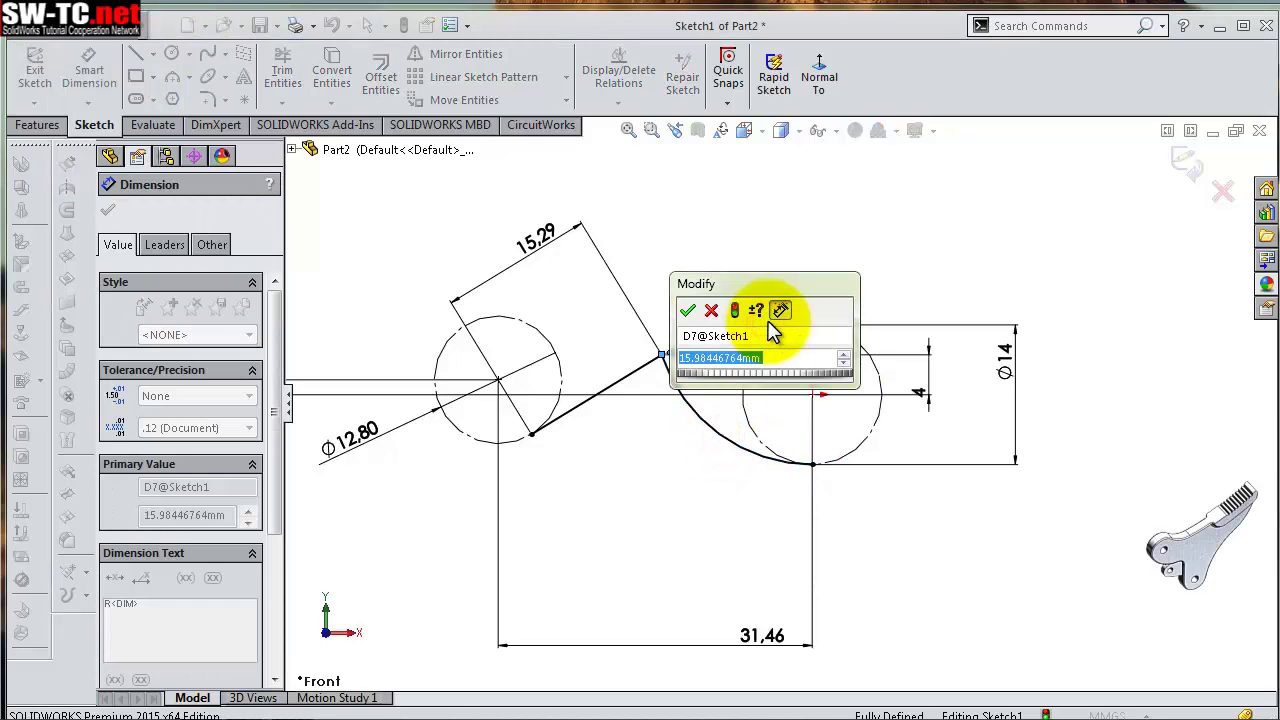
type("16")
key("Return")
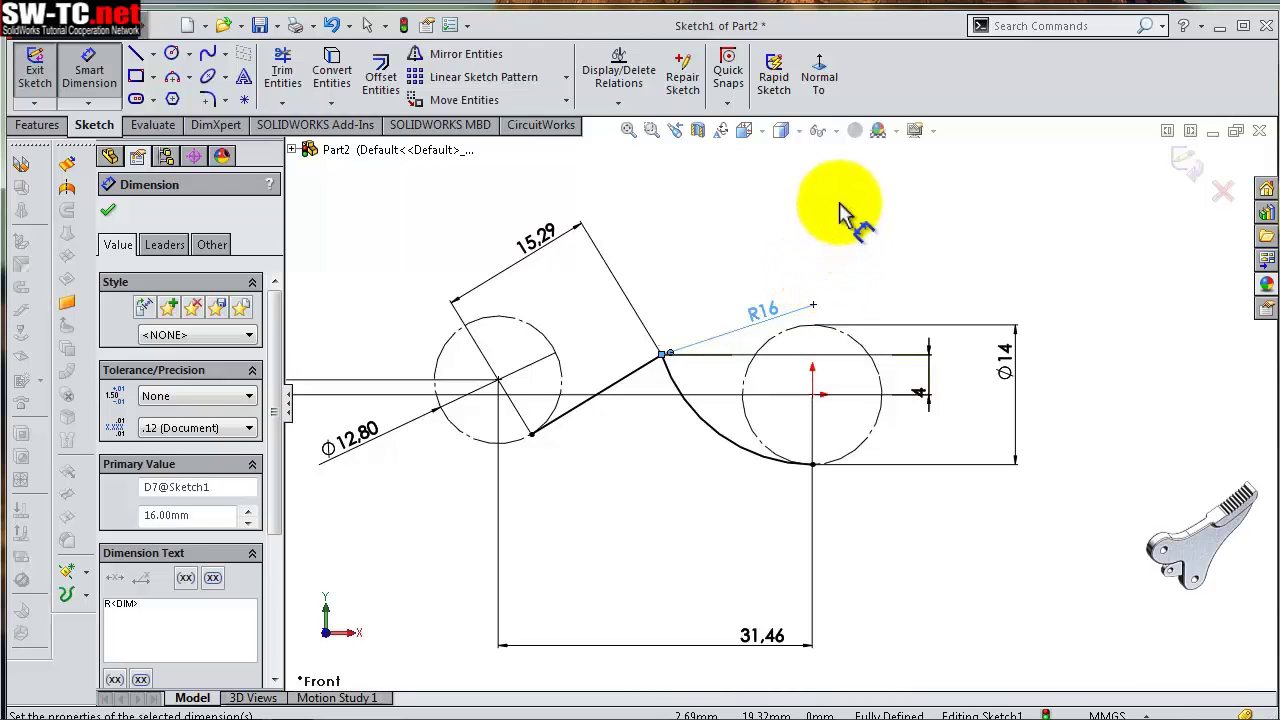
Draw three-point arcs tracing the outer sides of the Ø12.80 and Ø14 circles
left_click(172, 78)
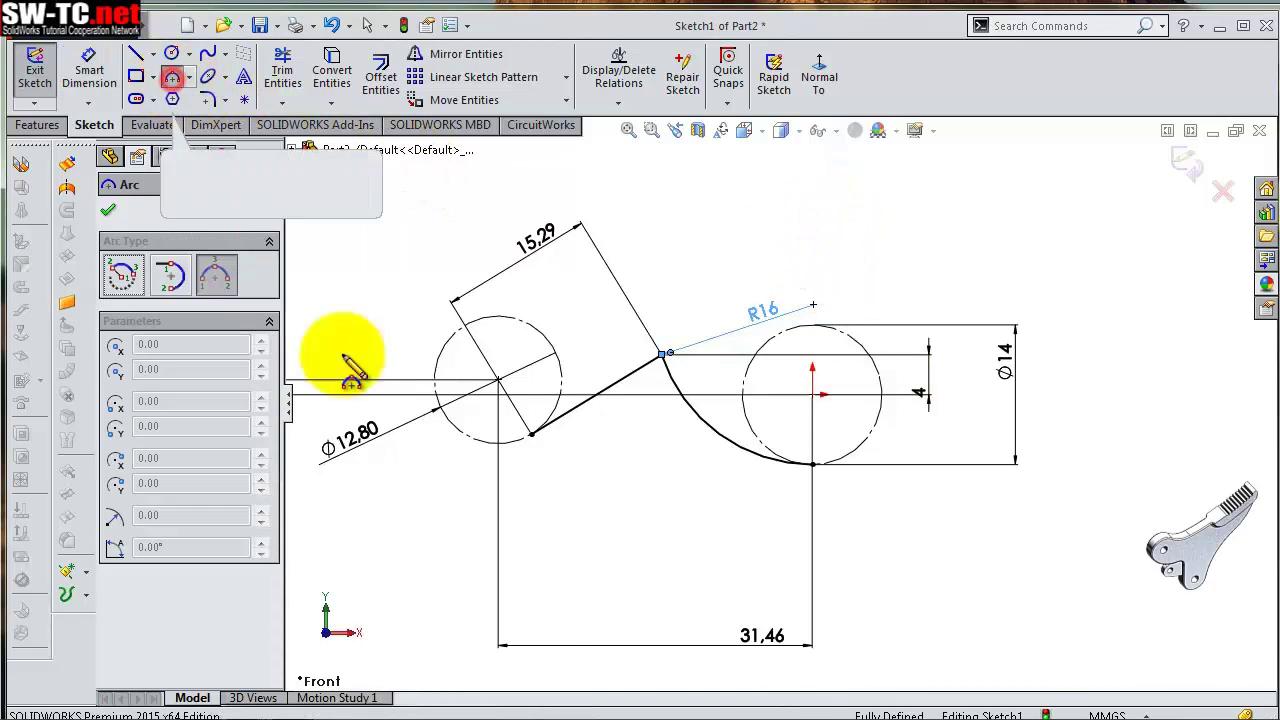
left_click(531, 435)
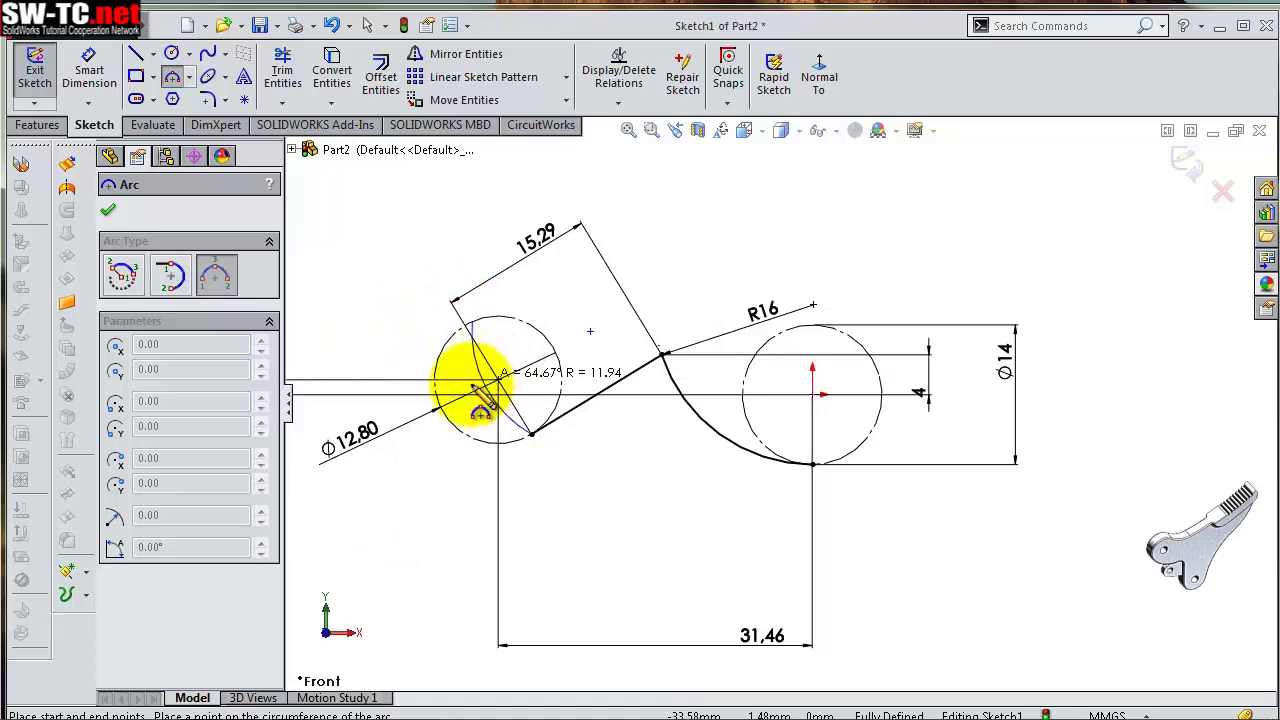
left_click(440, 408)
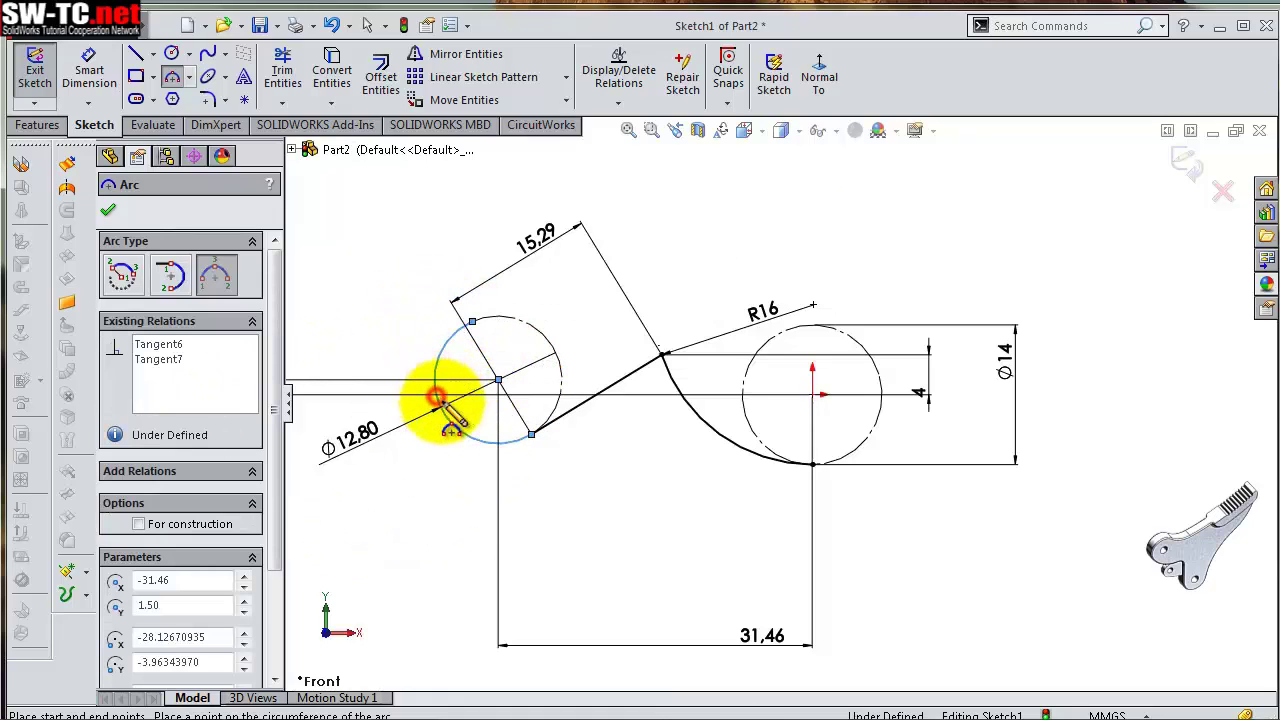
left_click(812, 465)
left_click(858, 339)
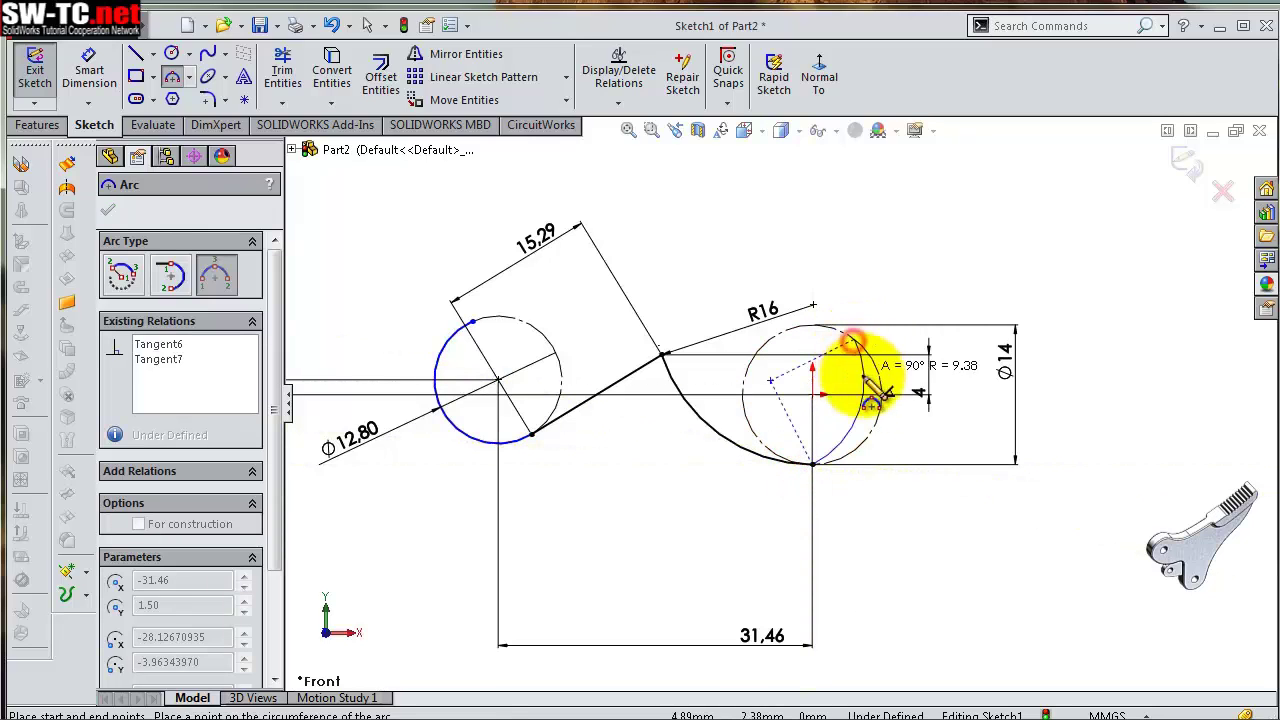
left_click(878, 415)
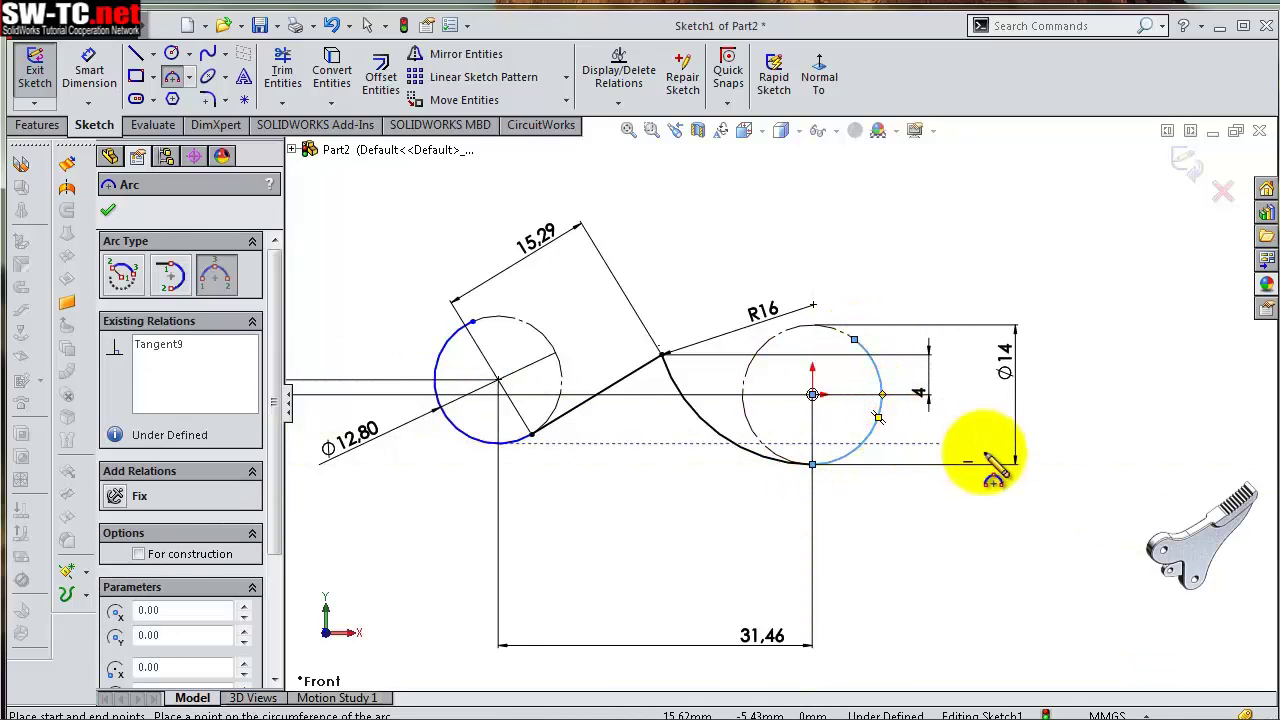
key("Escape")
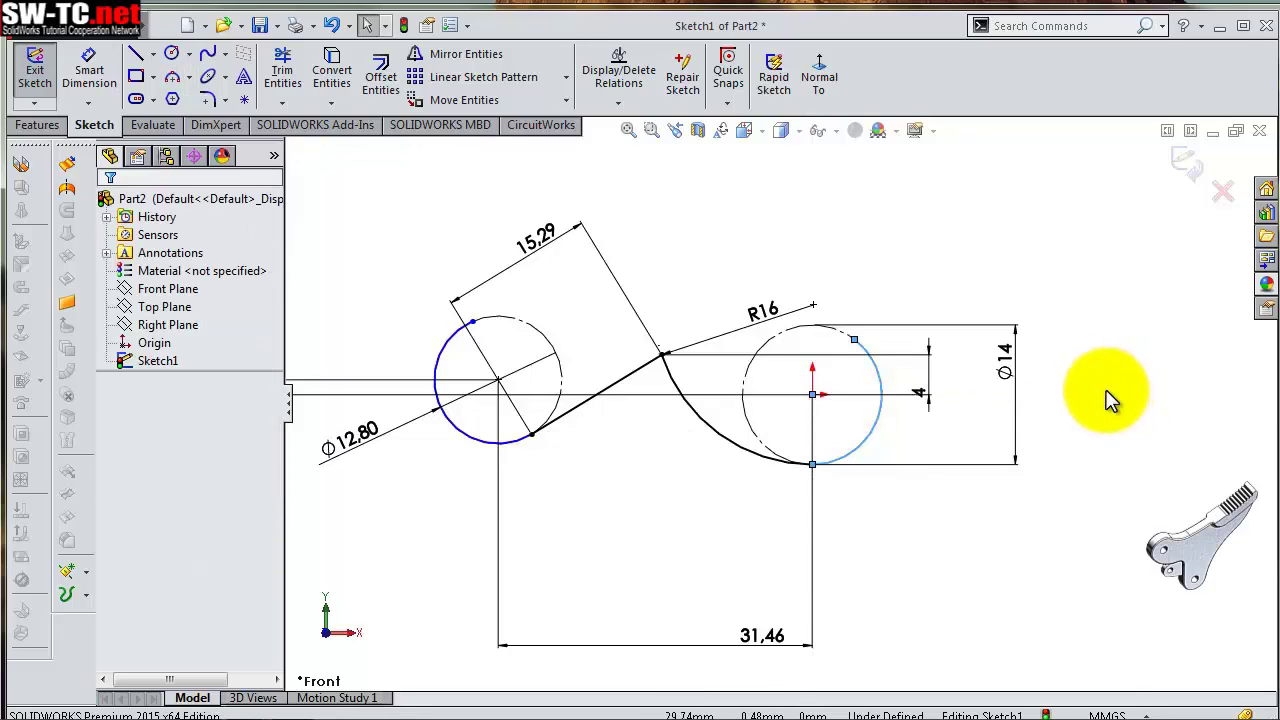
Draw a vertical centerline up from the line-arc junction with a short horizontal segment on top
scroll(922, 245, "down", 1)
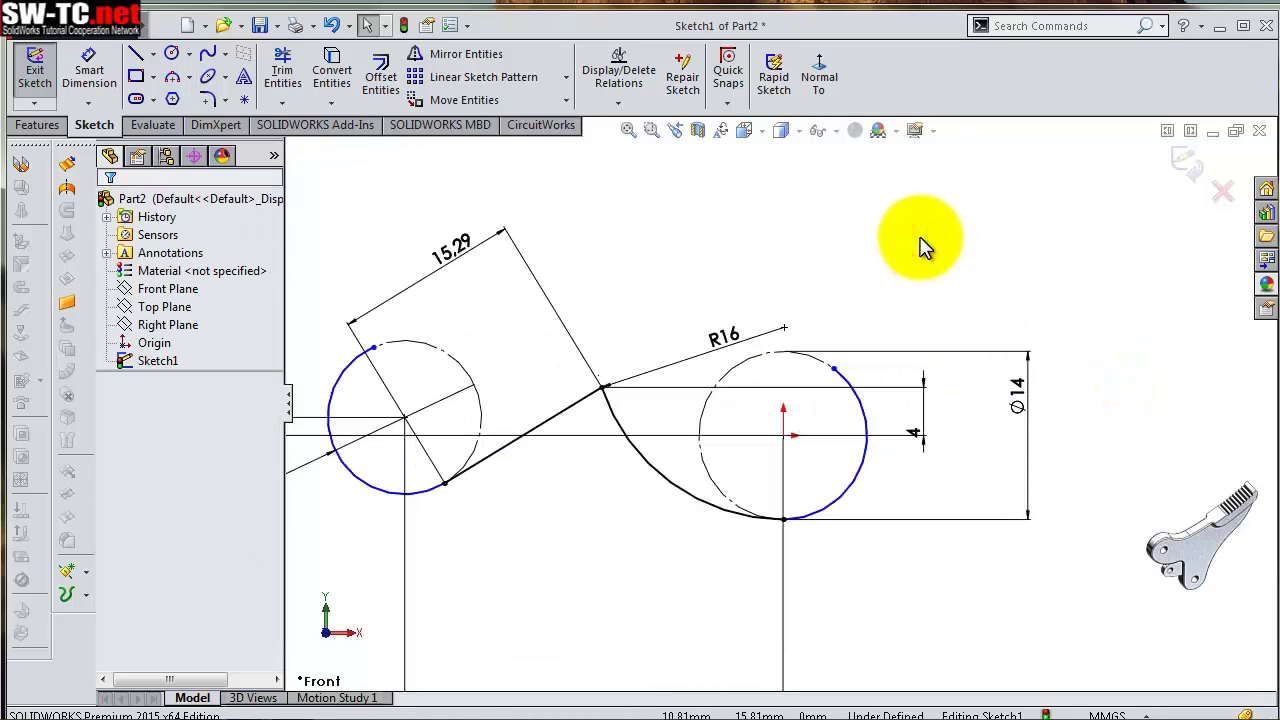
key("f")
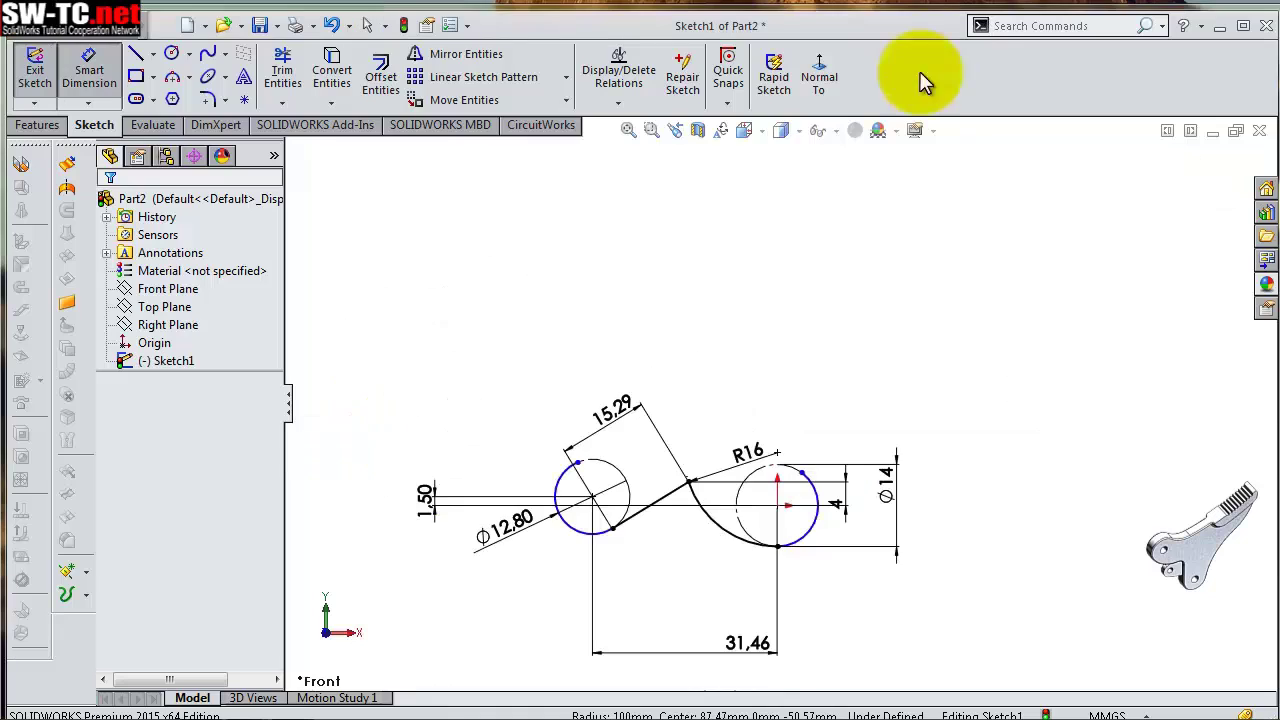
left_click(152, 53)
left_click(180, 96)
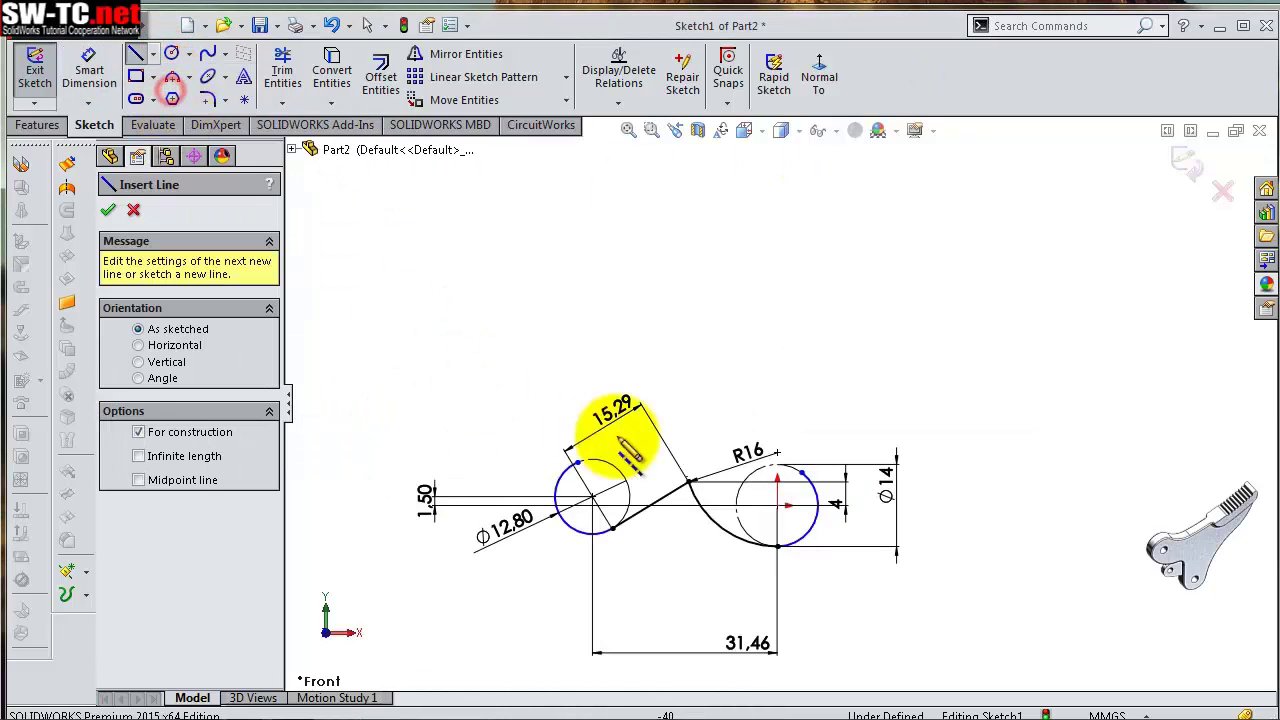
left_click(690, 483)
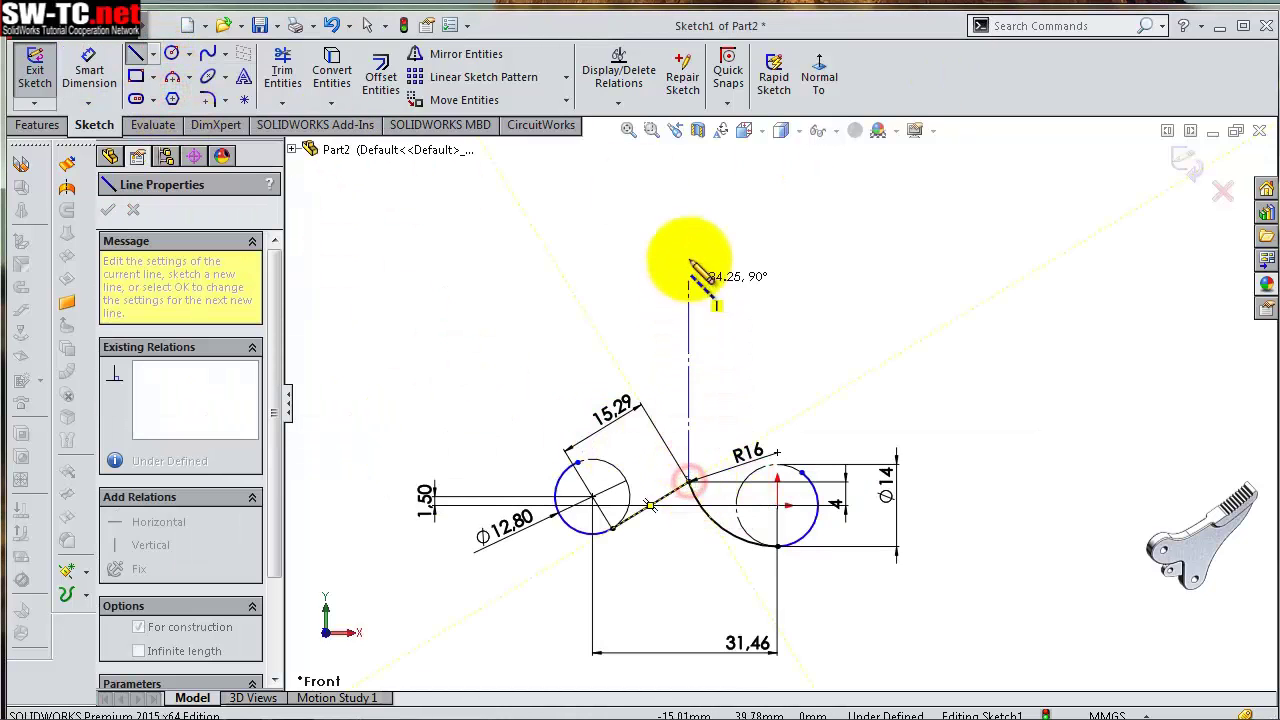
left_click(688, 207)
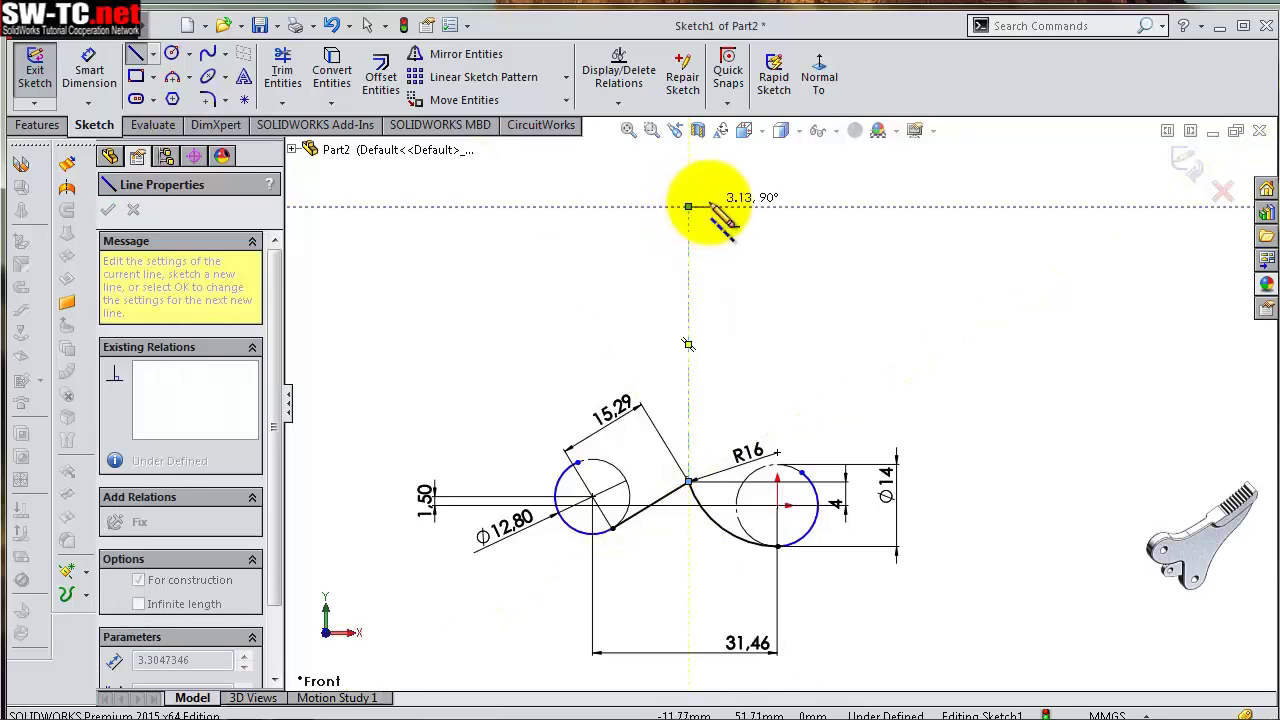
left_click(708, 206)
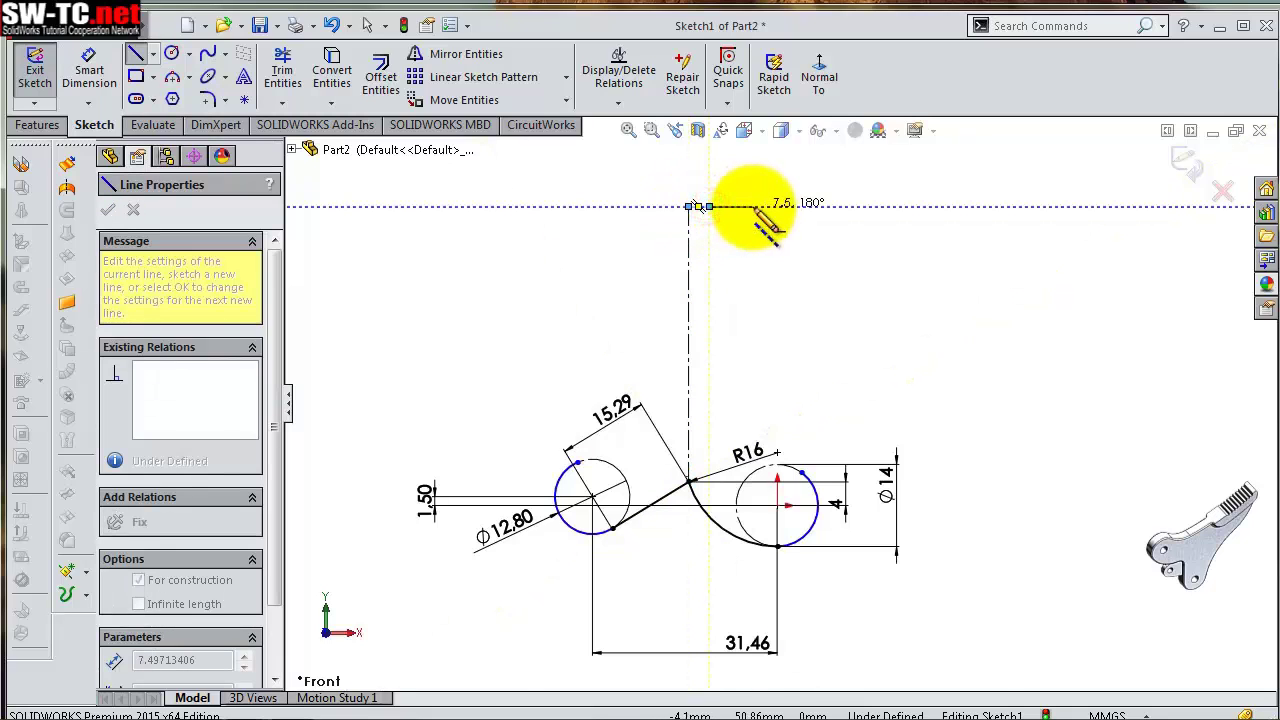
key("Escape")
Dimension the vertical line to 47.54 and the short top line to 2.55
scroll(736, 265, "down", 1)
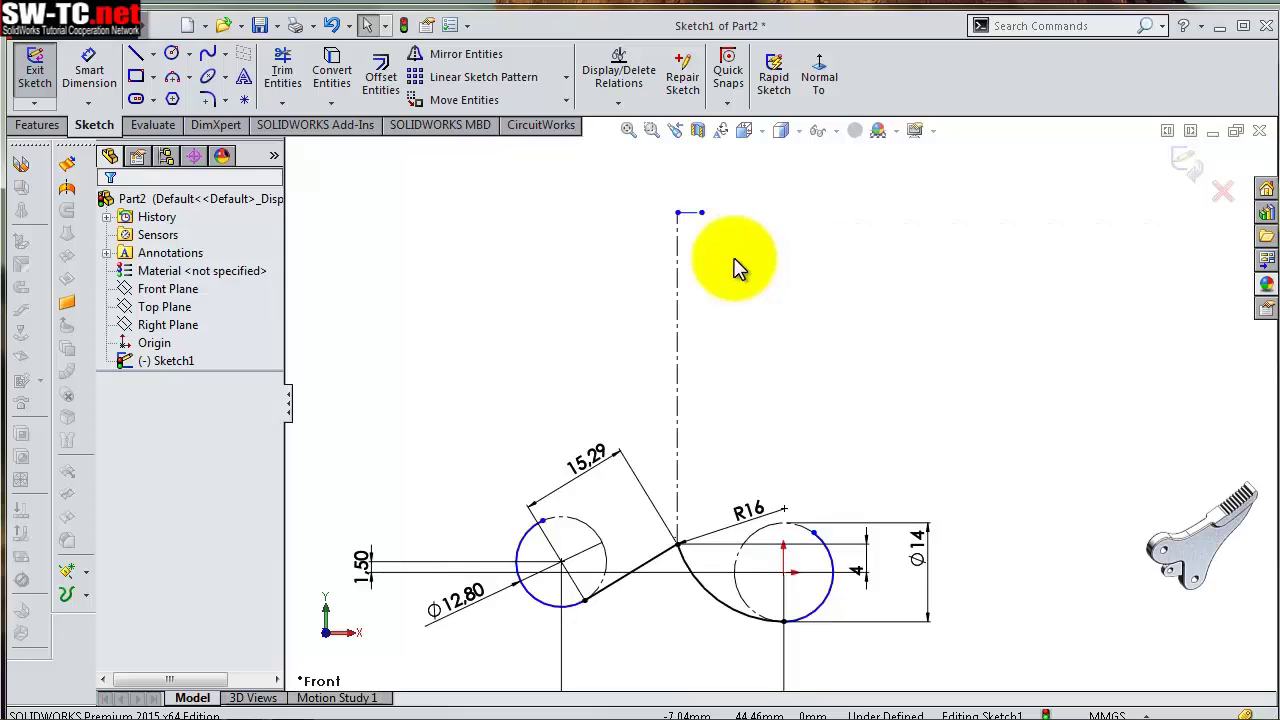
key("s")
left_click(786, 277)
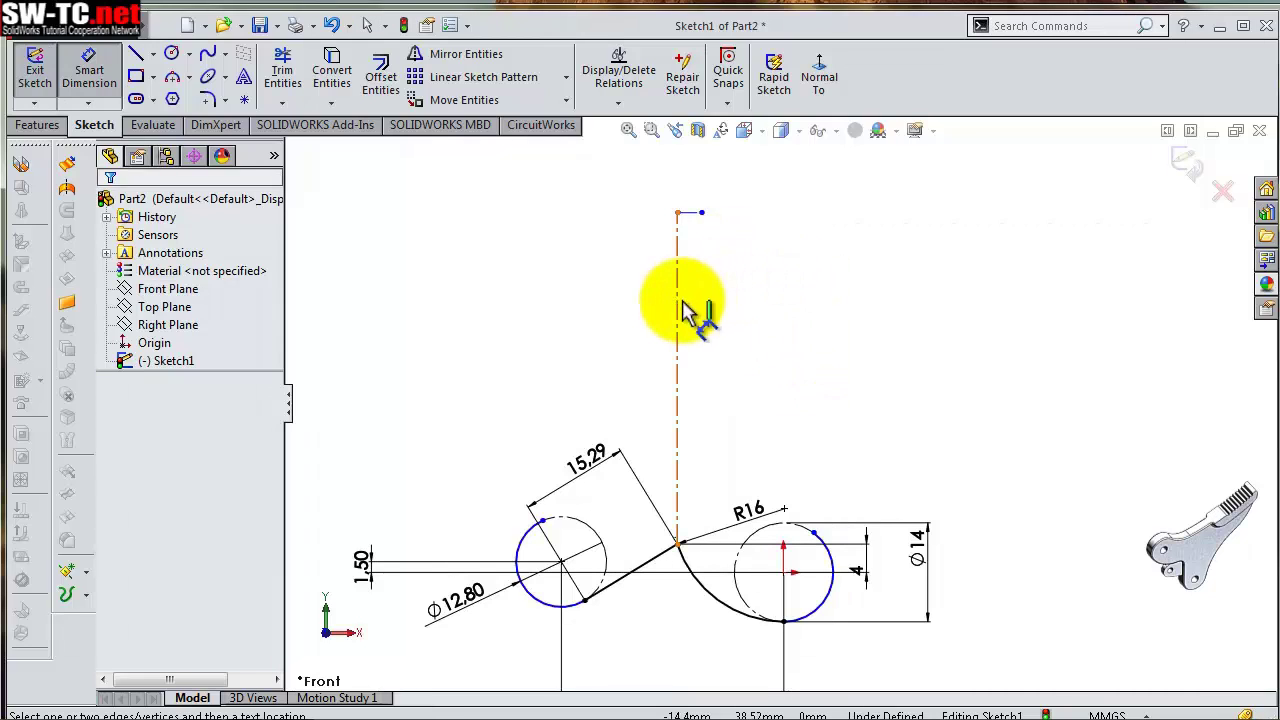
left_click(681, 302)
left_click(720, 308)
type("47,54")
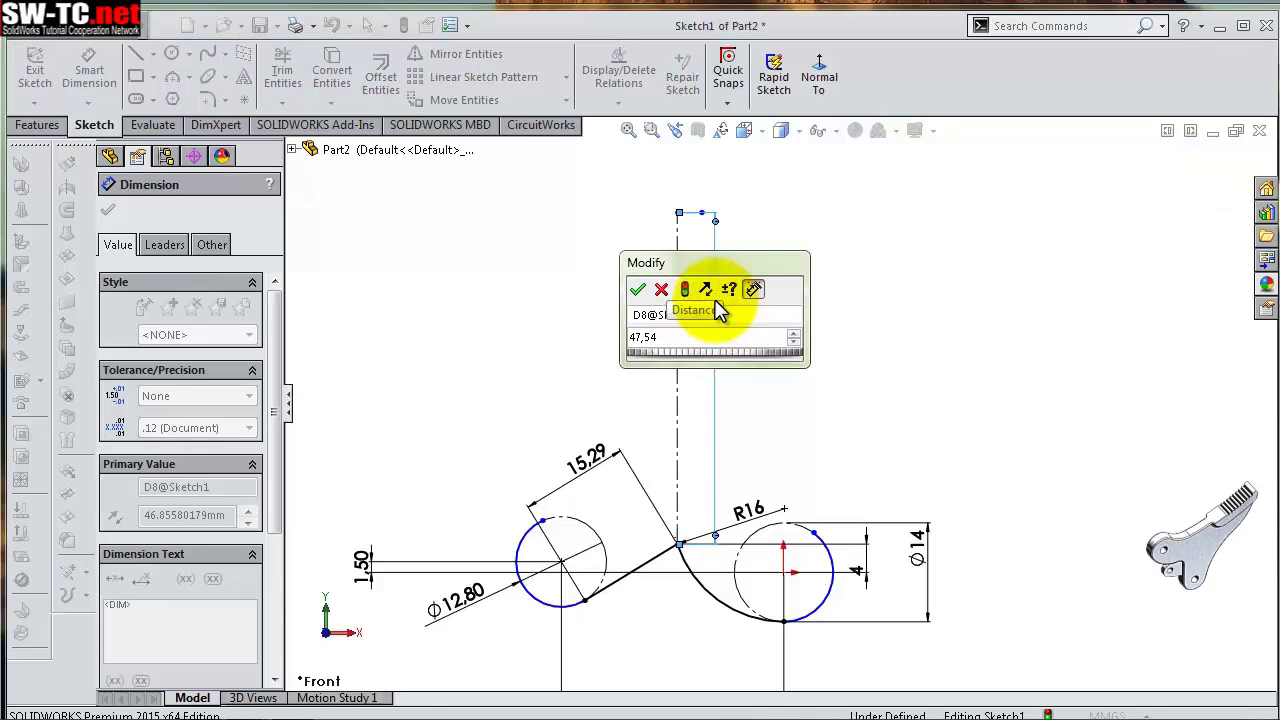
key("Return")
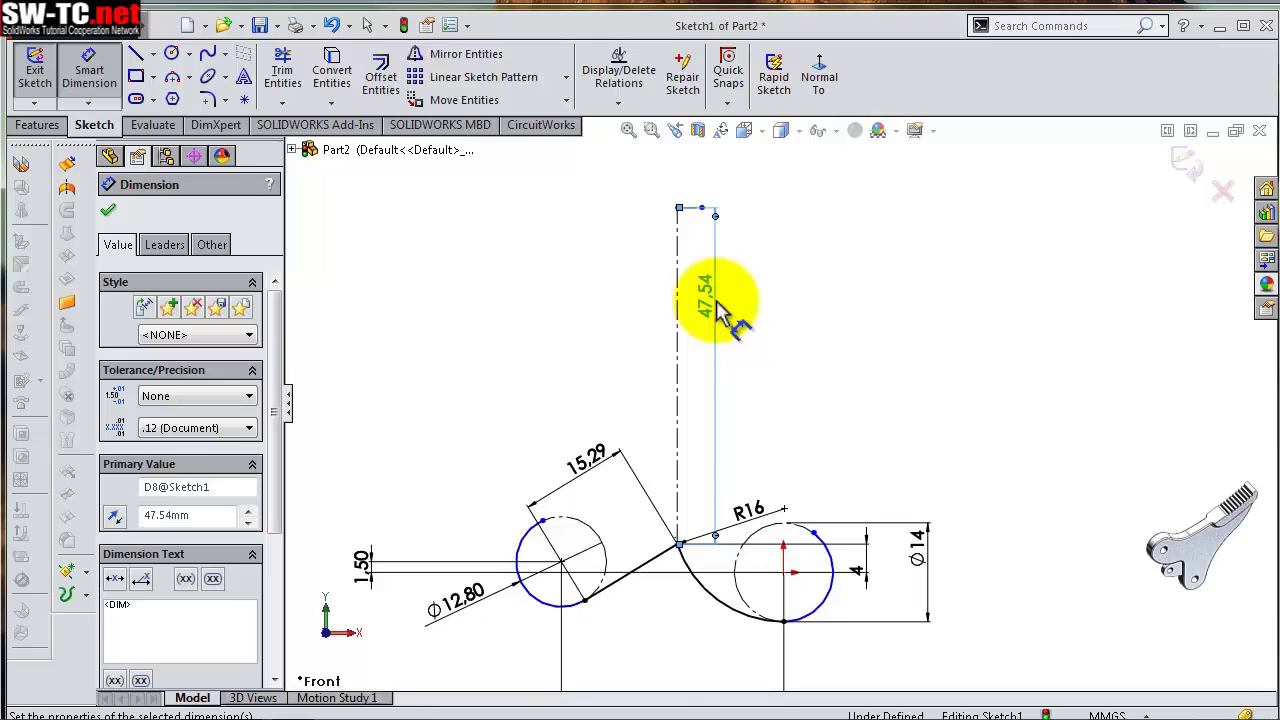
scroll(697, 235, "down", 3)
scroll(700, 237, "down", 3)
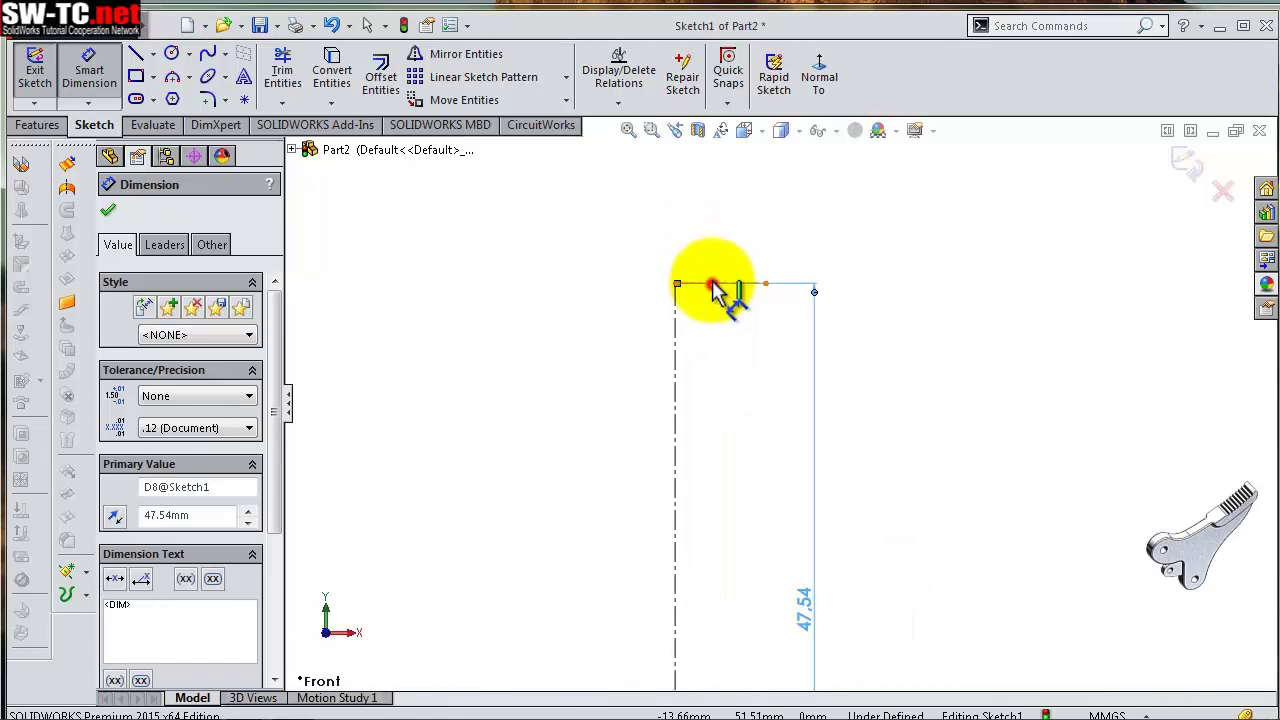
left_click(712, 287)
left_click(716, 255)
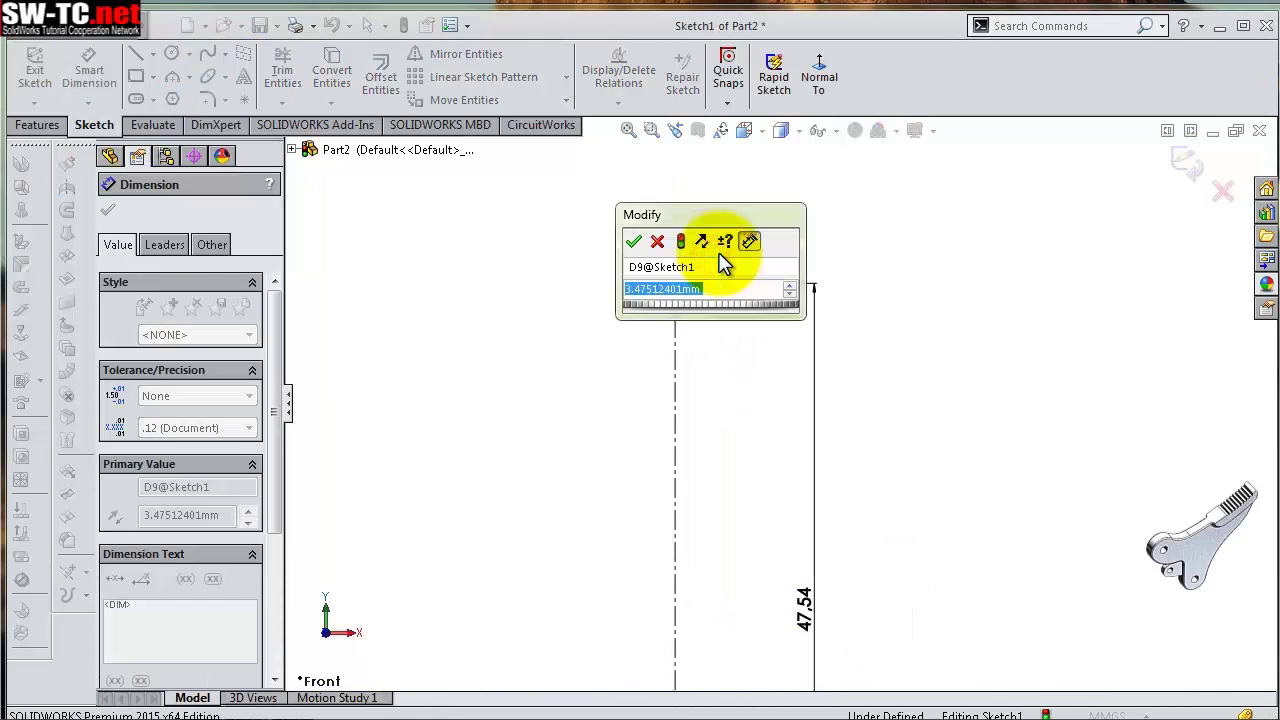
key("Return")
left_click(591, 277)
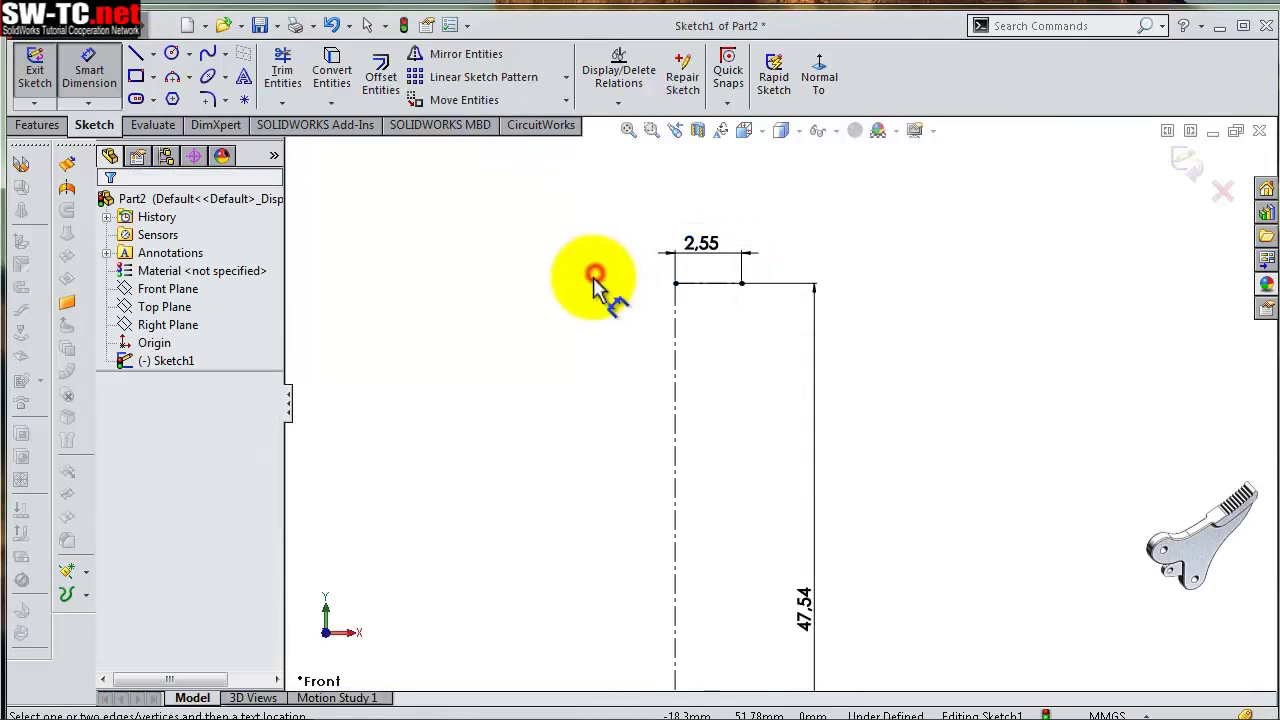
Move the 47.54 dimension to the left side of the vertical line
scroll(815, 445, "up", 2)
mouse_move(777, 491)
left_mouse_down()
mouse_move(569, 491)
mouse_move(664, 473)
left_mouse_up()
left_click(557, 273)
scroll(837, 477, "up", 2)
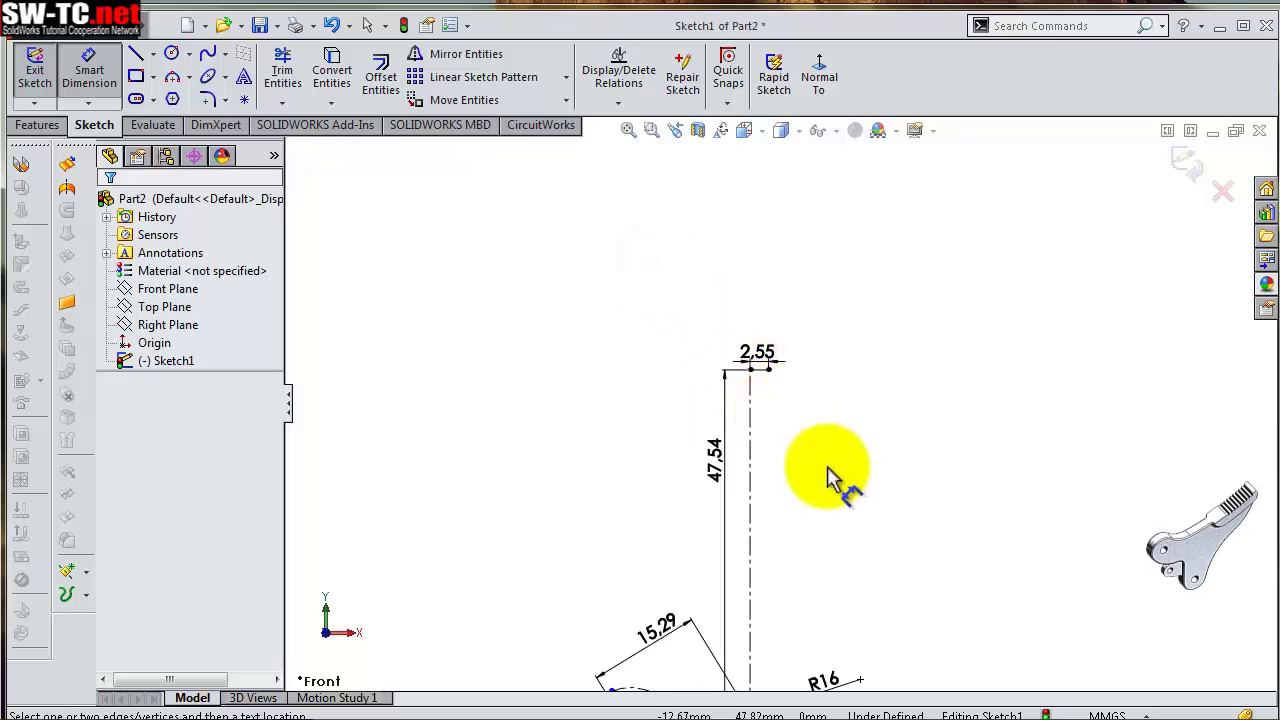
scroll(829, 534, "up", 2)
scroll(900, 475, "down", 2)
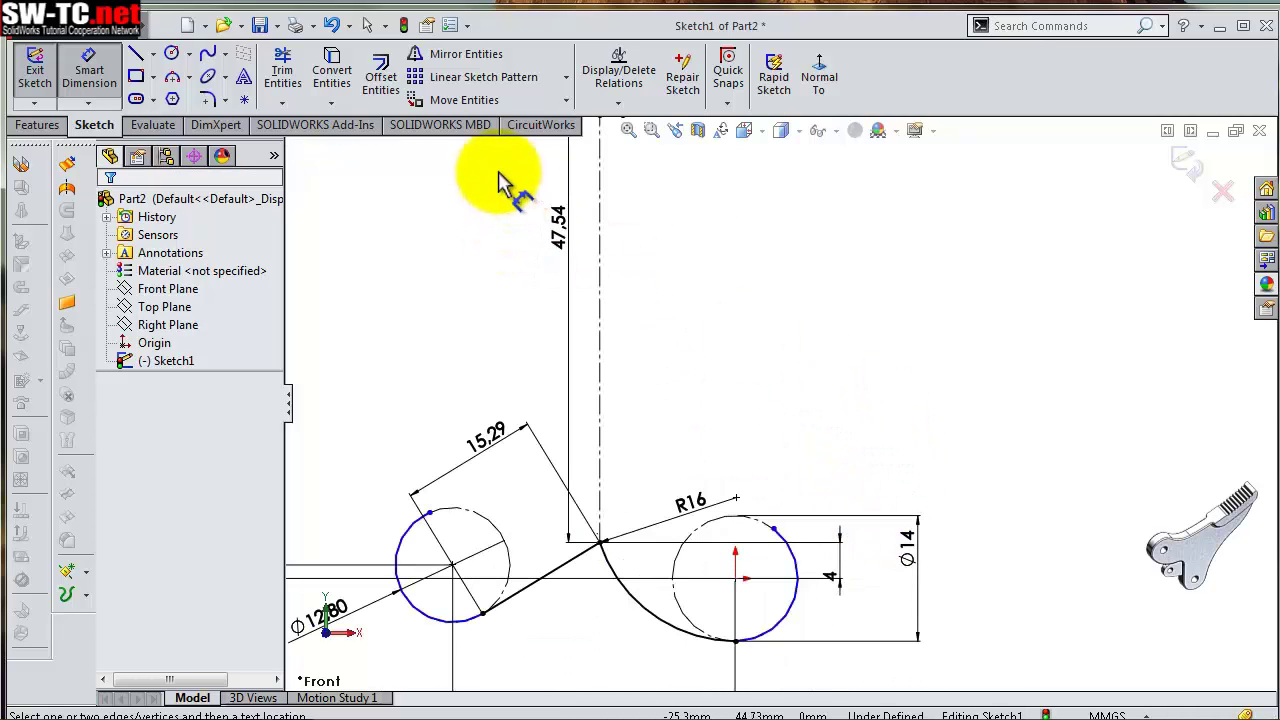
scroll(770, 262, "up", 2)
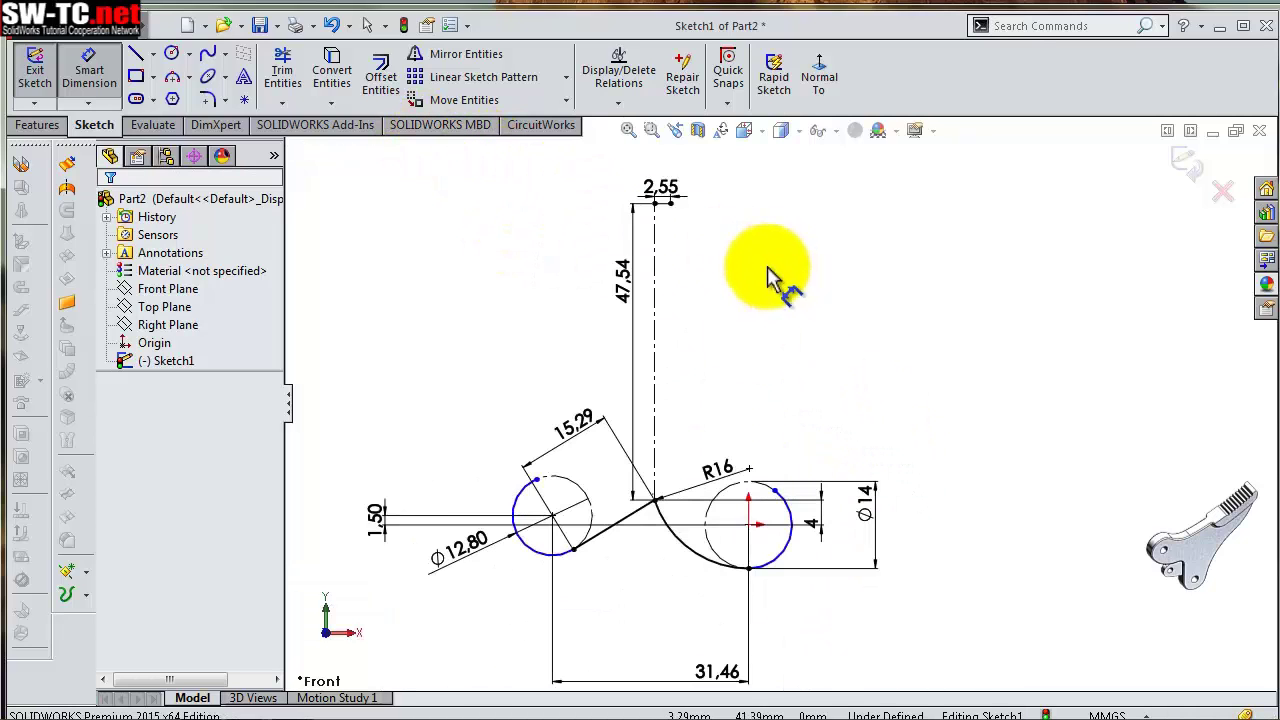
Draw two connected three-point arcs forming the right edge from the top line down to the Ø14 circle
left_click(172, 77)
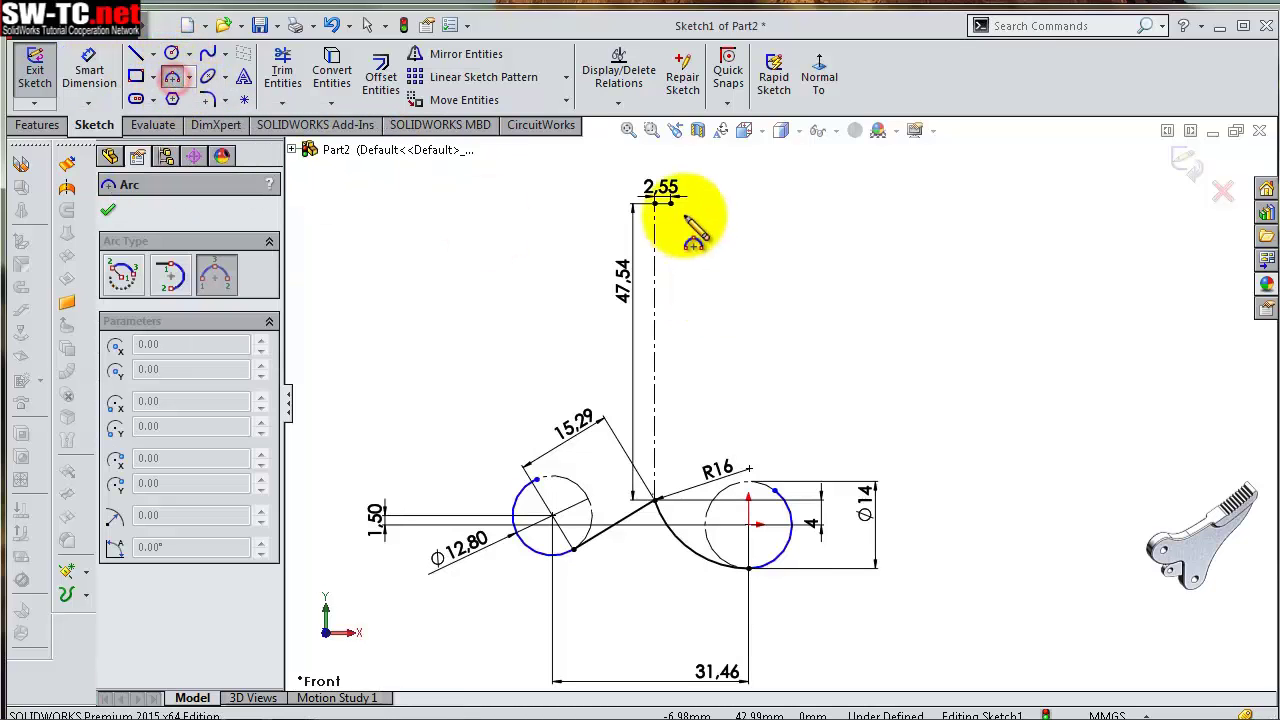
left_click(661, 203)
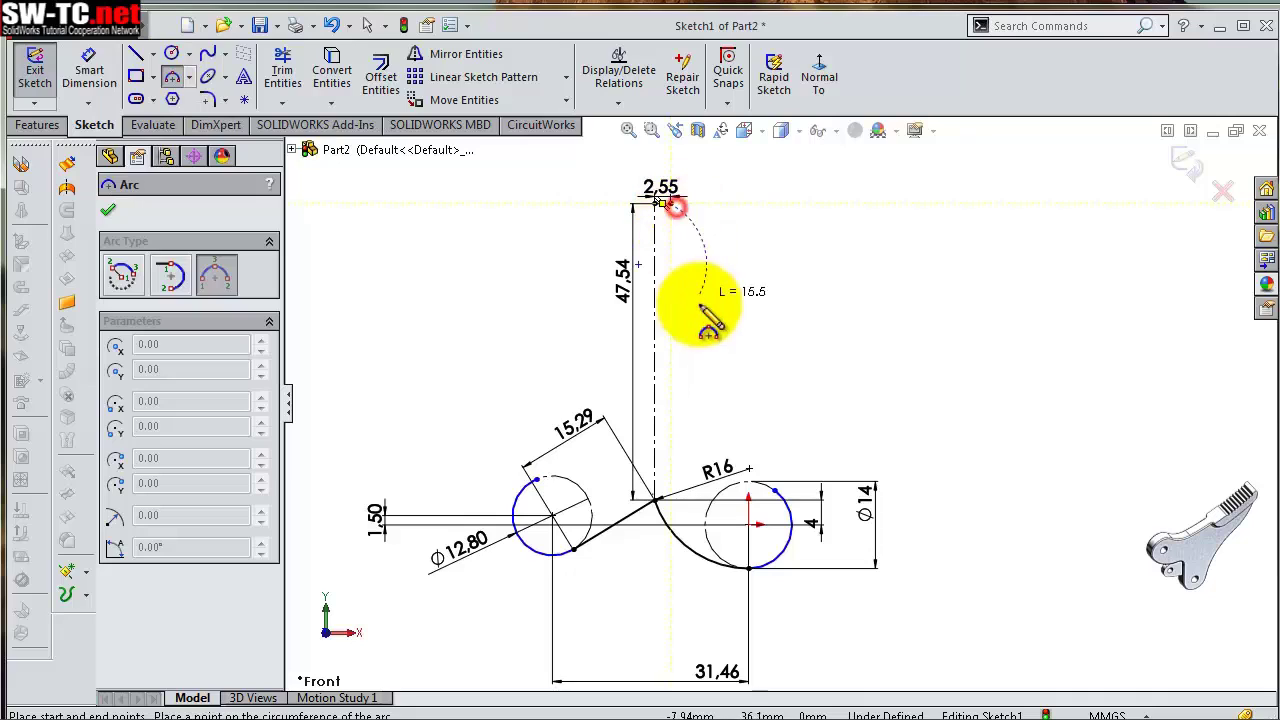
left_click(729, 404)
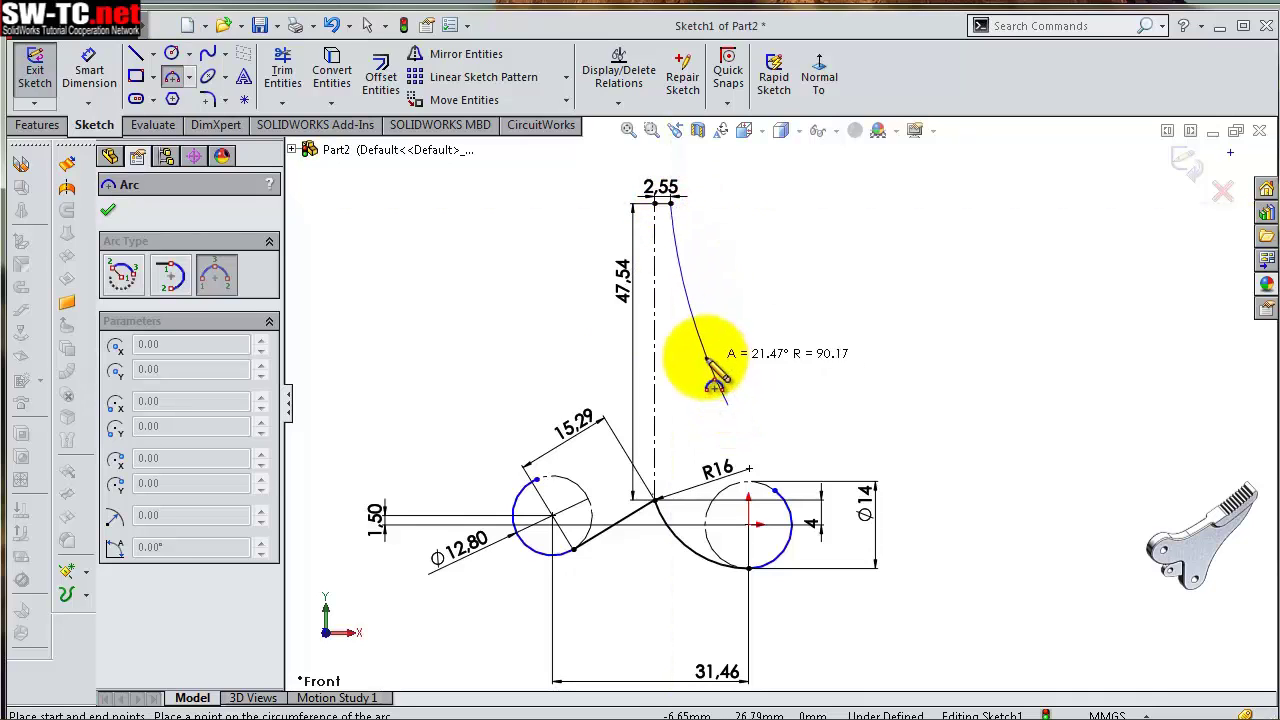
left_click(701, 360)
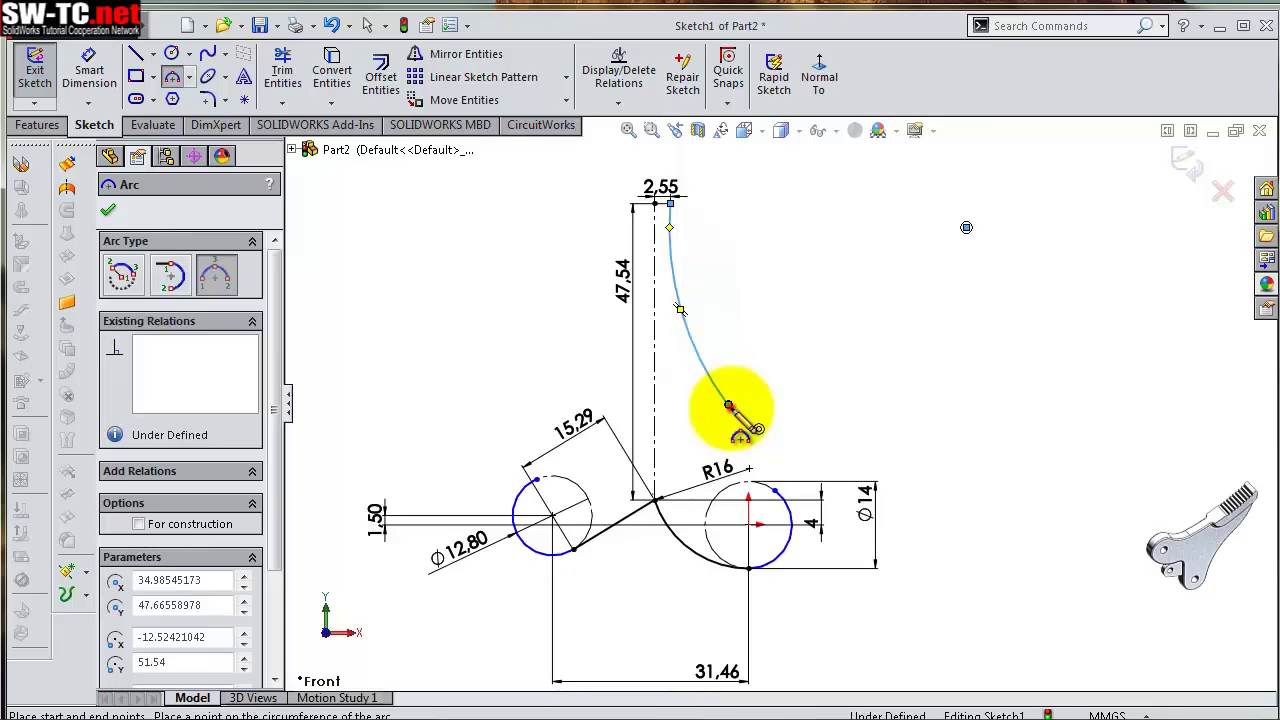
left_click(729, 405)
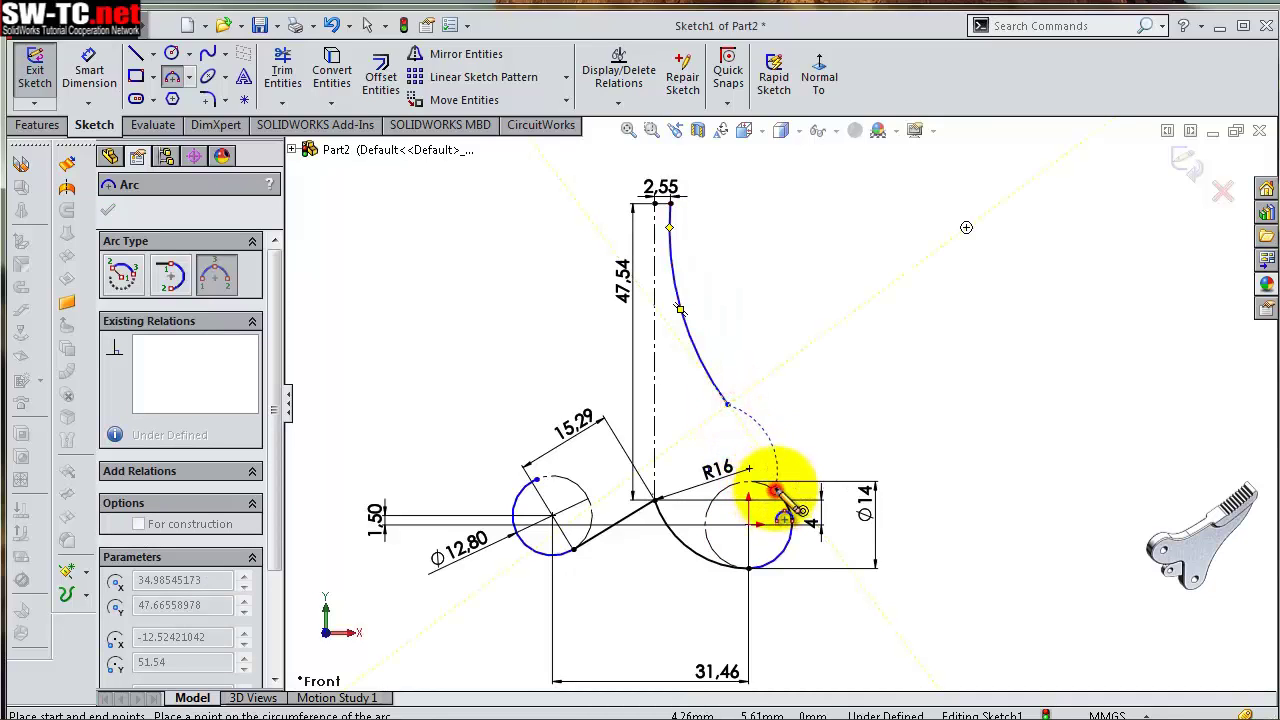
left_click(775, 490)
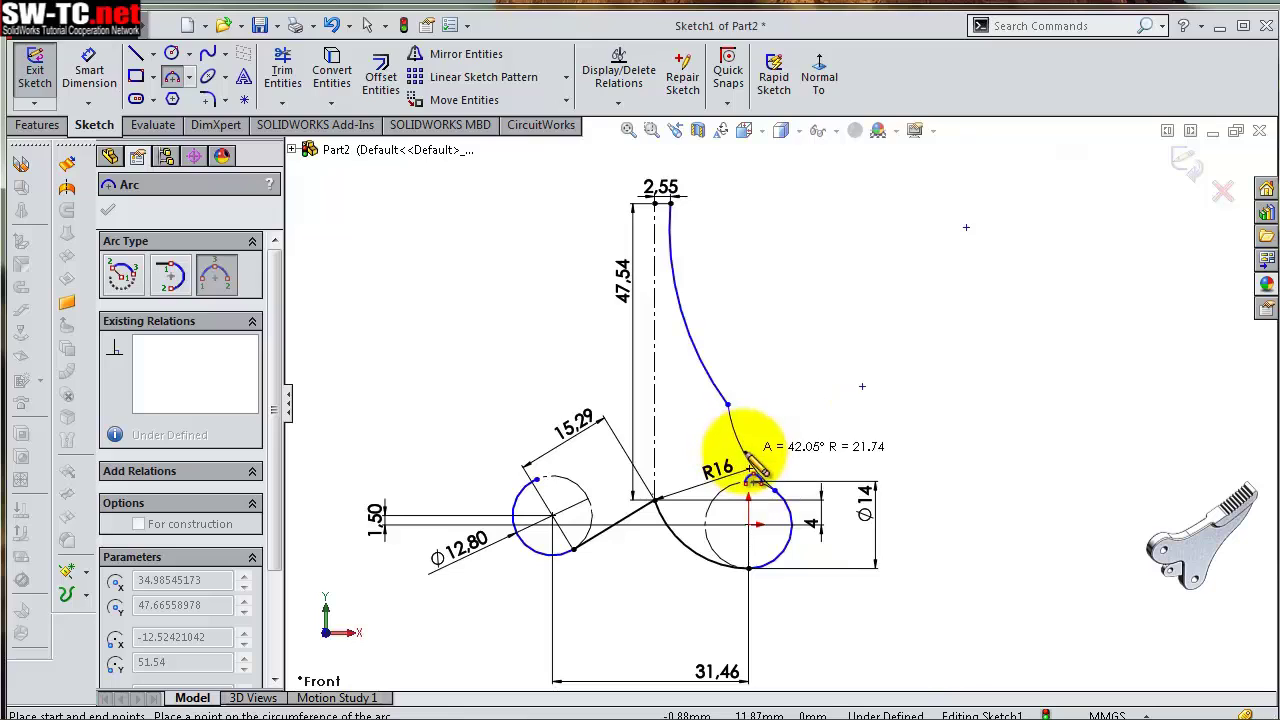
left_click(748, 450)
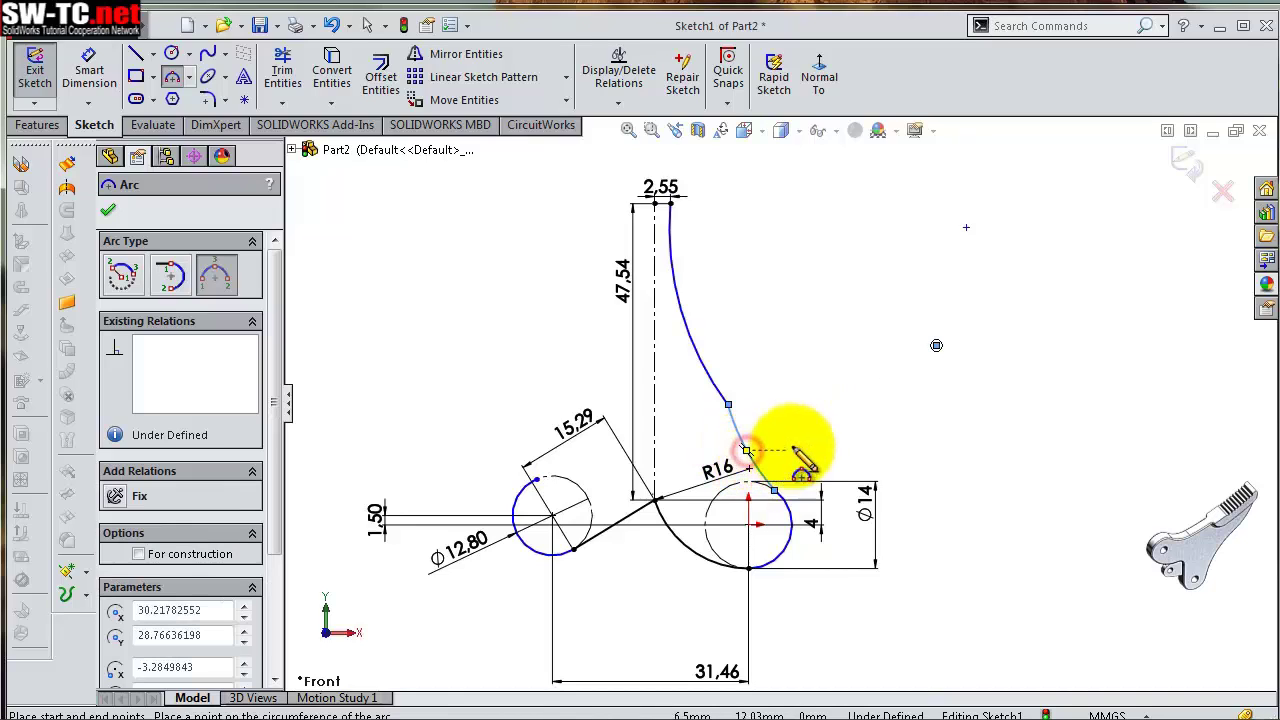
Draw two stacked three-point arcs forming the left edge from the tip down to the Ø12.80 circle
left_click(656, 205)
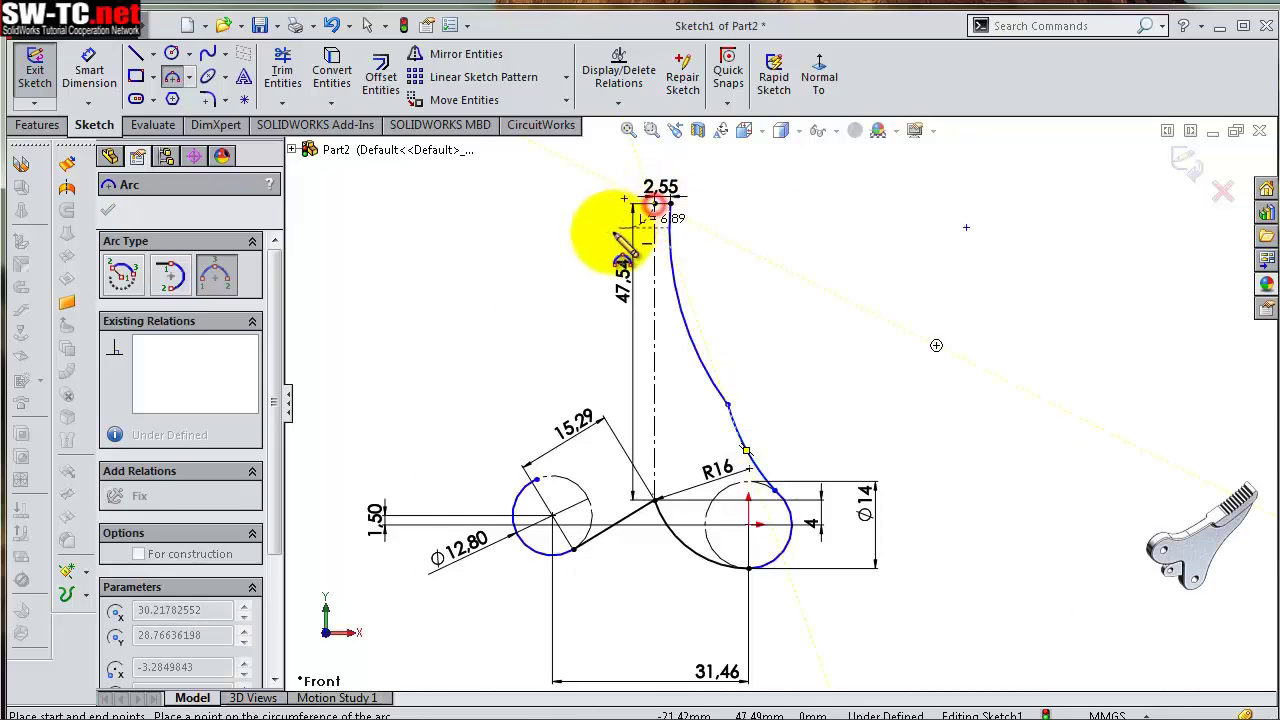
left_click(582, 270)
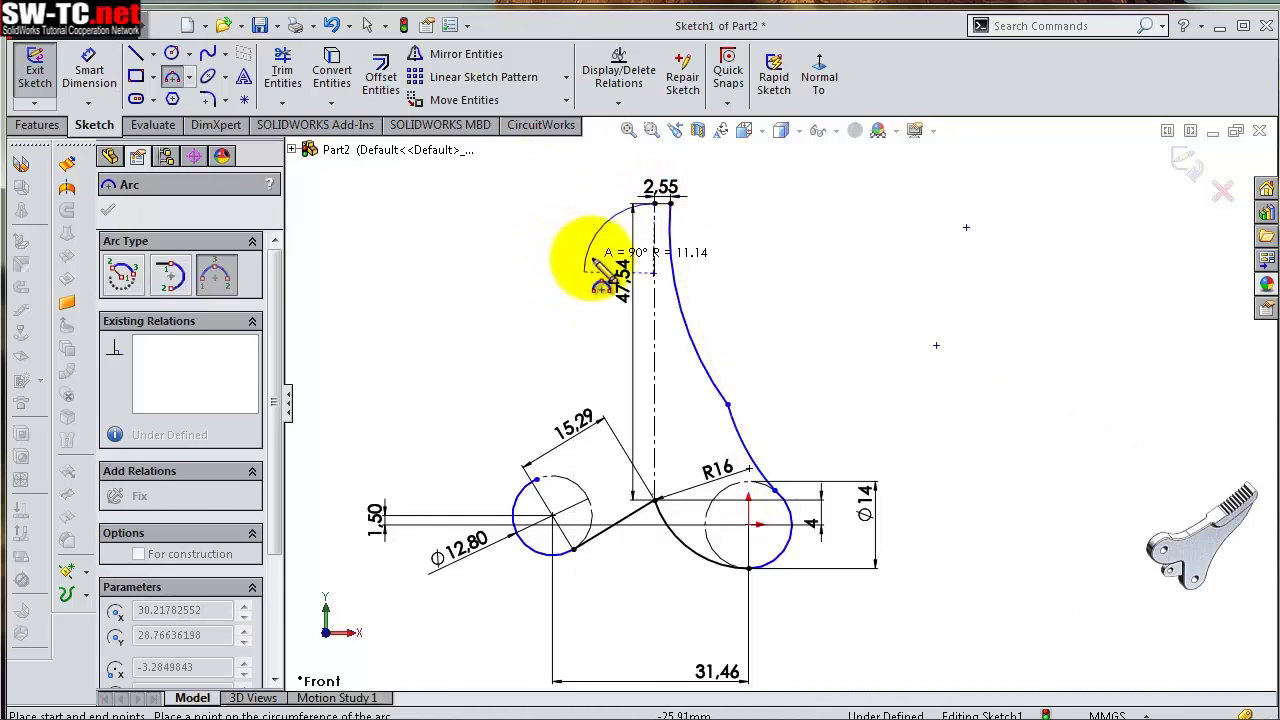
scroll(553, 212, "down", 5)
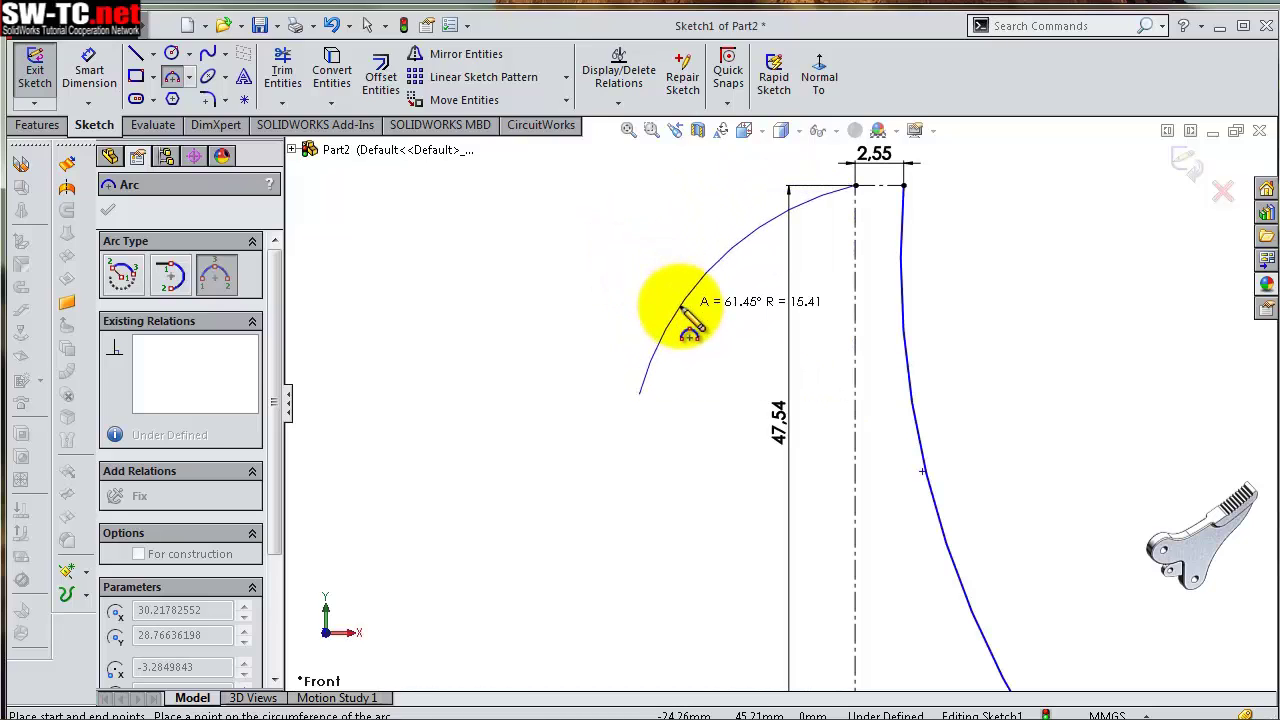
left_click(682, 308)
scroll(665, 420, "up", 5)
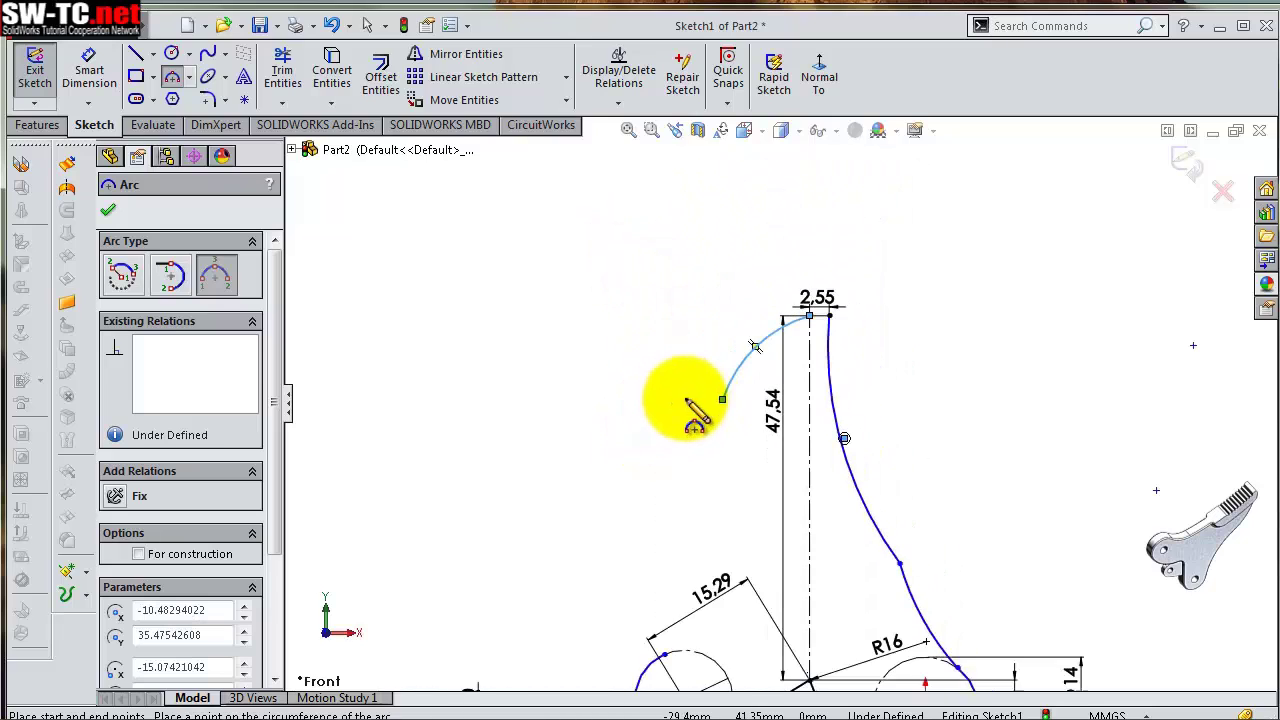
scroll(697, 412, "up", 2)
left_click(781, 394)
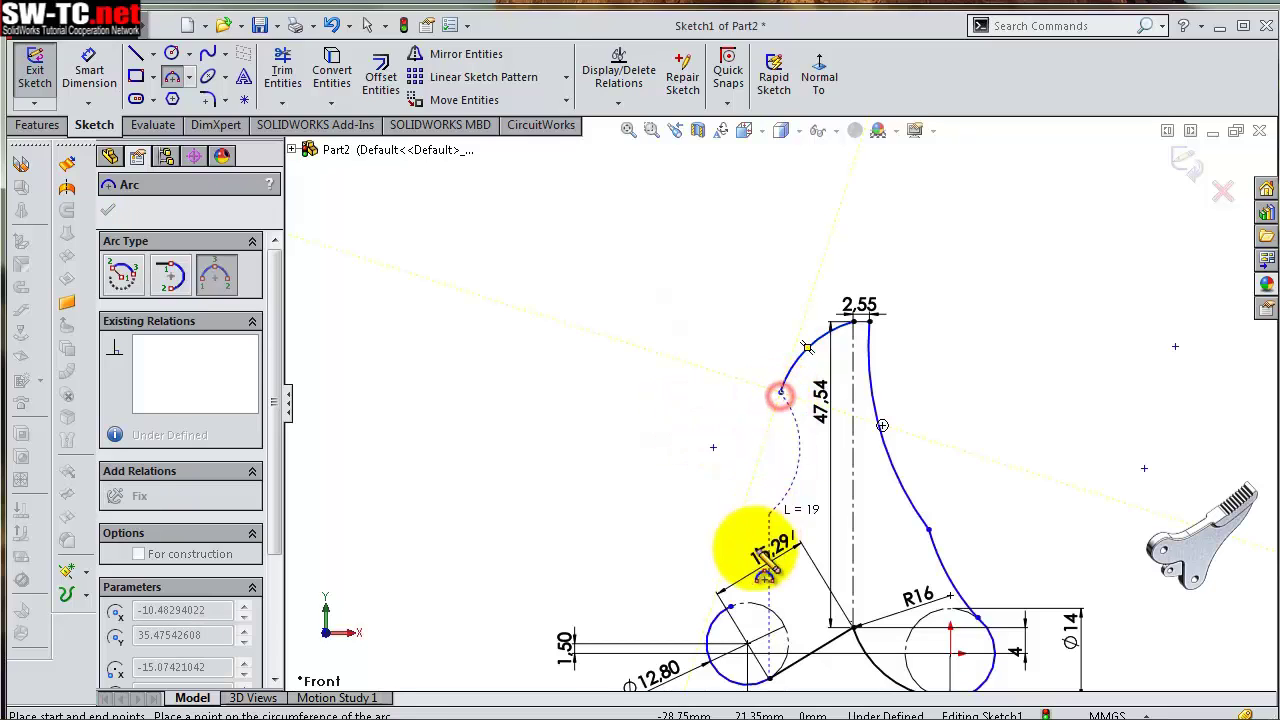
left_click(733, 605)
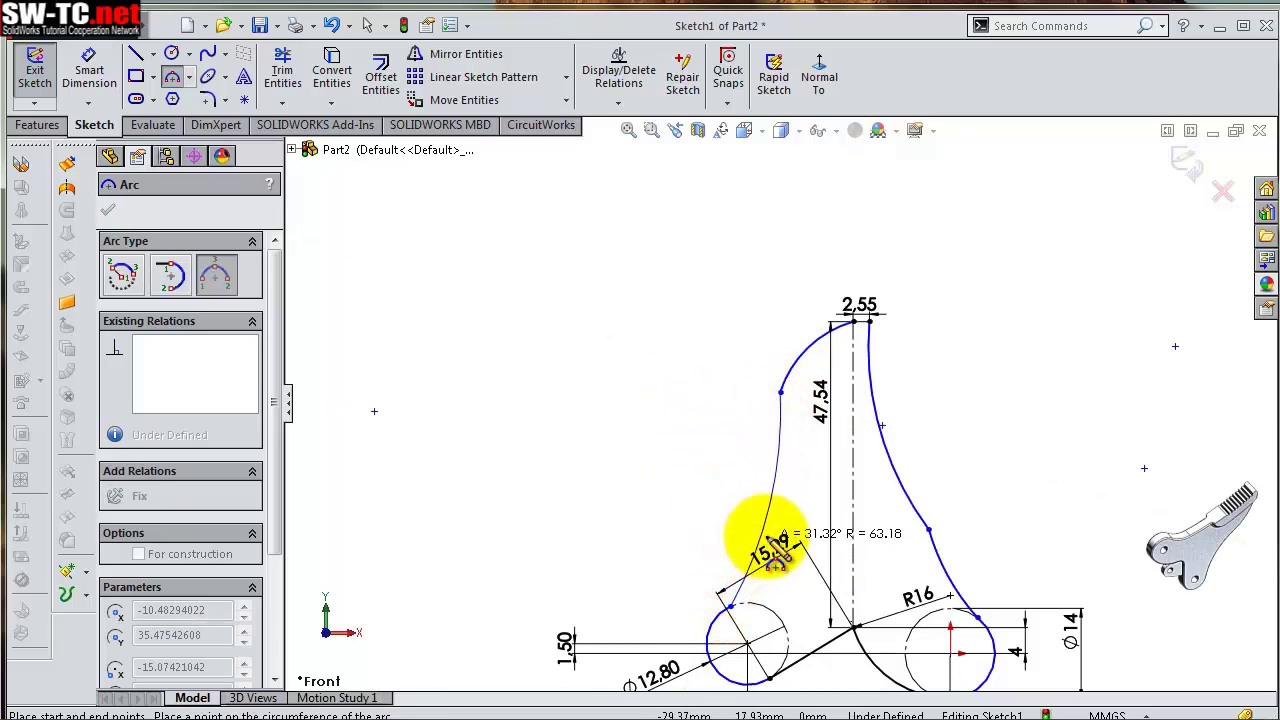
left_click(770, 540)
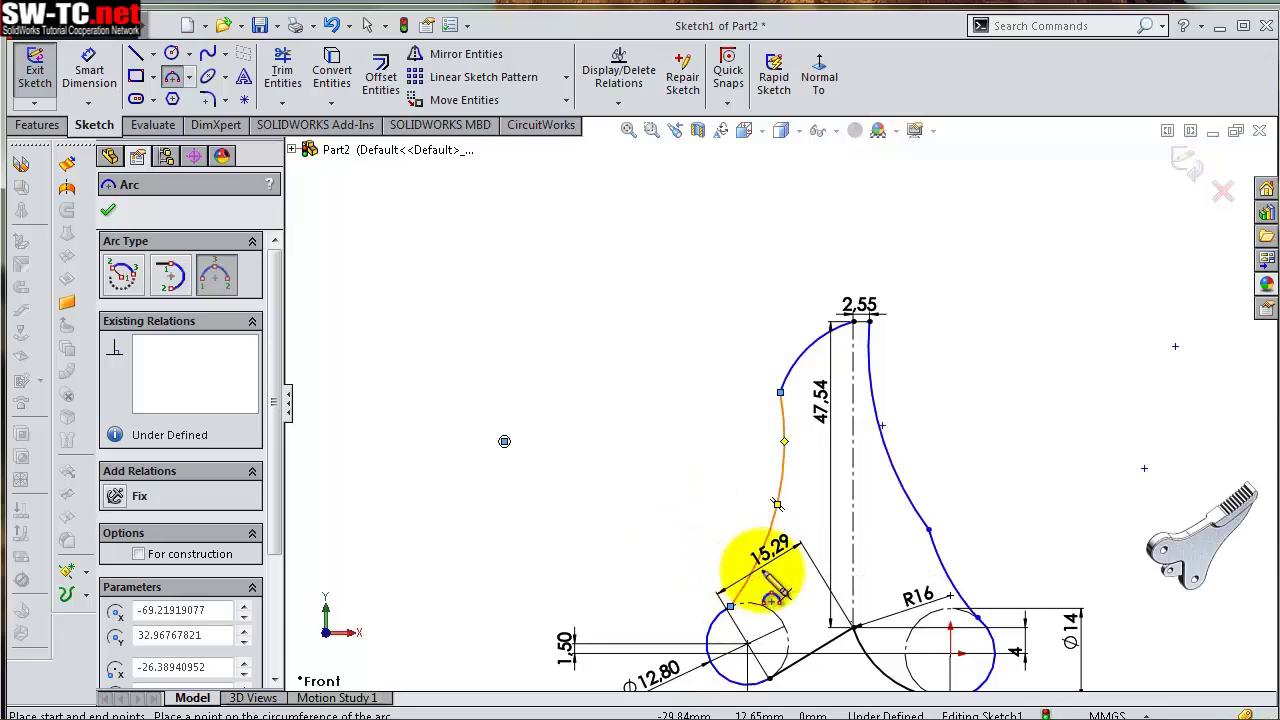
key("Escape")
Move the 15.29 and 47.54 dimensions clear of the profile
left_click_drag(766, 551, 628, 505)
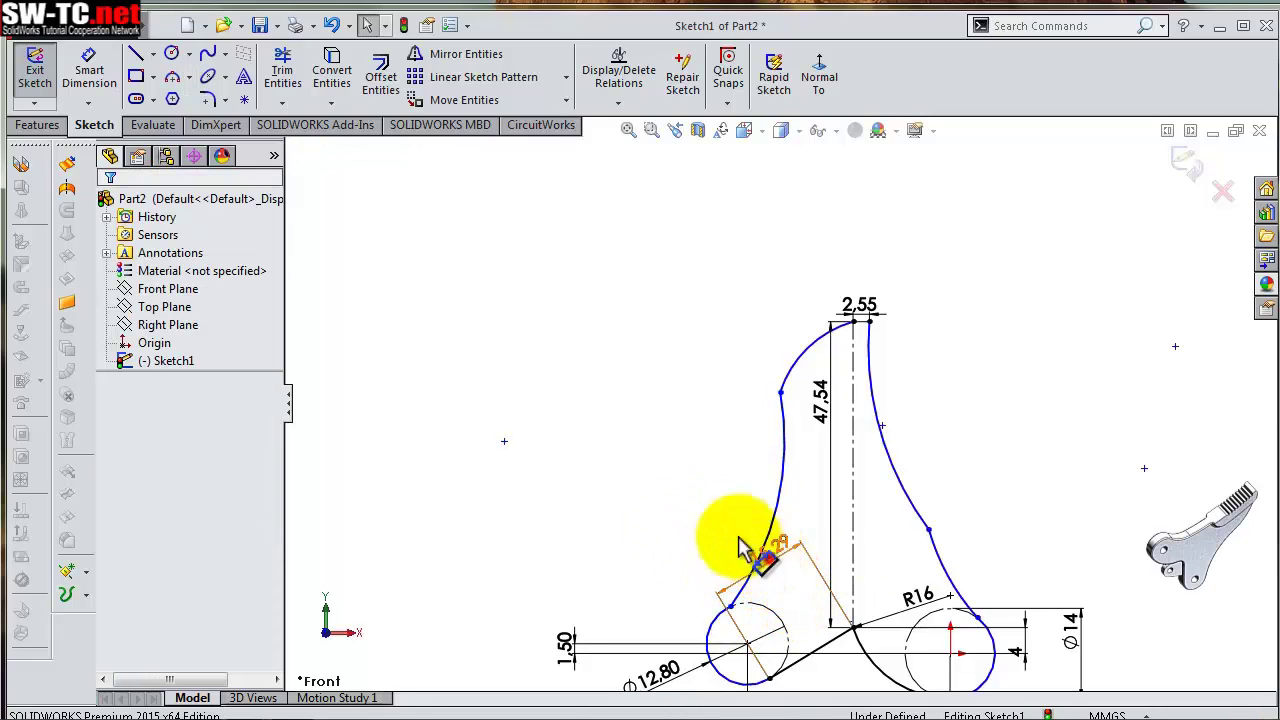
left_click(628, 505)
mouse_move(821, 400)
left_mouse_down()
mouse_move(590, 413)
mouse_move(530, 400)
left_mouse_up()
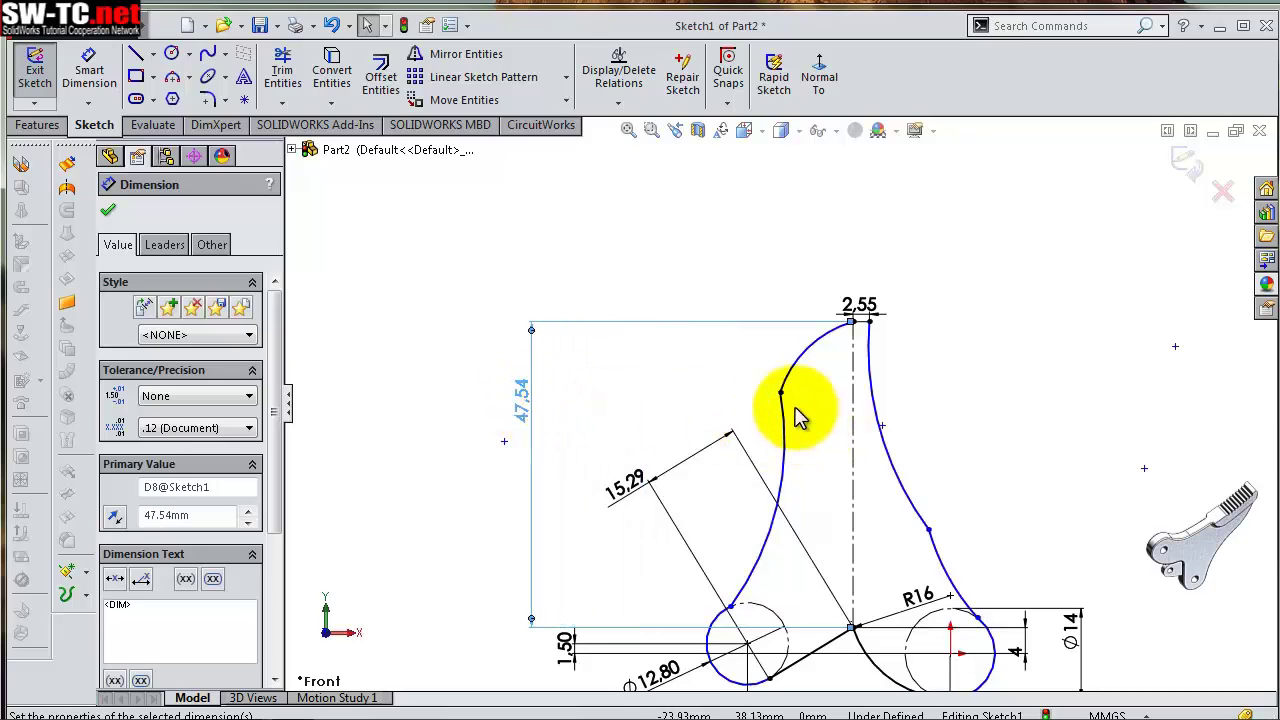
key("Escape")
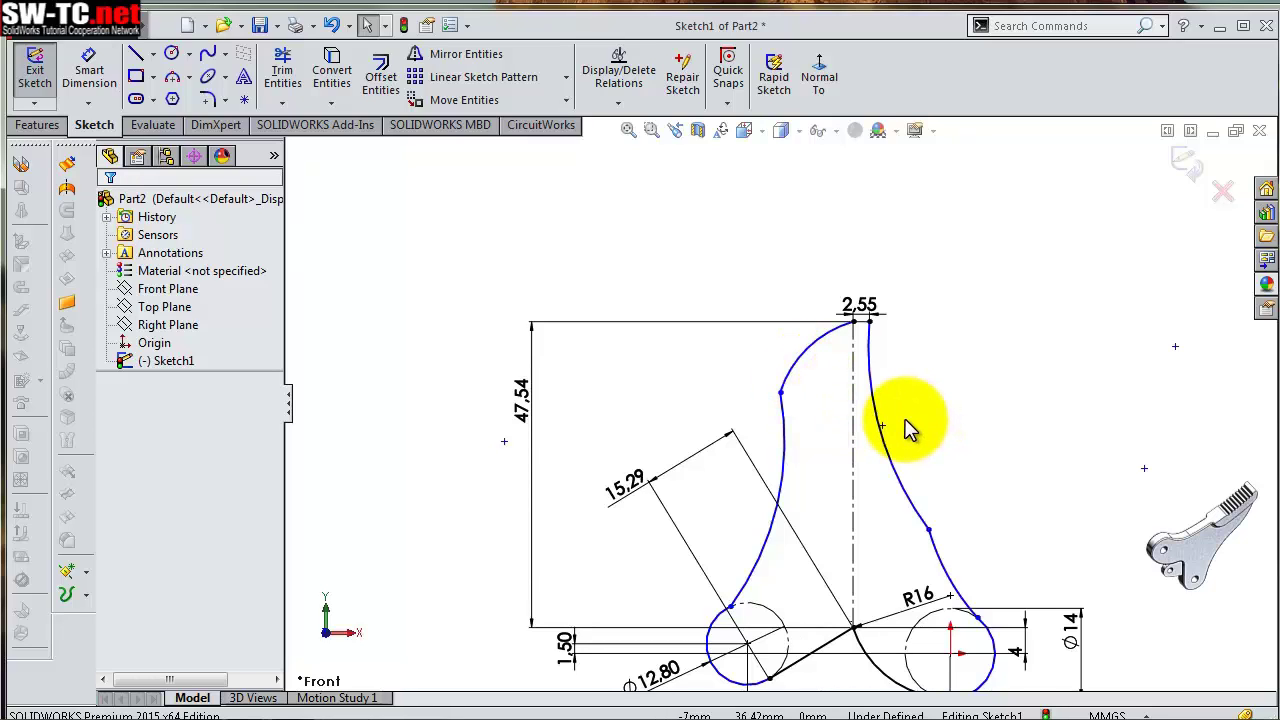
Give the top-left arc an R28 radius dimension
key("s")
left_click(960, 434)
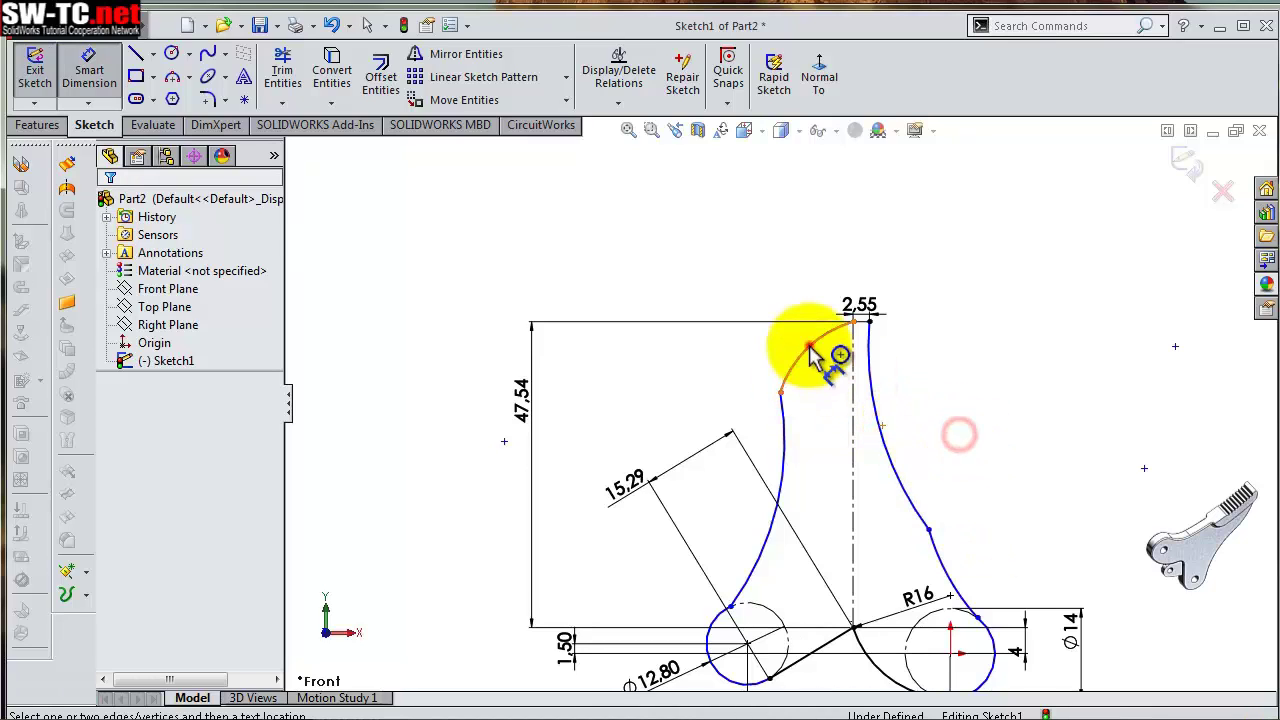
left_click(818, 350)
left_click(818, 368)
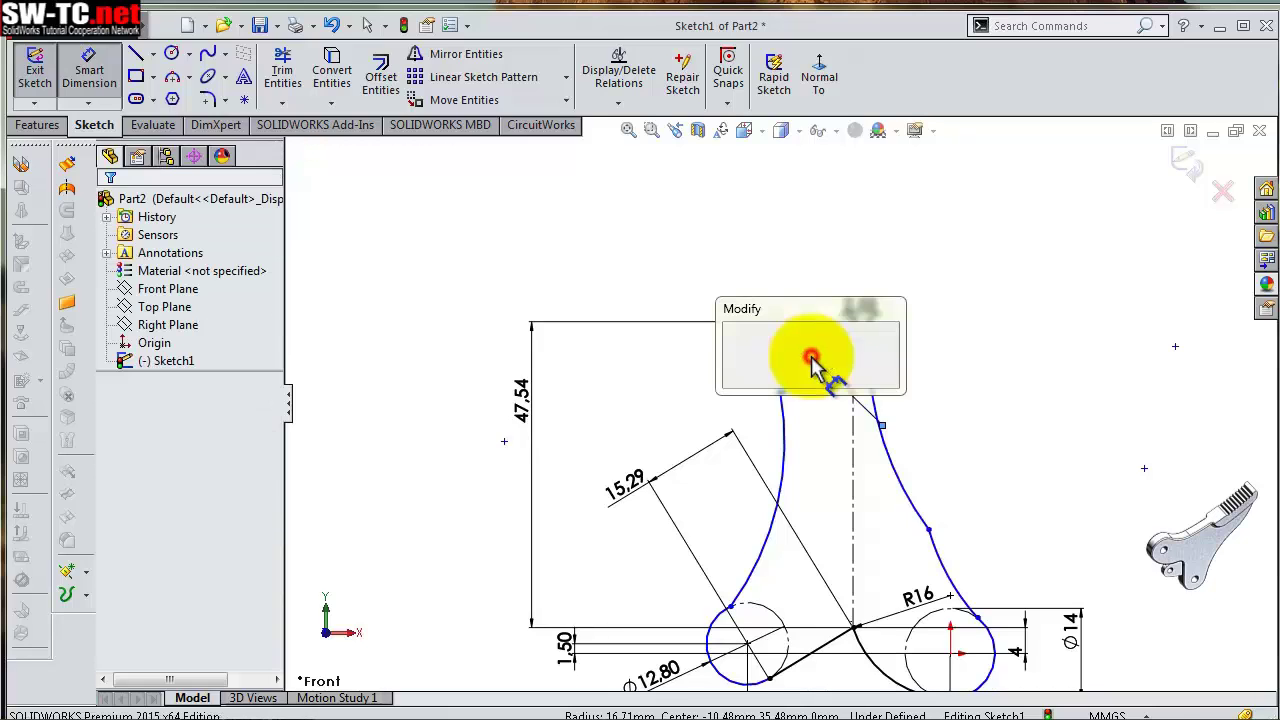
key("Escape")
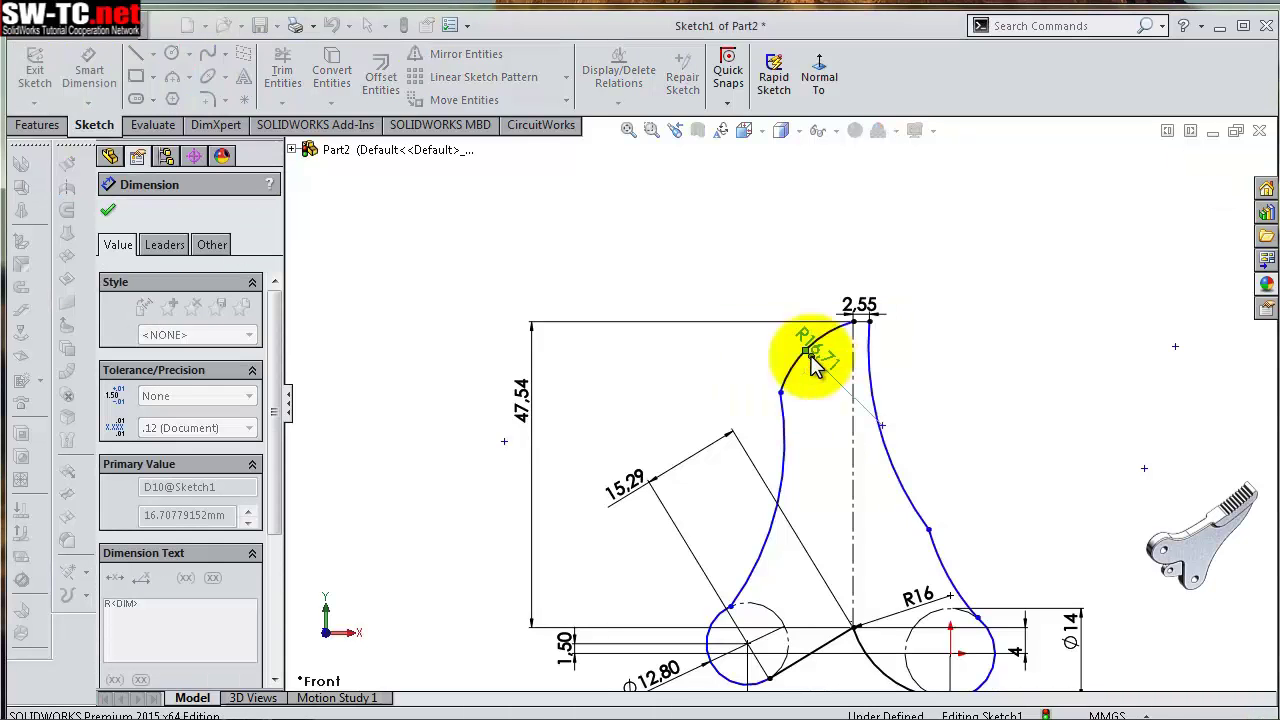
Reshape the left curve by dragging its point to a new position
scroll(800, 360, "down", 3)
mouse_move(794, 357)
left_mouse_down()
mouse_move(790, 375)
mouse_move(757, 366)
mouse_move(771, 366)
mouse_move(762, 383)
left_mouse_up()
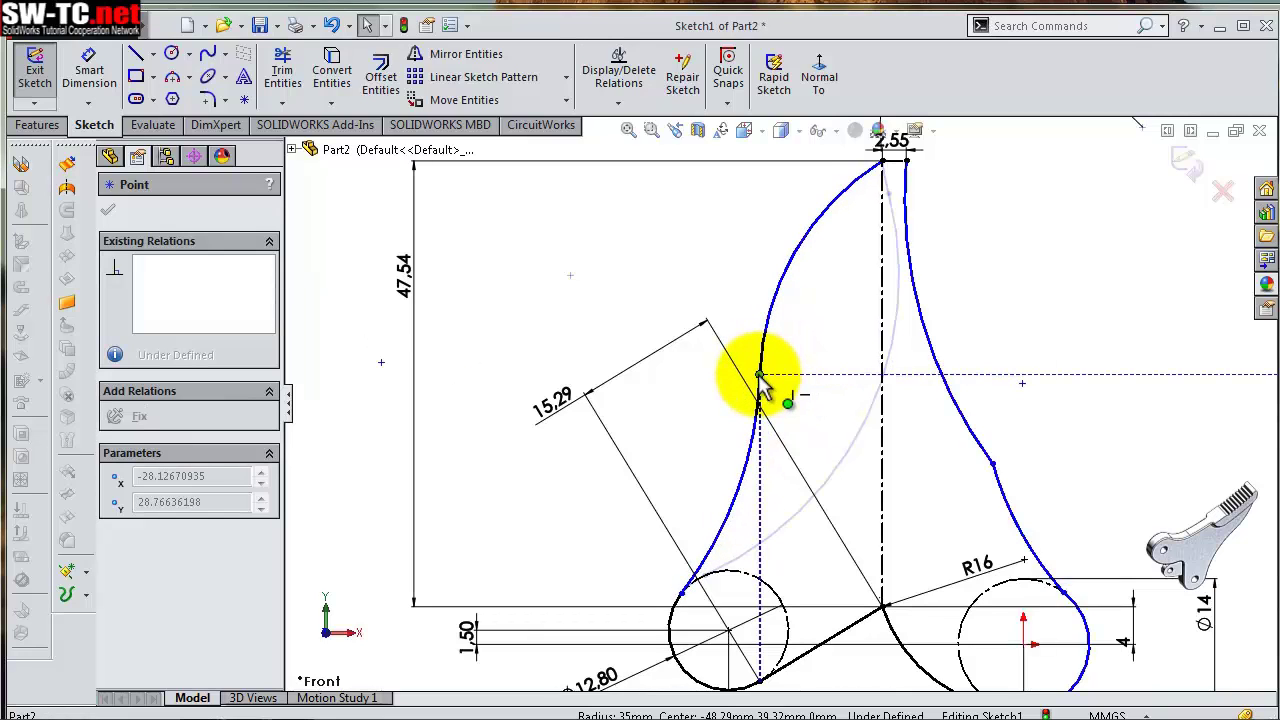
left_click(742, 284)
scroll(800, 420, "up", 2)
scroll(996, 412, "down", 1)
scroll(985, 410, "down", 1)
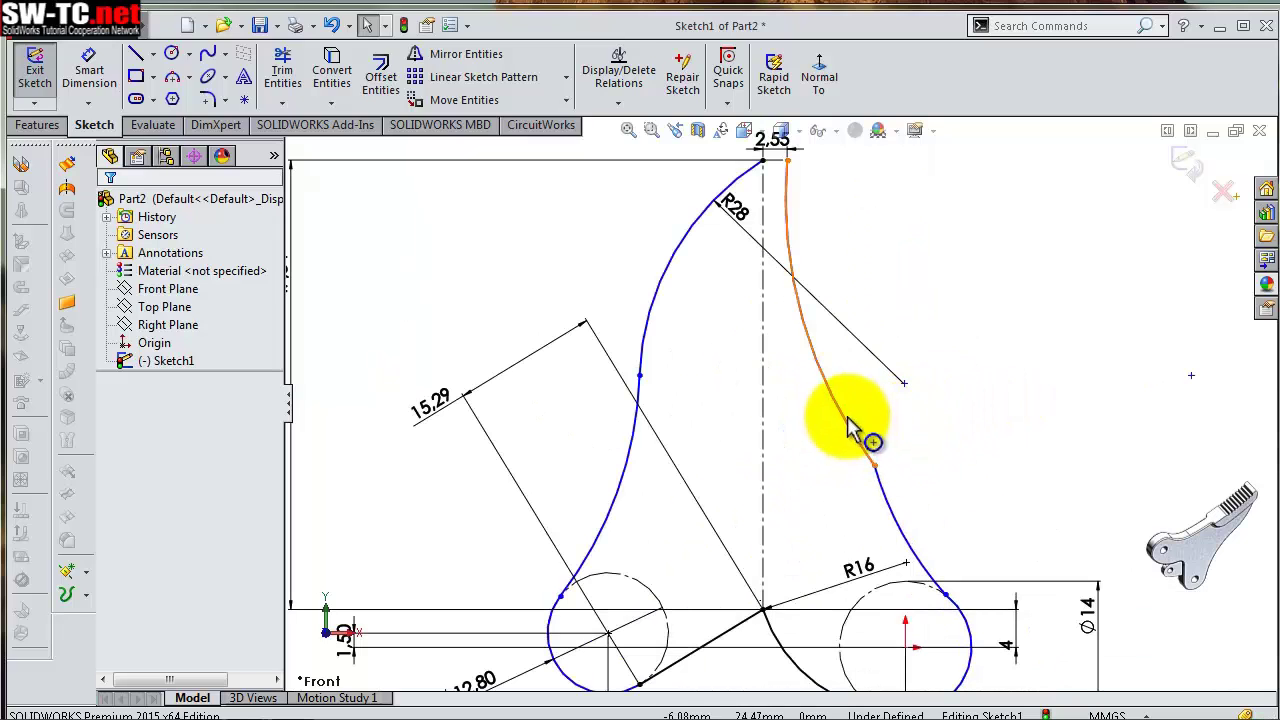
Make the two pairs of adjoining right-side arcs tangent to each other
left_click(966, 612)
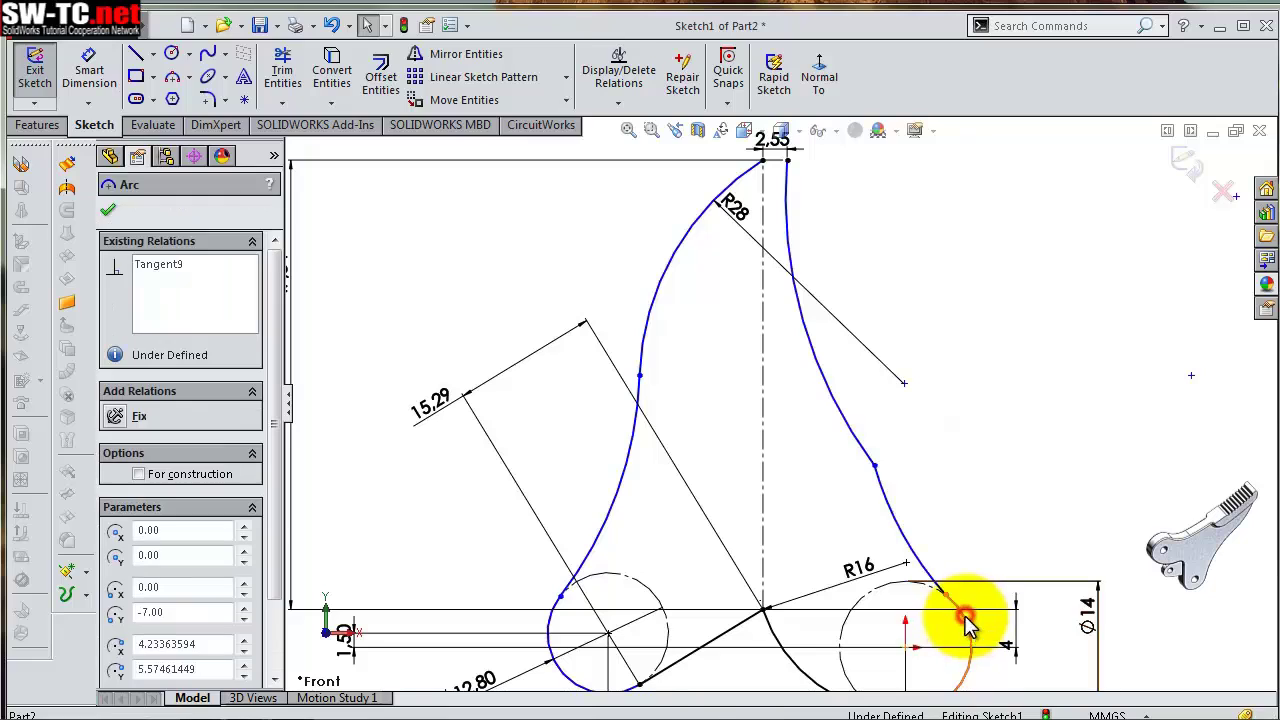
left_click(930, 578, "ctrl")
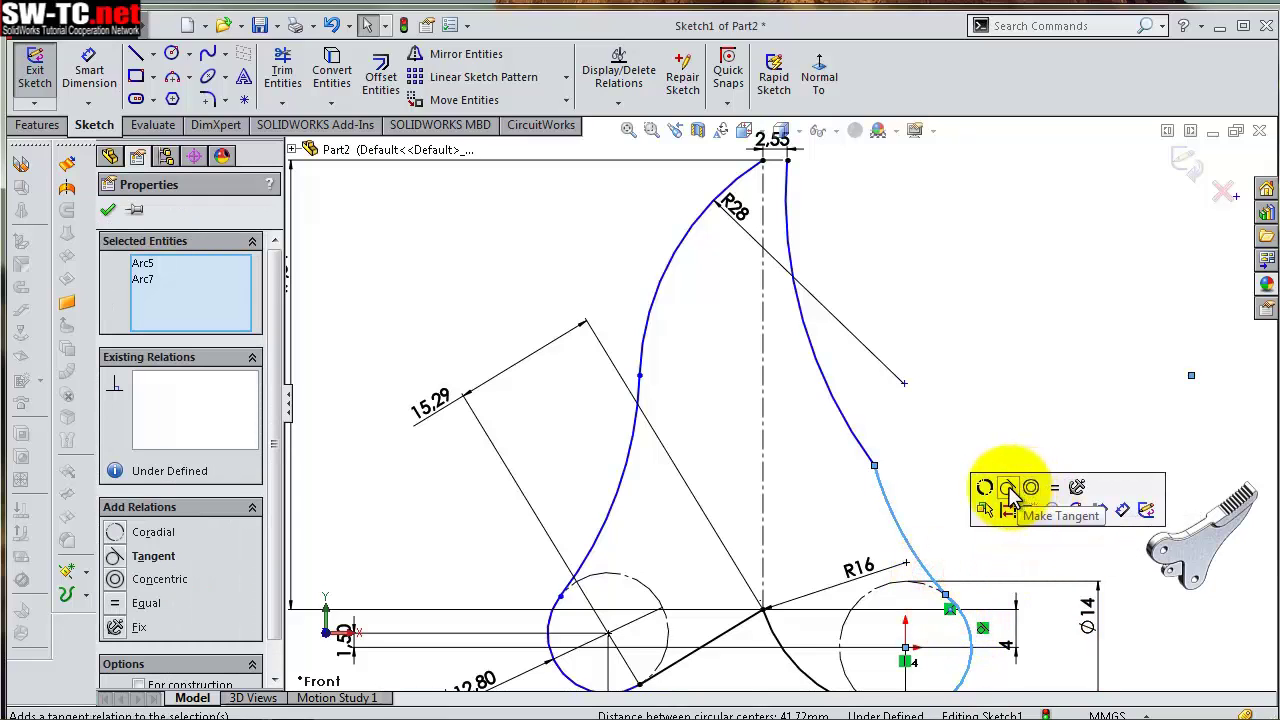
left_click(1008, 488)
left_click(957, 460)
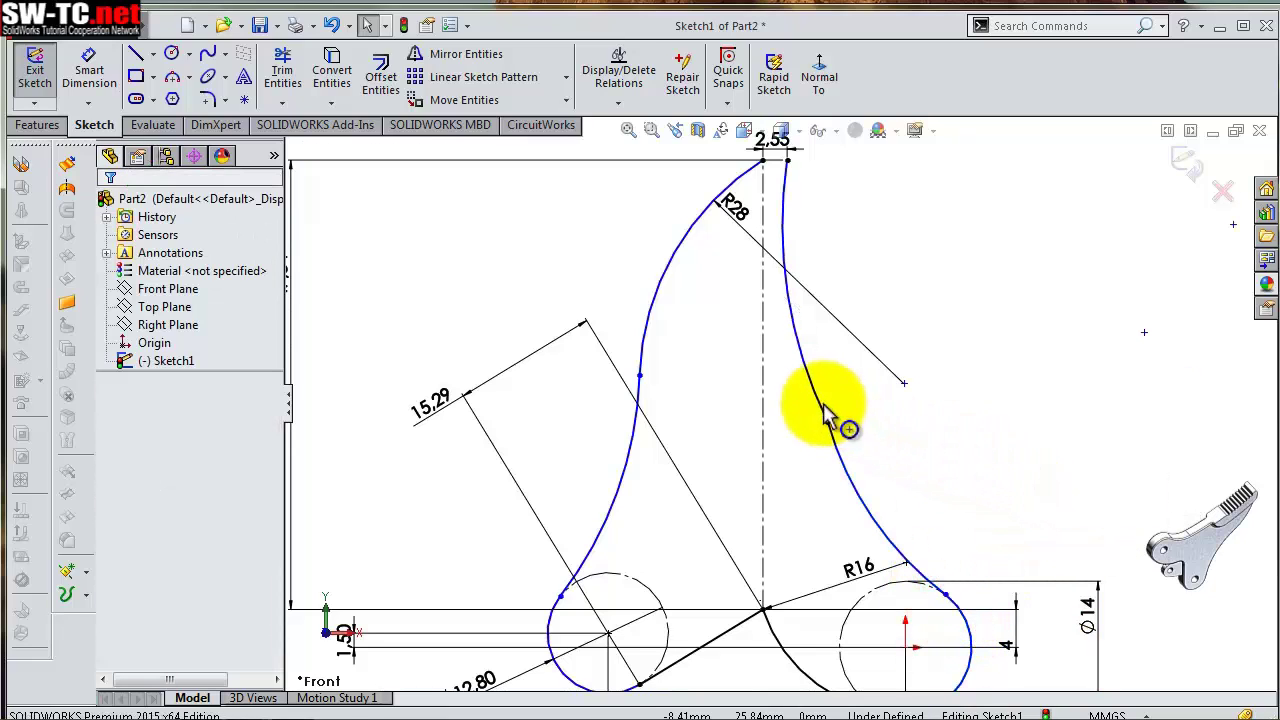
left_click(826, 440)
left_click(838, 453, "ctrl")
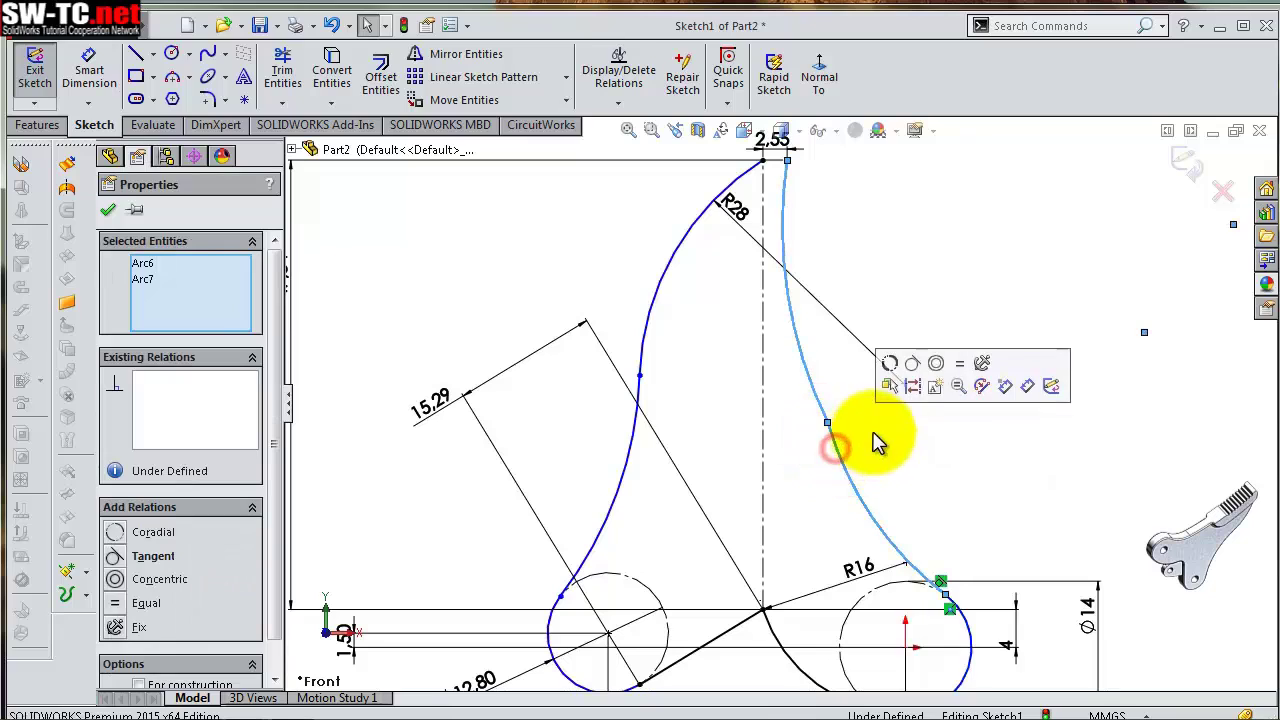
left_click(910, 373)
left_click(910, 373)
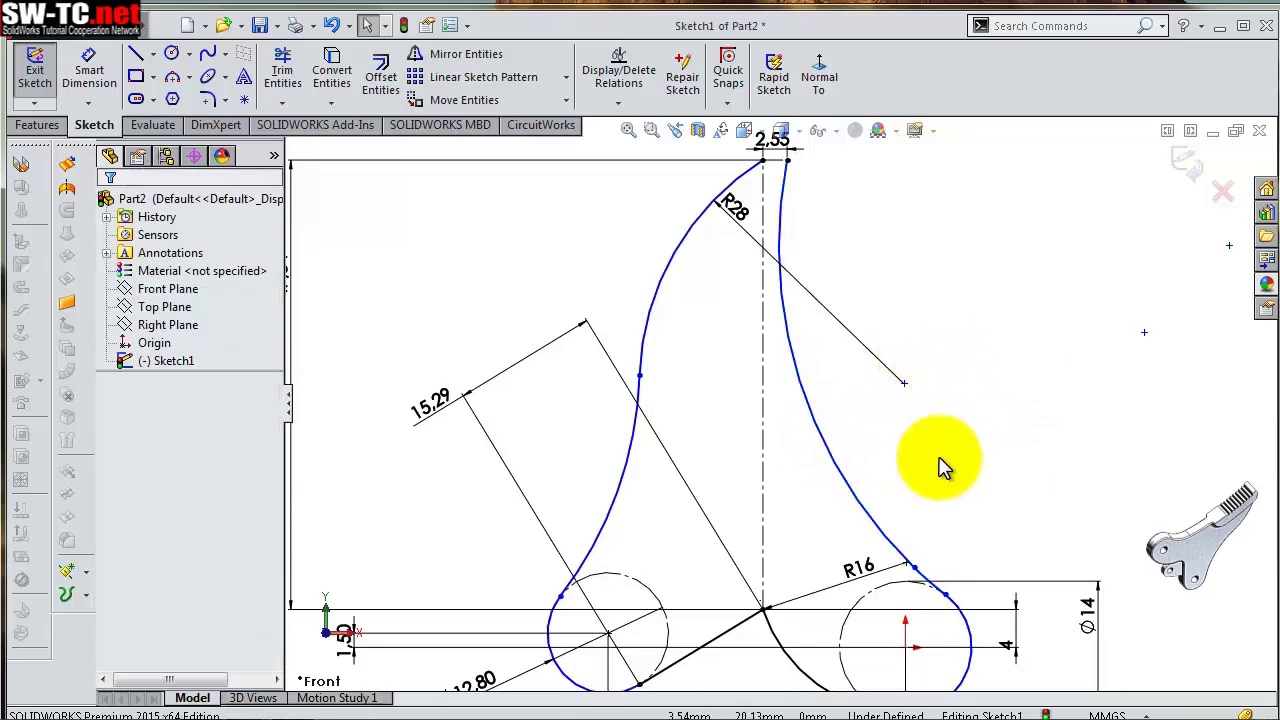
Give the long right arc an R100 radius and drag its endpoint along the arc to settle the curve
right_click_drag(894, 517, 850, 450)
scroll(850, 450, "down", 1)
left_click(800, 425)
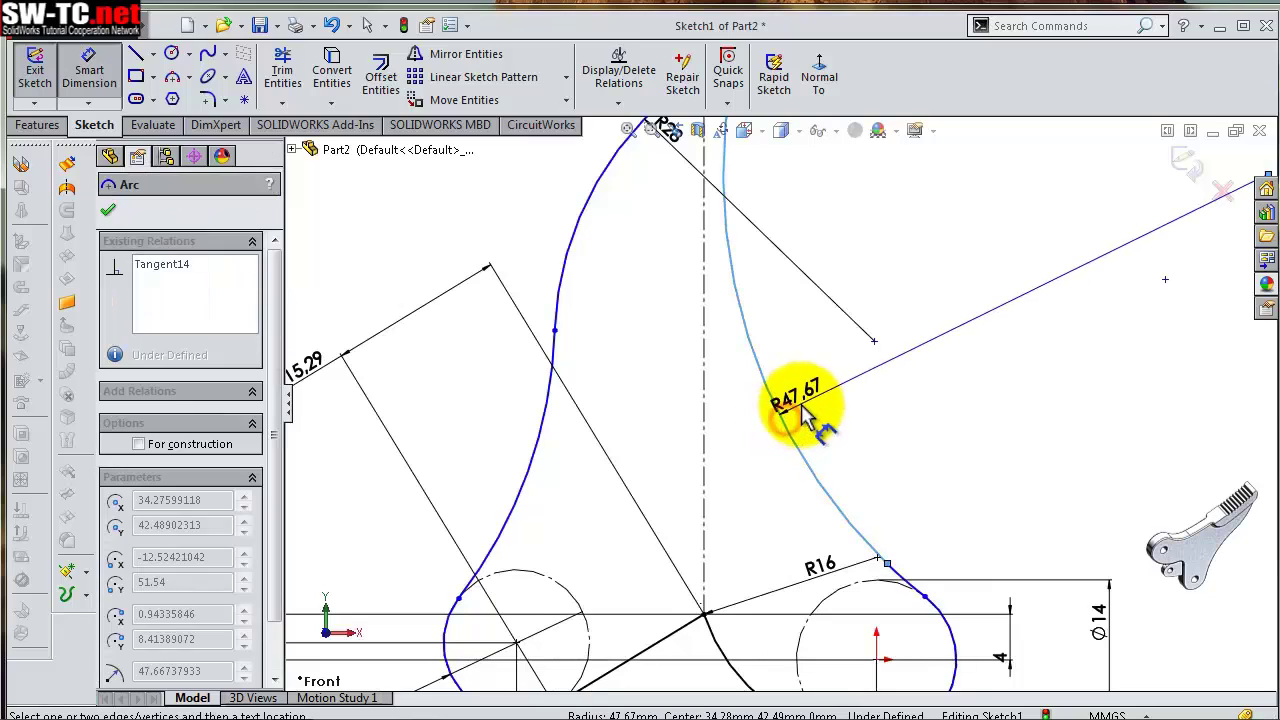
left_click(808, 418)
type("100")
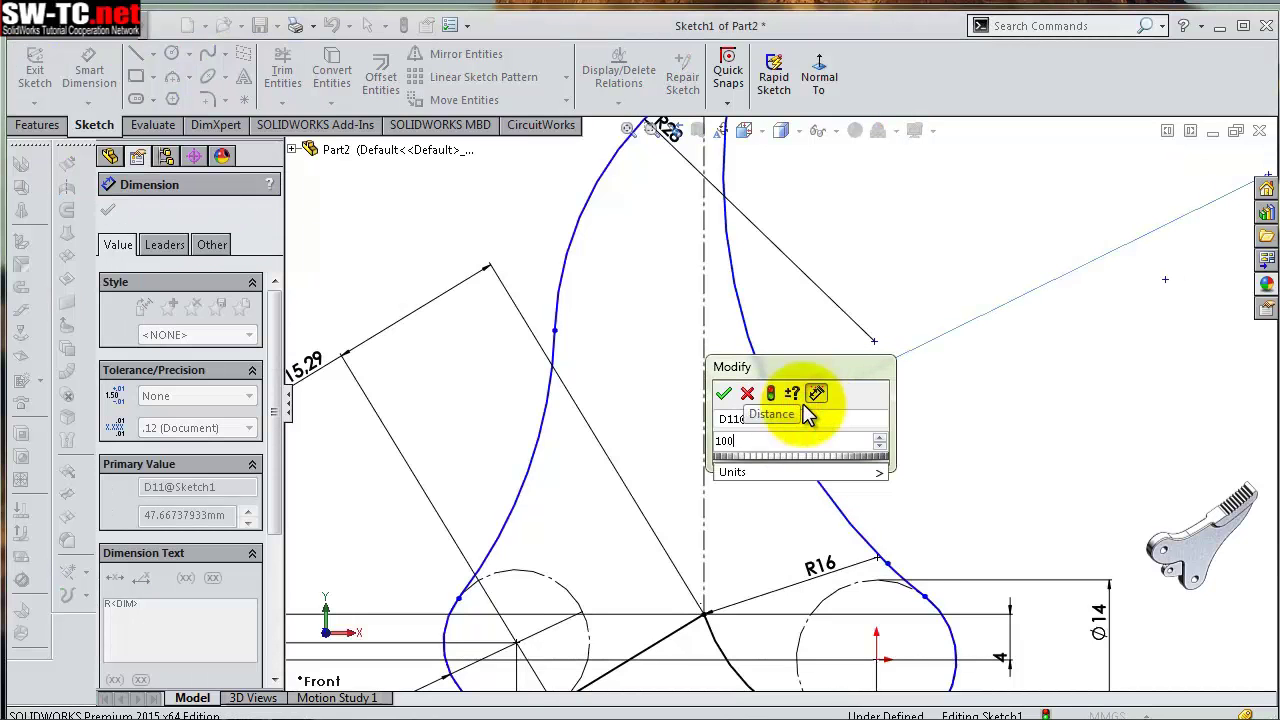
key("Return")
key("f")
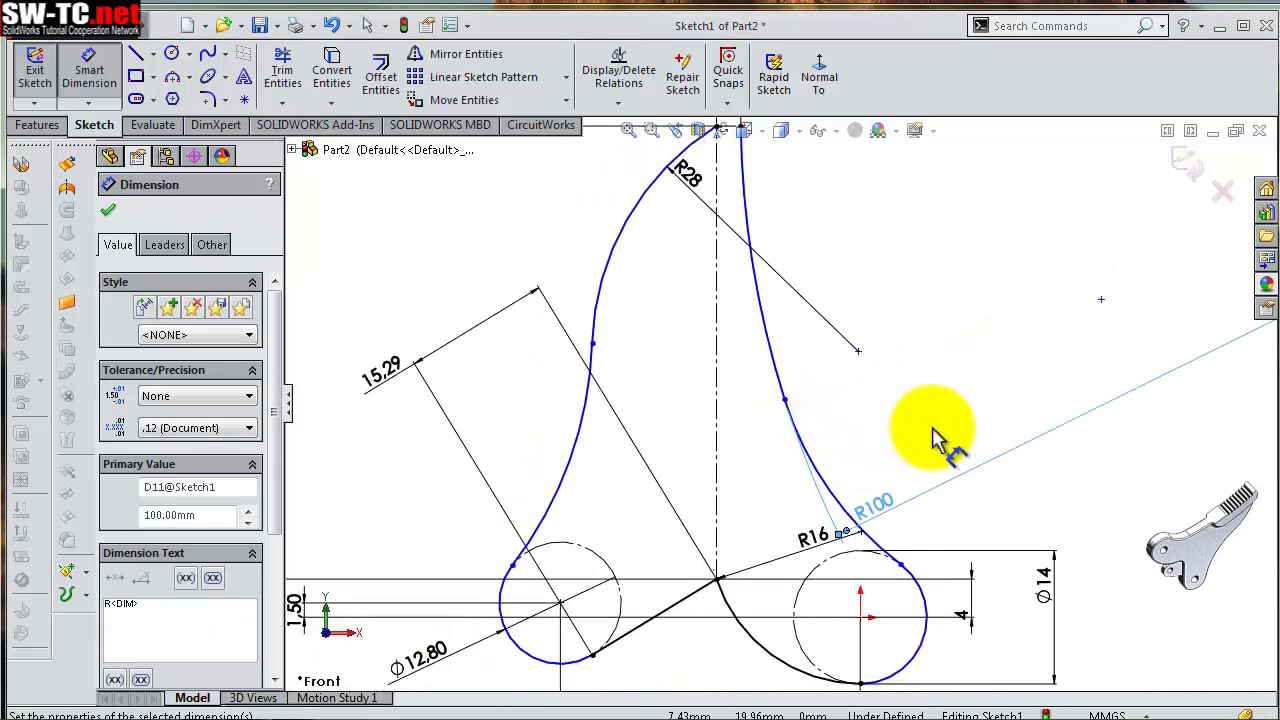
scroll(866, 440, "down", 1)
scroll(850, 520, "down", 1)
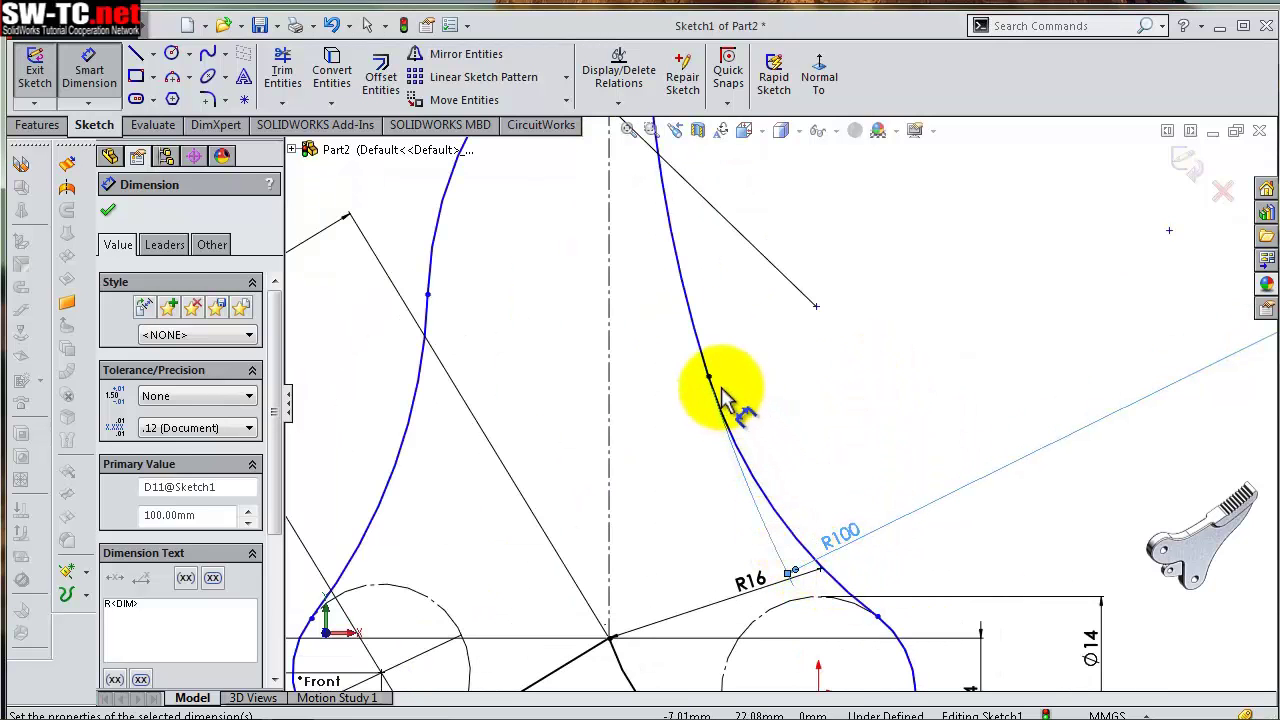
left_click_drag(718, 388, 805, 540)
left_click(817, 365)
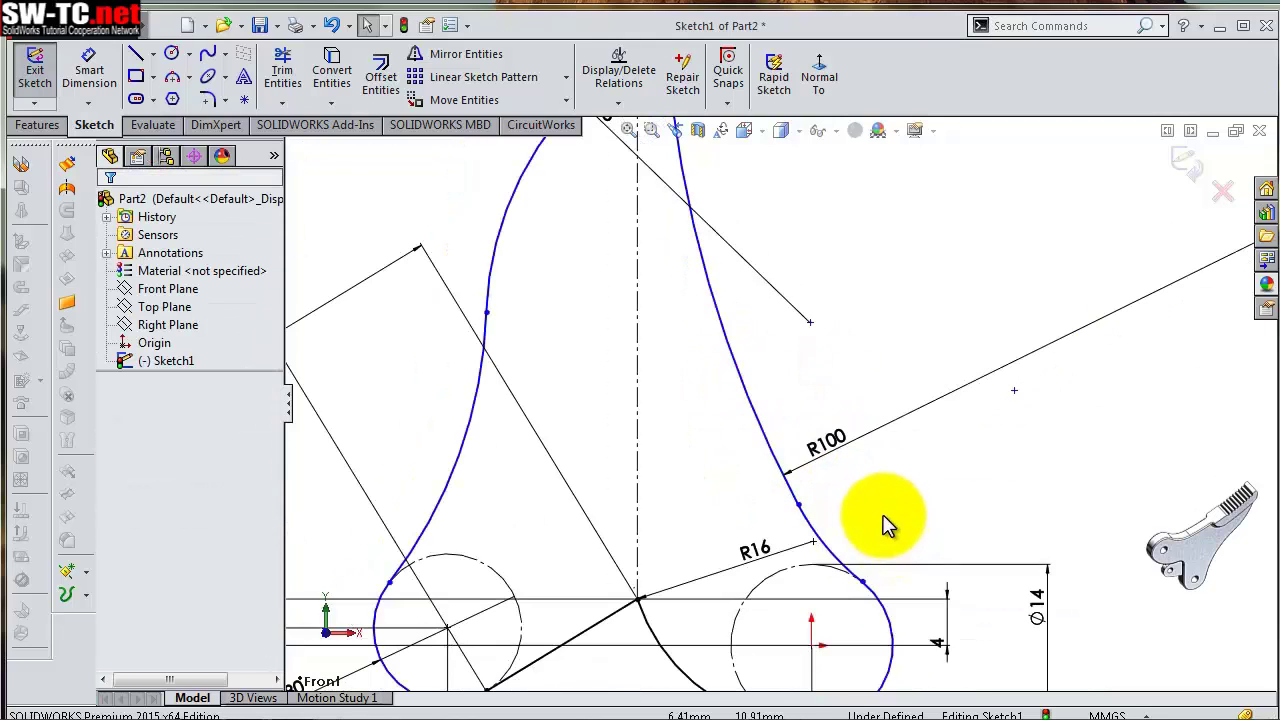
scroll(860, 450, "up", 2)
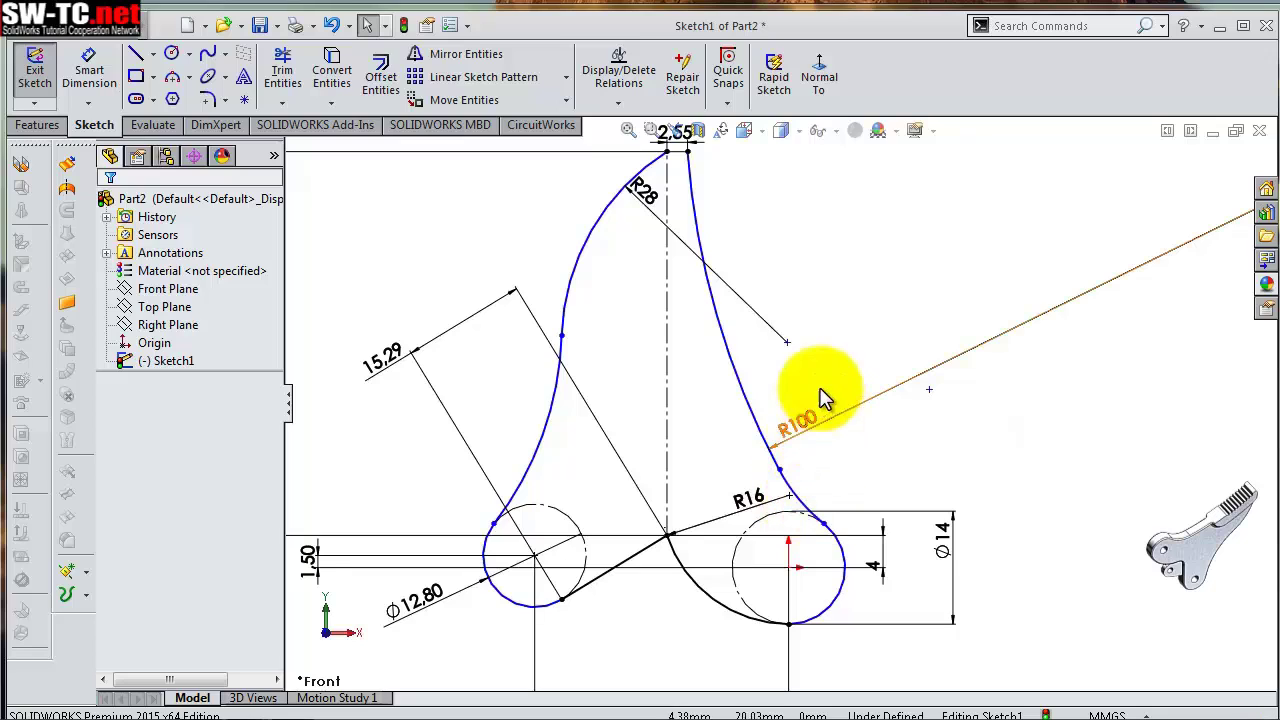
left_click(89, 65)
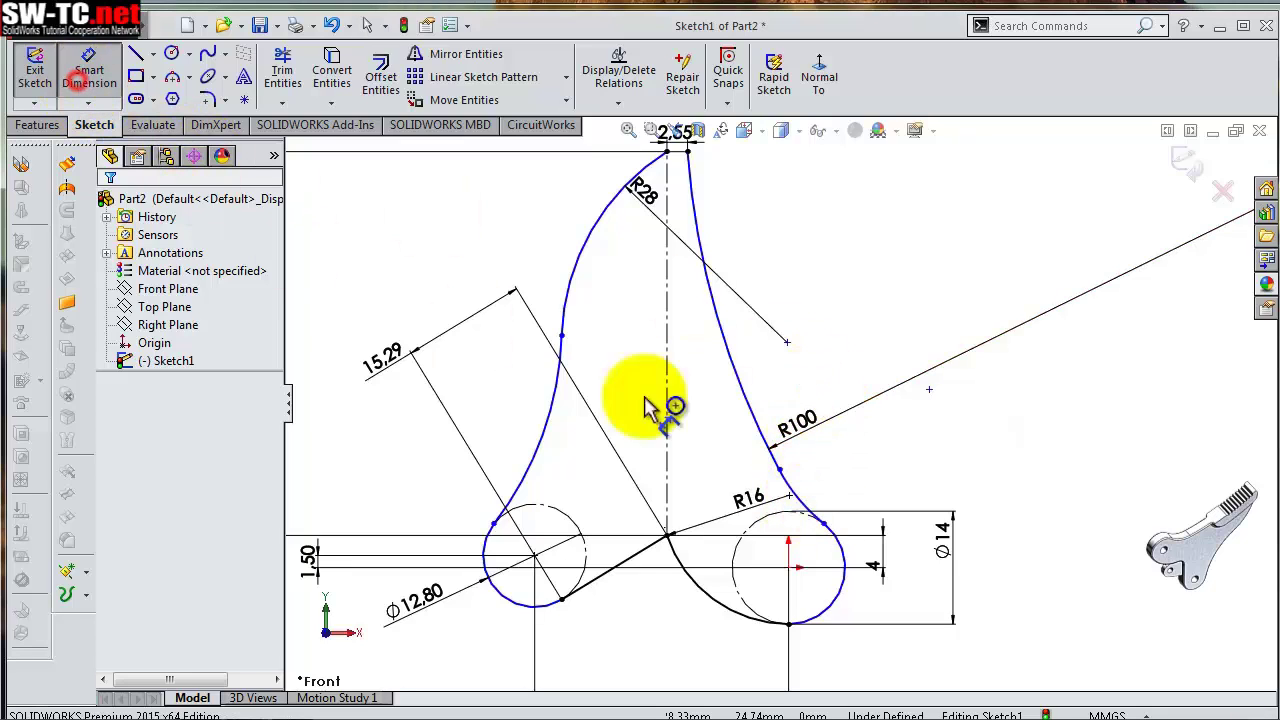
Add a 2 mm horizontal offset dimension from the right circle's centre
left_click(789, 567)
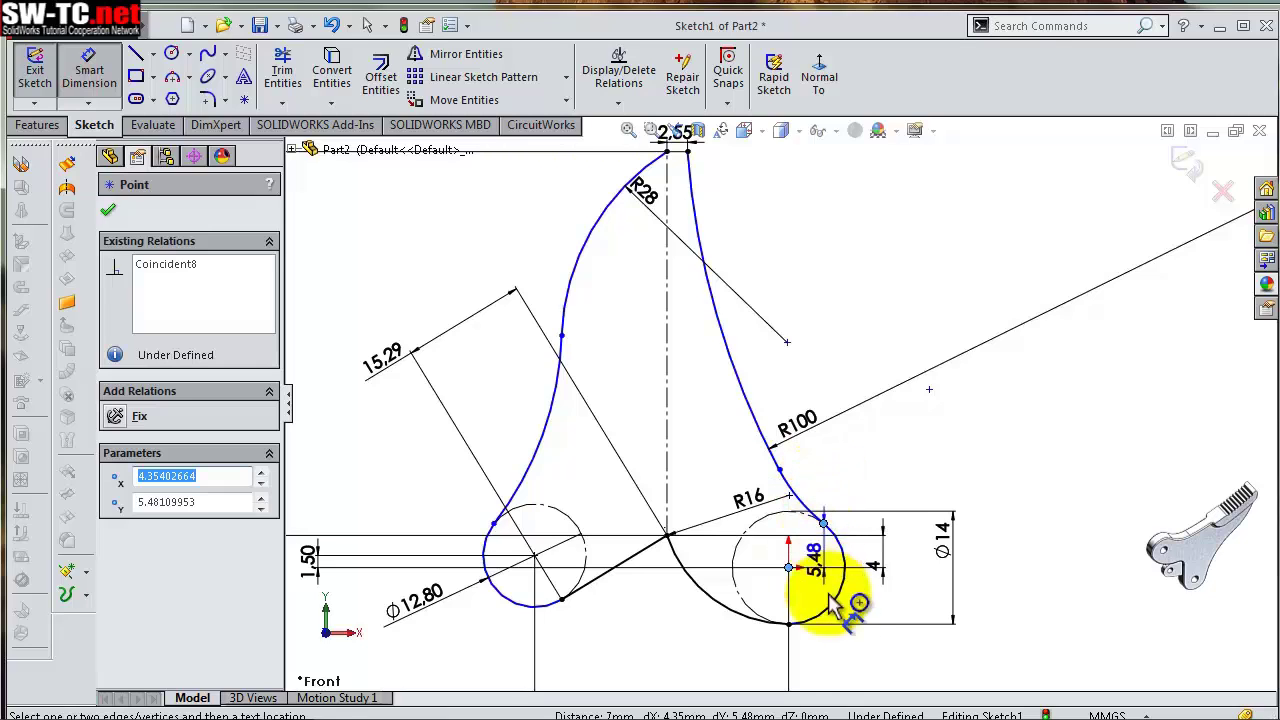
left_click(816, 662)
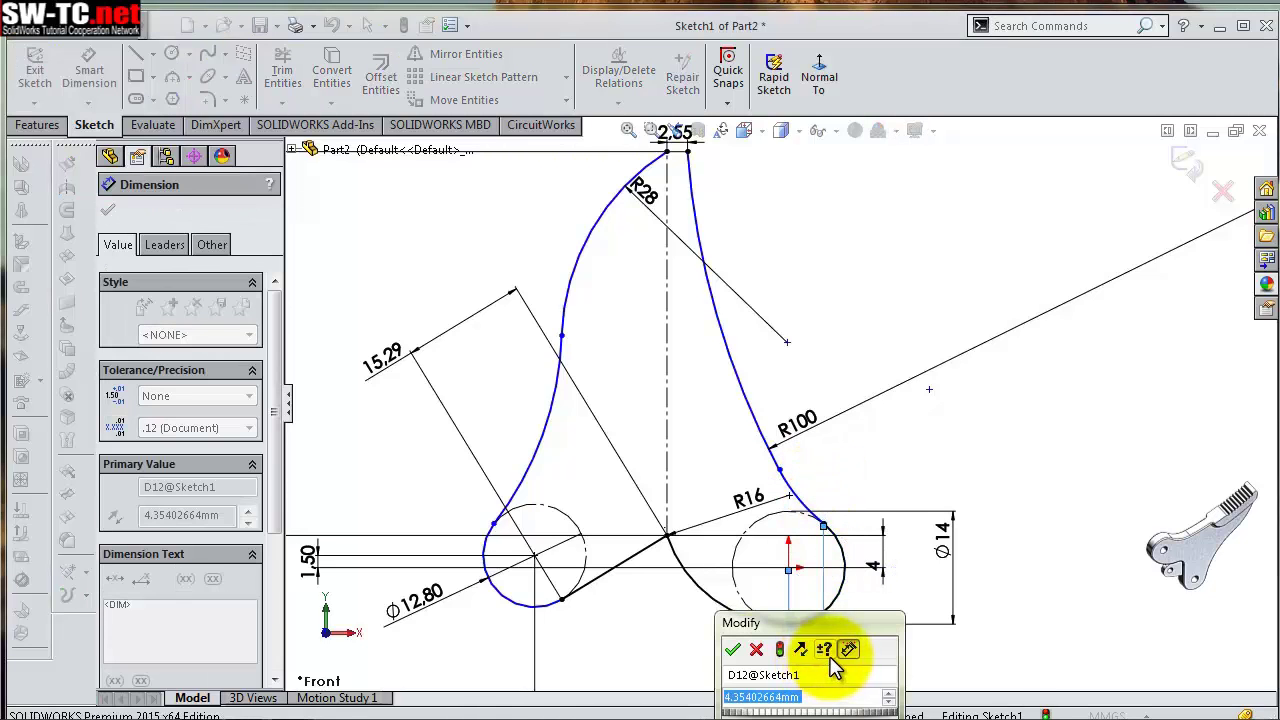
type("2")
left_click(733, 650)
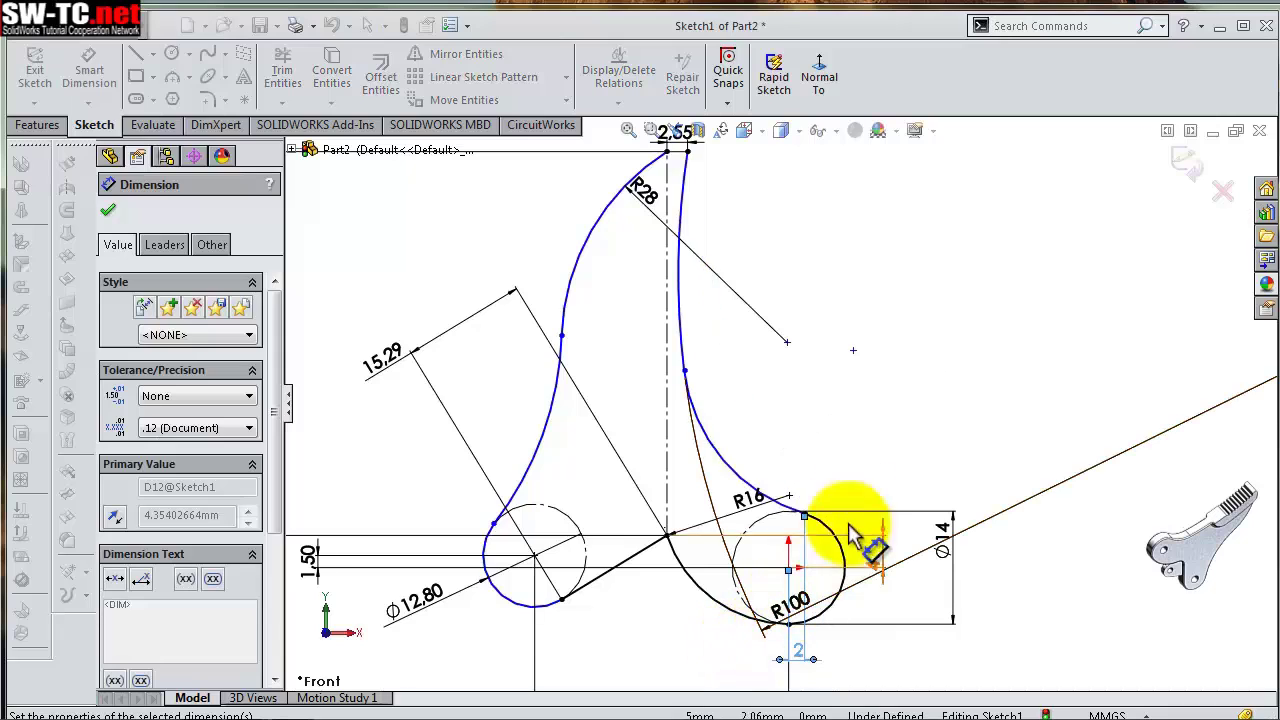
Dimension the arc above the right circle to R12
left_click(748, 488)
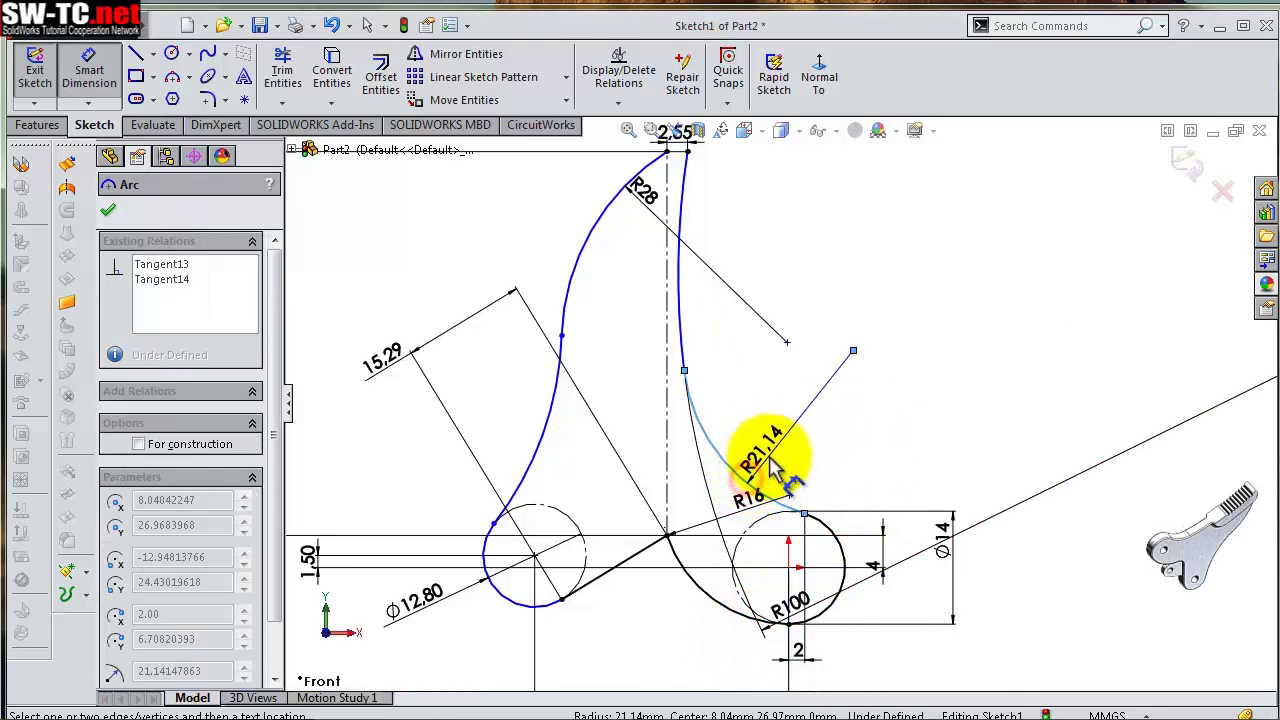
left_click(783, 445)
type("12")
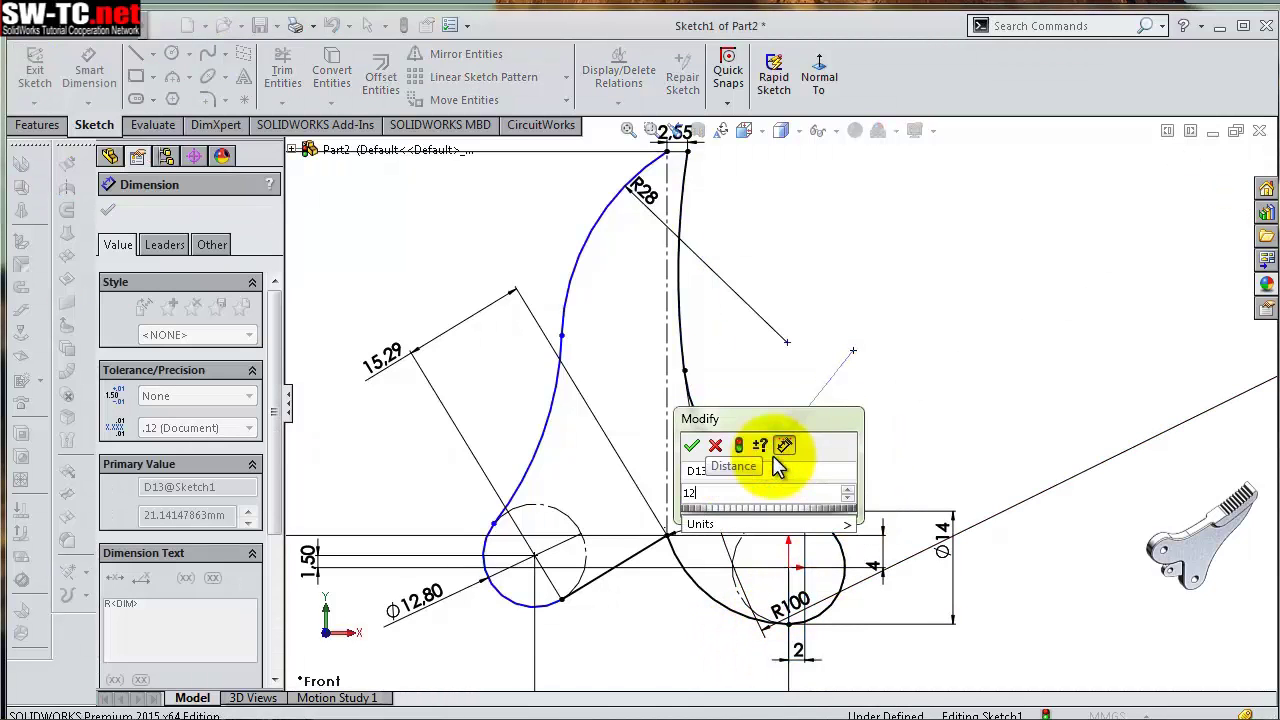
key("Return")
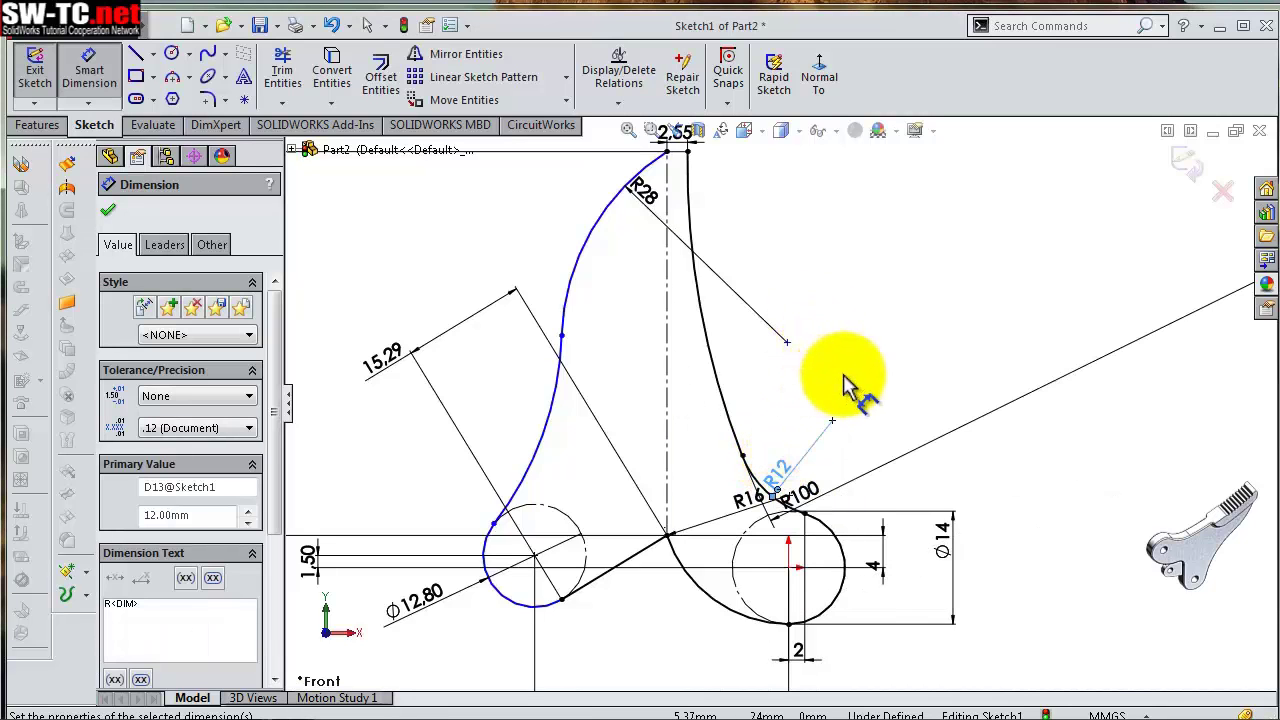
left_click(873, 316)
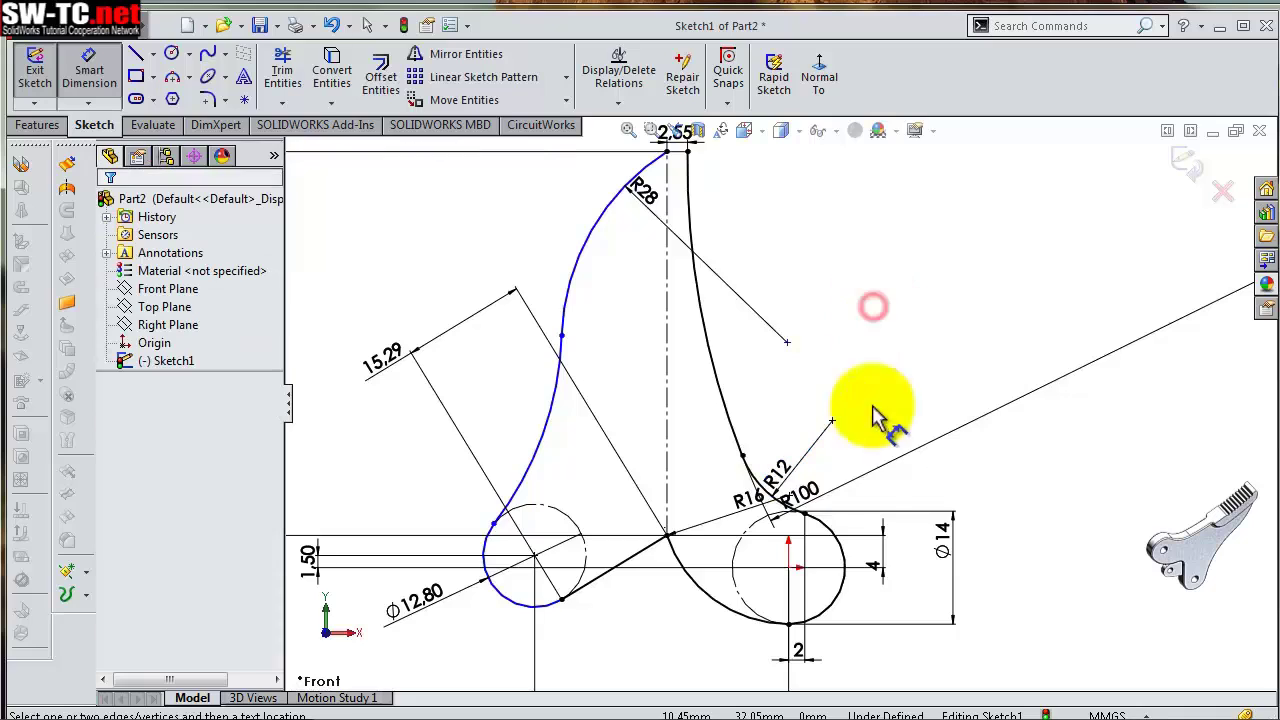
scroll(835, 432, "down", 3)
scroll(700, 415, "up", 3)
Dimension the long left arc to R35
scroll(652, 408, "up", 1)
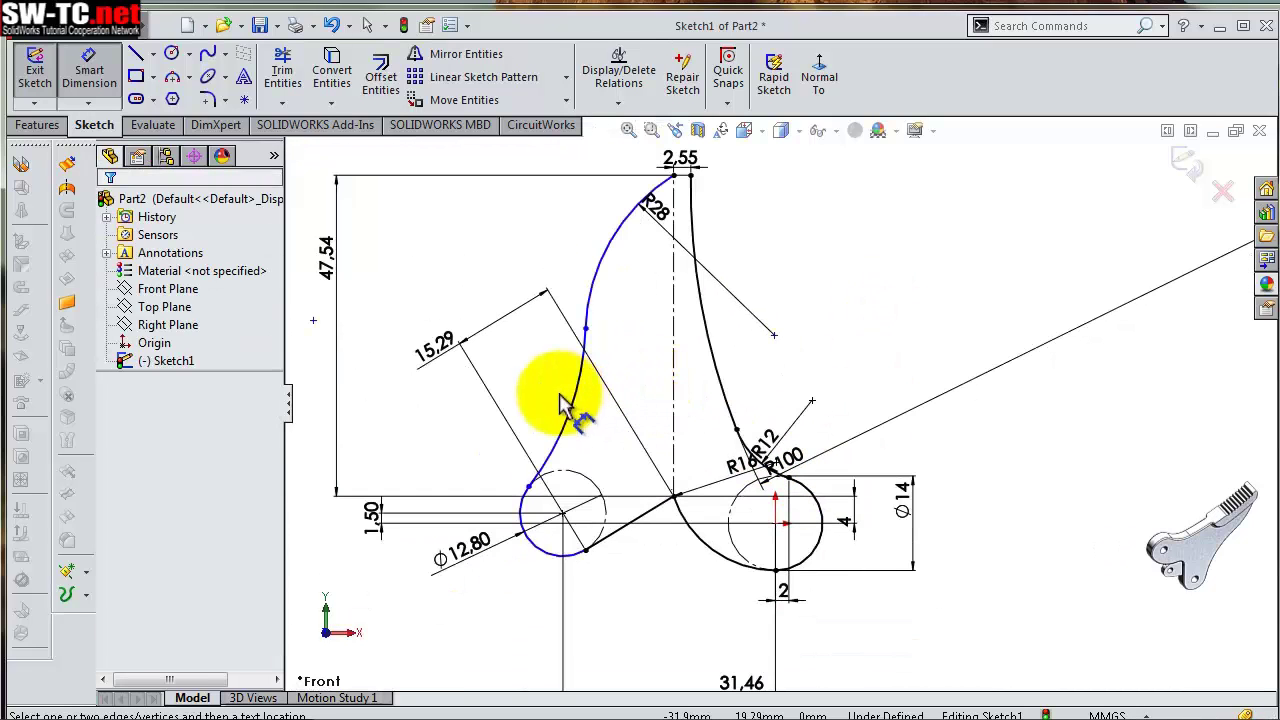
left_click(576, 408)
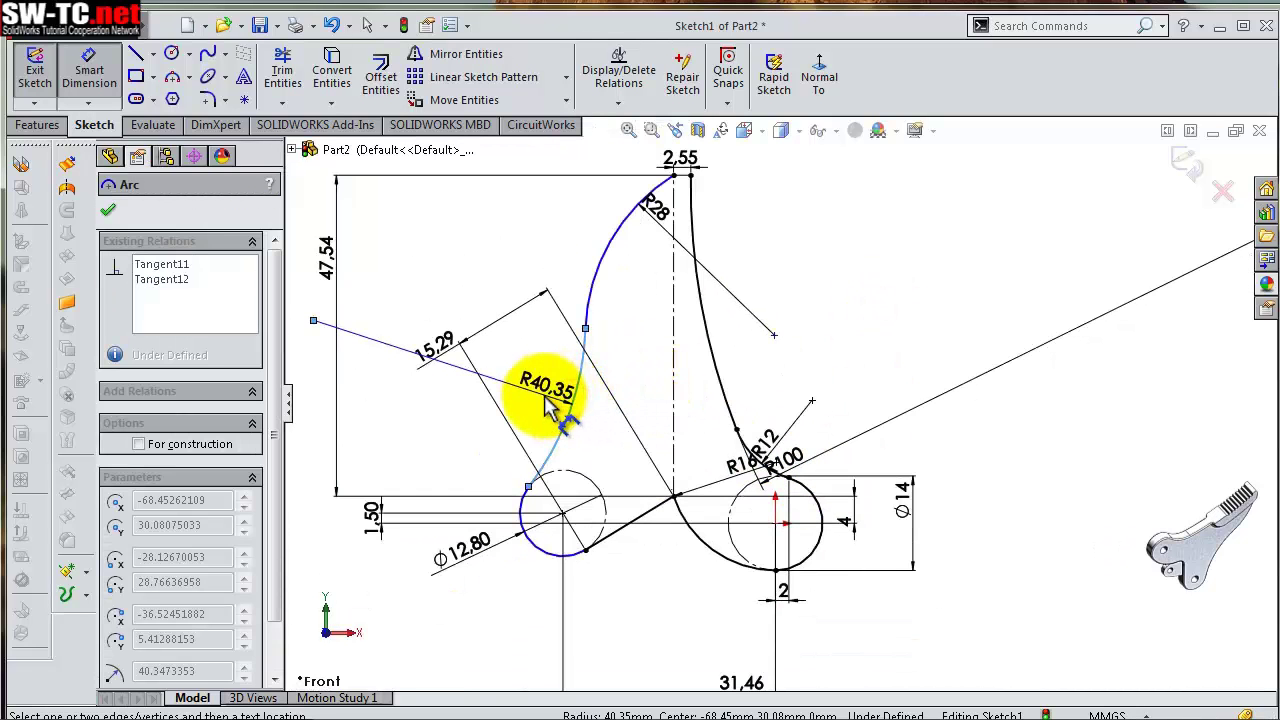
left_click(548, 405)
type("35")
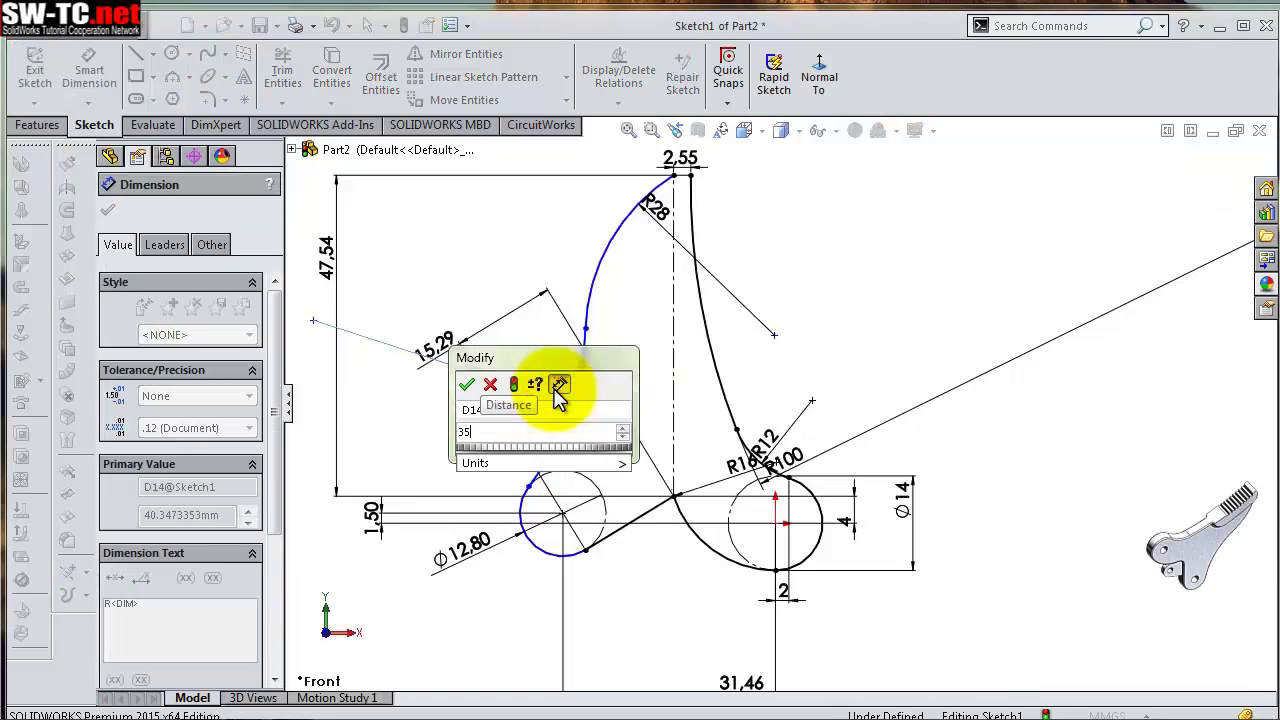
key("Return")
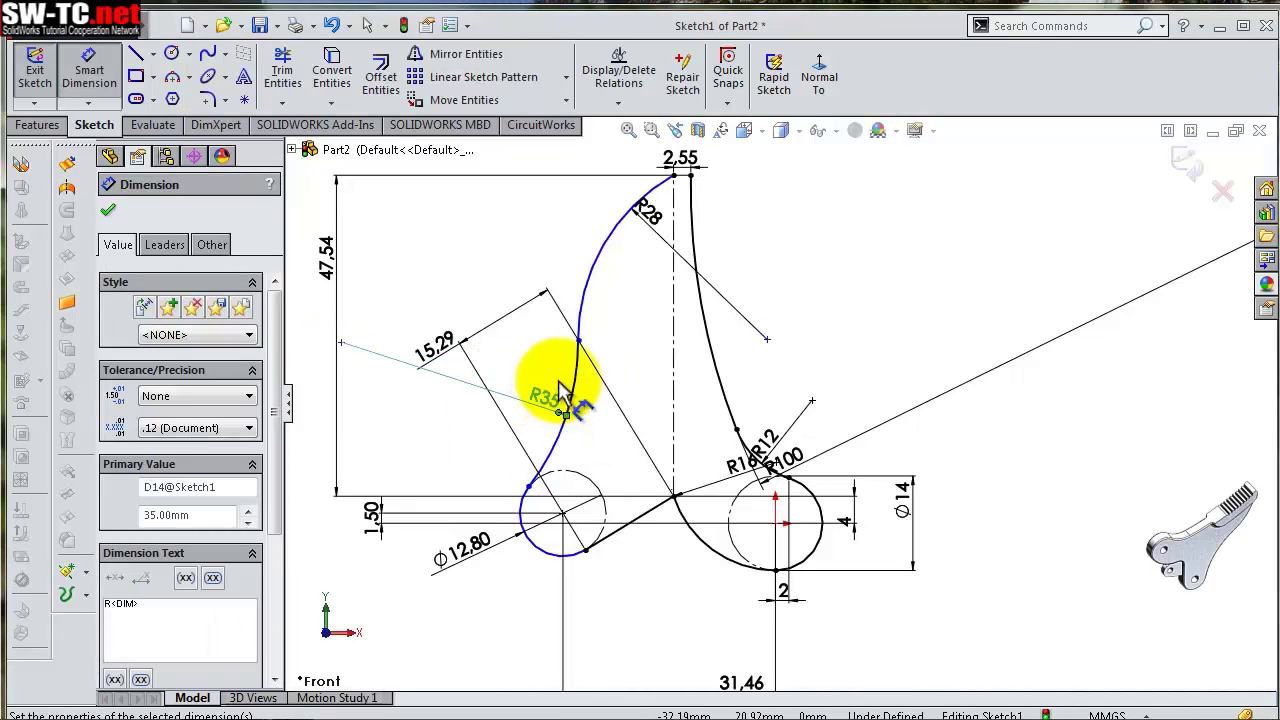
left_click(579, 342)
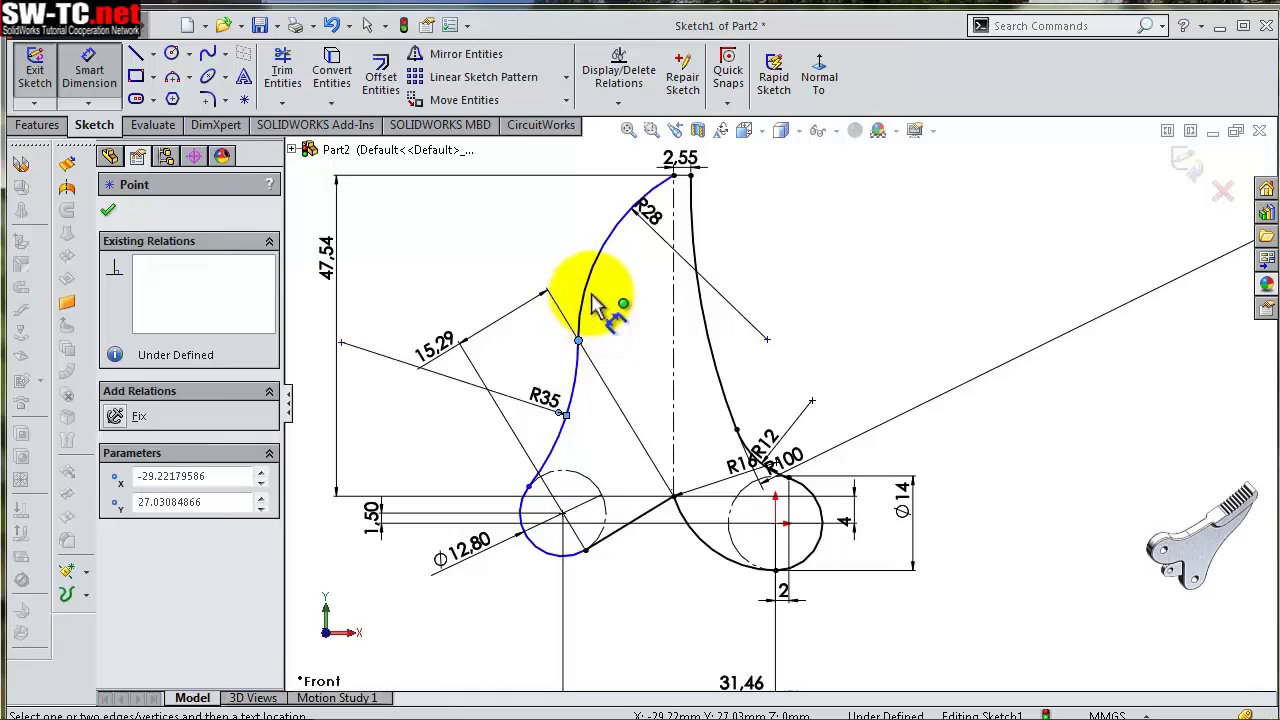
left_click(617, 340)
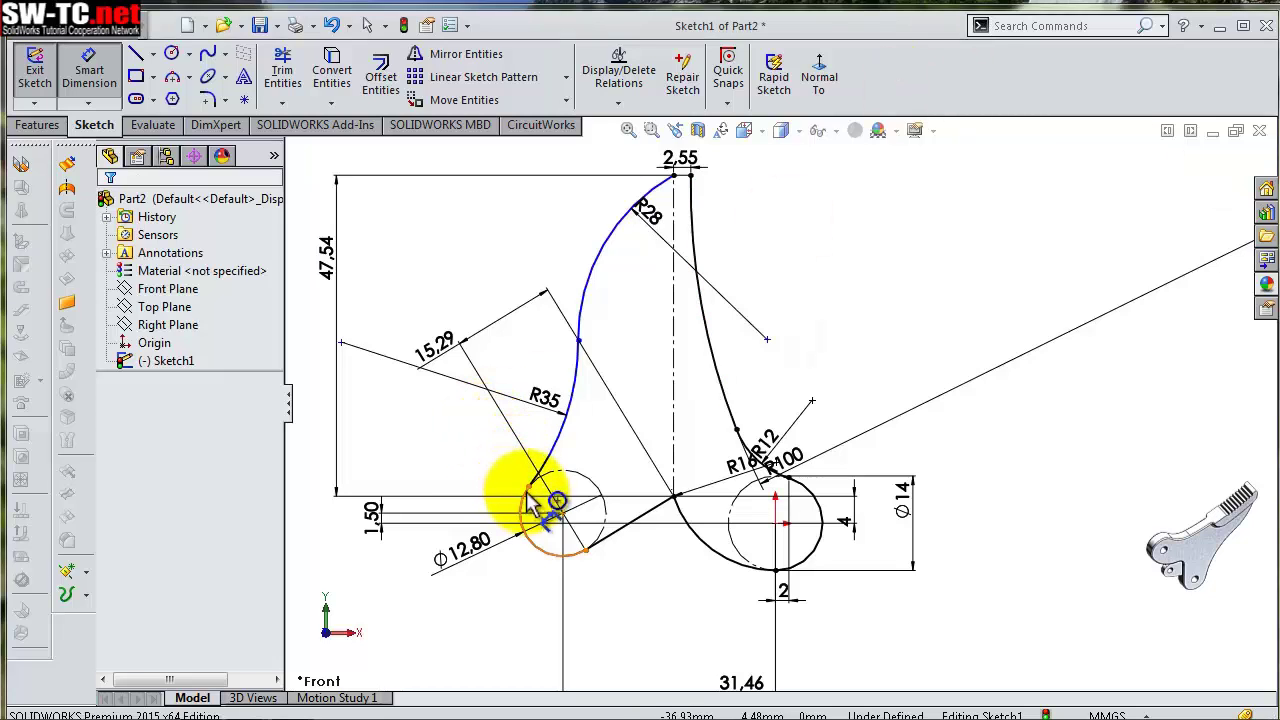
key("Escape")
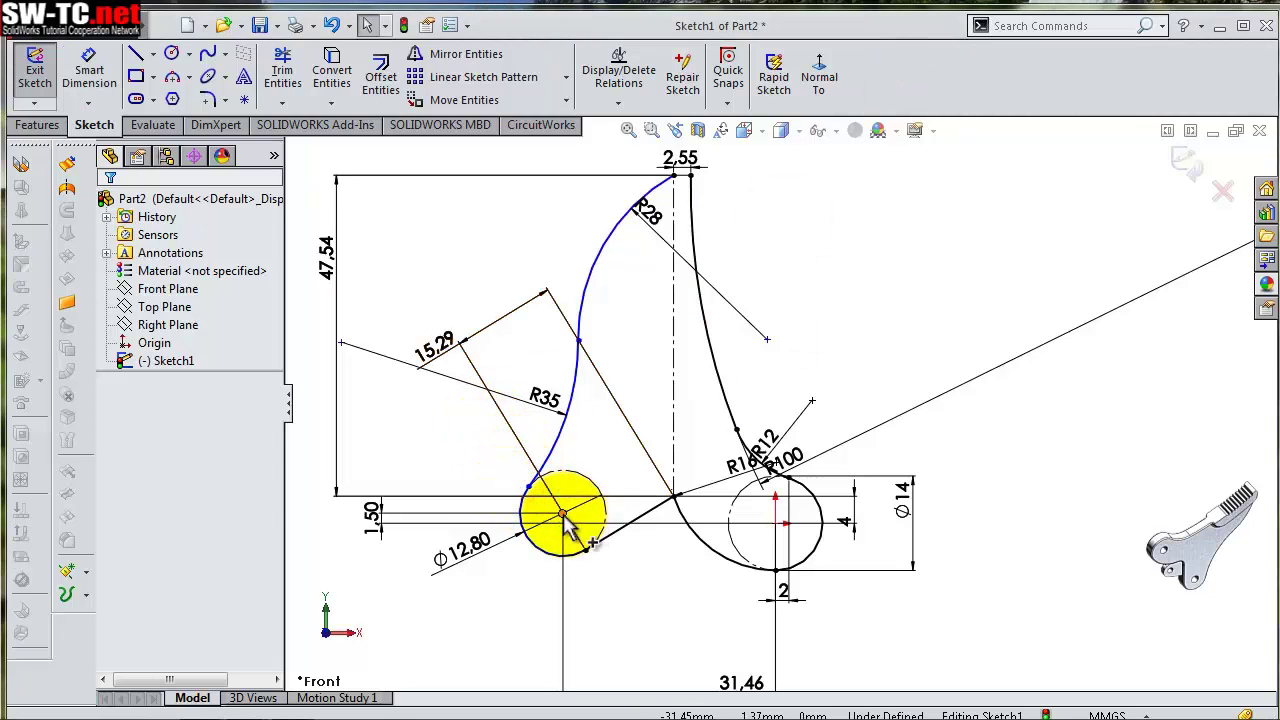
Add a 4.40 mm horizontal dimension from the left circle's centre to the arc's end
left_click(564, 514)
left_click(105, 68)
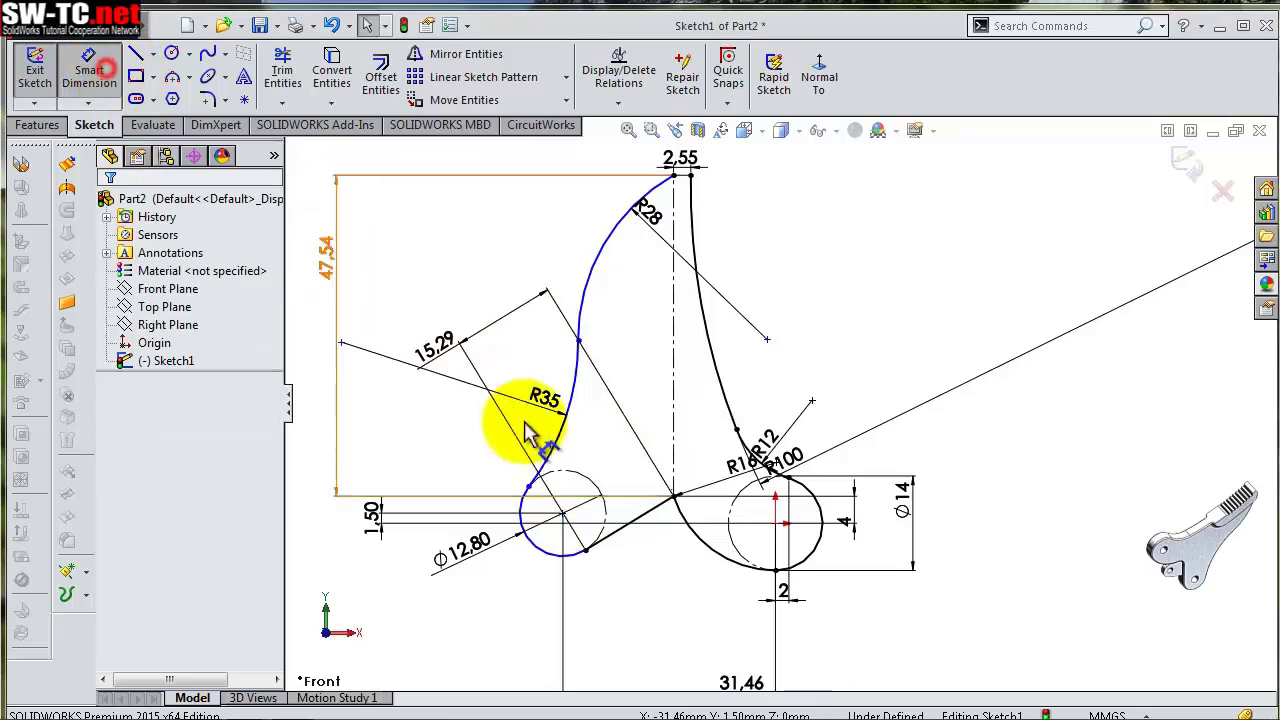
left_click(565, 514)
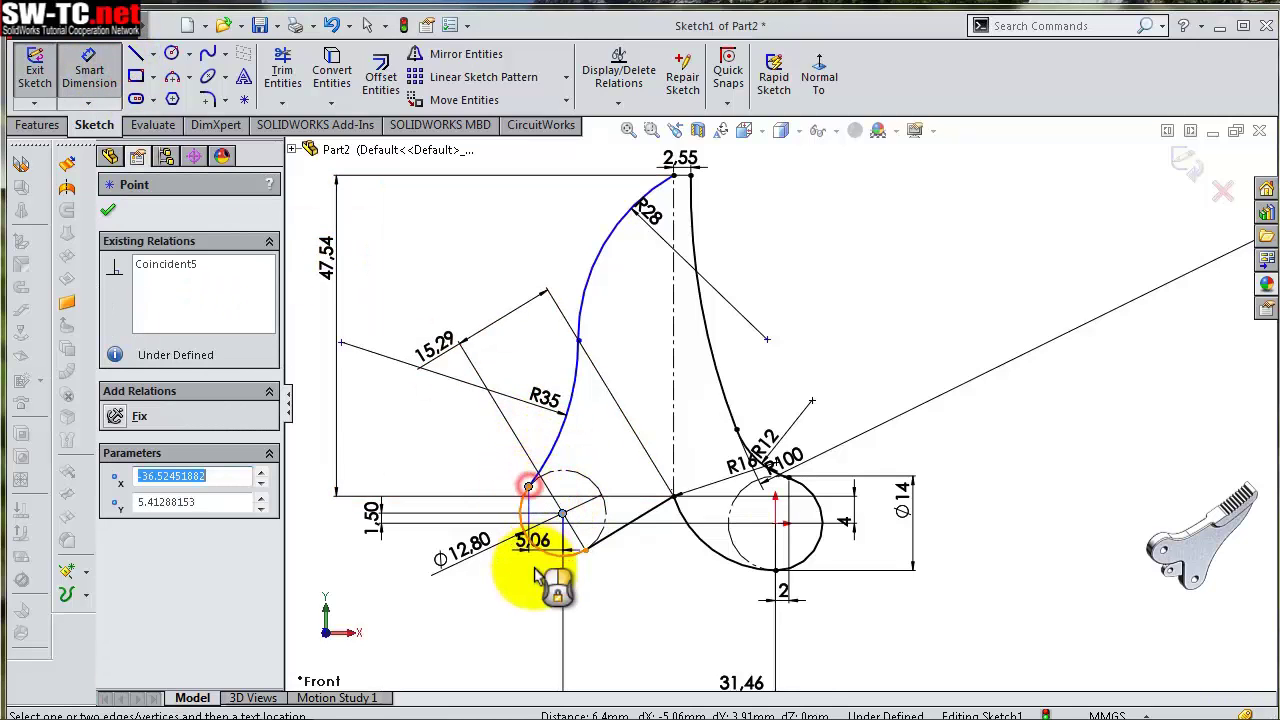
left_click(552, 600)
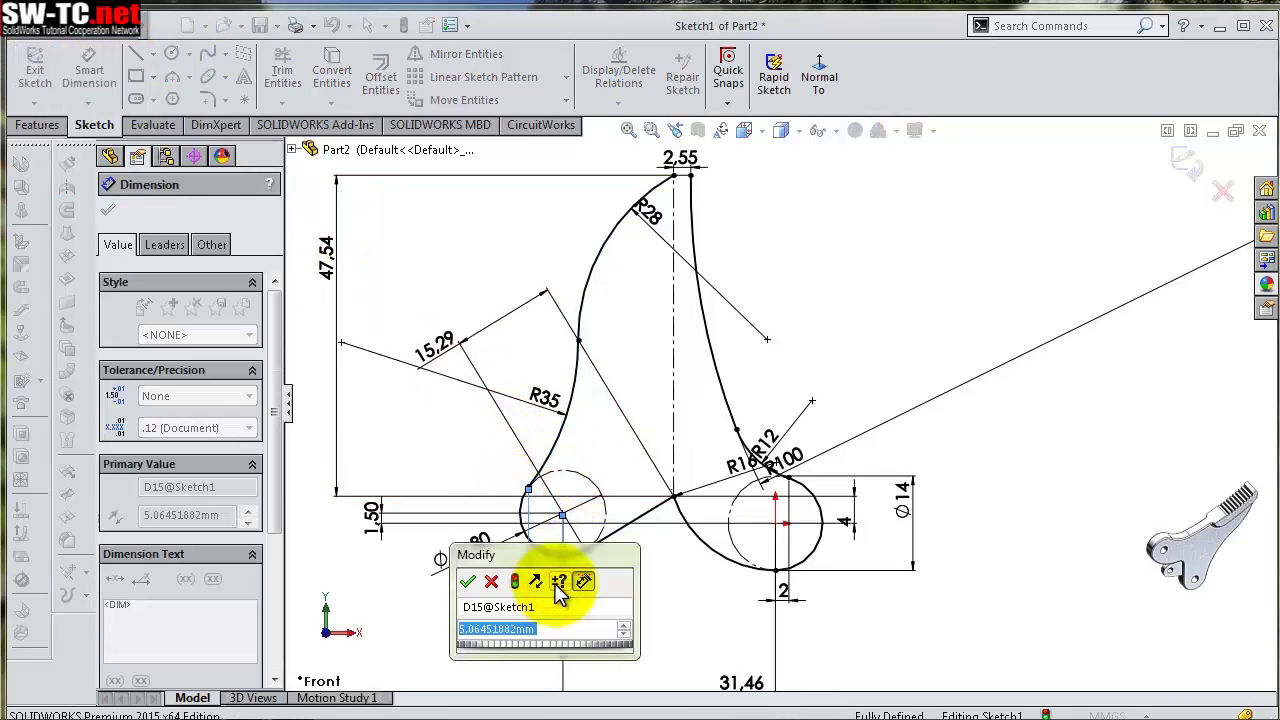
type("4,4")
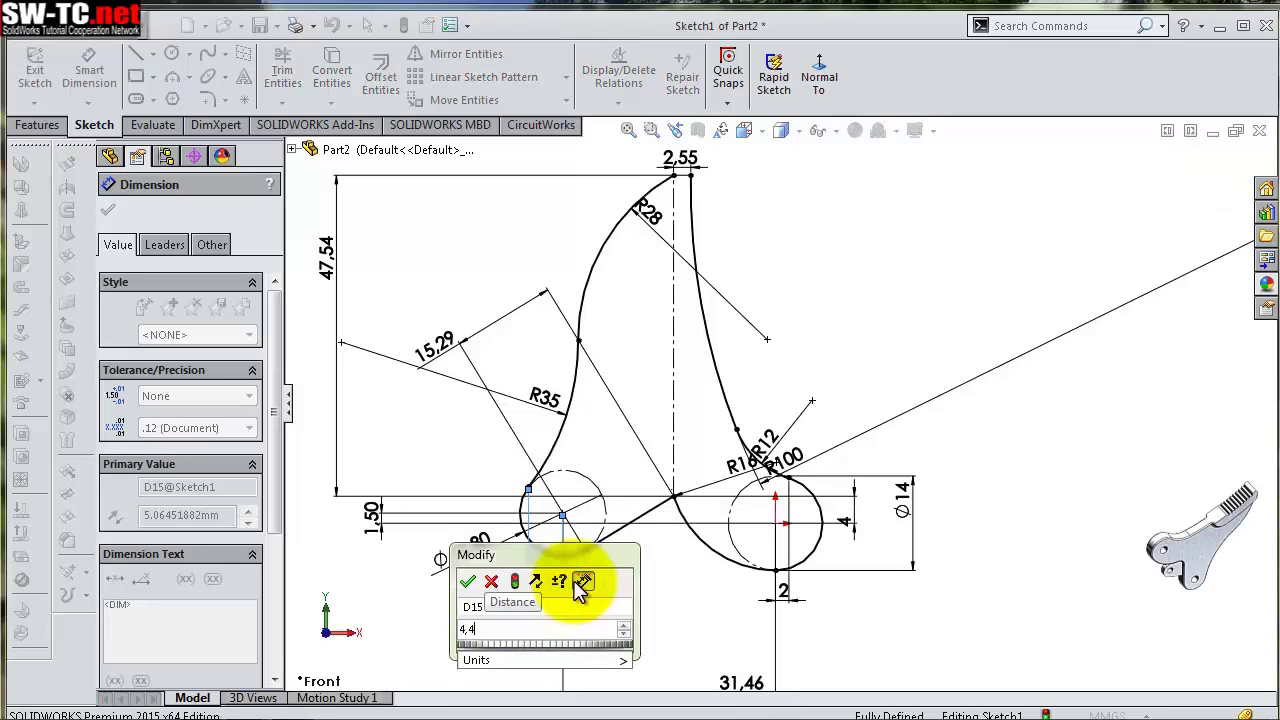
key("Return")
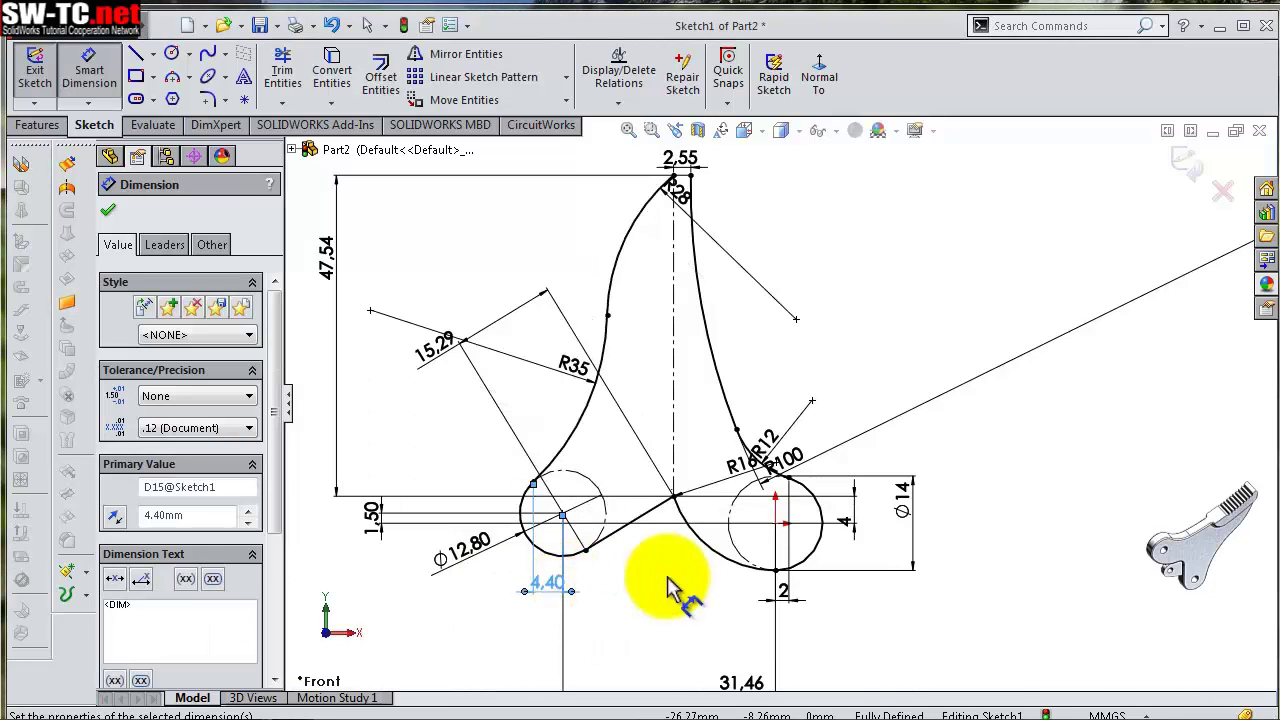
left_click(520, 252)
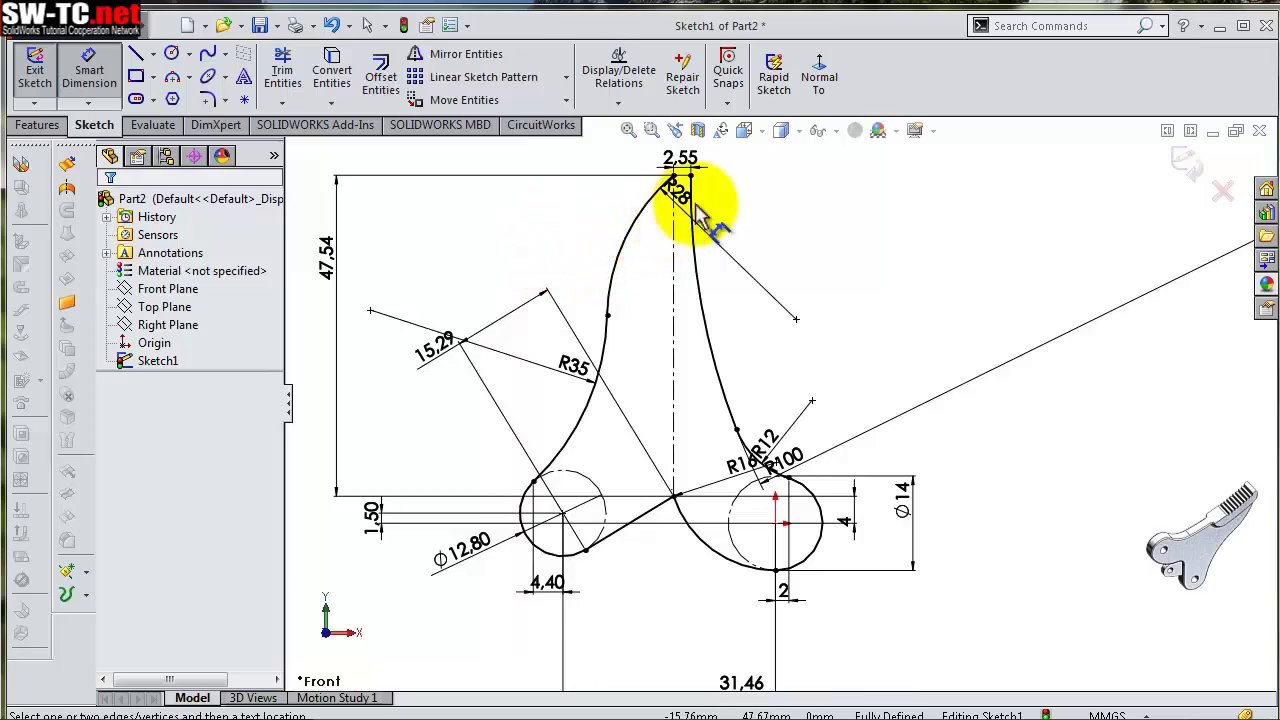
Tidy the R28, R16, R100, R12, 4.40 and 1.50 dimension labels around the profile
scroll(660, 182, "down", 1)
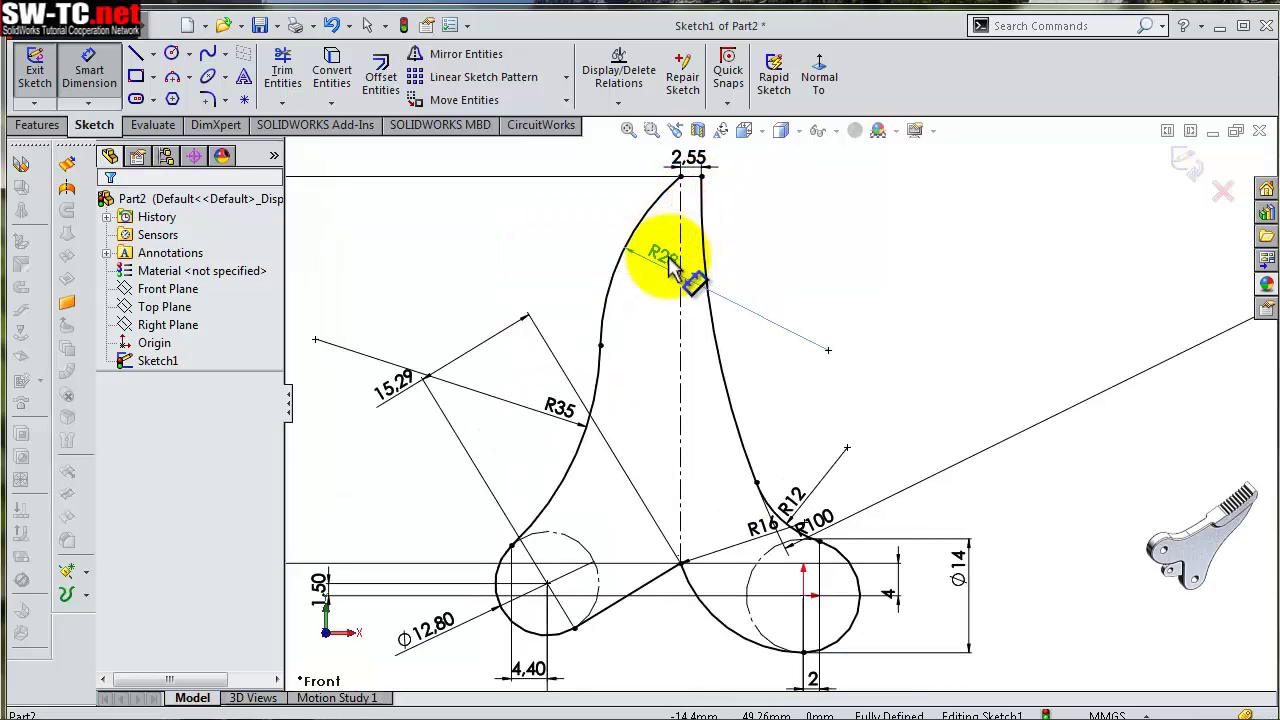
left_click(668, 258)
left_click_drag(756, 530, 681, 664)
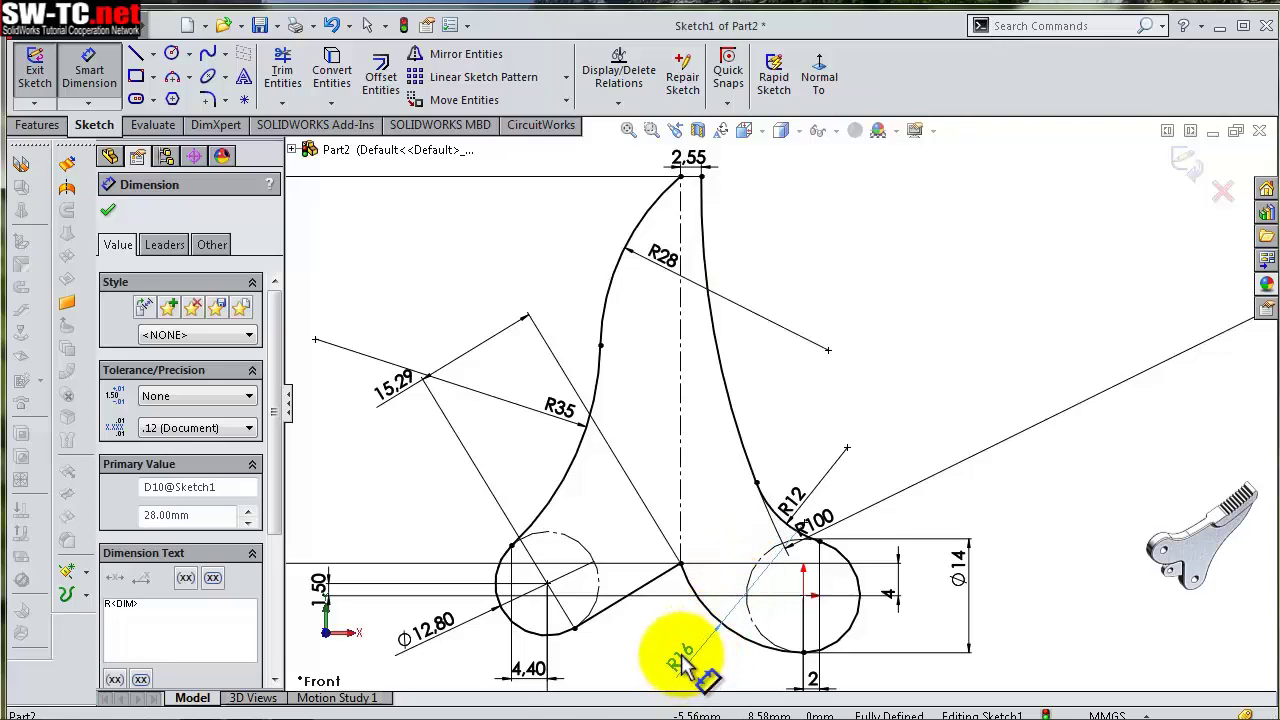
left_click_drag(810, 525, 760, 352)
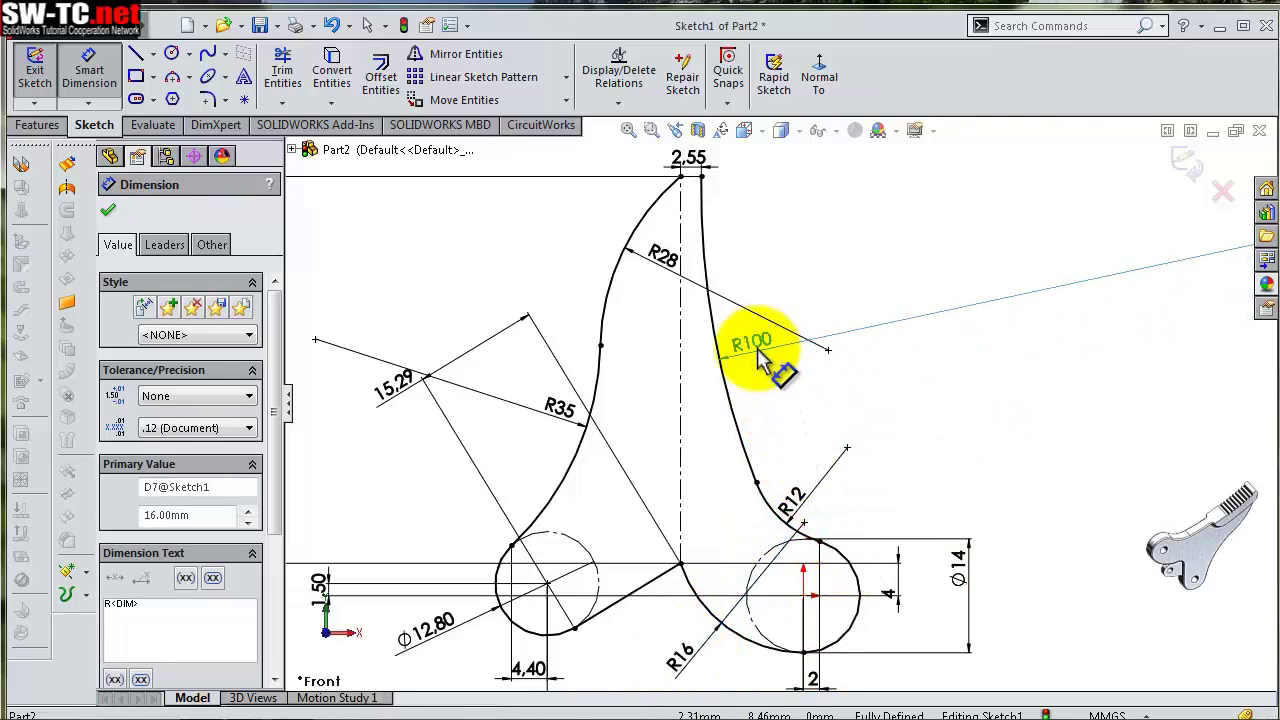
left_click_drag(814, 509, 790, 490)
left_click(790, 485)
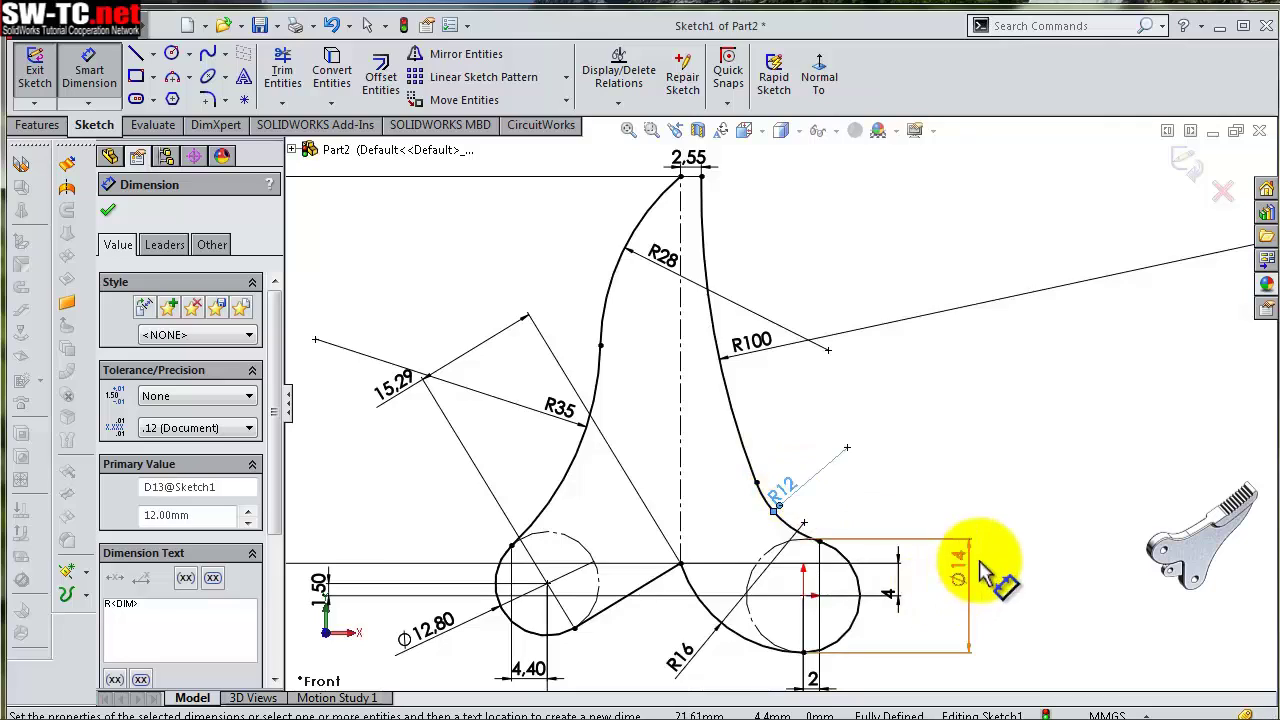
key("f")
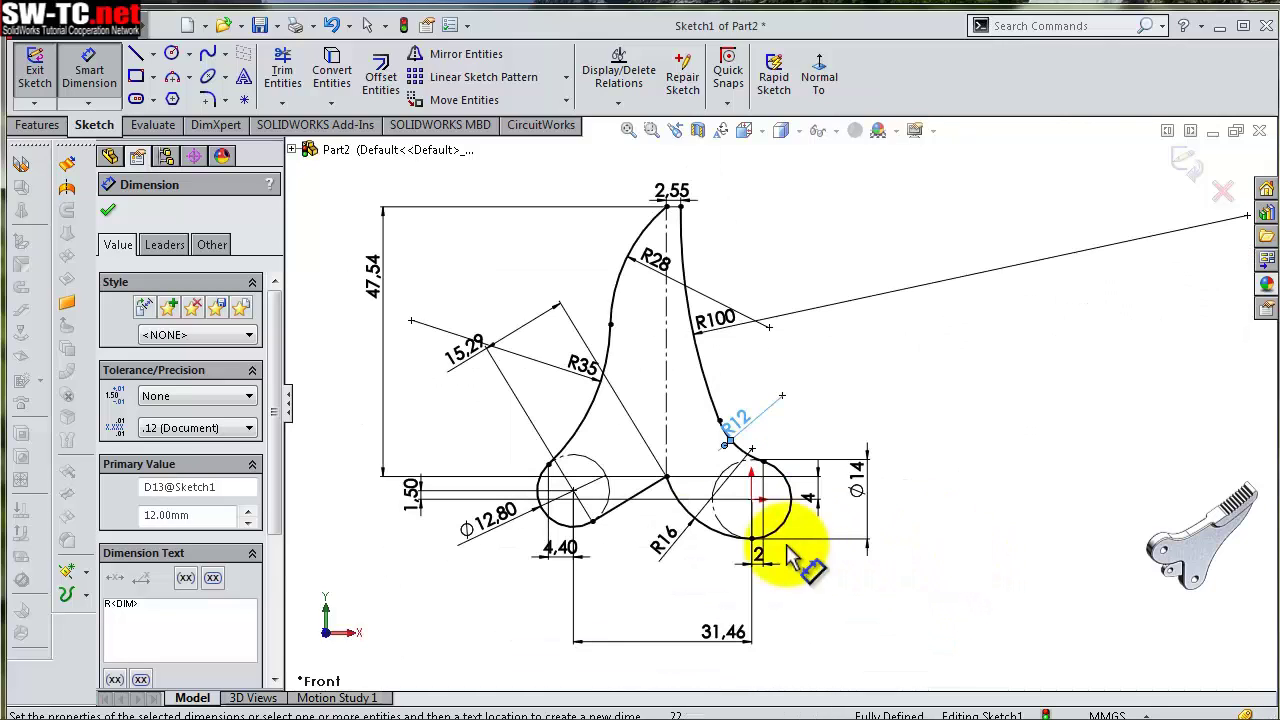
mouse_move(561, 552)
left_mouse_down()
mouse_move(548, 580)
mouse_move(527, 572)
left_mouse_up()
left_click_drag(416, 490, 368, 528)
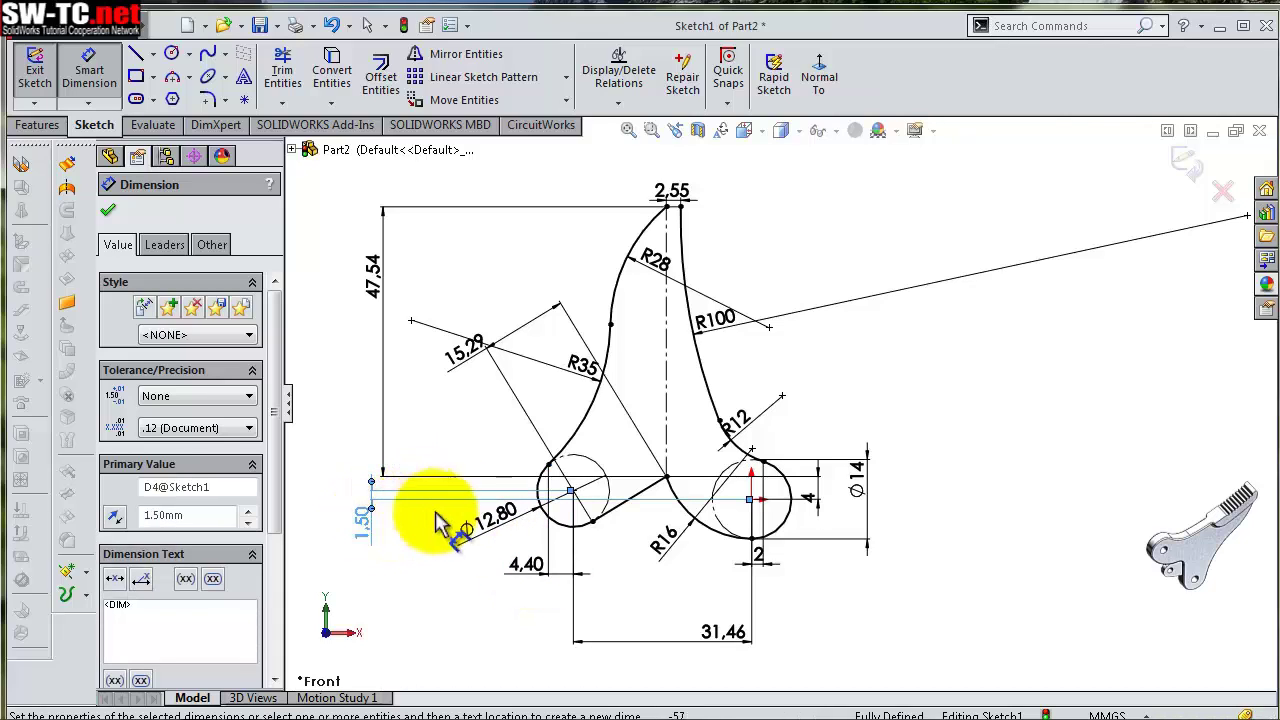
scroll(760, 365, "down", 2)
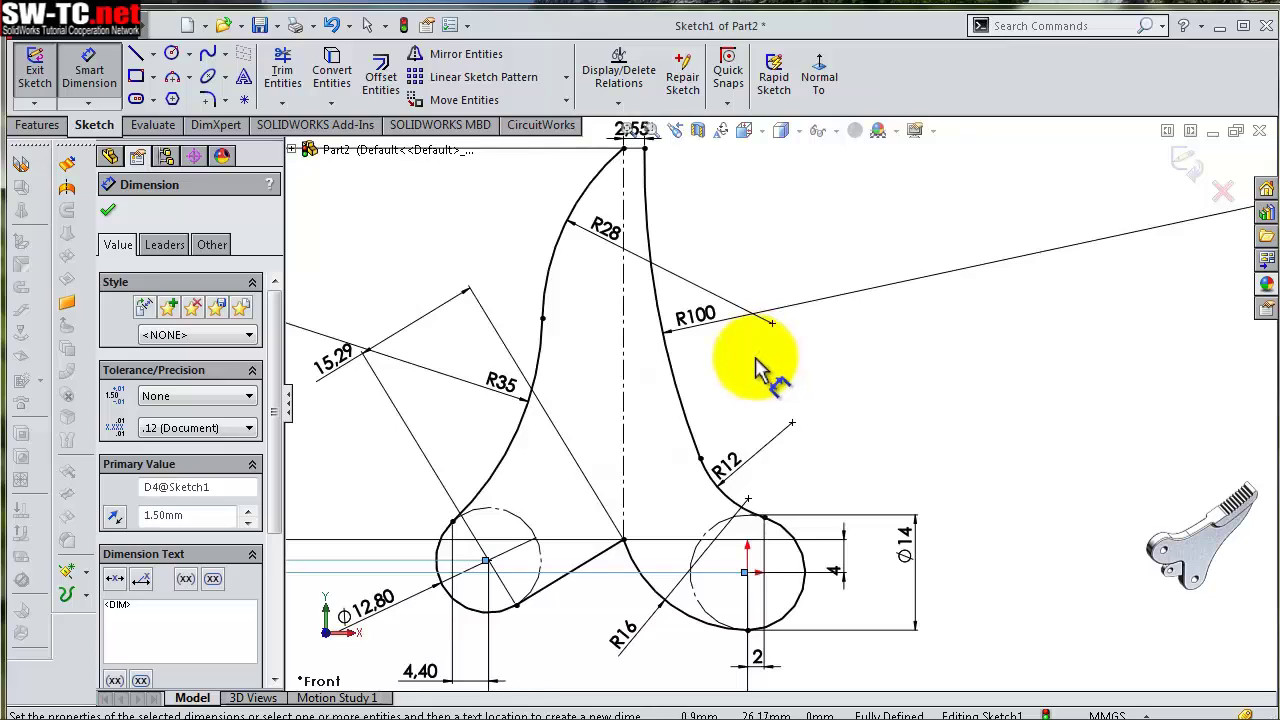
left_click(135, 53)
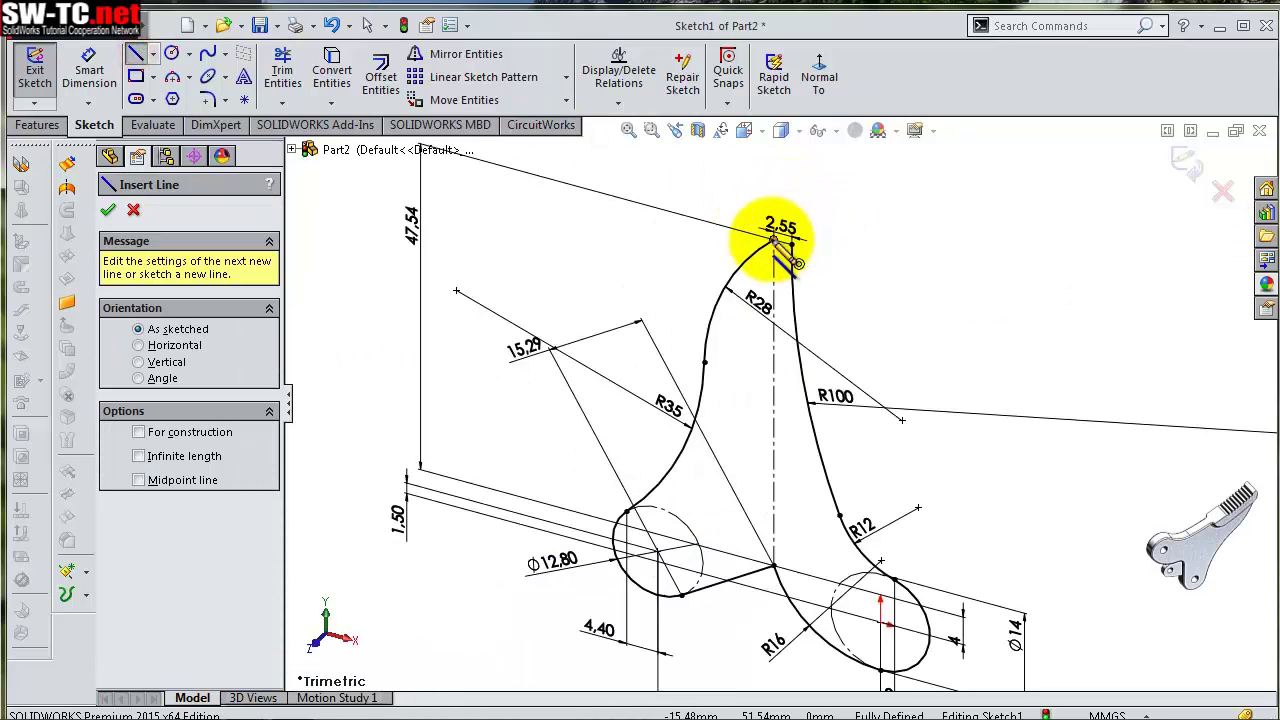
Draw a short line across the lever tip, then extrude the profile 5 mm mid-plane
left_click(775, 240)
left_click(791, 243)
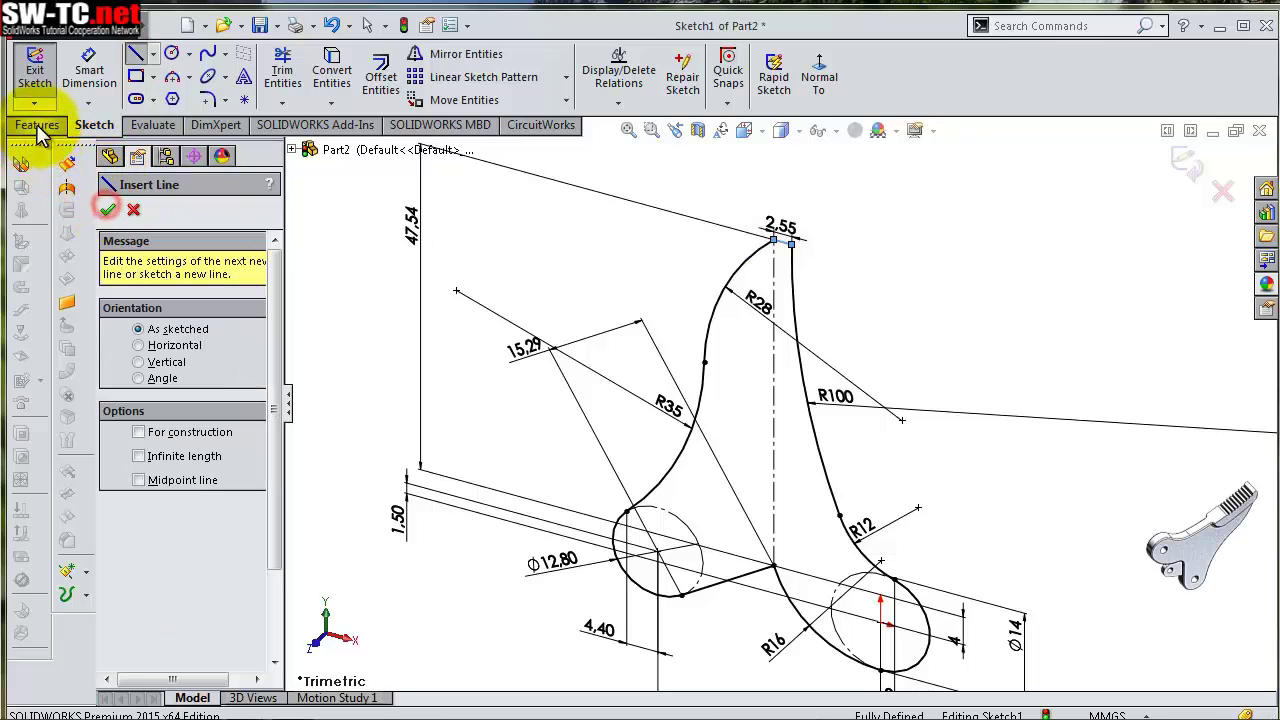
left_click(45, 128)
left_click(47, 89)
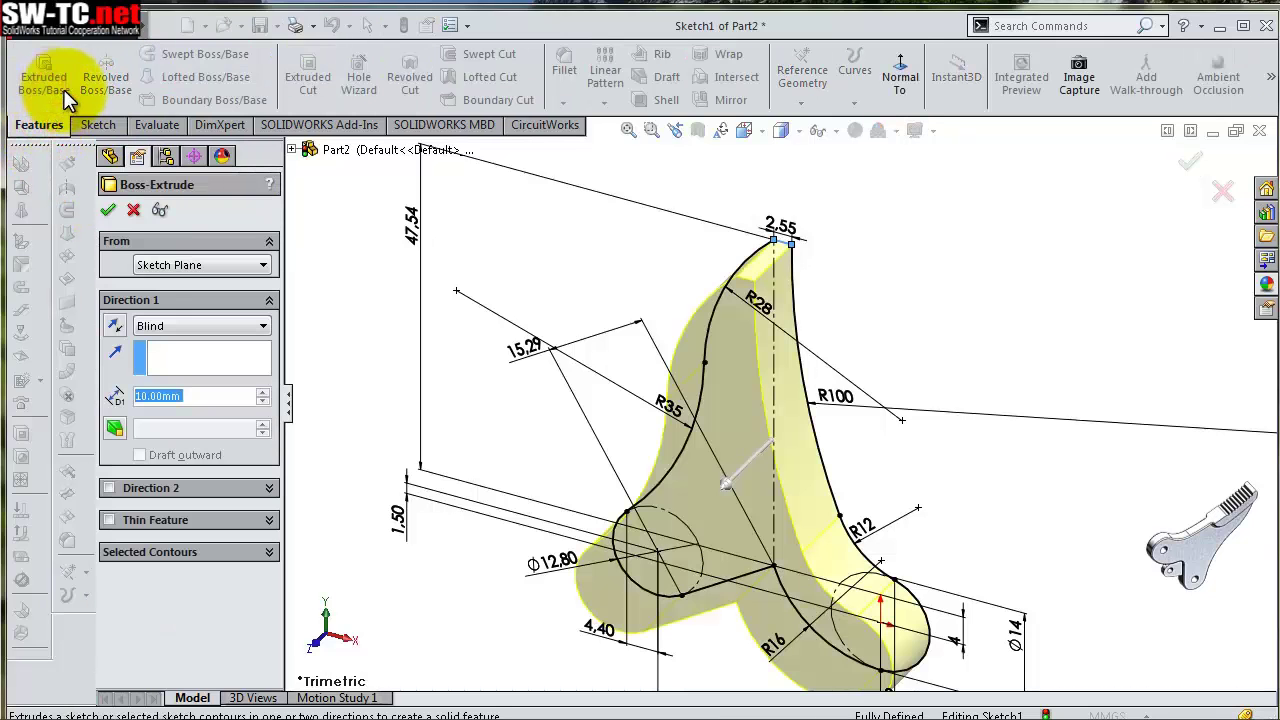
type("5")
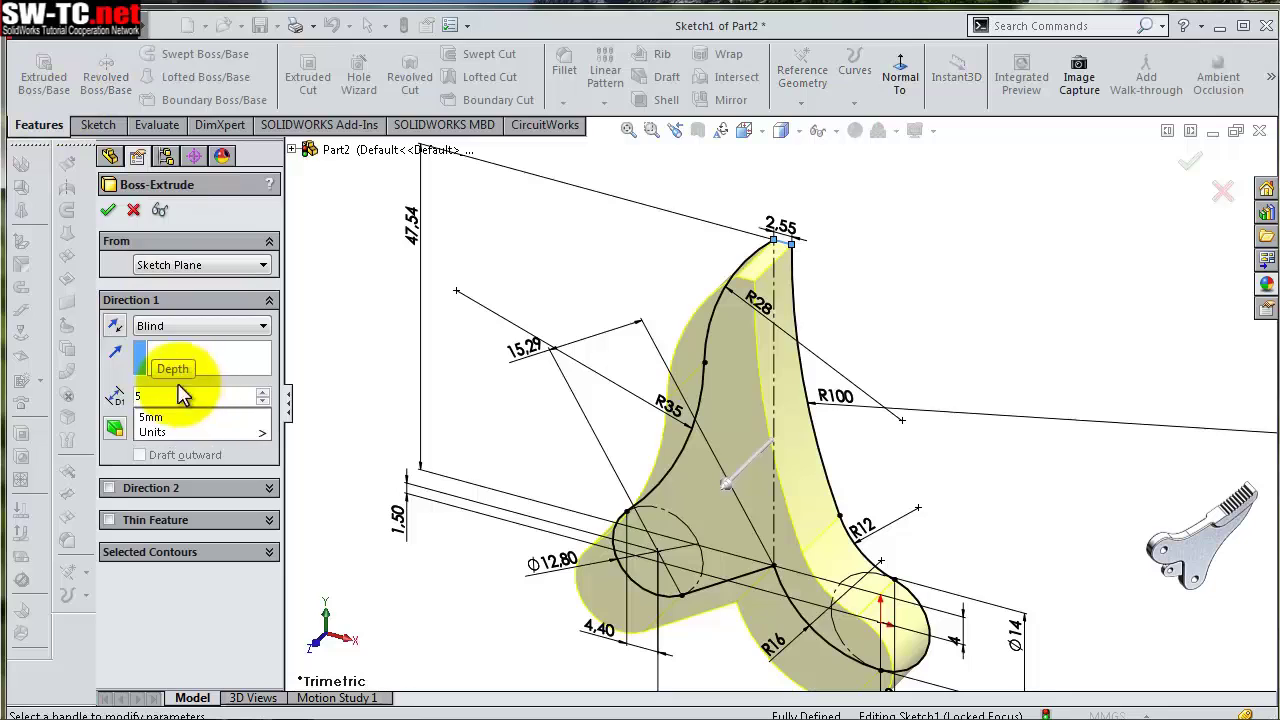
left_click(167, 328)
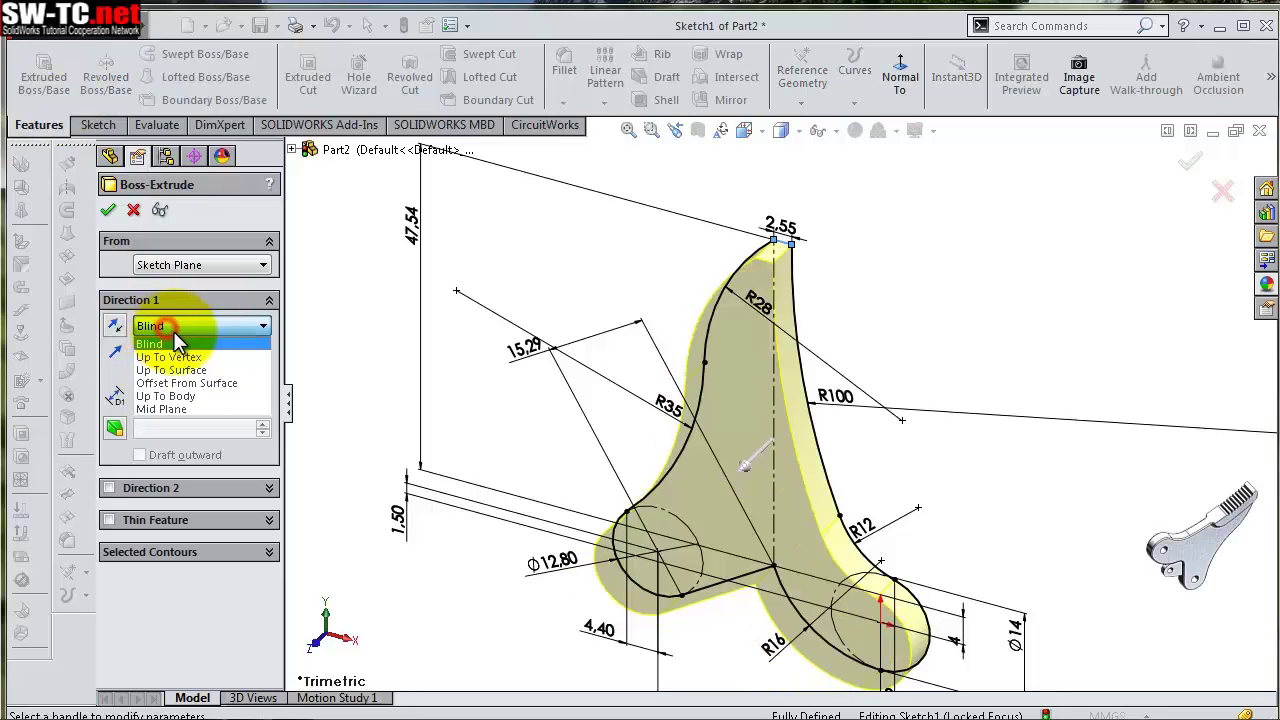
left_click(165, 408)
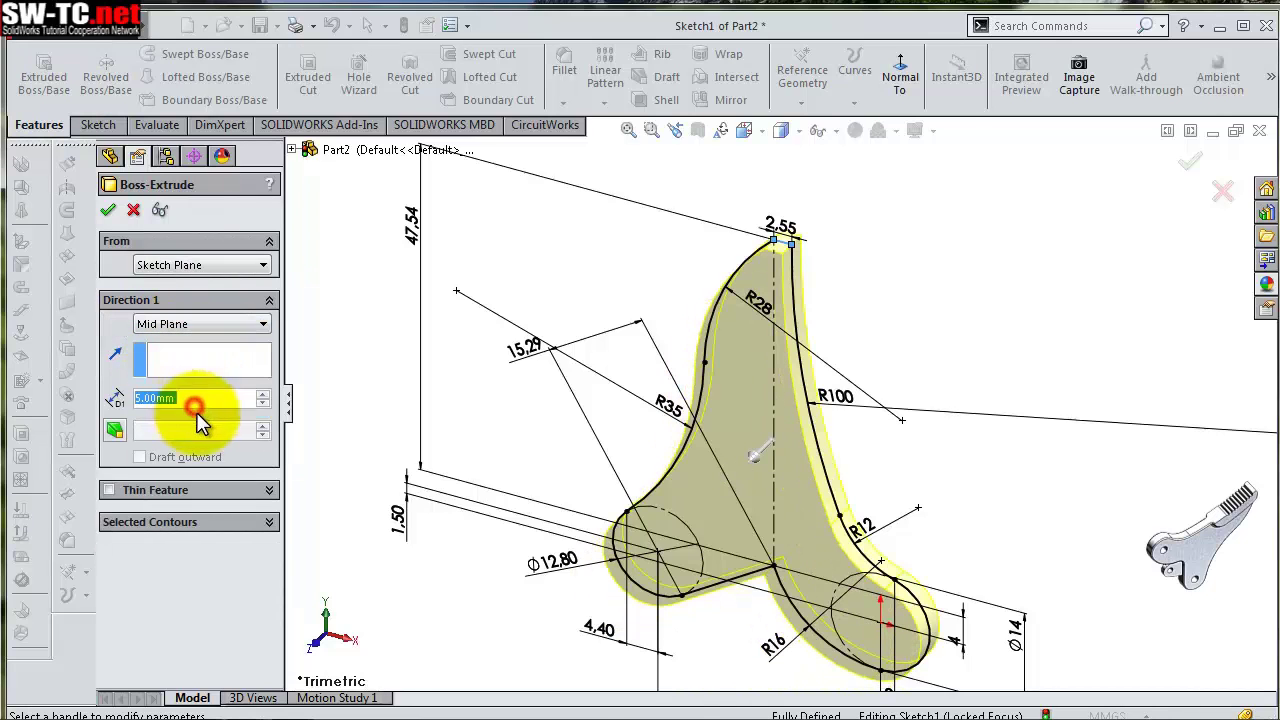
left_click(1200, 174)
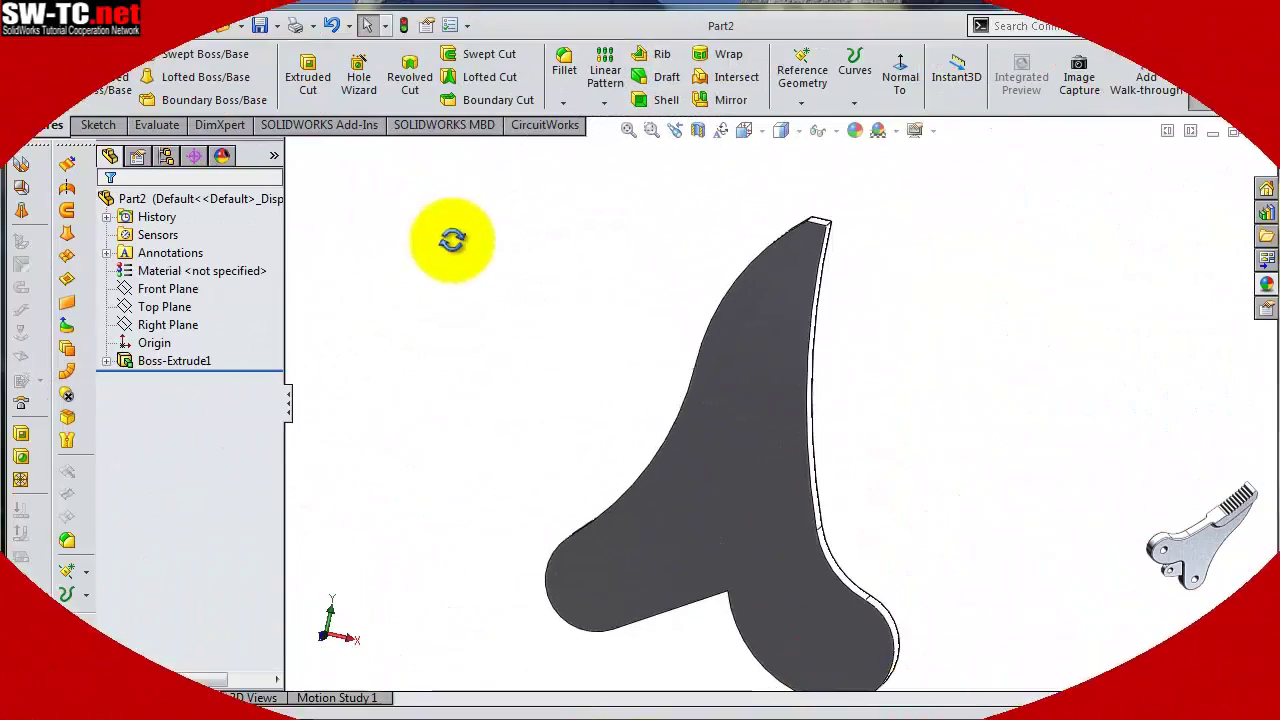
Start a new sketch on the Front Plane and view it normal to the screen
middle_click_drag(449, 240, 491, 320)
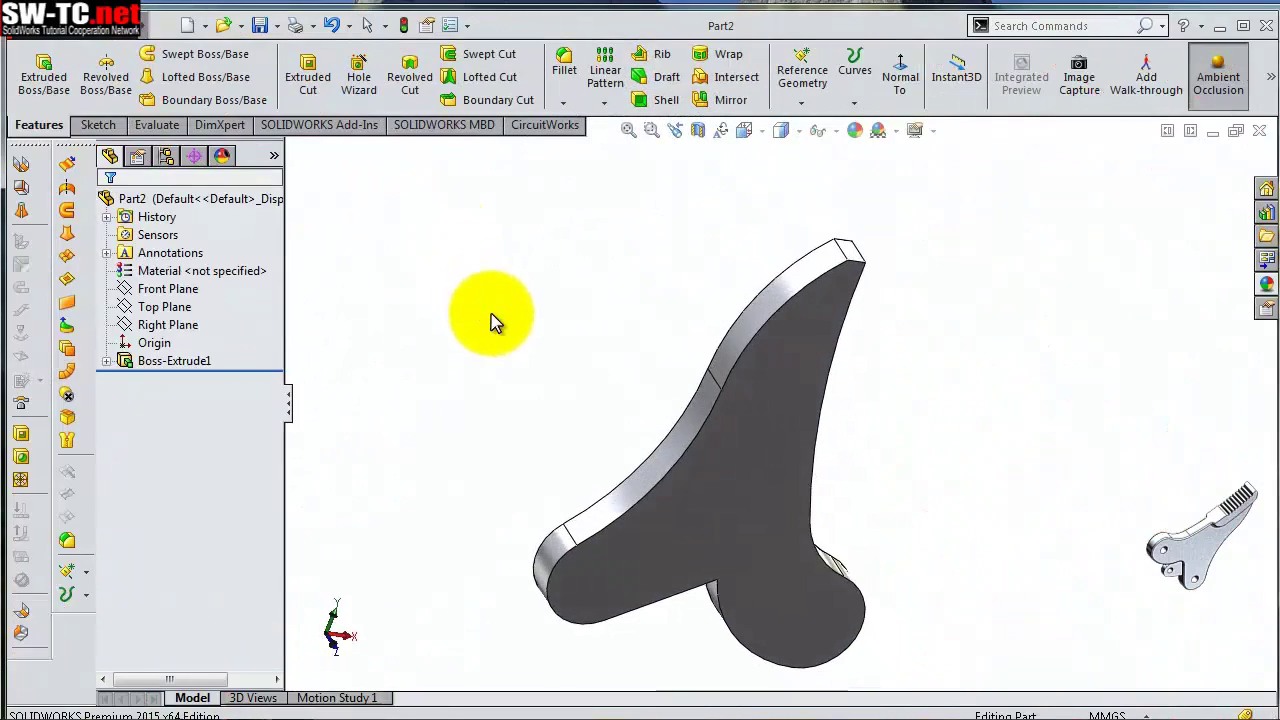
left_click(193, 290)
left_click(207, 259)
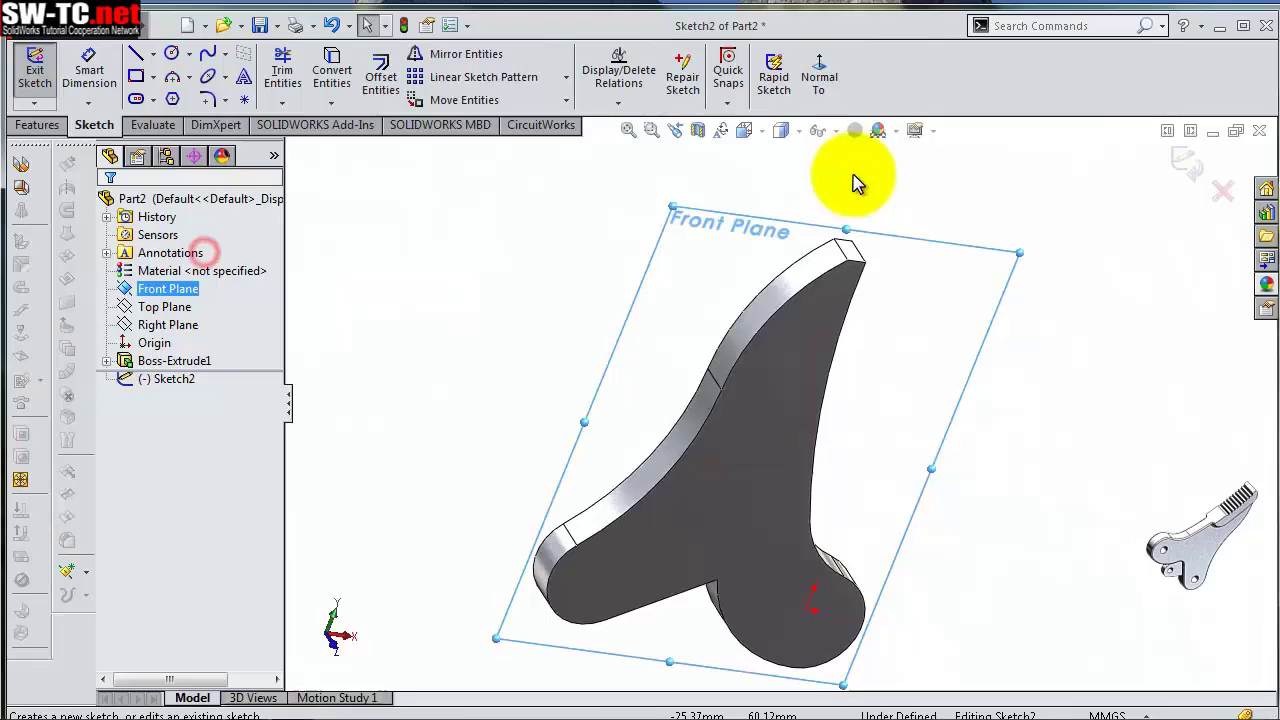
left_click(819, 77)
Convert the lever tip's top edge into sketch lines with Convert Entities
scroll(790, 240, "down", 3)
scroll(760, 250, "up", 3)
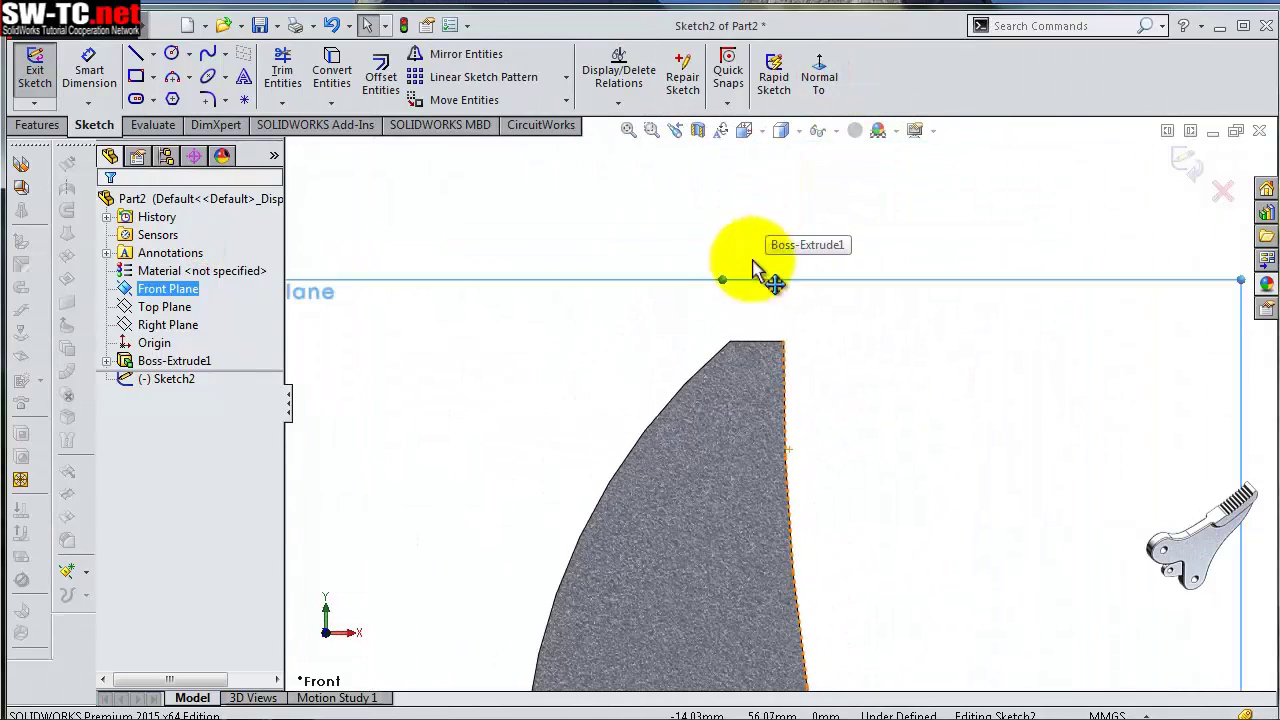
scroll(765, 320, "down", 3)
scroll(762, 350, "down", 1)
left_click(761, 343)
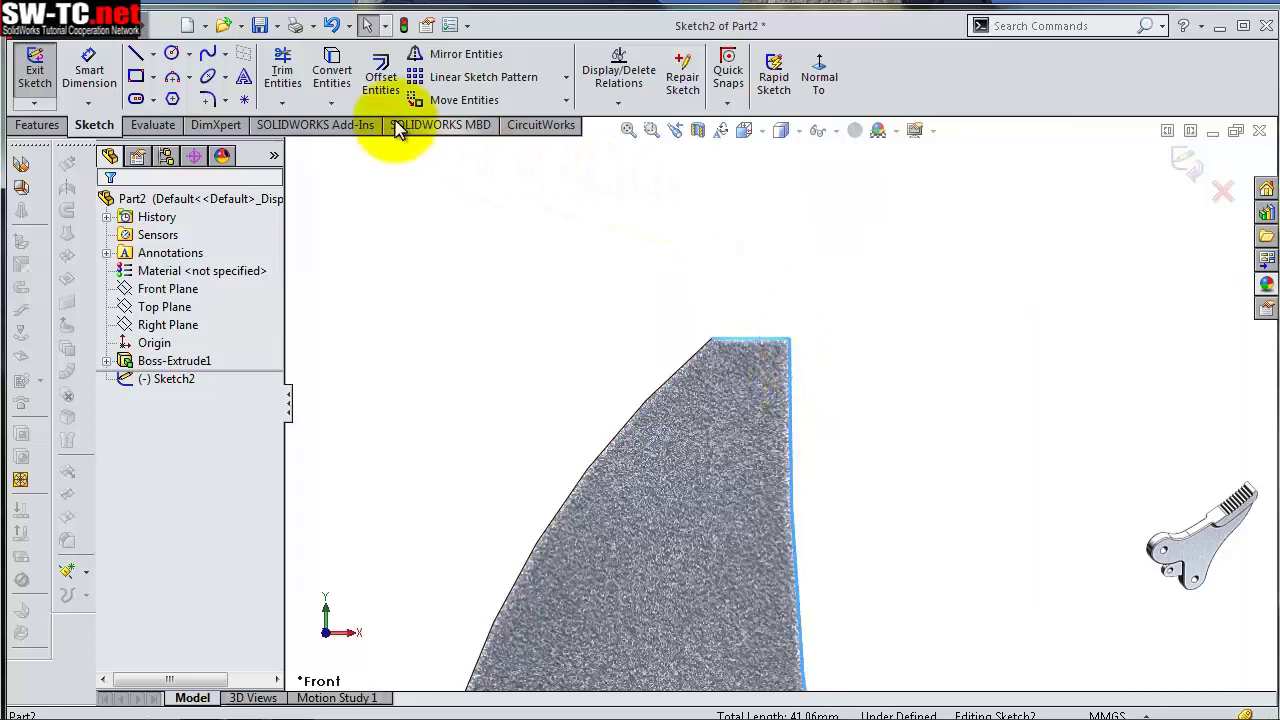
left_click(335, 72)
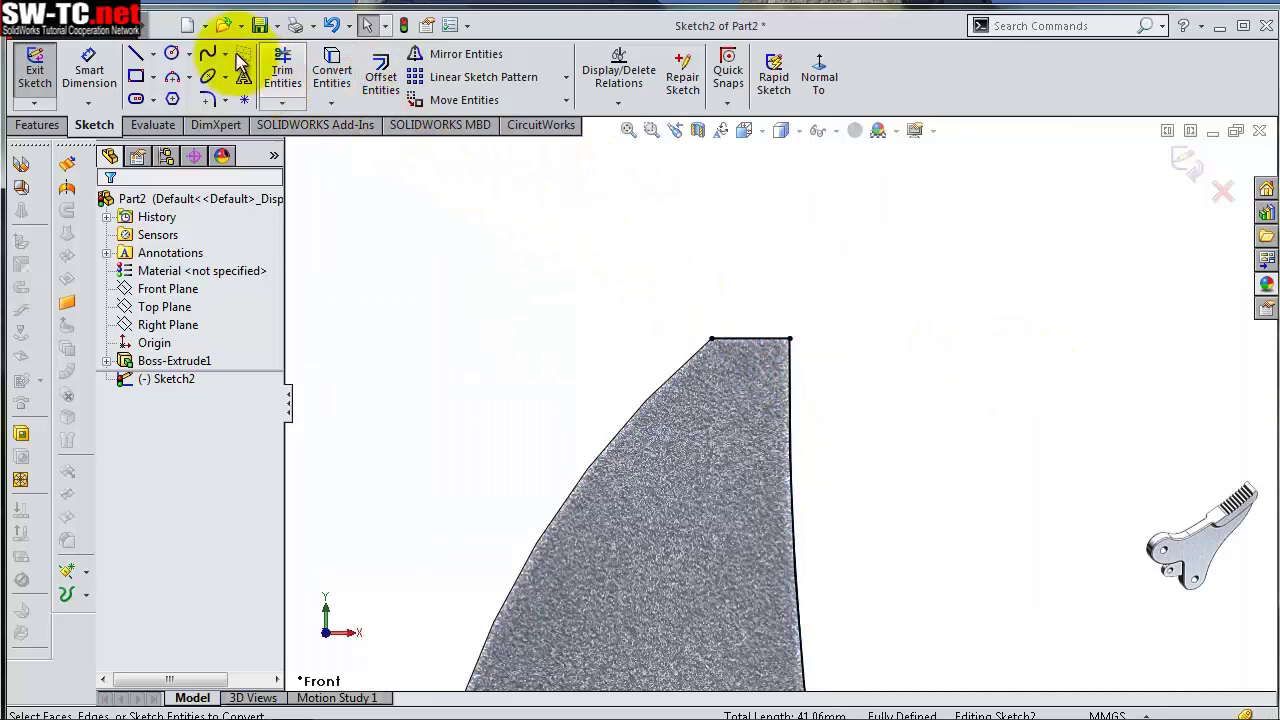
left_click(136, 54)
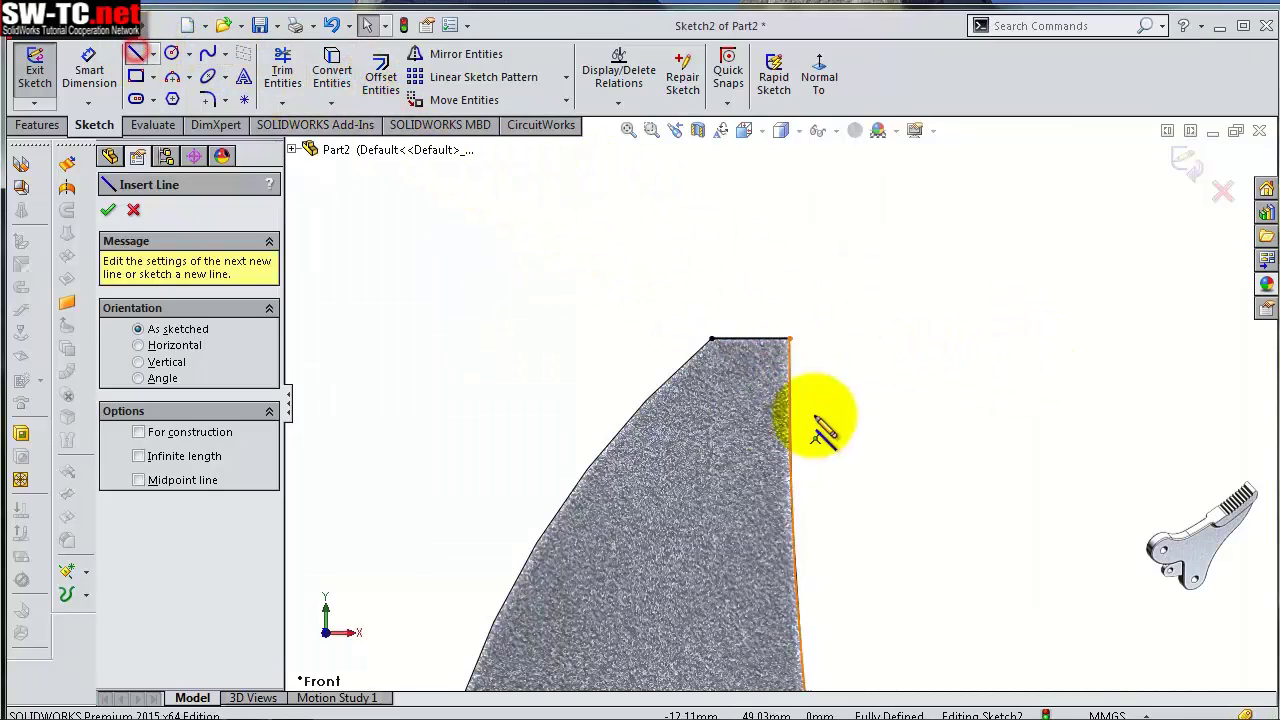
Draw a short line down the tip's slanted edge from its top-left corner and dimension it 2.25 mm
left_click(709, 340)
scroll(660, 416, "down", 2)
scroll(664, 441, "down", 2)
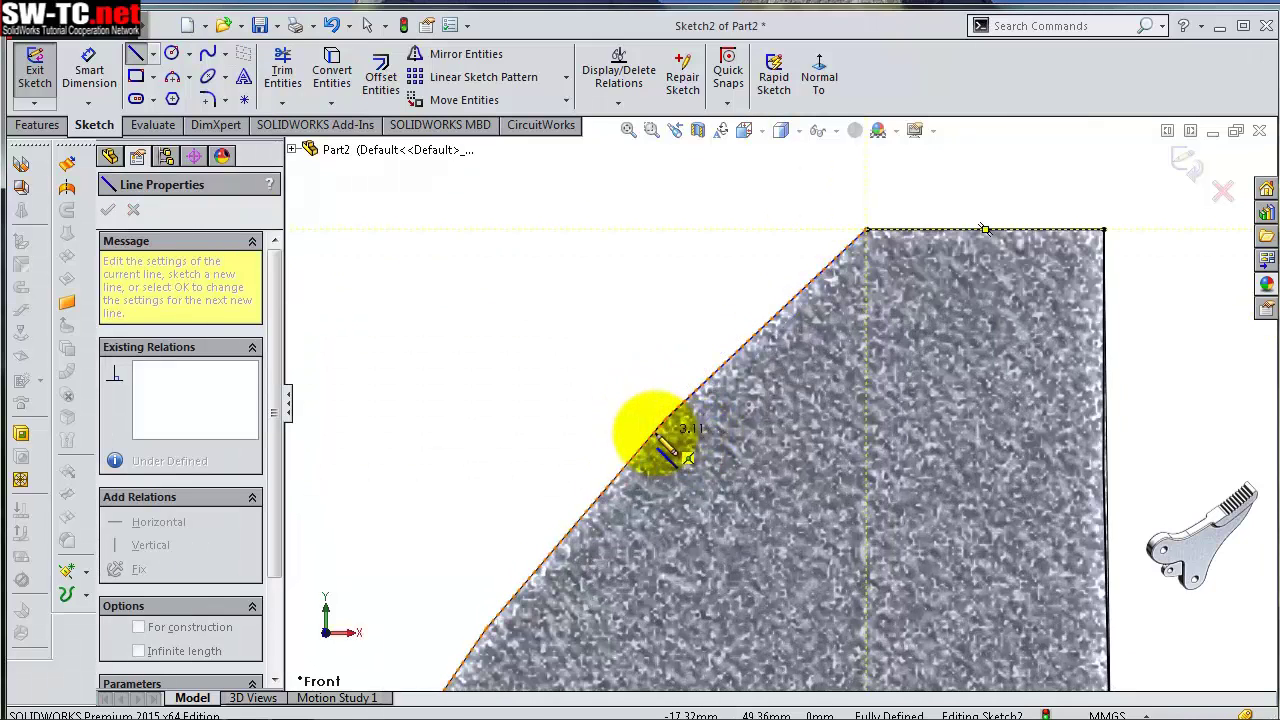
left_click(652, 433)
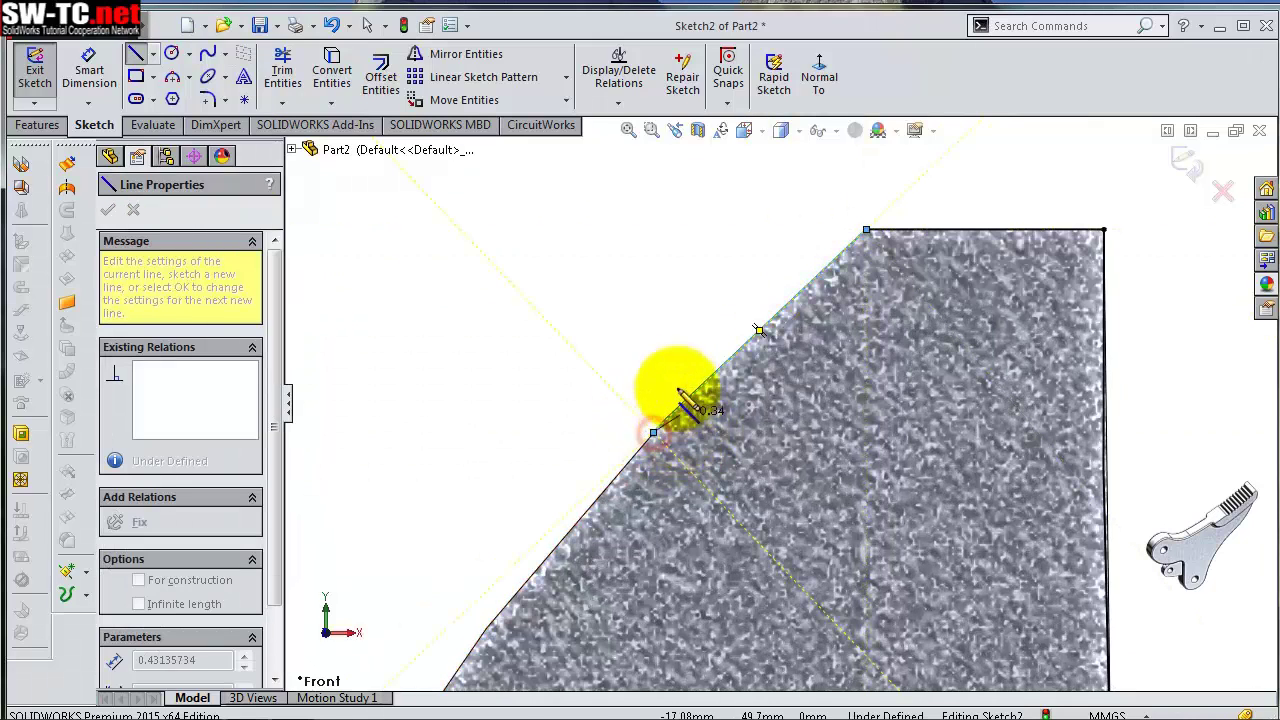
key("Escape")
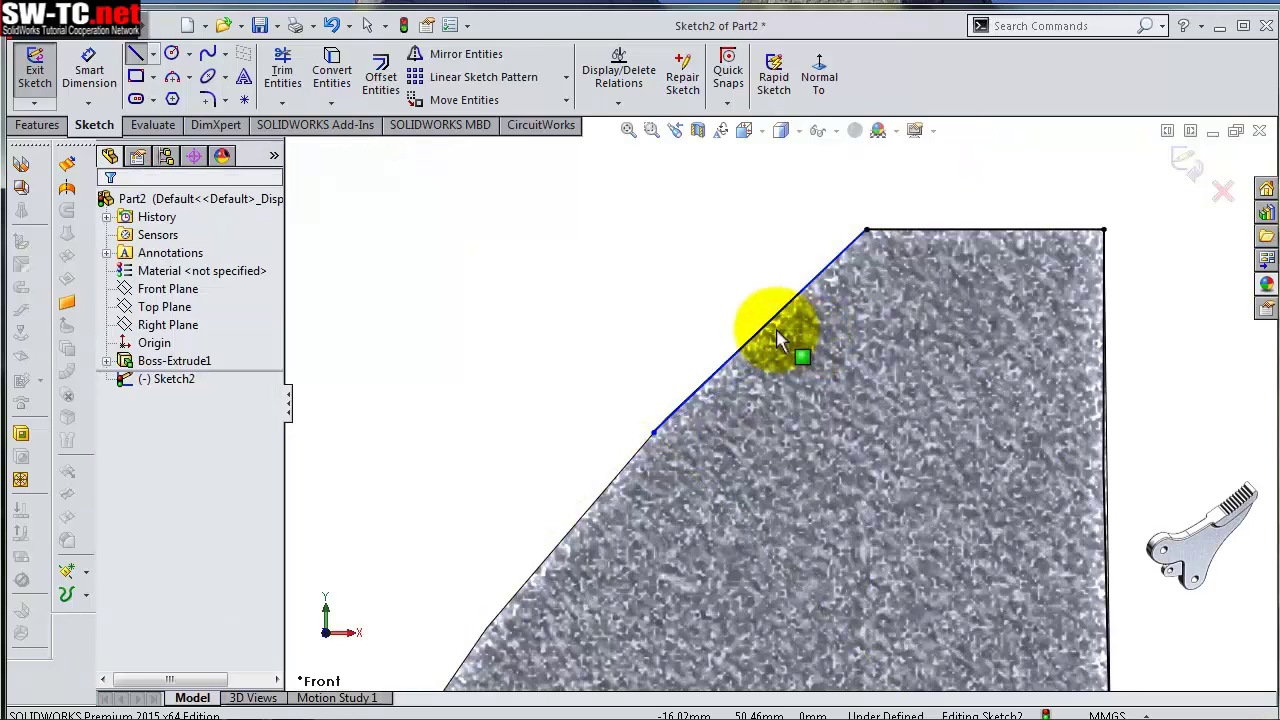
left_click(770, 338)
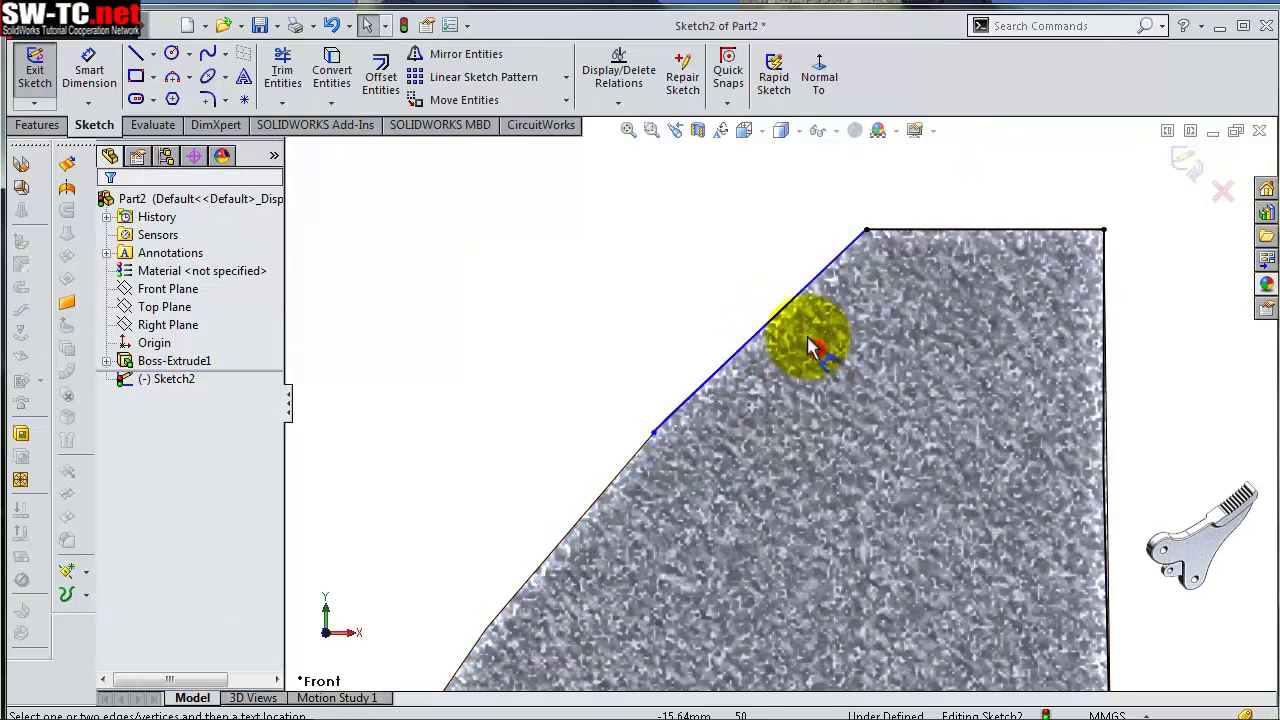
right_click_drag(814, 346, 786, 323)
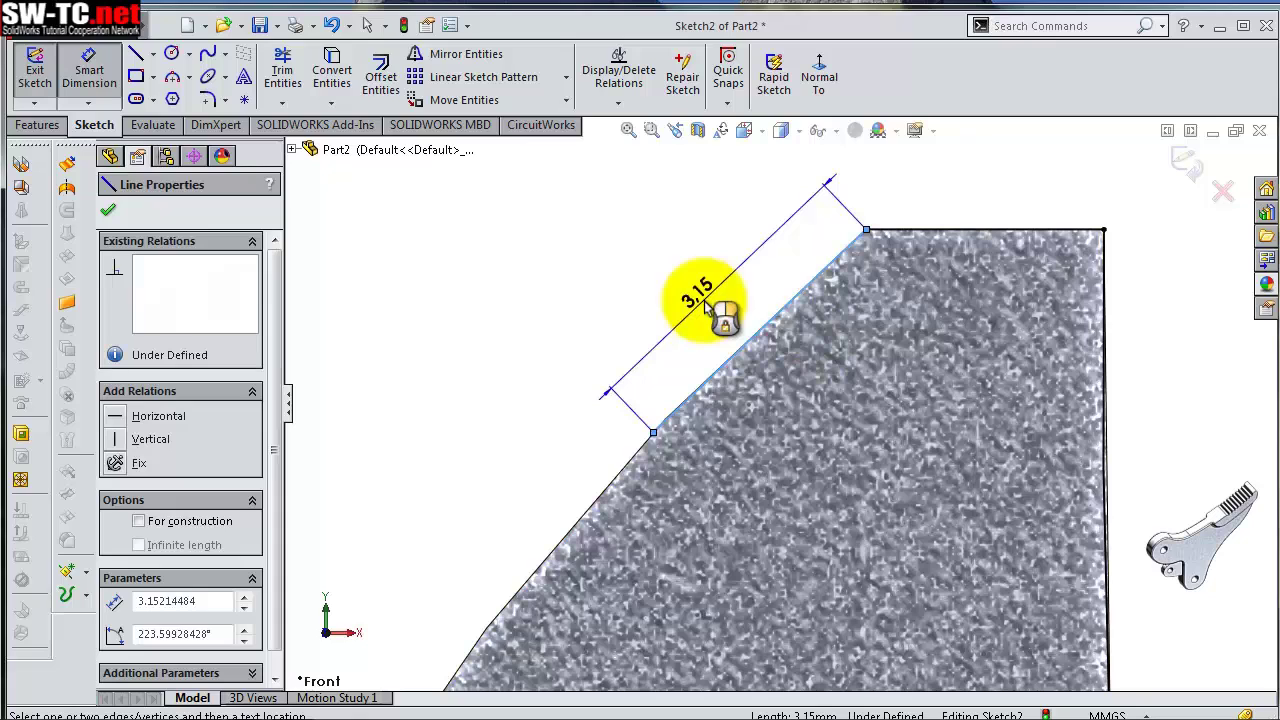
left_click(708, 305)
type("2,25")
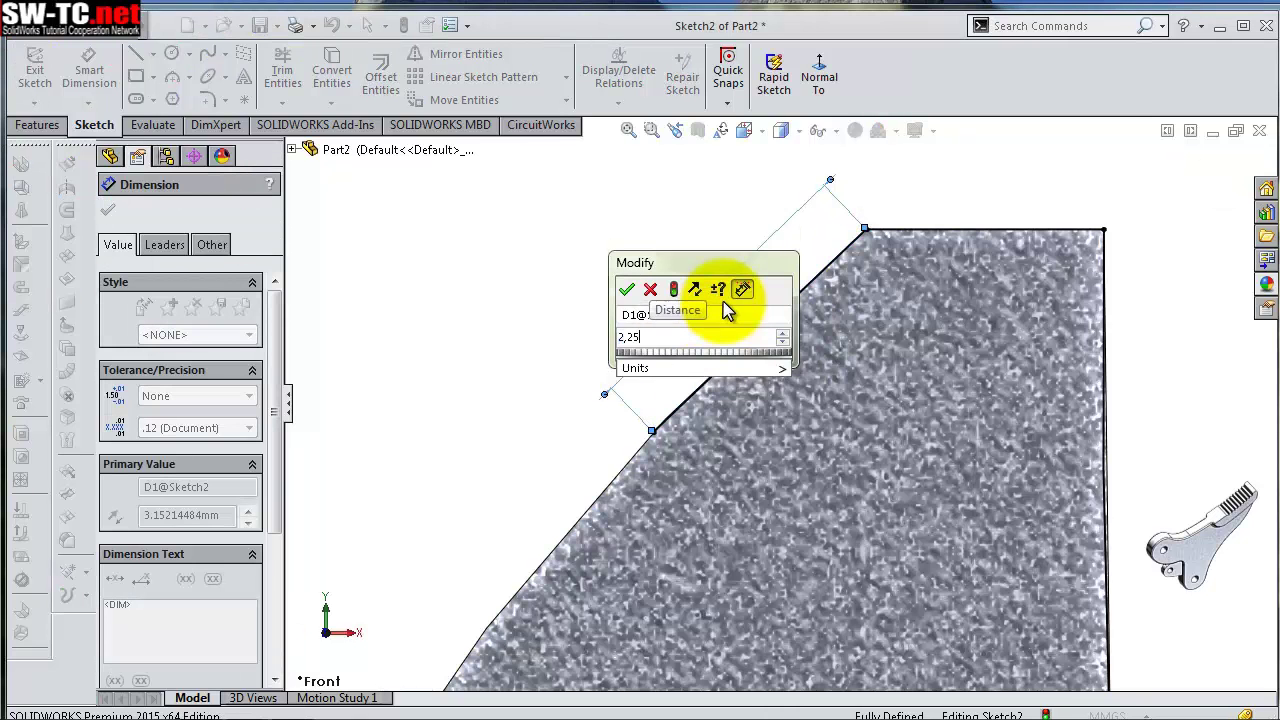
key("Return")
scroll(737, 366, "down", 2)
scroll(637, 360, "down", 2)
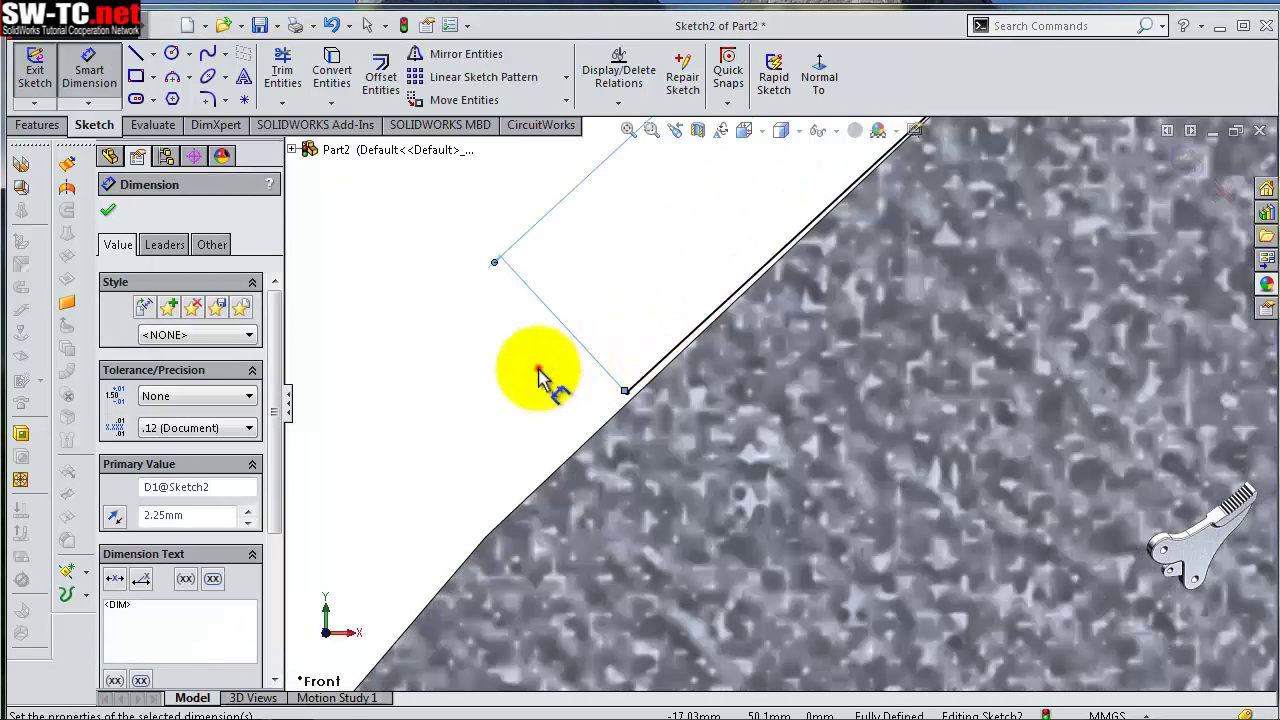
left_click(538, 377)
Select the short line's lower endpoint together with the slanted model edge, then clear the selection
scroll(634, 400, "down", 2)
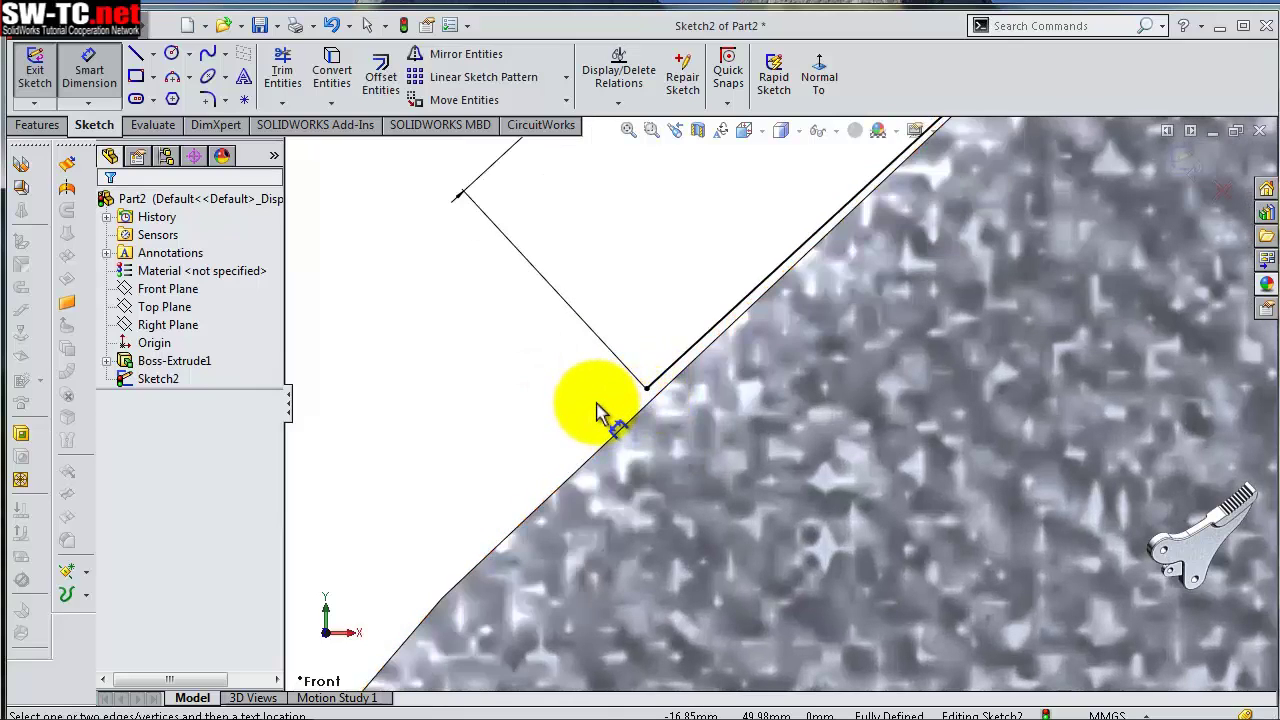
left_click(648, 389)
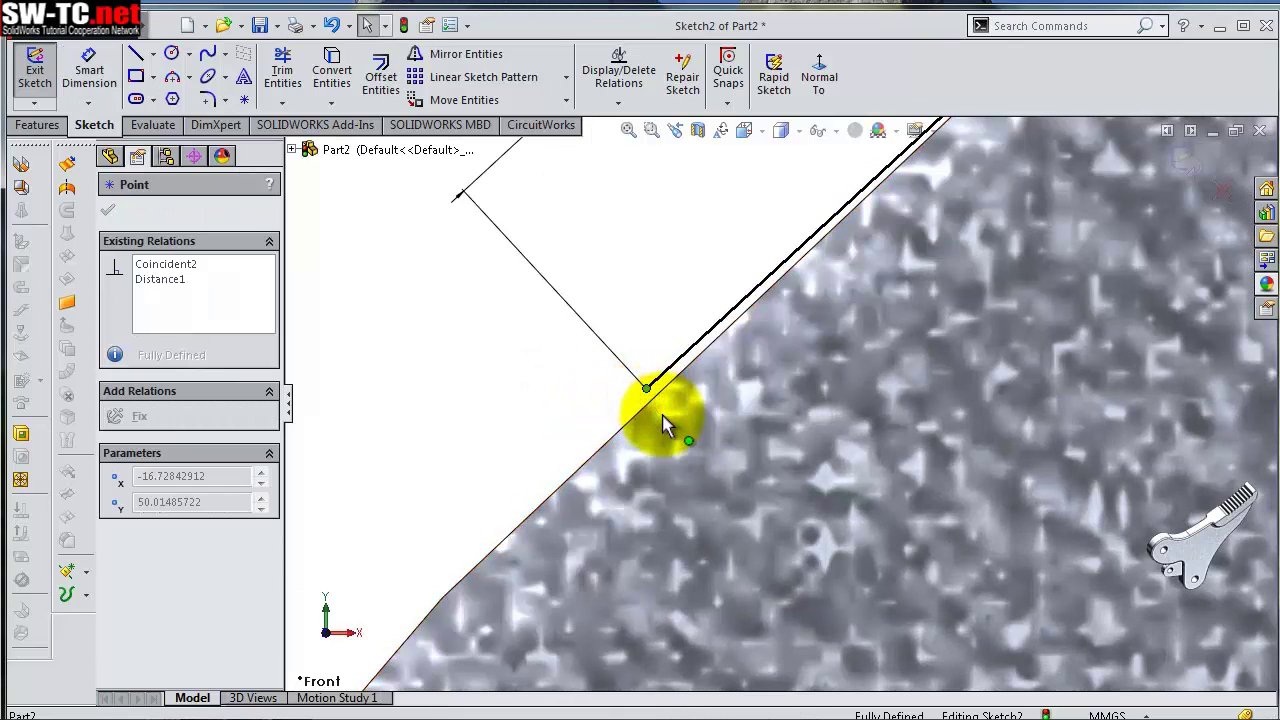
left_click(648, 402, "ctrl")
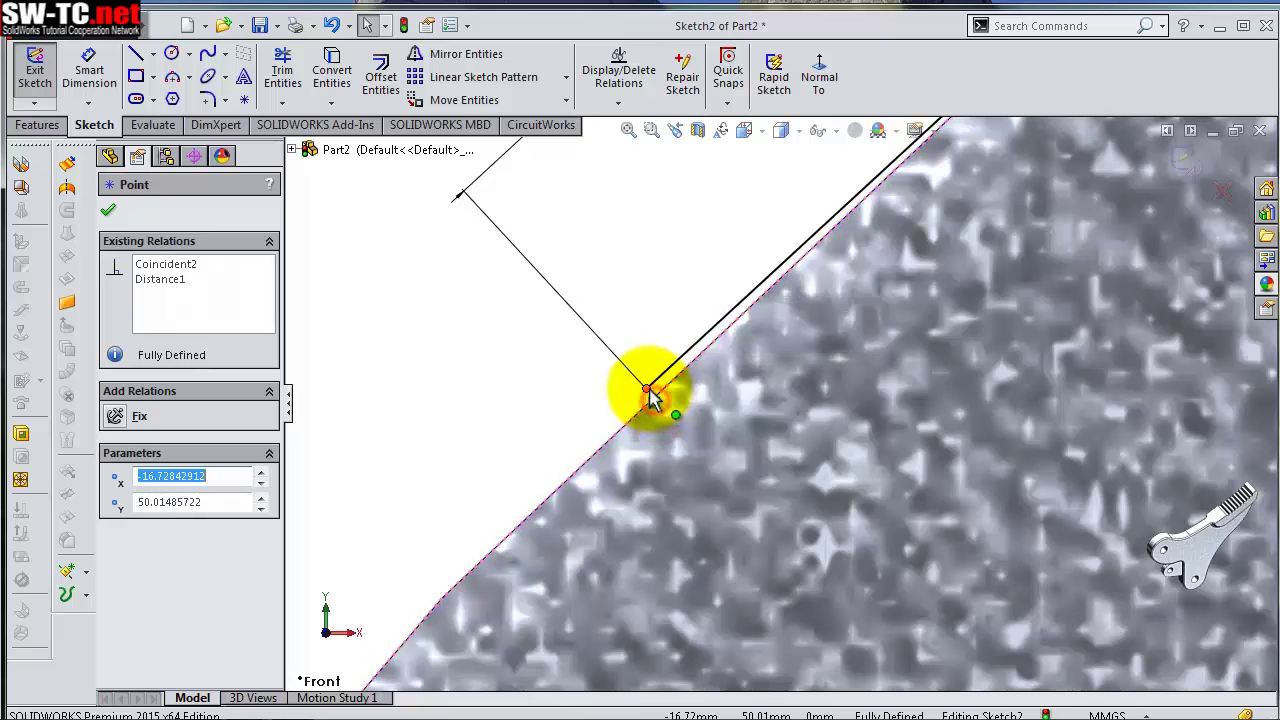
key("Escape")
scroll(700, 410, "up", 2)
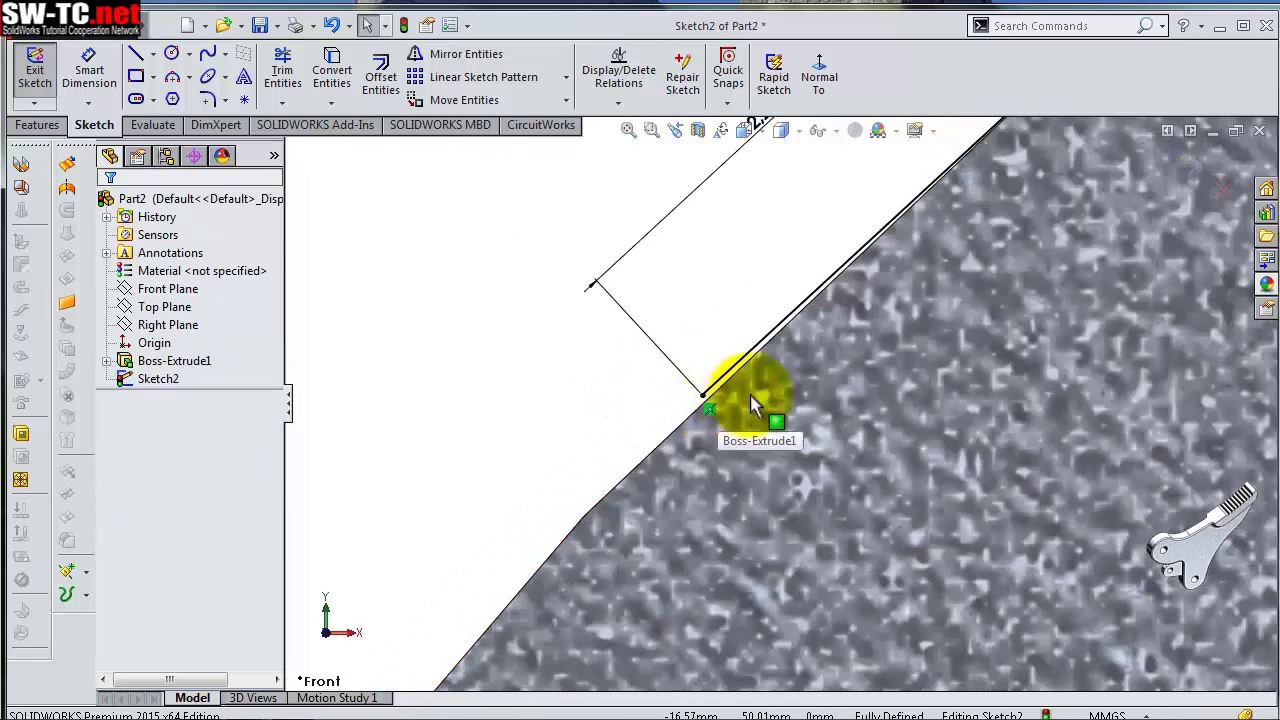
scroll(800, 360, "up", 2)
scroll(885, 318, "up", 1)
scroll(919, 318, "up", 1)
scroll(900, 390, "up", 1)
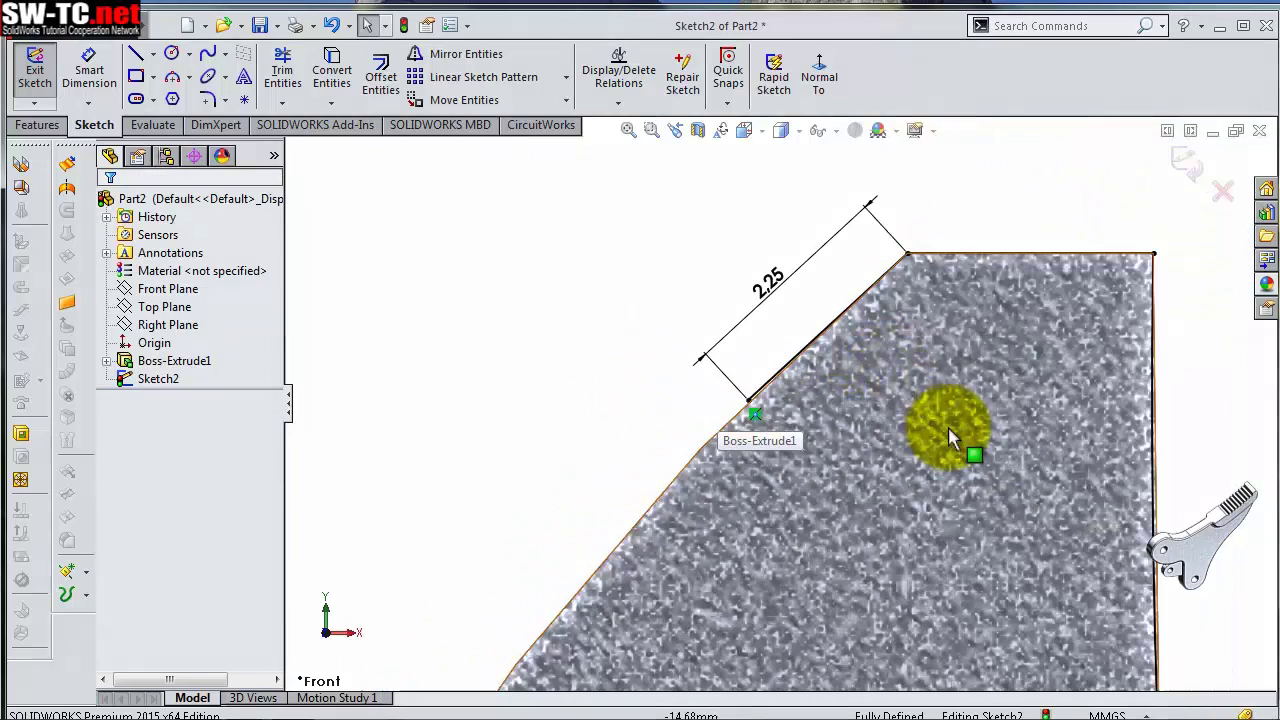
scroll(771, 357, "up", 1)
scroll(808, 494, "up", 1)
scroll(808, 494, "up", 1)
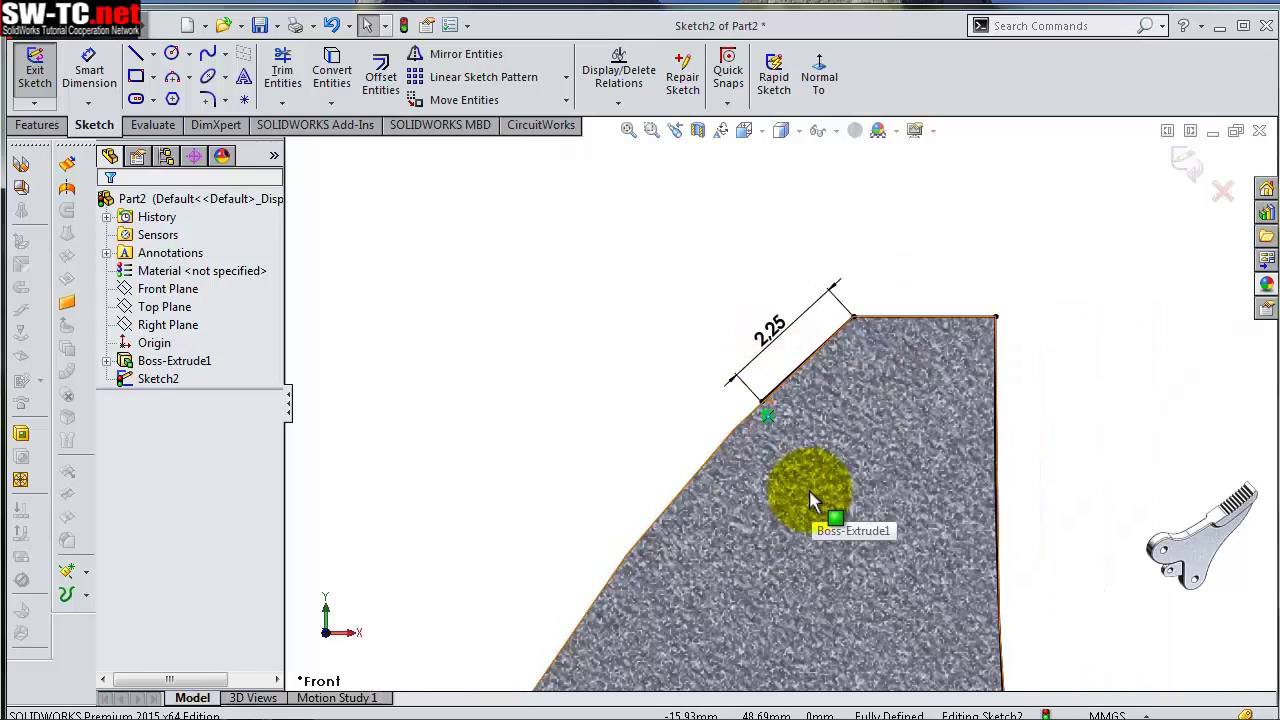
scroll(808, 494, "up", 1)
left_click(135, 53)
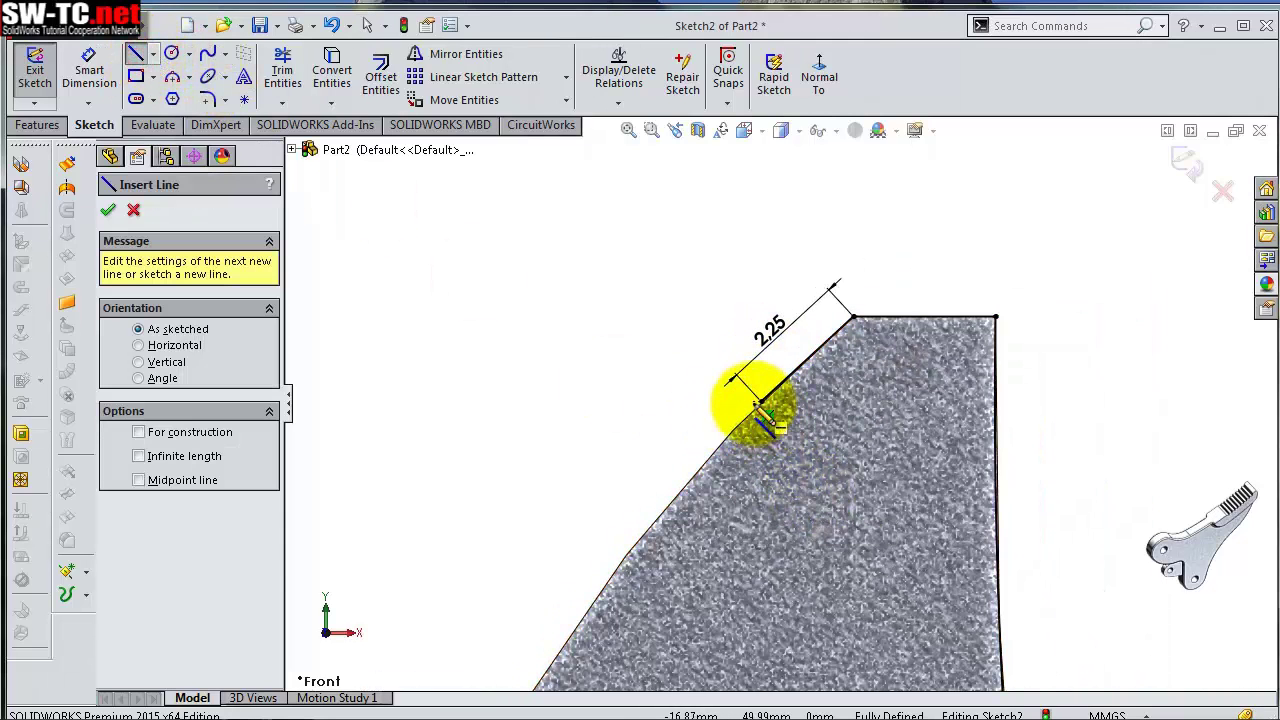
Cancel a line begun at the 2.25 line's end and start a 10 mm Offset Entities on the tip's right edge
left_click(762, 402)
scroll(837, 449, "up", 1)
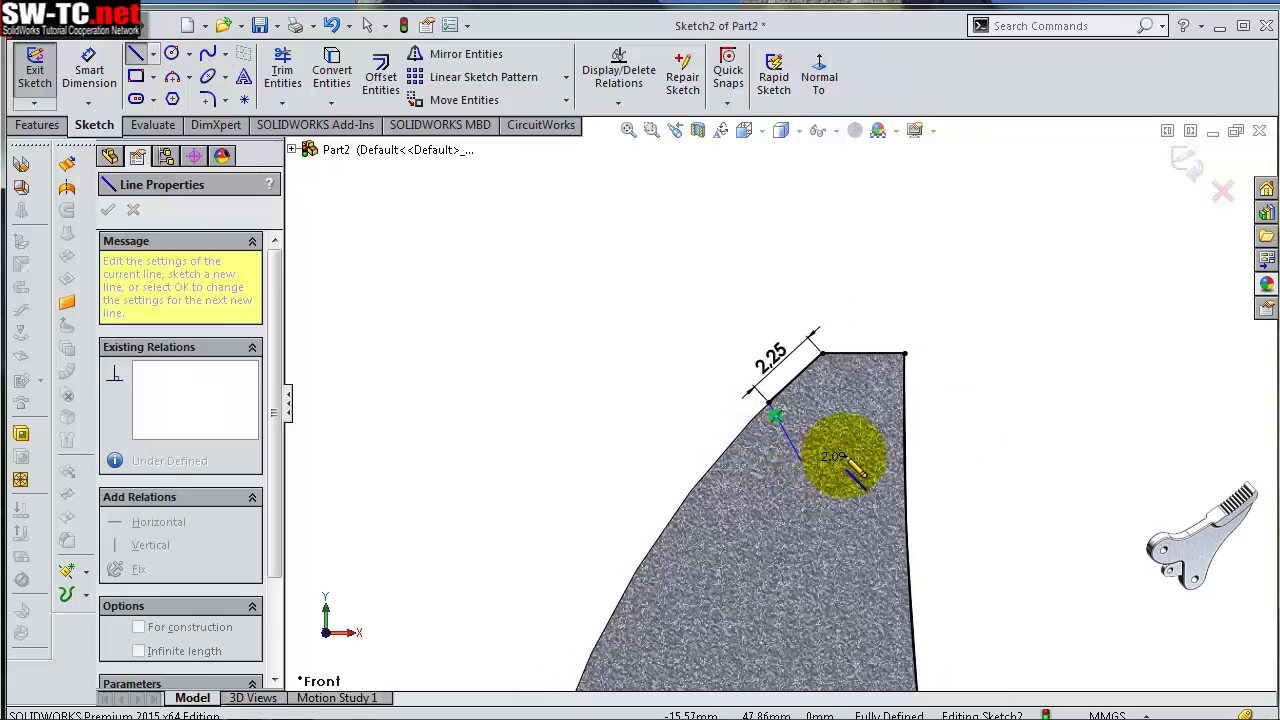
scroll(829, 457, "up", 1)
scroll(793, 512, "up", 1)
scroll(790, 590, "up", 1)
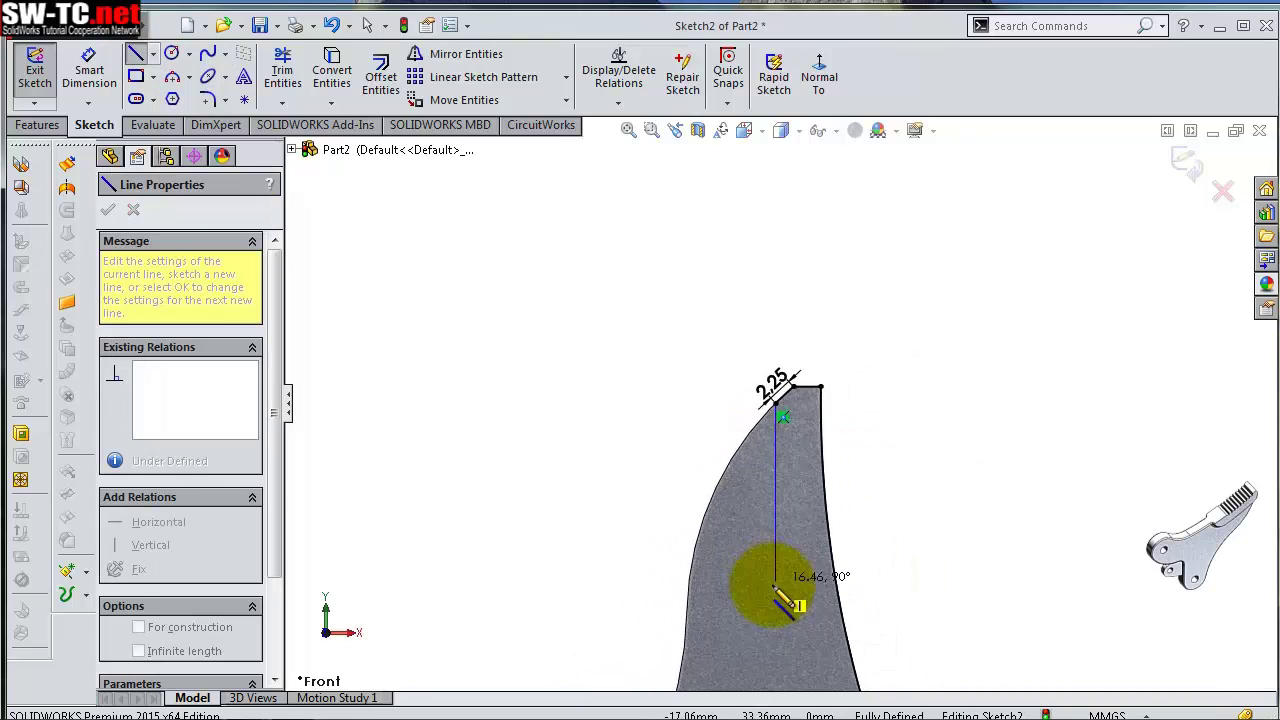
scroll(797, 606, "up", 1)
scroll(792, 614, "up", 1)
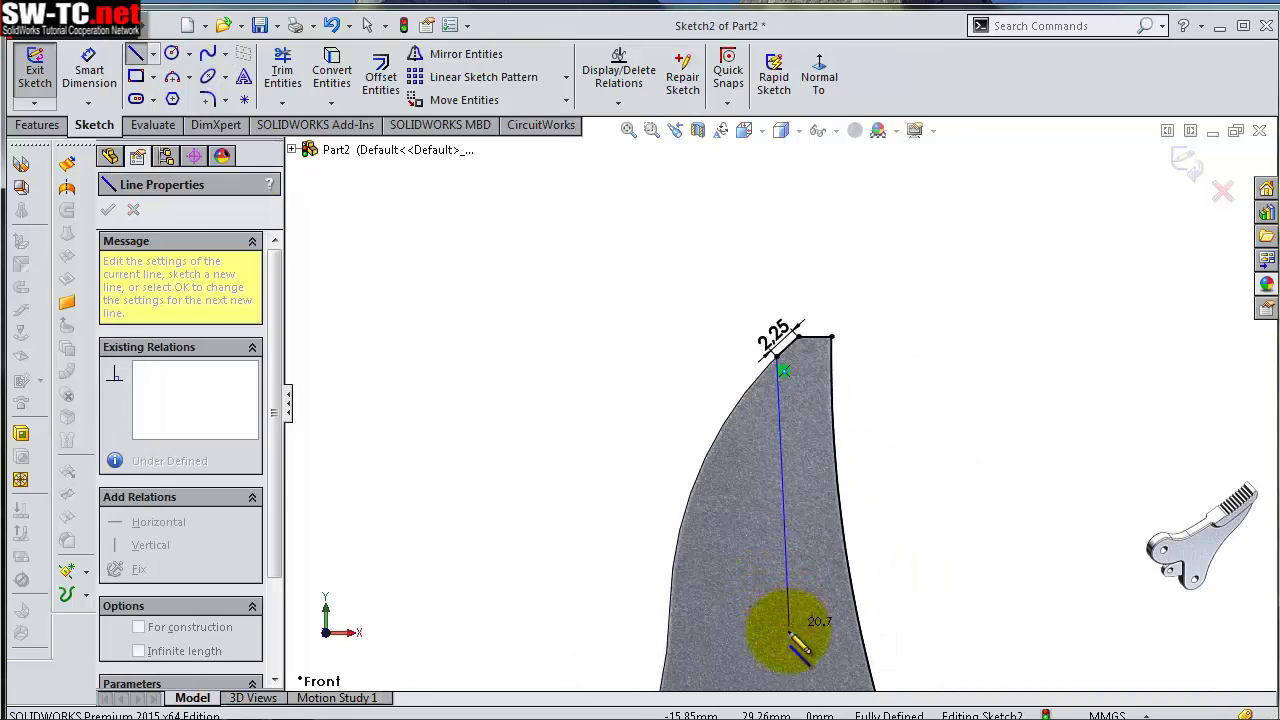
scroll(790, 642, "up", 1)
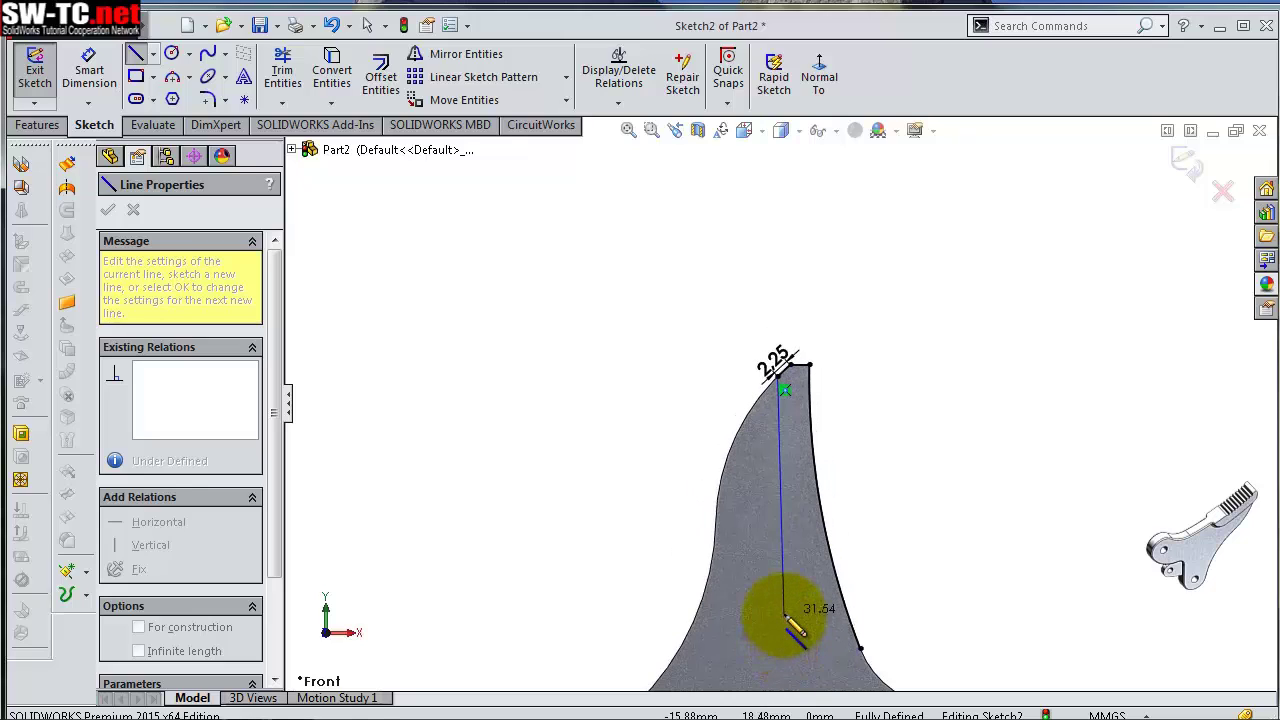
key("Escape")
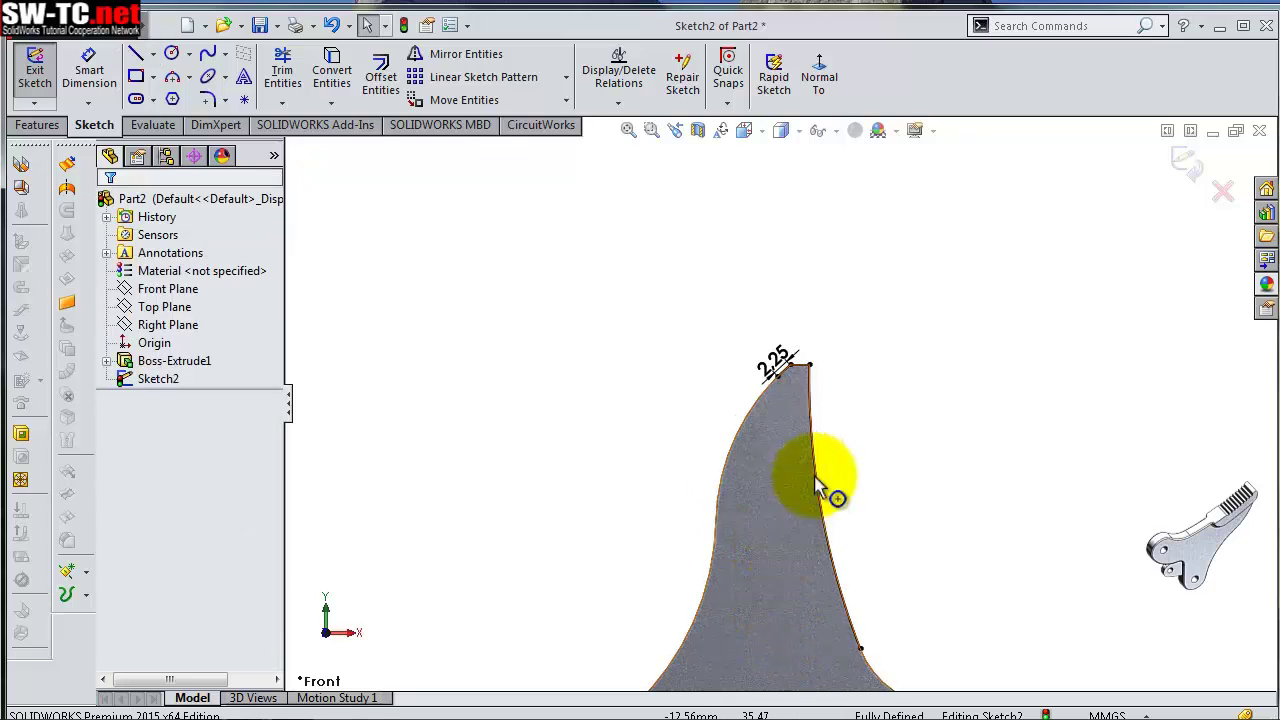
scroll(815, 465, "down", 2)
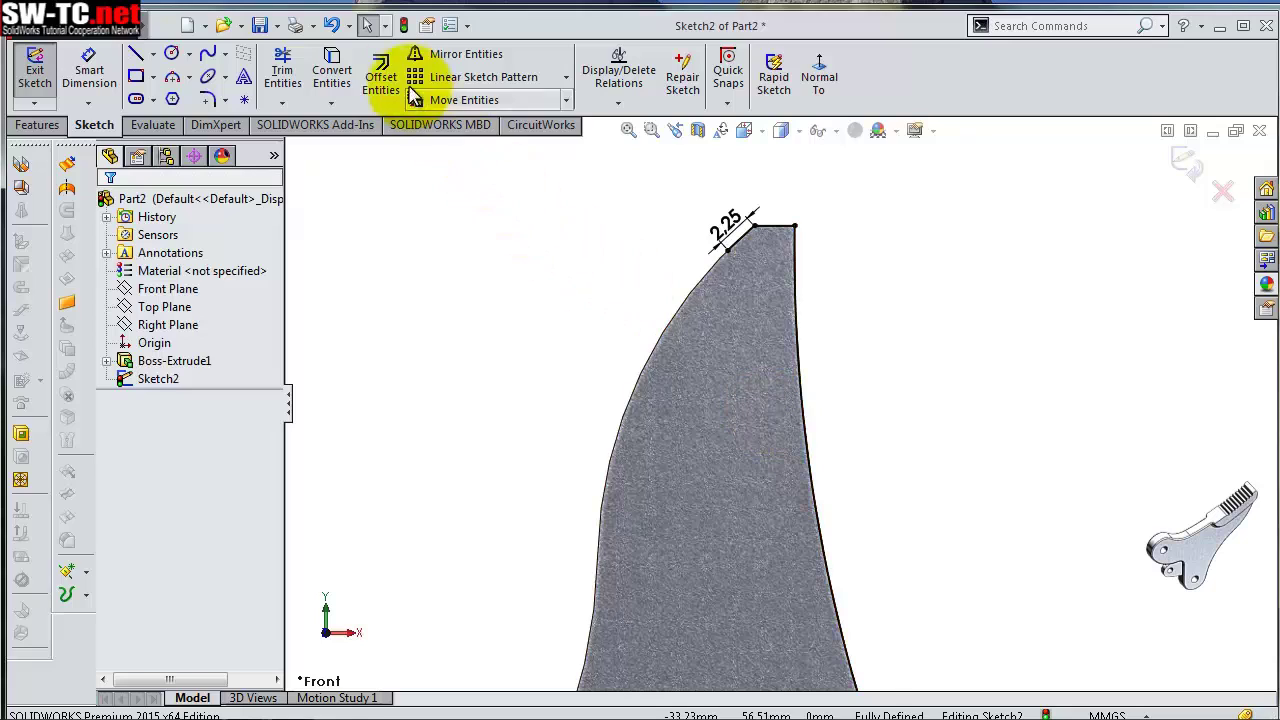
left_click(380, 76)
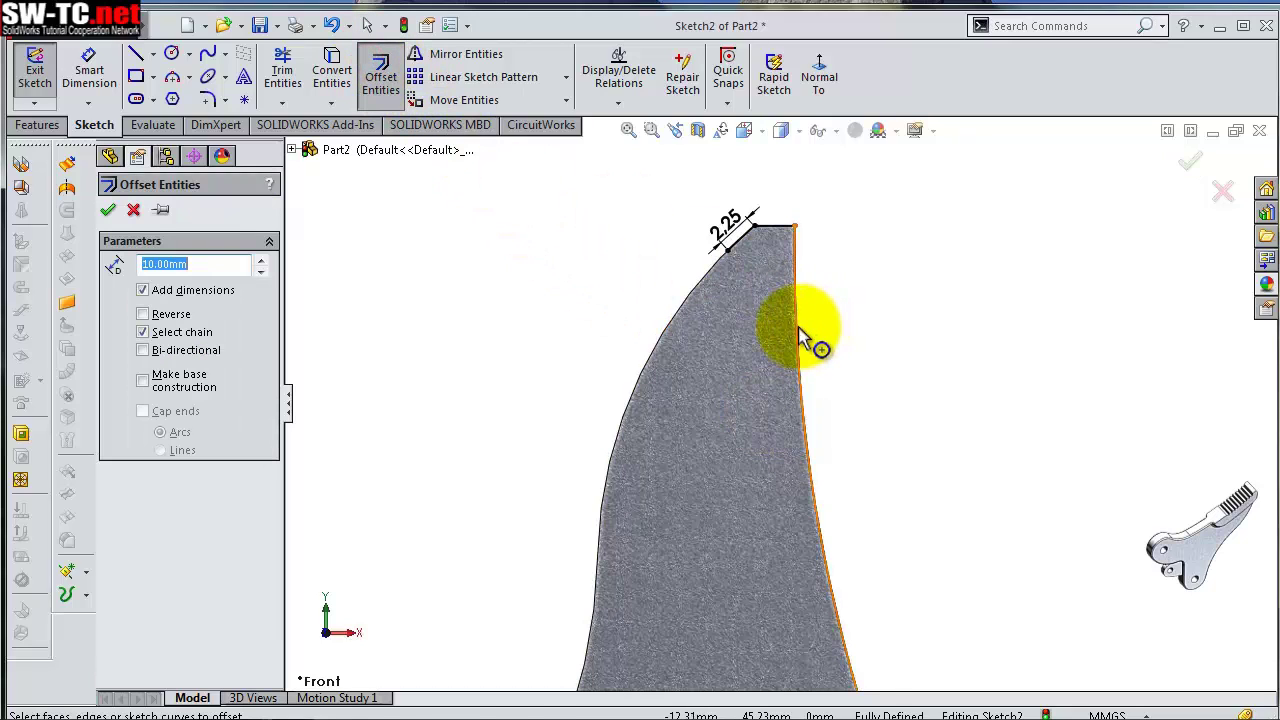
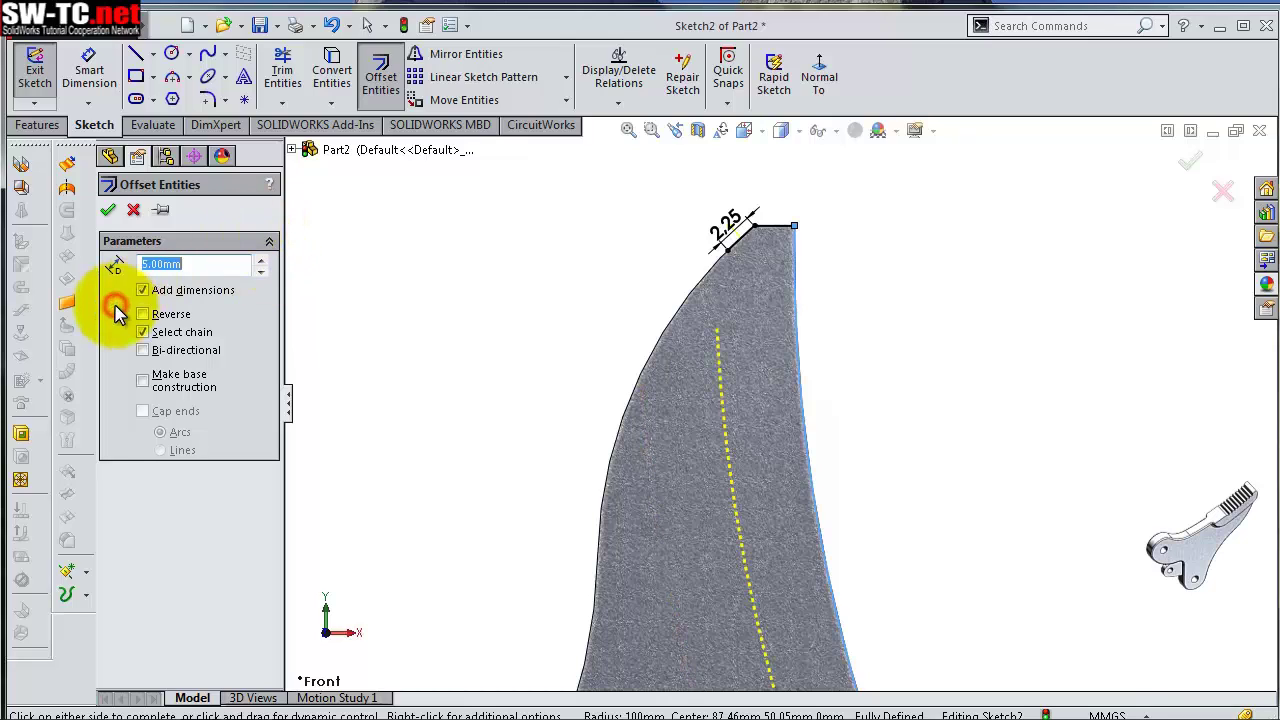
Accept the 5 mm offset of the outline
left_click(109, 211)
scroll(644, 328, "down", 3)
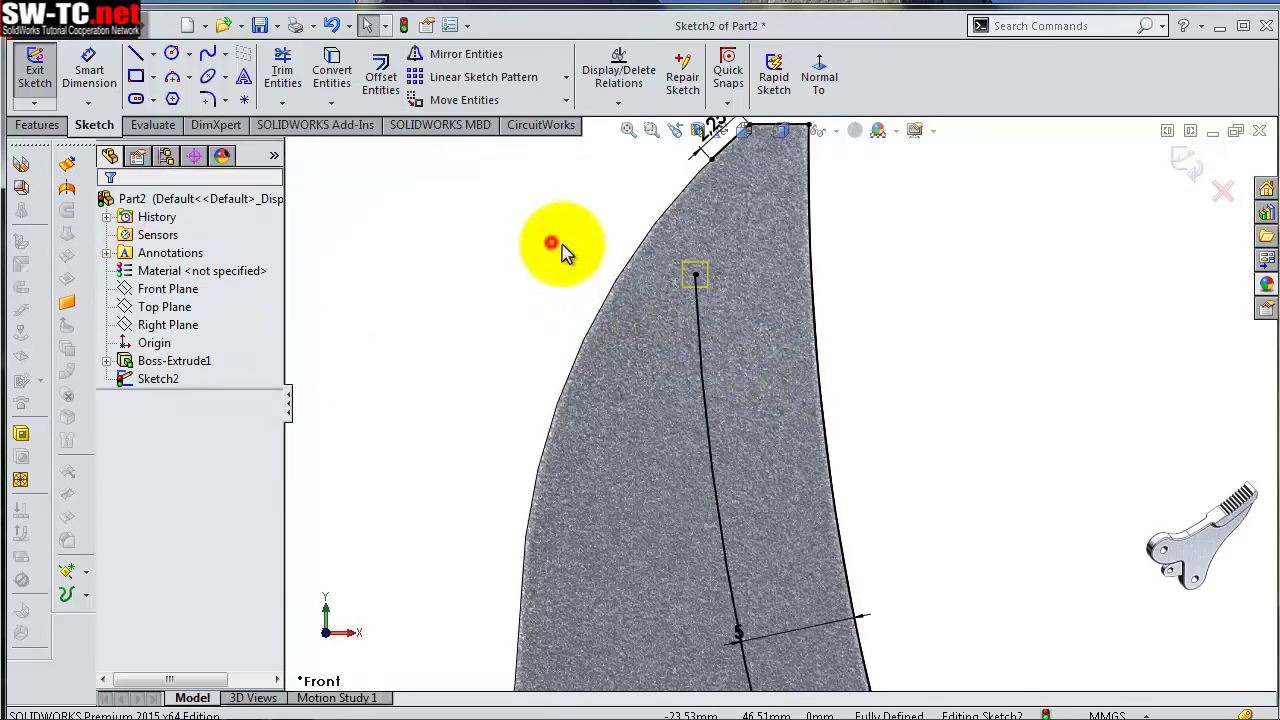
scroll(678, 245, "down", 3)
key("ctrl+Down")
key("ctrl+Down")
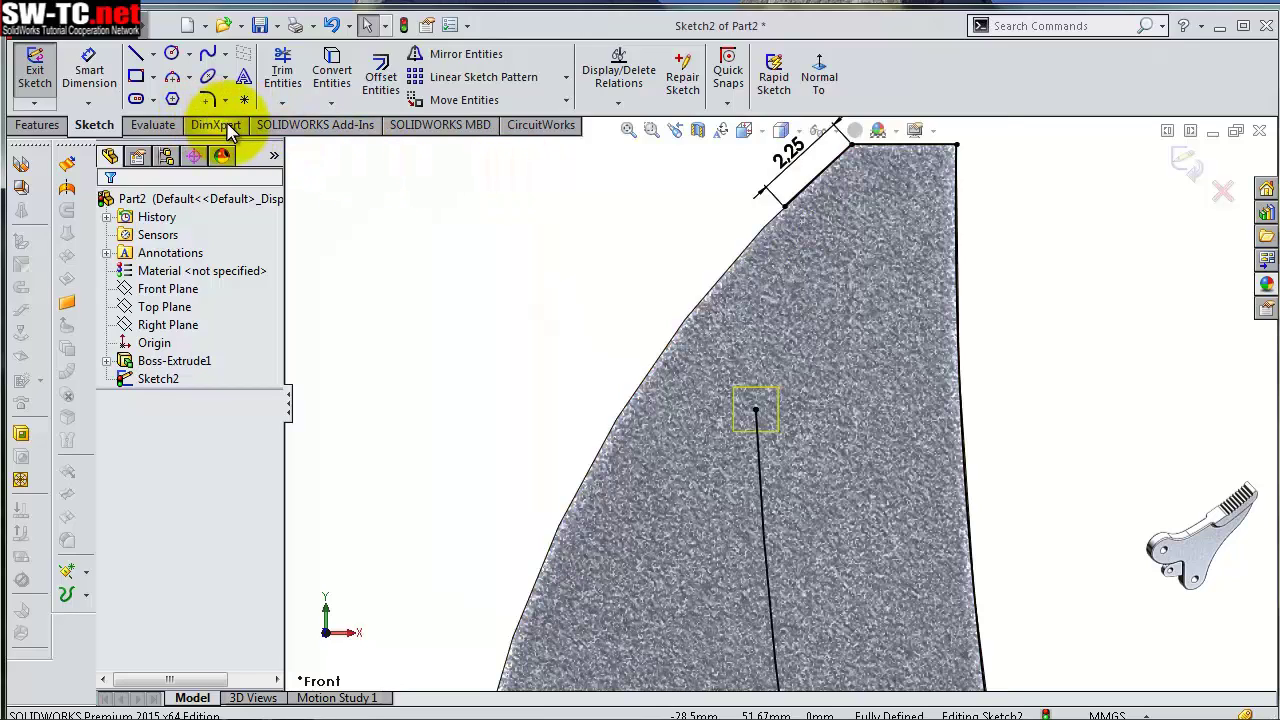
Draw a three-point arc from the top endpoint to the offset line's end
left_click(189, 77)
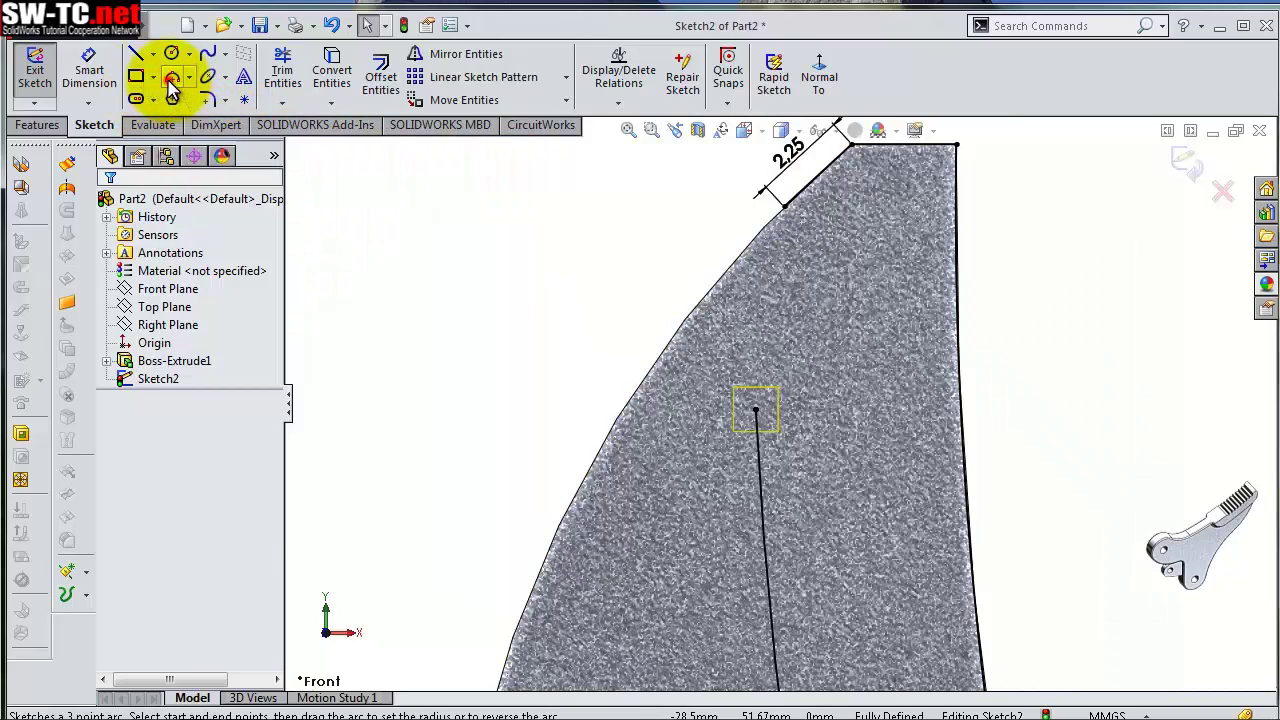
left_click(172, 100)
left_click_drag(784, 208, 757, 406)
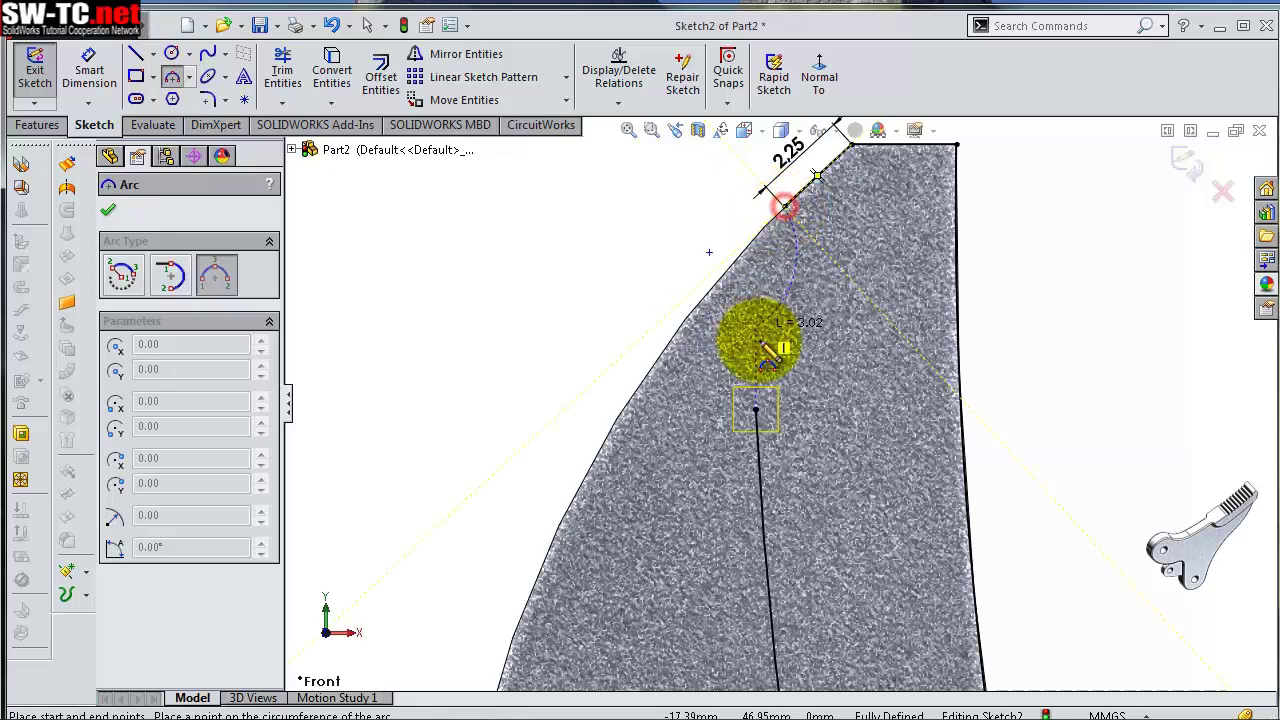
left_click(757, 407)
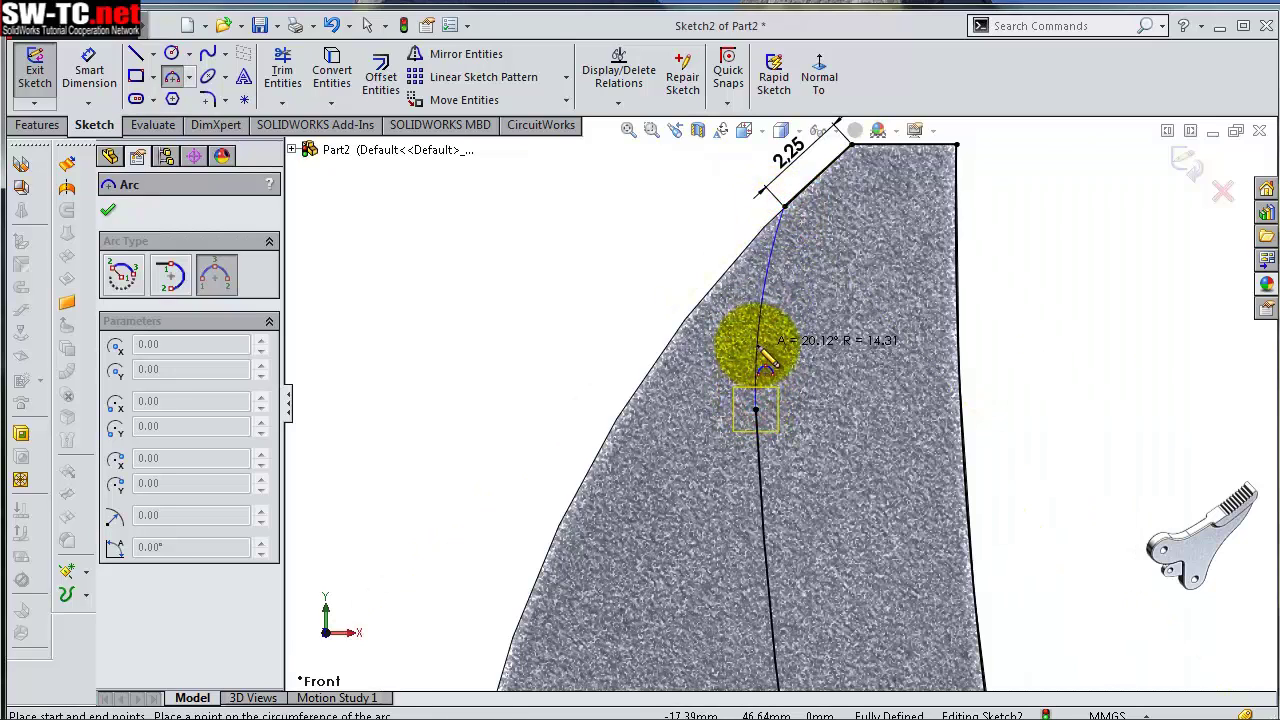
left_click(762, 362)
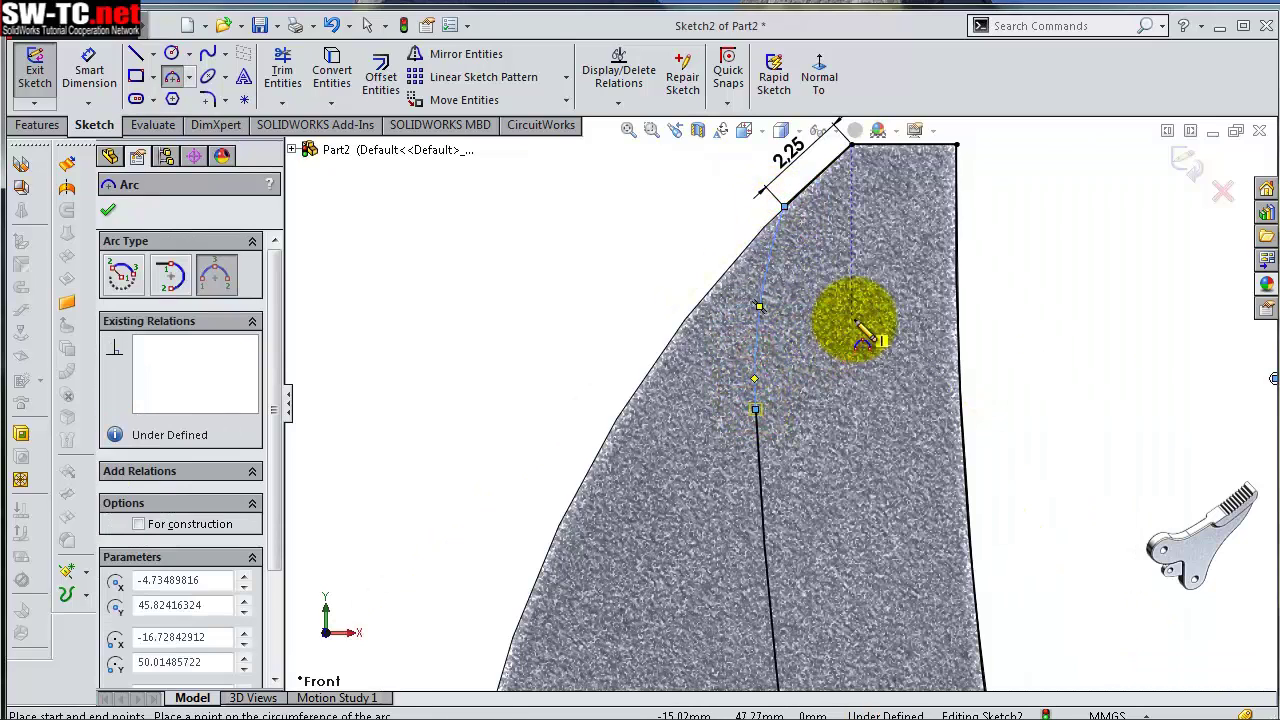
key("Escape")
Make the new arc tangent to the offset curve
scroll(1028, 343, "down", 3)
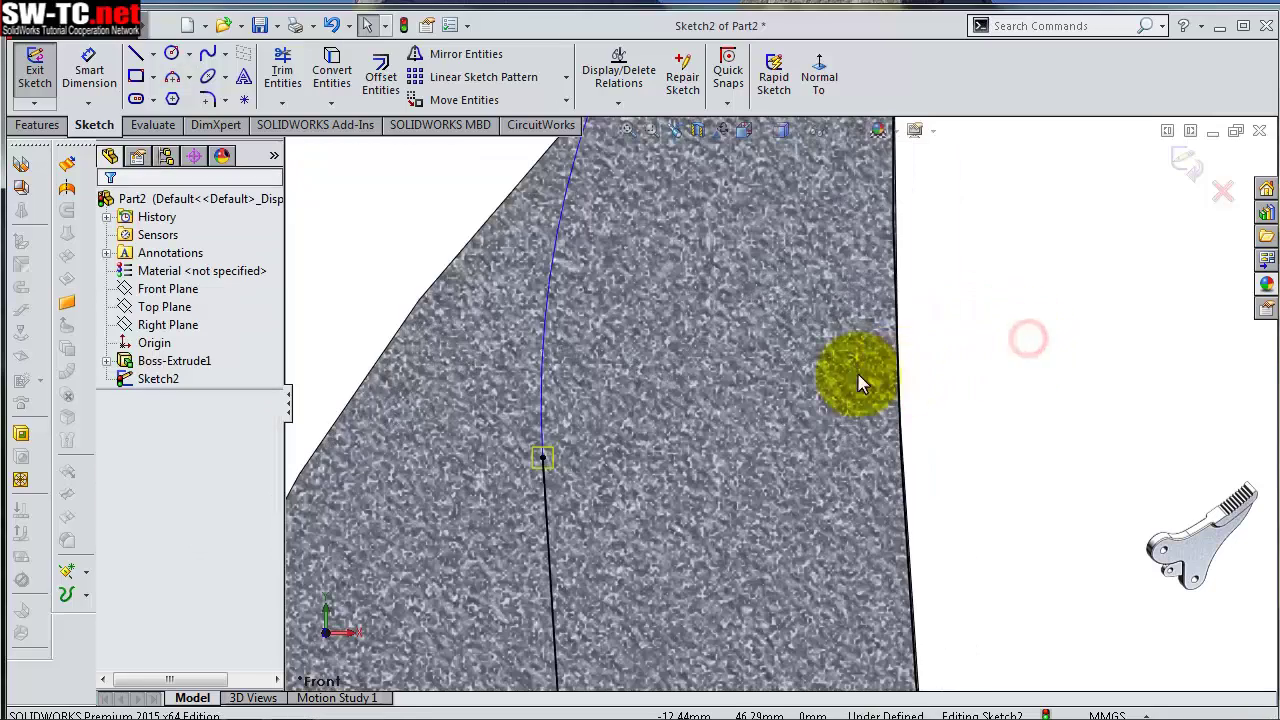
left_click(472, 388)
left_click(541, 392)
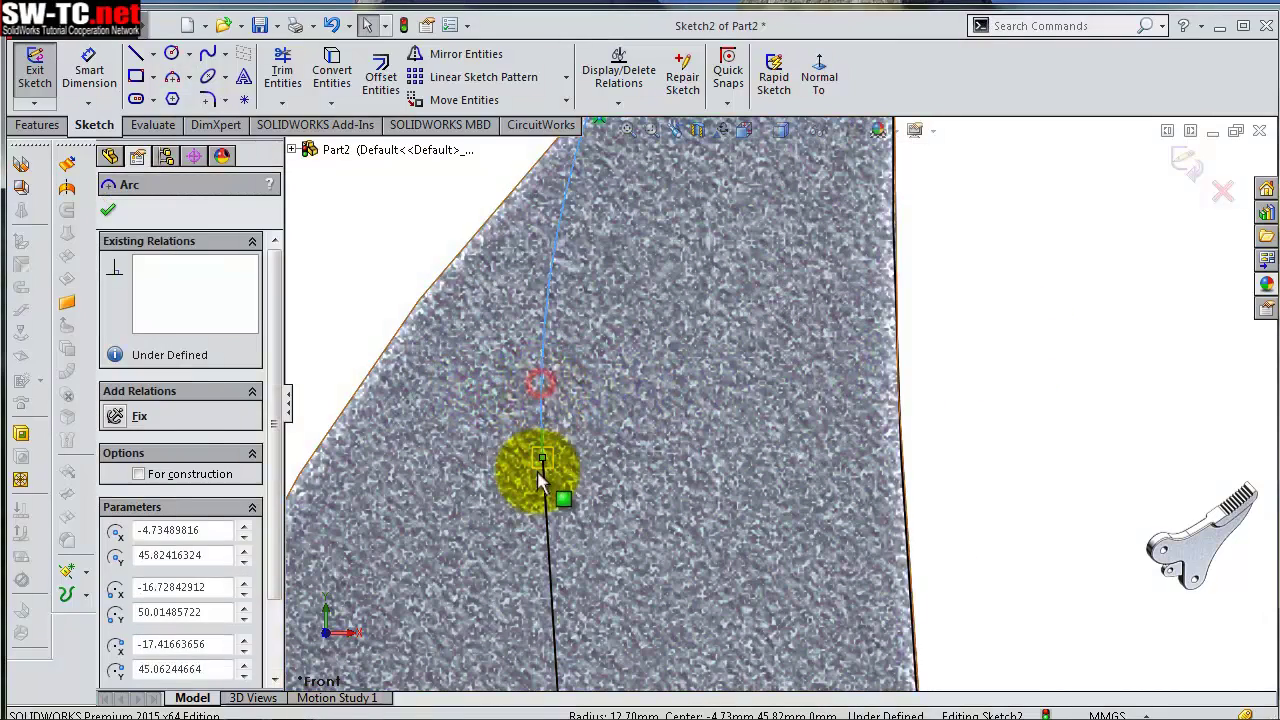
left_click(545, 495, "ctrl")
left_click(621, 400)
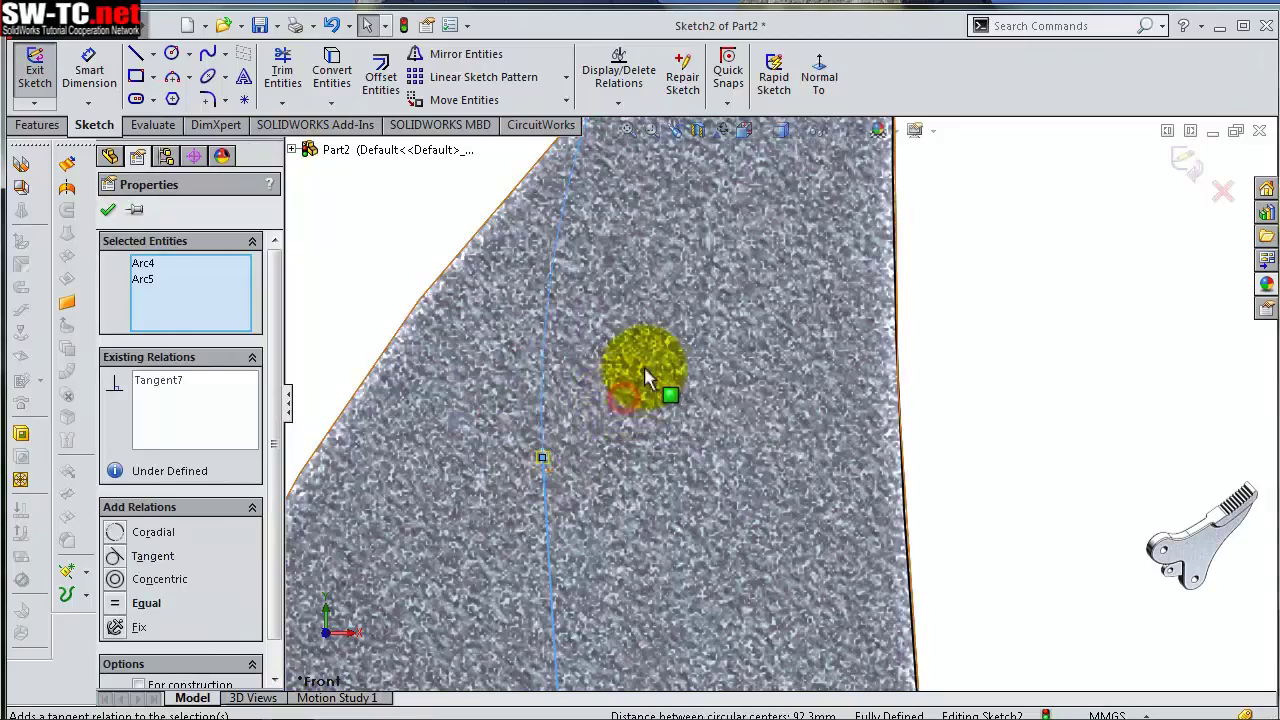
left_click(711, 365)
scroll(800, 430, "up", 5)
scroll(866, 523, "up", 2)
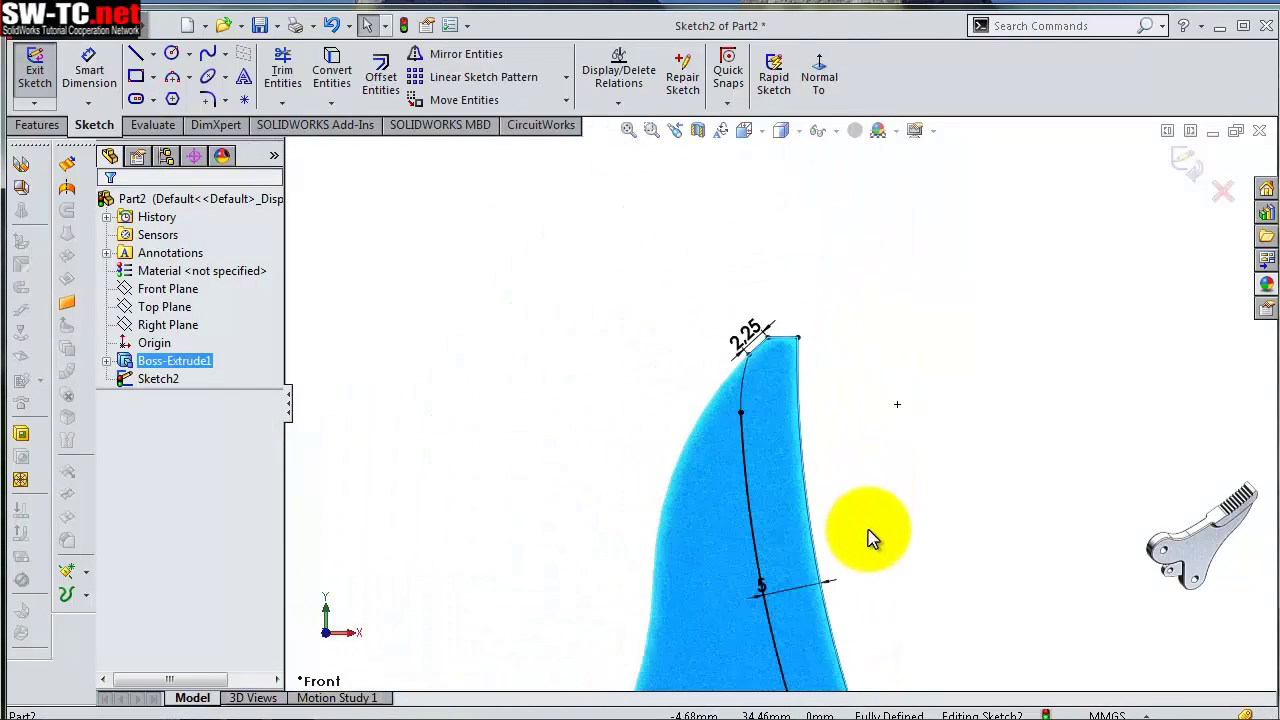
scroll(835, 535, "down", 1)
scroll(797, 540, "up", 1)
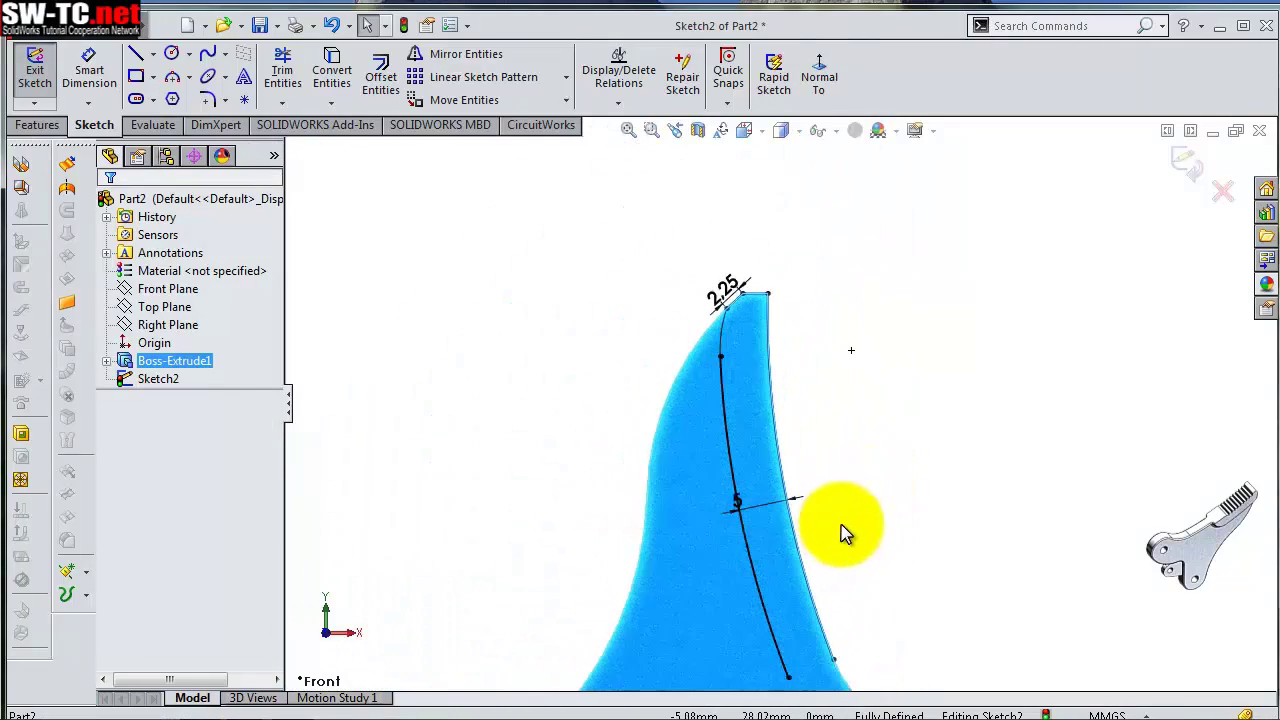
scroll(843, 523, "up", 1)
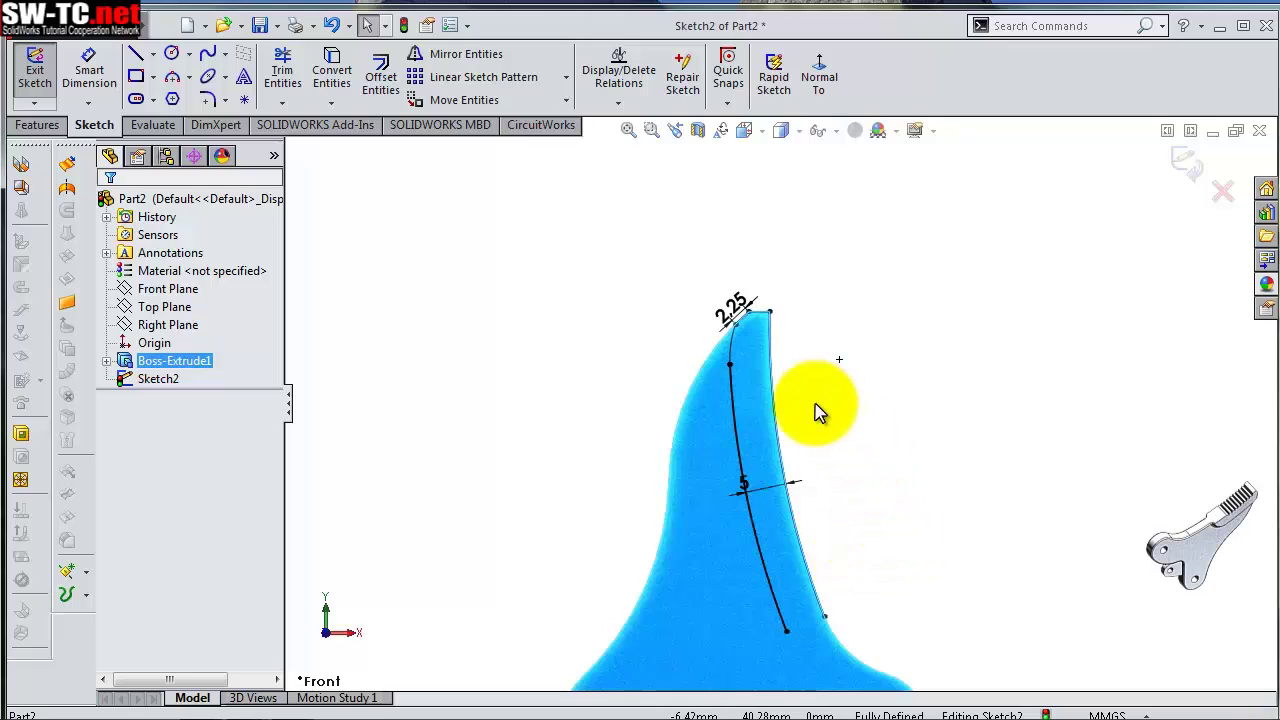
Place a point on the right edge, 25.50 below the top corner
left_click(244, 99)
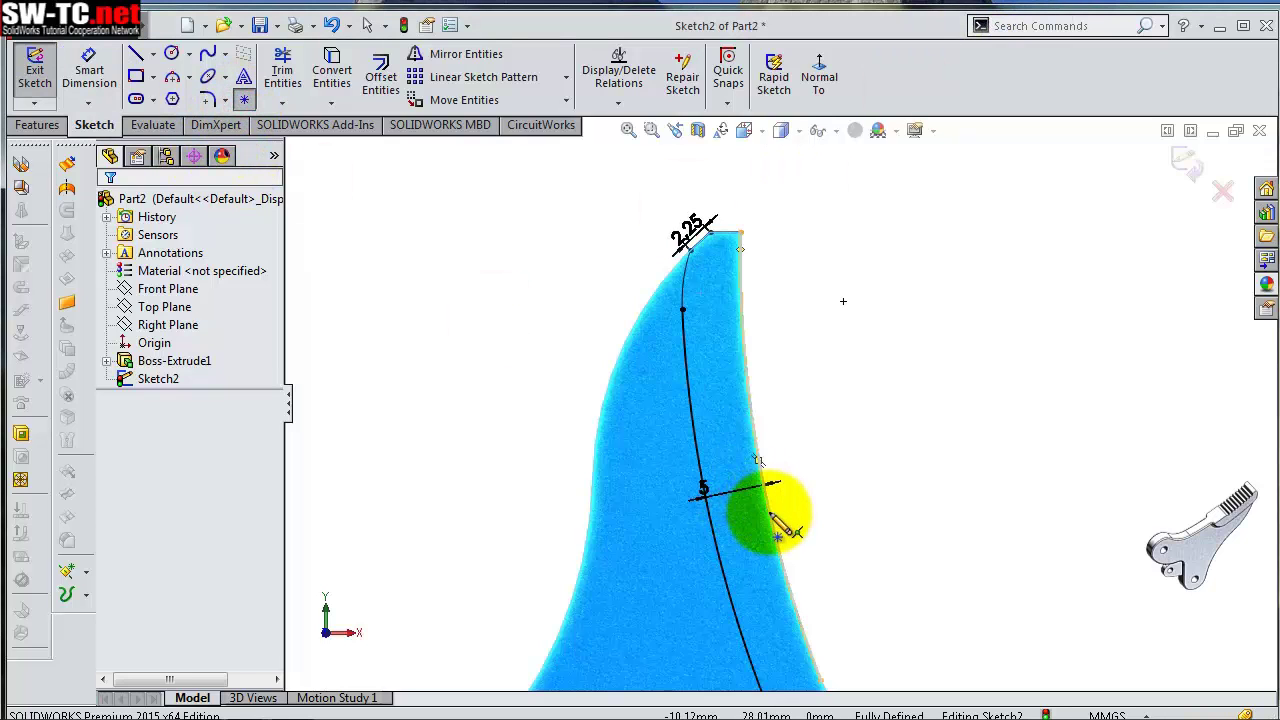
left_click(768, 512)
left_click(89, 72)
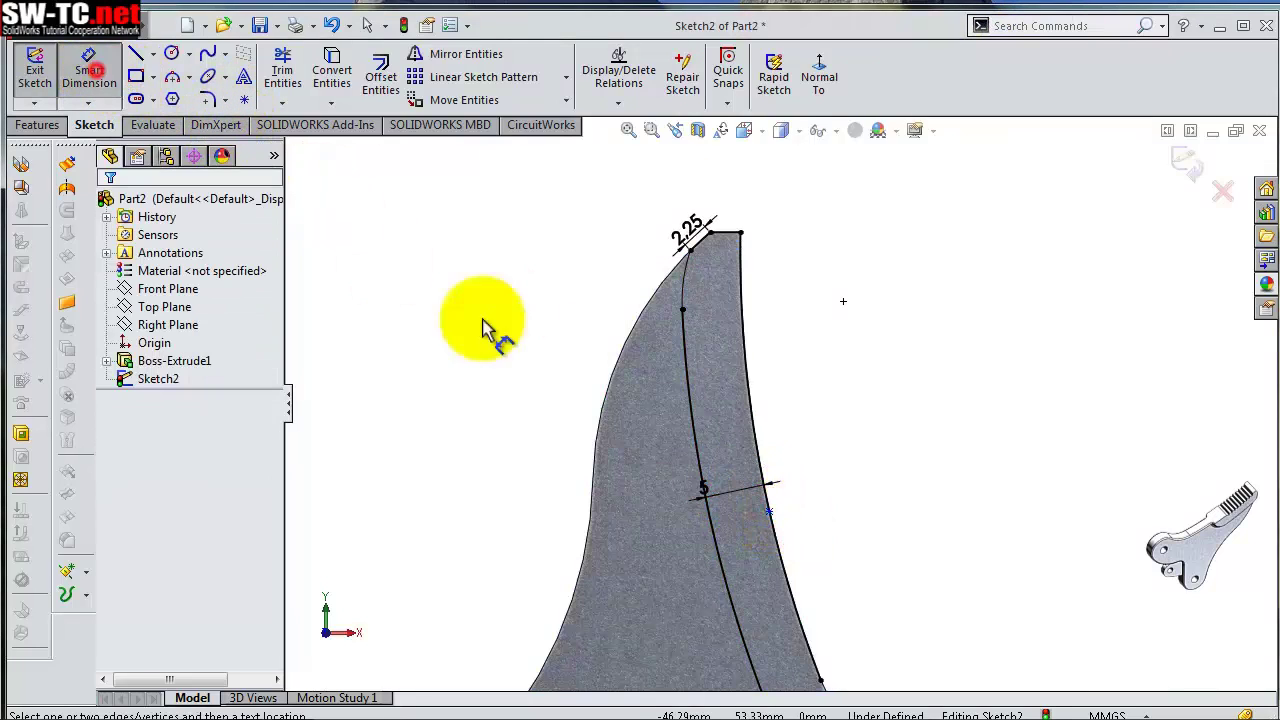
left_click(769, 514)
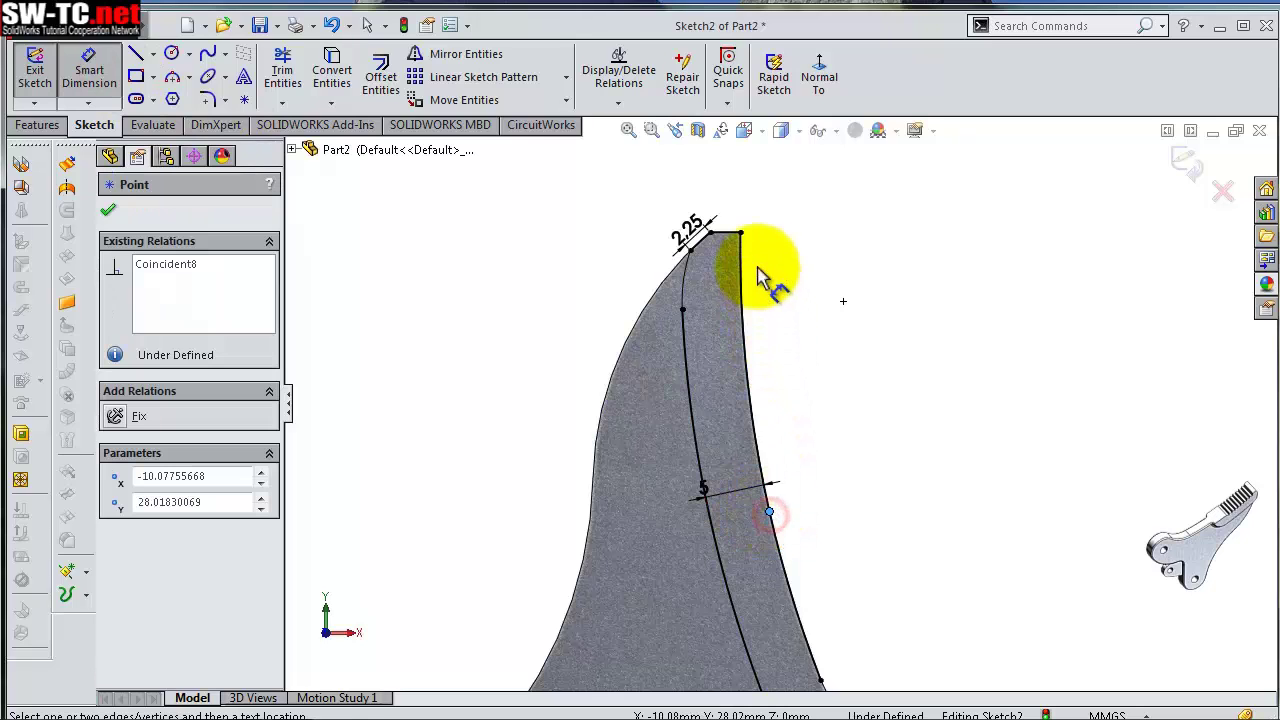
left_click(741, 234)
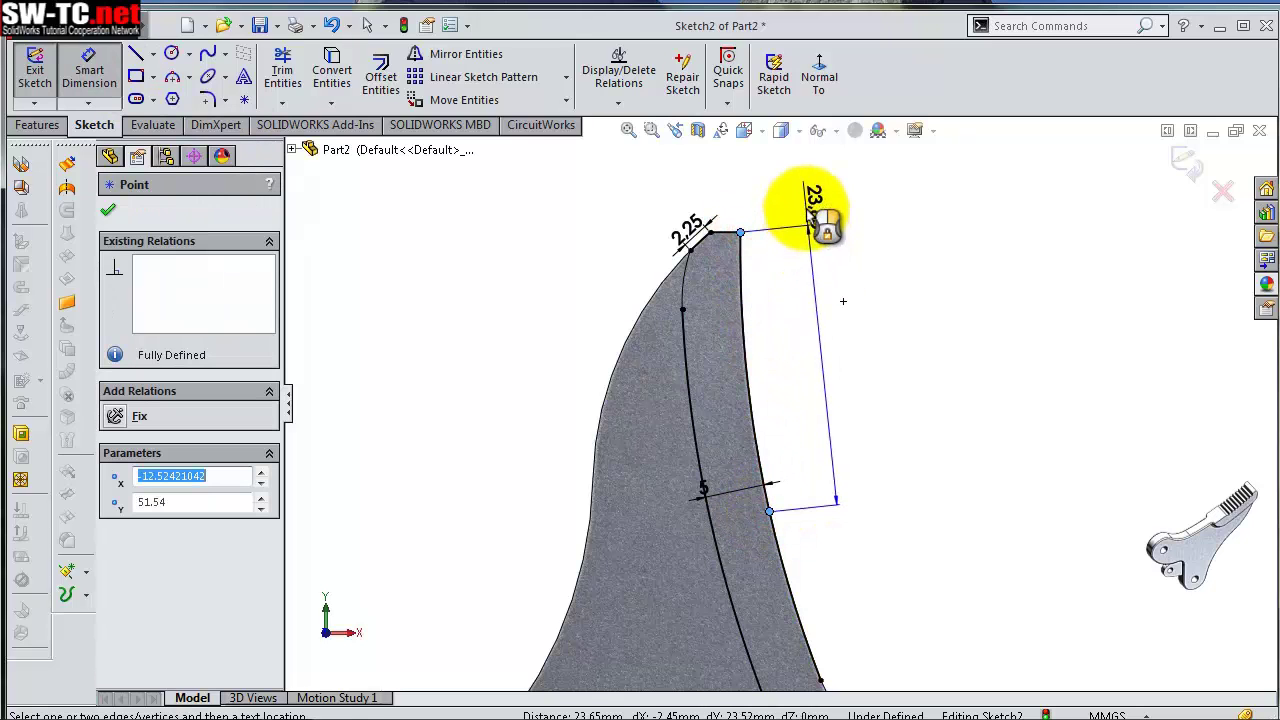
left_click(810, 212)
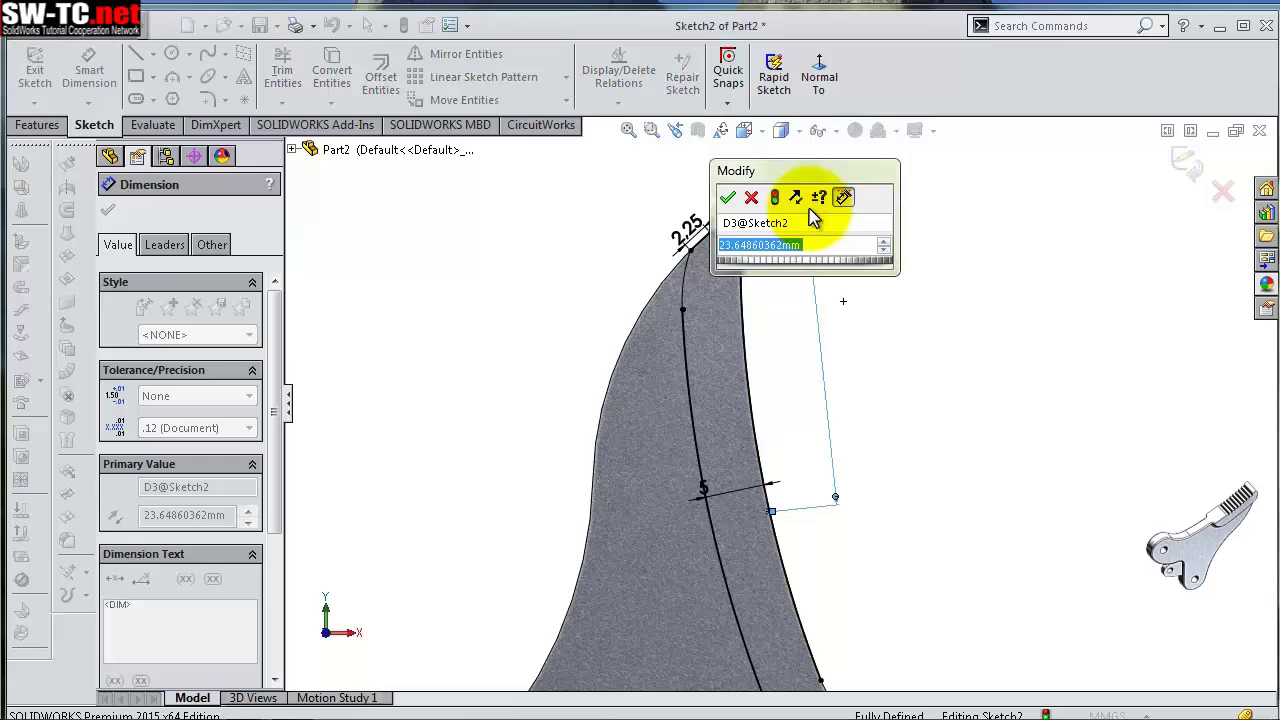
key("Return")
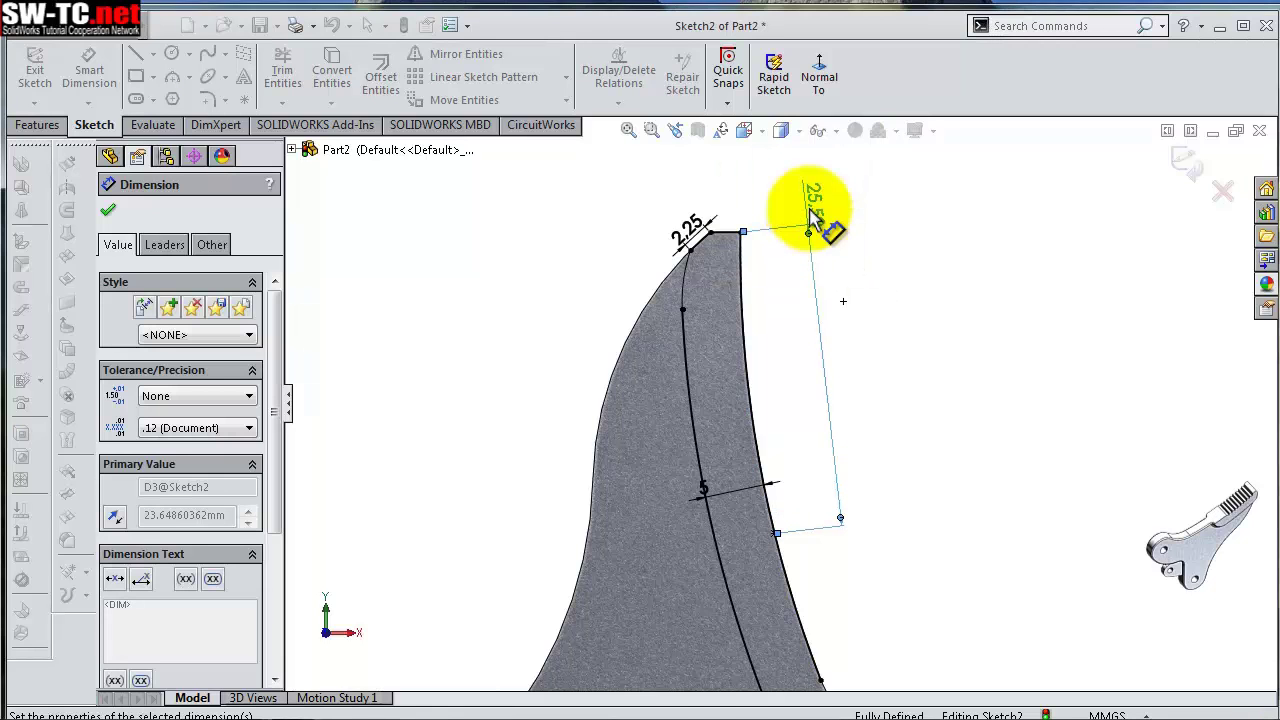
left_click(976, 363)
scroll(825, 500, "down", 3)
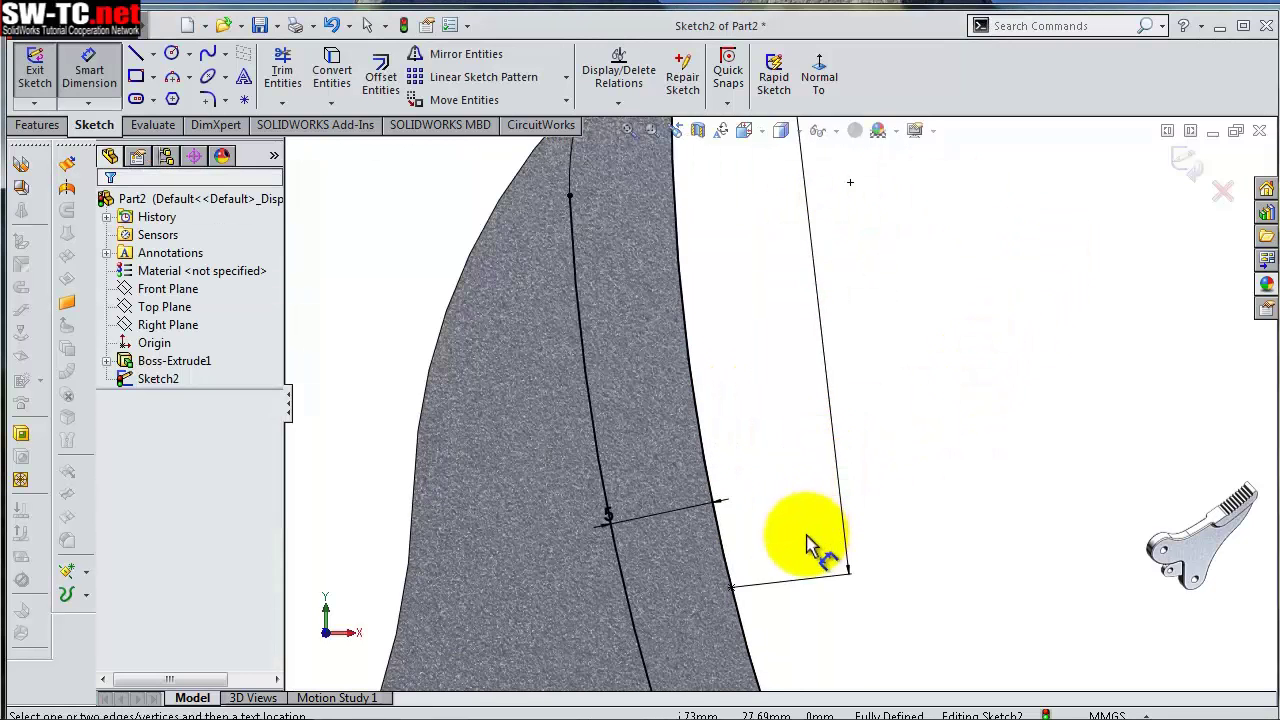
scroll(690, 460, "up", 2)
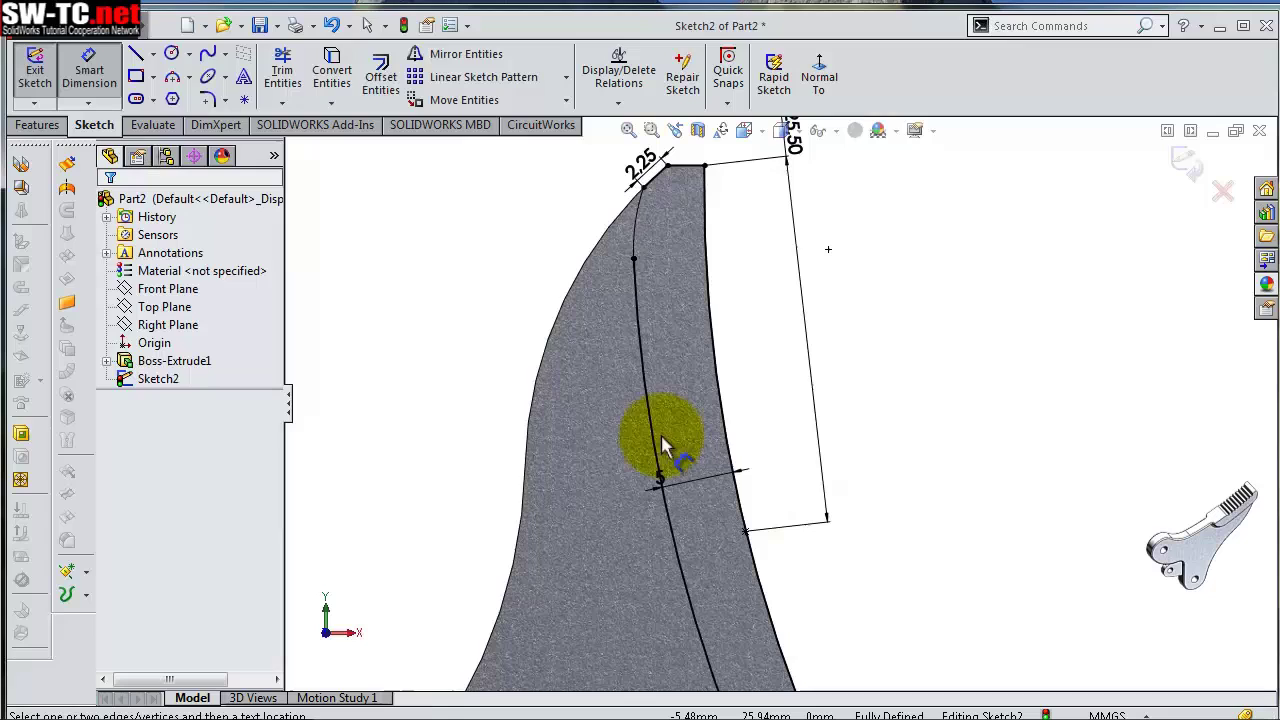
Draw a three-point arc from the new edge point to the inner curve
left_click(188, 78)
left_click(215, 131)
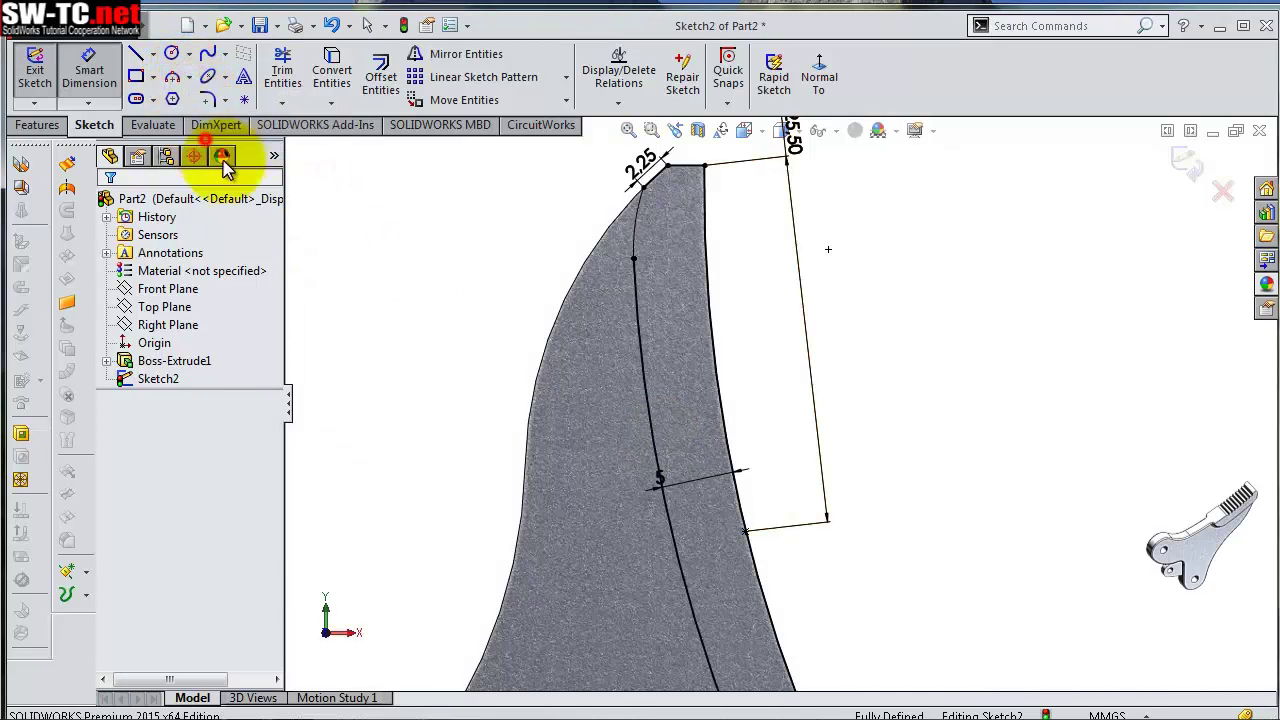
left_click(745, 532)
scroll(686, 491, "down", 2)
scroll(690, 475, "down", 2)
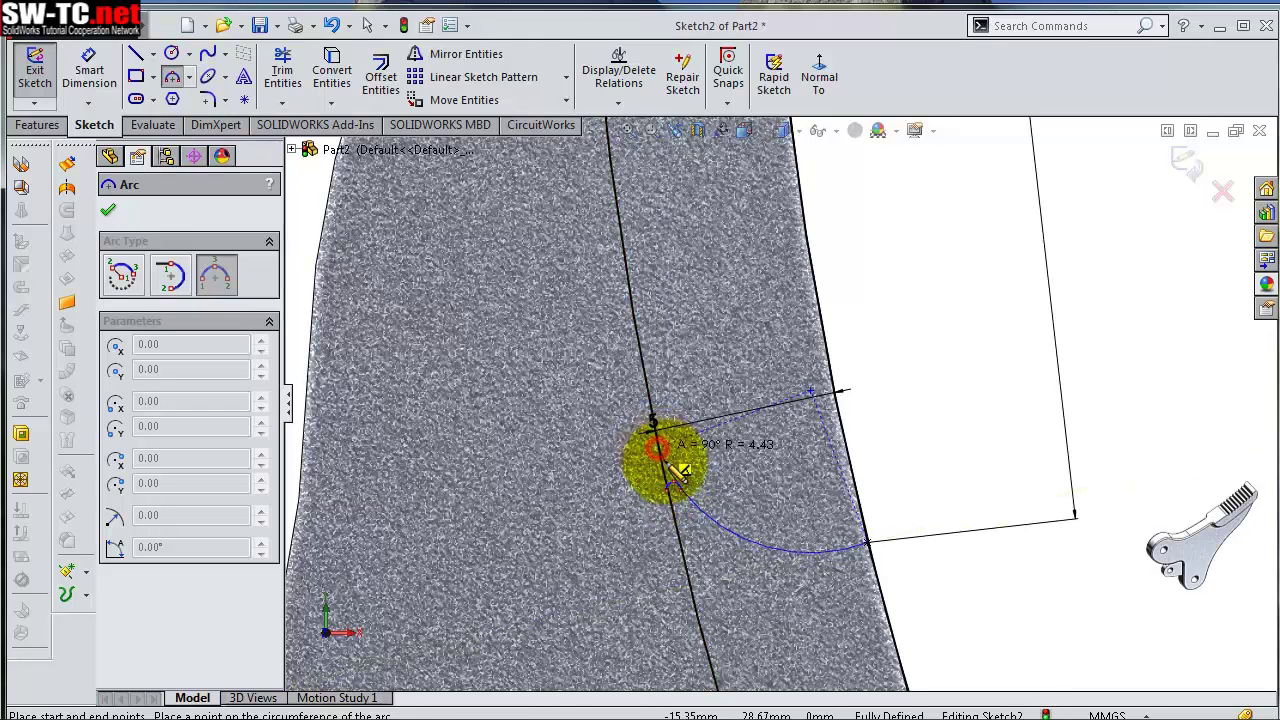
left_click(726, 531)
Dimension the small arc's radius as 5 mm
key("s")
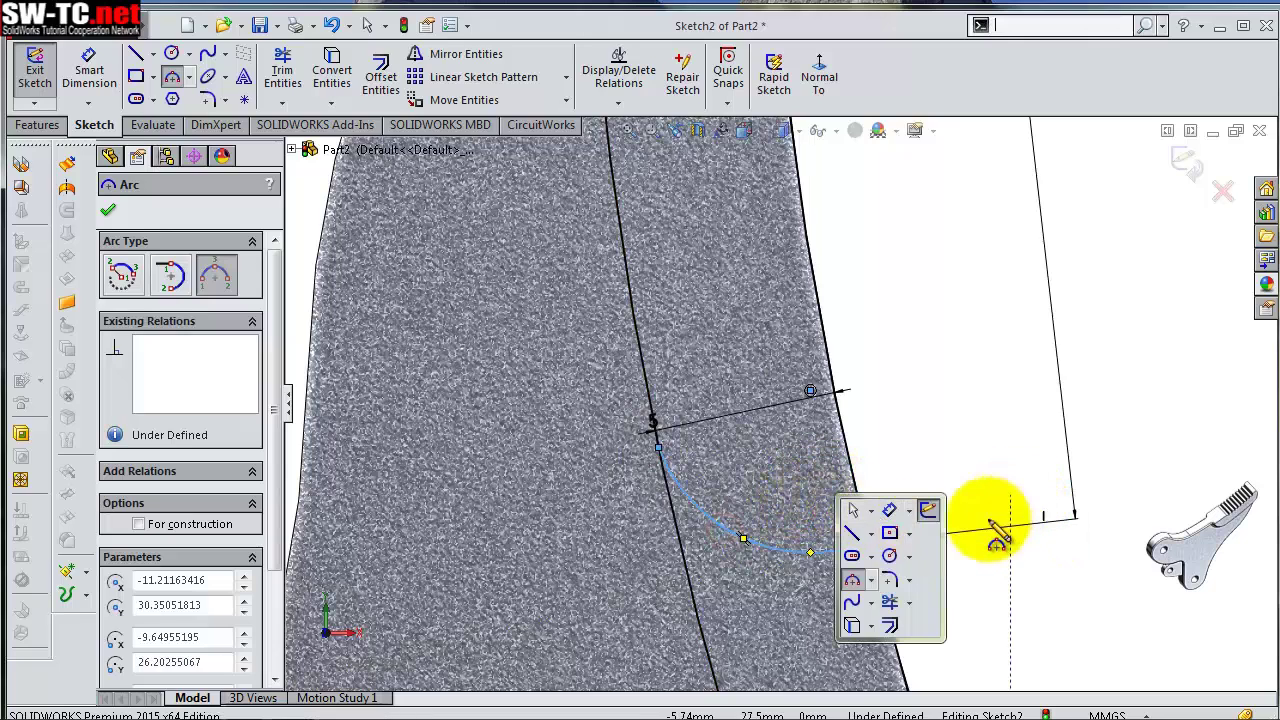
left_click(890, 512)
left_click(818, 560)
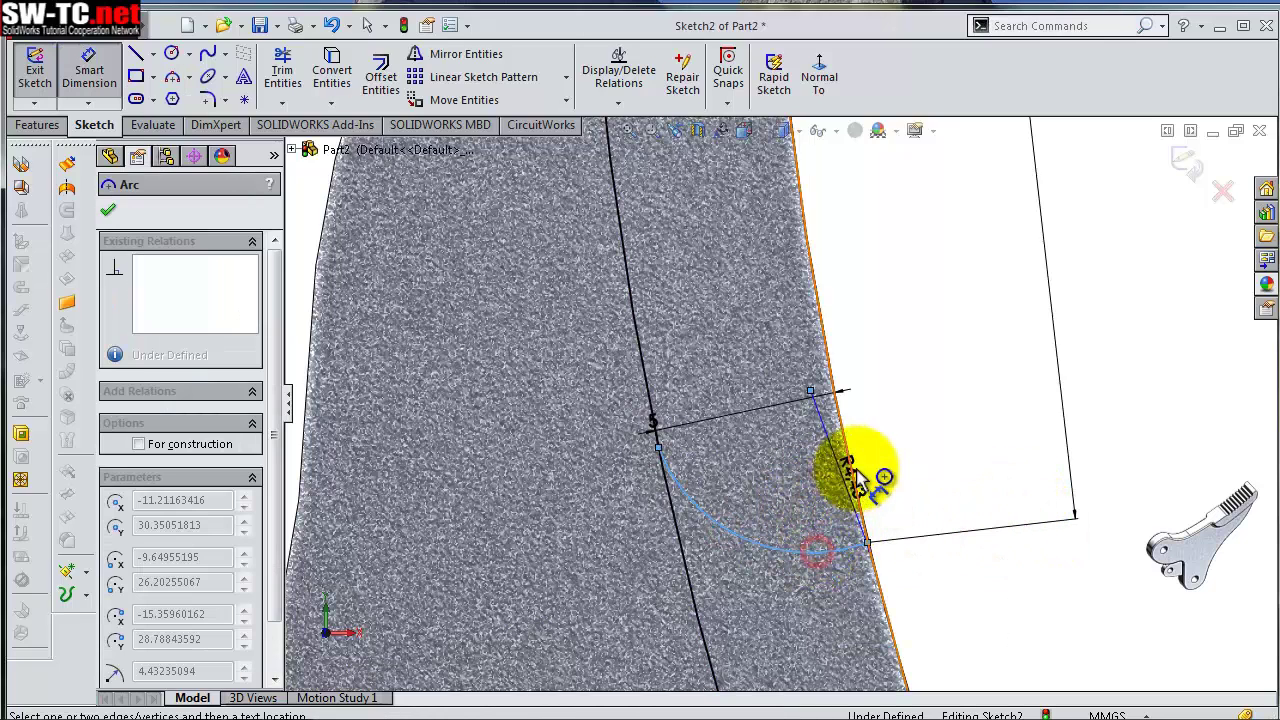
left_click(805, 470)
type("5")
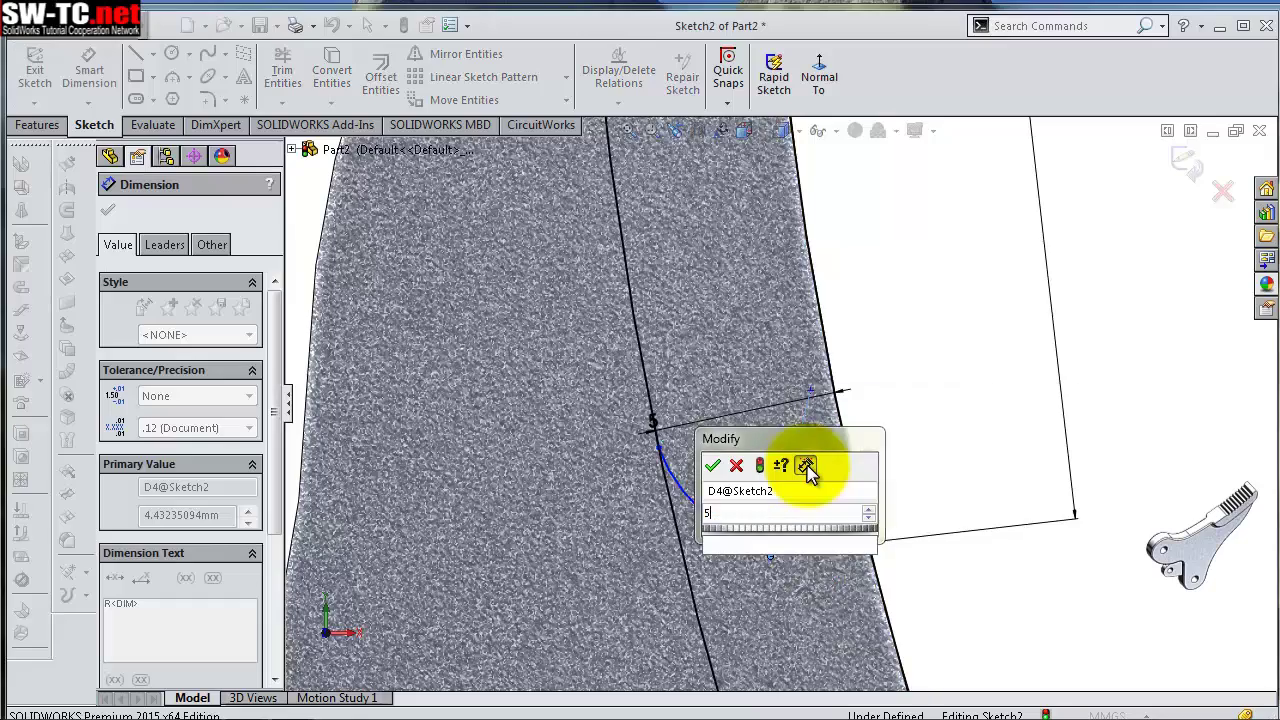
key("Return")
left_click(925, 410)
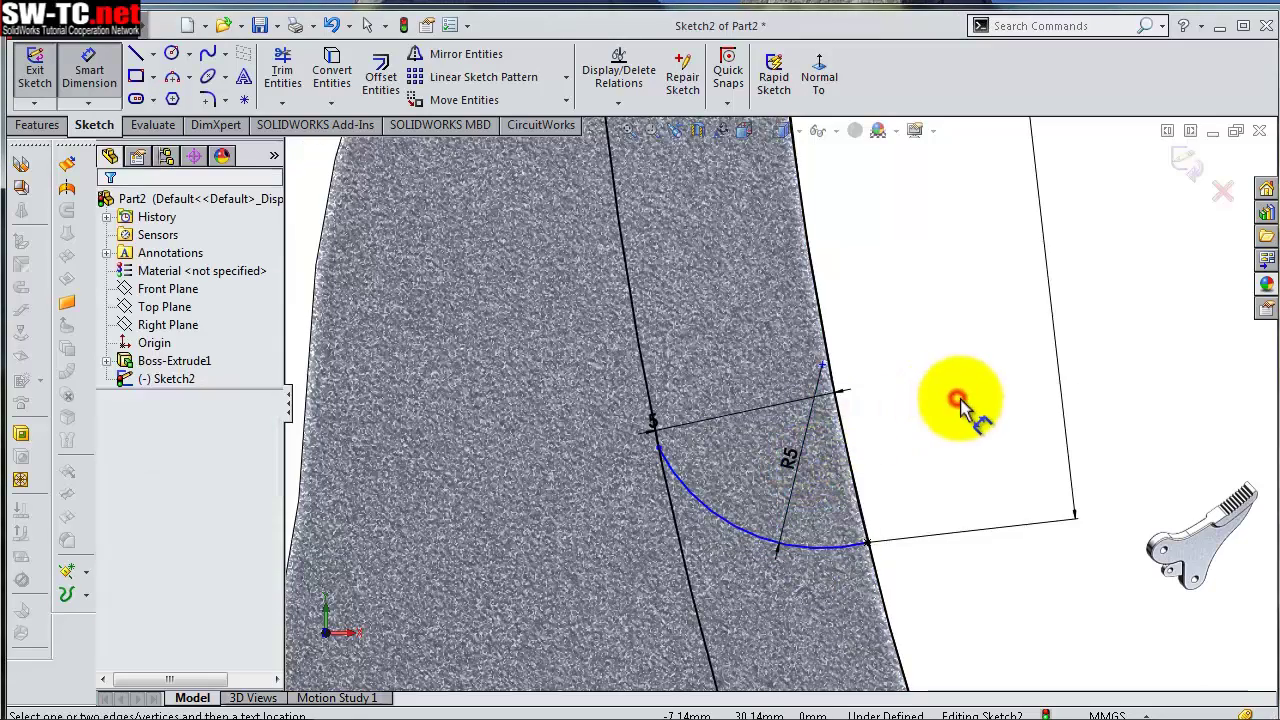
scroll(640, 523, "down", 3)
scroll(970, 343, "down", 2)
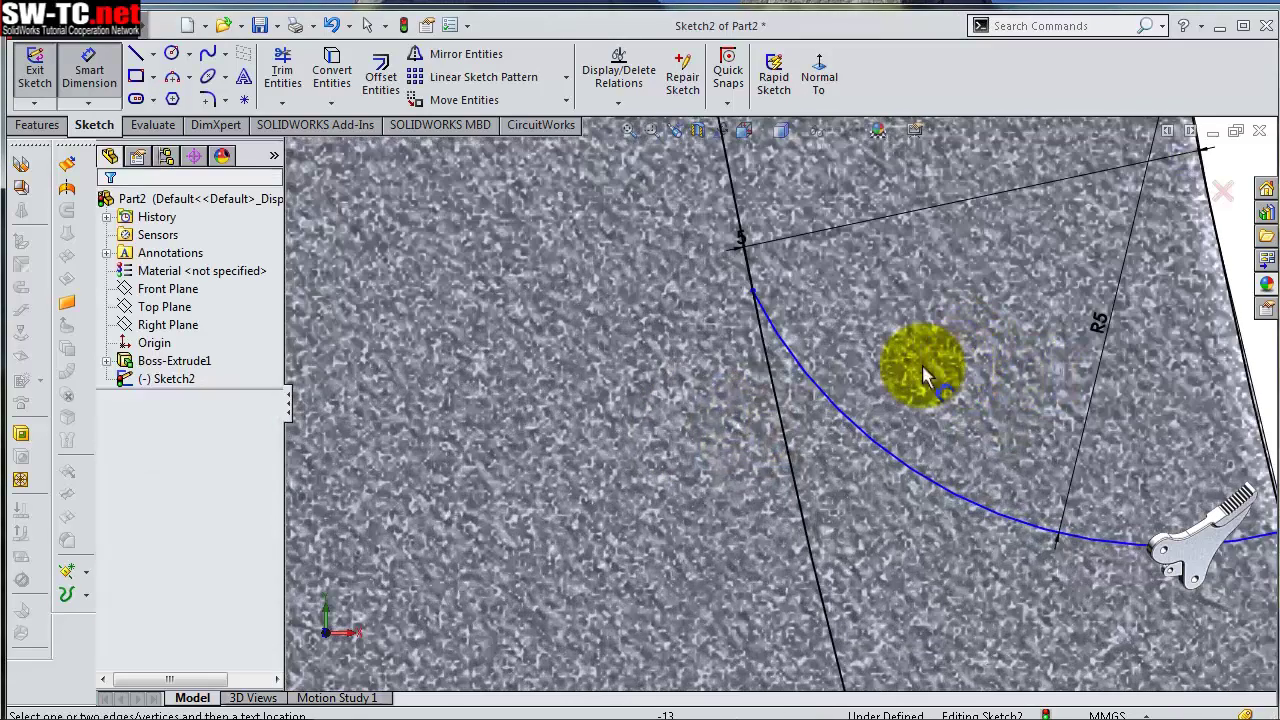
key("Escape")
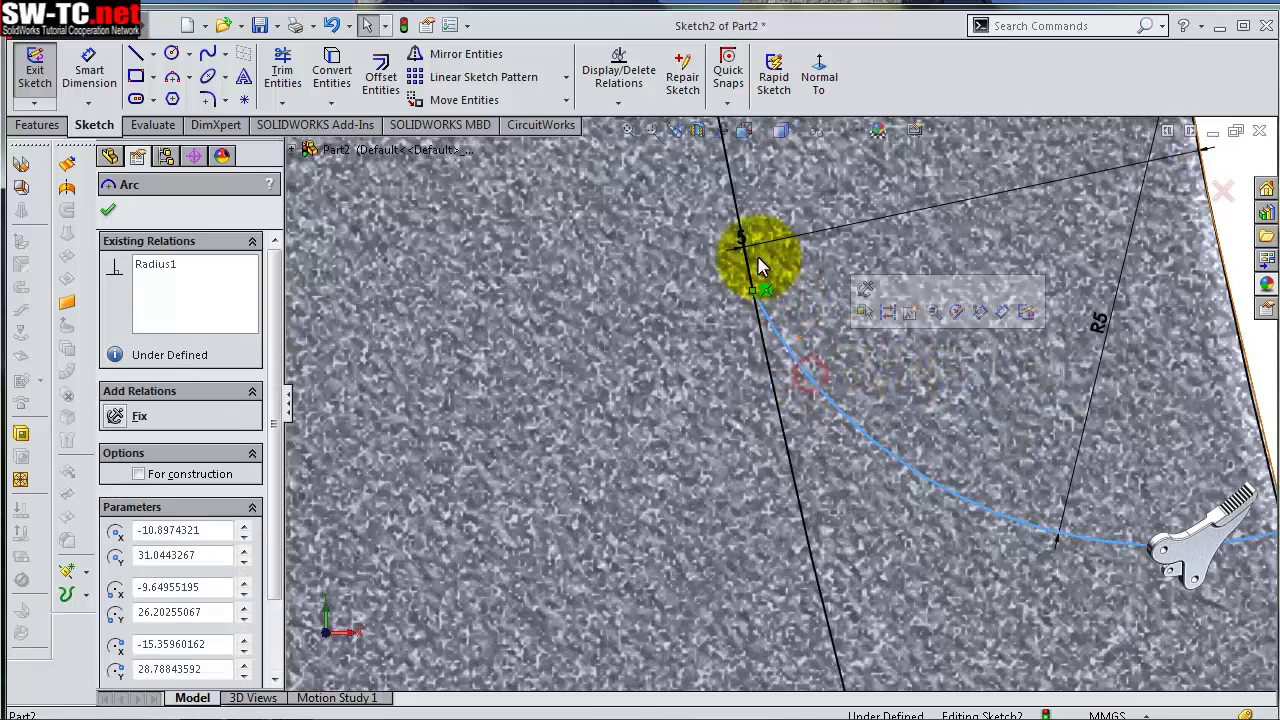
Make the small arc tangent to the inner curve
left_click_drag(812, 385, 740, 225)
left_click(743, 228, "ctrl")
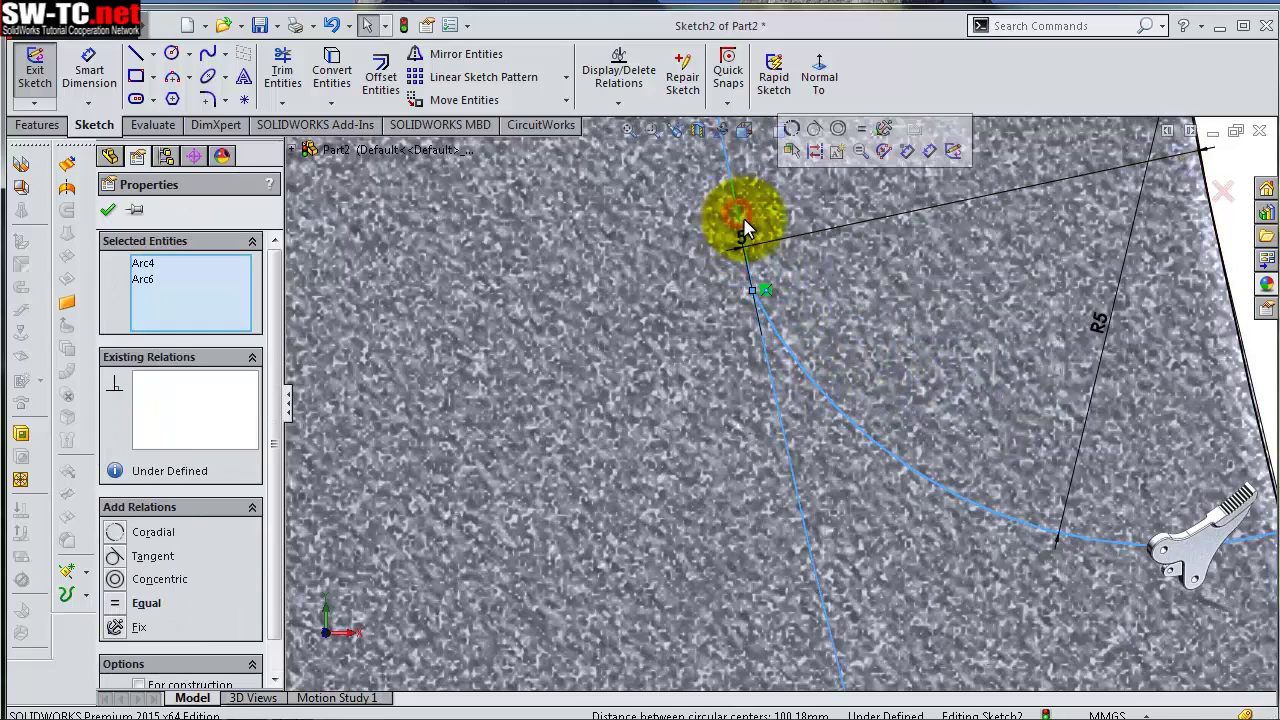
left_click(814, 128)
left_click(655, 297)
scroll(715, 250, "up", 2)
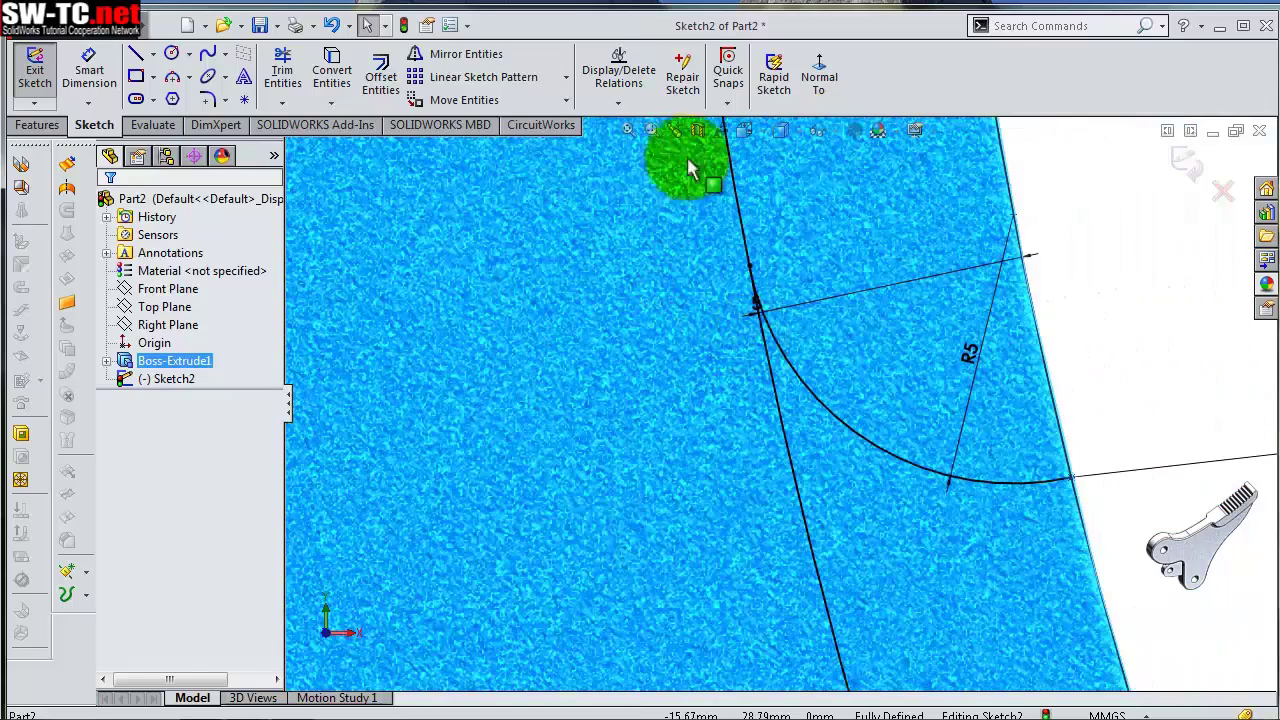
scroll(896, 232, "up", 3)
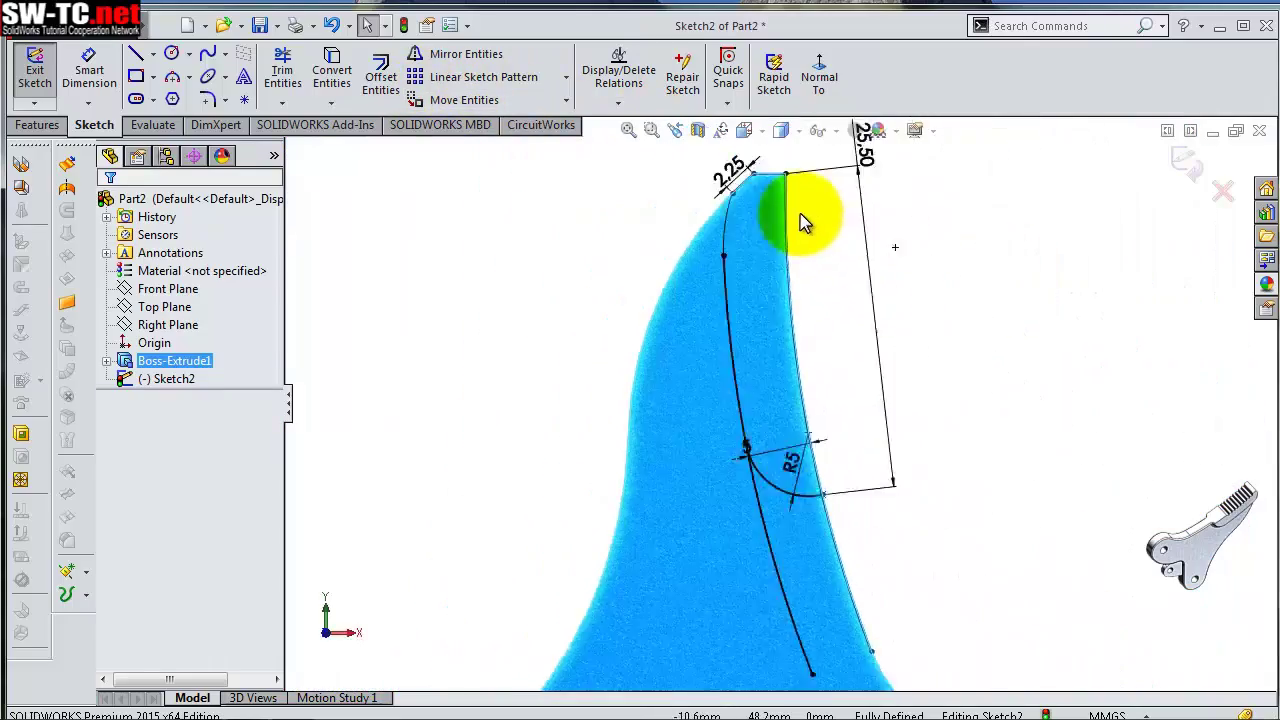
scroll(808, 214, "down", 1)
scroll(686, 229, "down", 3)
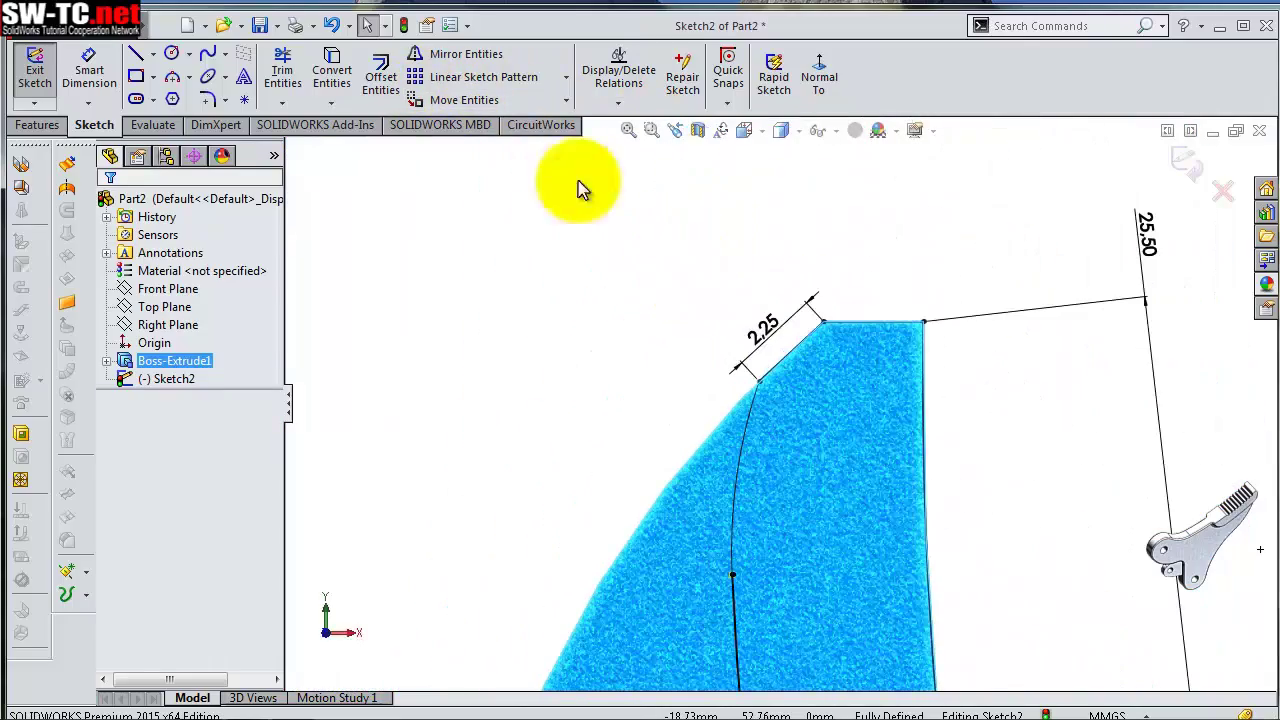
Try an offset of the sketch lines, cancel it, and start Sketch Fillet
left_click(388, 84)
left_click(133, 210)
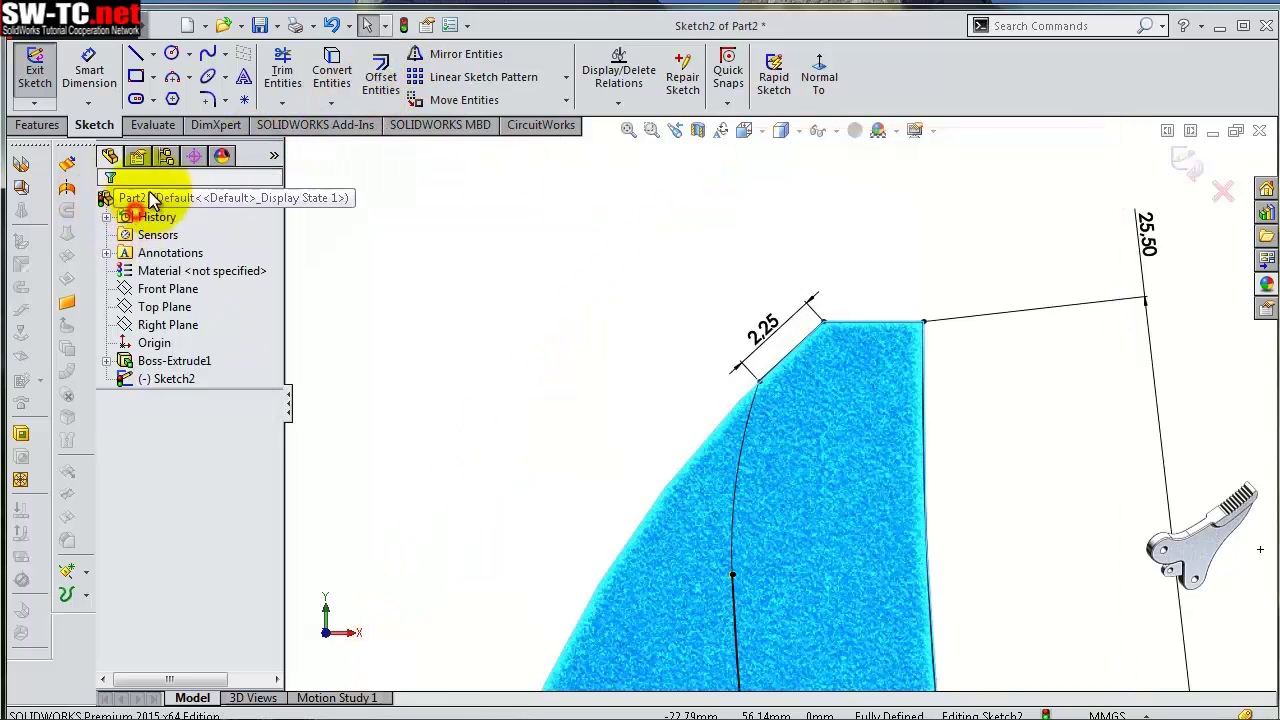
left_click(207, 99)
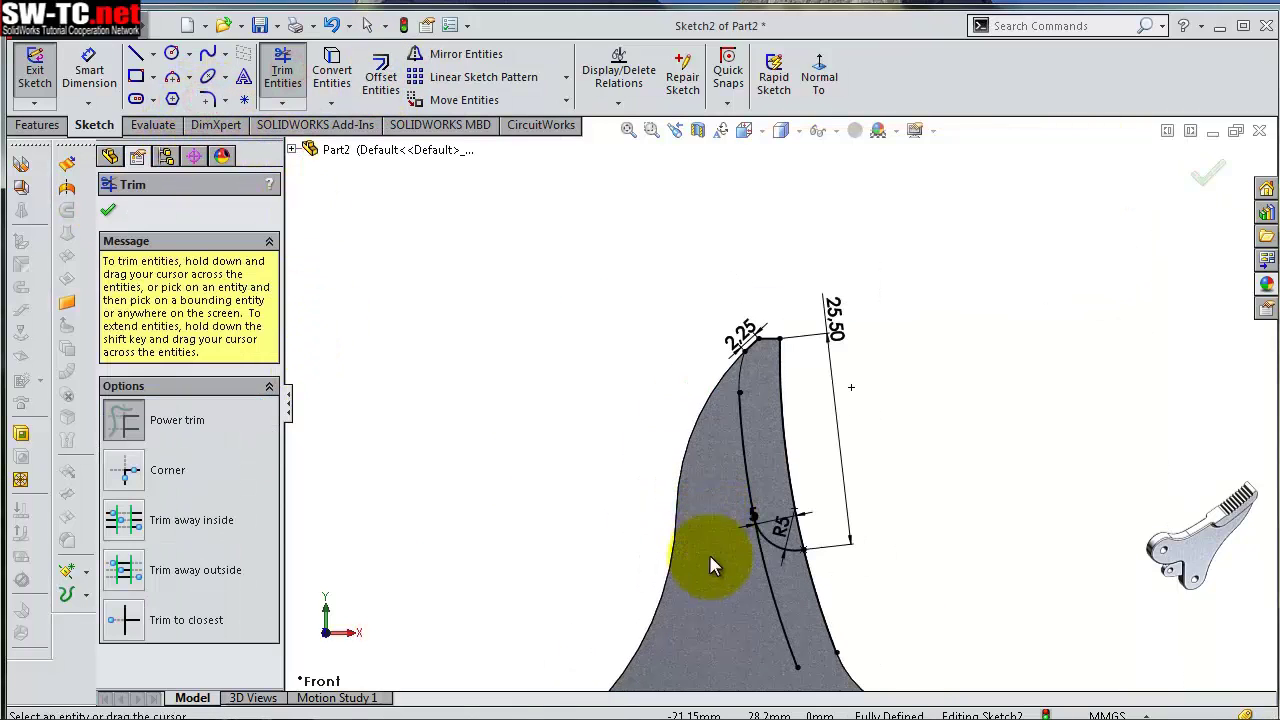
Power-trim the leftover lines below the R5 fillet
left_click_drag(710, 565, 900, 585)
left_click(40, 127)
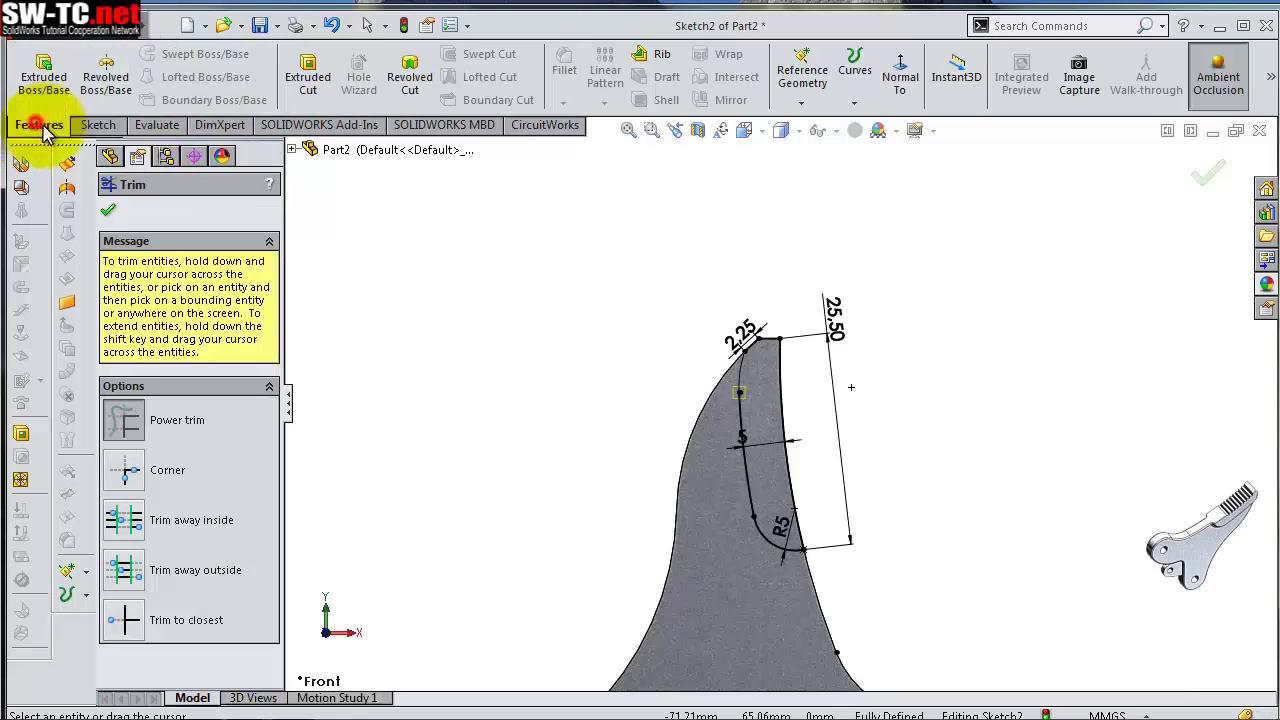
middle_click_drag(700, 285, 714, 400)
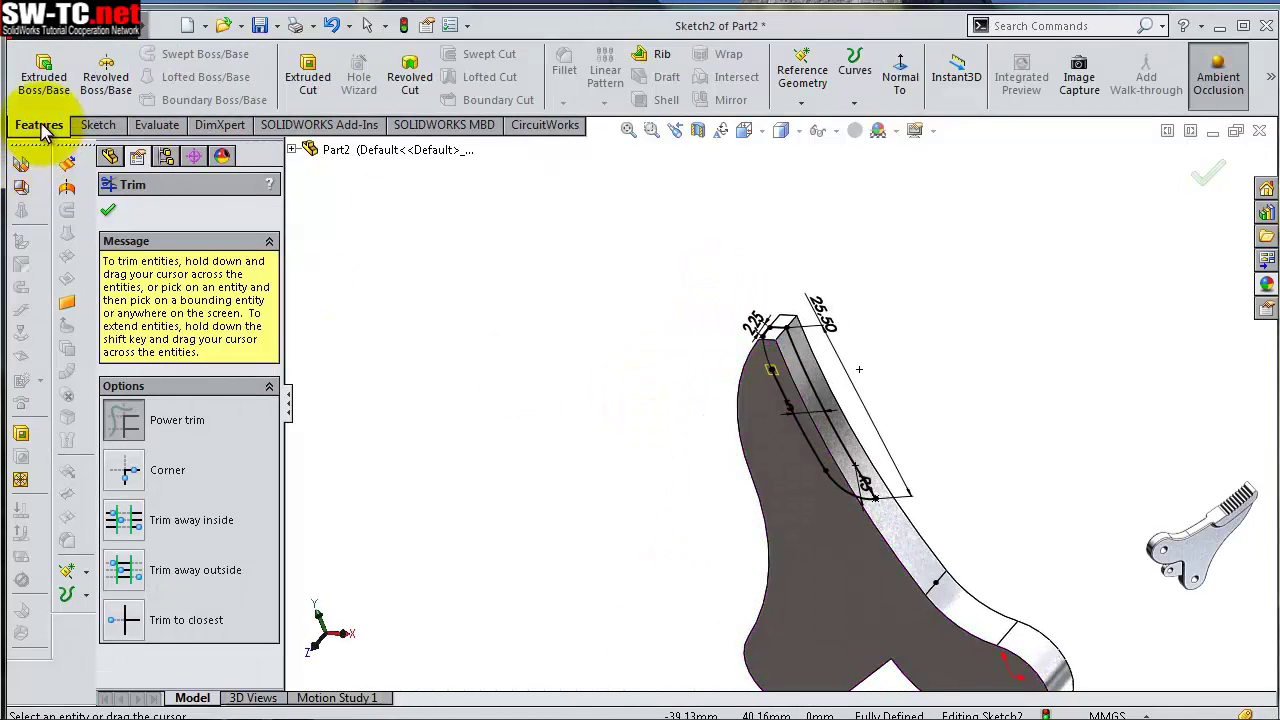
Extrude the jaw sketch 8 mm with a Mid Plane end condition
left_click(57, 88)
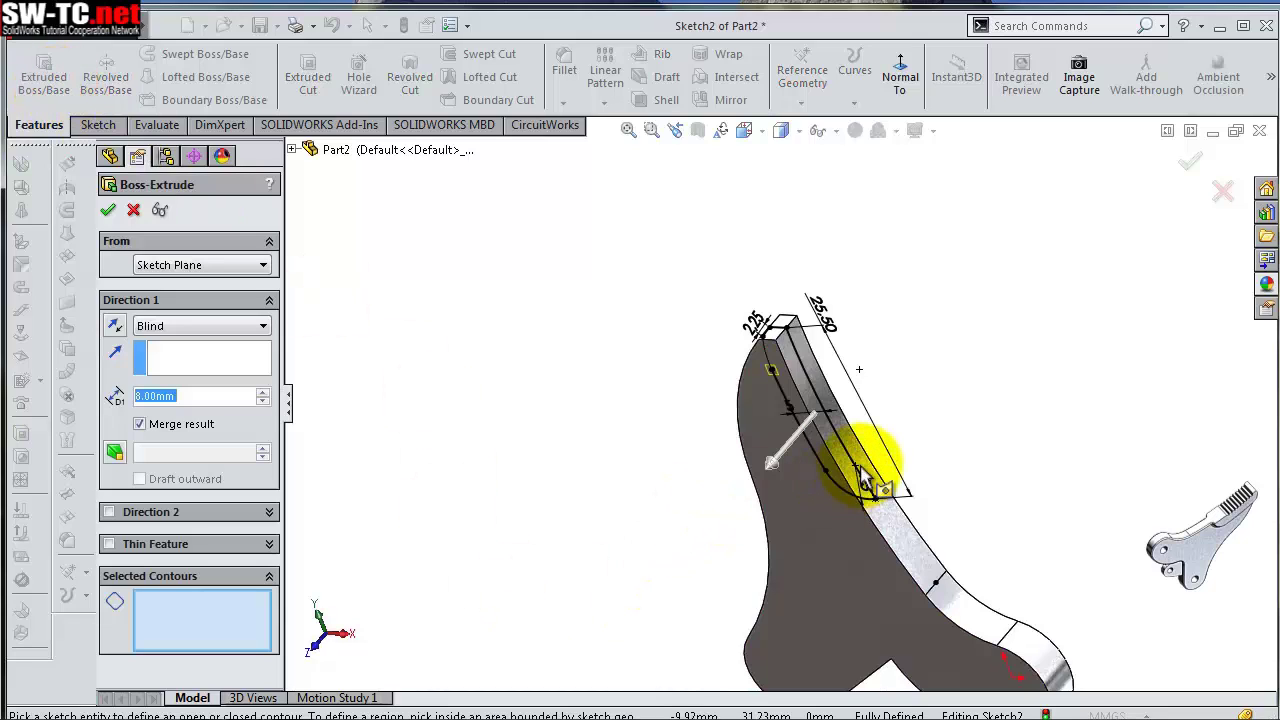
left_click(183, 330)
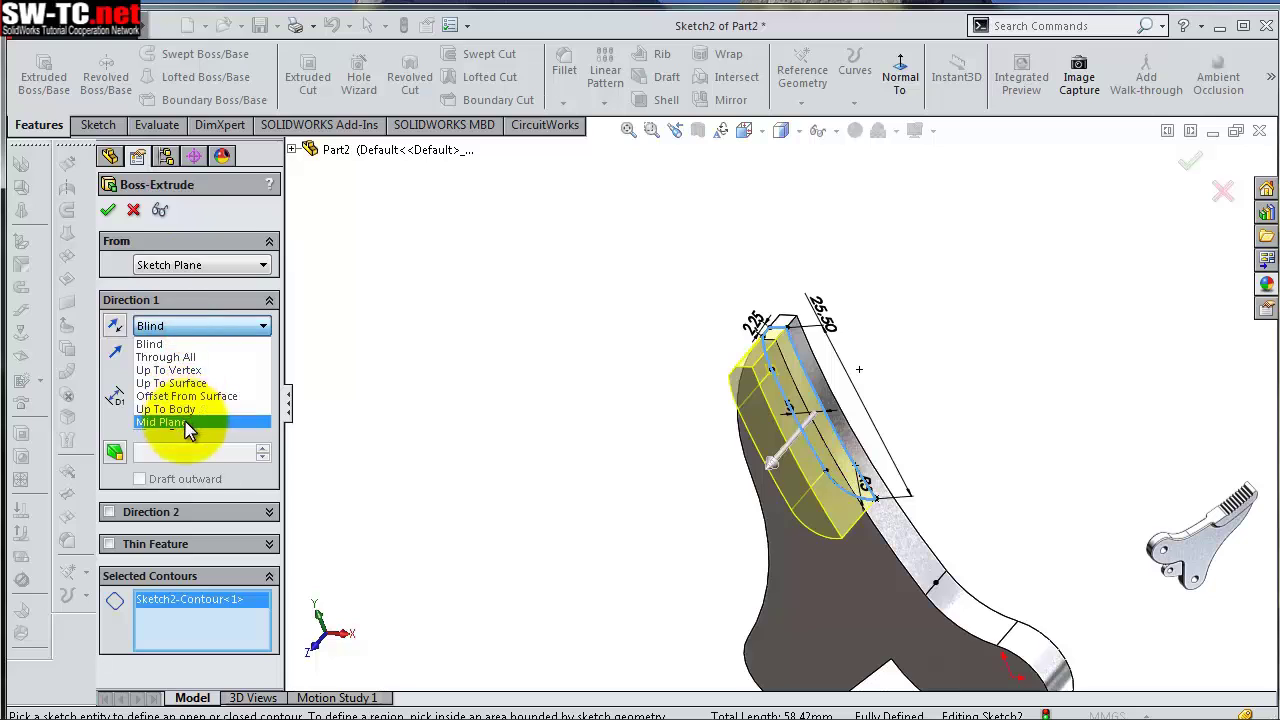
left_click(235, 420)
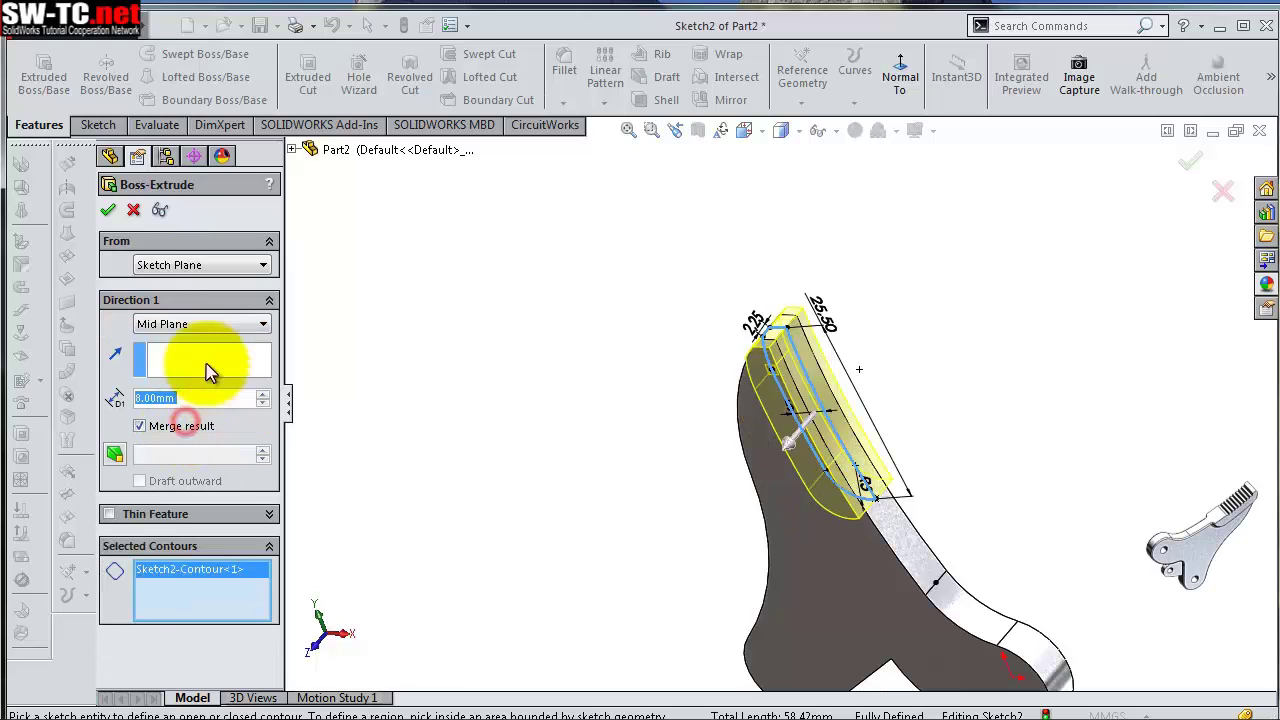
left_click(113, 212)
mouse_move(657, 463)
middle_mouse_down()
mouse_move(761, 361)
mouse_move(920, 343)
middle_mouse_up()
scroll(929, 349, "down", 2)
scroll(929, 345, "down", 2)
scroll(931, 361, "down", 2)
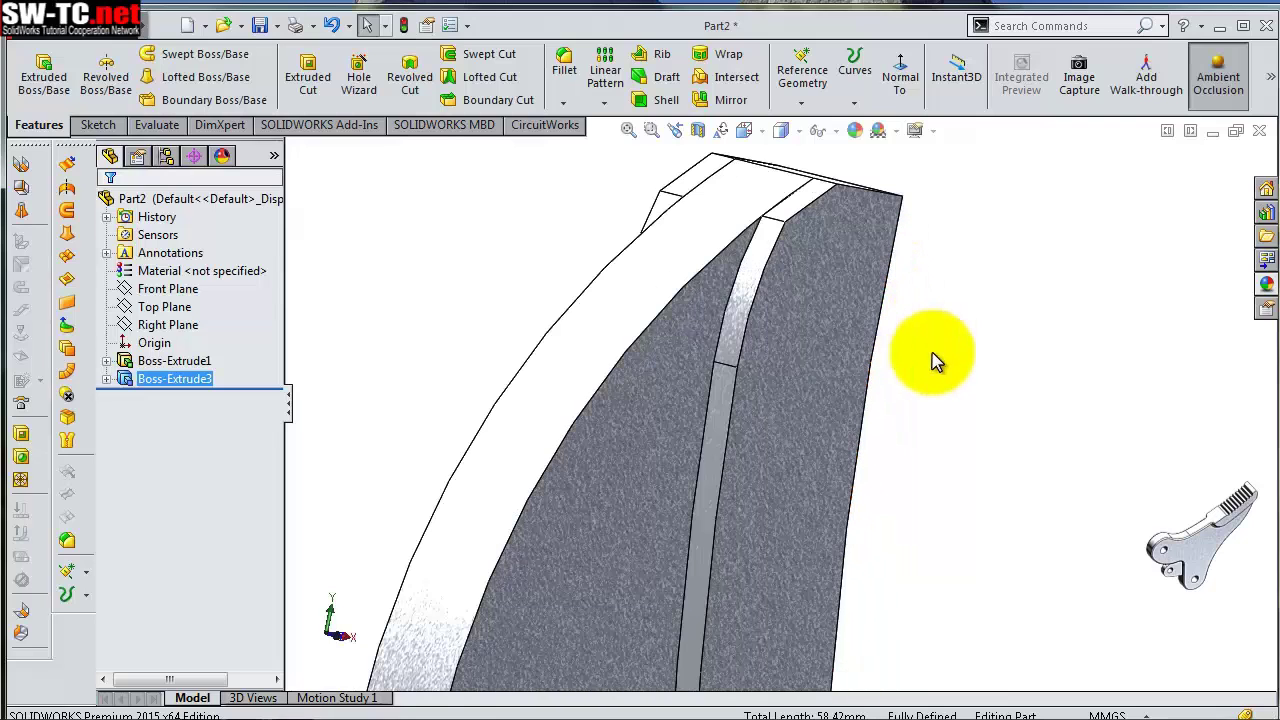
Draft three narrow side faces of the boss 30° from one broad face
left_click(664, 80)
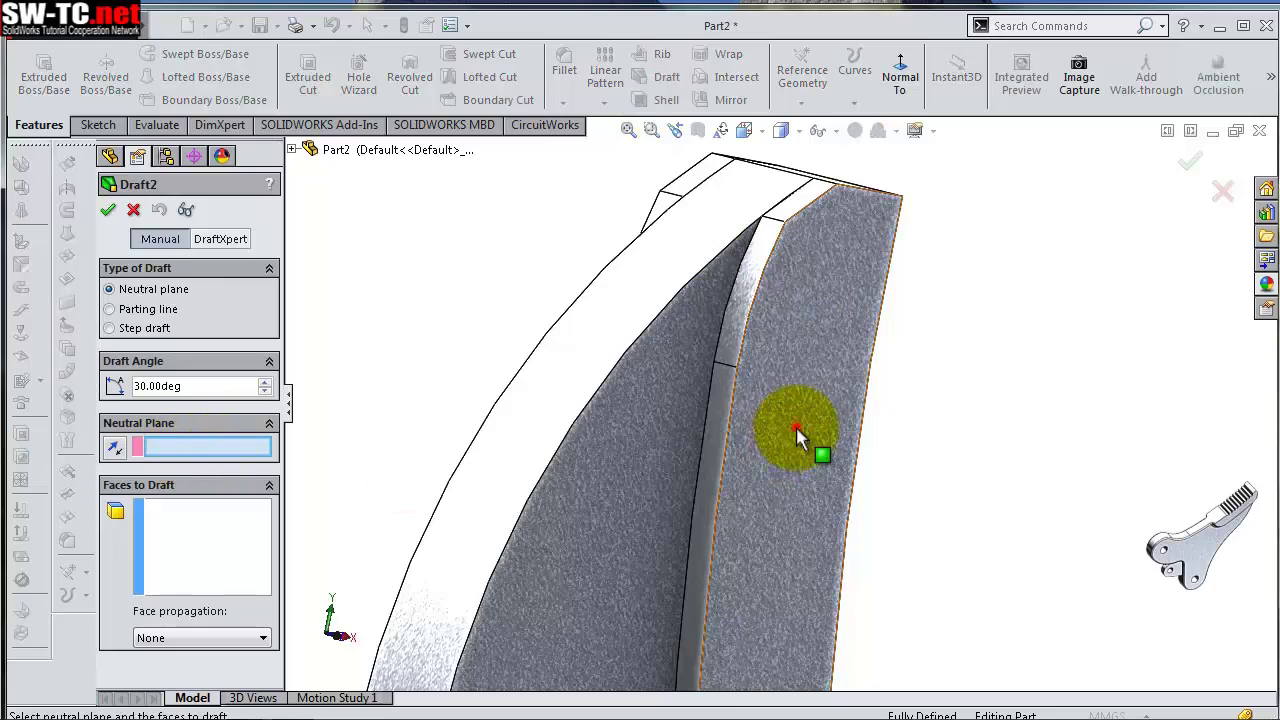
left_click(796, 427)
left_click(752, 258)
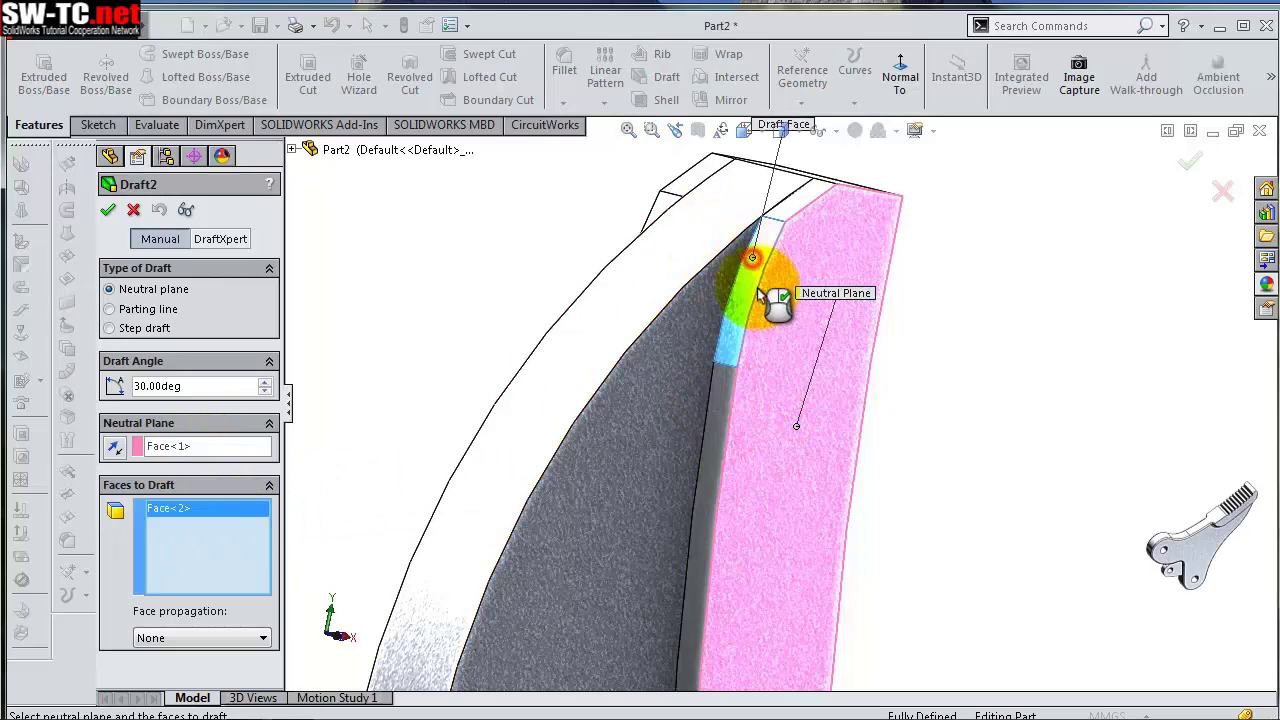
left_click(728, 415)
scroll(753, 403, "up", 2)
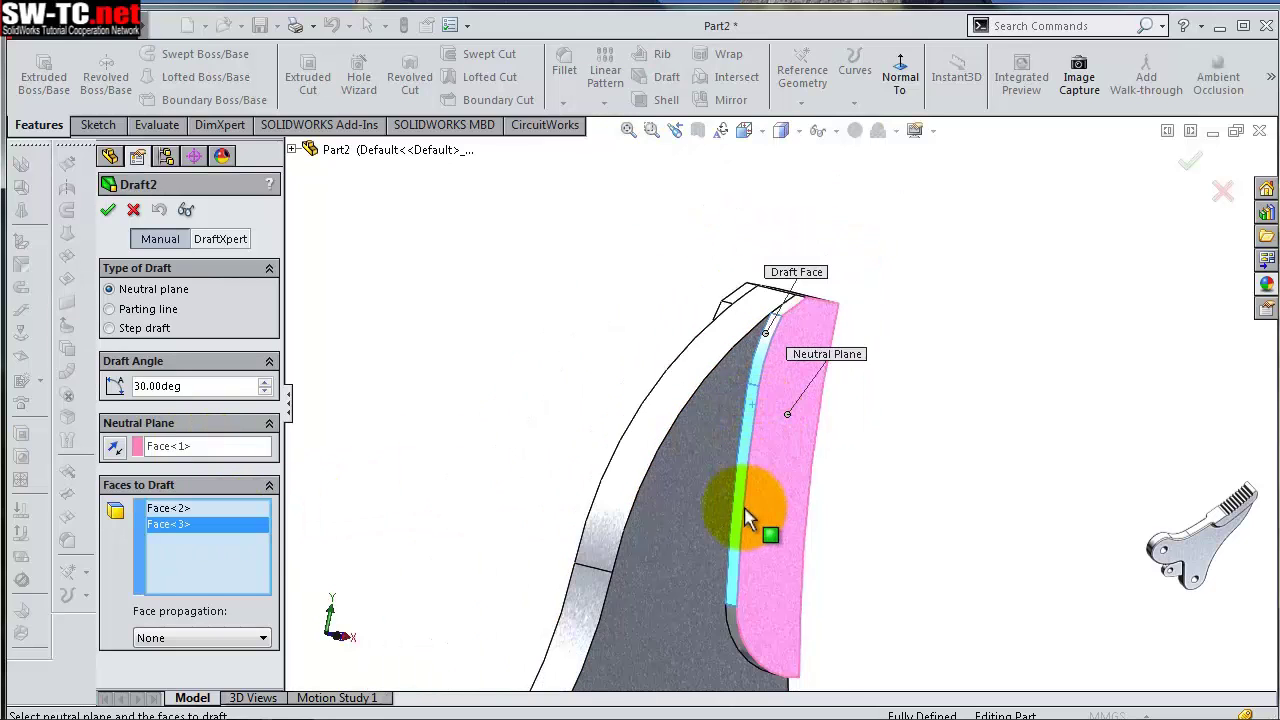
scroll(757, 567, "up", 2)
scroll(757, 565, "down", 2)
scroll(757, 555, "down", 1)
left_click(755, 546)
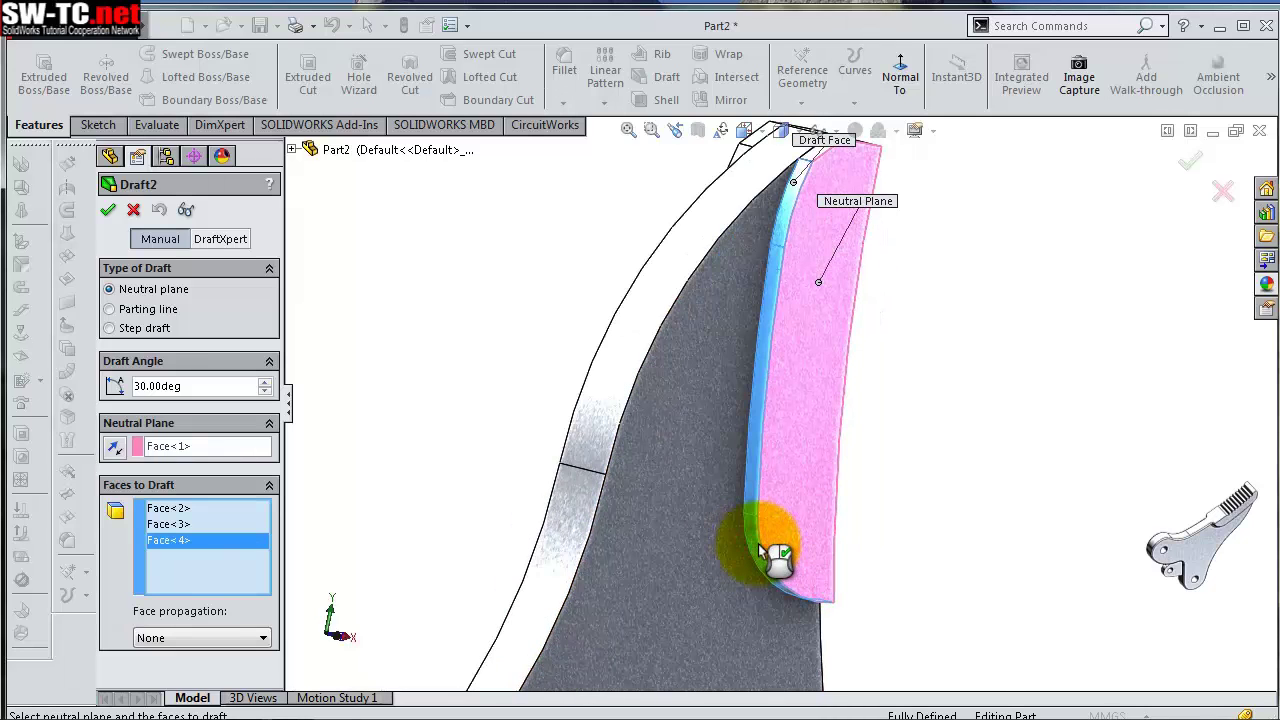
right_click(760, 550)
Add a second 30° draft on the side faces, using the opposite broad face as neutral plane
middle_click_drag(800, 428, 642, 308)
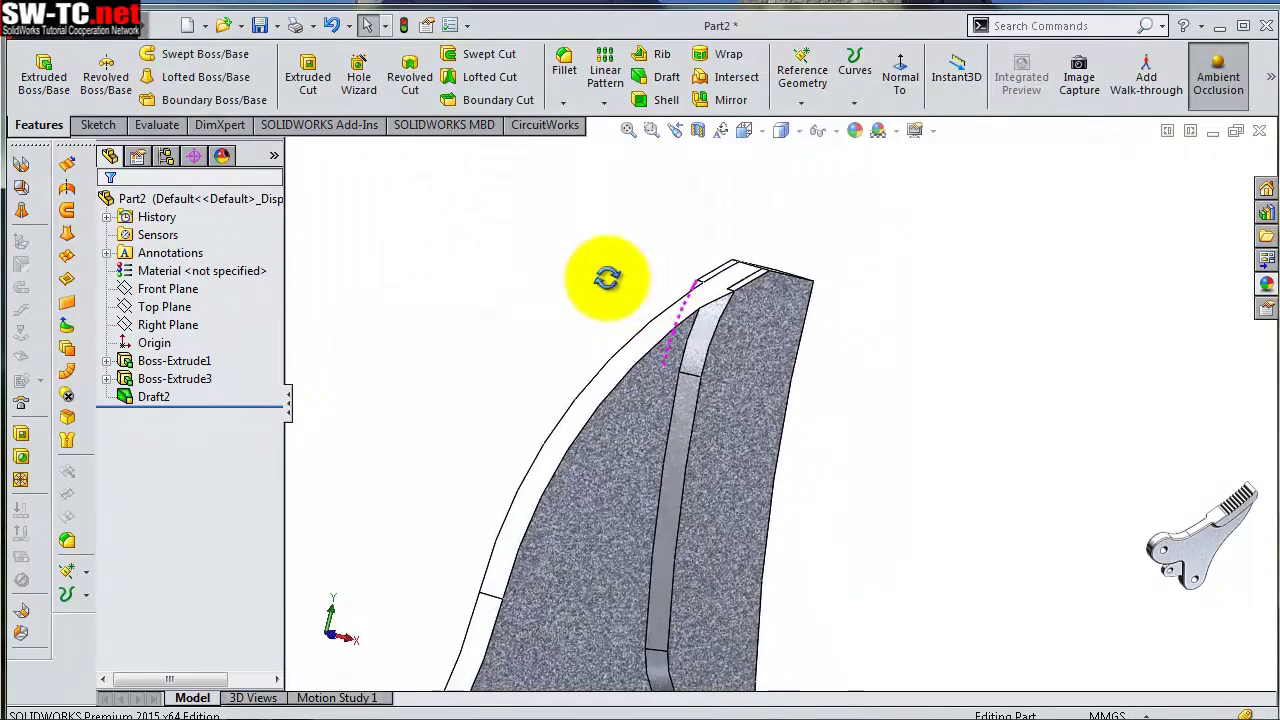
middle_click_drag(642, 308, 780, 366)
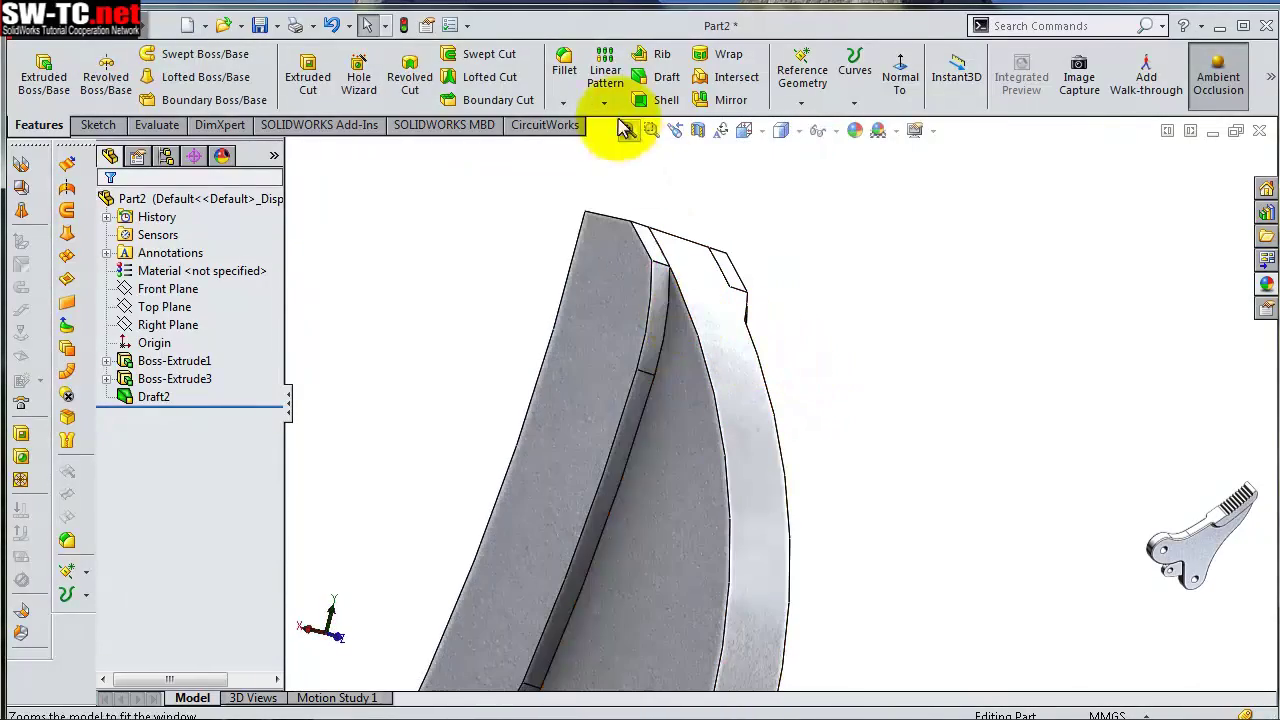
left_click(652, 78)
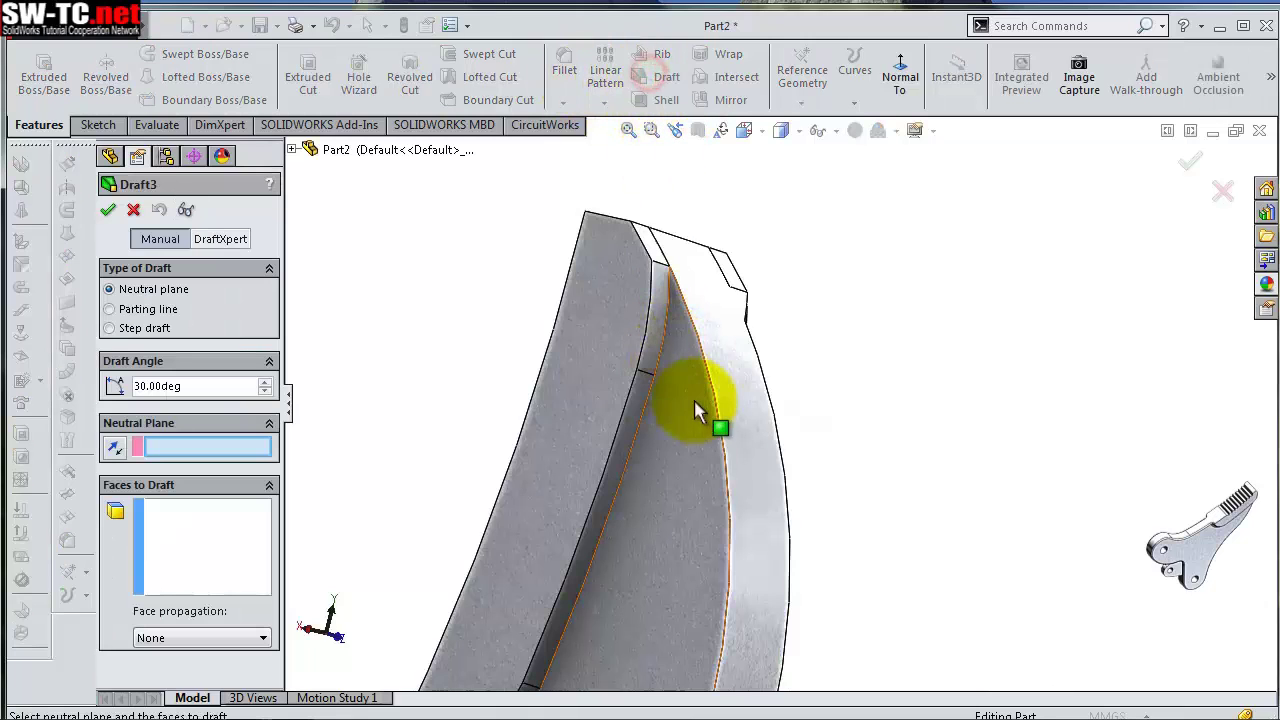
left_click(571, 410)
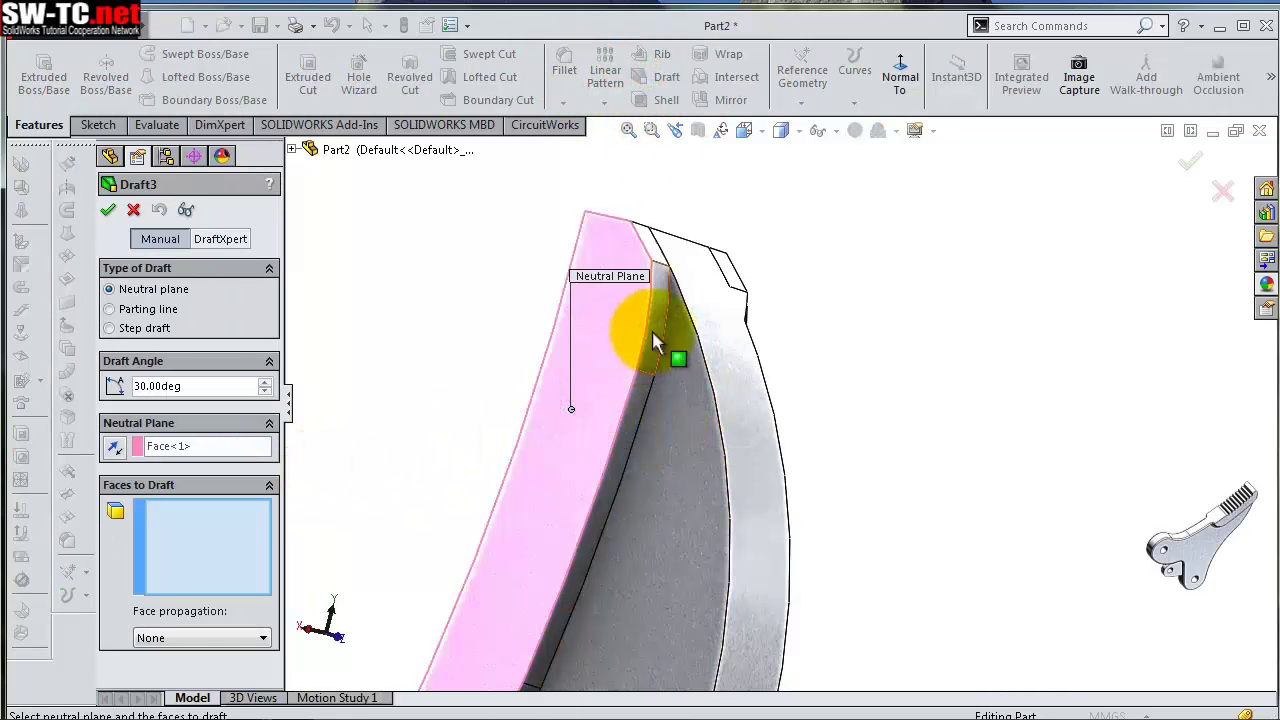
left_click(637, 395)
mouse_move(640, 430)
middle_mouse_down()
mouse_move(660, 530)
mouse_move(693, 557)
middle_mouse_up()
left_click(693, 563)
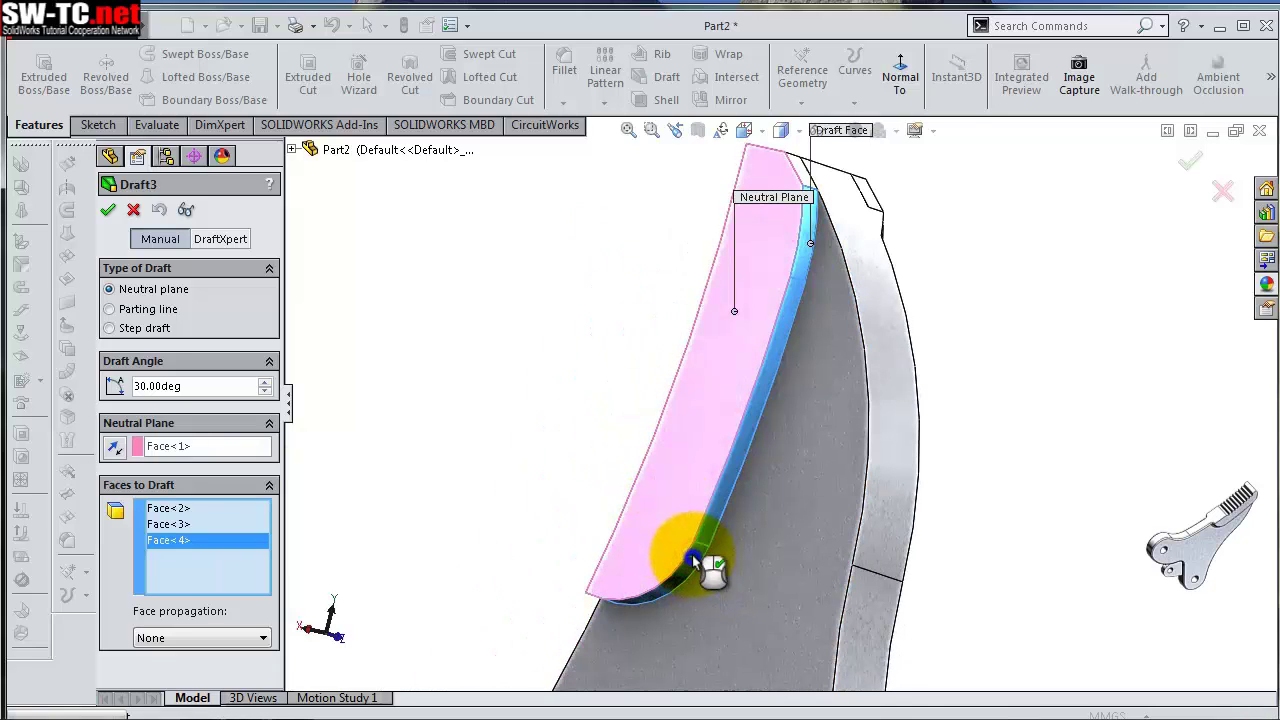
right_click(693, 563)
mouse_move(863, 309)
middle_mouse_down()
mouse_move(814, 360)
mouse_move(817, 312)
mouse_move(994, 223)
mouse_move(950, 208)
mouse_move(891, 246)
mouse_move(900, 257)
middle_mouse_up()
scroll(985, 226, "down", 2)
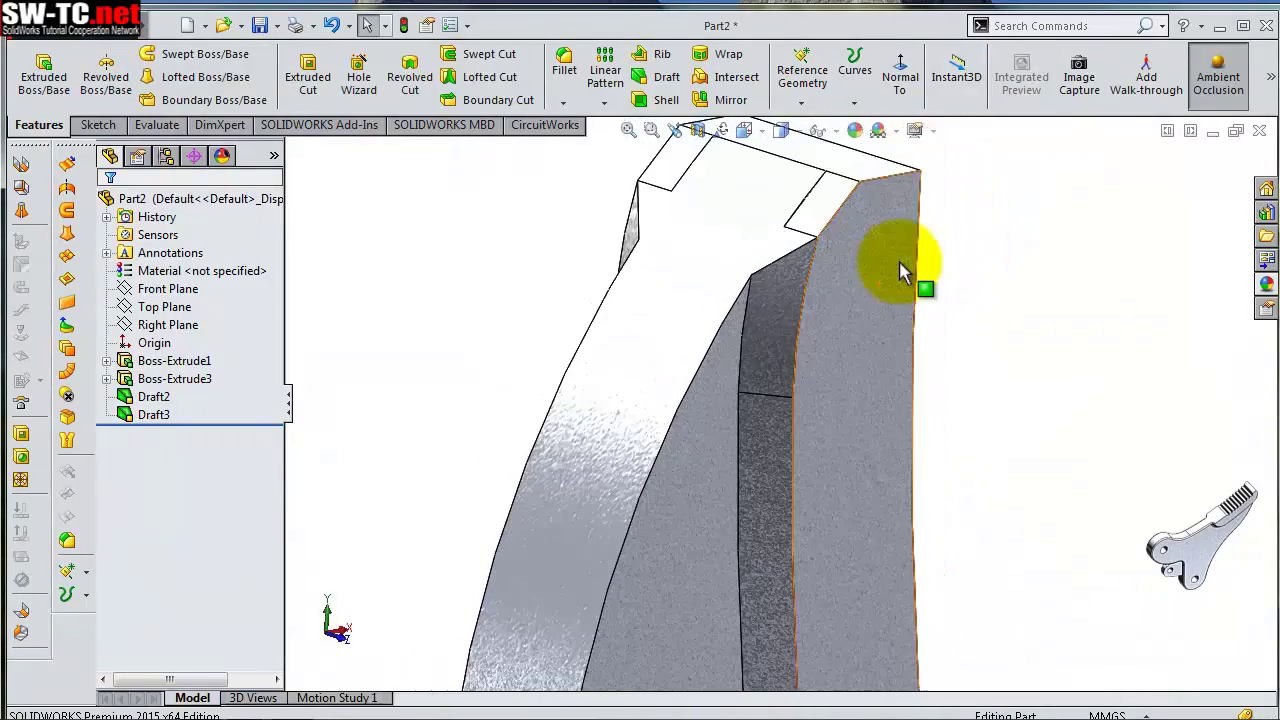
scroll(903, 266, "up", 1)
scroll(871, 491, "up", 2)
middle_click_drag(871, 491, 826, 500)
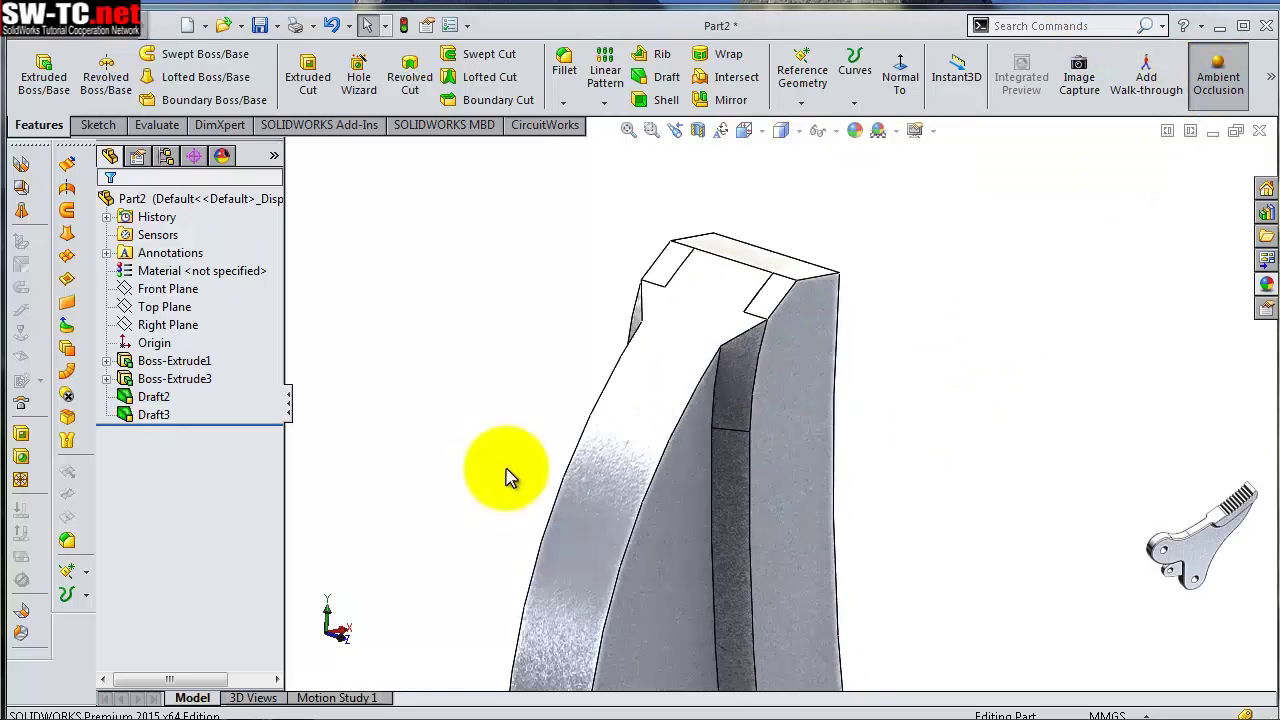
Open Sketch2 under Boss-Extrude3 for editing, viewed face-on
left_click(107, 379)
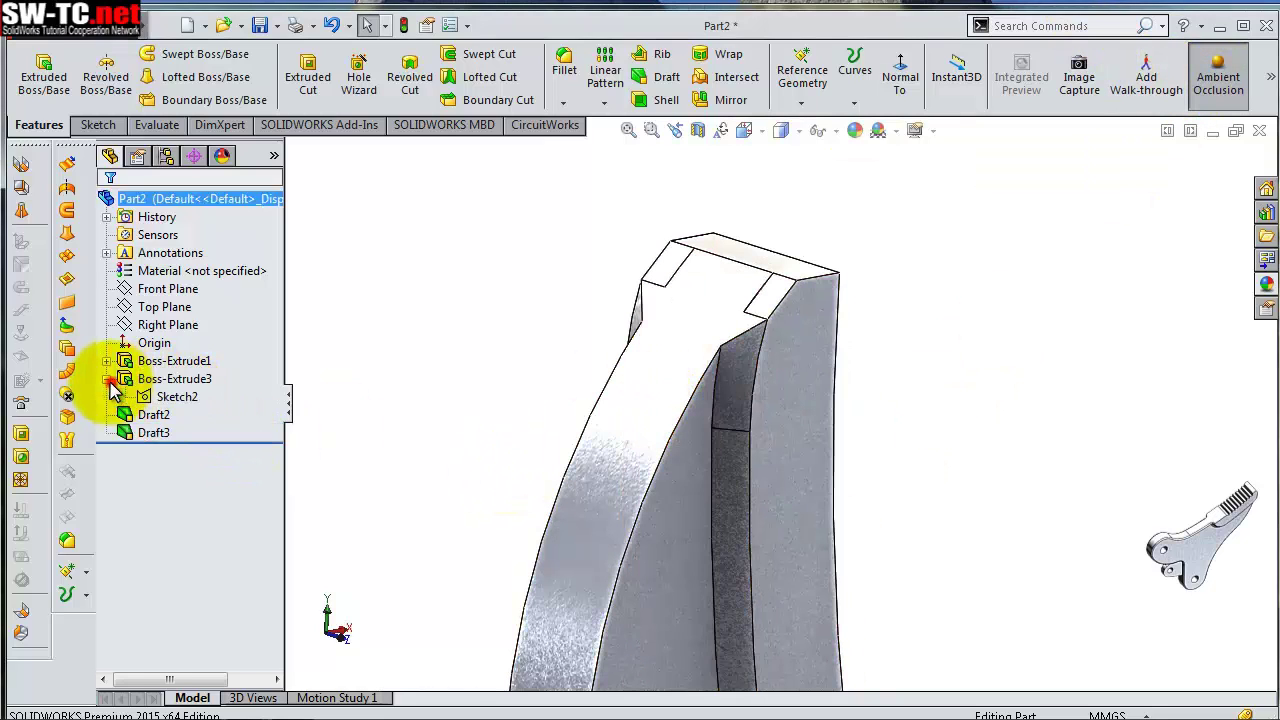
left_click(172, 397)
left_click(186, 345)
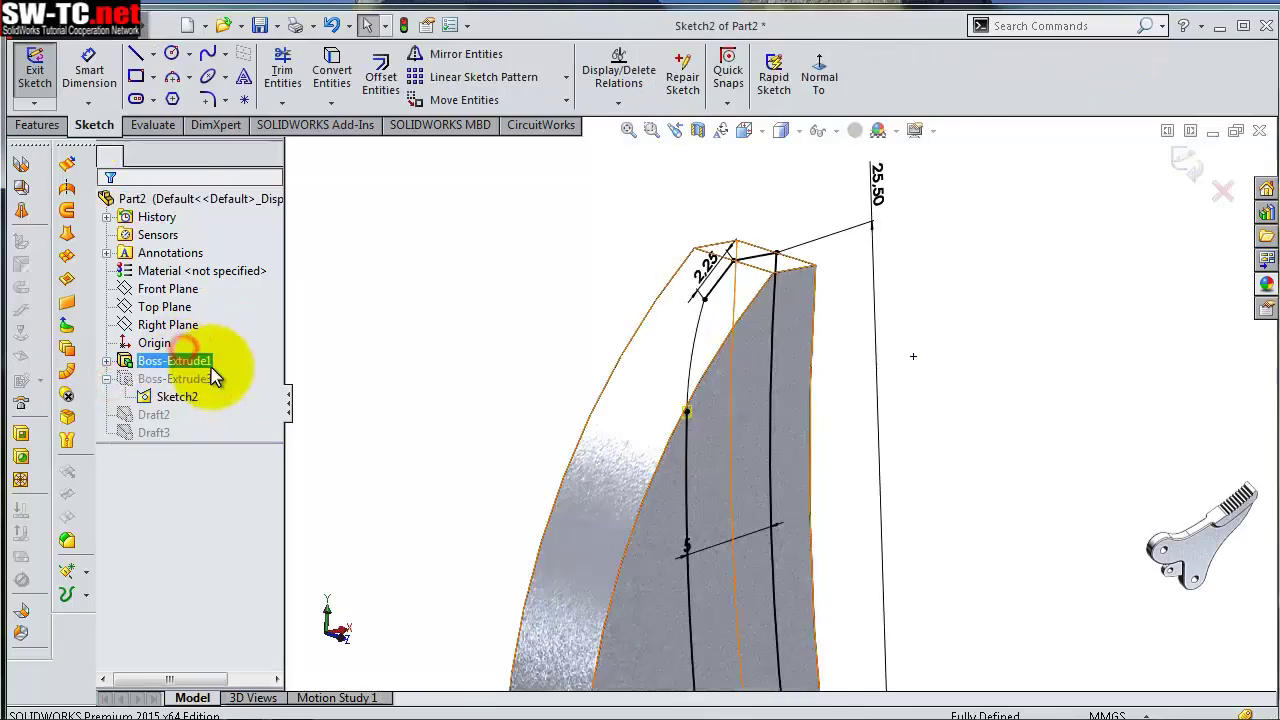
left_click(819, 78)
scroll(846, 251, "down", 3)
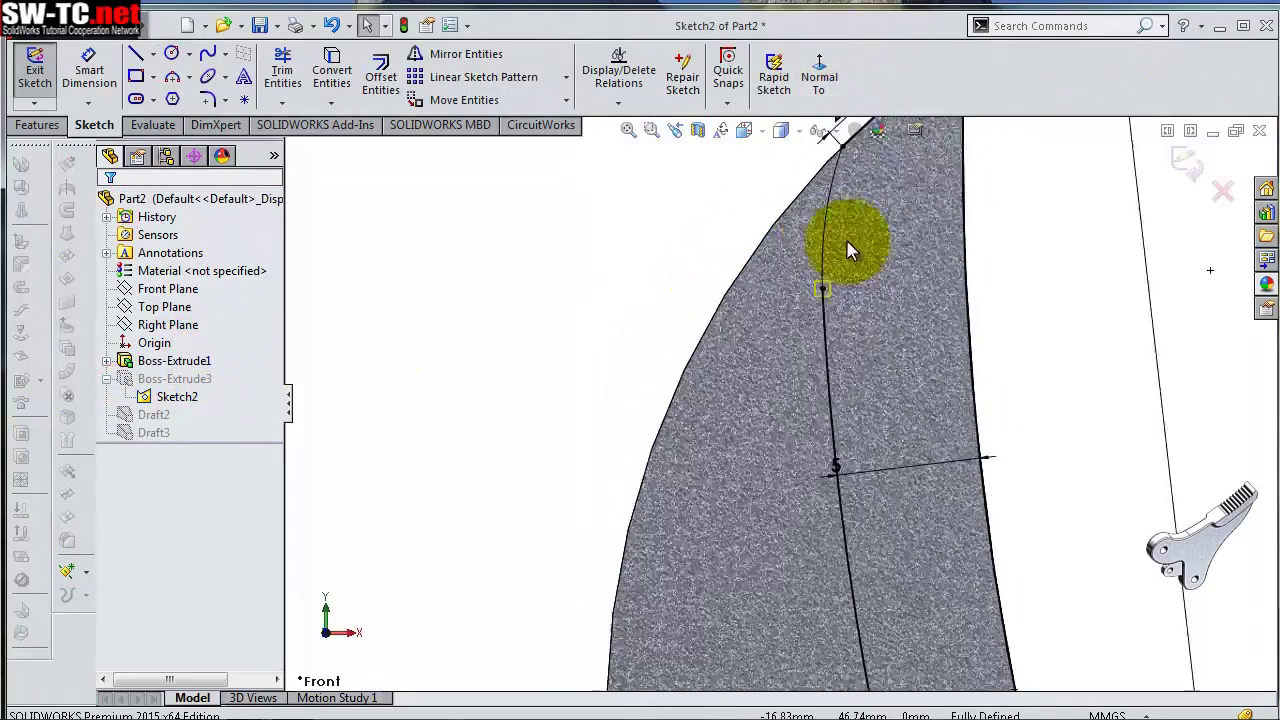
scroll(871, 171, "down", 3)
scroll(771, 429, "down", 3)
scroll(676, 385, "down", 3)
Convert the model edge along the 2.25 diagonal into sketch geometry
left_click(672, 378)
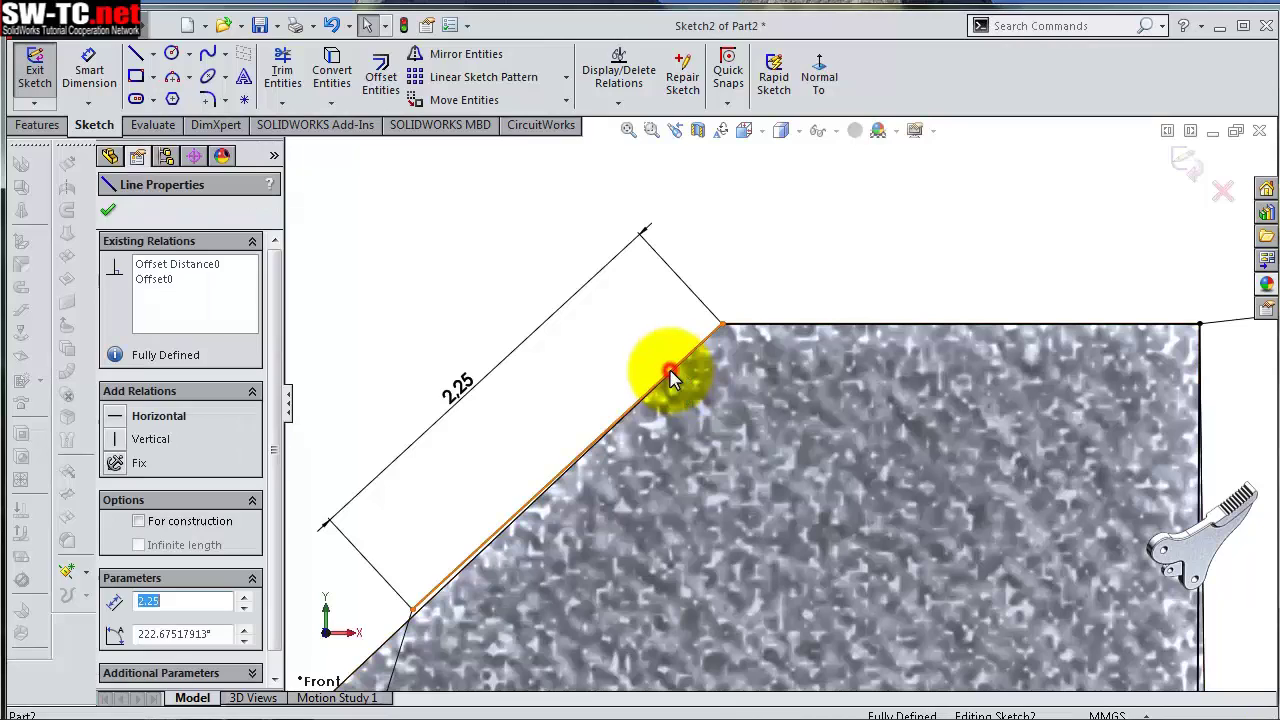
key("Escape")
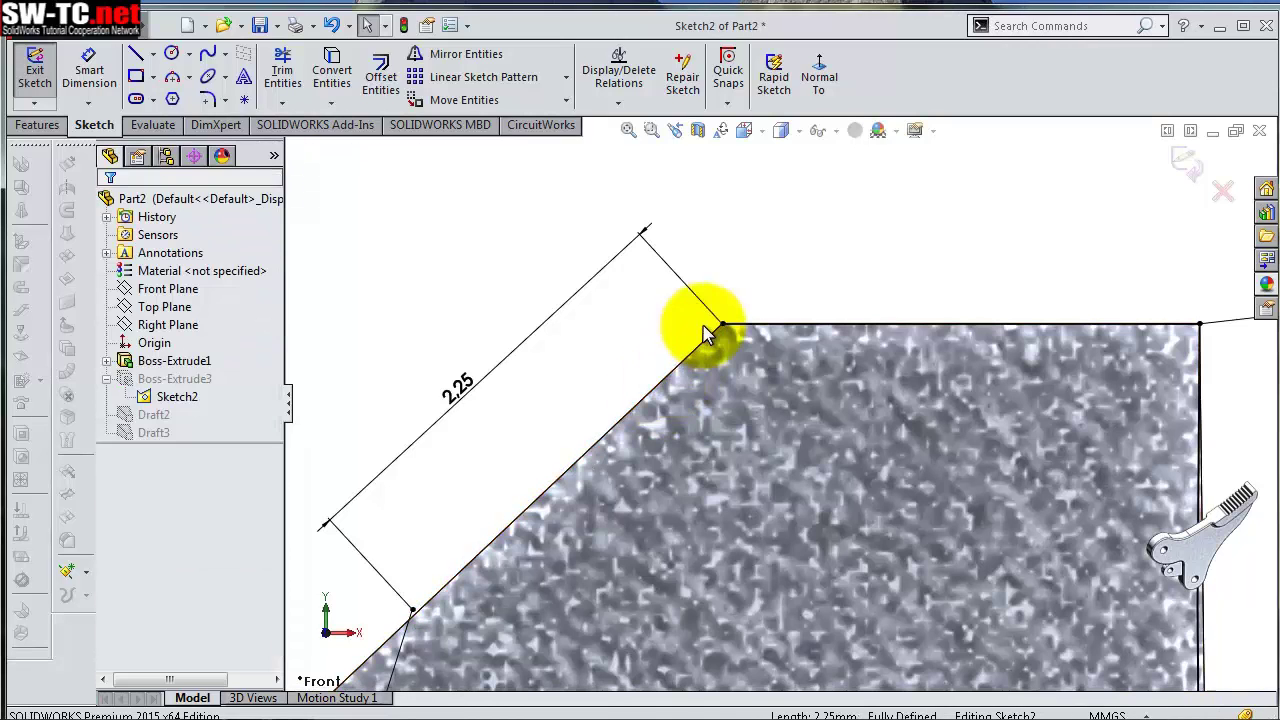
left_click(538, 502)
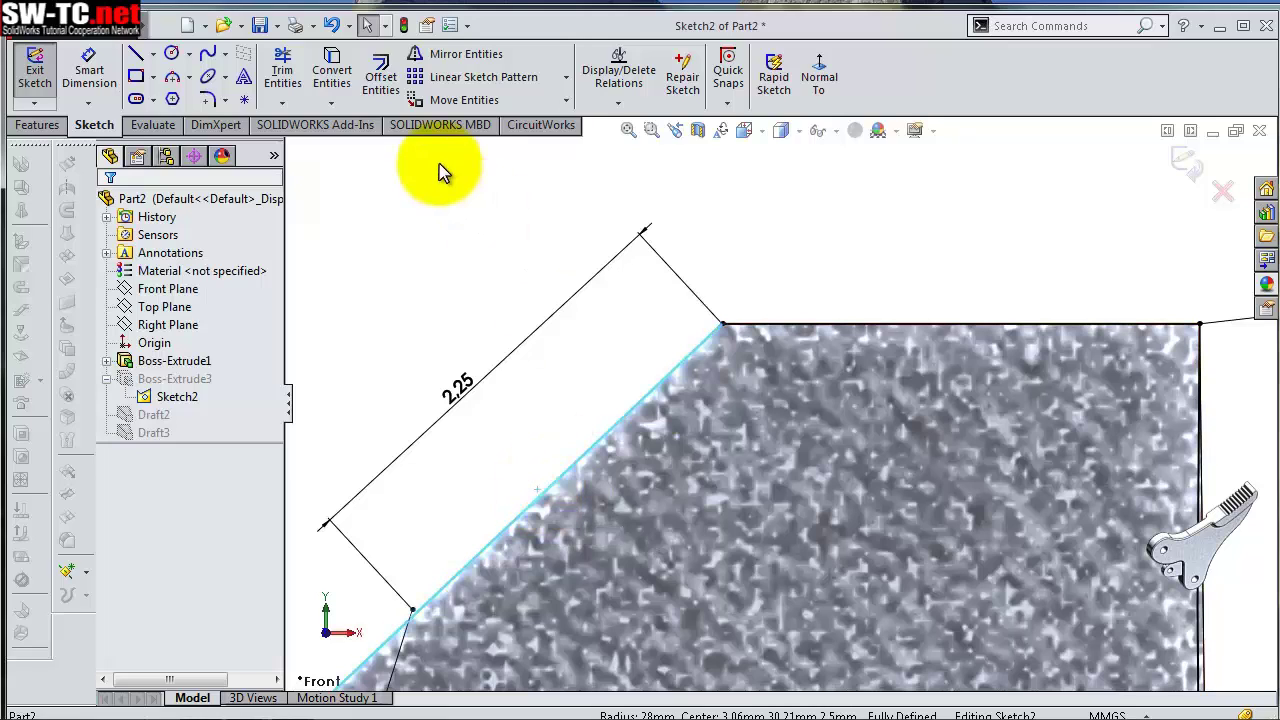
left_click(336, 76)
scroll(400, 612, "down", 2)
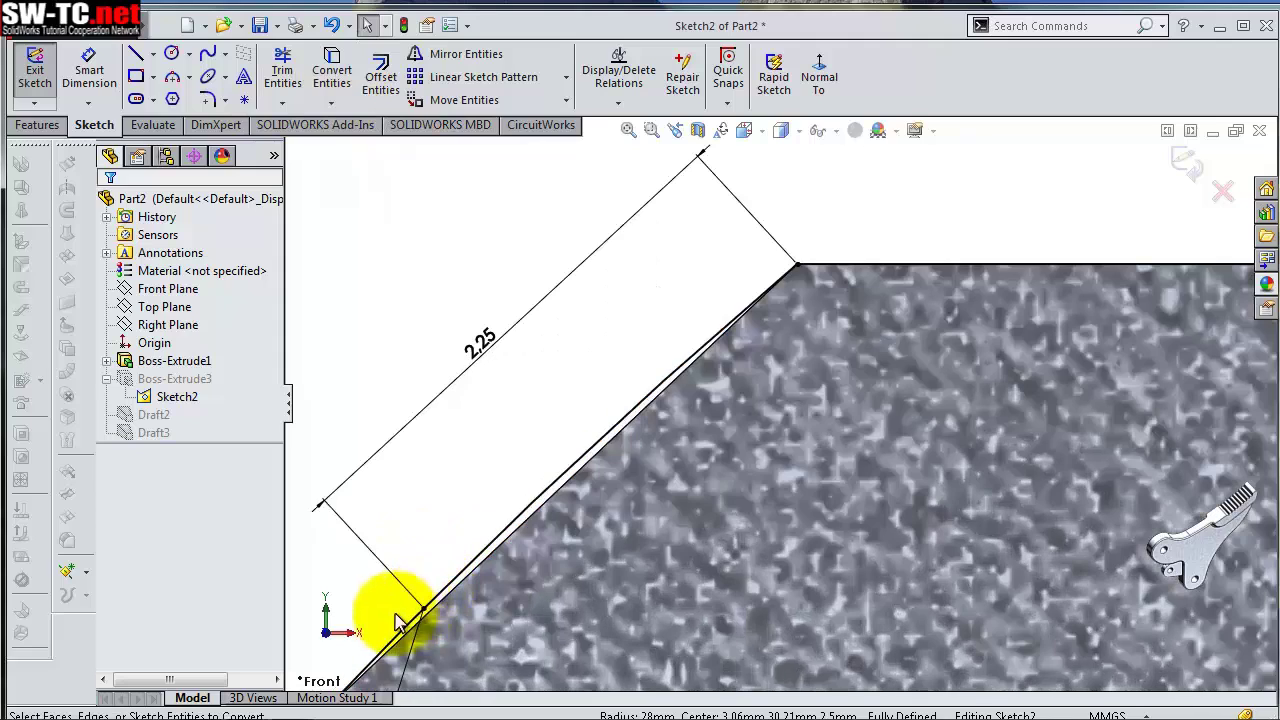
Make the diagonal's lower endpoint coincident with the converted arc
left_click(424, 610)
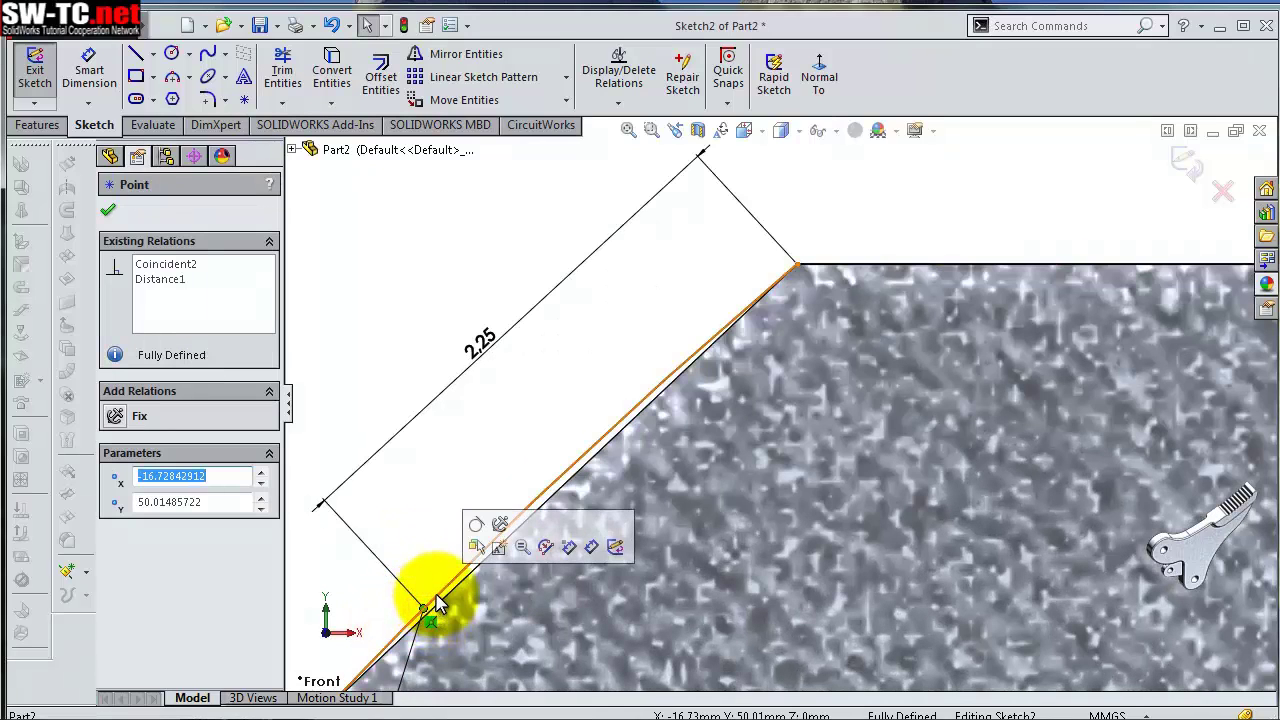
left_click(440, 597, "ctrl")
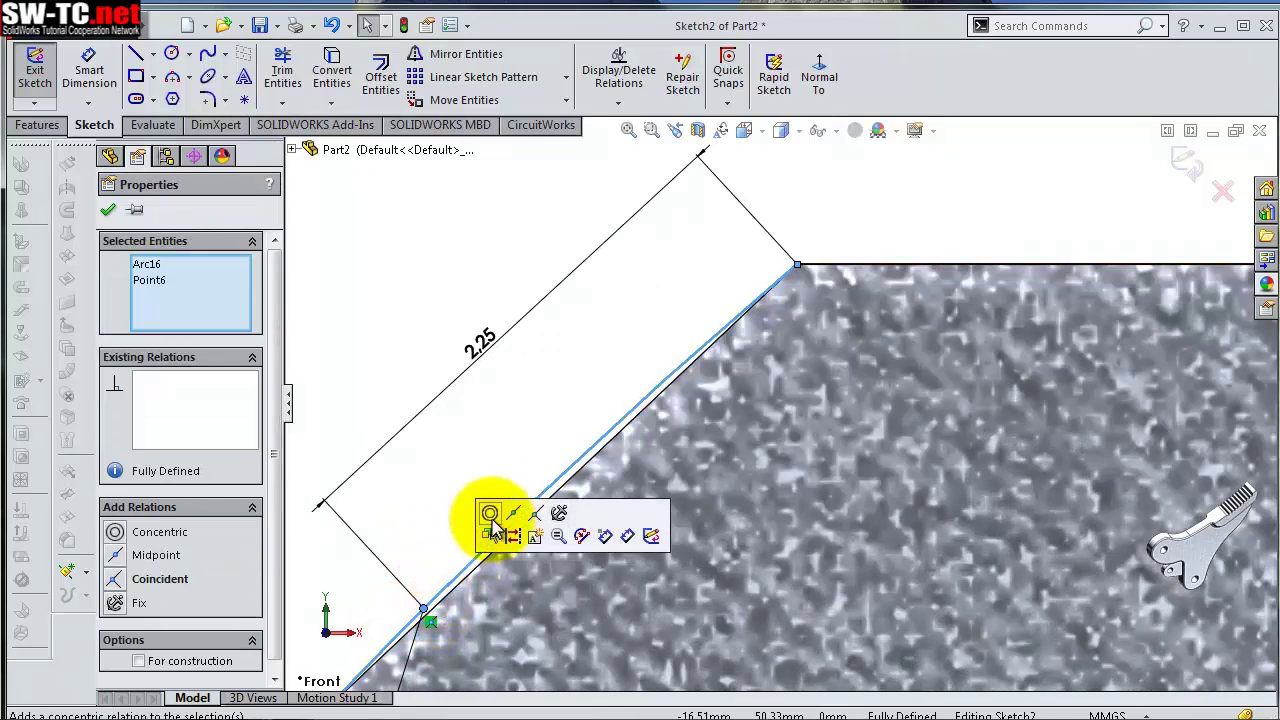
left_click(535, 515)
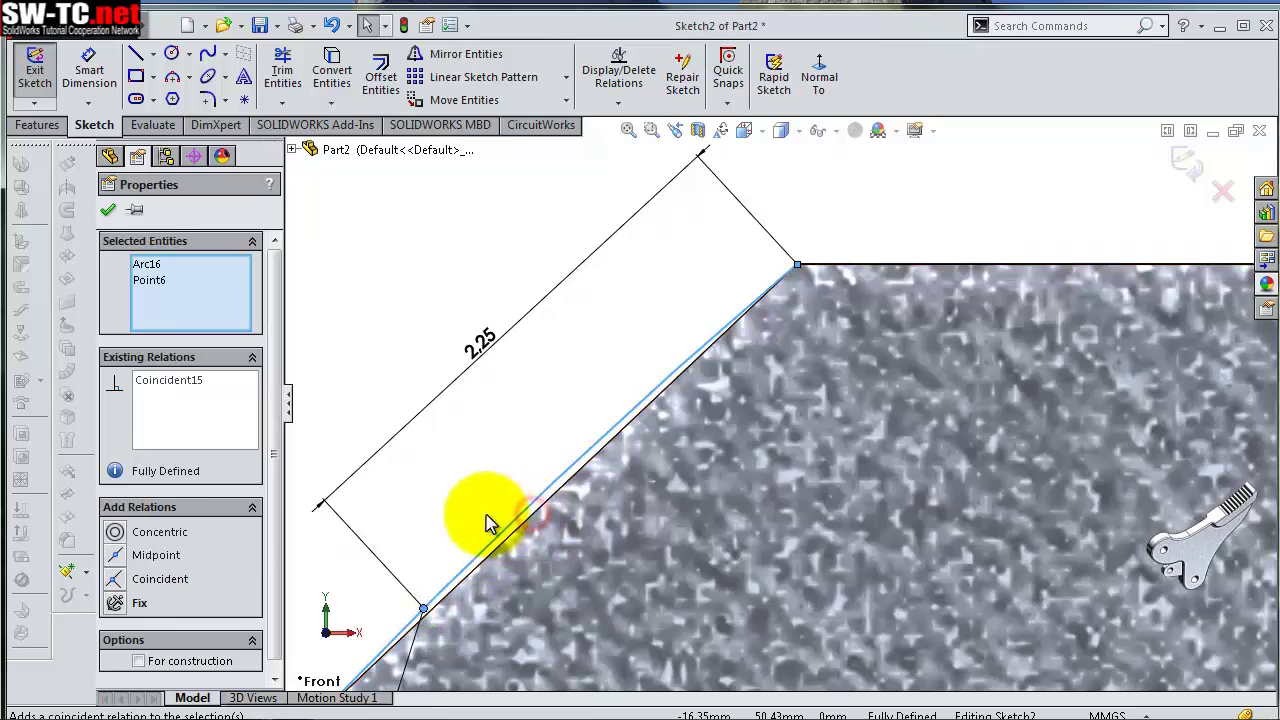
left_click(480, 514)
scroll(457, 528, "up", 1)
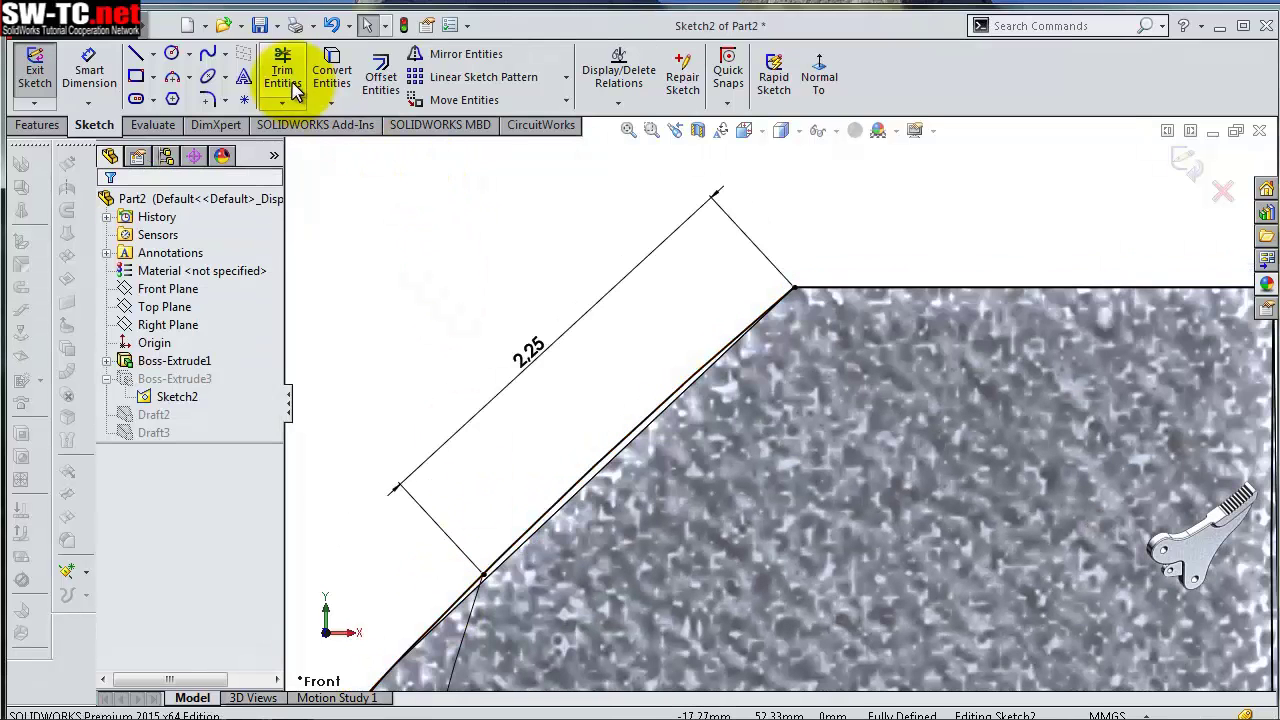
Trim the lower diagonal extension and exit the sketch to rebuild
left_click(283, 72)
scroll(360, 380, "up", 1)
scroll(500, 590, "up", 1)
left_click_drag(508, 610, 480, 600)
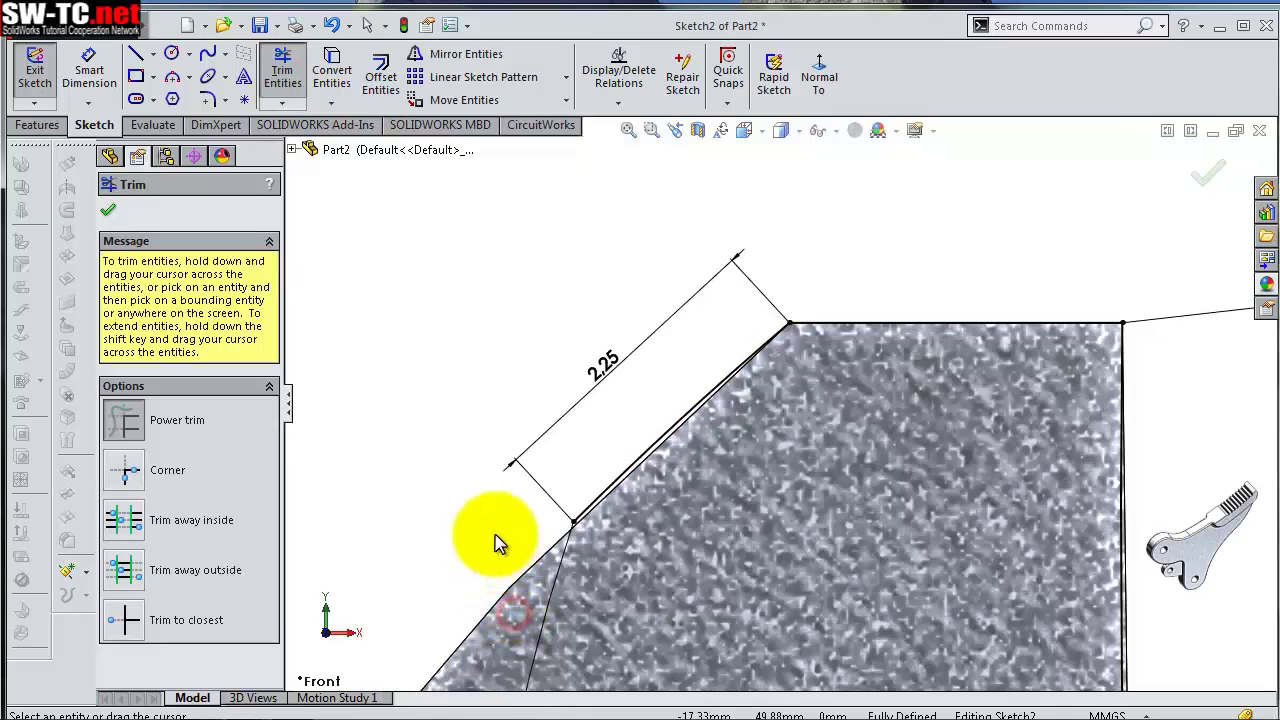
scroll(778, 406, "up", 2)
left_click(1200, 195)
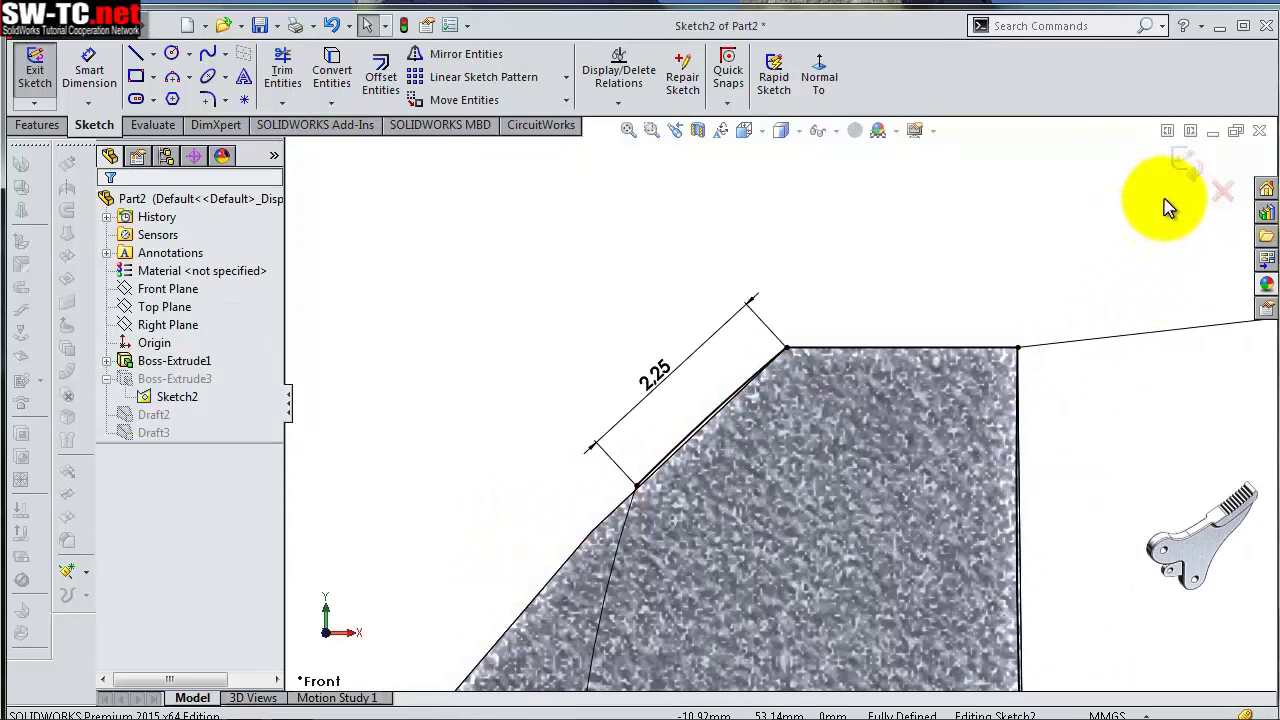
left_click(1184, 170)
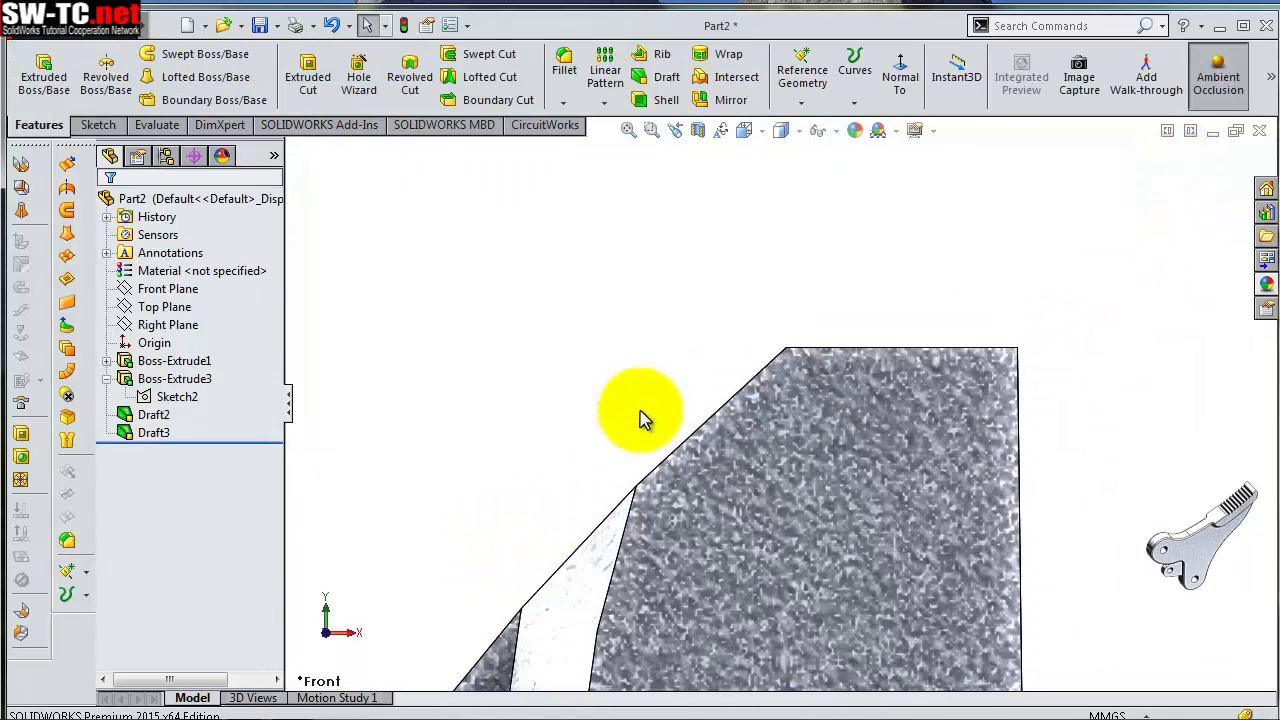
middle_click_drag(634, 414, 686, 463)
Fillet the two jaw edges with a 1 mm radius
mouse_move(580, 465)
middle_mouse_down()
mouse_move(677, 437)
mouse_move(786, 560)
mouse_move(797, 594)
mouse_move(729, 403)
mouse_move(709, 409)
mouse_move(771, 451)
mouse_move(720, 400)
middle_mouse_up()
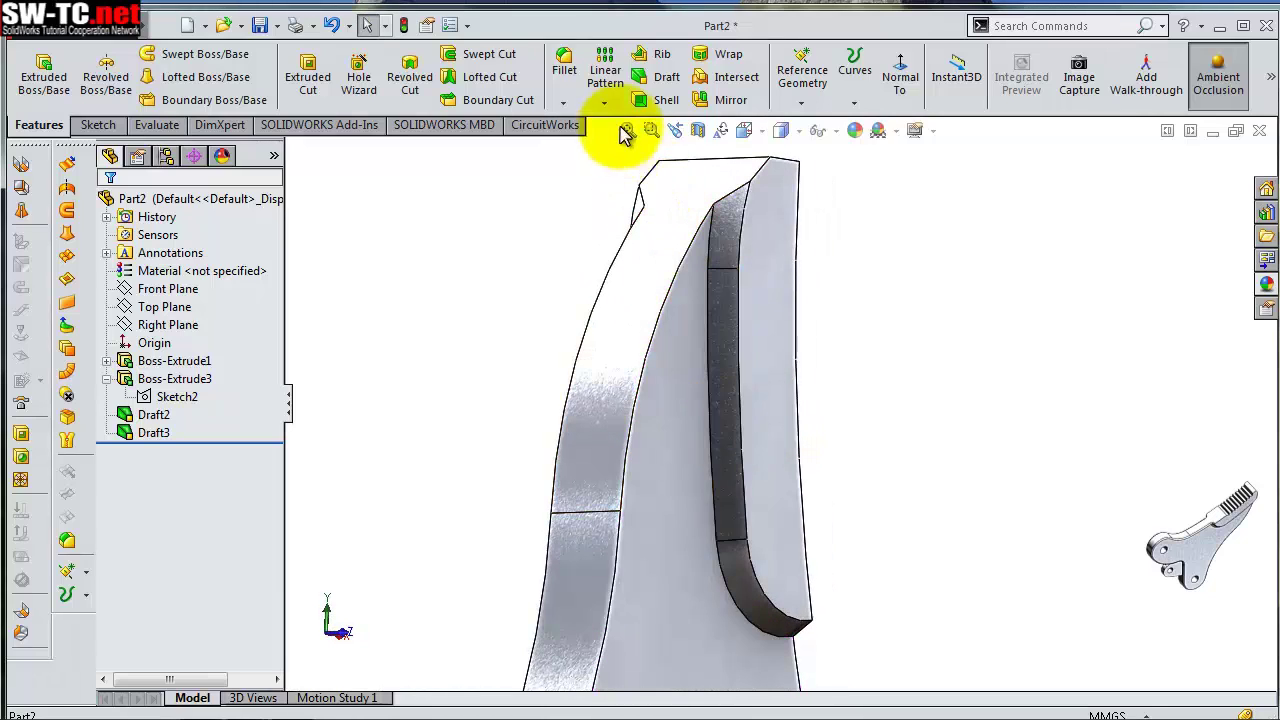
left_click(563, 65)
type("1")
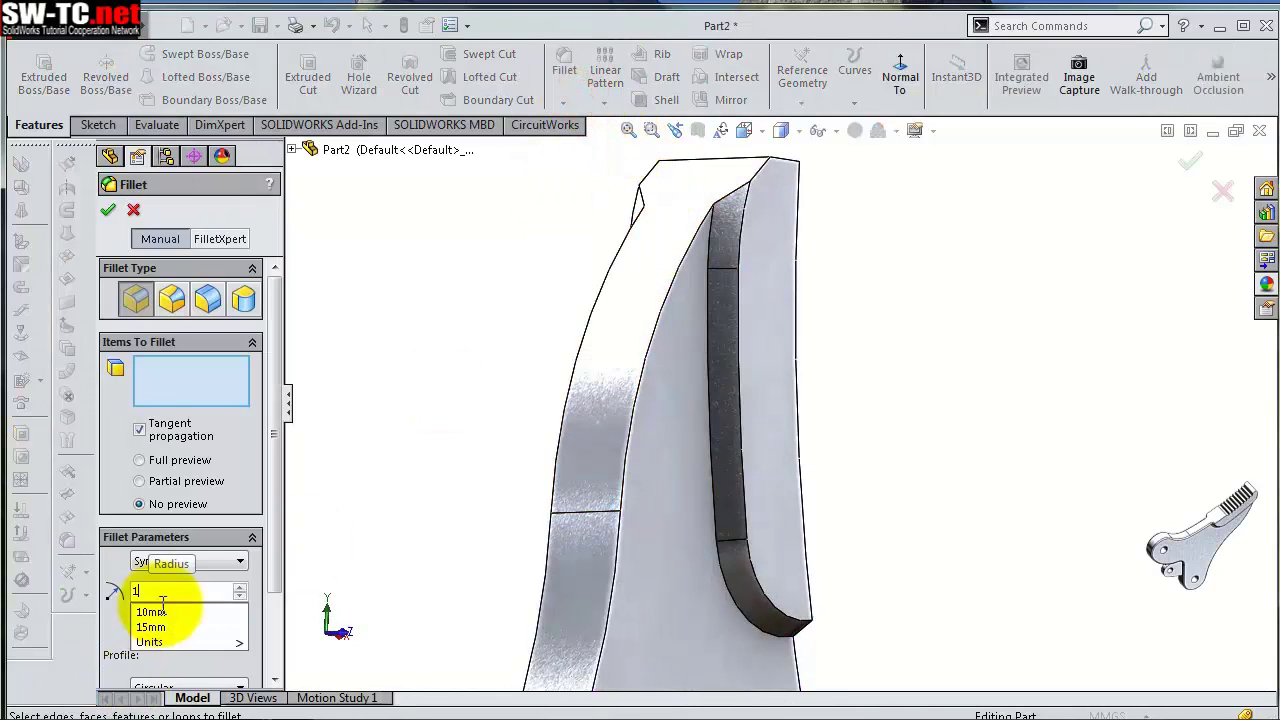
left_click(114, 617)
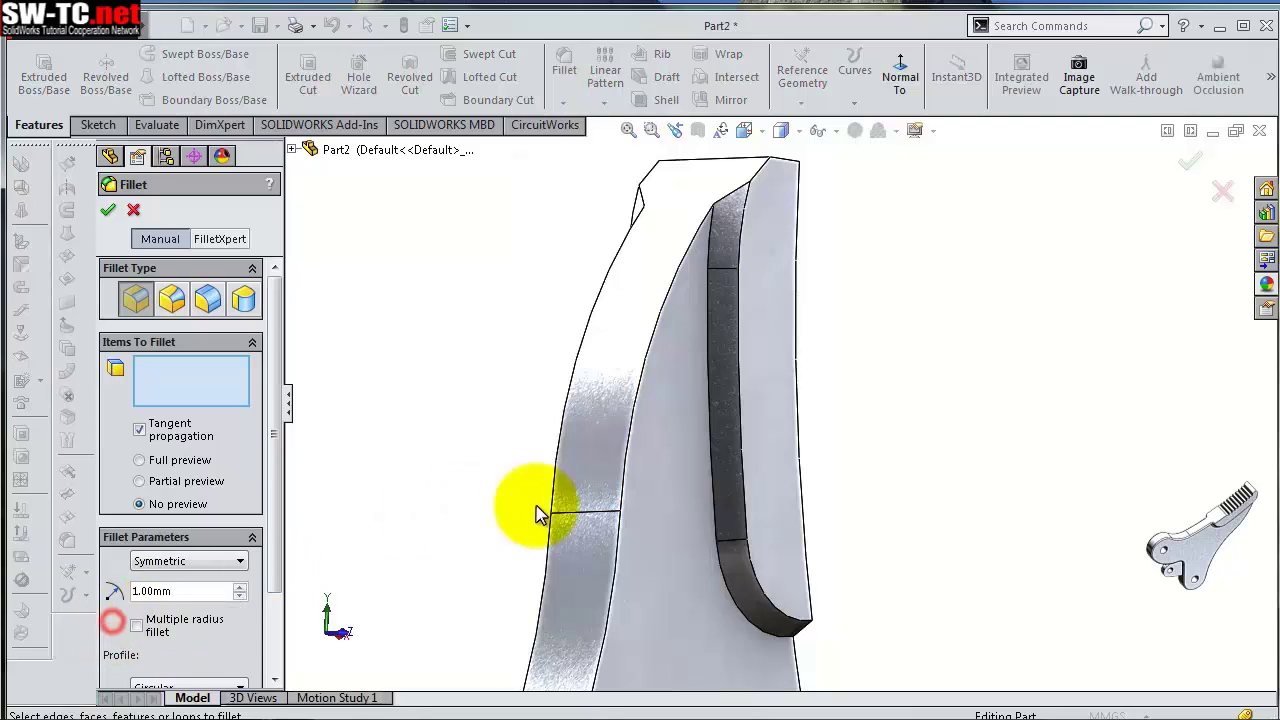
left_click(714, 453)
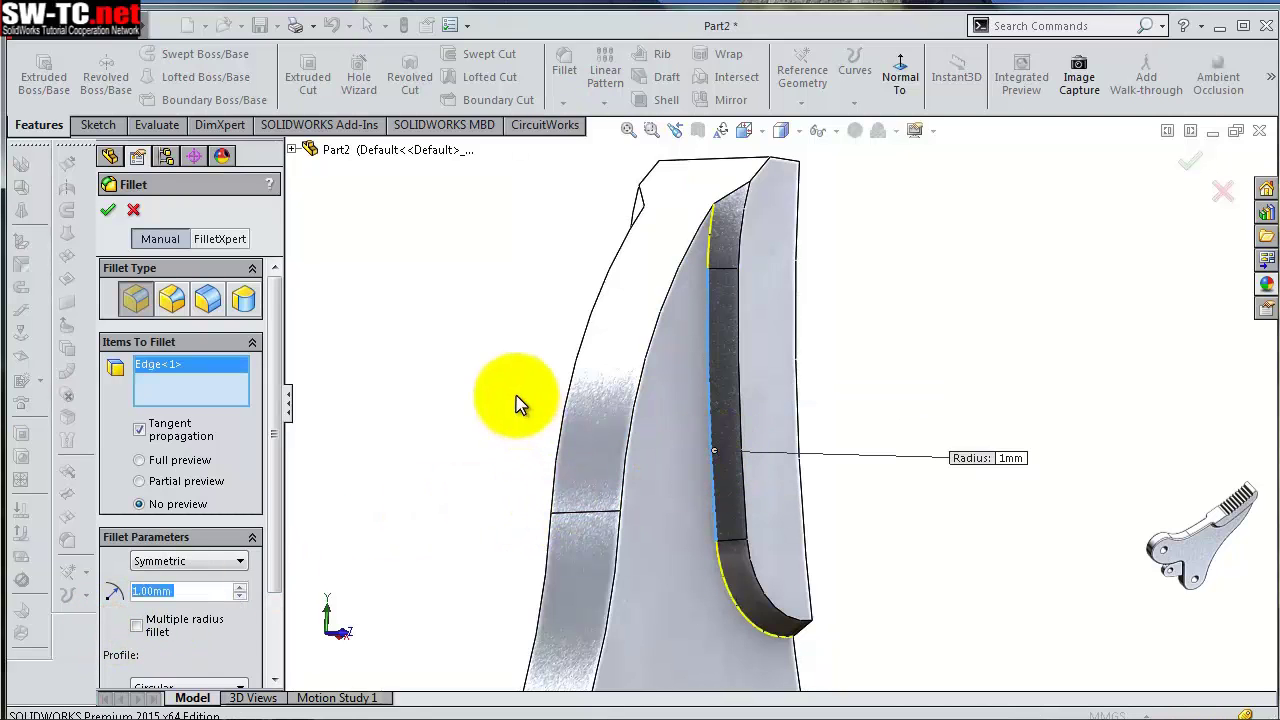
middle_click_drag(517, 400, 577, 375)
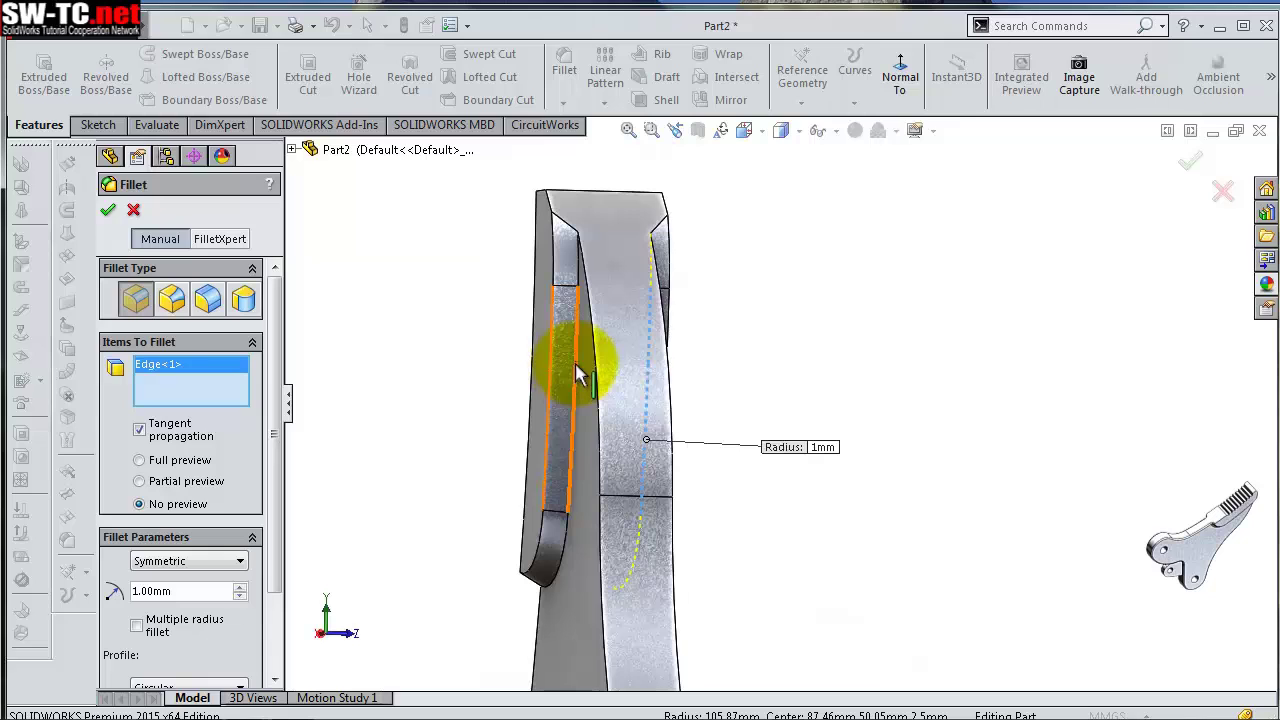
left_click(577, 375)
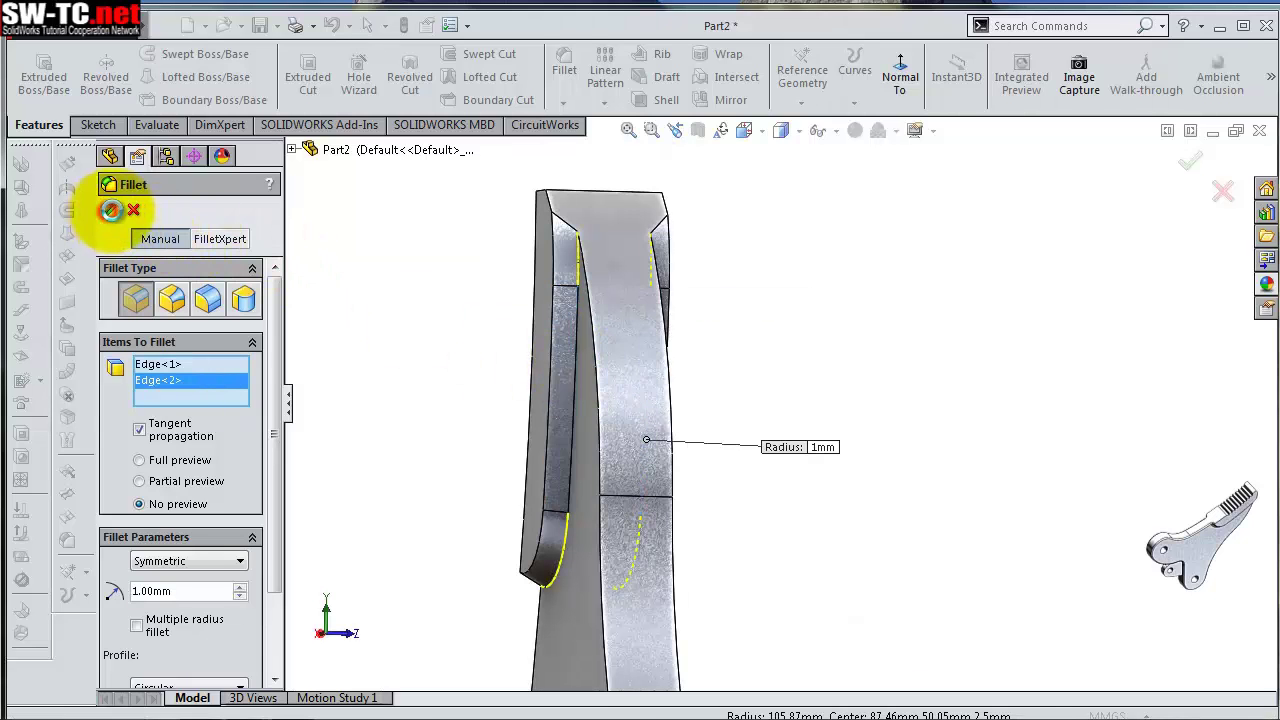
left_click(110, 210)
mouse_move(791, 391)
middle_mouse_down()
mouse_move(783, 366)
mouse_move(737, 343)
mouse_move(785, 350)
middle_mouse_up()
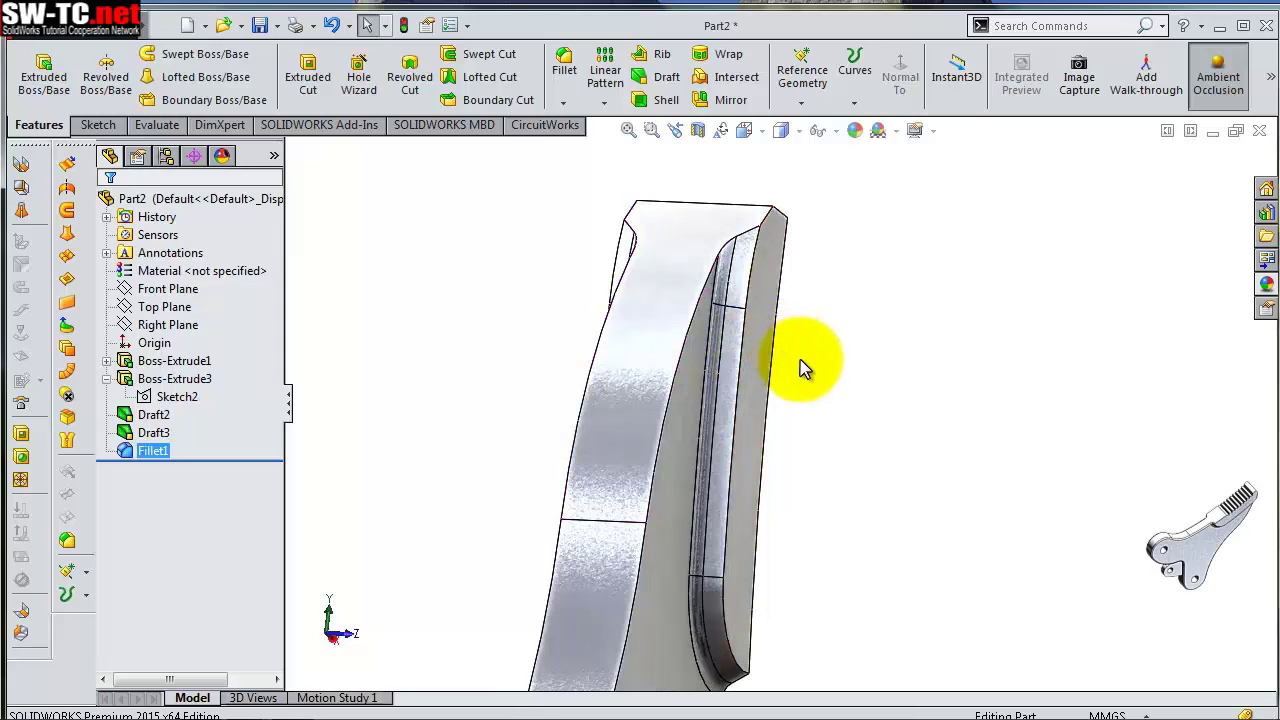
Fillet the inner notch edge with a 3 mm radius
left_click(566, 58)
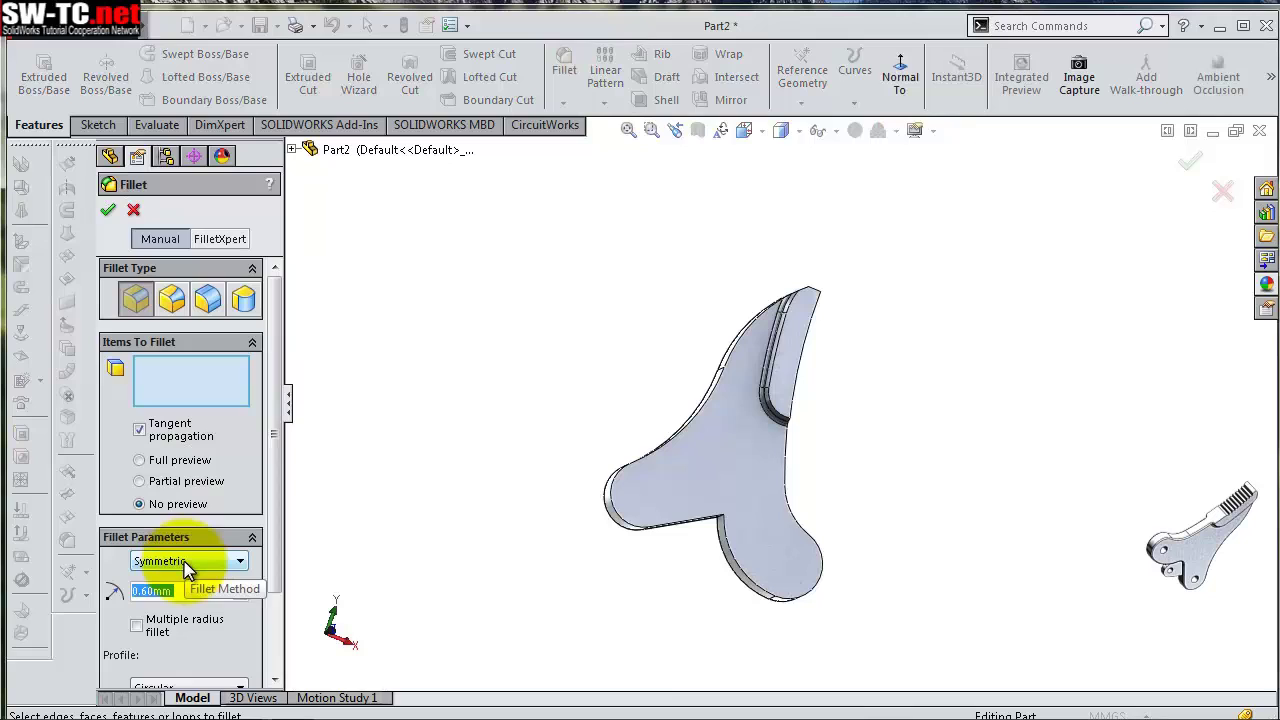
type("3")
key("Return")
scroll(760, 507, "down", 3)
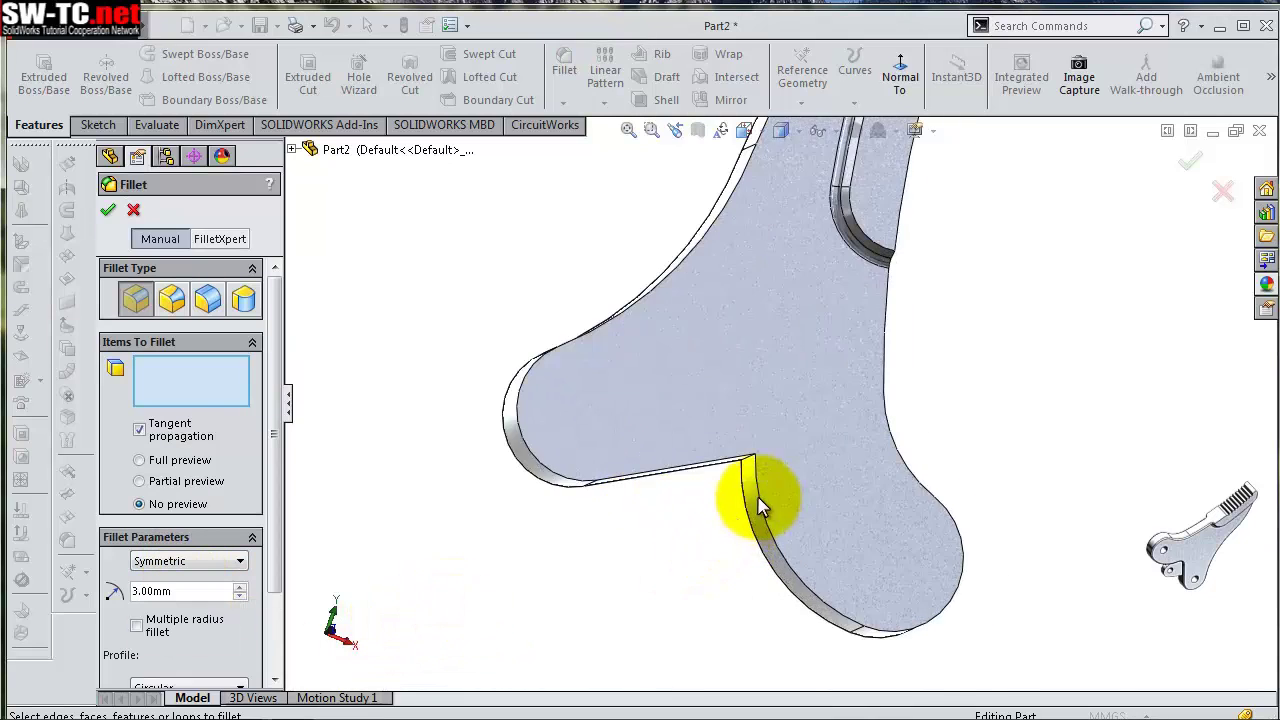
middle_click_drag(760, 507, 674, 486)
scroll(775, 428, "down", 3)
left_click(800, 415)
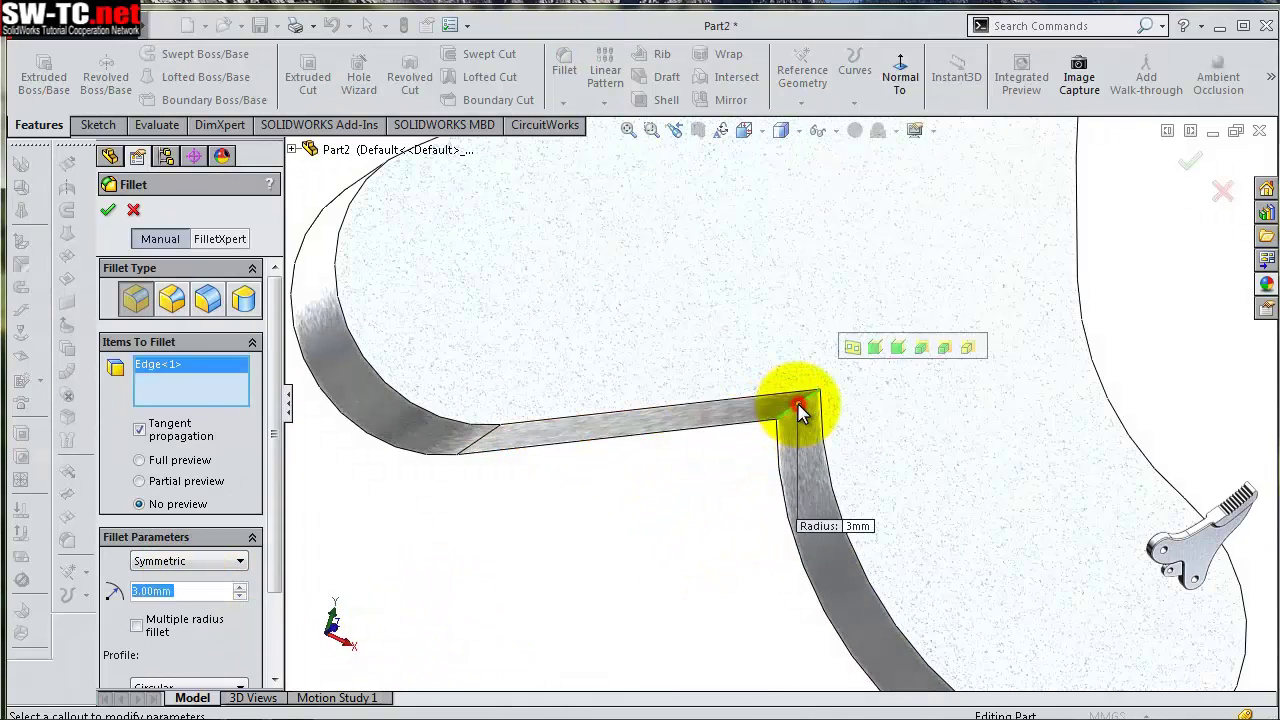
left_click(1189, 160)
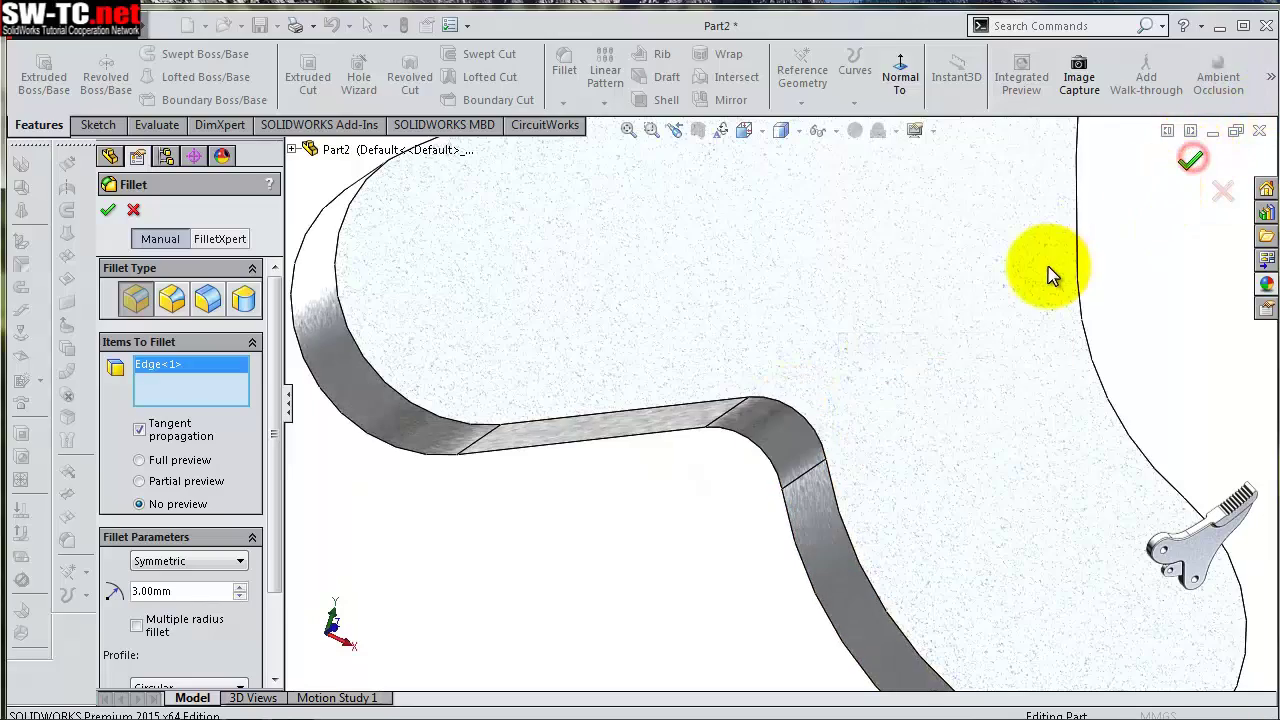
scroll(873, 318, "up", 3)
mouse_move(873, 318)
middle_mouse_down()
mouse_move(766, 414)
mouse_move(471, 349)
middle_mouse_up()
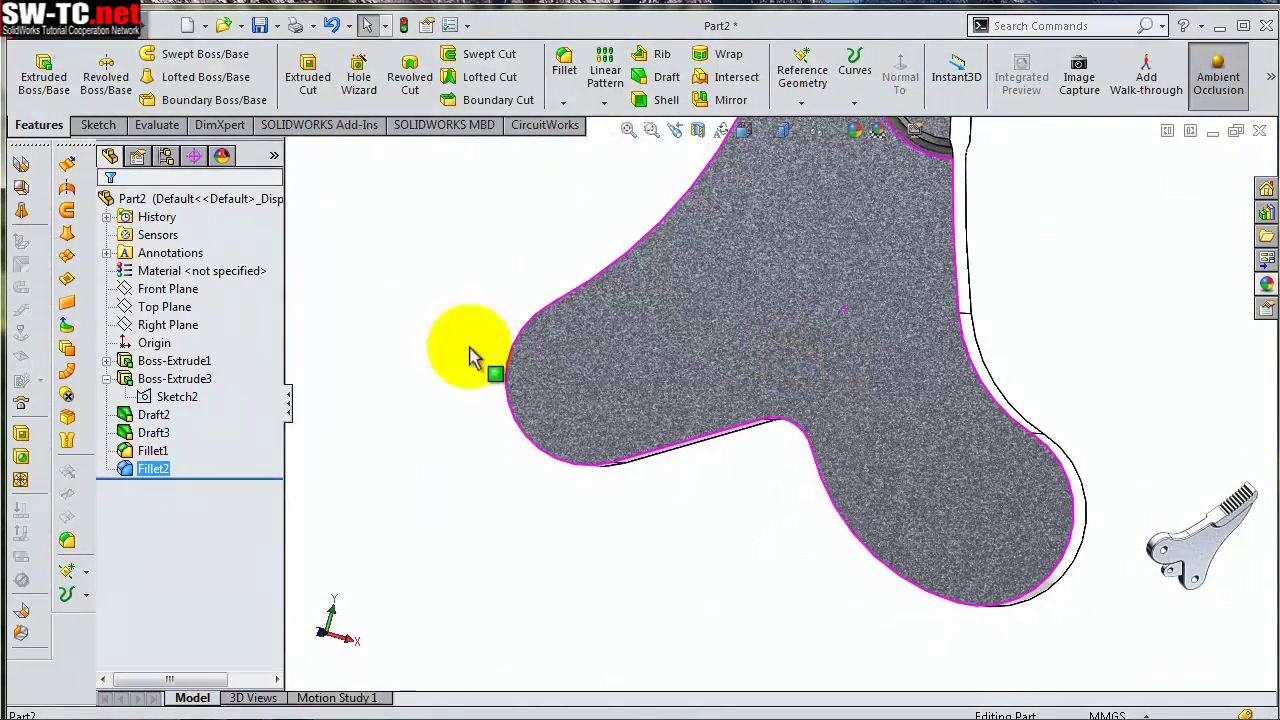
Start a Front plane sketch and draw circles at the origin and the left lobe's centre
left_click(196, 268)
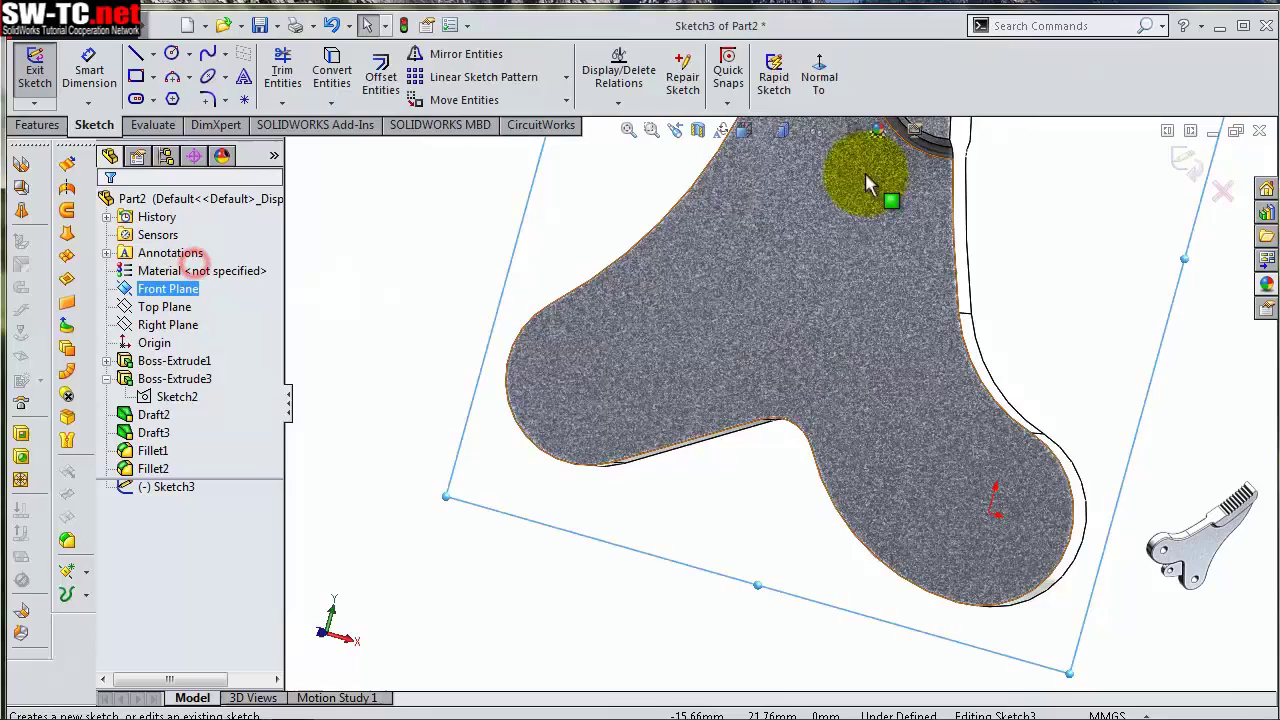
left_click(825, 74)
scroll(770, 612, "down", 3)
scroll(770, 612, "up", 3)
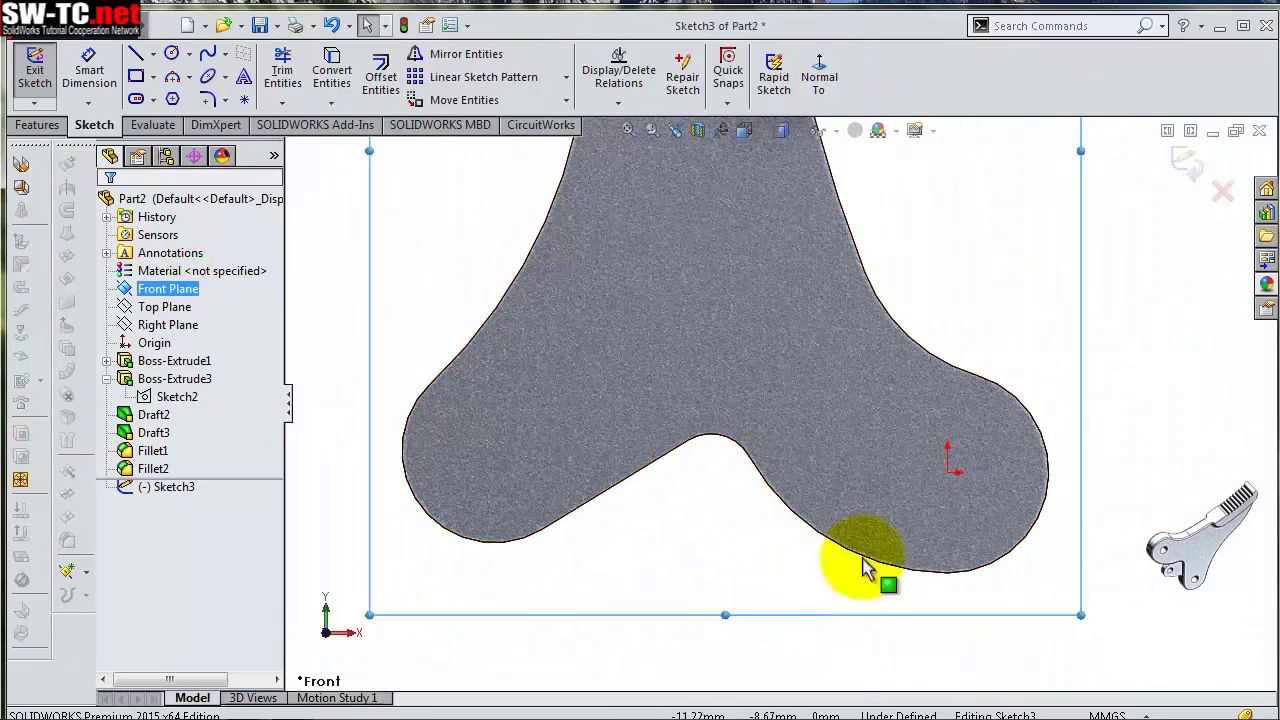
left_click(950, 475)
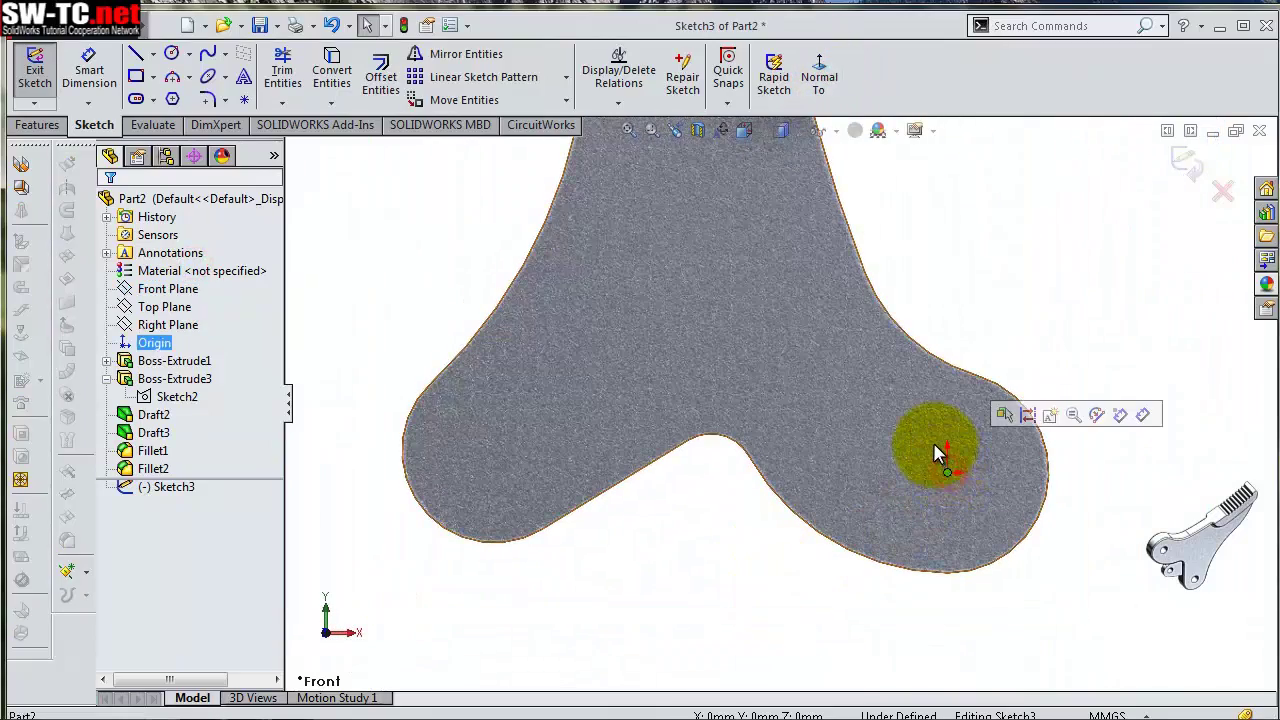
left_click(171, 55)
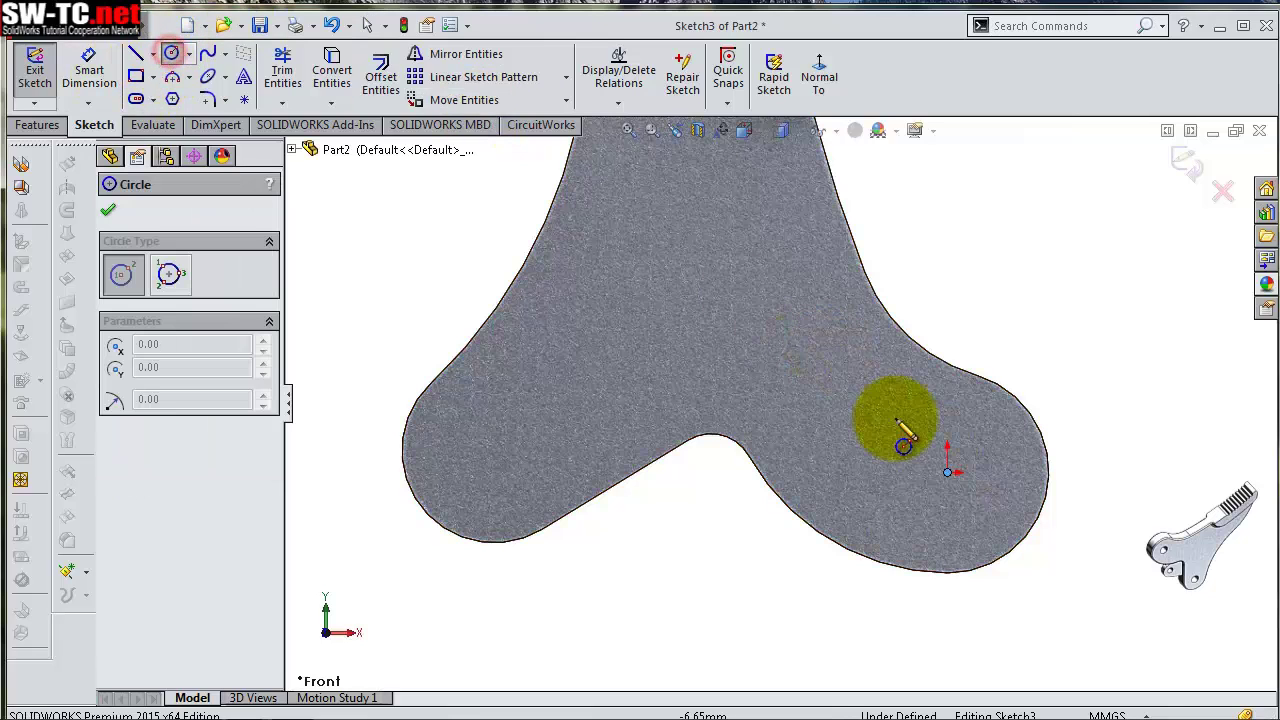
left_click(948, 474)
left_click(913, 443)
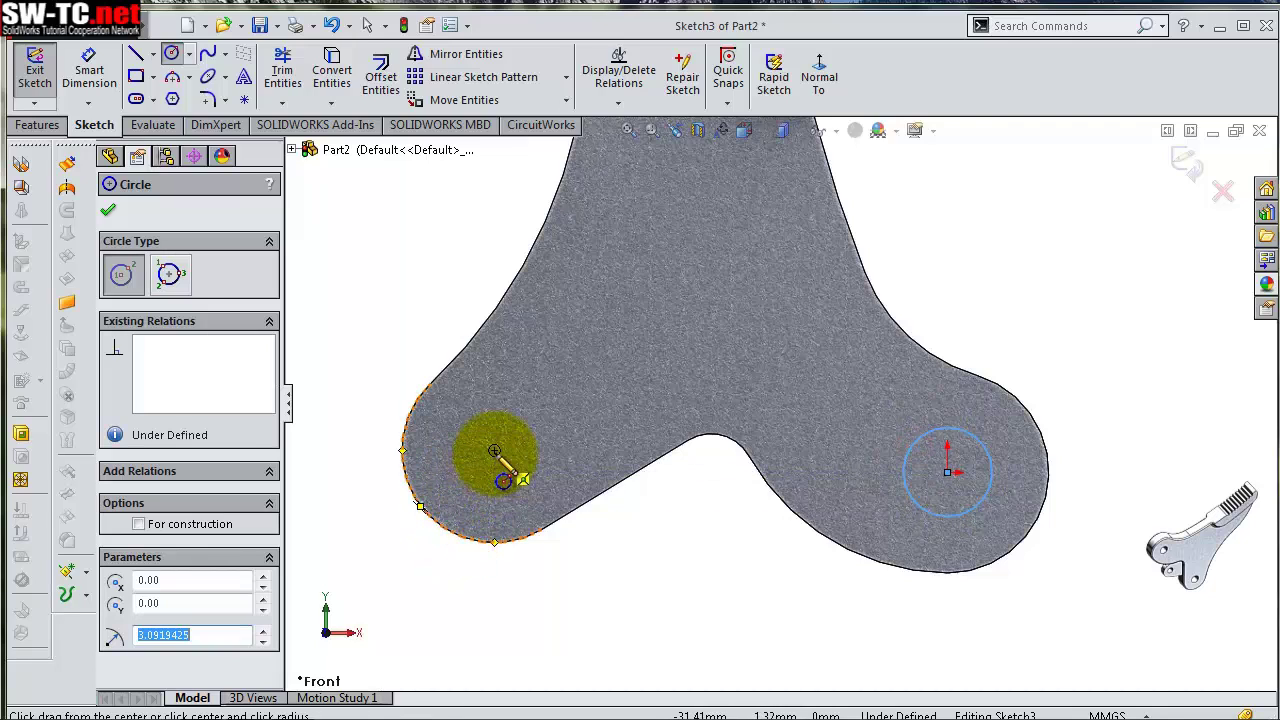
left_click(494, 451)
left_click(488, 415)
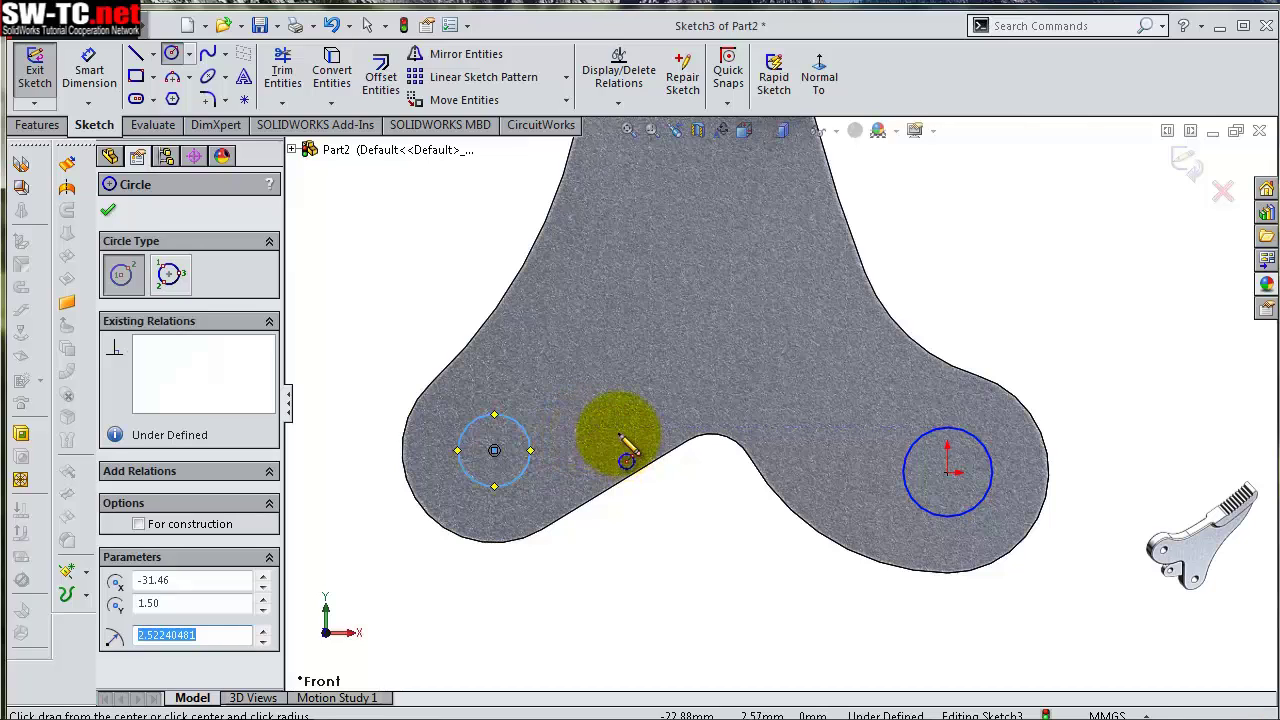
key("Escape")
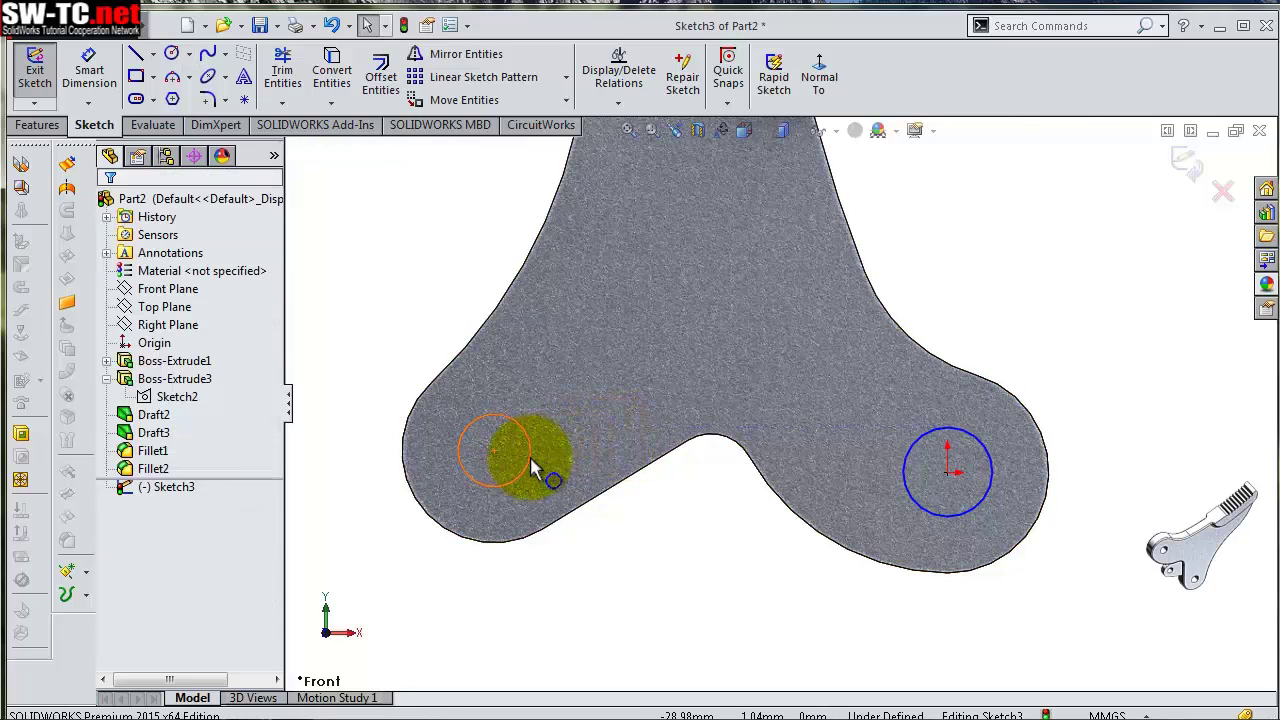
Make the two circles equal and dimension them to Ø4 mm
left_click(530, 460)
left_click(922, 520, "ctrl")
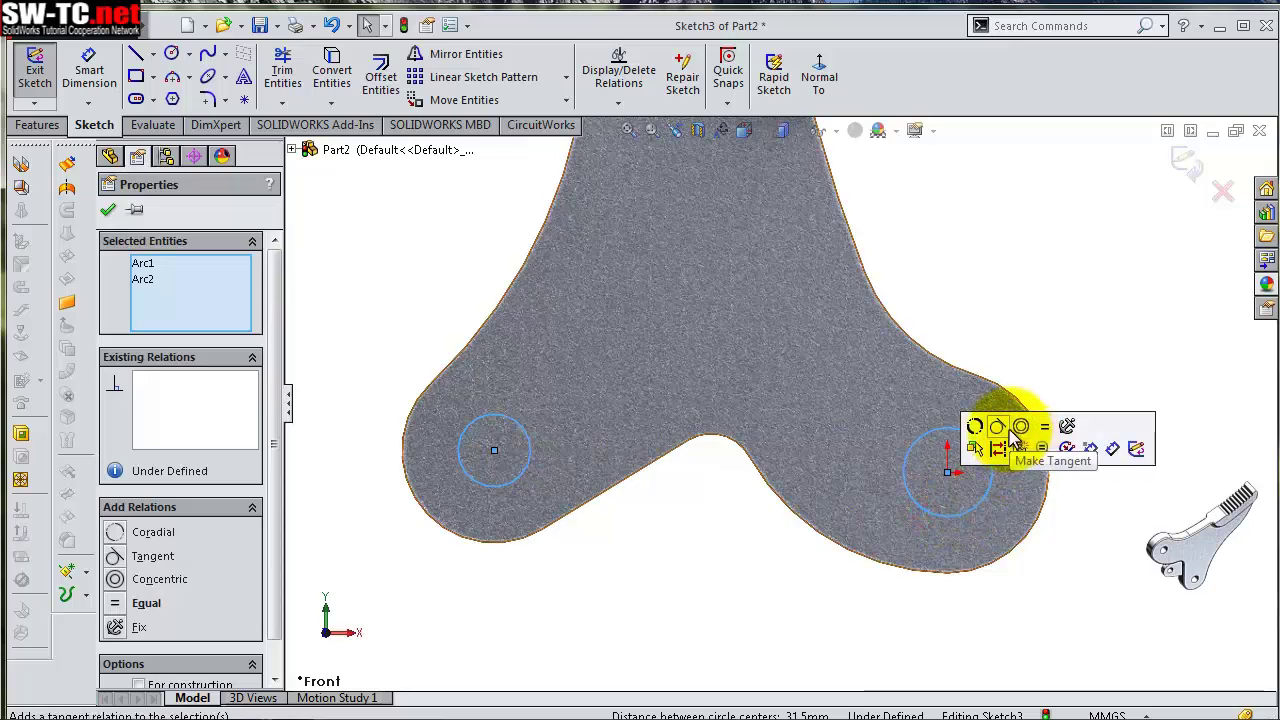
left_click(1045, 428)
key("s")
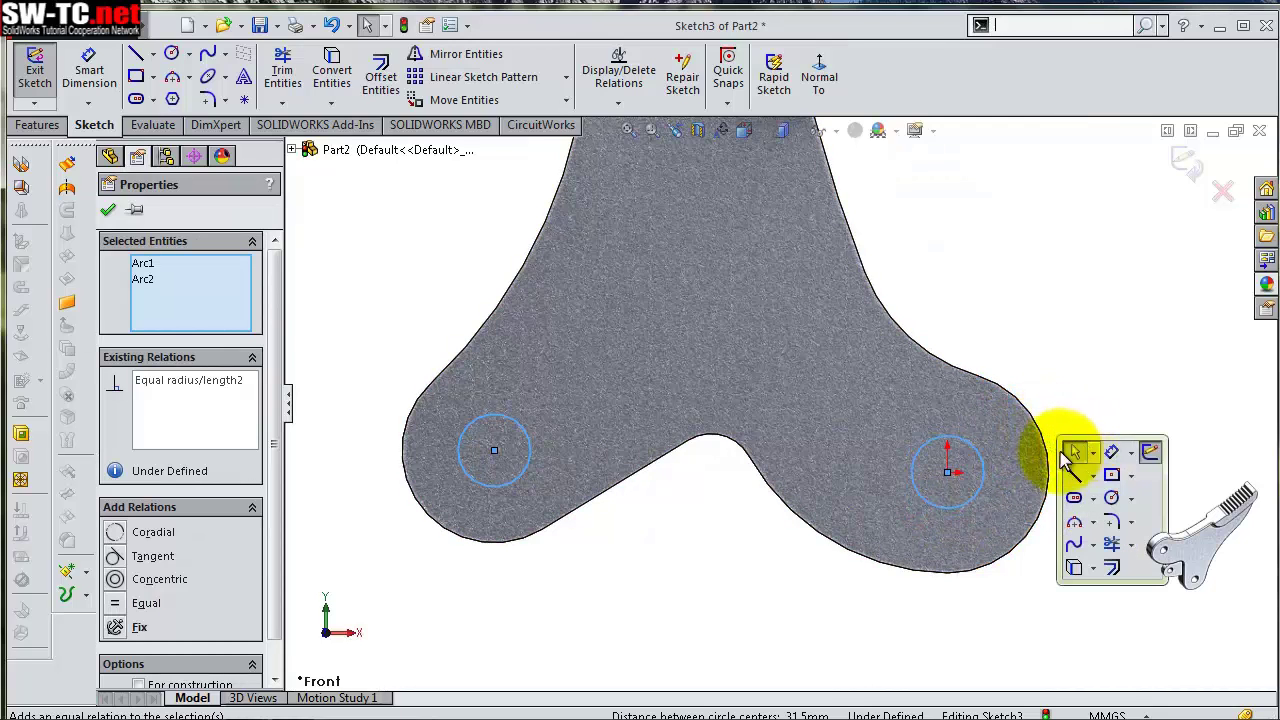
left_click(1112, 453)
left_click(985, 475)
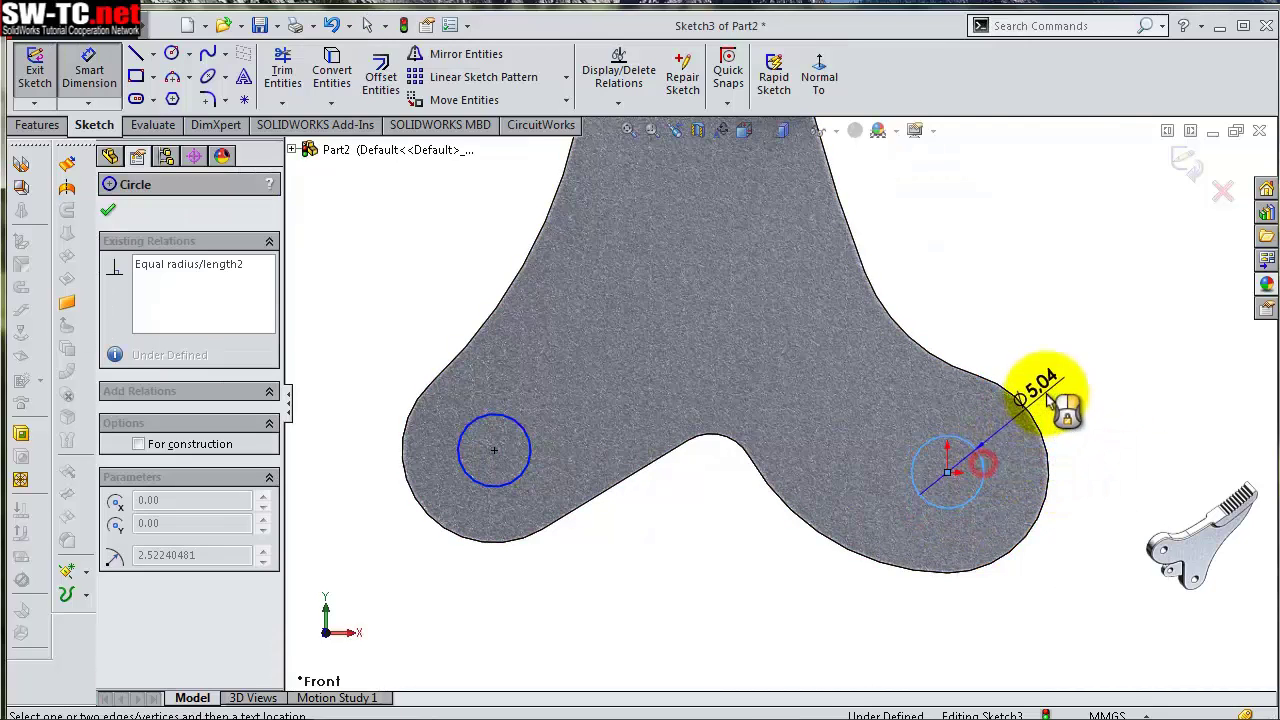
left_click(1066, 392)
key("Return")
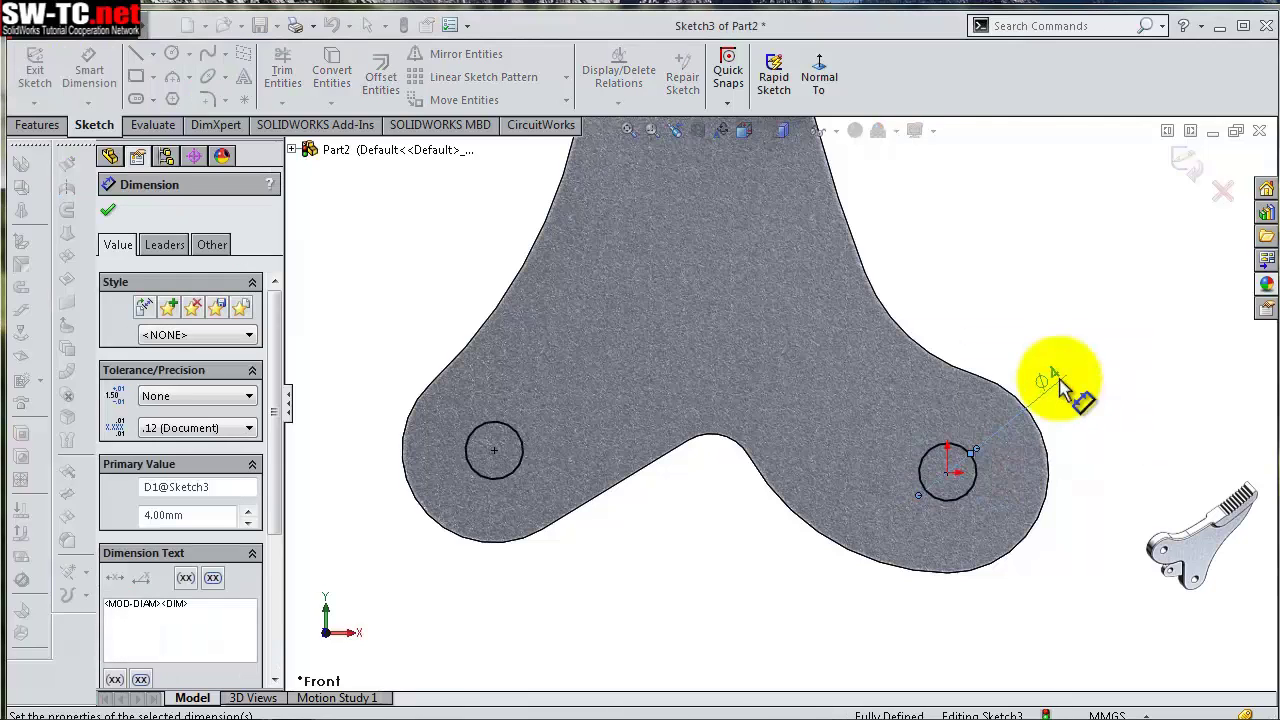
left_click(112, 213)
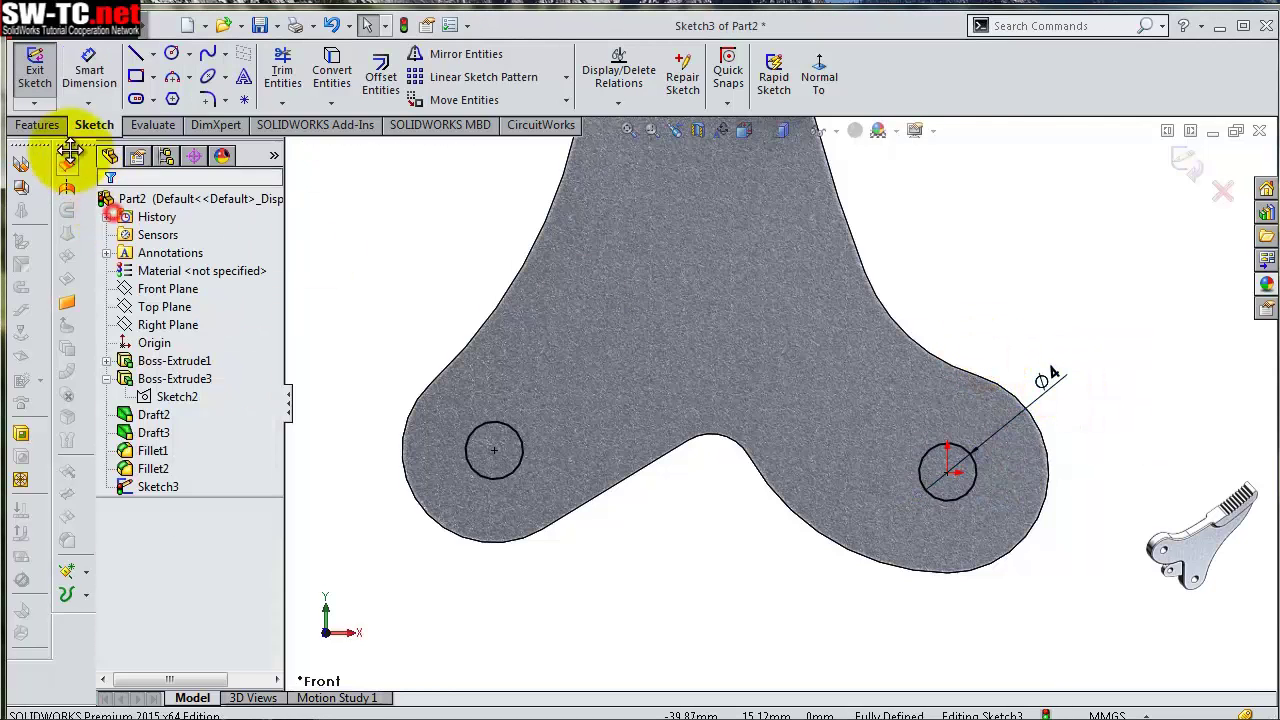
left_click(44, 126)
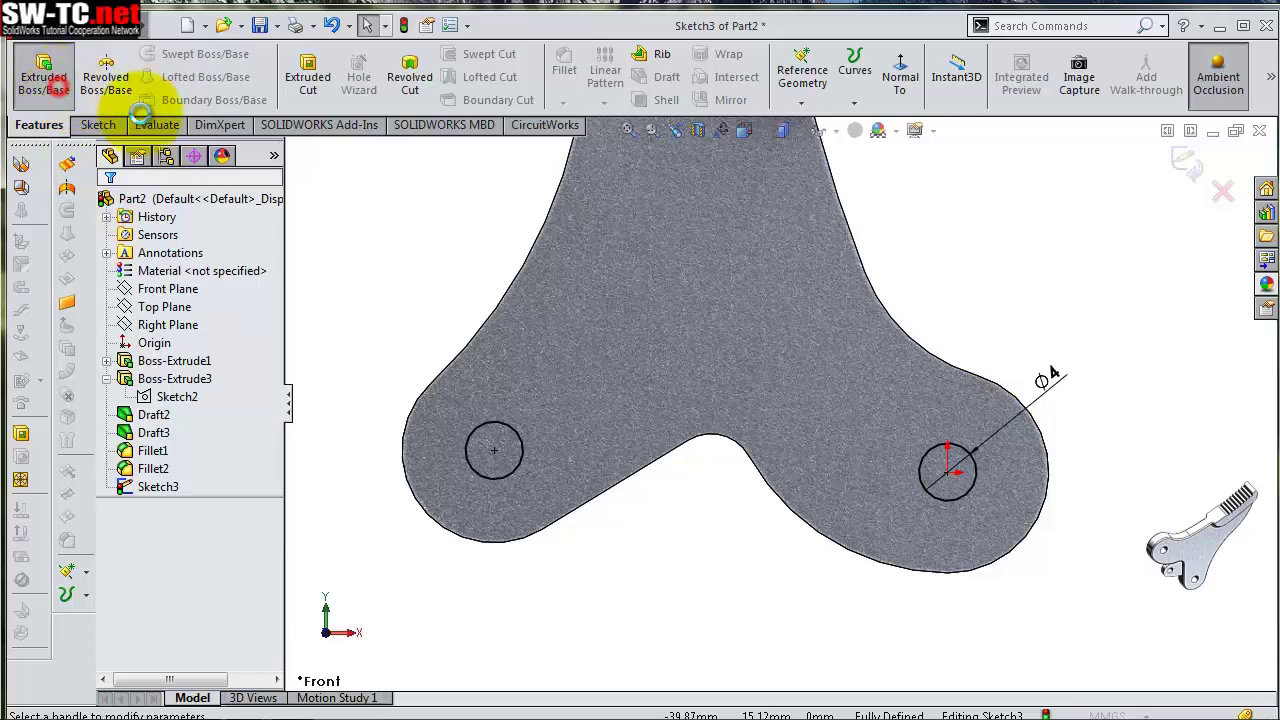
Cut the two Ø4 circles through the jaw lobes with a Mid Plane cut-extrude
left_click(40, 80)
left_click(134, 211)
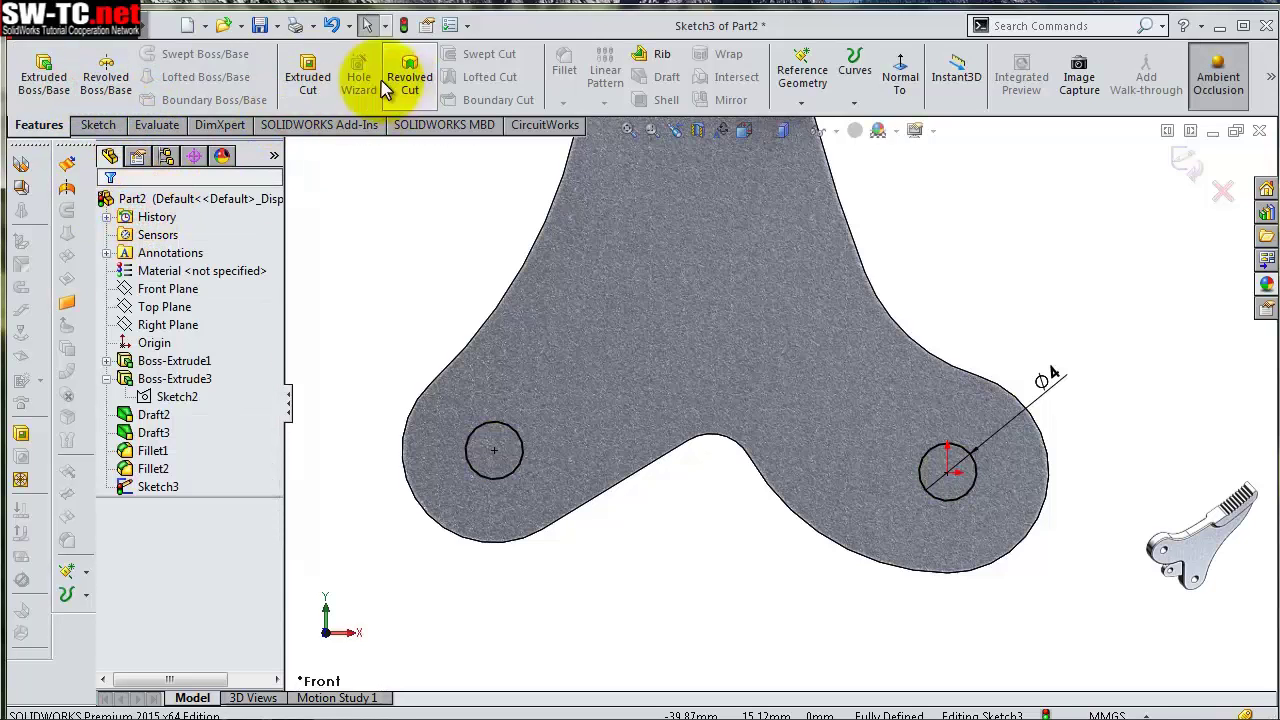
left_click(305, 72)
left_click(240, 326)
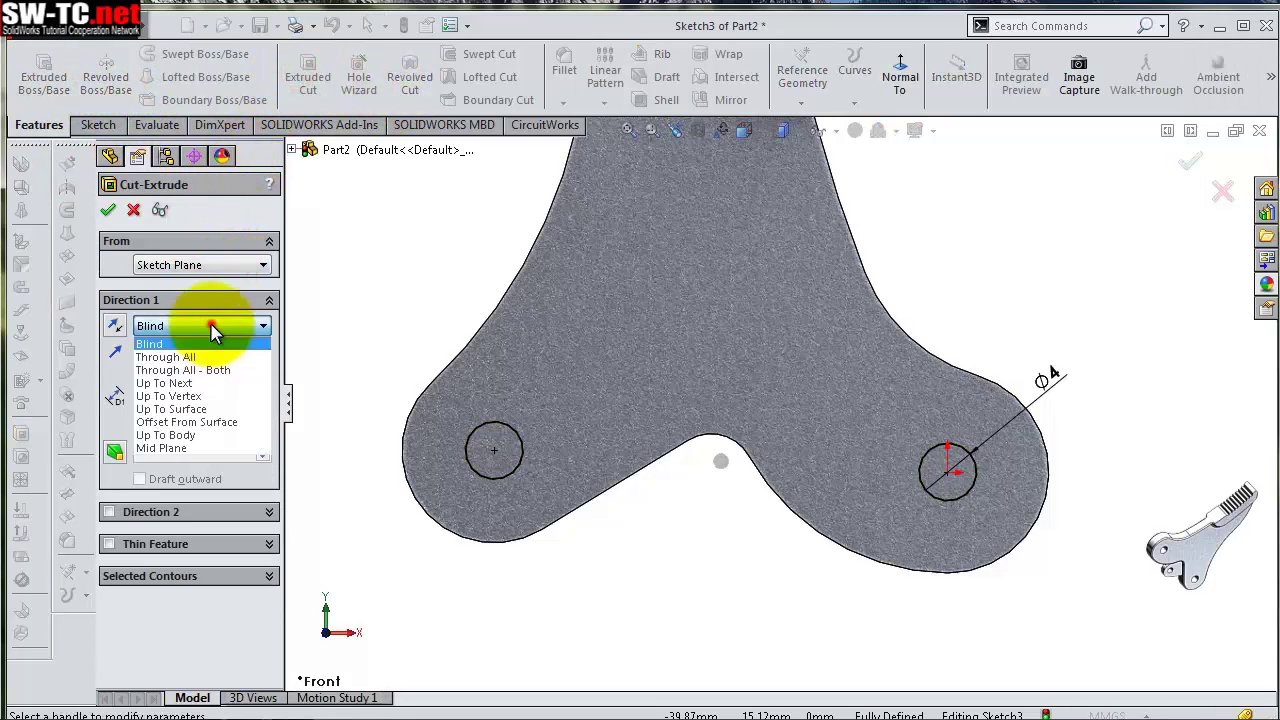
left_click(200, 357)
middle_click_drag(560, 355, 403, 381)
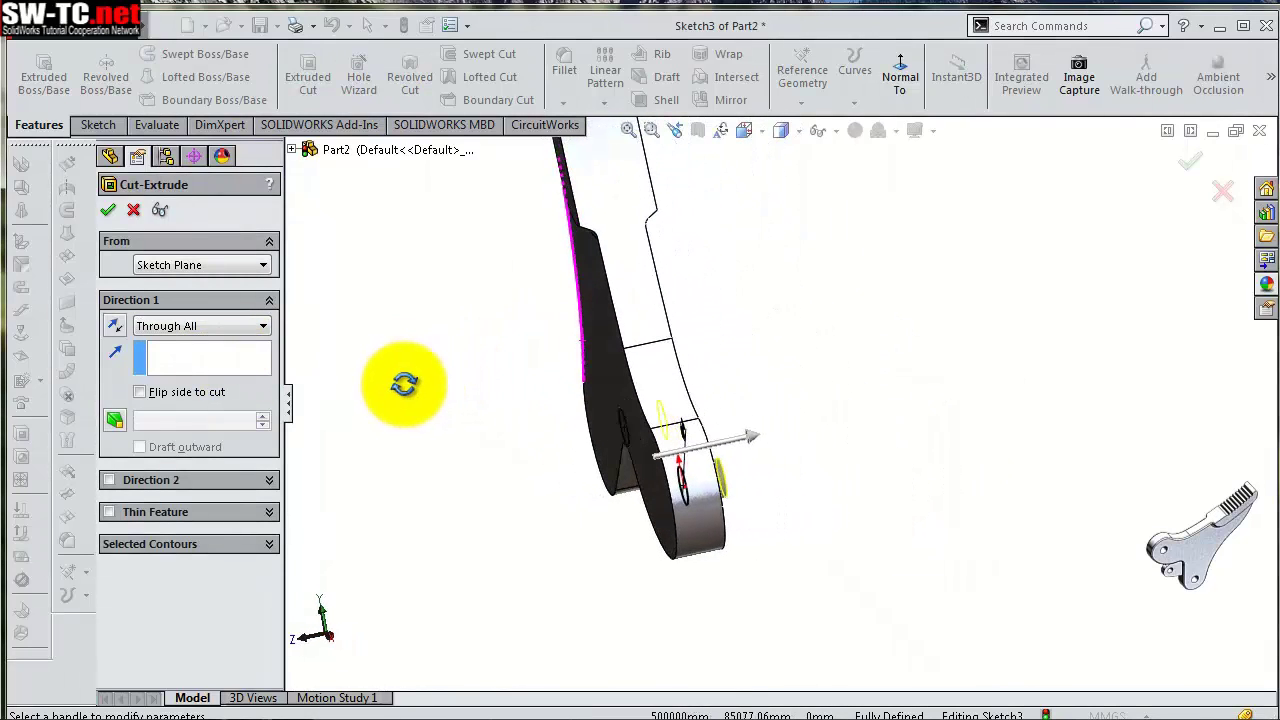
left_click(228, 326)
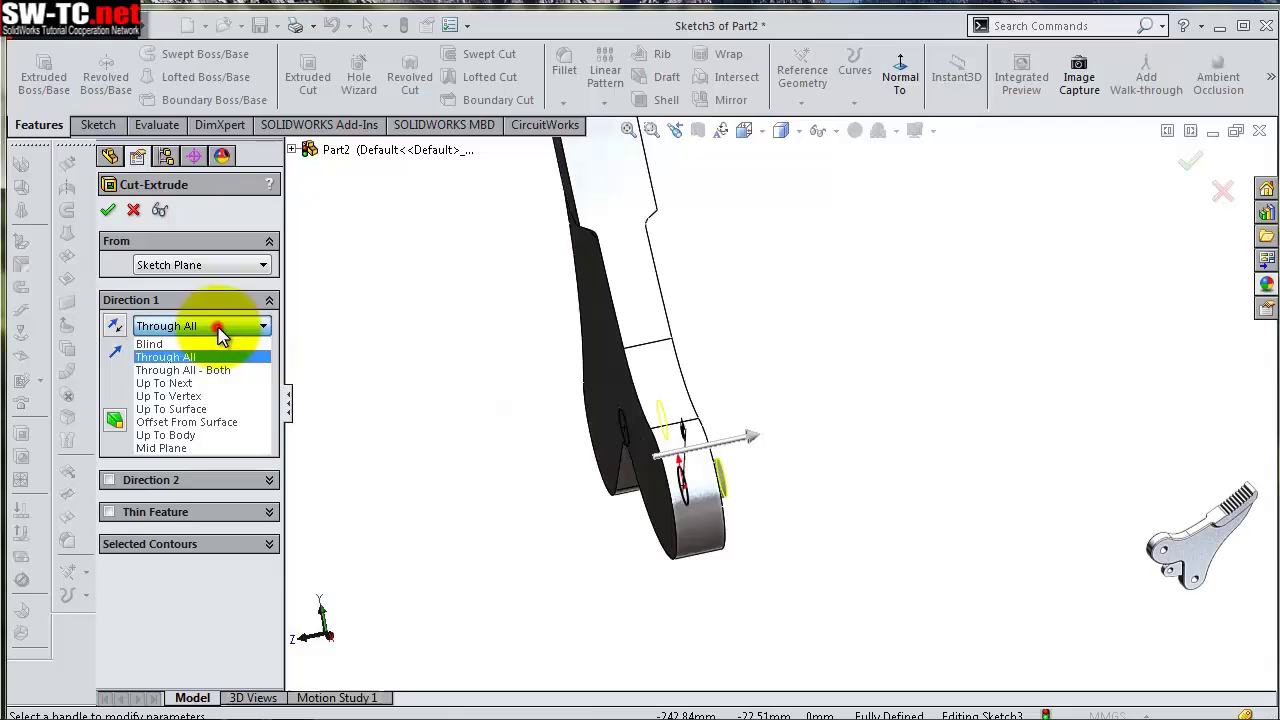
left_click(214, 440)
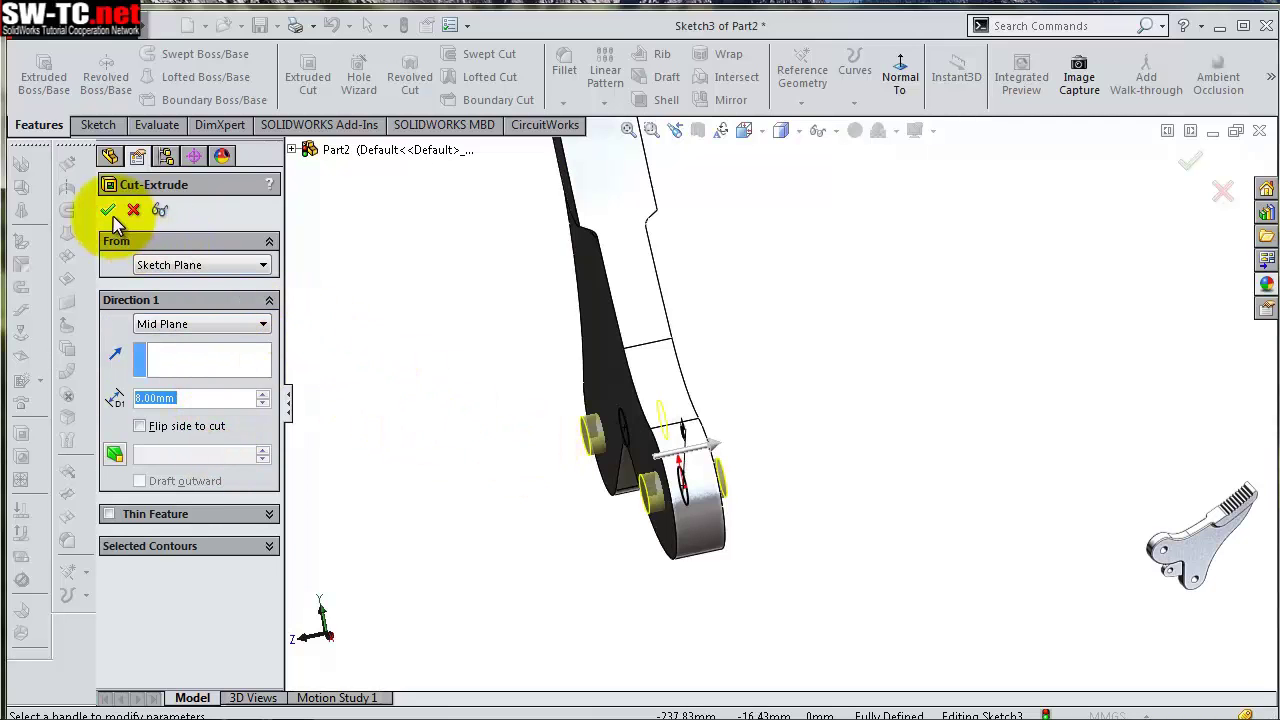
right_click(615, 548)
middle_click_drag(671, 534, 751, 443)
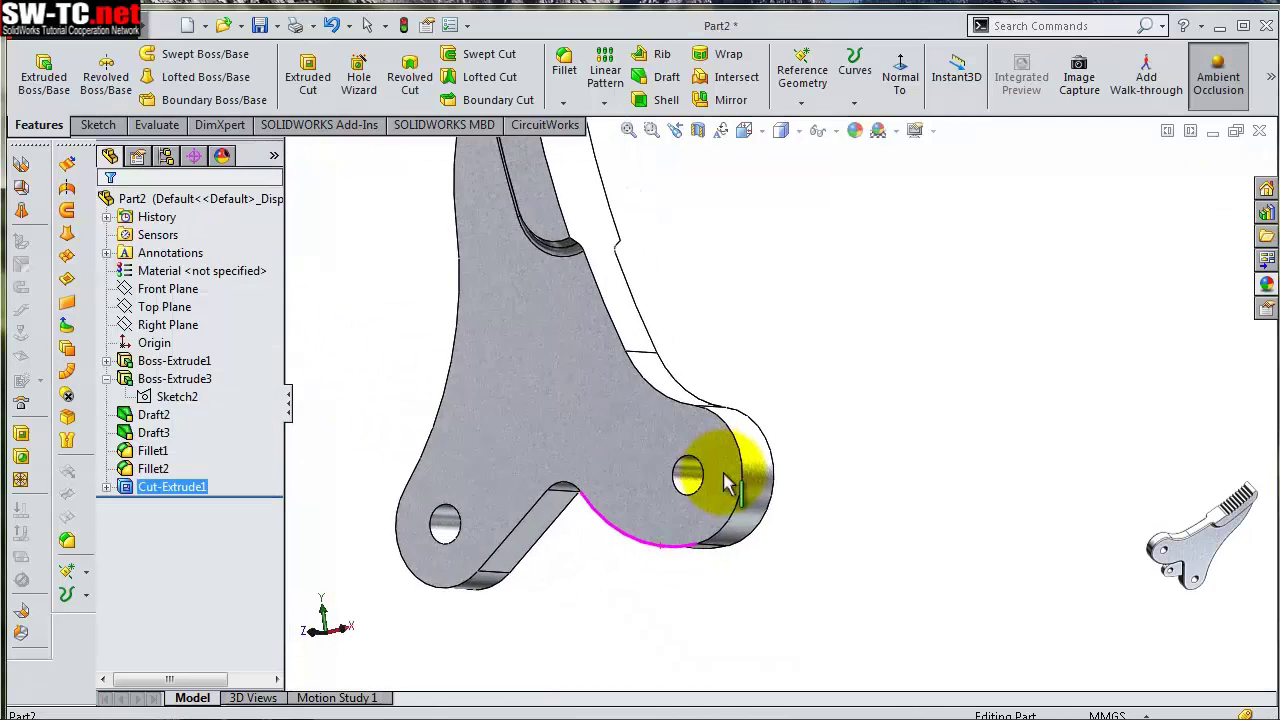
Start a new Front Plane sketch and draw a circle below the gap between the lobes
left_click(160, 290)
left_click(177, 265)
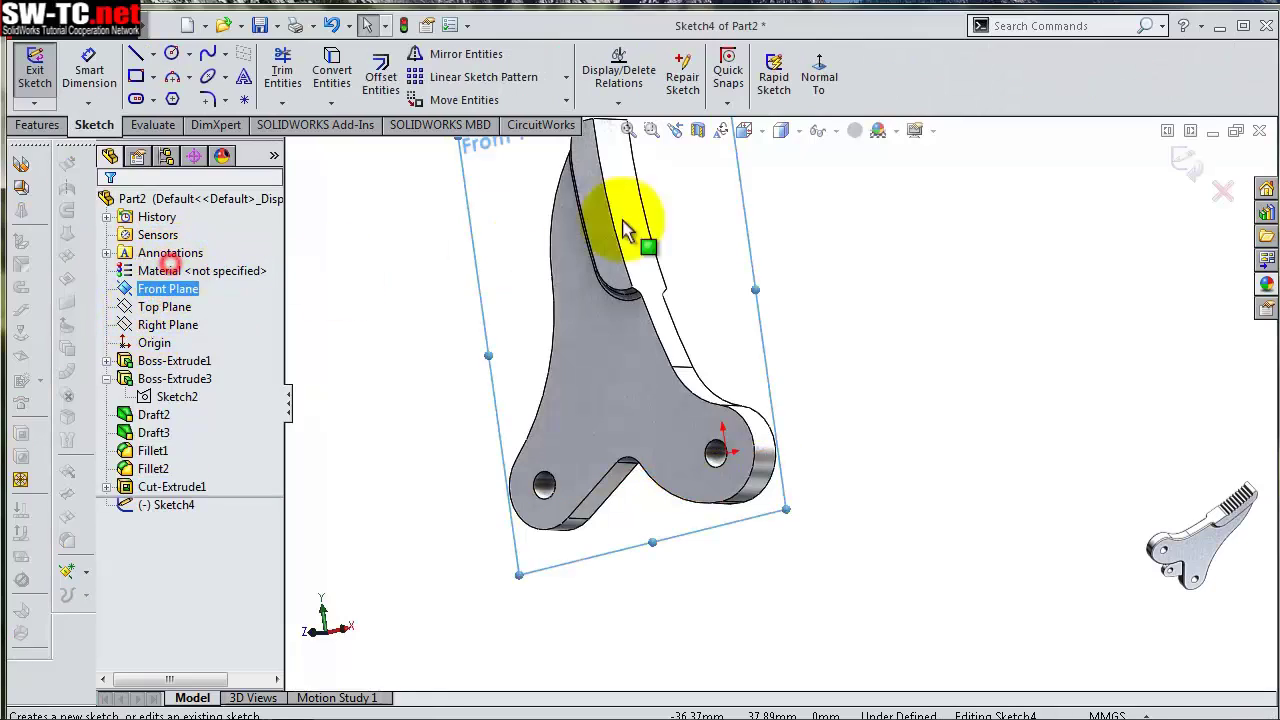
left_click(818, 86)
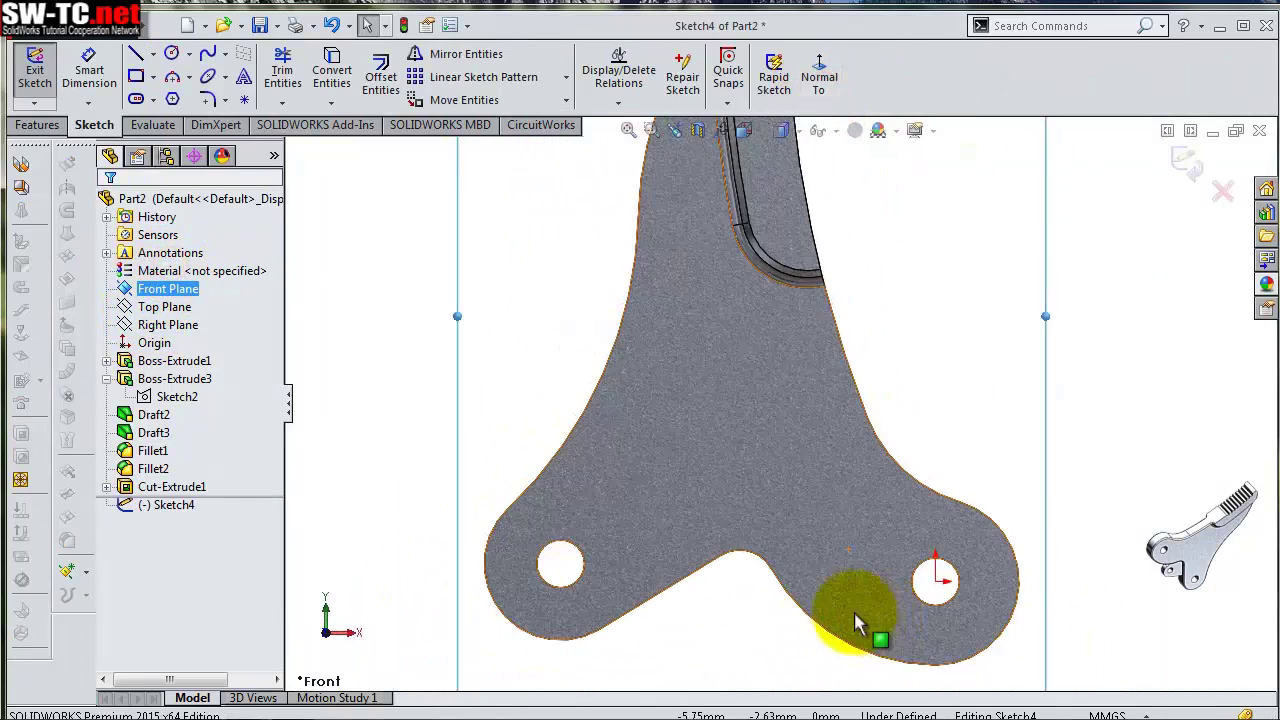
scroll(800, 580, "down", 2)
key("s")
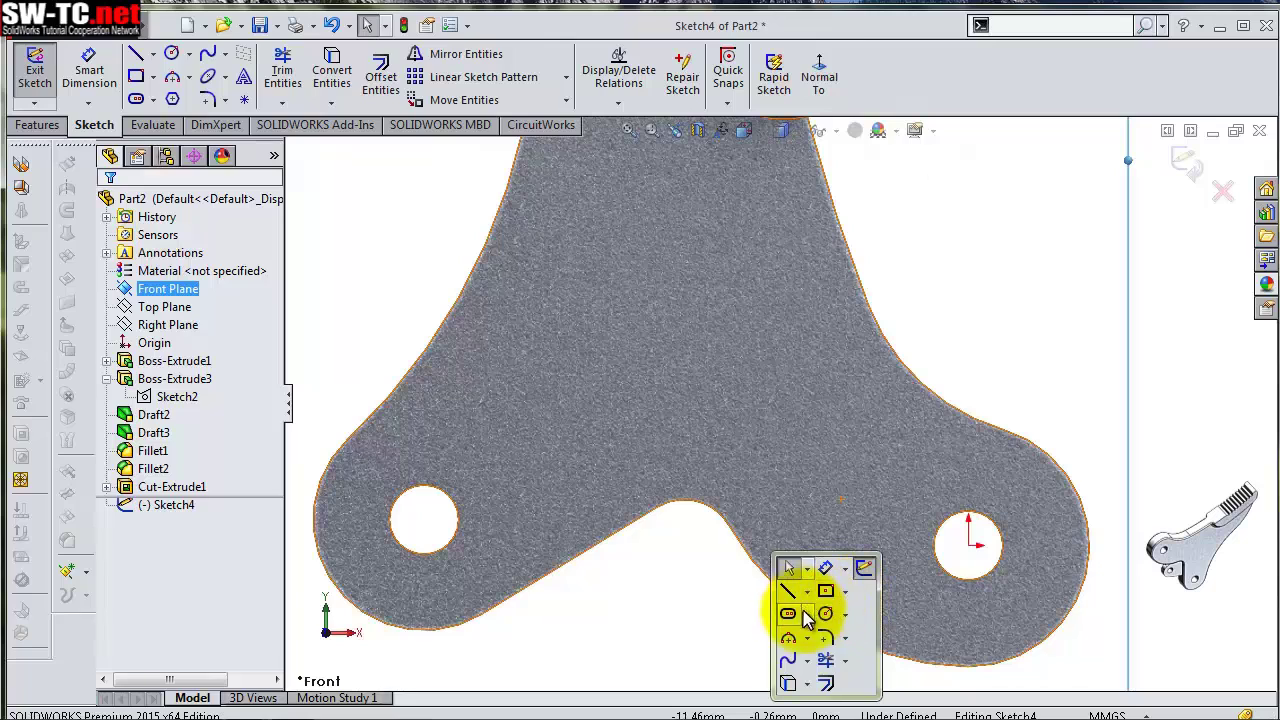
left_click(826, 614)
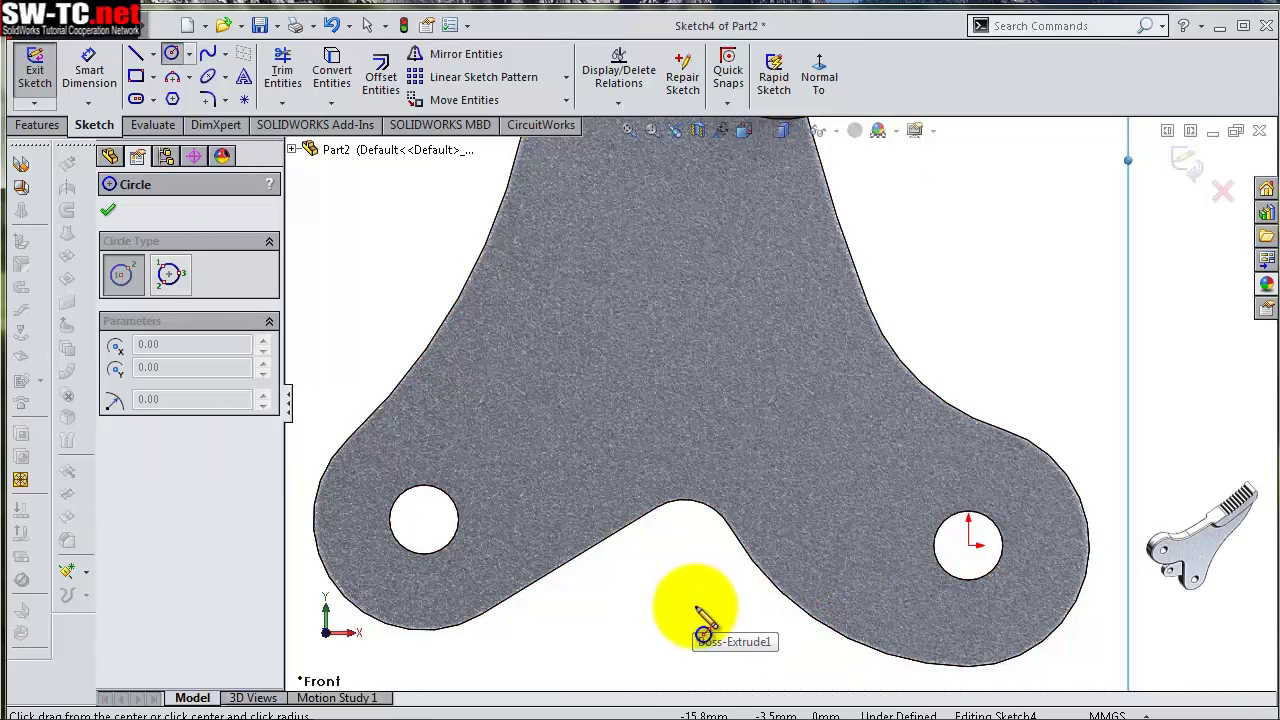
left_click(695, 613)
left_click(727, 603)
Dimension the new circle's diameter to 3 mm
key("s")
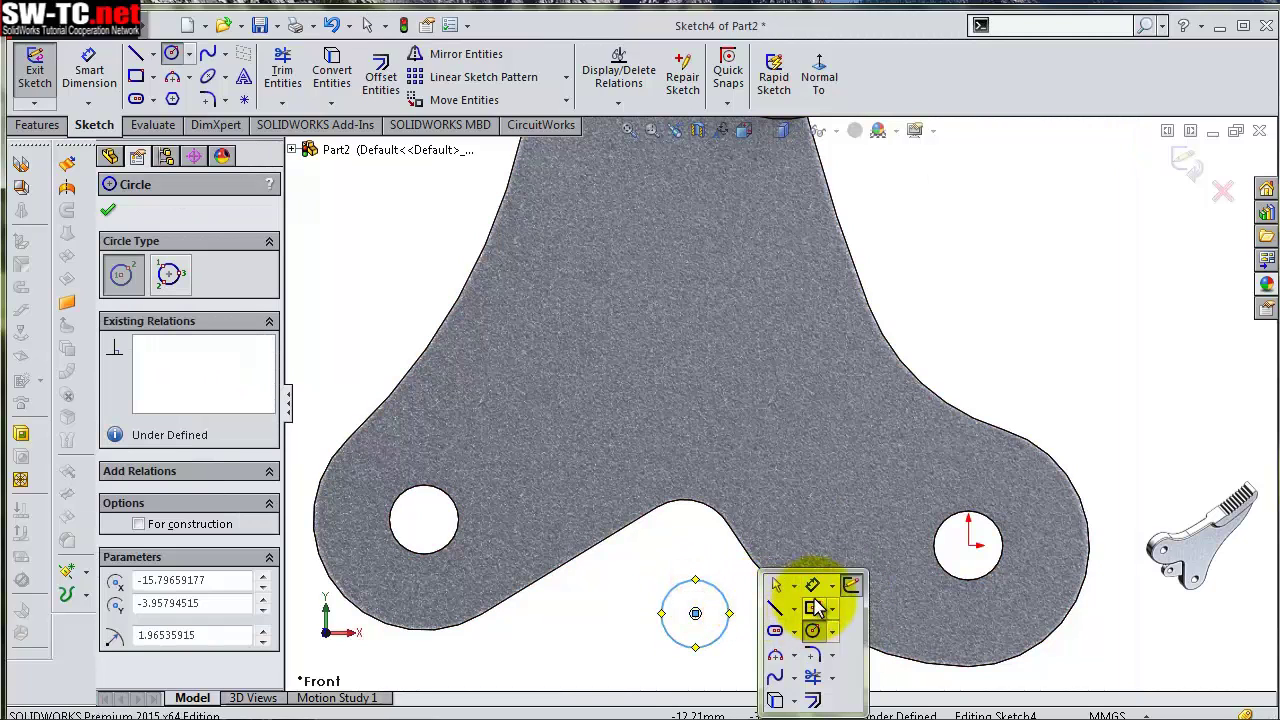
left_click(812, 585)
left_click(684, 646)
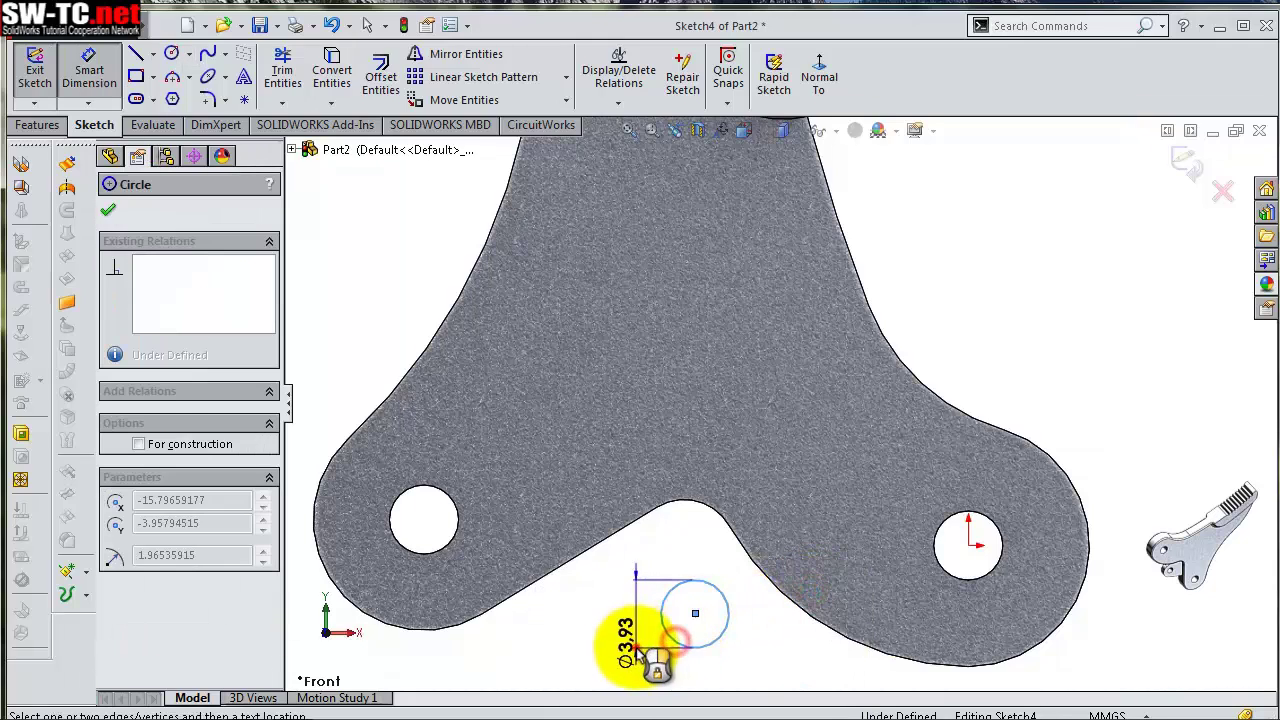
left_click(640, 652)
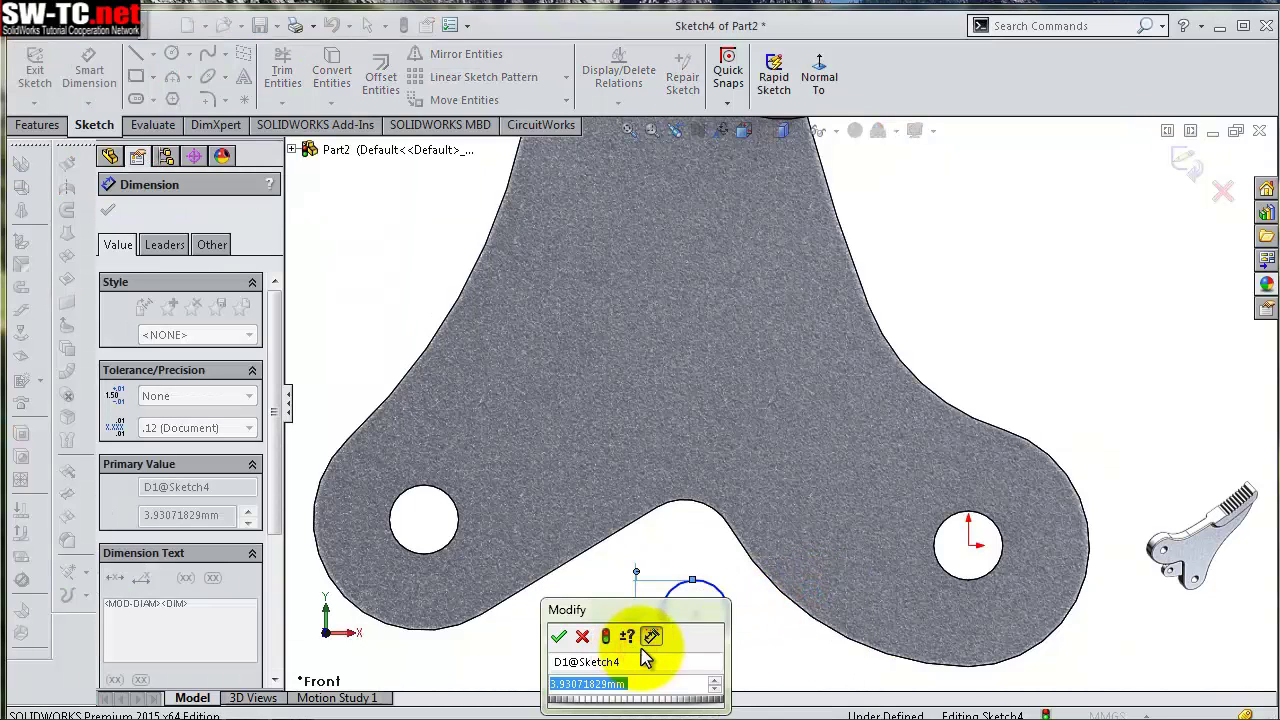
type("3")
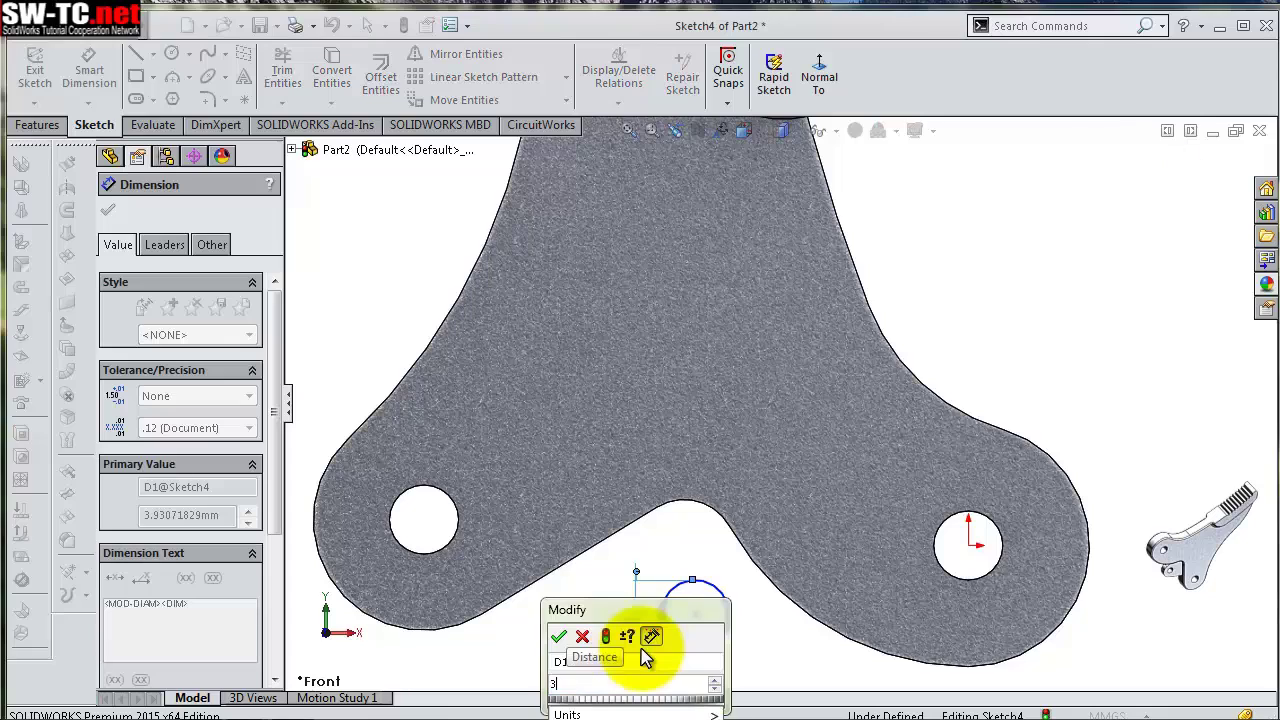
key("Return")
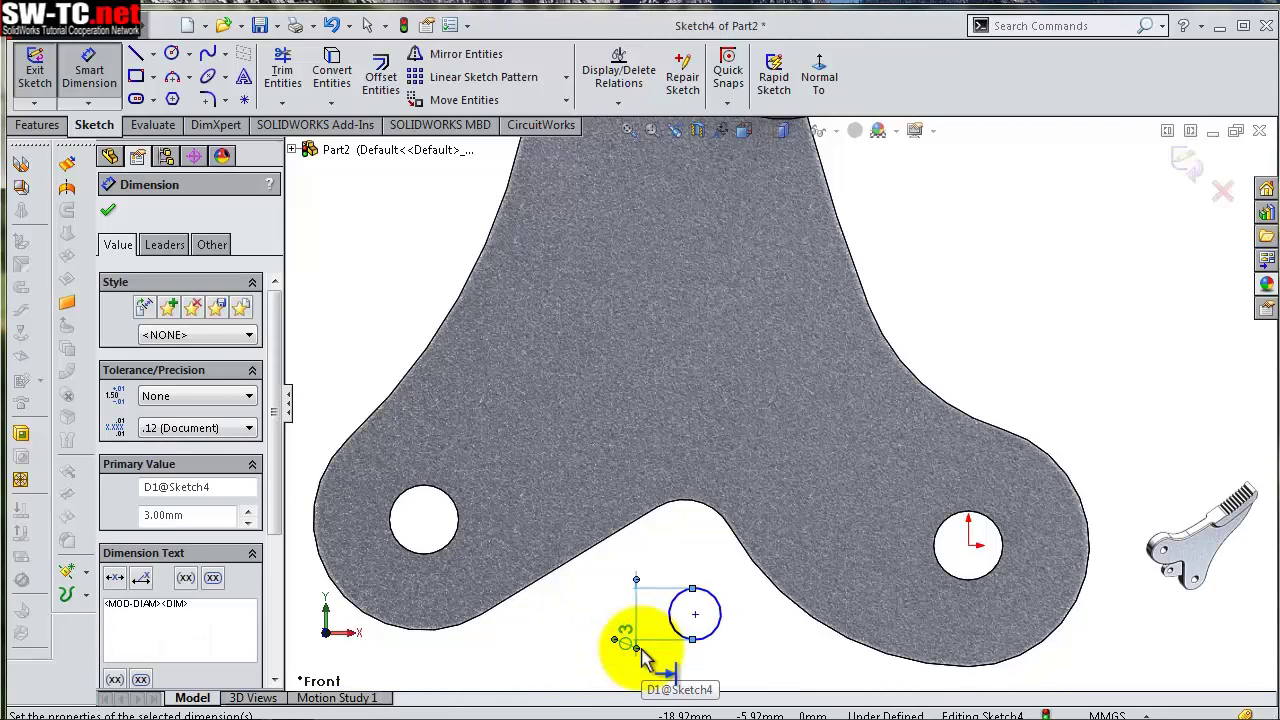
left_click(697, 614)
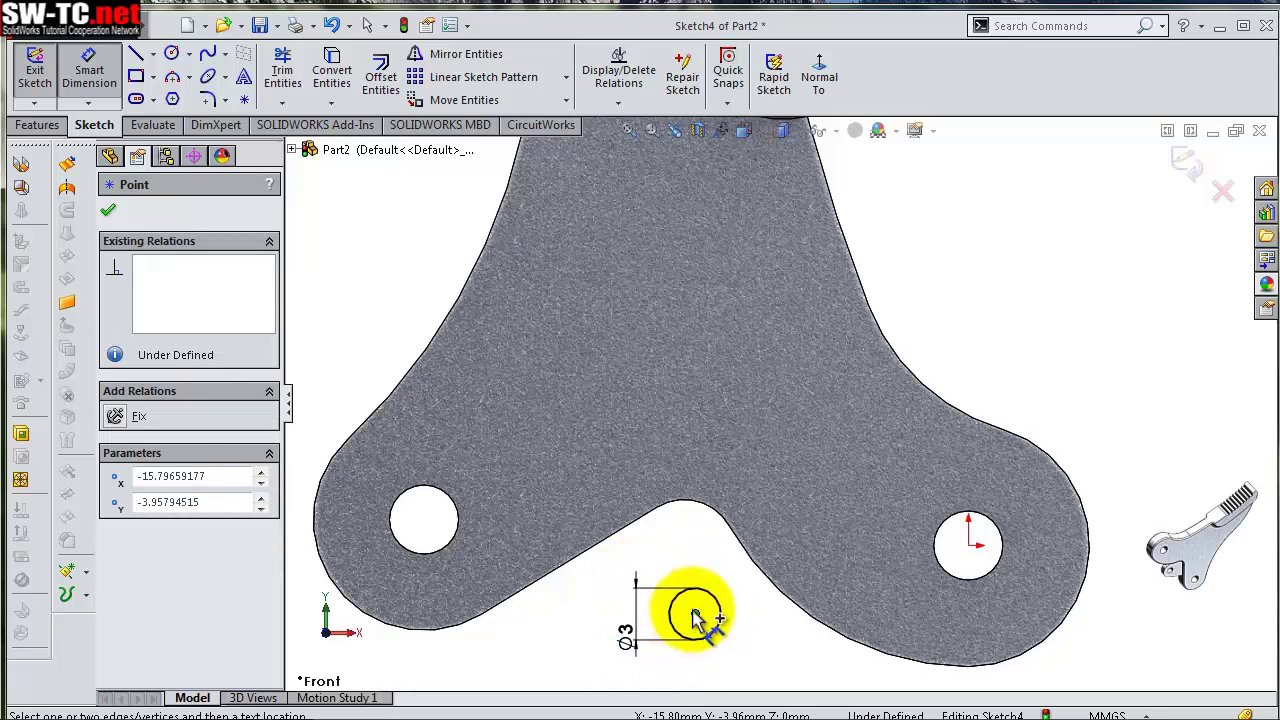
Draw a larger circle concentric with the Ø3 circle and dimension it to 3.70
key("s")
left_click(752, 612)
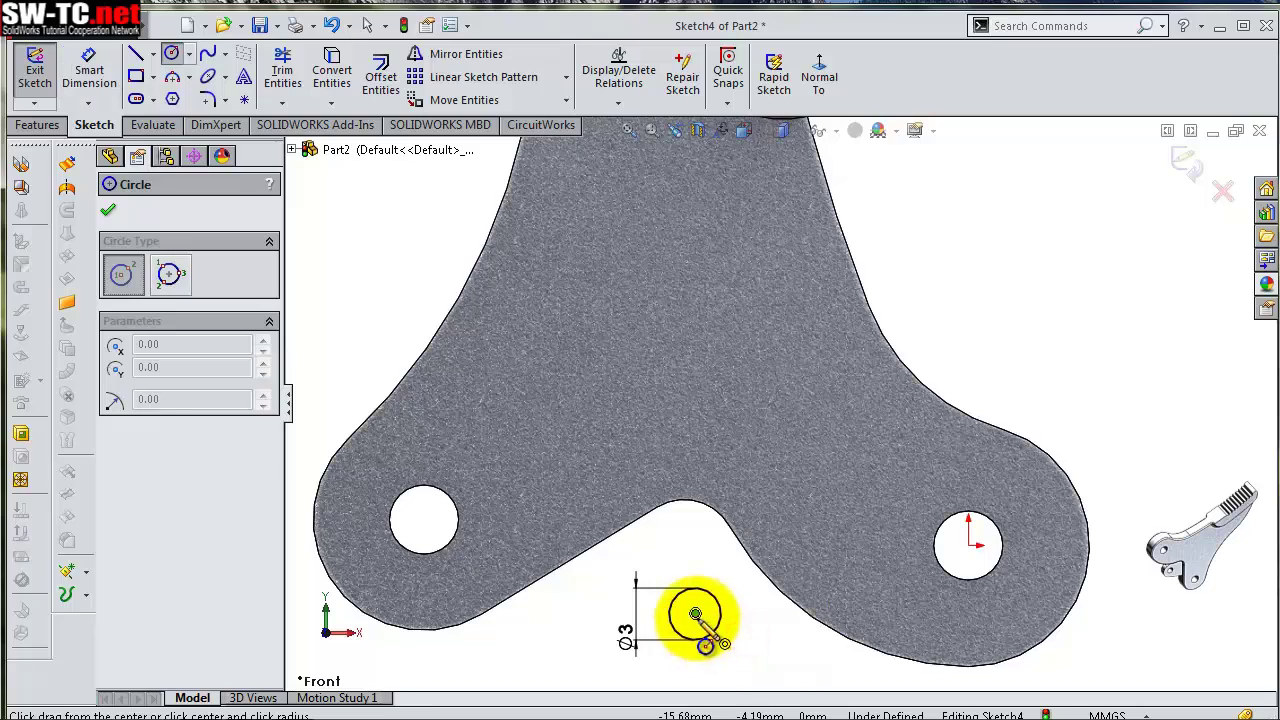
left_click_drag(697, 614, 746, 618)
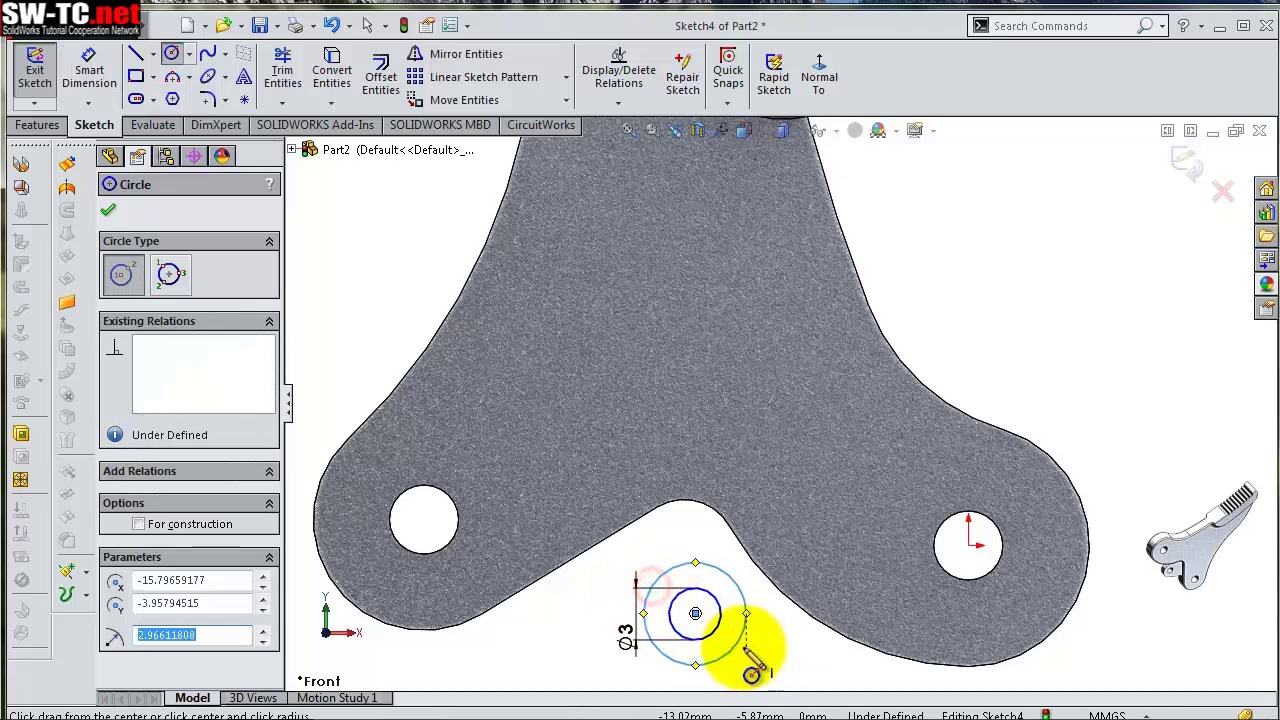
key("s")
left_click(803, 586)
left_click(745, 612)
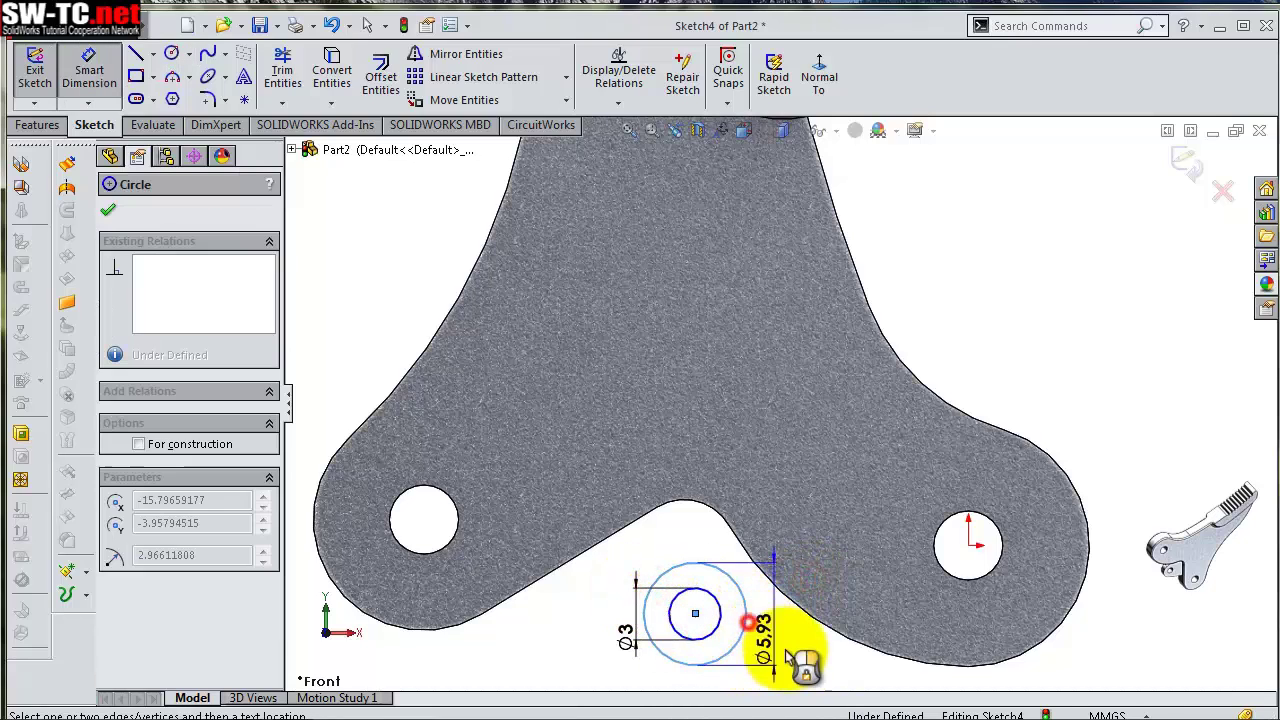
left_click(786, 660)
type("3,7")
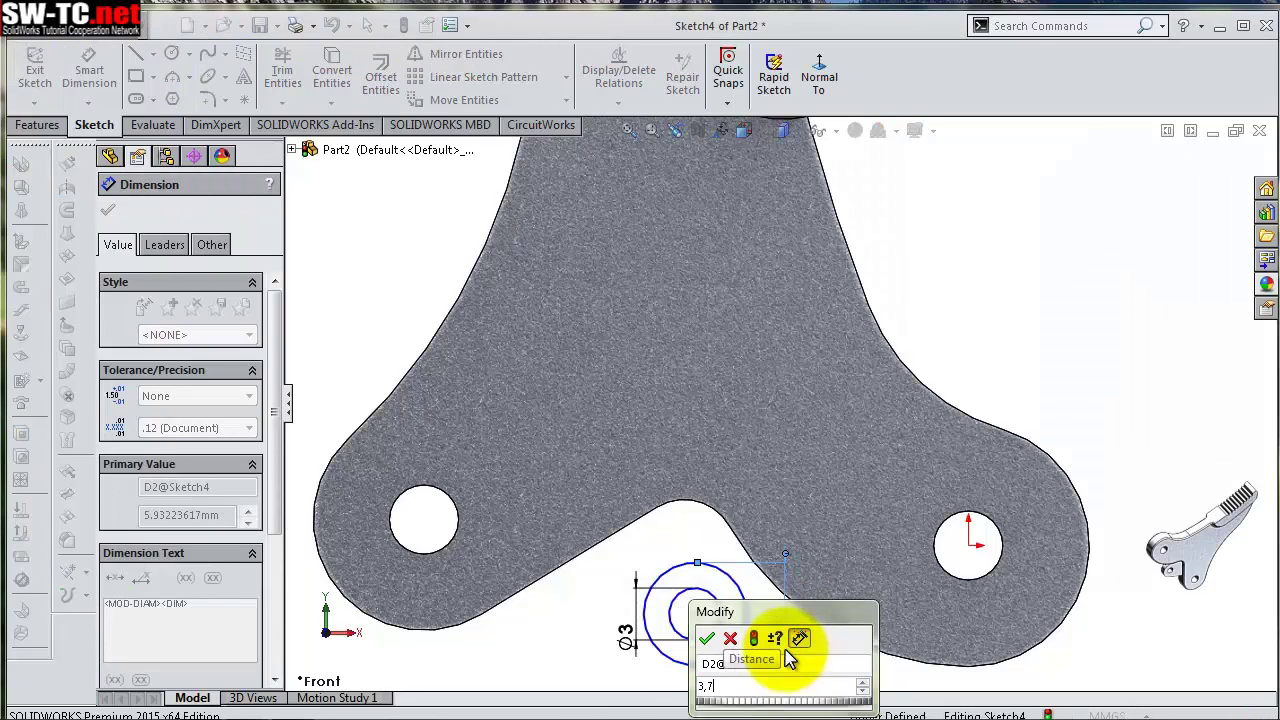
type("3.7")
key("Return")
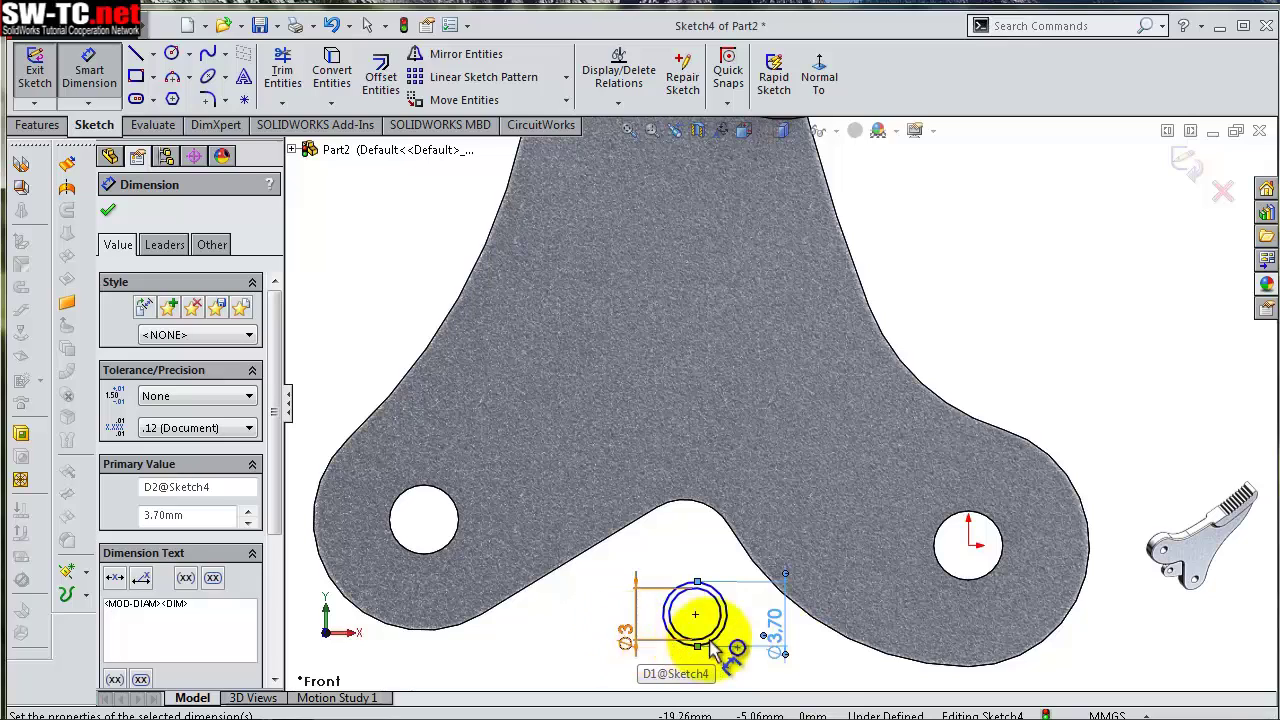
Double the larger circle's diameter to 7.40 mm and make it construction geometry
double_click(775, 625)
type("3,7")
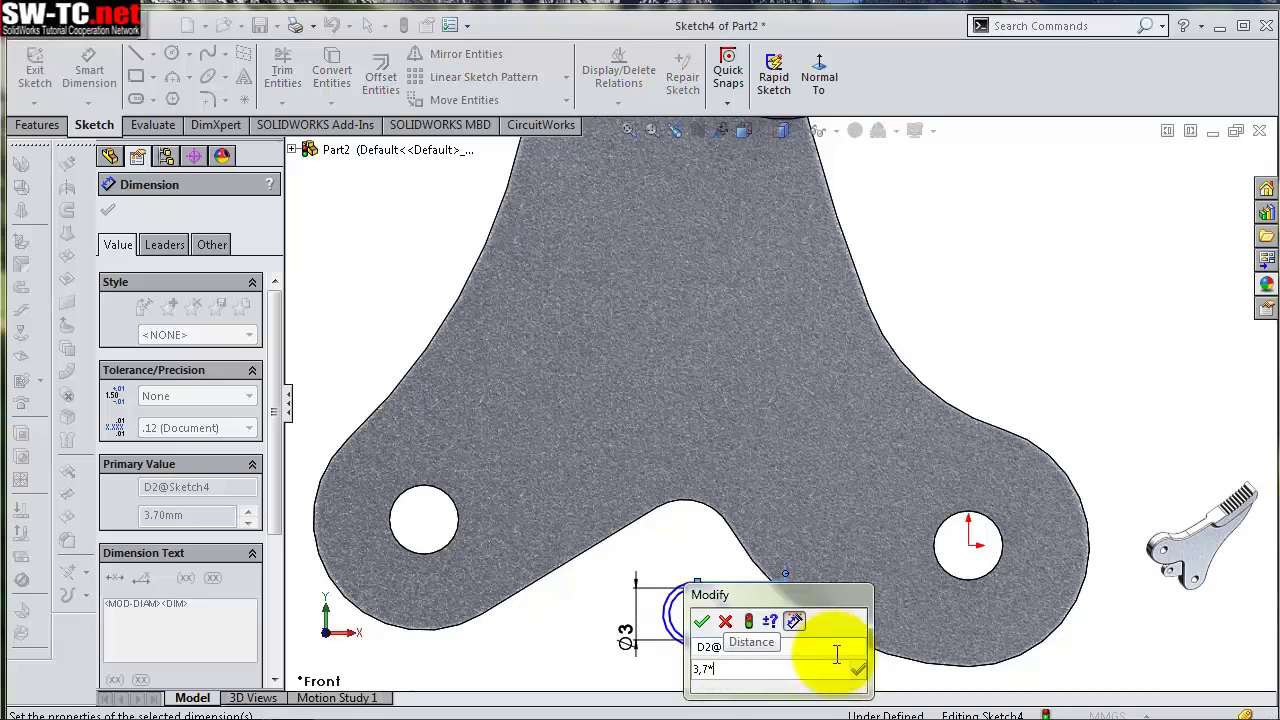
type("2")
key("Return")
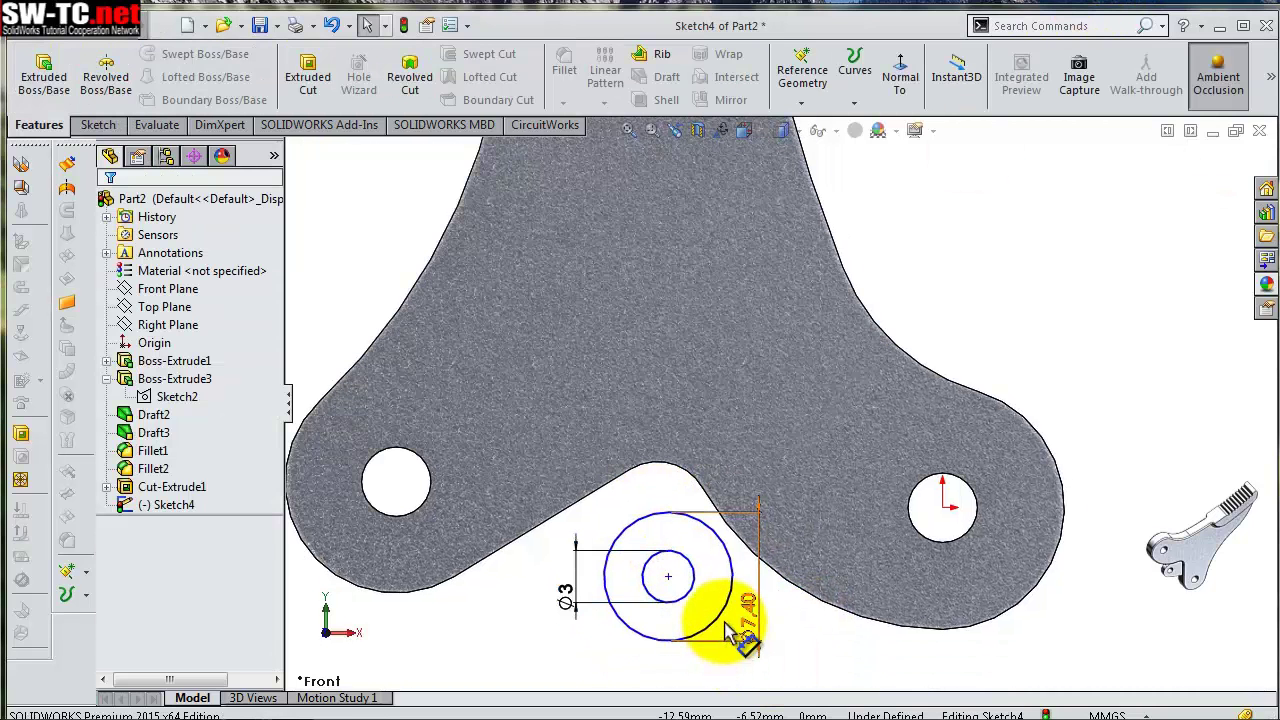
left_click(720, 625)
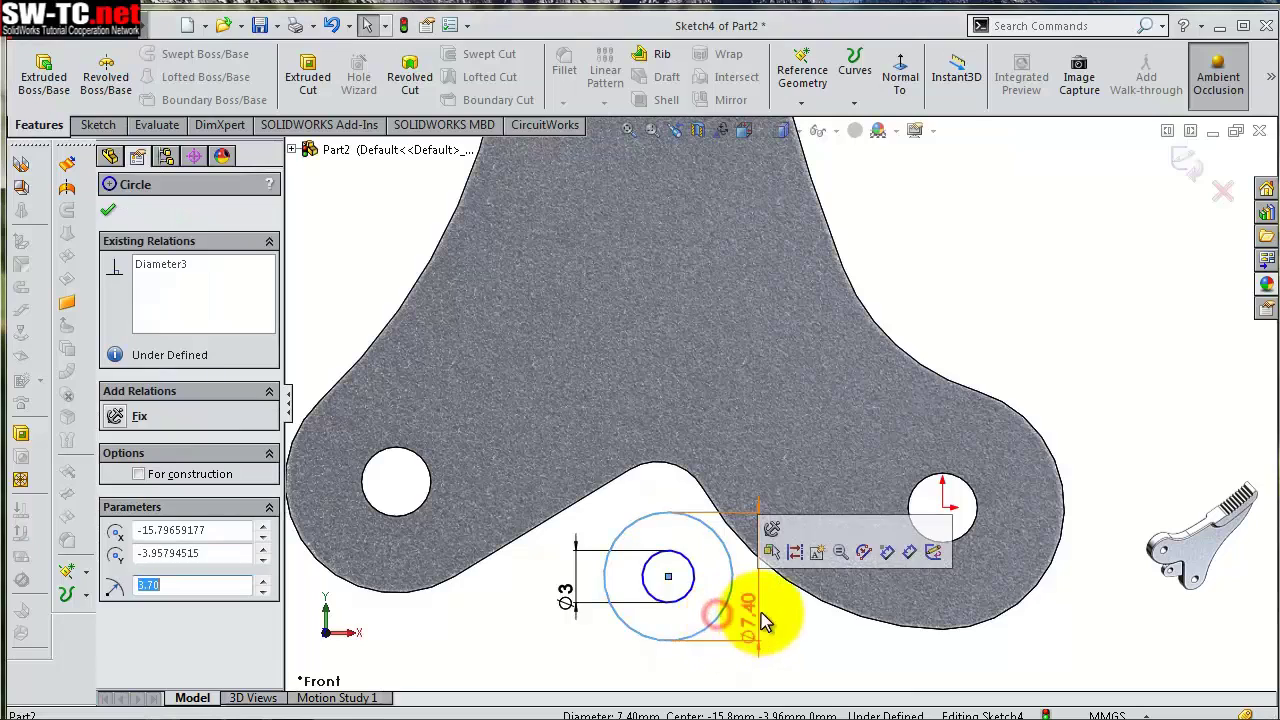
left_click(795, 558)
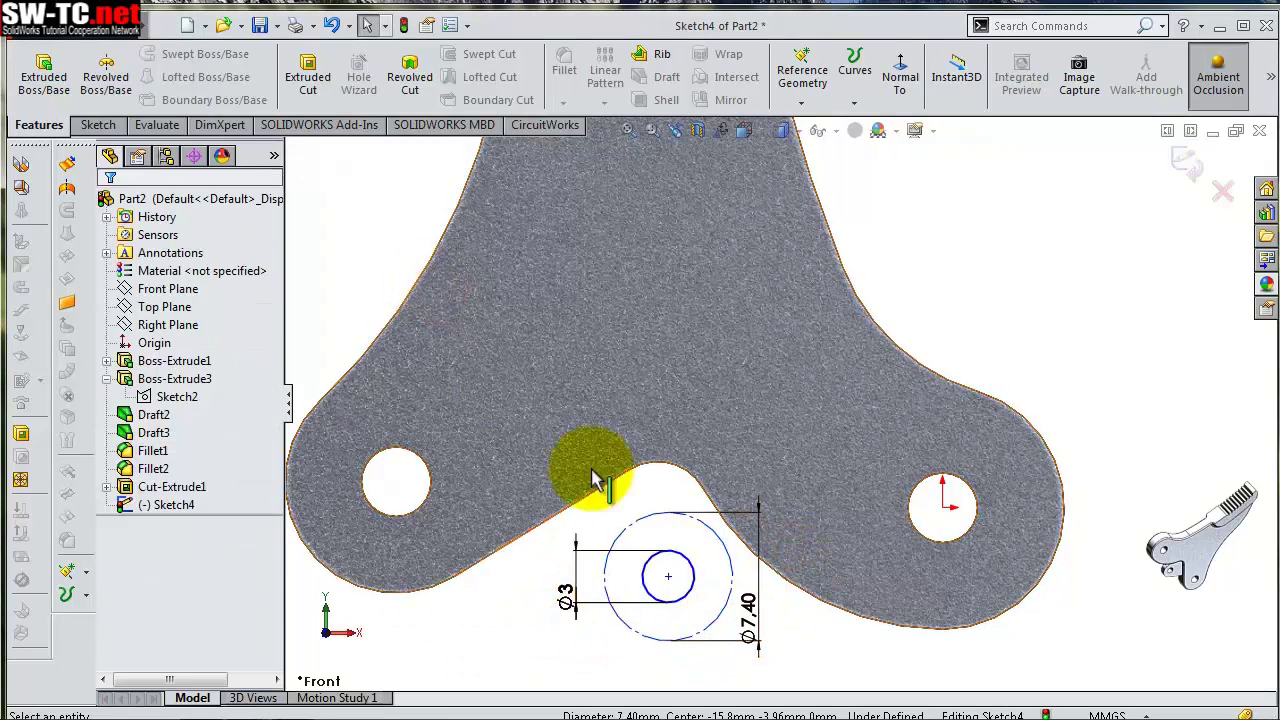
Dimension the Ø3 circle 4.30 mm vertically from the right-hand hole
key("s")
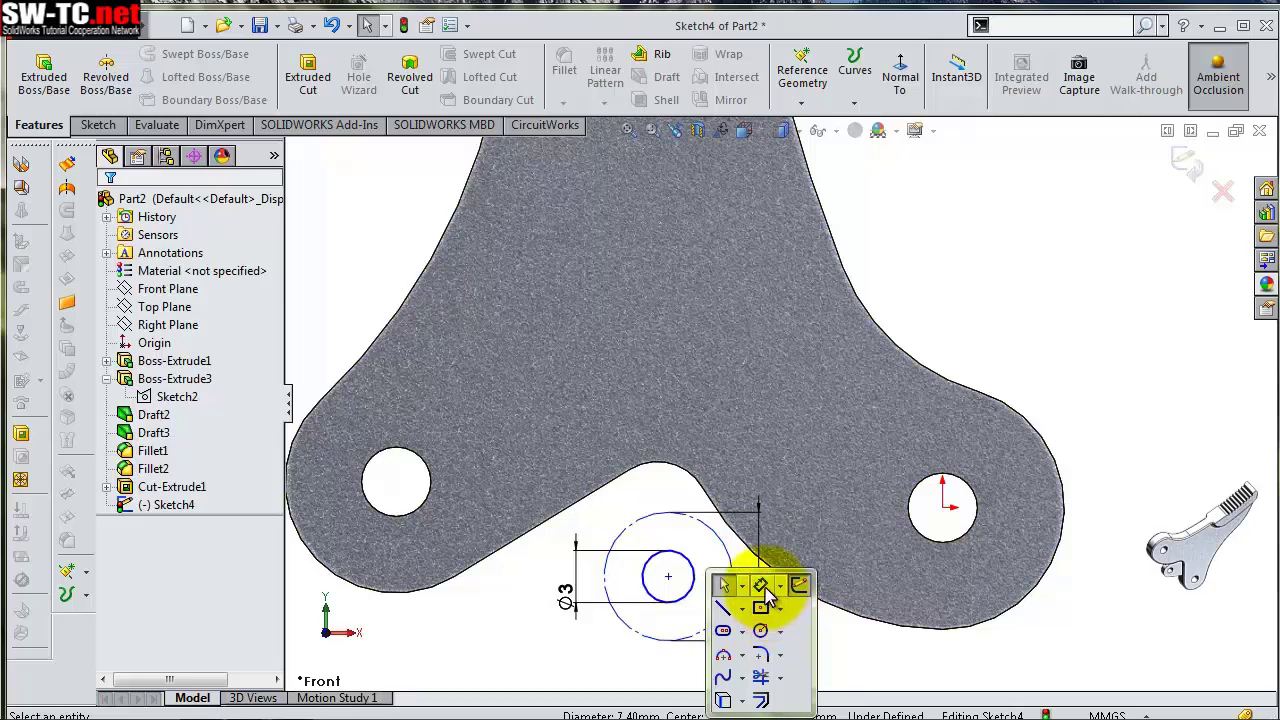
left_click(764, 588)
left_click(692, 582)
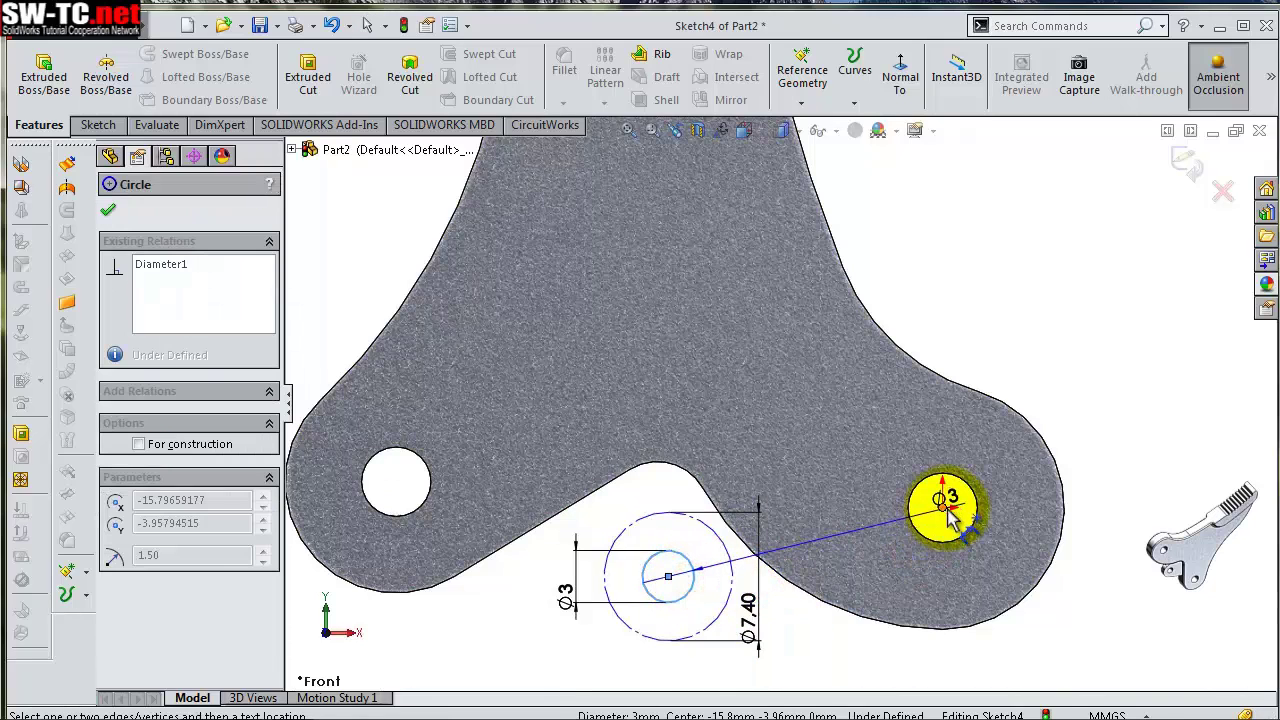
left_click(948, 512)
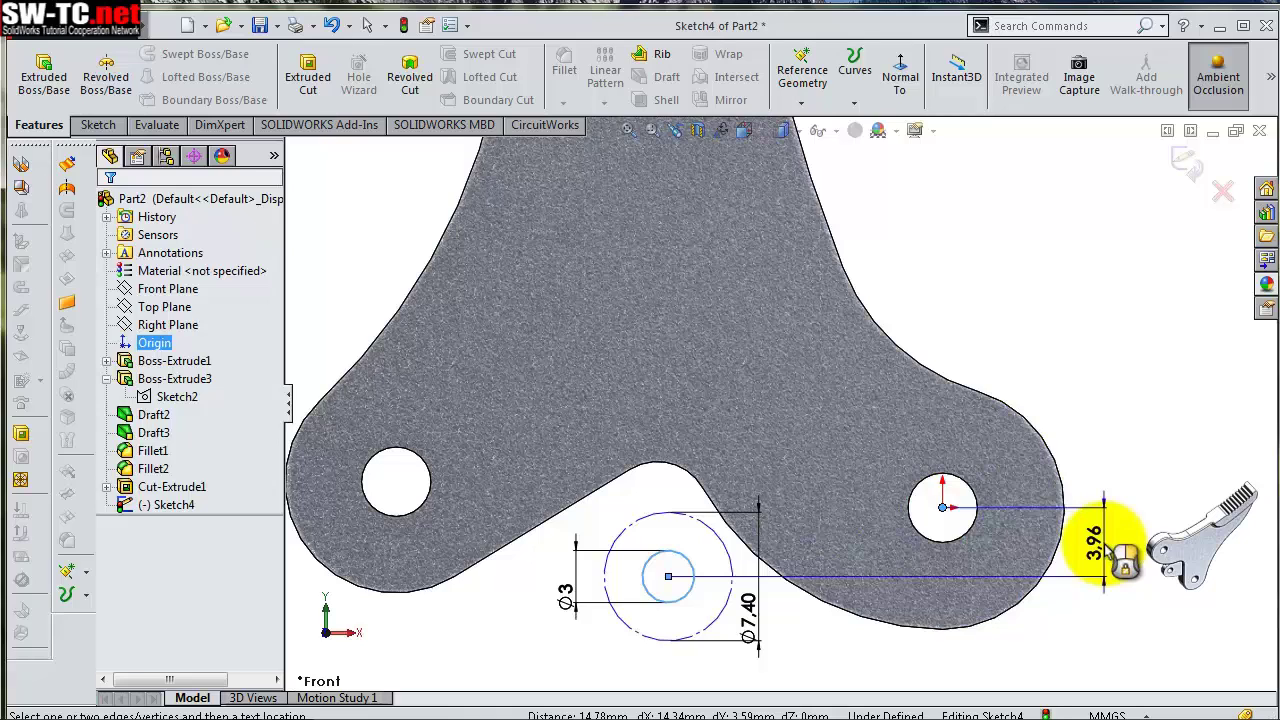
left_click(1107, 551)
type("4,3")
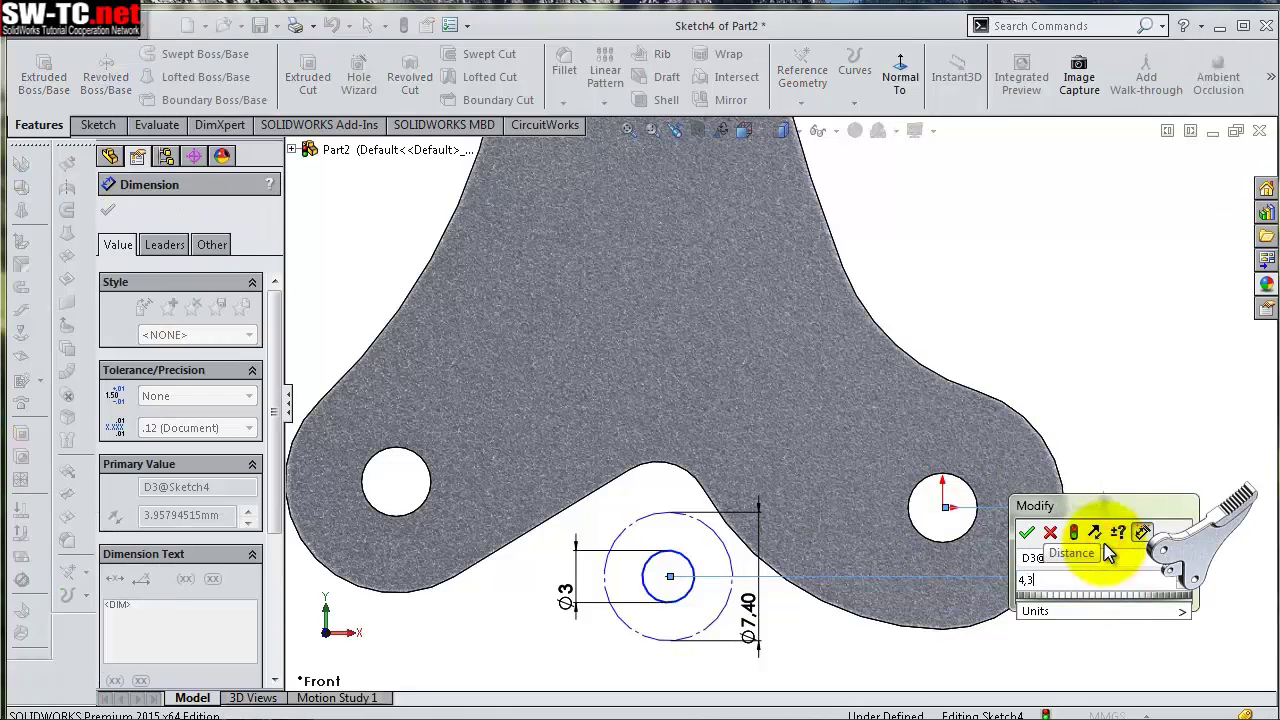
key("Return")
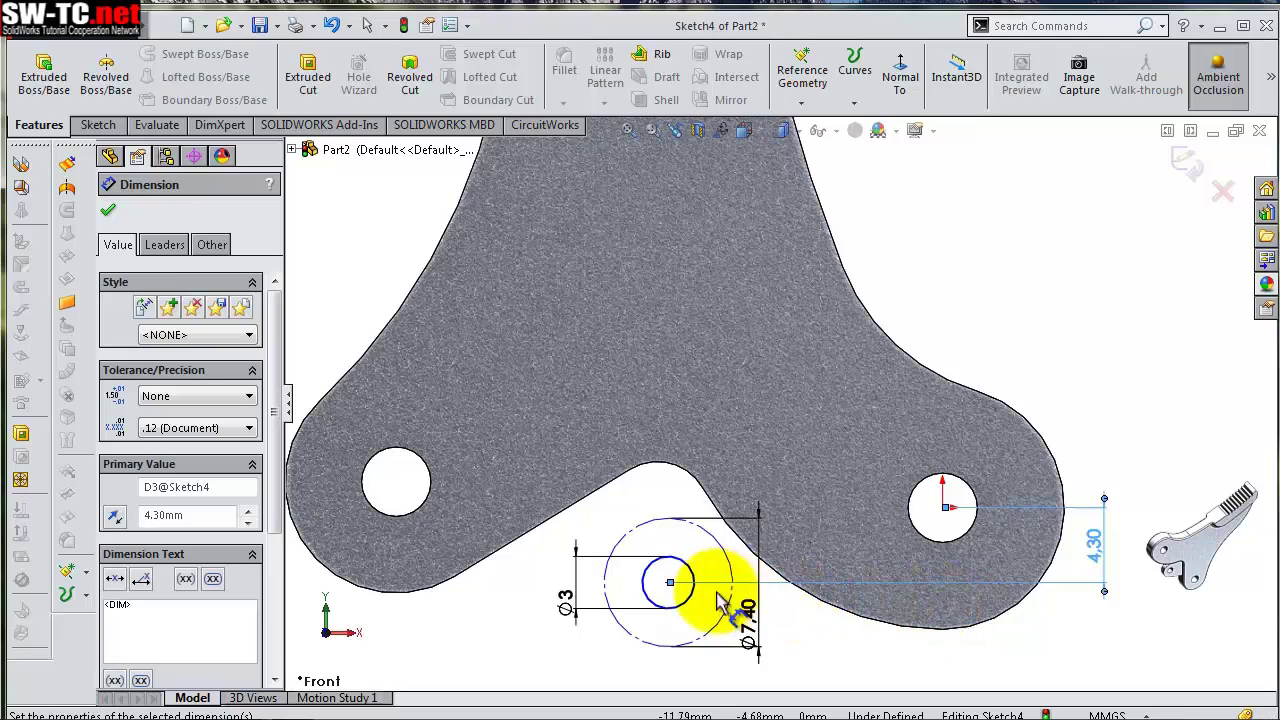
Set the Ø3 circle's horizontal distance from the right-hand hole to 15.80 mm
left_click(686, 600)
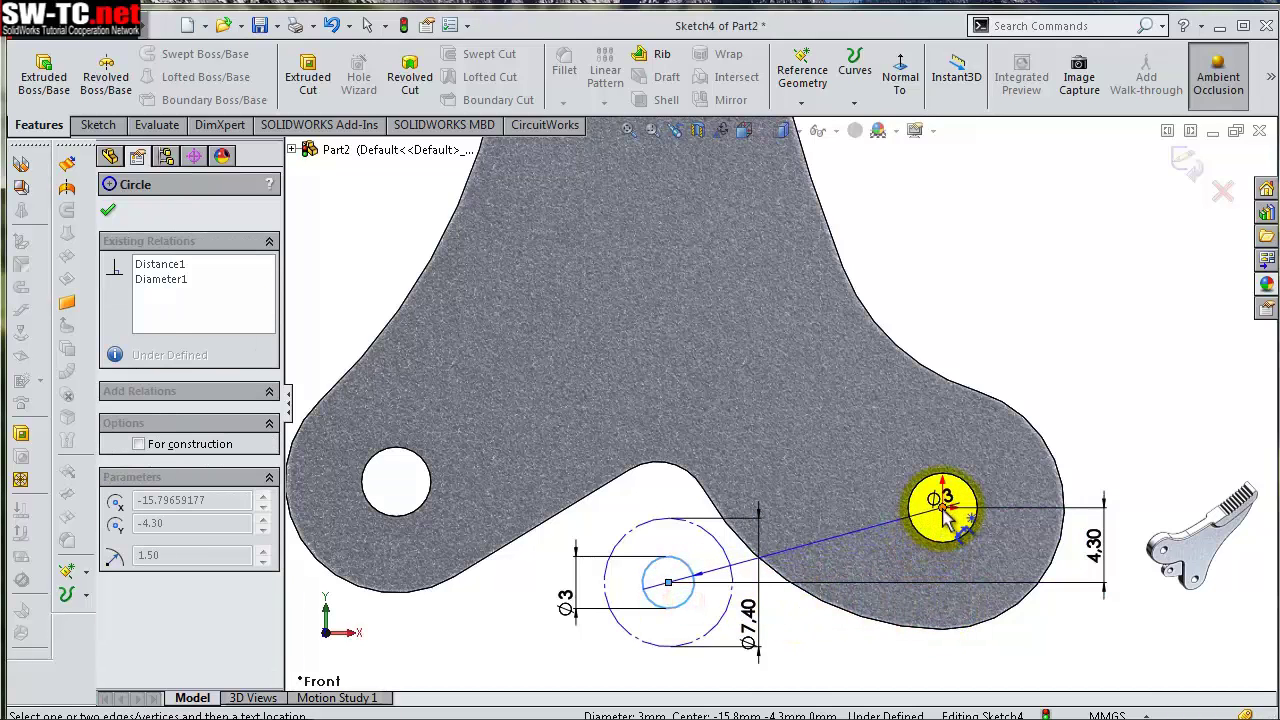
left_click(945, 510)
scroll(840, 590, "up", 1)
left_click(812, 652)
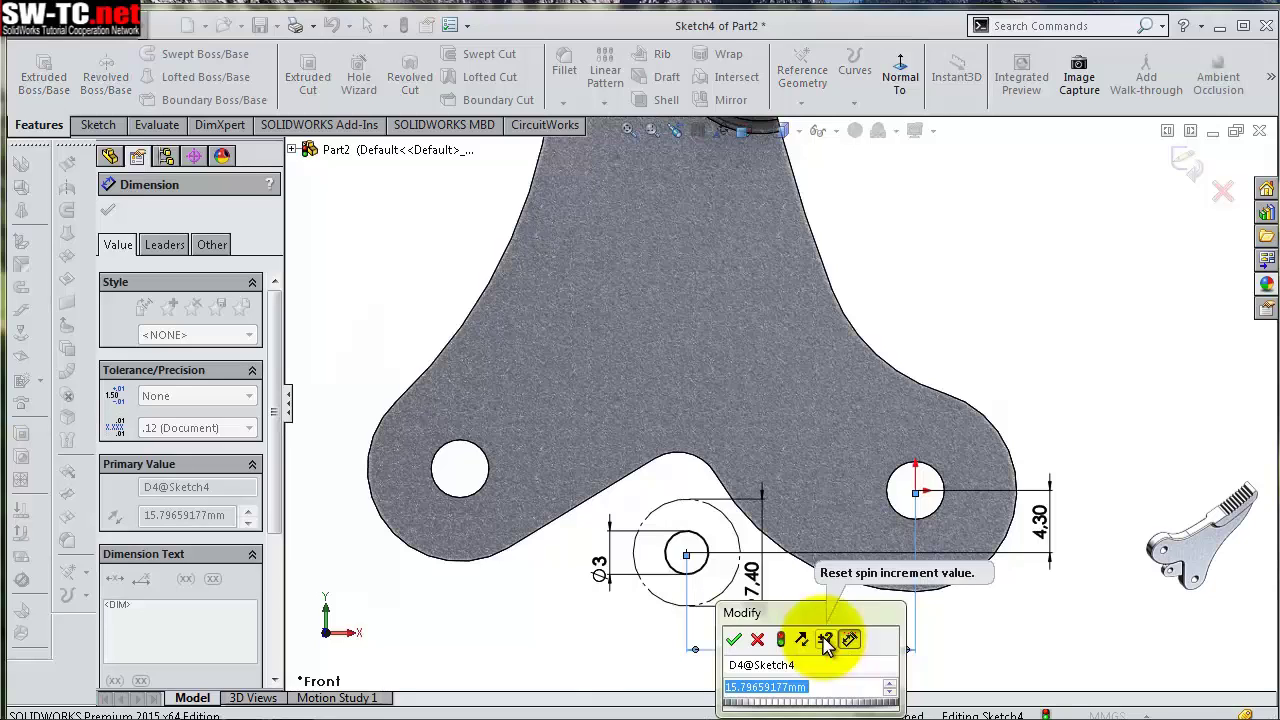
type("15.8")
key("Return")
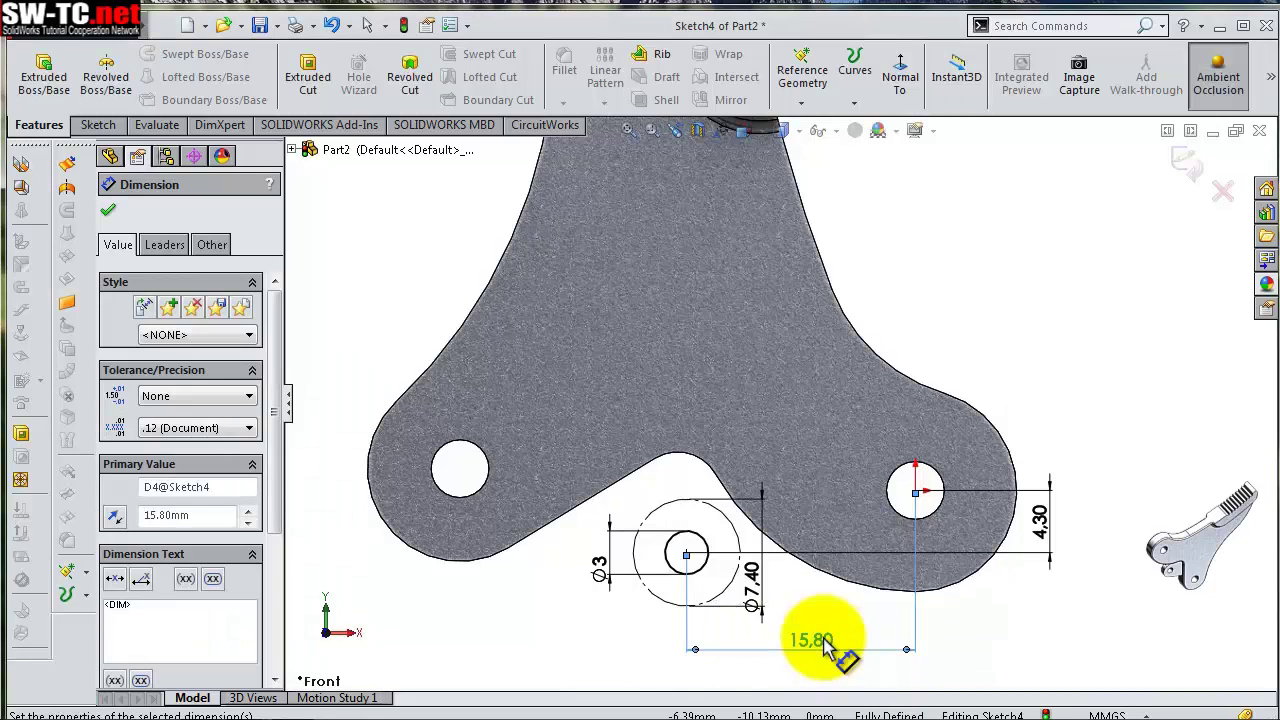
scroll(700, 555, "down", 2)
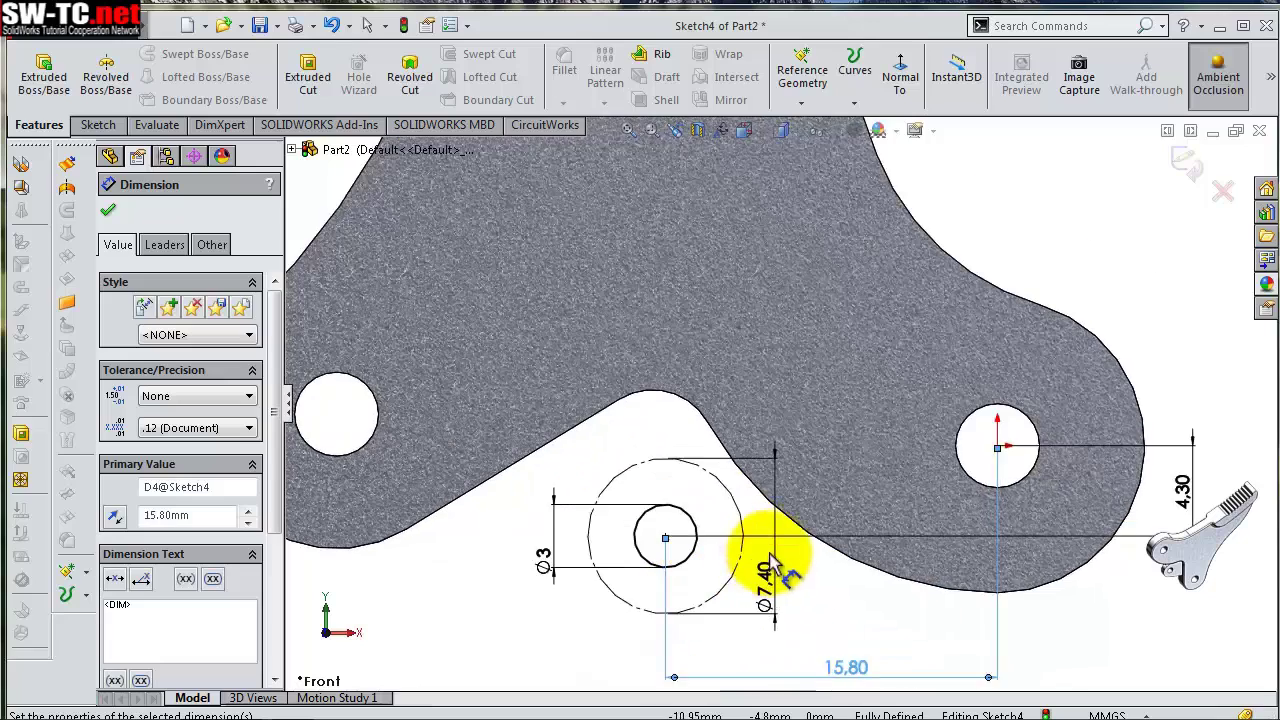
scroll(770, 543, "down", 1)
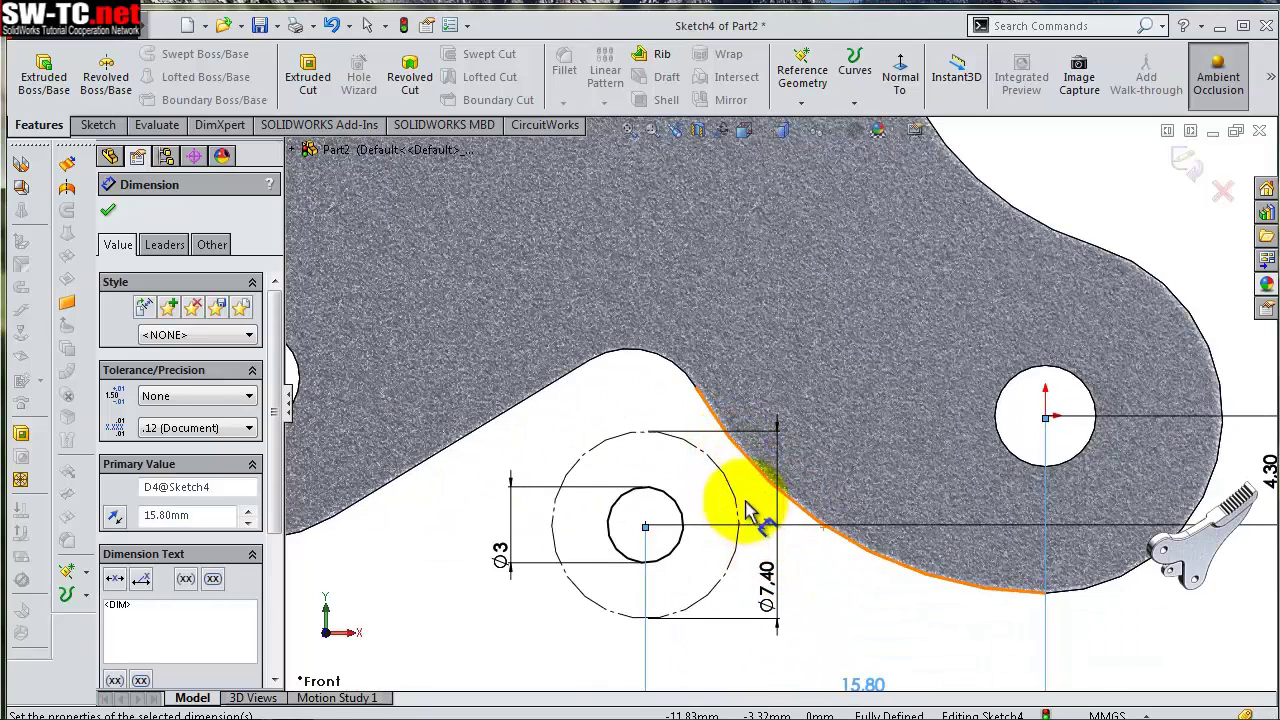
left_click(98, 125)
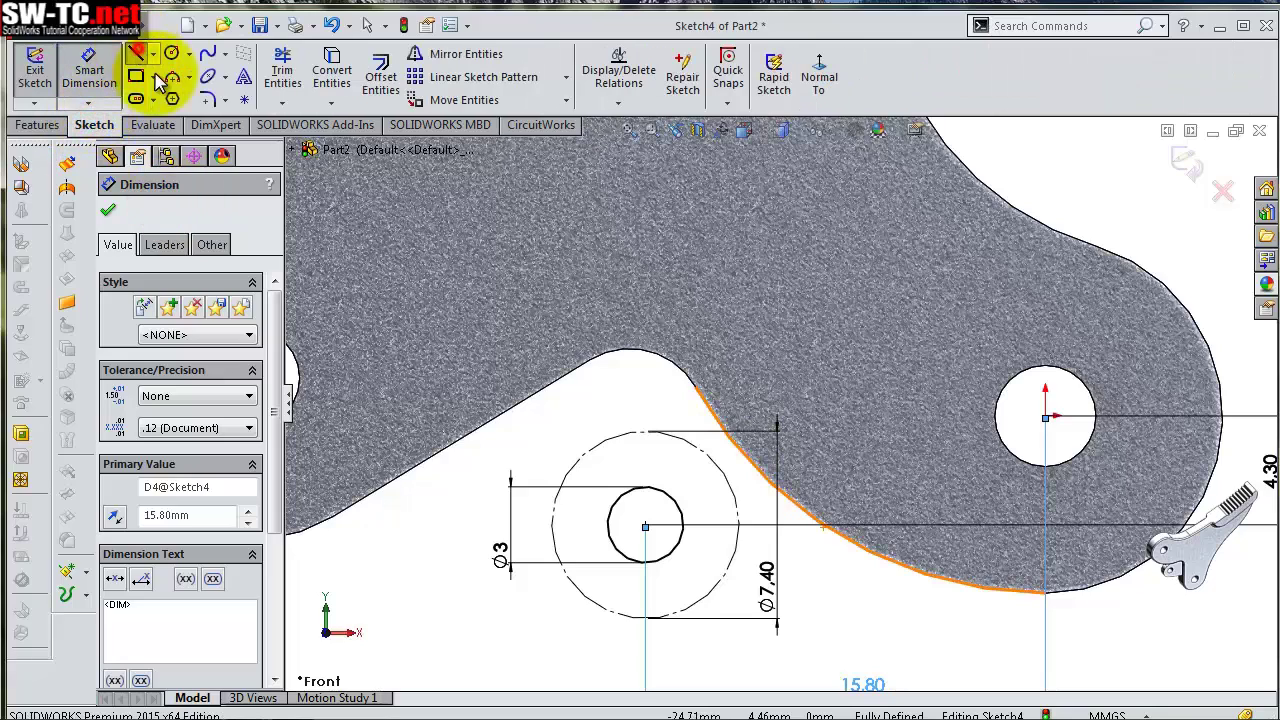
Draw a vertical line from the Ø7.40 circle, two slanted lines and an arc around the circle
left_click(136, 54)
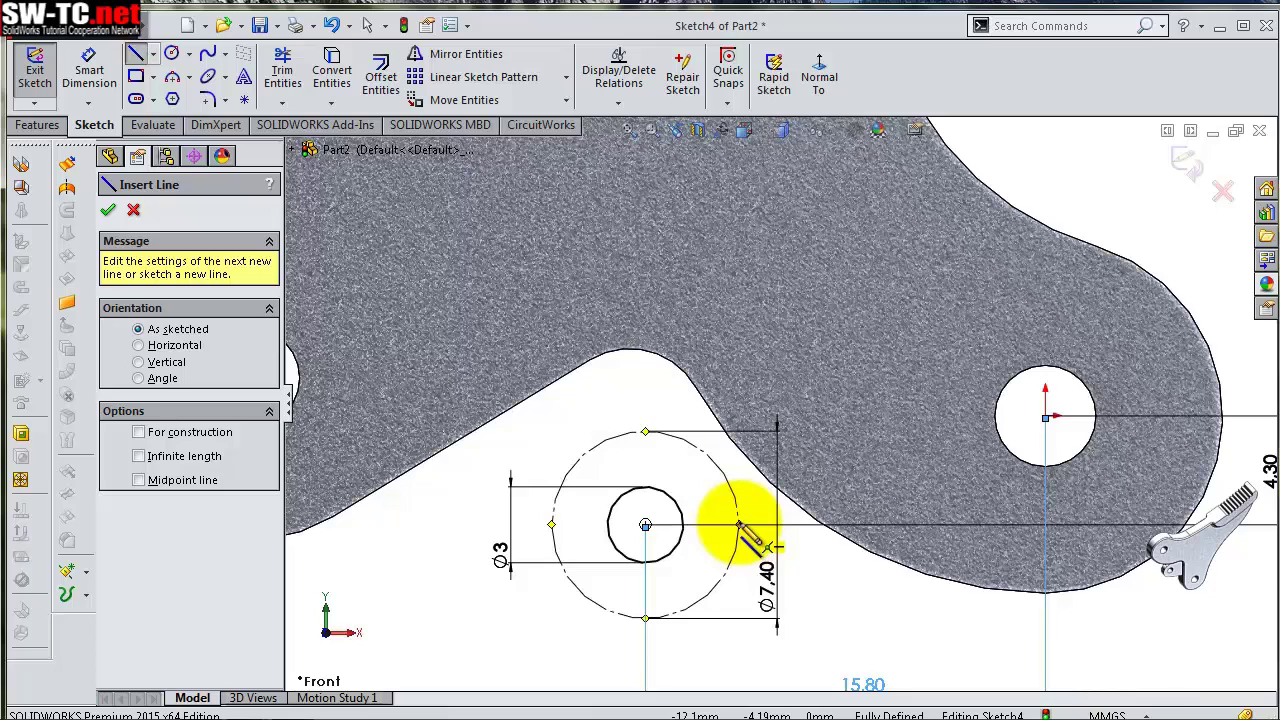
left_click(738, 524)
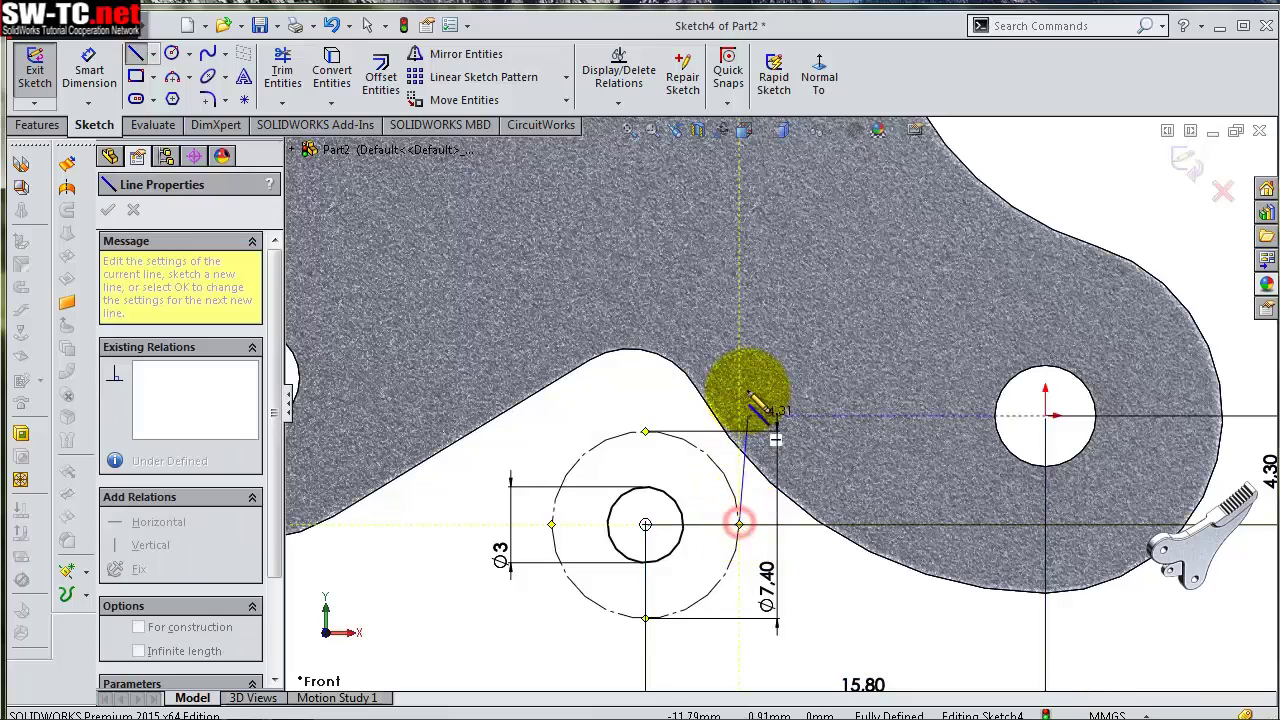
left_click(739, 273)
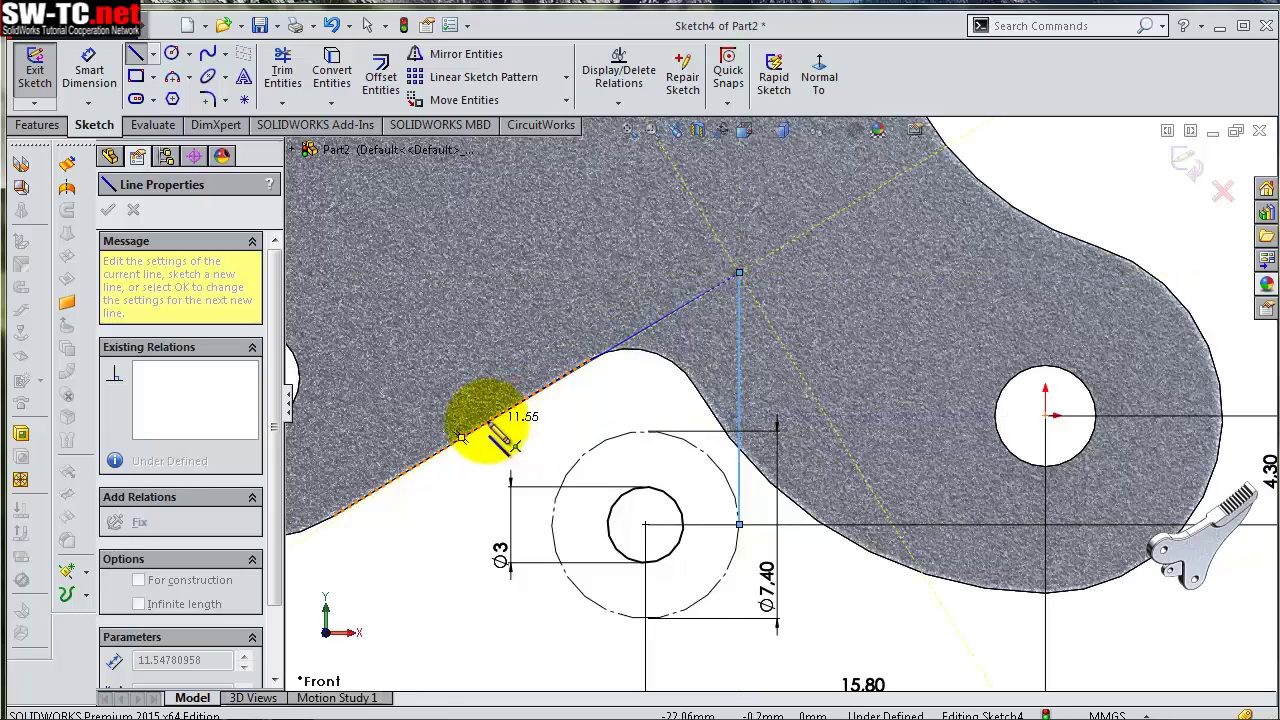
left_click(437, 453)
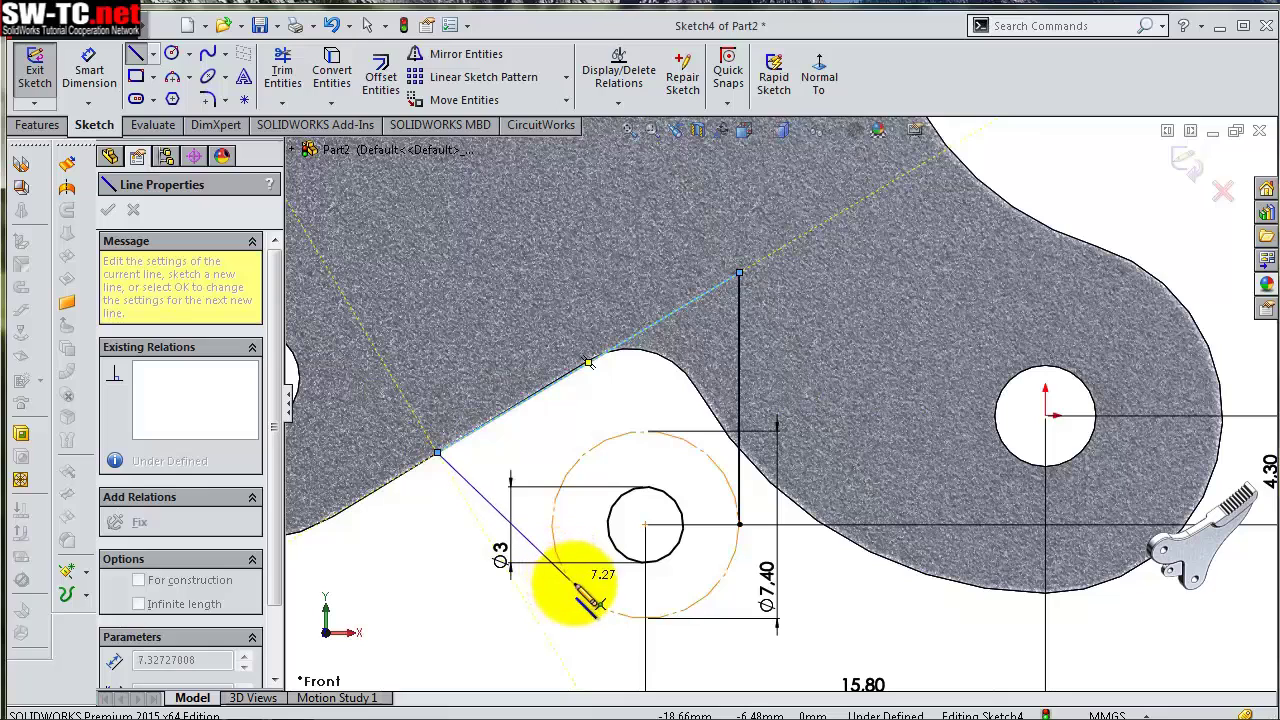
left_click(580, 592)
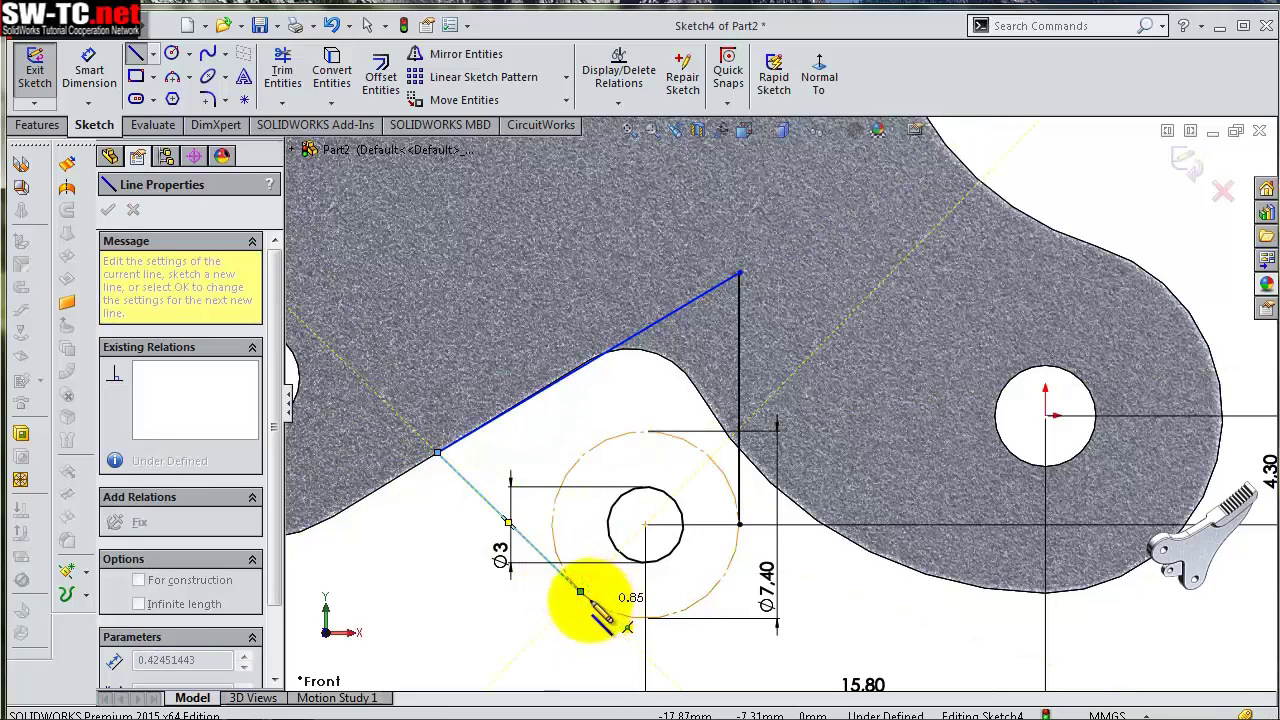
left_click(738, 524)
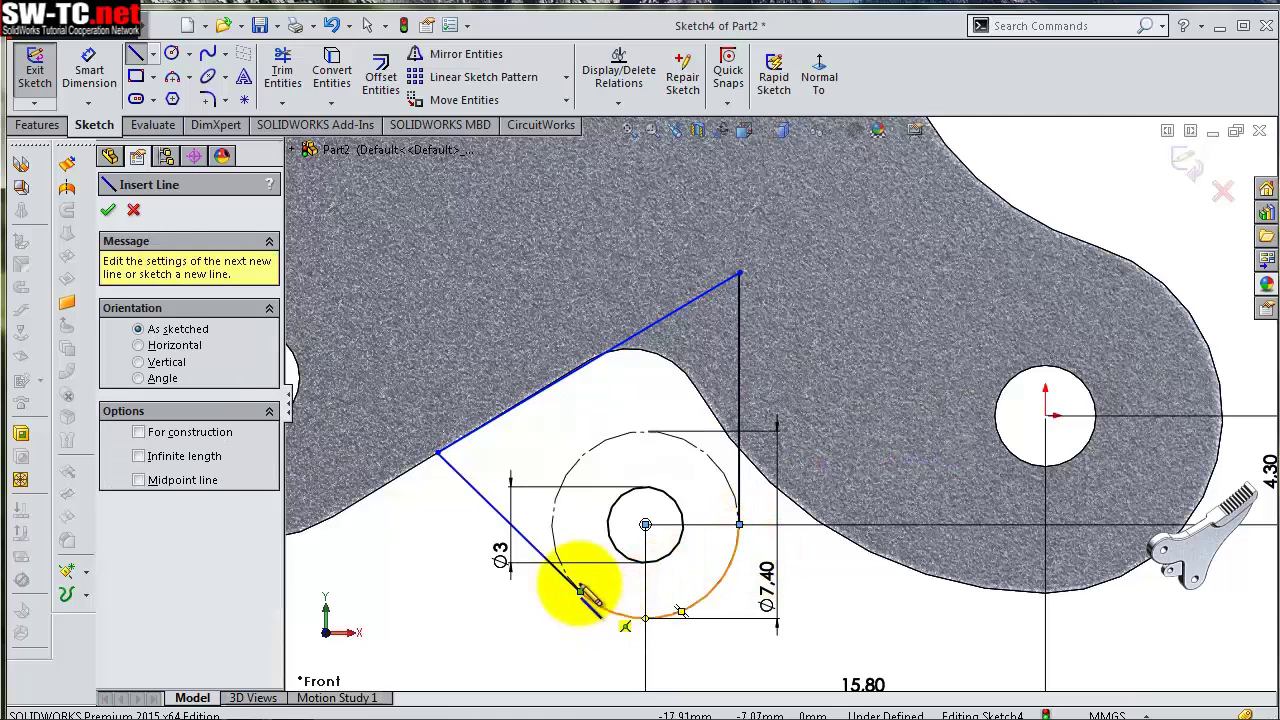
right_click(550, 560)
Dimension the angle between the two slanted lines to 72°
left_click(586, 566)
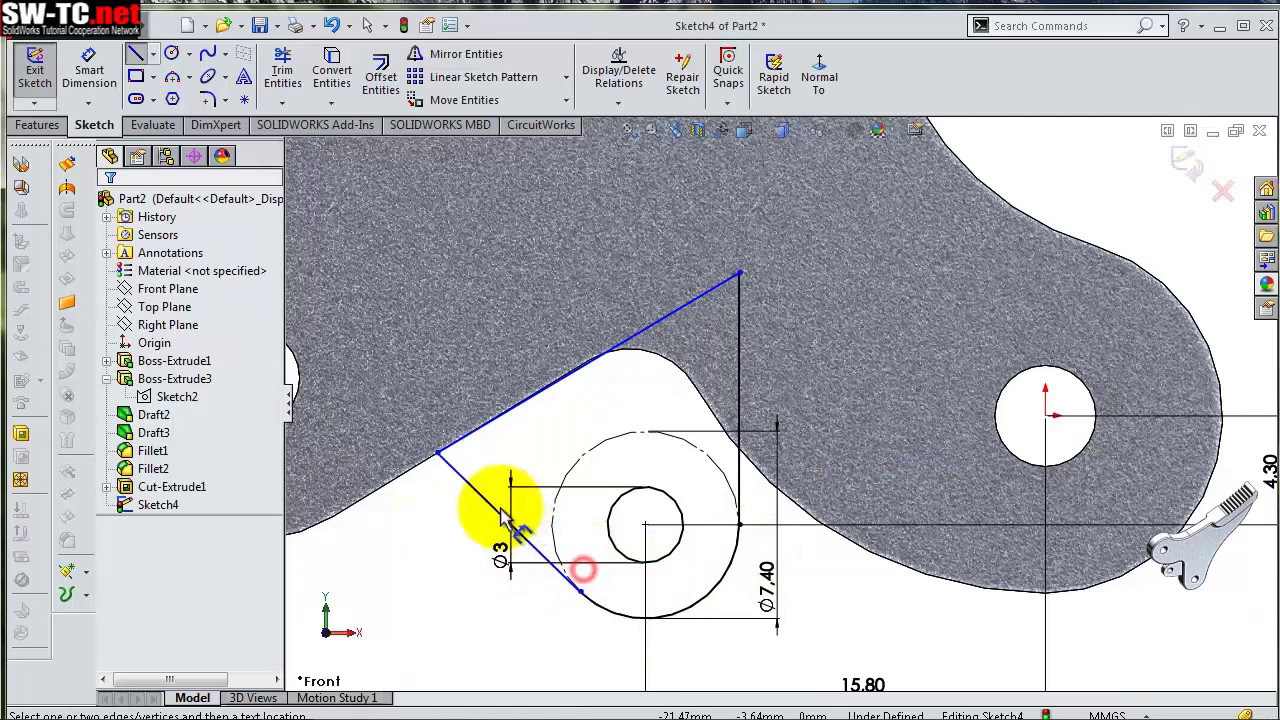
left_click(488, 503)
key("d")
left_click(490, 425)
left_click(494, 440)
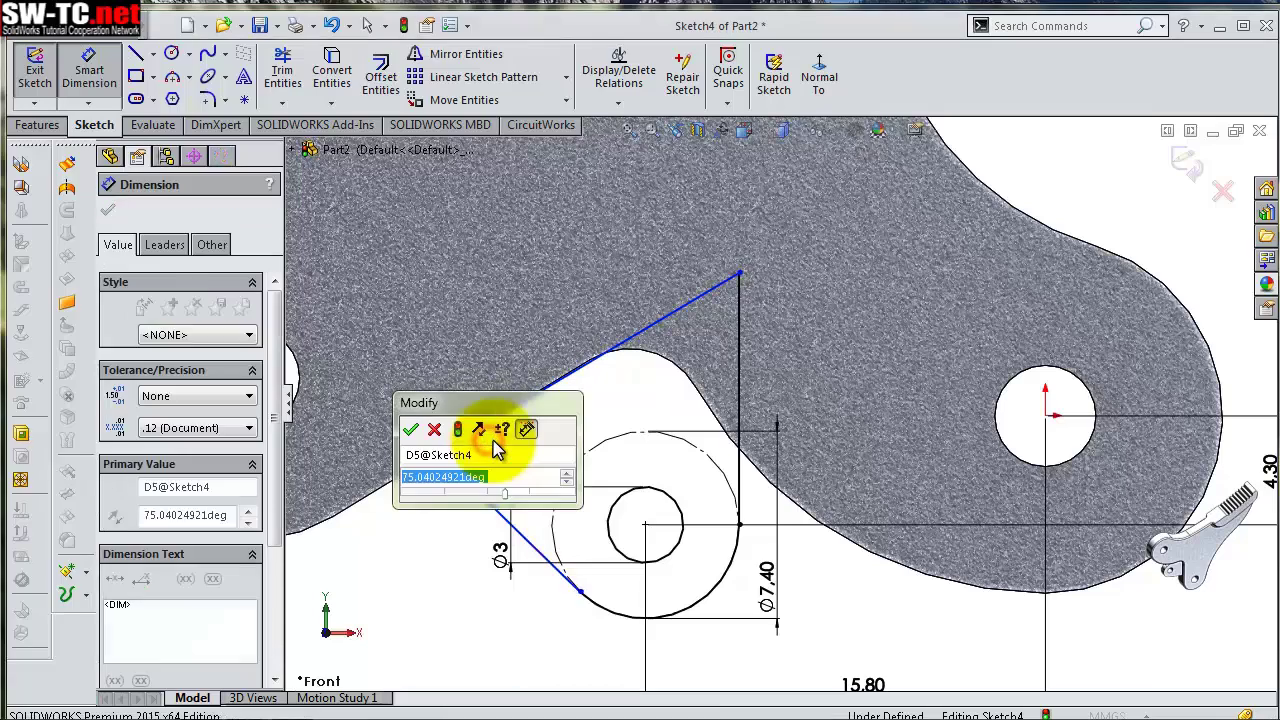
type("72")
key("Return")
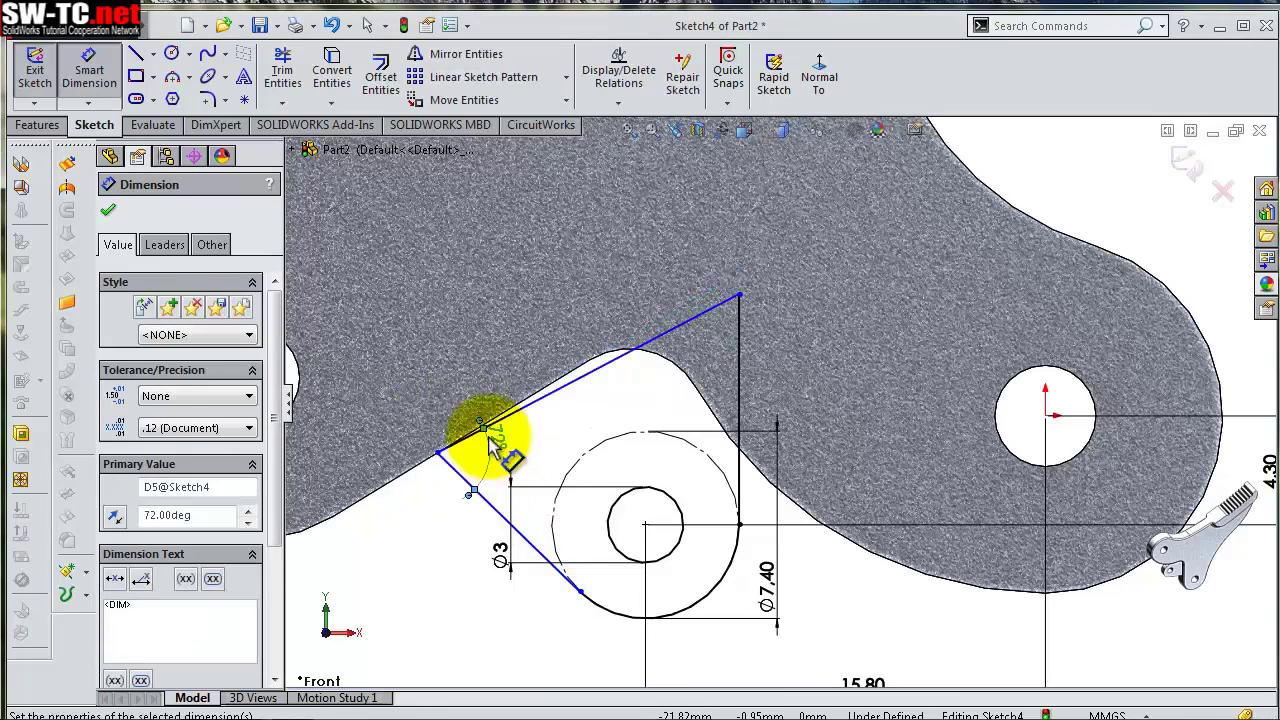
left_click(432, 555)
scroll(455, 550, "down", 3)
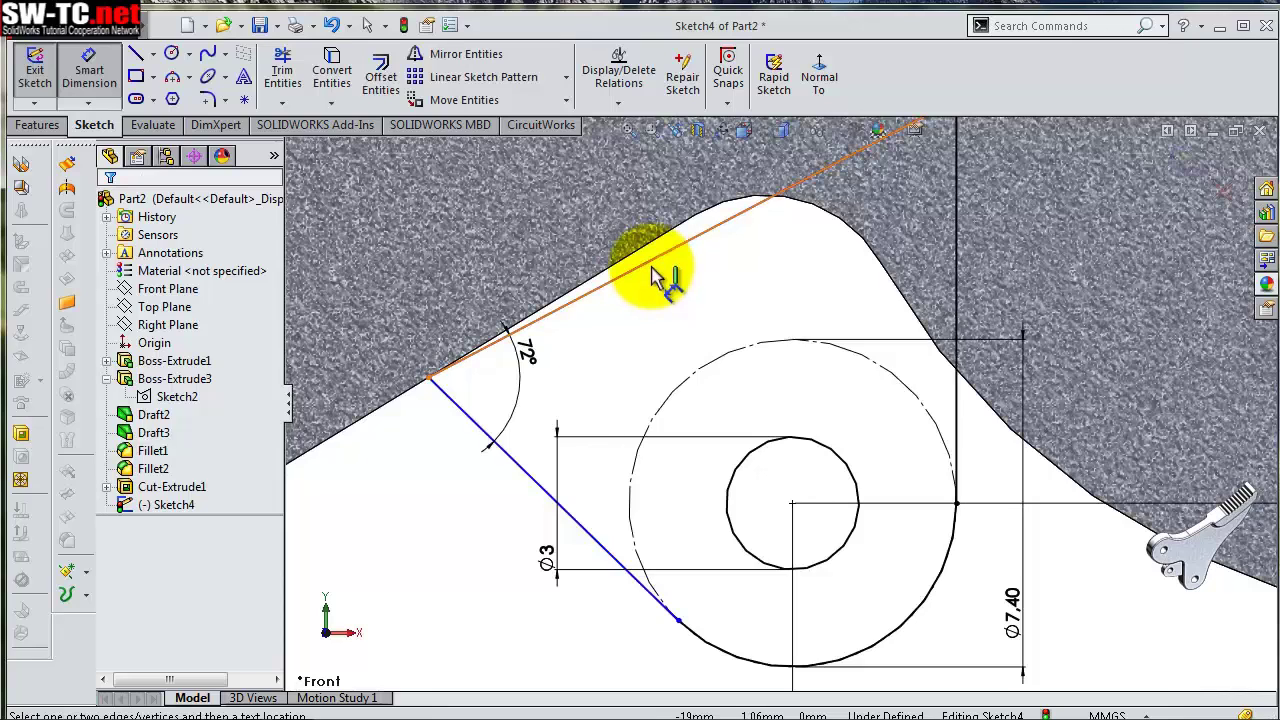
key("Escape")
Make the upper slanted line collinear with the part's matching edge
left_click(650, 280)
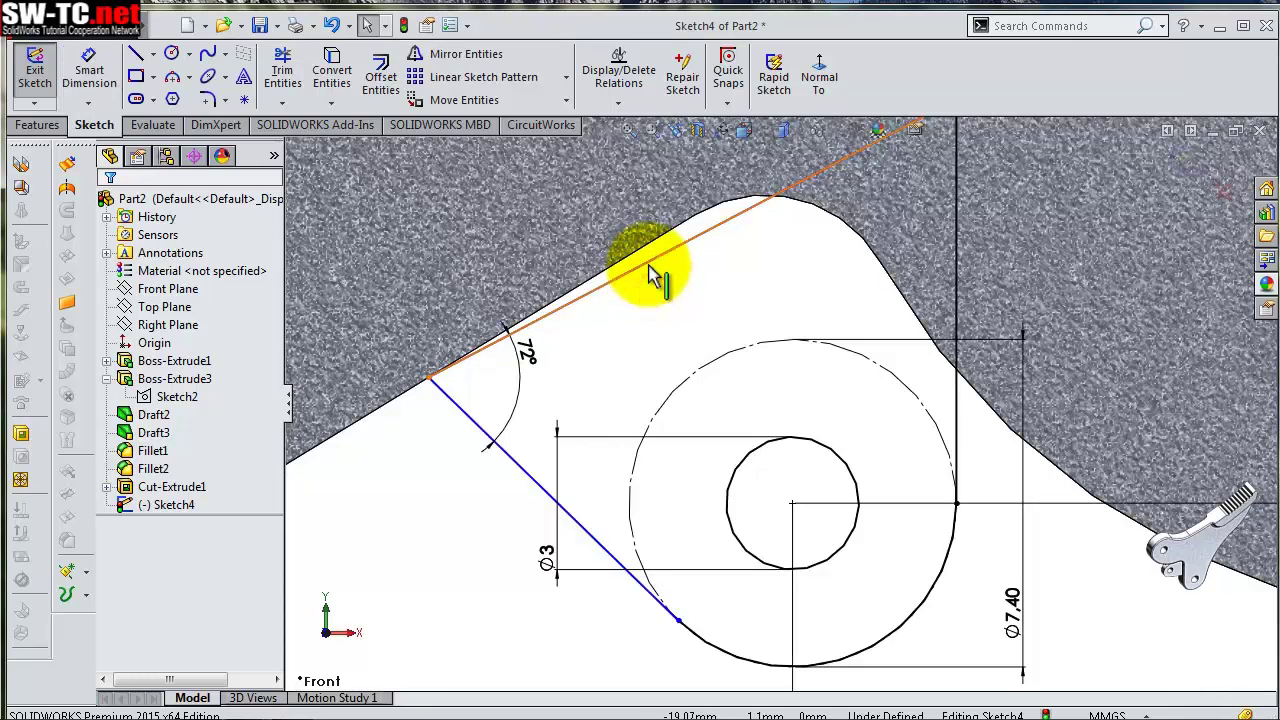
left_click(650, 278)
left_click(640, 258, "ctrl")
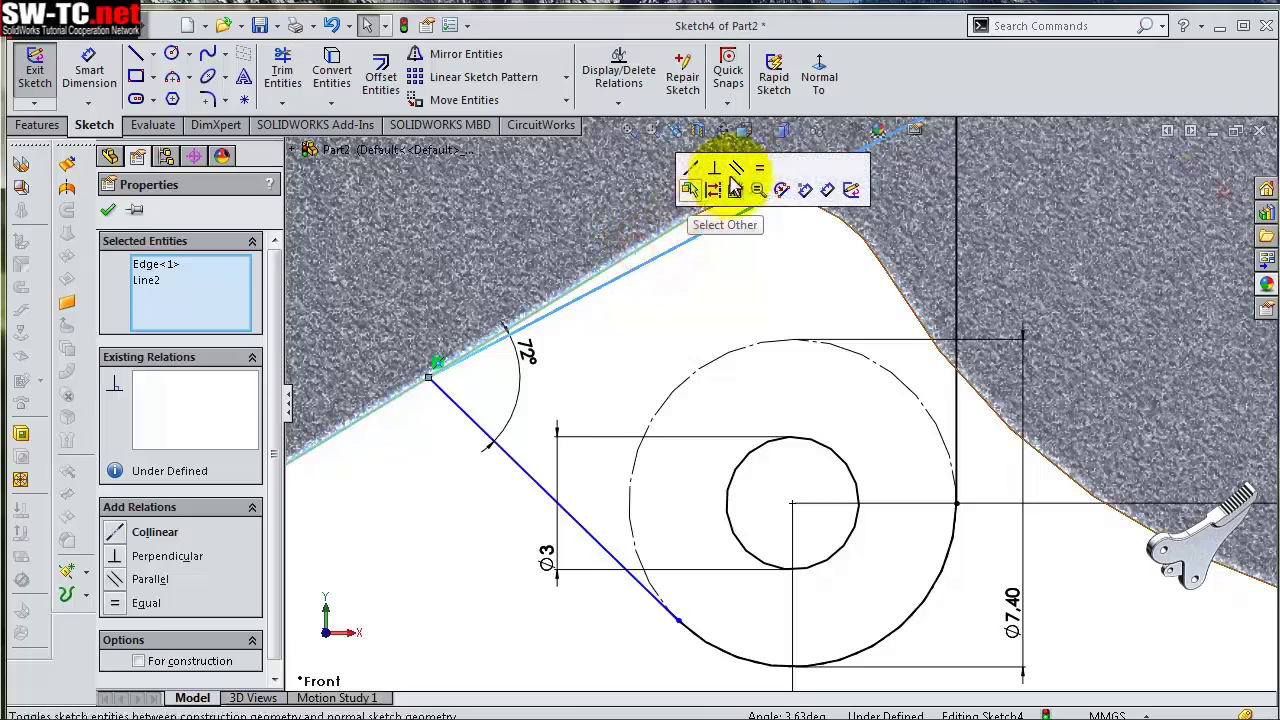
left_click(690, 175)
left_click(629, 329)
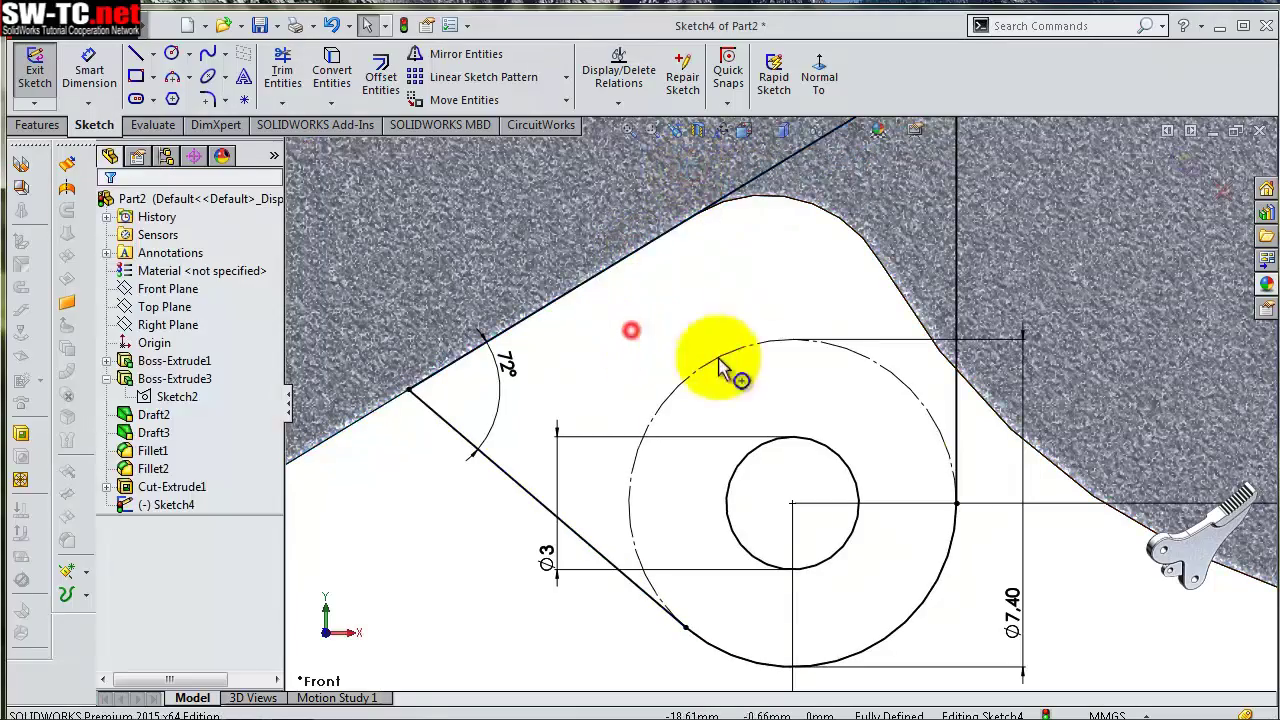
scroll(760, 363, "up", 4)
middle_click_drag(690, 565, 651, 429)
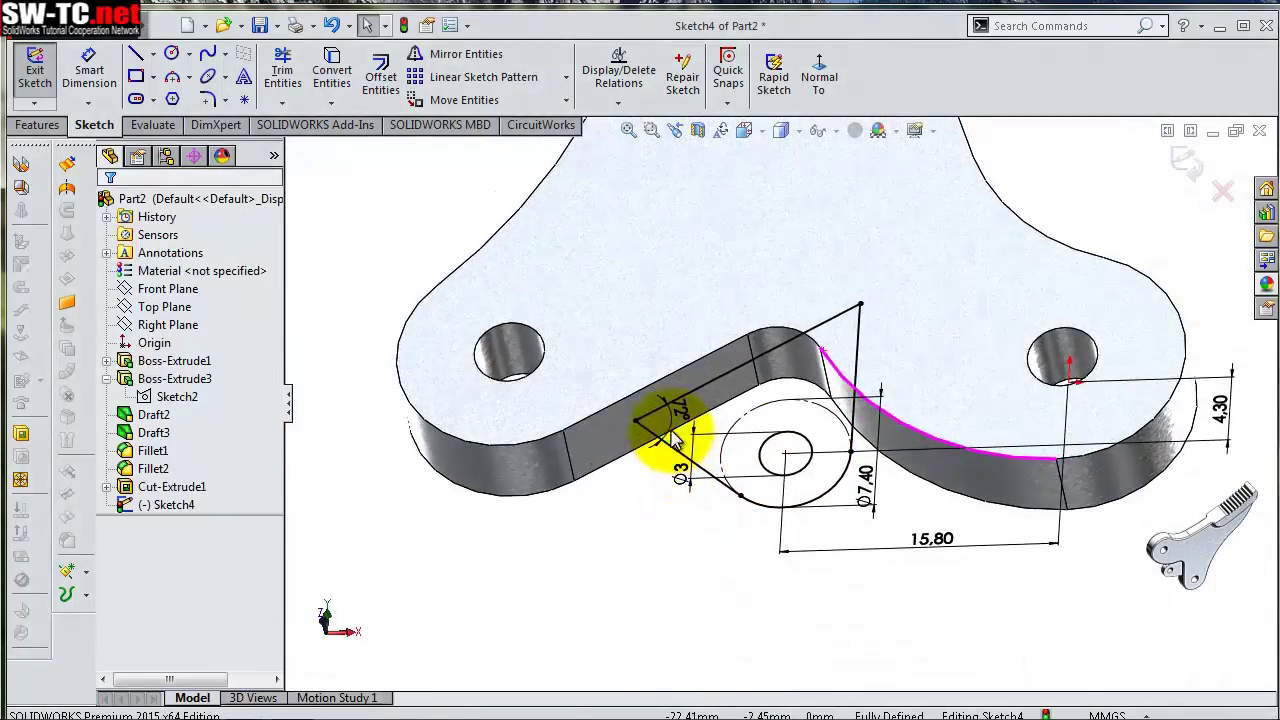
left_click(37, 125)
Extrude the lug sketch 2.40 mm Mid Plane as Boss-Extrude4
left_click(43, 82)
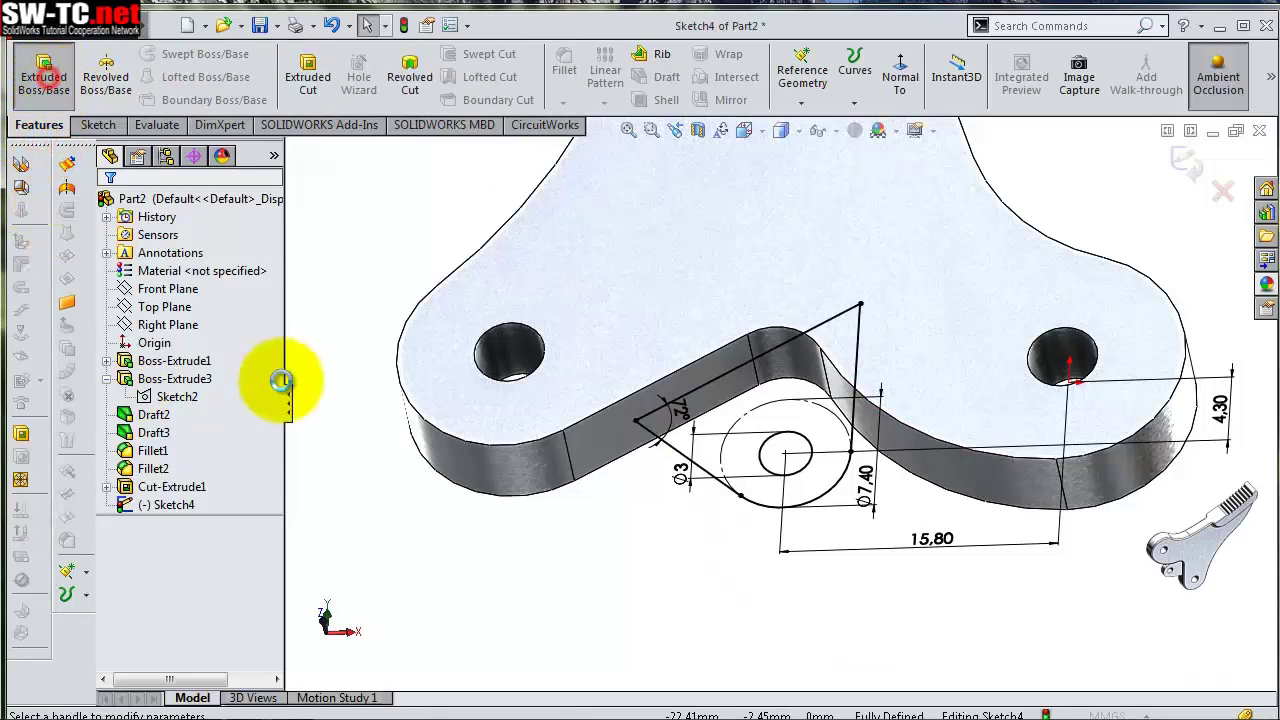
type("2.")
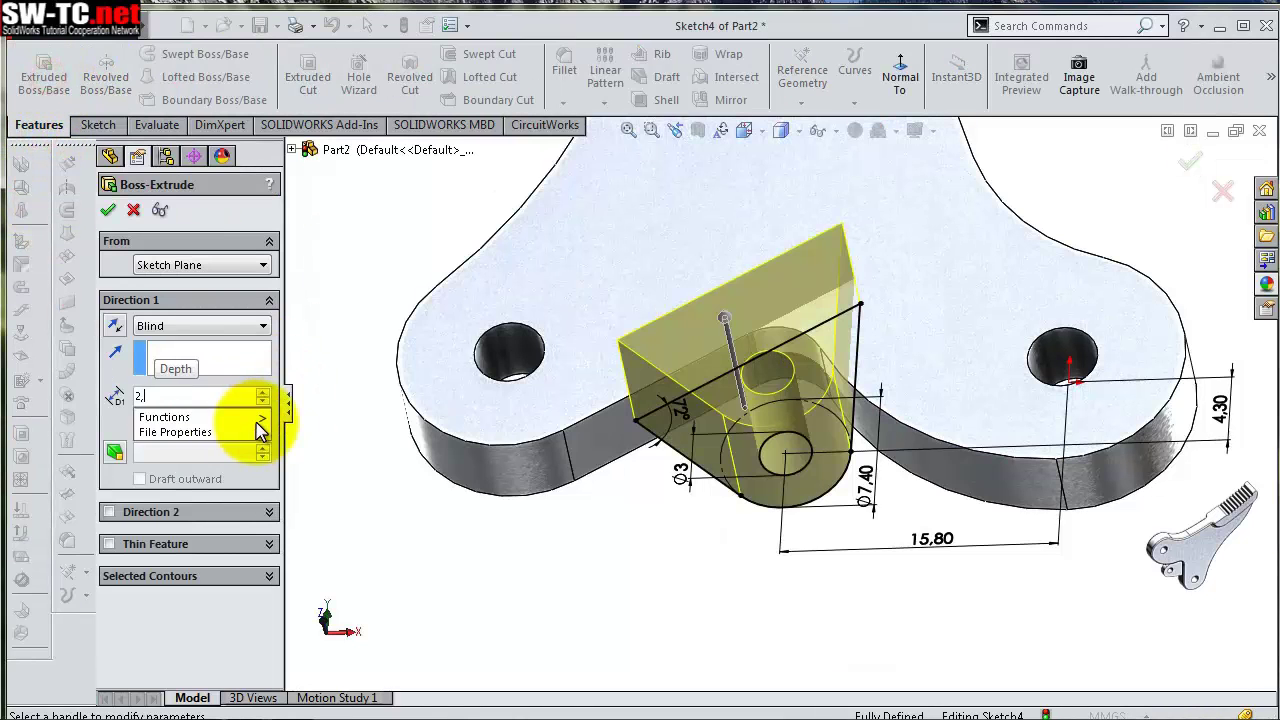
left_click(165, 325)
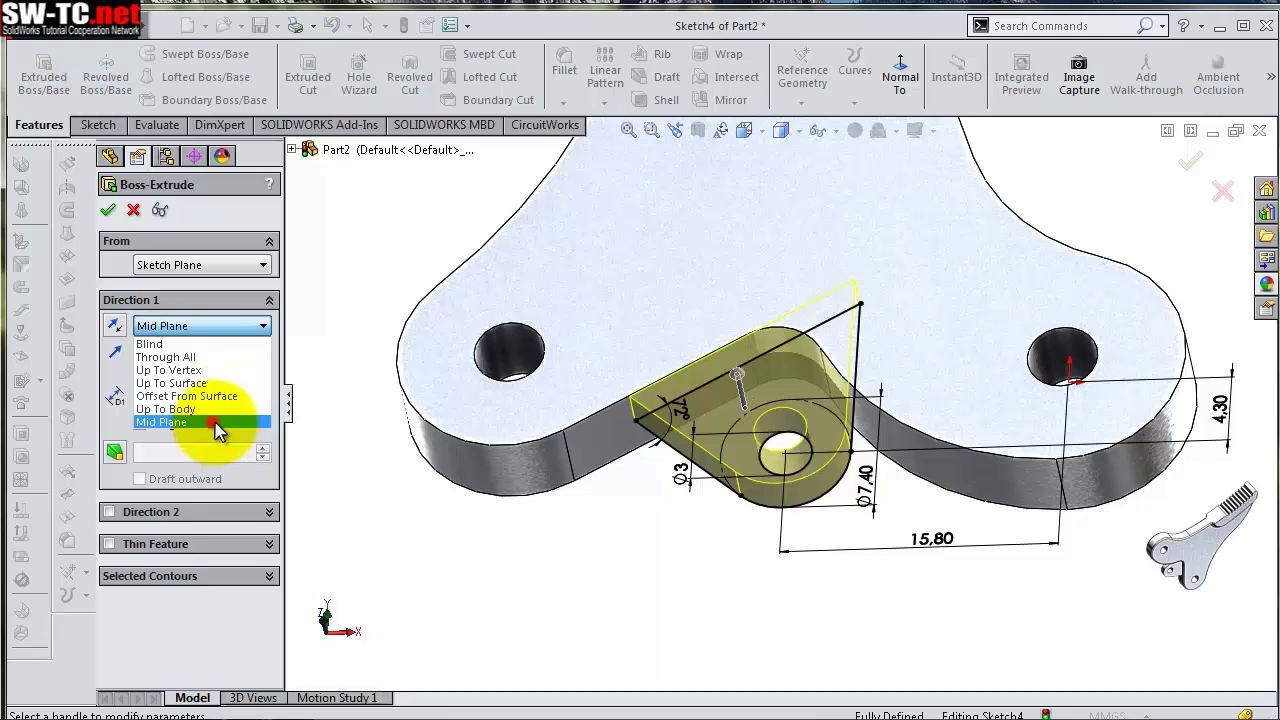
left_click(218, 428)
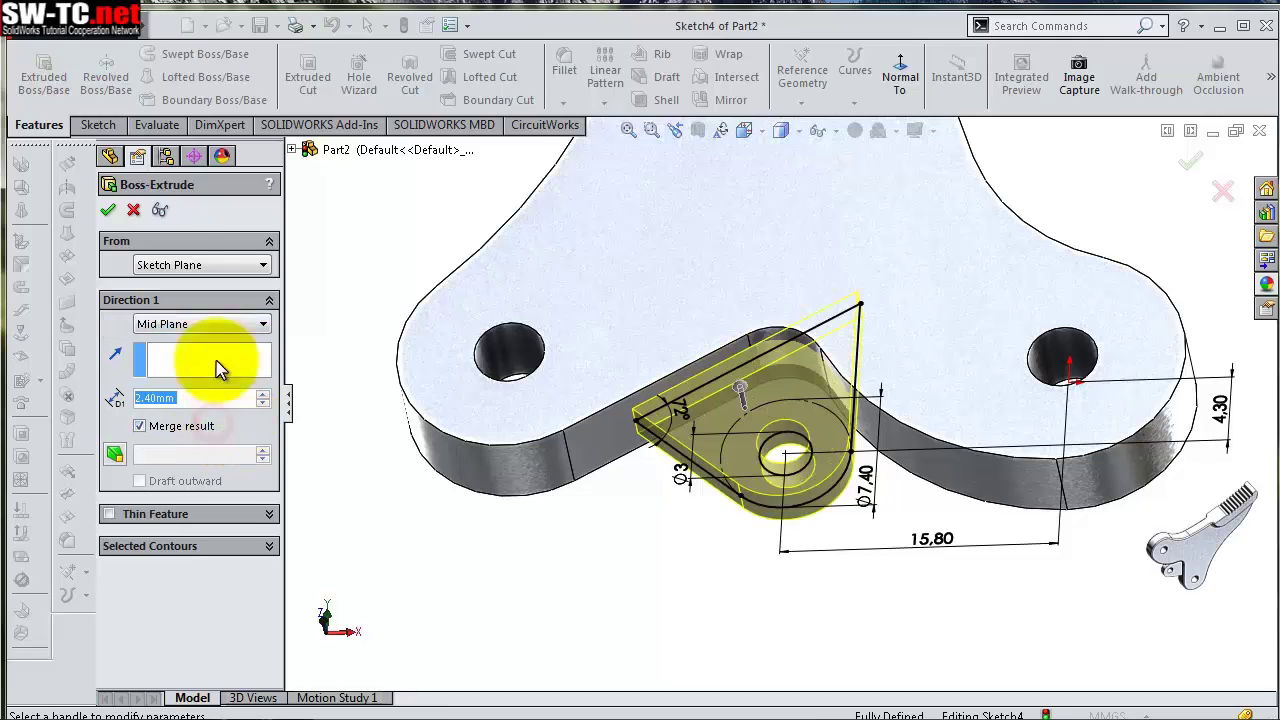
left_click(107, 212)
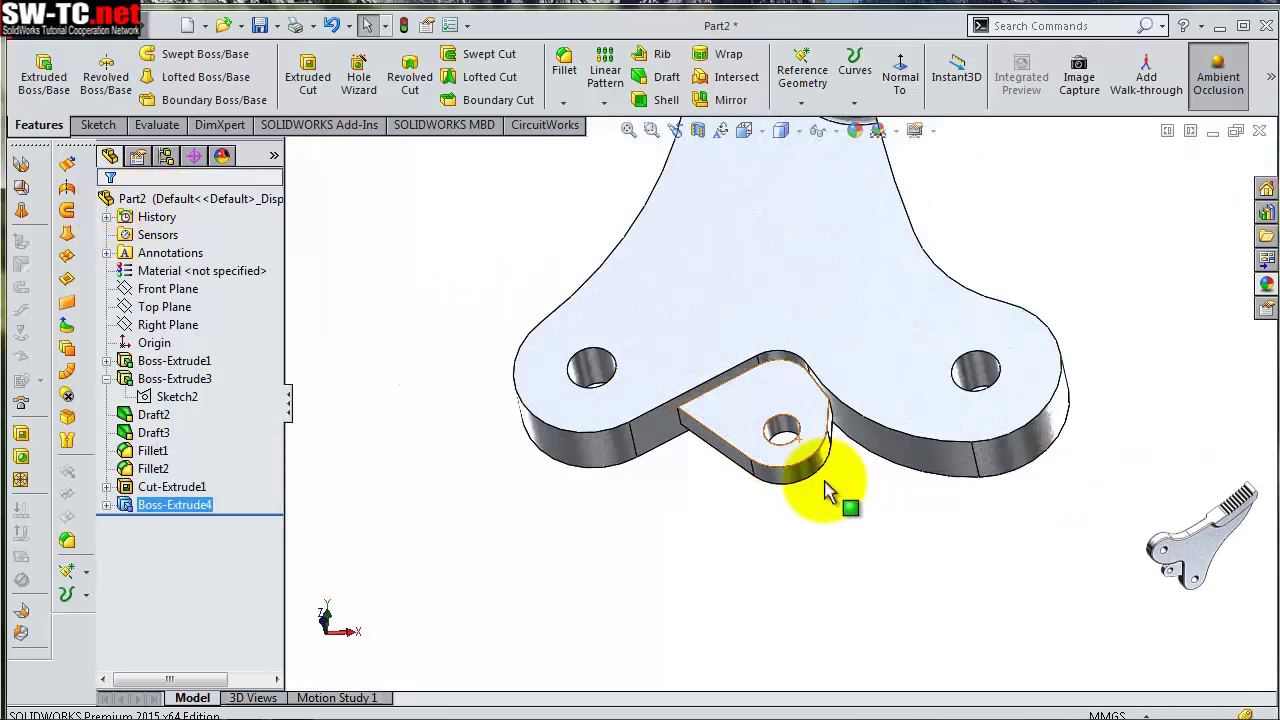
Save the part with Boss-Extrude4 added
middle_click_drag(862, 520, 814, 237)
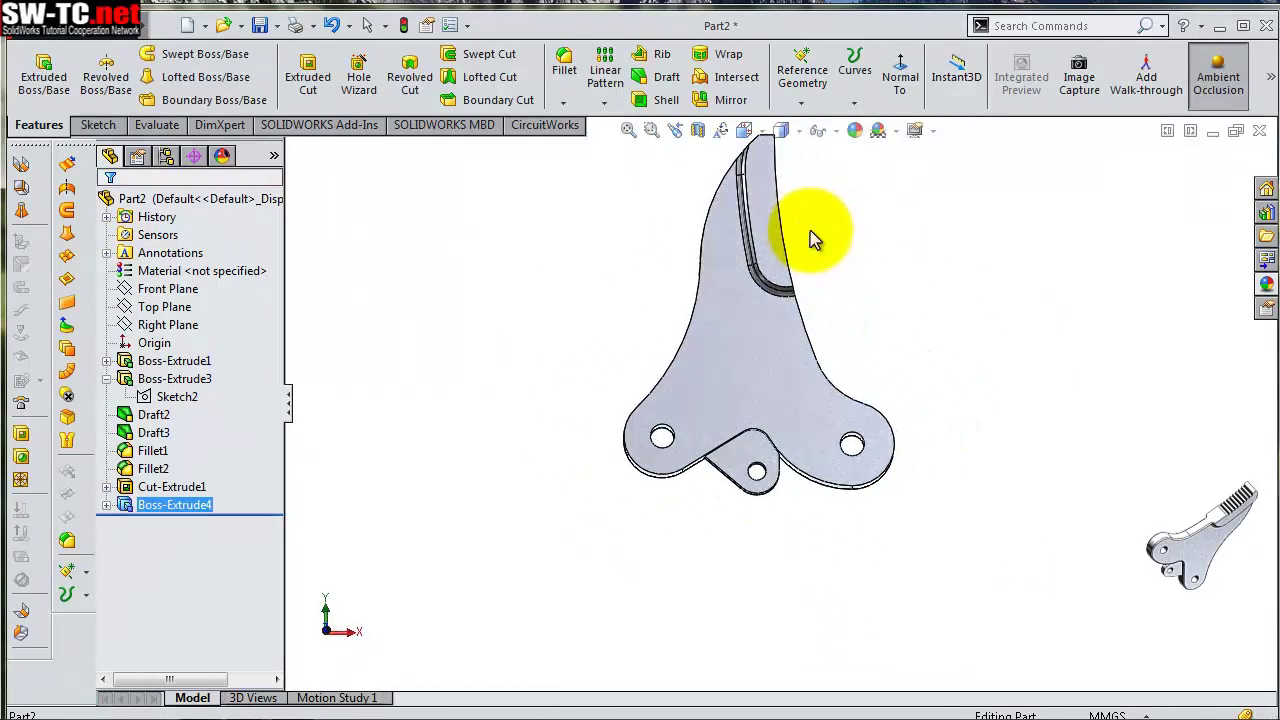
left_click(259, 25)
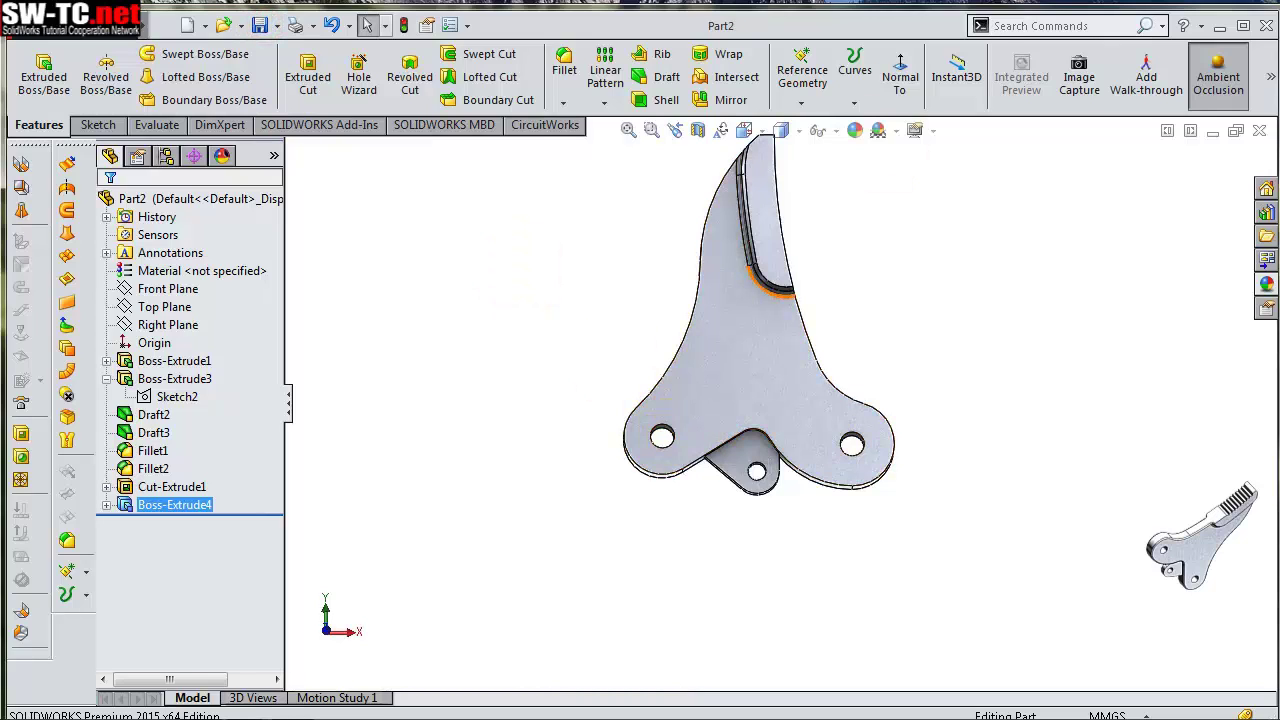
scroll(1006, 206, "down", 4)
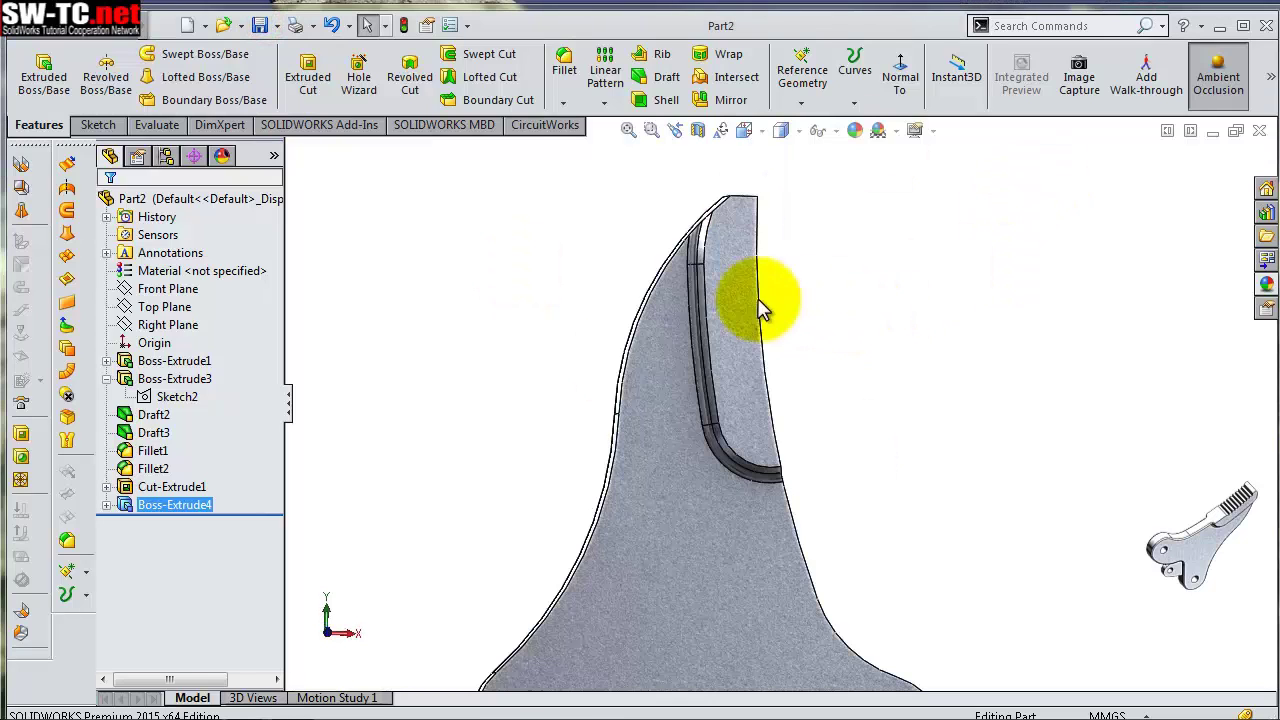
Sketch on the recessed tip face, convert its outline, and draw two V-notch lines
left_click(729, 283)
left_click(807, 222)
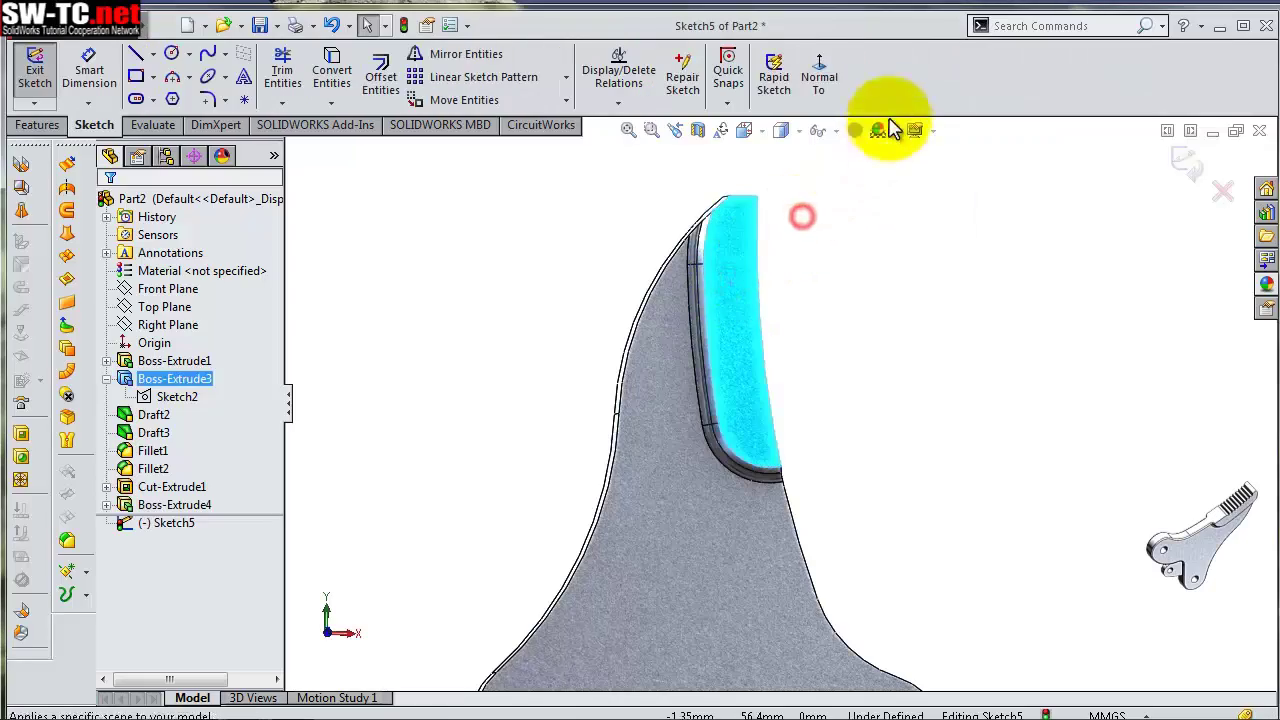
left_click(819, 77)
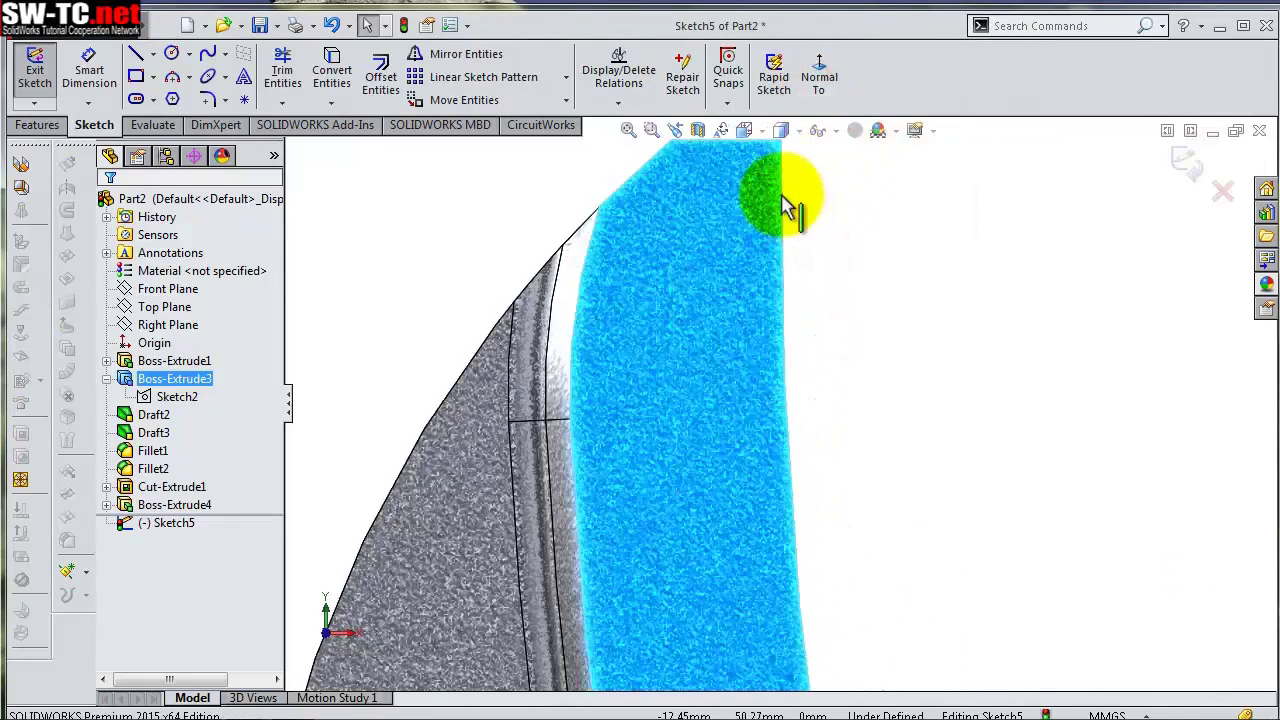
left_click(332, 77)
left_click(135, 54)
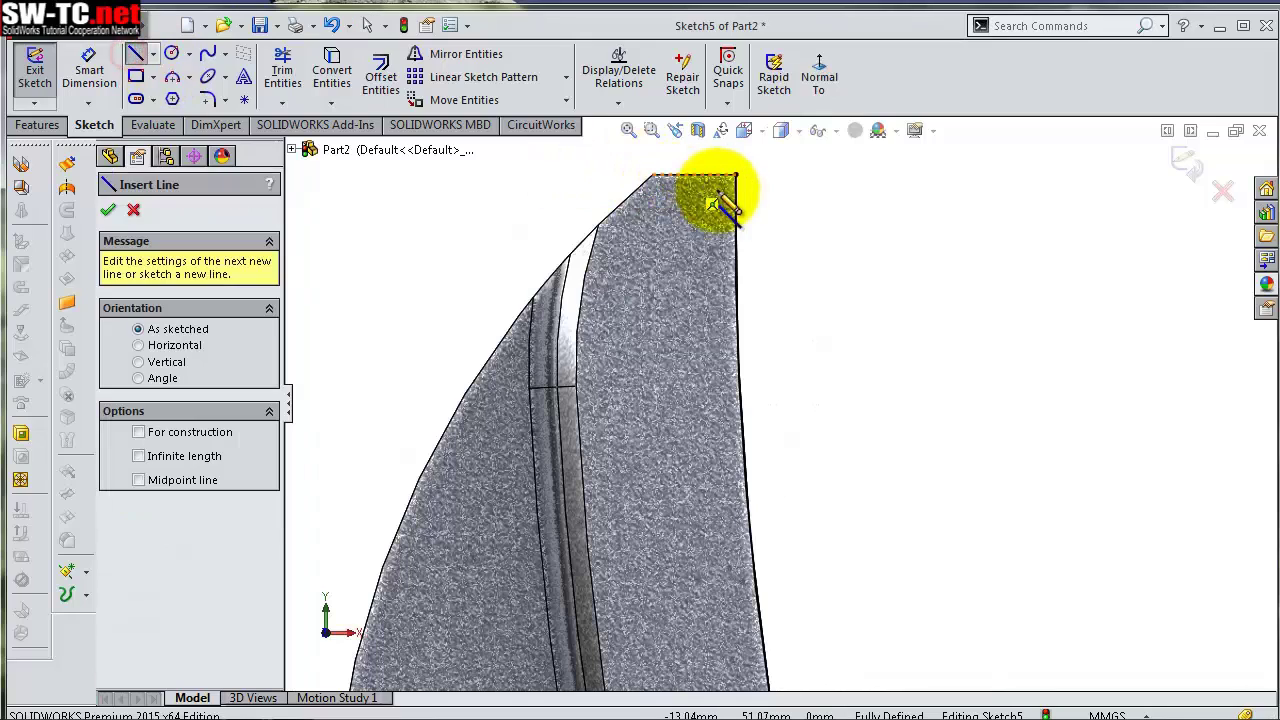
left_click_drag(736, 212, 700, 295)
left_click(681, 273)
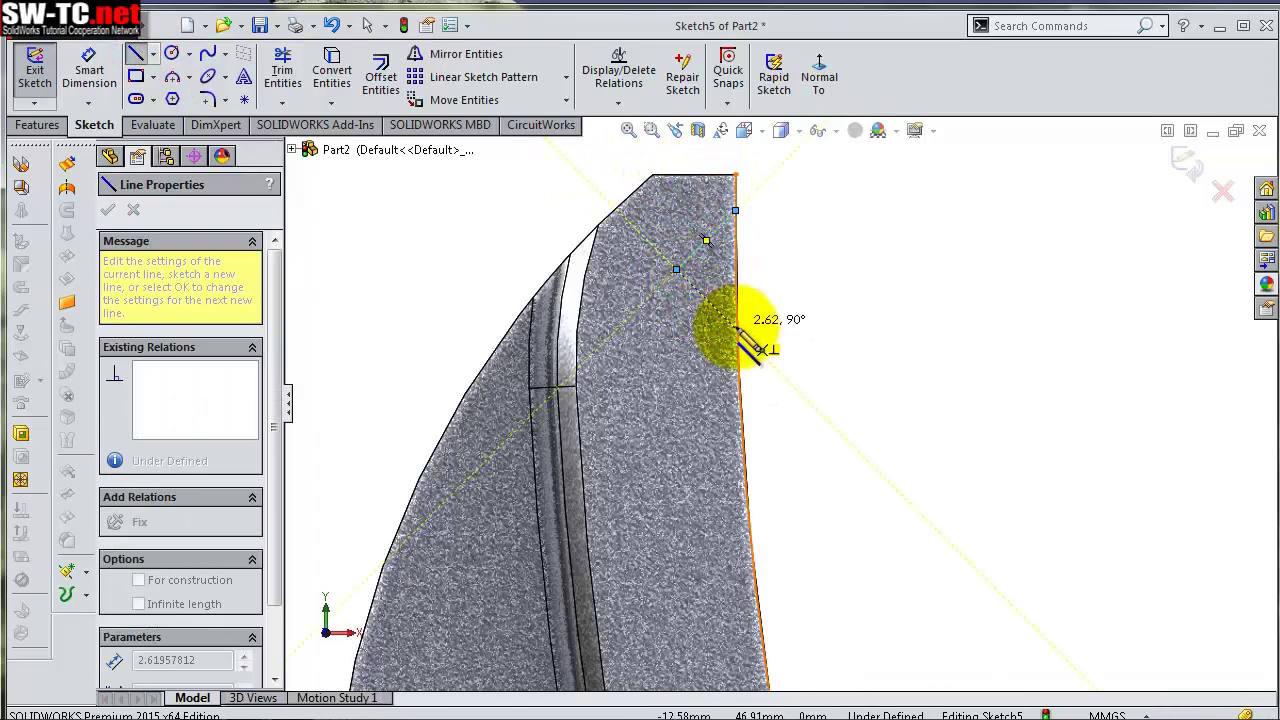
left_click(737, 331)
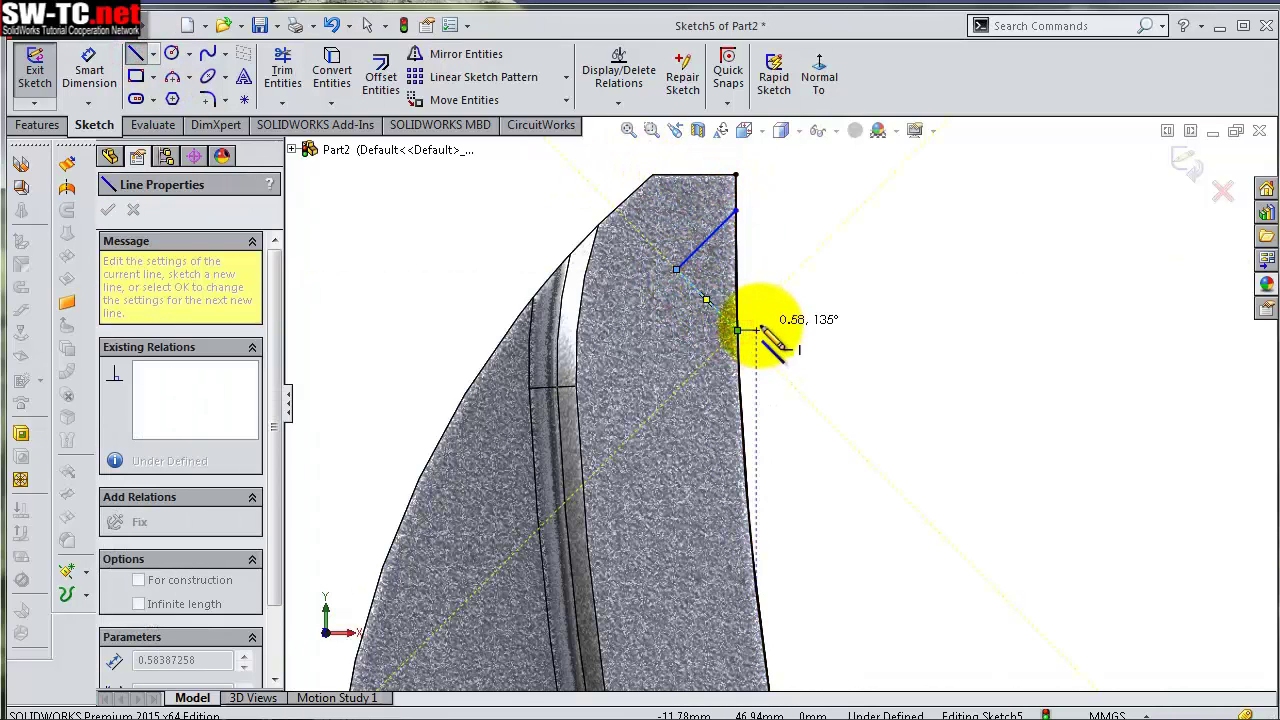
key("Escape")
scroll(800, 270, "down", 2)
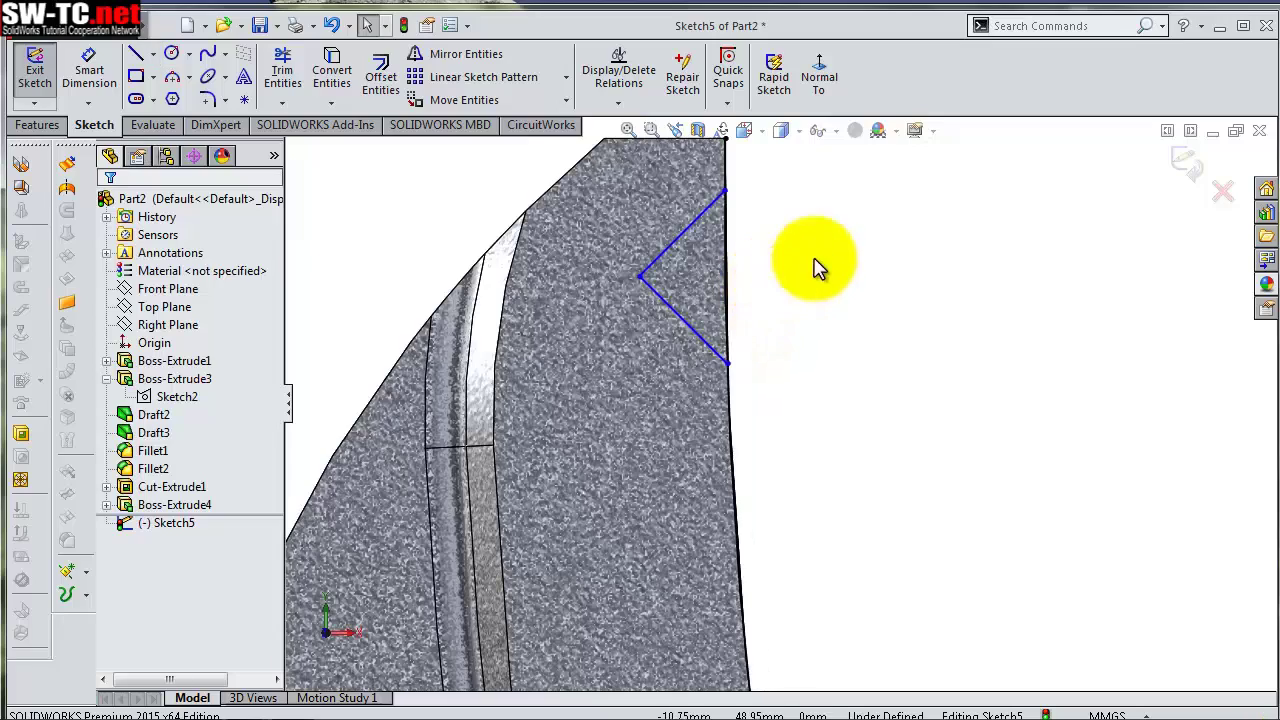
Add an Equal relation between the two jaw lines
left_click(700, 235)
left_click(693, 322, "ctrl")
left_click(843, 255)
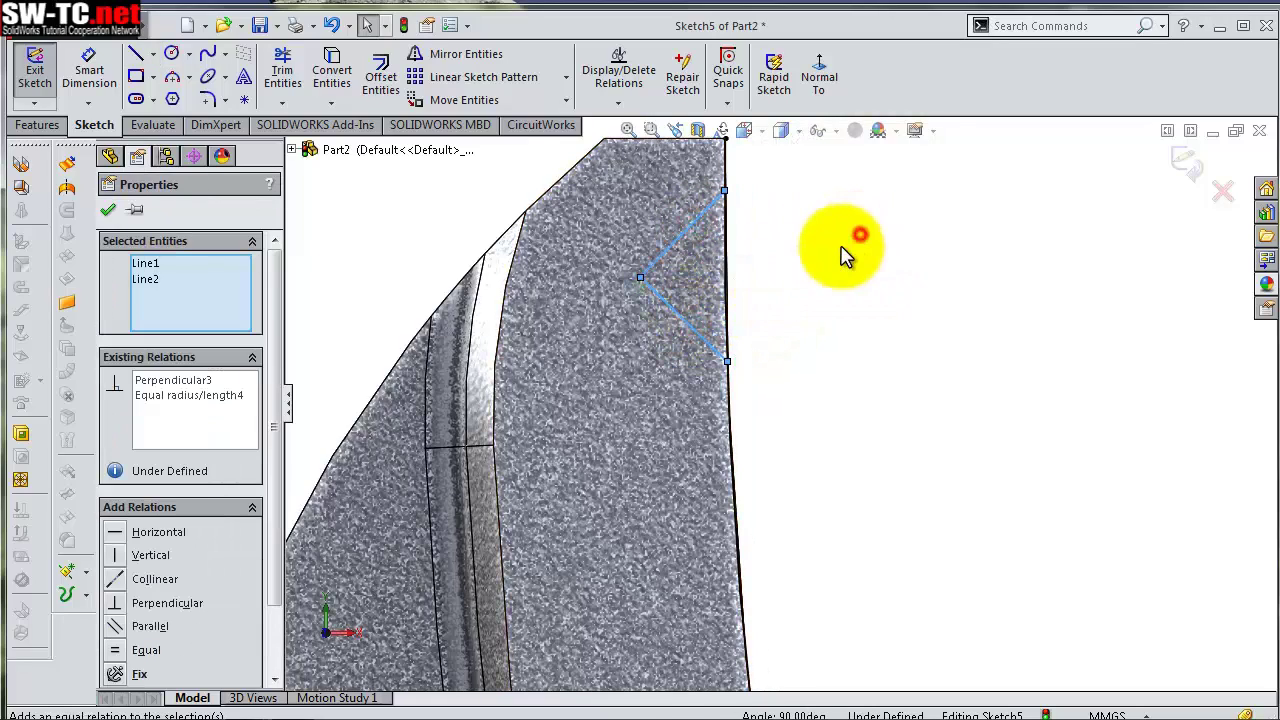
left_click(843, 255)
scroll(786, 251, "up", 3)
Dimension the jaw endpoint 2 mm below the top corner
key("s")
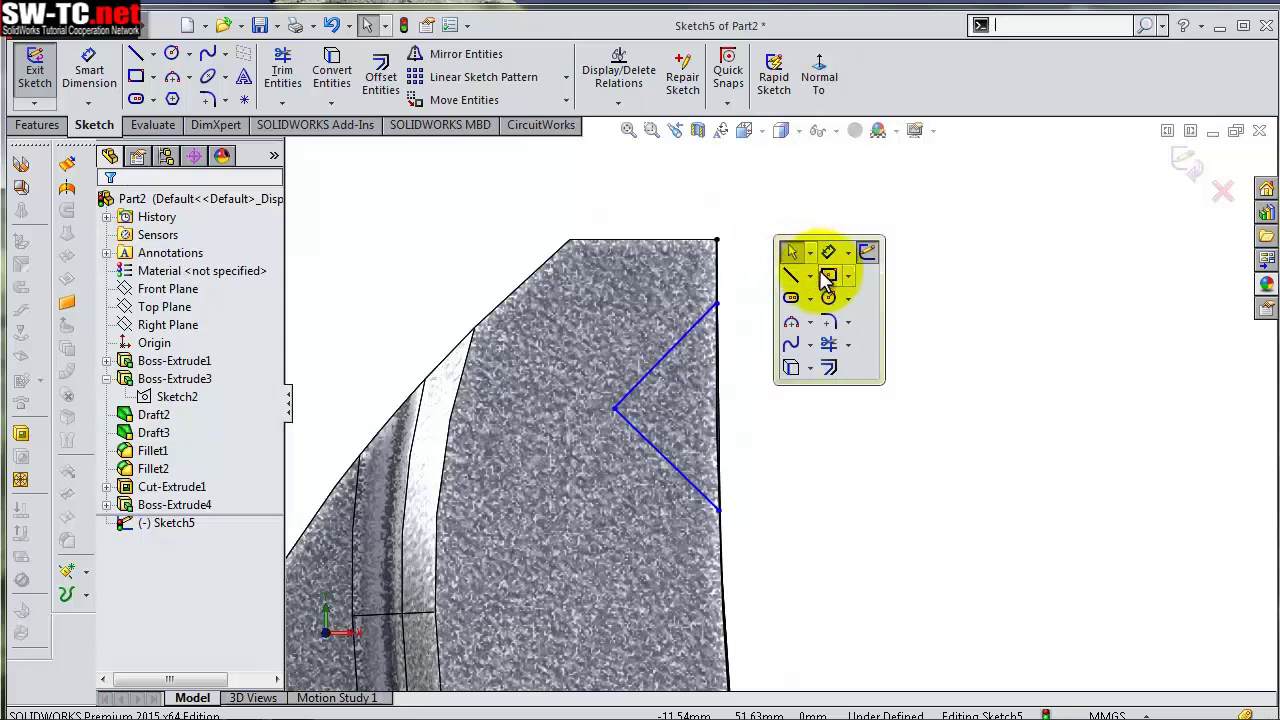
left_click(716, 302)
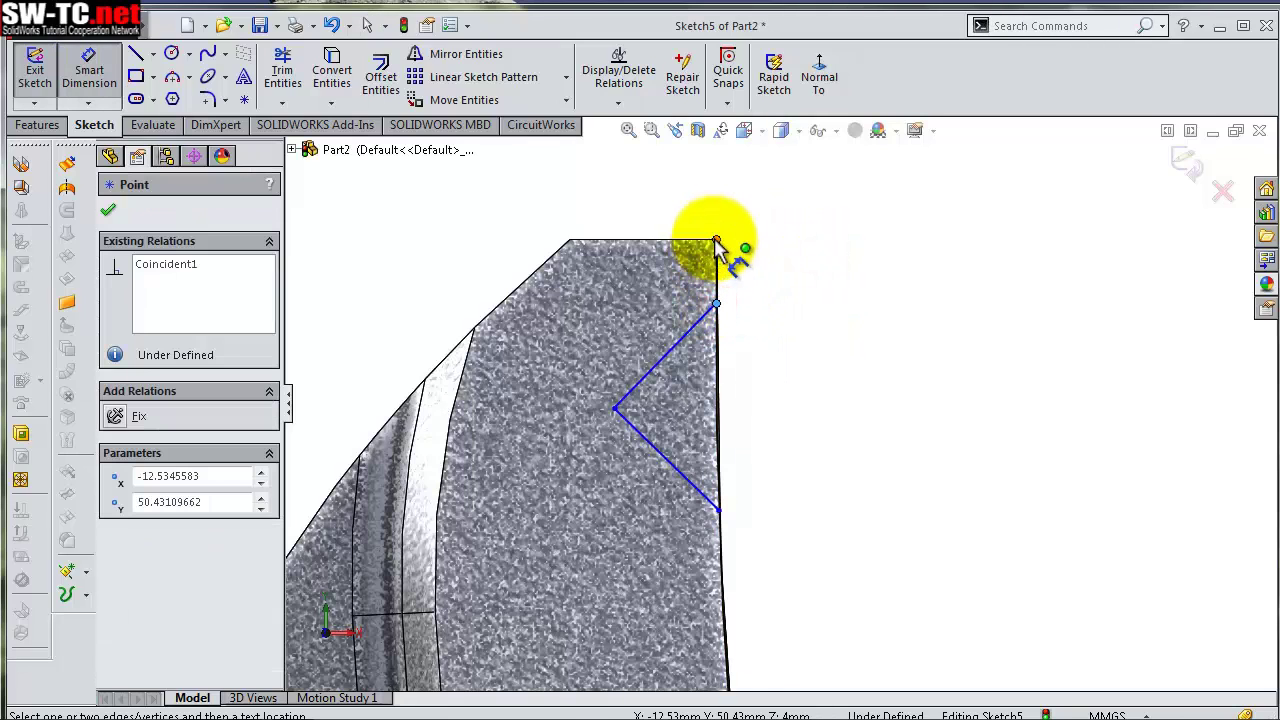
left_click(716, 241)
left_click(766, 251)
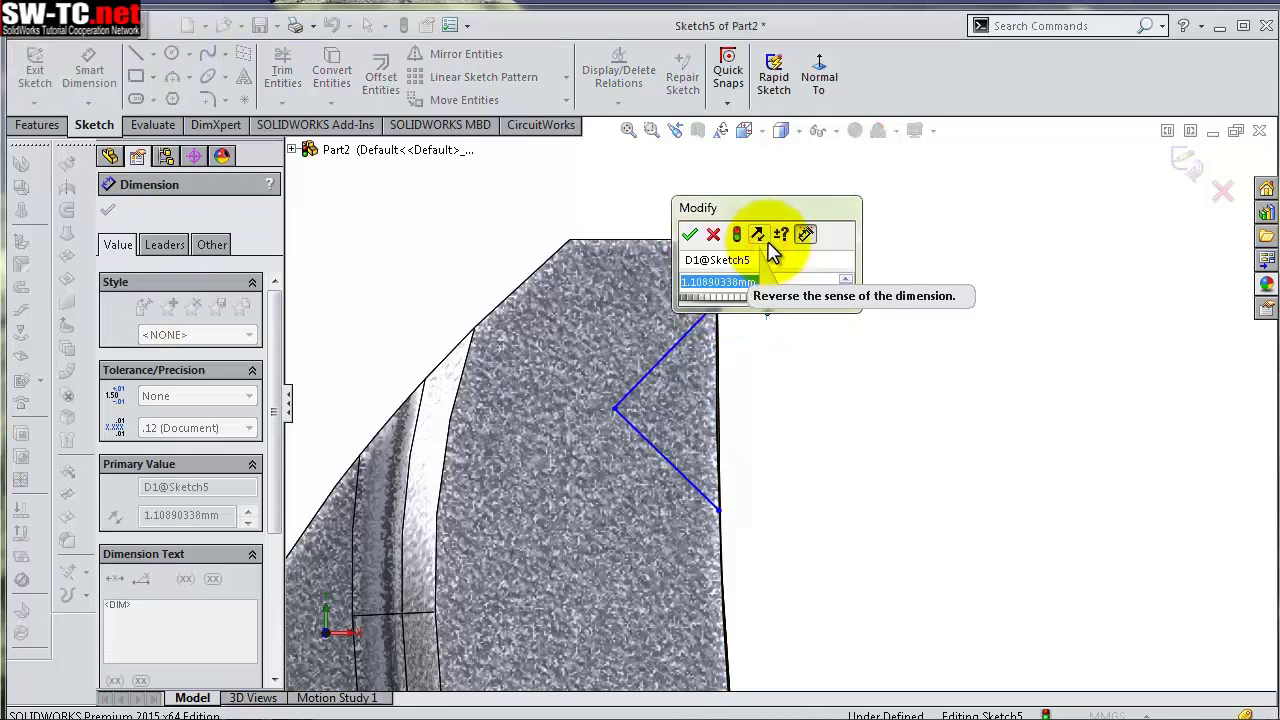
type("2")
key("Return")
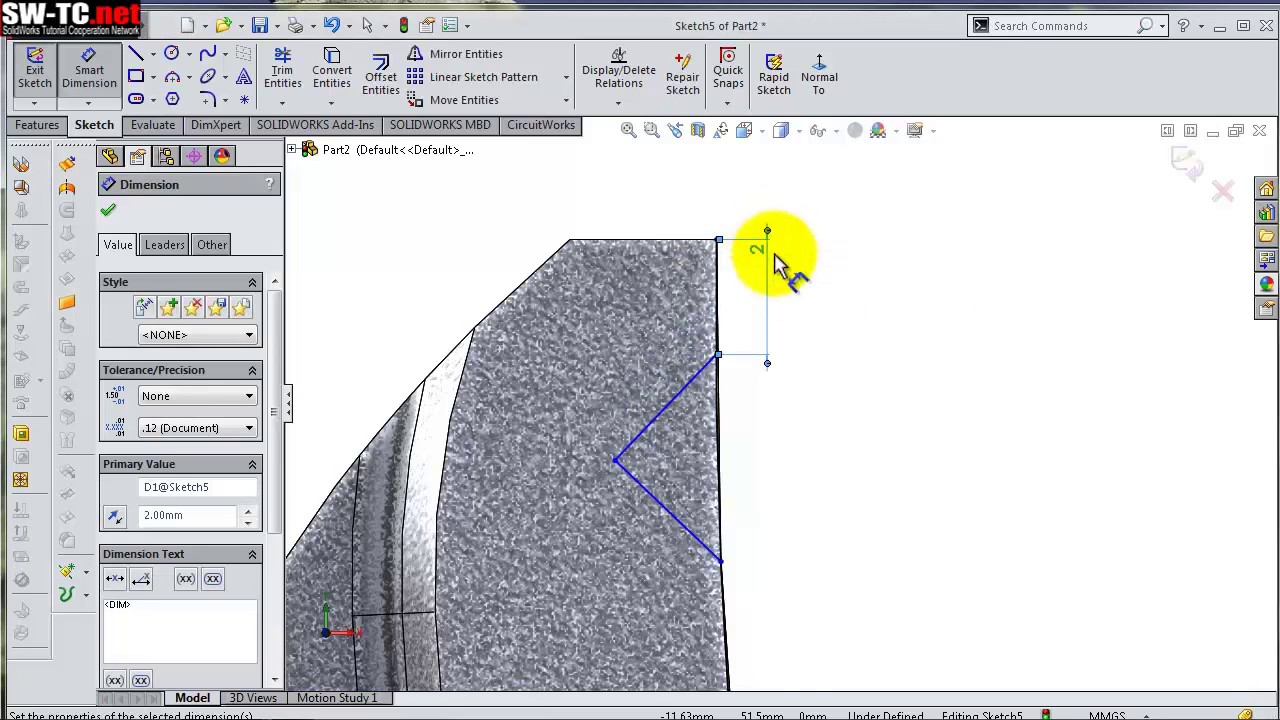
Dimension the upper jaw line to 1.41 mm to fully define the notch
left_click(614, 462)
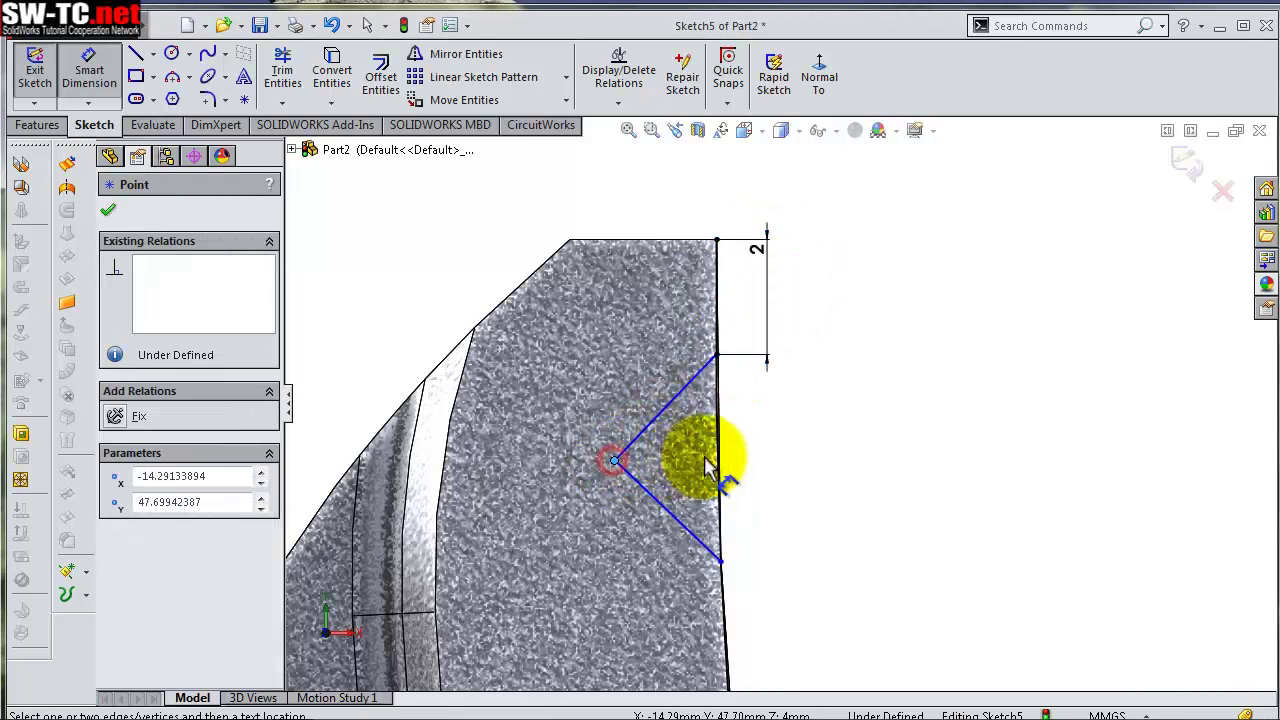
left_click(720, 466)
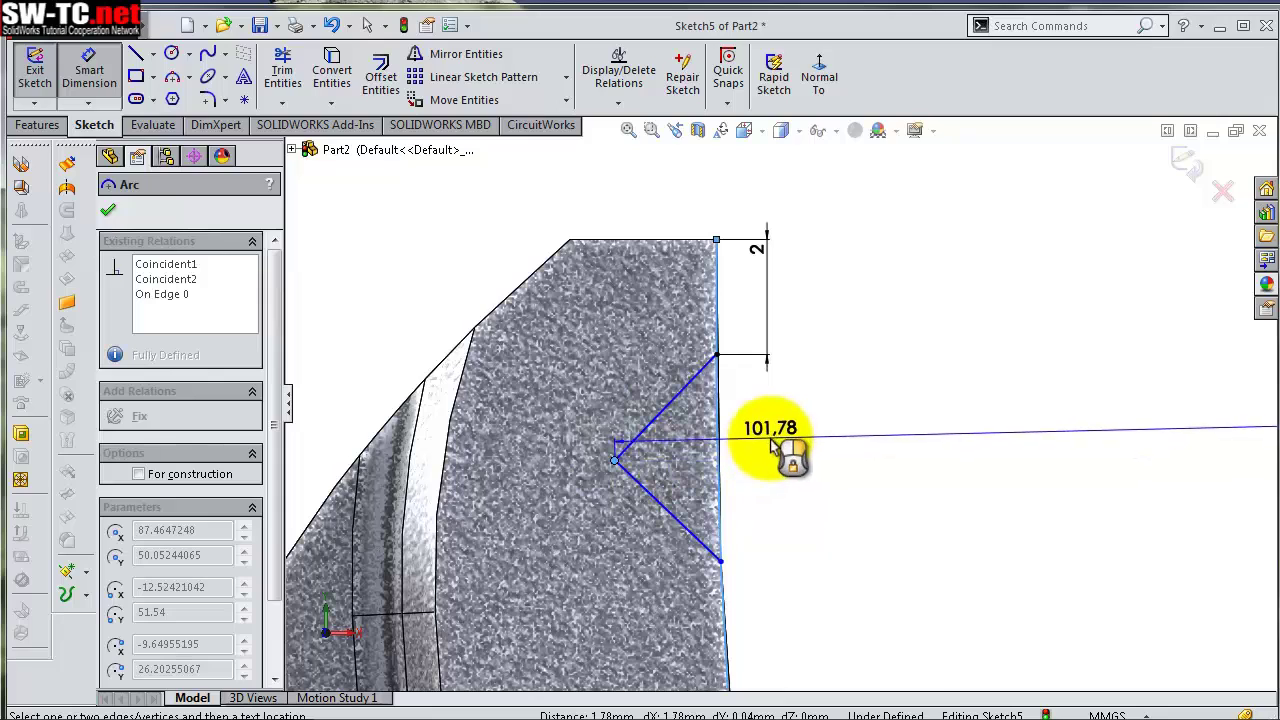
key("Escape")
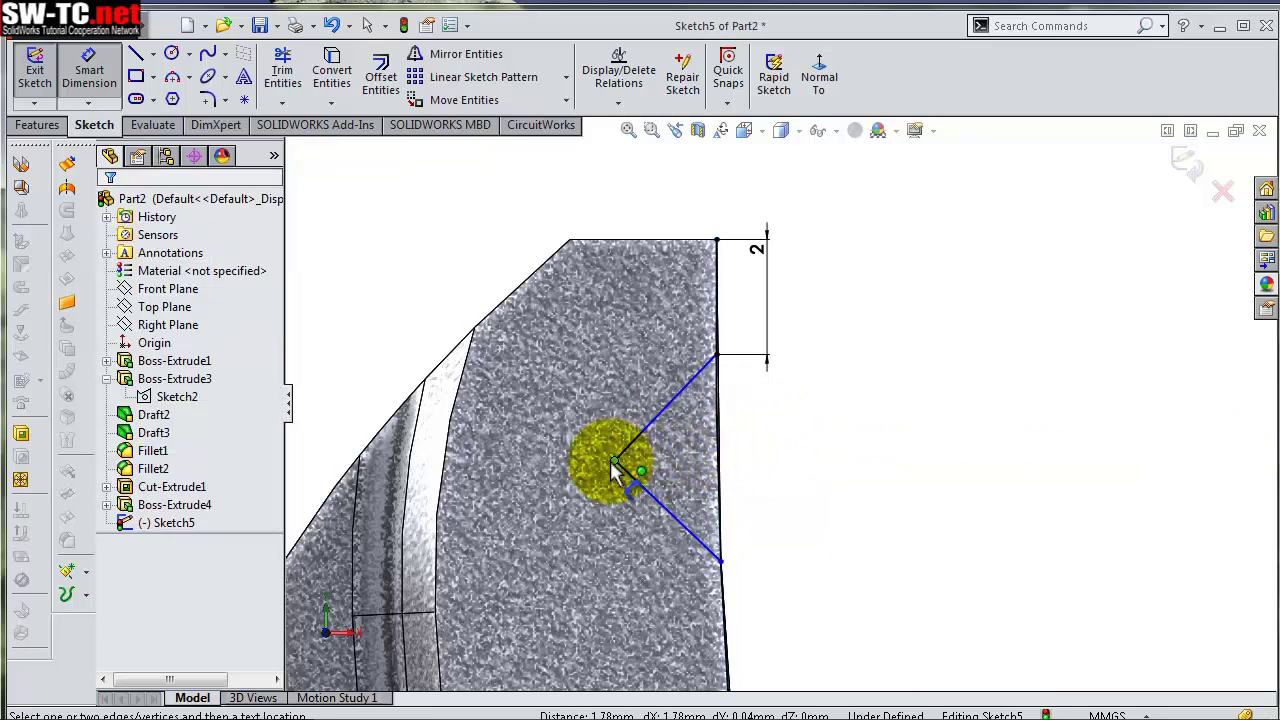
left_click(876, 468)
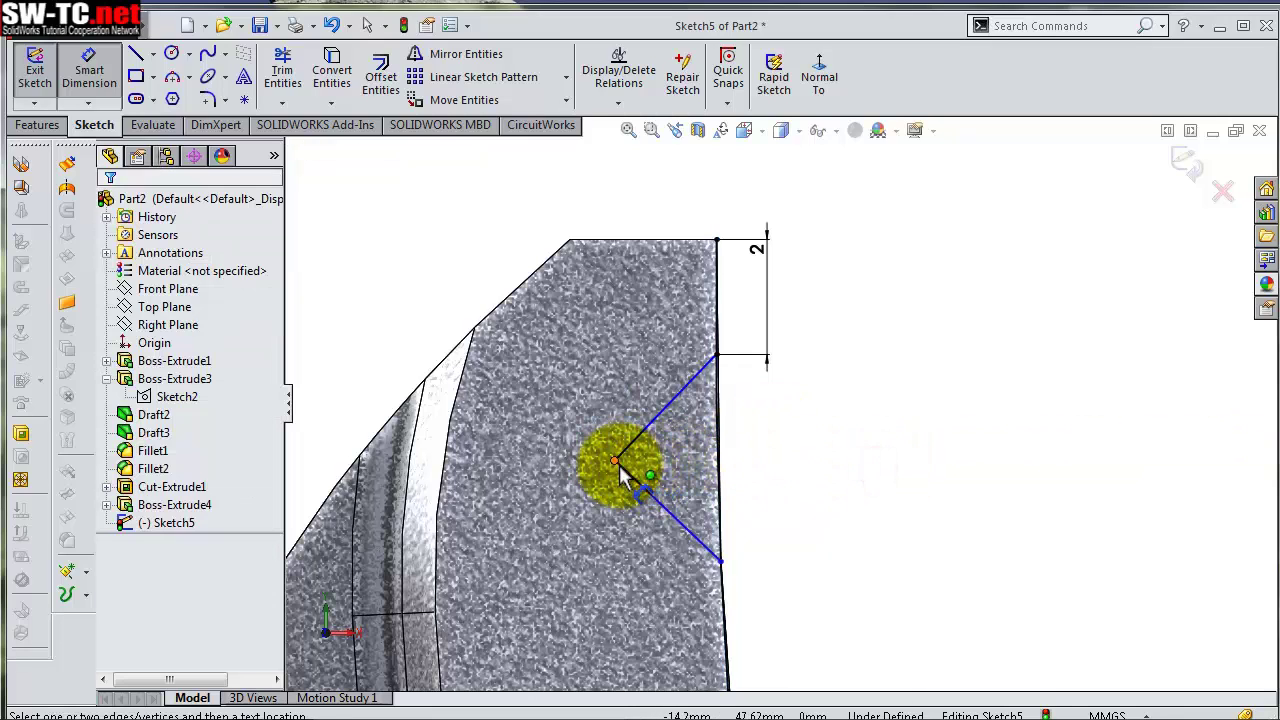
left_click(615, 462)
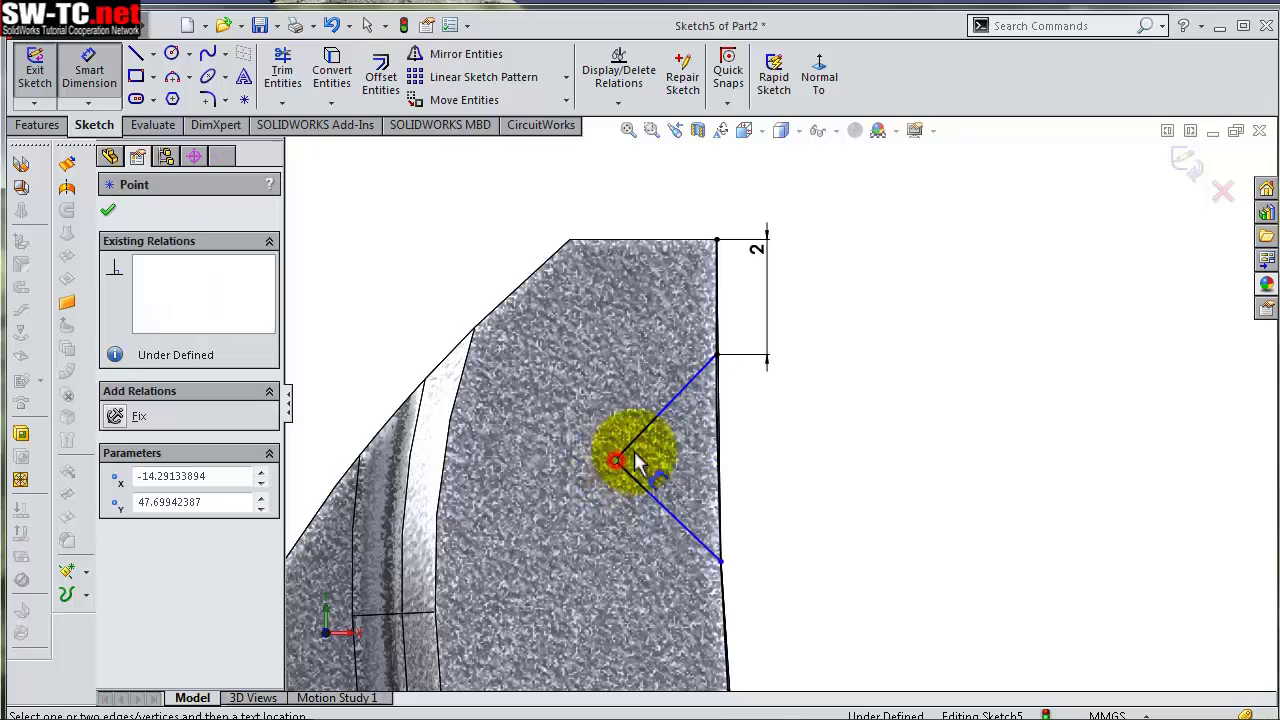
left_click(725, 258)
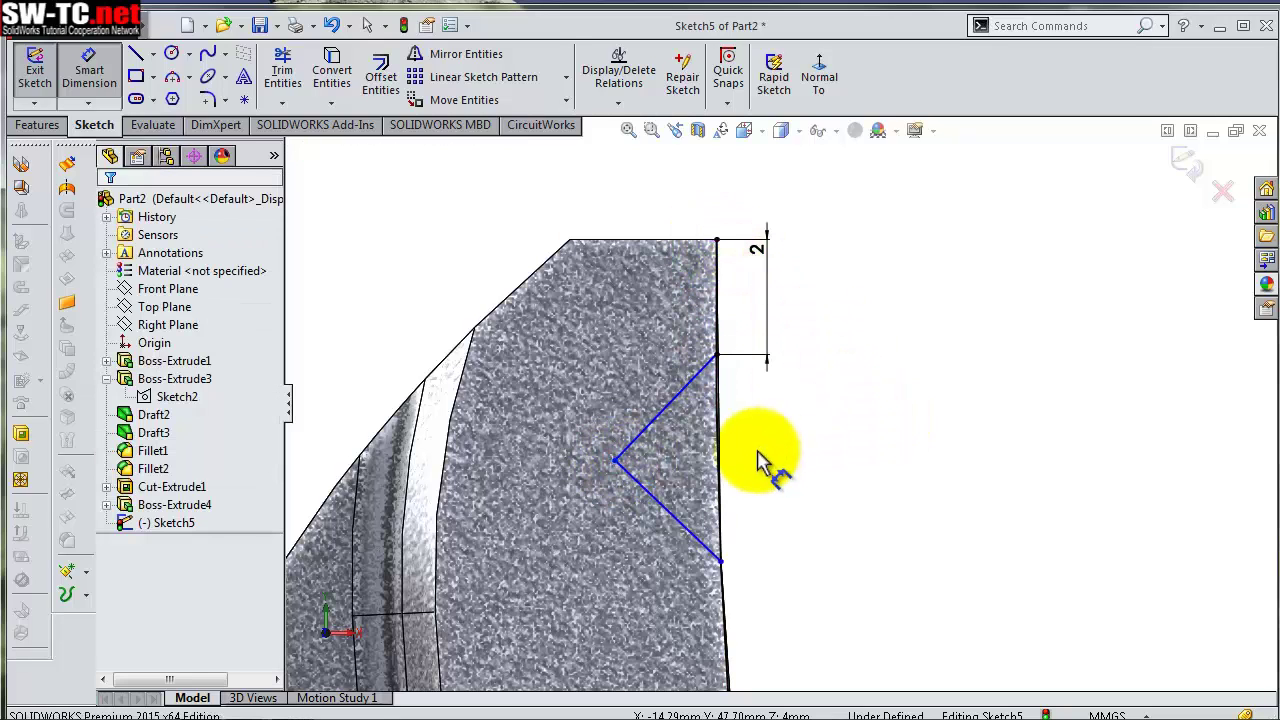
key("s")
left_click(843, 371)
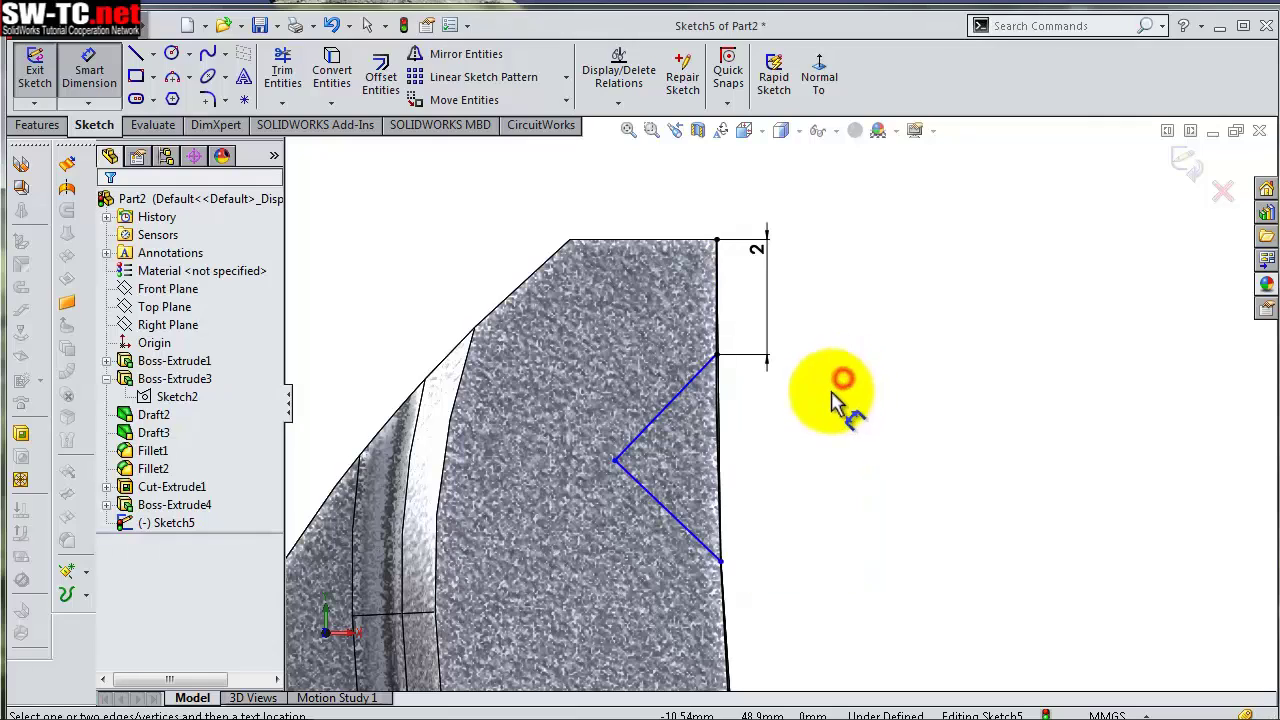
left_click(672, 412)
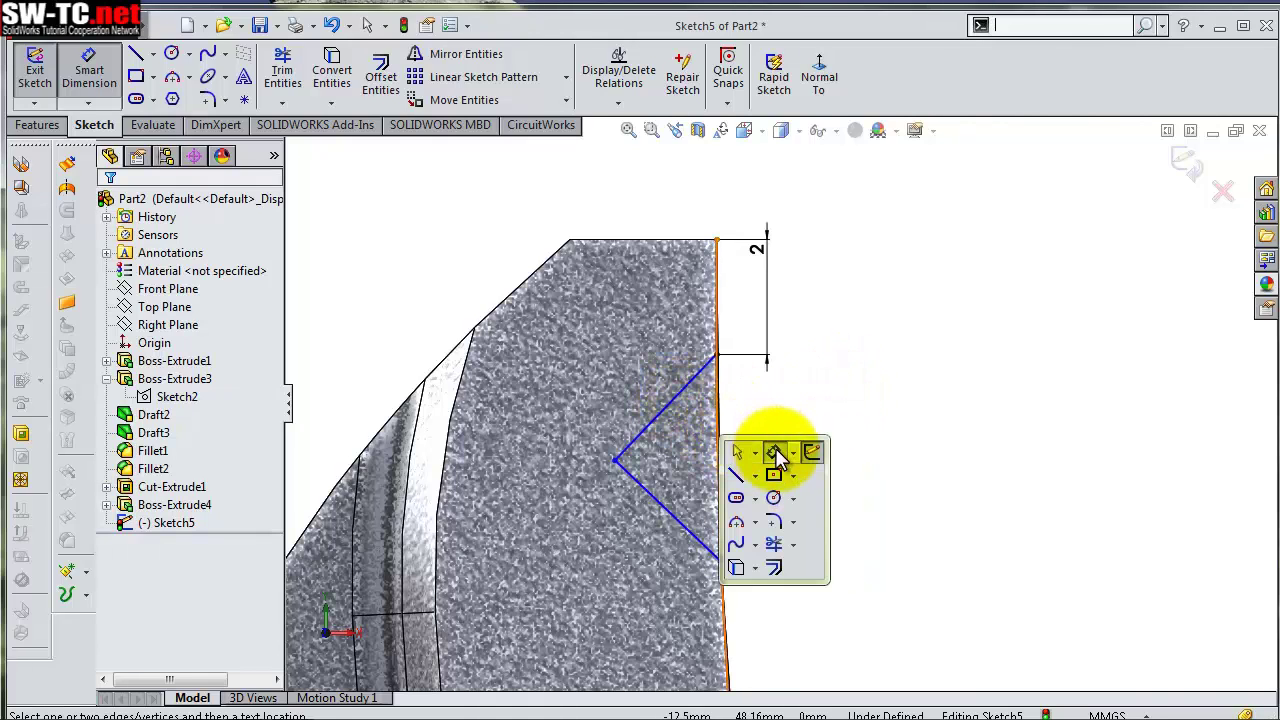
left_click(645, 400)
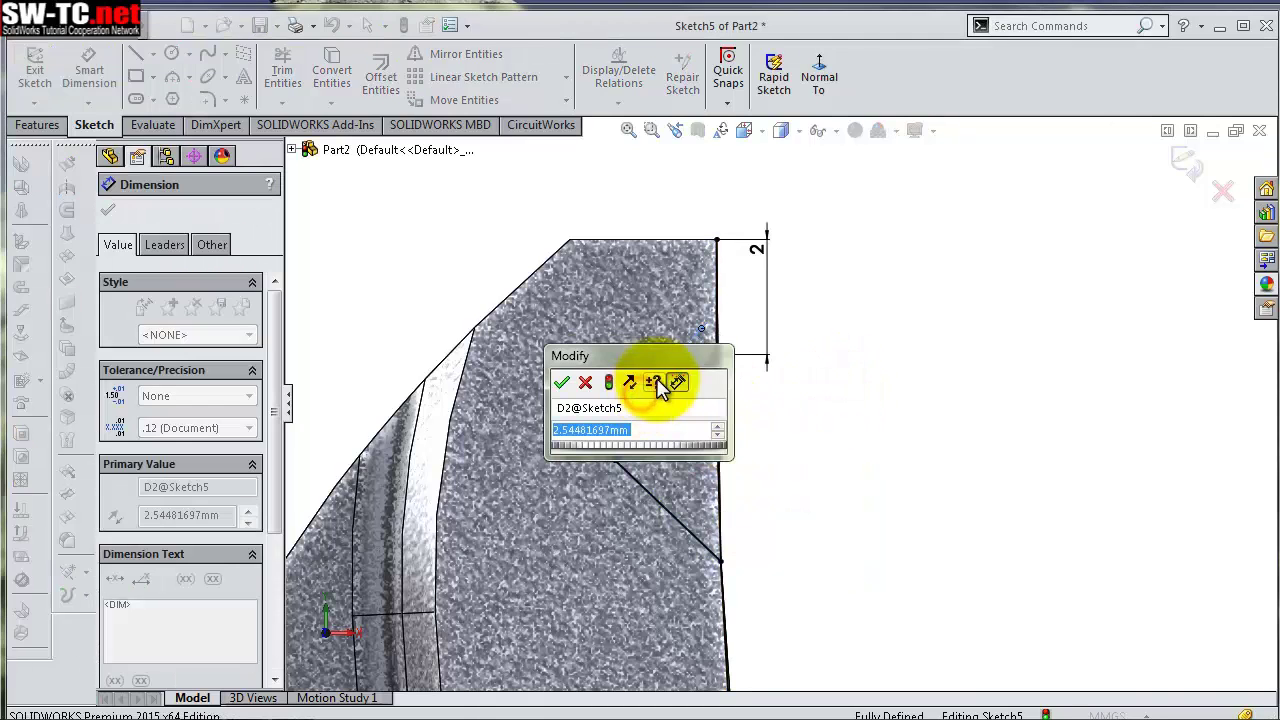
type("1,41")
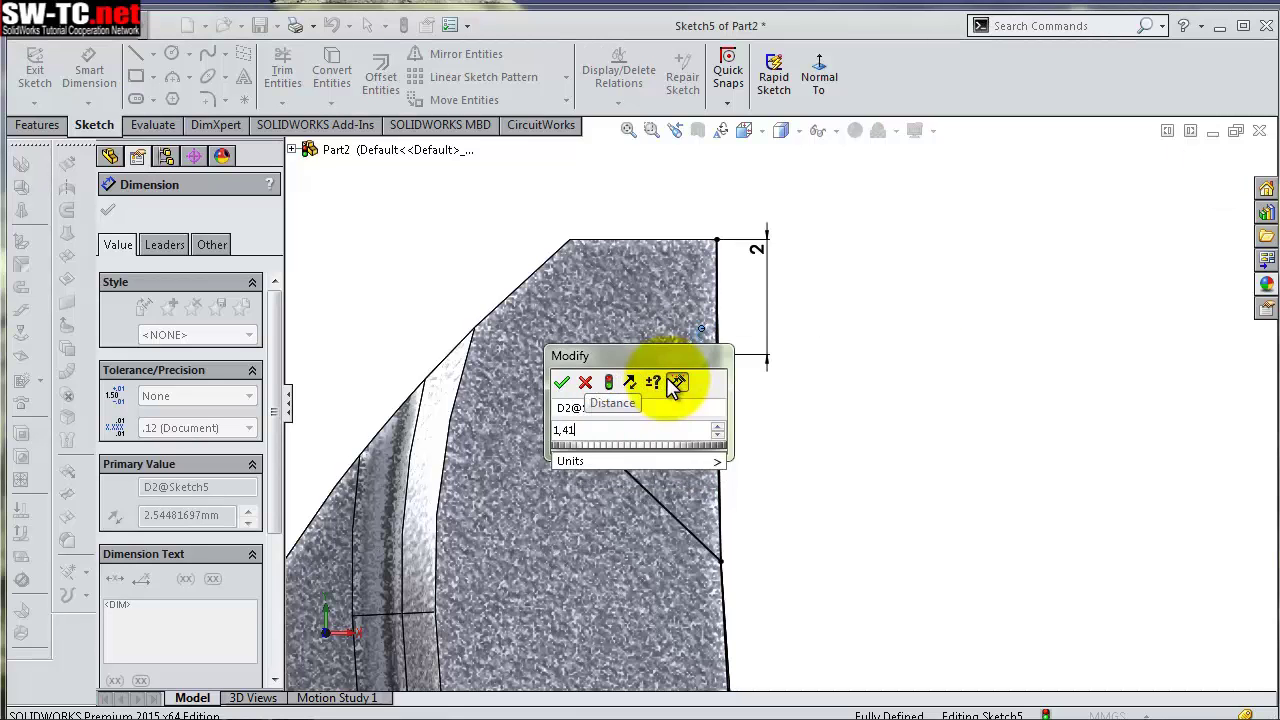
key("Return")
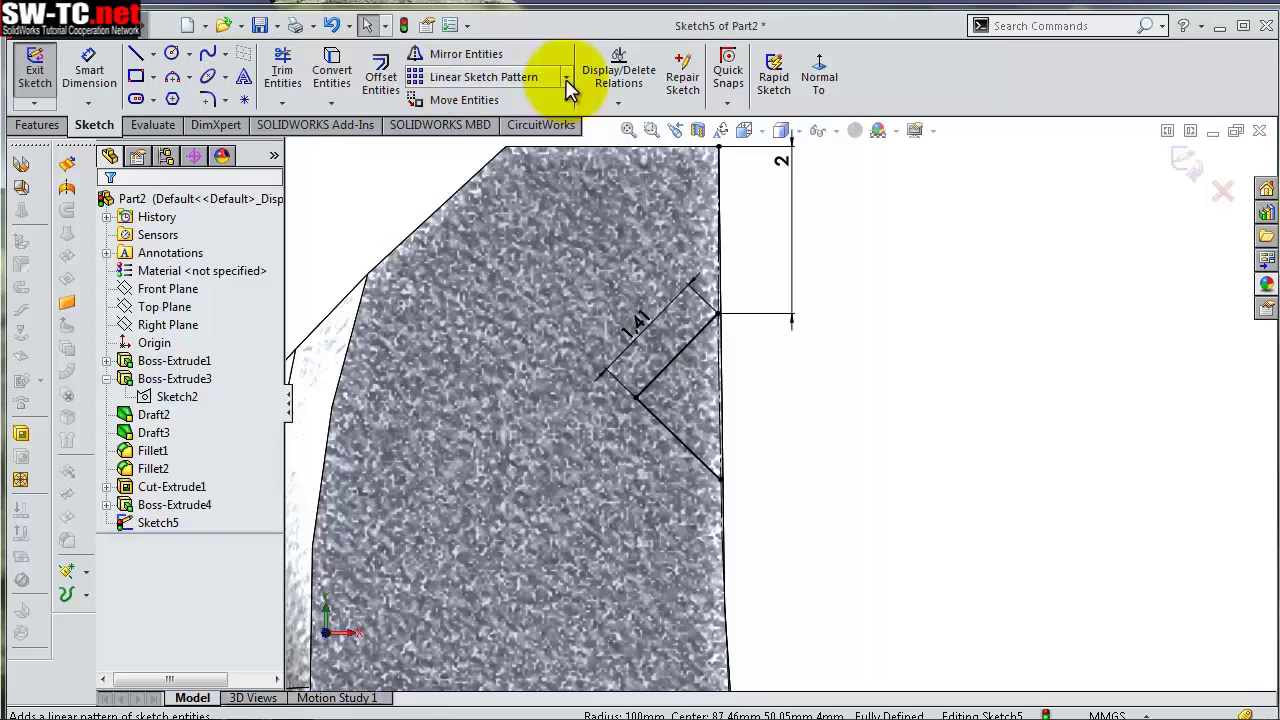
Look over the sketch pattern, line and circle tool variants without drawing anything
left_click(566, 80)
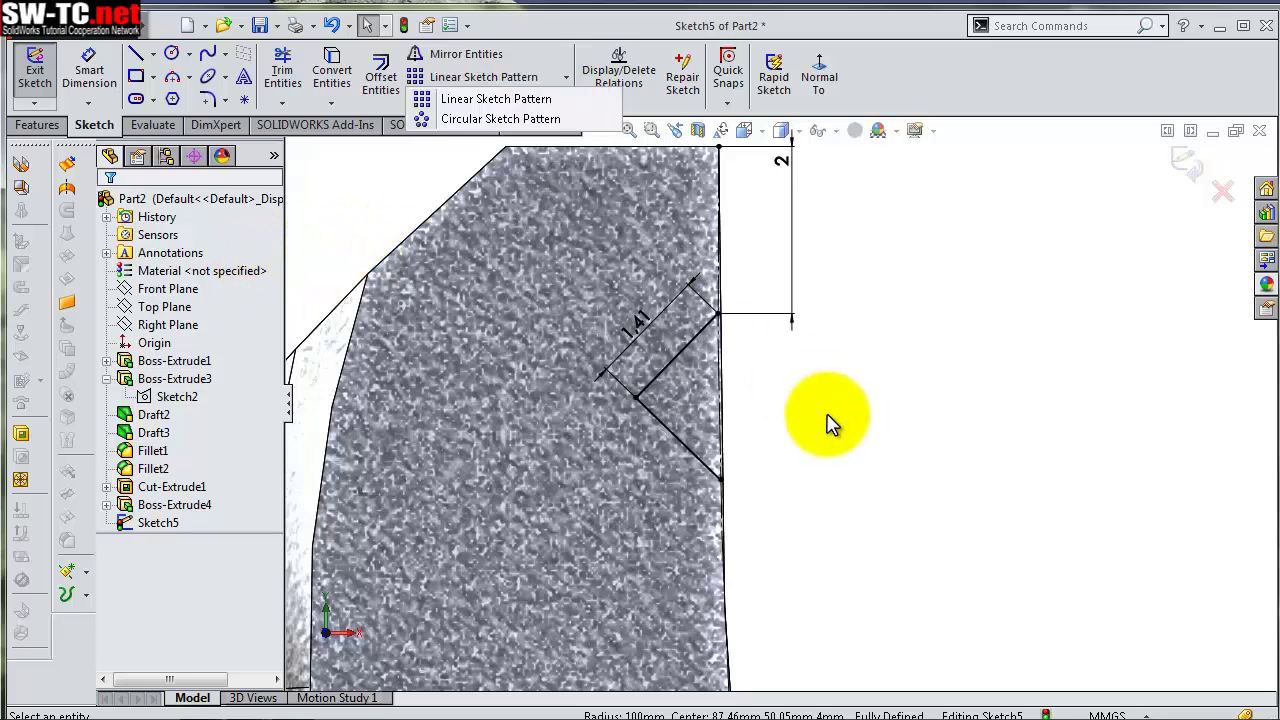
left_click(150, 54)
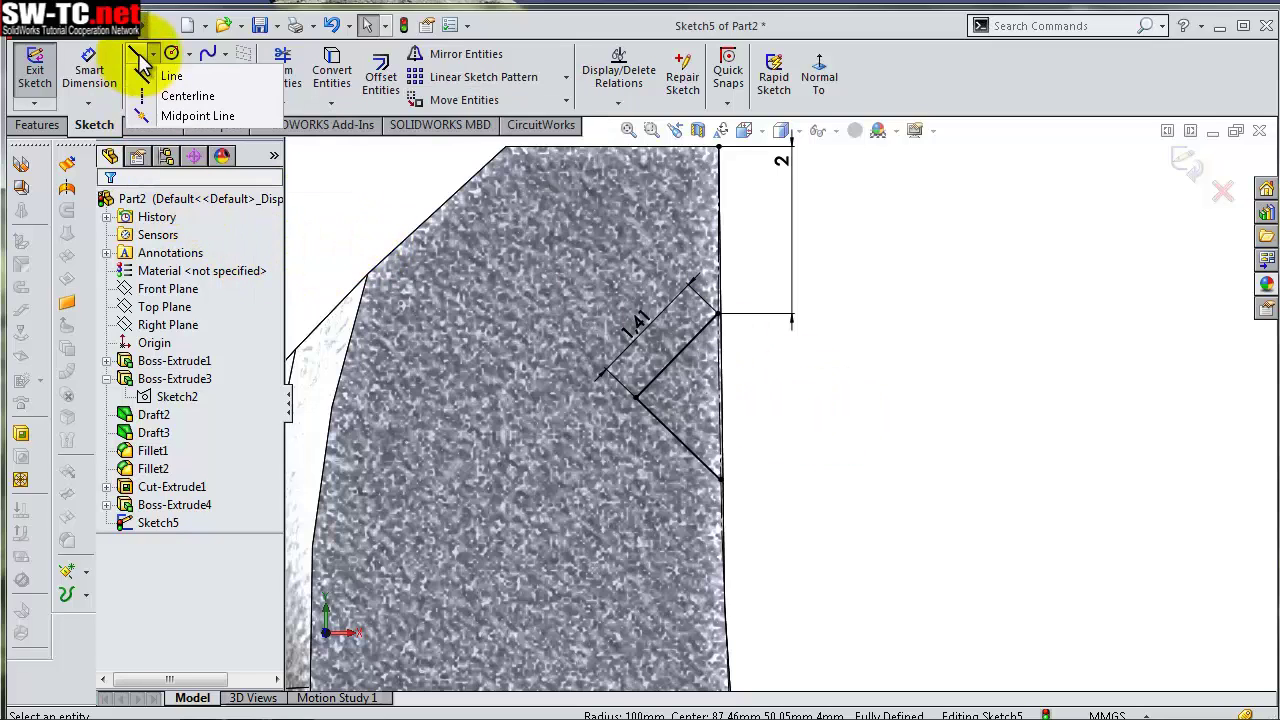
left_click(189, 54)
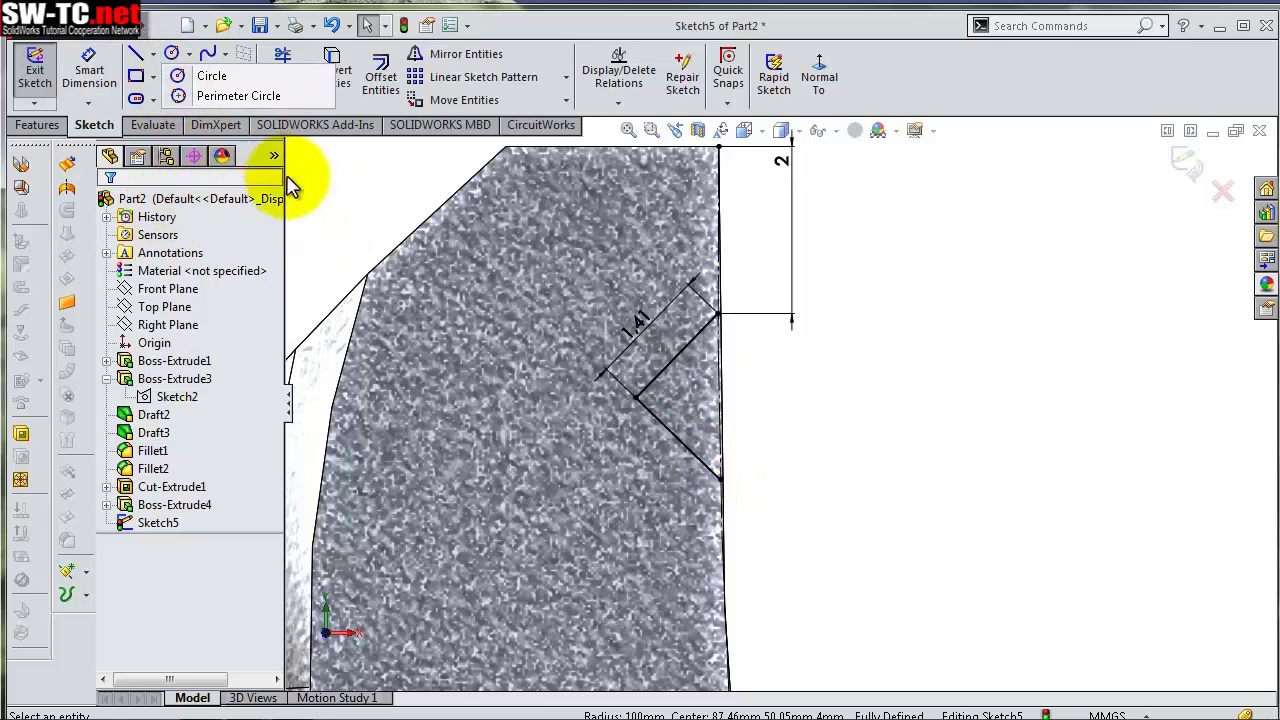
left_click(337, 210)
scroll(660, 410, "up", 1)
scroll(660, 410, "down", 1)
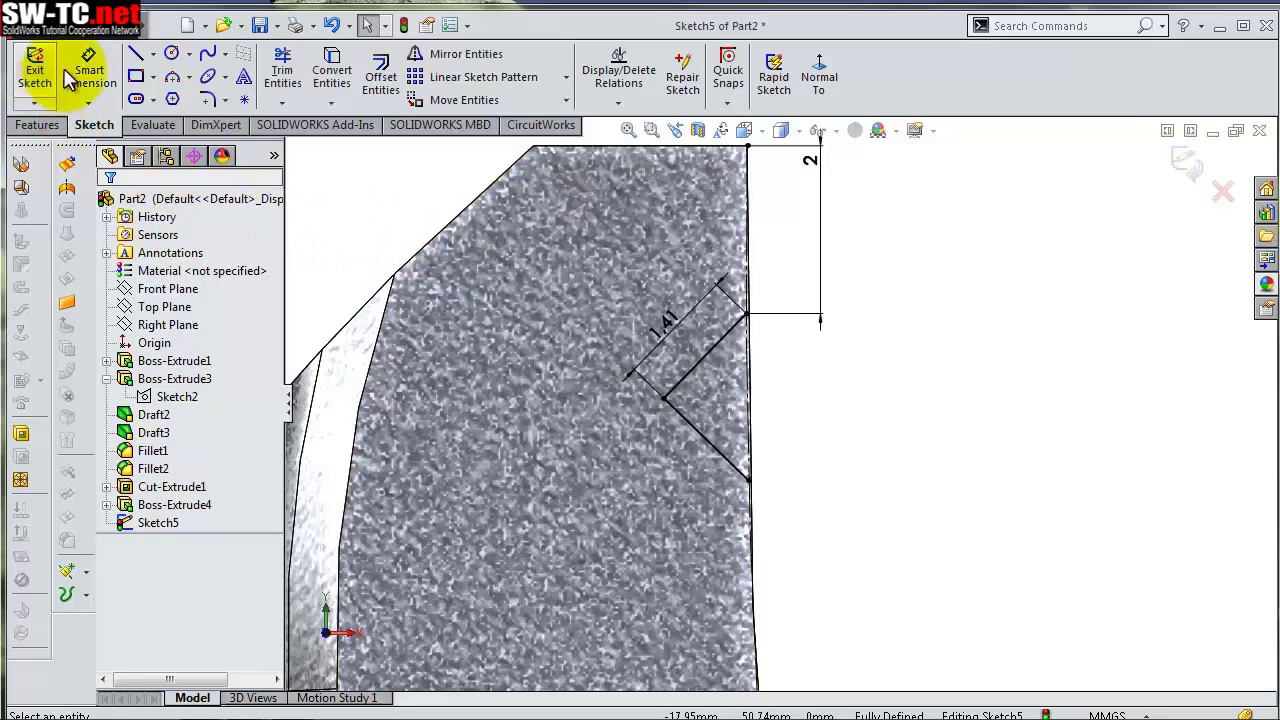
Draw a short diagonal, a vertical side line and a closing diagonal outside the jaw edge
left_click(135, 54)
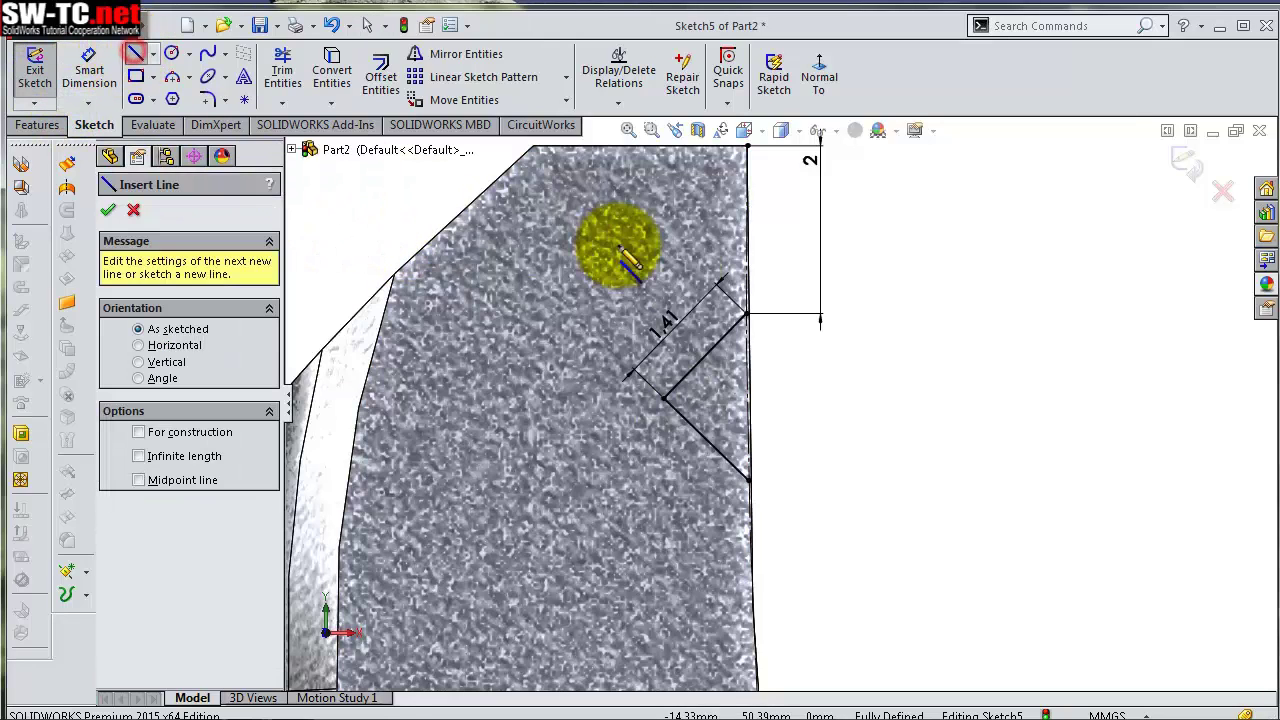
left_click(746, 315)
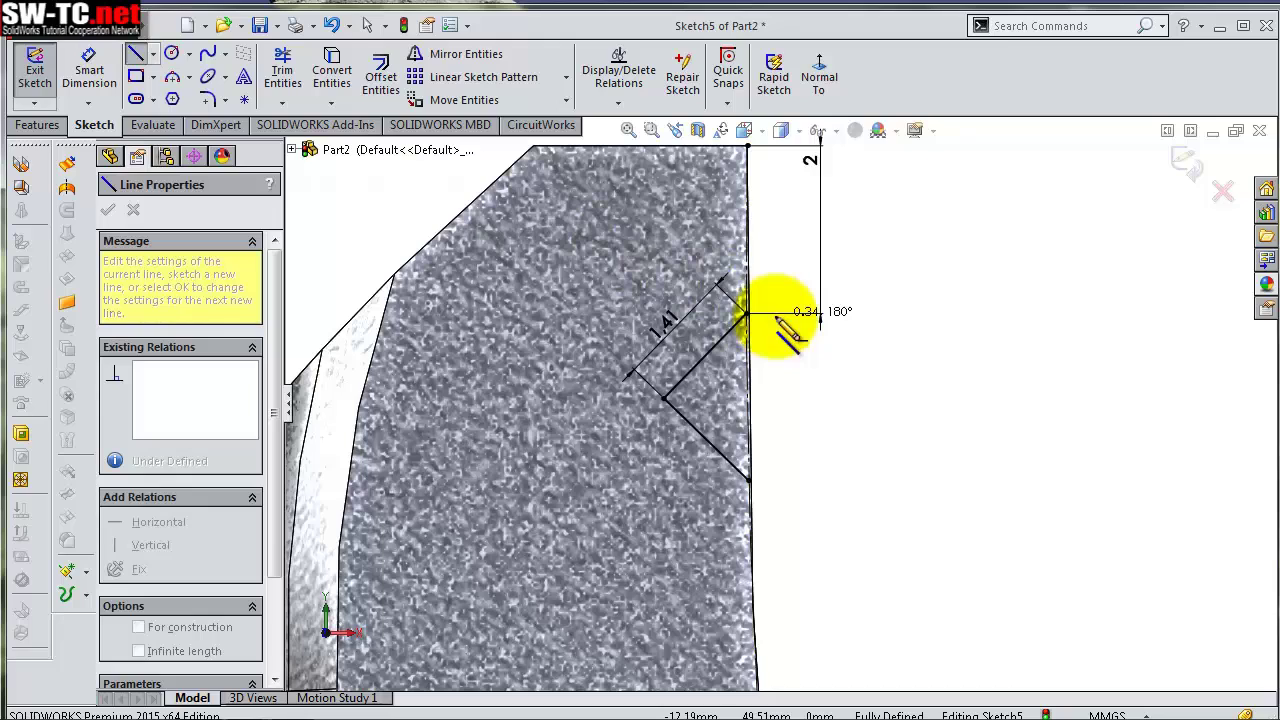
left_click(783, 276)
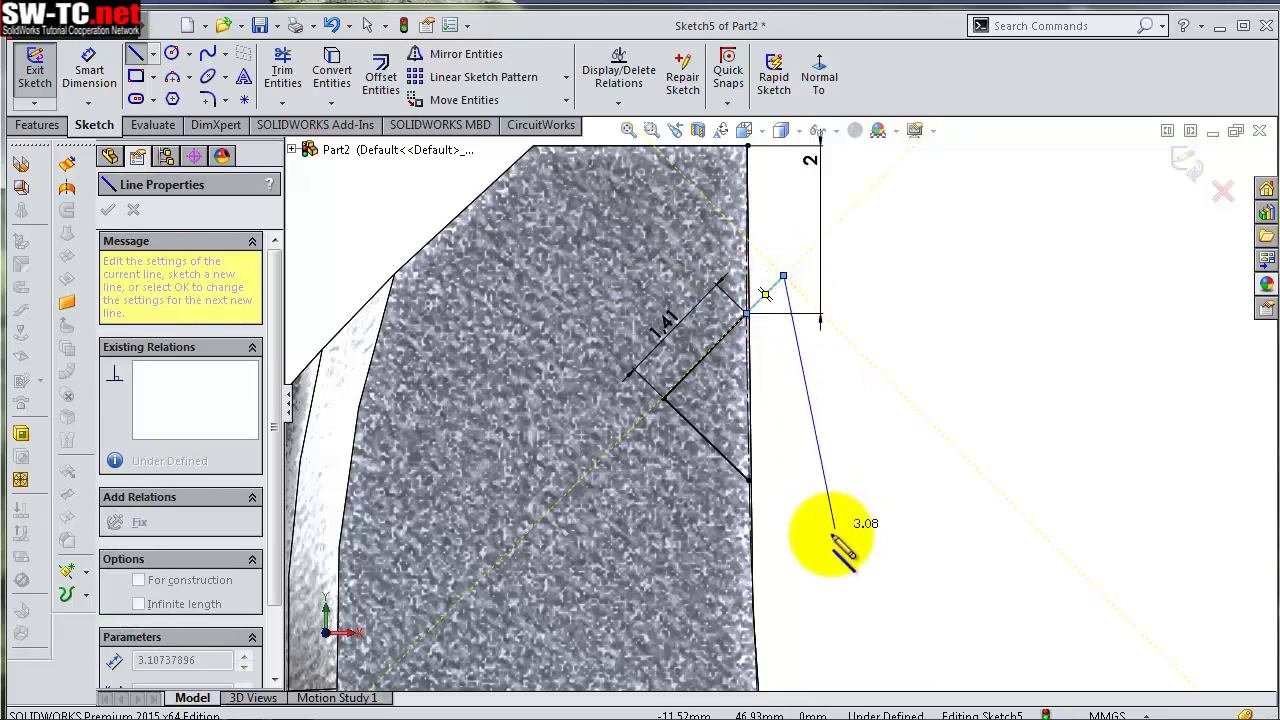
left_click(784, 531)
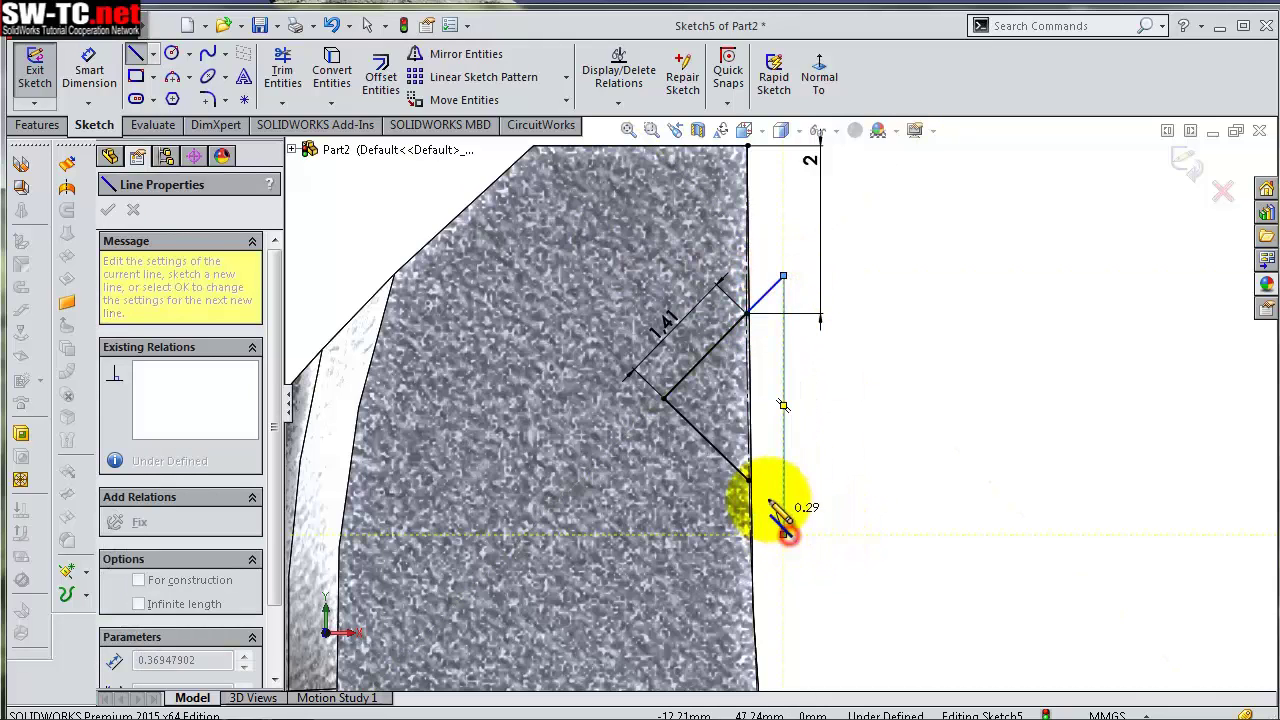
left_click(750, 484)
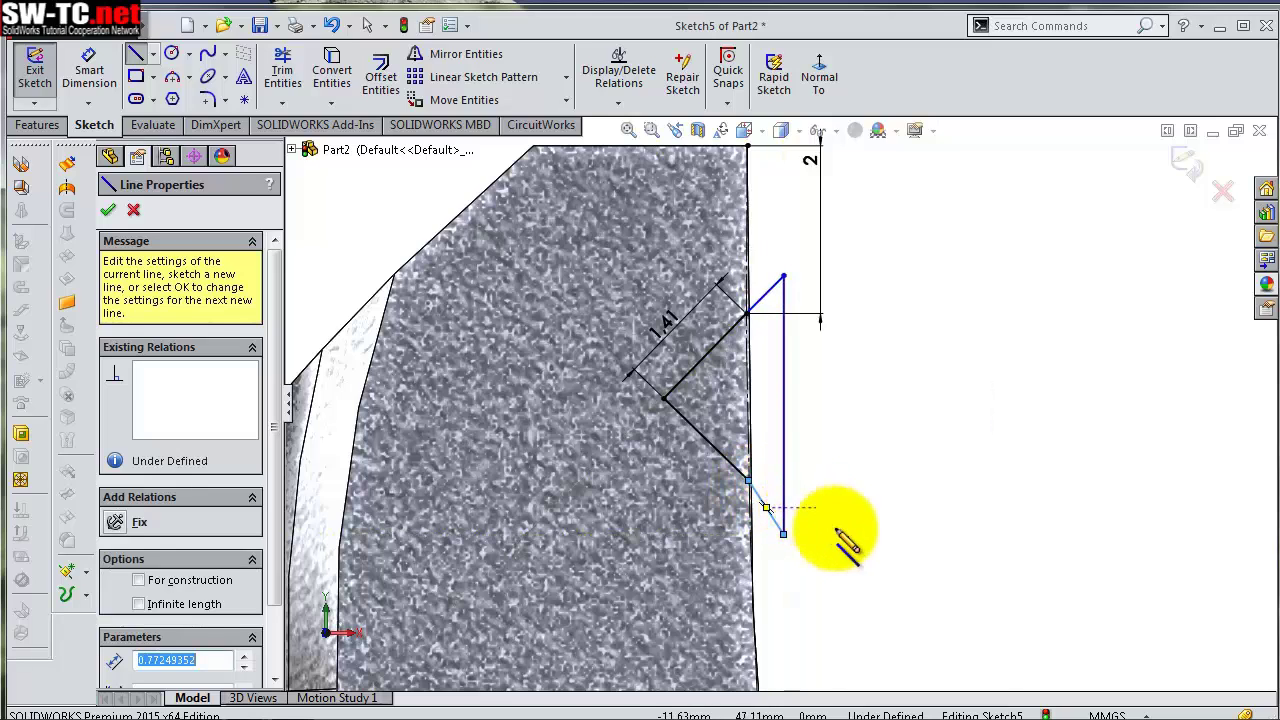
key("Escape")
Make the short lower diagonal collinear with the long lower jaw line
left_click(843, 516)
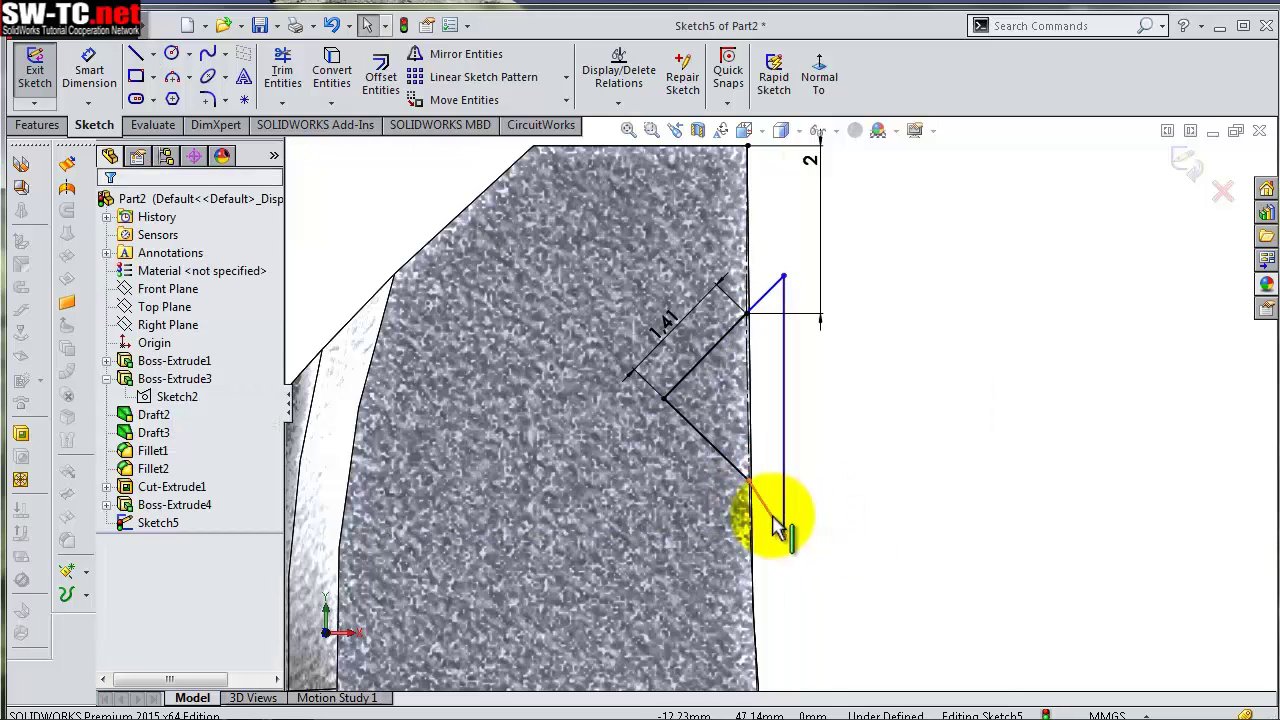
left_click(778, 527)
left_click(765, 502, "ctrl")
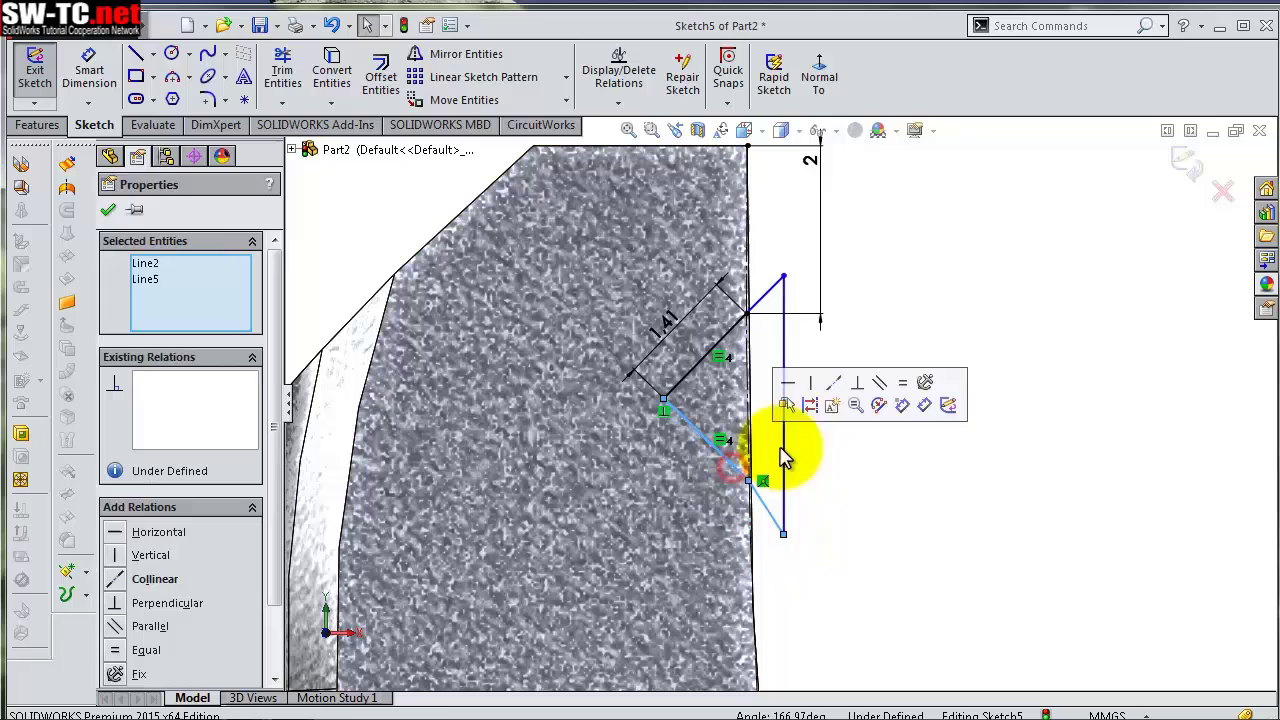
left_click(828, 385)
left_click(859, 413)
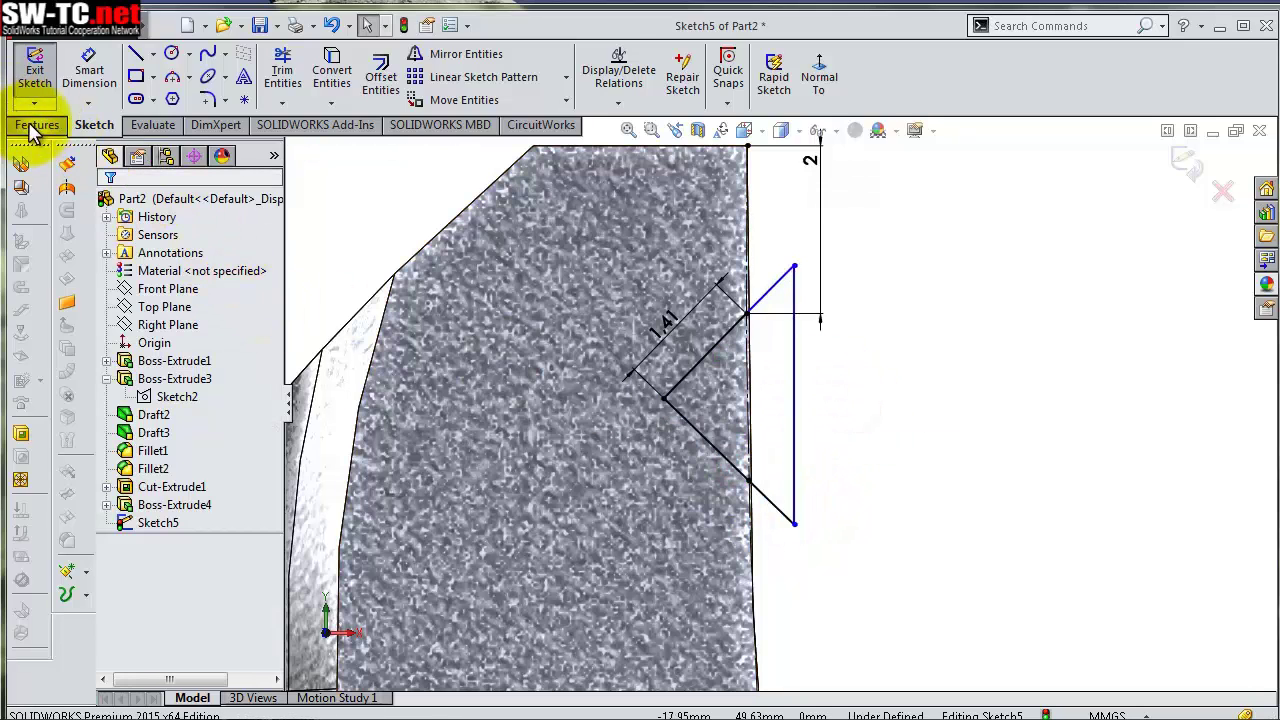
left_click(37, 124)
Try a revolved cut from the triangle sketch, then cancel it
left_click(410, 80)
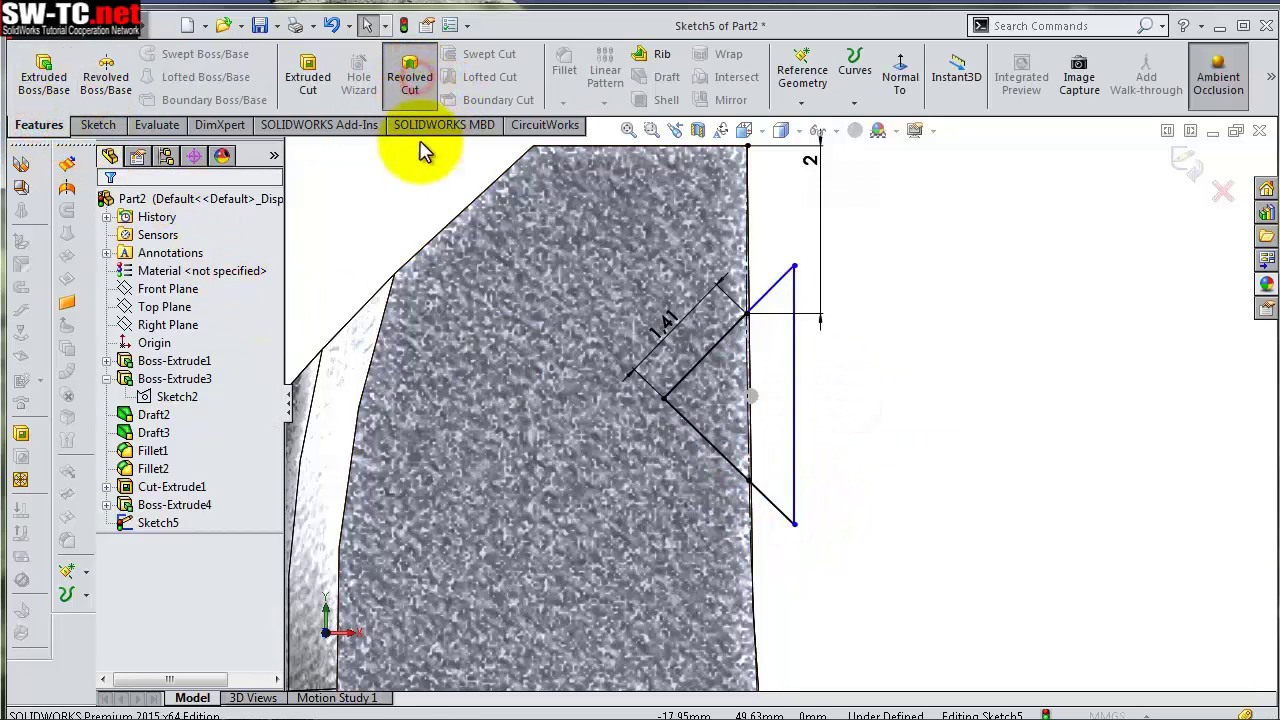
left_click(205, 337)
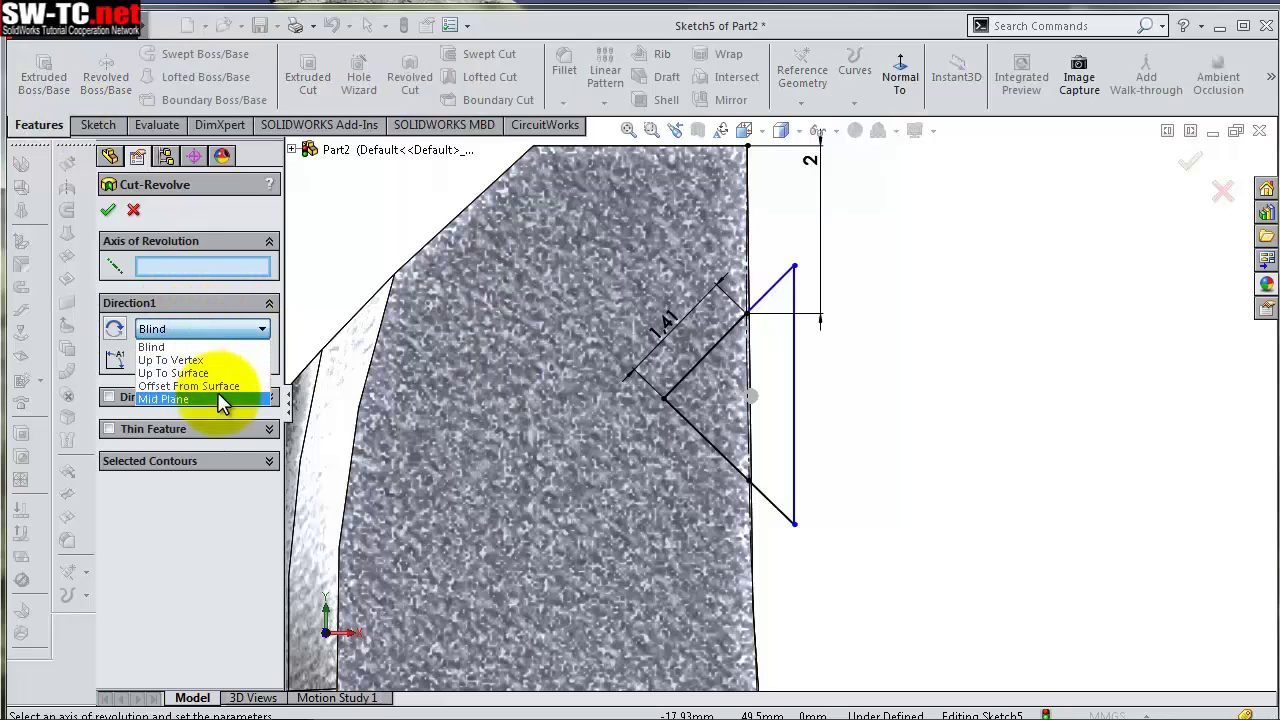
left_click(158, 276)
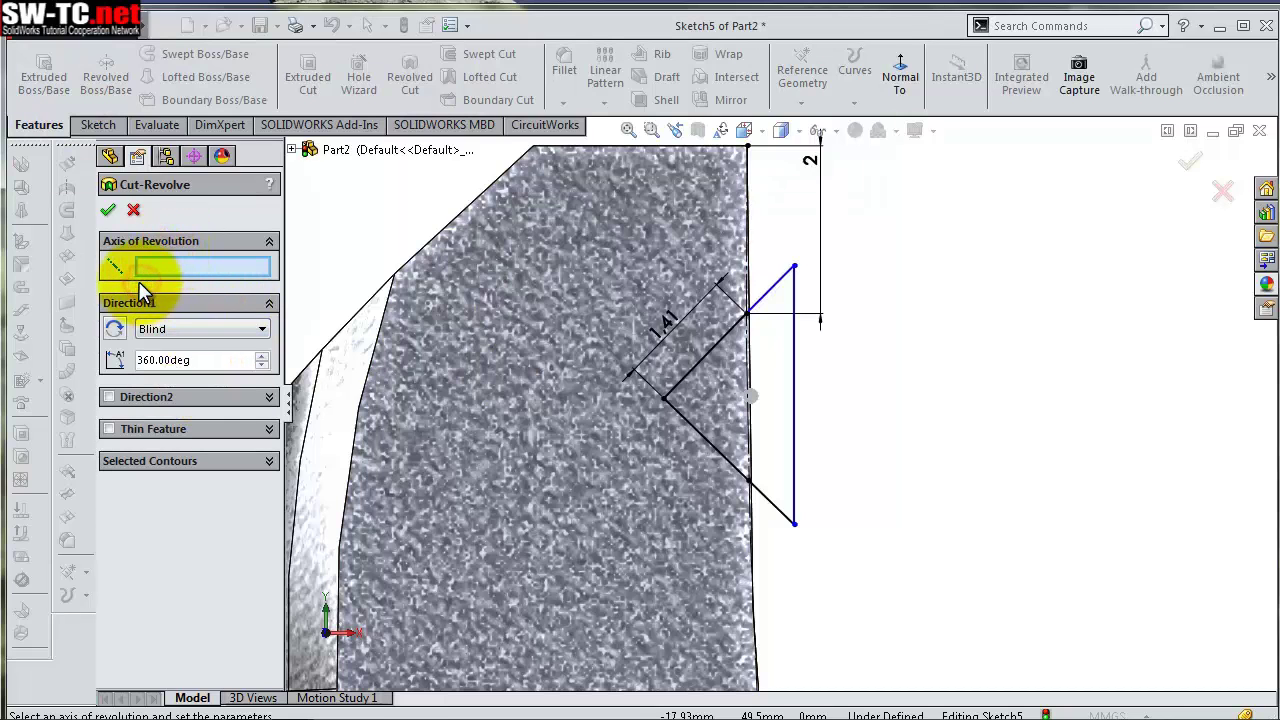
left_click(133, 209)
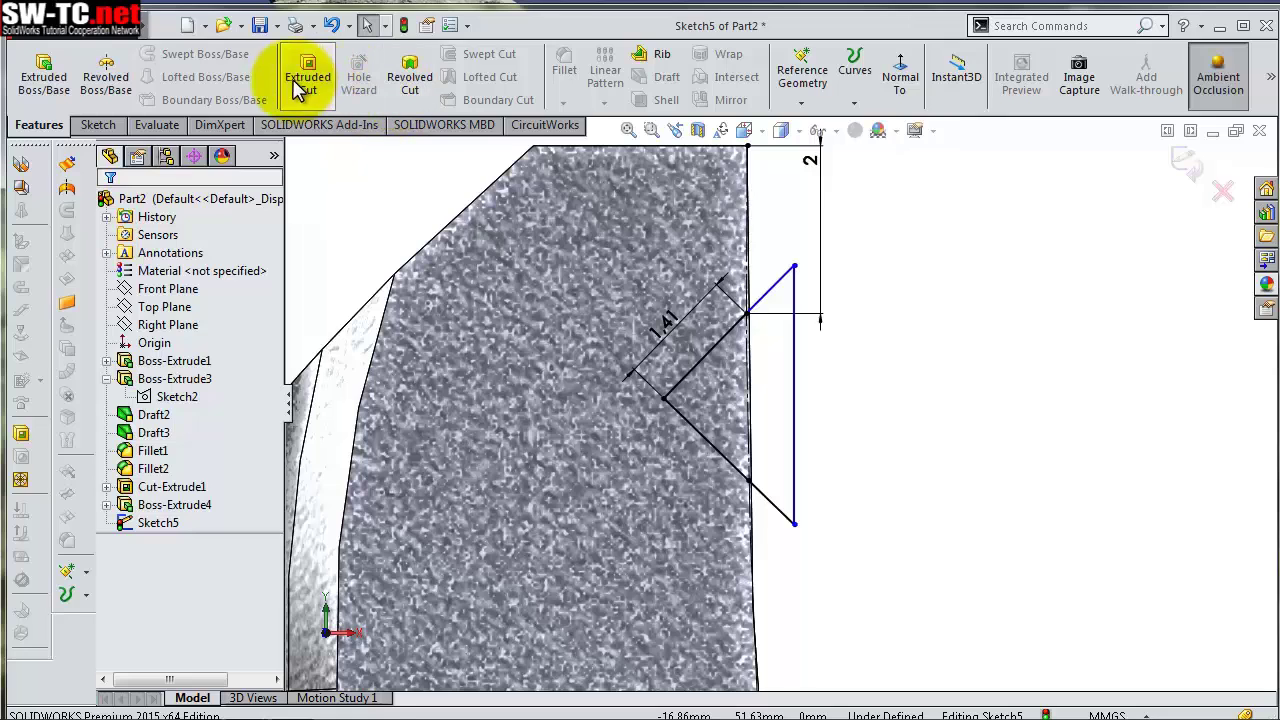
Extrude-cut the triangle sketch Through All, creating Cut-Extrude2, and orbit to see the notch
left_click(301, 78)
left_click(180, 325)
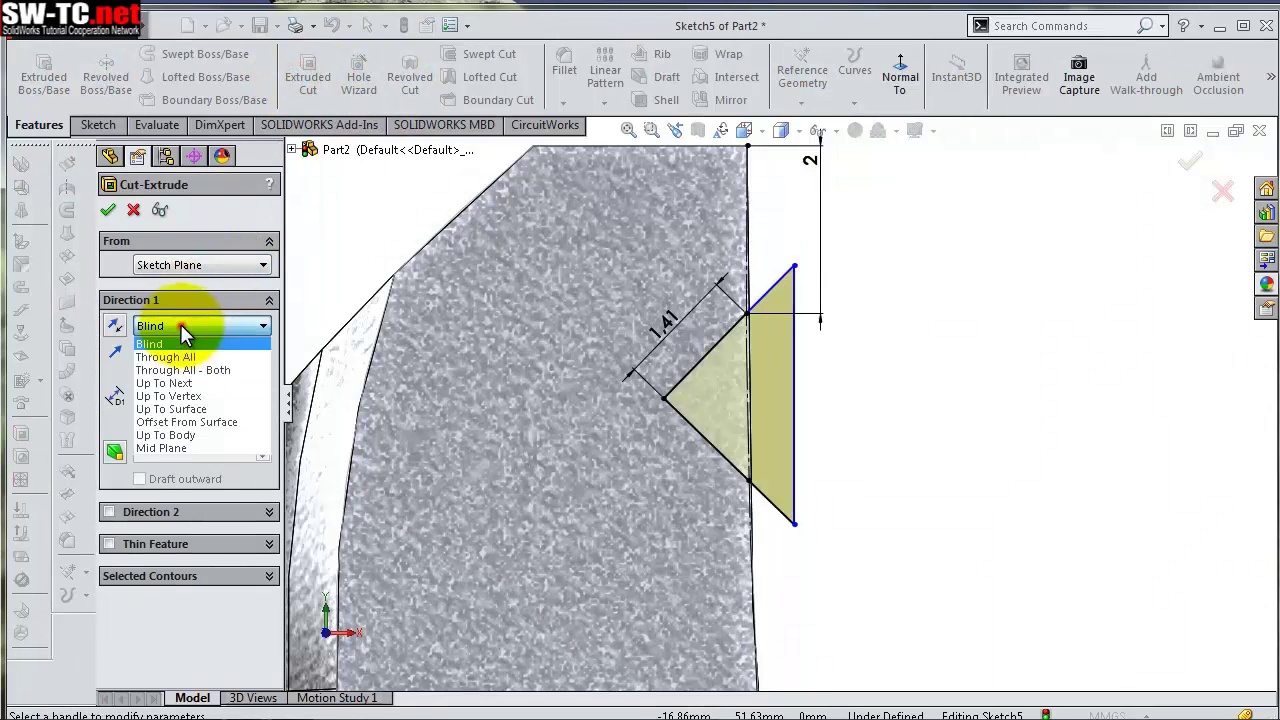
left_click(220, 360)
left_click(1188, 163)
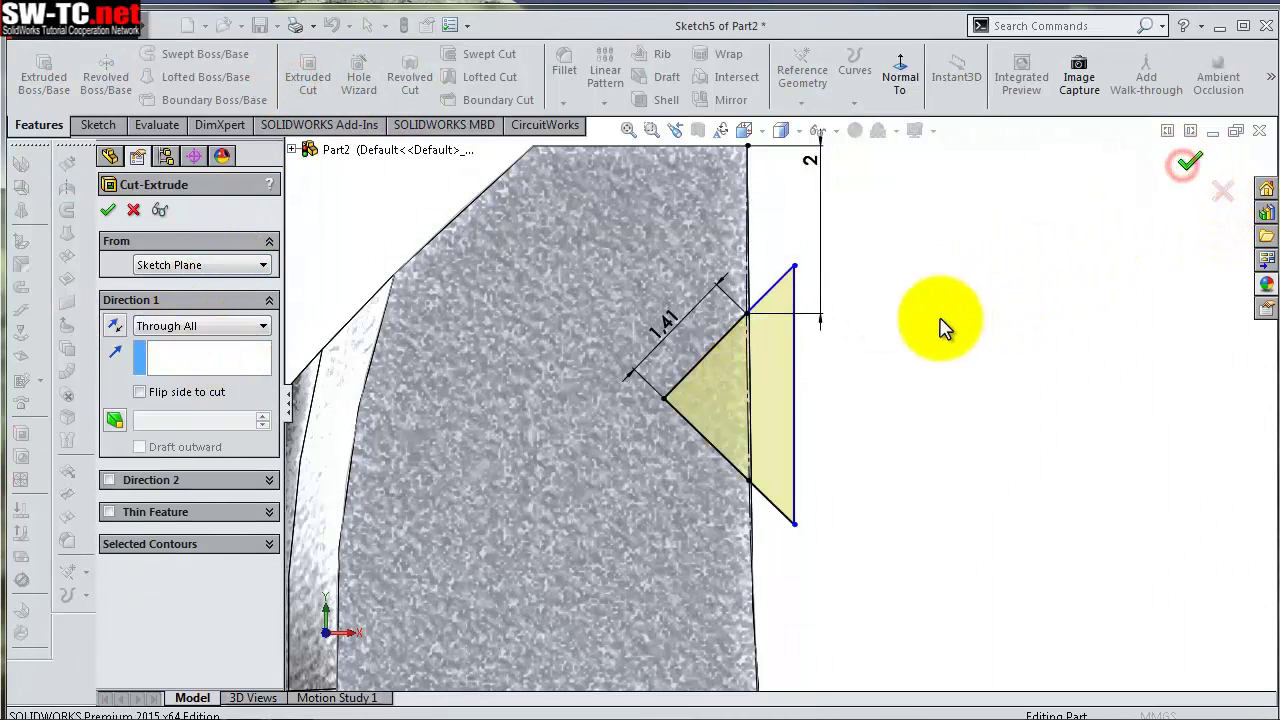
mouse_move(900, 343)
middle_mouse_down()
mouse_move(828, 371)
mouse_move(843, 377)
mouse_move(840, 445)
mouse_move(757, 571)
mouse_move(771, 486)
mouse_move(843, 429)
mouse_move(857, 362)
mouse_move(834, 400)
middle_mouse_up()
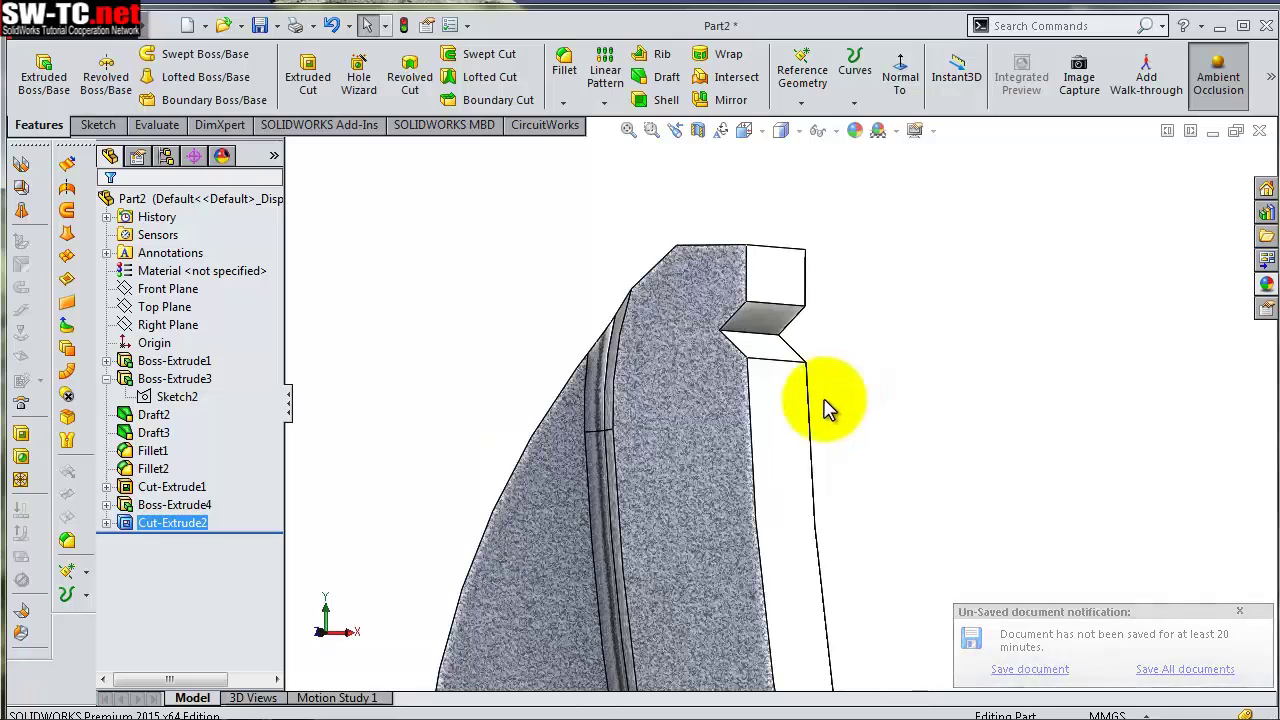
Start a Curve Driven Pattern along the jaw edge with 9 instances and 1.9 mm spacing
left_click(604, 103)
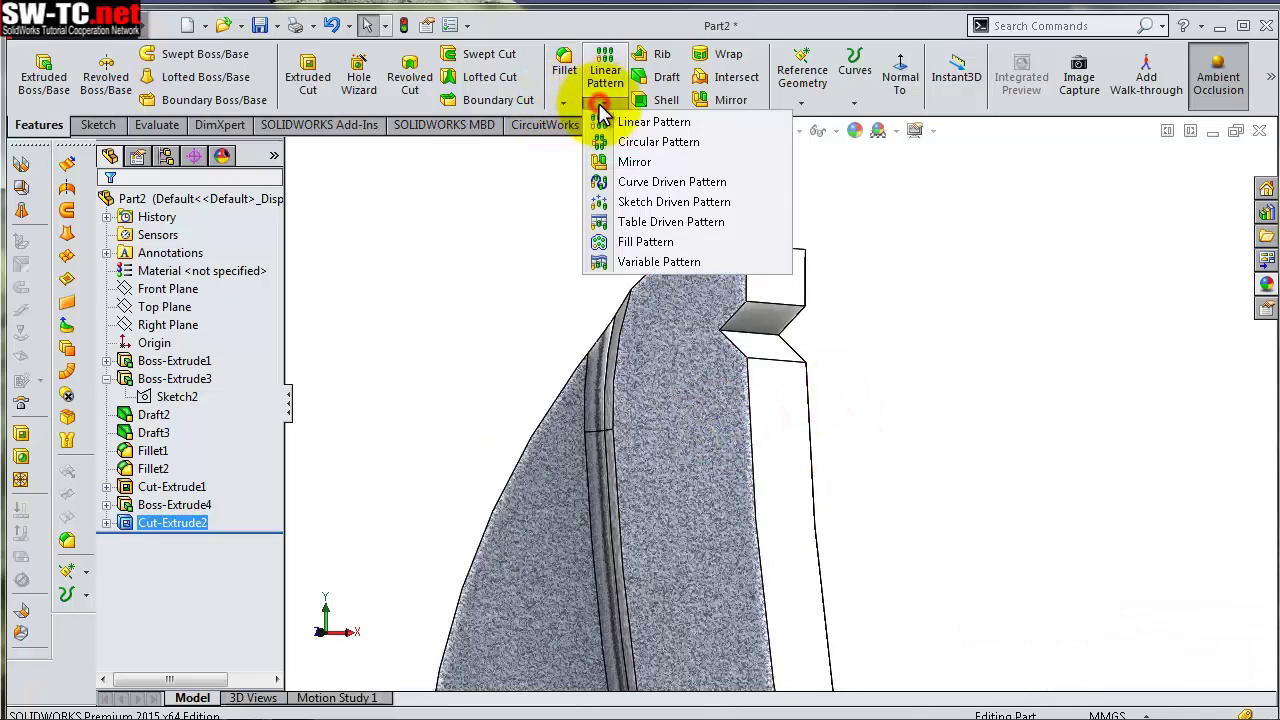
left_click(662, 184)
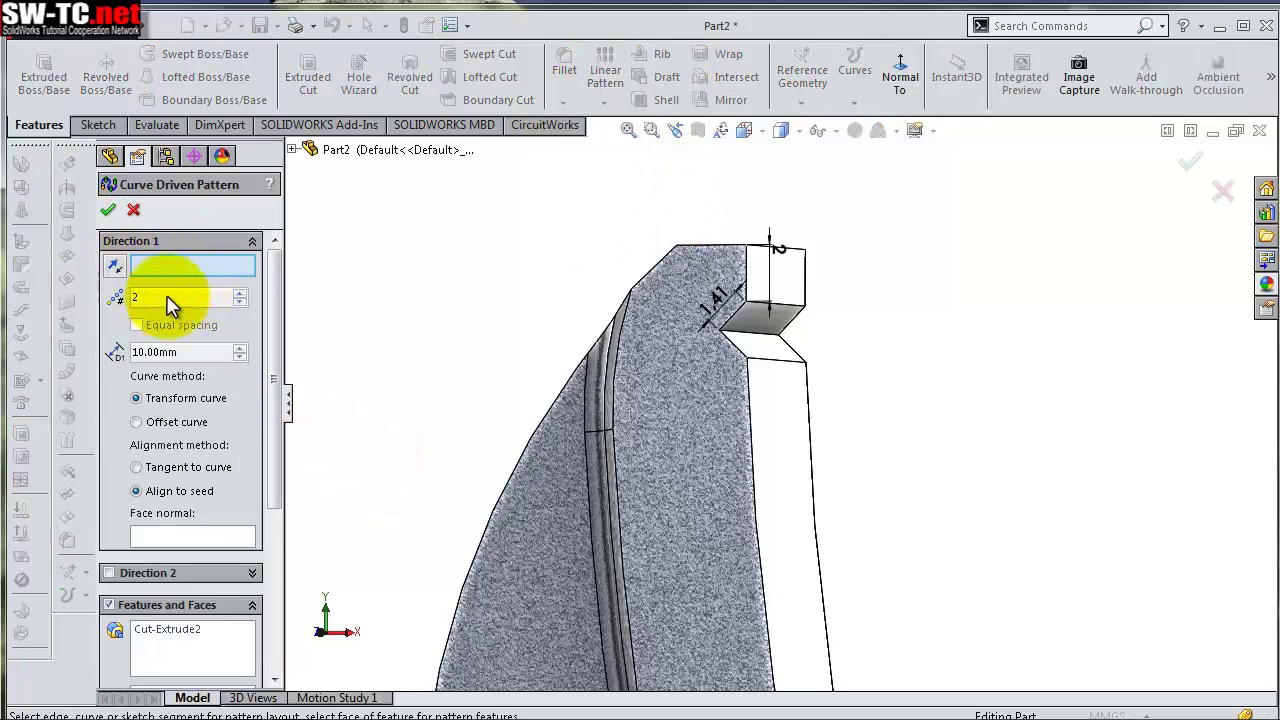
left_click(755, 425)
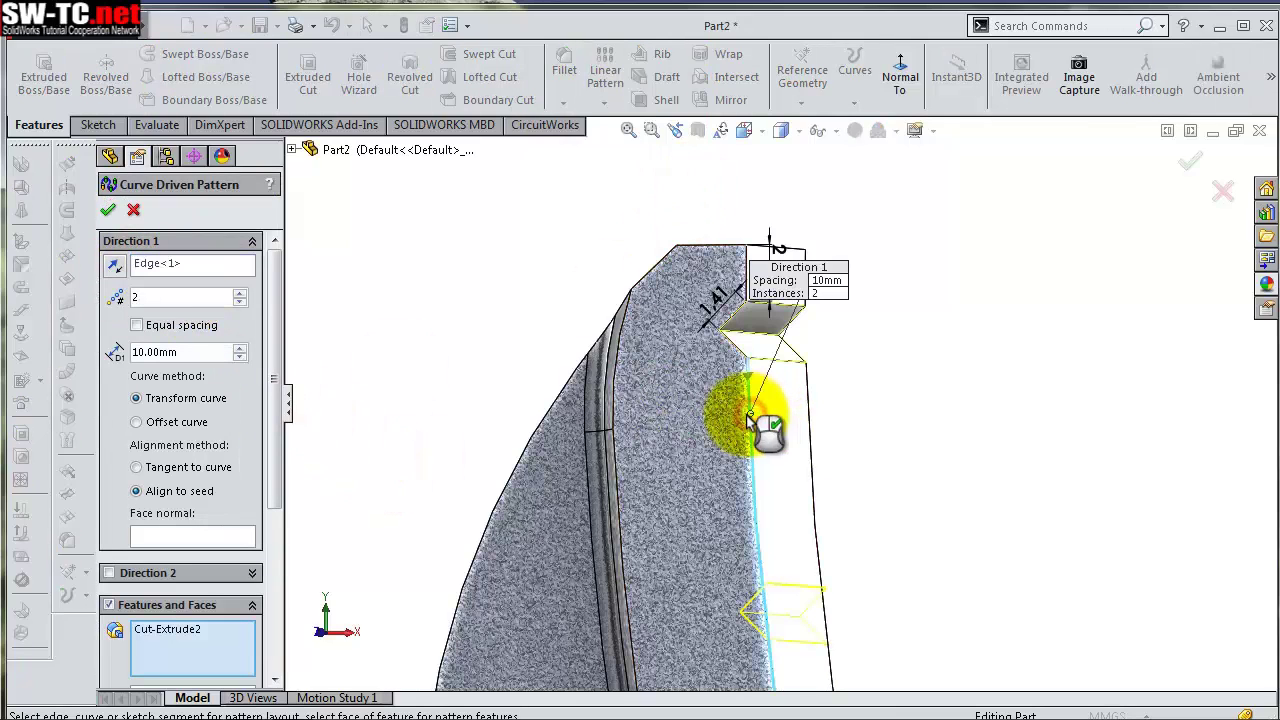
double_click(145, 297)
type("9")
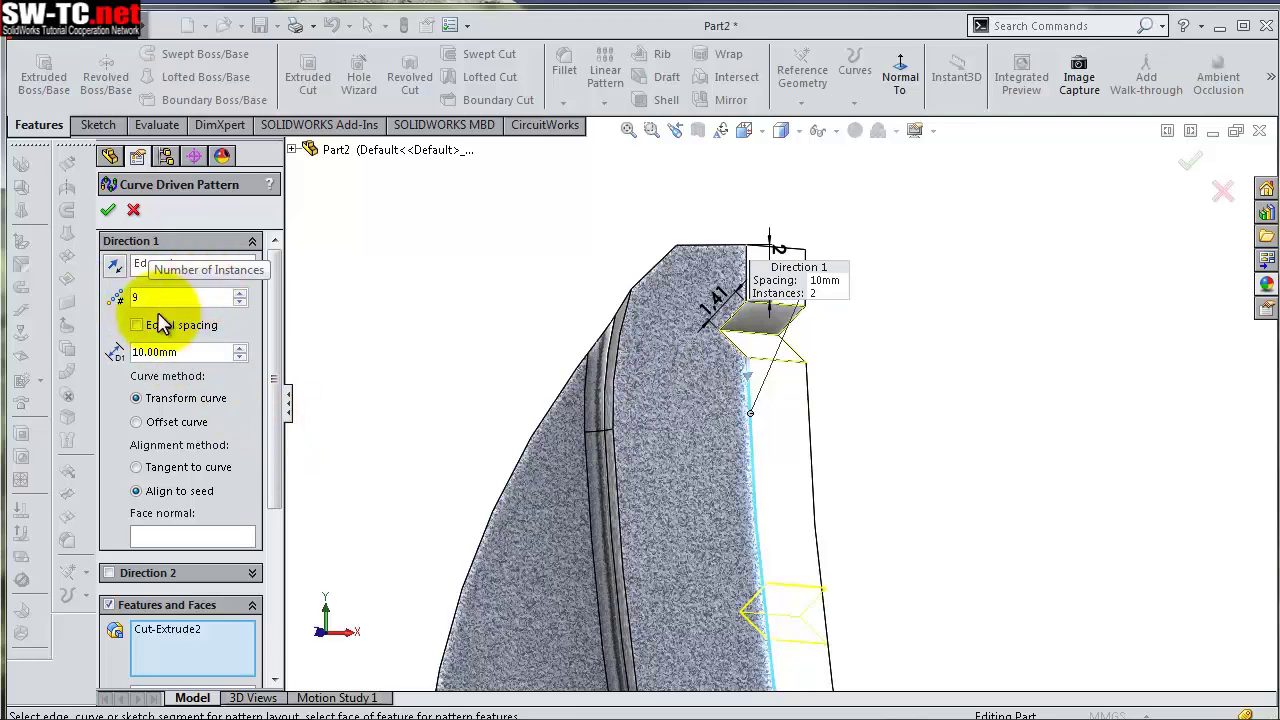
double_click(195, 352)
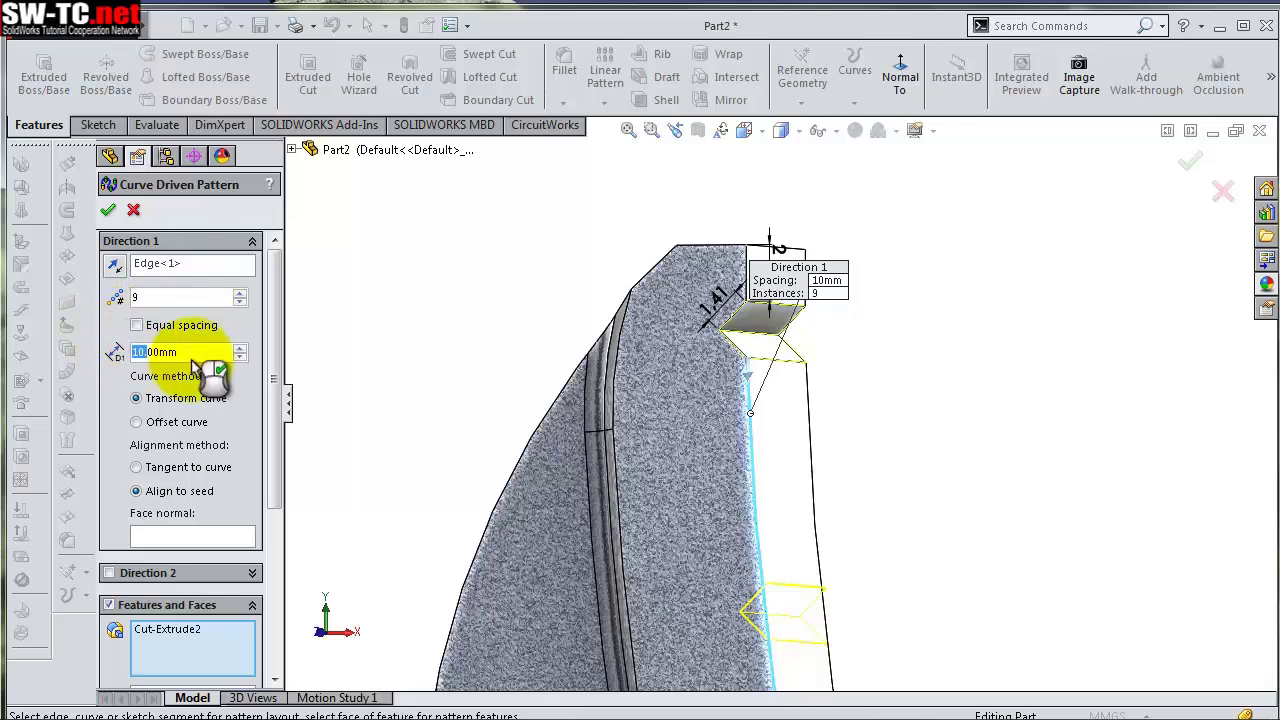
type("1,9")
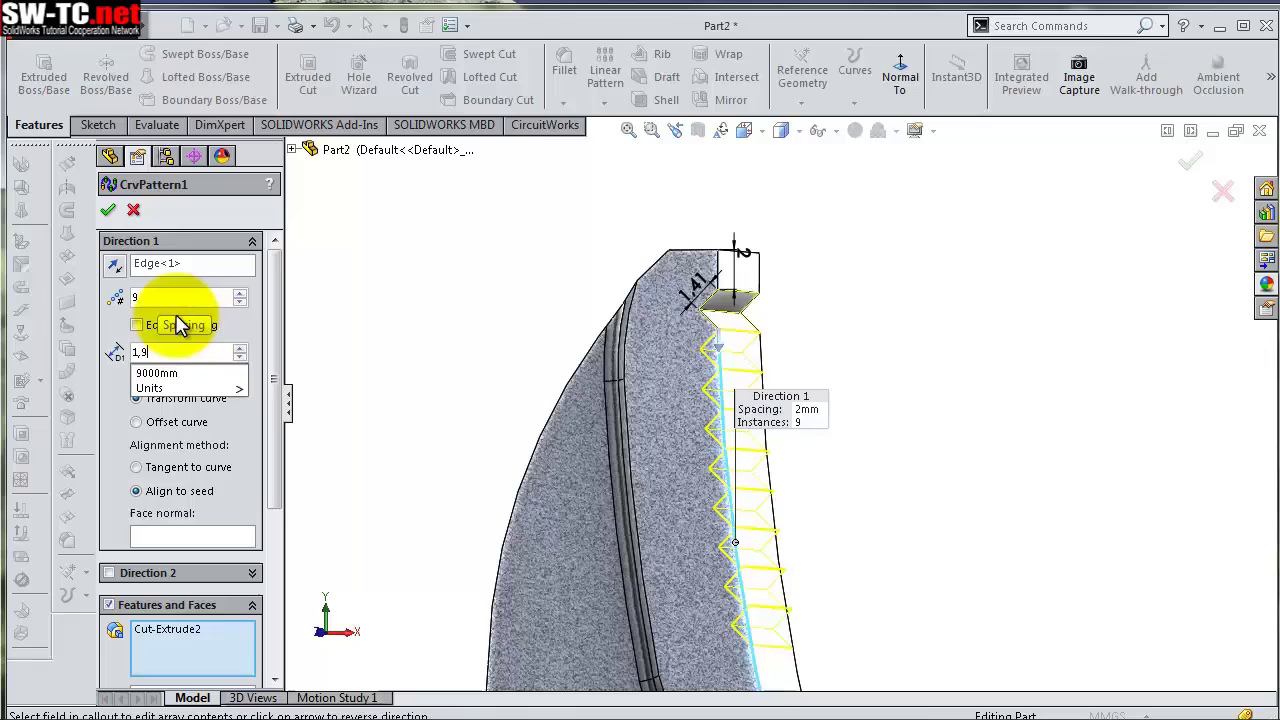
key("Return")
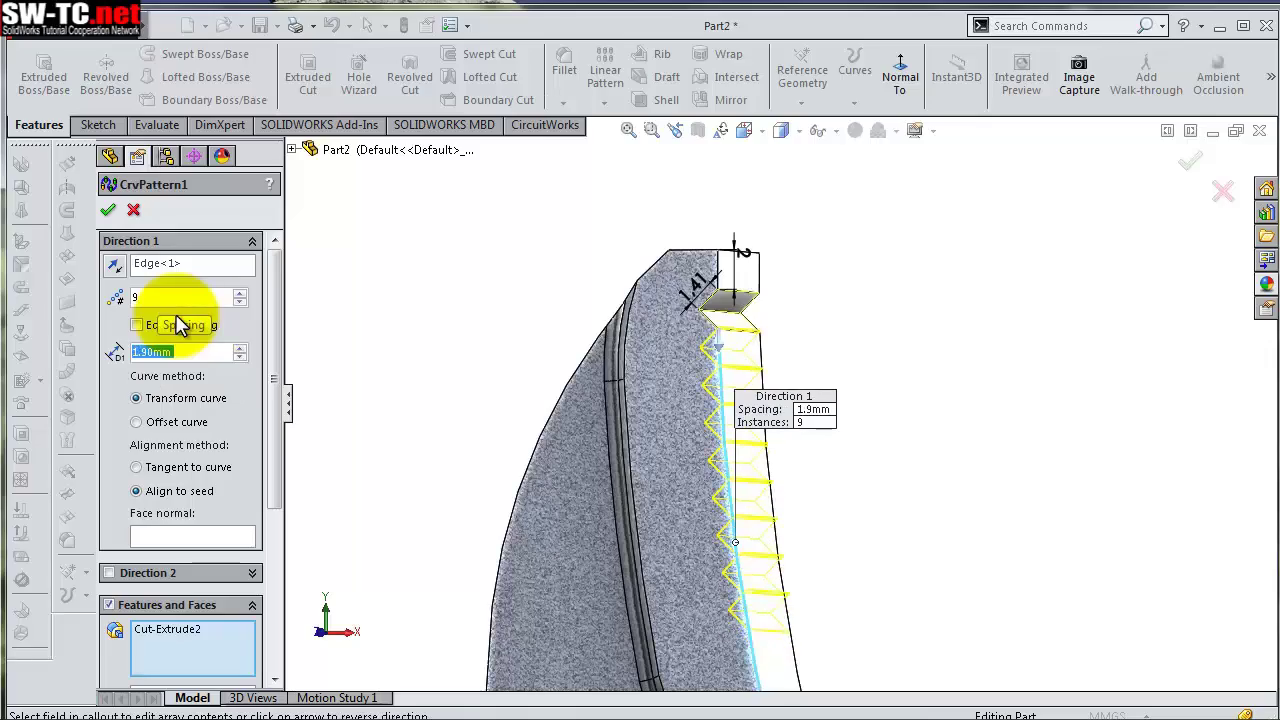
Reduce the tooth spacing to 1.8 mm and confirm the curve pattern
scroll(857, 449, "down", 2)
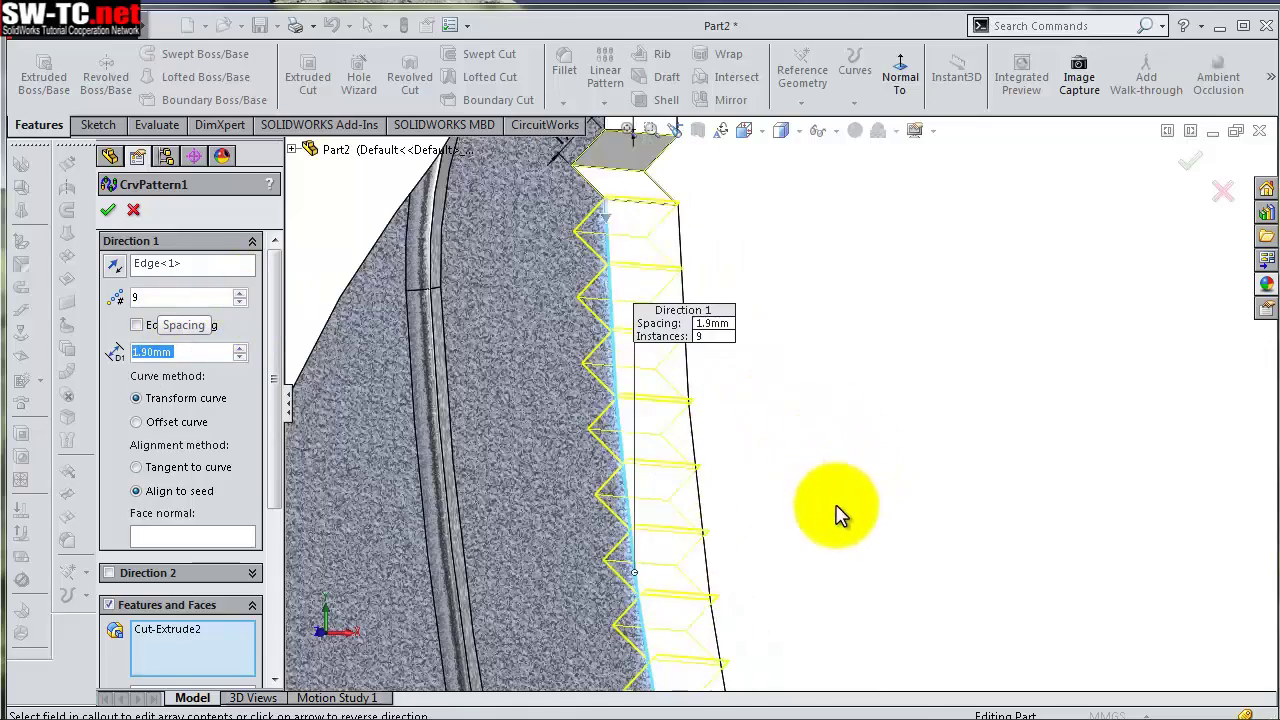
scroll(837, 514, "down", 2)
mouse_move(793, 584)
middle_mouse_down()
mouse_move(823, 580)
mouse_move(794, 586)
middle_mouse_up()
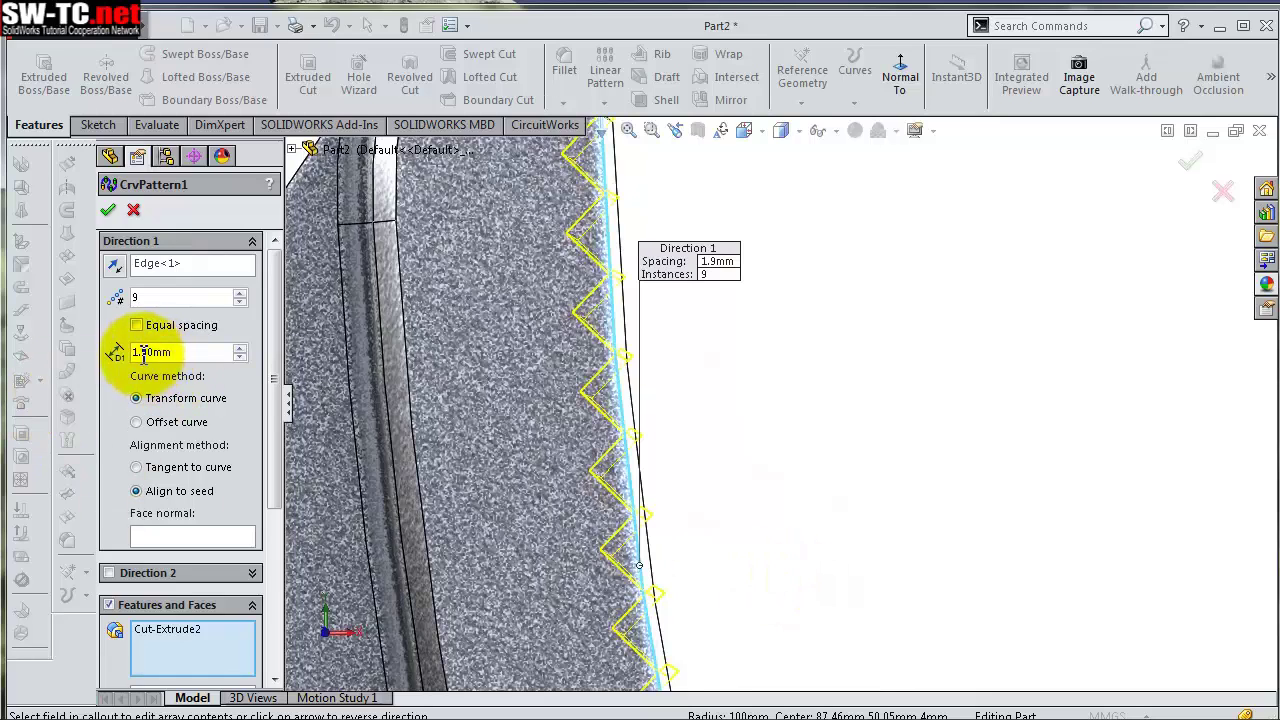
left_click(239, 357)
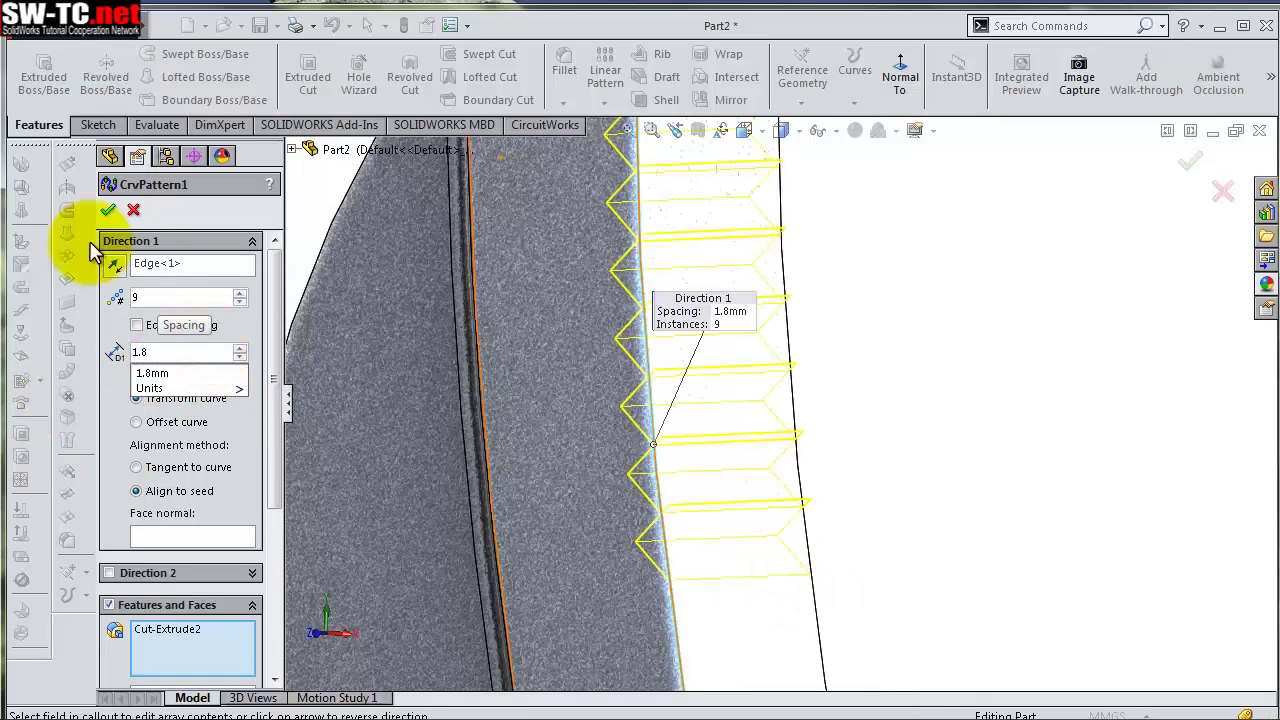
left_click(122, 211)
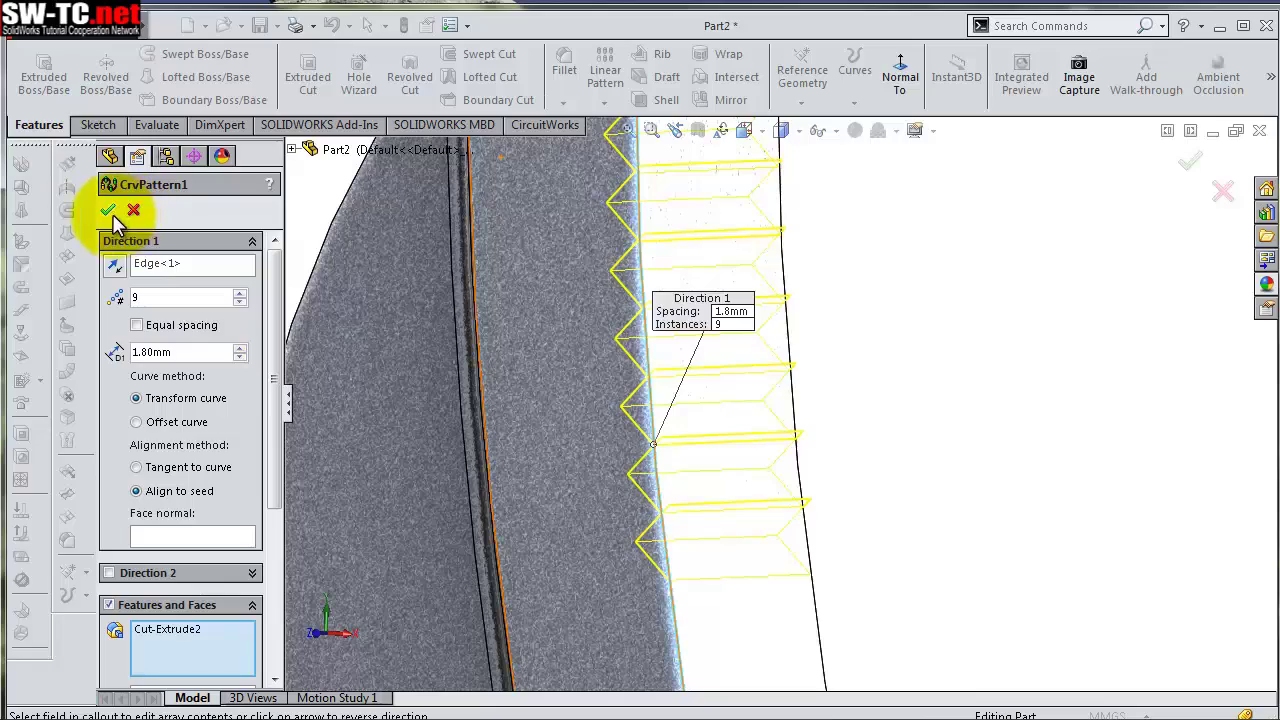
left_click(109, 211)
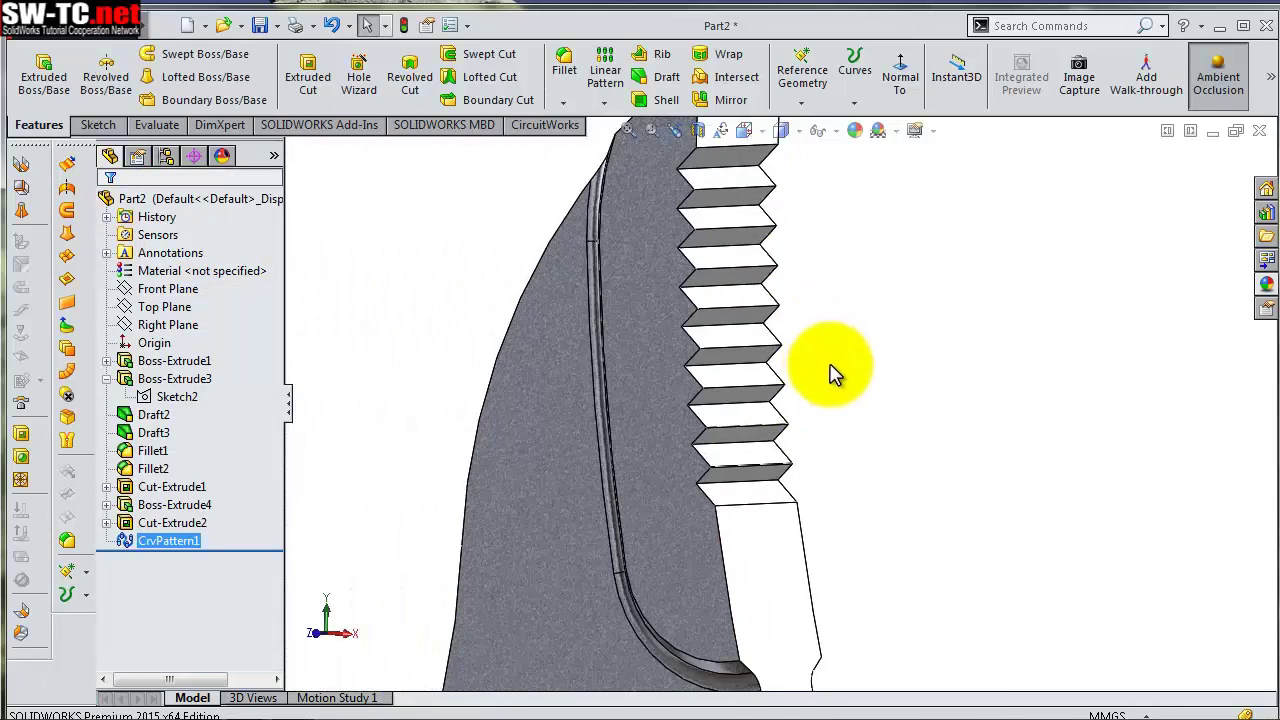
Orbit to inspect the serrated teeth and save the part
middle_click_drag(835, 373, 949, 189)
mouse_move(929, 320)
middle_mouse_down()
mouse_move(950, 302)
mouse_move(943, 334)
middle_mouse_up()
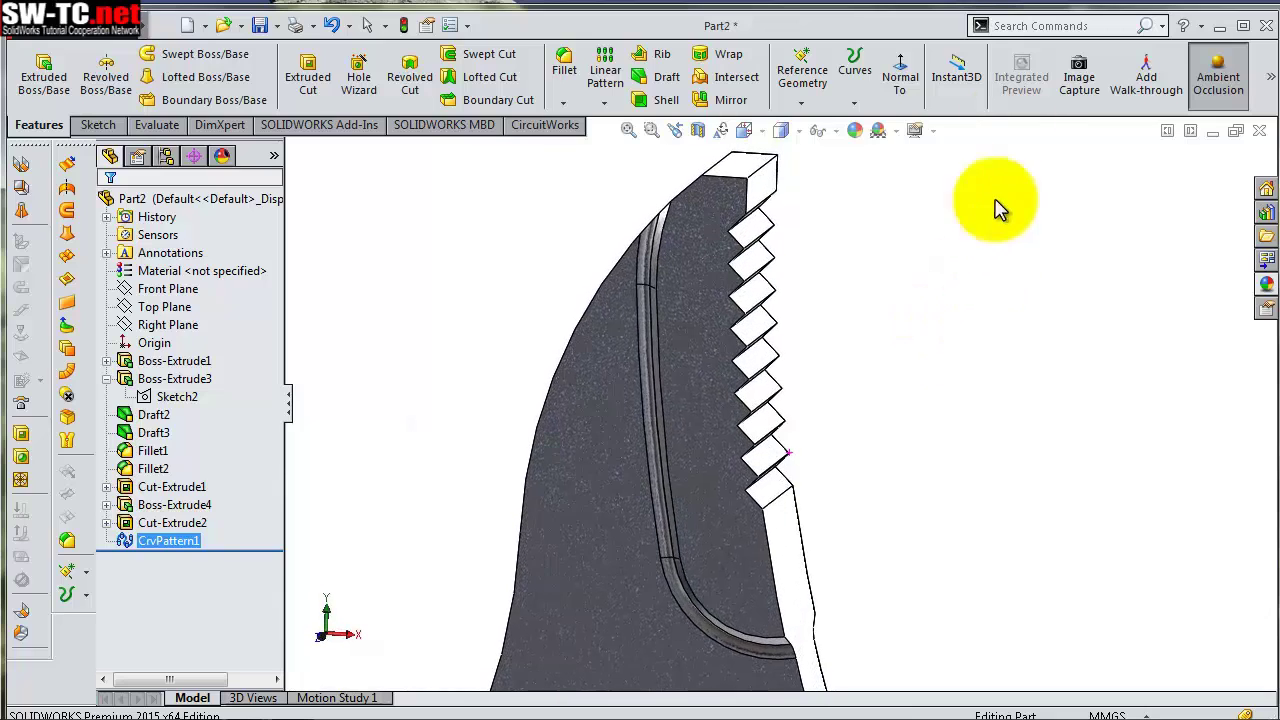
key("f")
middle_click_drag(615, 513, 629, 477)
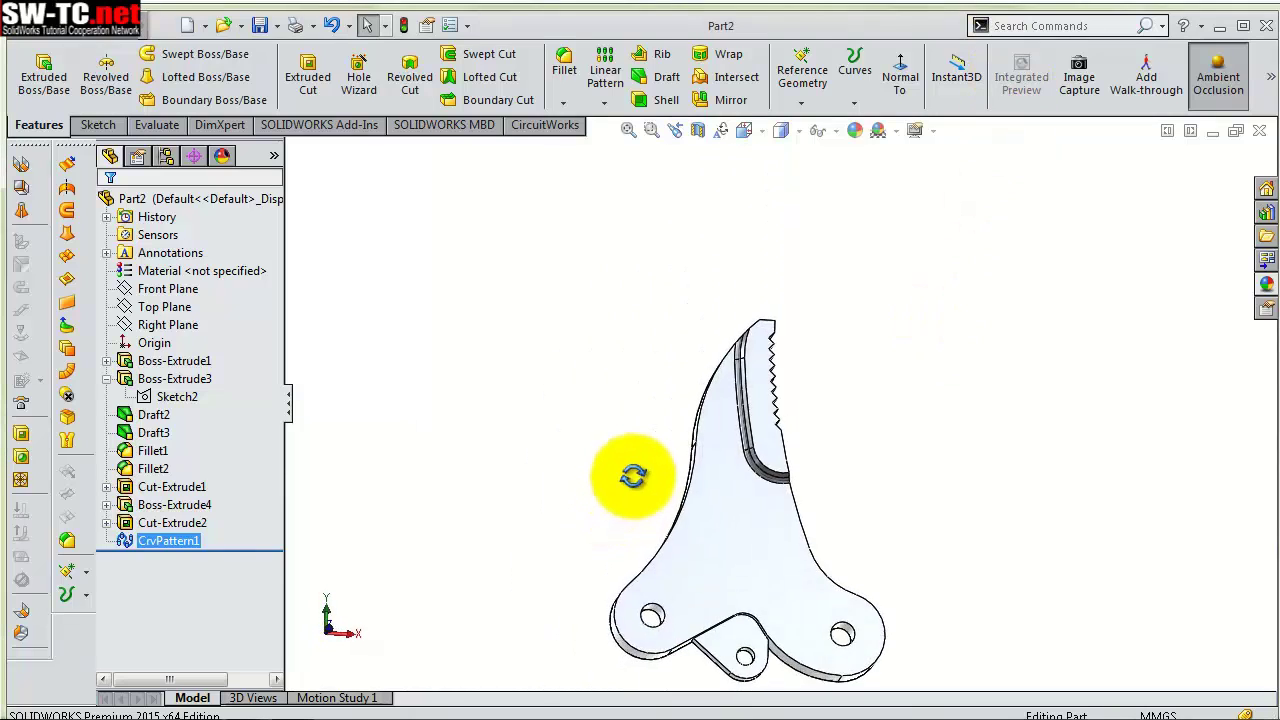
Fillet the jaw's front face and side edge with a 0.5 mm radius
left_click(567, 75)
type("0,5")
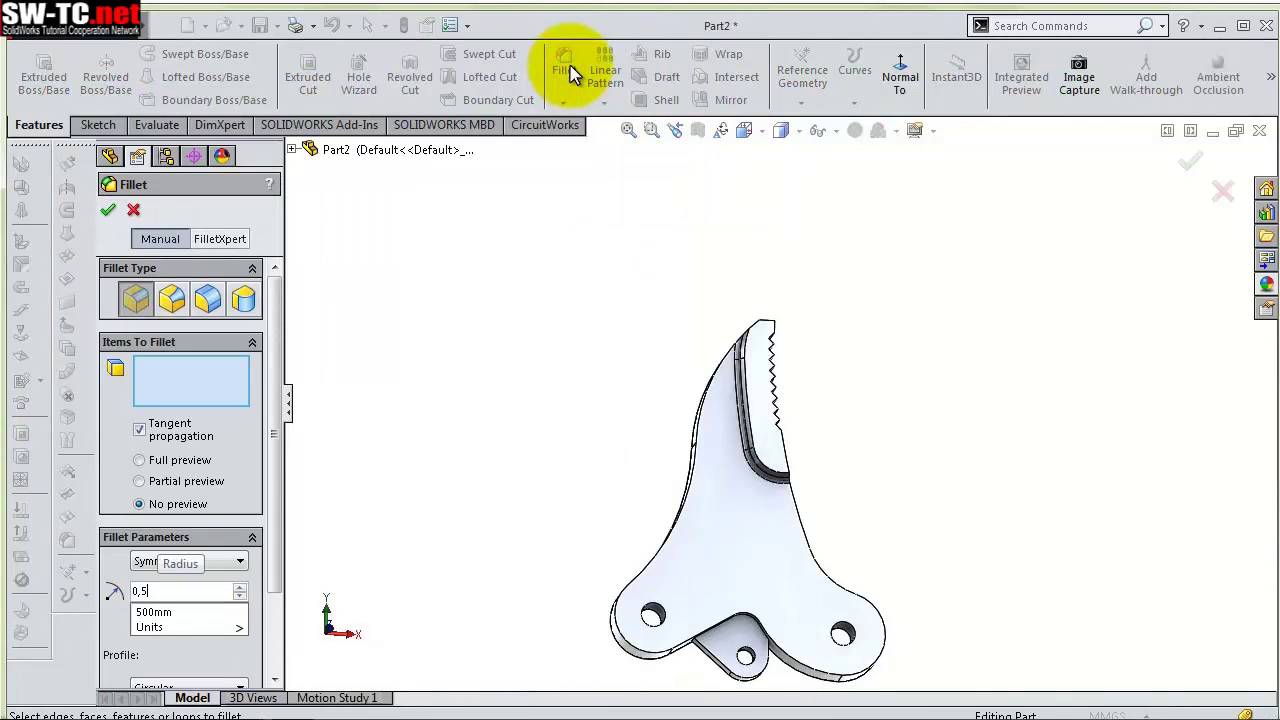
left_click(120, 624)
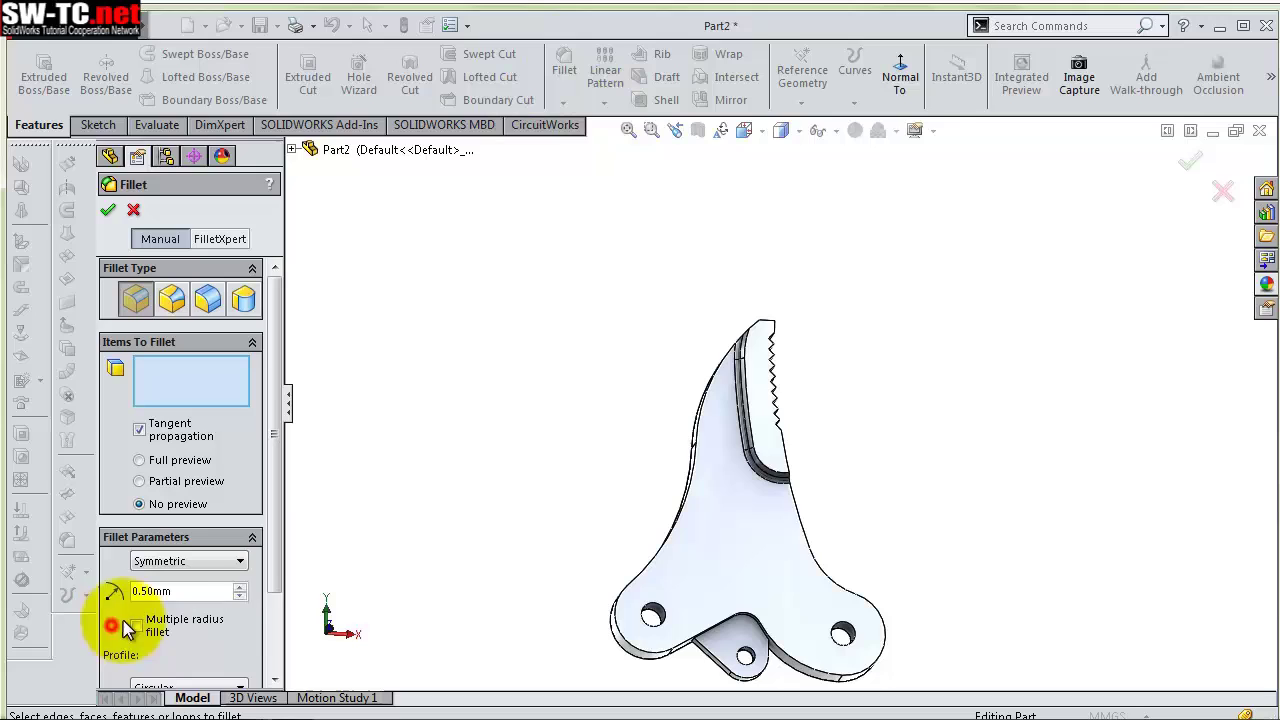
left_click(710, 402)
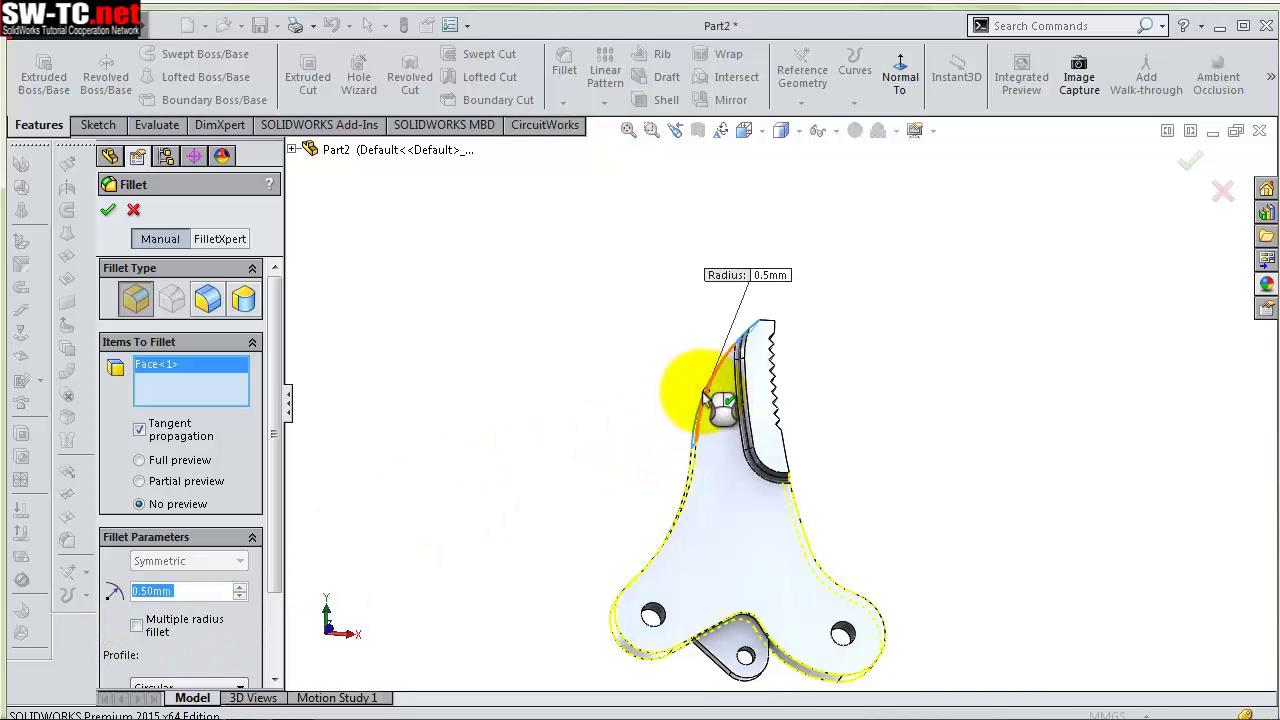
mouse_move(710, 400)
middle_mouse_down()
mouse_move(634, 414)
mouse_move(700, 486)
mouse_move(735, 435)
middle_mouse_up()
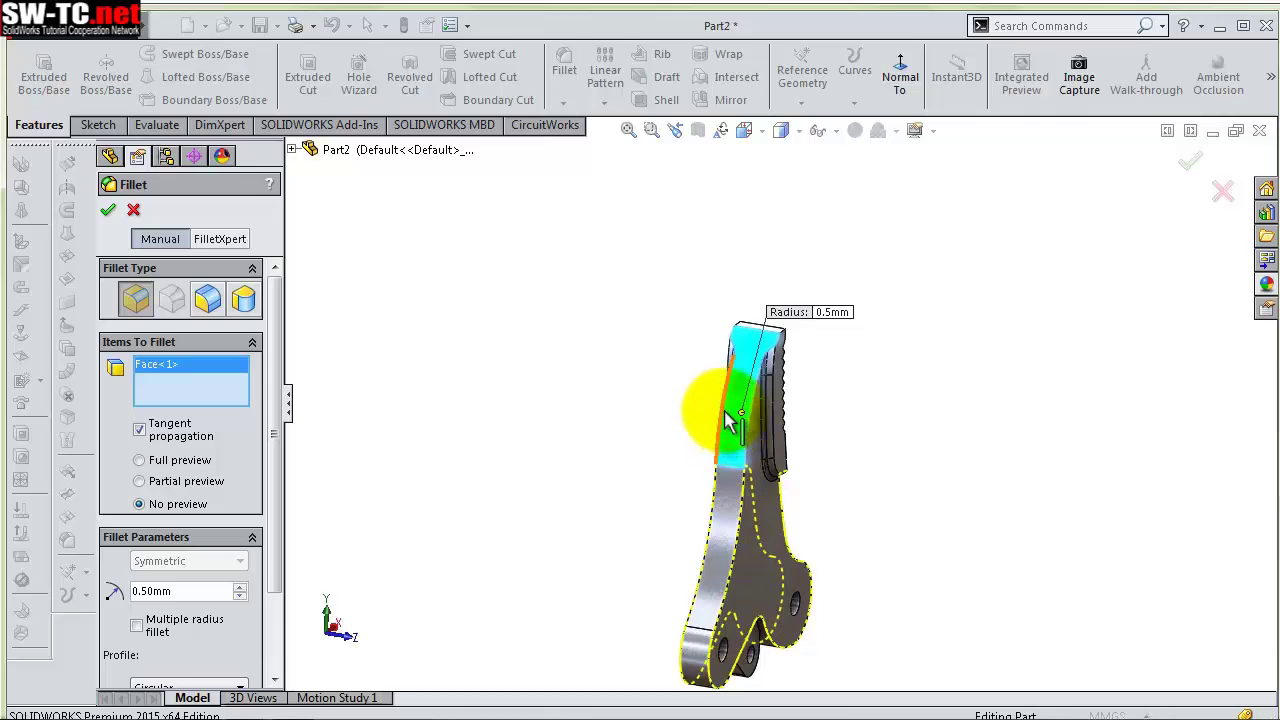
left_click(727, 418)
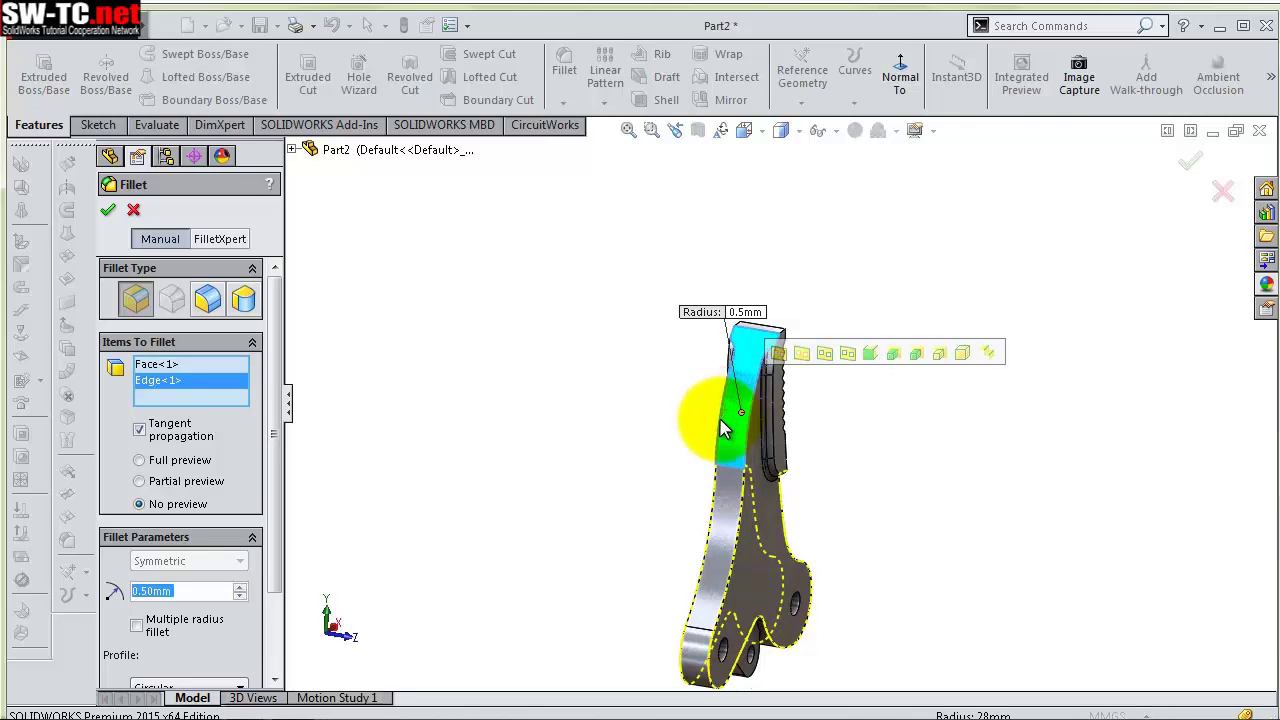
left_click(109, 213)
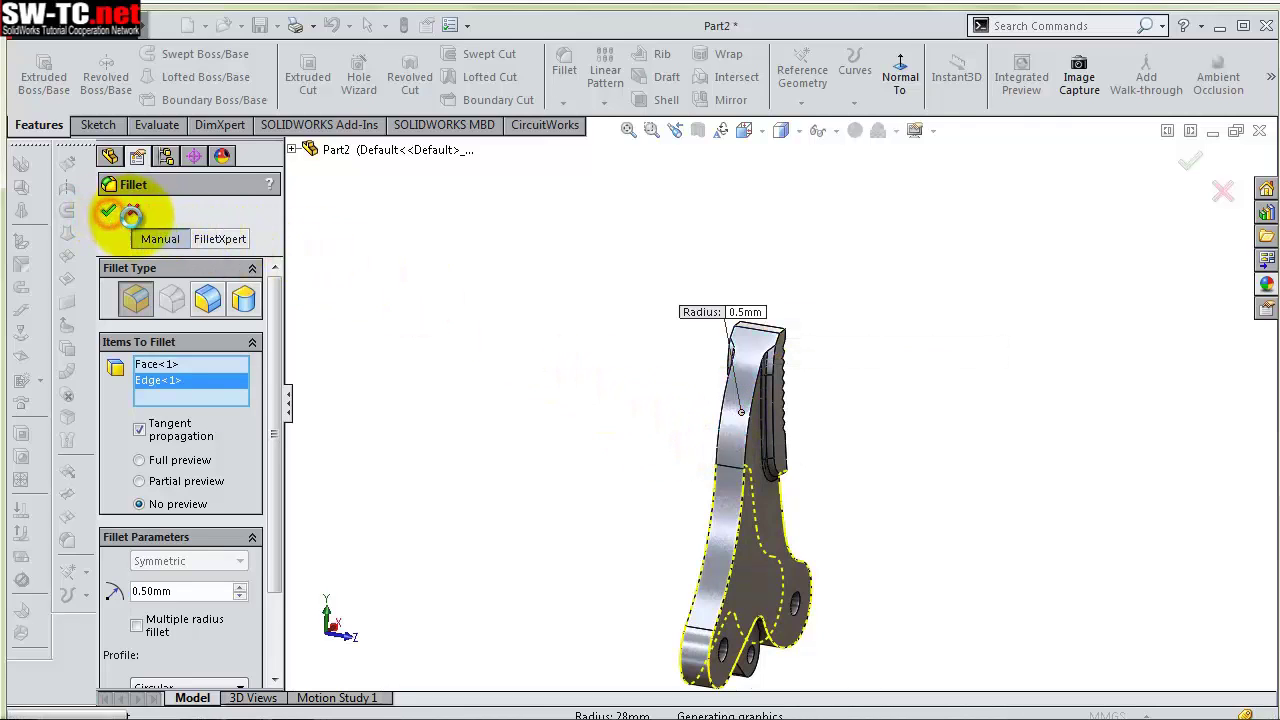
mouse_move(853, 413)
middle_mouse_down()
mouse_move(823, 491)
mouse_move(828, 406)
mouse_move(808, 343)
mouse_move(808, 600)
mouse_move(741, 494)
mouse_move(700, 494)
mouse_move(586, 414)
mouse_move(749, 486)
mouse_move(777, 471)
mouse_move(737, 357)
mouse_move(737, 371)
middle_mouse_up()
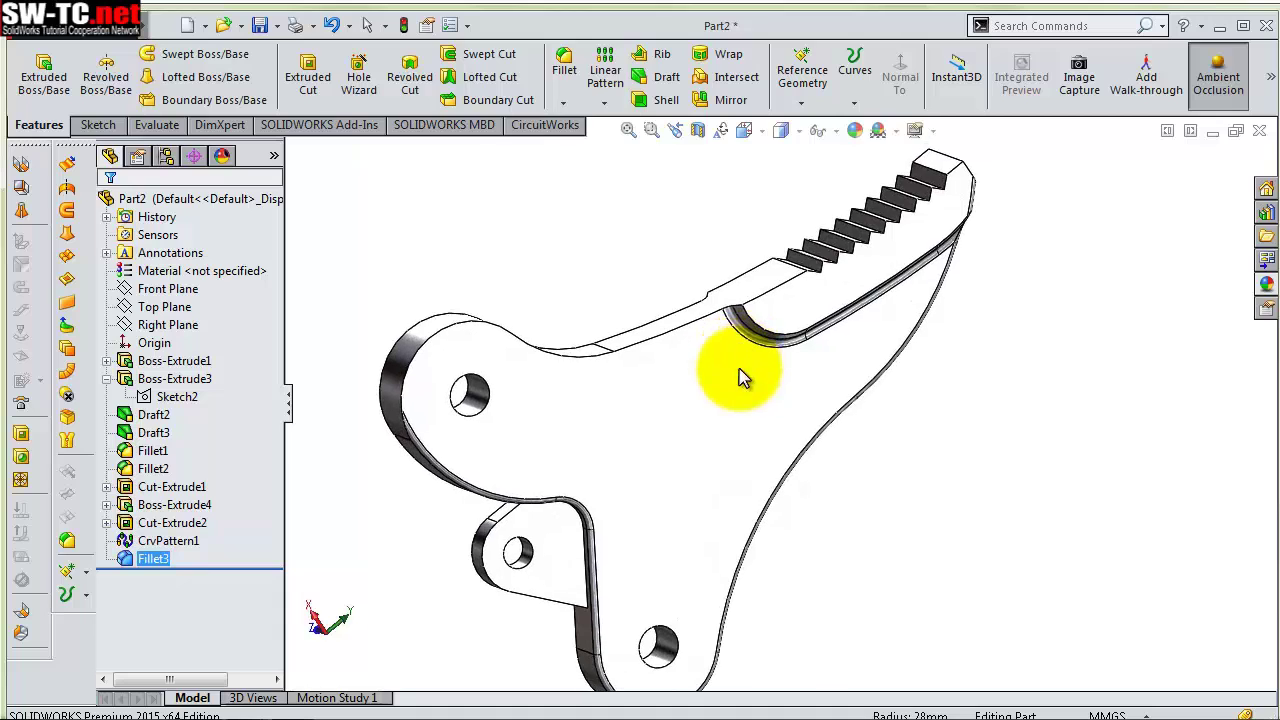
Add a second 0.5 mm fillet along the curved outer edge and review it
left_click(567, 72)
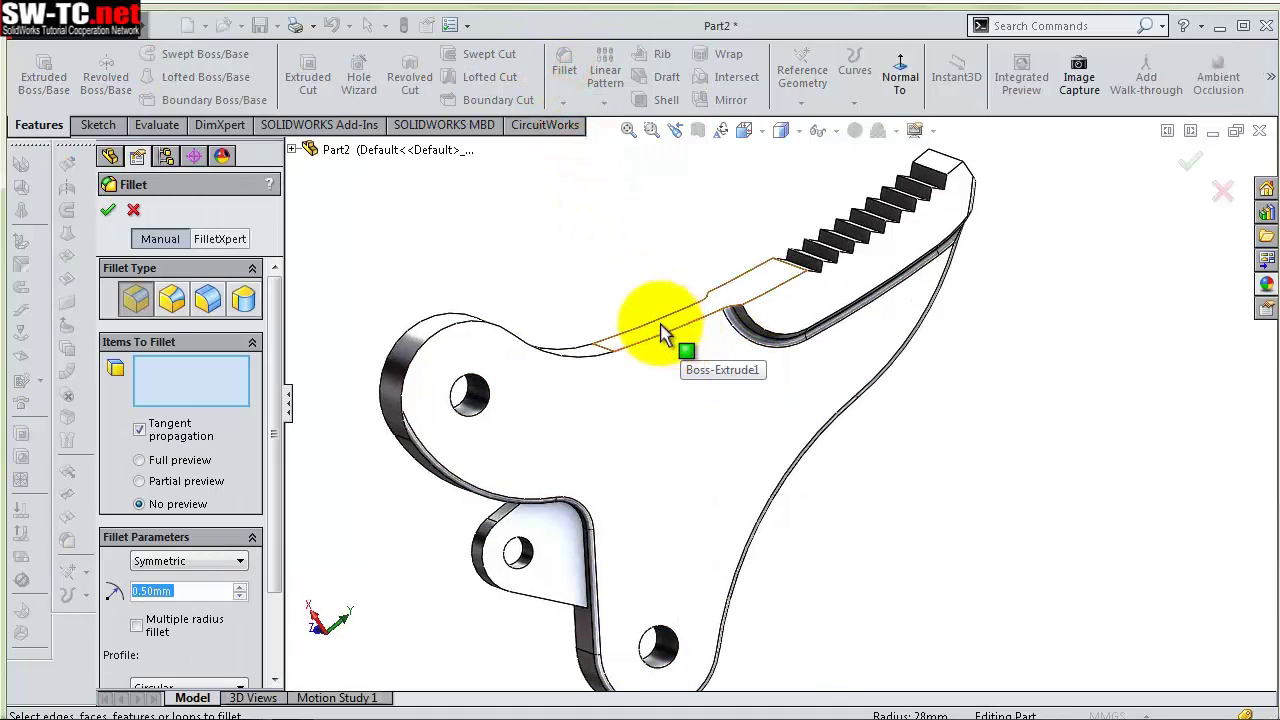
left_click(408, 398)
mouse_move(371, 297)
middle_mouse_down()
mouse_move(419, 390)
mouse_move(457, 320)
mouse_move(571, 274)
mouse_move(543, 183)
mouse_move(736, 160)
middle_mouse_up()
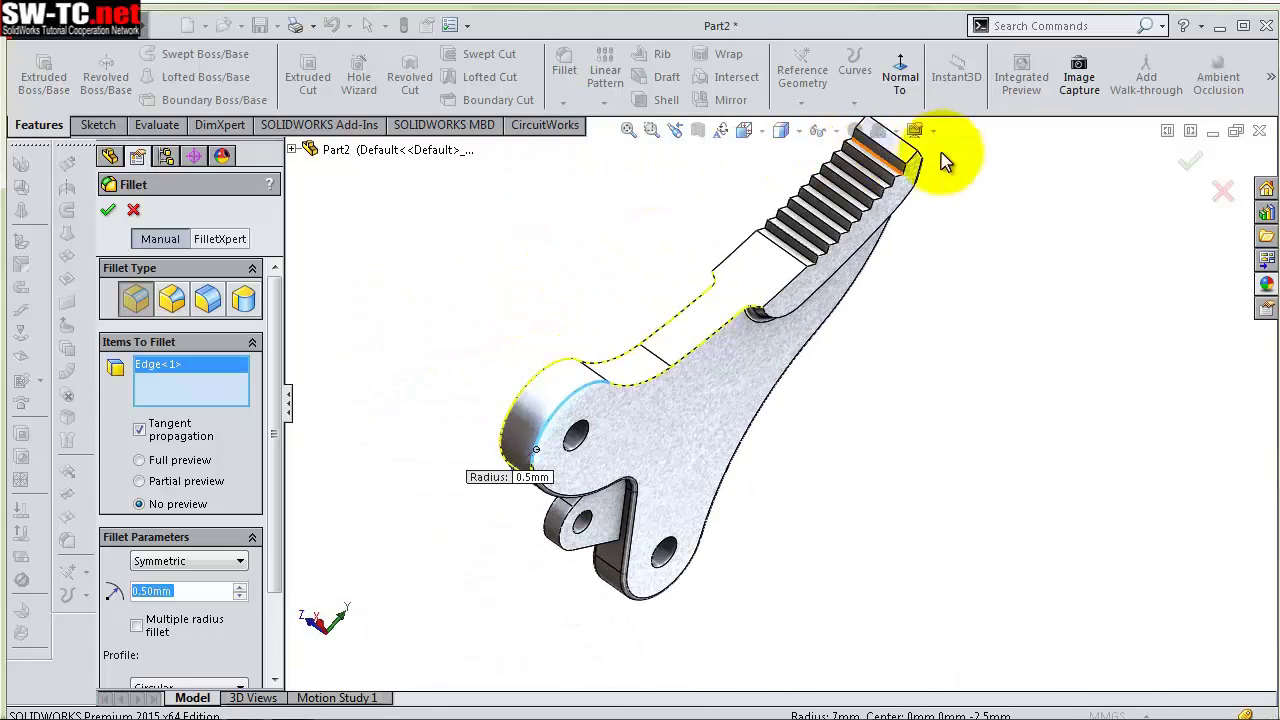
left_click(1189, 162)
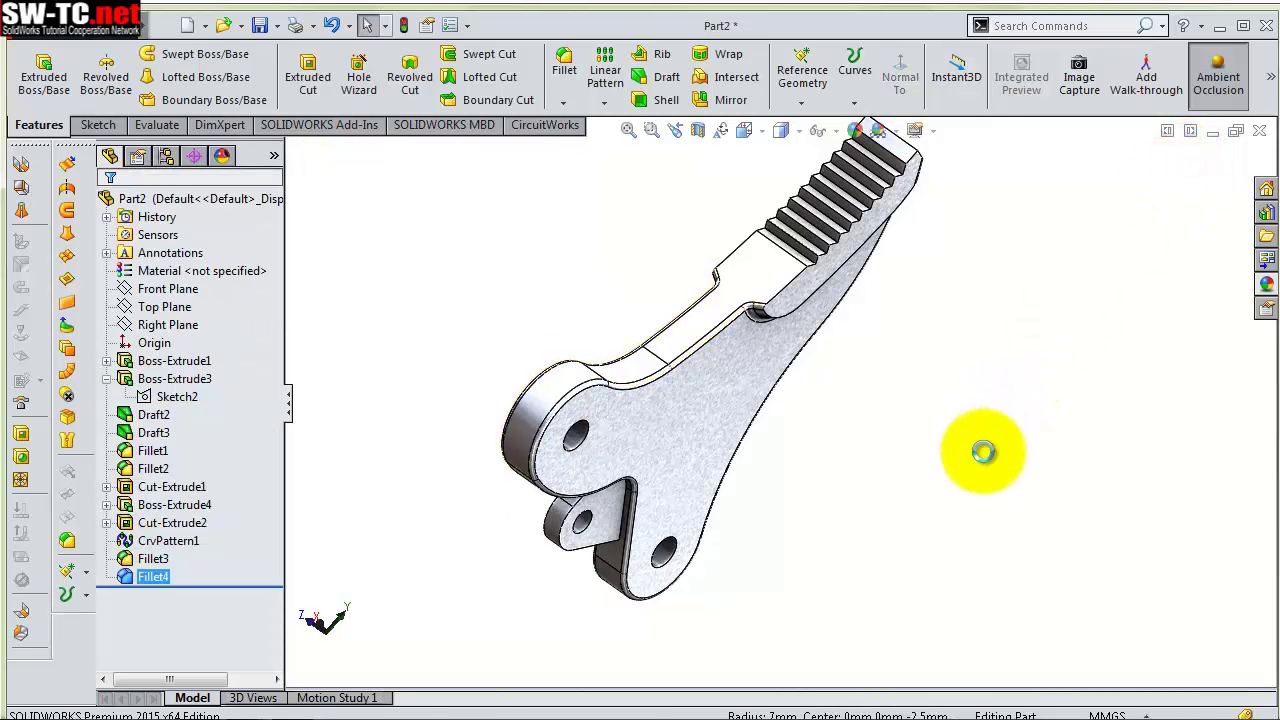
mouse_move(944, 392)
middle_mouse_down()
mouse_move(914, 323)
mouse_move(950, 478)
middle_mouse_up()
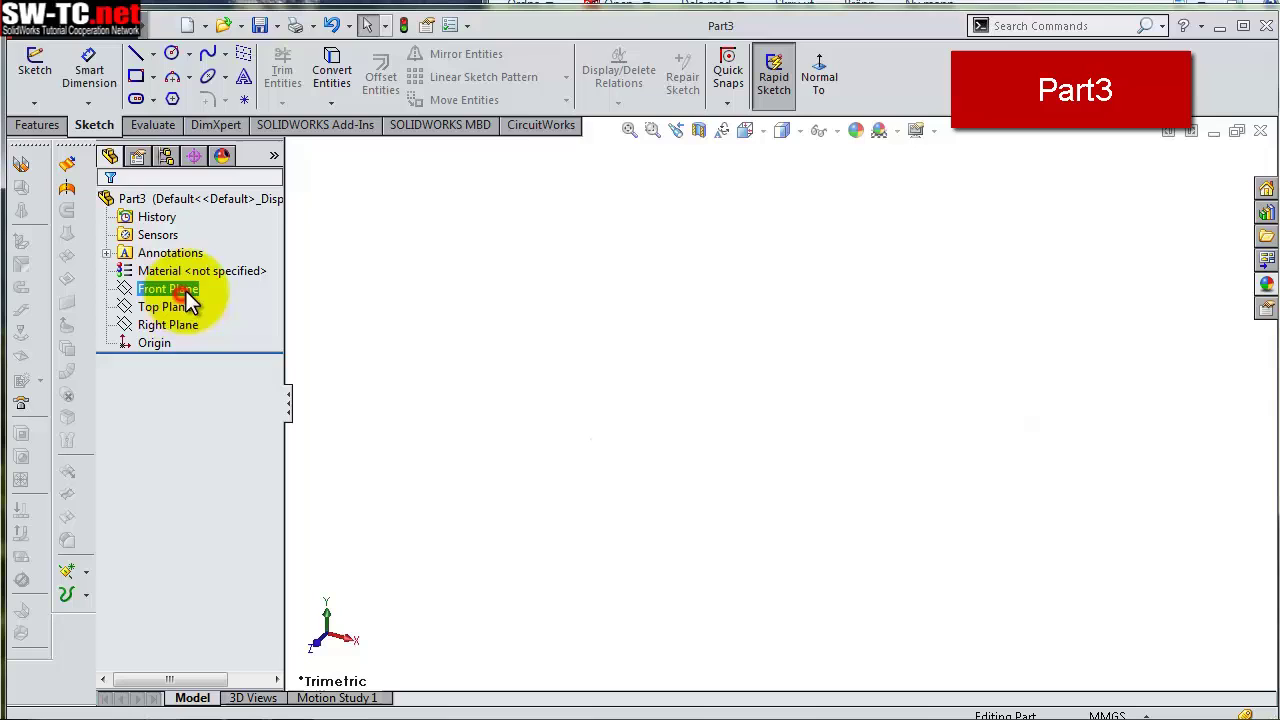
Sketch on the Front Plane a horizontal top line, a down-right diagonal and a long vertical line
left_click(187, 300)
left_click(185, 289)
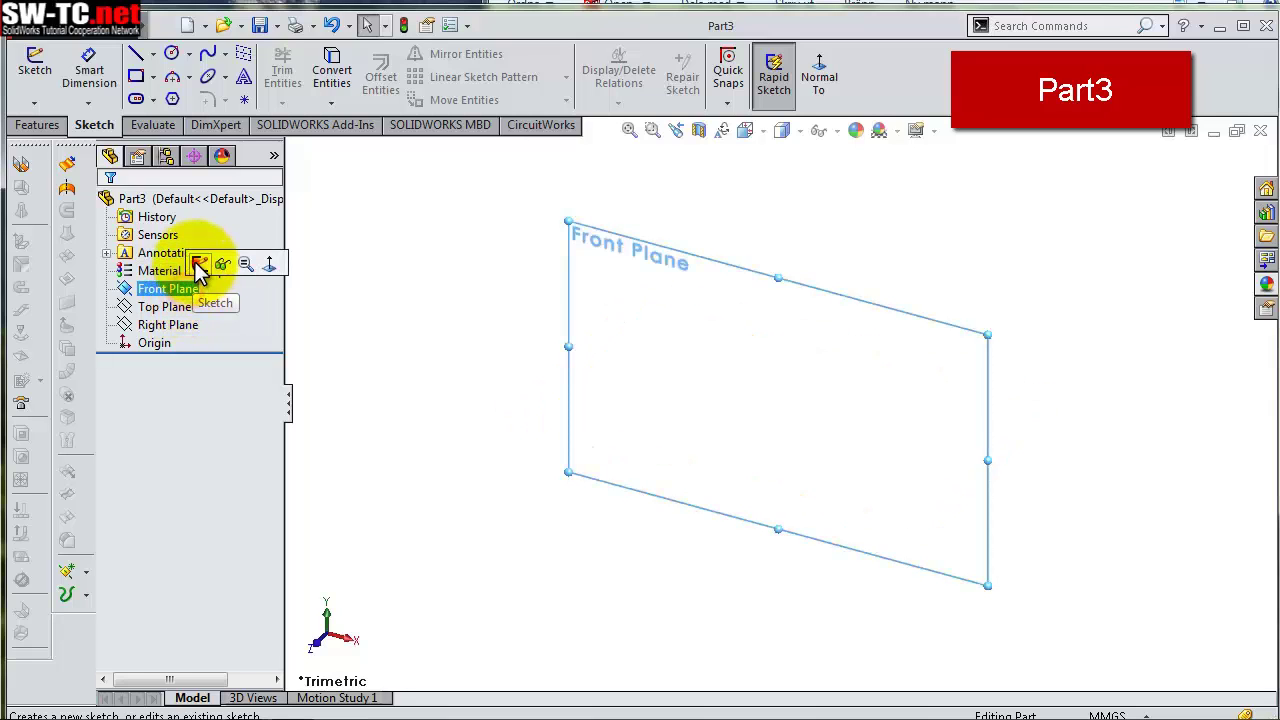
left_click(195, 263)
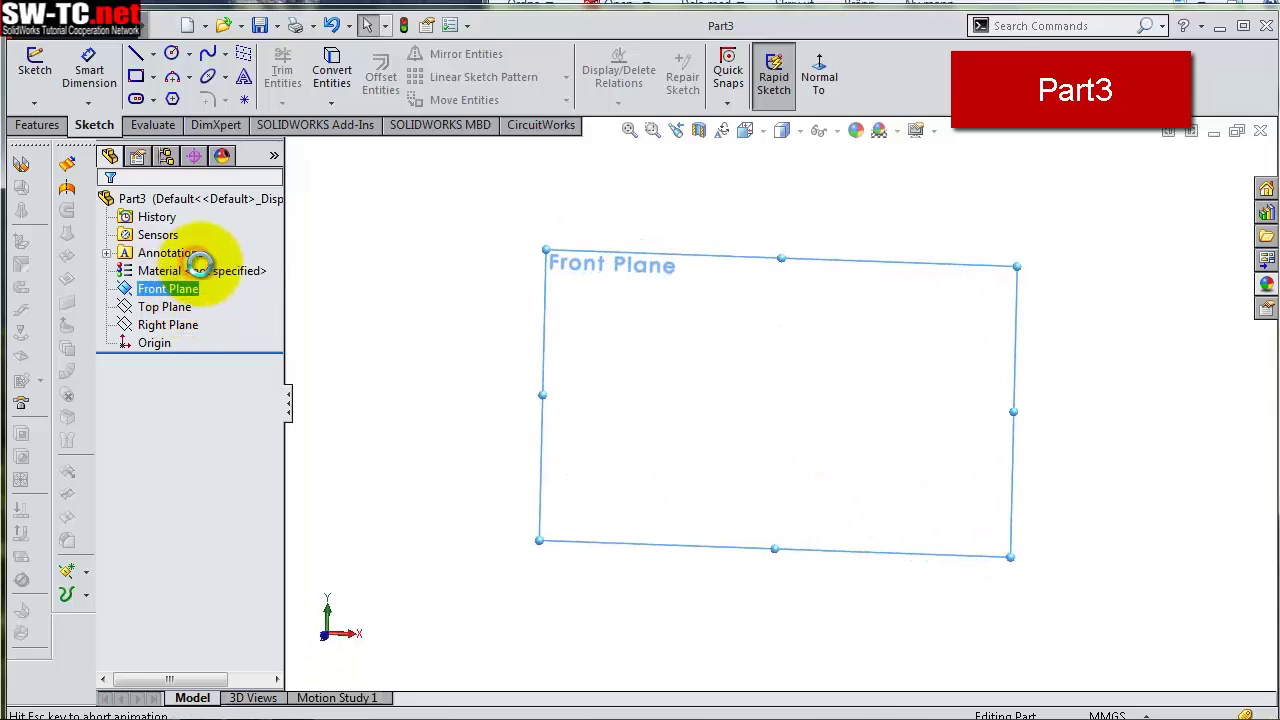
left_click(137, 60)
left_click(677, 404)
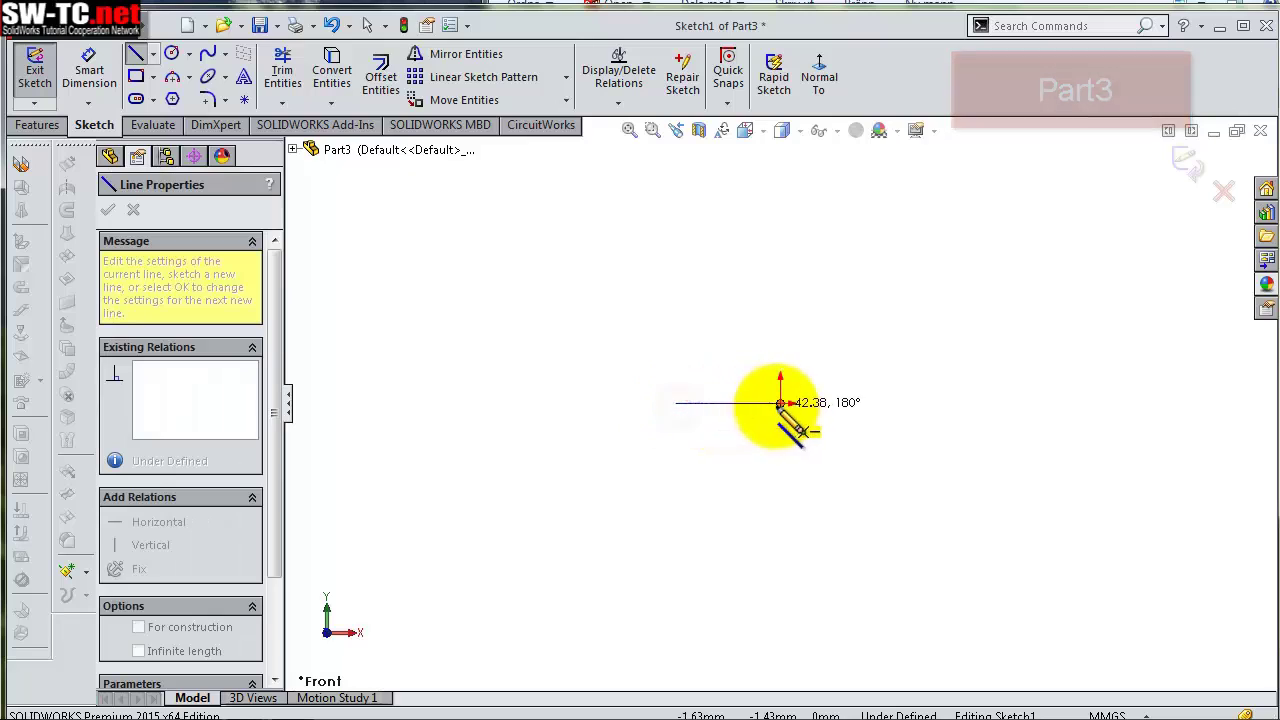
left_click(780, 403)
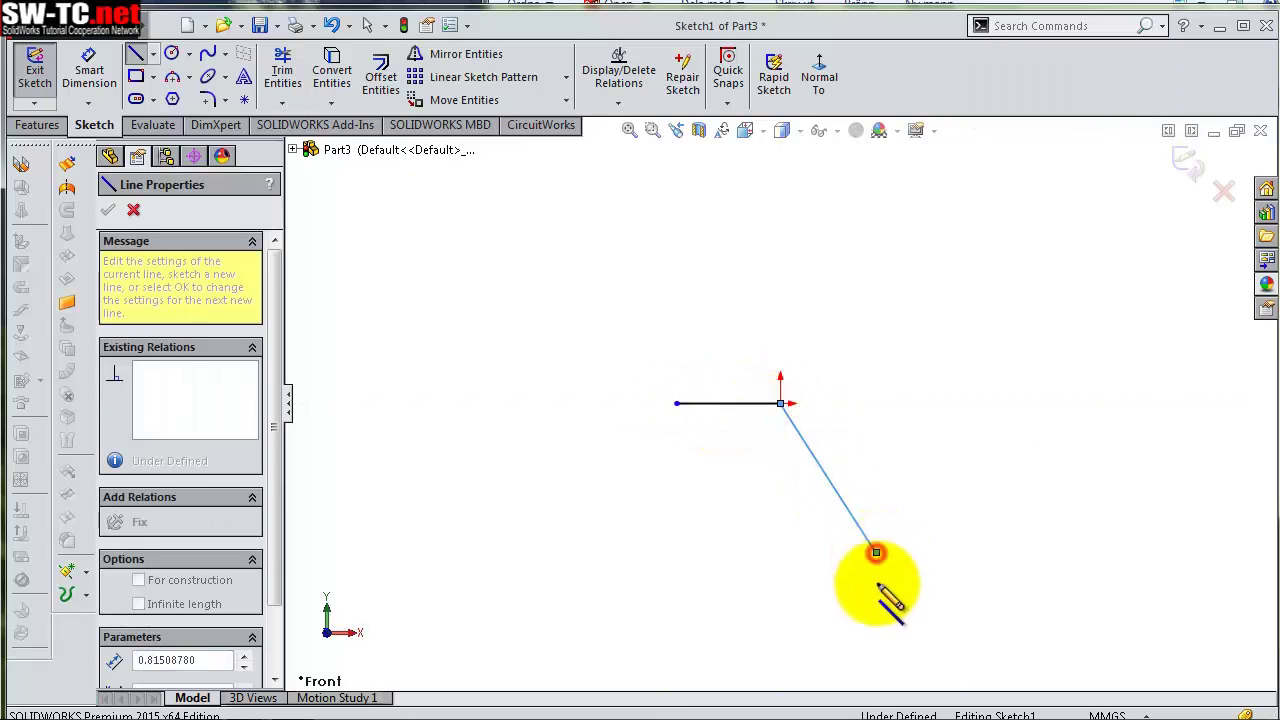
left_click(789, 446)
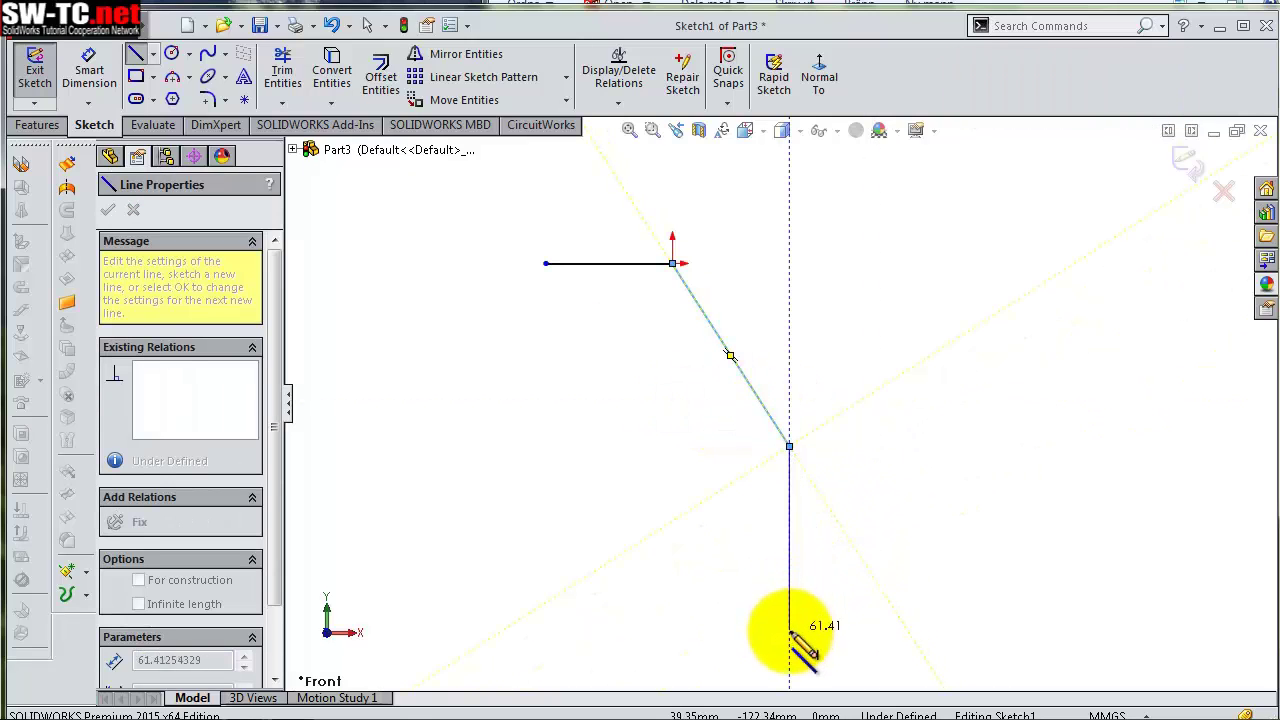
double_click(790, 634)
Draw a short vertical line down from the top line's left end
key("s")
left_click(646, 447)
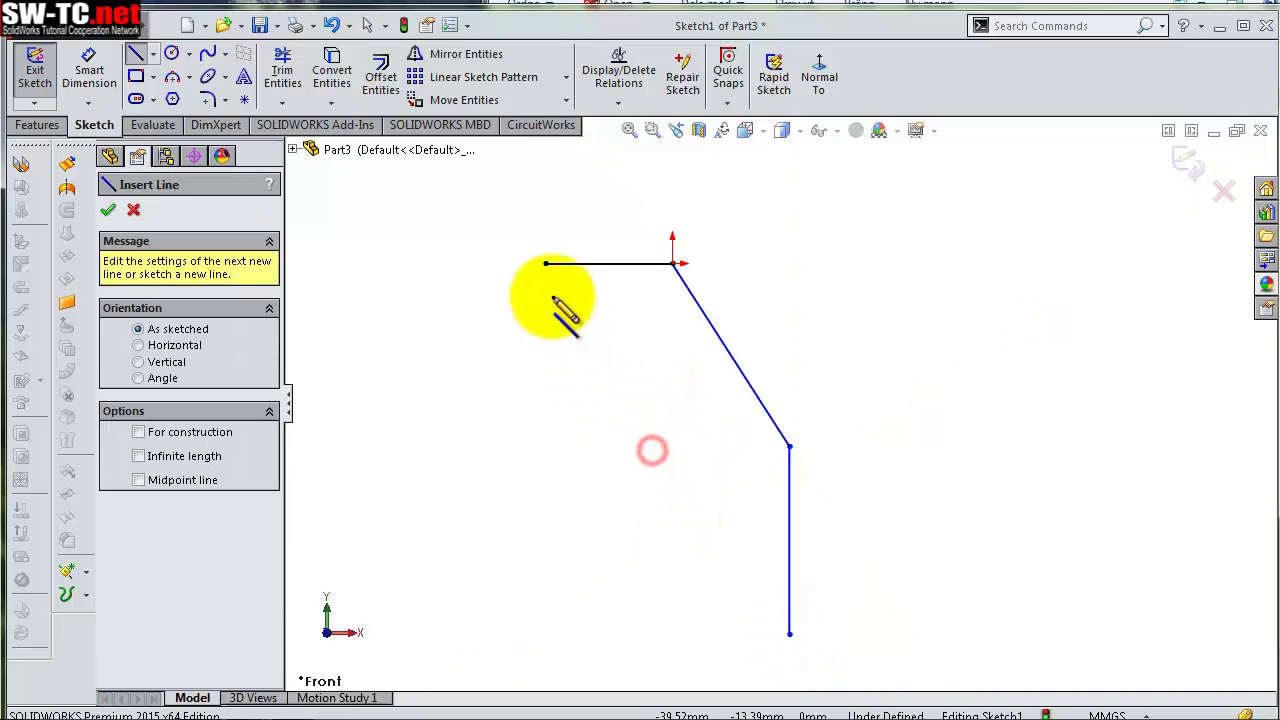
left_click(545, 263)
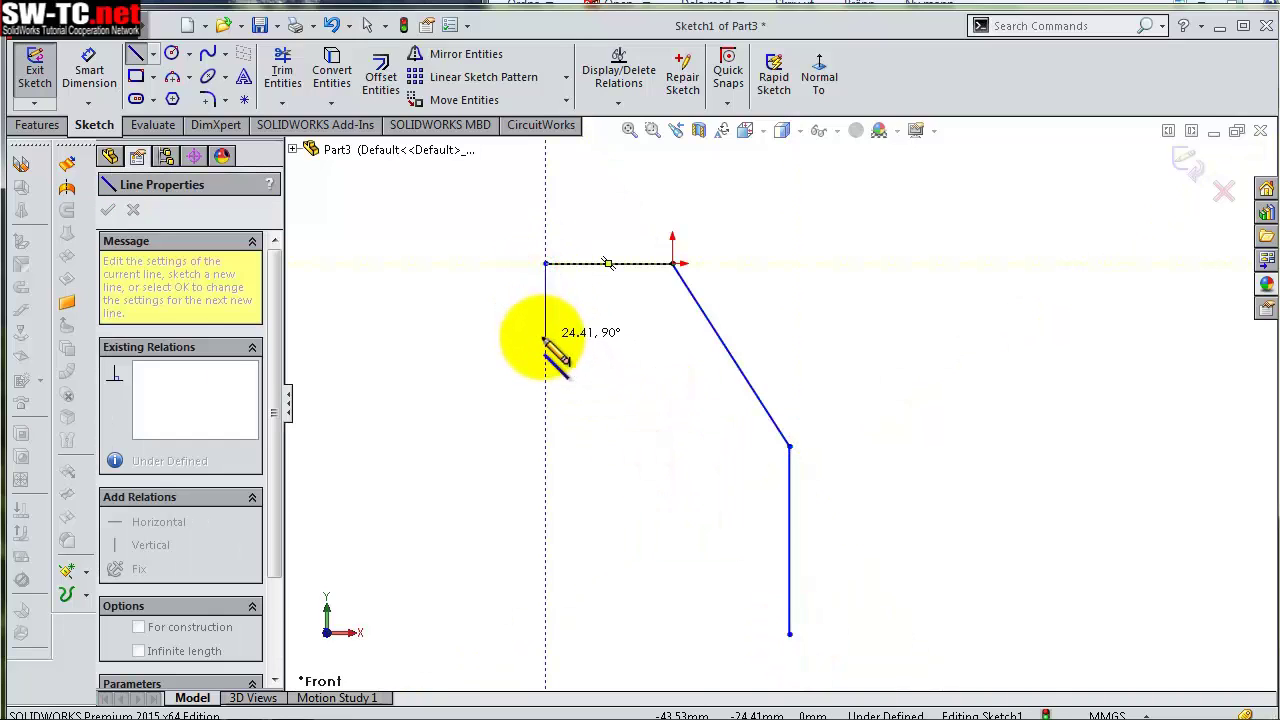
left_click(542, 338)
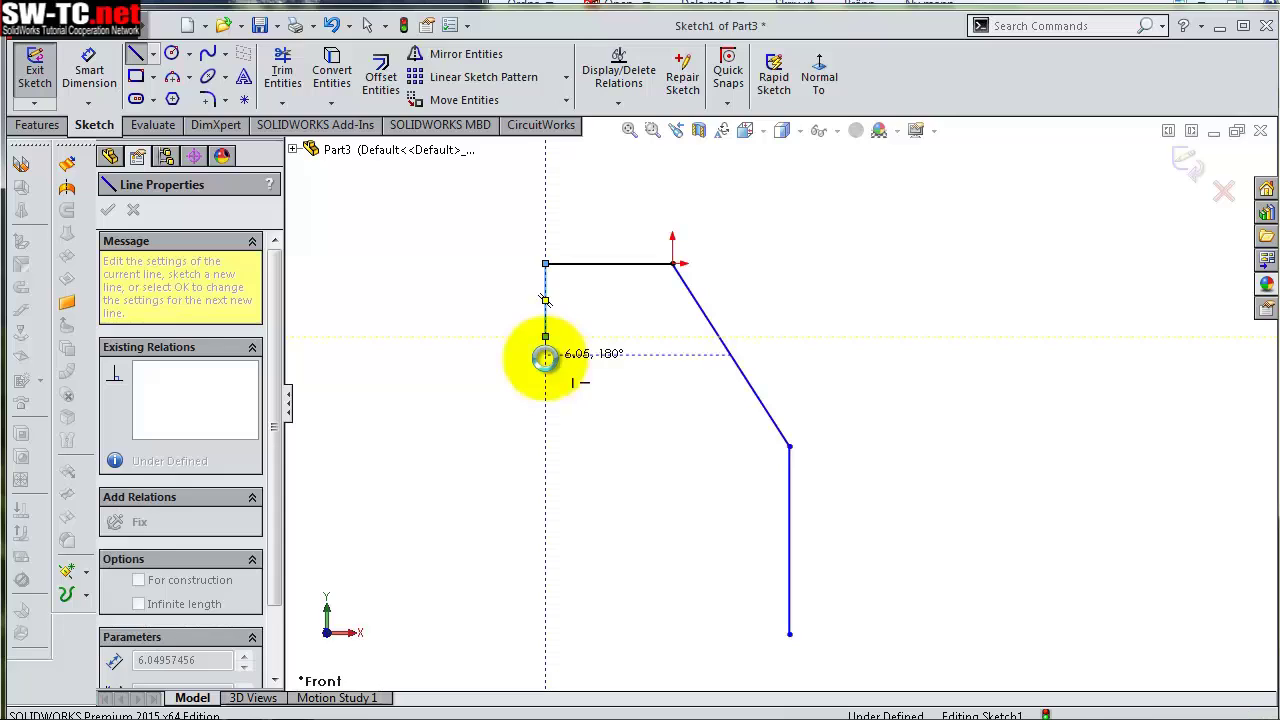
key("Escape")
Dimension the short left line to 5.25 and the top line to 13
key("s")
left_click(601, 380)
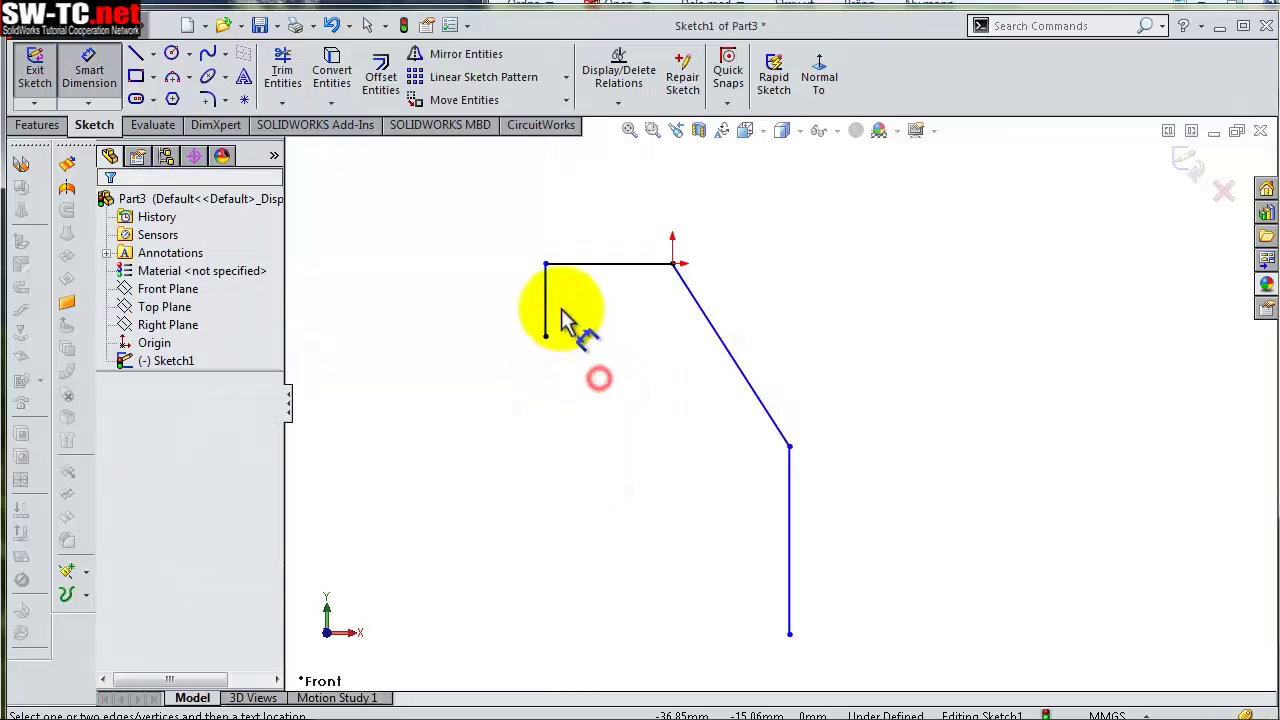
left_click(545, 305)
left_click(515, 300)
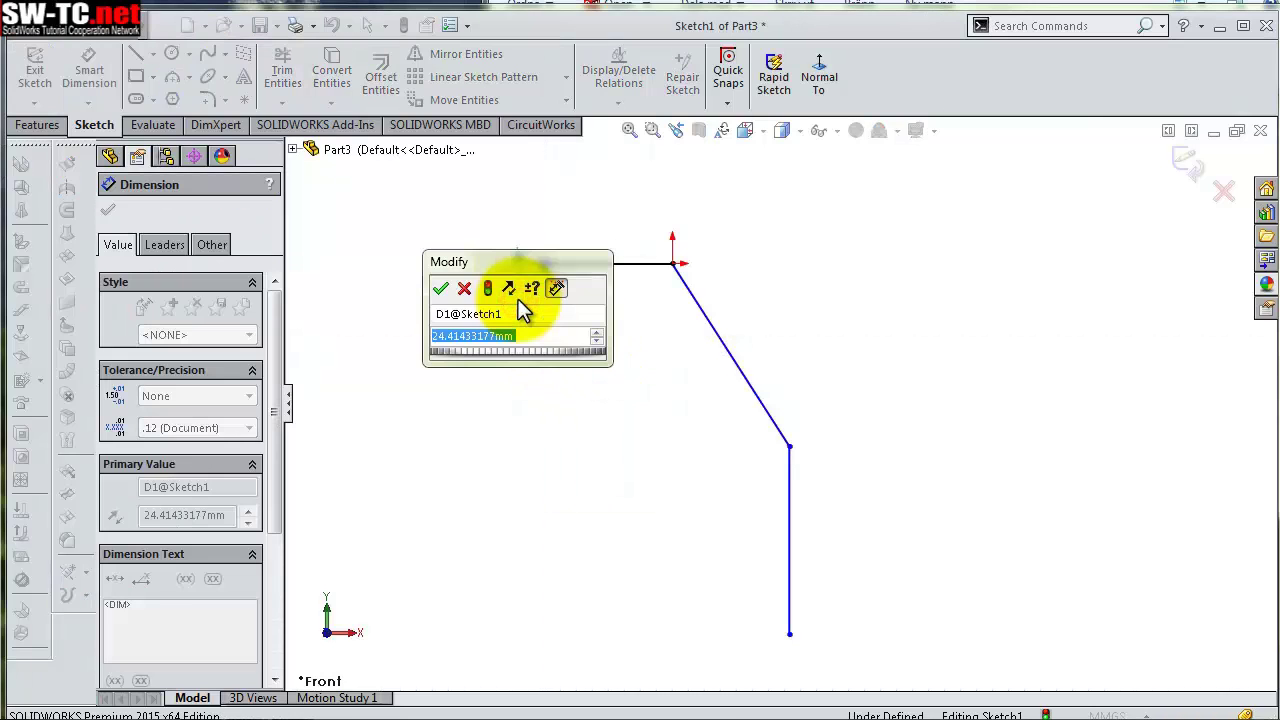
type("5,25")
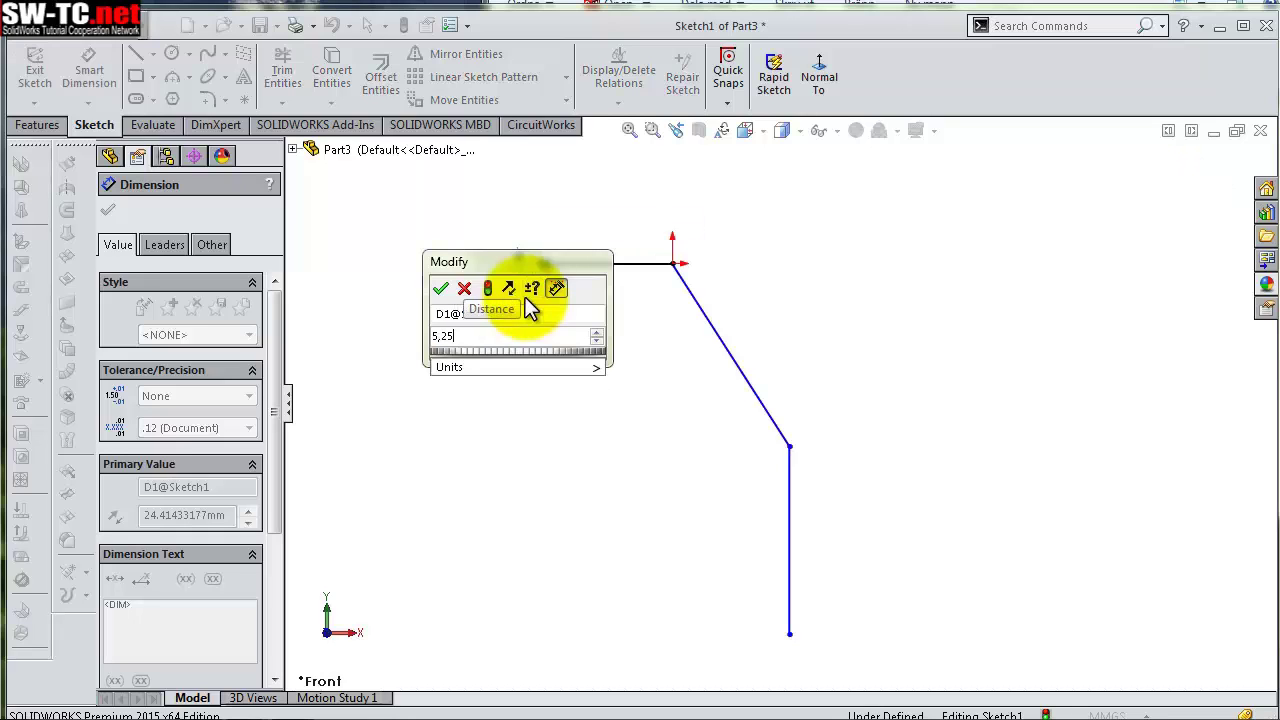
key("Return")
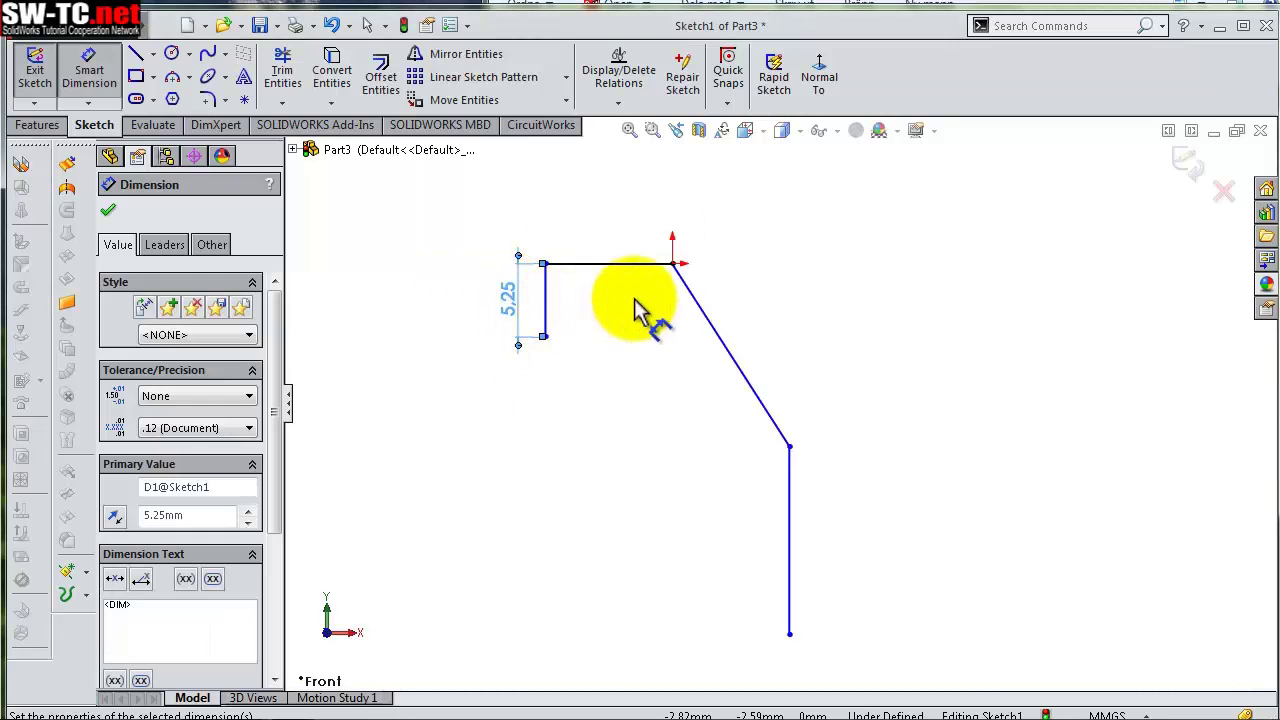
left_click(627, 263)
left_click(622, 243)
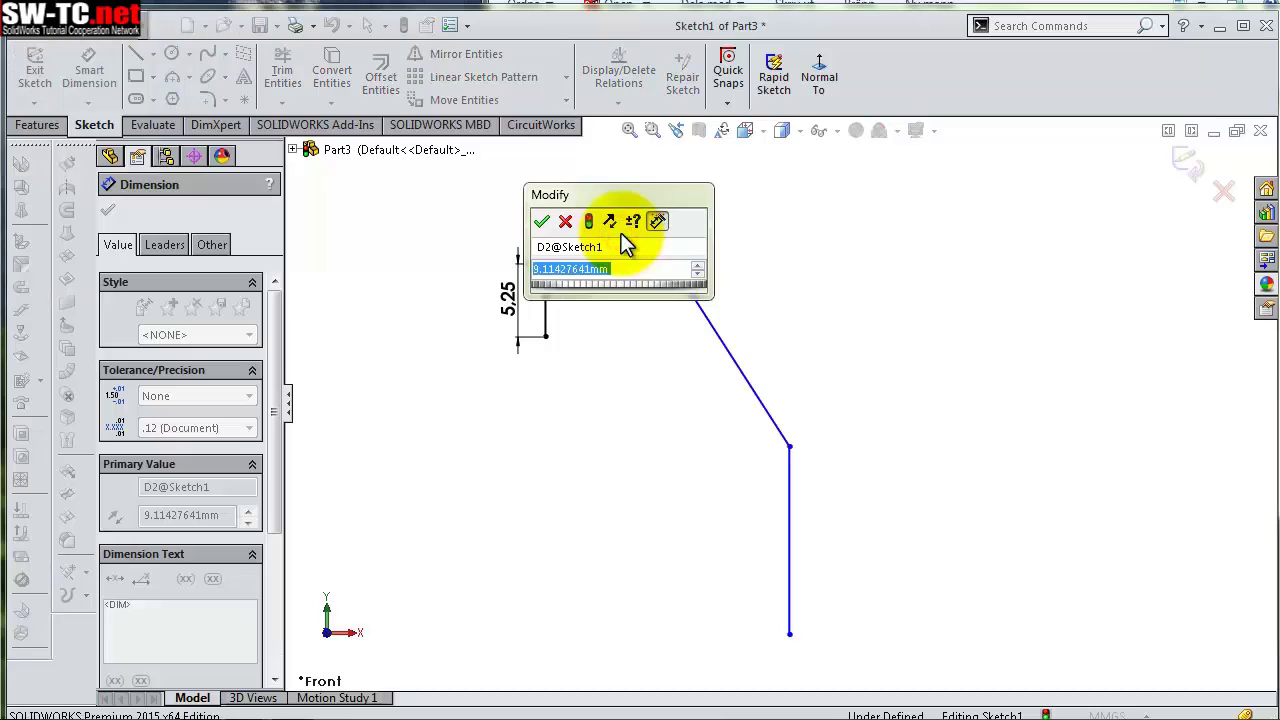
type("13")
key("Return")
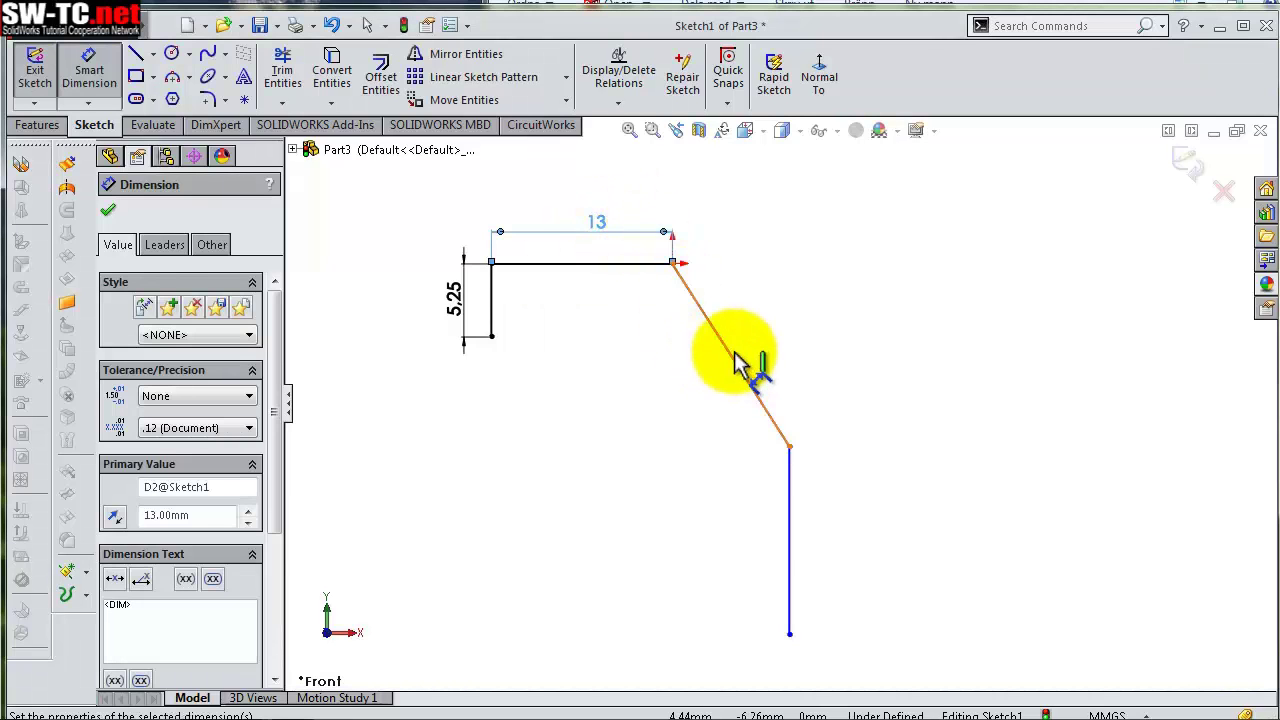
Dimension the diagonal to 22 and the long vertical line to 46.80 mm
left_click(751, 385)
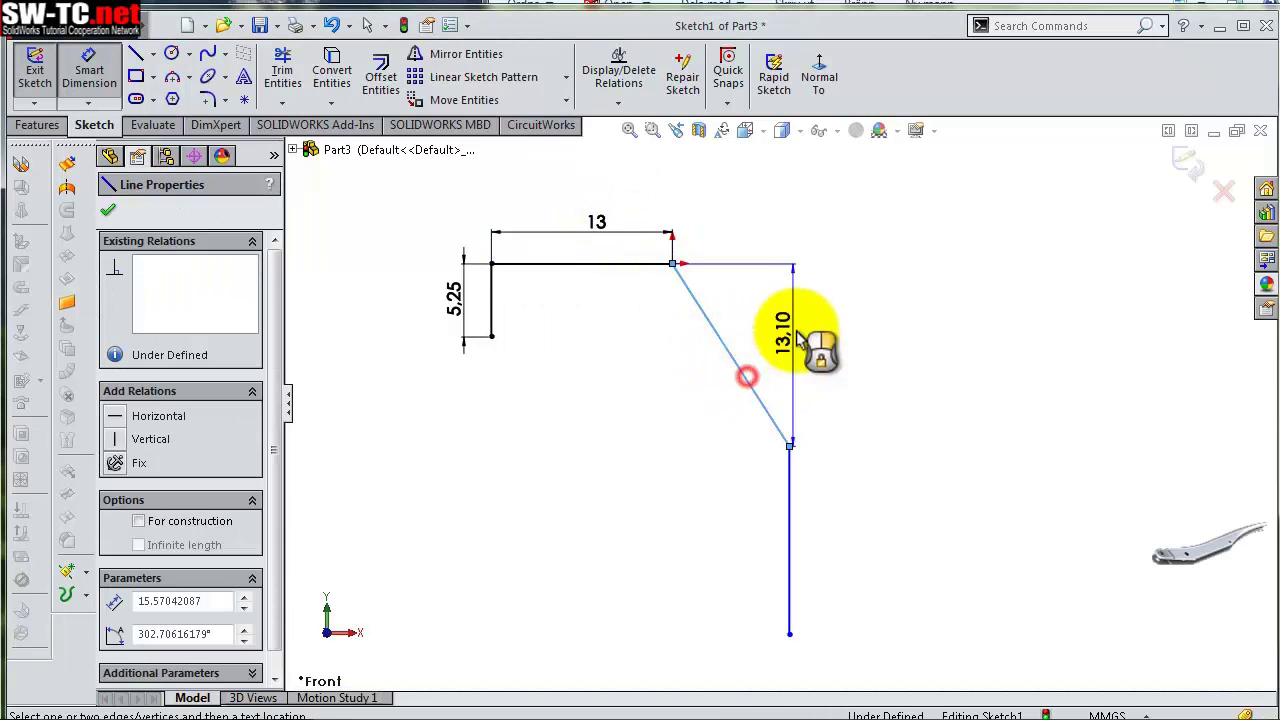
left_click(760, 300)
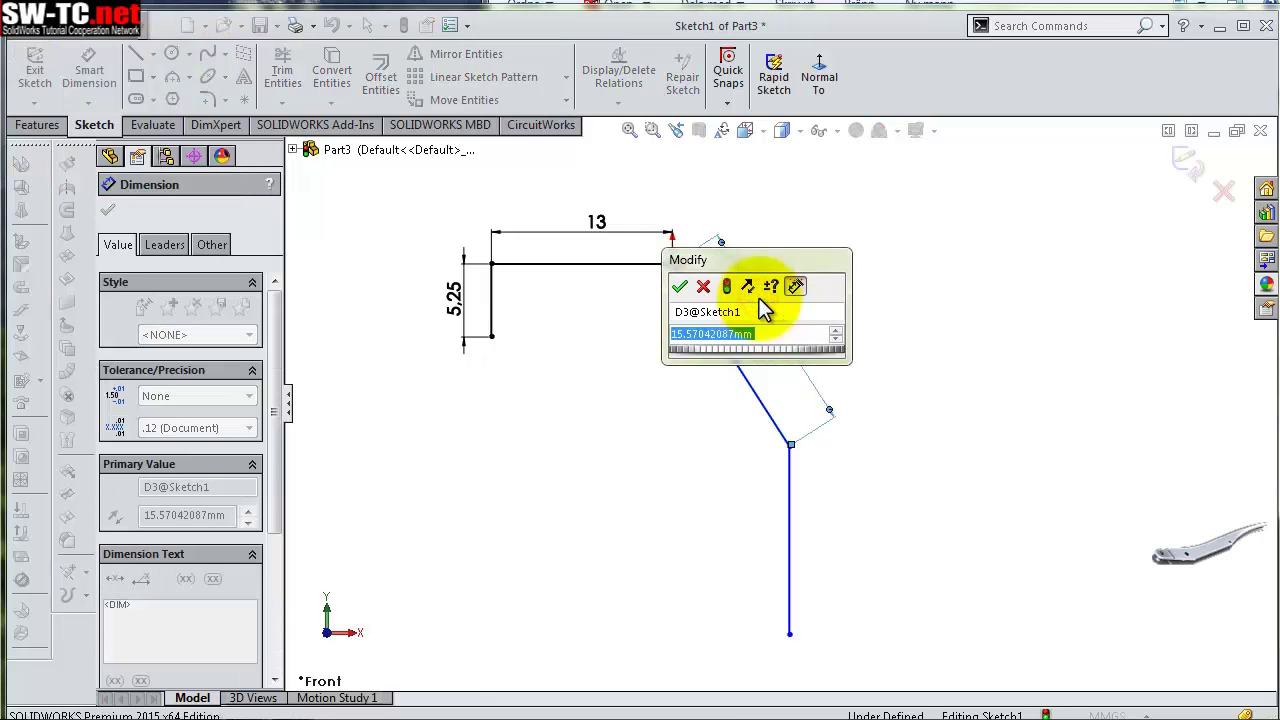
key("Return")
type("22")
key("Return")
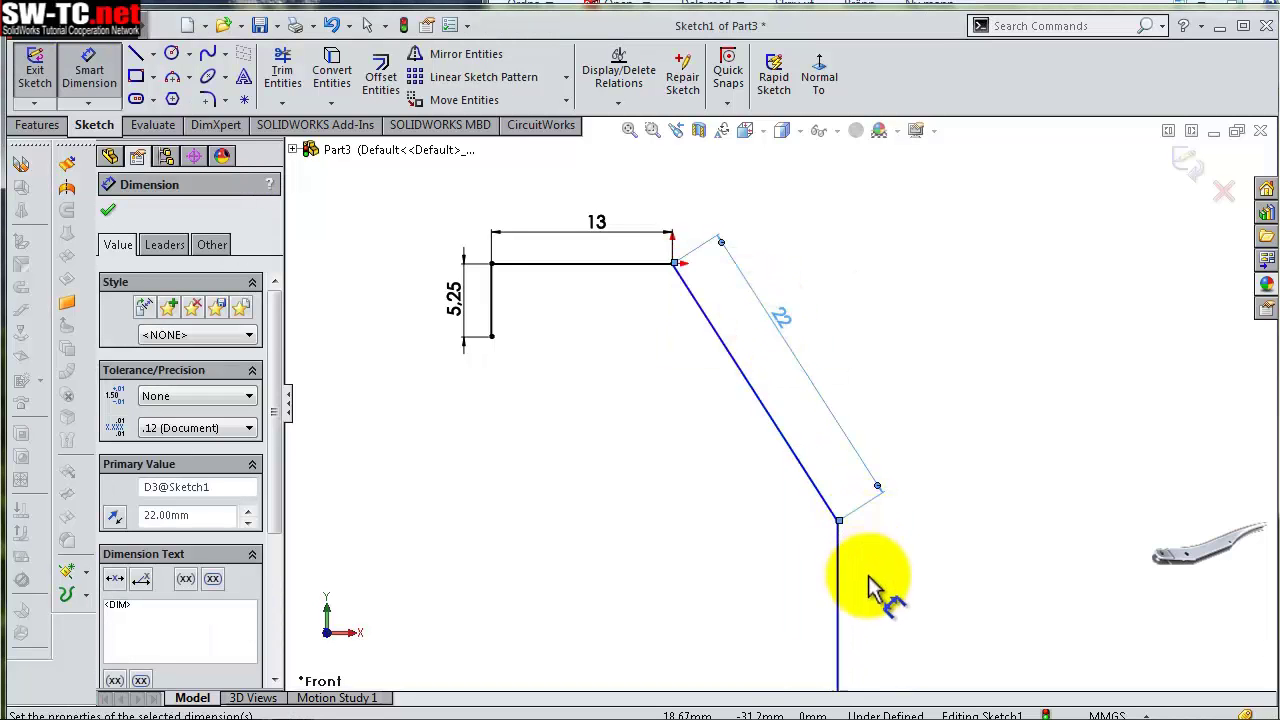
scroll(850, 540, "up", 3)
left_click(804, 505)
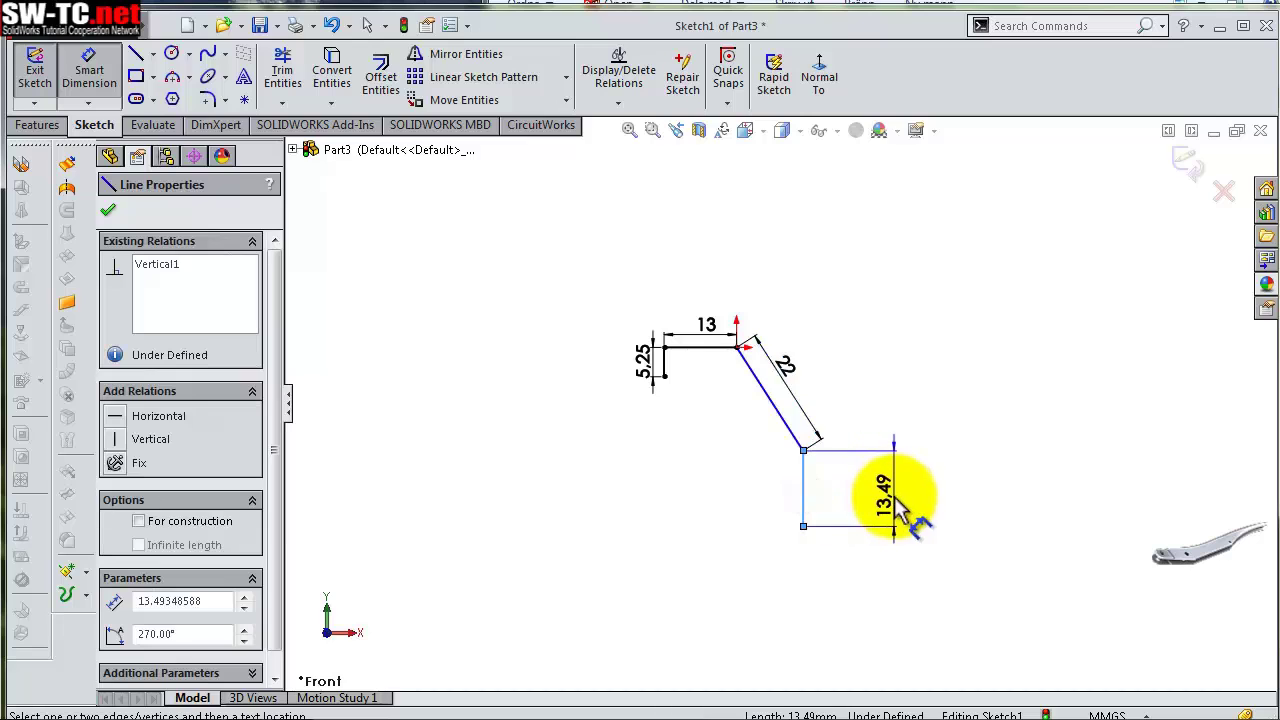
left_click(895, 498)
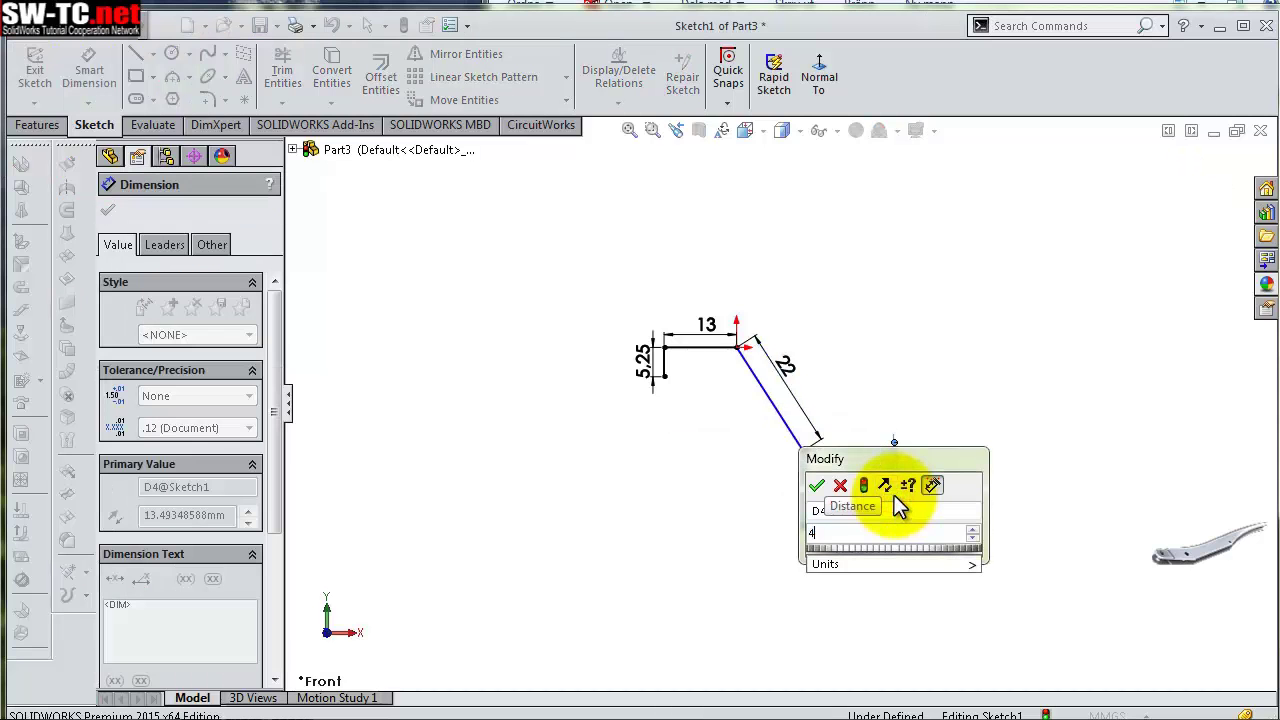
type("46.8")
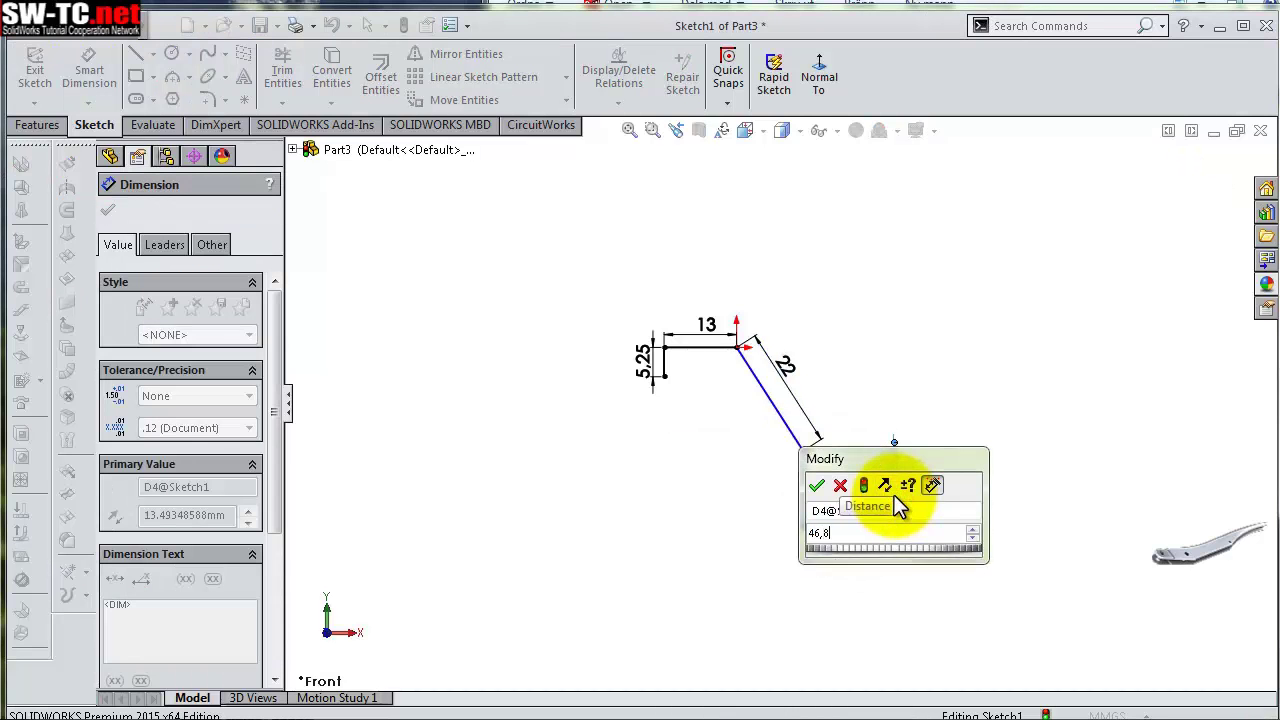
key("Return")
key("f")
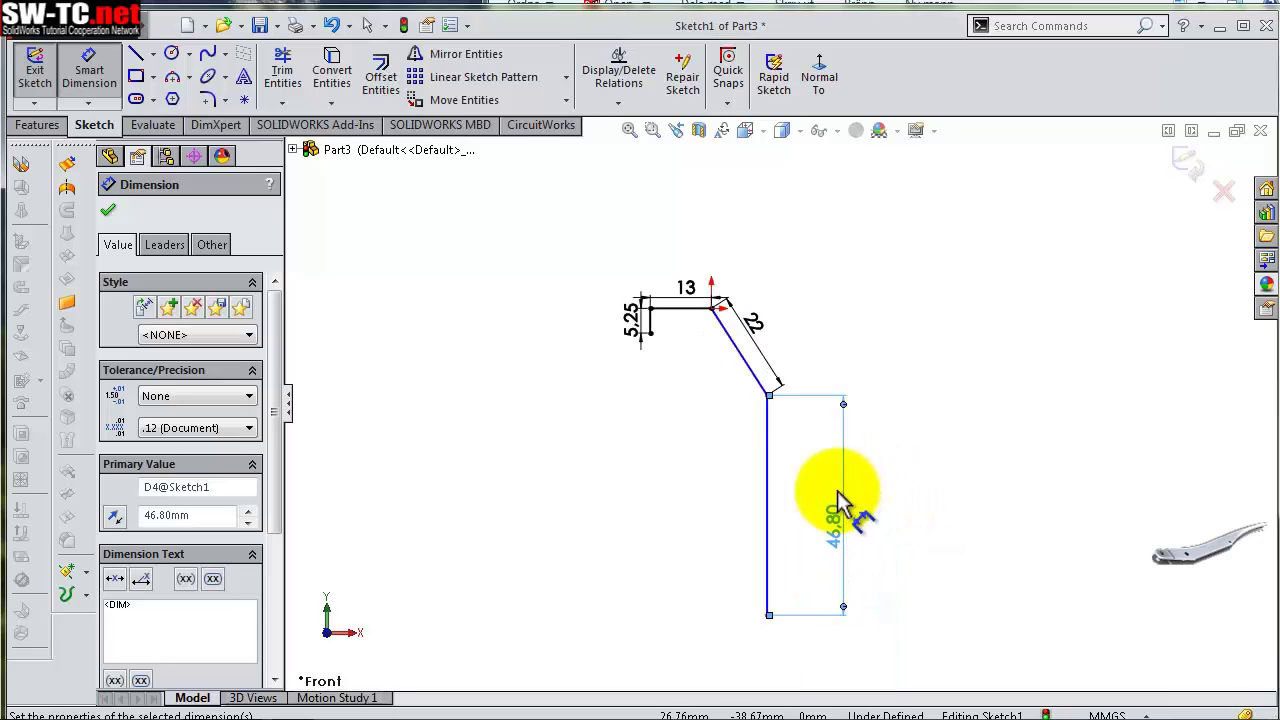
Draw a centerline from the origin down below the profile
left_click(152, 54)
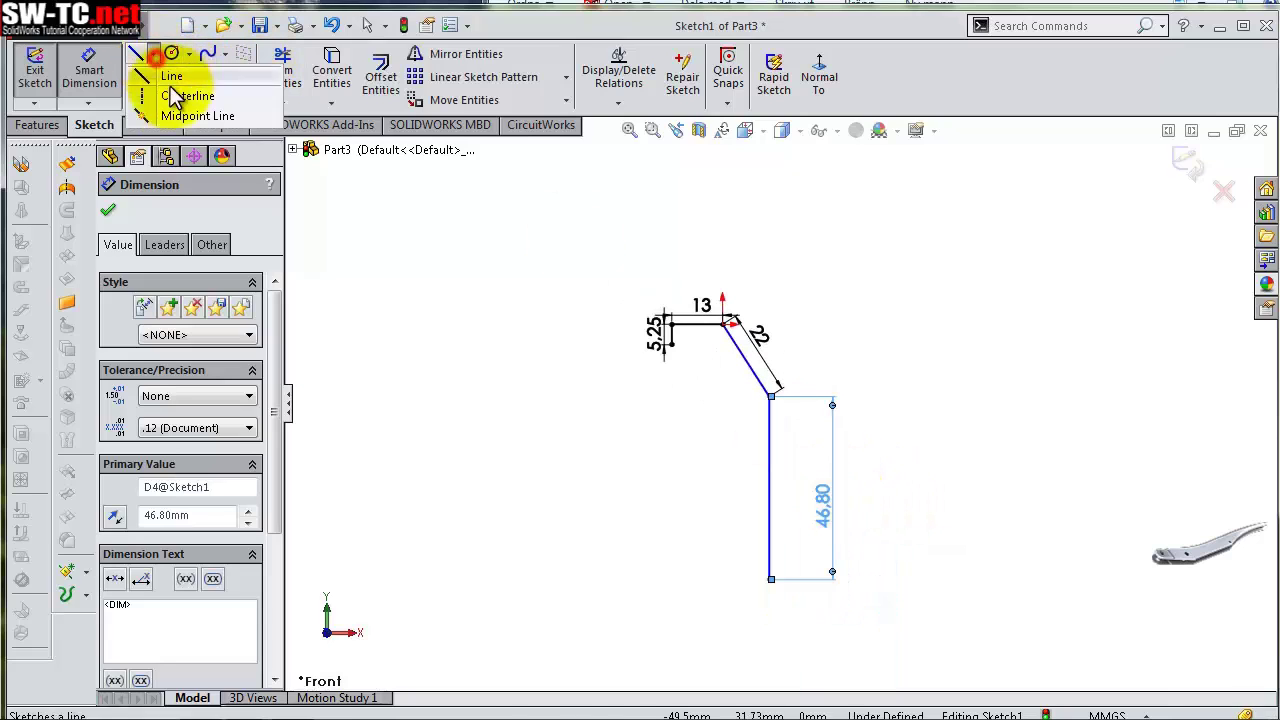
left_click(180, 96)
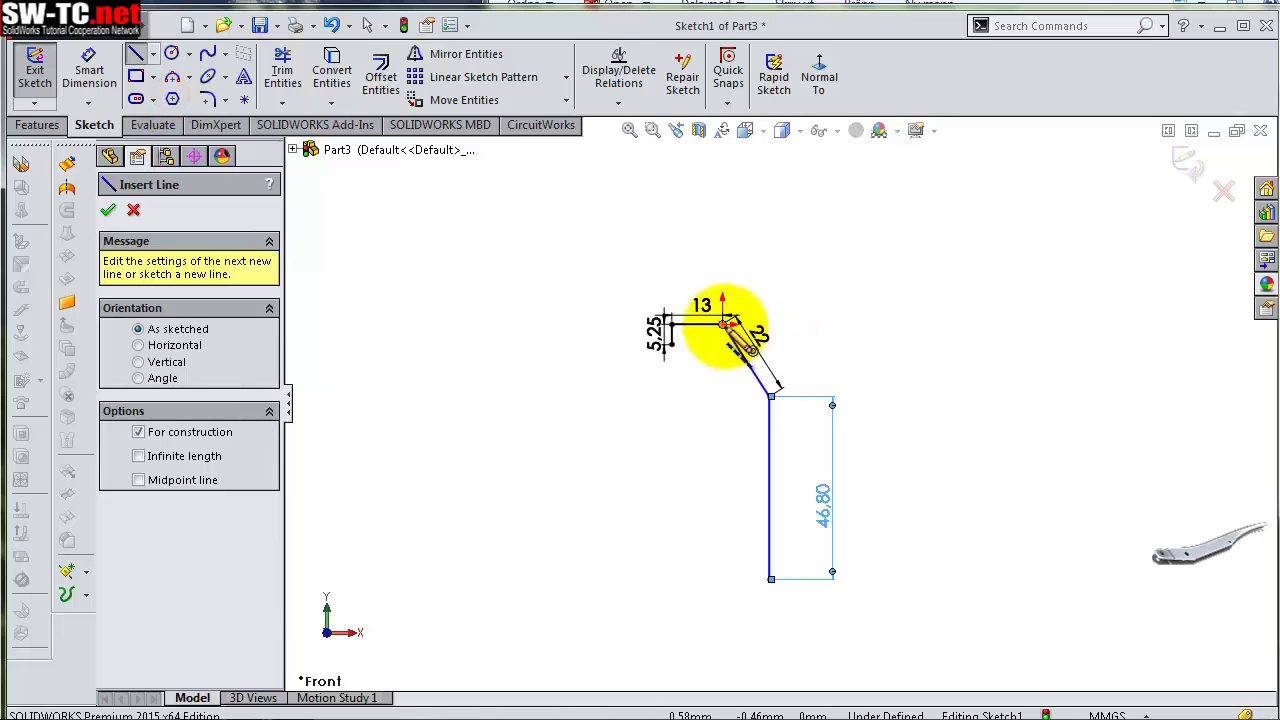
left_click(723, 323)
scroll(729, 429, "up", 3)
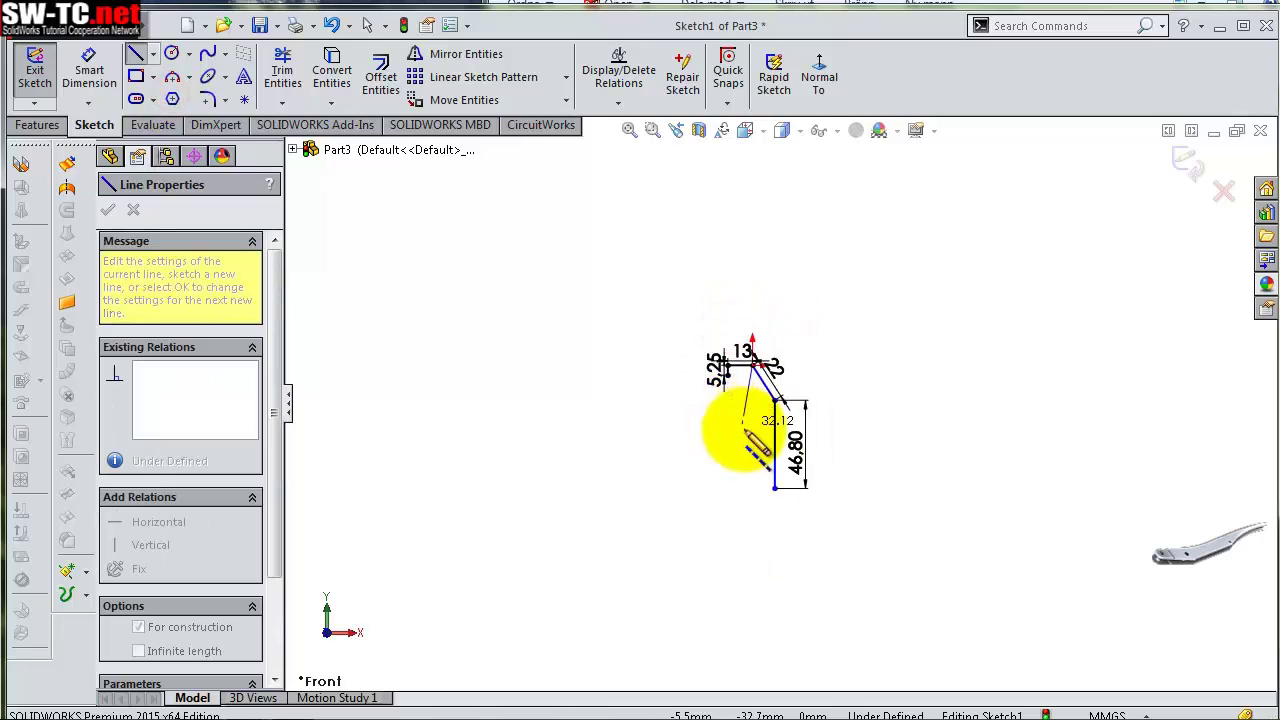
left_click(763, 515)
key("Escape")
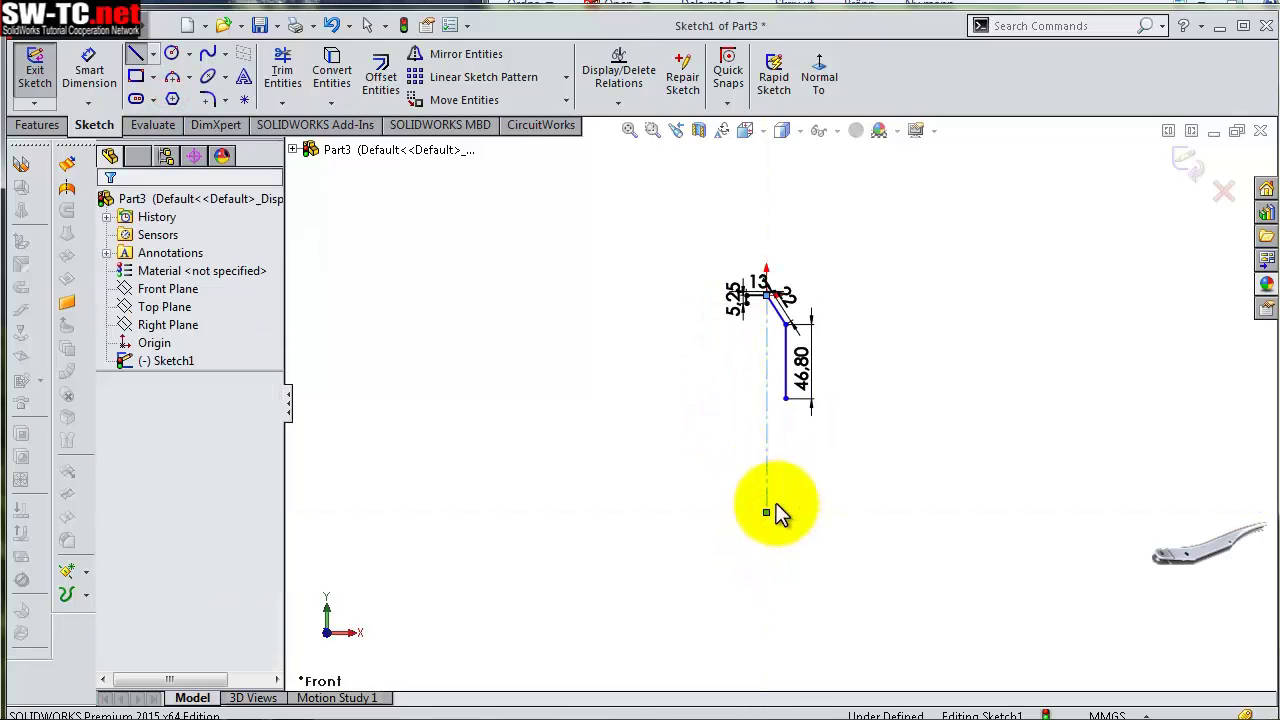
scroll(776, 500, "down", 2)
scroll(799, 429, "up", 2)
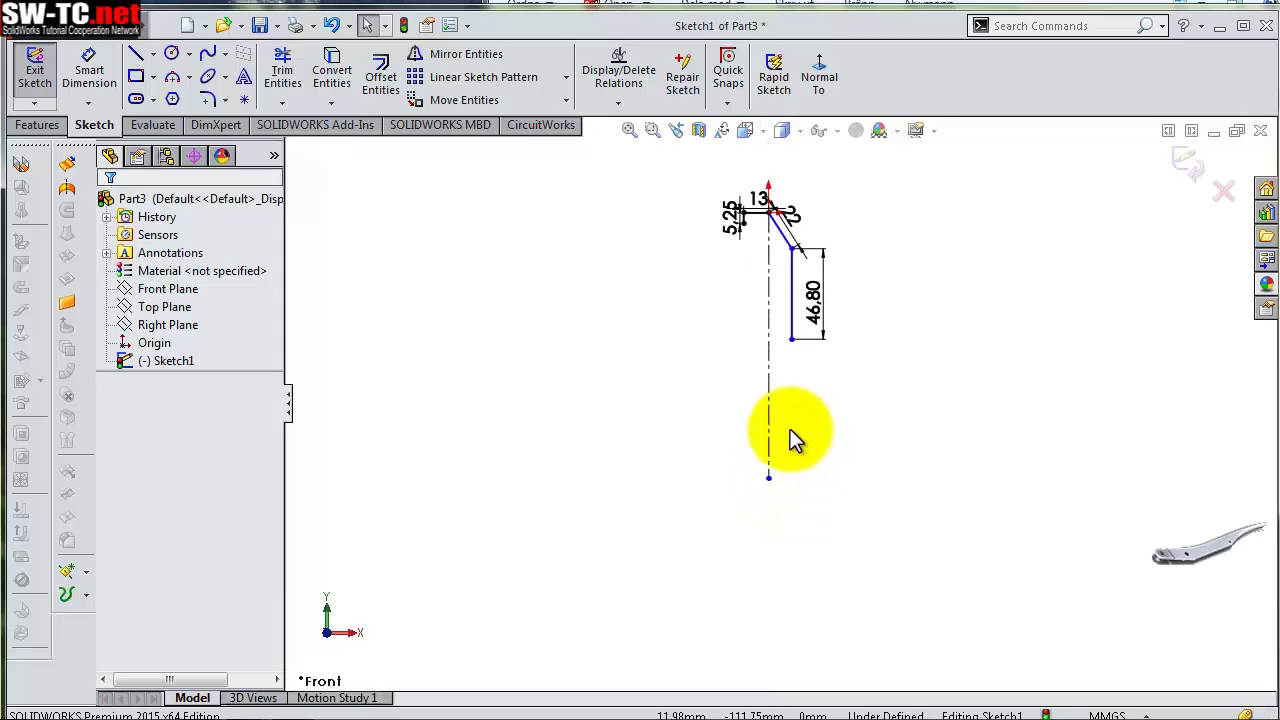
Dimension the centerline's length to 118
key("s")
left_click(813, 442)
left_click(768, 430)
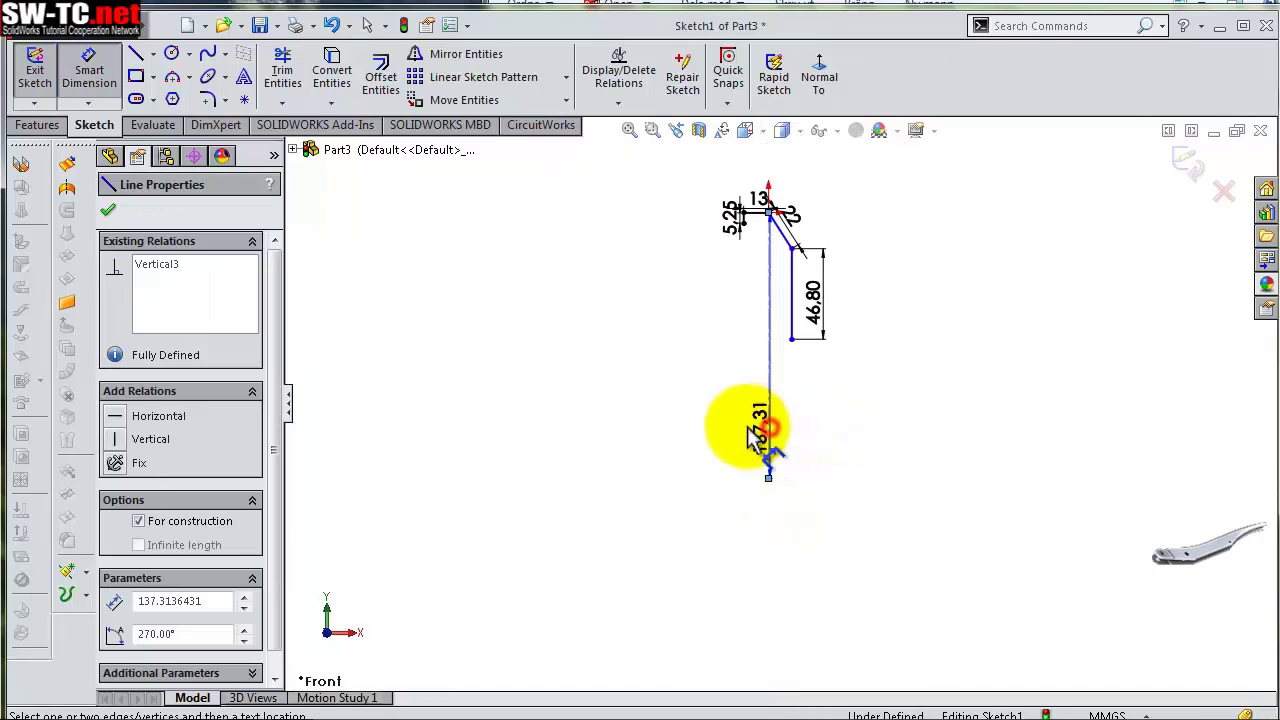
left_click(745, 432)
type("118")
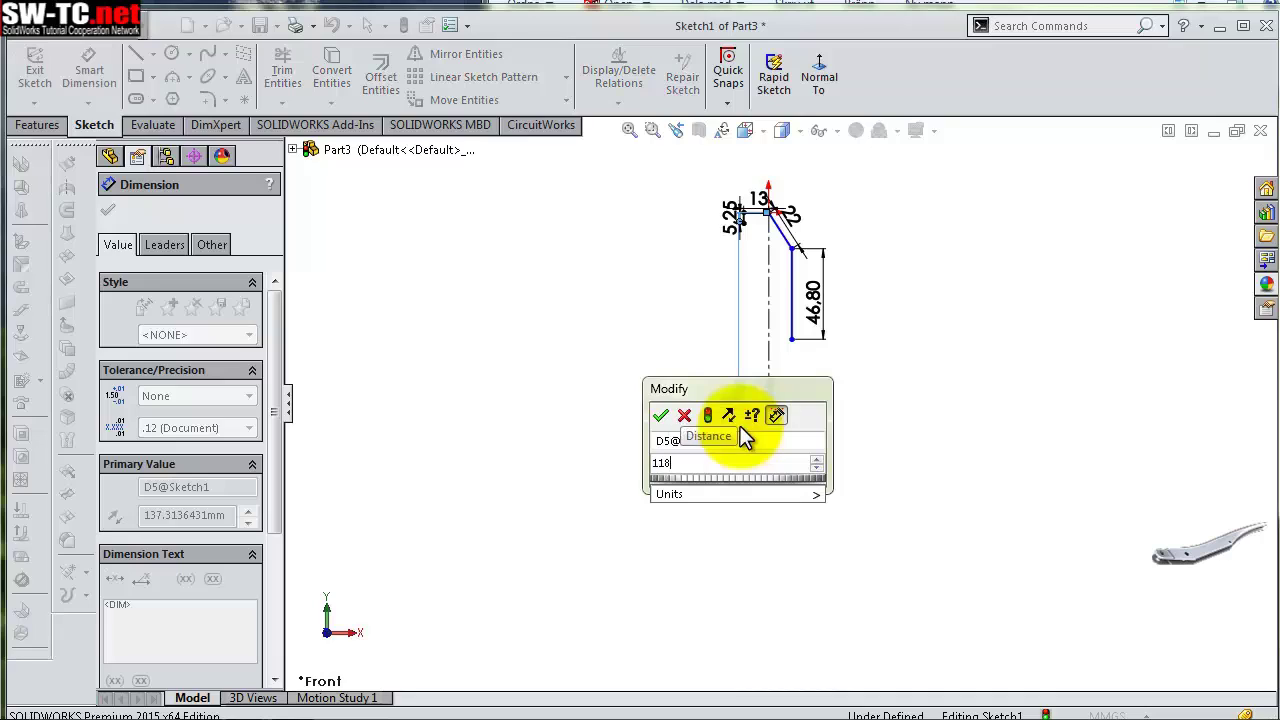
key("Return")
scroll(810, 380, "down", 3)
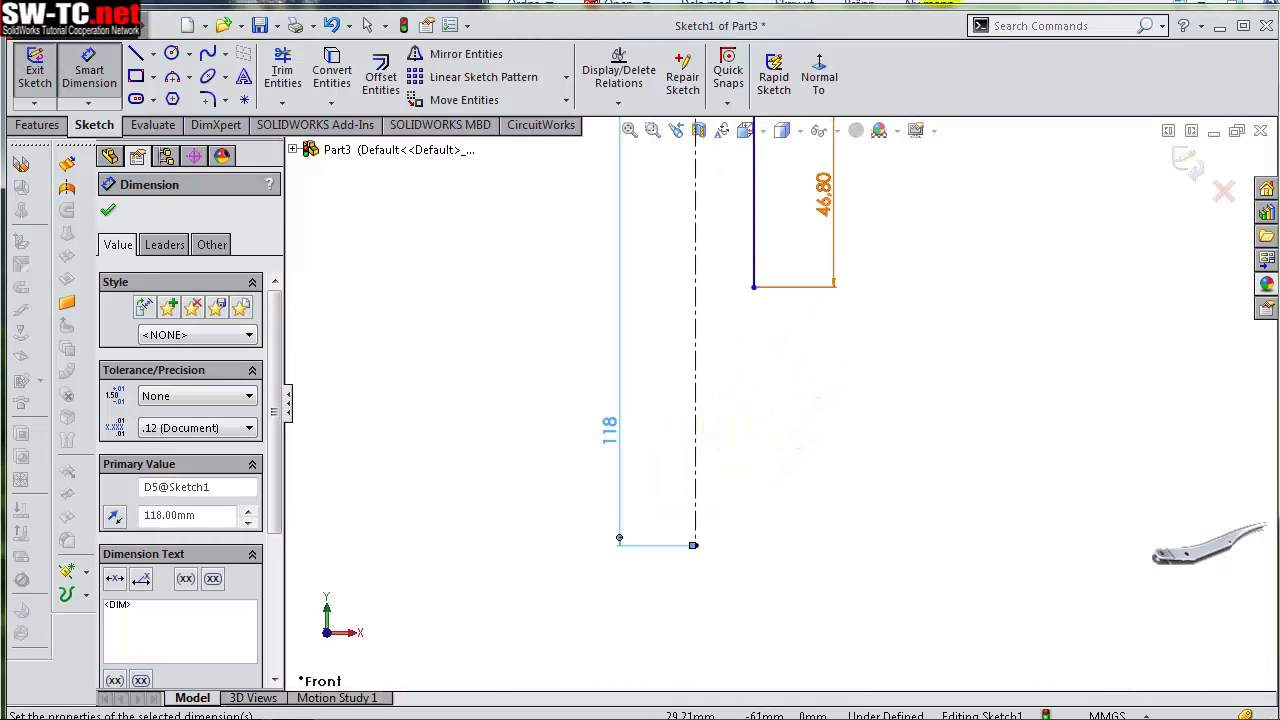
key("f")
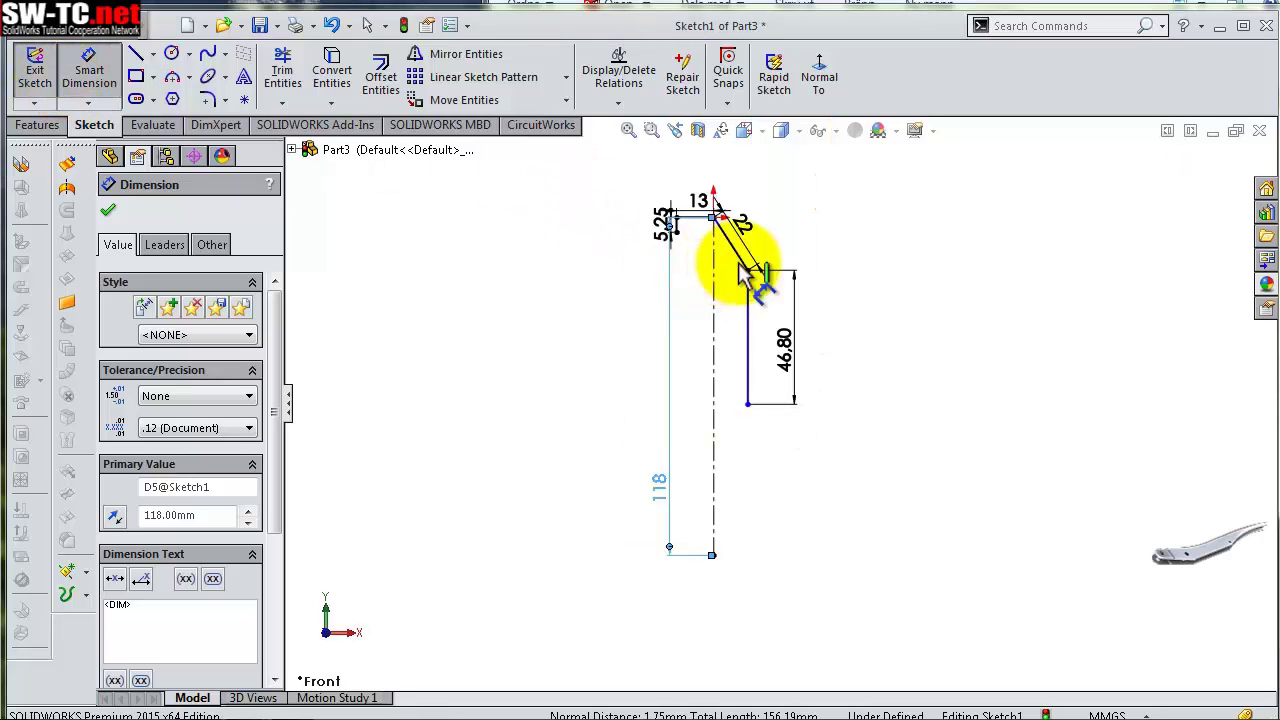
key("Escape")
Set the angle between the diagonal and the vertical line to 158.34°
left_click(748, 295)
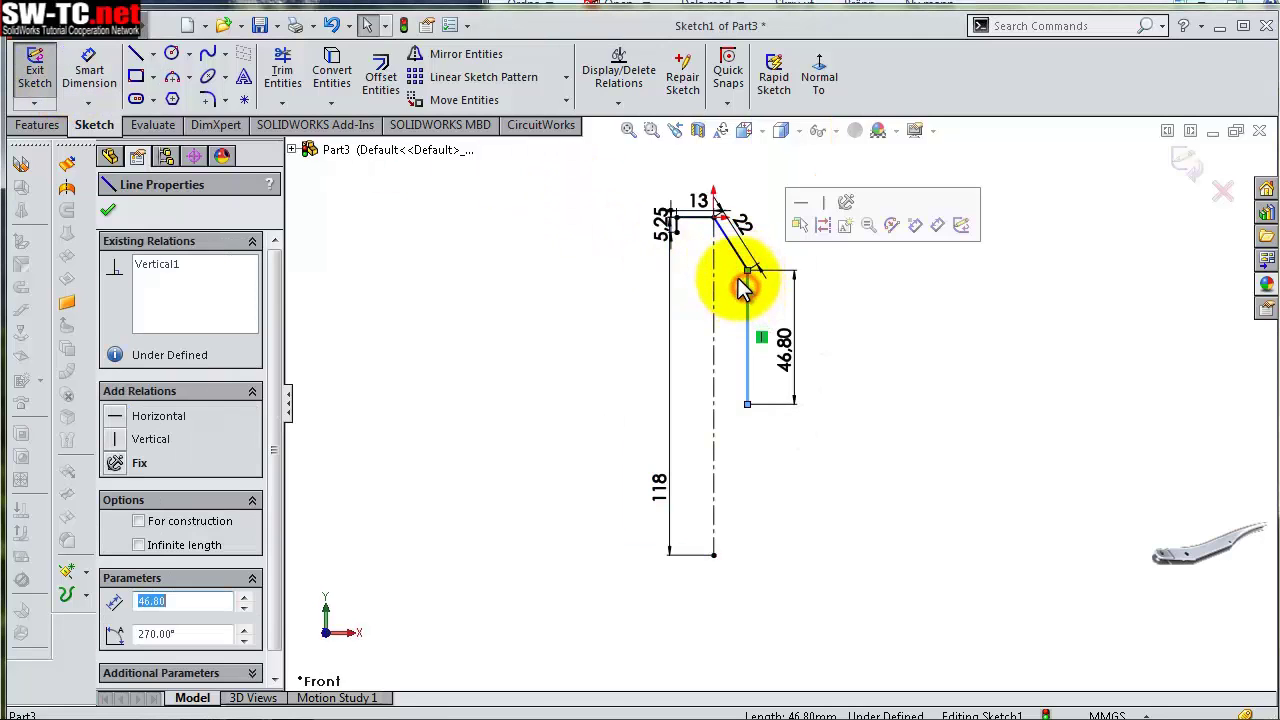
key("s")
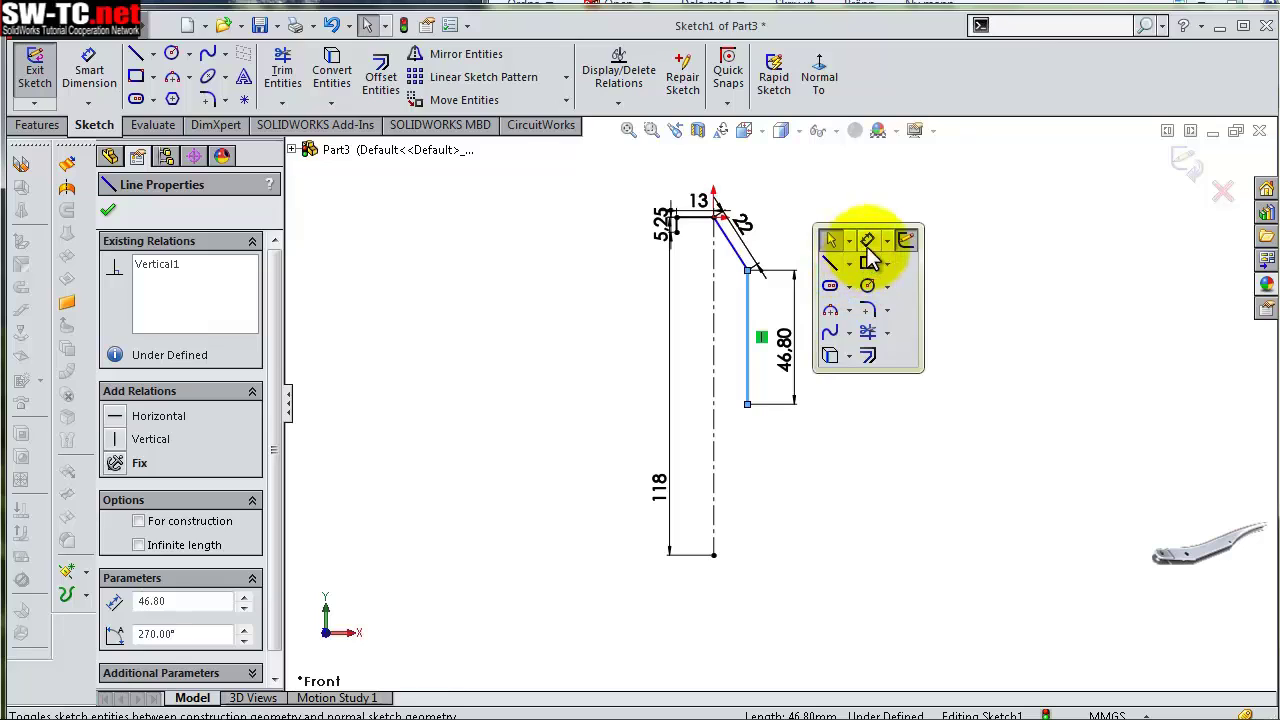
left_click(867, 241)
left_click(742, 252)
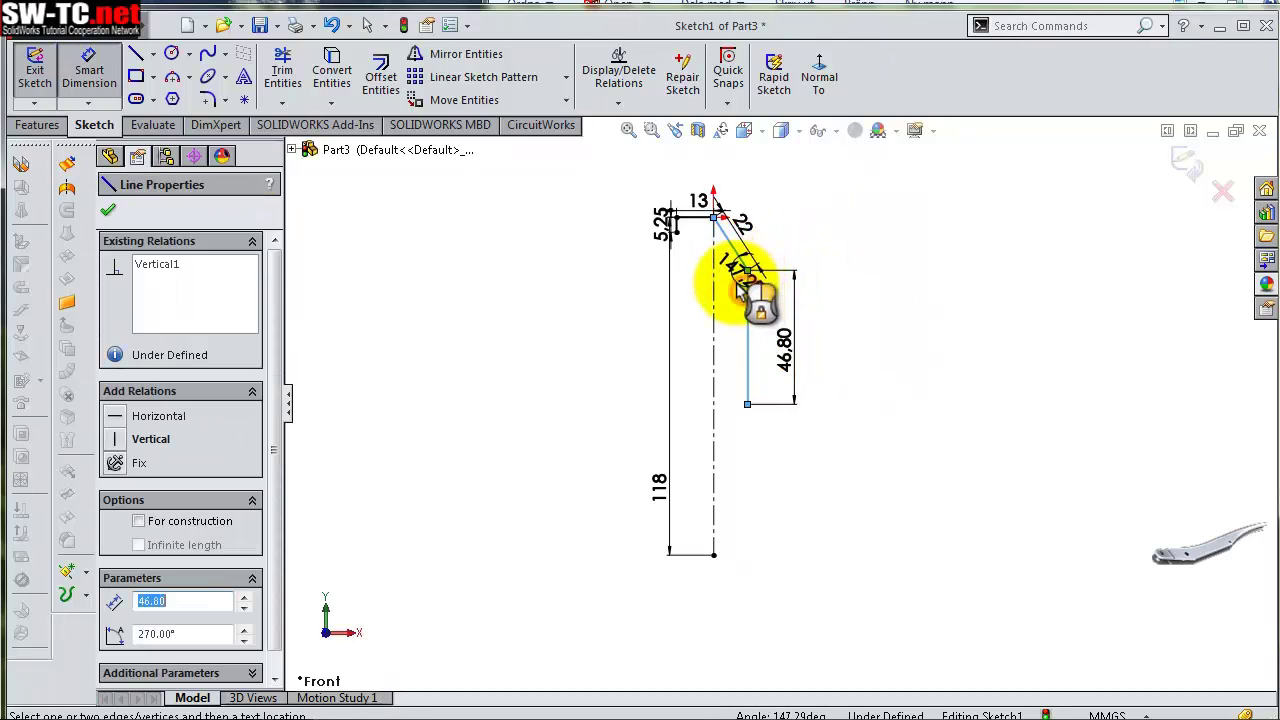
left_click(738, 285)
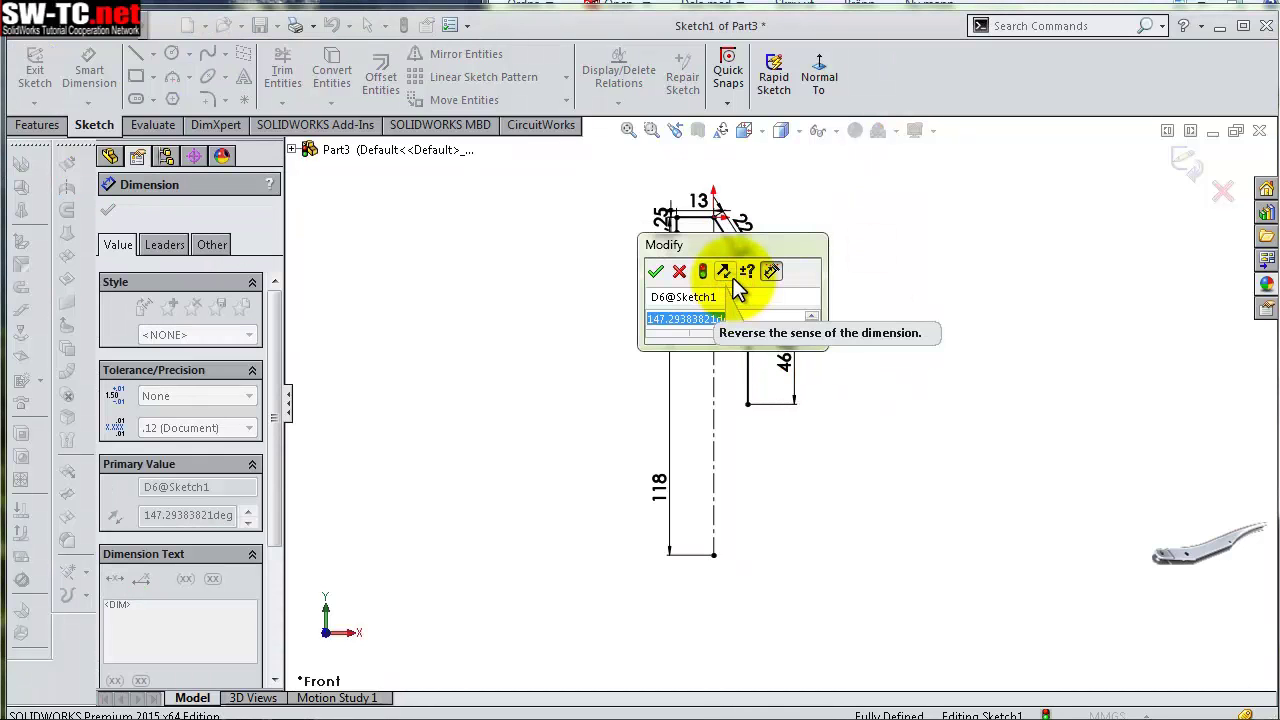
type("158,")
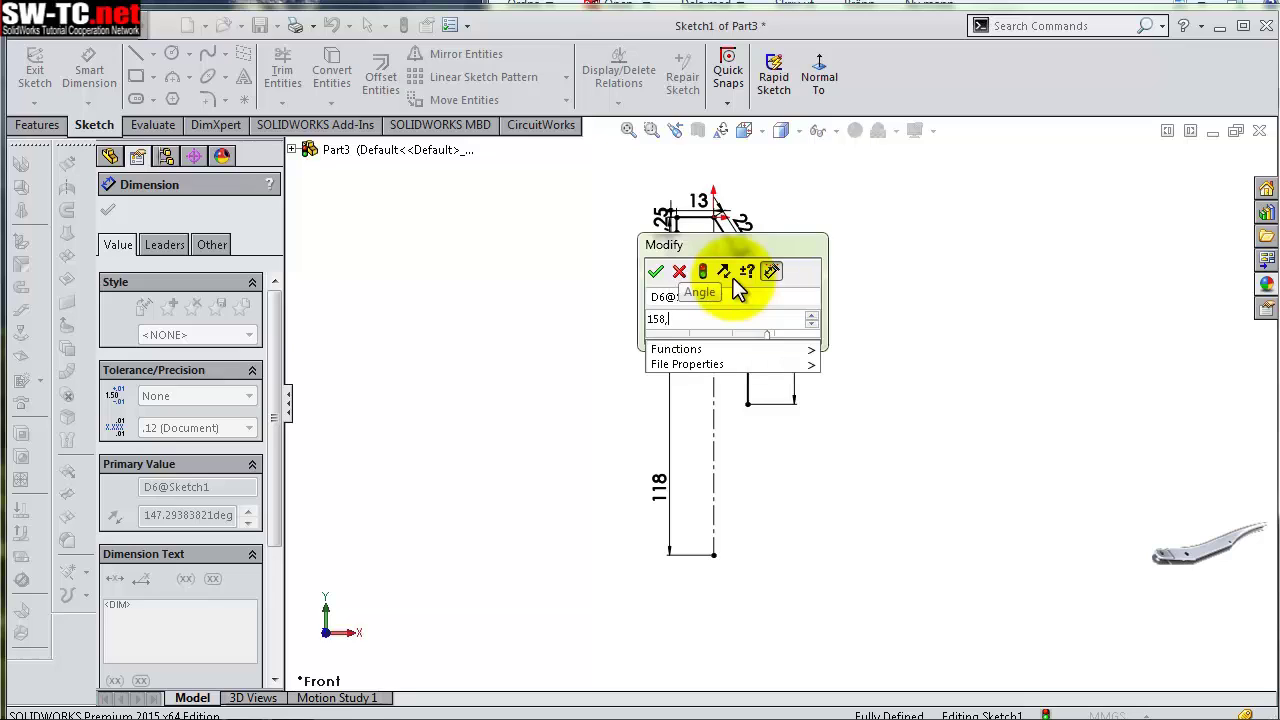
type("34")
key("Return")
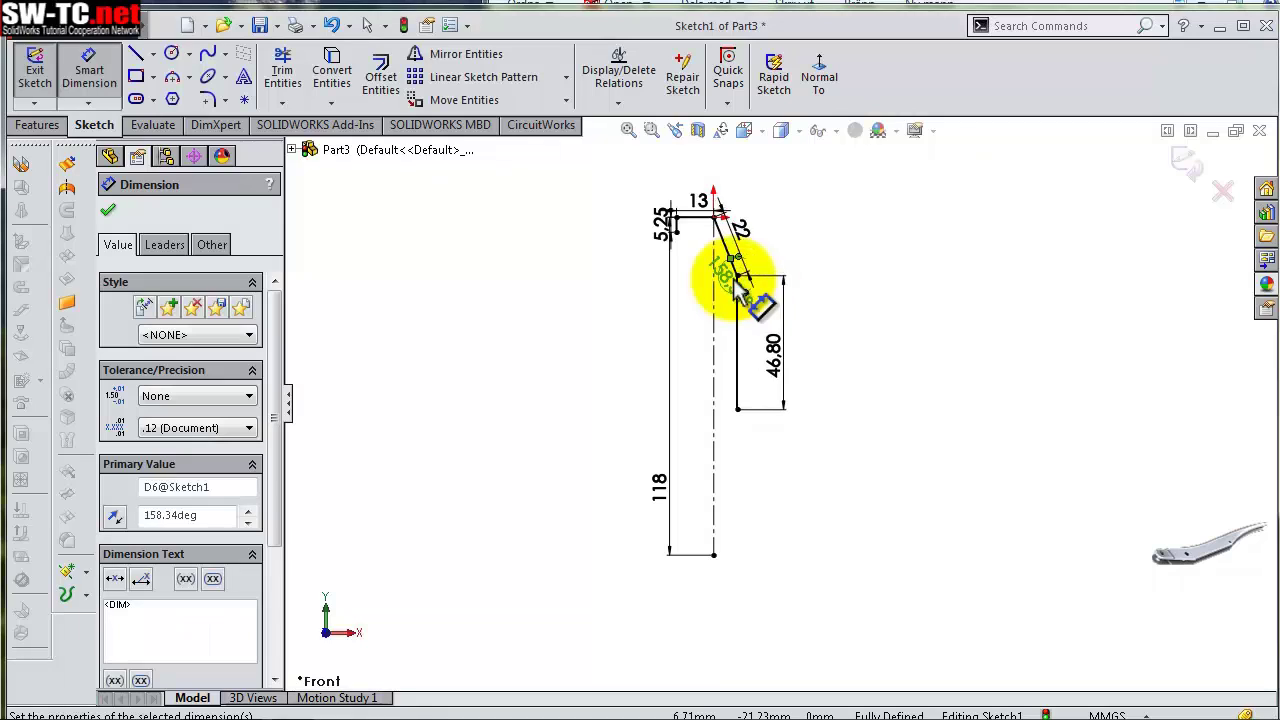
scroll(708, 451, "down", 2)
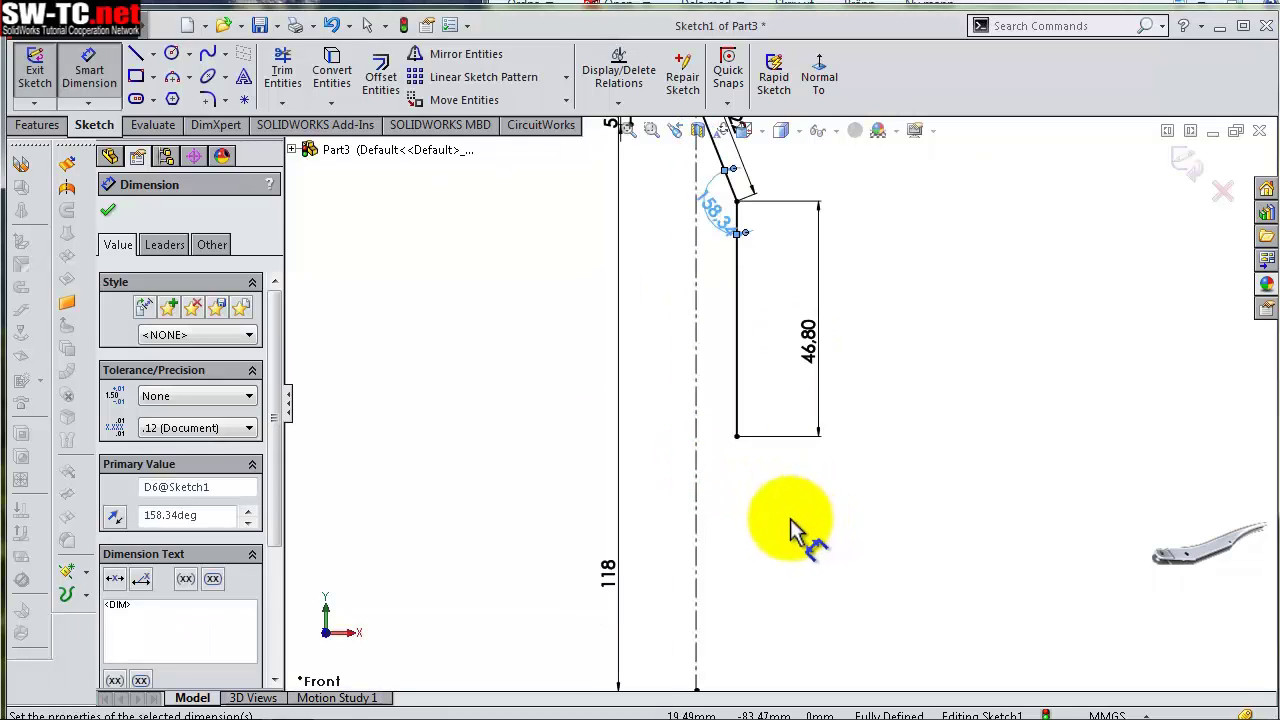
Draw a small circle centred on the centerline's bottom end
left_click(171, 53)
scroll(700, 612, "up", 2)
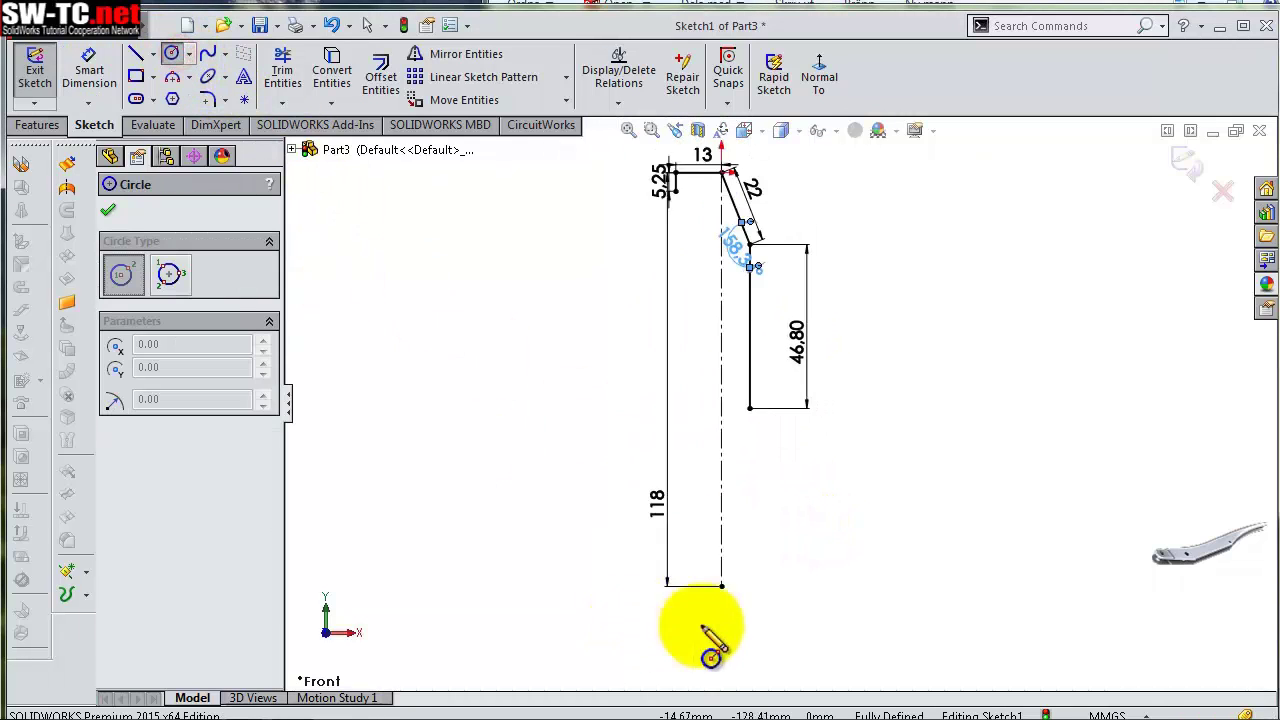
scroll(735, 600, "up", 1)
left_click(729, 567)
left_click(733, 590)
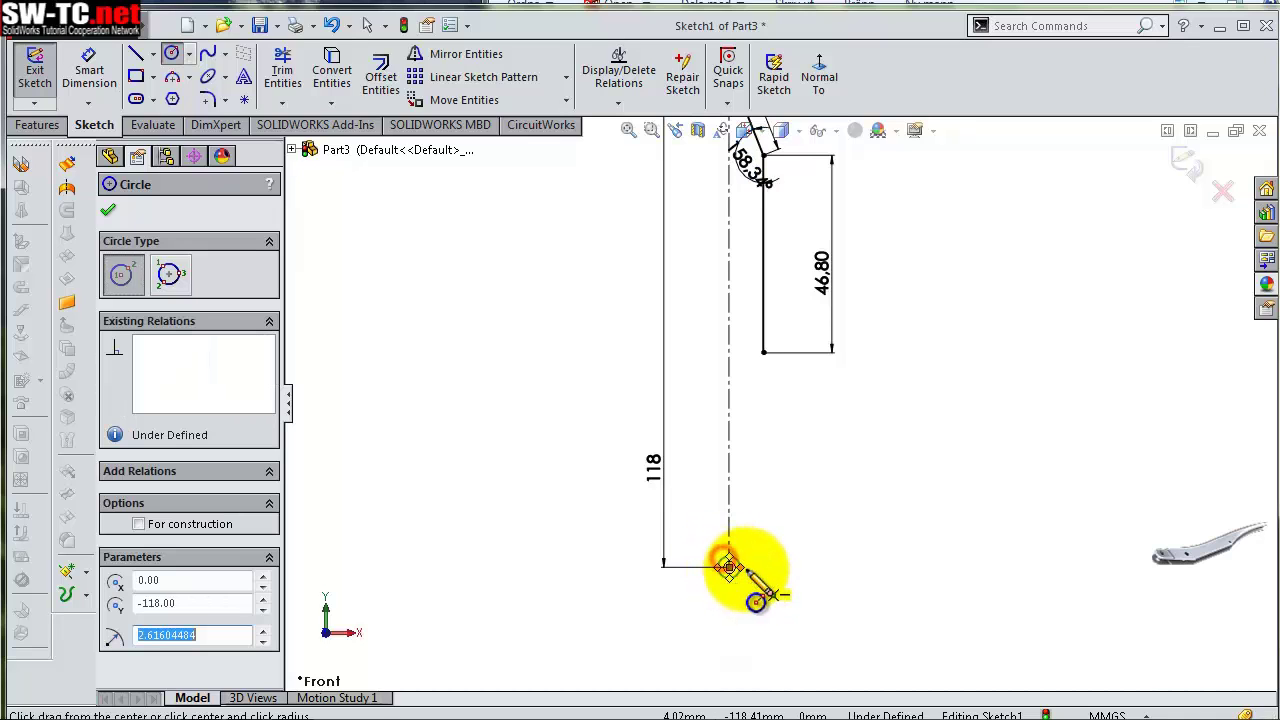
Dimension the circle's diameter to 3.50 mm by entering 1,75*2
key("s")
left_click(802, 584)
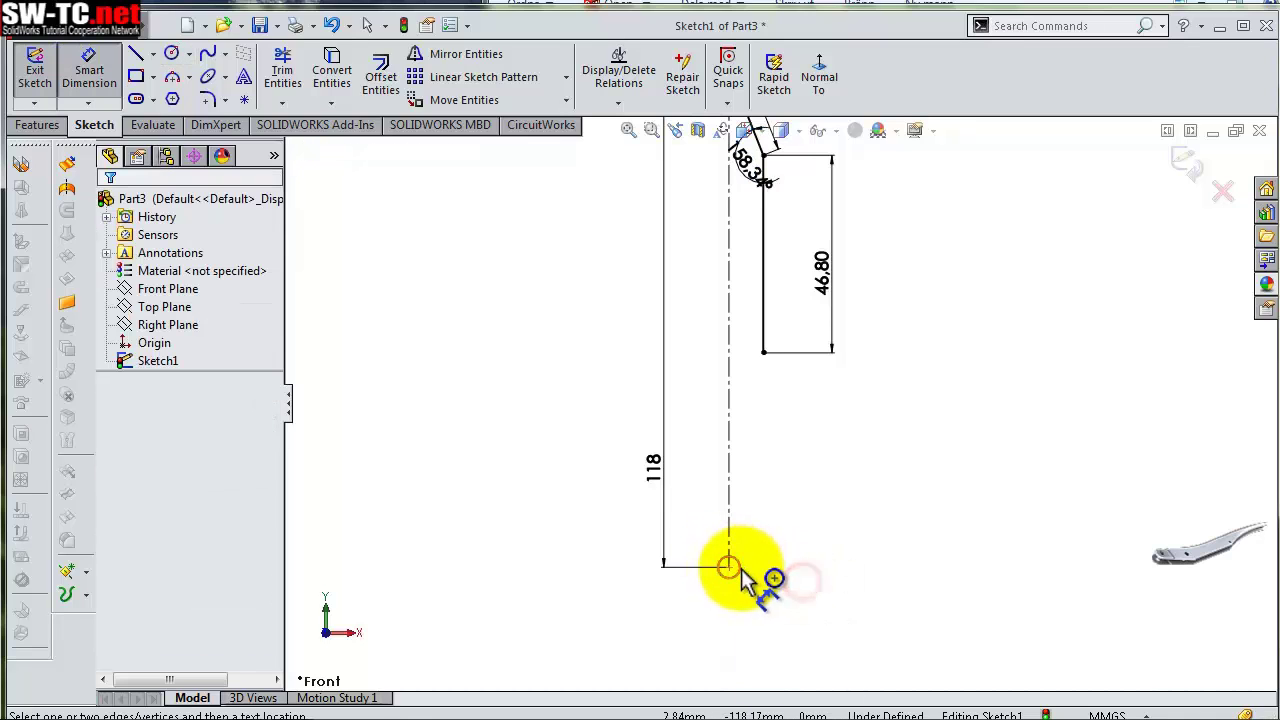
left_click(742, 577)
left_click(820, 586)
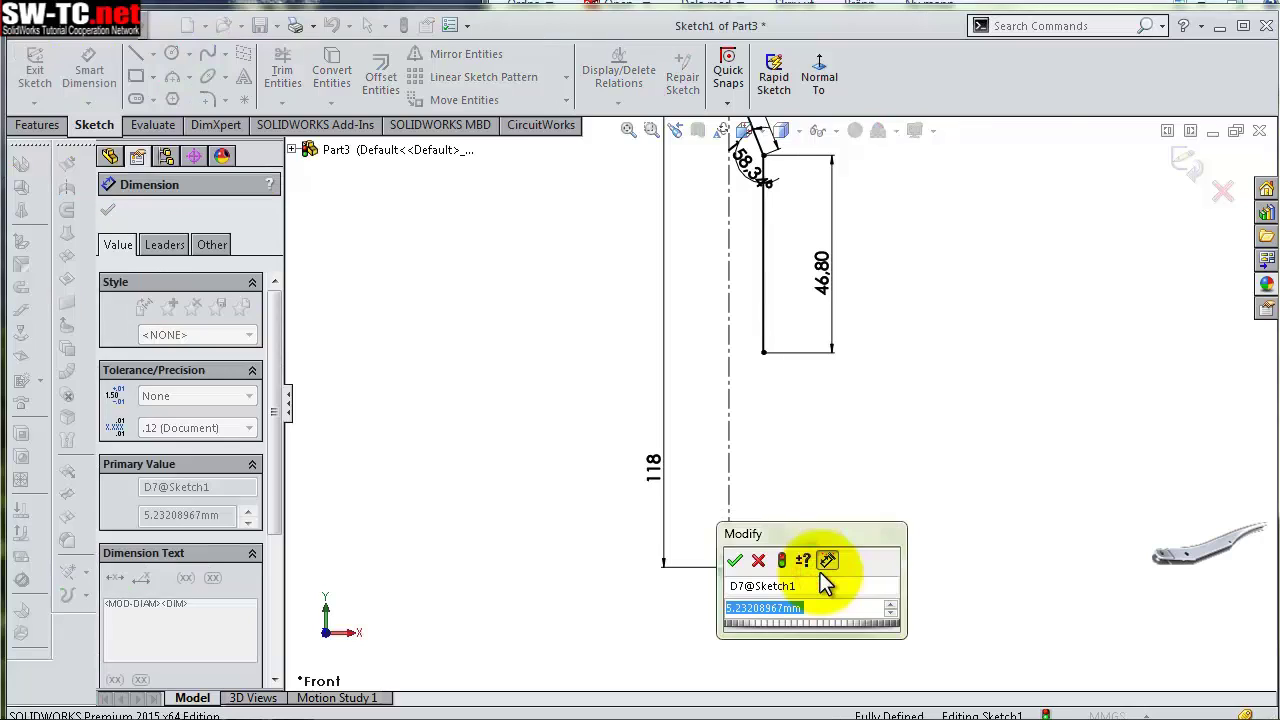
type("1,")
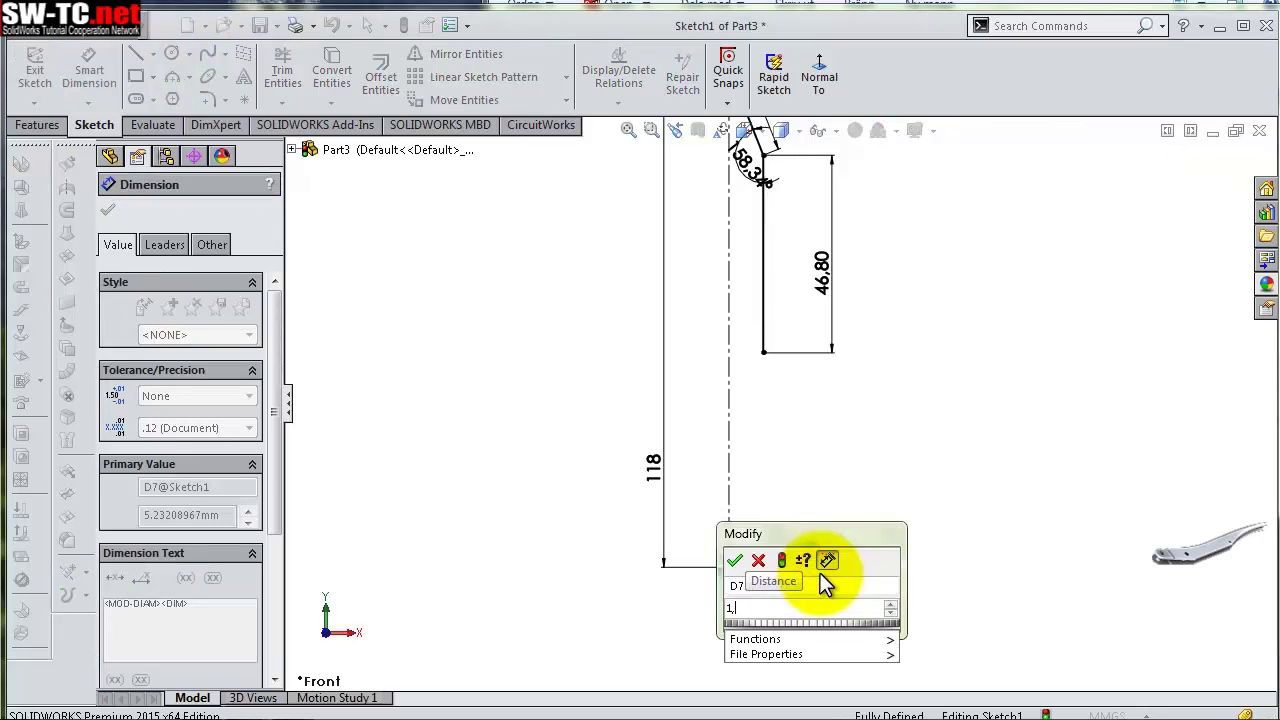
type("75*")
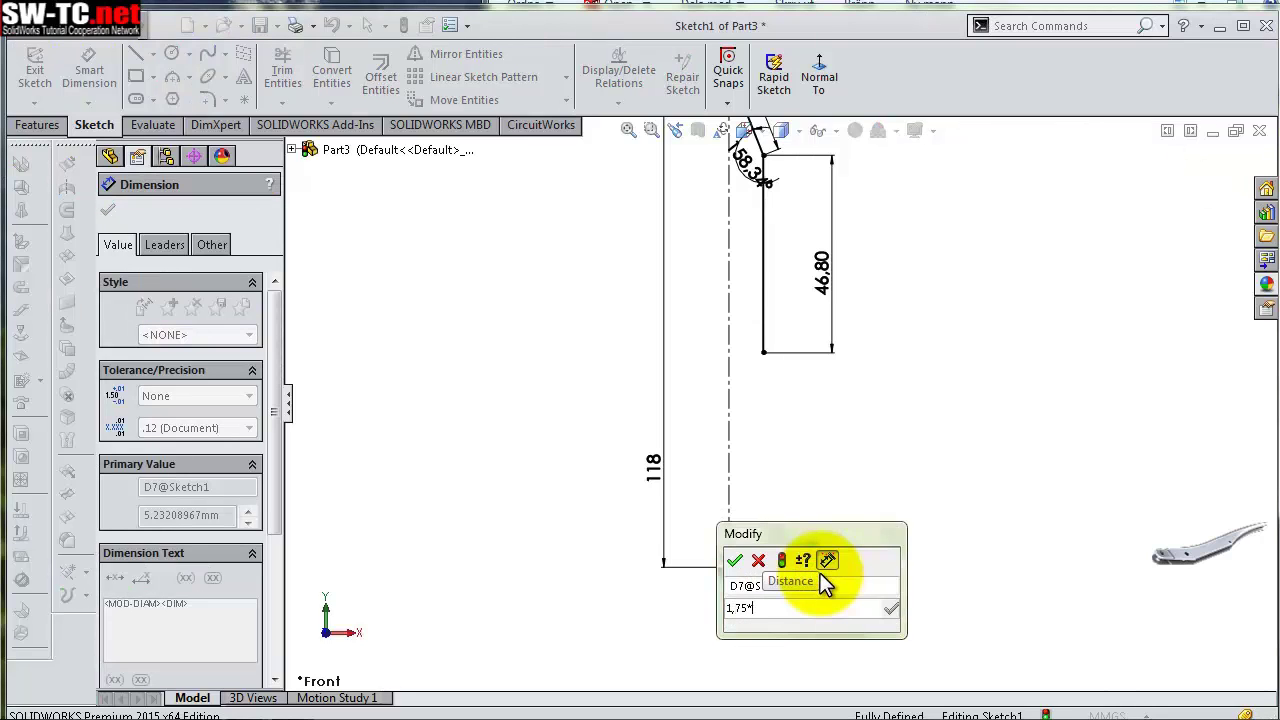
type("2")
key("Return")
left_click(712, 618)
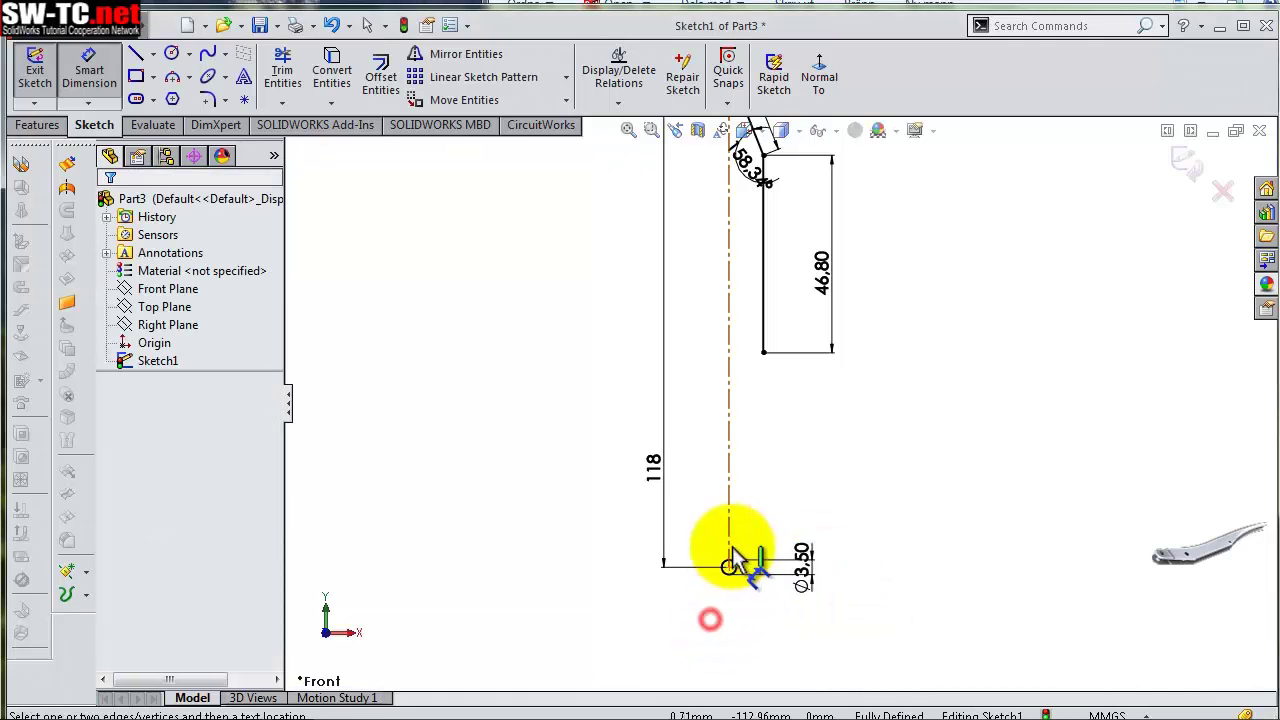
scroll(735, 580, "down", 5)
left_click(749, 517)
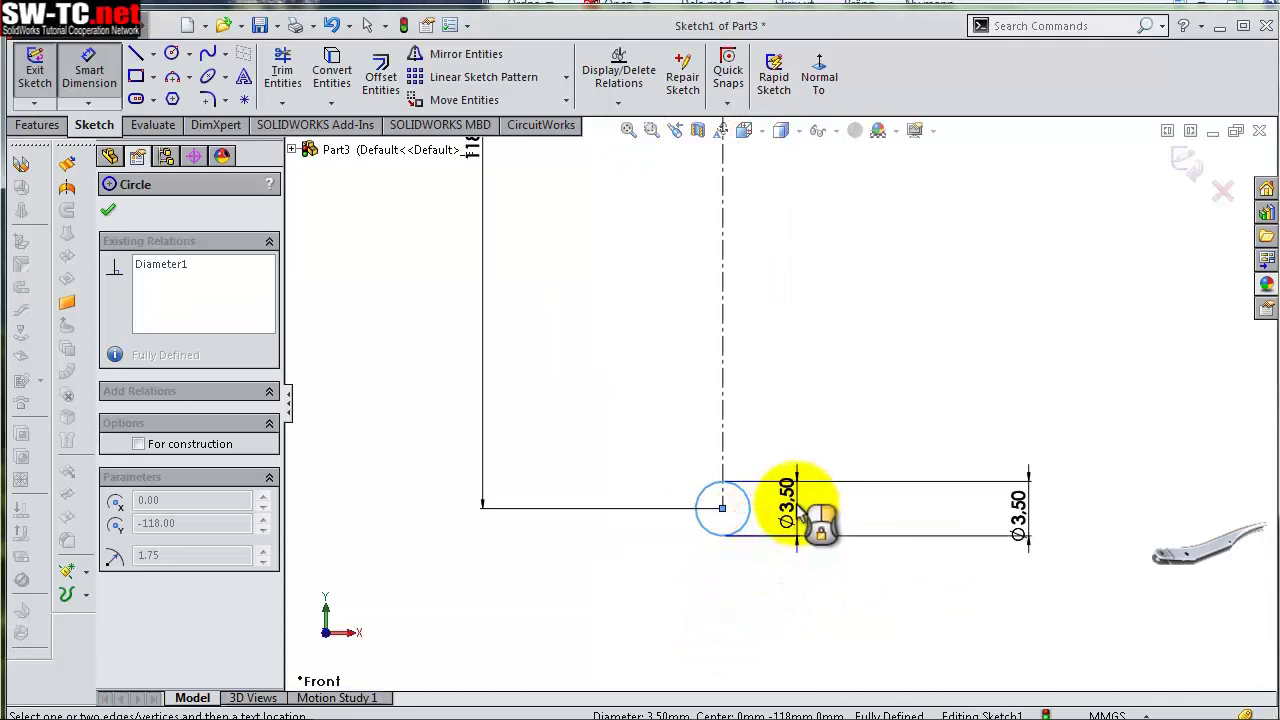
key("Escape")
left_click(749, 518)
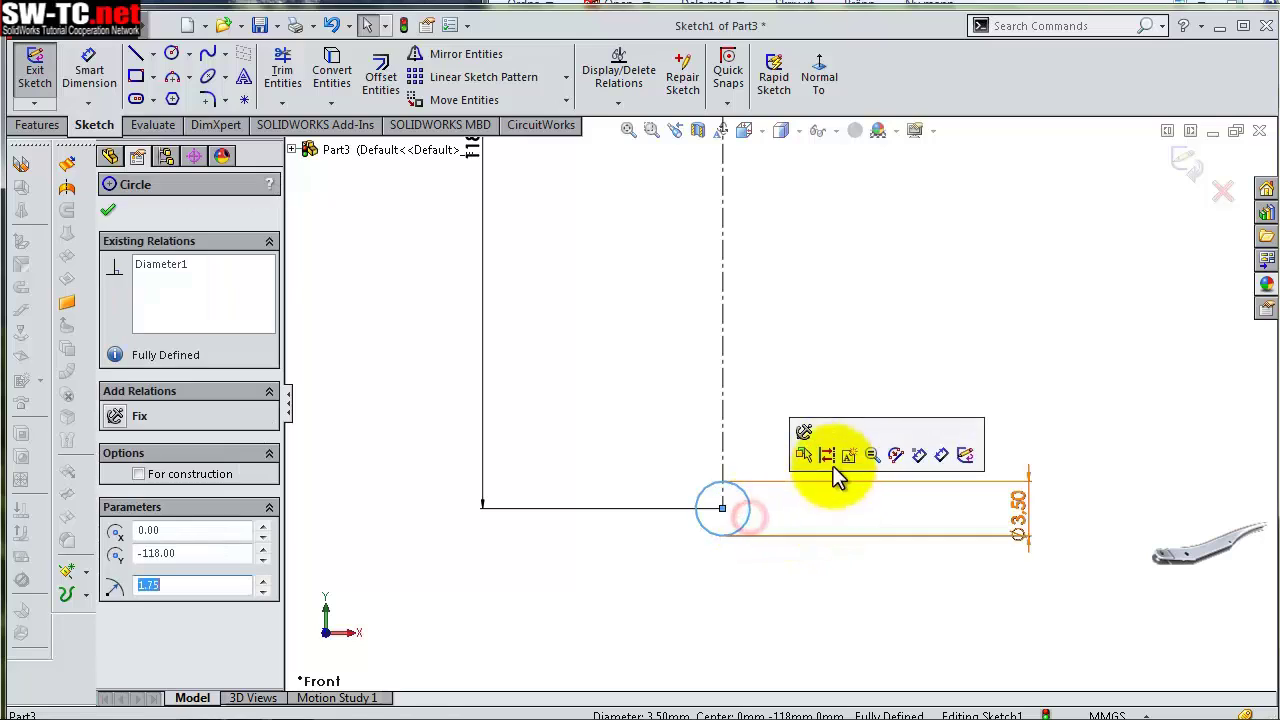
left_click(833, 466)
scroll(816, 393, "up", 3)
scroll(815, 330, "up", 1)
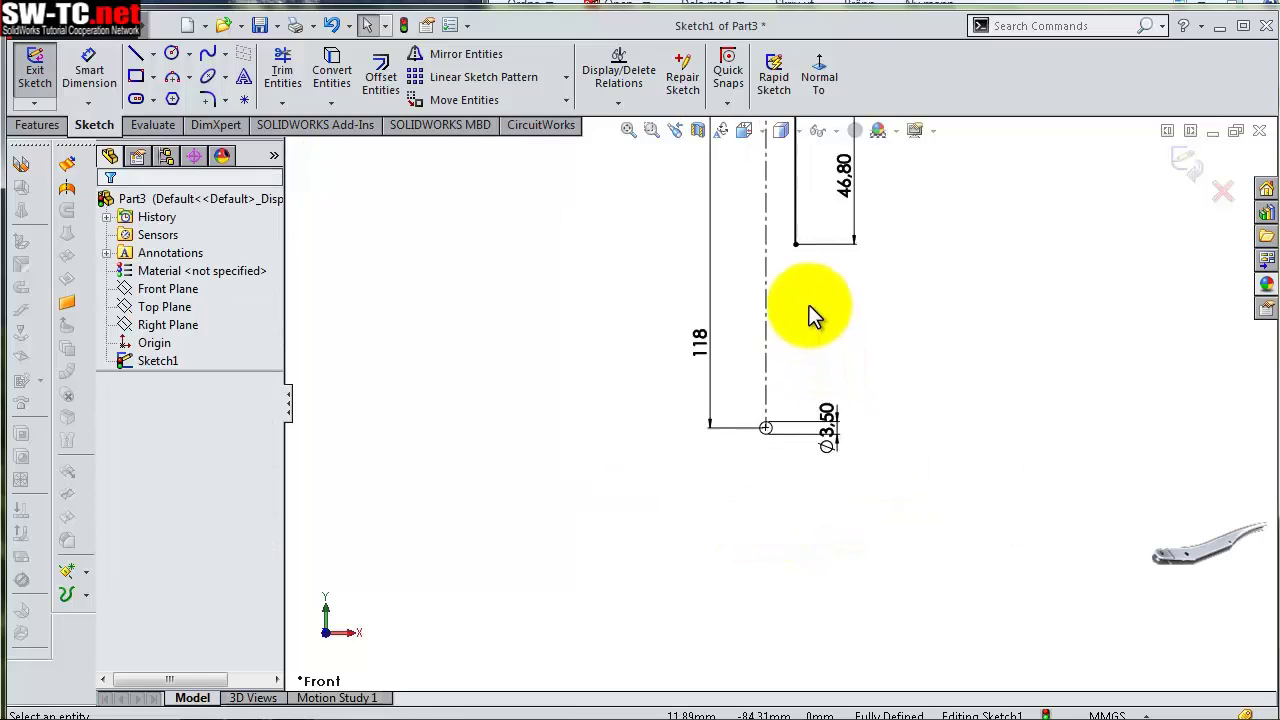
scroll(809, 300, "down", 2)
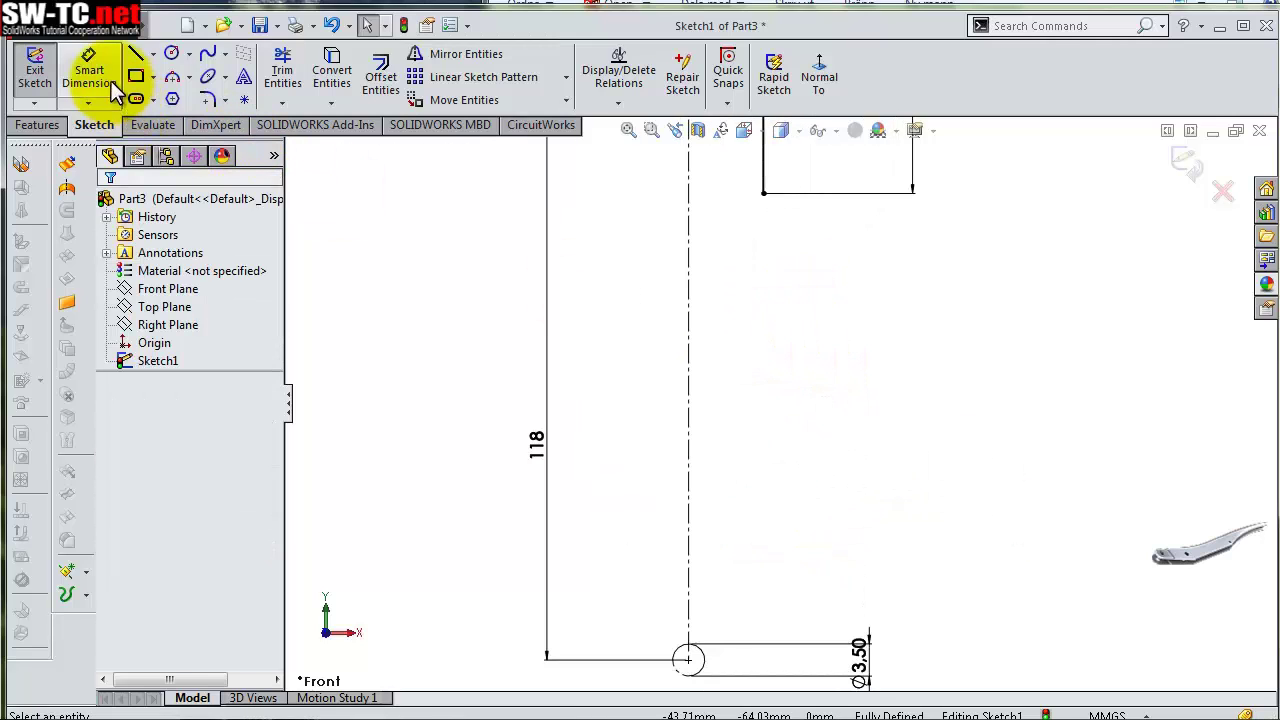
Draw a short vertical line at the circle's right side and dimension it to 8 mm
left_click(135, 55)
scroll(751, 534, "down", 2)
scroll(729, 643, "down", 2)
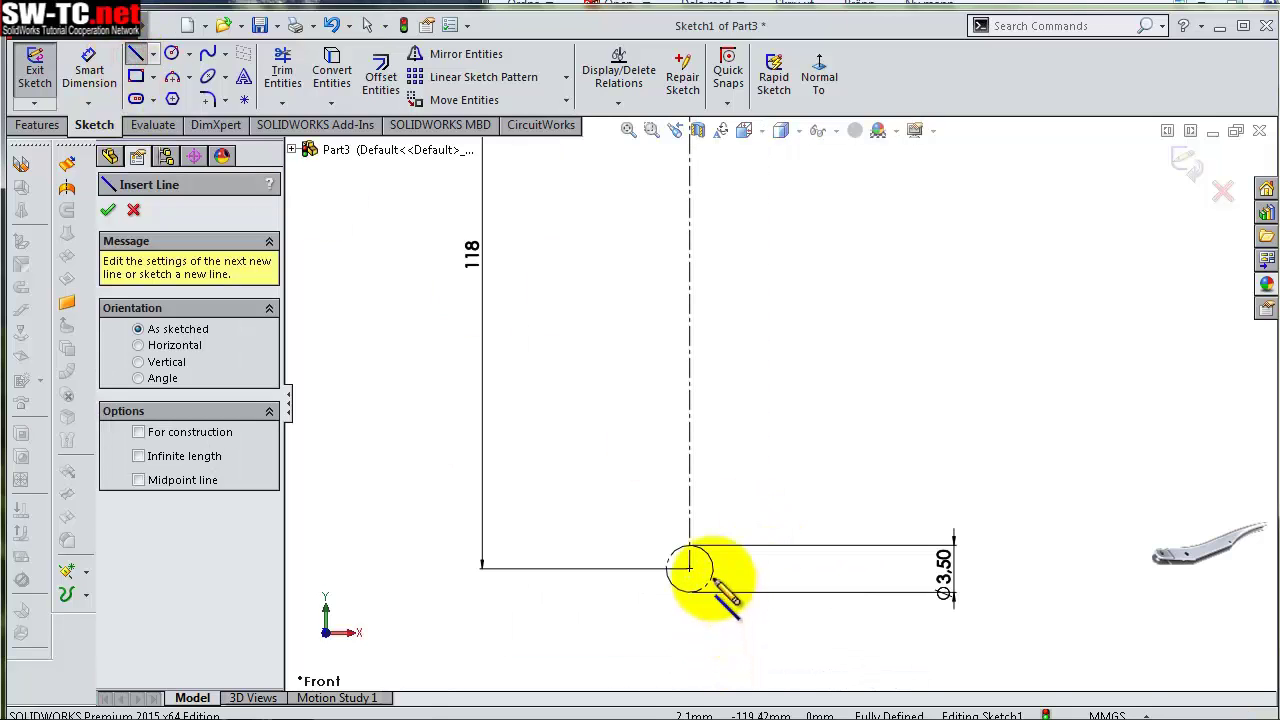
left_click(713, 568)
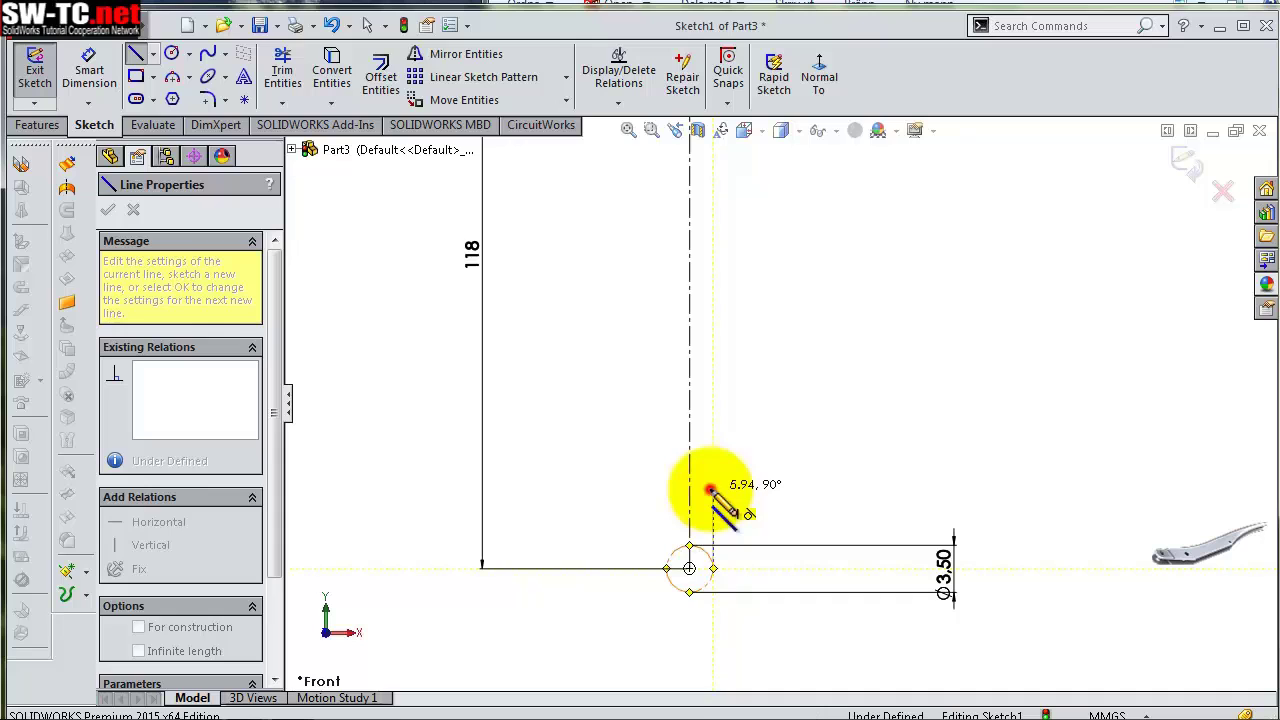
left_click(711, 490)
key("s")
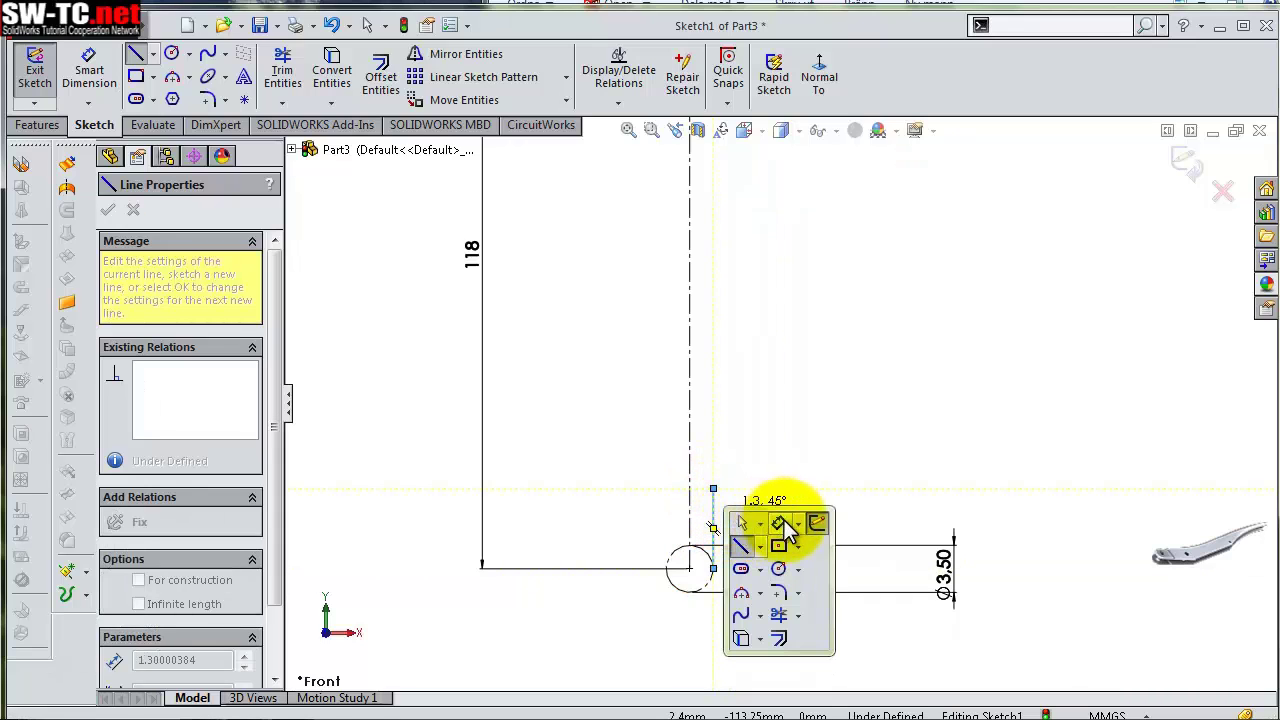
left_click(781, 524)
left_click(714, 518)
left_click(750, 515)
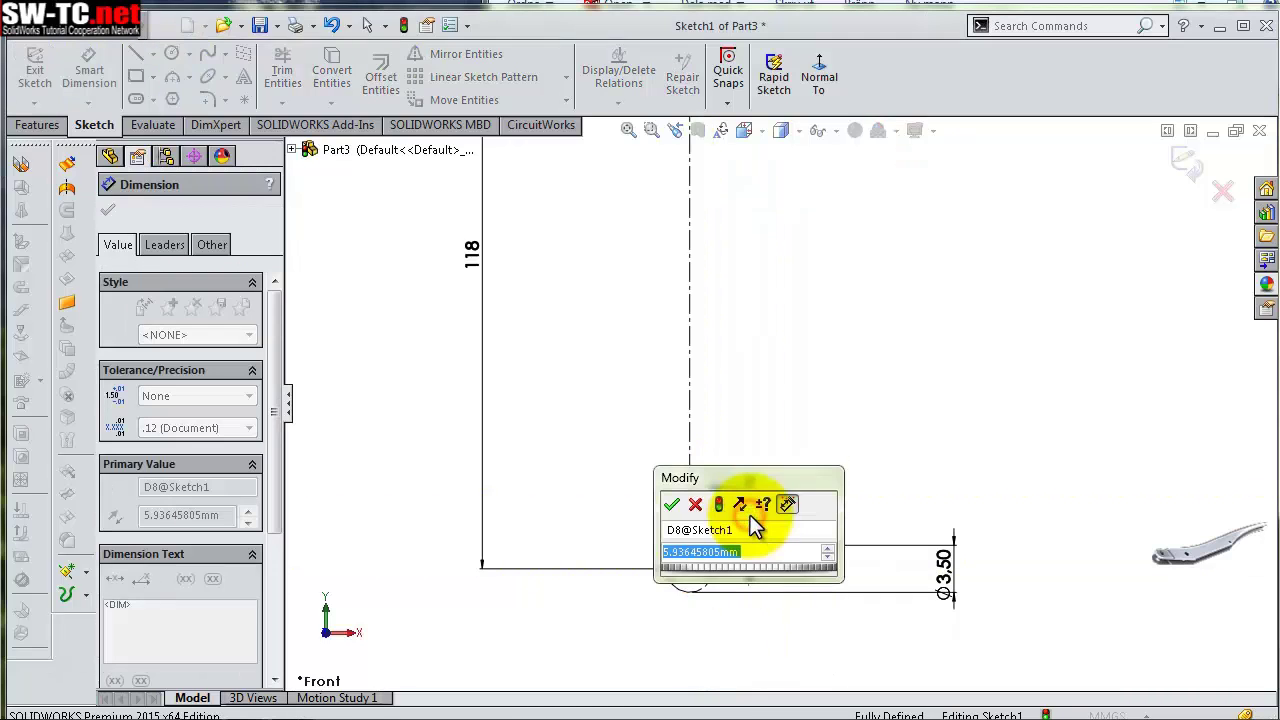
type("8")
key("Return")
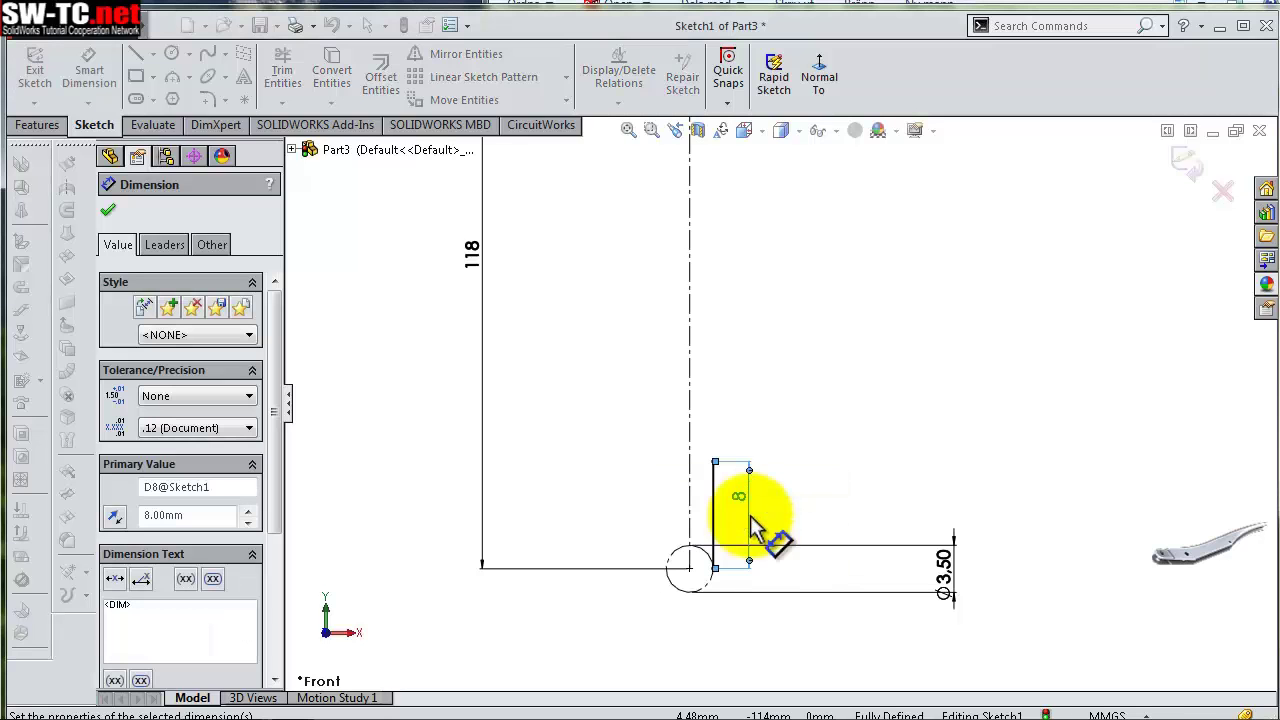
Draw a vertical line left of the centerline and dimension it to 15 mm
scroll(760, 395, "up", 2)
scroll(730, 365, "up", 2)
scroll(749, 294, "down", 2)
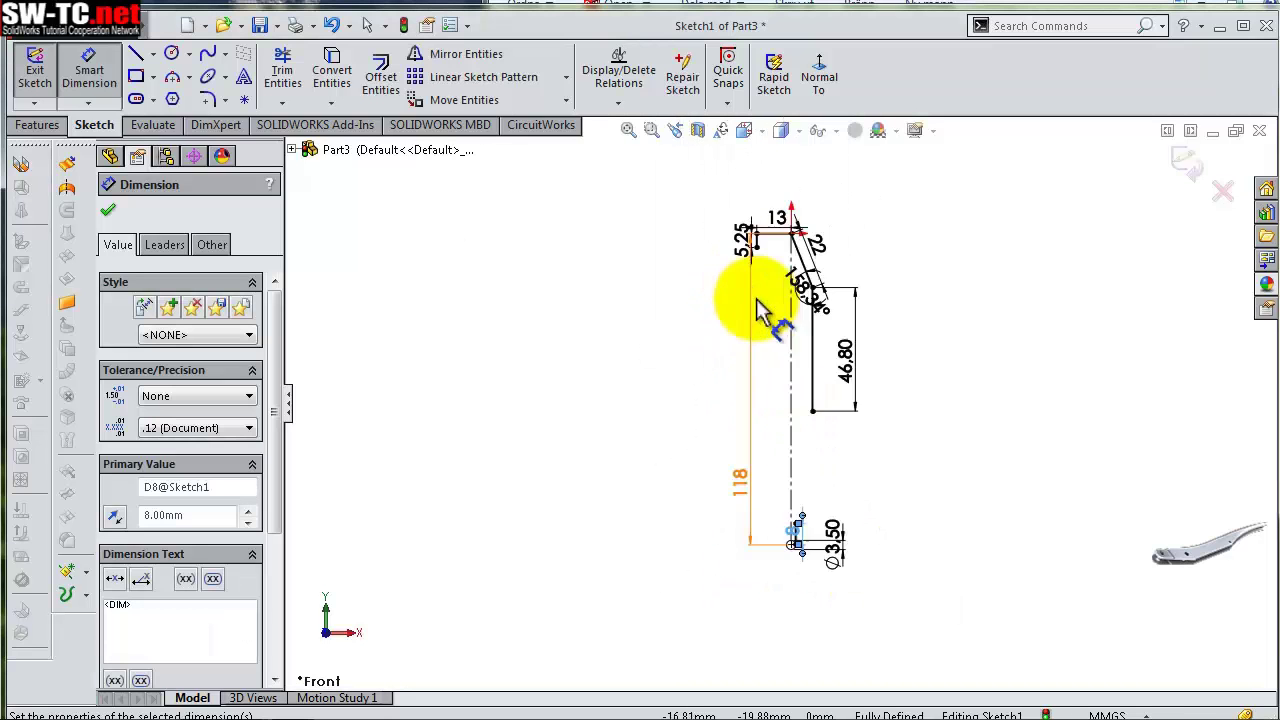
scroll(757, 306, "down", 2)
key("s")
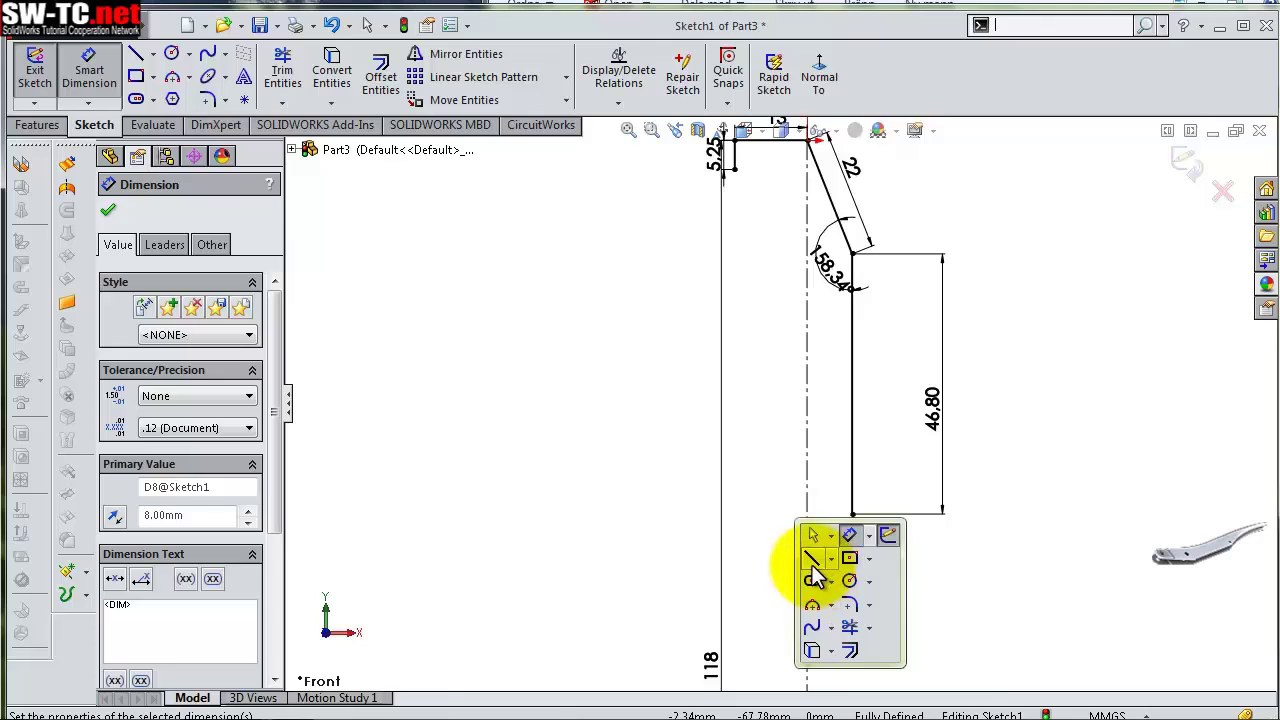
left_click(812, 560)
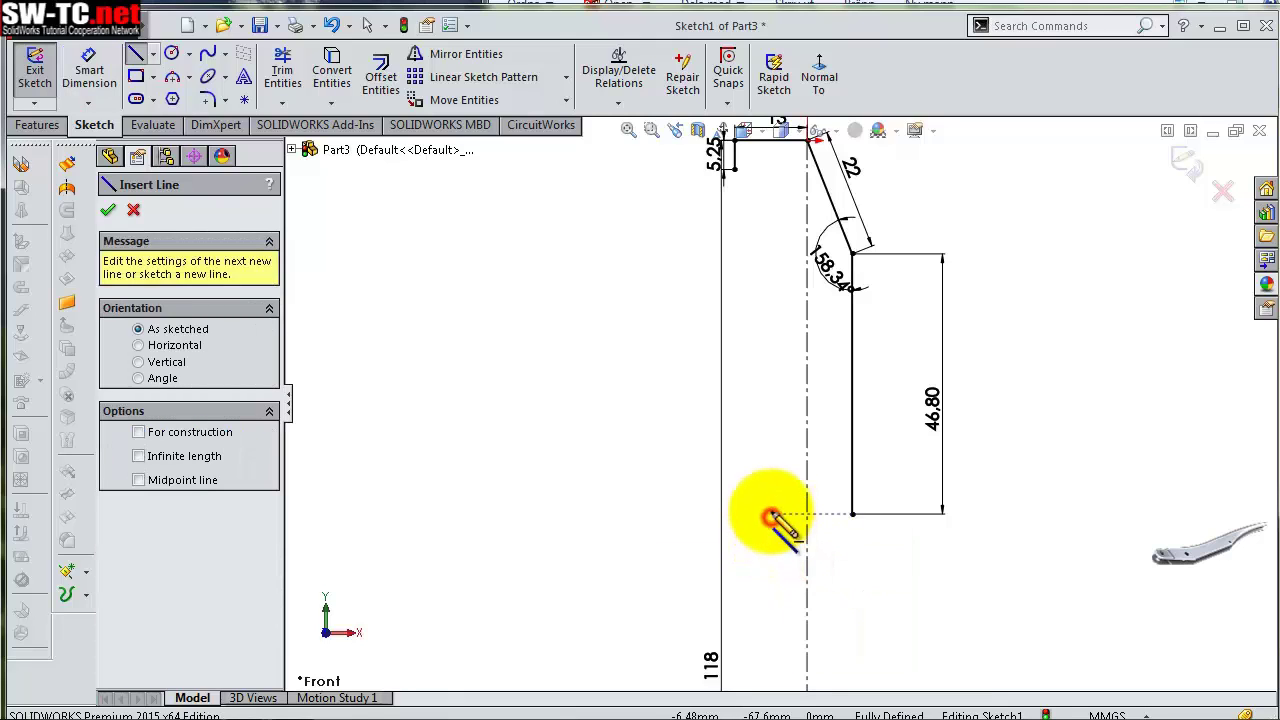
left_click_drag(770, 516, 771, 443)
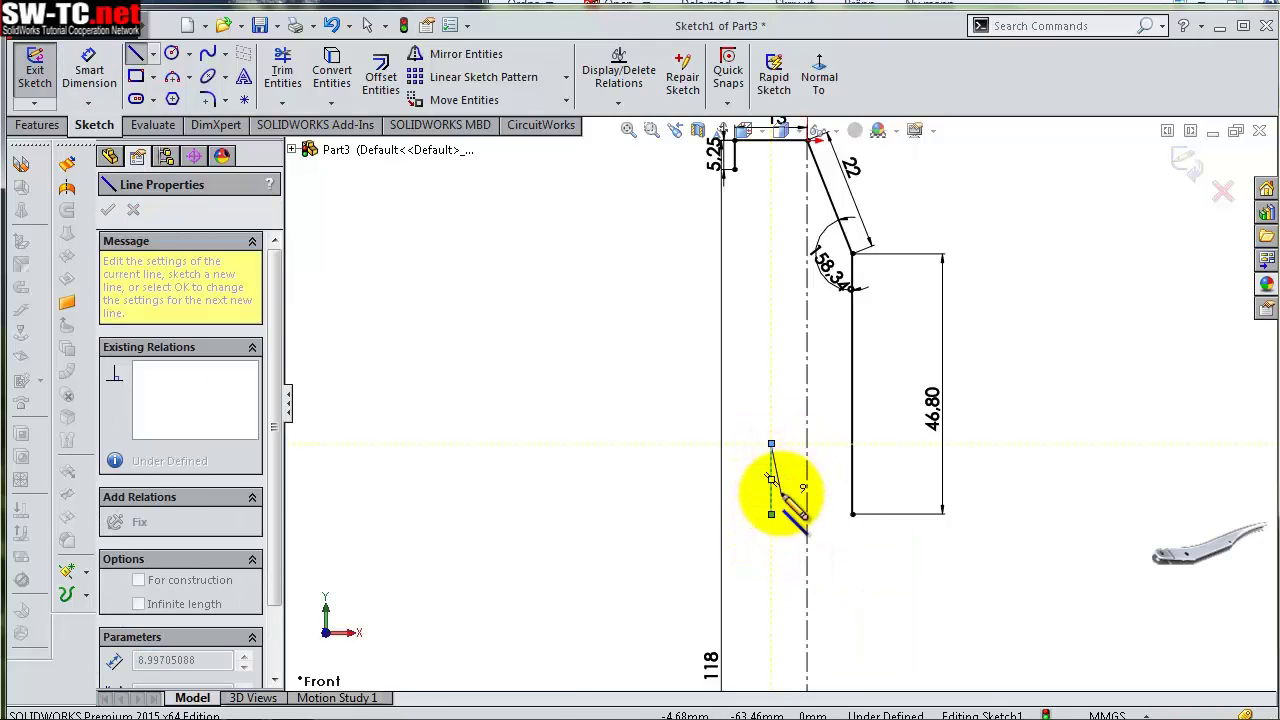
key("Escape")
key("s")
left_click(820, 512)
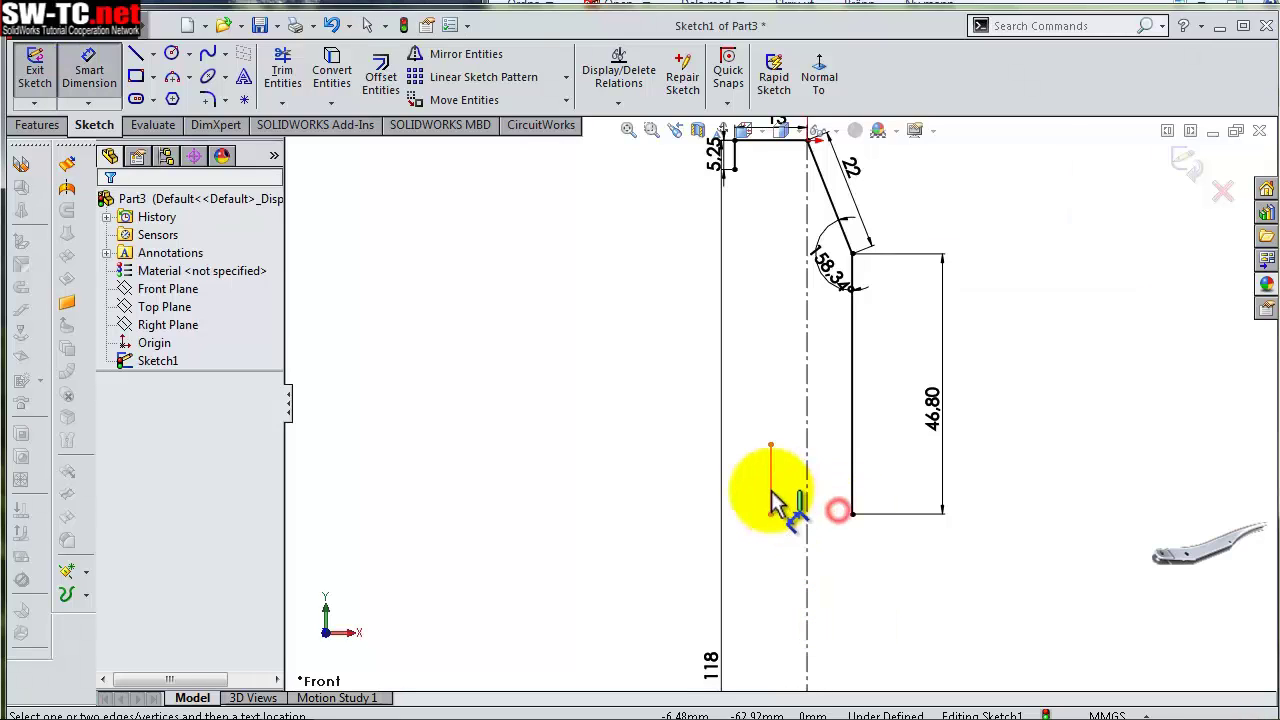
left_click(771, 480)
left_click(700, 490)
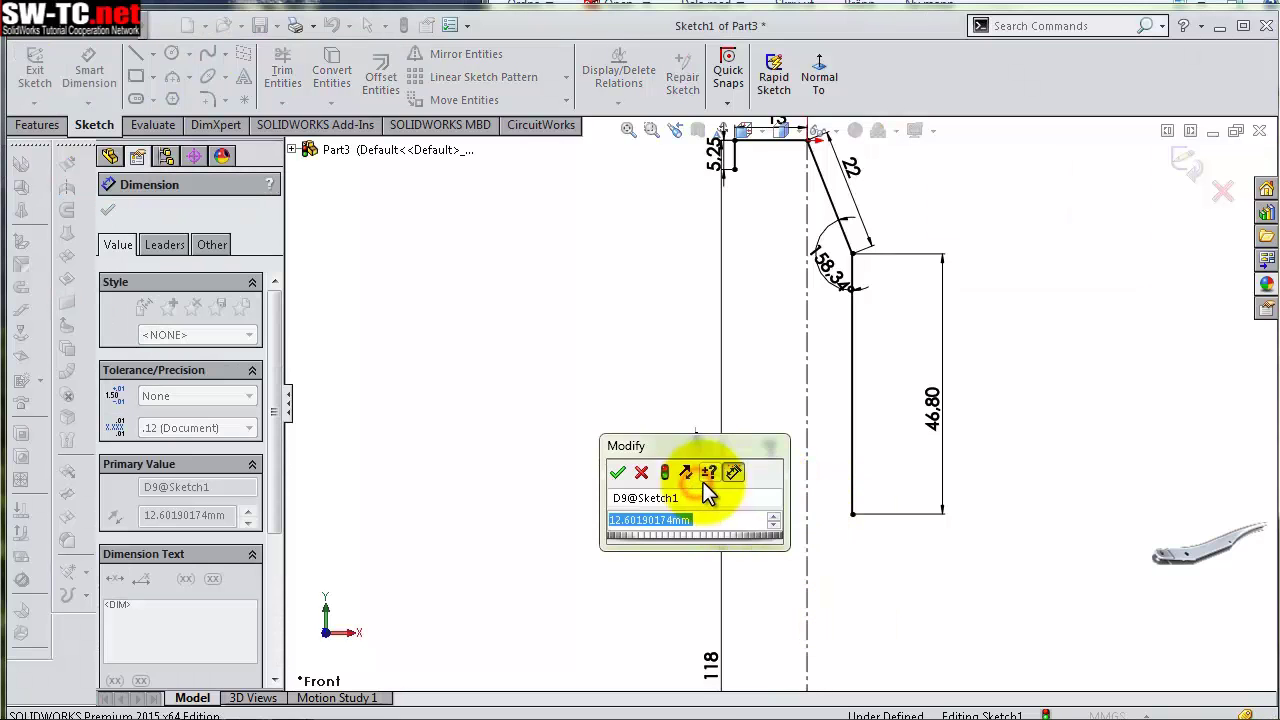
type("15")
key("Return")
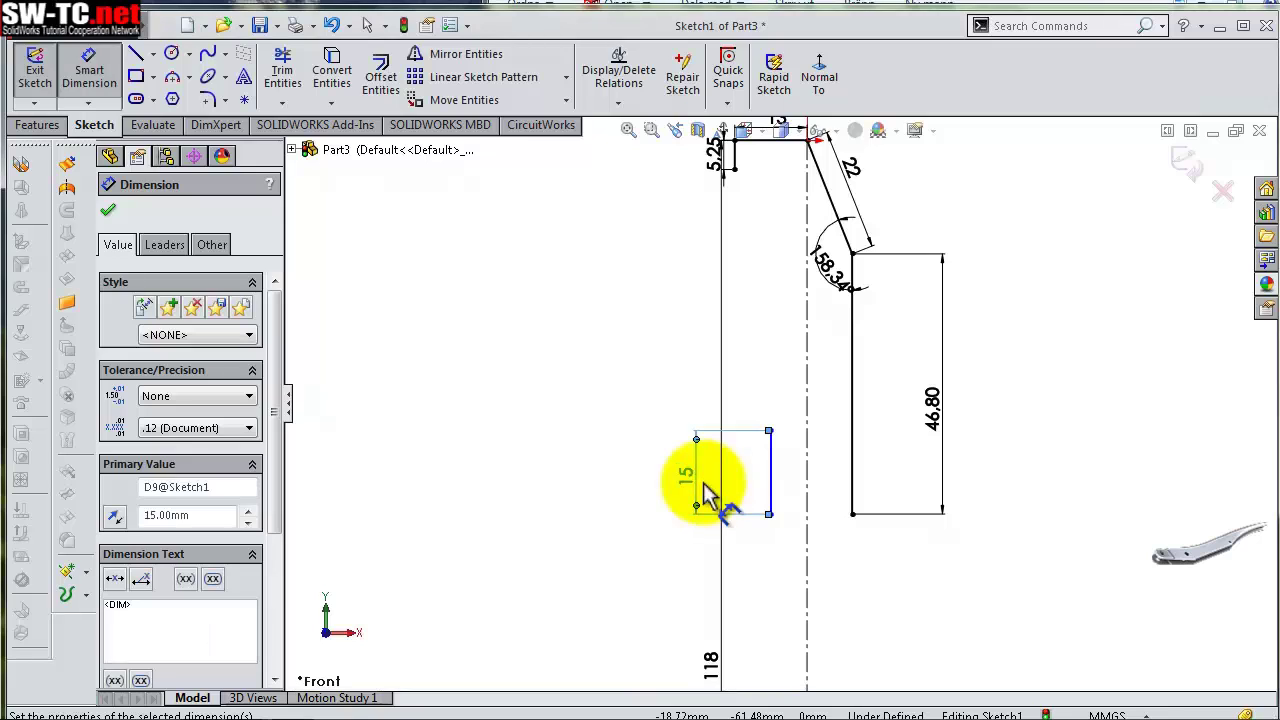
key("Escape")
Make the 15 mm line's bottom endpoint horizontally level with the 46.80 line's bottom endpoint
scroll(700, 546, "down", 2)
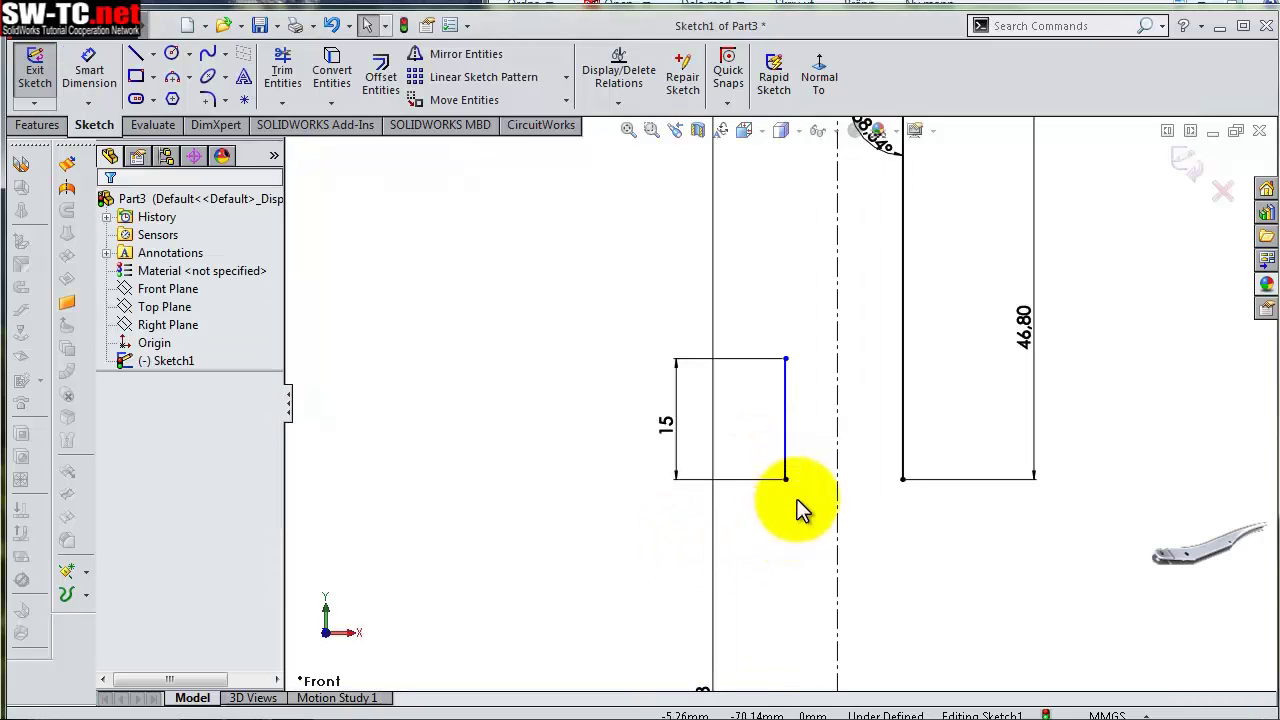
left_click(786, 479)
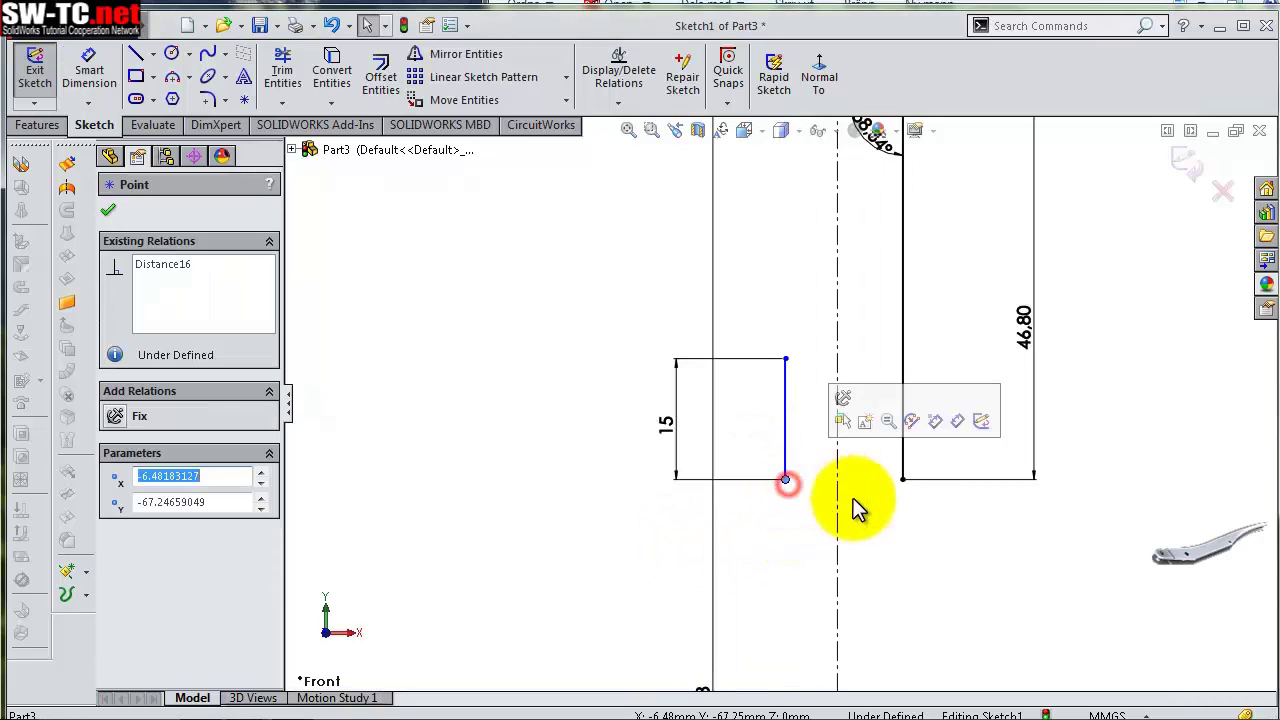
left_click(905, 480, "ctrl")
left_click(955, 393)
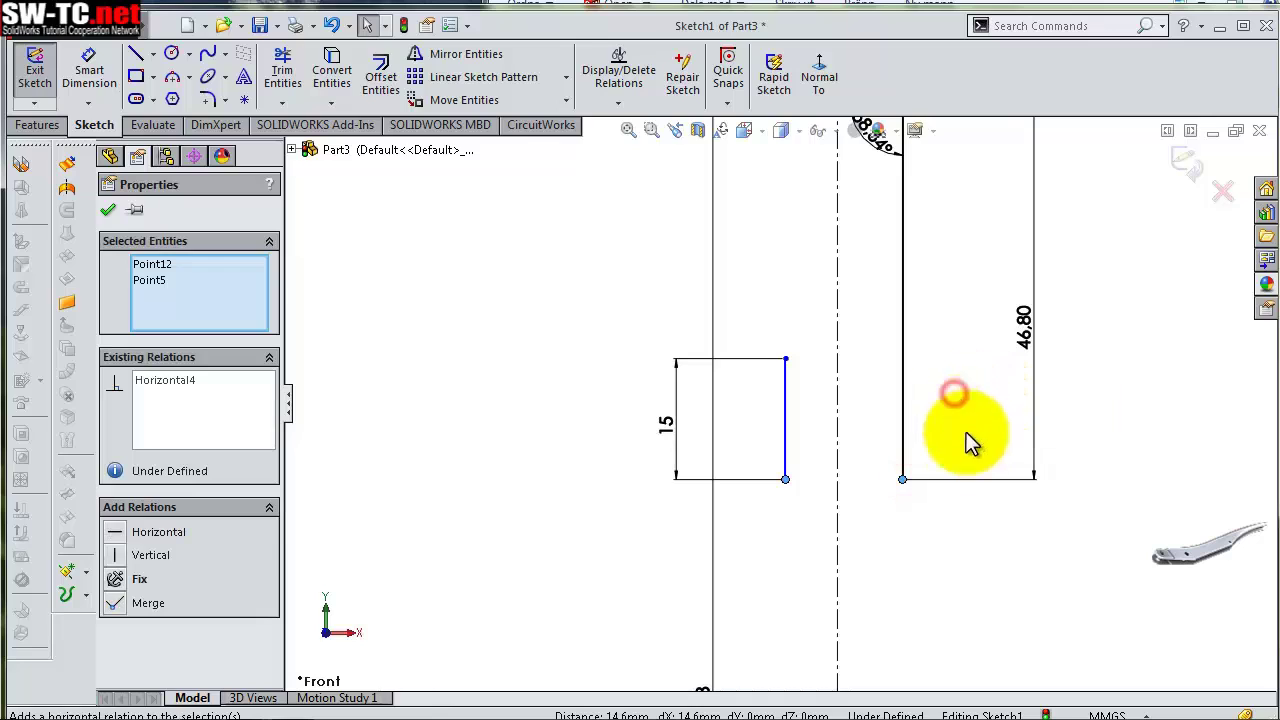
left_click(965, 575)
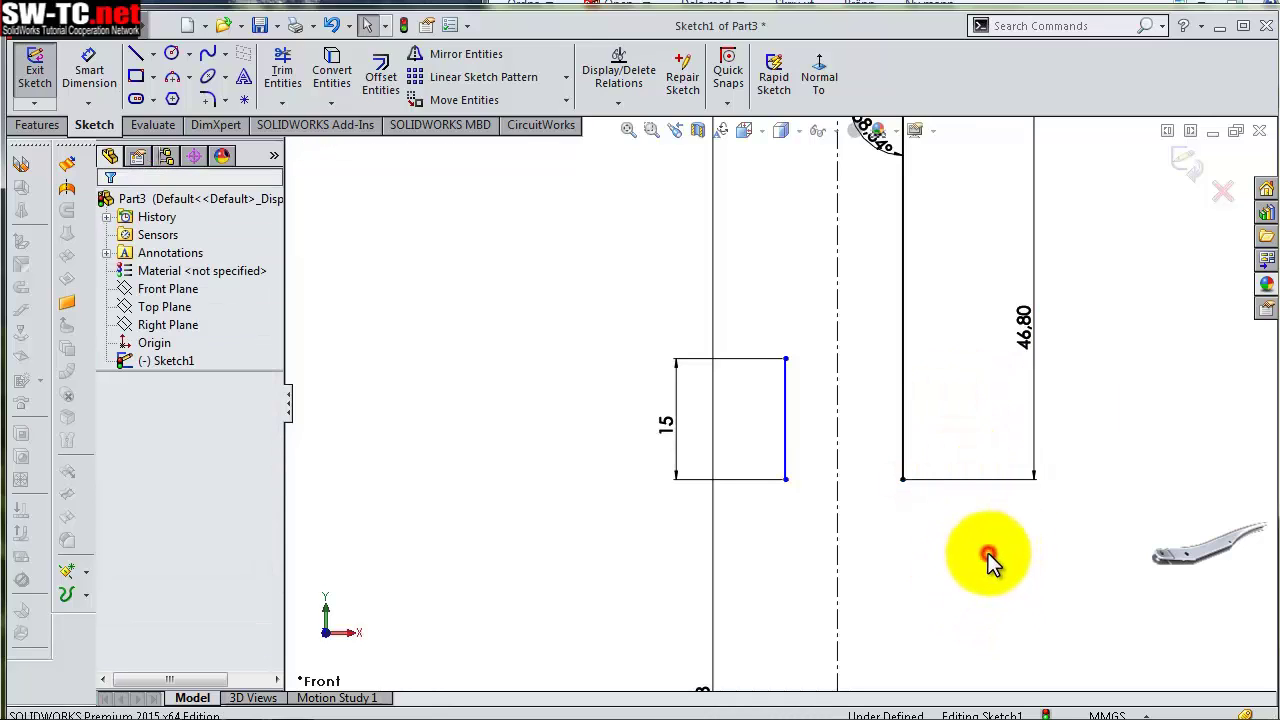
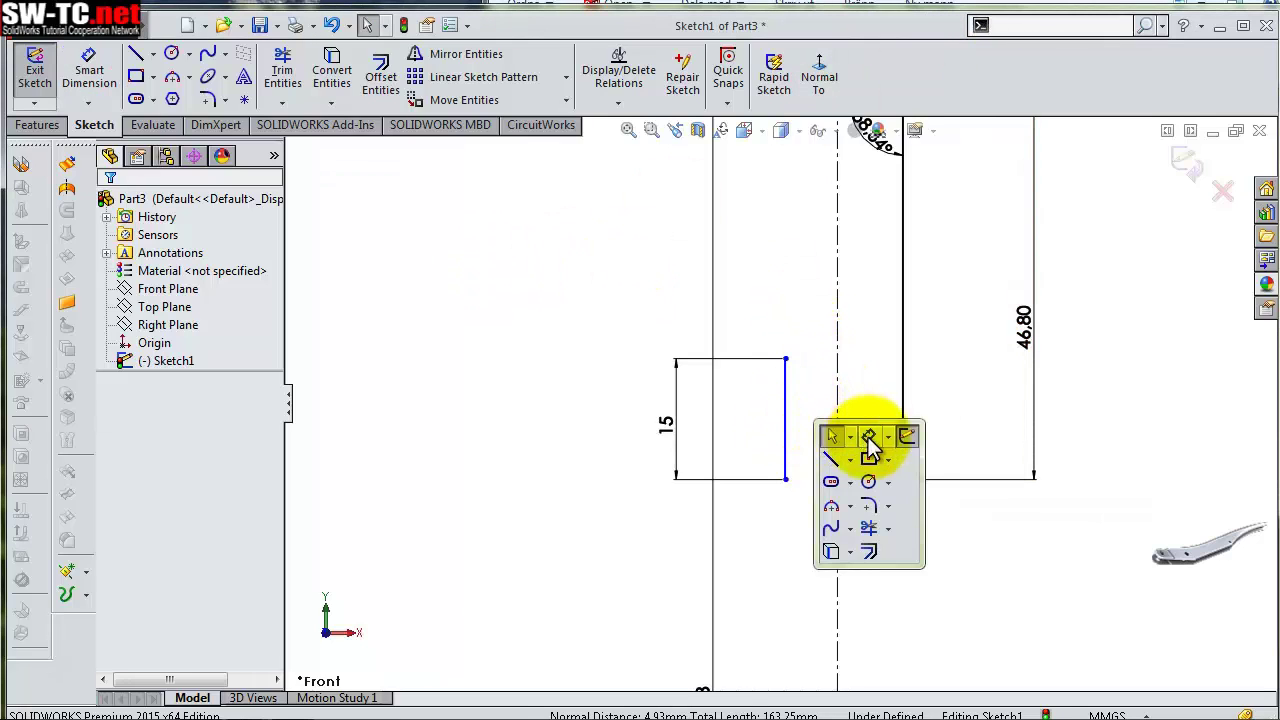
Dimension the gap between the rectangle's right edge and the centerline as 5 mm
left_click(868, 434)
left_click(840, 440)
left_click(786, 440)
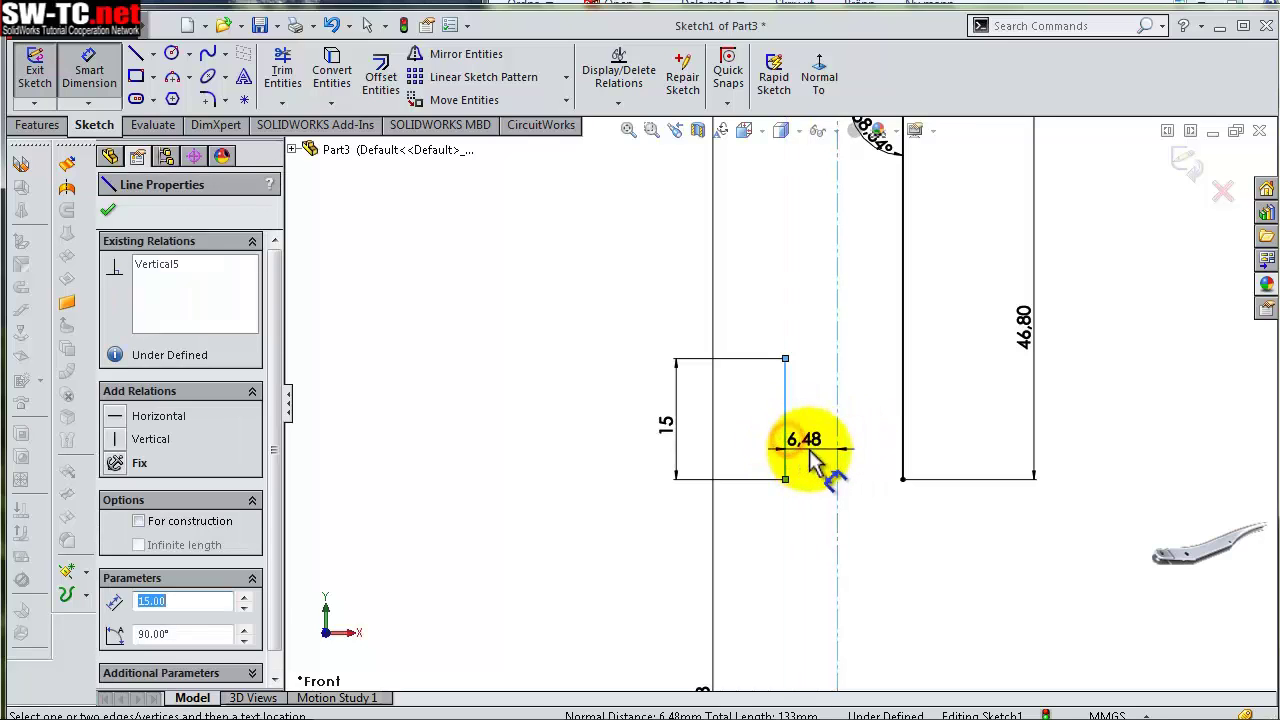
left_click(809, 450)
type("5")
key("Return")
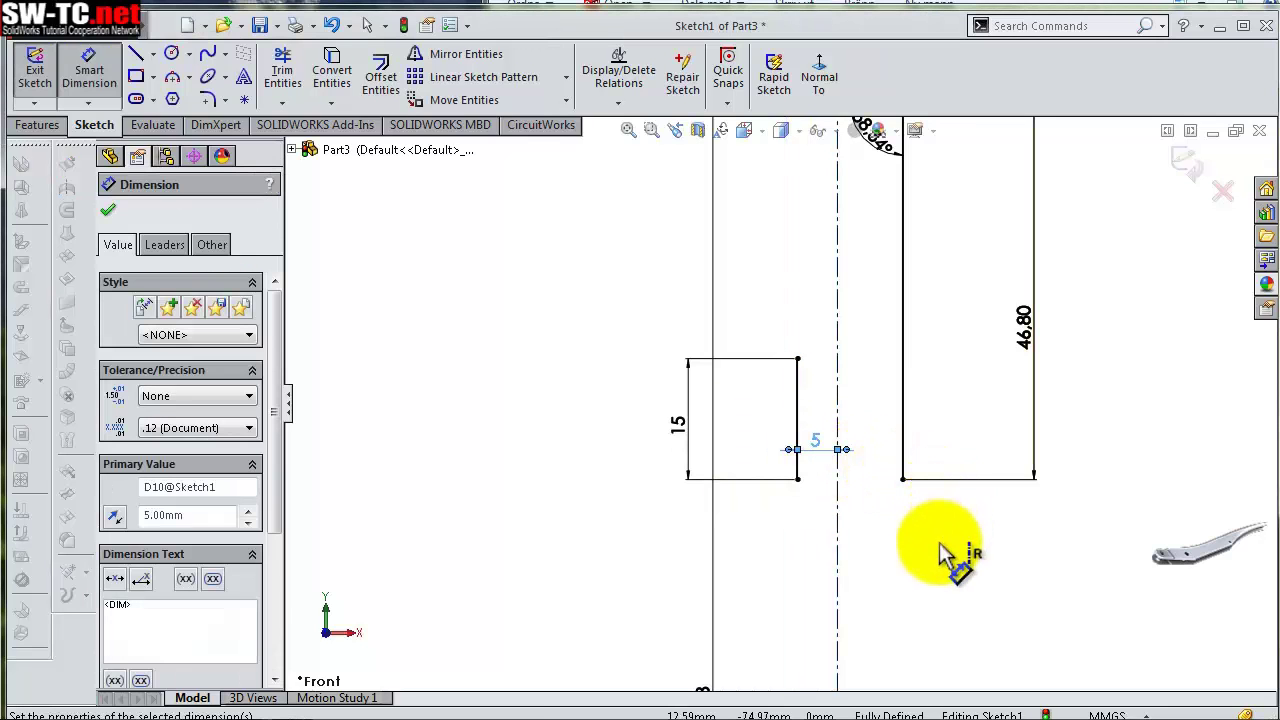
scroll(900, 335, "up", 2)
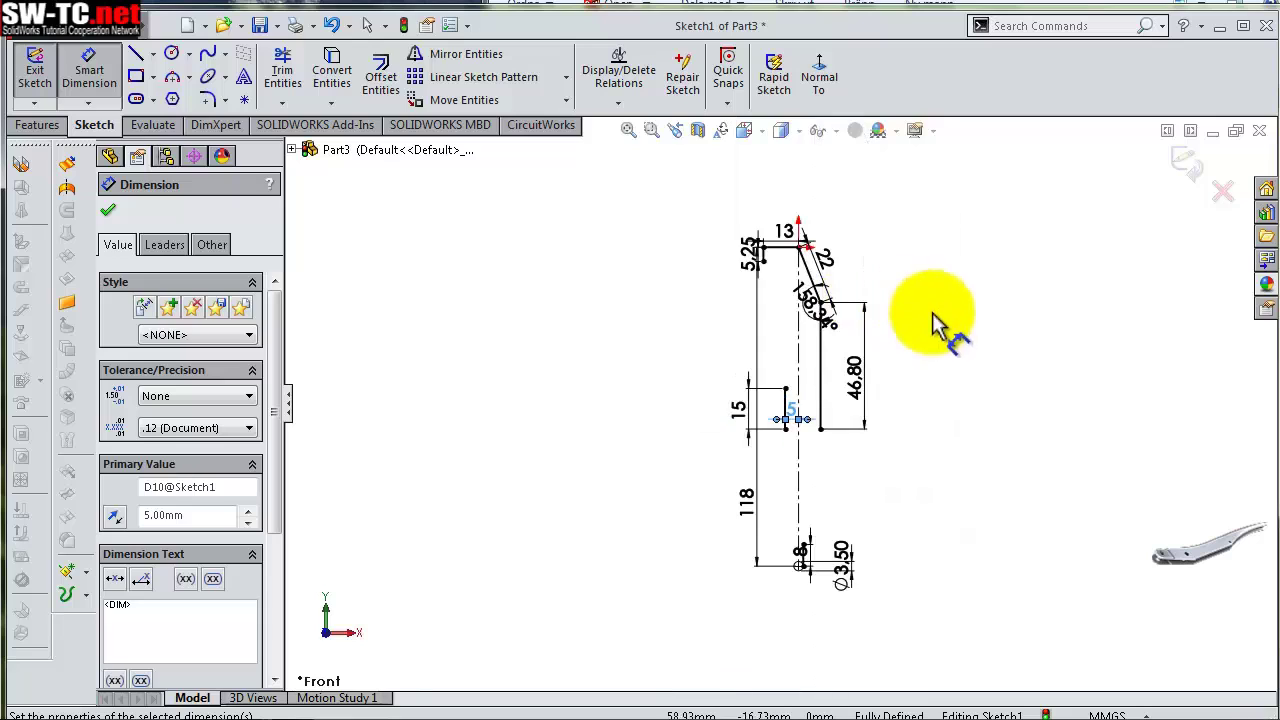
scroll(840, 508, "down", 1)
scroll(770, 500, "down", 1)
scroll(750, 450, "down", 2)
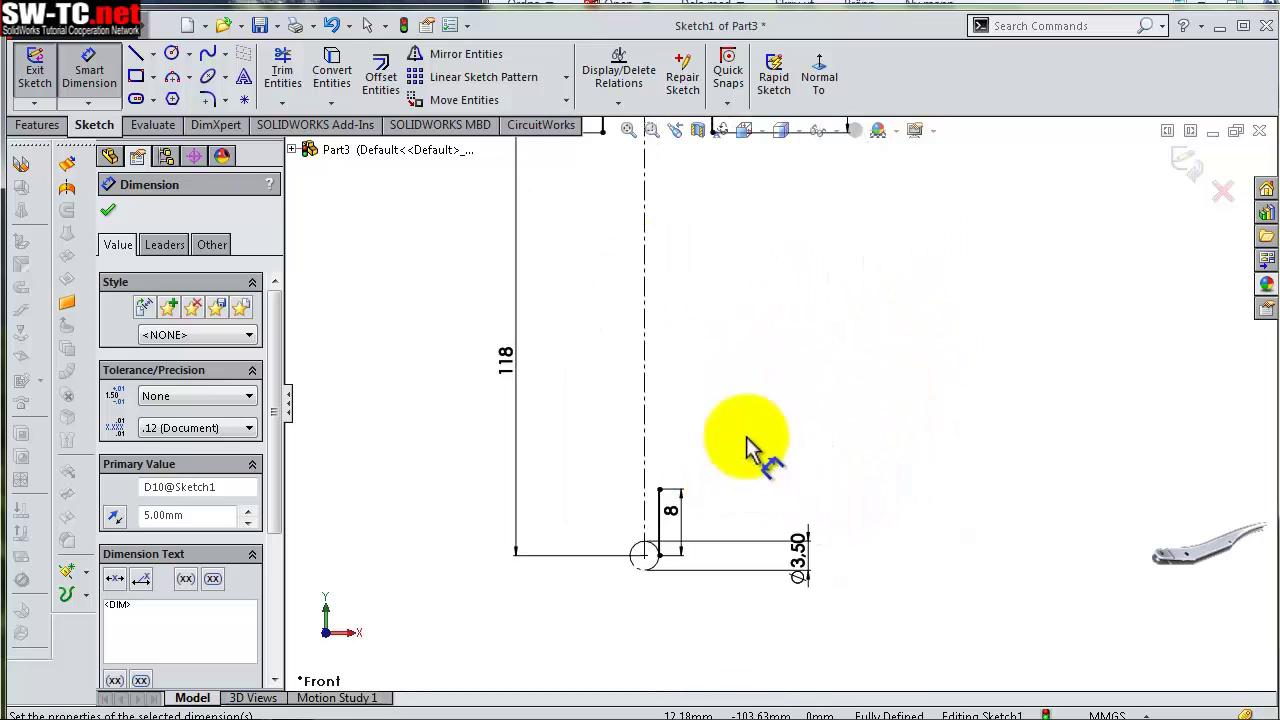
scroll(757, 447, "up", 1)
scroll(740, 370, "up", 1)
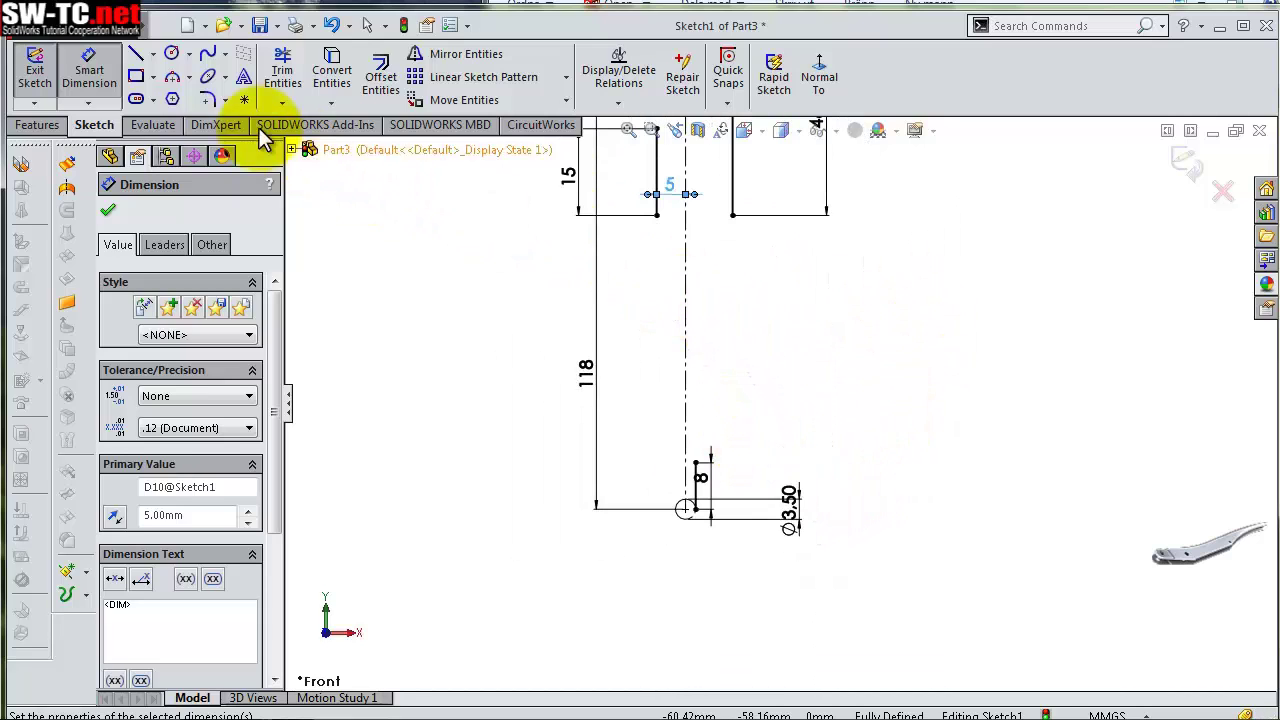
Draw a three-point arc from the rectangle's lower corner to the bottom circle
left_click(176, 80)
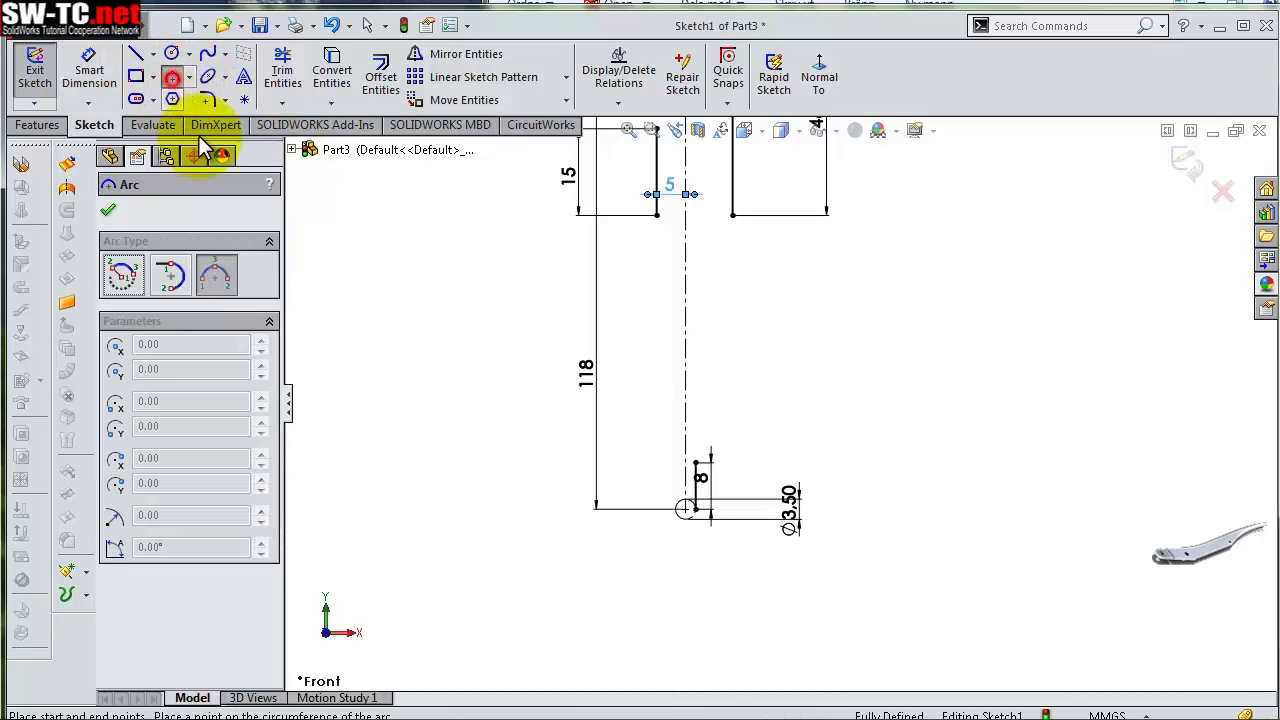
left_click(655, 216)
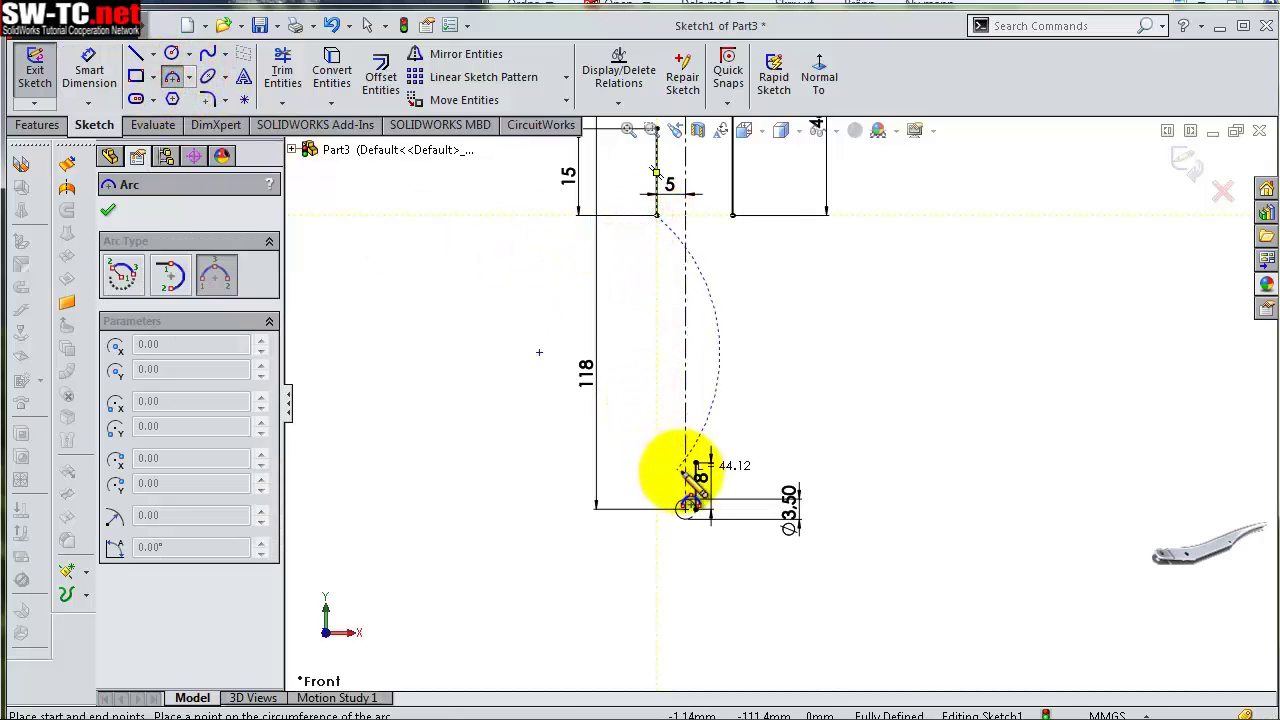
scroll(670, 430, "down", 1)
scroll(700, 450, "down", 1)
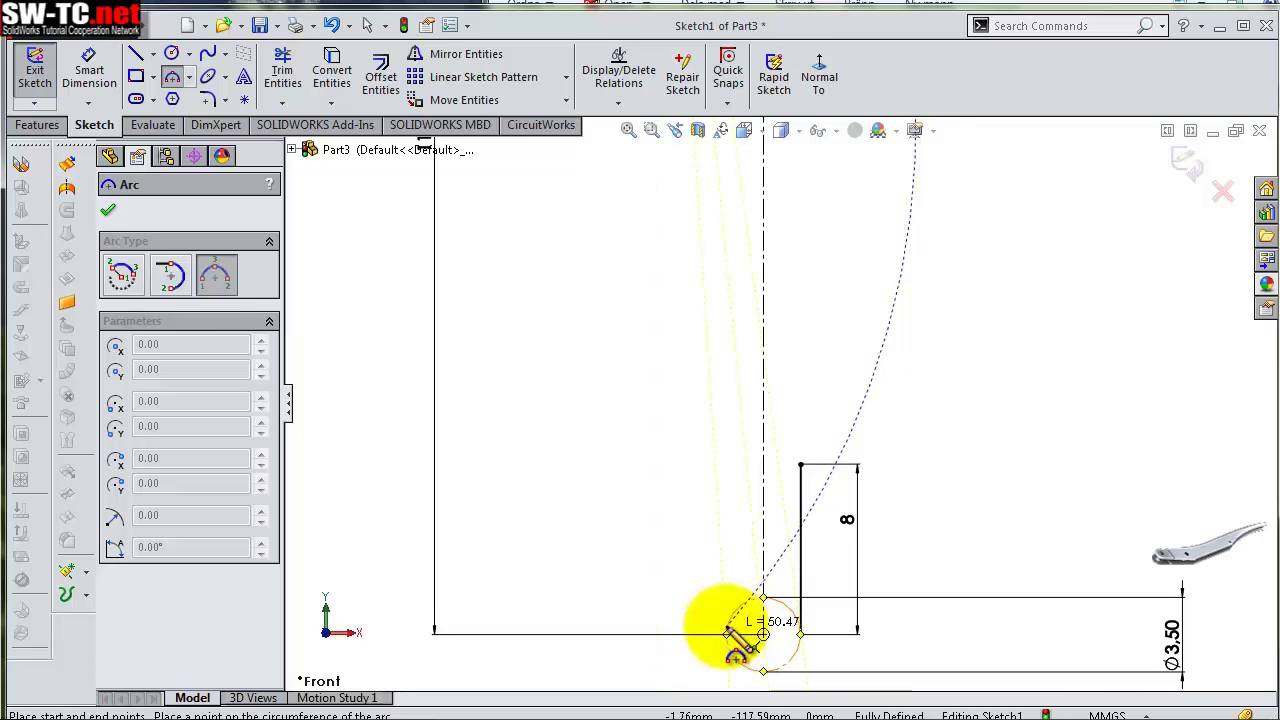
left_click(728, 633)
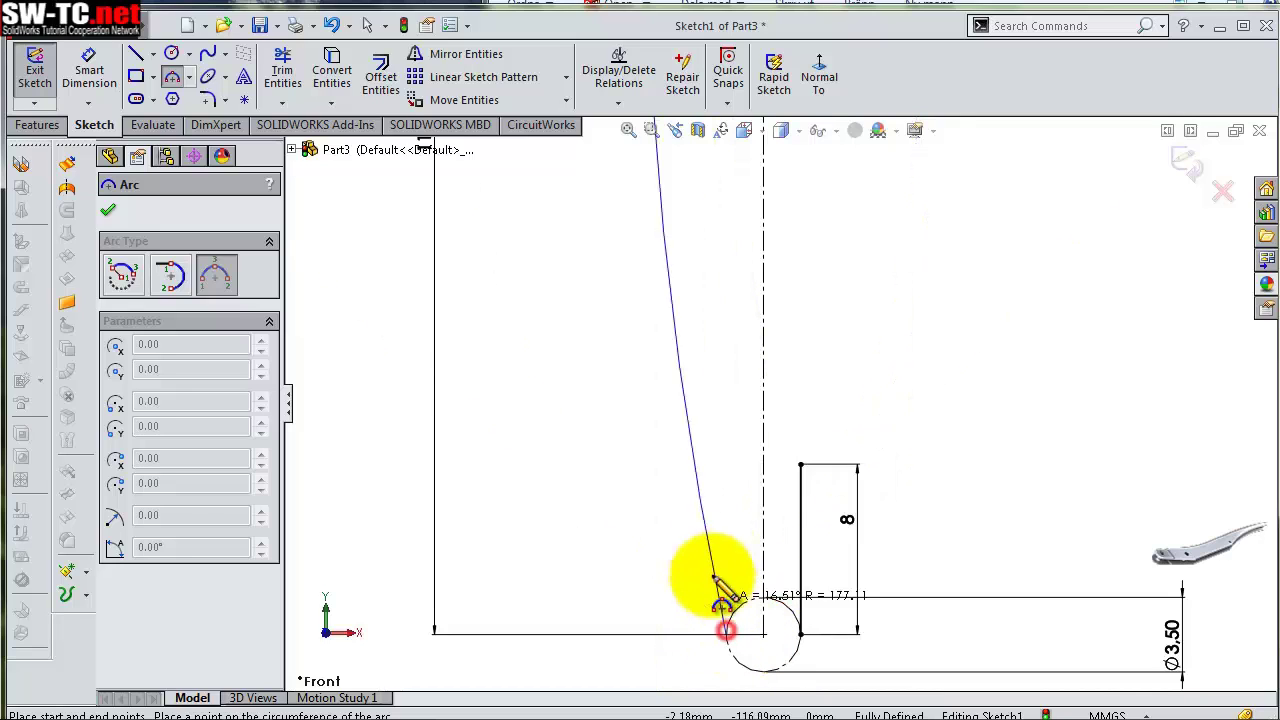
left_click(712, 500)
scroll(771, 414, "up", 2)
scroll(777, 329, "up", 2)
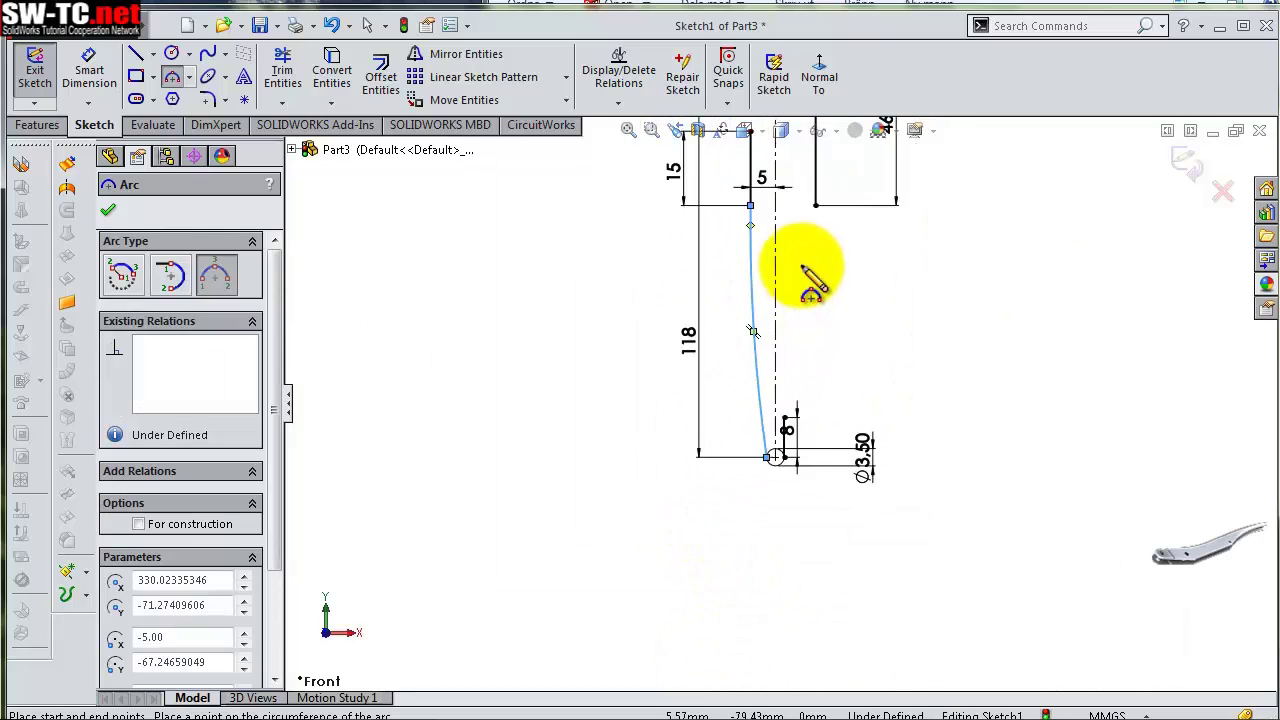
scroll(809, 271, "down", 1)
Dimension the new arc's radius as 222 mm
key("s")
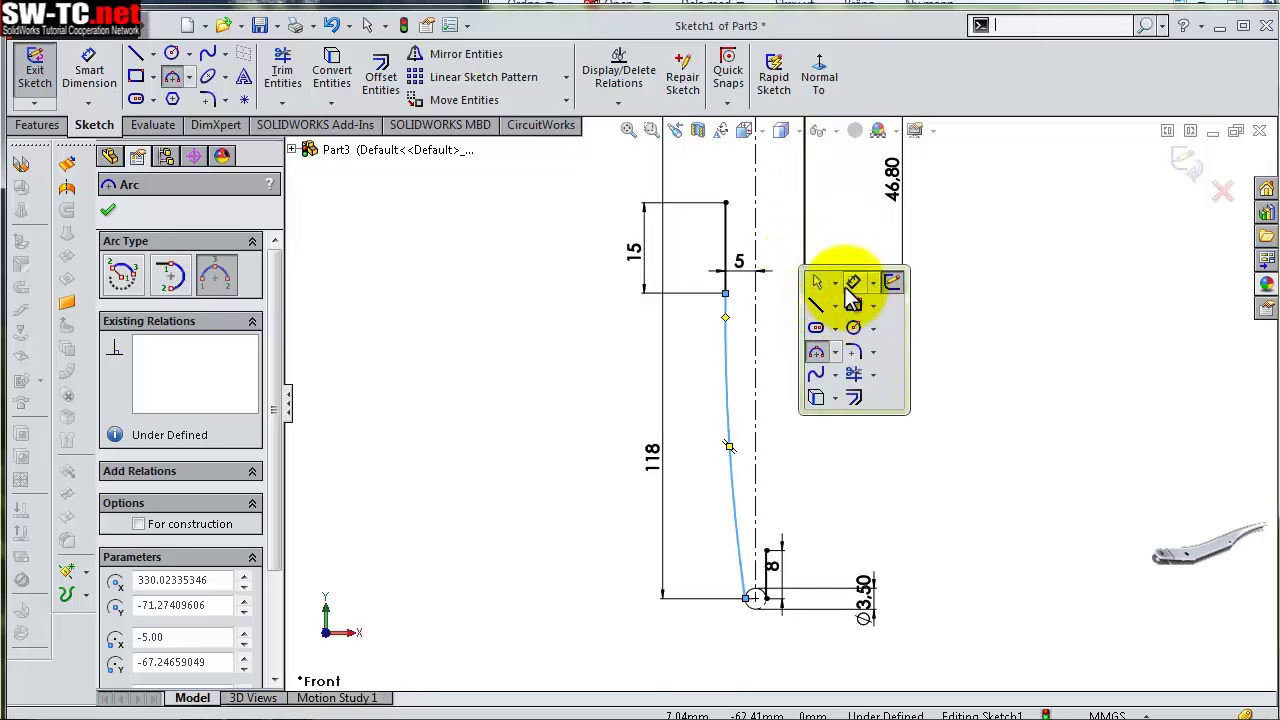
left_click(852, 284)
left_click(729, 367)
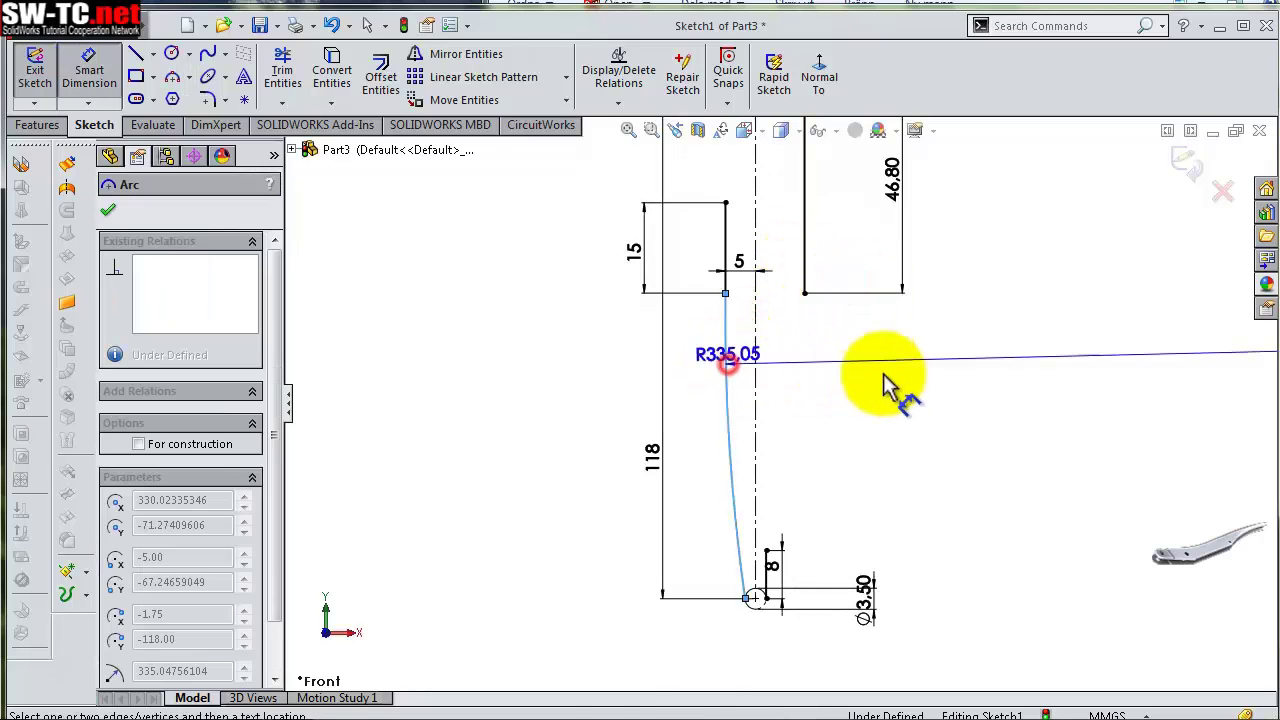
left_click(903, 378)
type("222")
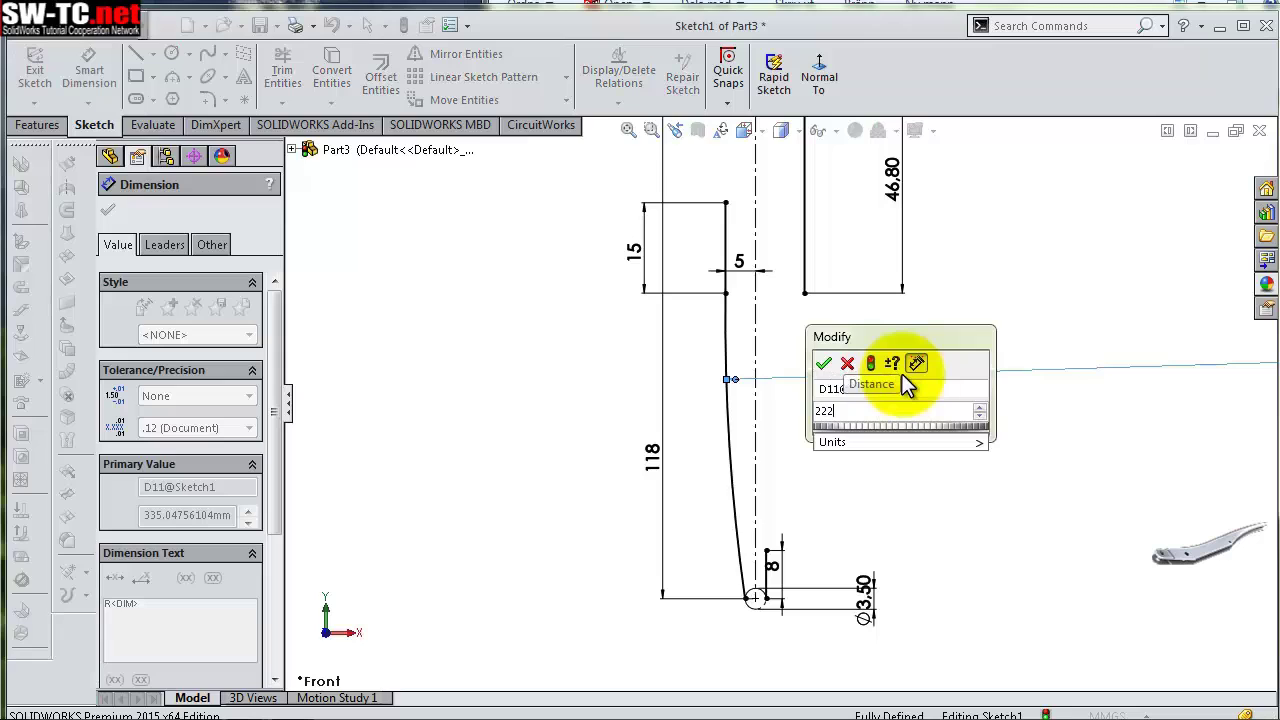
key("Return")
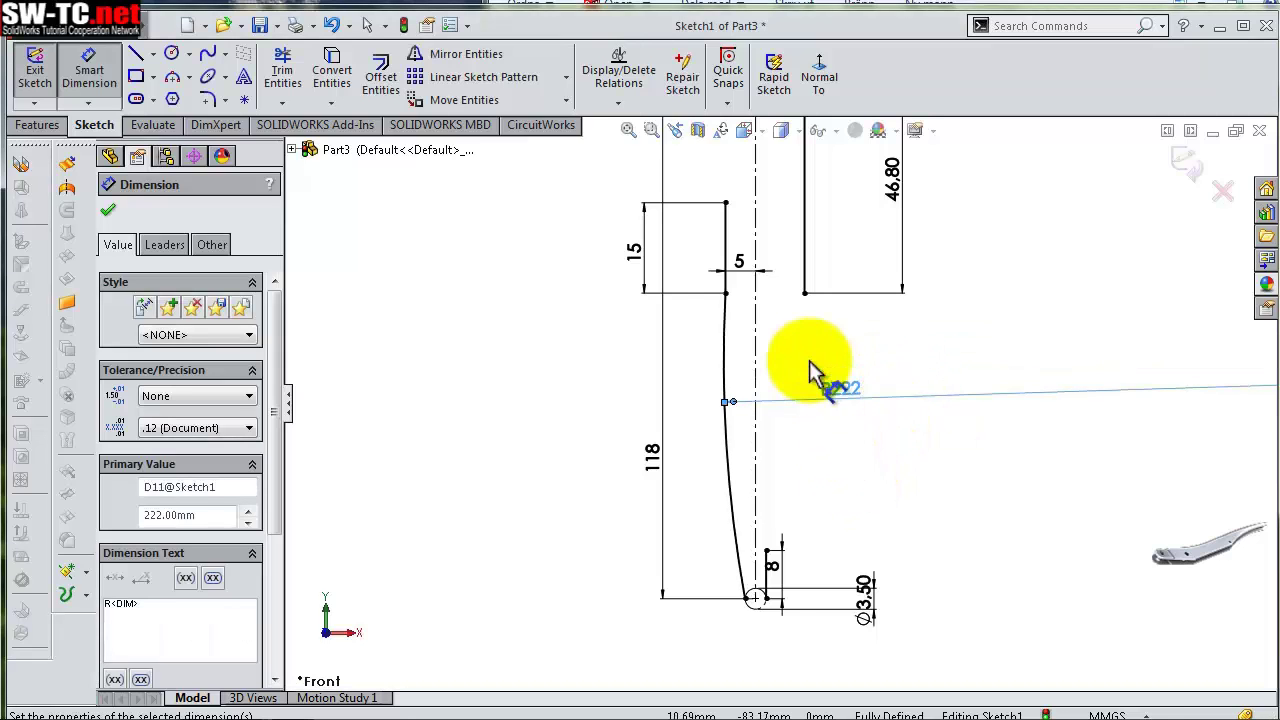
Draw three-point arcs from the 46.80 edge to the bottom circle and along the upper left side
left_click(187, 78)
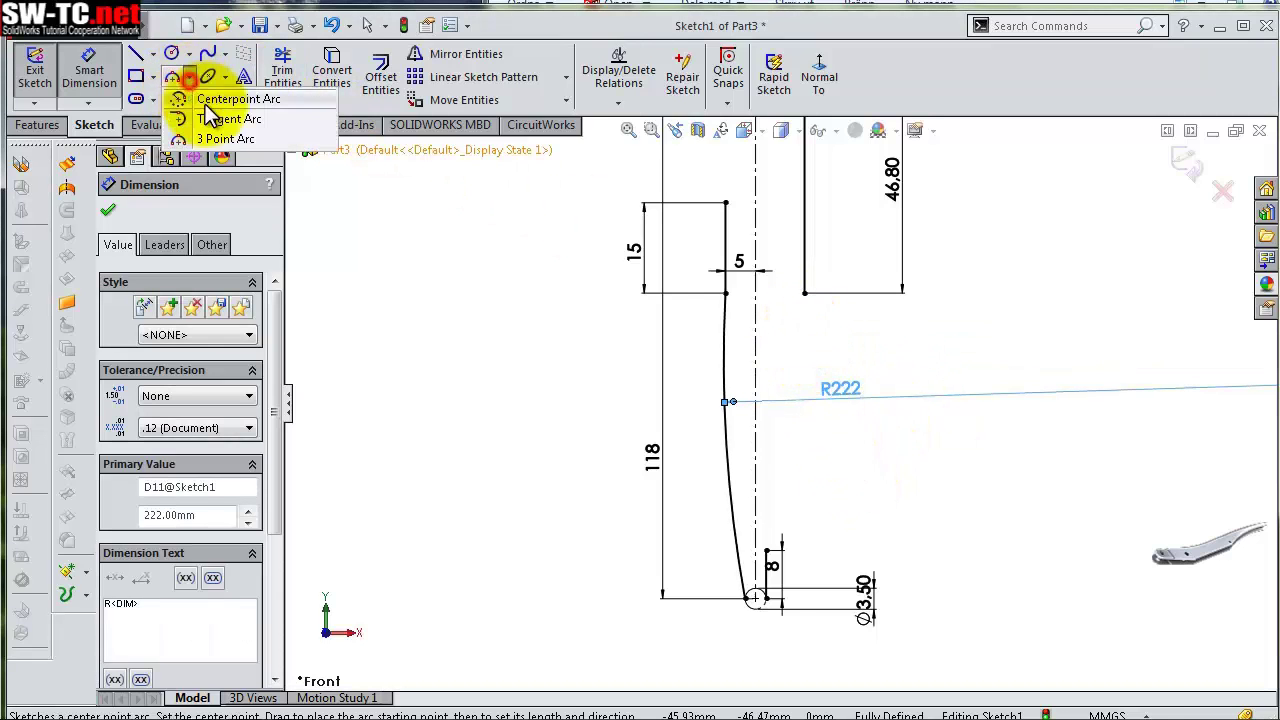
left_click(228, 138)
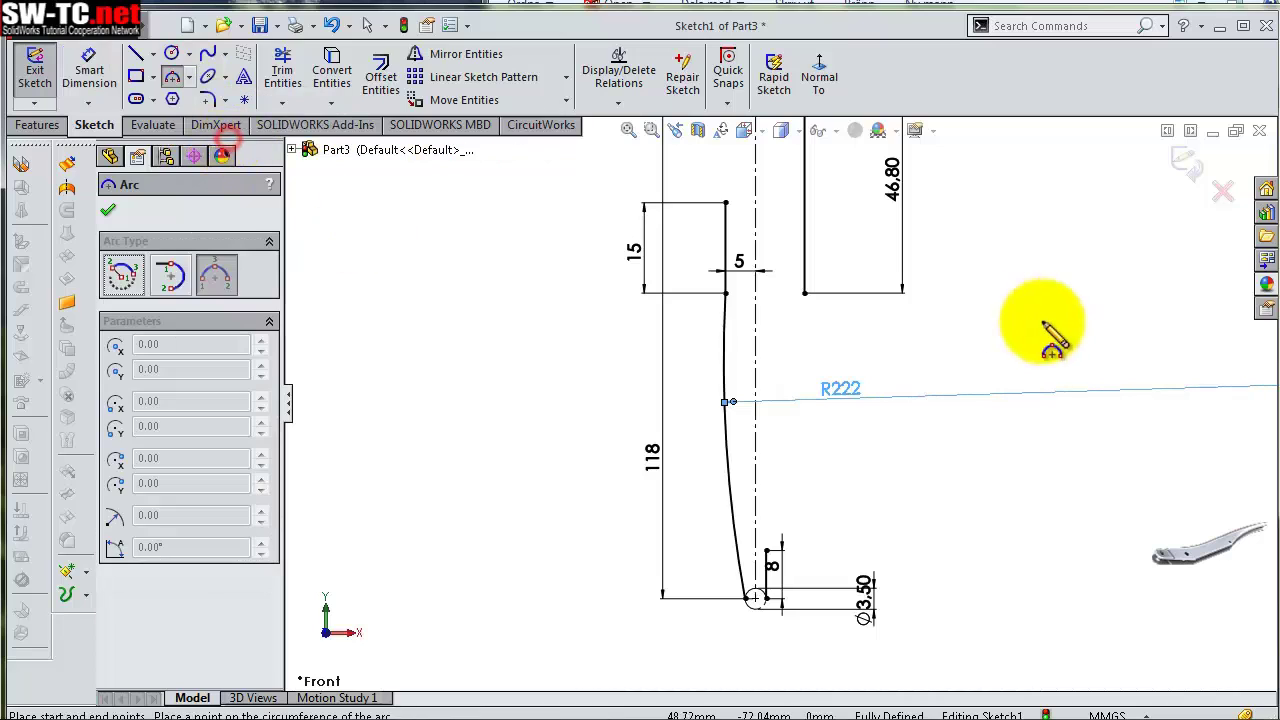
left_click(805, 293)
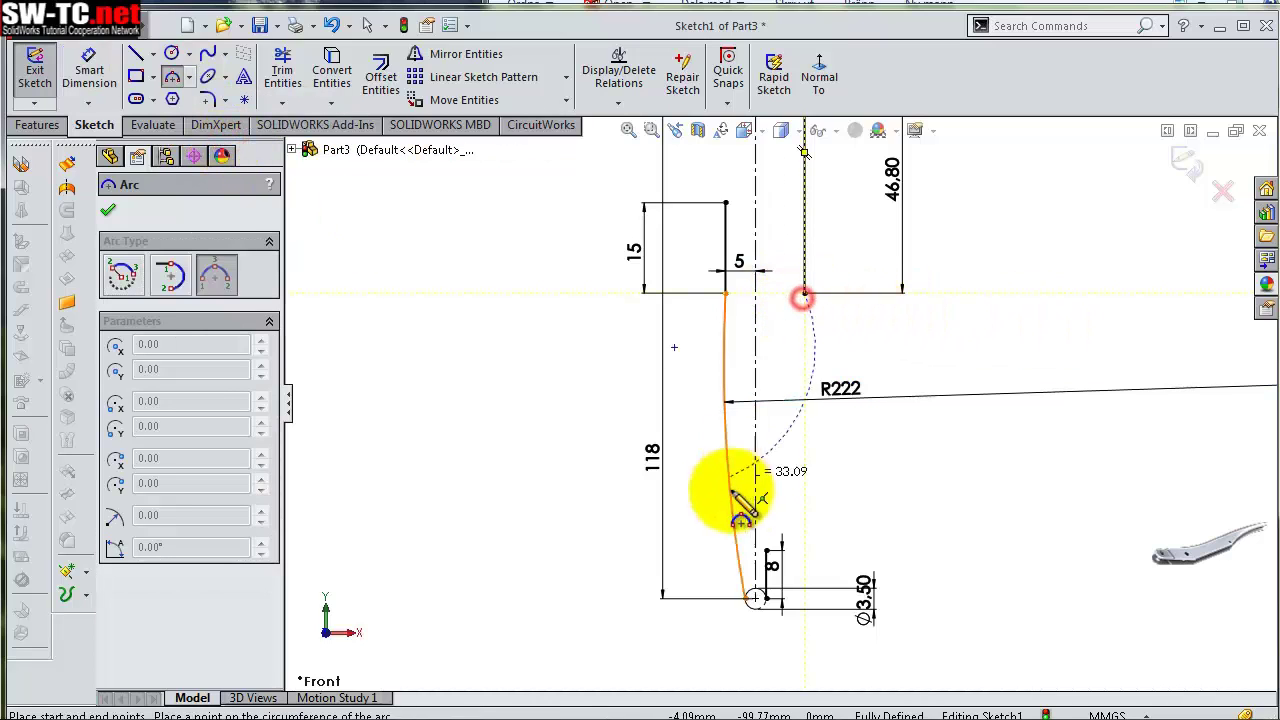
left_click(767, 548)
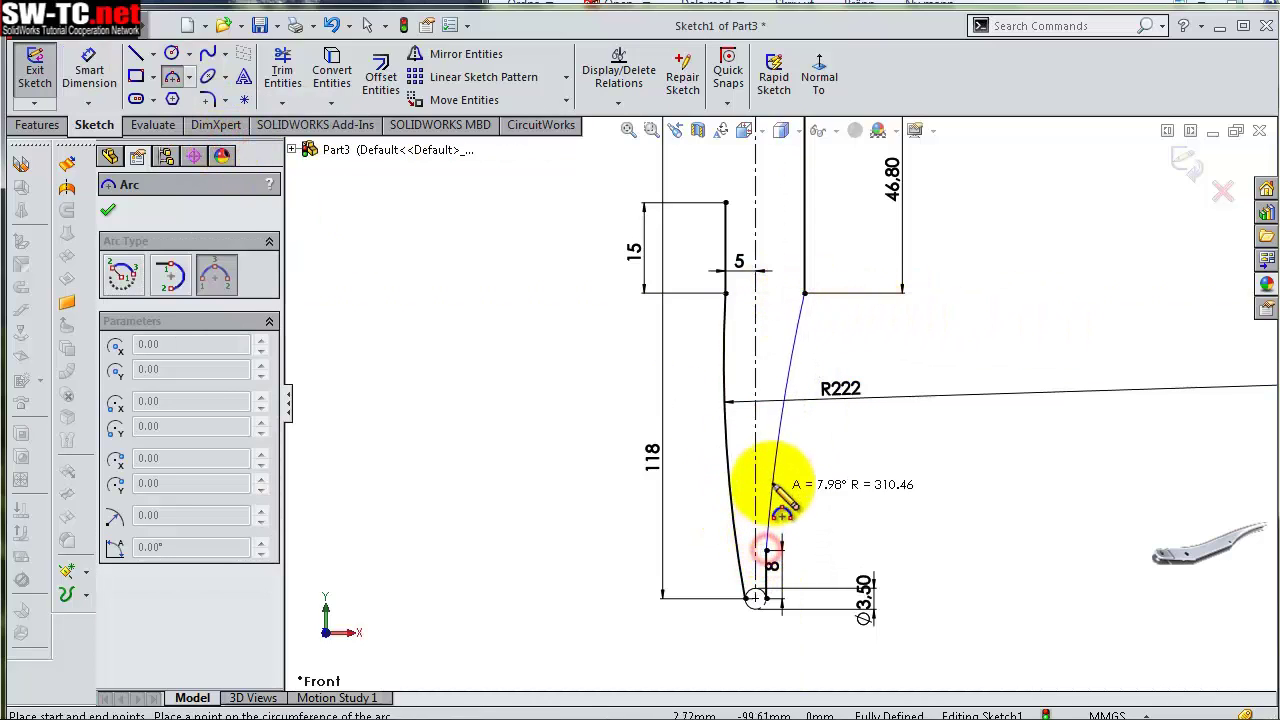
left_click(767, 437)
key("f")
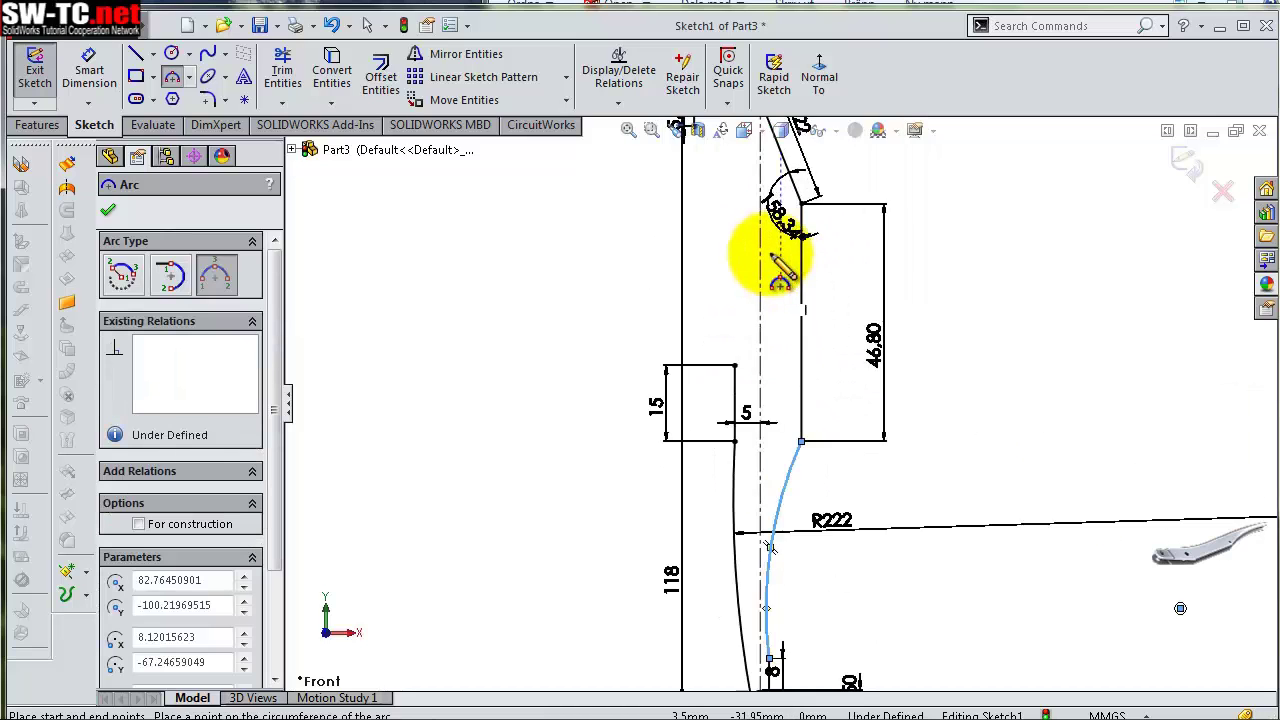
left_click(708, 172)
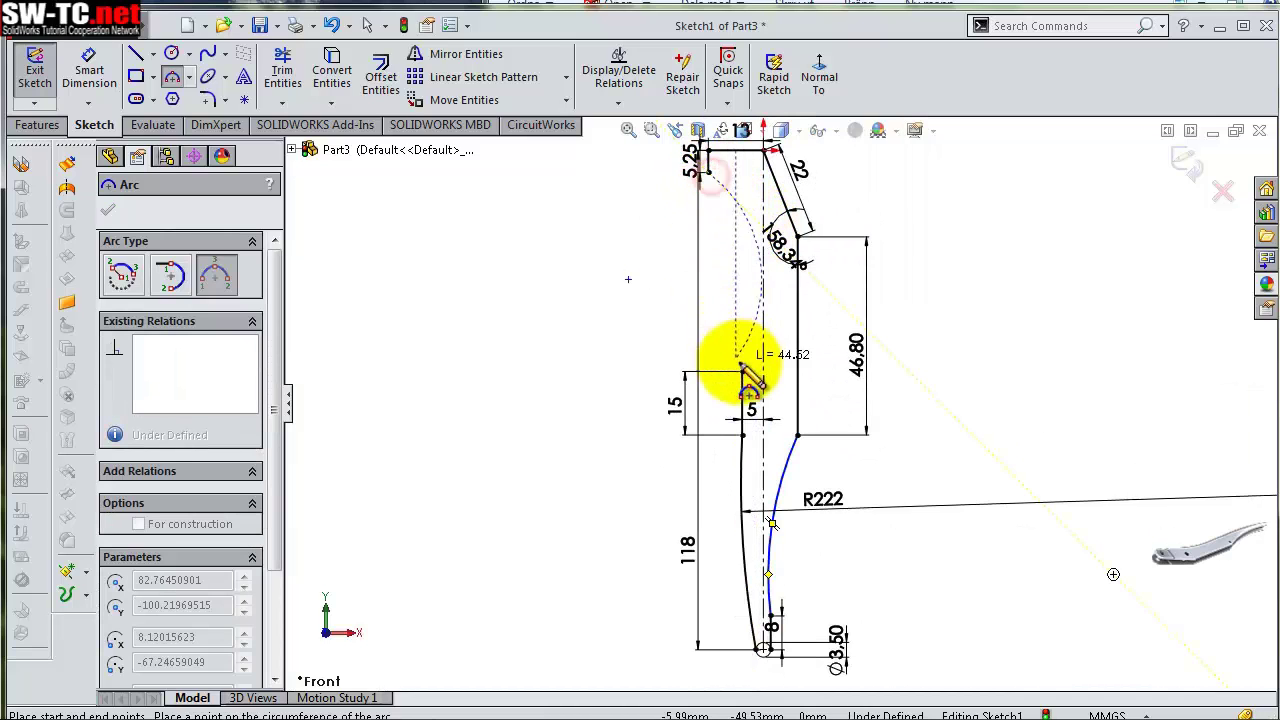
left_click(742, 372)
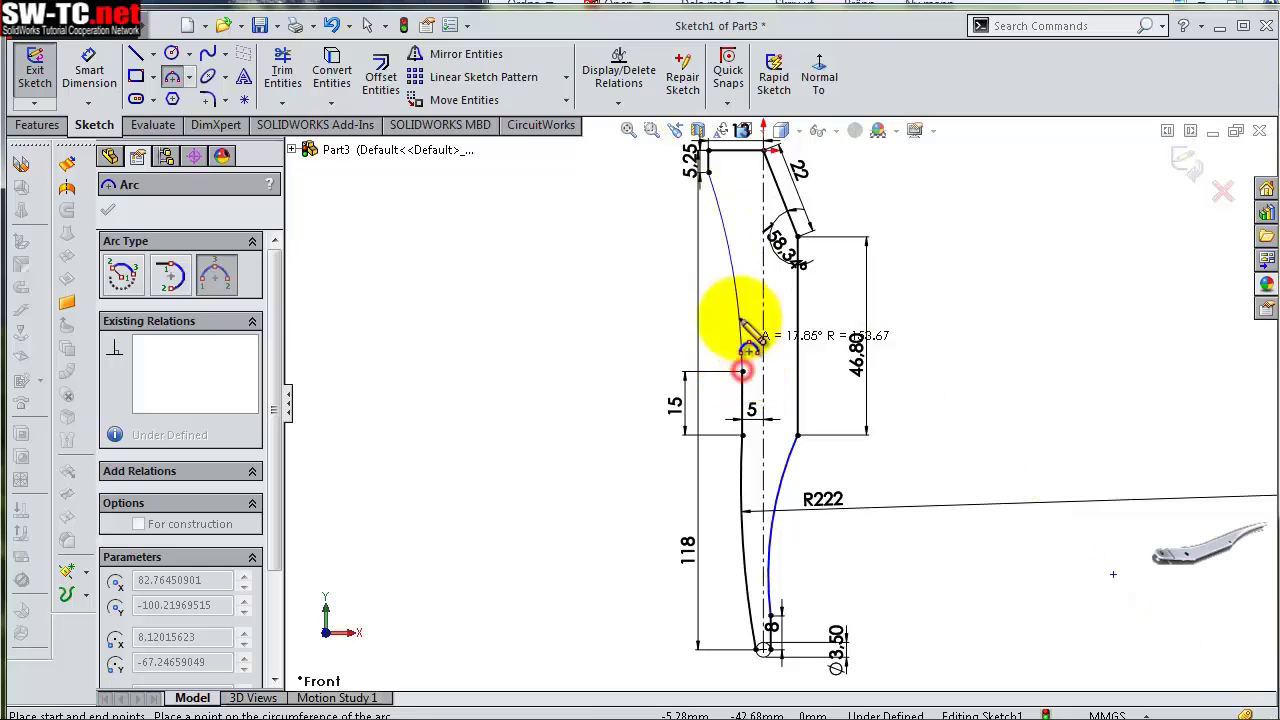
left_click(735, 272)
Dimension the right-hand arc's radius as 62 mm
key("s")
left_click(812, 322)
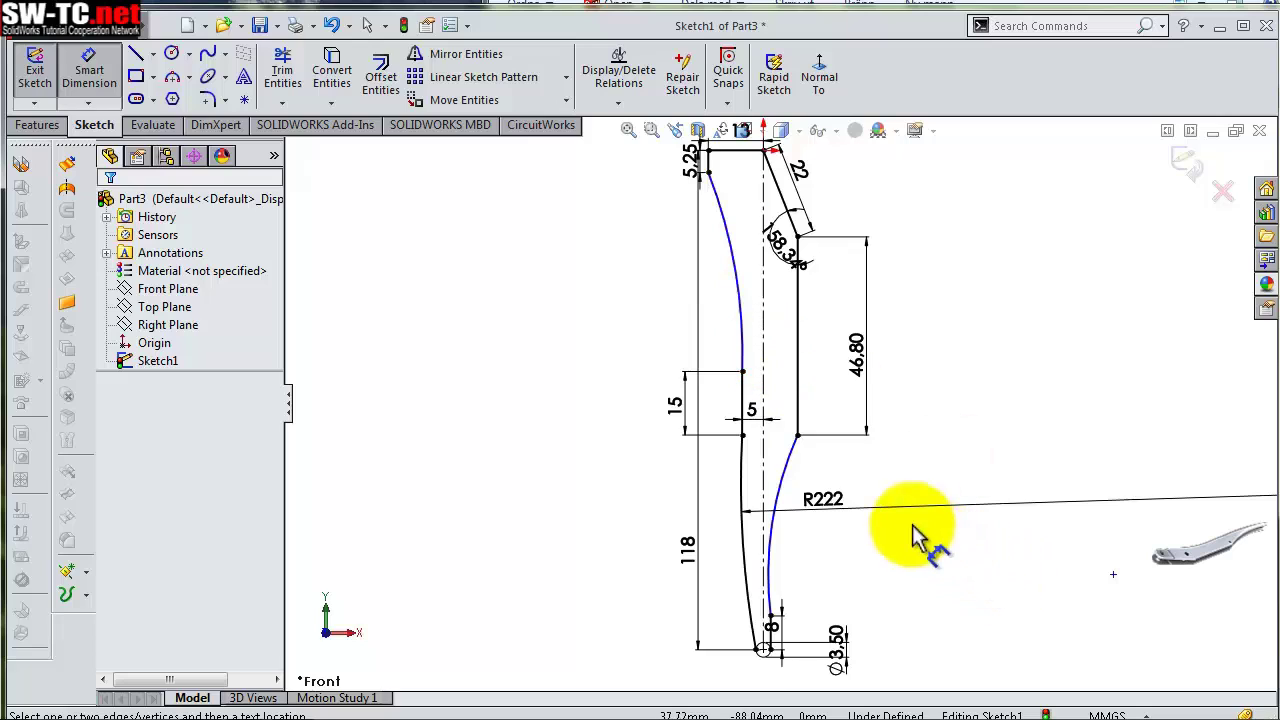
scroll(860, 540, "down", 1)
scroll(848, 540, "down", 1)
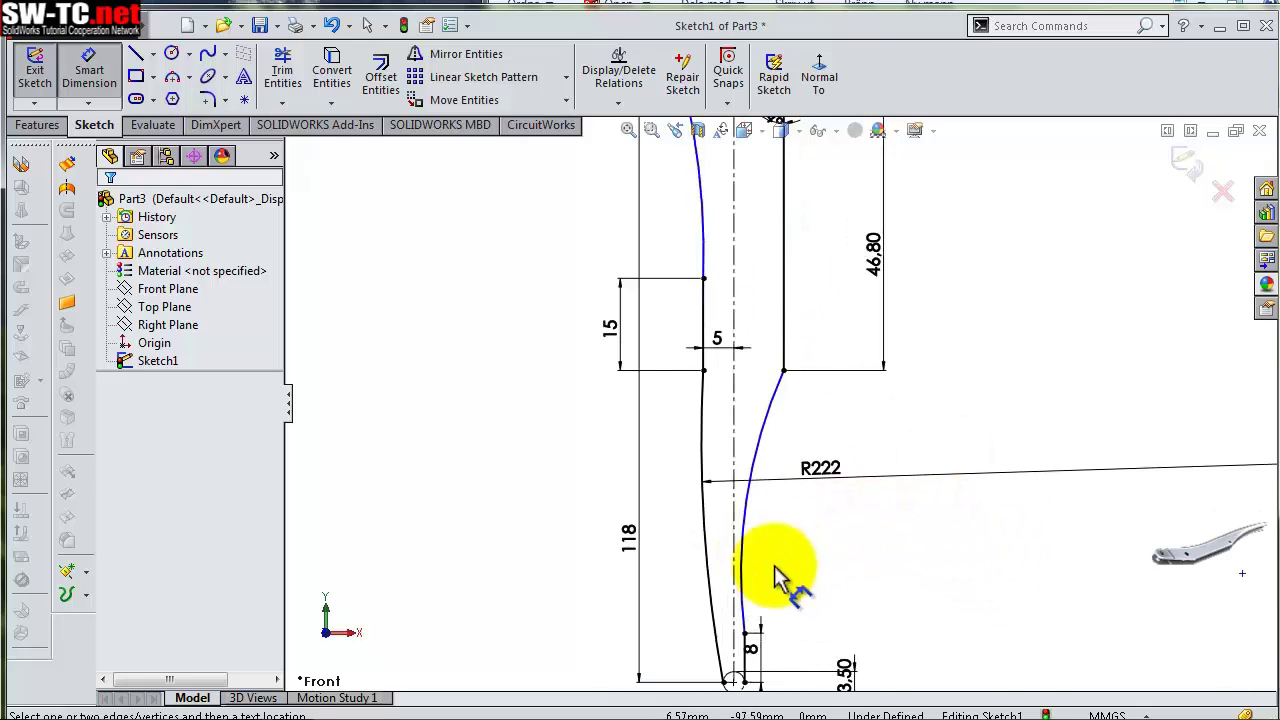
scroll(770, 575, "down", 1)
left_click(739, 548)
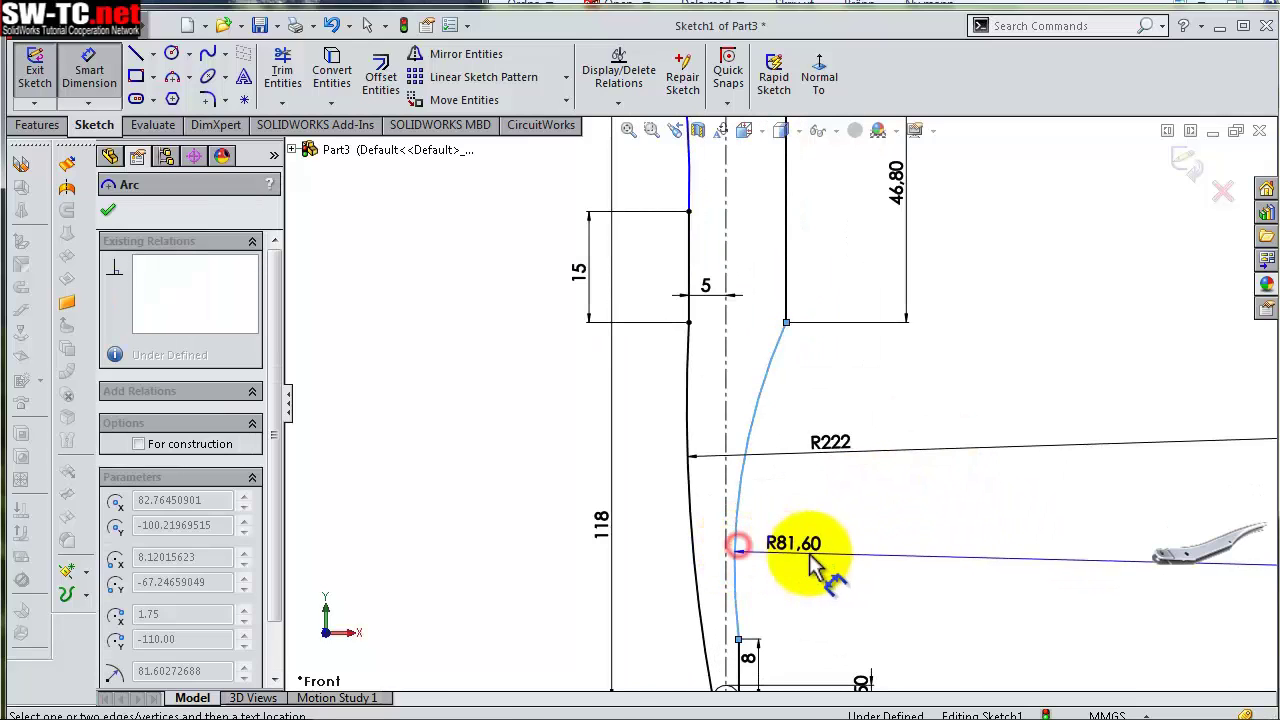
left_click(816, 552)
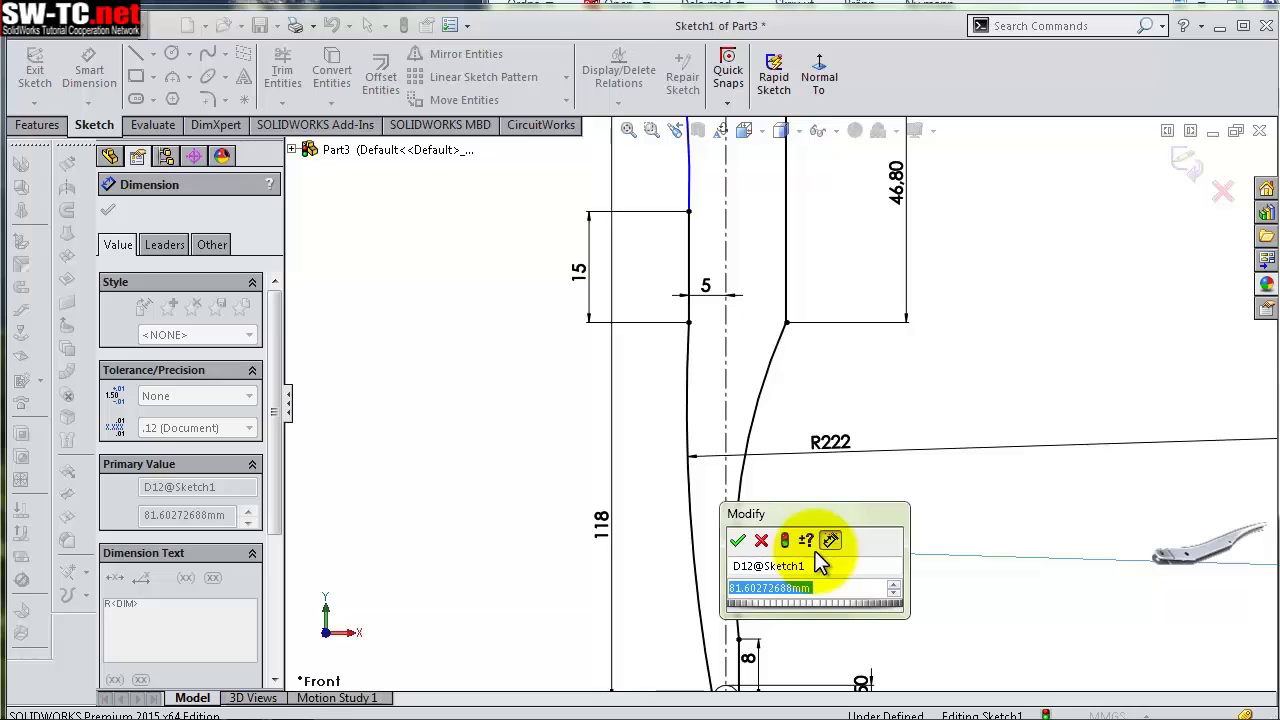
type("62")
key("Return")
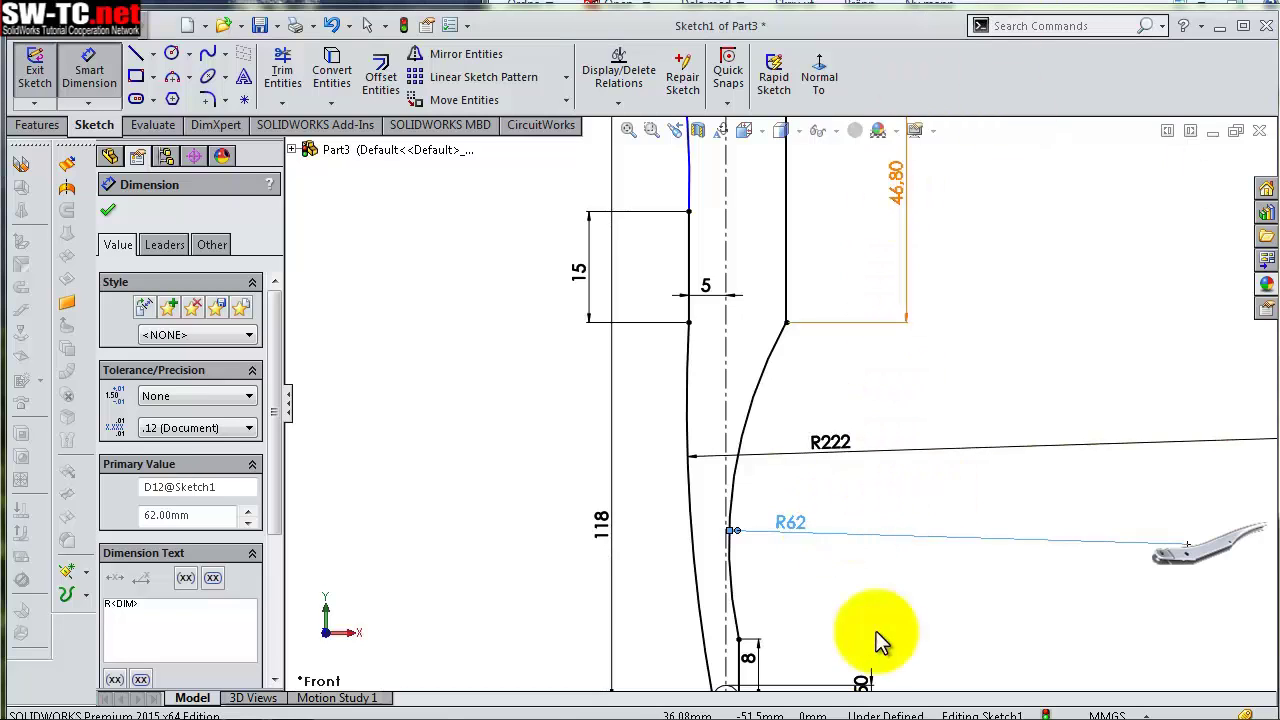
Reopen the R62 radius dimension for editing, then deselect it
double_click(791, 534)
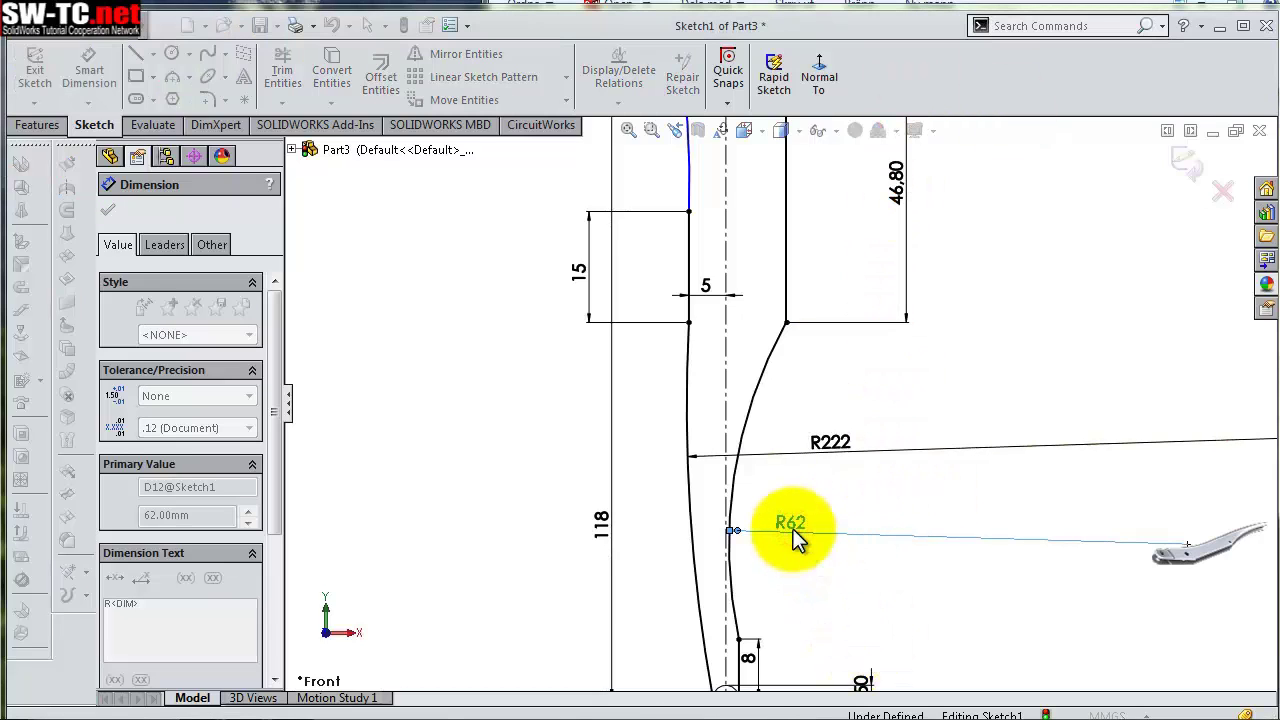
left_click(792, 530)
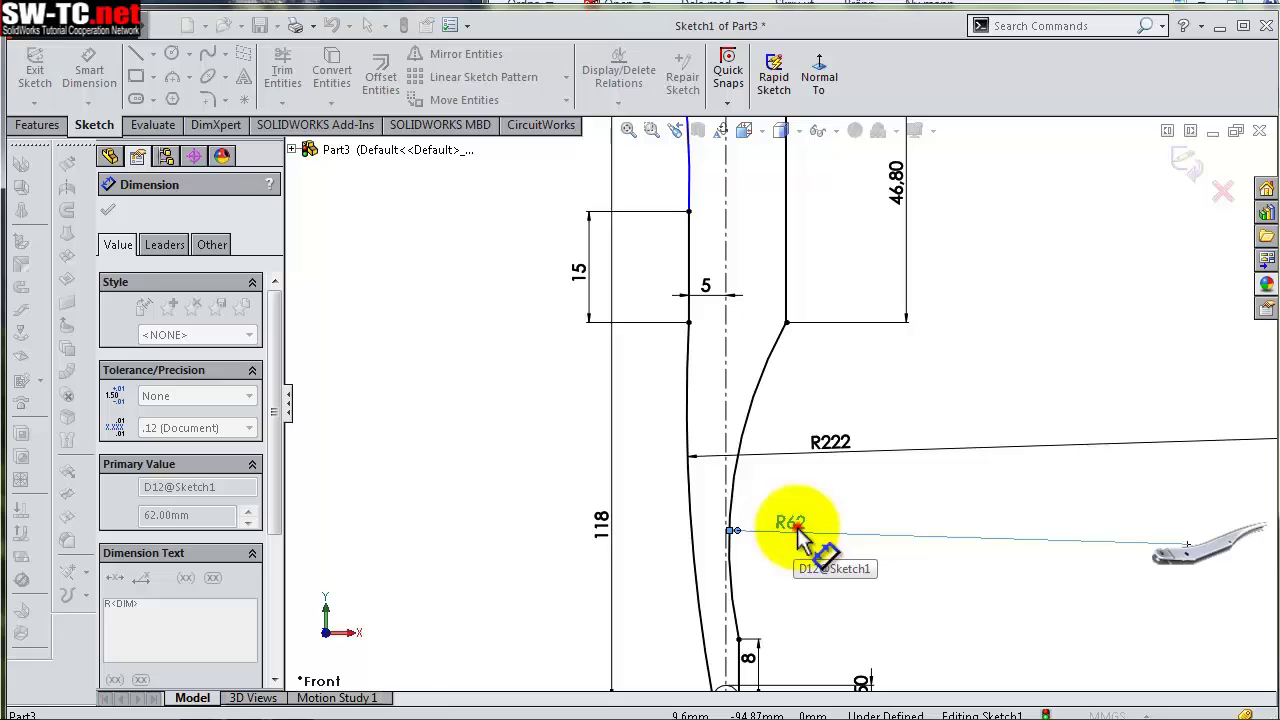
left_click(797, 533)
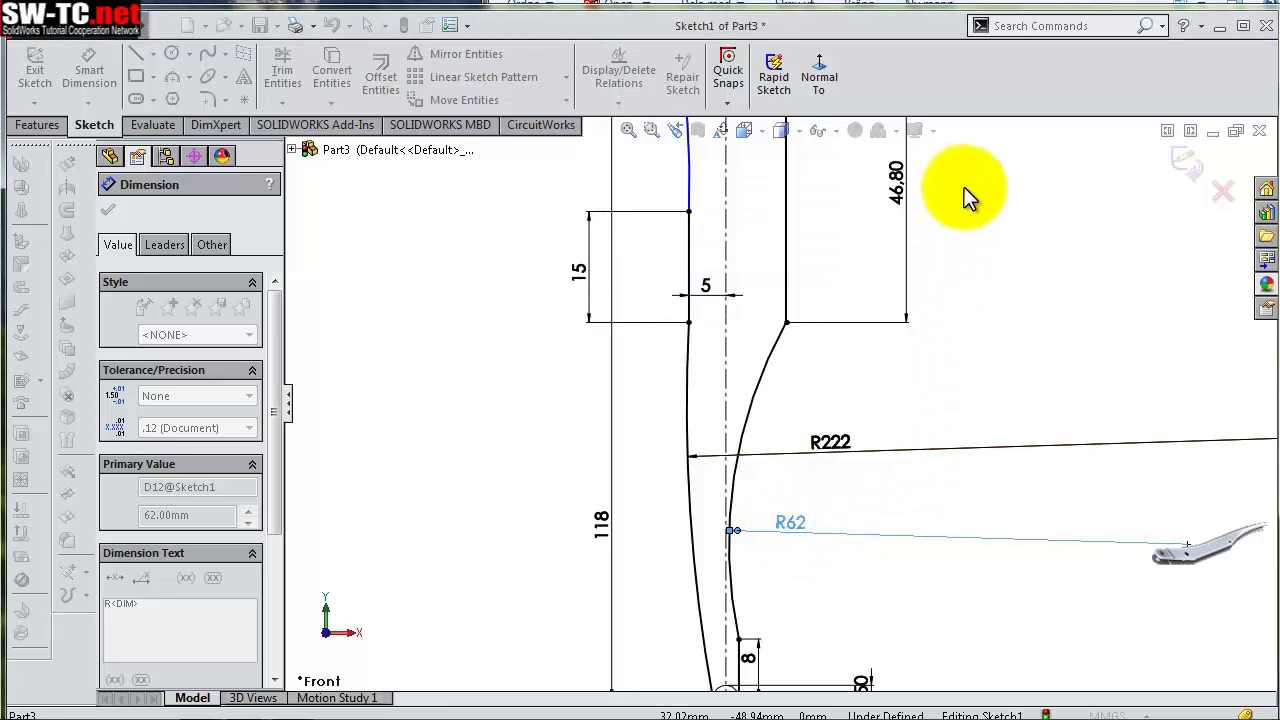
left_click(988, 327)
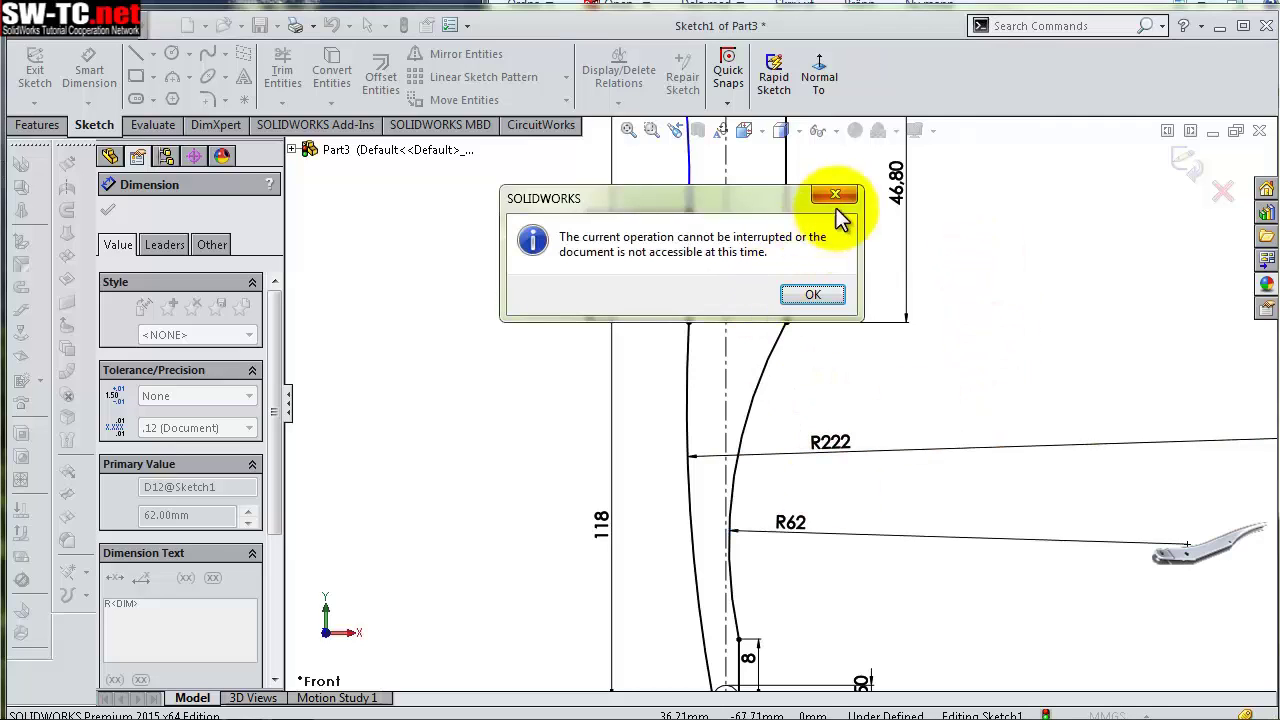
Dismiss the warning, select the R62 dimension and switch to the 3 Point Arc tool
left_click(847, 200)
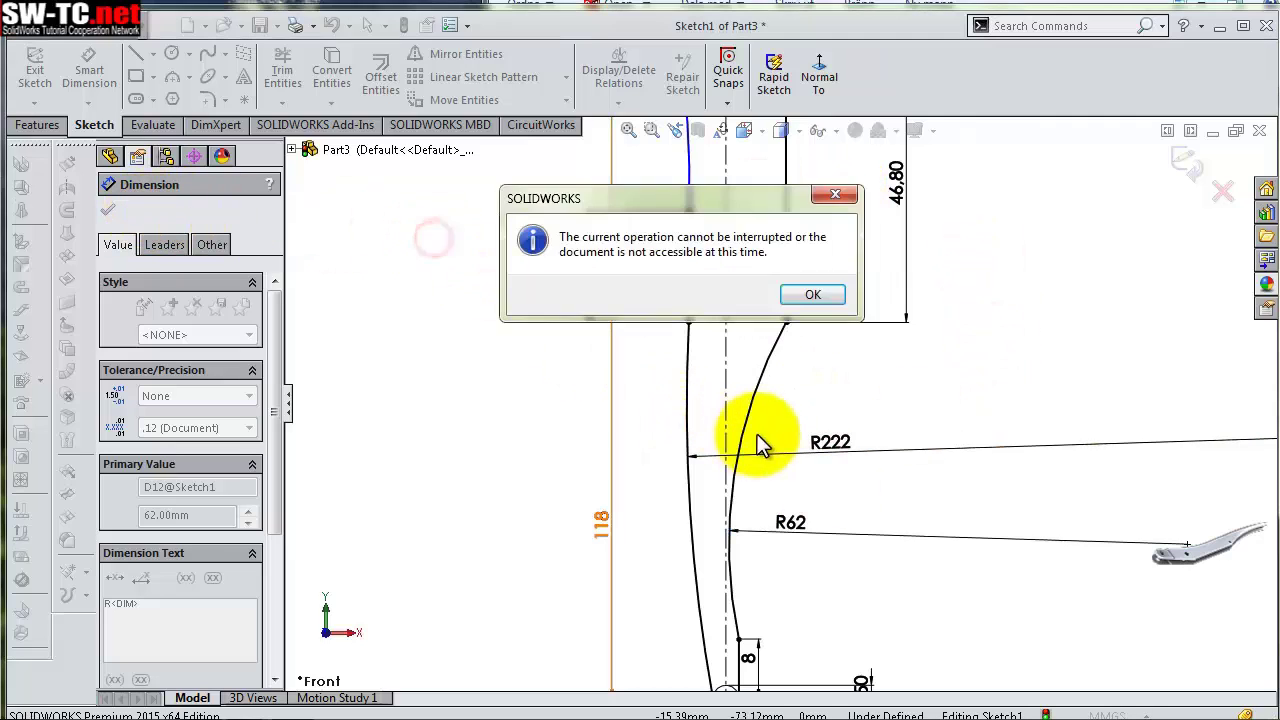
left_click(790, 524)
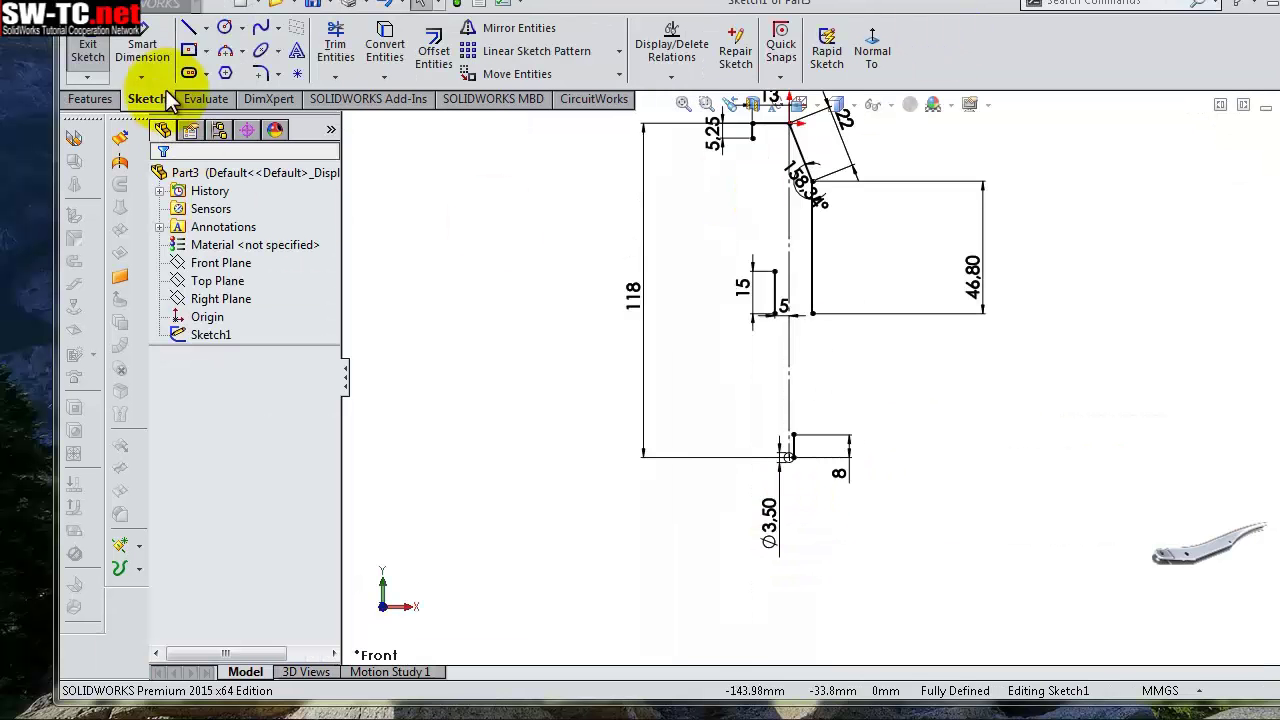
left_click(243, 52)
left_click(268, 111)
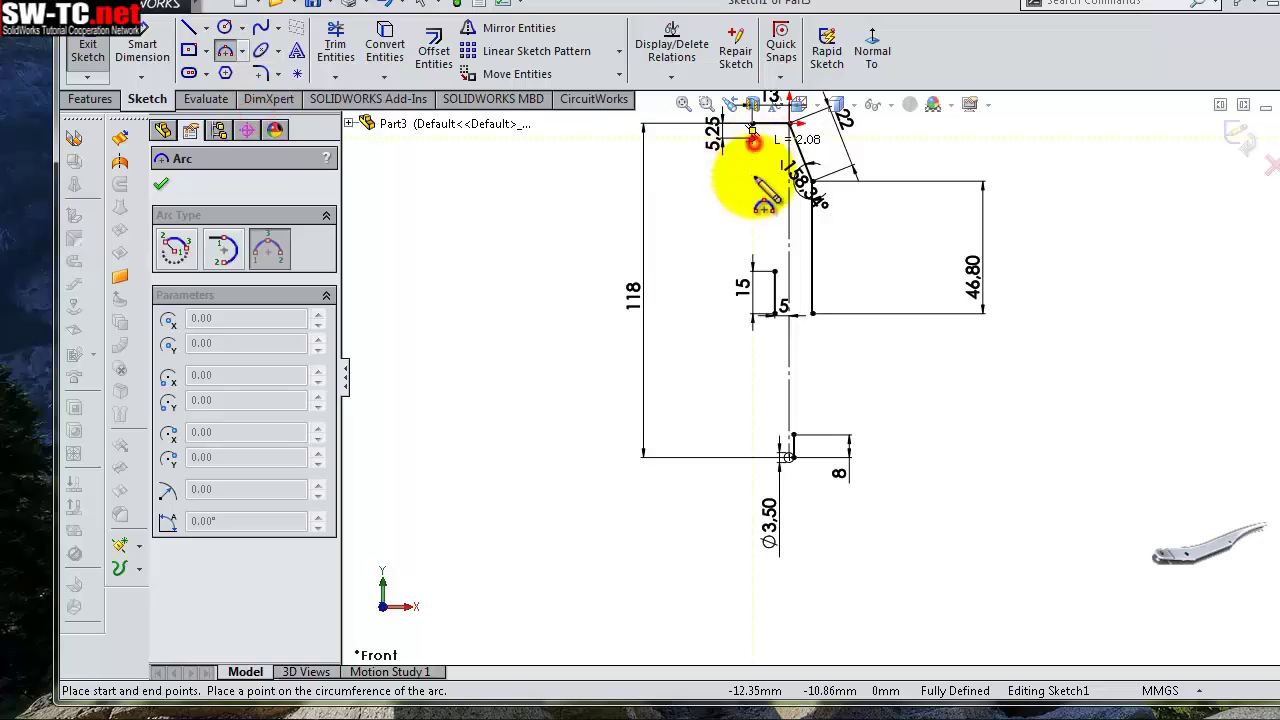
Draw the upper arc from the top corner to the slot and the lower left arc to the bottom circle
left_click_drag(753, 132, 778, 272)
left_click(773, 268)
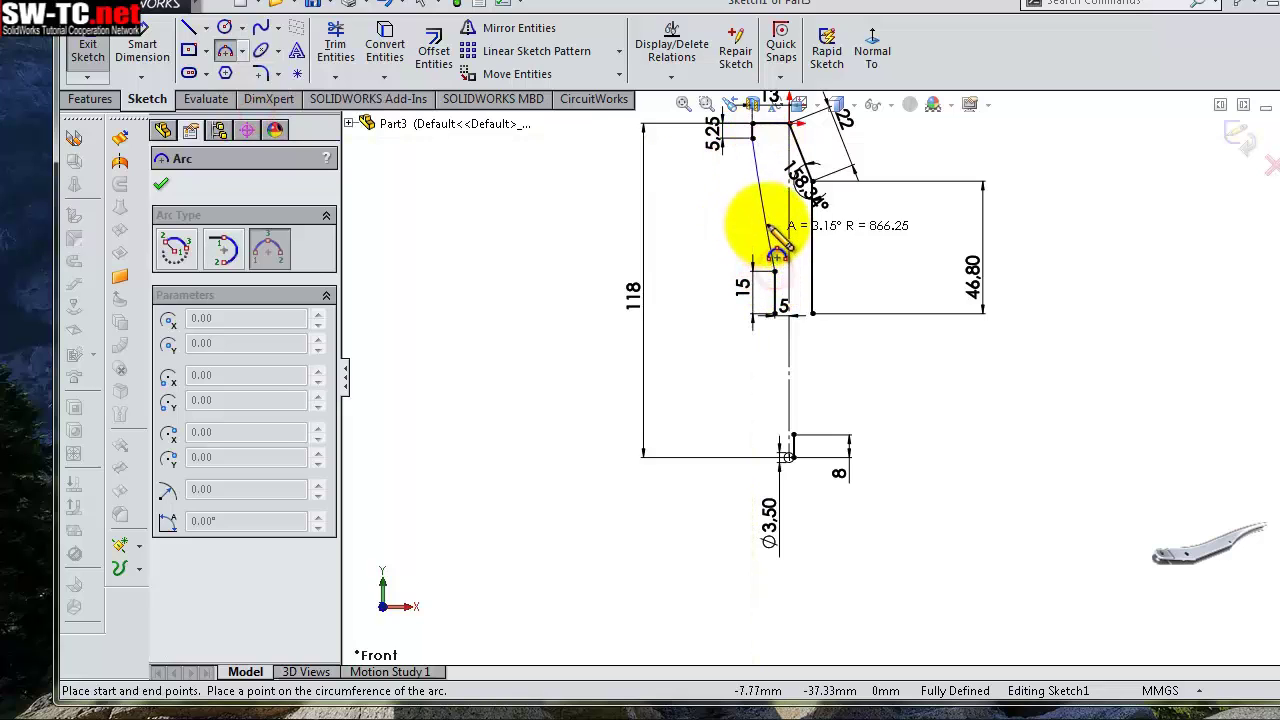
left_click(779, 229)
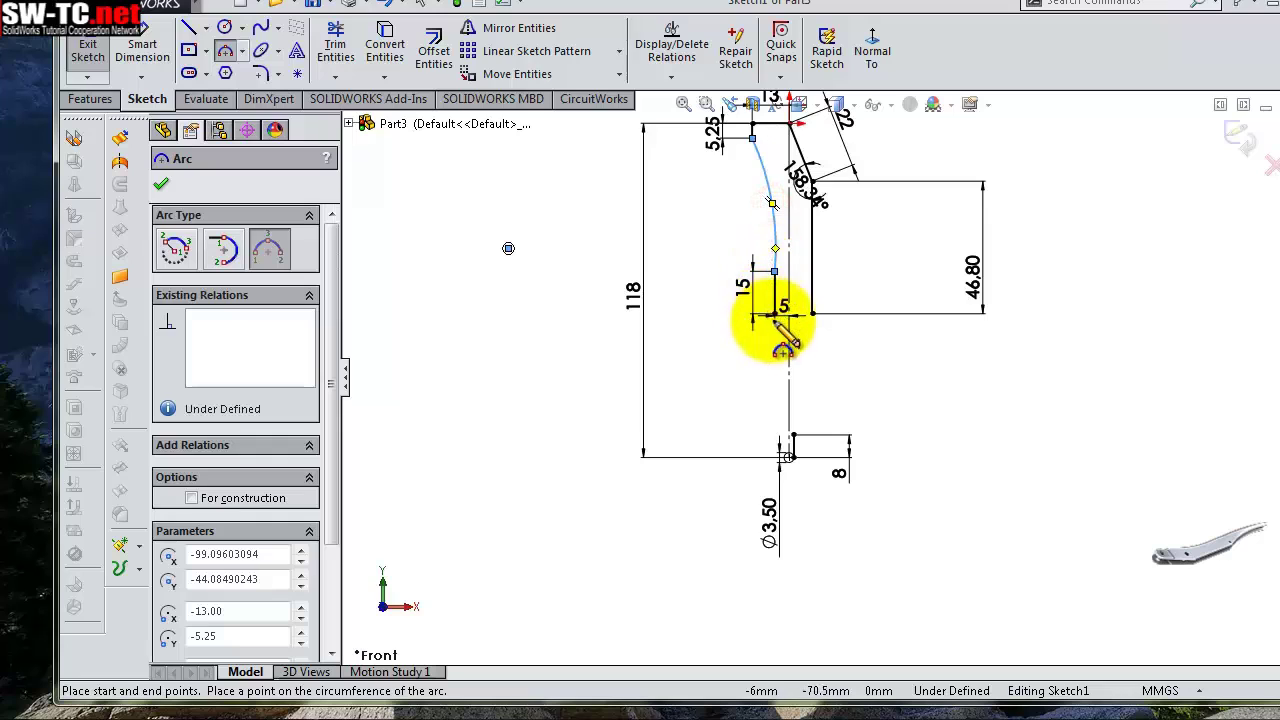
left_click(775, 316)
scroll(771, 371, "down", 5)
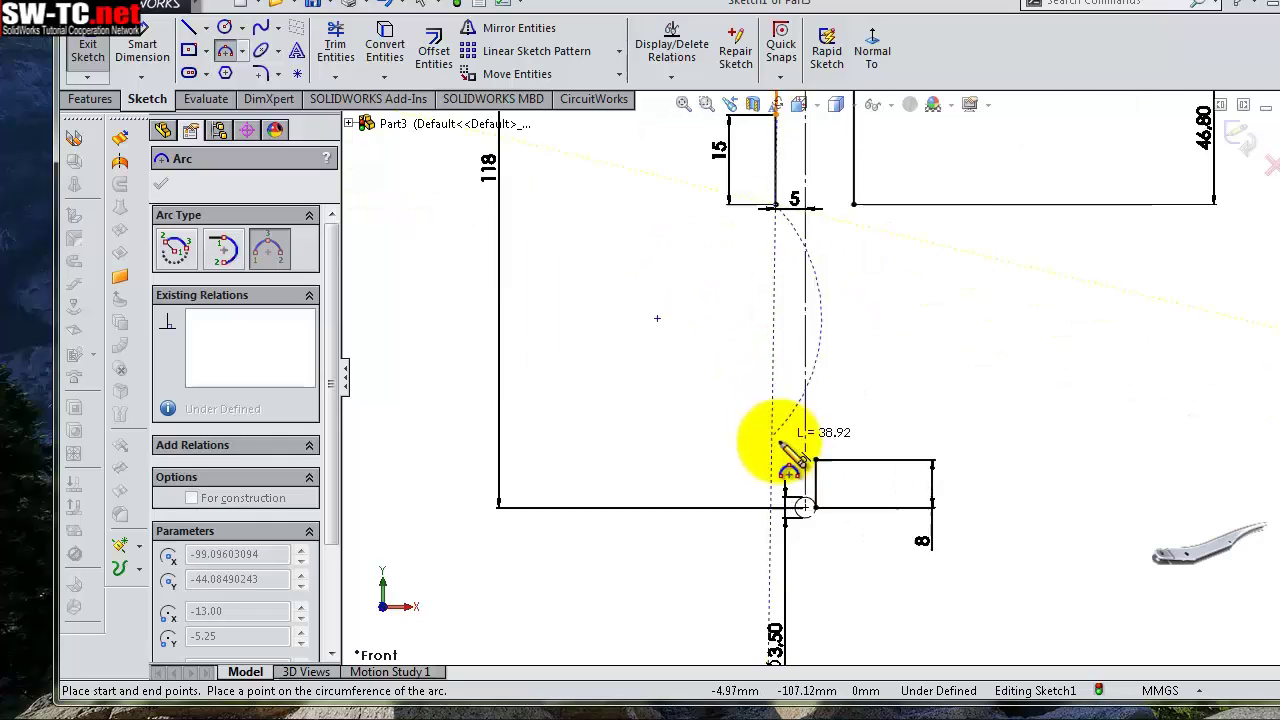
left_click(807, 546)
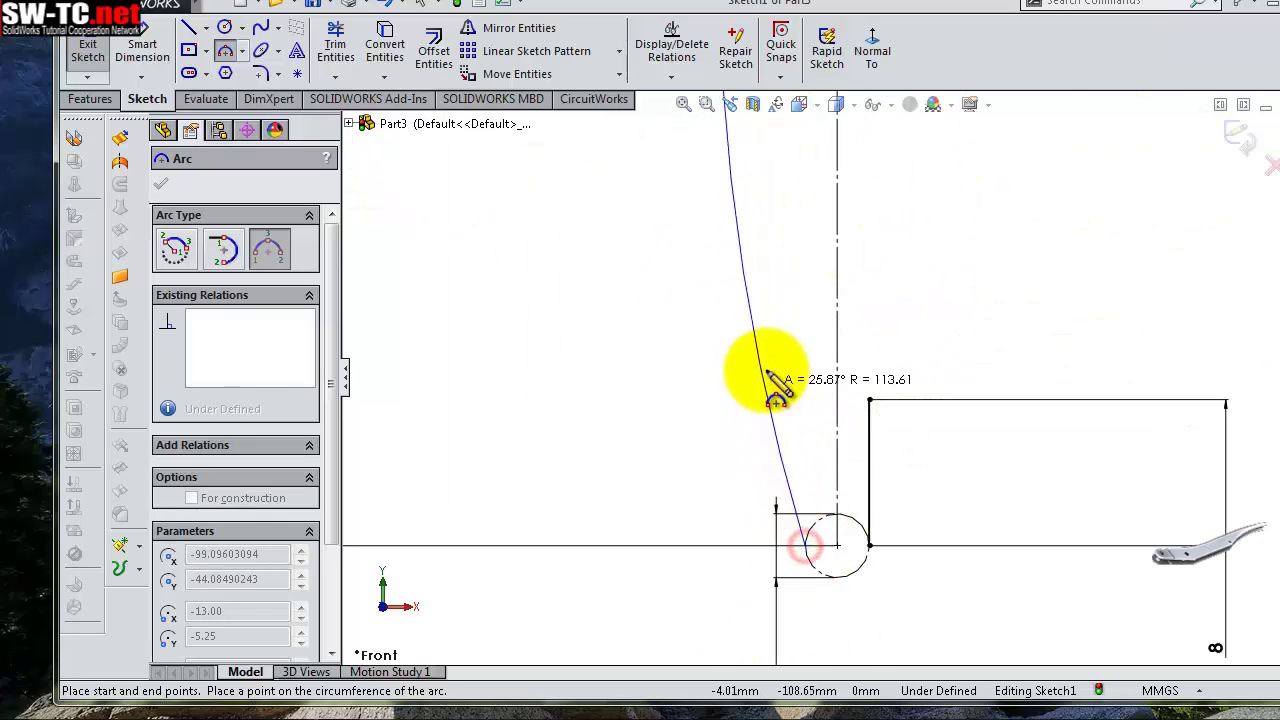
scroll(777, 345, "up", 3)
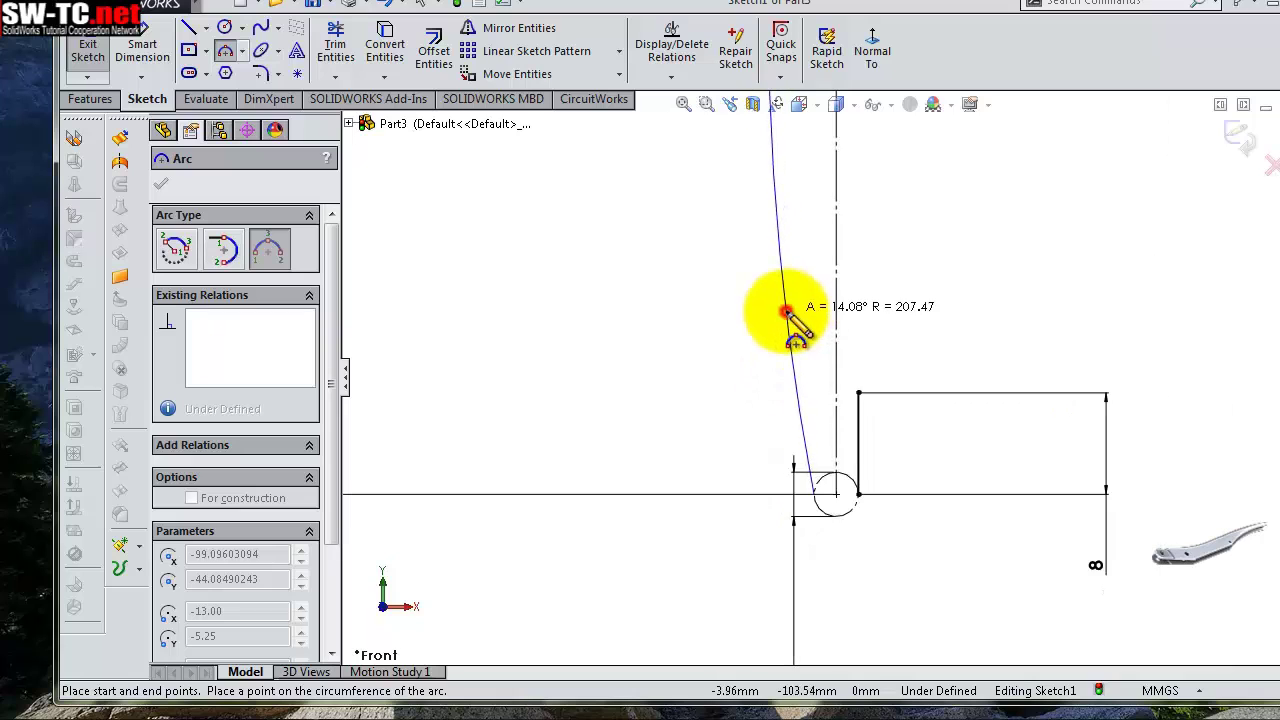
left_click(785, 312)
scroll(940, 305, "up", 5)
scroll(880, 275, "down", 3)
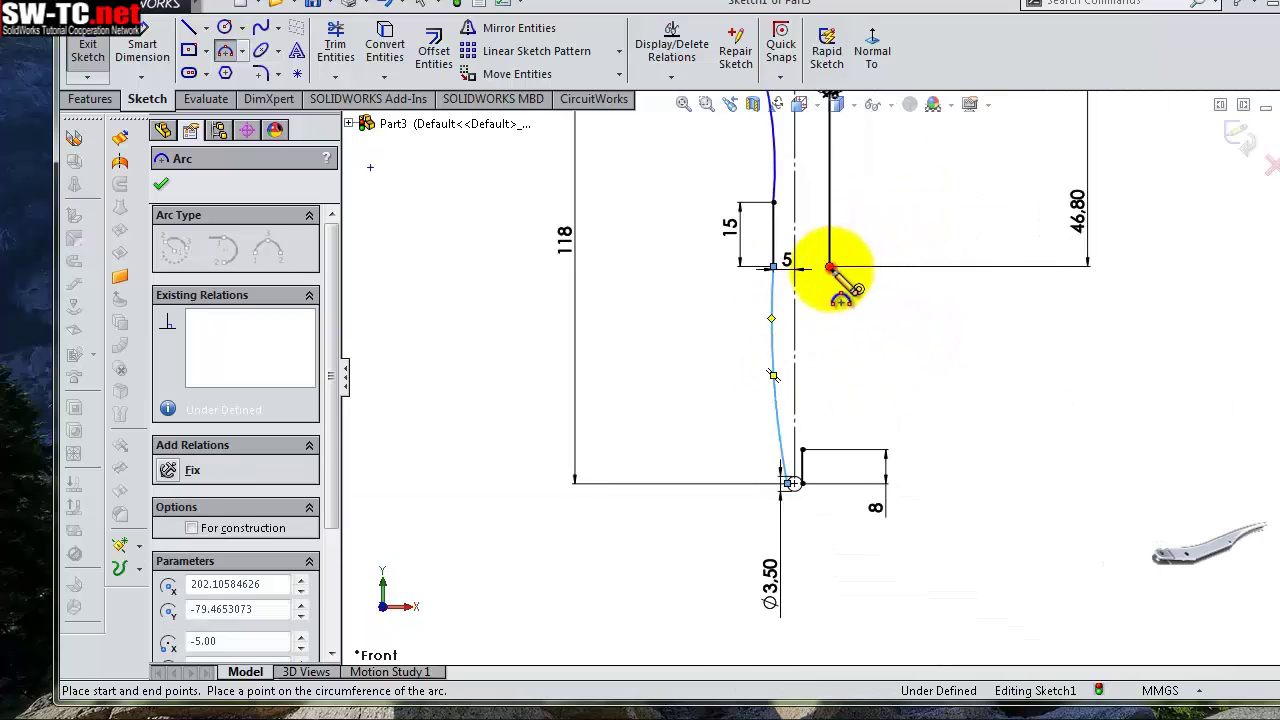
Draw the right arc from the step's corner down to the bottom corner near the pivot
left_click(830, 268)
left_click(801, 449)
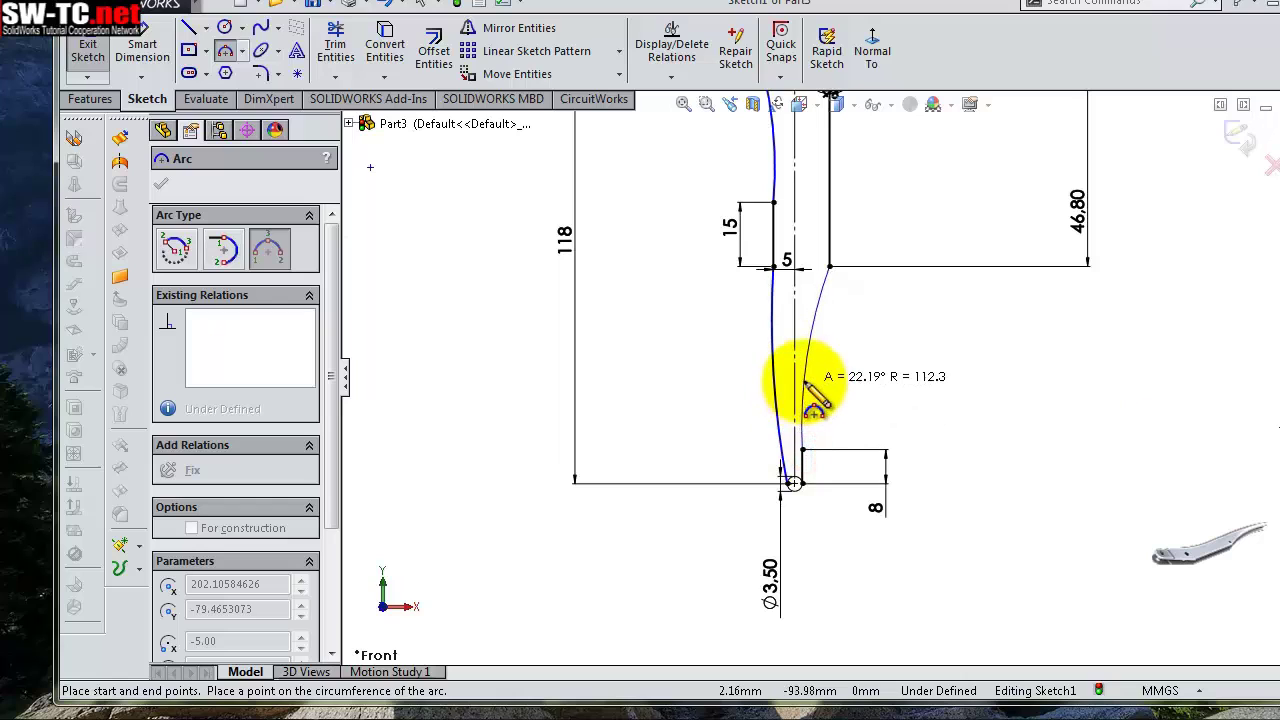
left_click(805, 380)
key("Escape")
scroll(832, 423, "down", 2)
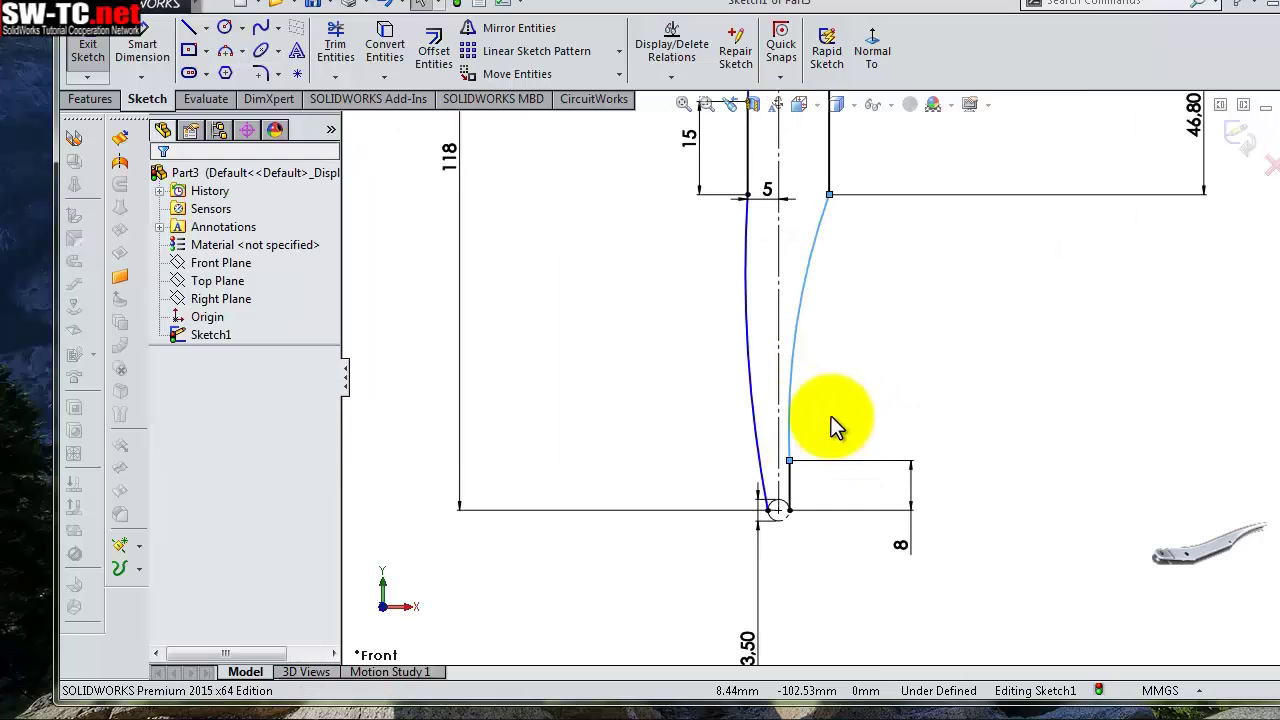
Dimension the right arc to R75 mm and the lower left arc to R222 mm
key("s")
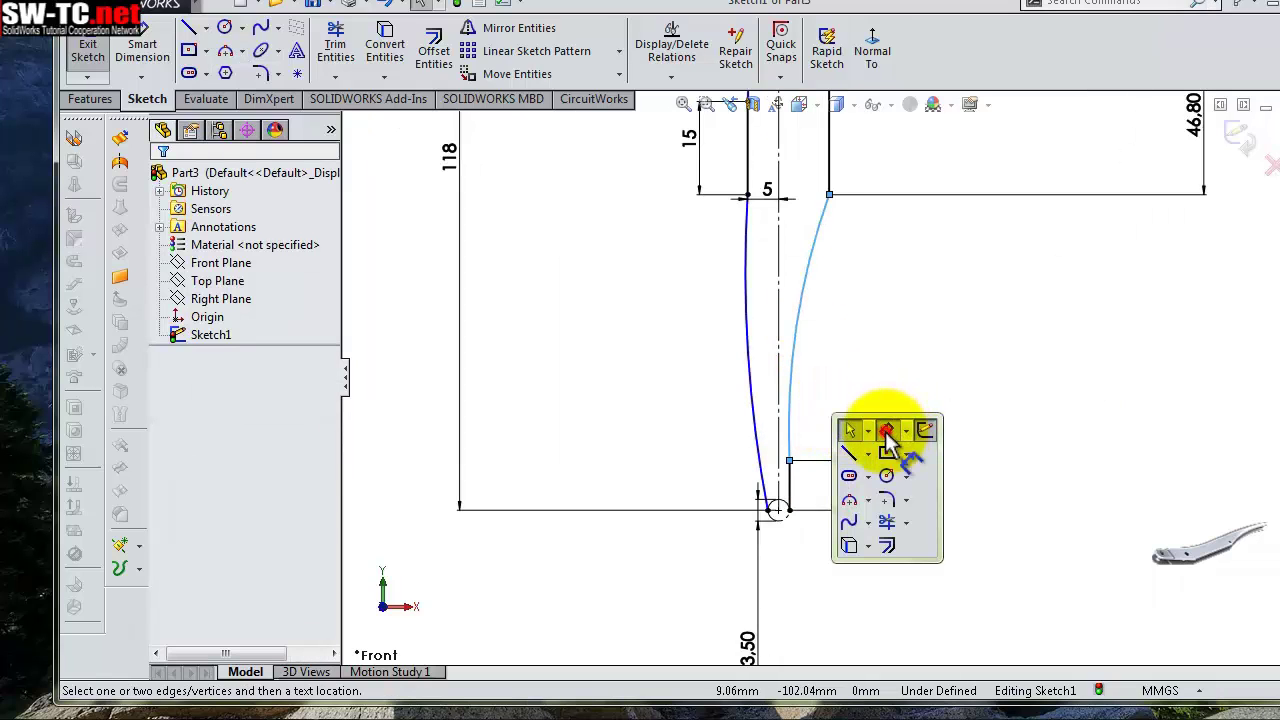
left_click(885, 431)
left_click(801, 338)
left_click(867, 348)
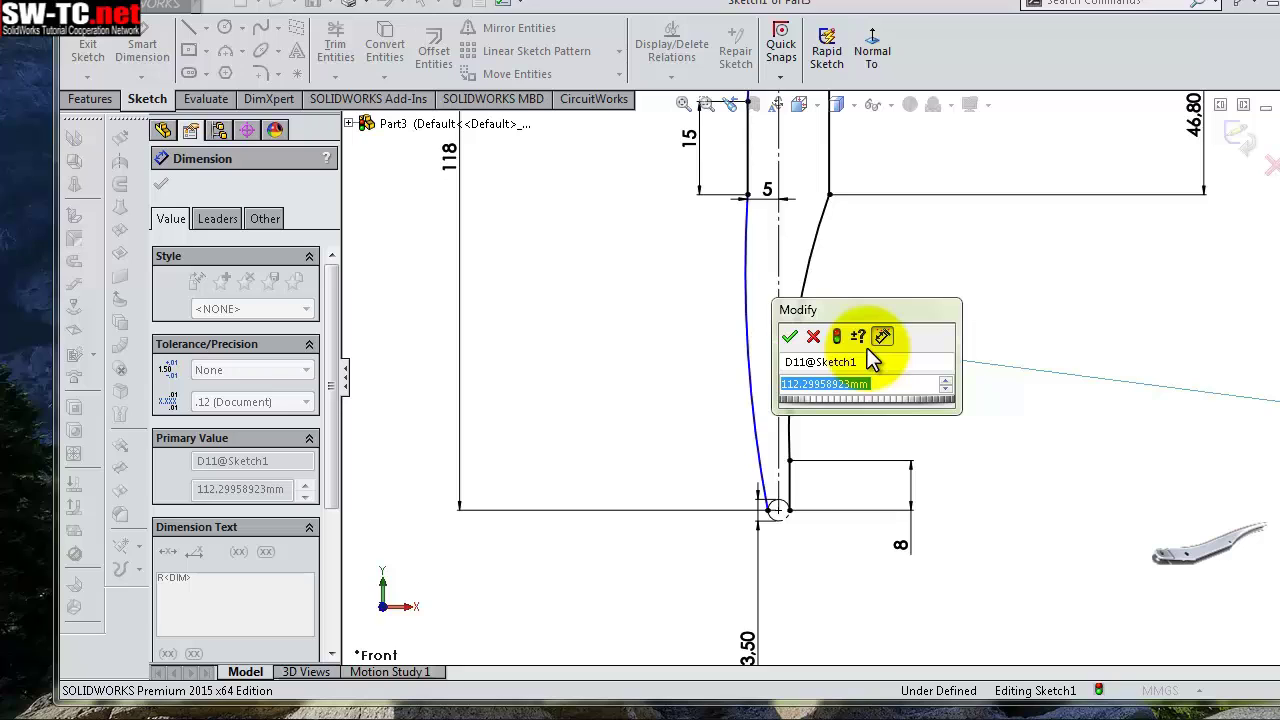
type("75")
key("Return")
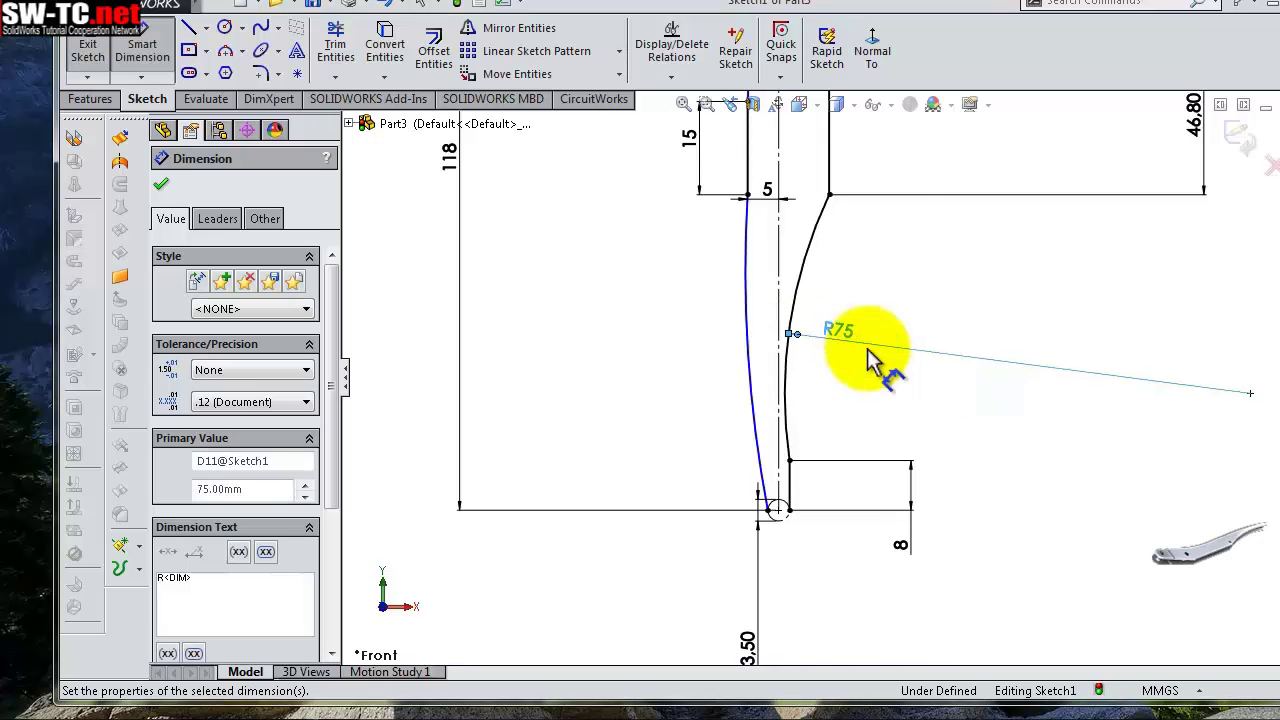
left_click(752, 345)
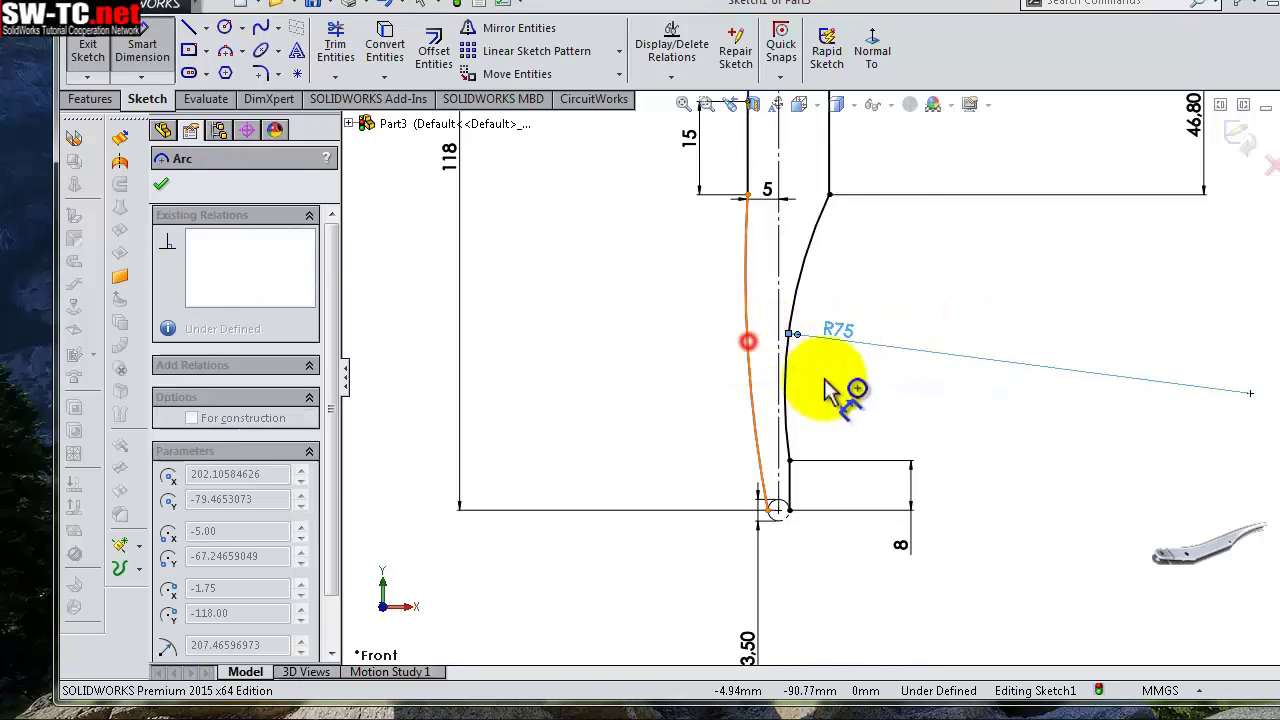
left_click(910, 410)
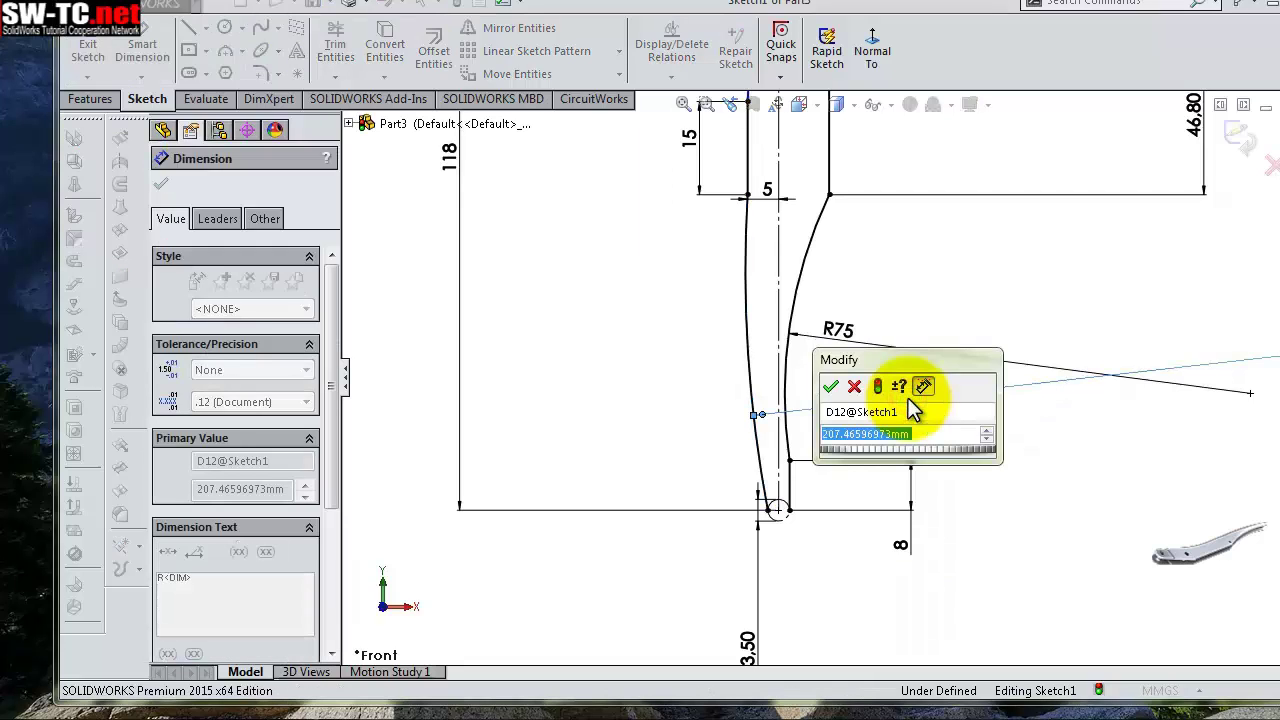
type("222")
key("Return")
Dimension the upper arc's radius as 100 mm
scroll(870, 325, "up", 2)
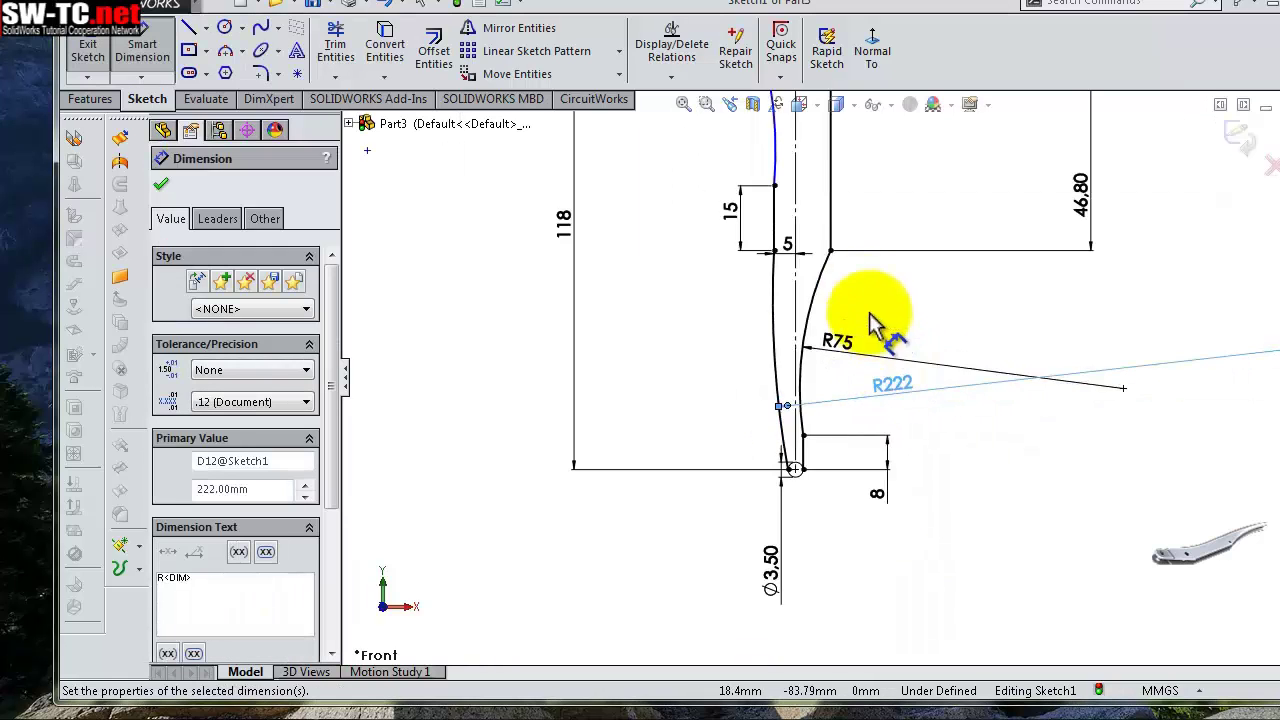
scroll(860, 300, "up", 2)
scroll(790, 271, "down", 2)
left_click(768, 265)
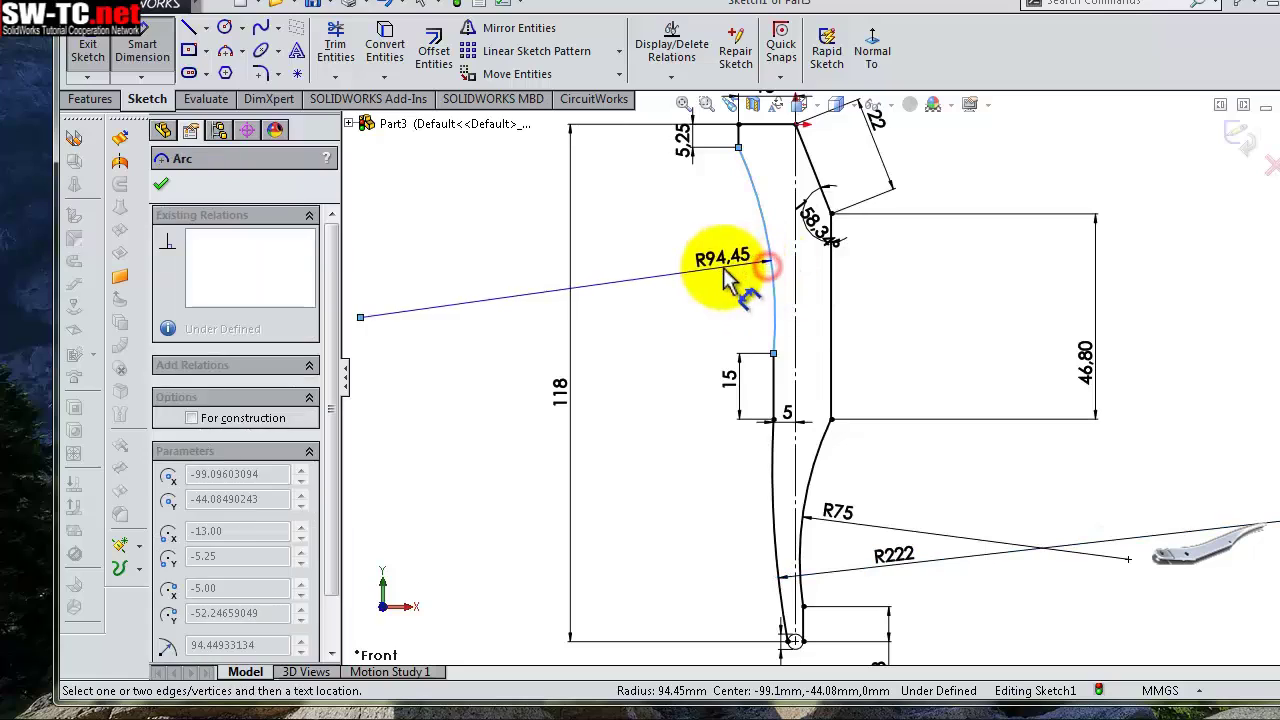
left_click(725, 272)
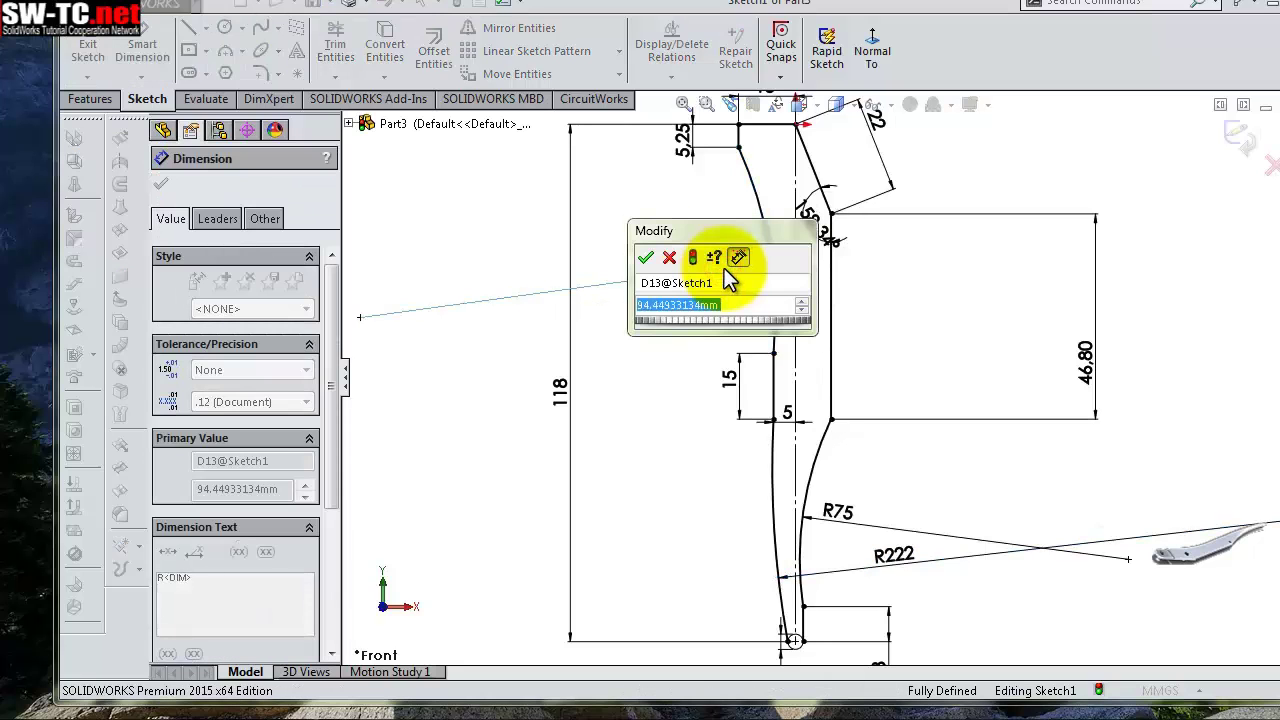
type("100")
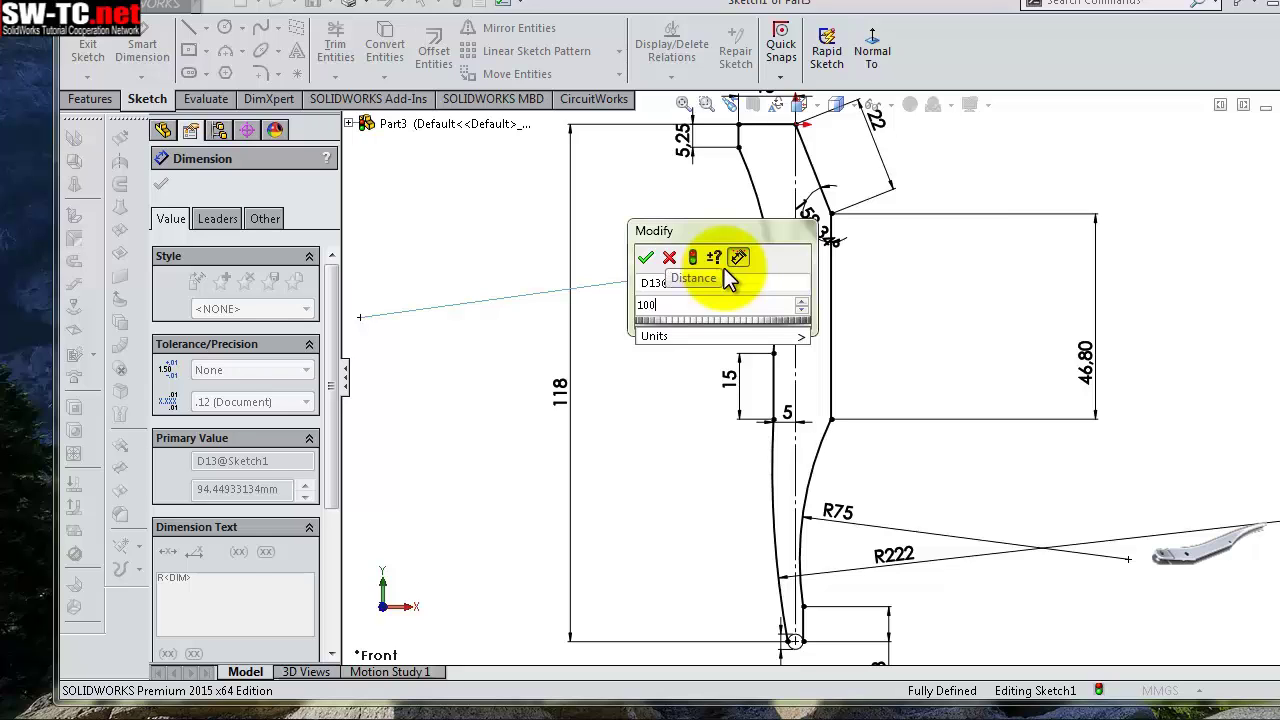
key("Return")
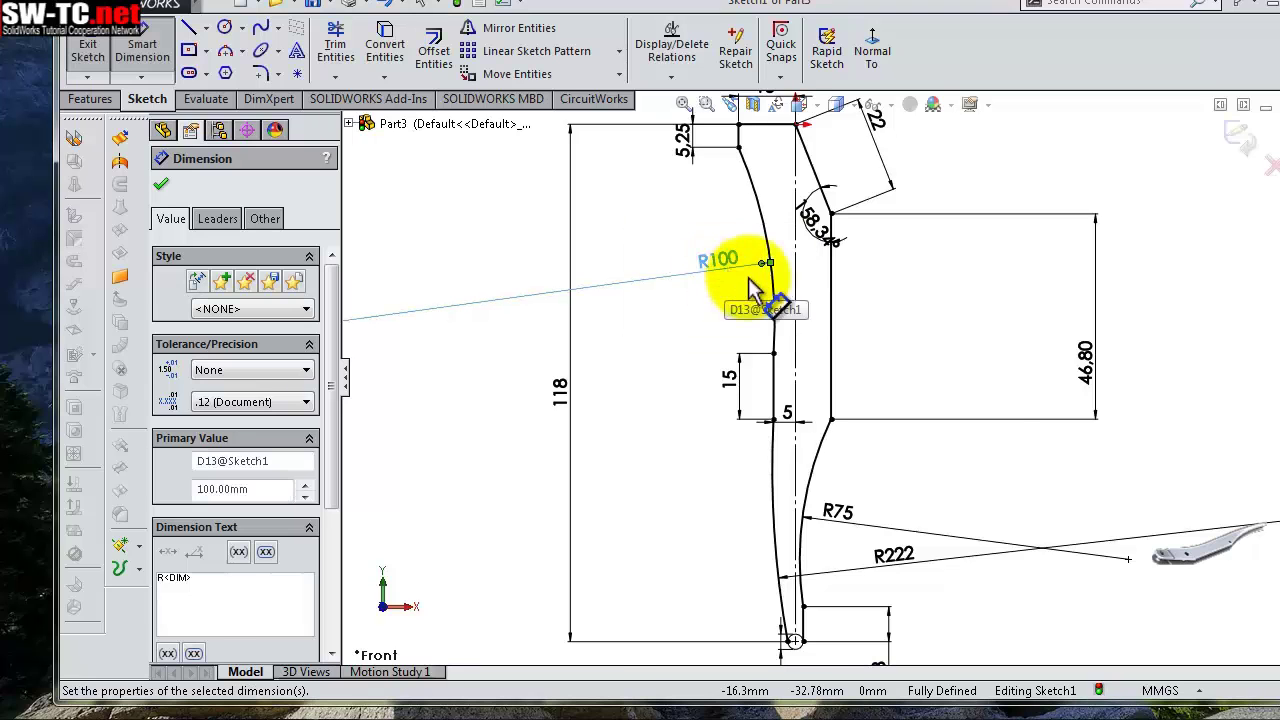
Sketch a small circle beside the right corner
scroll(832, 375, "up", 3)
key("s")
left_click(867, 492)
left_click(868, 448)
Set the small circle's diameter to 2 mm
left_click(808, 432)
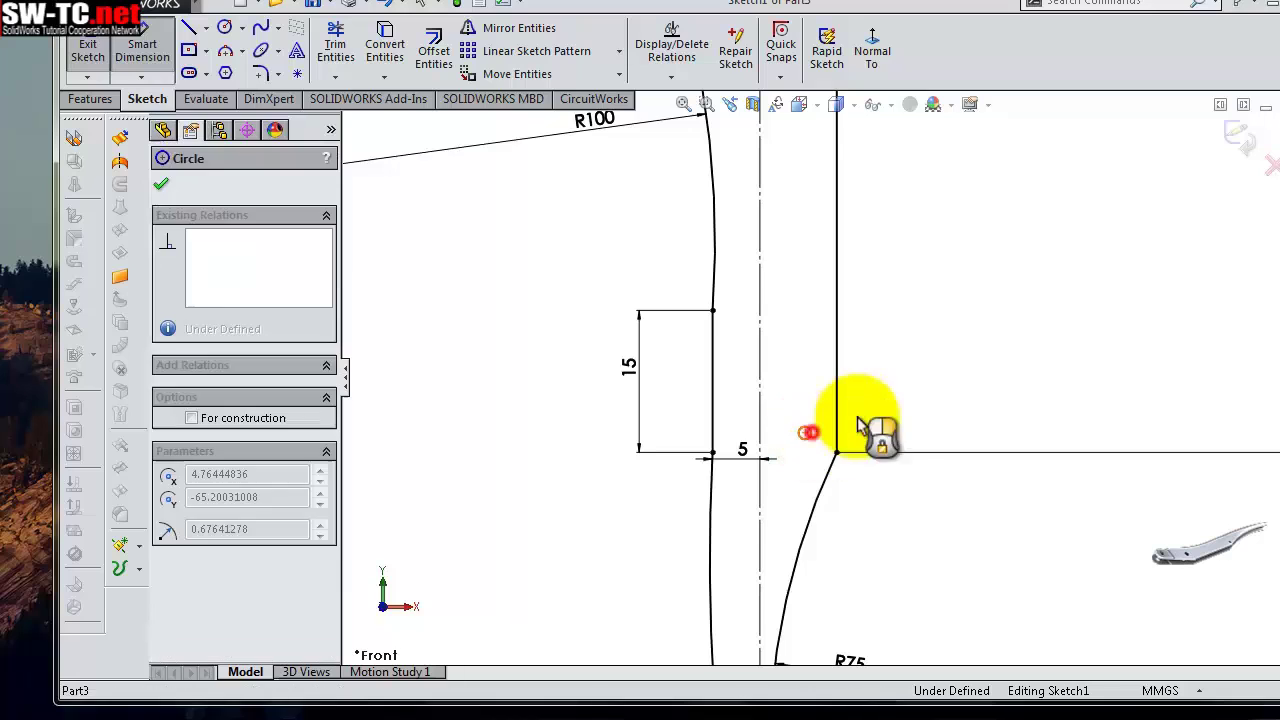
left_click(887, 400)
type("2.00mm")
key("Return")
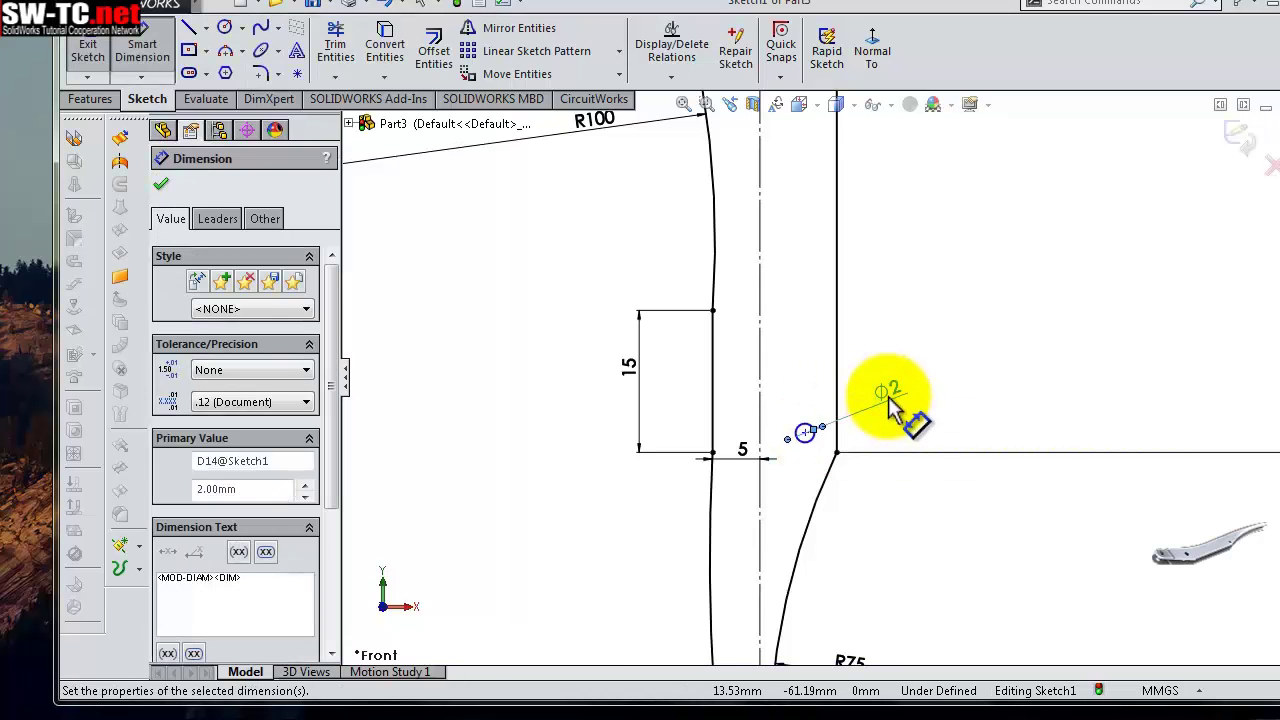
Dimension the circle centre 3.8 mm from the lever corner
scroll(887, 390, "up", 2)
scroll(809, 471, "up", 1)
scroll(737, 437, "up", 1)
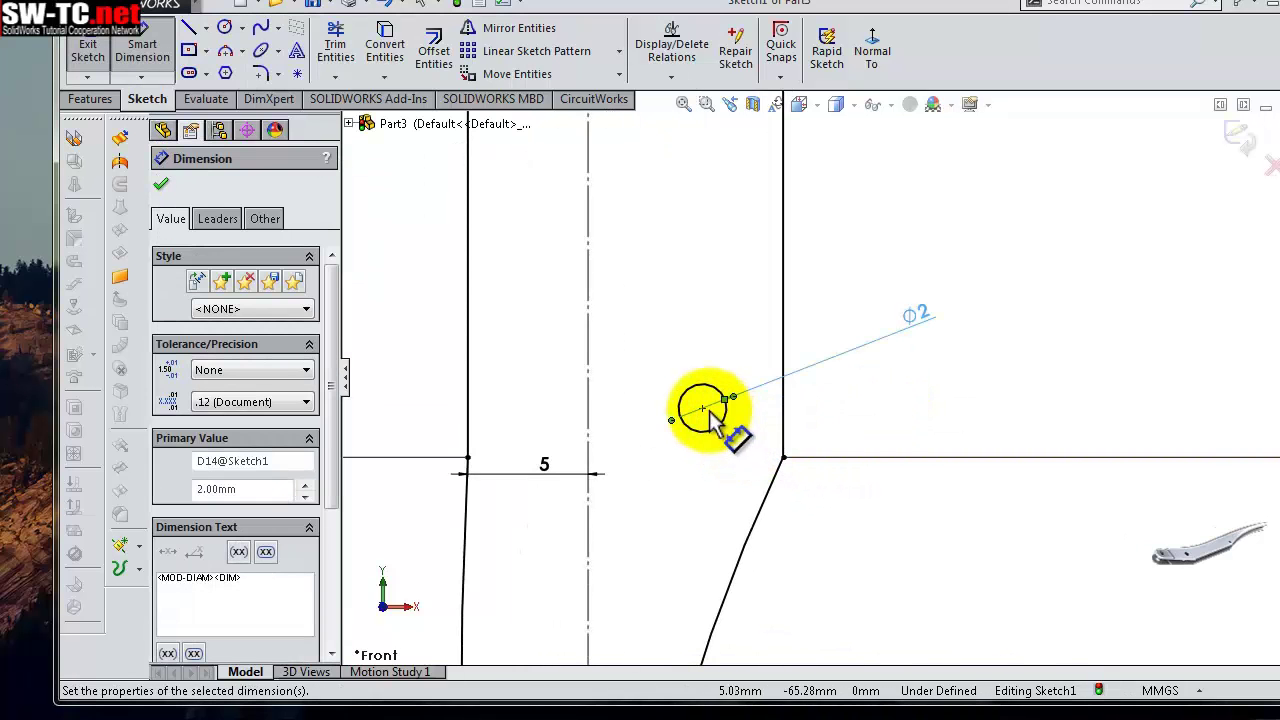
left_click(703, 409)
left_click(785, 462)
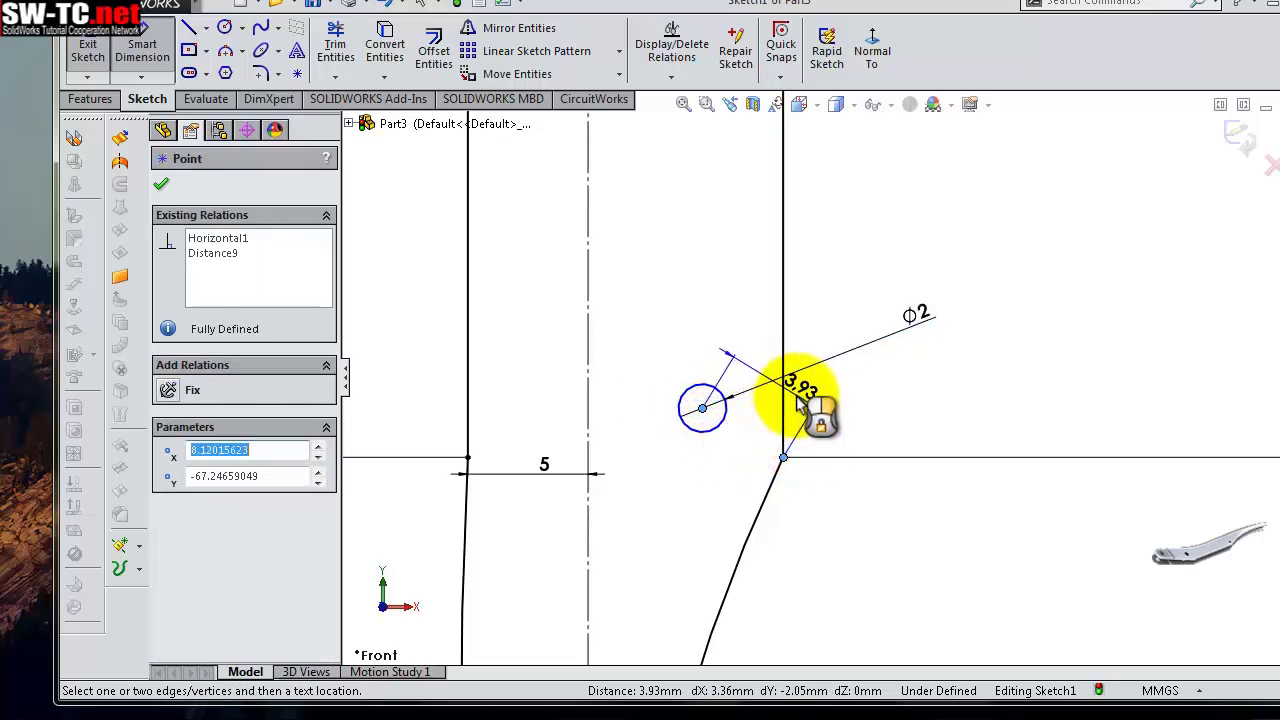
left_click(799, 396)
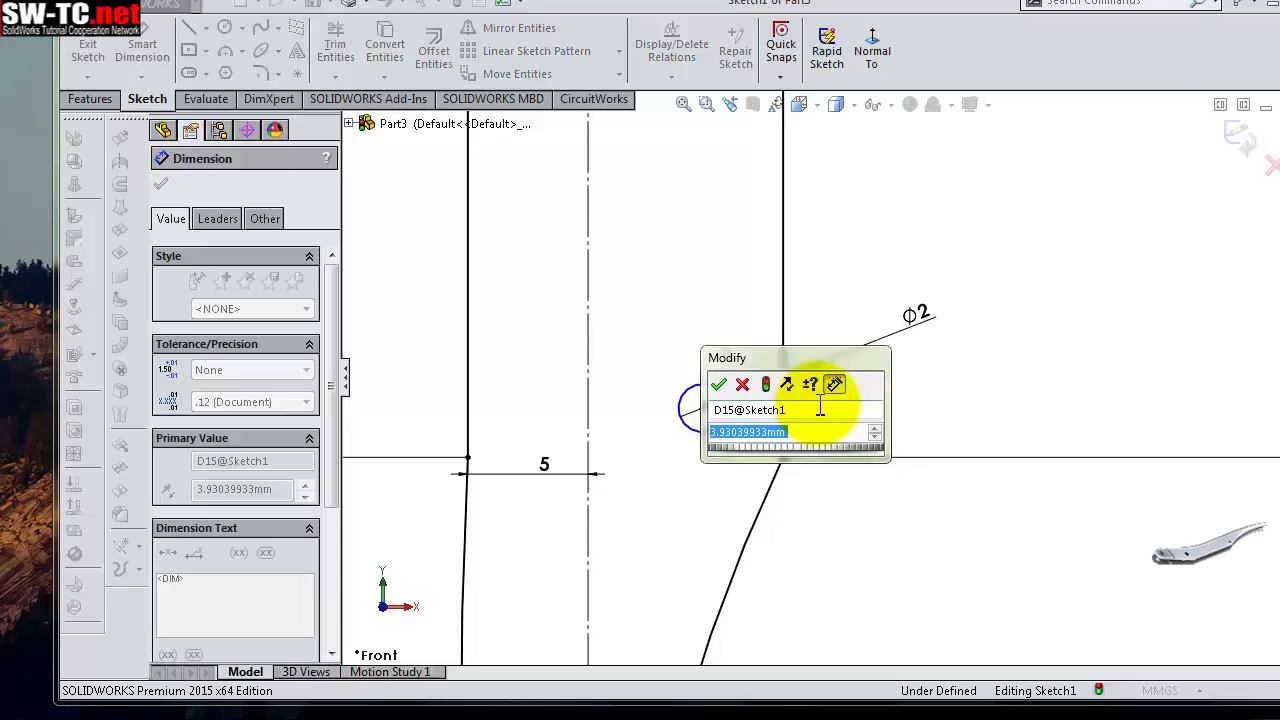
type("3.8")
key("Return")
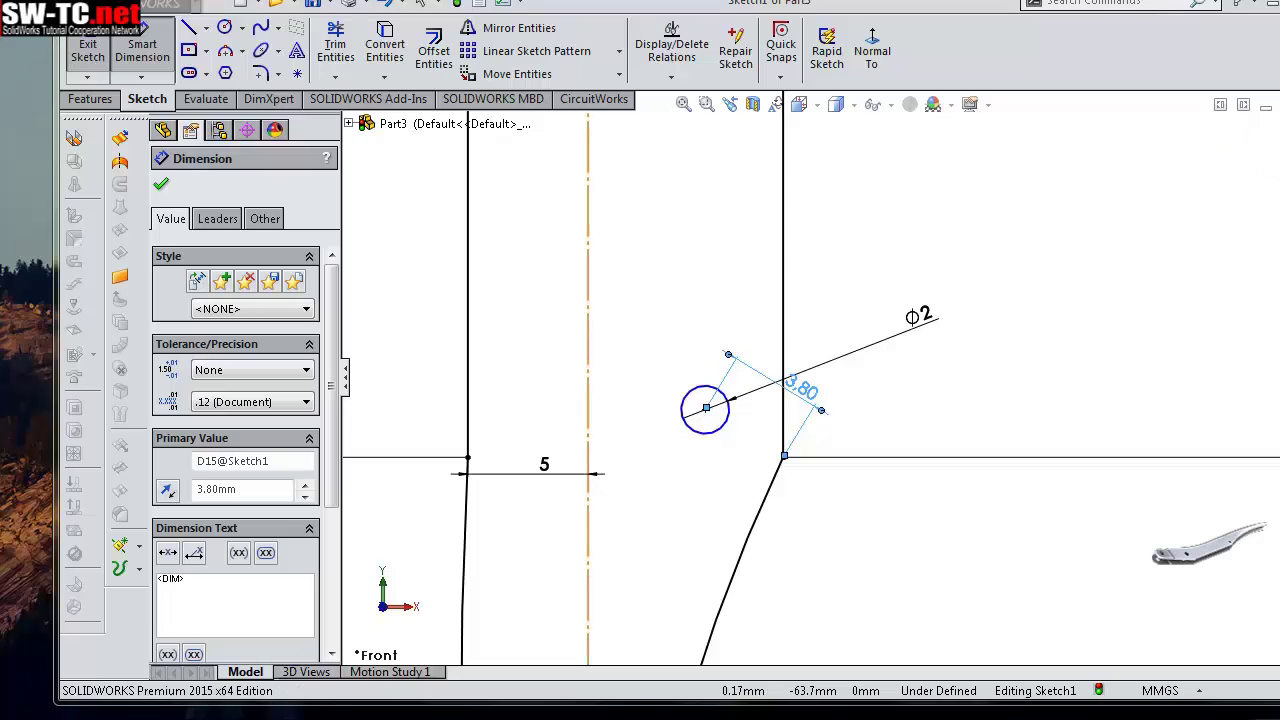
Start another dimension and select the small circle's centre point
key("s")
left_click(815, 447)
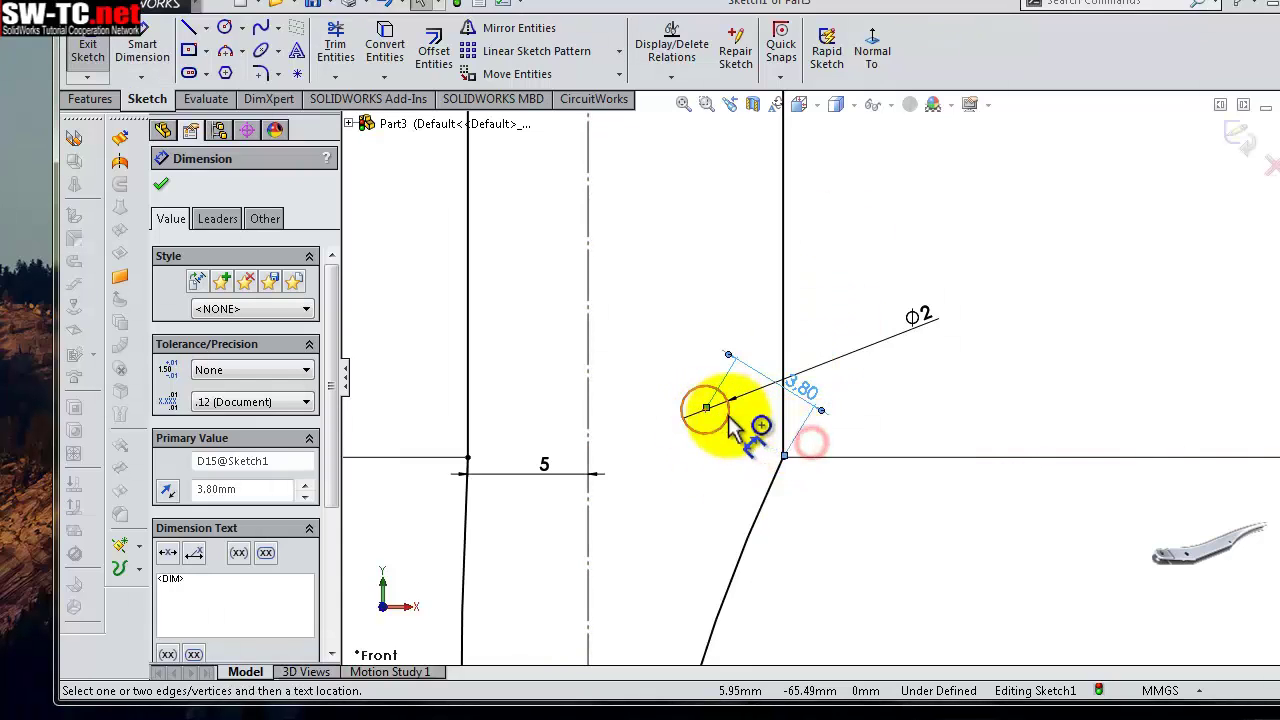
left_click(707, 411)
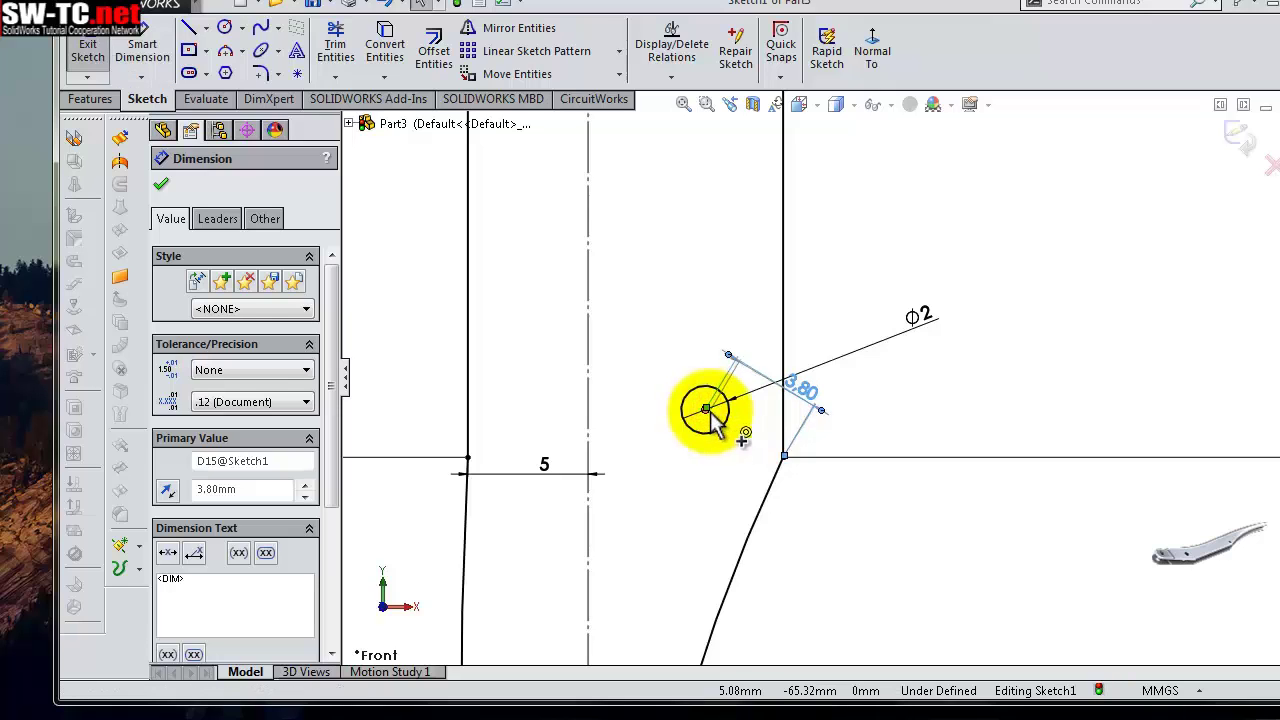
scroll(716, 414, "down", 2)
left_click(718, 399)
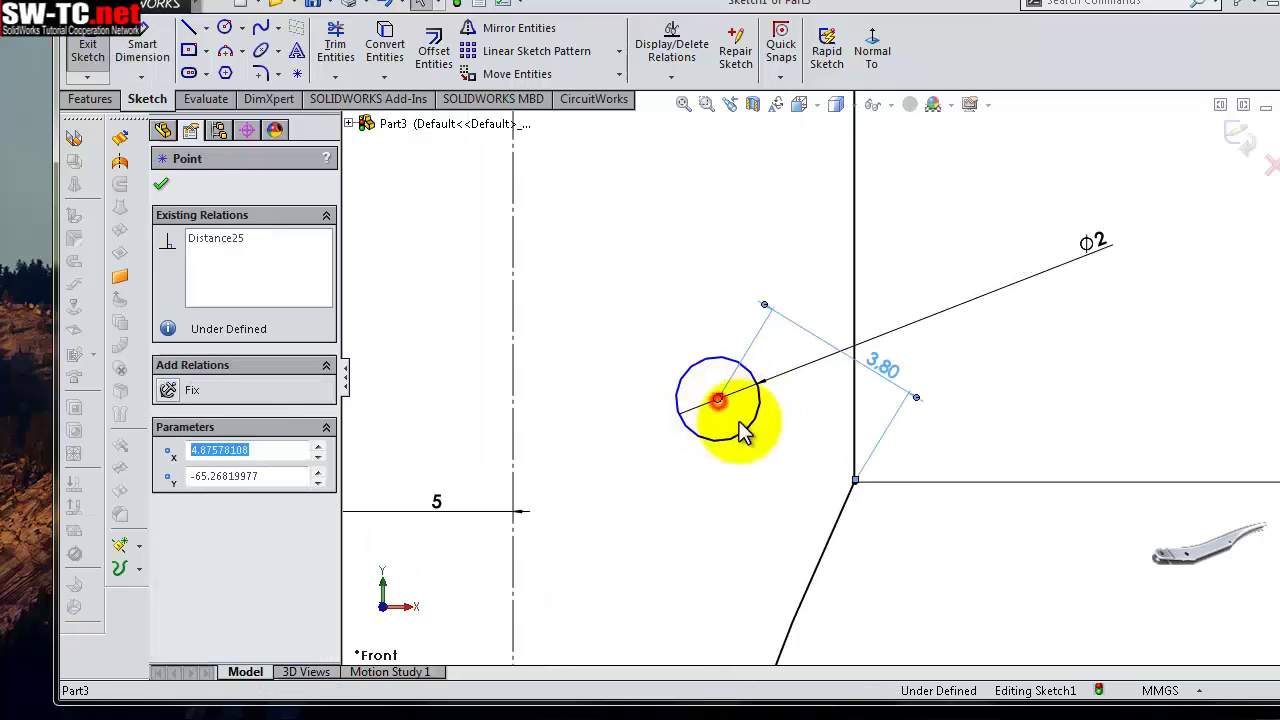
Add a horizontal 3.60 mm dimension from the circle centre to the lower corner
key("s")
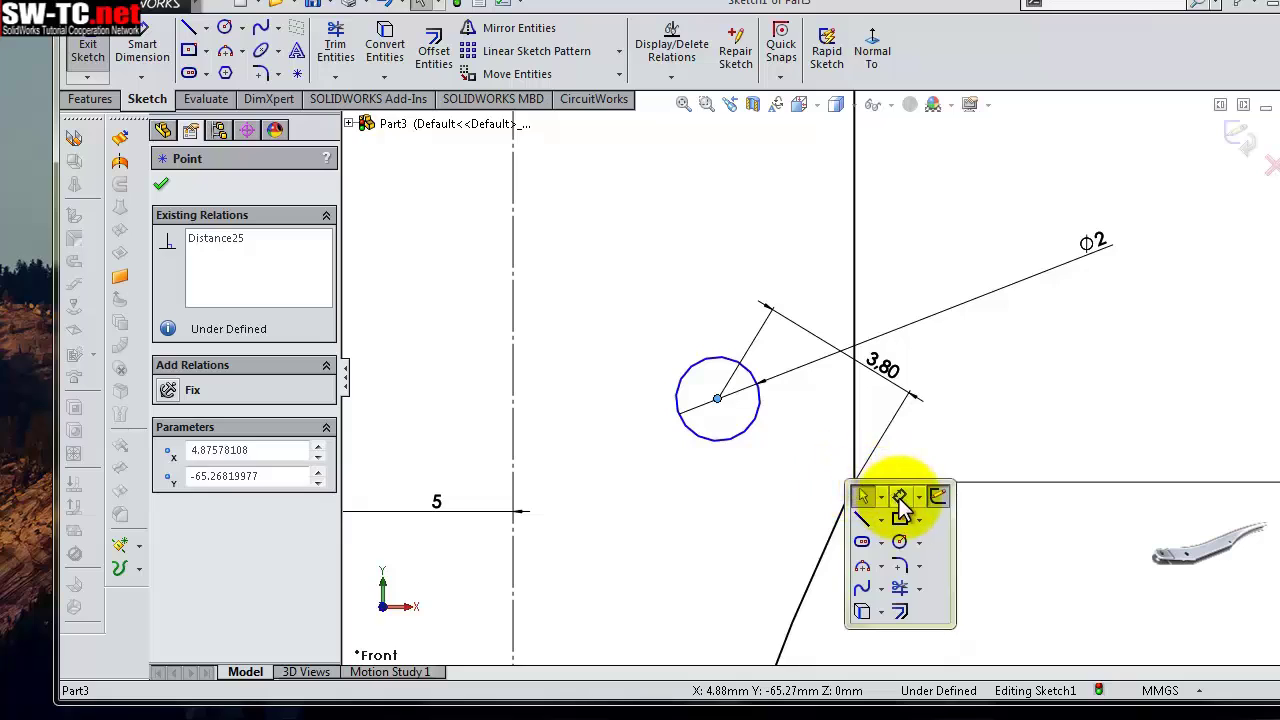
left_click(898, 494)
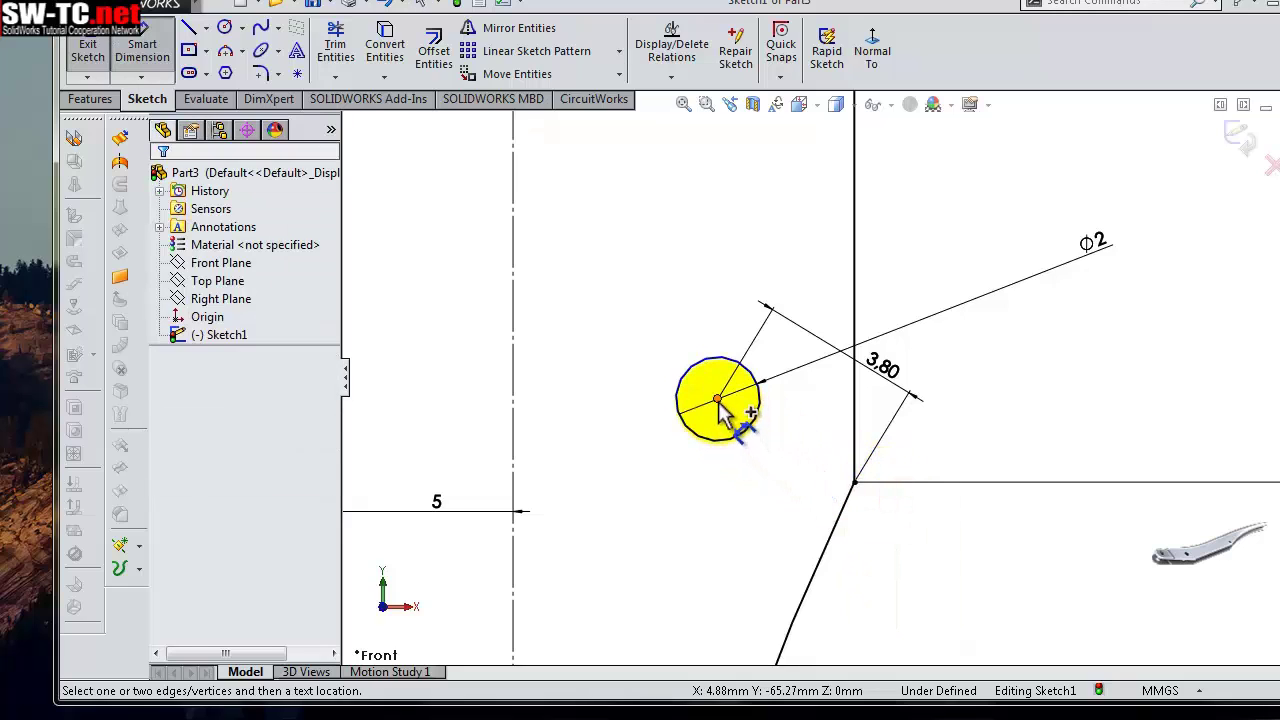
left_click(718, 400)
left_click(855, 483)
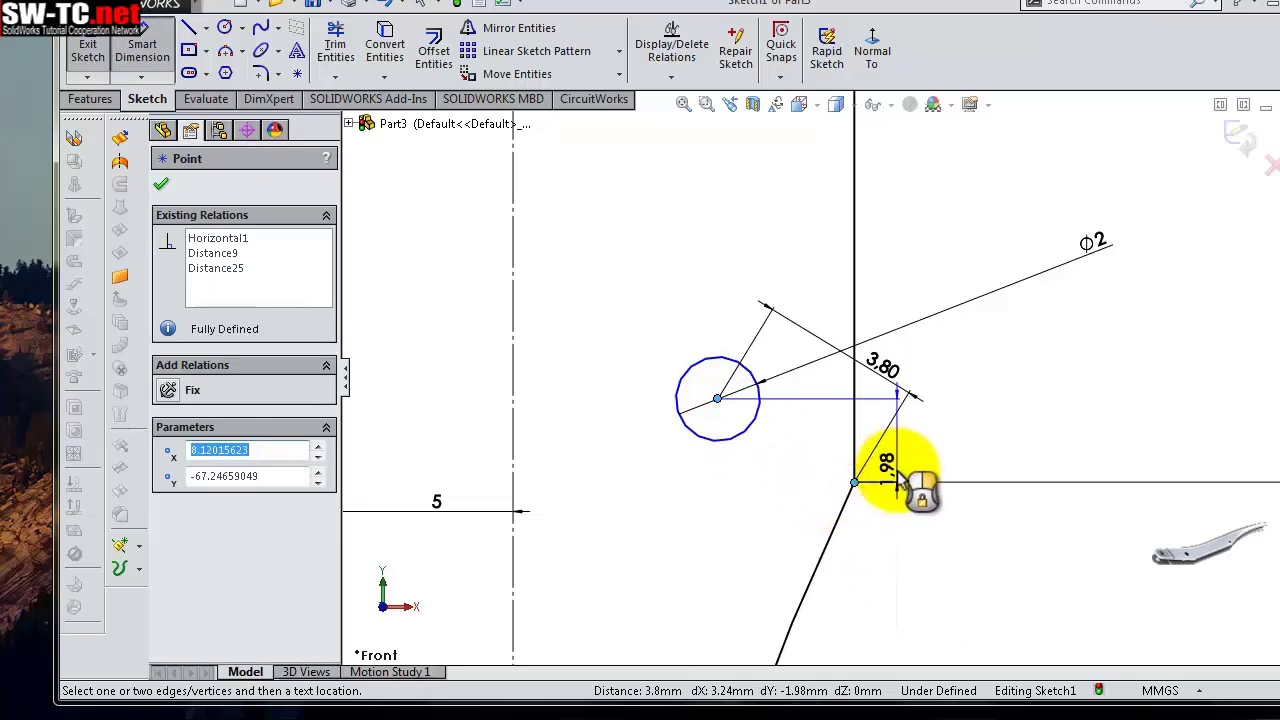
left_click(780, 289)
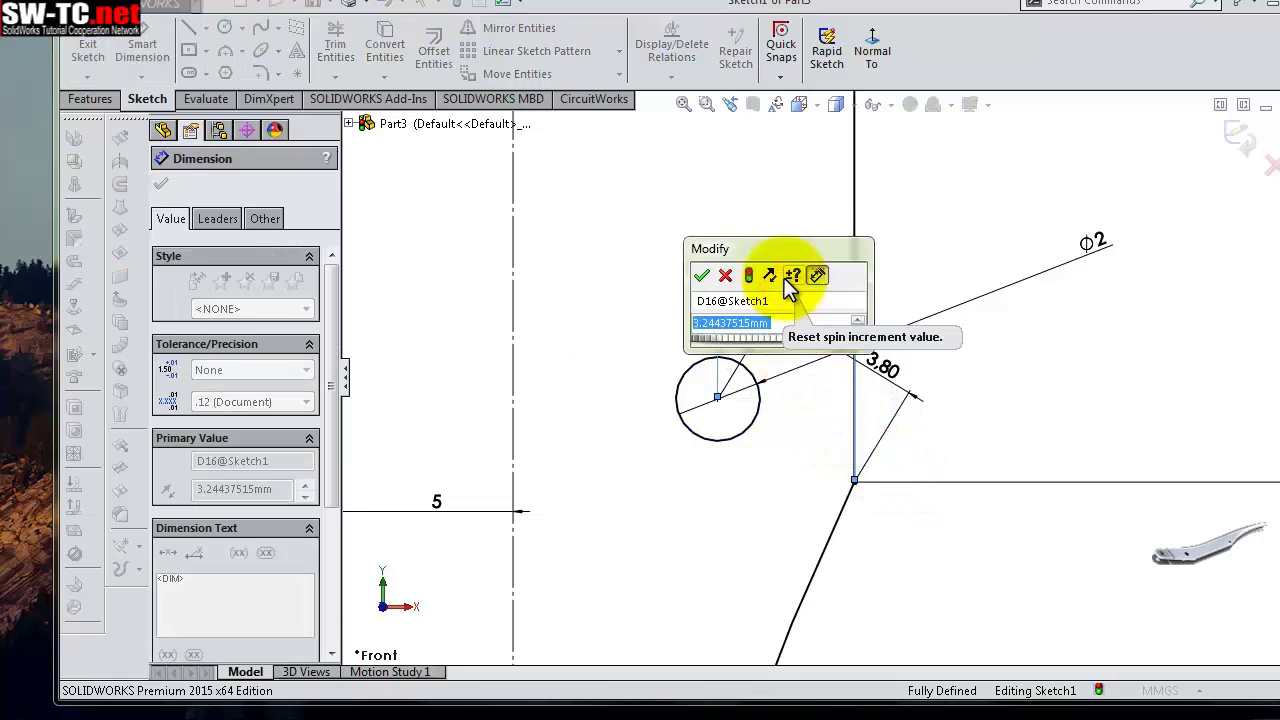
key("BackSpace")
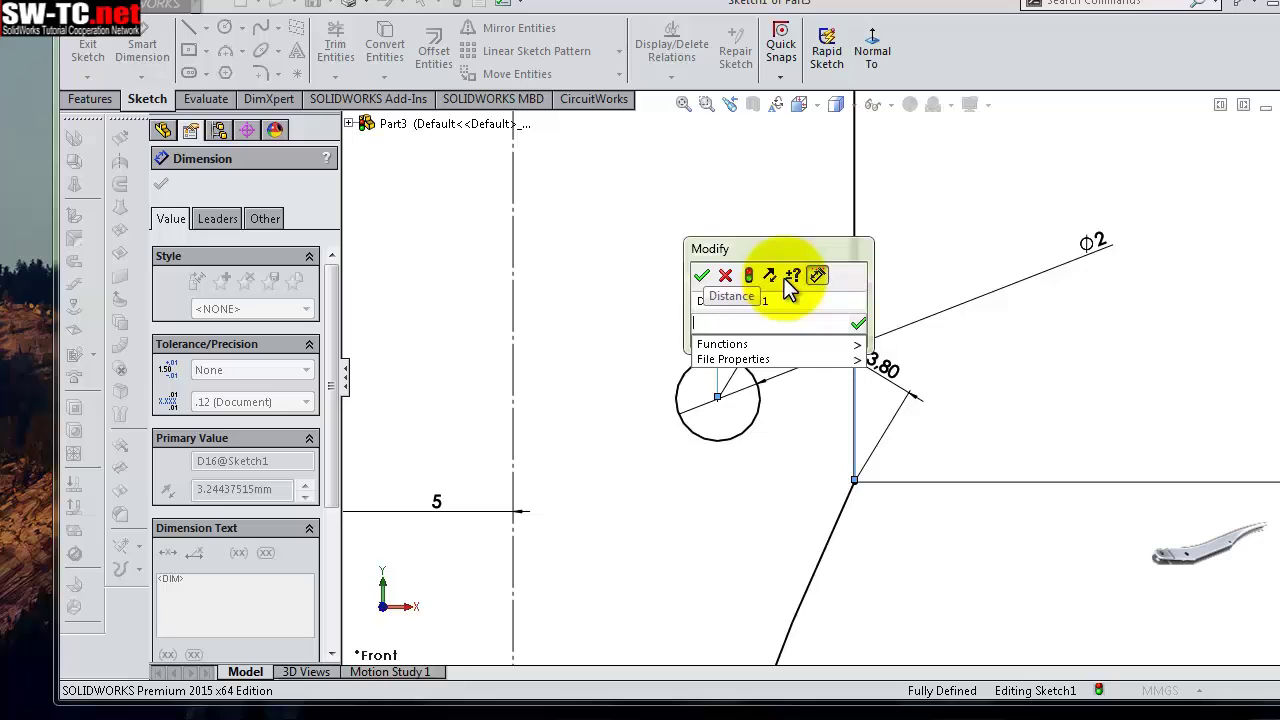
type("3,6")
key("Return")
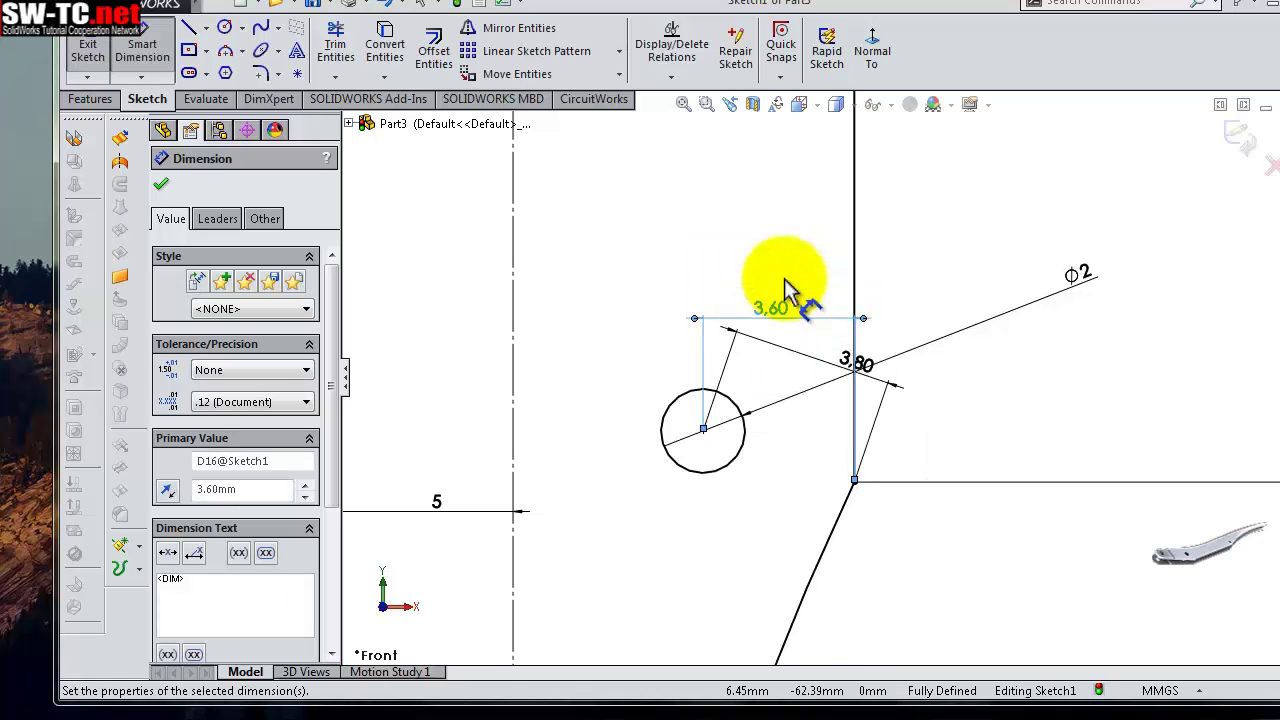
scroll(940, 262, "up", 2)
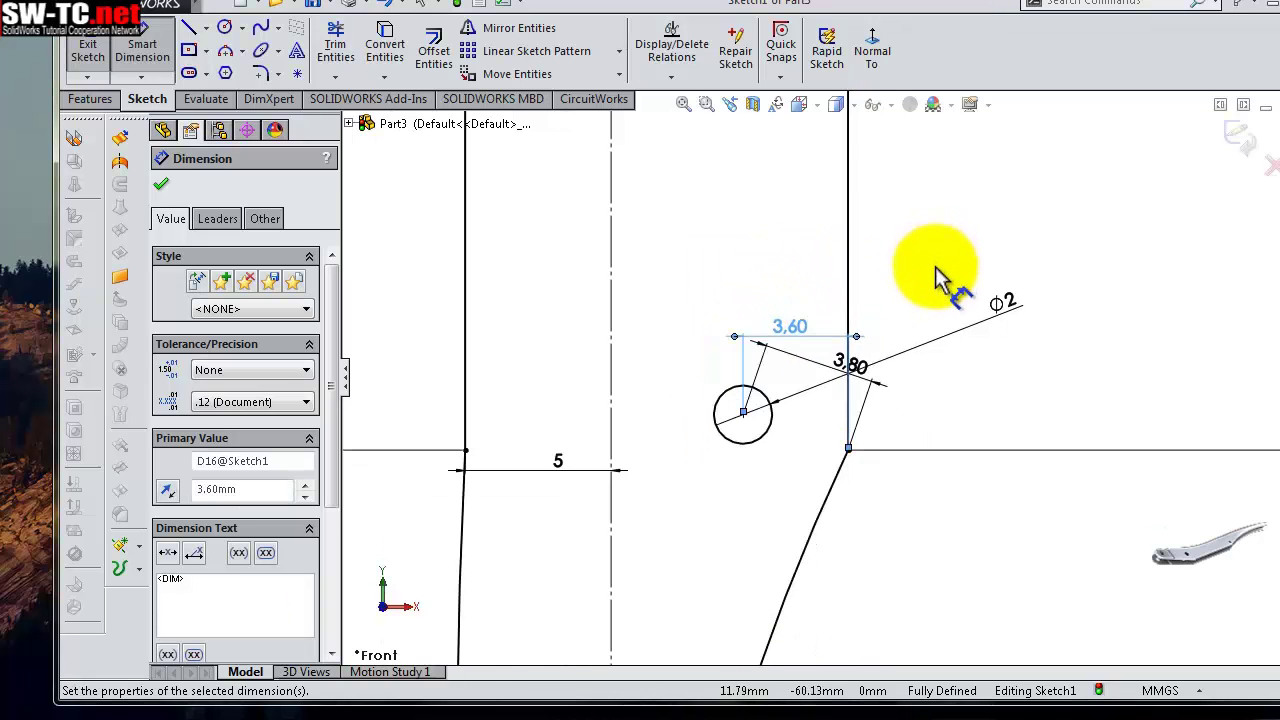
key("Escape")
scroll(814, 571, "up", 3)
scroll(923, 366, "down", 3)
scroll(865, 290, "down", 3)
Close the lever's bottom end with a three-point arc around the circle and start an extrusion
scroll(865, 290, "down", 2)
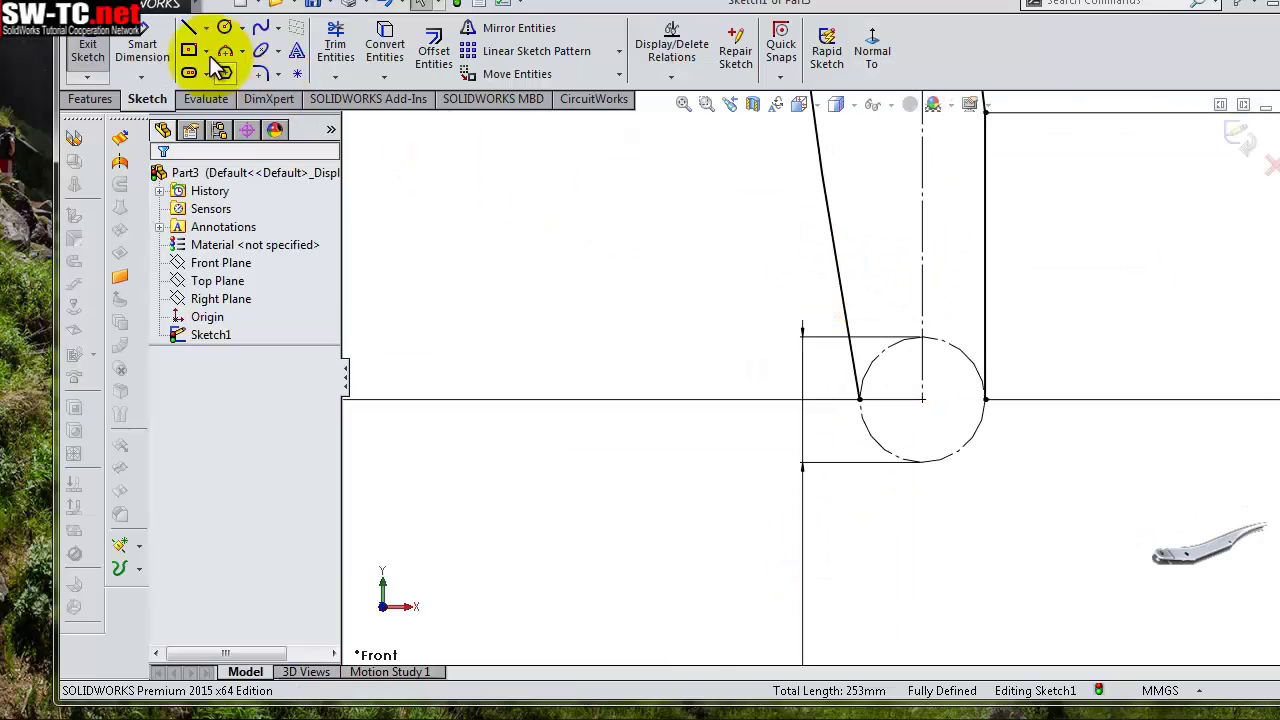
left_click(225, 50)
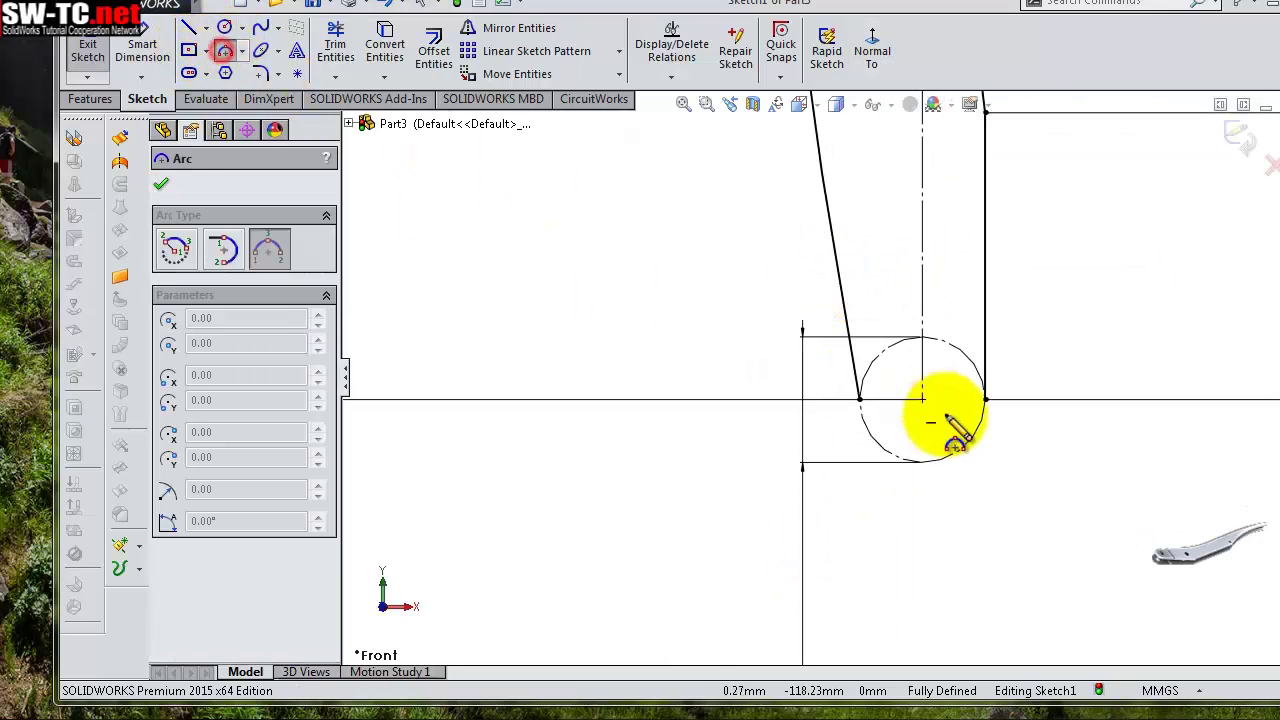
left_click(859, 401)
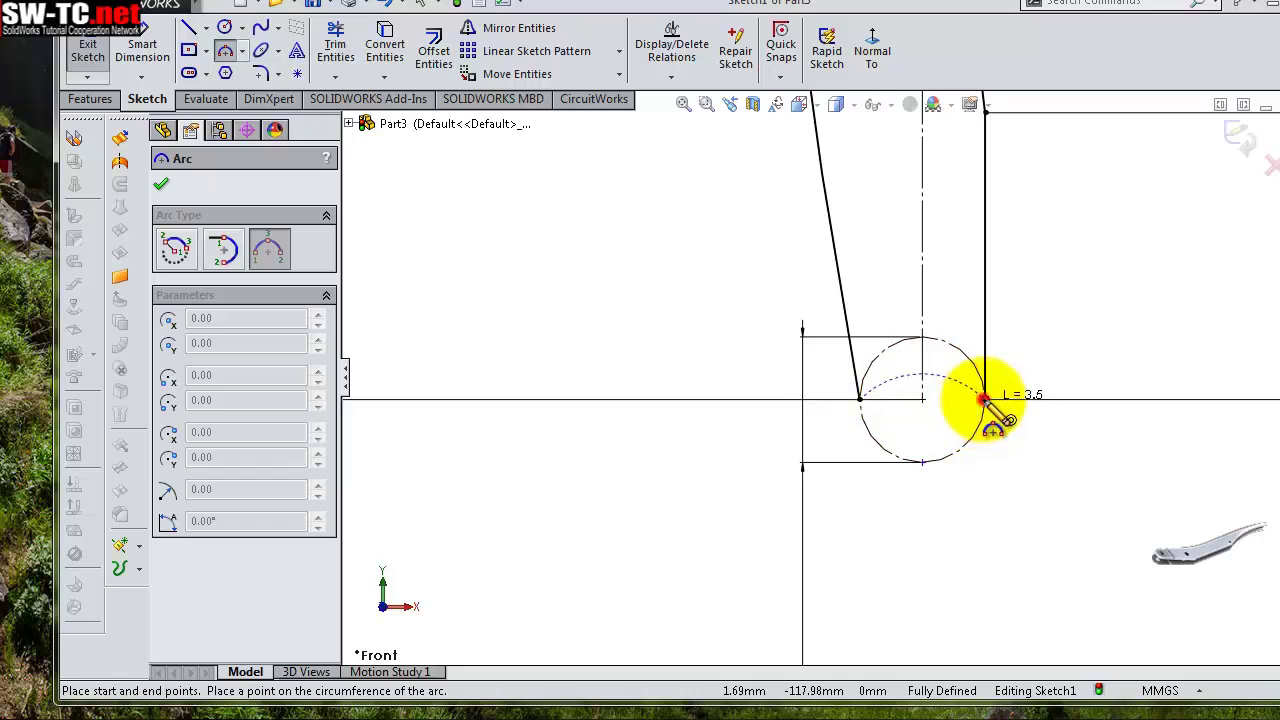
left_click(985, 400)
left_click(922, 462)
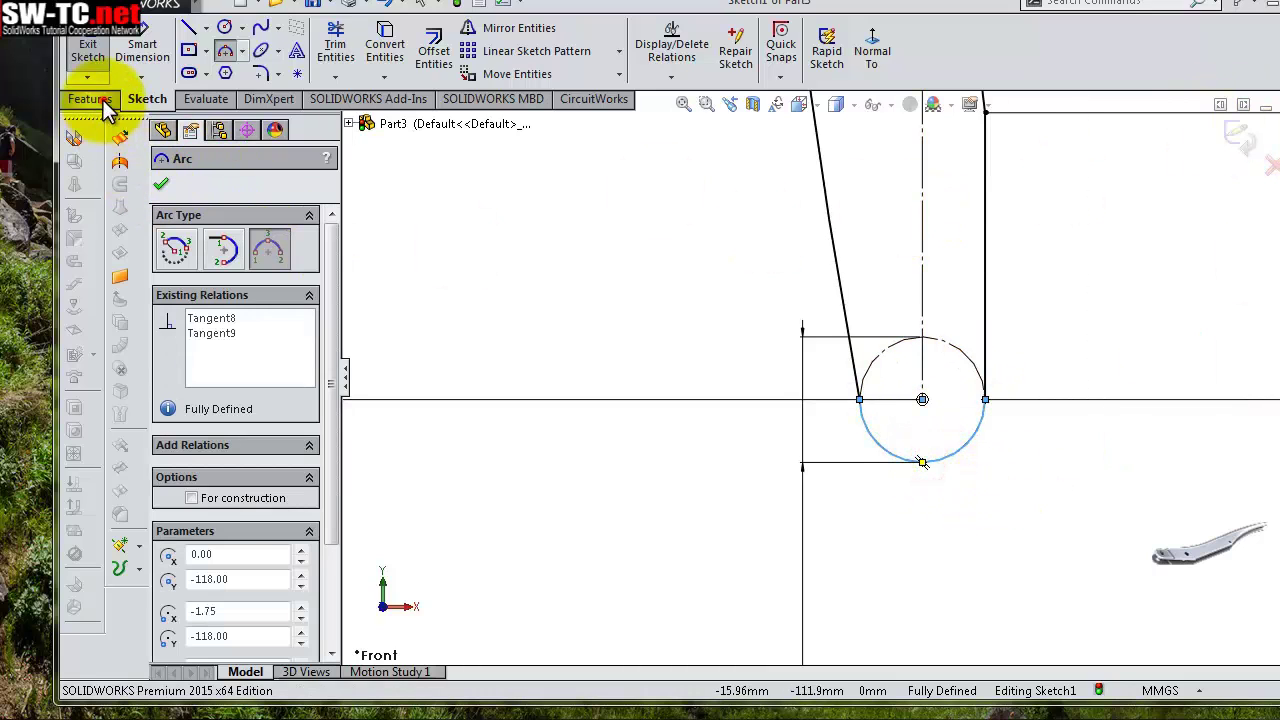
left_click(100, 100)
left_click(88, 58)
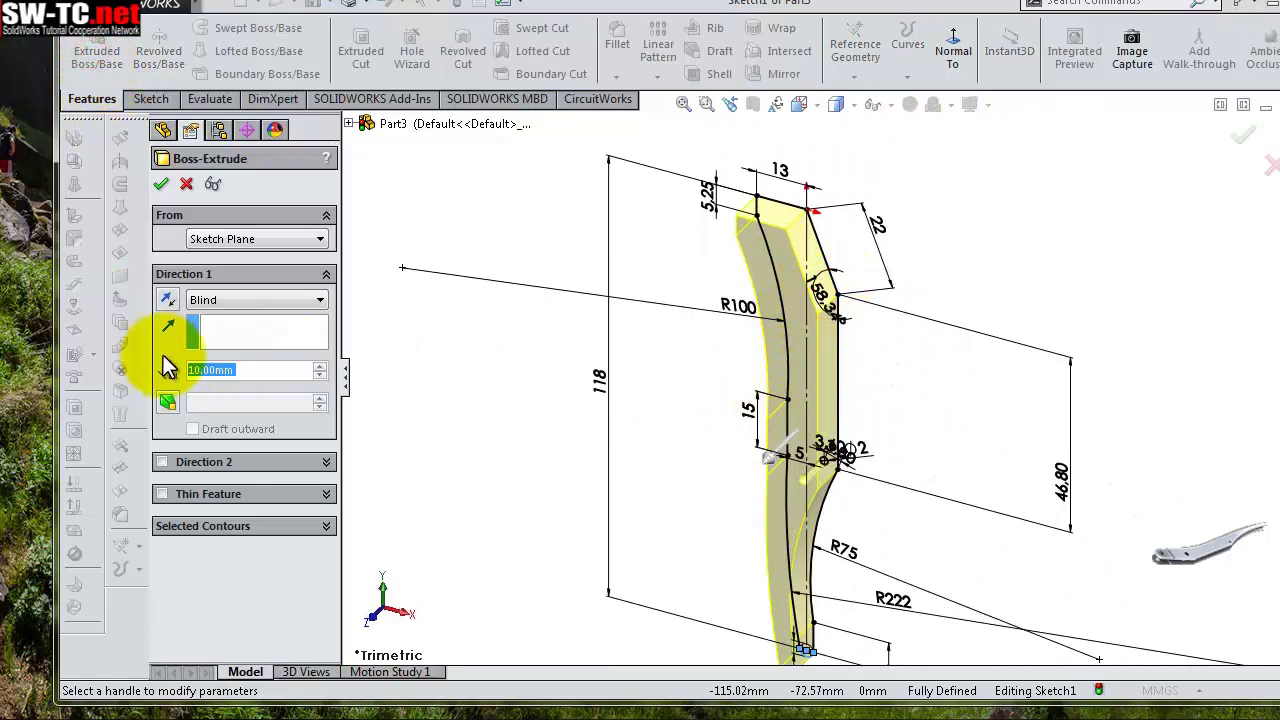
type("9")
Extrude the lever outline 9 mm mid-plane and orbit to view the solid
left_click(240, 303)
left_click(241, 384)
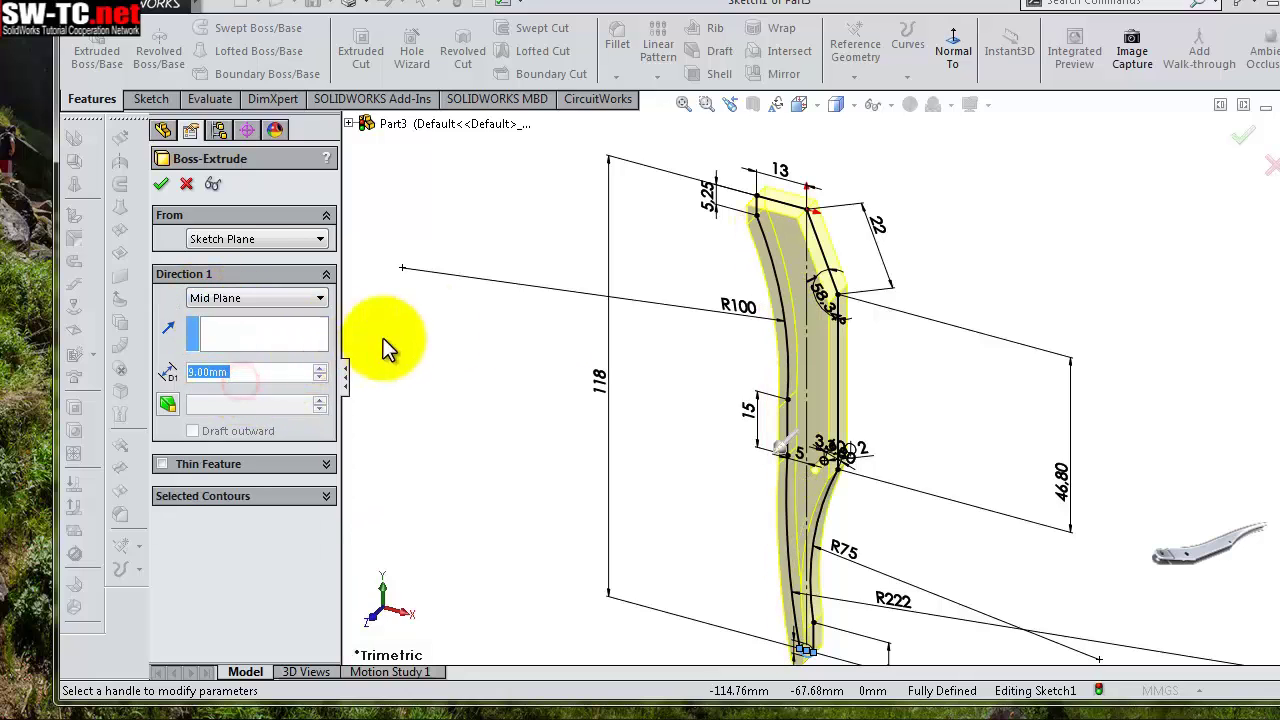
scroll(750, 424, "down", 2)
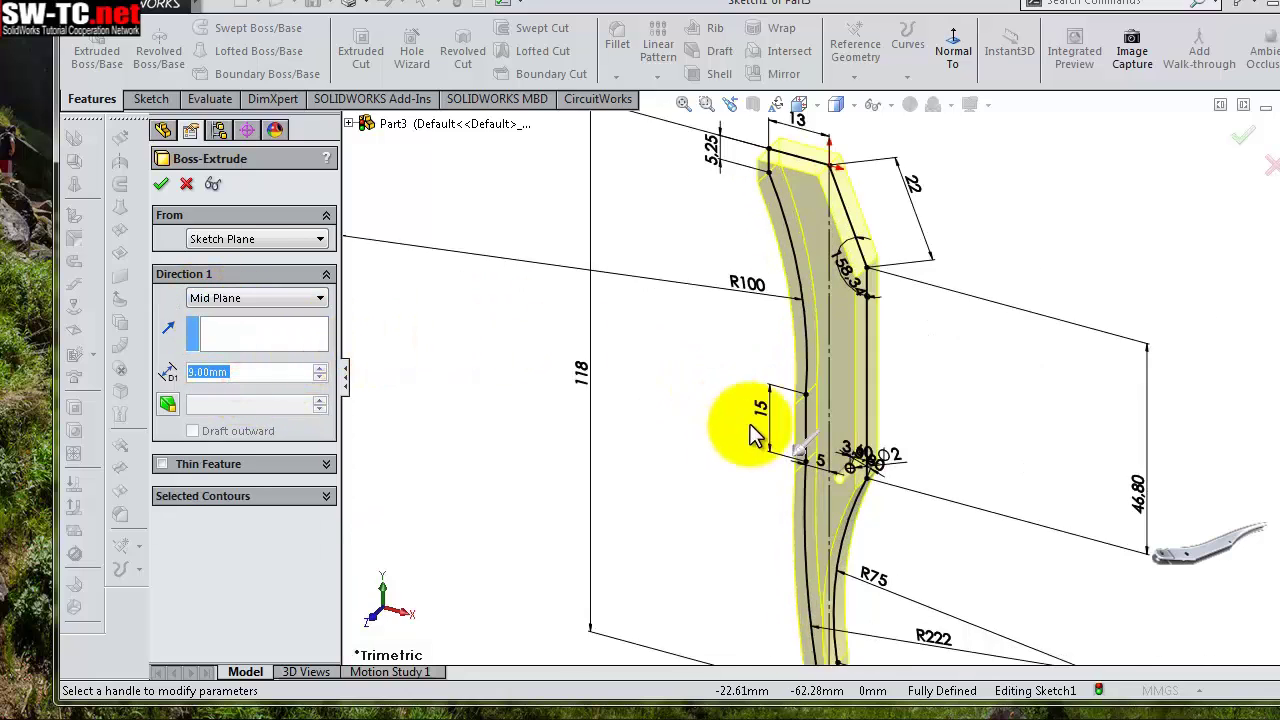
left_click(159, 185)
mouse_move(686, 428)
middle_mouse_down()
mouse_move(766, 449)
mouse_move(780, 380)
mouse_move(766, 342)
middle_mouse_up()
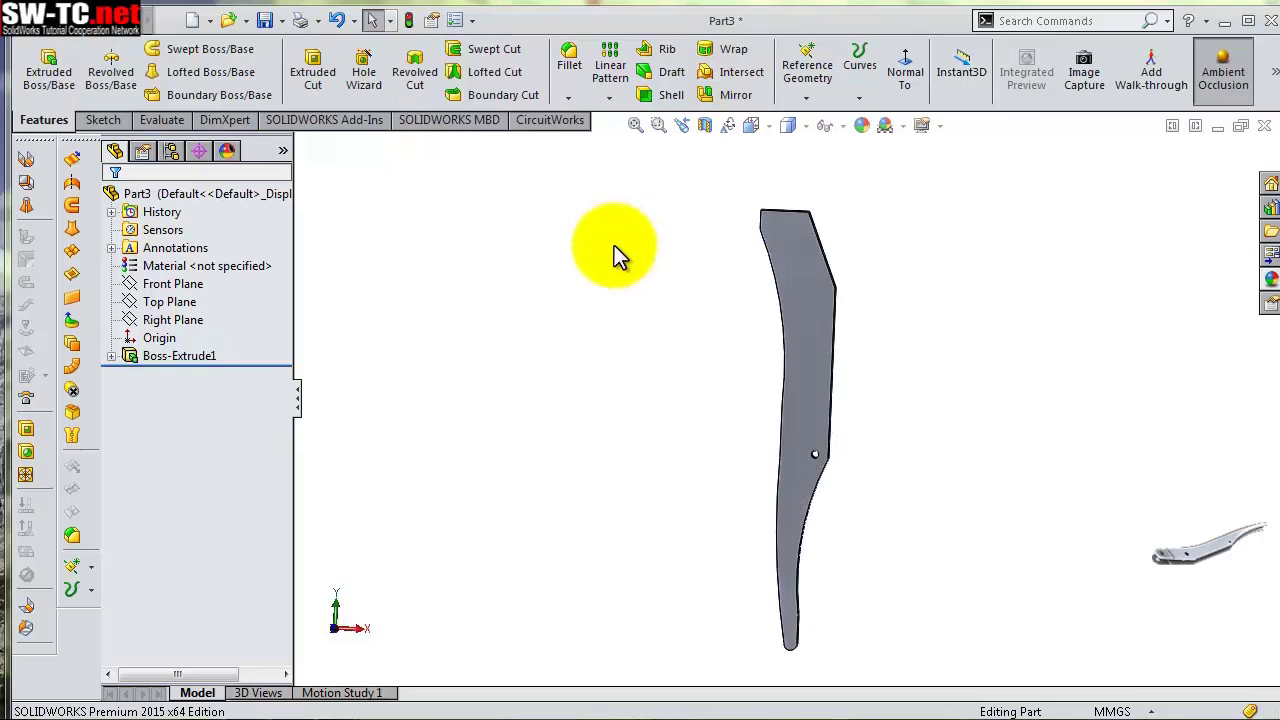
middle_click_drag(609, 251, 691, 334)
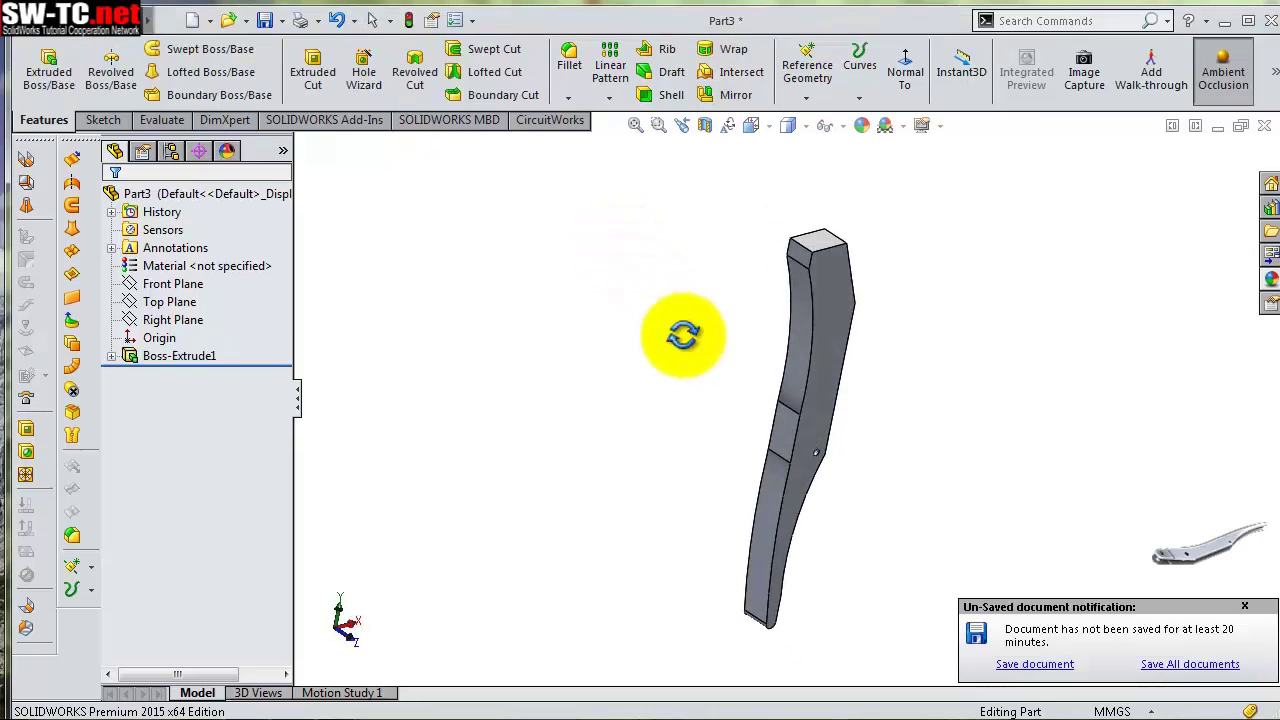
Start a new sketch on the Front Plane and view it face-on
left_click(178, 285)
left_click(190, 258)
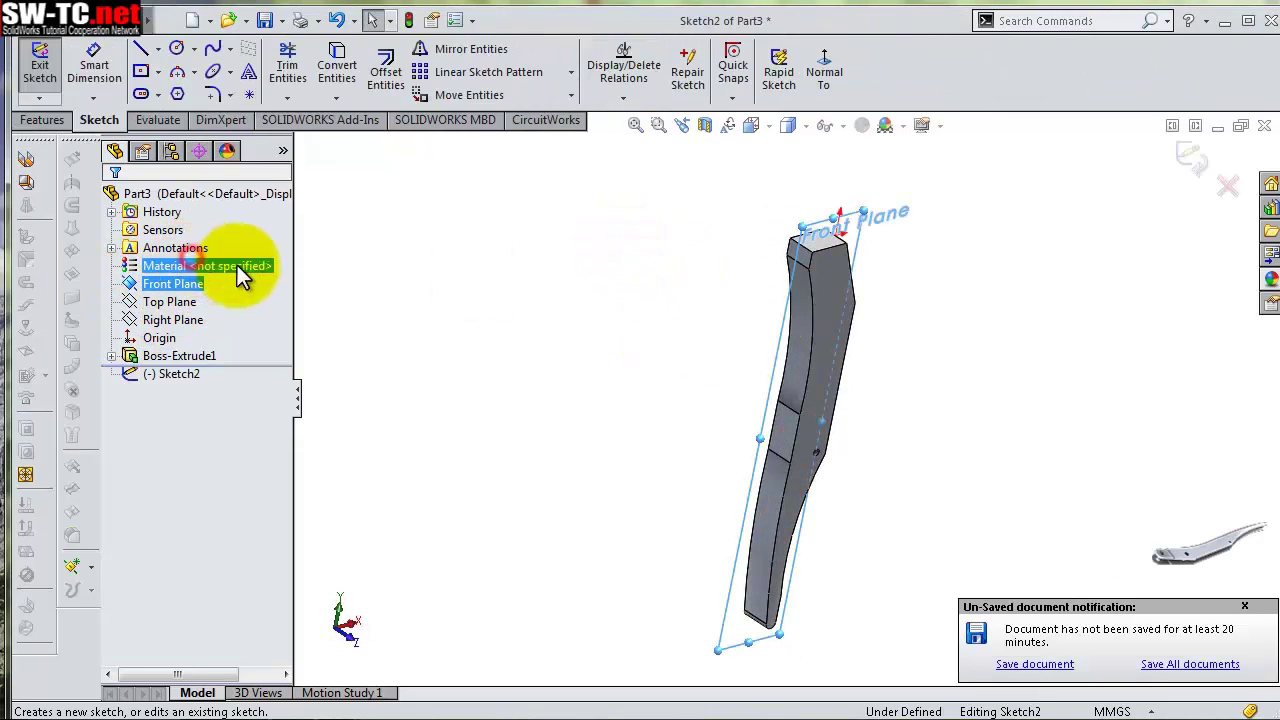
left_click(822, 66)
scroll(600, 285, "down", 4)
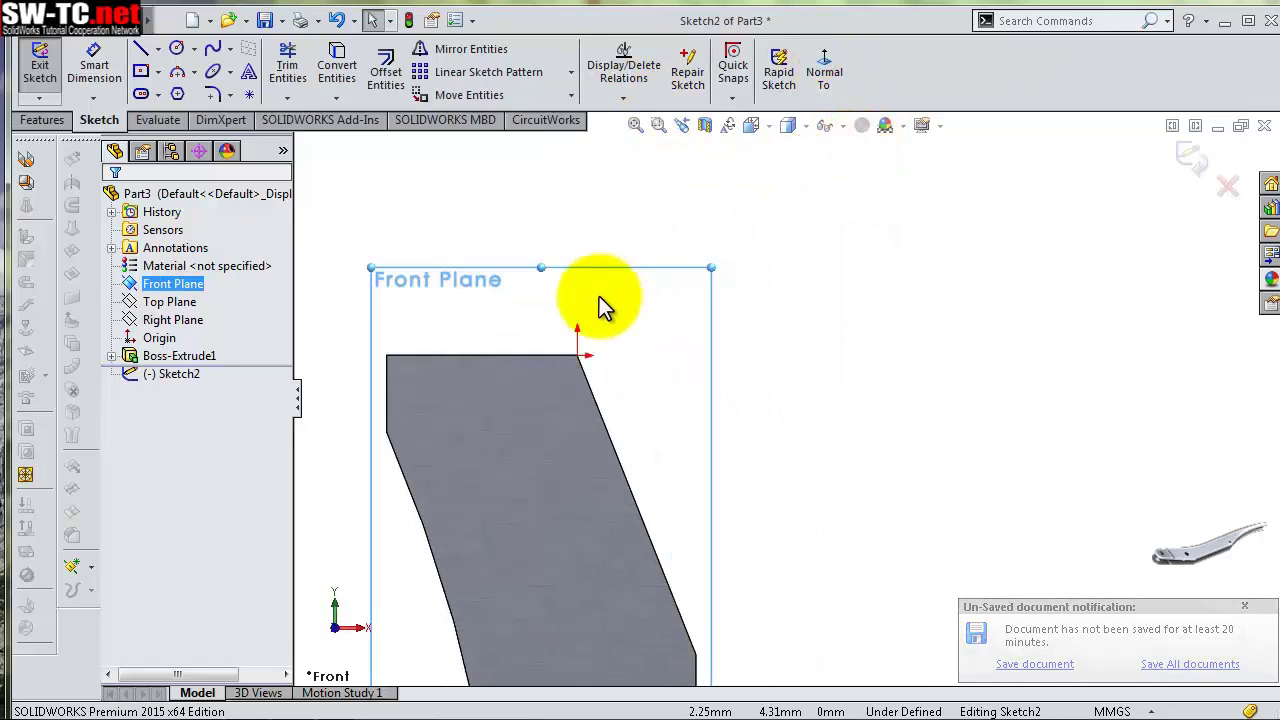
Draw the tab outline above the lever: slanted line, tangent half-round arc, and left line
key("s")
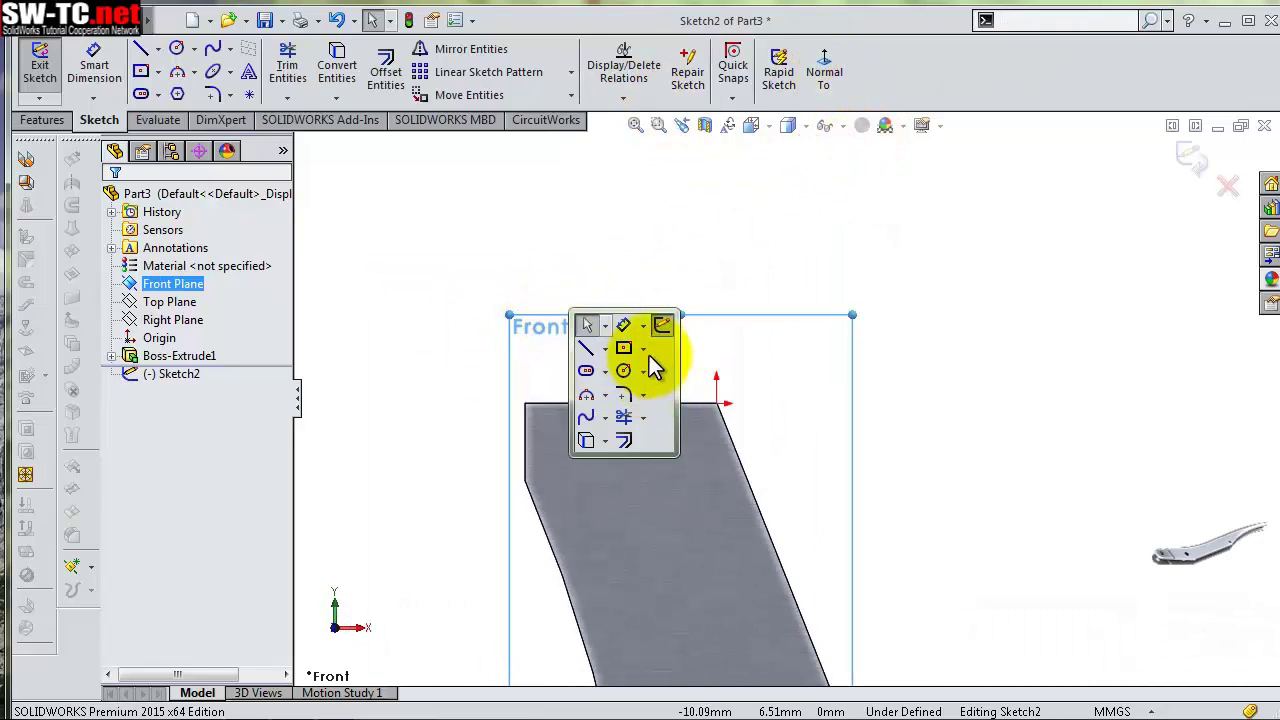
left_click(579, 347)
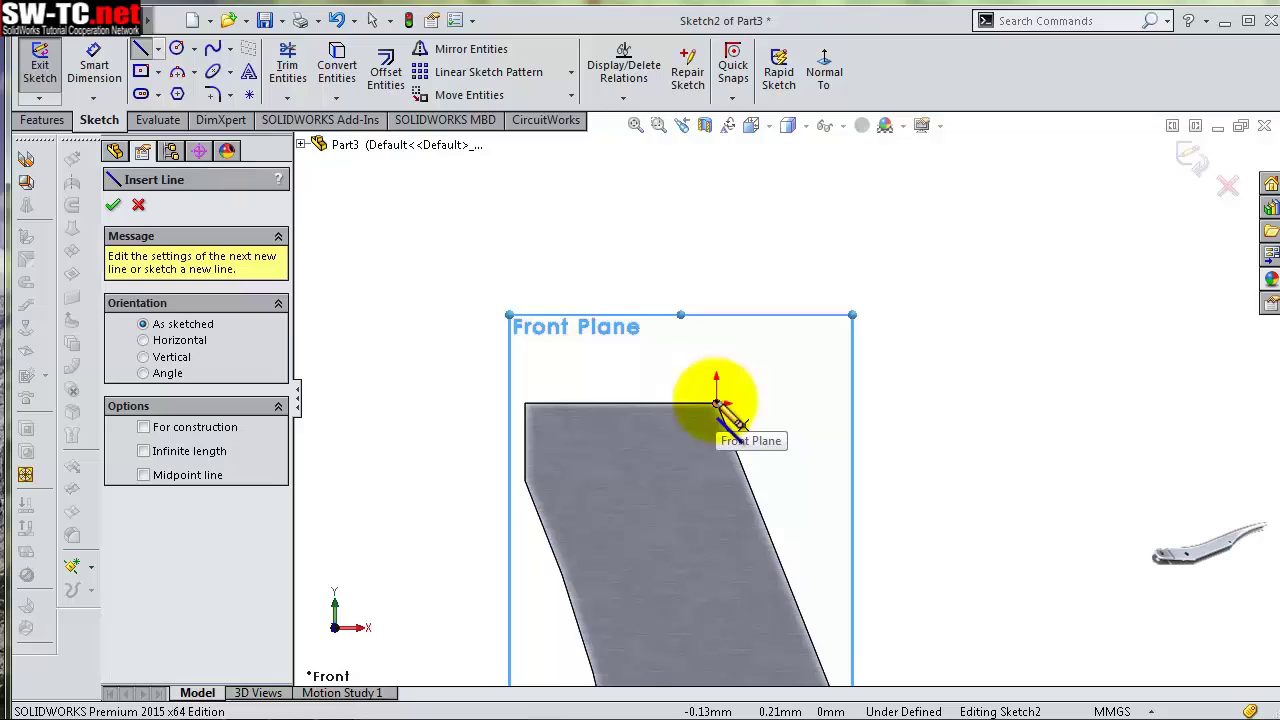
left_click(716, 404)
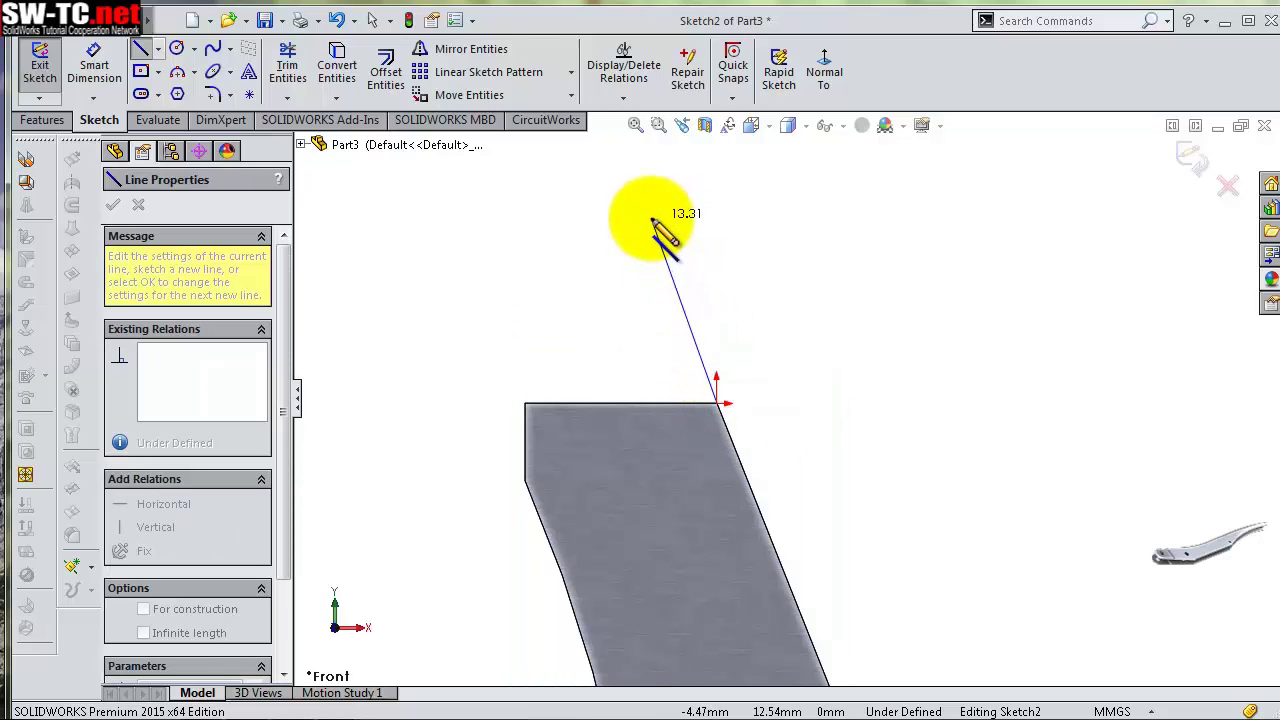
left_click(651, 218)
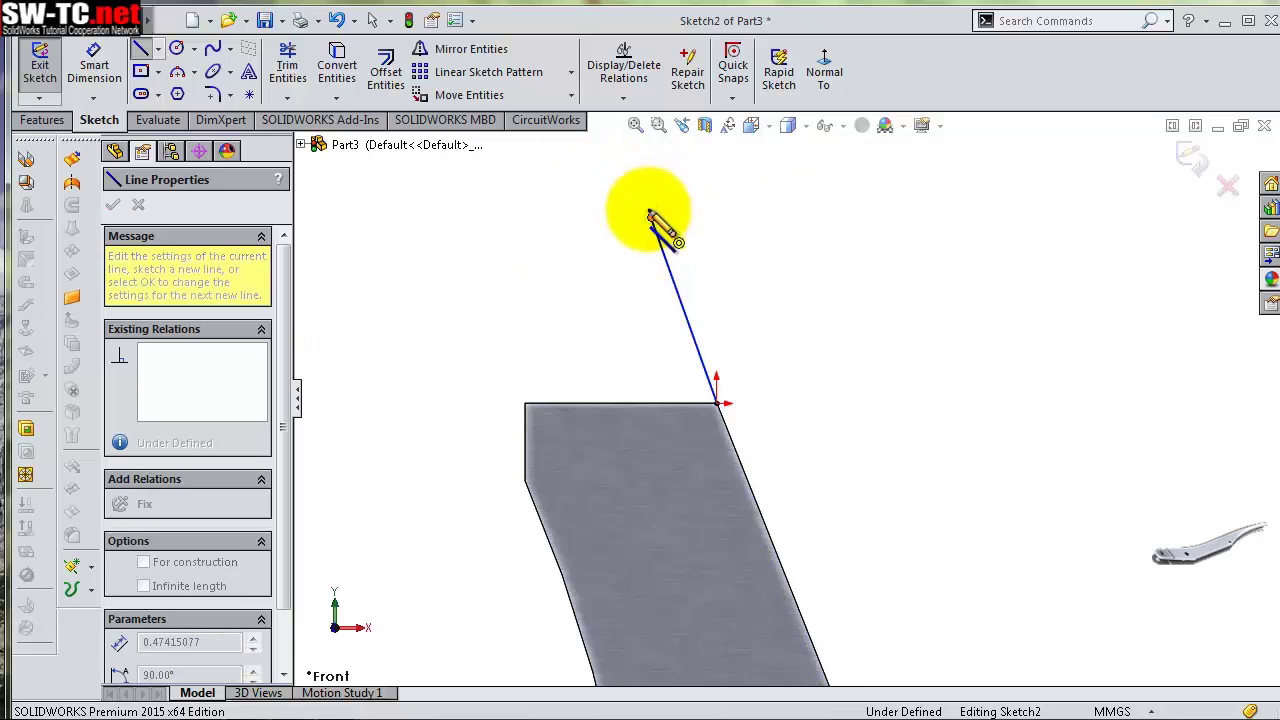
key("a")
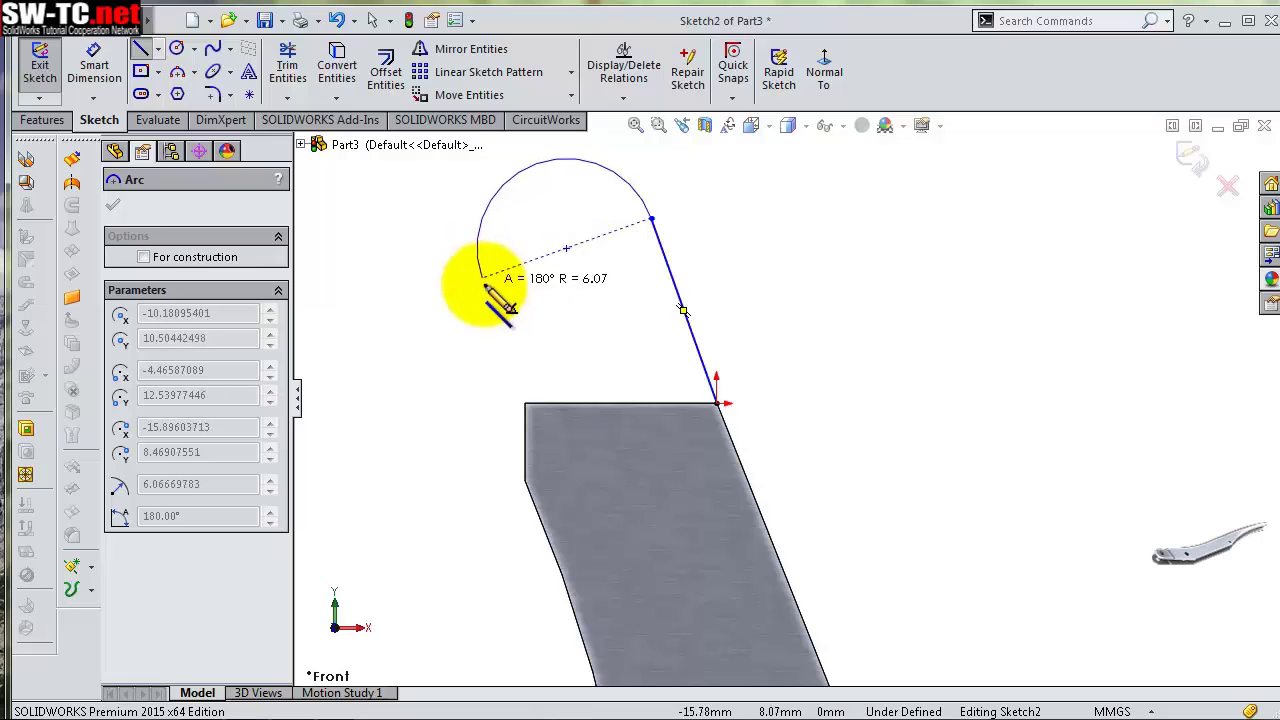
left_click(484, 286)
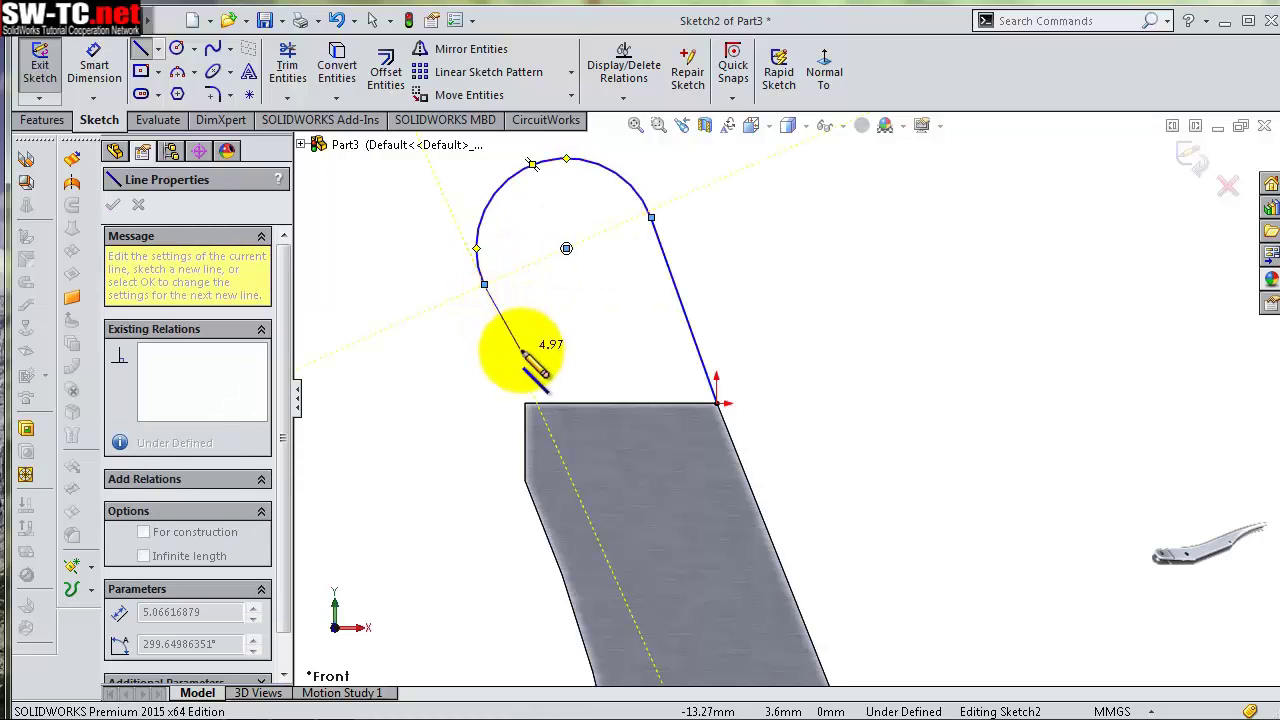
left_click(515, 355)
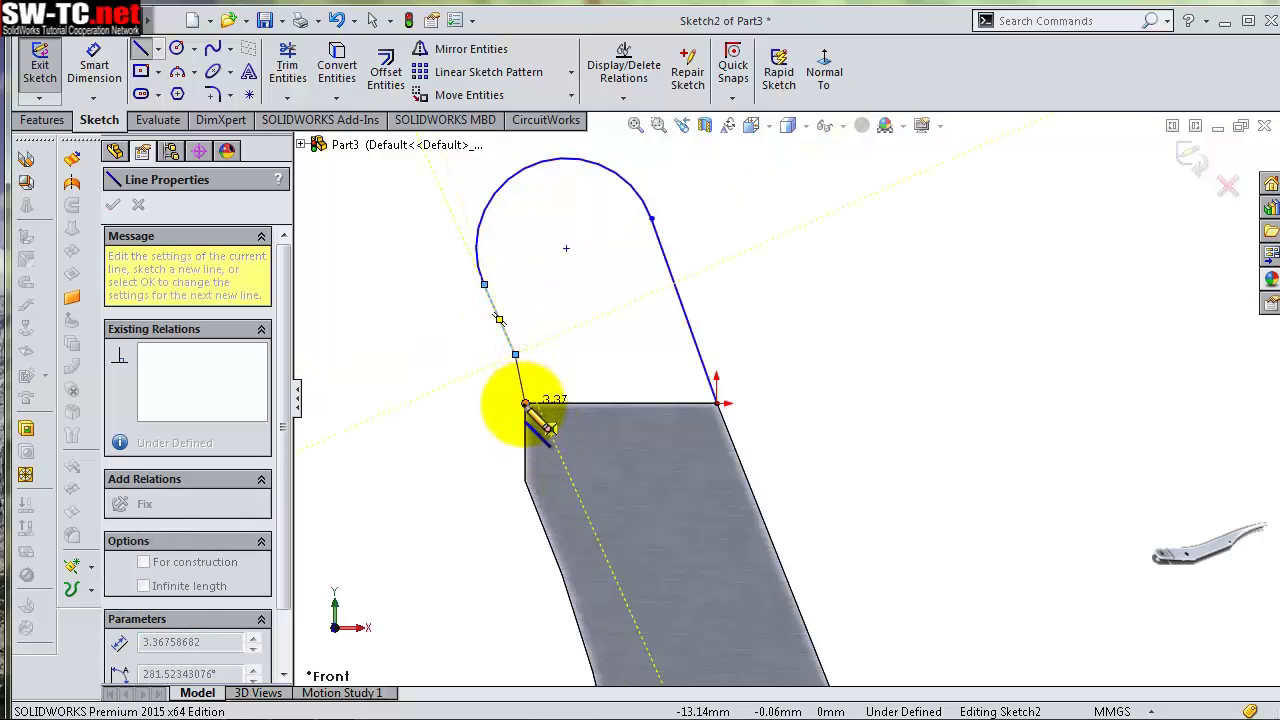
left_click(525, 404)
key("Escape")
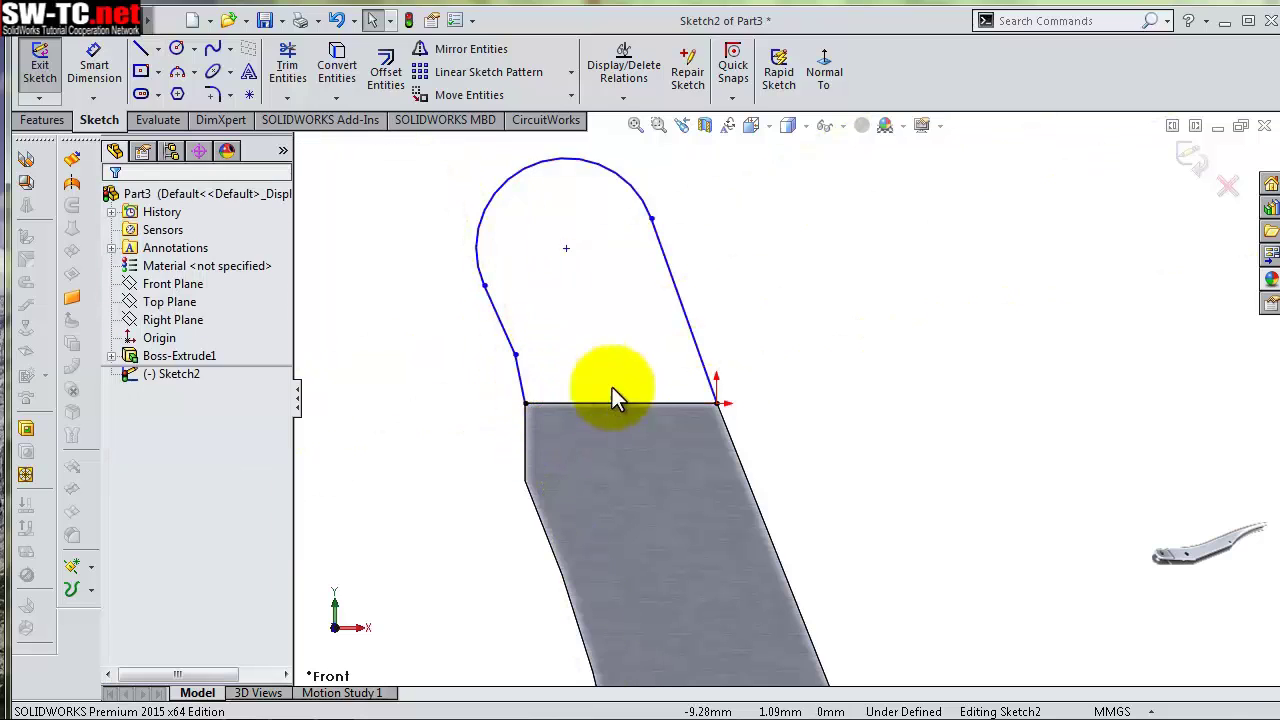
Select the tab's right side line together with the lever's right edge
scroll(745, 352, "down", 2)
scroll(730, 350, "up", 2)
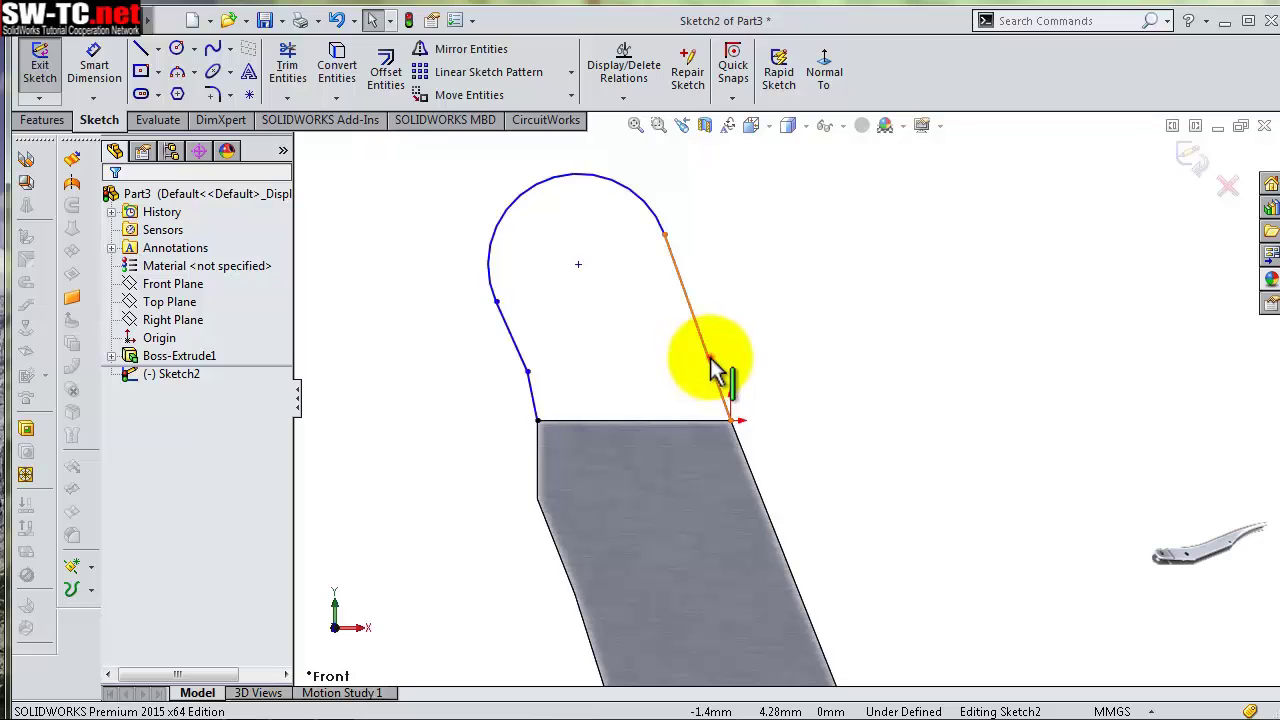
left_click(709, 360)
left_click(752, 475, "ctrl")
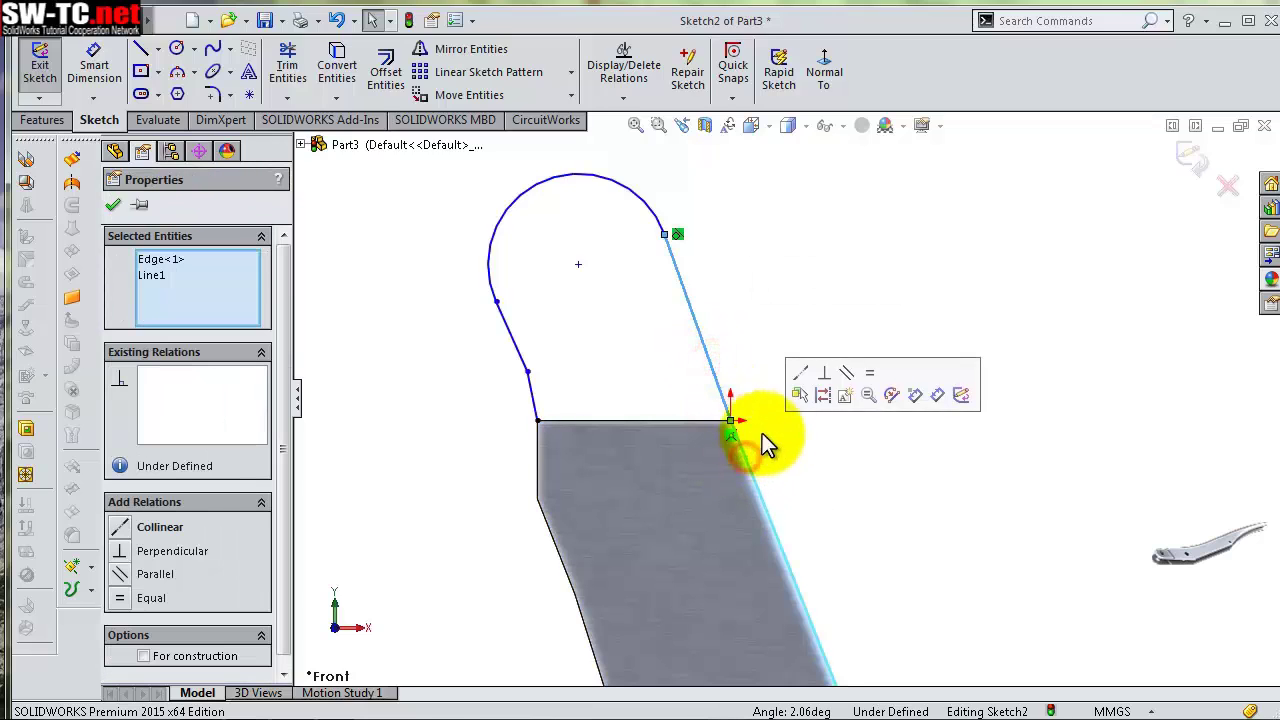
Make the right line collinear with the lever edge, then add a short left line collinear with the block edge
left_click(806, 372)
left_click(771, 352)
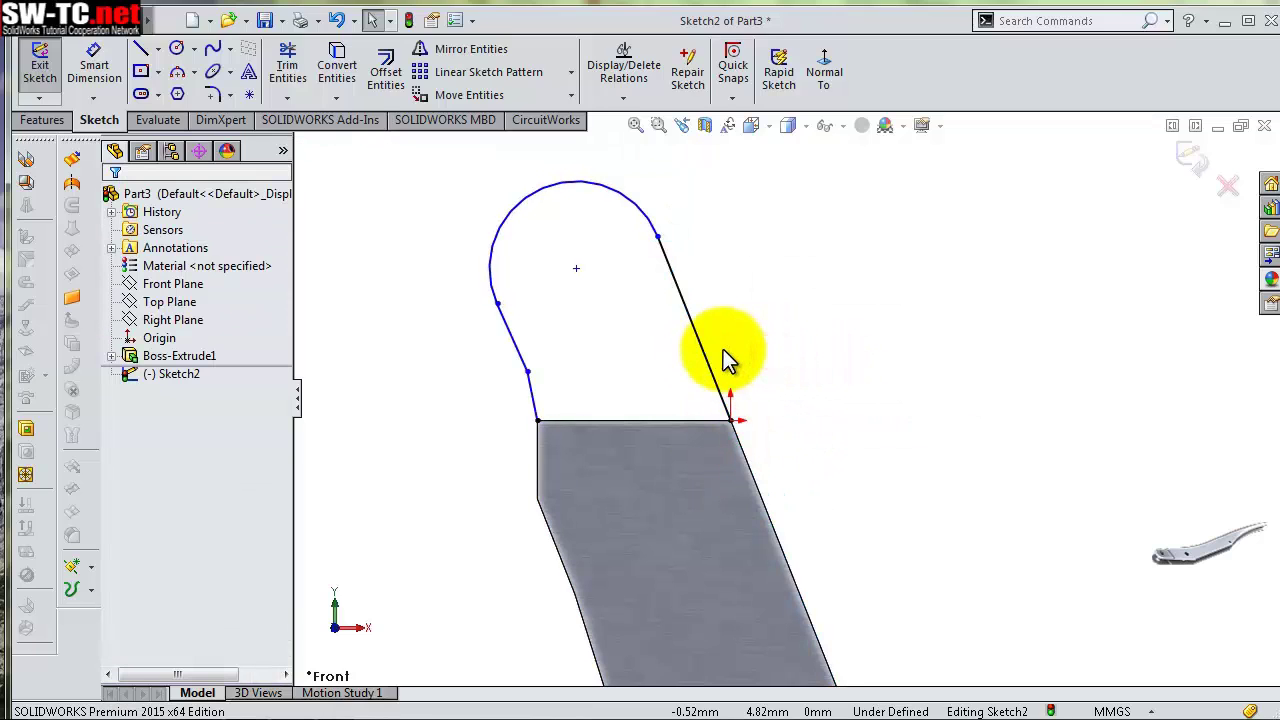
key("s")
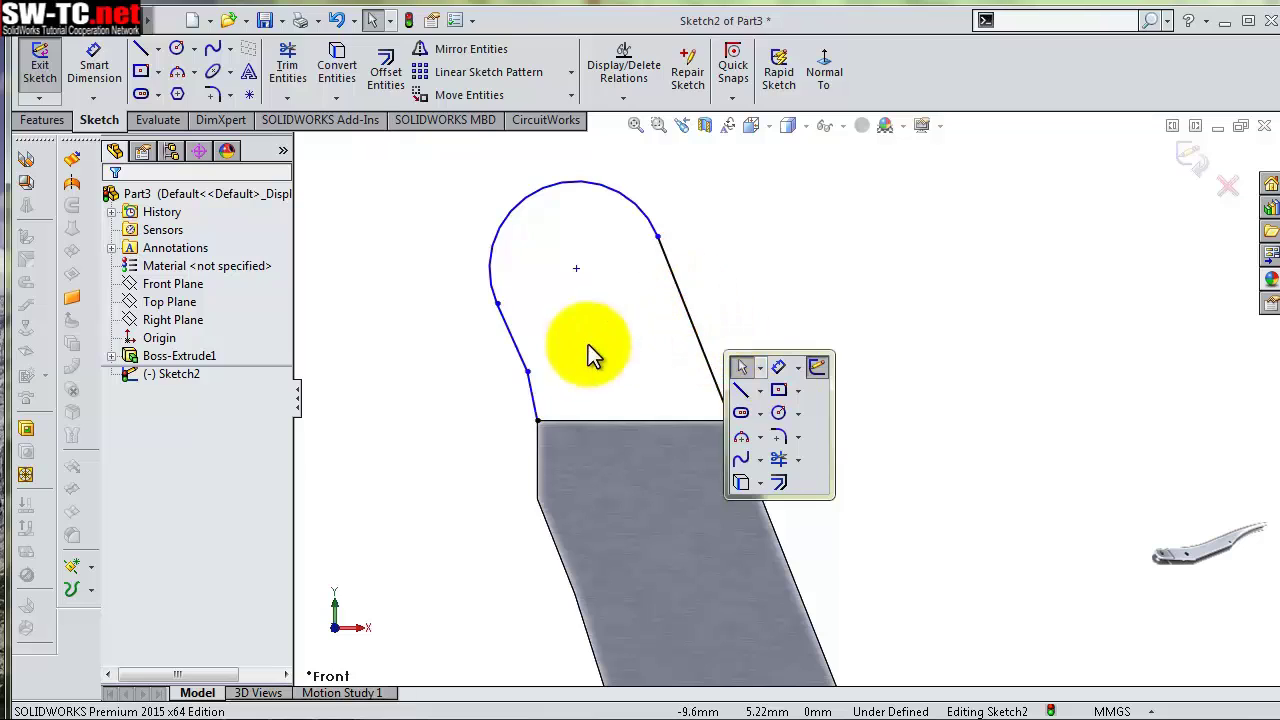
left_click(543, 400)
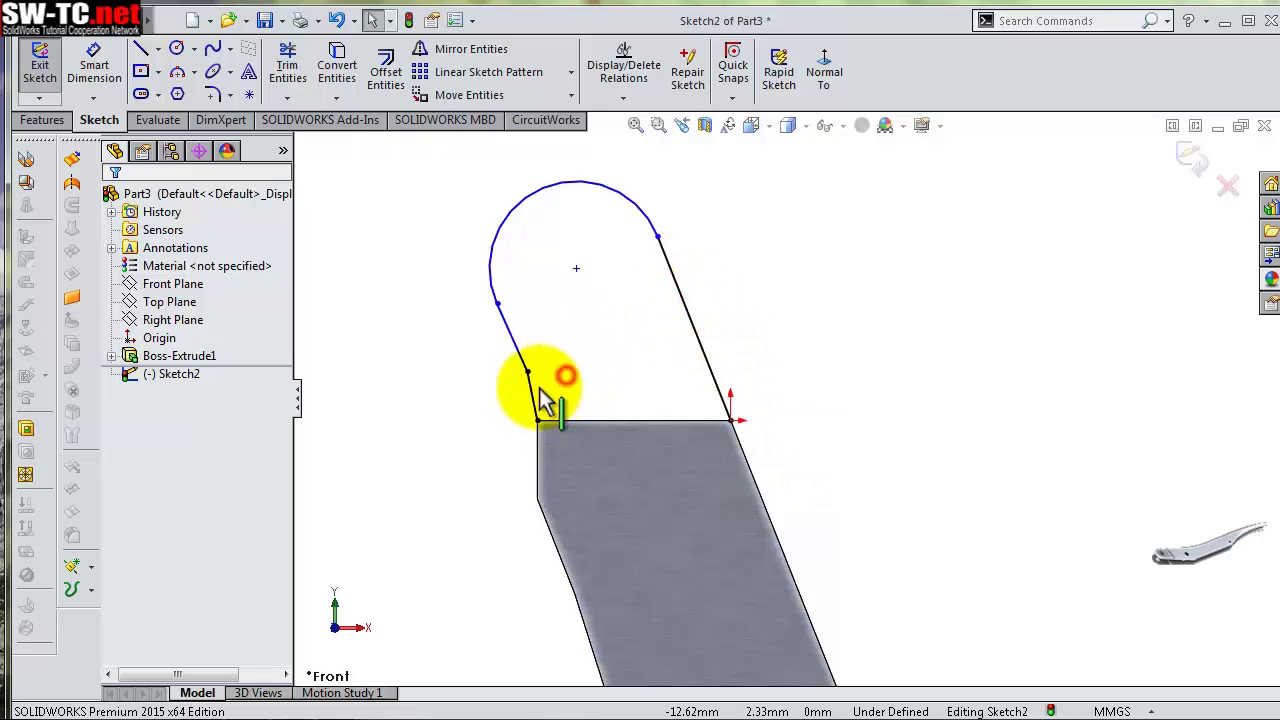
left_click(537, 424)
key("Escape")
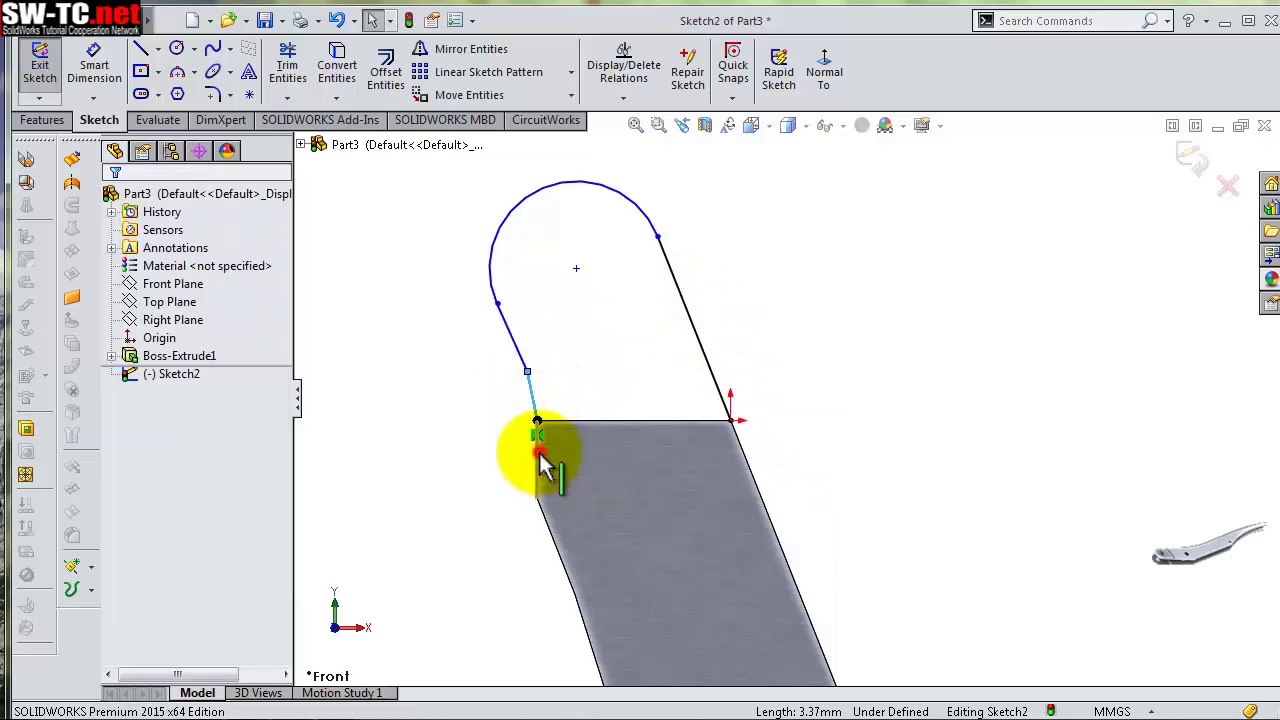
left_click(540, 458, "ctrl")
left_click(590, 371)
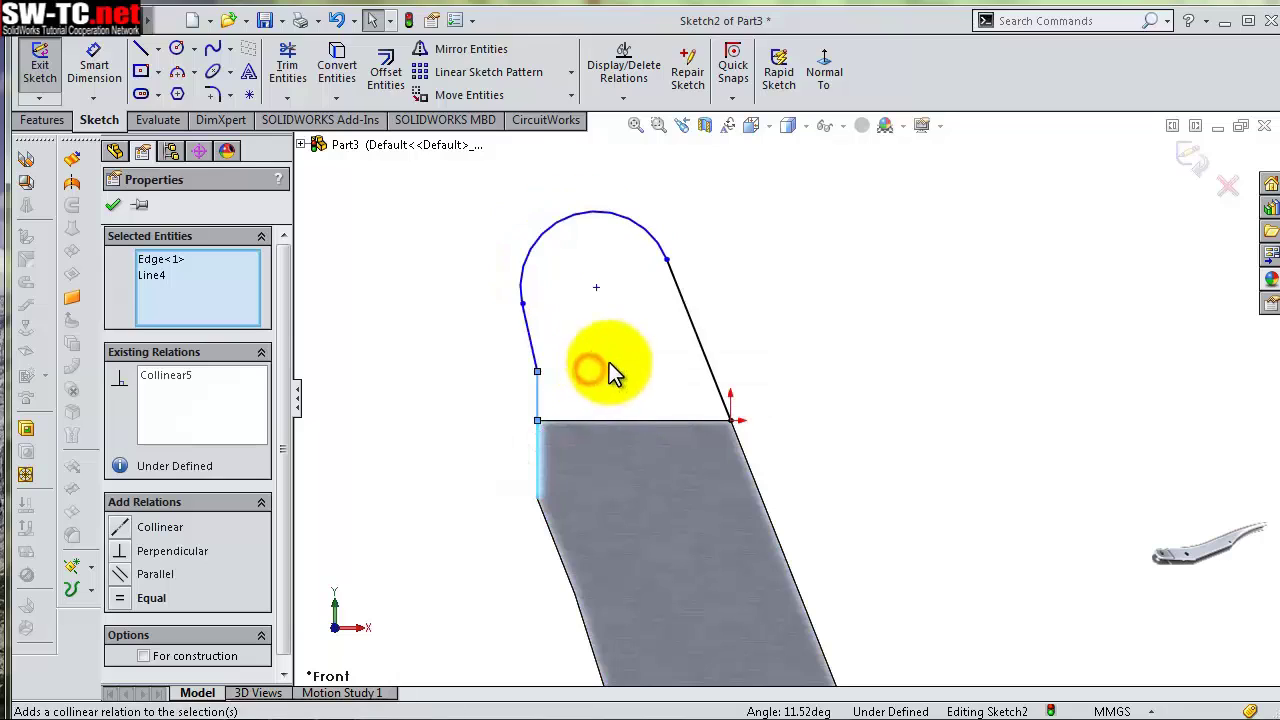
left_click(768, 322)
Dimension the short left line to 2.25 mm
key("s")
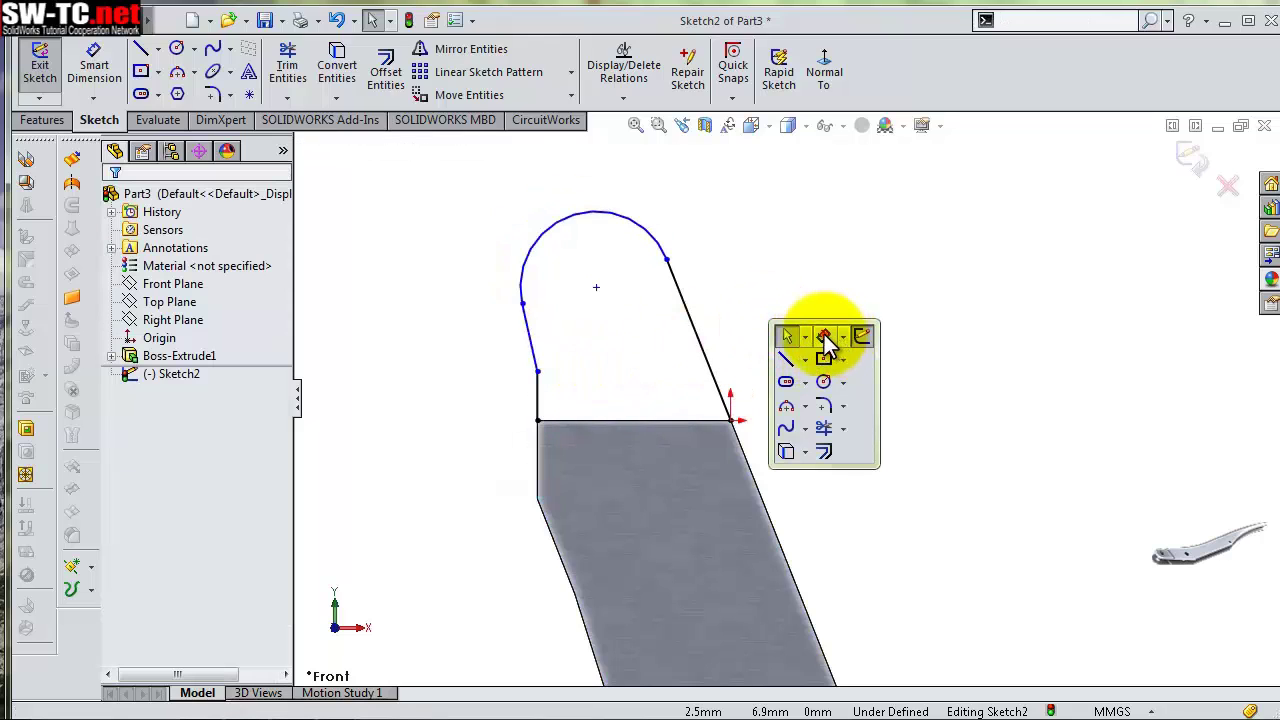
left_click(823, 336)
left_click(537, 398)
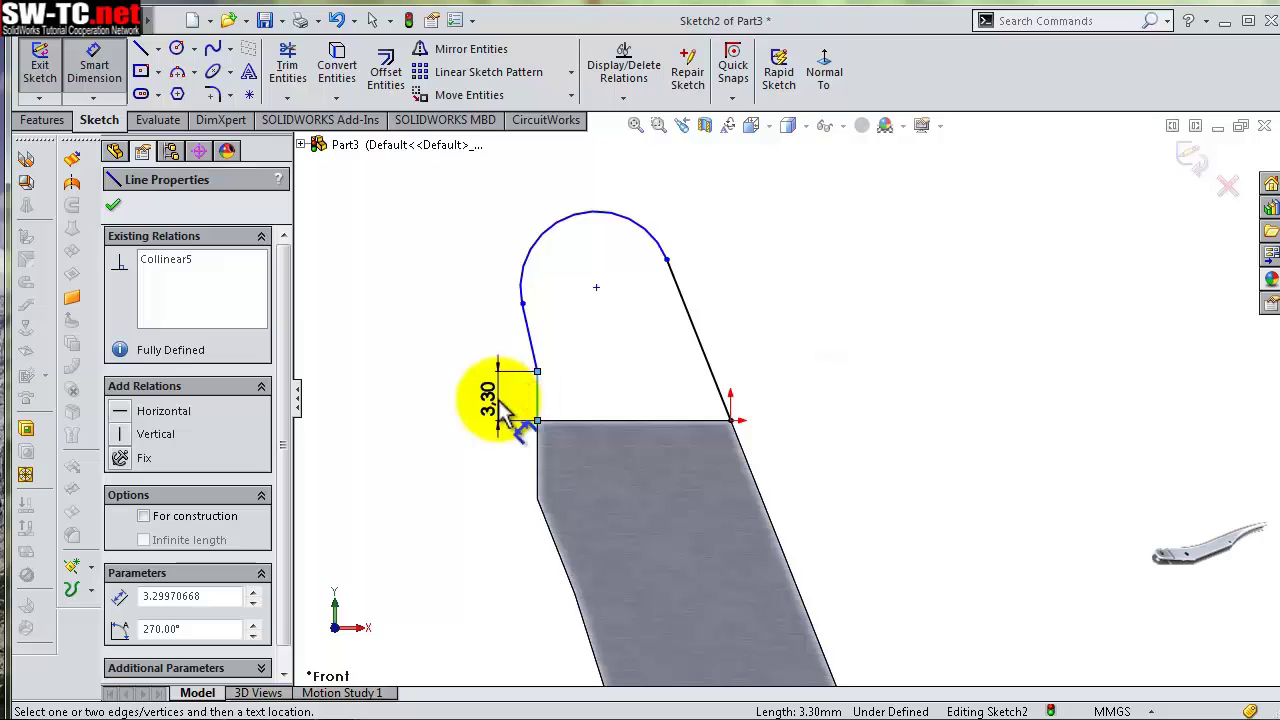
left_click(500, 410)
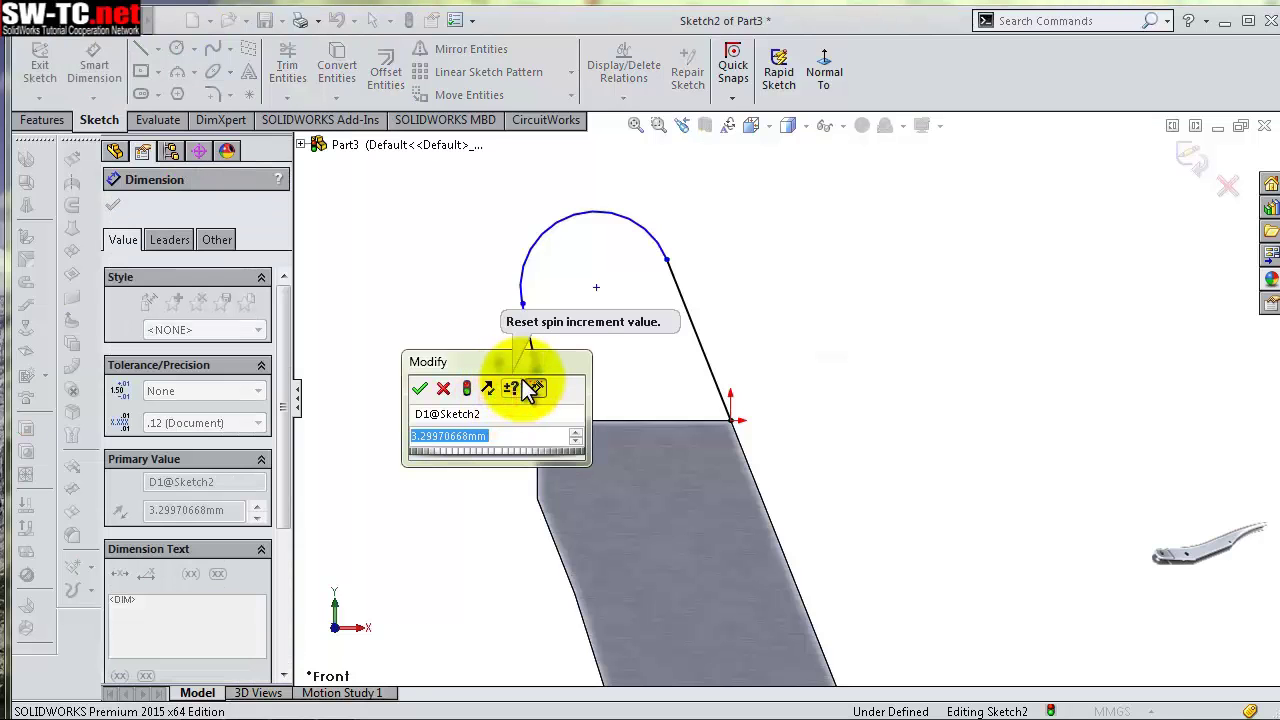
type("2.25")
key("Return")
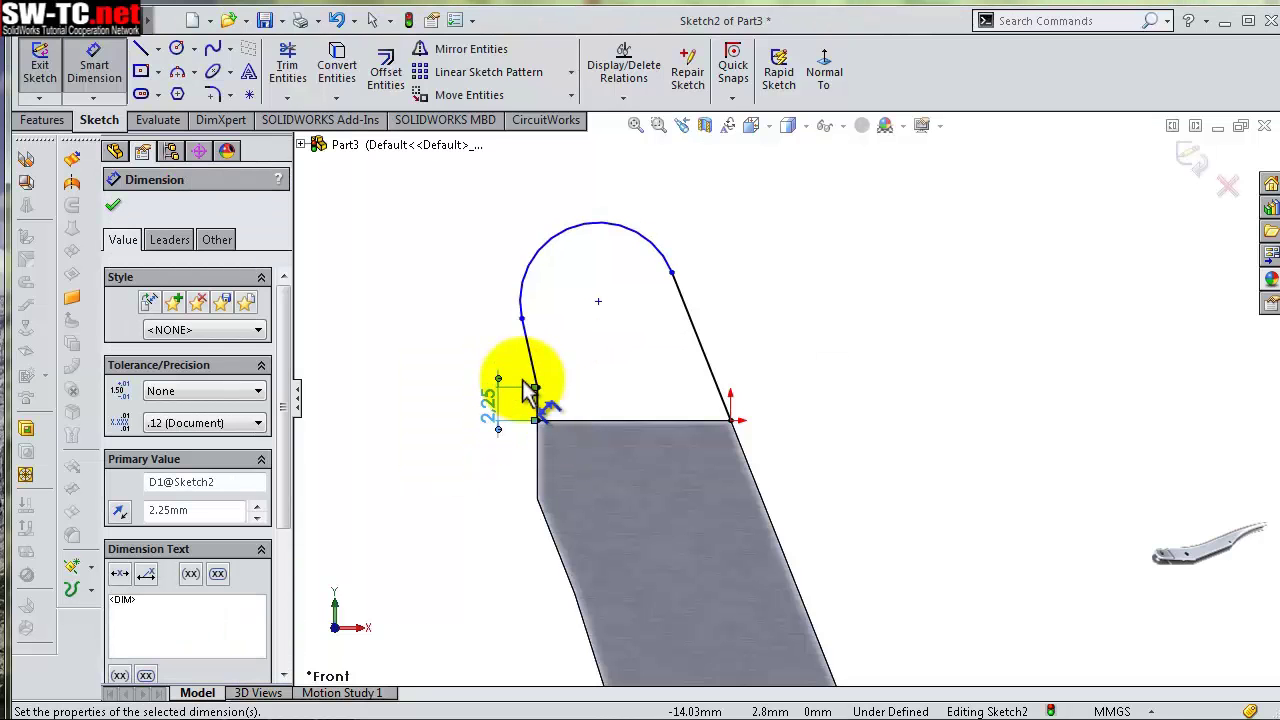
key("Escape")
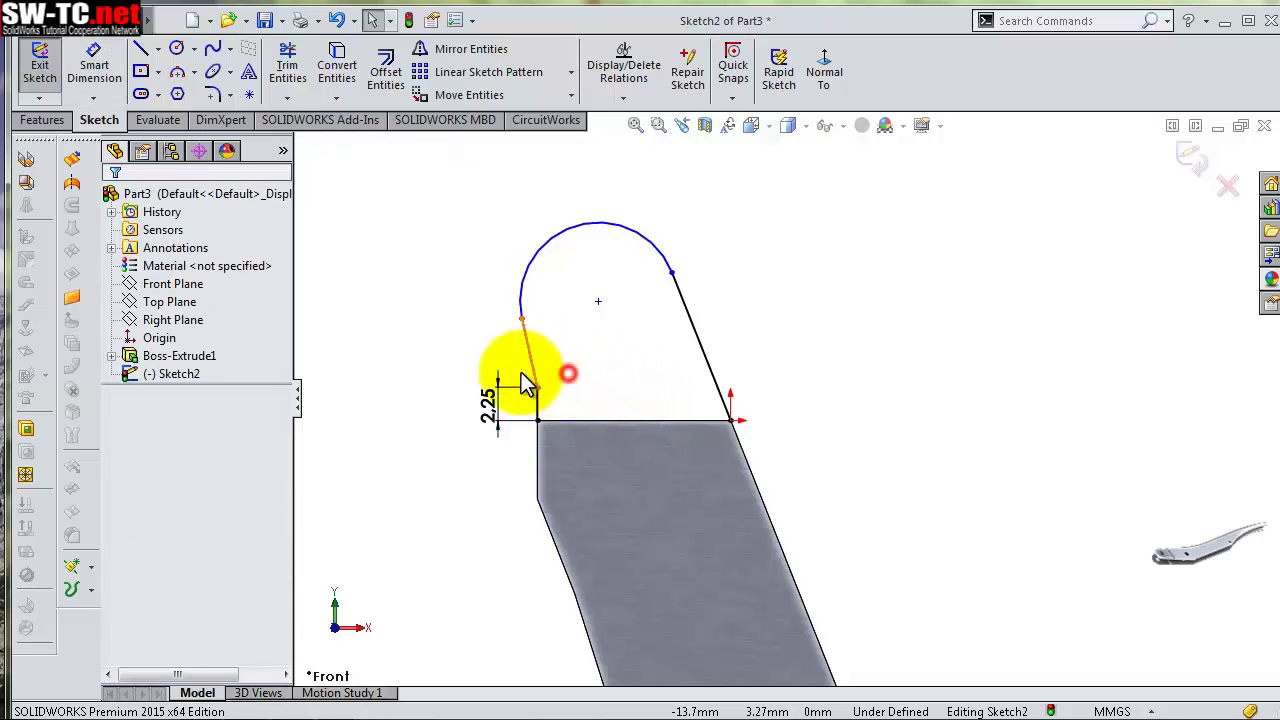
Make the slanted line and the short vertical line equal in length
left_click(535, 385)
left_click(540, 403, "ctrl")
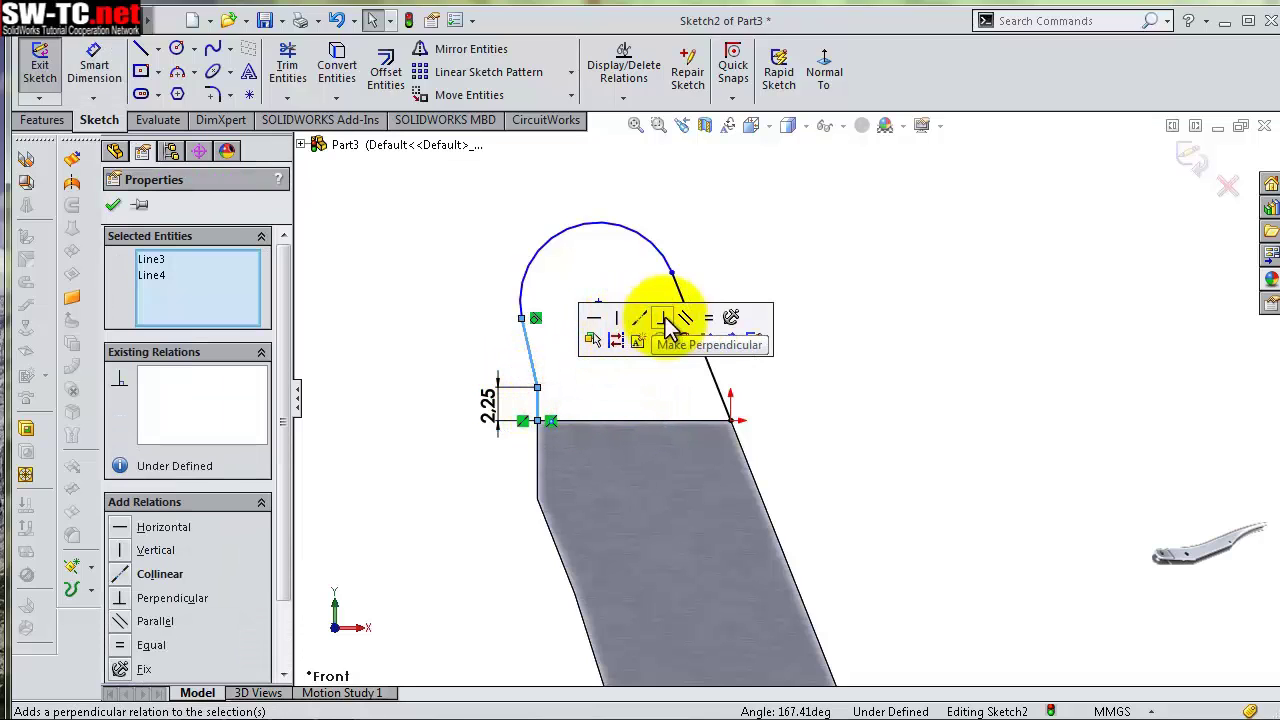
left_click(709, 320)
Add a 146° angle dimension between the two lines
key("s")
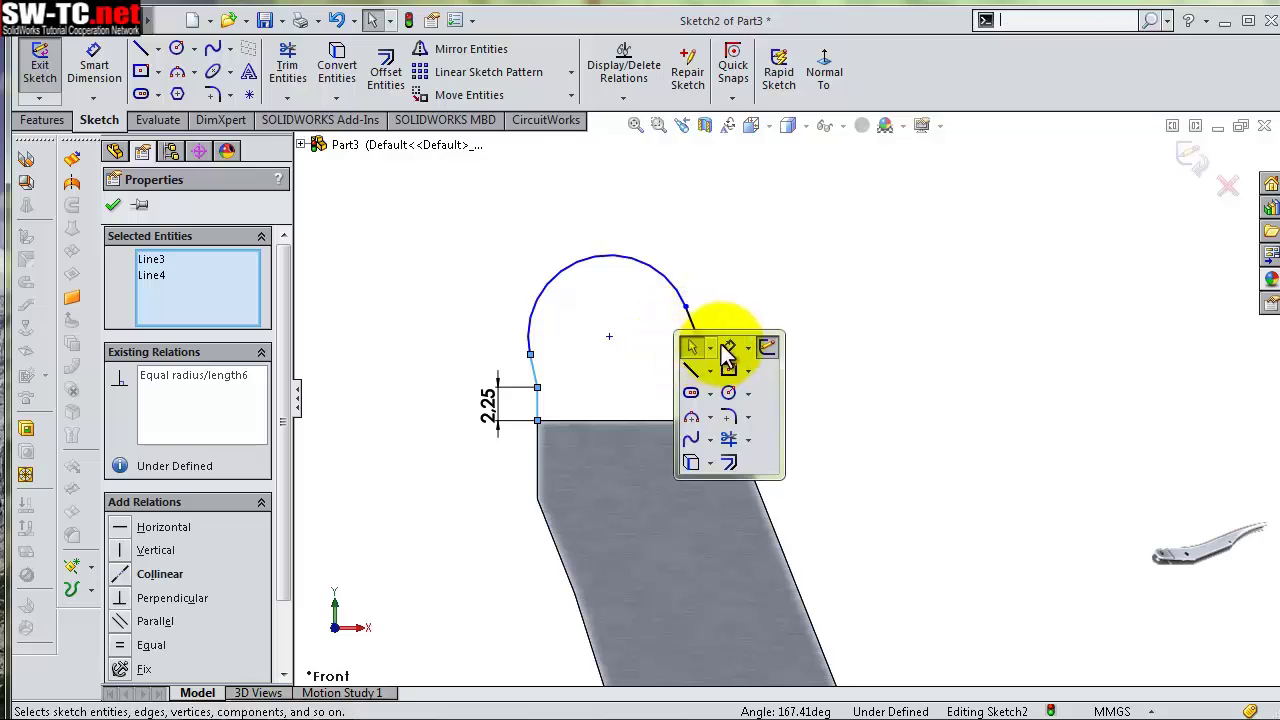
left_click(724, 345)
left_click(536, 405)
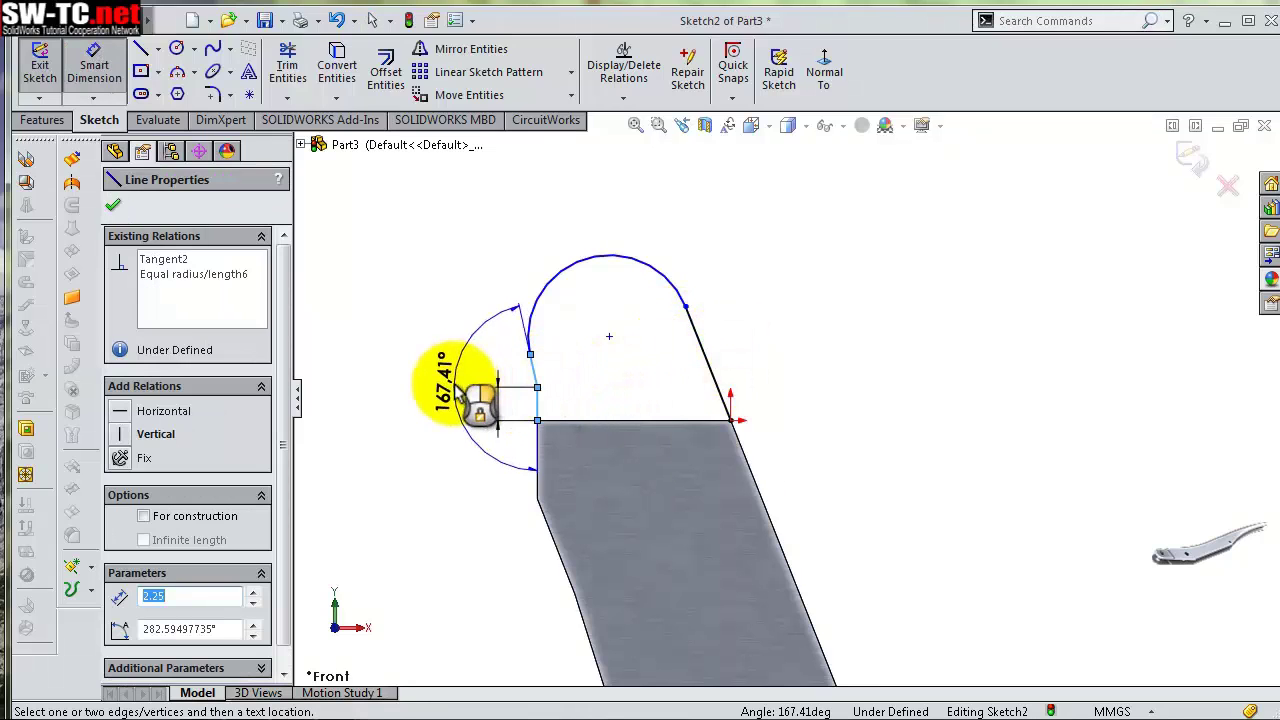
left_click(455, 392)
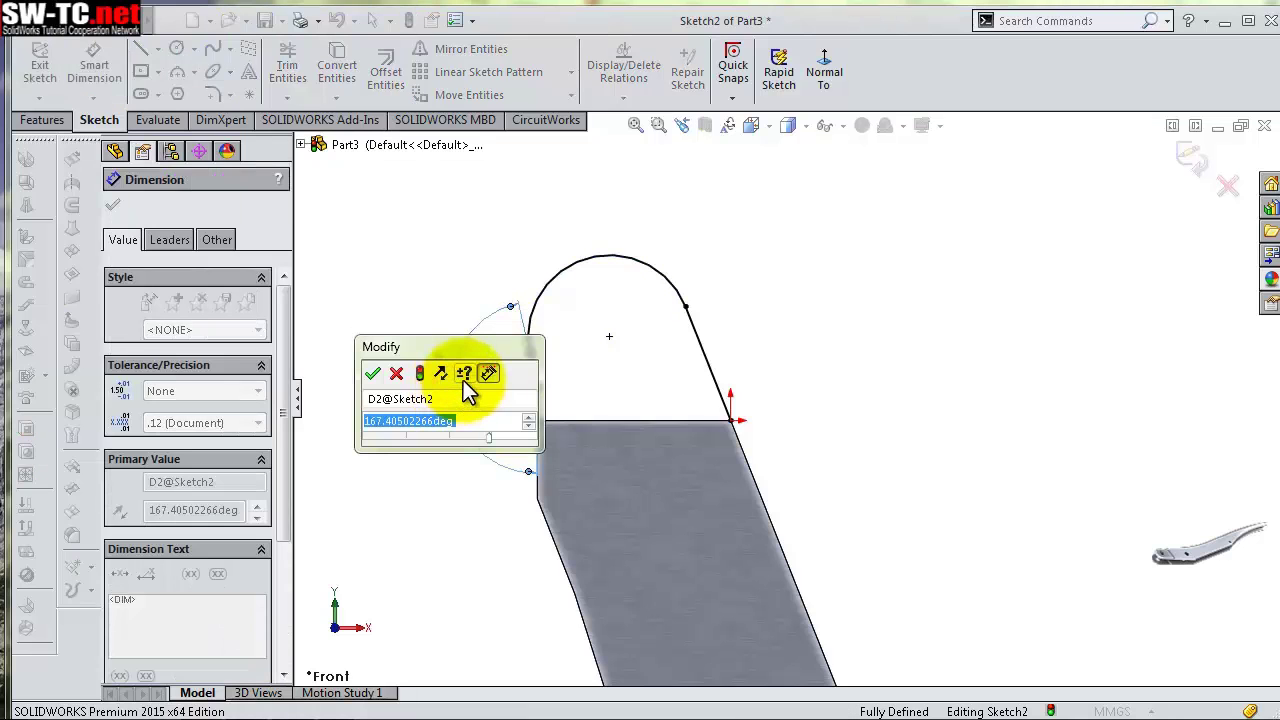
type("146")
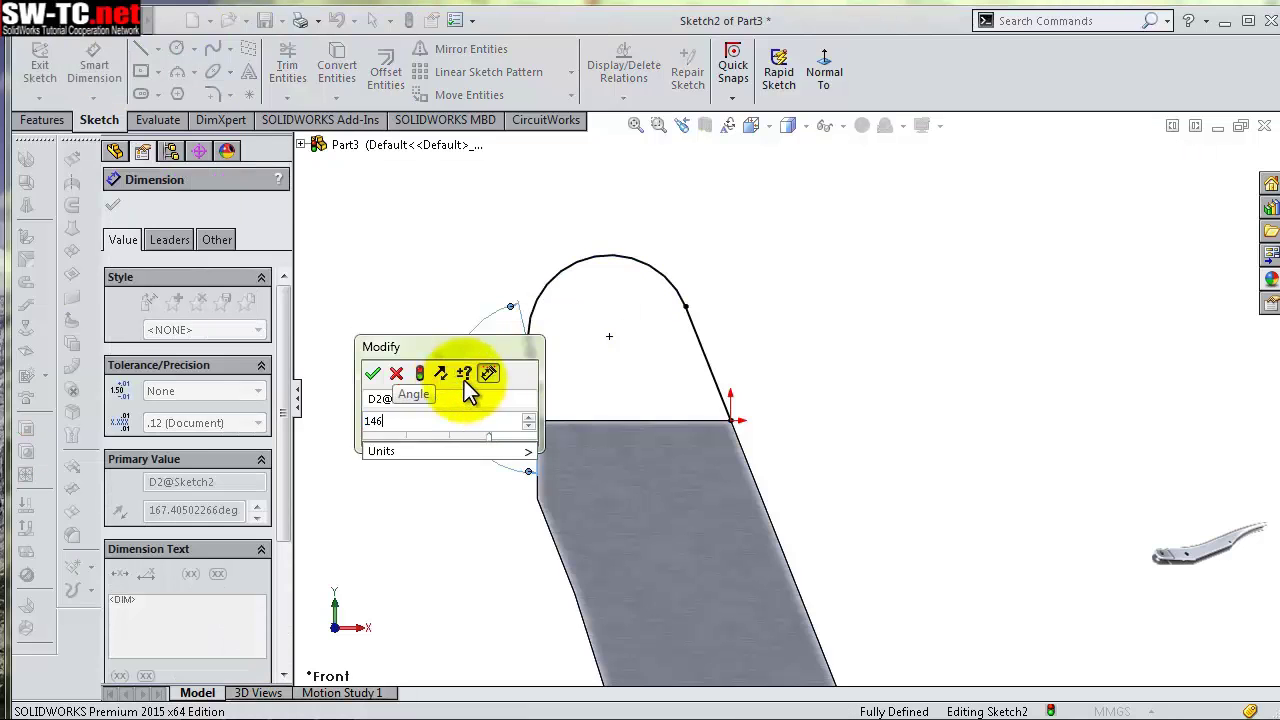
key("Return")
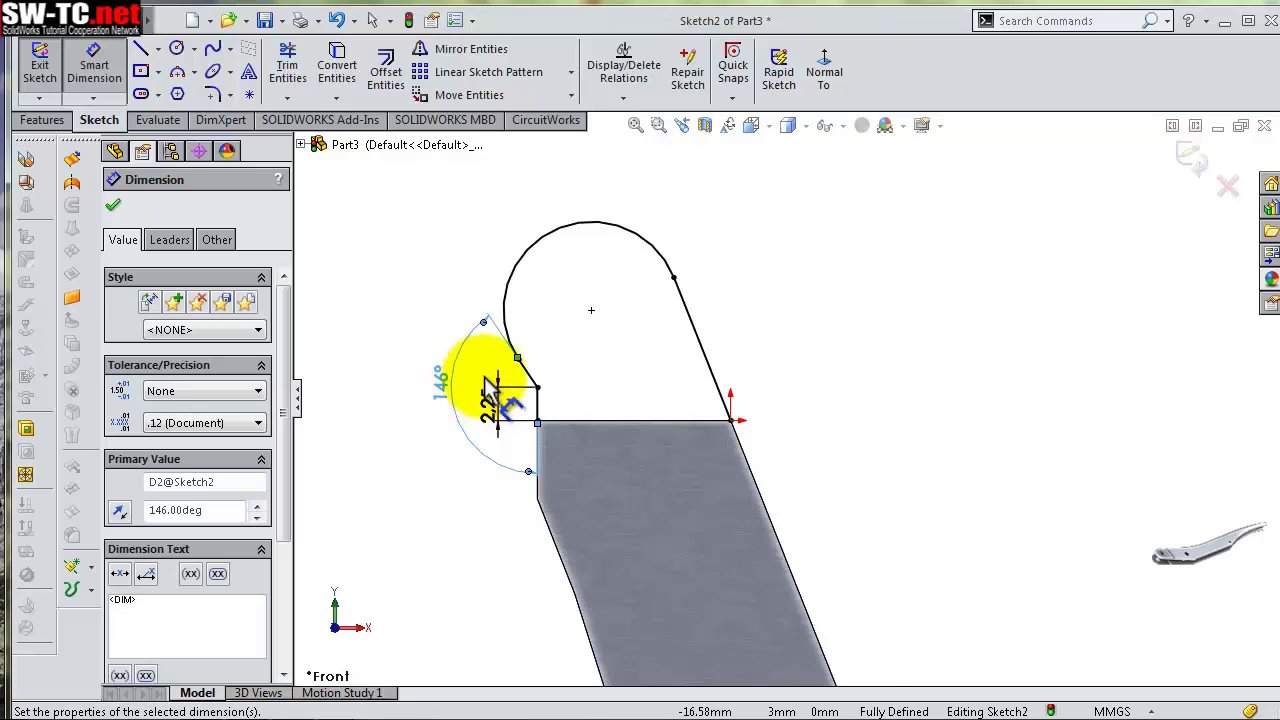
scroll(490, 392, "down", 2)
scroll(490, 392, "up", 1)
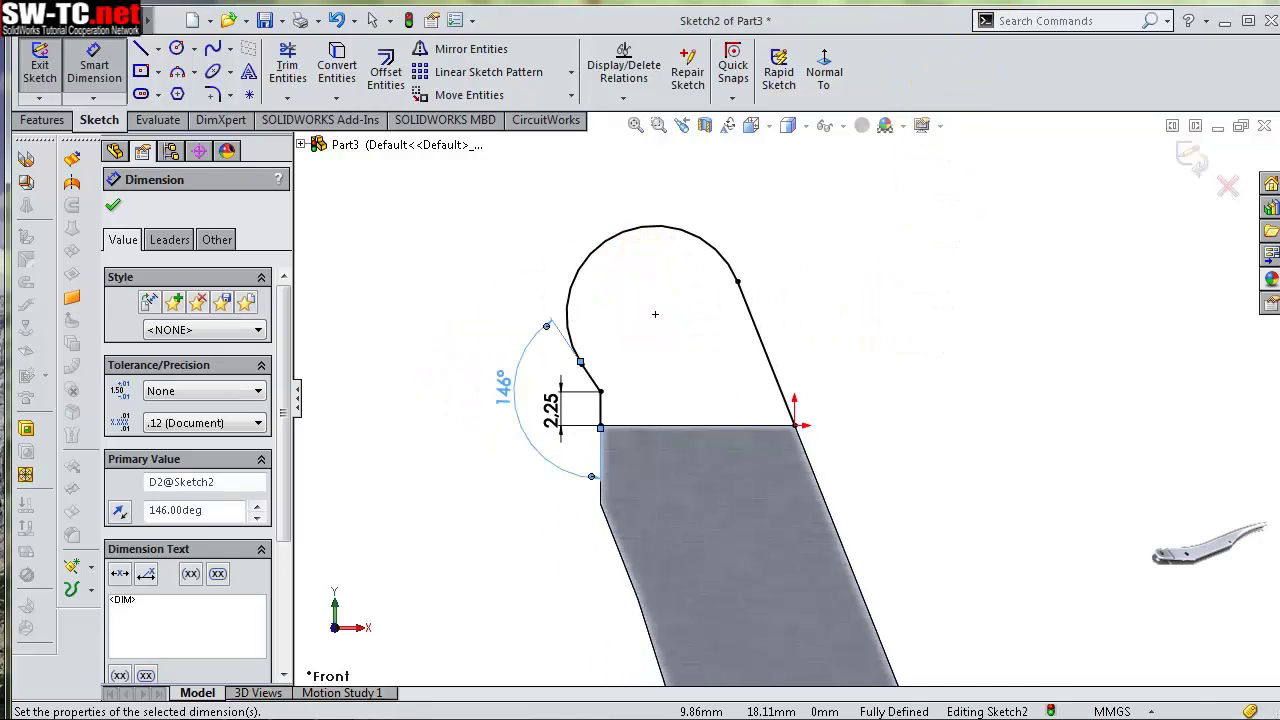
key("Escape")
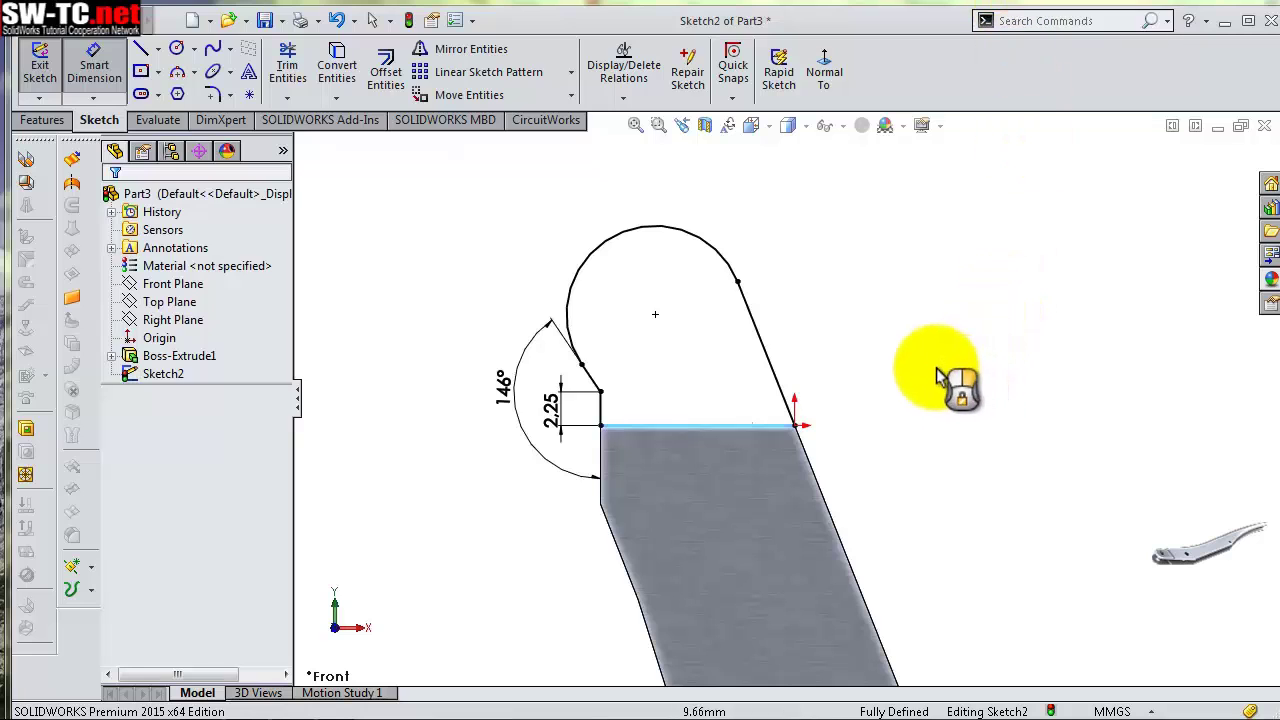
Draw a circle at the round end's centre and dimension it to Ø4 mm
key("s")
left_click(994, 432)
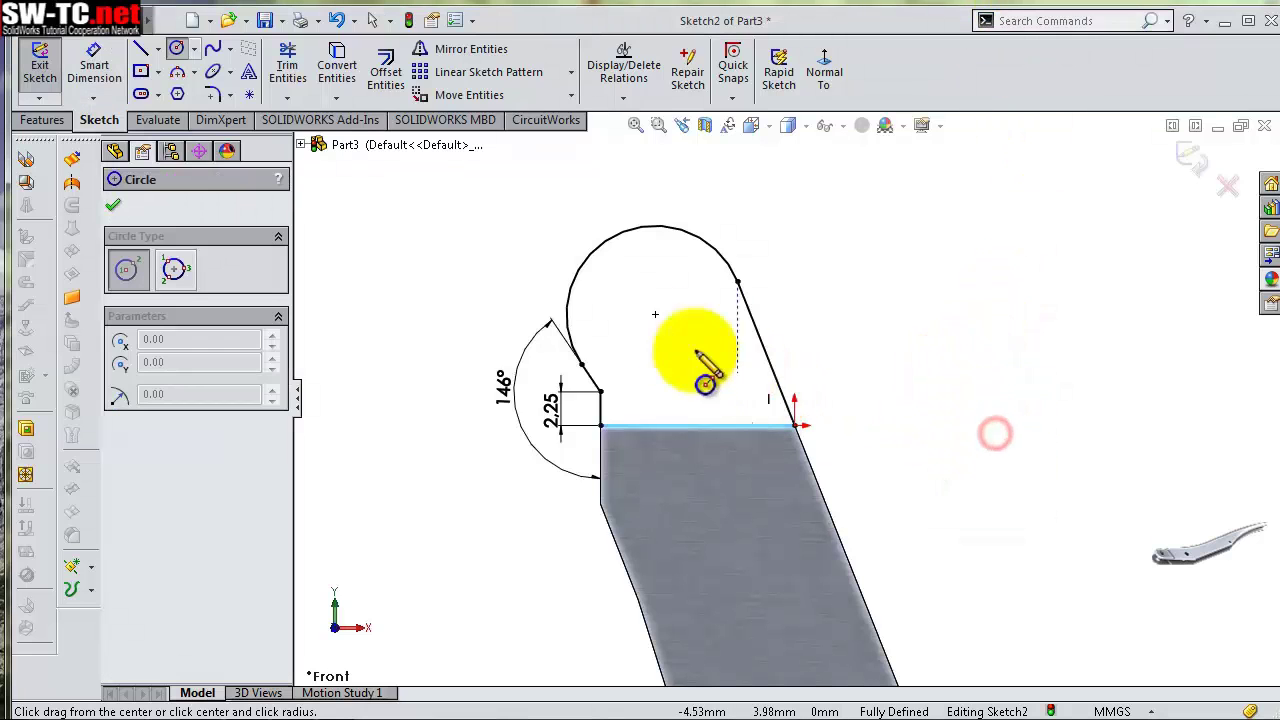
left_click(640, 293)
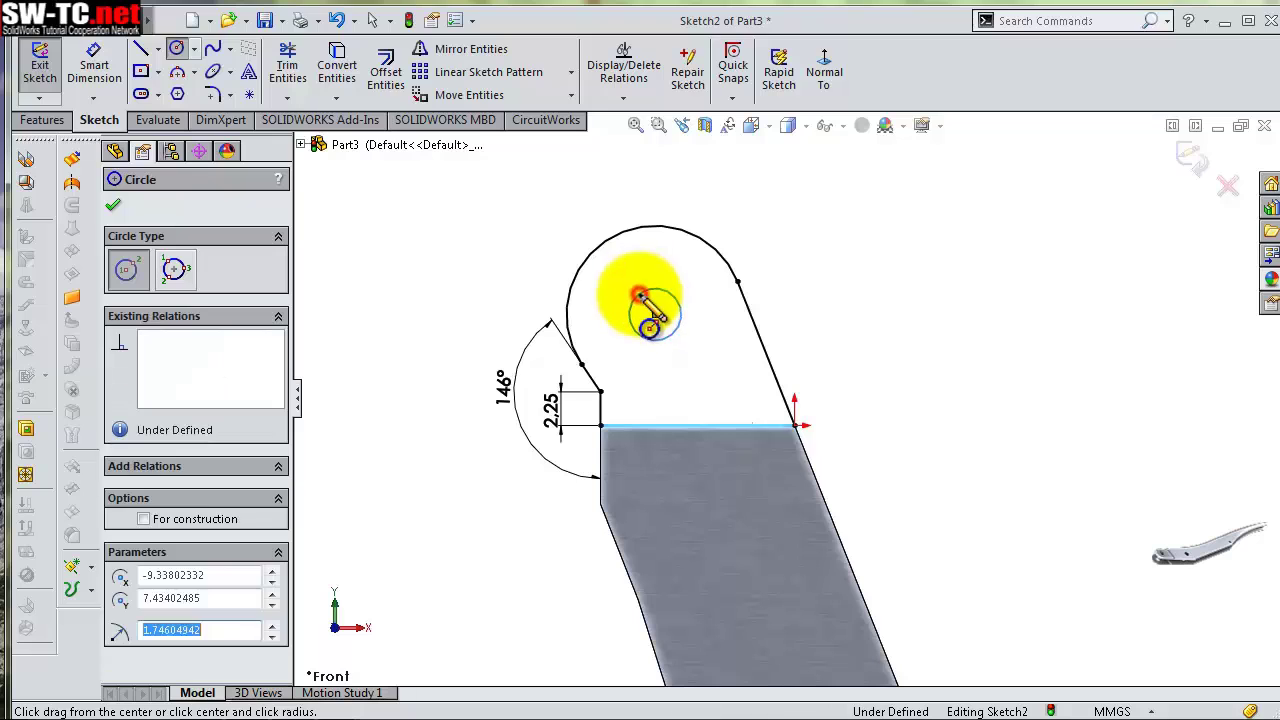
key("s")
left_click(714, 323)
left_click(683, 320)
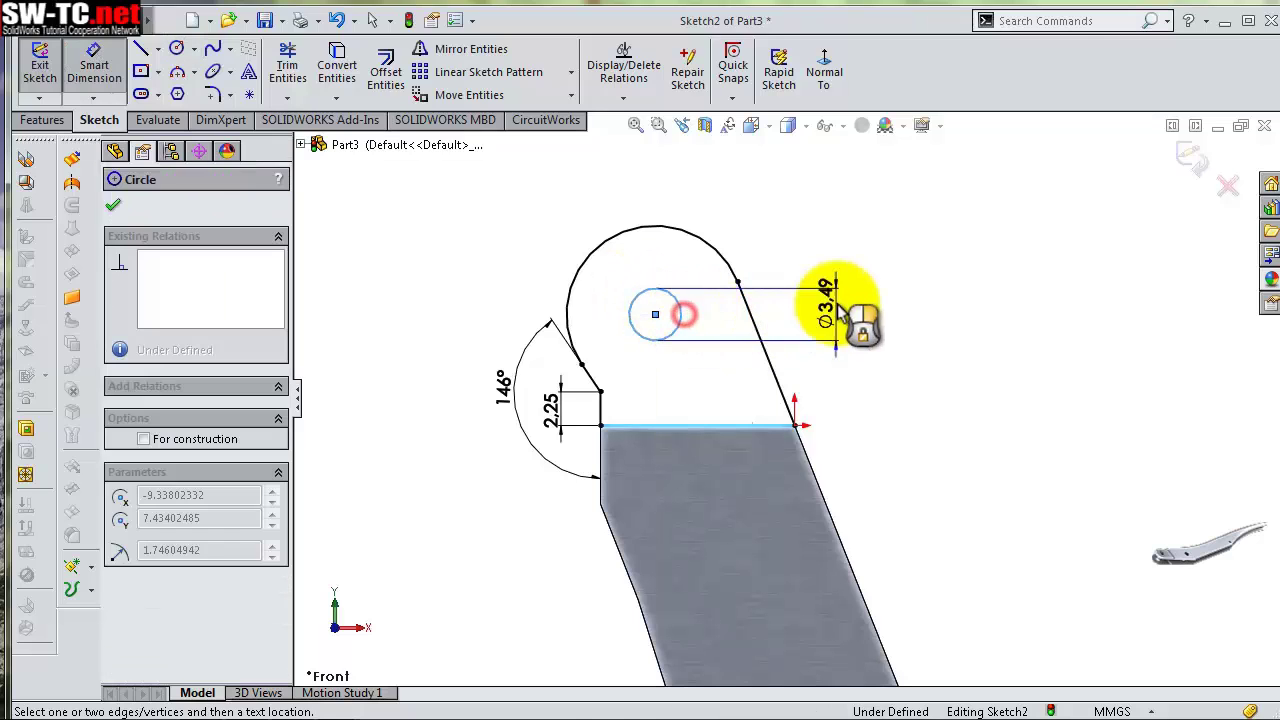
left_click(830, 295)
type("4")
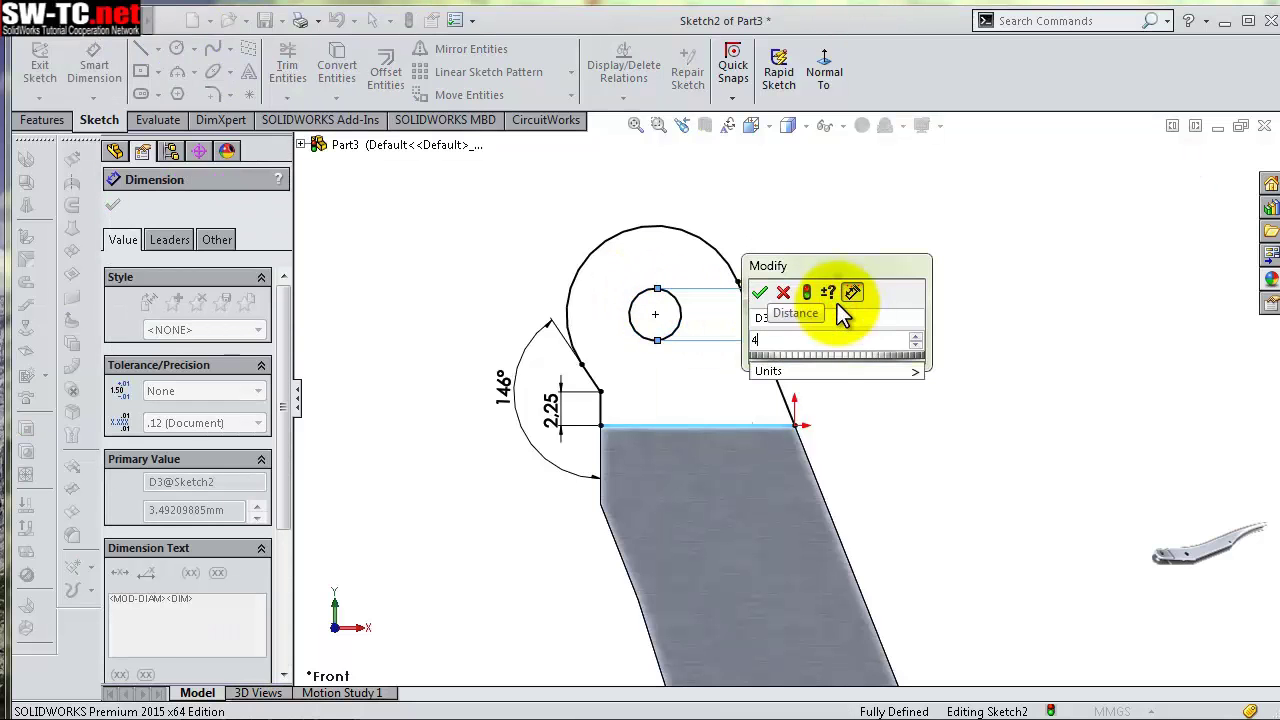
key("Return")
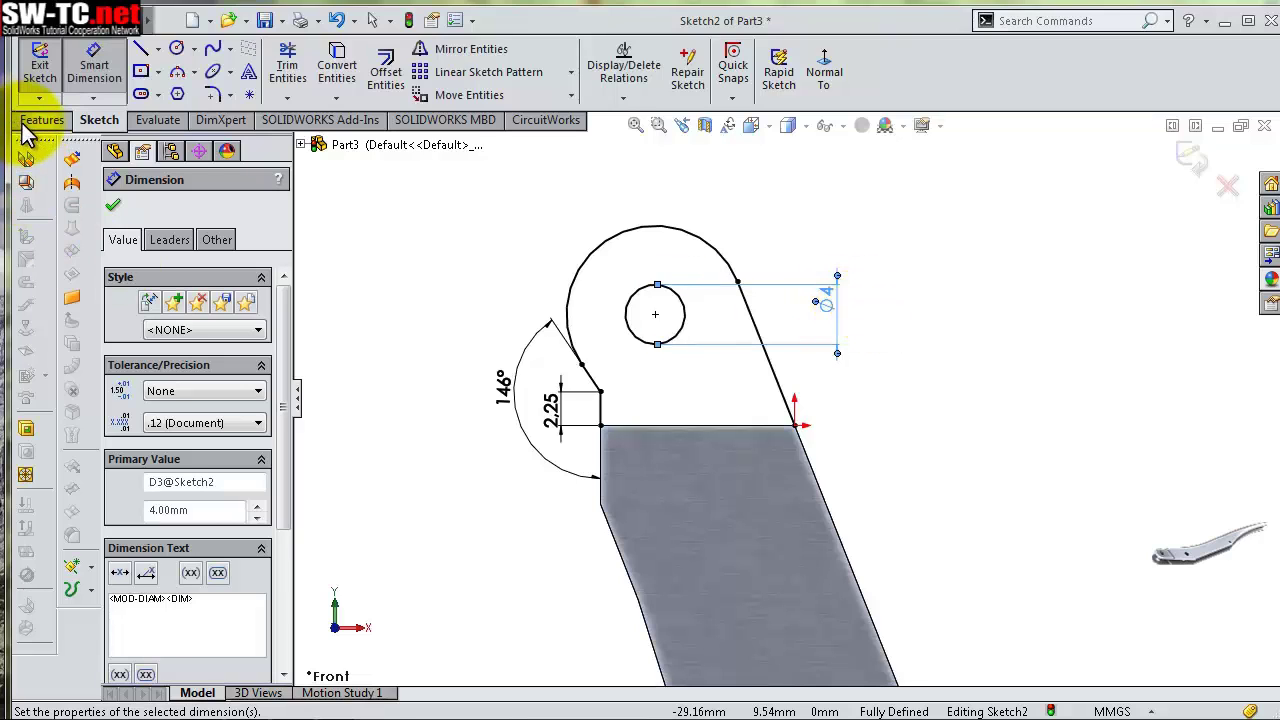
Close the profile with a line along the block's top edge
left_click(141, 48)
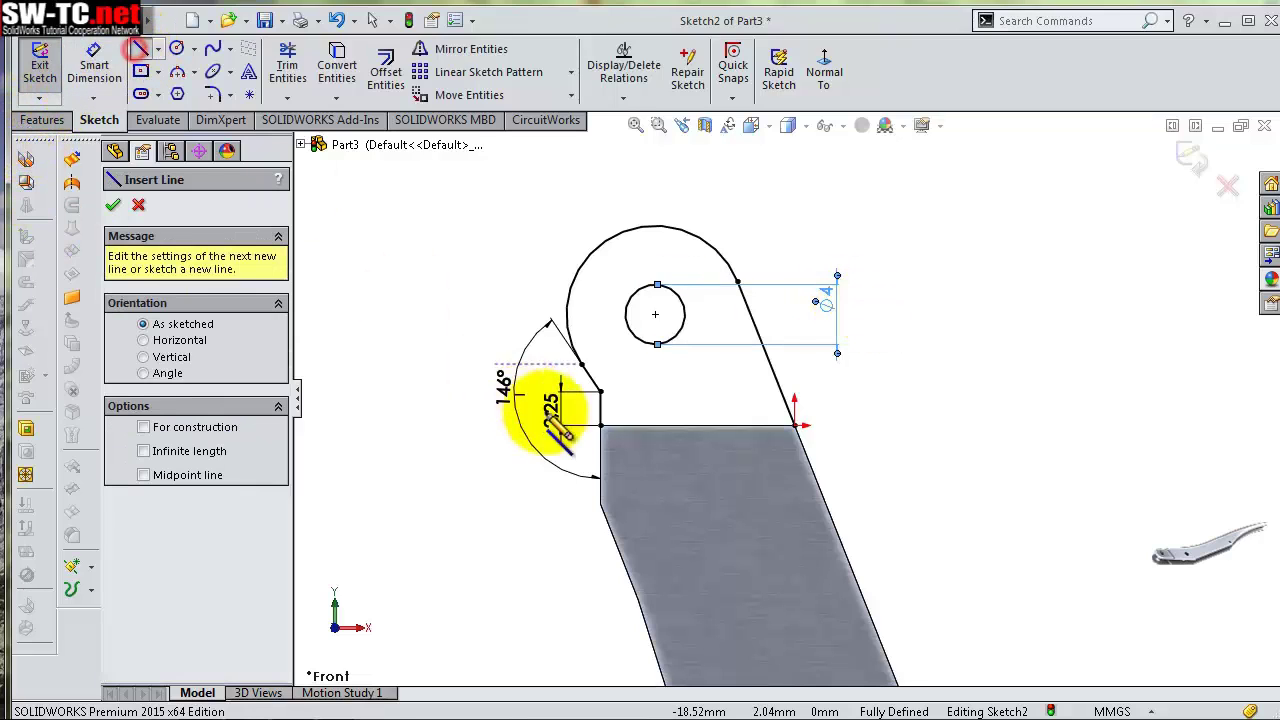
left_click(600, 427)
double_click(795, 427)
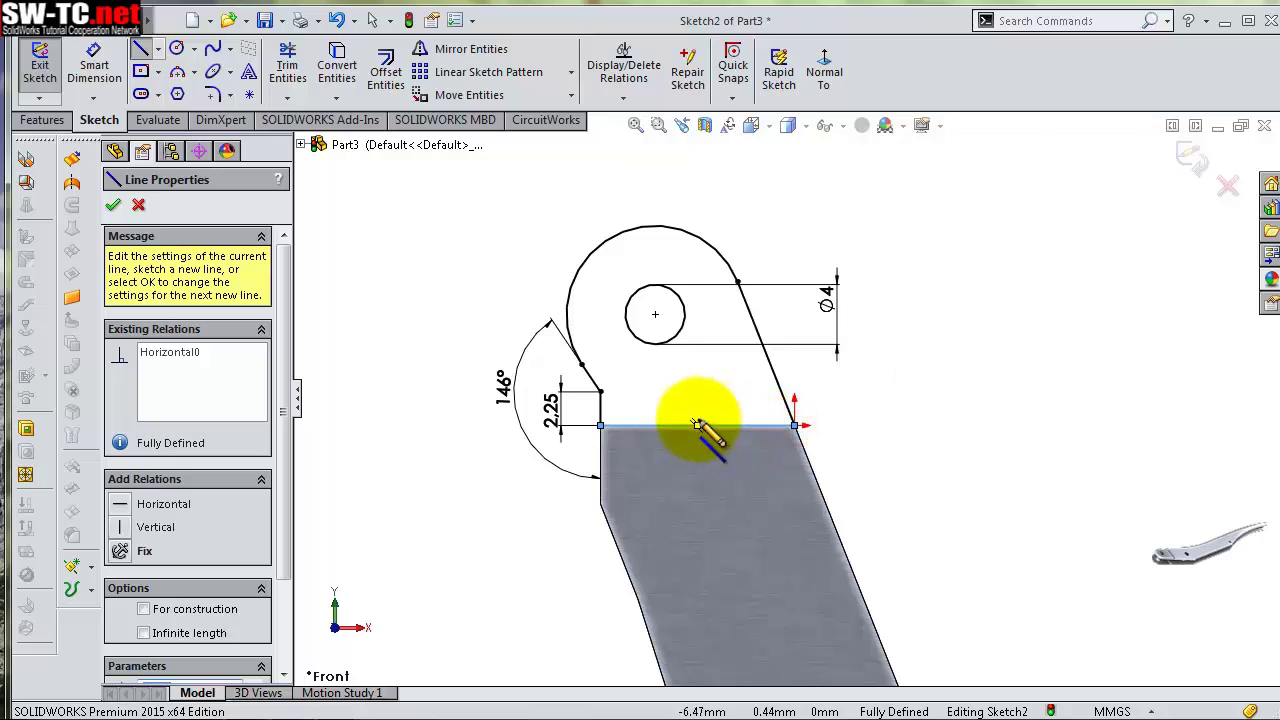
left_click(42, 120)
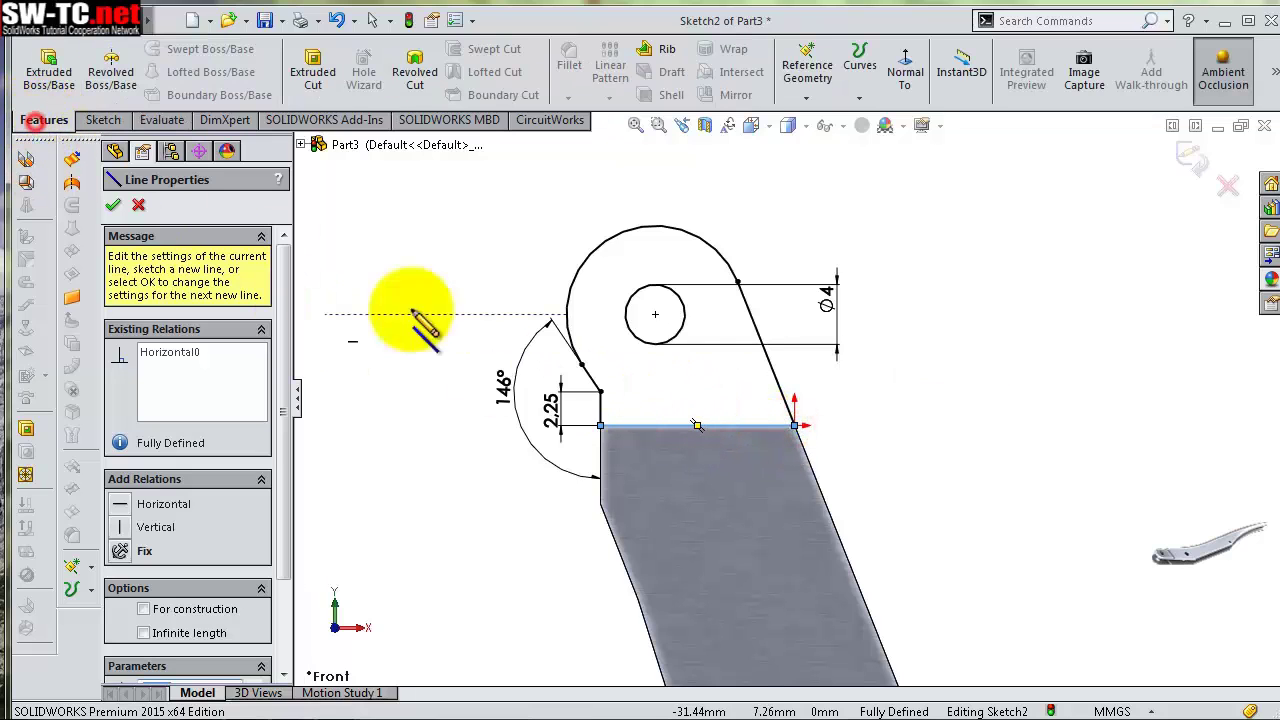
middle_click_drag(795, 427, 771, 377)
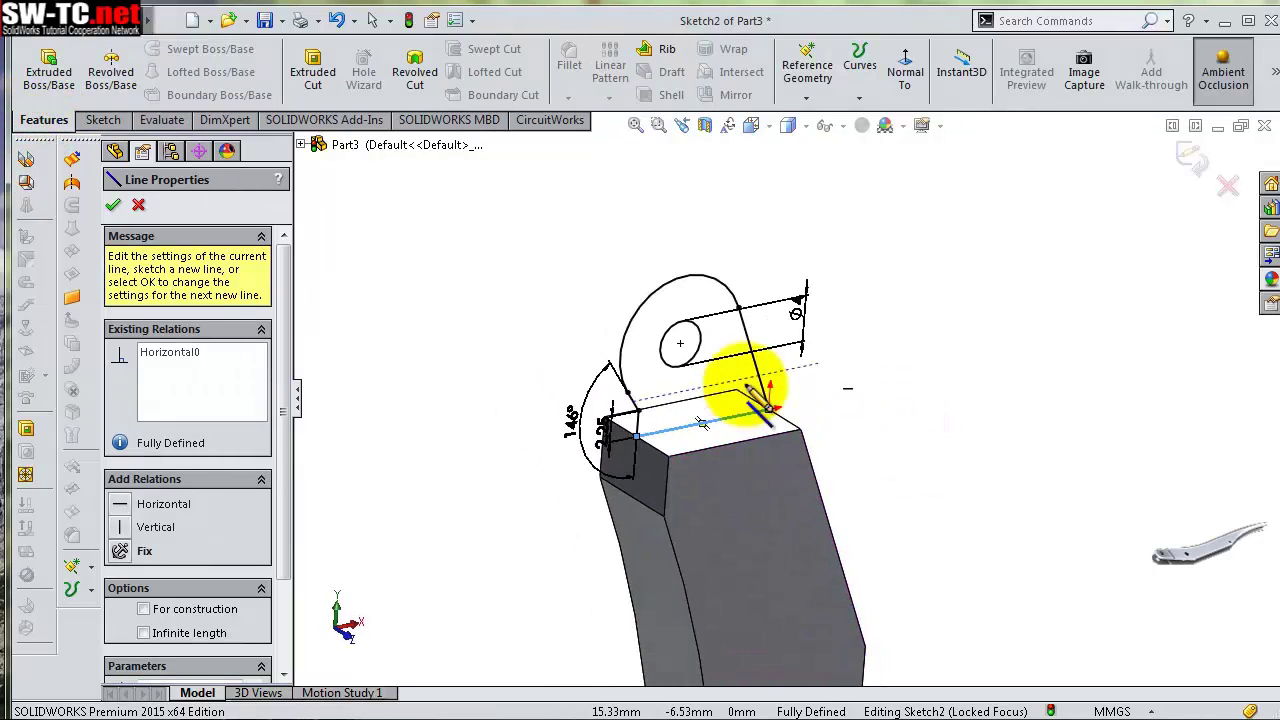
left_click(48, 66)
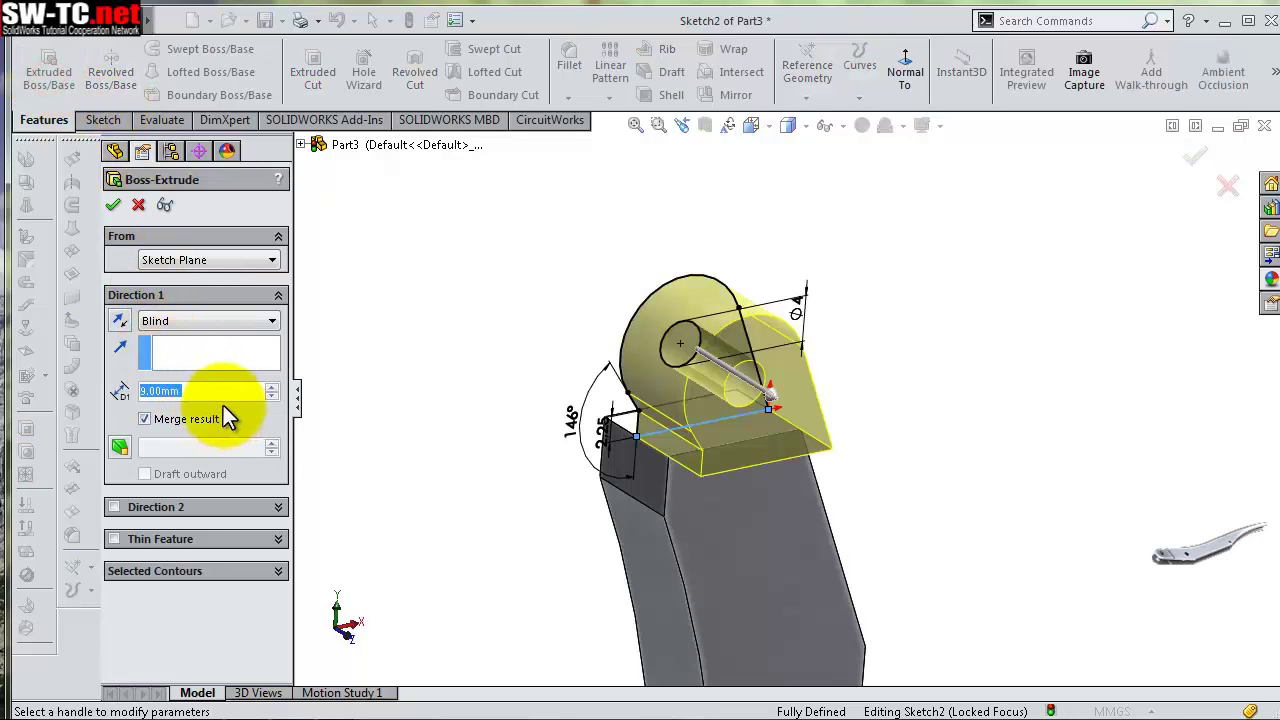
left_click(170, 321)
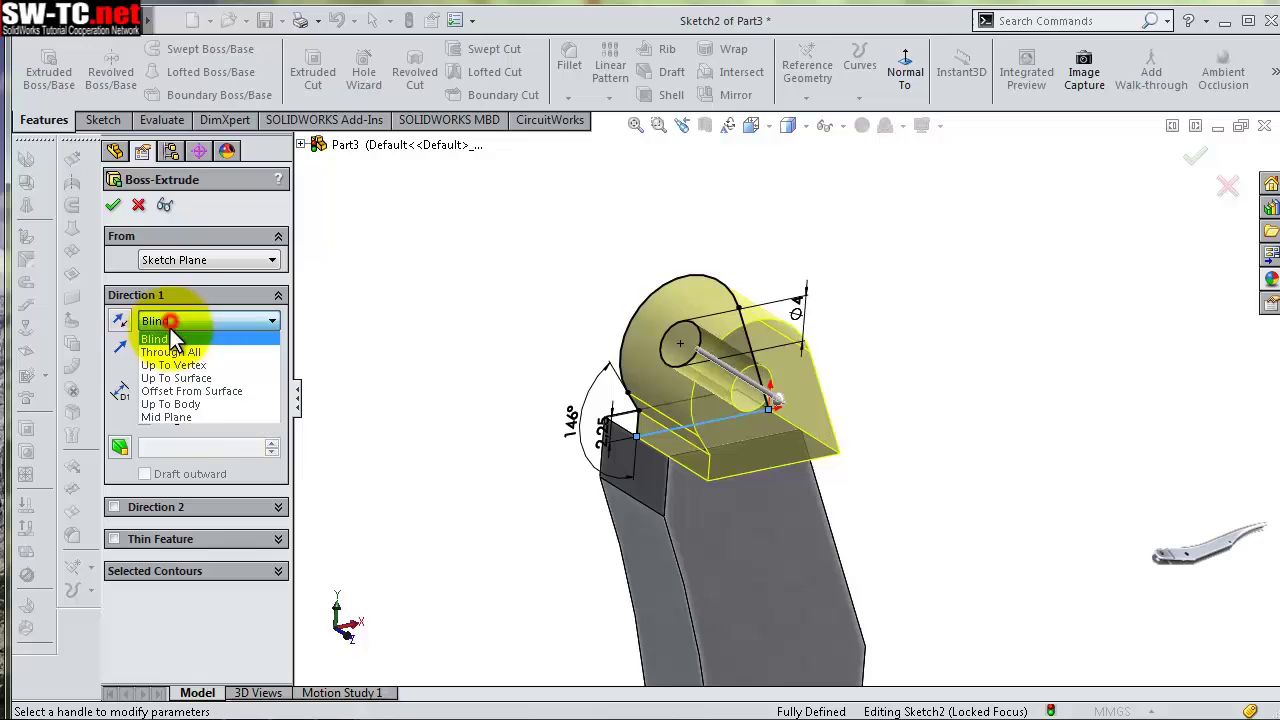
left_click(183, 419)
left_click(112, 204)
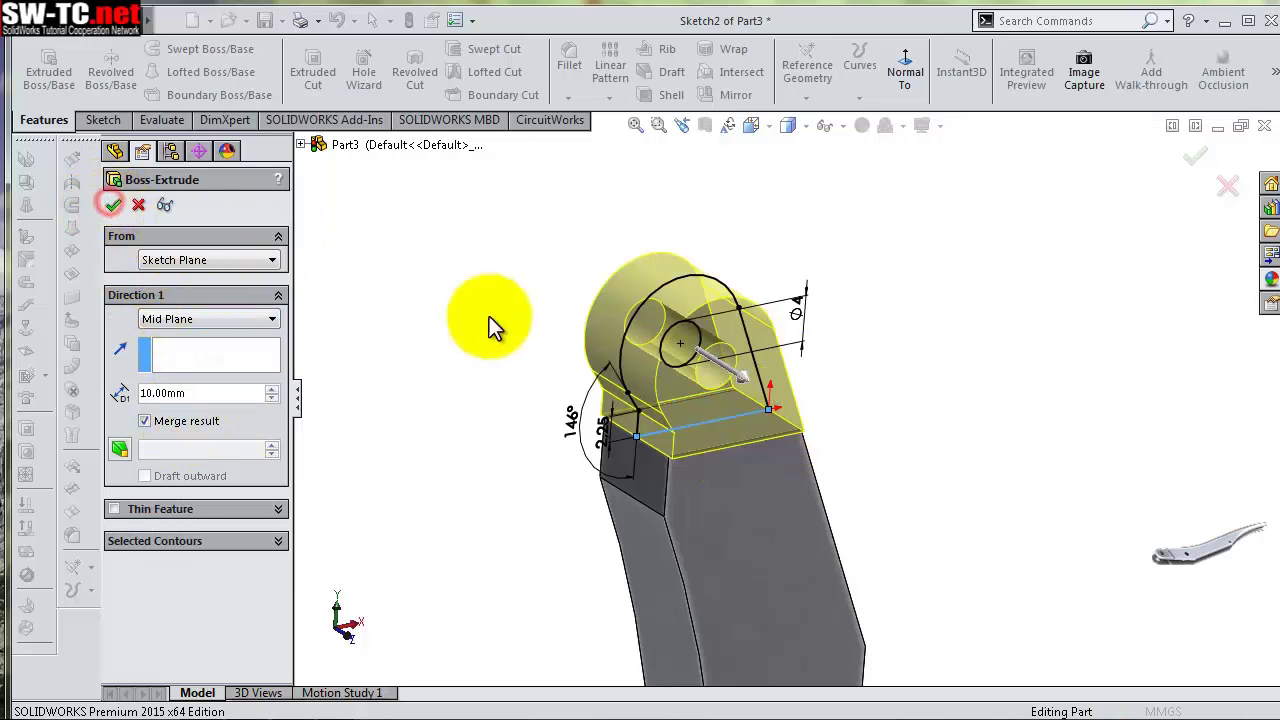
left_click(958, 367)
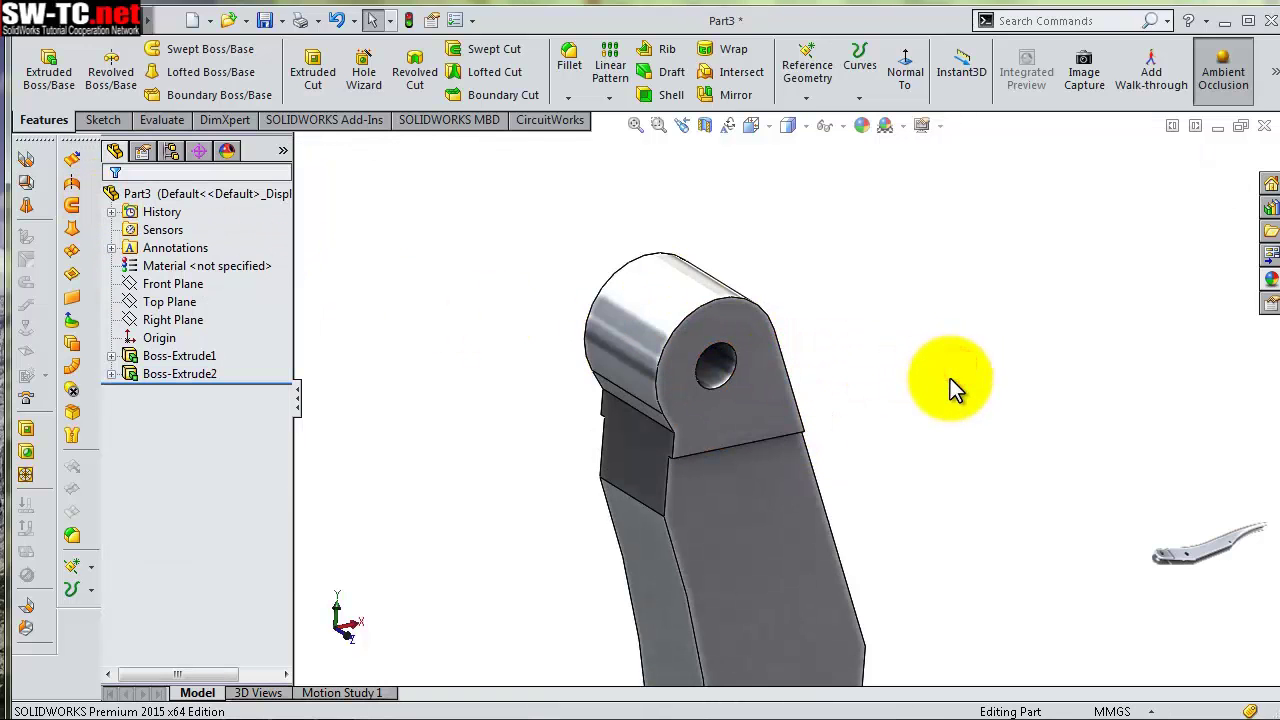
mouse_move(950, 378)
middle_mouse_down()
mouse_move(938, 335)
mouse_move(938, 445)
middle_mouse_up()
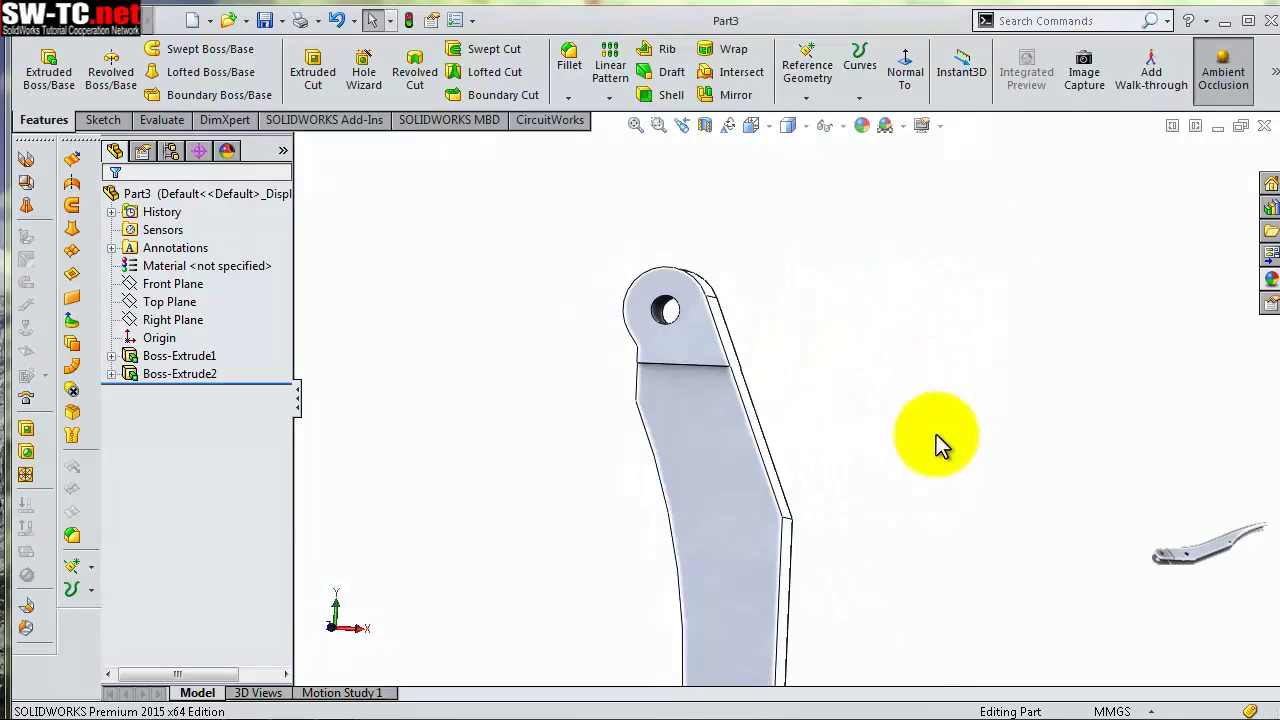
Start a sketch on the arm's lower face, view it face-on, and draw a circle
left_click(752, 502)
left_click(826, 438)
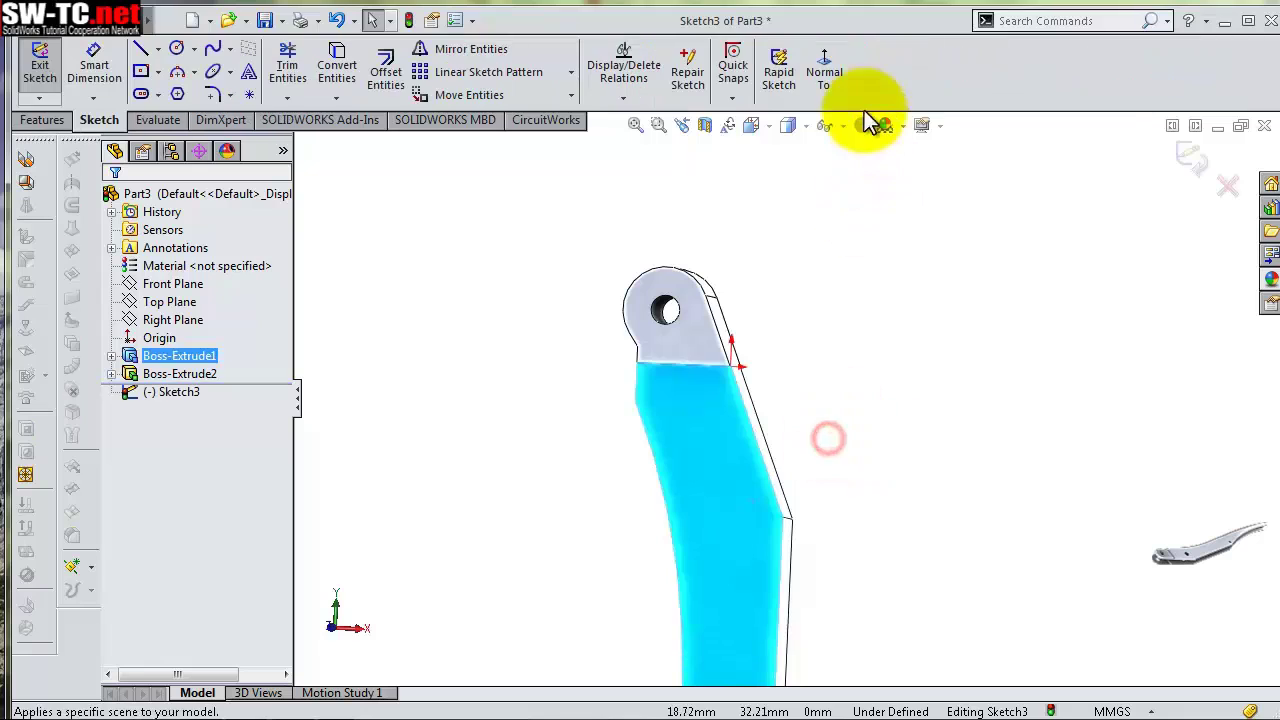
left_click(824, 70)
left_click(176, 48)
scroll(812, 300, "down", 3)
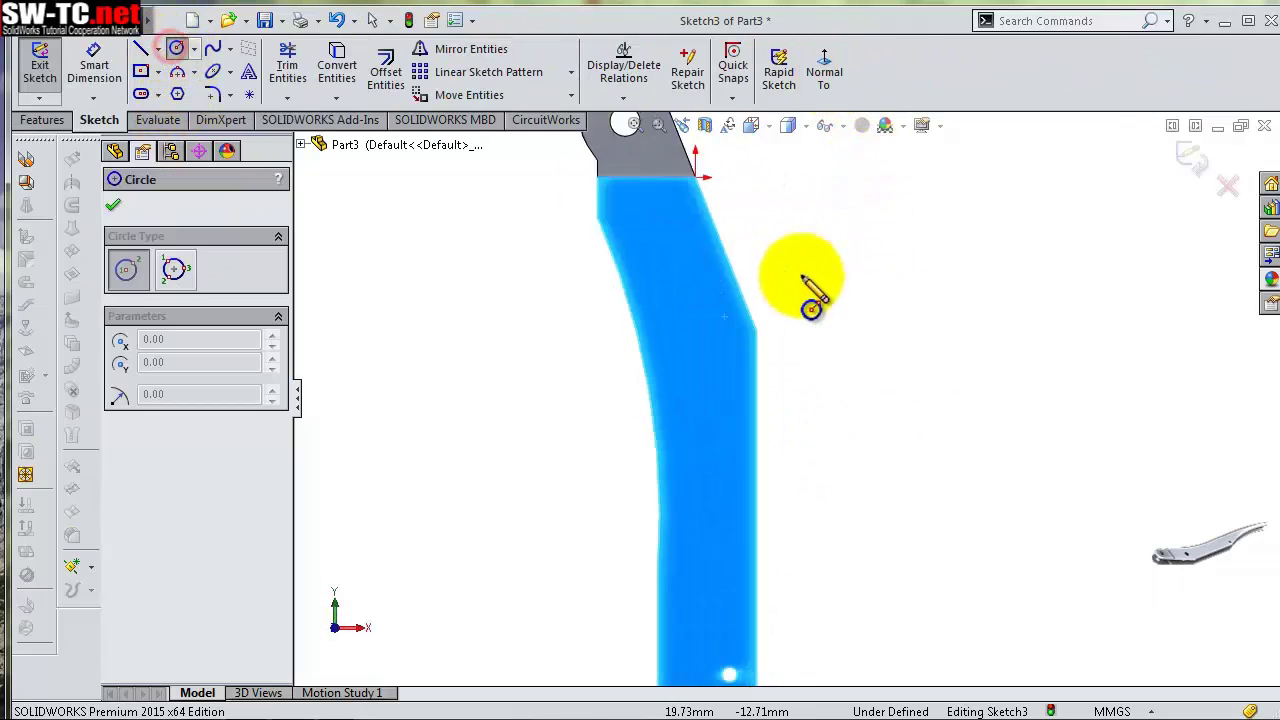
scroll(812, 300, "down", 3)
left_click(735, 364)
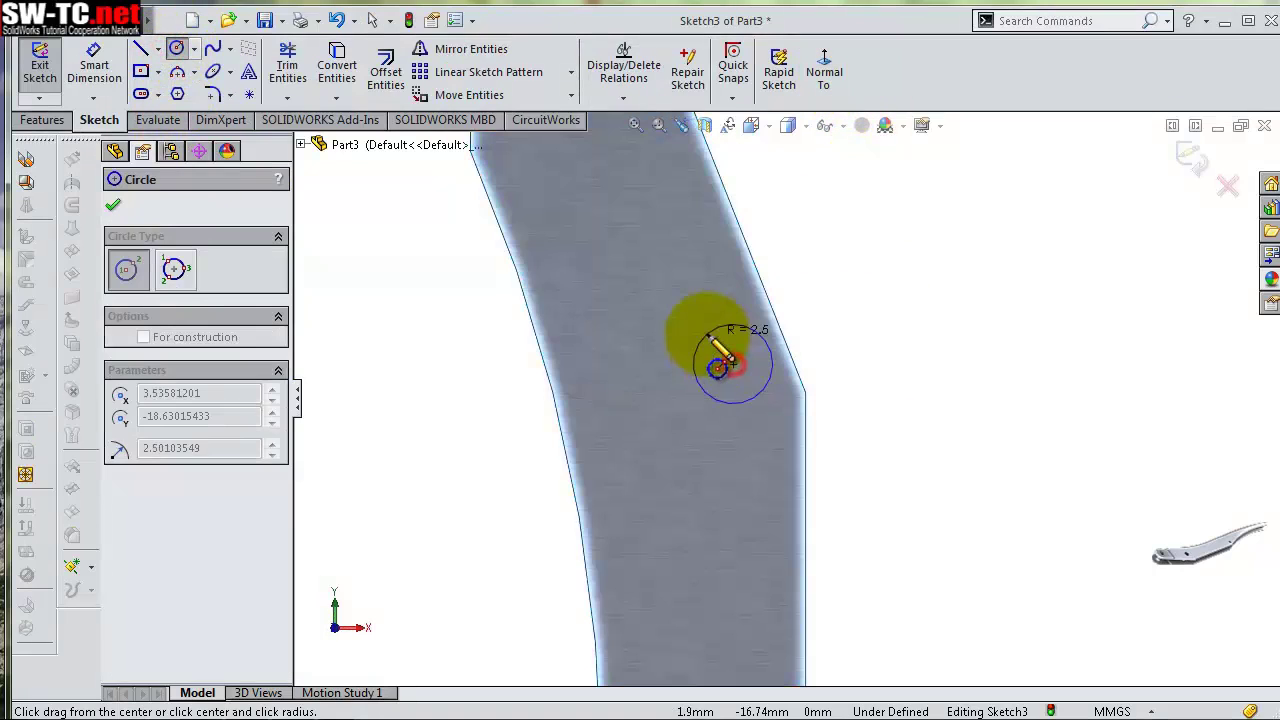
left_click(773, 363)
Dimension the circle's diameter to 4 mm
right_click(571, 330)
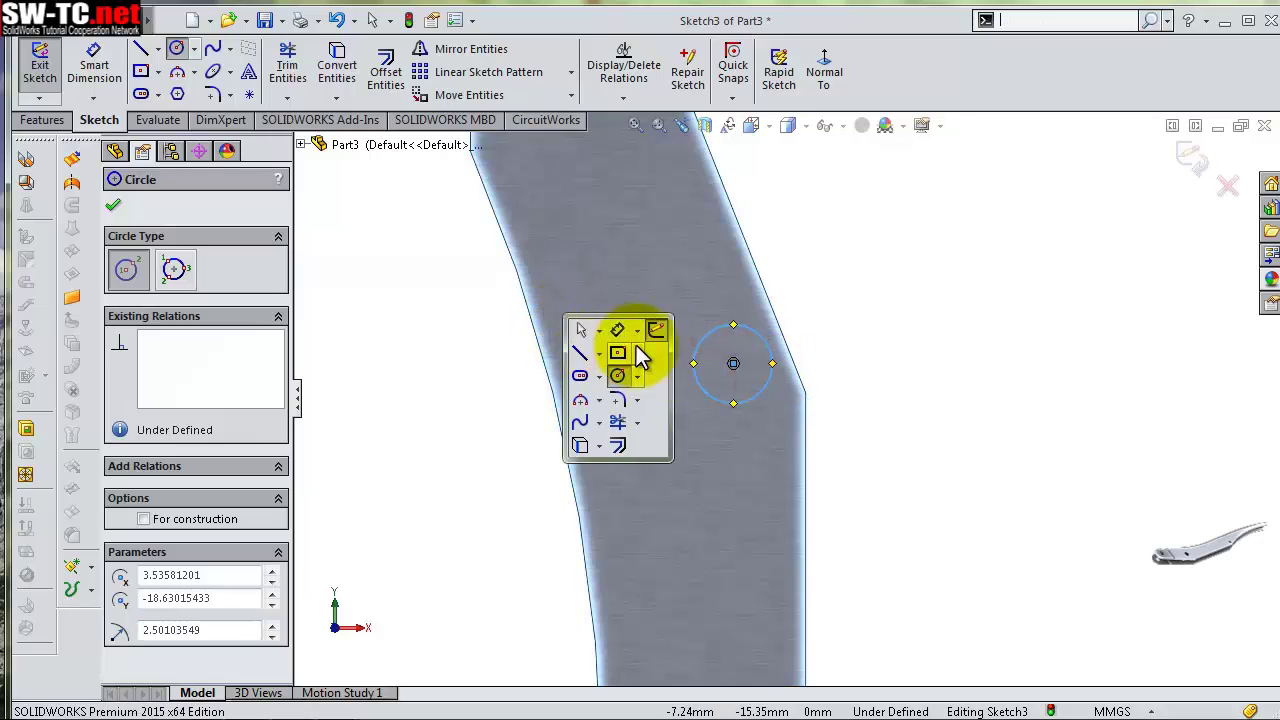
left_click(619, 320)
left_click(764, 342)
left_click(882, 331)
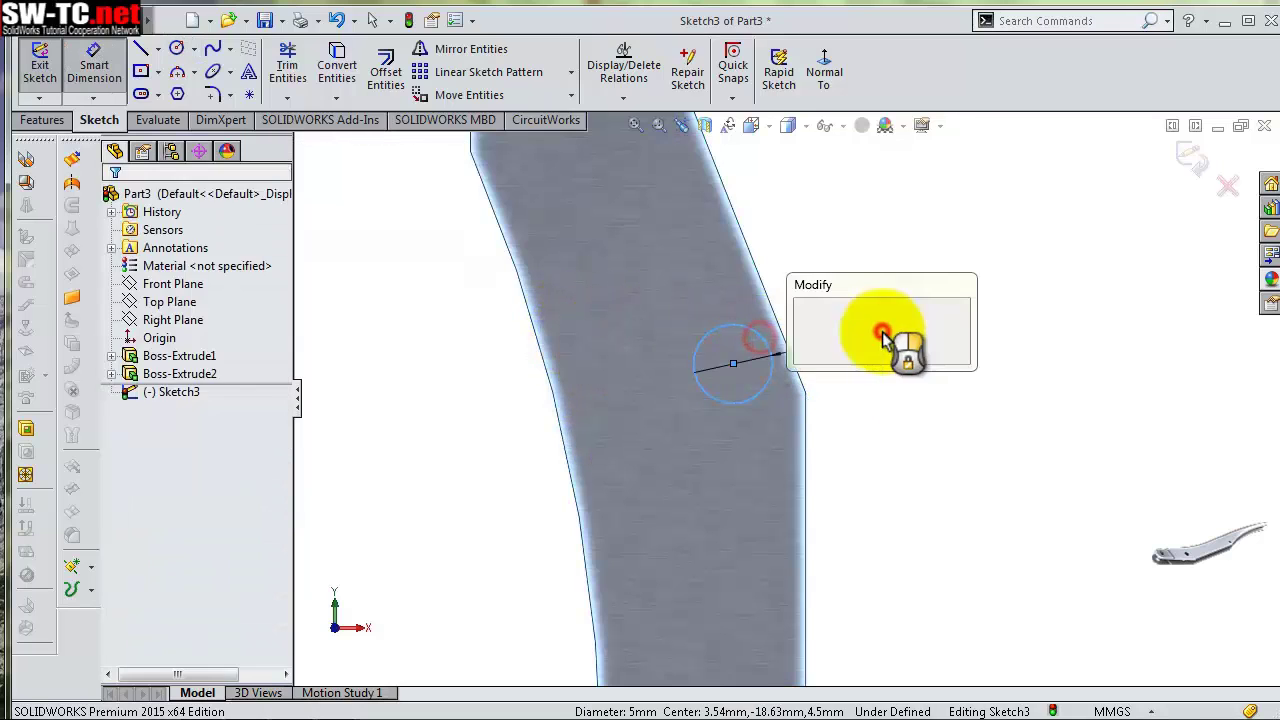
key("Return")
Locate the circle 16 mm below the shoulder line and add a horizontal distance to the left edge
scroll(790, 395, "up", 3)
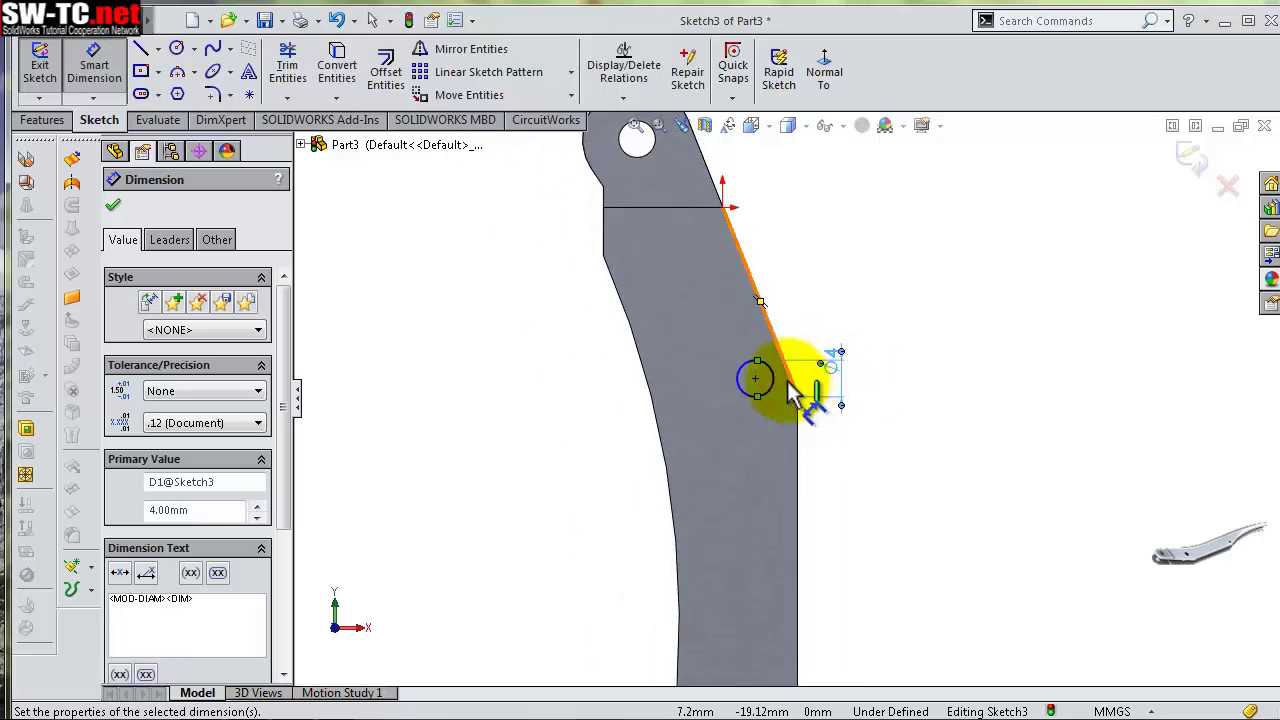
left_click(752, 384)
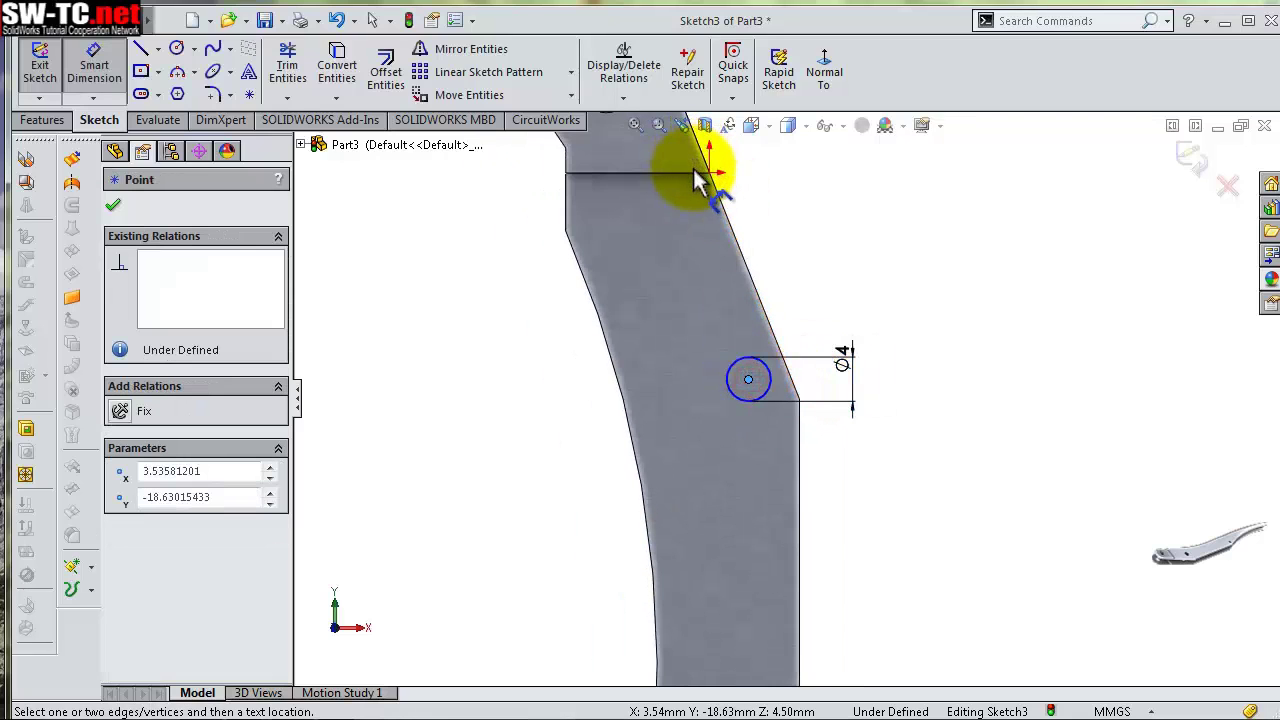
left_click(695, 175)
left_click(829, 199)
type("16")
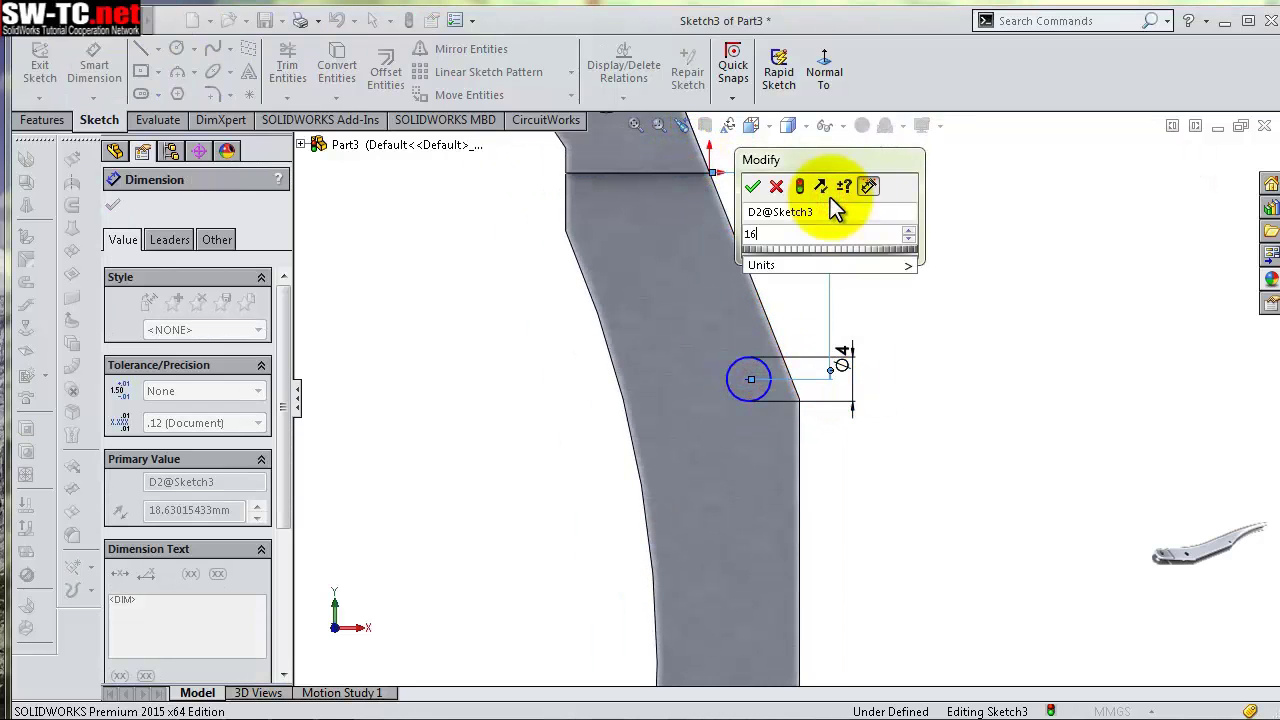
key("Return")
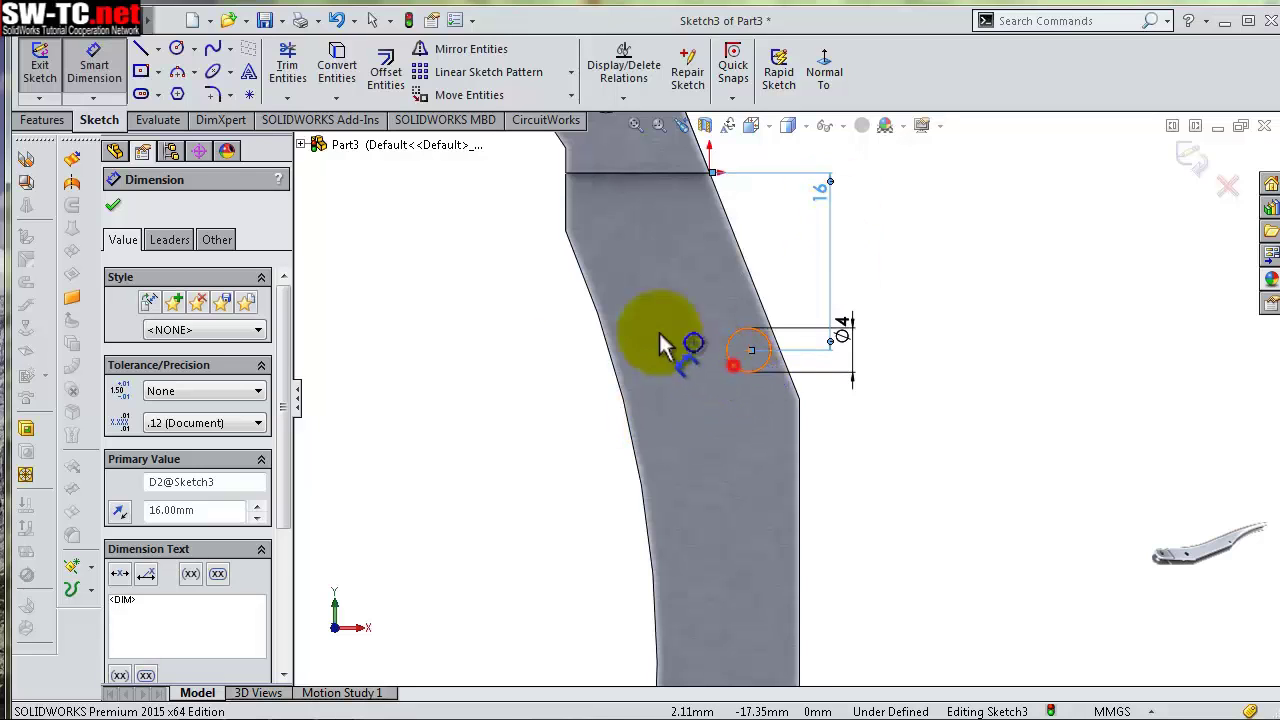
left_click(566, 212)
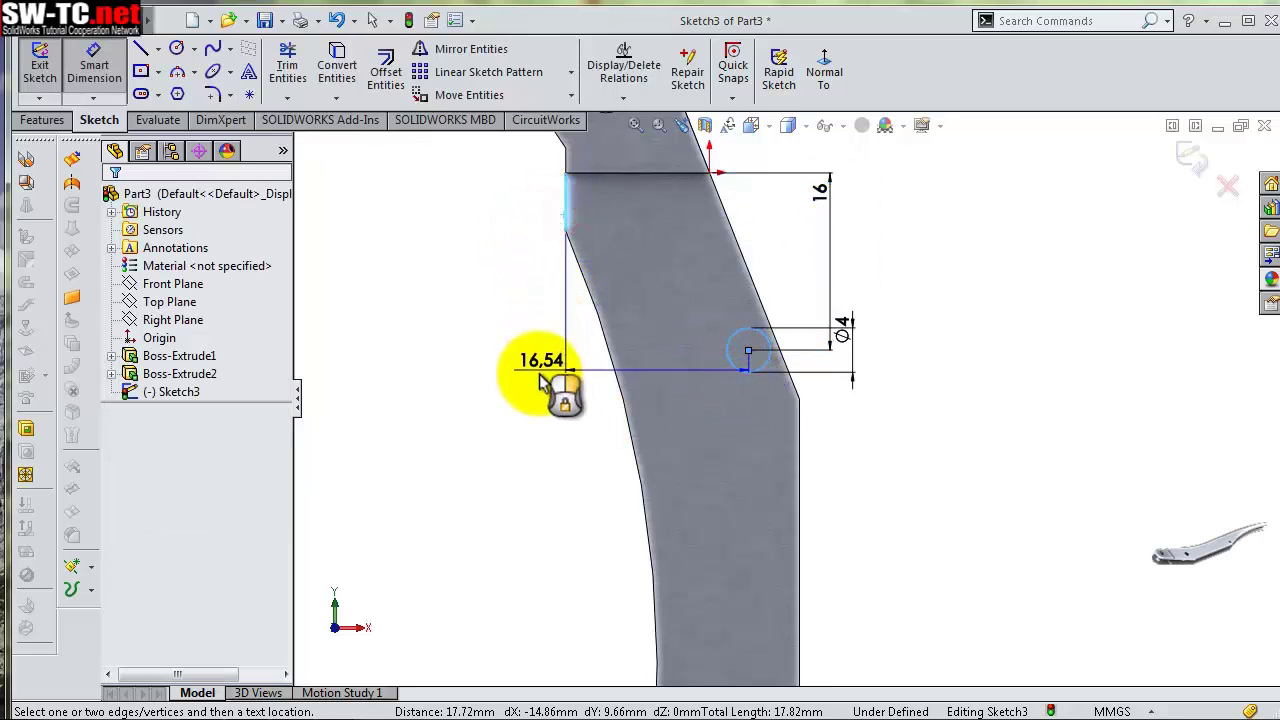
left_click(540, 380)
key("Return")
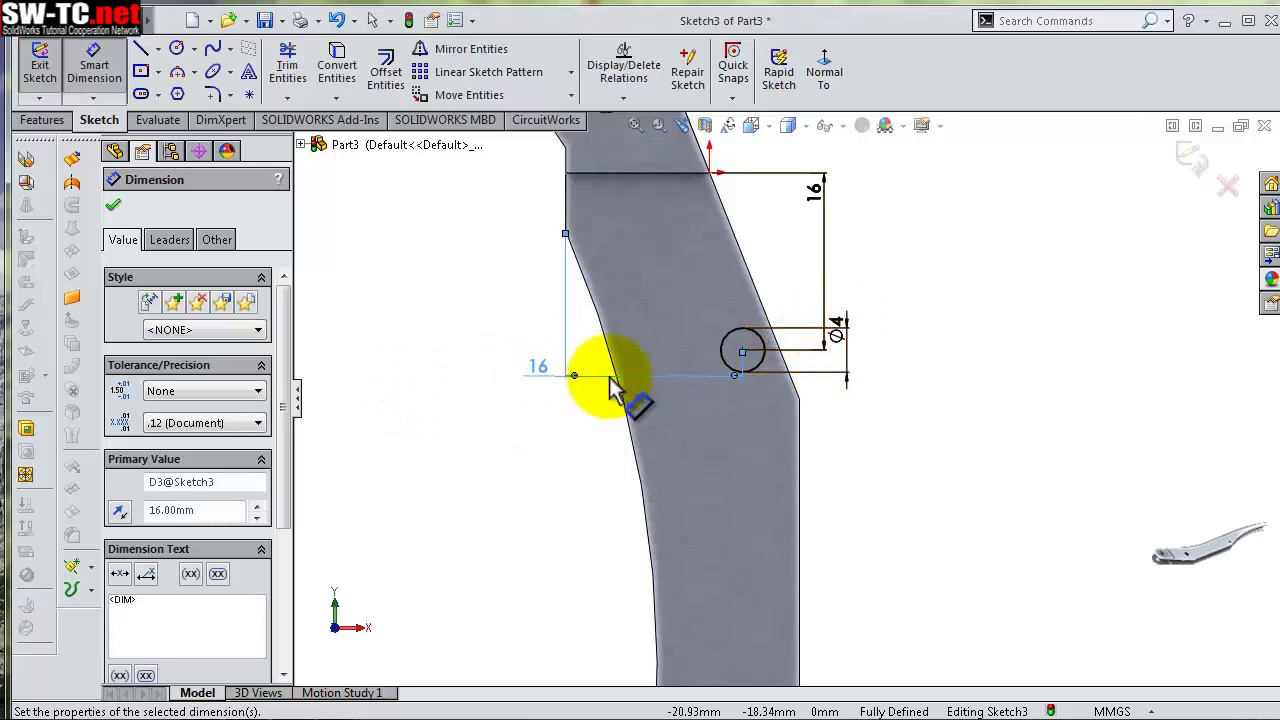
double_click(554, 374)
Set the horizontal distance to 13 mm, then extrude-cut the circle Through All
type("13")
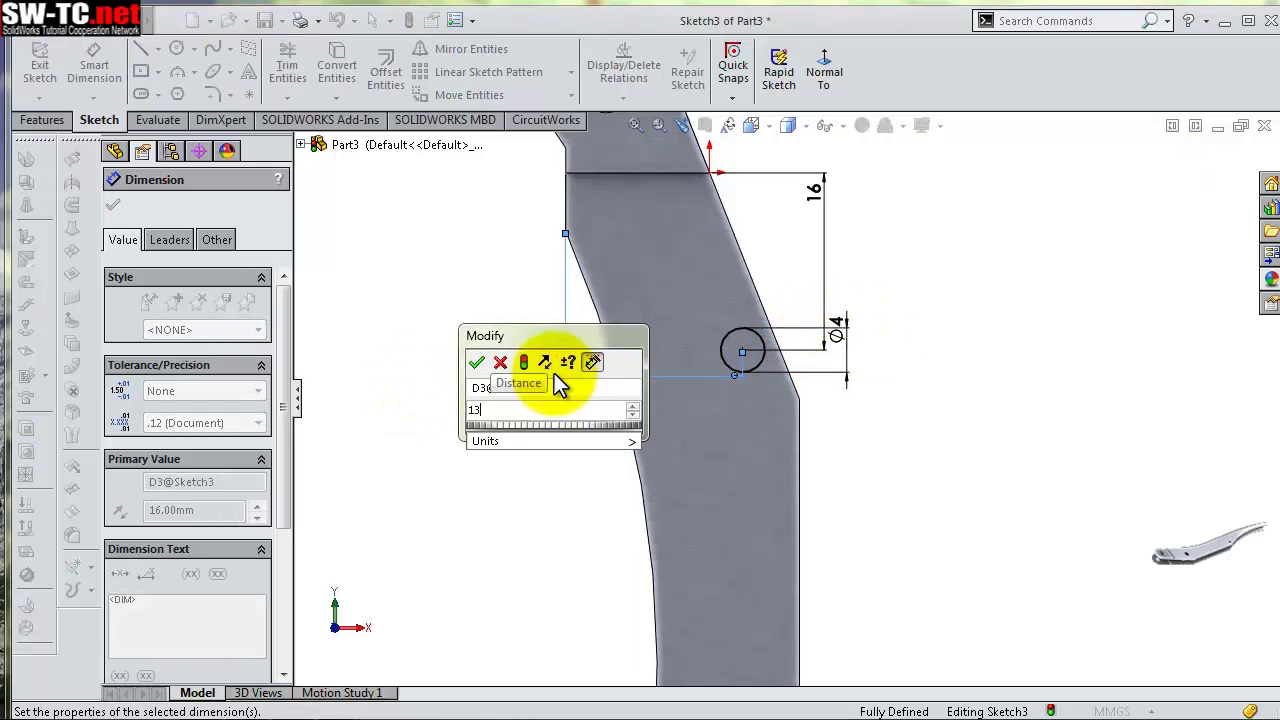
key("Return")
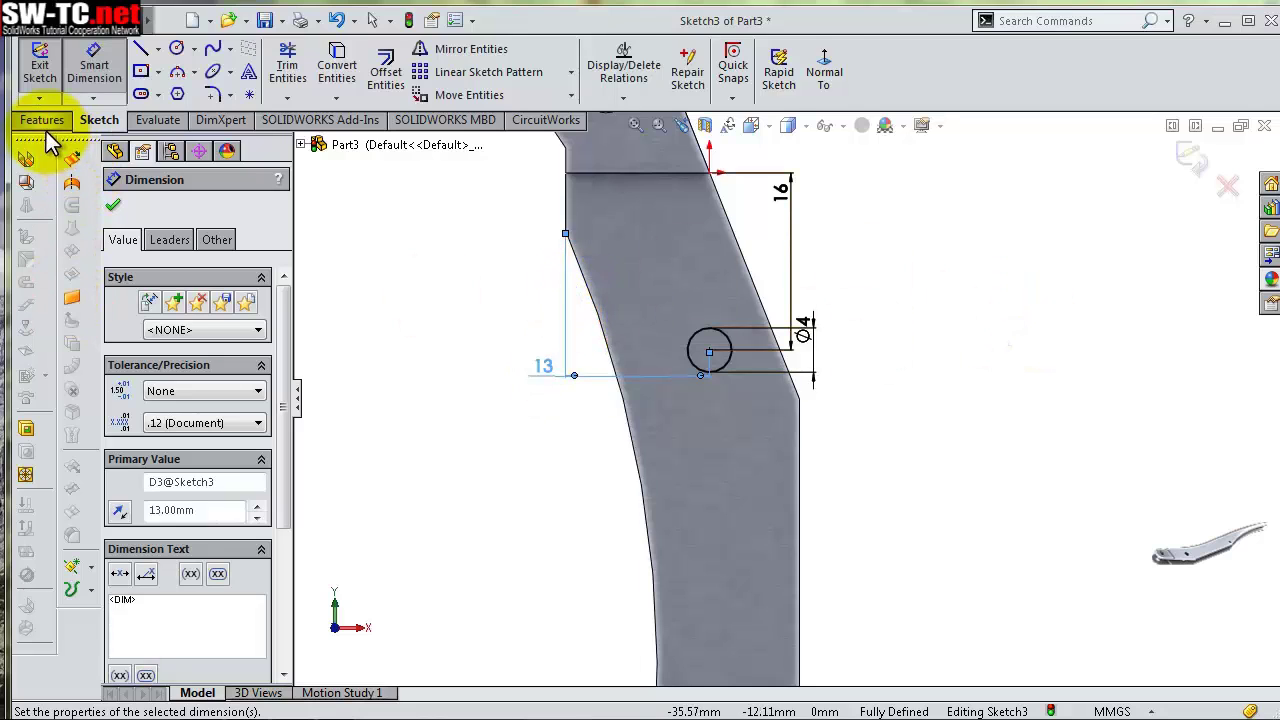
left_click(42, 120)
left_click(312, 72)
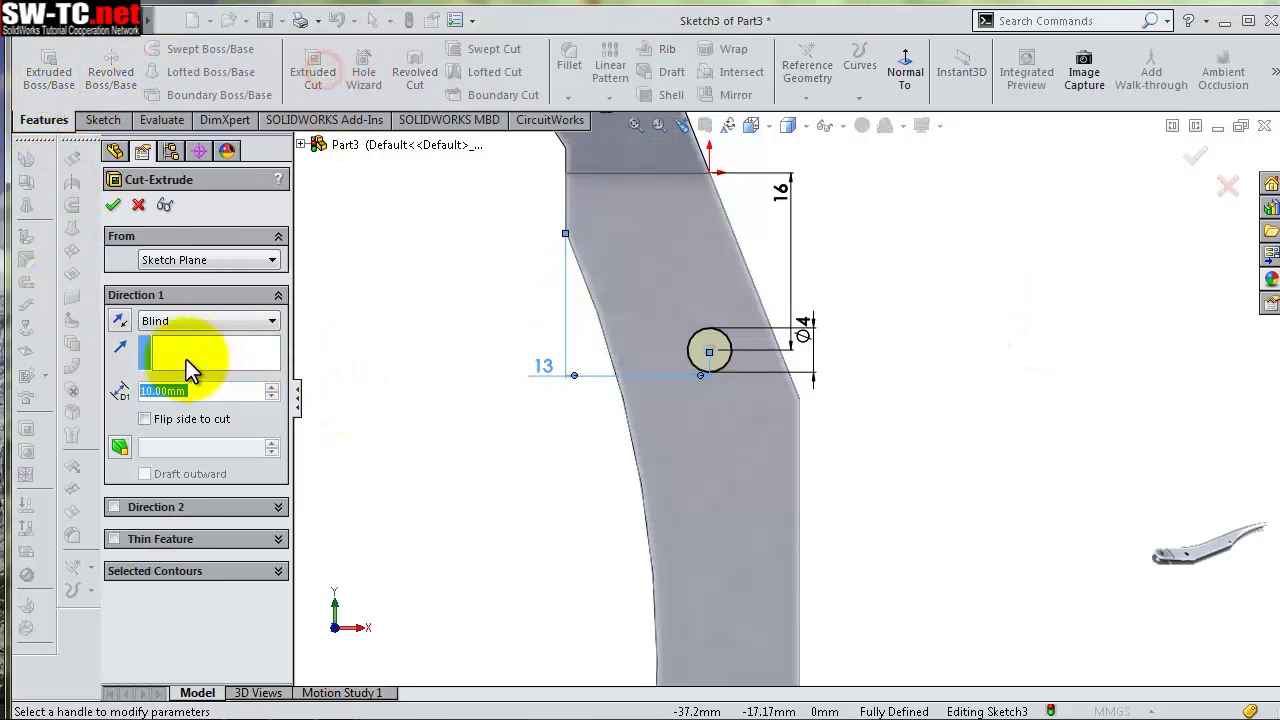
left_click(193, 320)
left_click(214, 351)
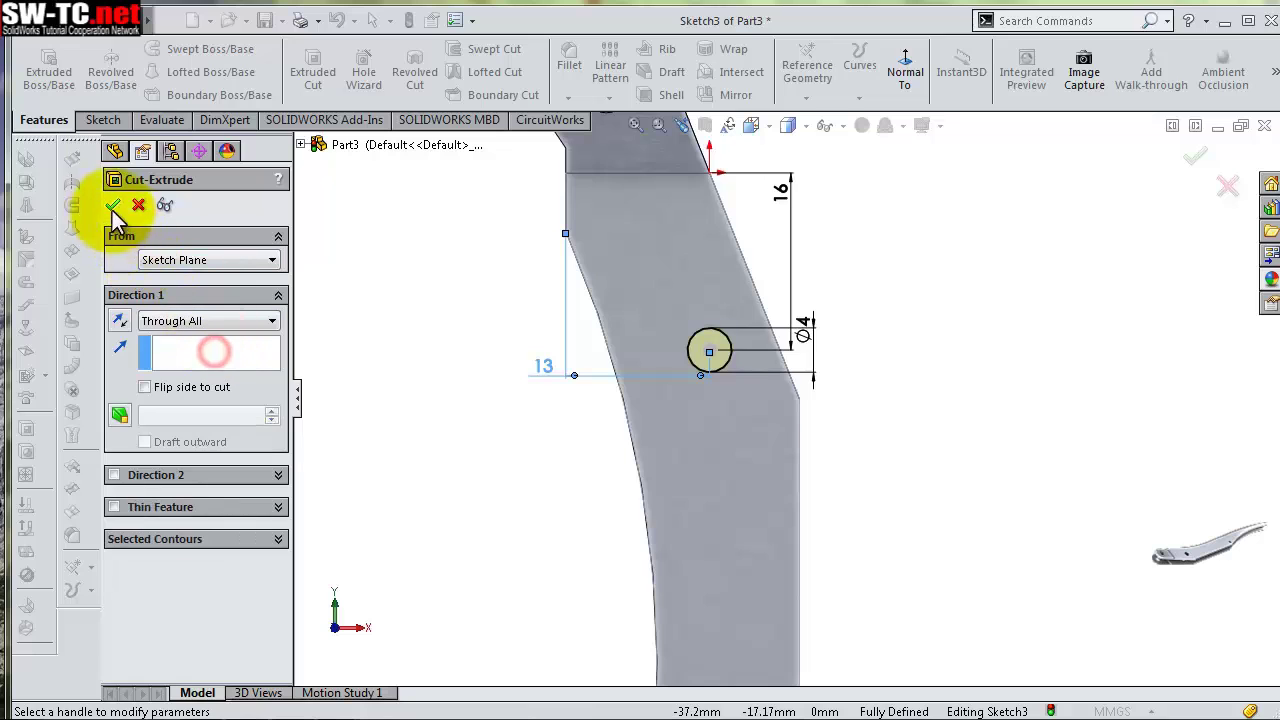
left_click(113, 204)
scroll(820, 260, "down", 5)
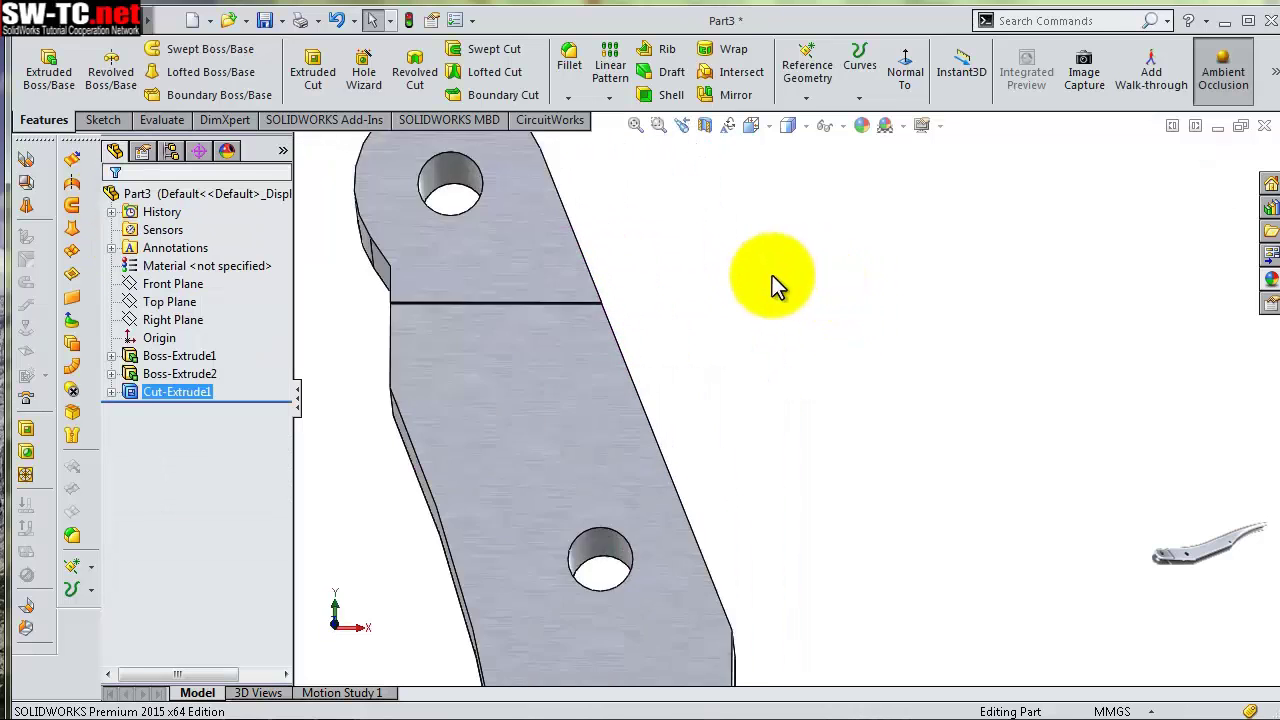
scroll(734, 242, "down", 2)
scroll(698, 193, "up", 3)
Add a manual draft using the top face as neutral plane to taper a side face
left_click(664, 72)
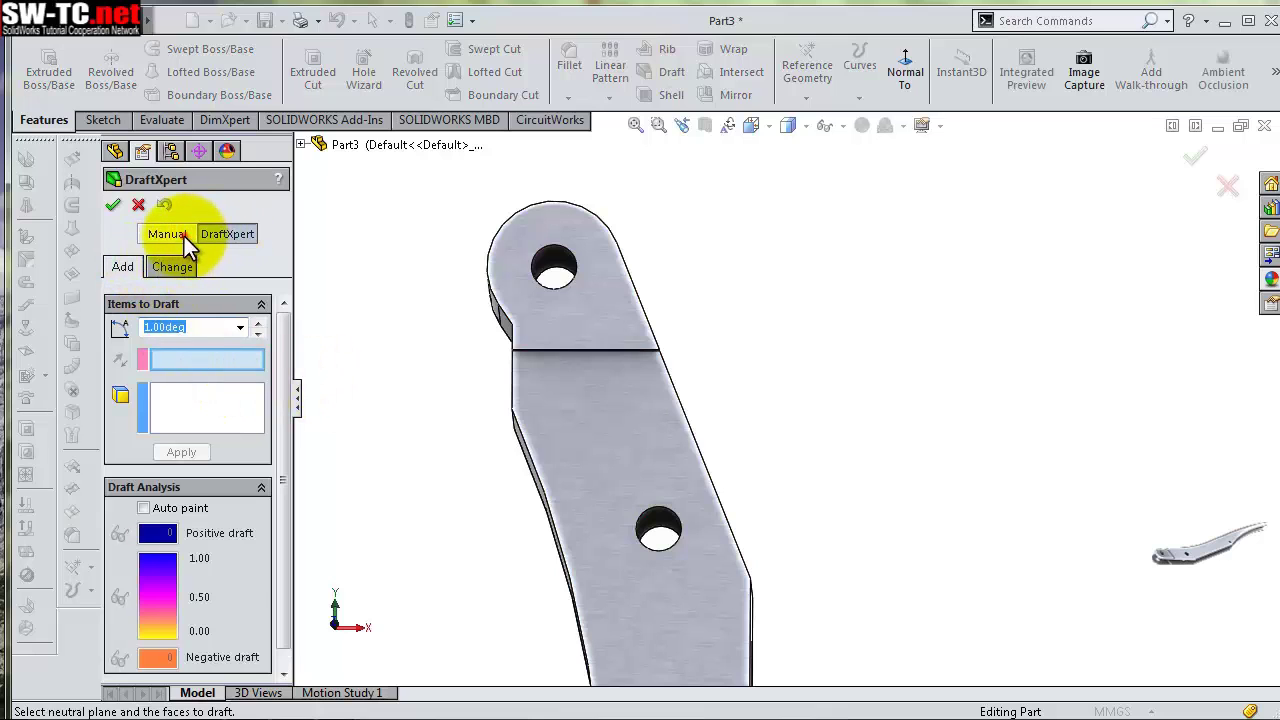
left_click(184, 238)
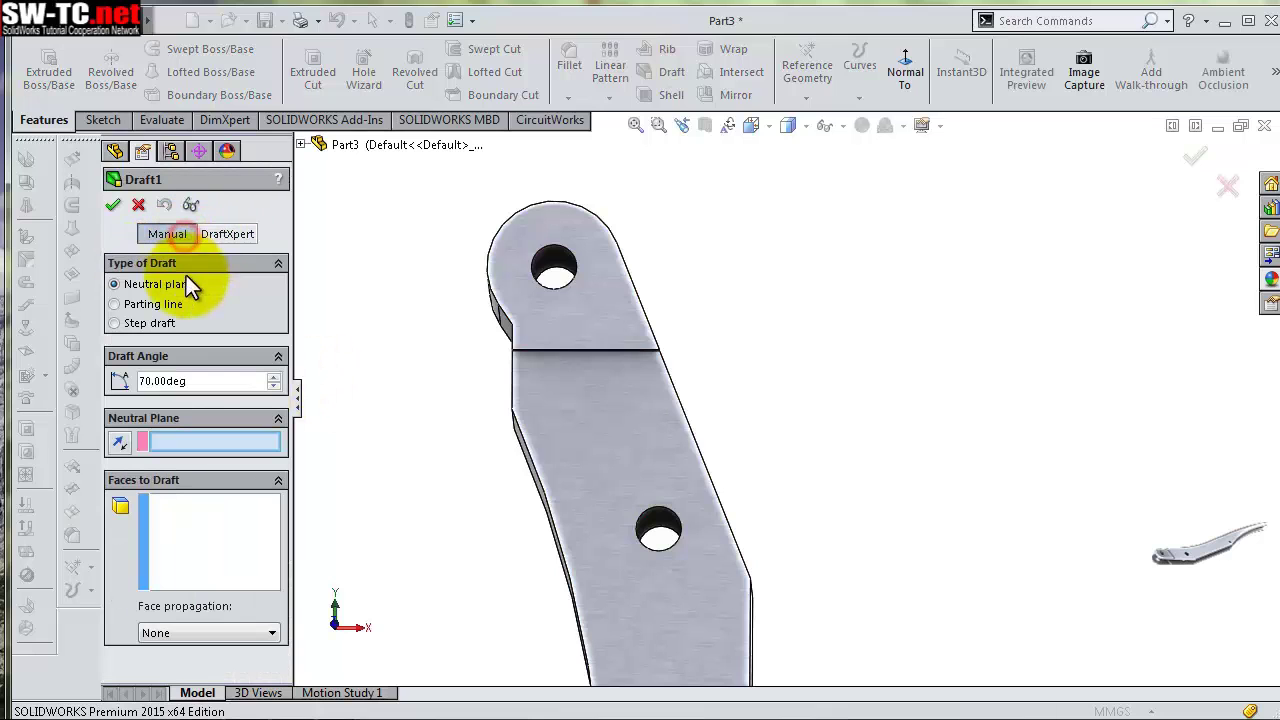
left_click(557, 312)
mouse_move(644, 312)
middle_mouse_down()
mouse_move(626, 423)
mouse_move(635, 611)
middle_mouse_up()
scroll(617, 560, "down", 2)
left_click(617, 550)
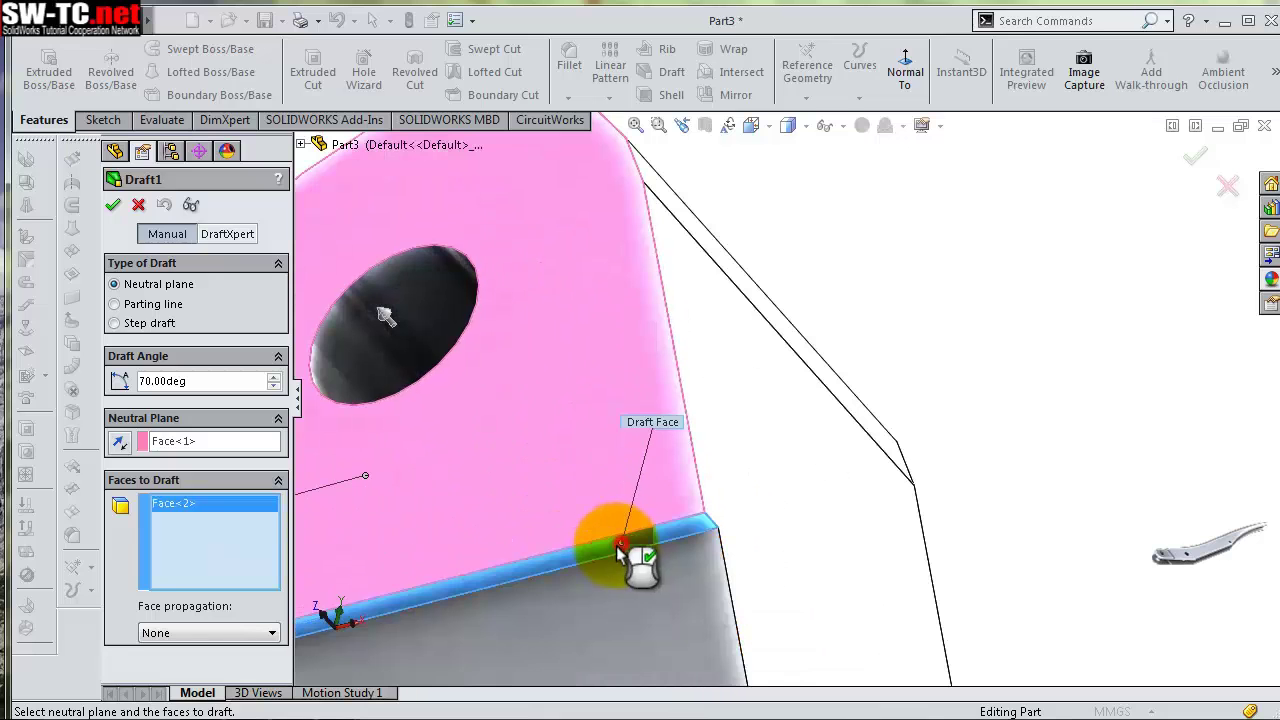
right_click(609, 552)
scroll(343, 371, "up", 3)
scroll(757, 343, "up", 3)
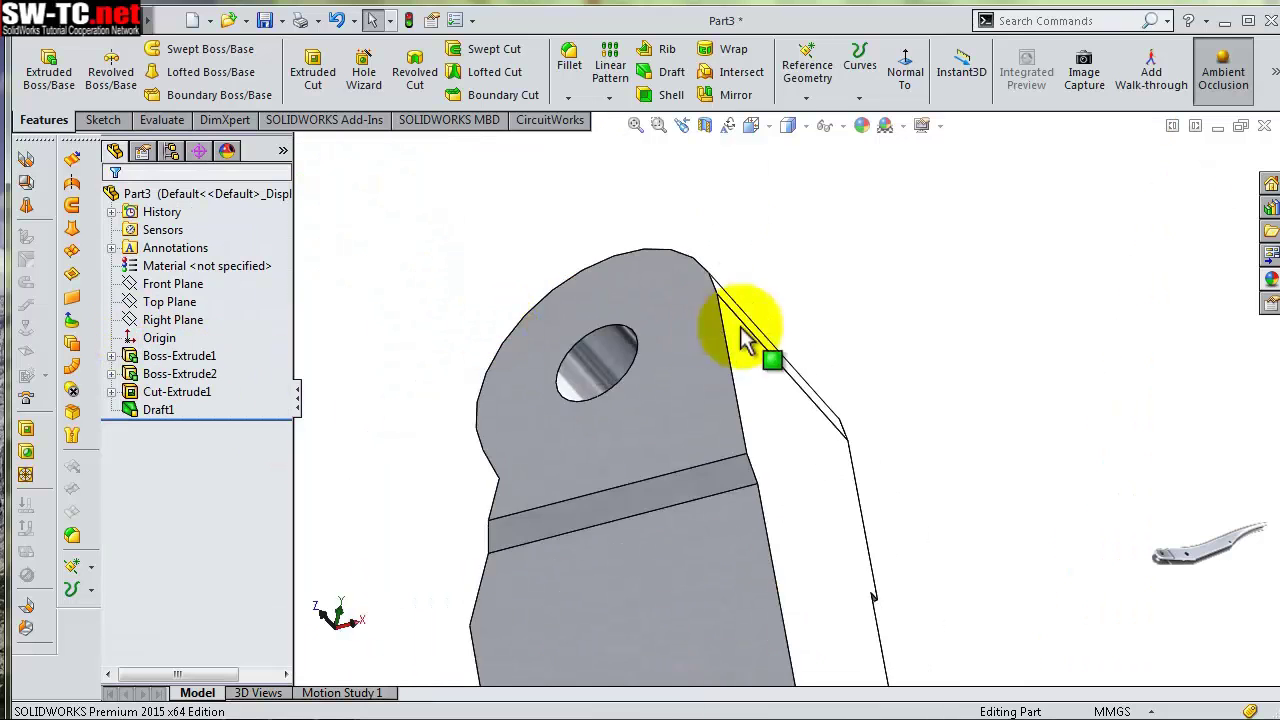
mouse_move(757, 343)
middle_mouse_down()
mouse_move(700, 429)
mouse_move(550, 347)
mouse_move(600, 157)
middle_mouse_up()
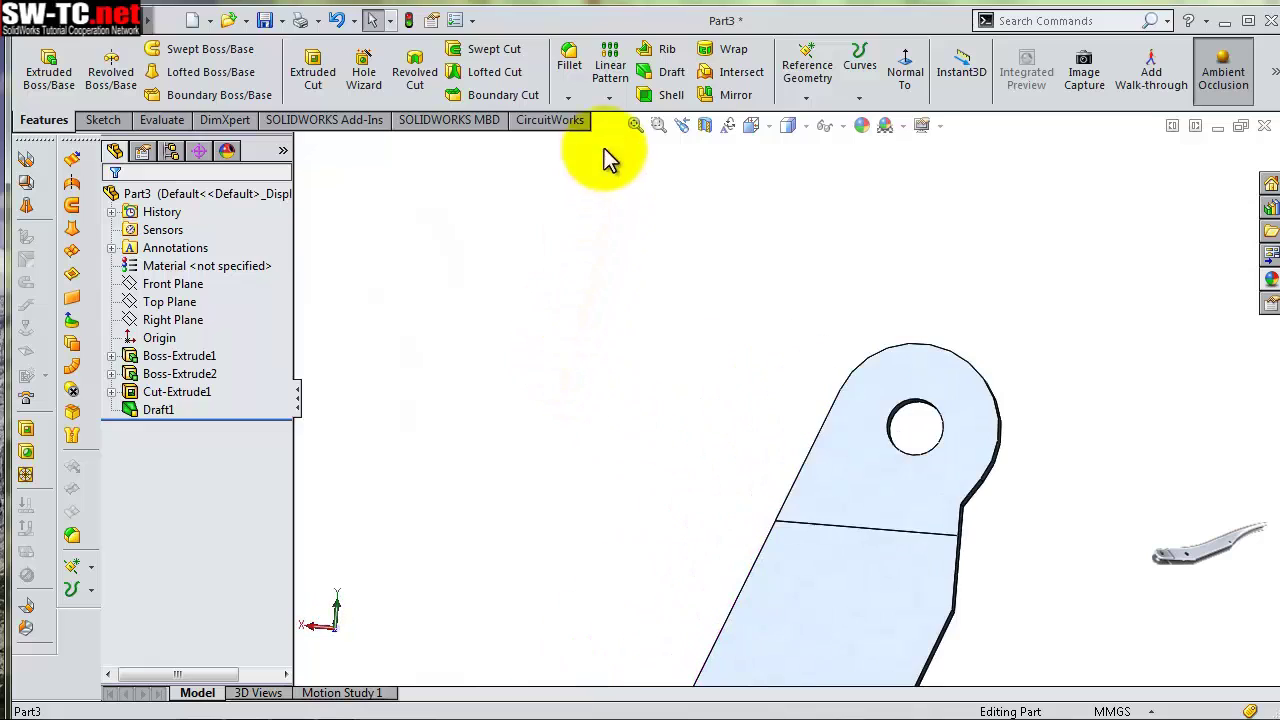
Add a second draft tapering the arm's edge face from another neutral face
left_click(662, 72)
left_click_drag(201, 382, 143, 385)
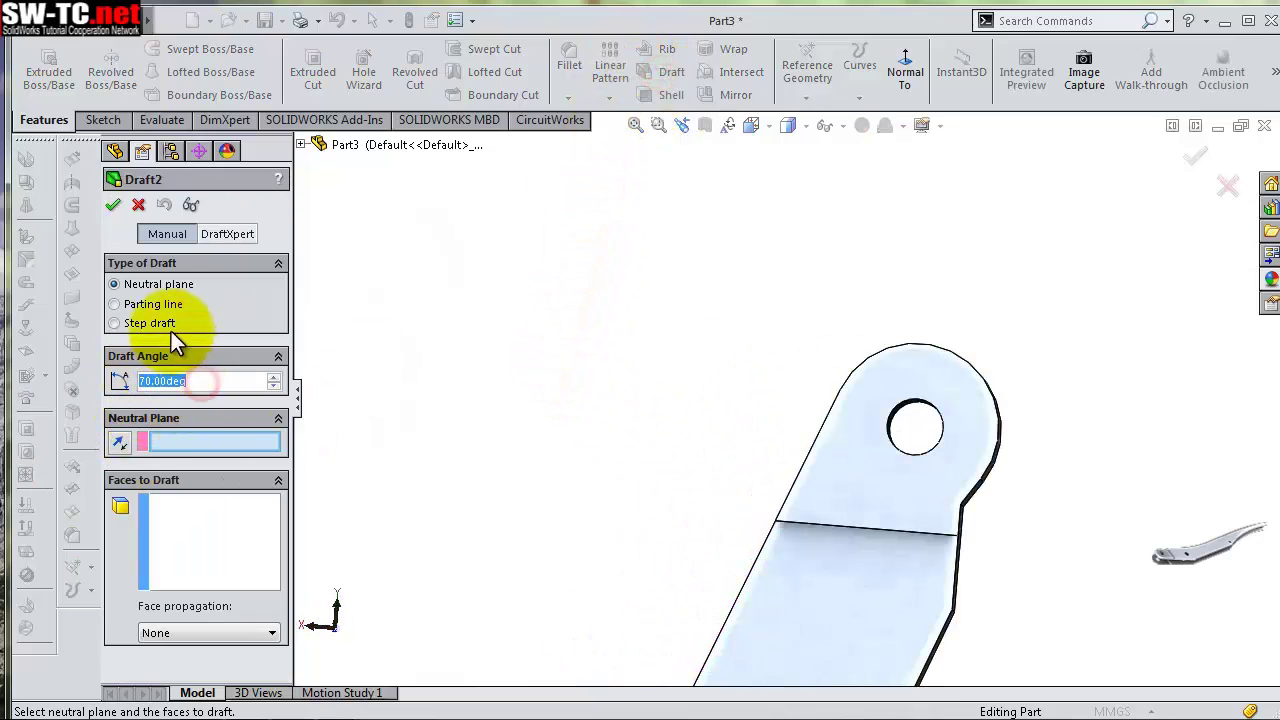
left_click(886, 478)
middle_click_drag(657, 491, 880, 611)
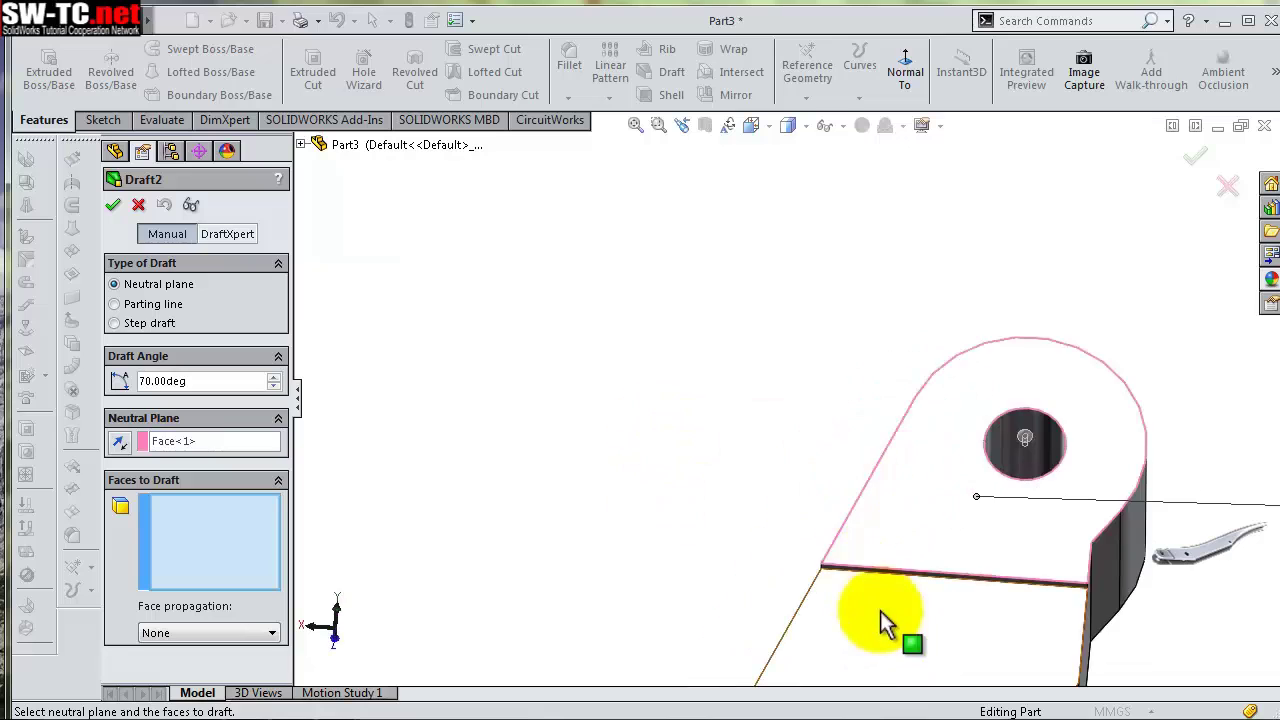
scroll(900, 560, "down", 3)
left_click(867, 366)
key("Return")
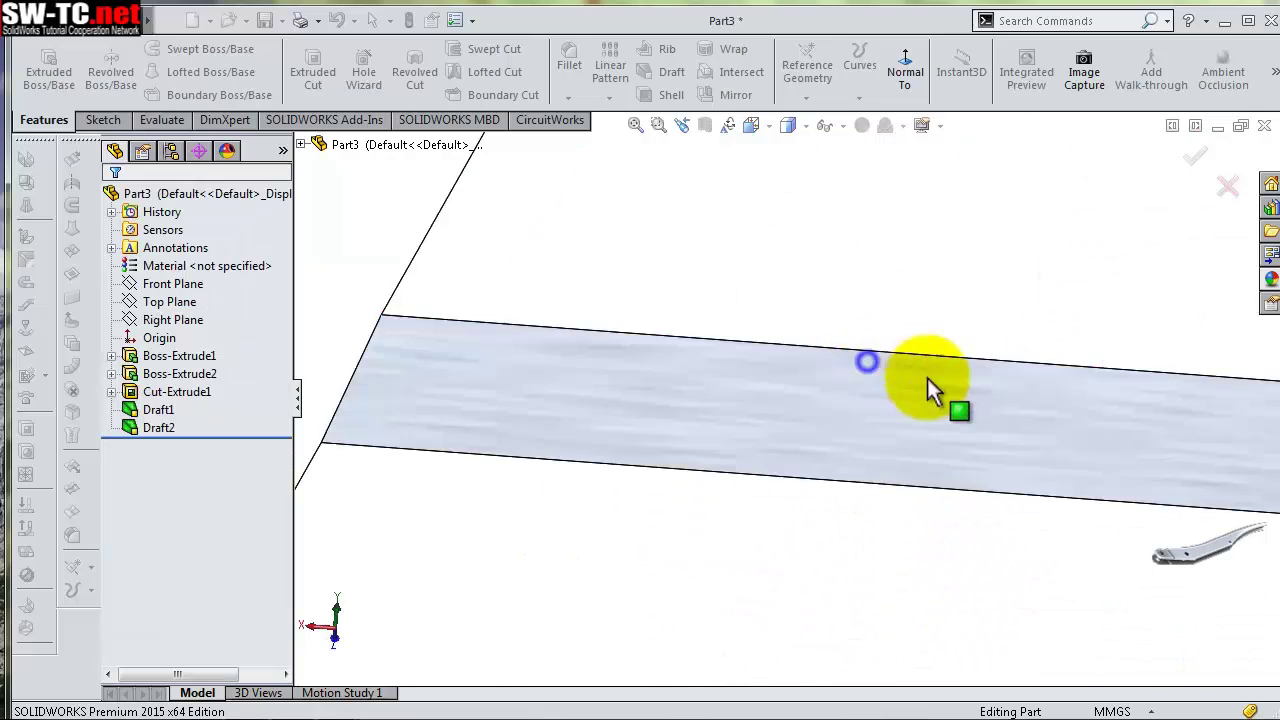
scroll(936, 388, "up", 5)
middle_click_drag(766, 523, 884, 484)
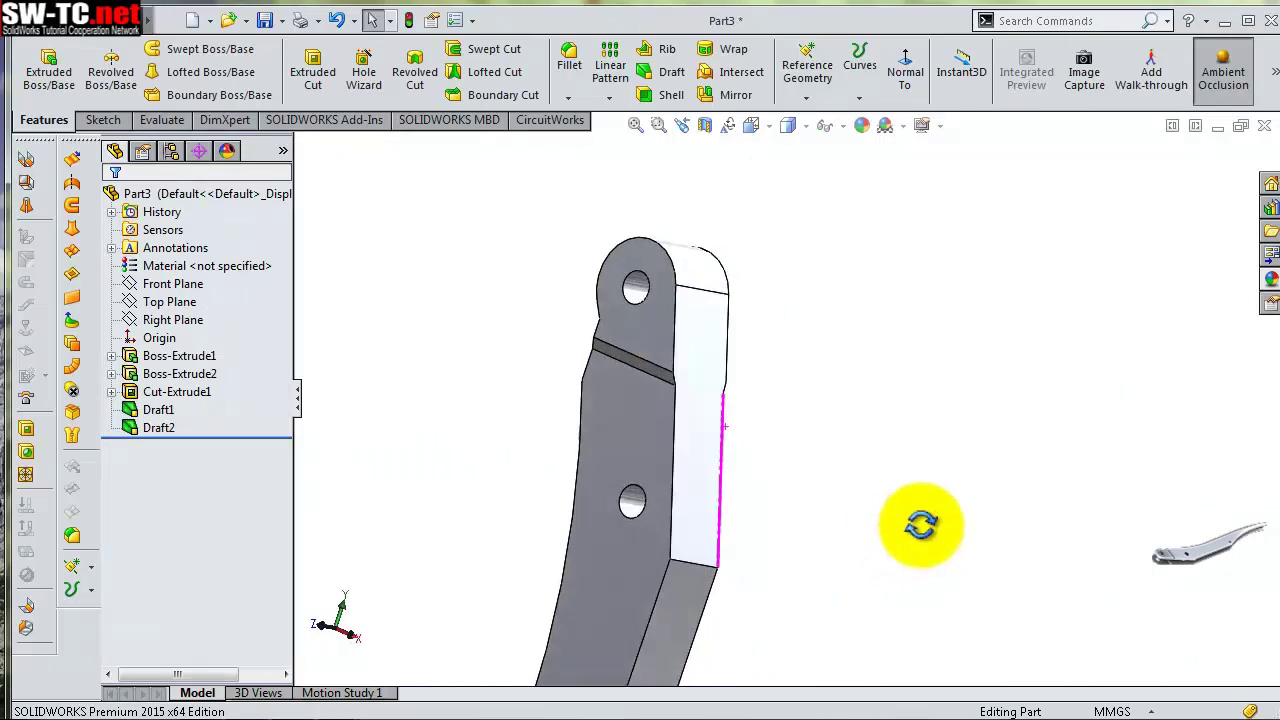
Save the part
scroll(765, 567, "down", 1)
scroll(740, 539, "down", 2)
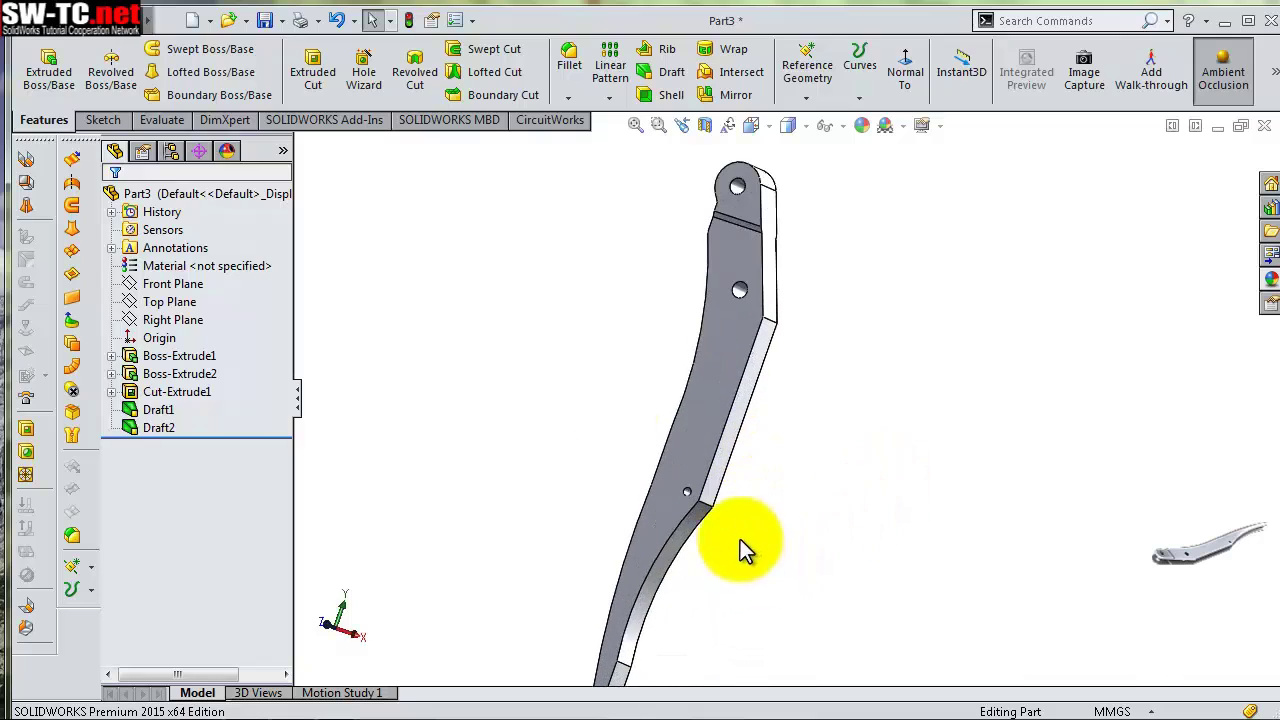
left_click(265, 20)
Start a Shell and pick the arm's narrow side faces and bottom face to remove
key("Left")
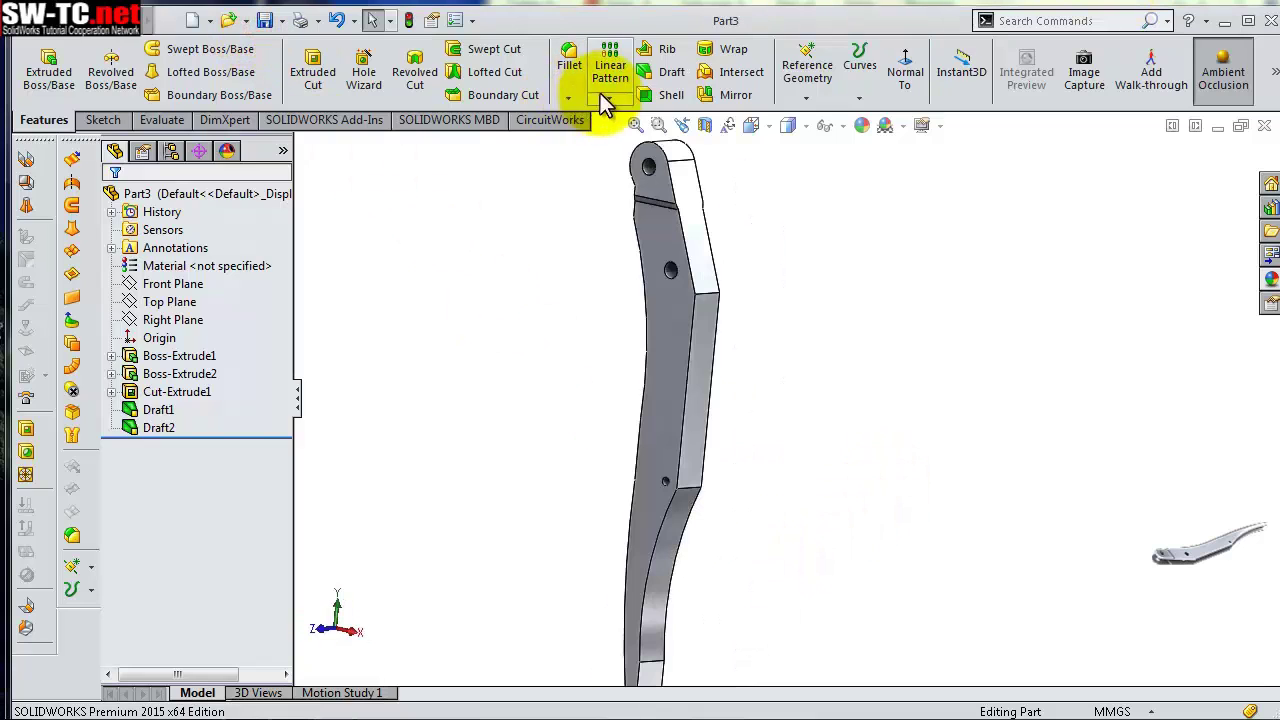
left_click(663, 97)
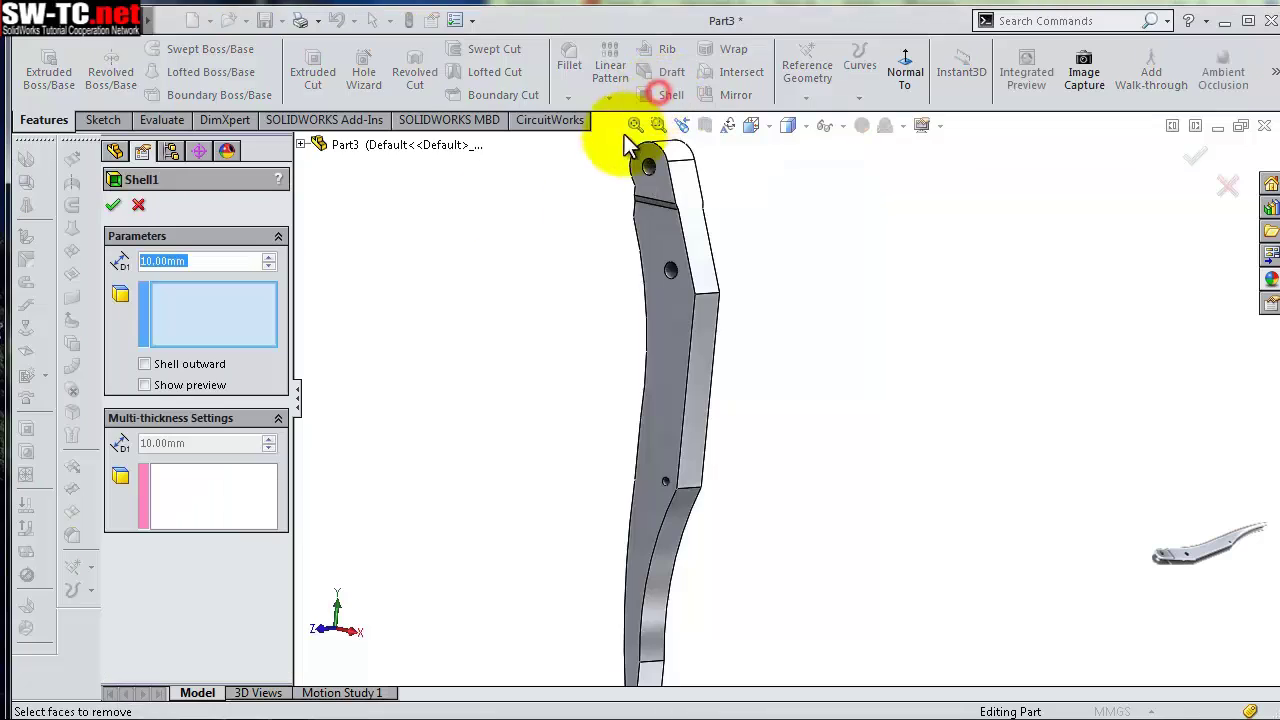
mouse_move(657, 129)
middle_mouse_down()
mouse_move(766, 200)
mouse_move(769, 310)
middle_mouse_up()
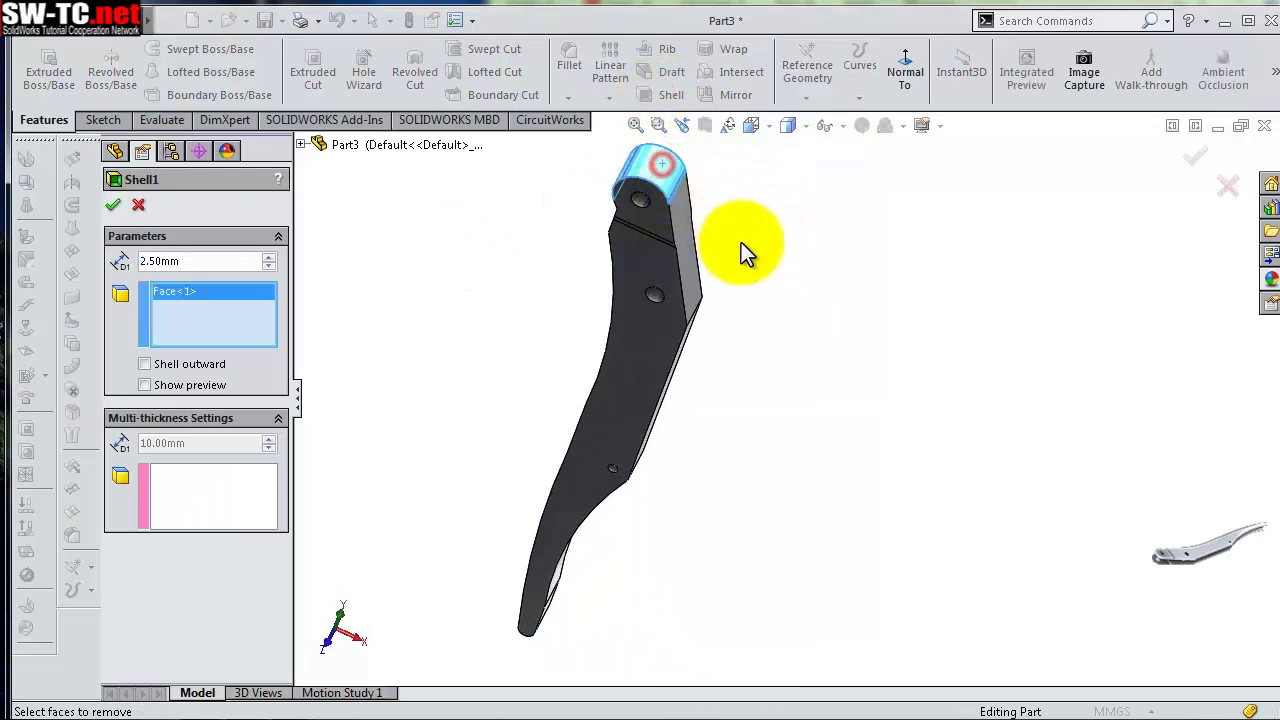
scroll(700, 220, "down", 5)
left_click(647, 256)
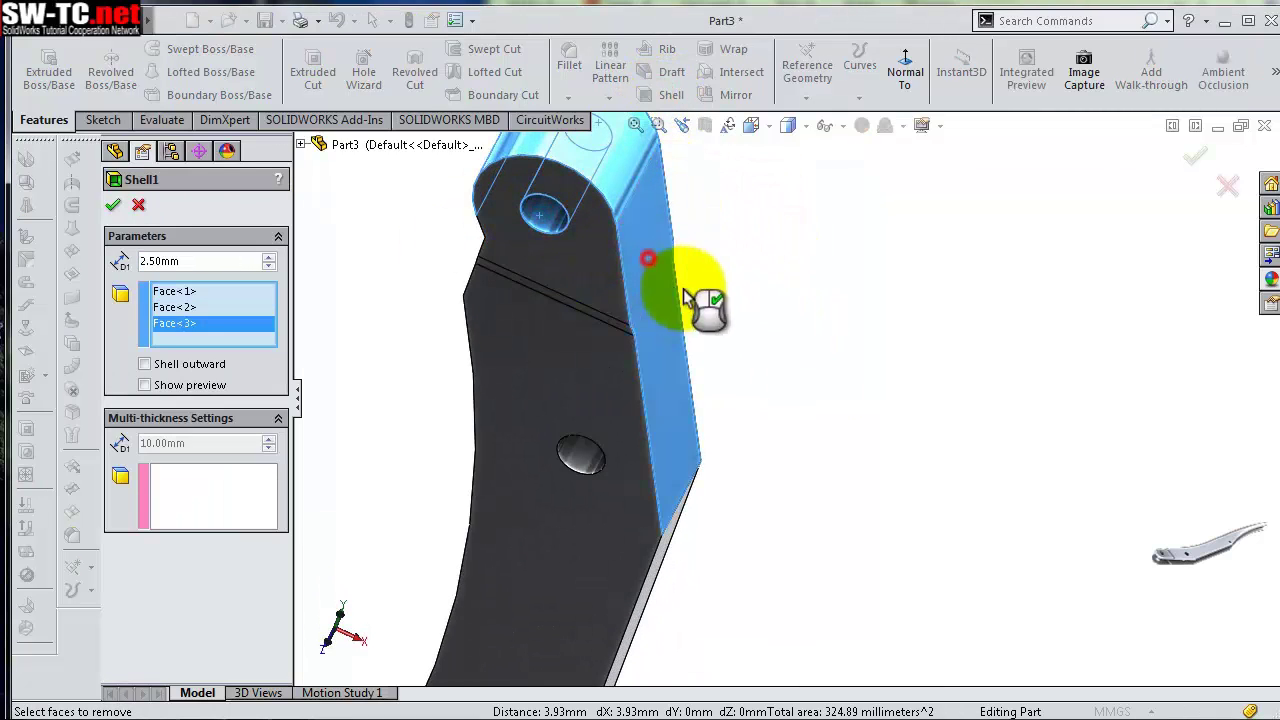
middle_click_drag(647, 256, 659, 473)
scroll(745, 403, "down", 3)
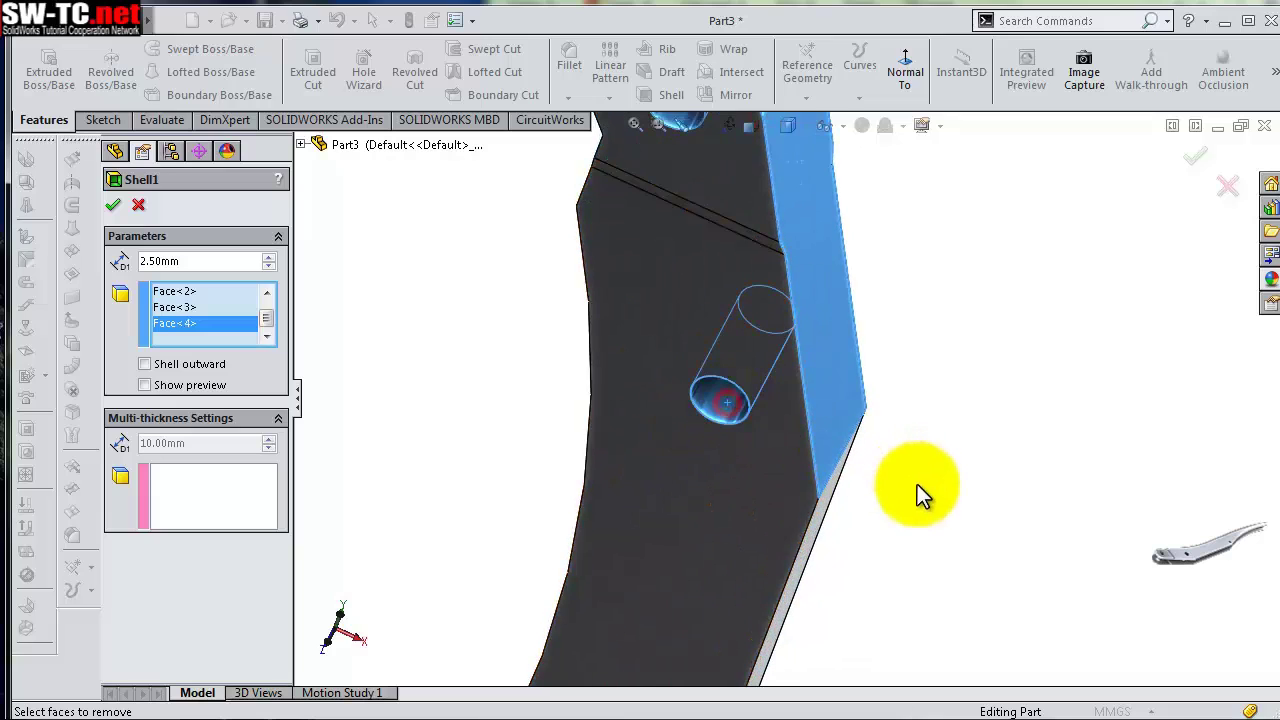
scroll(917, 484, "up", 3)
middle_click_drag(866, 466, 725, 427)
left_click(689, 440)
middle_click_drag(773, 472, 785, 487)
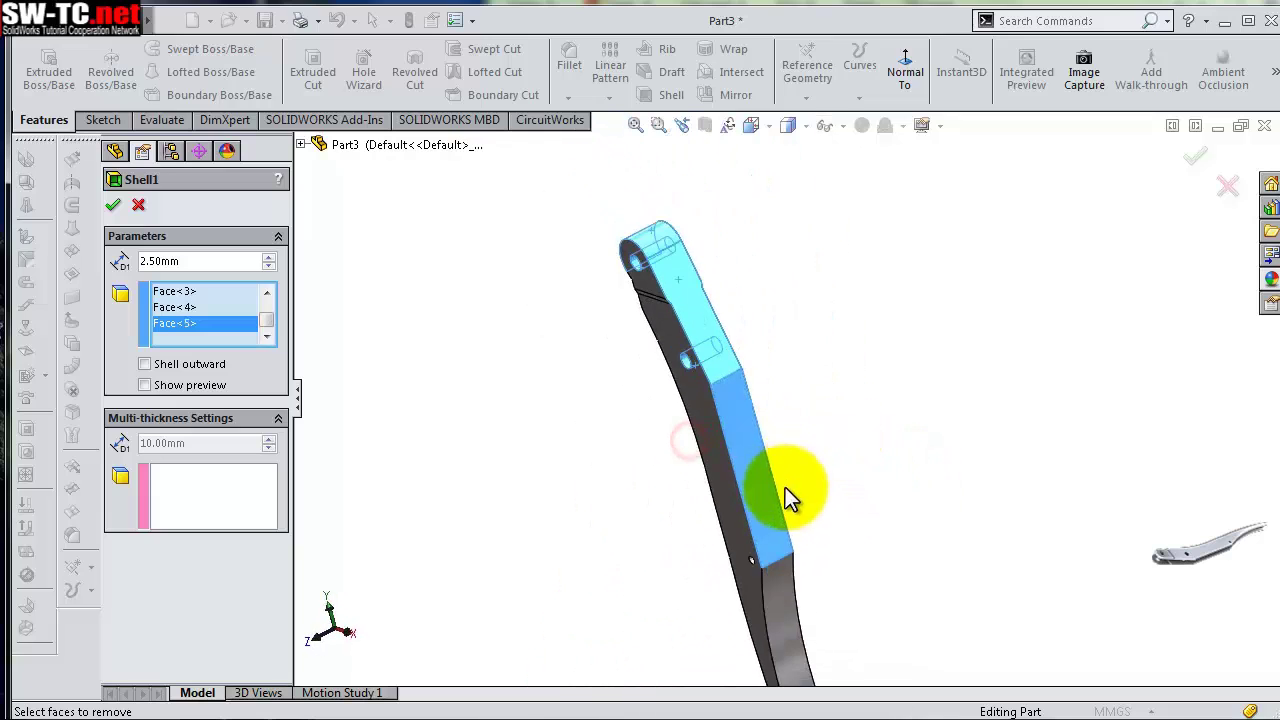
scroll(785, 487, "down", 2)
scroll(770, 494, "down", 2)
scroll(700, 480, "down", 3)
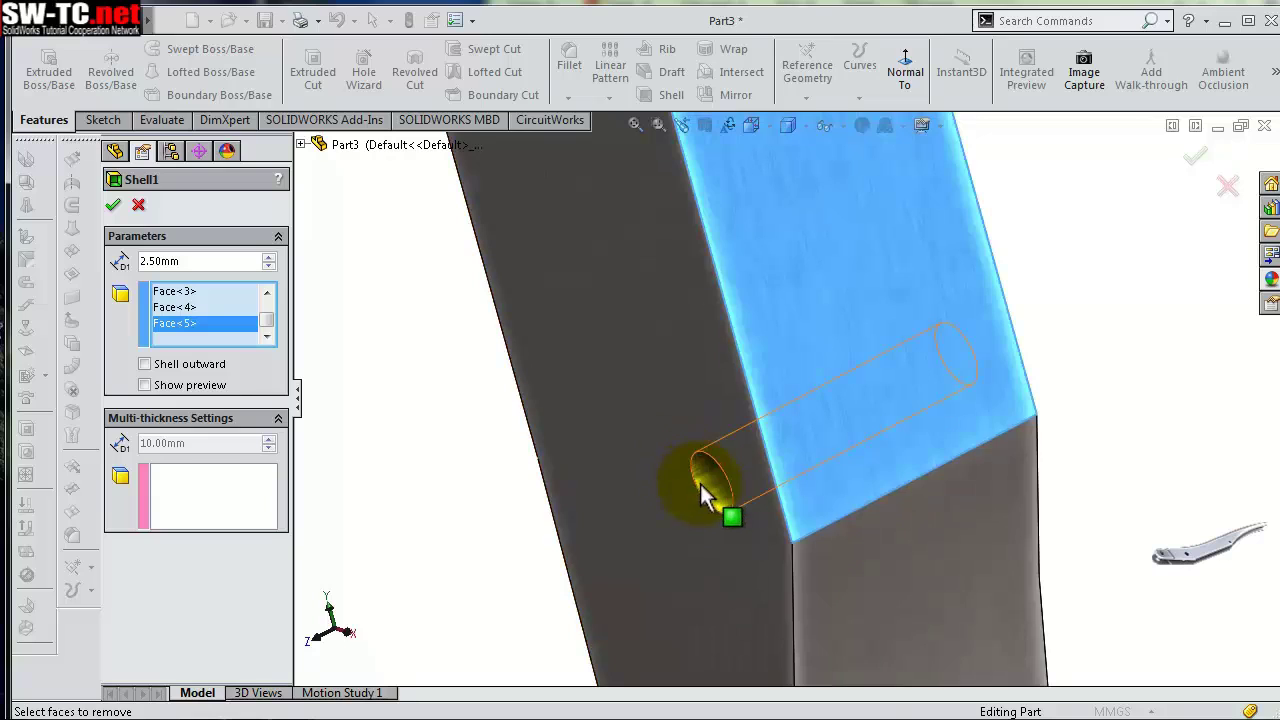
left_click(847, 552)
mouse_move(904, 560)
middle_mouse_down()
mouse_move(875, 545)
mouse_move(895, 525)
middle_mouse_up()
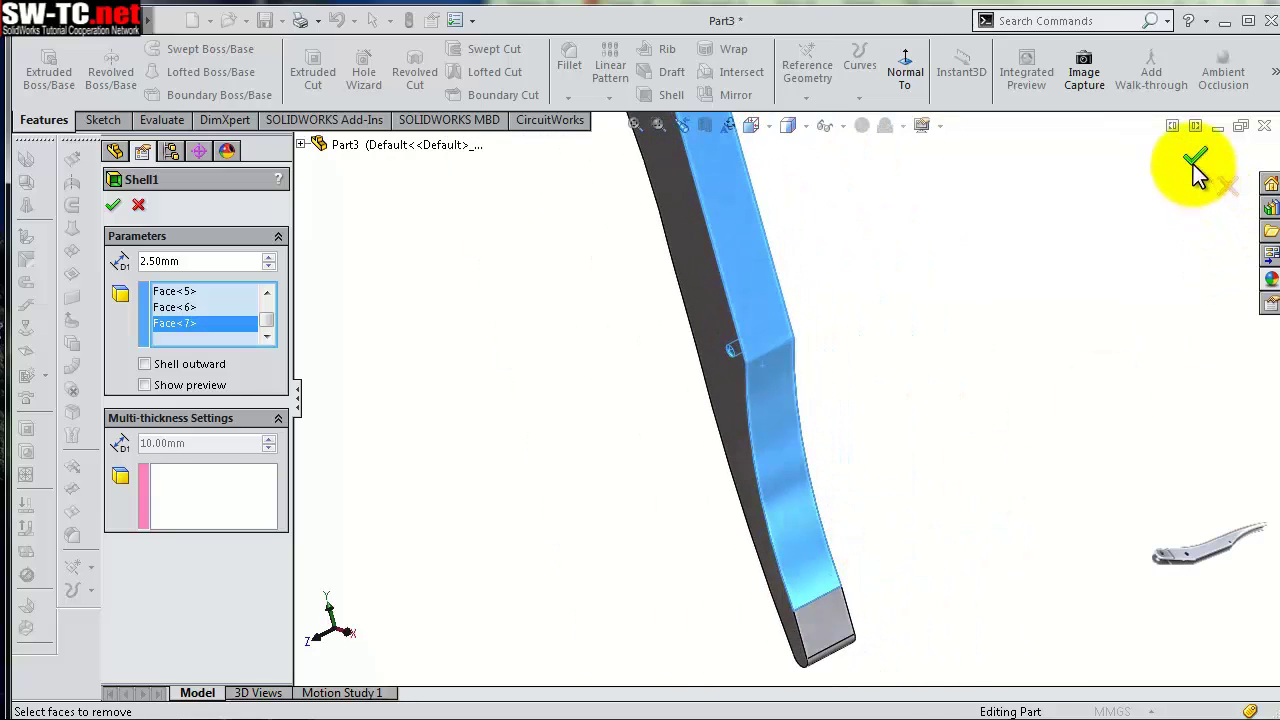
middle_click_drag(1050, 388, 1177, 200)
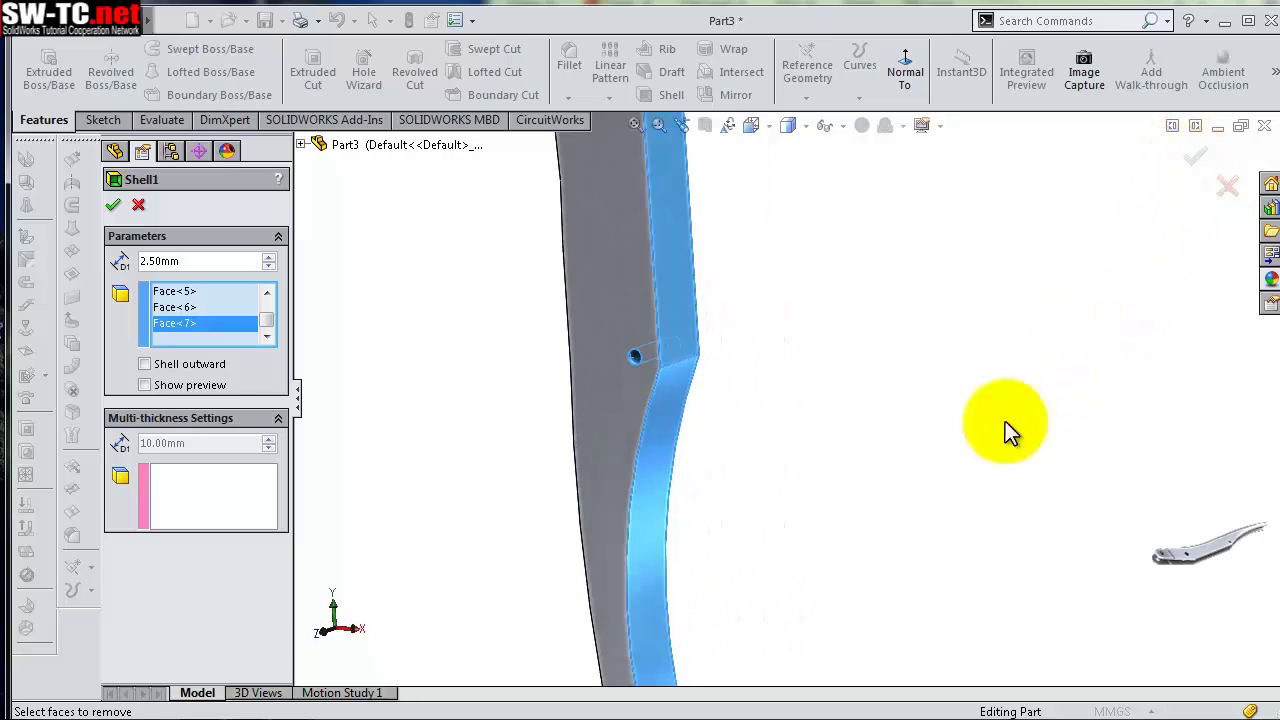
middle_click_drag(1005, 421, 789, 533)
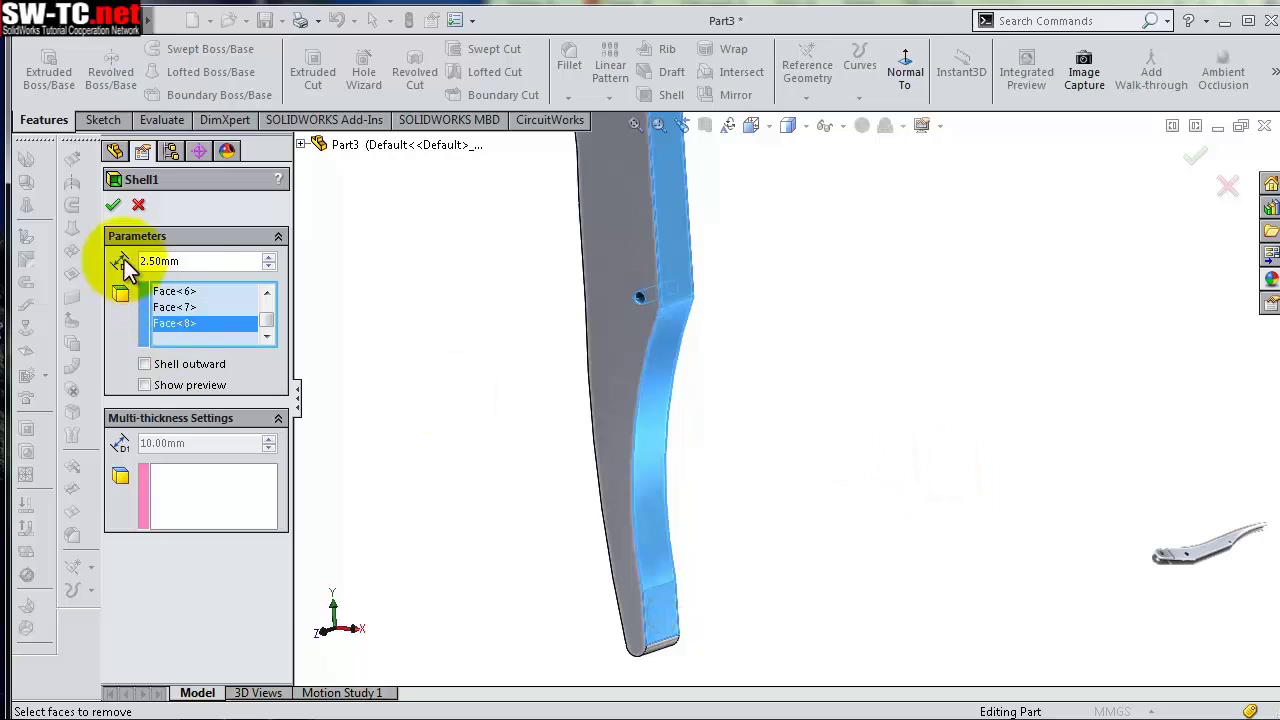
Set shell thickness to 1.70 mm, accept it, and inspect the hollowed arm
type("1")
type(",7")
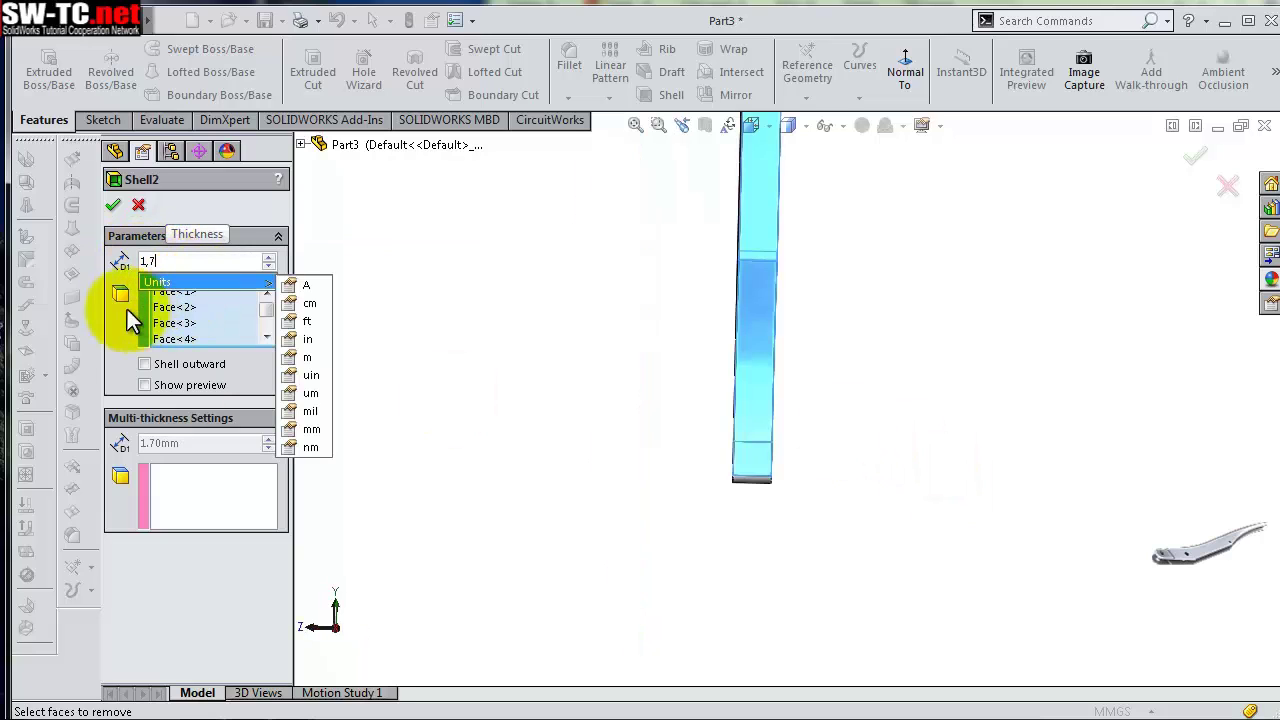
left_click(115, 322)
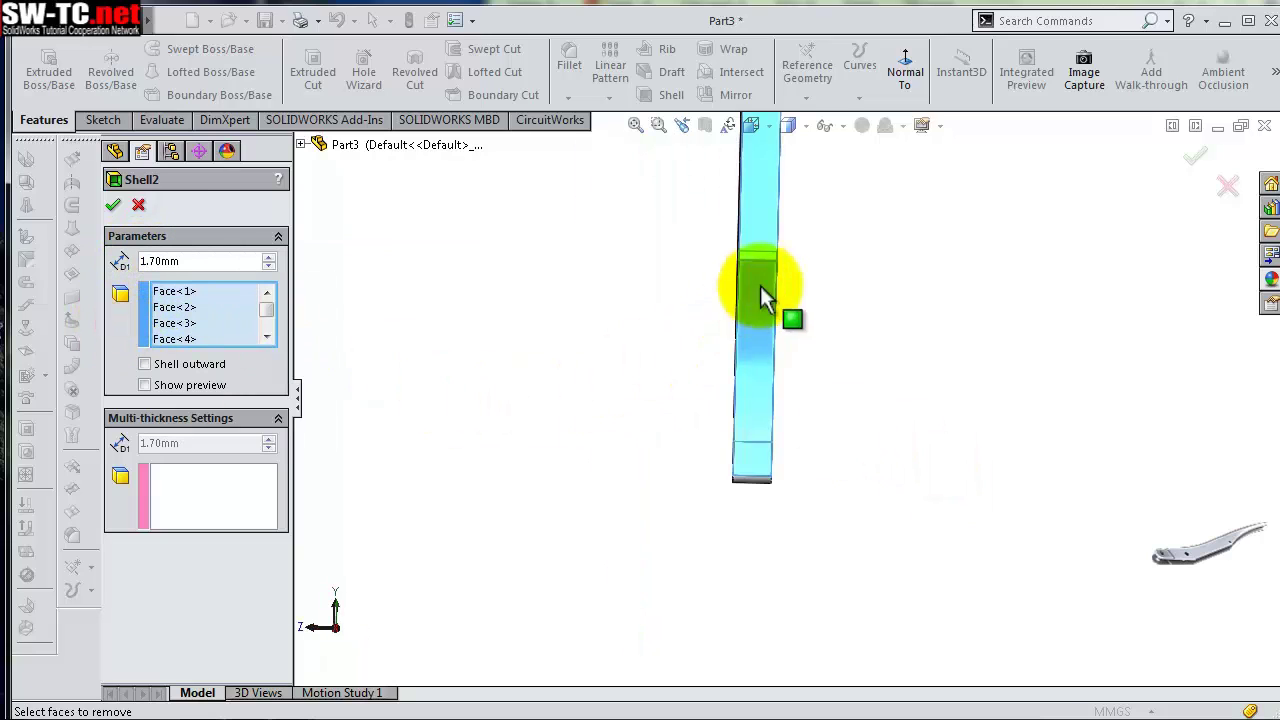
mouse_move(789, 245)
middle_mouse_down()
mouse_move(843, 420)
mouse_move(963, 477)
mouse_move(903, 263)
mouse_move(943, 114)
mouse_move(897, 302)
middle_mouse_up()
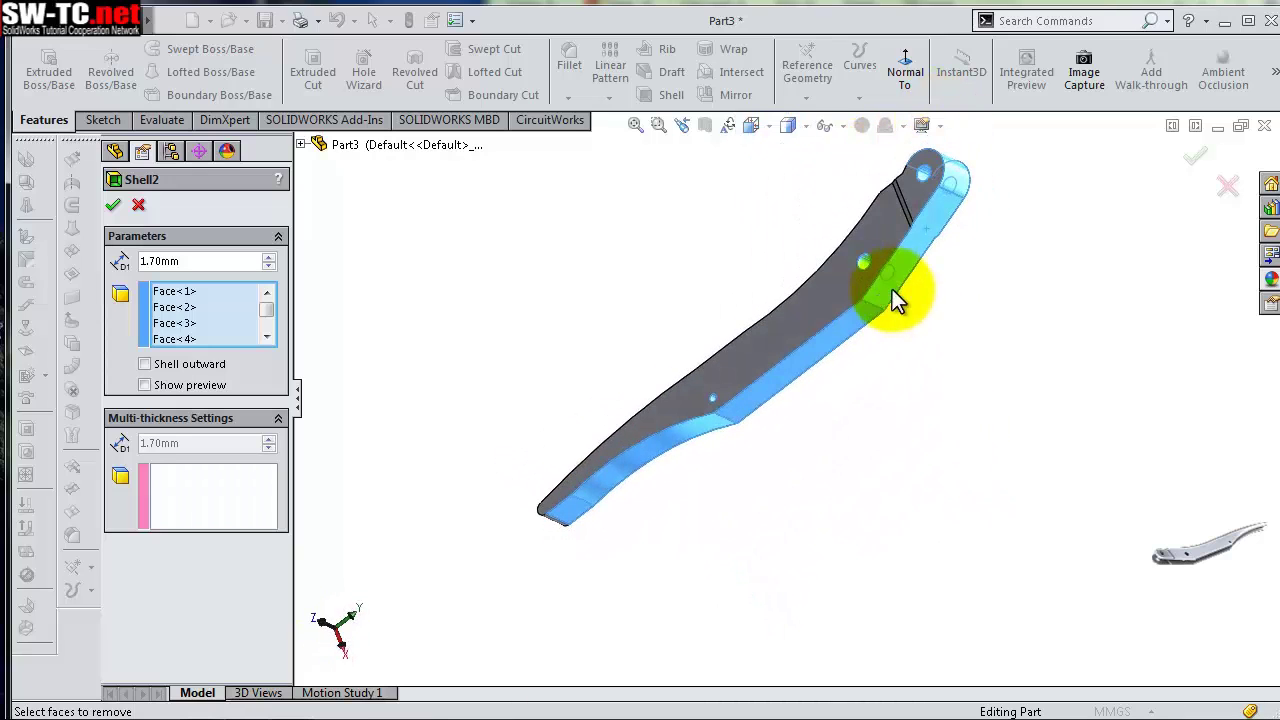
left_click(113, 204)
mouse_move(787, 414)
middle_mouse_down()
mouse_move(782, 330)
mouse_move(762, 375)
mouse_move(694, 349)
mouse_move(620, 360)
mouse_move(648, 392)
mouse_move(657, 380)
middle_mouse_up()
scroll(782, 330, "down", 3)
scroll(773, 311, "up", 3)
scroll(945, 289, "down", 2)
scroll(944, 287, "down", 1)
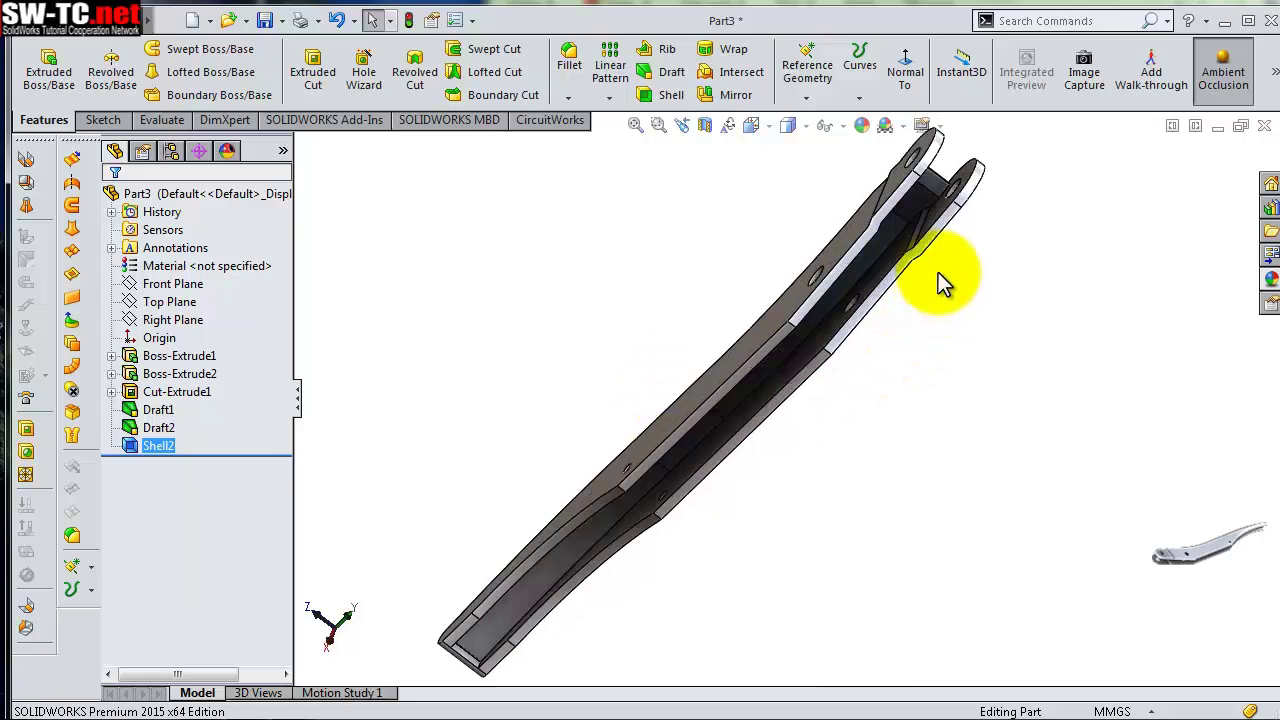
mouse_move(938, 277)
middle_mouse_down()
mouse_move(797, 266)
mouse_move(886, 371)
mouse_move(900, 413)
middle_mouse_up()
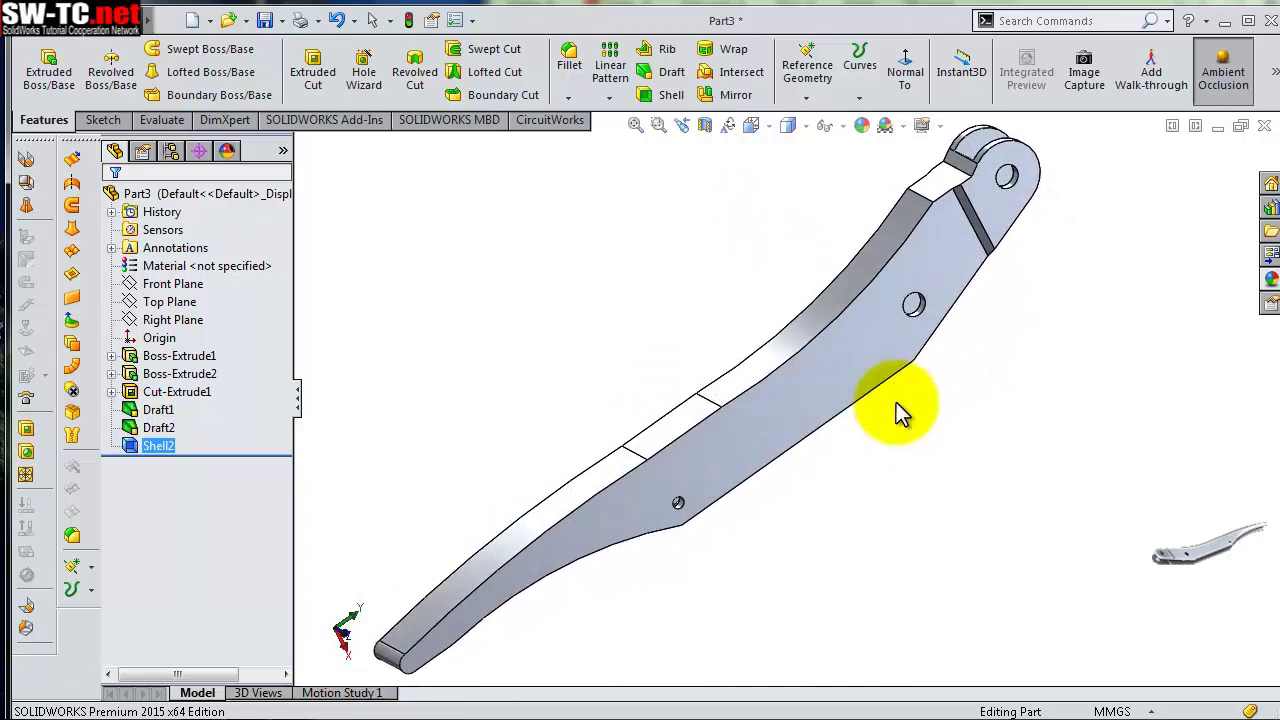
Round an edge near the fork with a 3 mm fillet
left_click(567, 66)
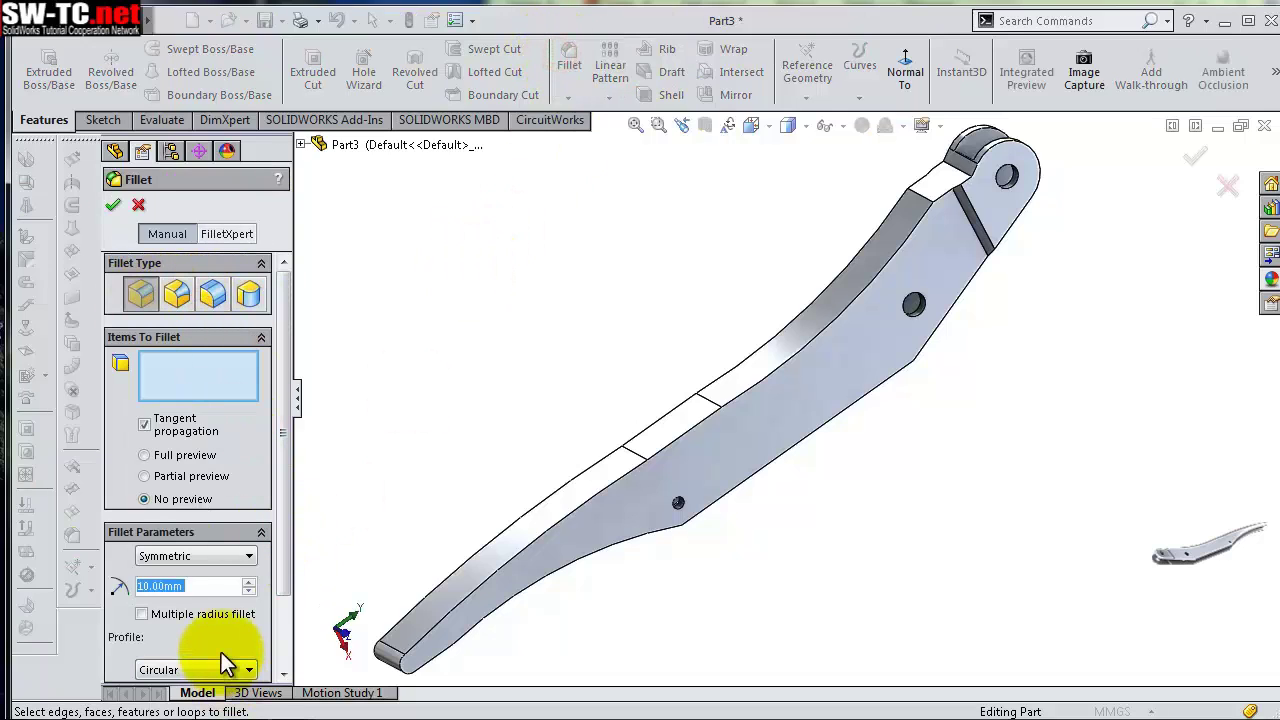
type("3")
key("Return")
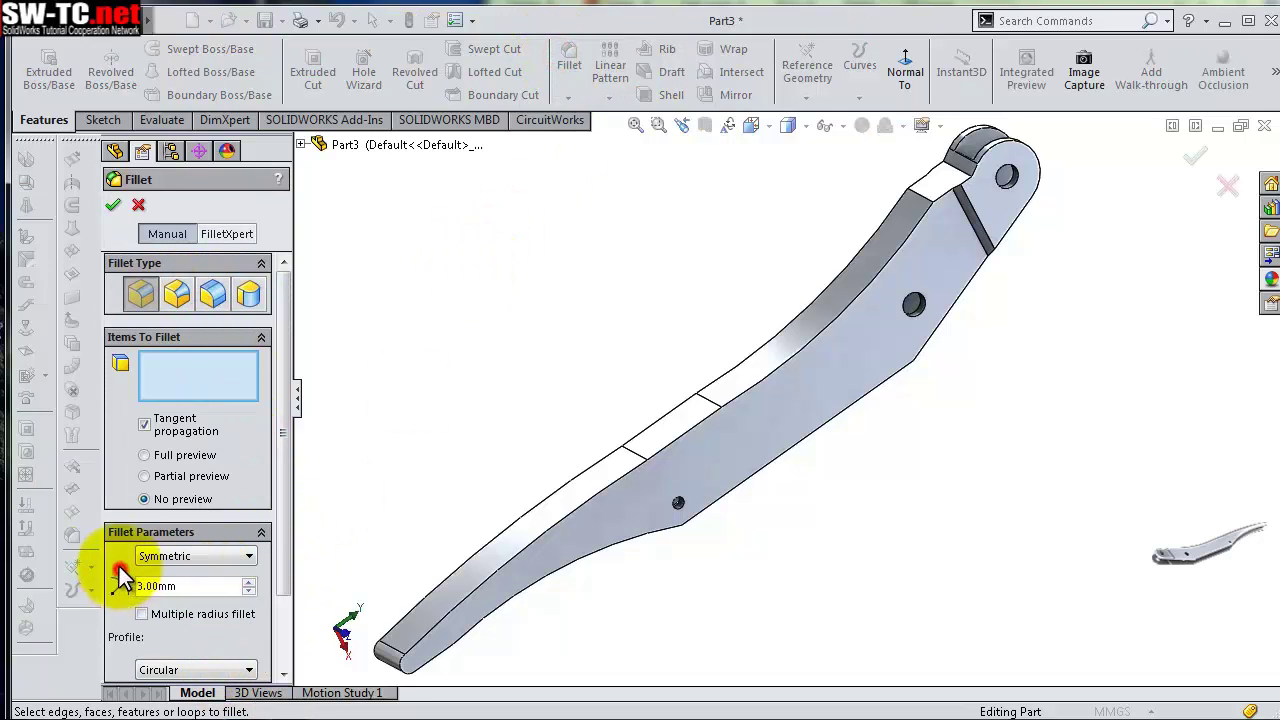
scroll(1000, 160, "down", 5)
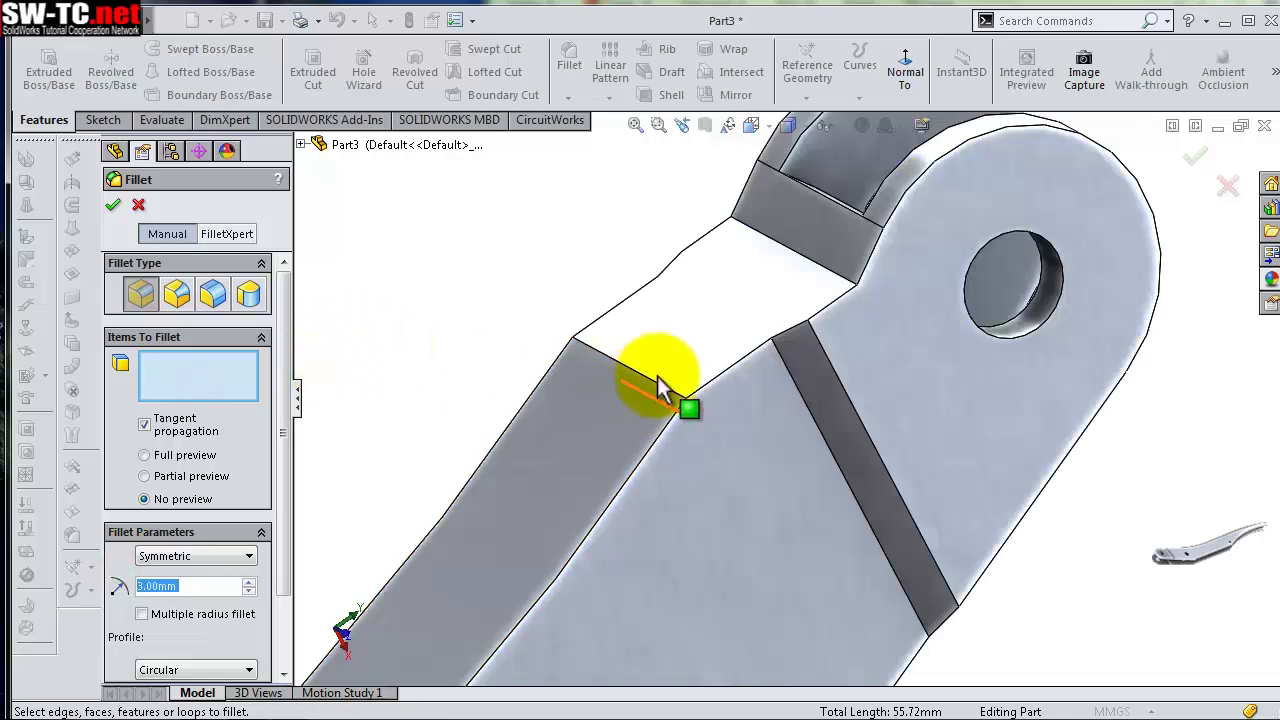
left_click(719, 378)
key("Return")
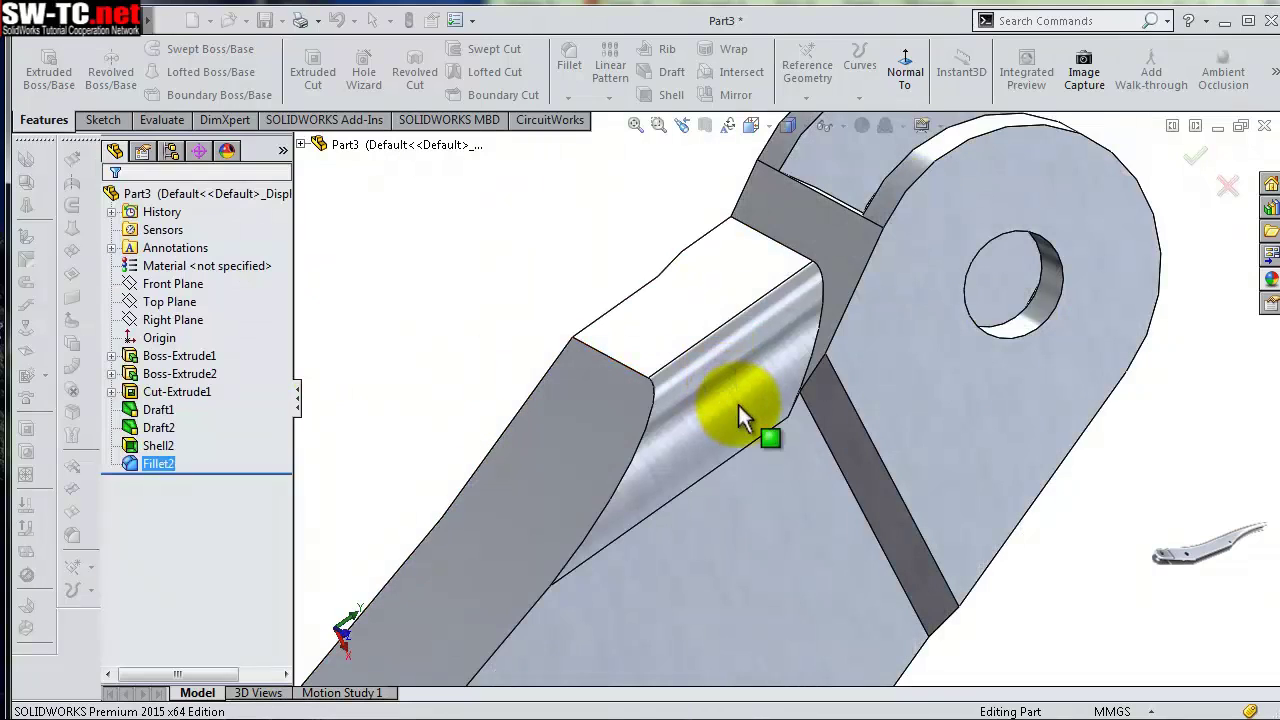
scroll(700, 460, "up", 4)
mouse_move(681, 501)
middle_mouse_down()
mouse_move(750, 490)
mouse_move(694, 300)
middle_mouse_up()
Fillet another edge of the arm with the same radius
left_click(569, 72)
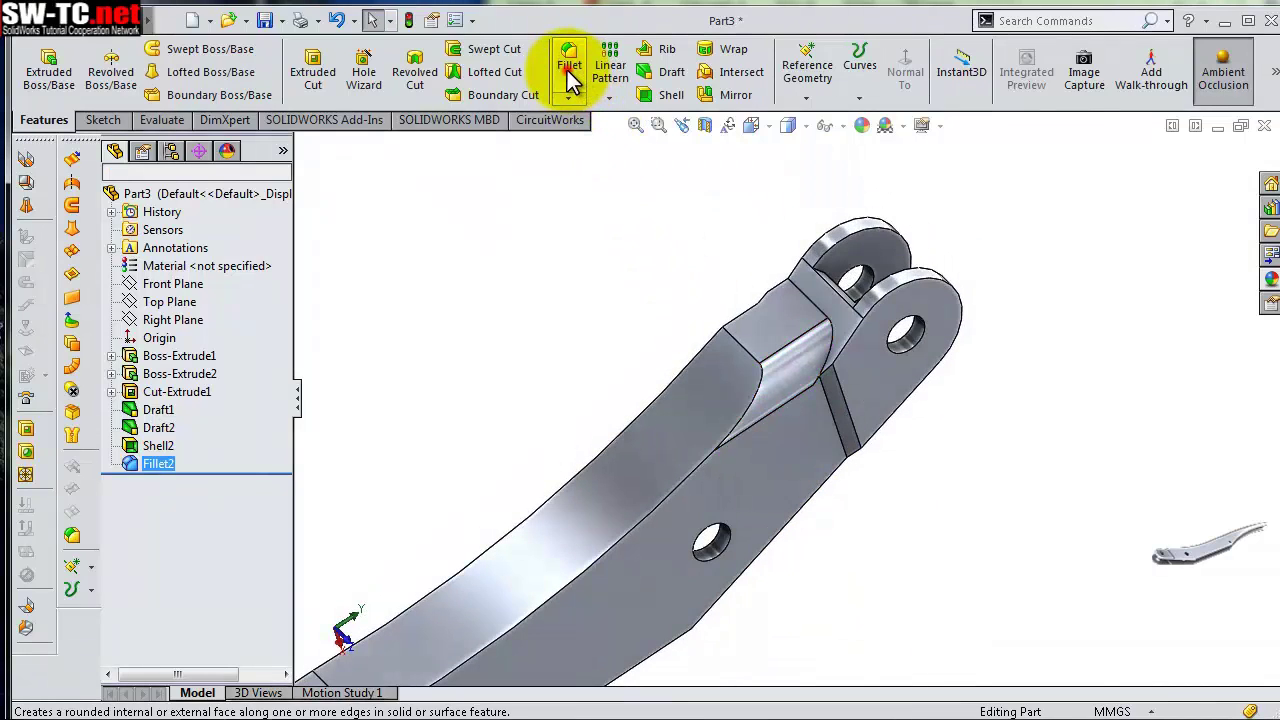
left_click(747, 412)
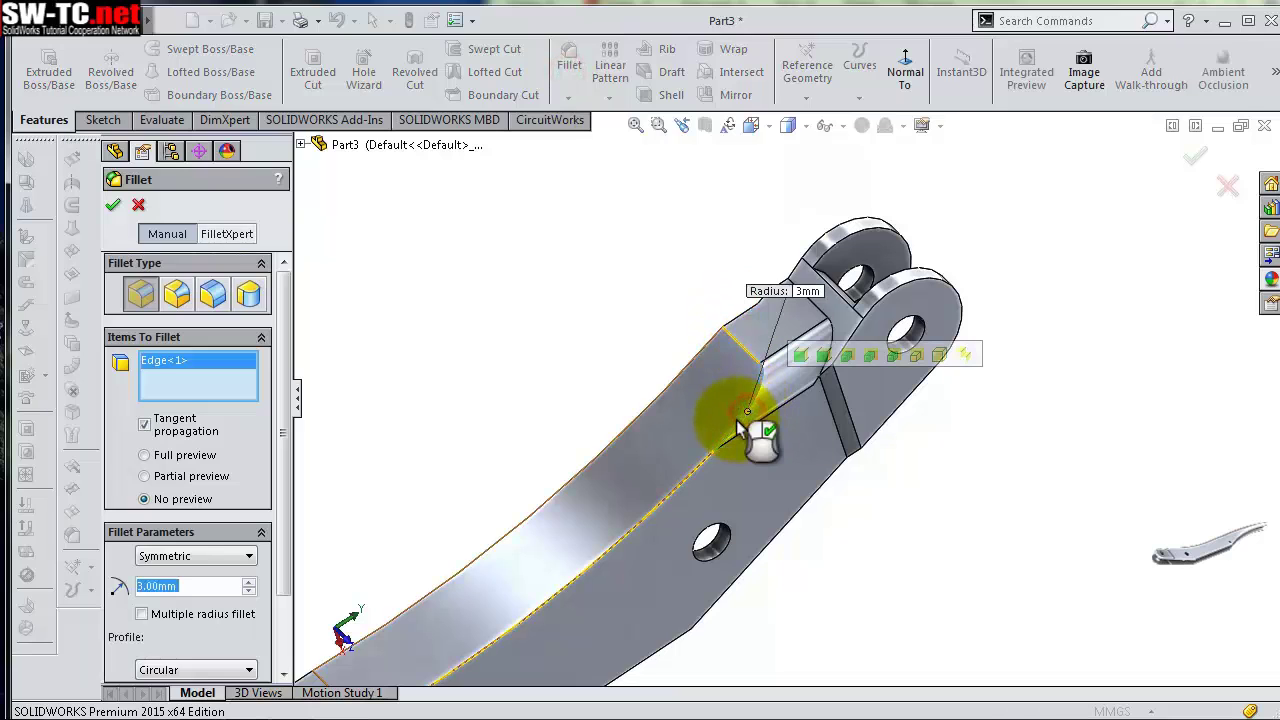
key("Return")
key("f")
Apply a 3 mm fillet along the arm's long top edge chain
left_click(569, 70)
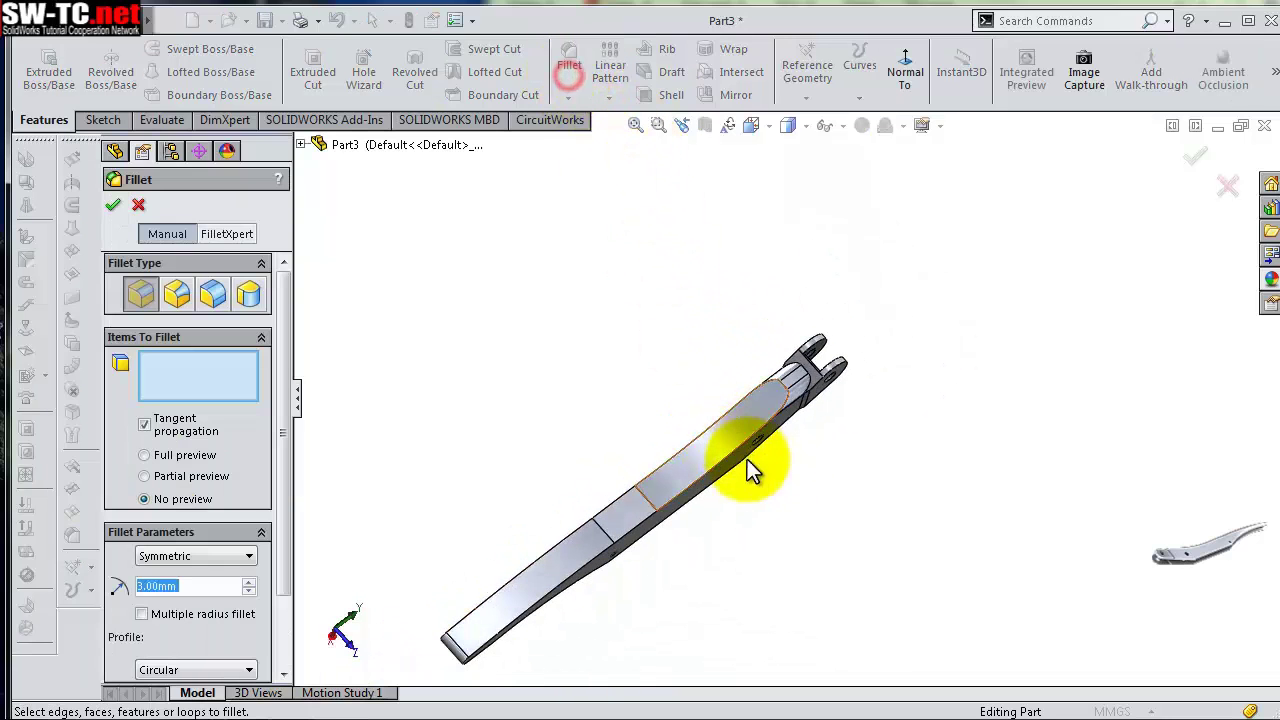
scroll(772, 467, "down", 3)
scroll(851, 443, "down", 2)
scroll(808, 386, "down", 2)
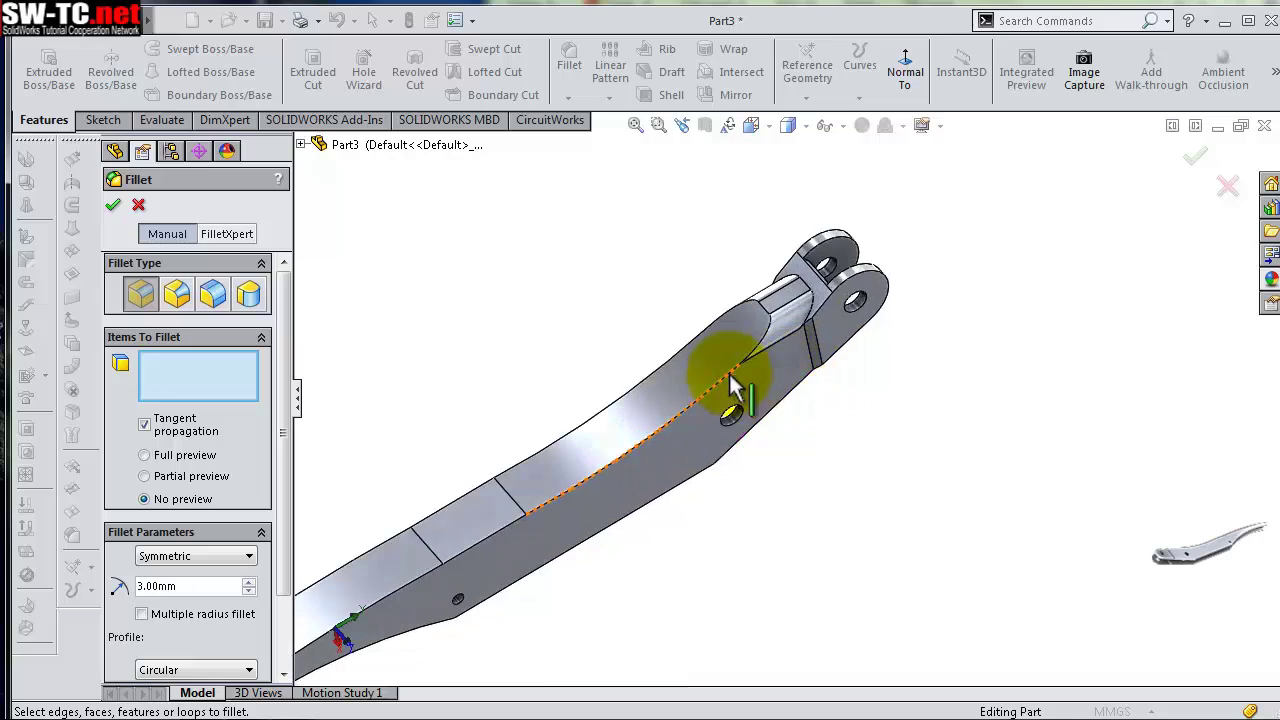
left_click(729, 376)
left_click(121, 198)
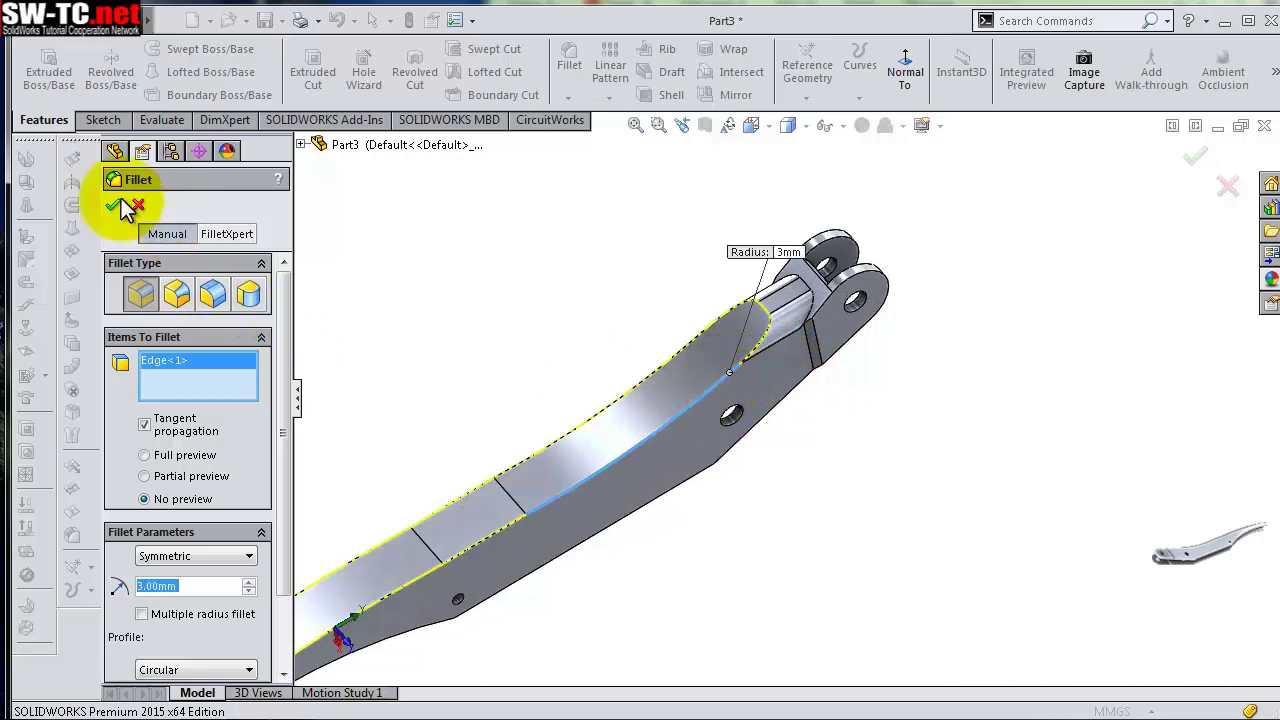
scroll(600, 363, "up", 2)
scroll(600, 363, "up", 1)
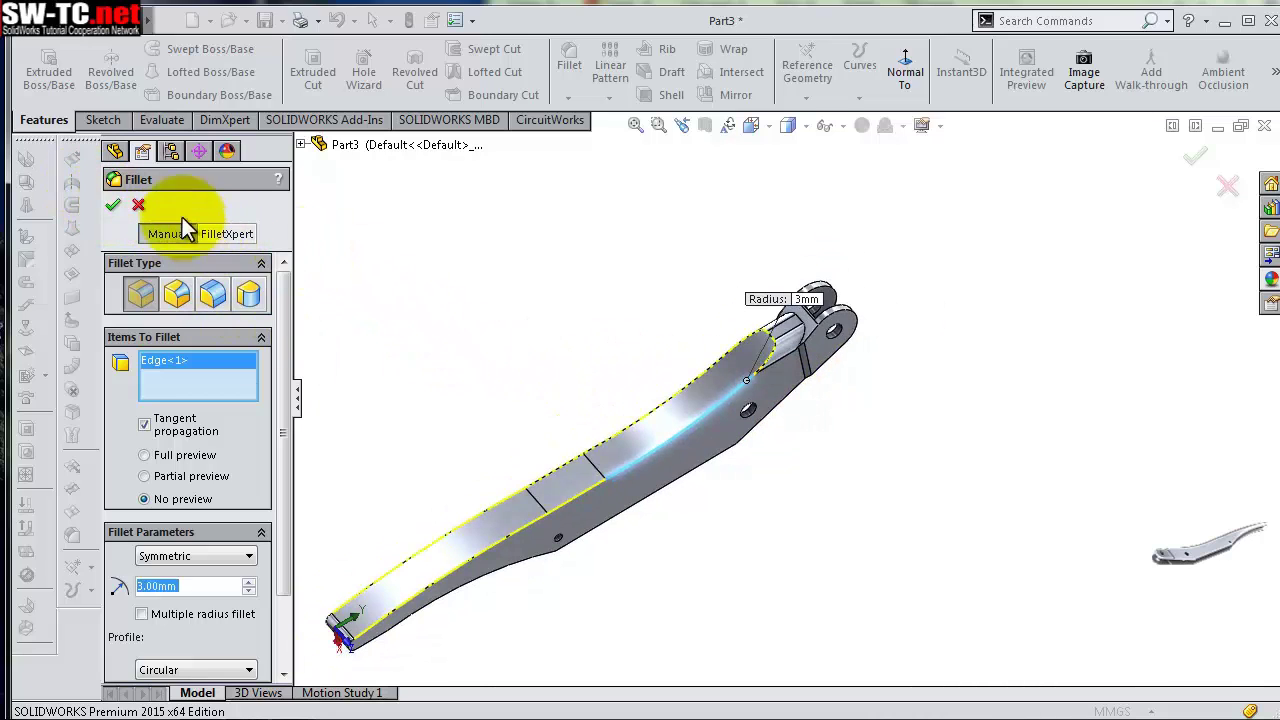
left_click(110, 205)
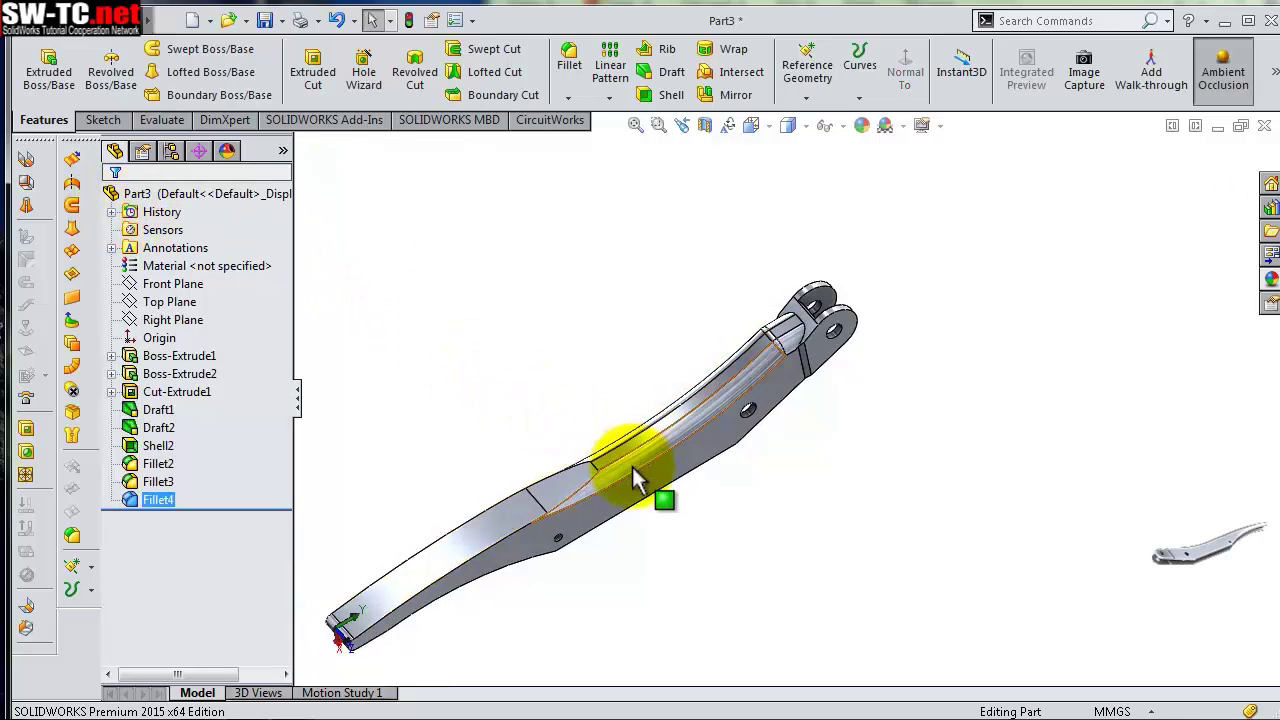
scroll(619, 503, "down", 2)
scroll(619, 503, "down", 1)
scroll(617, 500, "down", 1)
scroll(612, 495, "down", 1)
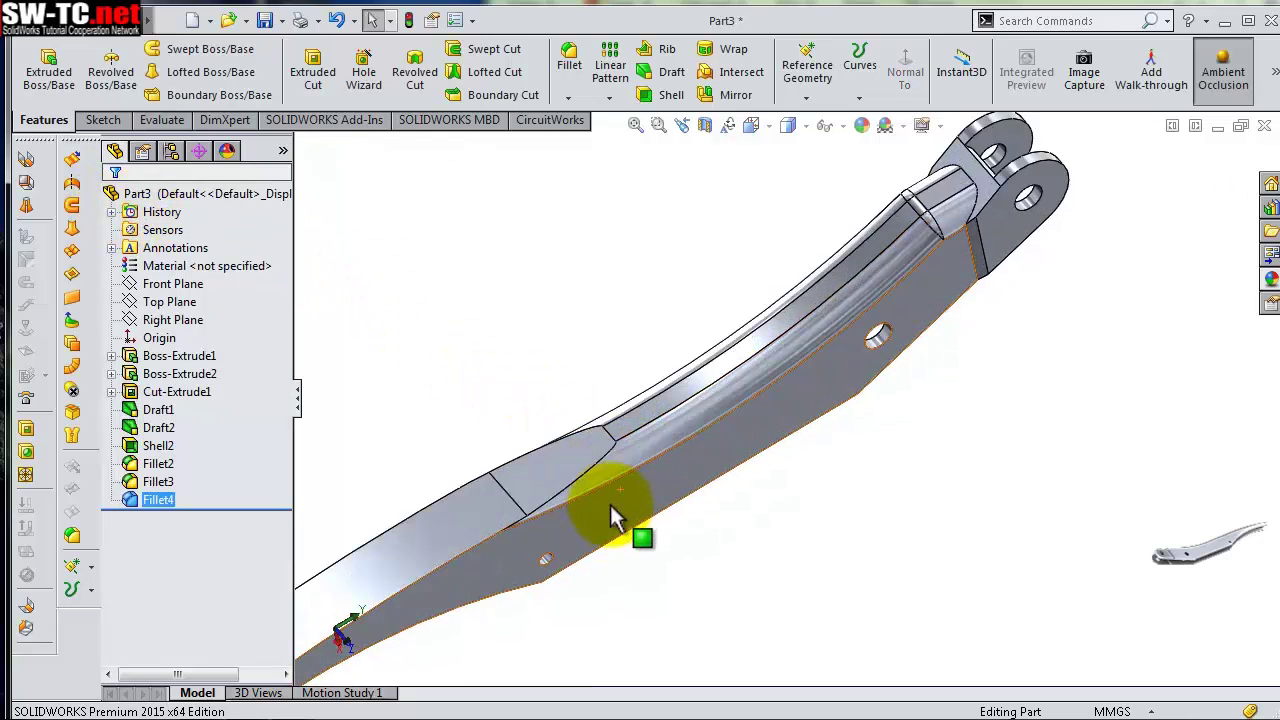
scroll(610, 490, "down", 1)
middle_click_drag(610, 473, 561, 483)
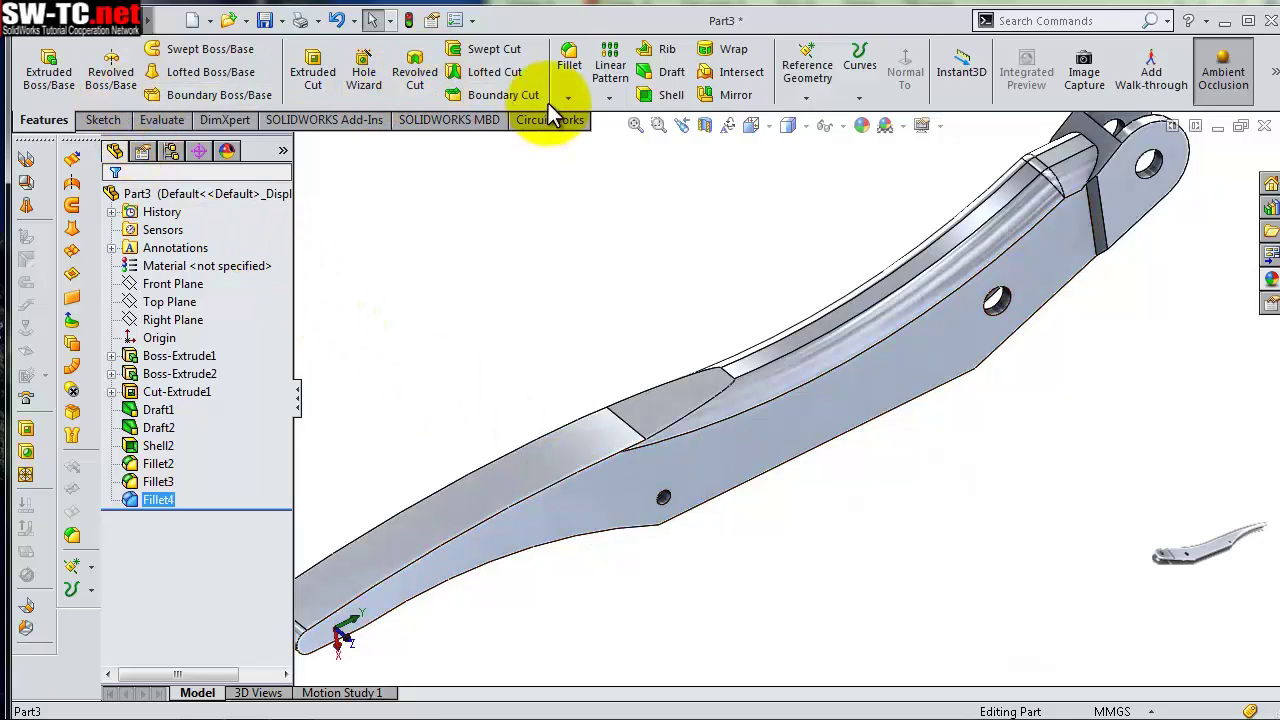
Fillet the arm's lower edge and top inner edge at 1.5 mm
left_click(575, 68)
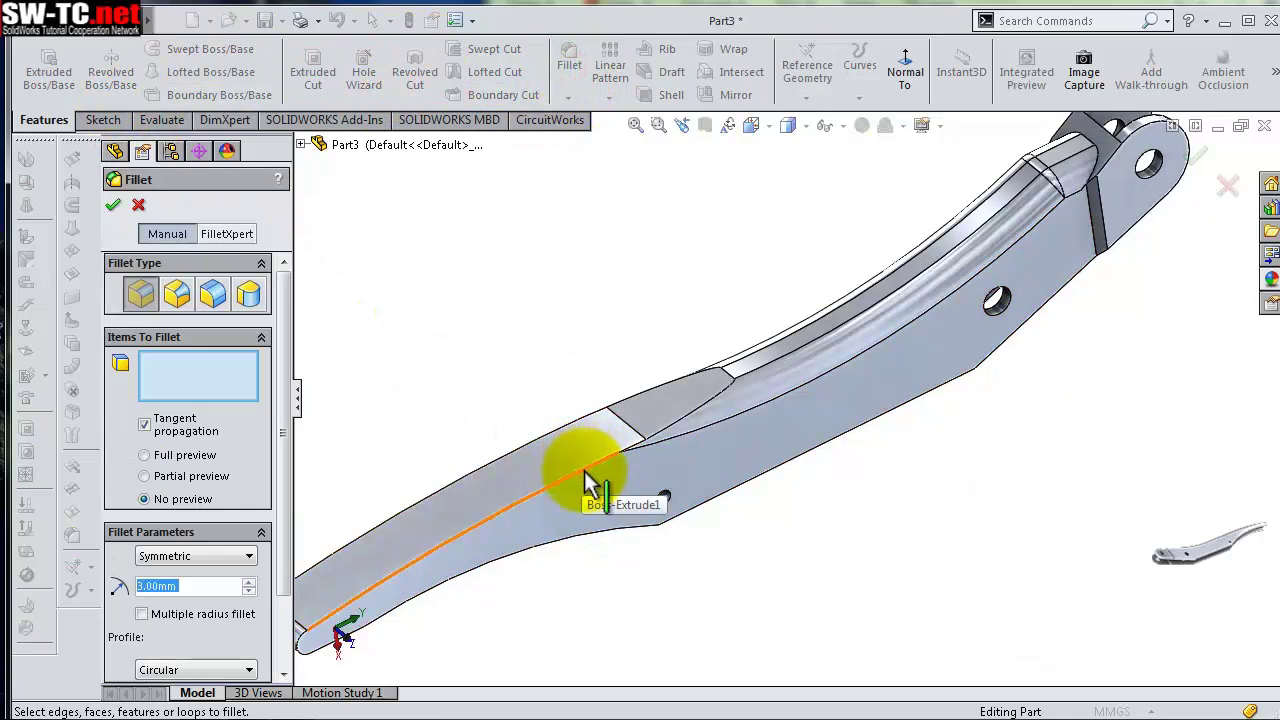
left_click(588, 478)
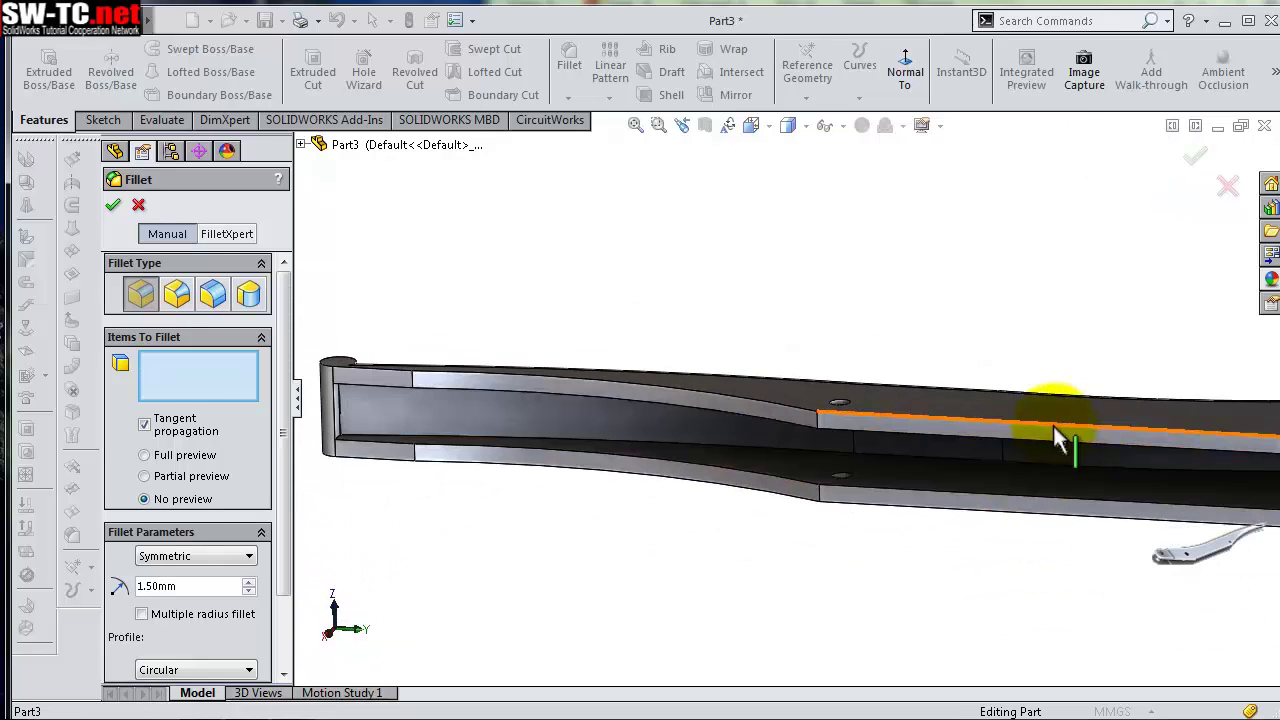
left_click(1055, 428)
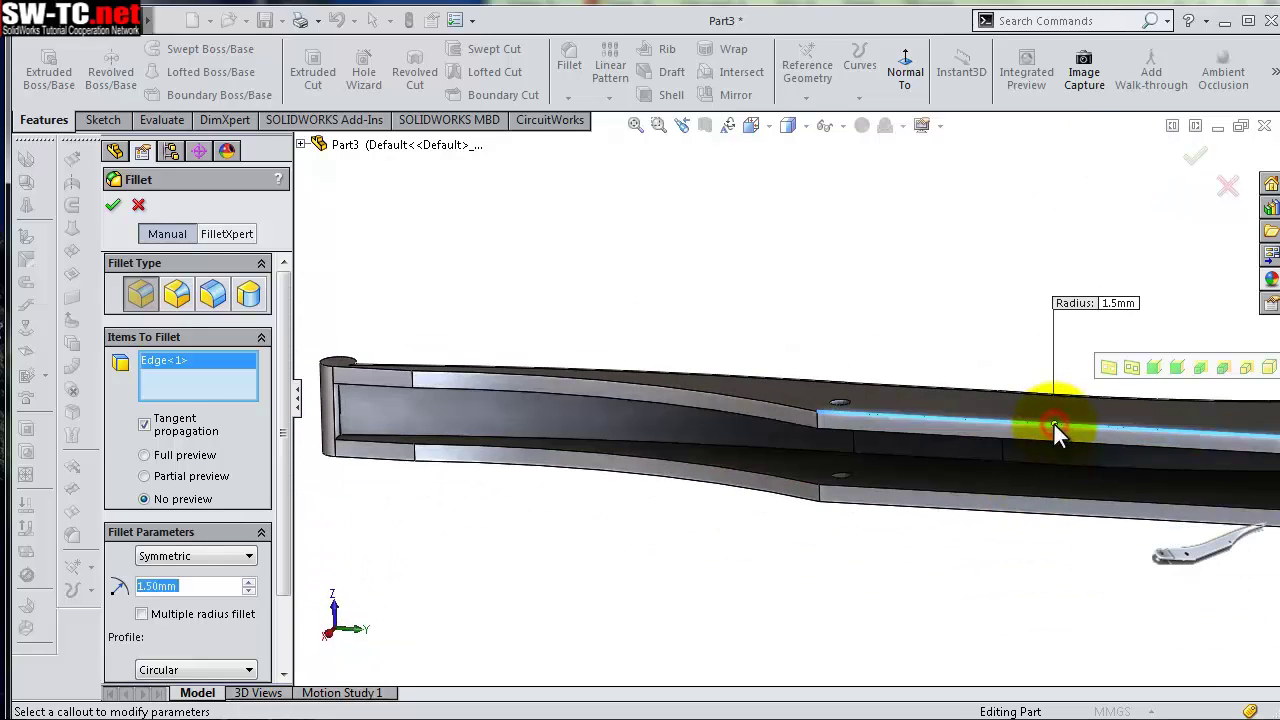
right_click(921, 534)
left_click(965, 421)
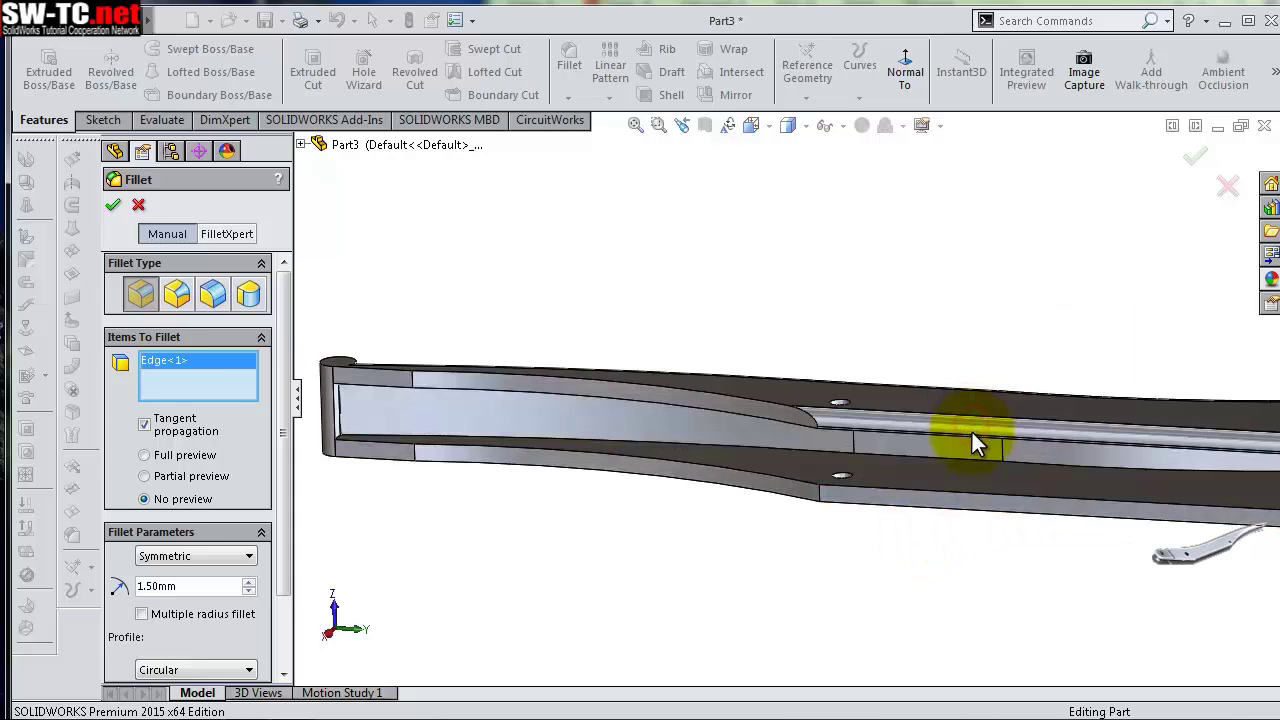
mouse_move(975, 457)
middle_mouse_down()
mouse_move(1082, 430)
mouse_move(1014, 357)
middle_mouse_up()
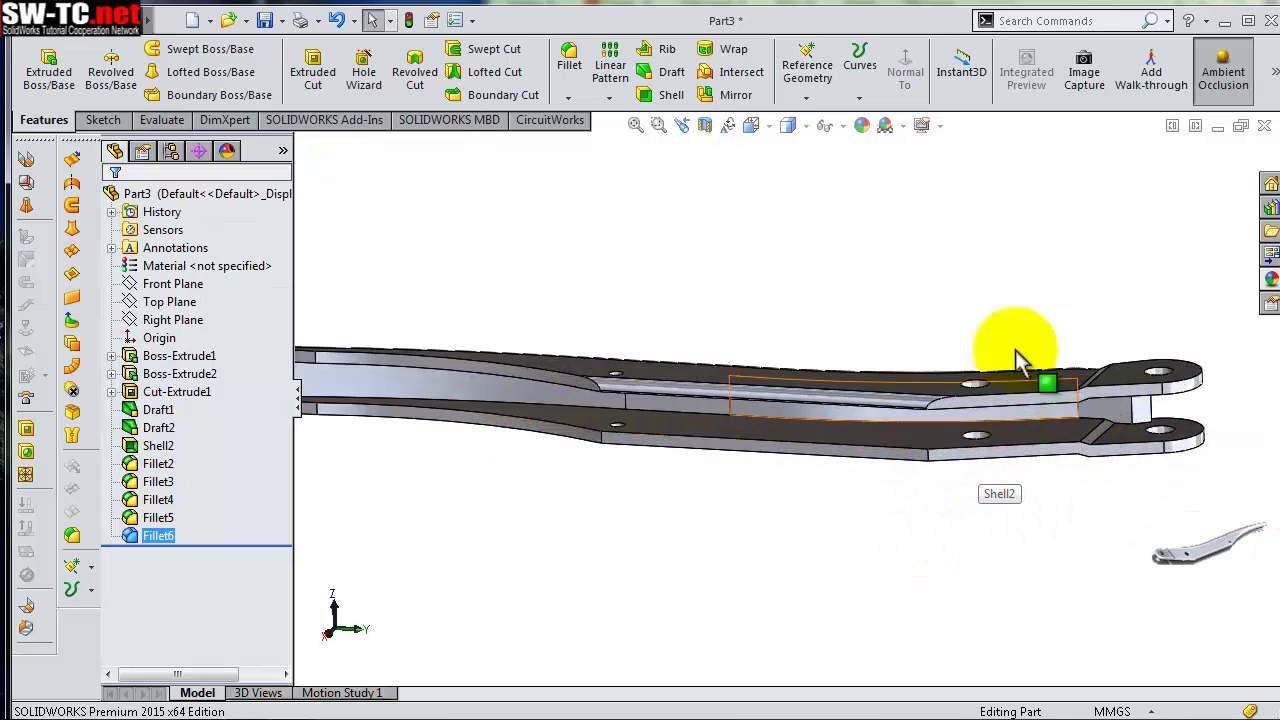
Begin a 1.5 mm fillet on the upper arm edge, fork-end loop and other-end edges
left_click(569, 67)
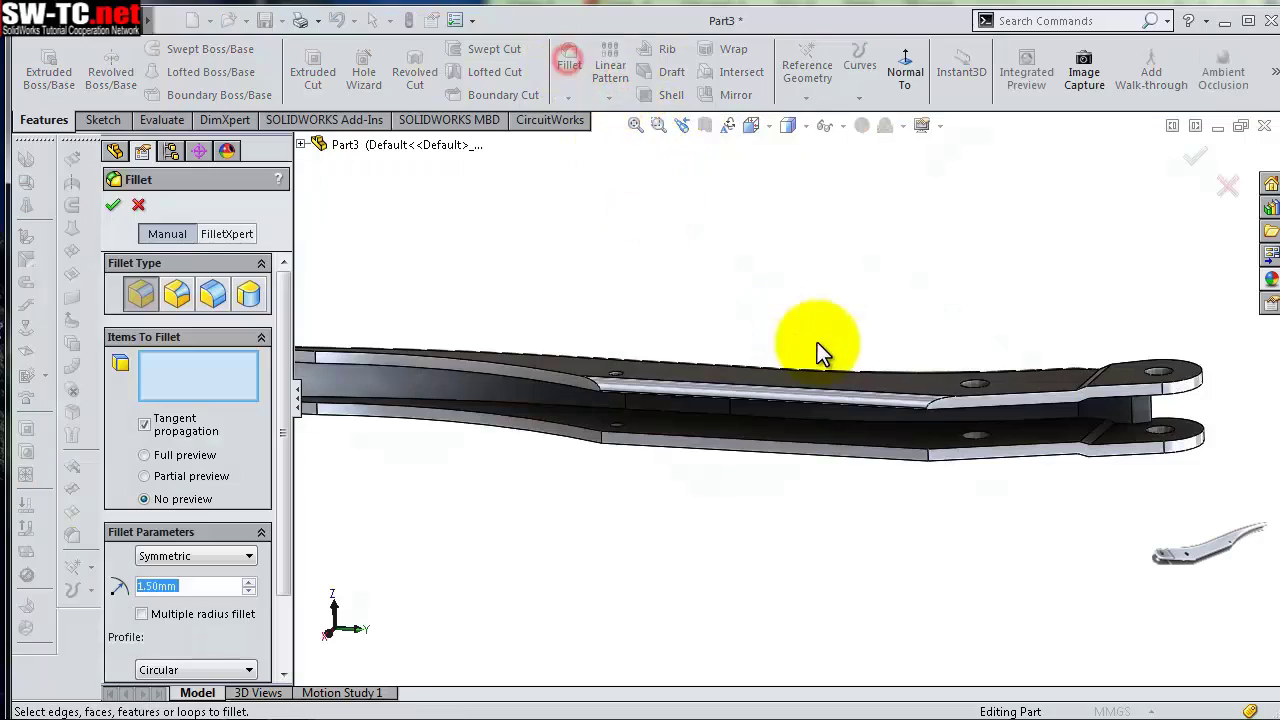
left_click(1045, 397)
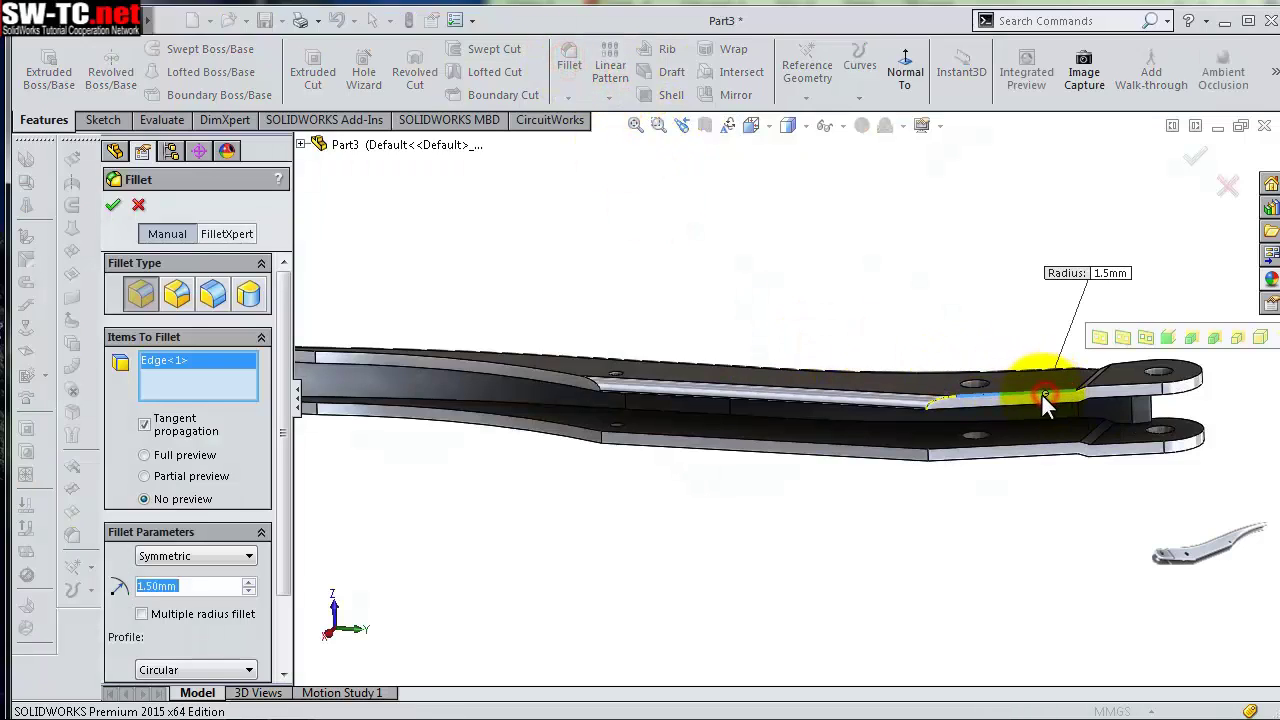
left_click(1111, 386)
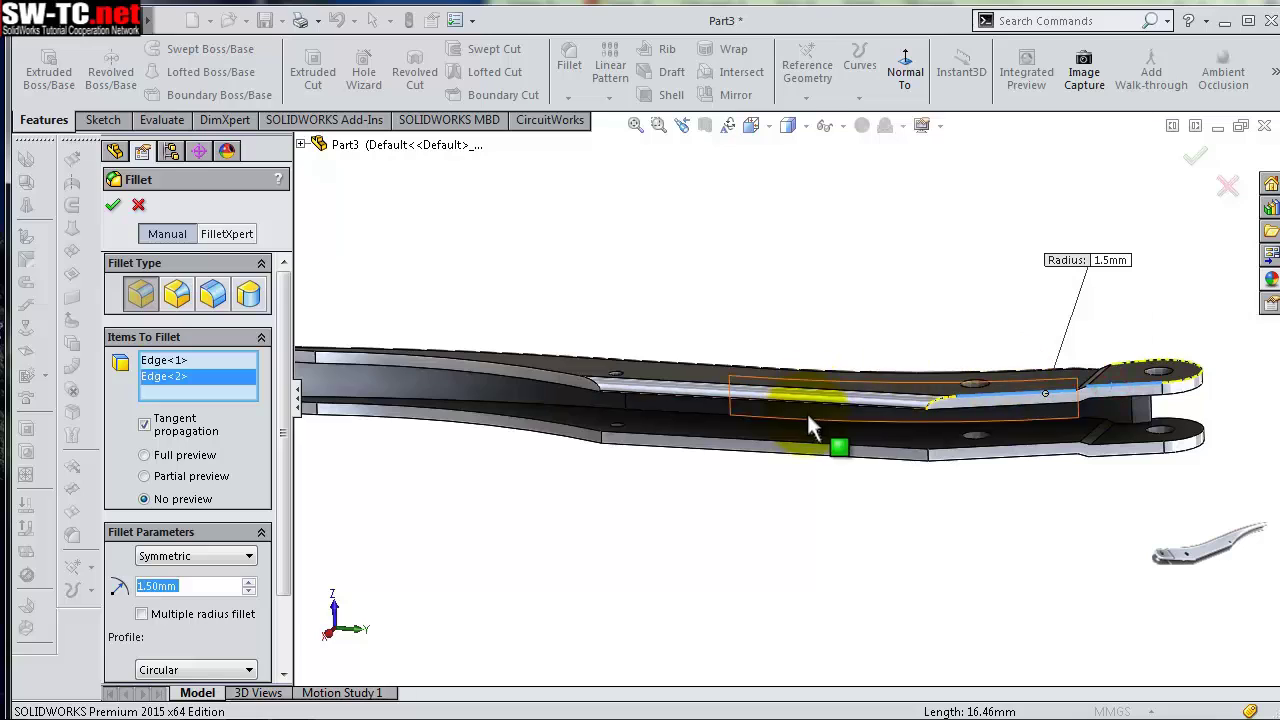
left_click(557, 379)
middle_click_drag(557, 379, 588, 388)
scroll(588, 390, "down", 2)
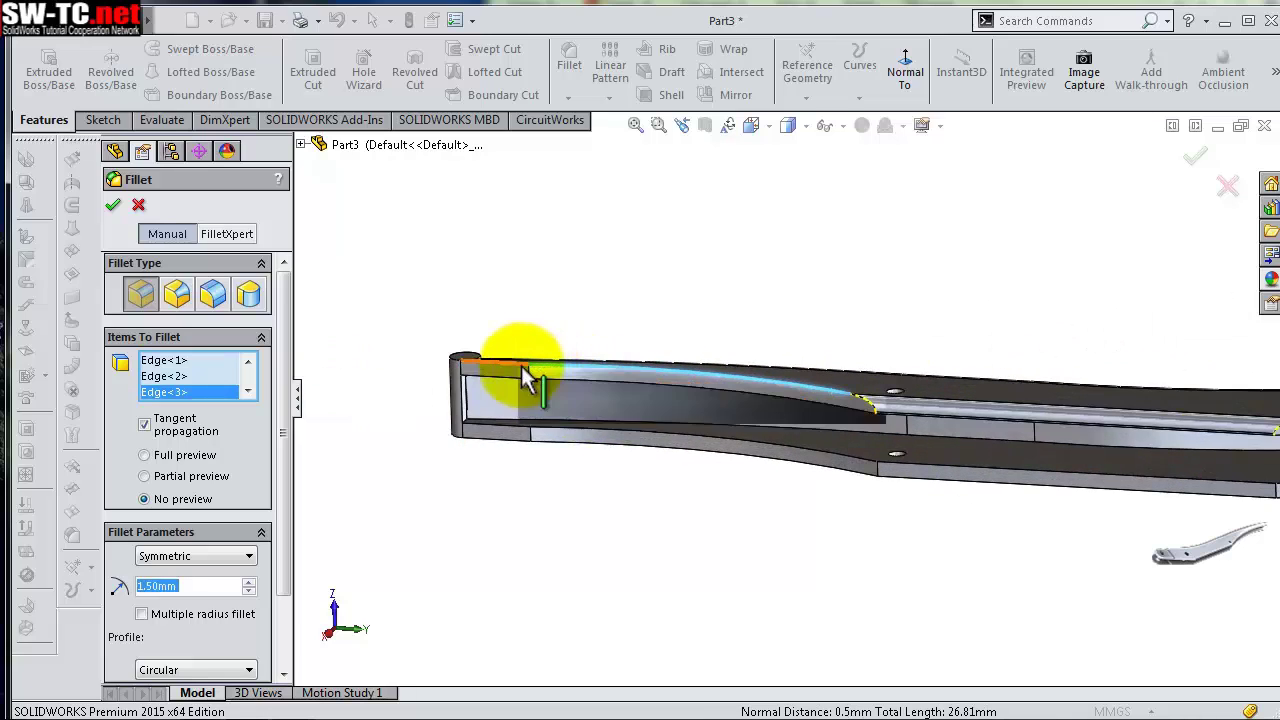
scroll(528, 360, "down", 2)
left_click(522, 377)
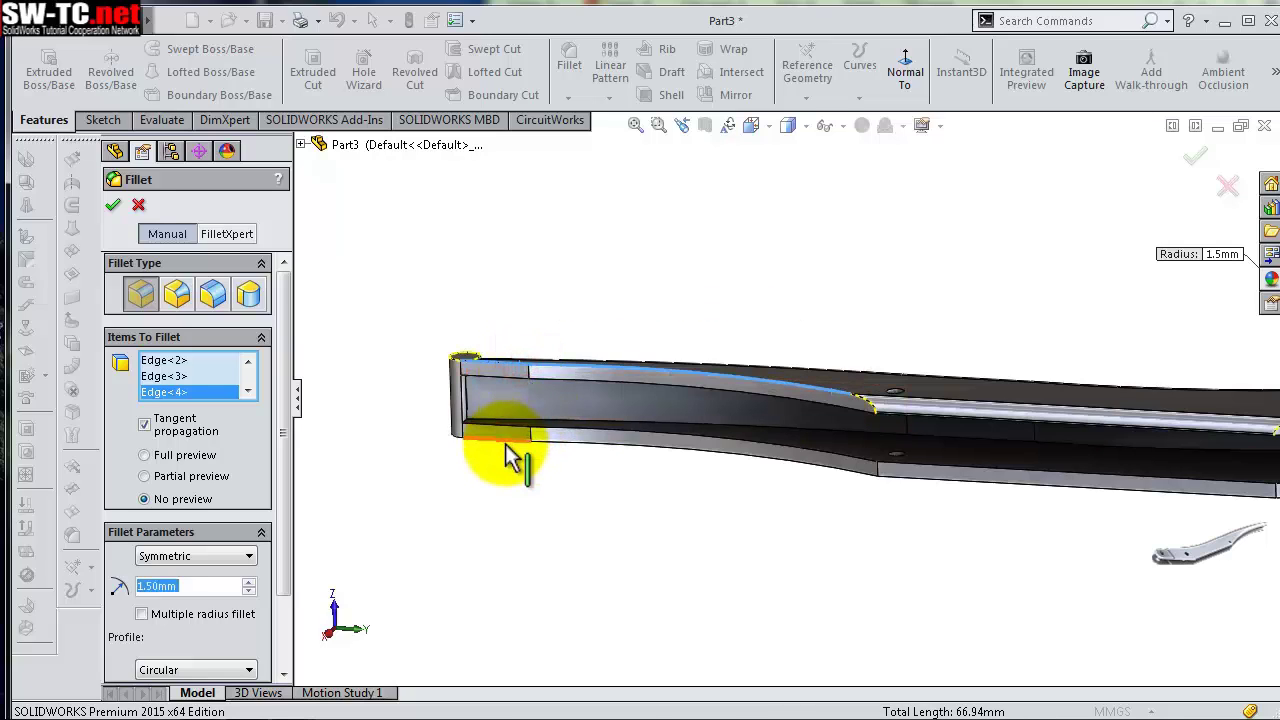
left_click(524, 442)
Add the bottom arm and fork edges and finish the 1.5 mm Fillet14
left_click(573, 443)
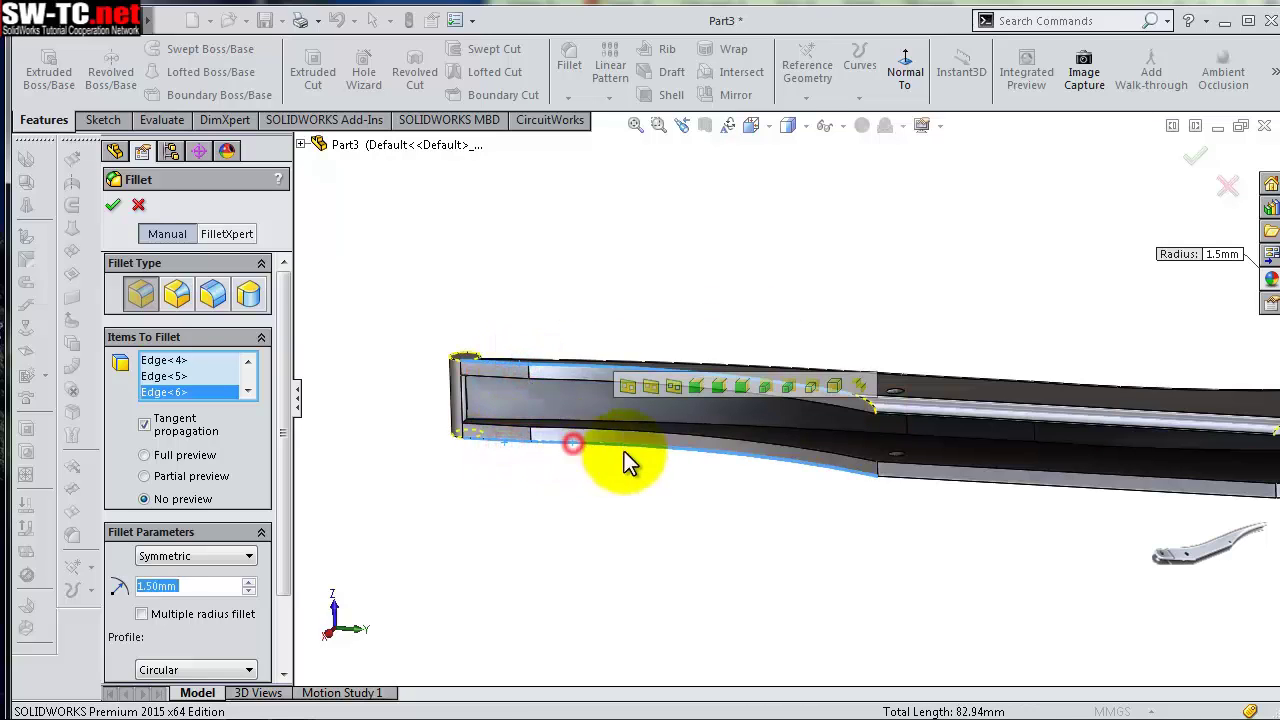
left_click(944, 481)
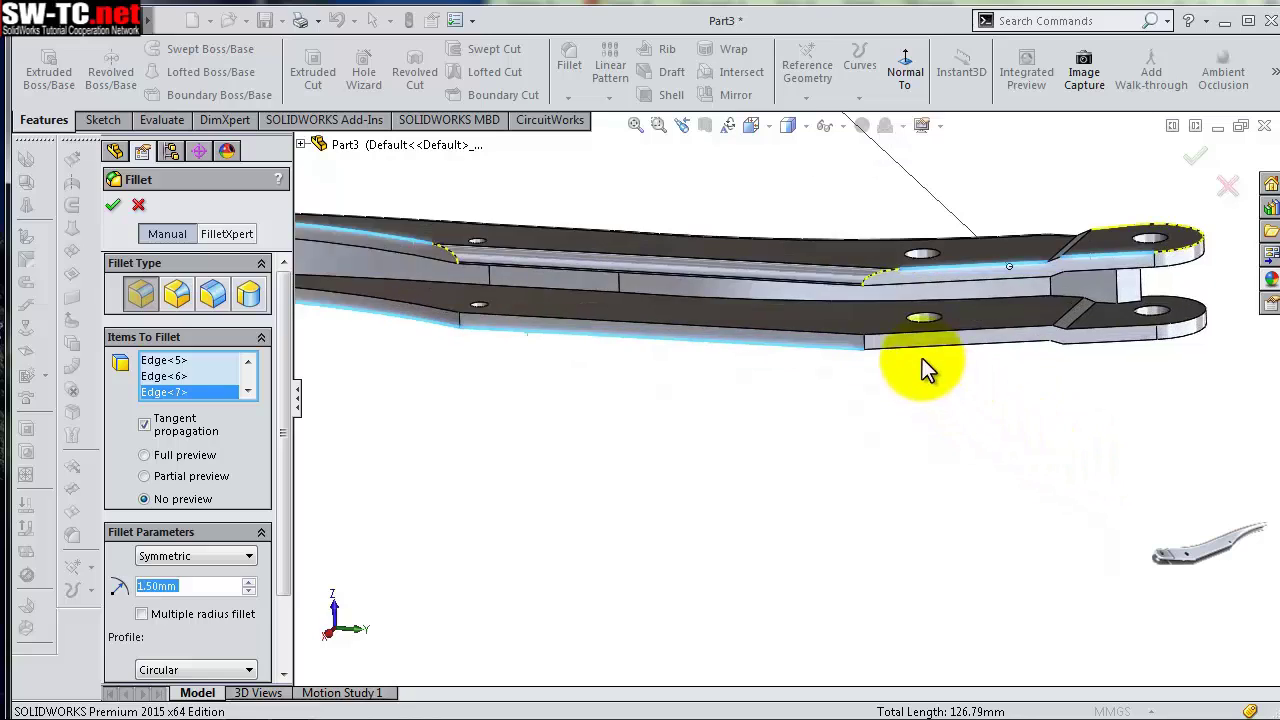
left_click(922, 348)
scroll(1052, 348, "down", 3)
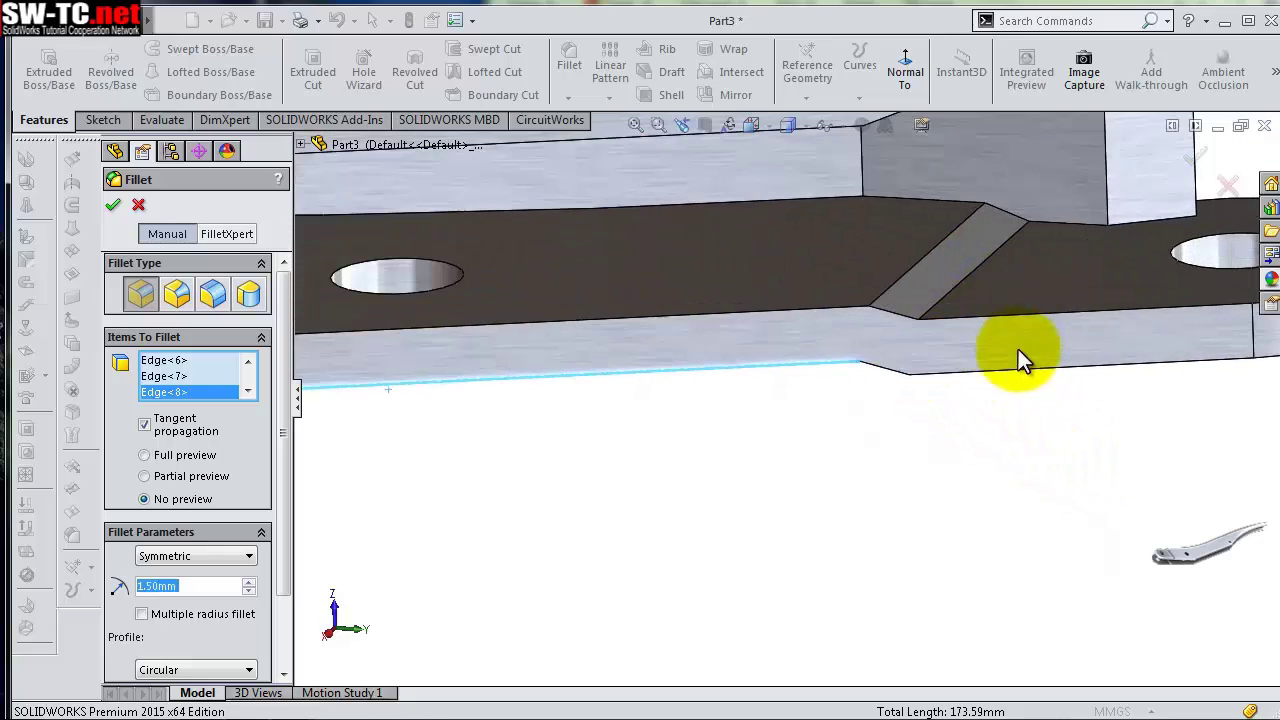
scroll(895, 376, "down", 2)
left_click(897, 377)
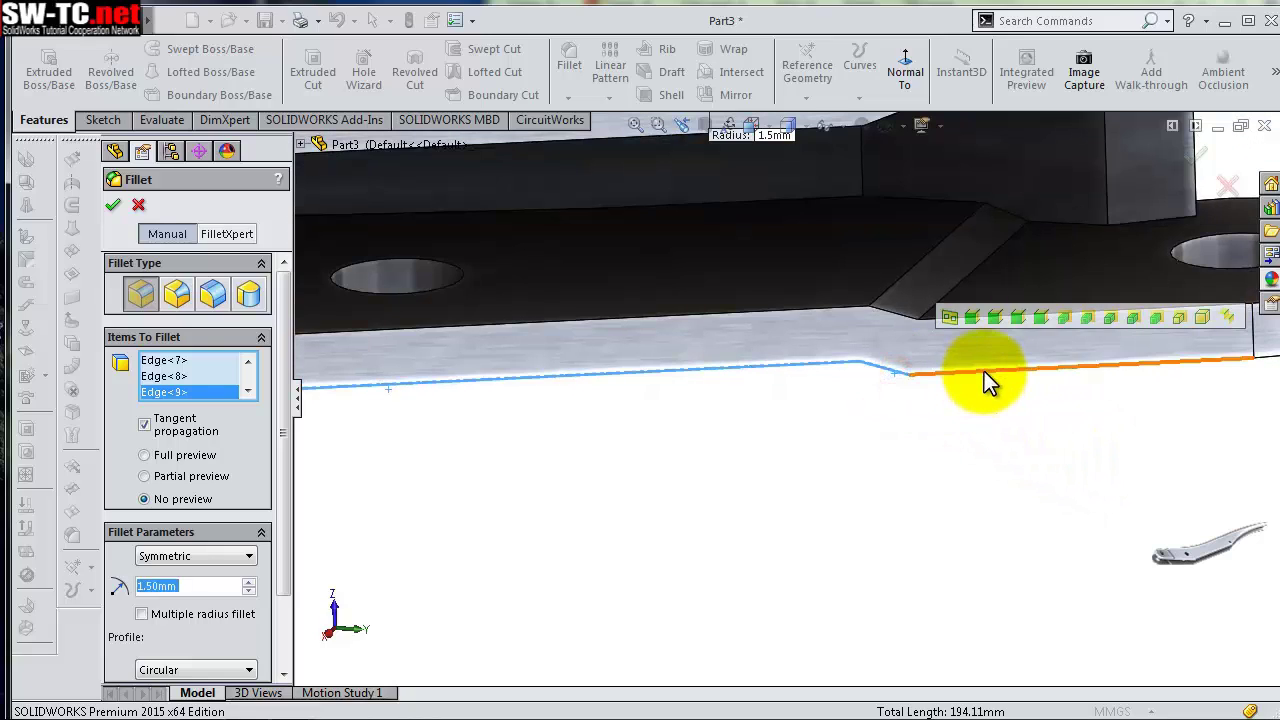
left_click(984, 370)
scroll(1105, 410, "up", 3)
scroll(1073, 400, "up", 2)
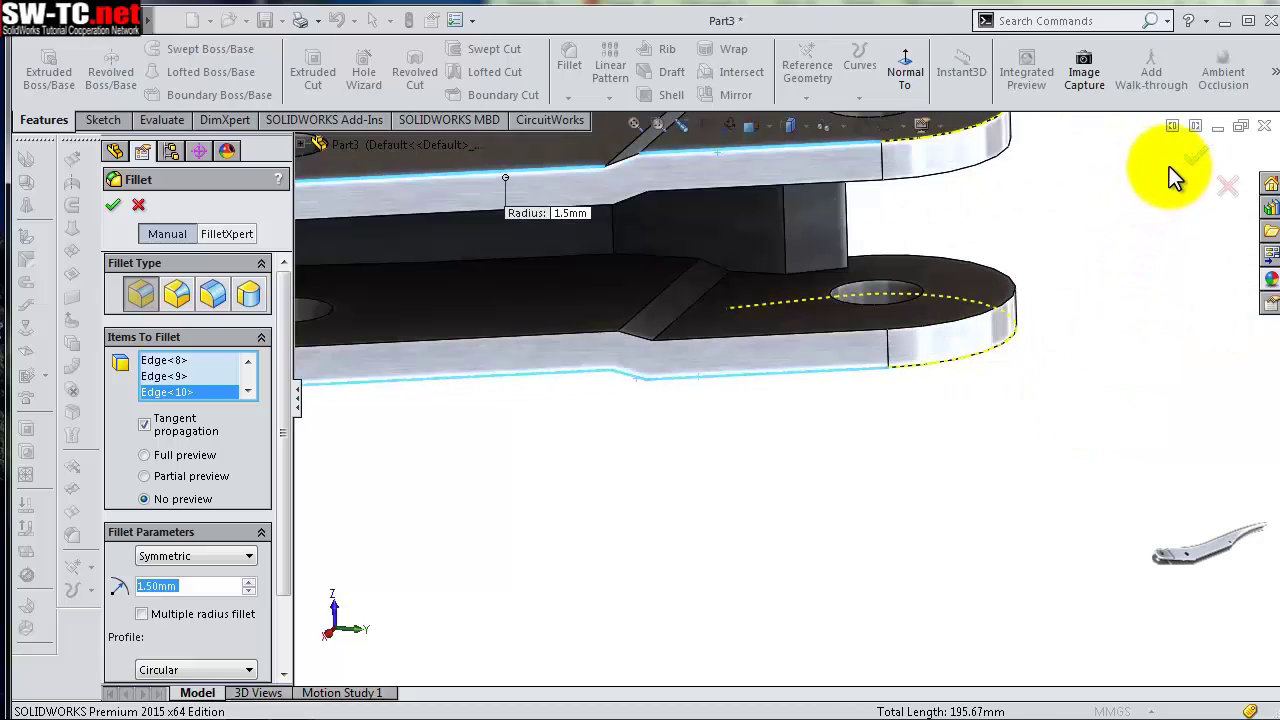
left_click(1193, 172)
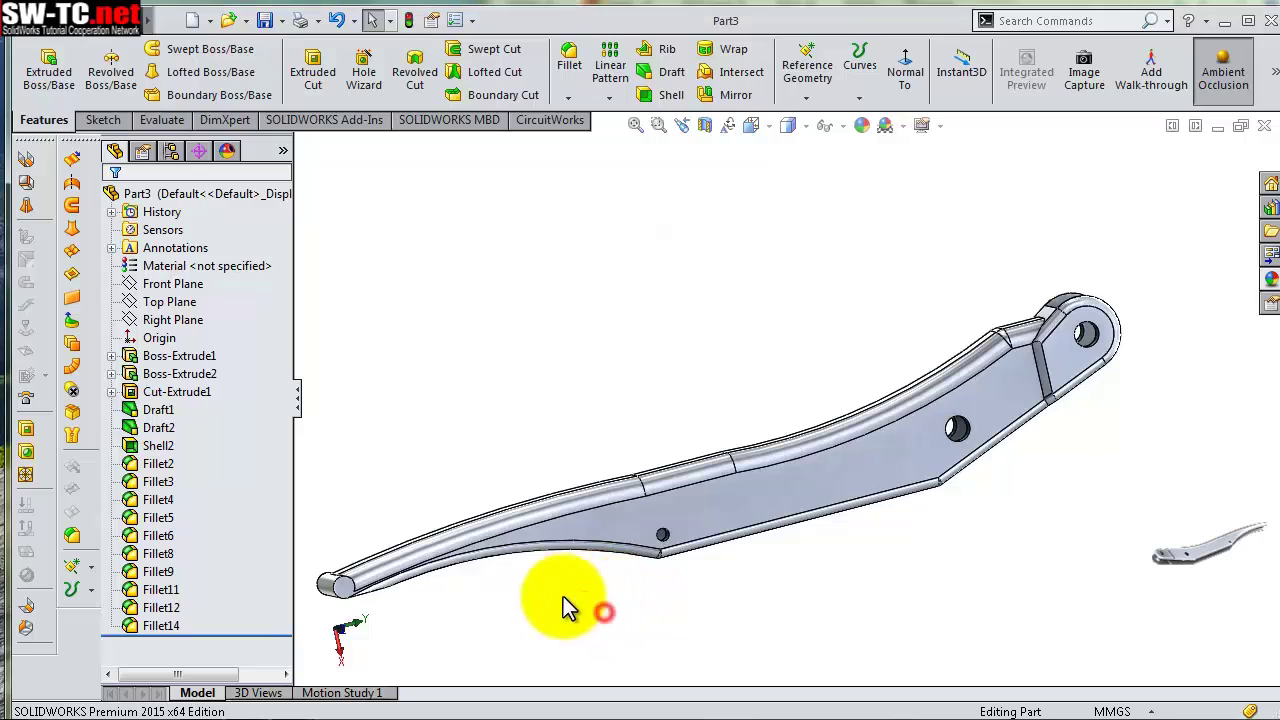
Sketch an arc around the lever's end on its rounded end face
scroll(563, 596, "down", 3)
scroll(600, 508, "down", 3)
scroll(600, 428, "down", 2)
left_click(560, 430)
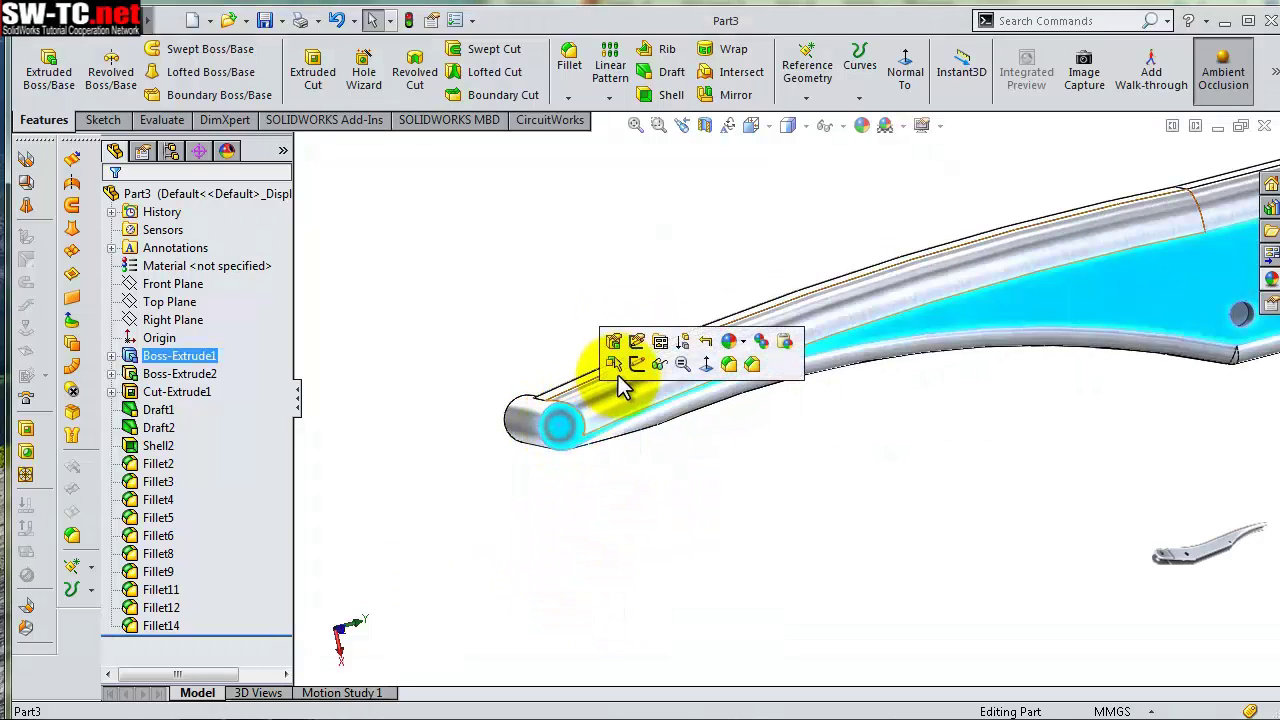
left_click(636, 368)
left_click(823, 90)
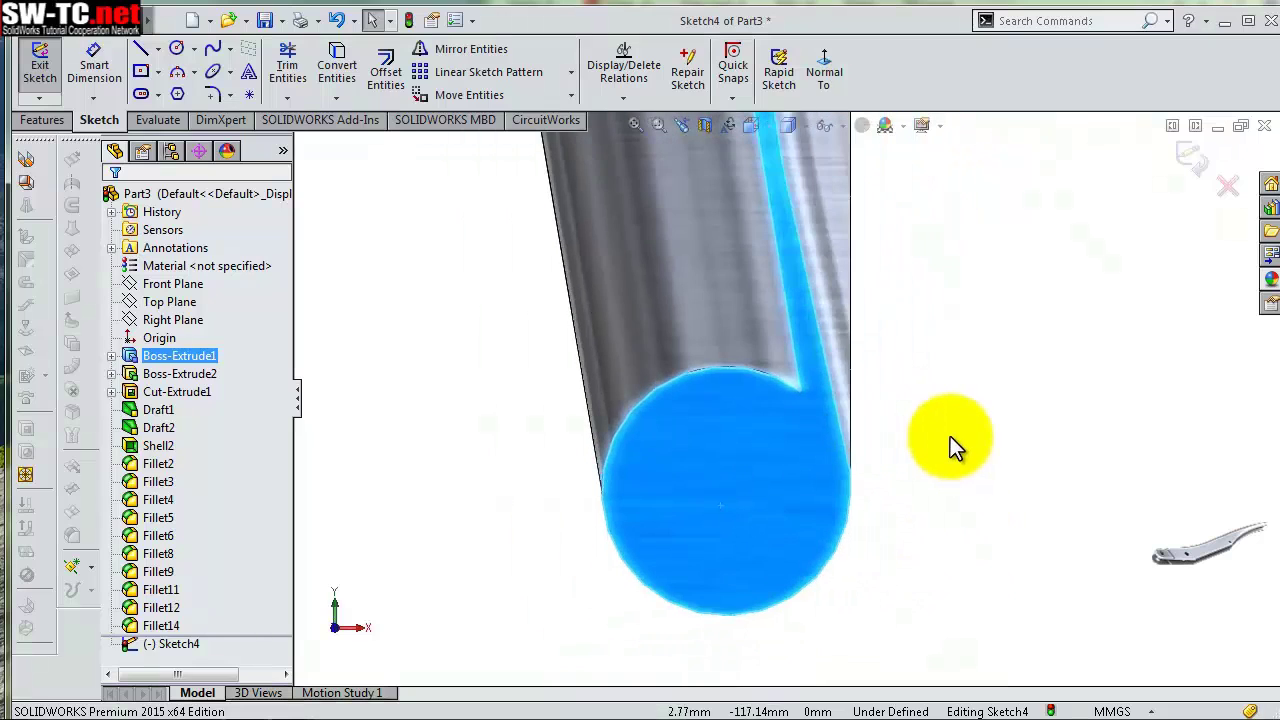
left_click(956, 371)
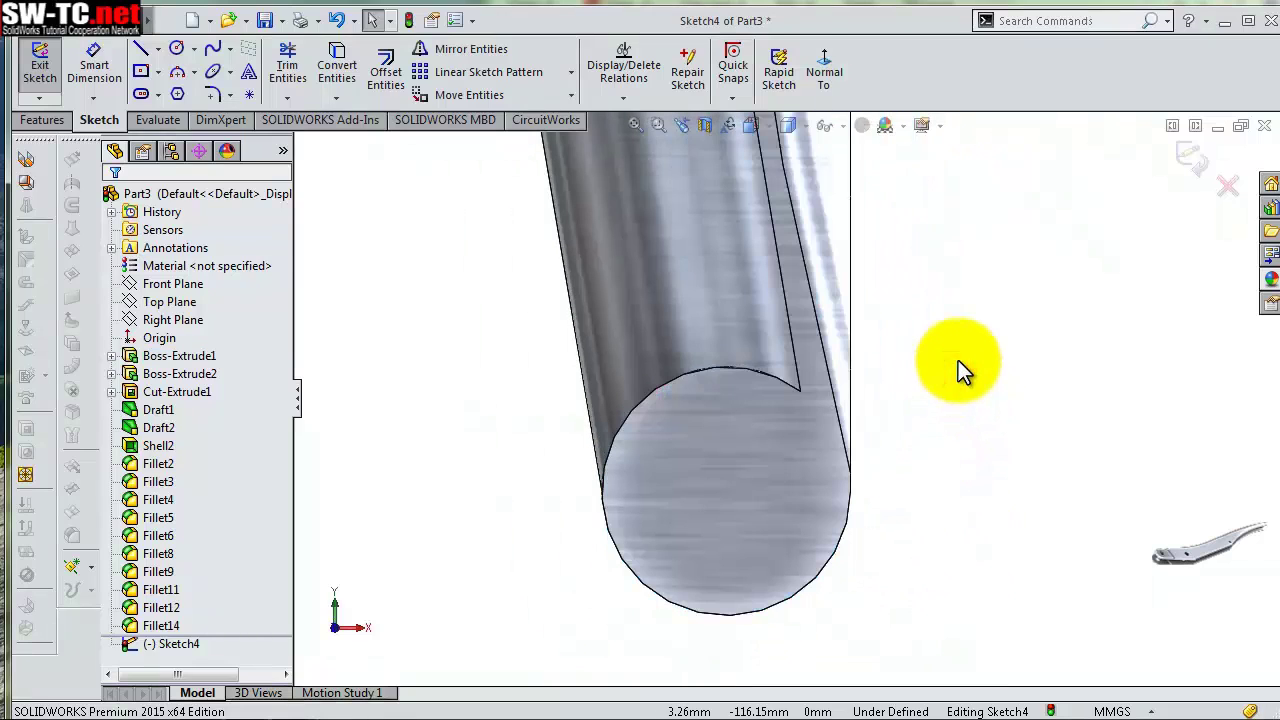
left_click(142, 58)
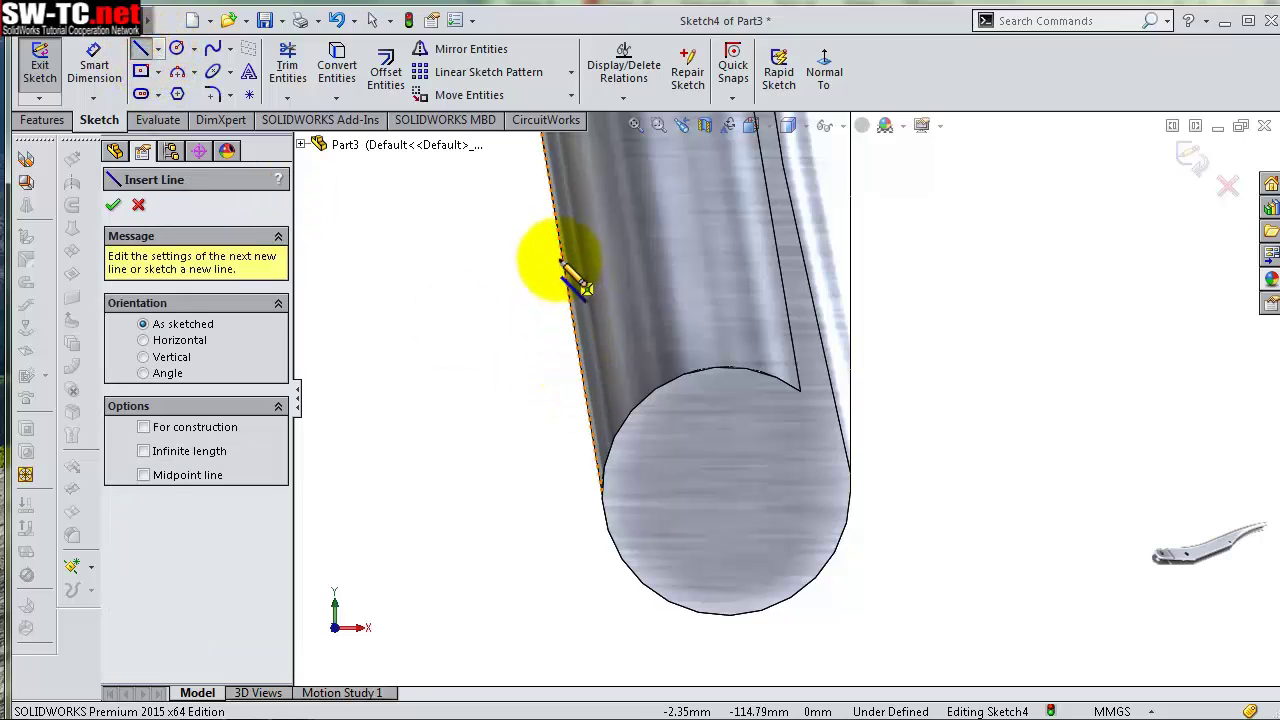
left_click(557, 217)
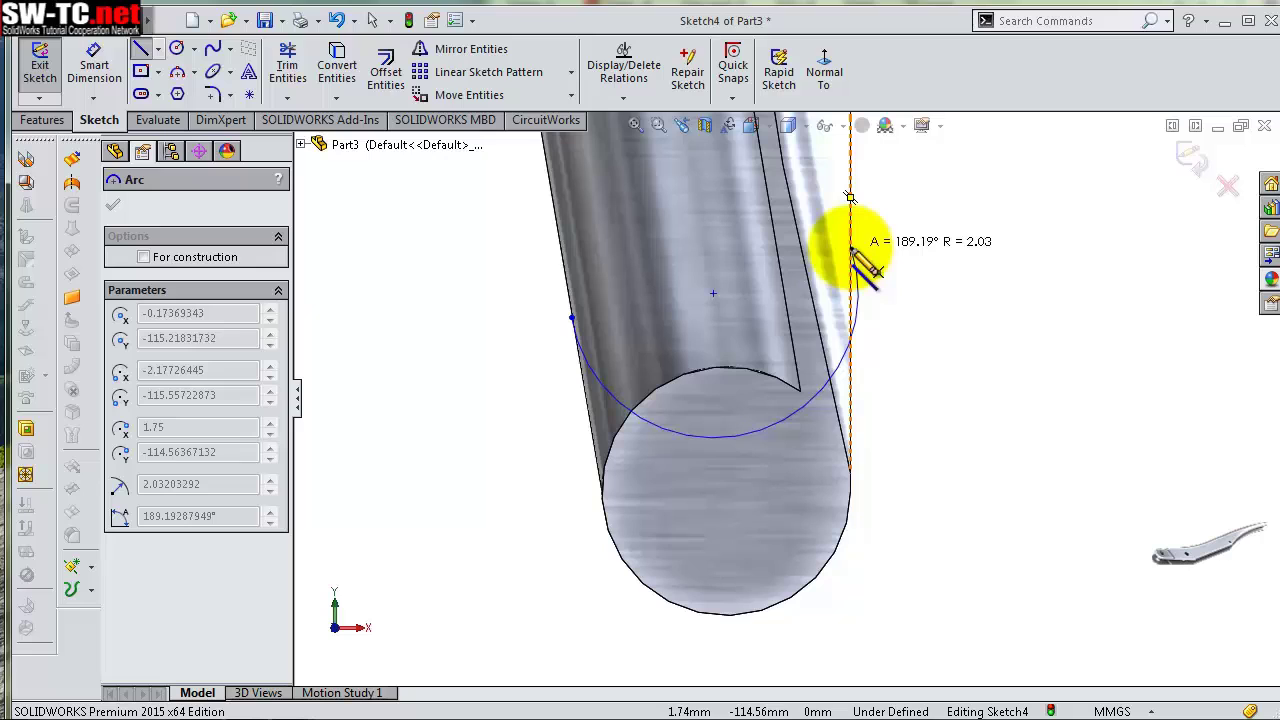
left_click(850, 249)
key("Escape")
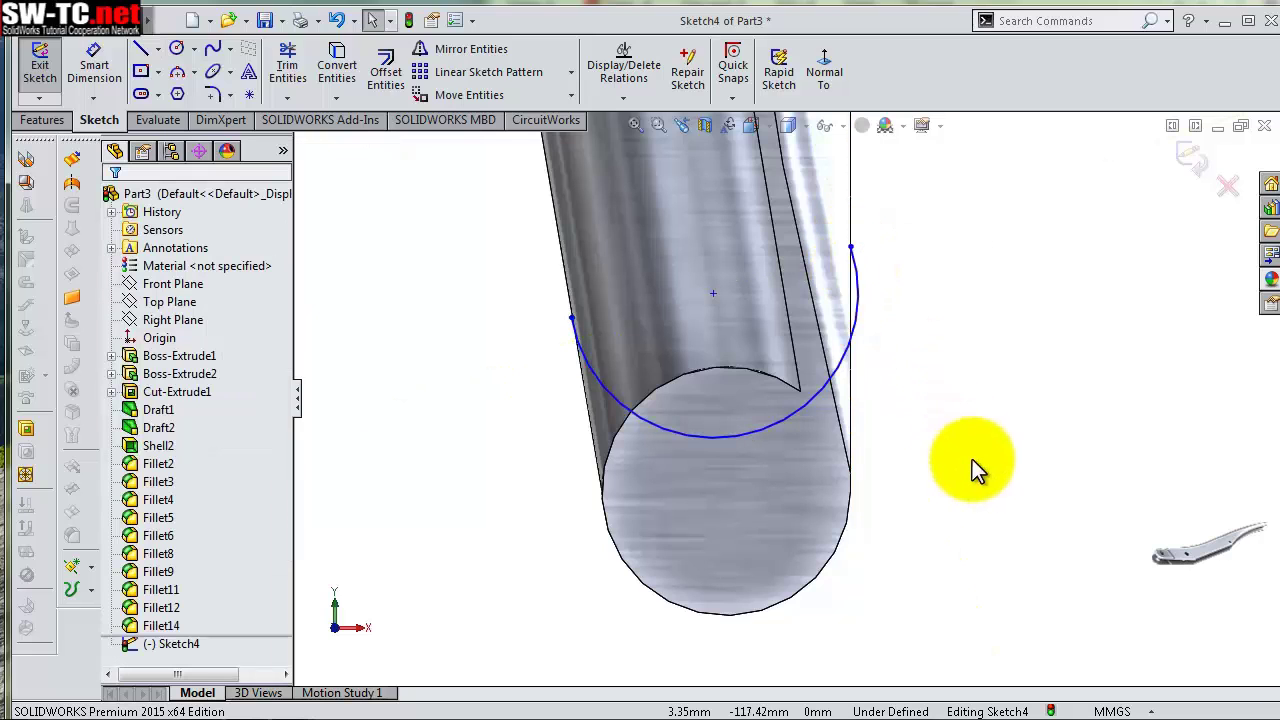
Make the arc tangent to the rod's outline edge and delete a stray short line
left_click(785, 432)
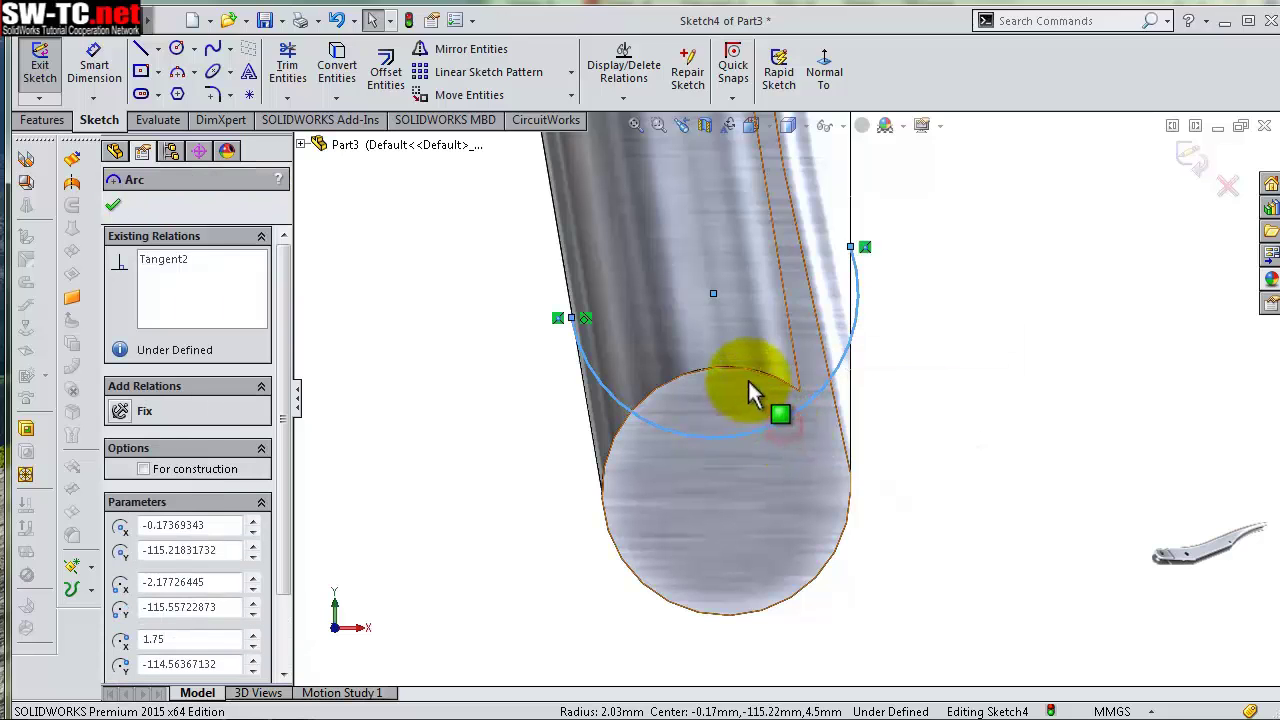
left_click(746, 368, "ctrl")
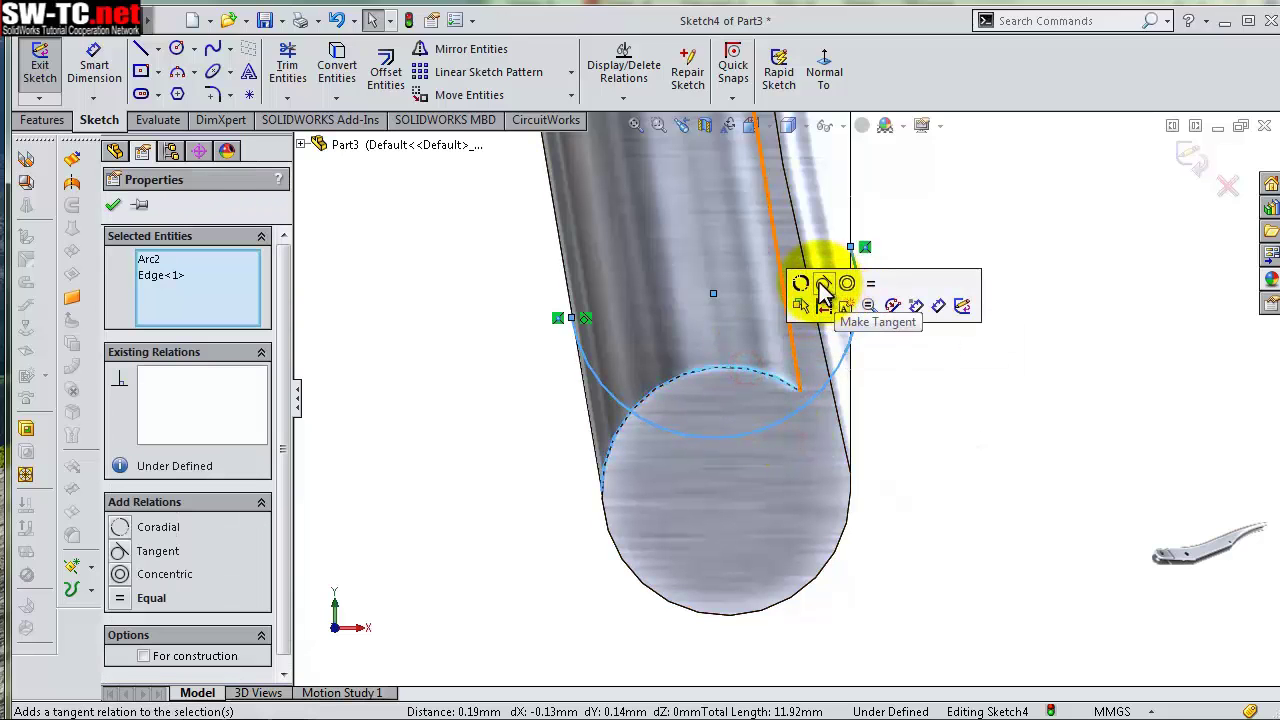
left_click(822, 283)
left_click(965, 336)
scroll(578, 368, "down", 5)
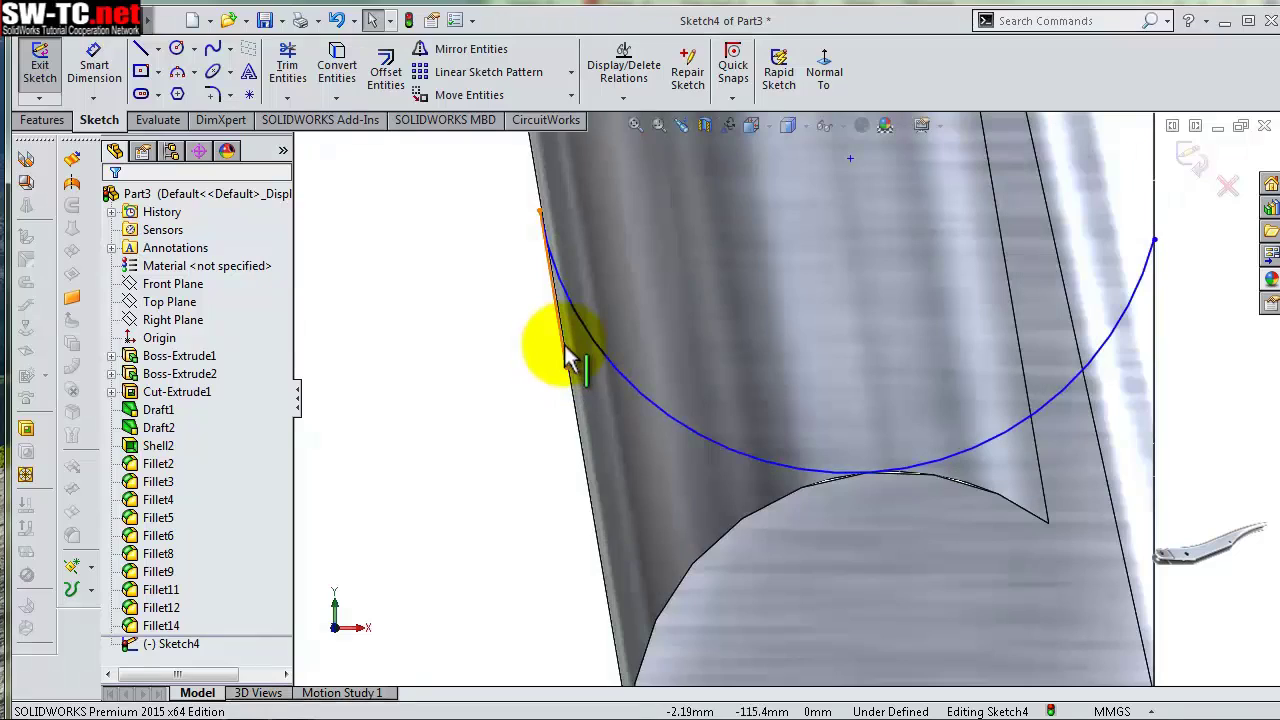
left_click(572, 360)
key("Delete")
scroll(552, 229, "down", 3)
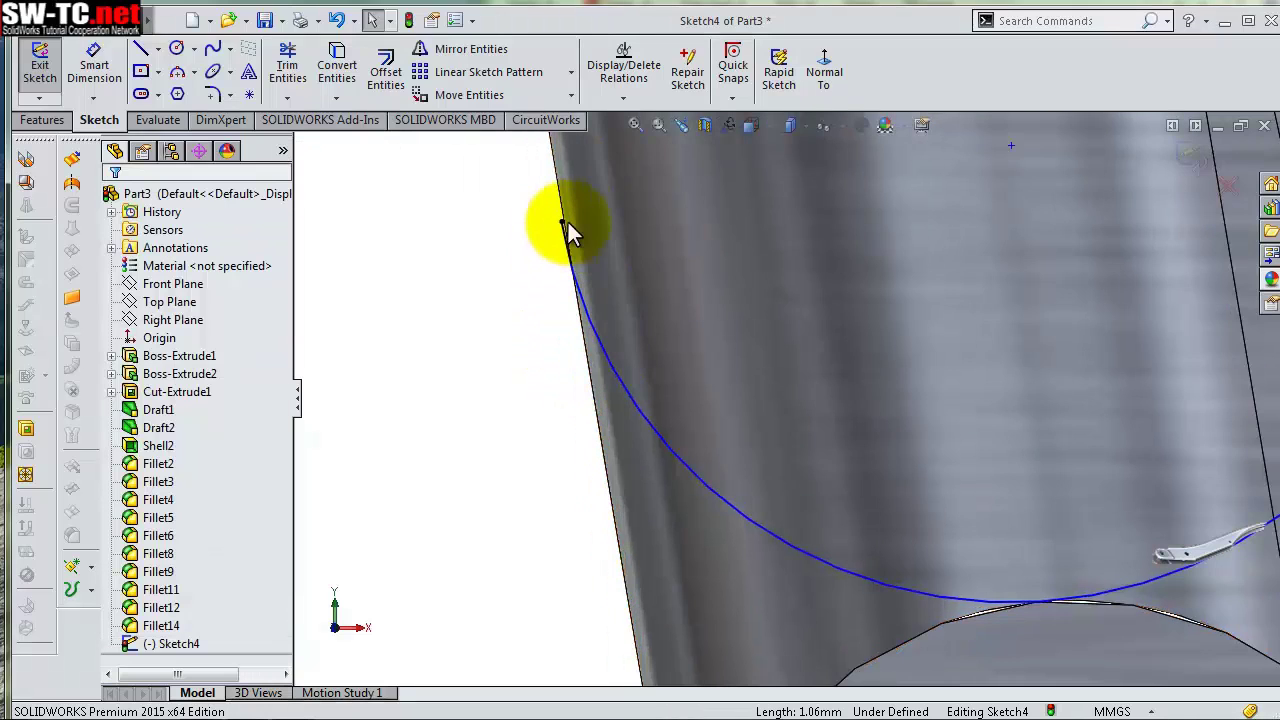
Make the arc tangent to the rod's left edge
left_click(565, 248)
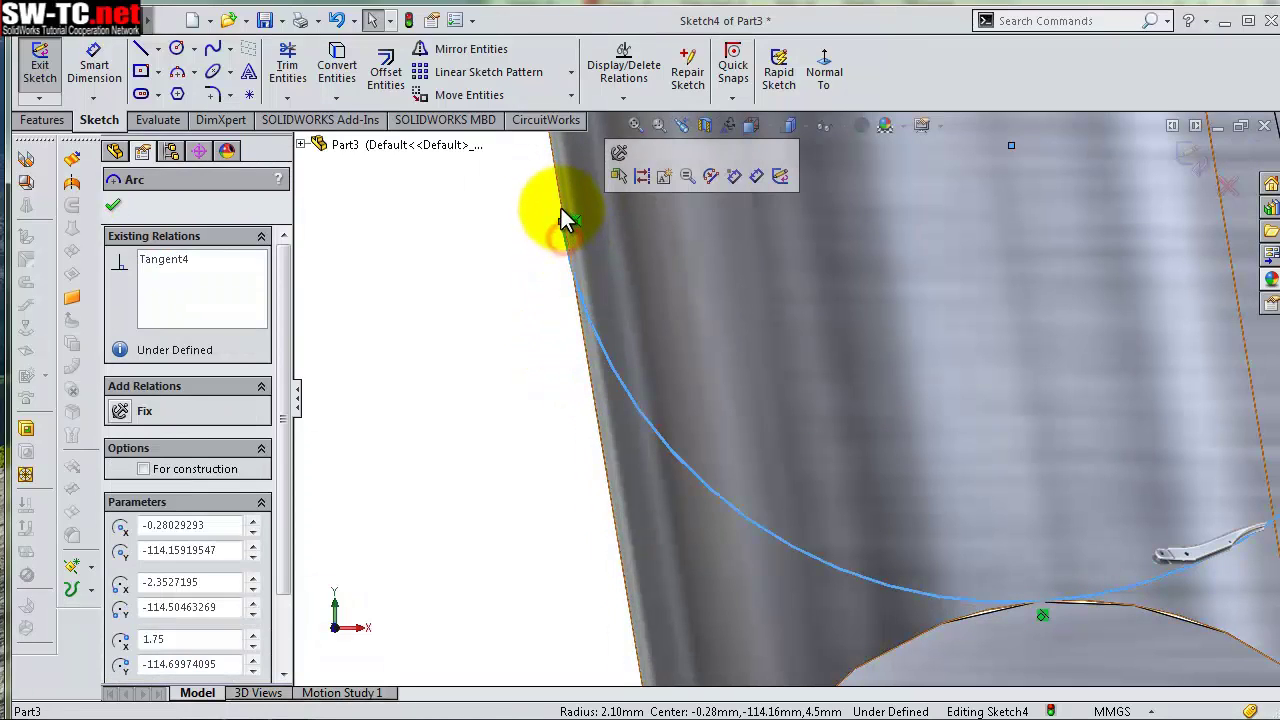
left_click(562, 205, "ctrl")
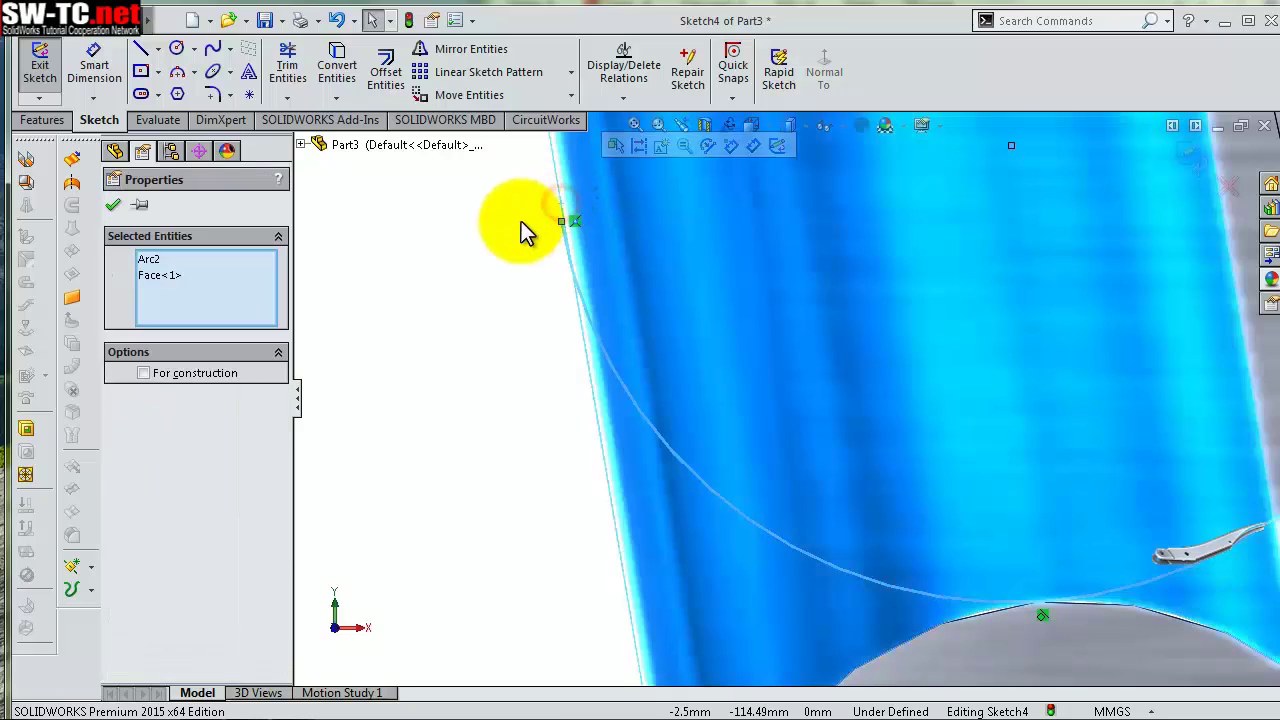
left_click(517, 220)
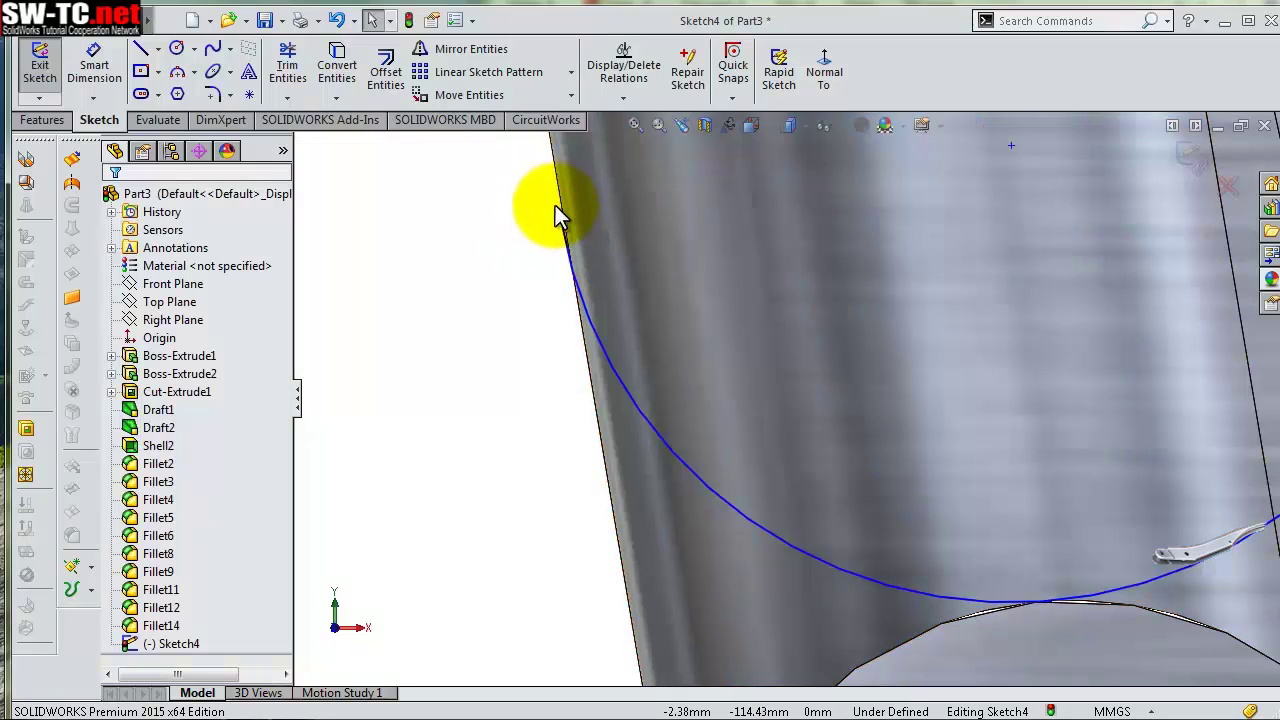
left_click(560, 218)
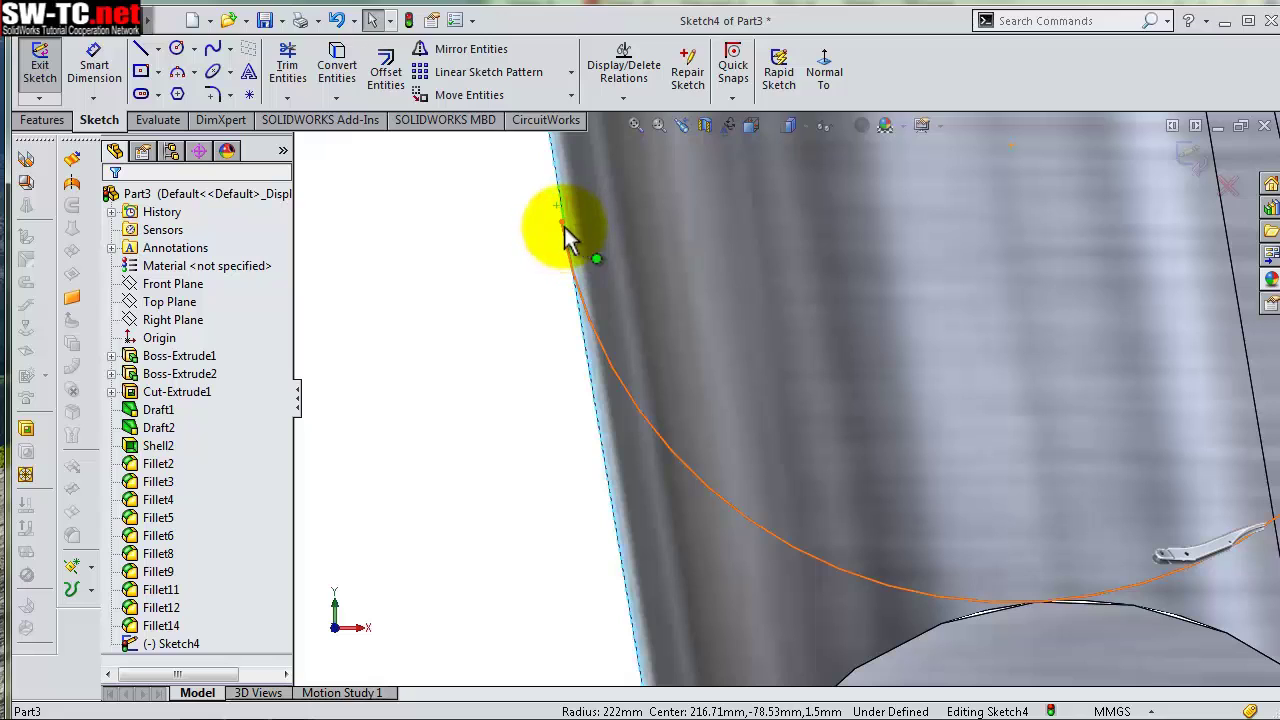
left_click(597, 353, "ctrl")
left_click(605, 355, "ctrl")
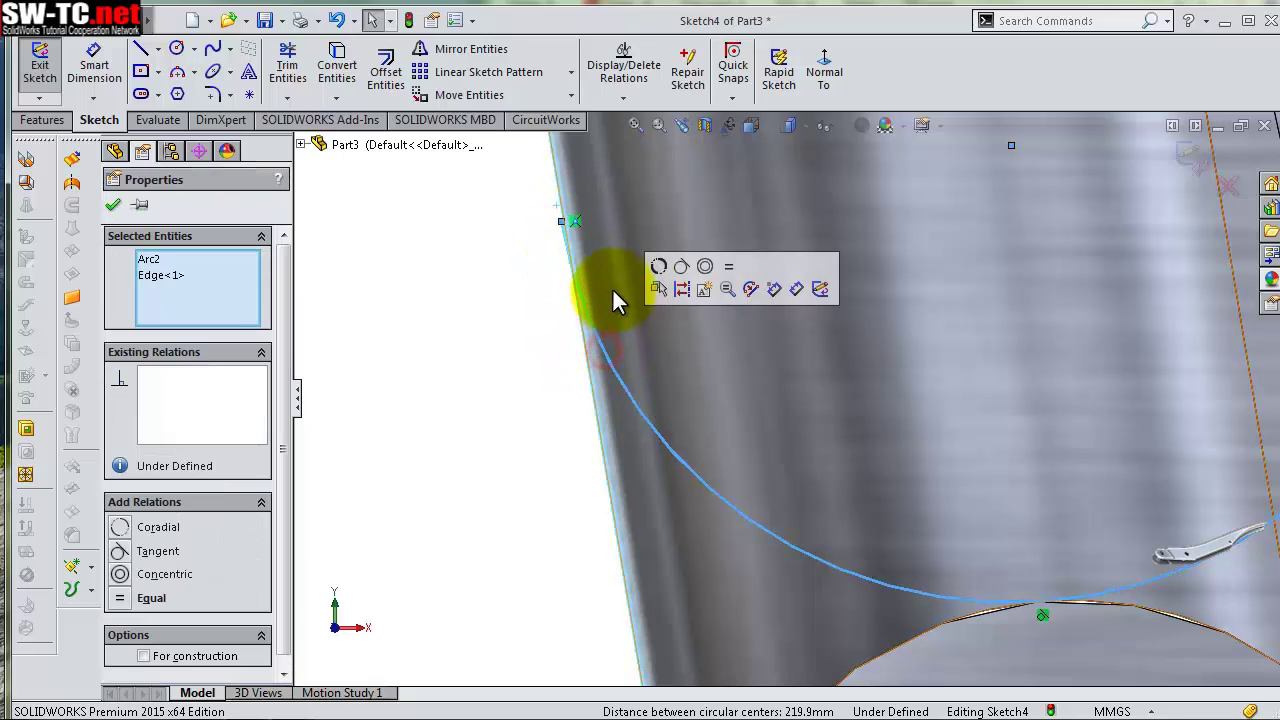
left_click(690, 274)
left_click(472, 289)
Make the arc tangent to the rod's right edge, fully defining Sketch4
scroll(950, 300, "up", 3)
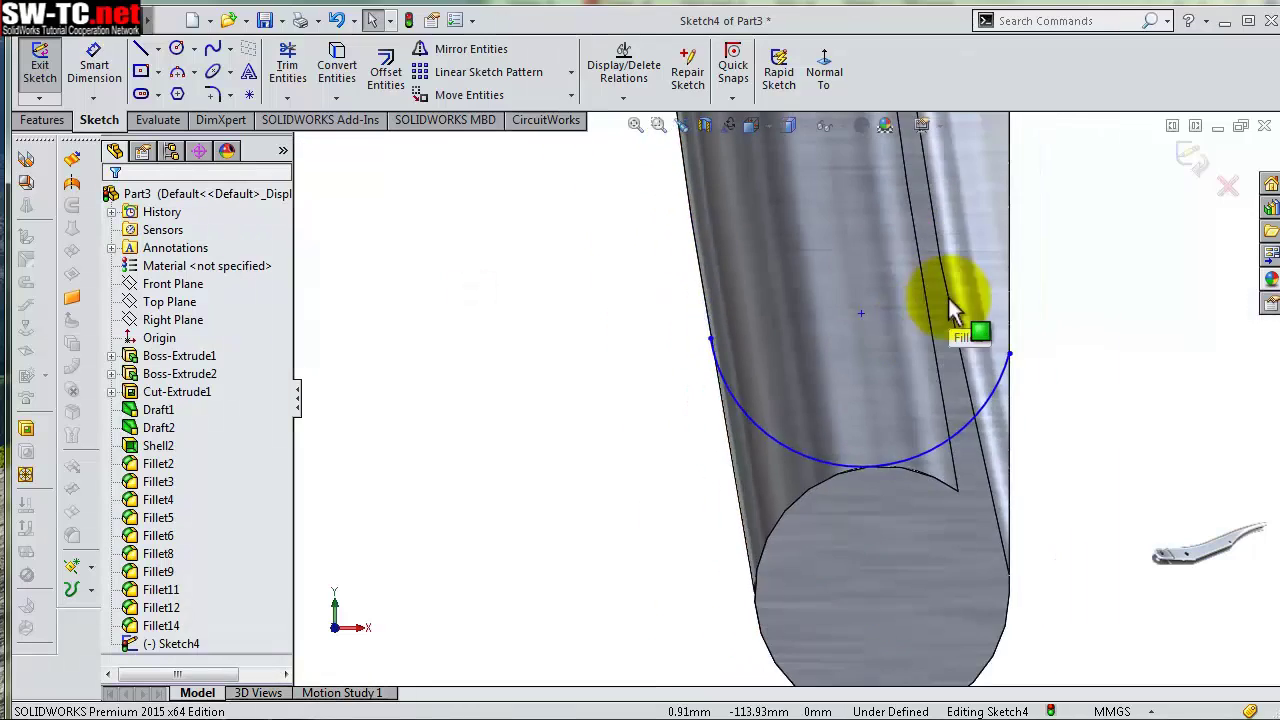
scroll(975, 455, "down", 4)
scroll(1025, 525, "down", 1)
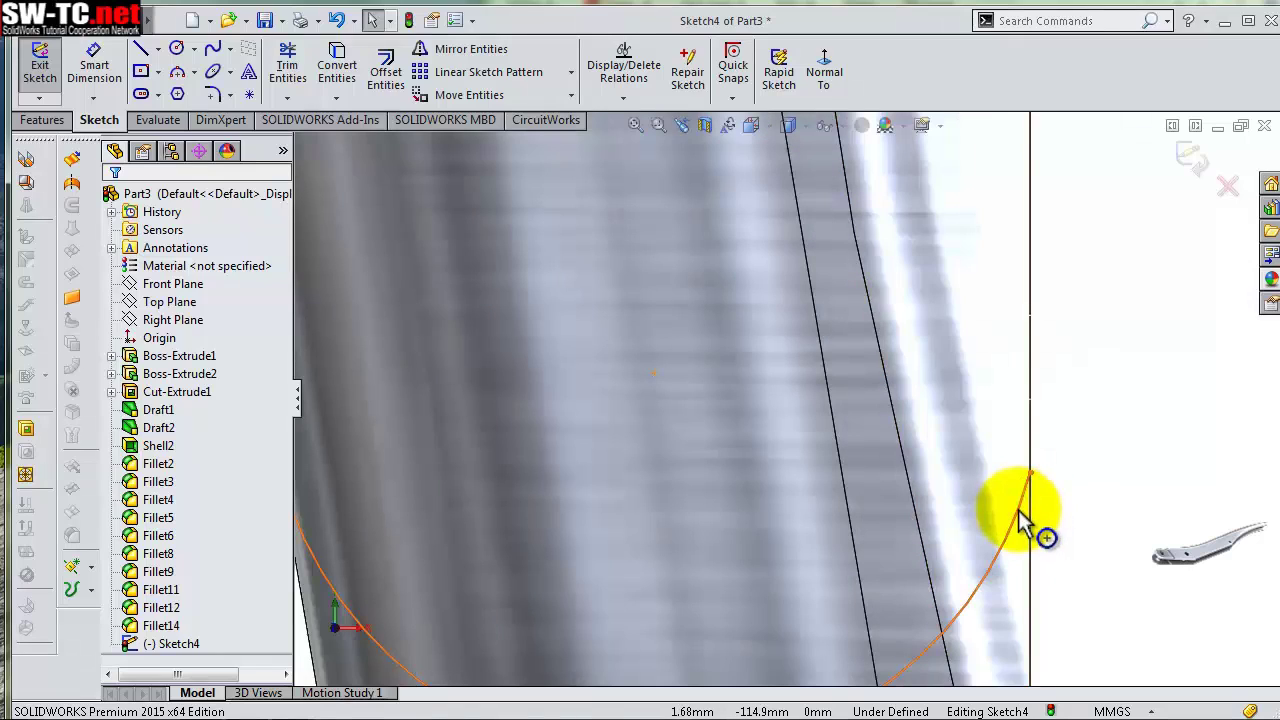
left_click(1020, 518)
left_click(1031, 528, "ctrl")
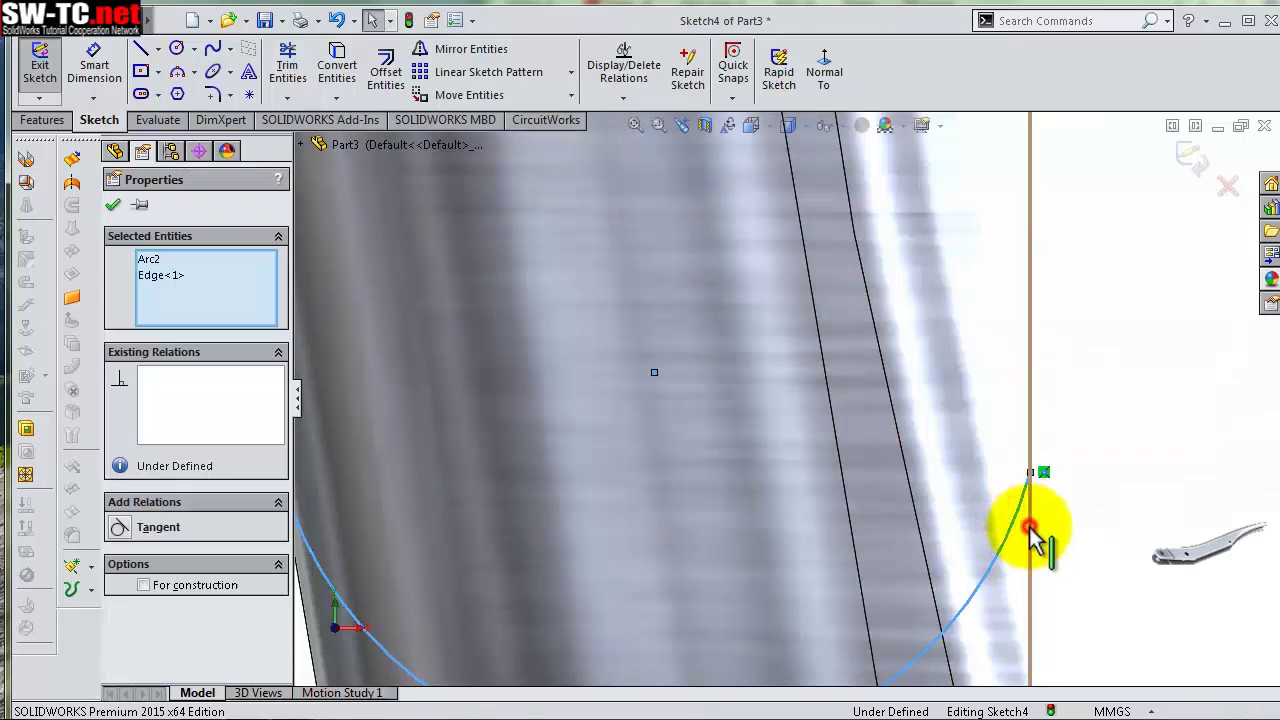
left_click(1084, 441)
left_click(1097, 428)
scroll(1046, 409, "up", 3)
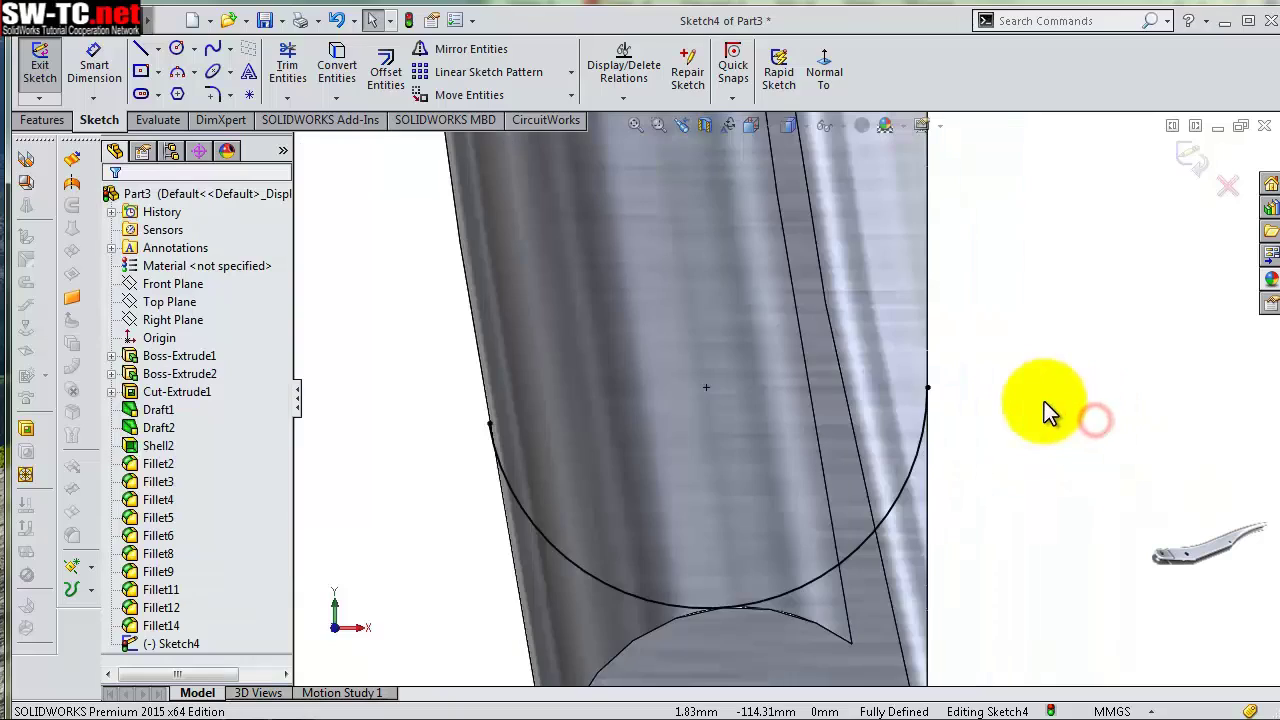
scroll(950, 471, "down", 1)
scroll(950, 471, "up", 1)
scroll(950, 471, "up", 1)
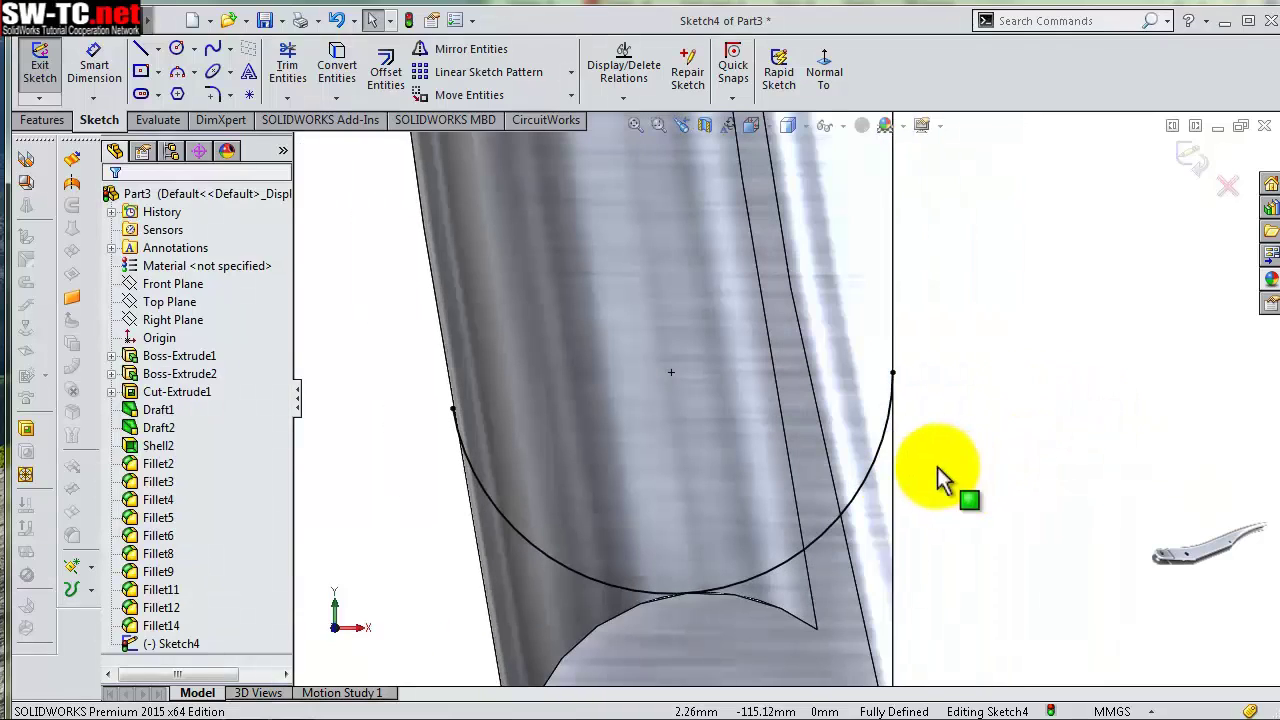
left_click(30, 120)
Cut Sketch4 with Flip side to cut and Through All – Both, creating Cut-Extrude2
left_click(314, 87)
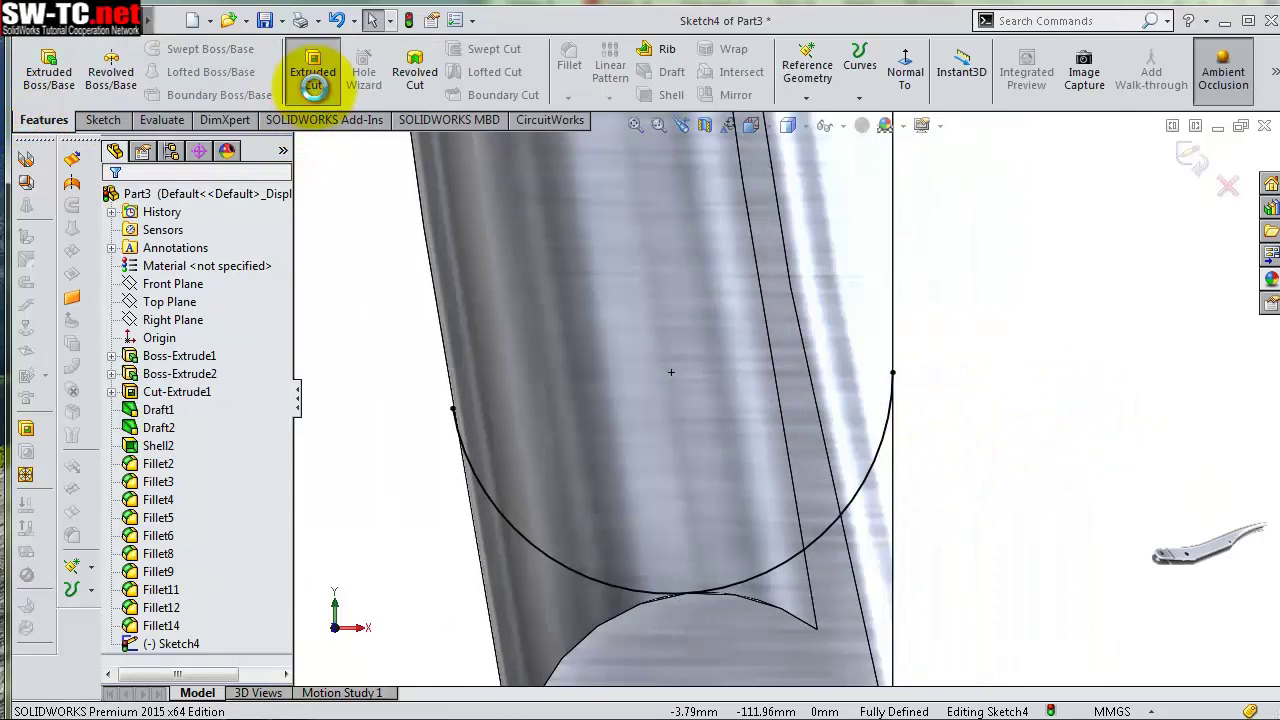
left_click(746, 461)
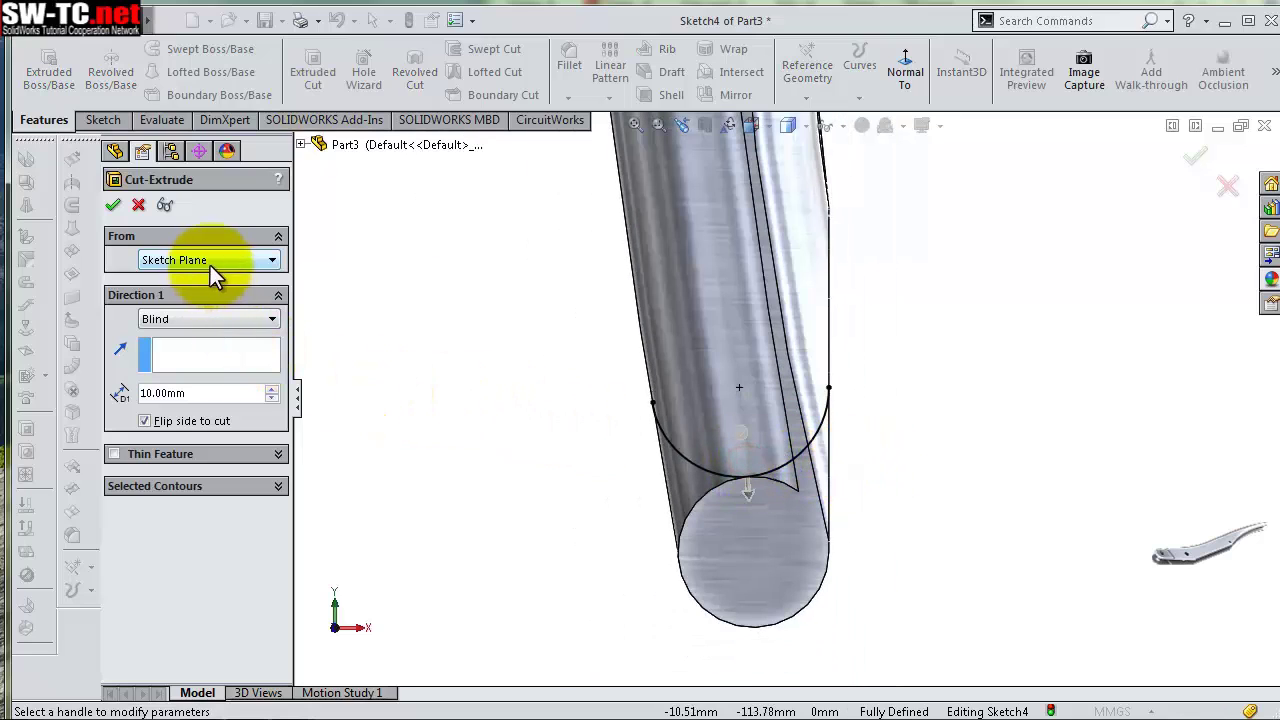
left_click(212, 358)
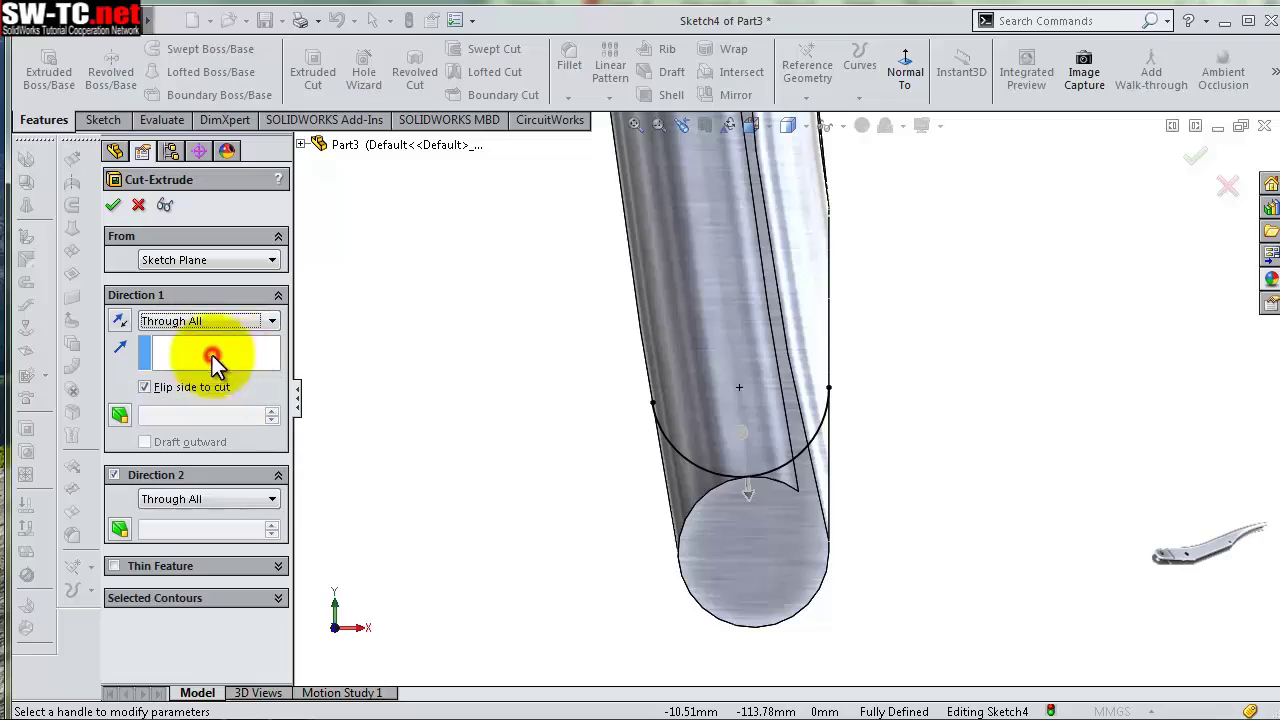
mouse_move(714, 371)
middle_mouse_down()
mouse_move(645, 410)
mouse_move(654, 457)
mouse_move(600, 474)
mouse_move(640, 549)
mouse_move(637, 471)
middle_mouse_up()
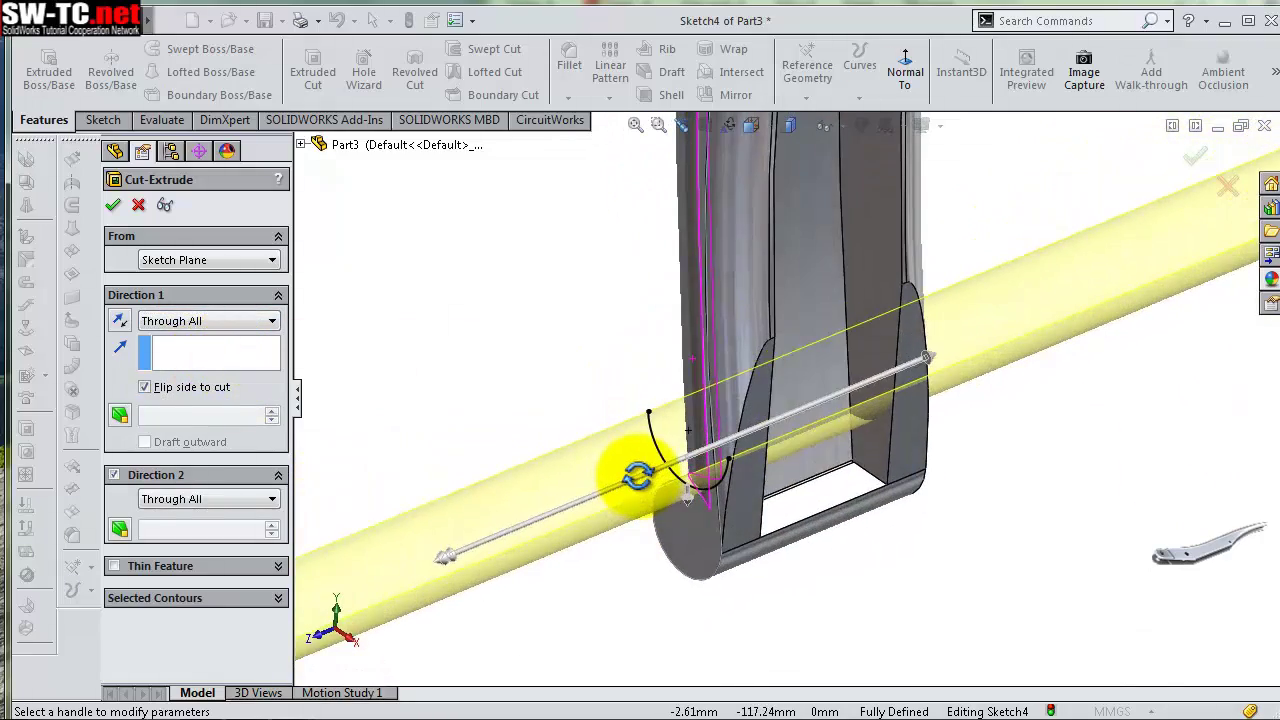
left_click(113, 204)
mouse_move(868, 395)
middle_mouse_down()
mouse_move(771, 280)
mouse_move(777, 314)
mouse_move(829, 334)
middle_mouse_up()
mouse_move(739, 386)
middle_mouse_down()
mouse_move(743, 320)
mouse_move(791, 337)
mouse_move(889, 314)
mouse_move(855, 415)
mouse_move(851, 479)
mouse_move(966, 329)
mouse_move(829, 438)
mouse_move(807, 495)
mouse_move(933, 336)
mouse_move(880, 537)
mouse_move(614, 349)
middle_mouse_up()
Orbit to the fork end and select the Right Plane in the feature tree
scroll(614, 349, "down", 3)
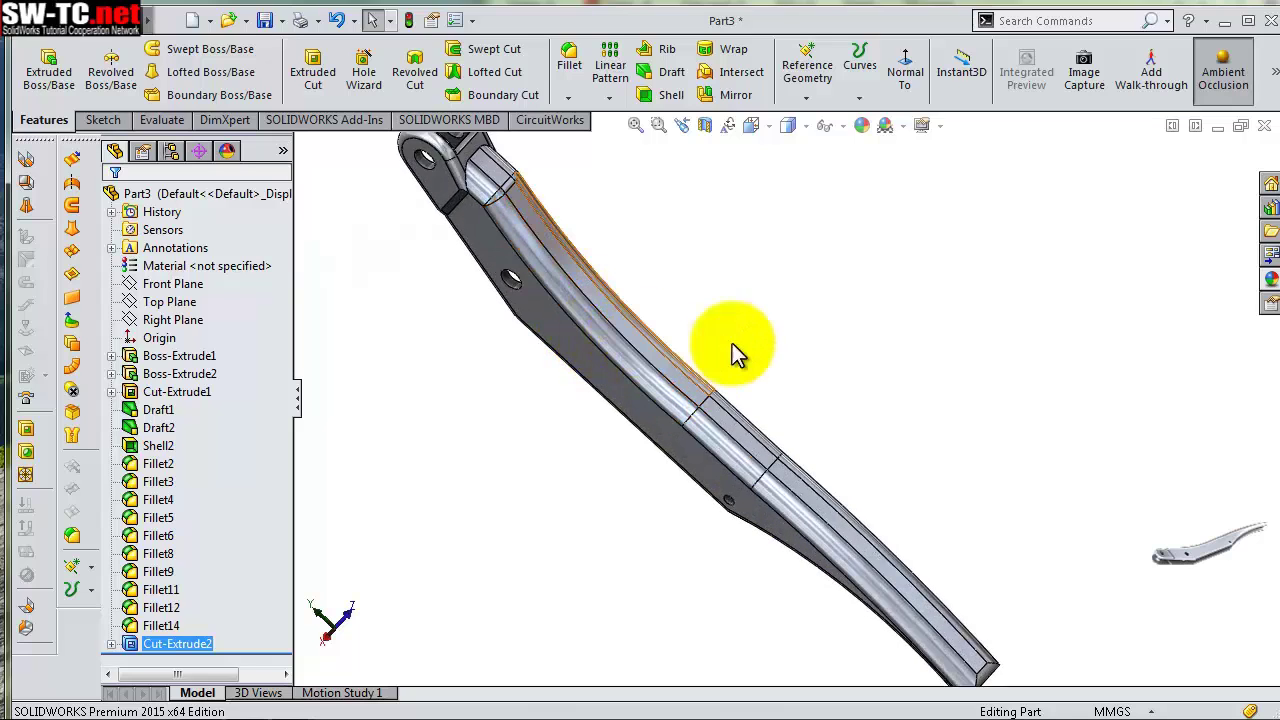
mouse_move(803, 360)
middle_mouse_down()
mouse_move(880, 337)
mouse_move(866, 376)
mouse_move(908, 200)
middle_mouse_up()
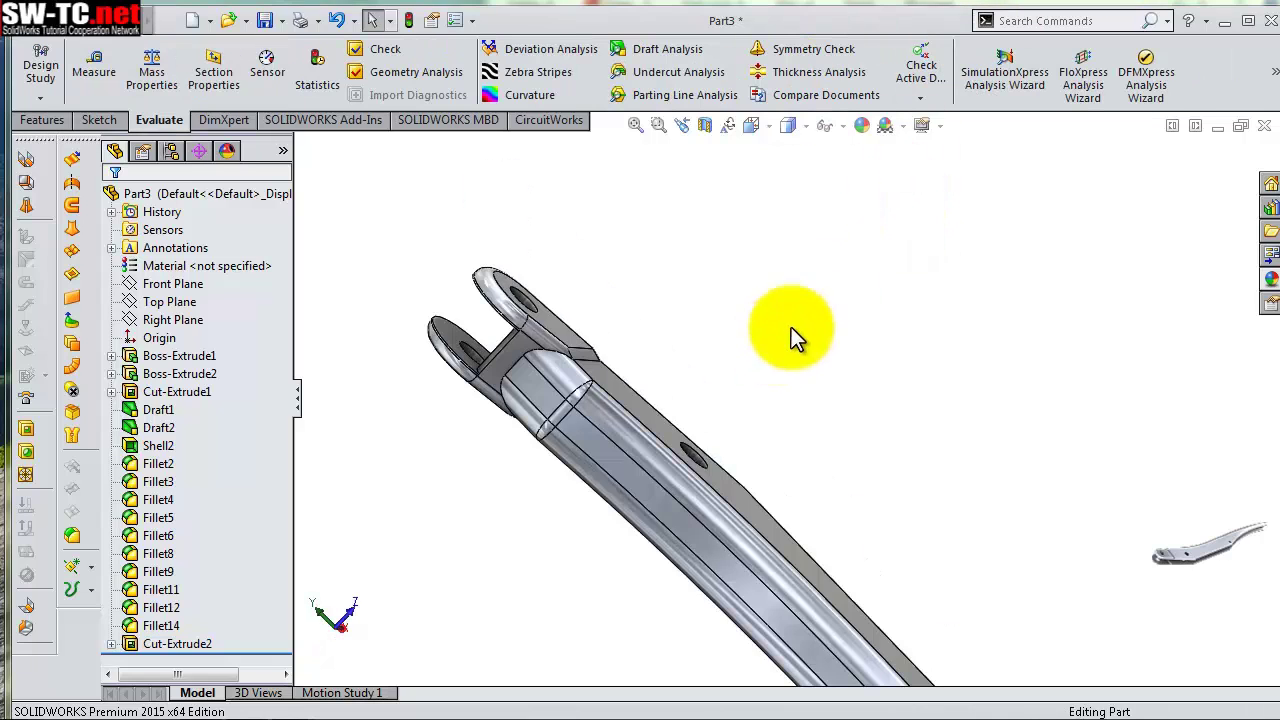
mouse_move(791, 328)
middle_mouse_down()
mouse_move(875, 307)
mouse_move(760, 320)
middle_mouse_up()
left_click(170, 302)
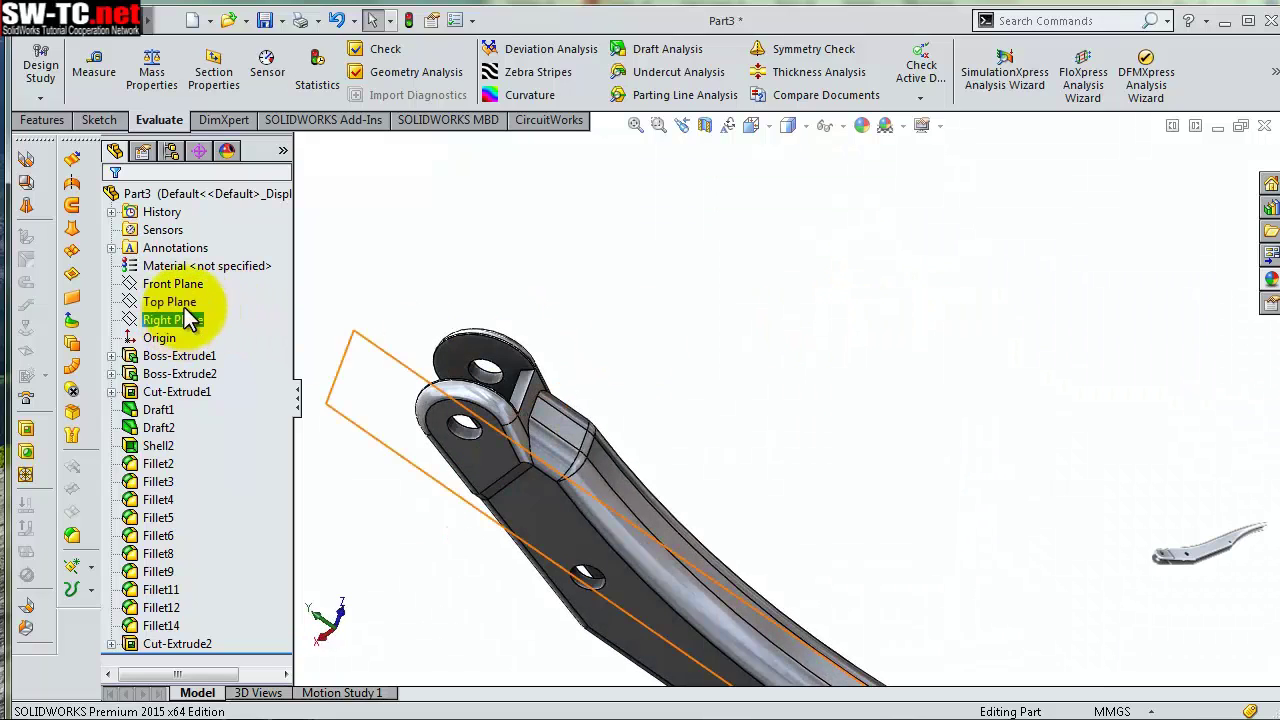
left_click(180, 320)
mouse_move(494, 314)
middle_mouse_down()
mouse_move(520, 415)
mouse_move(528, 357)
middle_mouse_up()
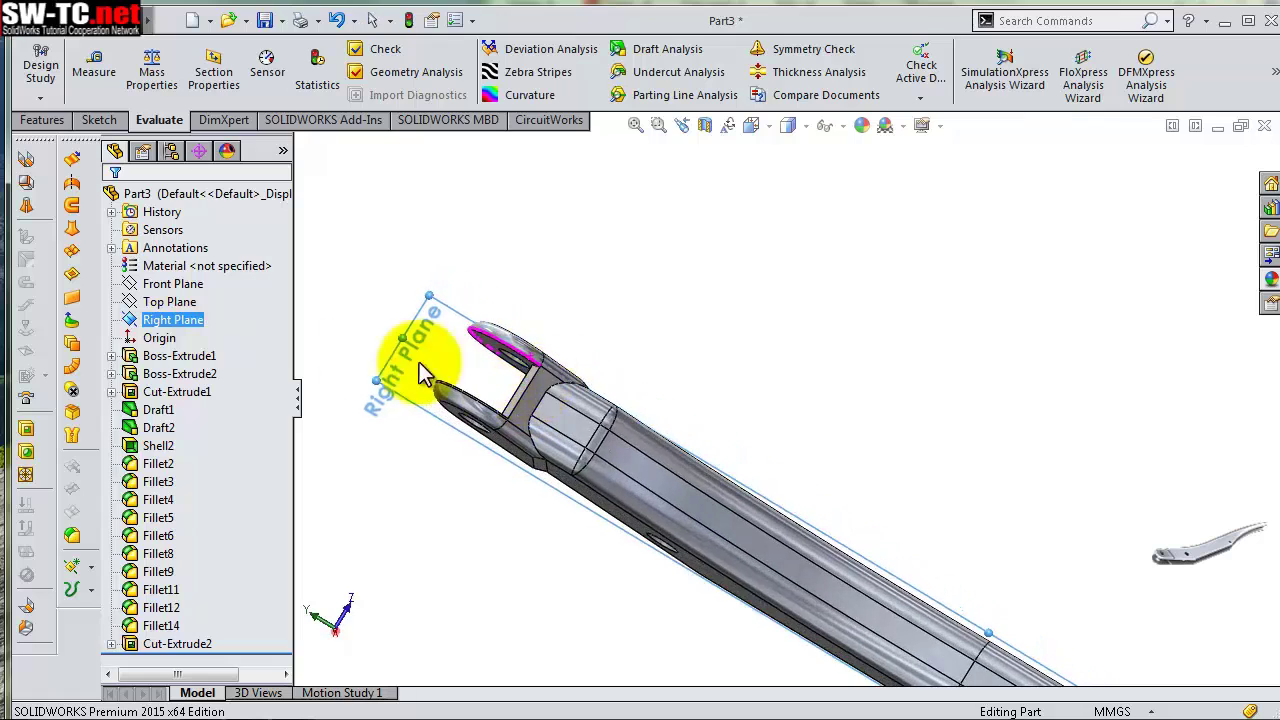
mouse_move(557, 300)
middle_mouse_down()
mouse_move(651, 200)
mouse_move(371, 286)
middle_mouse_up()
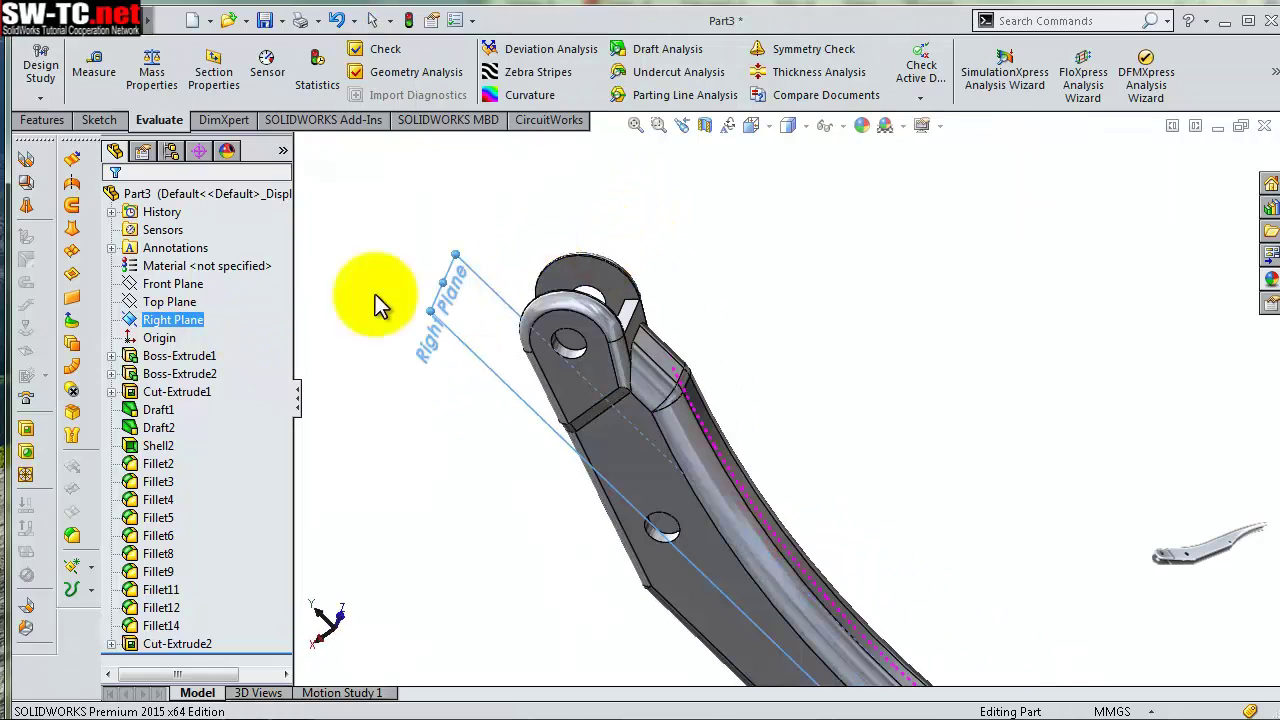
left_click(172, 319)
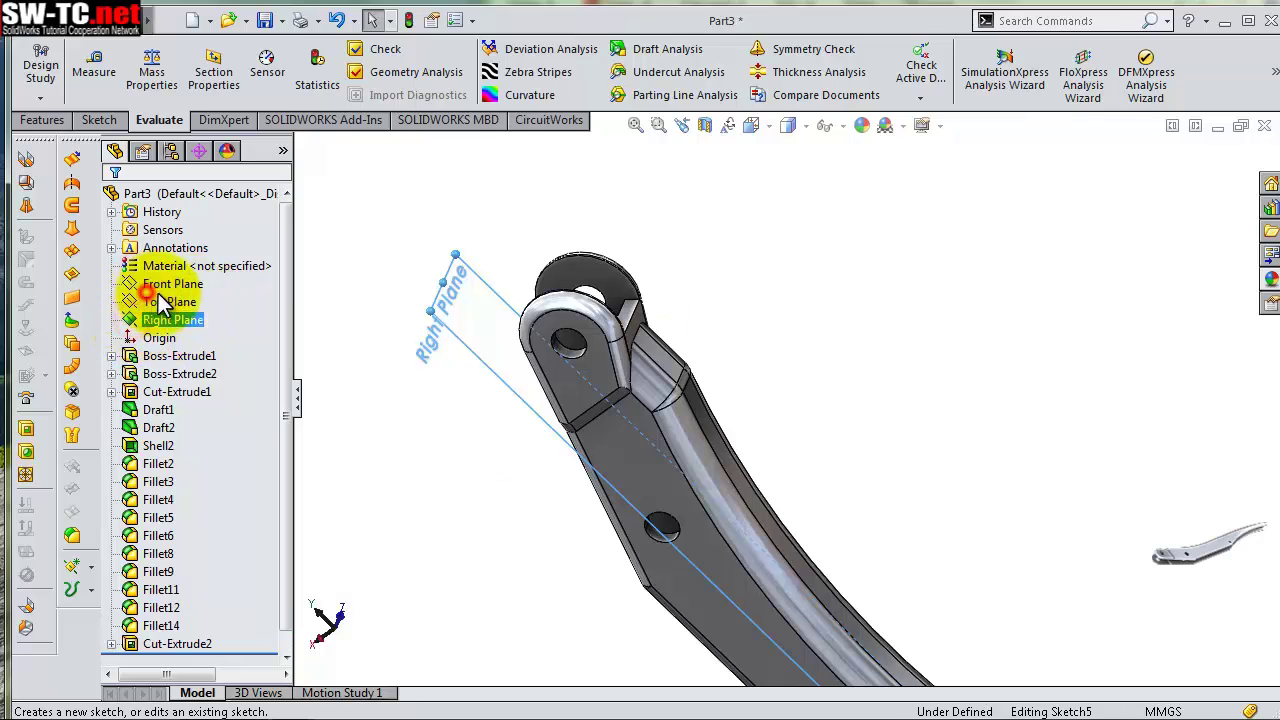
Start Sketch5 on the Right Plane, viewed normal from the Left side
left_click(154, 292)
left_click(825, 73)
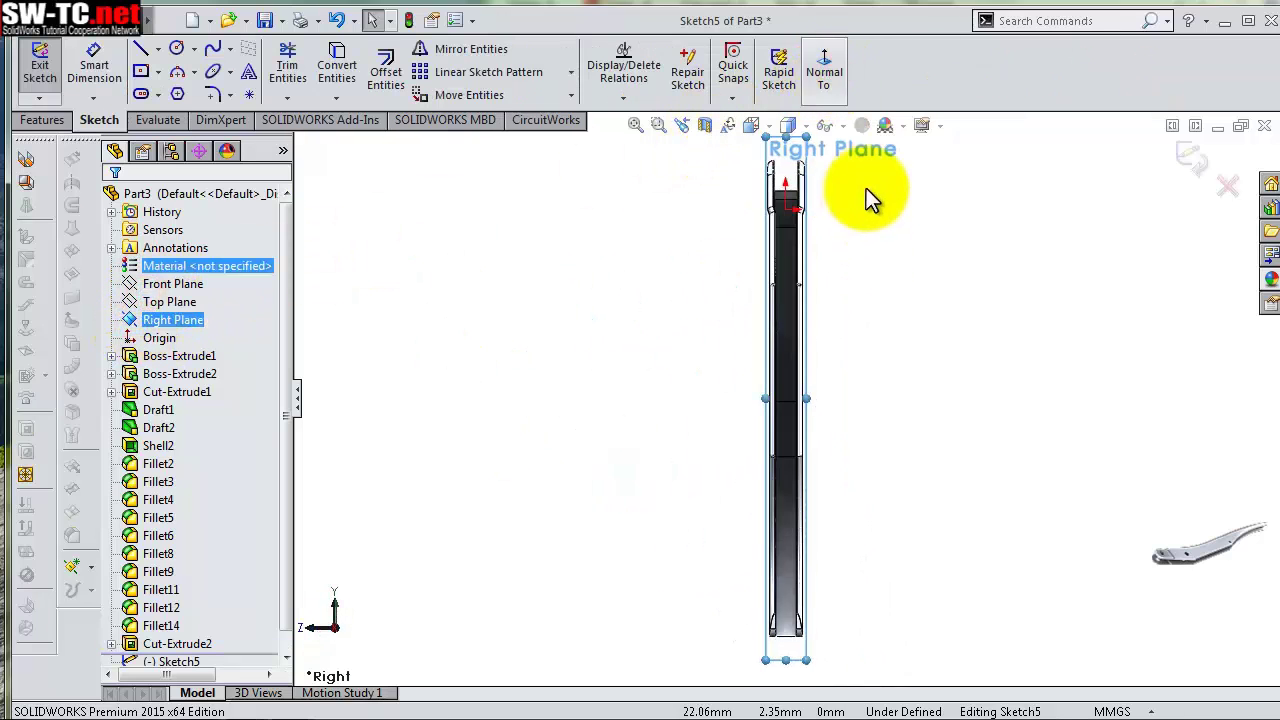
left_click(829, 70)
scroll(729, 271, "down", 5)
scroll(800, 290, "down", 5)
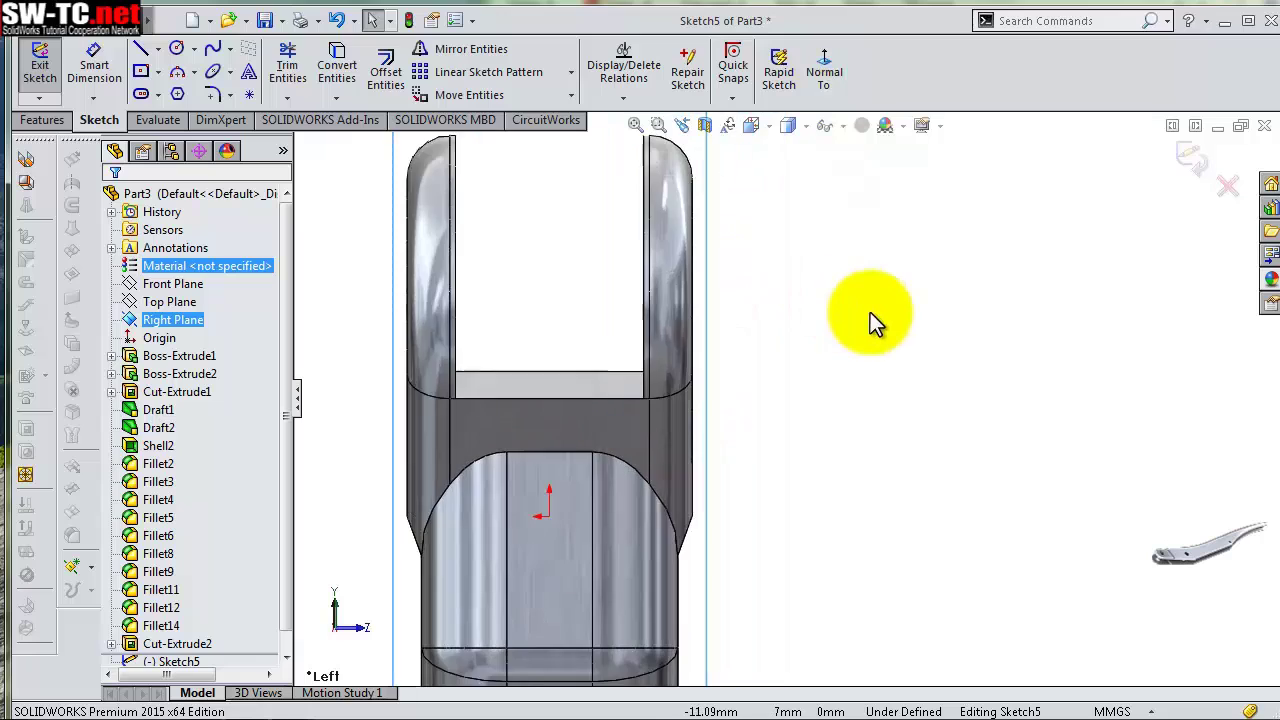
scroll(838, 316, "up", 1)
scroll(860, 290, "up", 1)
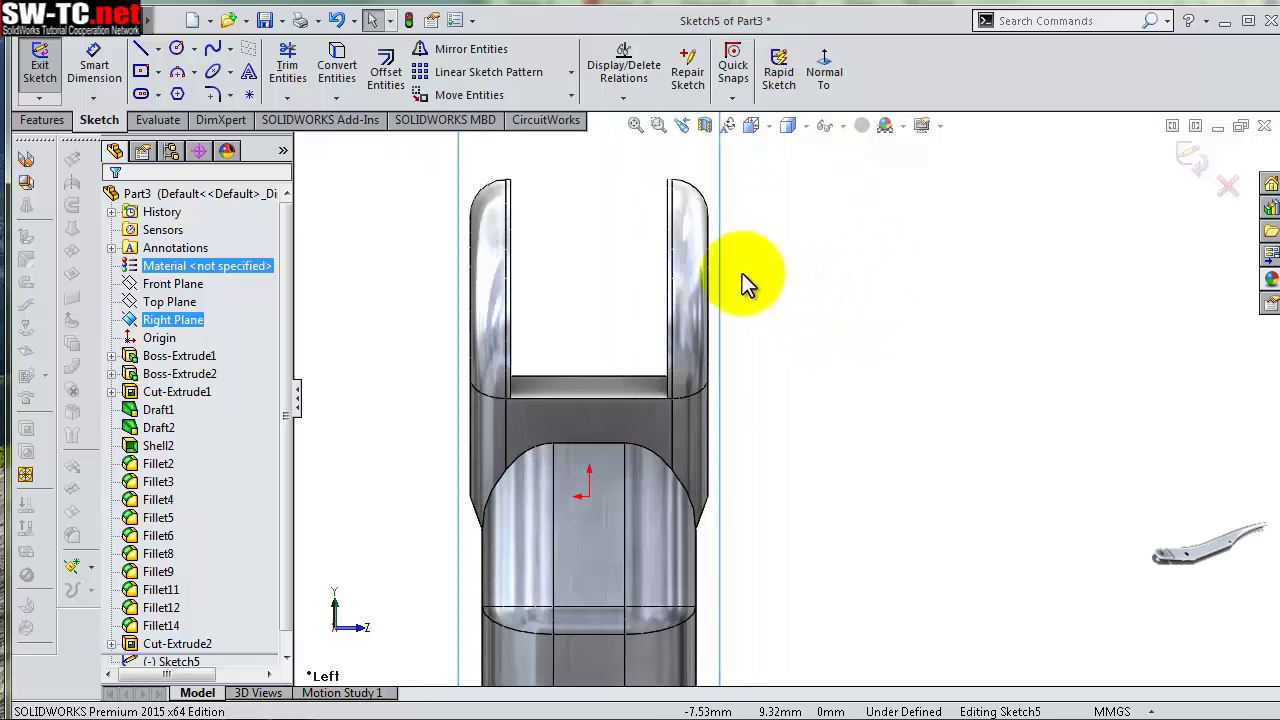
Draw a corner rectangle spanning the slot between the fork prongs
left_click(159, 72)
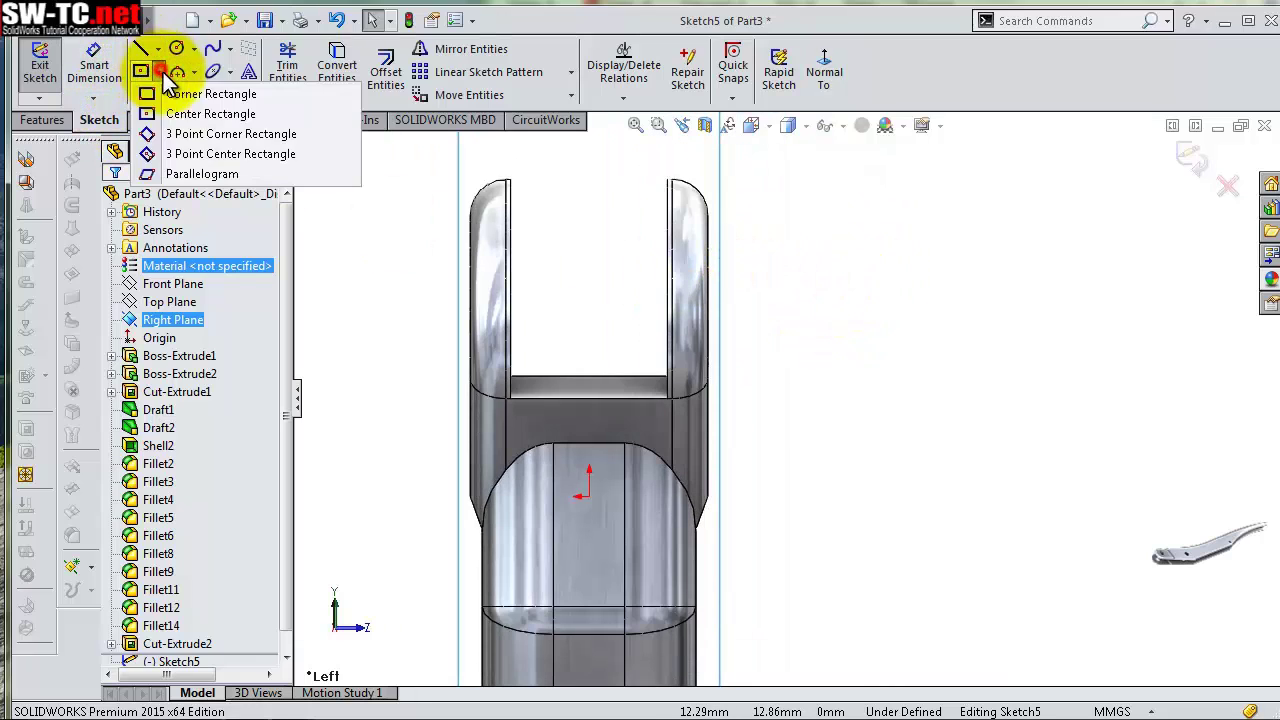
left_click(168, 94)
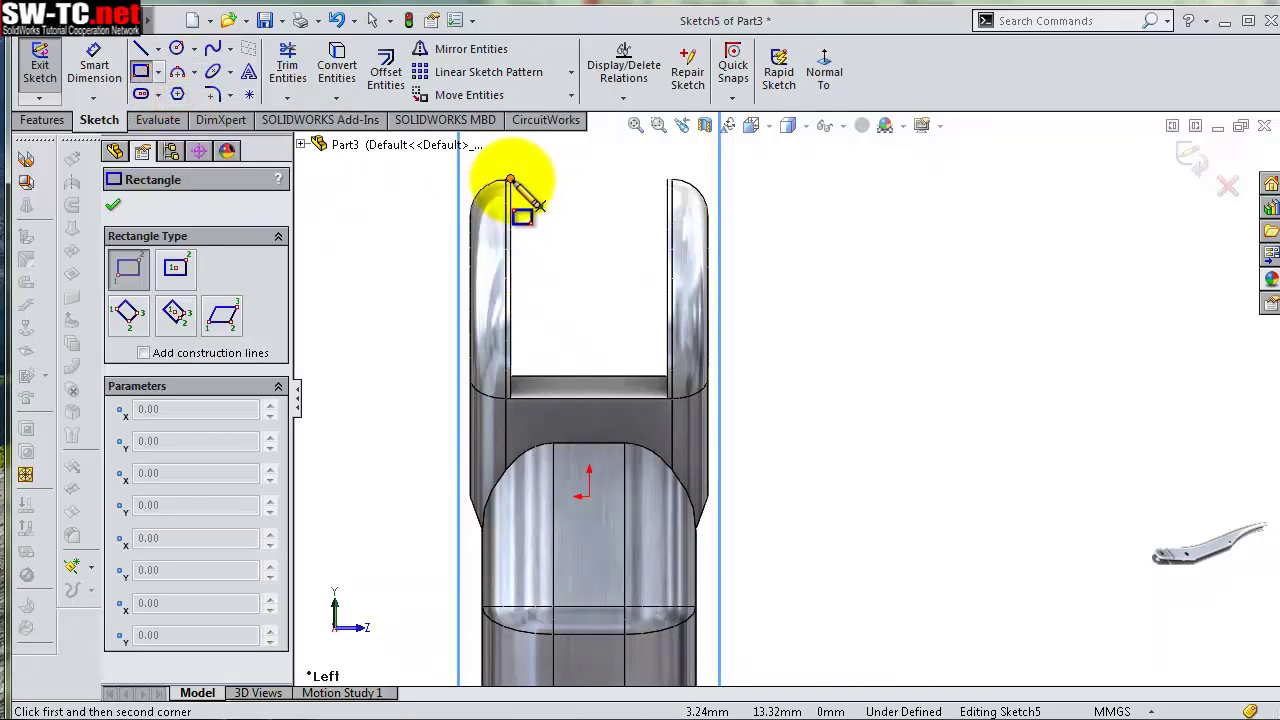
left_click_drag(510, 181, 647, 521)
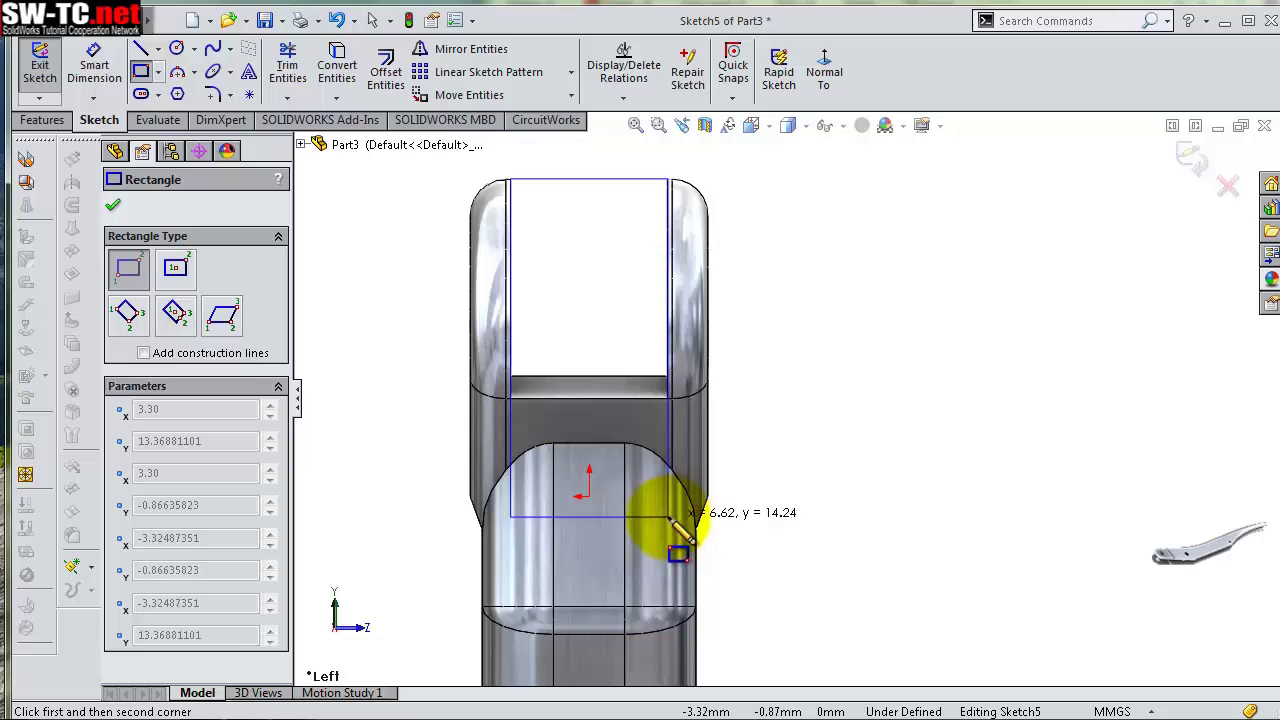
scroll(666, 515, "down", 3)
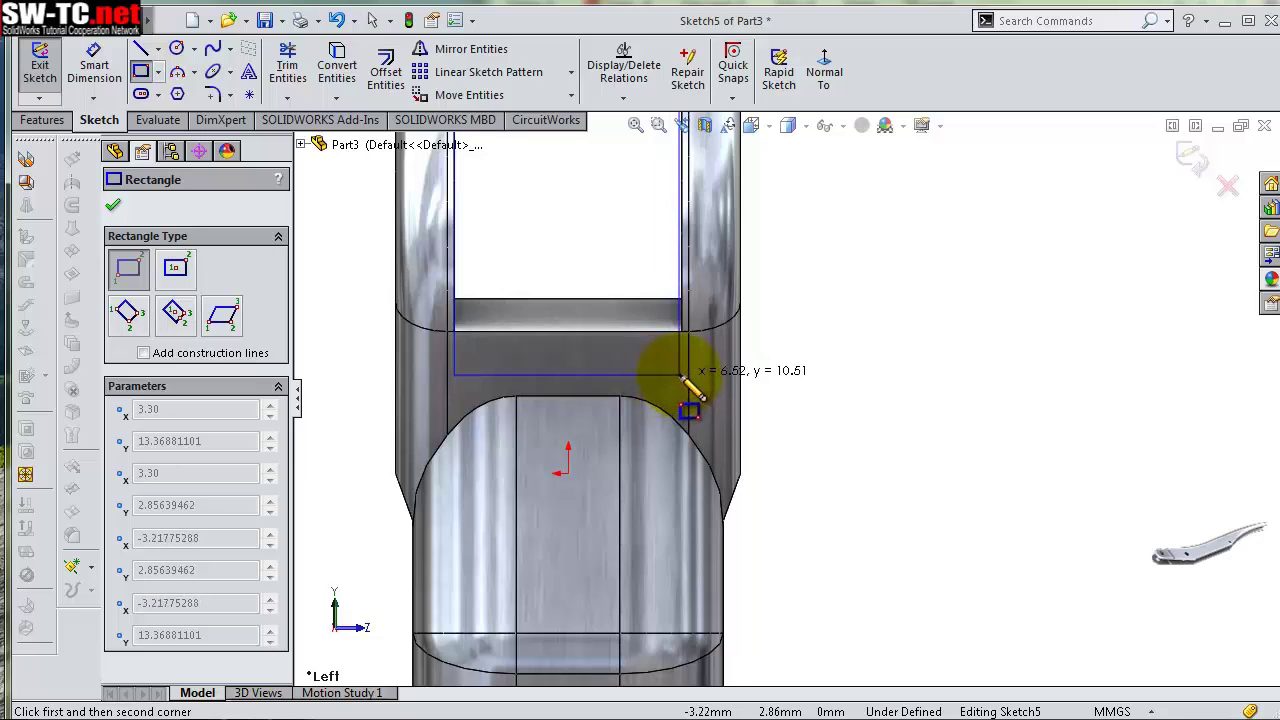
scroll(677, 355, "up", 2)
scroll(686, 360, "down", 2)
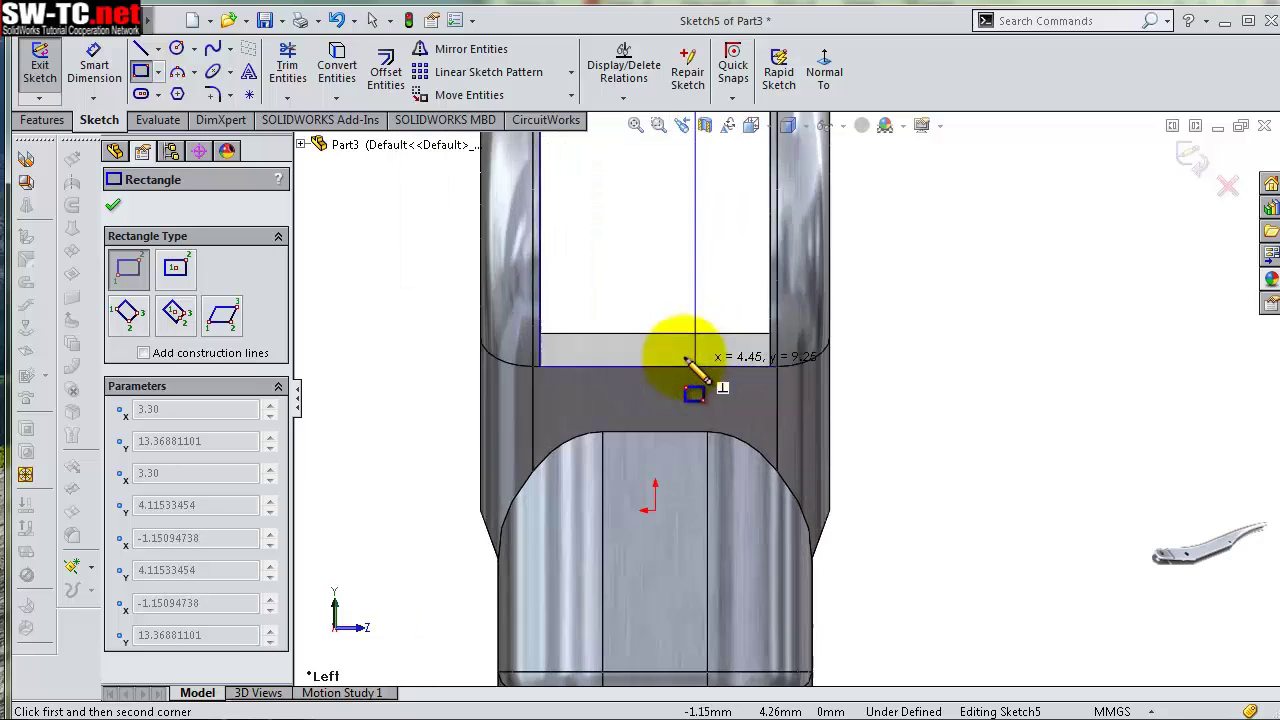
left_click(777, 410)
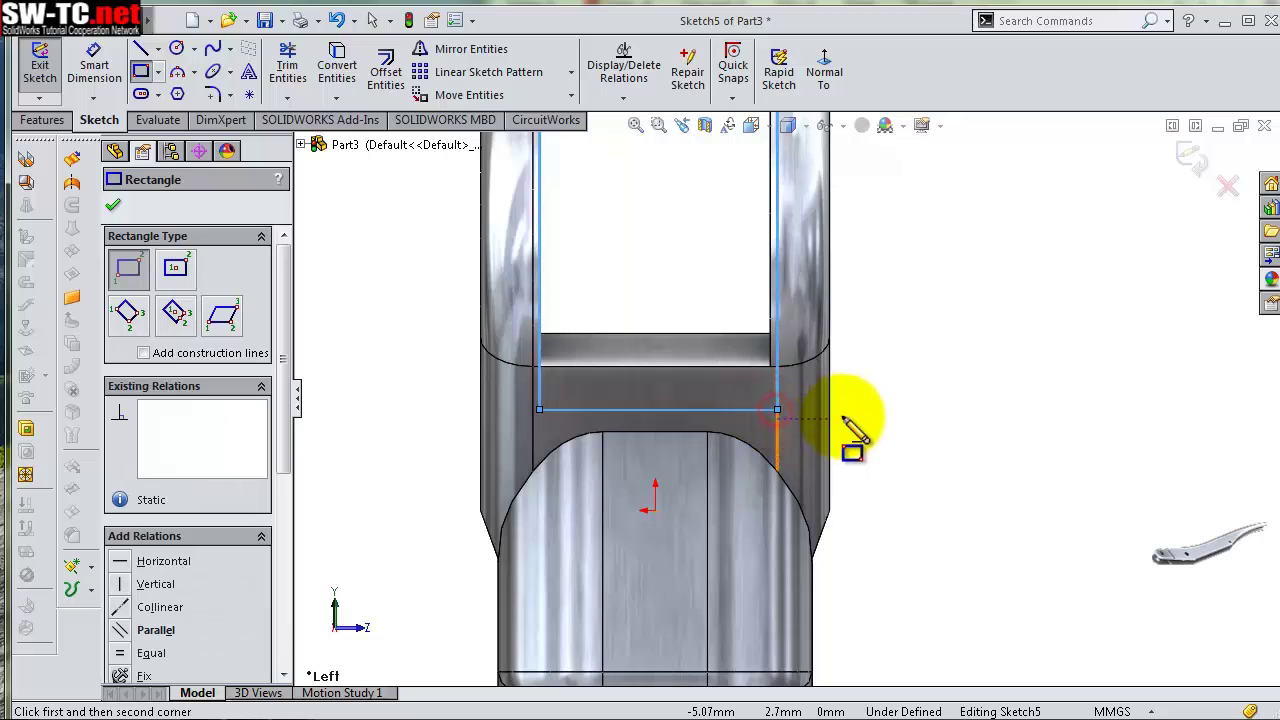
key("Escape")
Move the rectangle's top-left corner onto the prong edge with a coincident relation
scroll(754, 339, "up", 2)
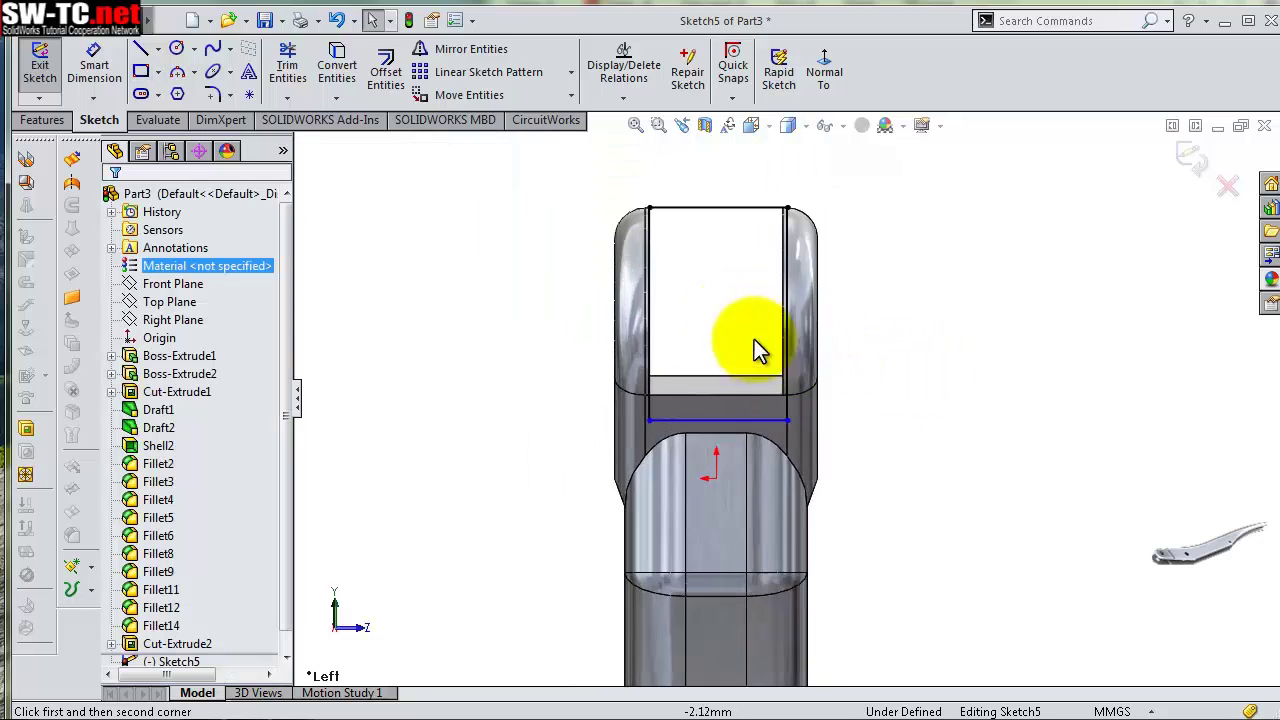
scroll(451, 321, "down", 2)
scroll(510, 321, "down", 1)
scroll(900, 230, "down", 1)
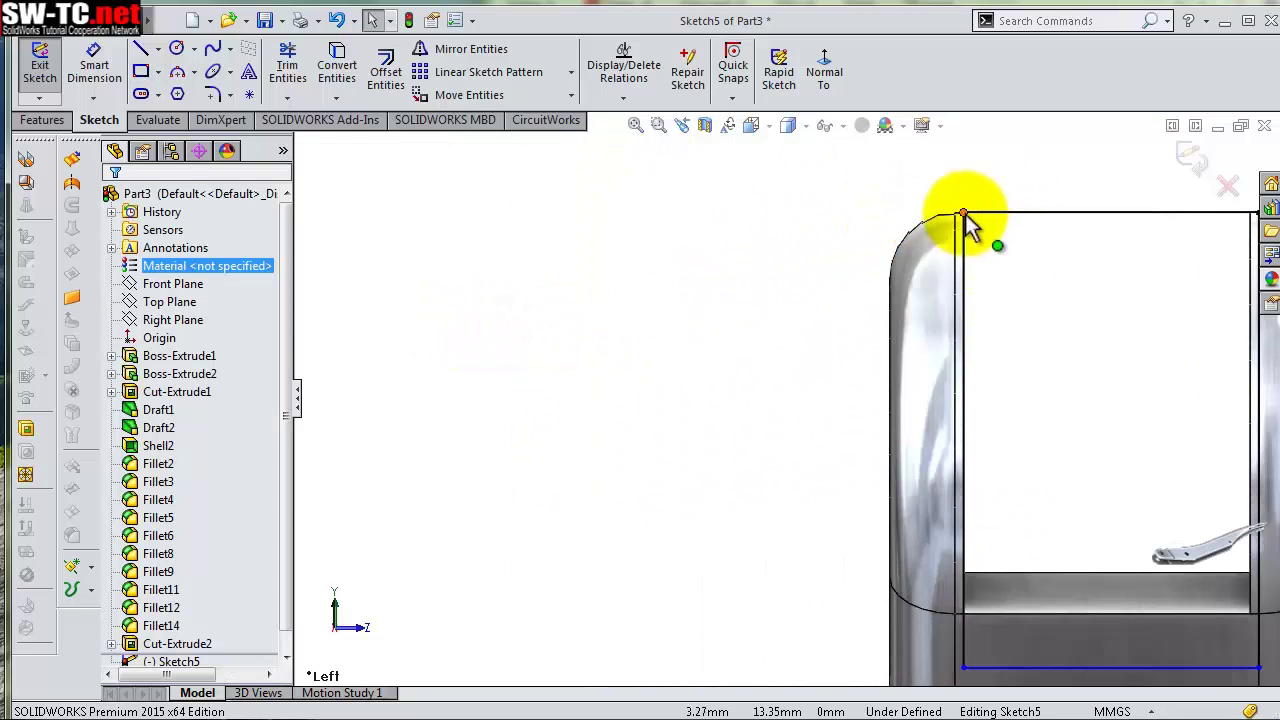
left_click(963, 214)
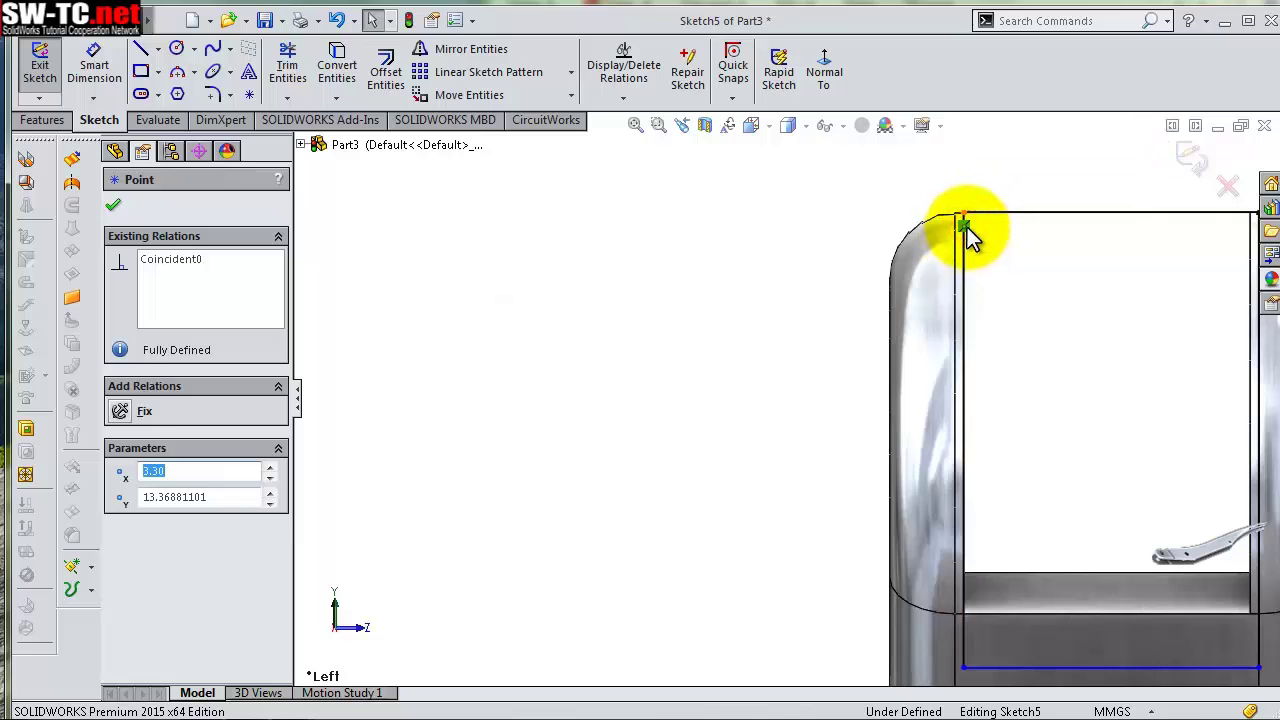
left_click_drag(968, 232, 956, 217)
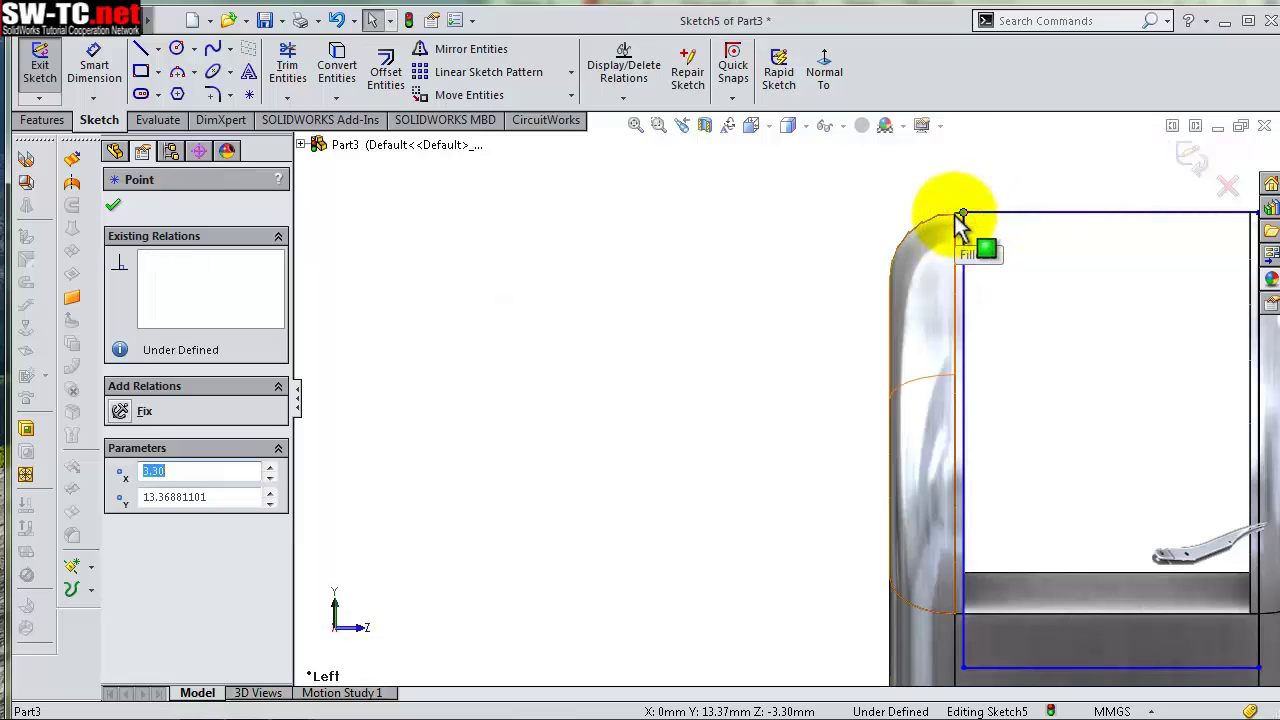
key("z")
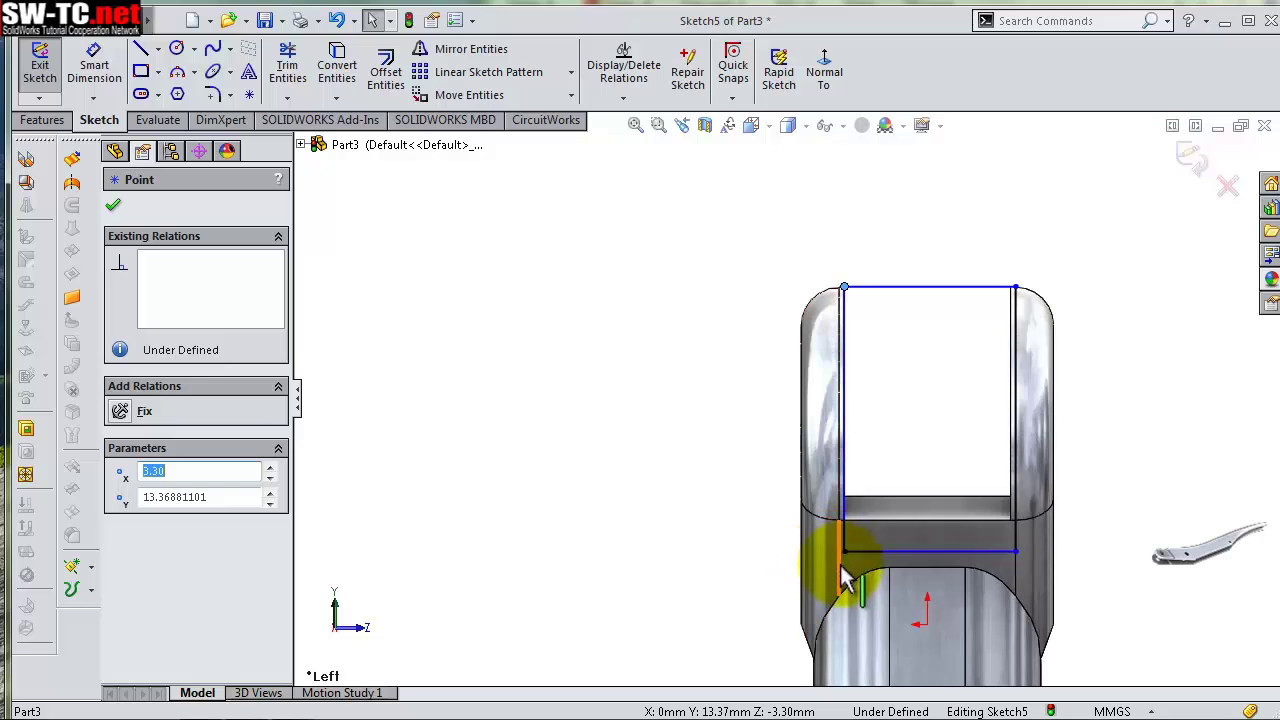
left_click(840, 575, "ctrl")
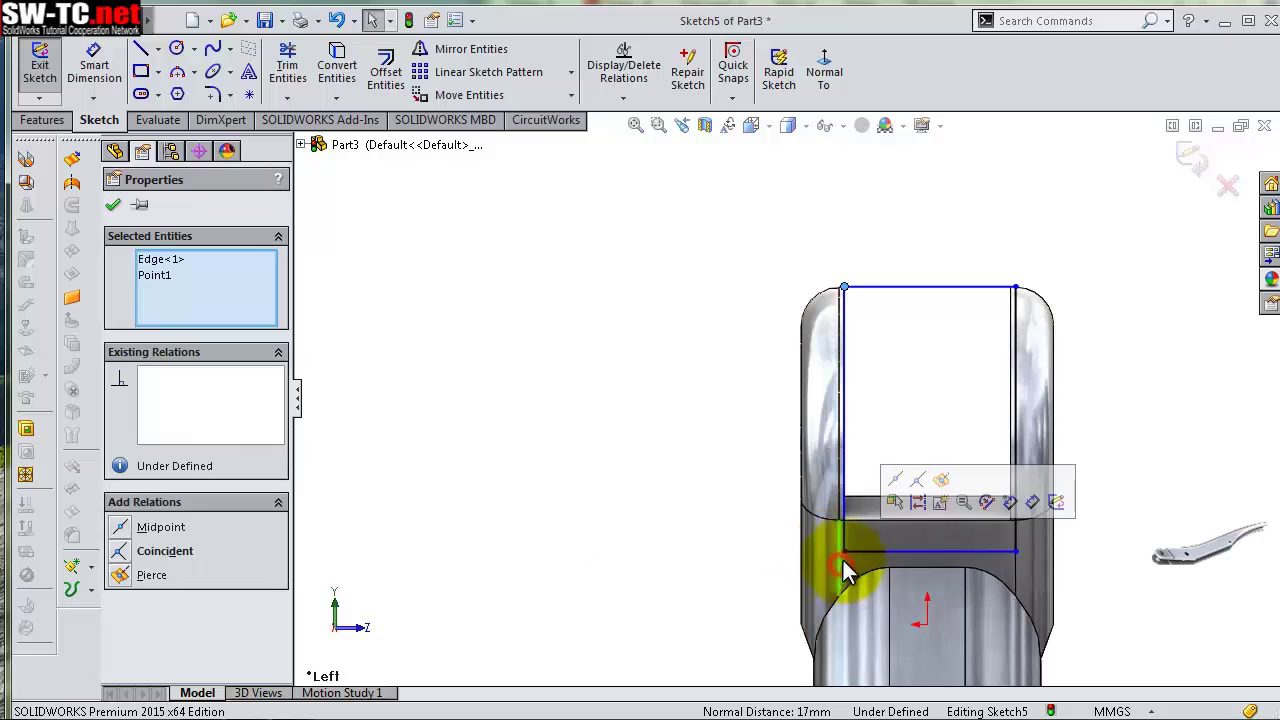
left_click(920, 483)
left_click(880, 430)
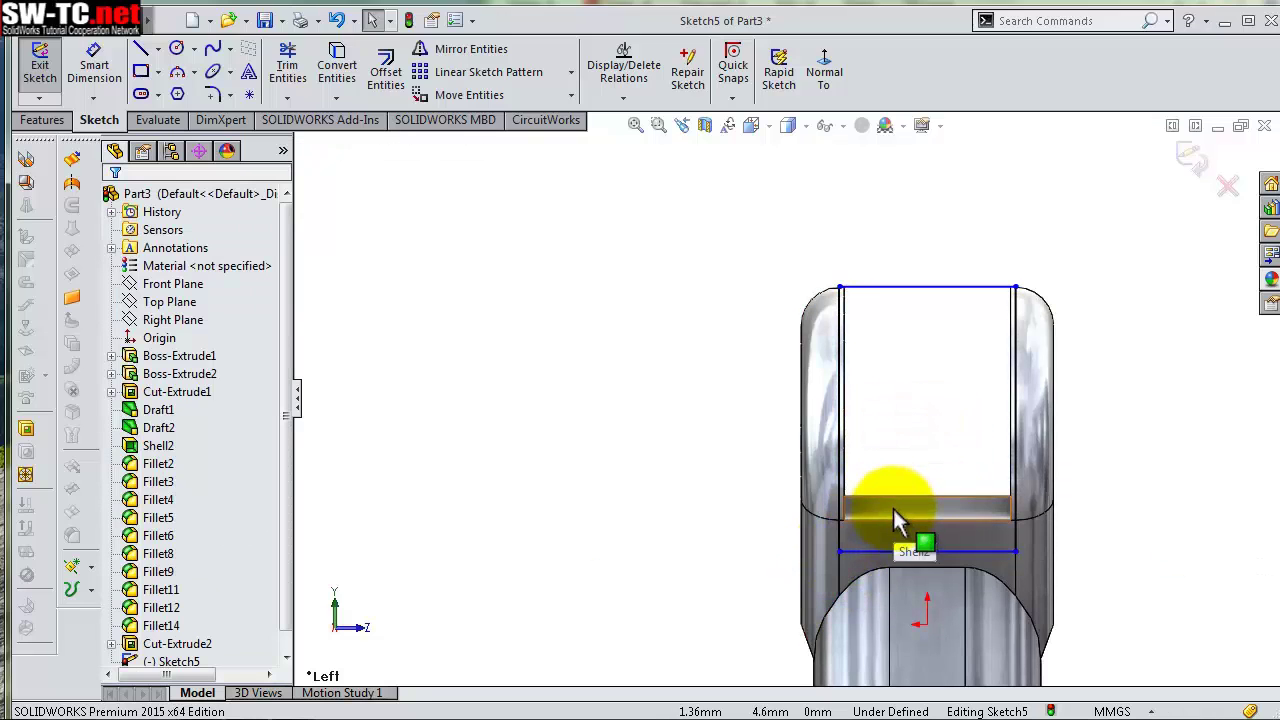
Dimension the rectangle's bottom line 0.75 mm from the slot's bottom edge
key("s")
left_click(948, 516)
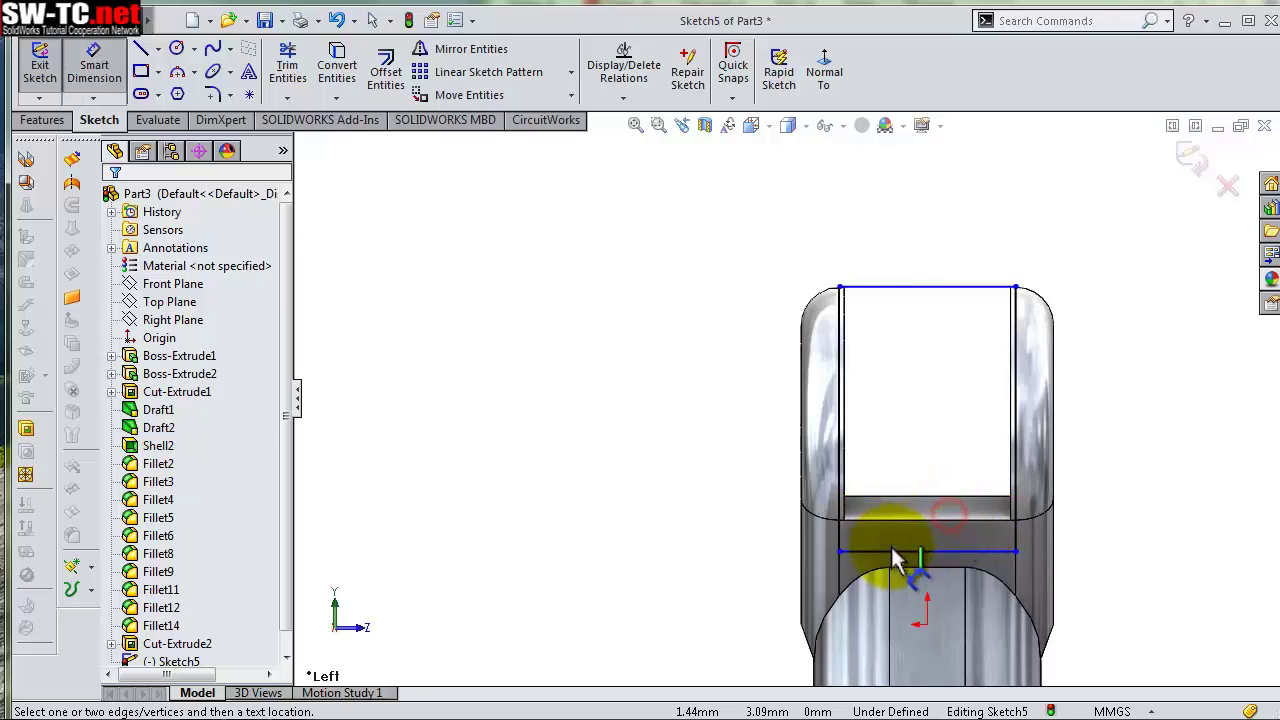
left_click(894, 551)
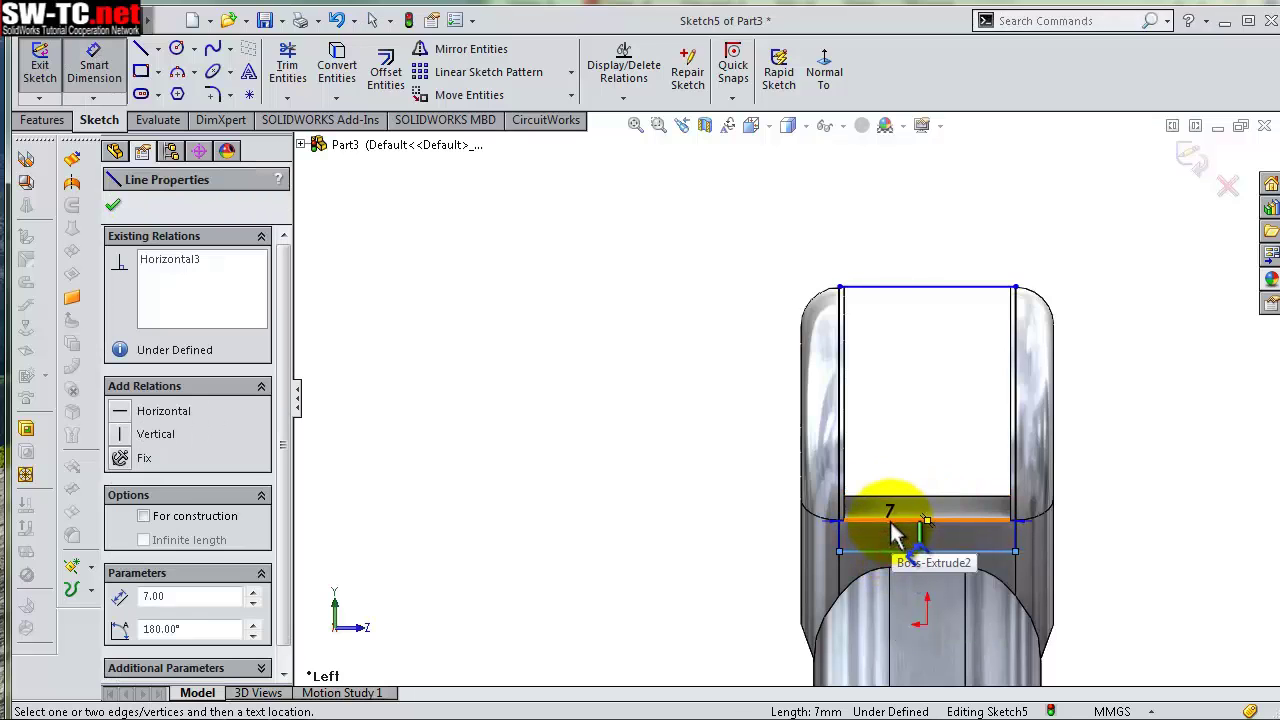
left_click(893, 522)
left_click(714, 555)
type("0,7")
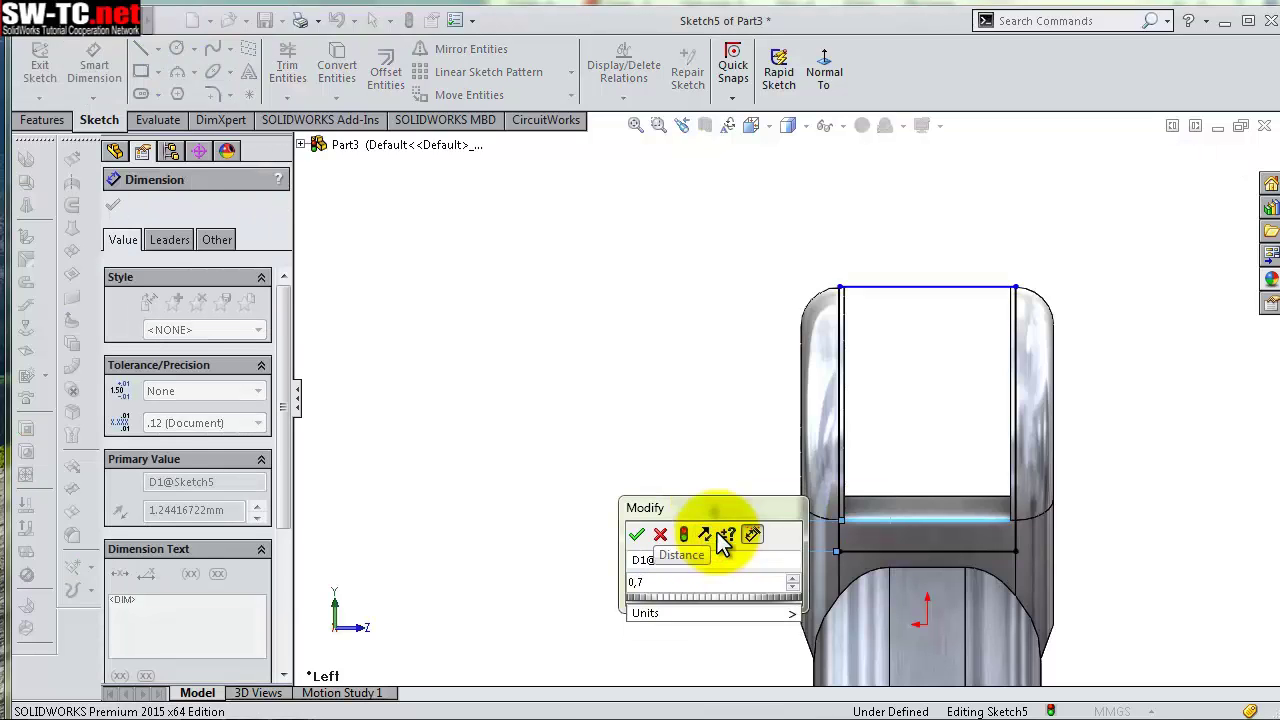
type("5")
key("Return")
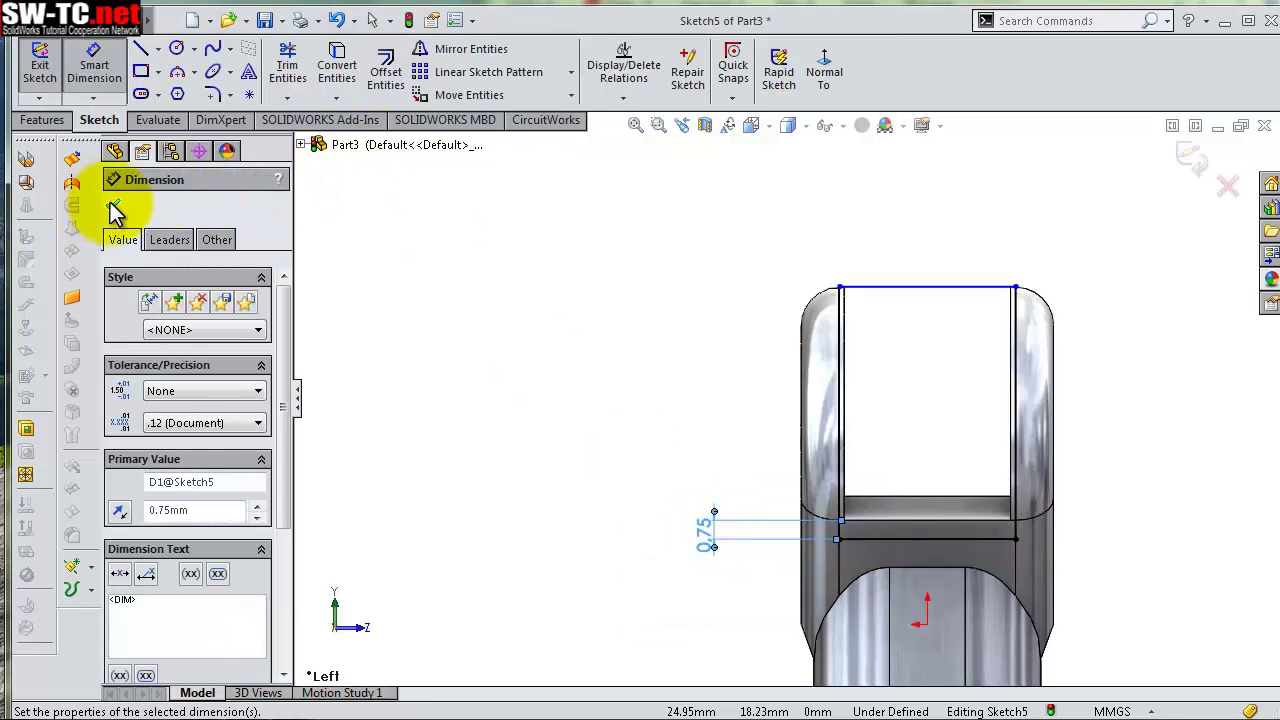
left_click(113, 208)
left_click(42, 120)
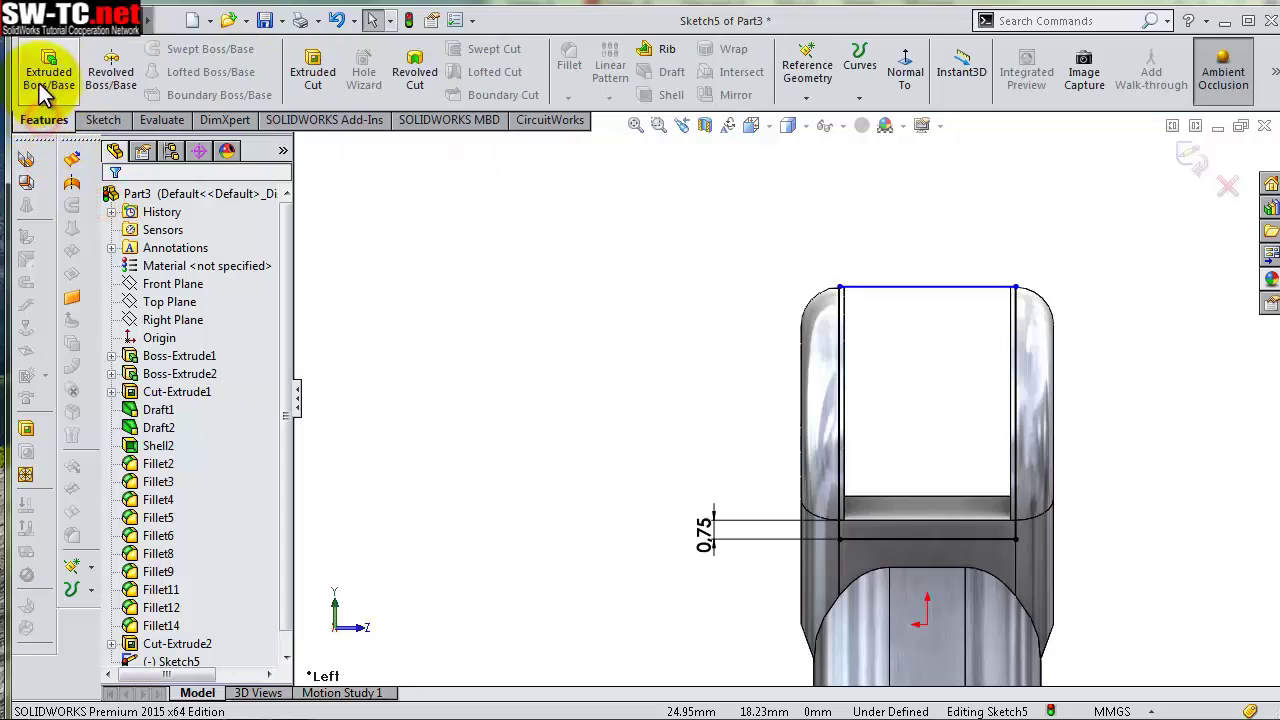
Cut Sketch5's rectangle Through All to clear the slot between the fork prongs
left_click(313, 76)
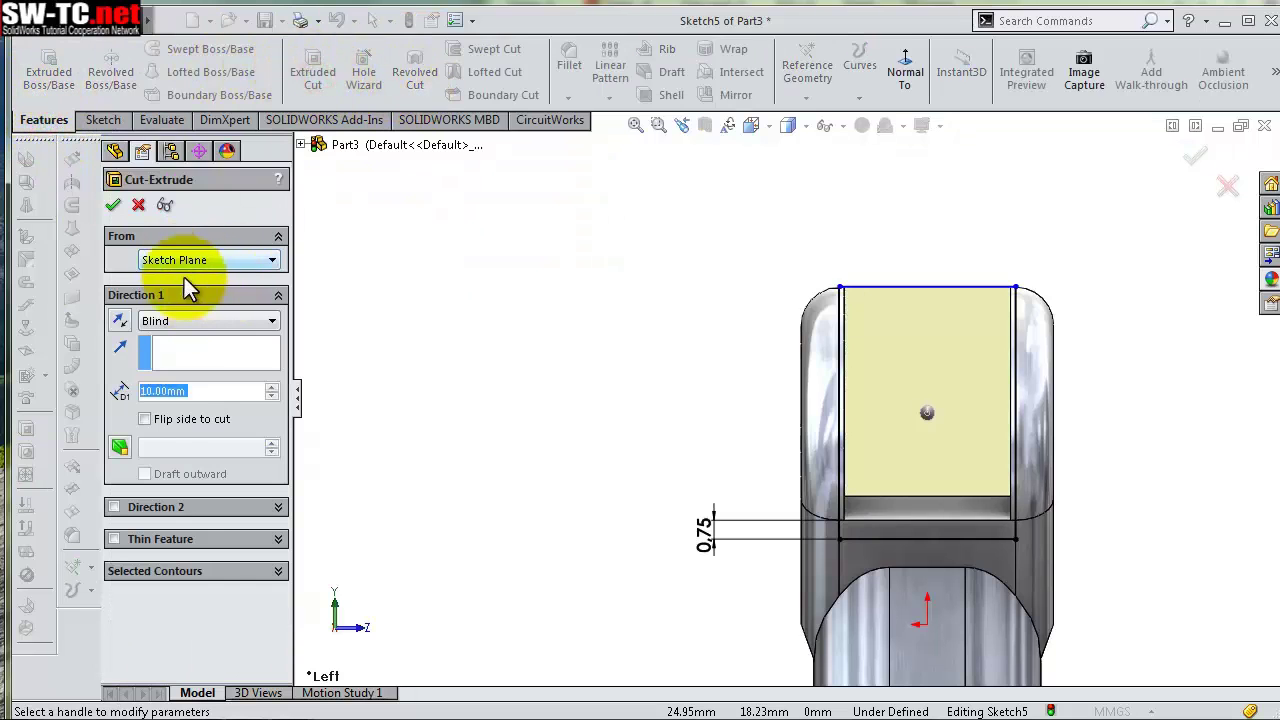
left_click(181, 320)
left_click(212, 353)
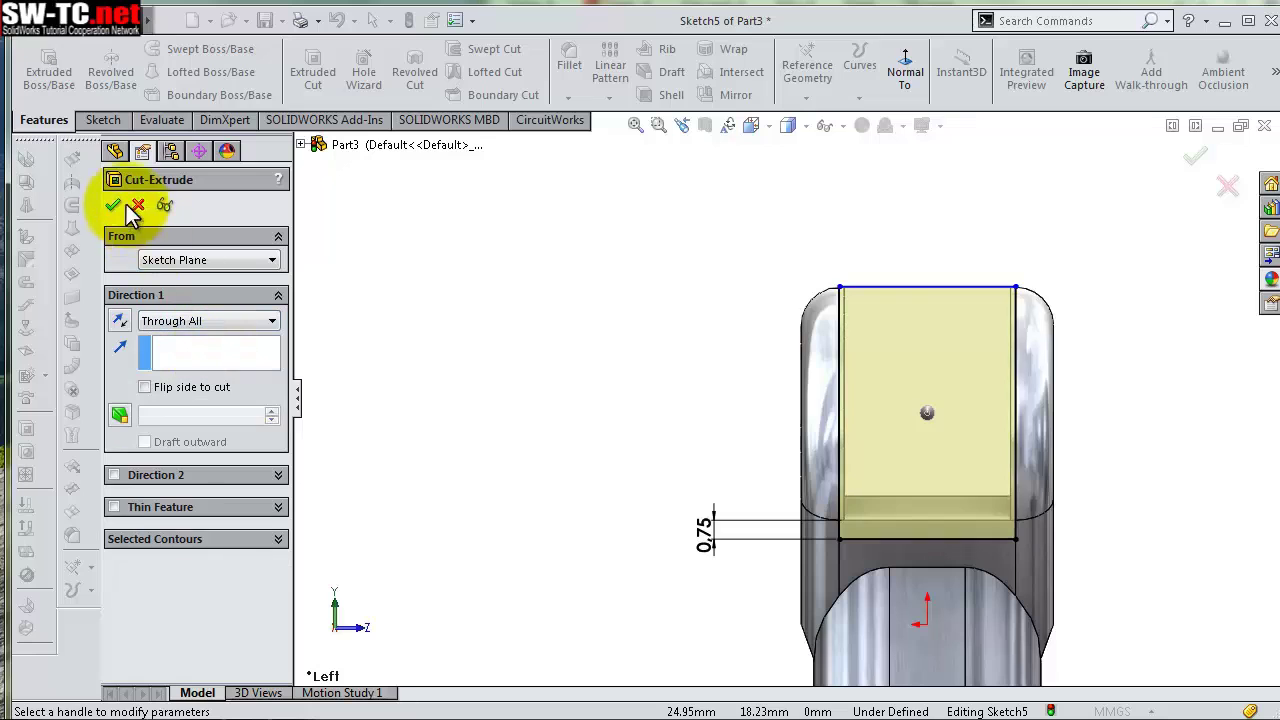
left_click(110, 205)
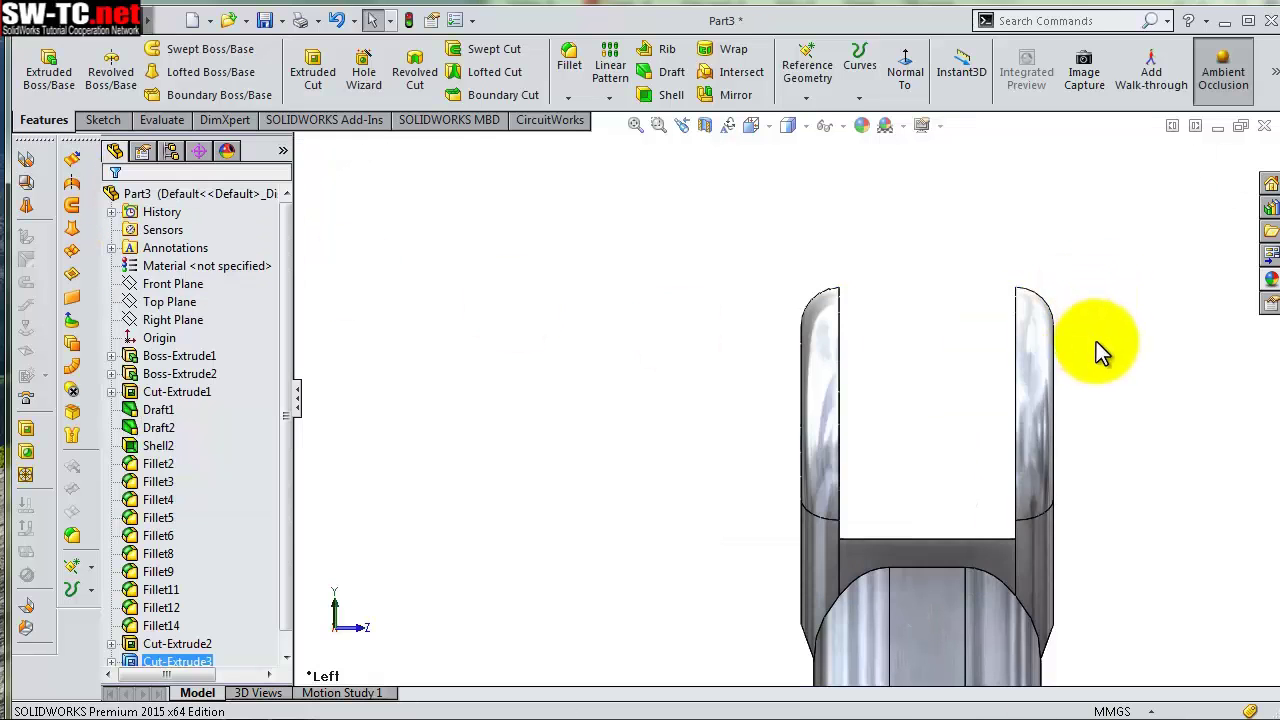
mouse_move(1096, 341)
middle_mouse_down()
mouse_move(1073, 357)
mouse_move(1086, 394)
mouse_move(1020, 434)
middle_mouse_up()
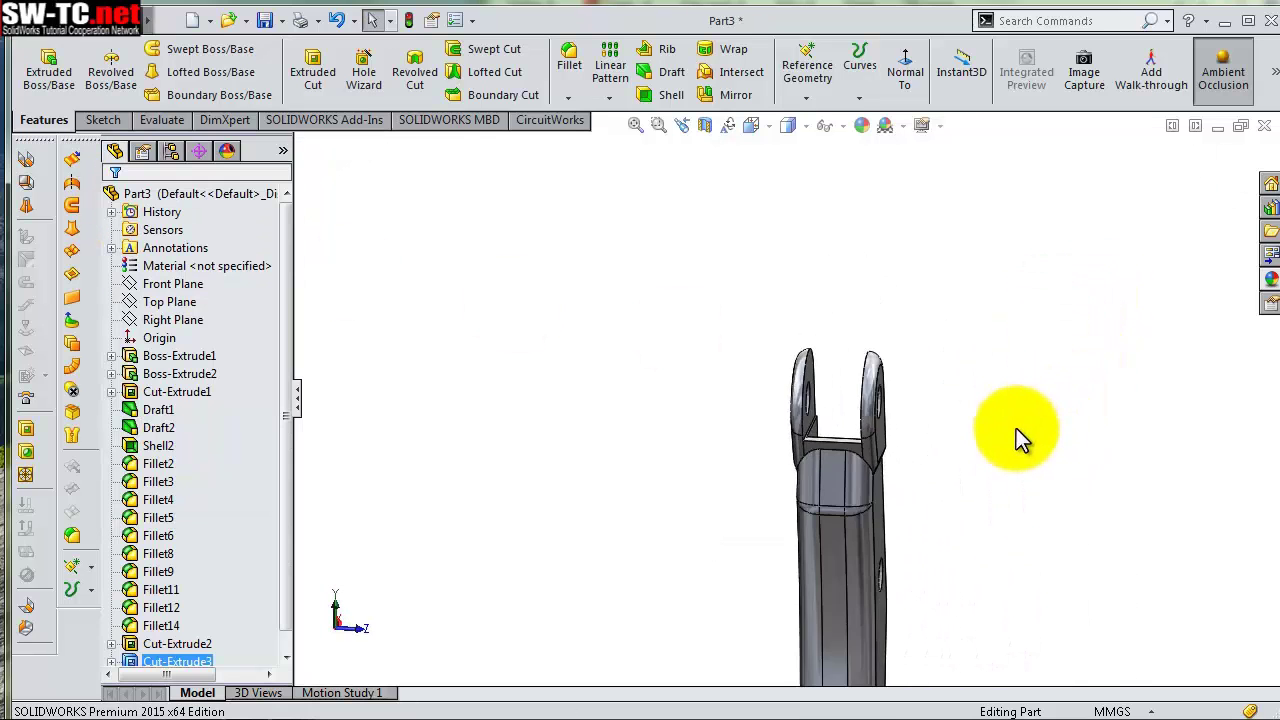
Round the long edge of the shelled channel with a 1 mm fillet
left_click(569, 57)
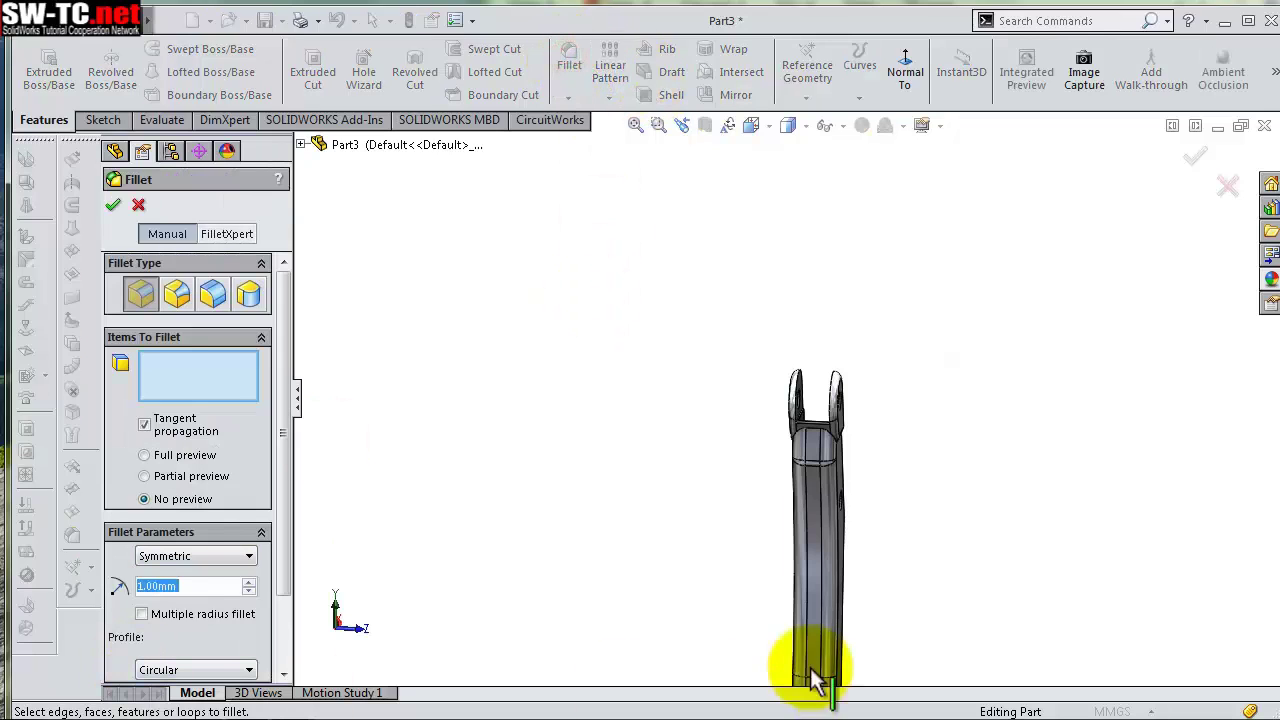
mouse_move(935, 620)
middle_mouse_down()
mouse_move(766, 614)
mouse_move(730, 567)
mouse_move(828, 539)
middle_mouse_up()
scroll(794, 580, "down", 3)
scroll(814, 594, "down", 3)
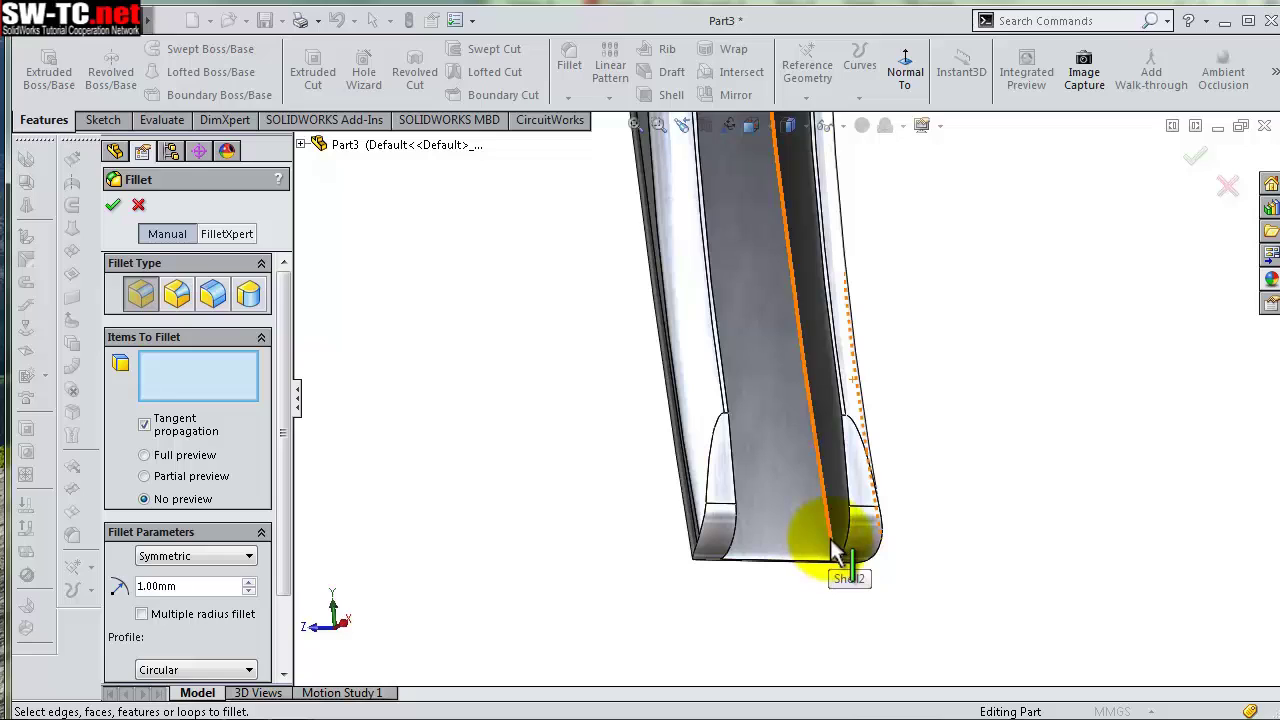
left_click(830, 539)
scroll(865, 440, "up", 2)
scroll(871, 400, "up", 2)
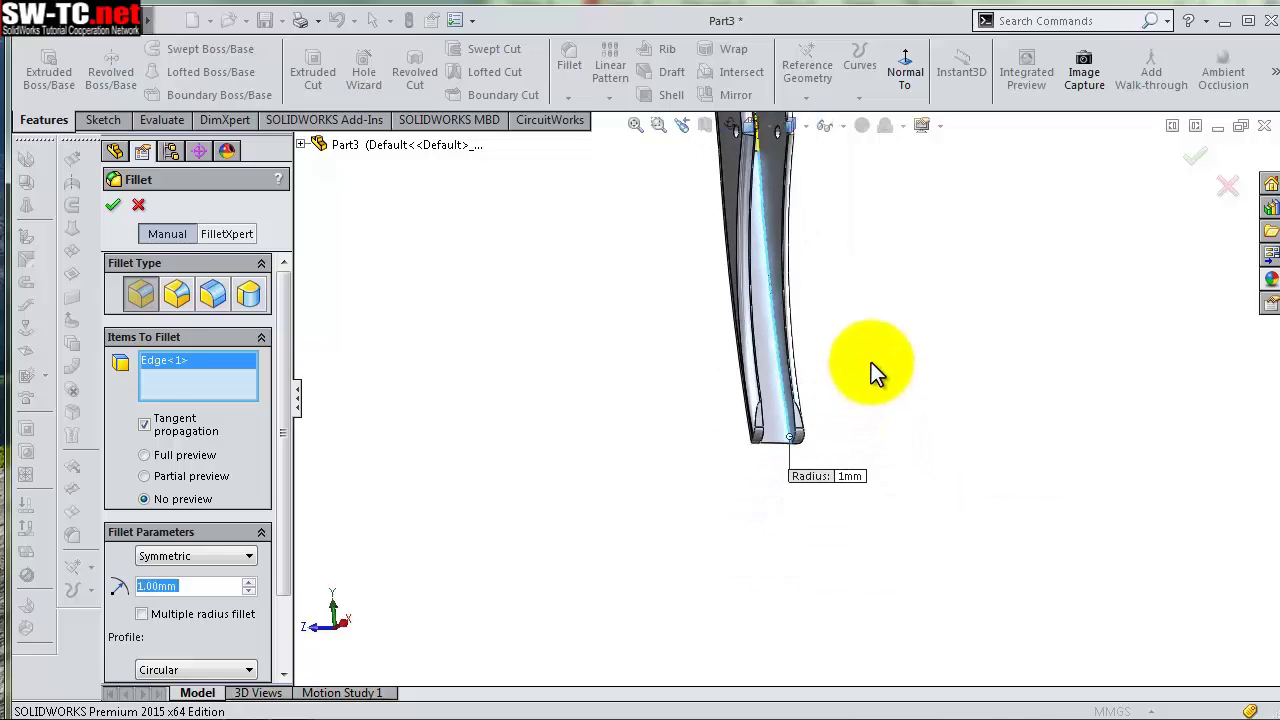
mouse_move(871, 362)
middle_mouse_down()
mouse_move(843, 357)
mouse_move(767, 389)
mouse_move(760, 352)
middle_mouse_up()
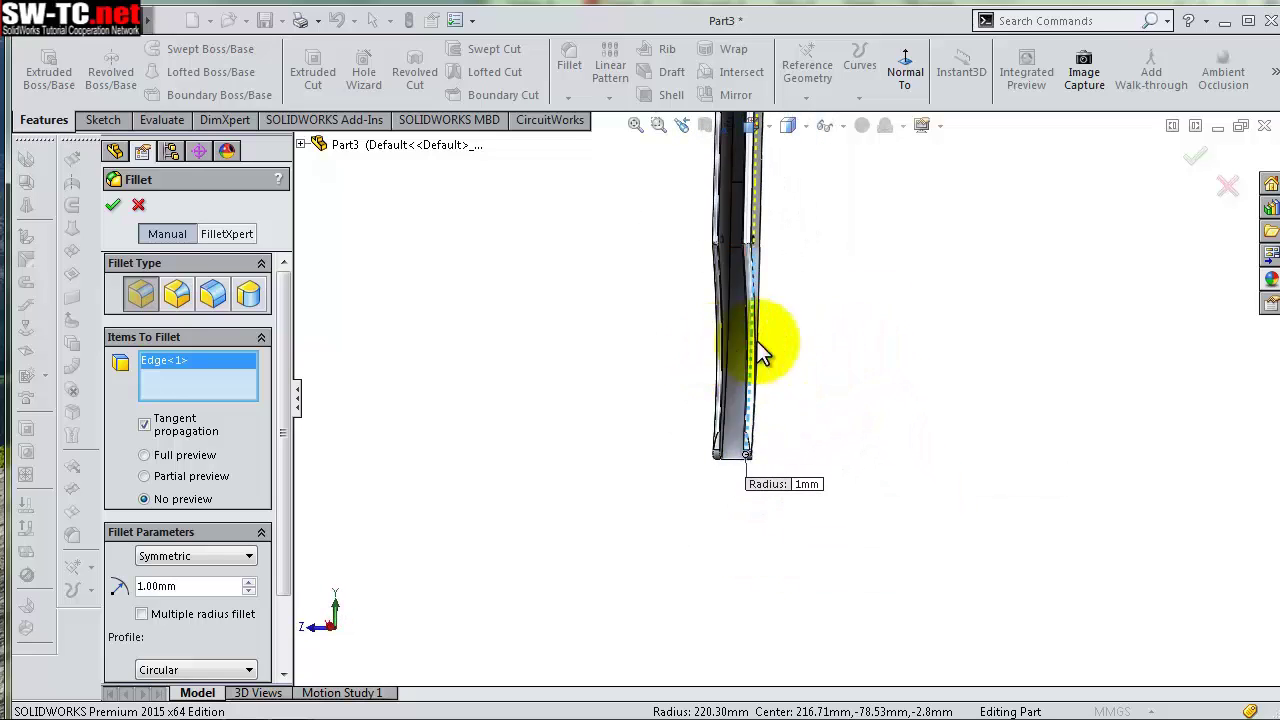
left_click(1195, 155)
Orbit and zoom around the finished lever to review it from several angles
scroll(640, 110, "down", 3)
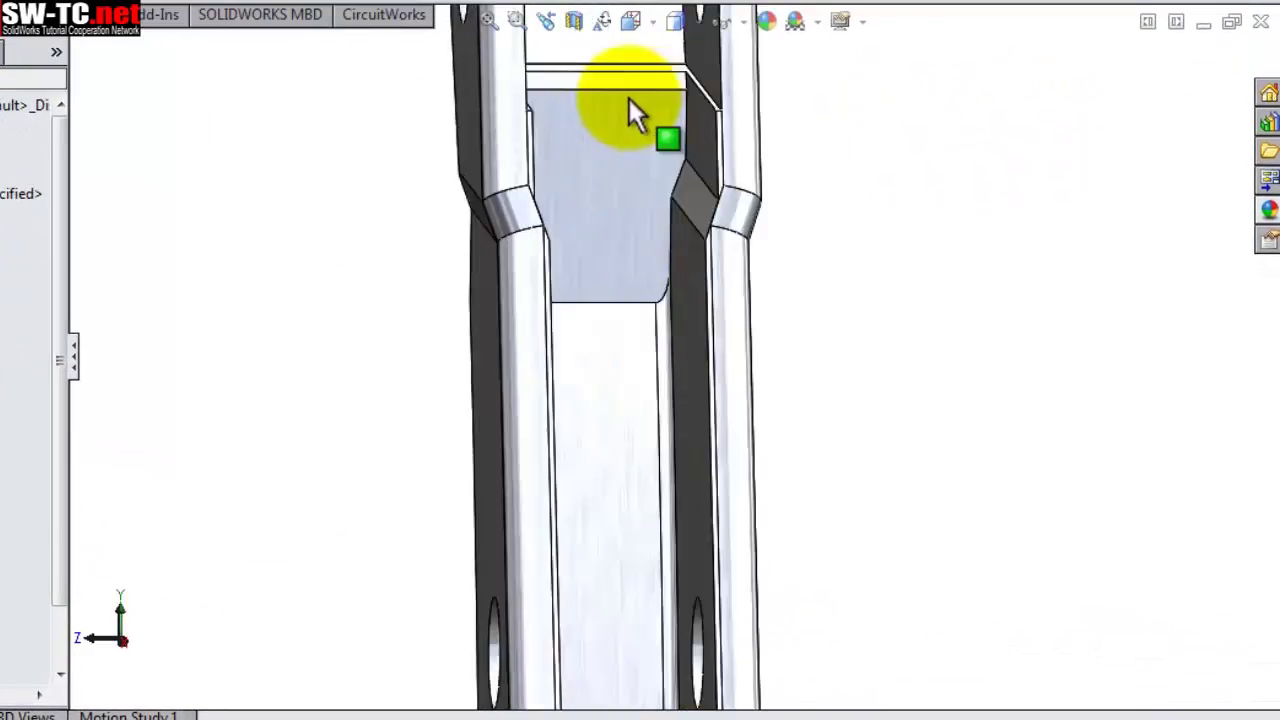
mouse_move(629, 100)
middle_mouse_down()
mouse_move(600, 120)
mouse_move(506, 286)
mouse_move(517, 337)
mouse_move(617, 347)
mouse_move(711, 406)
mouse_move(729, 366)
middle_mouse_up()
scroll(715, 297, "up", 2)
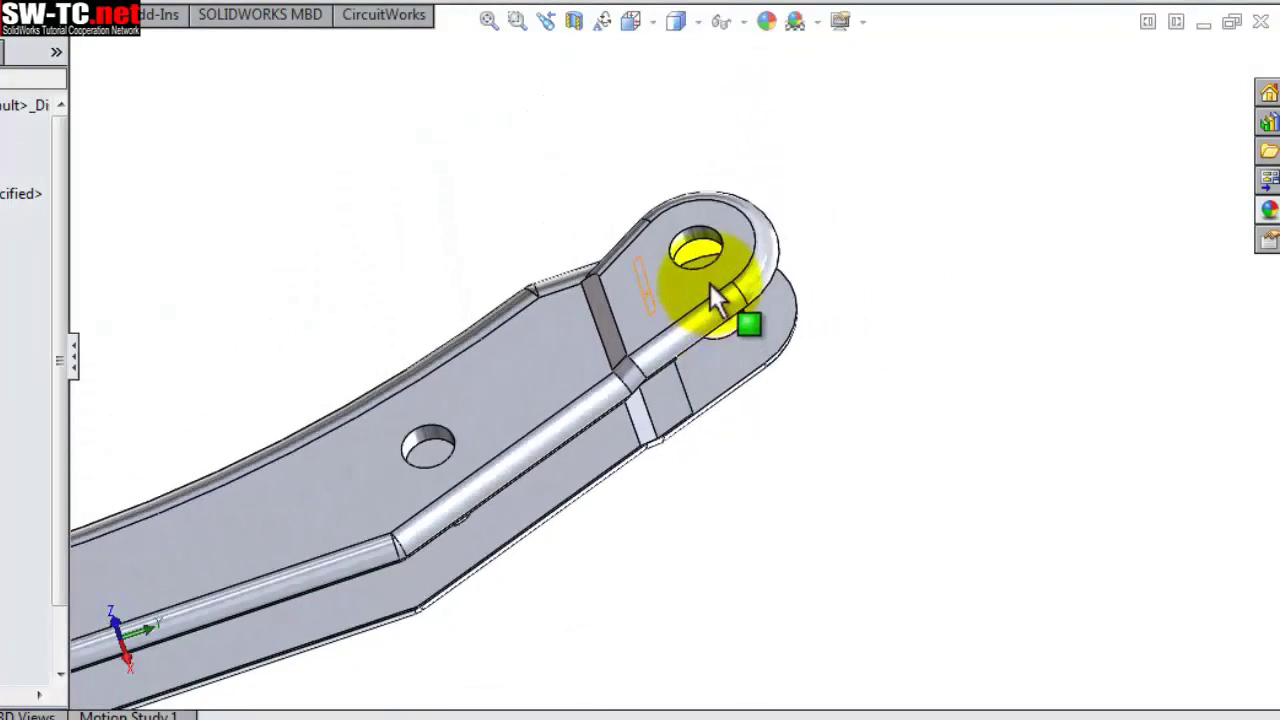
scroll(715, 297, "up", 2)
scroll(486, 277, "down", 2)
scroll(631, 434, "down", 1)
mouse_move(631, 434)
middle_mouse_down()
mouse_move(540, 455)
mouse_move(734, 397)
mouse_move(626, 503)
mouse_move(545, 477)
mouse_move(449, 569)
mouse_move(566, 463)
middle_mouse_up()
scroll(548, 476, "down", 2)
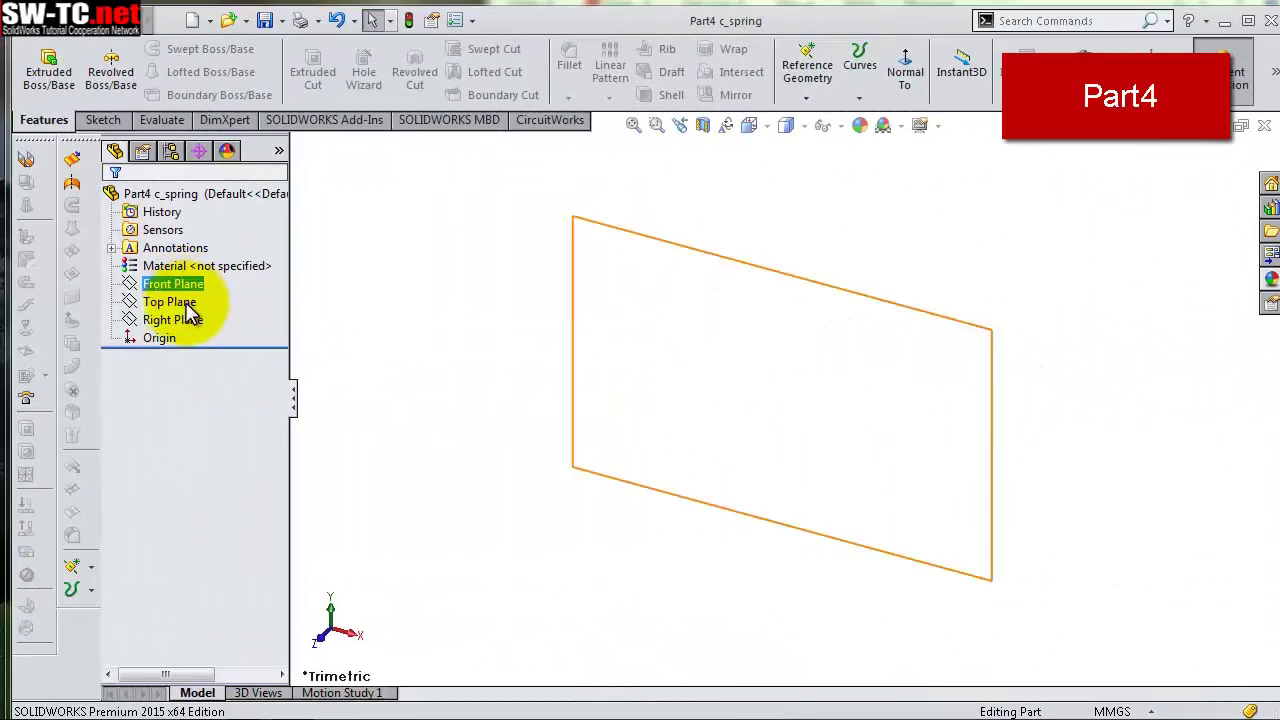
Start a sketch on the Top Plane and draw a circle centred at the origin
left_click(180, 302)
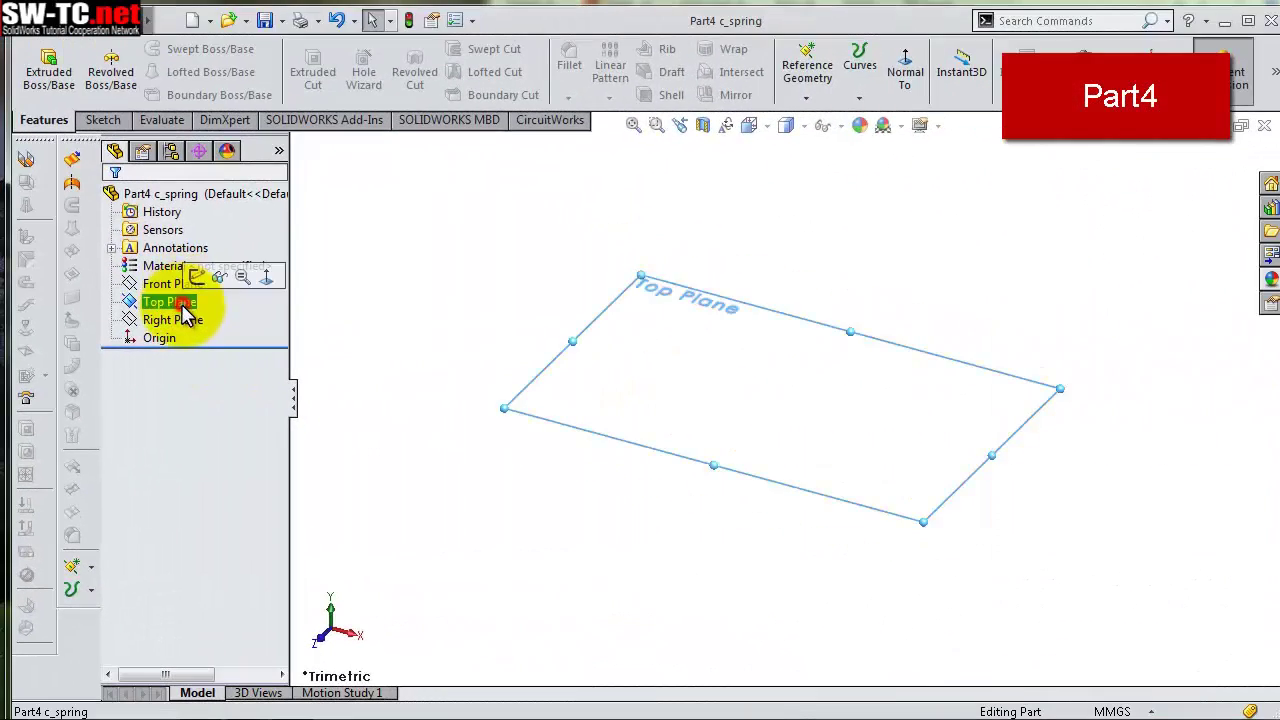
left_click(197, 279)
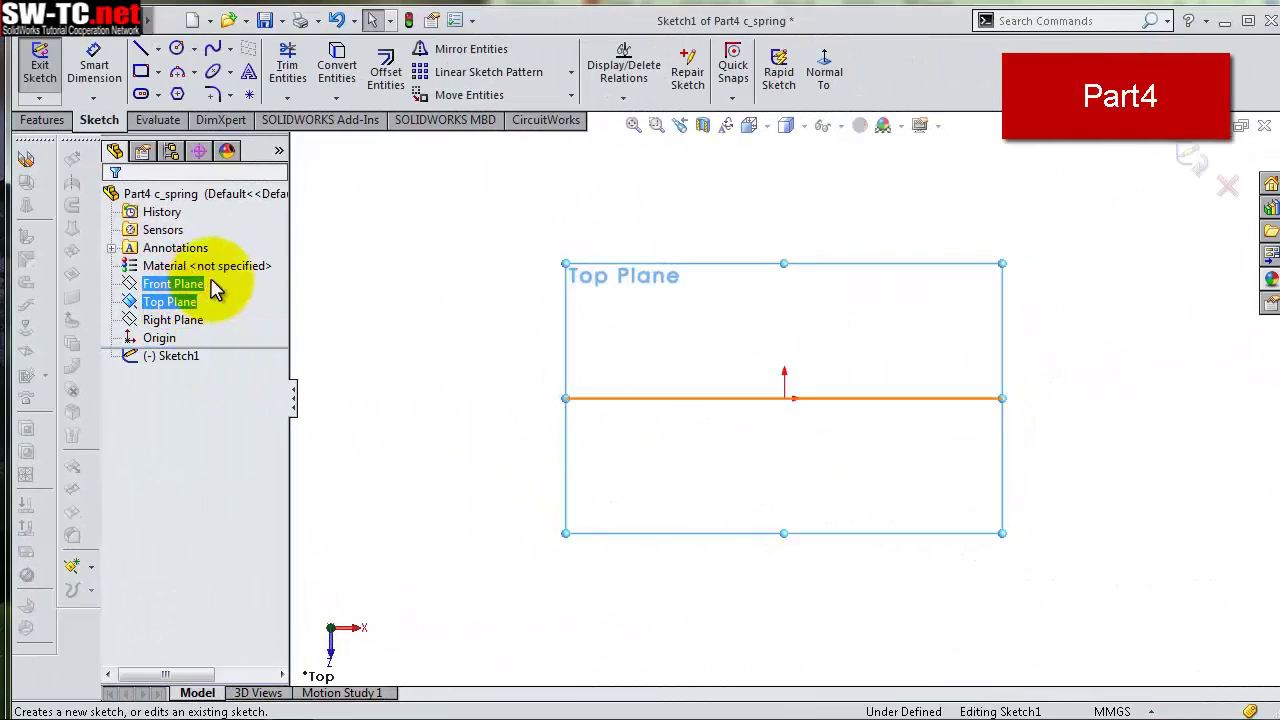
left_click(176, 48)
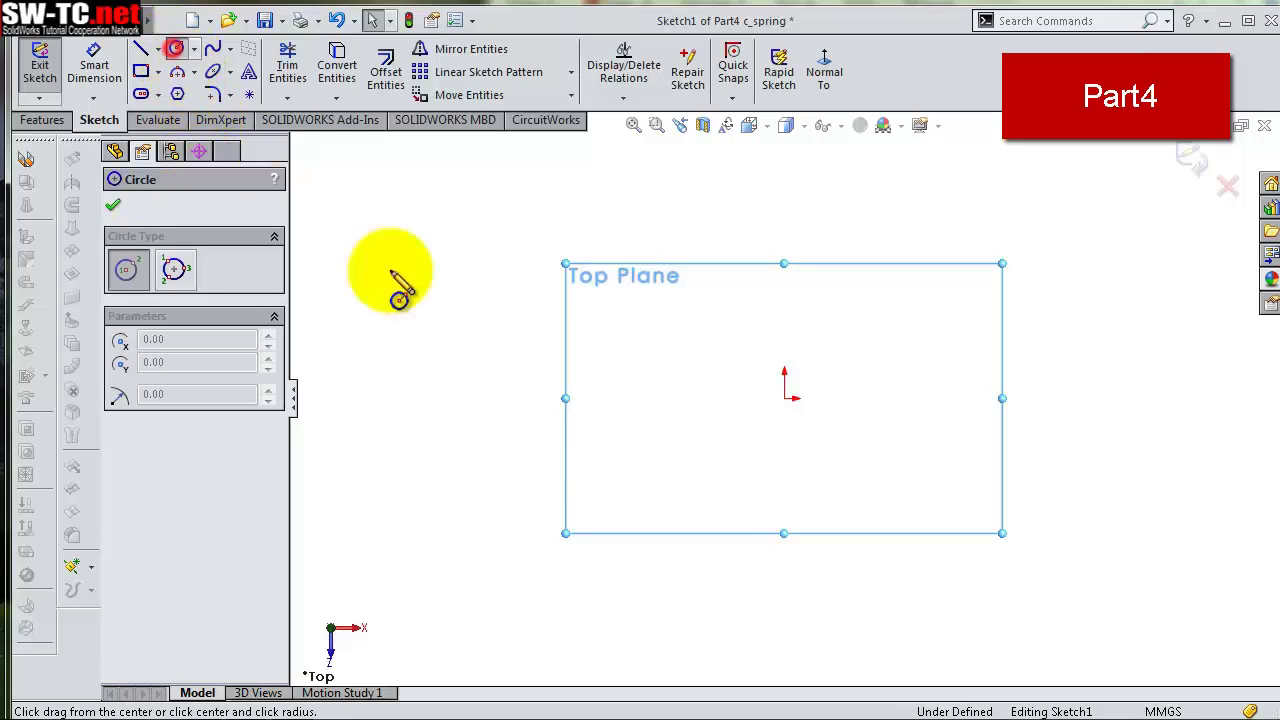
left_click(784, 398)
left_click(703, 361)
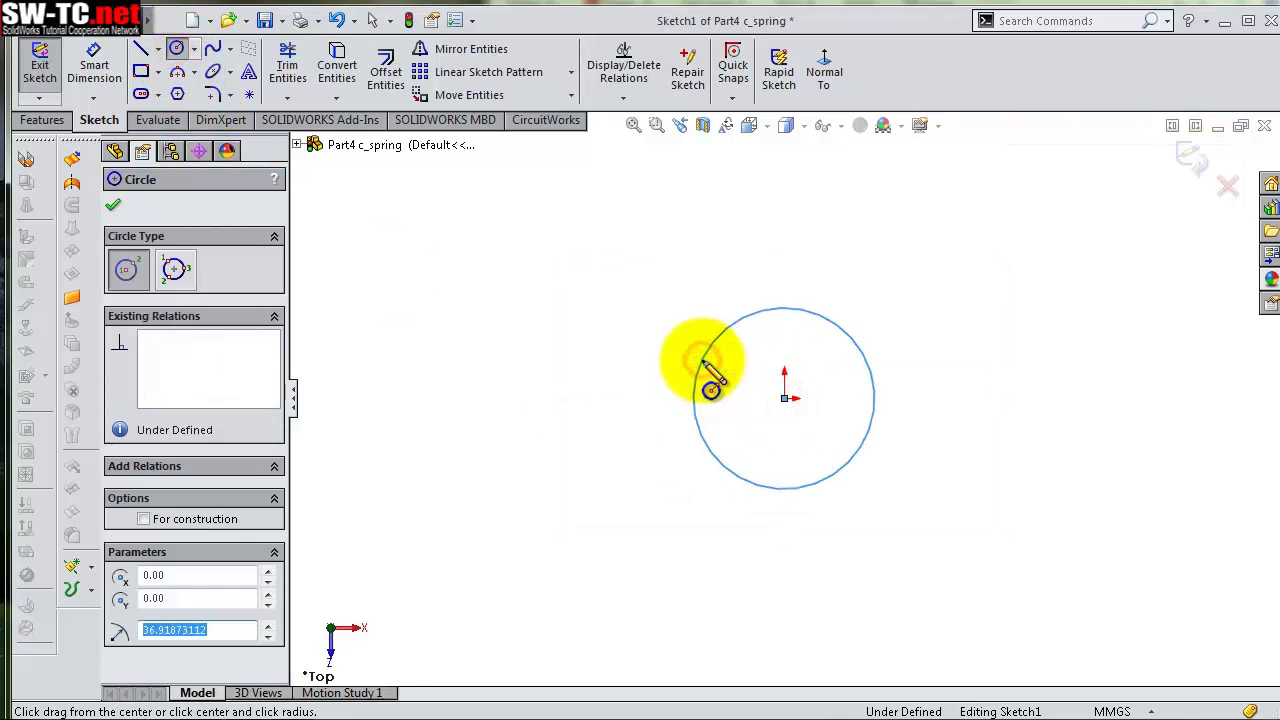
Dimension the circle's diameter to 3.6 mm, fully defining the sketch
key("s")
left_click(760, 380)
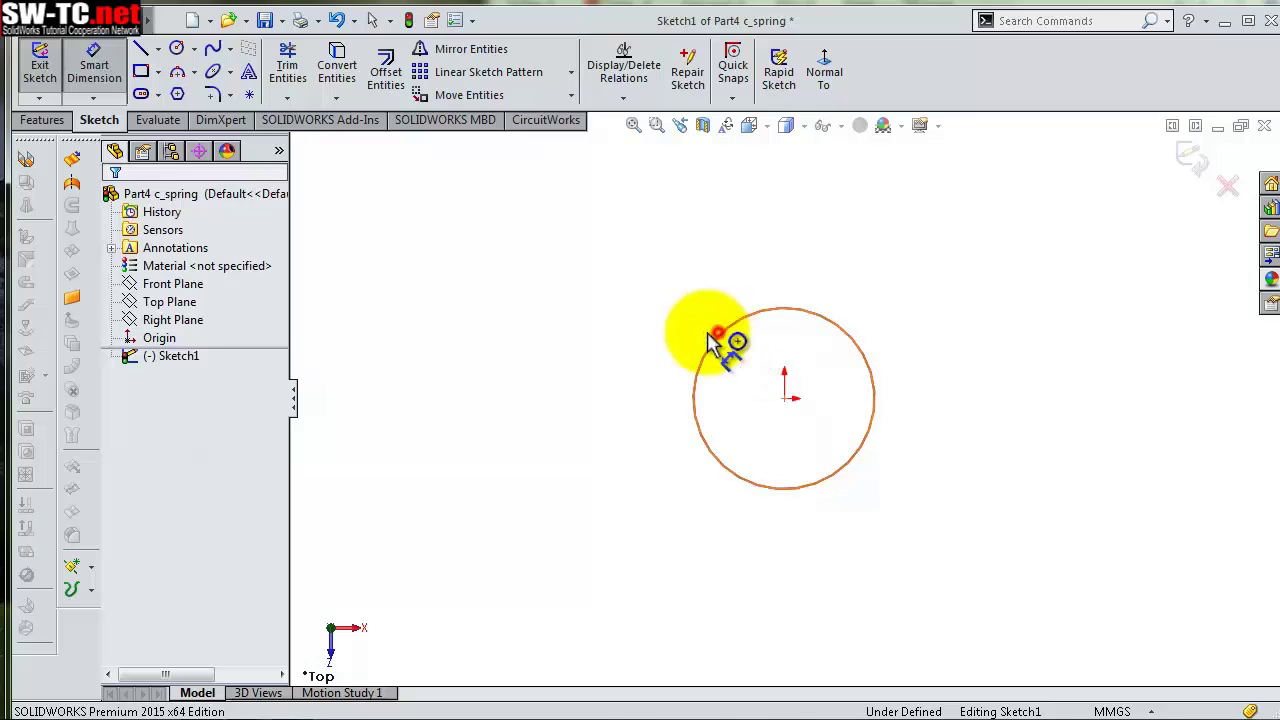
left_click(712, 340)
left_click(664, 338)
type("3")
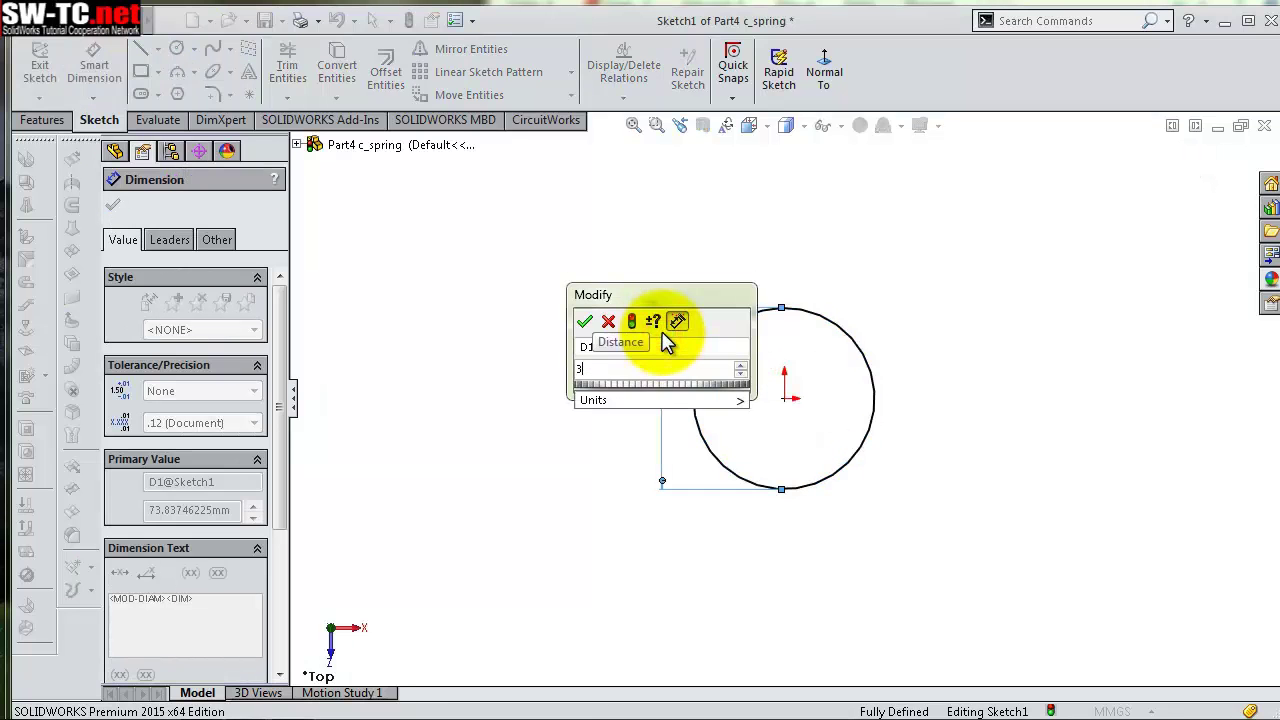
type(".6")
key("Return")
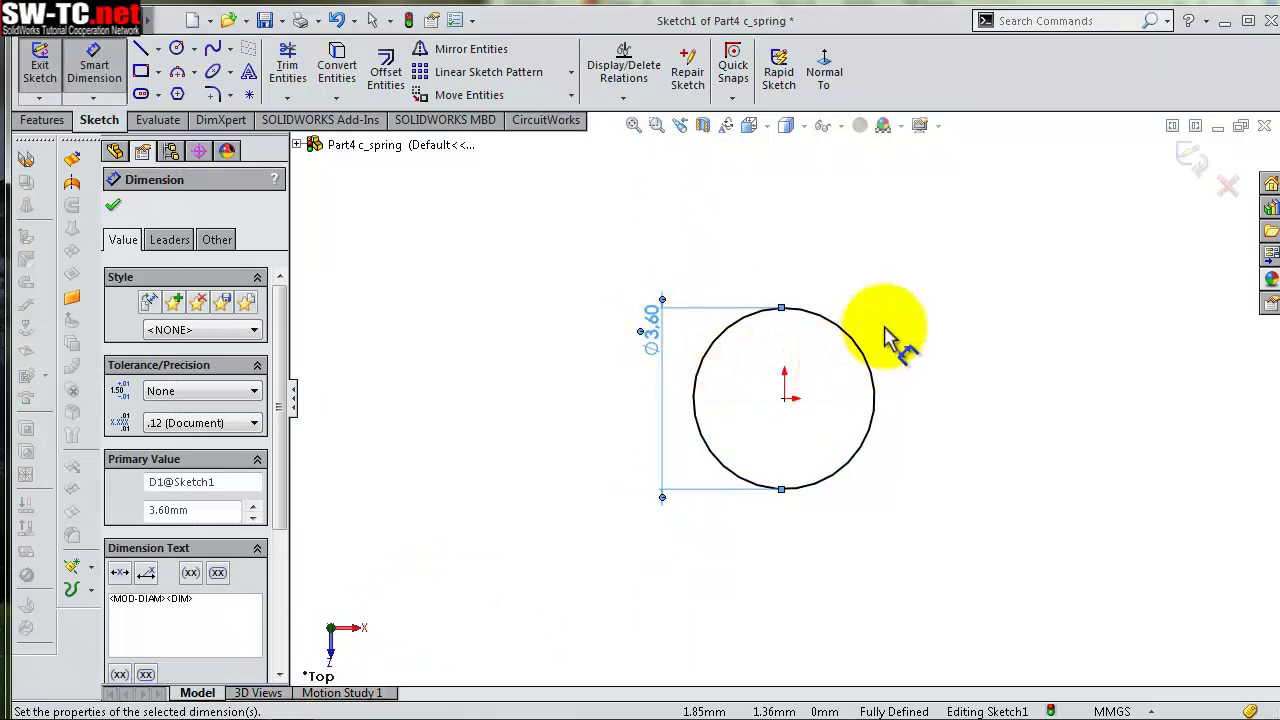
left_click(885, 330)
scroll(937, 371, "down", 1)
scroll(937, 371, "up", 1)
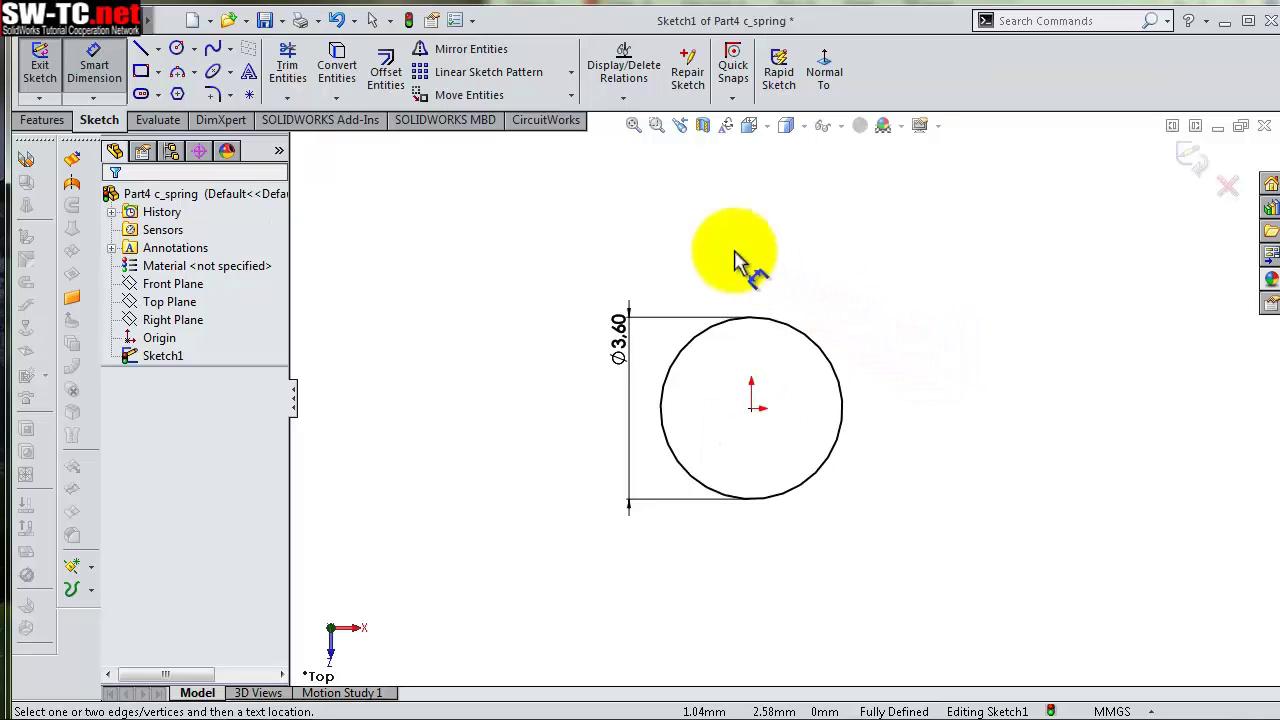
left_click(38, 120)
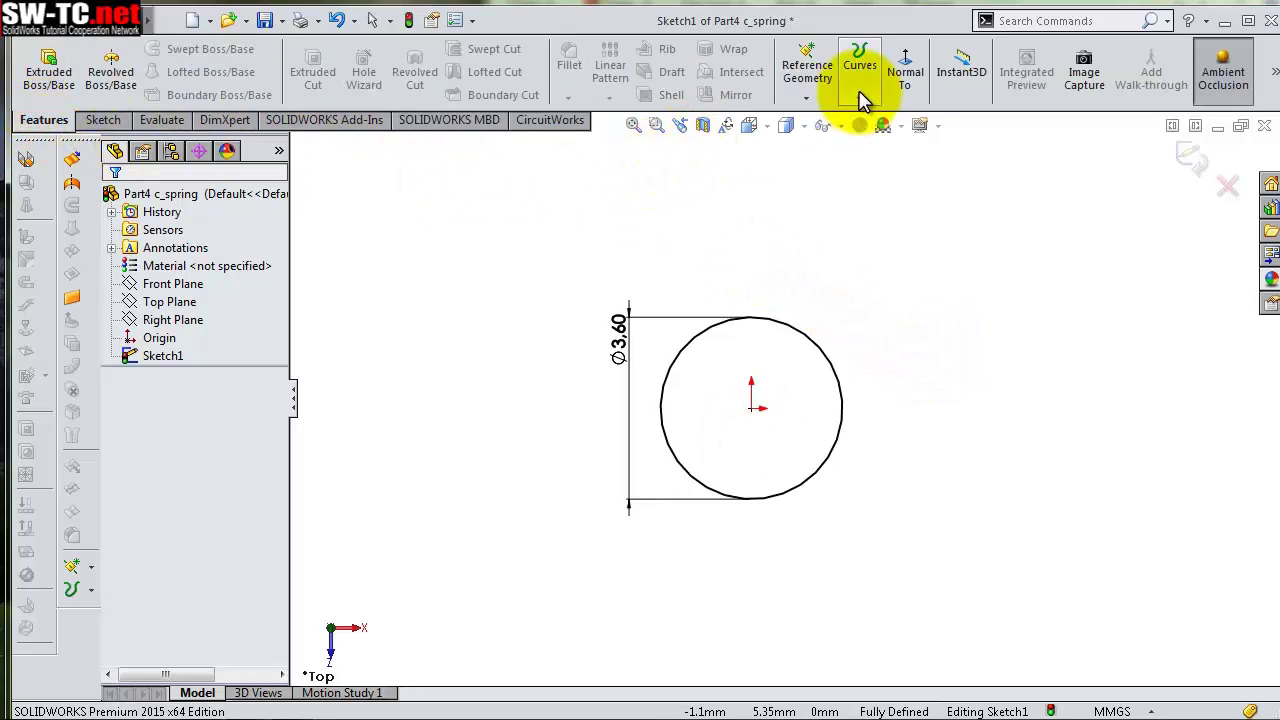
Create a helix on the Ø3.6 mm circle with 3 mm pitch, 13 revolutions, 225° start
left_click(875, 125)
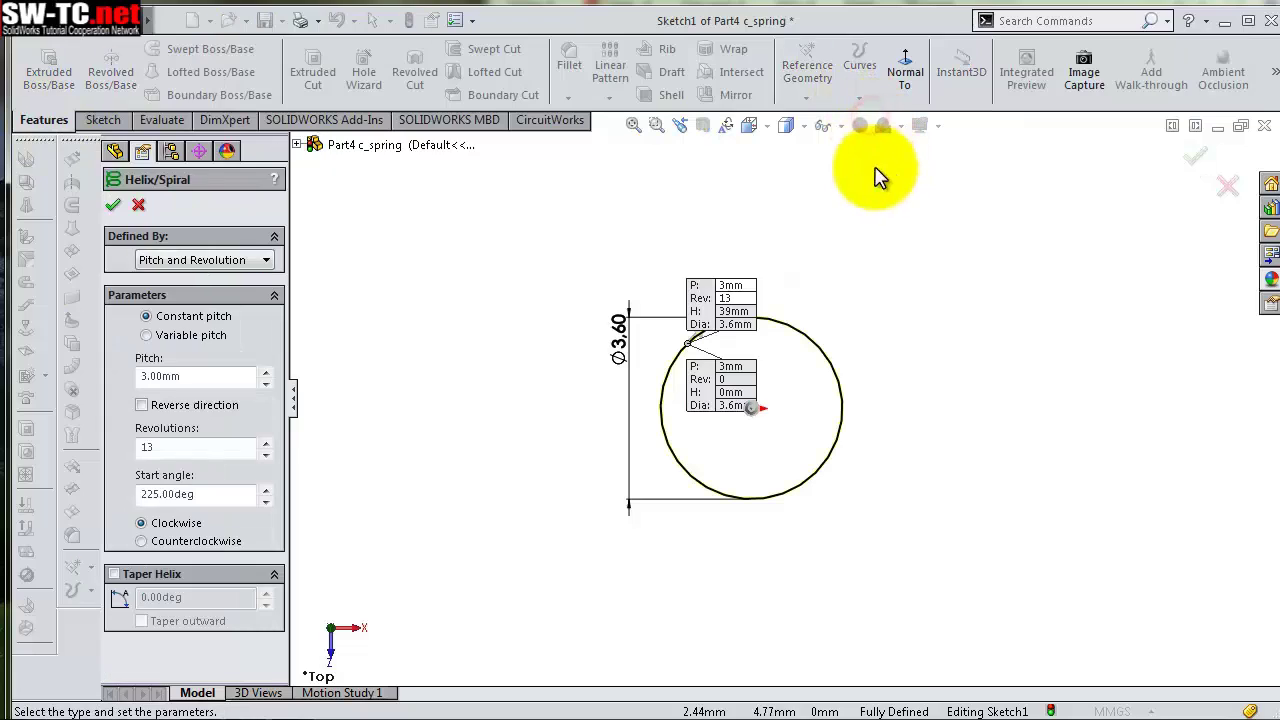
scroll(850, 272, "up", 1)
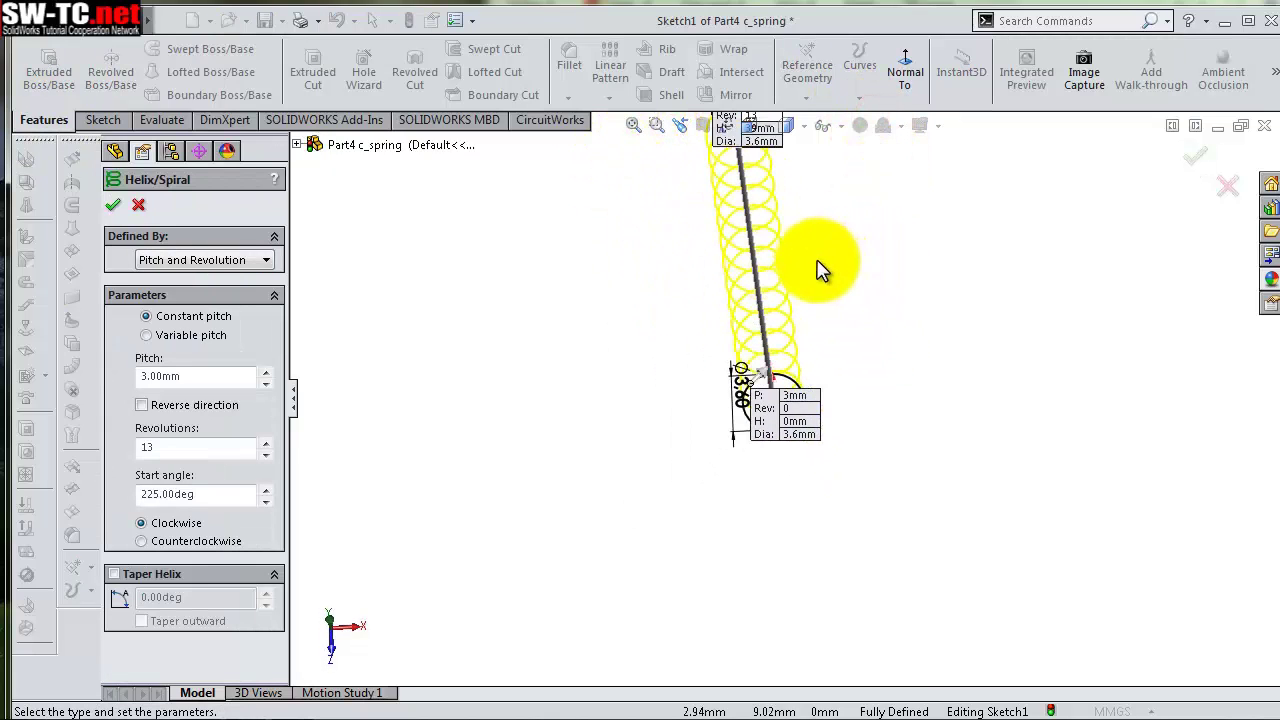
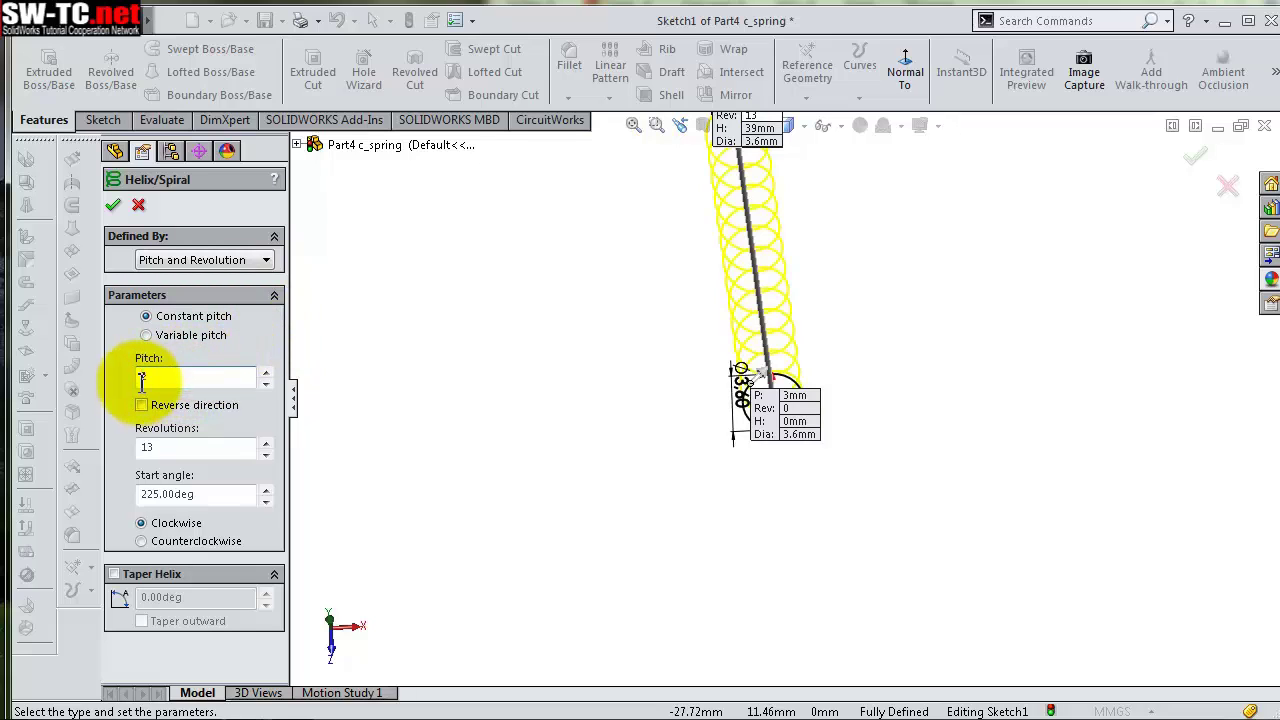
Create the helix with a 2.00 mm pitch and 13 revolutions
key("Return")
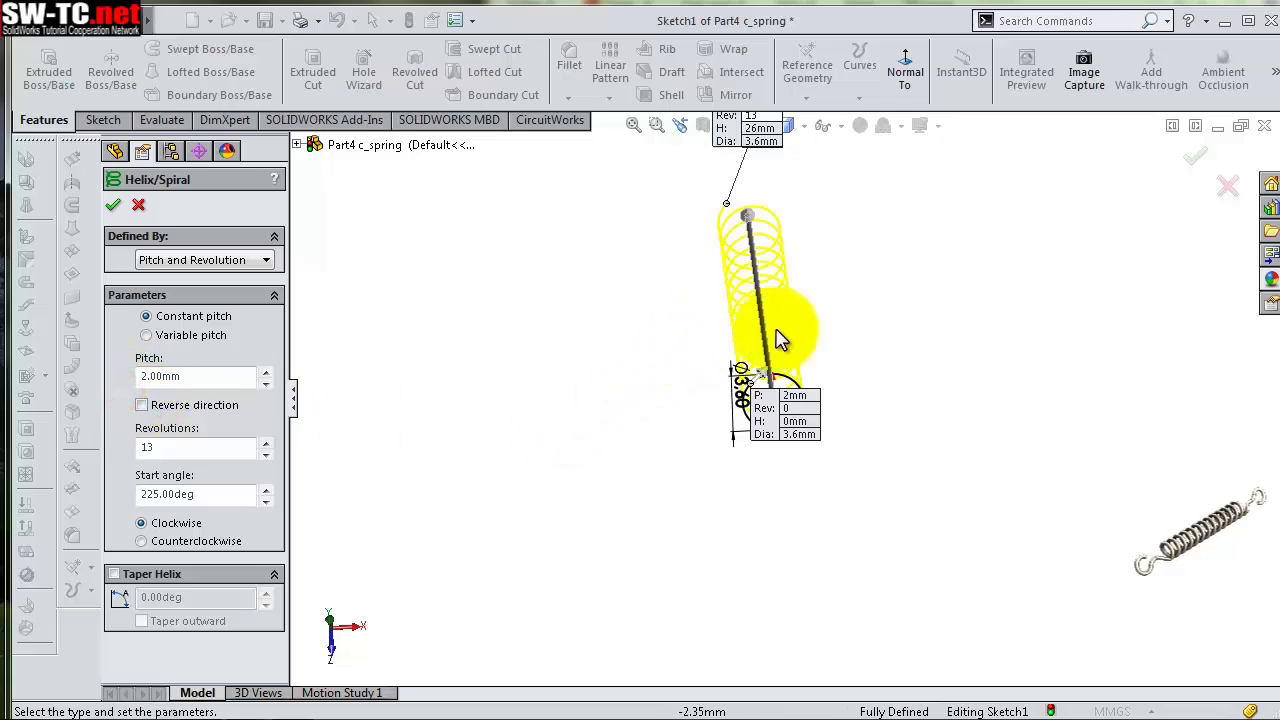
mouse_move(777, 314)
middle_mouse_down()
mouse_move(826, 288)
mouse_move(824, 263)
middle_mouse_up()
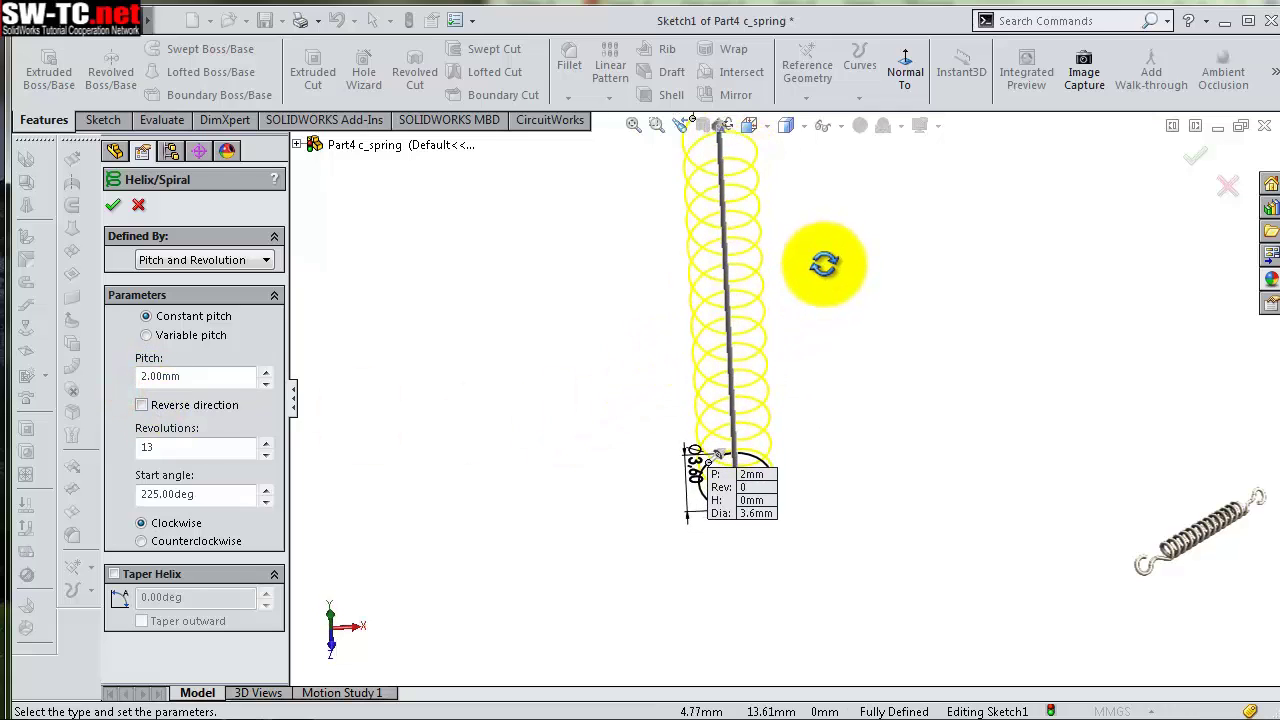
left_click(111, 207)
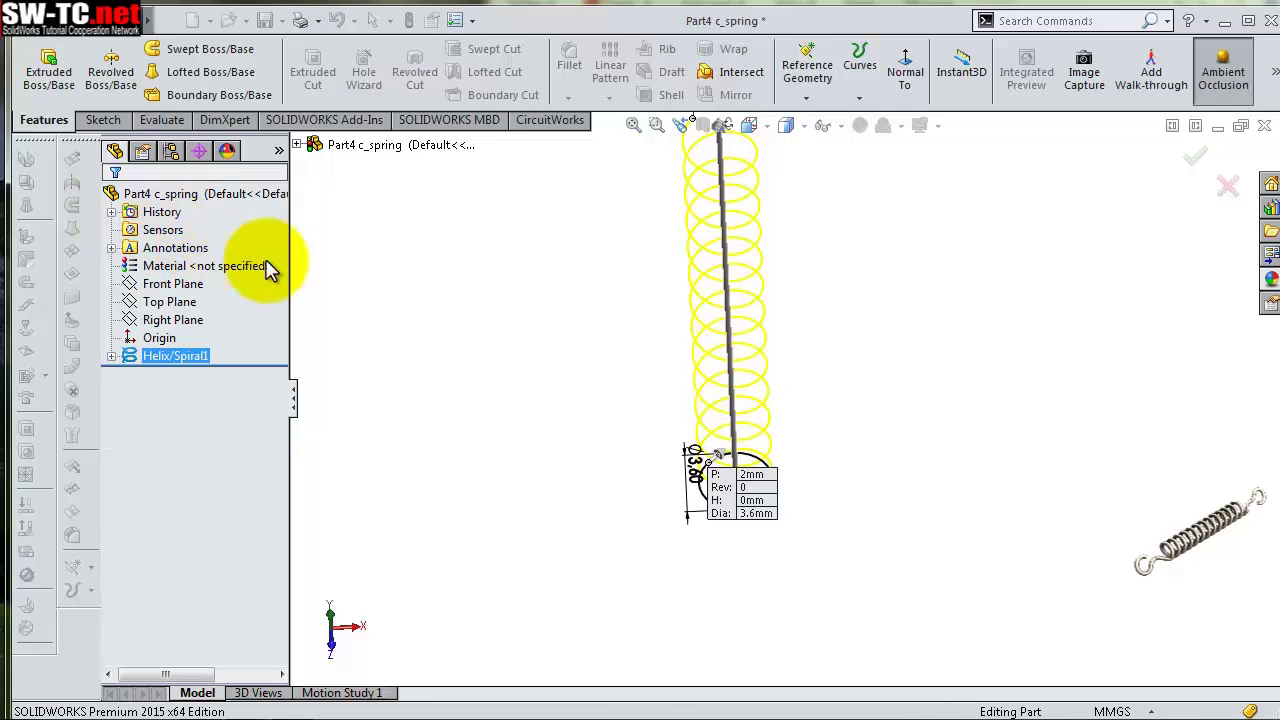
Orbit the spring upright, then switch to the Front view
scroll(790, 390, "up", 2)
middle_click_drag(810, 392, 786, 309)
scroll(766, 286, "down", 2)
scroll(775, 290, "down", 2)
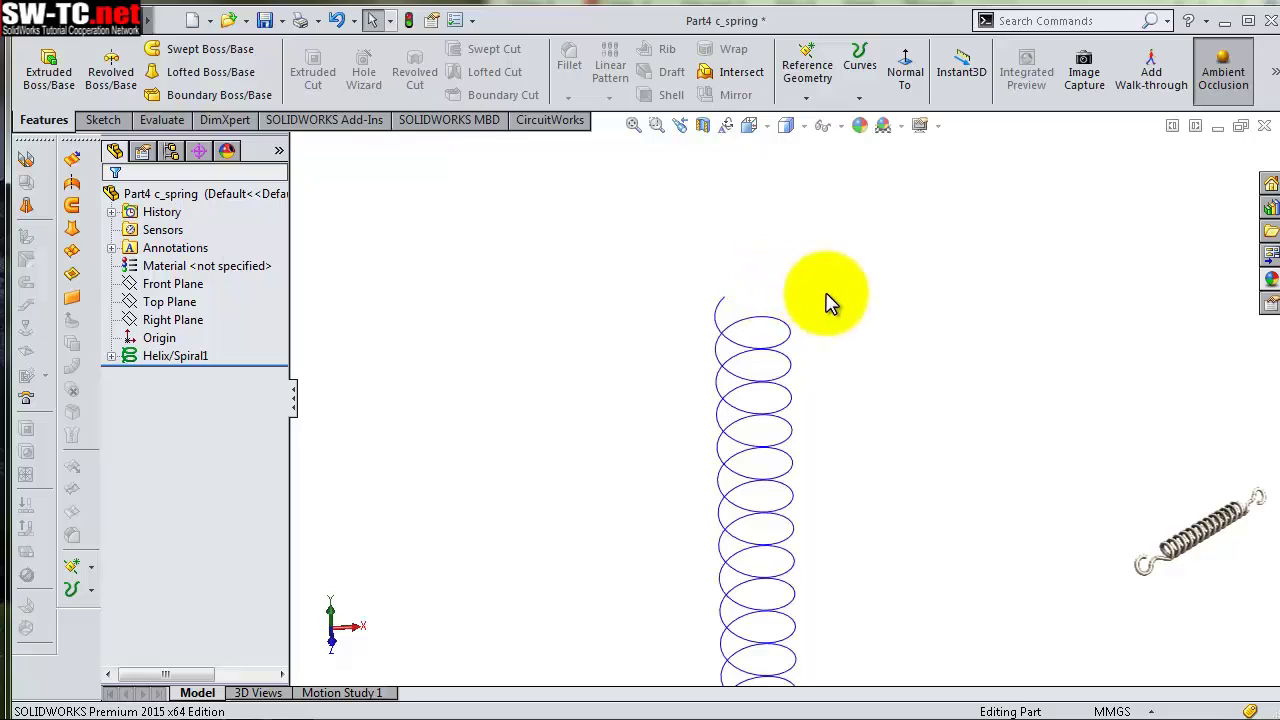
key("ctrl+1")
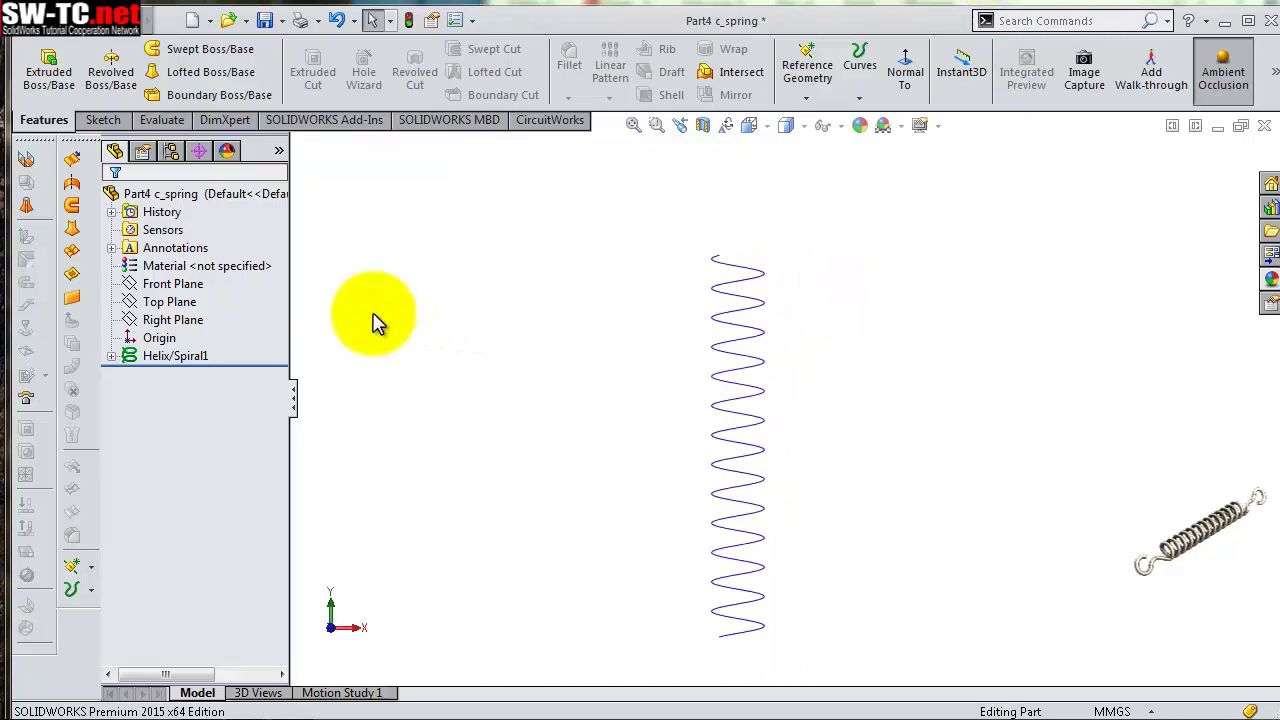
Start a Front Plane sketch and draw a vertical centerline up from the origin
left_click(185, 283)
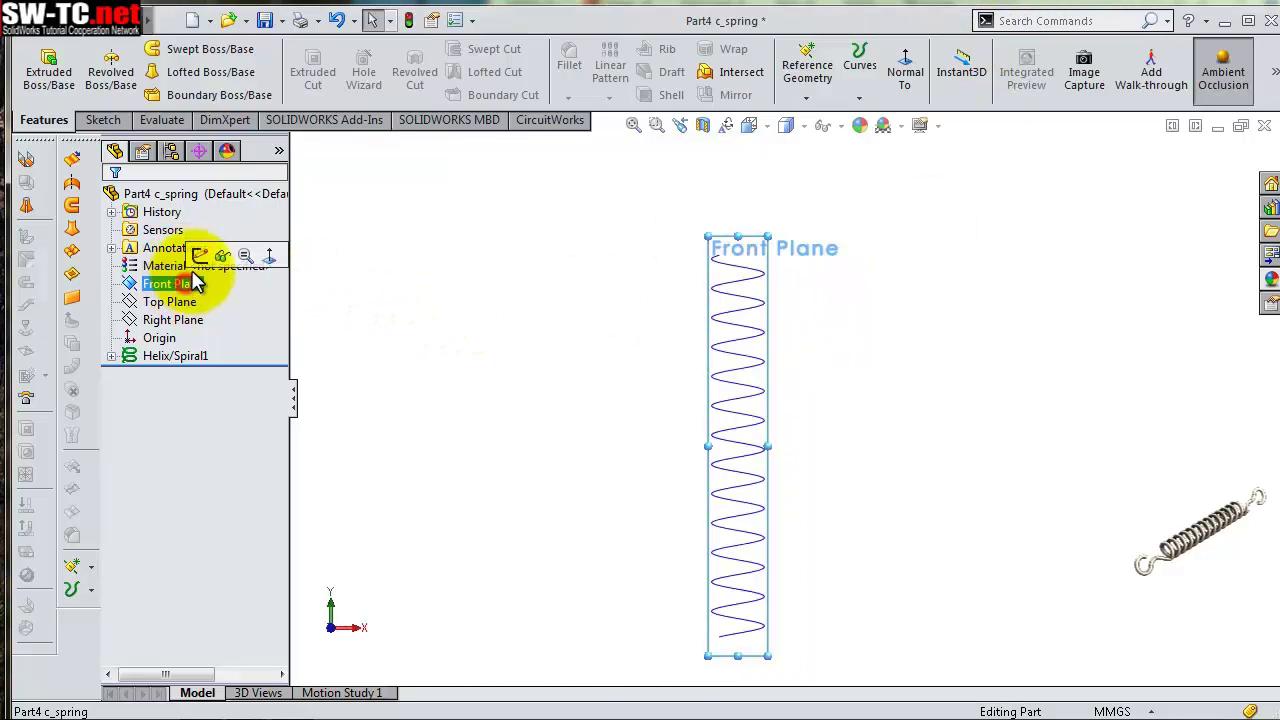
left_click(190, 257)
mouse_move(891, 237)
middle_mouse_down()
mouse_move(729, 263)
mouse_move(803, 525)
middle_mouse_up()
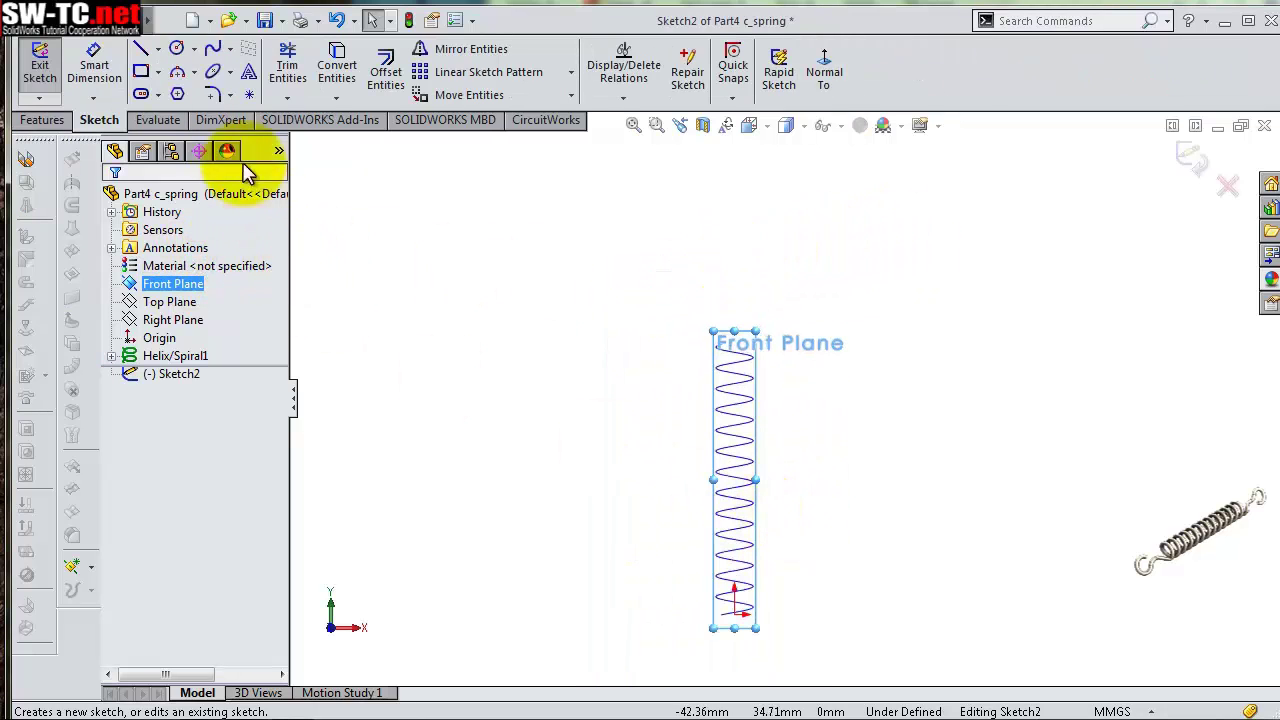
left_click(157, 50)
left_click(185, 91)
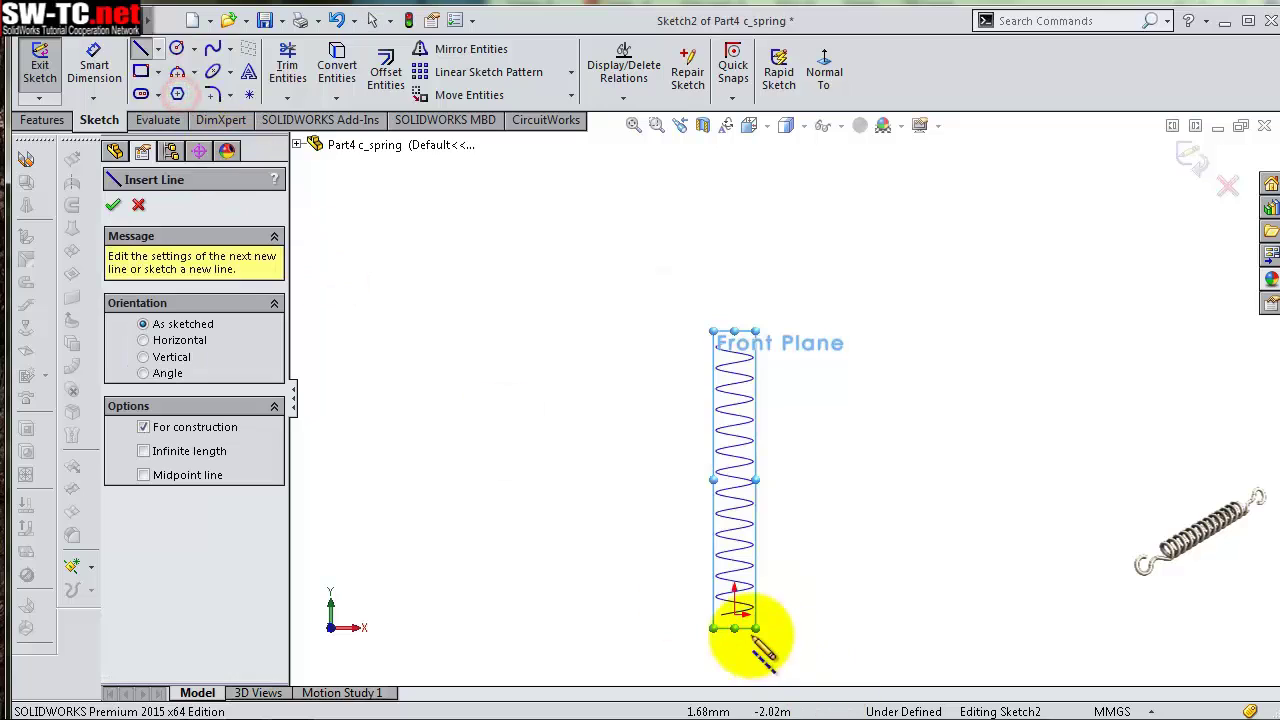
left_click(735, 615)
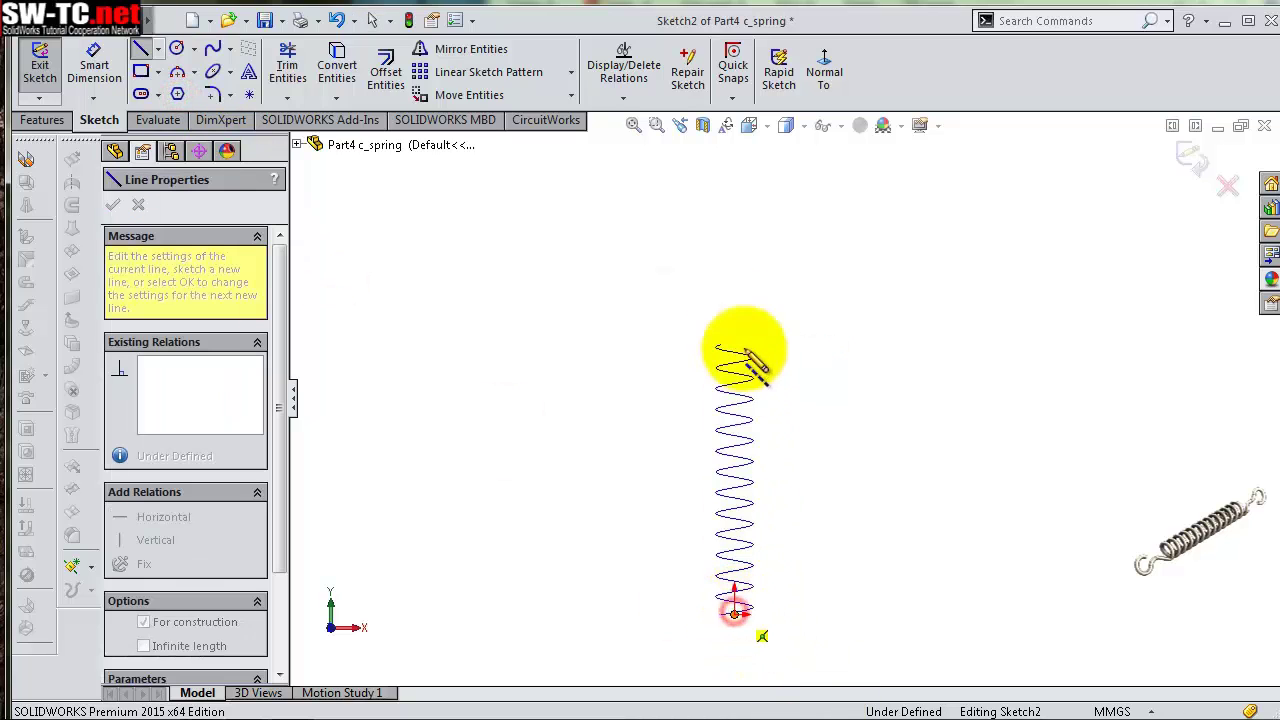
left_click(735, 231)
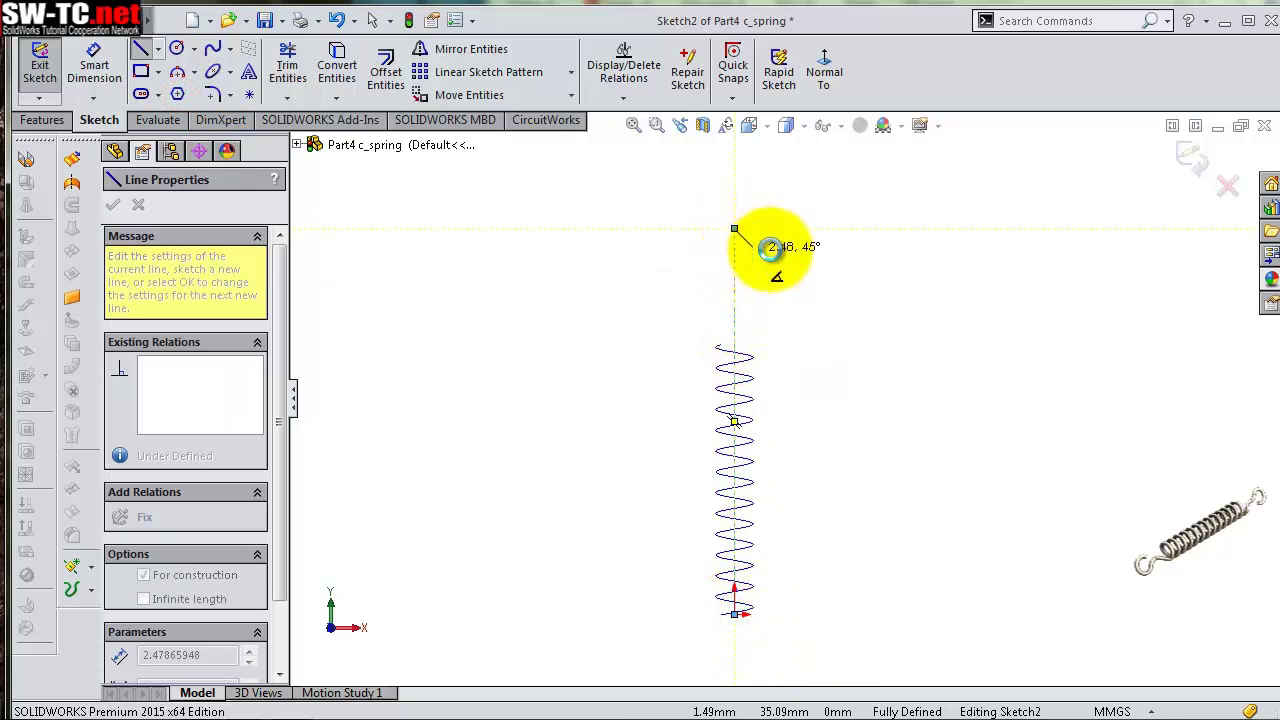
key("Escape")
scroll(789, 309, "down", 3)
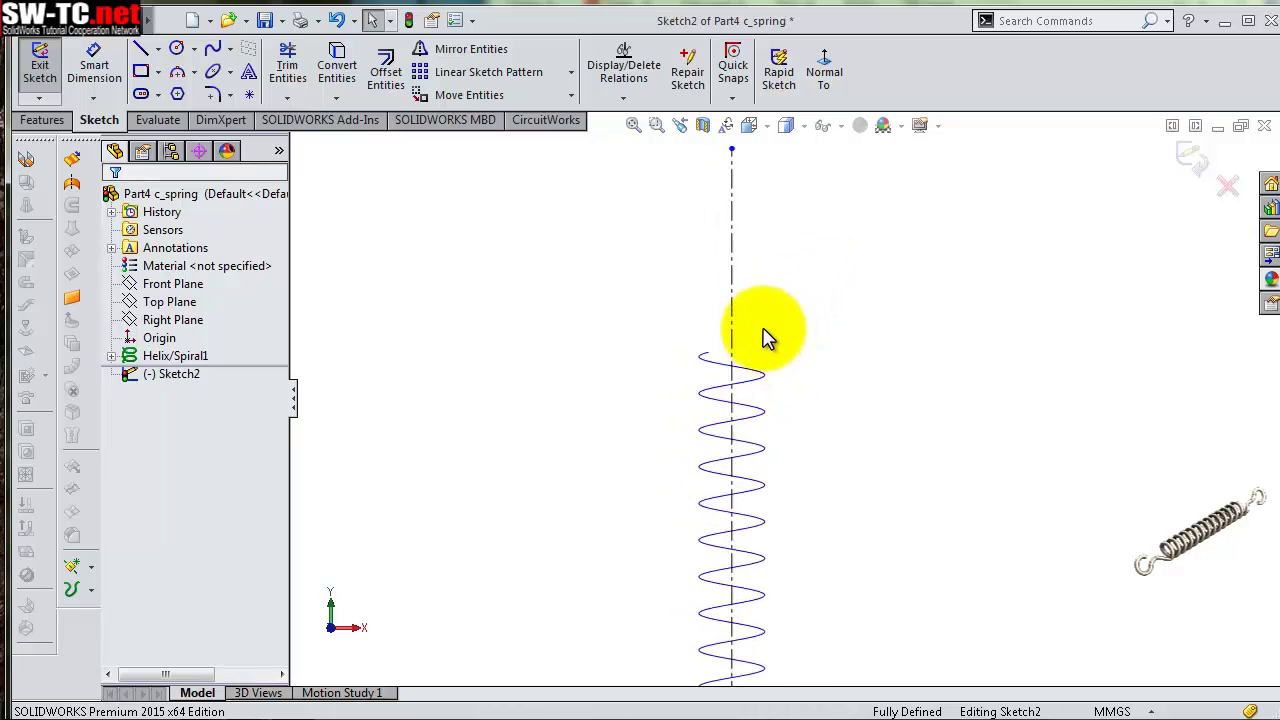
scroll(766, 286, "down", 3)
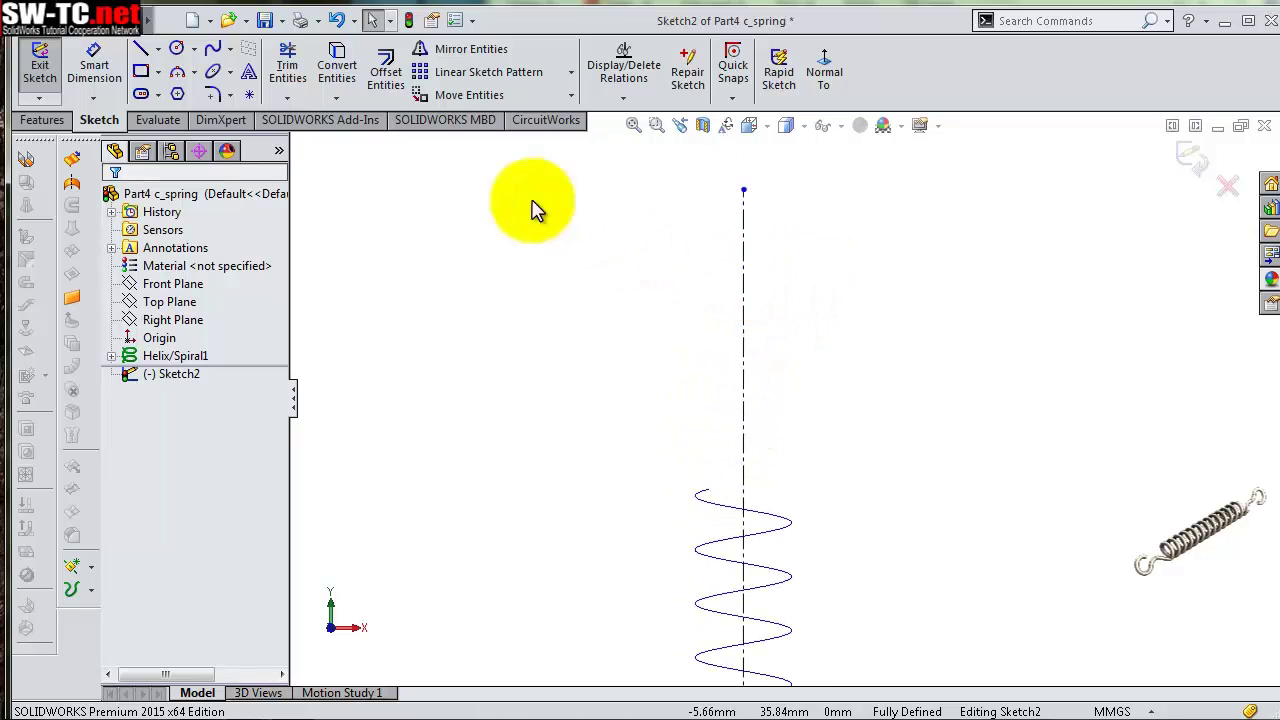
Sketch the hook loop: a short line on the centerline followed by two tangent arcs
left_click(143, 50)
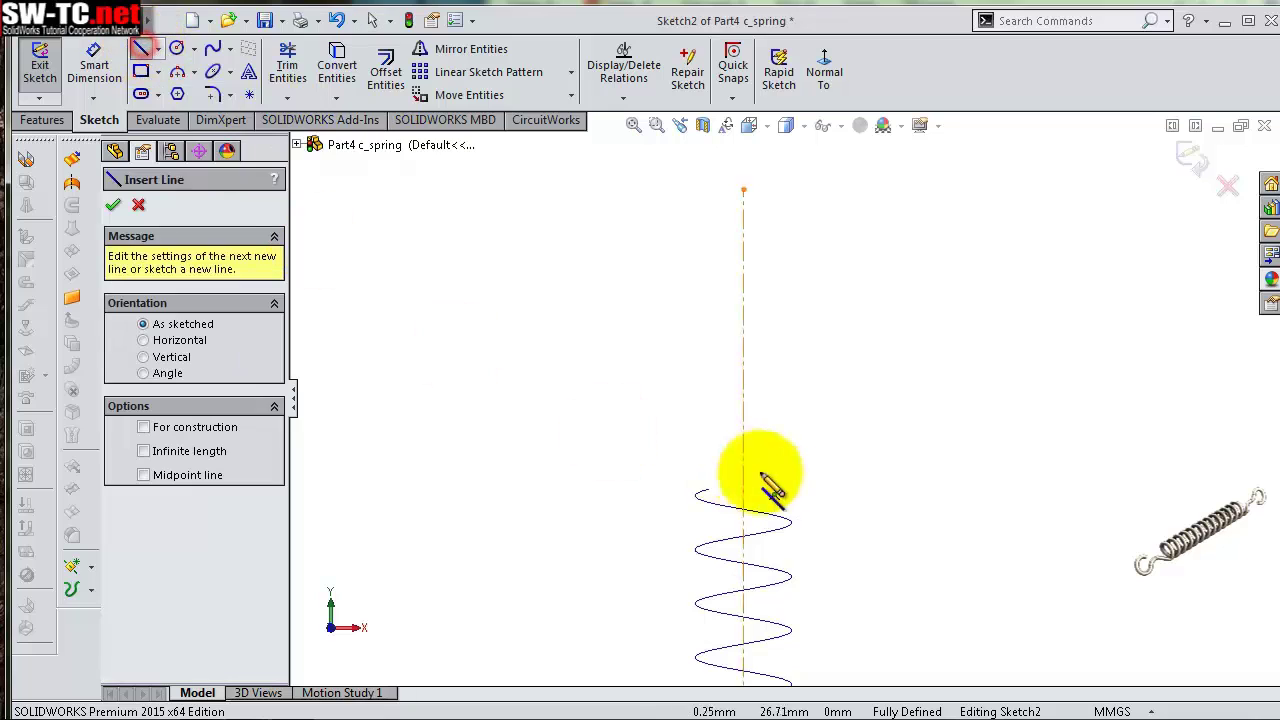
left_click(743, 401)
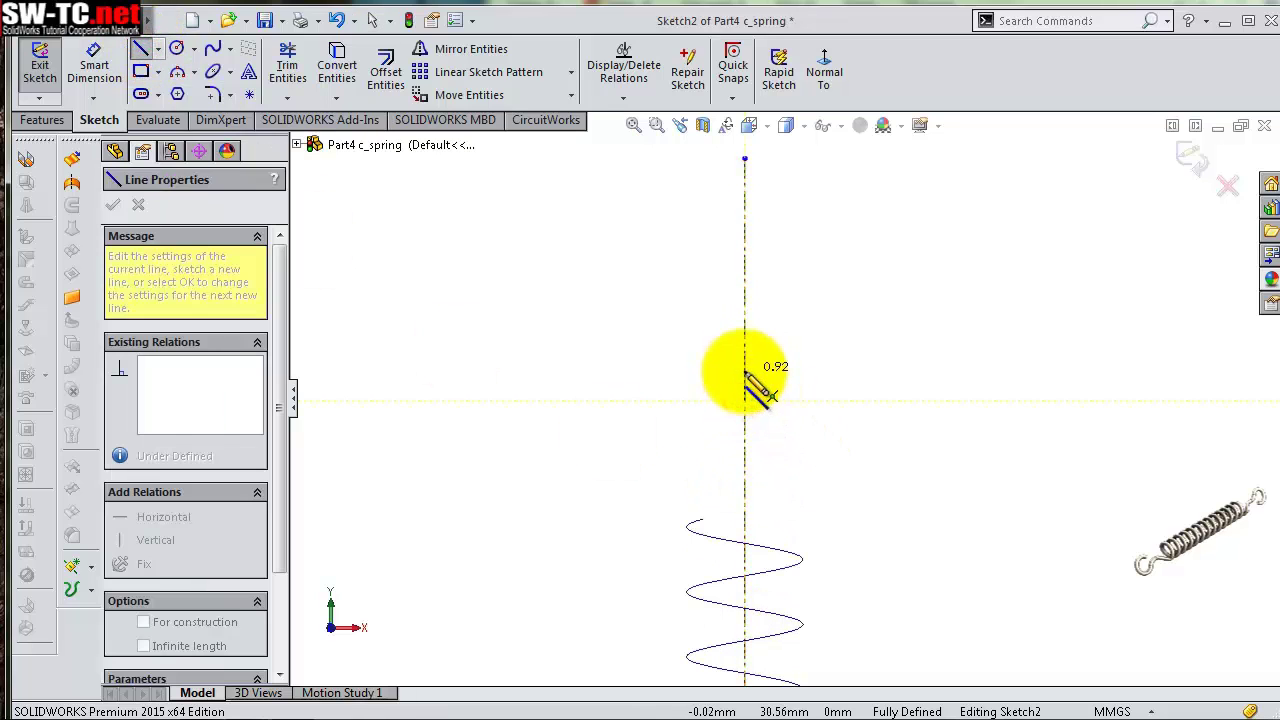
left_click(744, 374)
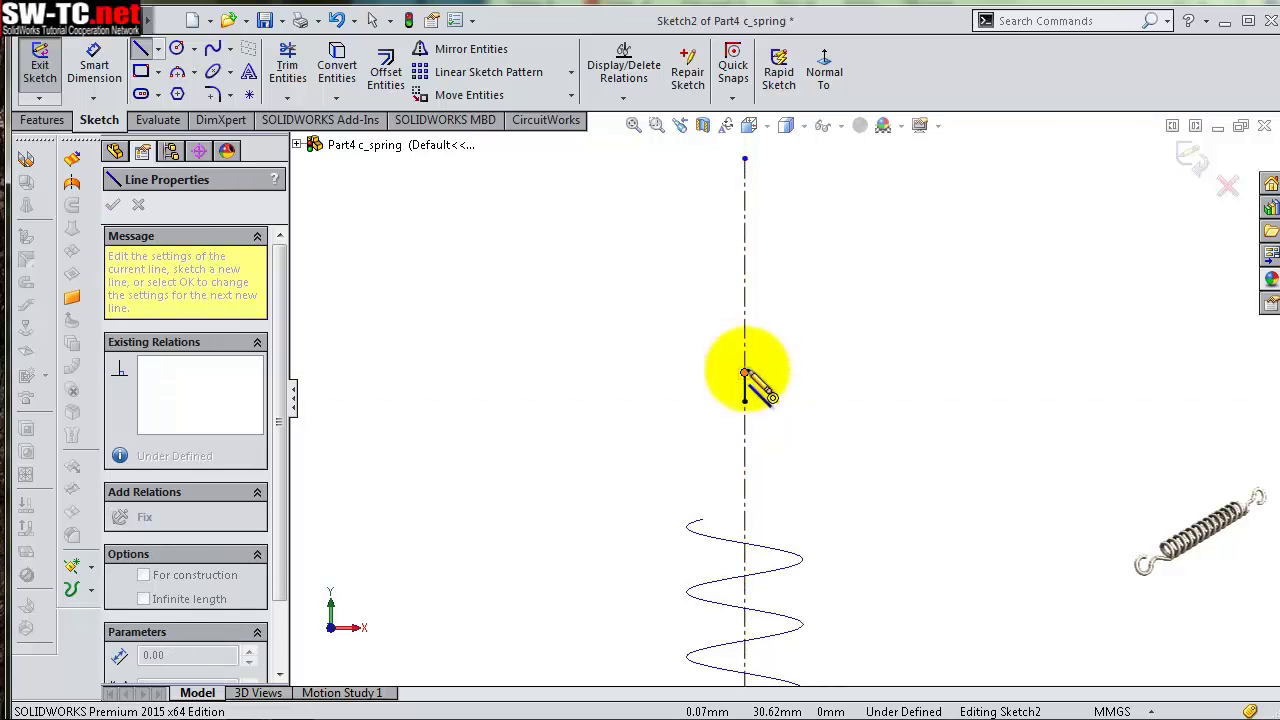
key("a")
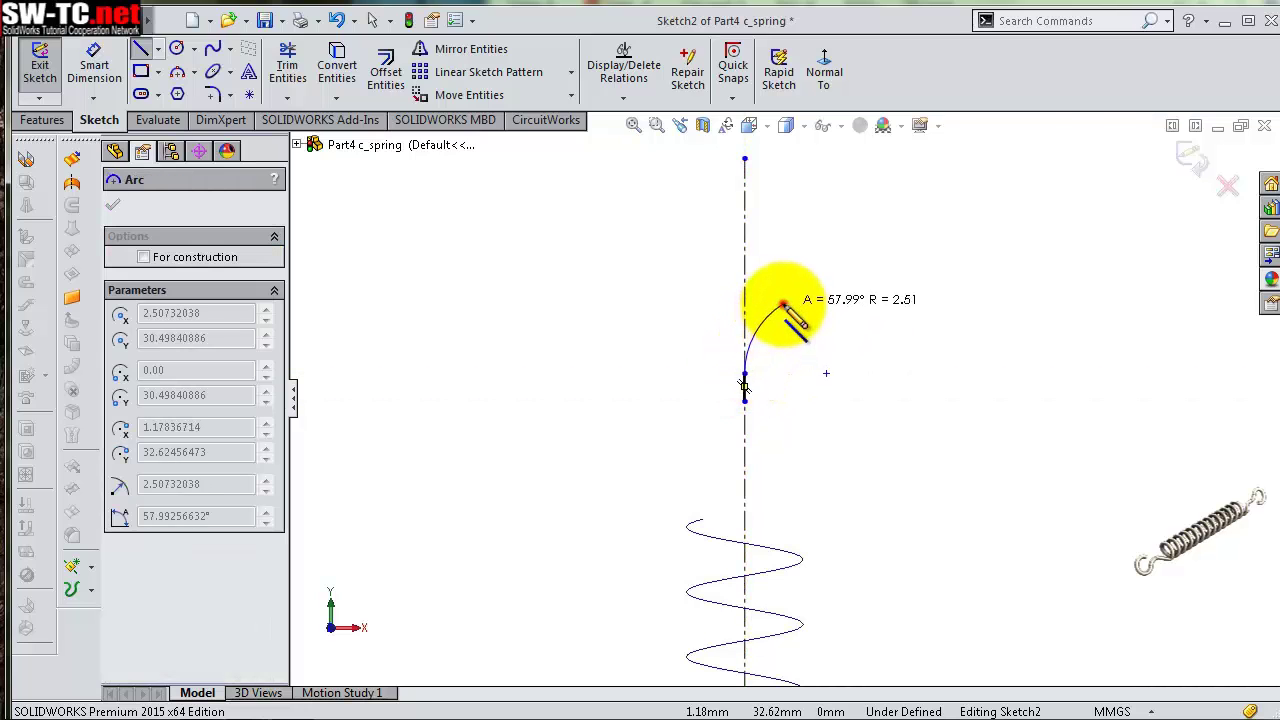
left_click(784, 304)
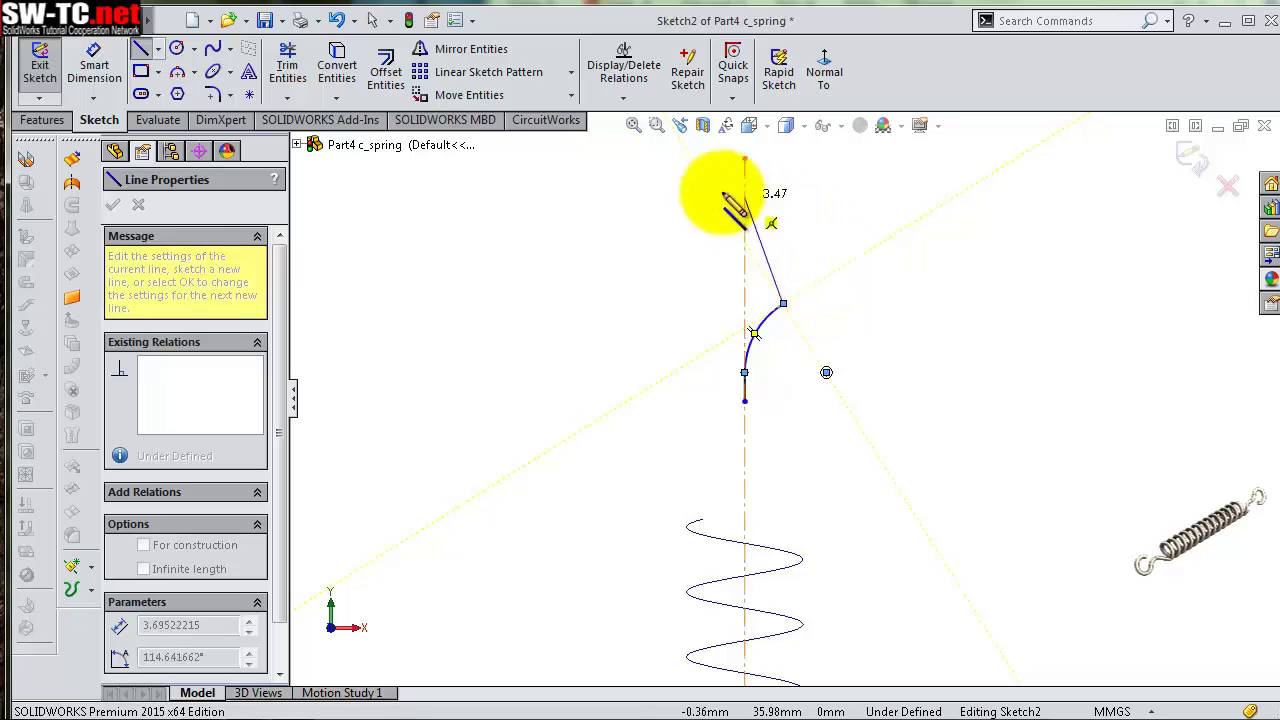
key("a")
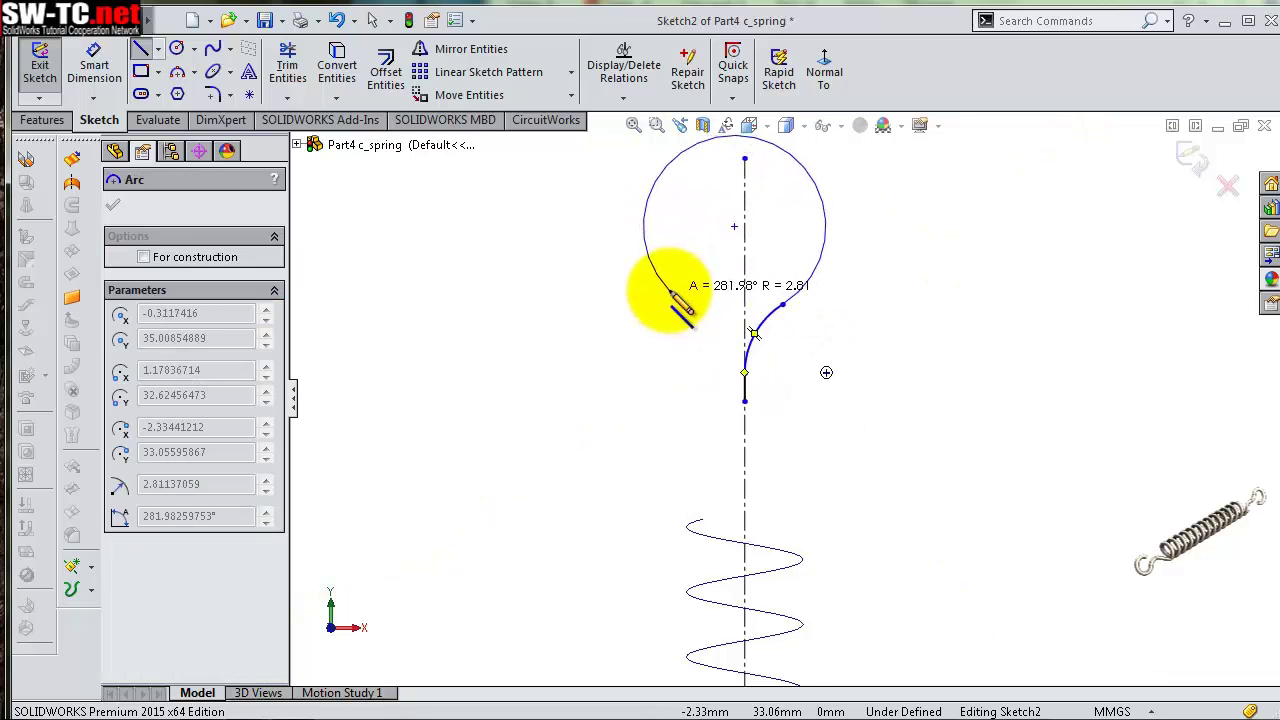
left_click(670, 290)
key("Escape")
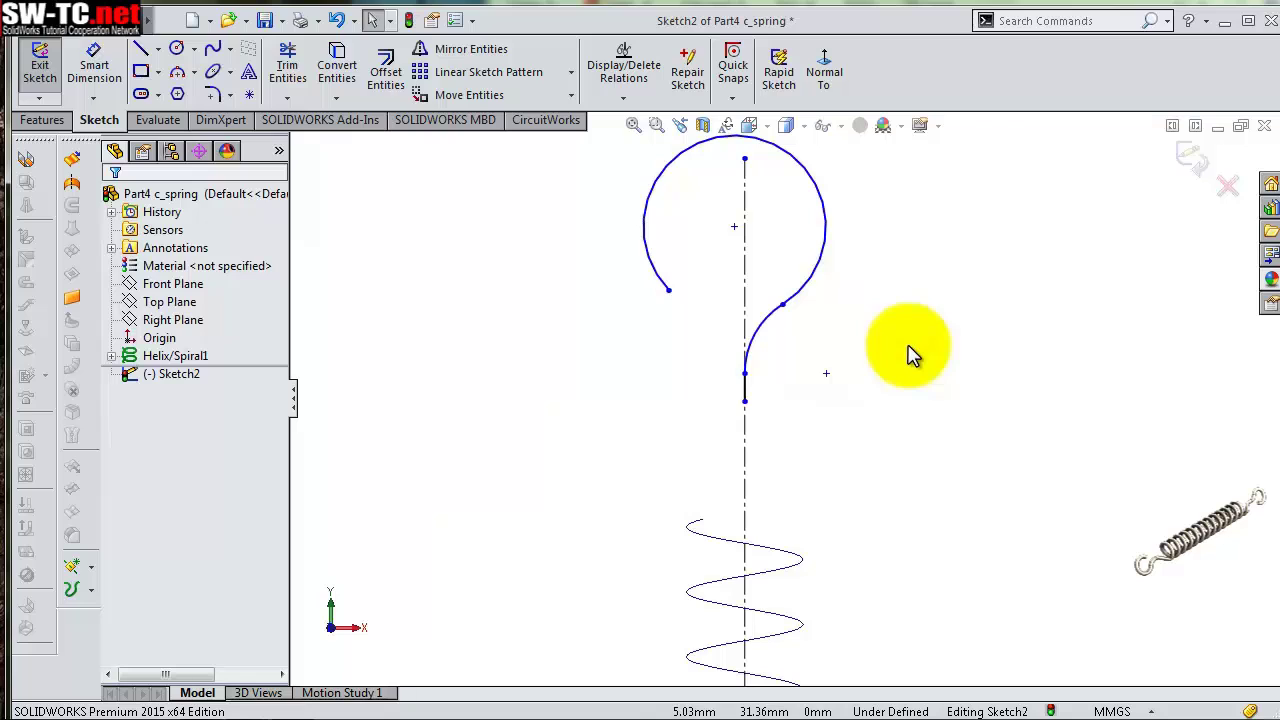
Draw a diagonal construction line running down-left from the centerline
key("s")
left_click(944, 389)
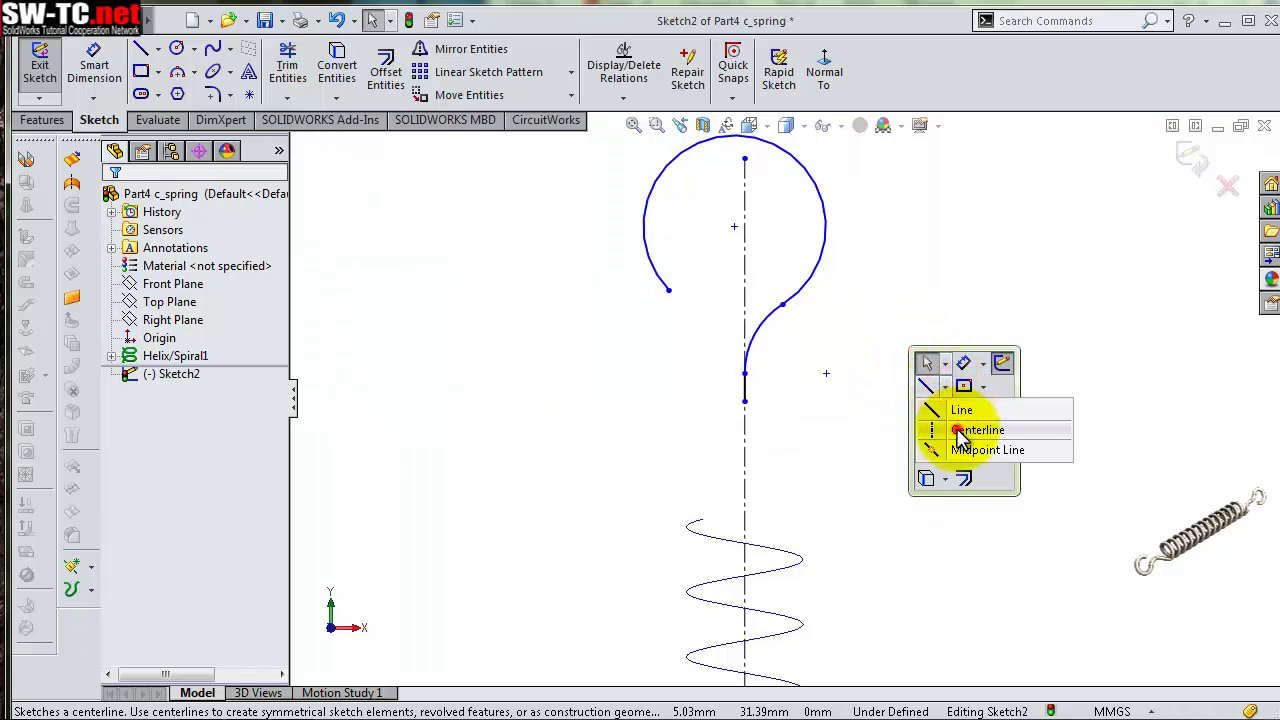
left_click(945, 420)
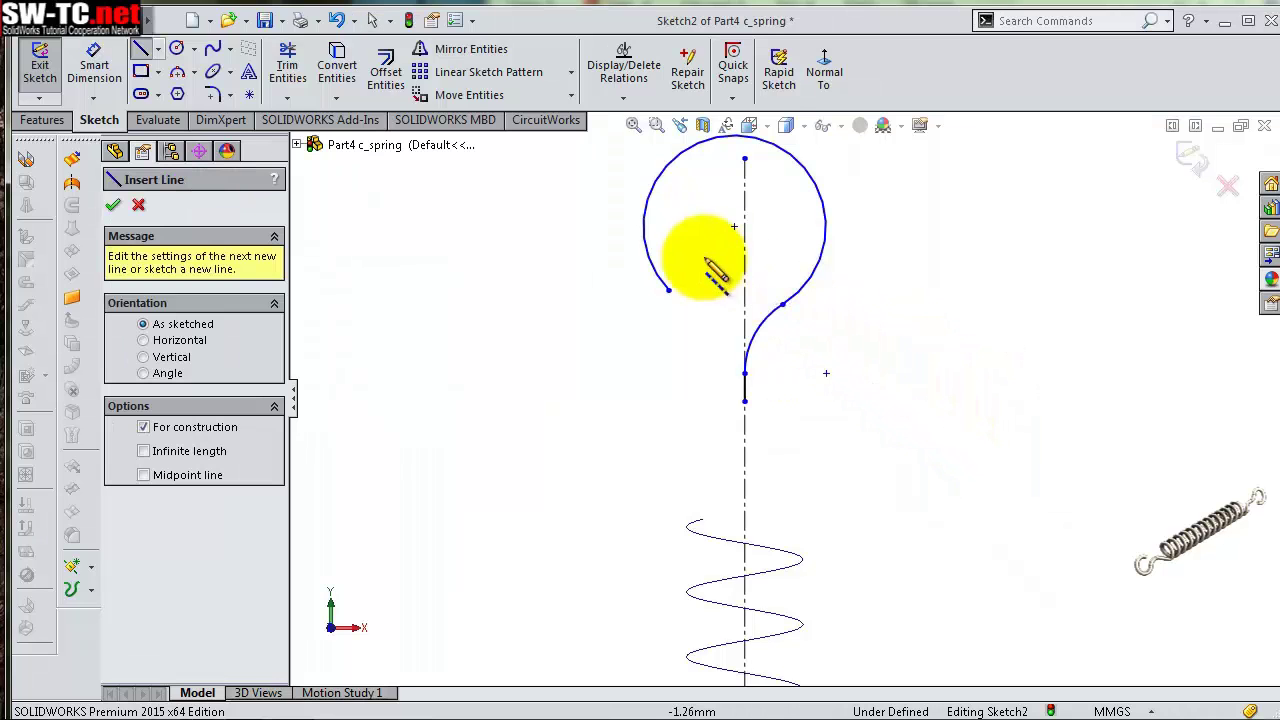
mouse_move(742, 264)
left_mouse_down()
mouse_move(659, 372)
mouse_move(607, 350)
left_mouse_up()
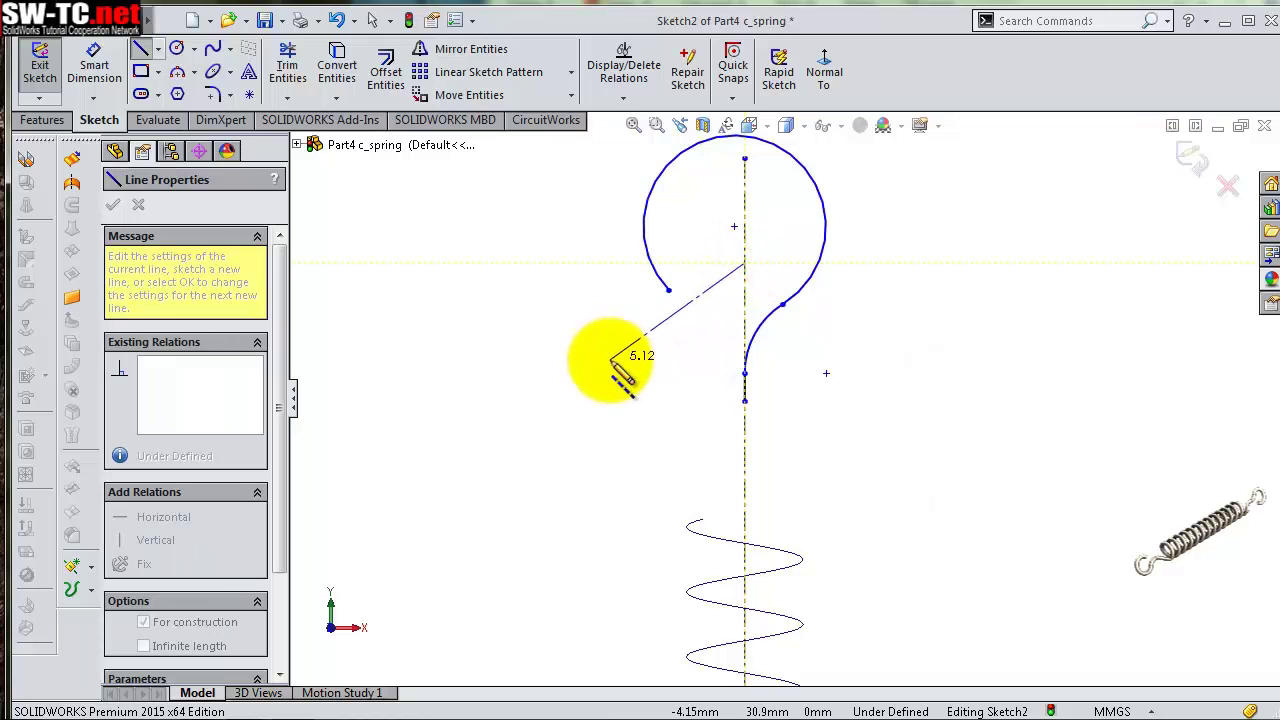
left_click(610, 358)
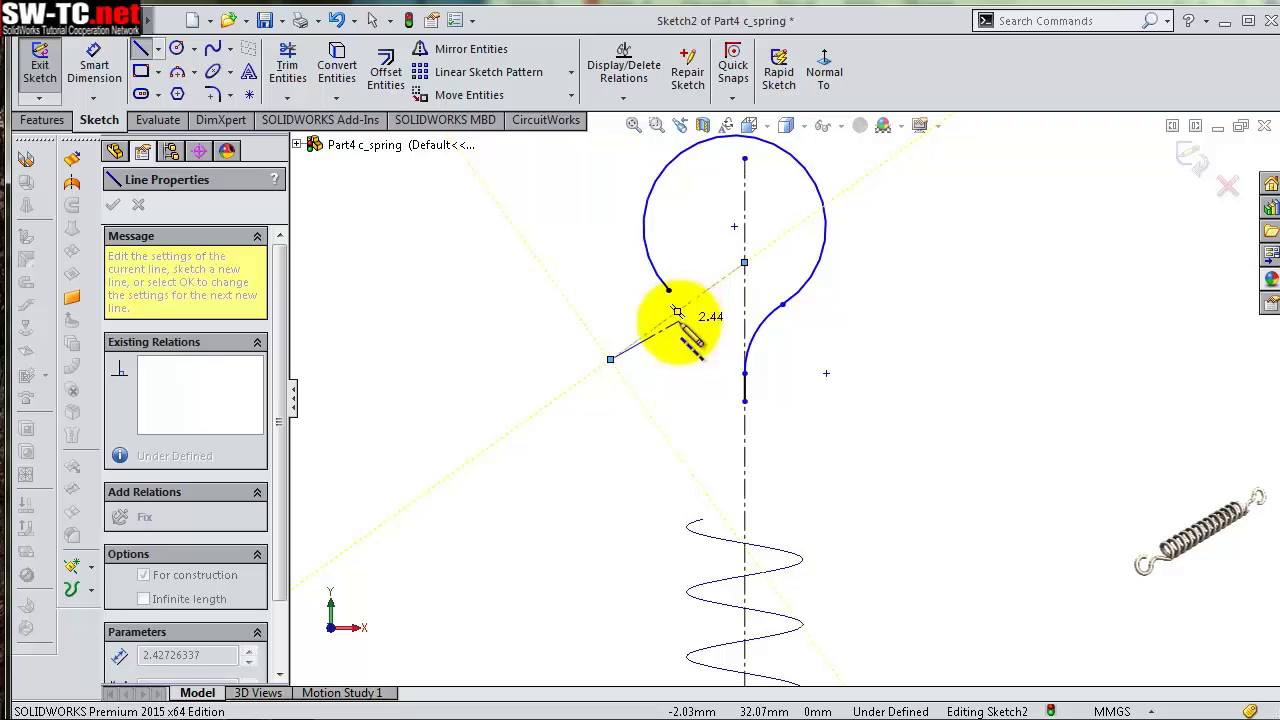
Dimension a 45° angle between the diagonal construction line and the vertical centerline
right_click(677, 313)
left_click(734, 345)
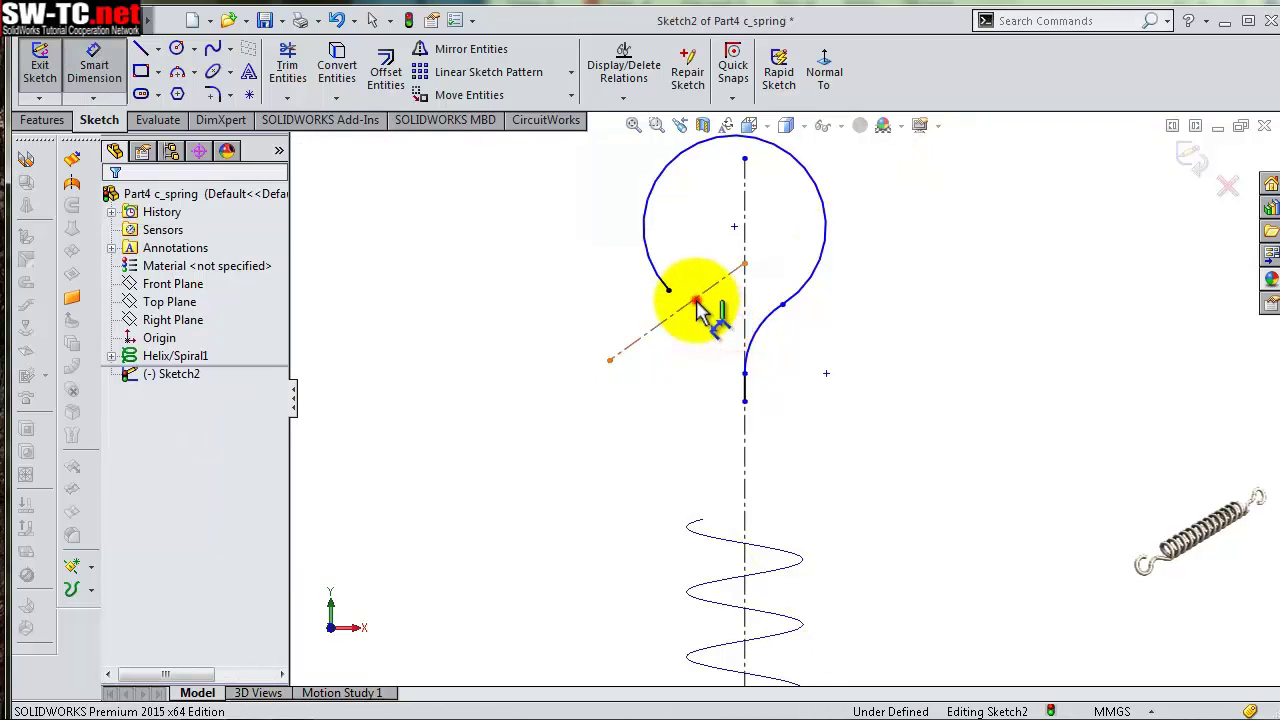
left_click(698, 305)
left_click(744, 318)
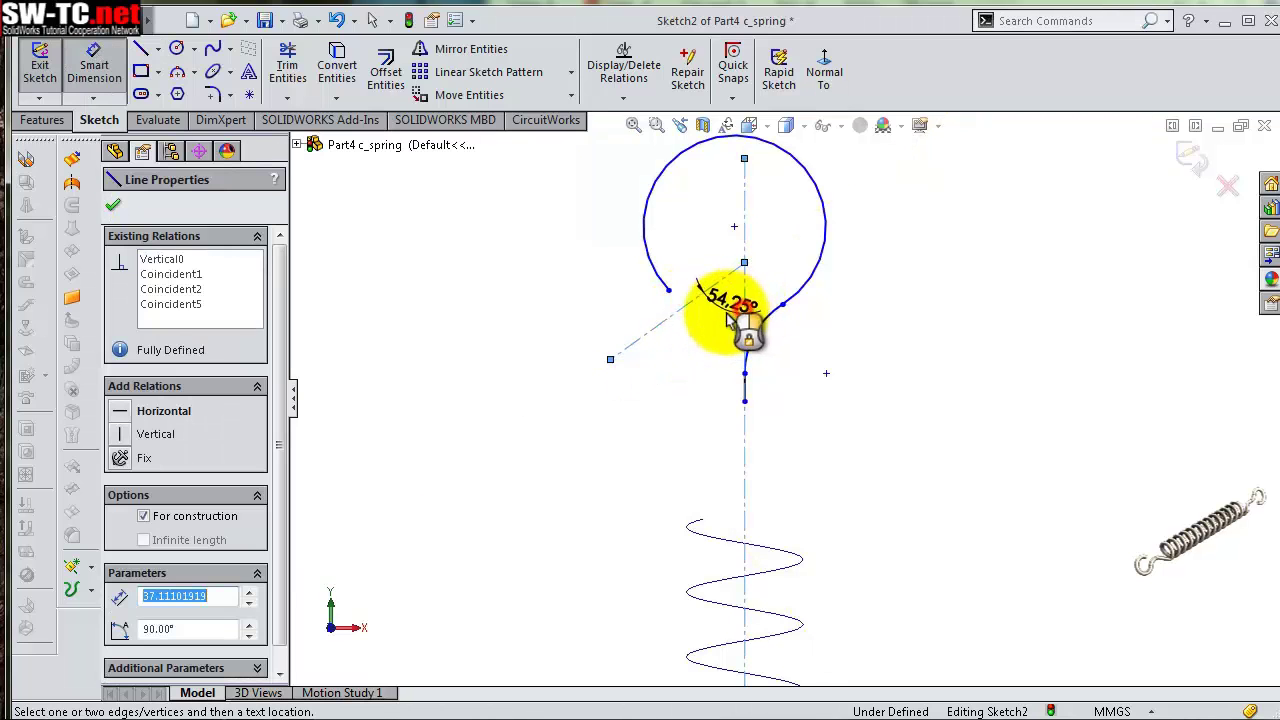
left_click(742, 332)
type("45")
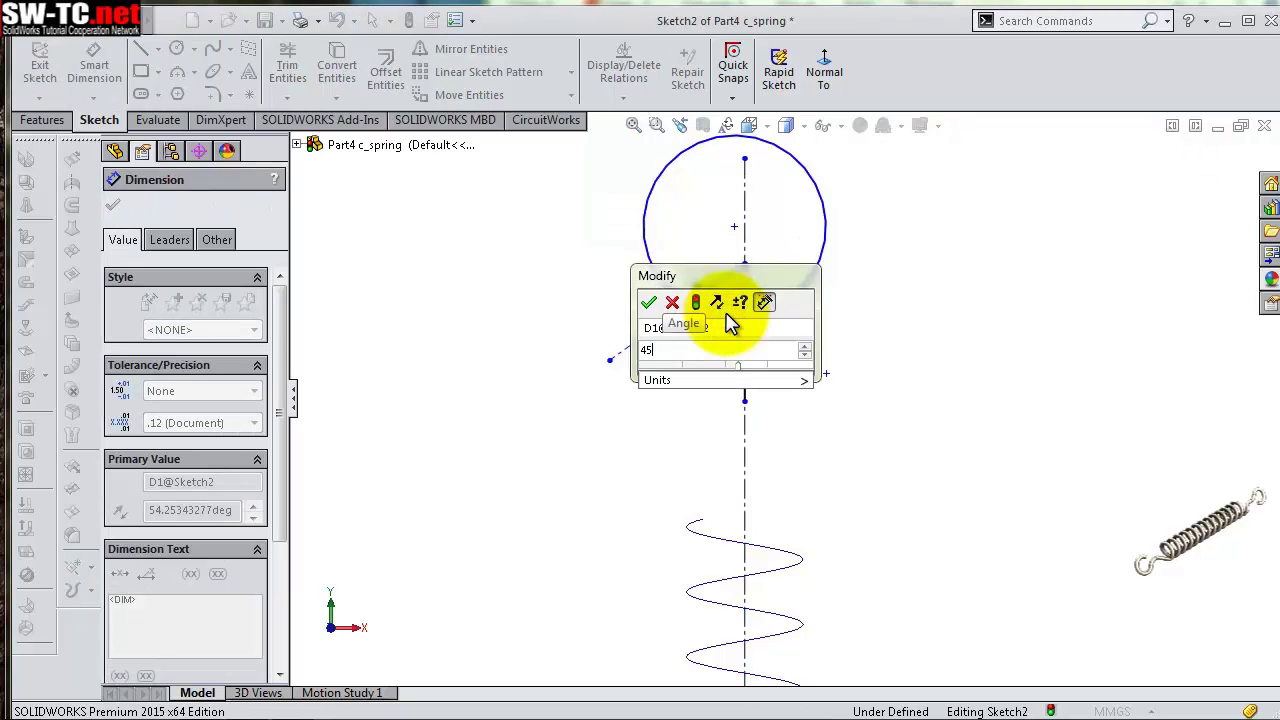
key("Return")
left_click(537, 331)
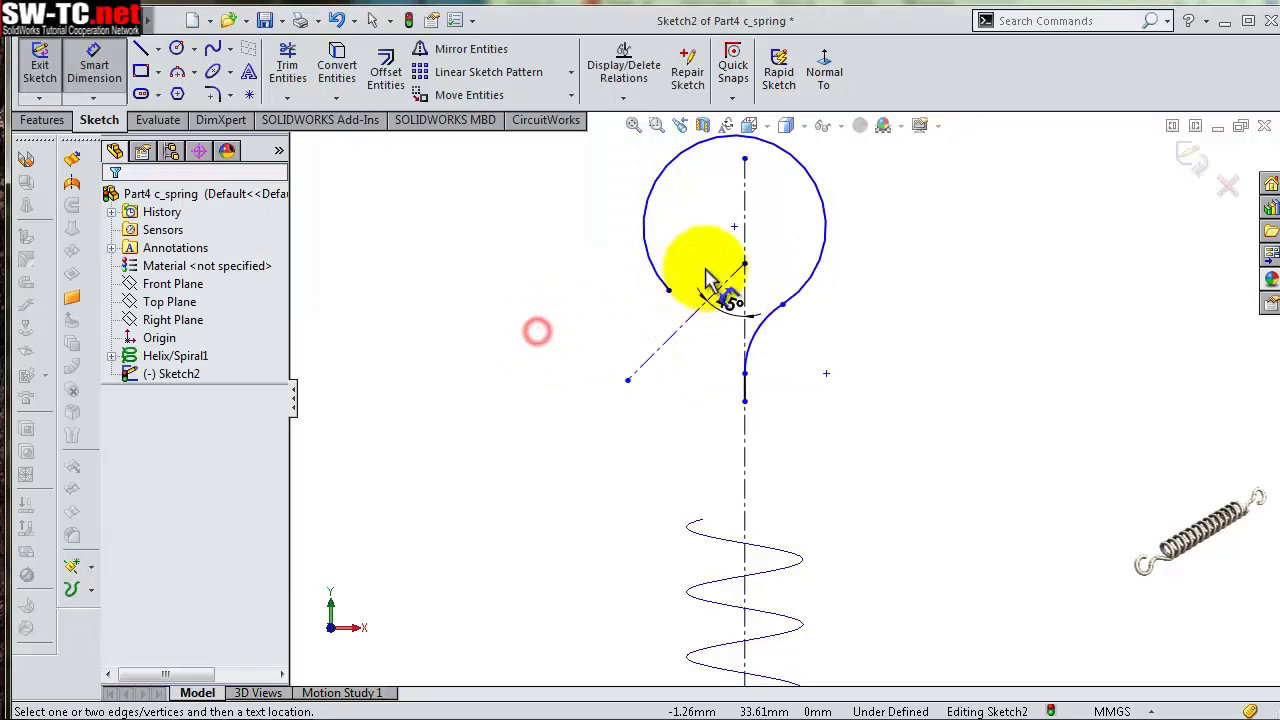
Set the vertical distance from the spring's bottom end to the loop centre to 33.50 mm
left_click(746, 266)
scroll(860, 470, "up", 4)
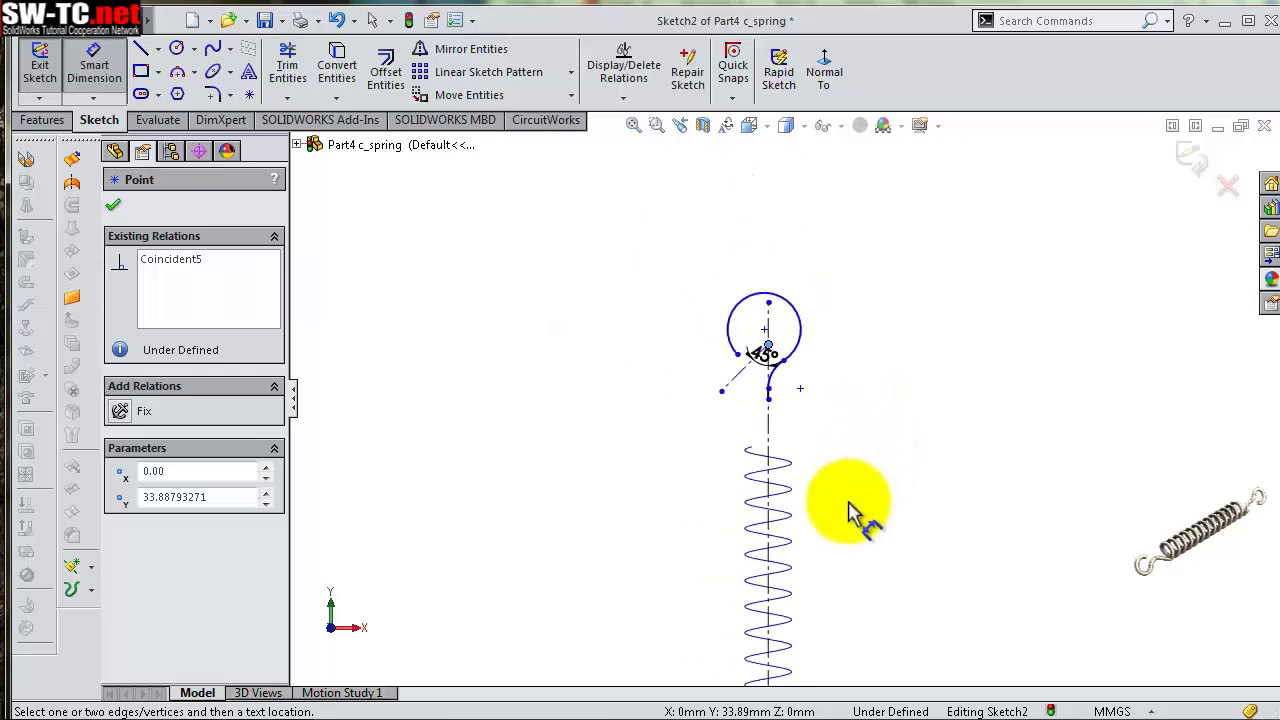
scroll(845, 560, "up", 4)
scroll(800, 590, "down", 3)
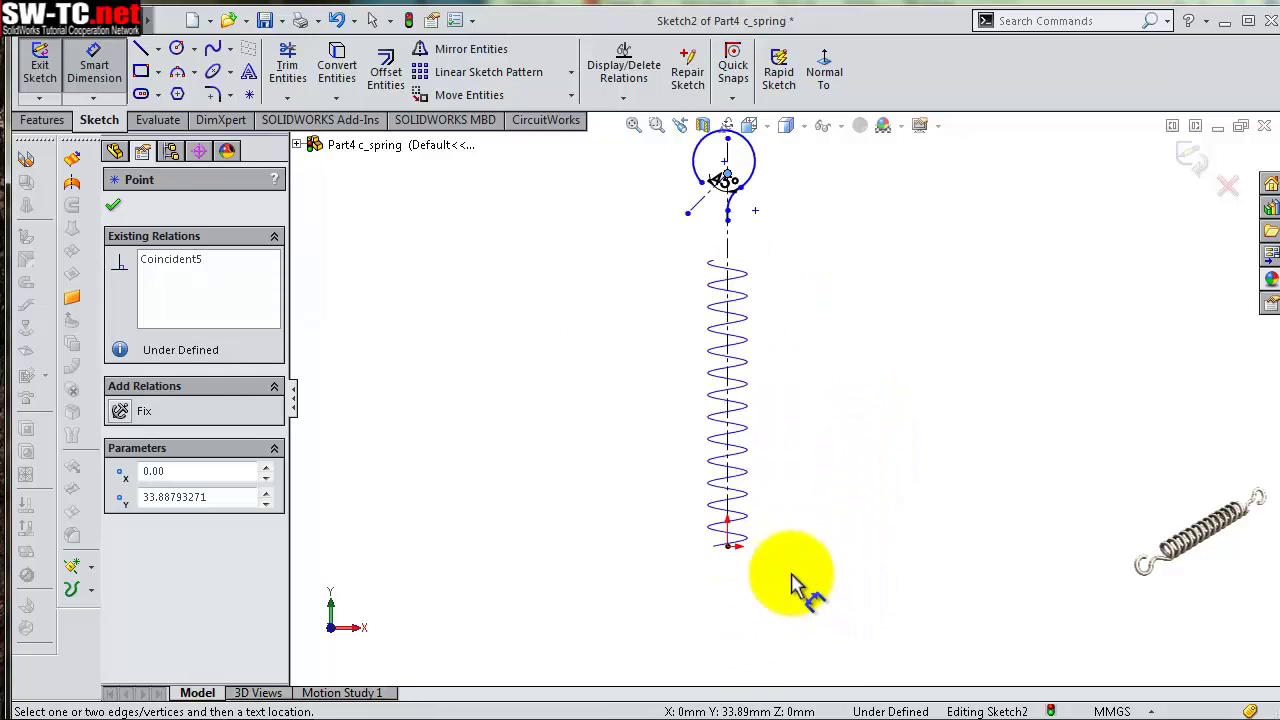
left_click(728, 547)
left_click(550, 518)
type("33,5")
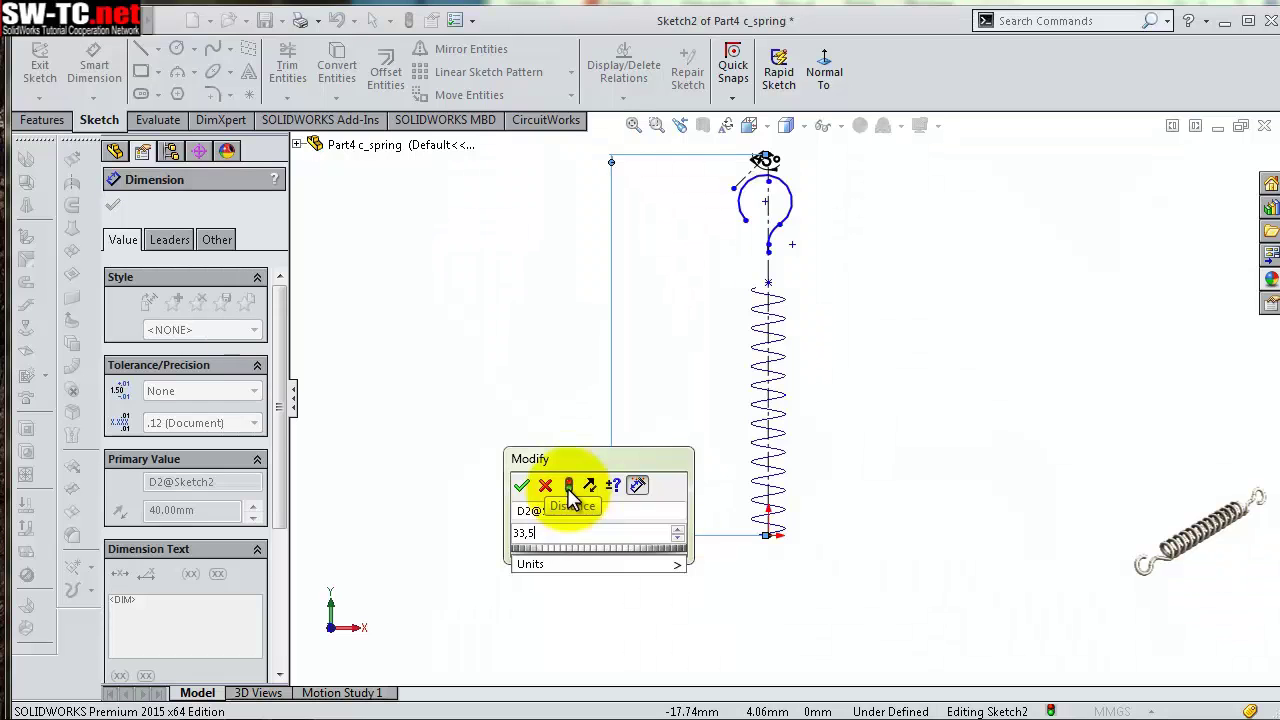
key("Return")
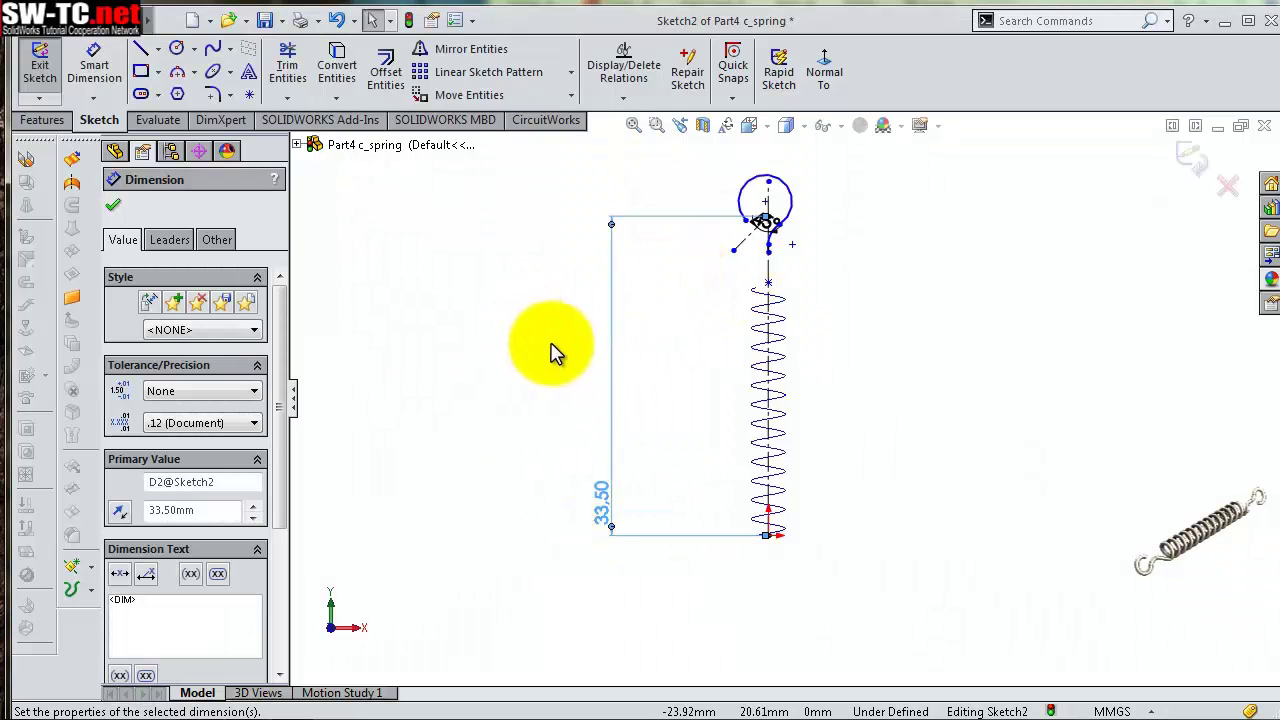
left_click(514, 331)
scroll(790, 240, "down", 5)
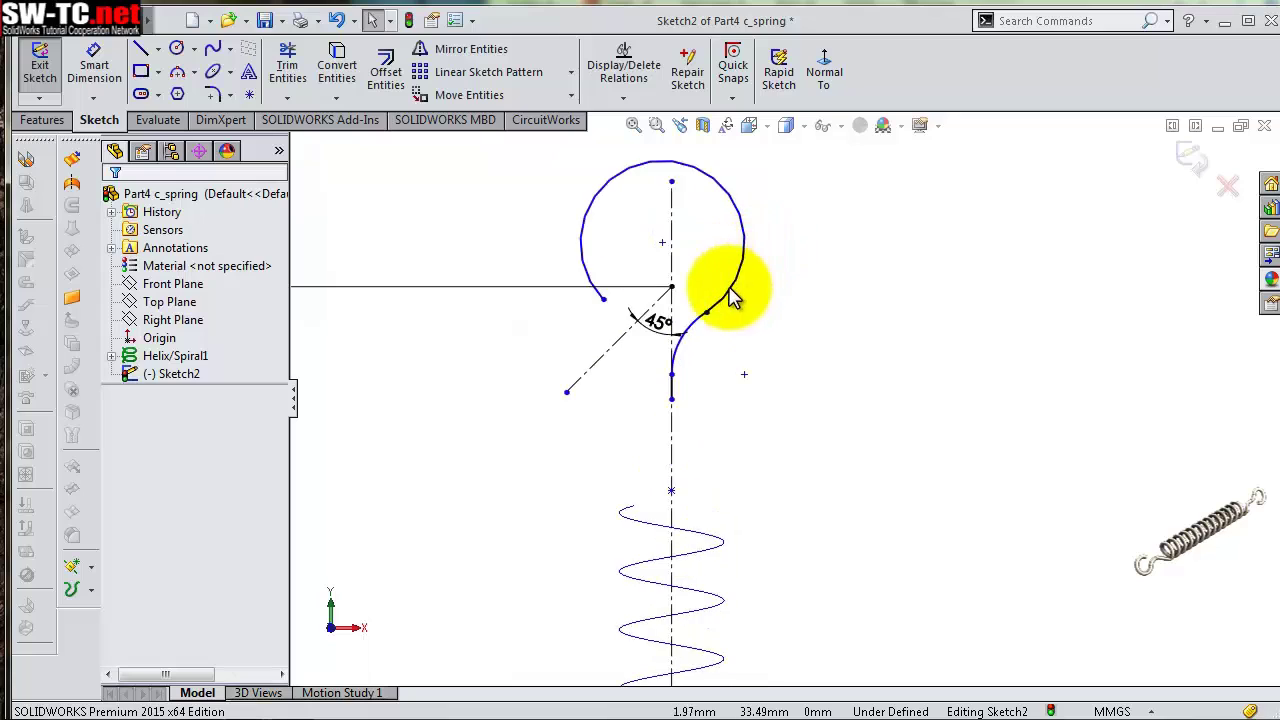
scroll(733, 297, "down", 1)
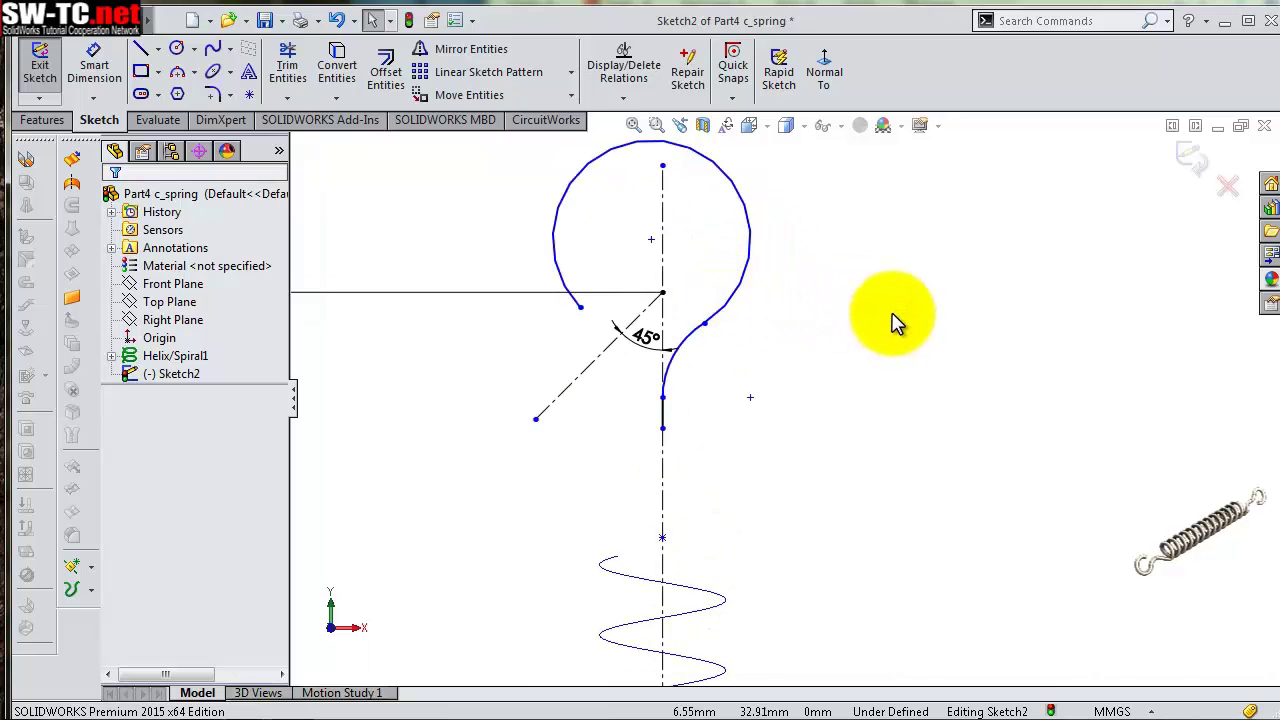
Merge the circle's centre point onto the corner point where the lines meet
left_click(651, 241)
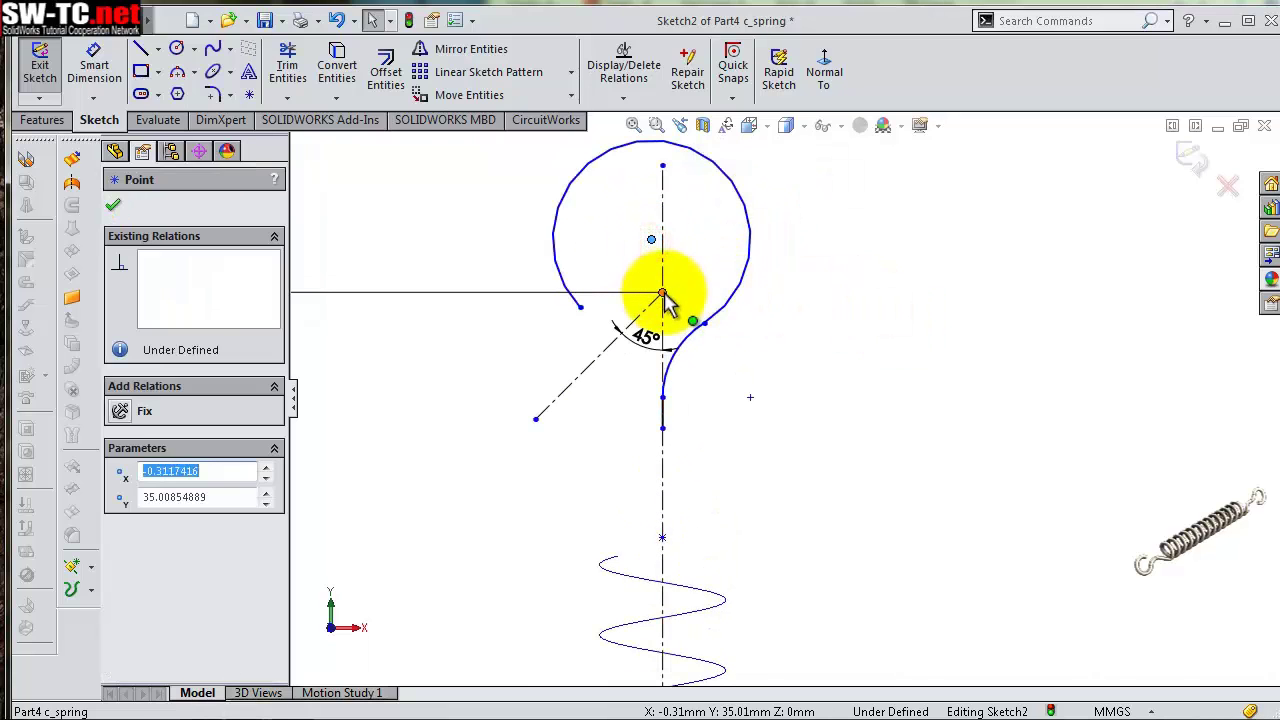
left_click(663, 295, "ctrl")
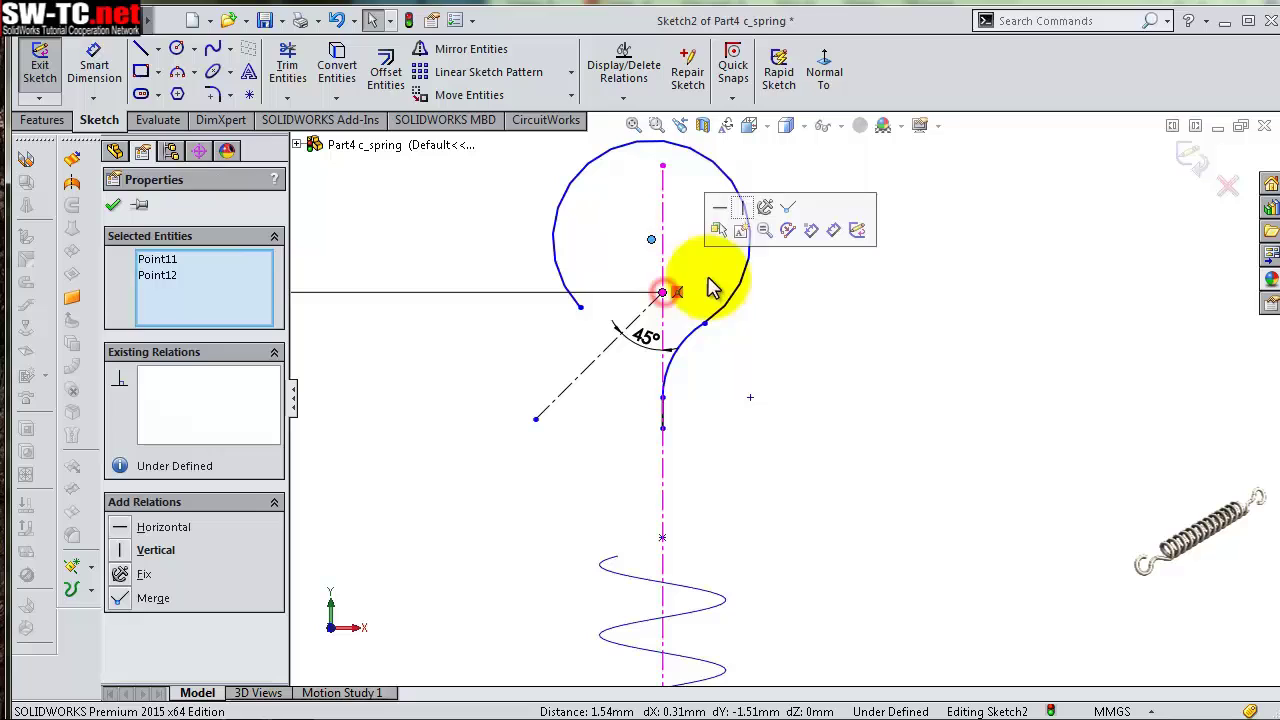
left_click(788, 210)
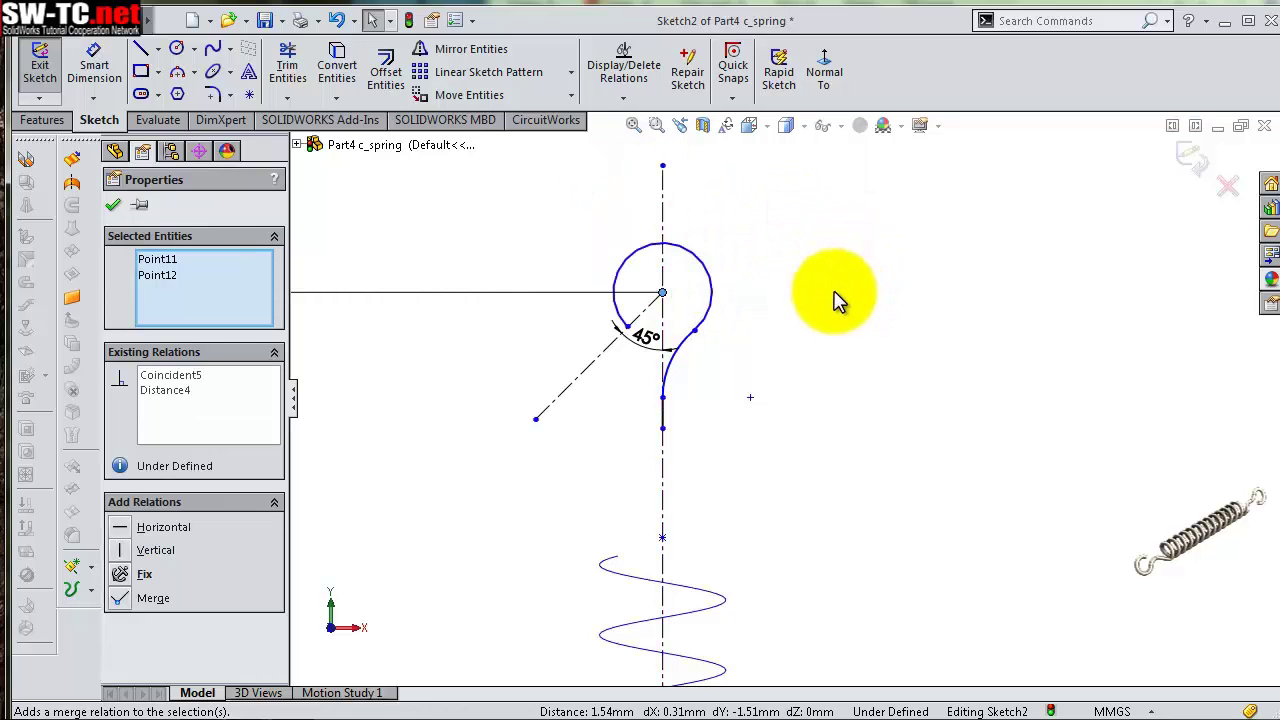
scroll(737, 366, "down", 2)
Dimension the short vertical line to 0.25 mm and the lower arc to R2
key("s")
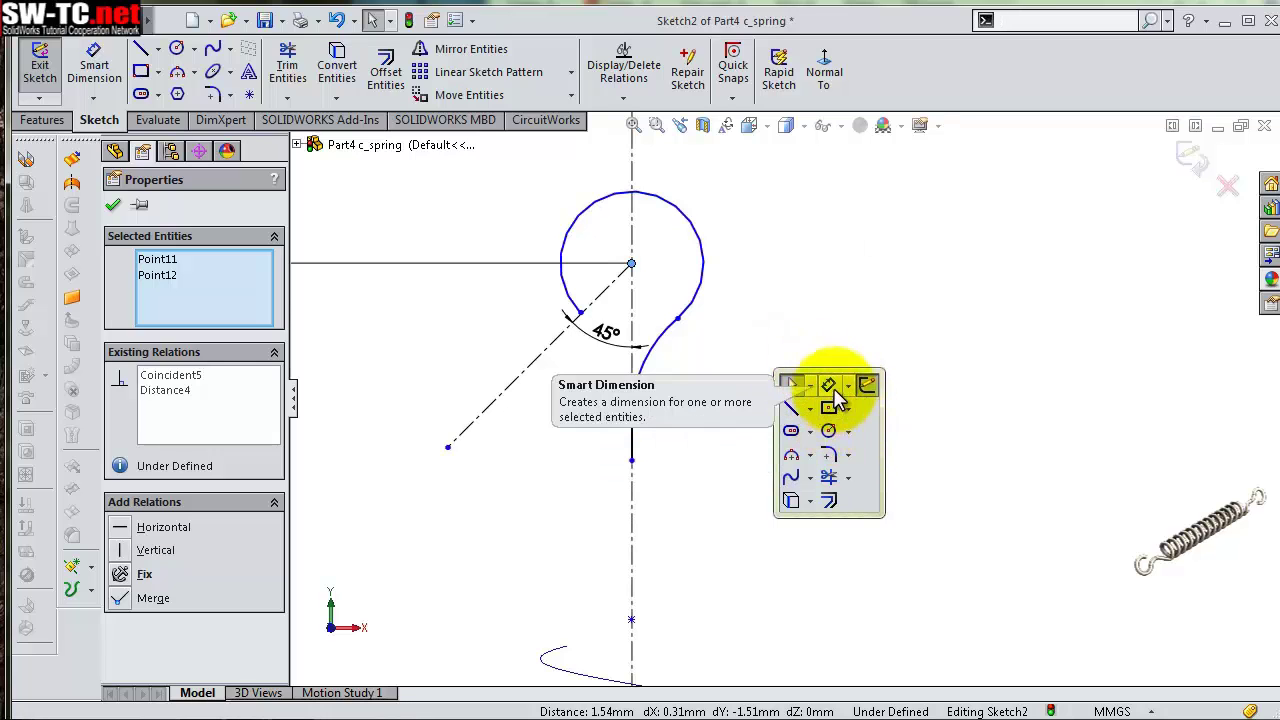
left_click(828, 396)
left_click(633, 435)
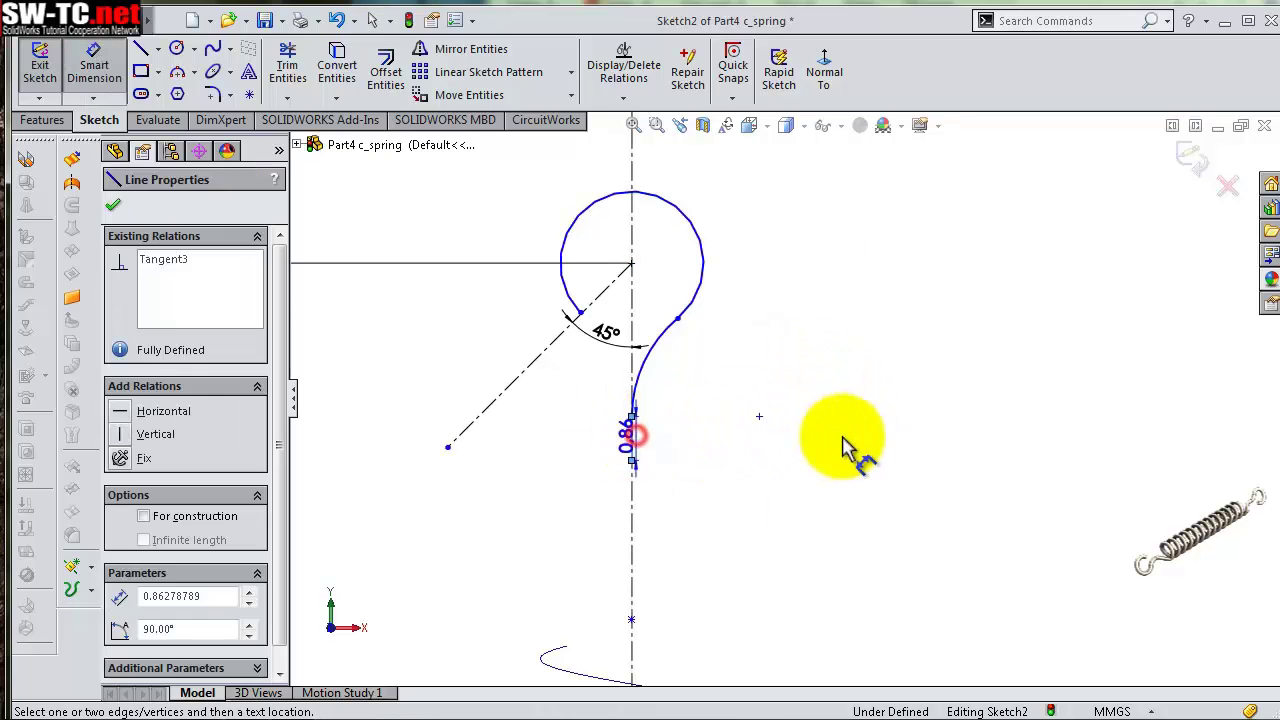
left_click(842, 436)
type("0,25")
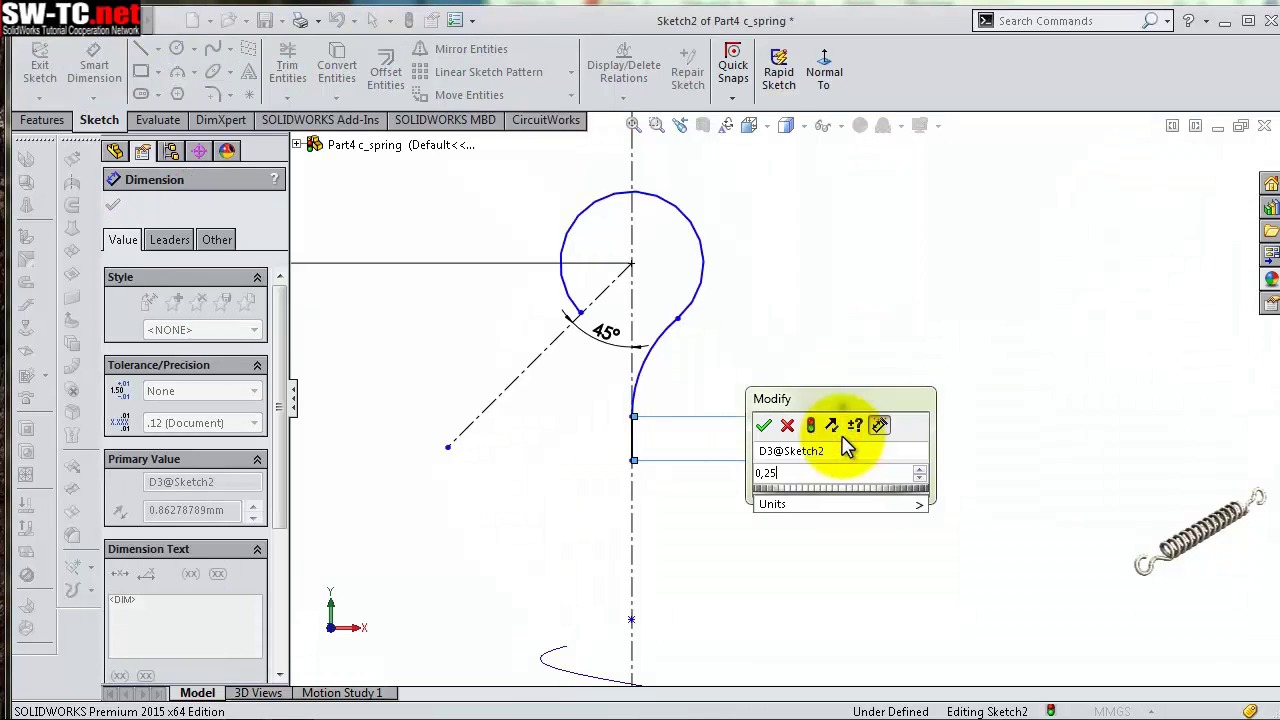
key("Return")
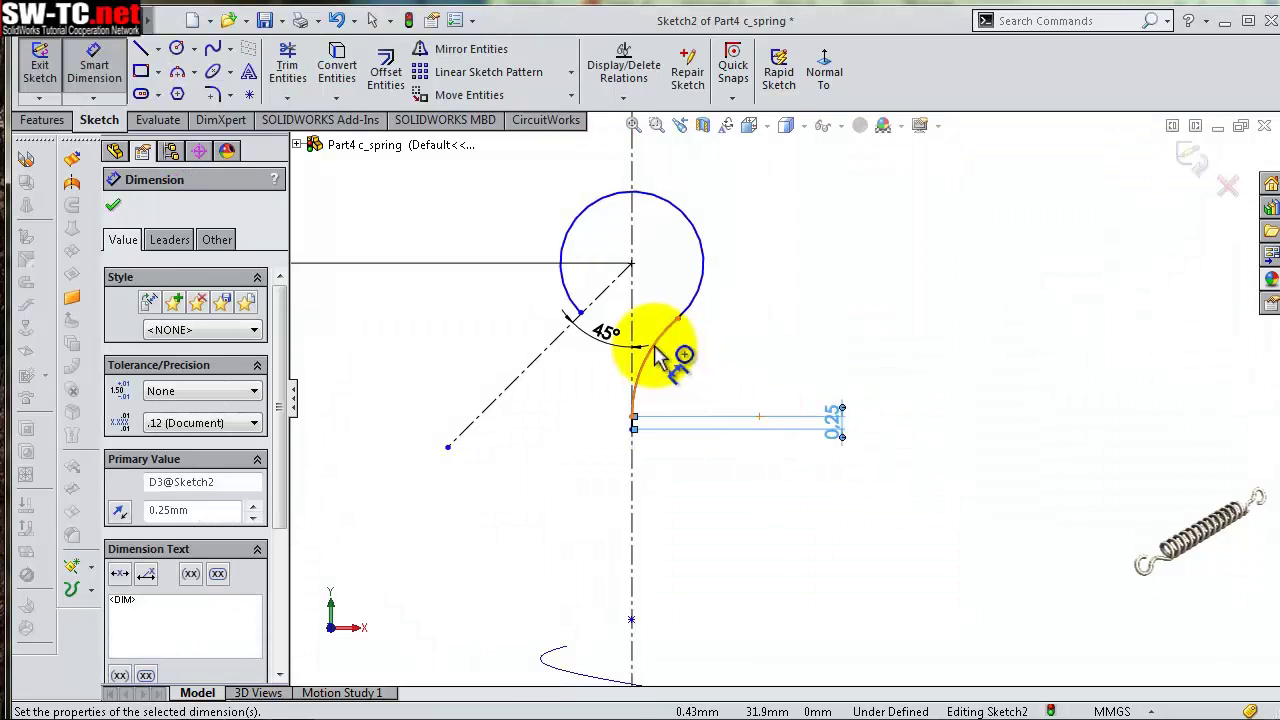
left_click(655, 348)
left_click(690, 366)
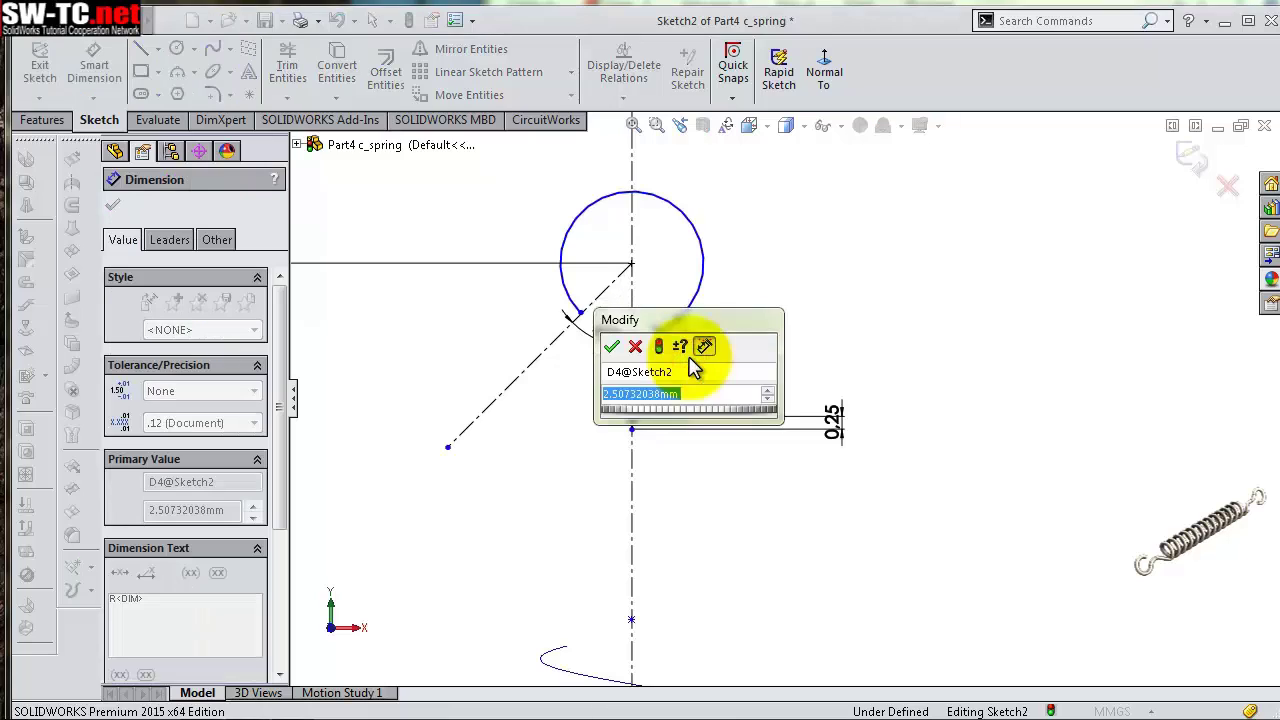
type("2")
key("Return")
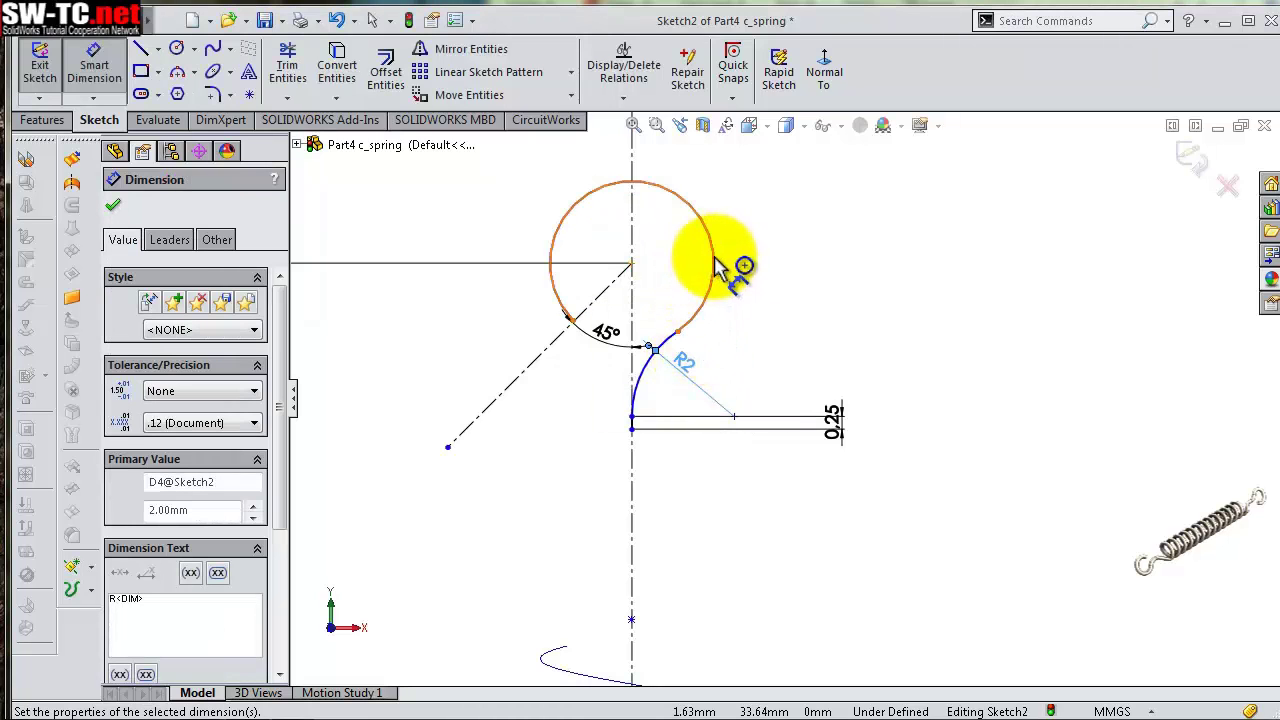
Set the hook circle's radius to R1.80
left_click(716, 260)
left_click(805, 256)
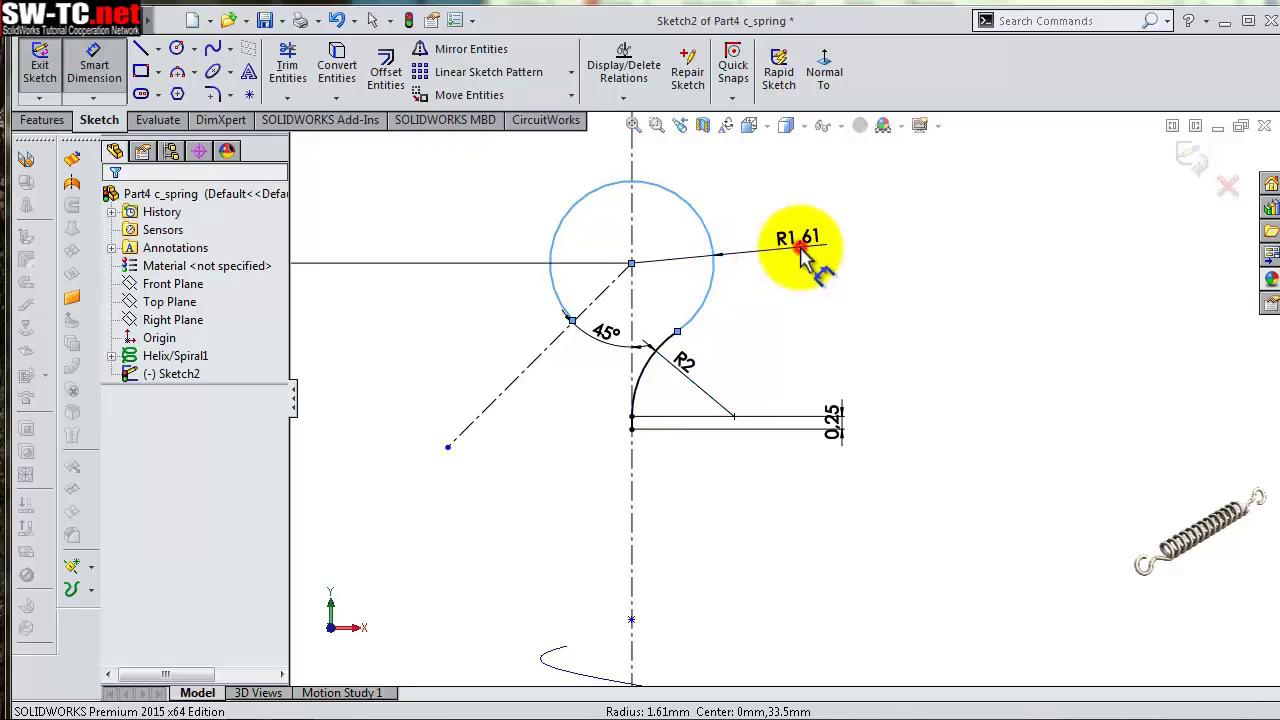
type("1,8")
key("Return")
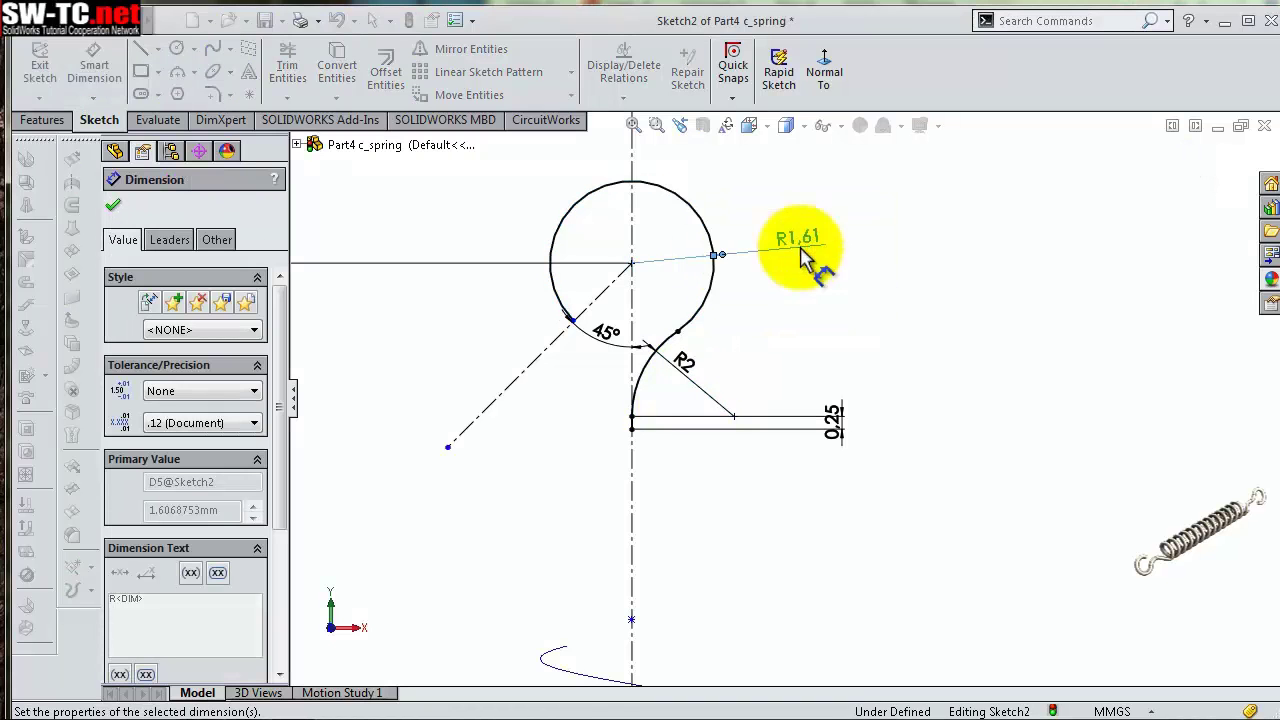
left_click(912, 318)
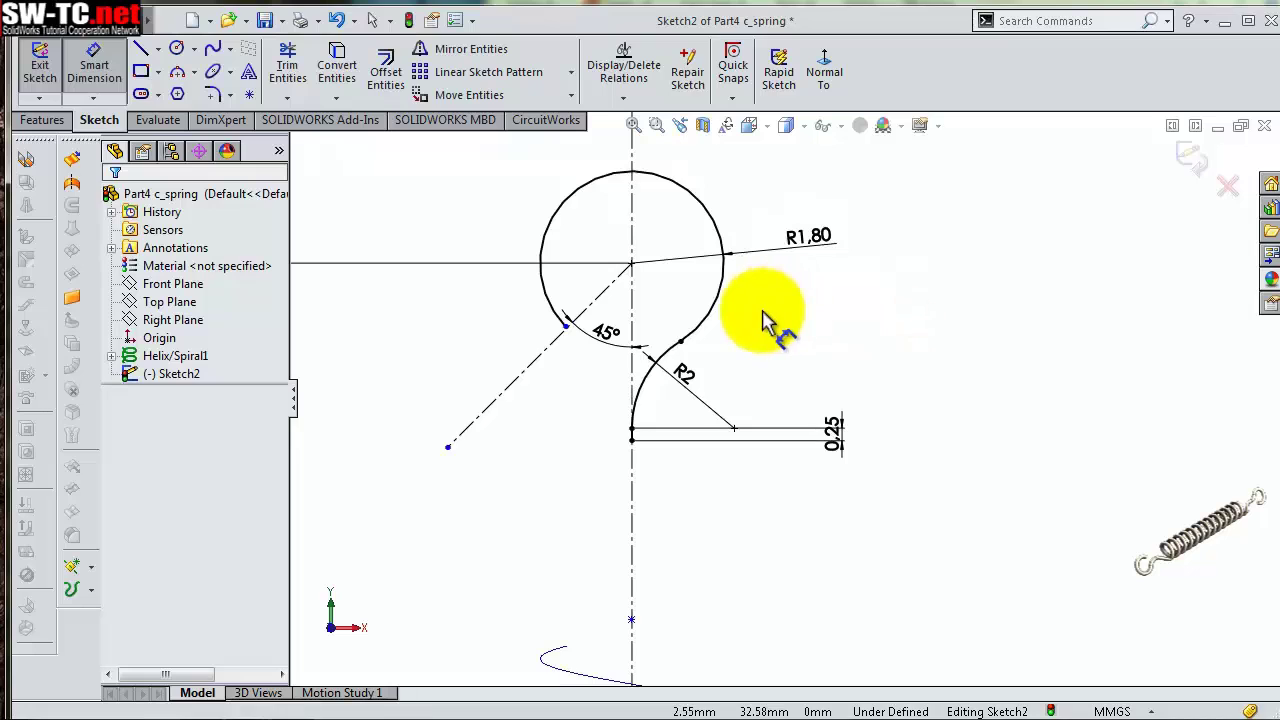
key("Escape")
Make the circle's point coincident with the diagonal construction line
scroll(620, 330, "down", 3)
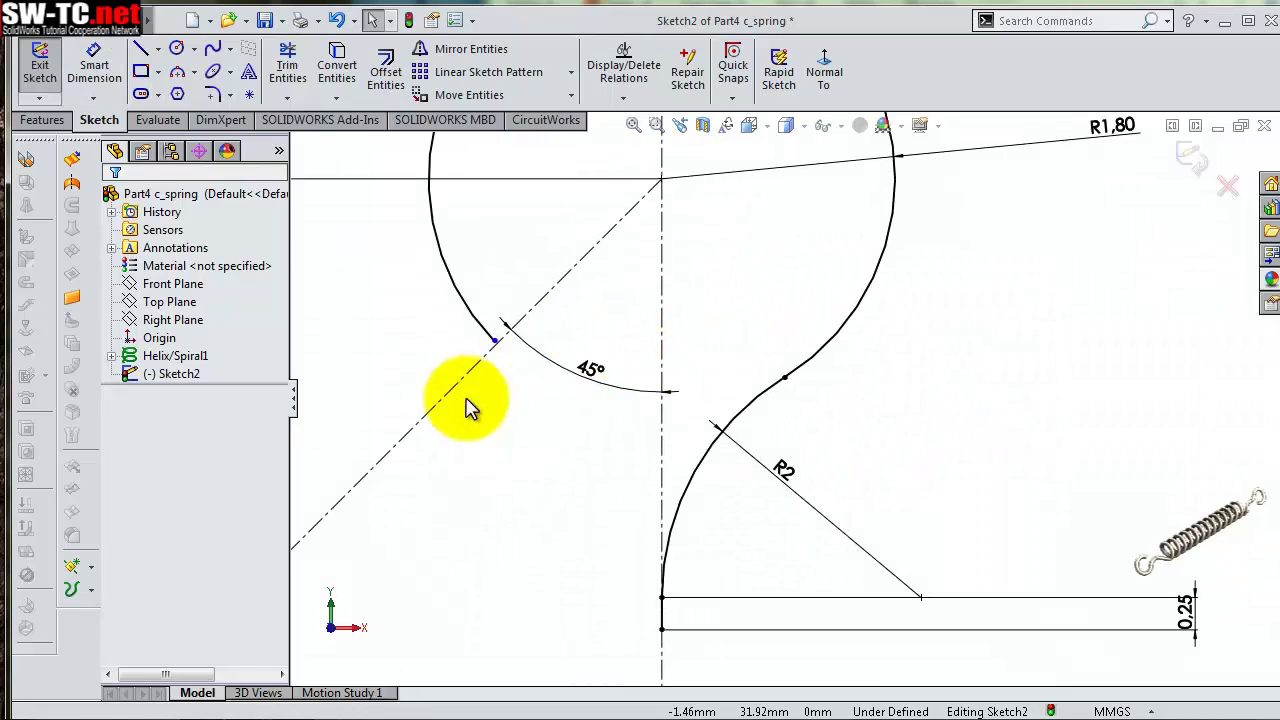
left_click(495, 342)
left_click(508, 332, "ctrl")
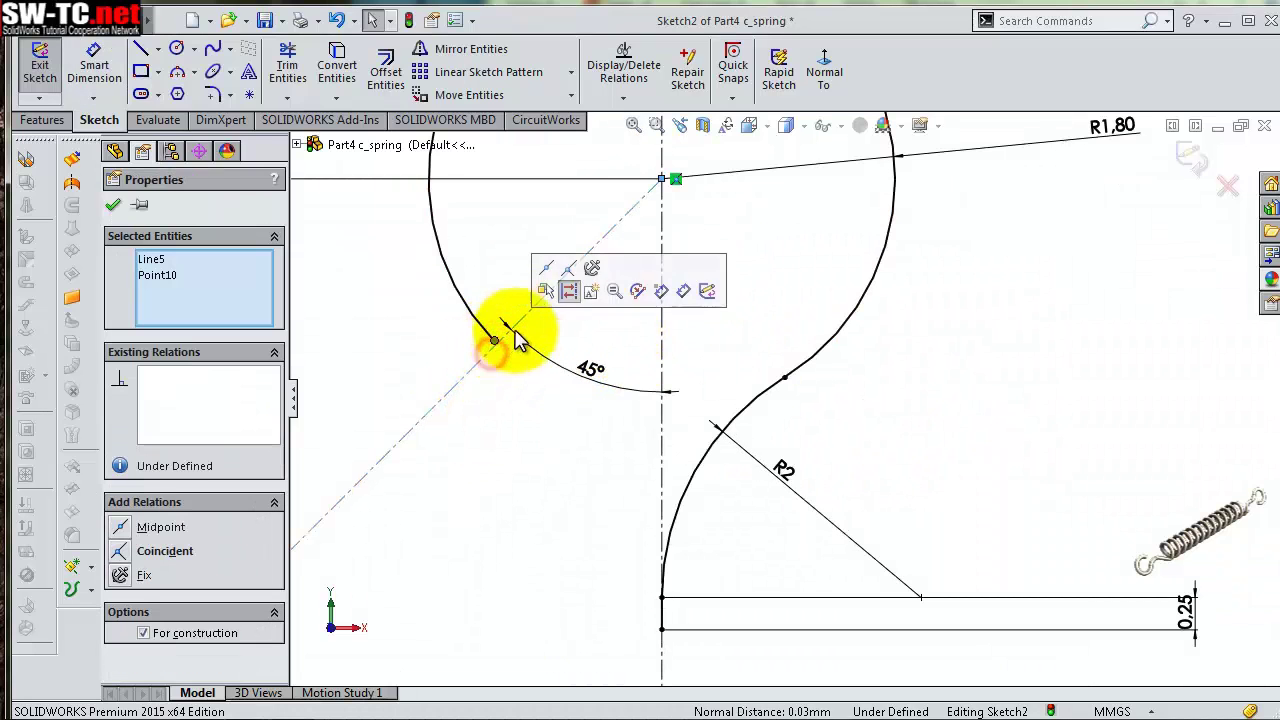
left_click(567, 270)
left_click(514, 466)
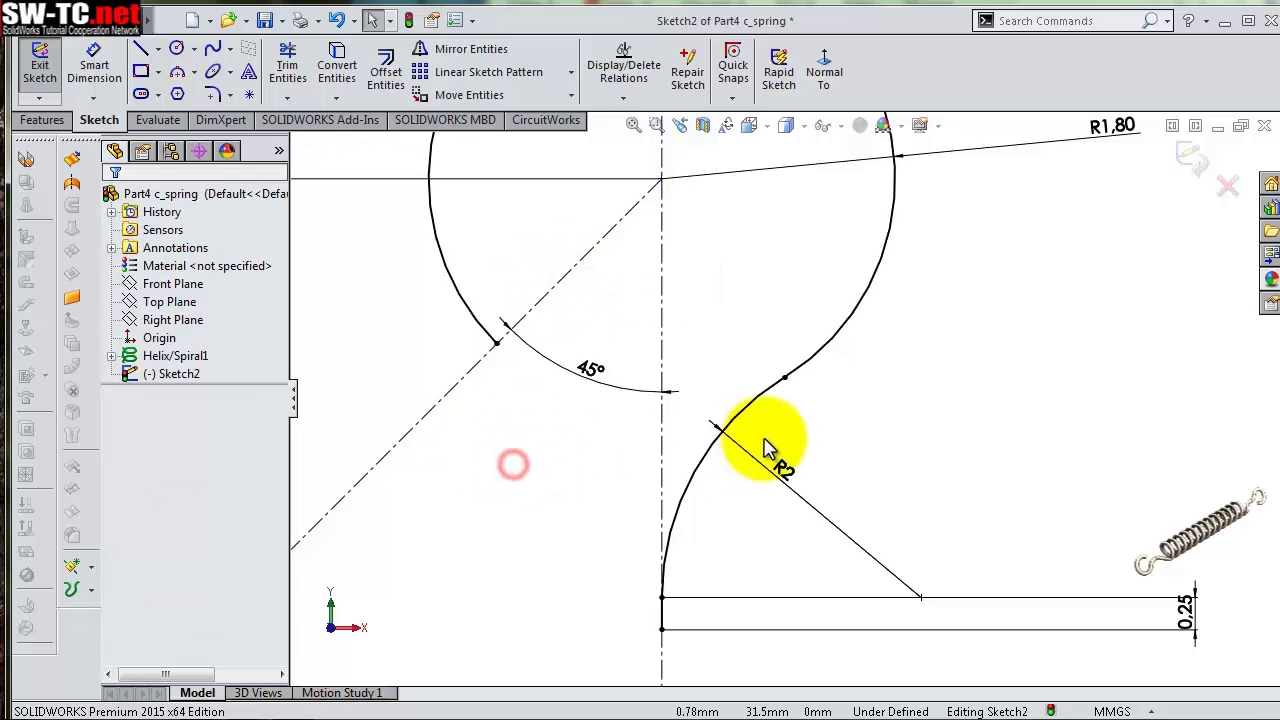
Reposition the 0.25 and 33.50 dimensions beside their lines and exit the sketch
scroll(870, 432, "up", 3)
left_click_drag(875, 470, 893, 456)
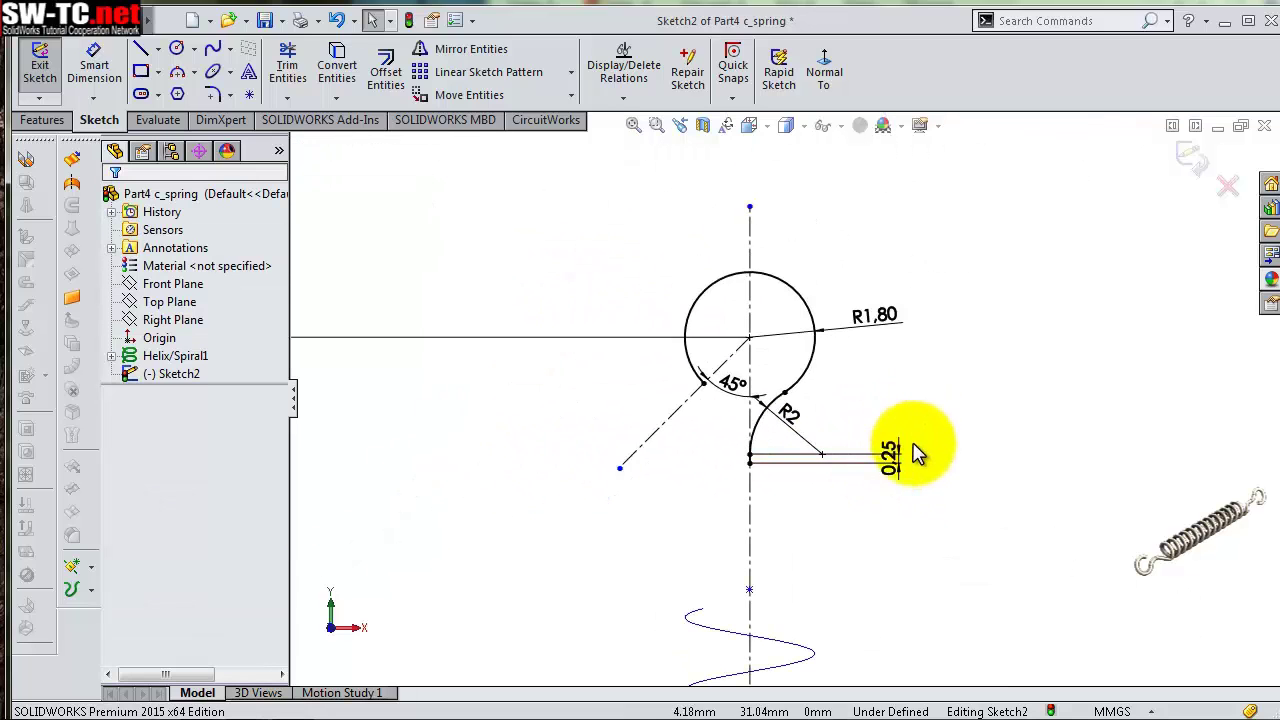
scroll(888, 500, "up", 3)
scroll(842, 594, "down", 3)
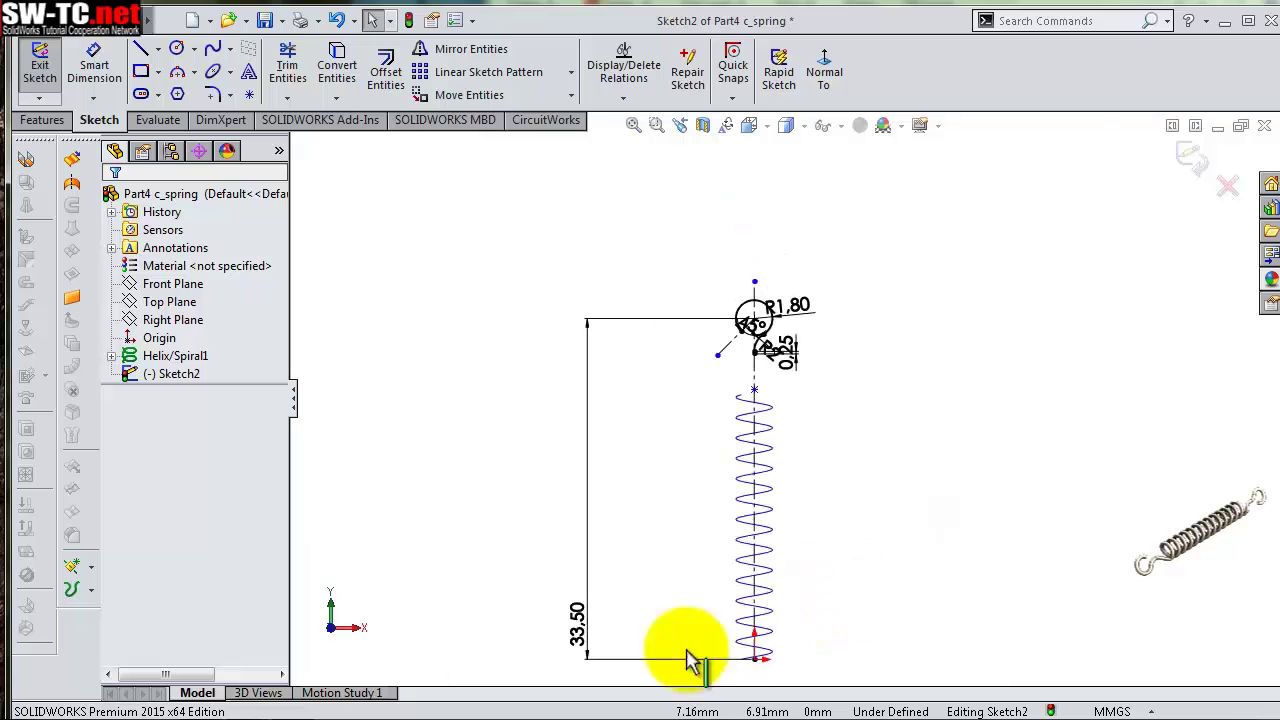
left_click(579, 620)
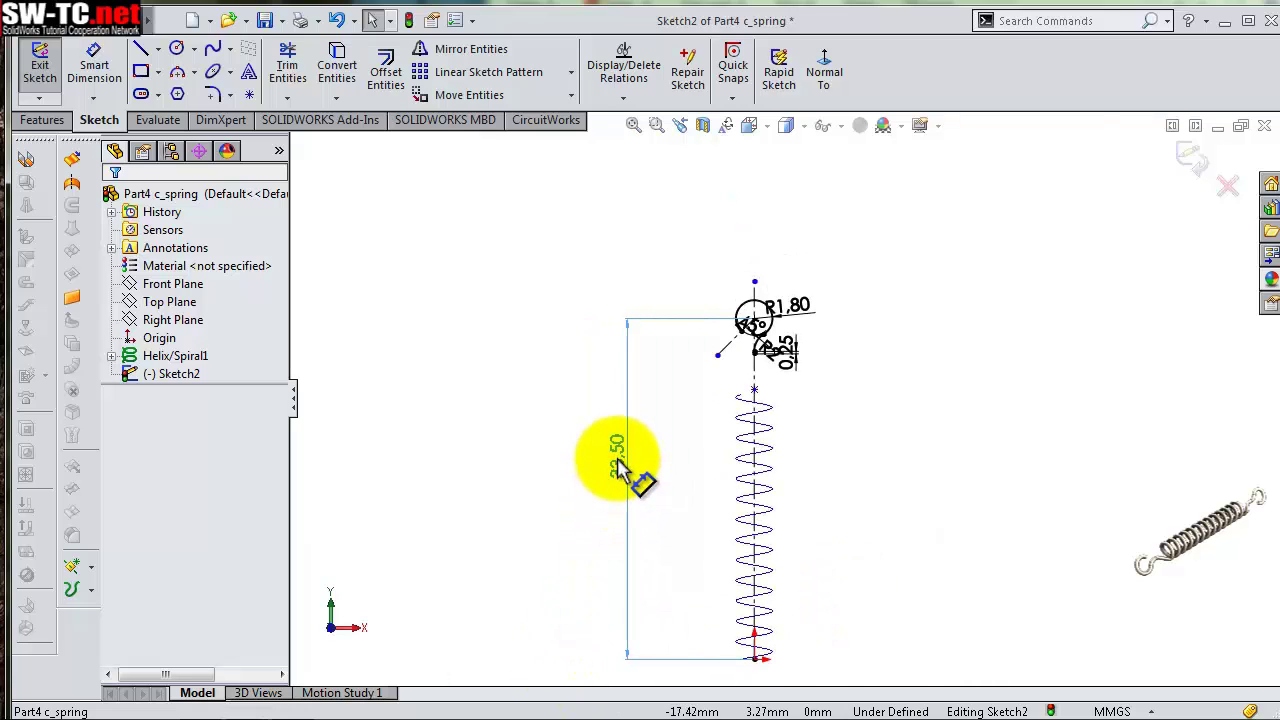
left_click(617, 465)
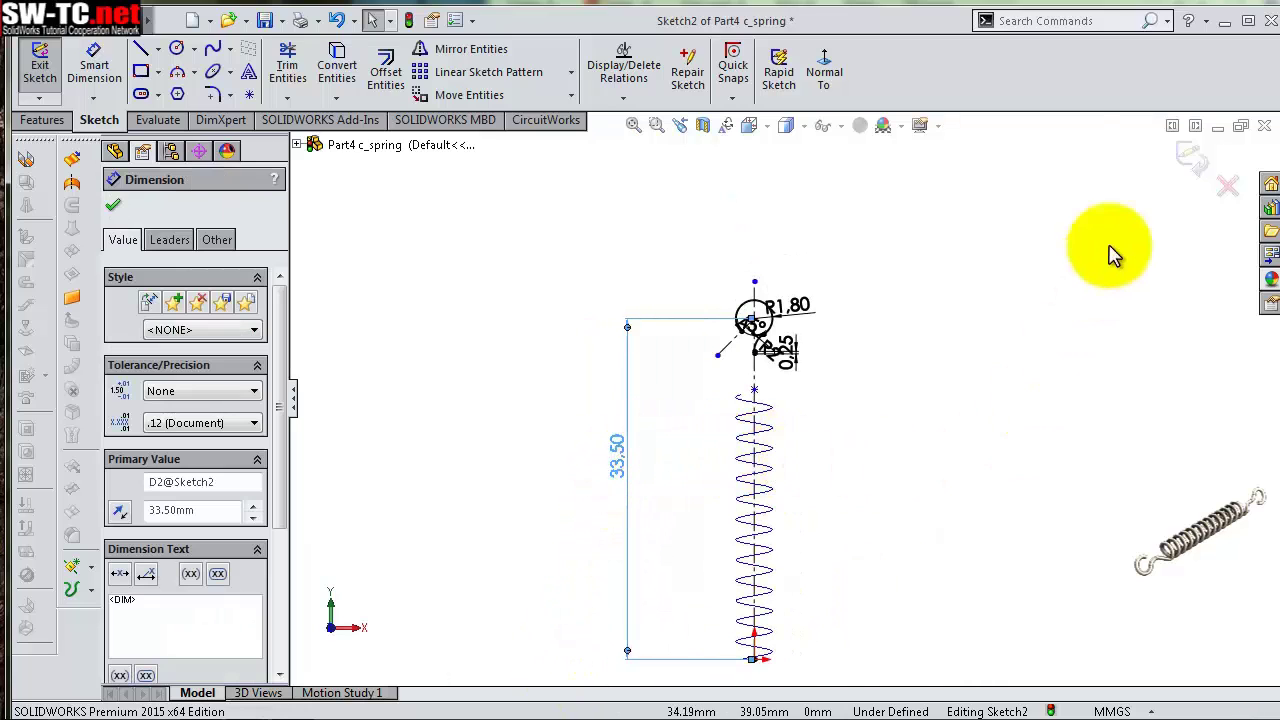
key("Escape")
scroll(871, 394, "down", 3)
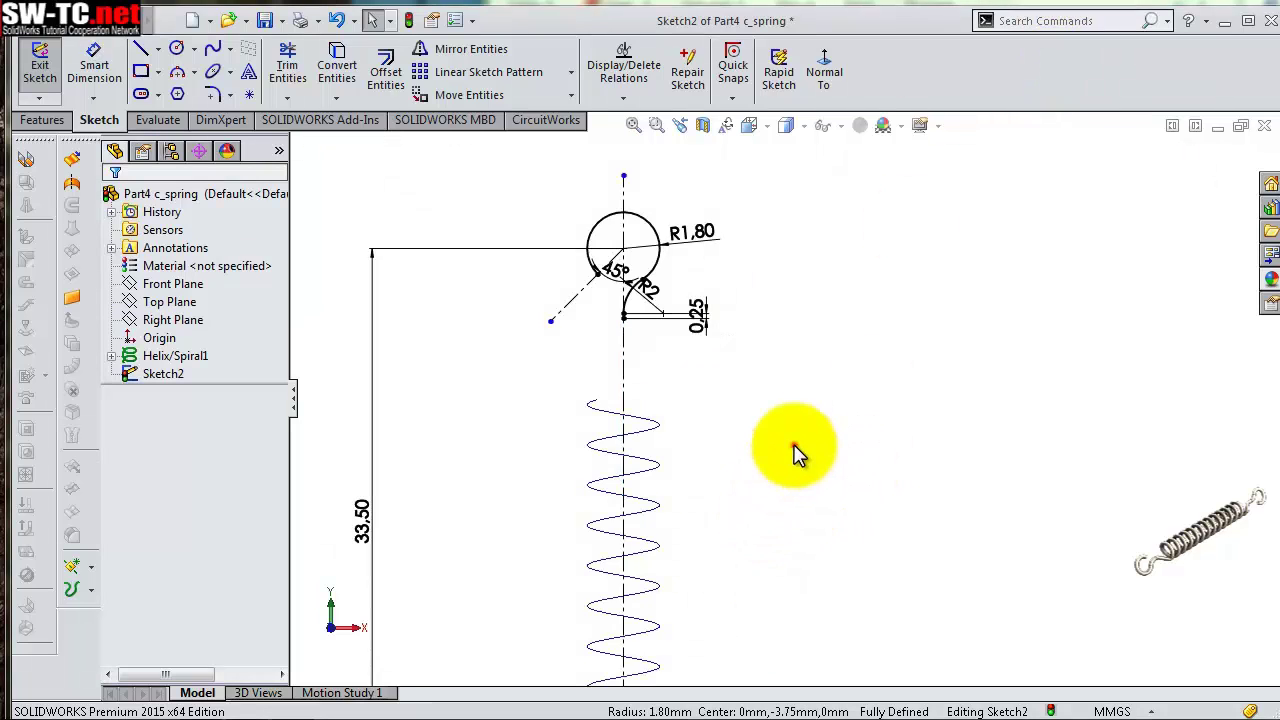
scroll(791, 449, "up", 2)
scroll(817, 563, "up", 1)
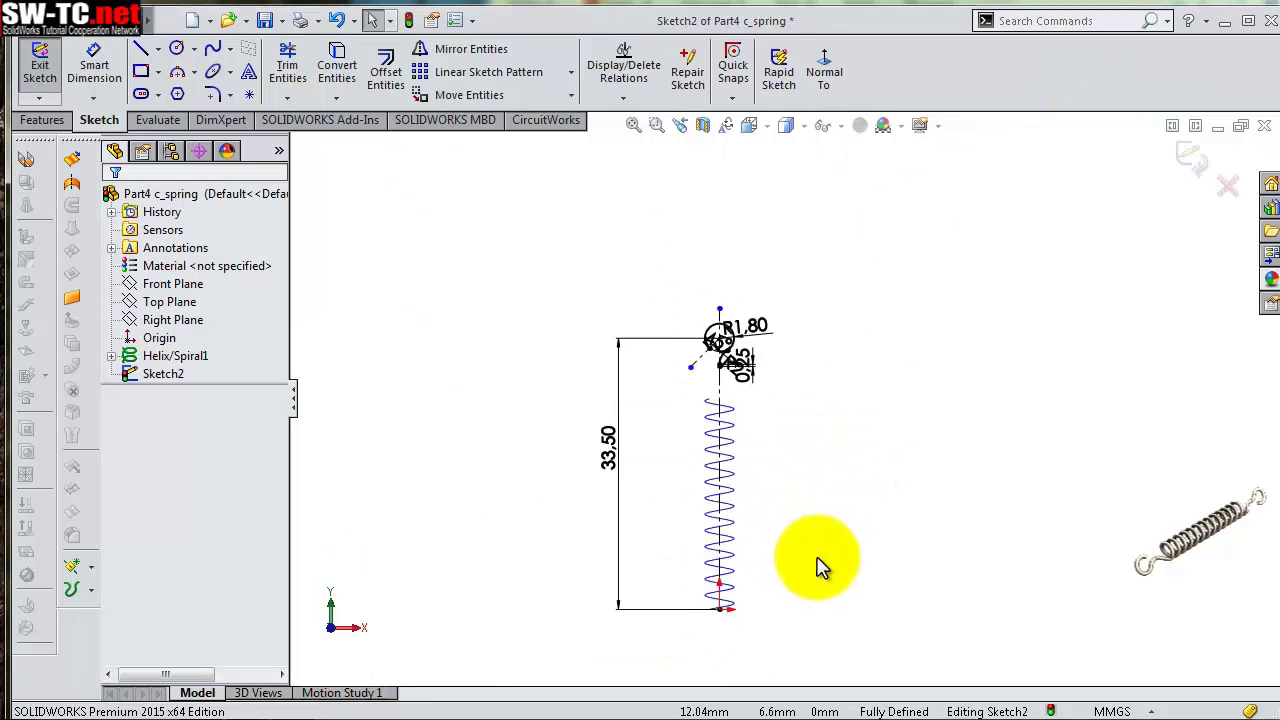
left_click(1190, 155)
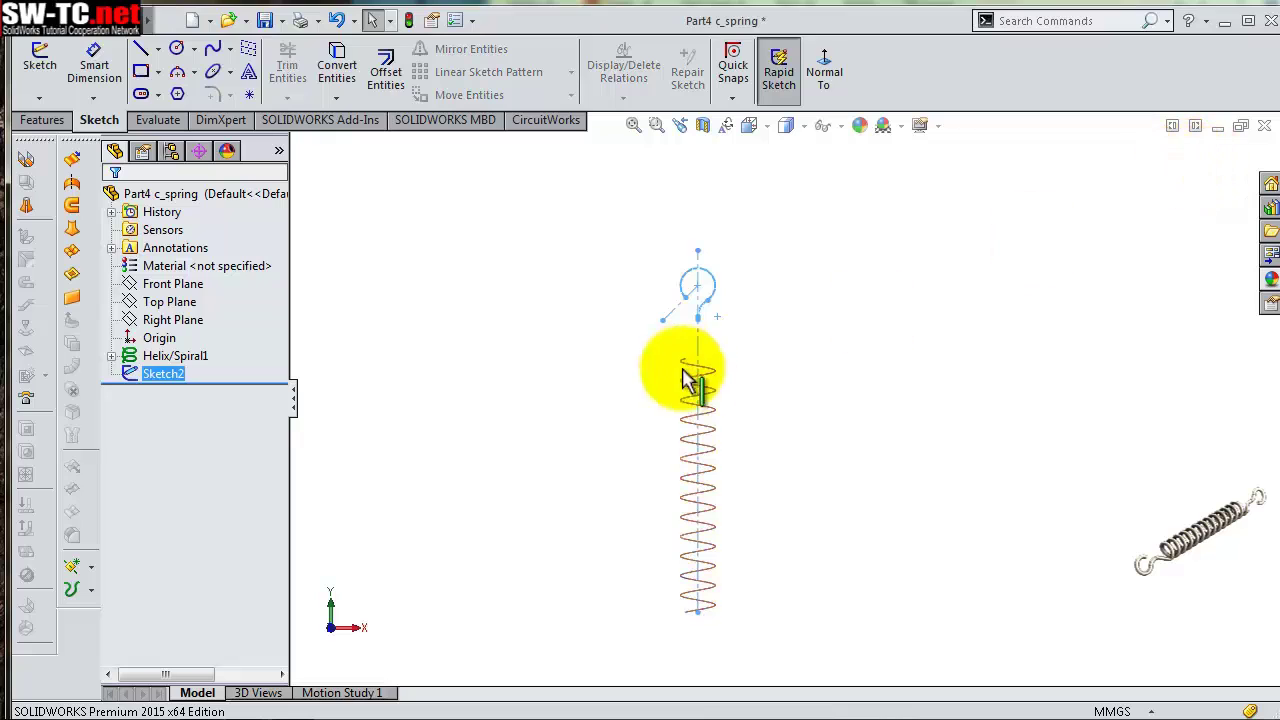
In a new 3D sketch, draw a spline from the hook's lower end to the helix top
scroll(708, 340, "down", 3)
mouse_move(708, 340)
middle_mouse_down()
mouse_move(748, 355)
mouse_move(737, 351)
middle_mouse_up()
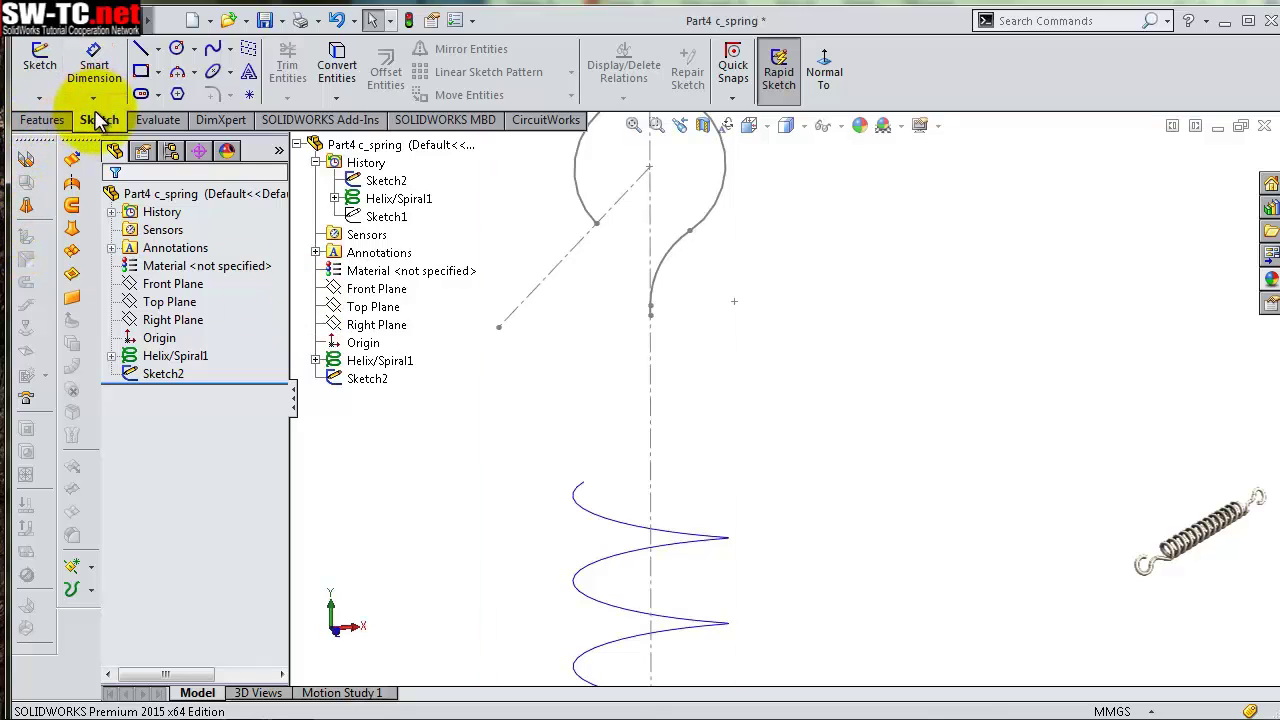
left_click(39, 97)
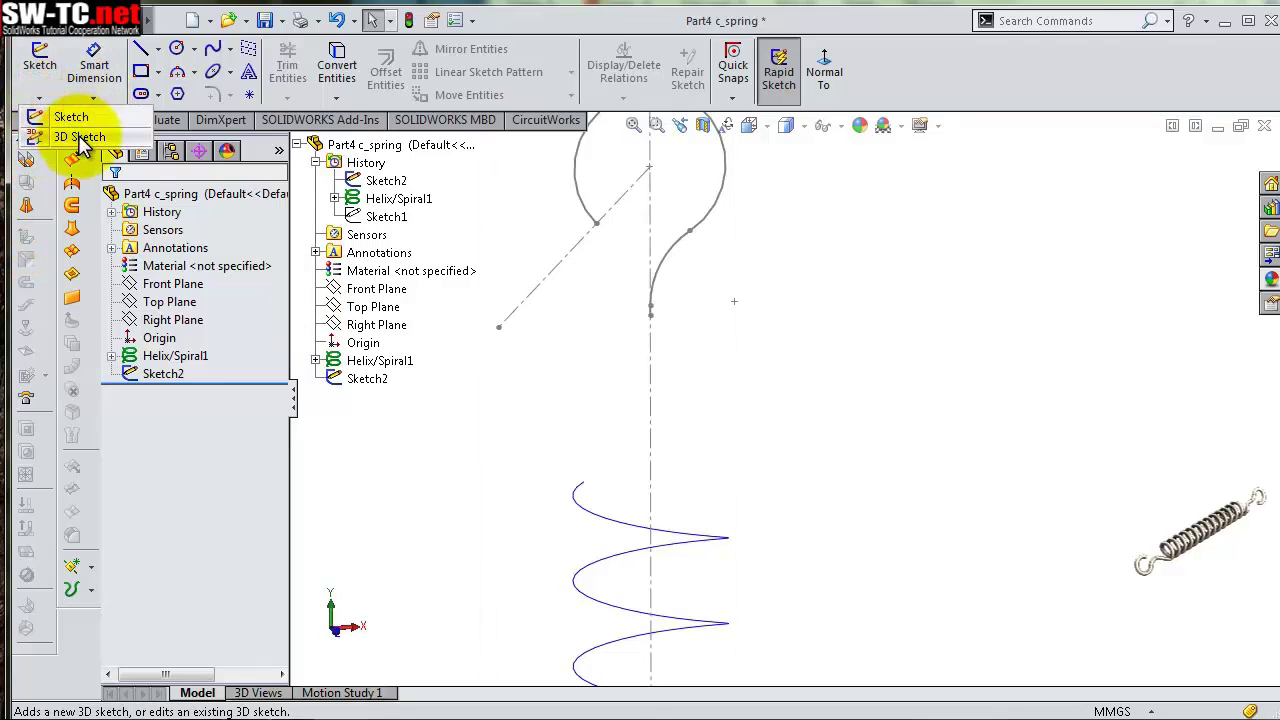
left_click(80, 138)
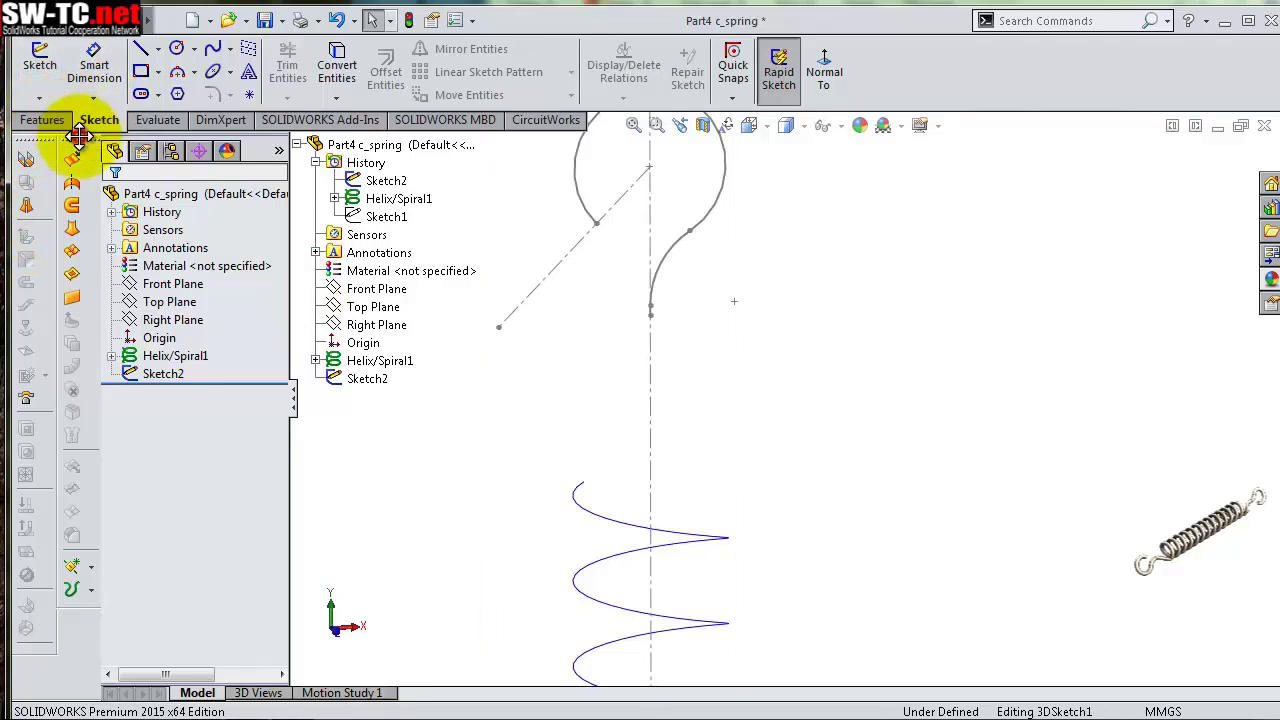
left_click(213, 50)
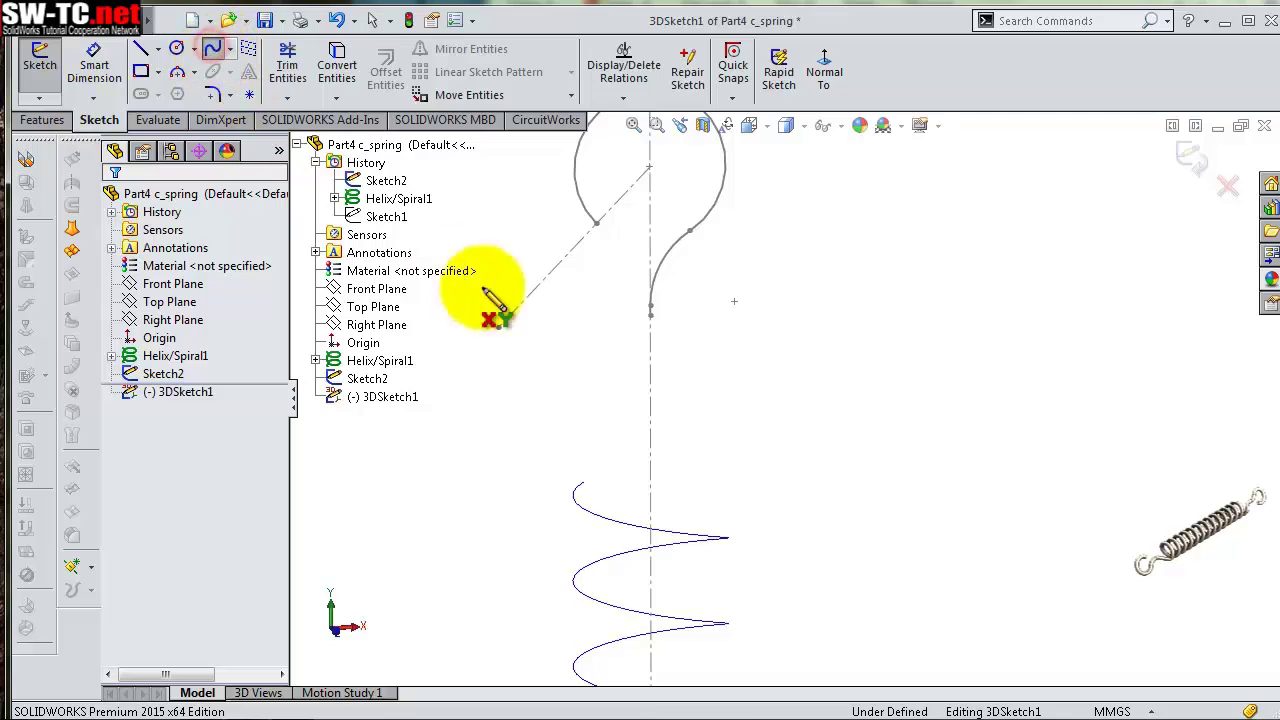
left_click(650, 316)
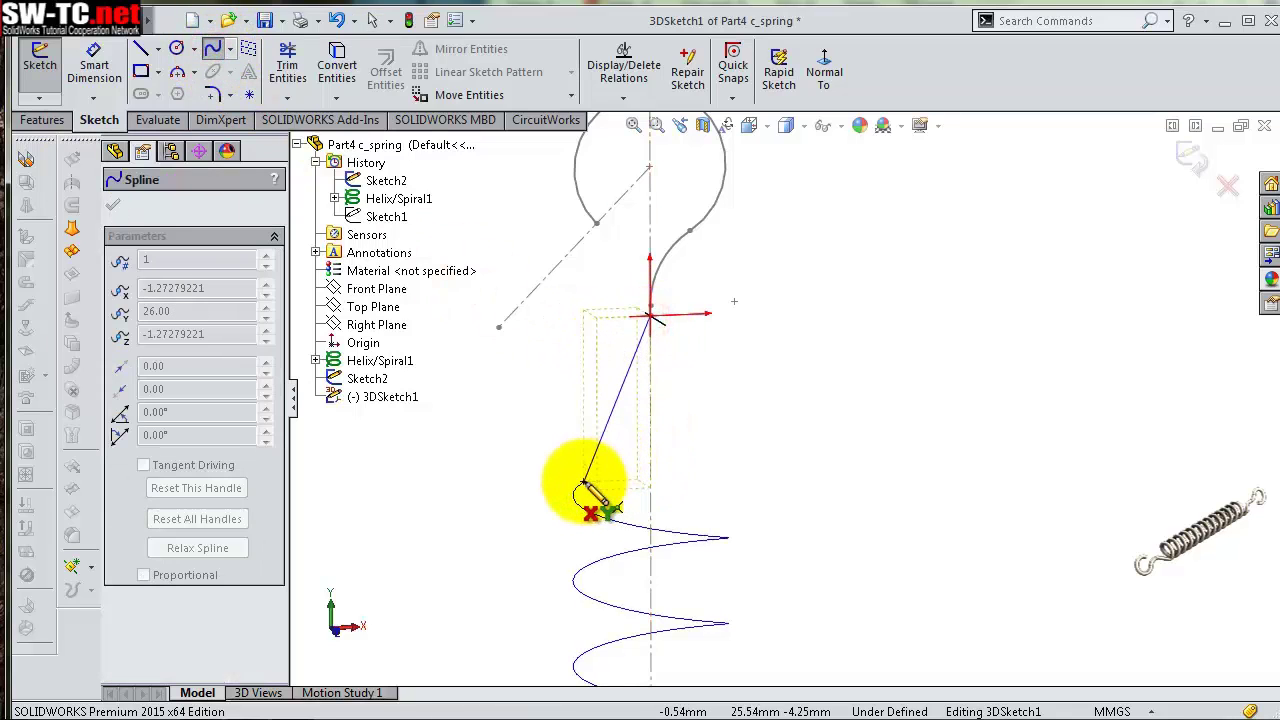
left_click(583, 486)
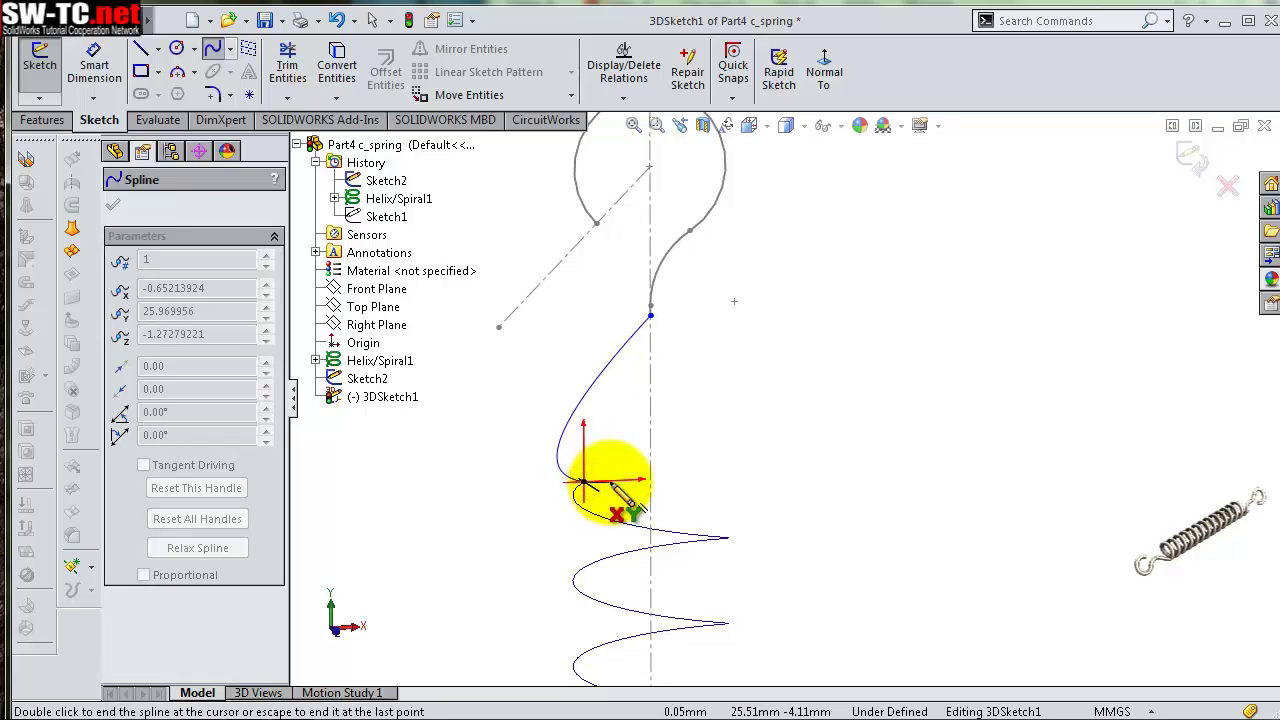
right_click(583, 486)
left_click(623, 491)
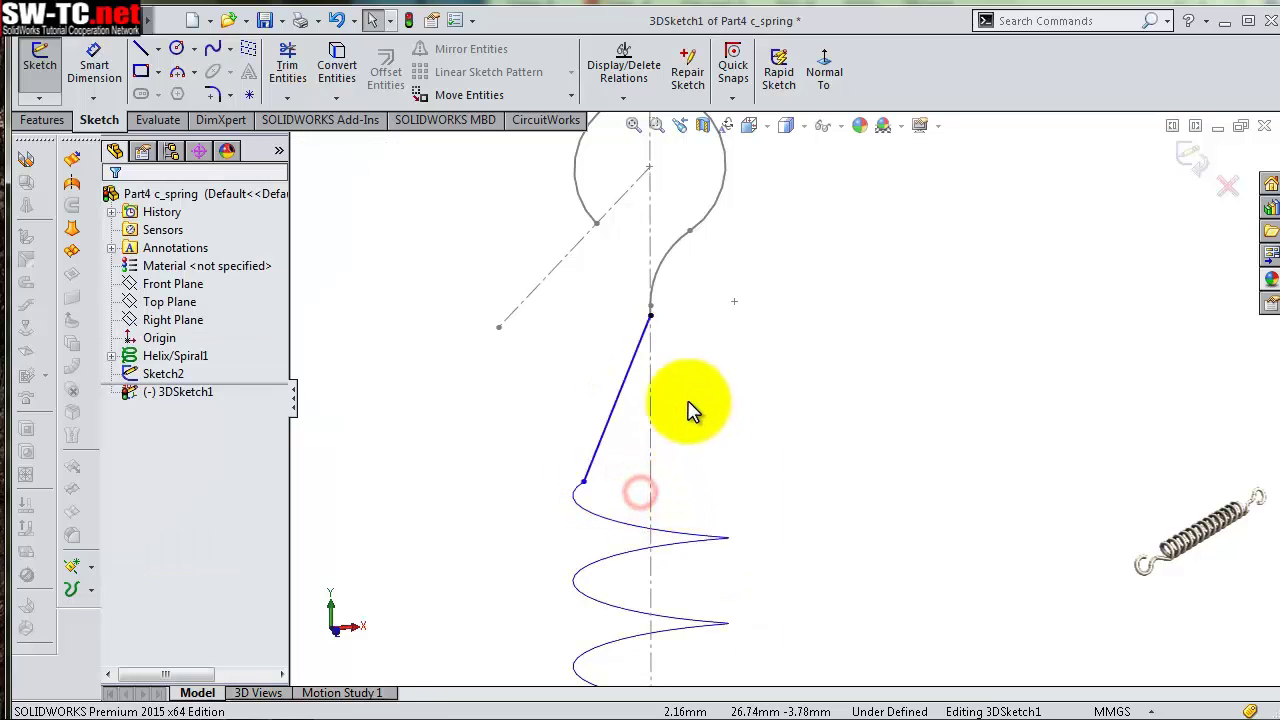
Make the spline tangent to the helix edge
scroll(670, 338, "down", 3)
scroll(700, 349, "up", 1)
scroll(808, 417, "up", 2)
scroll(837, 517, "up", 3)
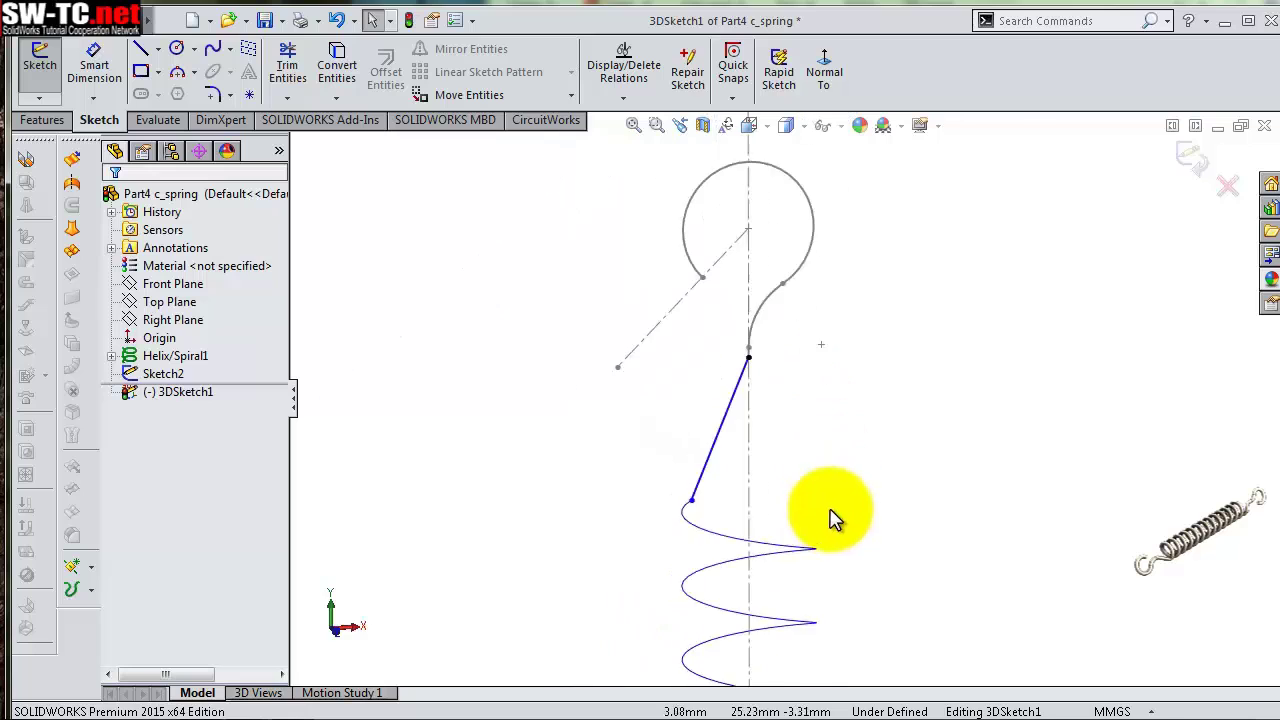
mouse_move(837, 517)
middle_mouse_down()
mouse_move(789, 496)
mouse_move(994, 526)
mouse_move(994, 400)
mouse_move(991, 506)
mouse_move(974, 529)
middle_mouse_up()
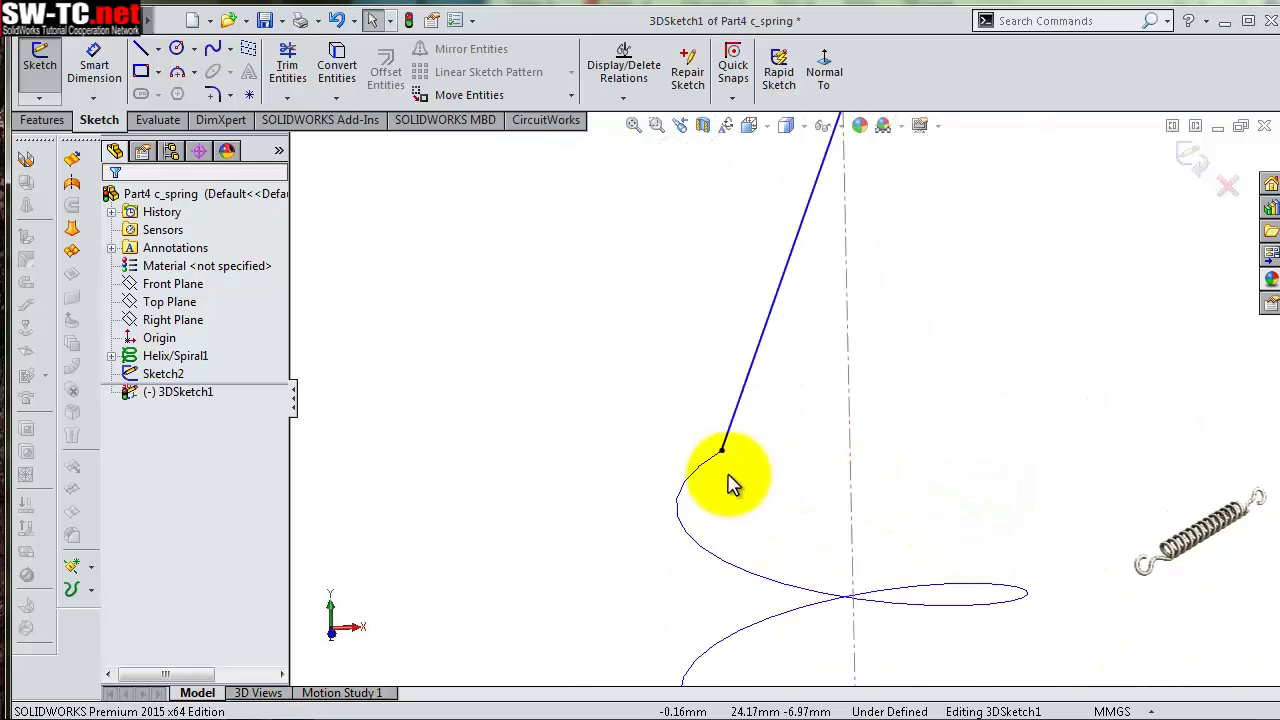
left_click(706, 466, "ctrl")
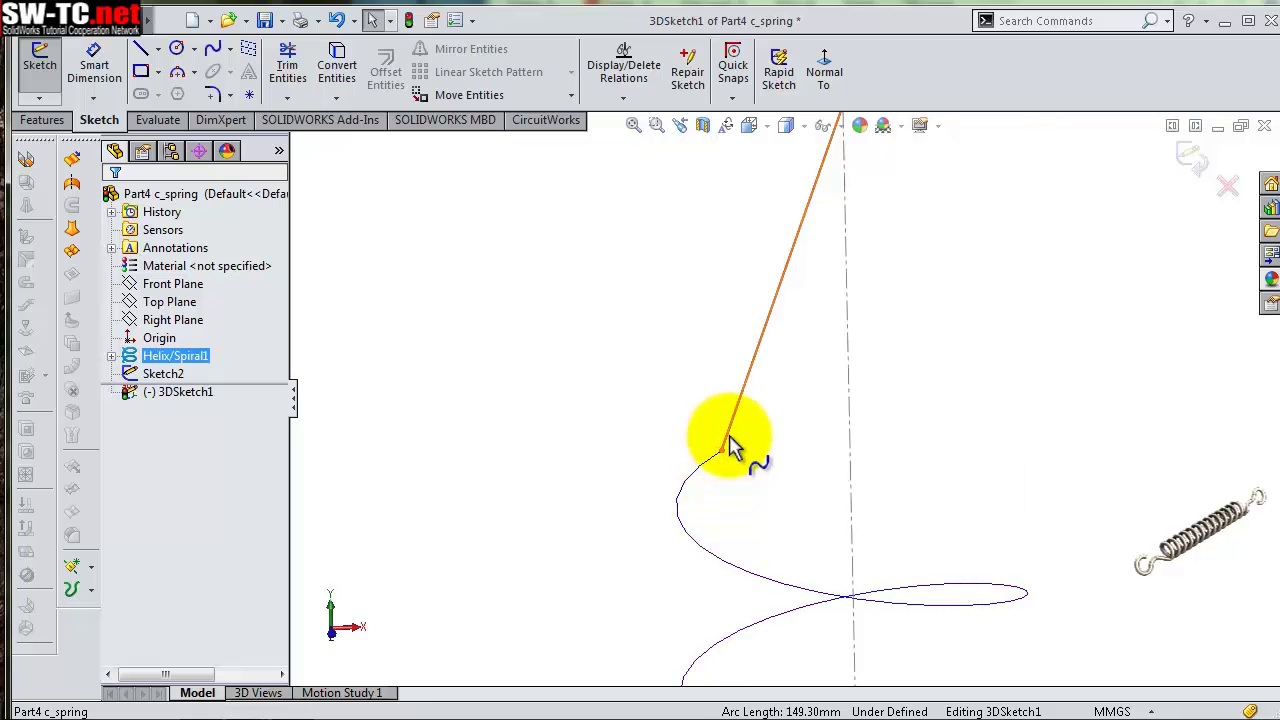
left_click(729, 440)
left_click(729, 443, "ctrl")
left_click(789, 362)
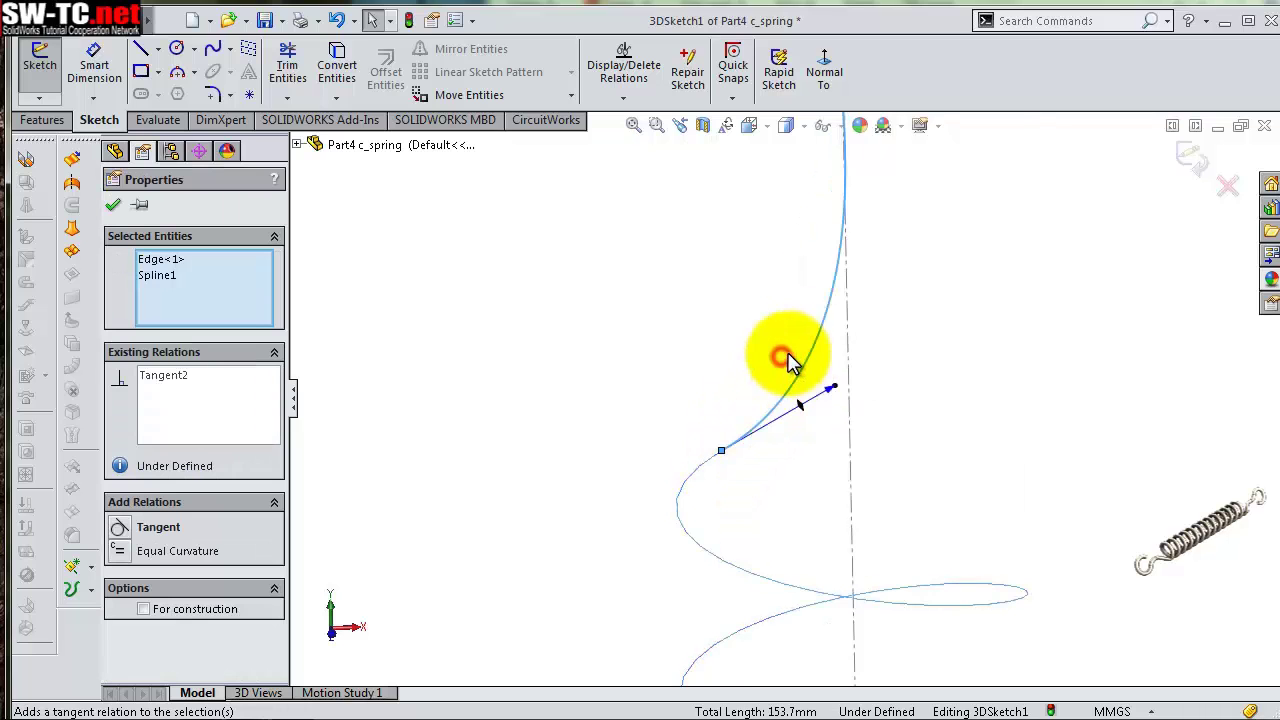
Make the spline tangent to the hook's straight line and exit the 3D sketch
middle_click_drag(834, 314, 757, 377)
left_click(757, 400)
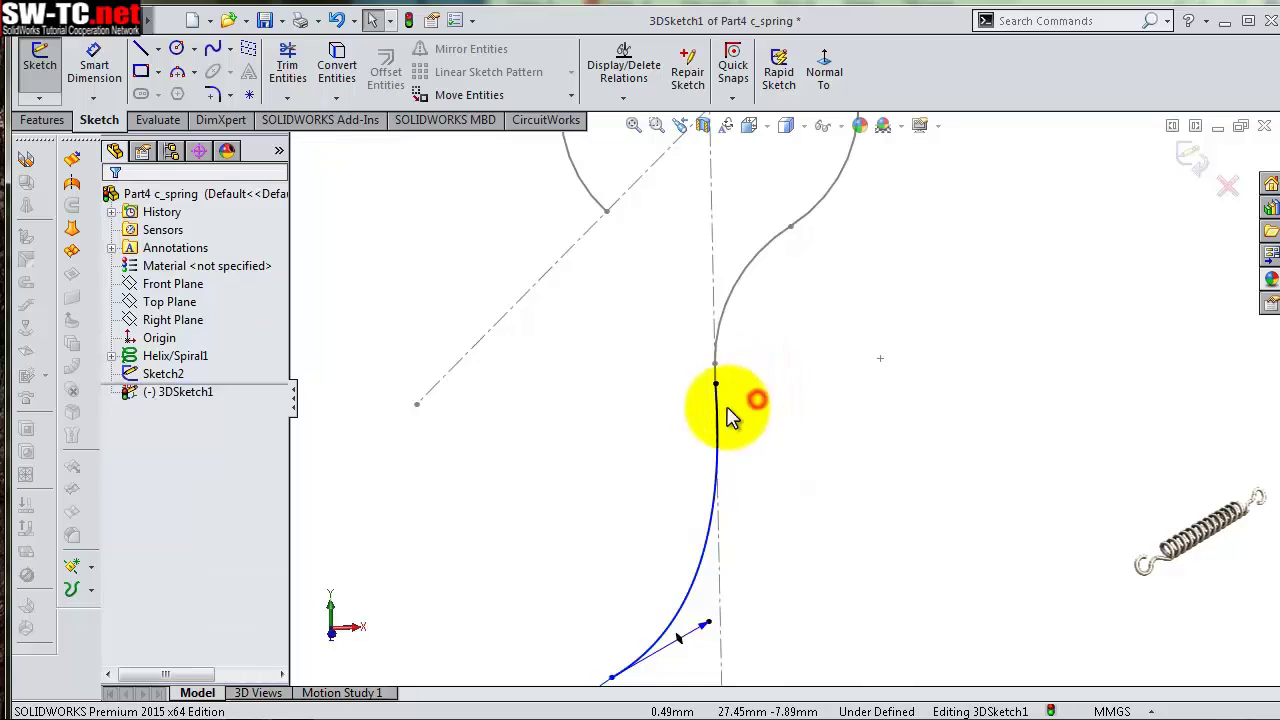
left_click(716, 420)
left_click(715, 380, "ctrl")
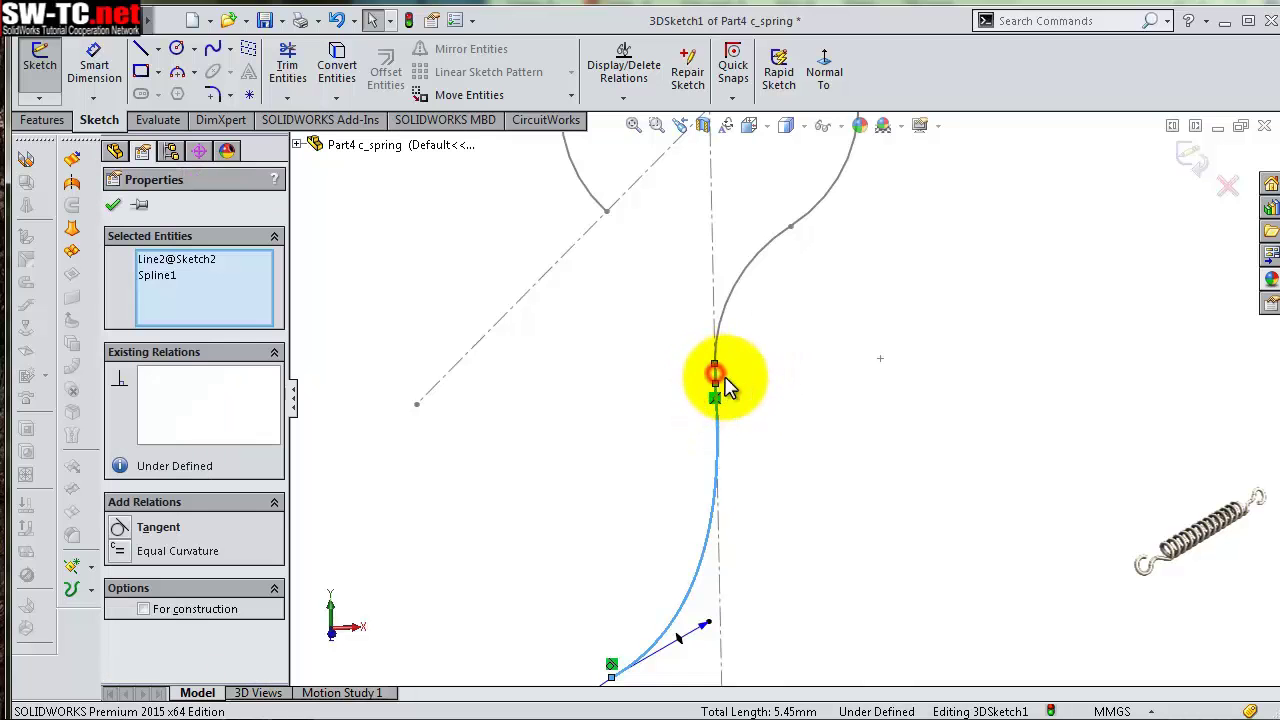
left_click(765, 292)
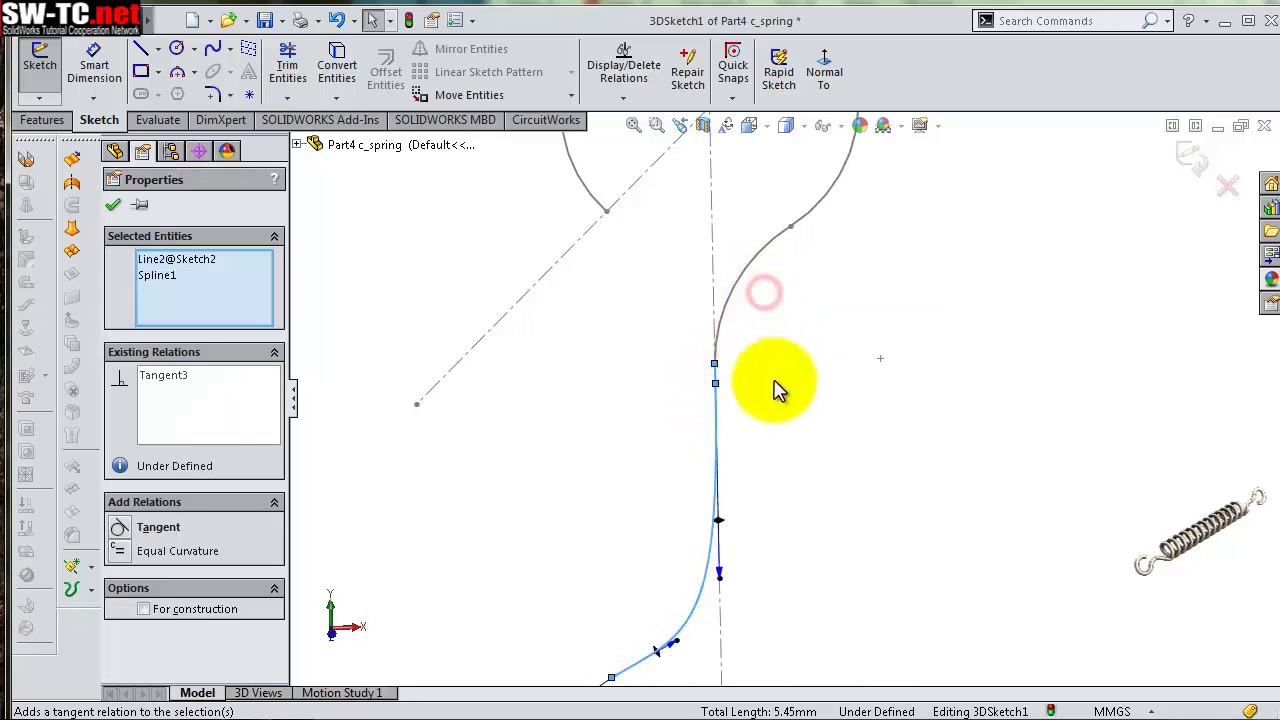
left_click(1190, 157)
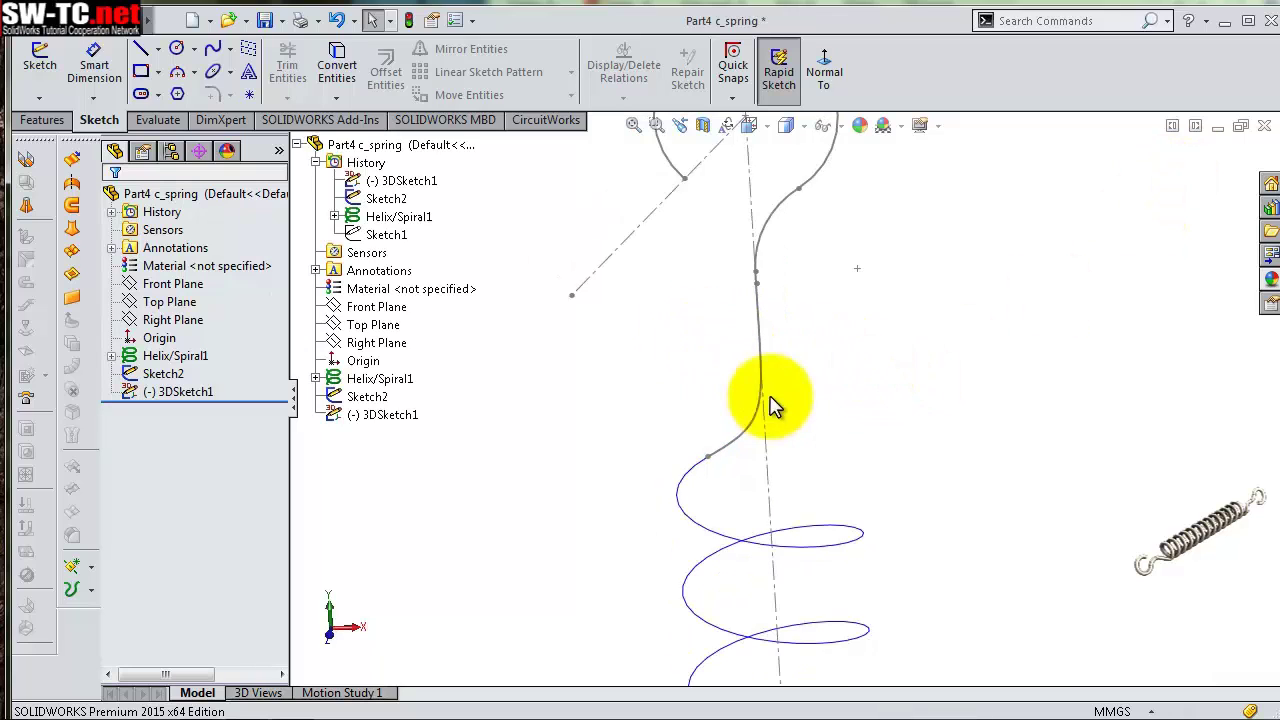
scroll(830, 460, "up", 3)
Open a new sketch on the Front Plane, viewed Normal To
scroll(860, 560, "up", 2)
scroll(830, 605, "up", 2)
scroll(818, 620, "up", 1)
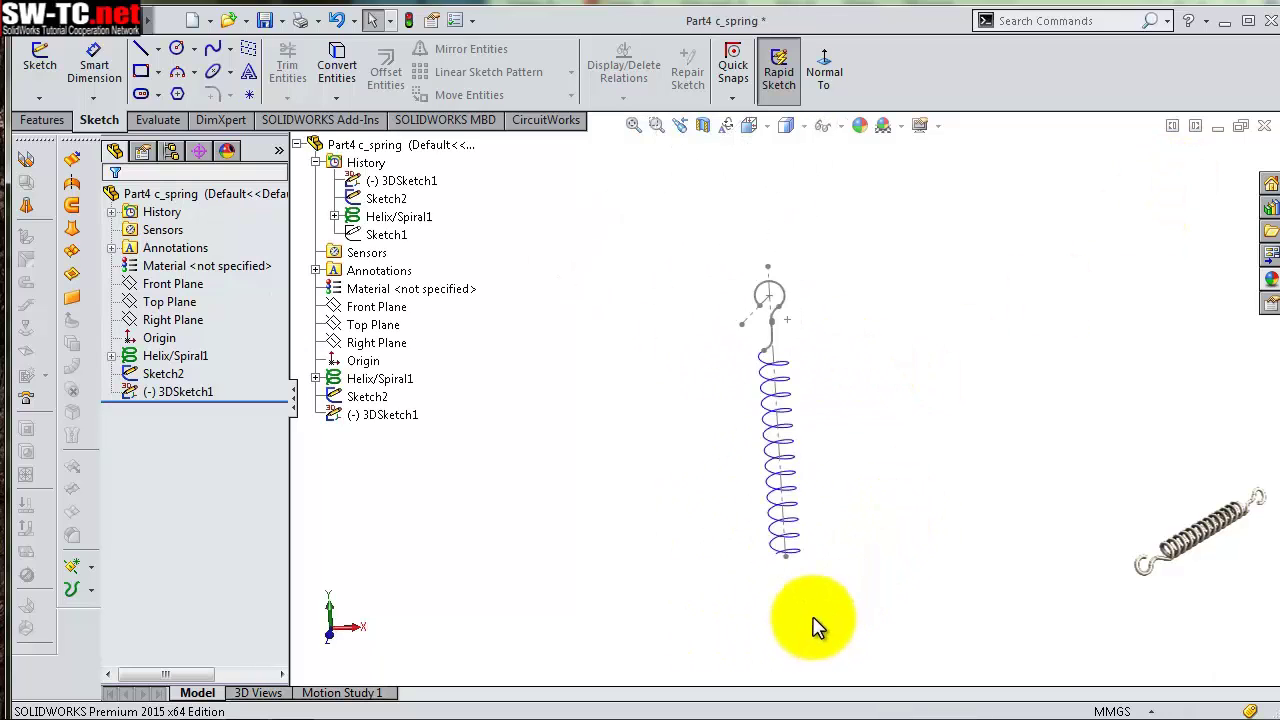
mouse_move(815, 625)
middle_mouse_down()
mouse_move(826, 549)
mouse_move(814, 531)
middle_mouse_up()
scroll(815, 560, "down", 2)
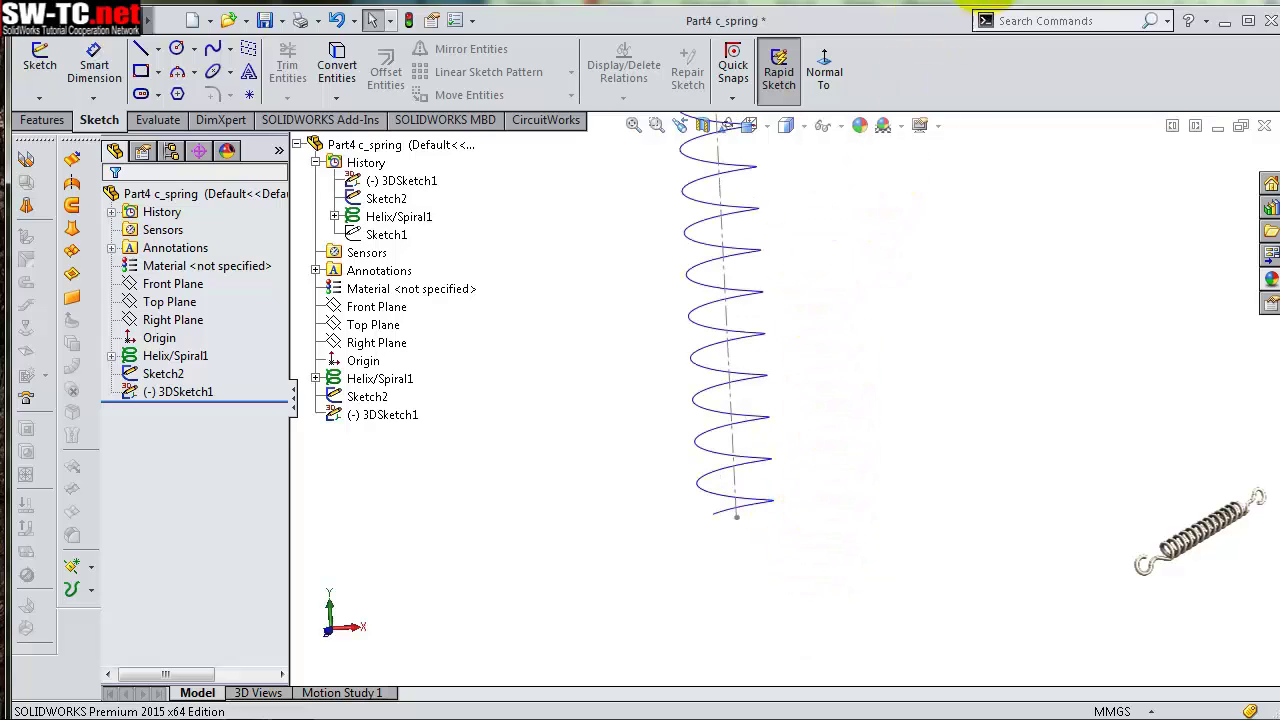
key("ctrl+1")
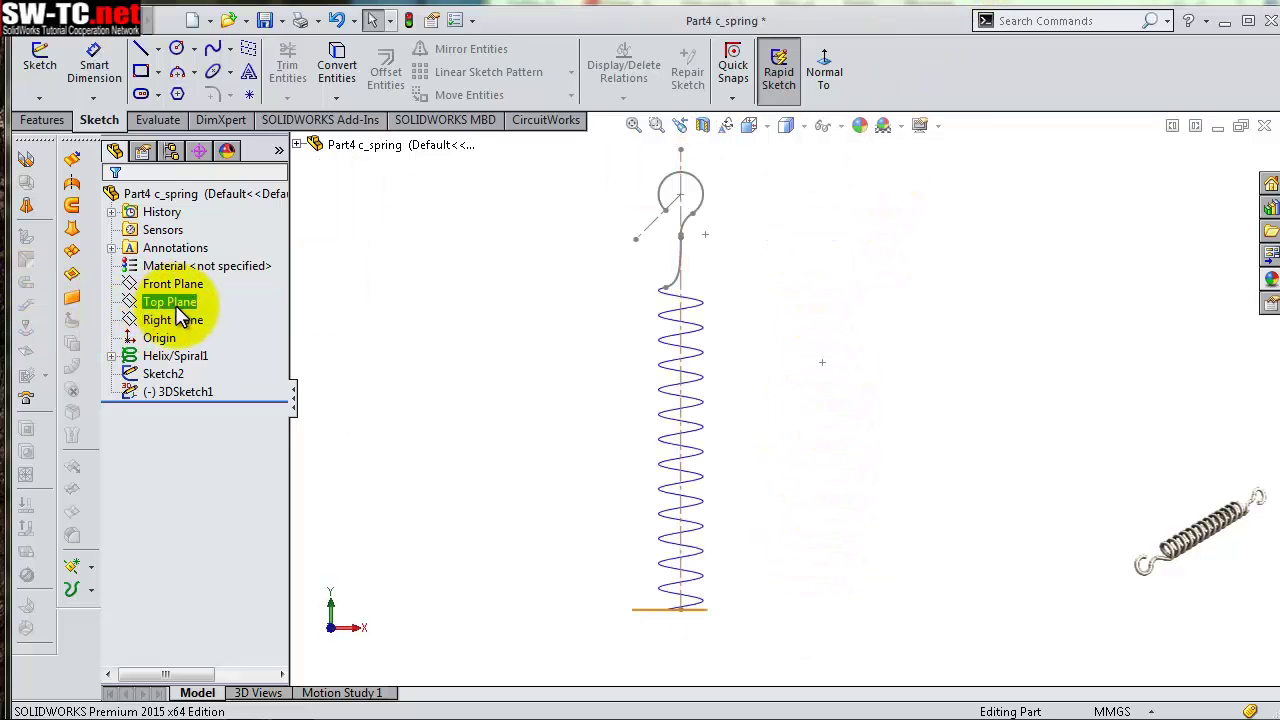
left_click(181, 290)
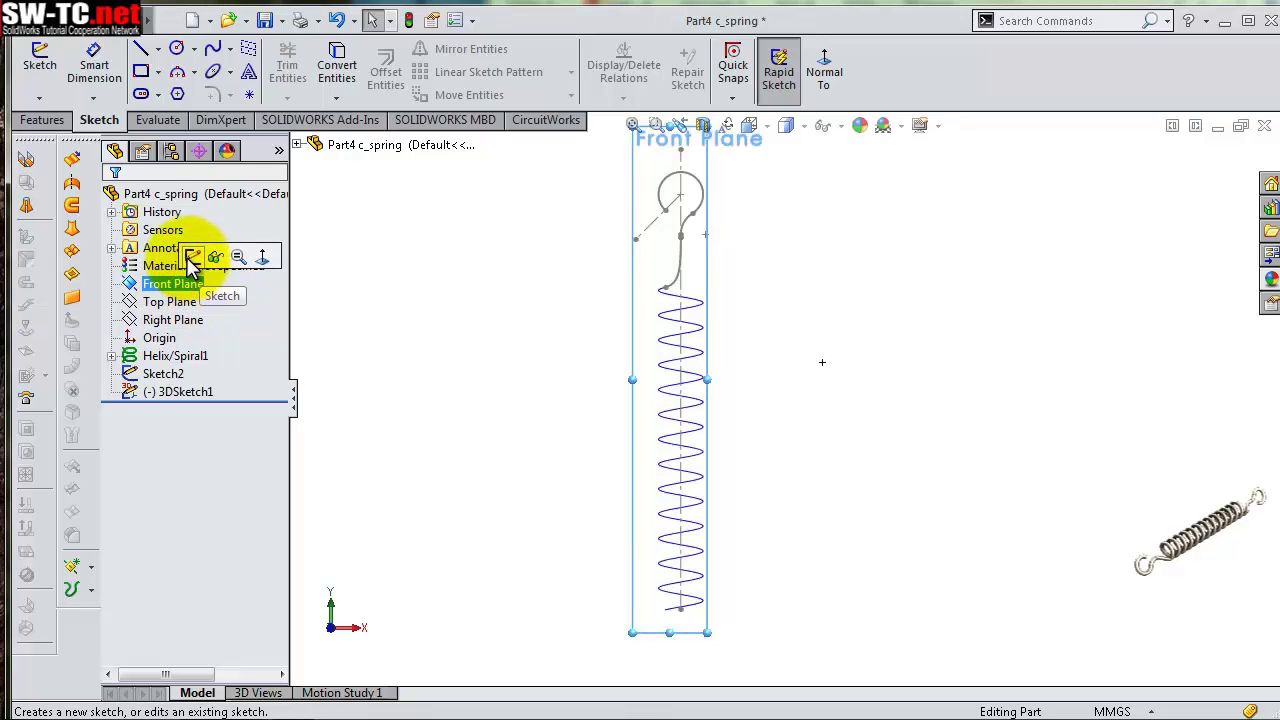
left_click(190, 259)
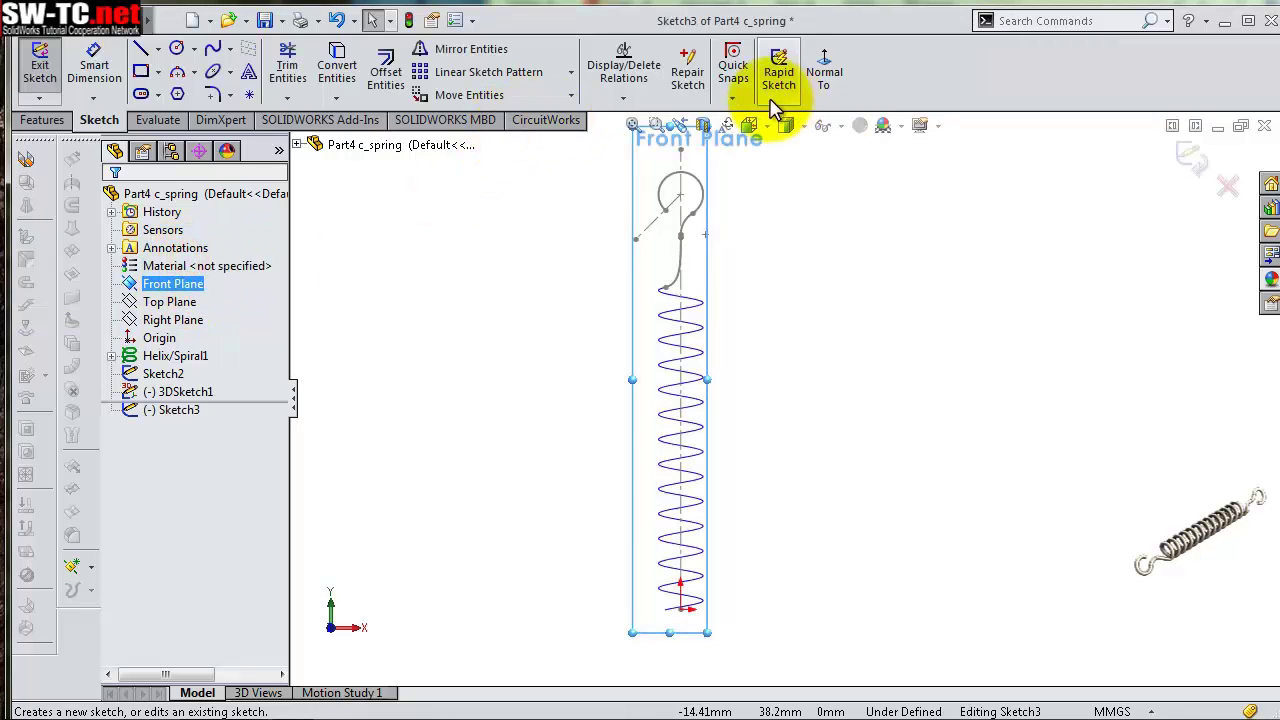
left_click(843, 86)
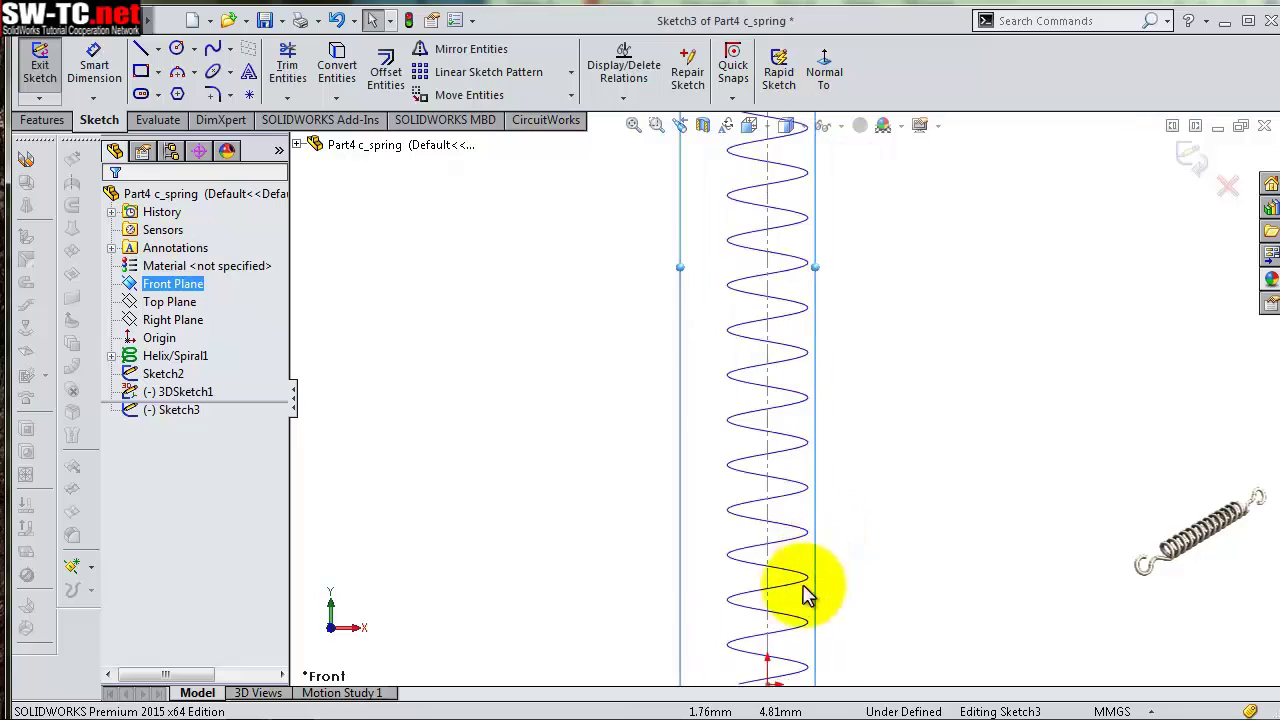
scroll(810, 445, "down", 2)
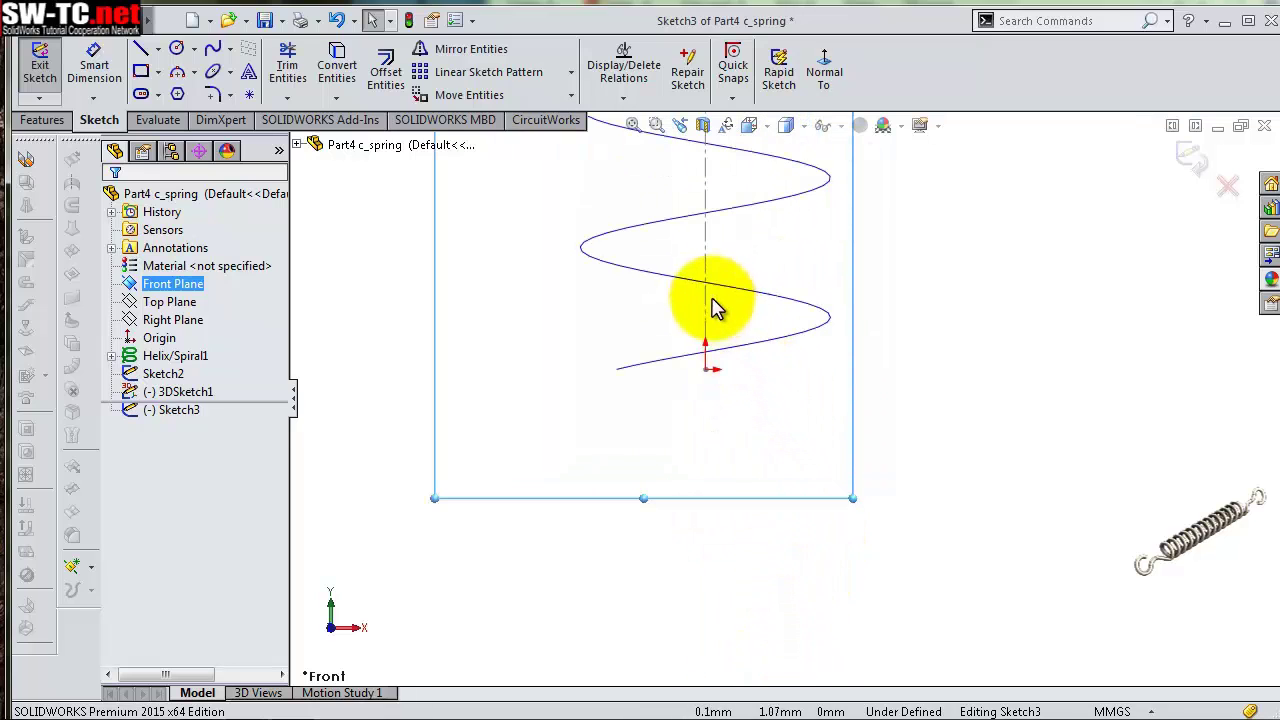
left_click(705, 372)
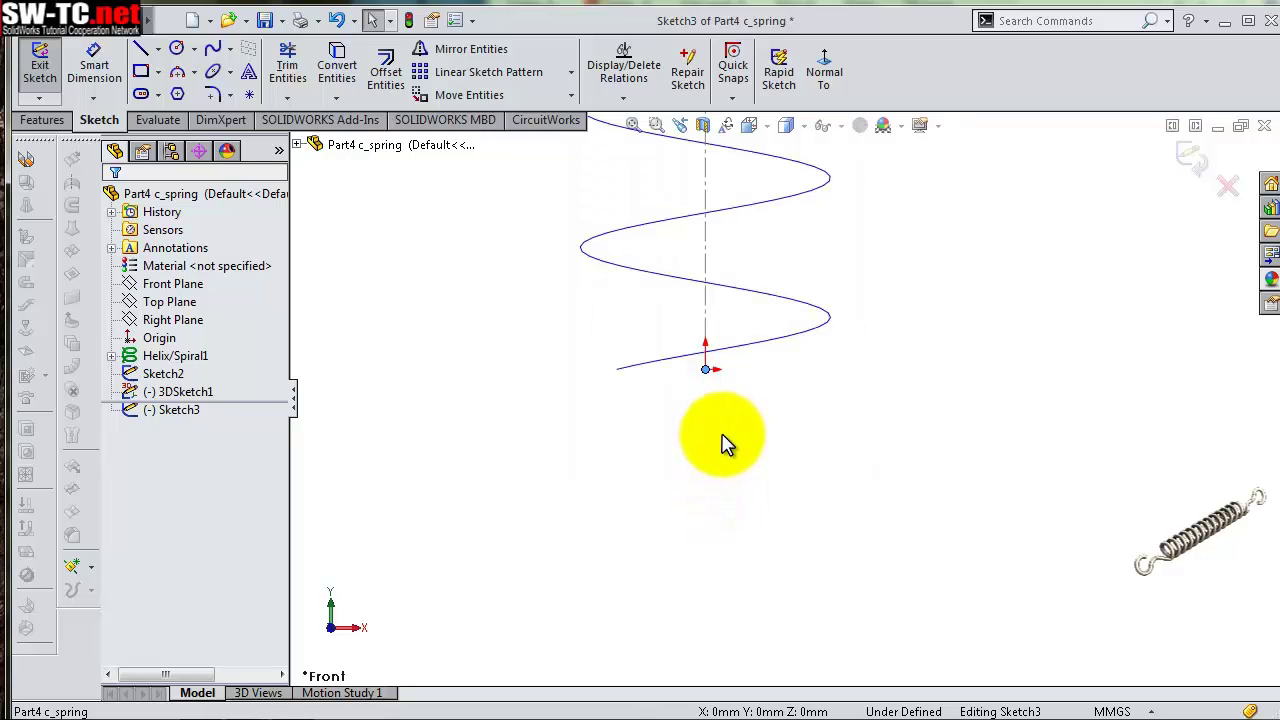
Draw a vertical centerline running down from the origin below the spring
left_click(158, 49)
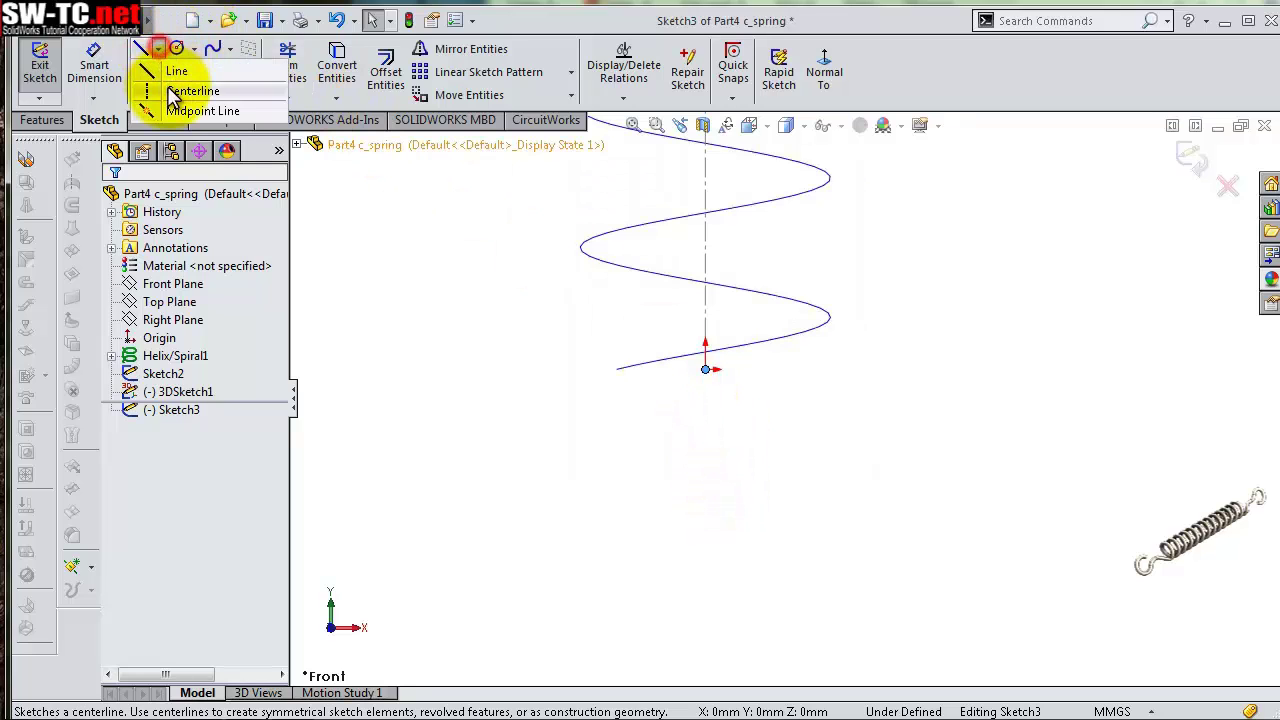
left_click(175, 80)
left_click(707, 405)
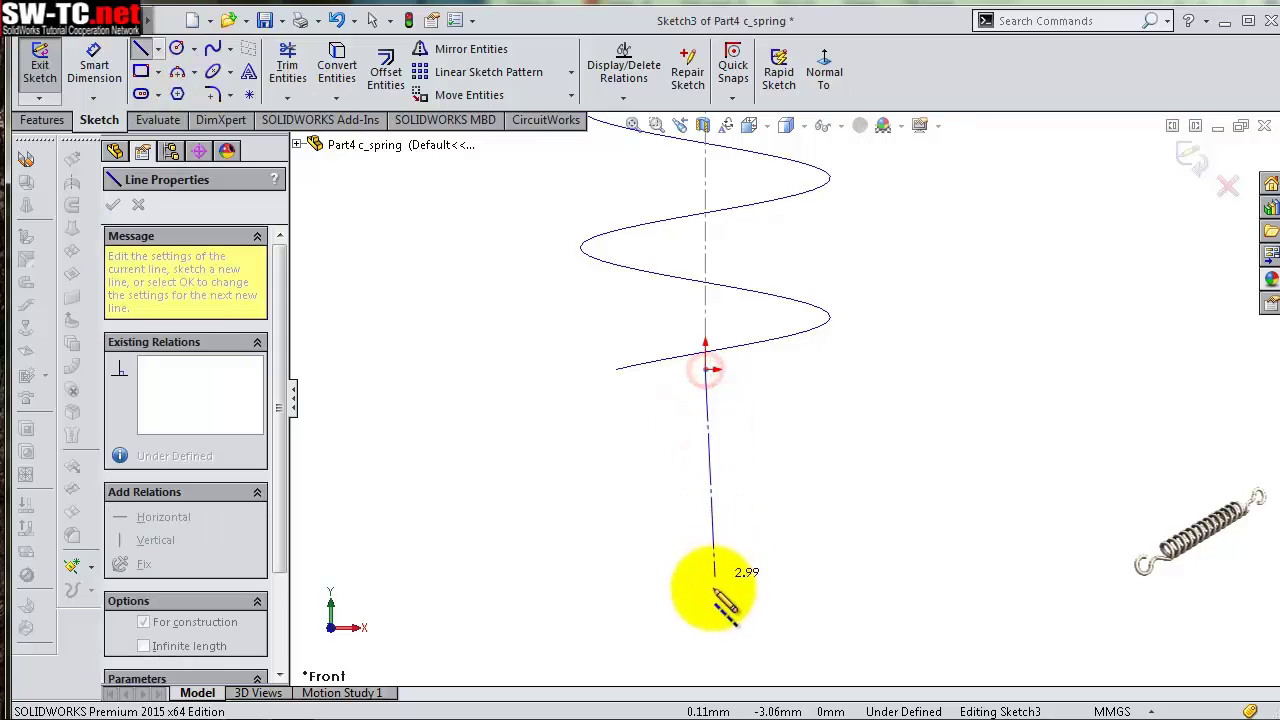
scroll(714, 610, "down", 2)
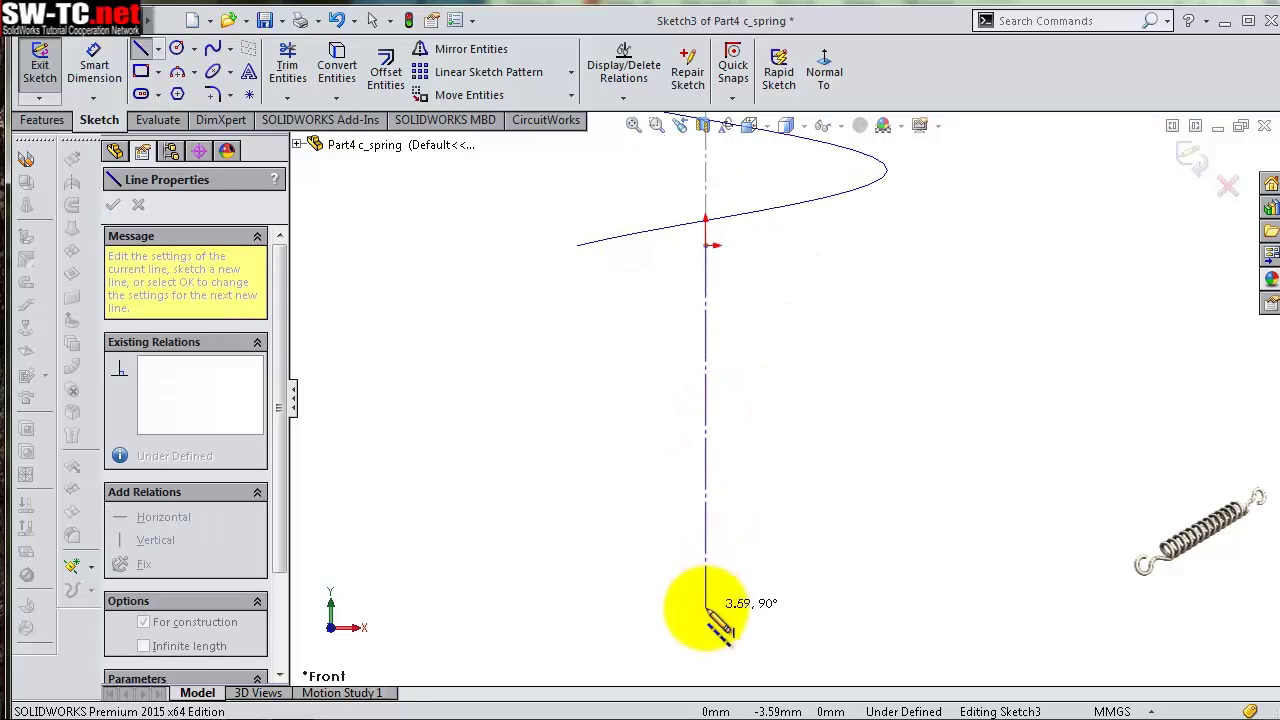
left_click(707, 618)
key("Escape")
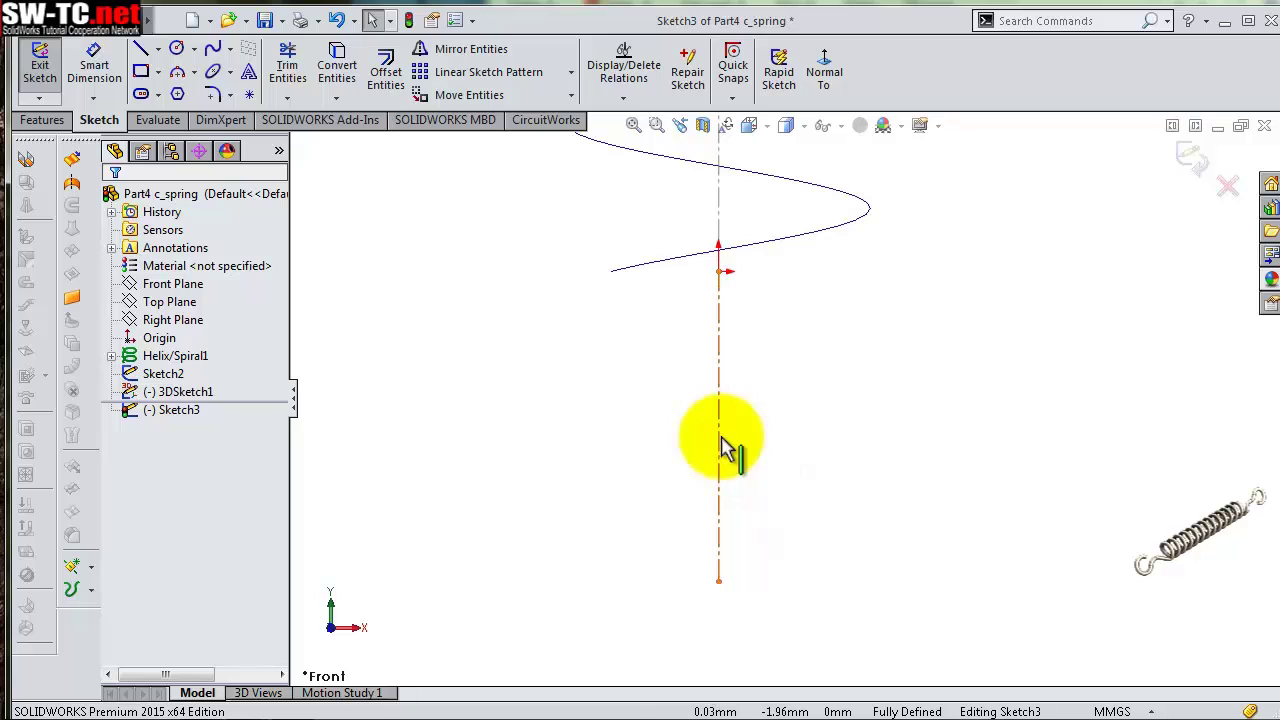
Draw a second centerline off the vertical centerline and dimension it at 45°
key("s")
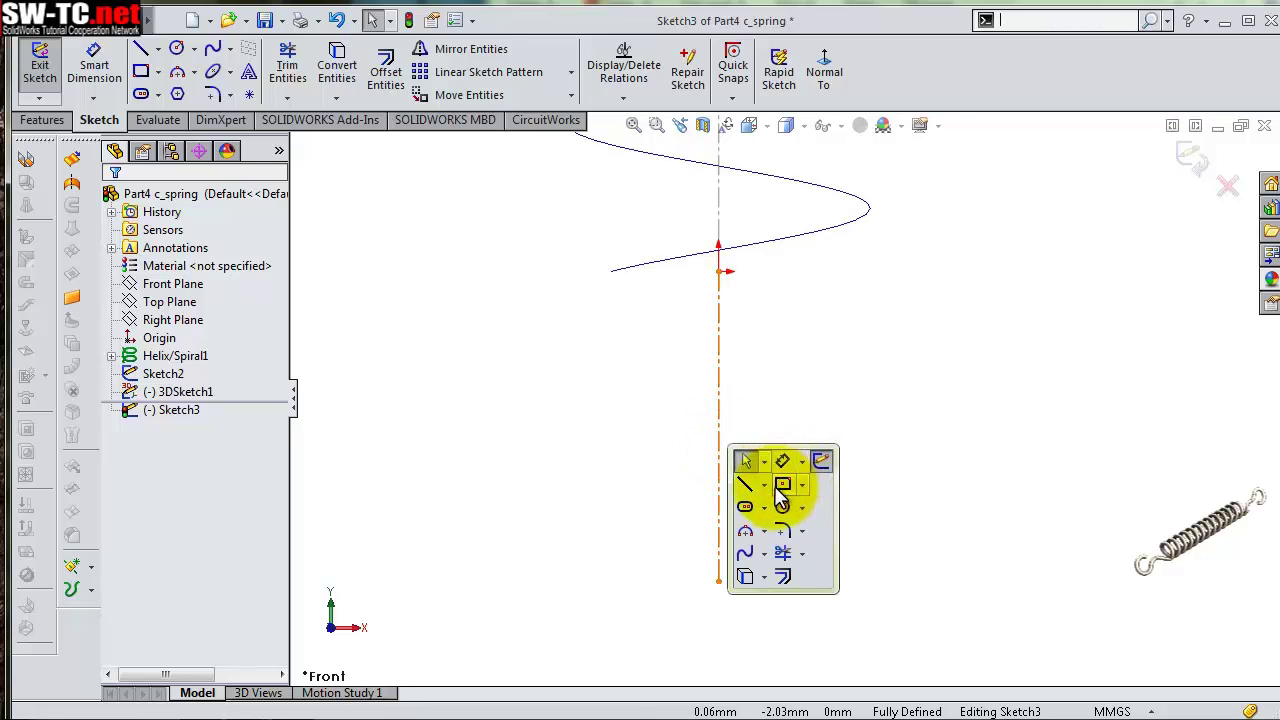
left_click(763, 486)
left_click(784, 527)
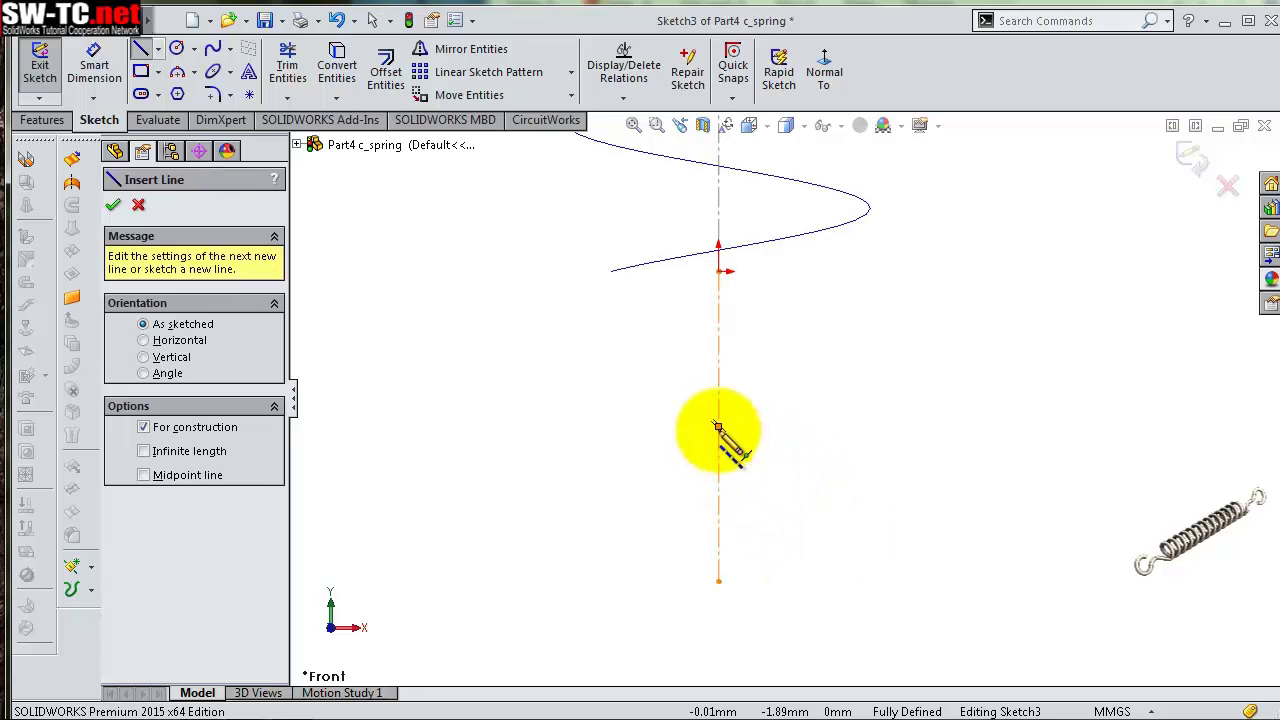
left_click(718, 453)
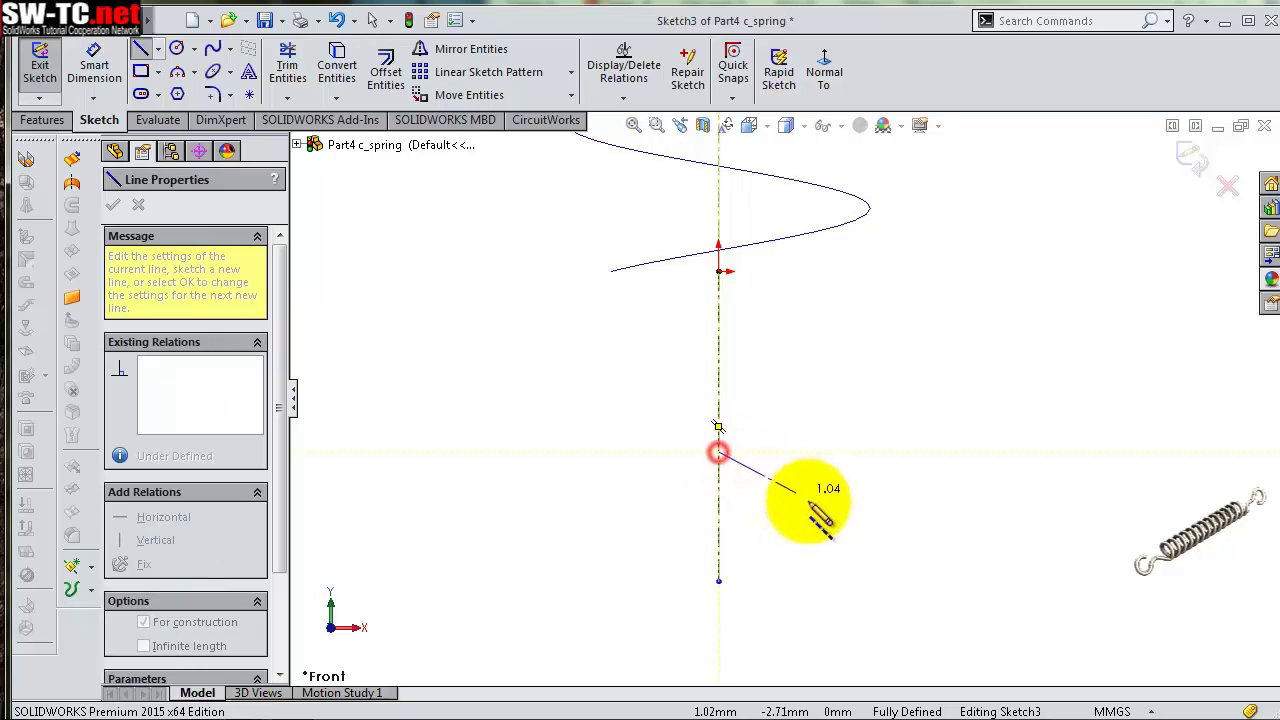
key("s")
left_click(867, 538)
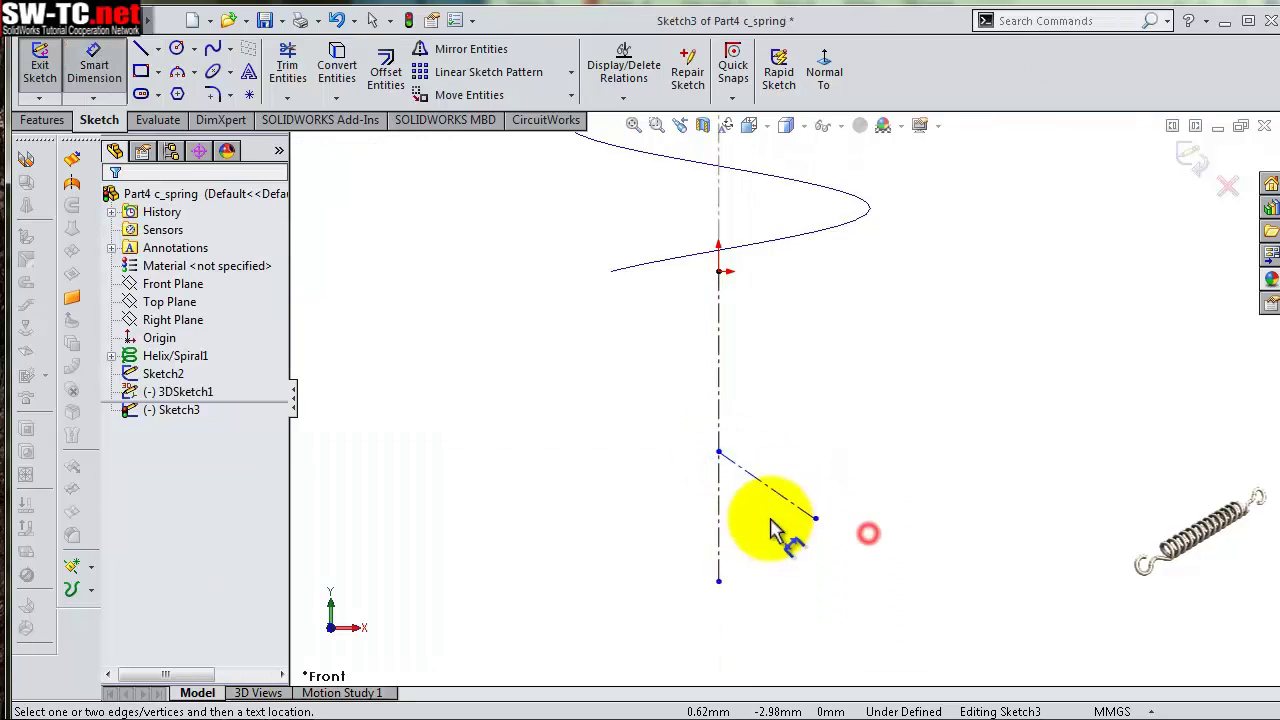
left_click(785, 512)
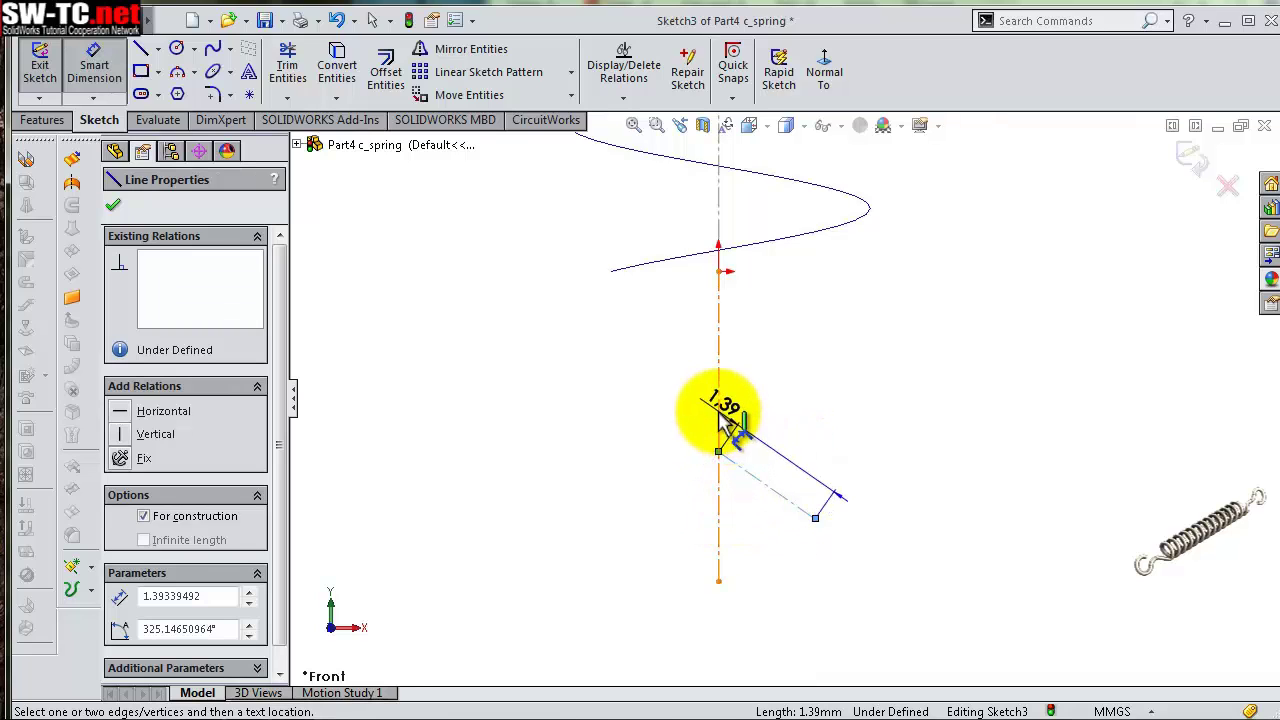
left_click(718, 415)
left_click(760, 400)
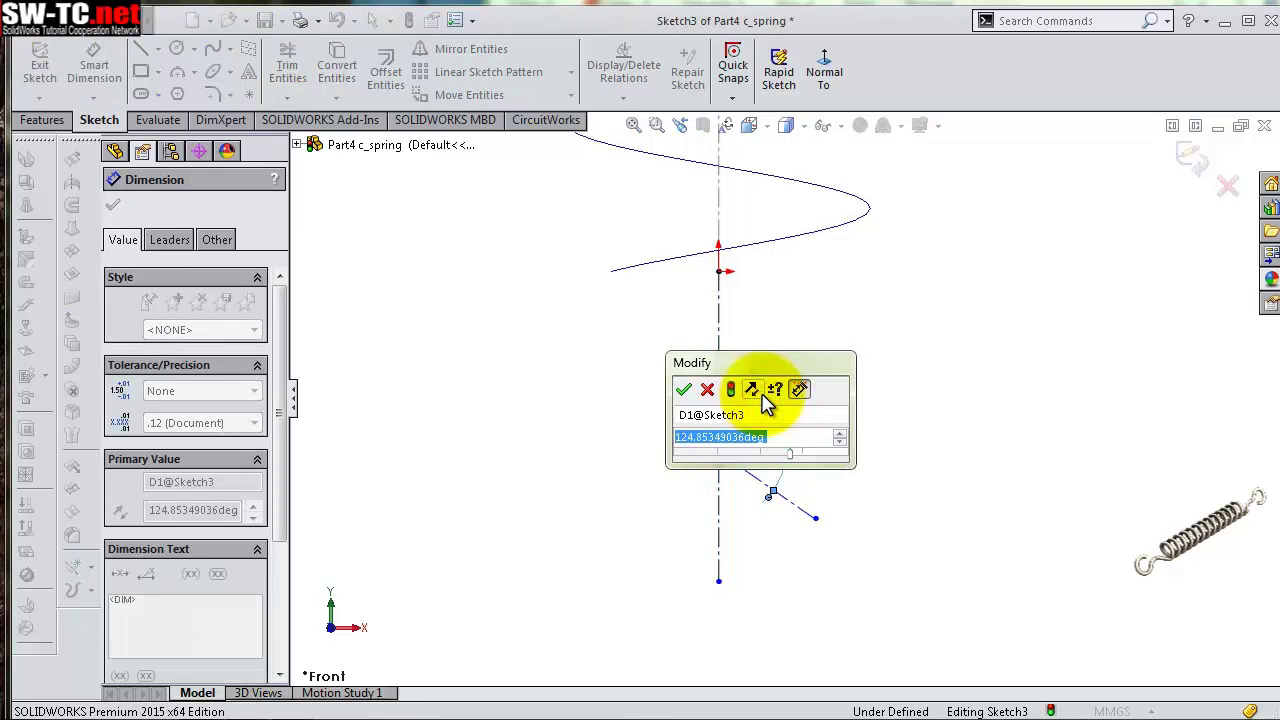
type("45")
key("Return")
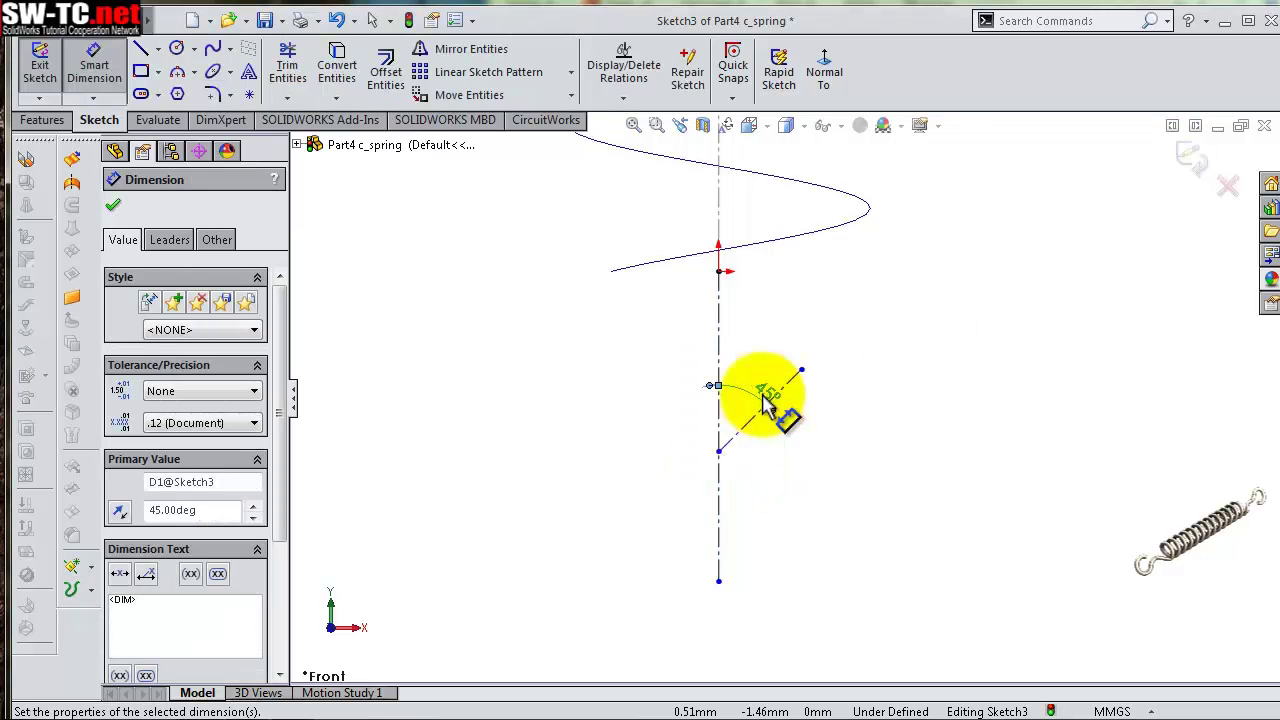
key("Escape")
Lengthen the vertical centerline and dimension the origin-to-lower-point distance as 6.40
left_click_drag(716, 505, 729, 651)
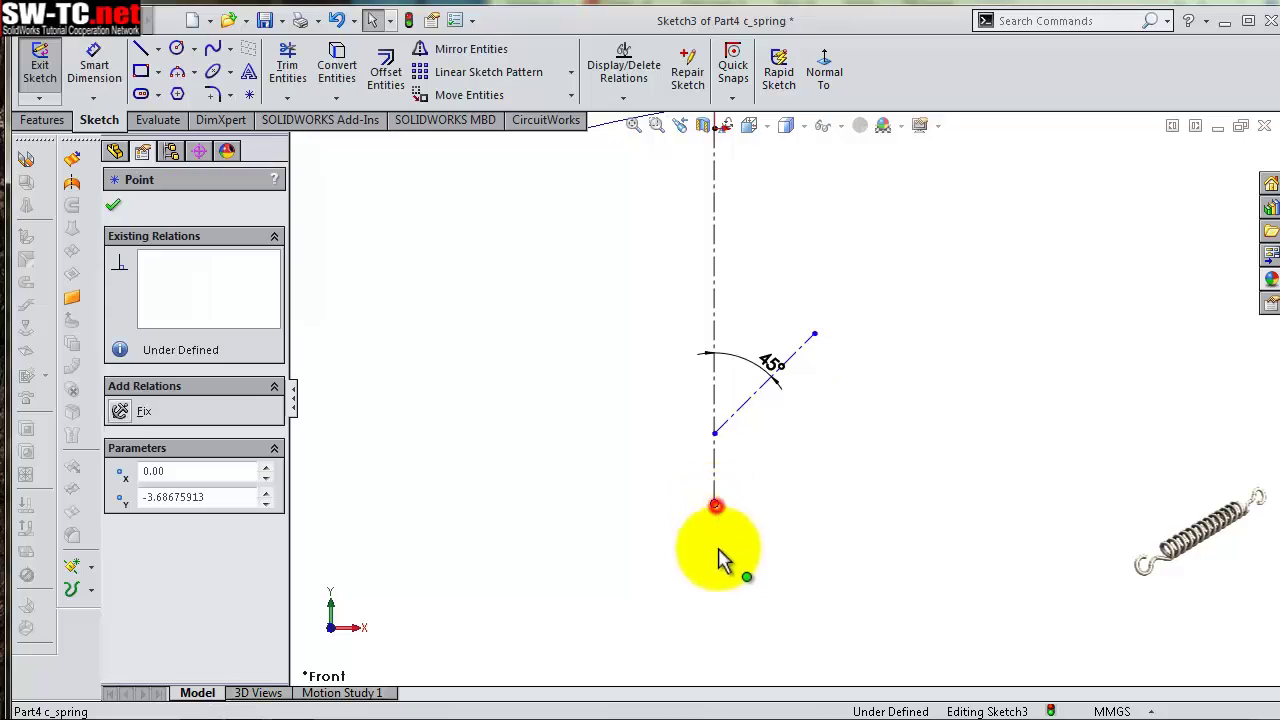
scroll(806, 472, "up", 2)
scroll(808, 470, "down", 1)
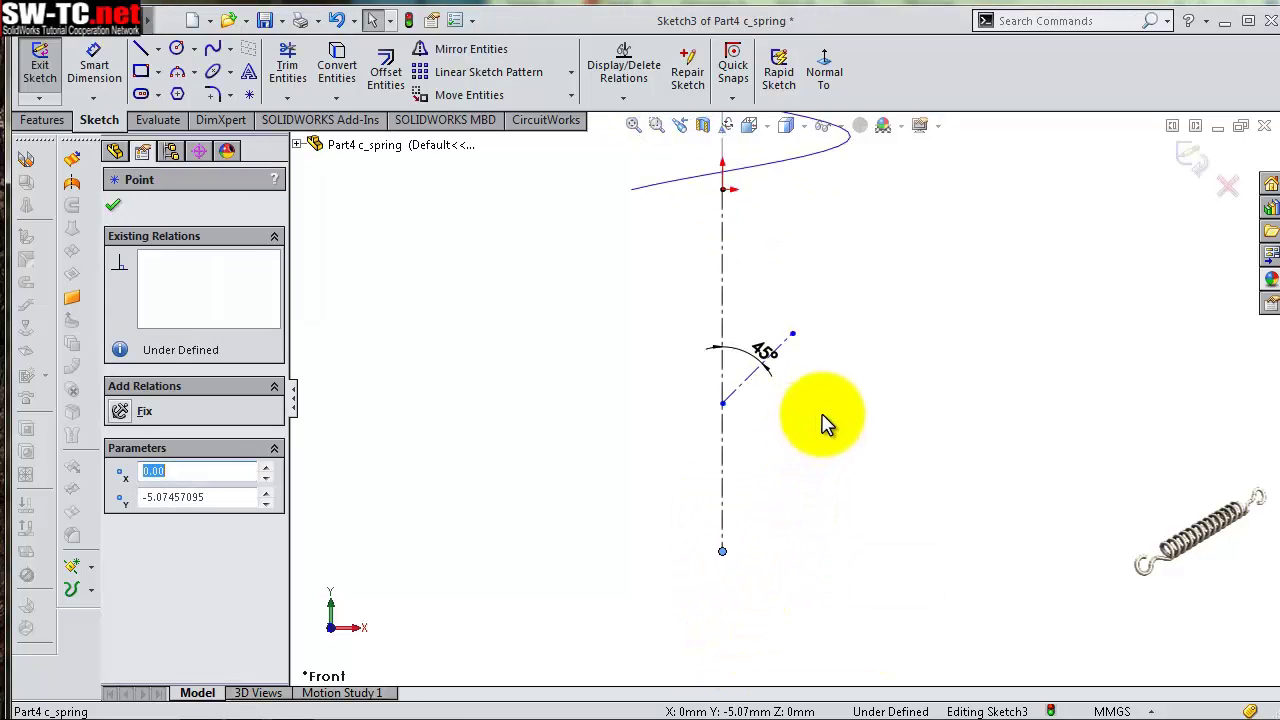
right_click(828, 425)
left_click(883, 437)
left_click(724, 404)
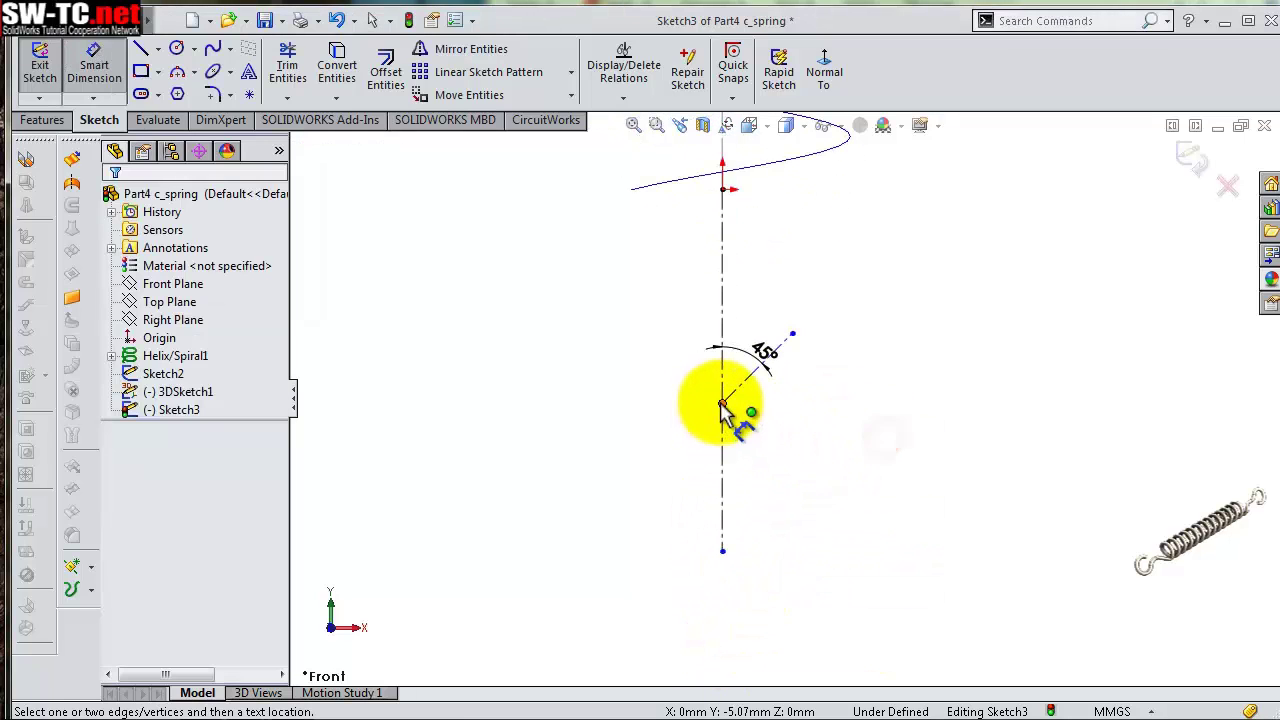
left_click(722, 190)
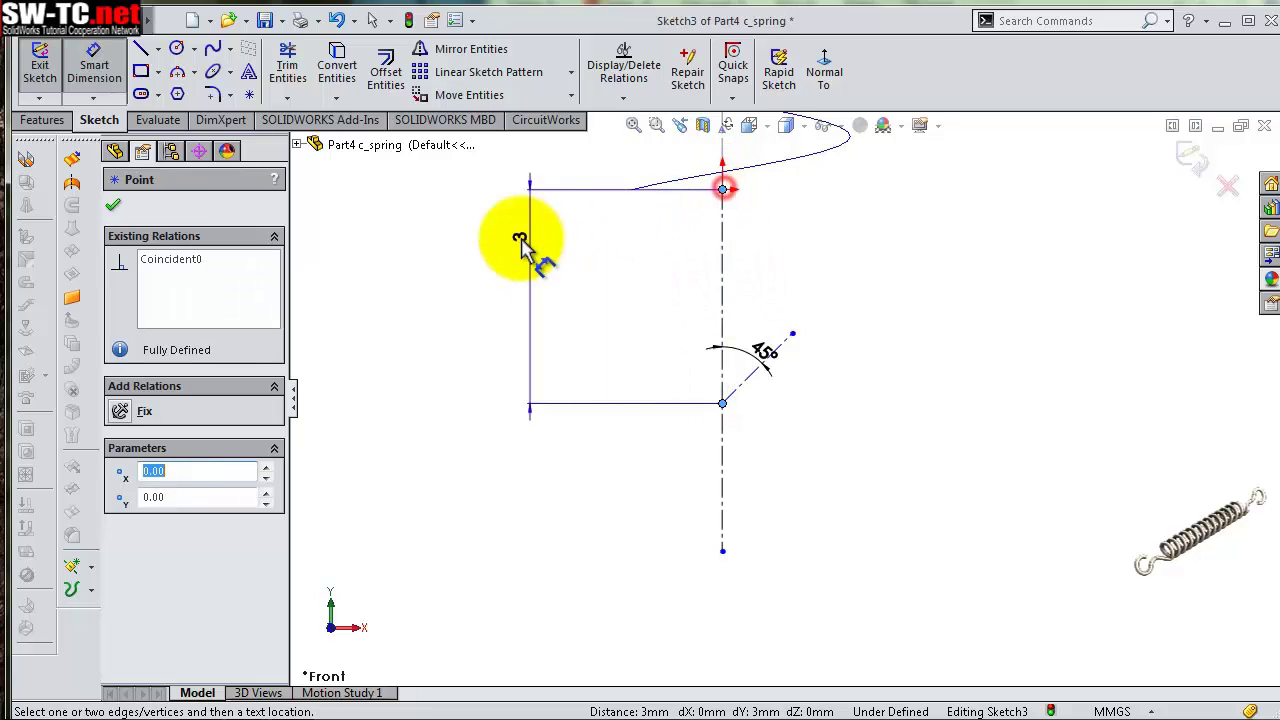
left_click(517, 251)
type("6,4")
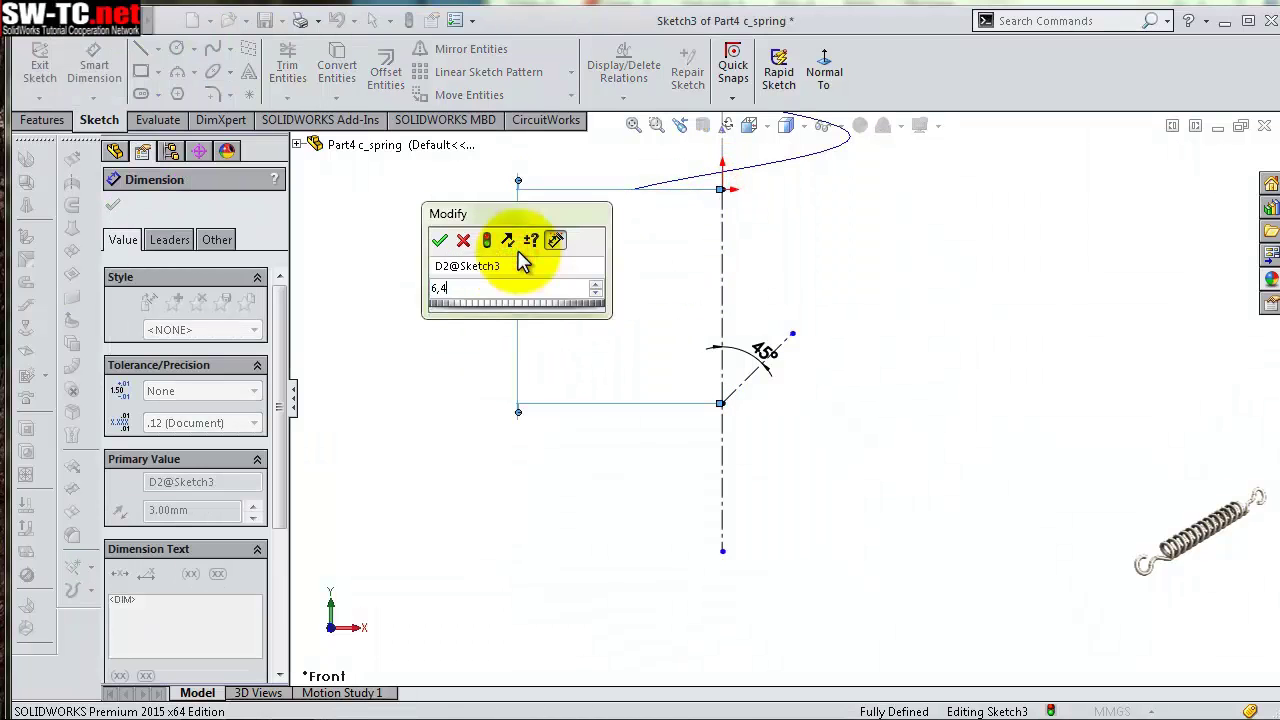
key("Return")
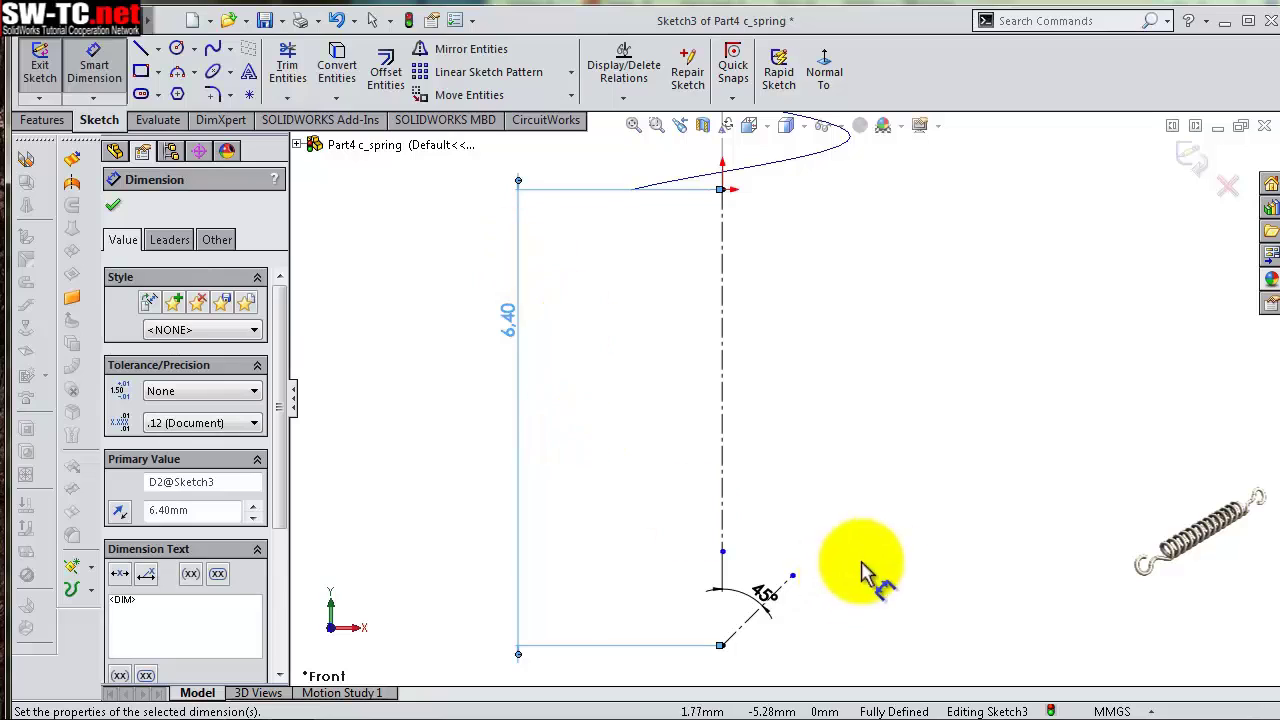
left_click(883, 568)
Select the lower corner point to verify it is fully defined
scroll(883, 575, "down", 3)
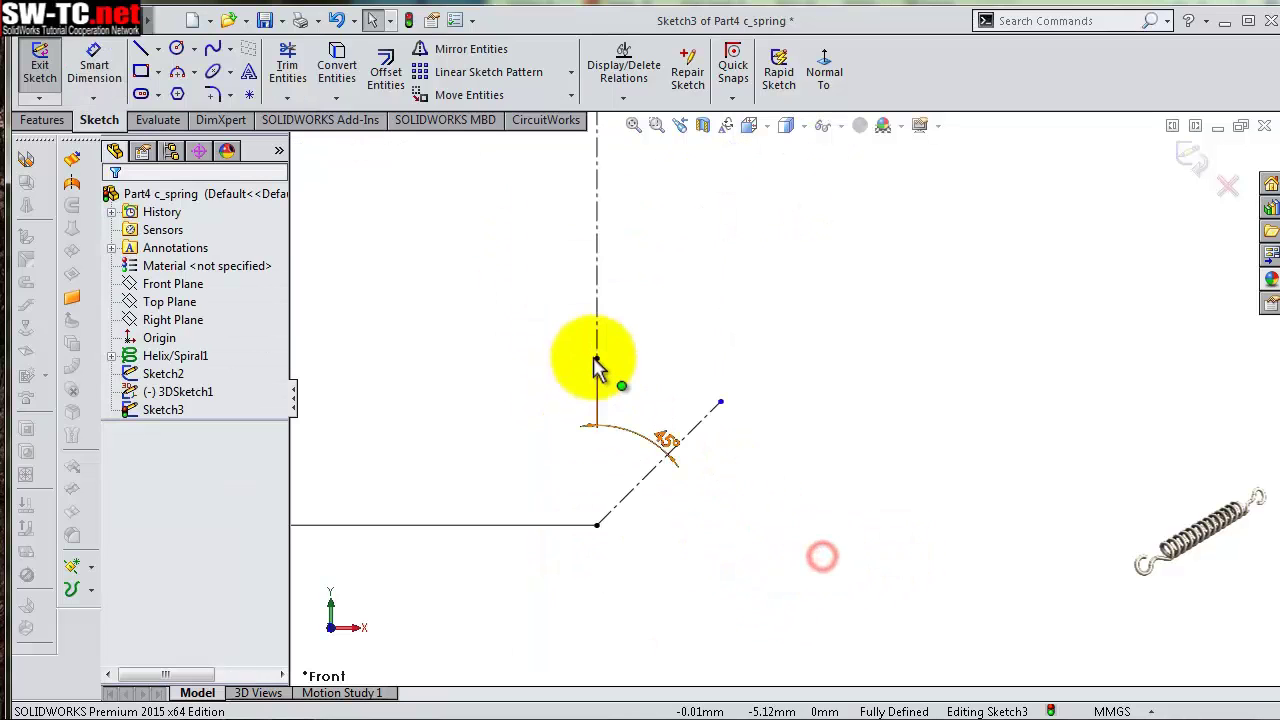
left_click(598, 520)
key("Escape")
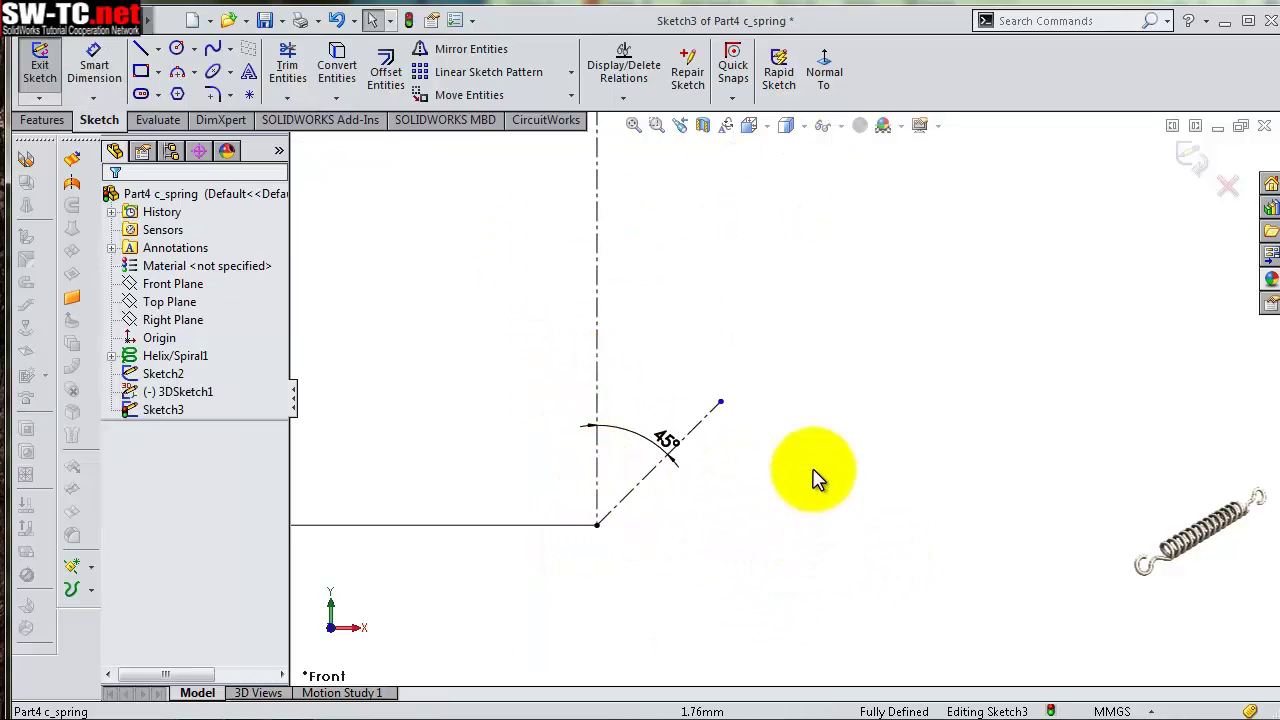
scroll(808, 451, "up", 2)
scroll(790, 300, "up", 2)
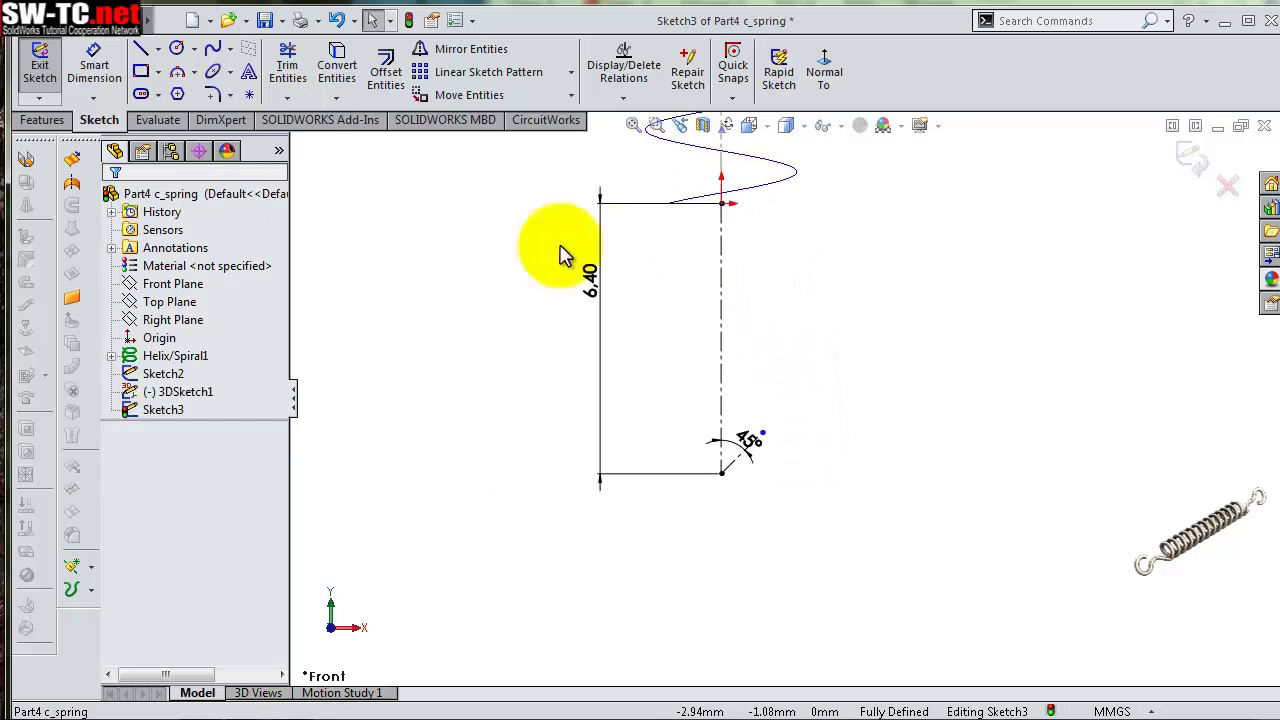
Draw a short line down the centerline that continues into tangent arcs forming the hook
left_click(140, 50)
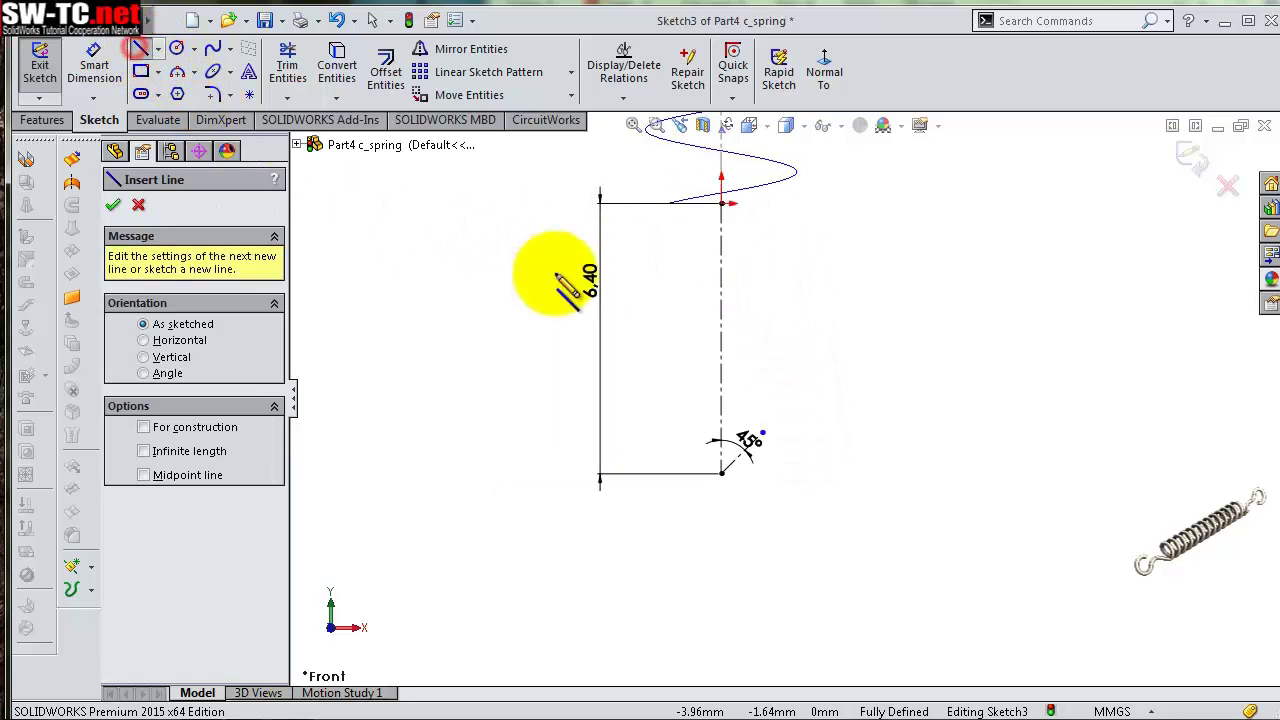
left_click_drag(722, 291, 719, 315)
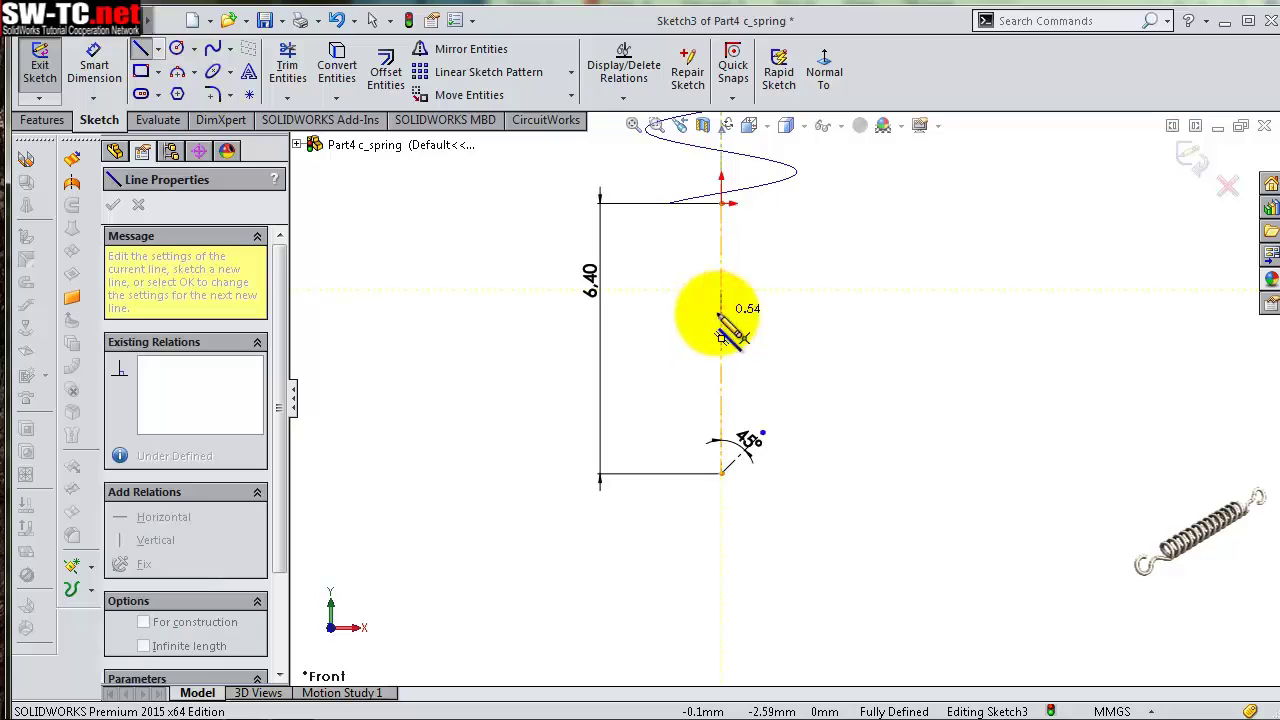
left_click(720, 315)
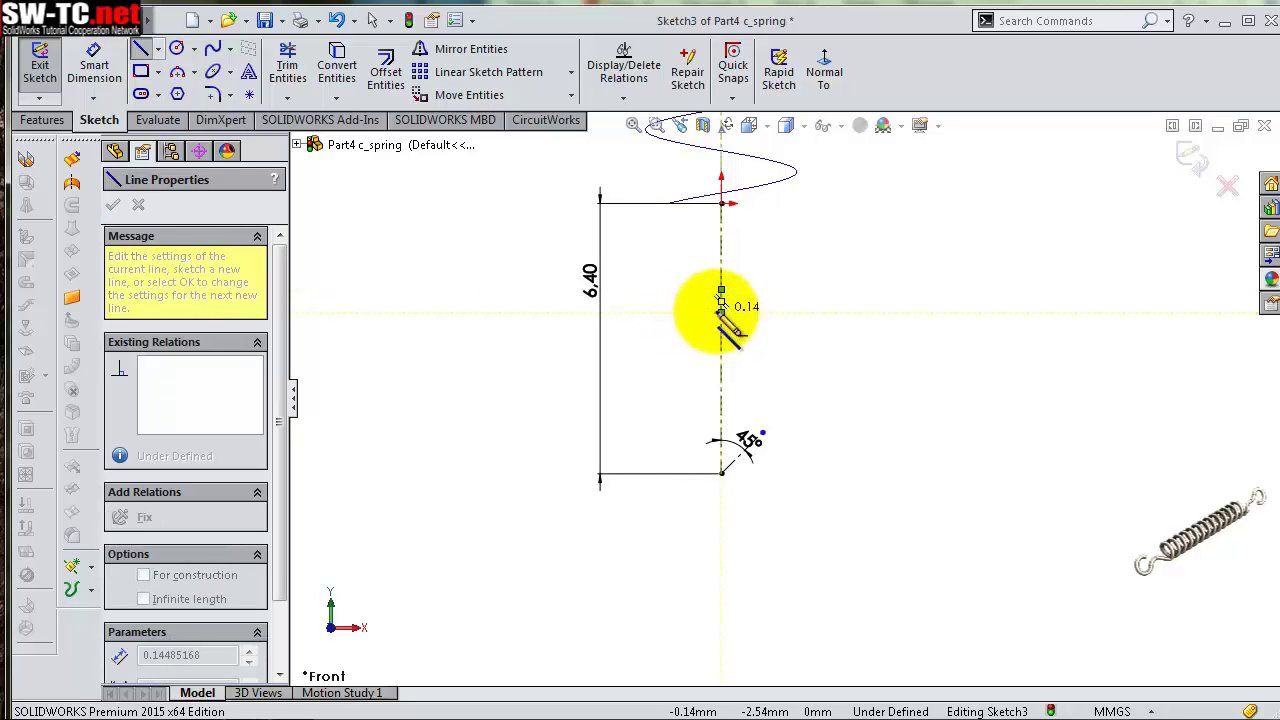
left_click(690, 360)
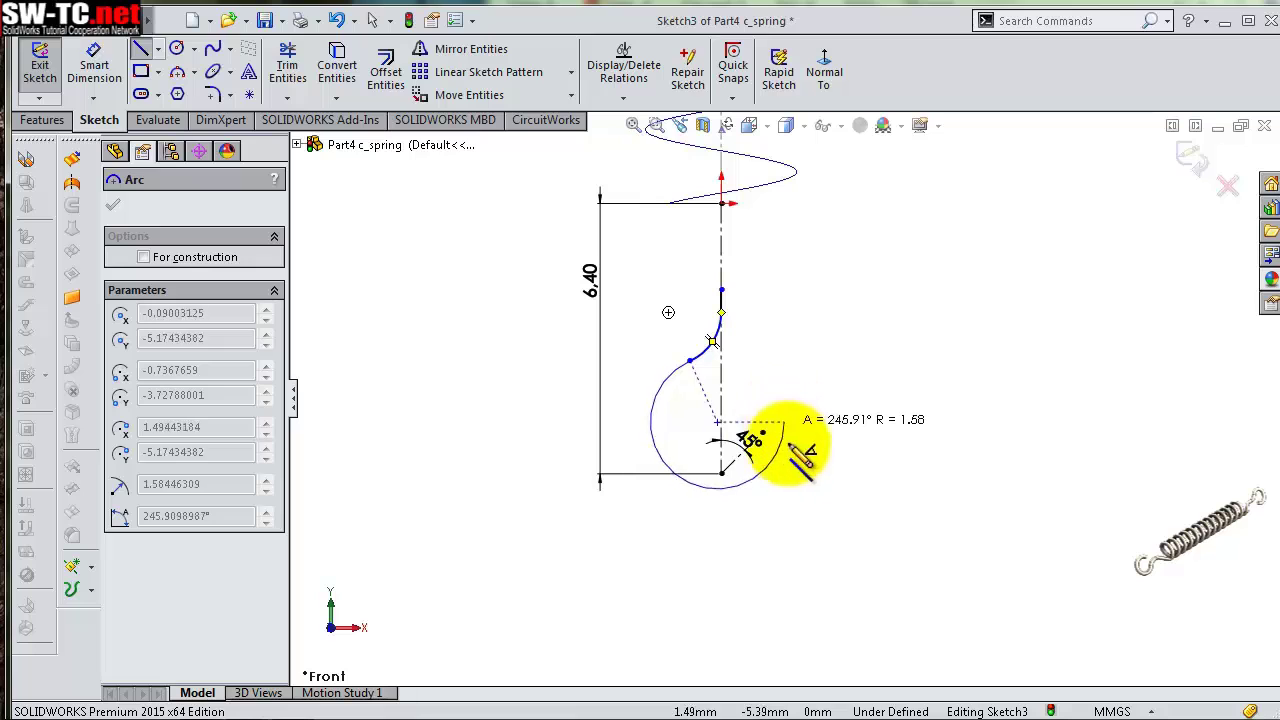
double_click(808, 452)
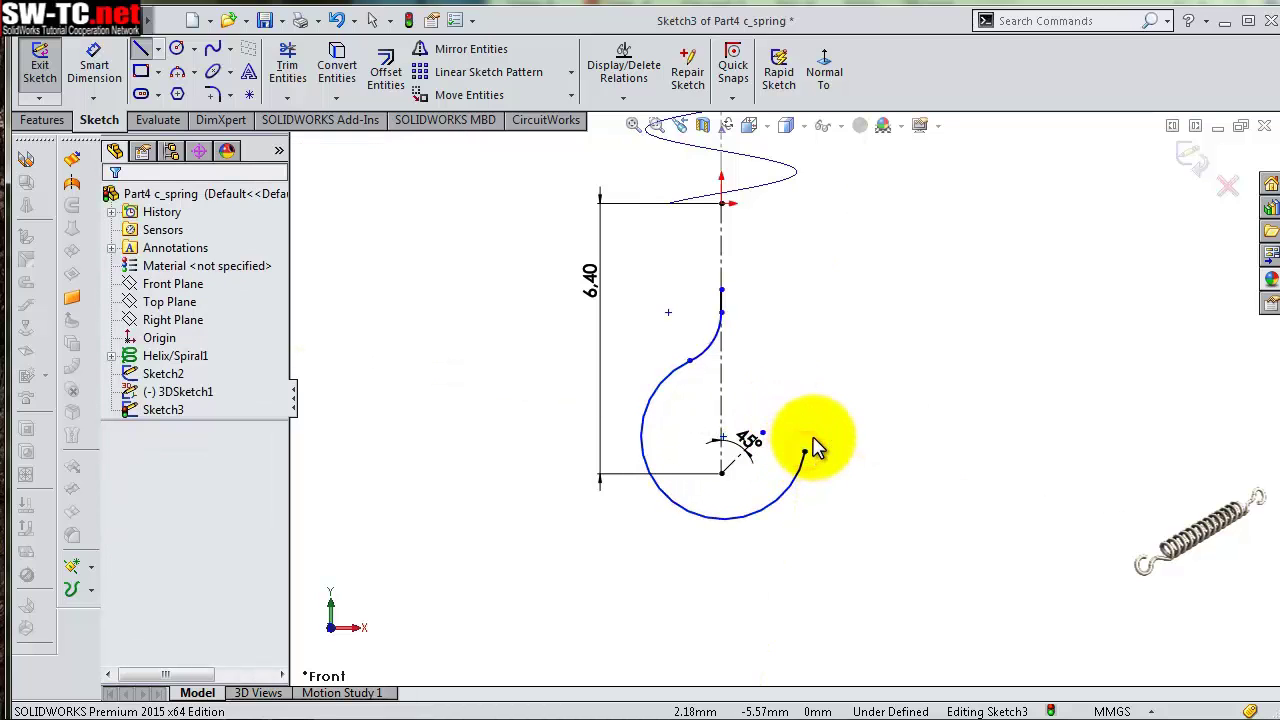
scroll(808, 400, "down", 2)
Dimension the short line at 0.25 long and the first arc at R2
key("s")
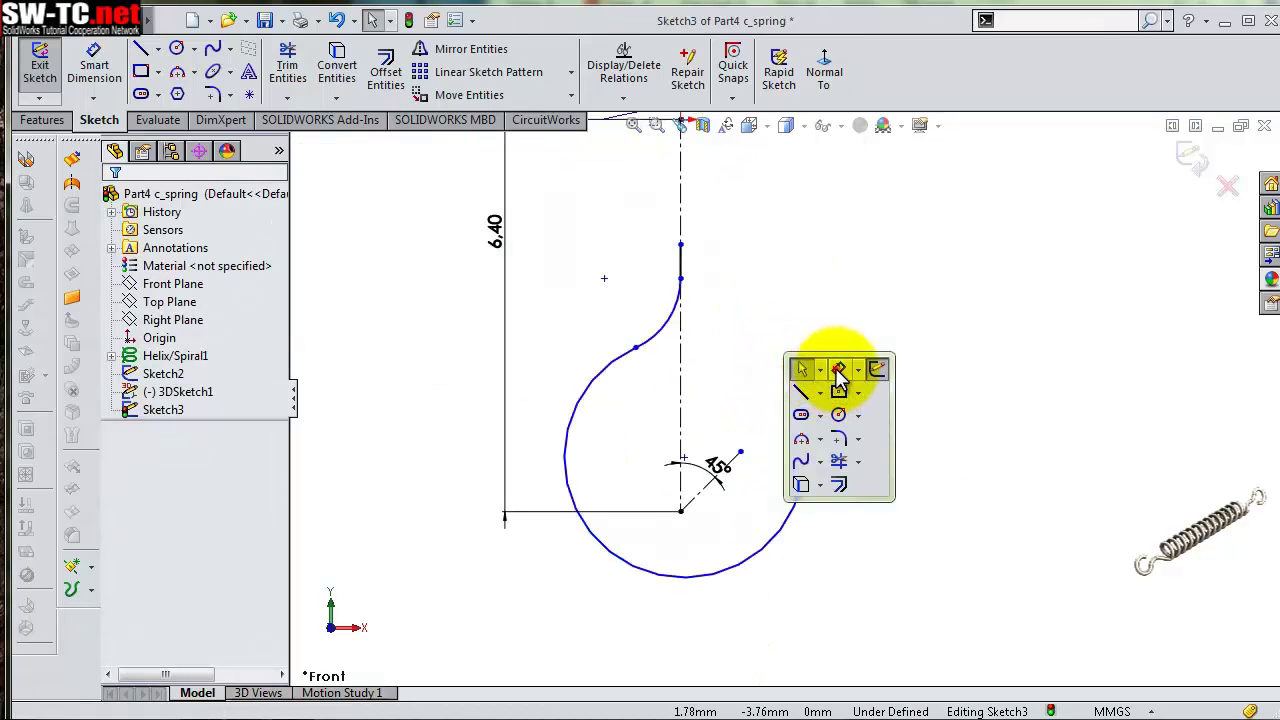
left_click(838, 371)
left_click(682, 258)
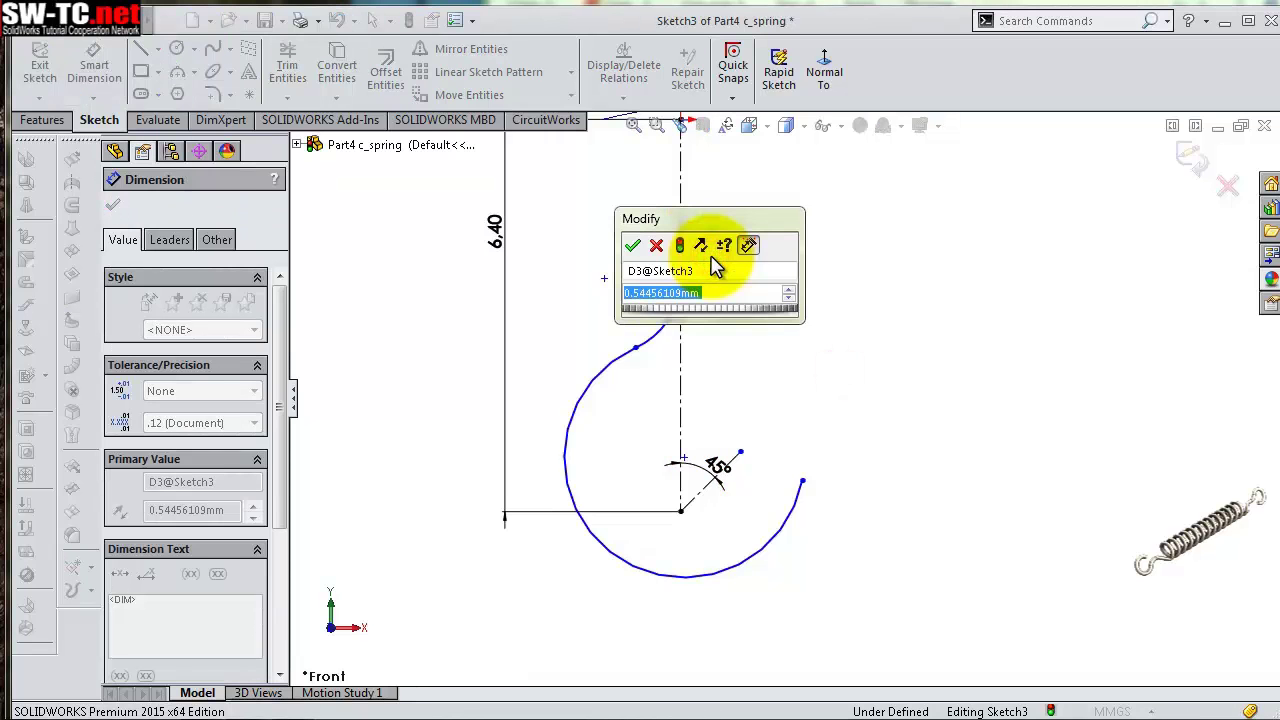
key("Return")
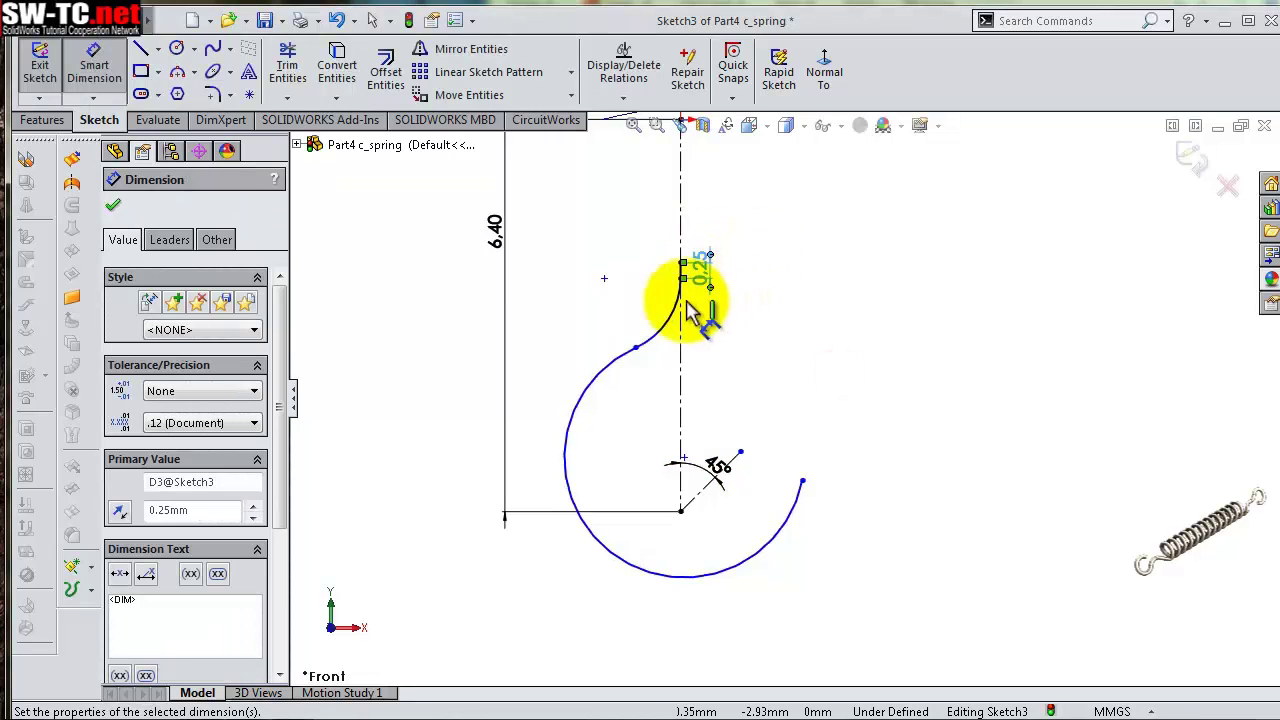
left_click(676, 318)
left_click(658, 312)
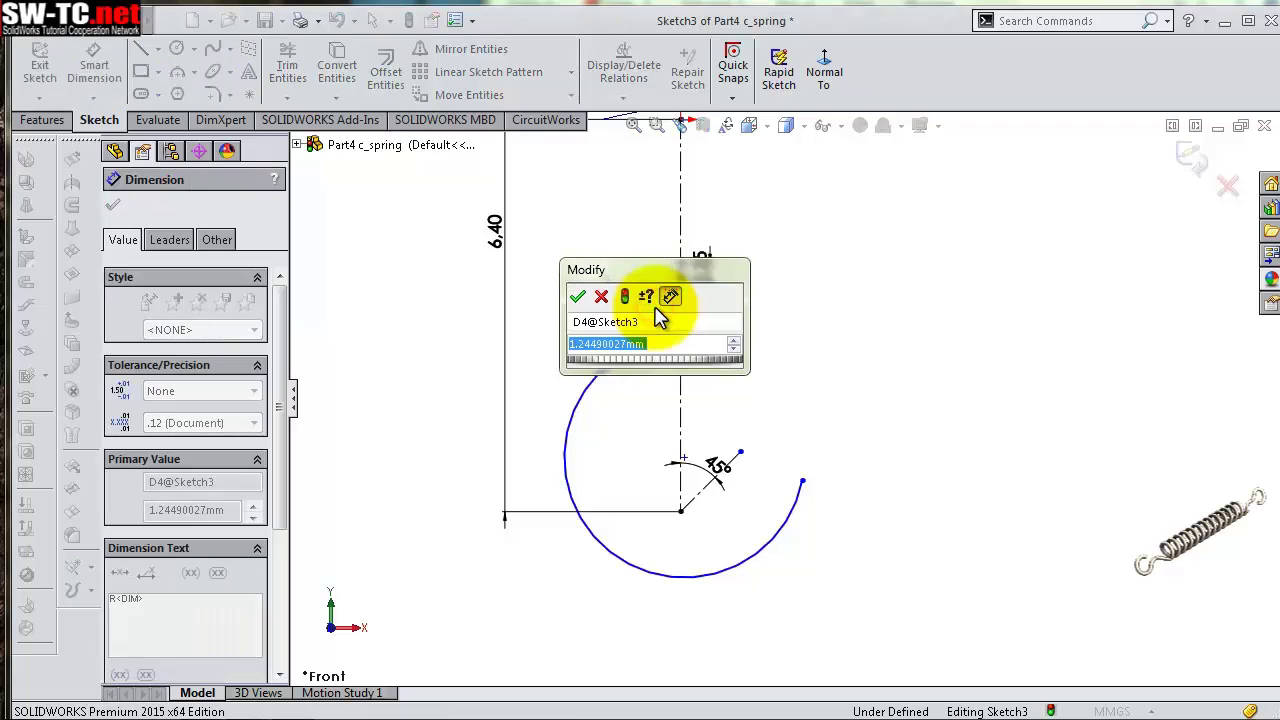
type("2.00mm")
key("Return")
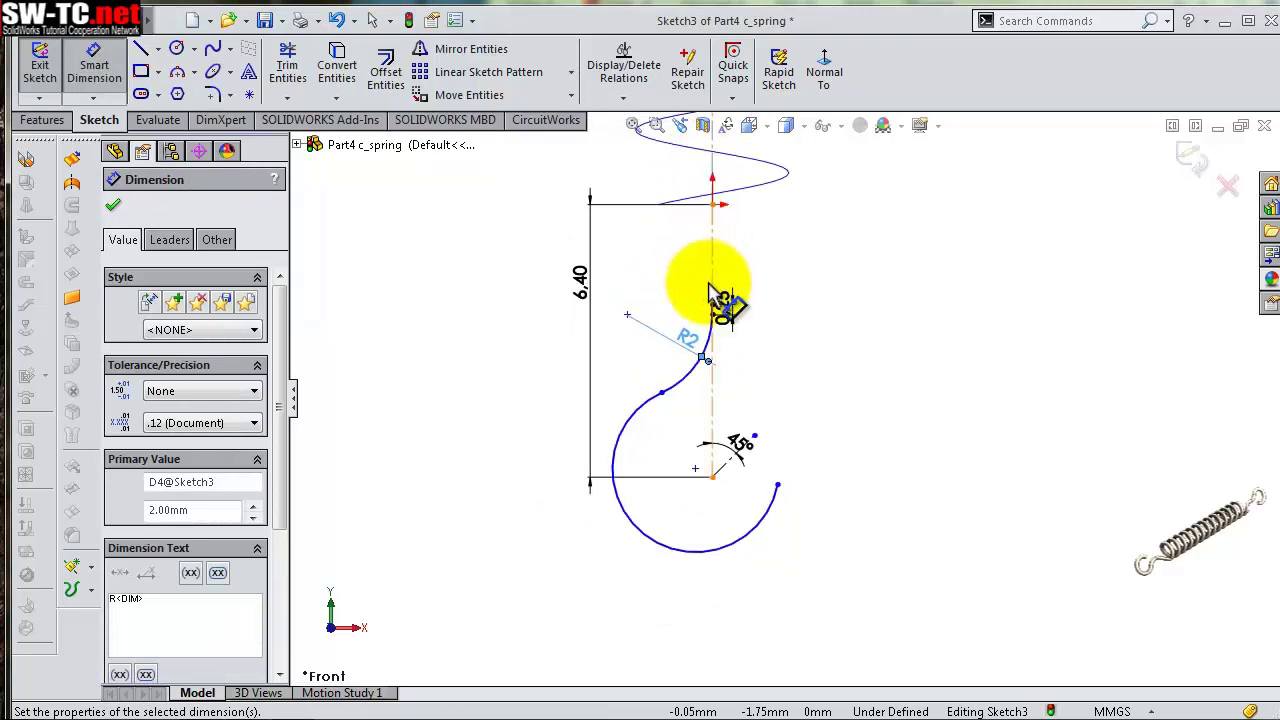
Dimension the distance from the top vertex to the short line as 3
scroll(715, 260, "down", 3)
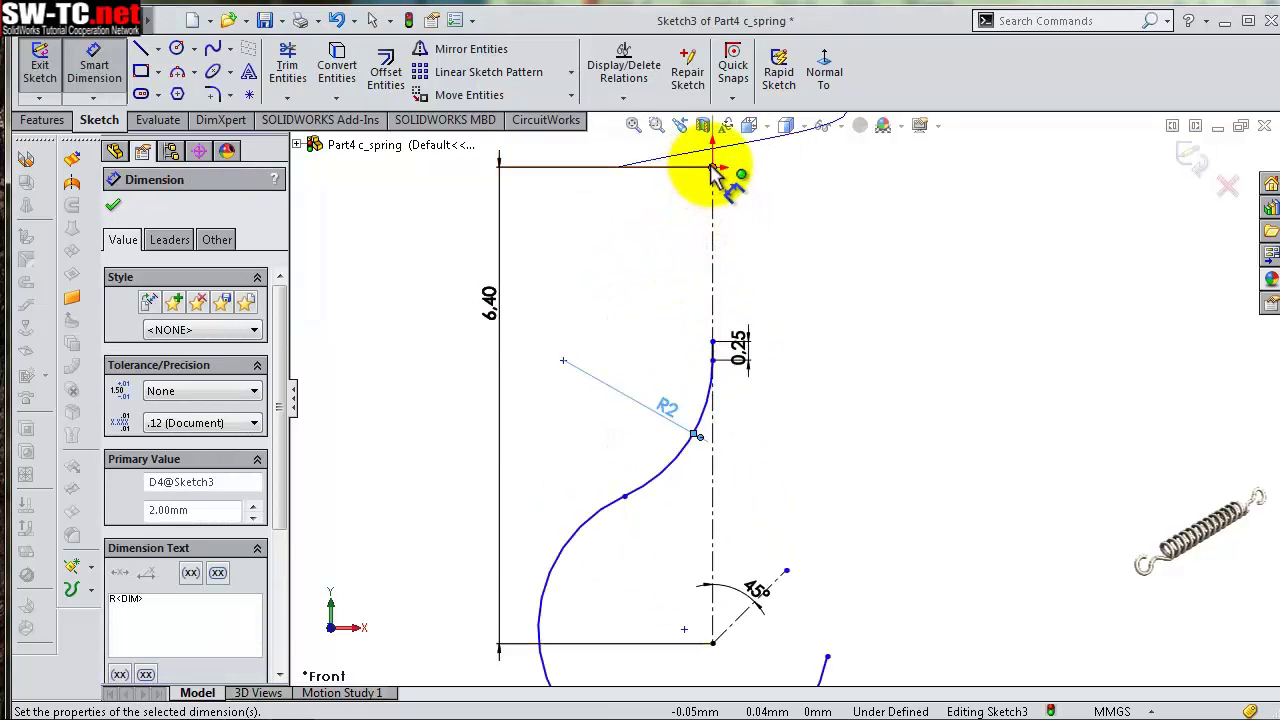
left_click(712, 167)
left_click(715, 345)
left_click(880, 315)
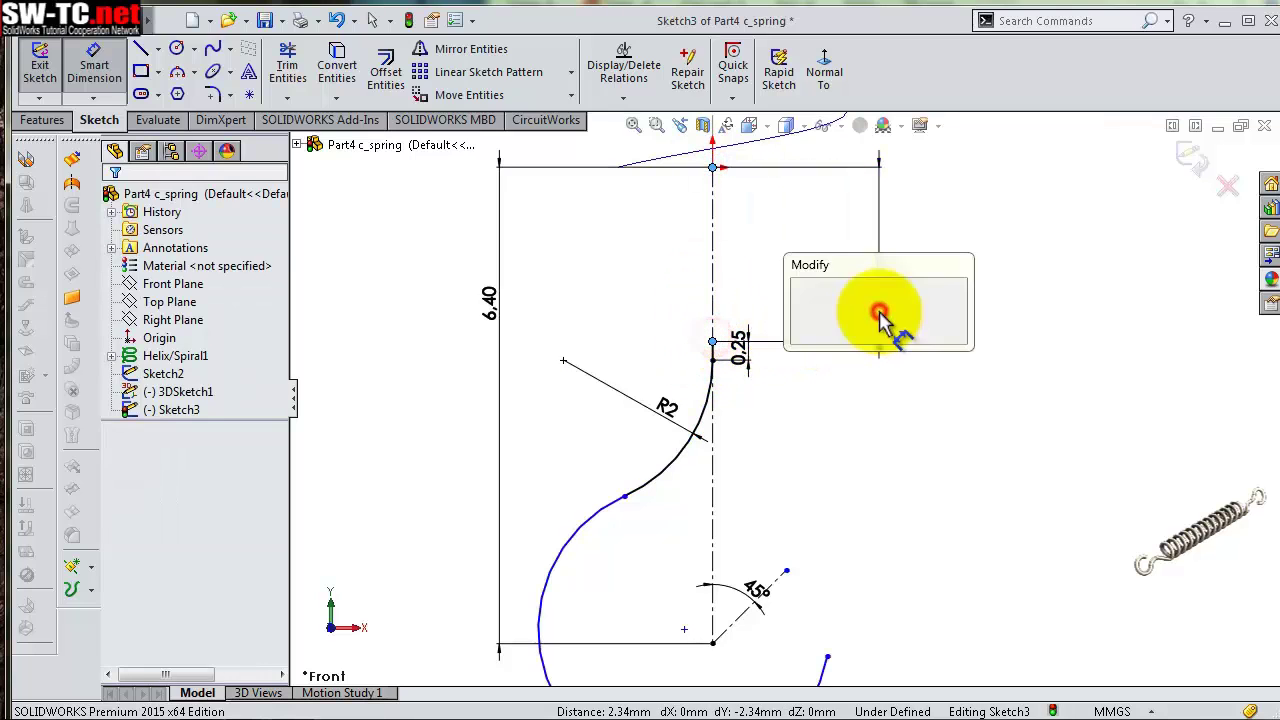
key("Return")
type("3.00mm")
key("Return")
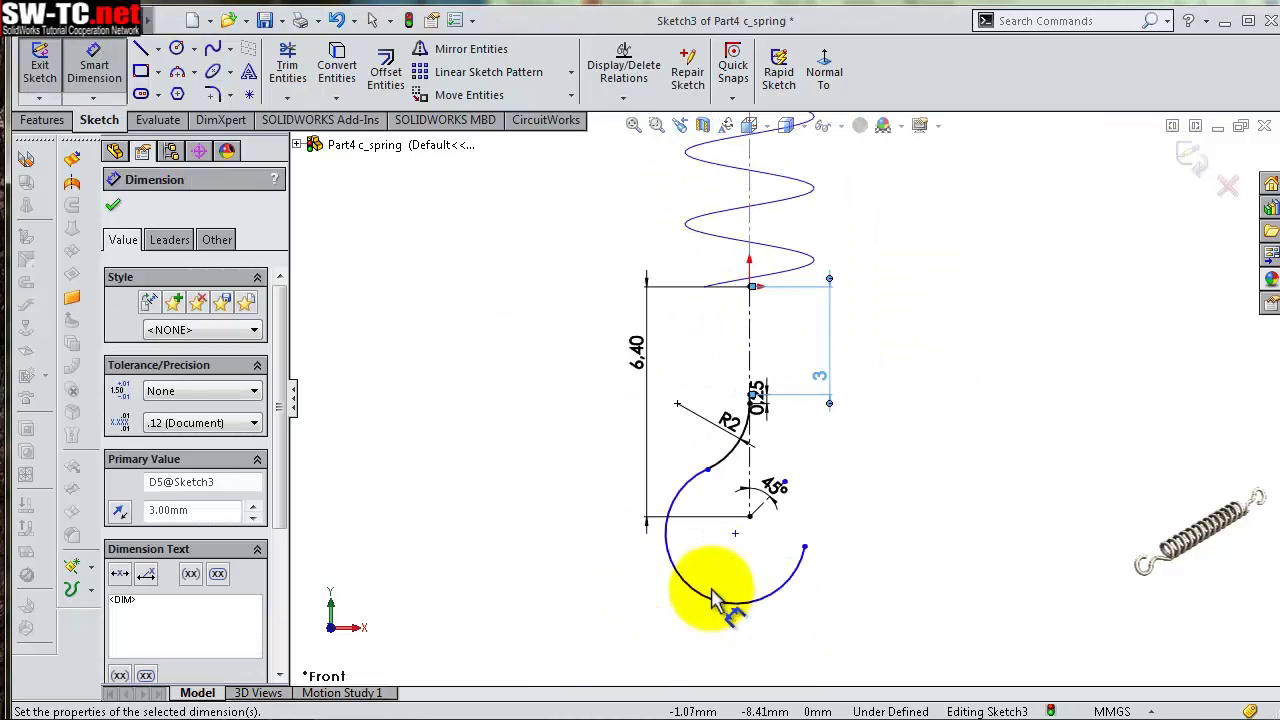
scroll(745, 515, "up", 2)
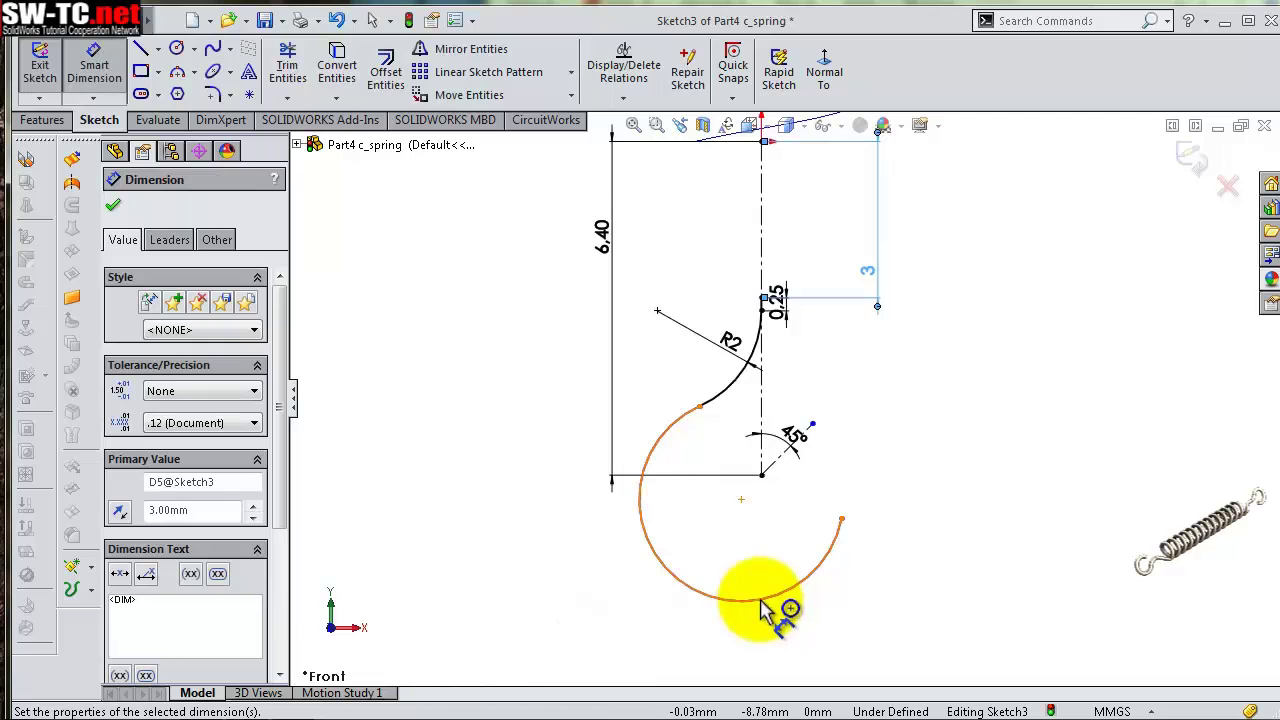
key("Escape")
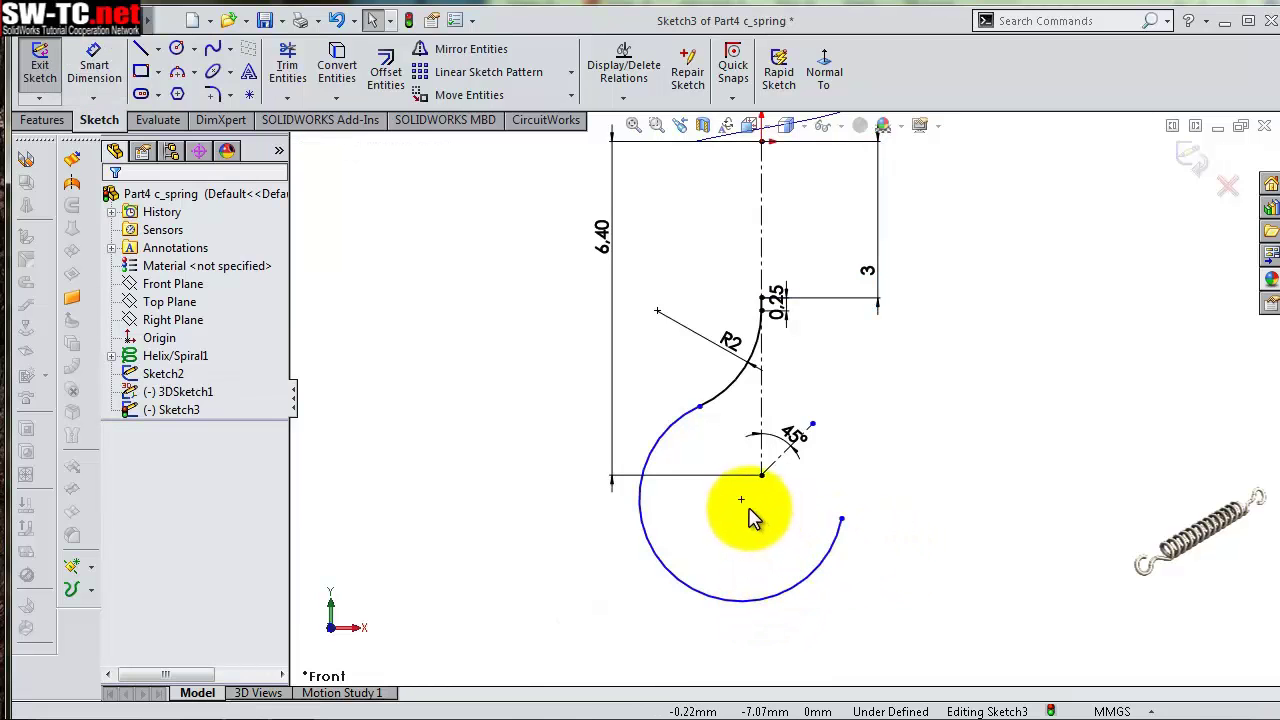
Merge the arc centre onto the 45° corner point and the open arc end onto the angled line's end
left_click(741, 501)
left_click(762, 475, "ctrl")
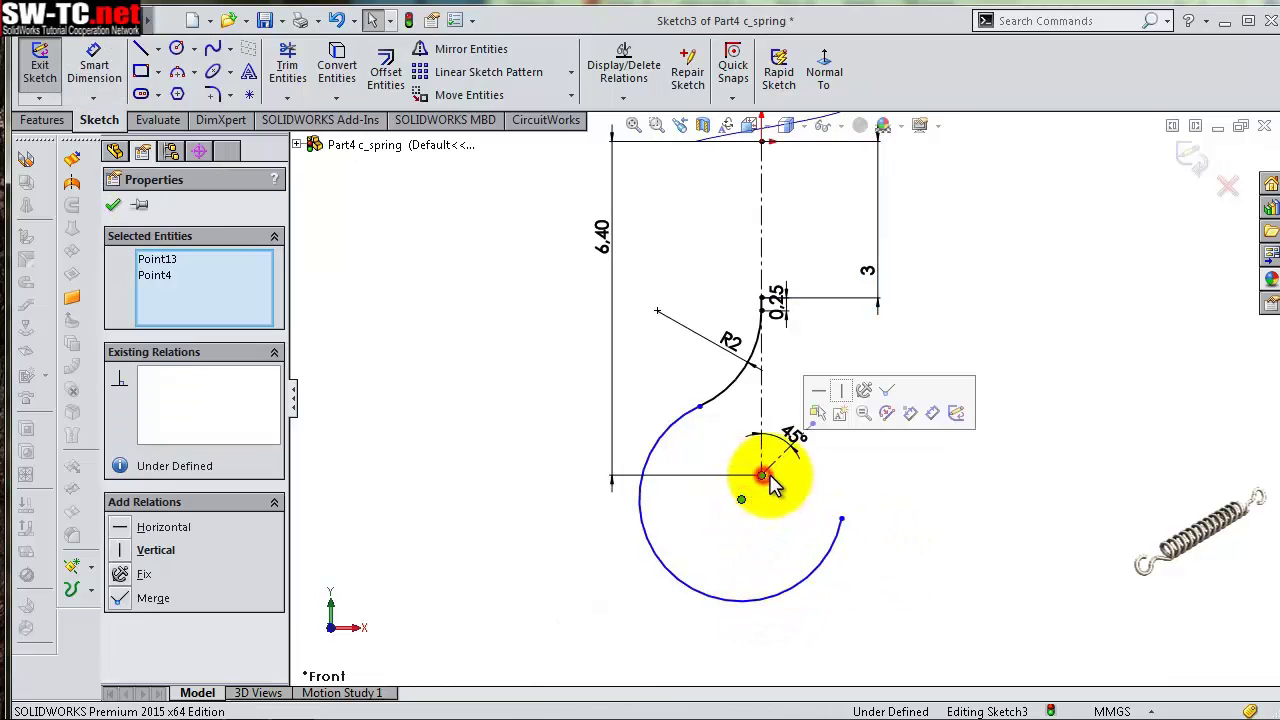
left_click(889, 395)
left_click(955, 447)
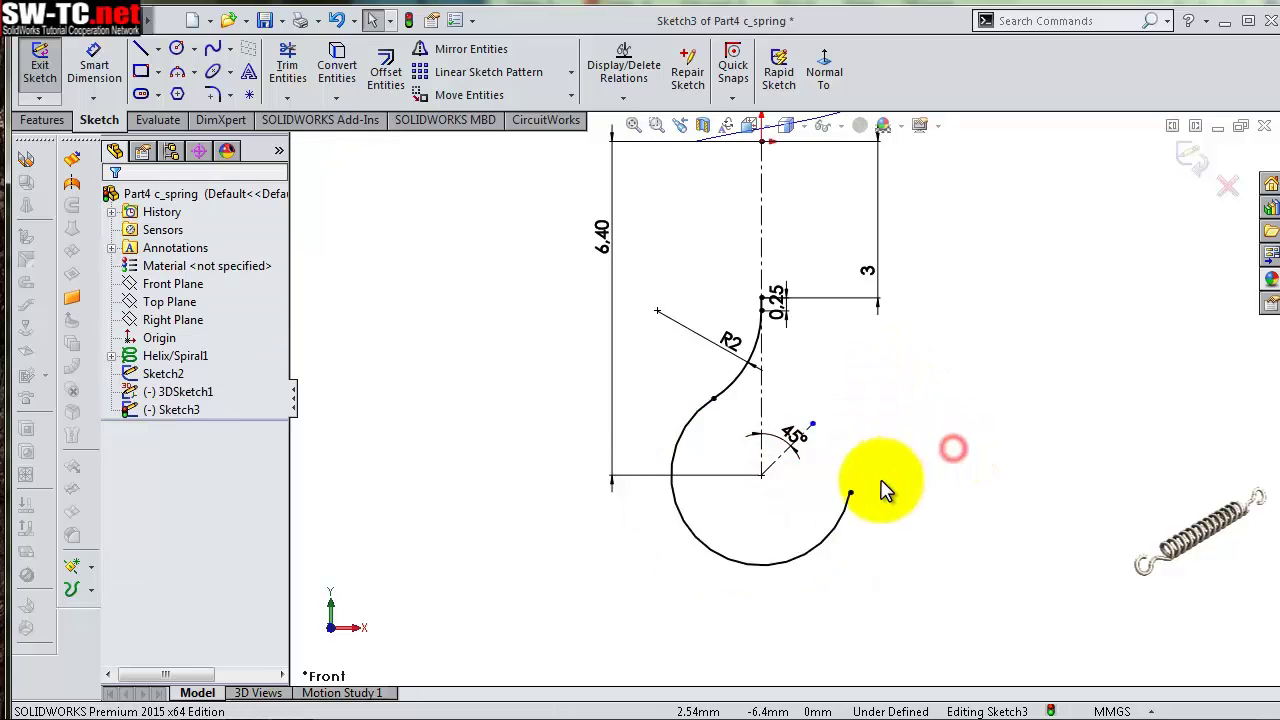
left_click(850, 491)
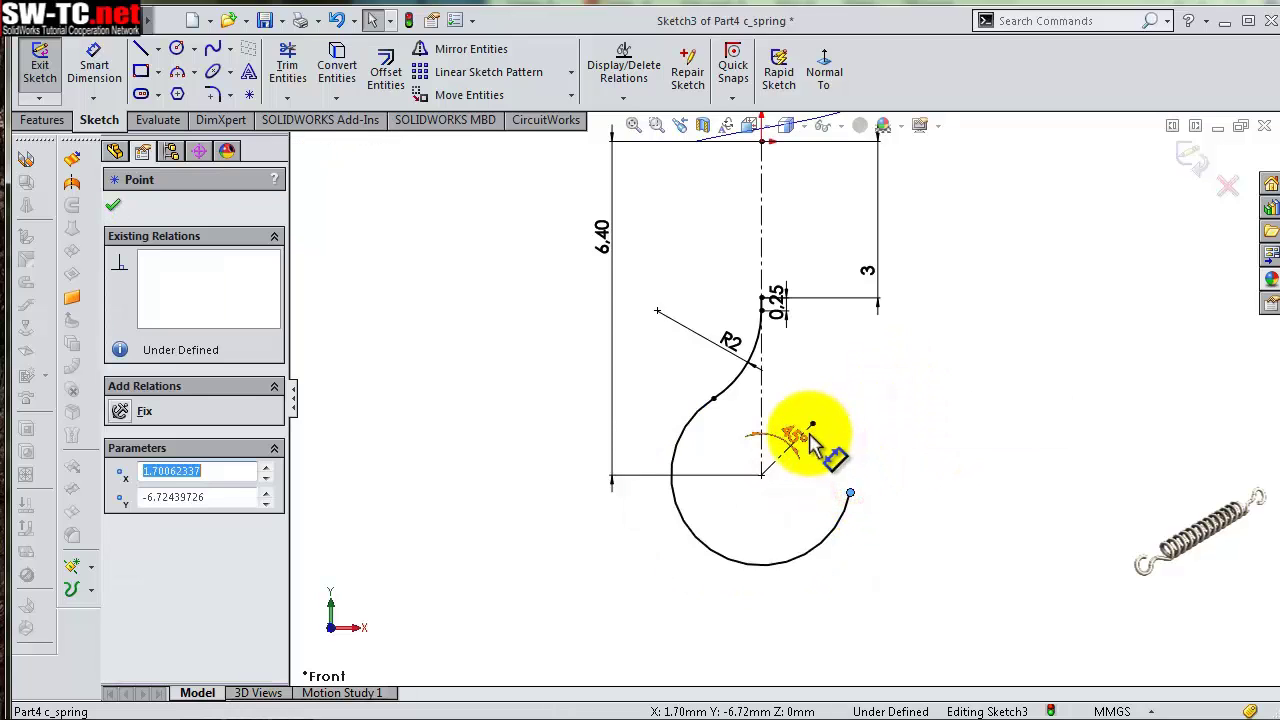
scroll(810, 440, "down", 5)
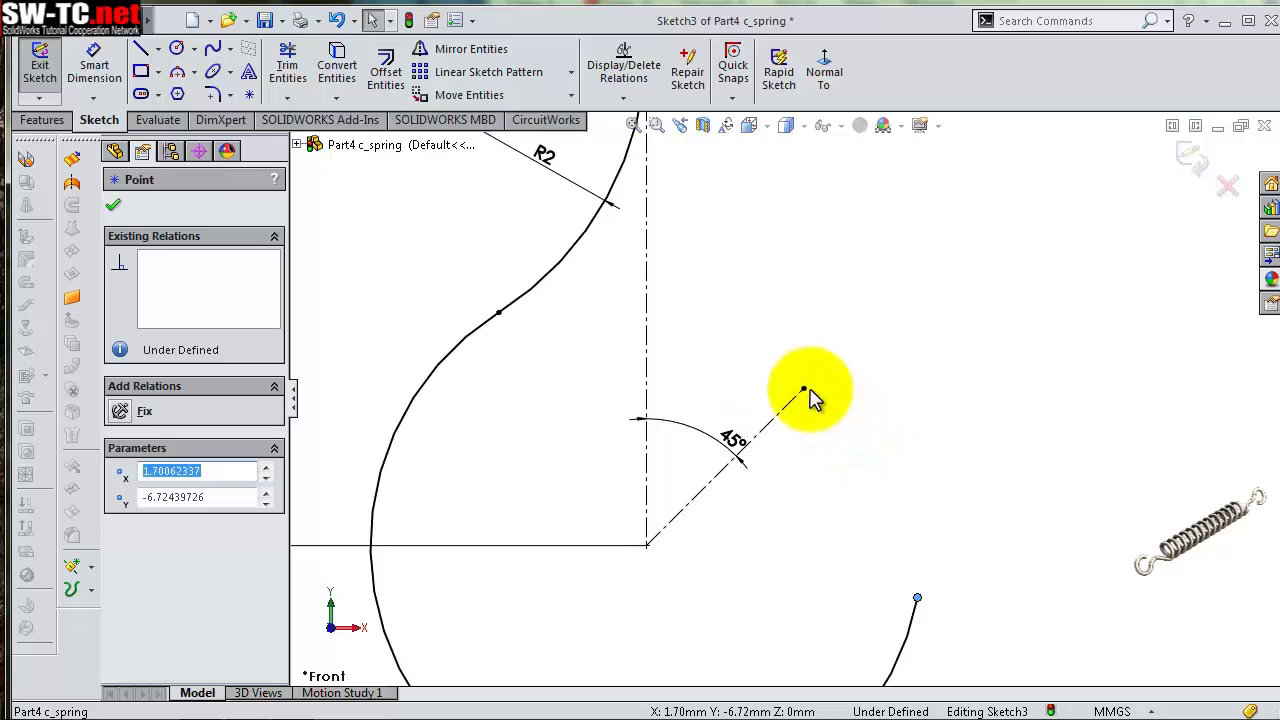
left_click(808, 392, "ctrl")
left_click(909, 297)
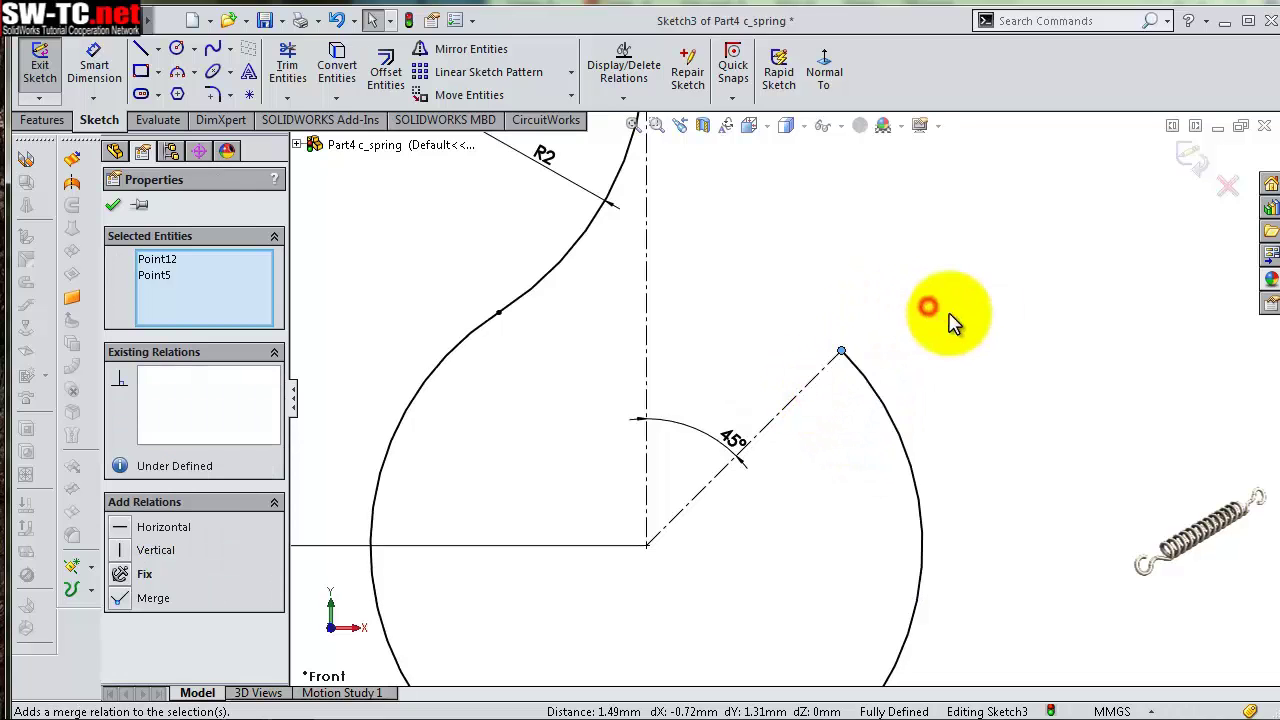
left_click(972, 335)
scroll(972, 335, "up", 5)
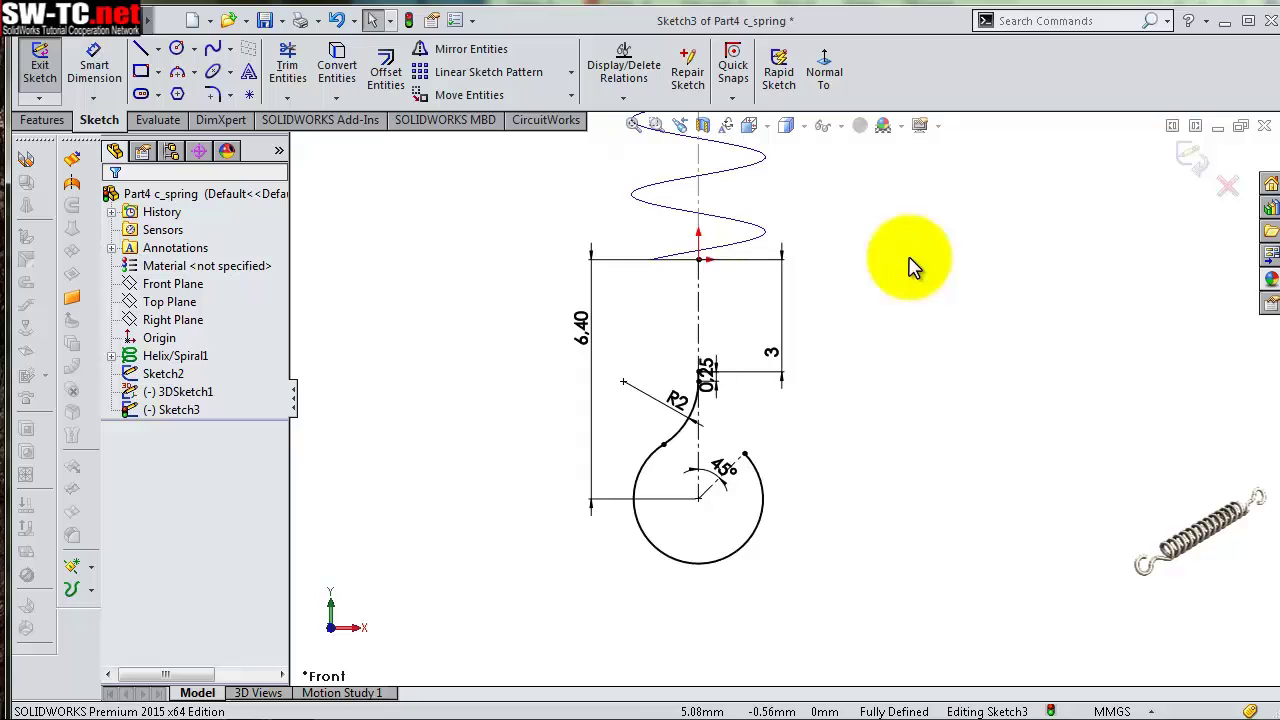
Delete the now-redundant 6.40 dimension
left_click(90, 75)
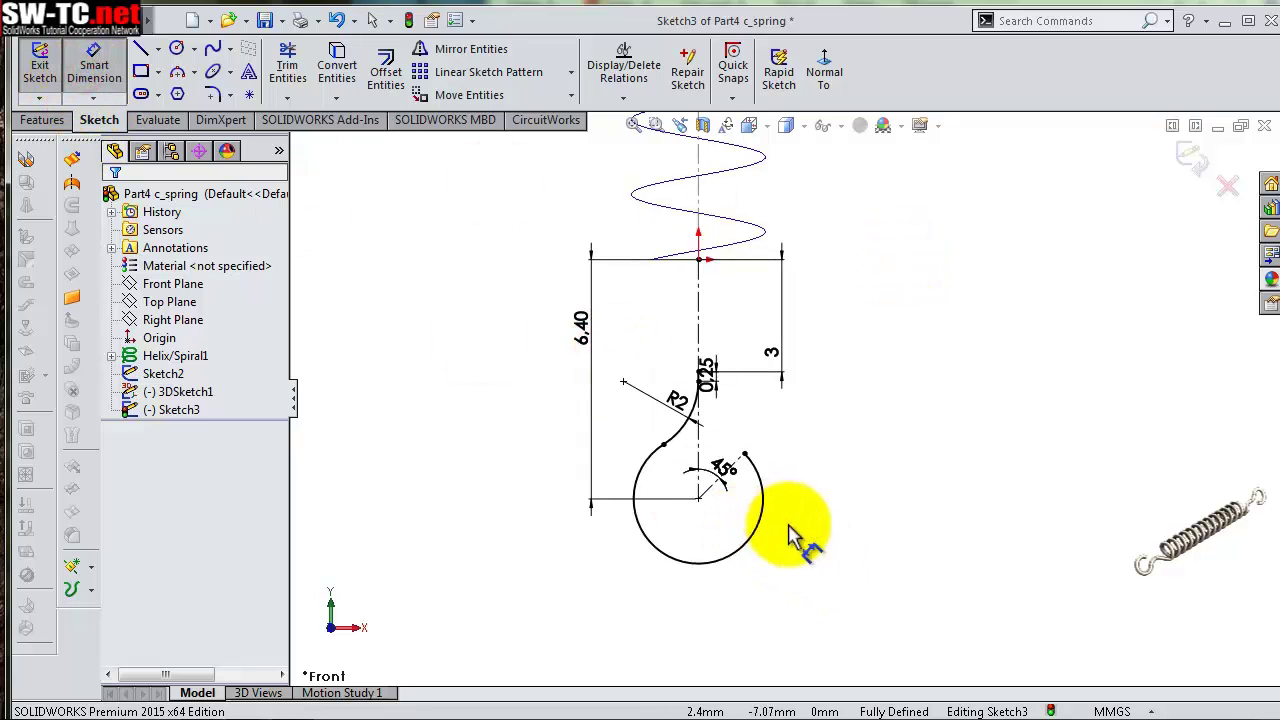
key("Escape")
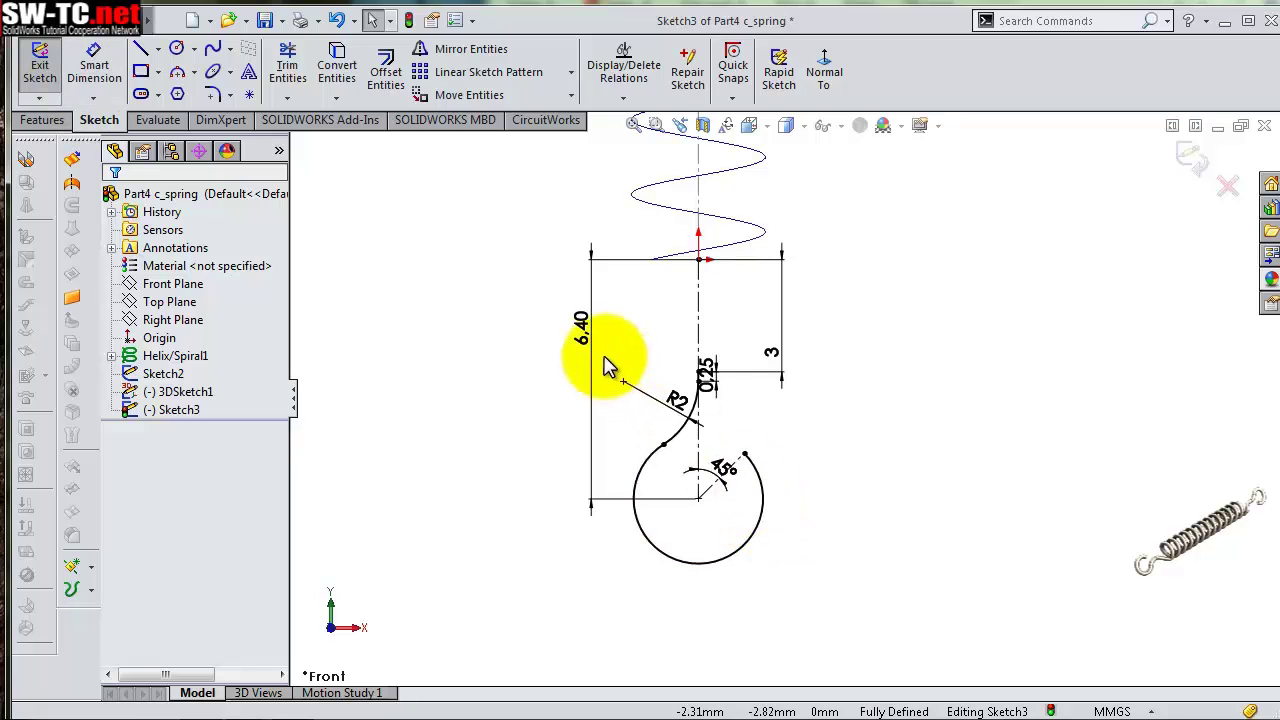
left_click(582, 330)
key("Delete")
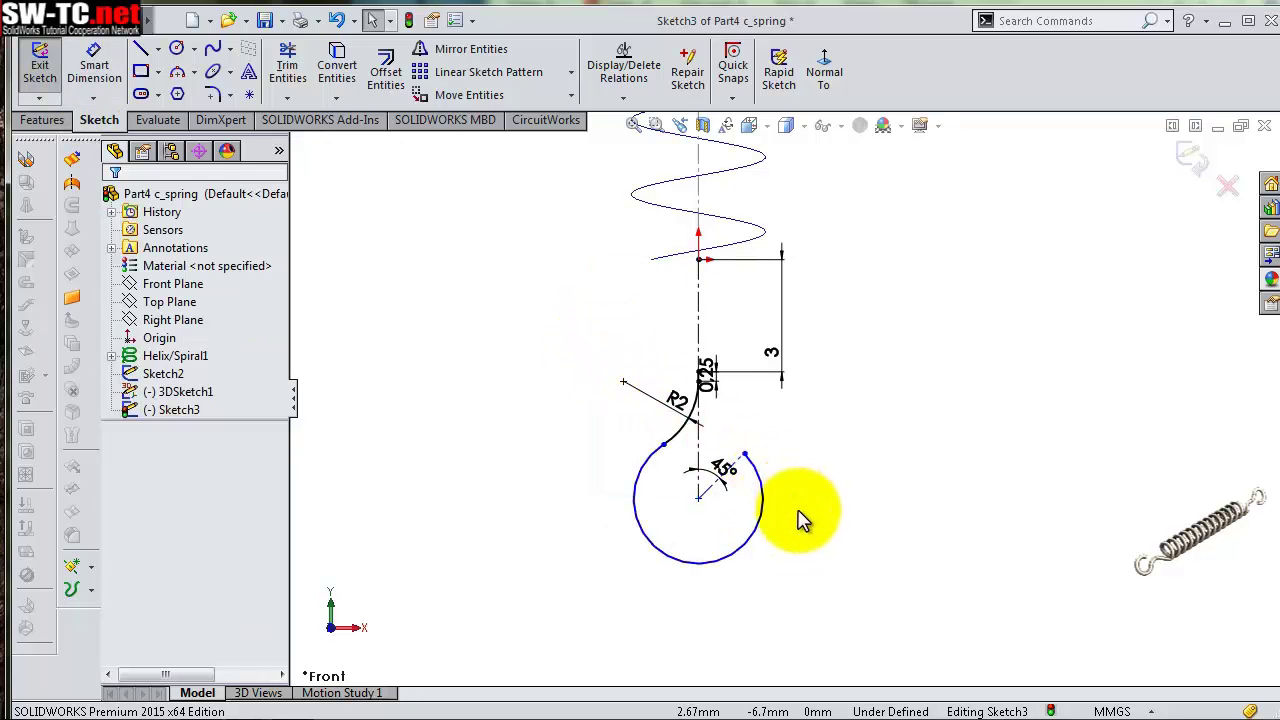
Dimension the hook circle with a radius of 1.80
key("s")
left_click(852, 528)
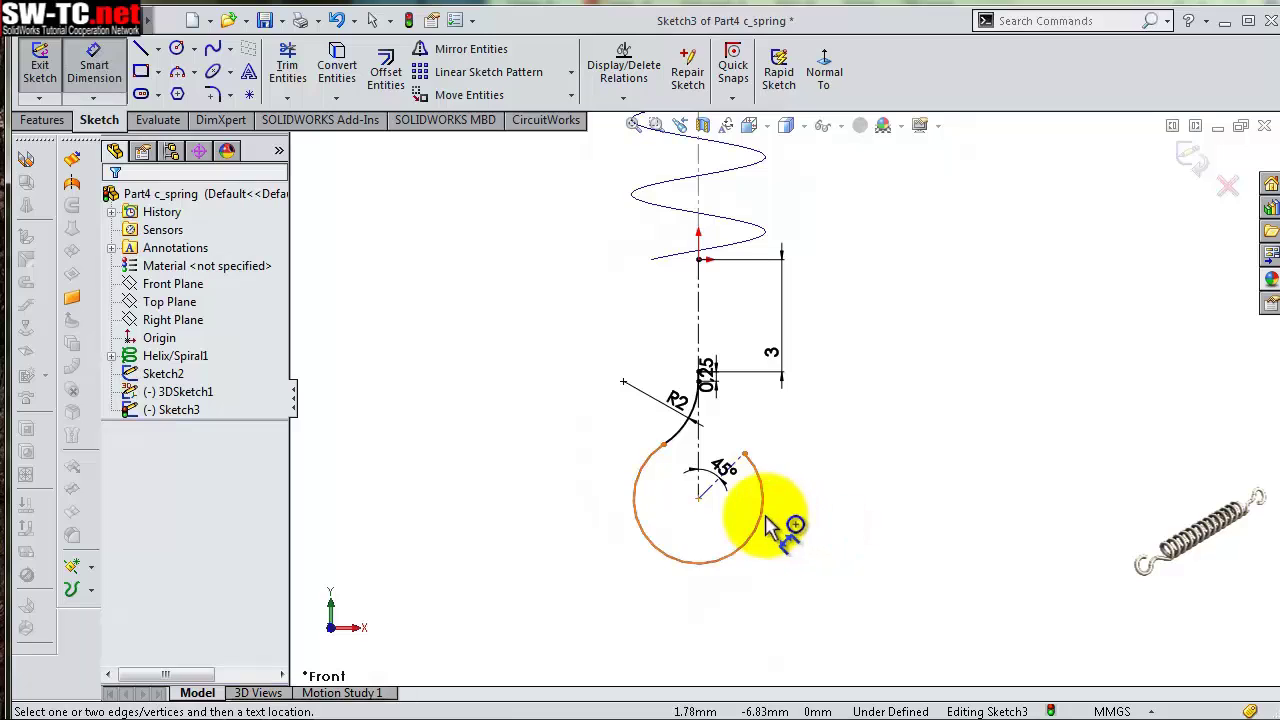
left_click(760, 512)
left_click(820, 532)
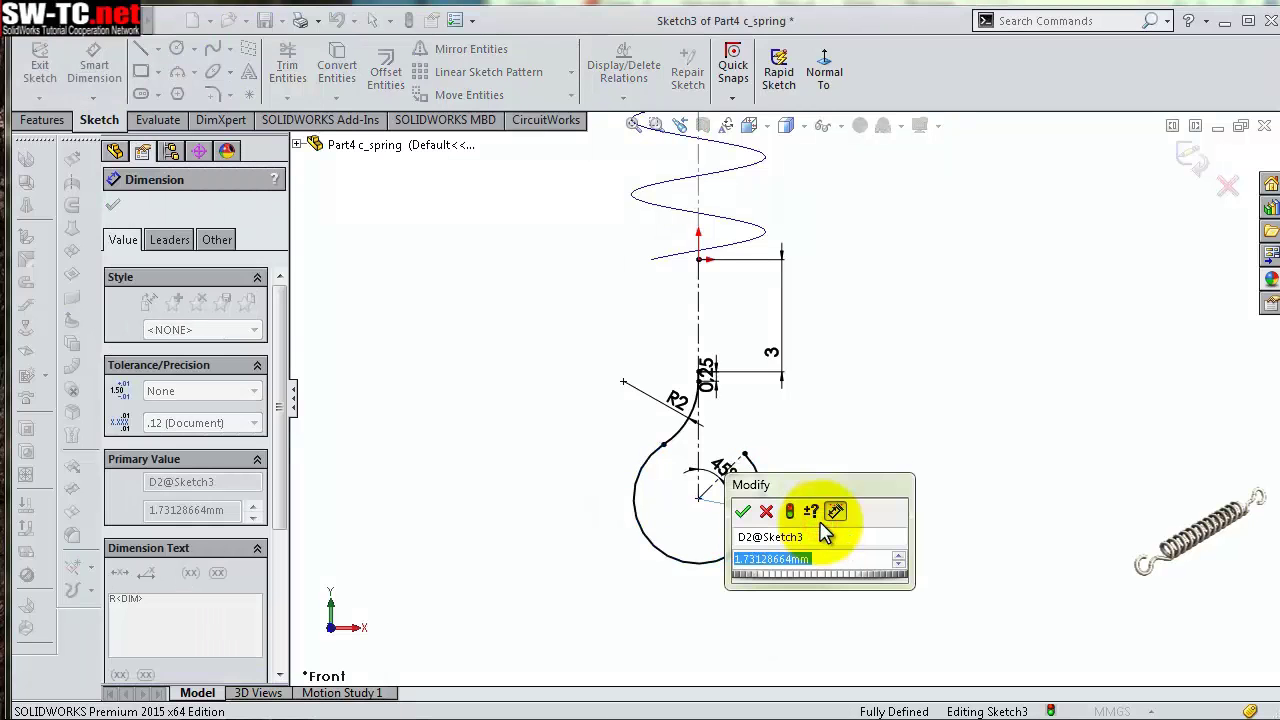
type("1.8")
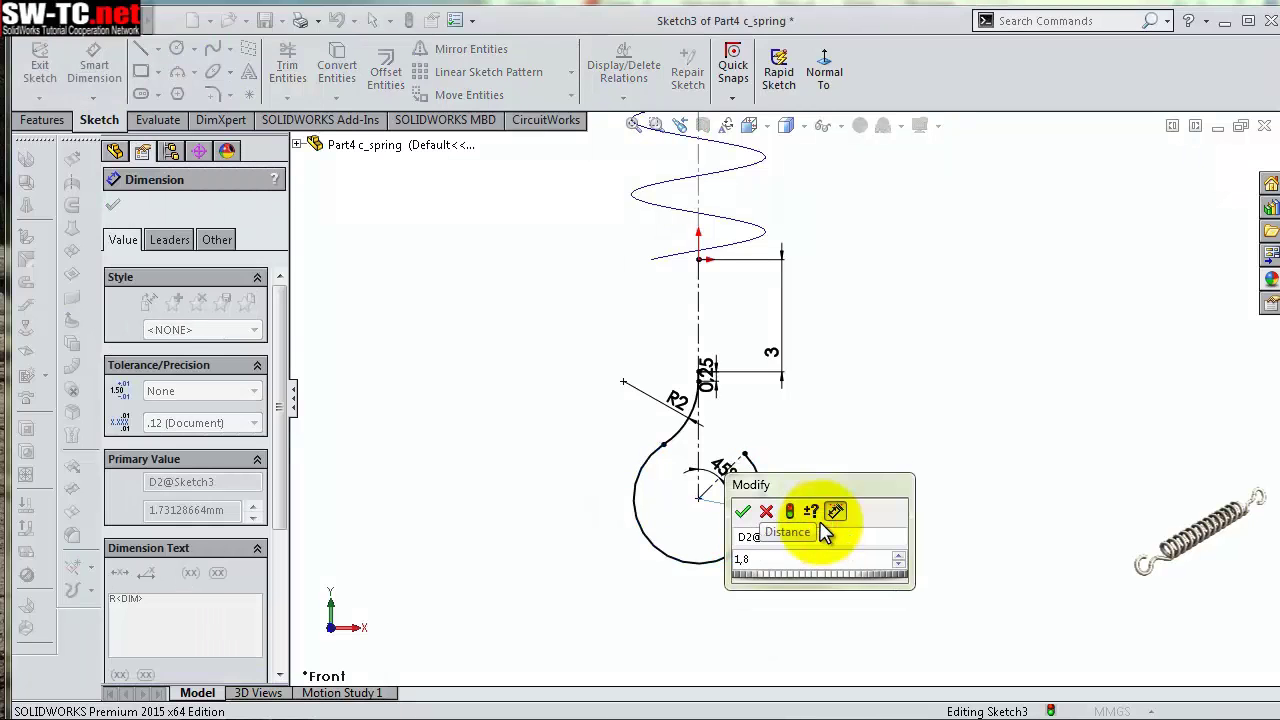
key("Return")
left_click(829, 453)
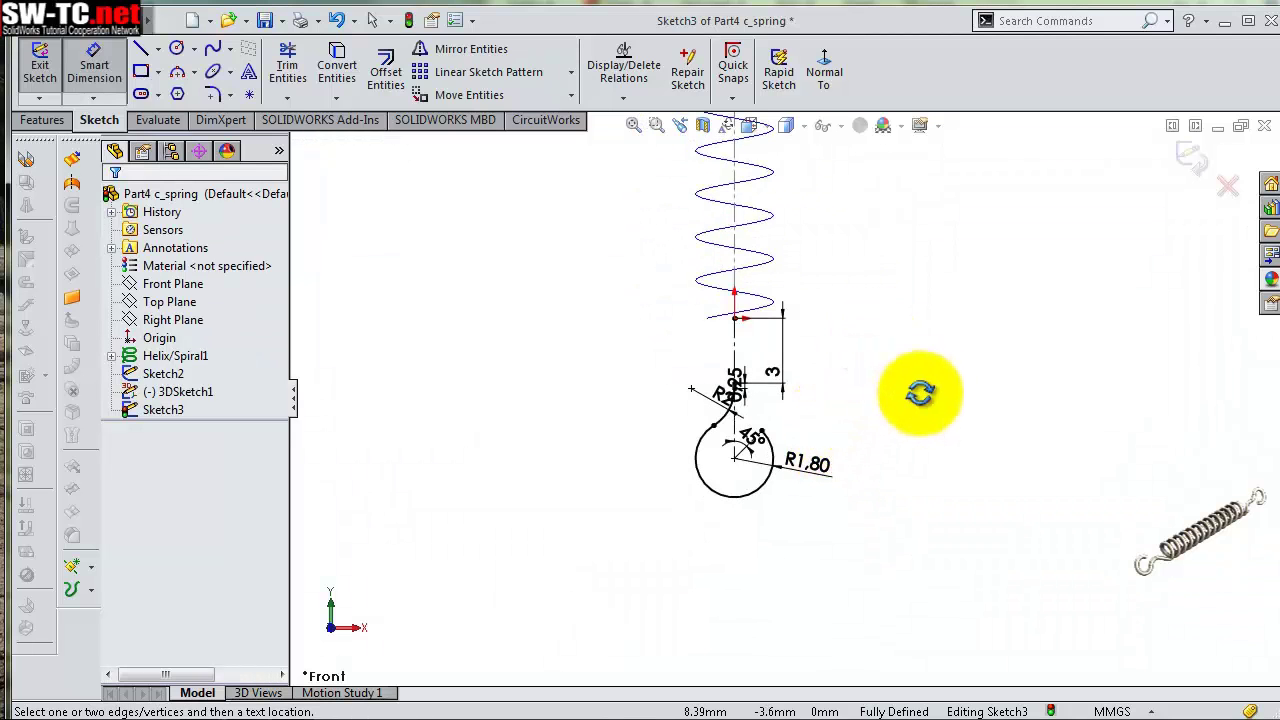
Exit Sketch3
left_click(1184, 158)
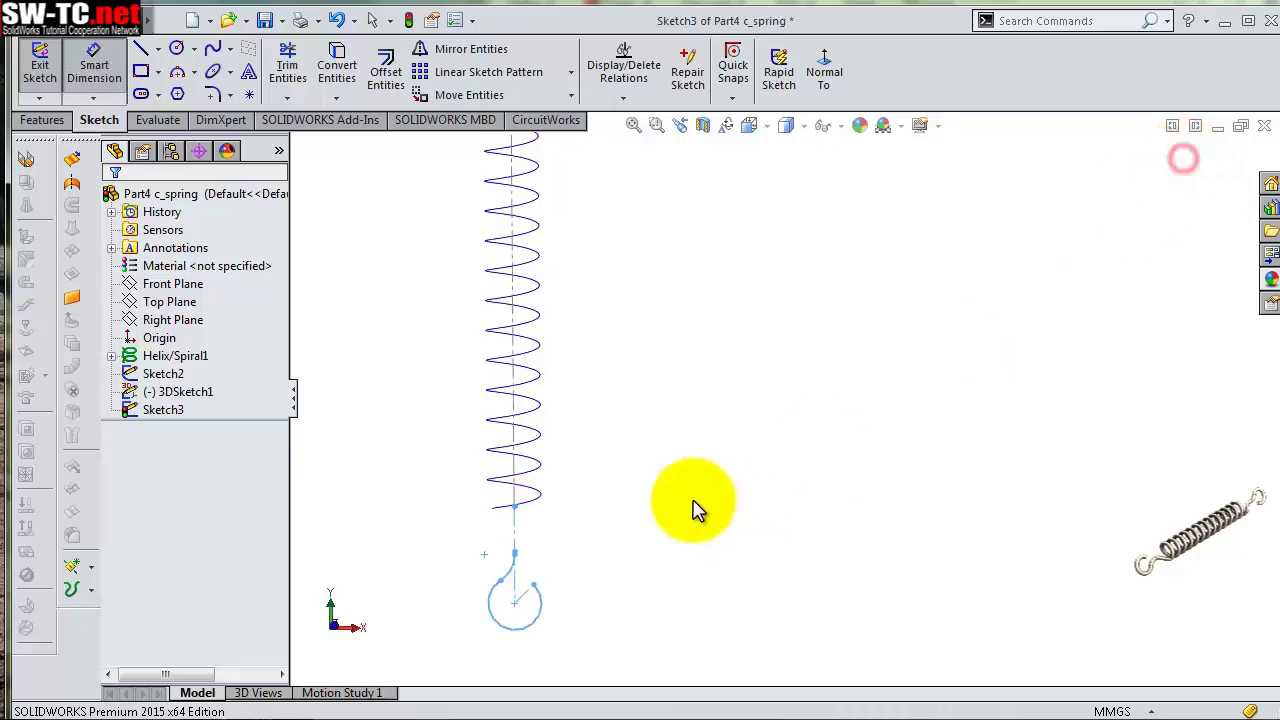
scroll(508, 523, "down", 1)
scroll(560, 450, "down", 2)
scroll(590, 415, "down", 2)
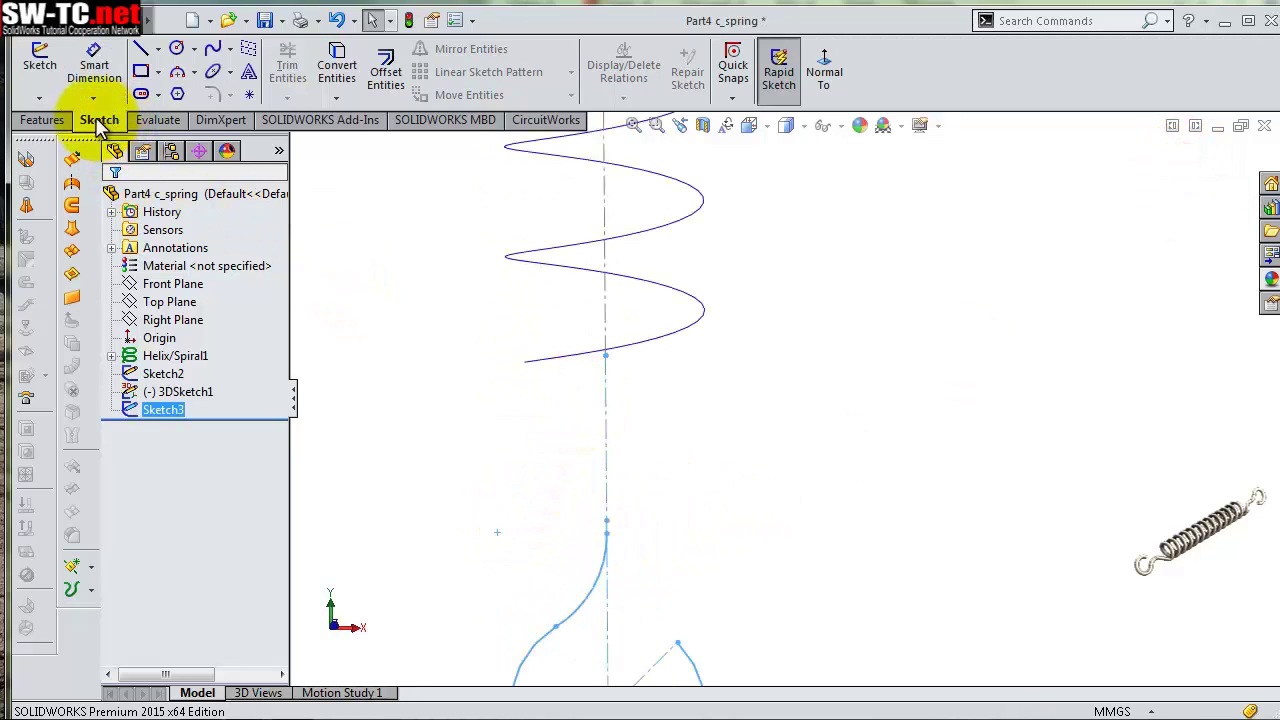
Start a new 3D sketch and draw a spline from the helix end to the hook line's end
left_click(895, 200)
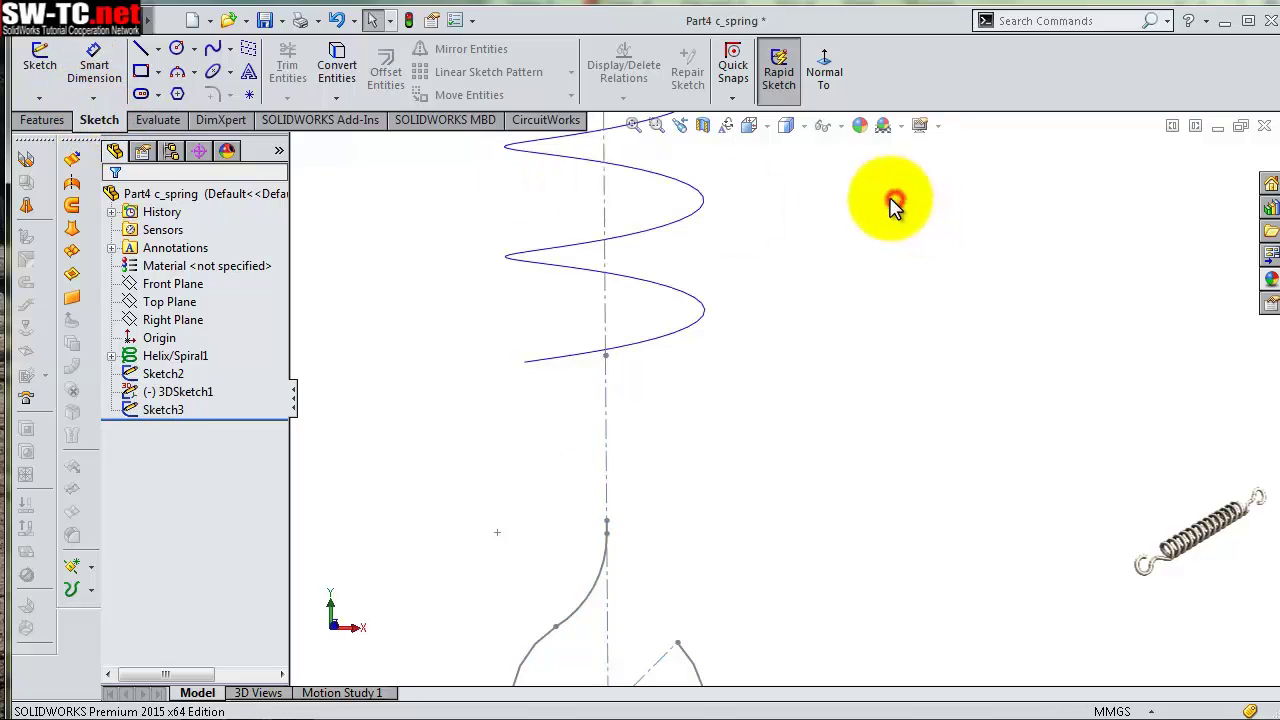
left_click(38, 97)
left_click(60, 134)
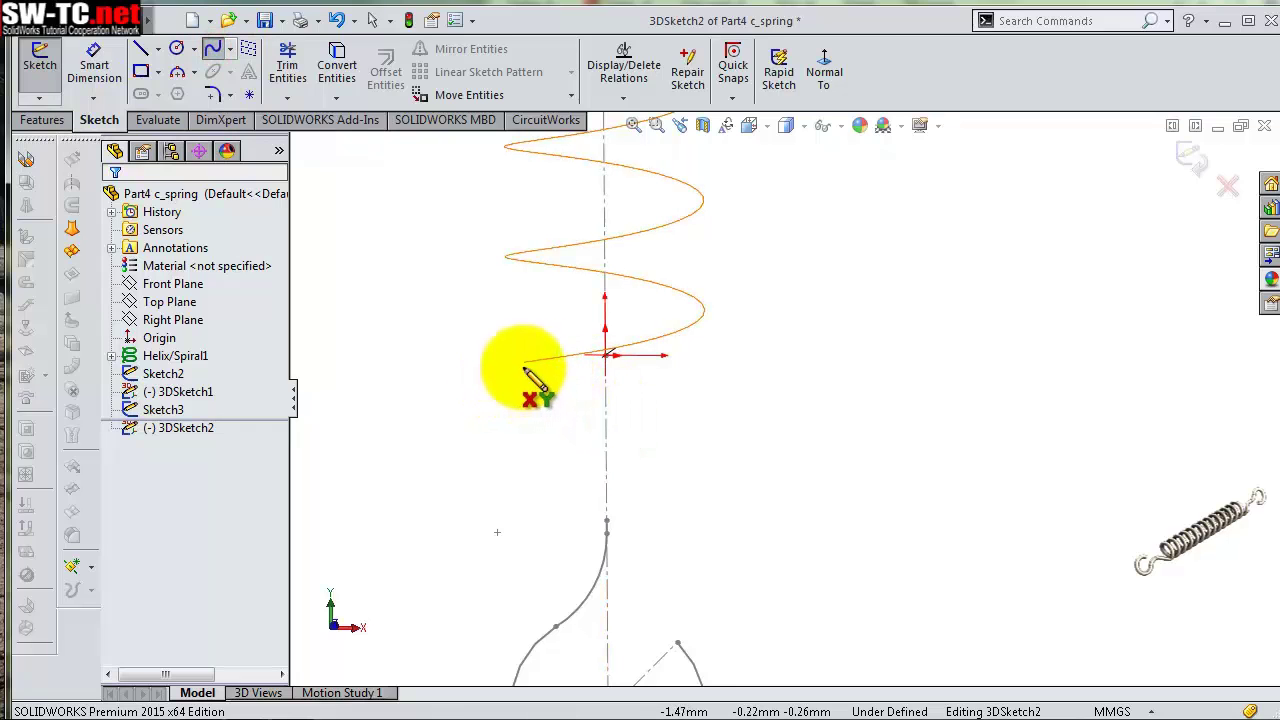
left_click(523, 365)
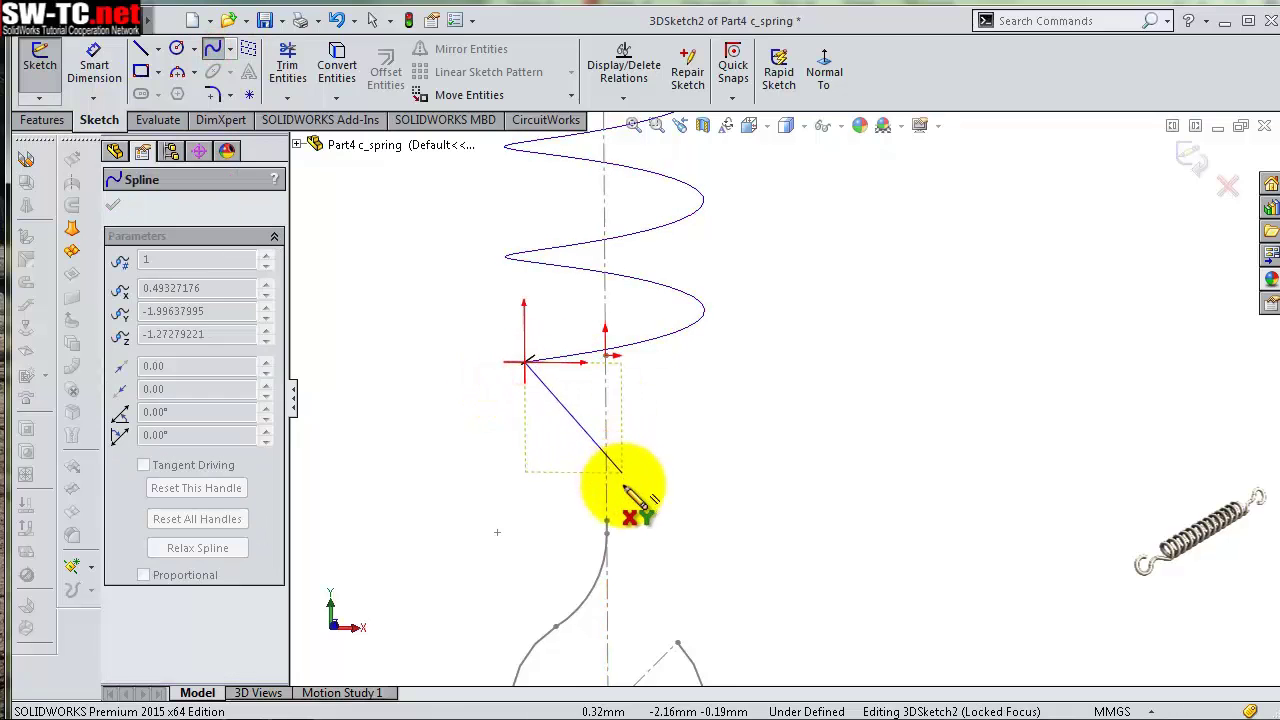
scroll(614, 486, "down", 2)
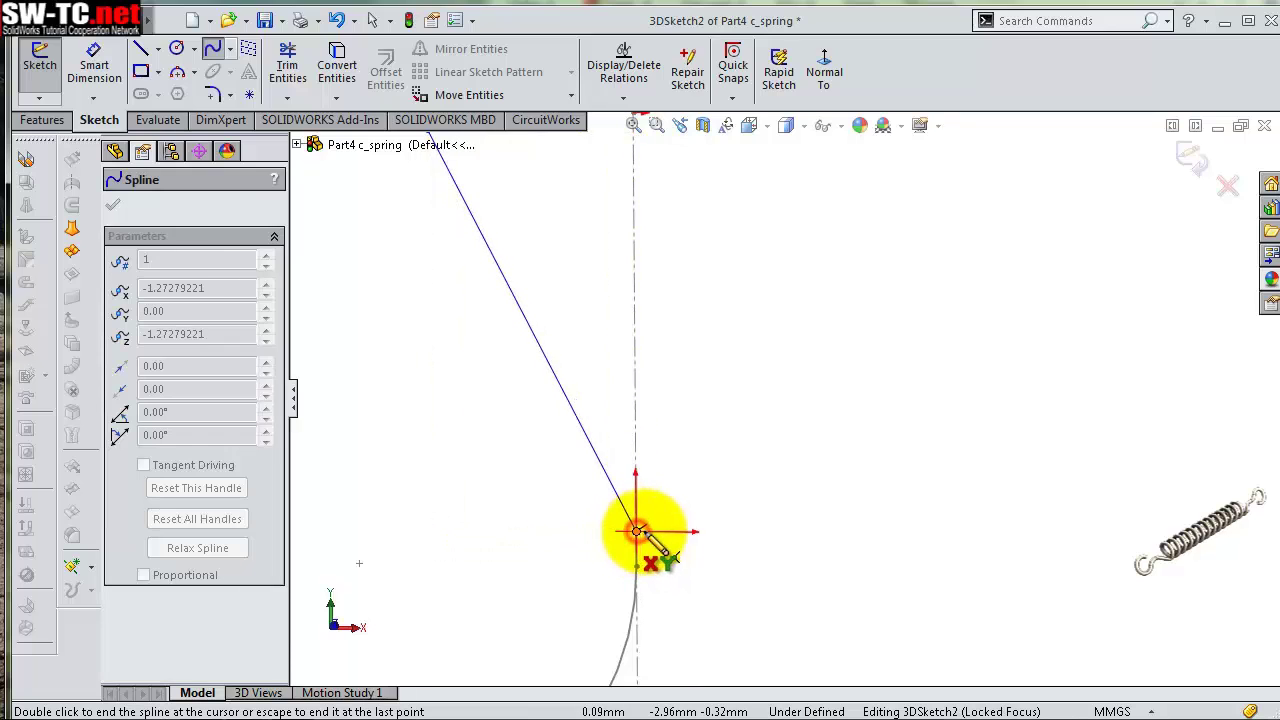
double_click(636, 531)
Make the spline tangent to the hook's straight line and to the helix edge
left_click(637, 545)
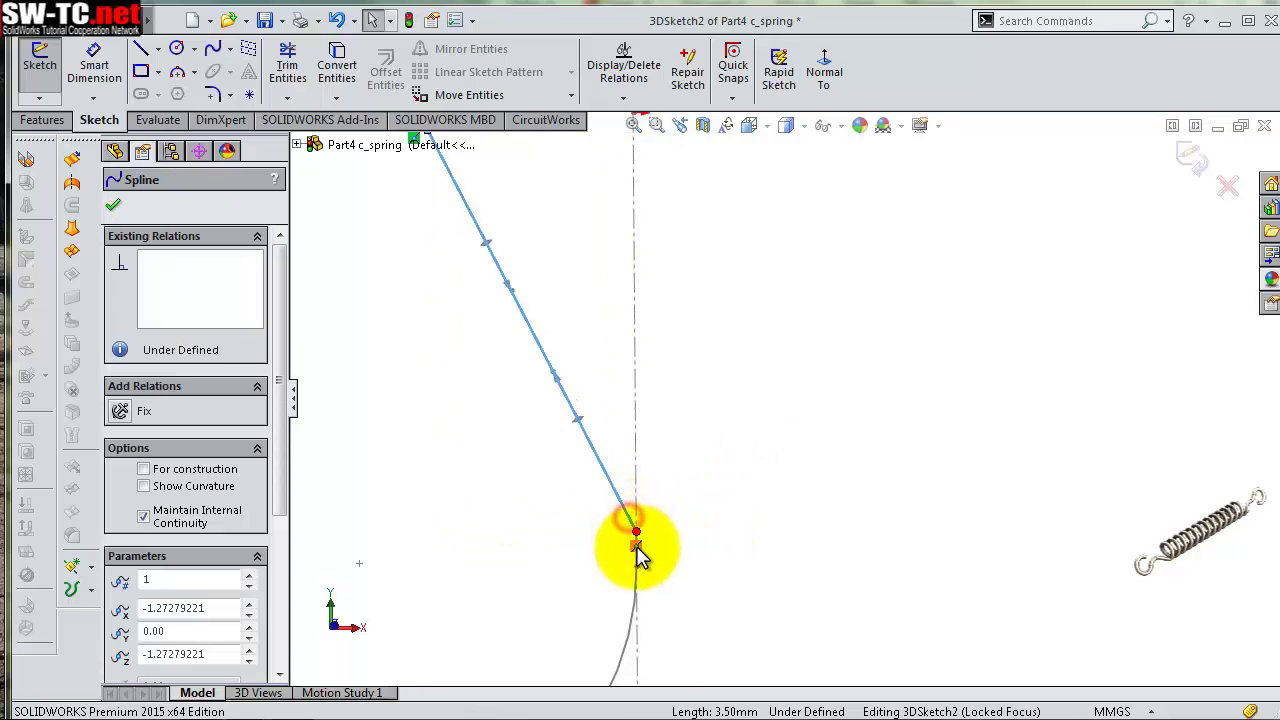
left_click(640, 570, "ctrl")
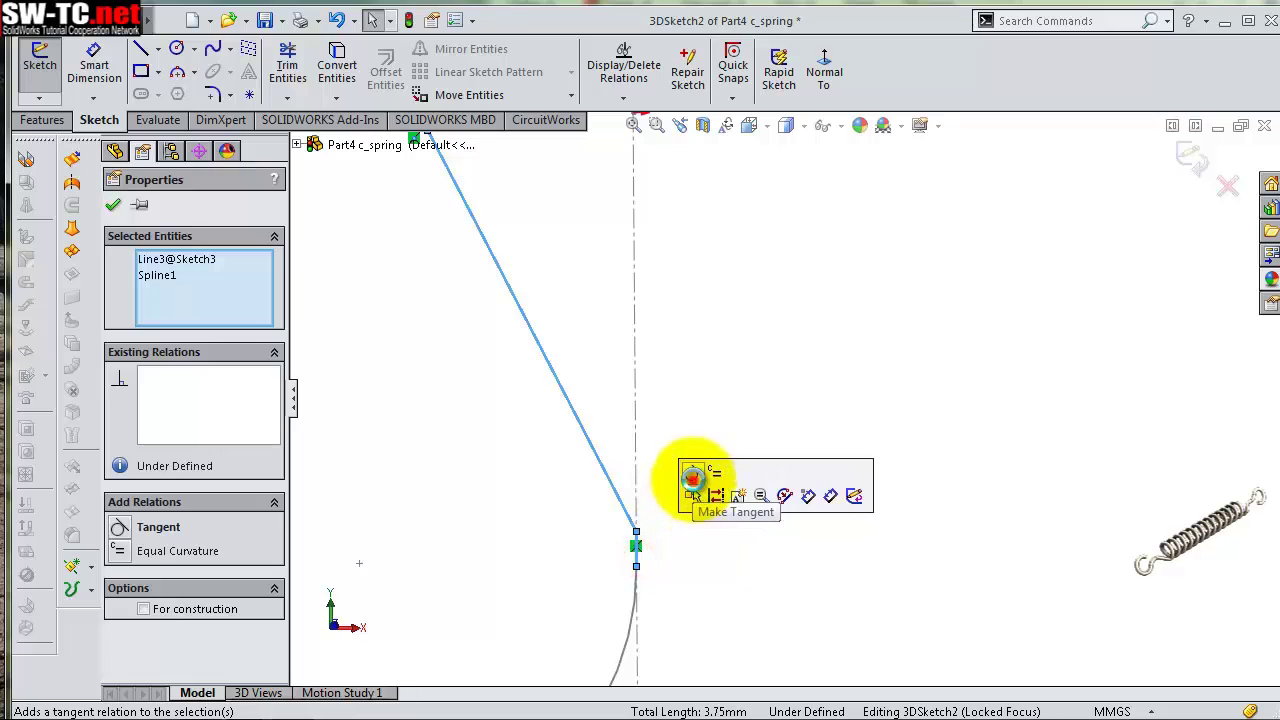
left_click(694, 482)
left_click(708, 445)
scroll(514, 280, "up", 3)
scroll(771, 400, "down", 3)
scroll(748, 545, "down", 2)
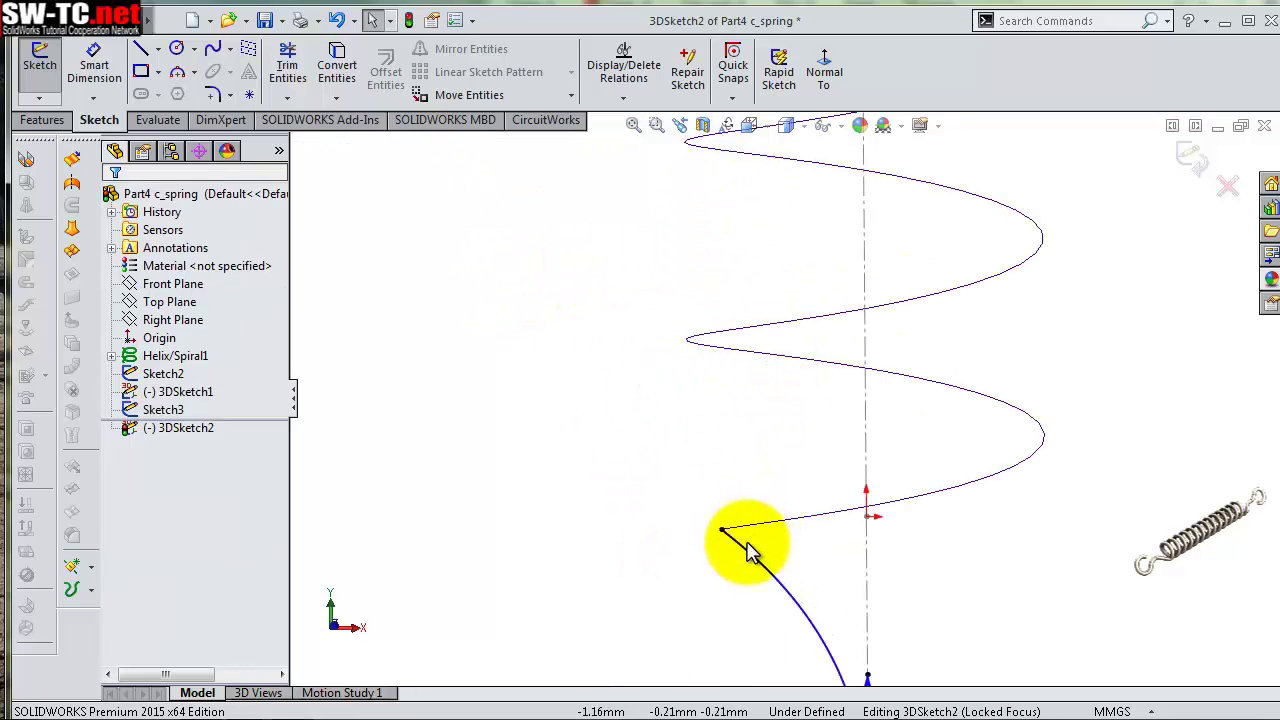
left_click(743, 555)
left_click(737, 537, "ctrl")
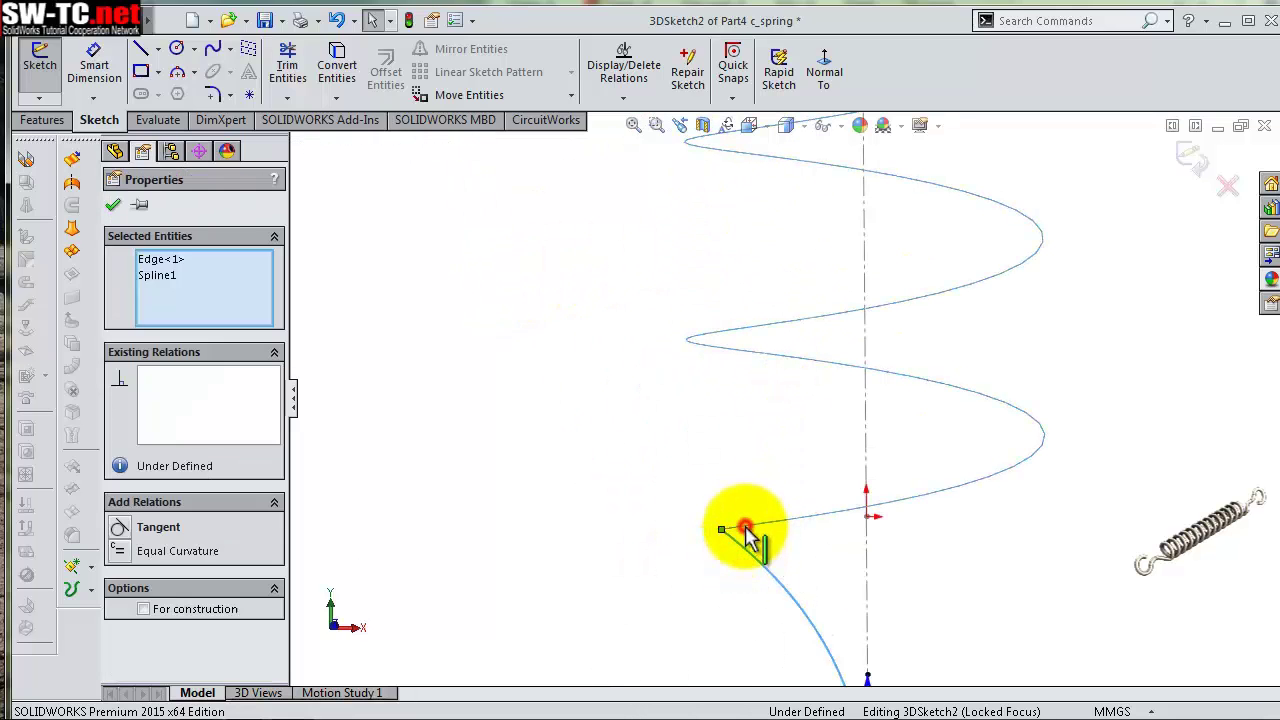
left_click(800, 442)
scroll(938, 560, "up", 3)
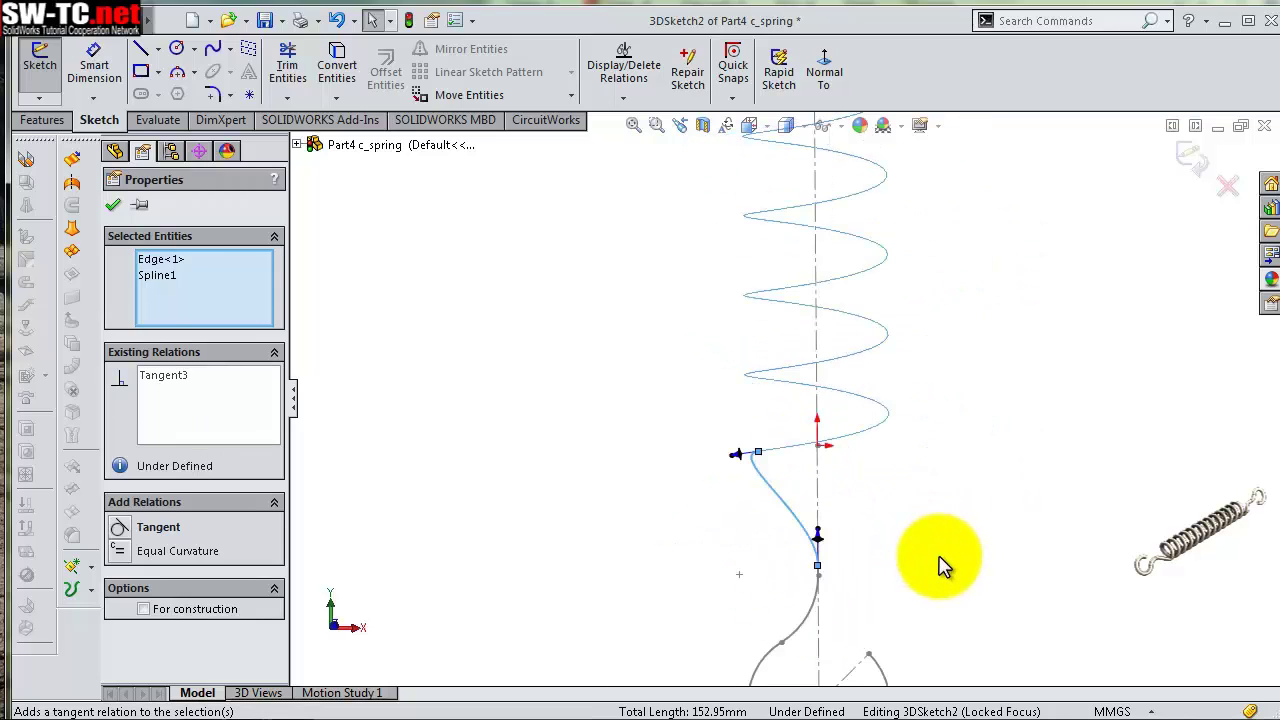
left_click(920, 540)
Orbit around the spring to check the spline, then exit 3DSketch2
middle_click_drag(823, 523, 729, 494)
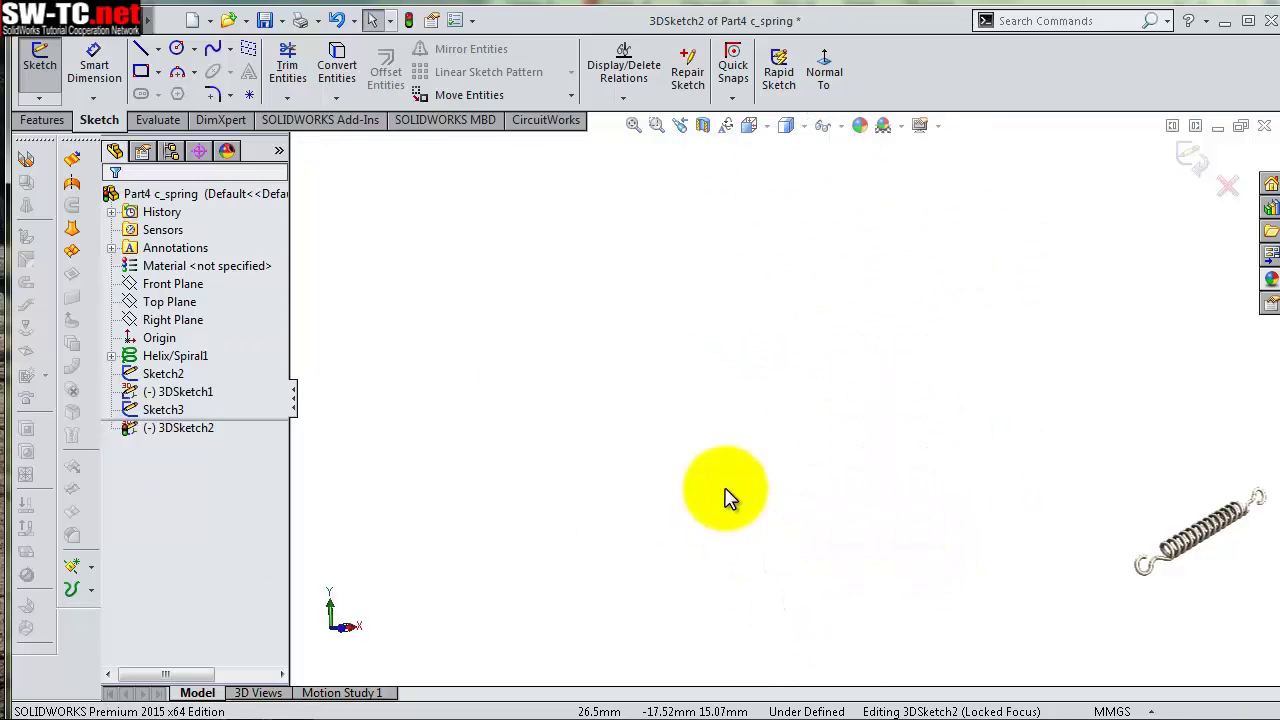
middle_click_drag(897, 325, 600, 320)
scroll(457, 286, "down", 2)
scroll(509, 371, "down", 2)
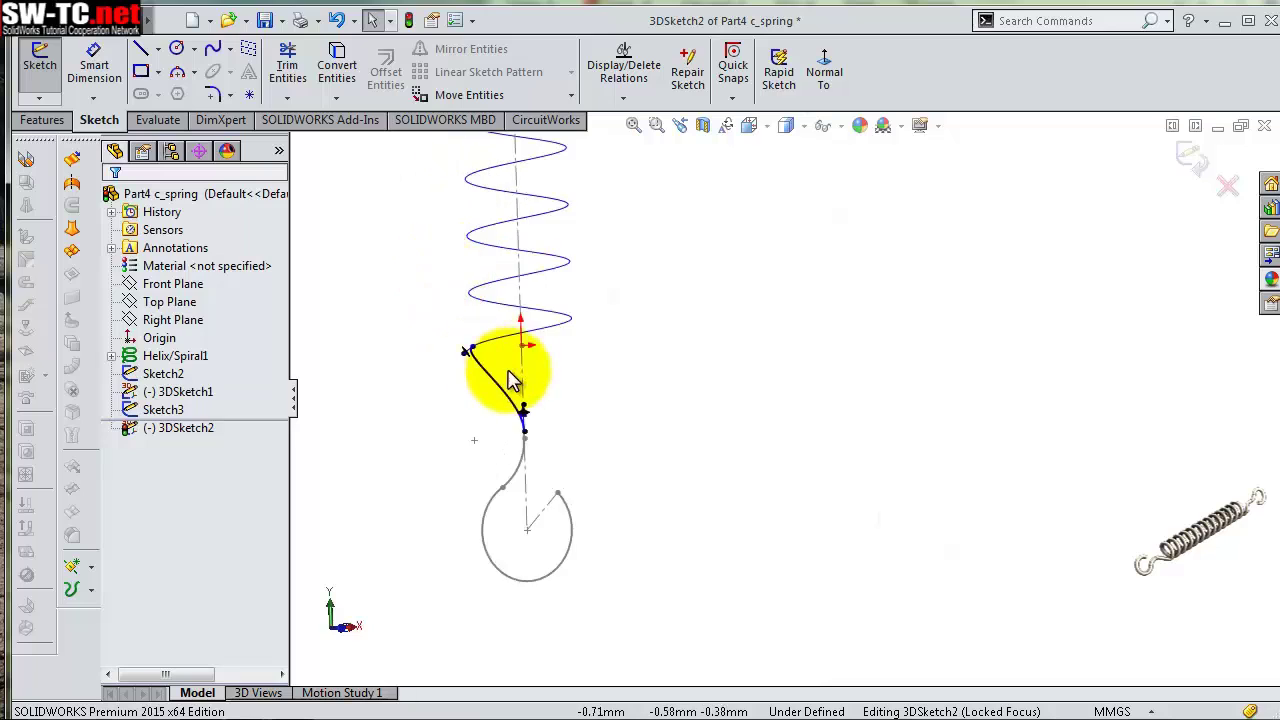
scroll(535, 335, "down", 2)
scroll(535, 335, "down", 1)
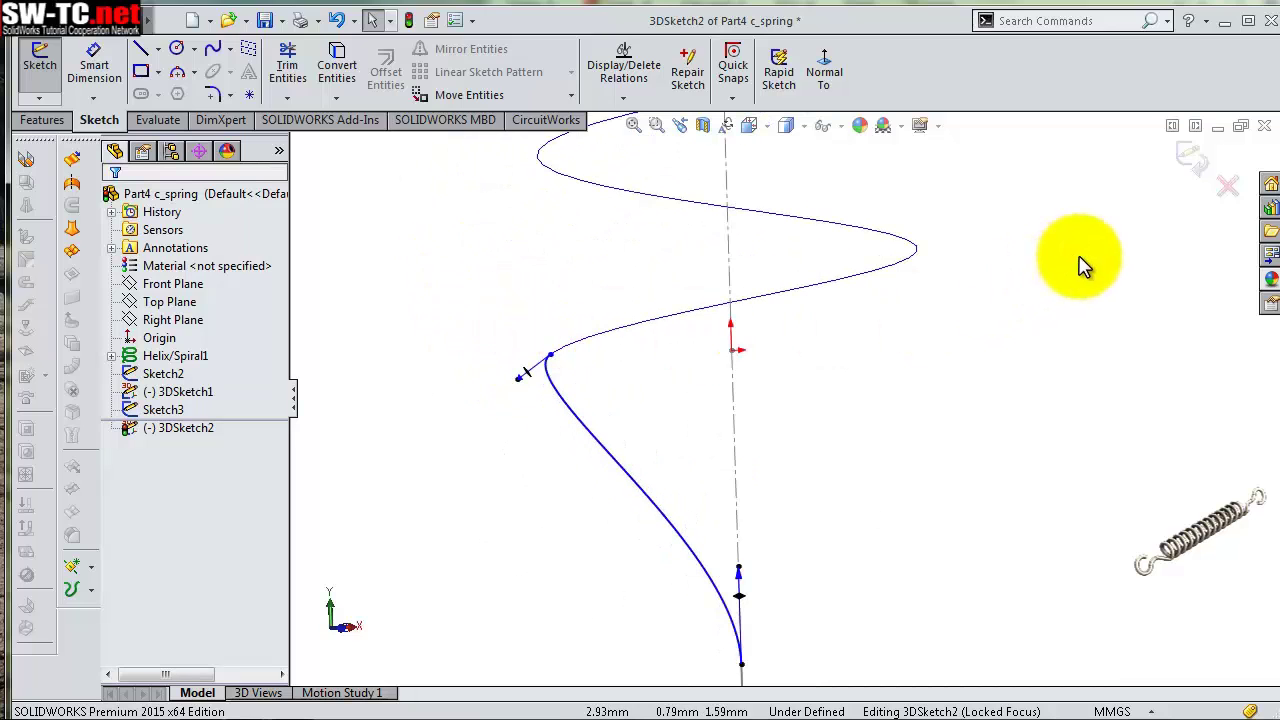
left_click(1187, 152)
Create CompCurve1 joining the hook transition curve, the helix and the connecting spline
left_click(265, 20)
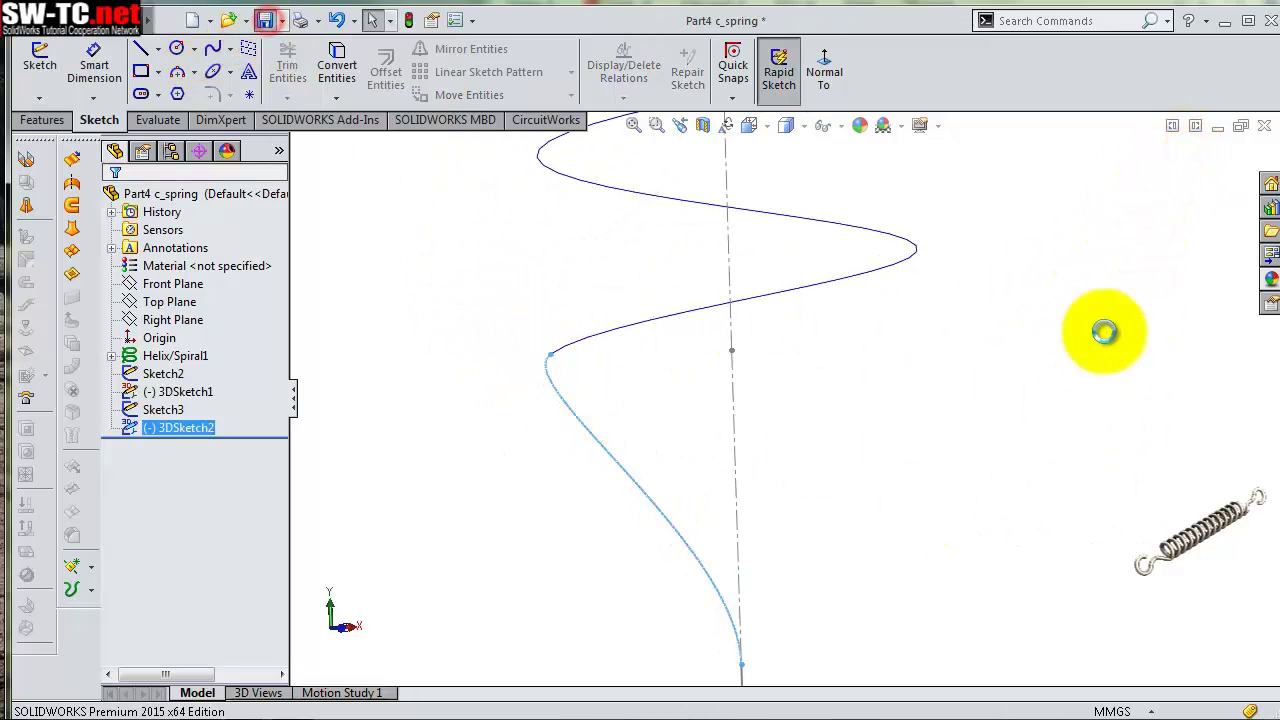
left_click(32, 124)
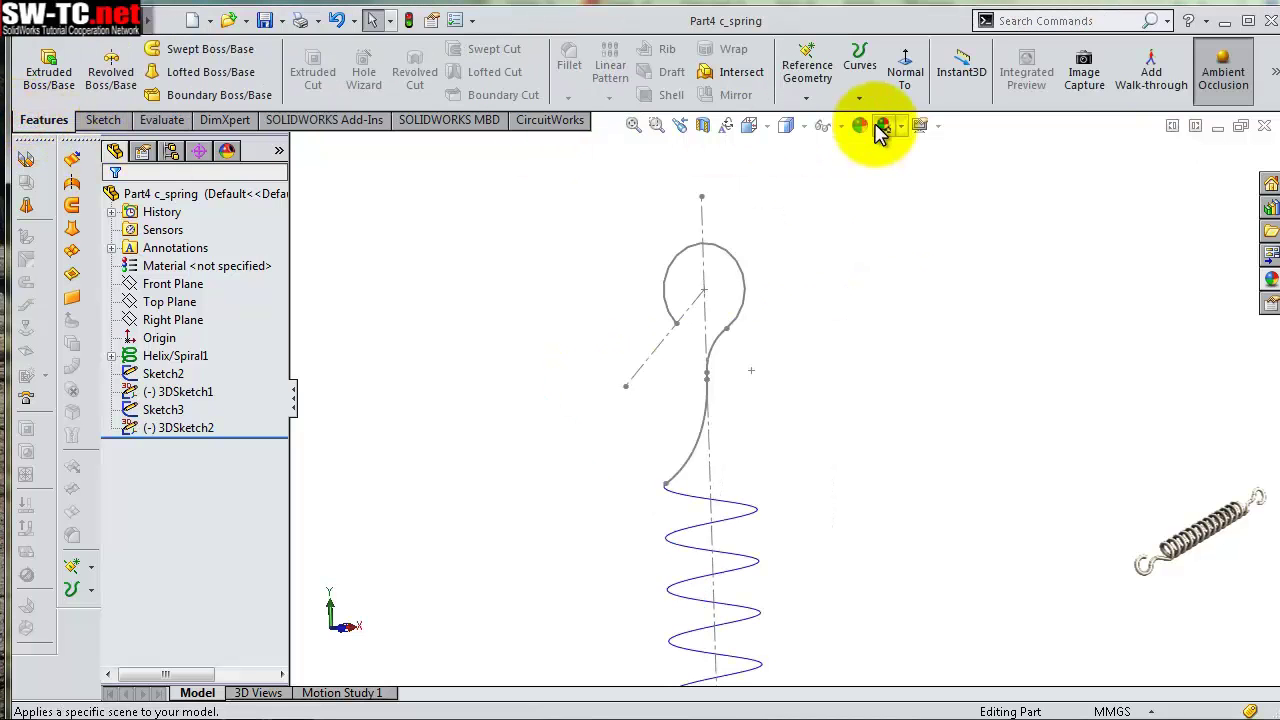
left_click(858, 96)
left_click(868, 137)
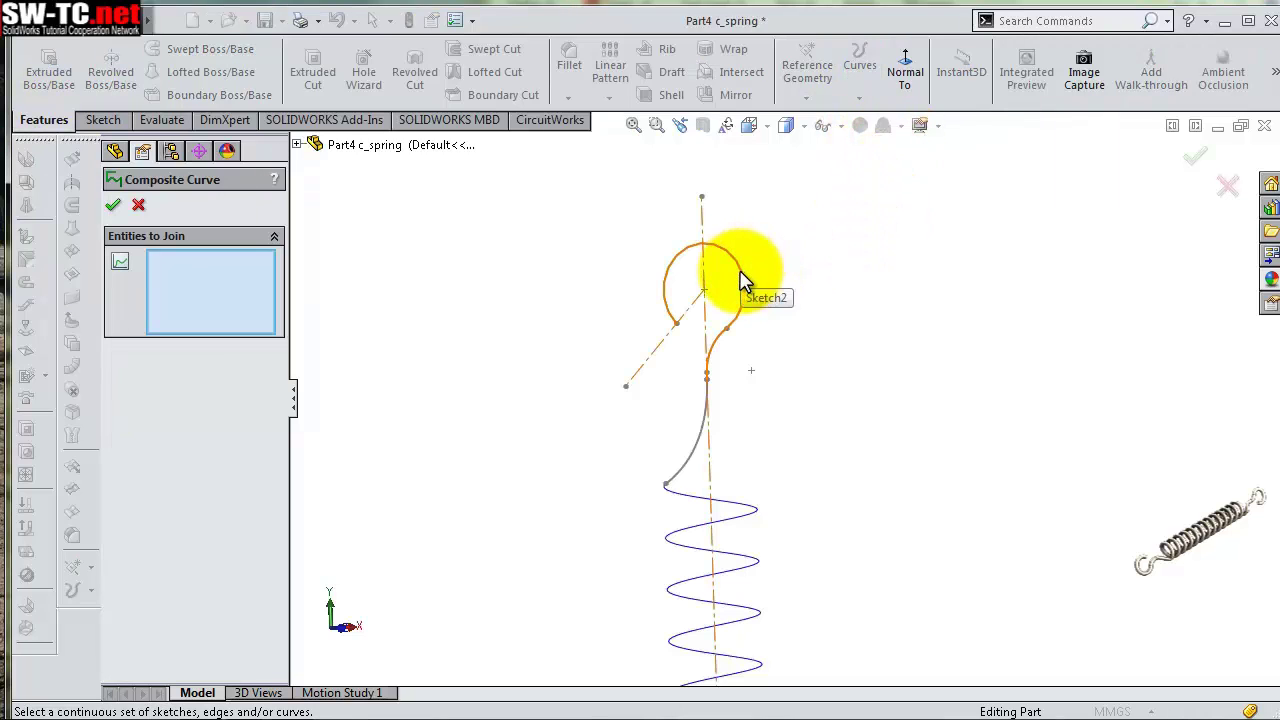
left_click(698, 446)
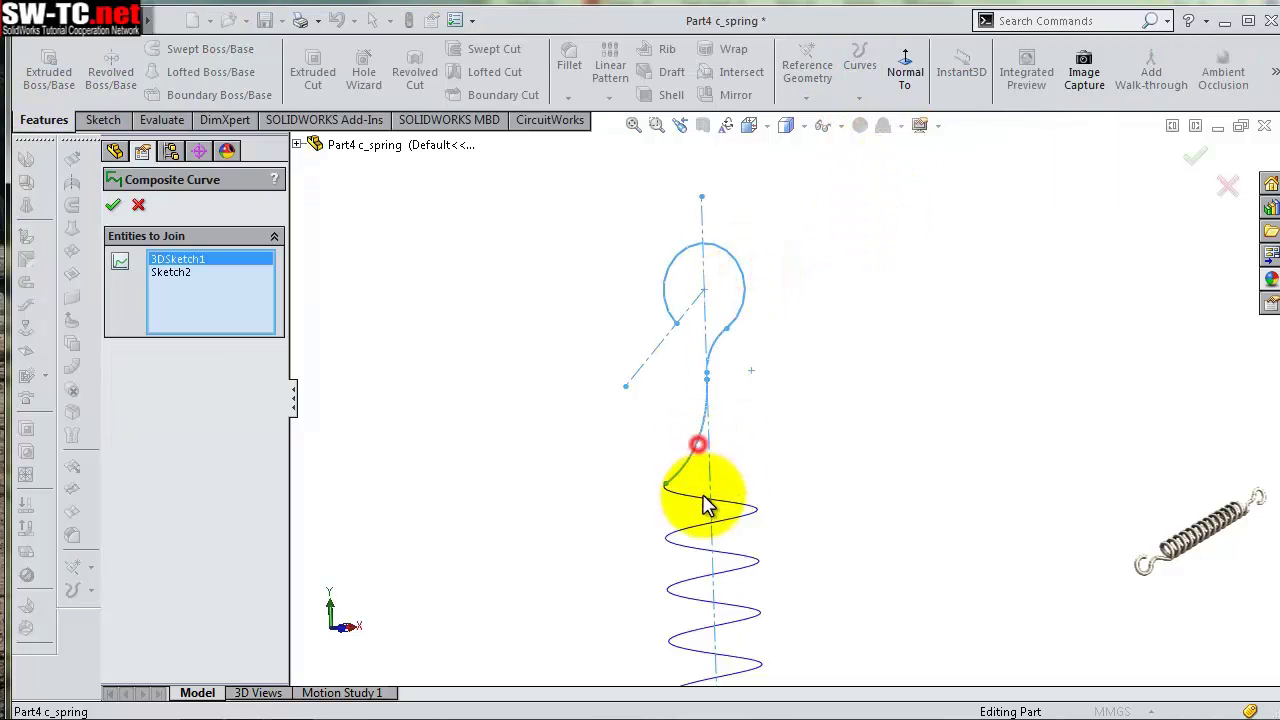
left_click(703, 503)
mouse_move(766, 551)
middle_mouse_down()
mouse_move(728, 355)
mouse_move(703, 366)
middle_mouse_up()
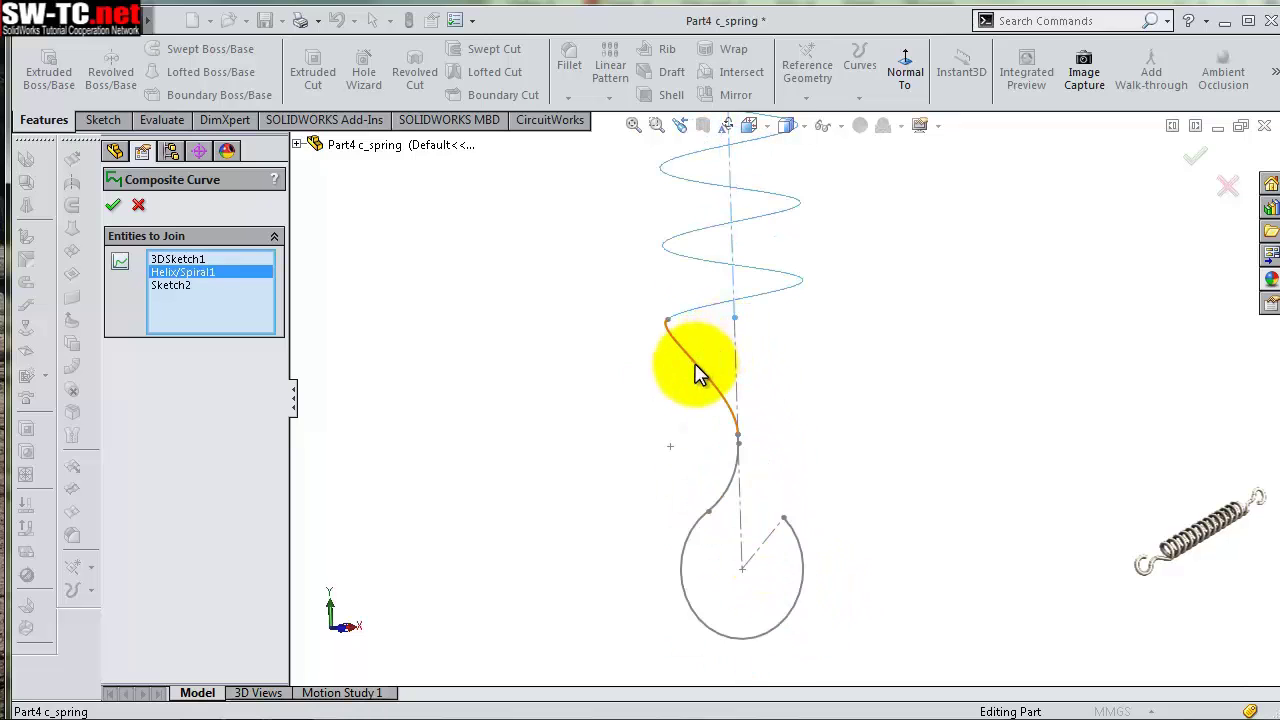
left_click(696, 365)
right_click(735, 497)
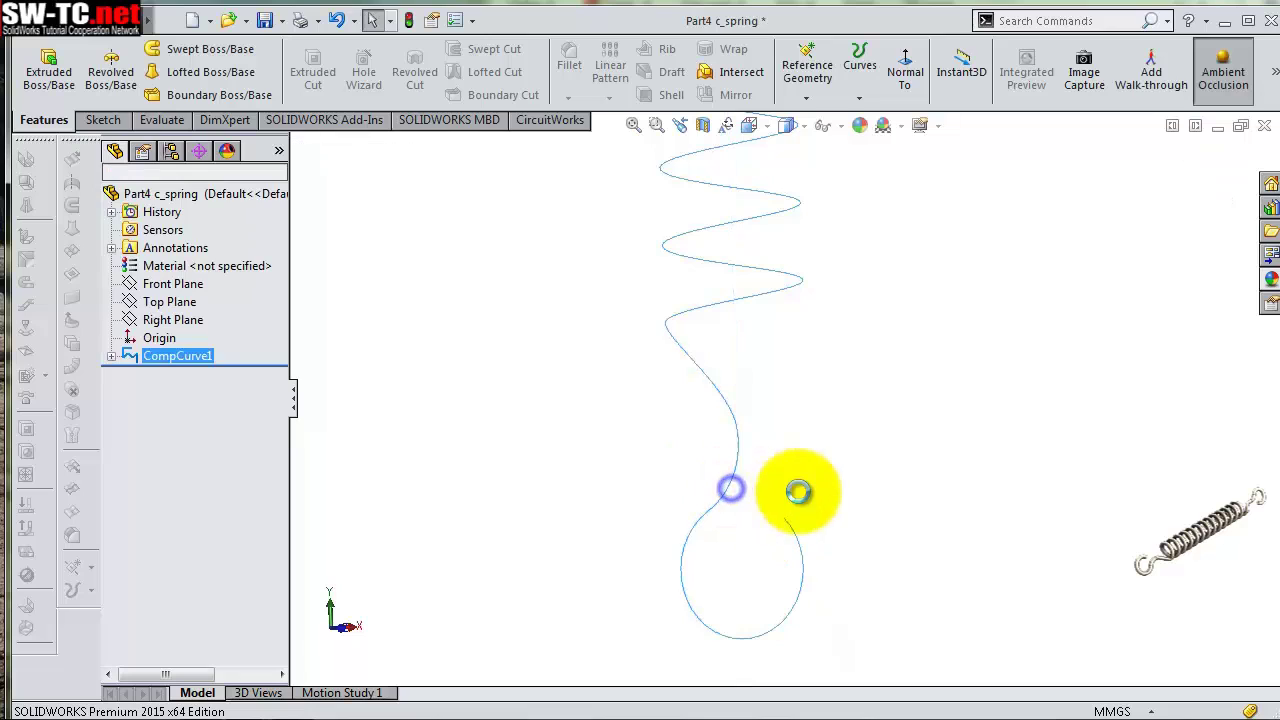
mouse_move(829, 391)
middle_mouse_down()
mouse_move(857, 274)
mouse_move(828, 258)
middle_mouse_up()
left_click(586, 297)
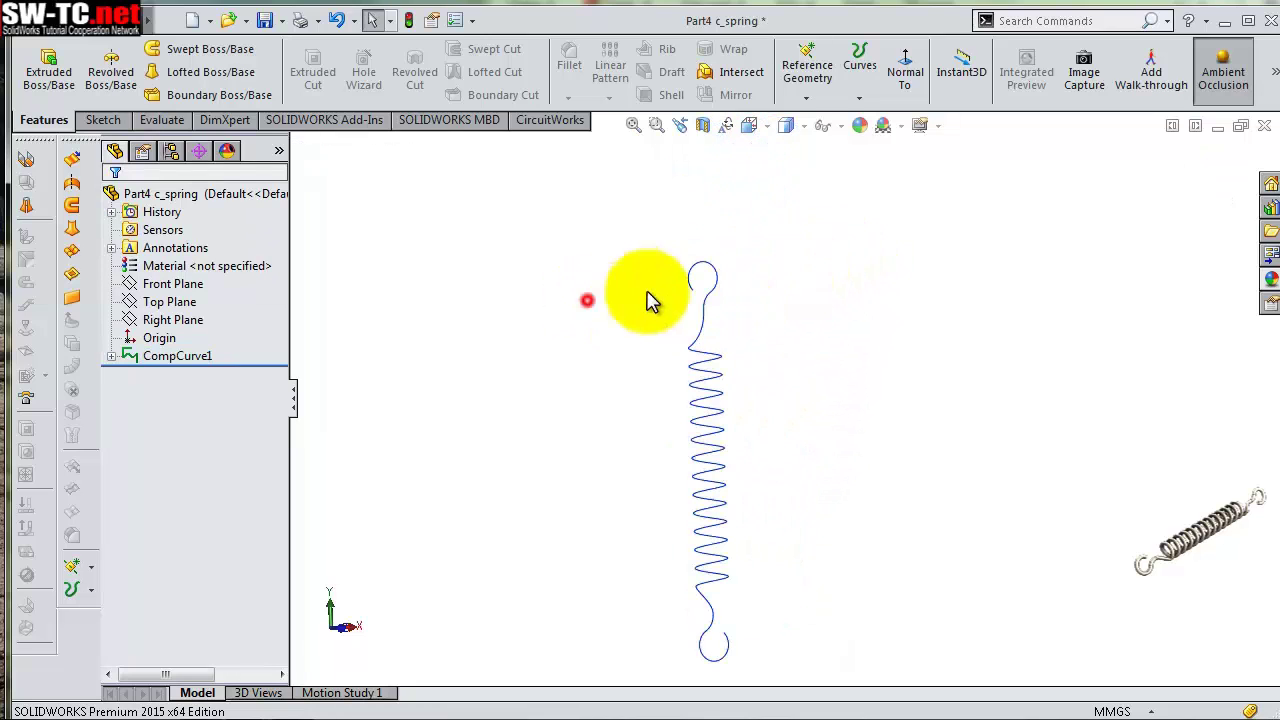
Create Plane1 perpendicular to the spring curve at its end point and start a sketch on it
scroll(646, 189, "down", 2)
left_click(800, 99)
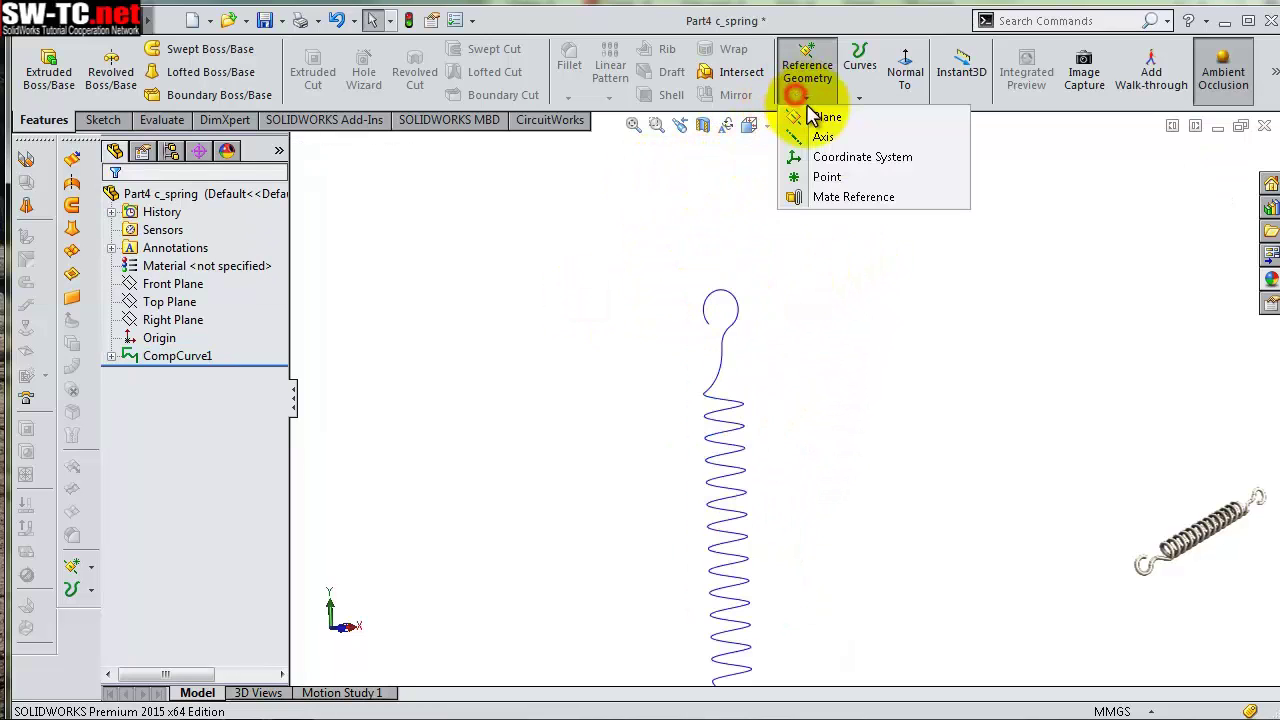
left_click(822, 118)
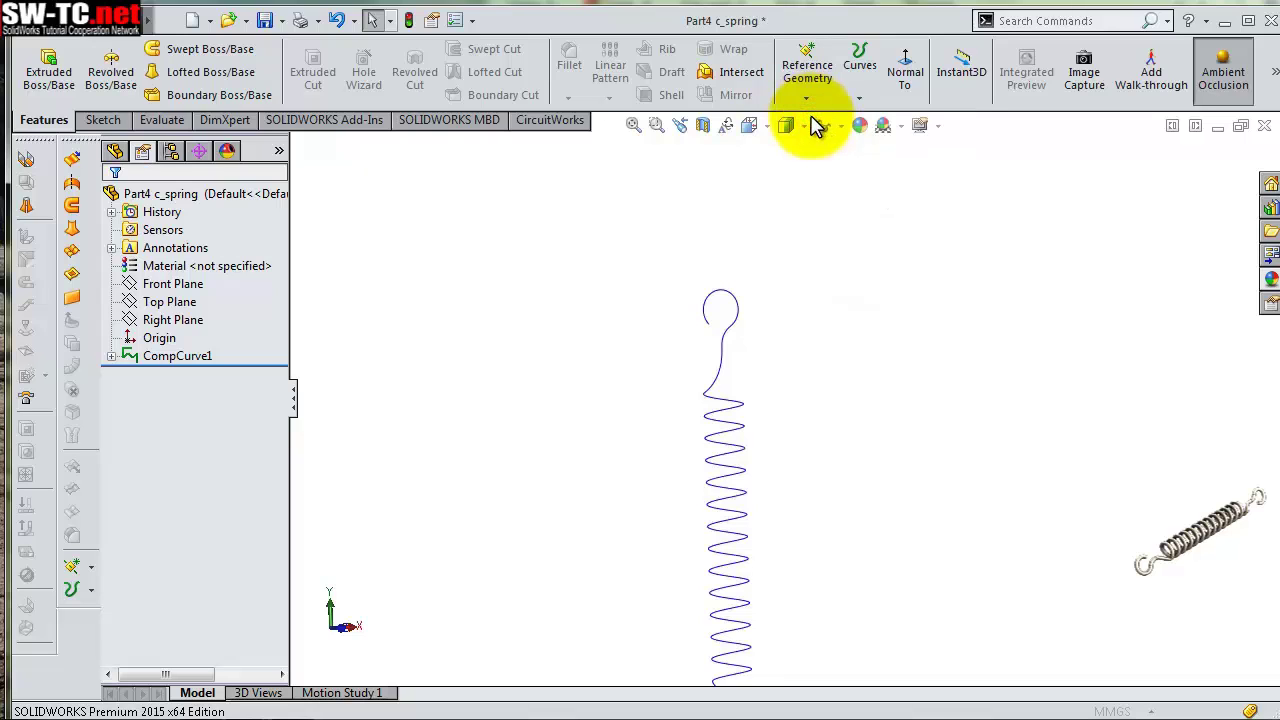
scroll(720, 340, "down", 3)
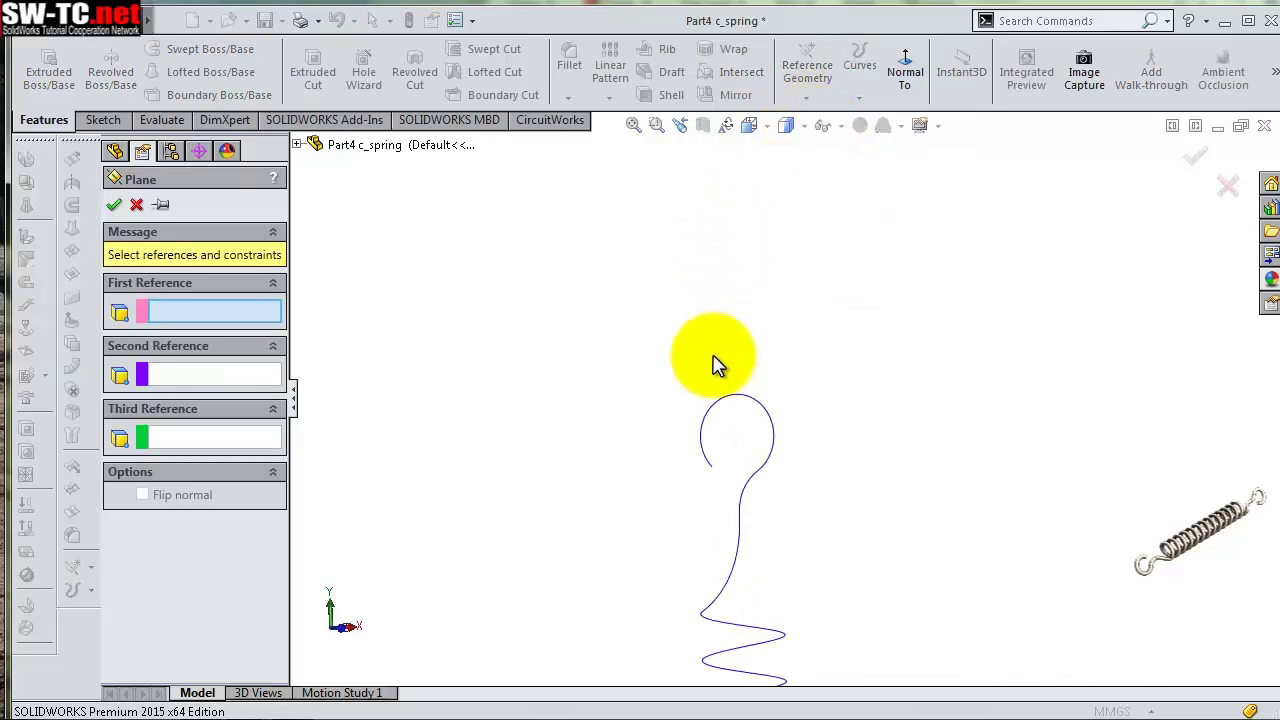
left_click(710, 418)
left_click(711, 469)
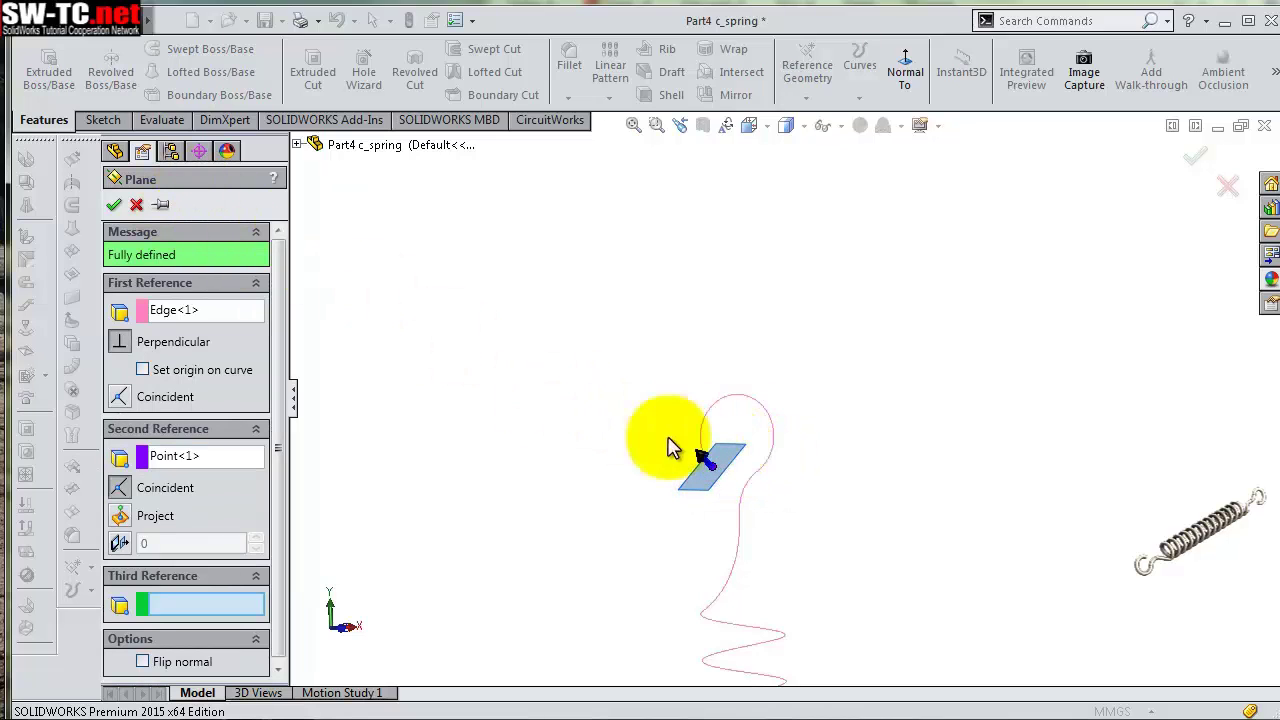
middle_click_drag(677, 449, 672, 428)
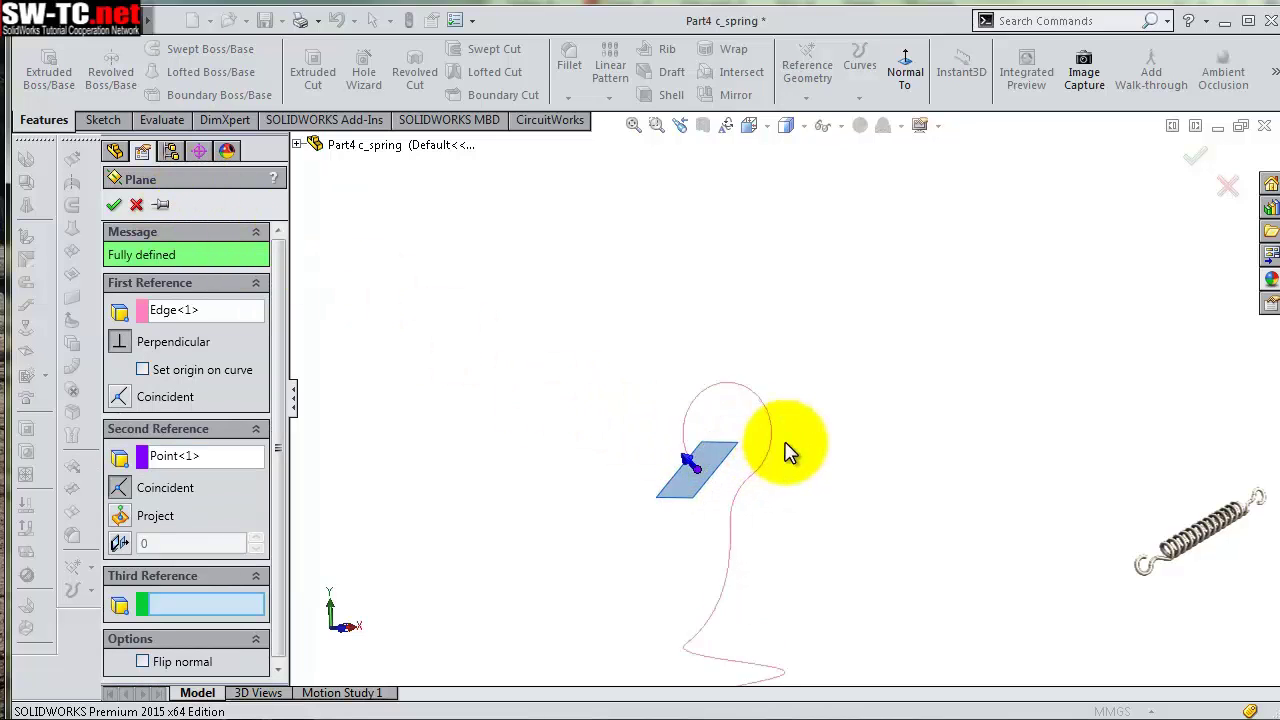
left_click(114, 204)
mouse_move(733, 500)
middle_mouse_down()
mouse_move(731, 480)
mouse_move(803, 530)
middle_mouse_up()
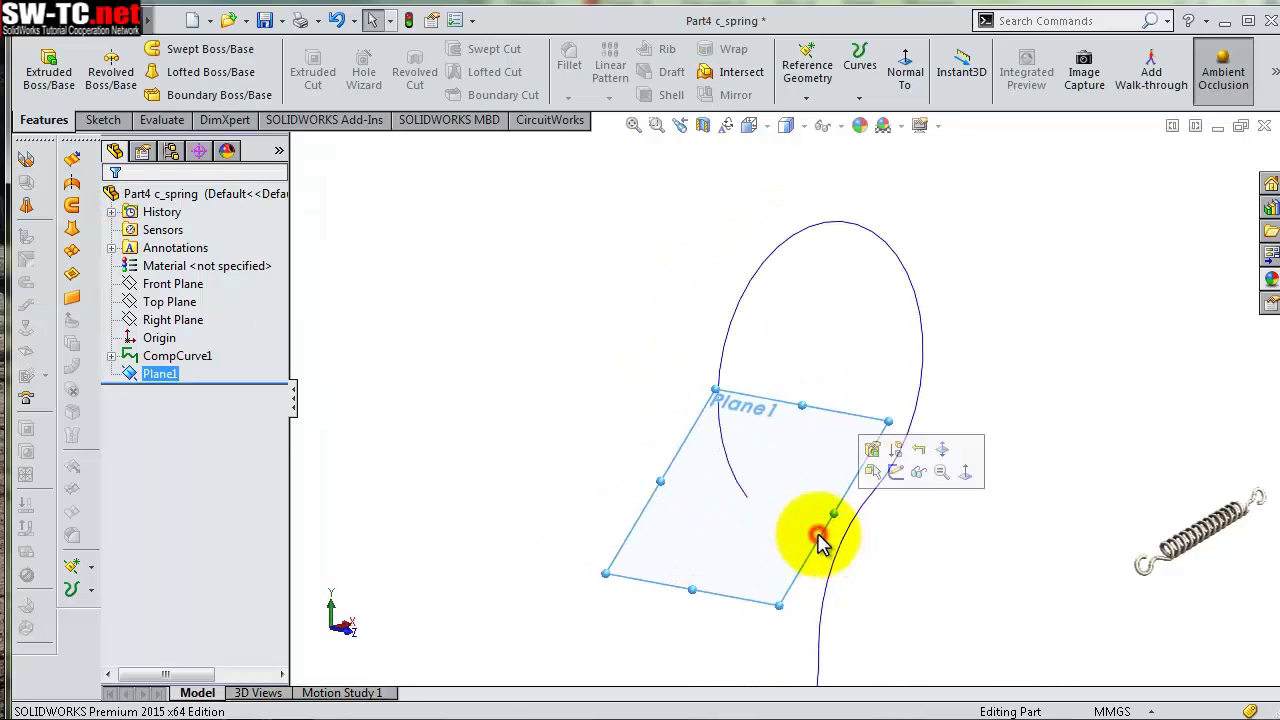
left_click(895, 472)
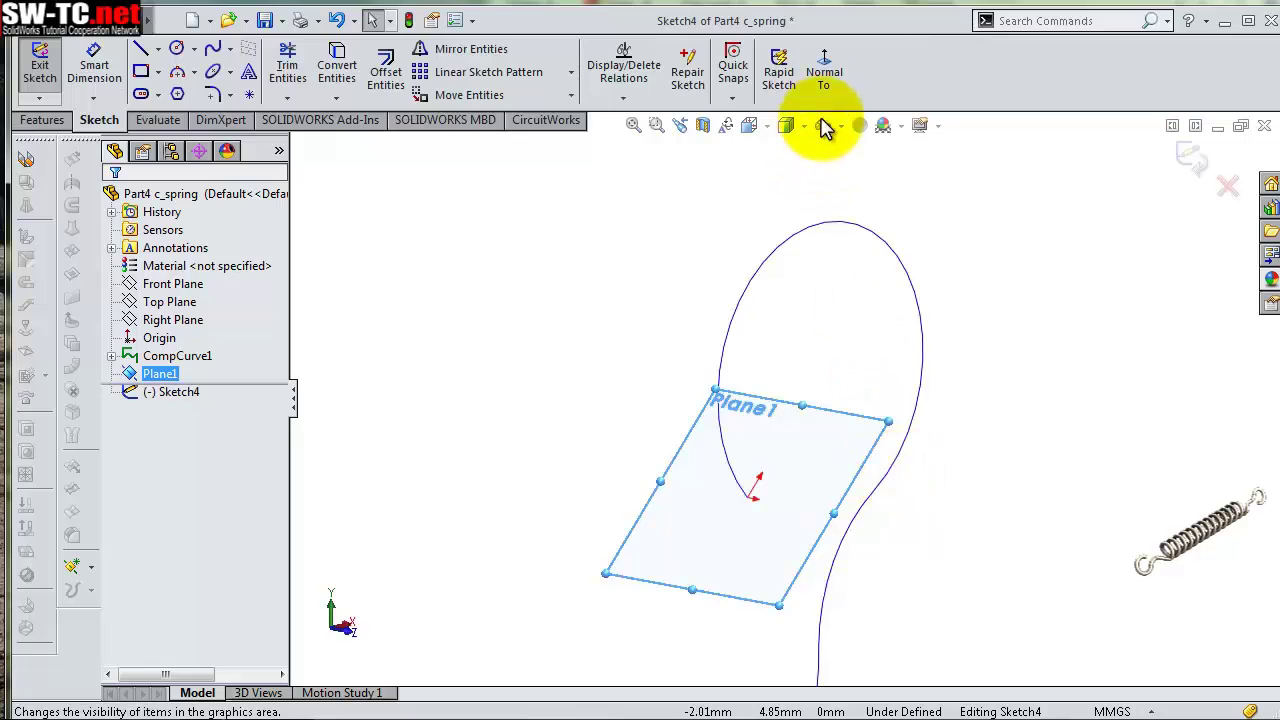
View Plane1 face-on and draw a circle centred at the helix curve's end
left_click(825, 72)
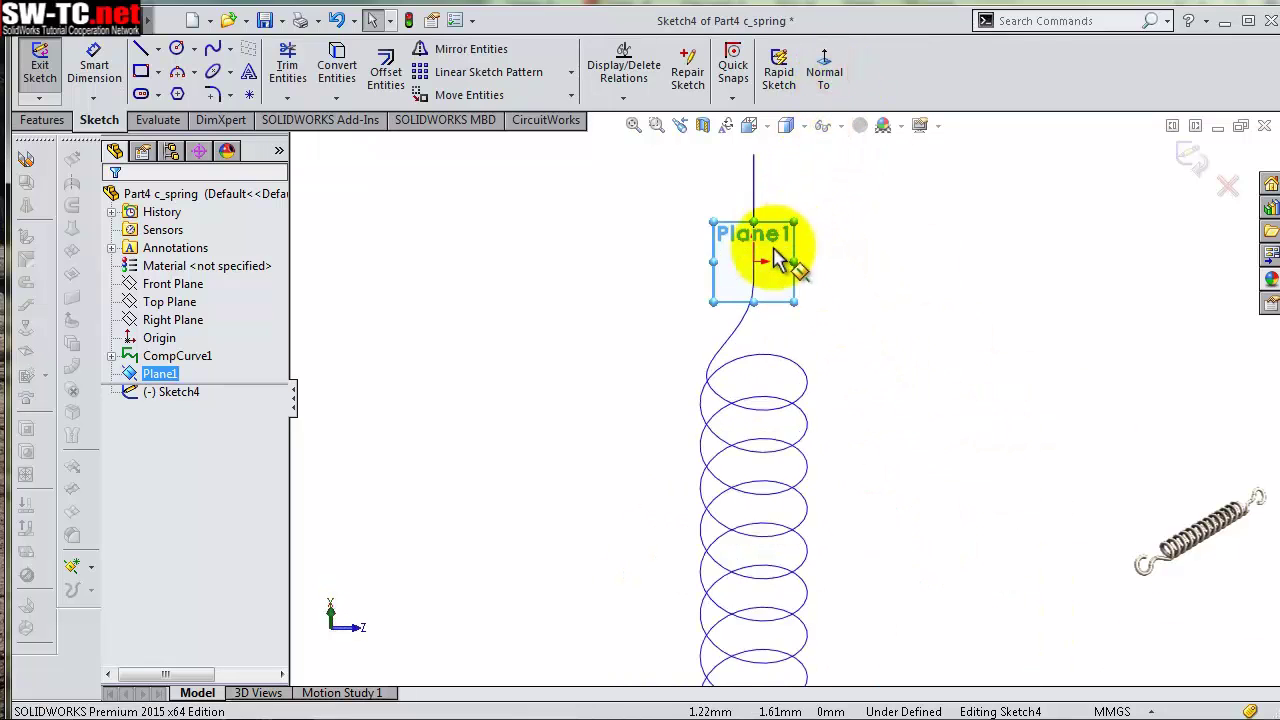
scroll(780, 258, "down", 5)
scroll(765, 320, "down", 3)
scroll(750, 414, "up", 1)
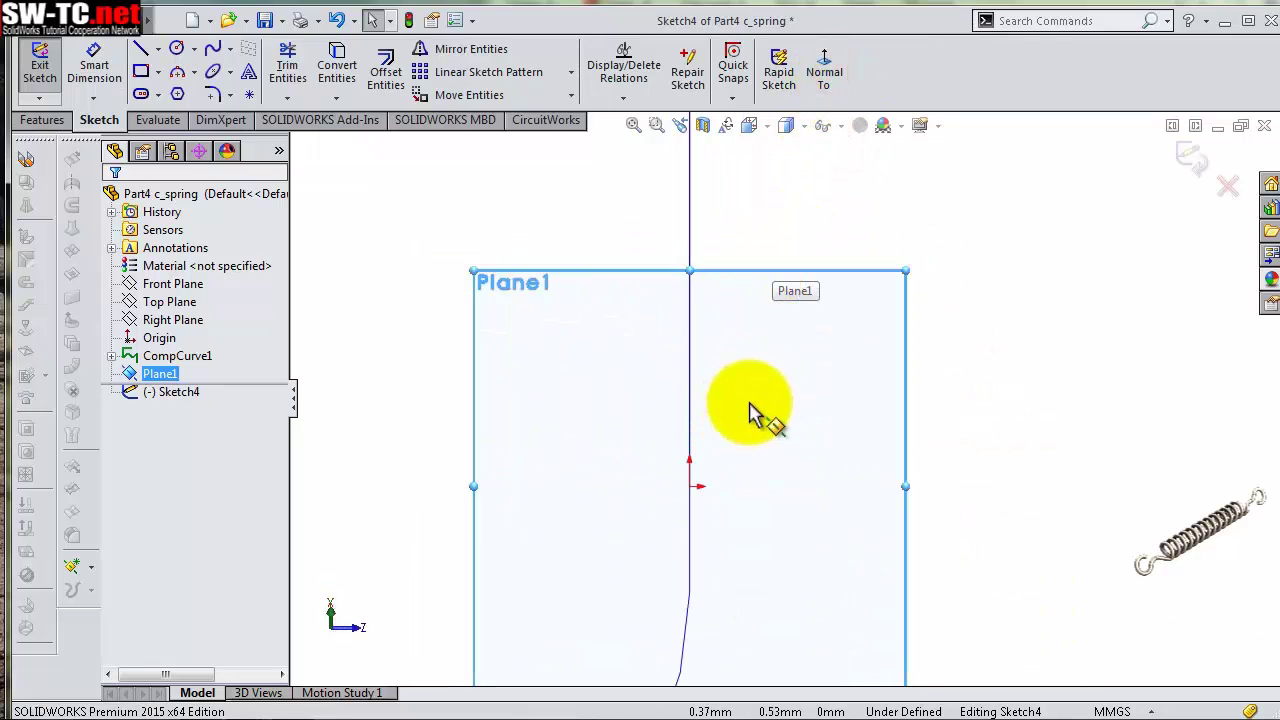
middle_click_drag(750, 414, 700, 420)
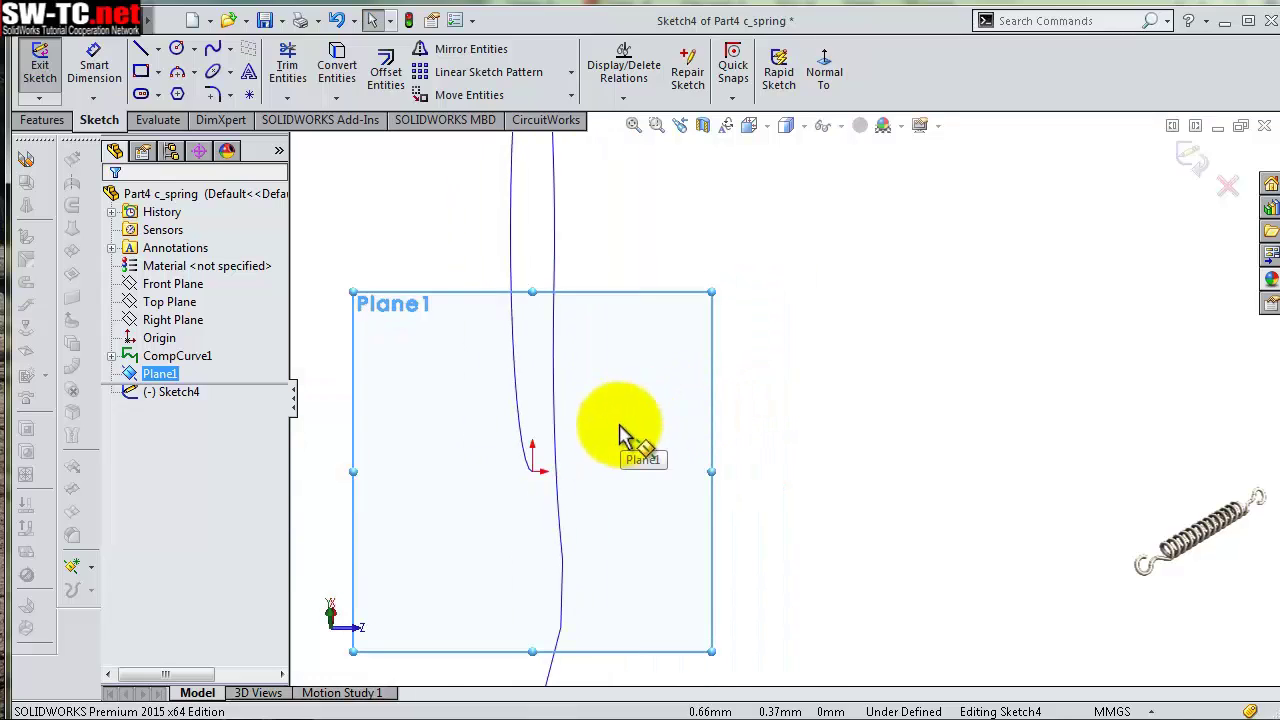
middle_click_drag(618, 437, 614, 423)
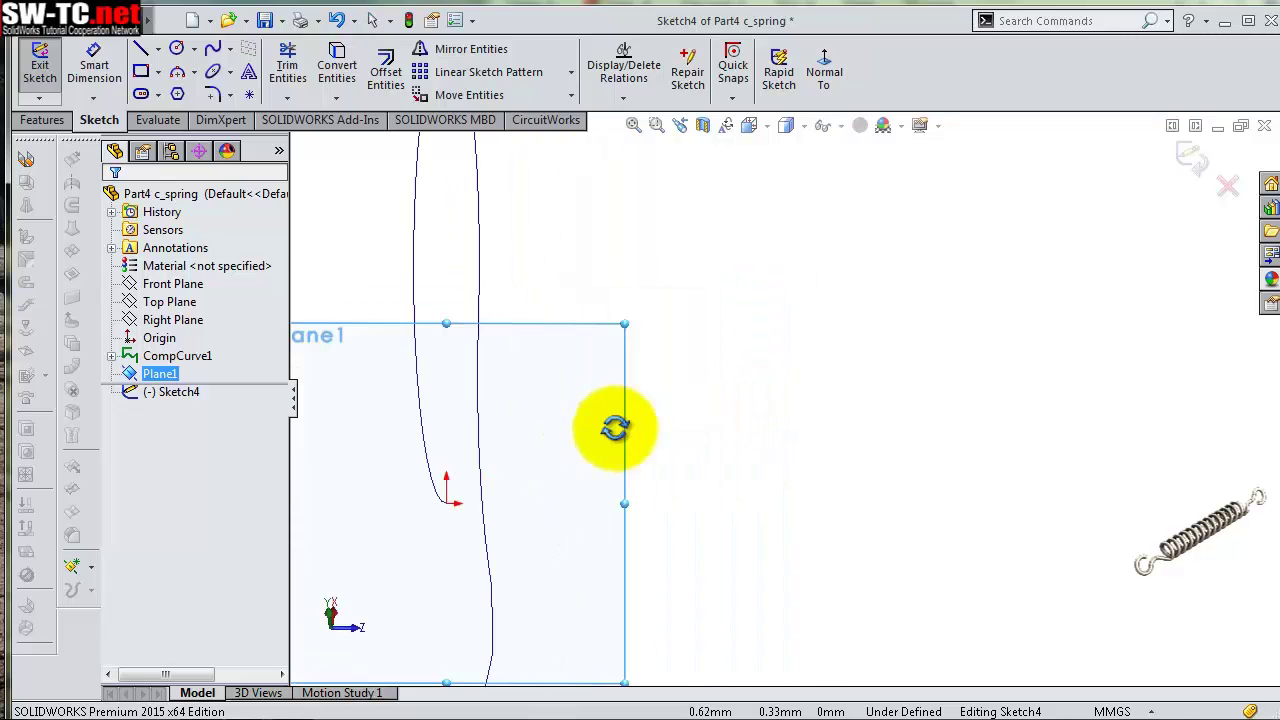
left_click(177, 50)
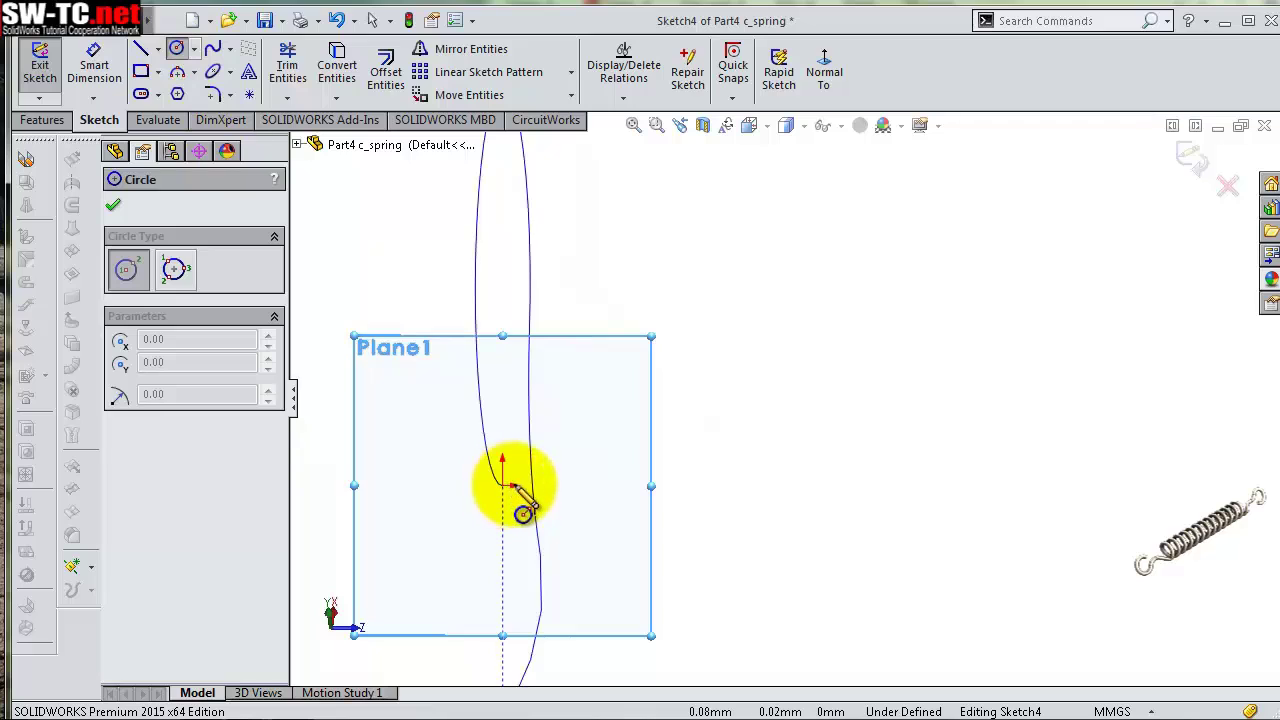
scroll(513, 487, "down", 5)
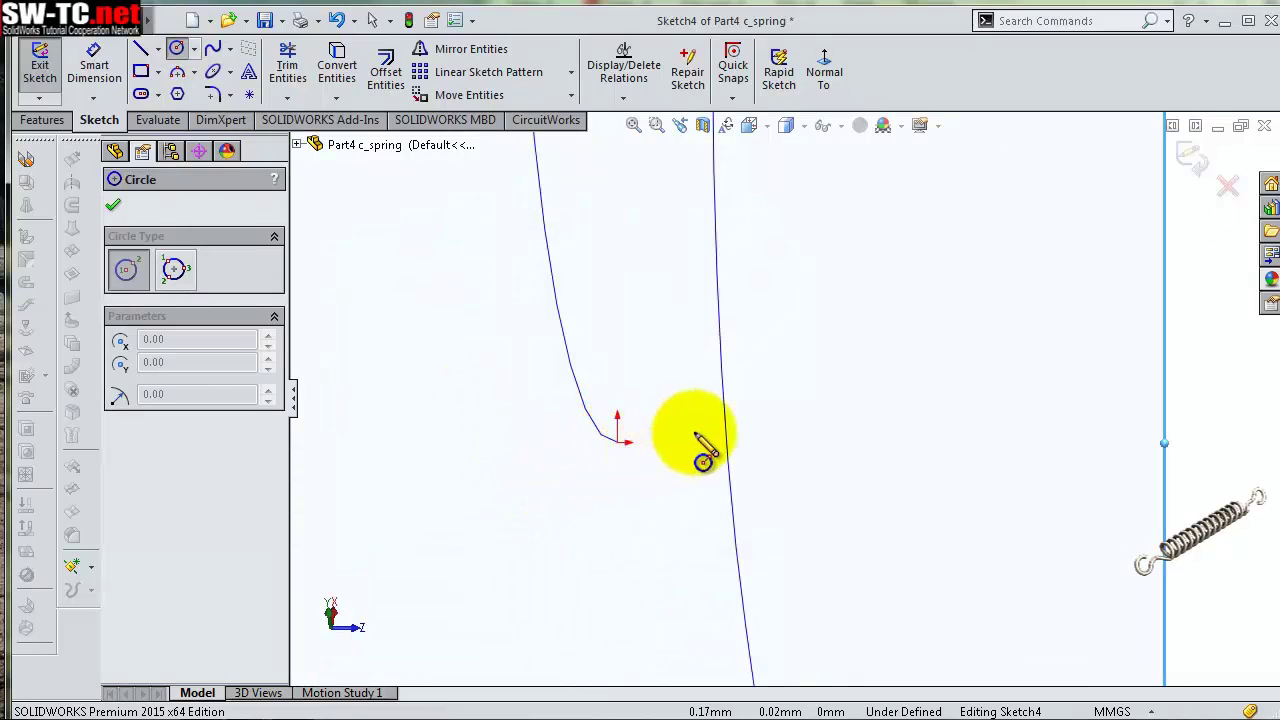
middle_click_drag(694, 443, 746, 251)
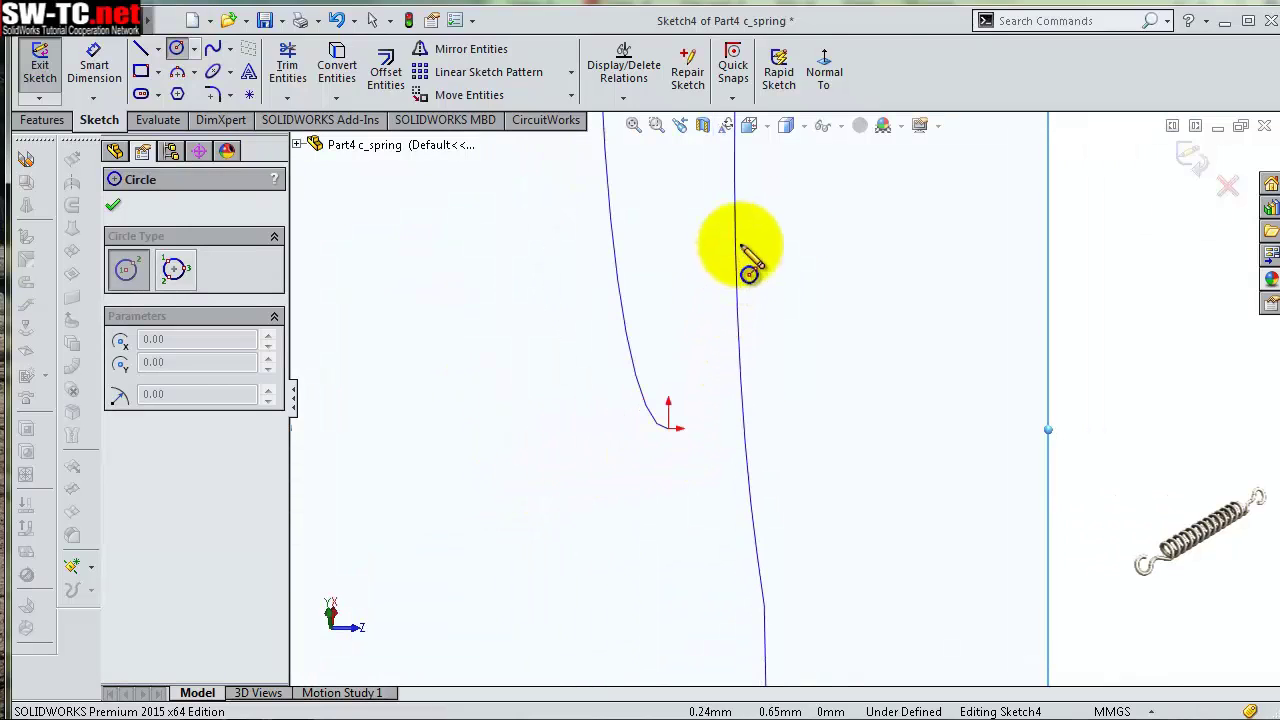
left_click(820, 92)
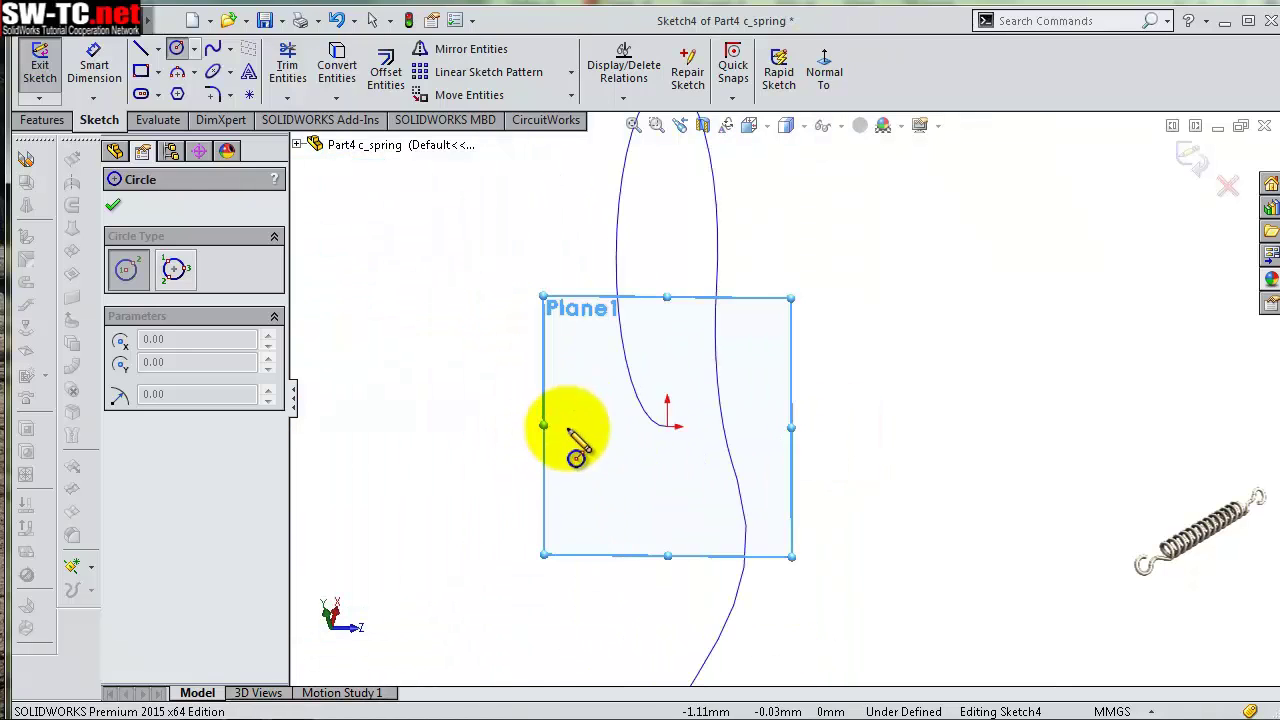
scroll(578, 452, "up", 5)
scroll(1000, 390, "down", 3)
scroll(1033, 300, "down", 1)
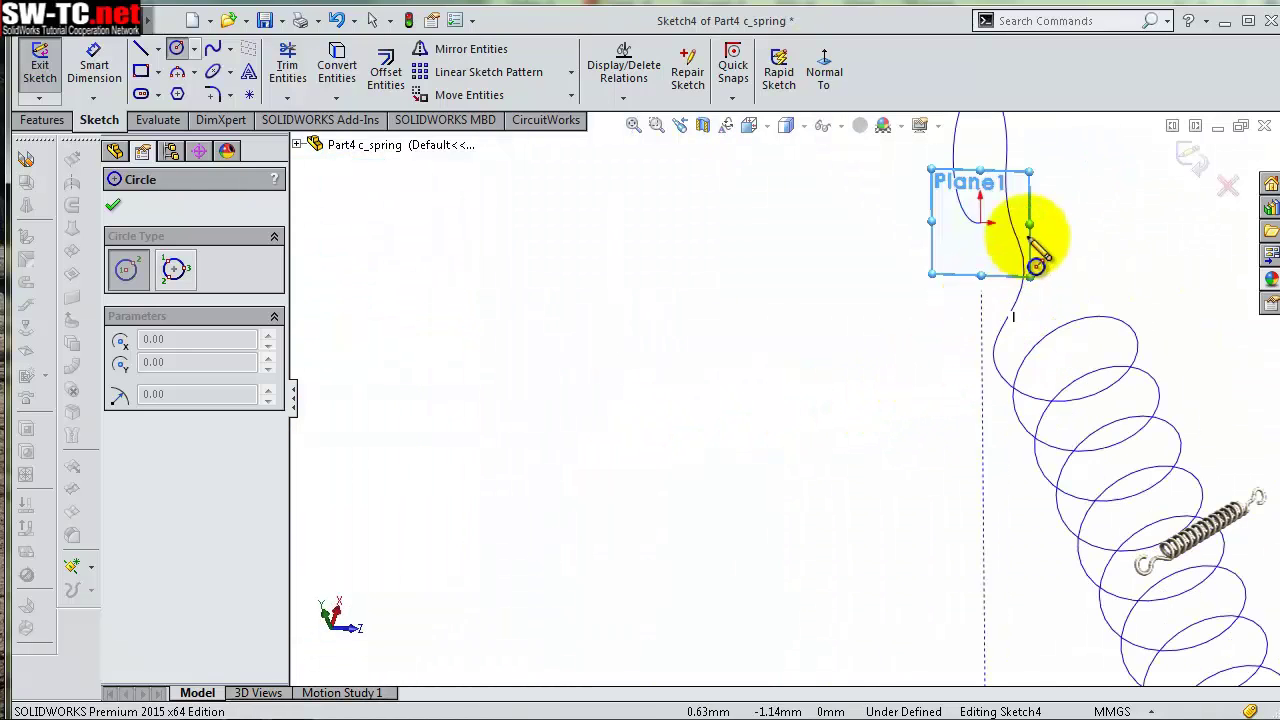
scroll(1000, 245, "down", 3)
scroll(930, 350, "down", 3)
scroll(800, 480, "down", 3)
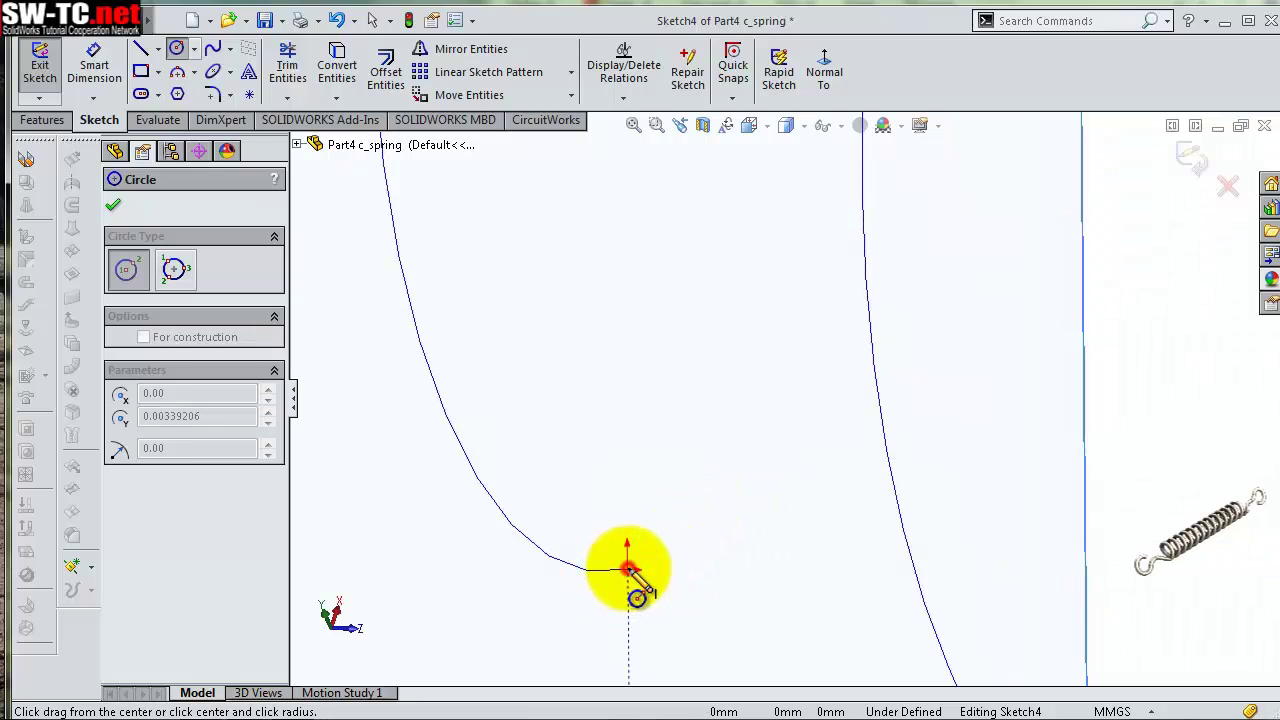
left_click_drag(628, 570, 630, 527)
Dimension the circle's diameter to 0.80
left_click(94, 65)
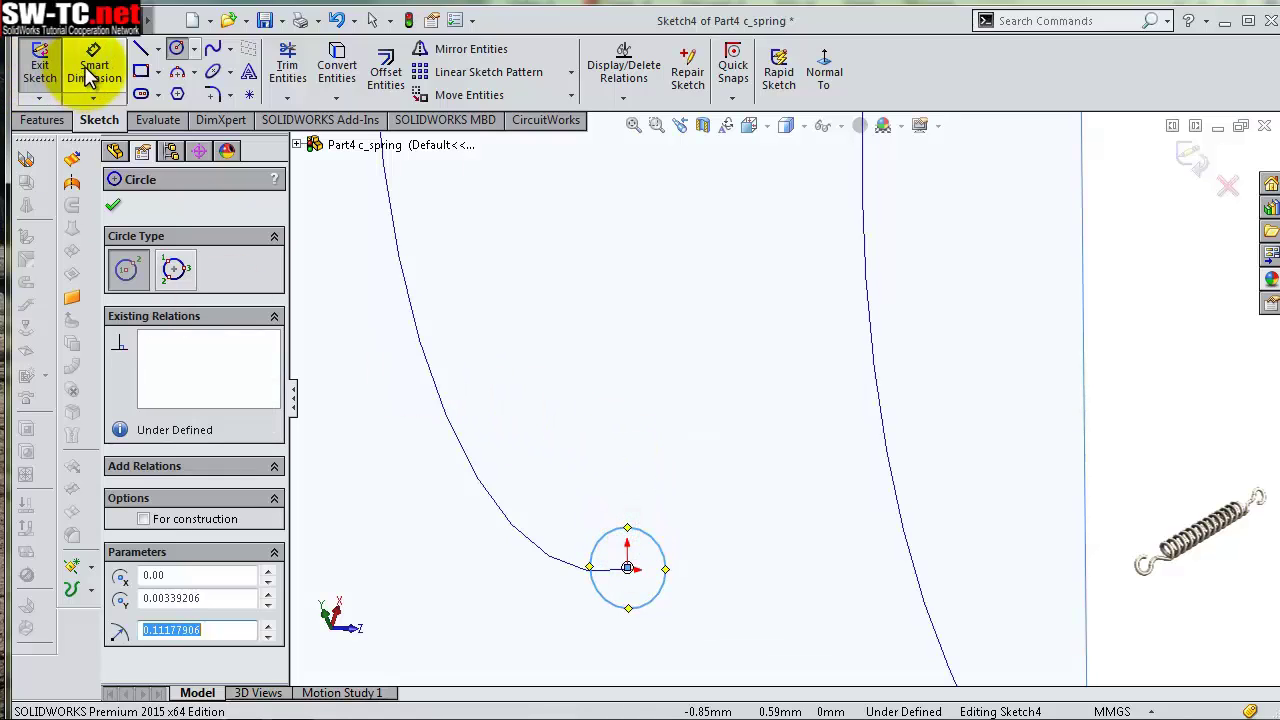
left_click(663, 566)
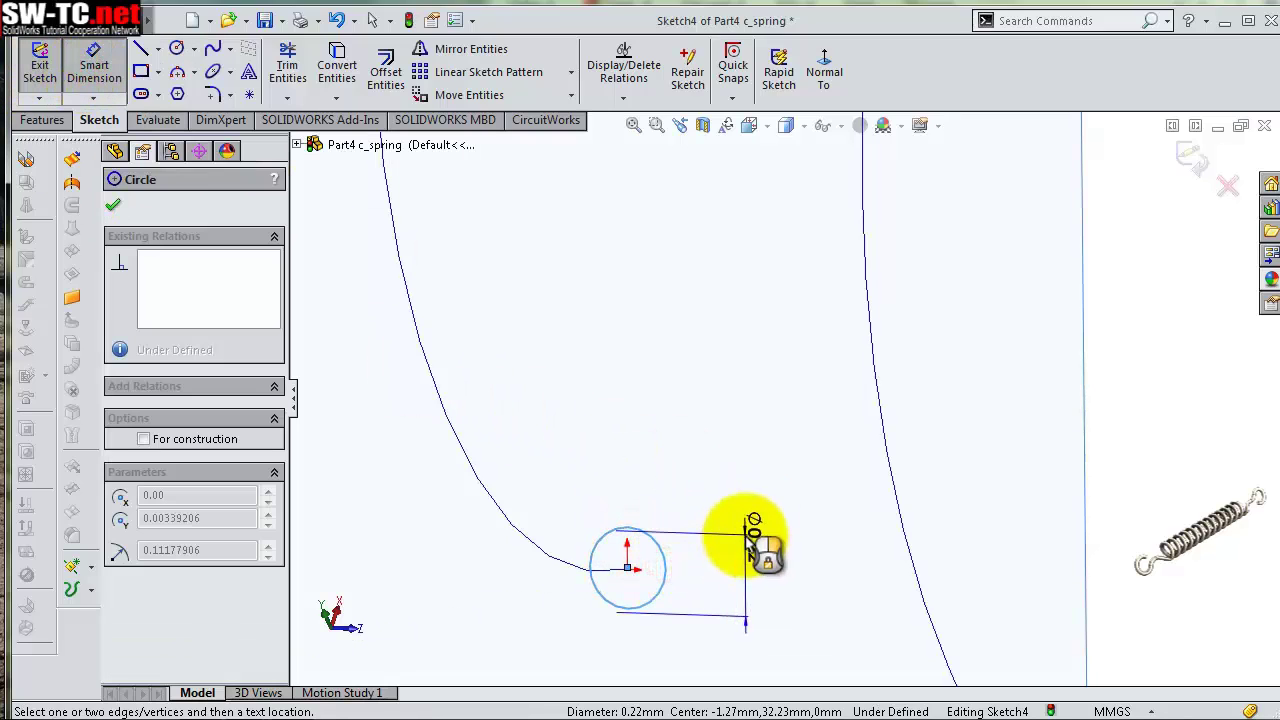
left_click(750, 533)
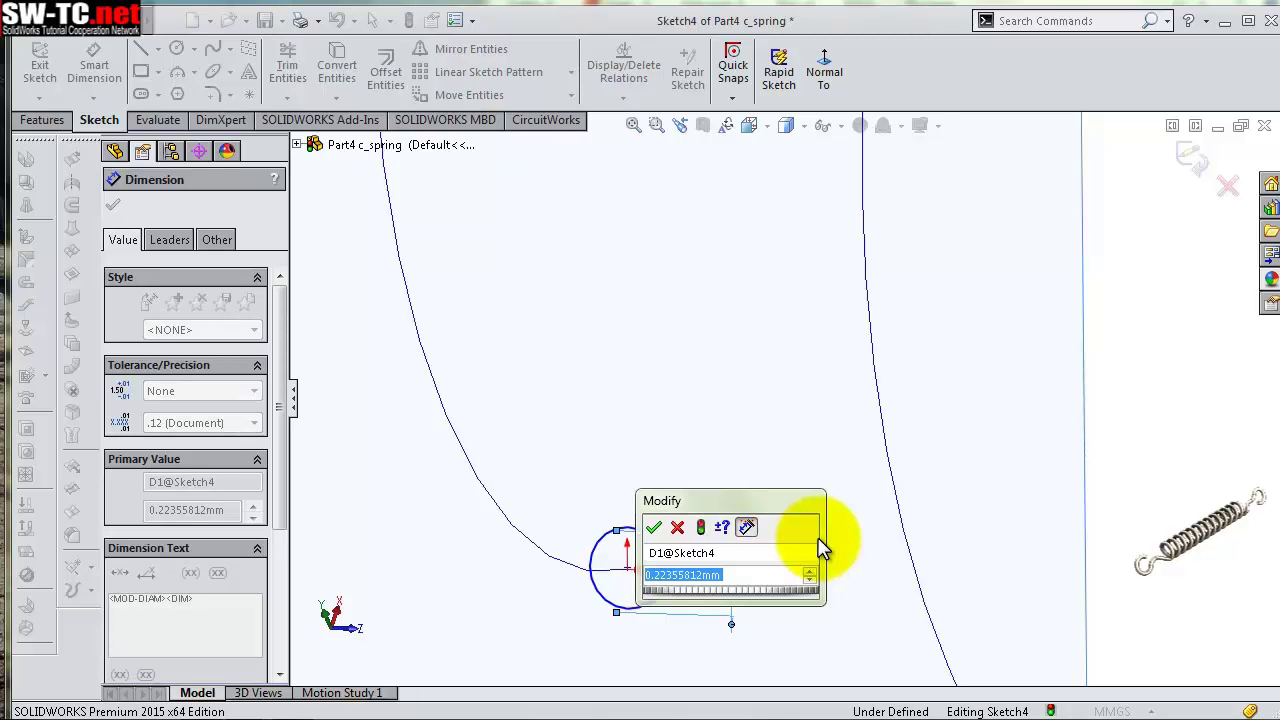
type("8")
key("Return")
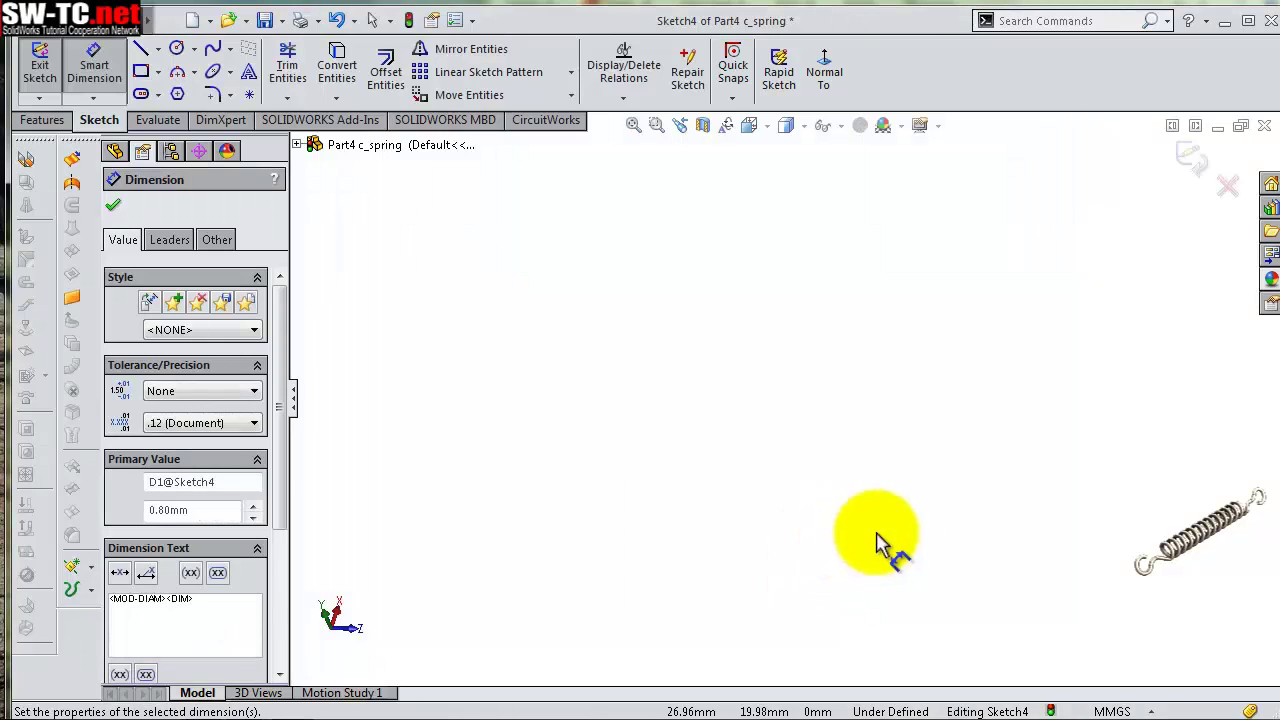
key("Escape")
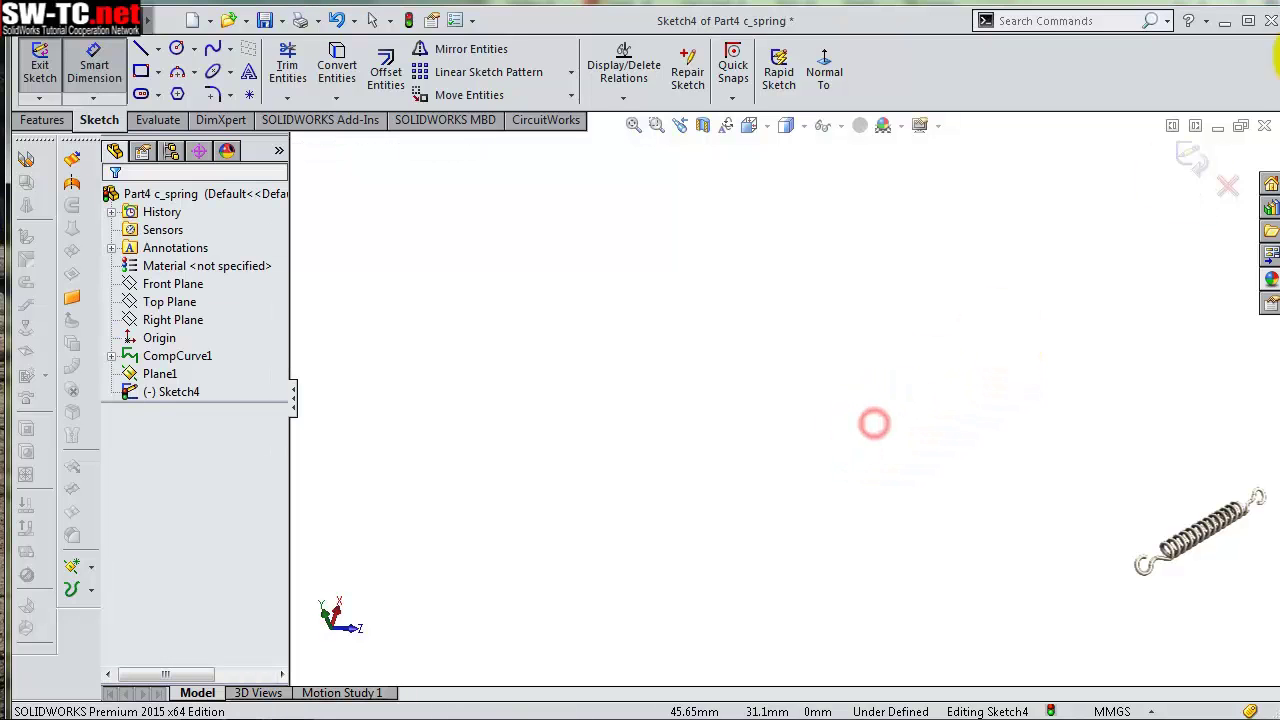
Make the circle's centre point coincident with the helix curve
scroll(686, 514, "up", 3)
scroll(722, 565, "down", 2)
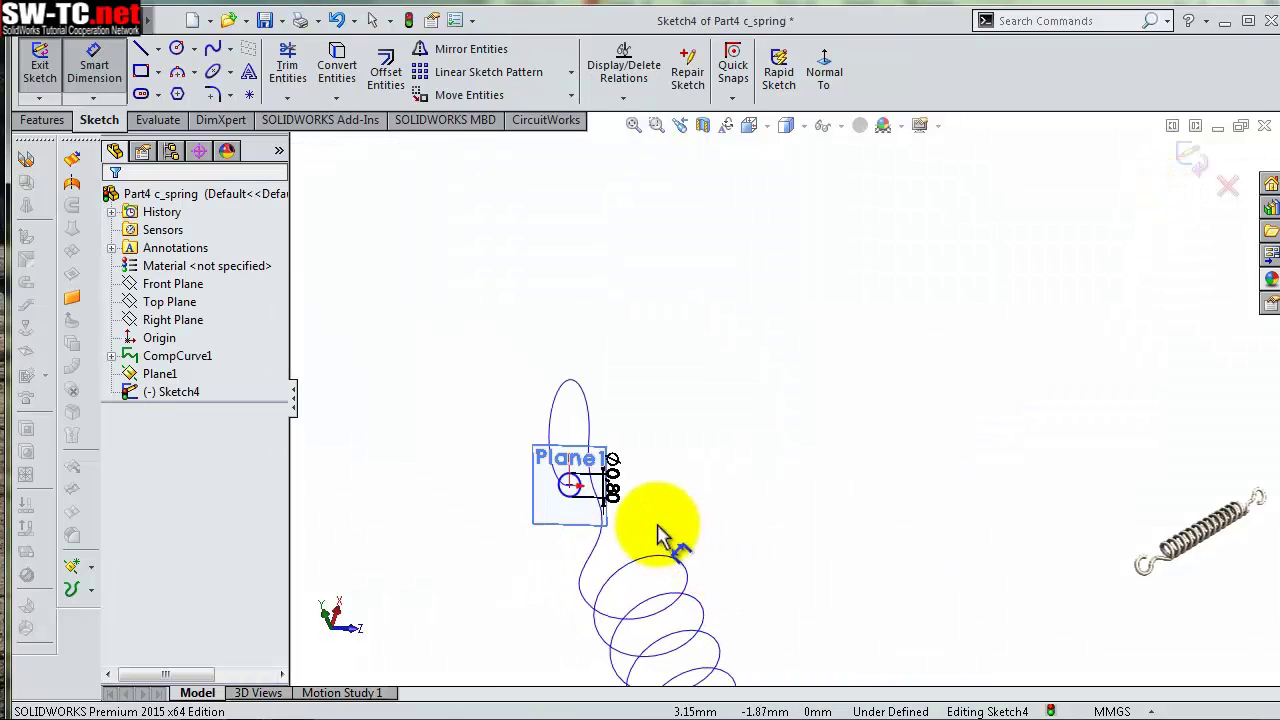
scroll(657, 523, "down", 2)
scroll(623, 463, "down", 2)
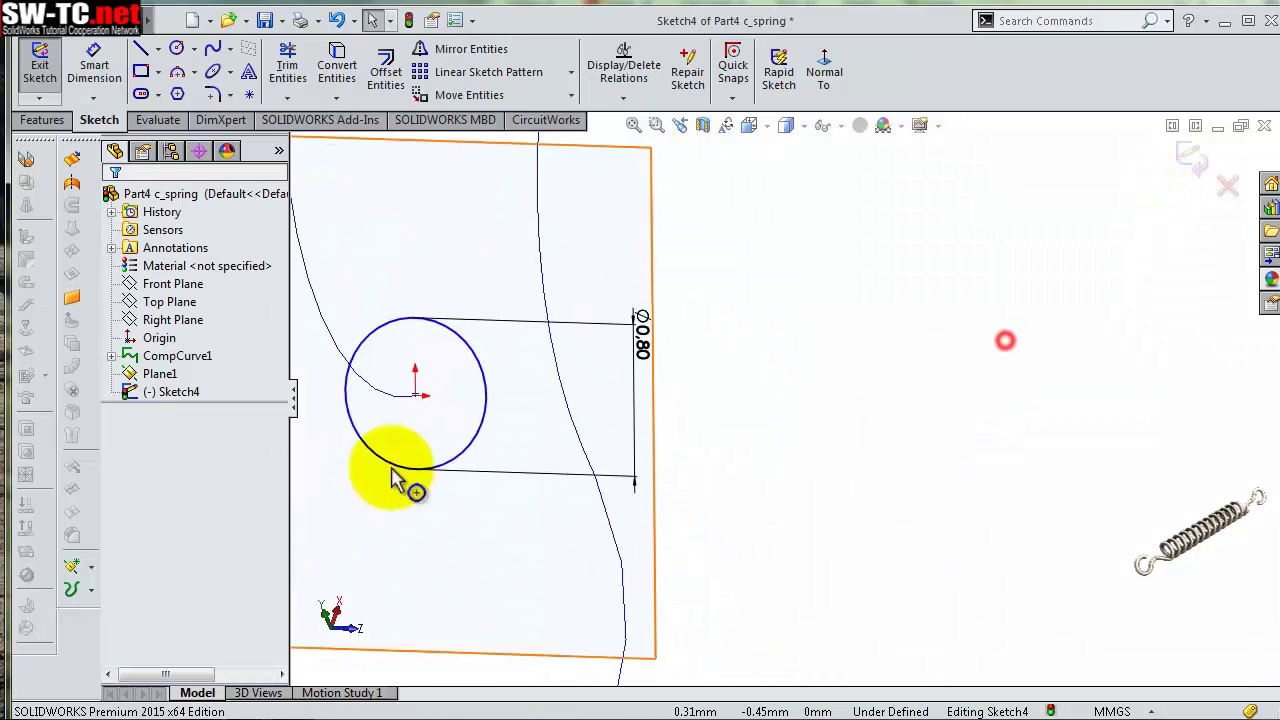
left_click(414, 396)
left_click(406, 397, "ctrl")
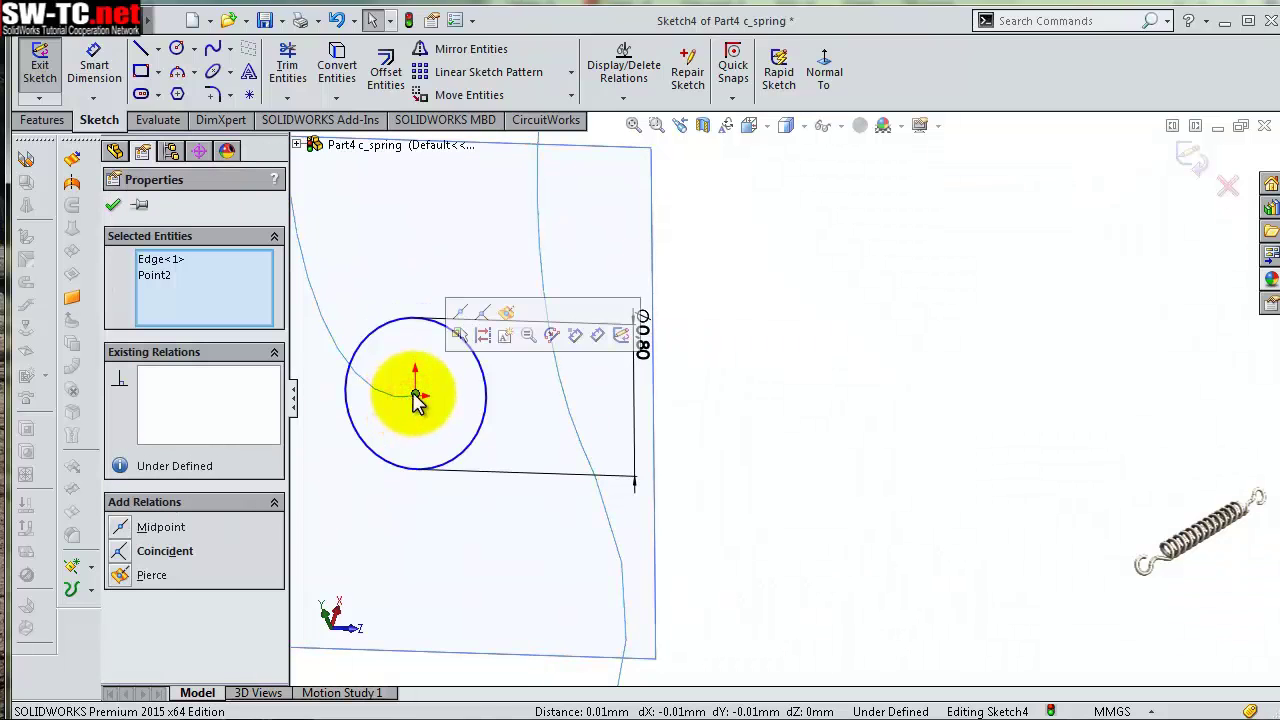
left_click(483, 318)
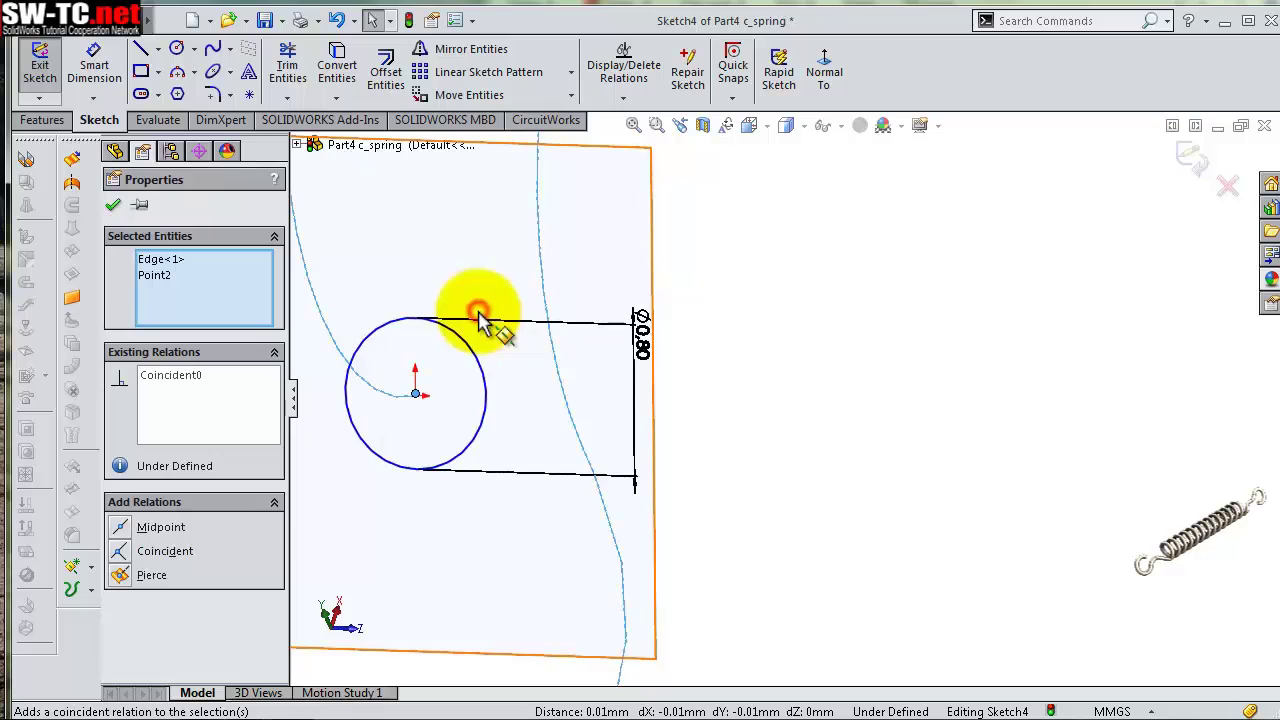
left_click(772, 391)
Exit and close Sketch4
scroll(772, 391, "up", 1)
scroll(778, 391, "up", 1)
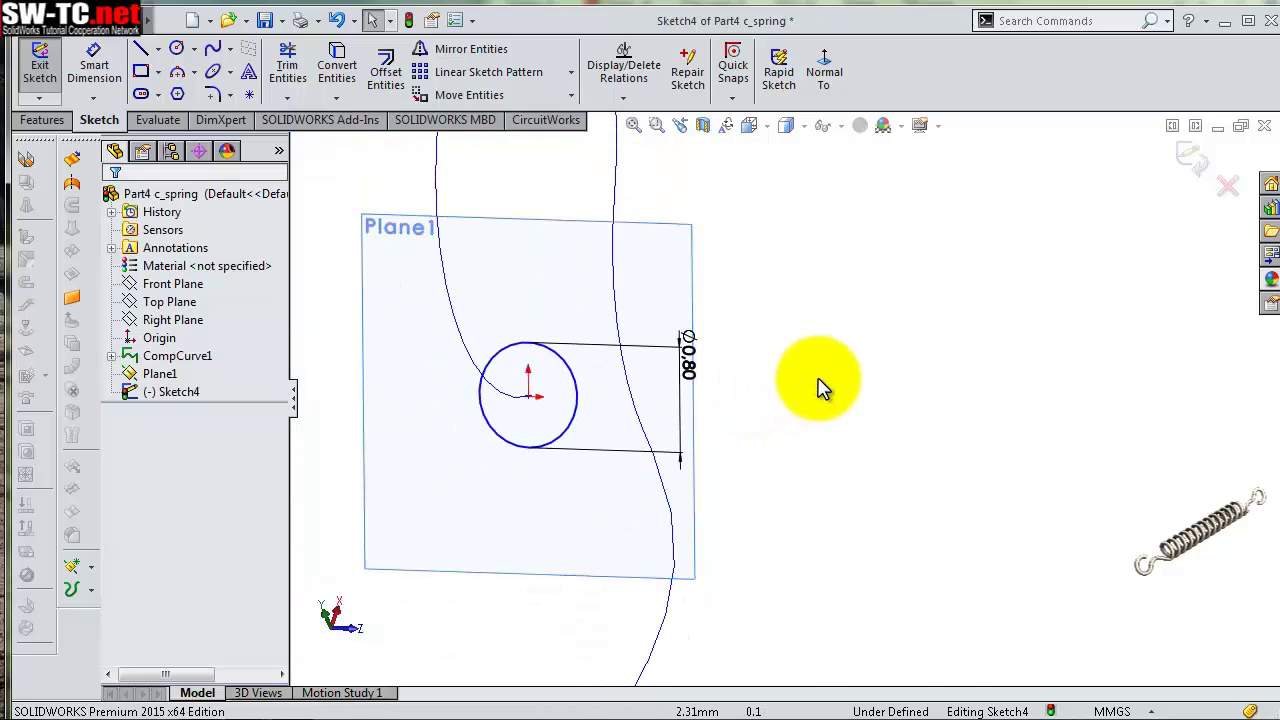
scroll(838, 387, "up", 1)
scroll(838, 387, "up", 1)
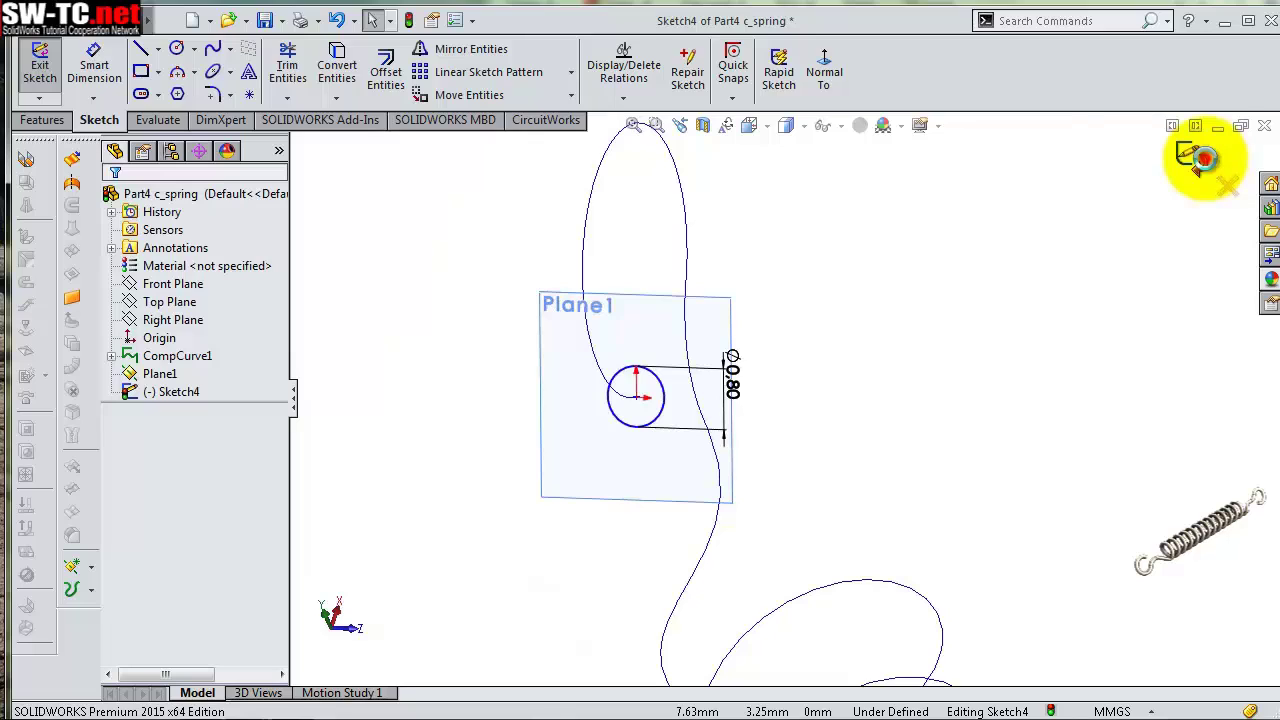
left_click(1200, 158)
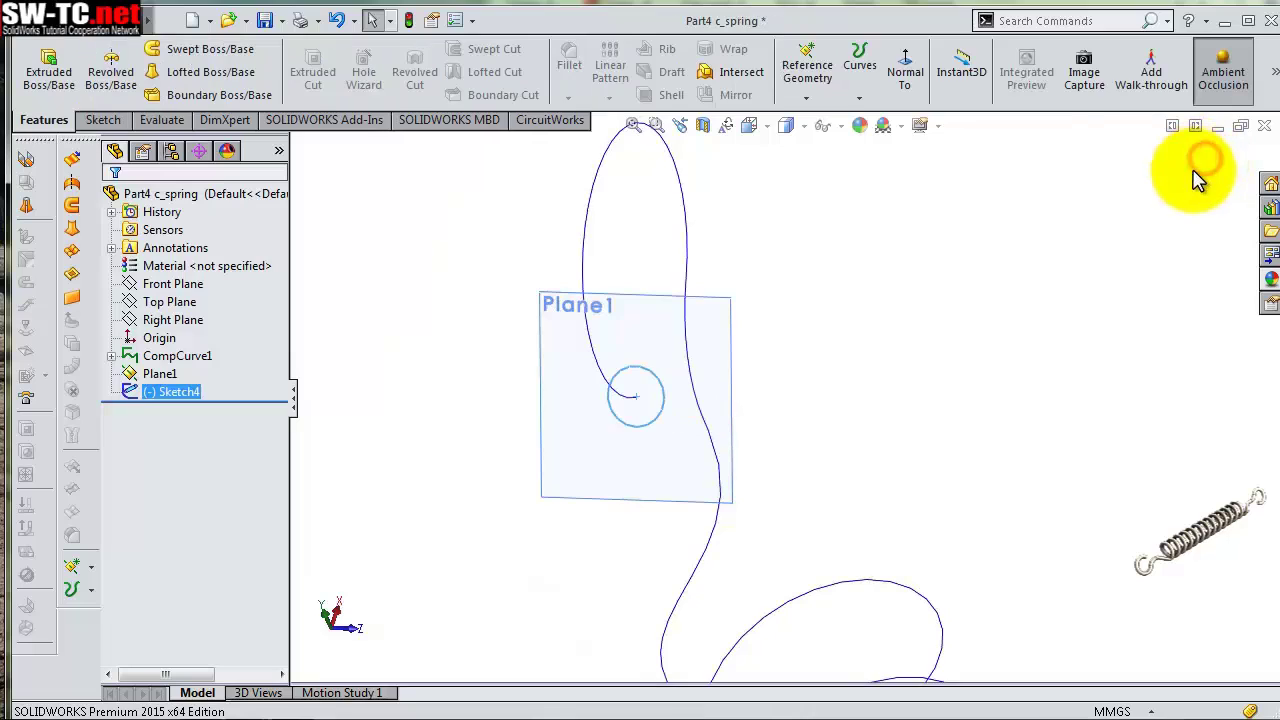
Create a Swept Boss/Base with Sketch4 as profile and CompCurve1 as path
left_click(100, 120)
left_click(44, 120)
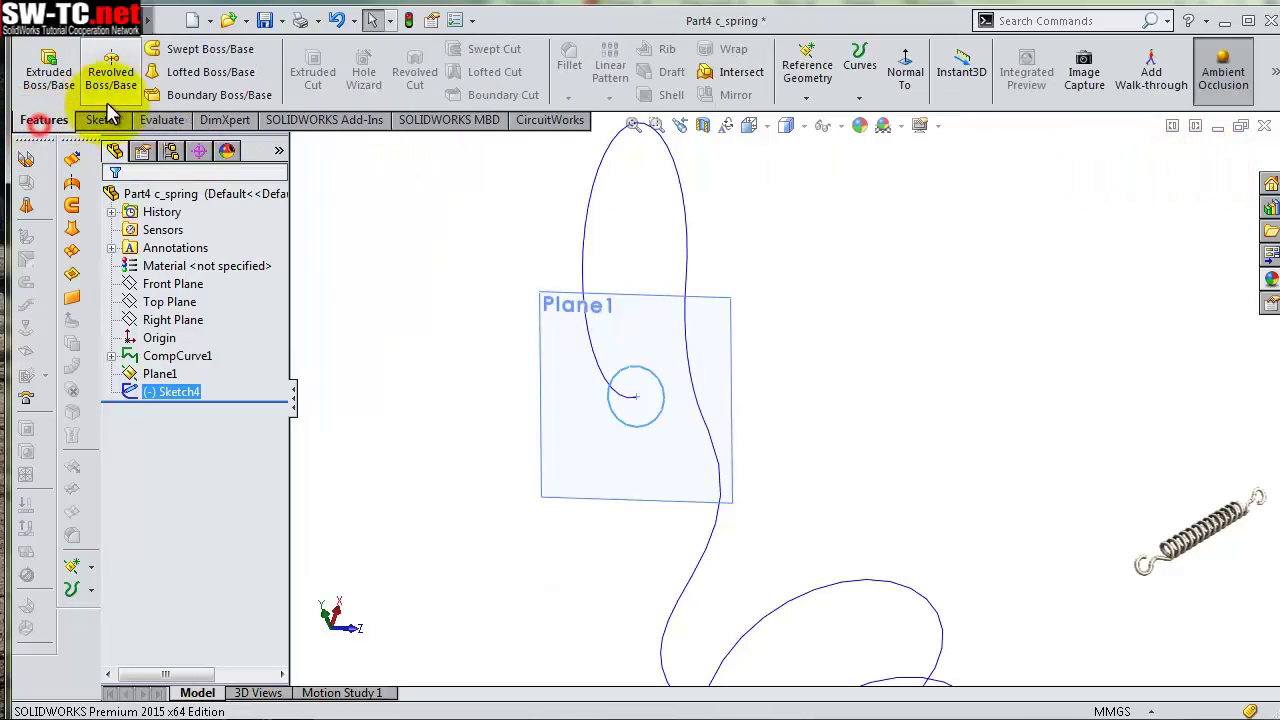
left_click(178, 52)
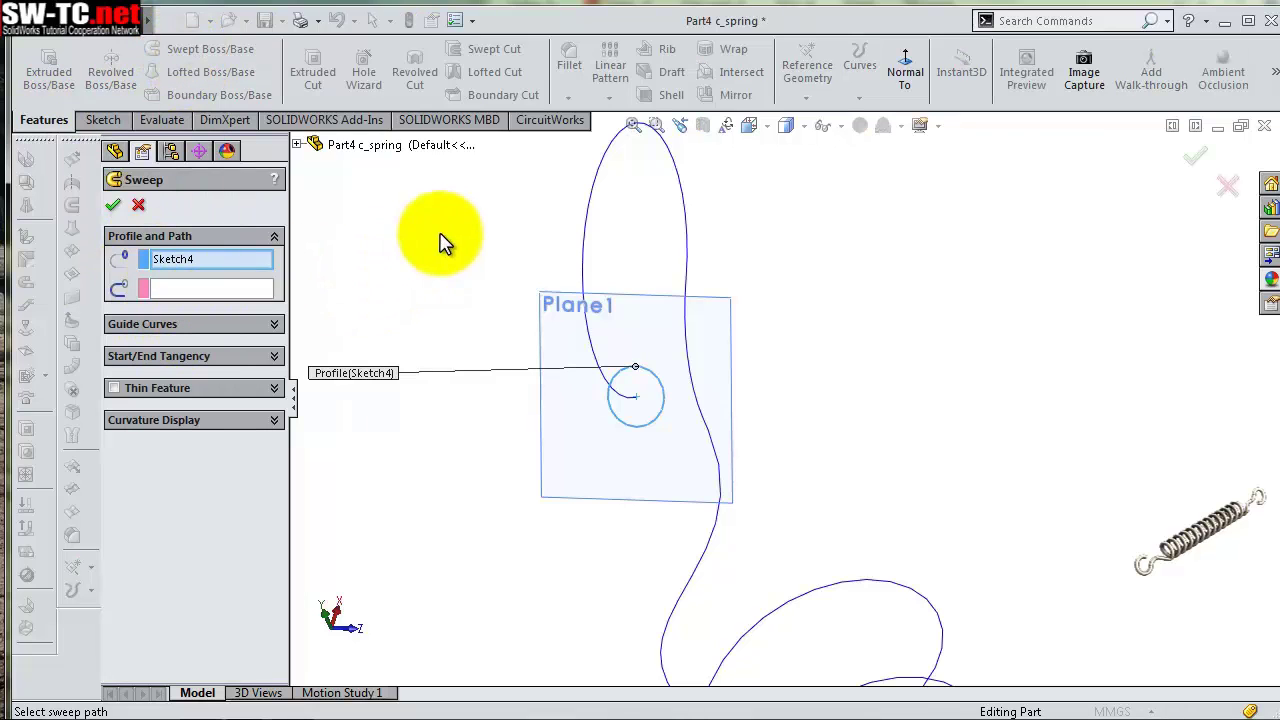
left_click(215, 291)
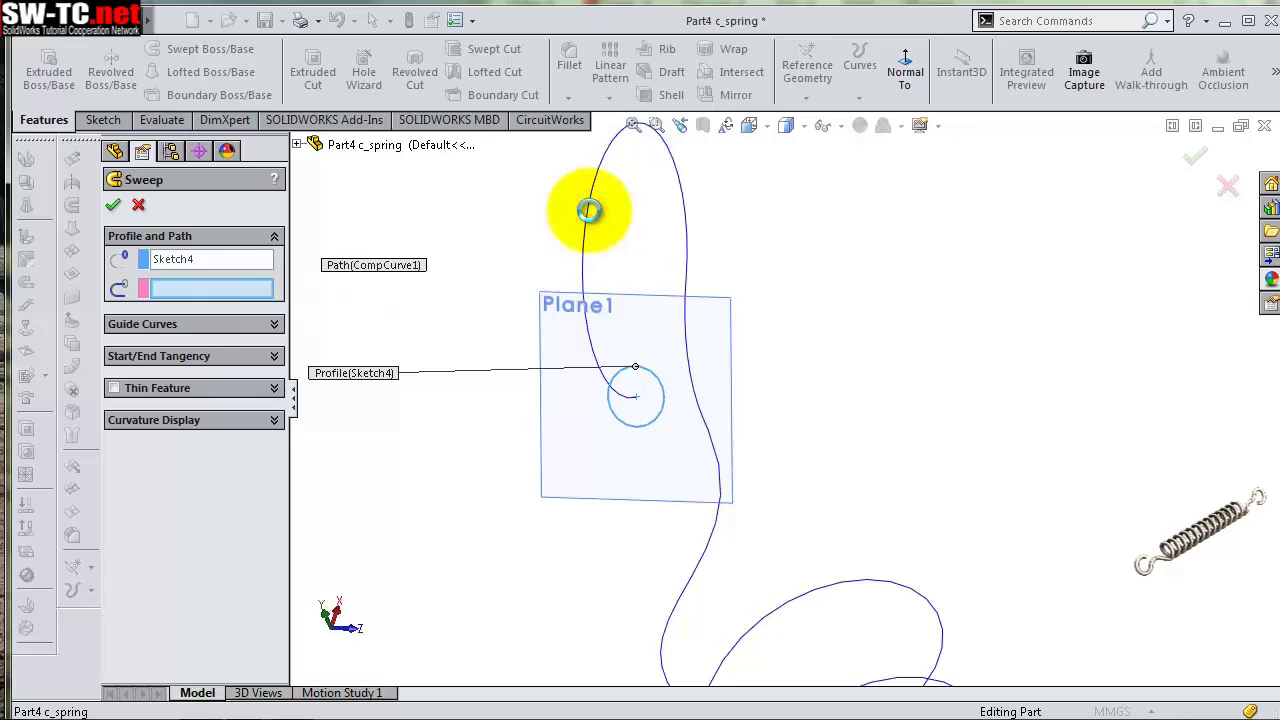
left_click(600, 222)
scroll(857, 357, "up", 2)
scroll(1151, 286, "up", 2)
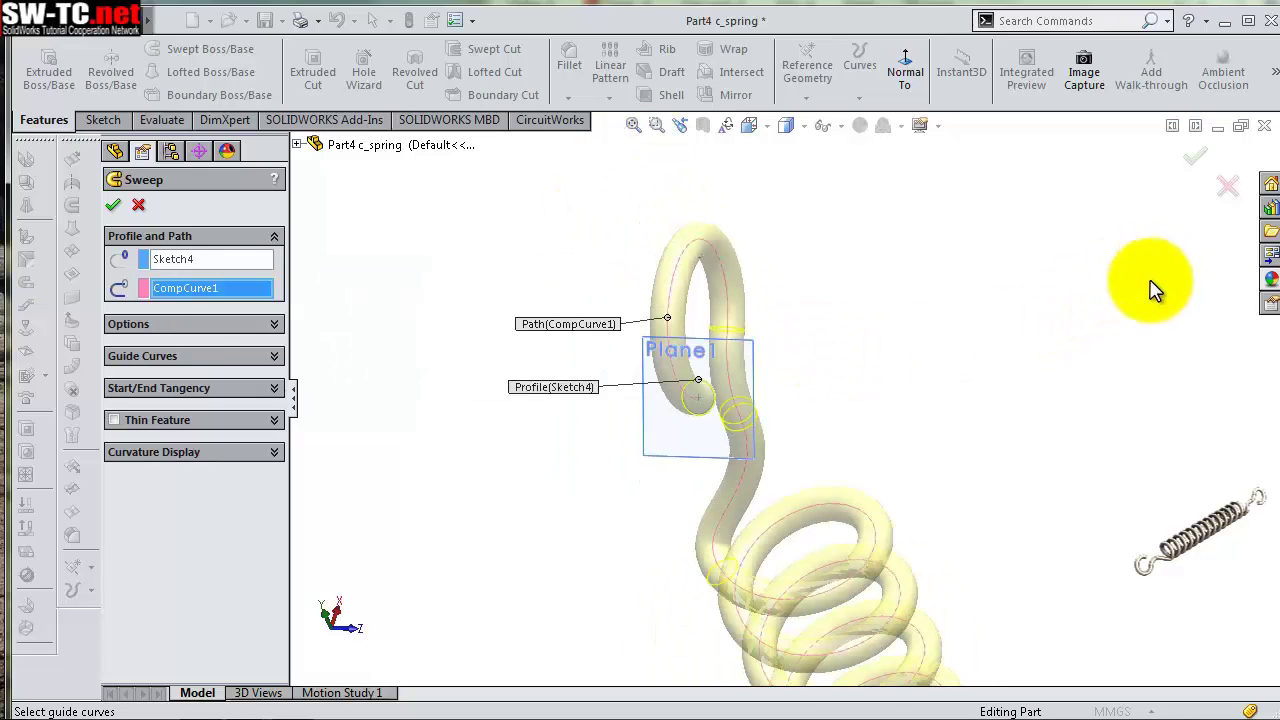
scroll(1130, 390, "up", 3)
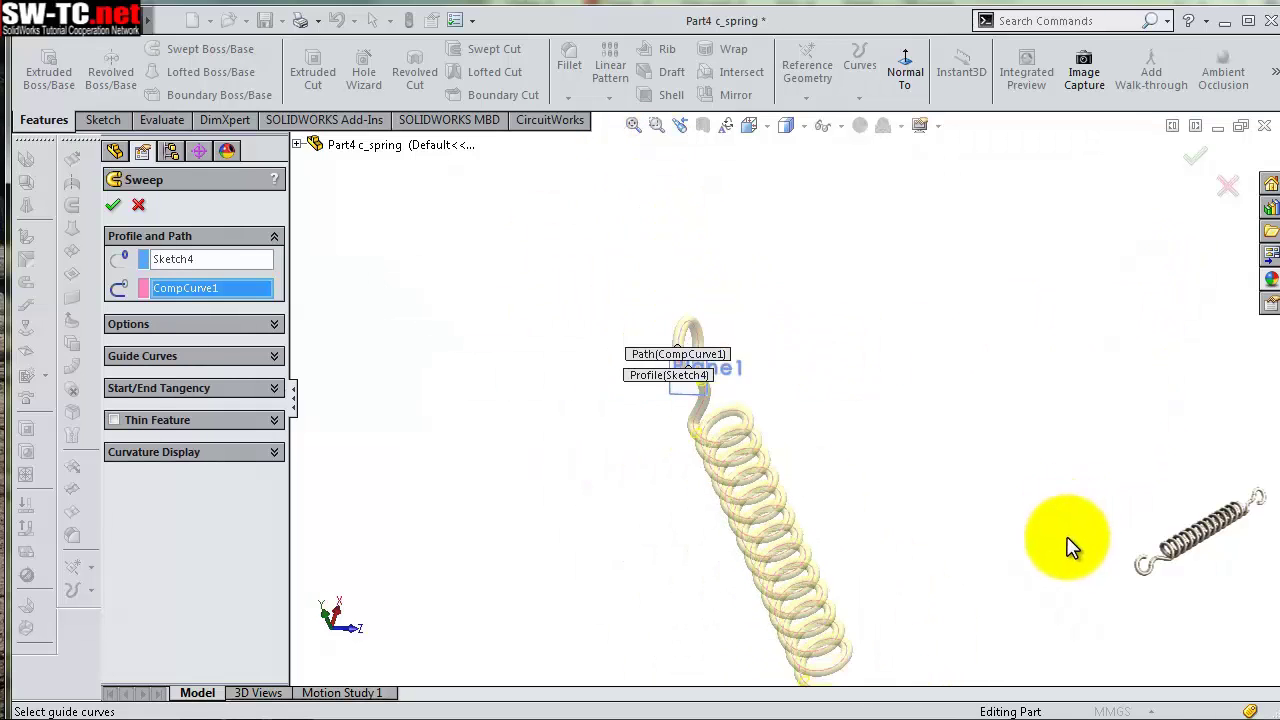
middle_click_drag(1063, 543, 1048, 570)
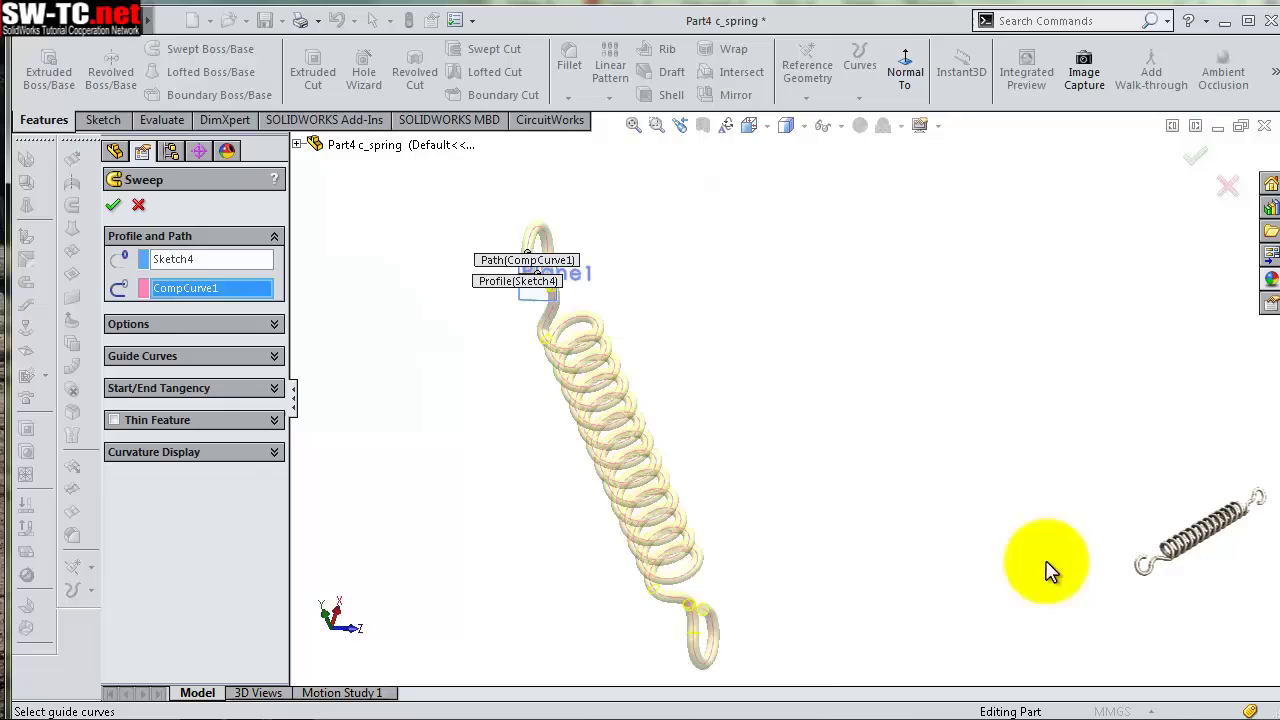
left_click(1190, 163)
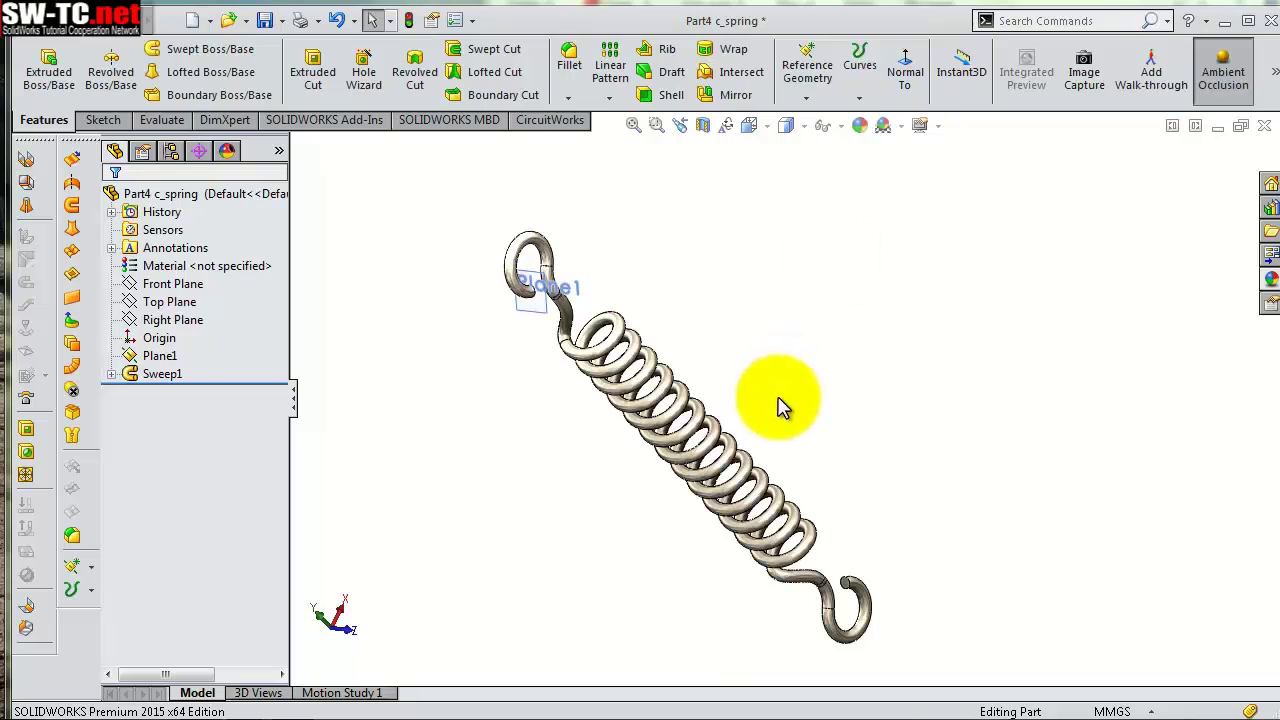
Shade the finished spring and orbit it to inspect it from several diagonal angles
mouse_move(780, 403)
middle_mouse_down()
mouse_move(650, 333)
mouse_move(748, 337)
mouse_move(686, 363)
middle_mouse_up()
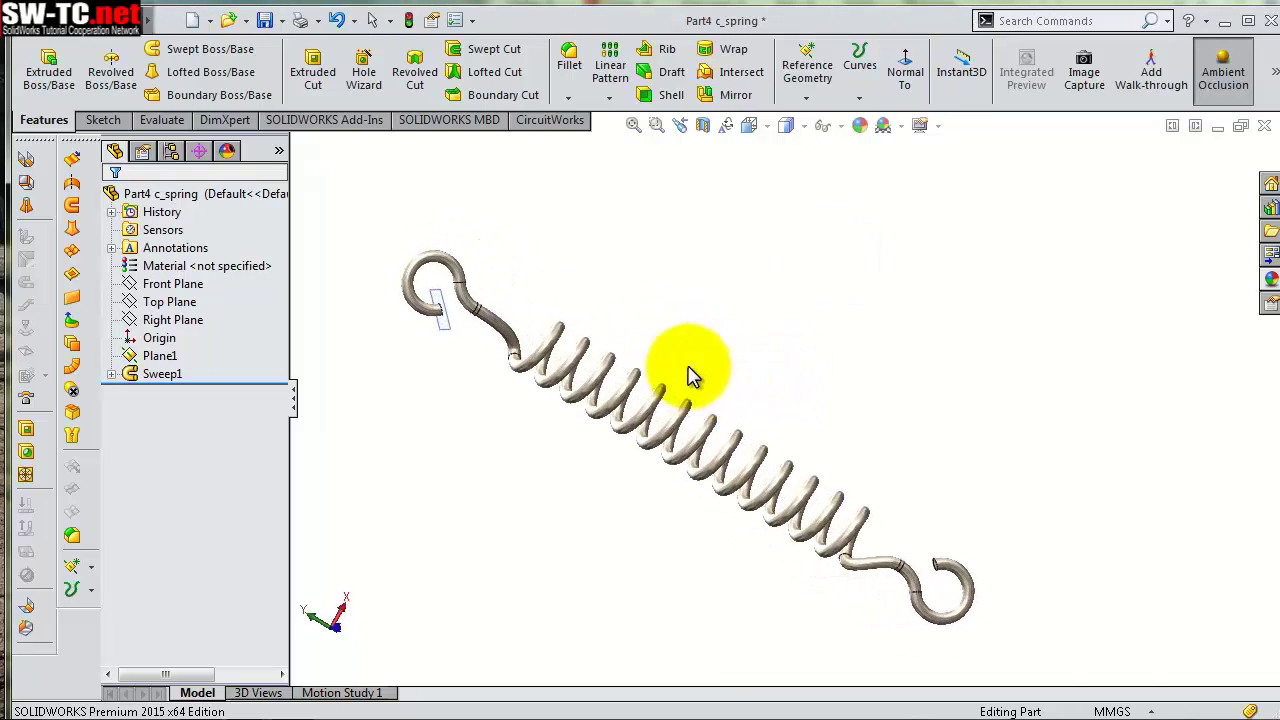
scroll(443, 334, "down", 3)
left_click(395, 320)
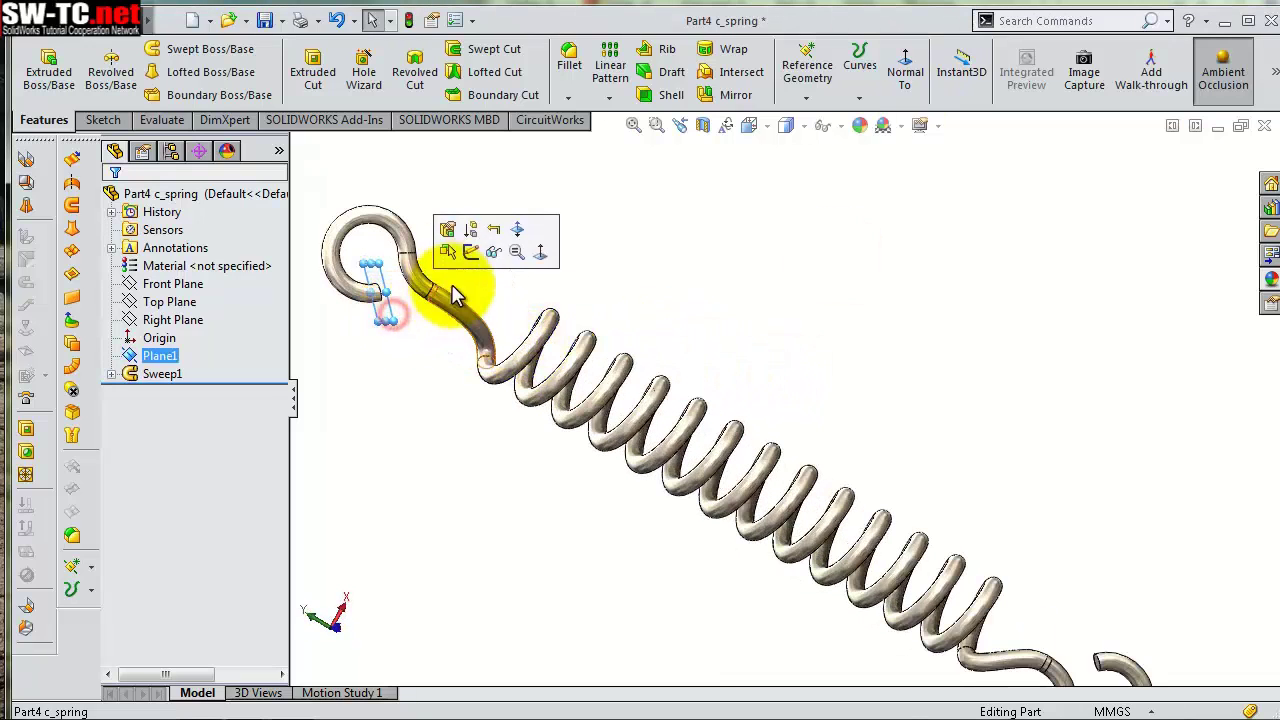
left_click(486, 252)
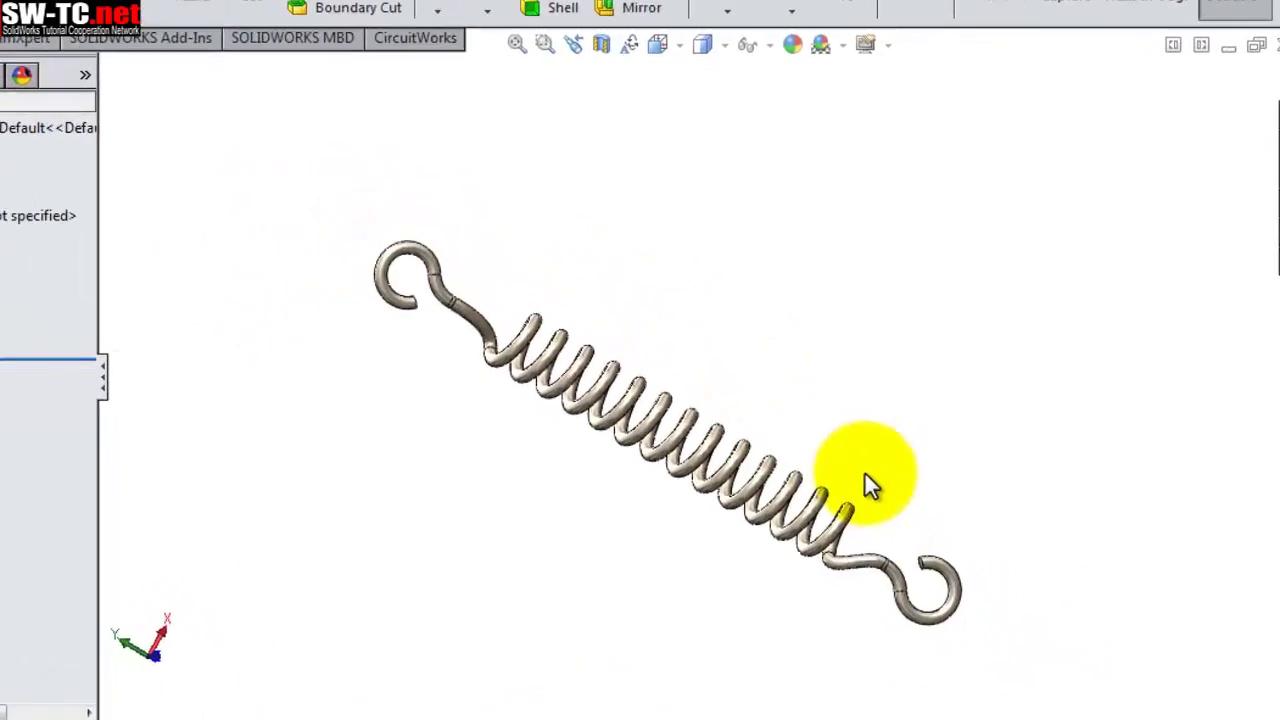
mouse_move(870, 485)
middle_mouse_down()
mouse_move(643, 337)
mouse_move(474, 371)
mouse_move(657, 491)
middle_mouse_up()
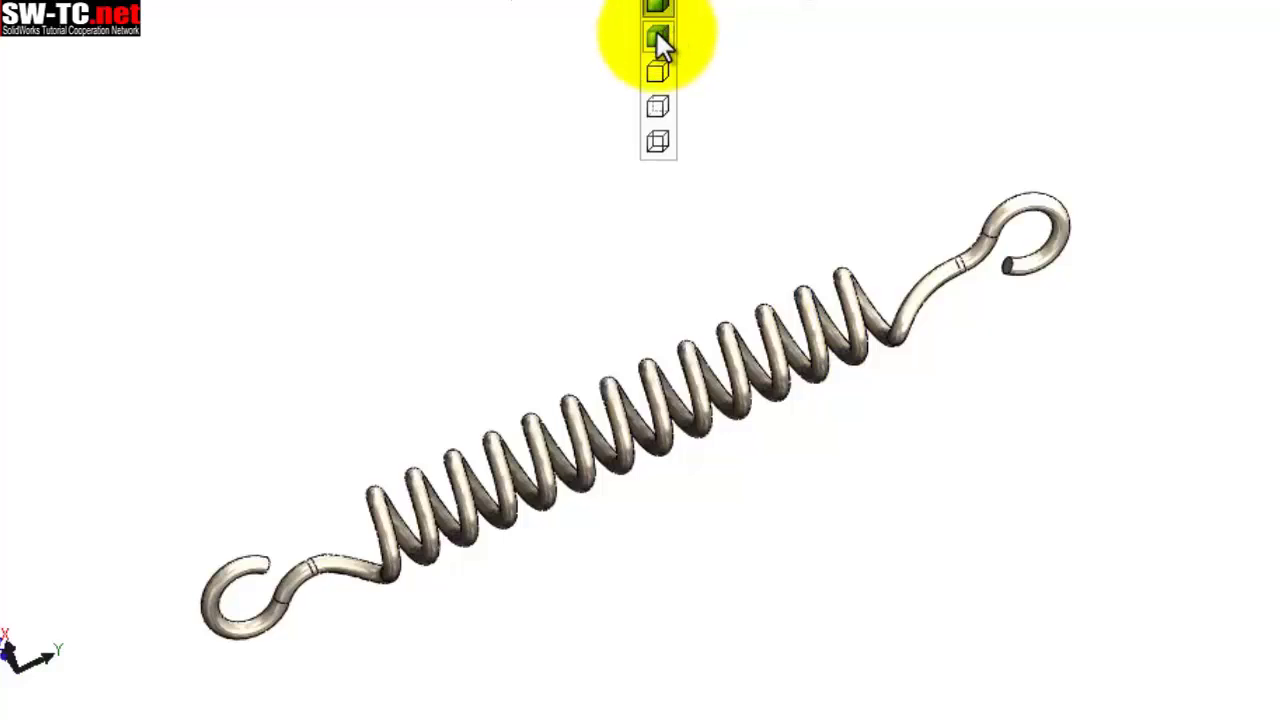
left_click(656, 33)
mouse_move(834, 457)
middle_mouse_down()
mouse_move(837, 391)
mouse_move(1094, 394)
mouse_move(1114, 380)
middle_mouse_up()
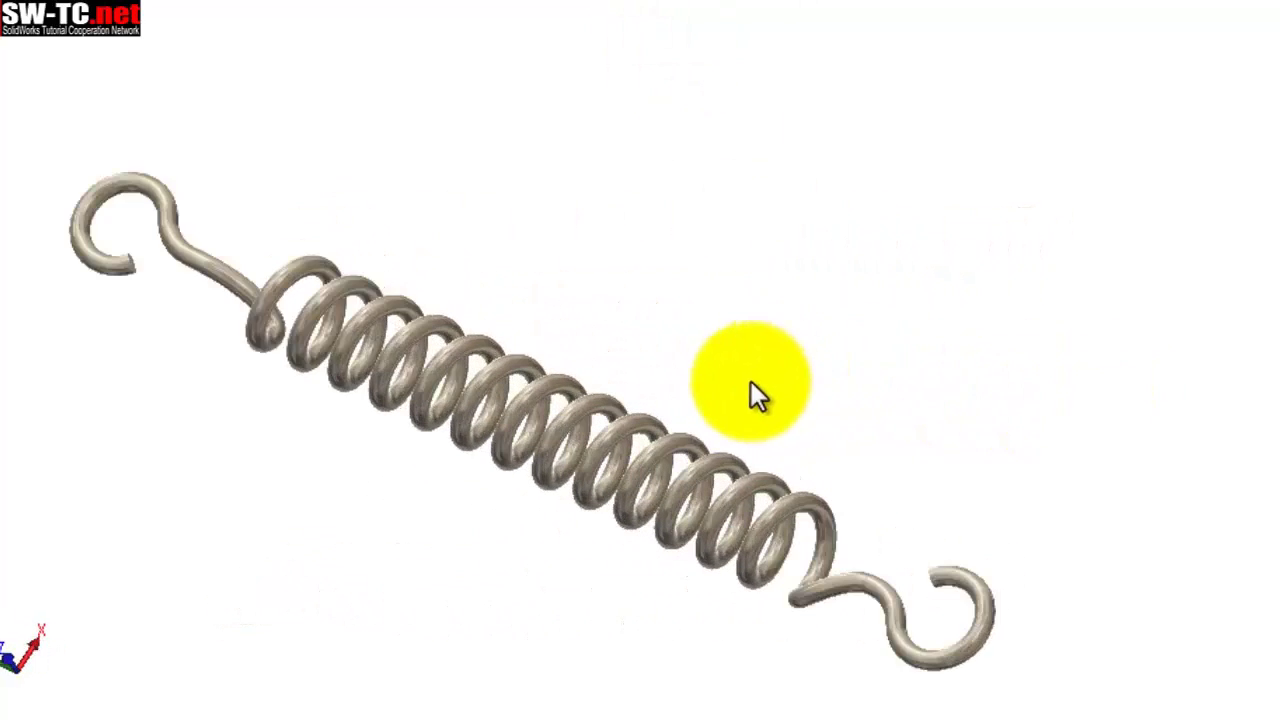
mouse_move(760, 394)
middle_mouse_down()
mouse_move(723, 423)
mouse_move(746, 423)
mouse_move(561, 393)
mouse_move(431, 349)
mouse_move(411, 305)
mouse_move(694, 491)
mouse_move(714, 349)
mouse_move(754, 434)
mouse_move(726, 360)
middle_mouse_up()
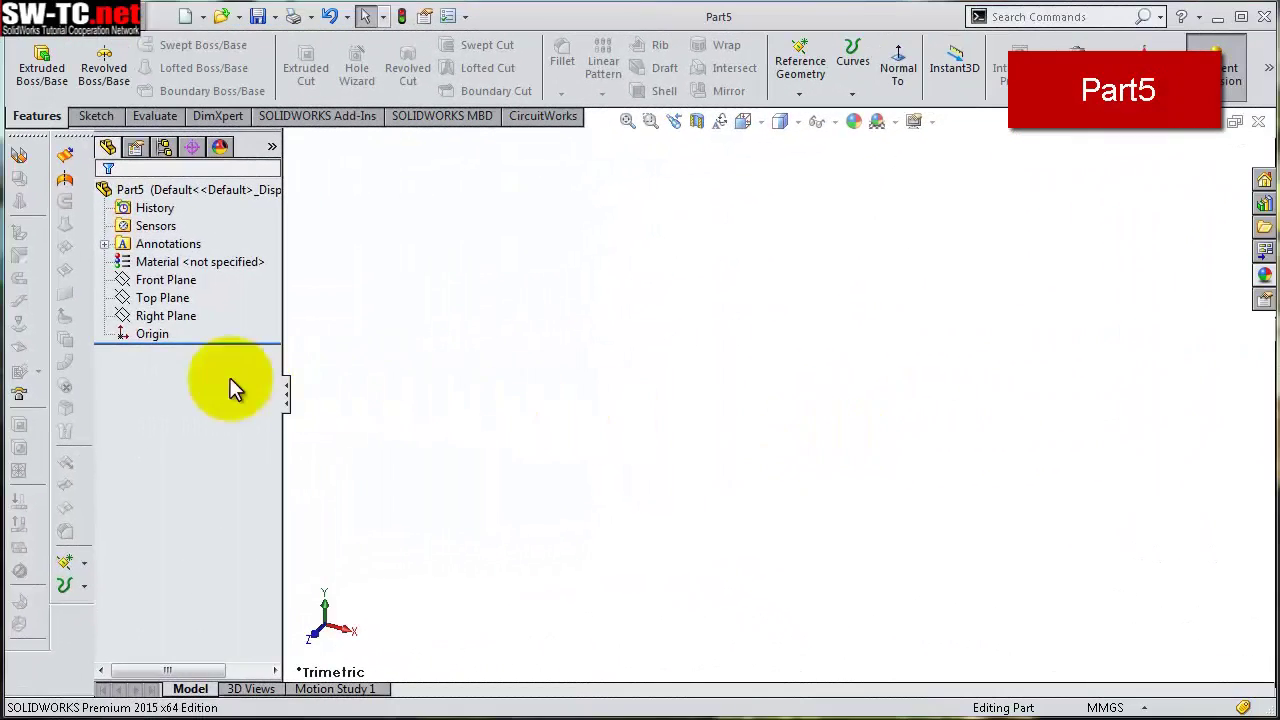
Start a sketch on the Front Plane and draw a horizontal centerline through the origin
left_click(180, 282)
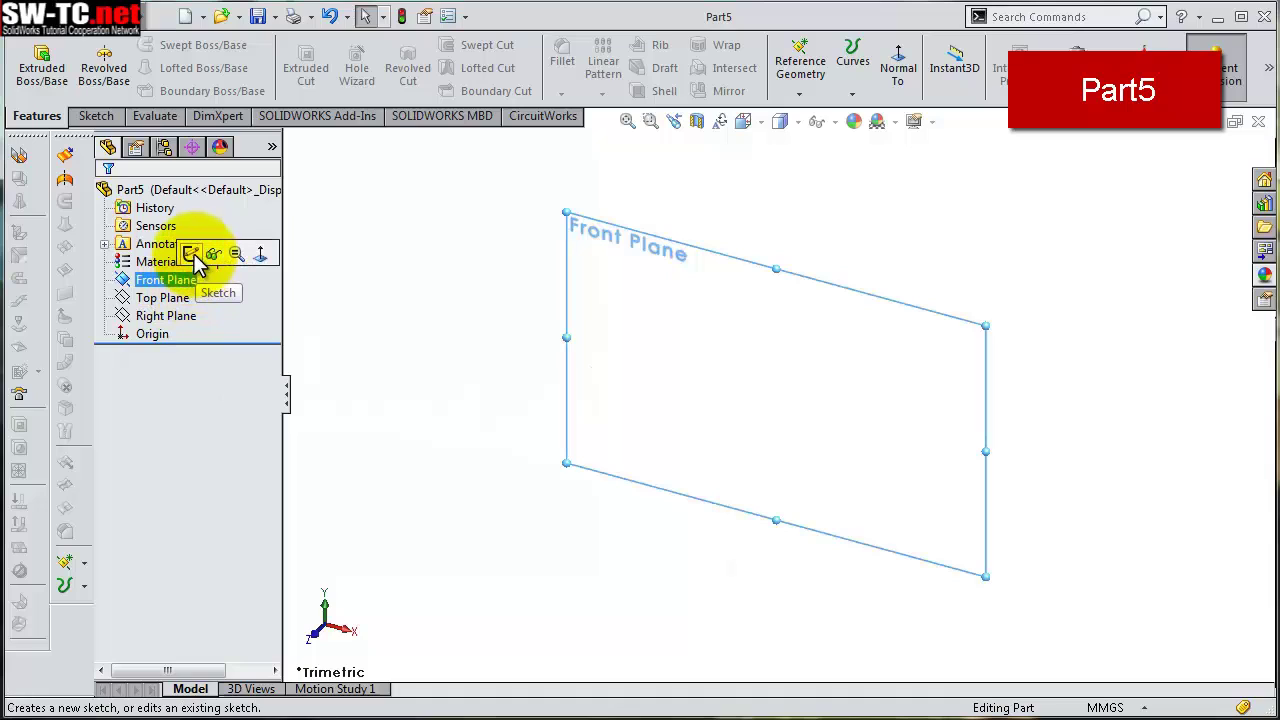
left_click(191, 253)
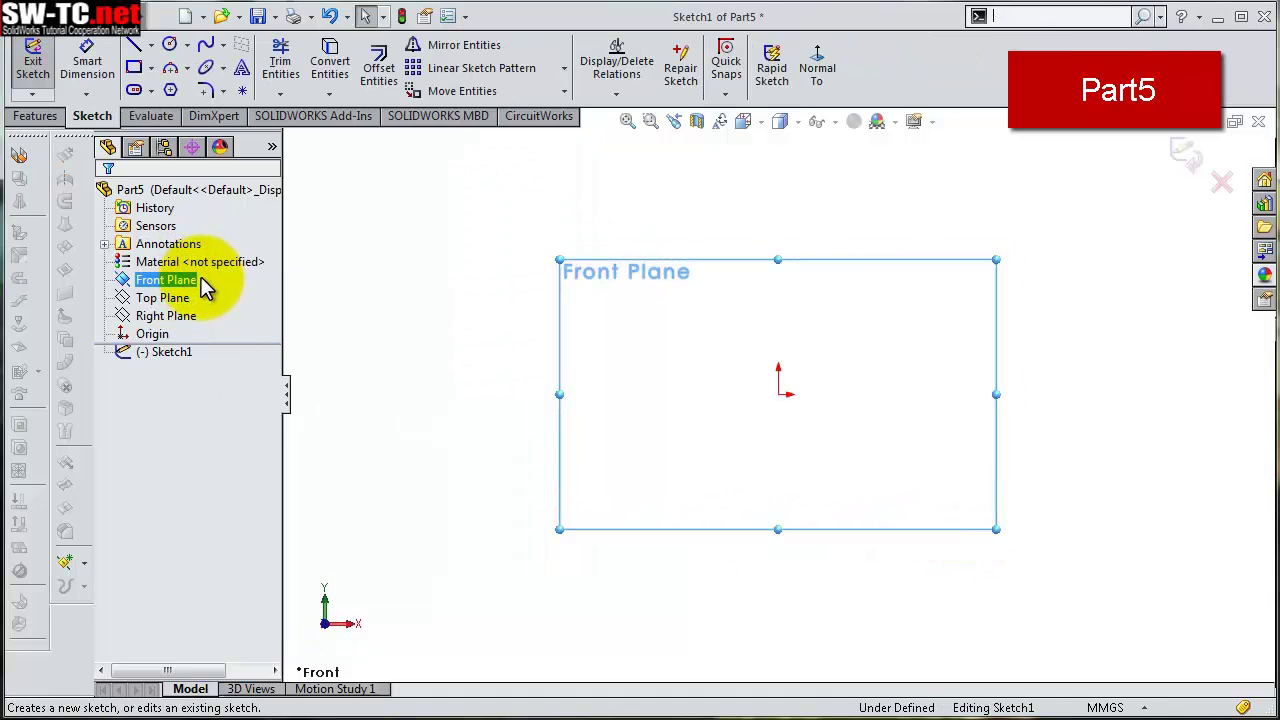
key("s")
left_click(238, 320)
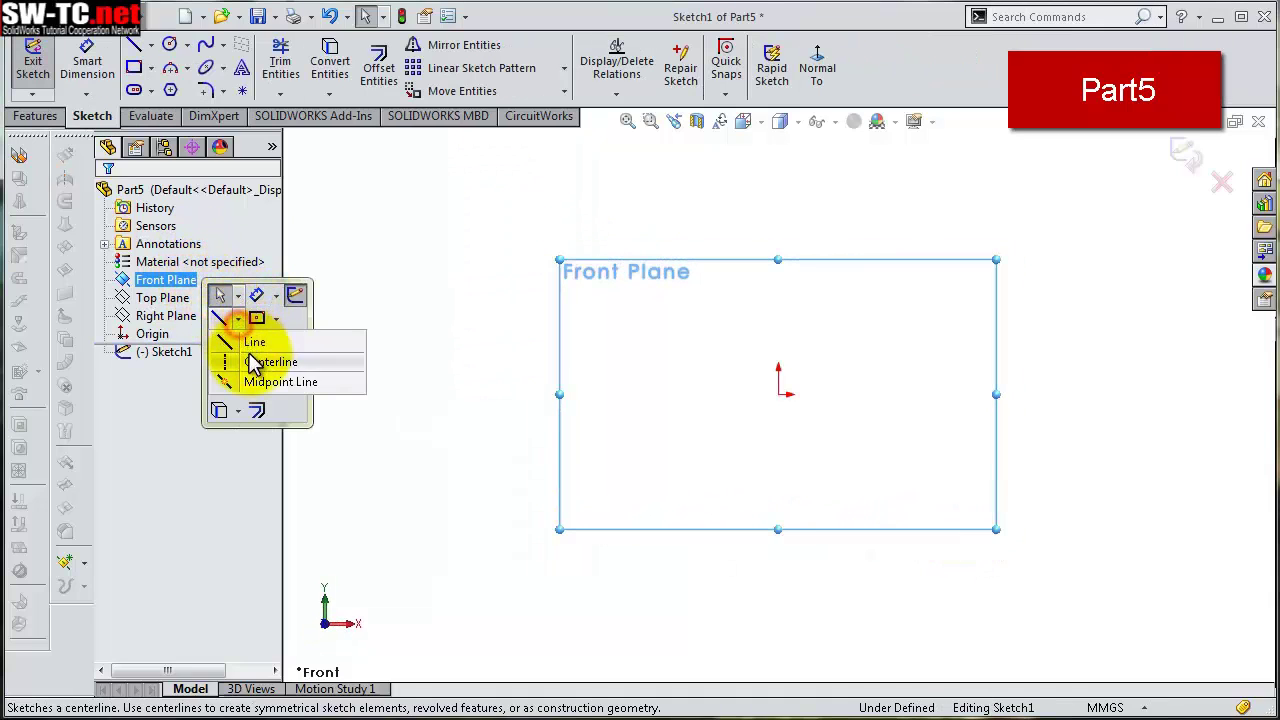
left_click(250, 360)
left_click(384, 395)
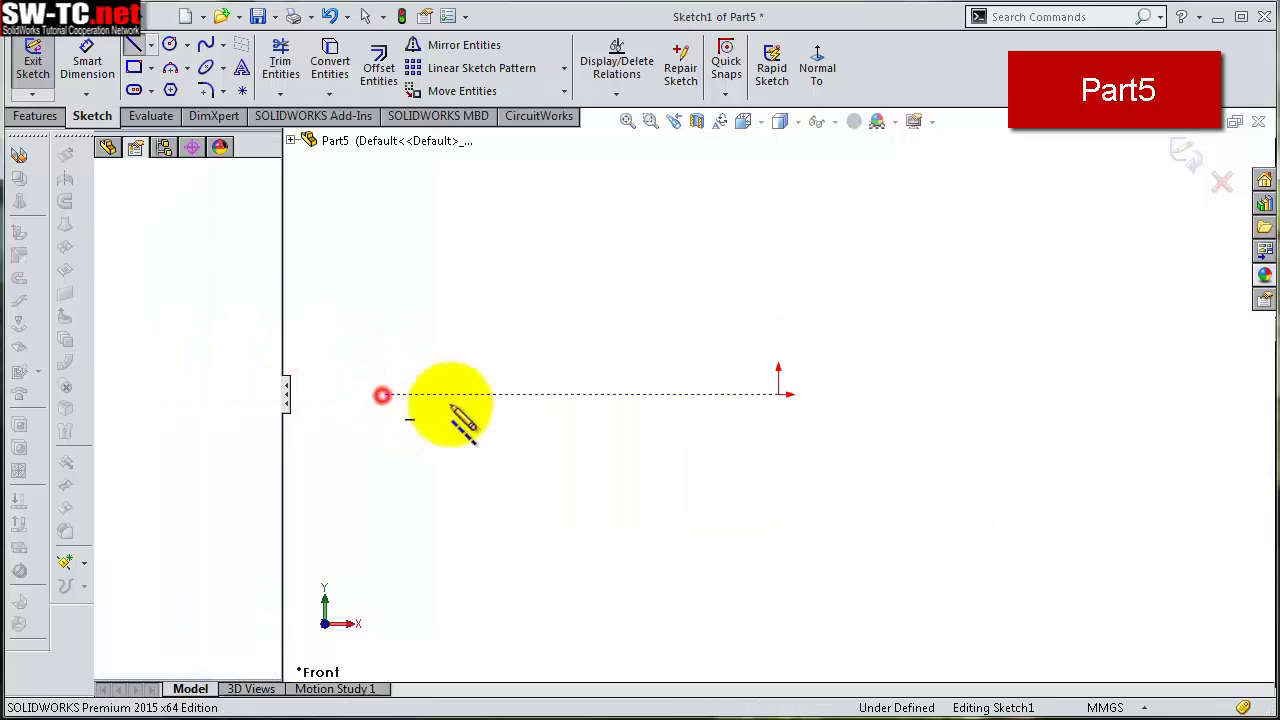
double_click(1092, 395)
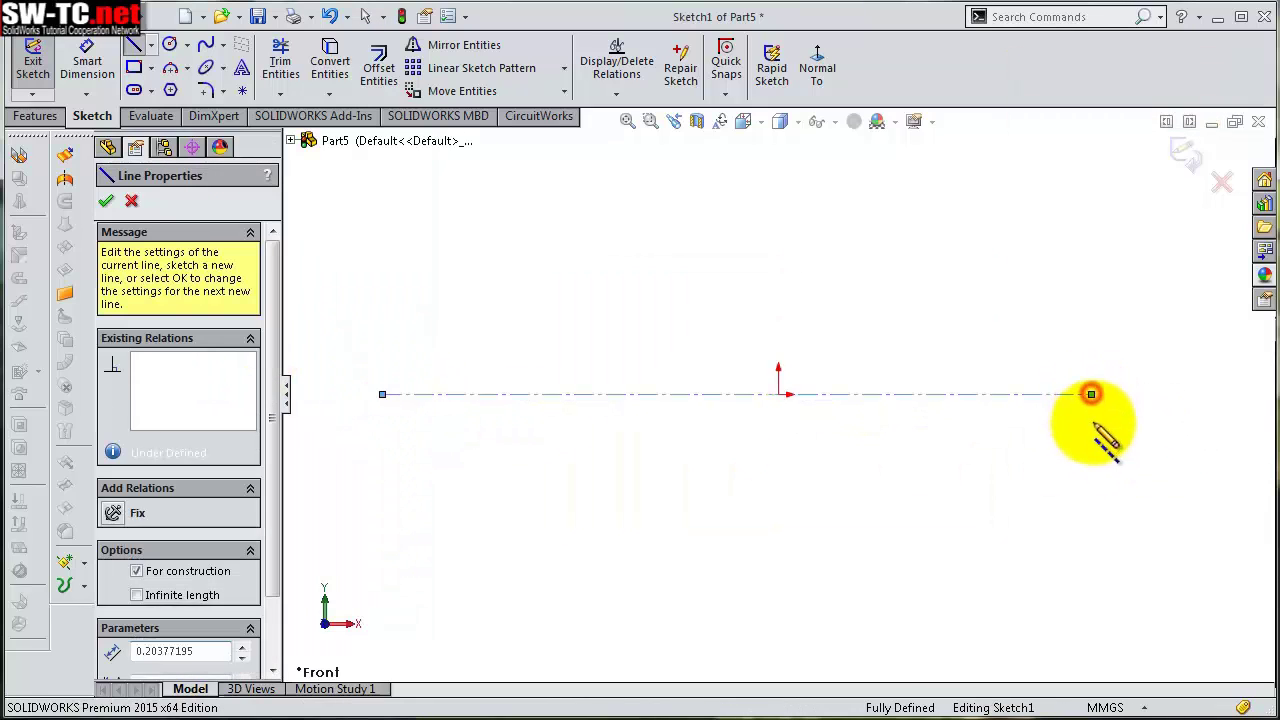
Draw a circle centred on the origin
key("s")
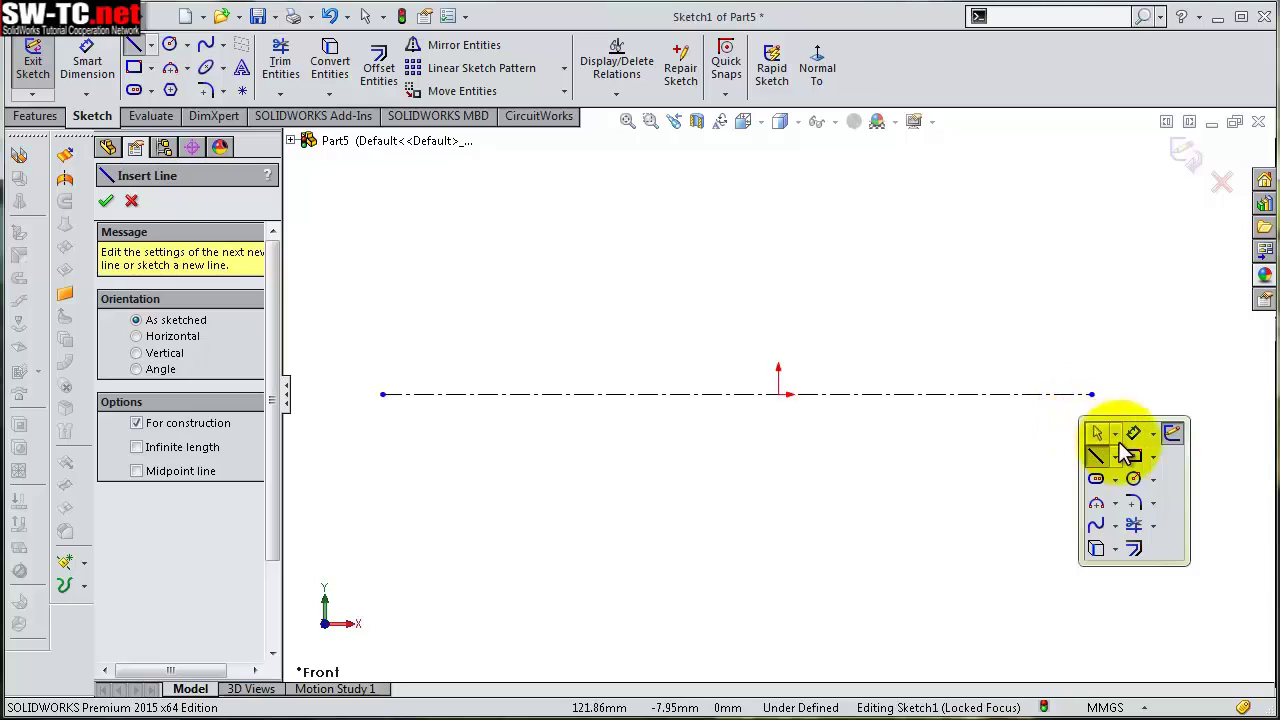
left_click(1133, 480)
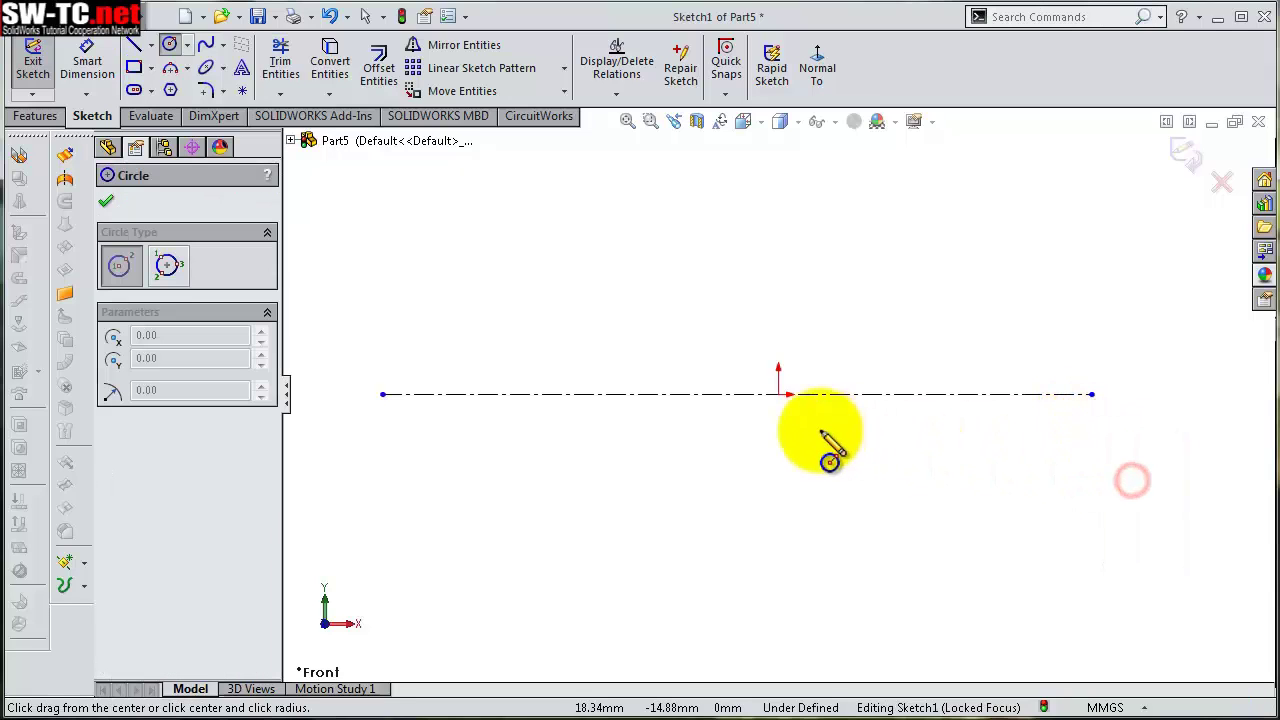
left_click(779, 395)
left_click(777, 382)
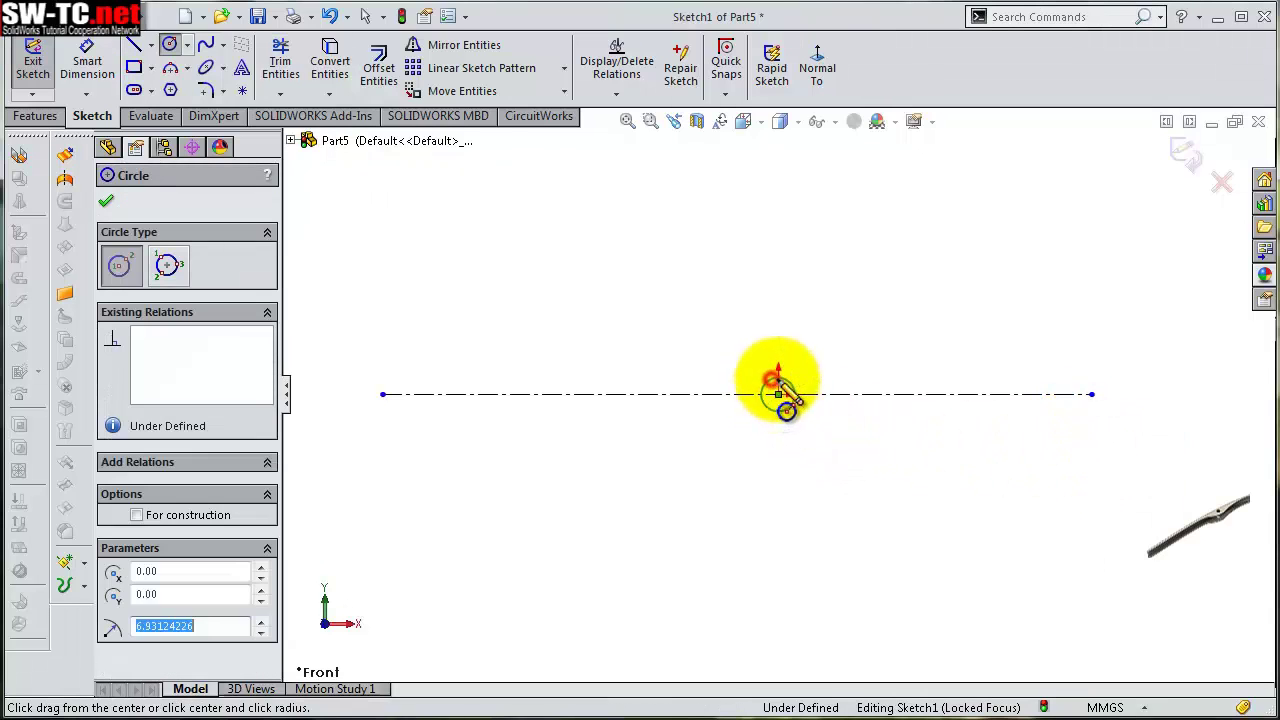
scroll(805, 388, "up", 3)
Dimension the circle's diameter to 2
key("s")
left_click(855, 405)
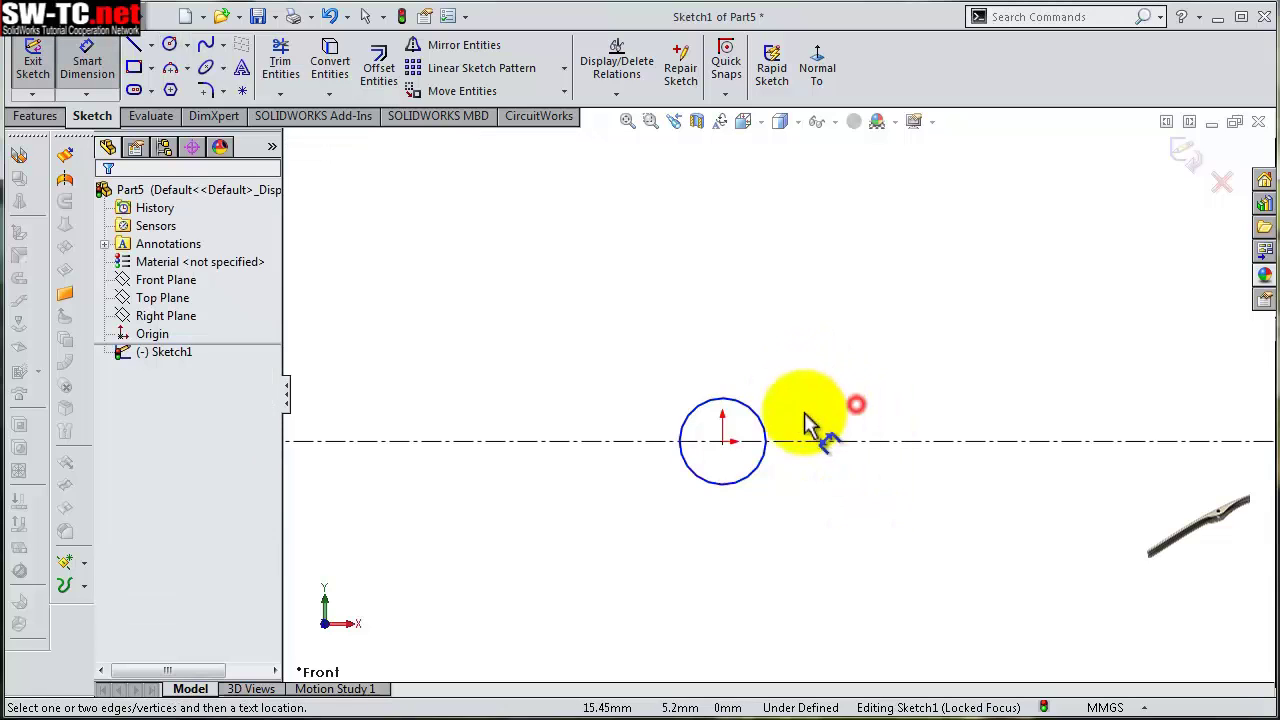
left_click(762, 425)
left_click(770, 383)
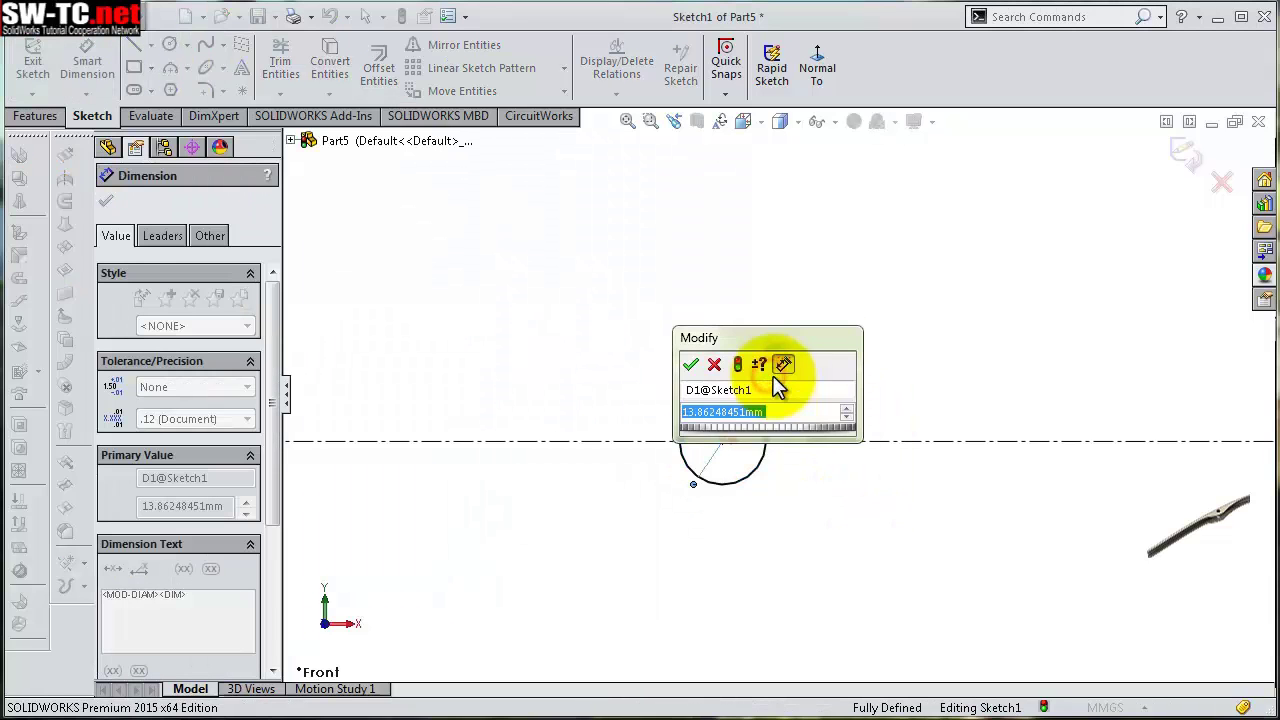
type("2")
key("Return")
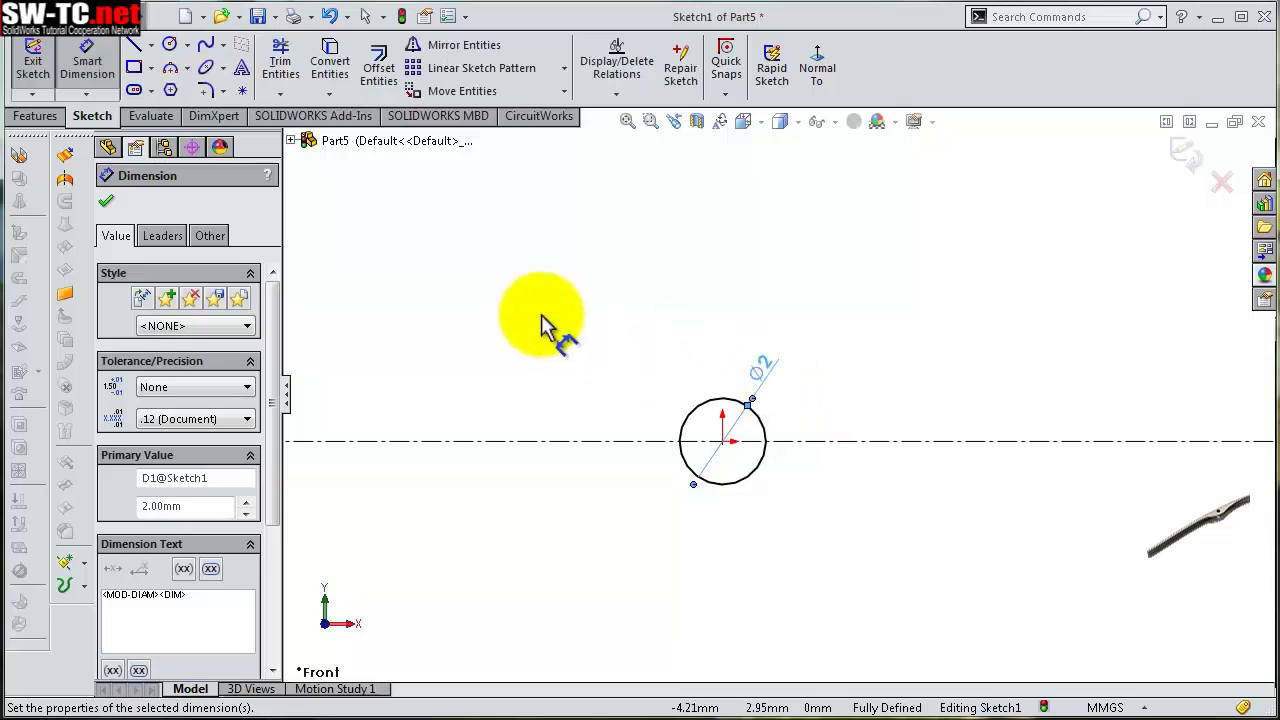
left_click(541, 318)
scroll(775, 360, "up", 3)
scroll(1040, 420, "down", 2)
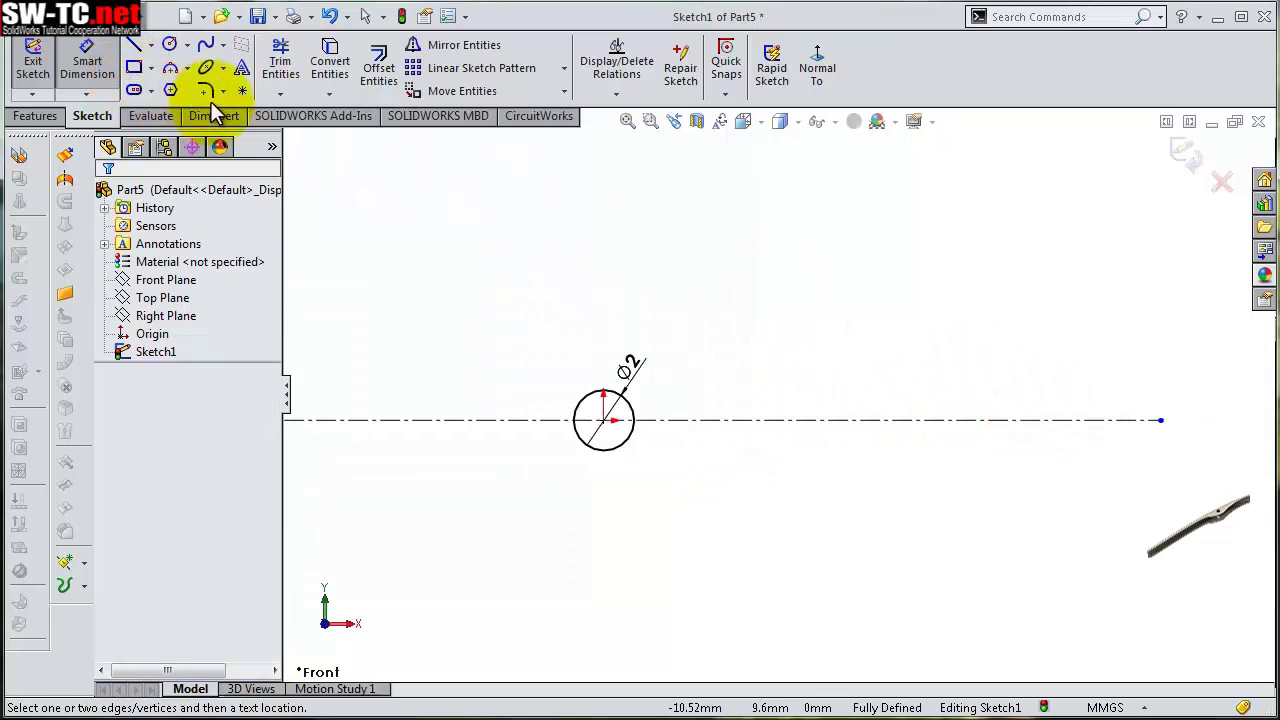
Place sketch points near the centerline's right end, on it left of the circle, and below its left end
left_click(241, 92)
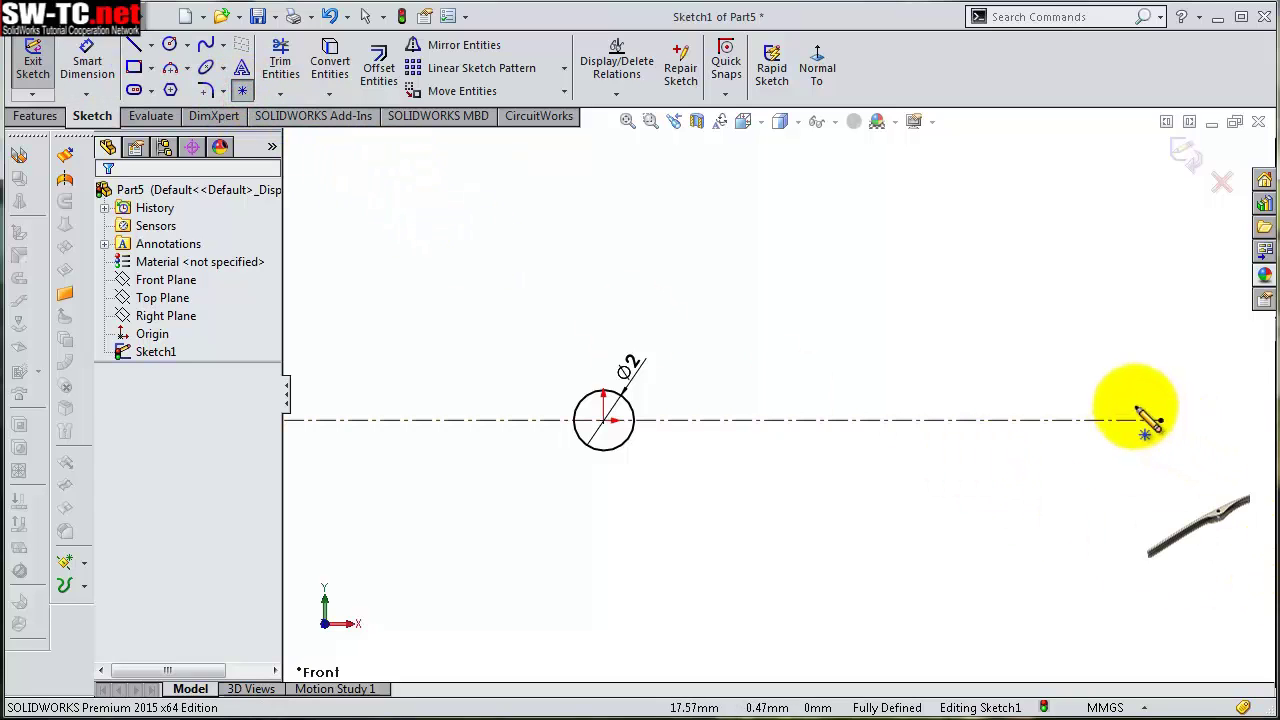
left_click(1126, 407)
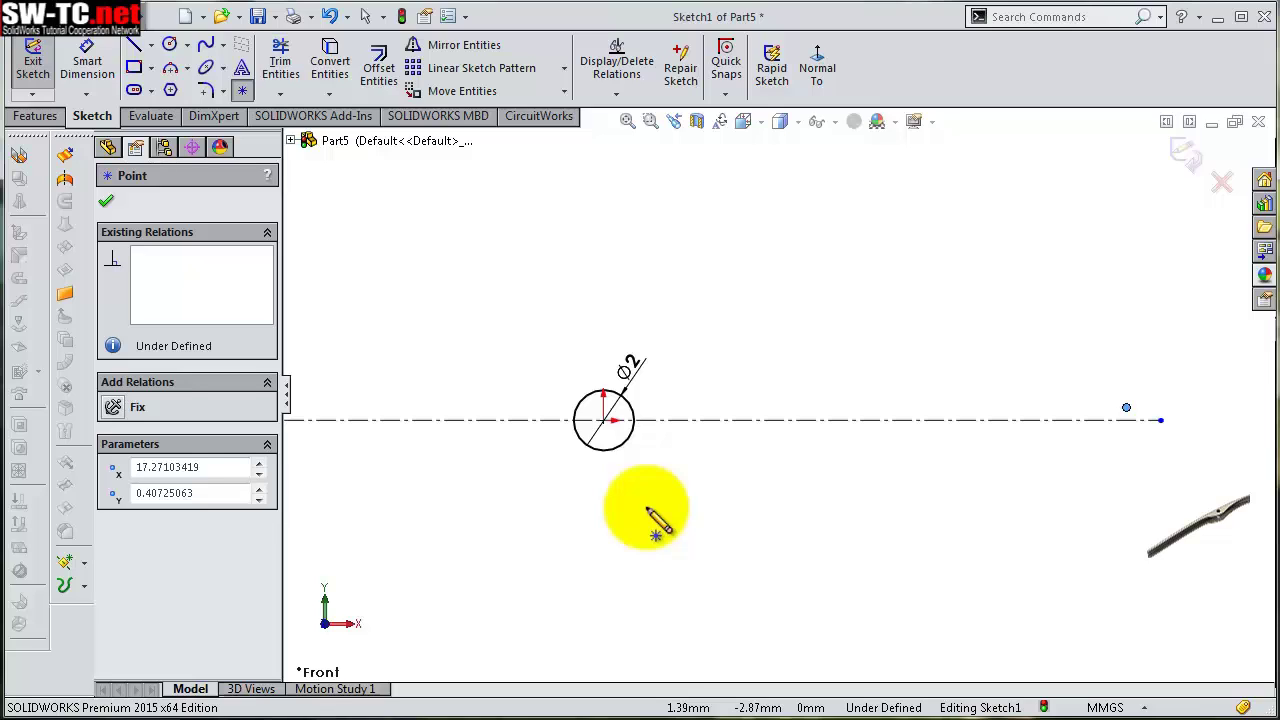
key("z")
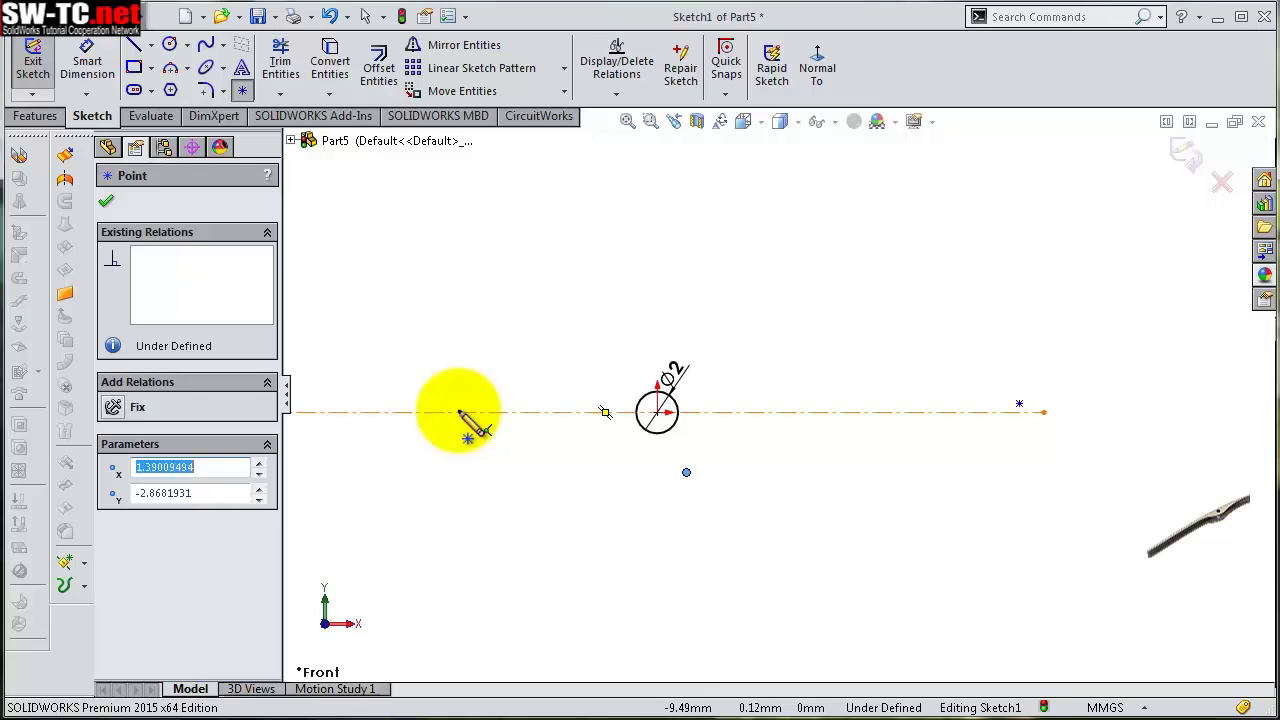
left_click(459, 412)
key("z")
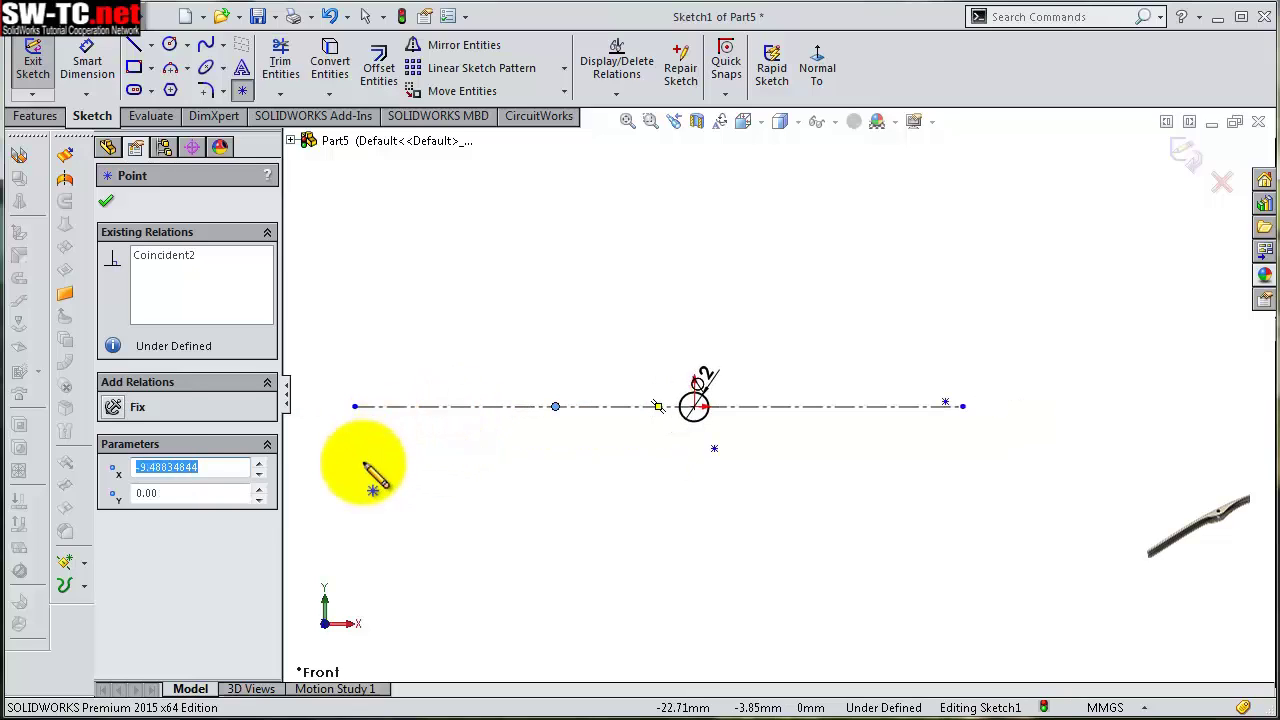
mouse_move(372, 478)
middle_mouse_down("ctrl")
mouse_move(505, 450)
mouse_move(462, 452)
middle_mouse_up("ctrl")
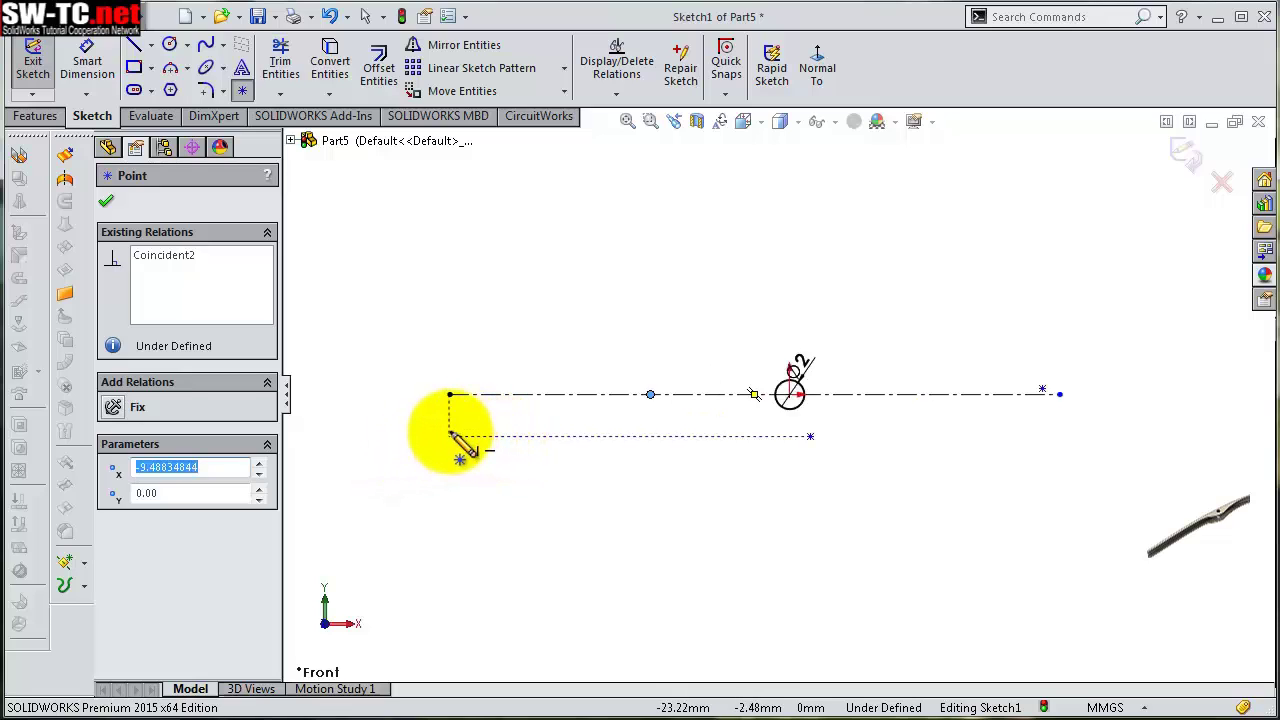
scroll(450, 436, "up", 3)
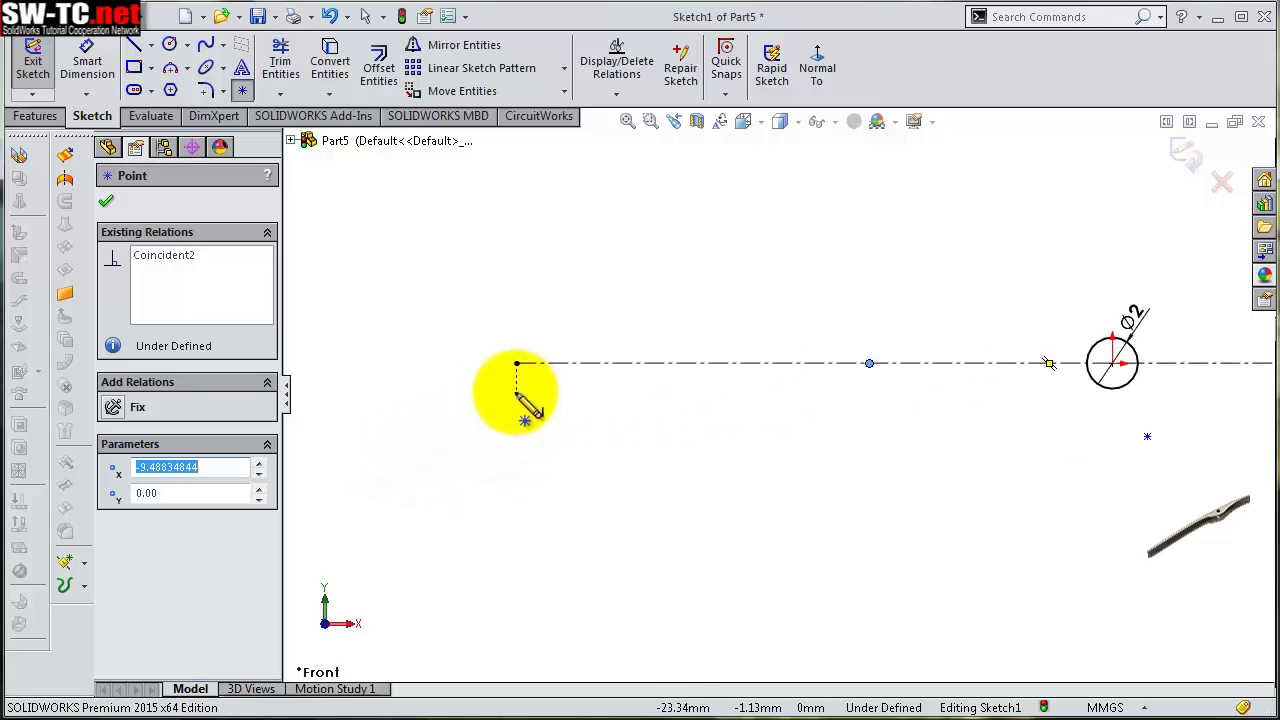
scroll(516, 392, "up", 2)
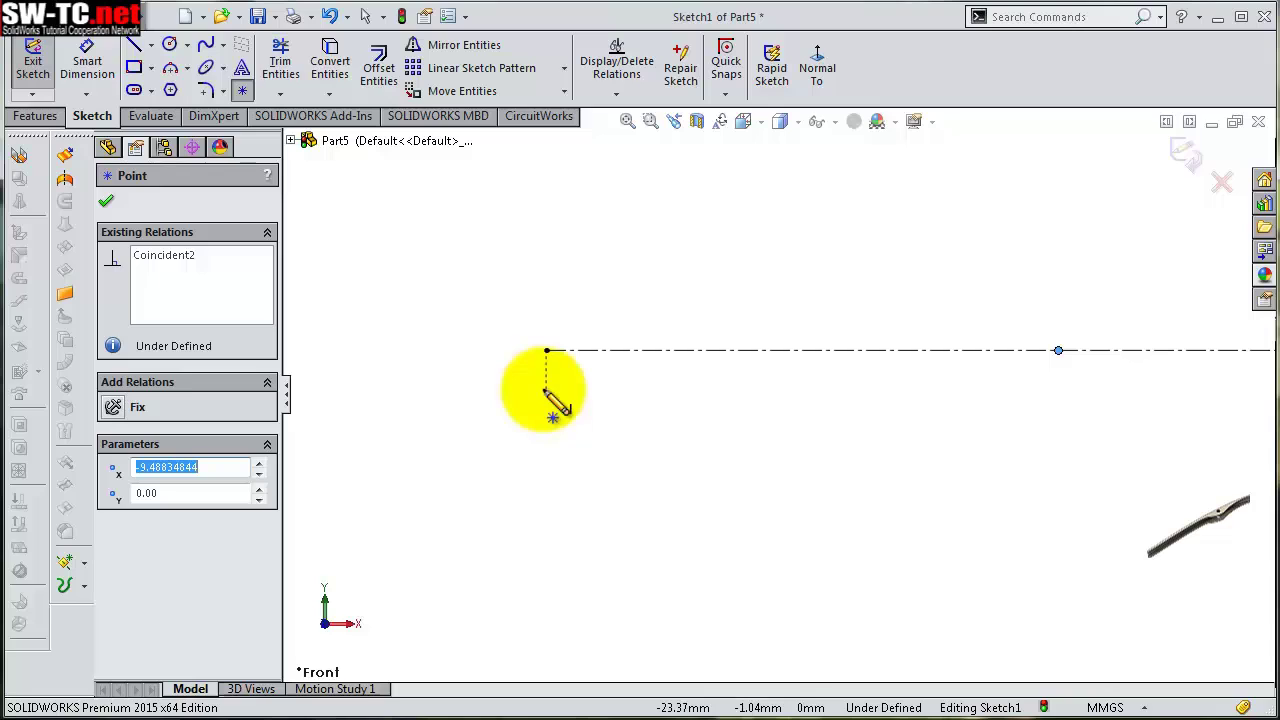
left_click(546, 388)
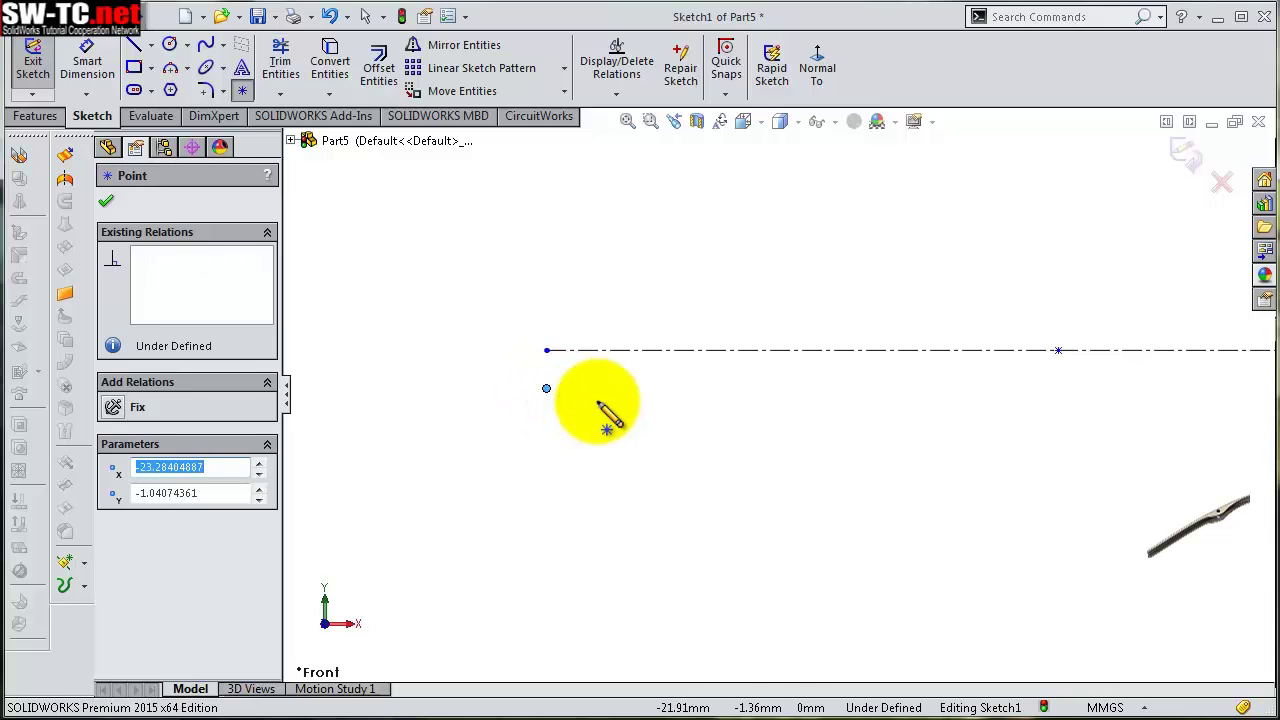
key("Escape")
scroll(1057, 400, "down", 2)
scroll(1146, 410, "up", 1)
scroll(1160, 405, "up", 2)
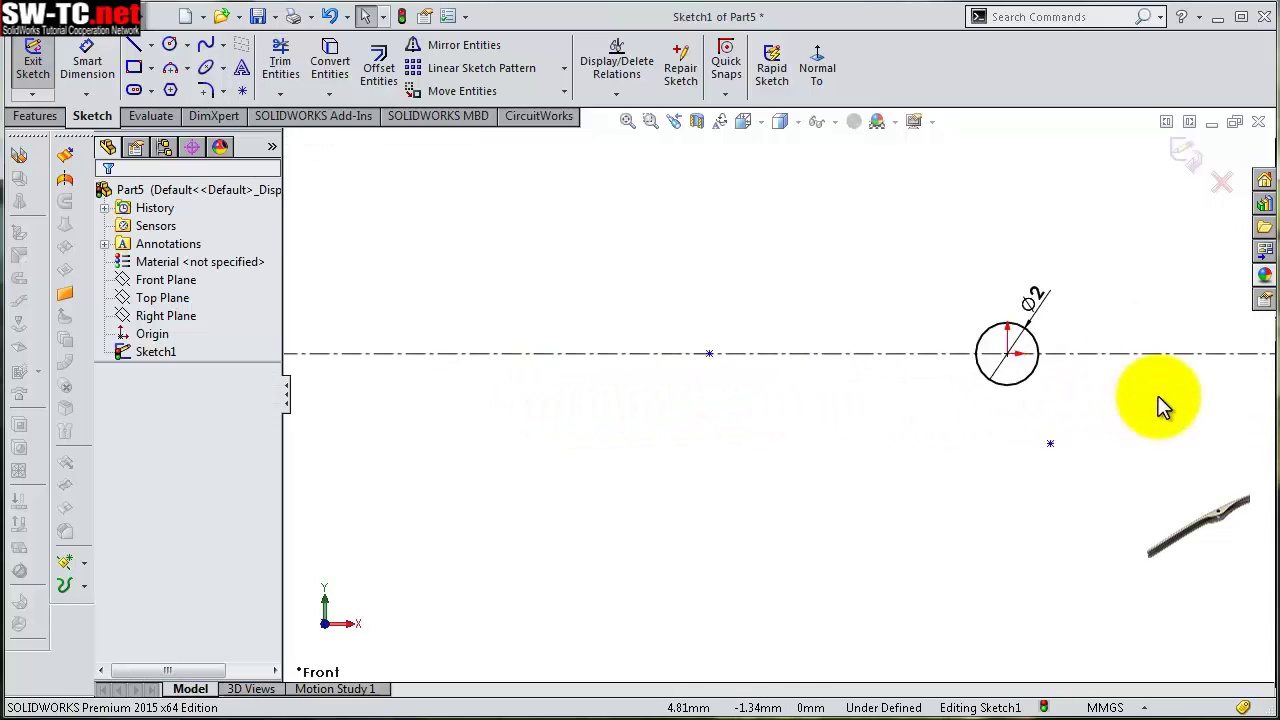
scroll(1160, 405, "down", 2)
scroll(1160, 380, "up", 1)
scroll(1080, 346, "up", 1)
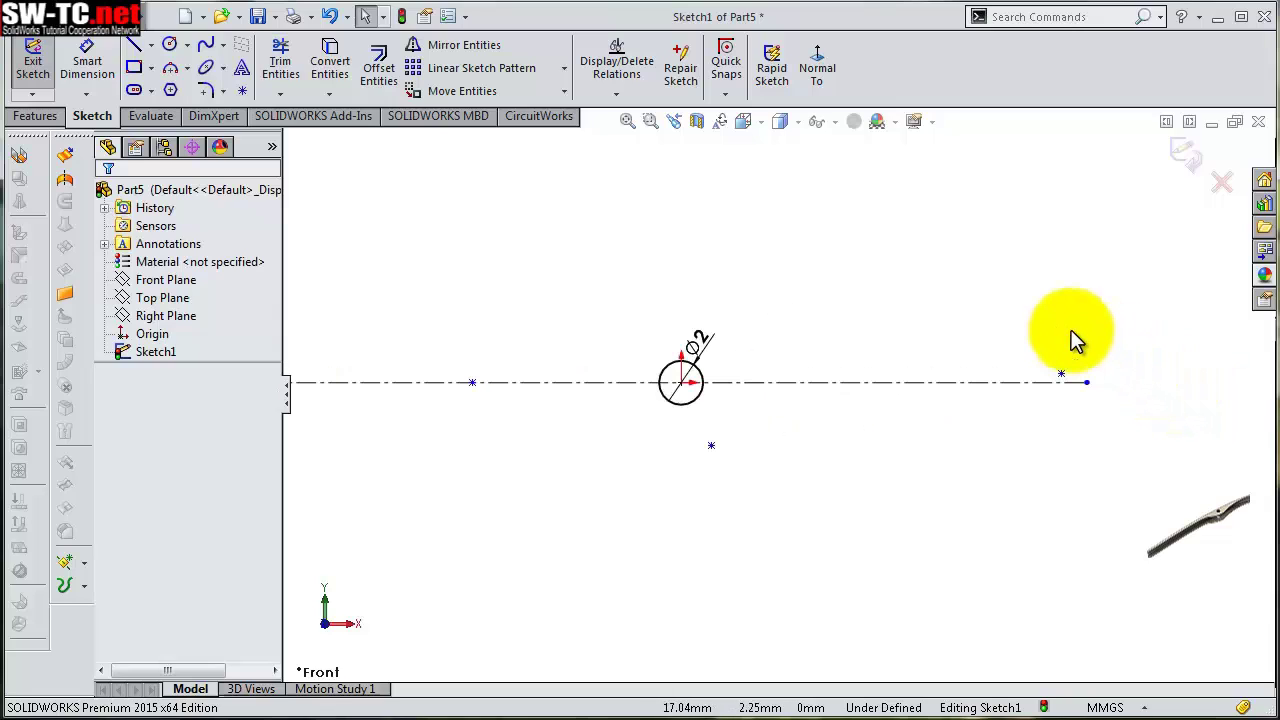
Dimension the right-hand point 0.60 from the centerline
key("s")
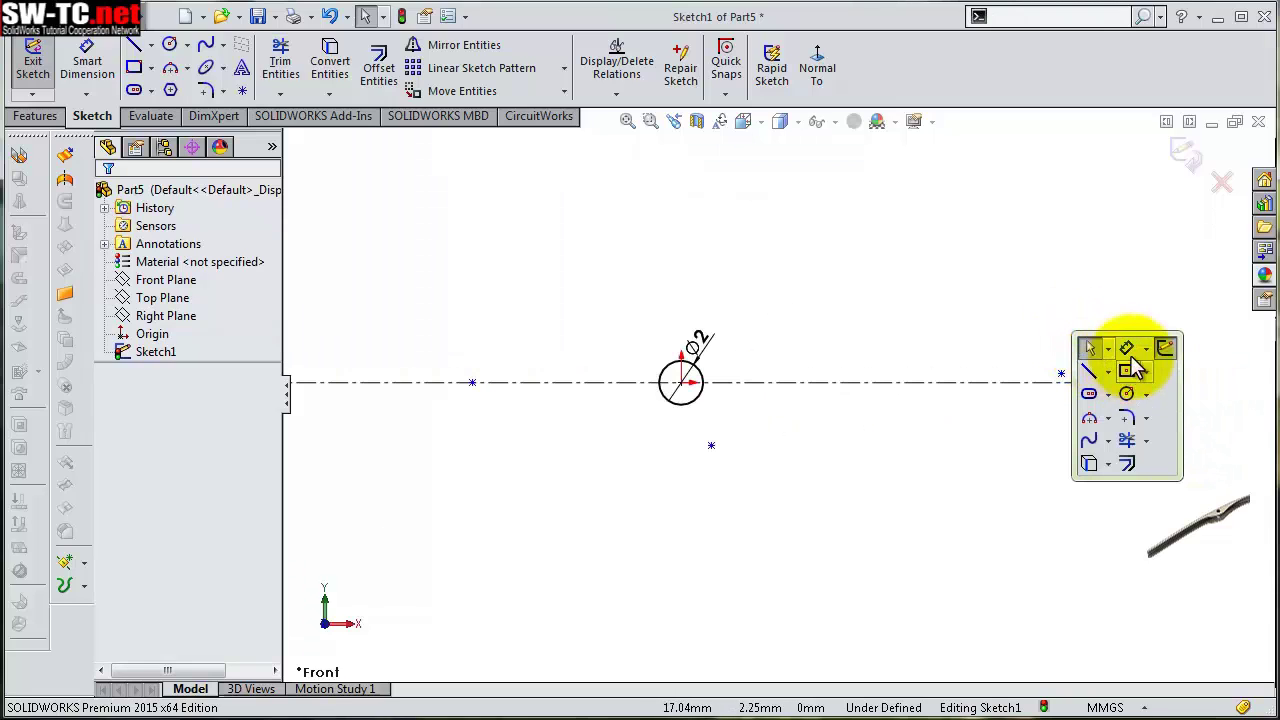
left_click(1125, 352)
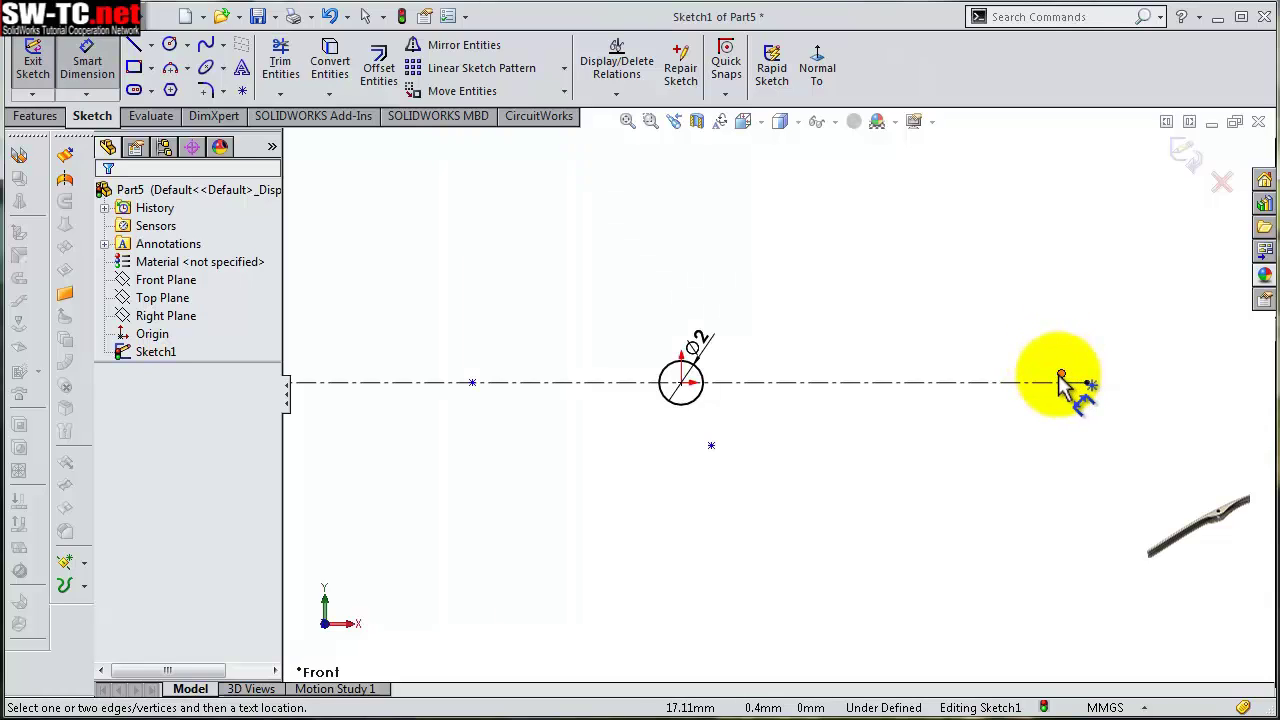
left_click(1061, 376)
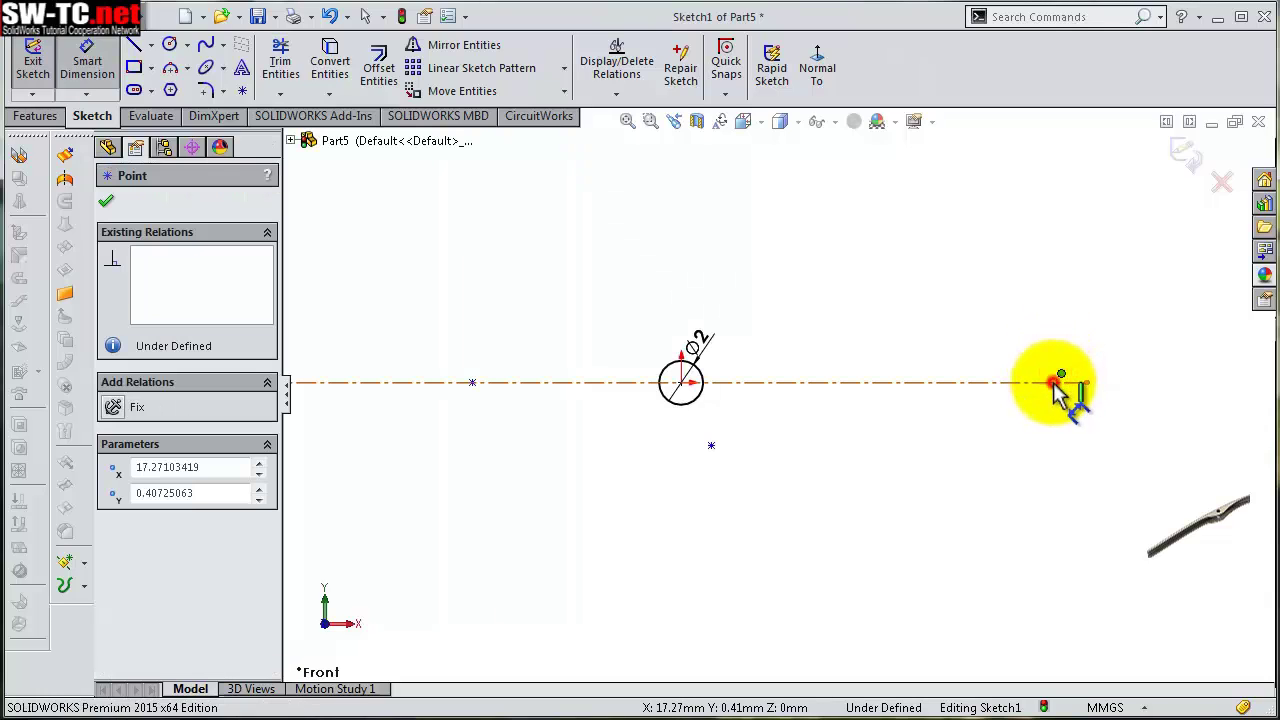
left_click(1068, 383)
left_click(1145, 388)
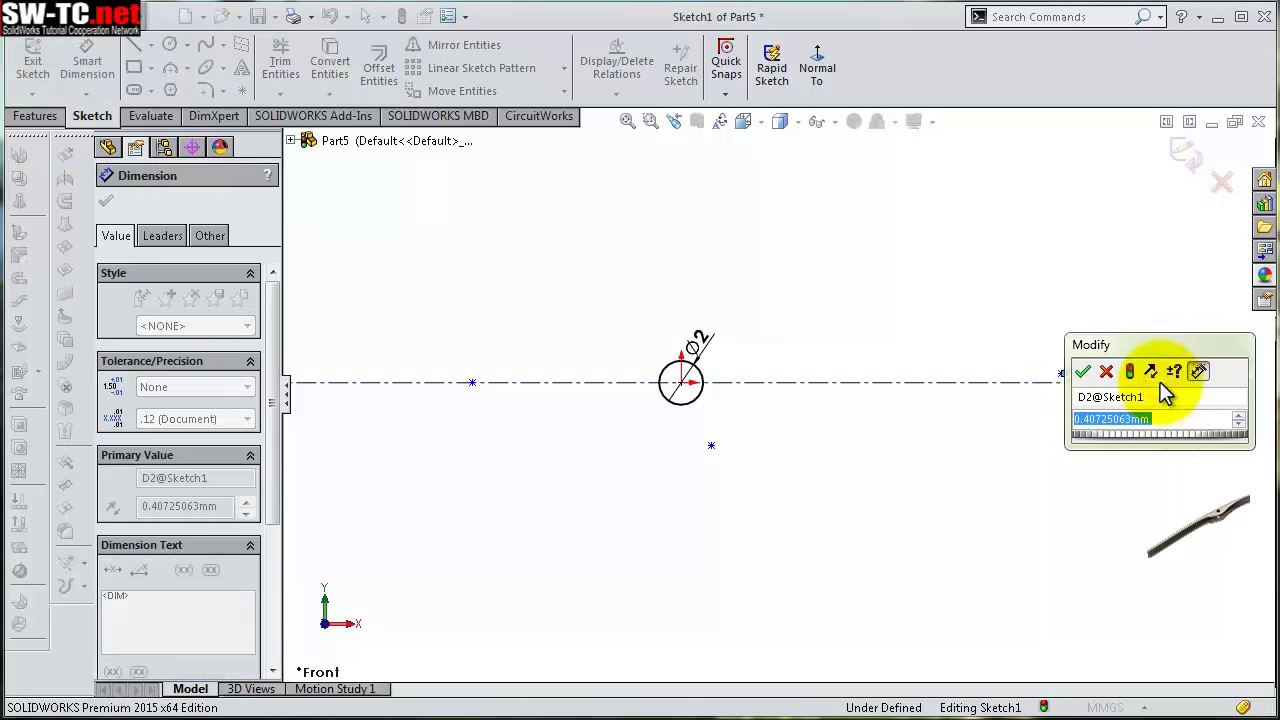
type("0,6")
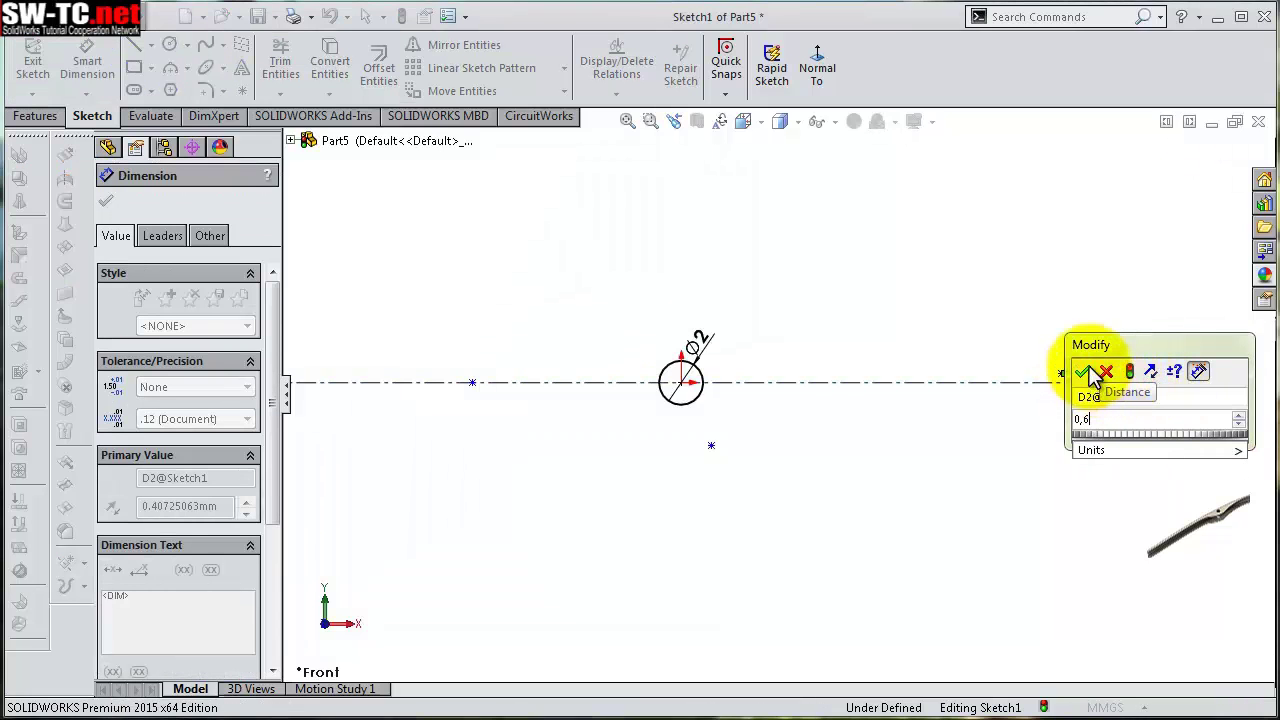
left_click(1085, 372)
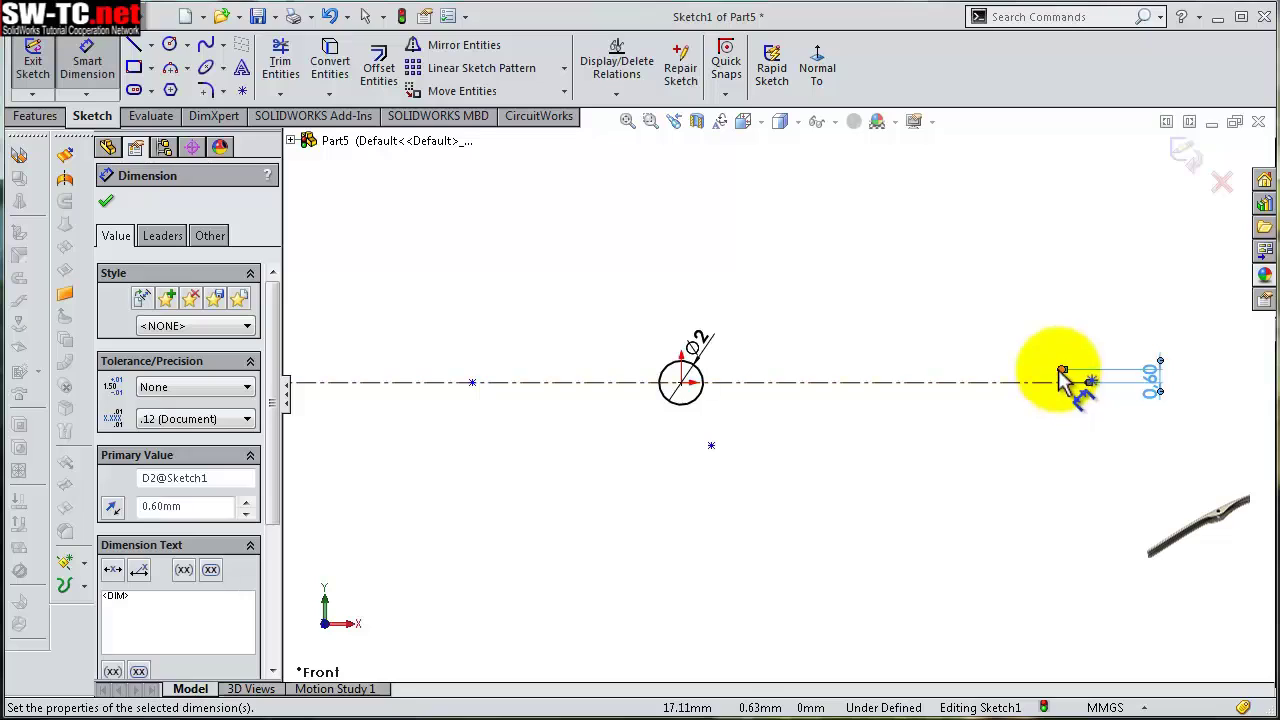
Dimension the right-hand point 20.80 horizontally from the circle's centre
left_click(1062, 371)
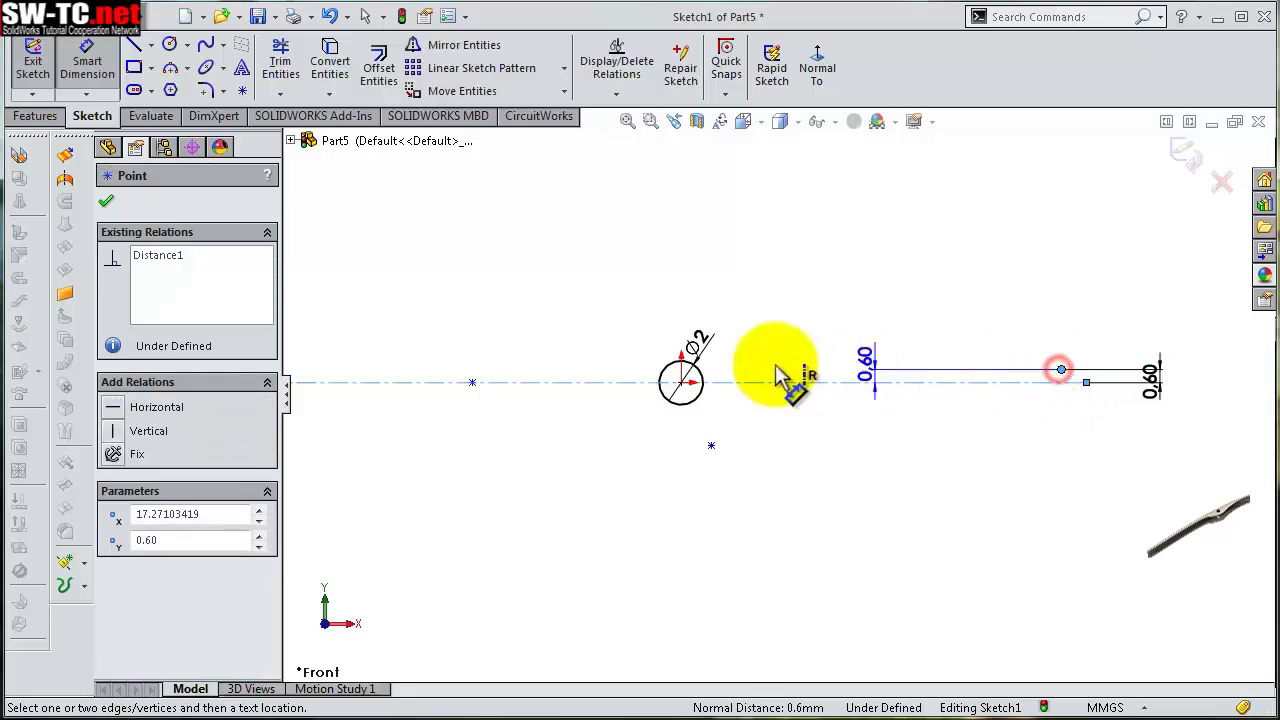
left_click(698, 366)
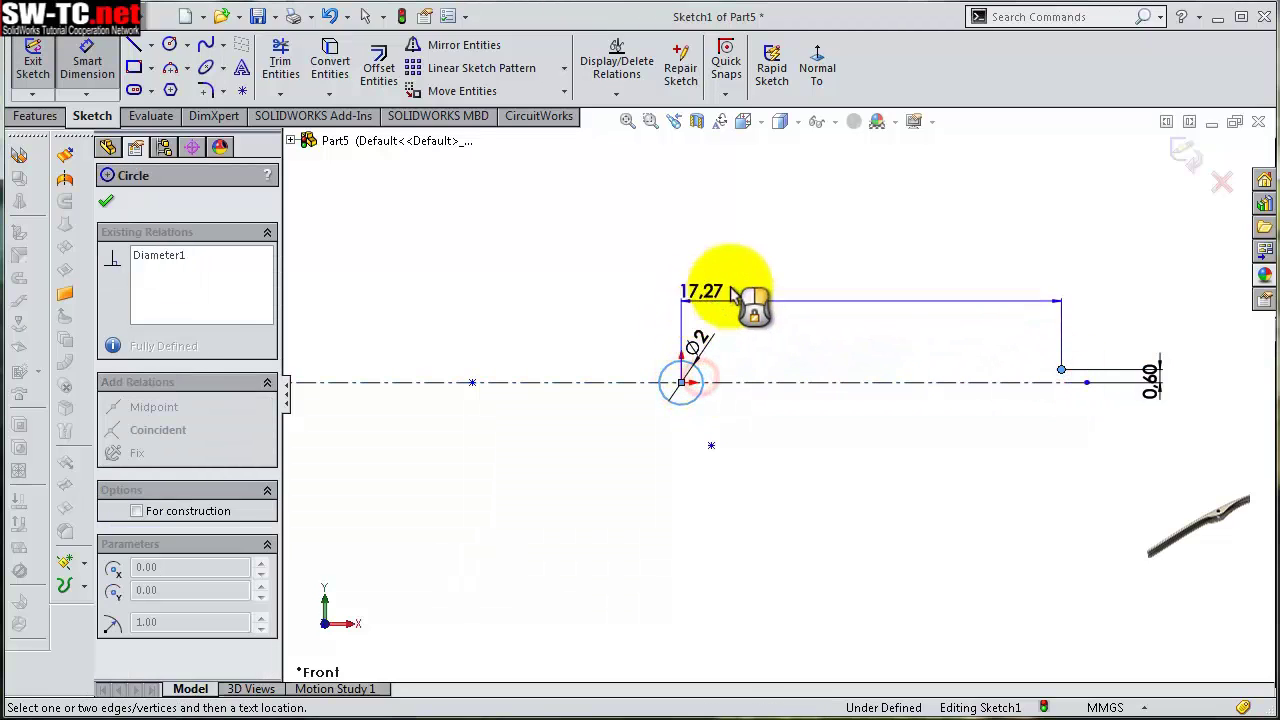
left_click(800, 262)
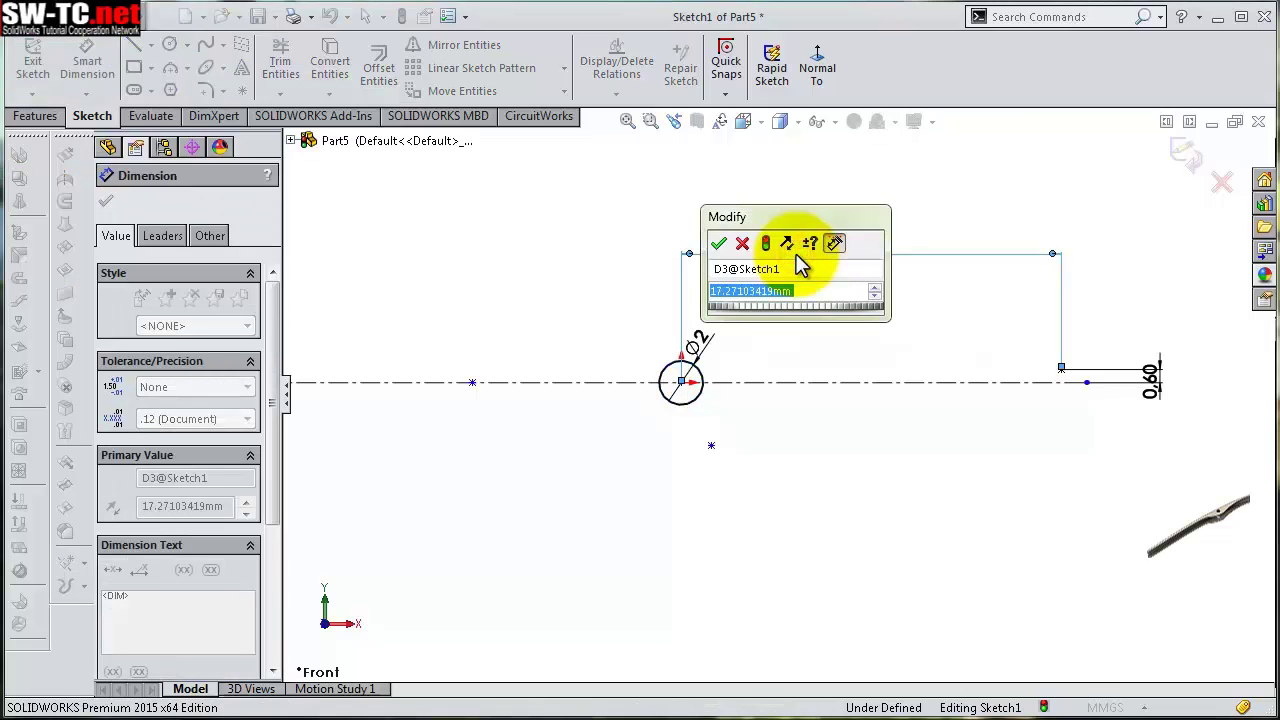
type("20,8")
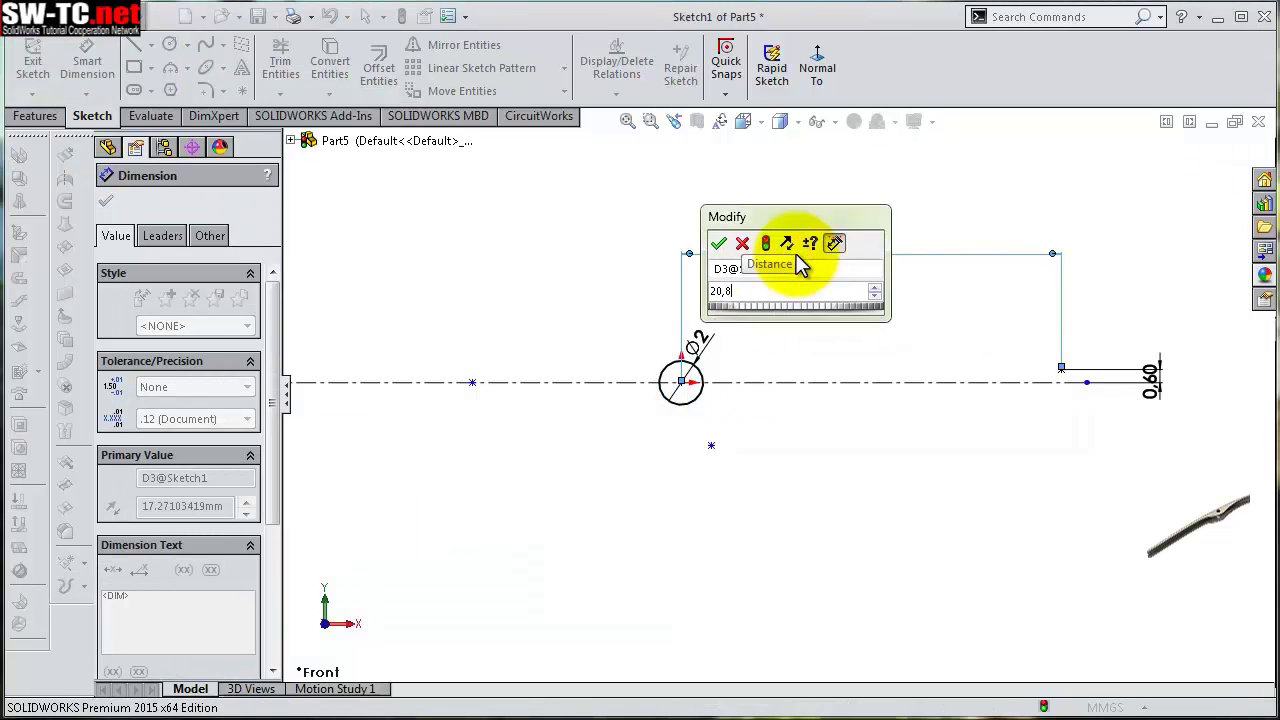
key("Return")
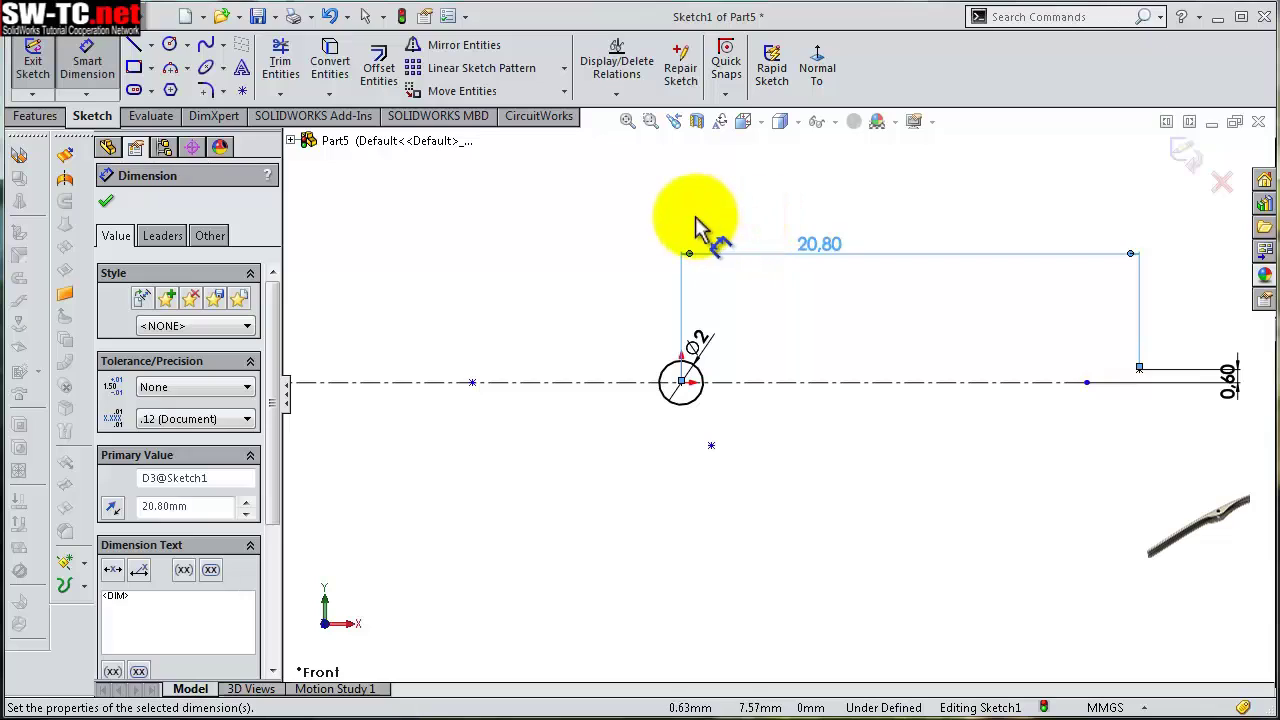
left_click(697, 224)
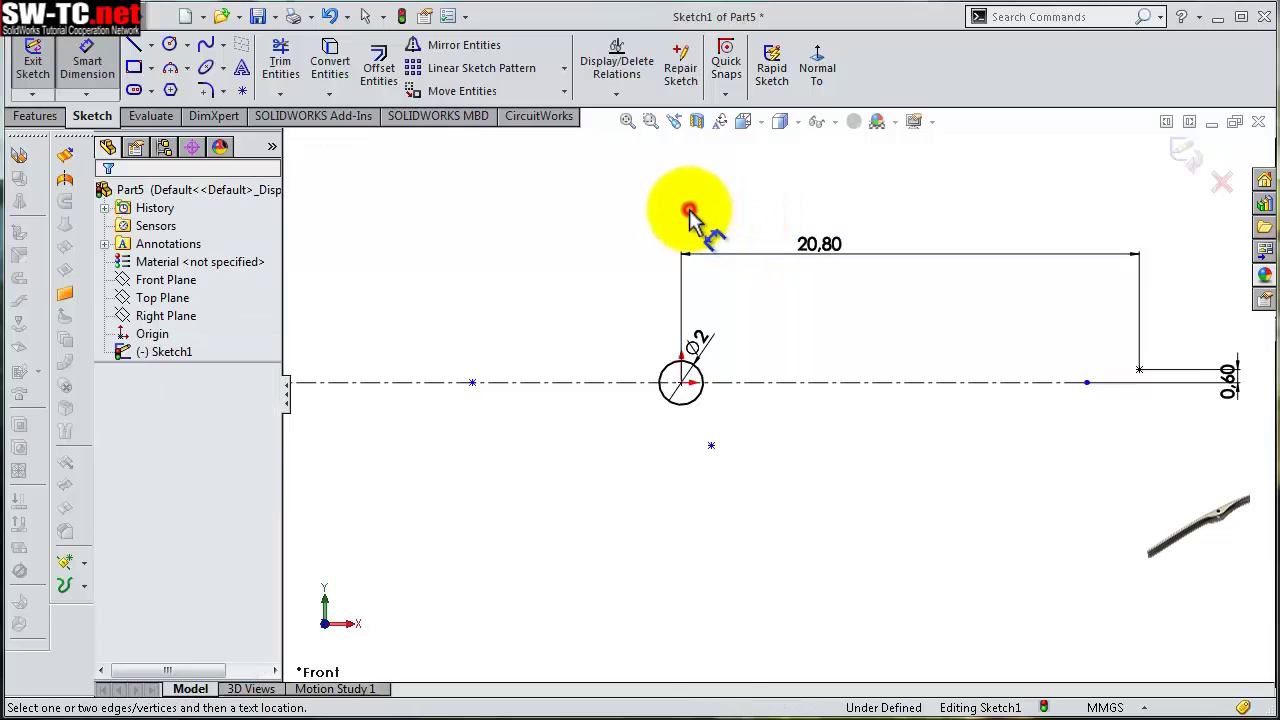
left_click(1101, 472)
left_click(1088, 384)
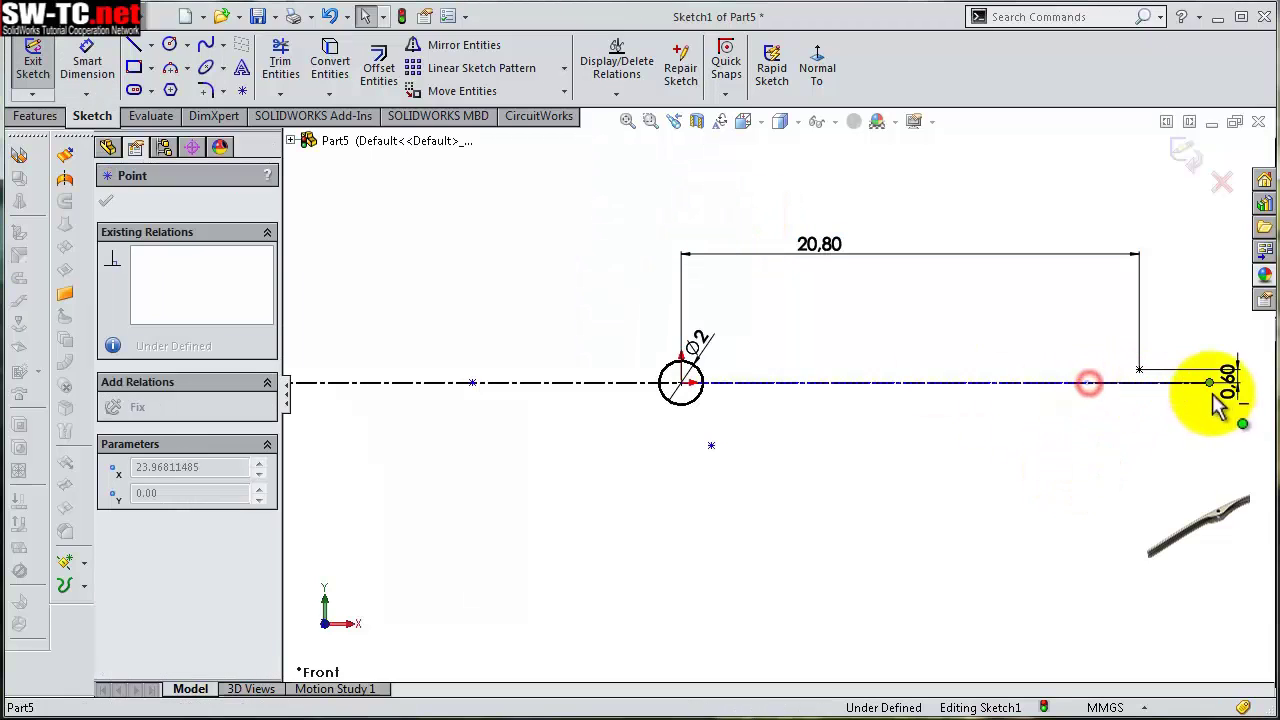
left_click(1085, 462)
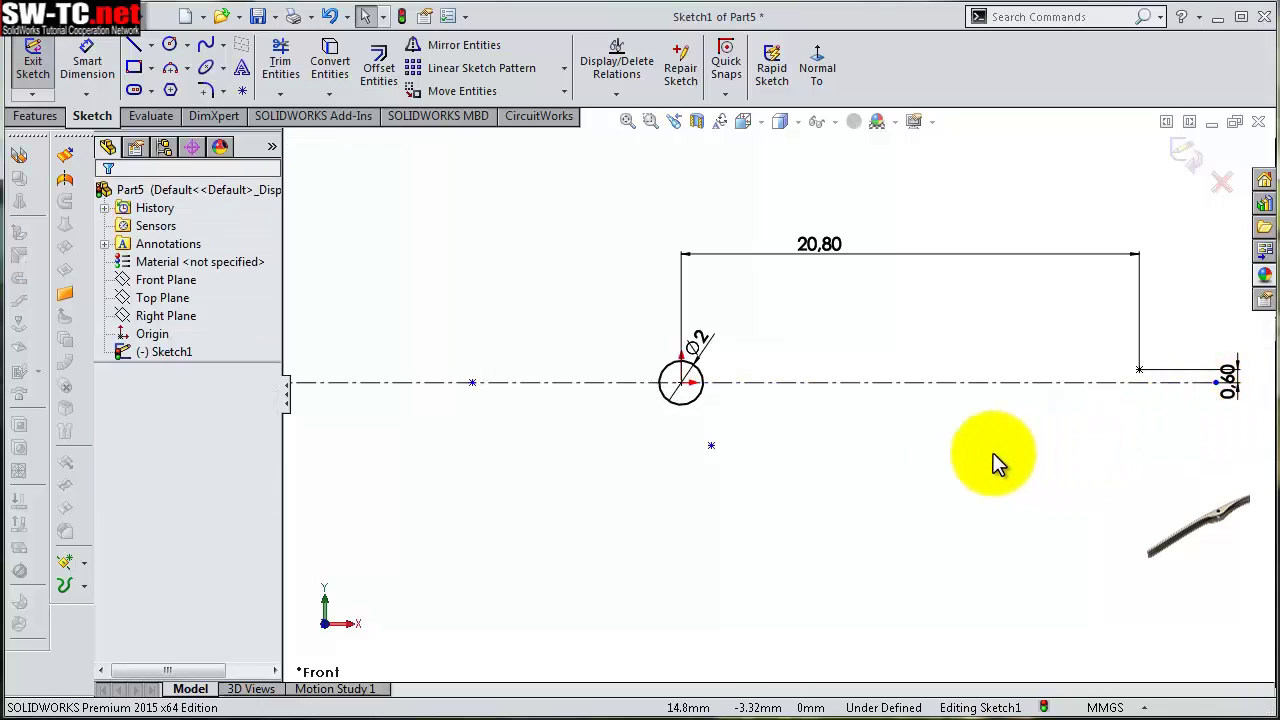
Dimension the lower reference point 2.50 below the centerline
key("s")
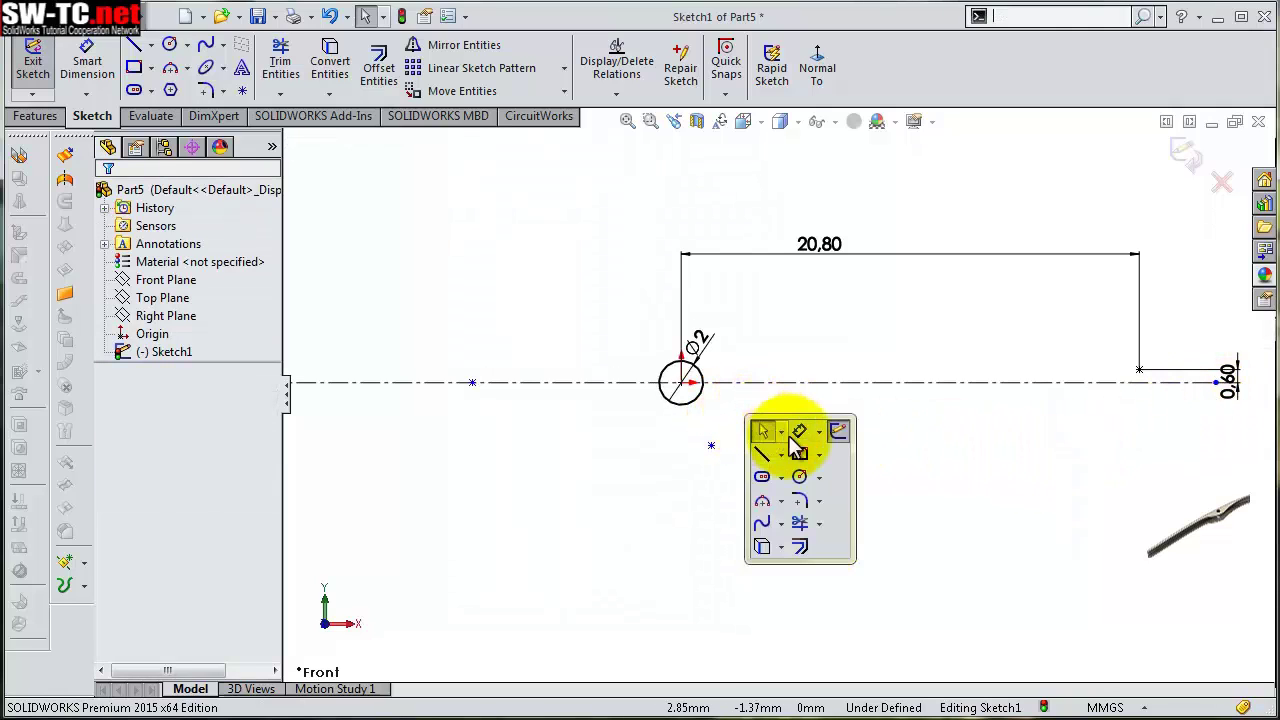
left_click(799, 434)
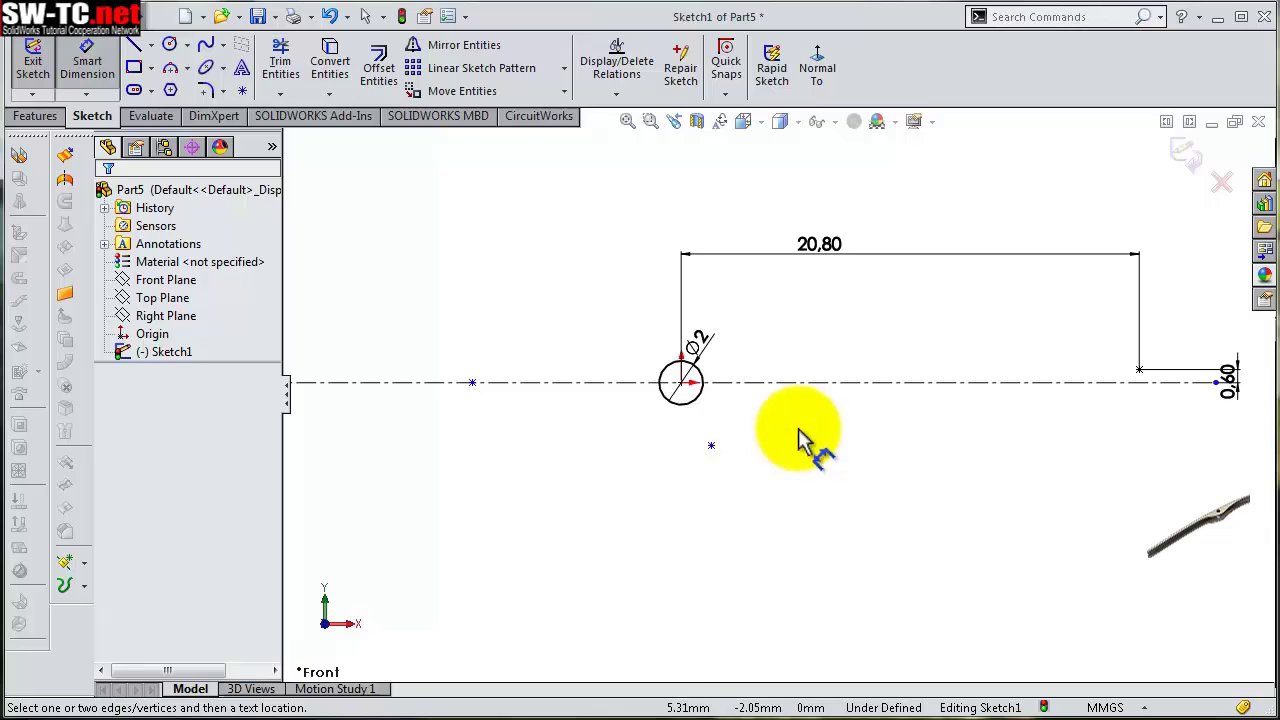
left_click(711, 446)
left_click(740, 385)
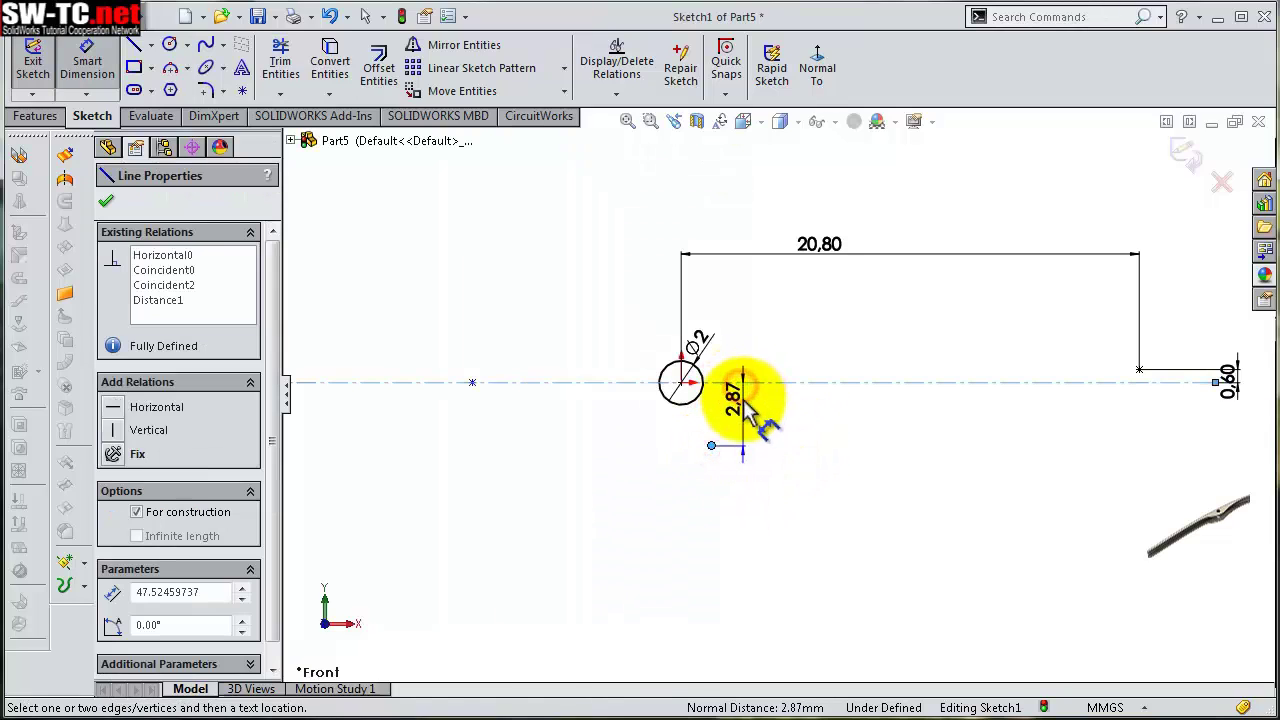
left_click(748, 414)
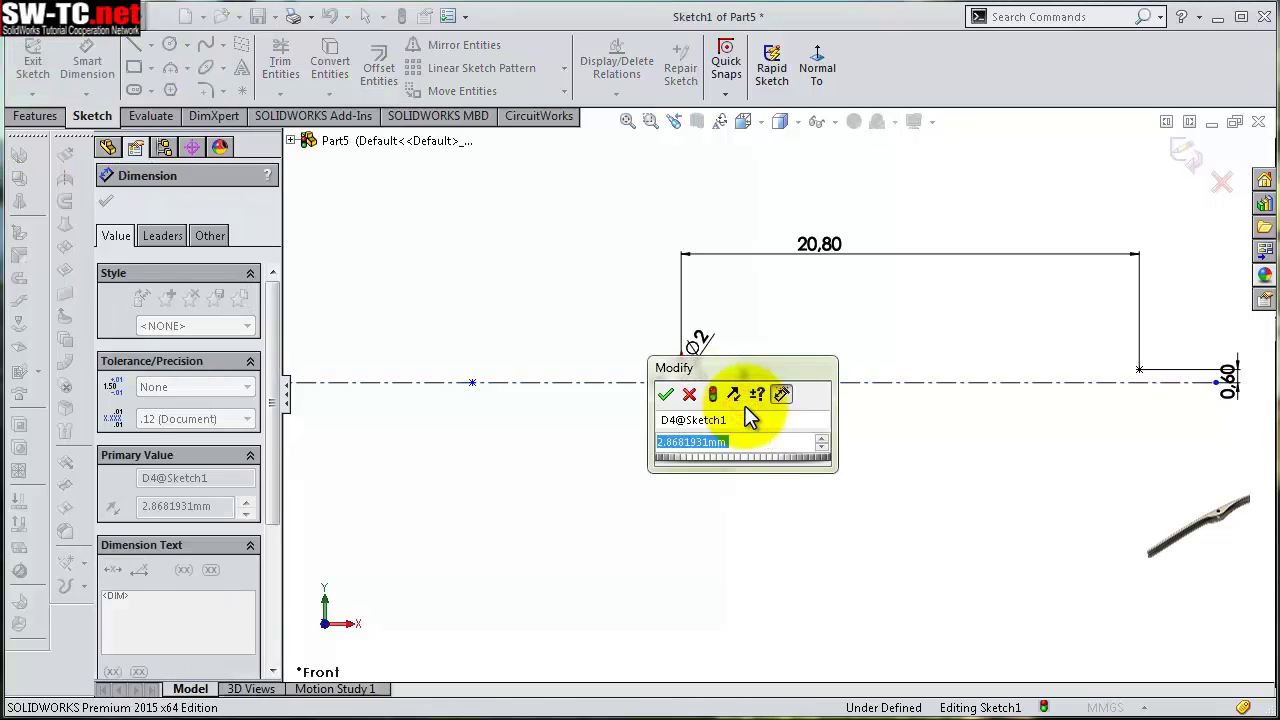
type("2,5")
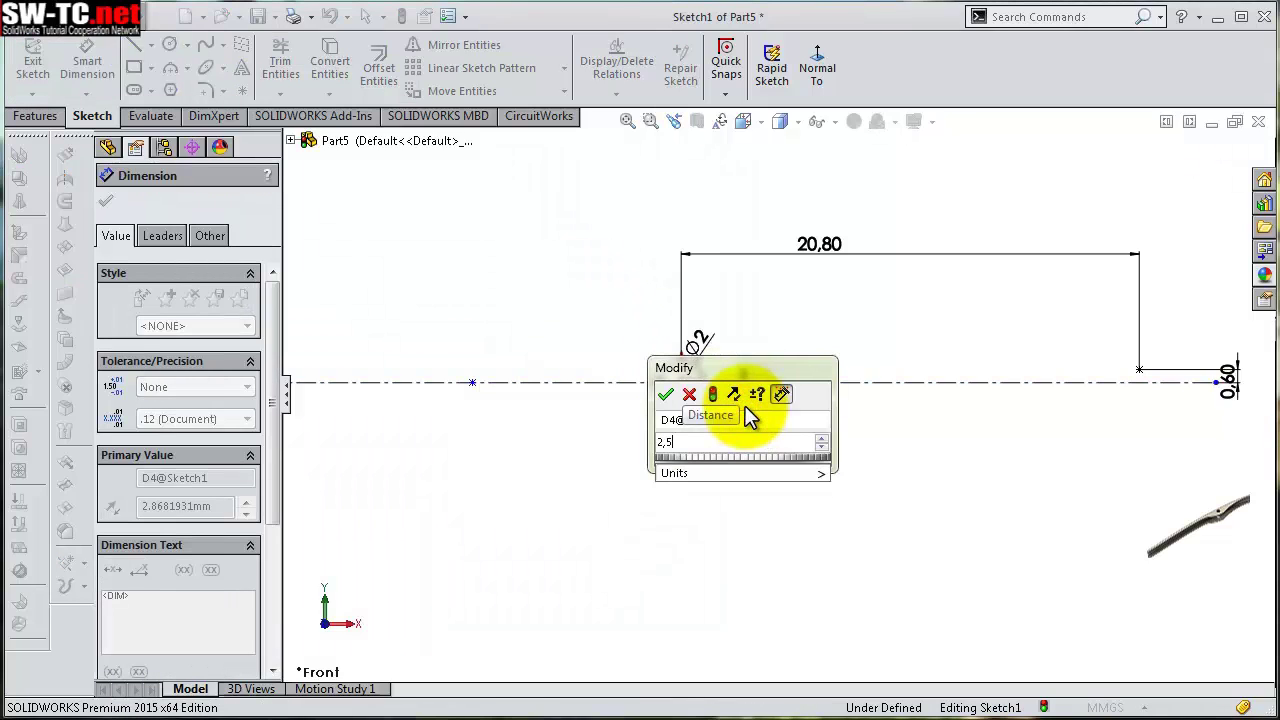
key("Return")
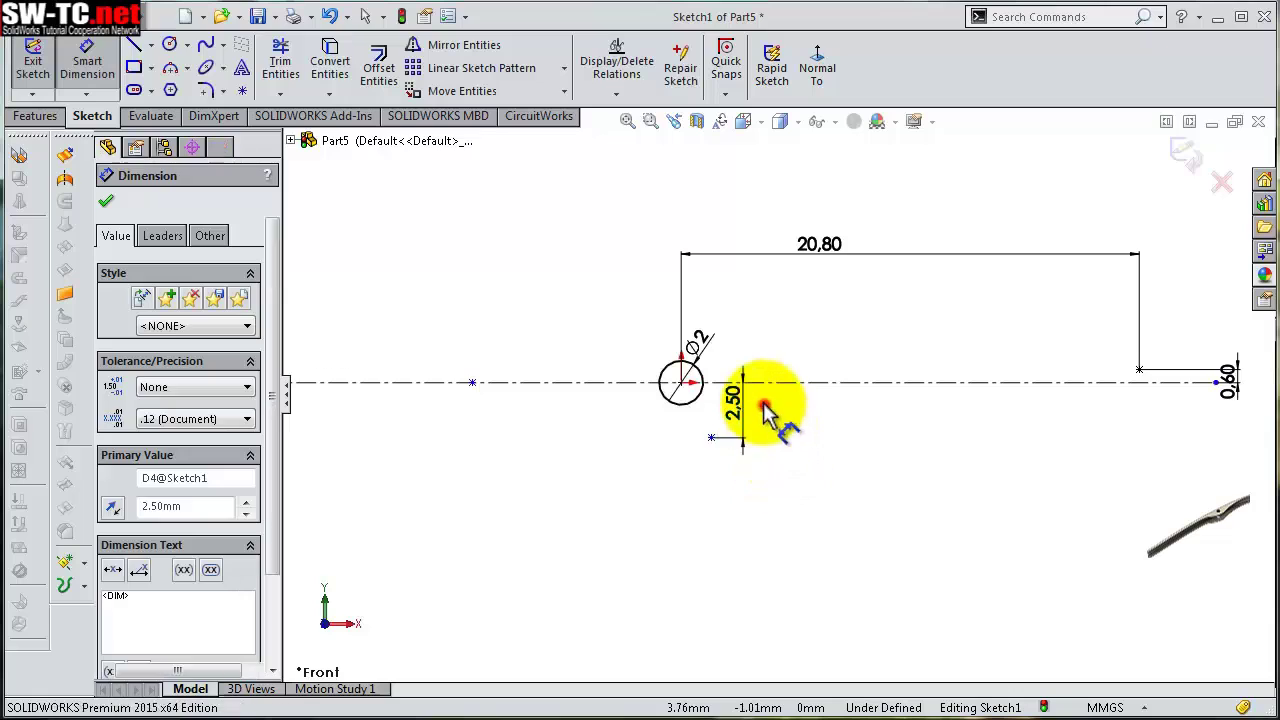
Dimension the lower reference point 1.75 horizontally from the circle
scroll(731, 413, "up", 3)
scroll(731, 413, "up", 1)
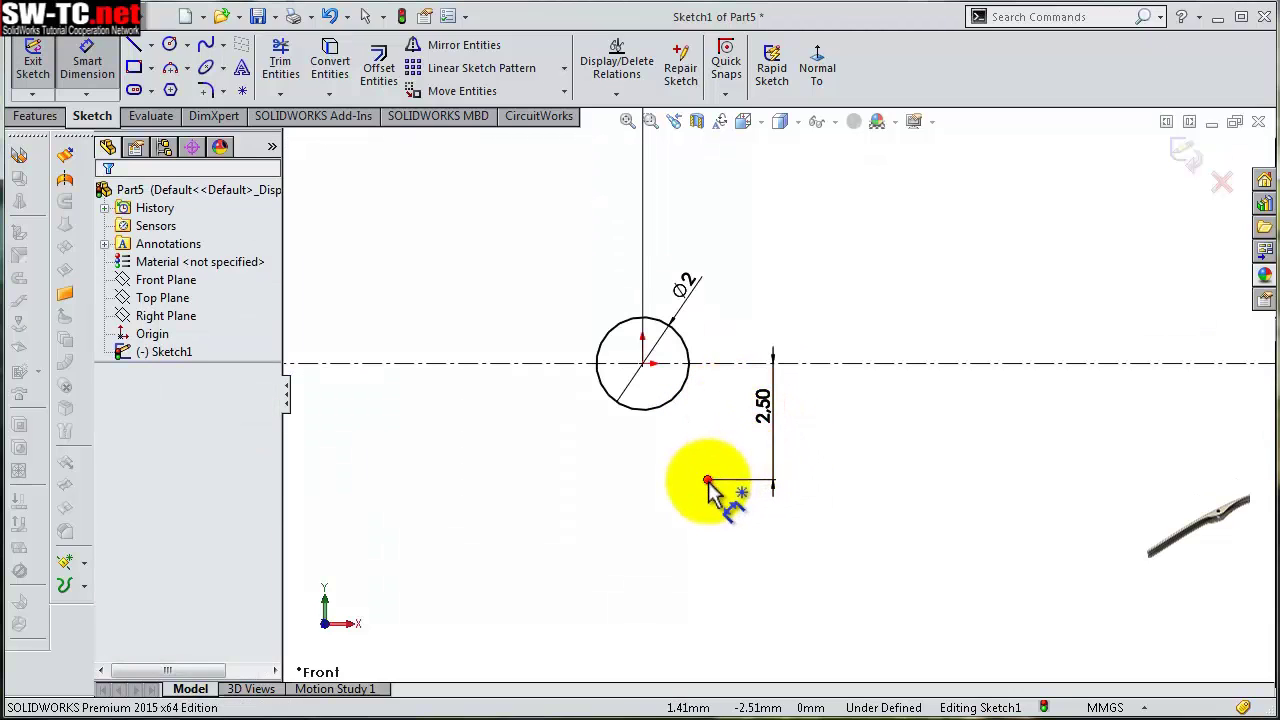
left_click(707, 481)
left_click(679, 404)
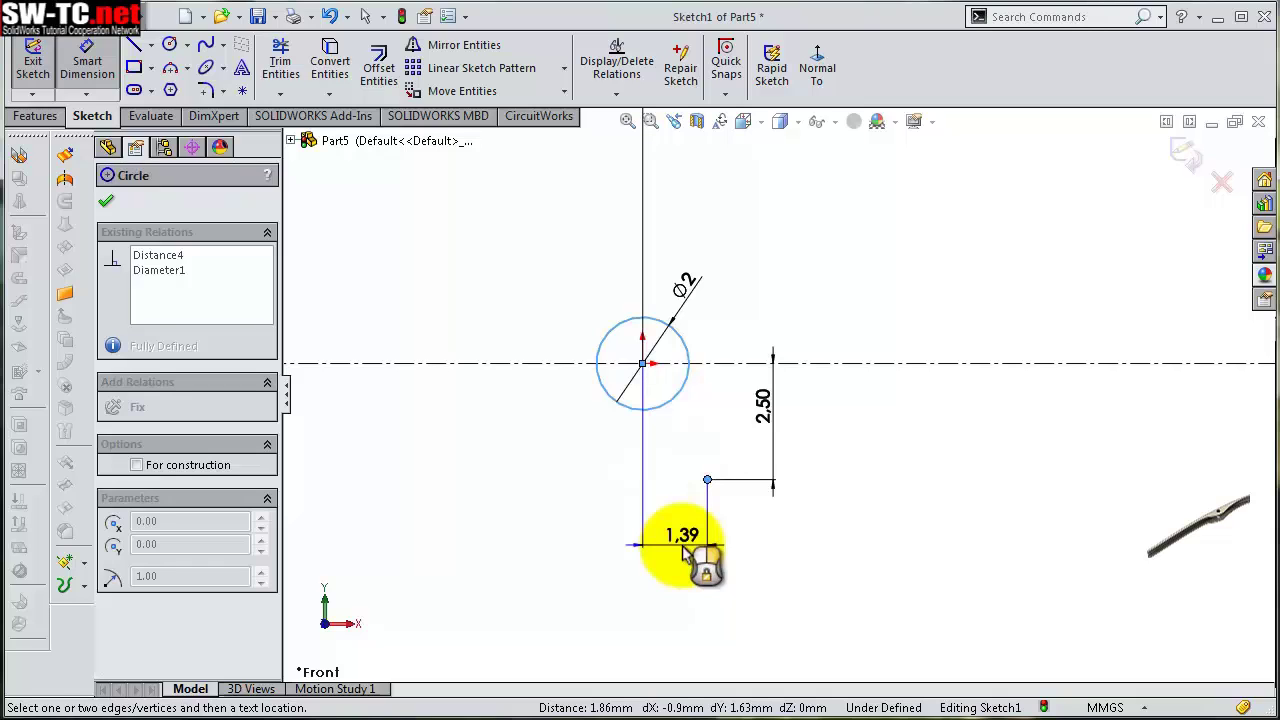
left_click(686, 553)
type("1,75")
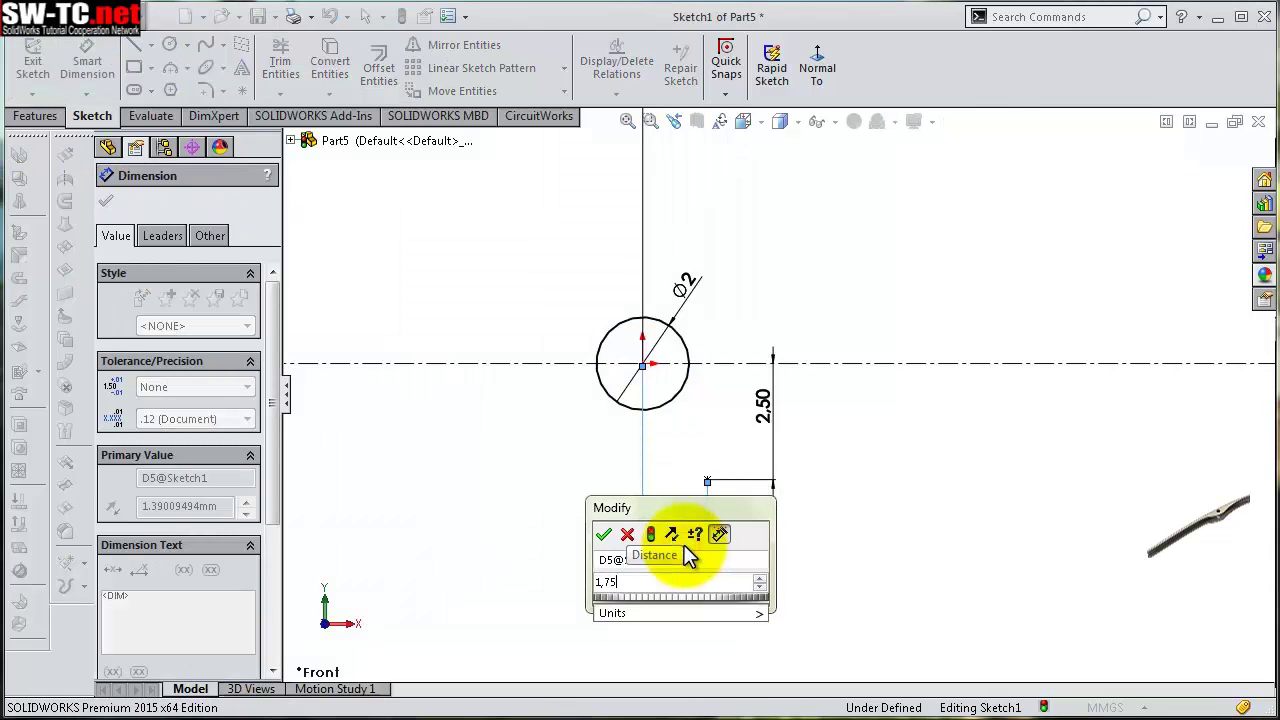
key("Return")
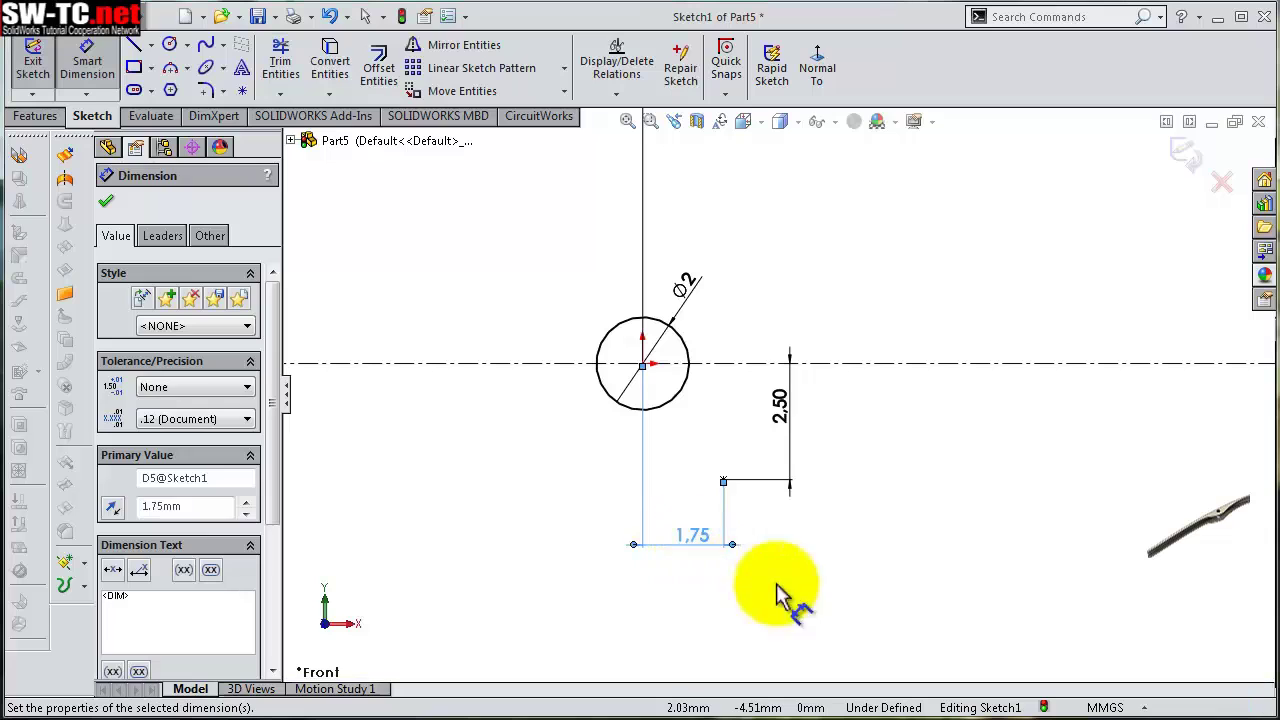
left_click(852, 572)
Dimension the left centerline point 7.50 from the circle
scroll(840, 495, "up", 2)
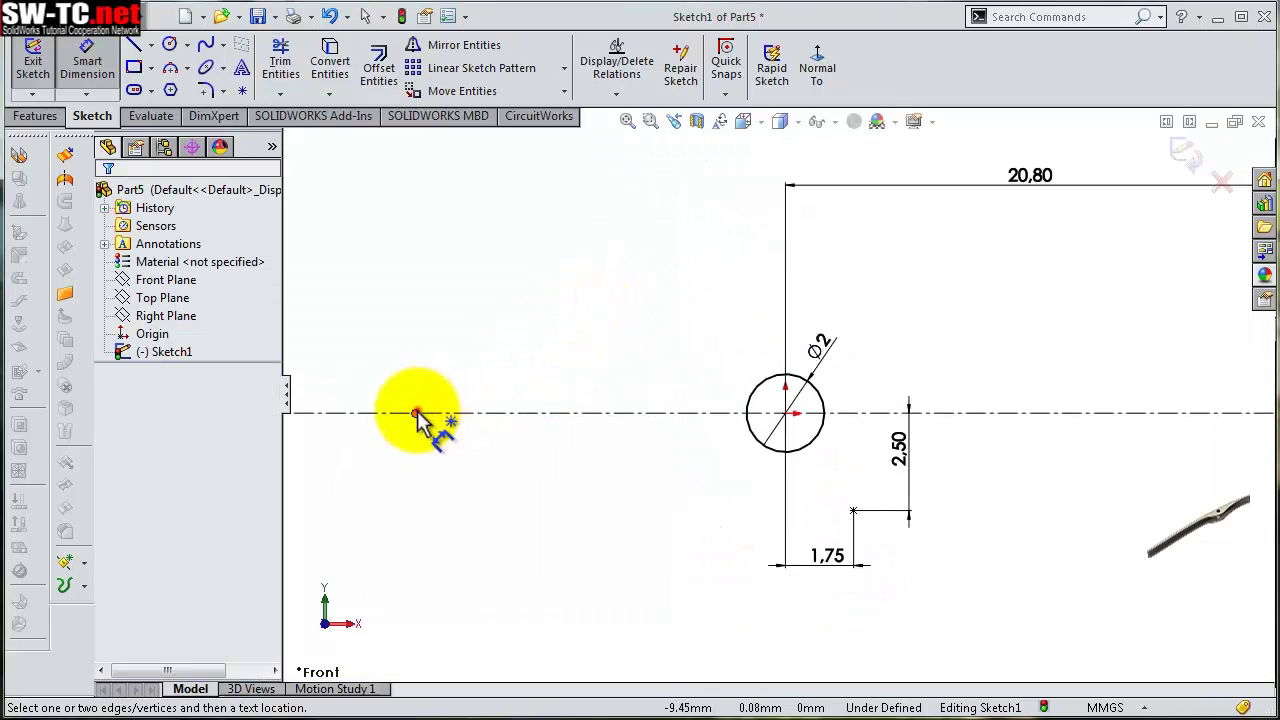
left_click(416, 413)
left_click(764, 442)
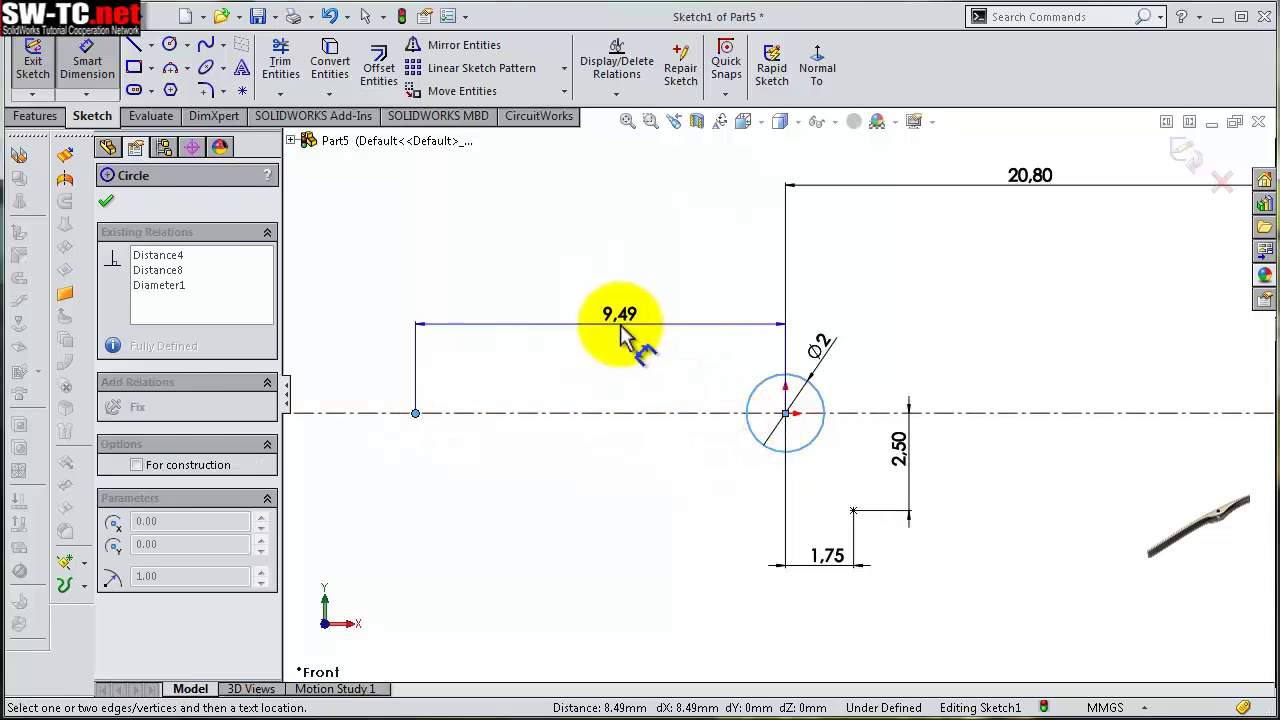
left_click(620, 332)
type("7,5")
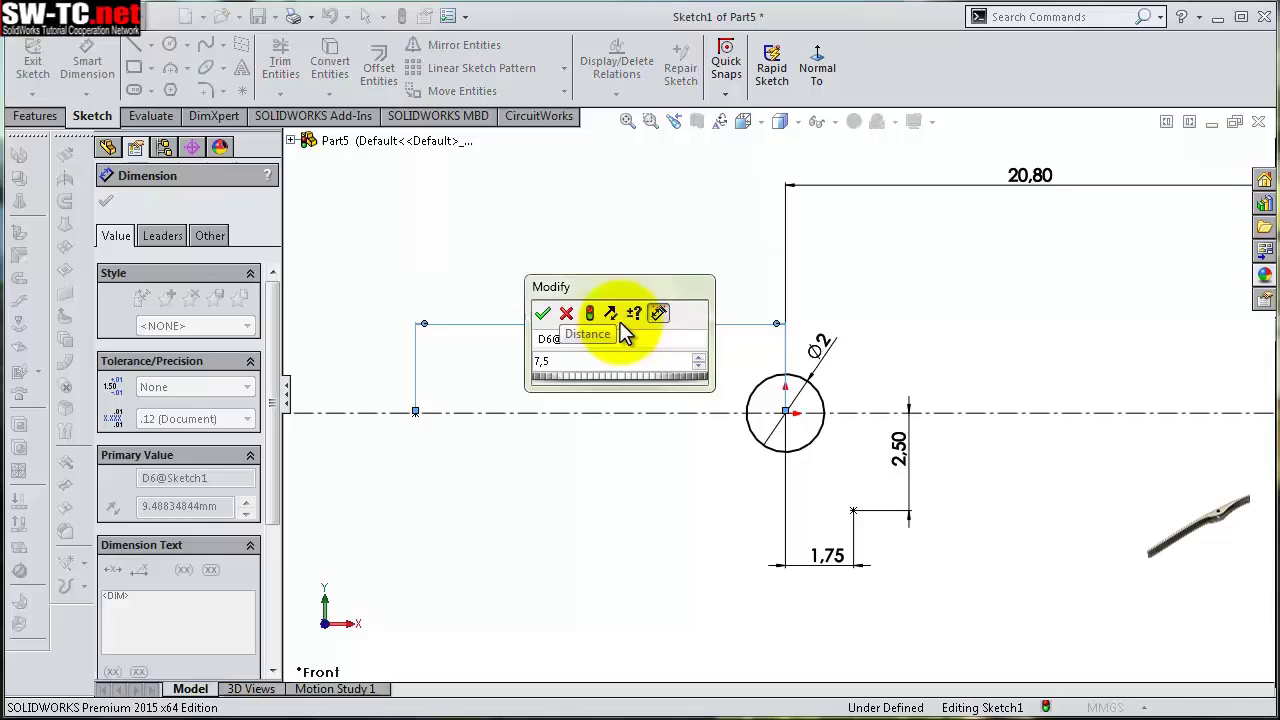
key("Return")
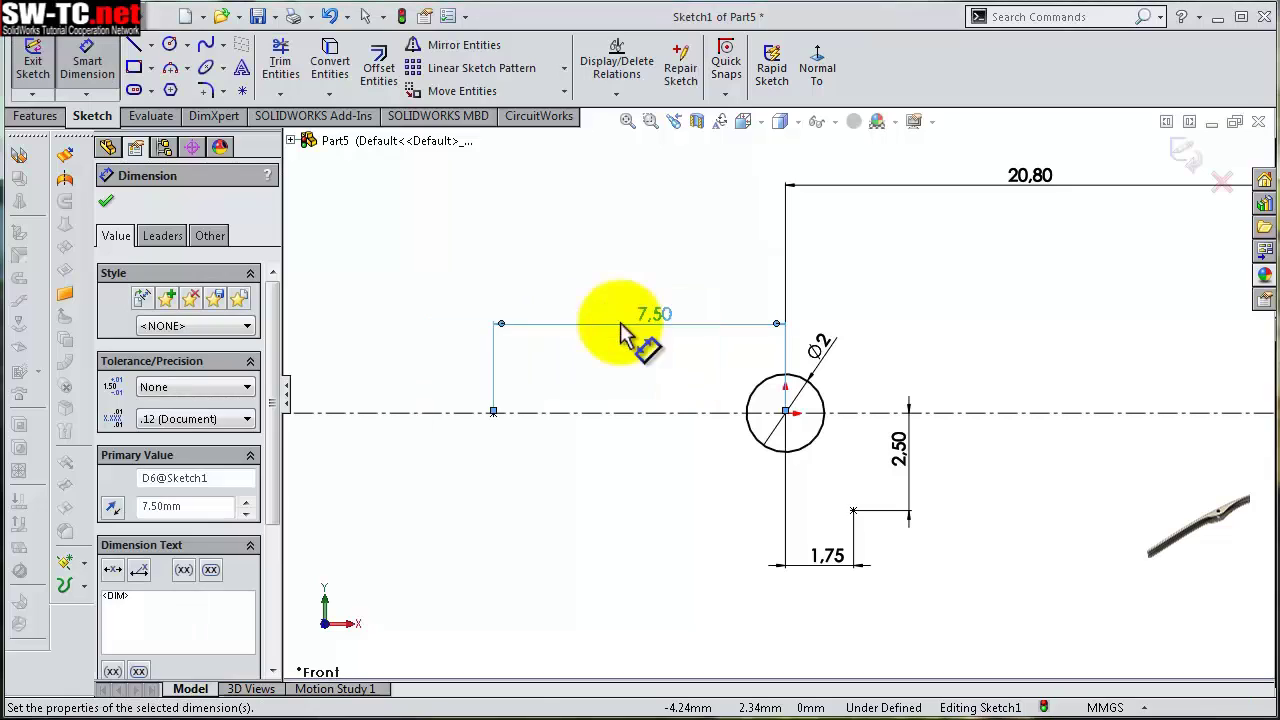
left_click(577, 245)
scroll(543, 357, "up", 2)
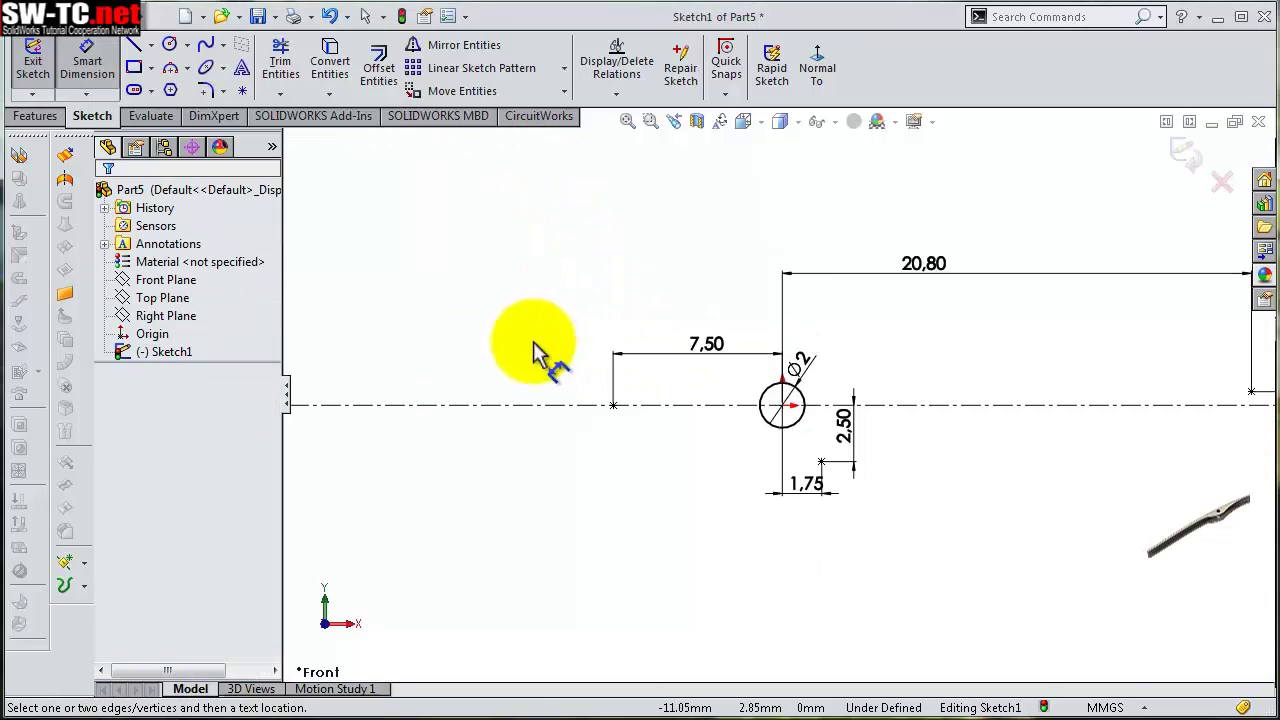
scroll(565, 420, "up", 2)
scroll(540, 421, "down", 2)
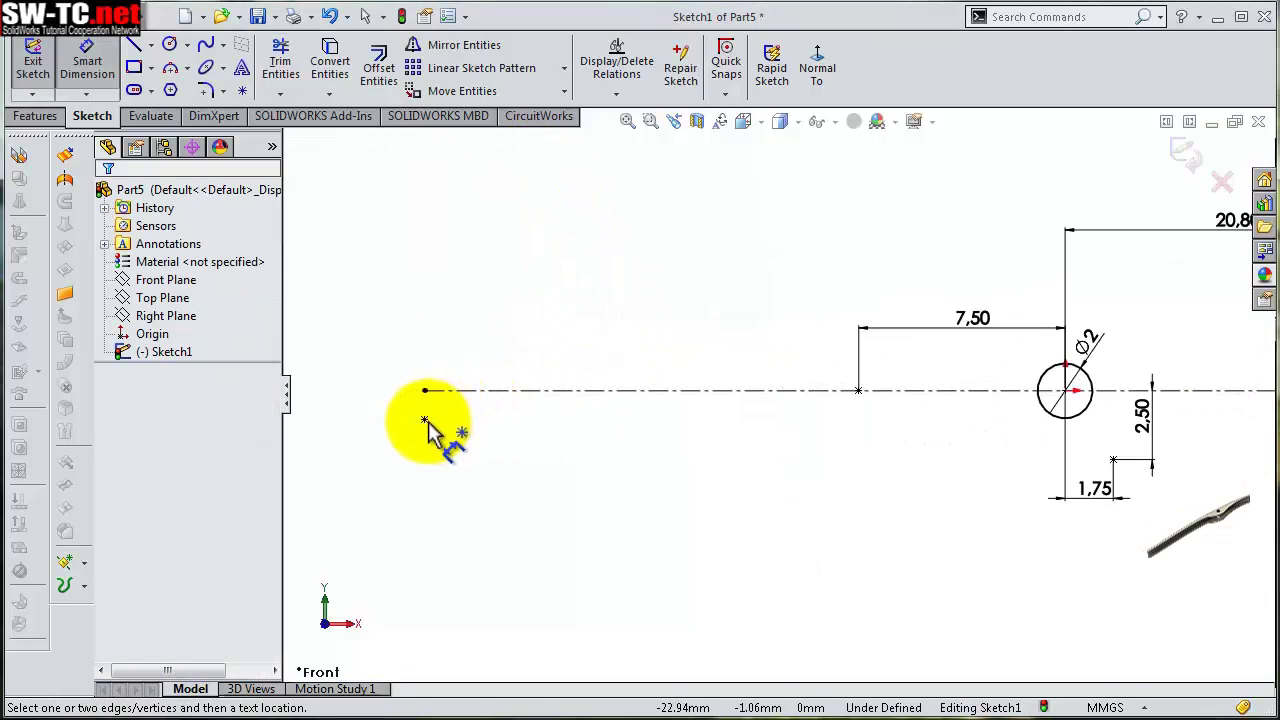
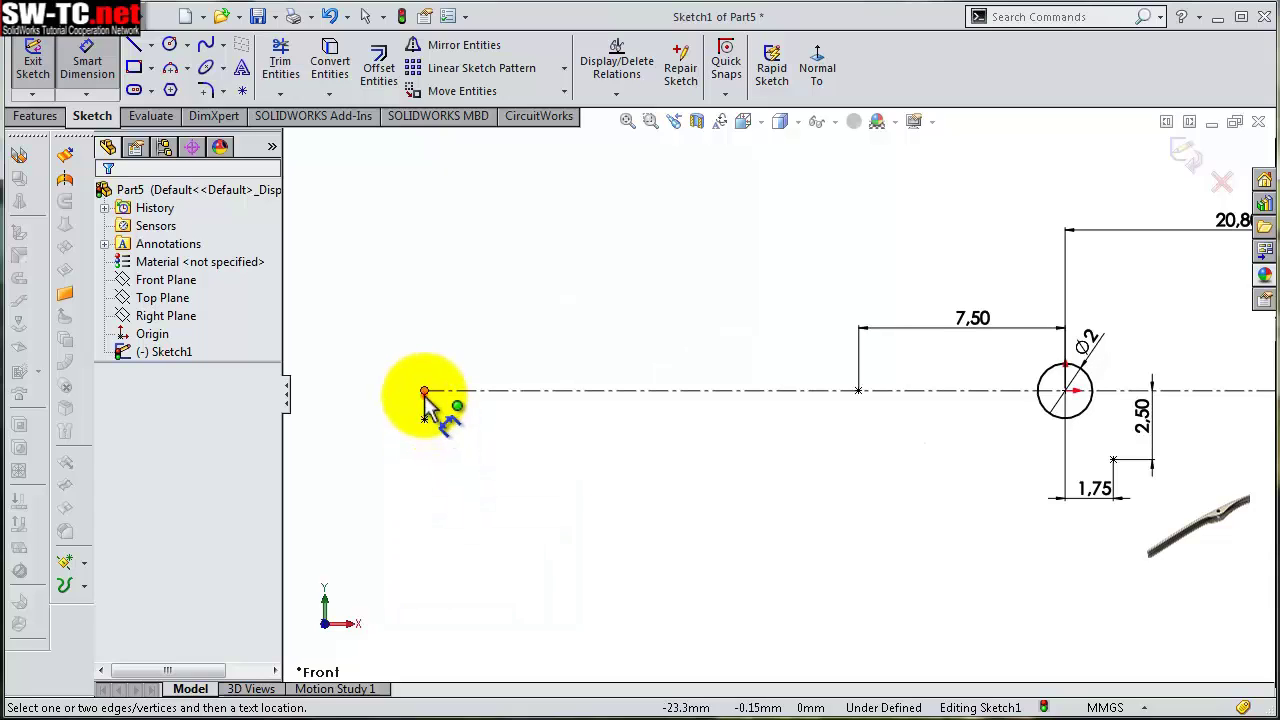
Dimension the centreline's left end 45 mm from the circle
left_click(424, 390)
left_click(1046, 412)
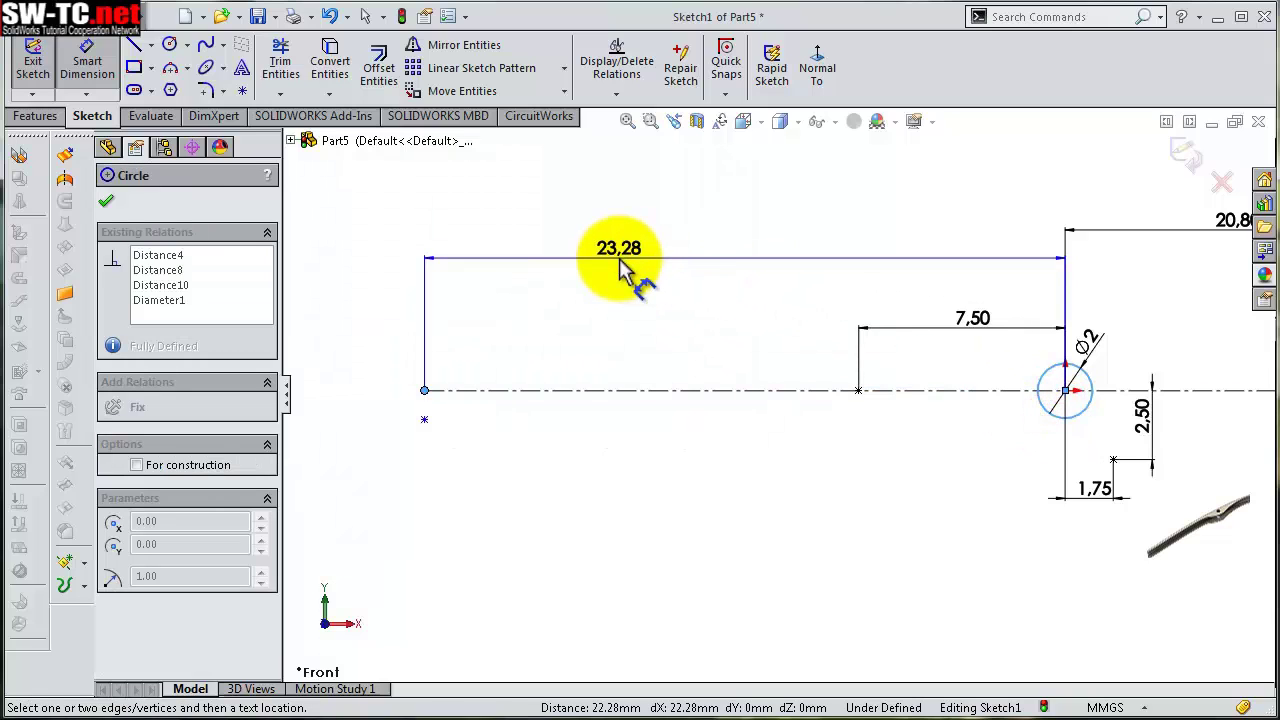
left_click(620, 270)
type("45")
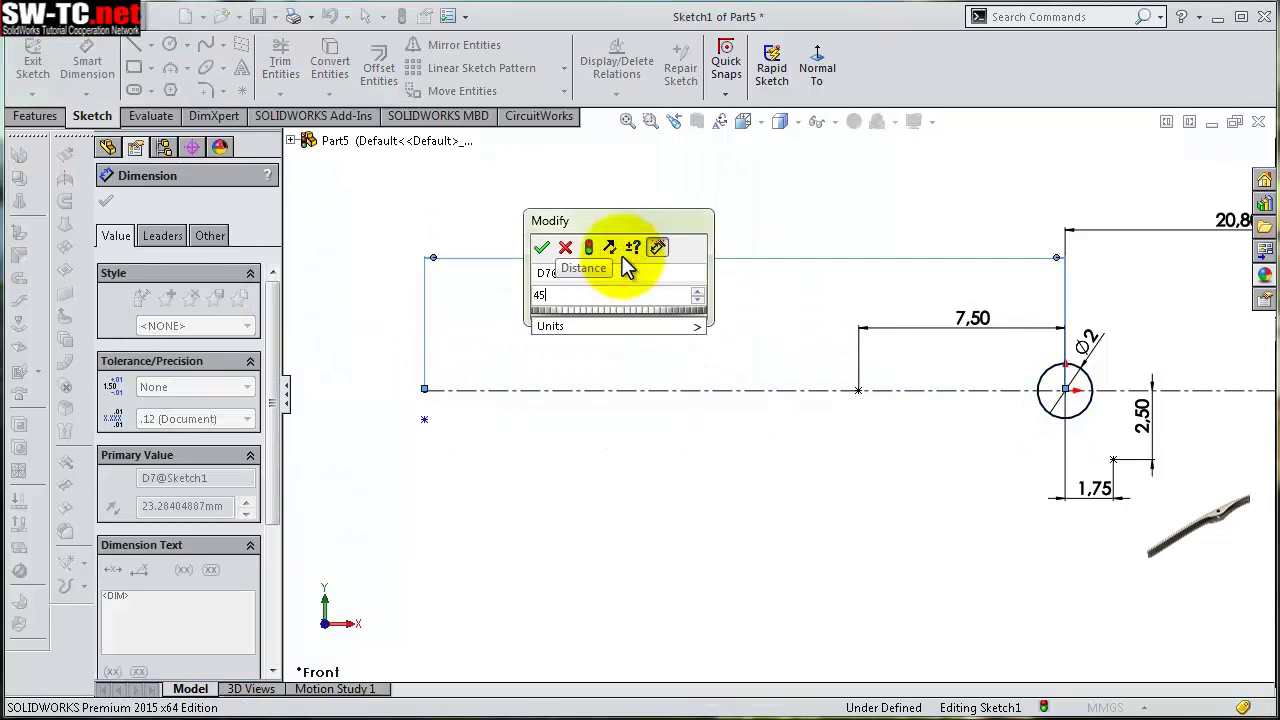
key("Return")
key("f")
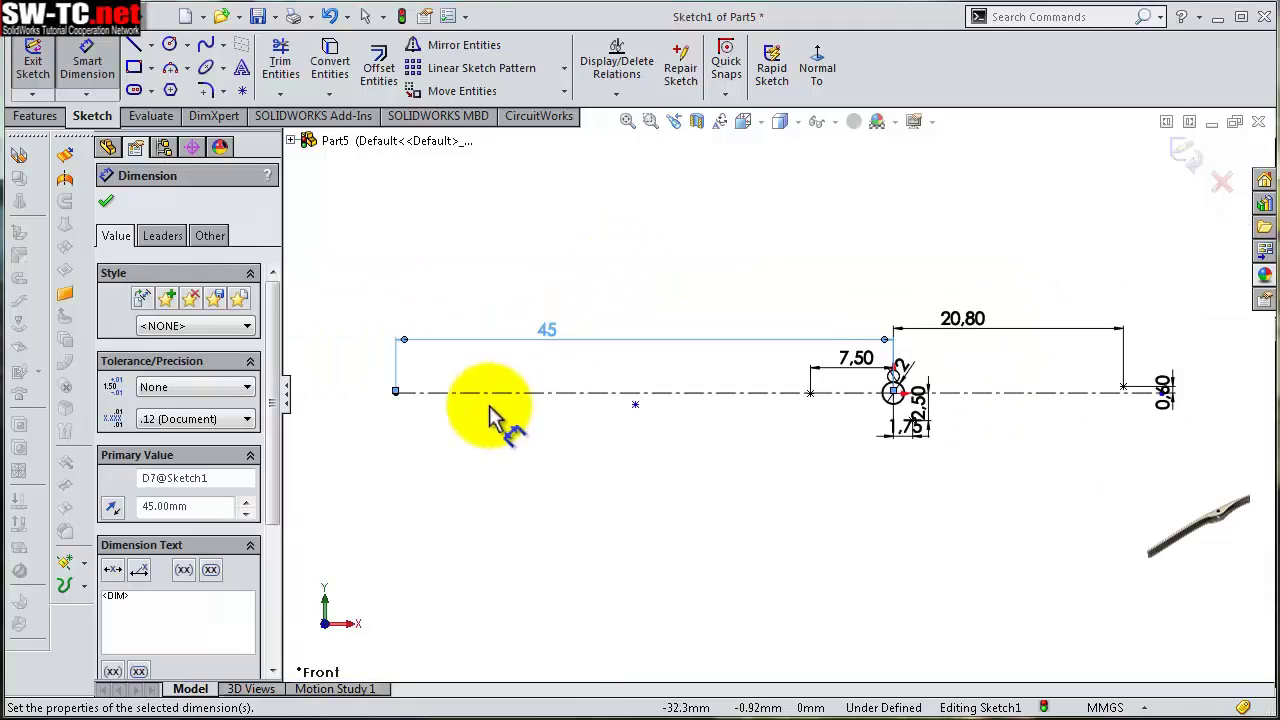
key("Escape")
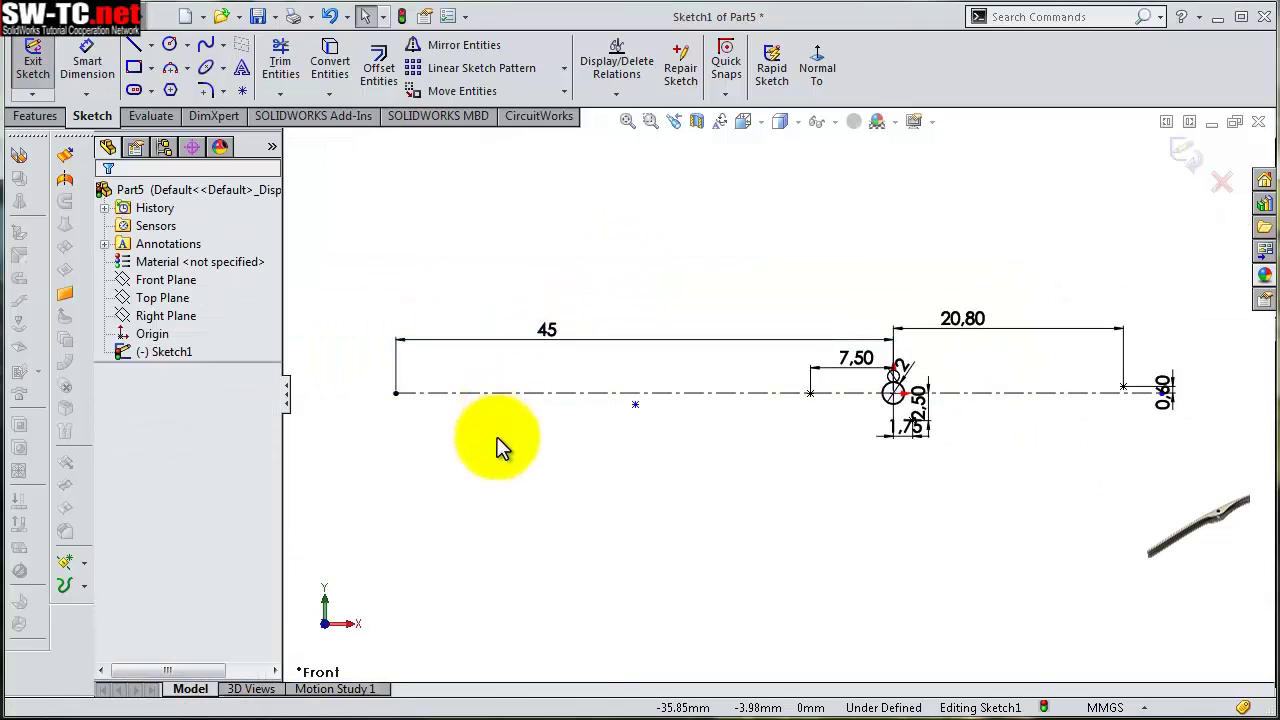
left_click(500, 440)
Move the loose sketch point under the centreline's left end and check its coordinates
left_click_drag(633, 410, 398, 420)
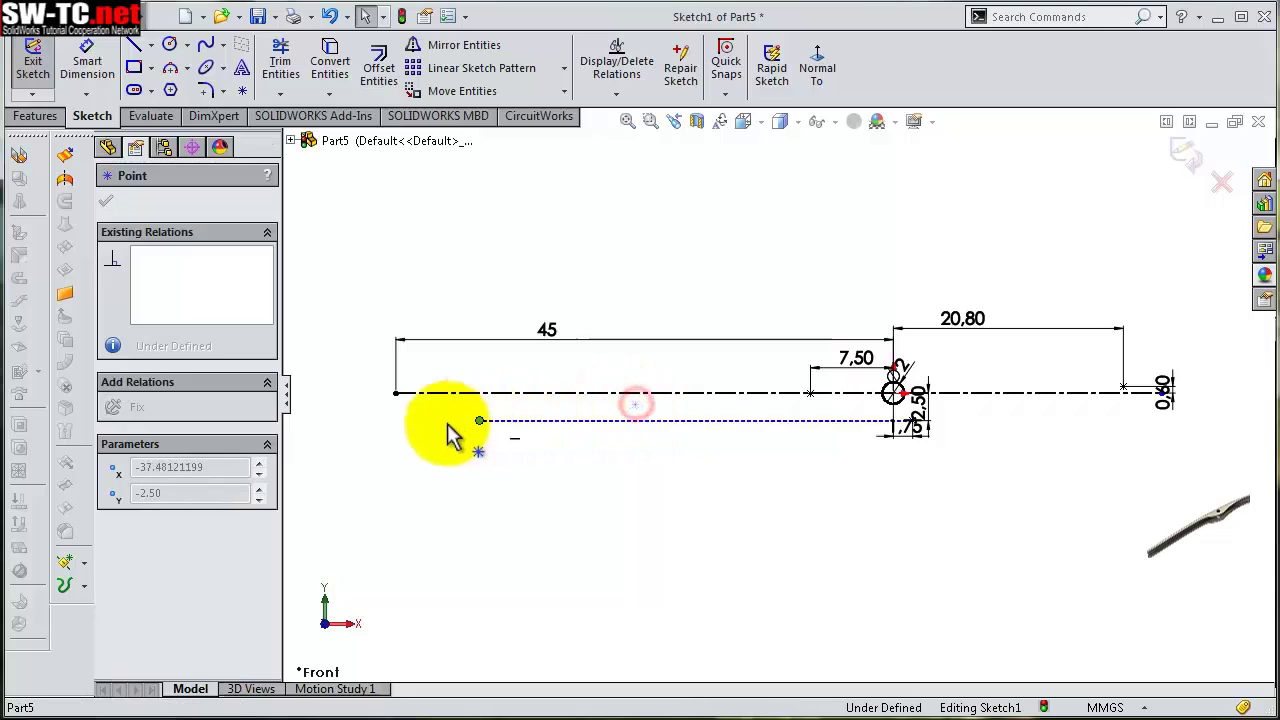
left_click(352, 362)
scroll(380, 363, "down", 2)
scroll(457, 408, "down", 2)
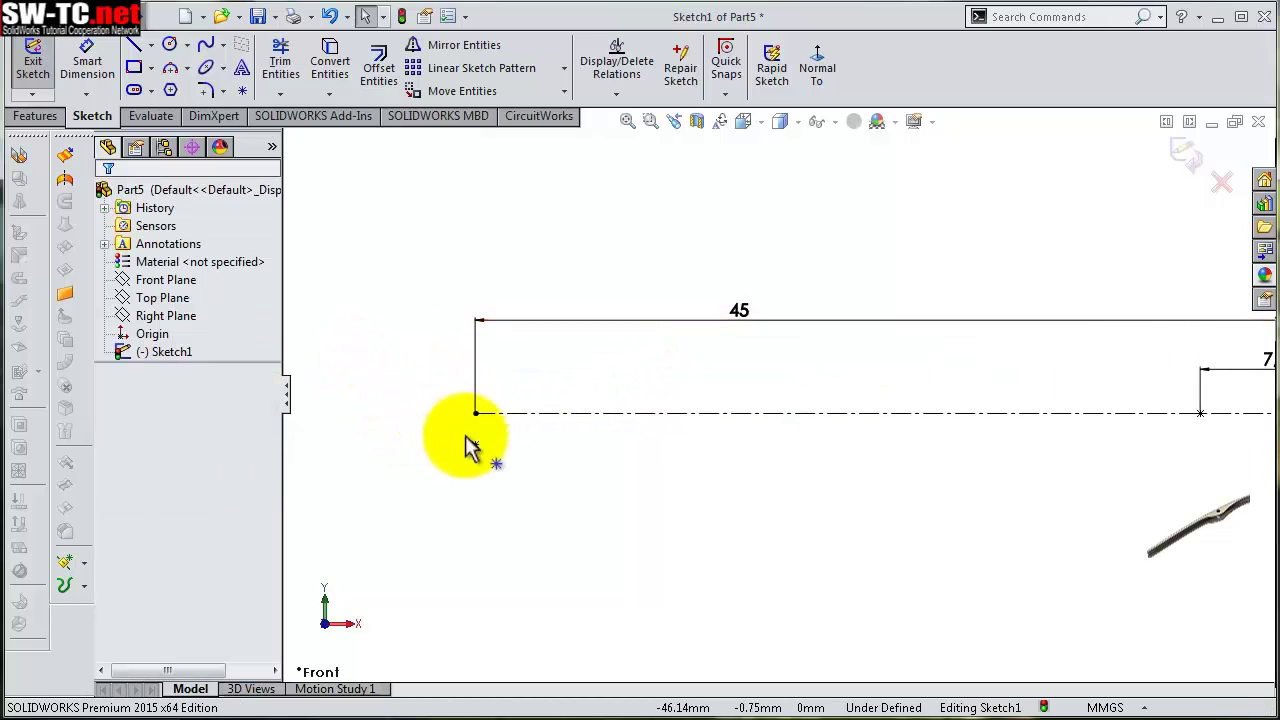
left_click(475, 447)
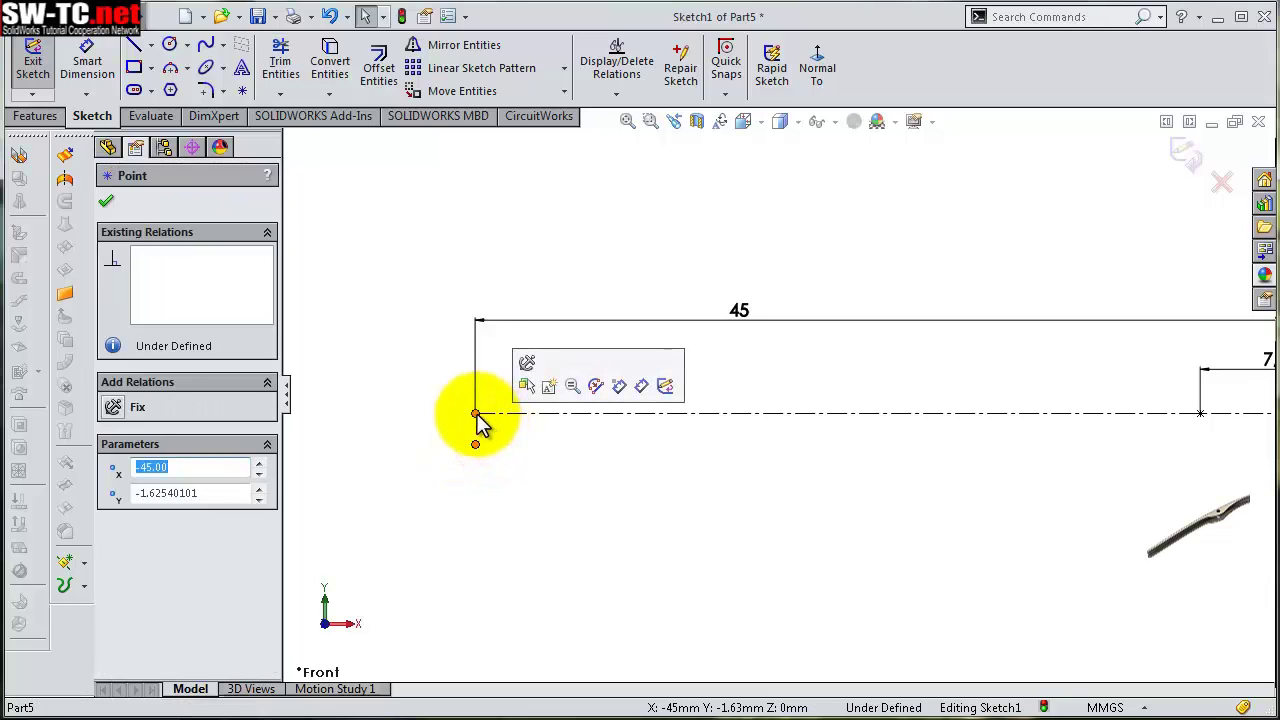
left_click(443, 404)
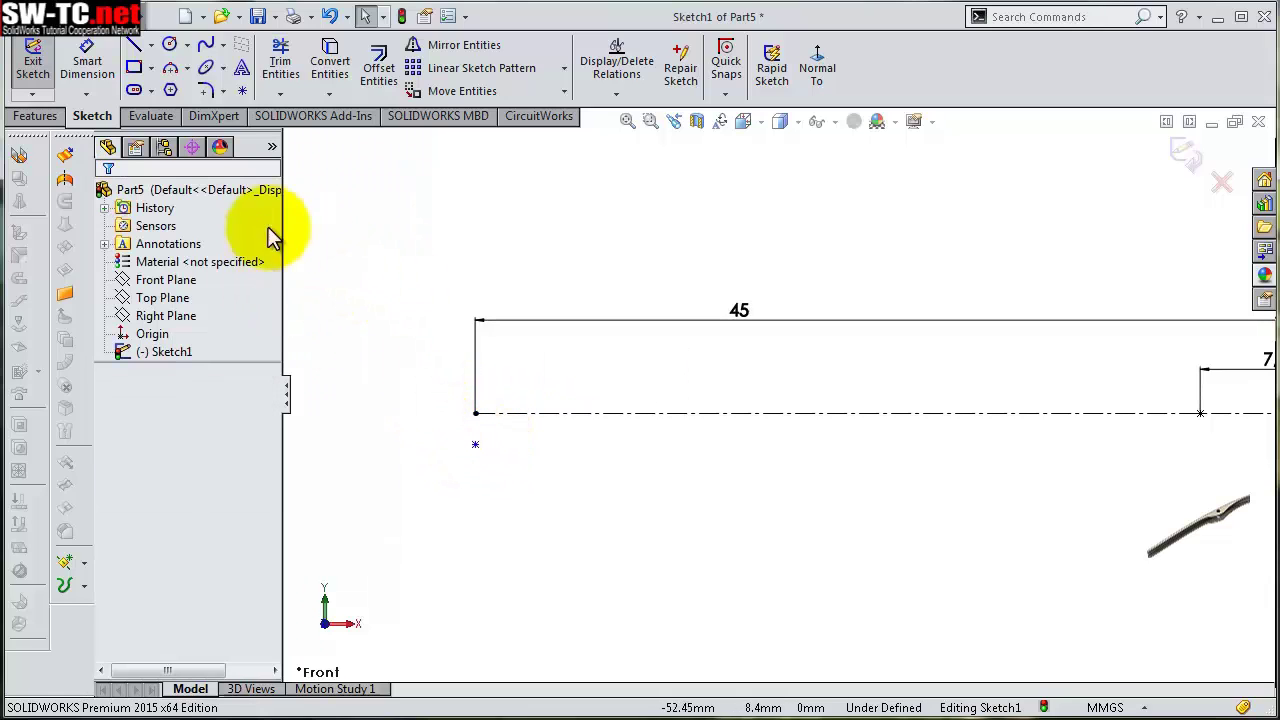
Dimension the point 1 mm vertically below the centreline
key("s")
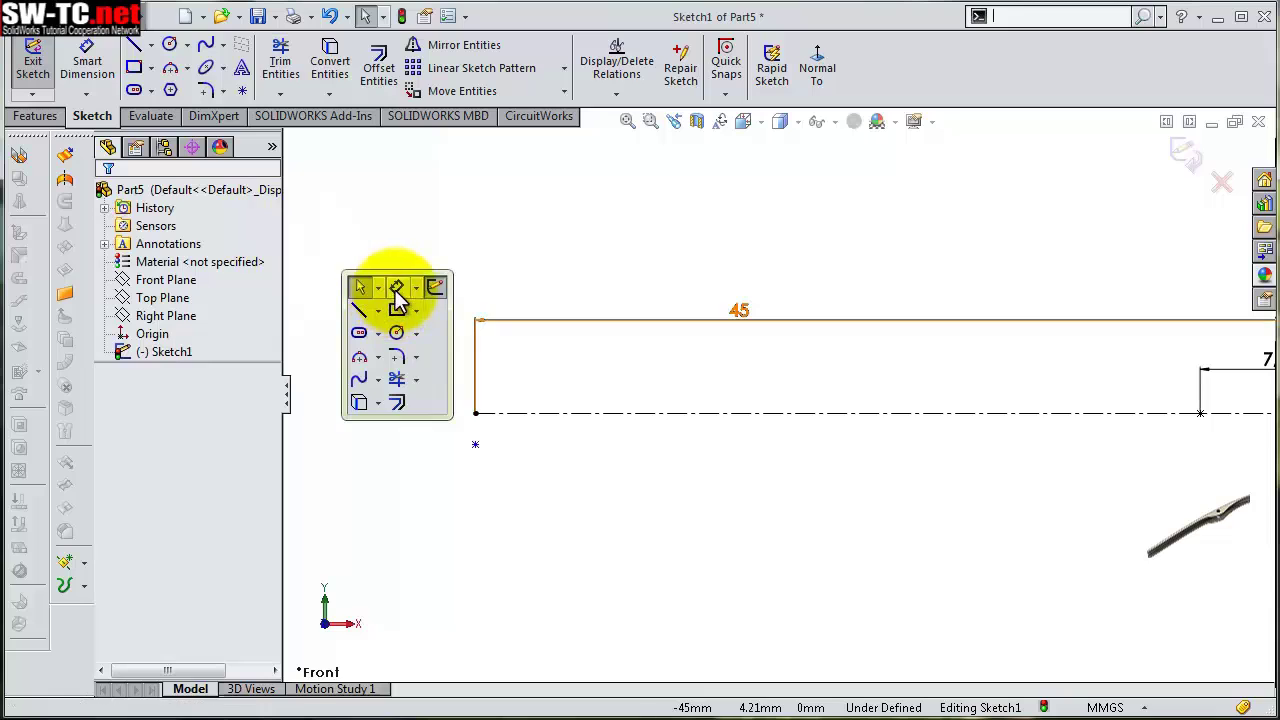
left_click(397, 290)
left_click(476, 418)
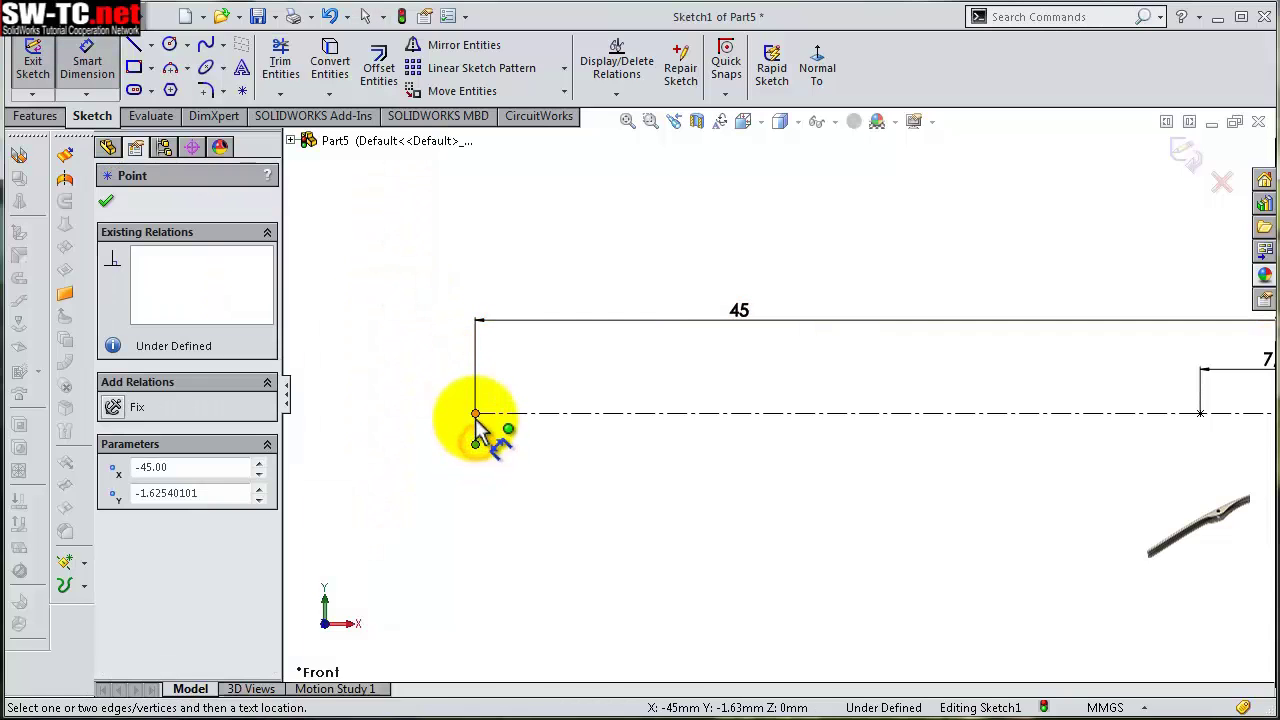
left_click(474, 414)
left_click(446, 424)
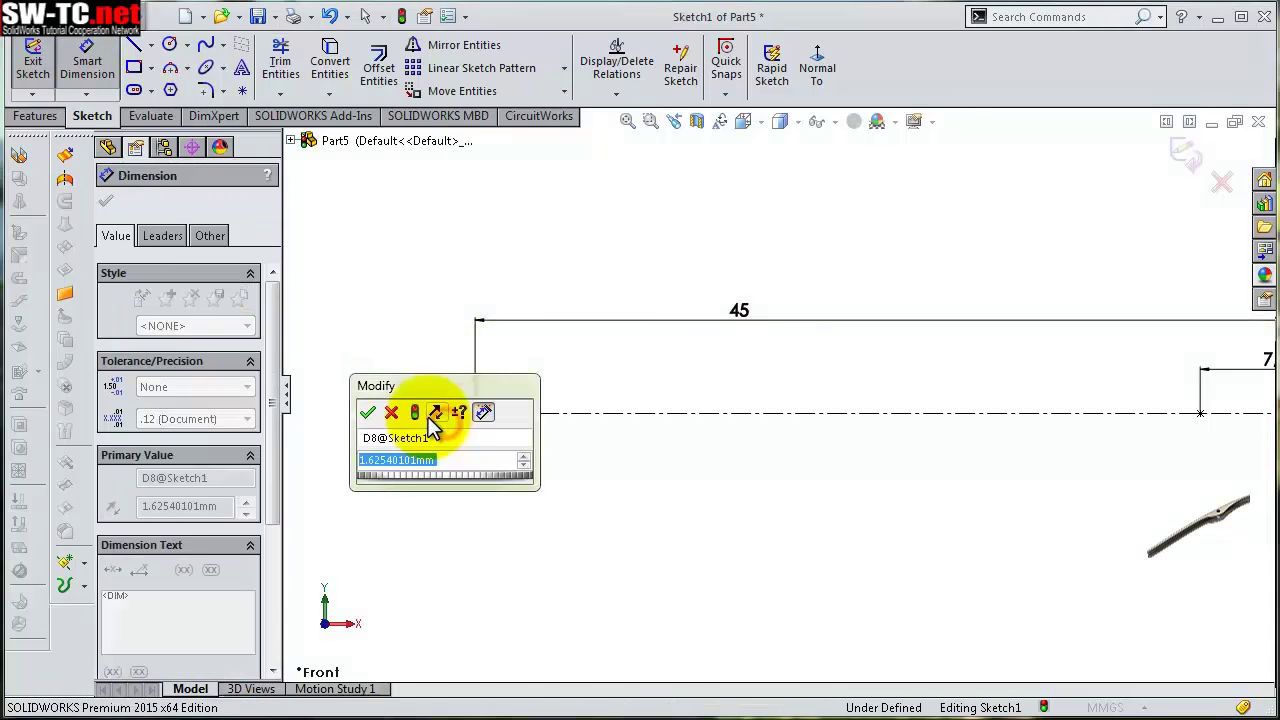
type("1")
key("Return")
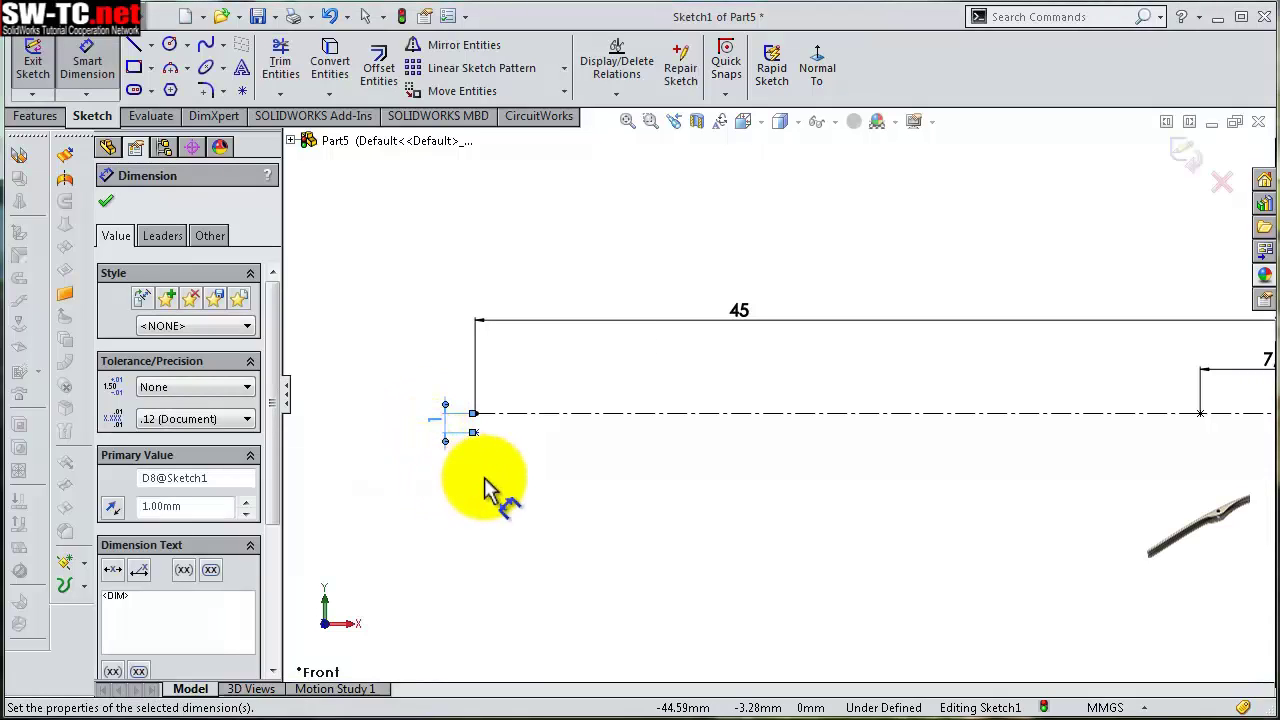
left_click(365, 318)
scroll(780, 470, "up", 3)
Mirror the right-end sketch point about the centreline
scroll(1128, 457, "up", 1)
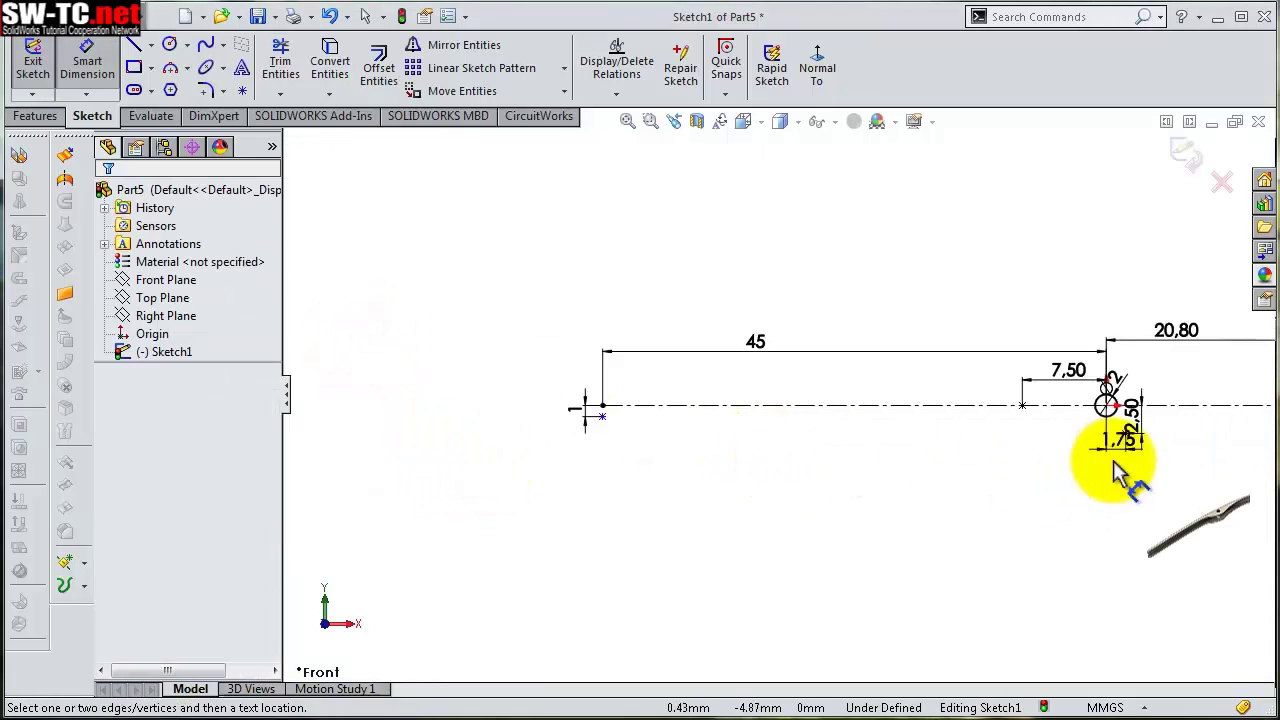
scroll(1137, 449, "down", 2)
scroll(1143, 420, "up", 2)
scroll(1130, 395, "down", 2)
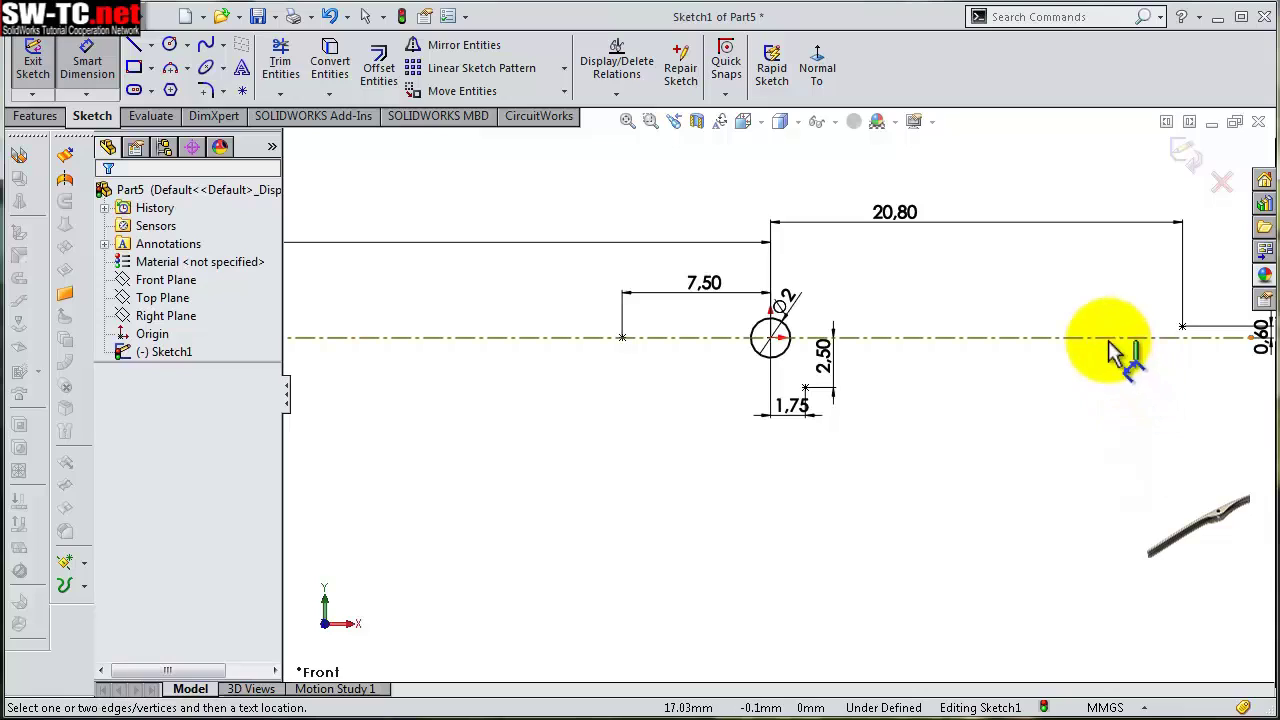
scroll(1130, 345, "down", 2)
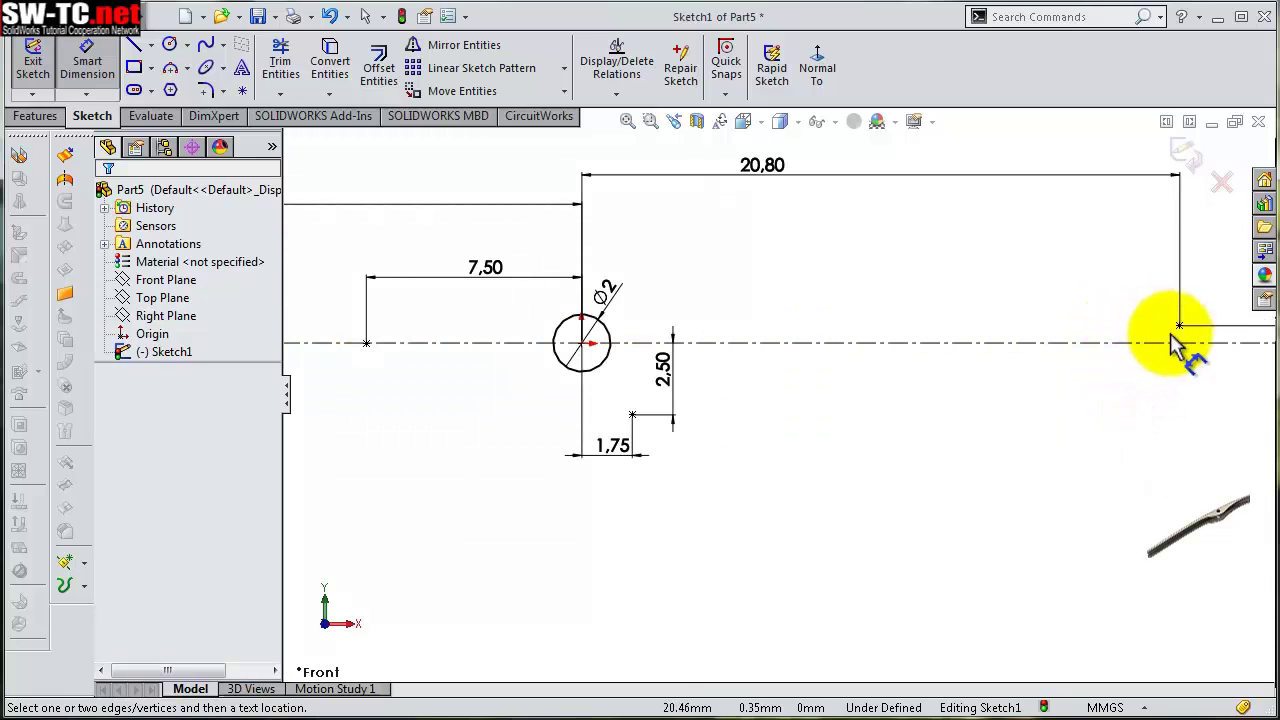
left_click(512, 48)
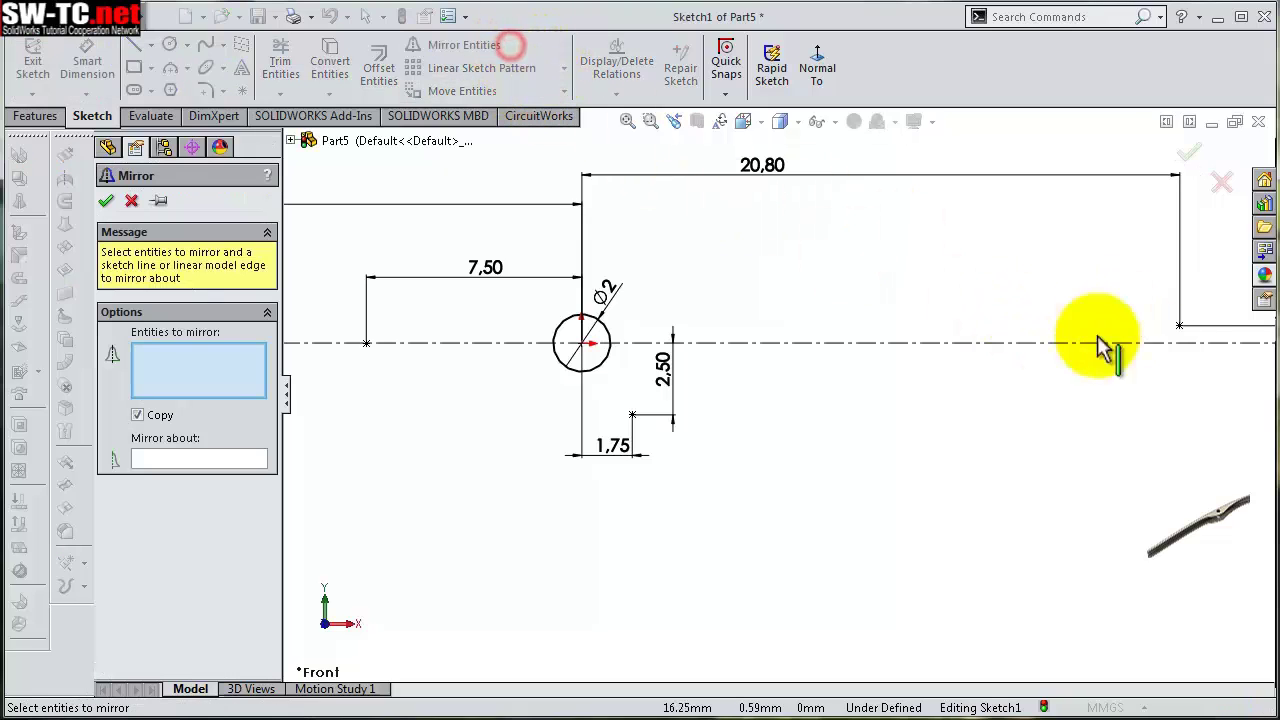
left_click(1180, 328)
right_click(1177, 336)
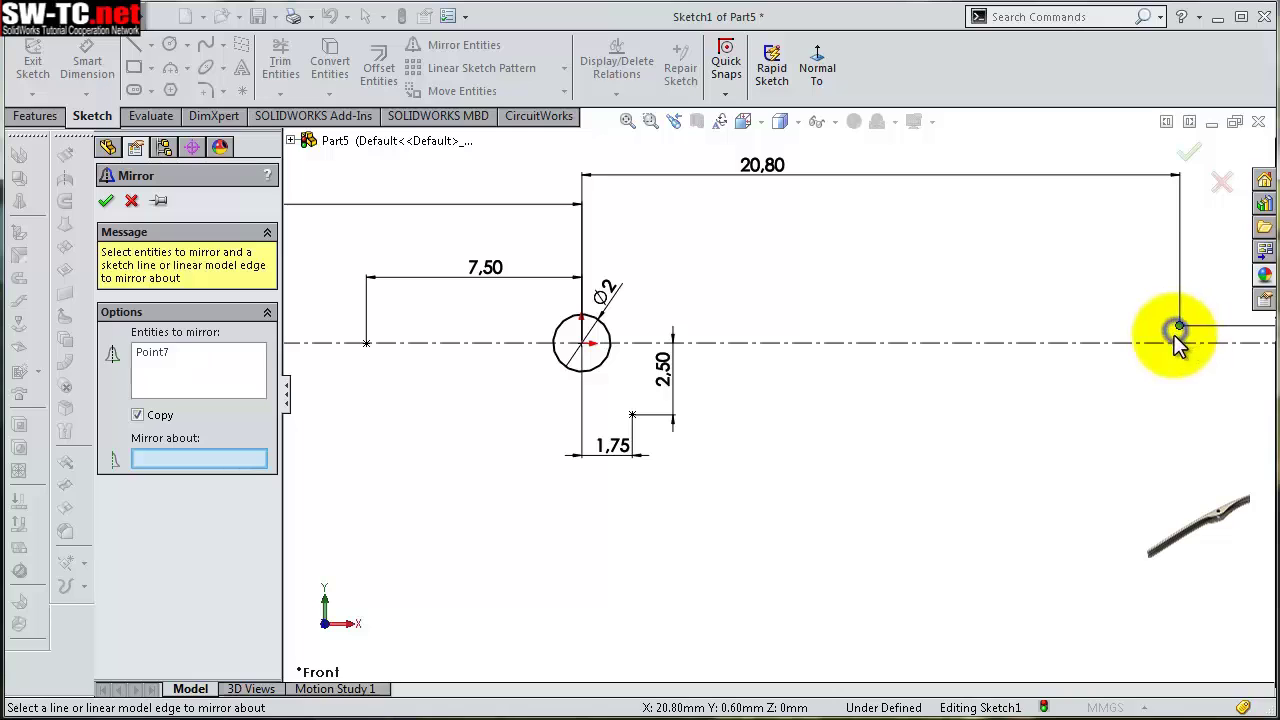
left_click(1178, 344)
right_click(1180, 345)
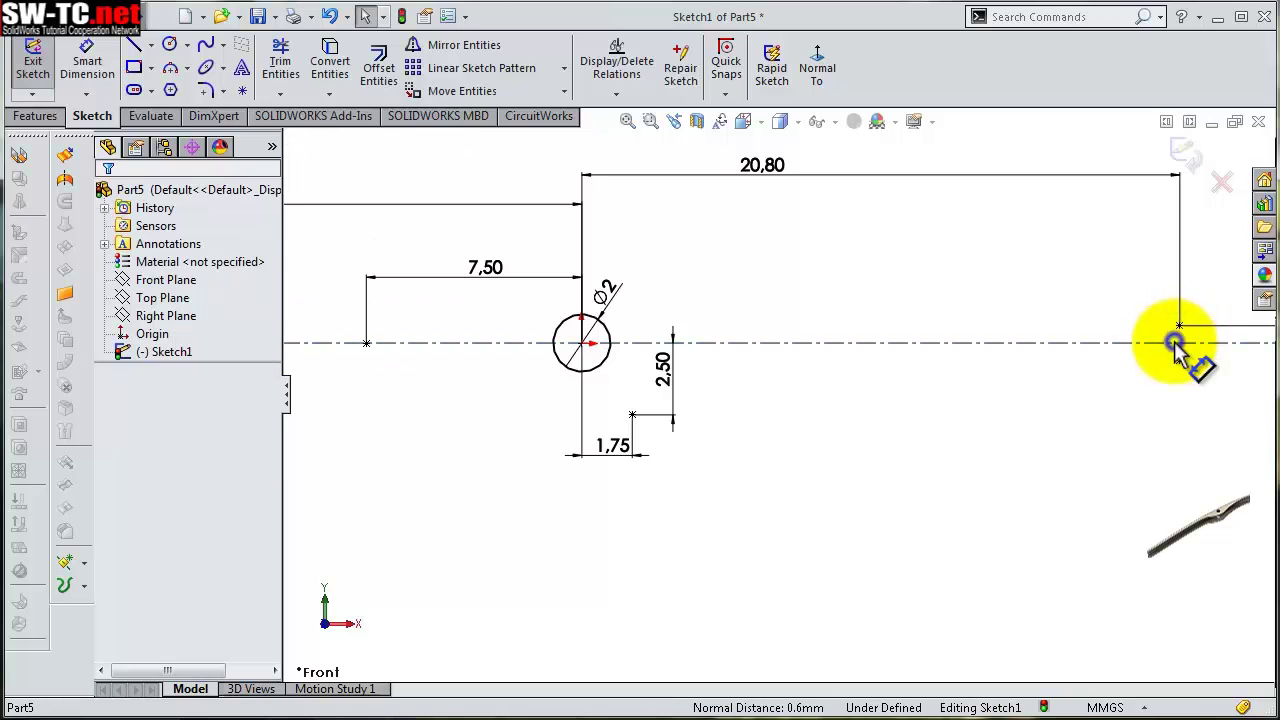
Add a Vertical relation between the centreline's left end and the point below it
scroll(950, 425, "up", 1)
scroll(437, 429, "up", 1)
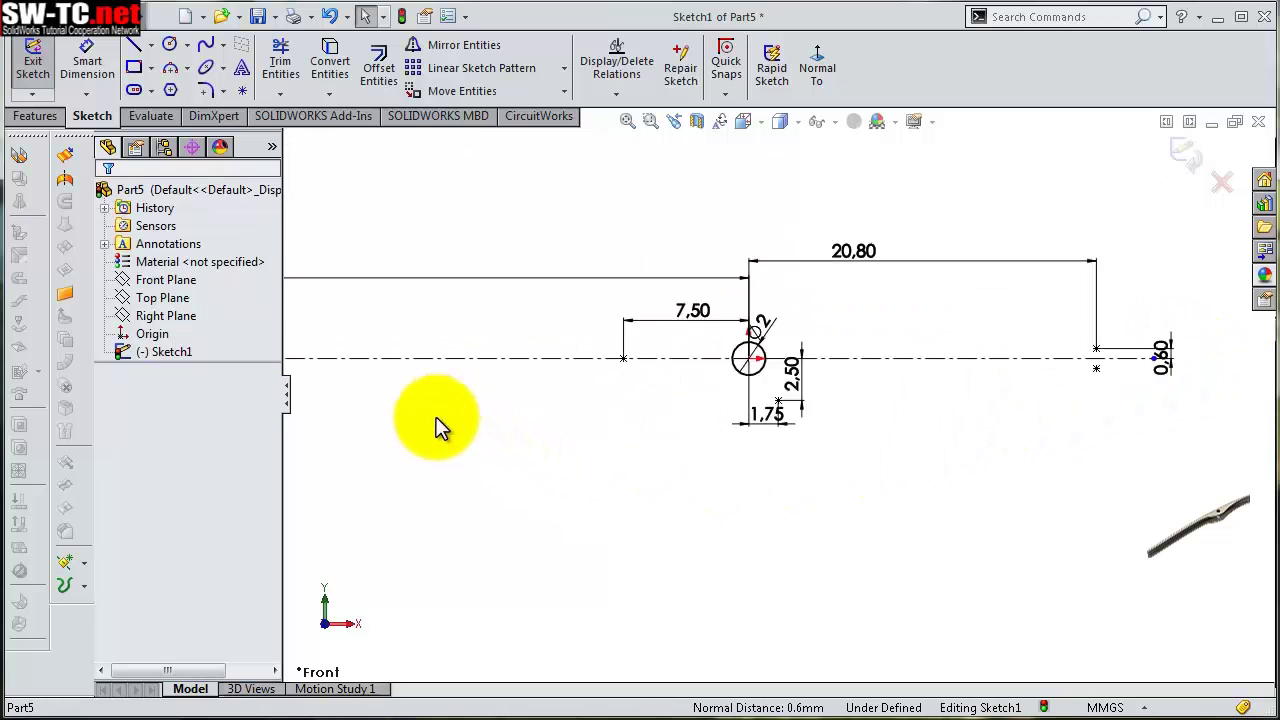
scroll(525, 333, "down", 2)
scroll(540, 320, "down", 1)
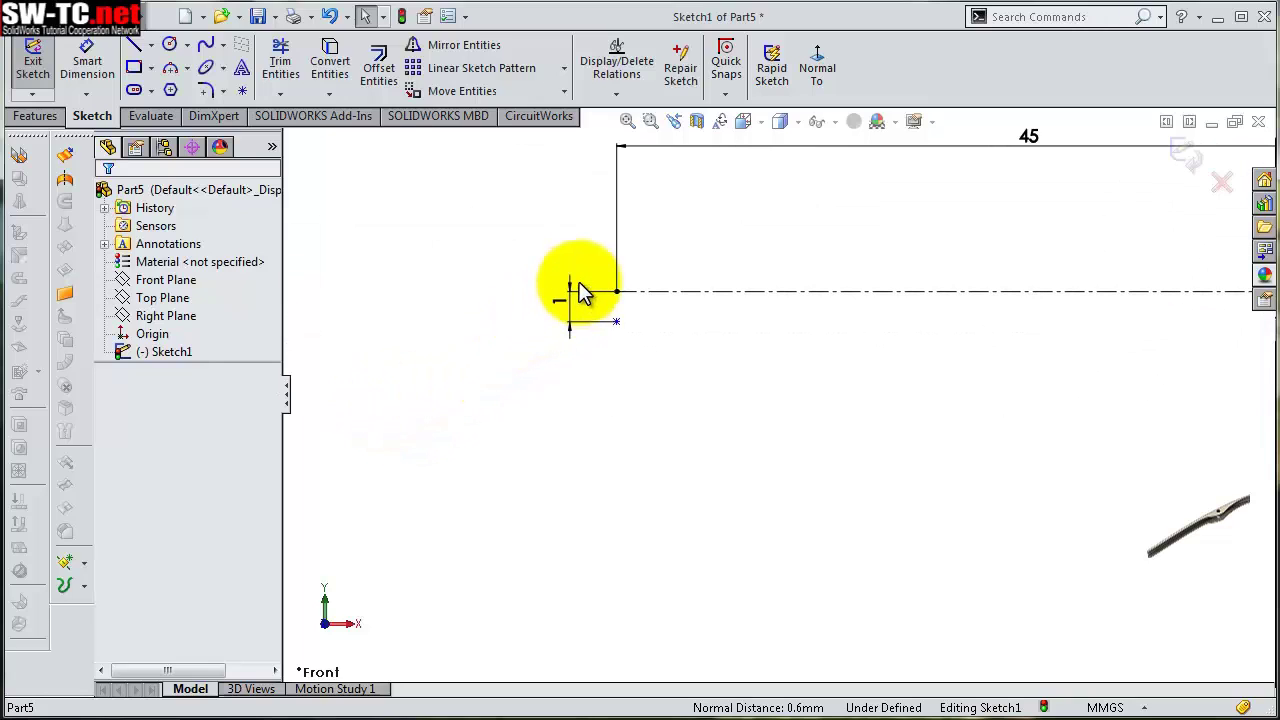
scroll(650, 350, "down", 1)
scroll(662, 360, "down", 1)
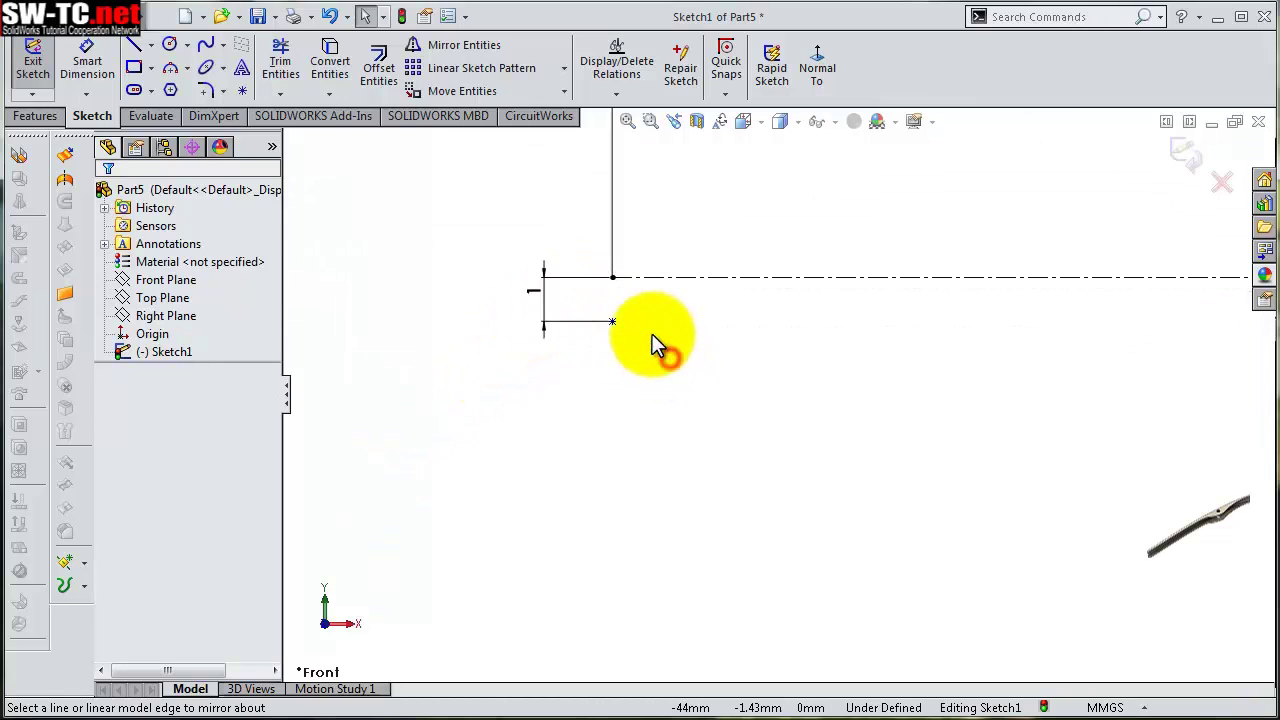
left_click(612, 323)
left_click(612, 277, "ctrl")
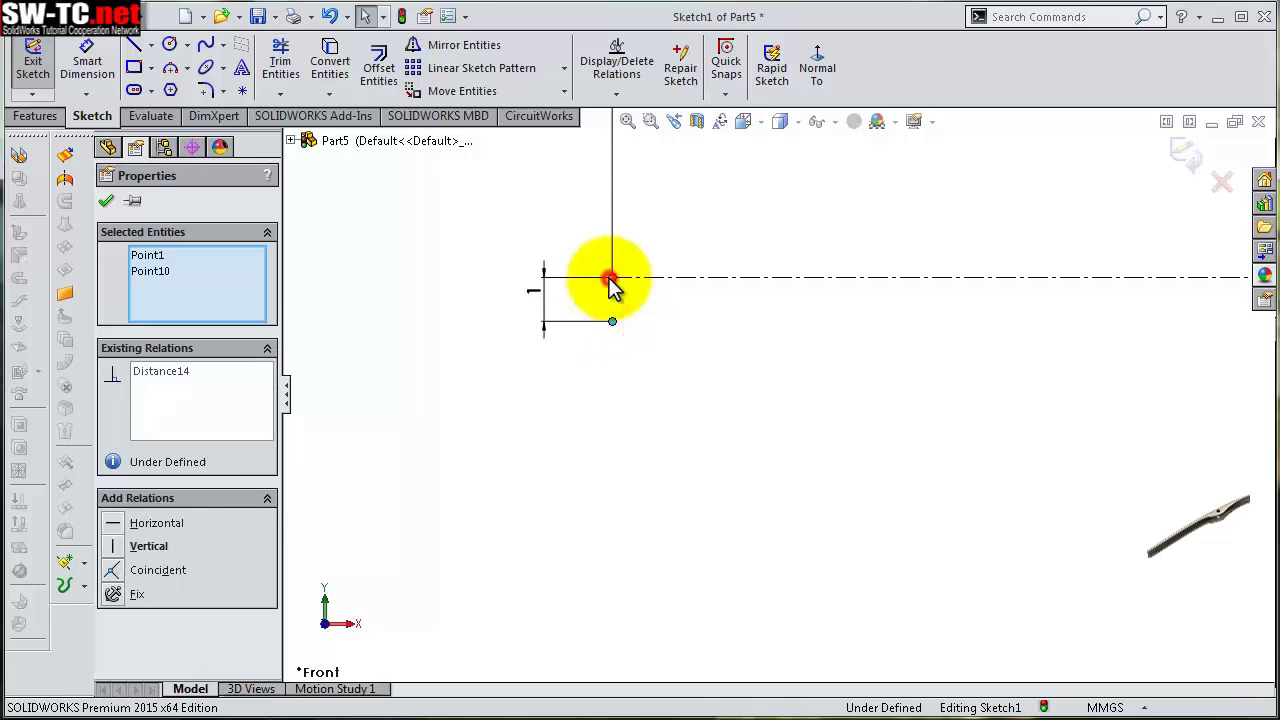
left_click(693, 197)
left_click(689, 348)
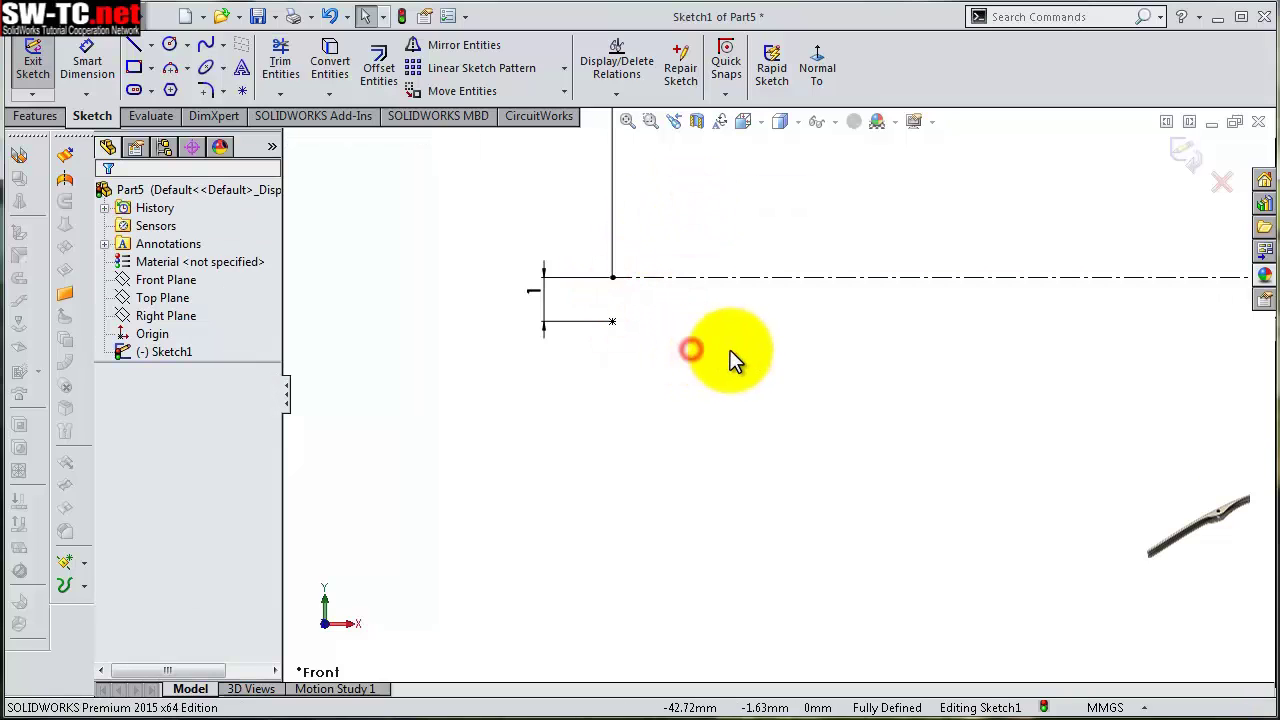
scroll(680, 322, "down", 1)
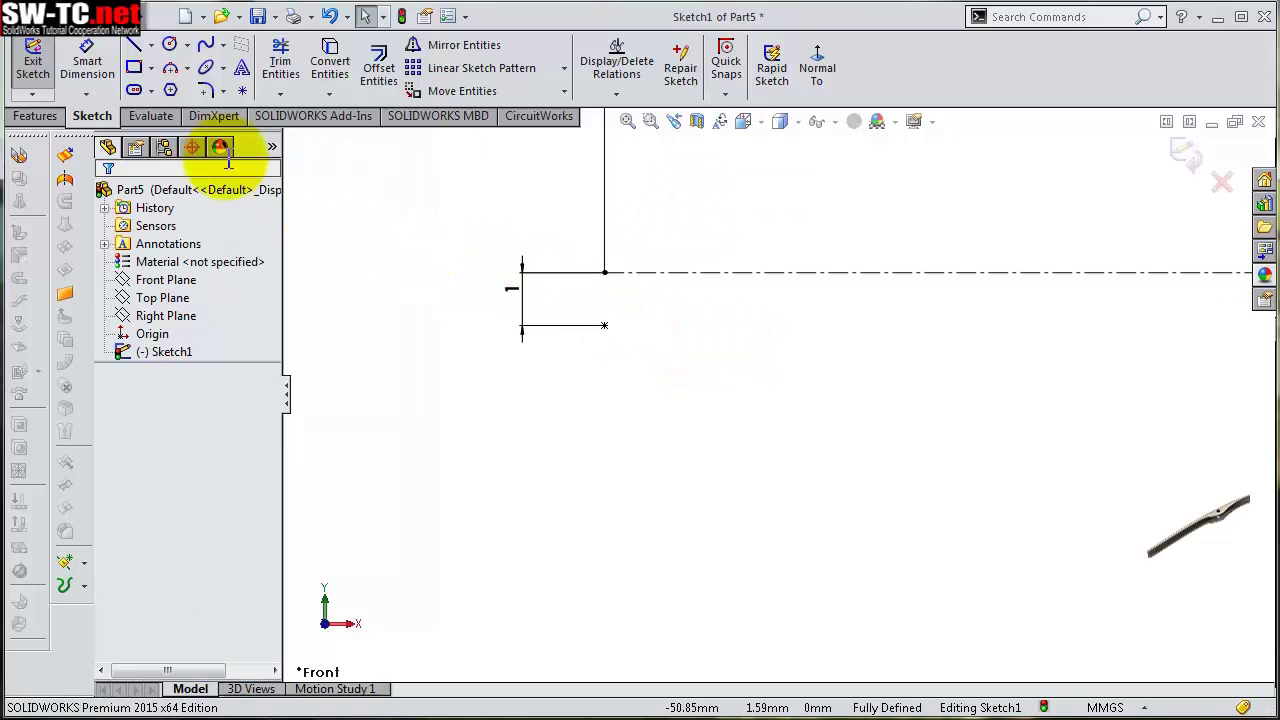
Draw a three-point arc starting at the lower left point and bulging leftward
left_click(169, 72)
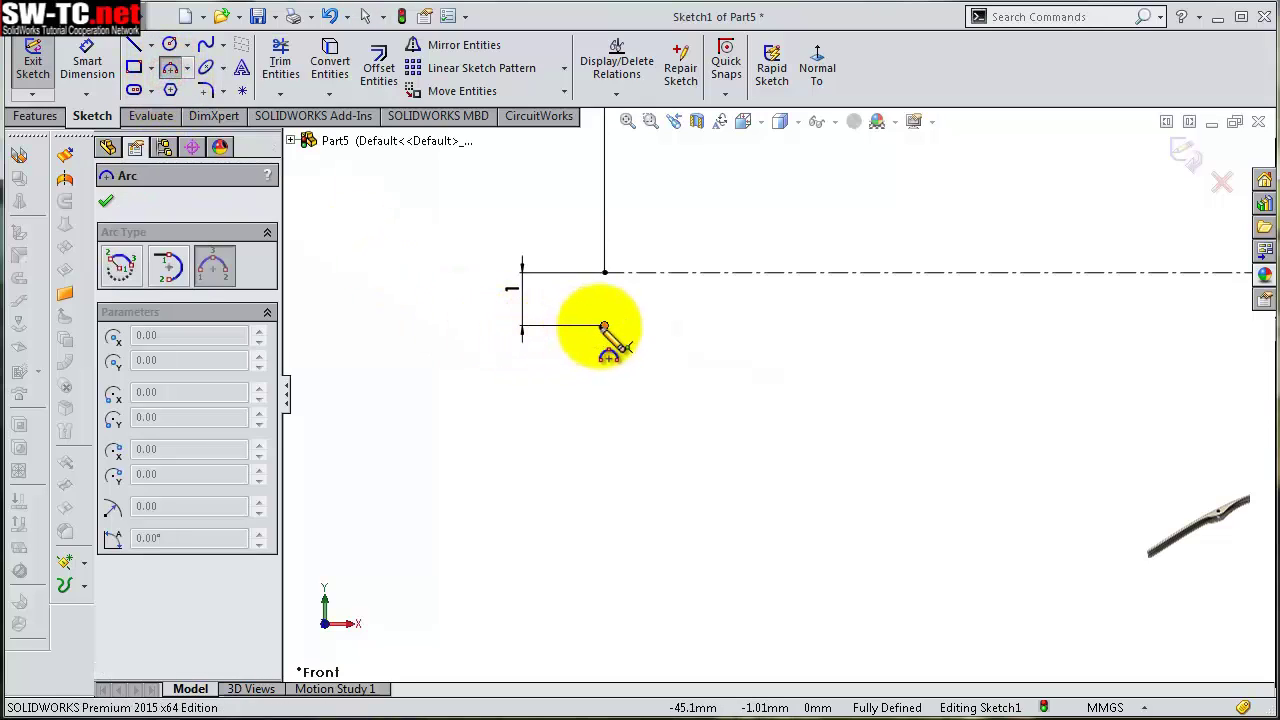
left_click(602, 327)
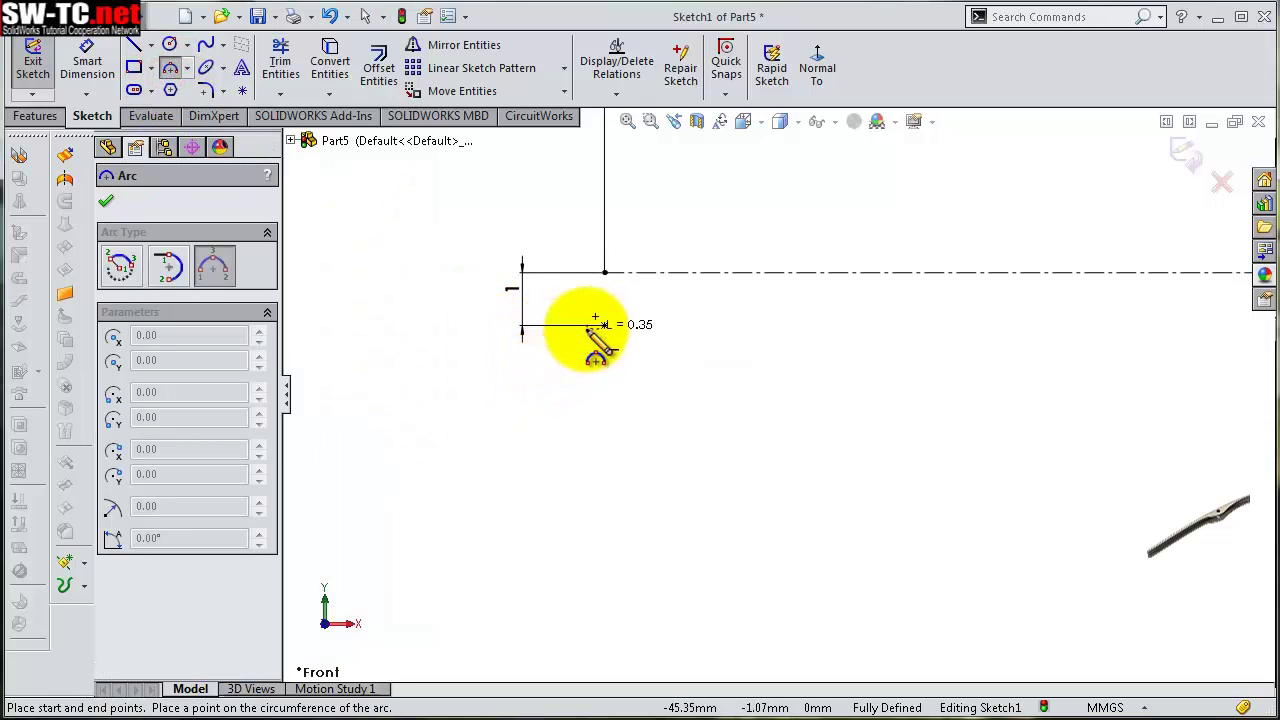
left_click(602, 395)
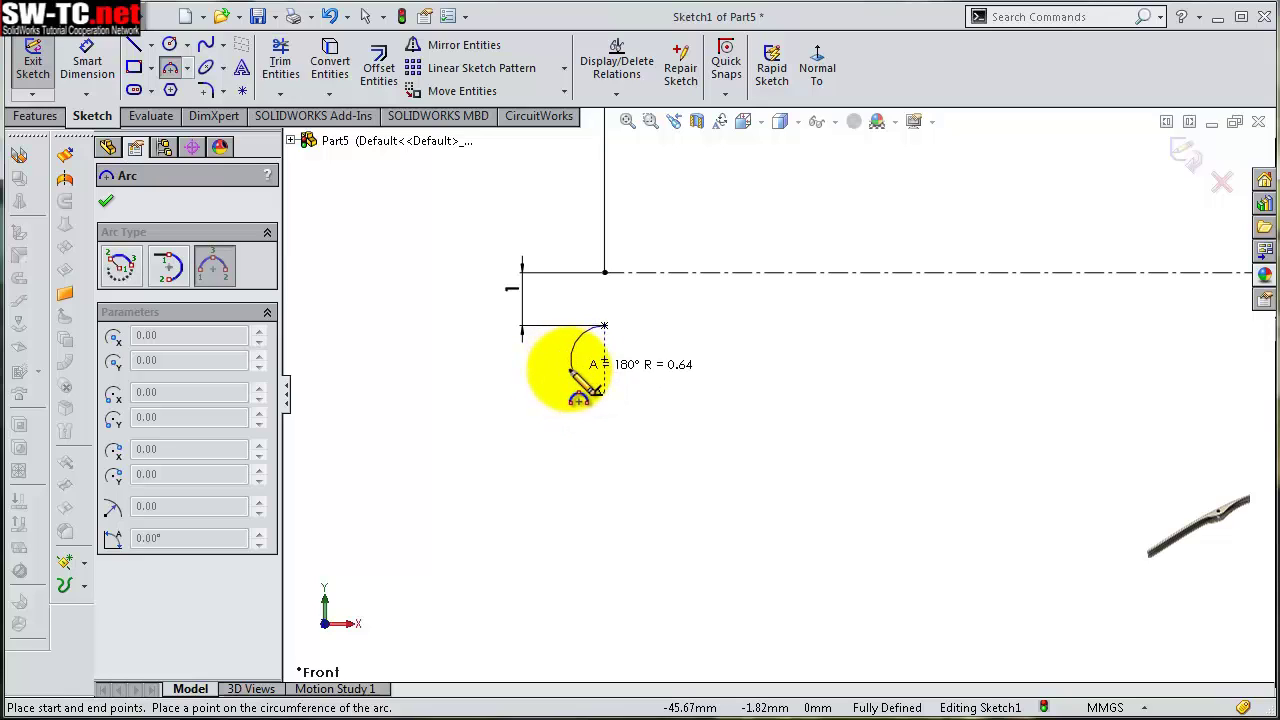
left_click(568, 370)
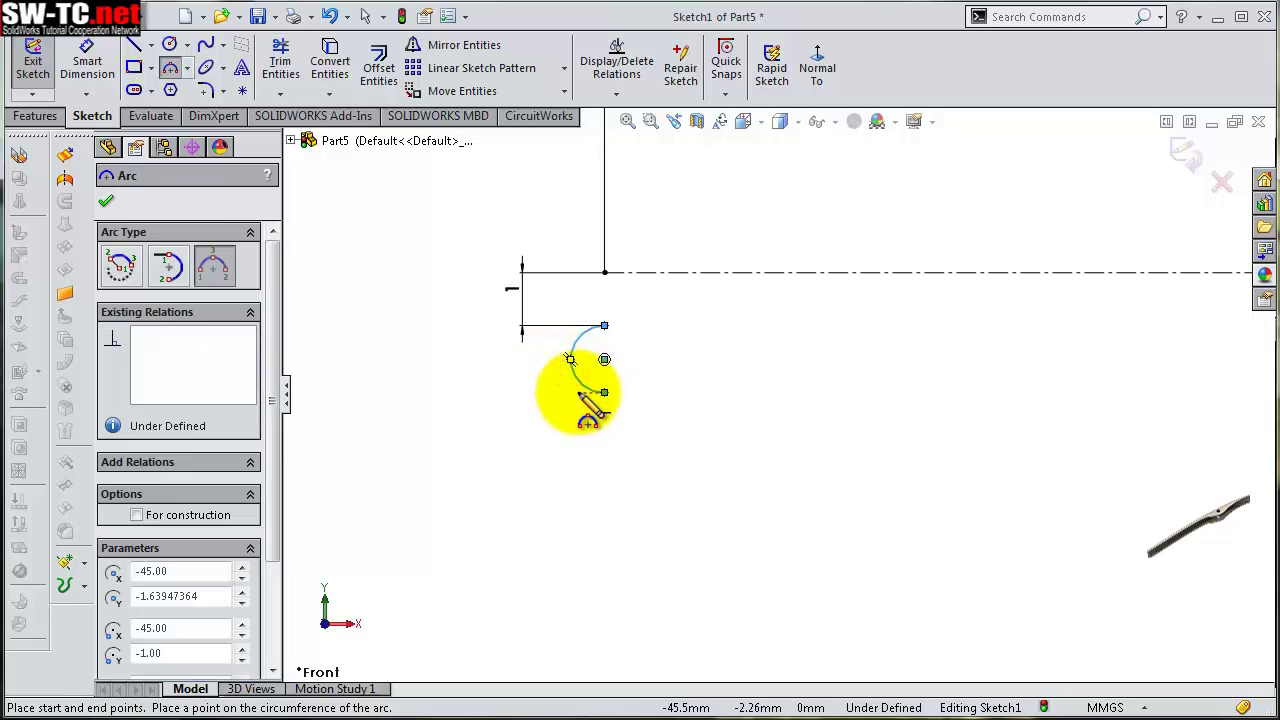
key("Escape")
Dimension the arc's endpoints 1.5 mm apart vertically and move the dimension to its left
right_click(605, 405)
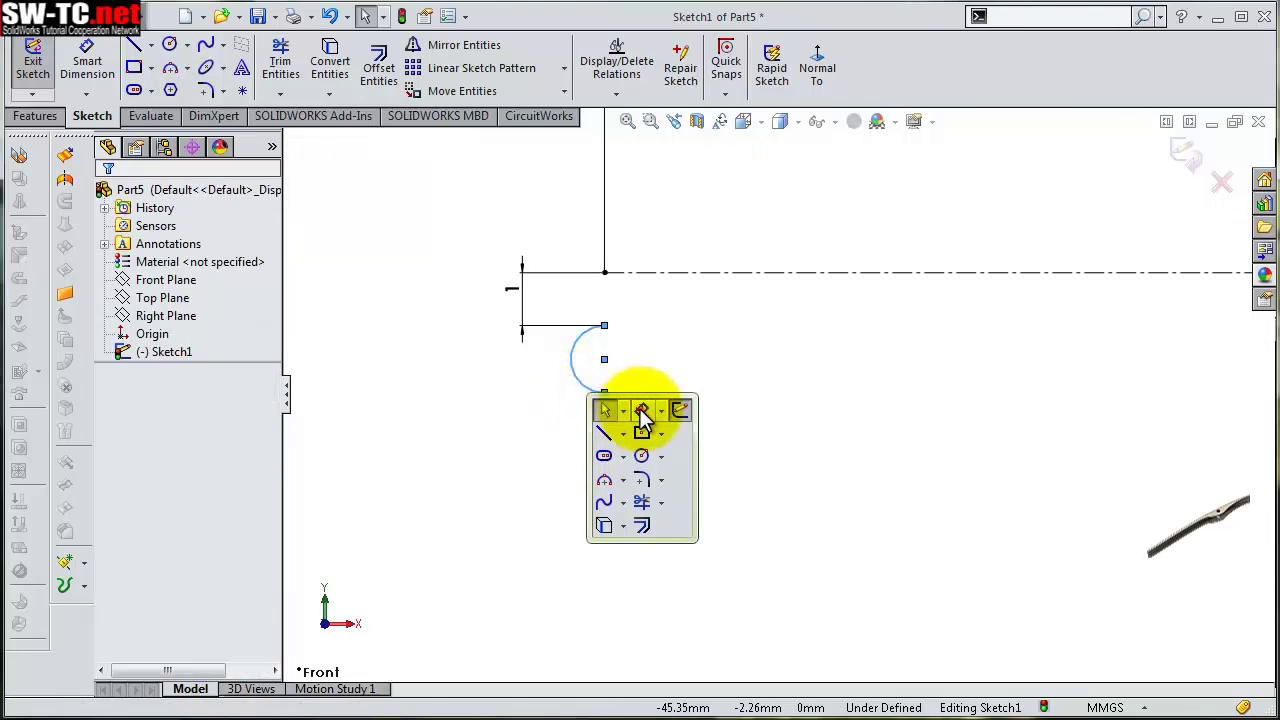
left_click(640, 408)
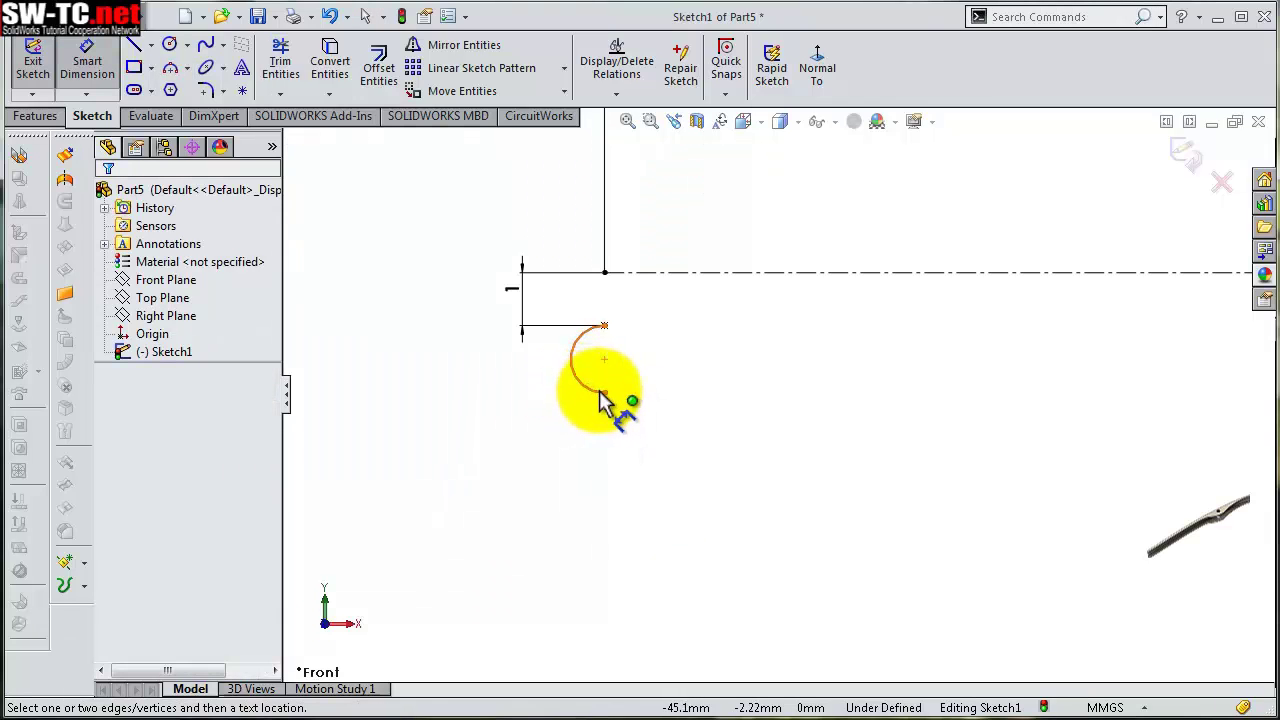
left_click(604, 393)
left_click(604, 326)
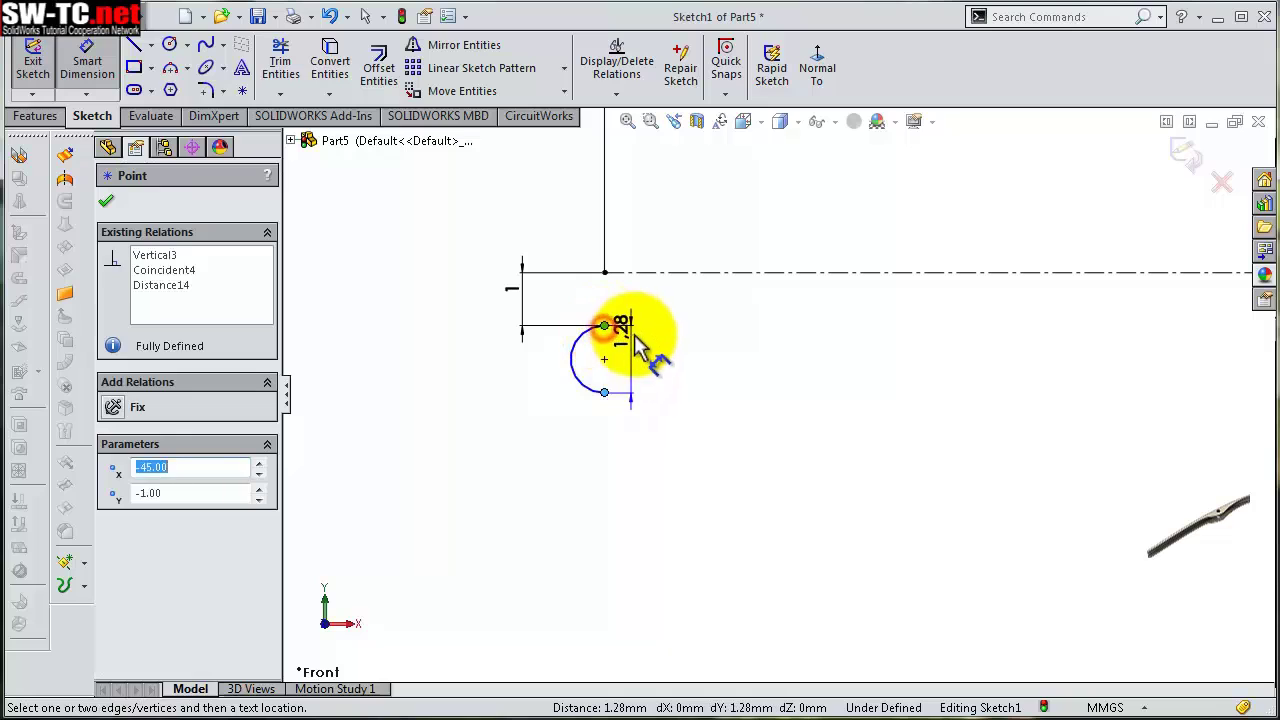
left_click(640, 341)
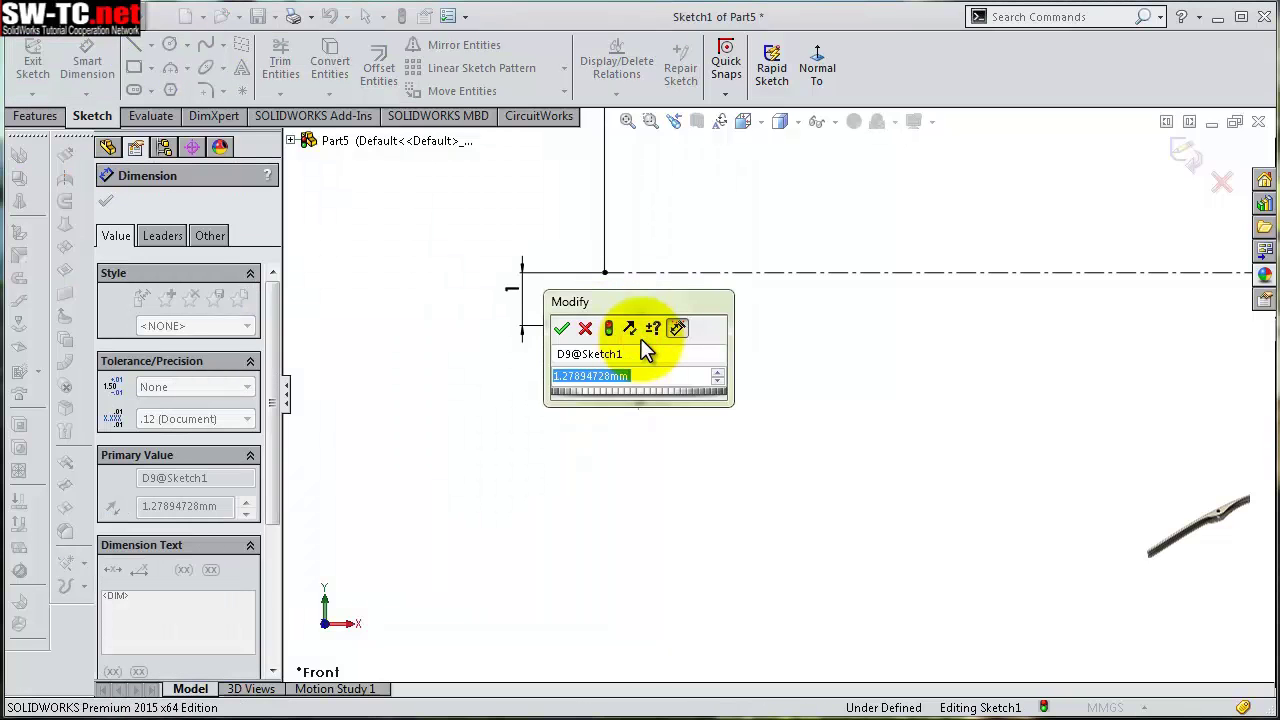
type("1.5")
key("Return")
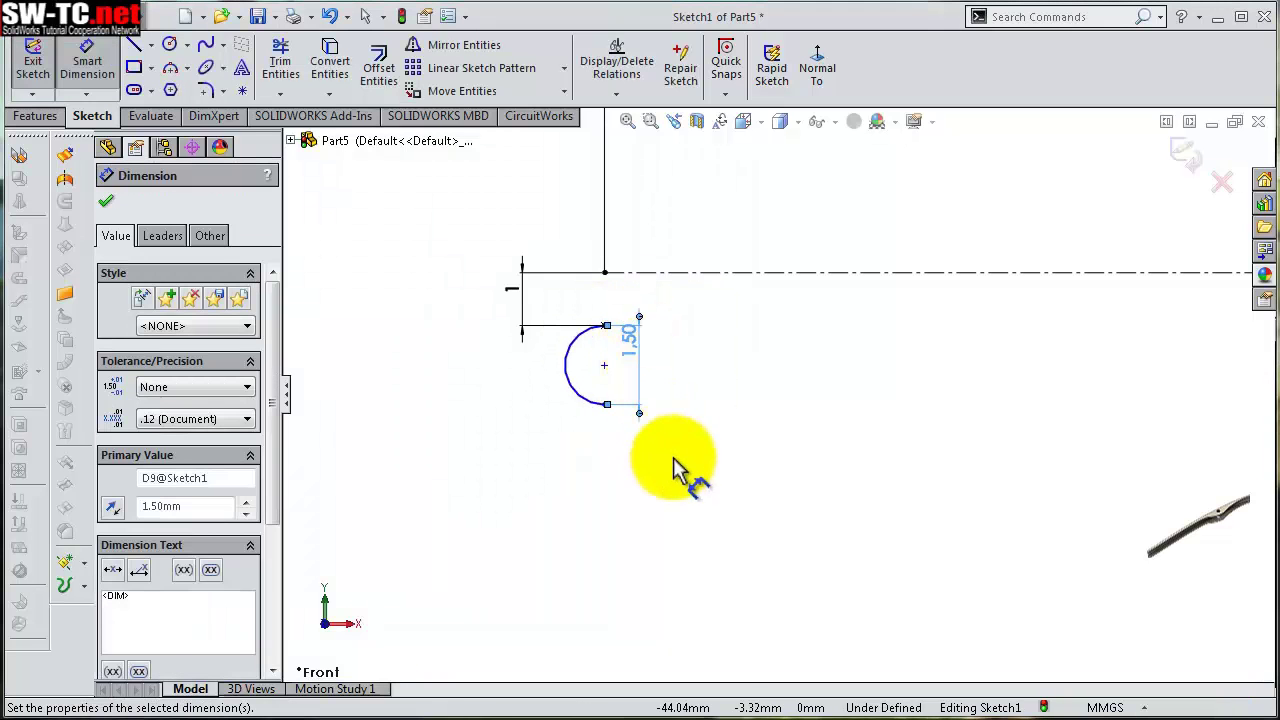
left_click(676, 465)
left_click_drag(640, 360, 514, 386)
Make the arc's top endpoint vertical with the axis end, and its centre vertical with another arc point
left_click(568, 478)
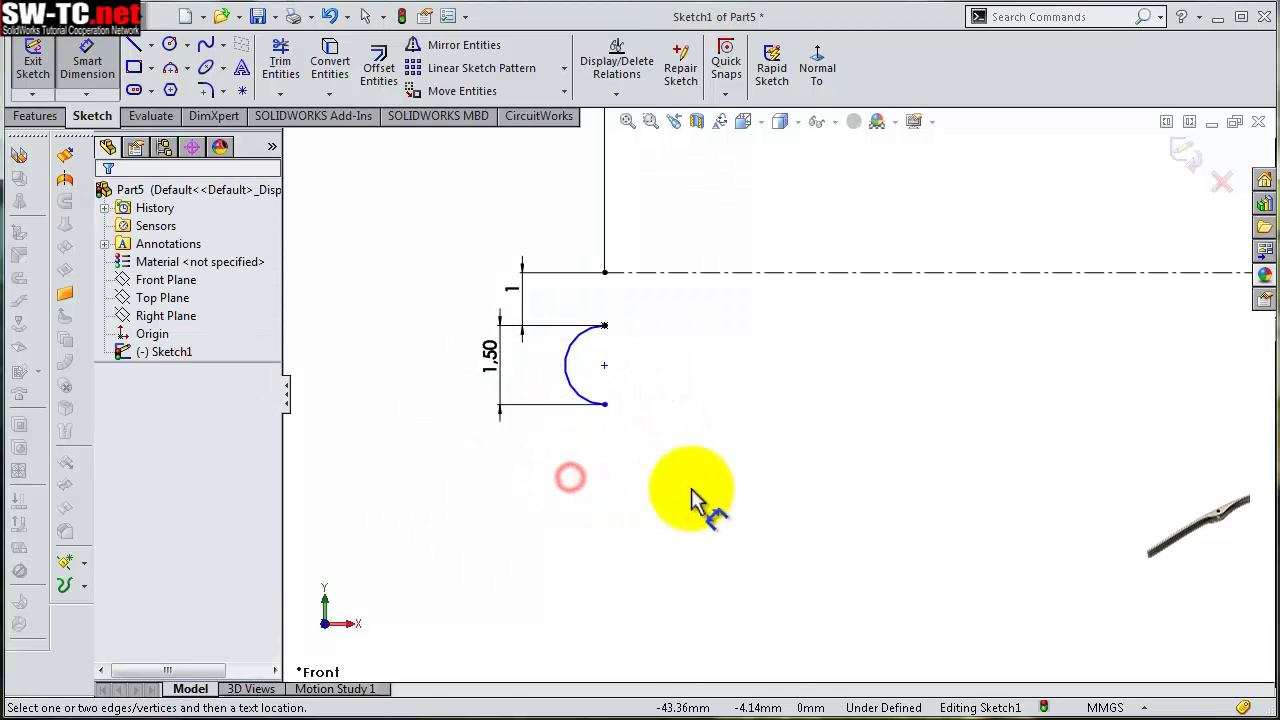
key("Escape")
scroll(630, 350, "down", 1)
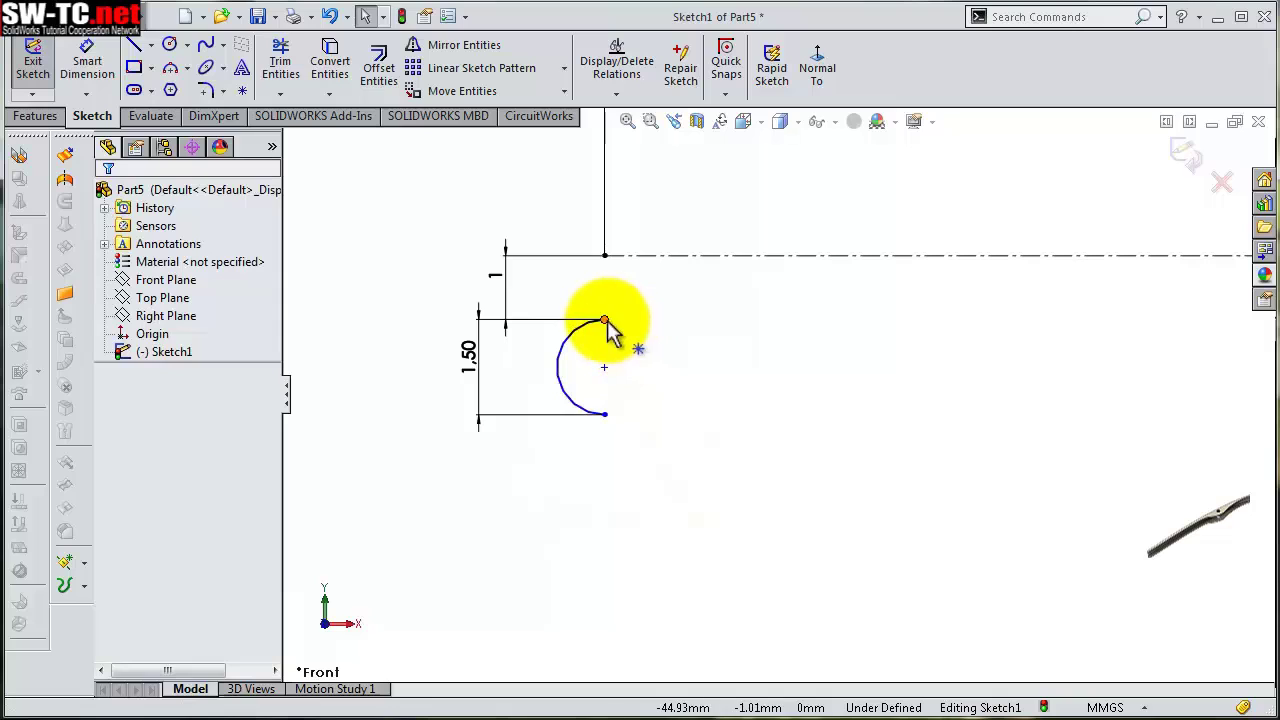
left_click(605, 321)
left_click(604, 256, "ctrl")
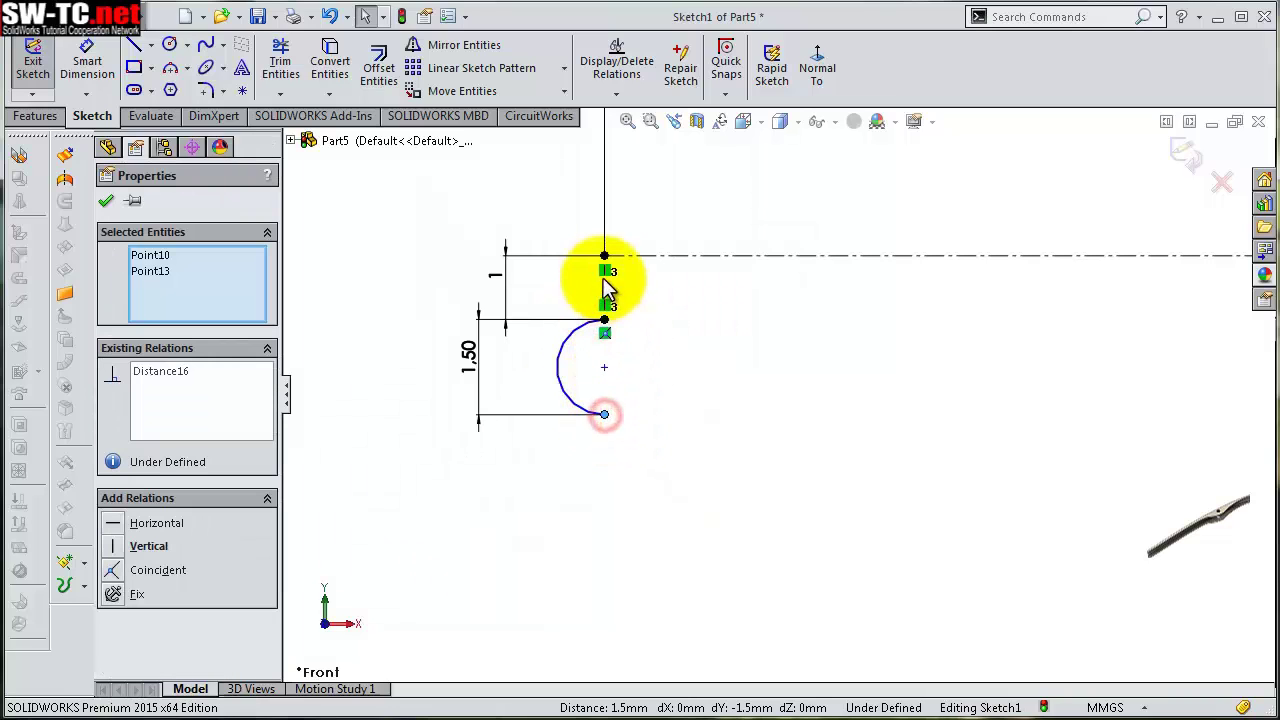
left_click(603, 254, "ctrl")
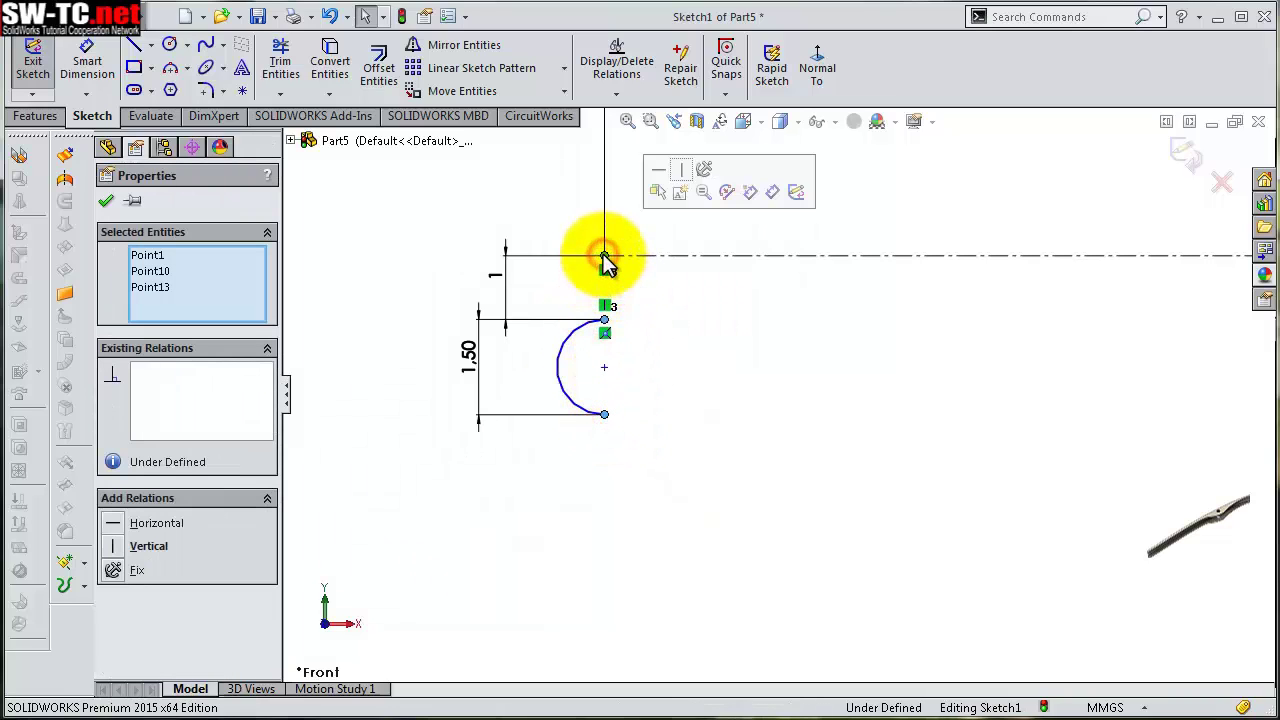
left_click(680, 166)
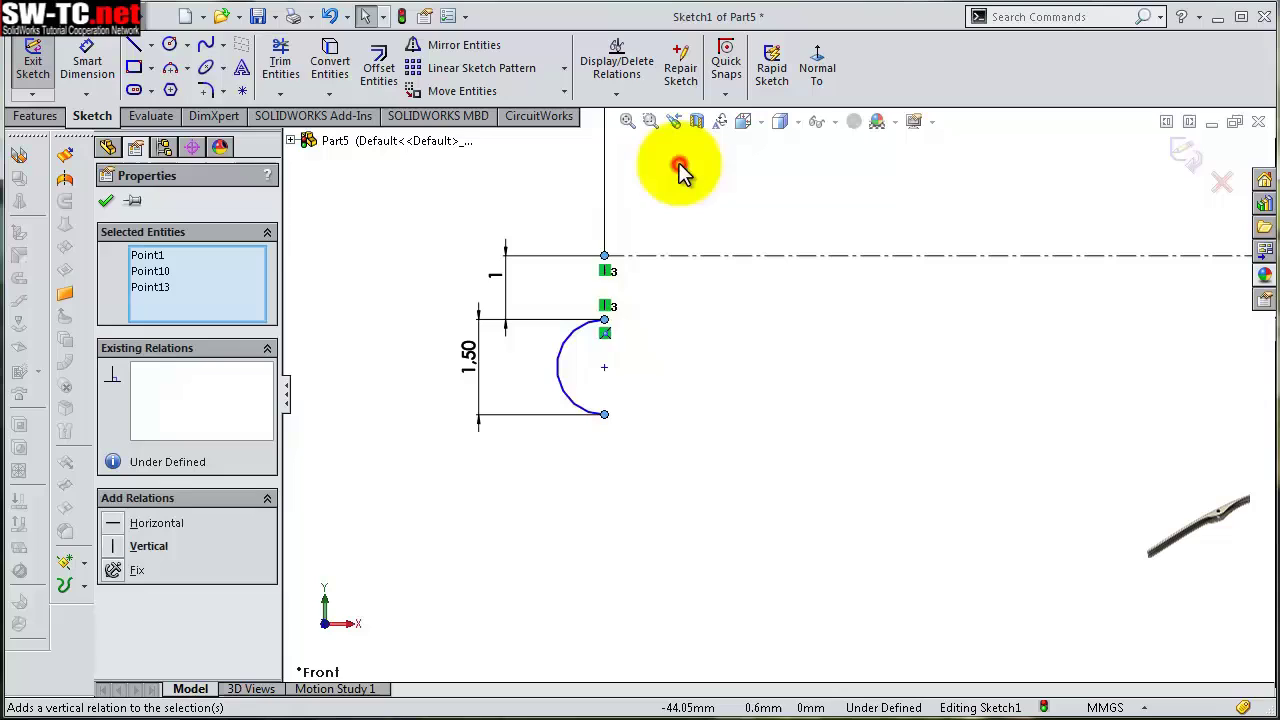
left_click(604, 368)
left_click(605, 416, "ctrl")
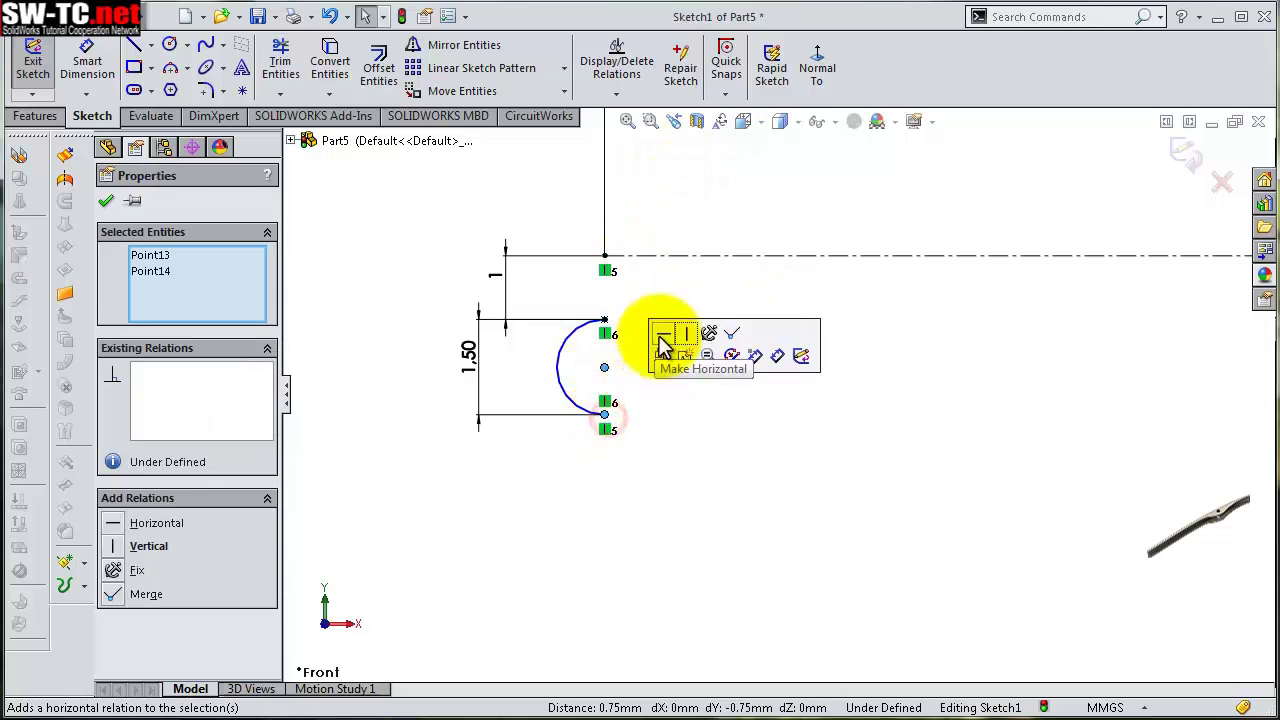
left_click(671, 337)
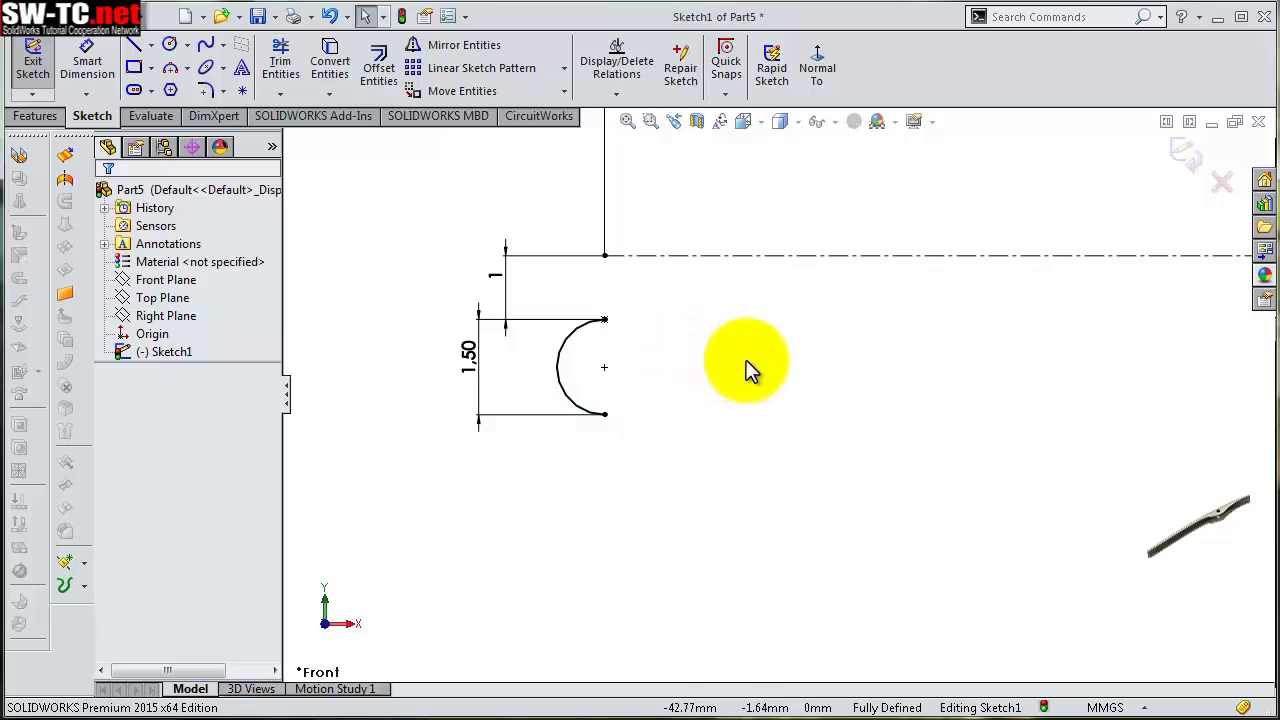
Move the 20.80 dimension higher above the sketch
scroll(750, 366, "up", 2)
scroll(900, 400, "up", 2)
scroll(1000, 420, "up", 2)
scroll(1080, 434, "down", 3)
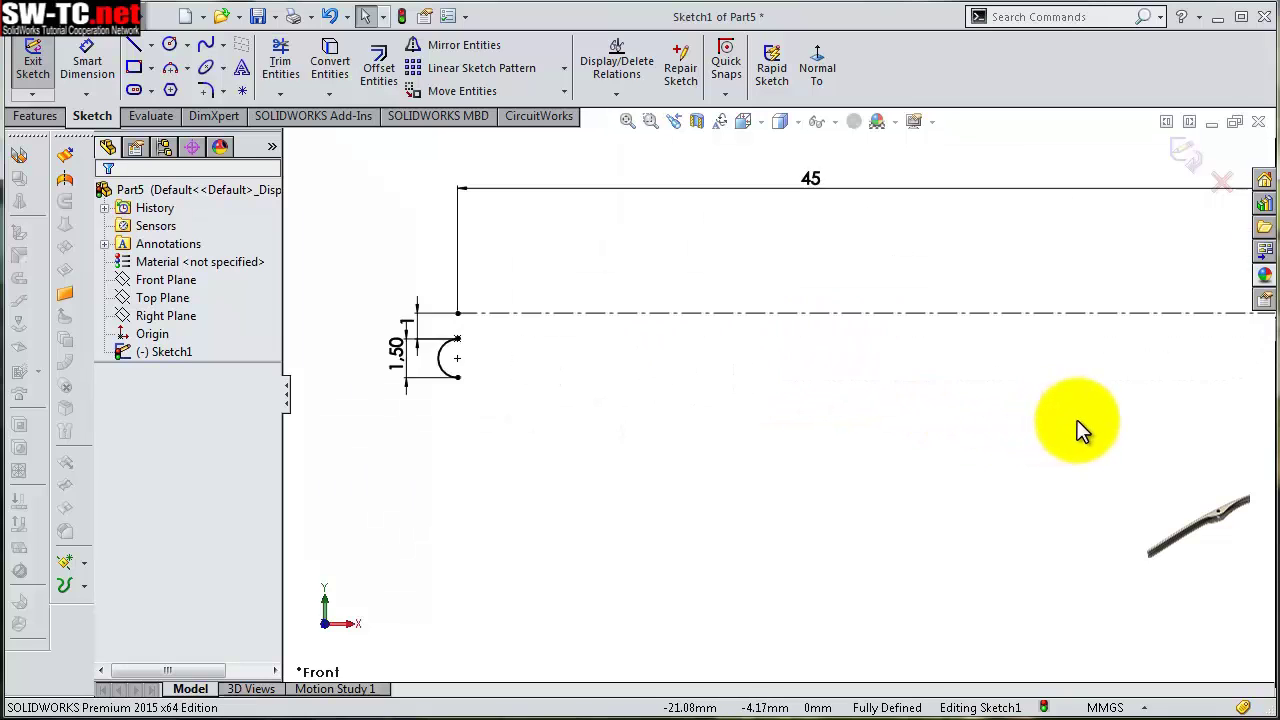
scroll(1073, 416, "up", 3)
scroll(1153, 360, "down", 1)
scroll(1150, 360, "down", 1)
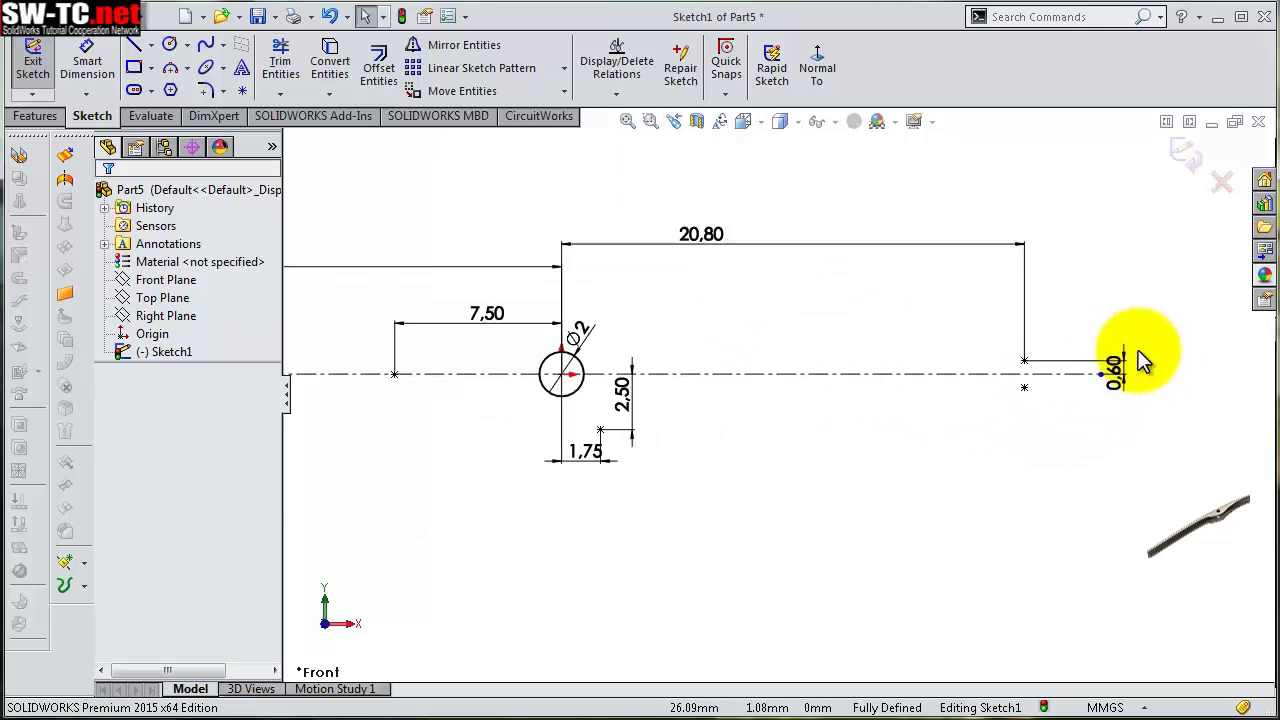
scroll(1143, 357, "down", 2)
left_click_drag(509, 210, 400, 194)
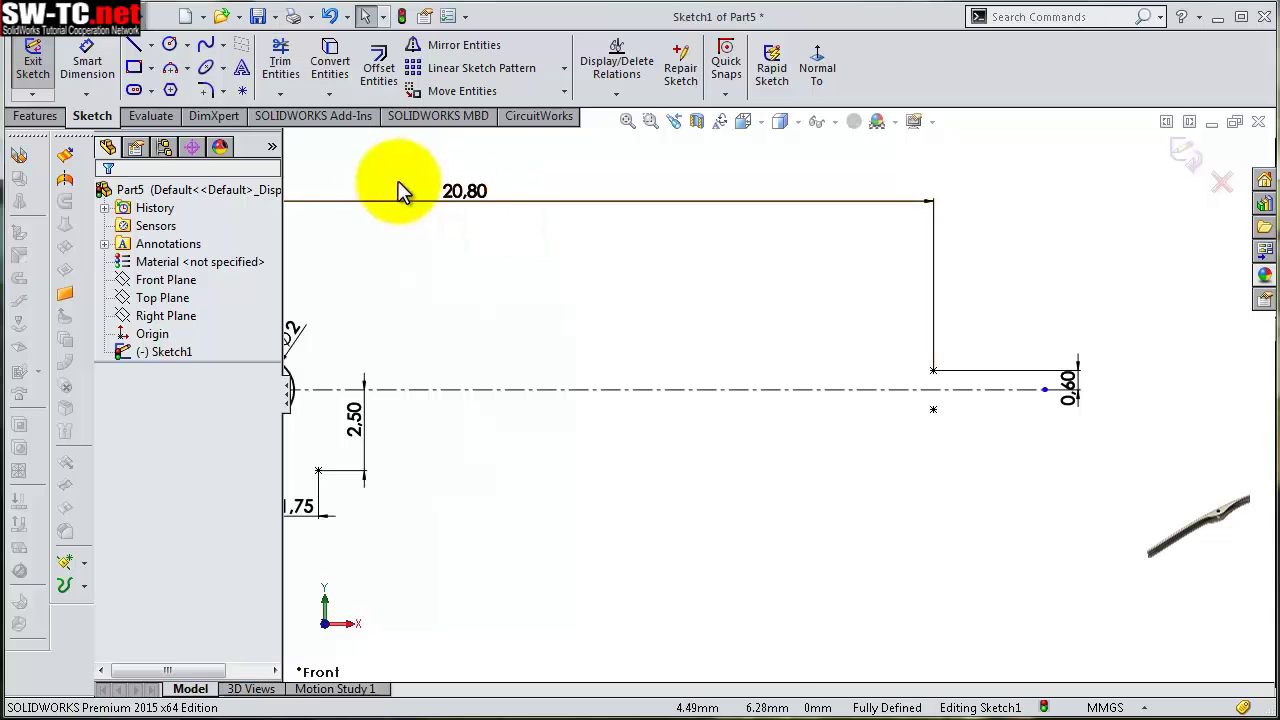
left_click(171, 72)
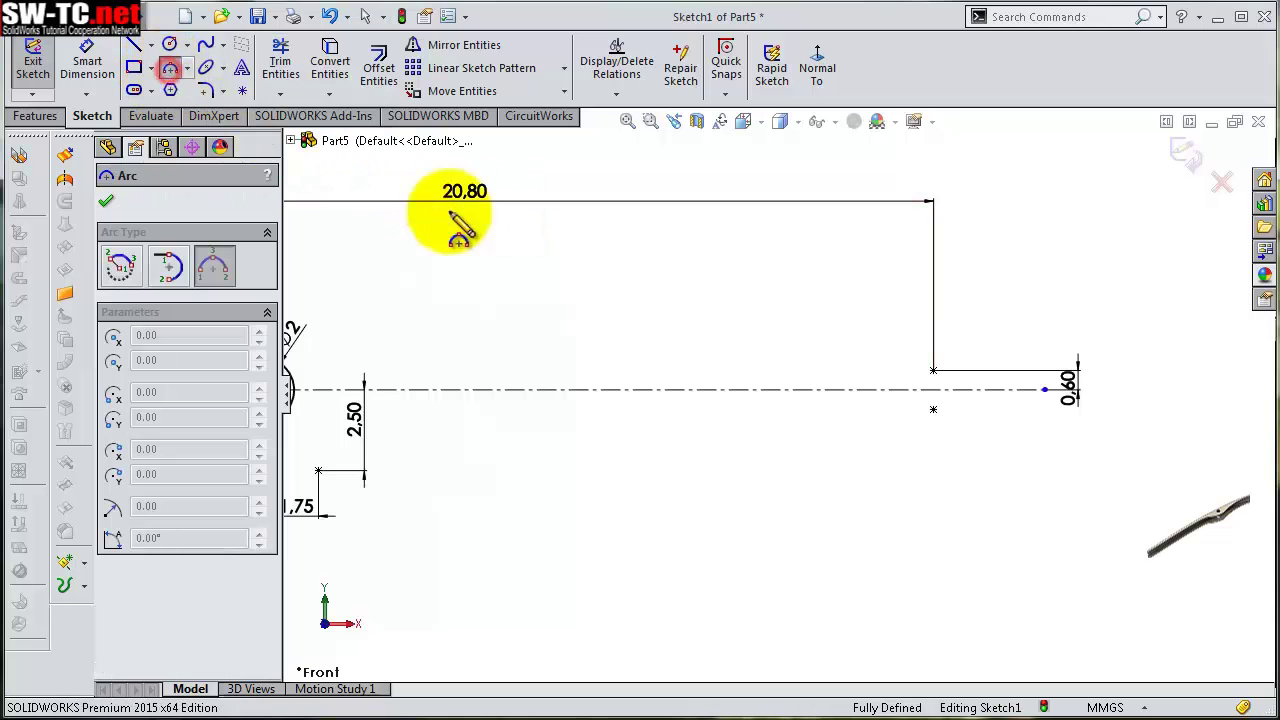
Draw a small half arc at the 20.80 line's right end and make its centre and lower endpoint vertical
left_click(933, 371)
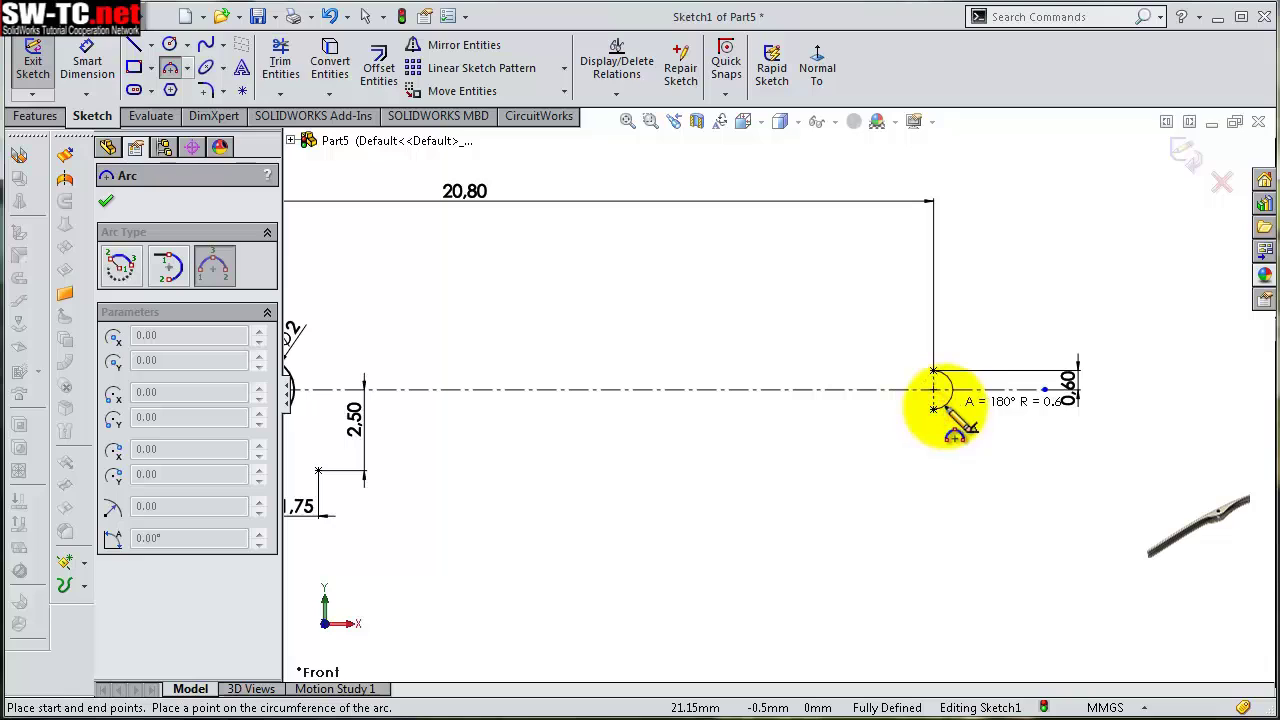
left_click(944, 406)
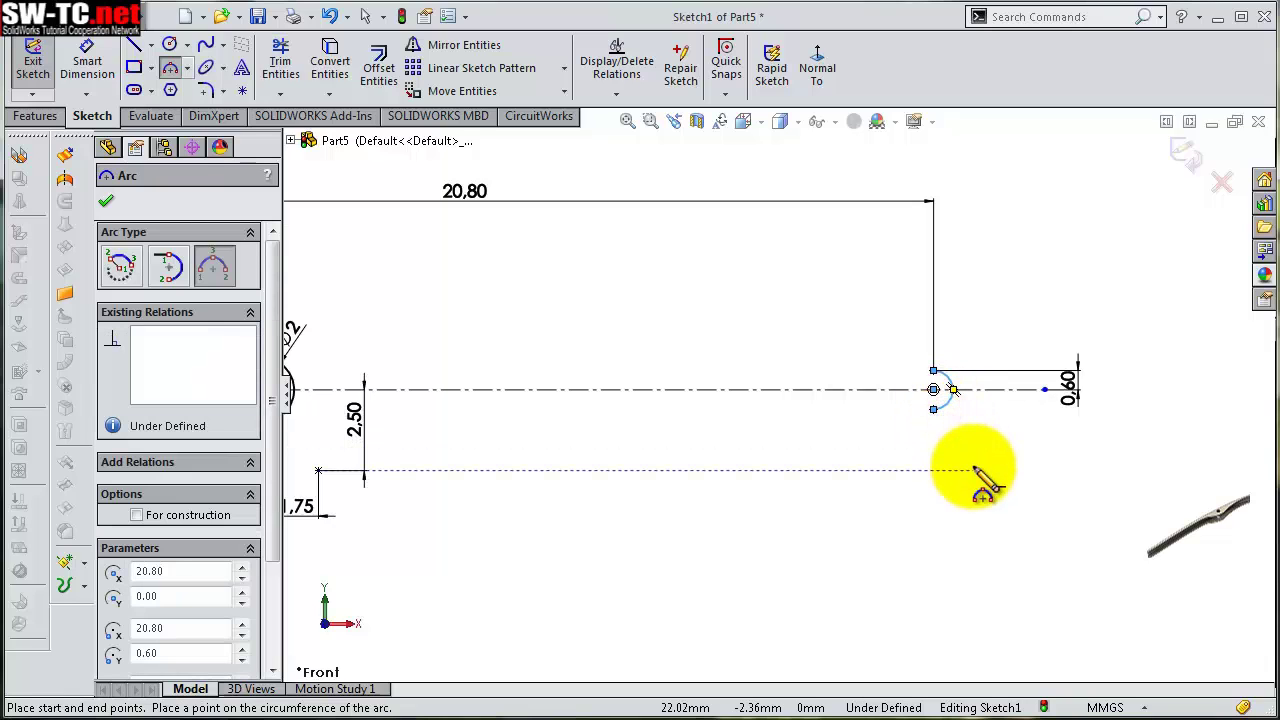
key("Escape")
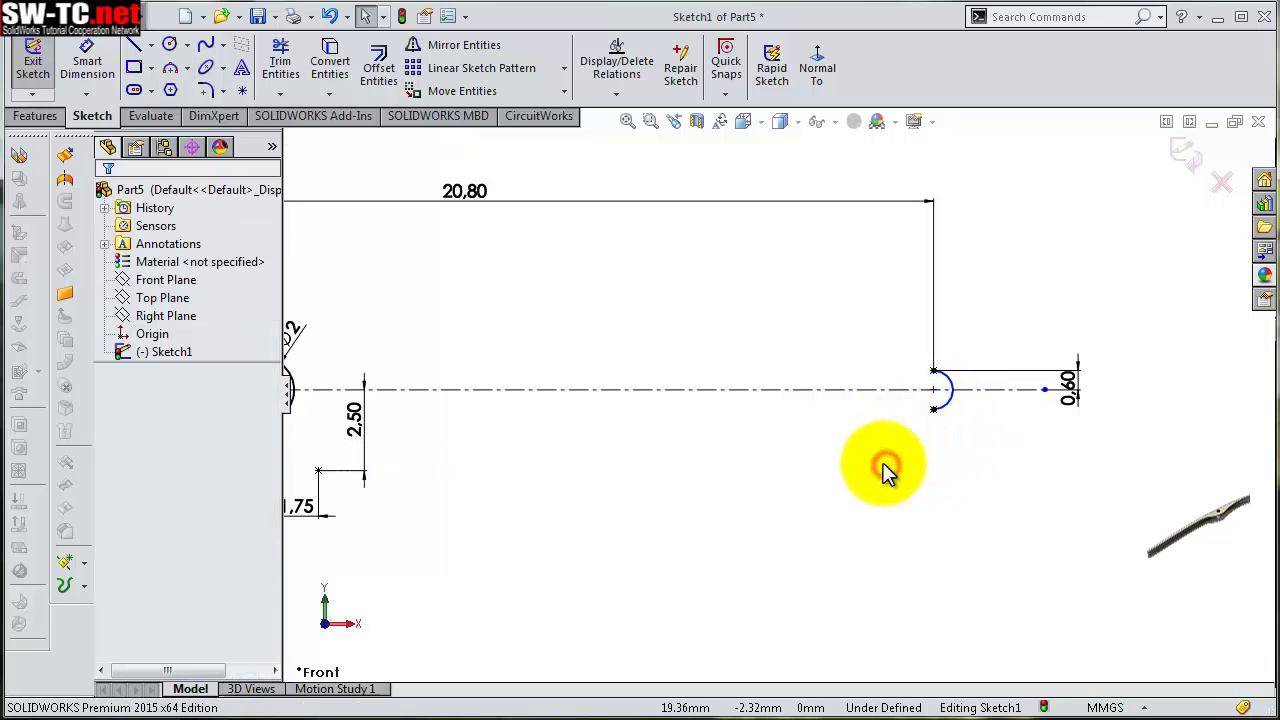
scroll(930, 445, "down", 2)
scroll(951, 400, "down", 2)
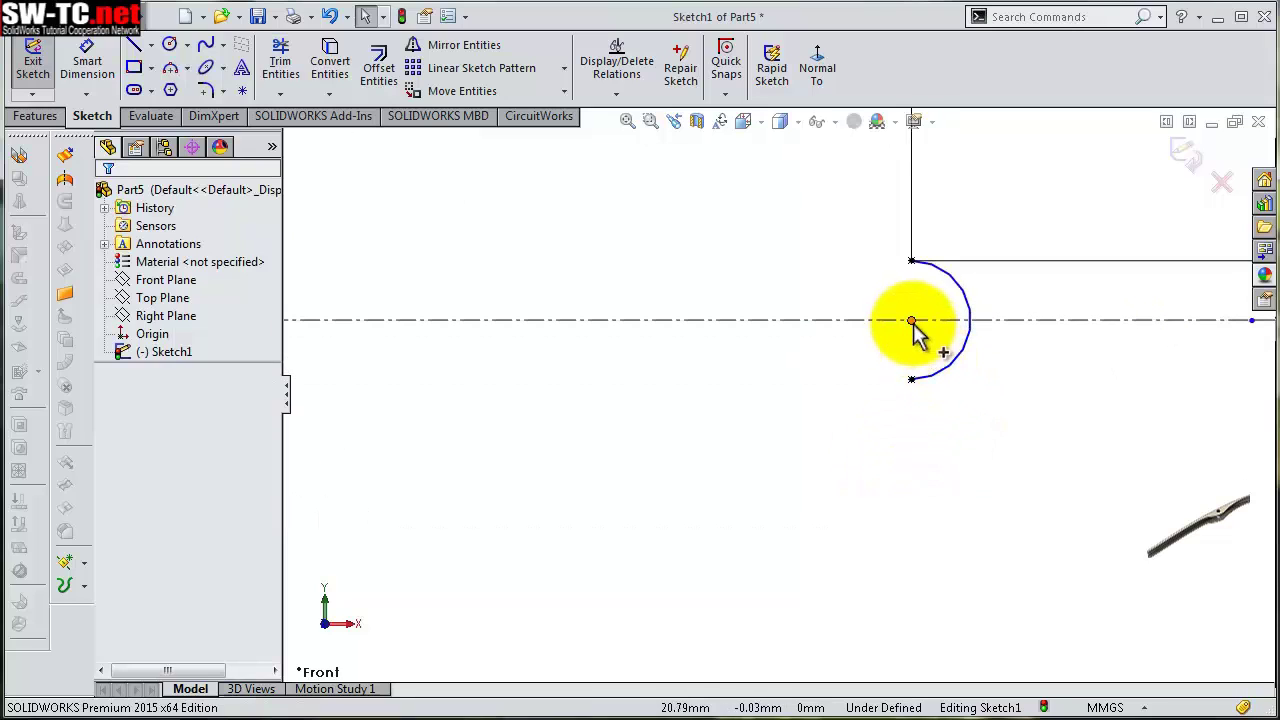
left_click(913, 321)
left_click(913, 385, "ctrl")
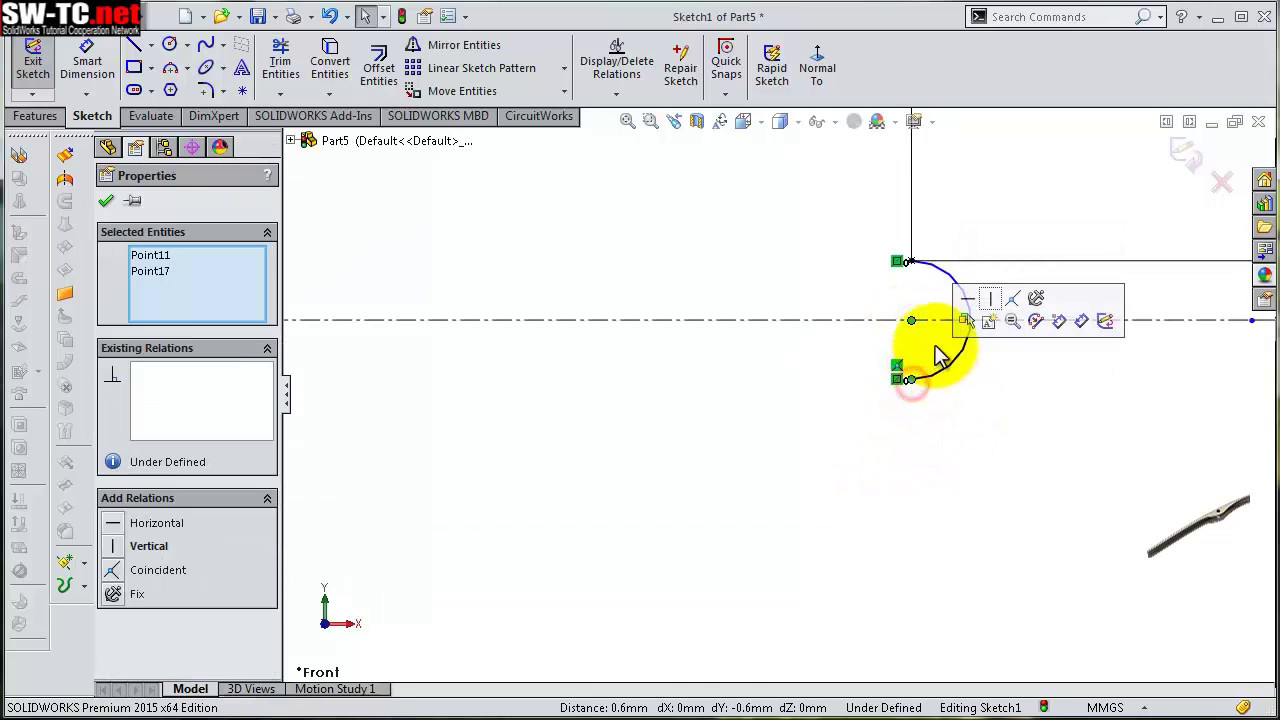
left_click(985, 302)
left_click(993, 385)
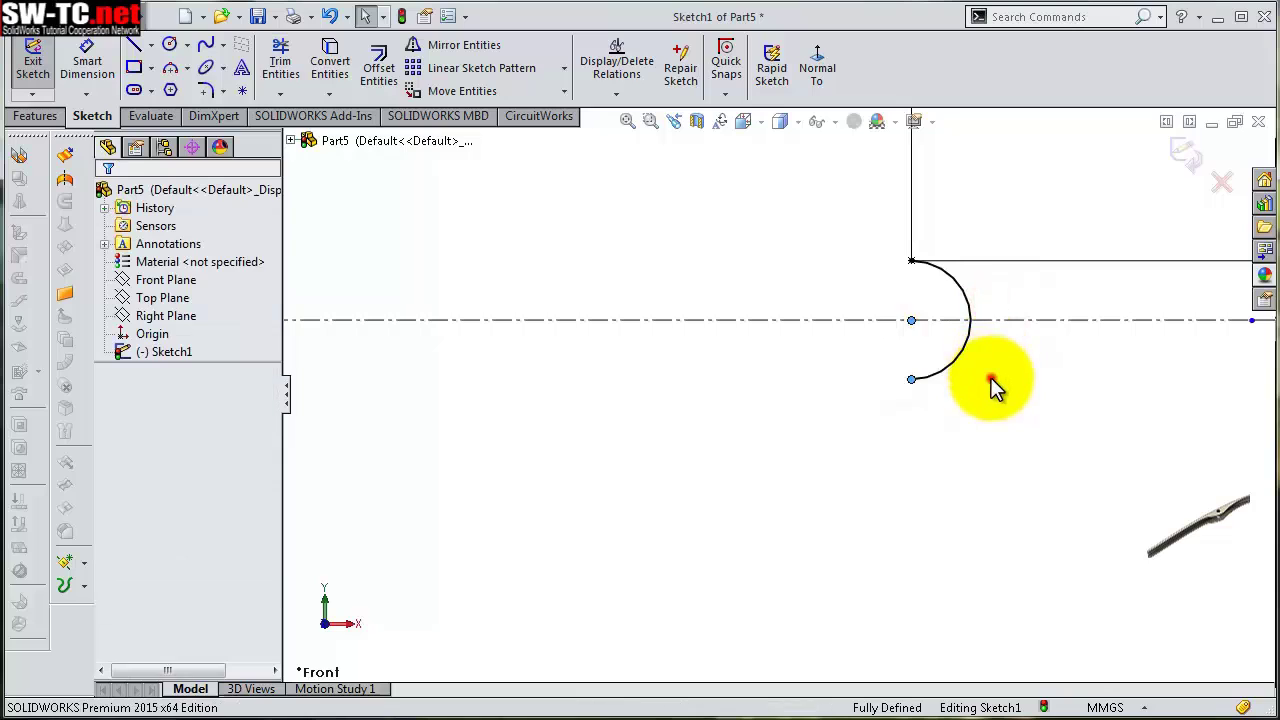
Reposition the 45, 7.50, 20.80, 1.75 and 2.50 dimensions away from the geometry
scroll(757, 309, "up", 3)
scroll(666, 280, "up", 2)
scroll(506, 294, "up", 3)
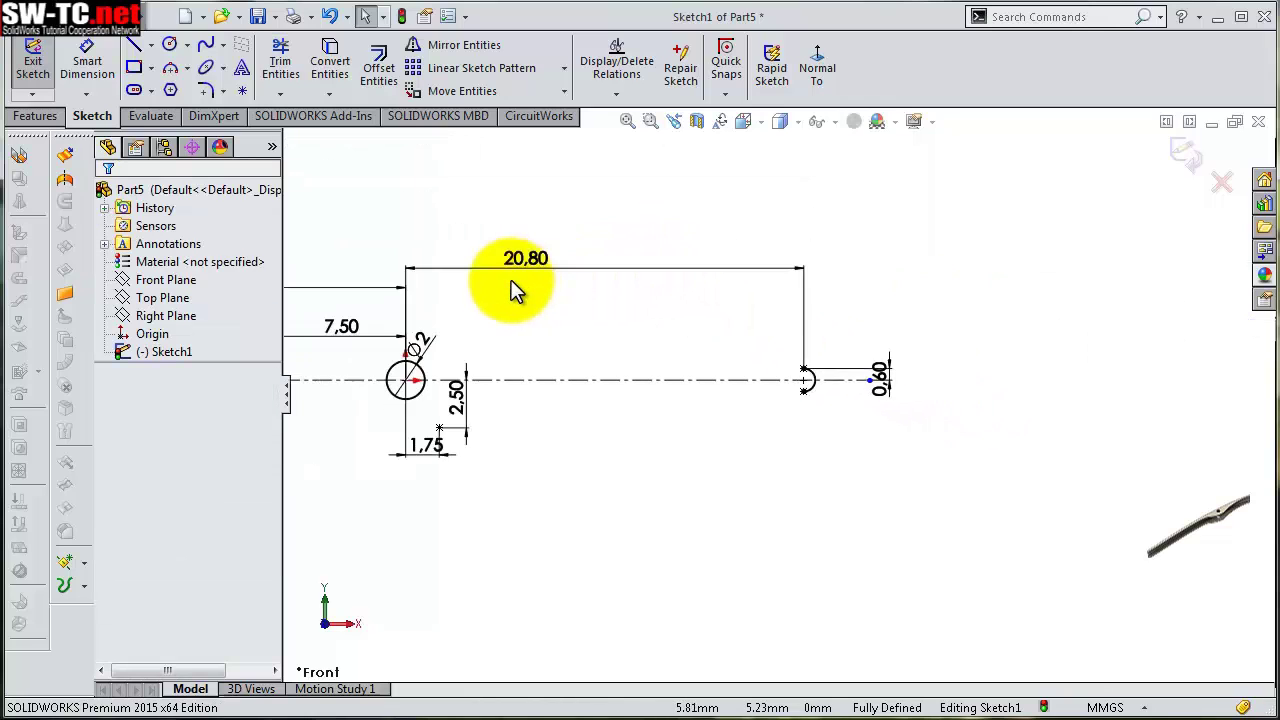
scroll(508, 340, "down", 1)
scroll(506, 365, "up", 3)
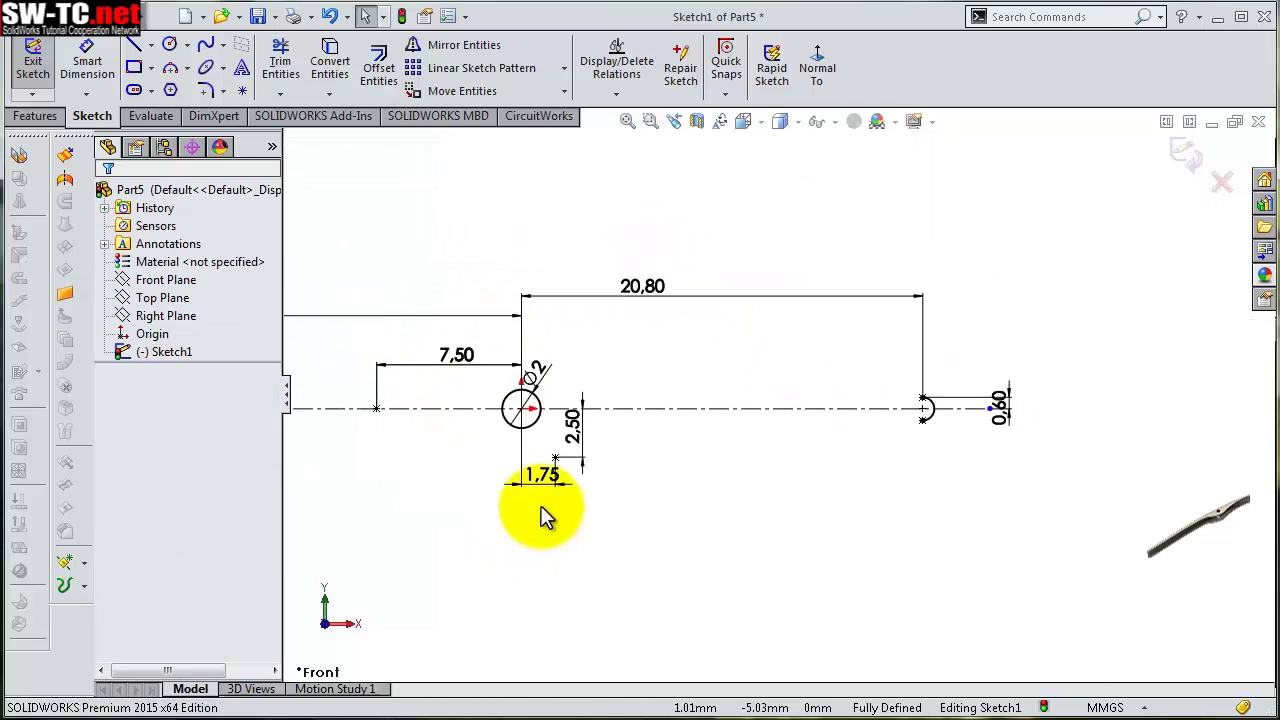
scroll(487, 290, "down", 2)
scroll(523, 320, "up", 1)
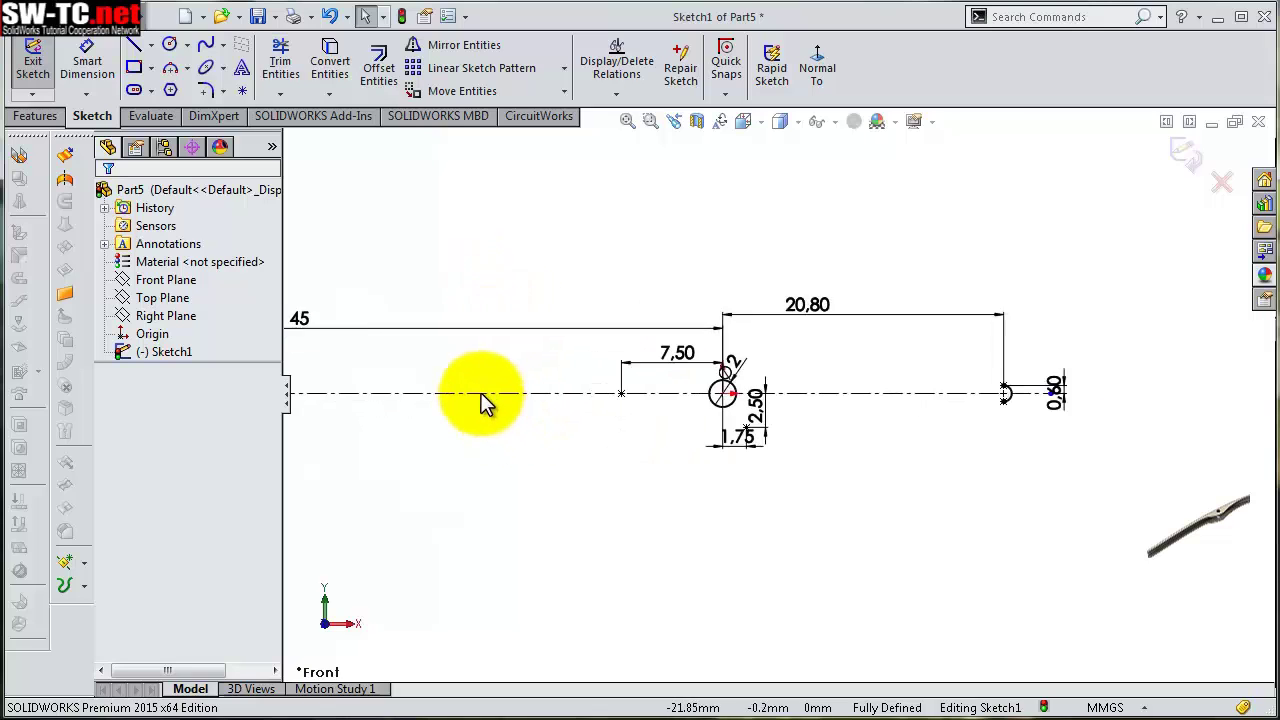
scroll(470, 395, "down", 2)
scroll(470, 395, "up", 2)
scroll(470, 370, "down", 1)
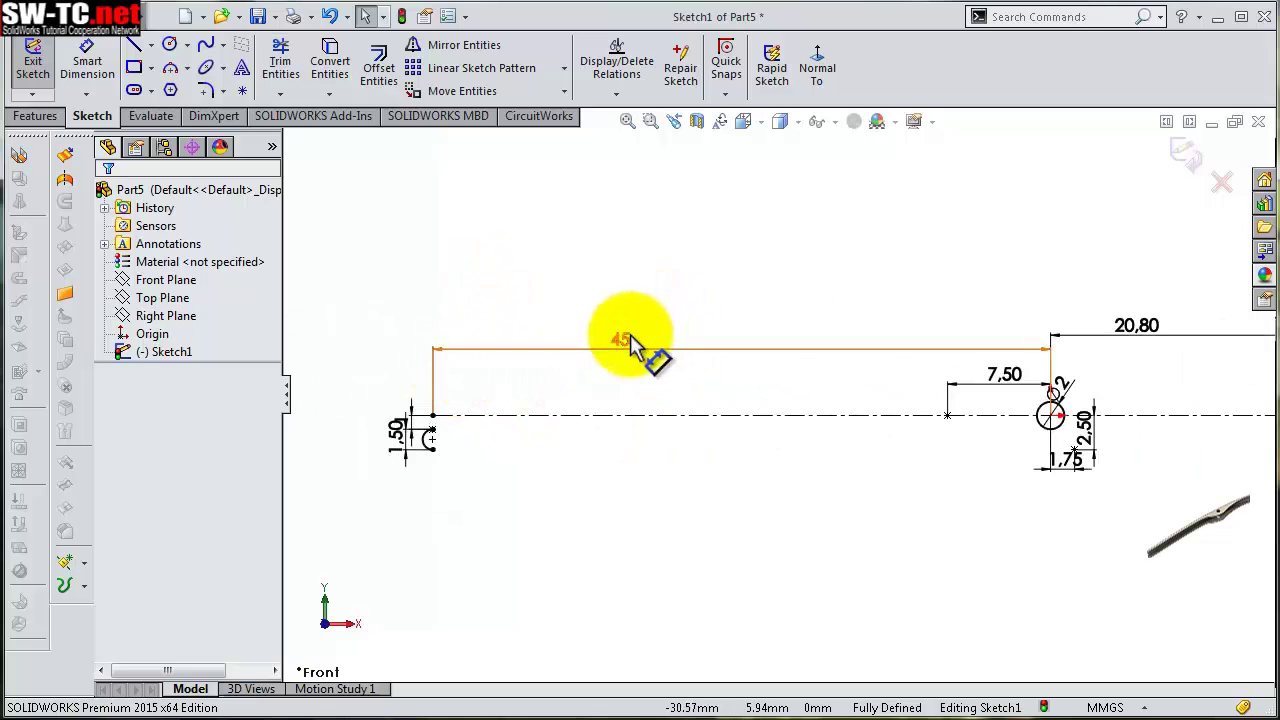
mouse_move(625, 340)
left_mouse_down()
mouse_move(640, 290)
mouse_move(628, 212)
left_mouse_up()
left_click_drag(963, 381, 950, 262)
left_click_drag(1135, 325, 1138, 268)
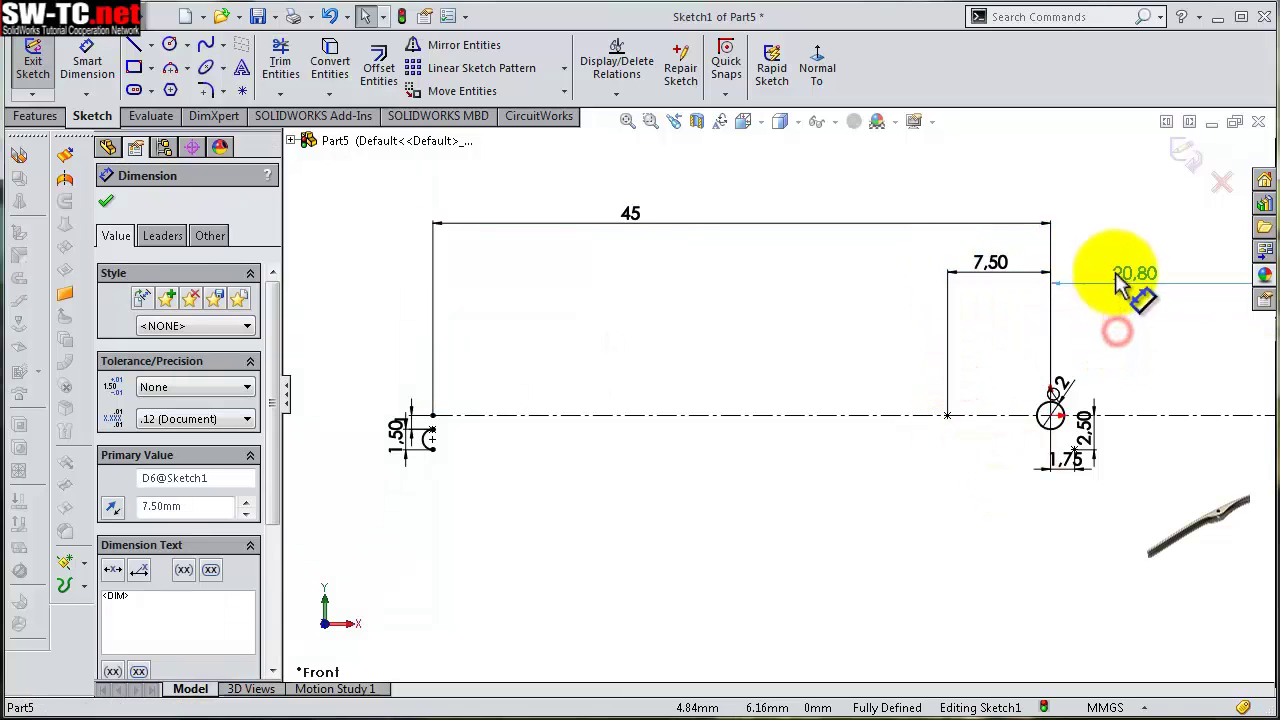
left_click_drag(1066, 462, 1084, 596)
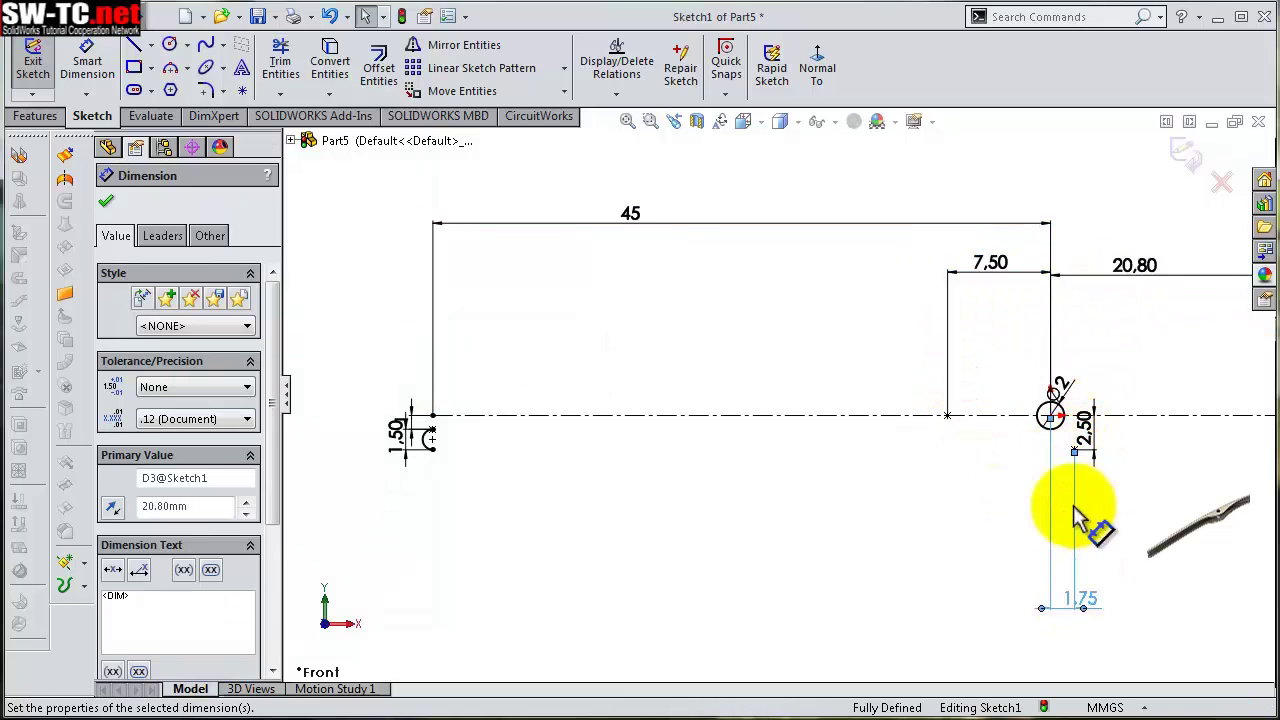
mouse_move(946, 470)
left_mouse_down()
mouse_move(310, 445)
mouse_move(338, 432)
left_mouse_up()
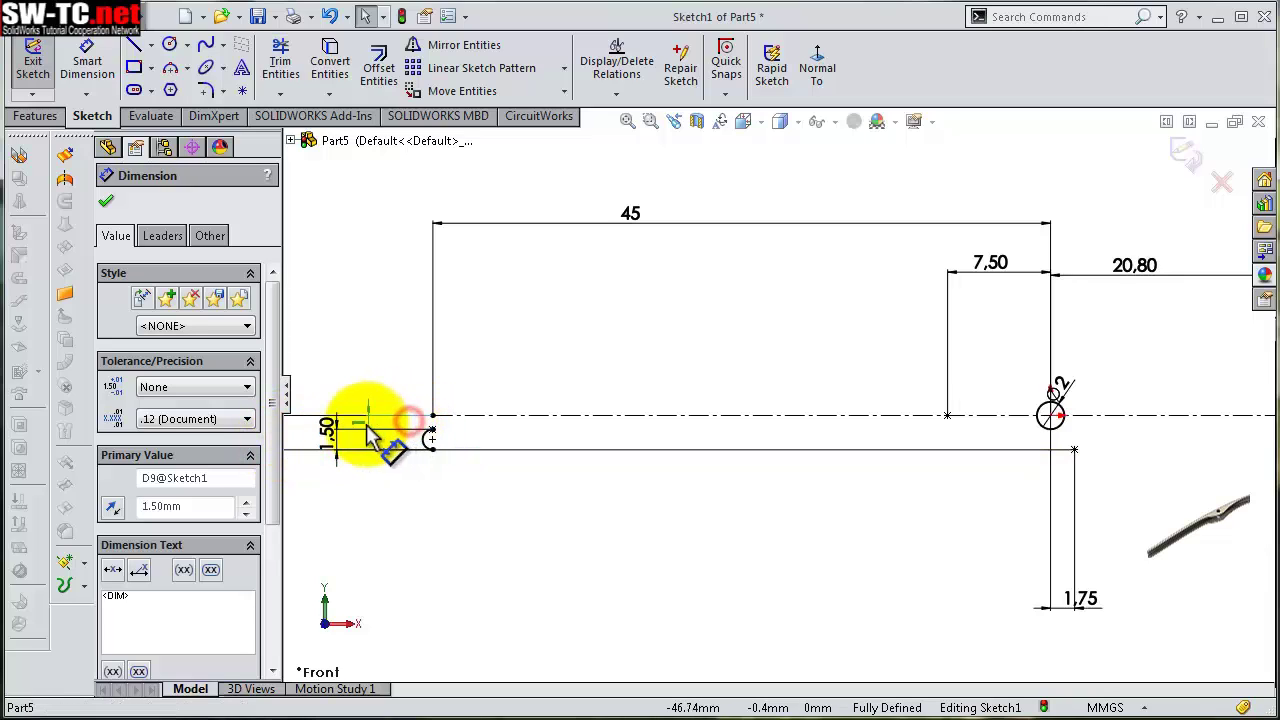
Fit the sketch in view and add the Ø2 diameter dimension to the small circle
left_click(710, 528)
key("f")
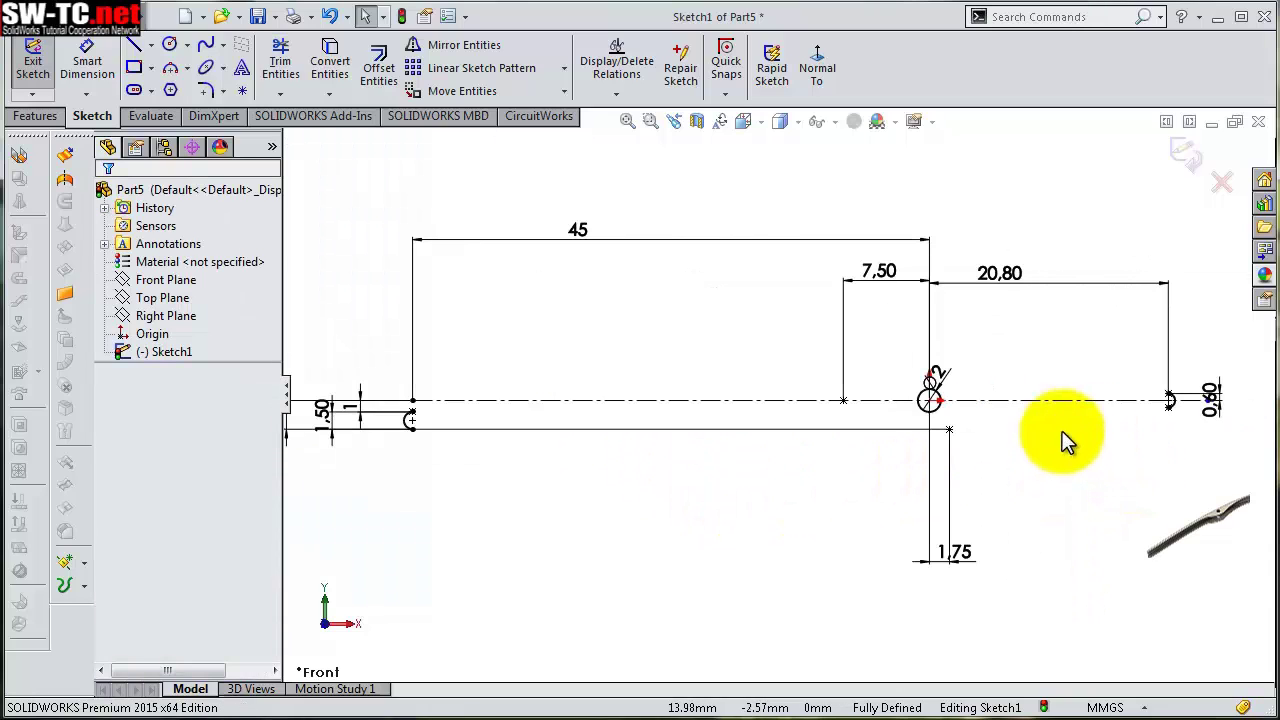
left_click(937, 377)
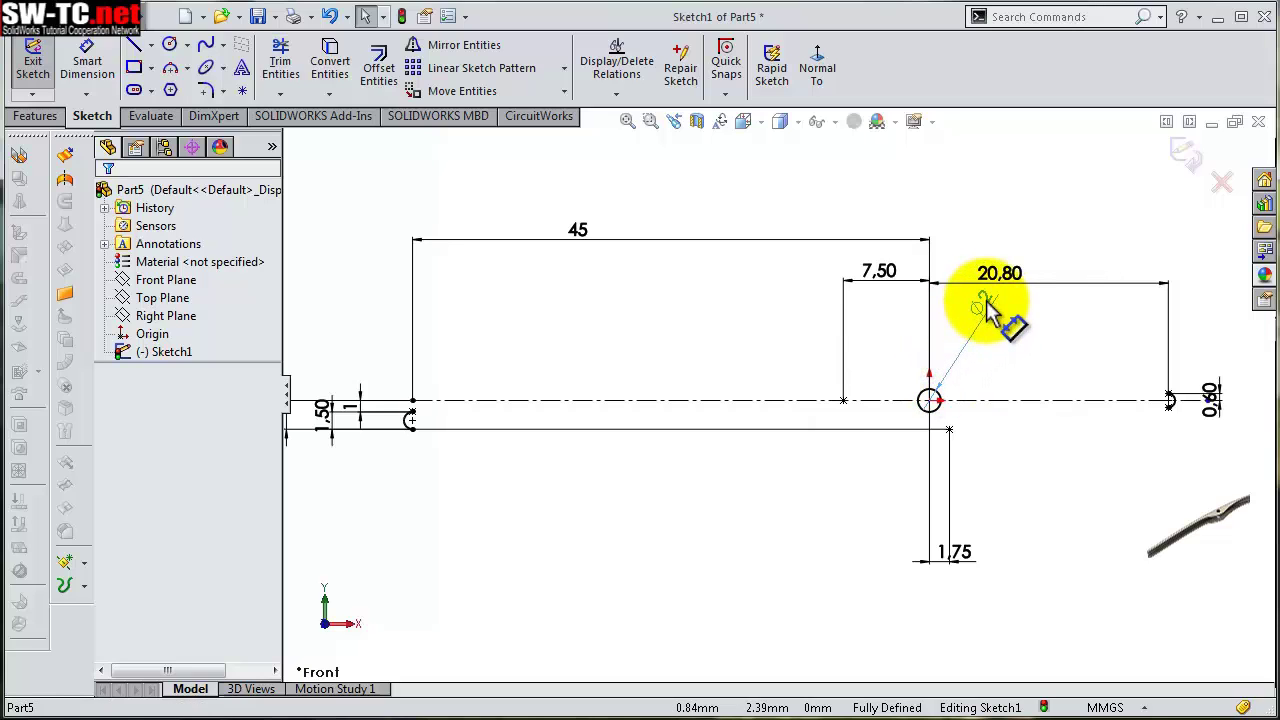
left_click(987, 312)
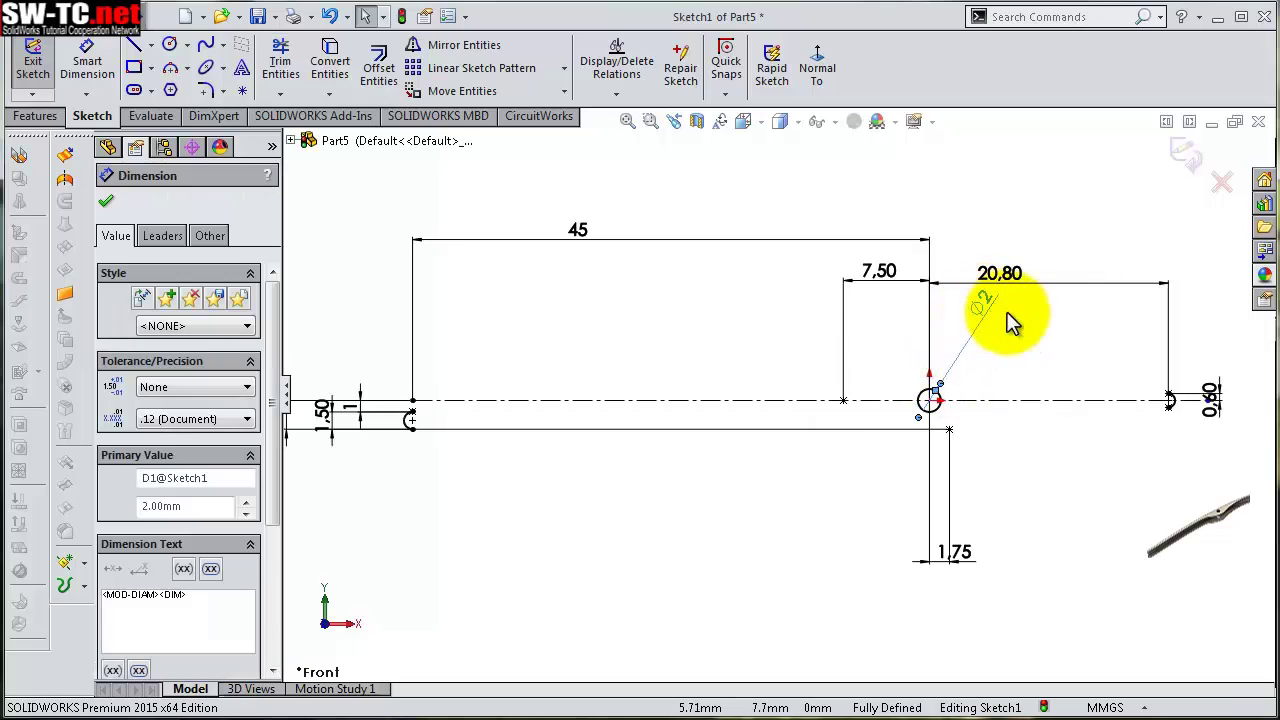
Draw a spline from the right-end arc back to the left-end arc of the pin profile
left_click(207, 48)
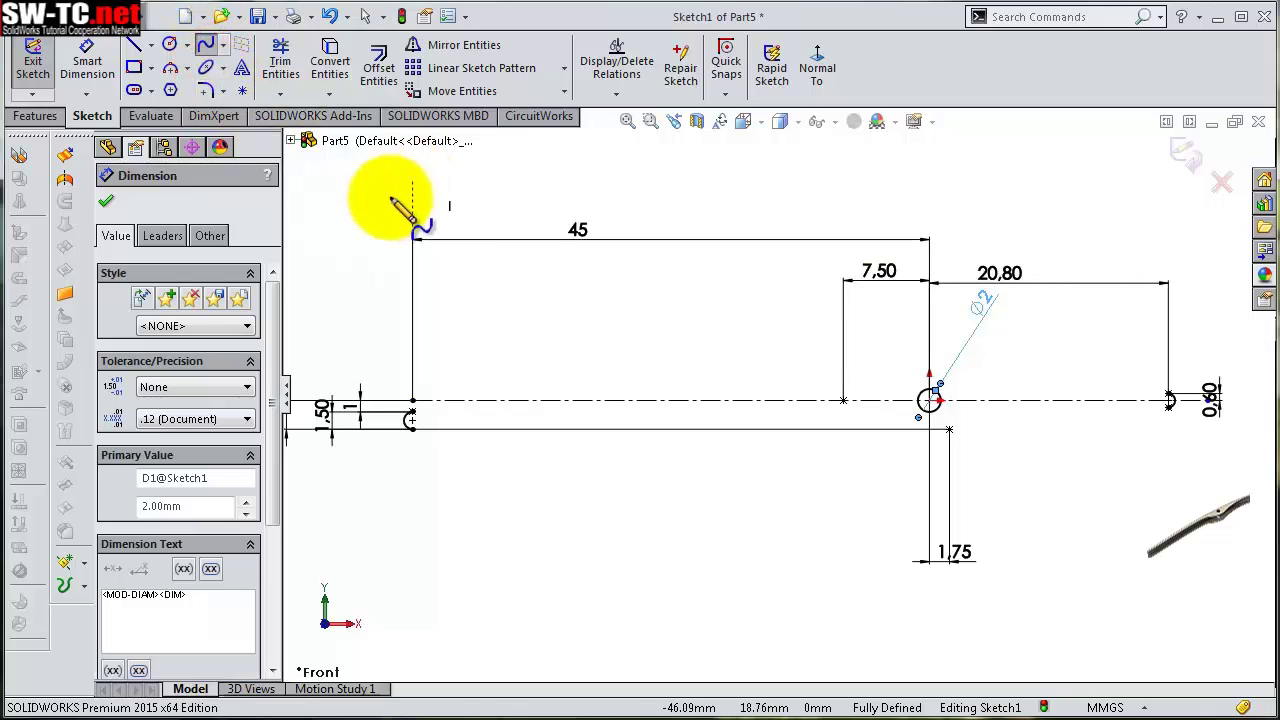
scroll(1006, 363, "down", 2)
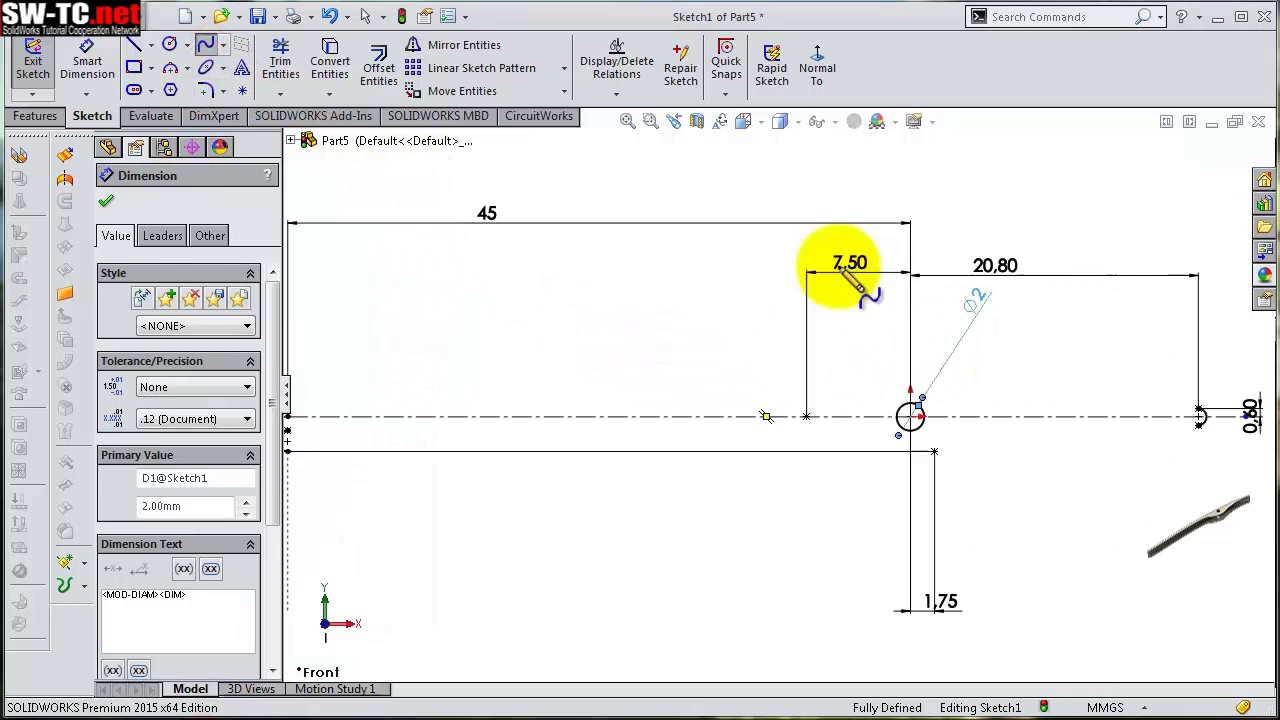
scroll(769, 410, "up", 3)
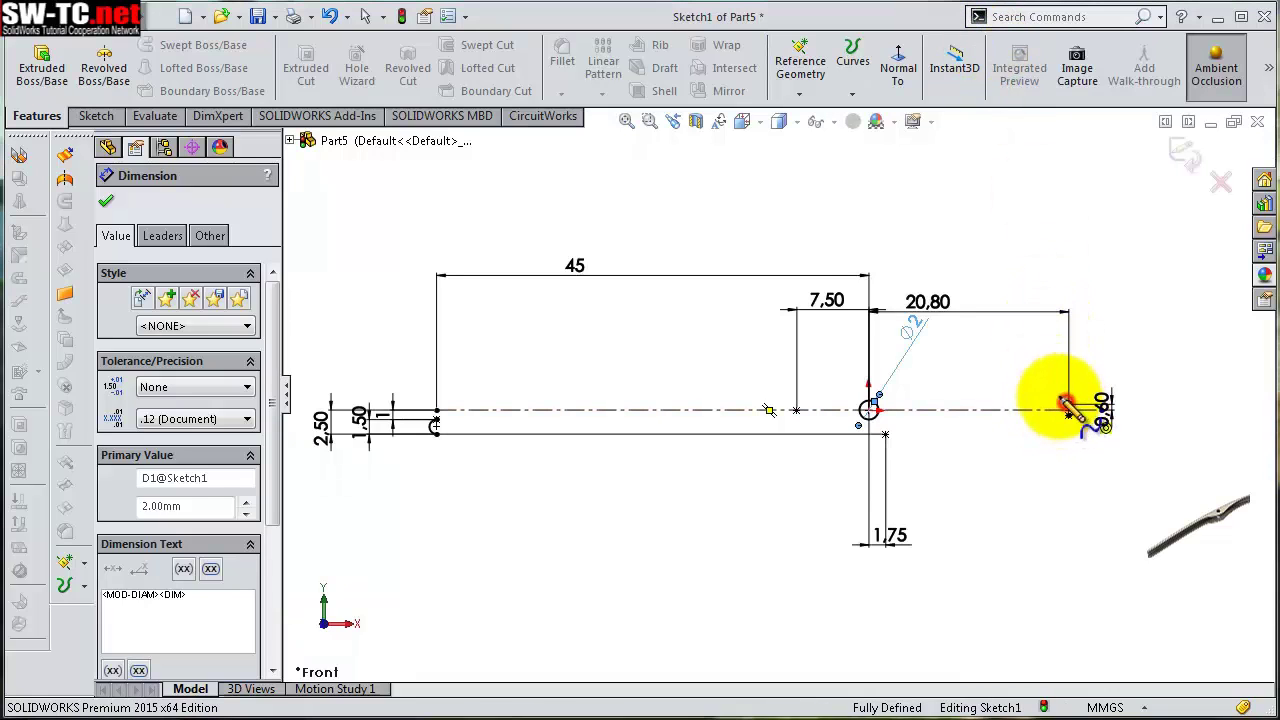
left_click(1068, 410)
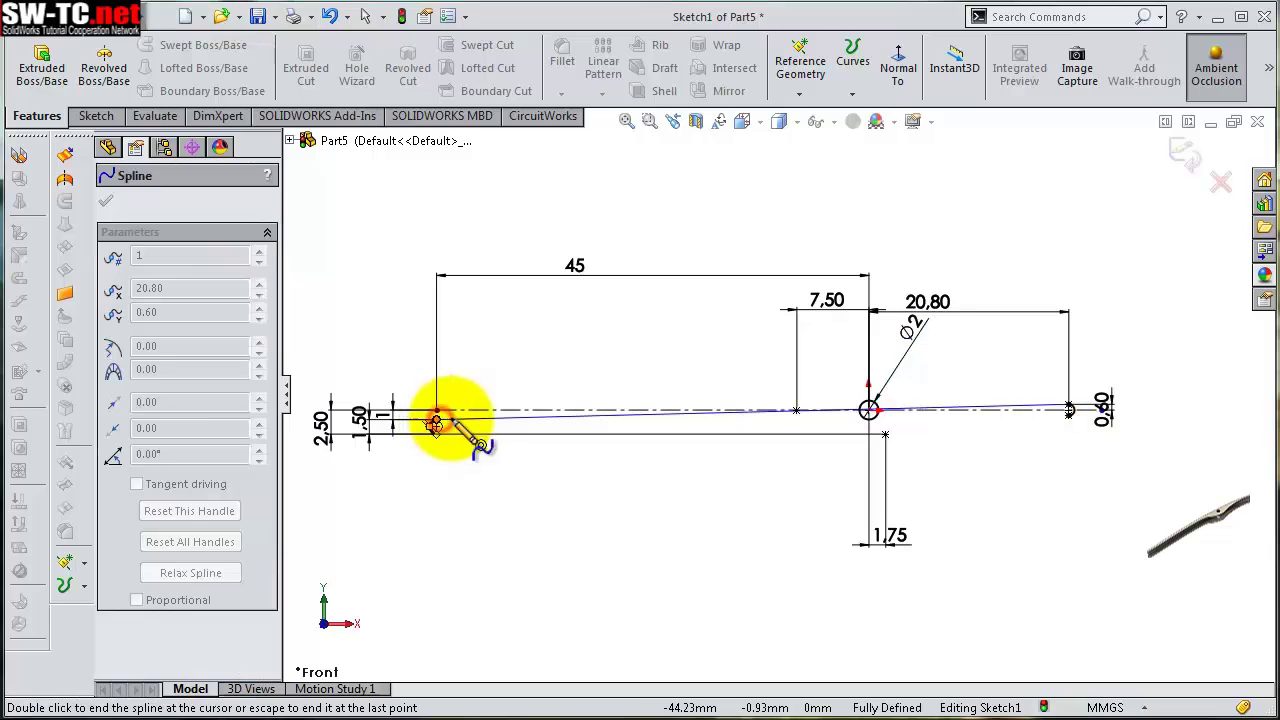
left_click(436, 425)
right_click(484, 393)
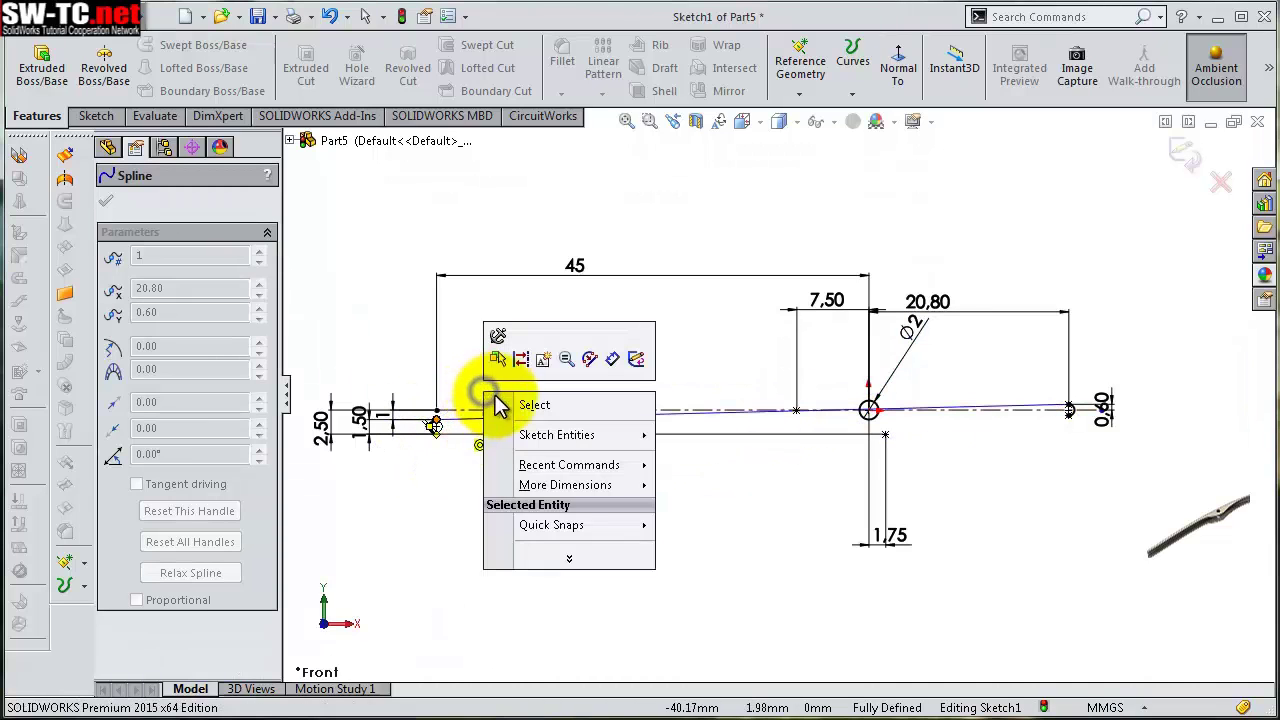
left_click(466, 405)
scroll(1055, 440, "down", 3)
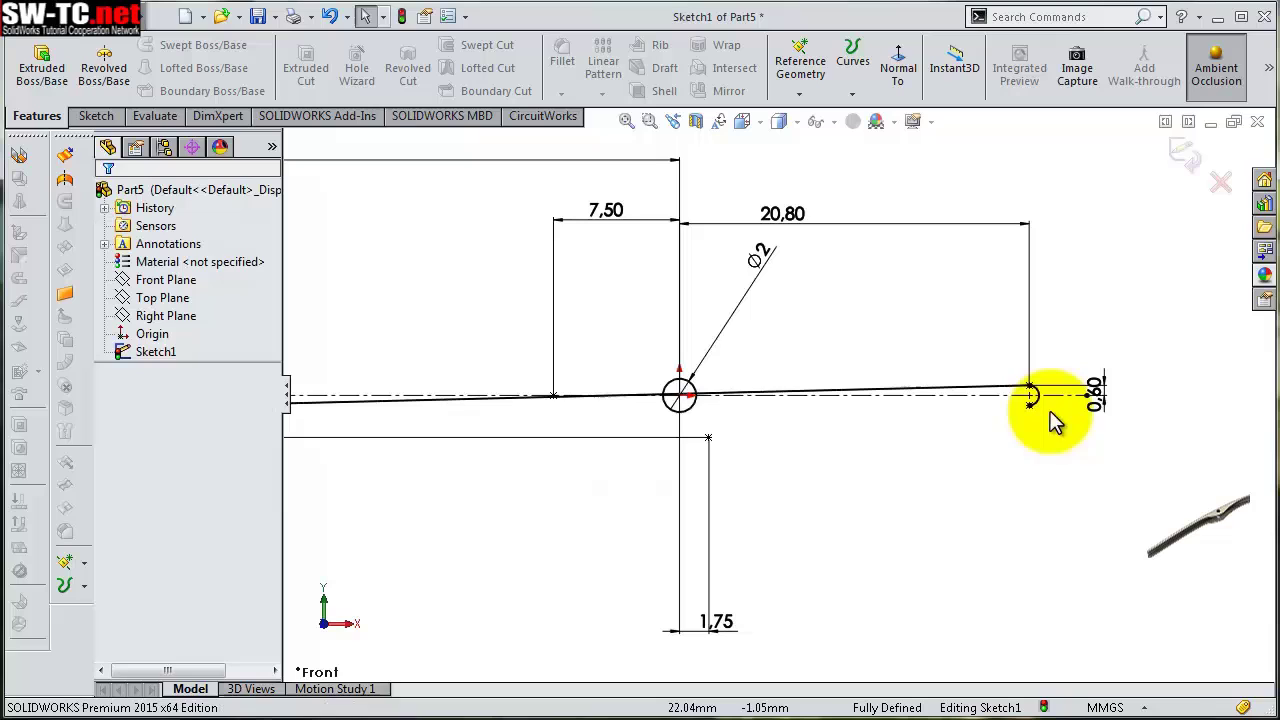
Pull the spline up into an arch and dimension its right-end tangent at 10° to the centerline
left_click(985, 397)
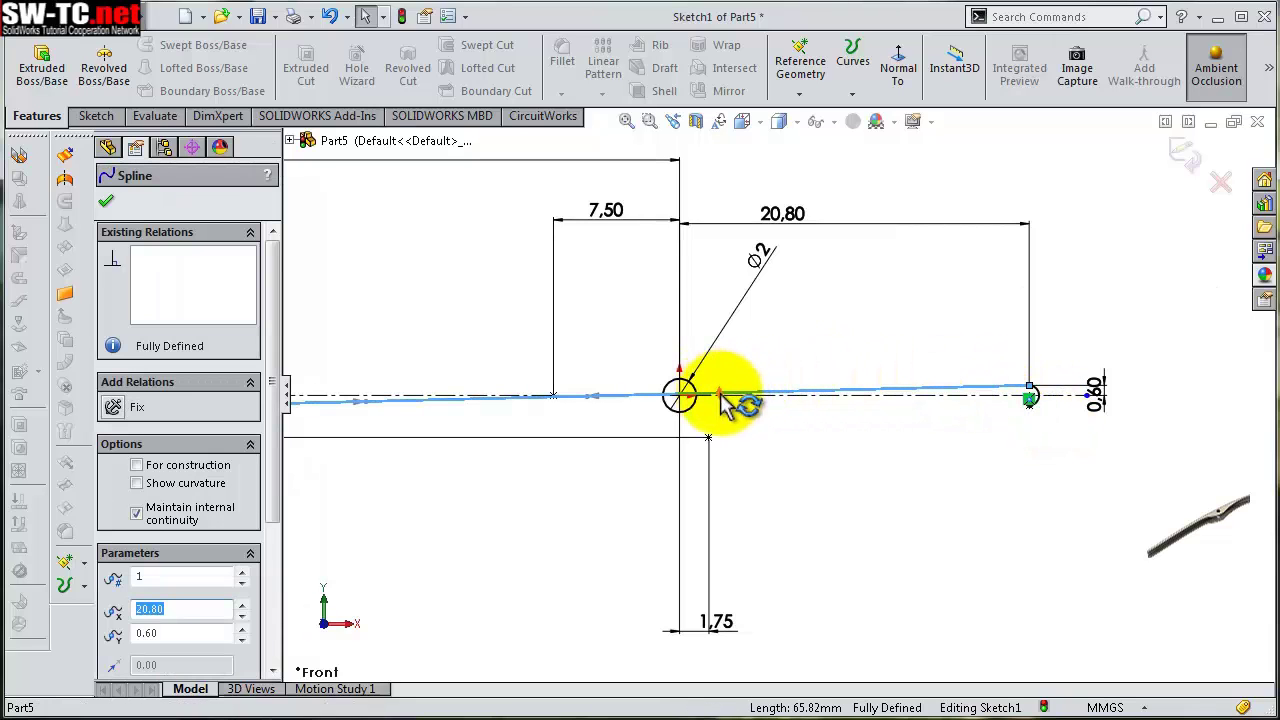
mouse_move(727, 397)
left_mouse_down()
mouse_move(771, 337)
mouse_move(785, 357)
mouse_move(797, 350)
left_mouse_up()
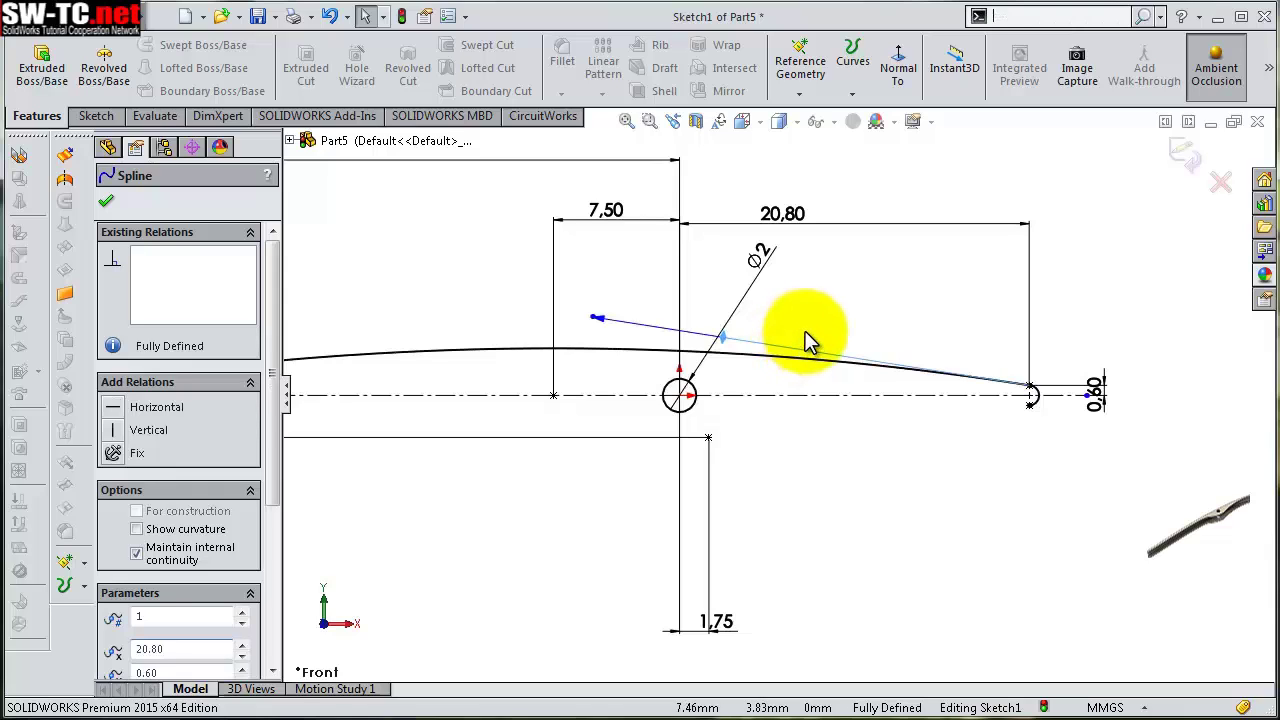
key("s")
left_click(860, 352)
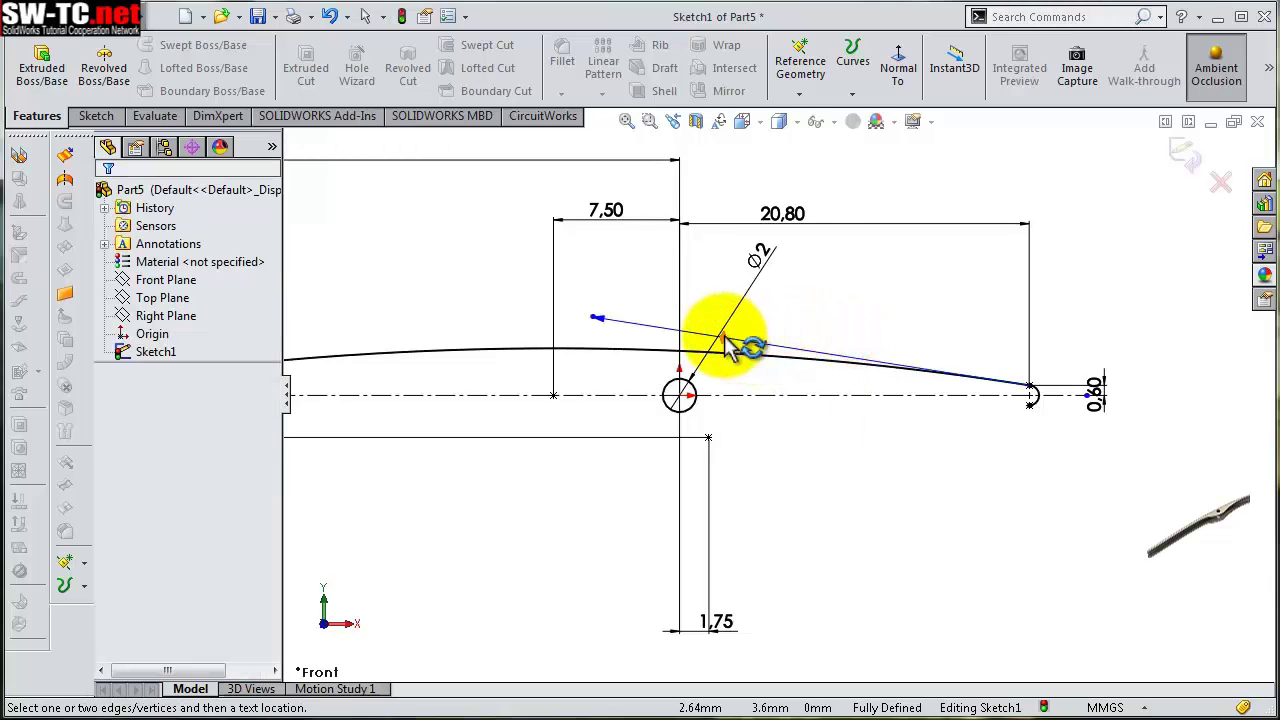
left_click(735, 352)
left_click(752, 396)
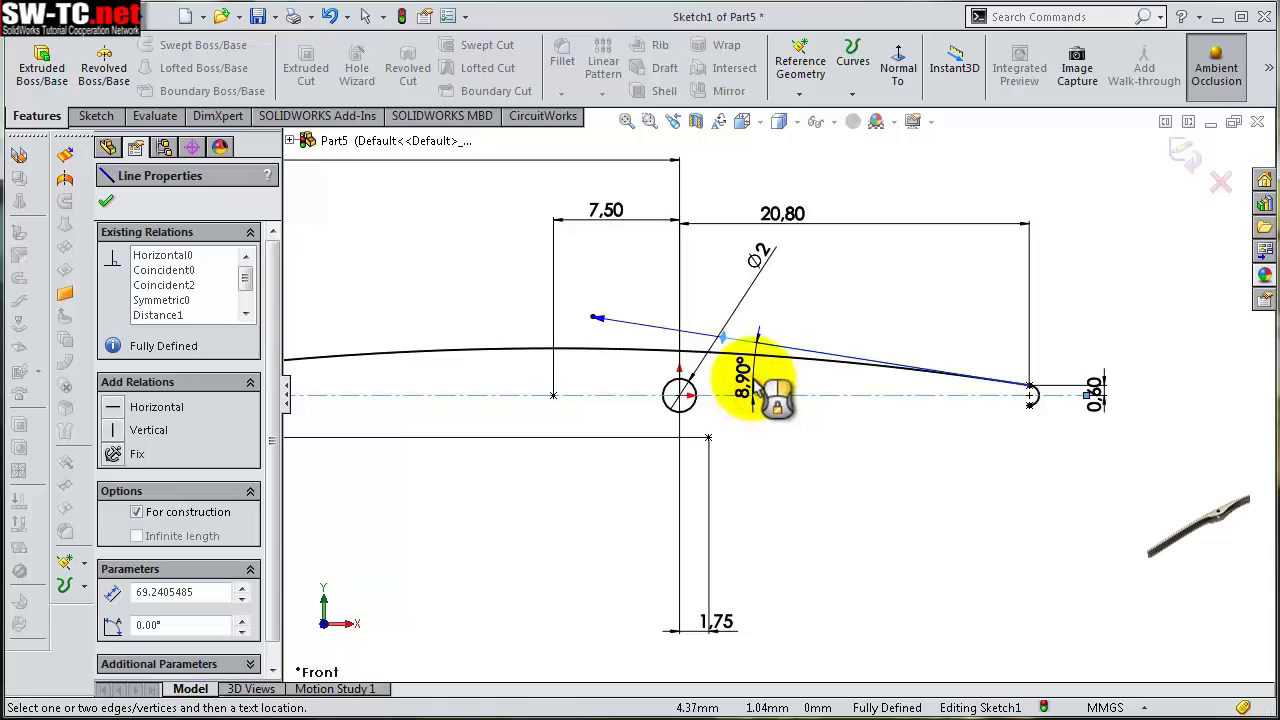
left_click(757, 392)
type("10")
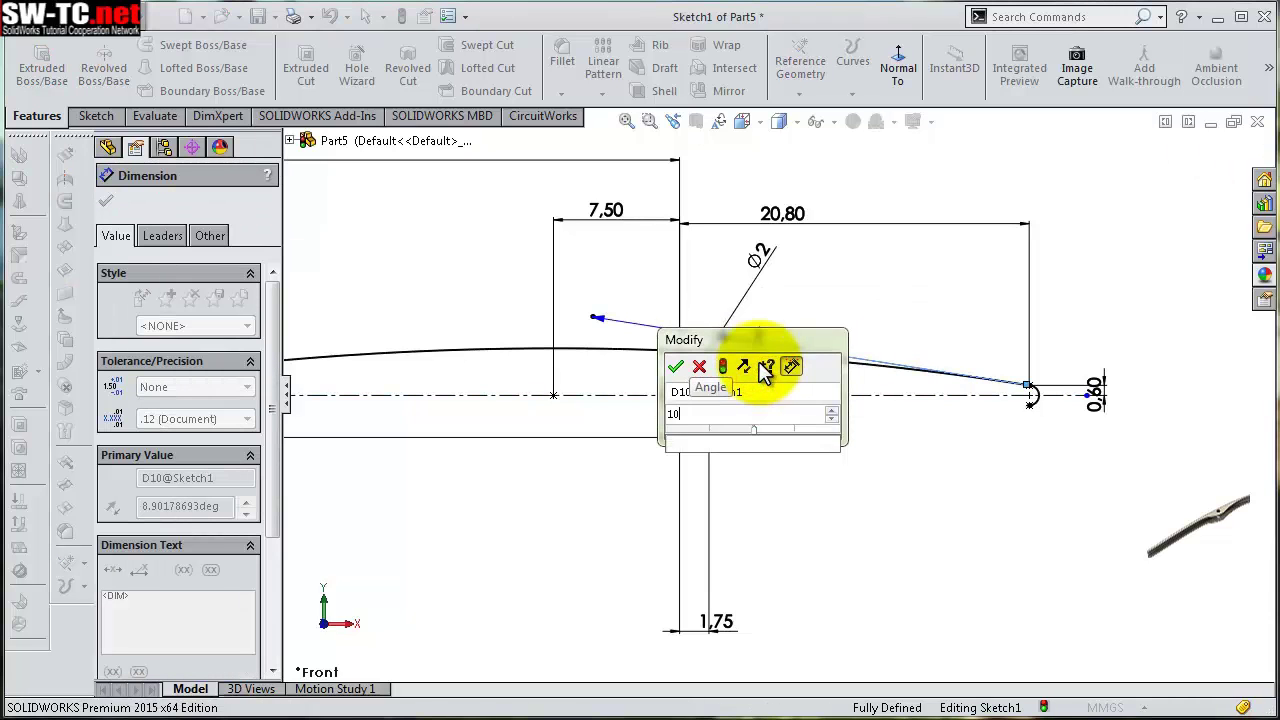
key("Return")
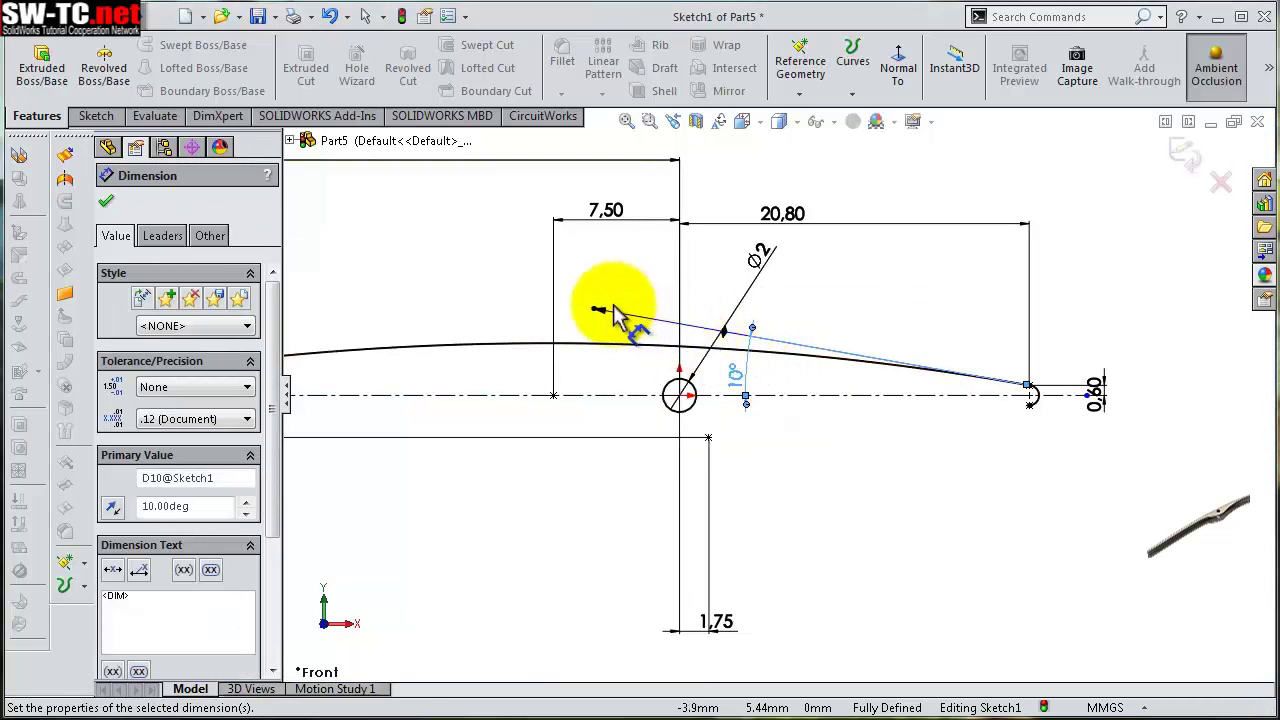
Dimension the spline's tangent handle length to 80
left_click(598, 311)
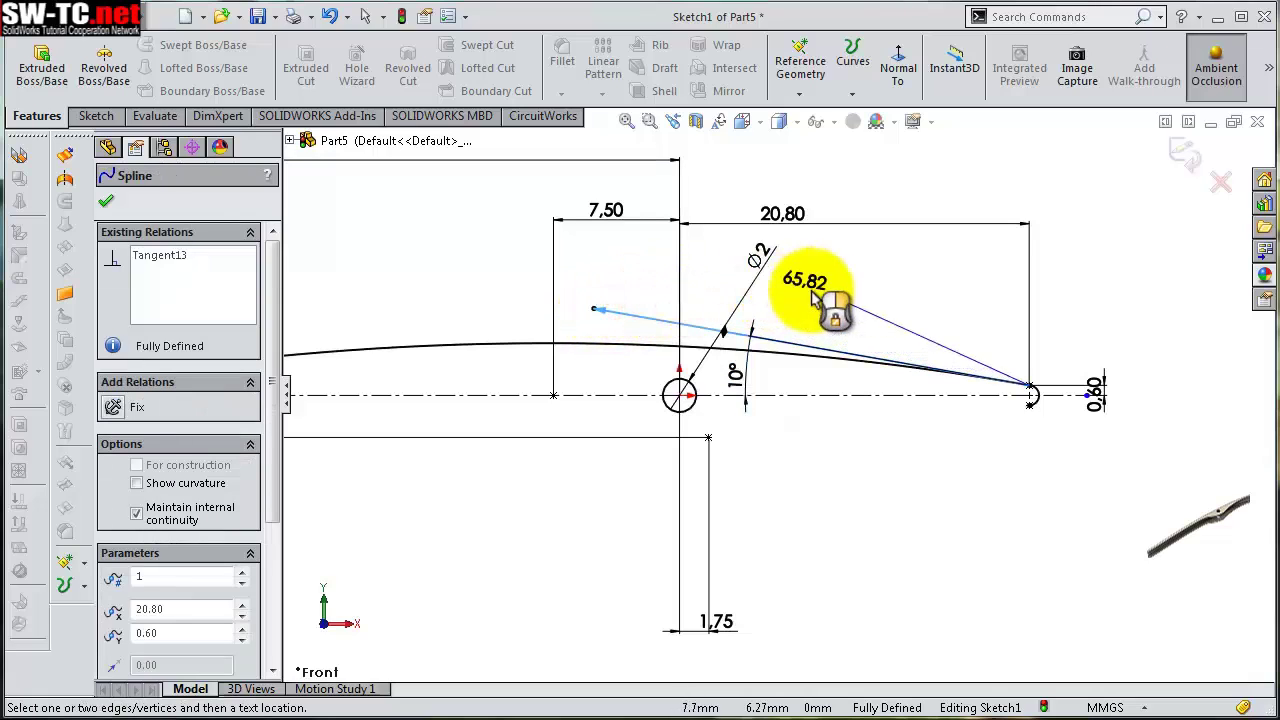
left_click(840, 300)
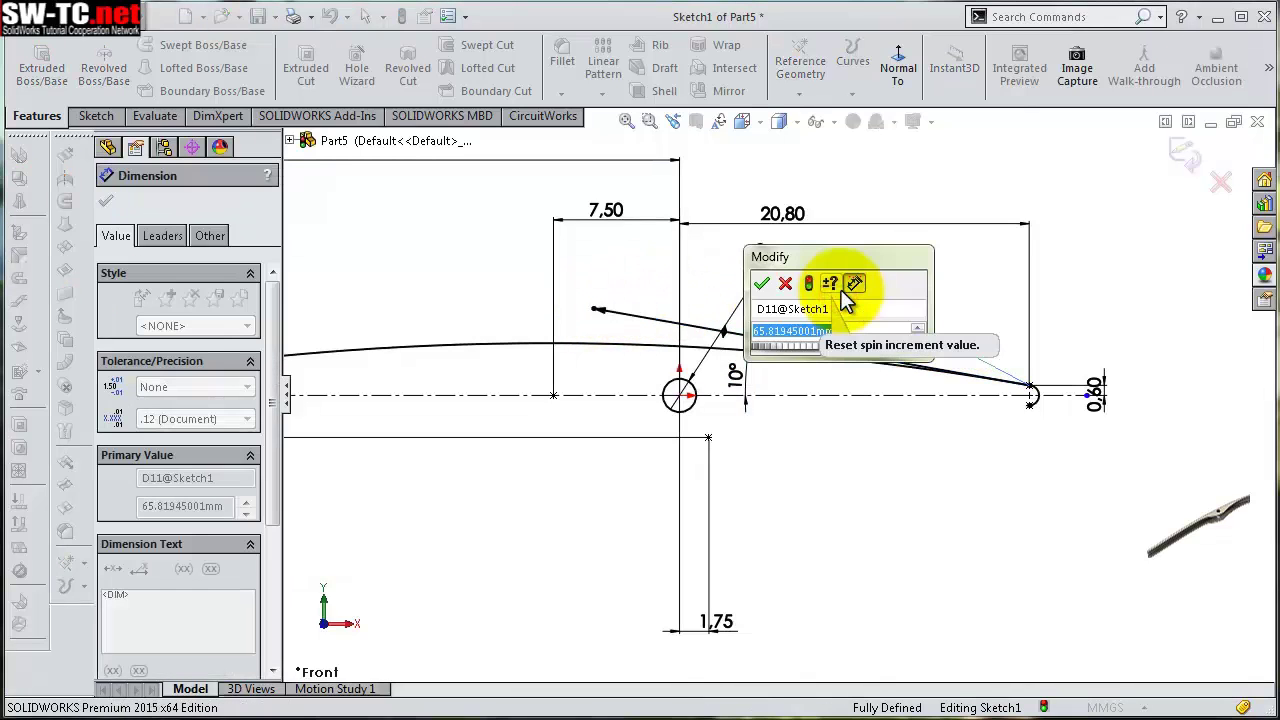
type("80")
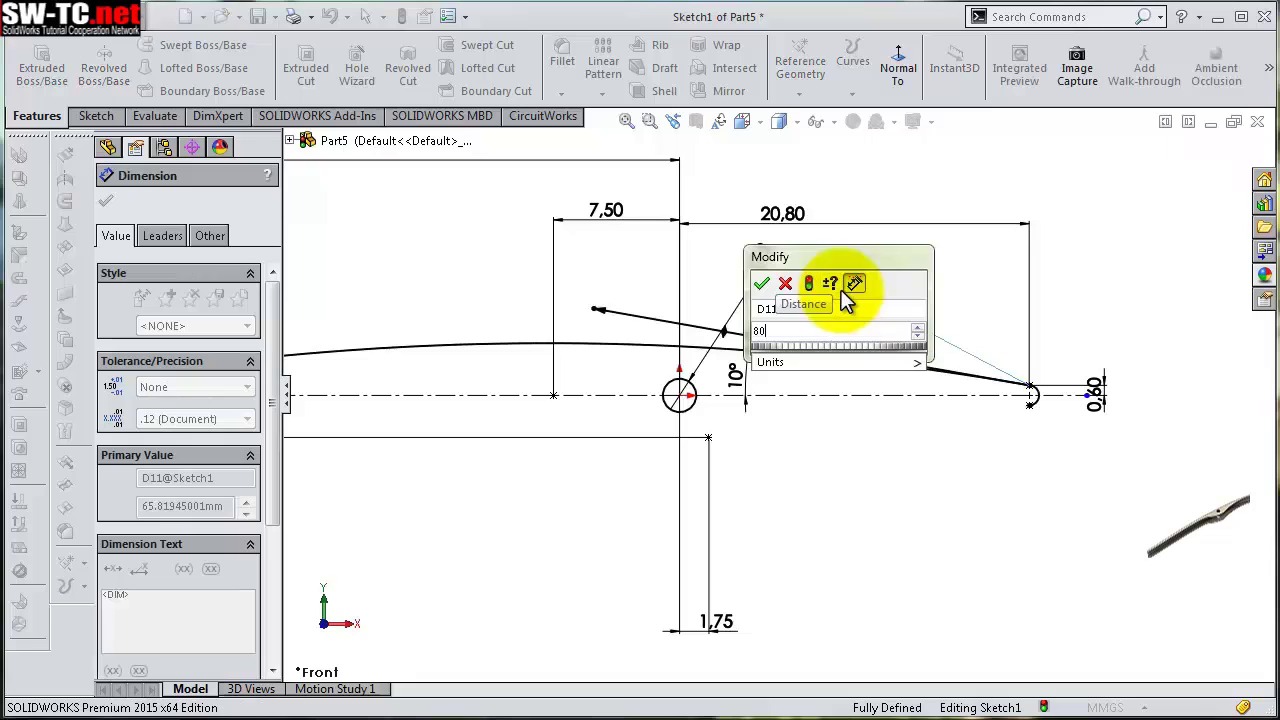
key("Return")
scroll(471, 366, "up", 2)
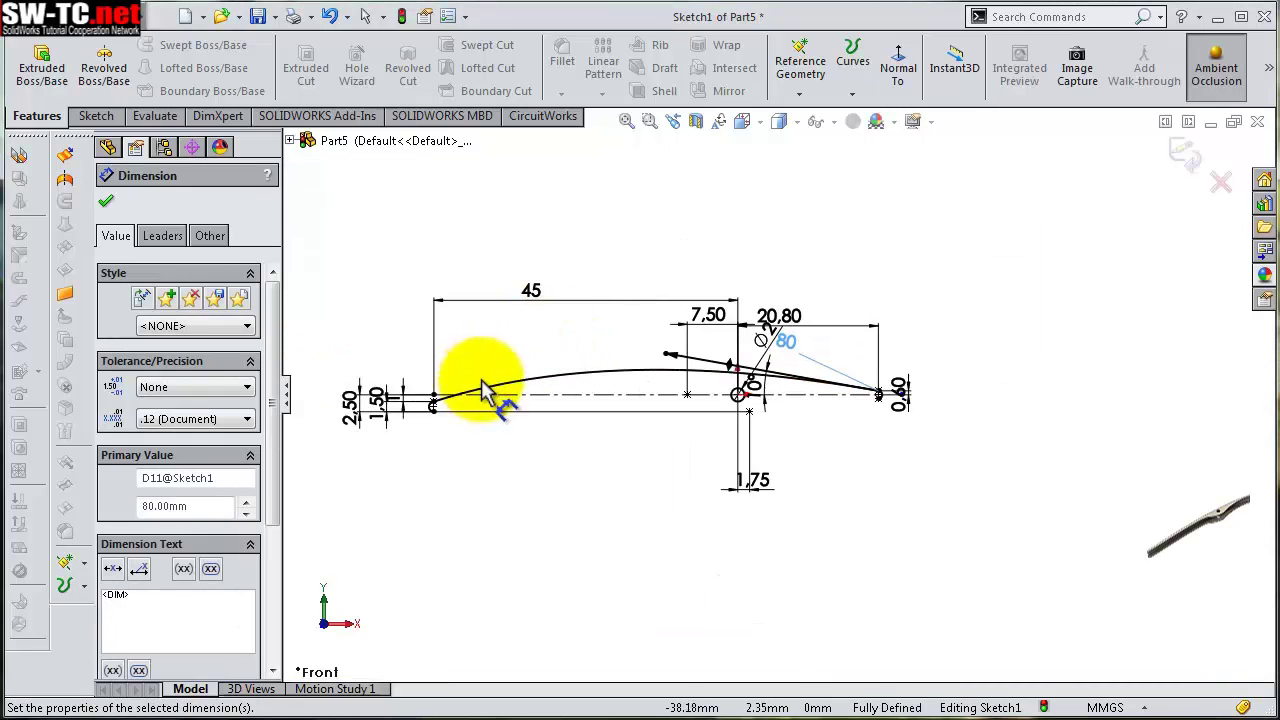
scroll(491, 389, "down", 2)
scroll(543, 449, "down", 3)
scroll(556, 452, "down", 2)
Make the upper spline's left-end tangent handle horizontal
left_click(556, 452)
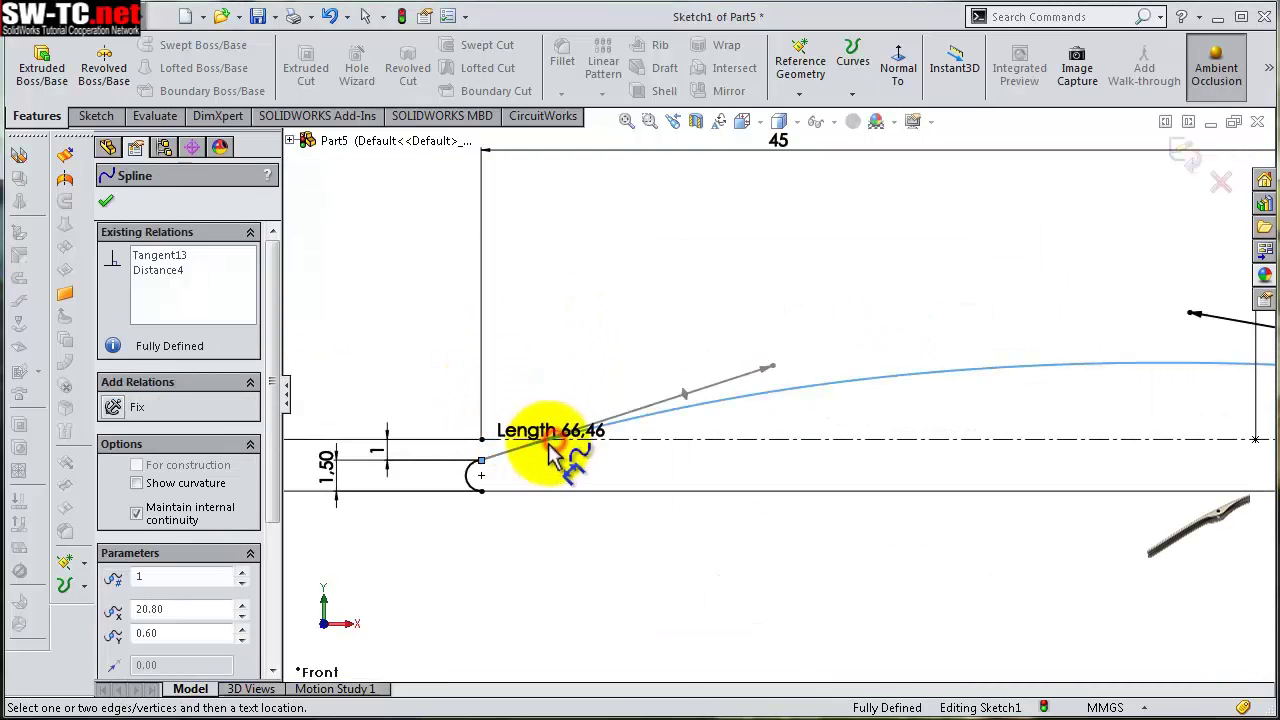
key("Escape")
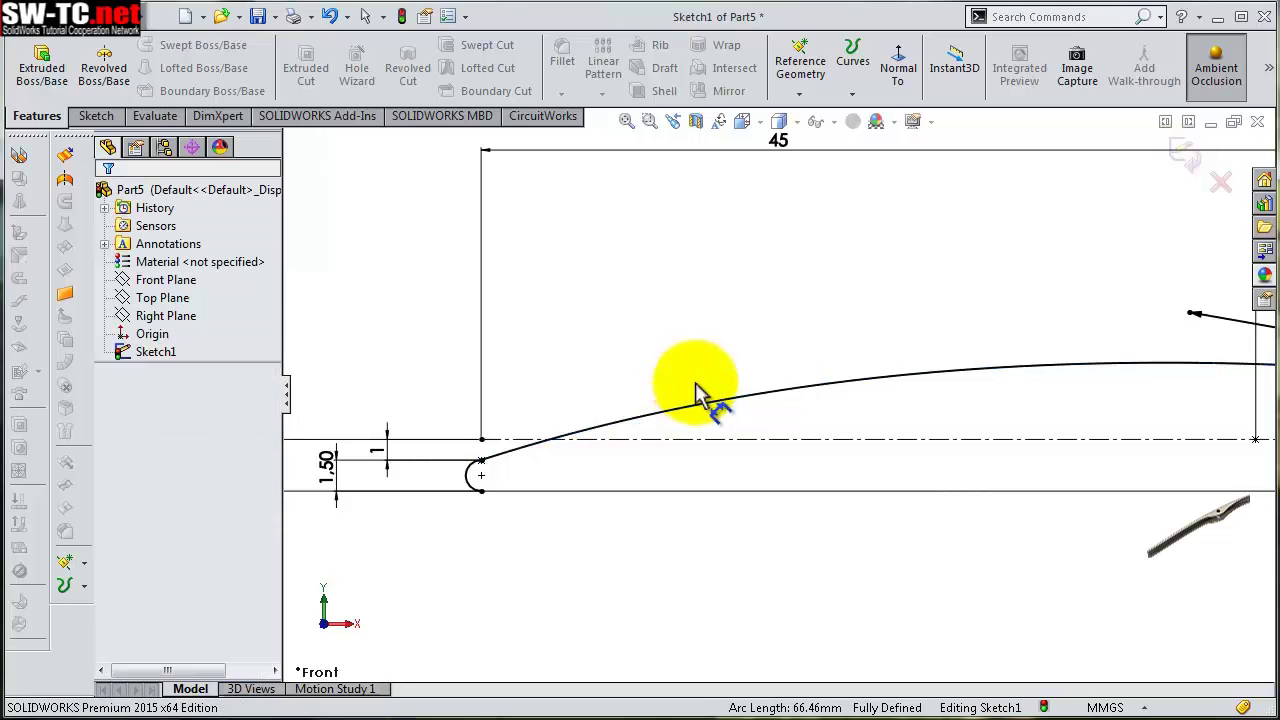
left_click(698, 410)
key("Escape")
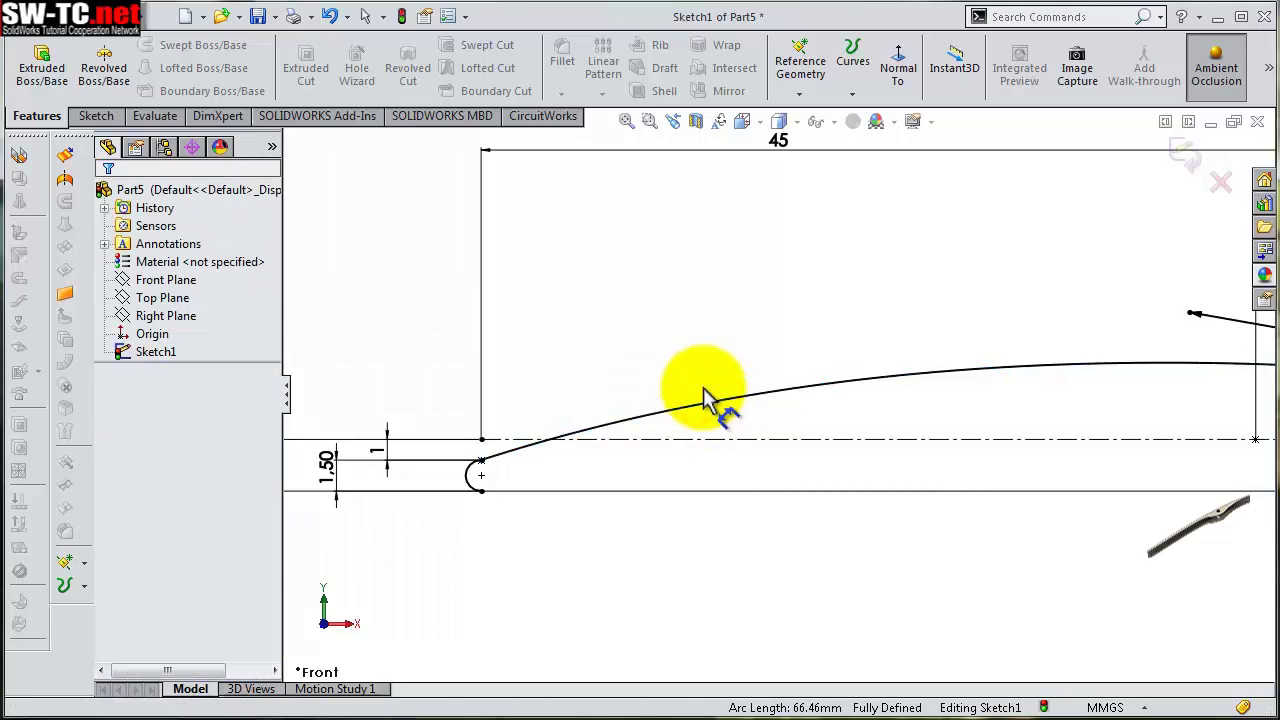
left_click(700, 410)
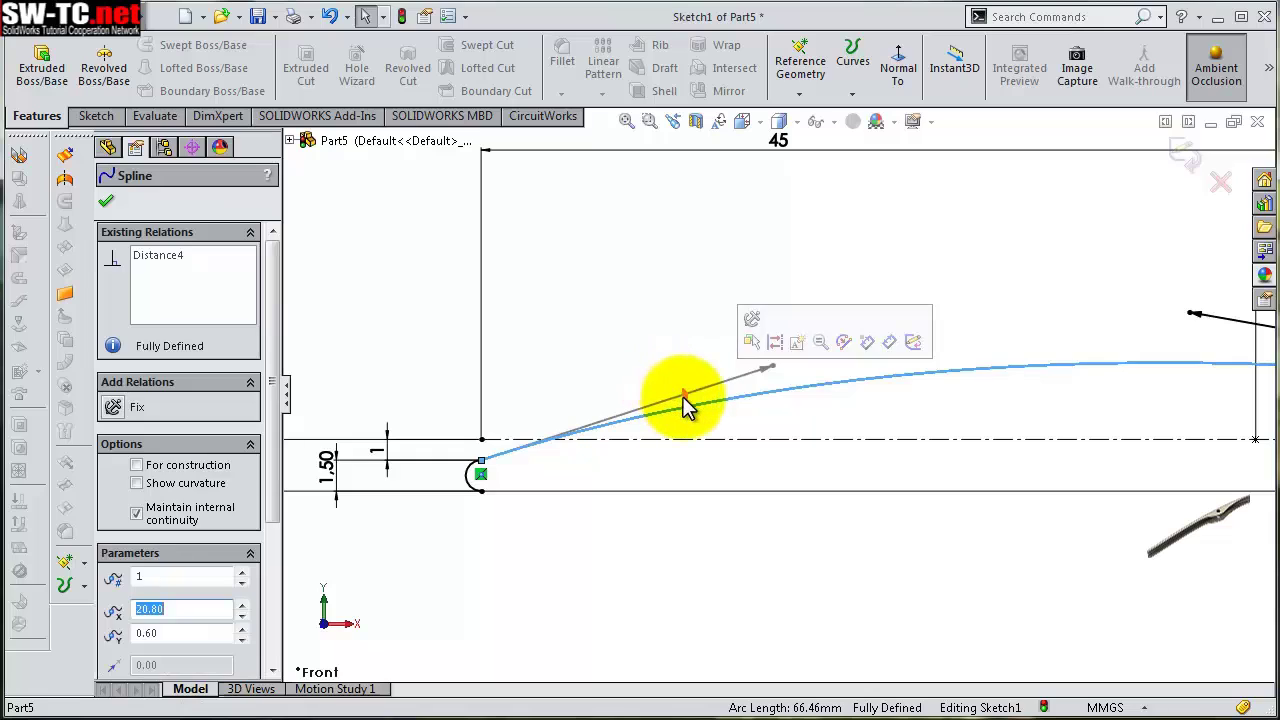
left_click(684, 398)
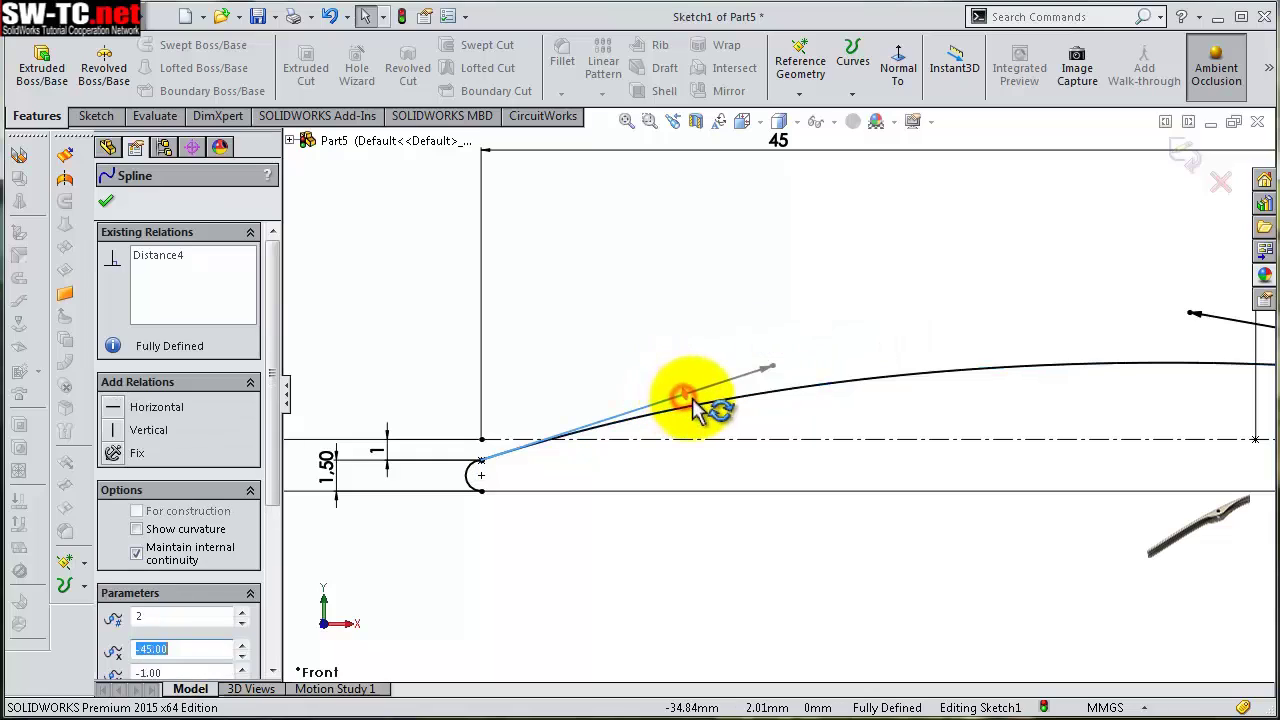
left_click(183, 413)
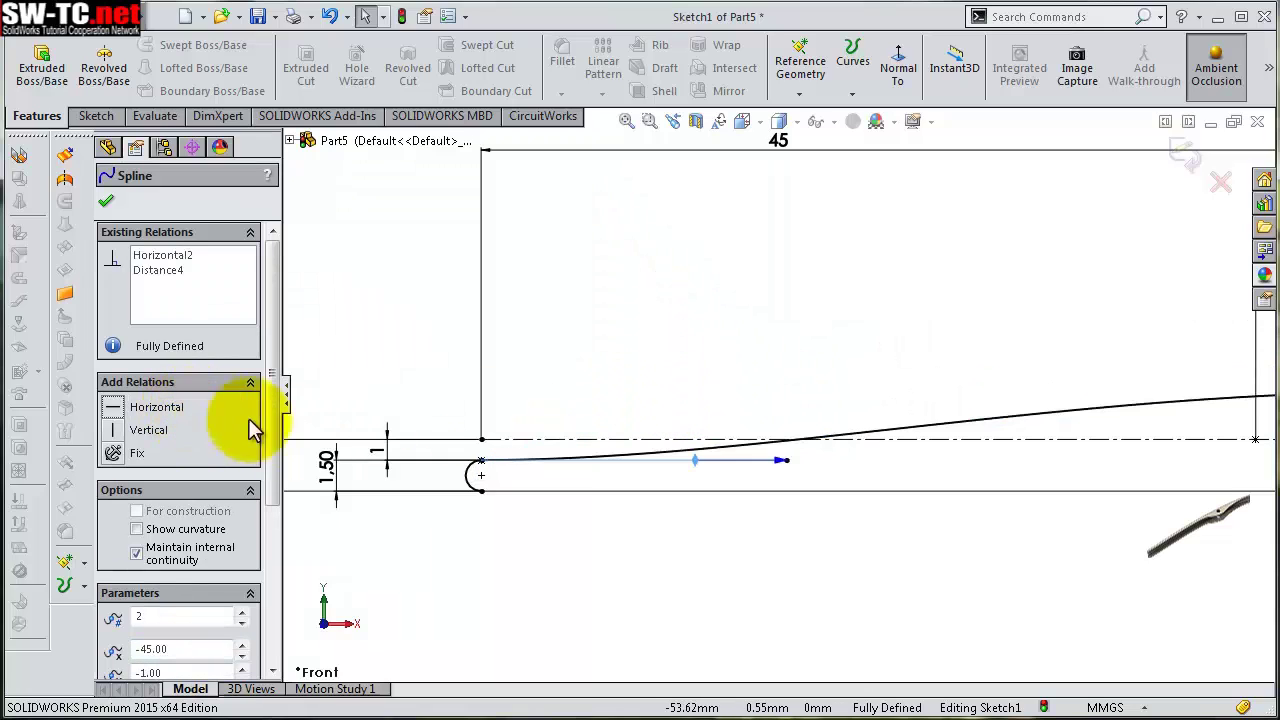
Dimension the left-end tangent handle length to 15 mm
right_click(783, 465)
left_click(834, 482)
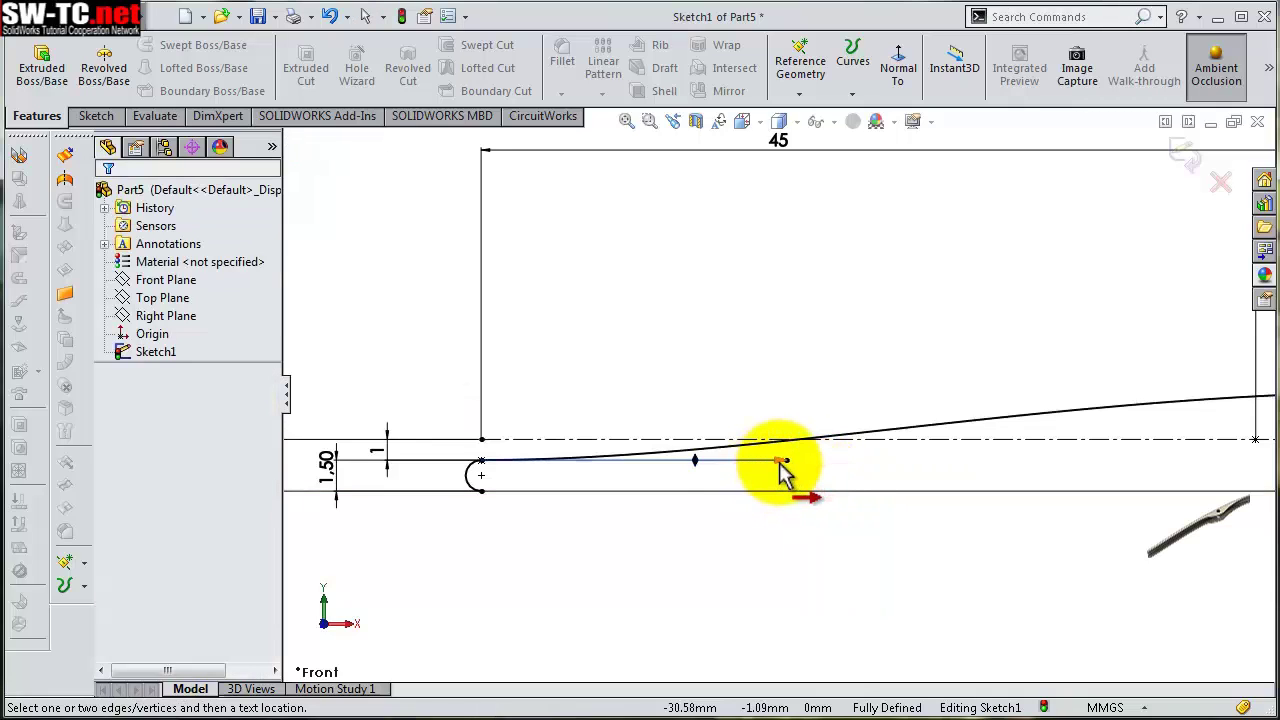
left_click(781, 462)
left_click(770, 395)
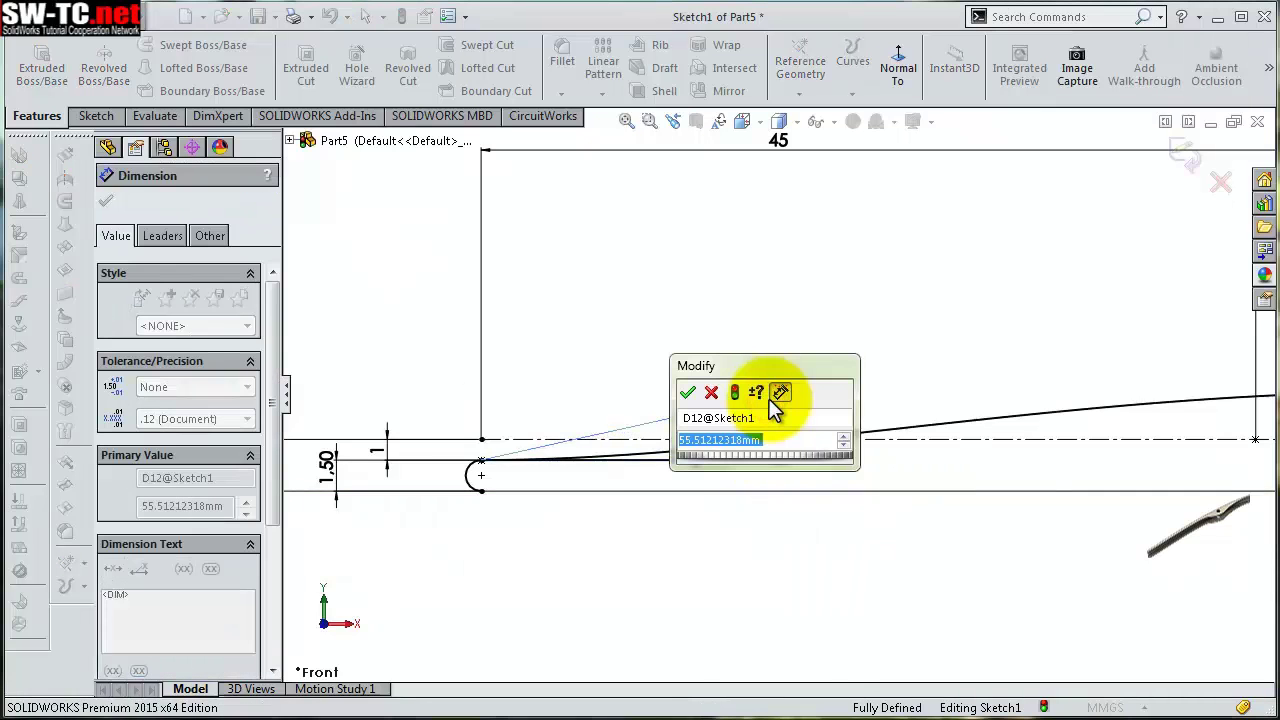
type("15")
key("Return")
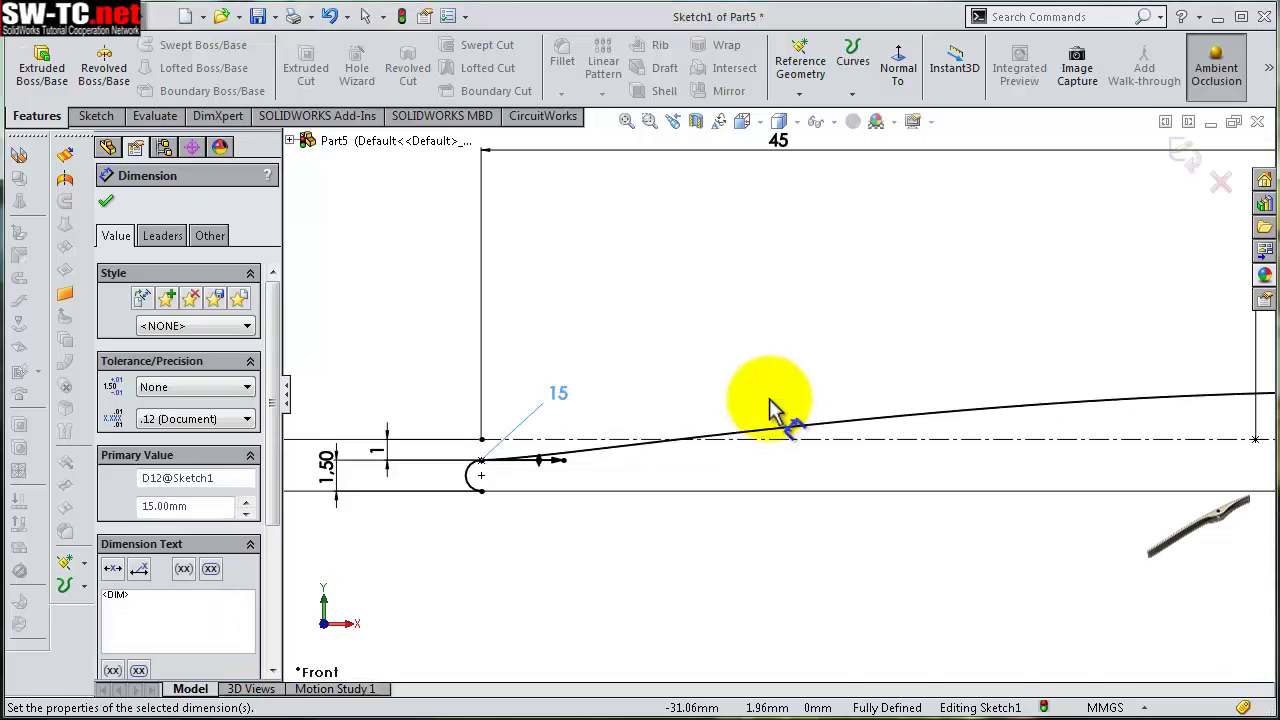
Zoom to fit the profile, close the dimension, and pick the Spline tool
scroll(1012, 425, "up", 3)
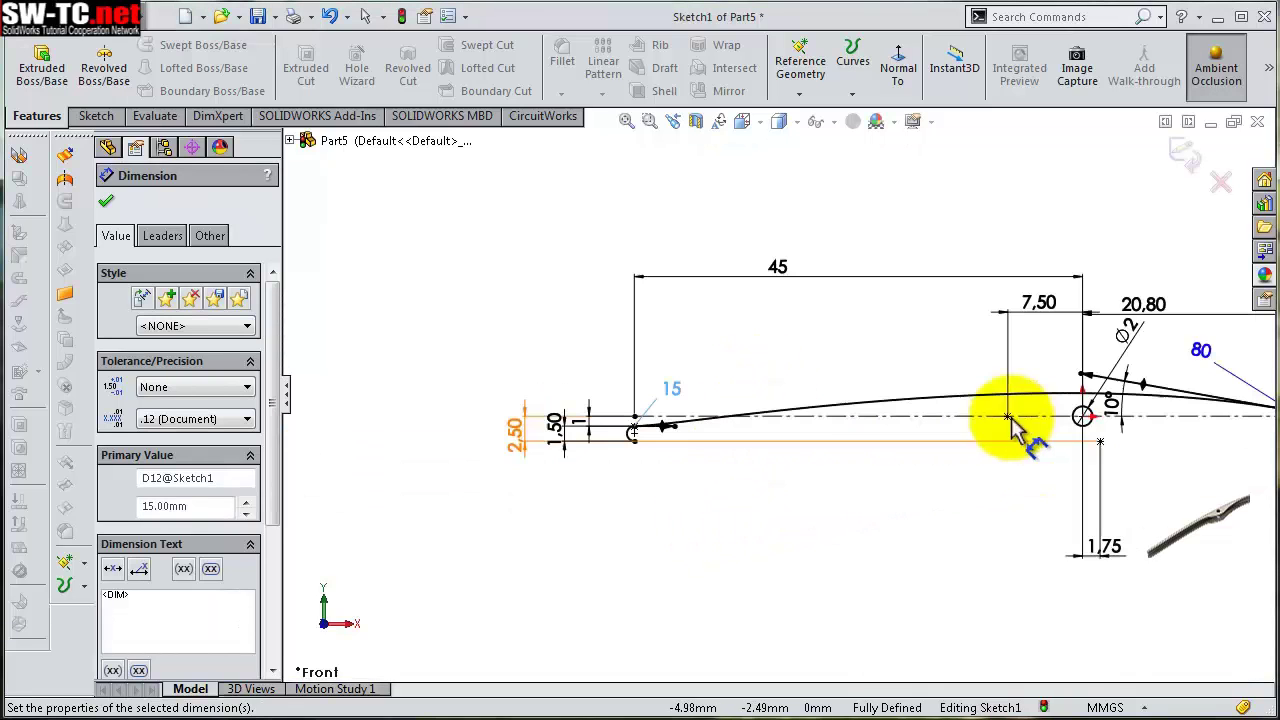
key("f")
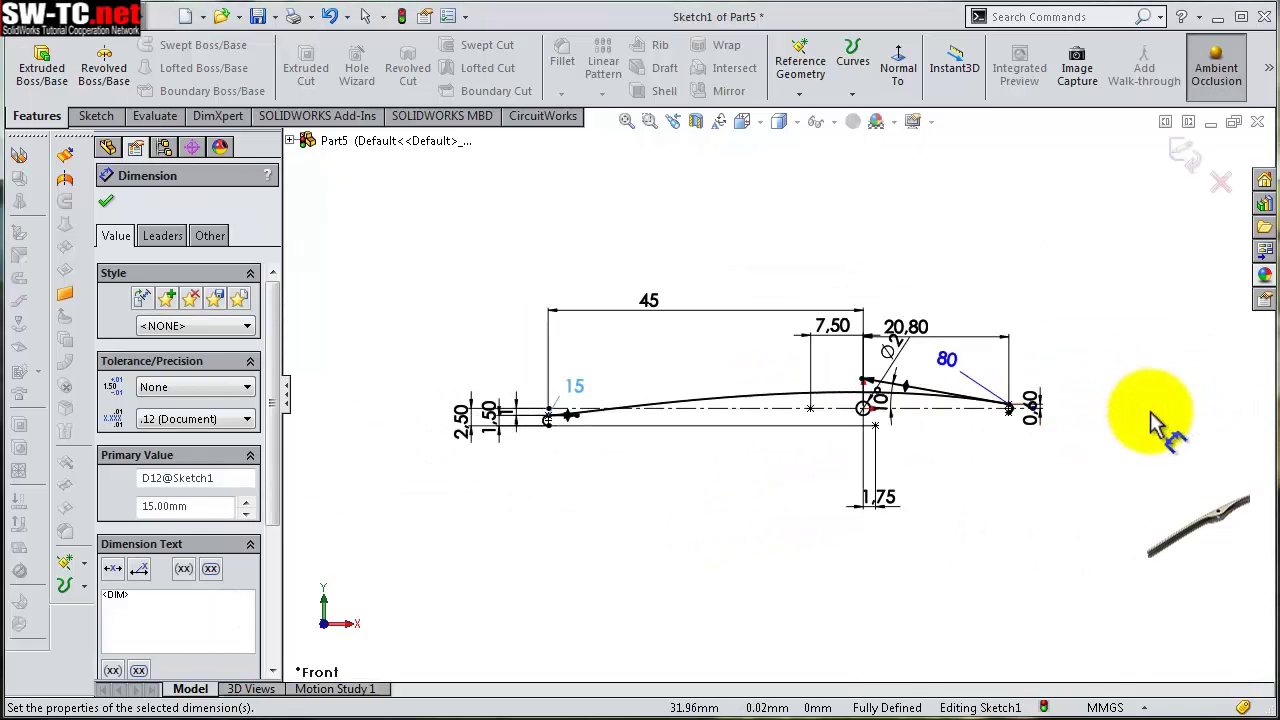
scroll(957, 392, "down", 2)
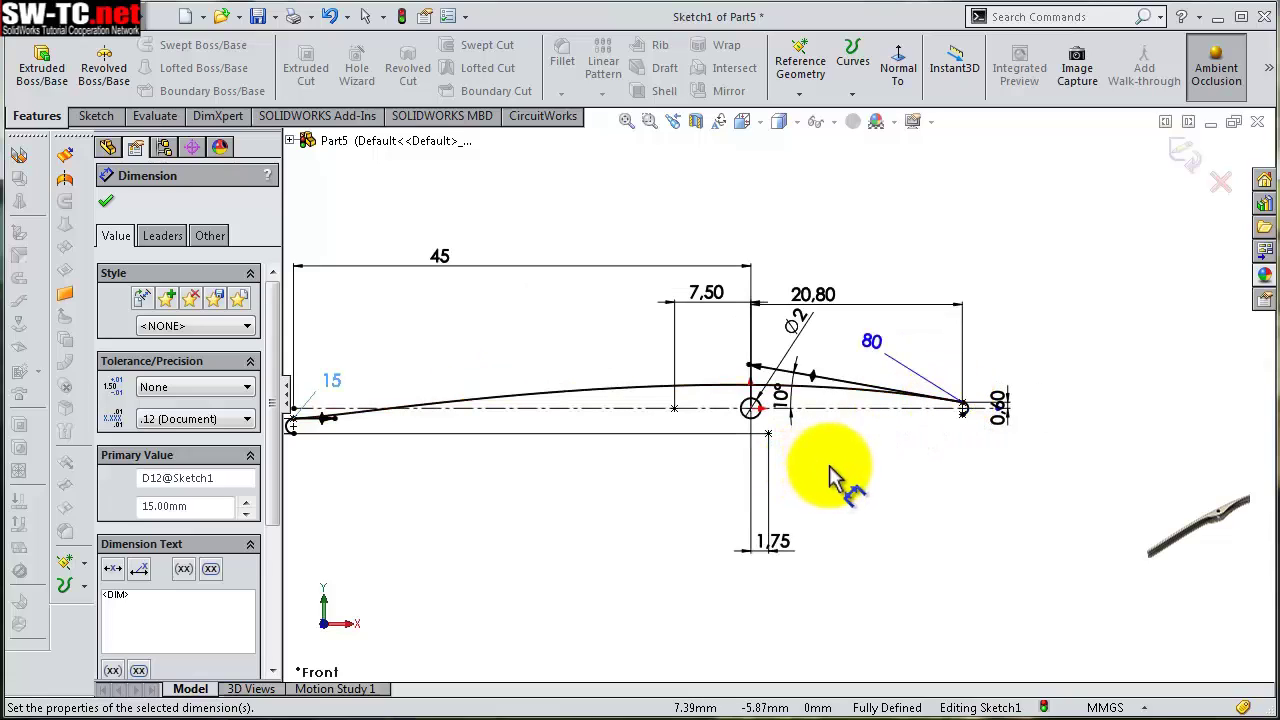
left_click(876, 502)
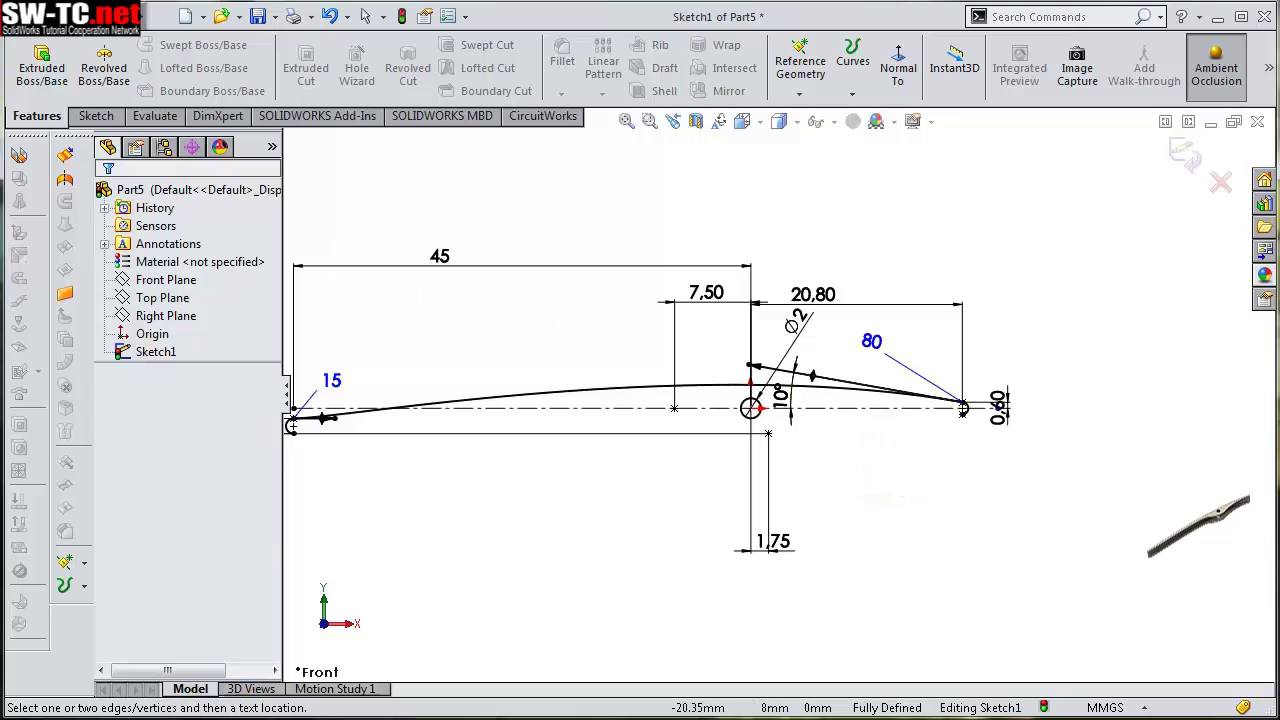
left_click(96, 116)
left_click(205, 44)
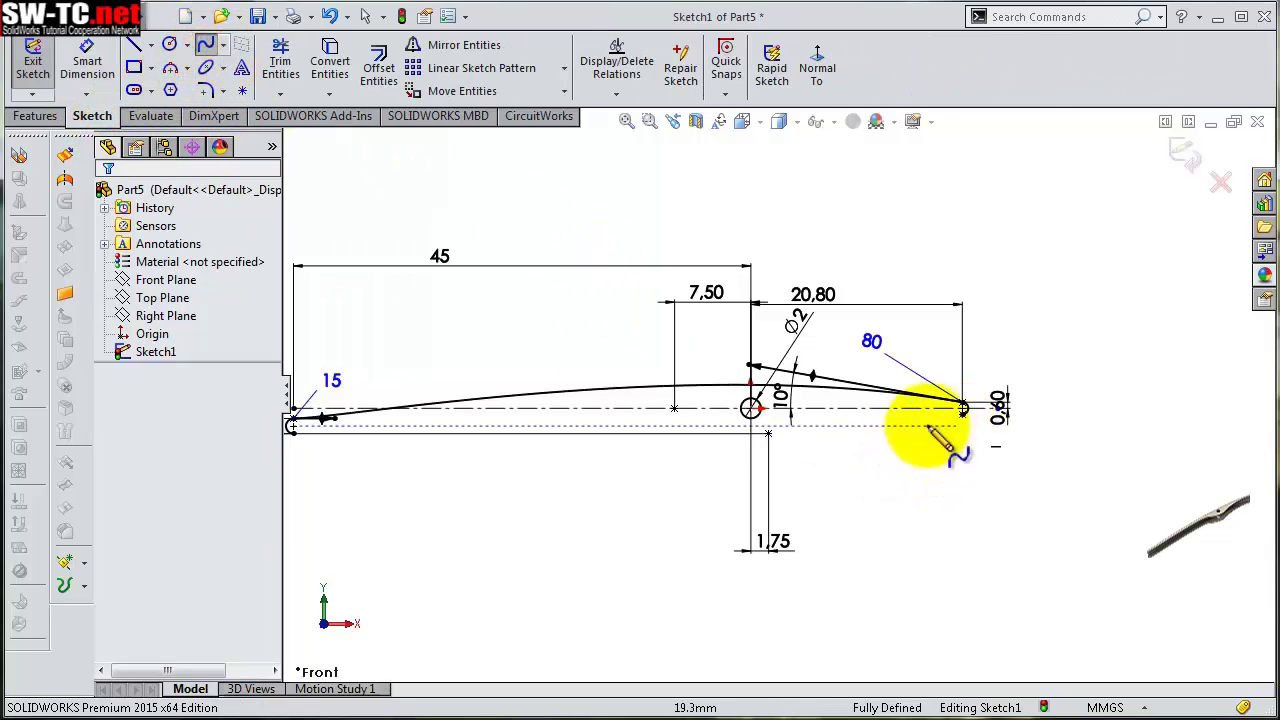
Draw the lower spline from the right endpoint through the centreline point to the left end
left_click(767, 434)
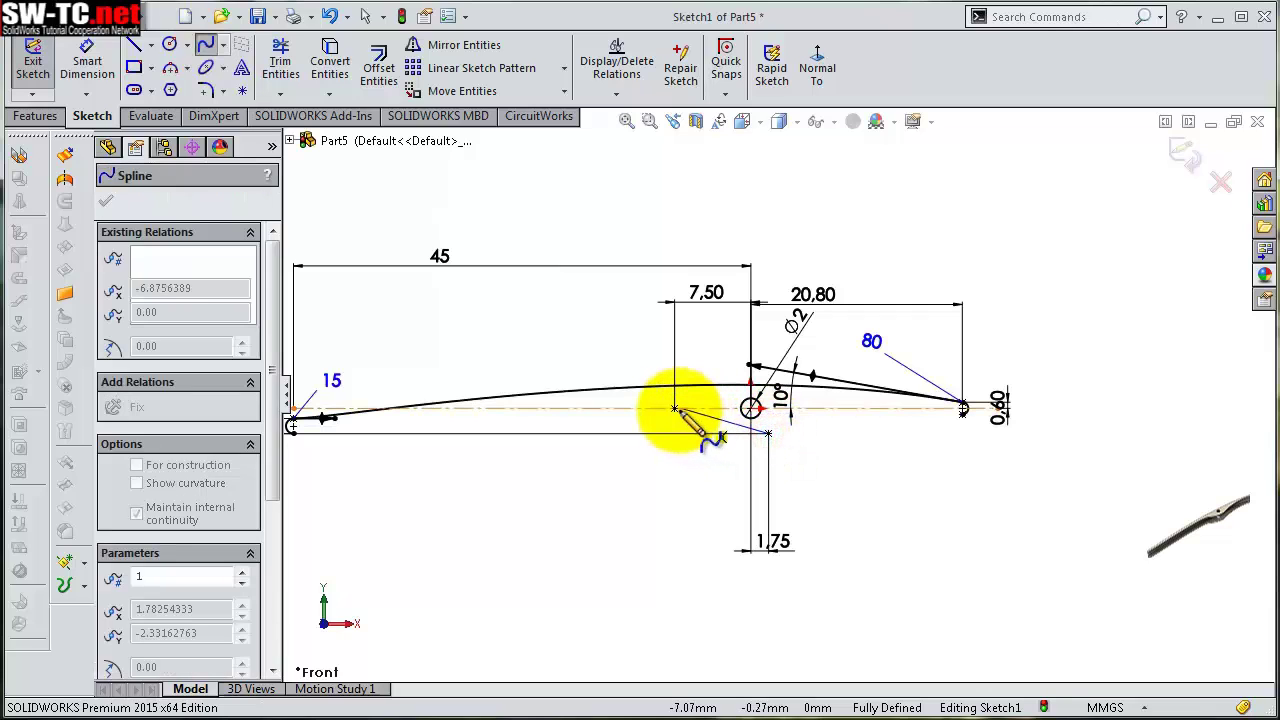
left_click(674, 408)
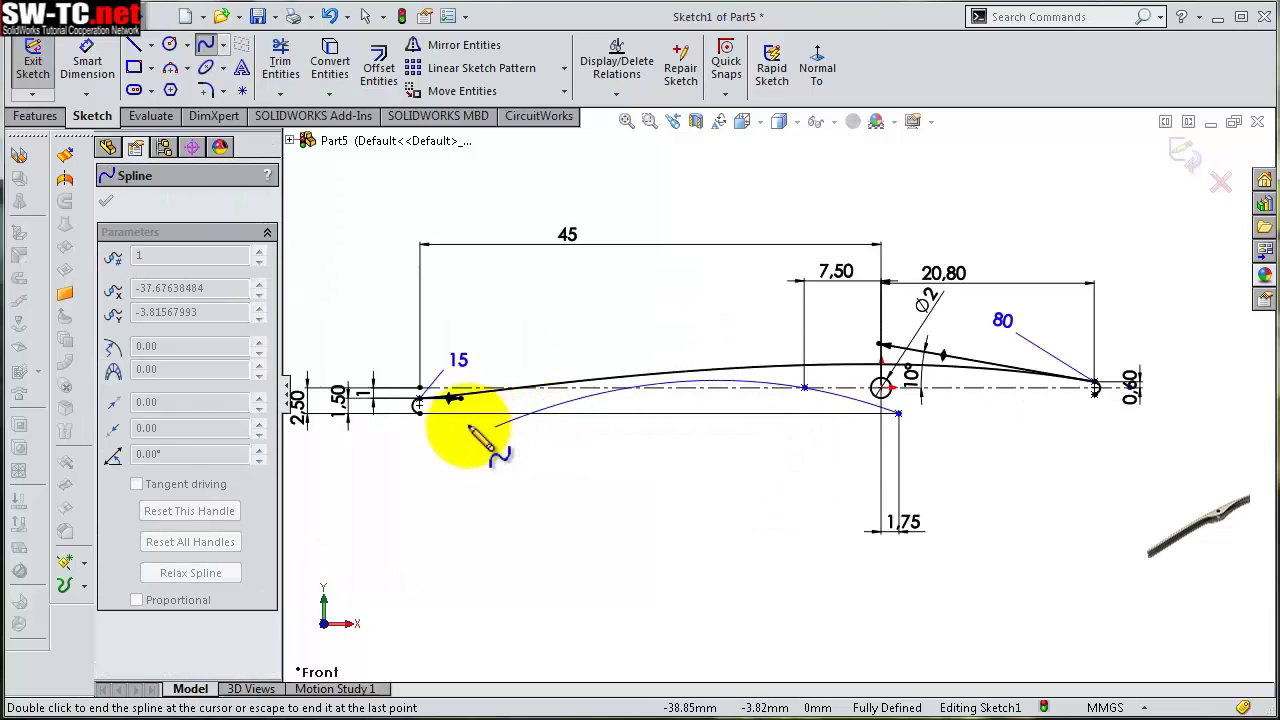
left_click(417, 403)
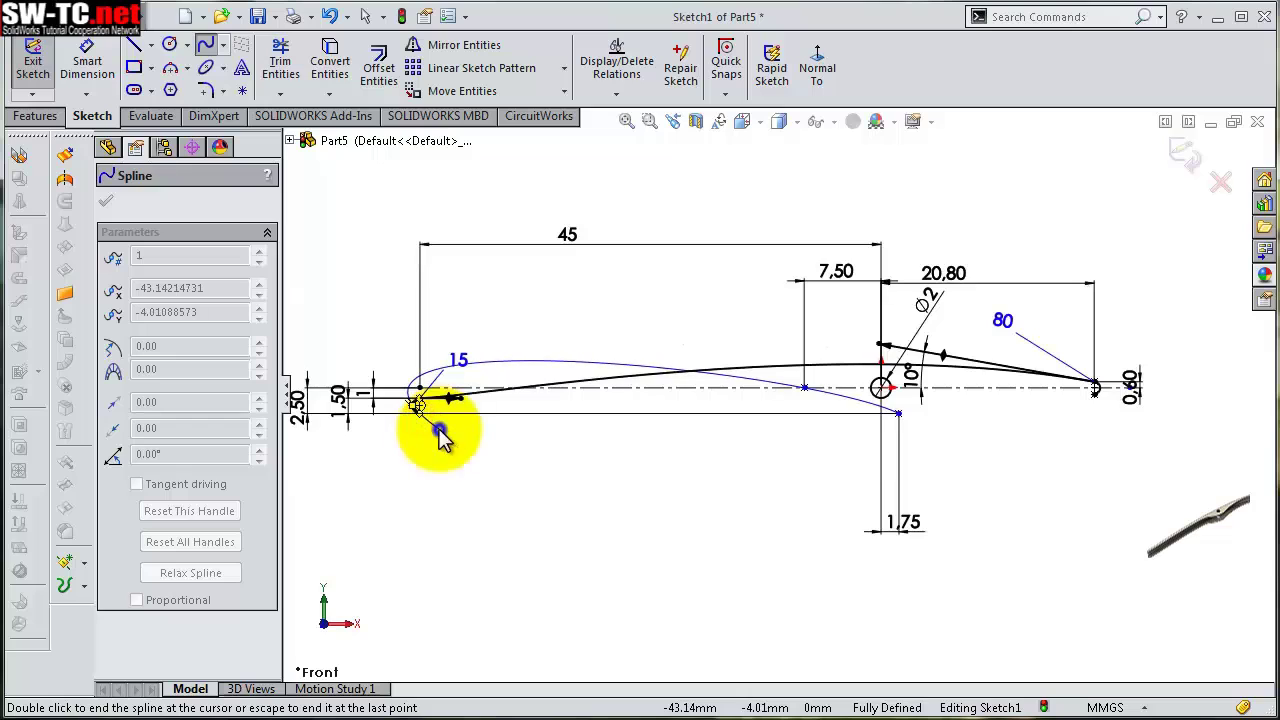
right_click(440, 437)
left_click(458, 434)
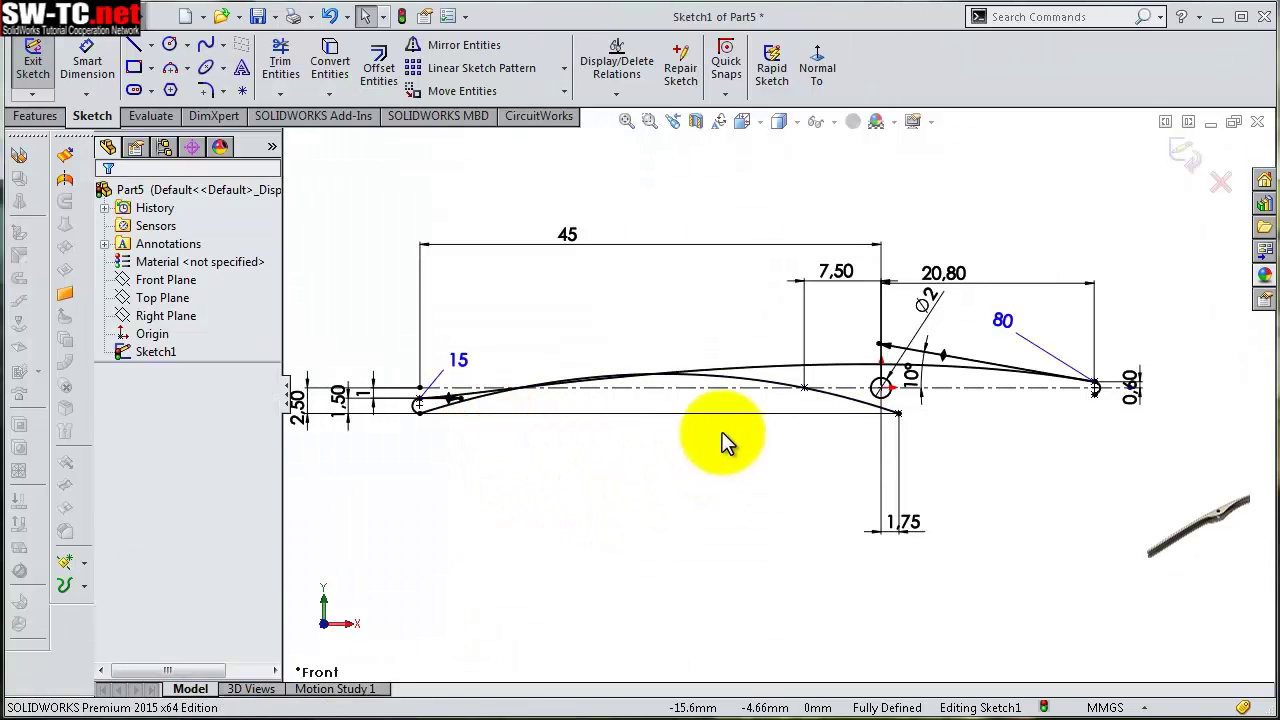
Make the lower spline's right-end tangent horizontal
scroll(725, 443, "down", 3)
left_click(983, 385)
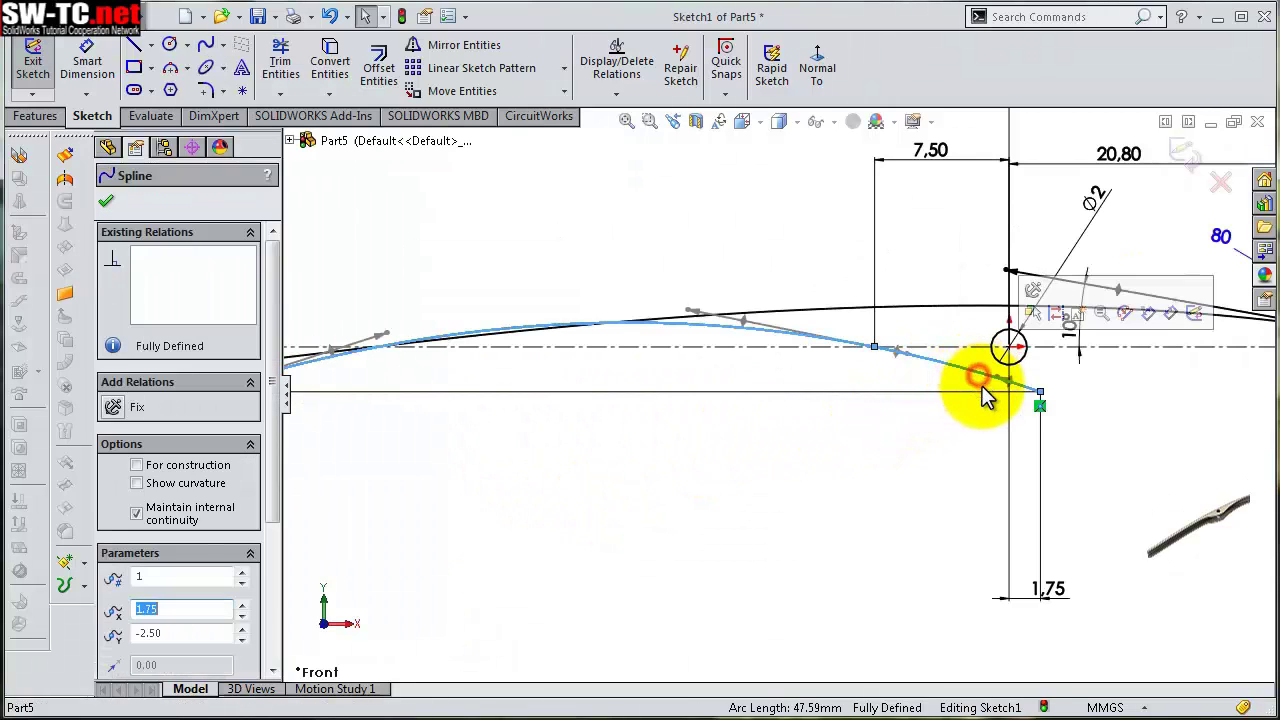
scroll(1022, 390, "down", 3)
scroll(900, 388, "down", 2)
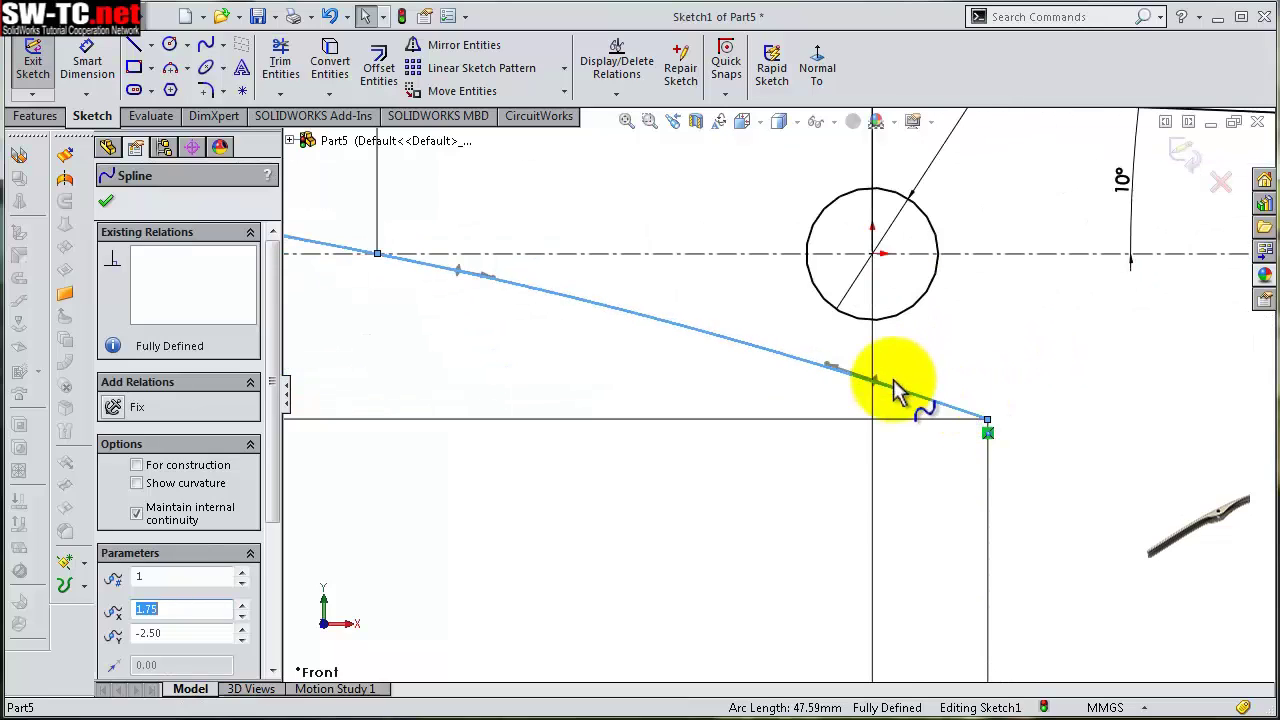
left_click(836, 374)
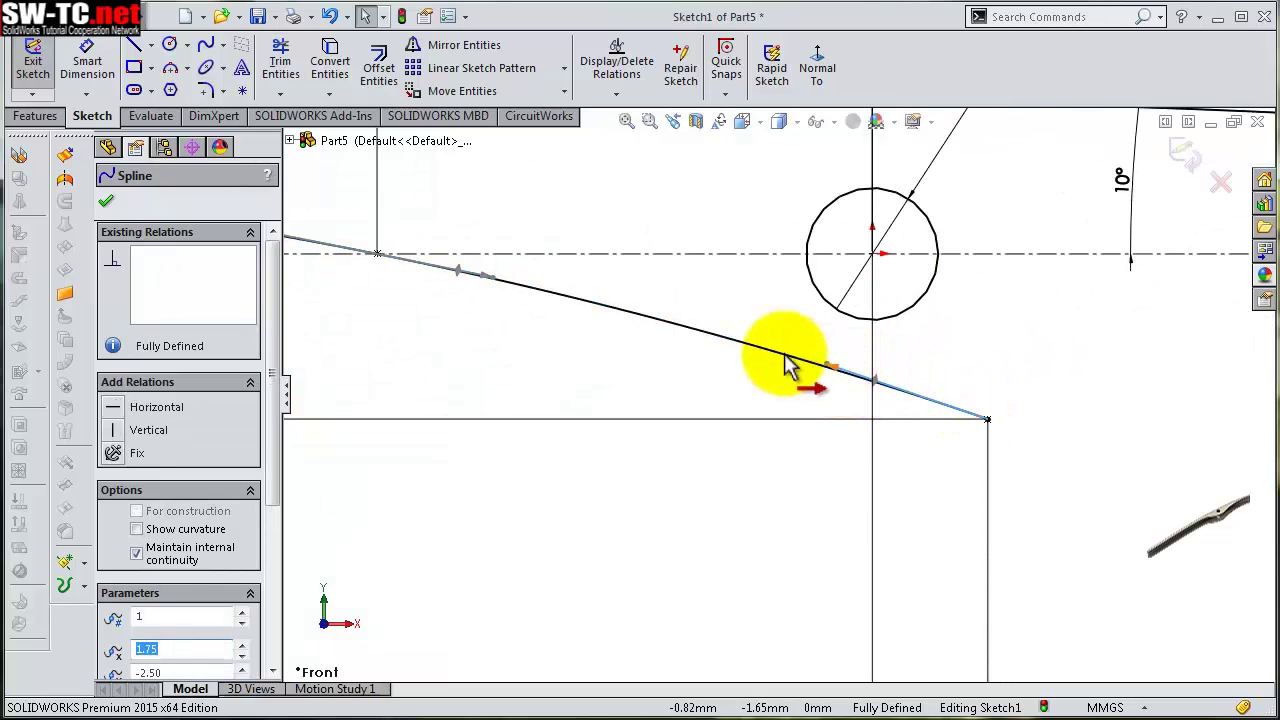
left_click(158, 407)
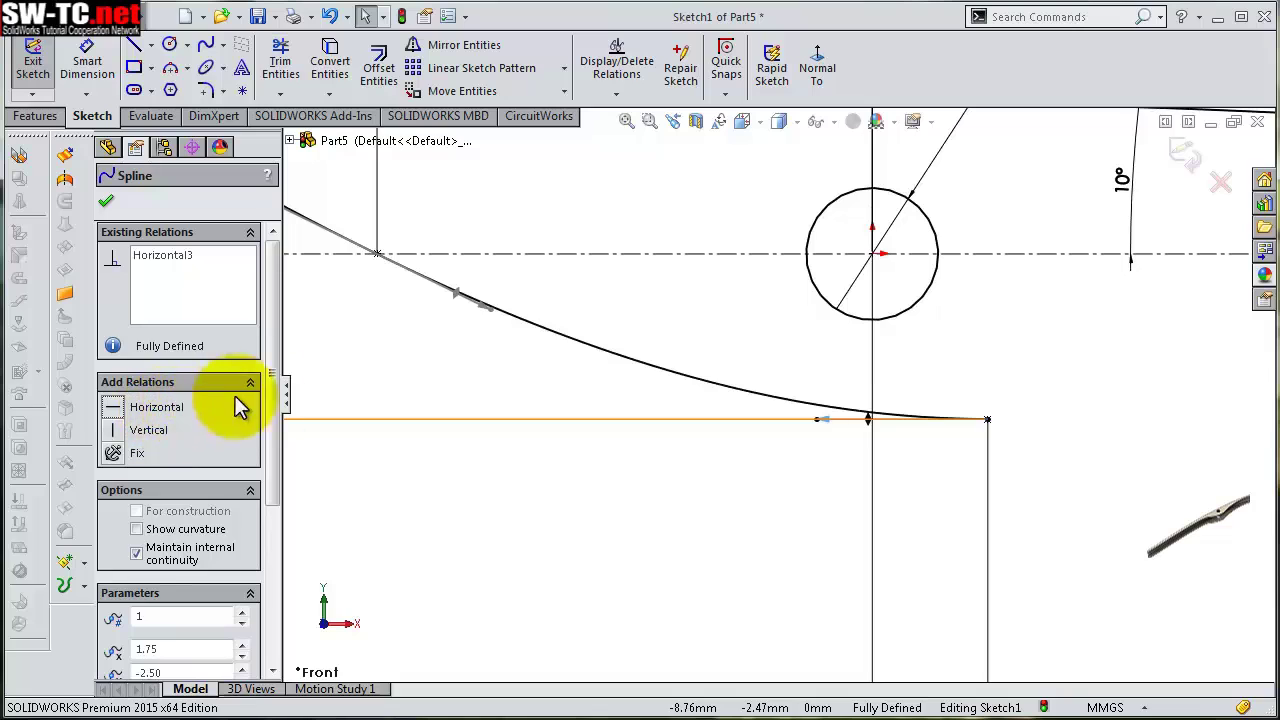
Swing the left-end tangent down to reshape the curve, then make it horizontal
scroll(362, 368, "up", 1)
scroll(449, 331, "up", 1)
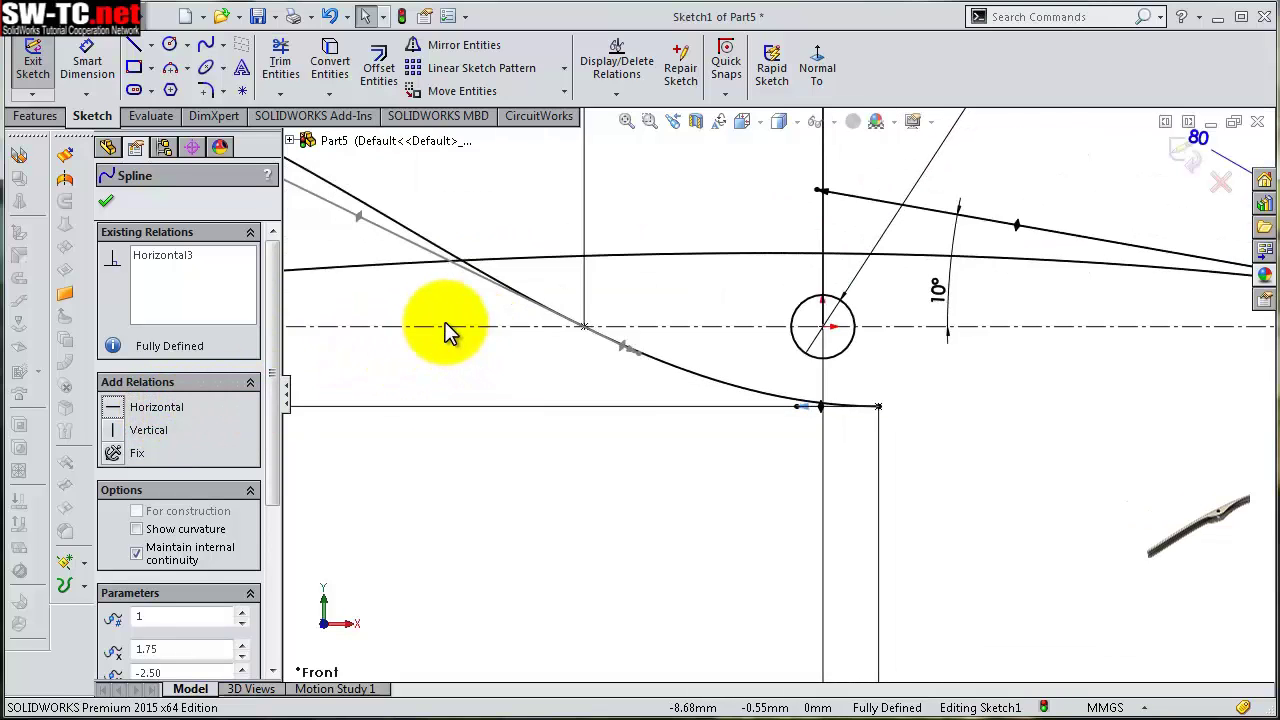
scroll(449, 331, "up", 1)
scroll(445, 322, "up", 1)
scroll(445, 322, "up", 1)
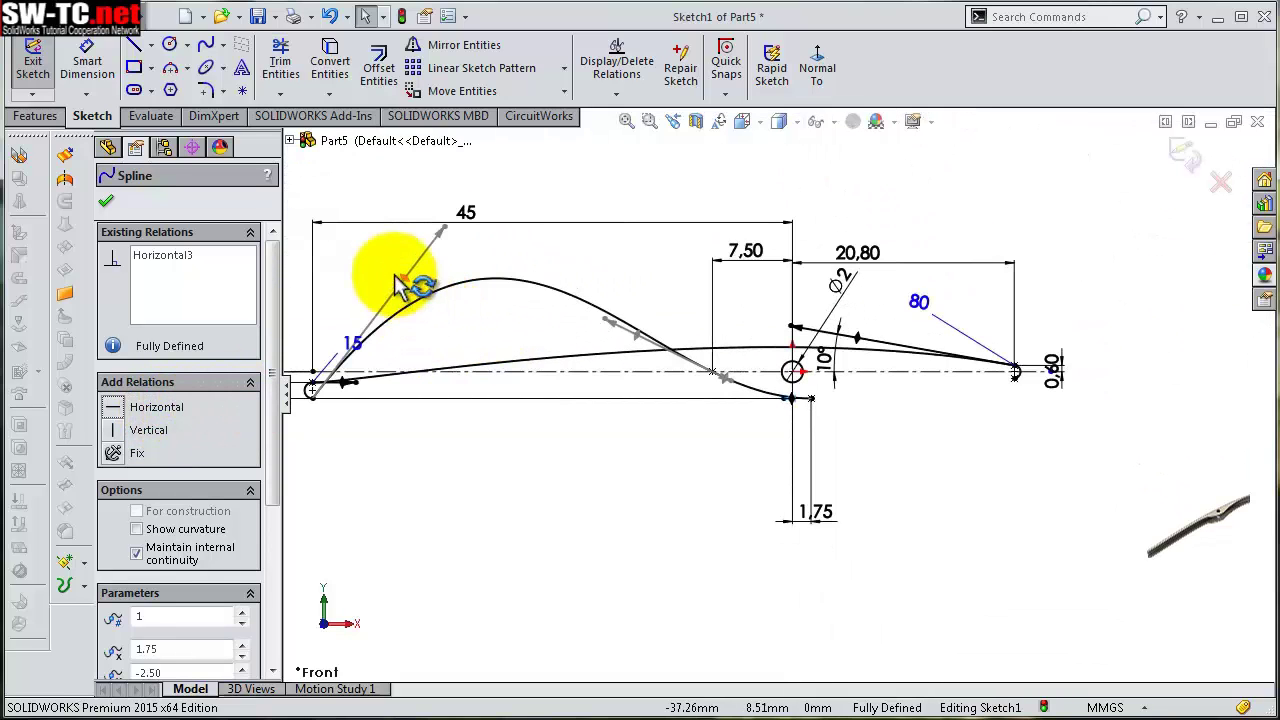
left_click_drag(405, 290, 440, 415)
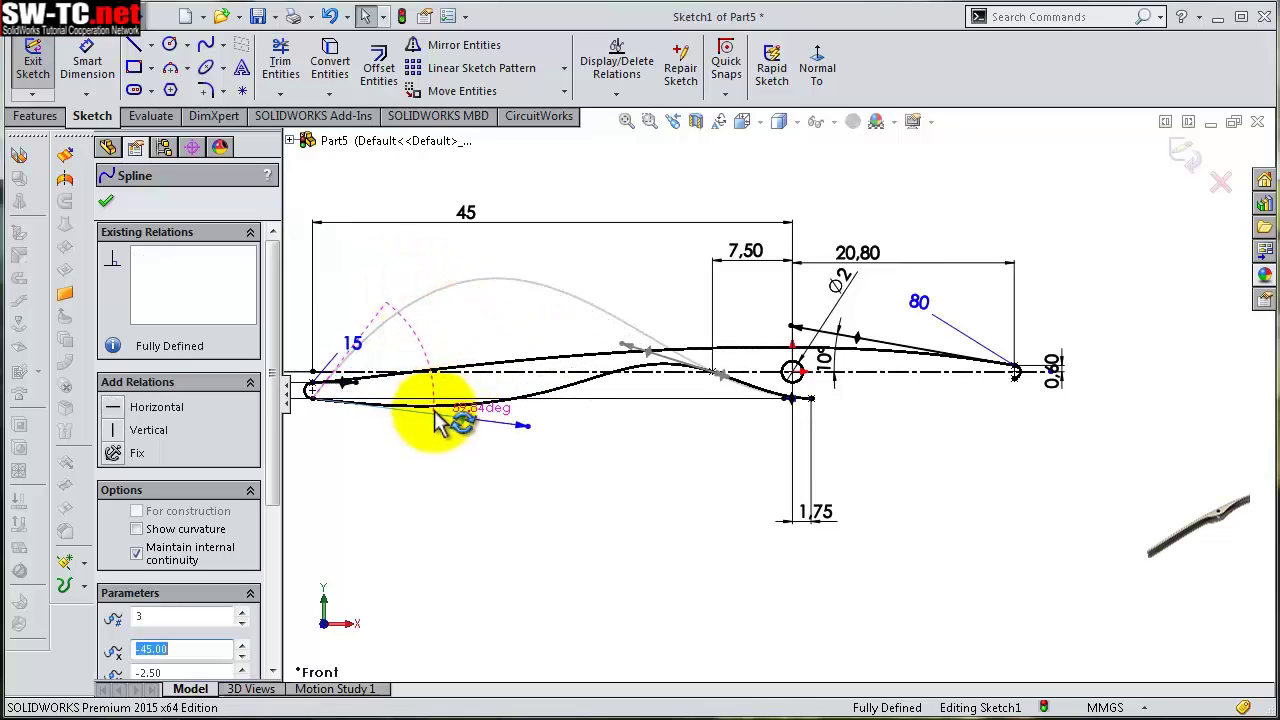
left_click(443, 443)
scroll(470, 395, "down", 2)
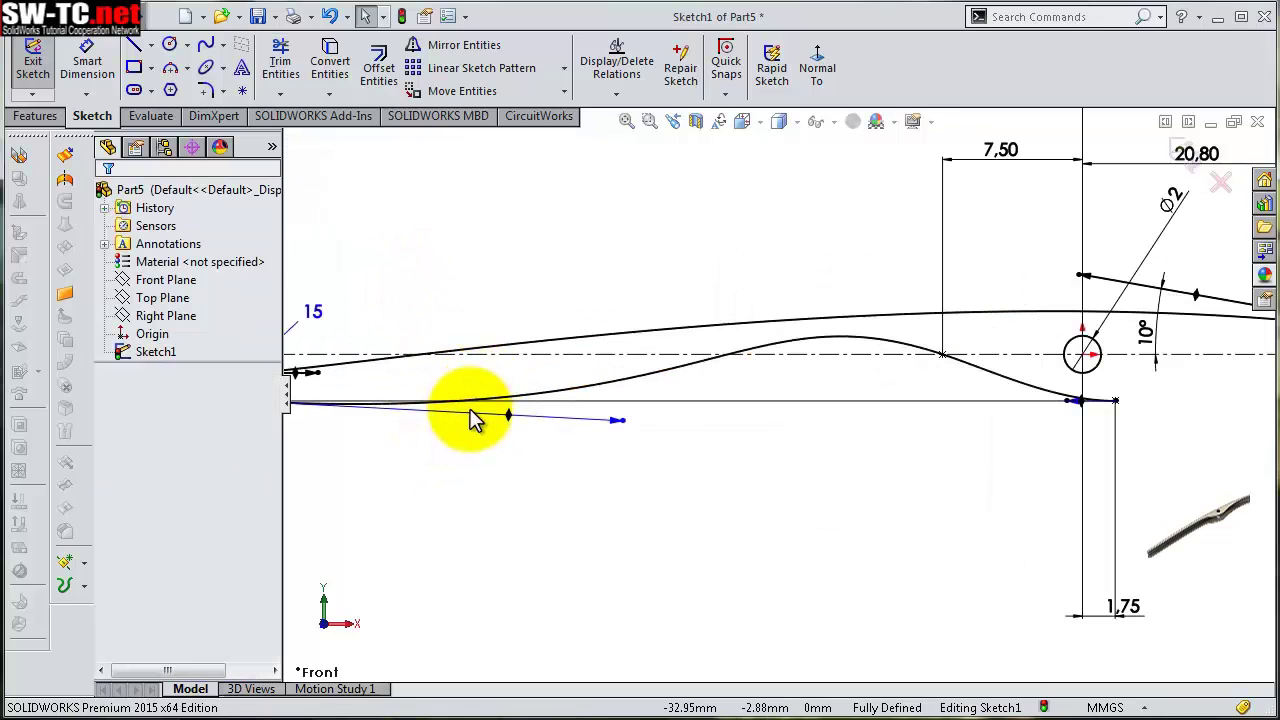
left_click(510, 420)
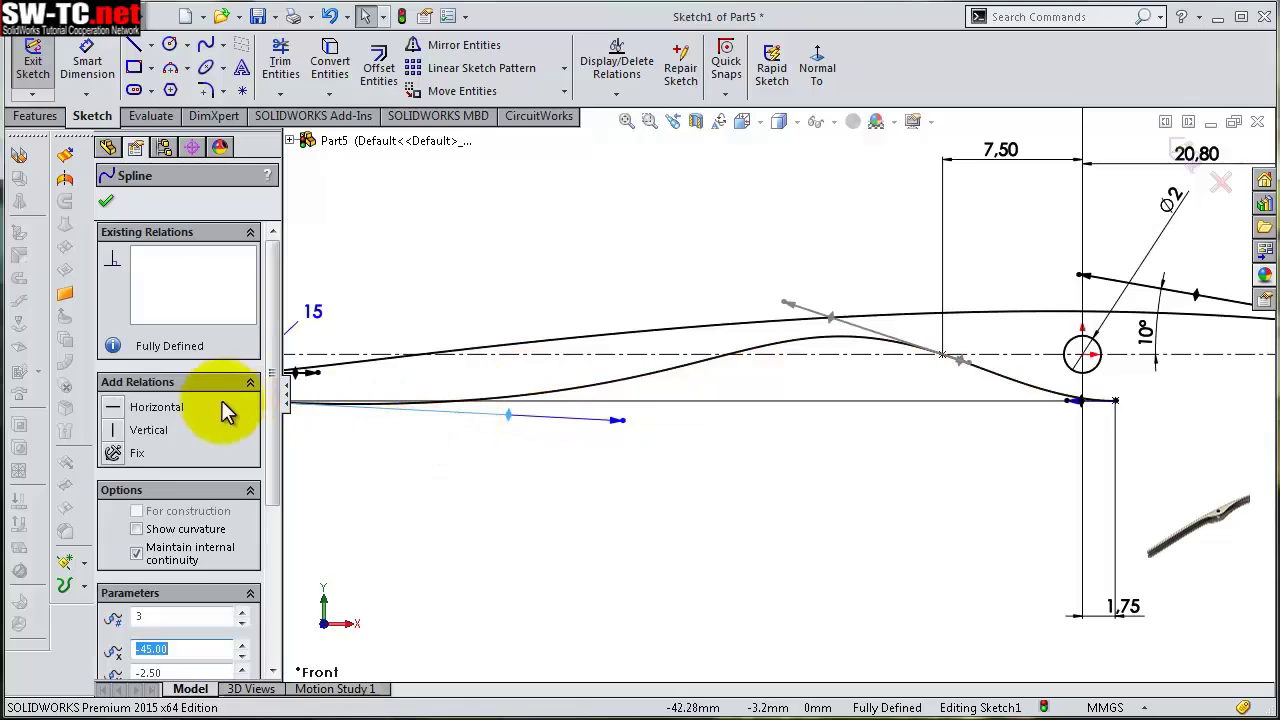
left_click(169, 412)
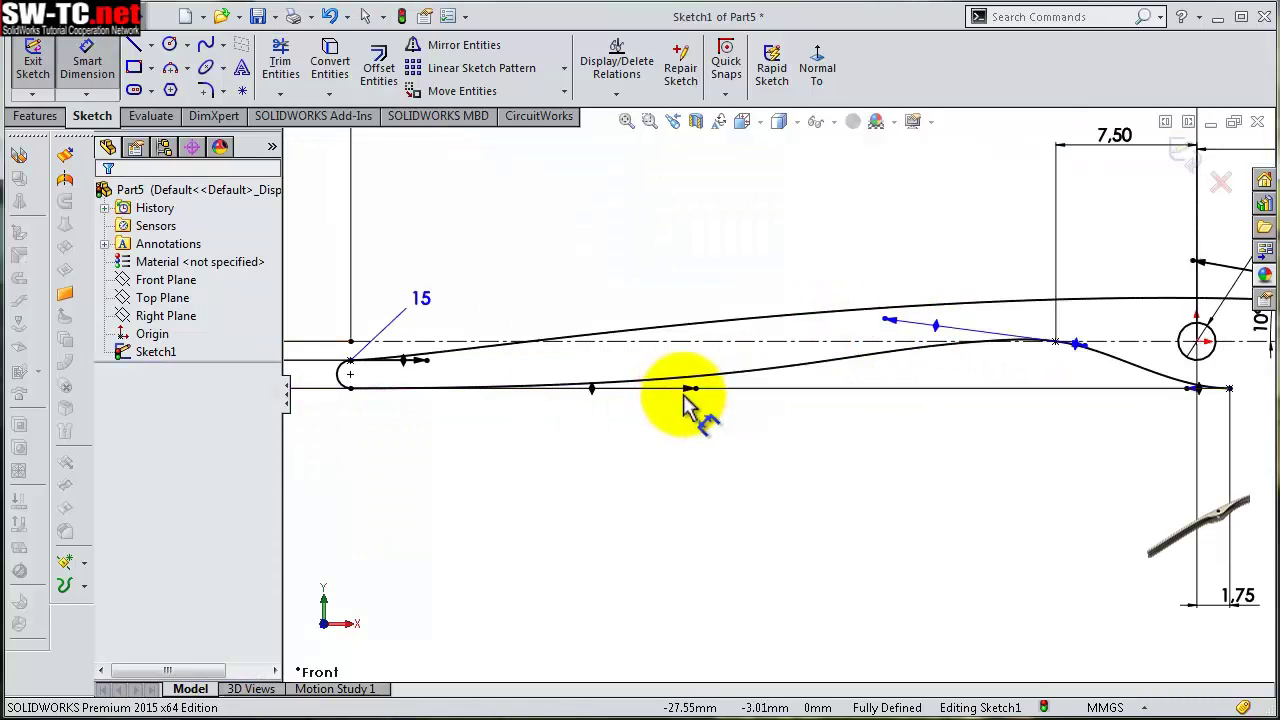
Set the lower spline's left handle length to 10
left_click(688, 390)
left_click(663, 422)
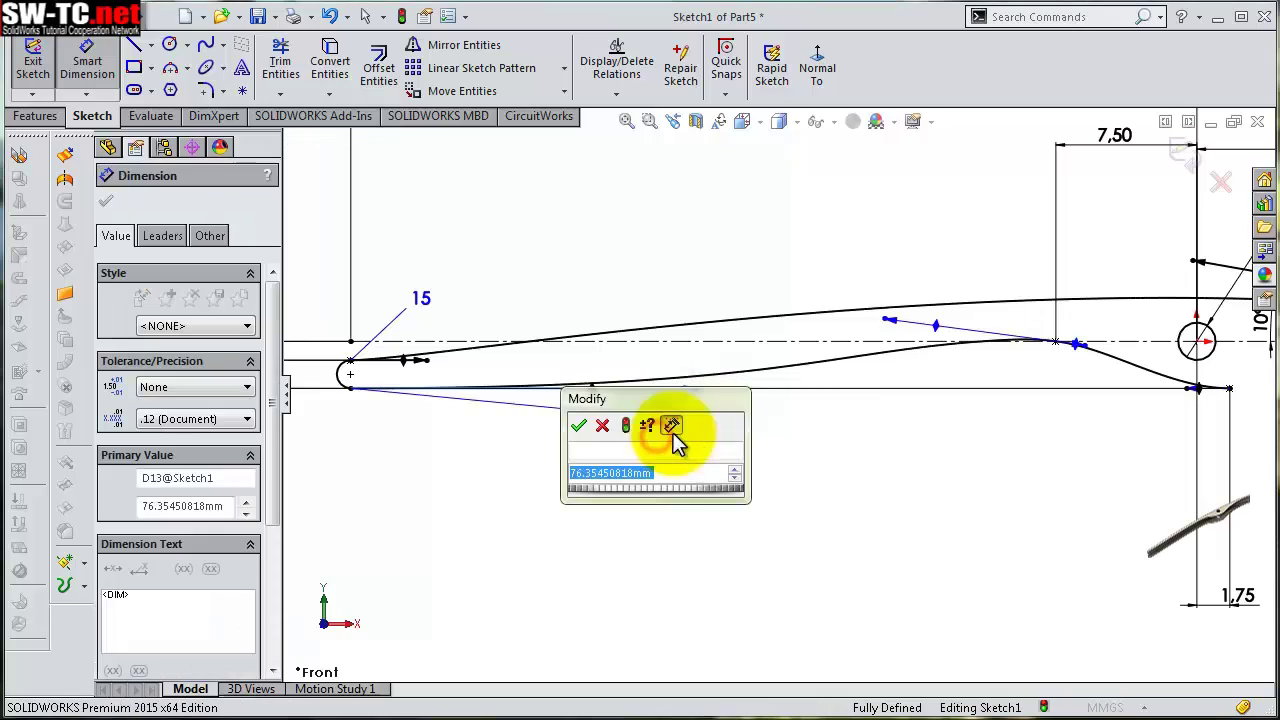
type("10")
key("Return")
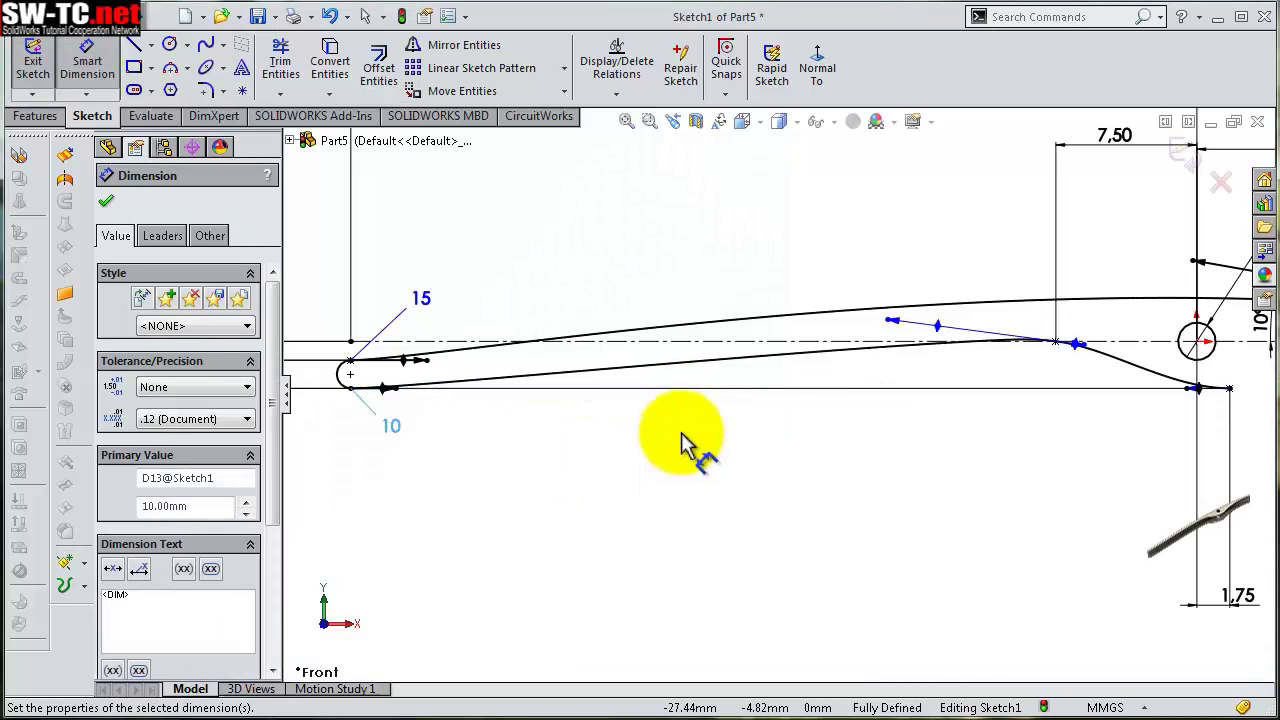
left_click(726, 448)
Fix the middle handle at 8° to the centreline and 35 mm long
scroll(1010, 350, "down", 5)
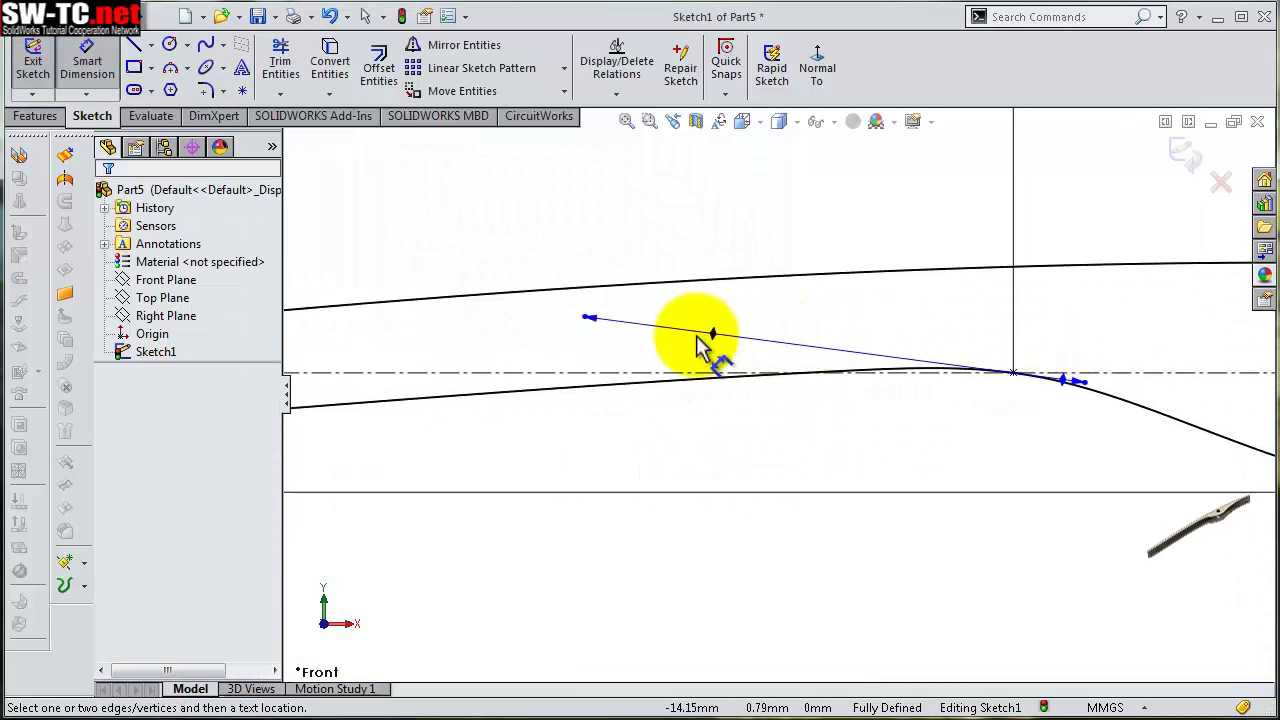
left_click(711, 333)
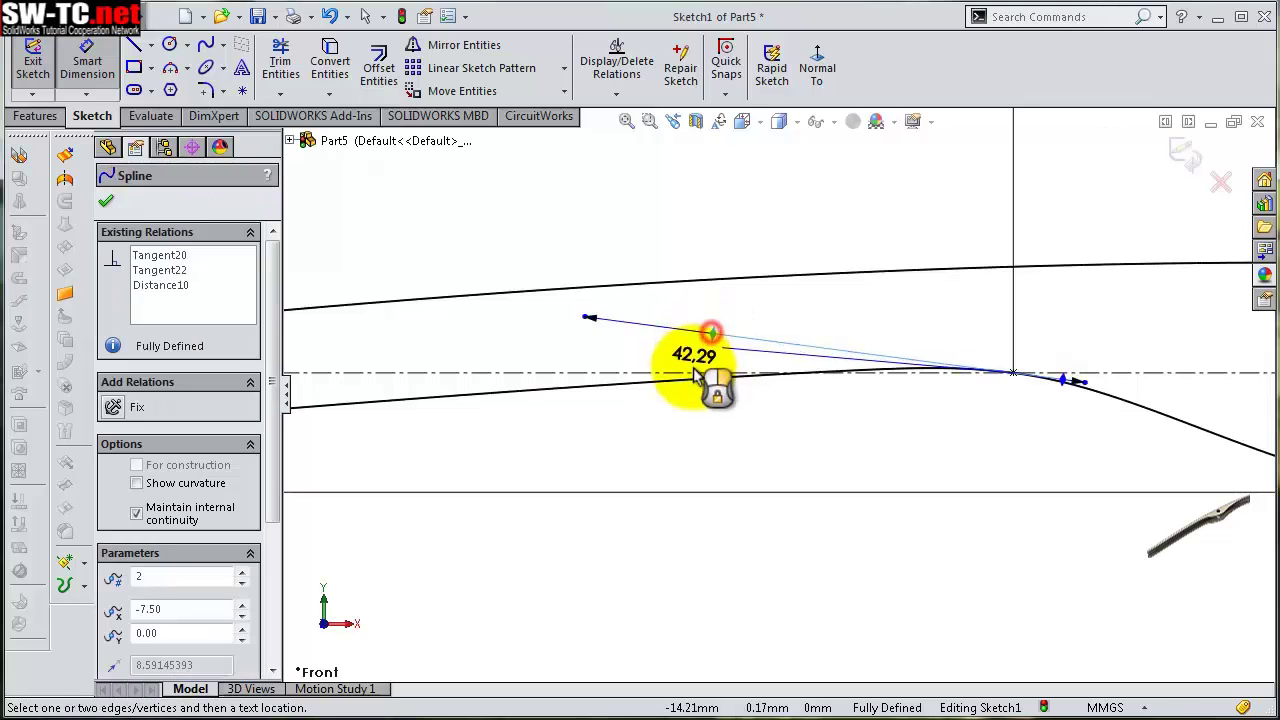
left_click(703, 374)
left_click(686, 360)
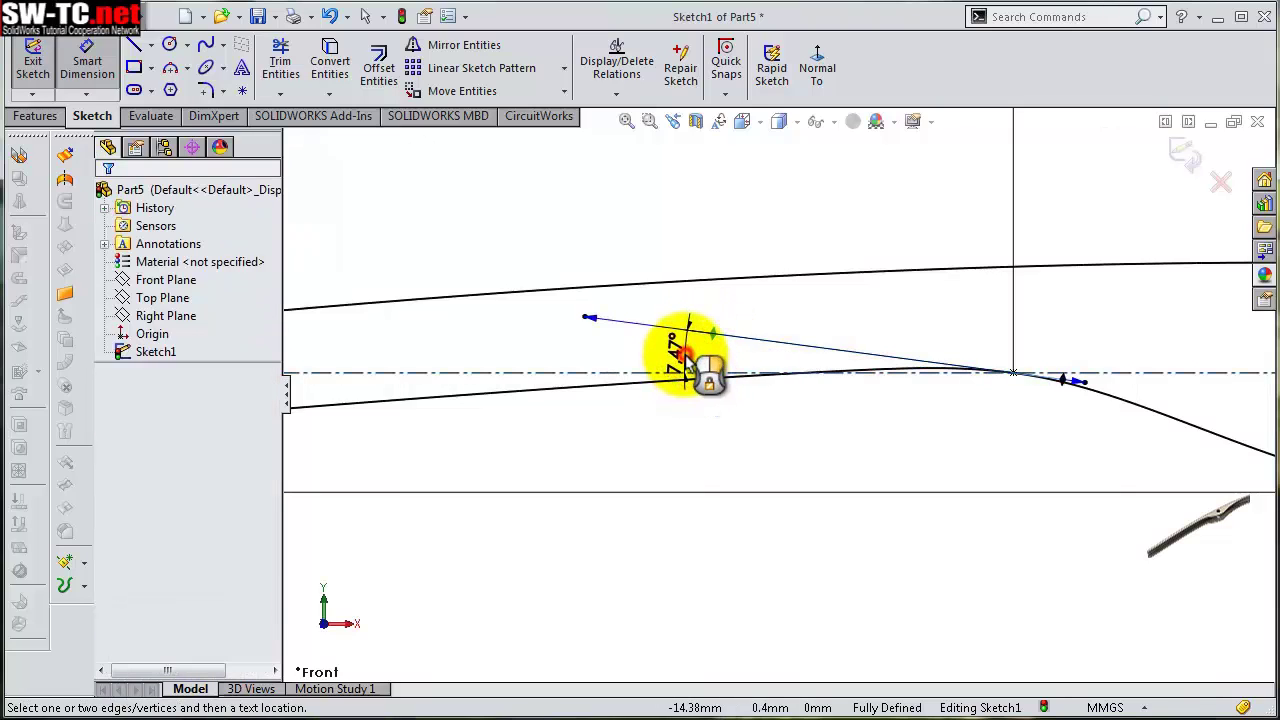
type("8")
key("Return")
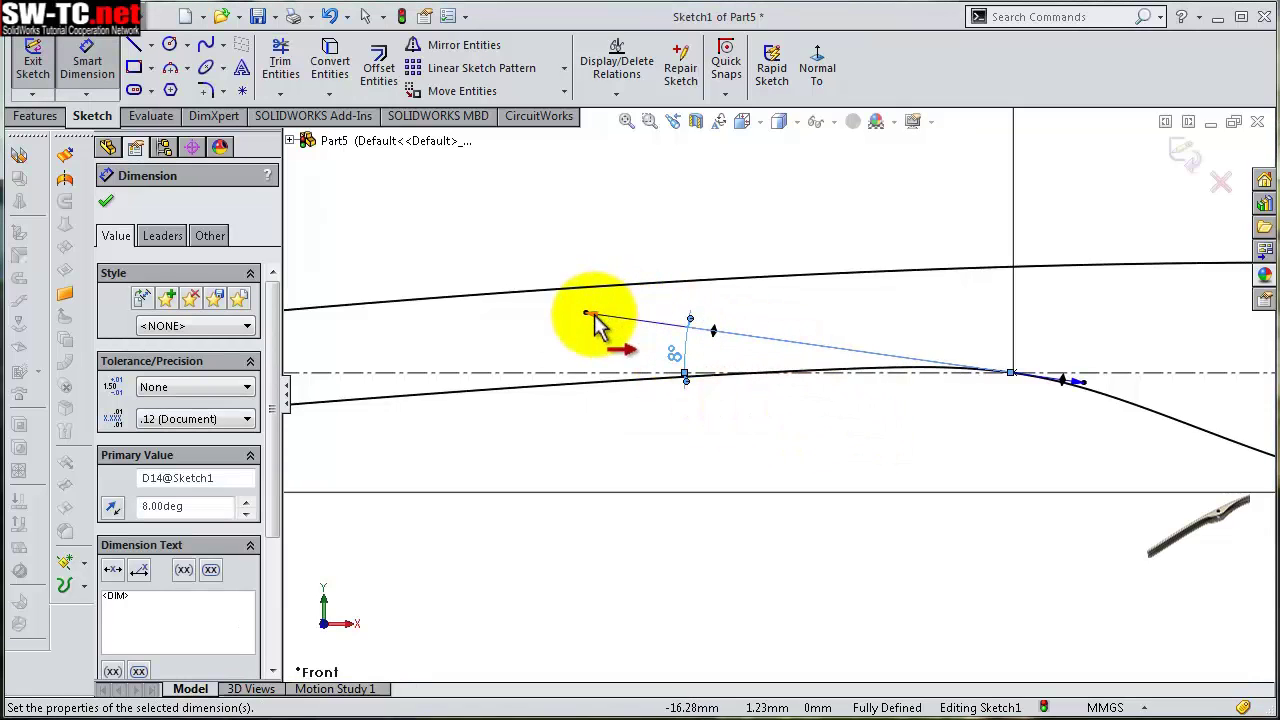
left_click(590, 315)
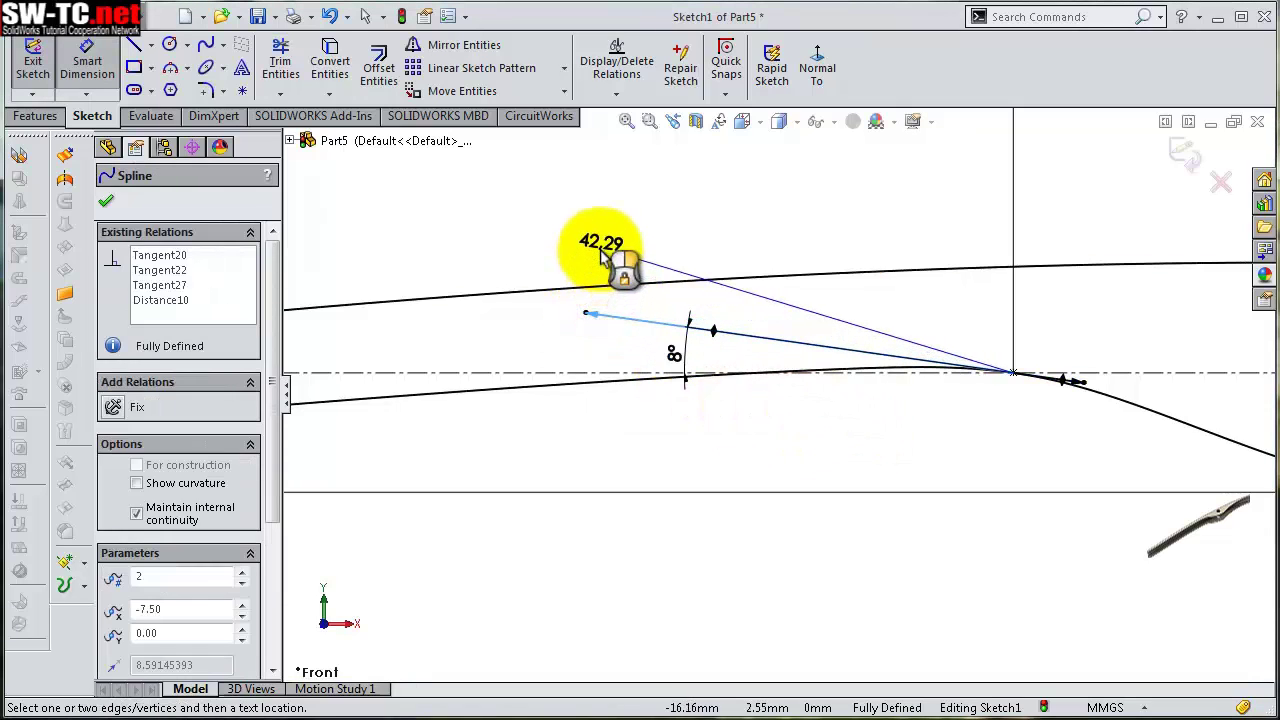
left_click(606, 255)
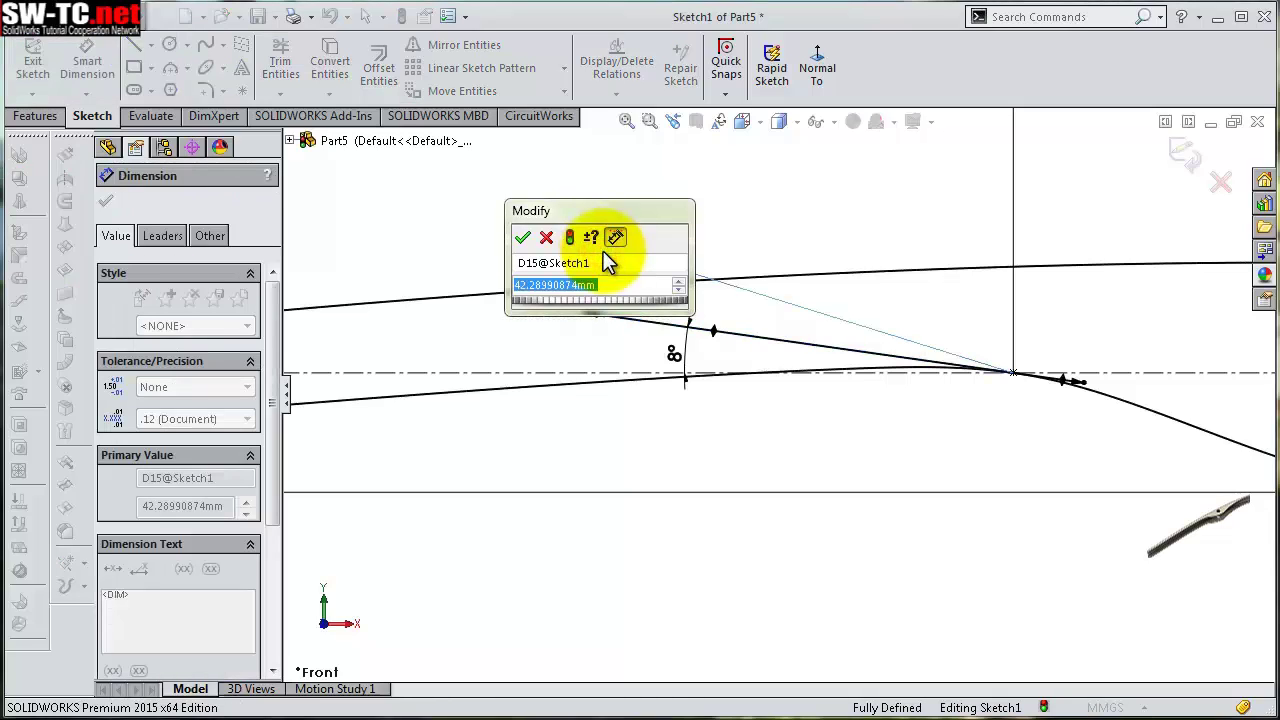
type("5")
key("Return")
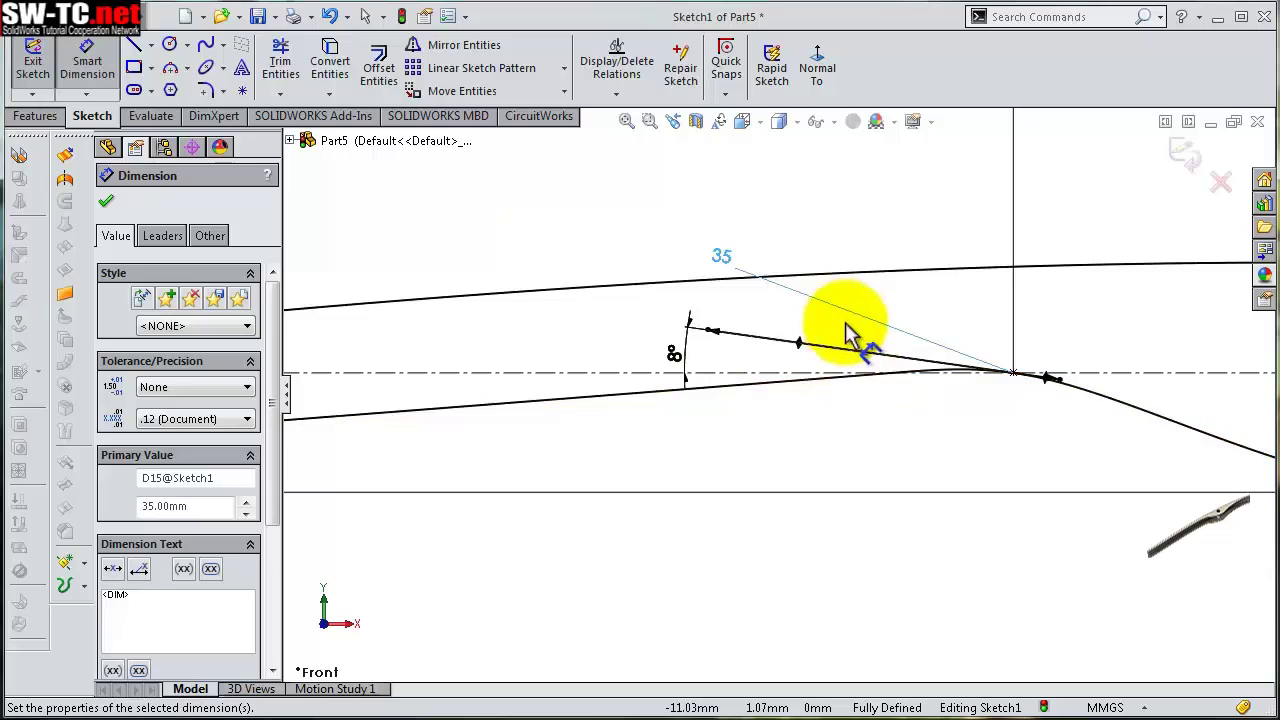
scroll(845, 325, "up", 3)
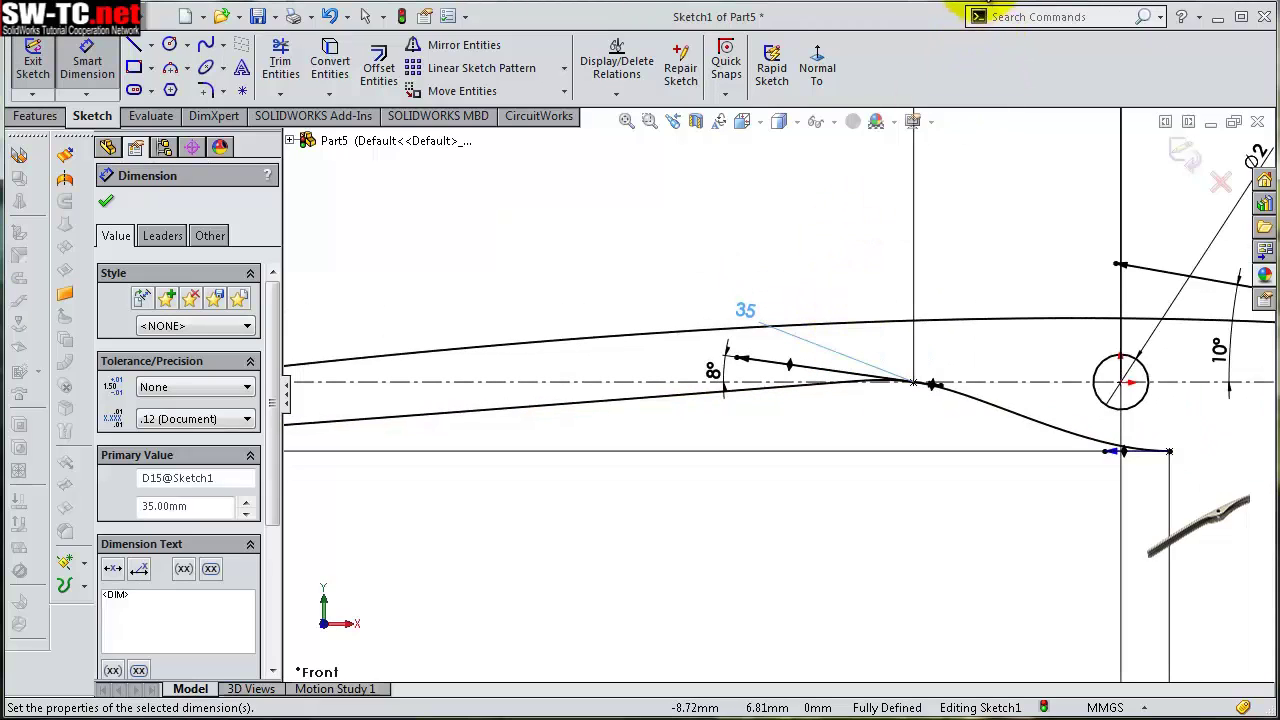
Dimension the lower spline's right-end handle to 20 mm, placing the text leftward
middle_click_drag(1257, 143, 893, 565, "ctrl")
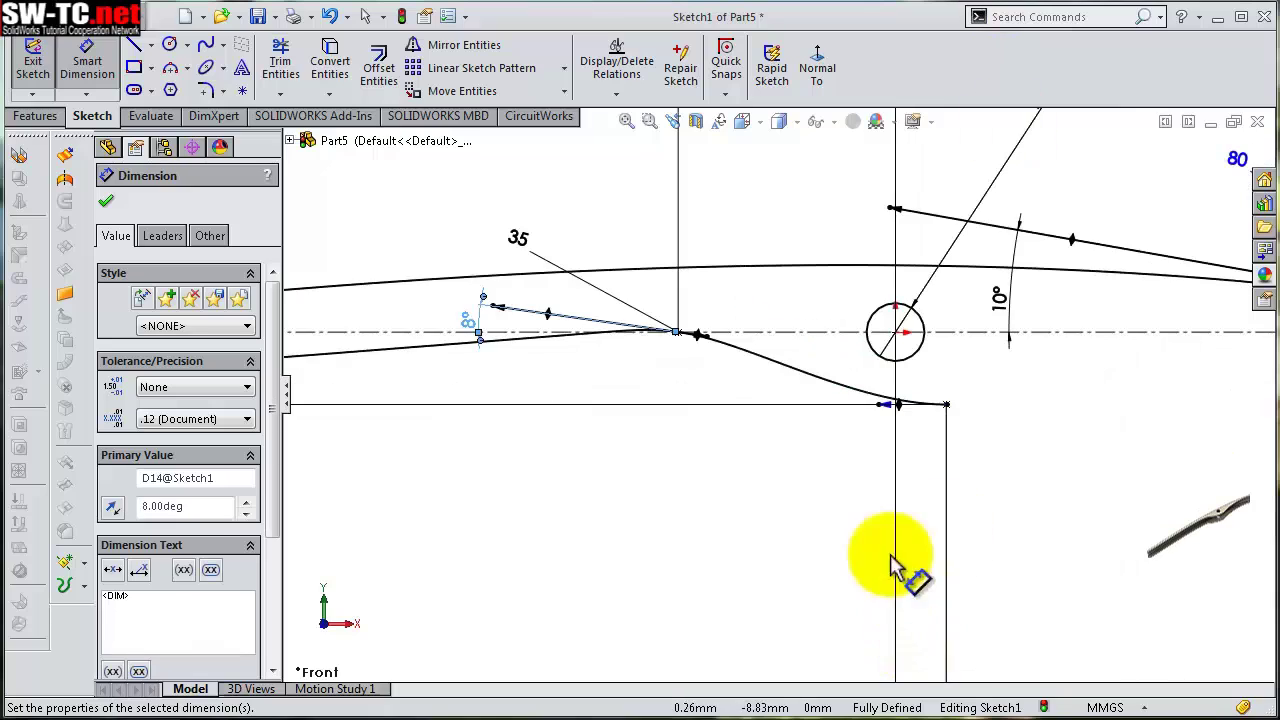
left_click(893, 410)
left_click(855, 440)
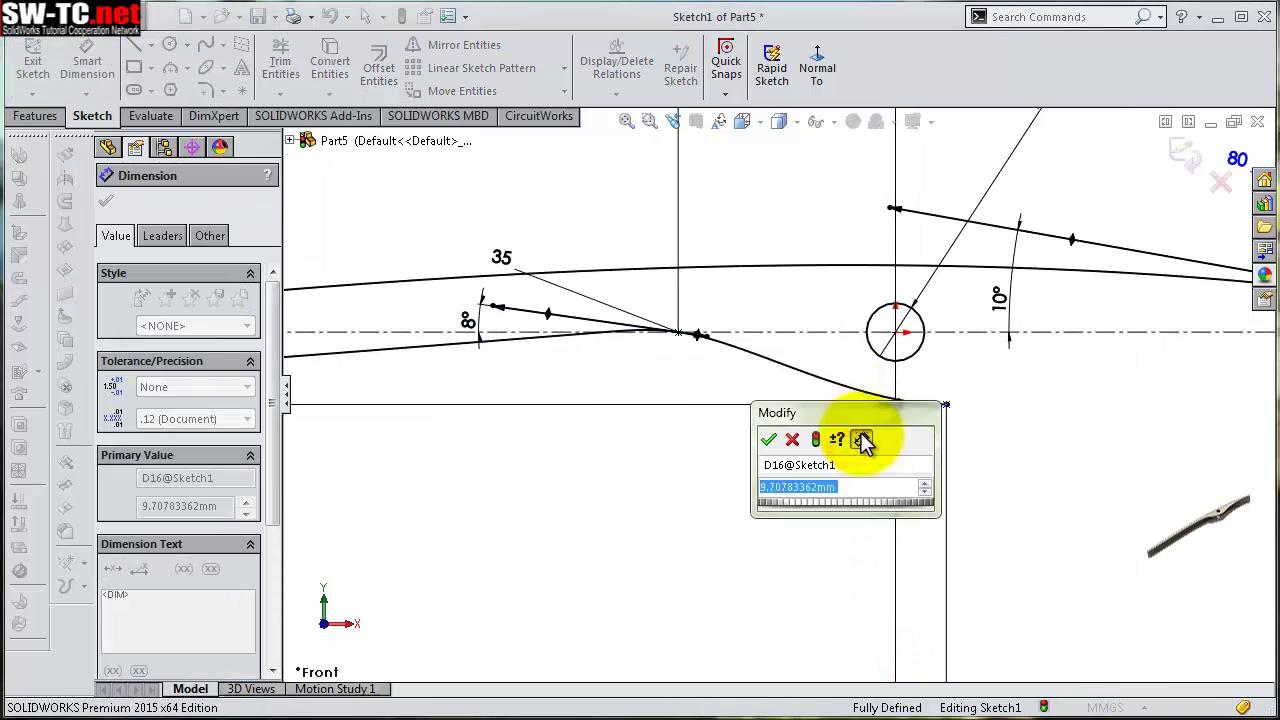
type("20")
key("Return")
left_click_drag(861, 433, 778, 432)
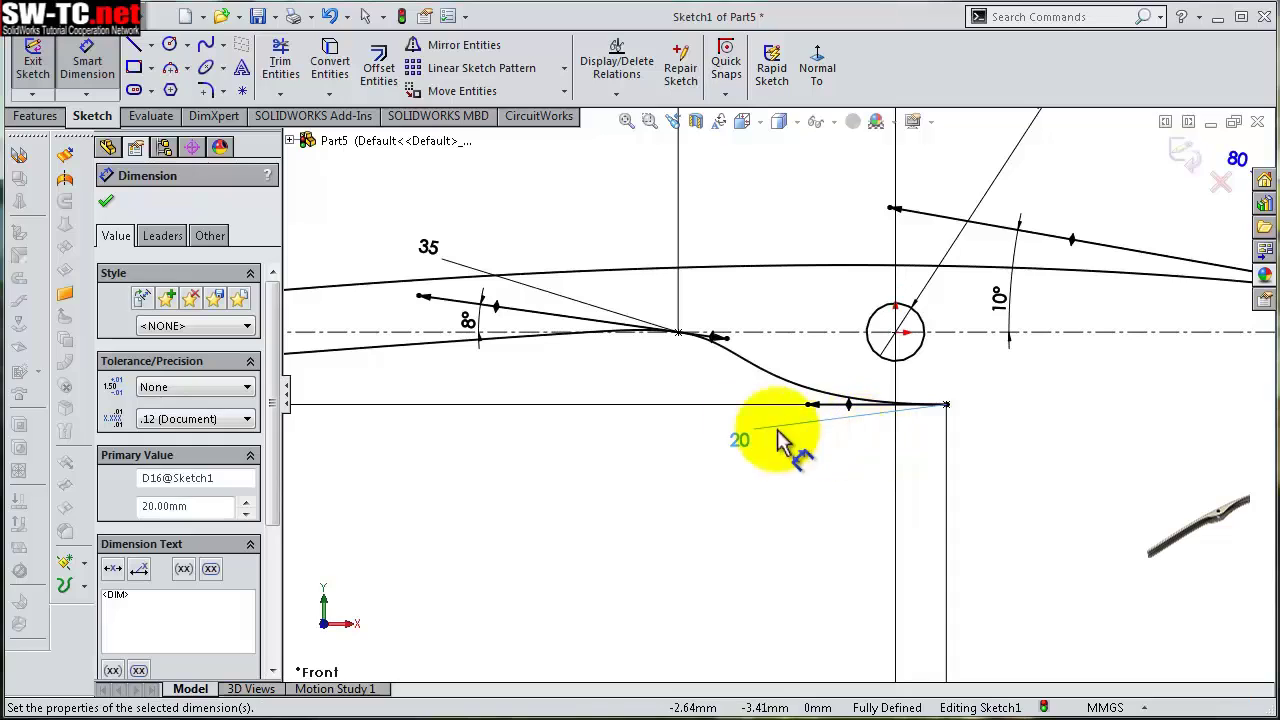
Change the mid tangent angle from 8° to 15°
key("z")
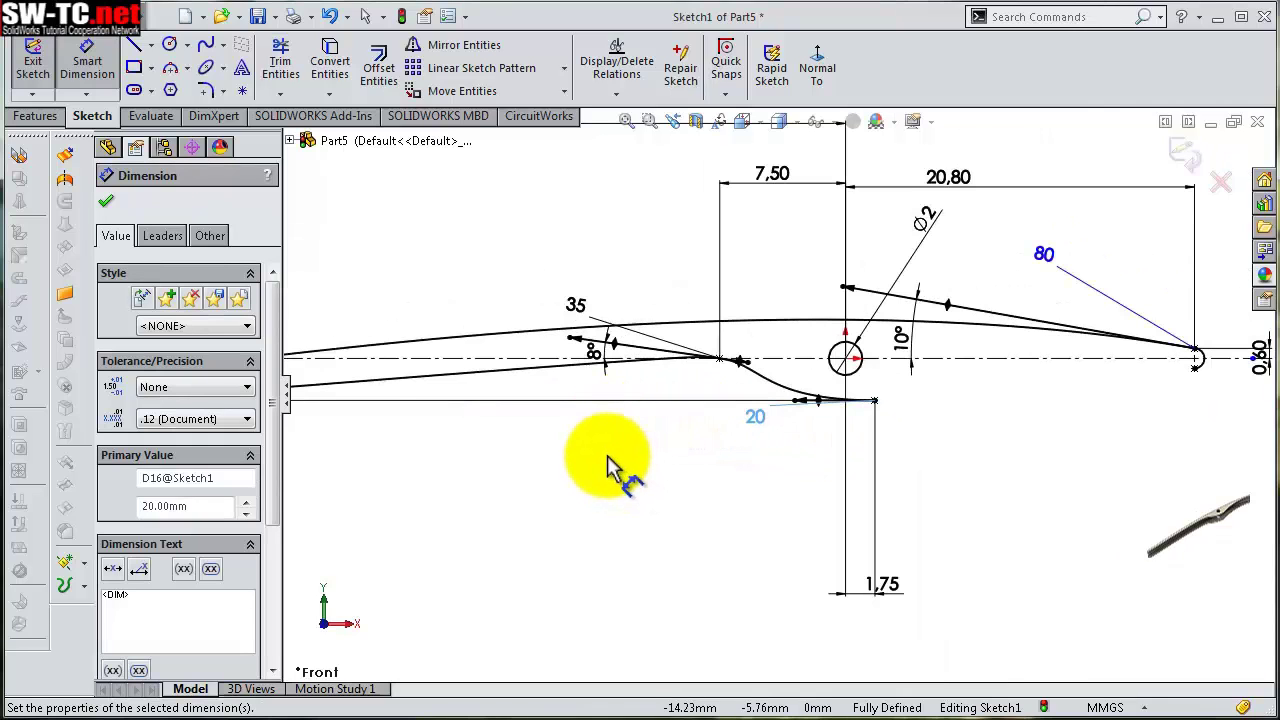
scroll(606, 467, "down", 2)
scroll(633, 420, "down", 1)
scroll(634, 417, "down", 1)
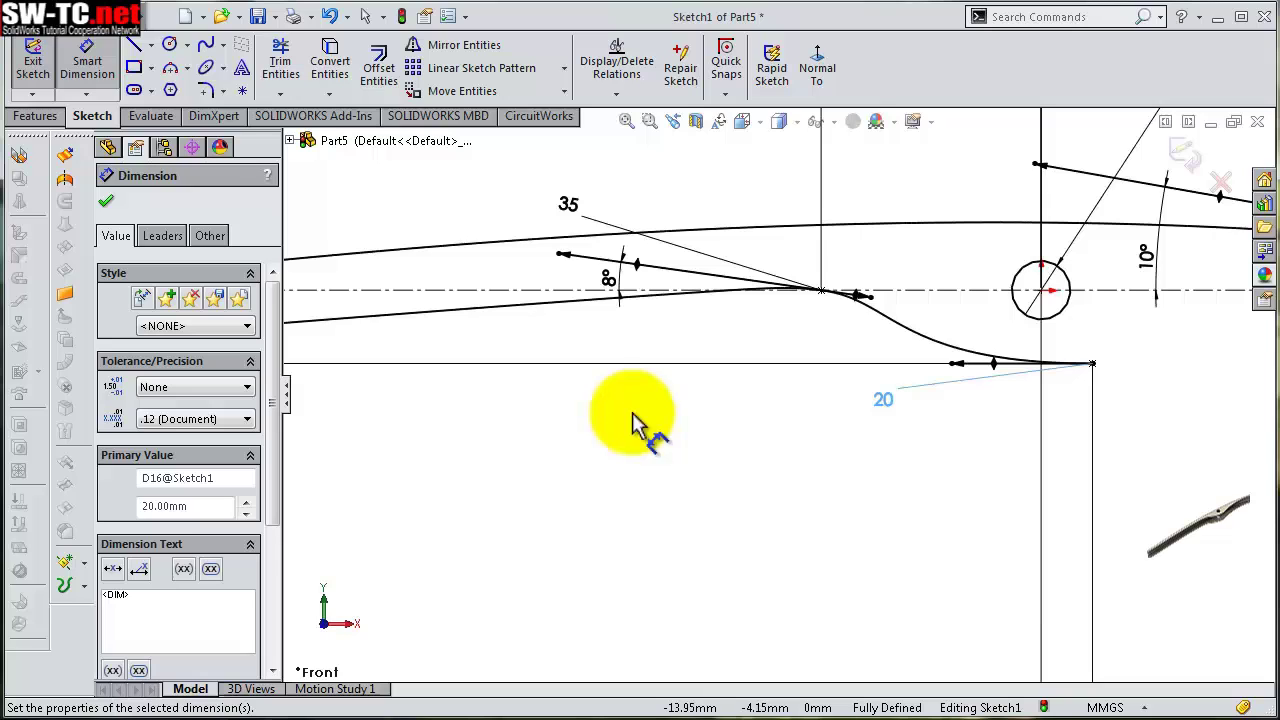
left_click(618, 280)
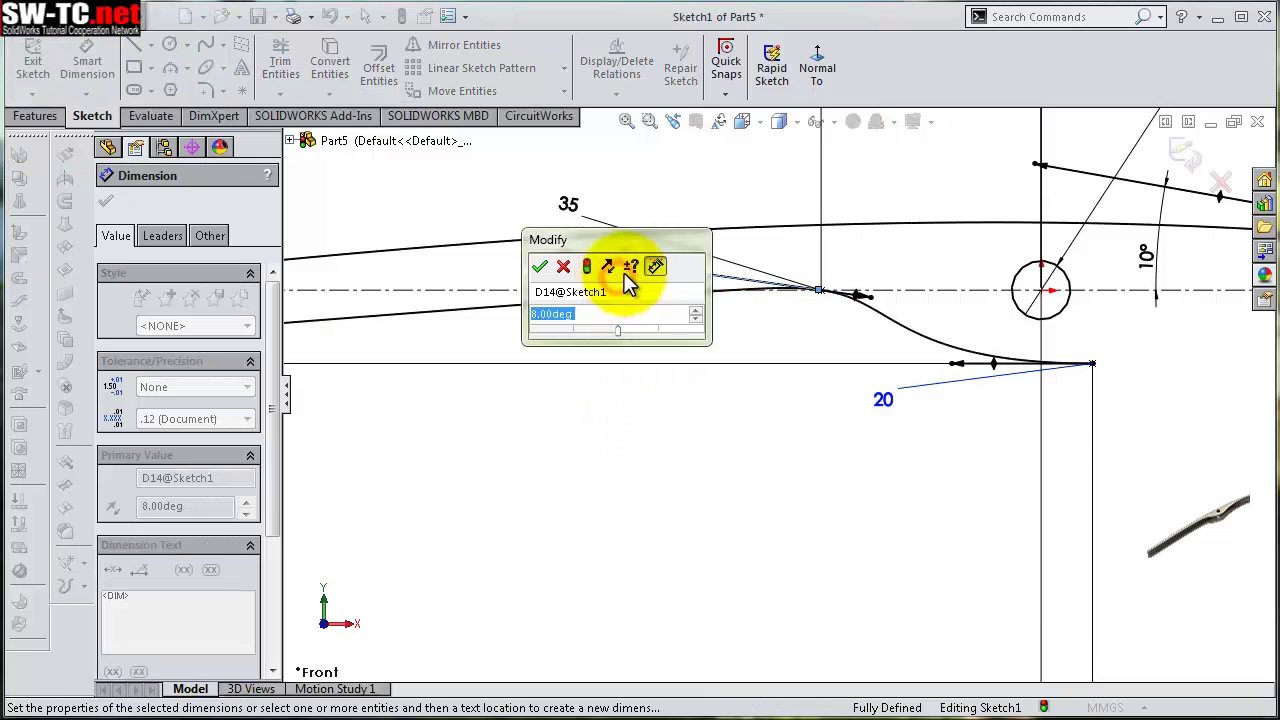
type("15")
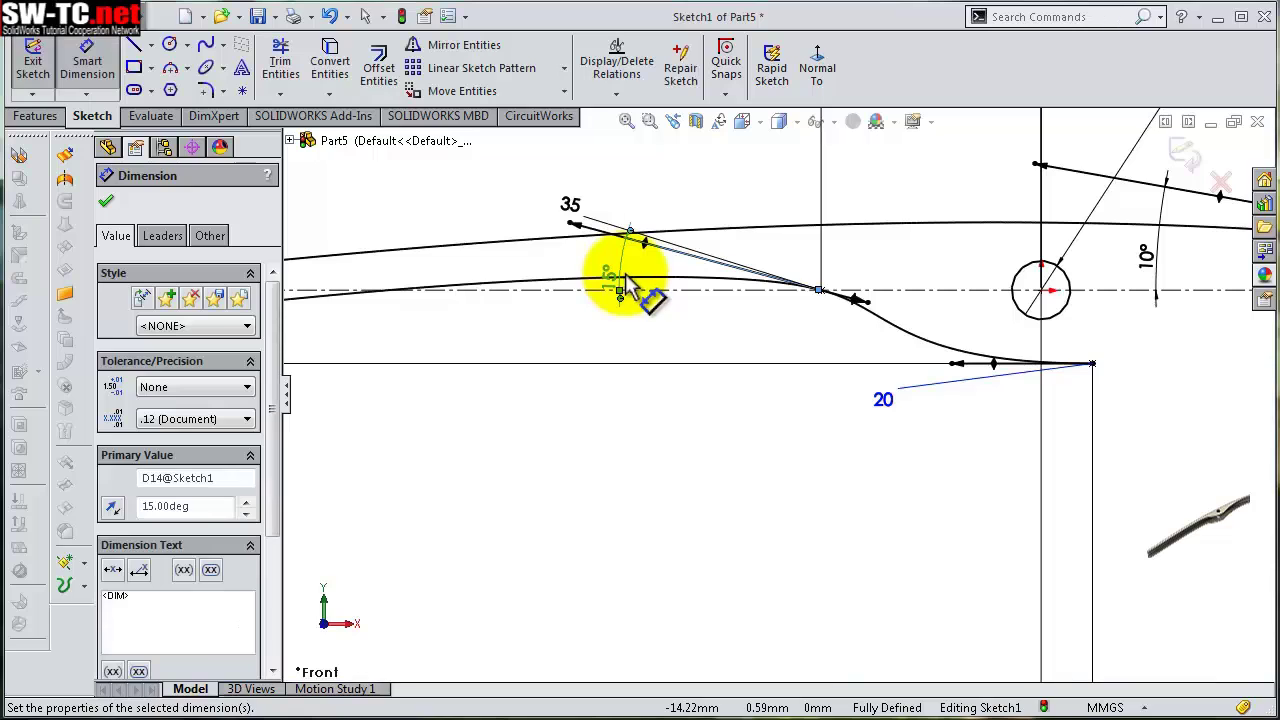
left_click(766, 436)
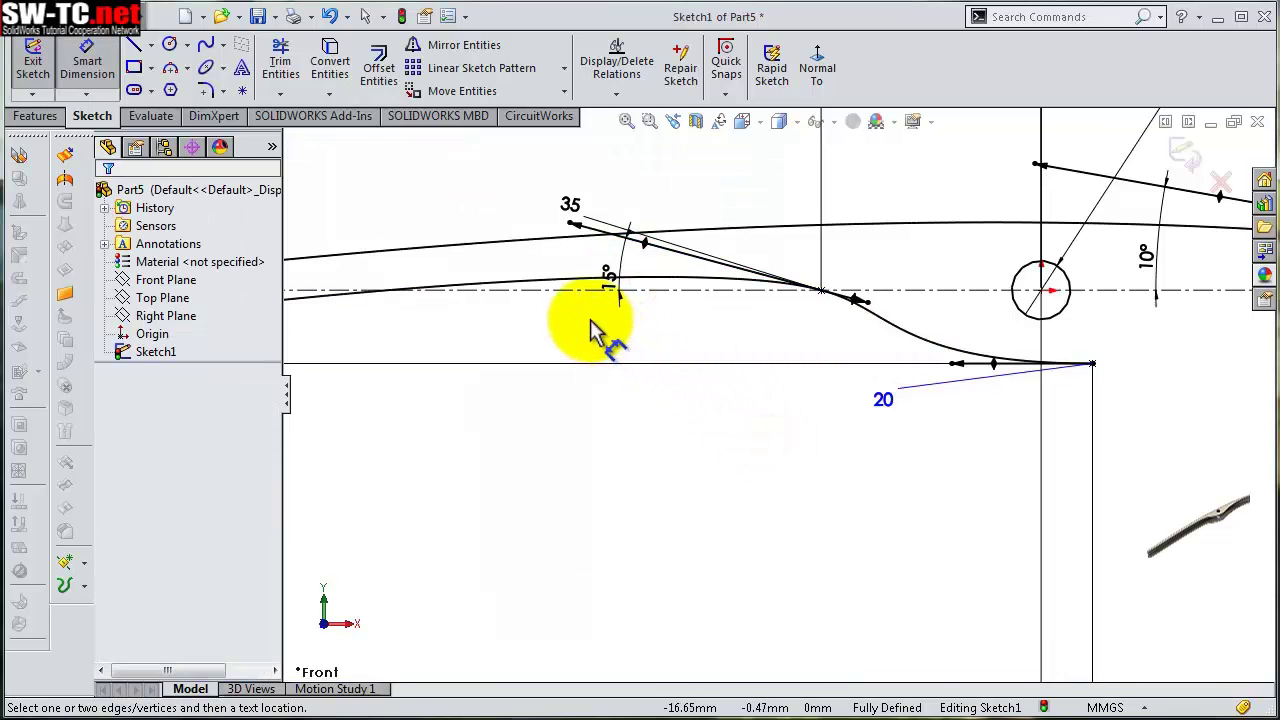
key("f")
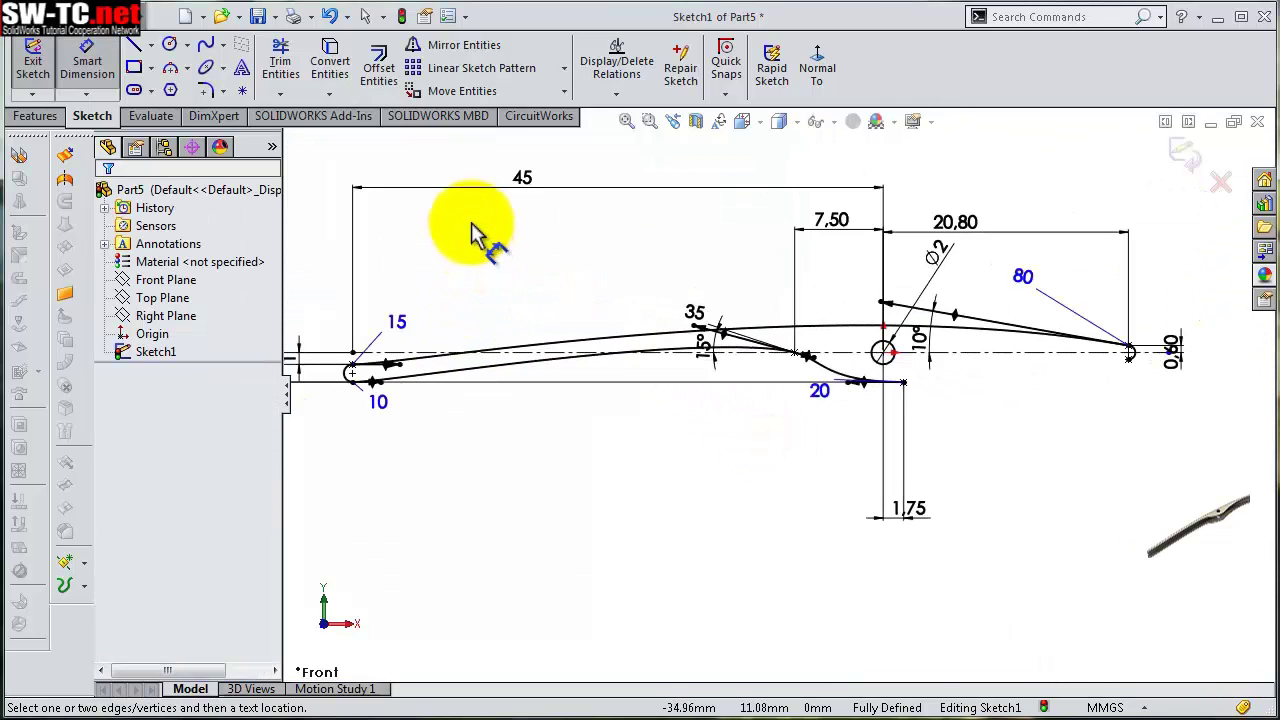
scroll(900, 355, "up", 2)
scroll(1040, 375, "up", 1)
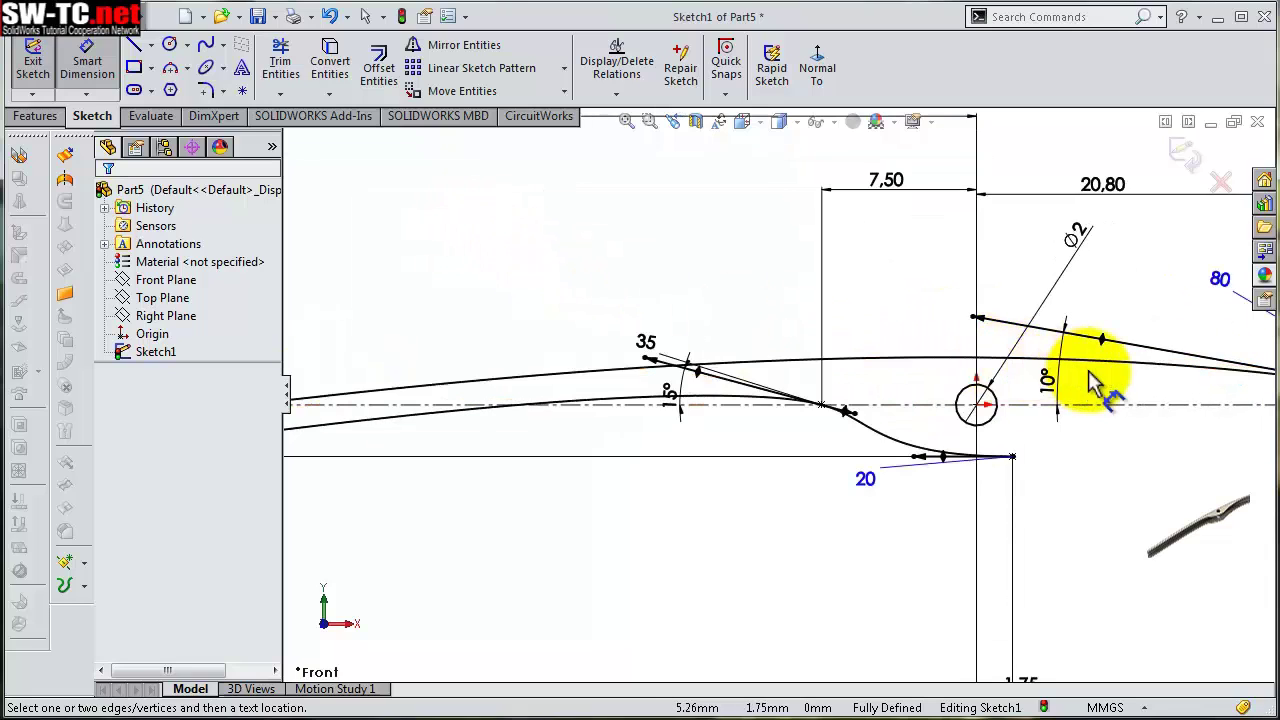
scroll(1095, 385, "up", 1)
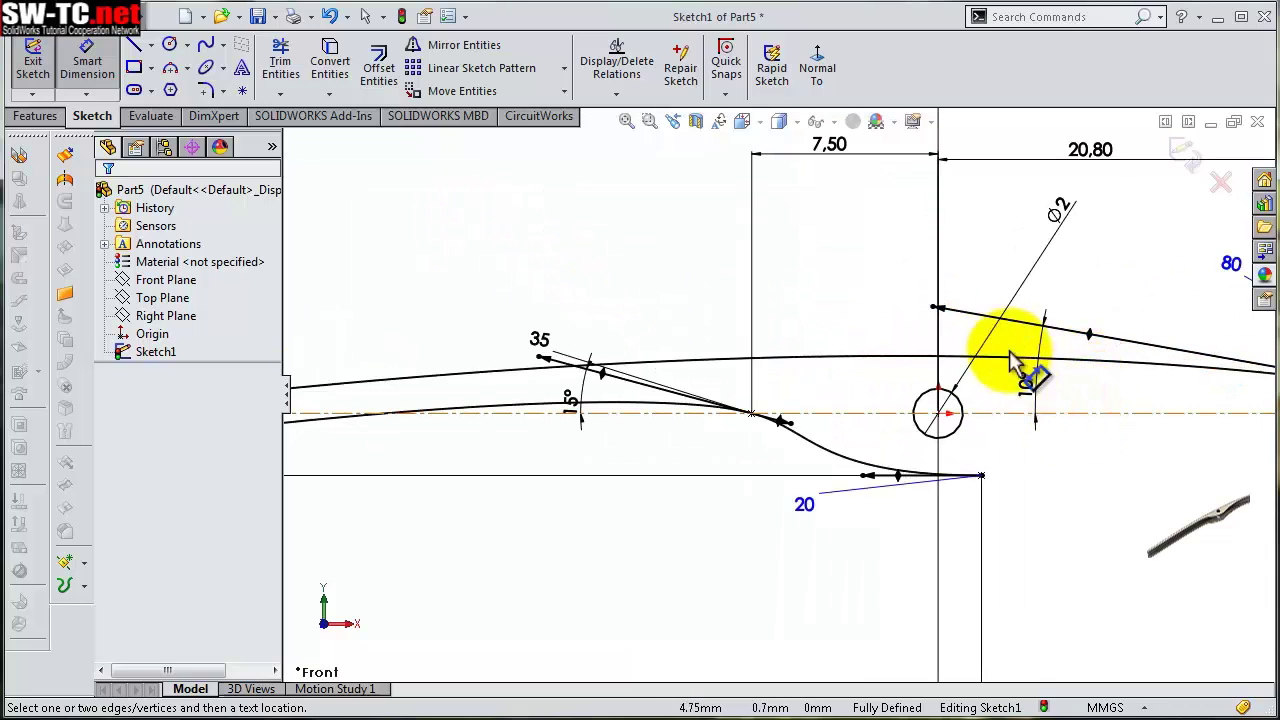
scroll(1000, 371, "down", 1)
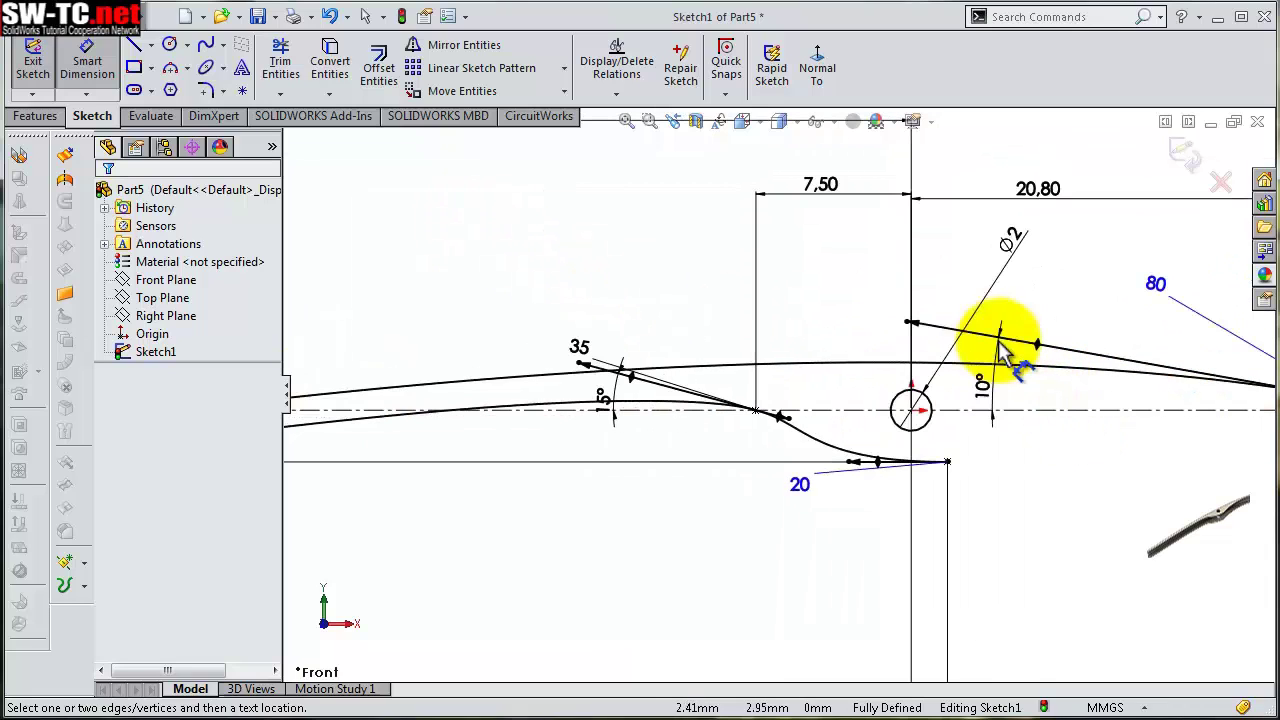
Draw a three-point arc from the lower spline's end to the profile's right tip
left_click(172, 70)
scroll(1140, 468, "down", 1)
scroll(1100, 466, "down", 1)
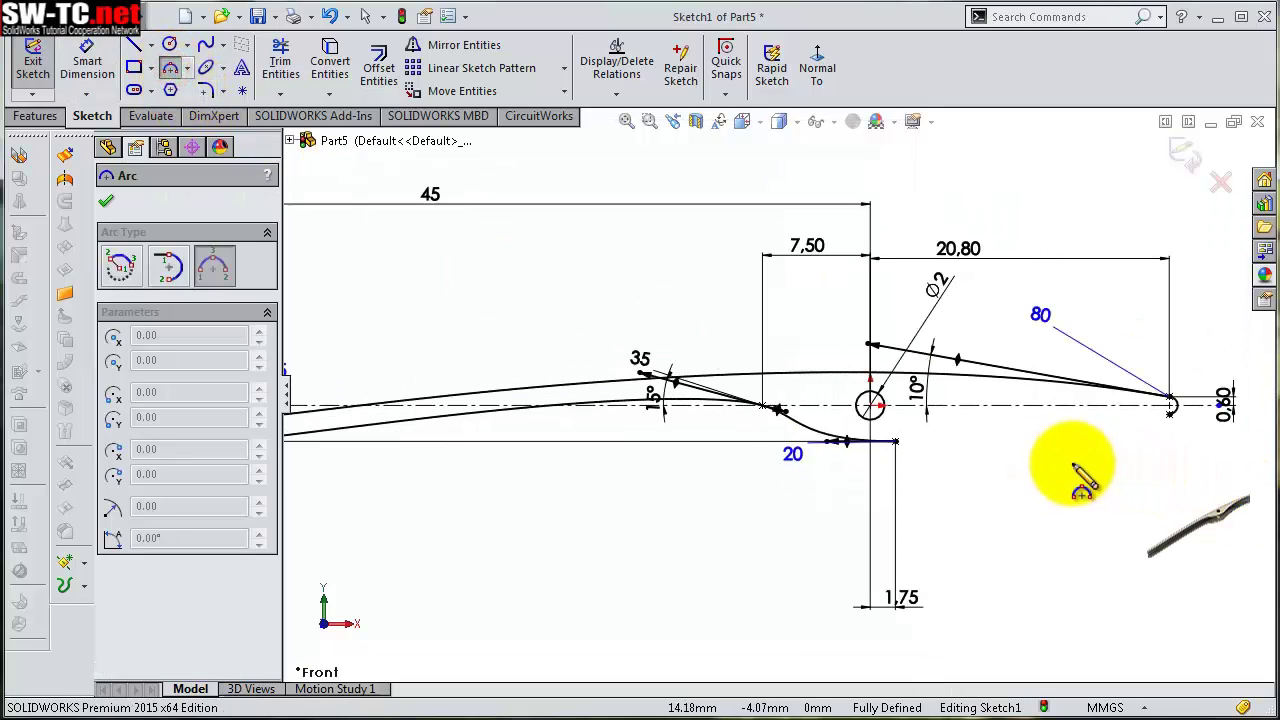
left_click(898, 442)
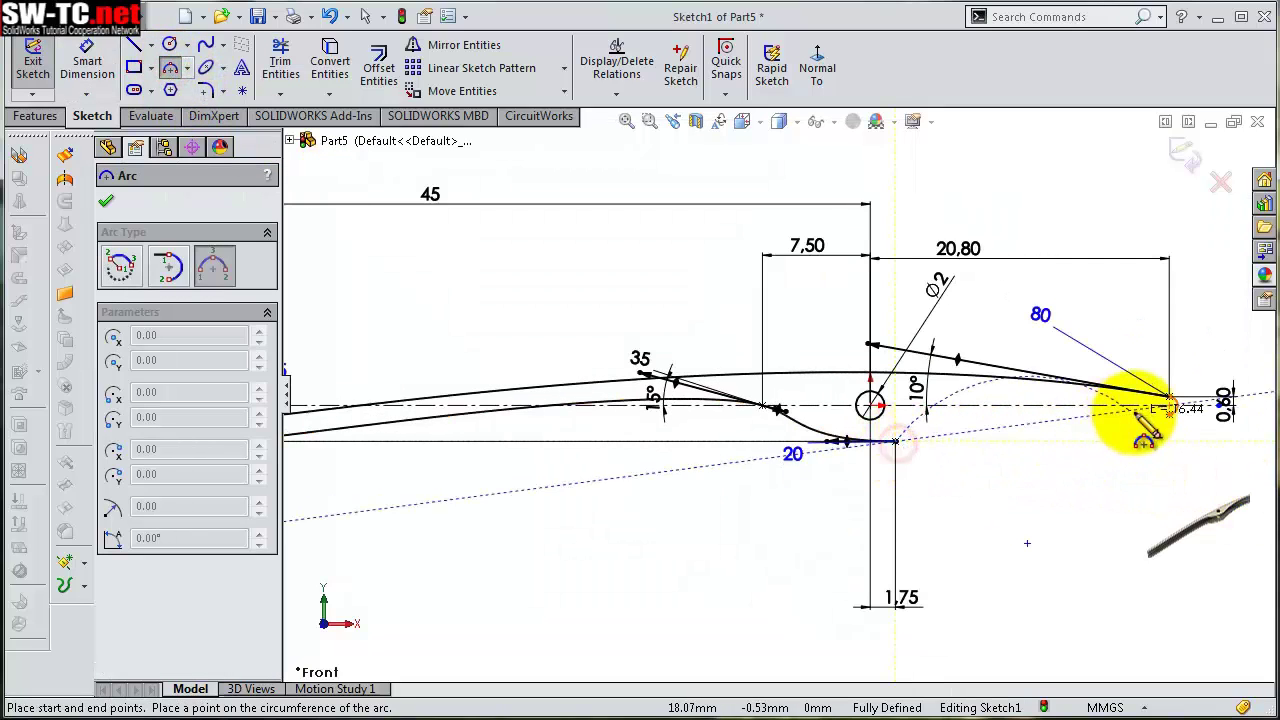
left_click(1170, 407)
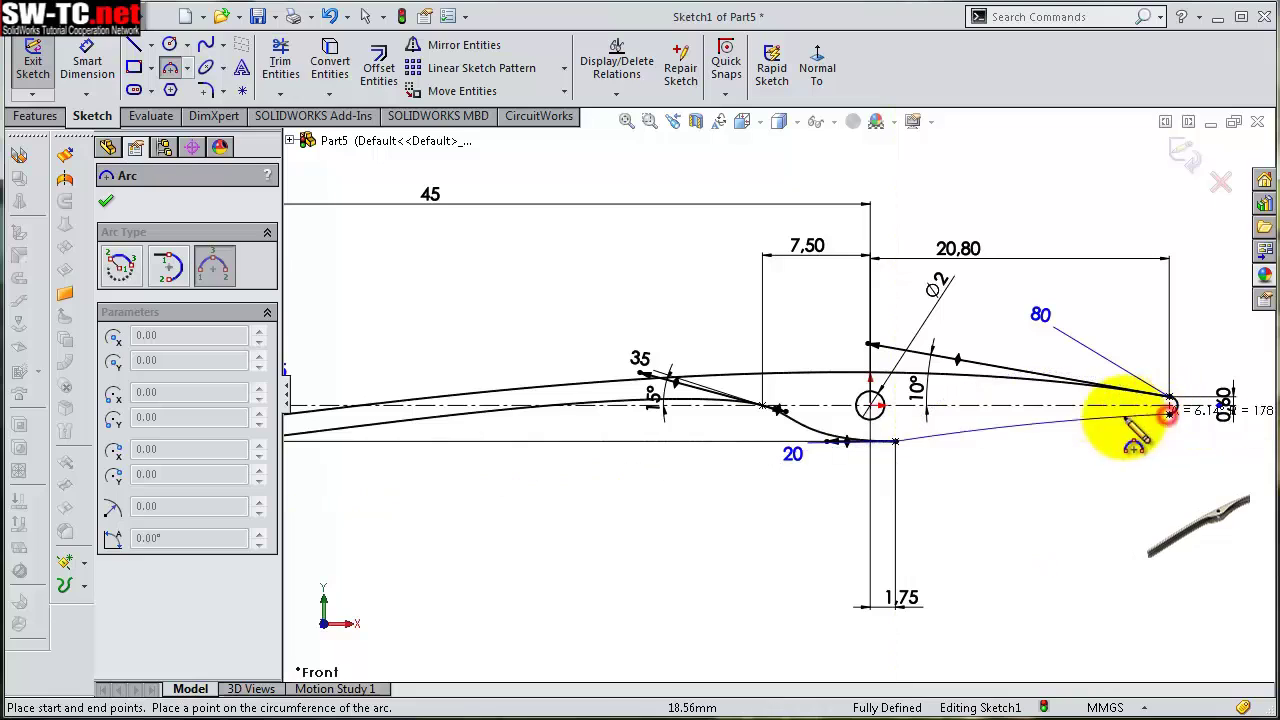
left_click(1031, 416)
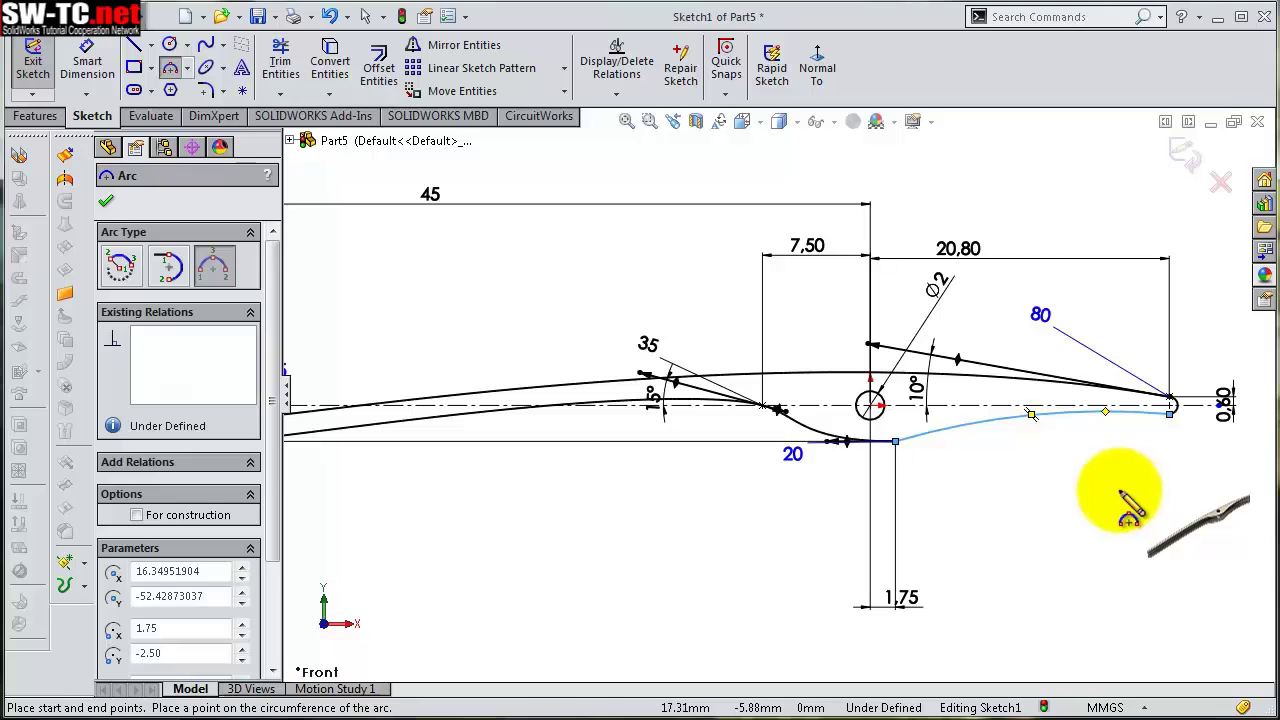
key("s")
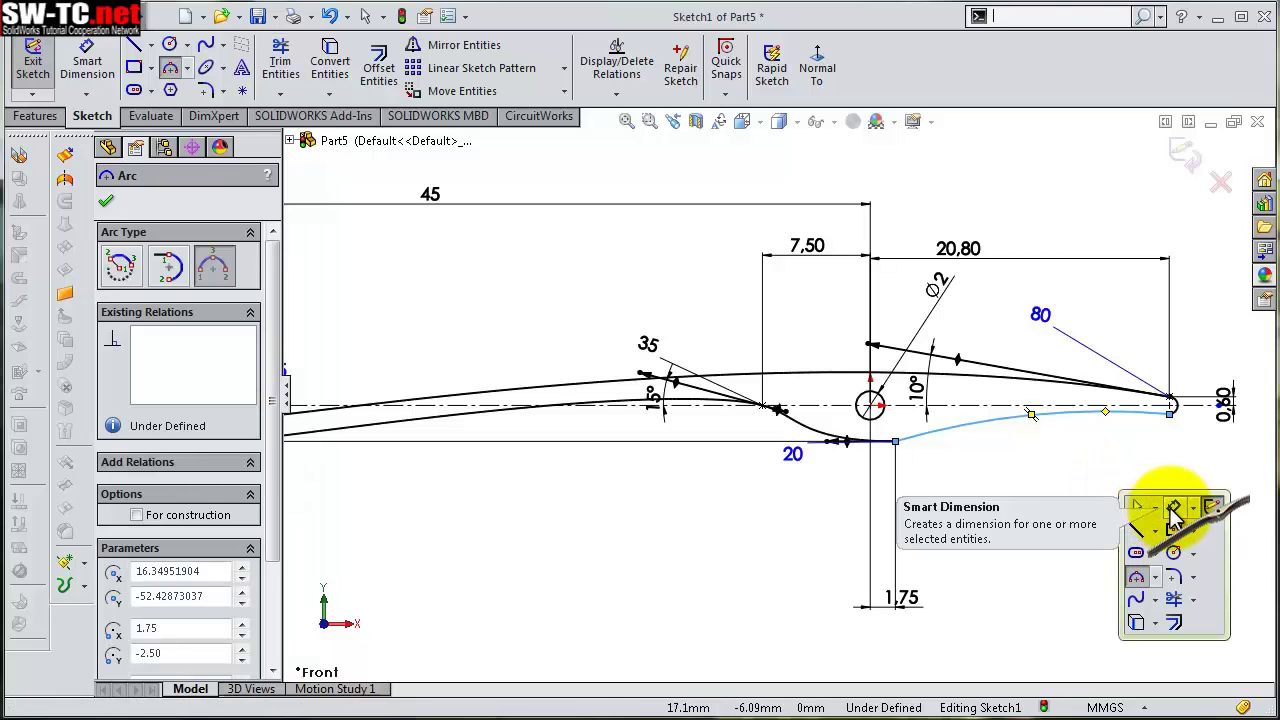
key("Escape")
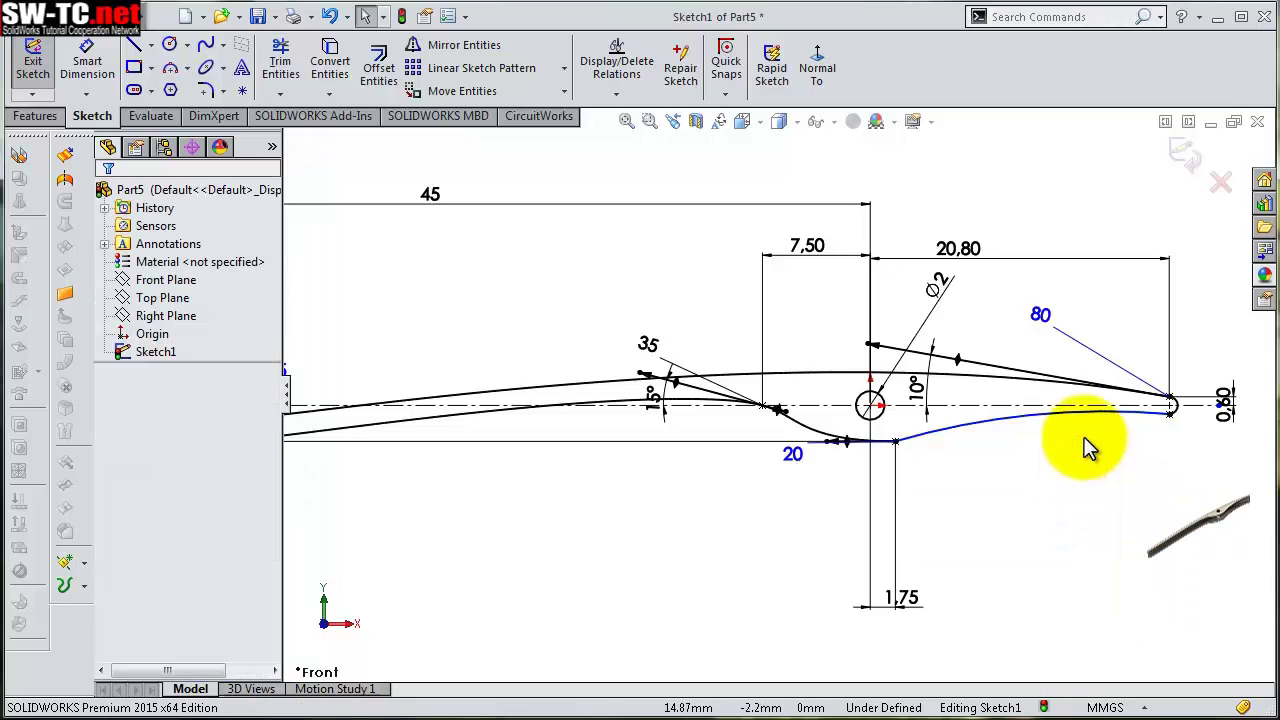
Make the new arc tangent to the adjoining line
scroll(1086, 443, "down", 2)
left_click(1062, 398)
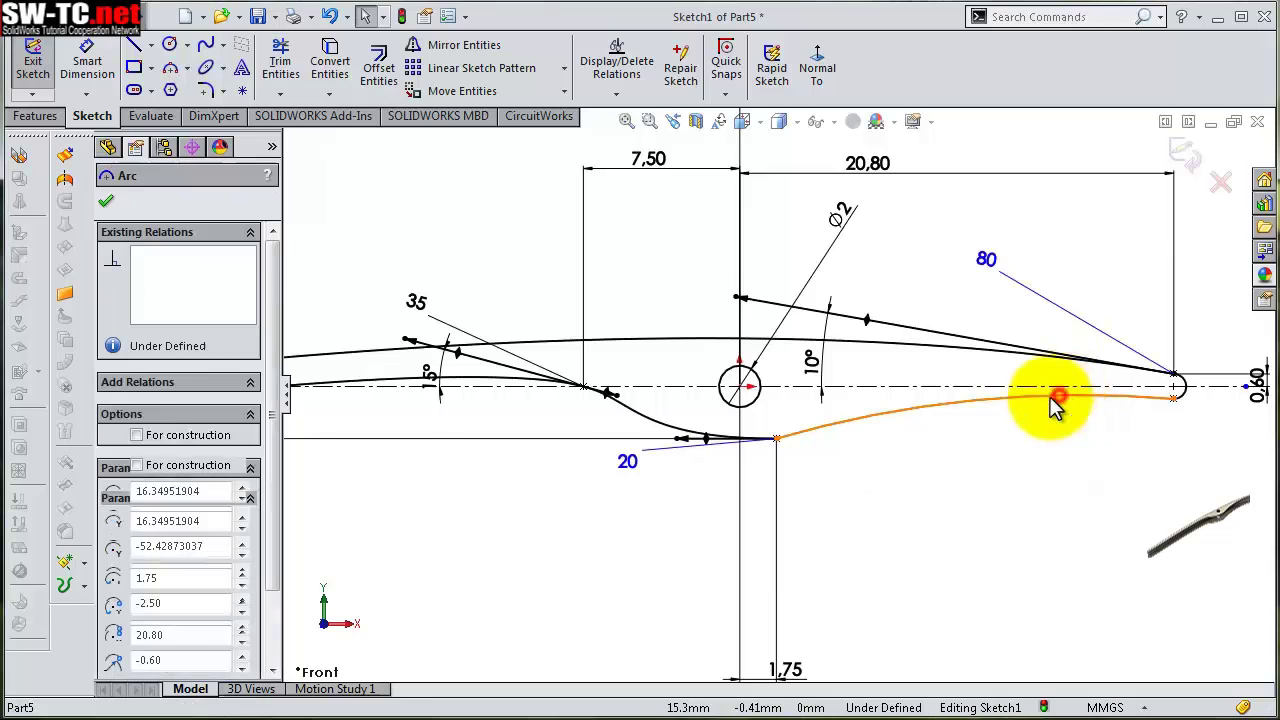
left_click(994, 387, "ctrl")
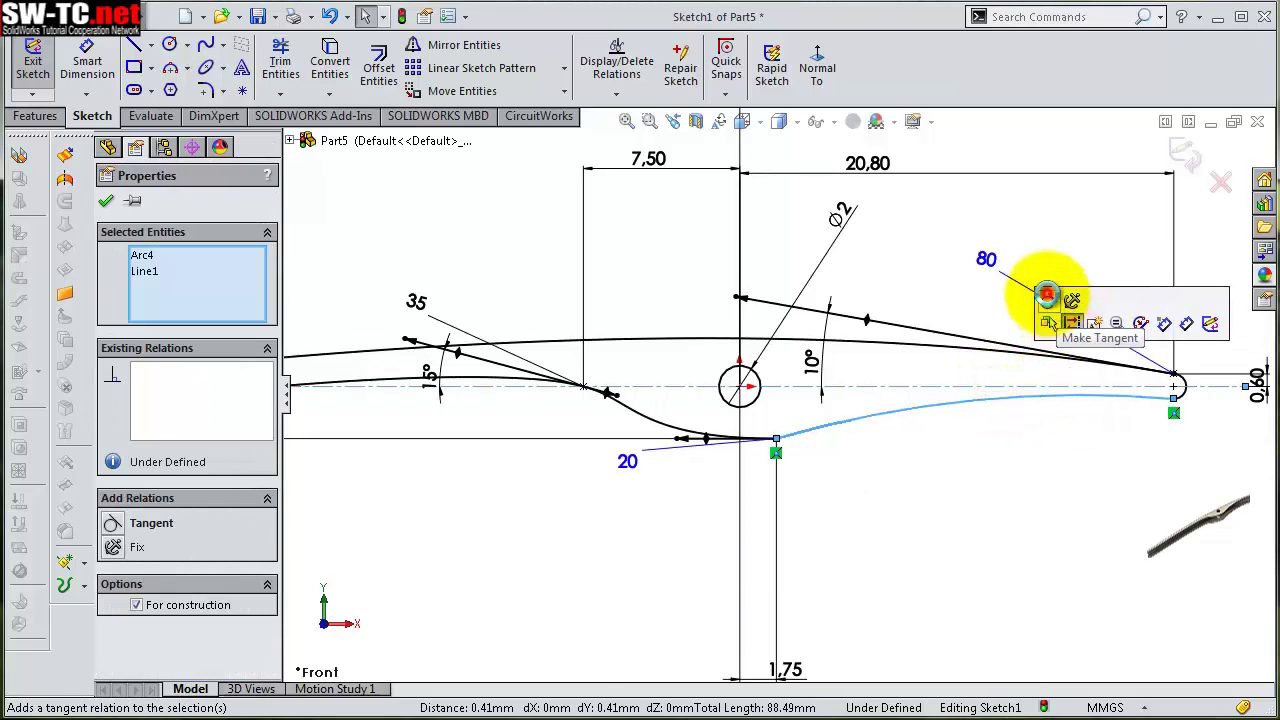
left_click(1047, 294)
left_click(1003, 474)
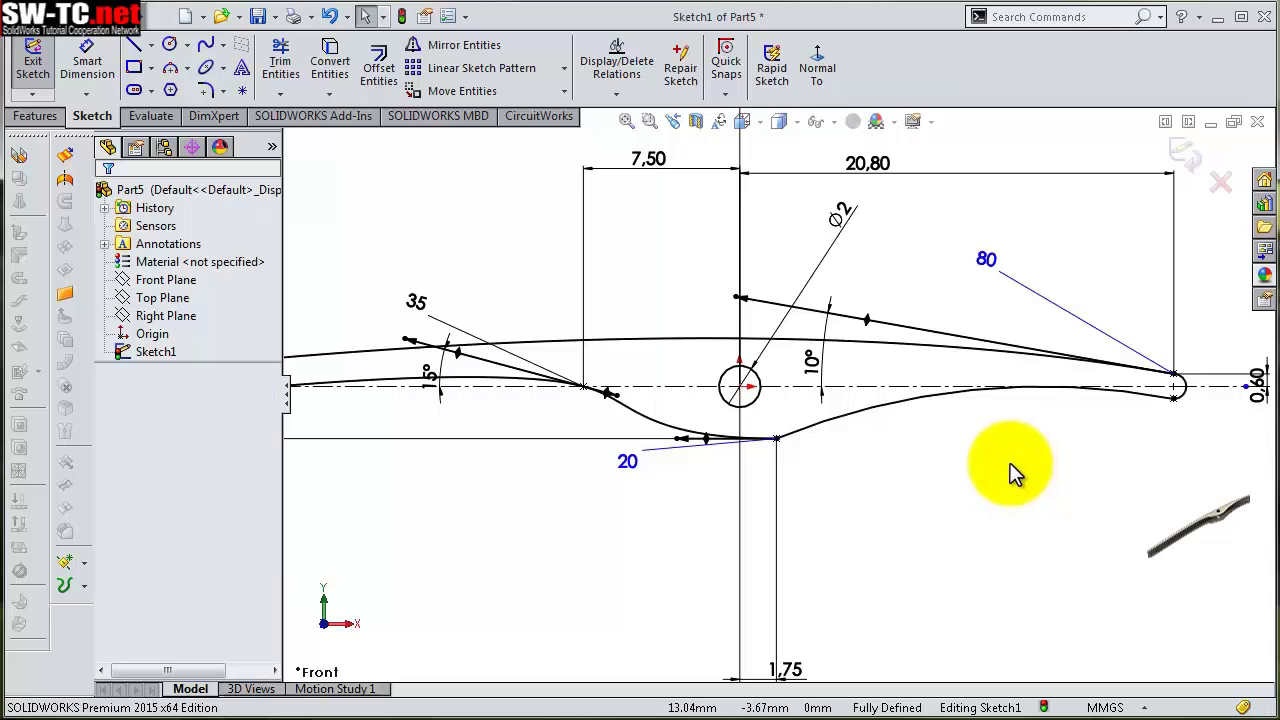
Change the lower spline's mid tangent angle to 12°
scroll(1010, 470, "up", 2)
scroll(680, 286, "down", 2)
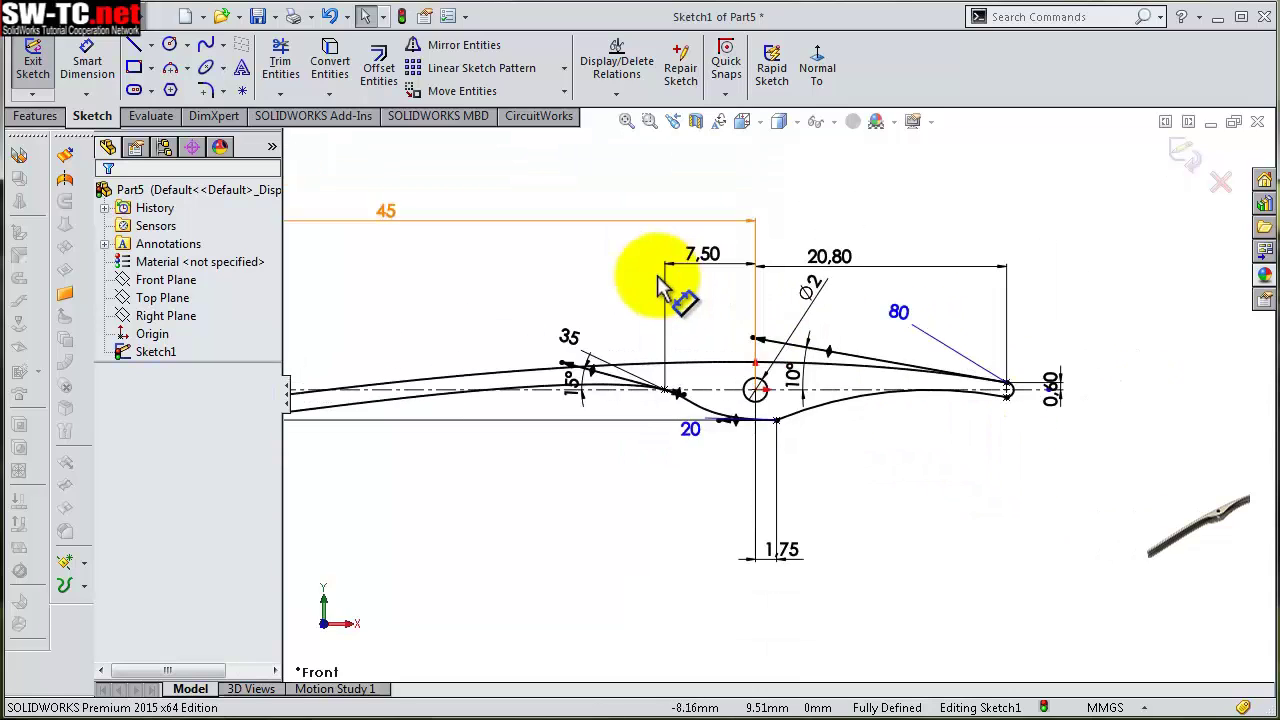
scroll(560, 455, "down", 2)
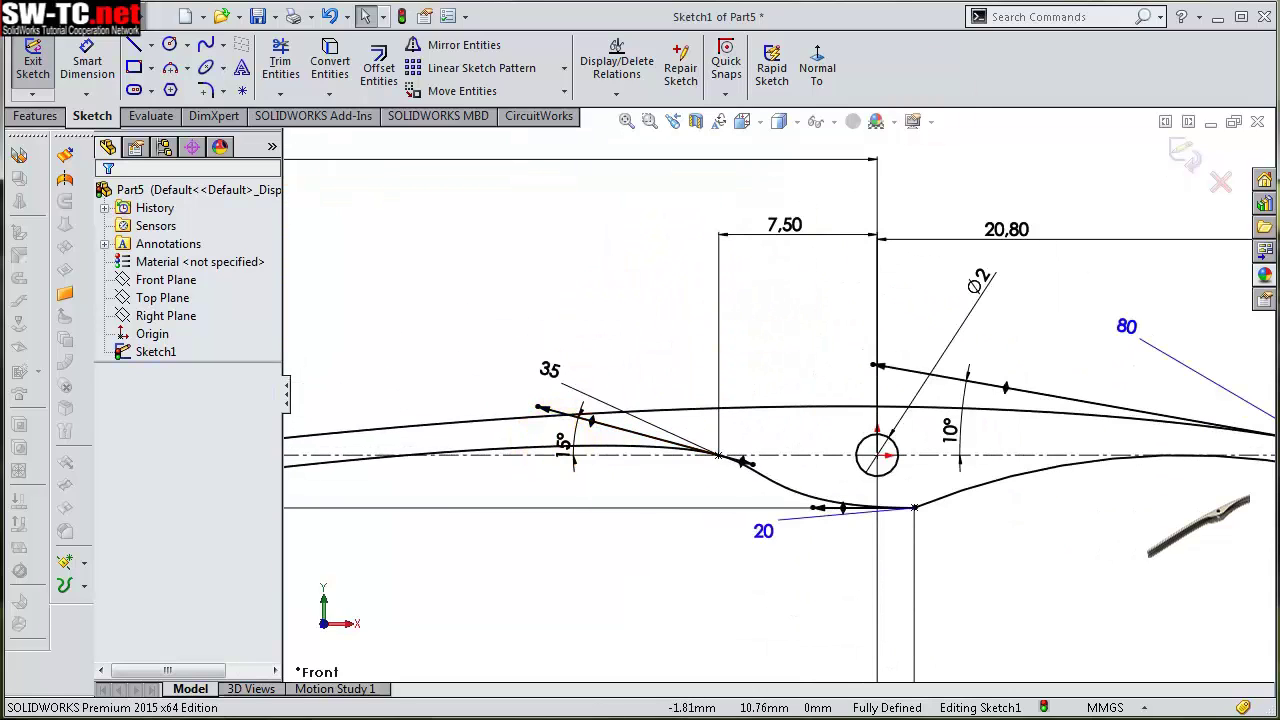
scroll(560, 455, "up", 2)
double_click(786, 600)
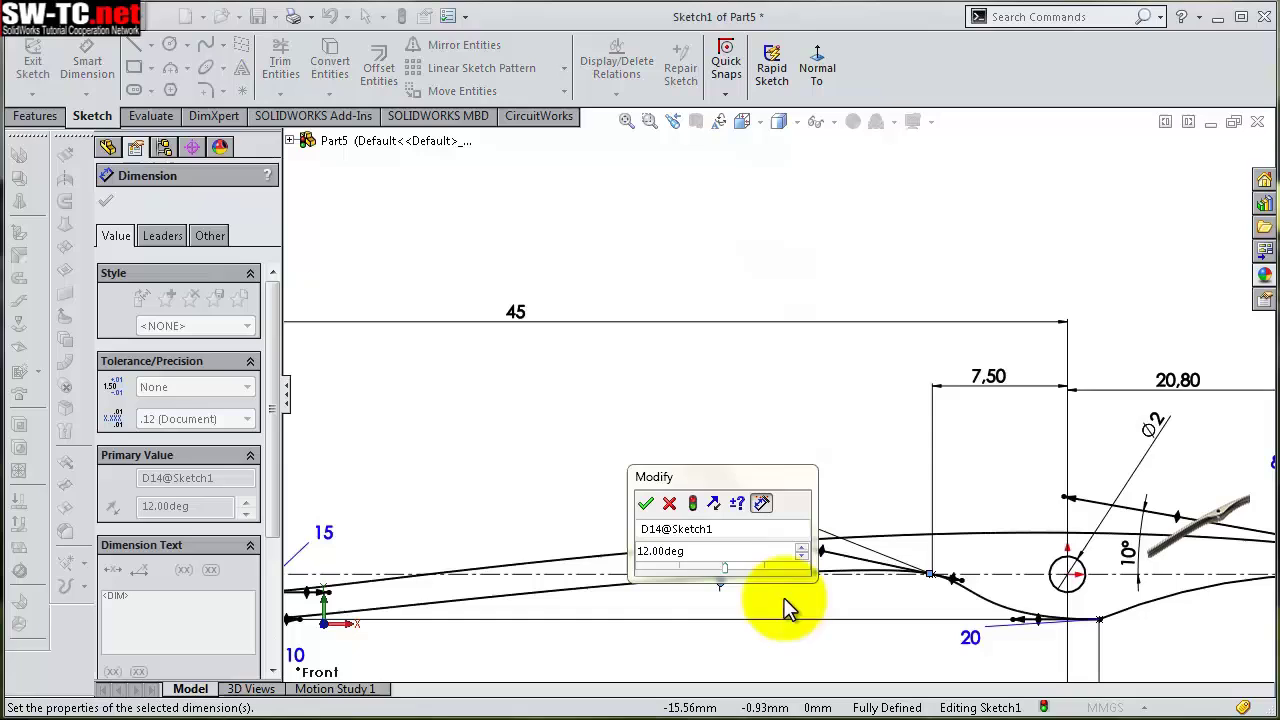
left_click(672, 504)
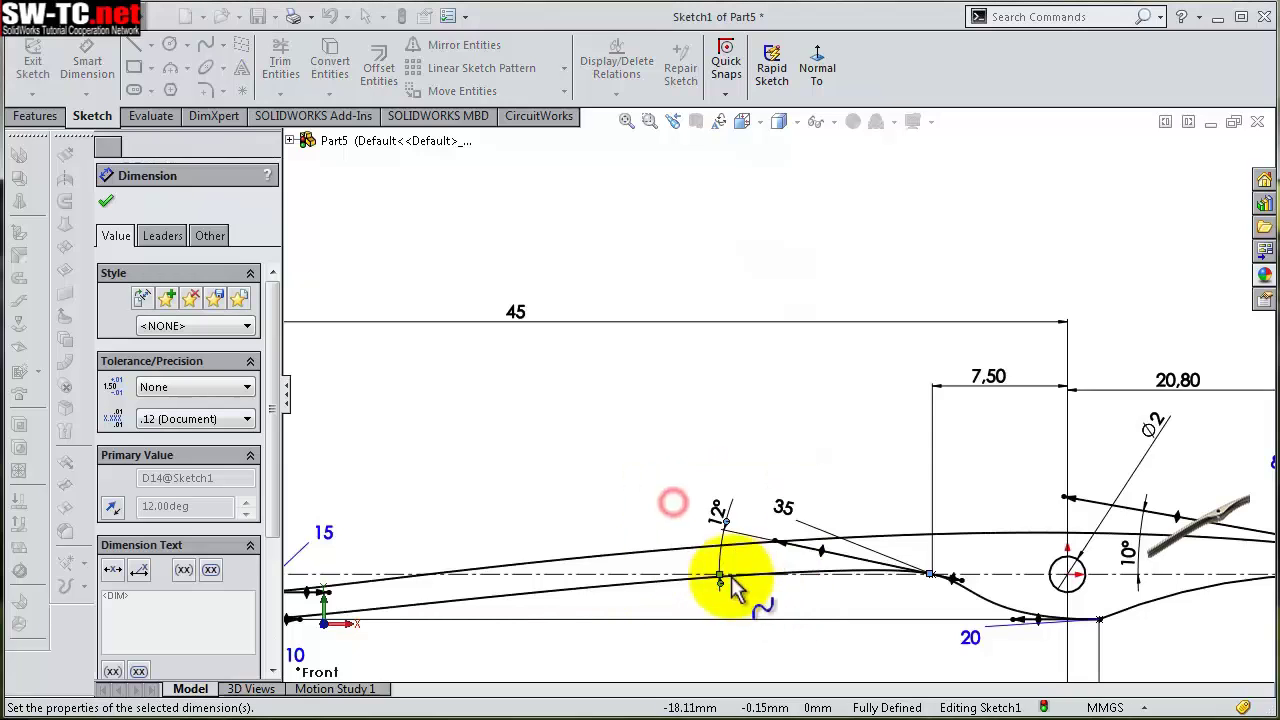
double_click(718, 515)
left_click(638, 500)
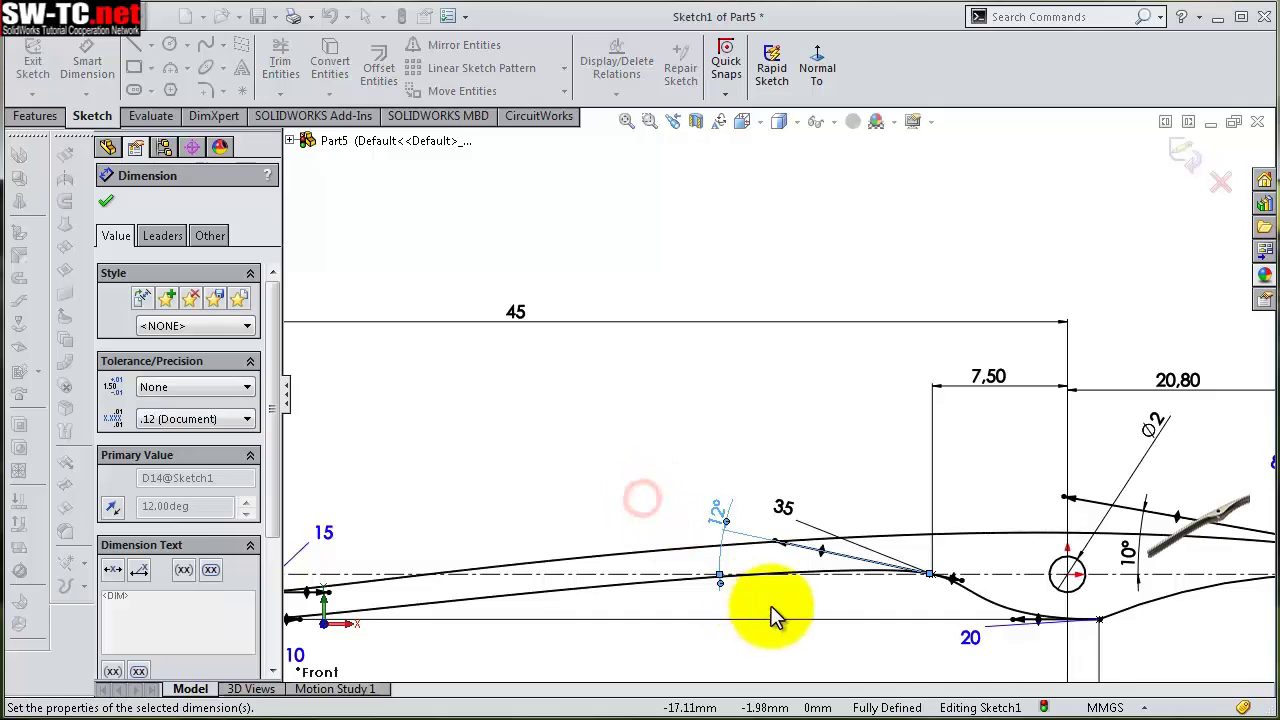
left_click(830, 605)
Save the part with Ctrl+S
scroll(865, 600, "up", 1)
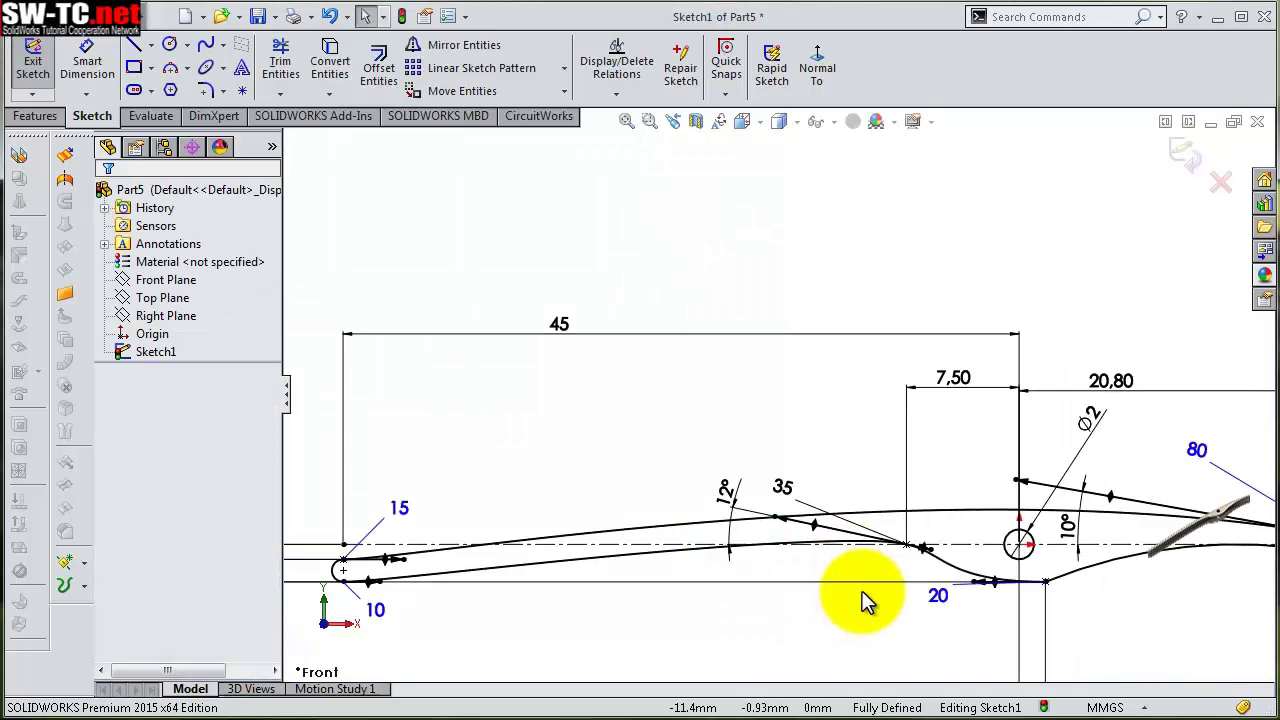
scroll(865, 600, "up", 2)
scroll(865, 600, "up", 1)
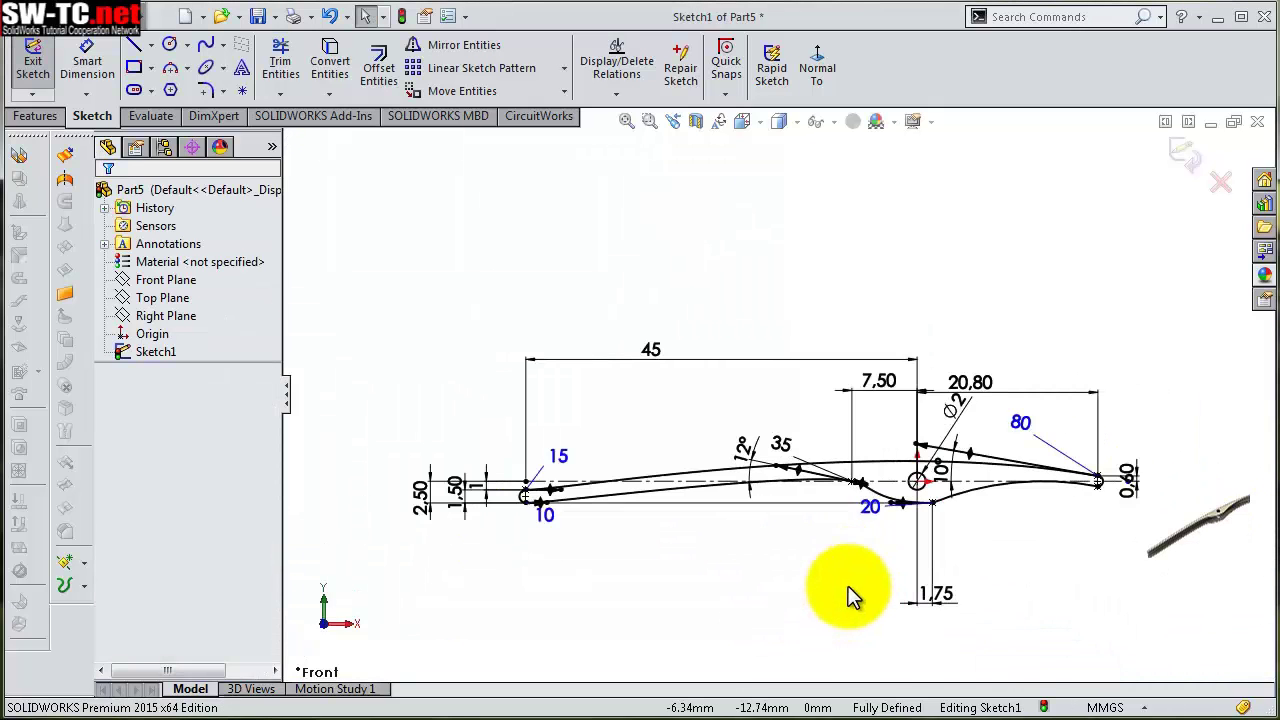
scroll(909, 525, "down", 1)
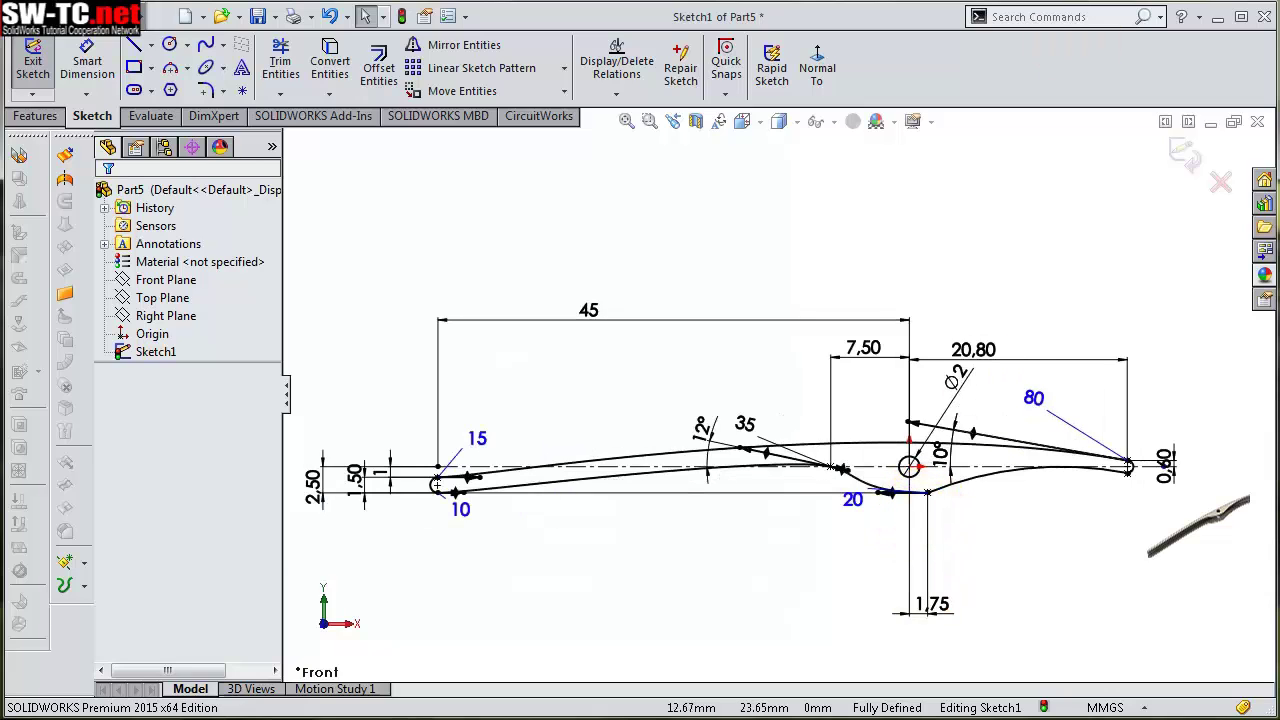
key("ctrl+s")
Extrude Sketch1 5.20 mm deep as Boss-Extrude1 and view it from a low angle
left_click(30, 116)
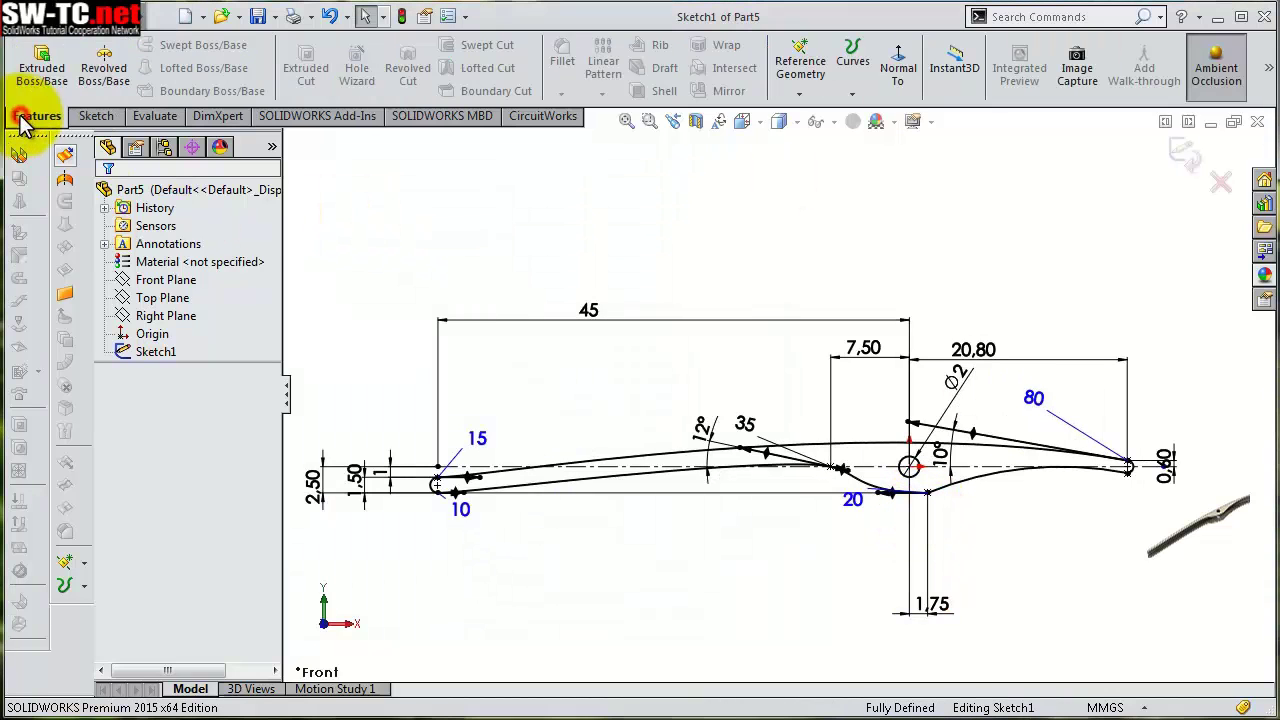
left_click(43, 74)
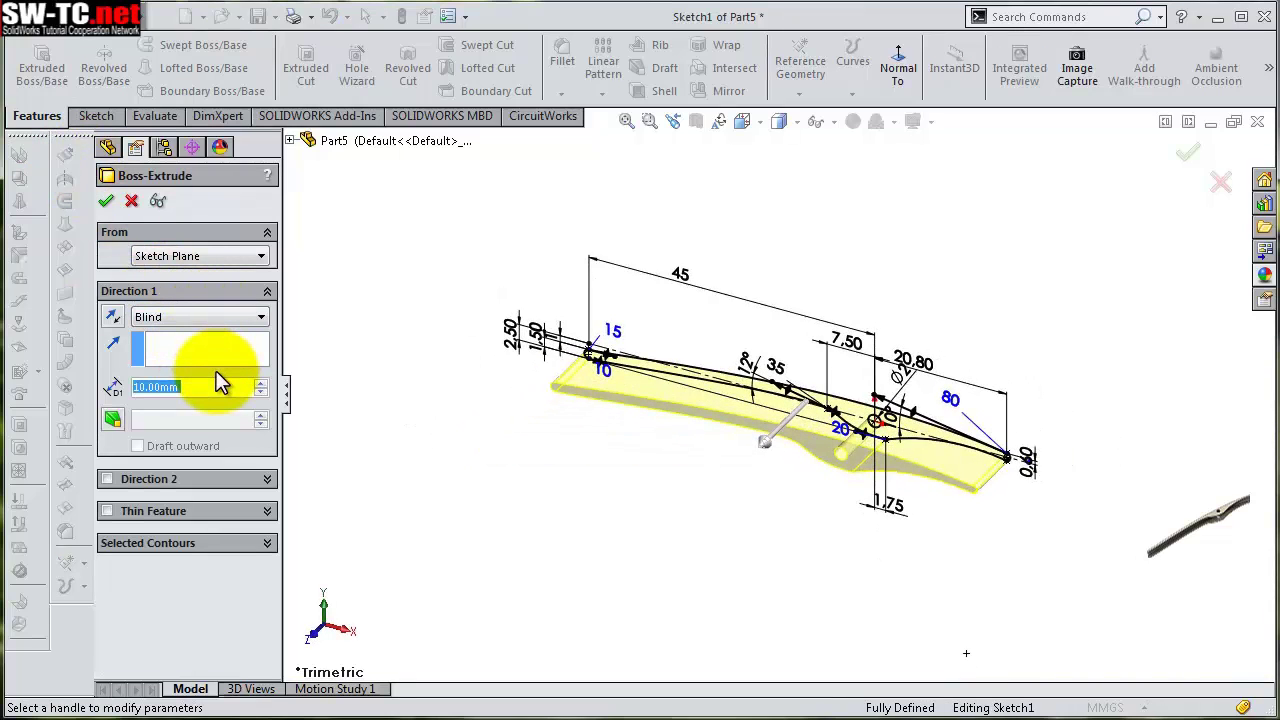
type("5.2")
key("Return")
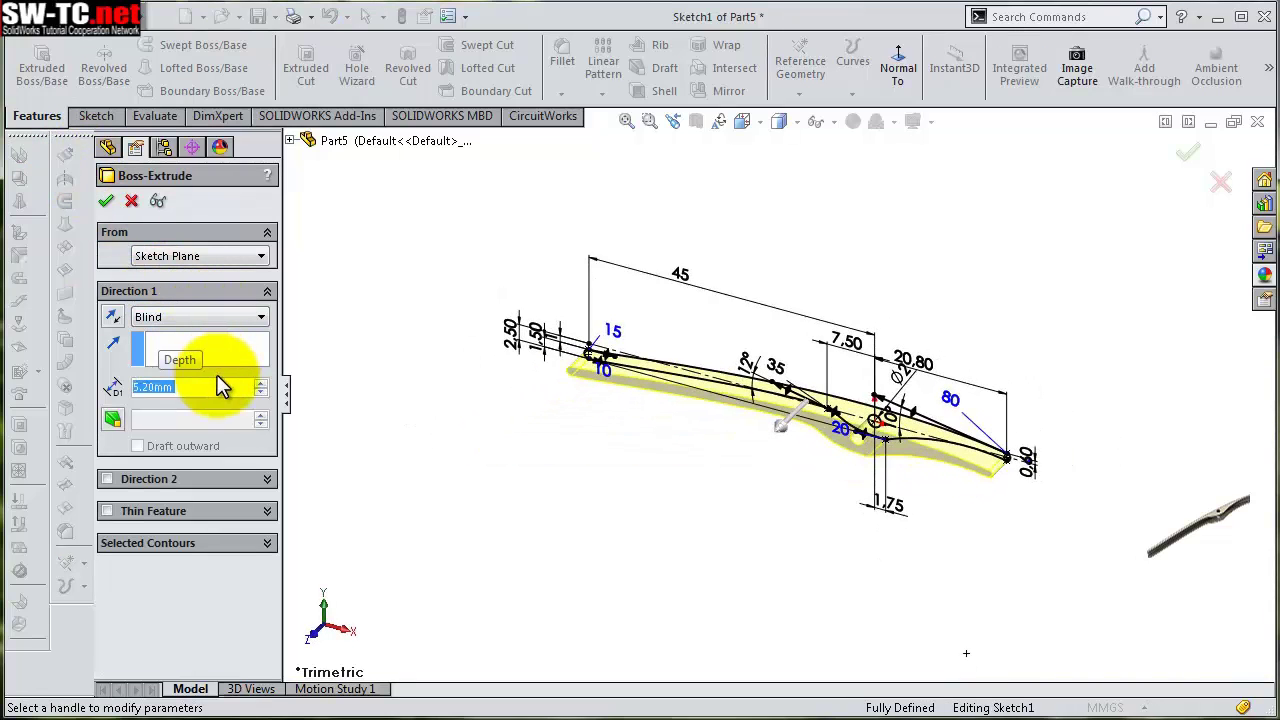
left_click(102, 203)
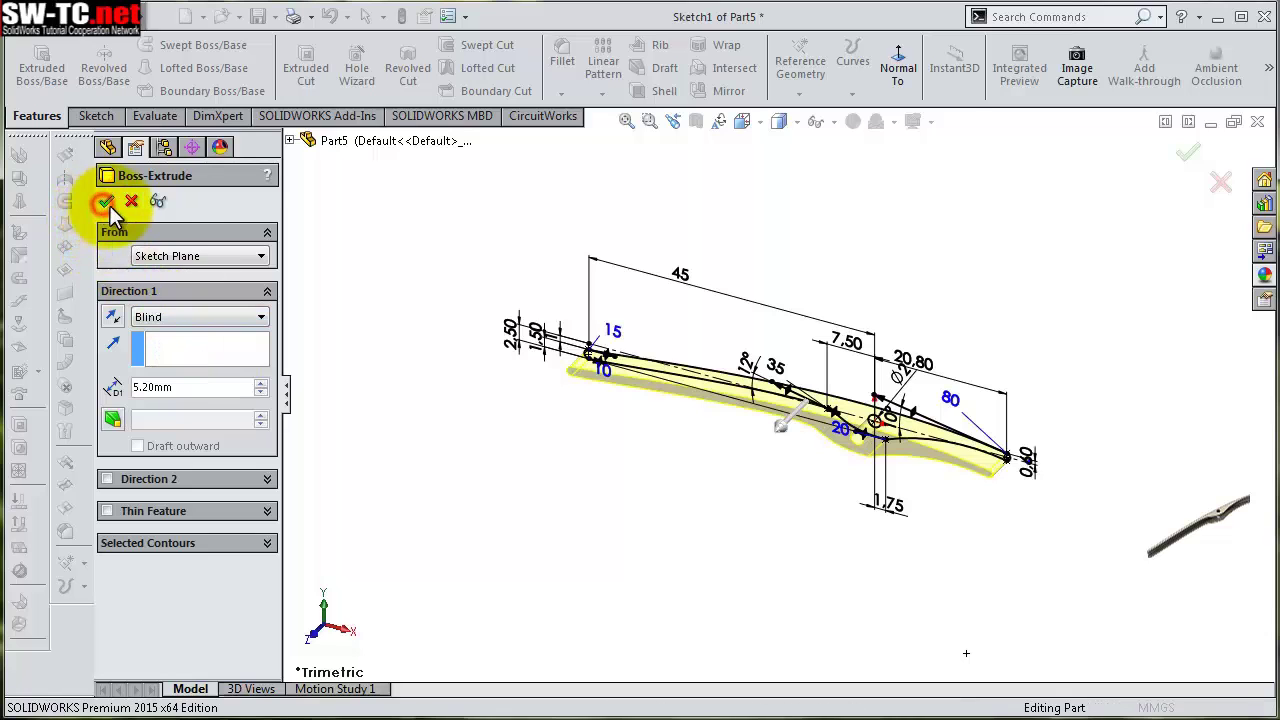
mouse_move(880, 548)
middle_mouse_down()
mouse_move(857, 457)
mouse_move(869, 357)
middle_mouse_up()
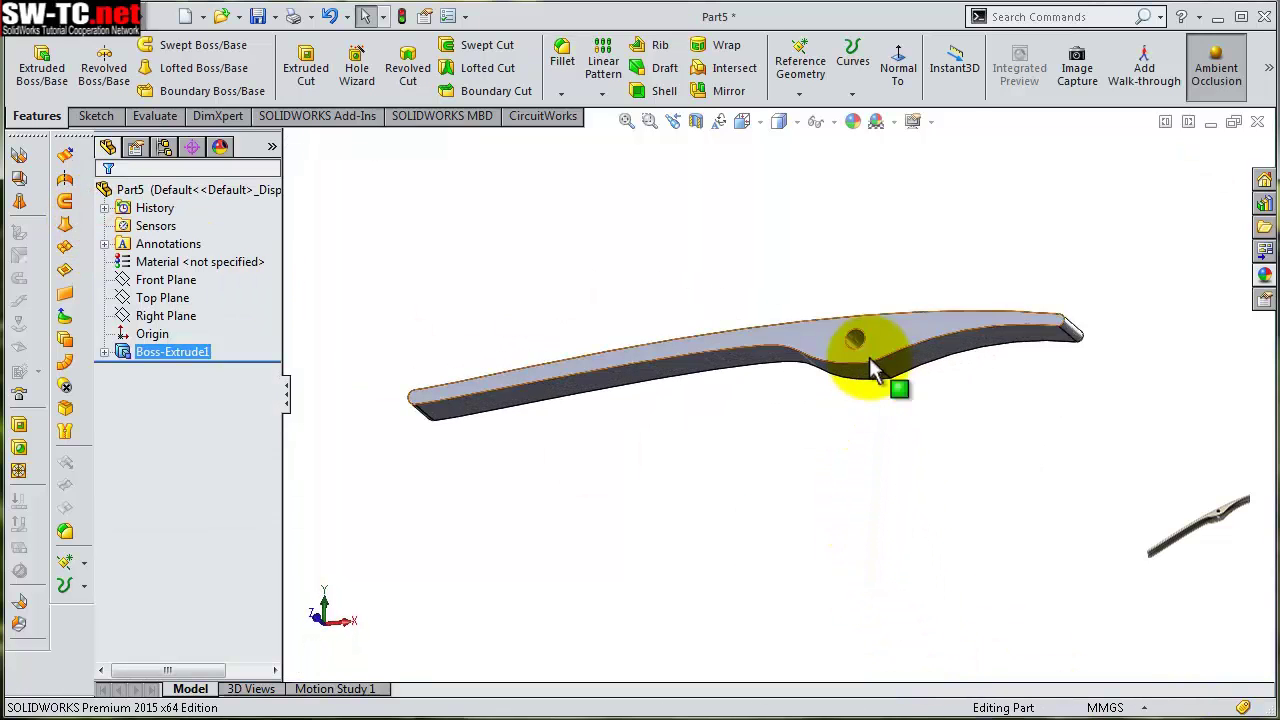
scroll(857, 371, "down", 3)
middle_click_drag(855, 285, 851, 343)
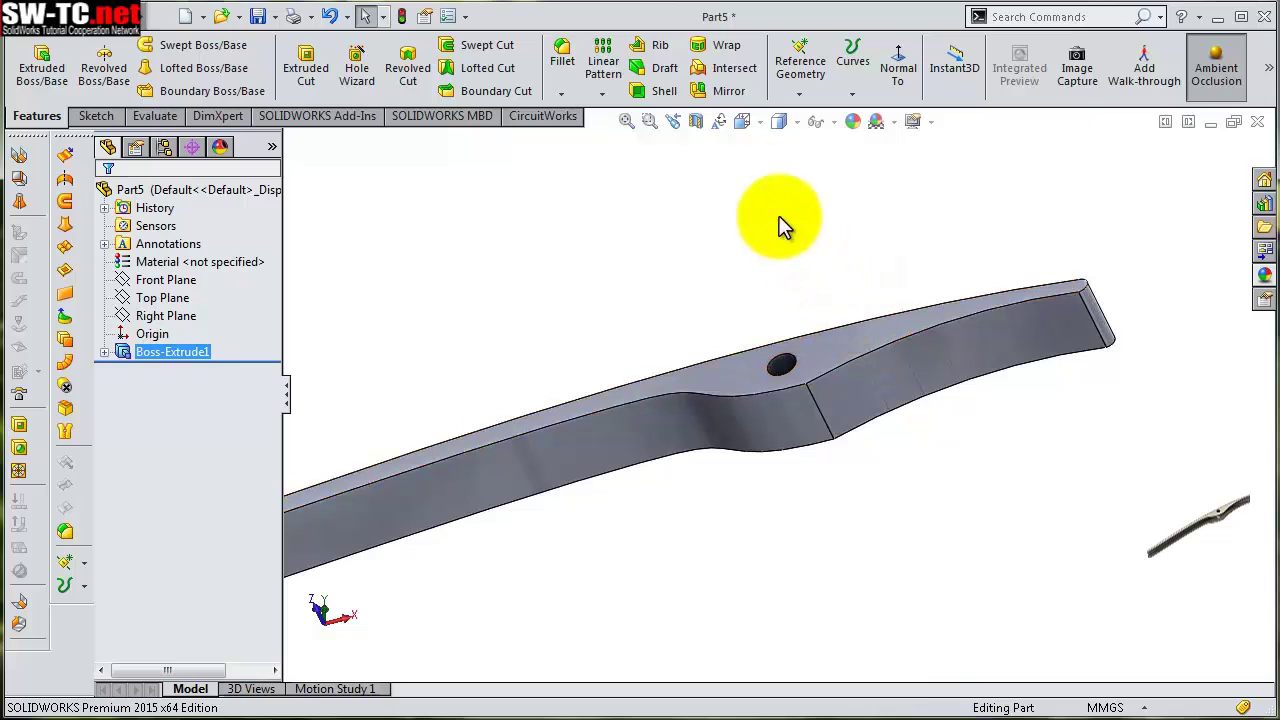
left_click(652, 100)
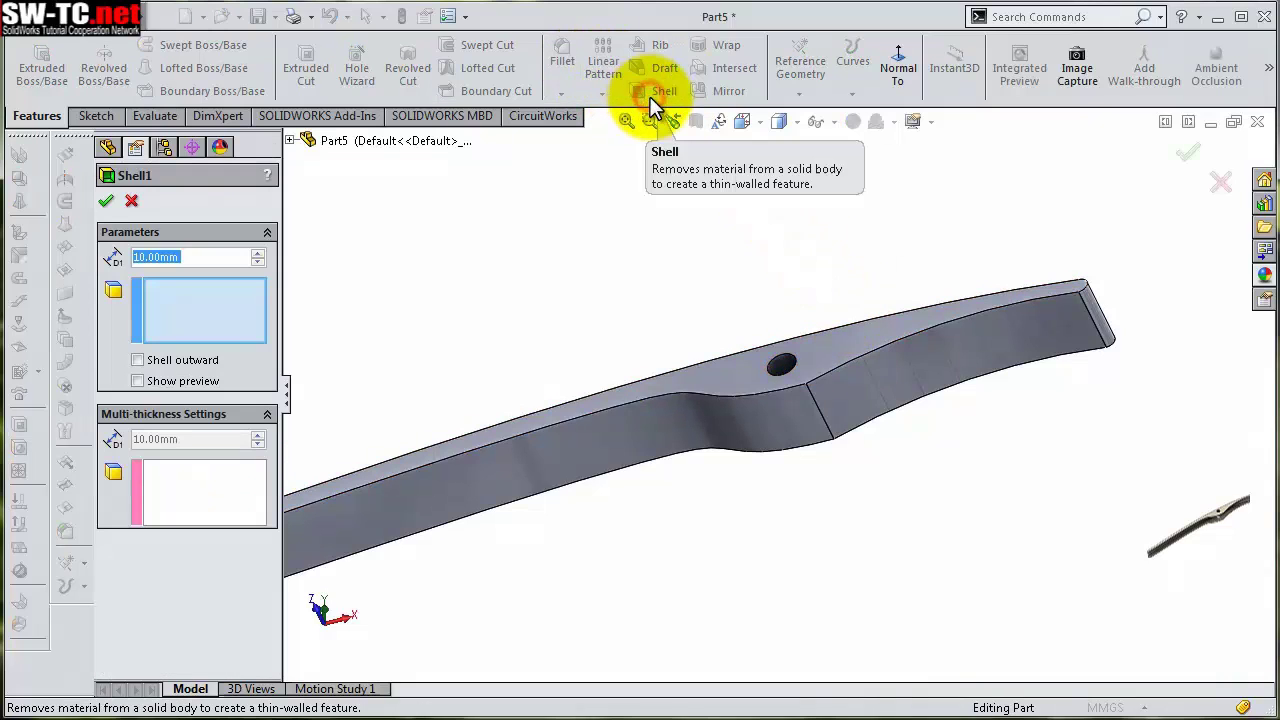
type("0,9")
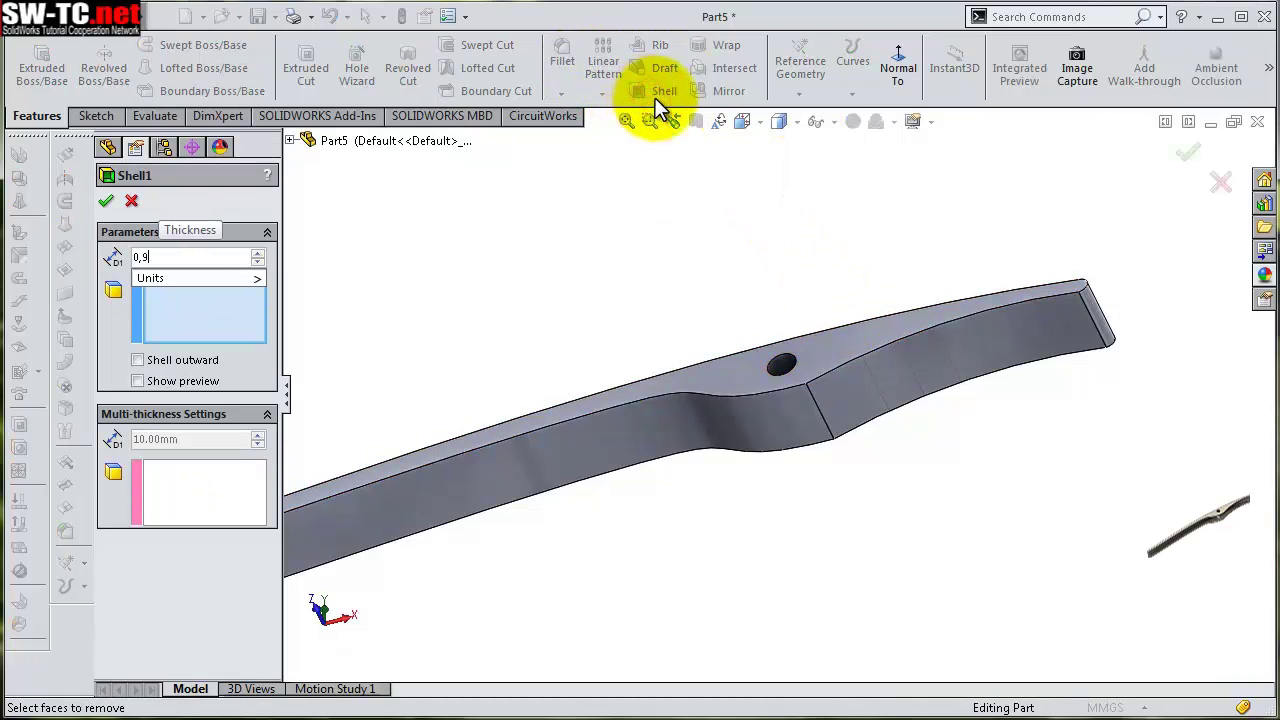
left_click(950, 370)
left_click(798, 420)
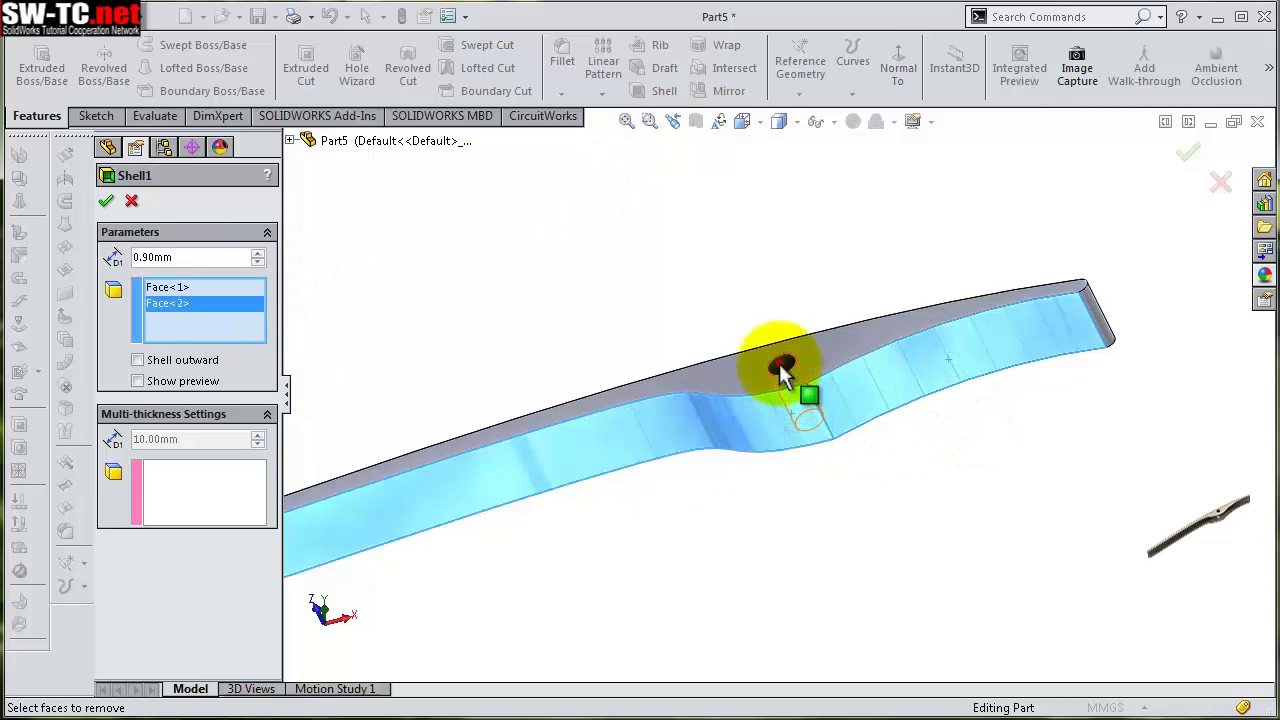
left_click(779, 363)
scroll(311, 478, "down", 3)
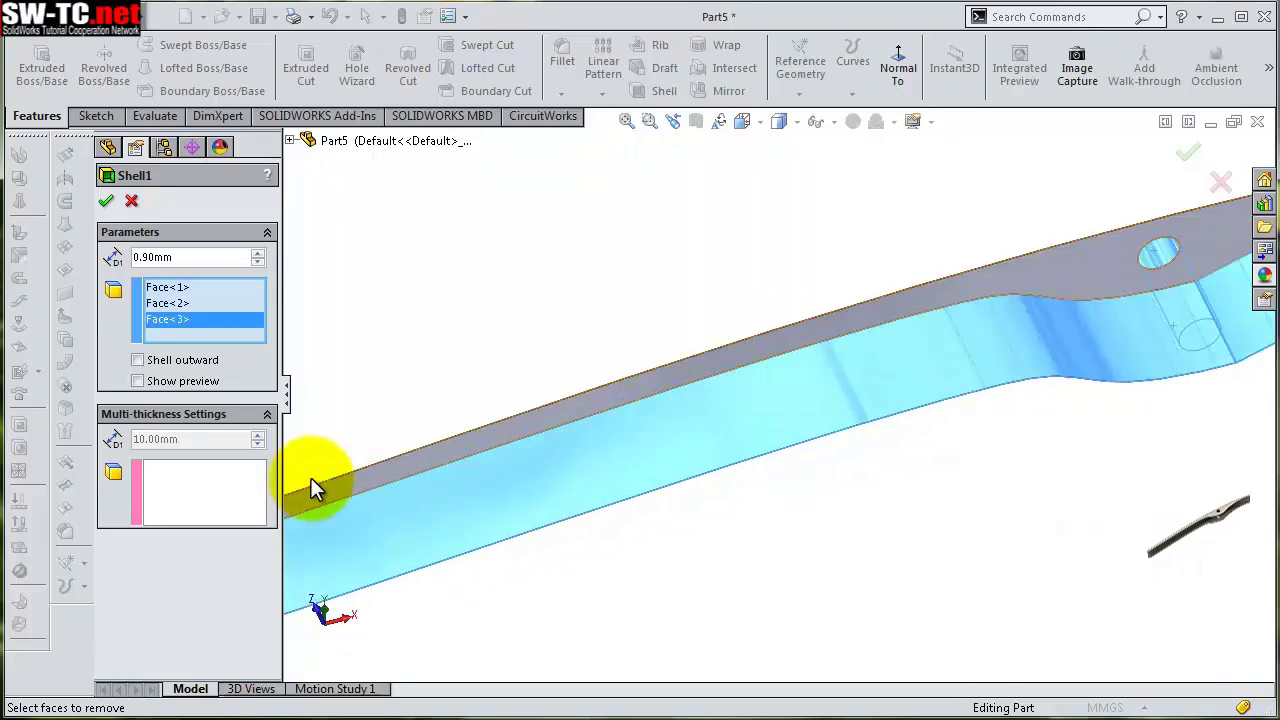
scroll(340, 495, "up", 3)
mouse_move(686, 371)
middle_mouse_down()
mouse_move(722, 386)
mouse_move(1080, 290)
middle_mouse_up()
left_click(1186, 155)
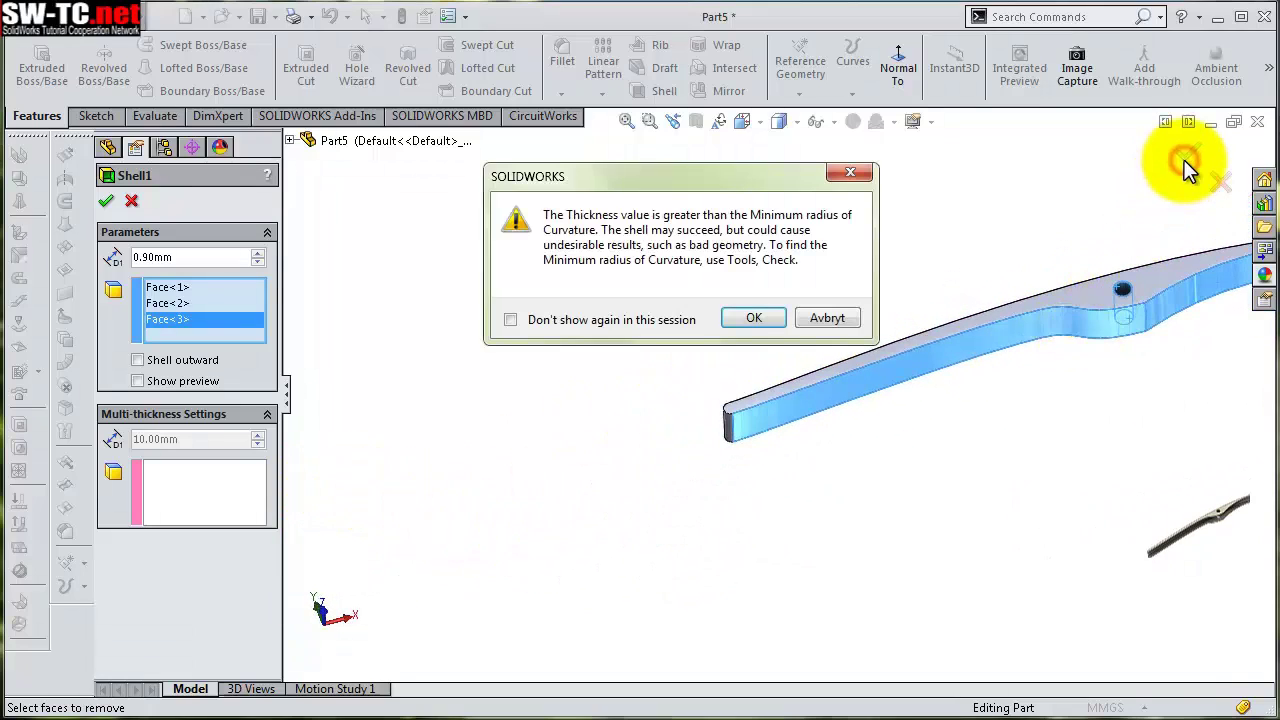
left_click(762, 316)
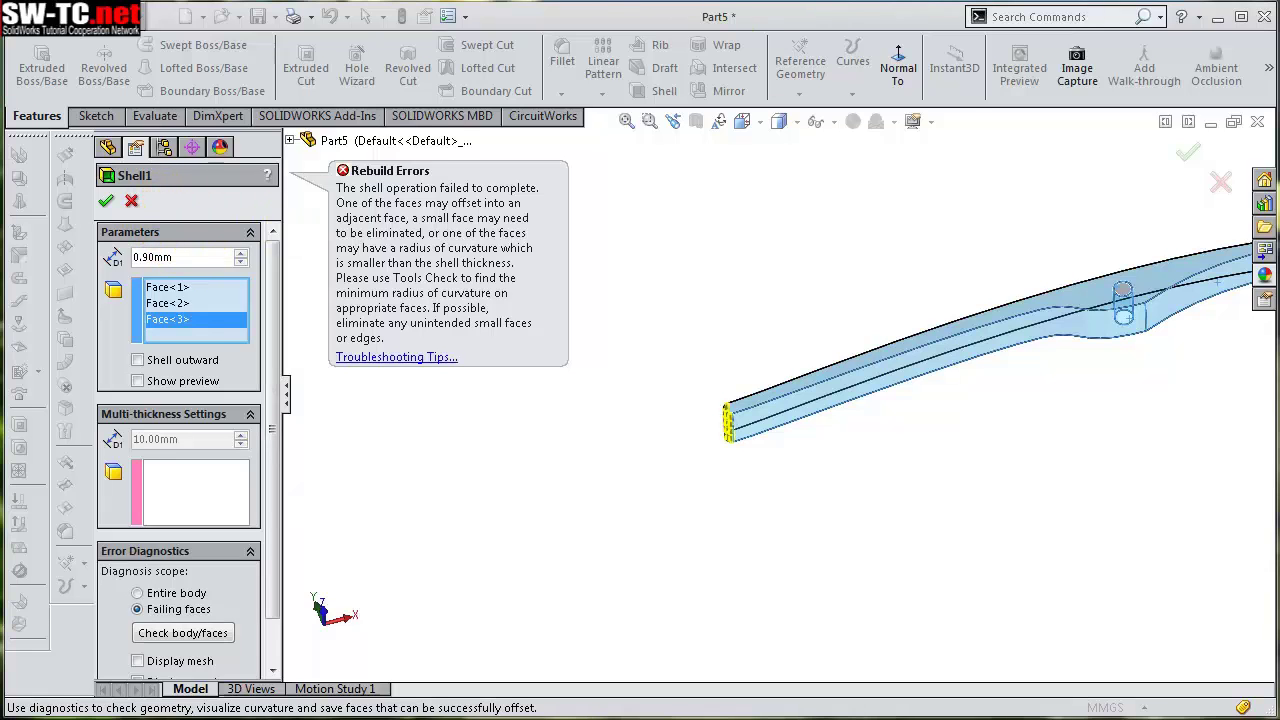
left_click(195, 358)
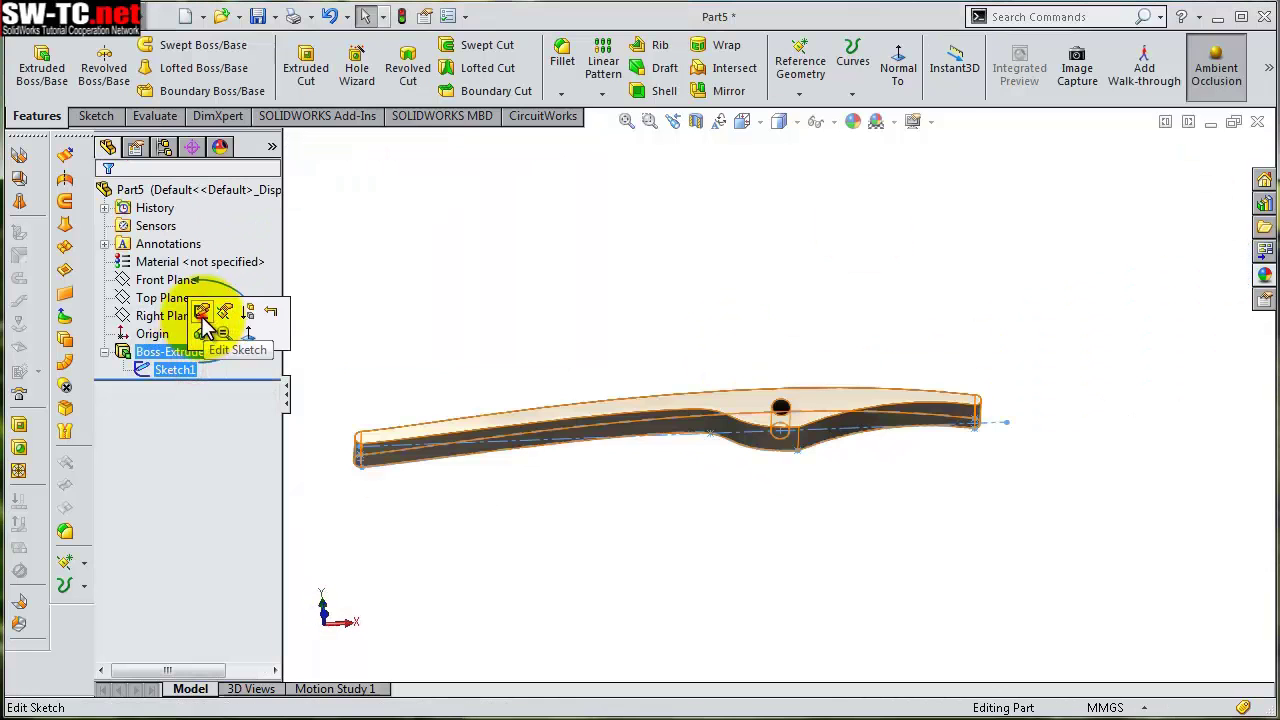
Edit Sketch1 face-on and draw a vertical line across the arm's left end
left_click(203, 325)
left_click(820, 70)
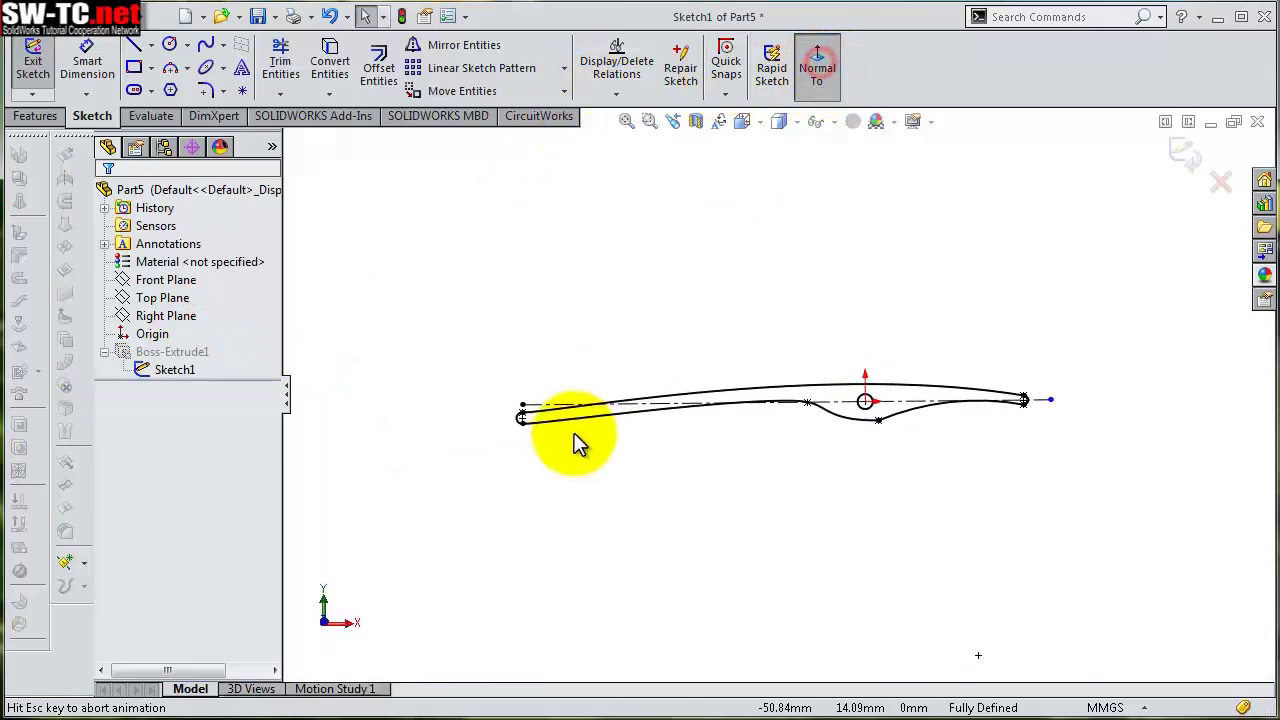
scroll(571, 443, "down", 3)
scroll(600, 400, "down", 3)
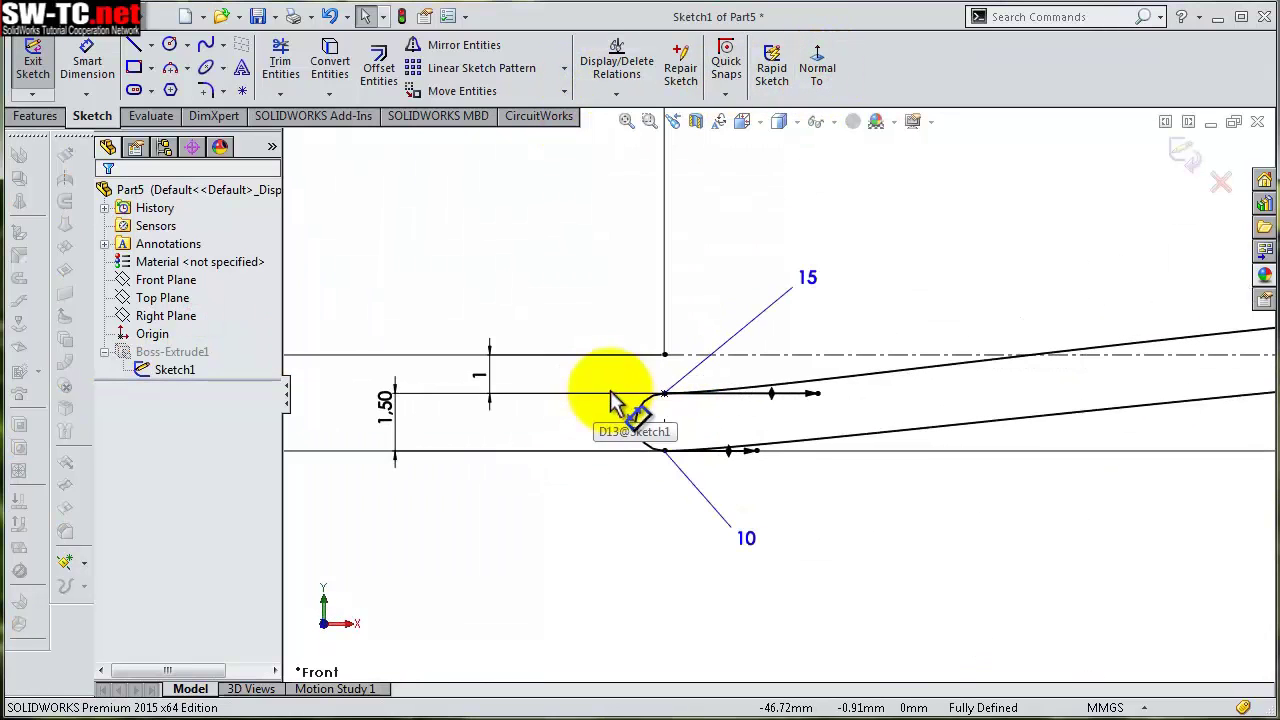
left_click(134, 46)
left_click_drag(664, 393, 664, 451)
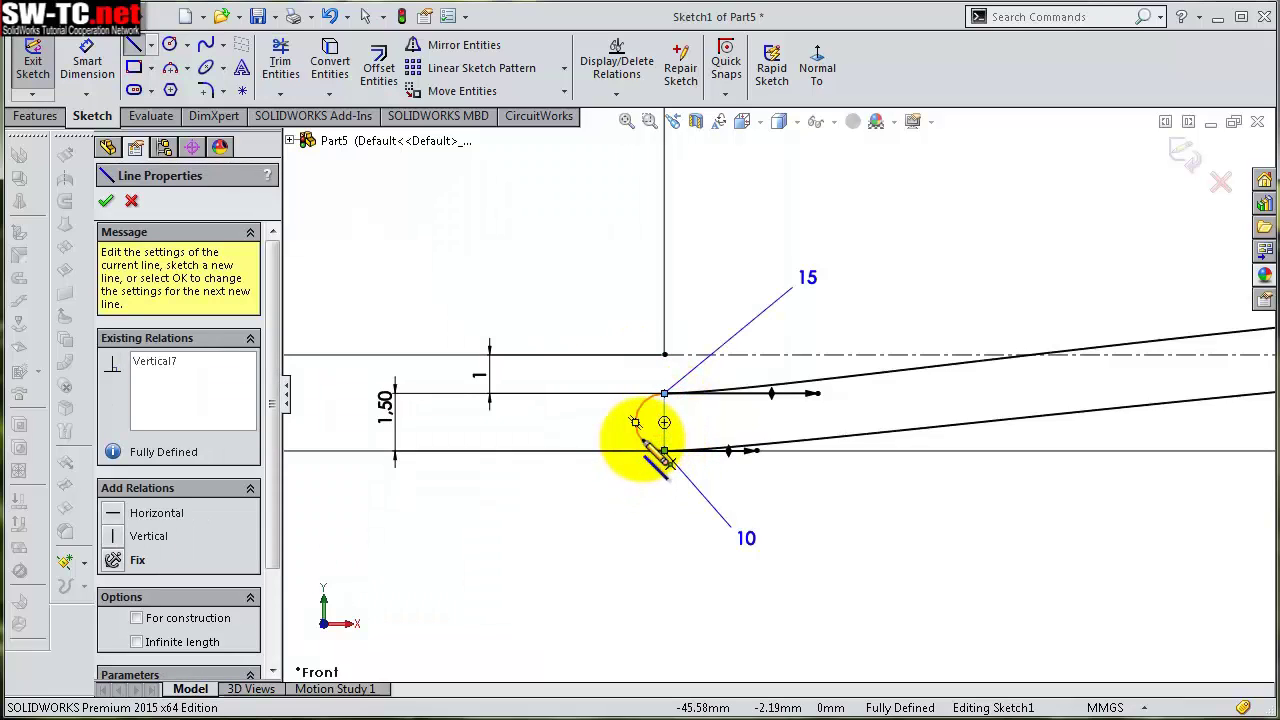
key("Escape")
Delete the rounded left-end arc and exit the sketch to rebuild the part
left_click(644, 443)
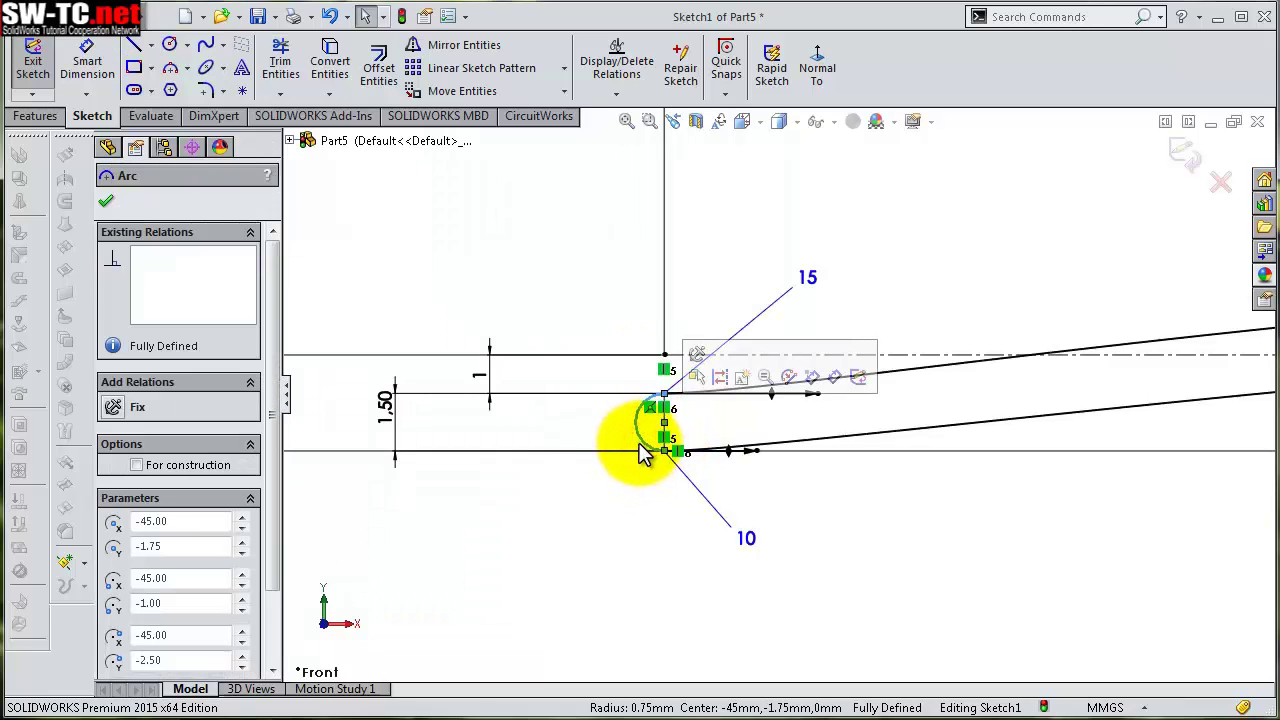
key("Delete")
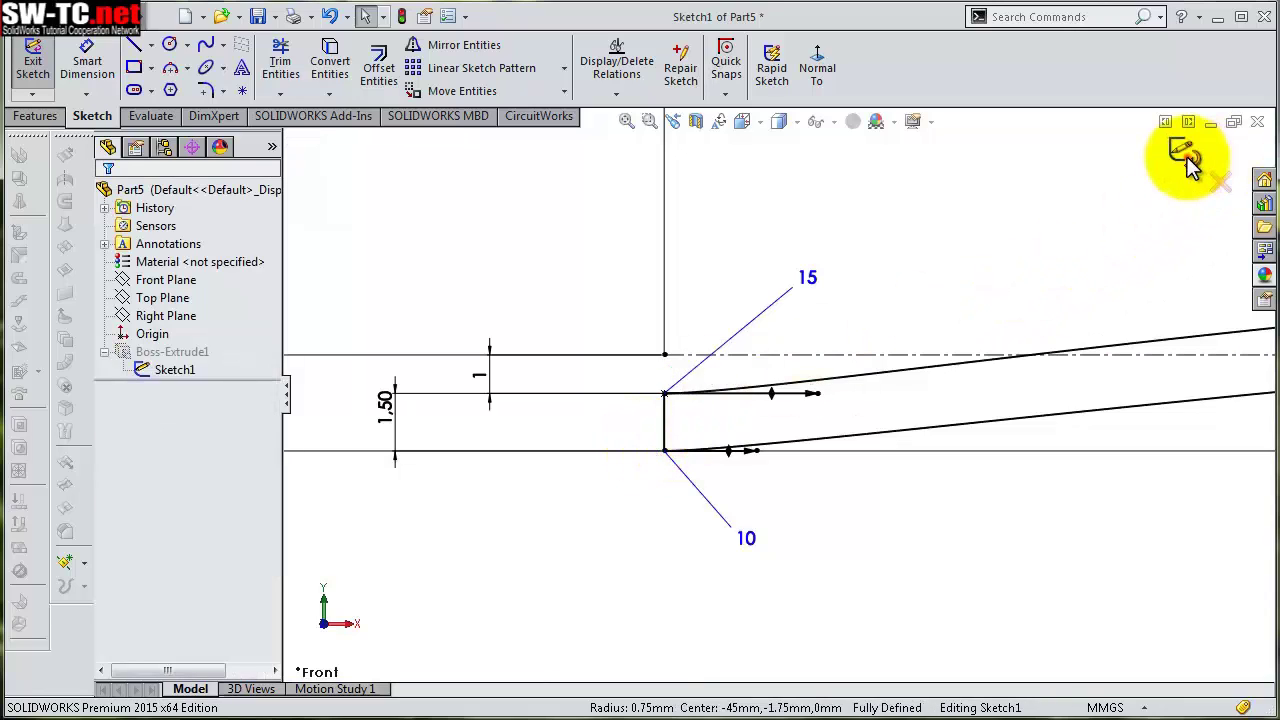
left_click(1182, 168)
middle_click_drag(1114, 323, 1075, 342)
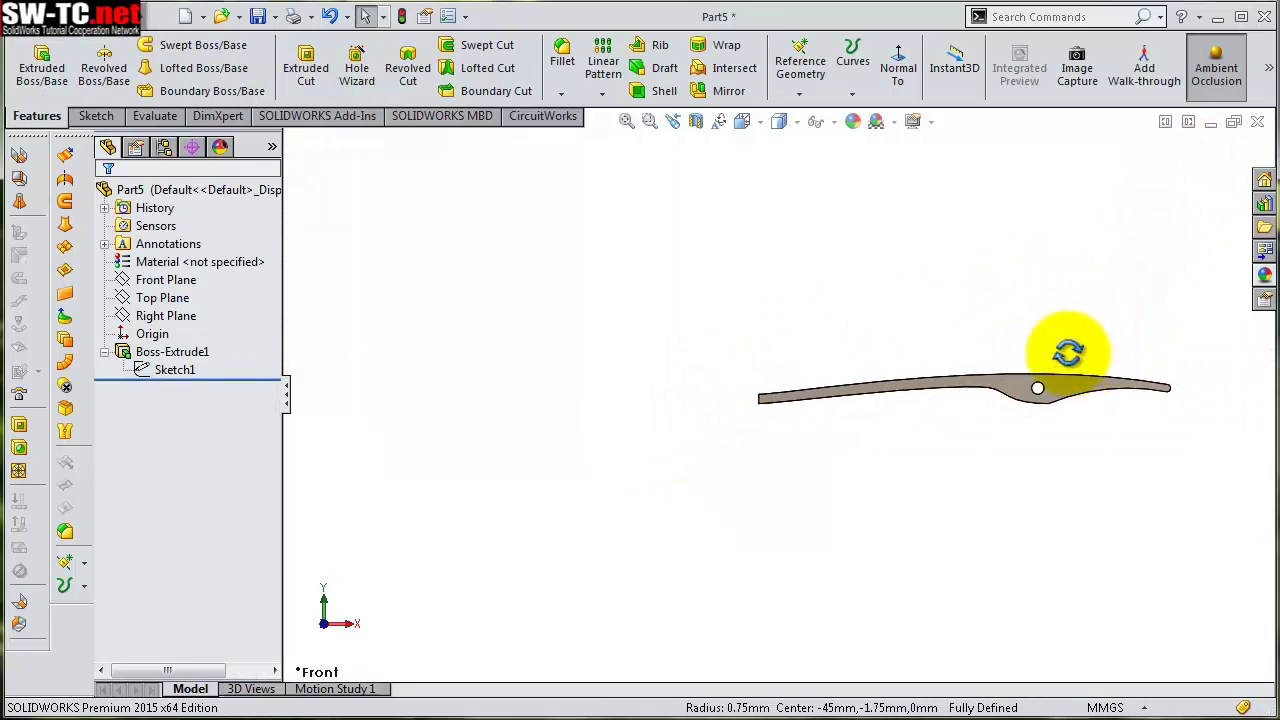
Start a 0.90 mm shell removing a side face, the hole face and the lower side face
scroll(1075, 342, "down", 3)
scroll(888, 457, "up", 2)
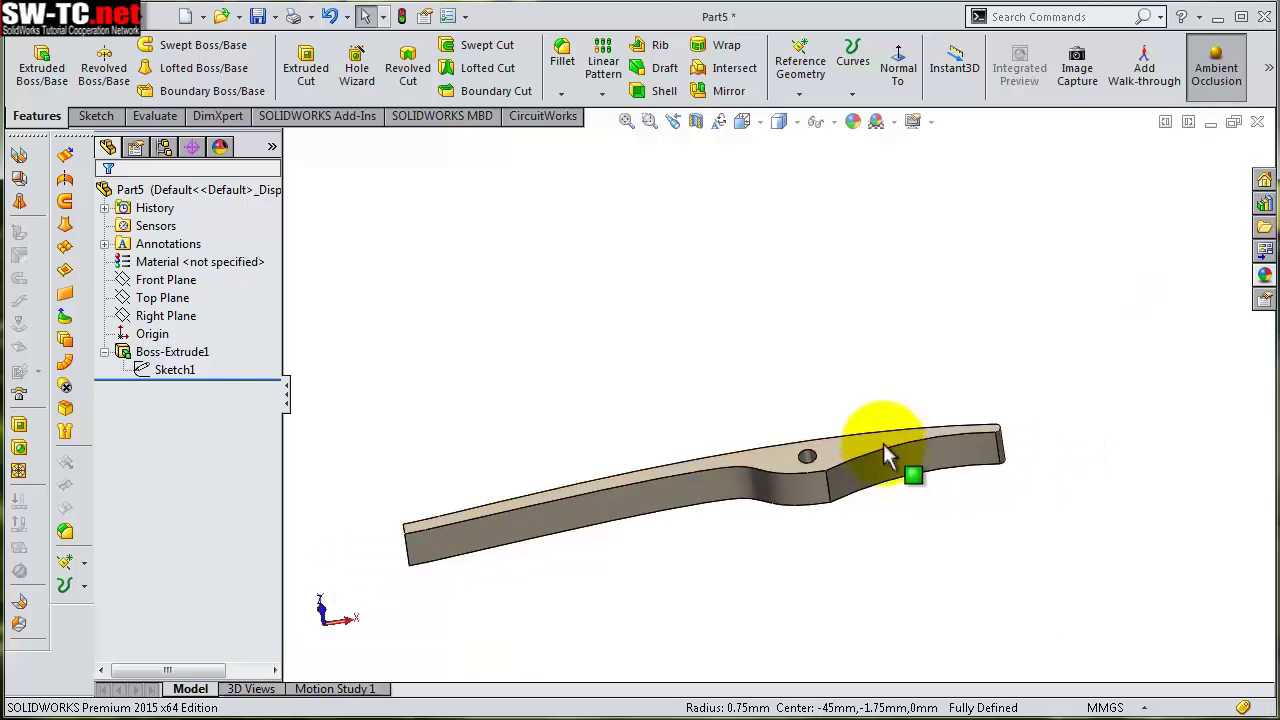
left_click(652, 90)
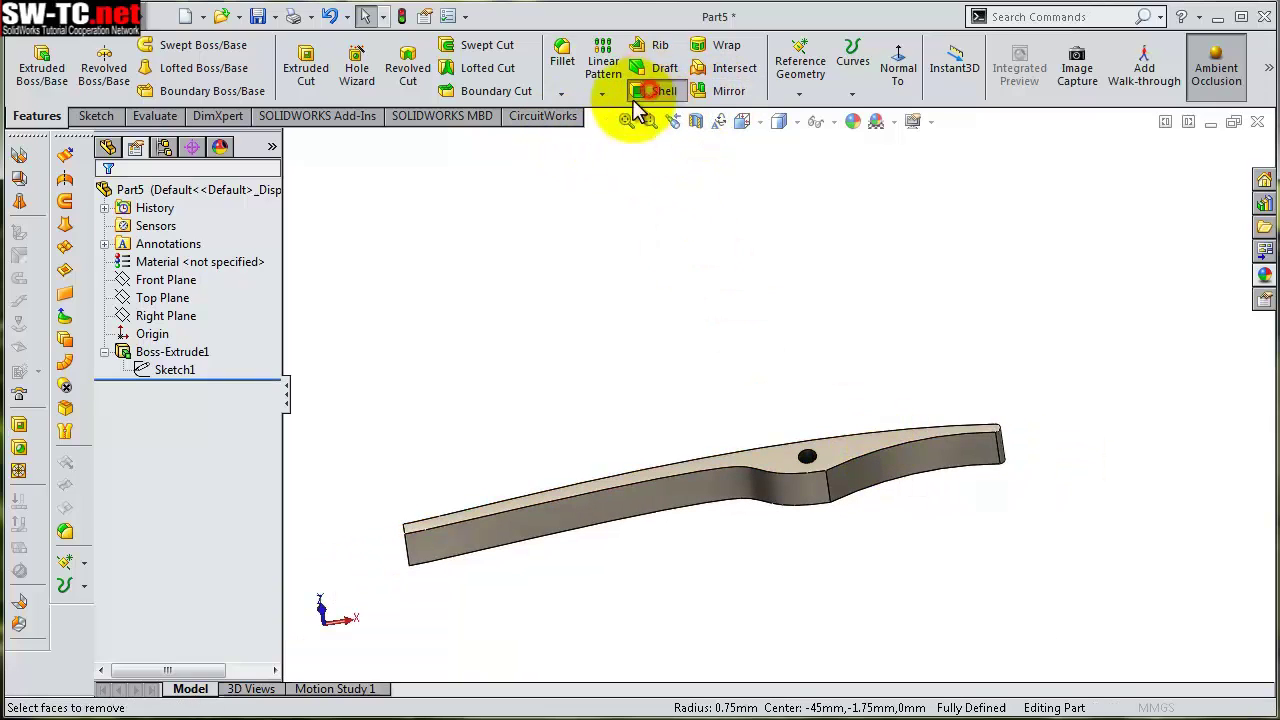
left_click(884, 473)
scroll(815, 457, "down", 2)
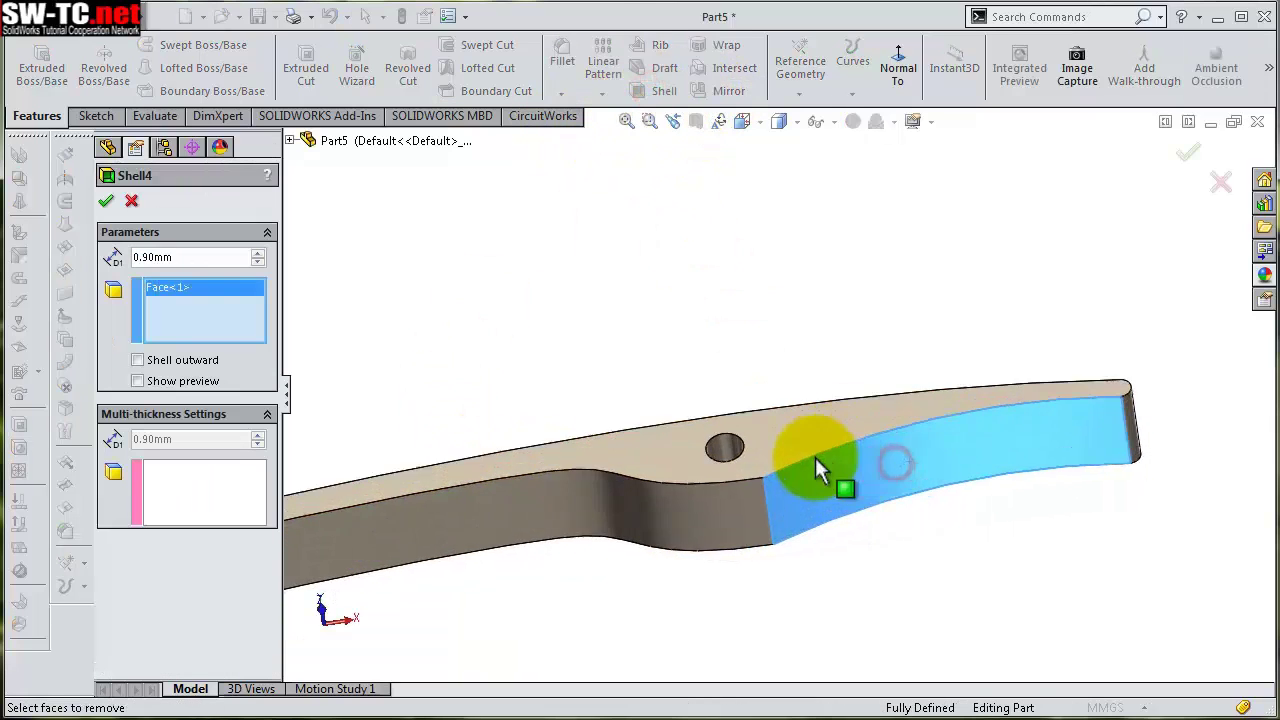
scroll(710, 423, "down", 2)
scroll(720, 418, "down", 1)
left_click(720, 420)
left_click(617, 533)
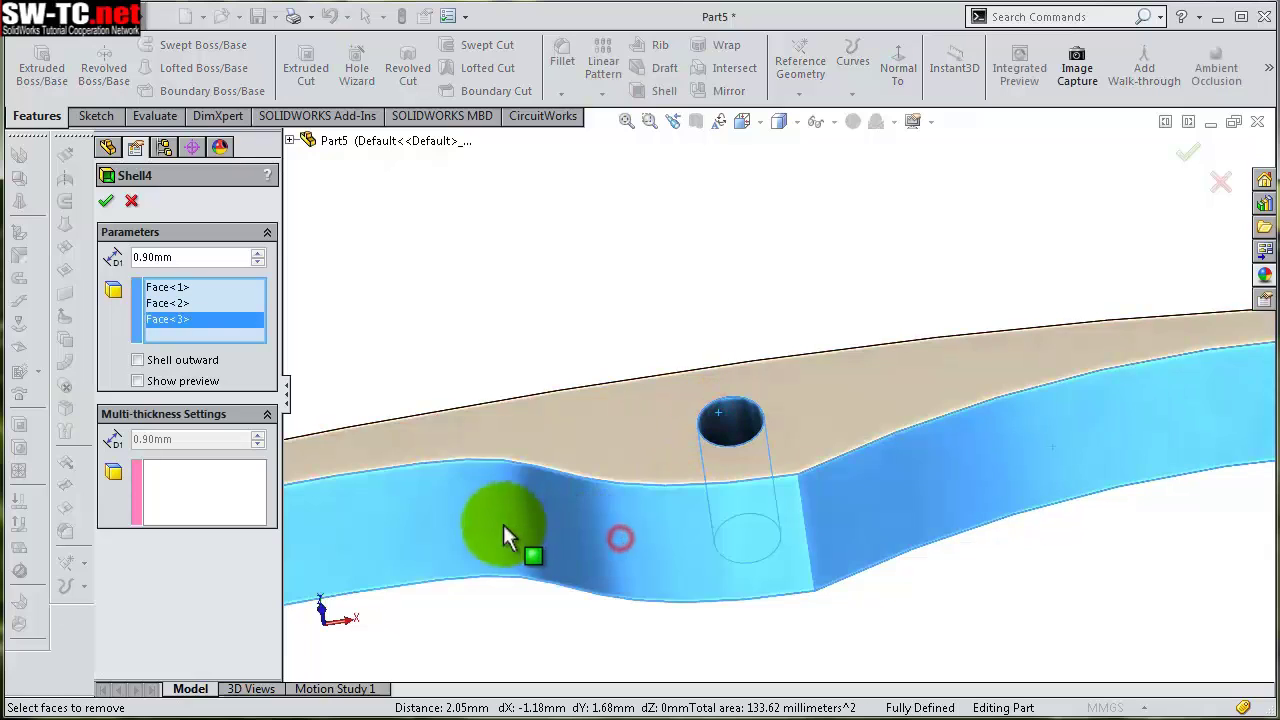
Add the bar's end face and create the shell, accepting the thickness warning
scroll(503, 524, "up", 2)
scroll(473, 515, "up", 1)
scroll(470, 515, "up", 1)
middle_click_drag(460, 503, 518, 493)
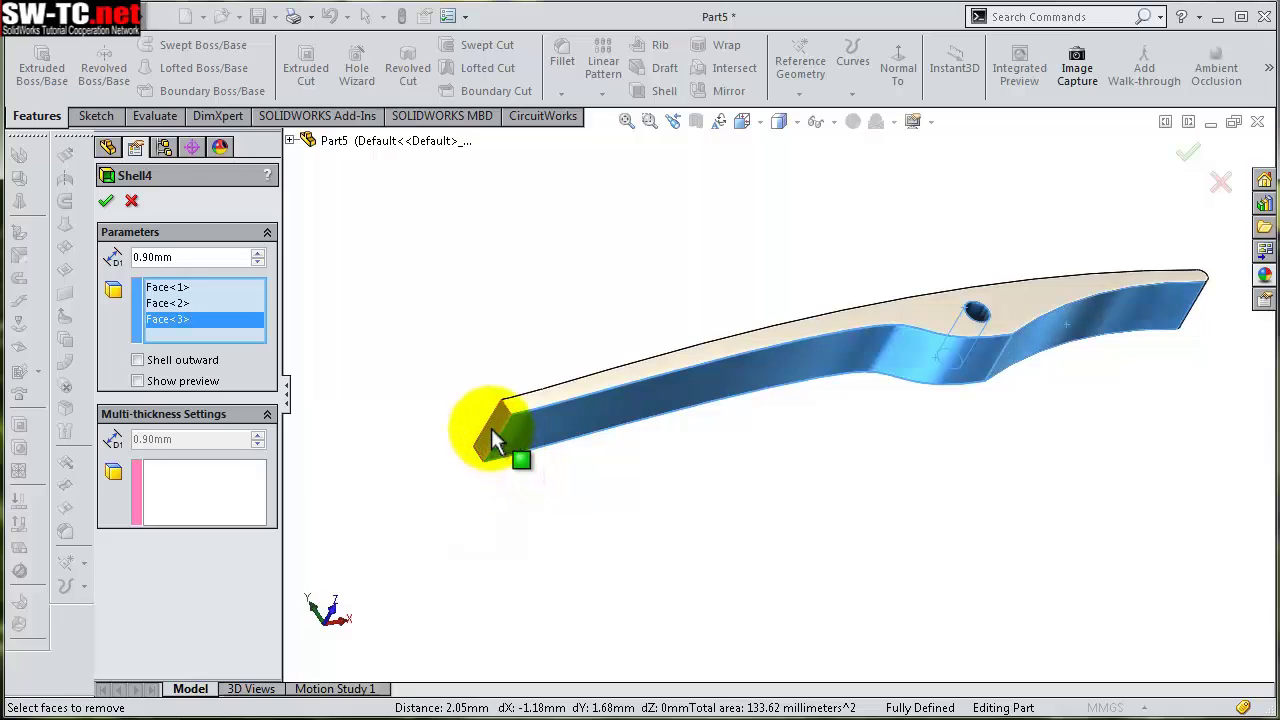
left_click(492, 431)
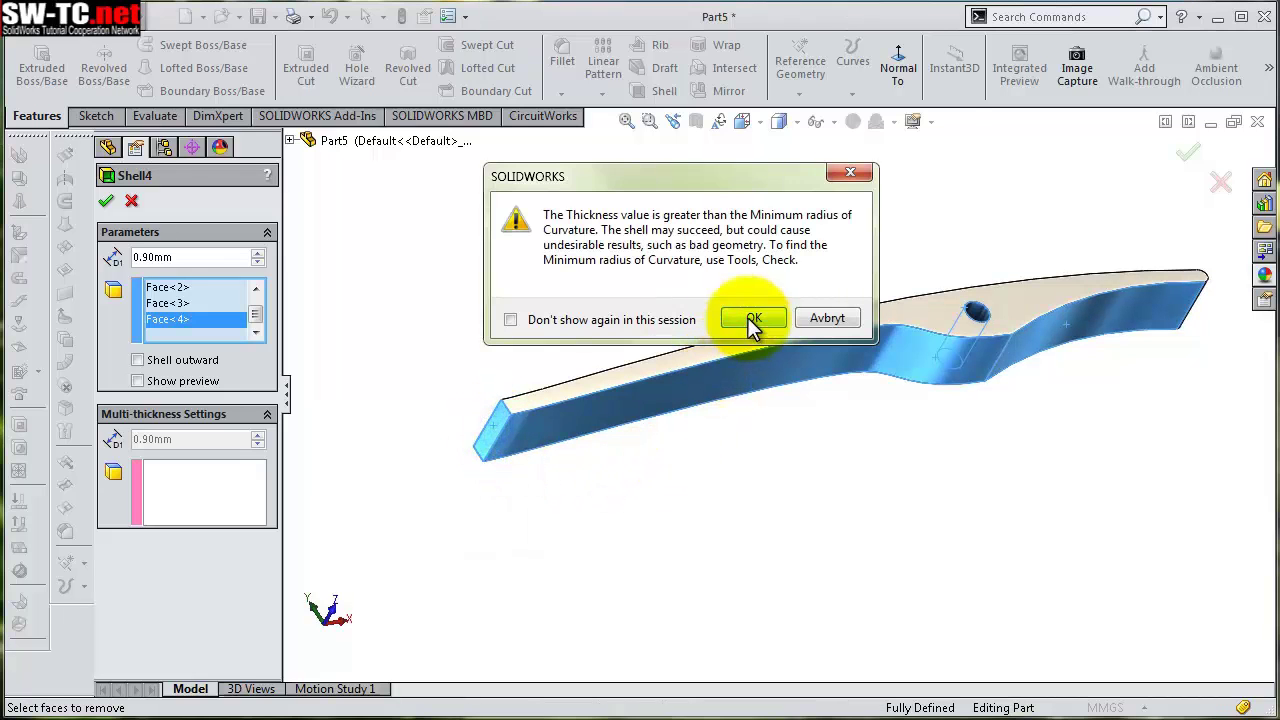
left_click(752, 322)
mouse_move(977, 437)
middle_mouse_down()
mouse_move(930, 532)
mouse_move(953, 472)
mouse_move(814, 191)
middle_mouse_up()
Fillet three edges of the arm with a 1 mm radius
left_click(562, 60)
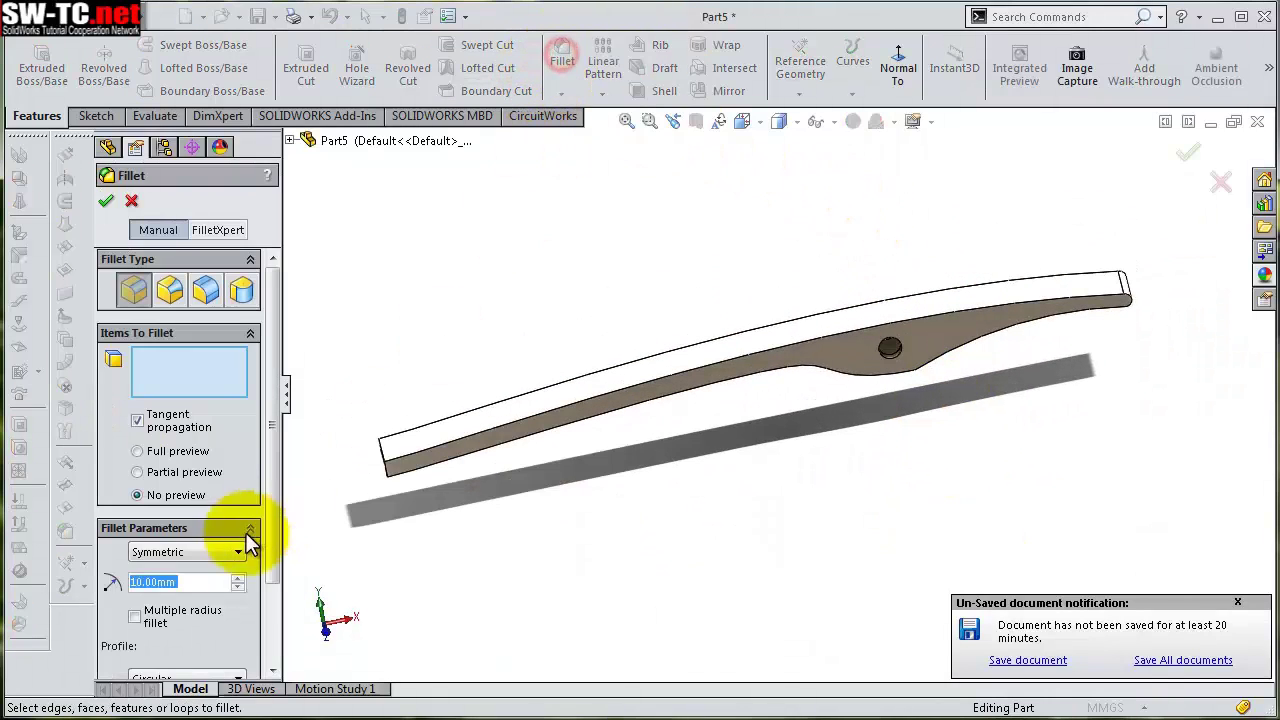
type("1")
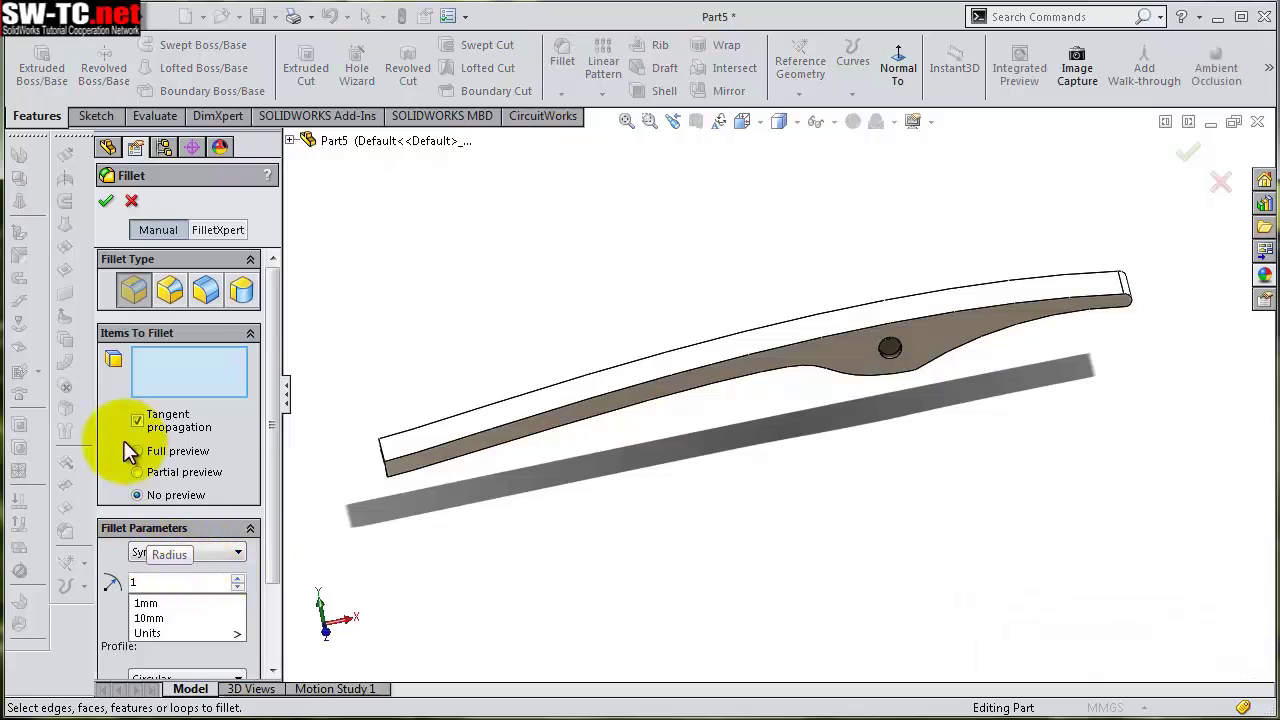
left_click(494, 431)
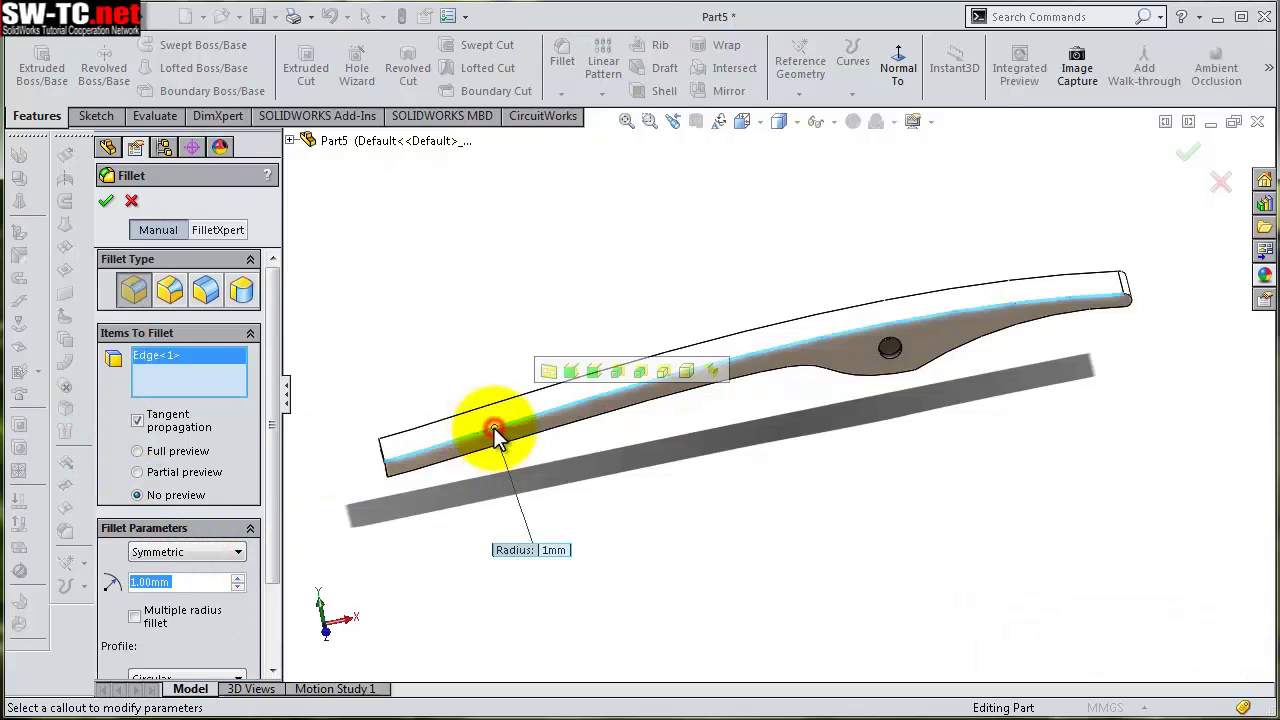
left_click(477, 415)
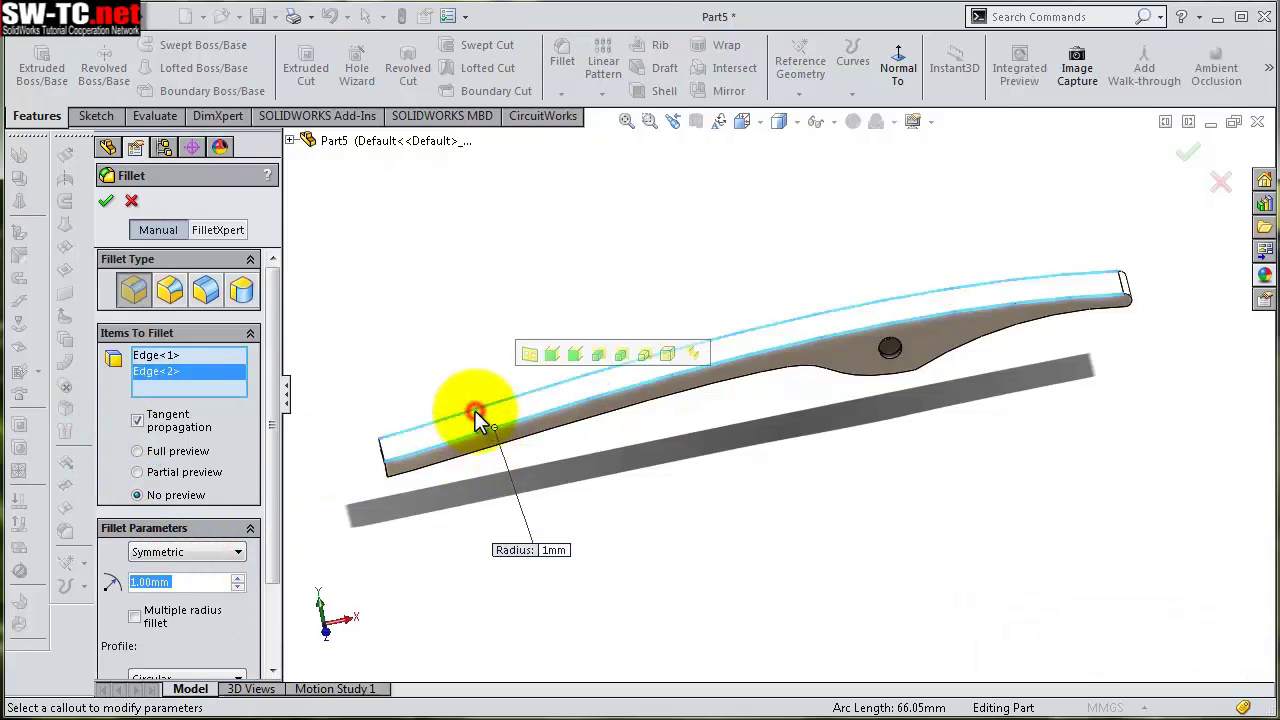
left_click(500, 550)
key("Return")
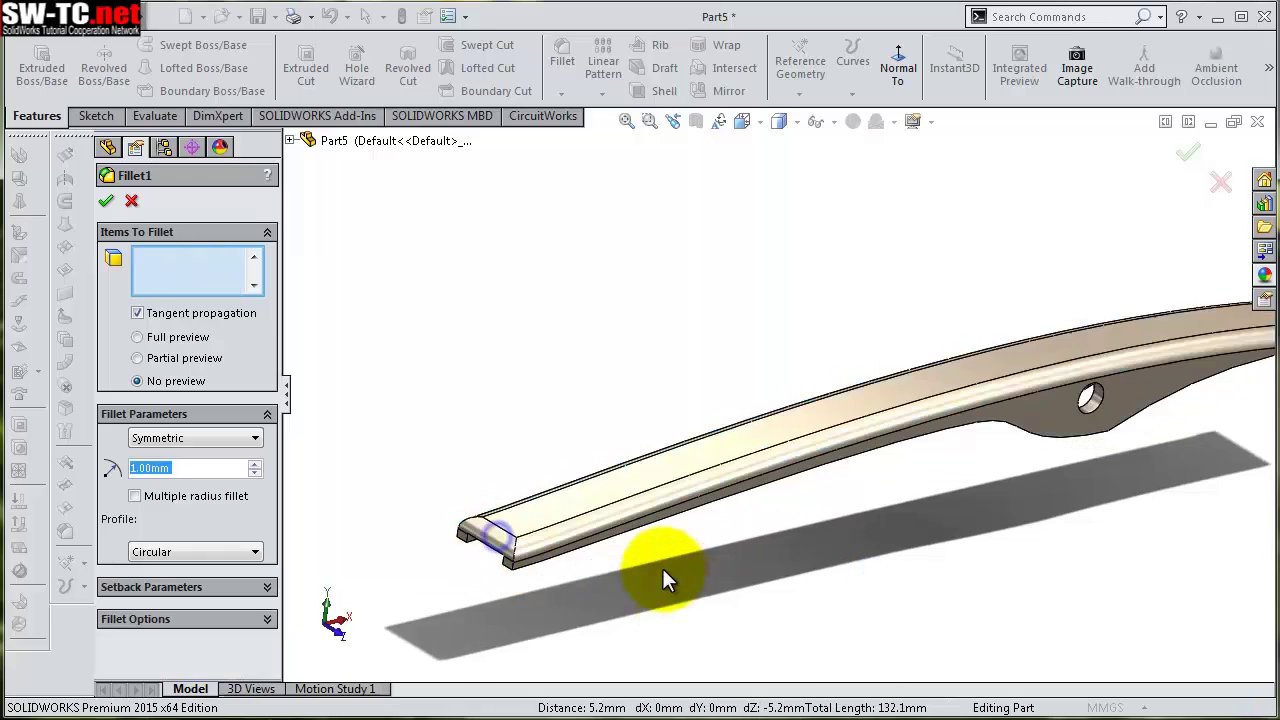
Round the two corner edges at the arm's end with a 1 mm fillet
scroll(820, 470, "up", 5)
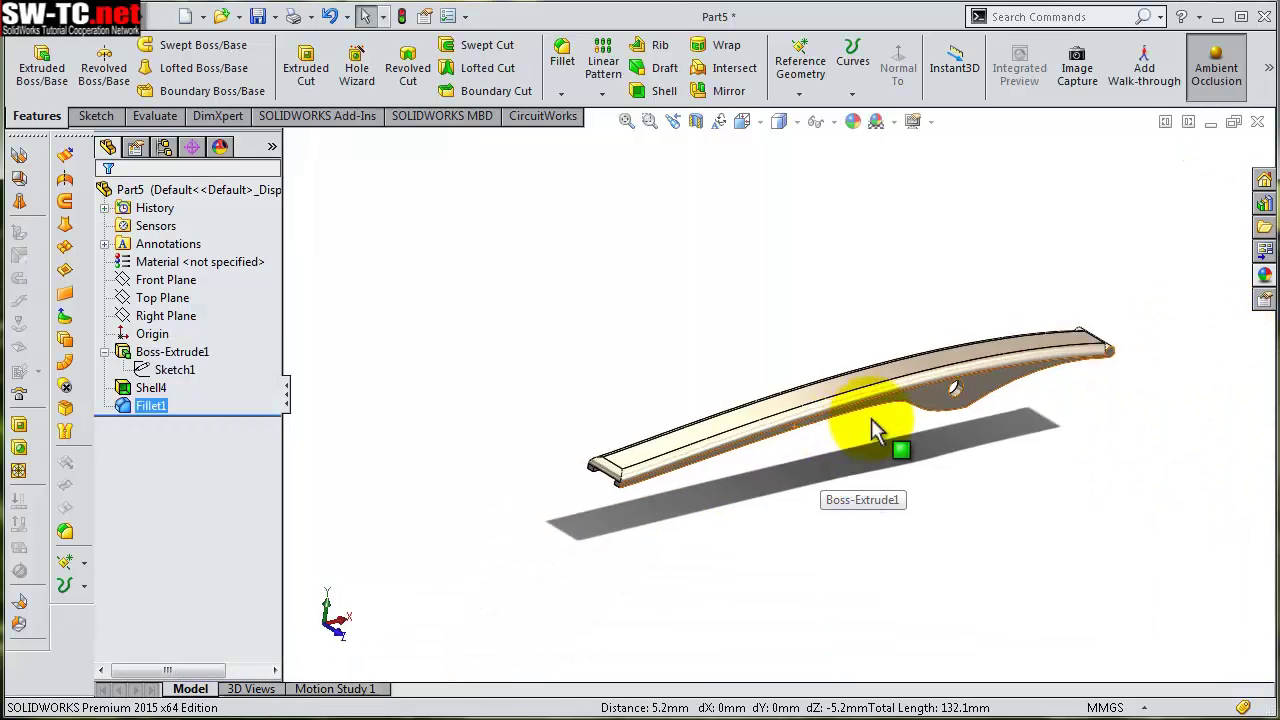
mouse_move(871, 429)
middle_mouse_down()
mouse_move(886, 423)
mouse_move(757, 420)
mouse_move(697, 388)
middle_mouse_up()
scroll(517, 428, "down", 3)
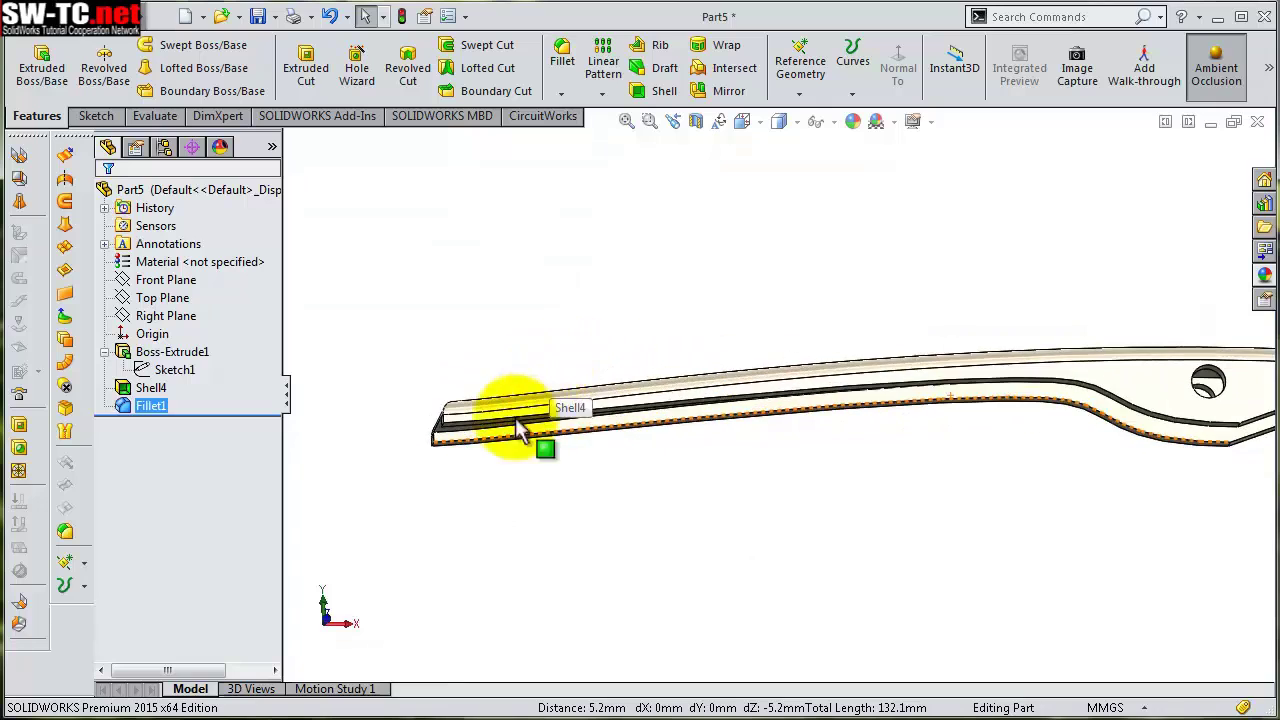
scroll(514, 443, "down", 2)
mouse_move(514, 443)
middle_mouse_down()
mouse_move(557, 391)
mouse_move(532, 388)
middle_mouse_up()
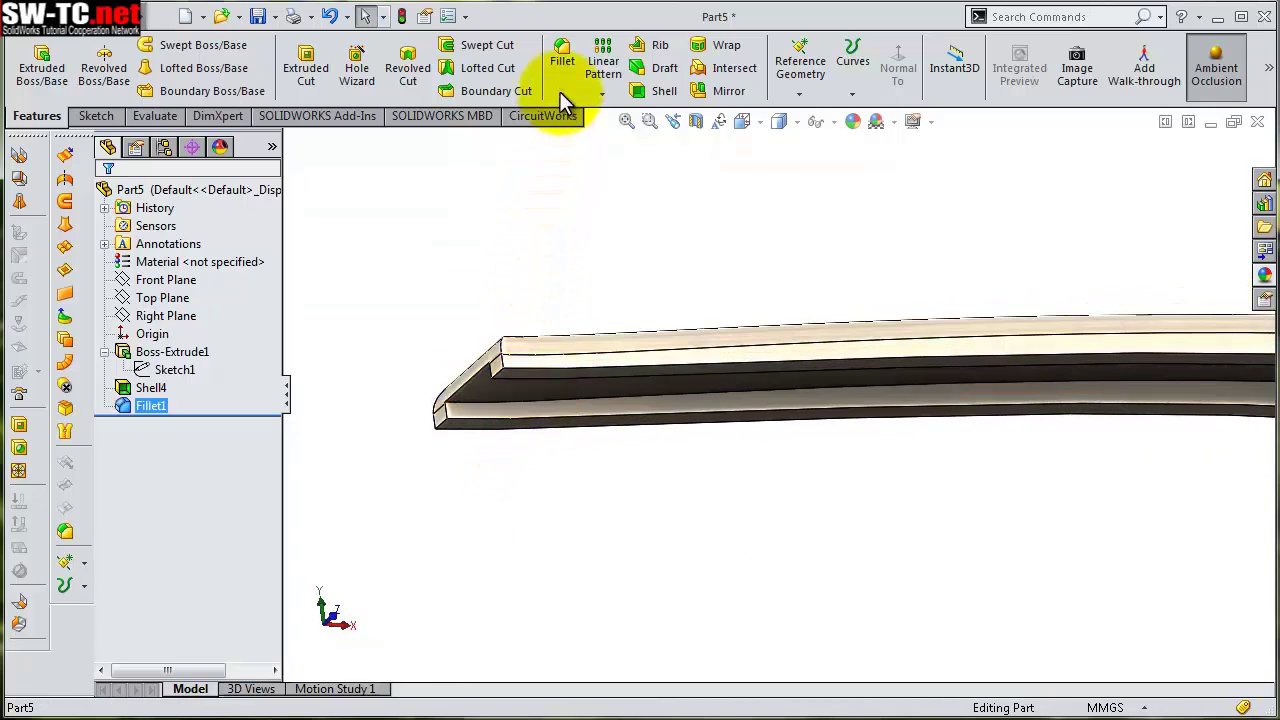
left_click(562, 62)
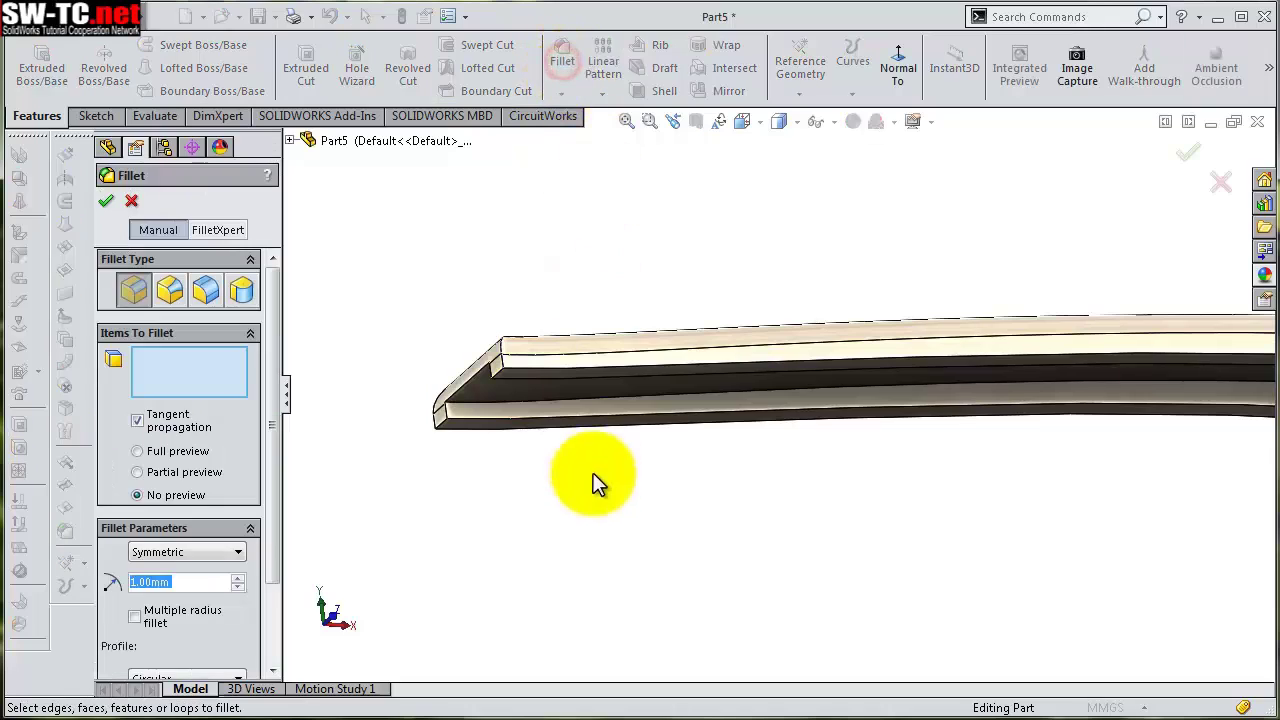
left_click(499, 370)
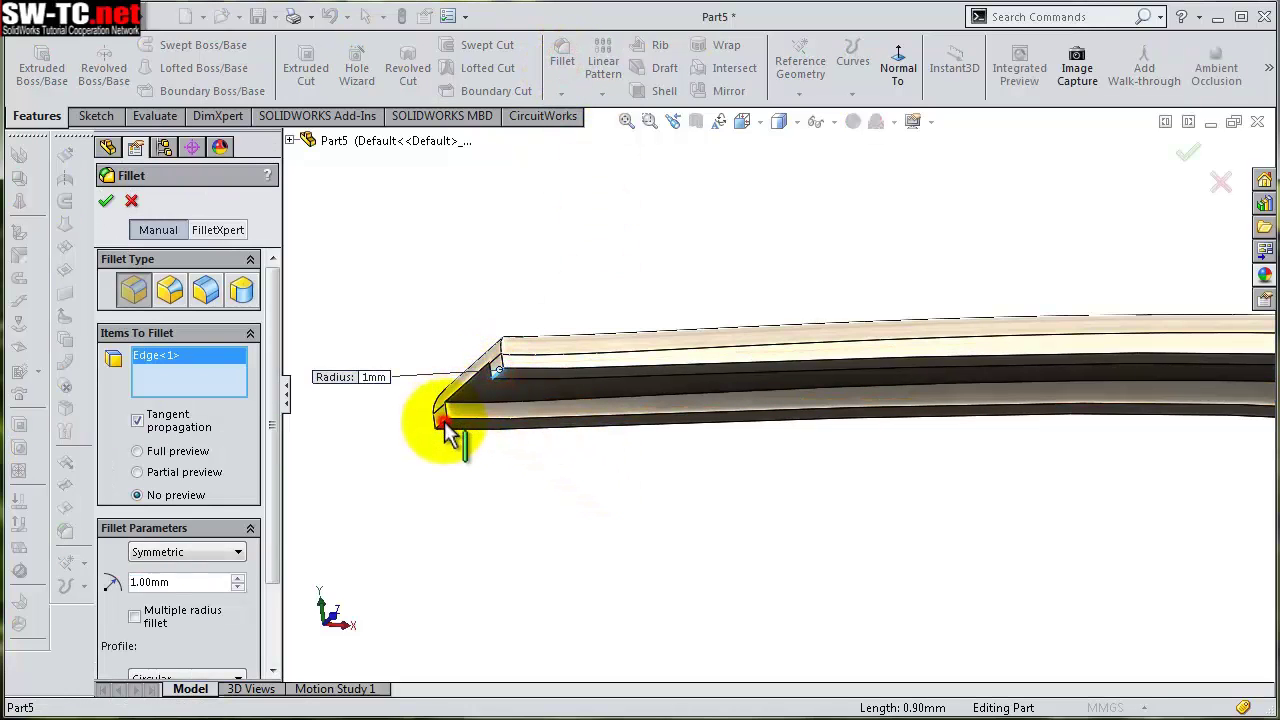
left_click(445, 426)
key("Return")
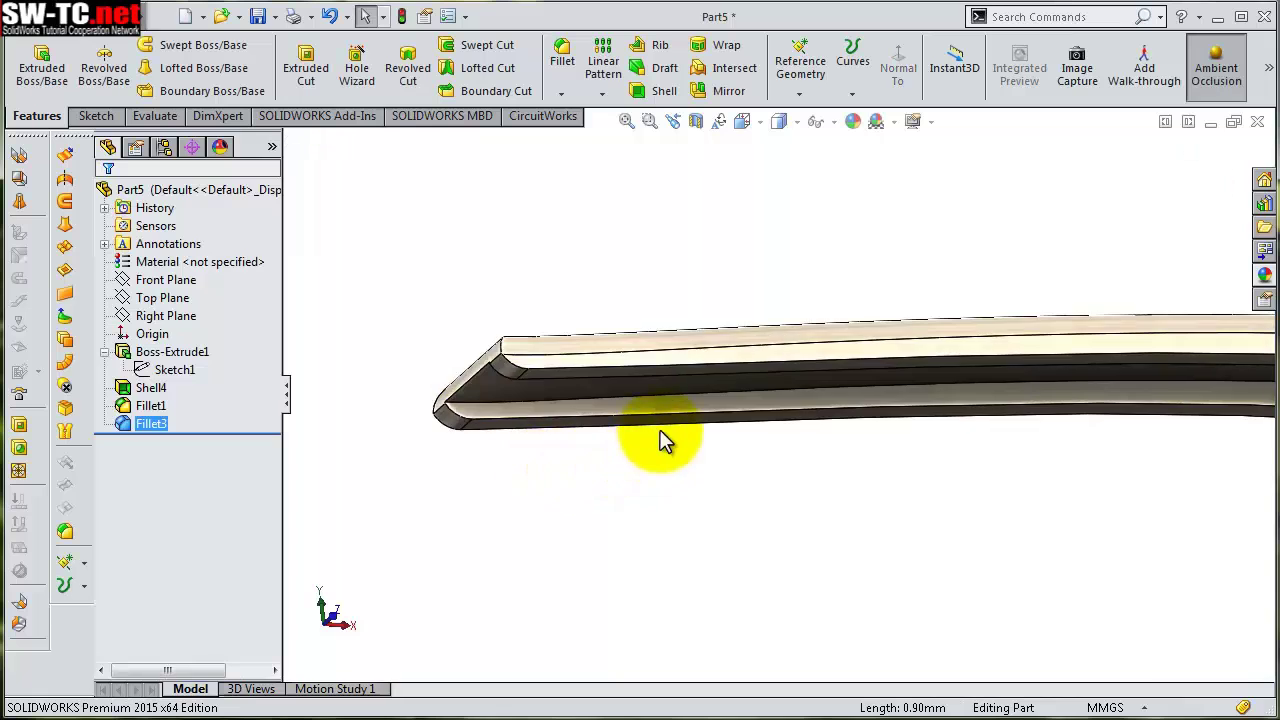
Fillet the two long edges along the arm at 0.5 mm
mouse_move(665, 440)
middle_mouse_down()
mouse_move(814, 386)
mouse_move(990, 388)
mouse_move(934, 417)
mouse_move(937, 391)
mouse_move(920, 449)
mouse_move(883, 410)
mouse_move(914, 391)
middle_mouse_up()
left_click(565, 62)
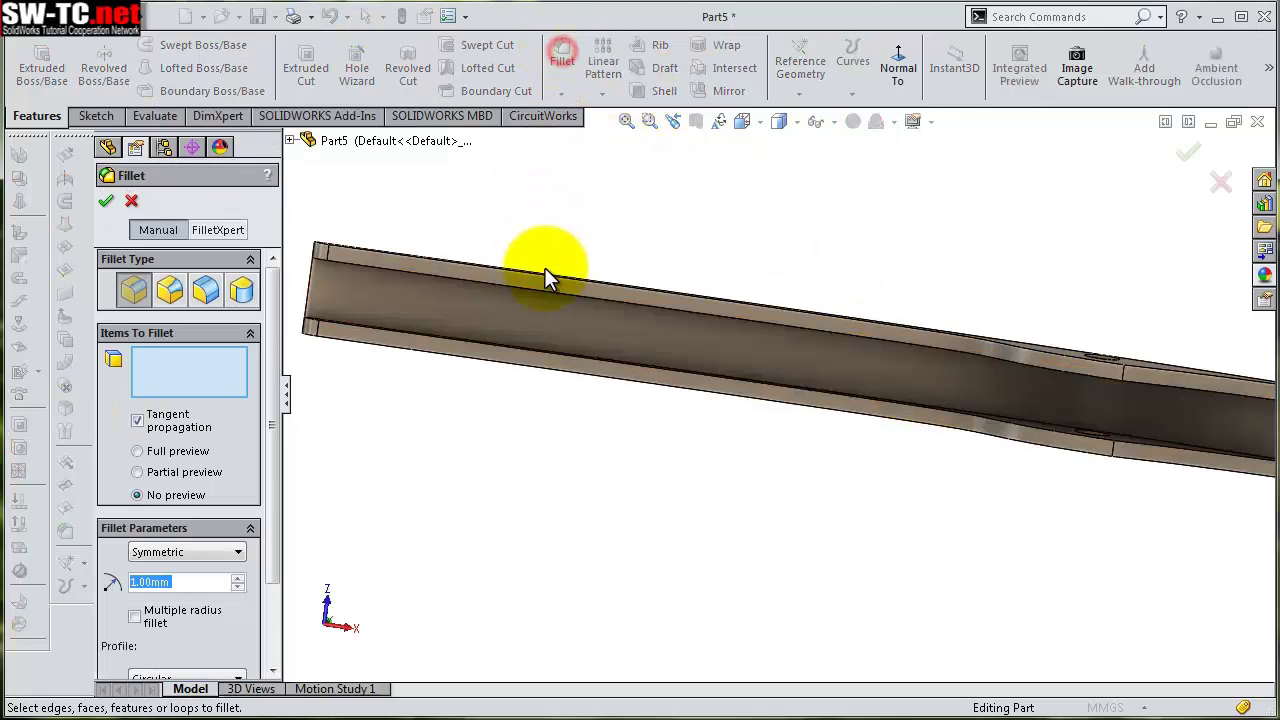
mouse_move(585, 371)
middle_mouse_down()
mouse_move(615, 500)
mouse_move(634, 354)
middle_mouse_up()
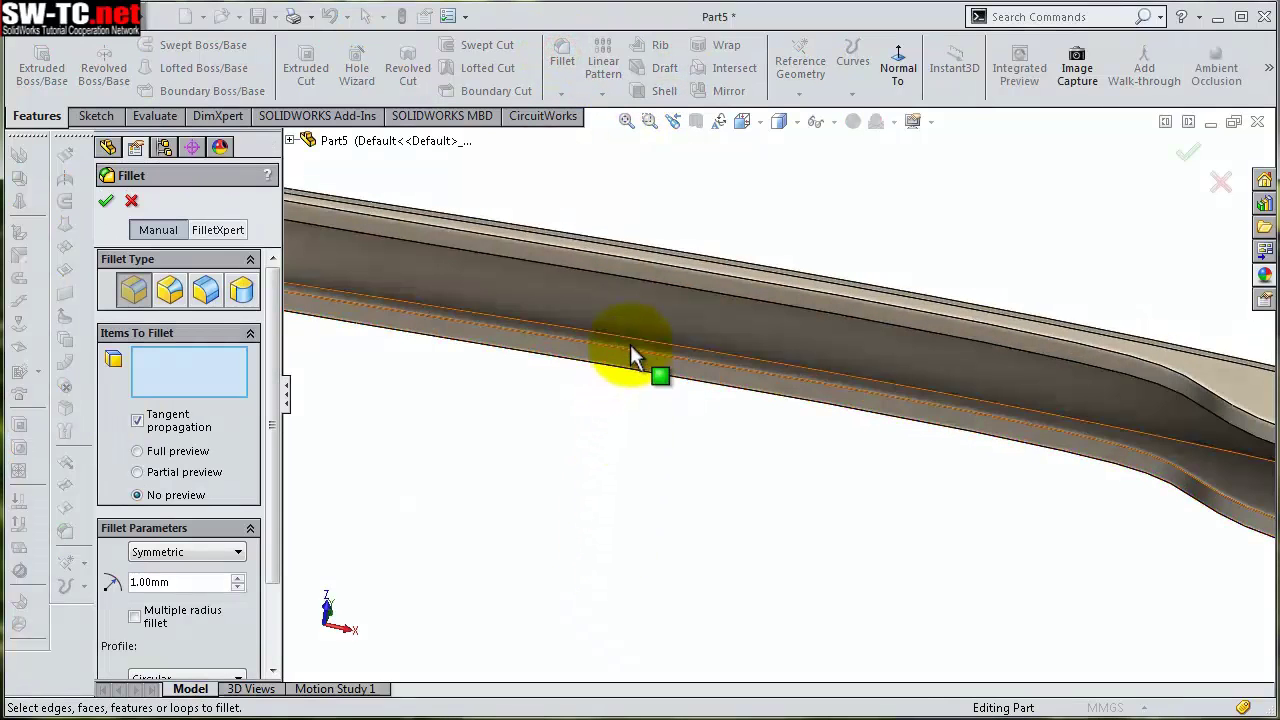
left_click(633, 349)
mouse_move(757, 432)
middle_mouse_down()
mouse_move(777, 457)
mouse_move(760, 309)
mouse_move(770, 342)
middle_mouse_up()
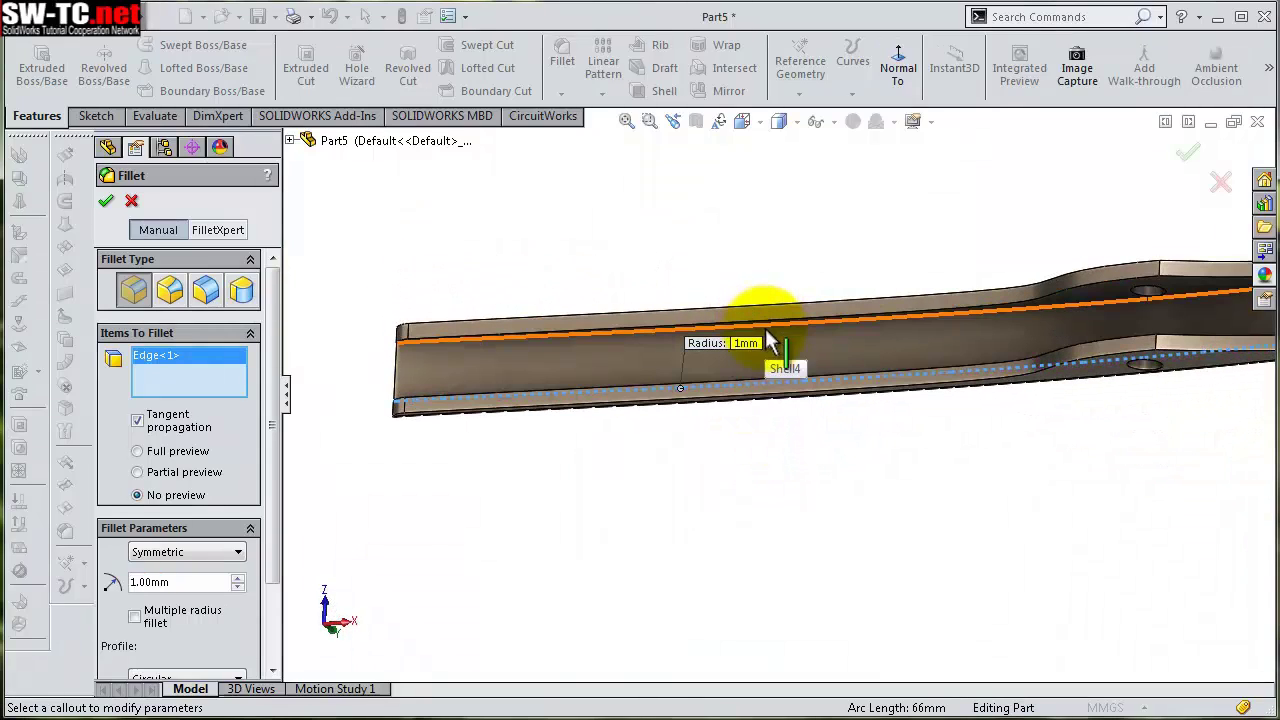
left_click(770, 340)
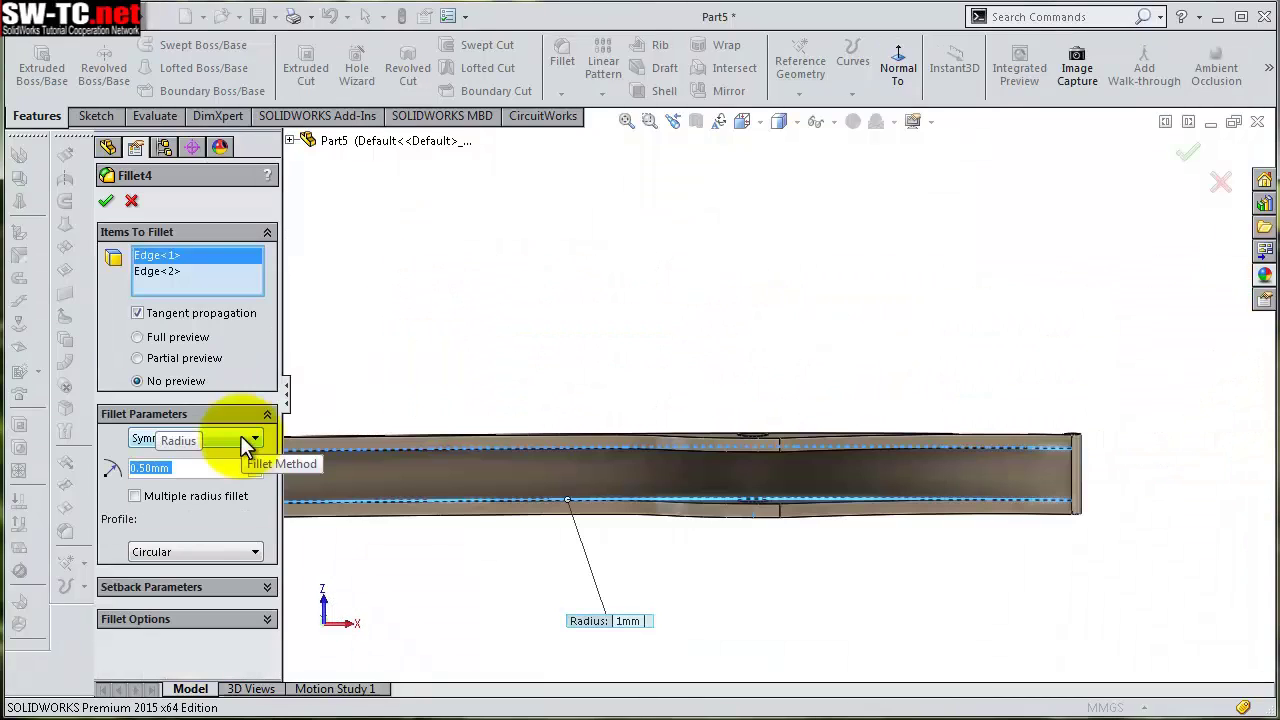
left_click(105, 200)
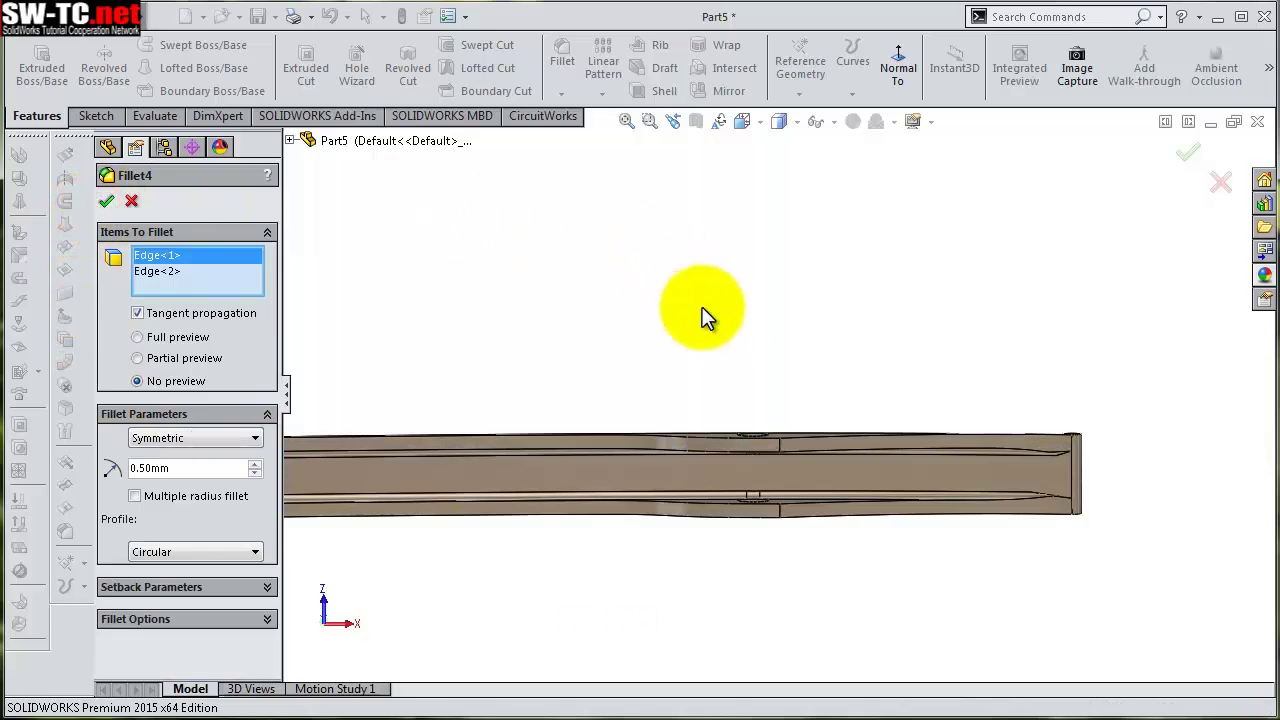
mouse_move(874, 394)
middle_mouse_down()
mouse_move(849, 420)
mouse_move(857, 529)
mouse_move(773, 428)
mouse_move(766, 534)
mouse_move(749, 391)
middle_mouse_up()
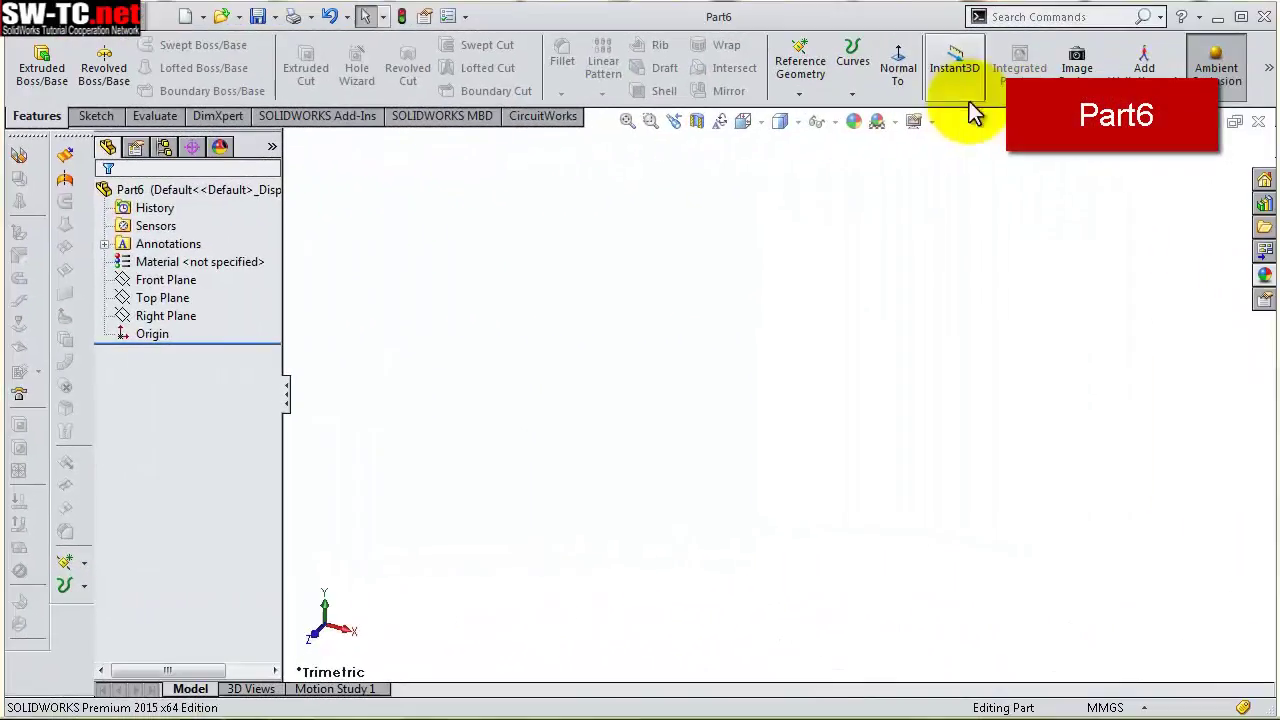
Sketch the stepped pin outline from the origin on the Front Plane
left_click(205, 279)
left_click(200, 248)
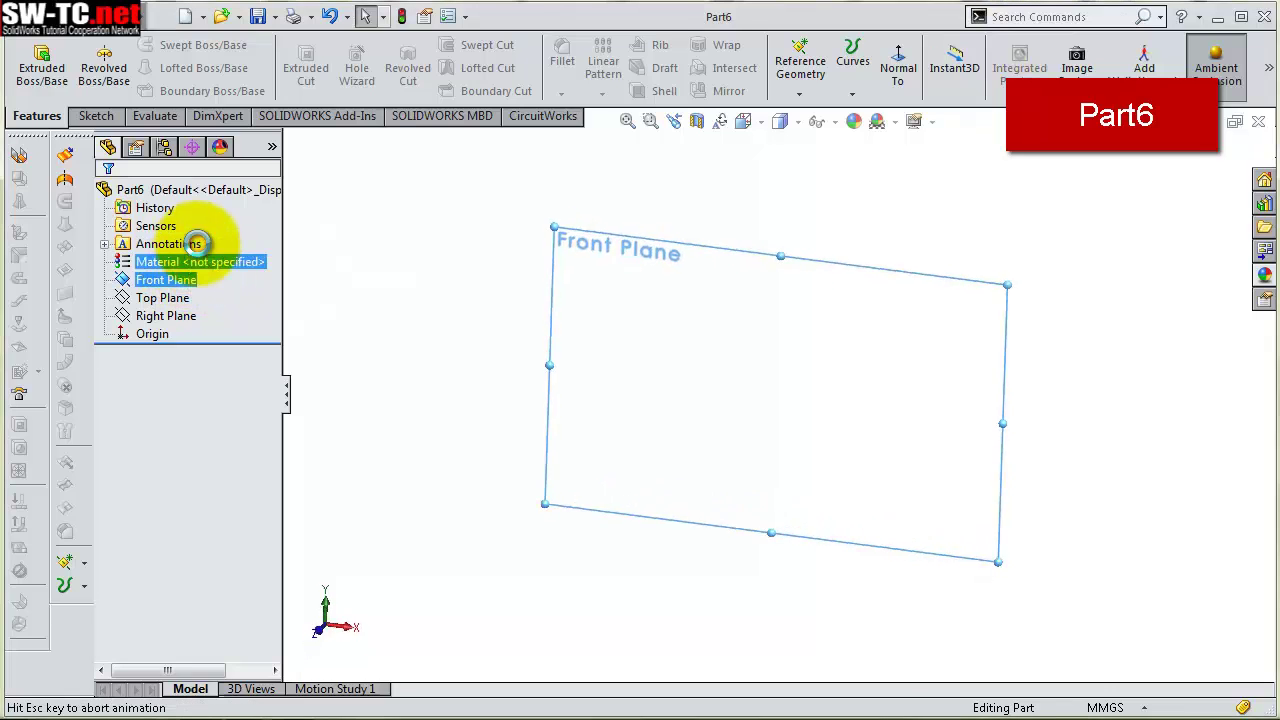
left_click(131, 47)
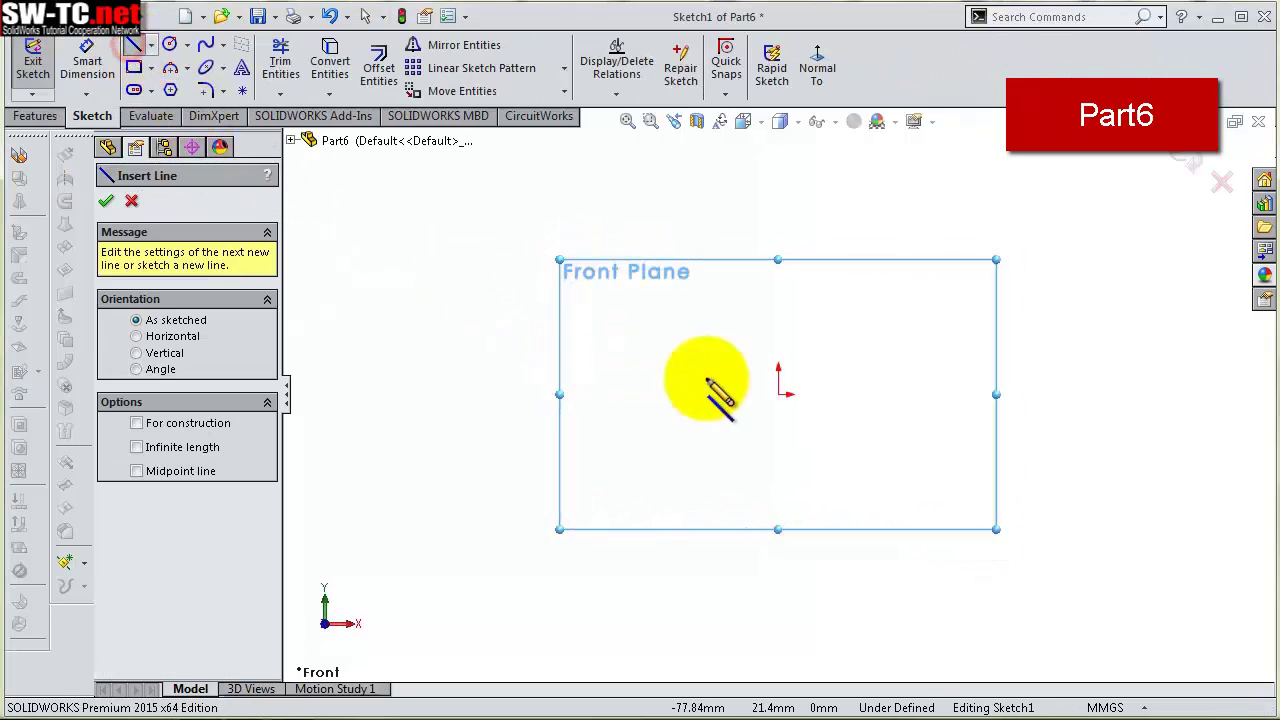
left_click(779, 393)
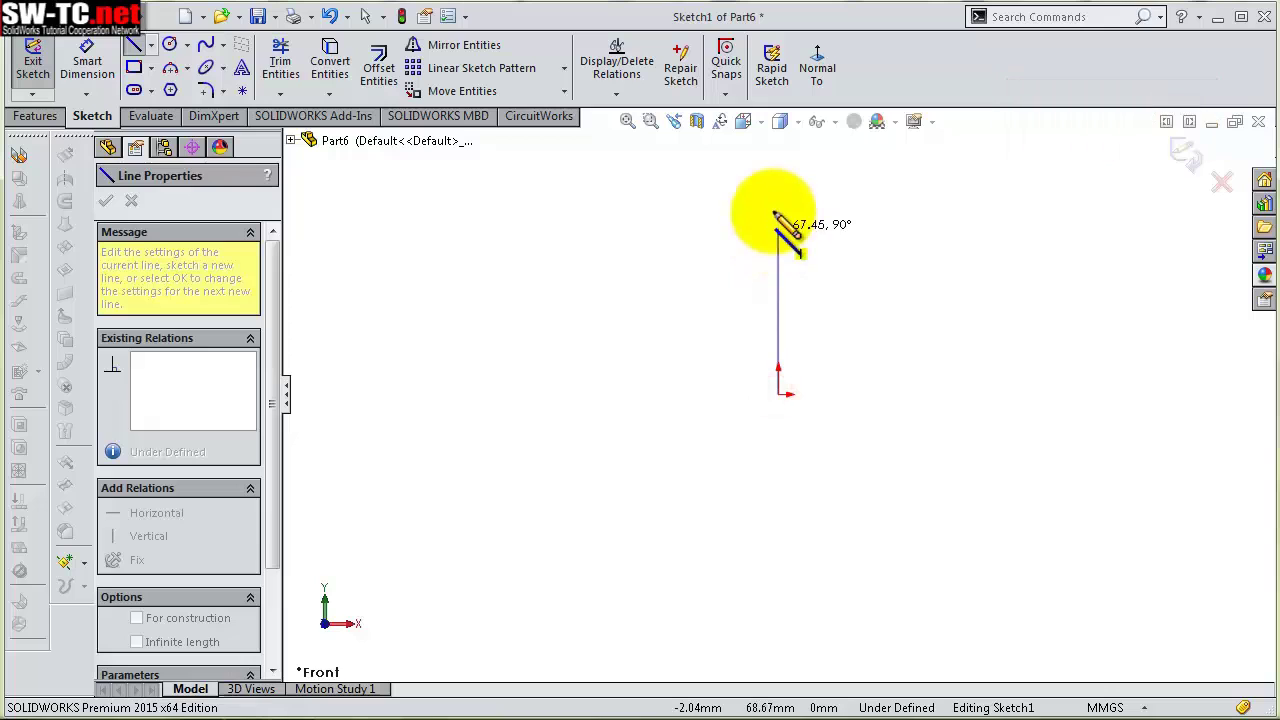
left_click(779, 208)
left_click(753, 209)
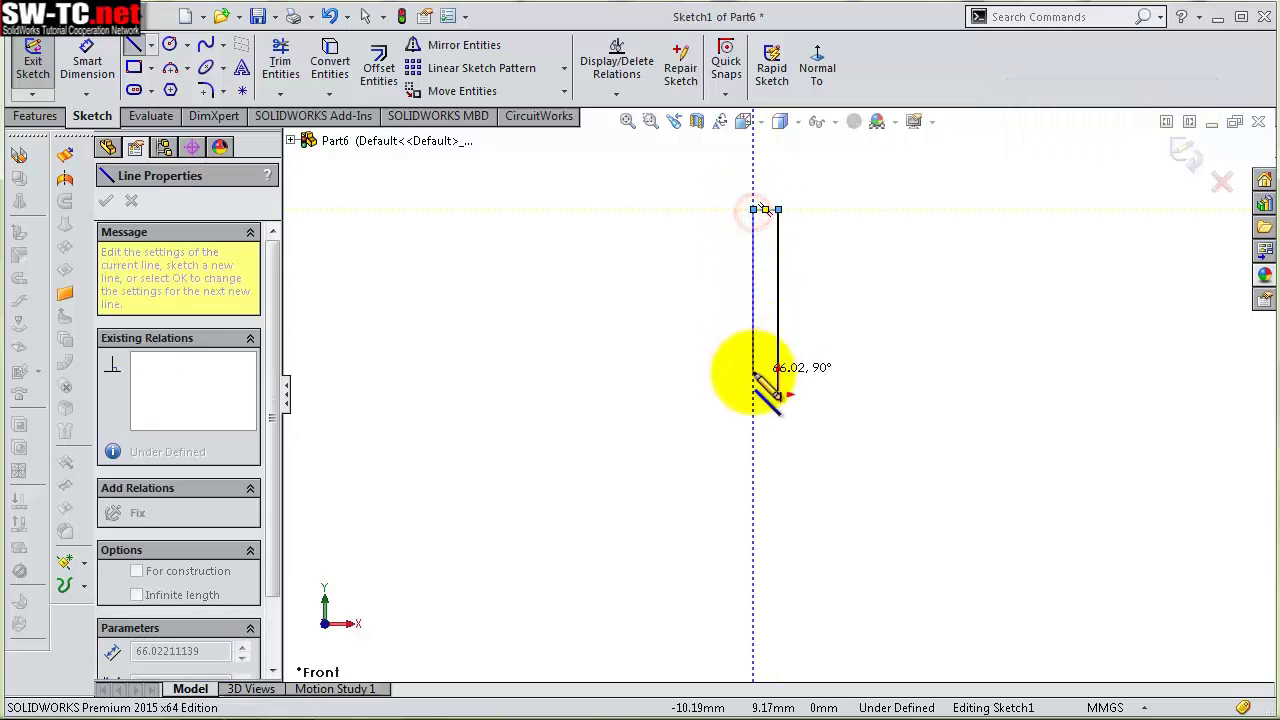
left_click(753, 359)
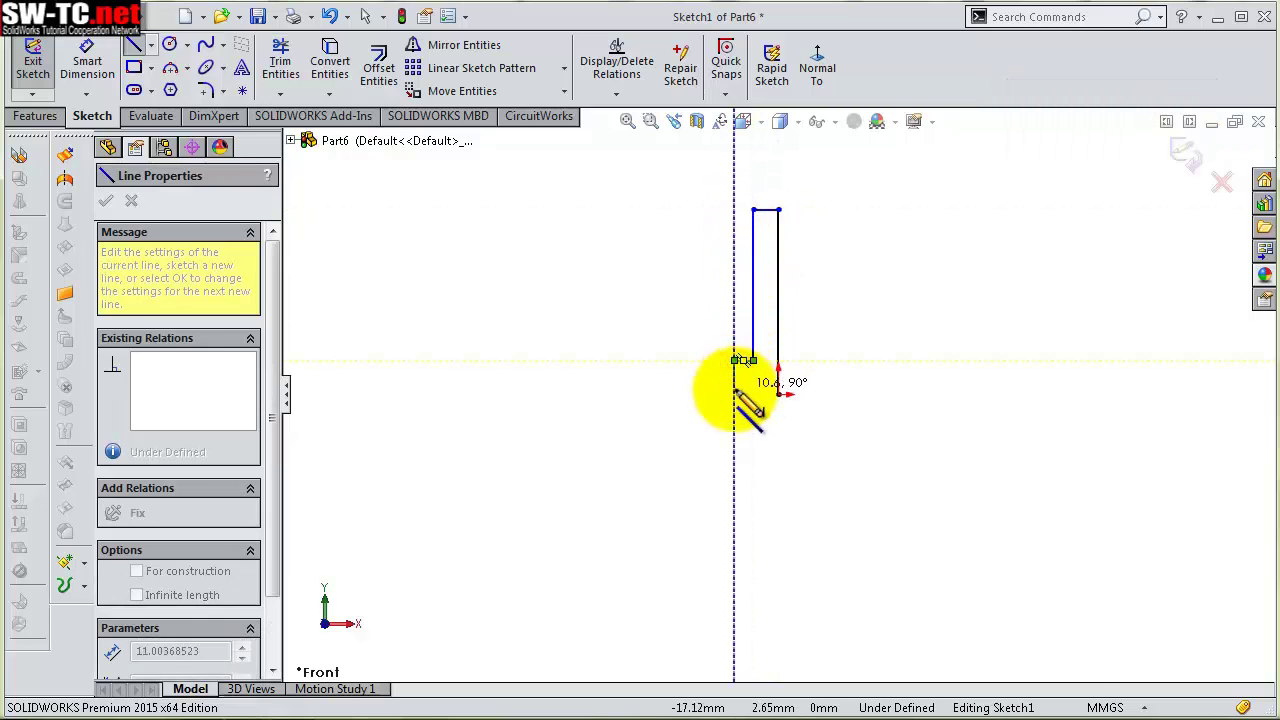
left_click(735, 394)
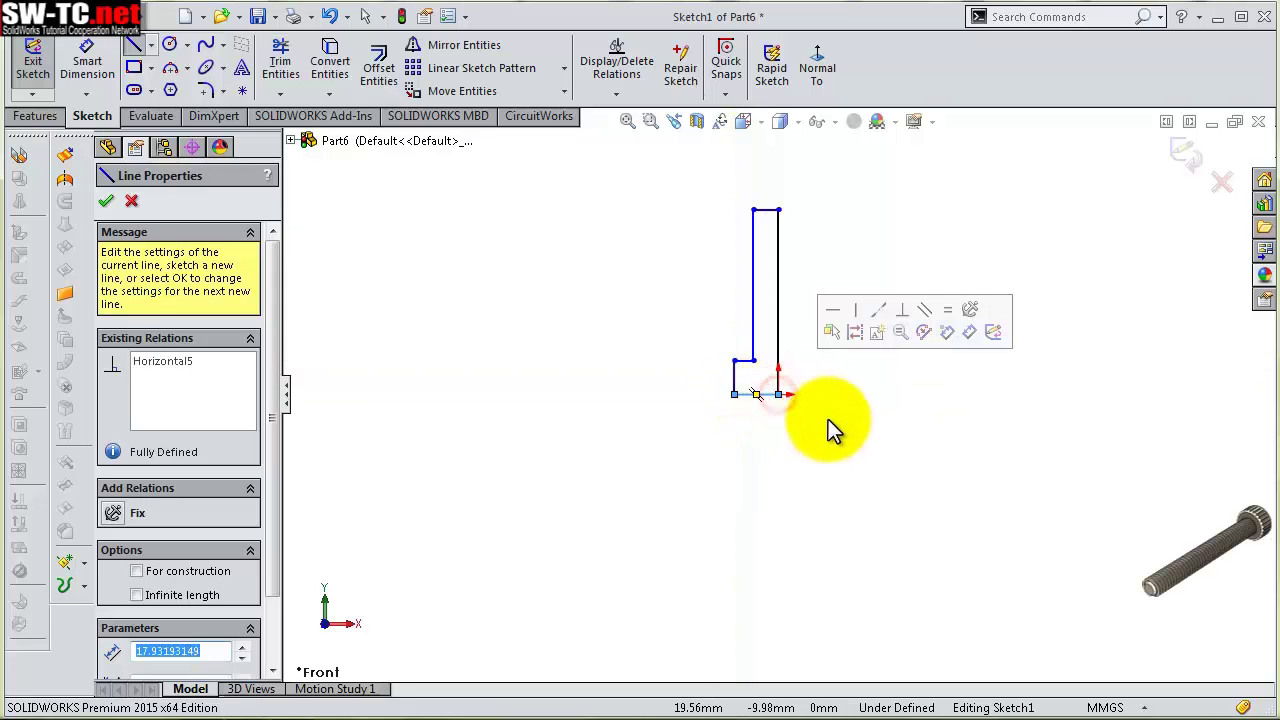
Dimension the step height and the bottom width at 7 mm each
key("s")
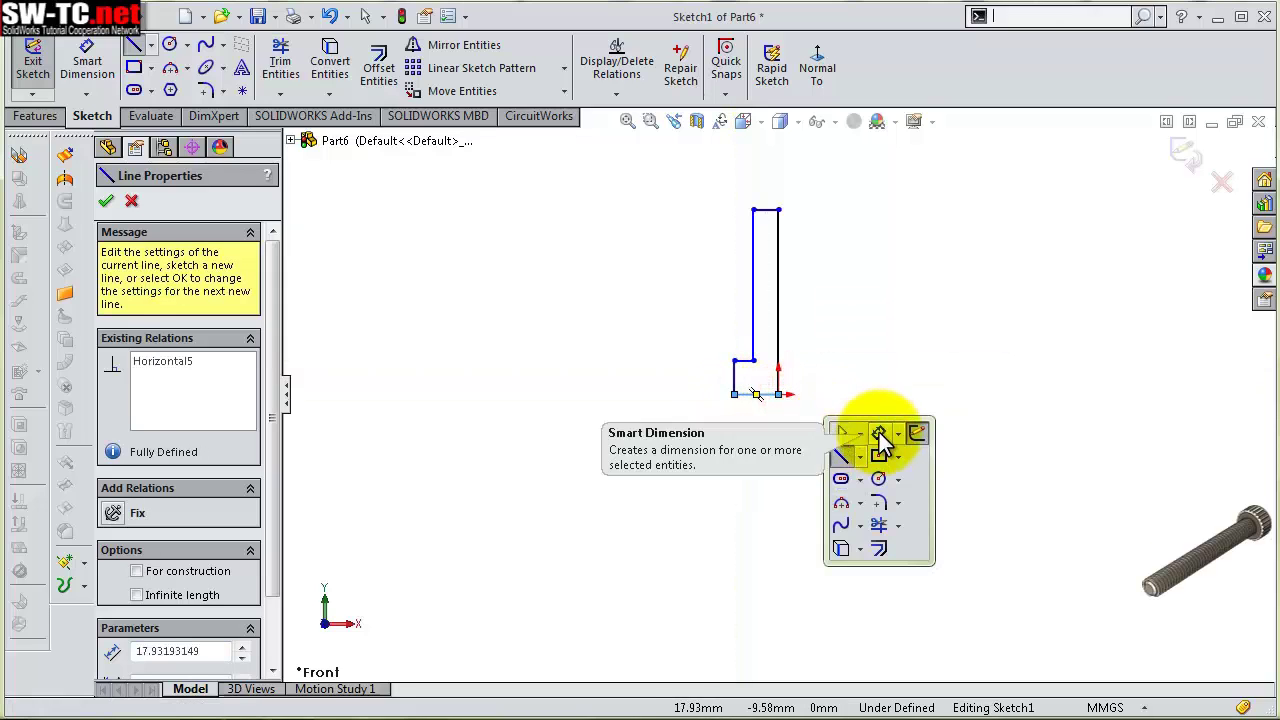
left_click(879, 434)
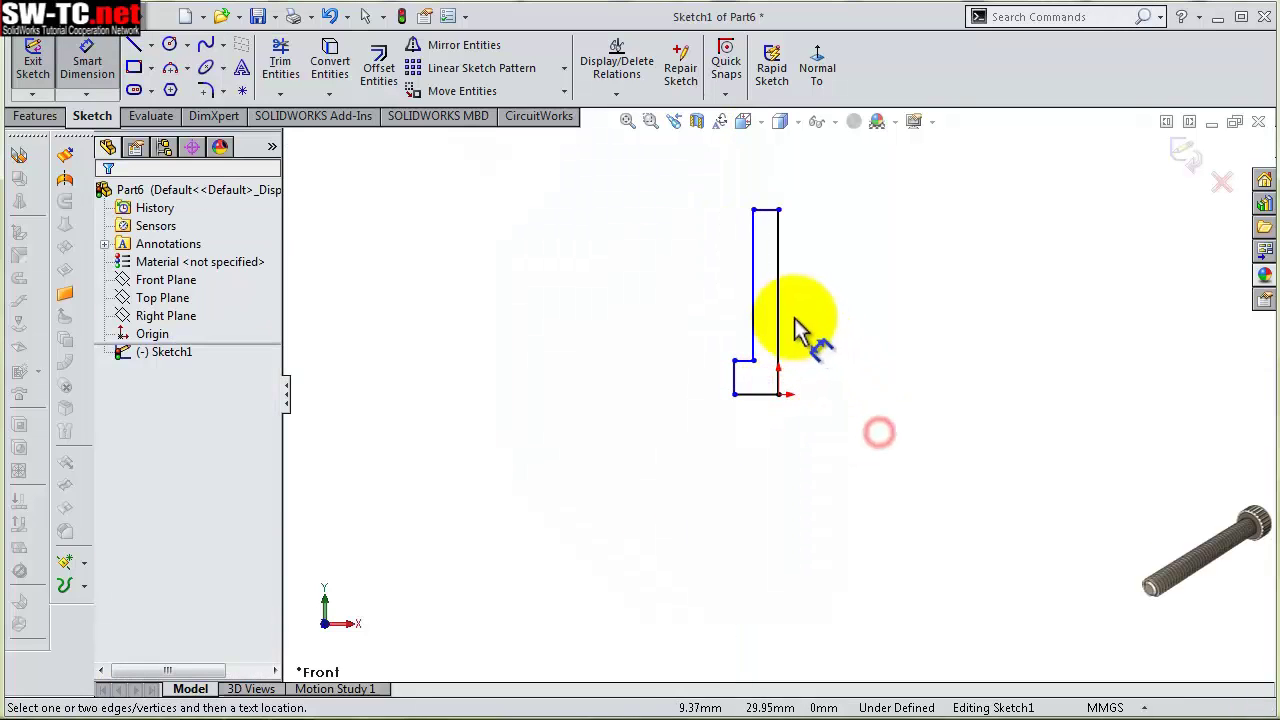
left_click(735, 378)
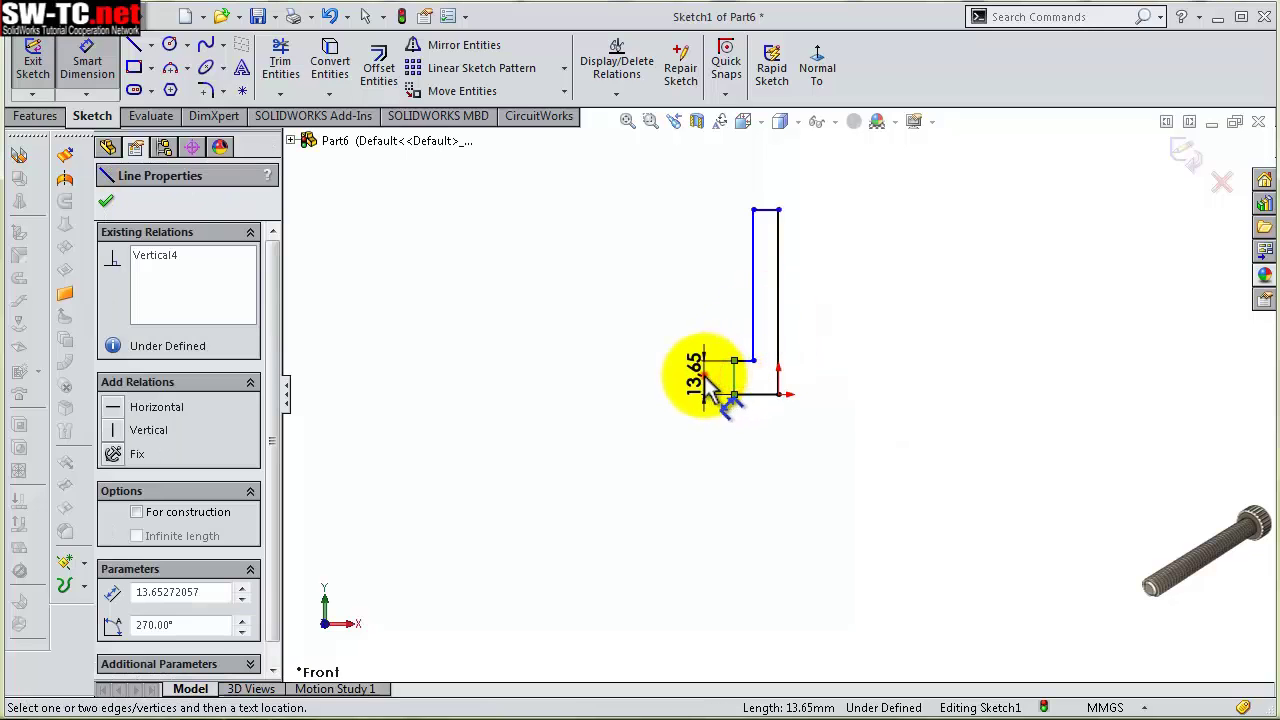
left_click(708, 381)
type("7")
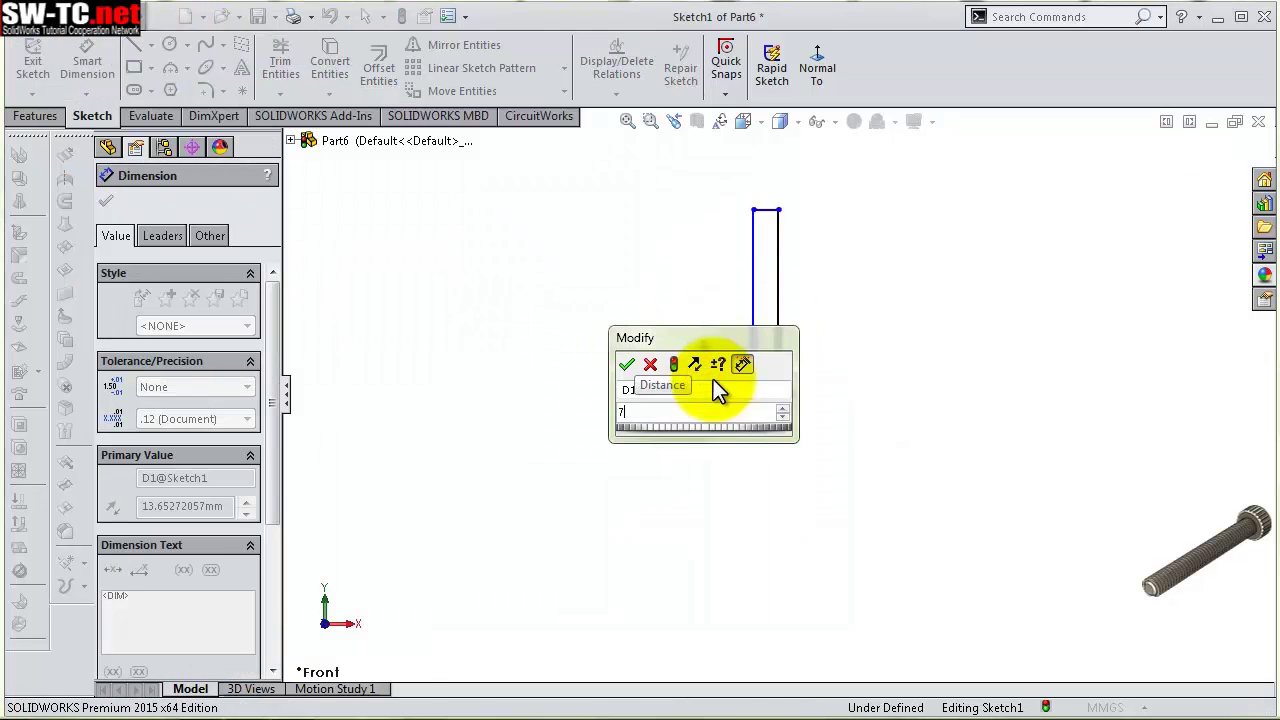
key("Return")
left_click(752, 396)
left_click(752, 434)
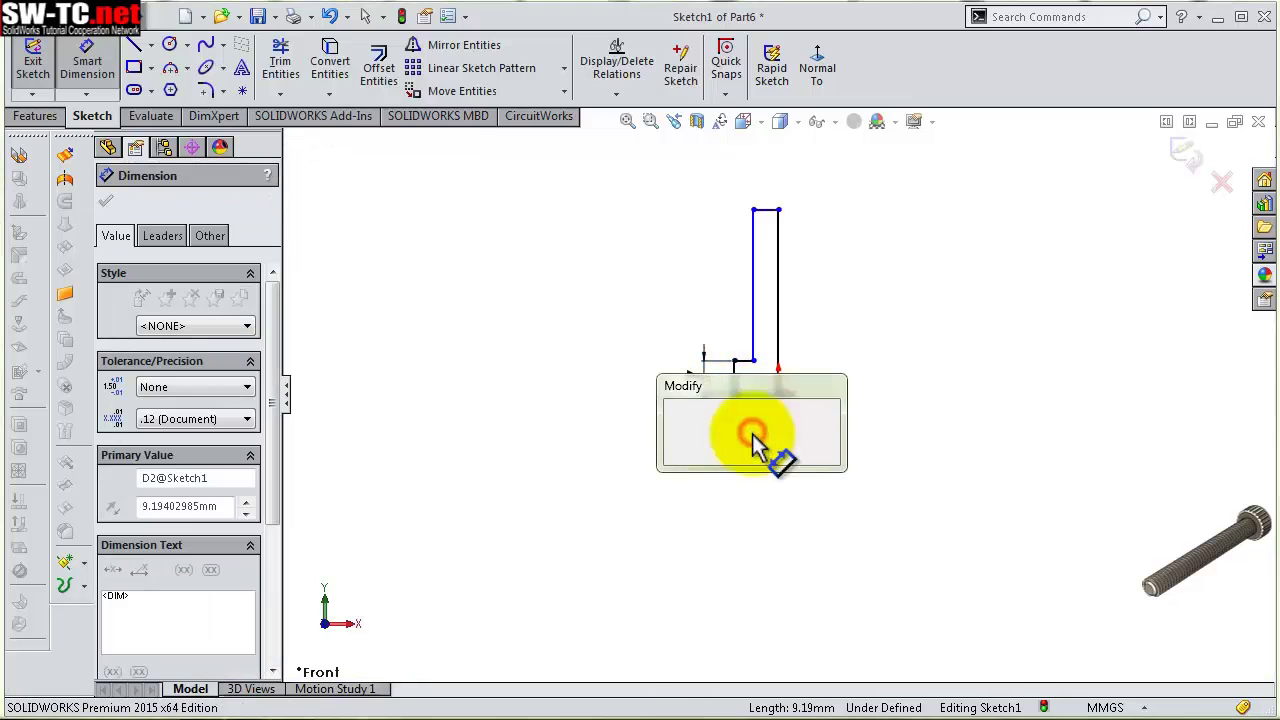
type("7")
key("Return")
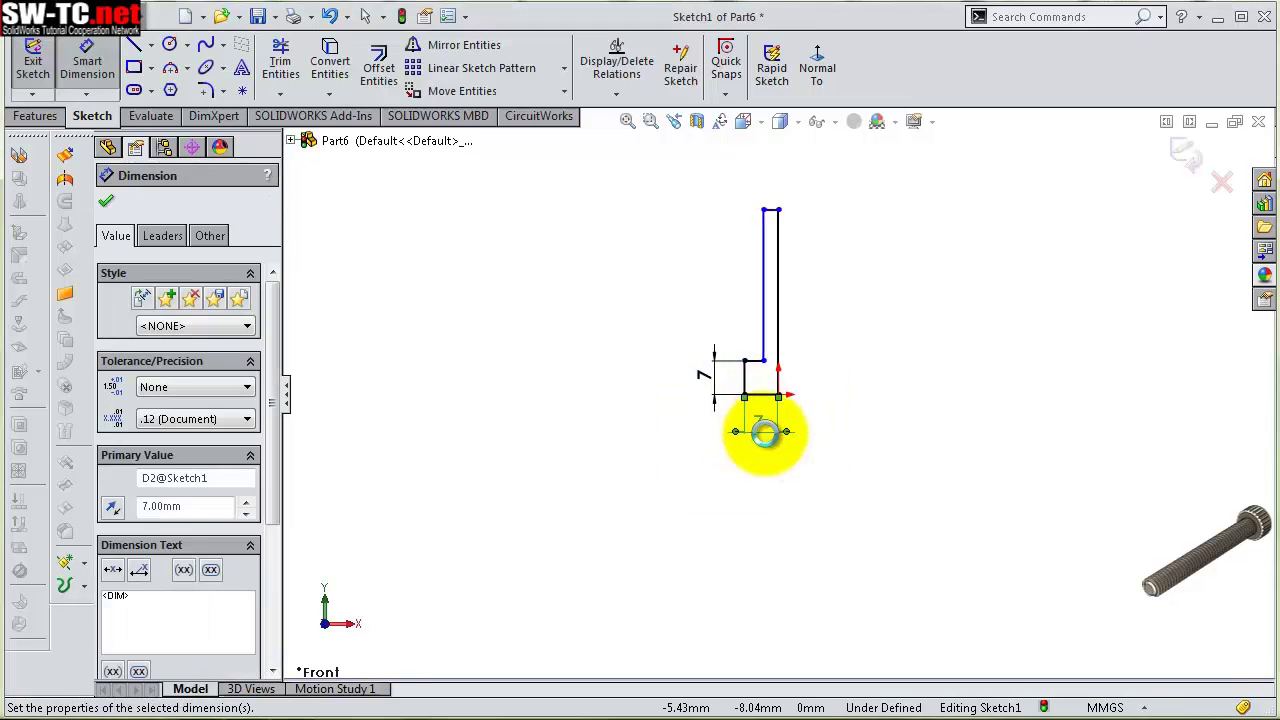
Dimension the upright width to 3 mm and its long side to 60 mm
left_click(744, 302)
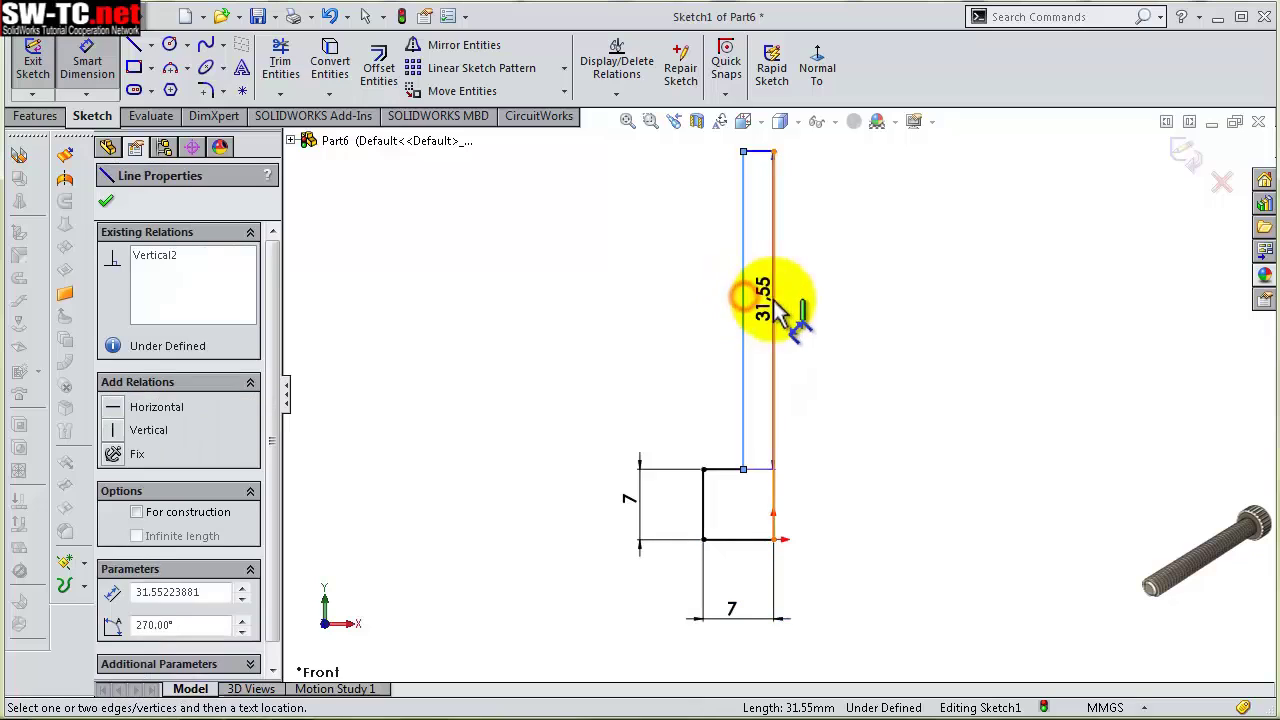
left_click(685, 293)
type("3")
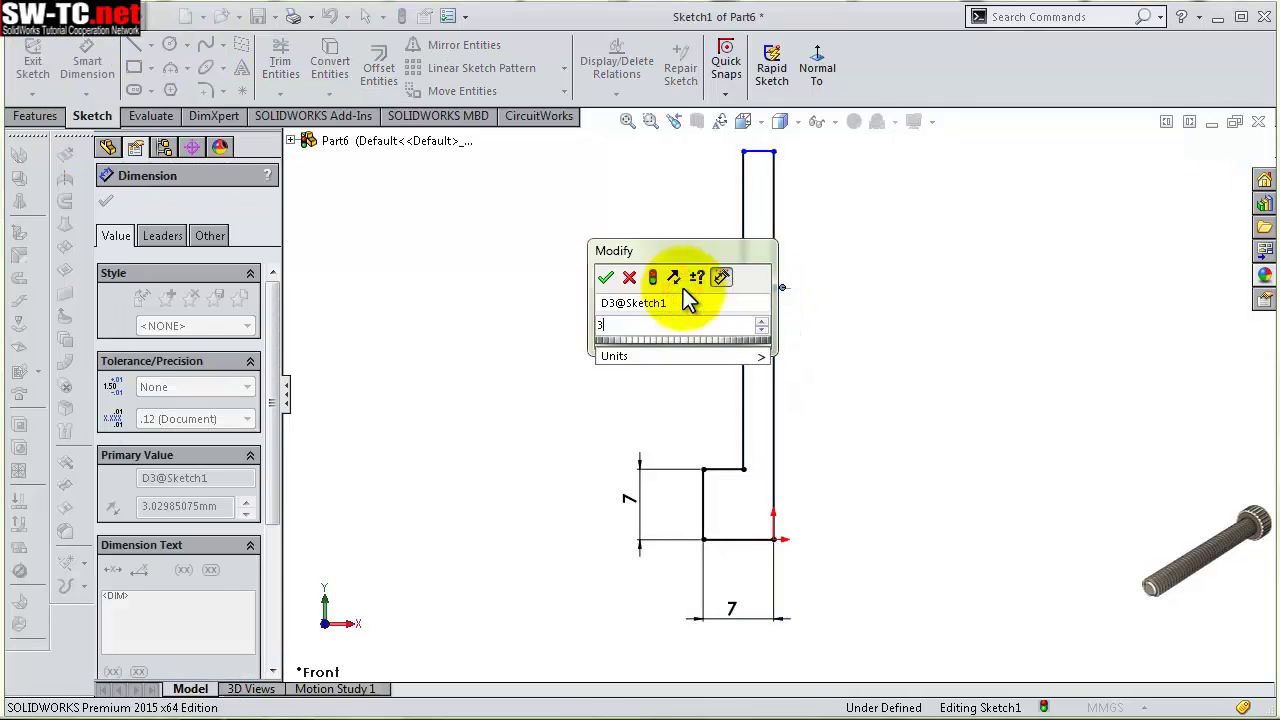
key("Return")
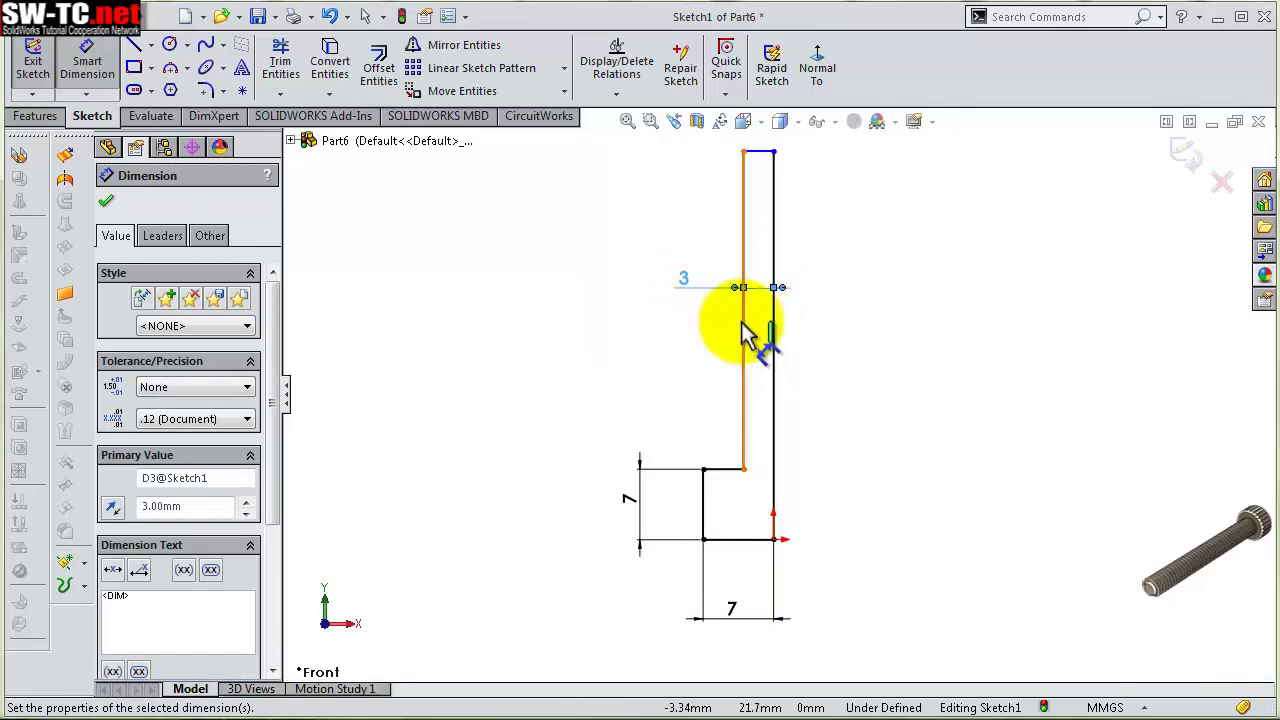
left_click(744, 335)
left_click(497, 336)
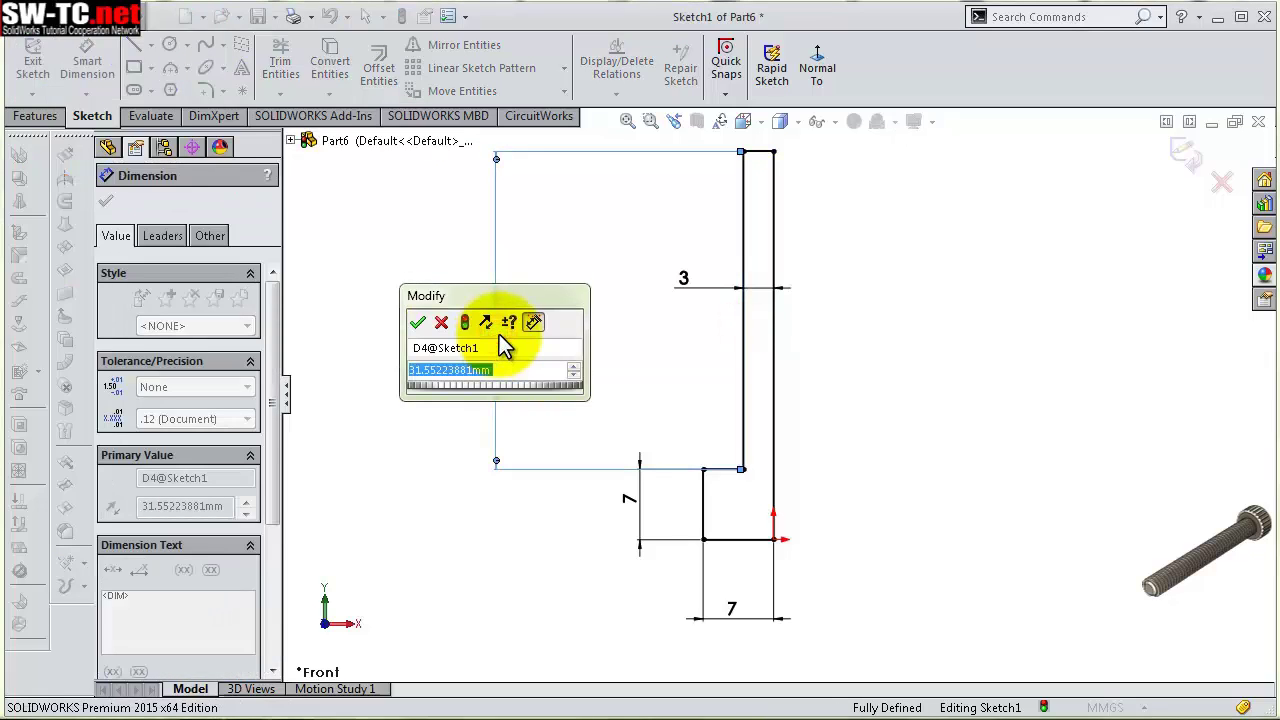
type("60")
key("Return")
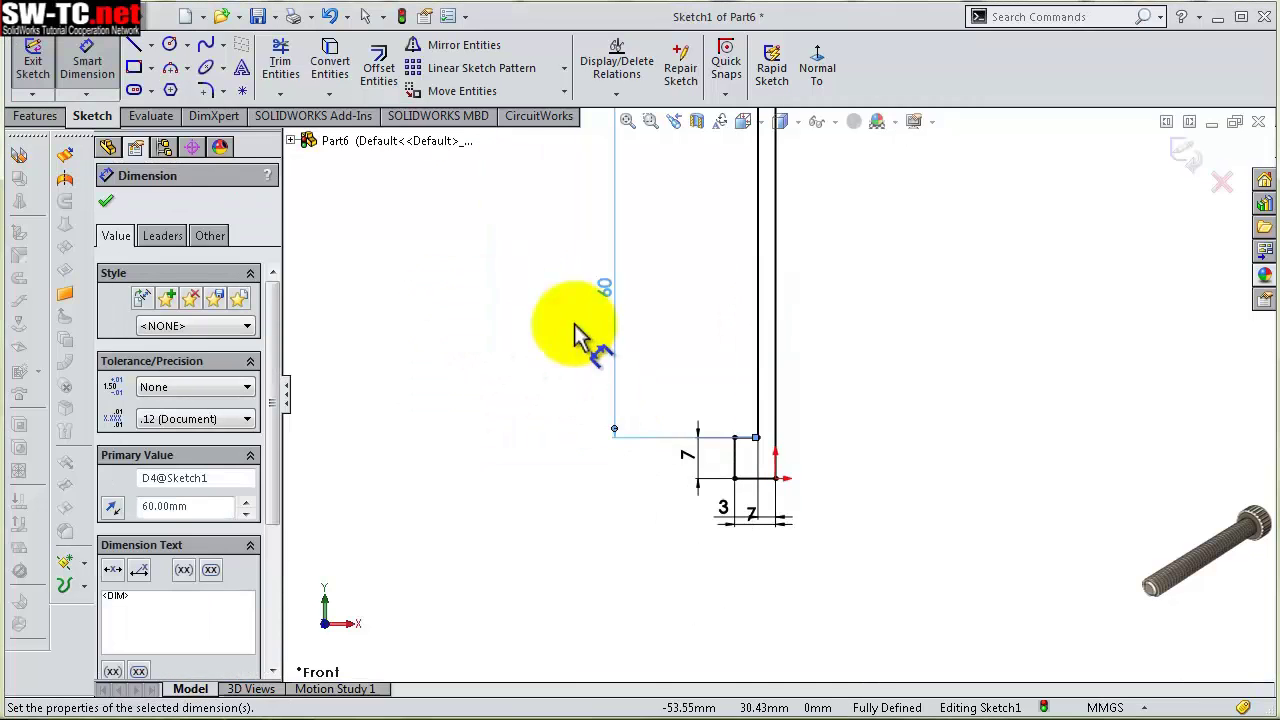
scroll(800, 300, "up", 3)
scroll(814, 286, "down", 2)
left_click(16, 118)
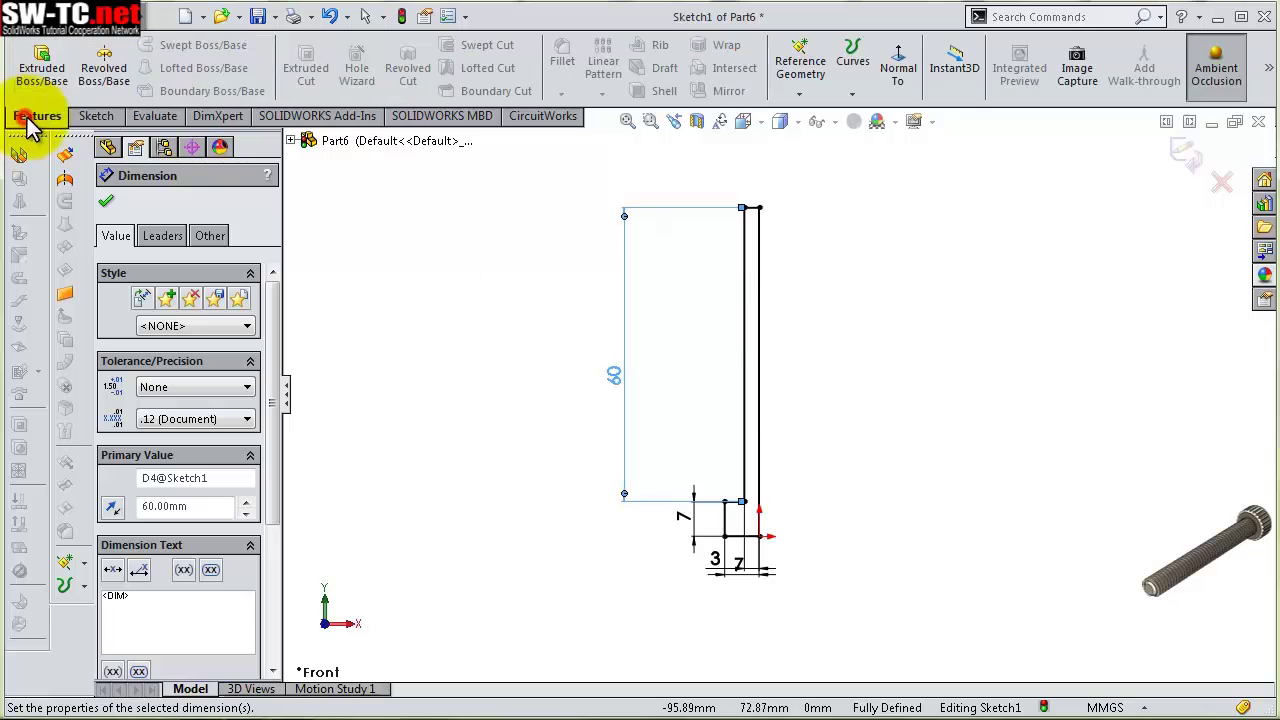
left_click(106, 201)
Revolve the profile a full 360° about the vertical line into a solid pin
left_click(762, 289)
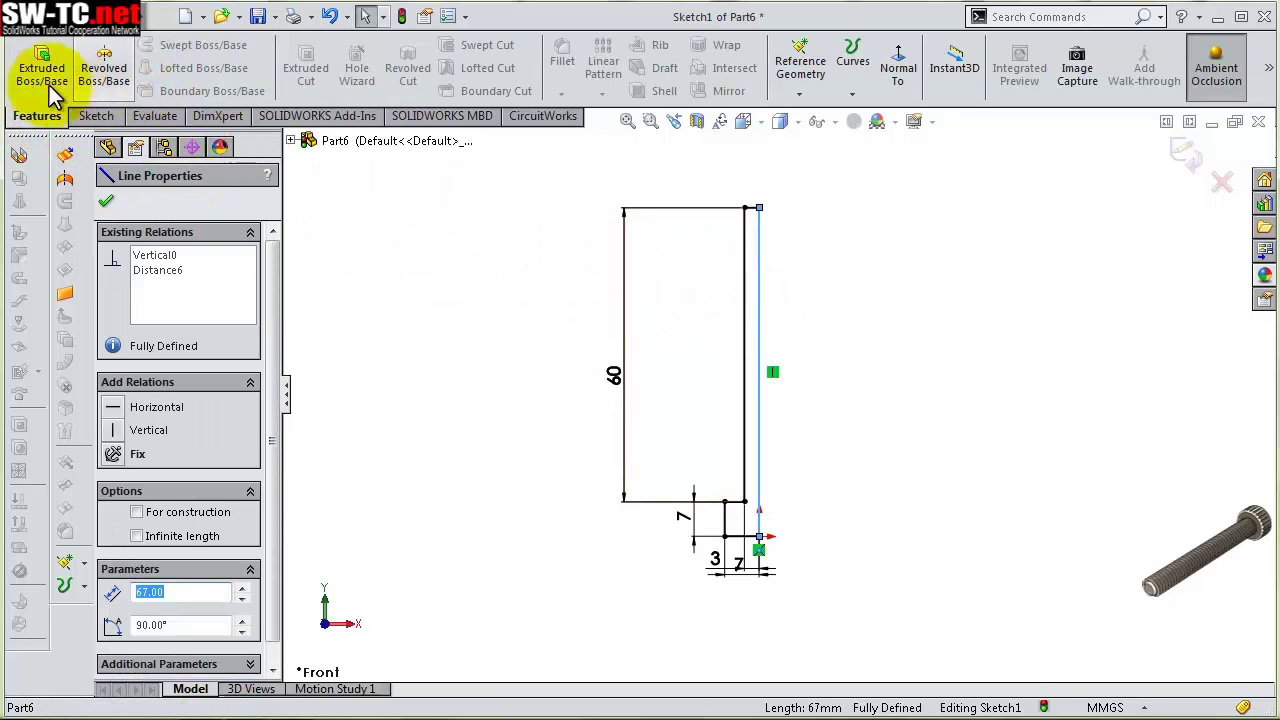
left_click(104, 66)
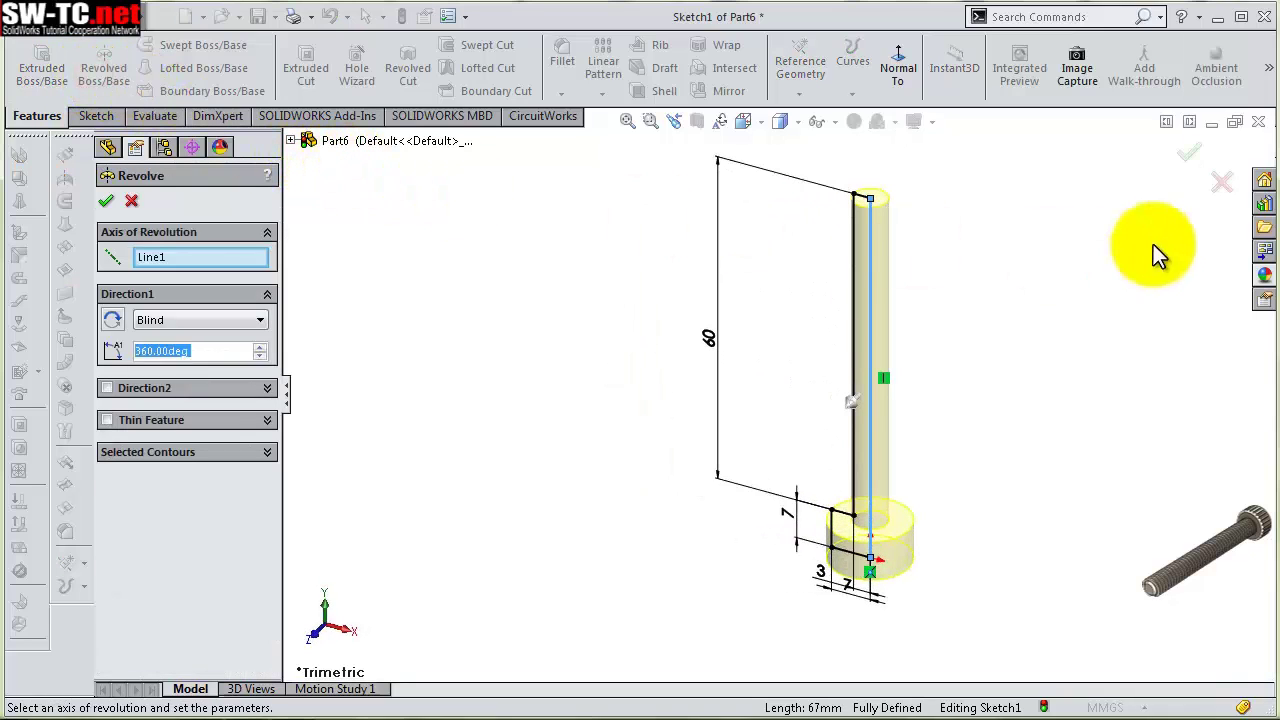
left_click(1180, 172)
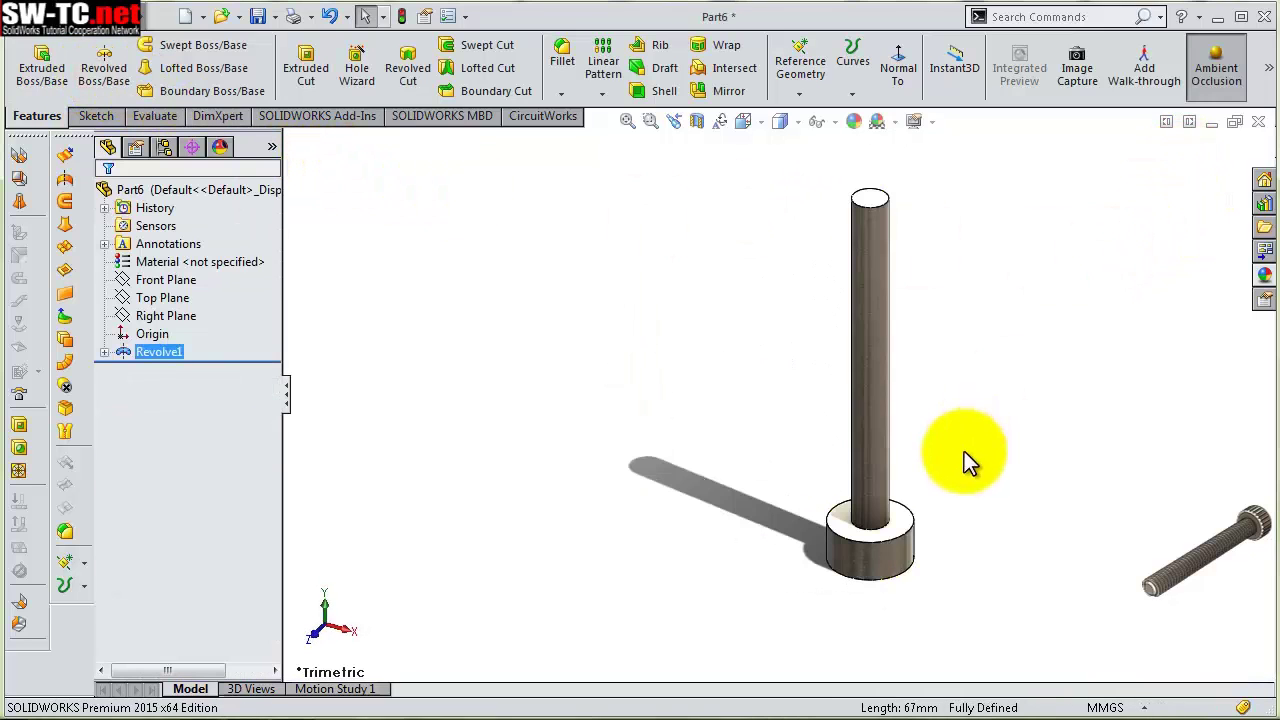
mouse_move(964, 451)
middle_mouse_down()
mouse_move(964, 310)
mouse_move(943, 334)
mouse_move(963, 417)
middle_mouse_up()
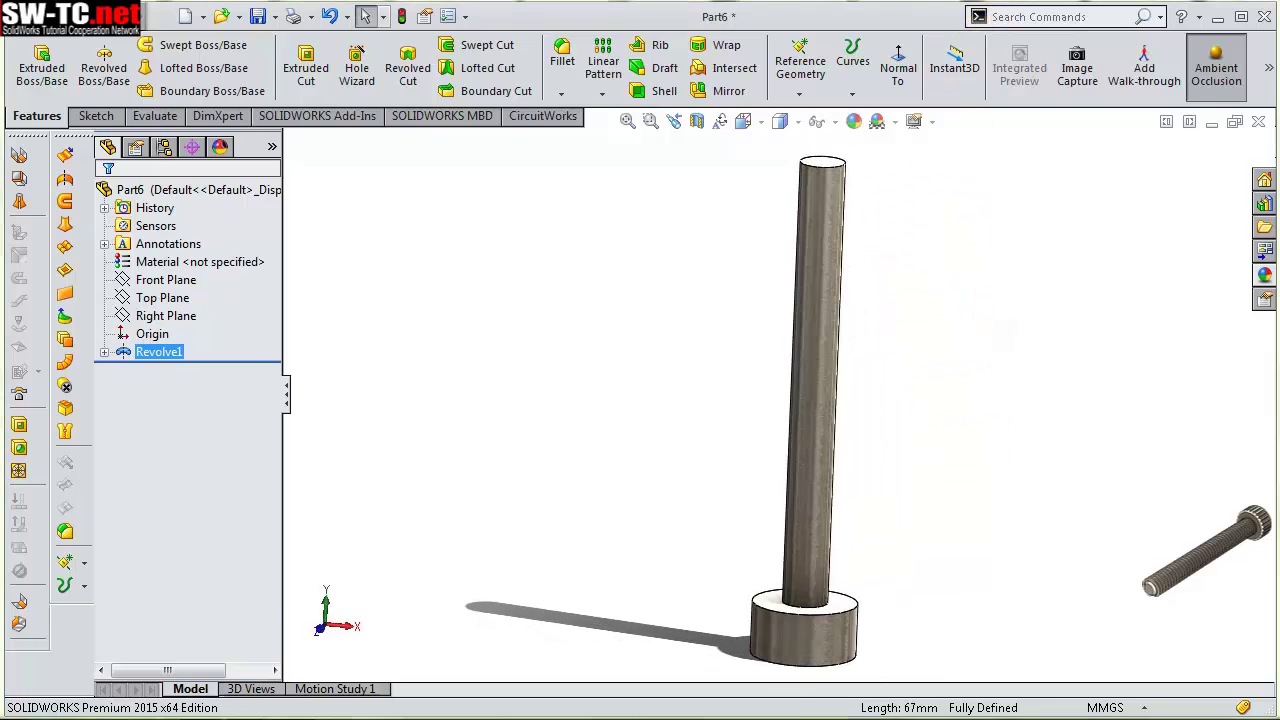
key("ctrl+1")
Round the base flange's top and bottom edges with a 1 mm fillet
left_click(563, 58)
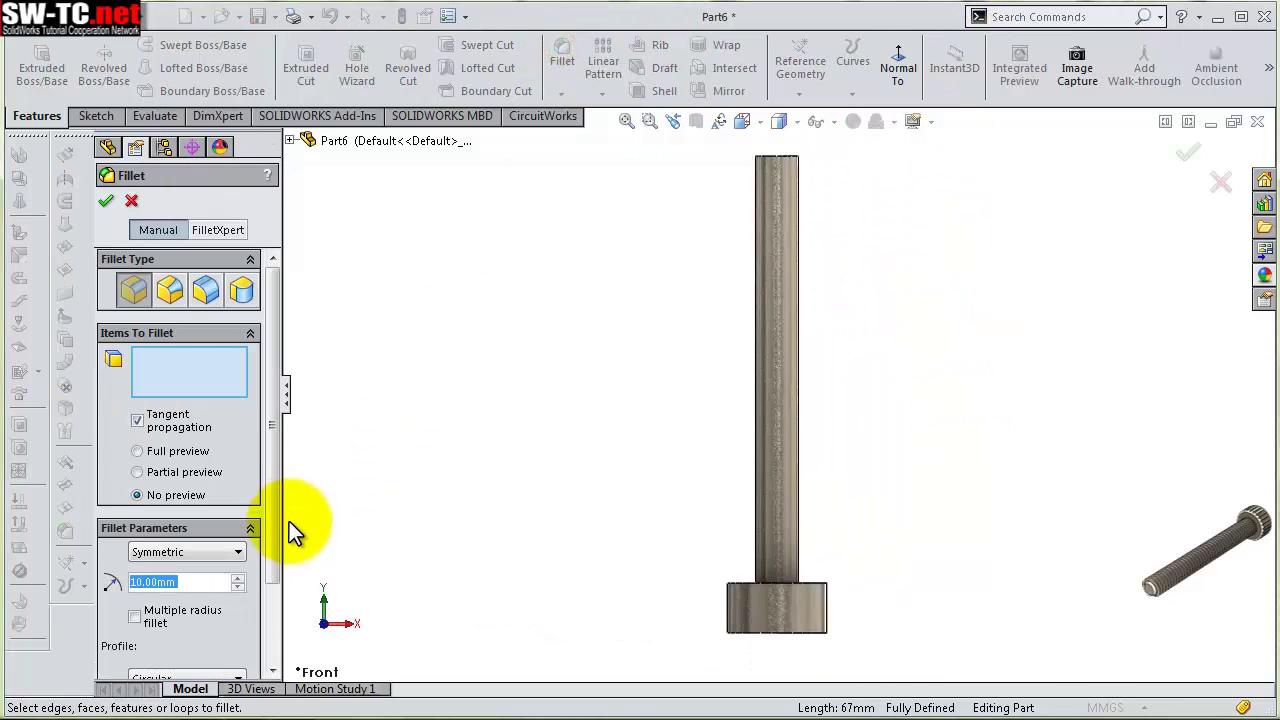
type("1")
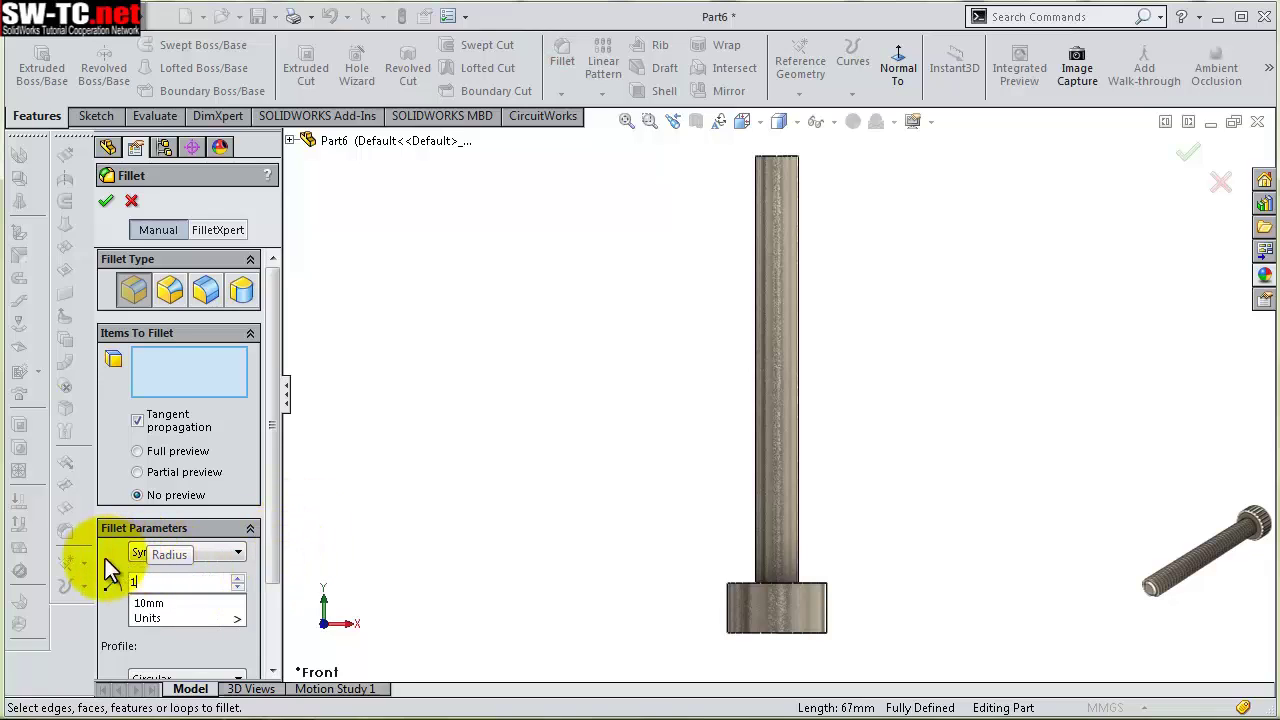
key("Return")
scroll(815, 588, "down", 3)
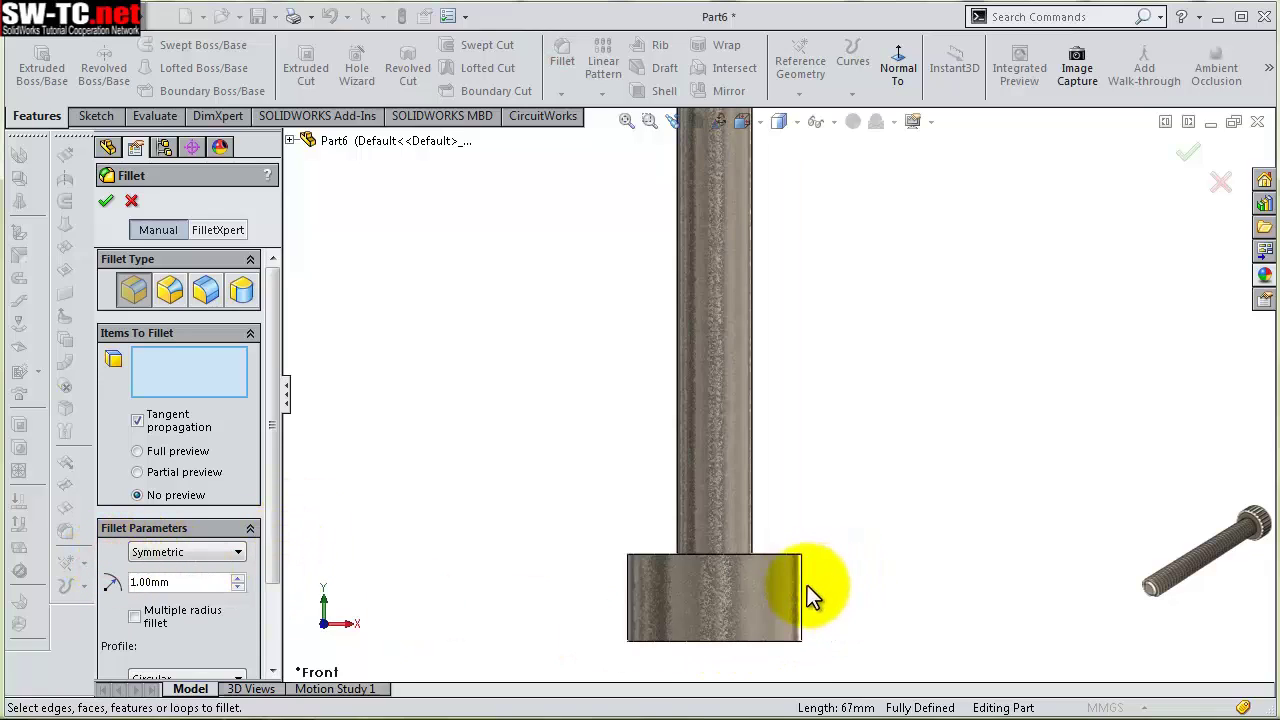
left_click(803, 556)
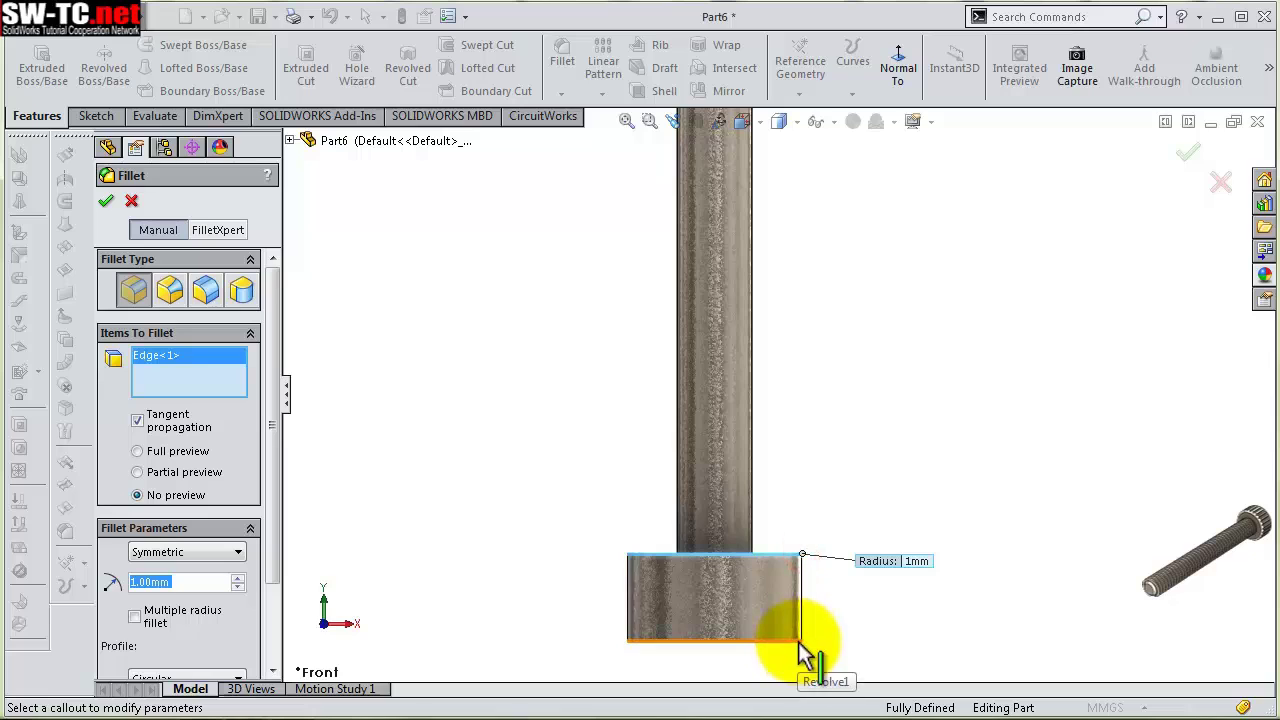
left_click(798, 641)
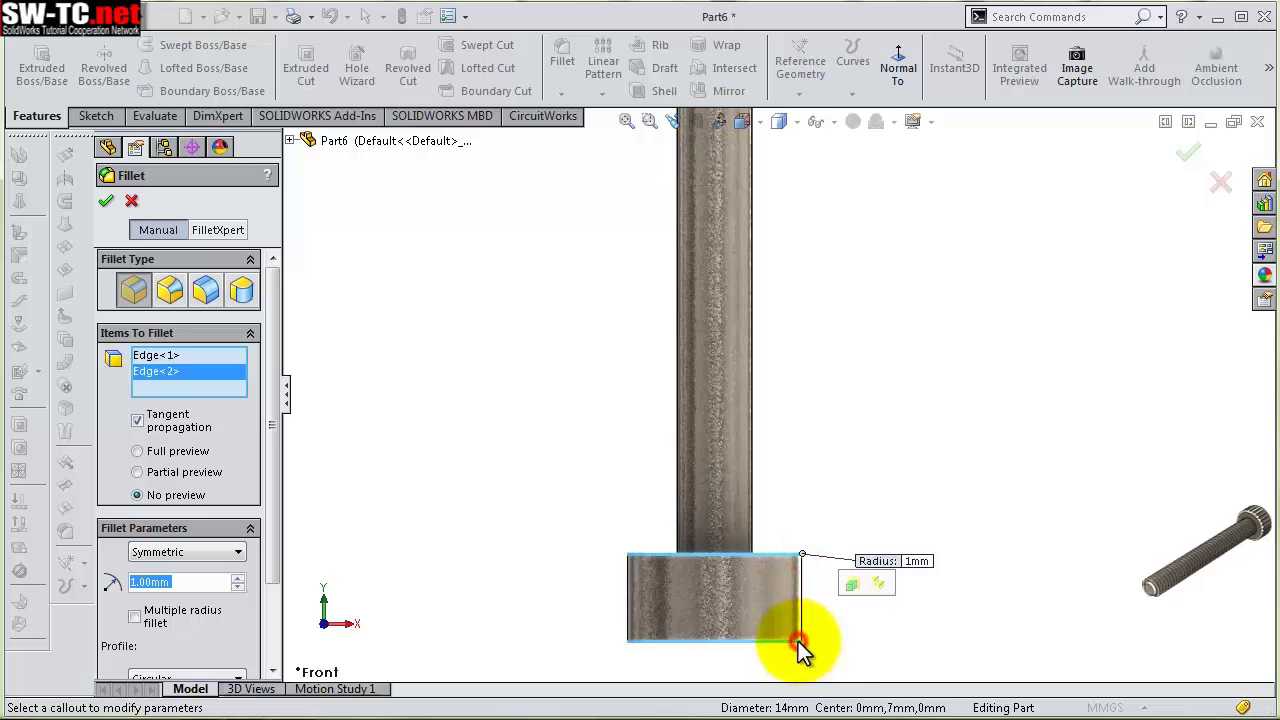
left_click(106, 203)
scroll(720, 214, "up", 3)
scroll(808, 178, "down", 3)
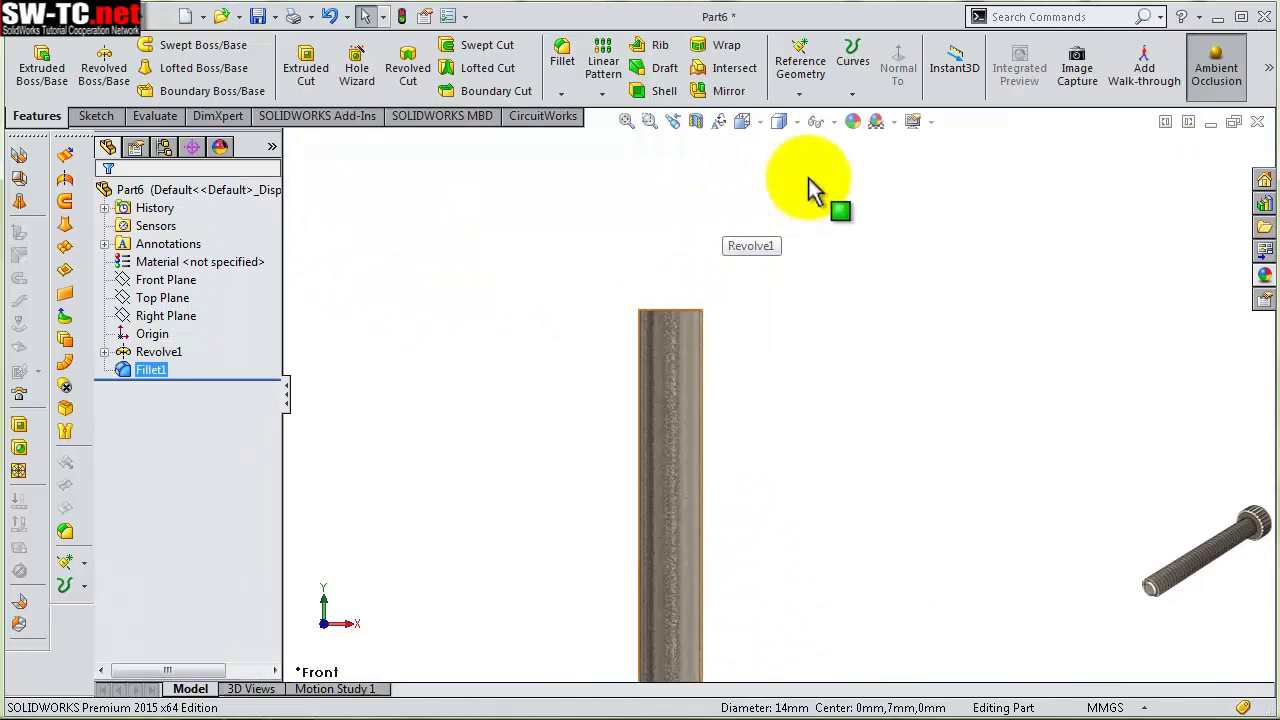
scroll(711, 553, "down", 1)
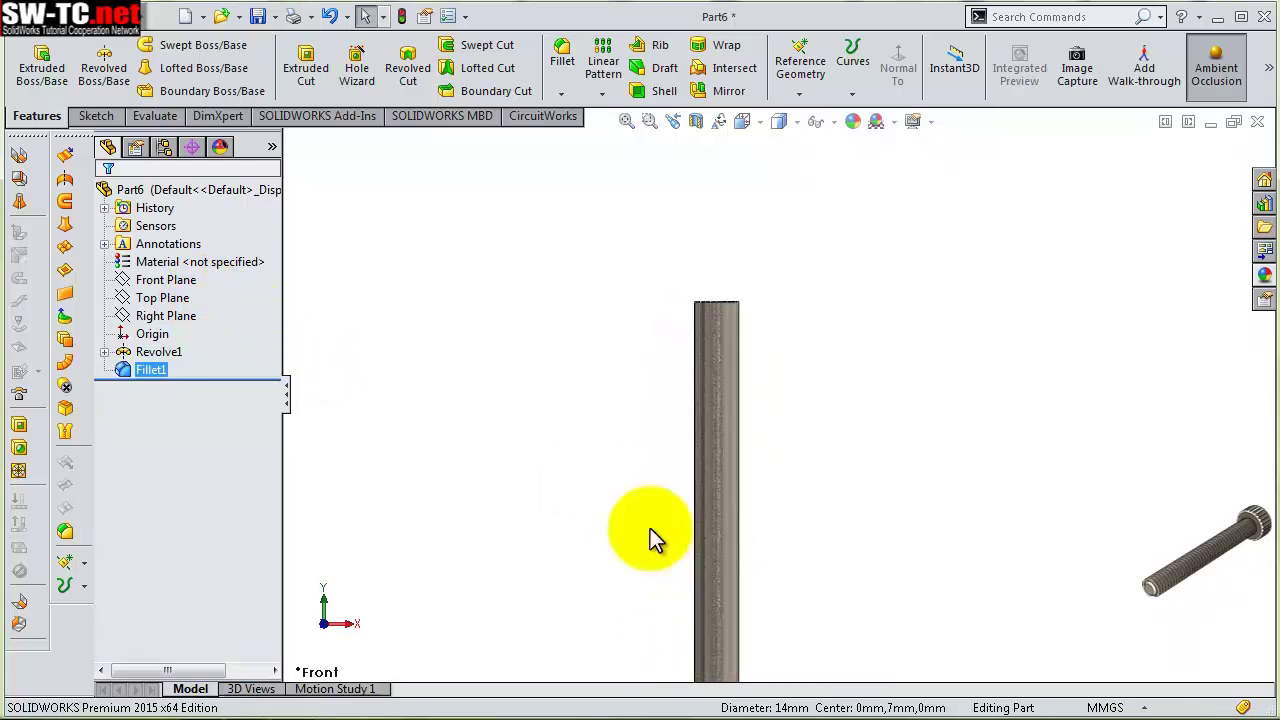
Start a new sketch on the Front Plane
left_click(166, 280)
left_click(200, 252)
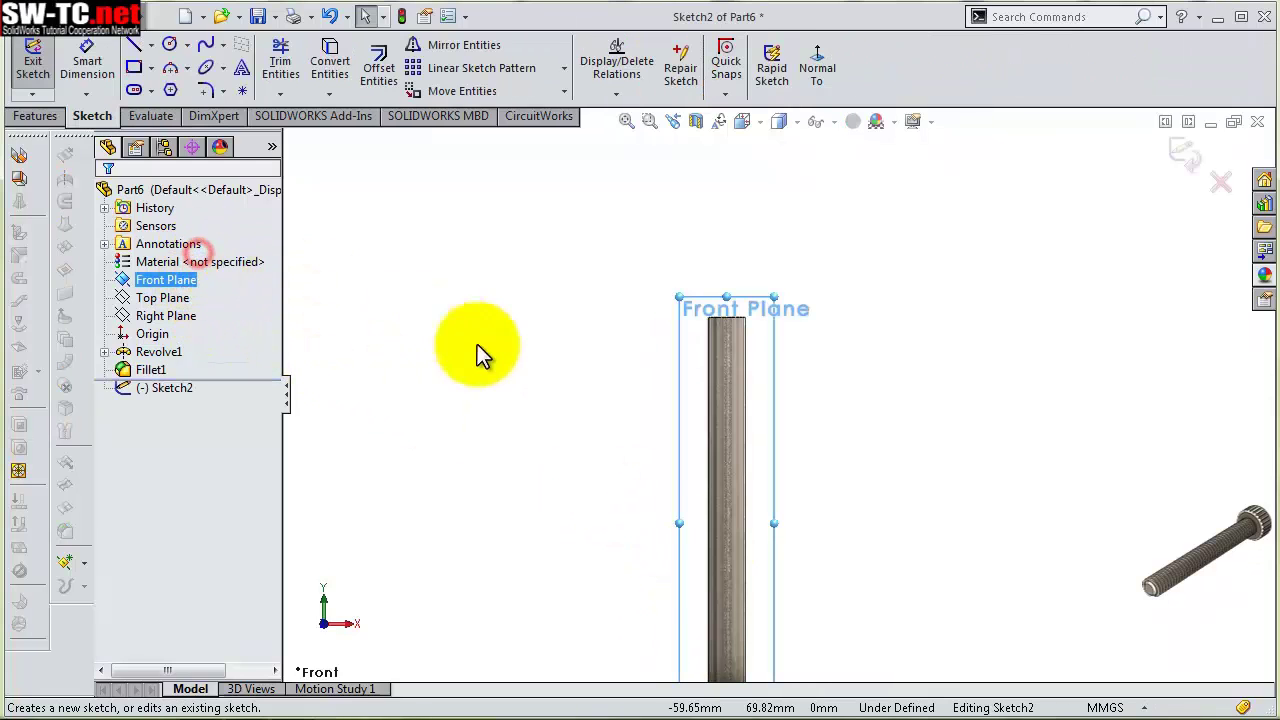
scroll(735, 309, "down", 1)
scroll(686, 243, "down", 2)
scroll(700, 277, "down", 2)
scroll(697, 276, "down", 2)
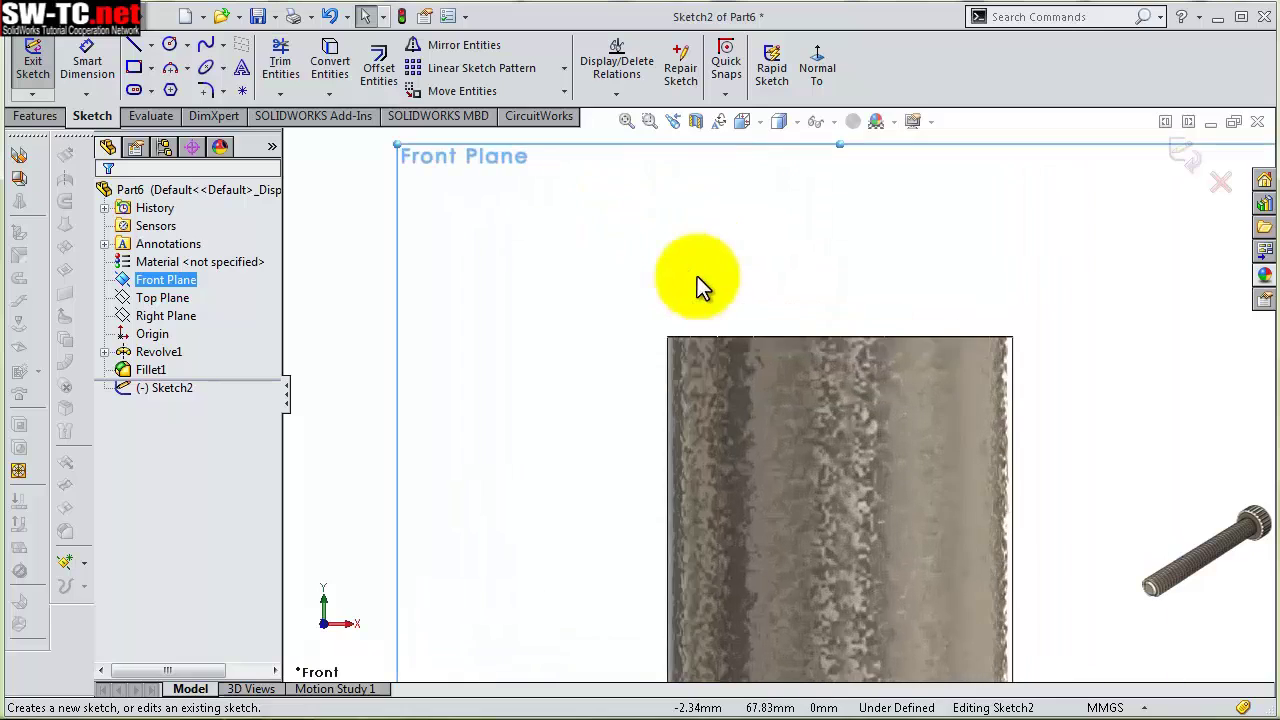
Draw a horizontal centerline from the shaft's top corner and dimension it 1 mm
left_click(151, 46)
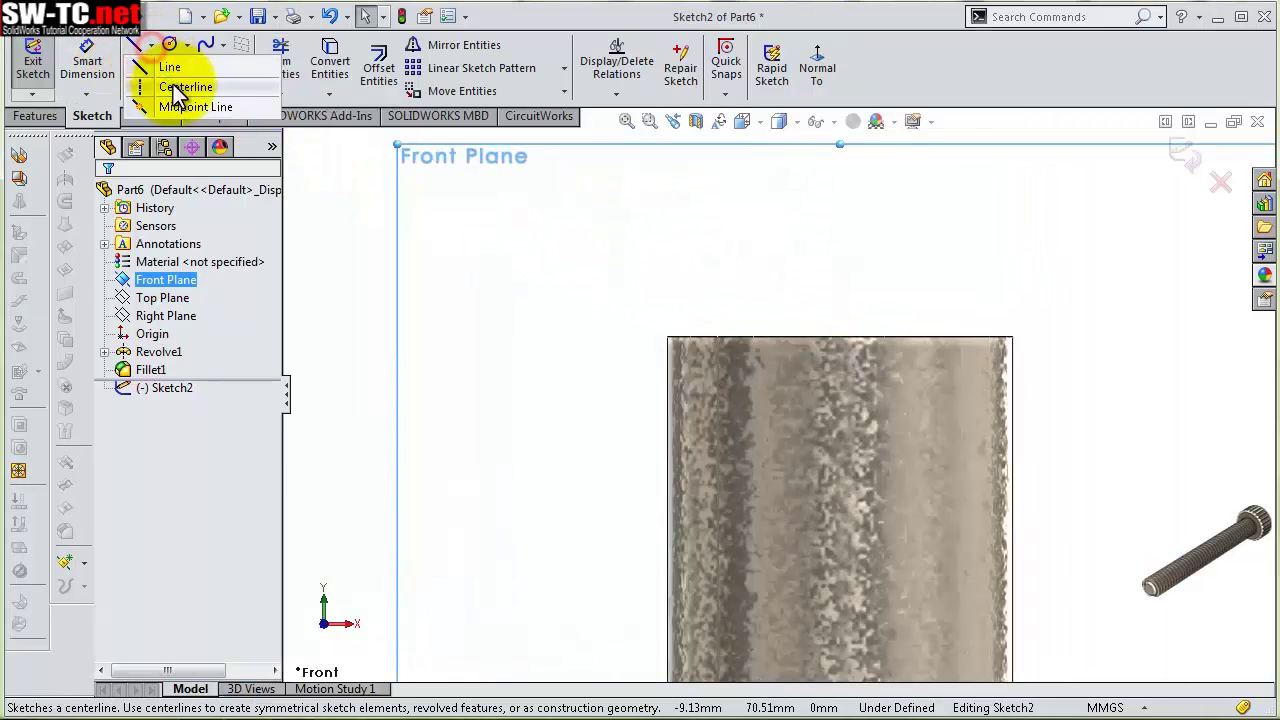
left_click(170, 86)
left_click(667, 336)
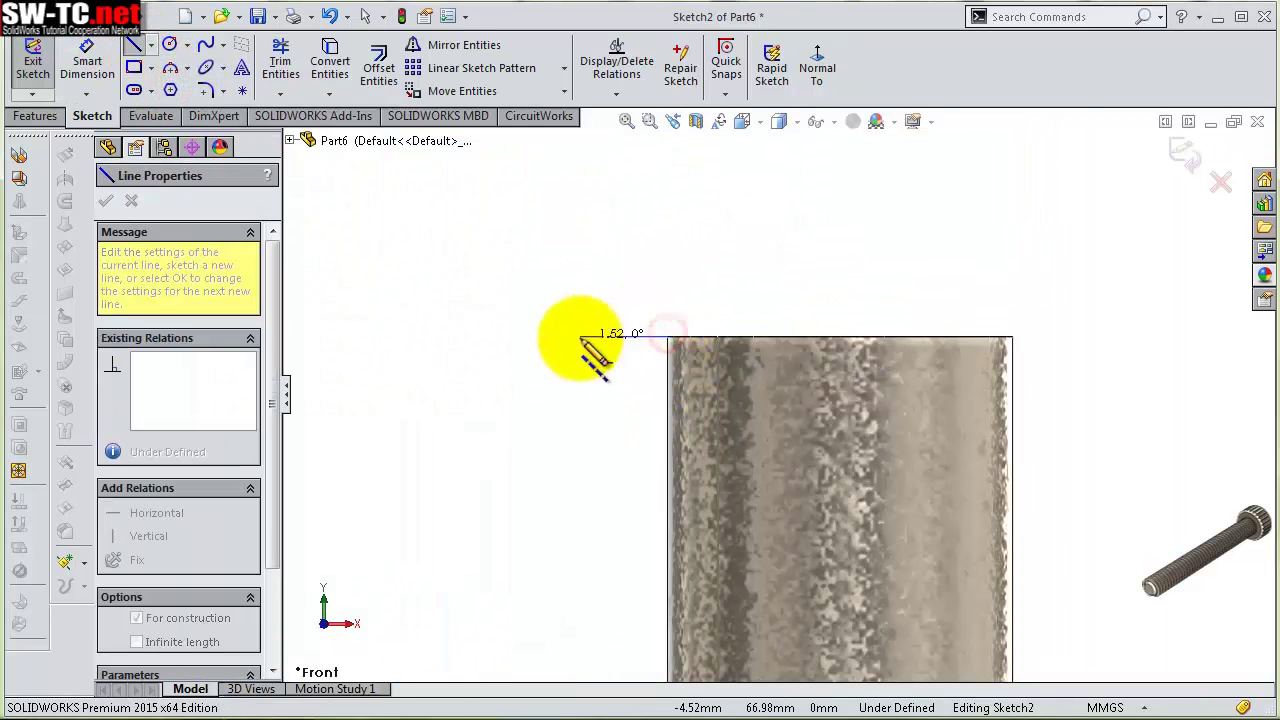
key("s")
left_click(651, 352)
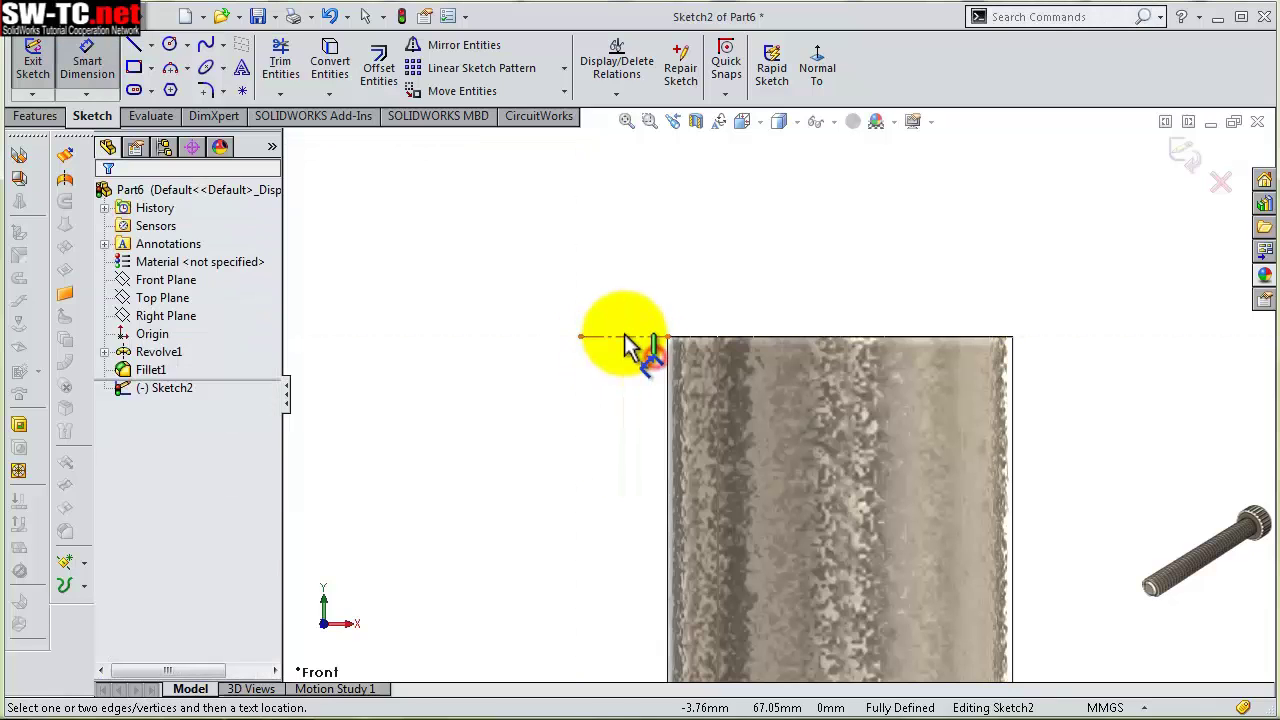
left_click(634, 338)
left_click(630, 290)
type("1")
key("Return")
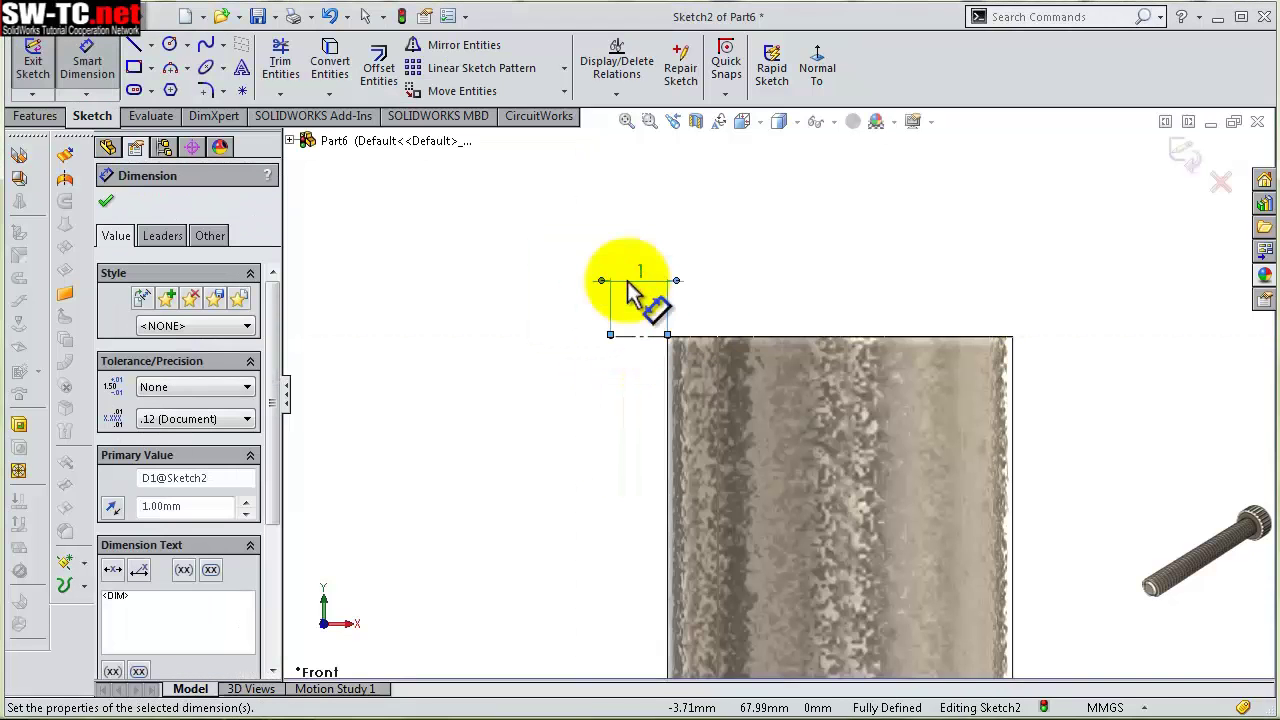
Draw a vertical line up the shaft edge and a sloped thread flank to the left
scroll(666, 337, "down", 2)
scroll(750, 440, "down", 2)
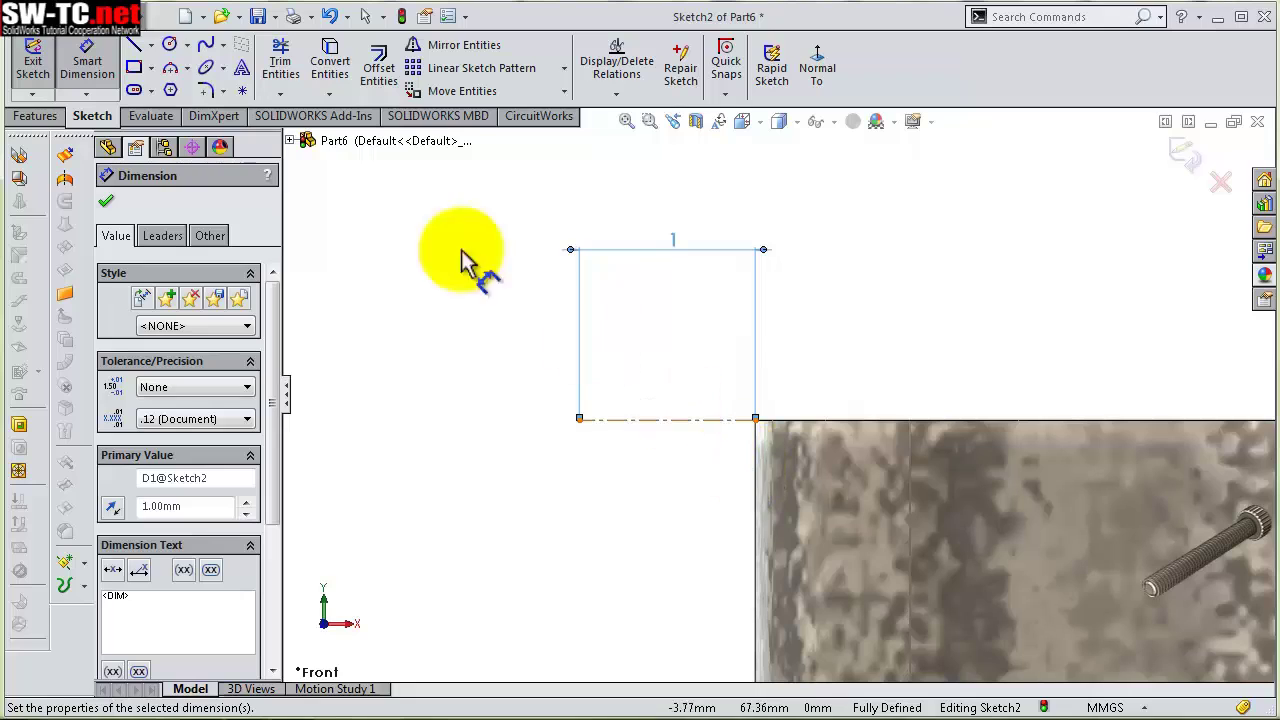
left_click(134, 45)
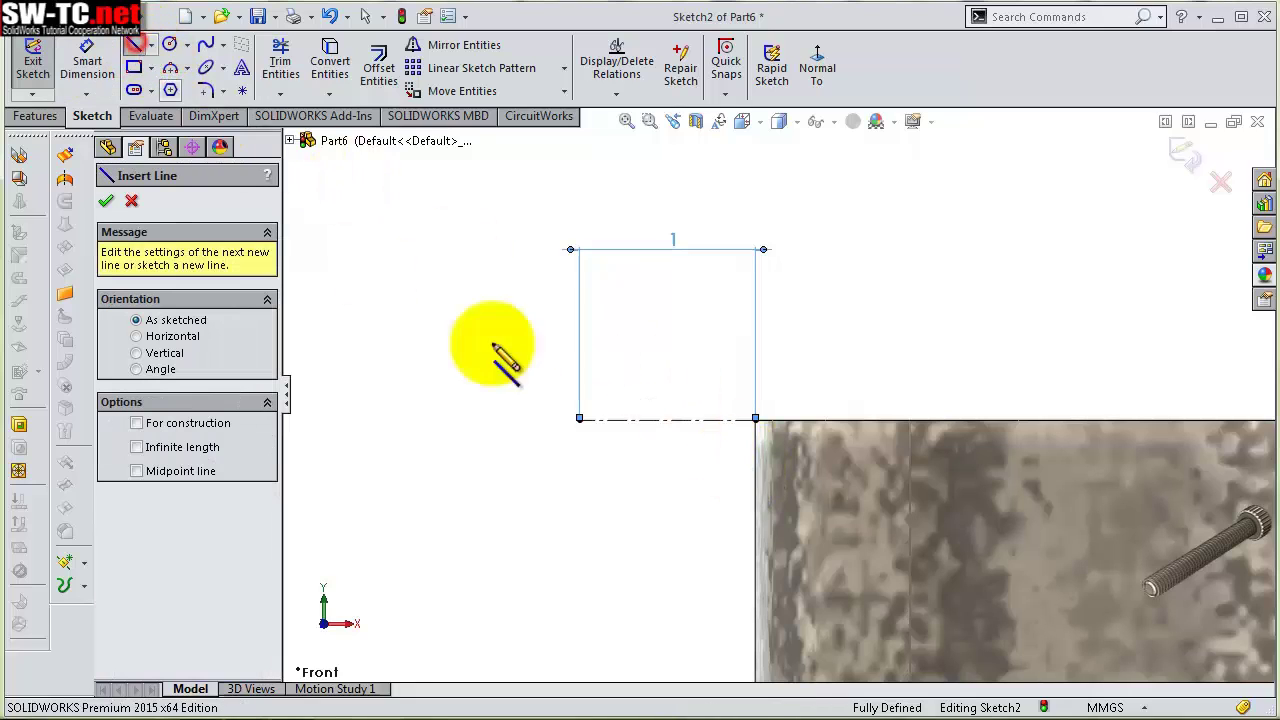
left_click(754, 513)
left_click(755, 327)
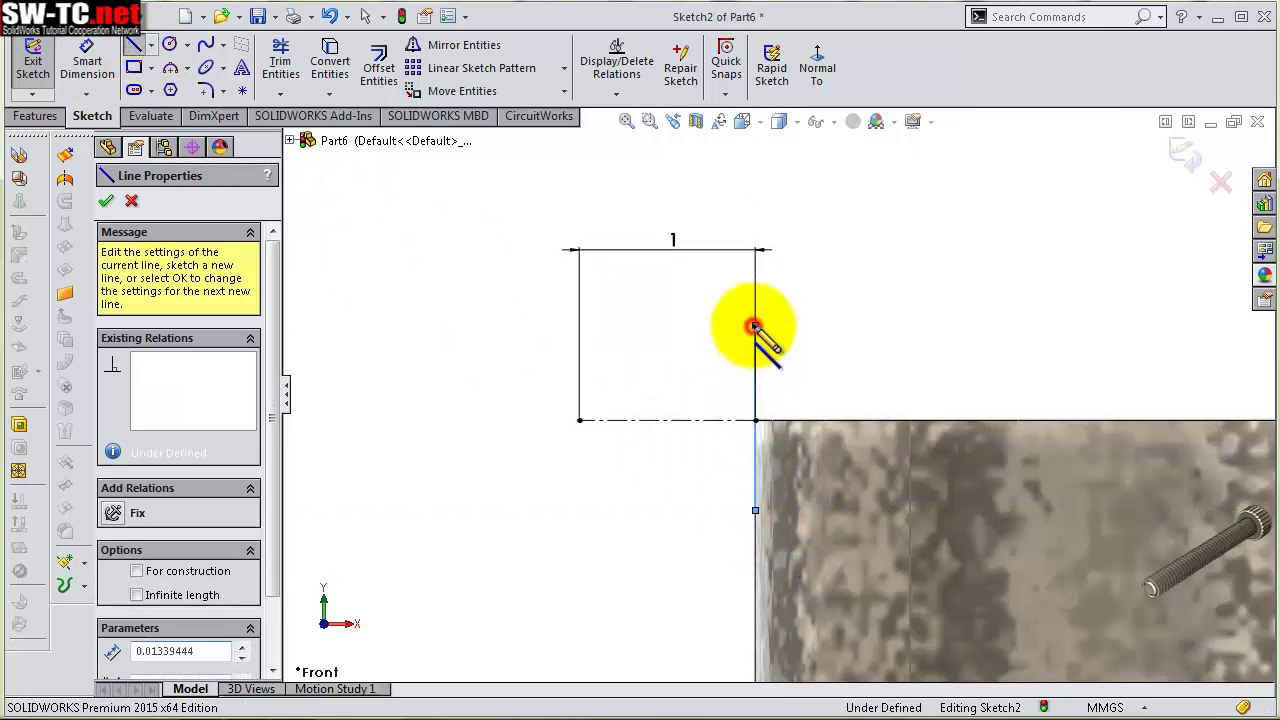
left_click(580, 362)
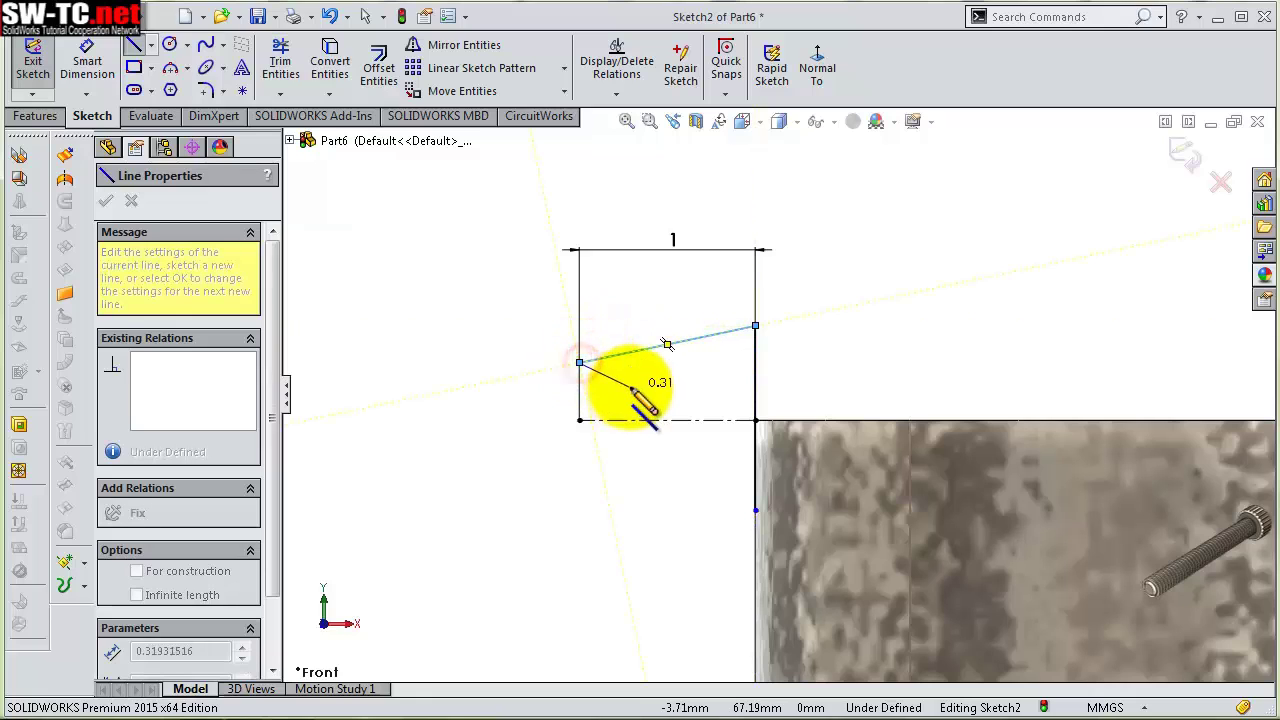
key("Escape")
Dimension the vertical line to a length of 1
scroll(735, 390, "down", 2)
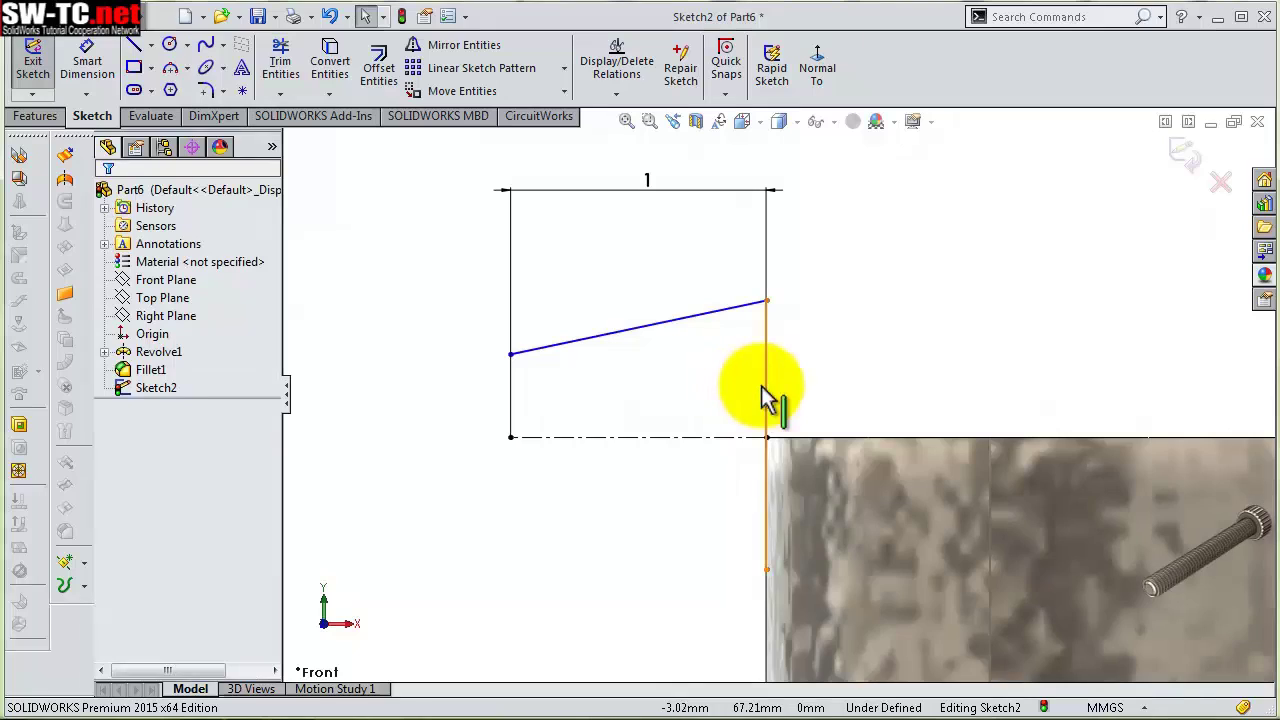
key("s")
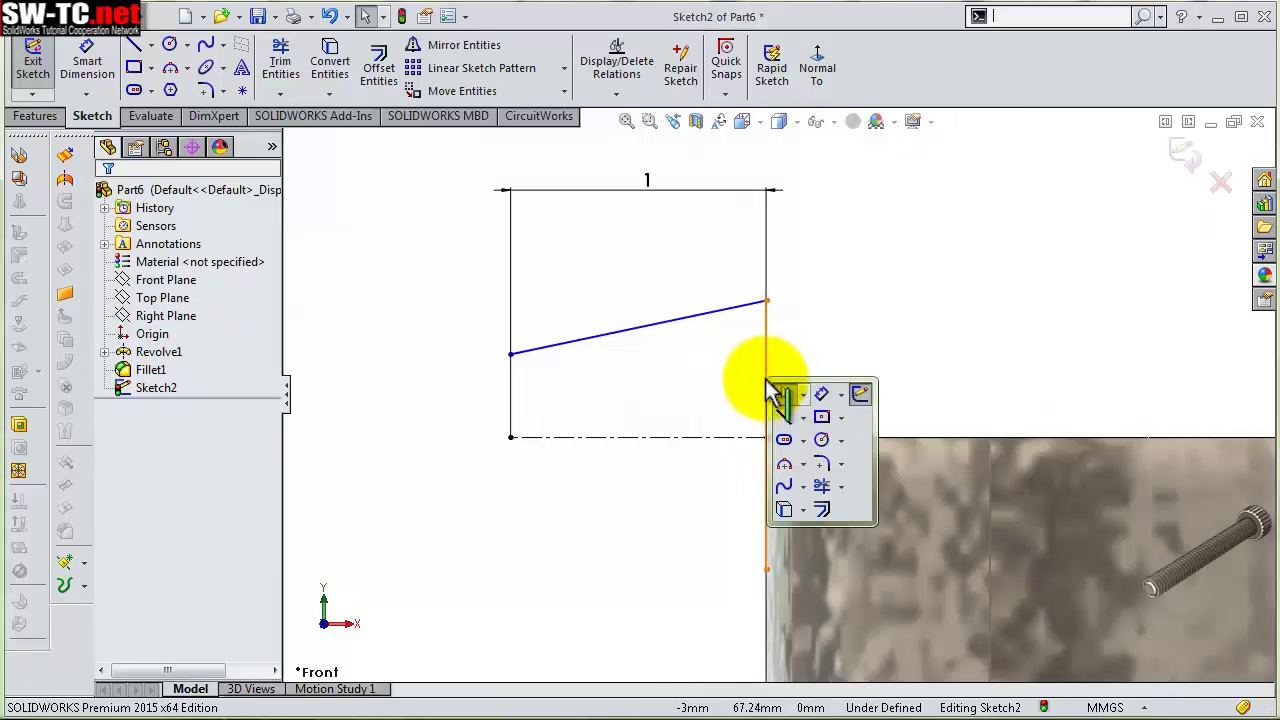
left_click(824, 395)
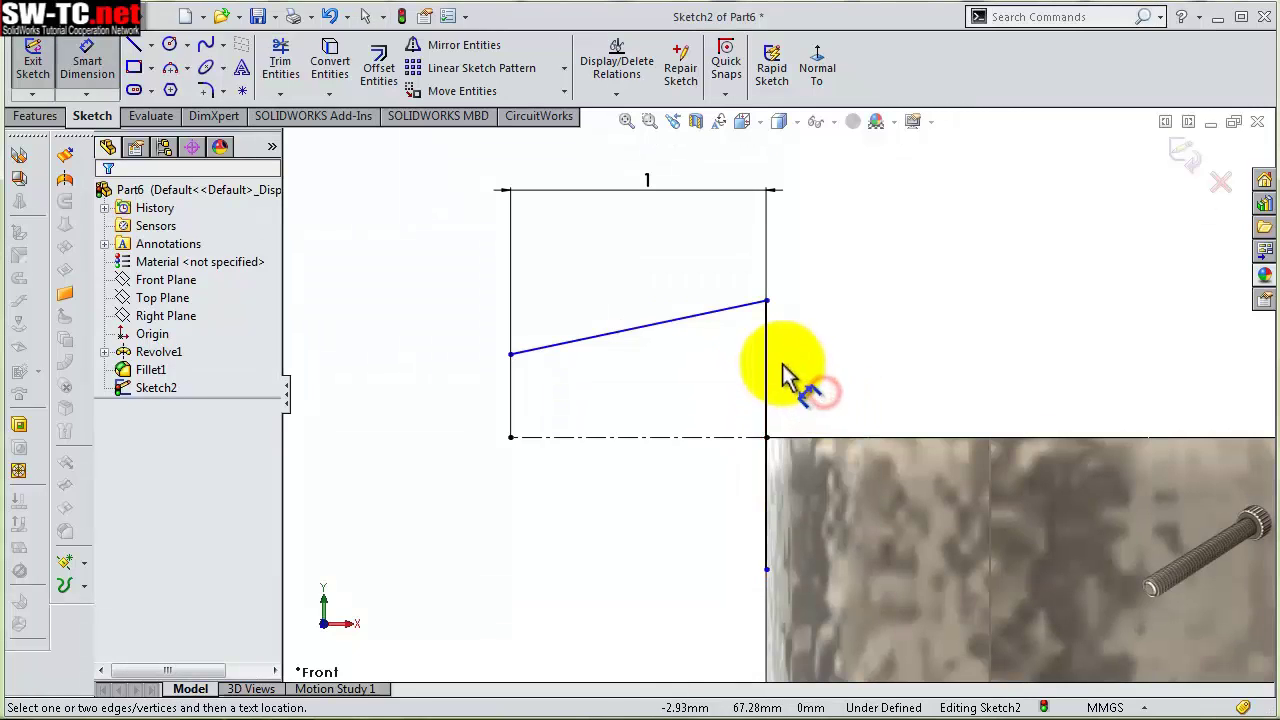
left_click(769, 364)
left_click(822, 363)
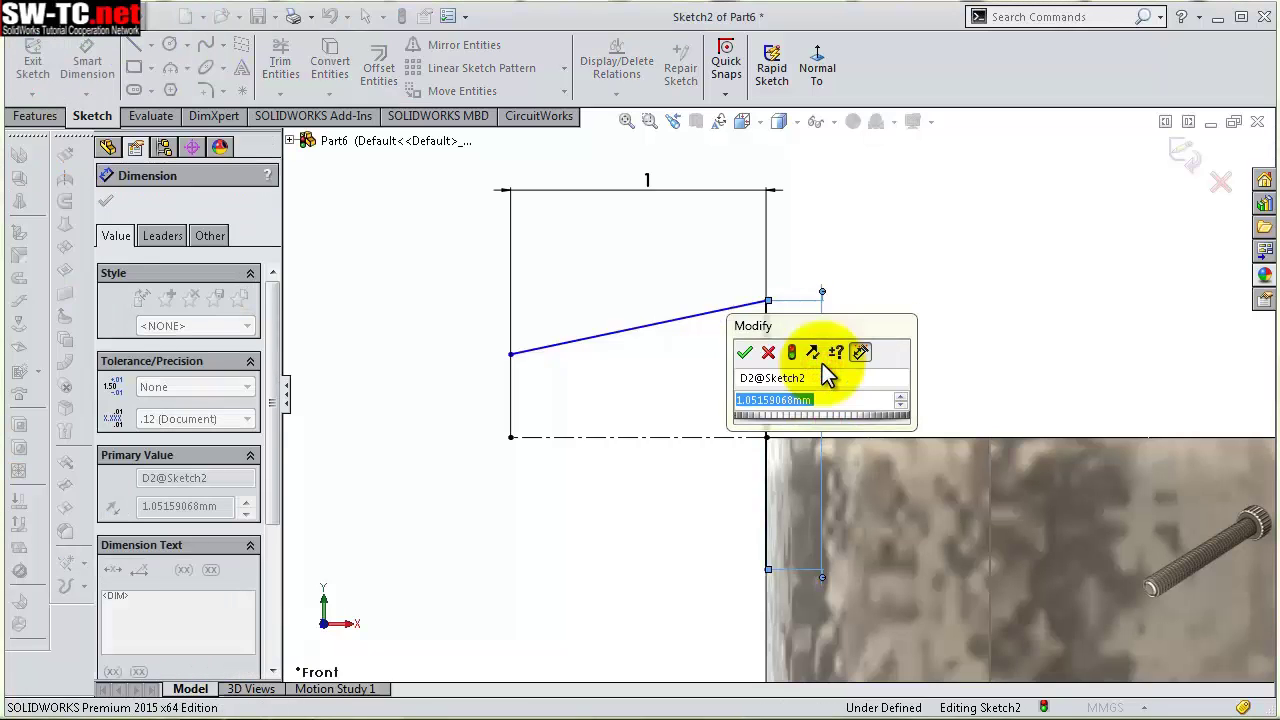
key("Return")
left_click(930, 366)
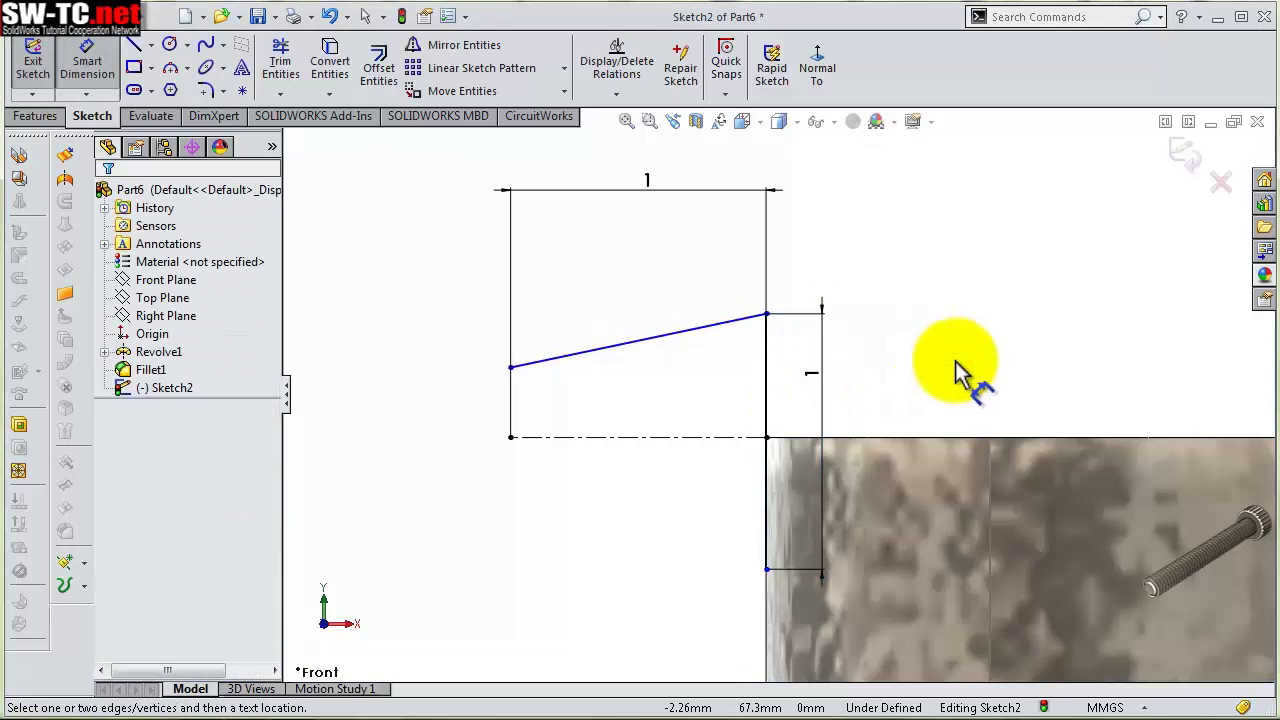
Make the centerline's corner point coincident with the vertical line and its endpoint
left_click(767, 437)
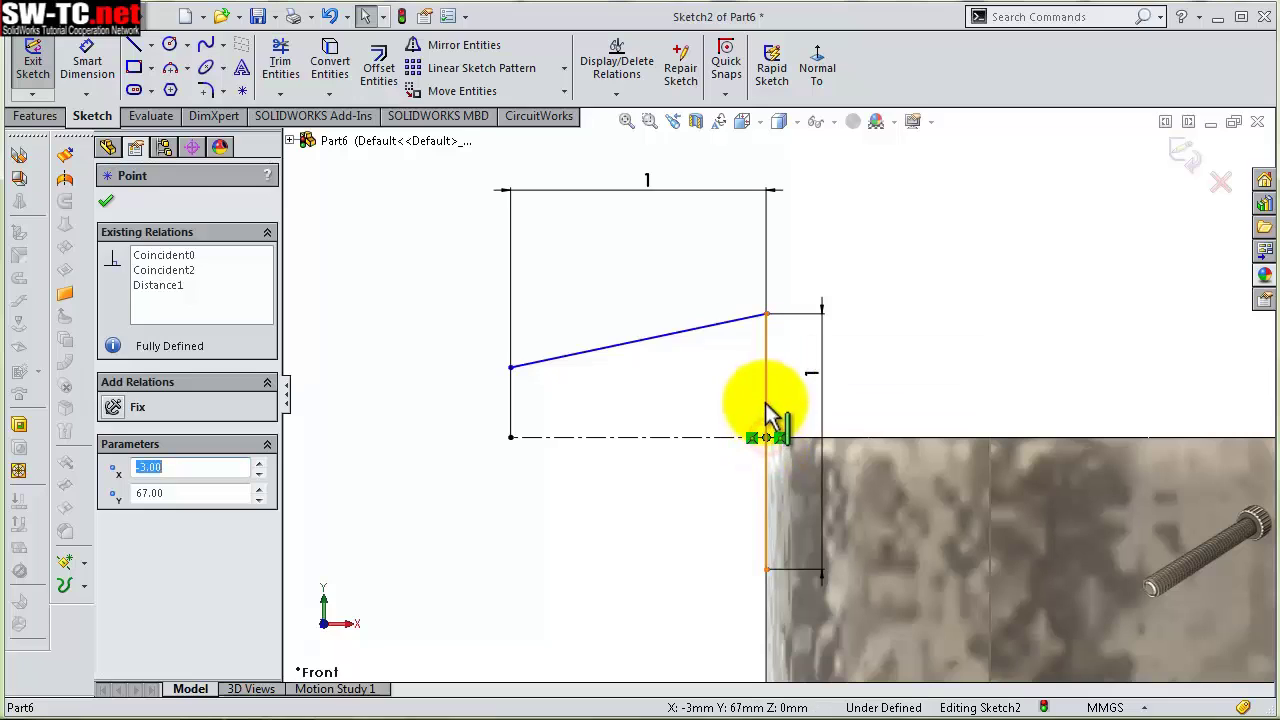
left_click(767, 402)
left_click(767, 315, "ctrl")
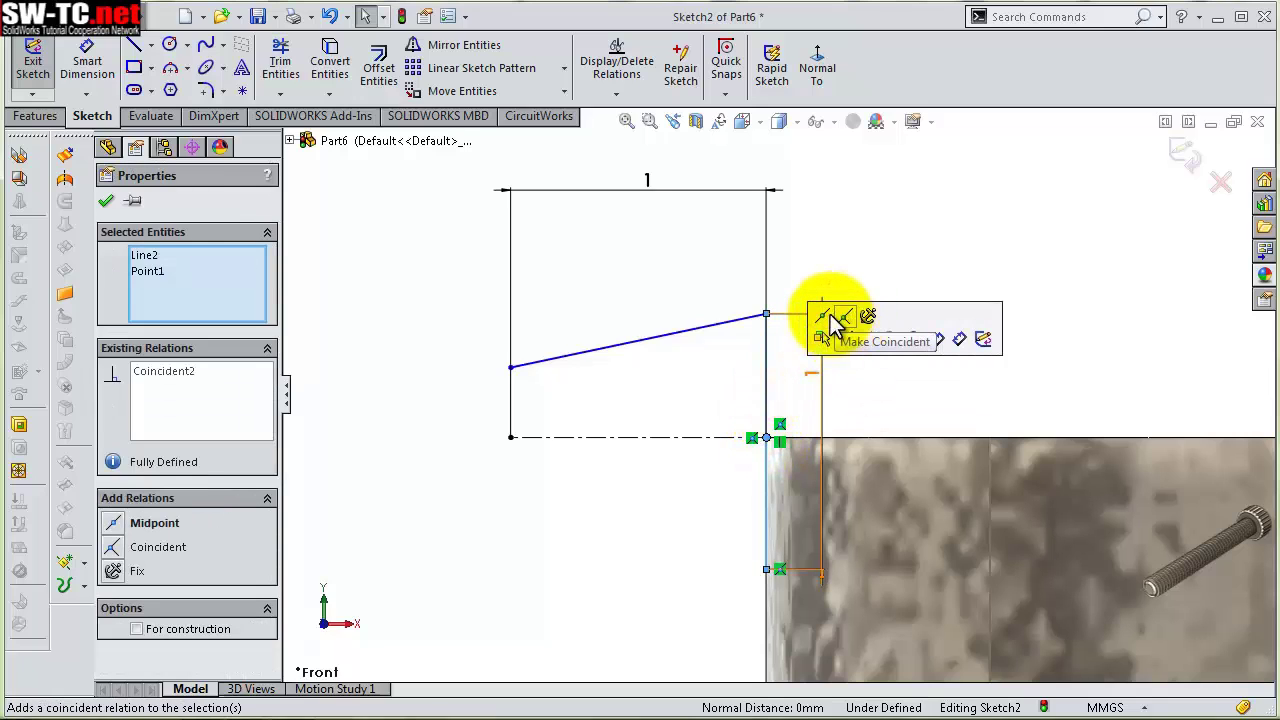
left_click(833, 322)
left_click(922, 358)
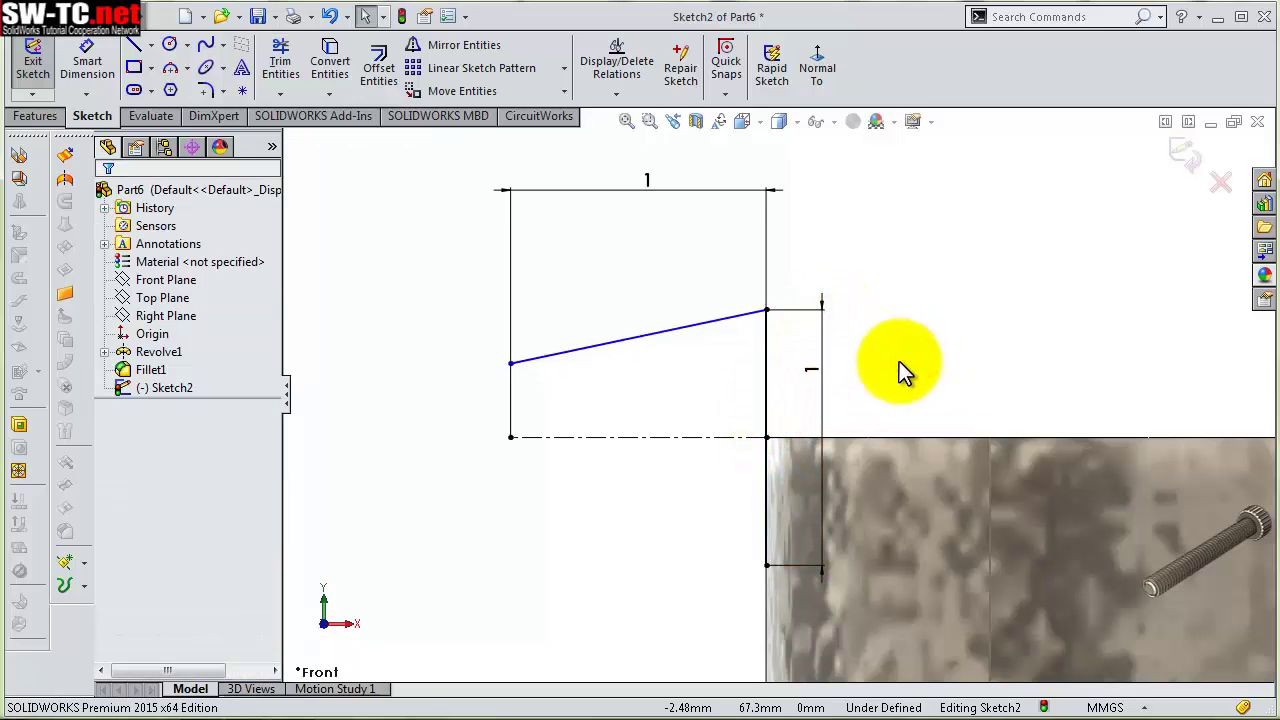
Dimension the sloped line's left endpoint 0.25 mm above the centerline
key("s")
left_click(929, 380)
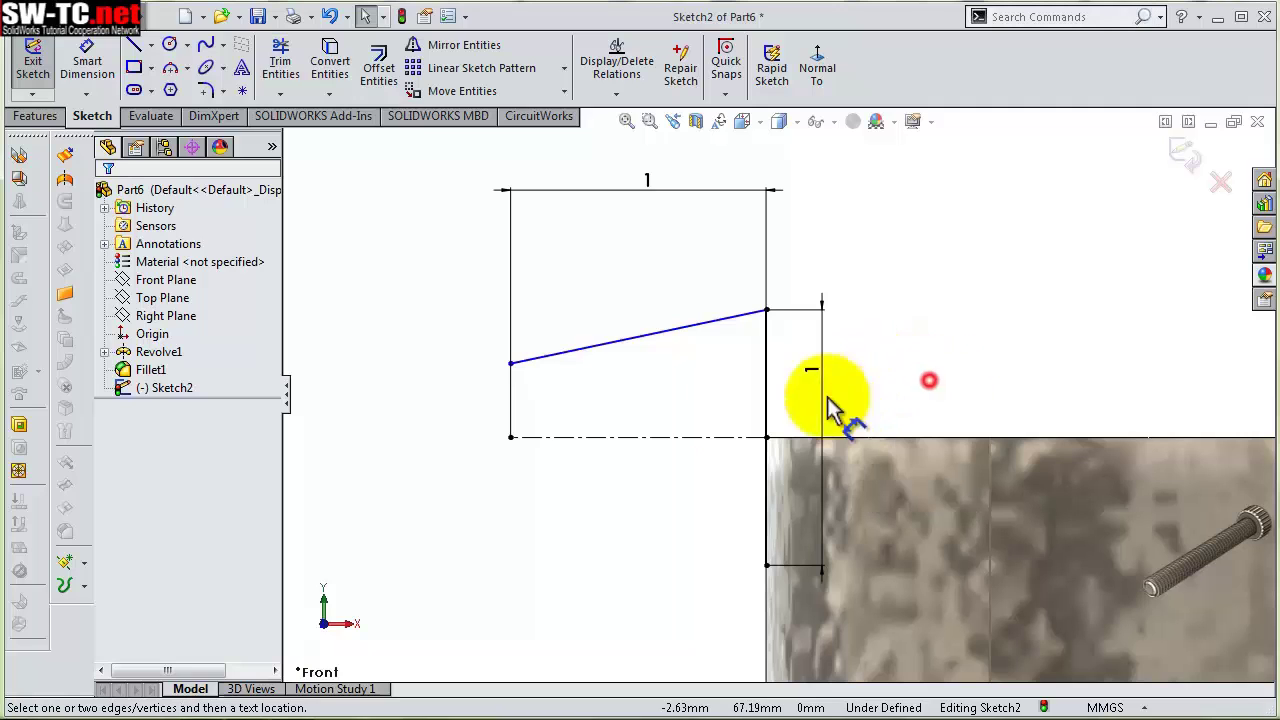
left_click(511, 437)
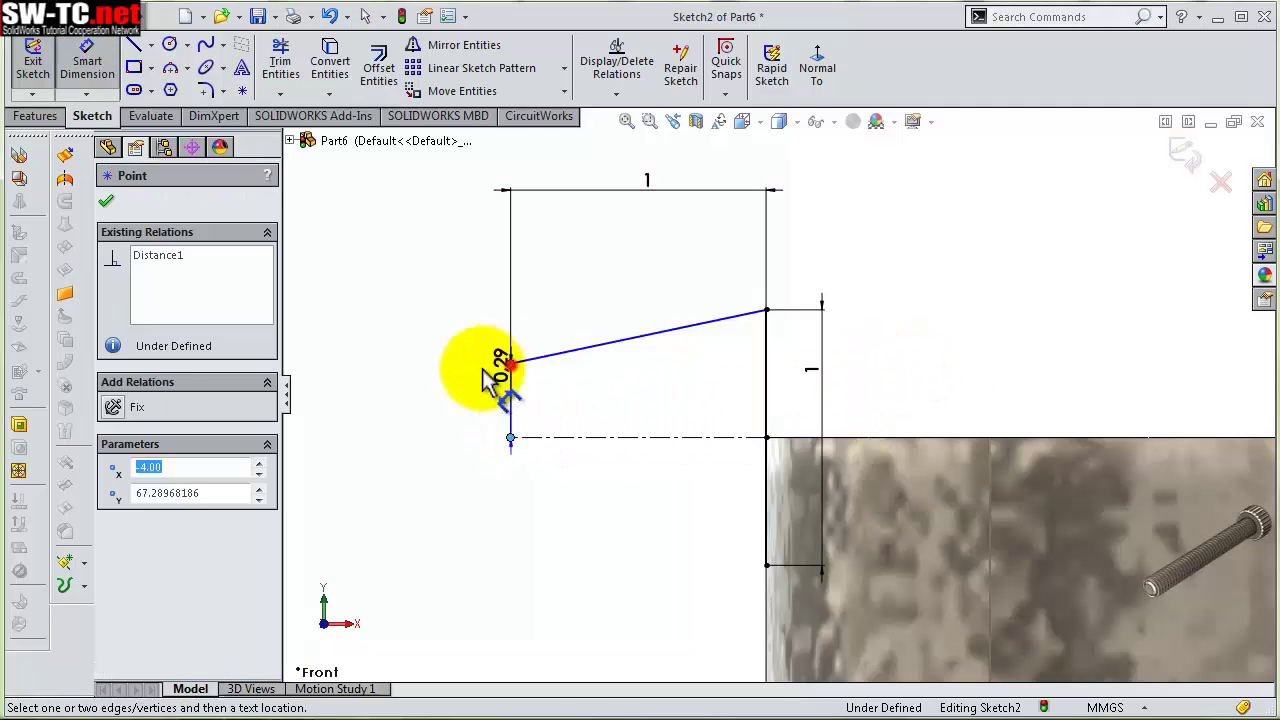
left_click(466, 372)
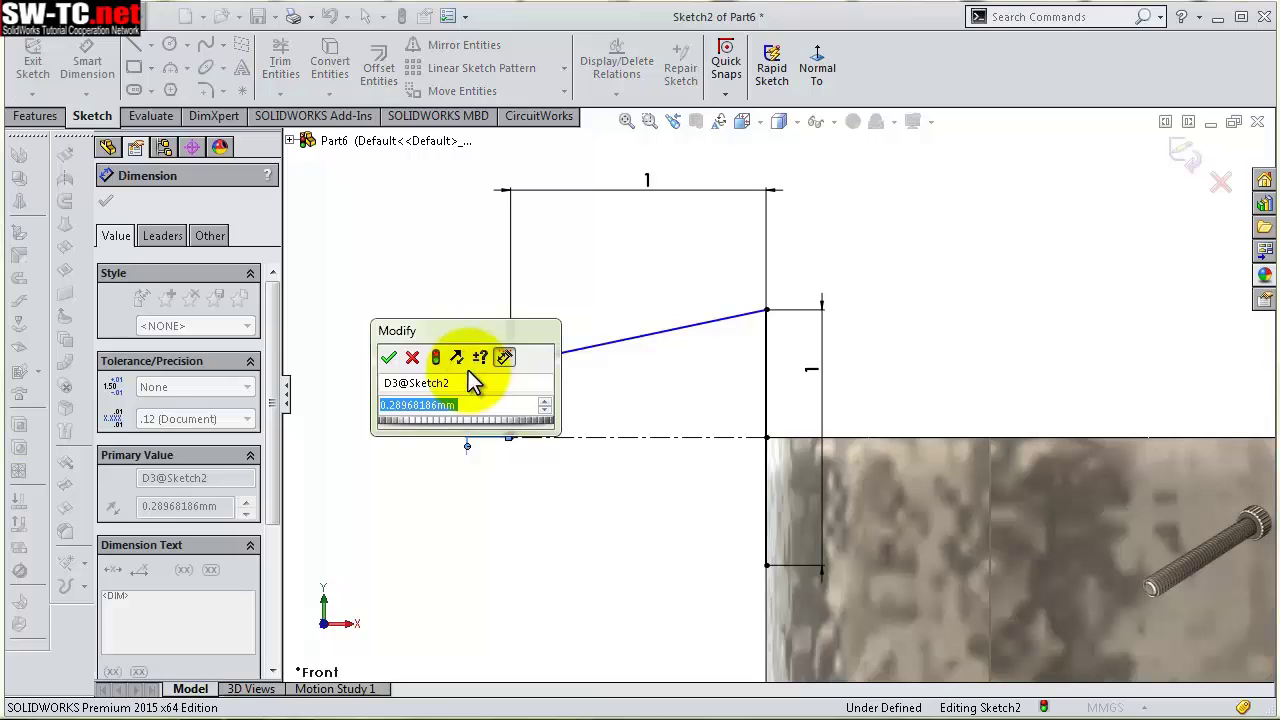
type("0.25")
key("Return")
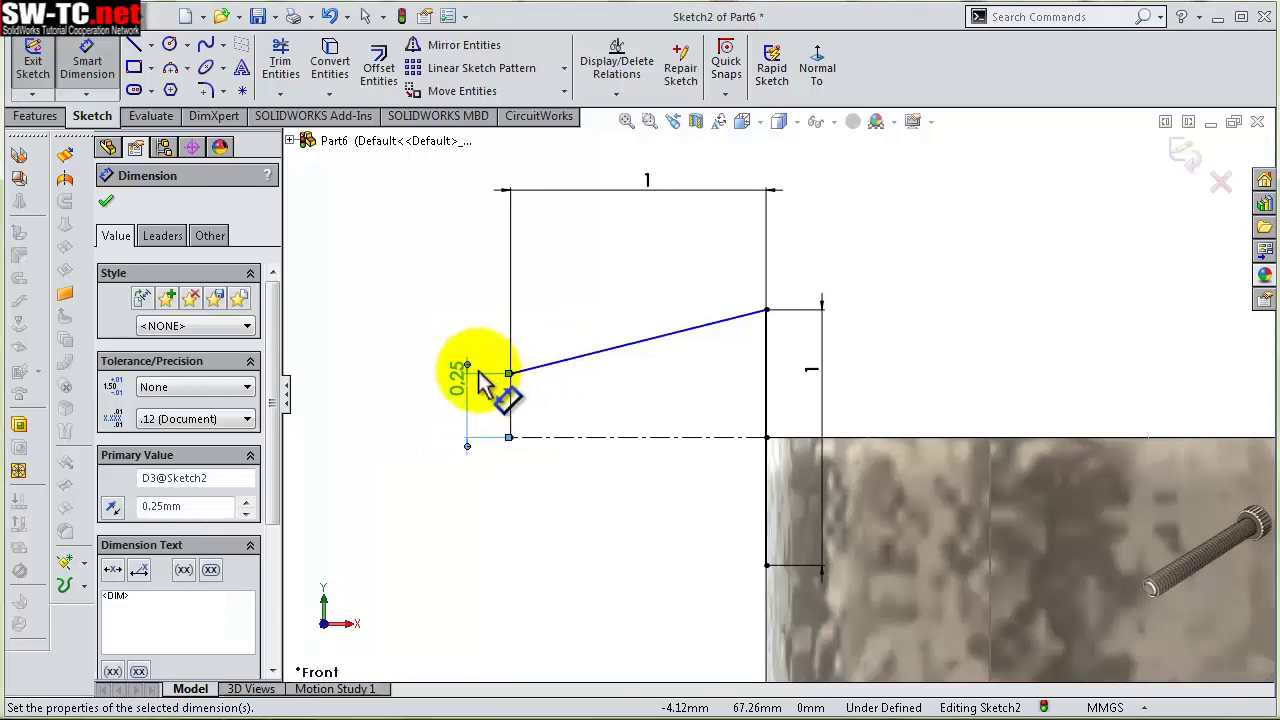
left_click(378, 296)
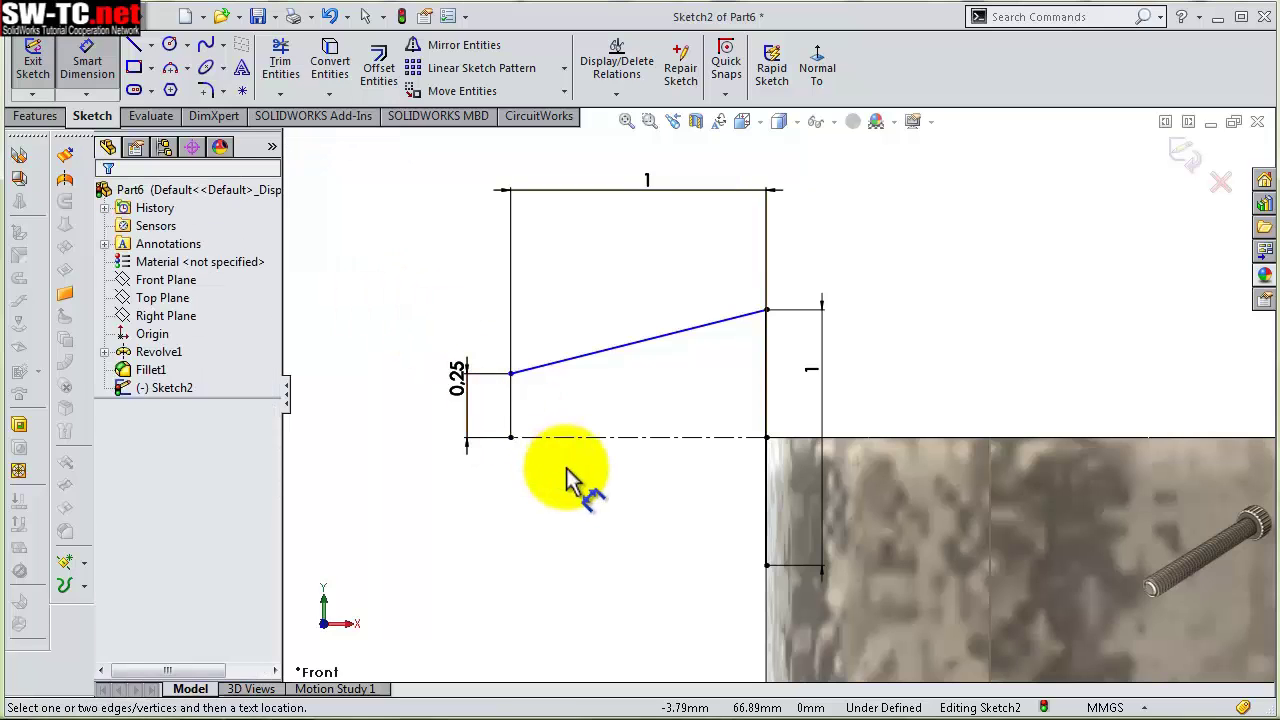
scroll(566, 468, "down", 1)
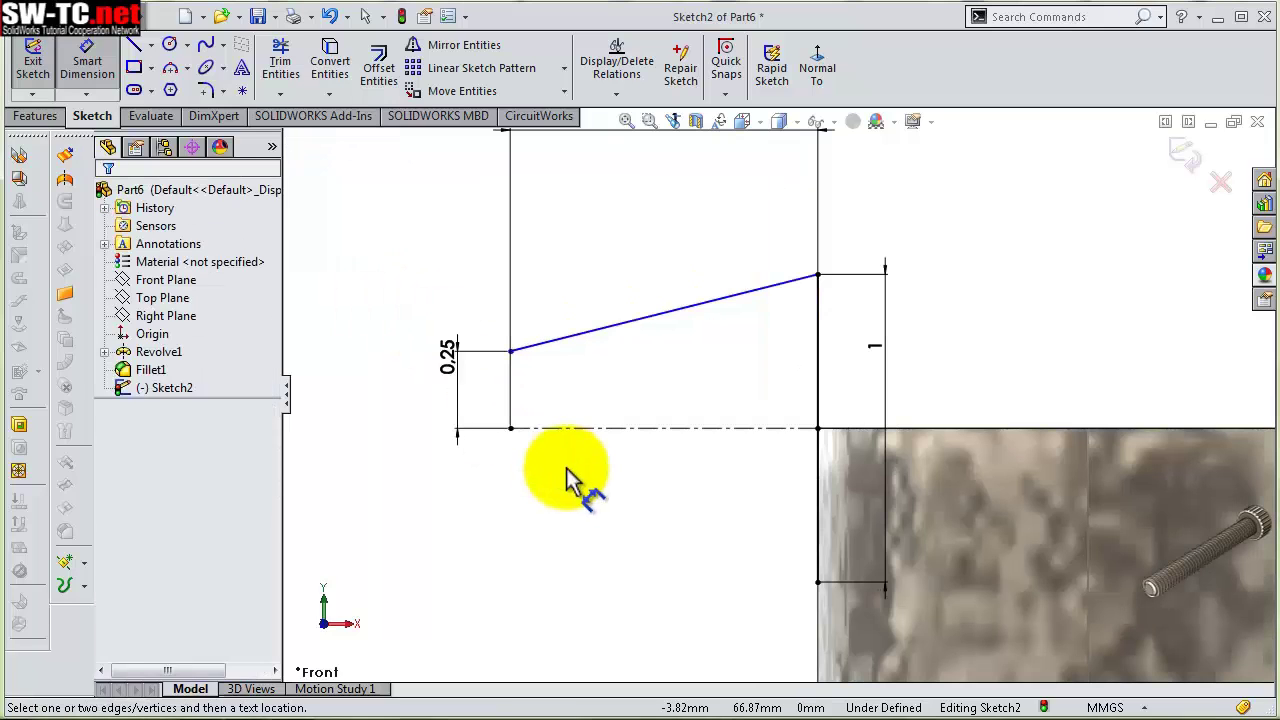
Mirror the sloped line about the horizontal centerline
left_click(442, 50)
left_click(626, 333)
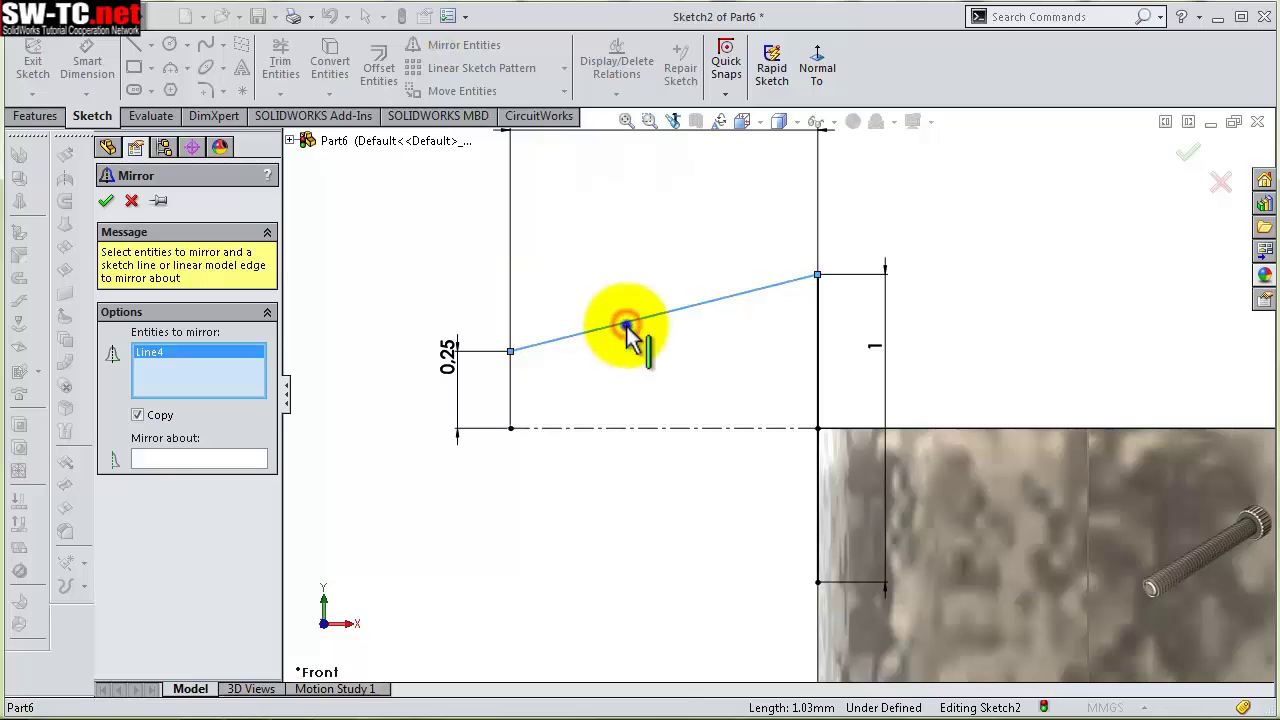
left_click(668, 428)
right_click(668, 427)
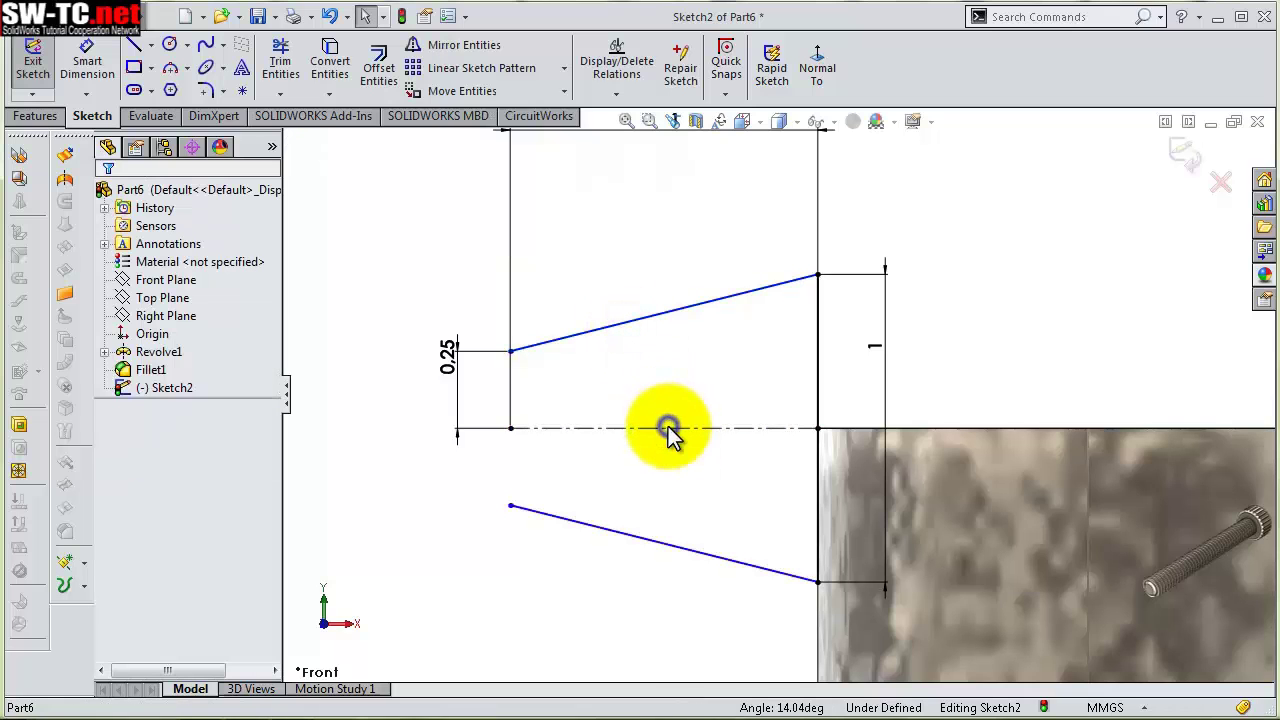
Join the two left line ends with a three-point arc dimensioned R2
left_click(170, 72)
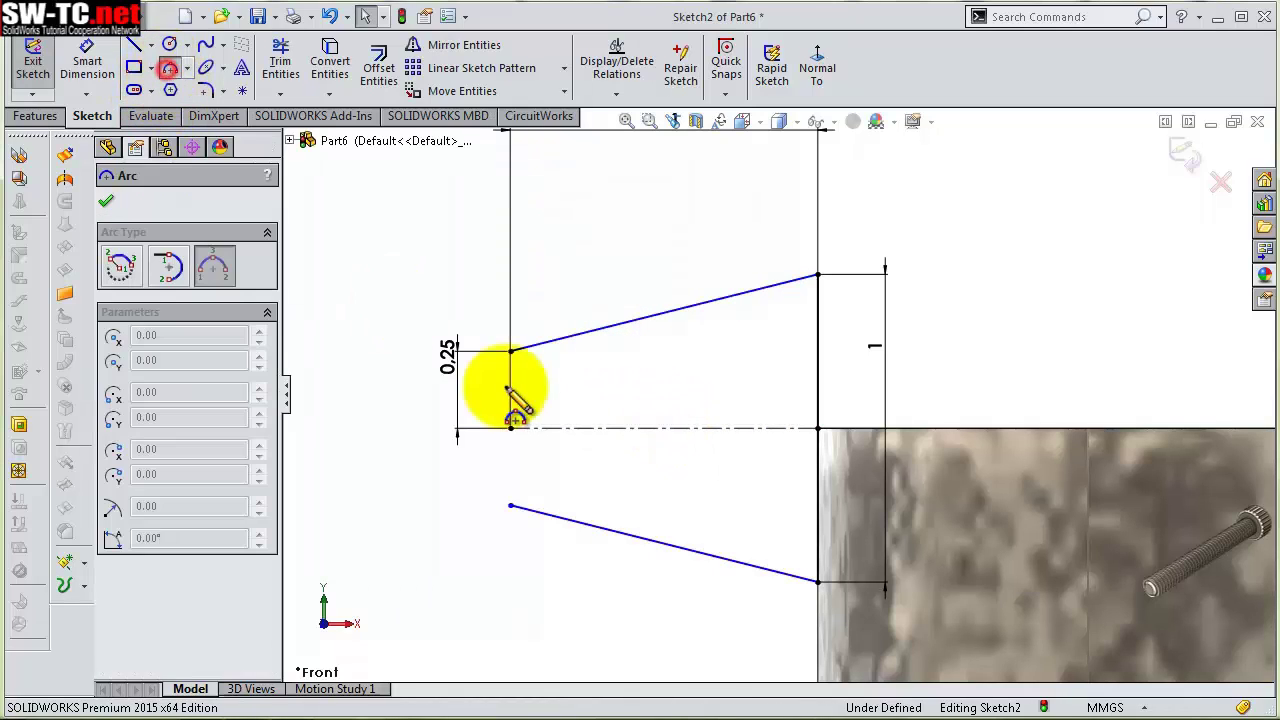
left_click(510, 350)
left_click(511, 507)
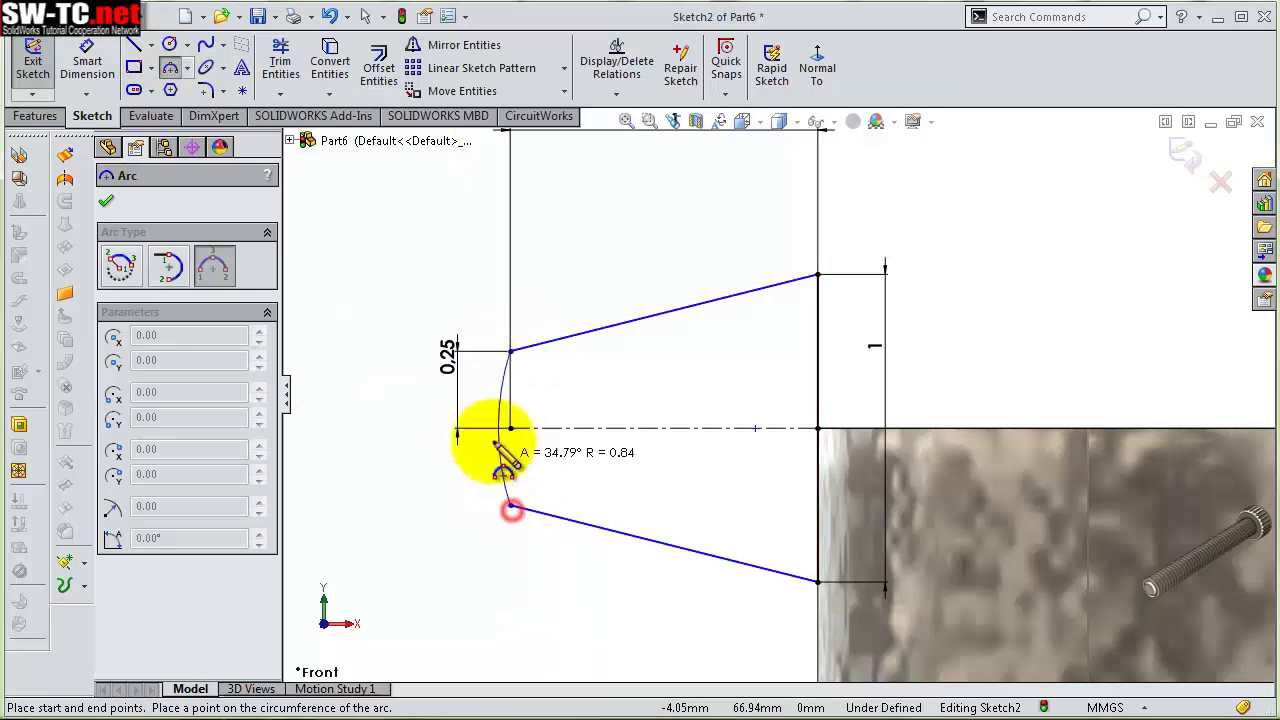
left_click(493, 435)
key("s")
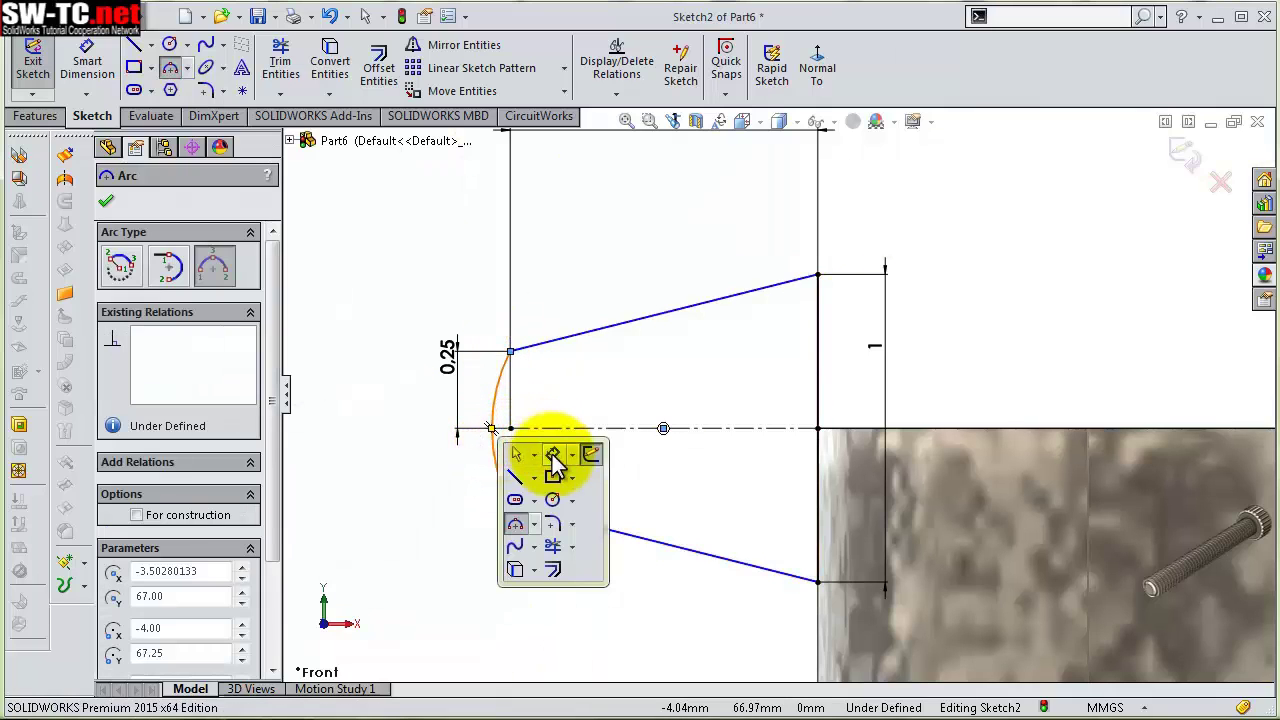
left_click(537, 451)
left_click(514, 466)
left_click(776, 510)
type("2")
key("Return")
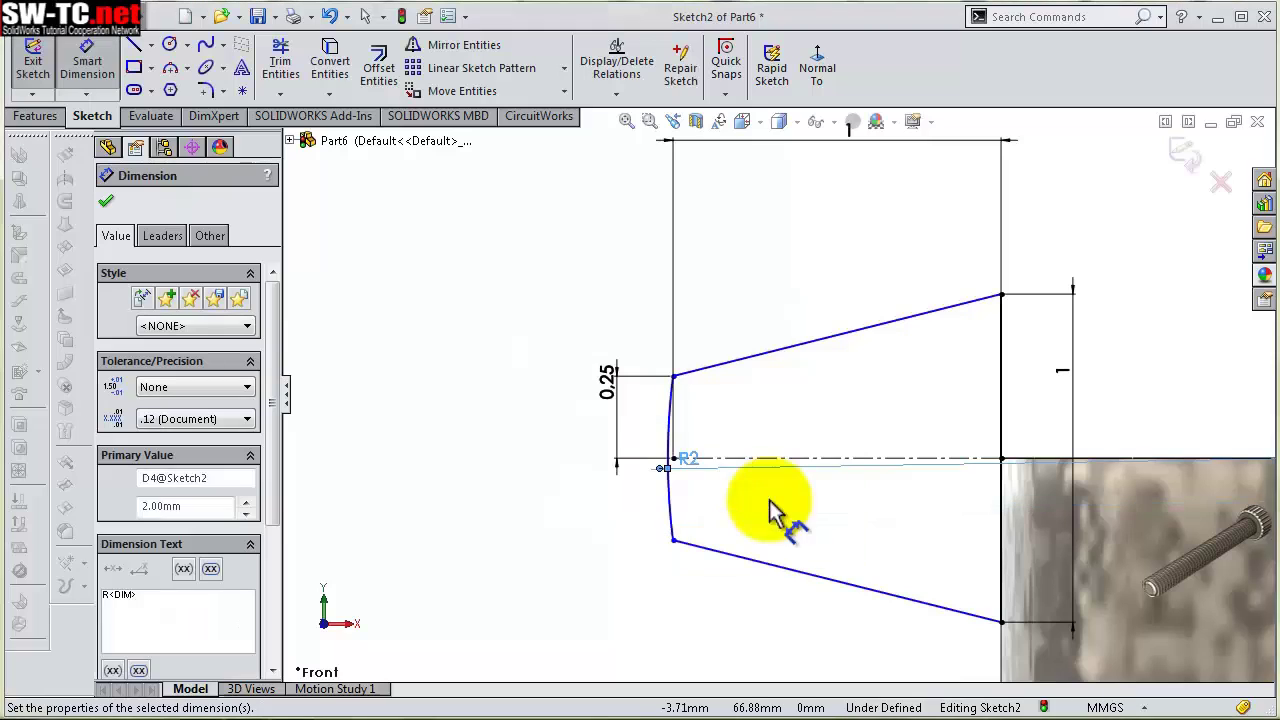
left_click(778, 520)
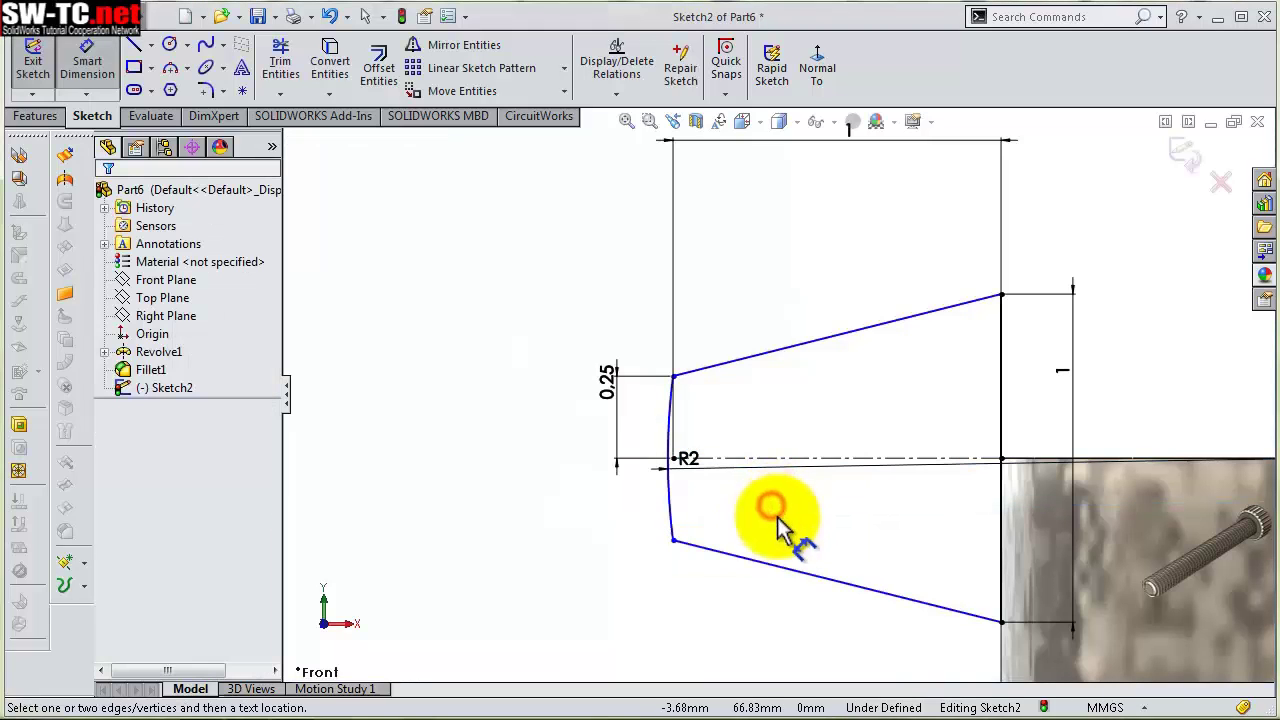
key("Escape")
Make the centerline's end point coincident with the arc
scroll(715, 500, "down", 3)
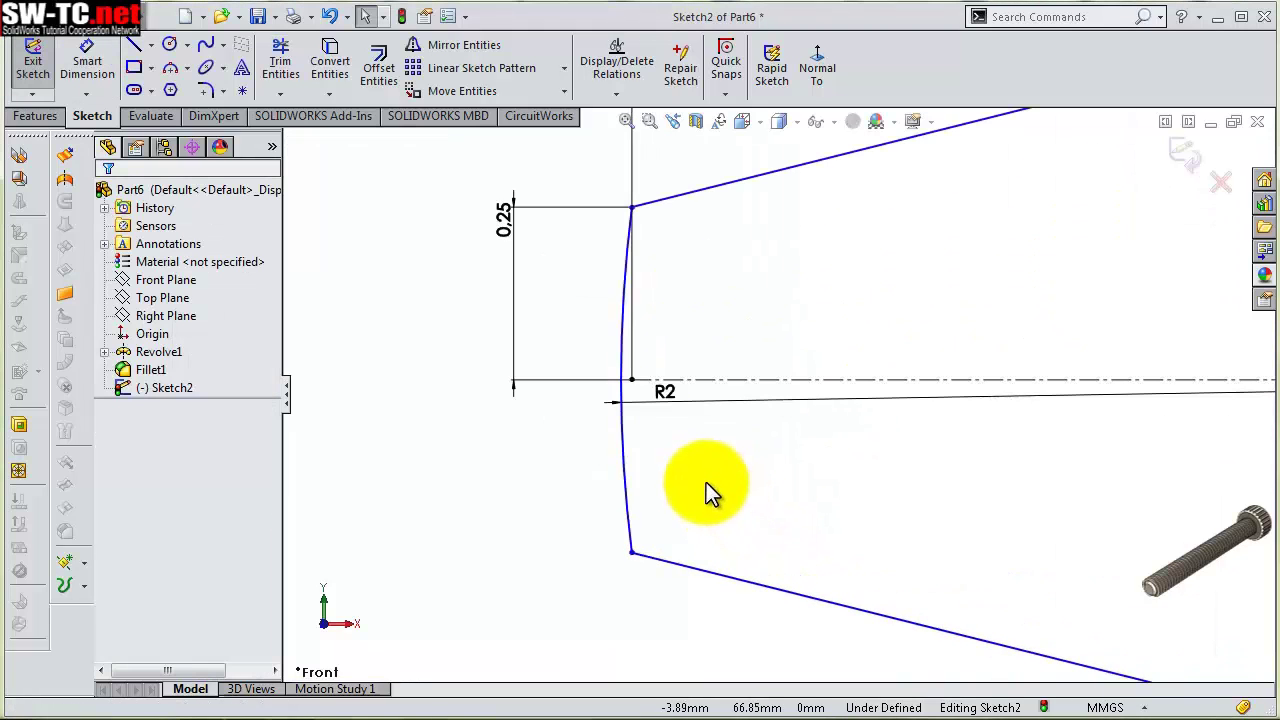
left_click(625, 397)
left_click(624, 384, "ctrl")
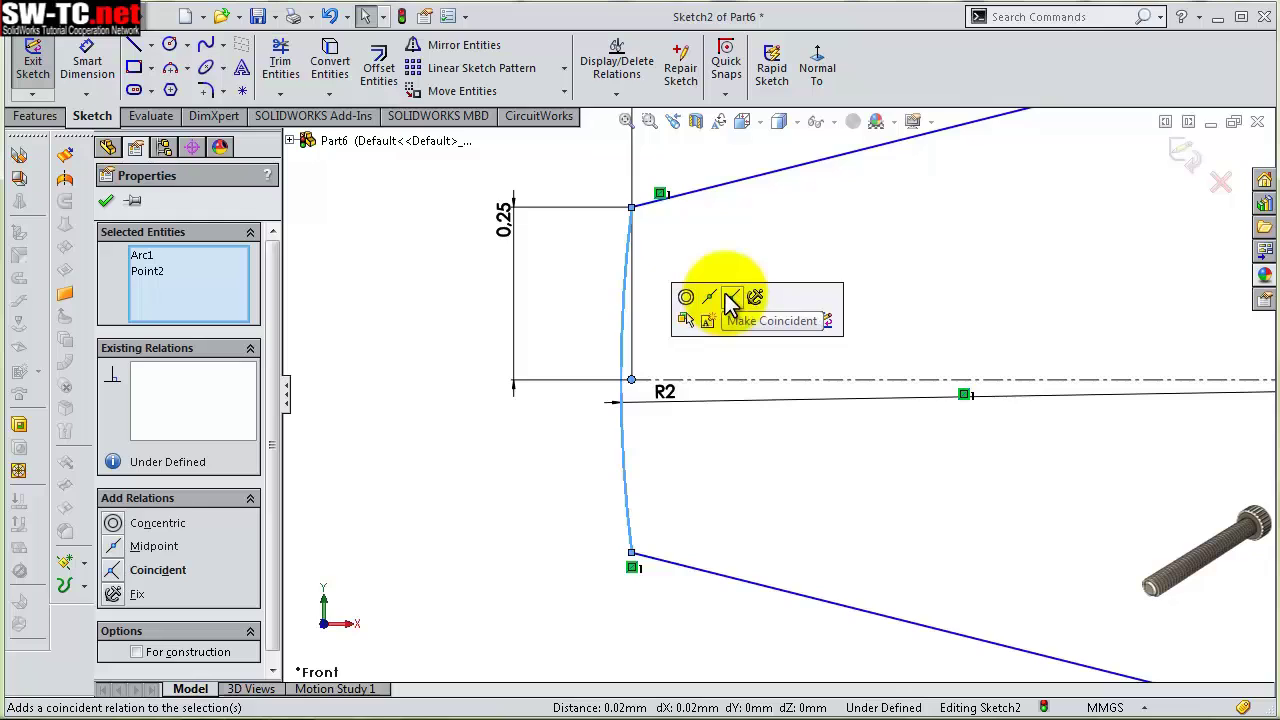
left_click(731, 300)
left_click(722, 297)
scroll(1030, 350, "up", 3)
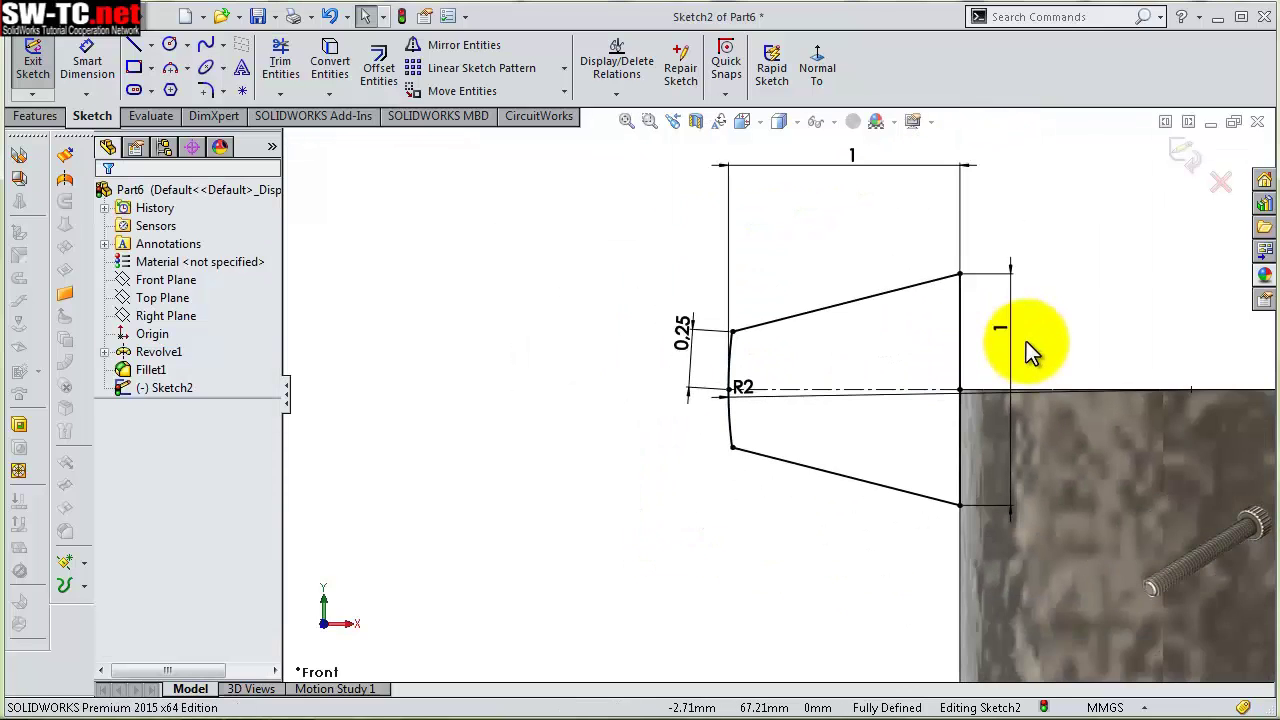
scroll(1006, 338, "up", 3)
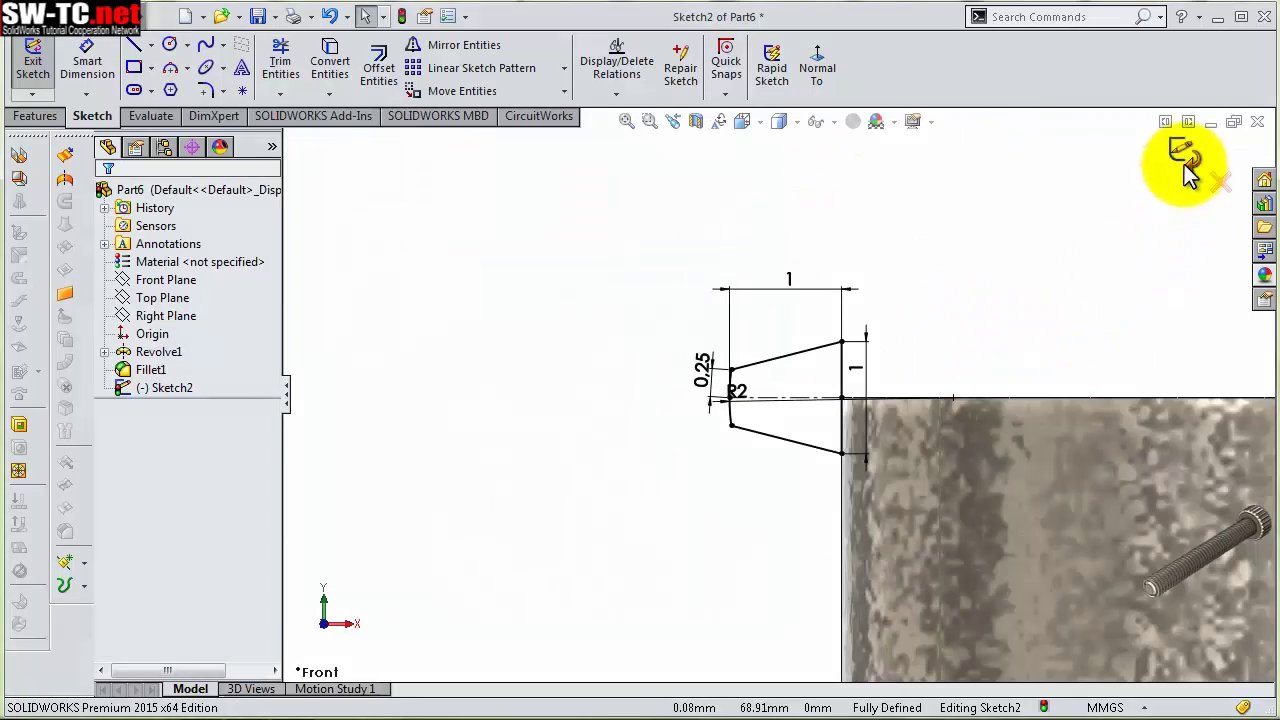
Close the thread profile sketch and convert the cylinder's top edge into a new top-face sketch
left_click(1183, 157)
mouse_move(1019, 235)
middle_mouse_down()
mouse_move(980, 337)
mouse_move(965, 585)
middle_mouse_up()
left_click(962, 583)
left_click(1040, 510)
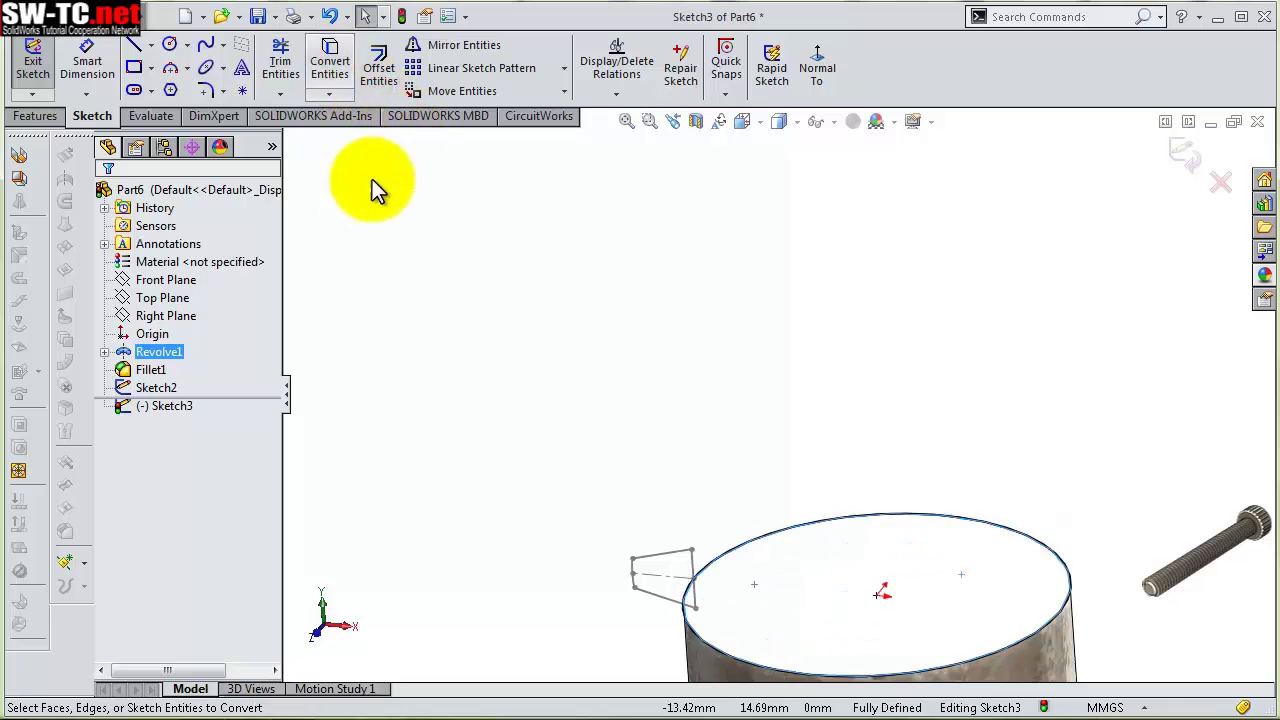
left_click(36, 116)
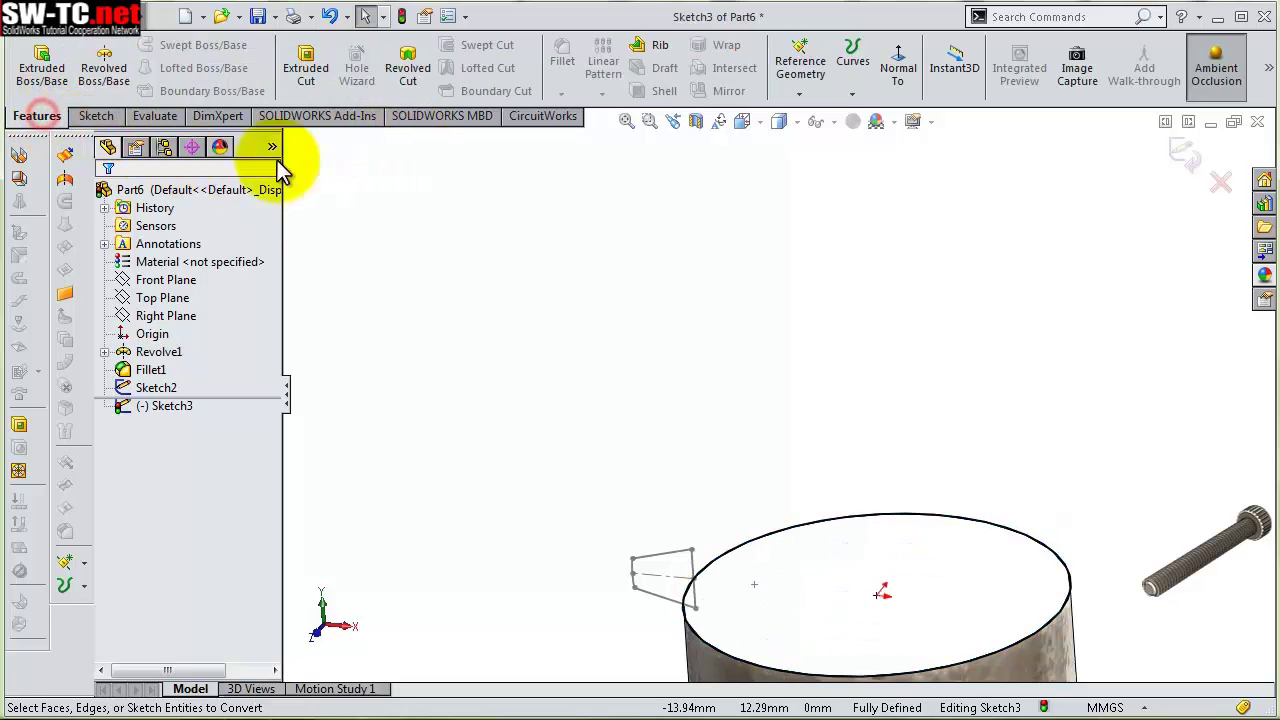
Create a reversed helix with height 65 mm, pitch 1.5 mm and 135° start angle
left_click(853, 90)
left_click(873, 147)
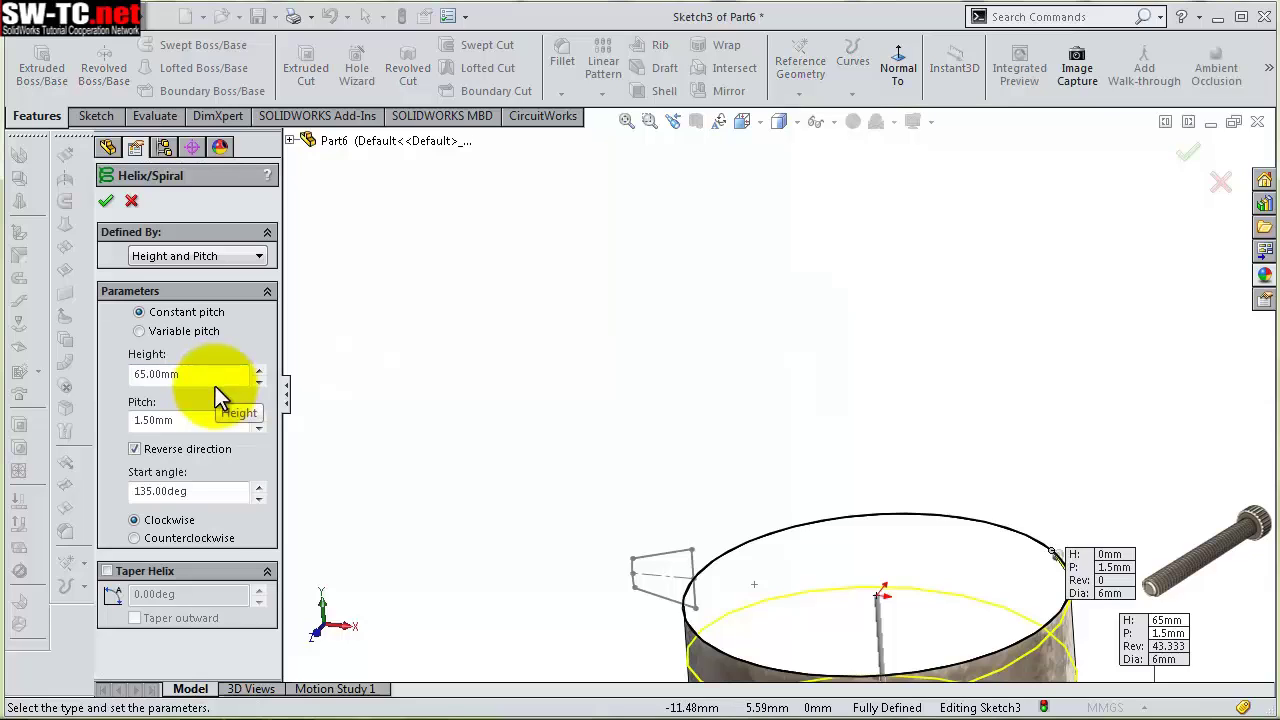
left_click_drag(214, 377, 126, 377)
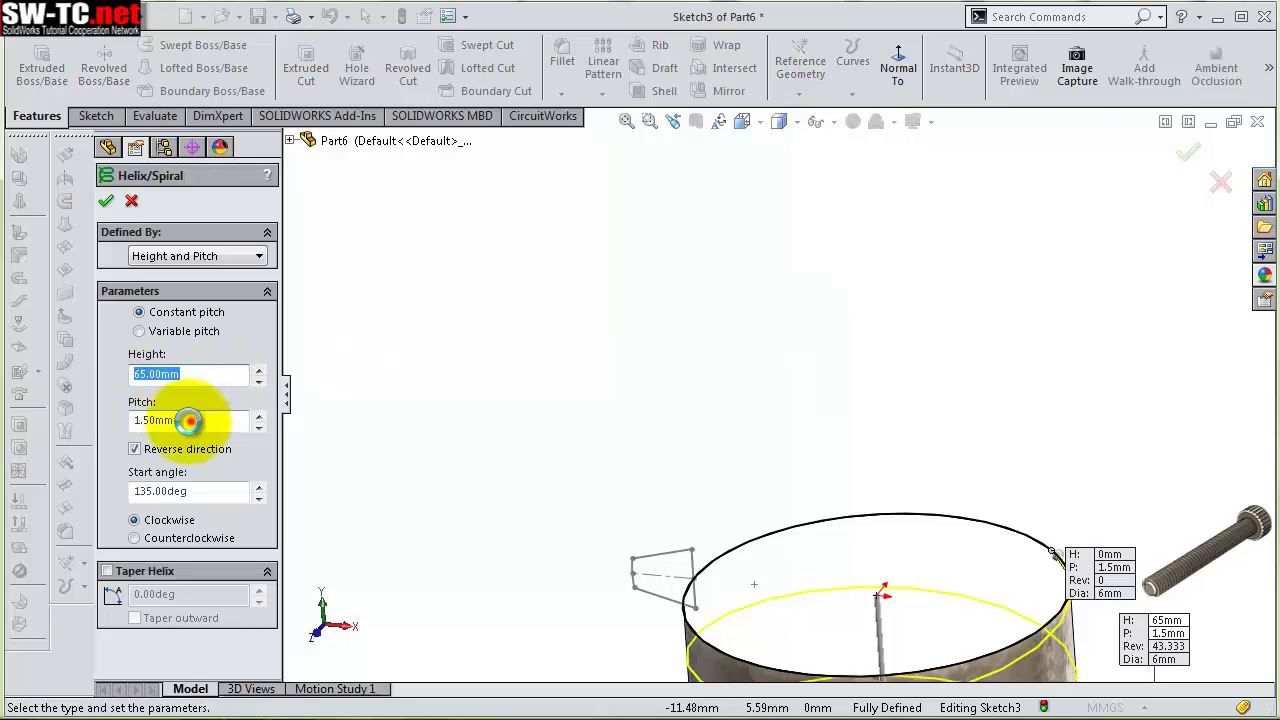
left_click_drag(189, 421, 140, 450)
left_click_drag(202, 491, 141, 498)
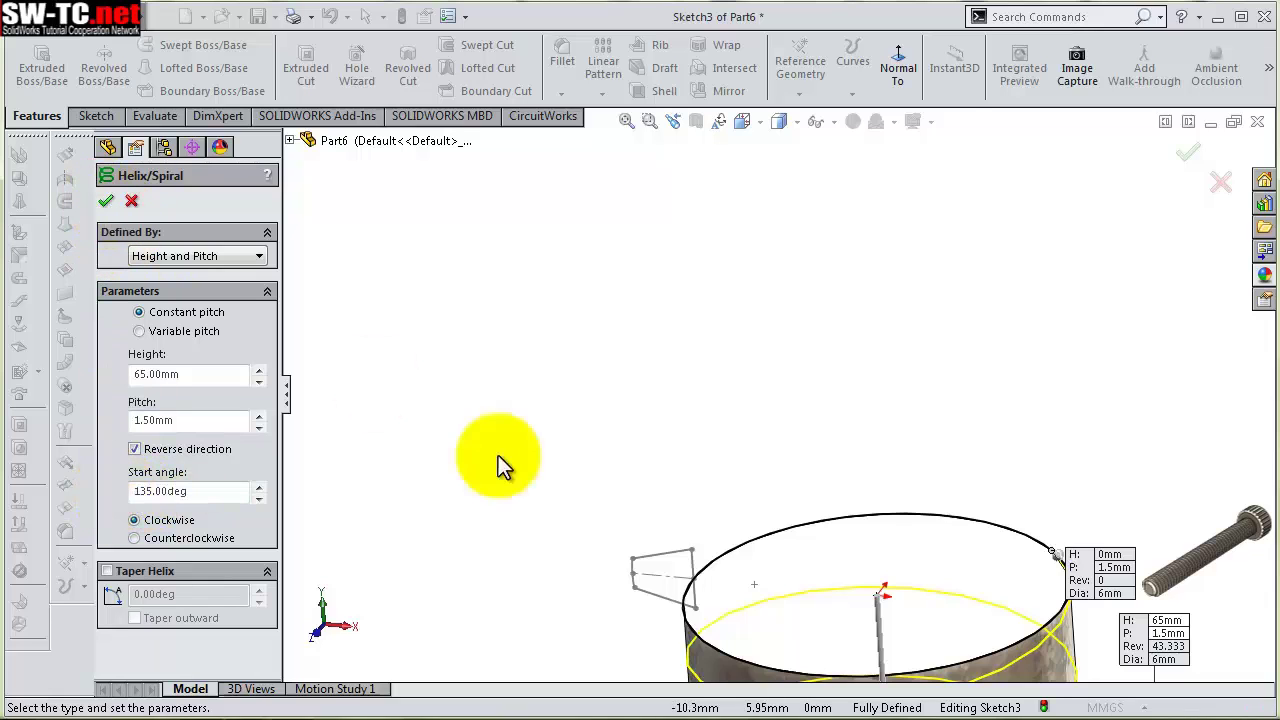
scroll(754, 573, "up", 3)
middle_click_drag(754, 564, 838, 540)
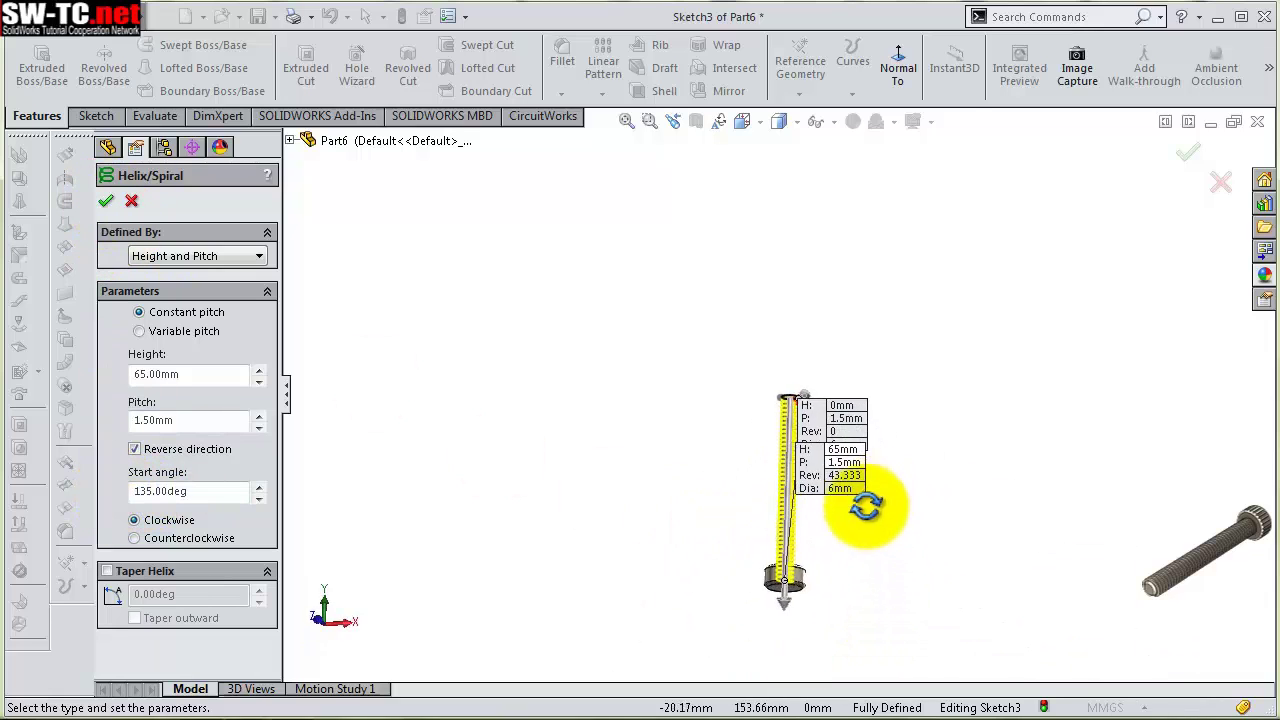
scroll(663, 428, "down", 3)
scroll(605, 216, "up", 2)
scroll(605, 216, "up", 2)
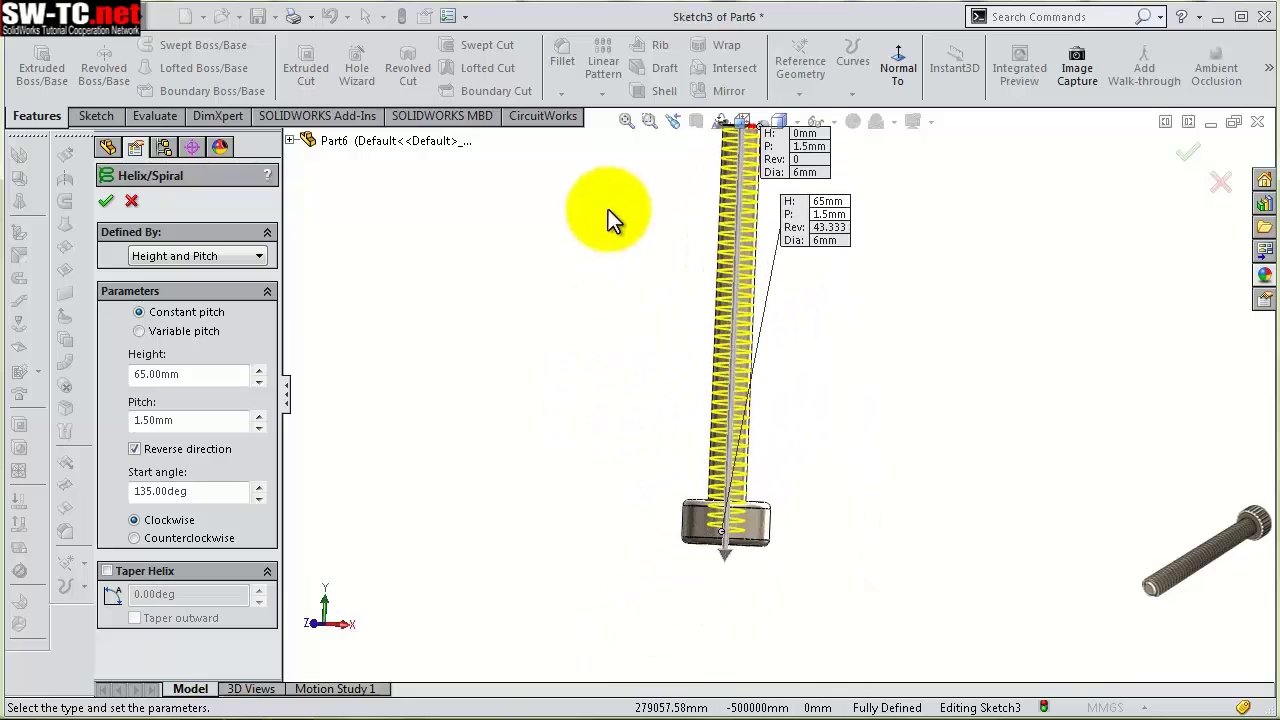
scroll(658, 199, "up", 1)
left_click(105, 201)
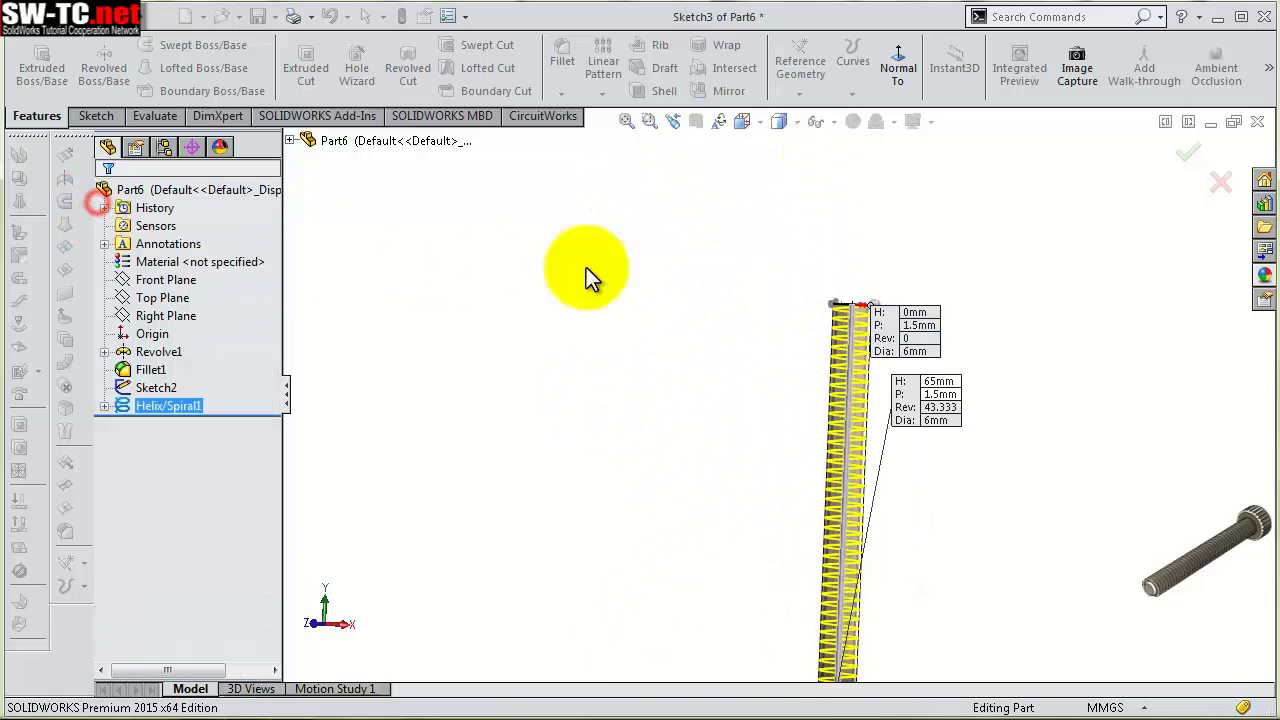
Start a Swept Boss/Base, selecting Sketch2 as profile and Helix/Spiral1 as path
mouse_move(948, 270)
middle_mouse_down()
mouse_move(823, 306)
mouse_move(786, 451)
mouse_move(686, 286)
mouse_move(622, 229)
mouse_move(600, 262)
middle_mouse_up()
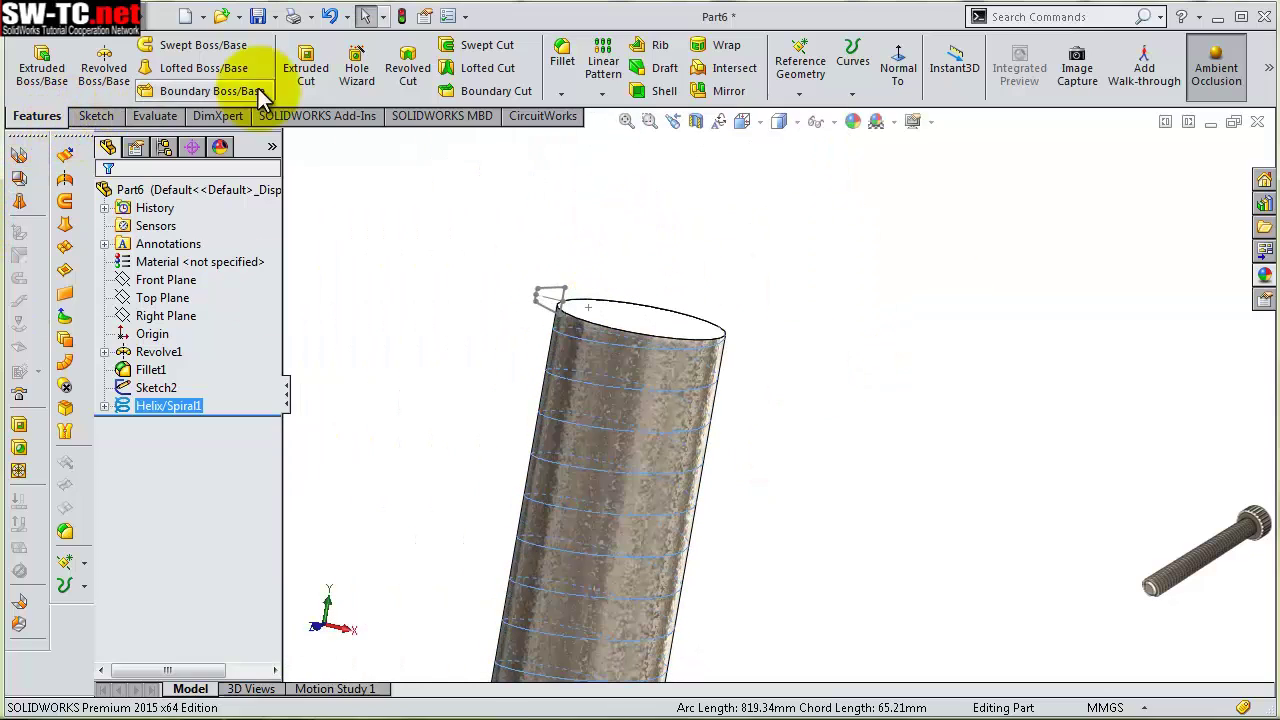
left_click(230, 55)
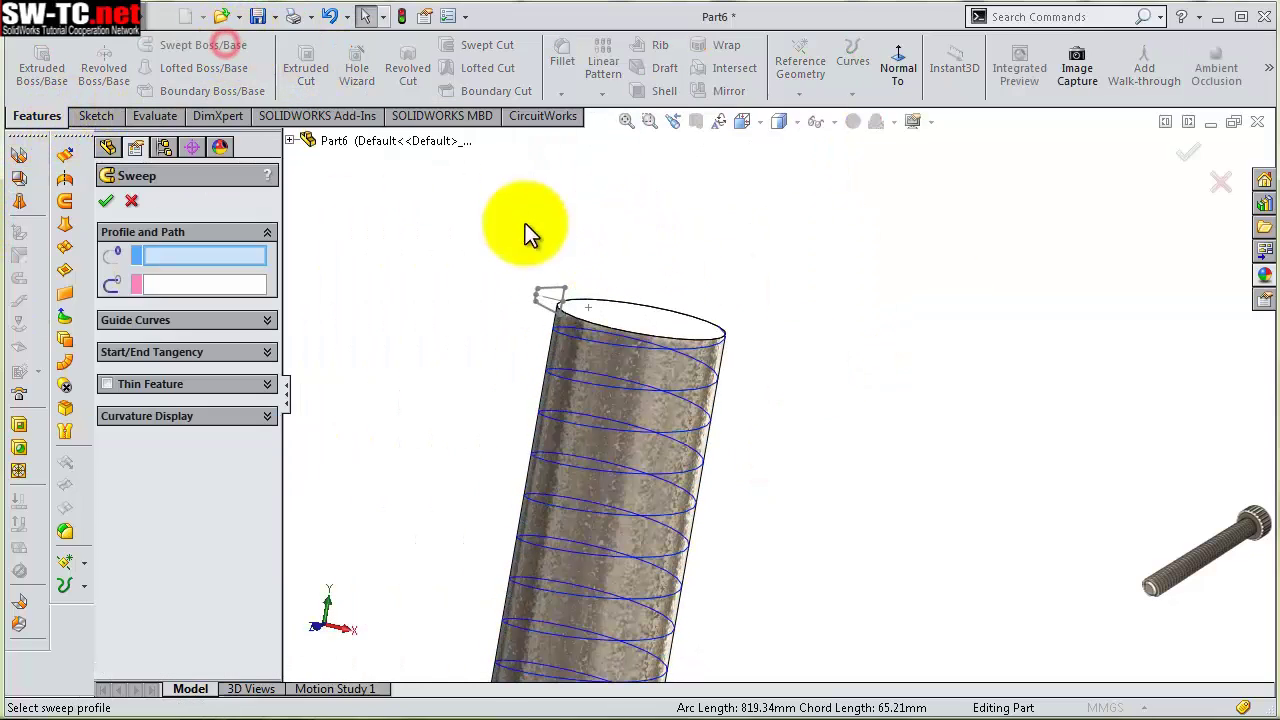
left_click(557, 297)
left_click(595, 343)
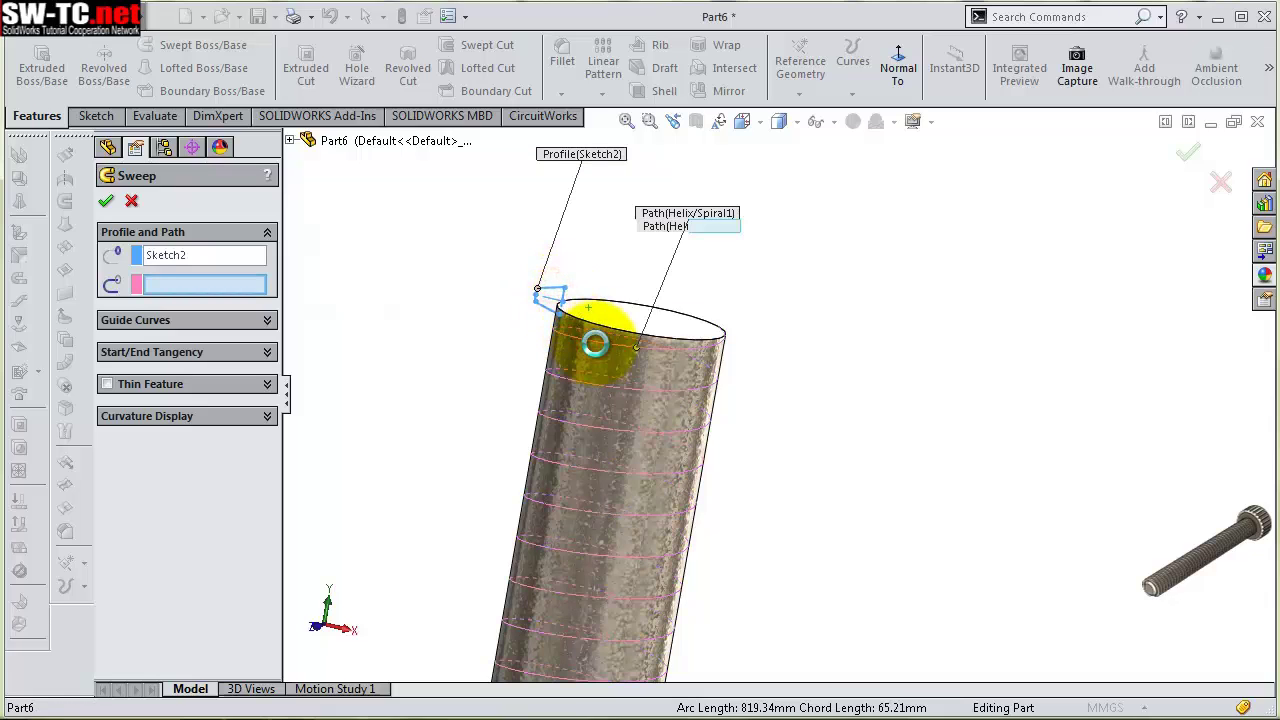
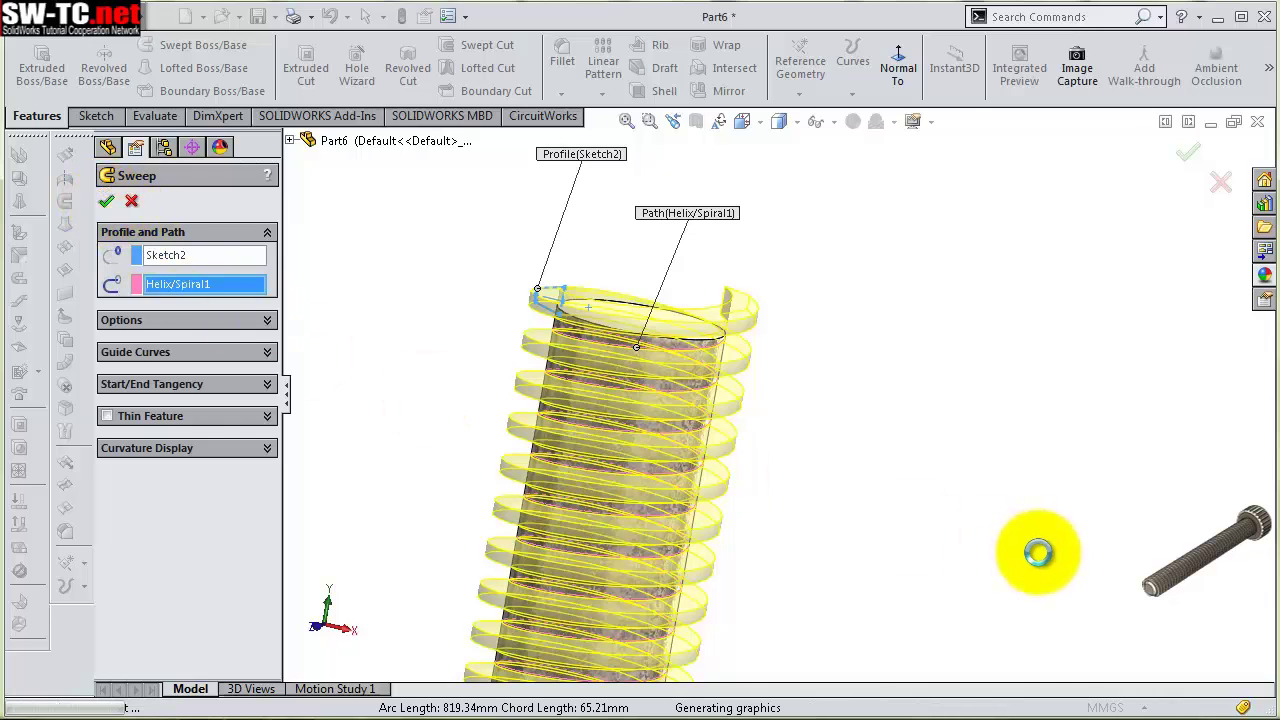
Zoom and orbit the view to face the underside of the screw head
scroll(1037, 552, "up", 2)
scroll(786, 574, "up", 2)
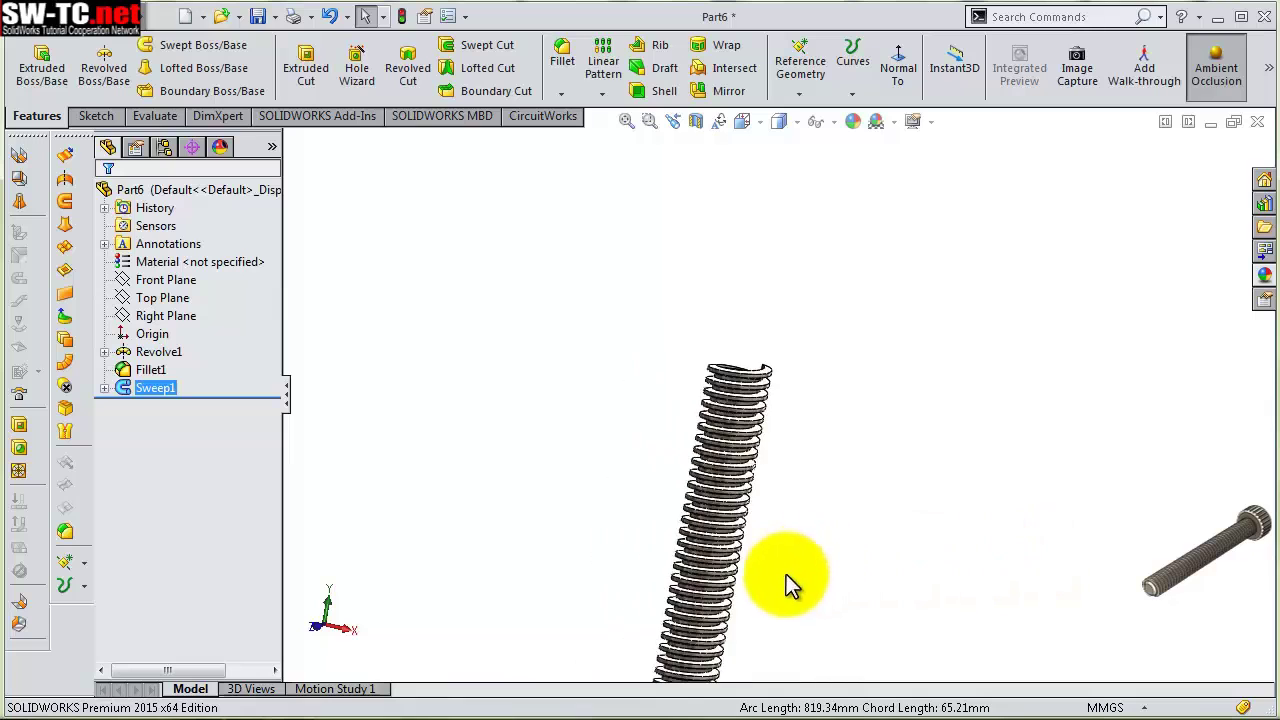
scroll(762, 602, "up", 2)
middle_click_drag(762, 602, 766, 423)
scroll(731, 551, "down", 2)
scroll(694, 623, "down", 3)
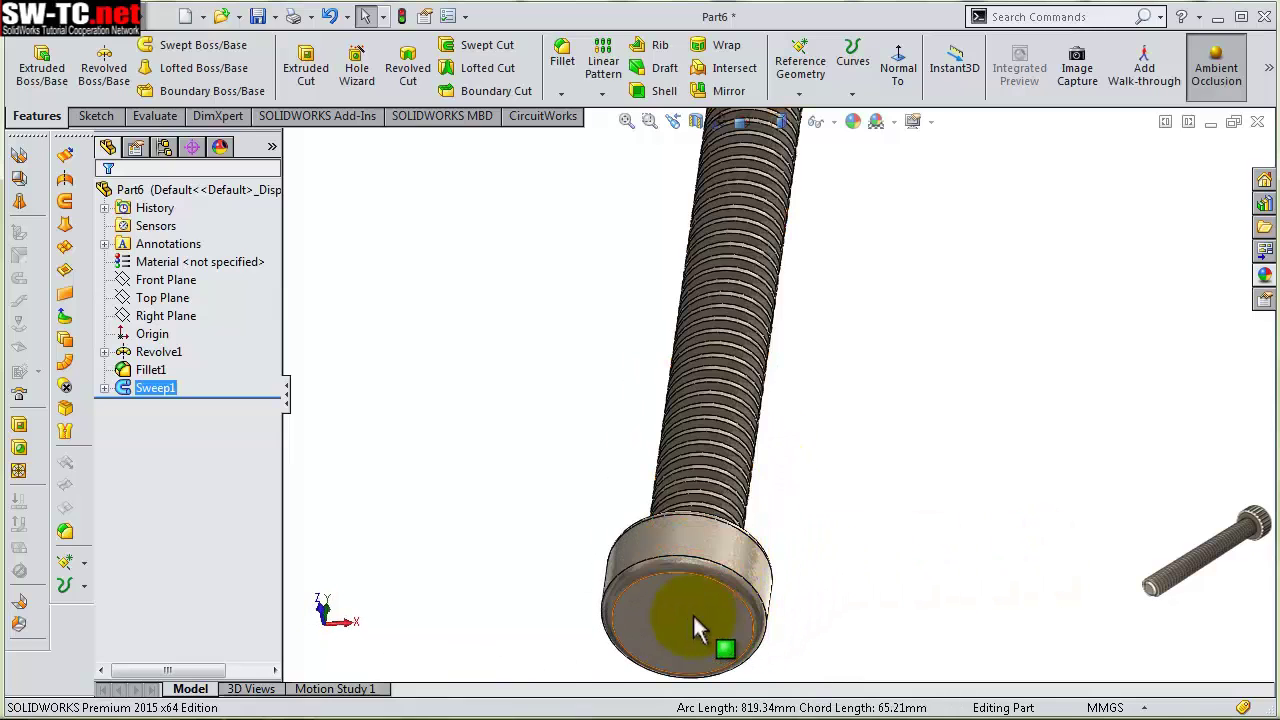
scroll(693, 628, "down", 2)
Start a sketch on the head's bottom face, view it Normal To, and draw a circle above the origin
left_click(693, 618)
left_click(770, 555)
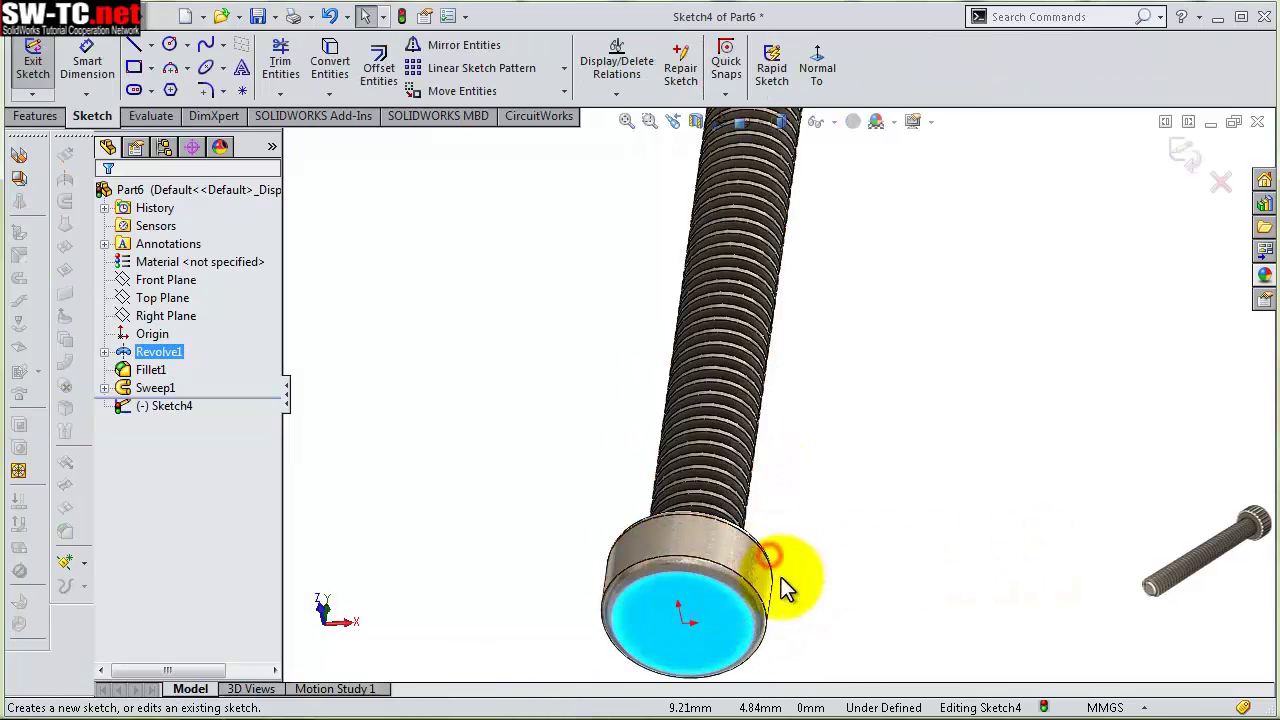
left_click(822, 70)
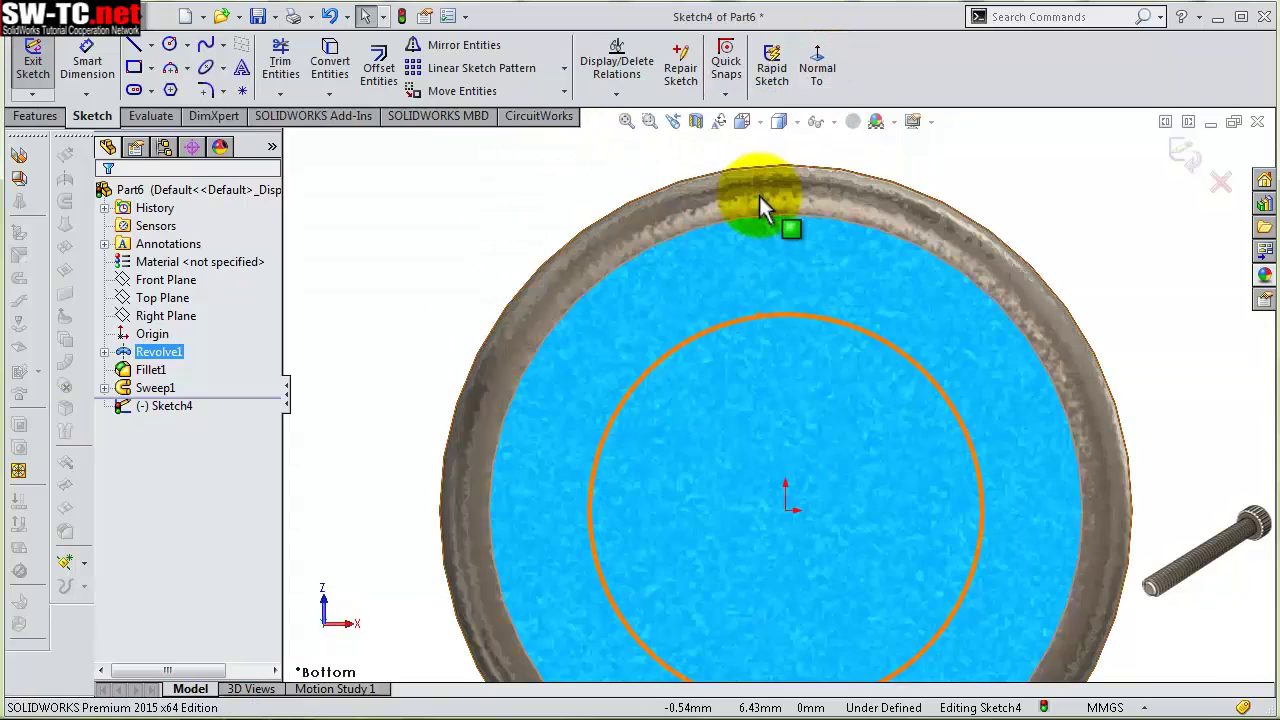
scroll(759, 194, "down", 2)
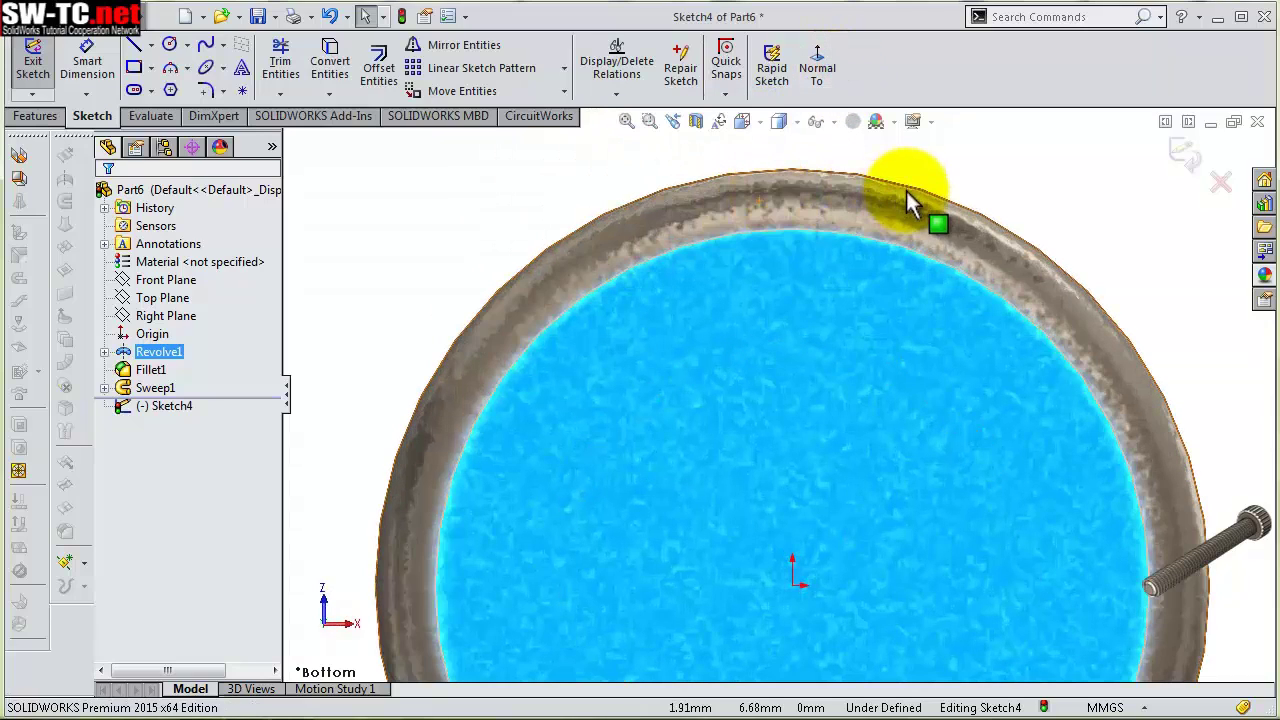
left_click(172, 55)
left_click(787, 177)
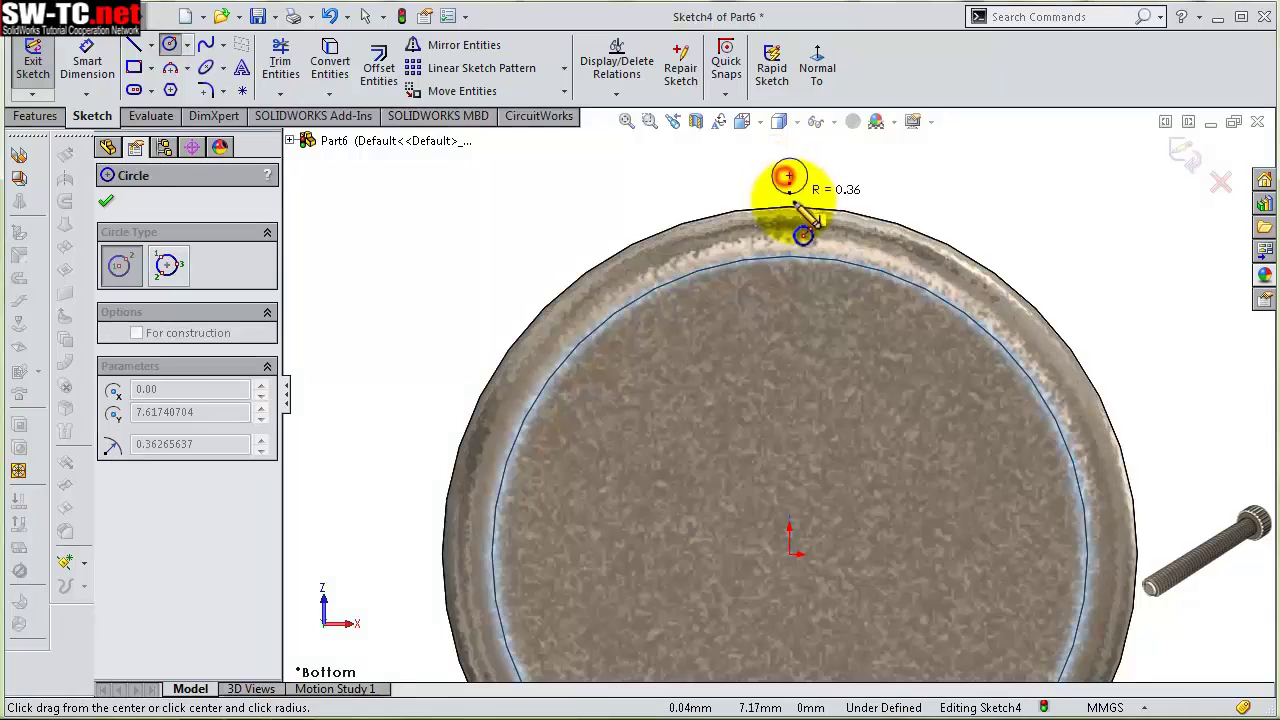
left_click(793, 225)
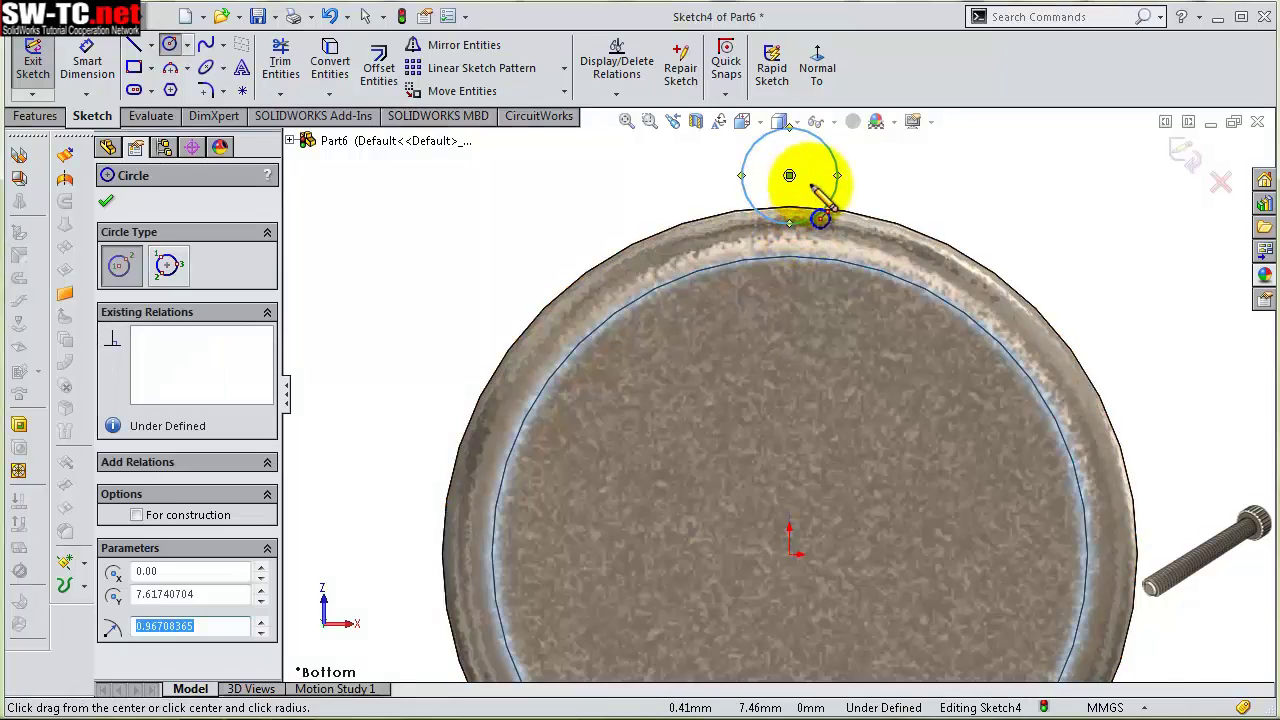
Dimension the circle to Ø1 and its centre 7.15 mm from the origin
right_click(830, 185)
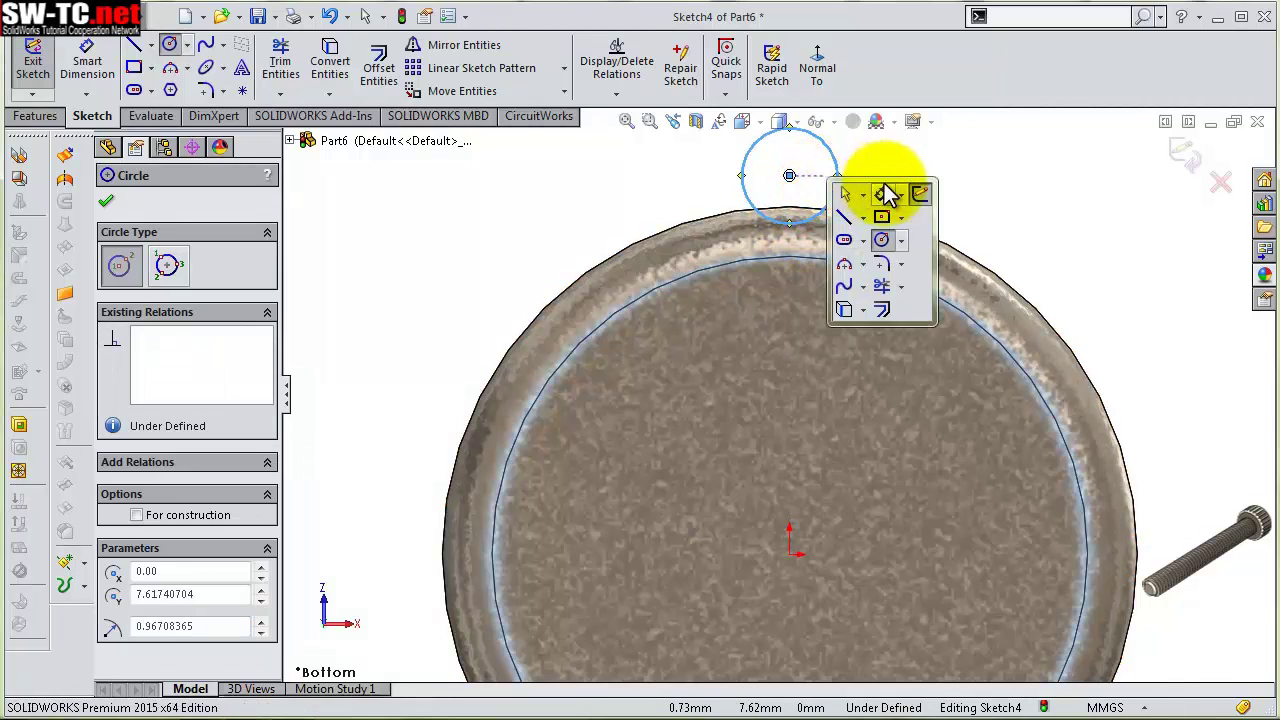
left_click(886, 185)
left_click(837, 178)
left_click(905, 183)
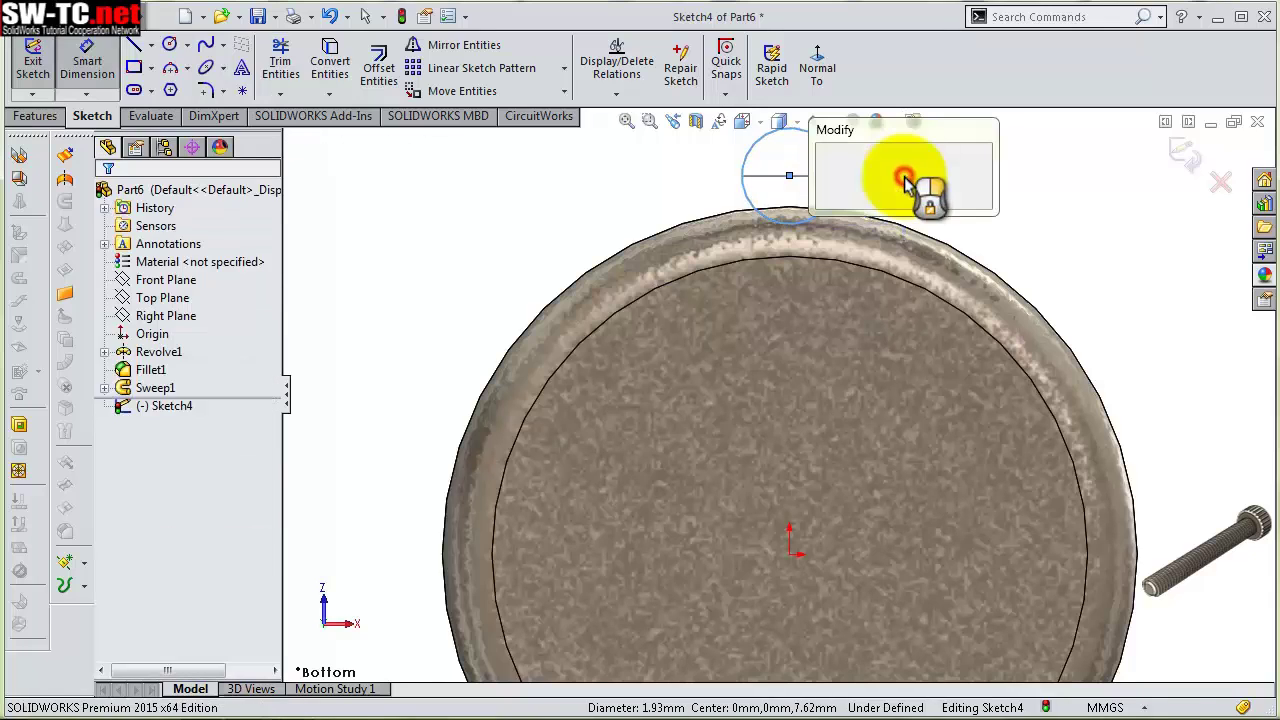
type("1.00mm")
key("Return")
left_click(789, 176)
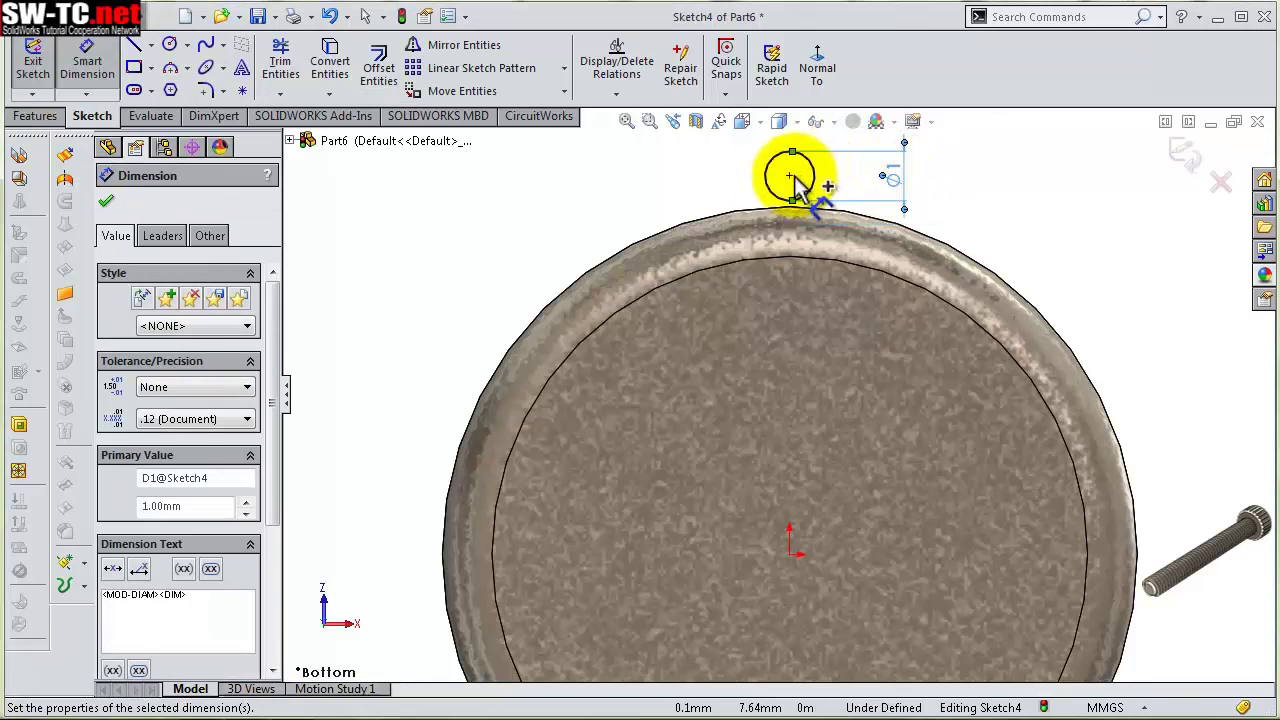
left_click(805, 552)
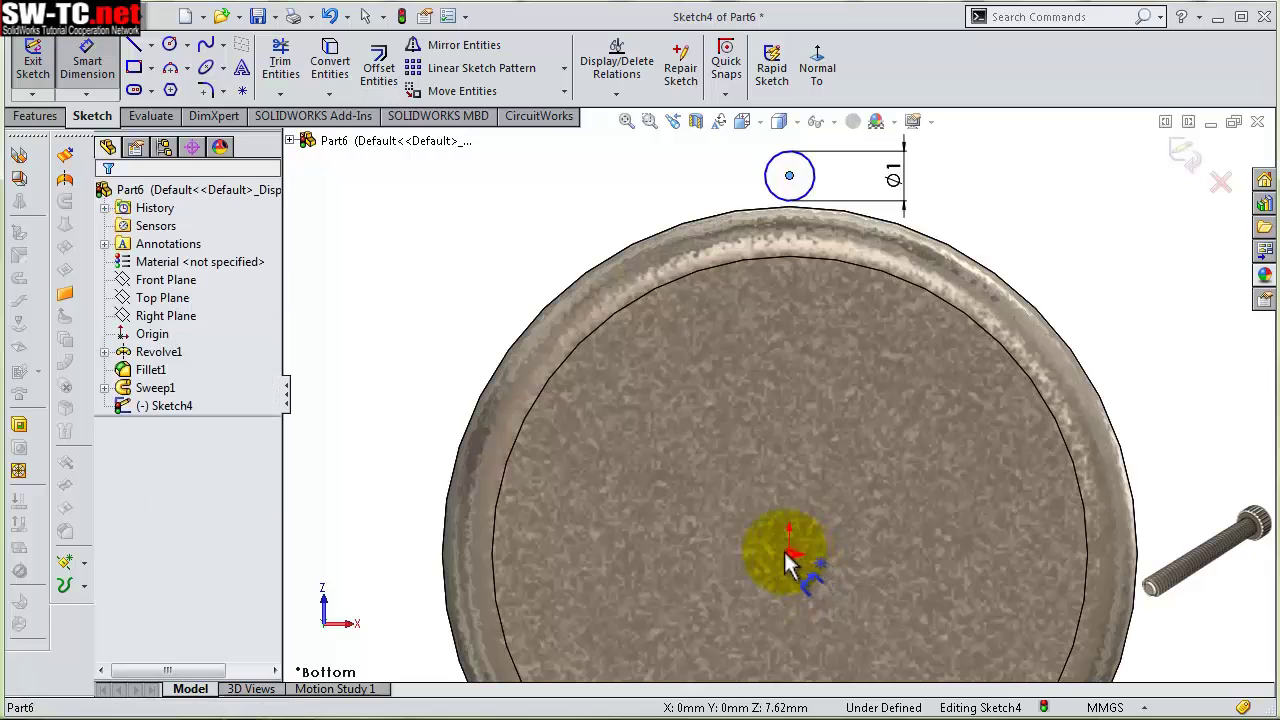
left_click(407, 486)
type("7")
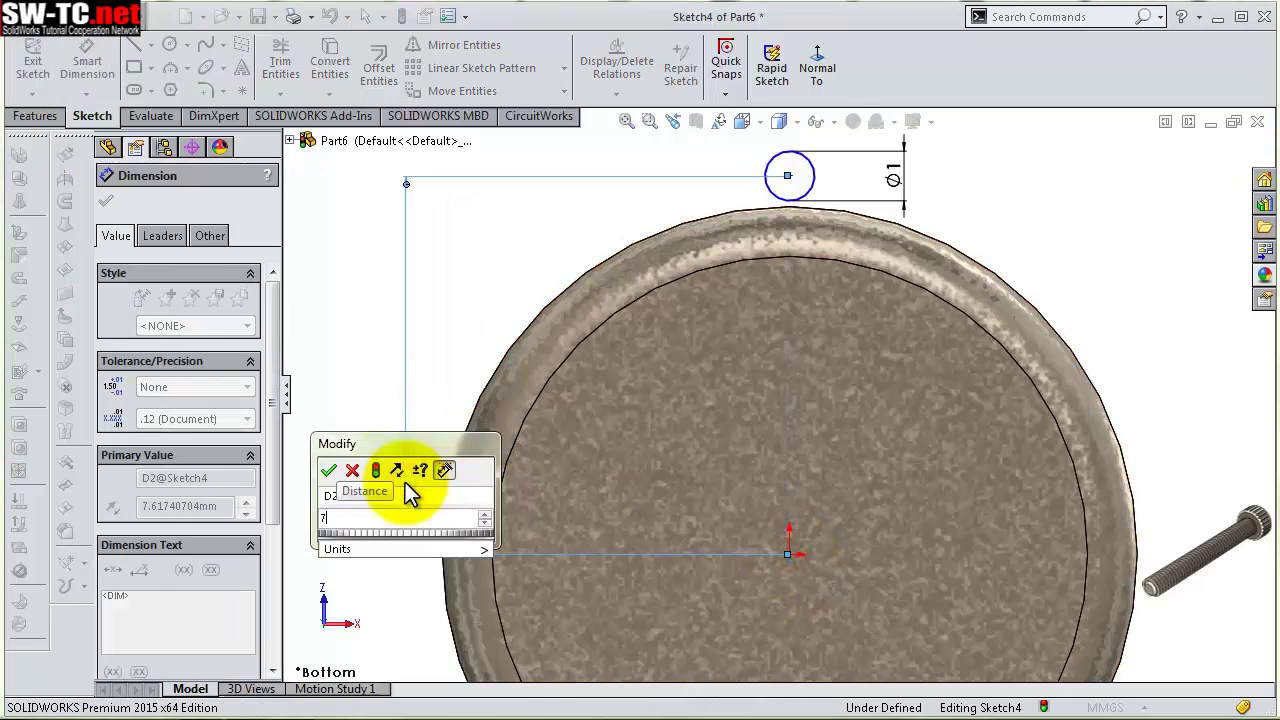
type(",15")
key("Return")
Add a Vertical relation between the circle centre and the origin
scroll(680, 243, "down", 1)
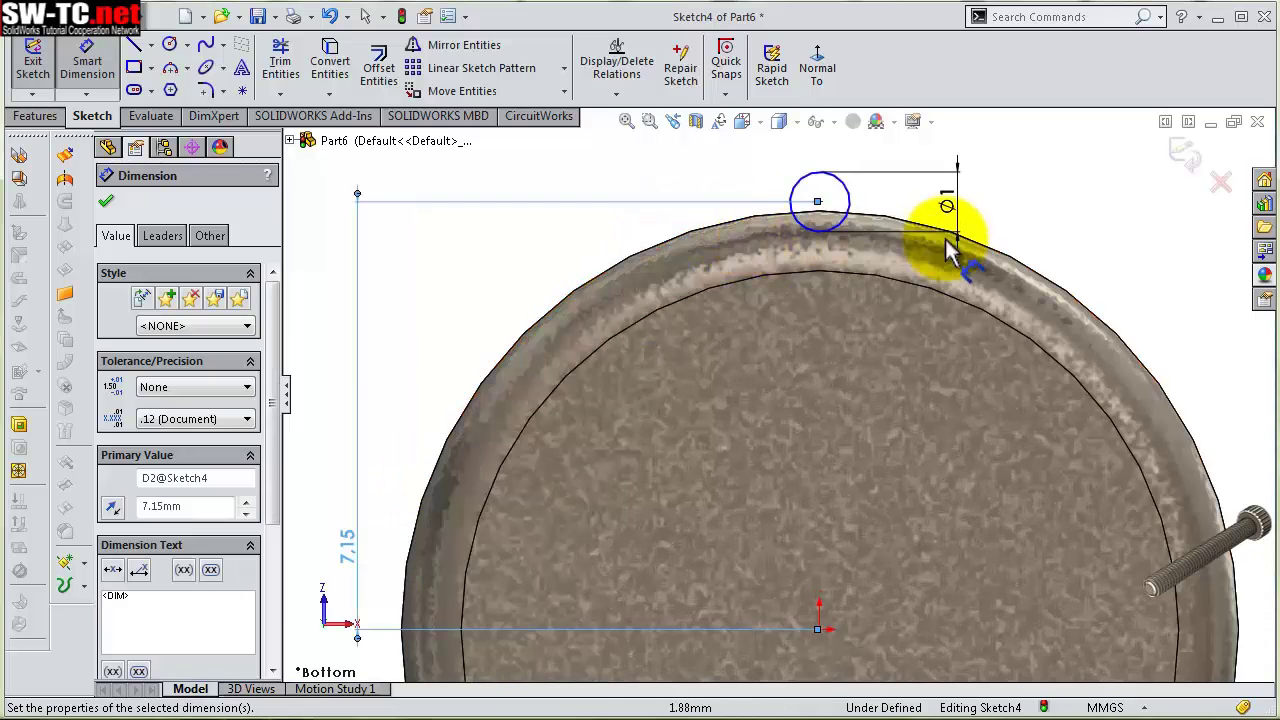
scroll(957, 243, "down", 1)
left_click(1066, 237)
scroll(1066, 243, "up", 2)
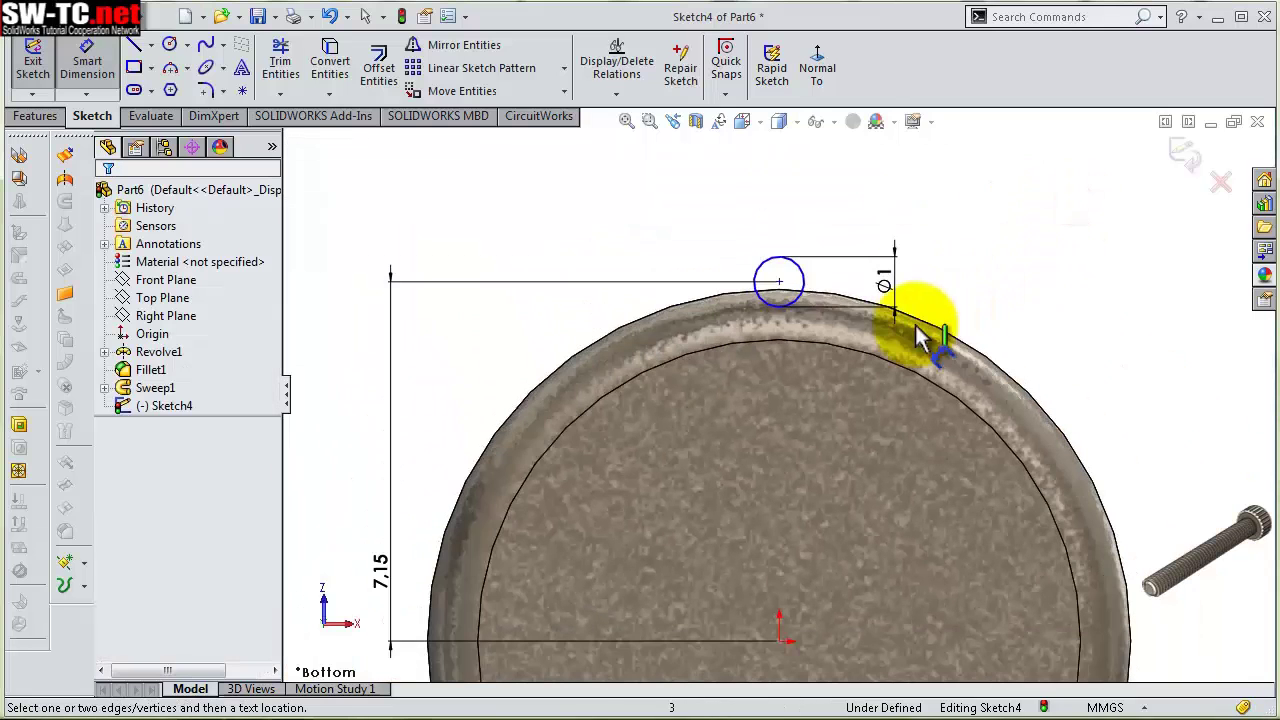
left_click(779, 281)
left_click(780, 641)
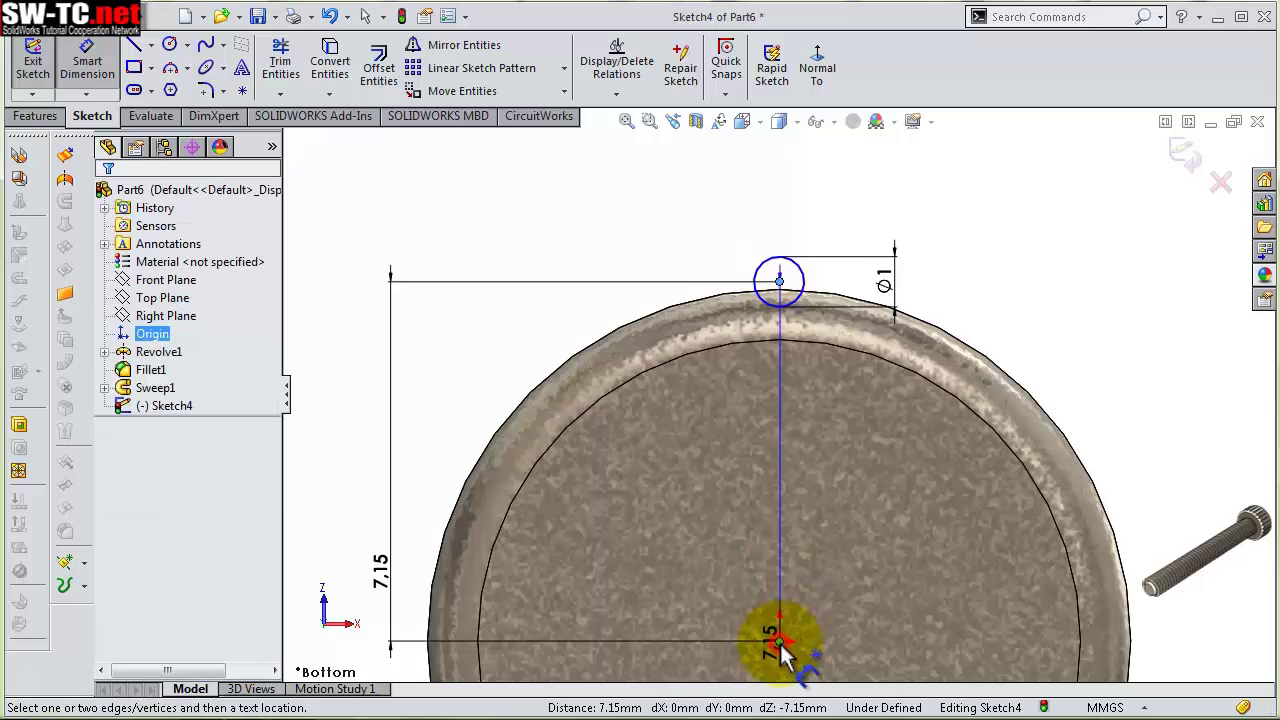
key("Escape")
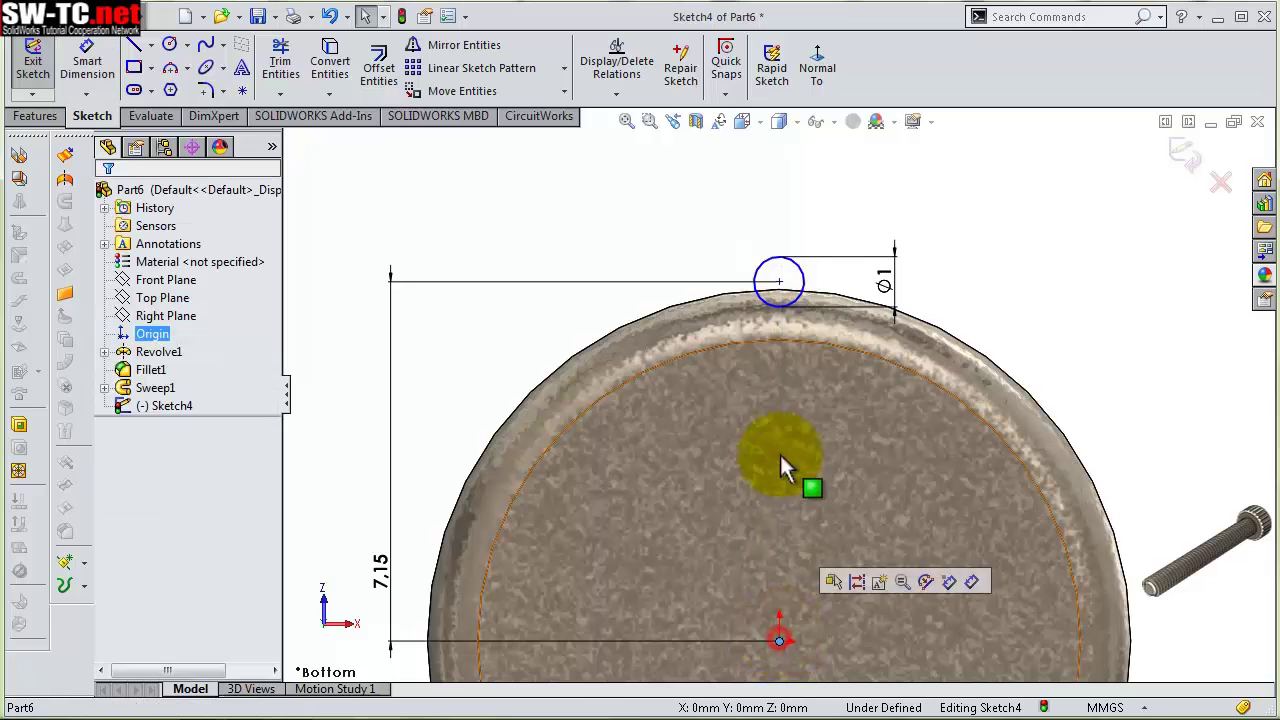
left_click(779, 281, "ctrl")
left_click(863, 197)
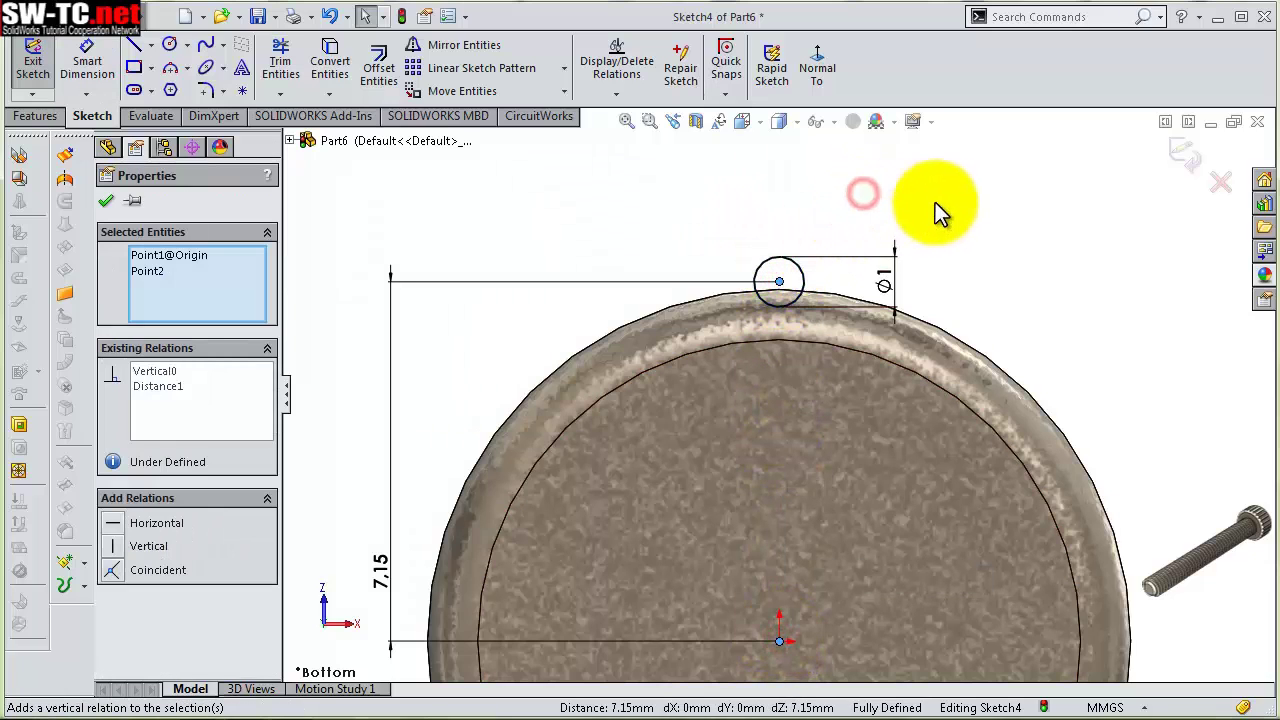
Circular-pattern the Ø1 circle 26 times around the head's circular edge
left_click(564, 72)
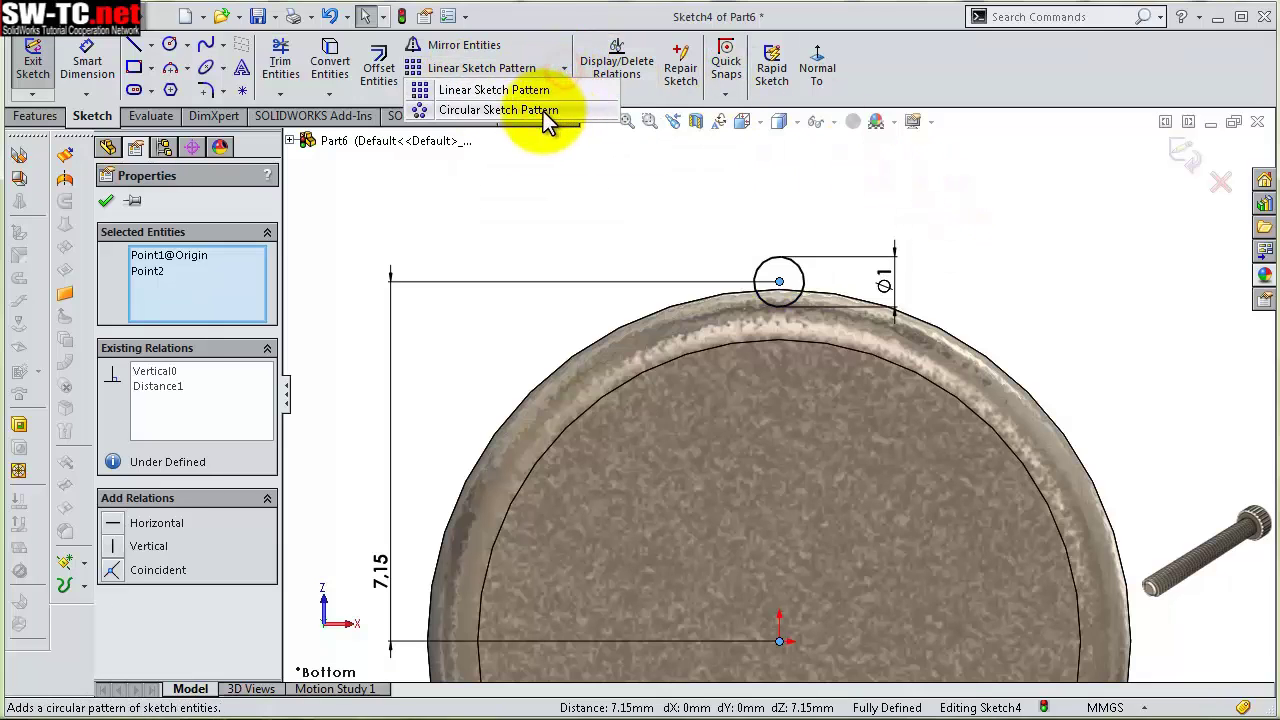
left_click(540, 112)
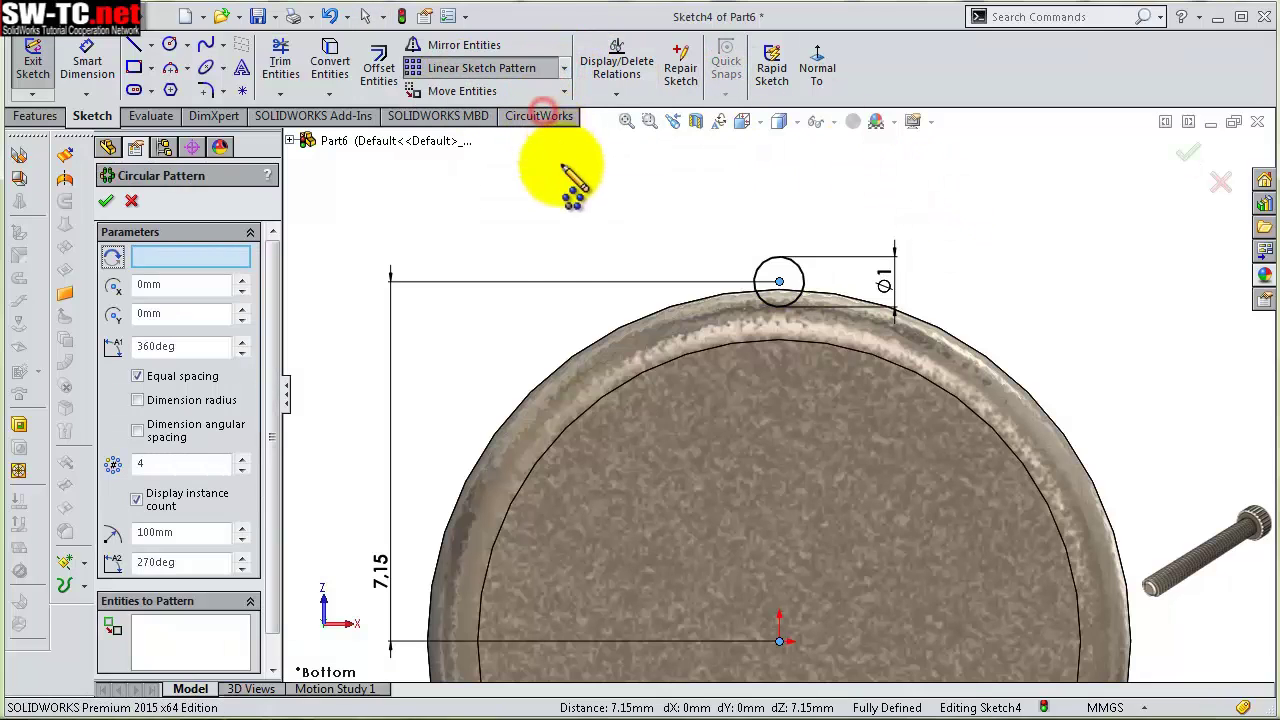
left_click(624, 392)
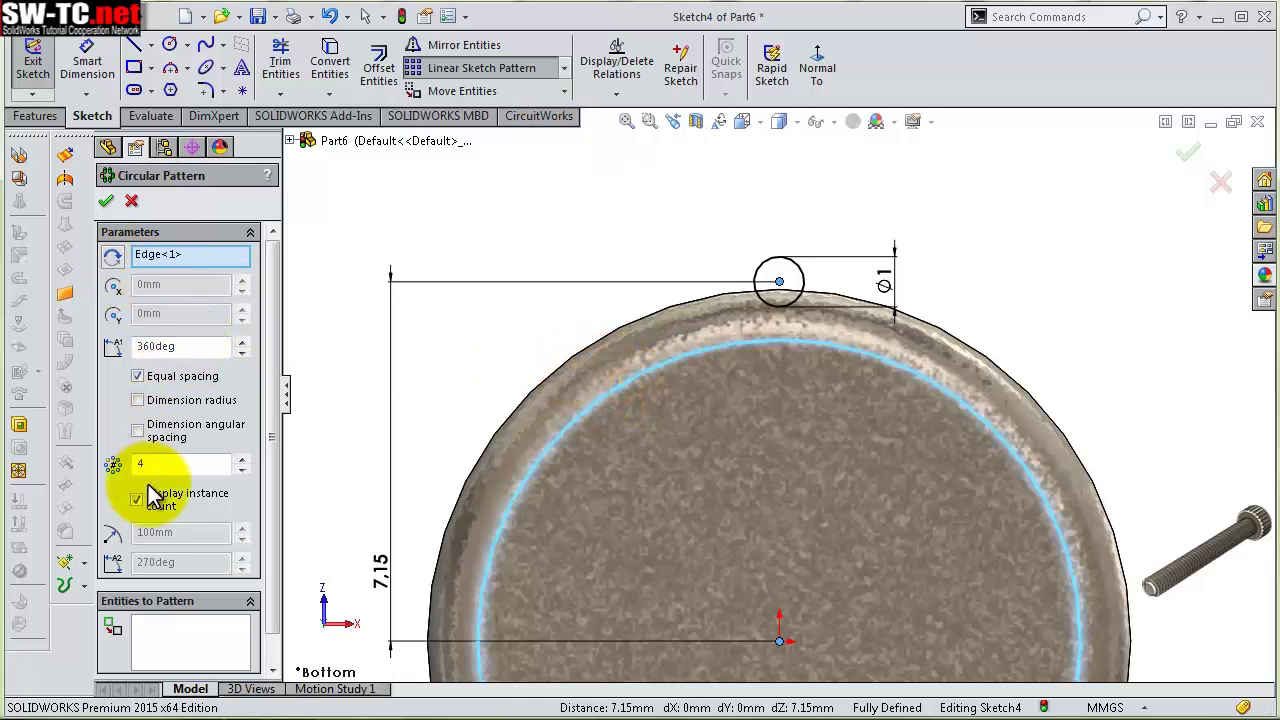
double_click(140, 464)
type("26")
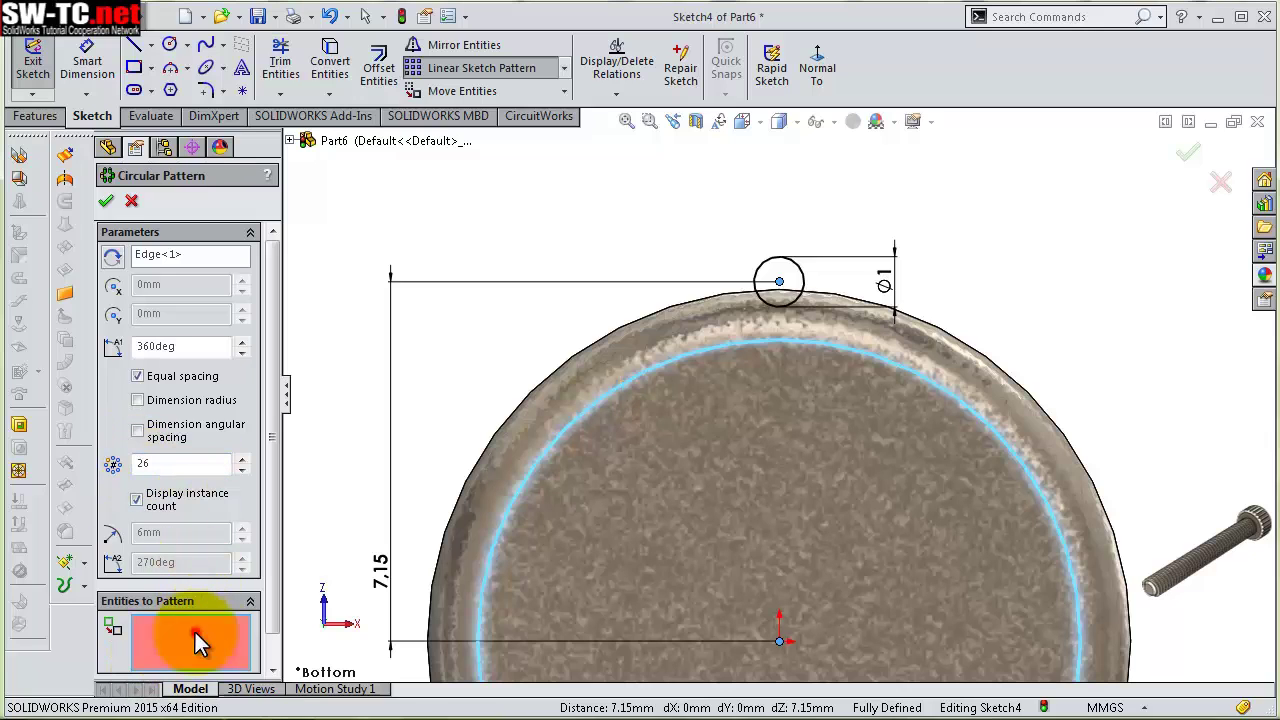
left_click(805, 285)
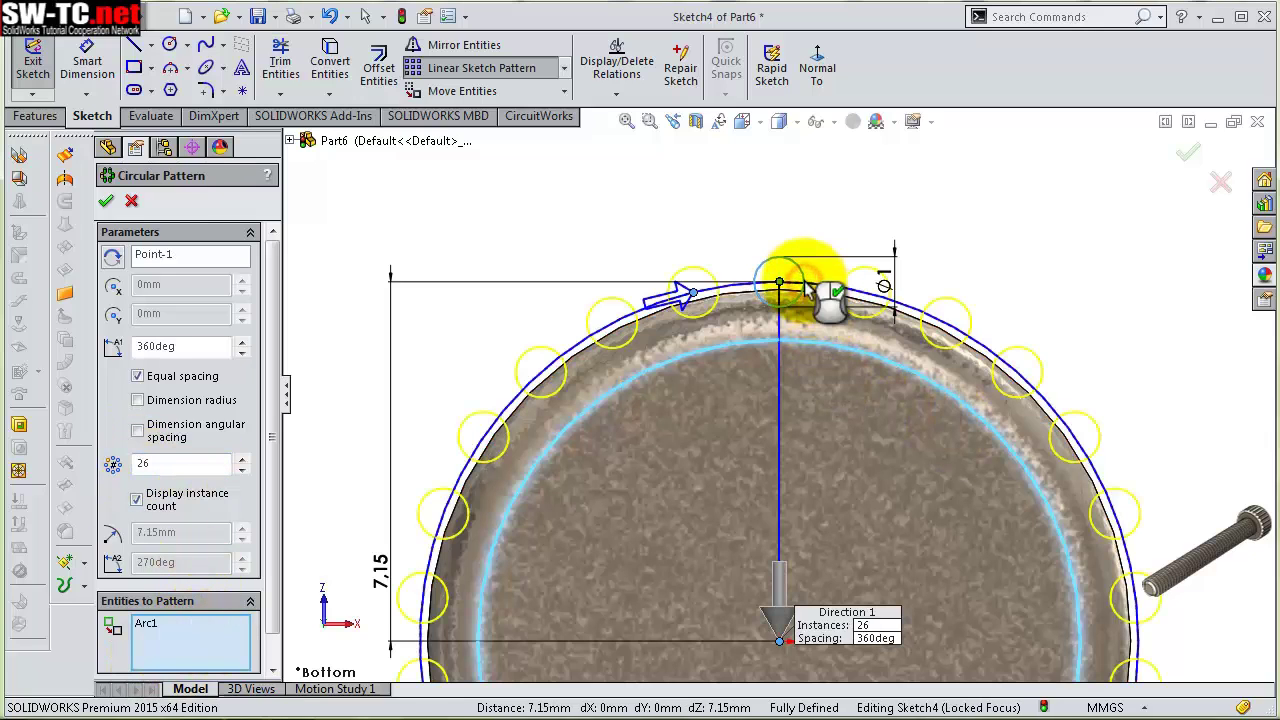
key("Return")
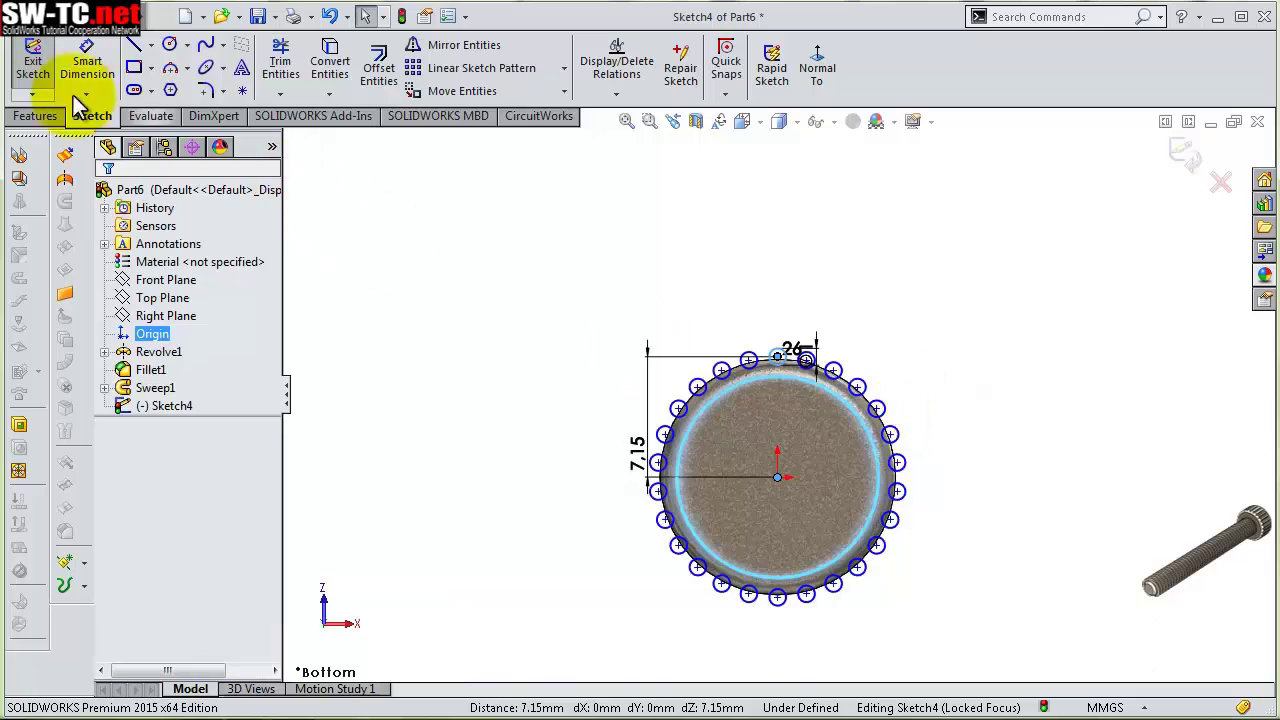
Extruded Cut the patterned circles Blind 10 mm into the head
left_click(33, 115)
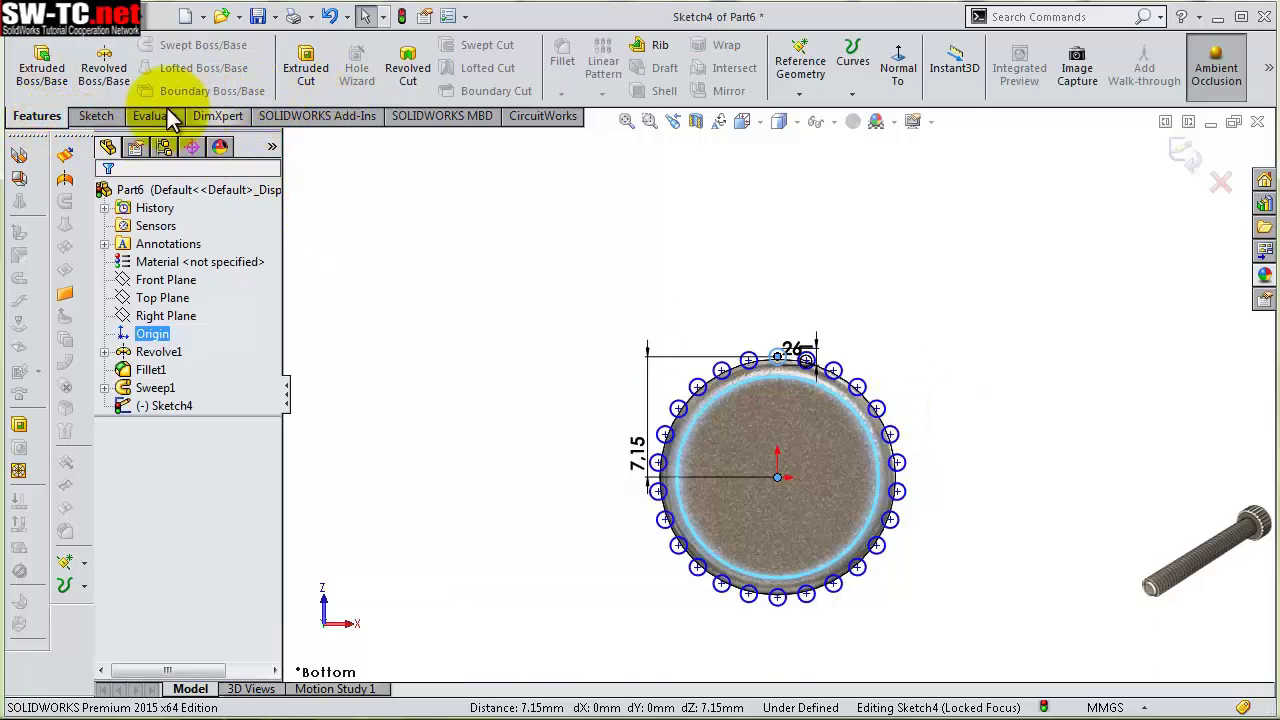
left_click(306, 62)
middle_click_drag(613, 250, 564, 269)
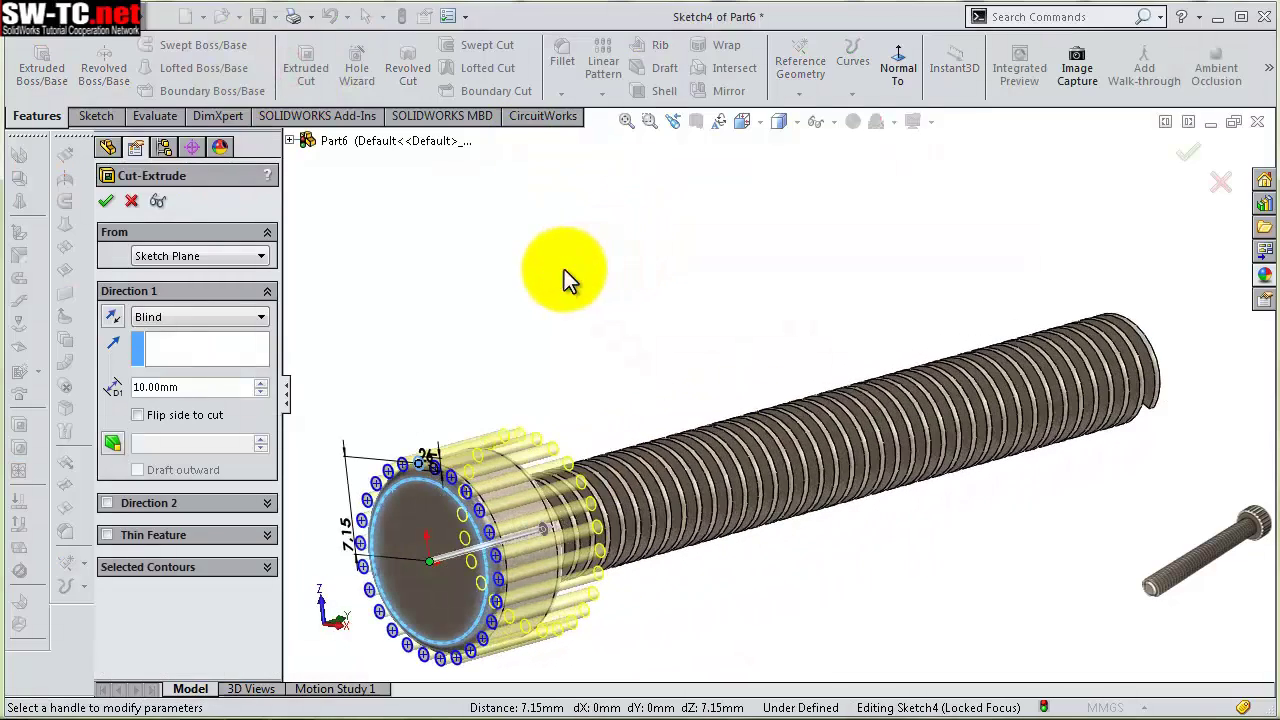
left_click(106, 201)
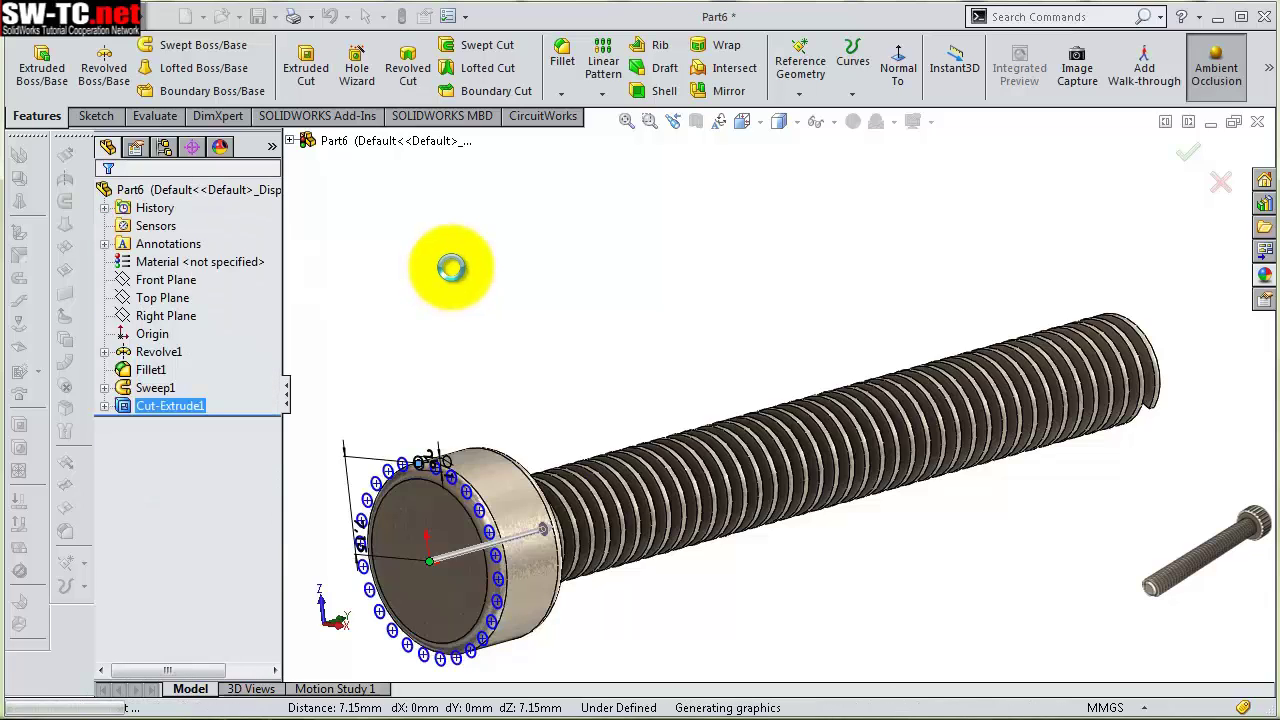
Start a sketch on Front Plane and view it Normal To
middle_click_drag(459, 272, 778, 349)
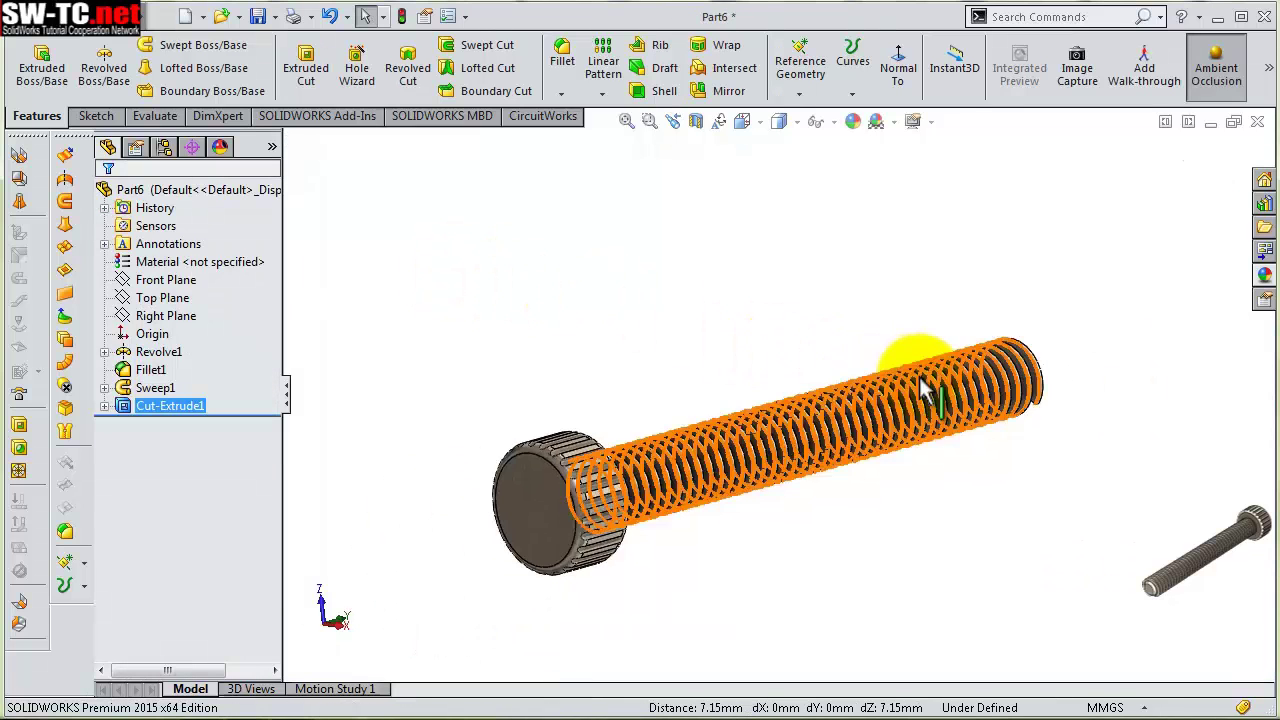
middle_click_drag(871, 386, 786, 377)
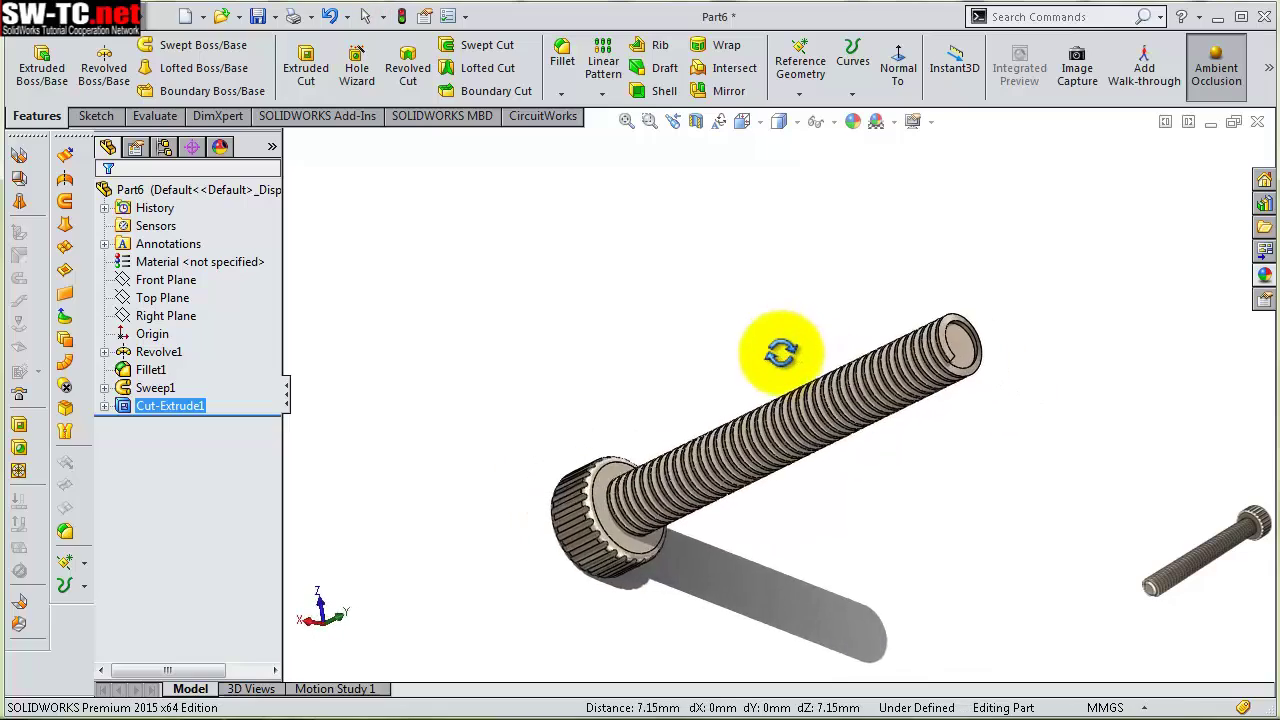
left_click(160, 280)
left_click(158, 254)
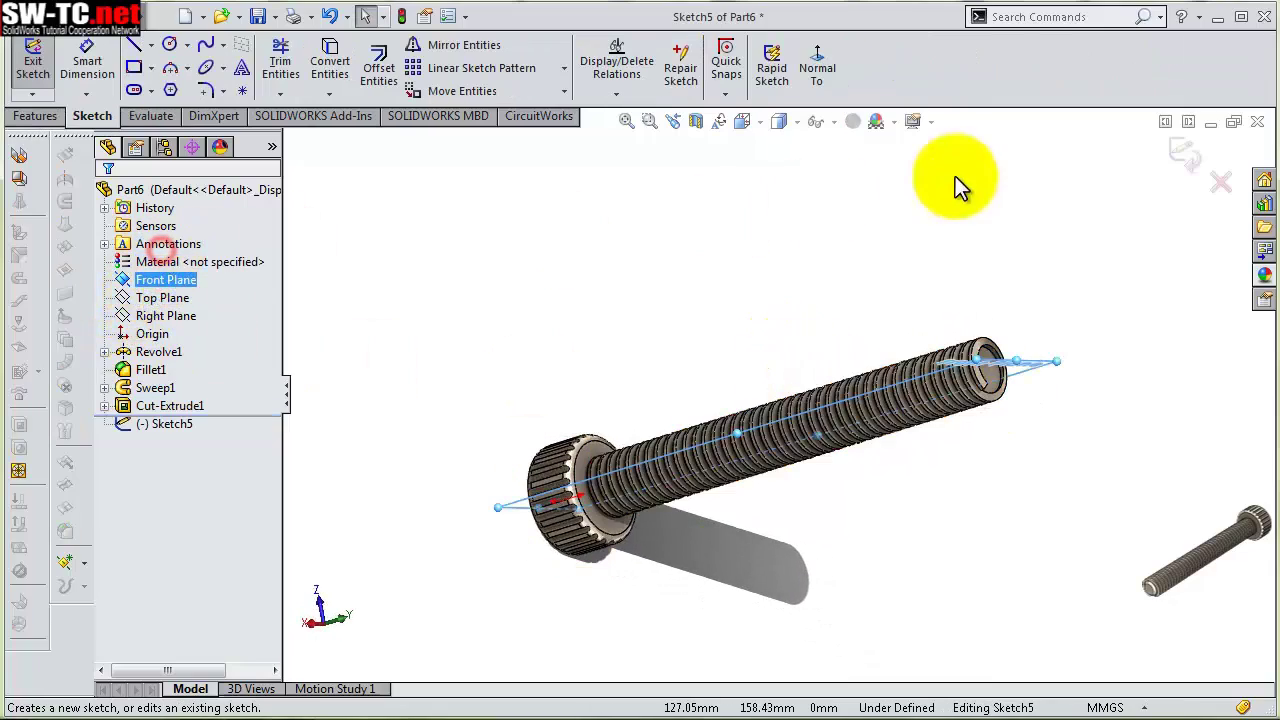
left_click(820, 68)
scroll(806, 209, "down", 3)
scroll(540, 280, "down", 2)
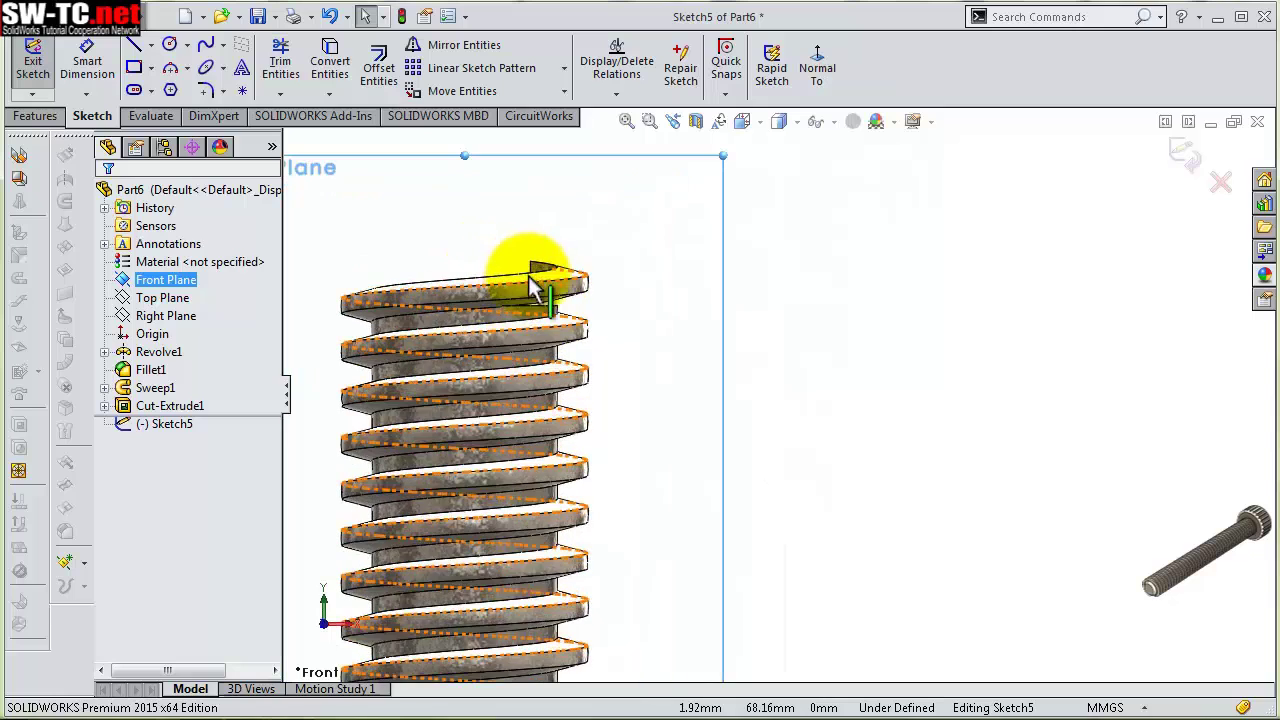
scroll(632, 220, "down", 2)
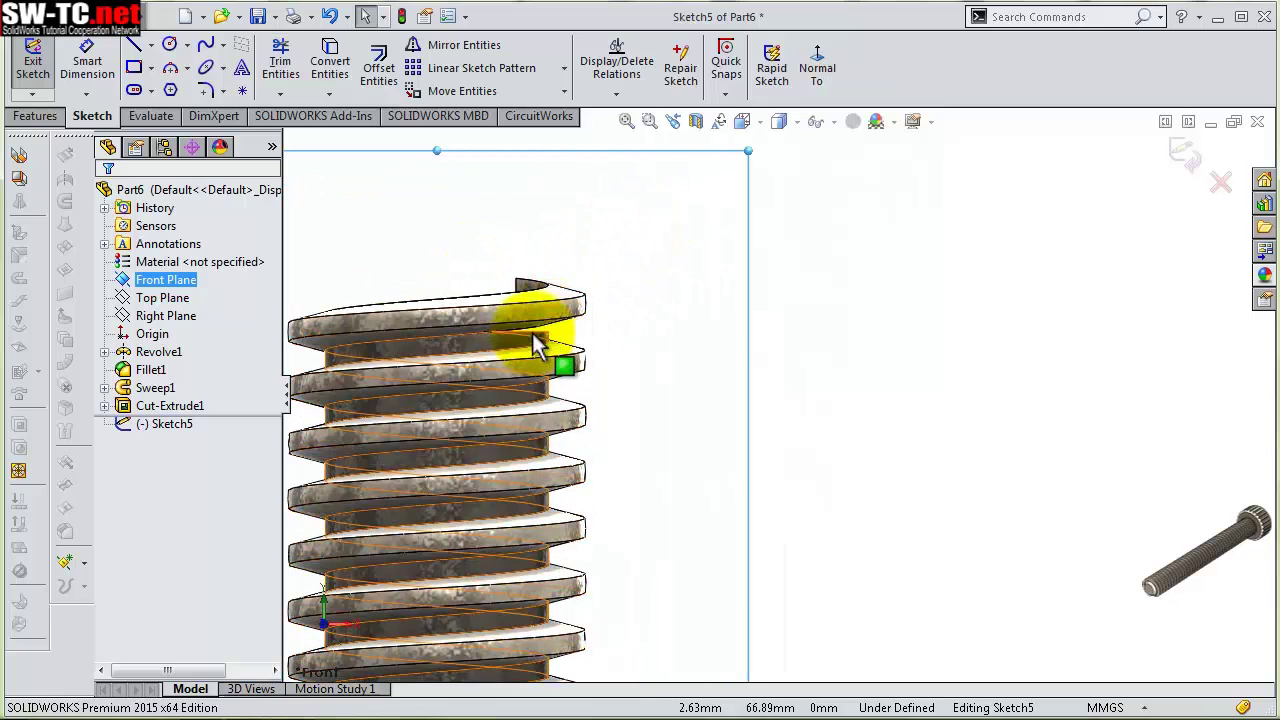
Draw a corner rectangle covering the bolt's threaded tip
left_click(133, 67)
scroll(345, 272, "up", 2)
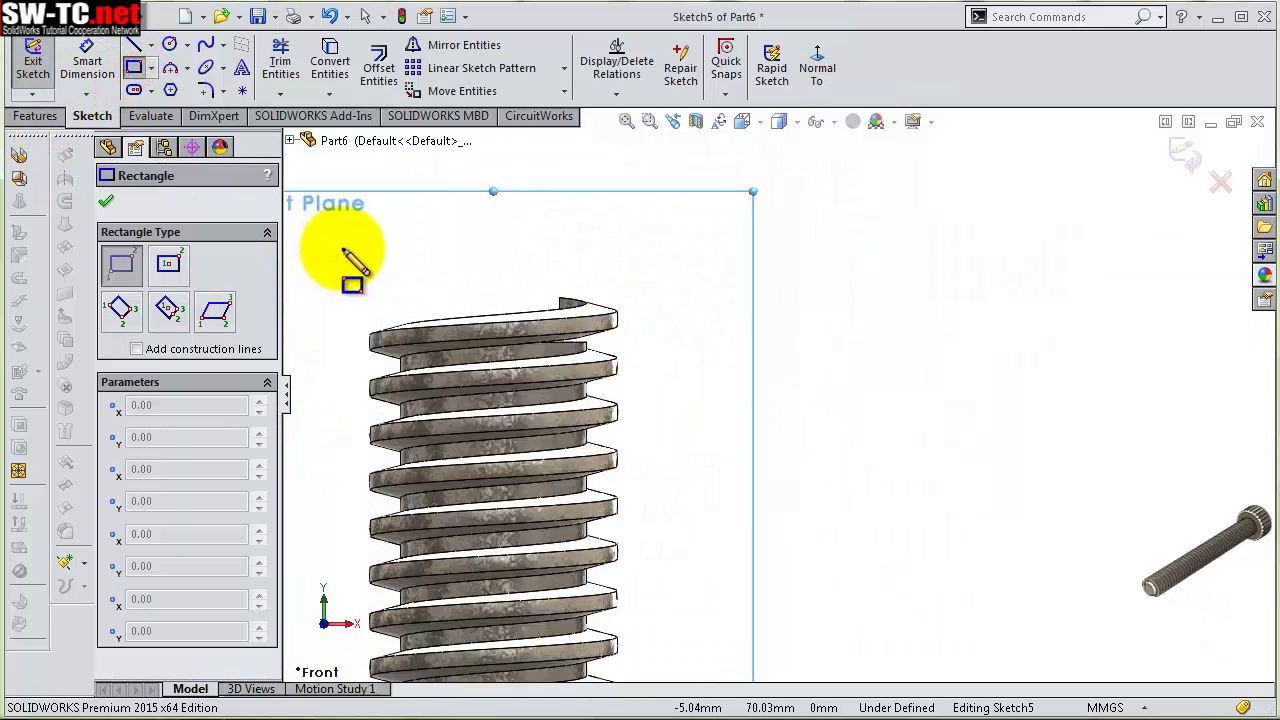
scroll(343, 265, "up", 1)
left_click(328, 243)
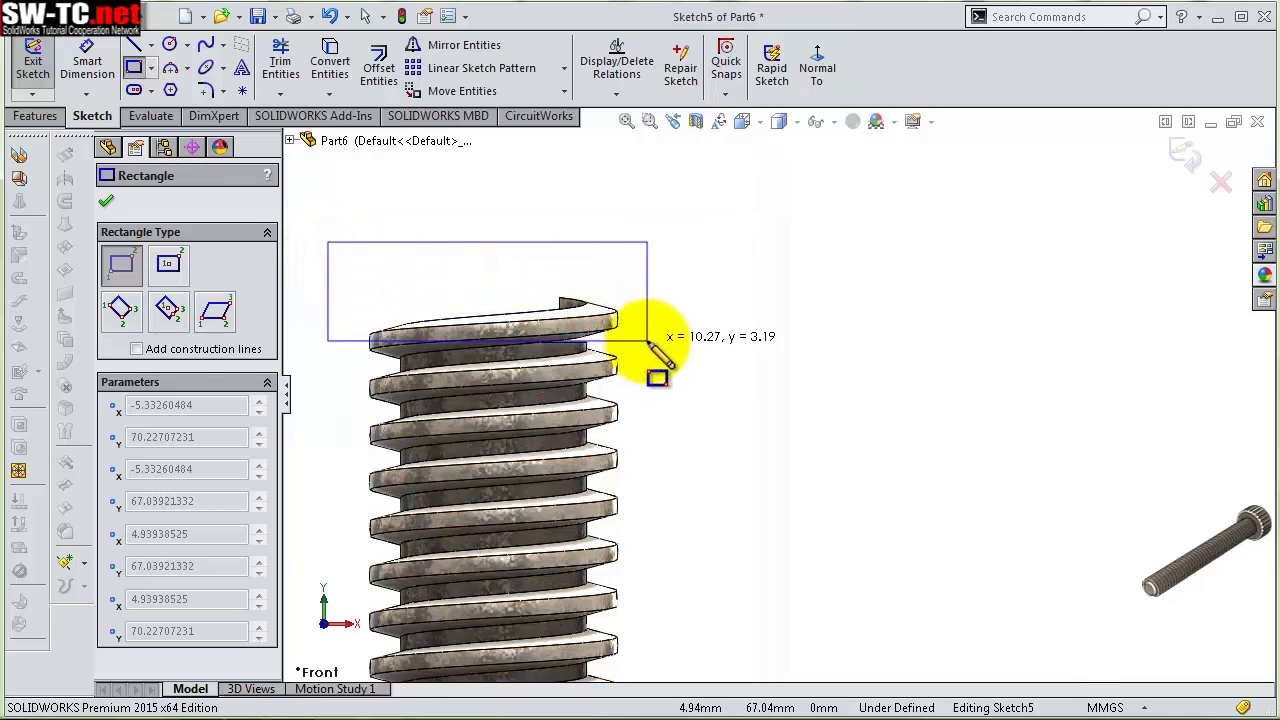
left_click(647, 341)
key("Escape")
scroll(606, 349, "down", 2)
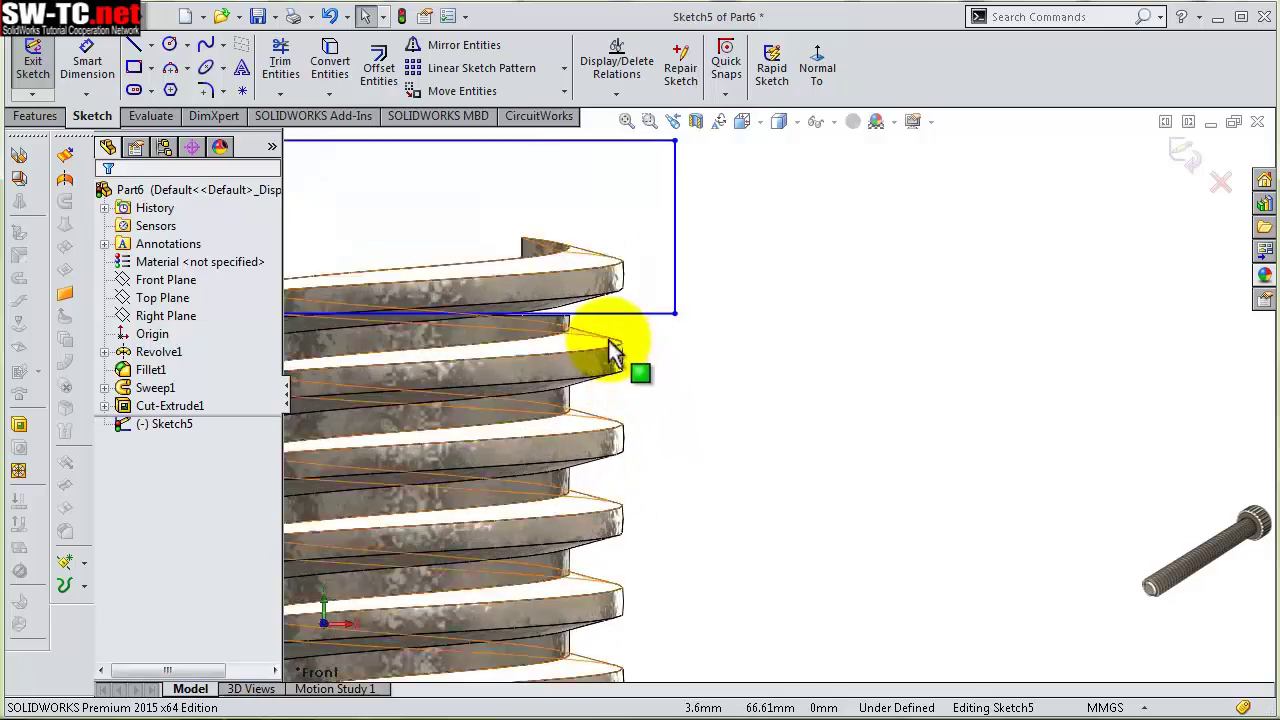
scroll(671, 349, "down", 2)
scroll(600, 318, "down", 2)
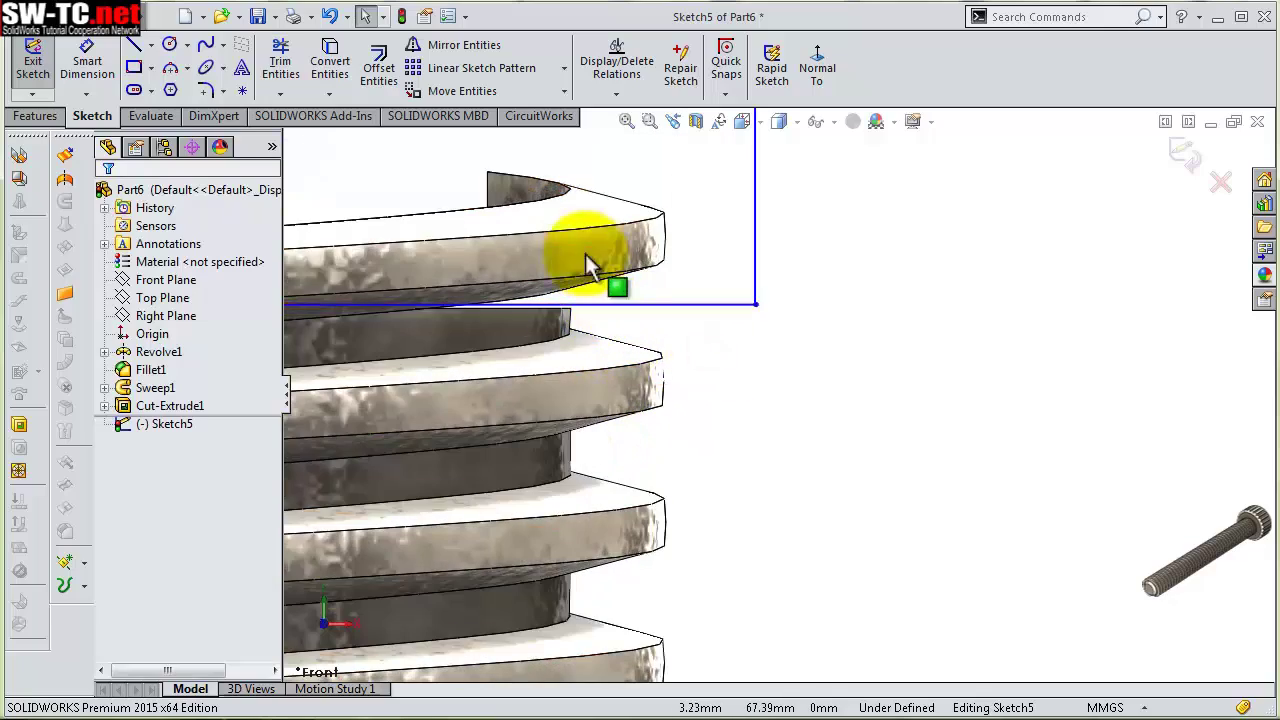
scroll(586, 266, "up", 2)
mouse_move(514, 234)
middle_mouse_down()
mouse_move(527, 280)
mouse_move(486, 277)
mouse_move(509, 206)
middle_mouse_up()
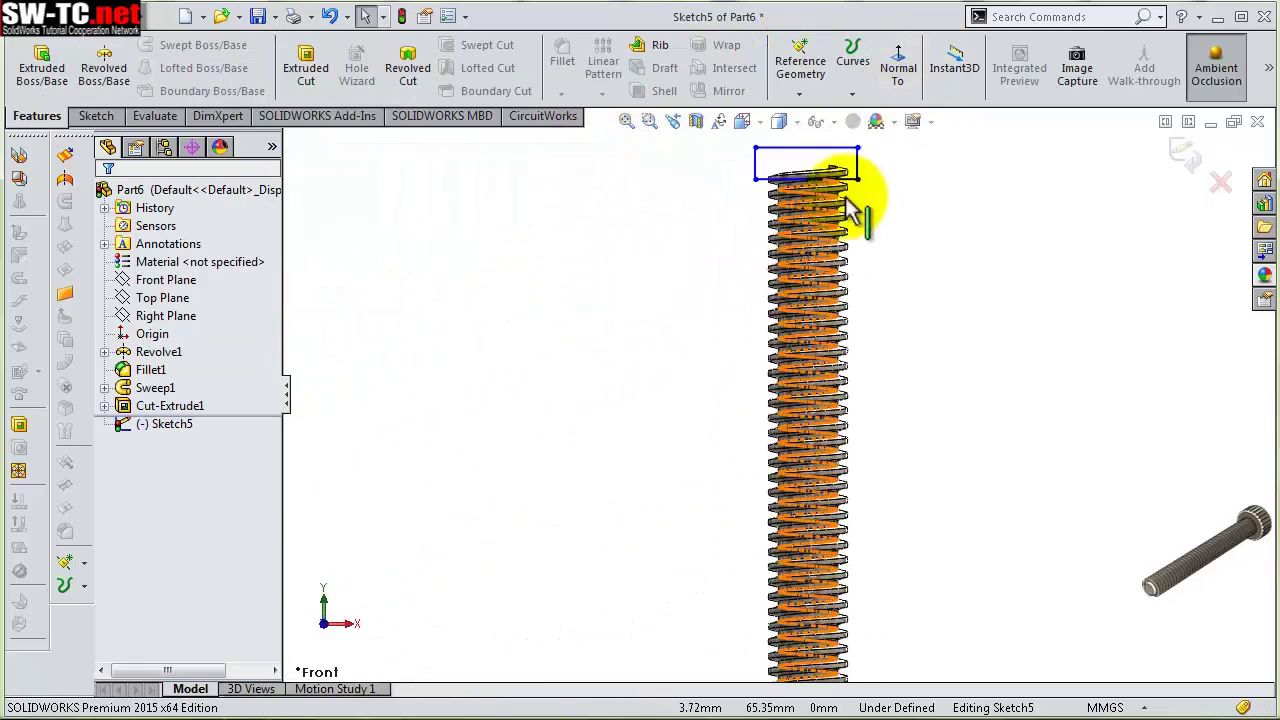
scroll(822, 205, "down", 4)
Make the rectangle's bottom edge collinear with the thread's top edge
left_click(864, 276)
scroll(830, 284, "down", 4)
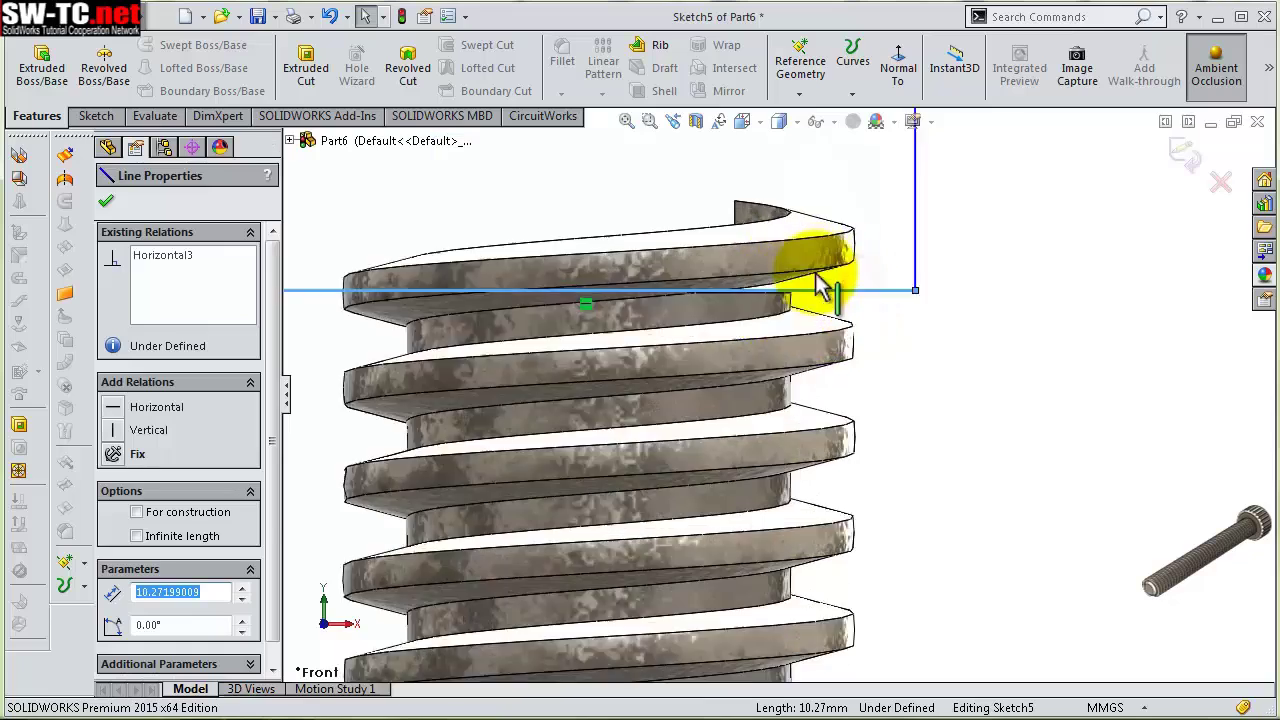
scroll(775, 345, "down", 2)
left_click(708, 366, "ctrl")
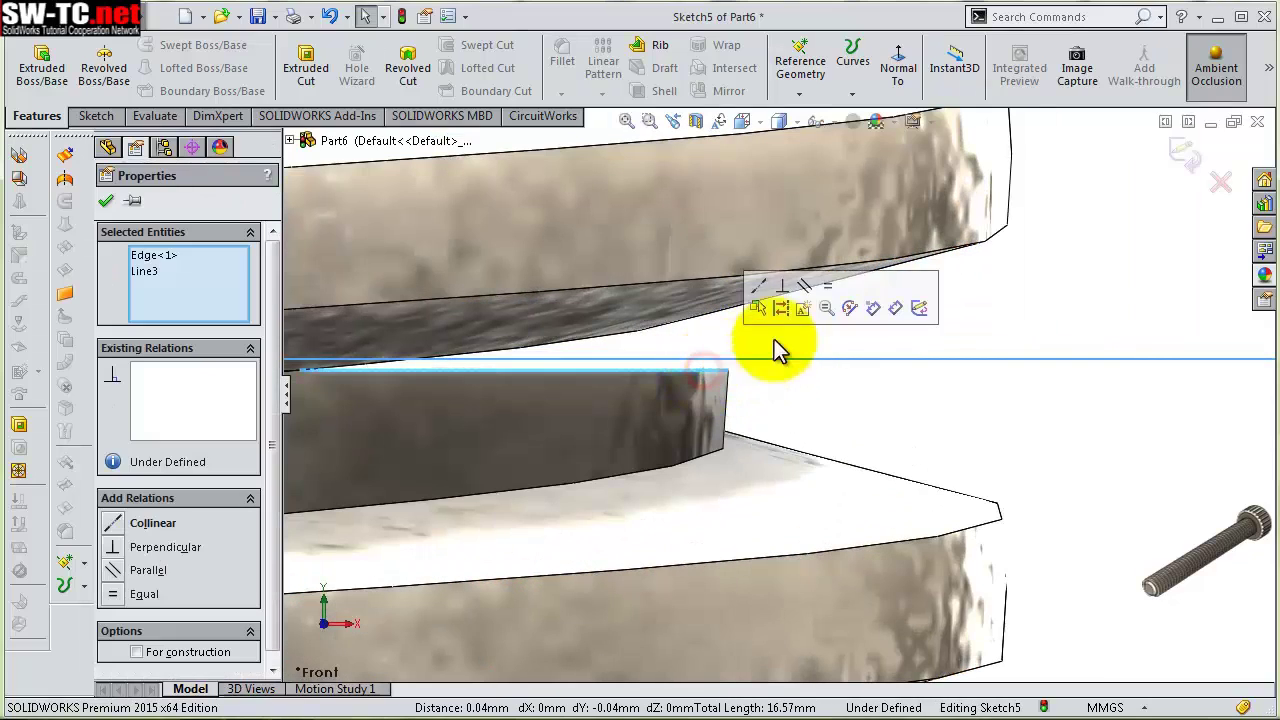
left_click(760, 290)
scroll(753, 302, "up", 3)
scroll(755, 302, "up", 3)
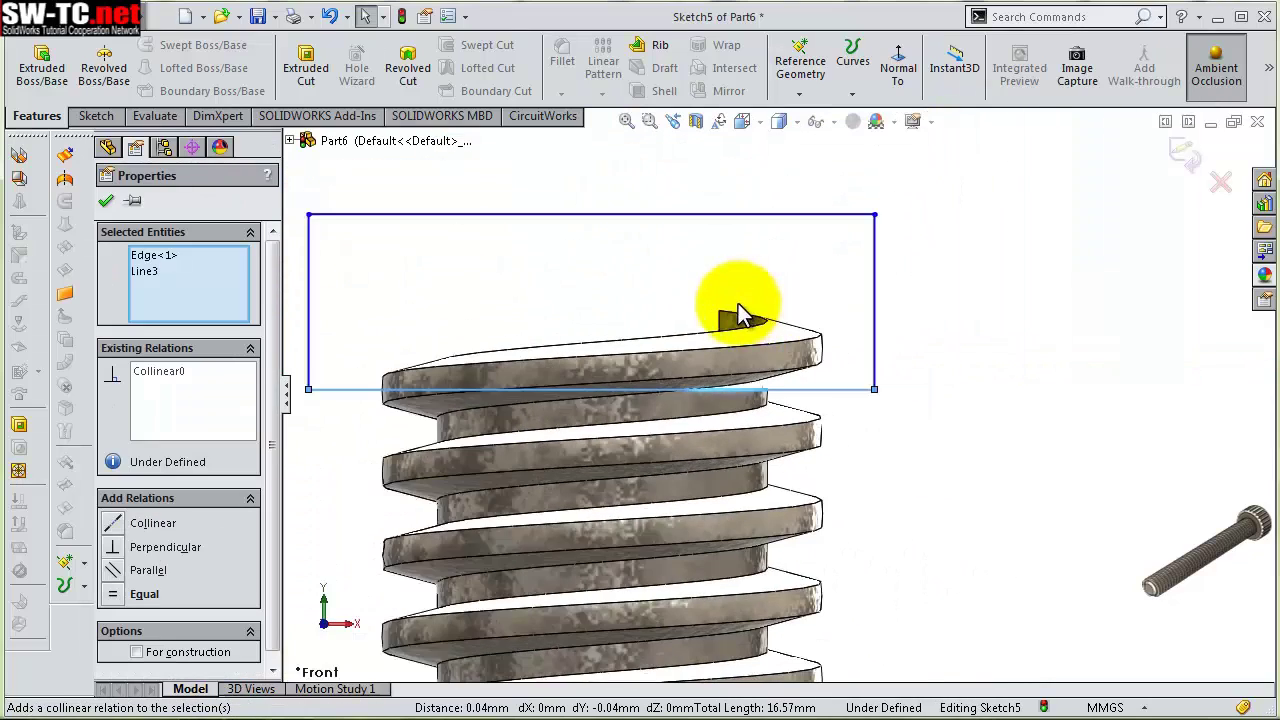
left_click(302, 80)
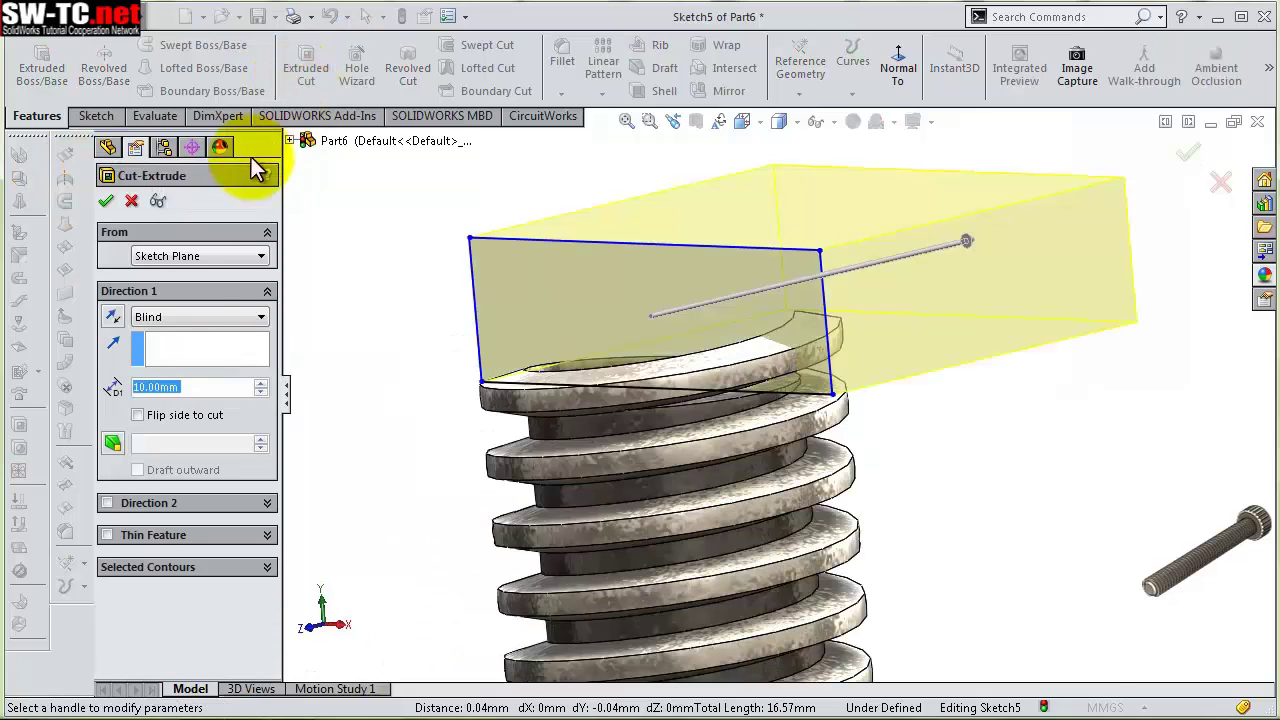
Cut the rectangle 10 mm Mid Plane through the bolt's tip
left_click(190, 316)
left_click(182, 443)
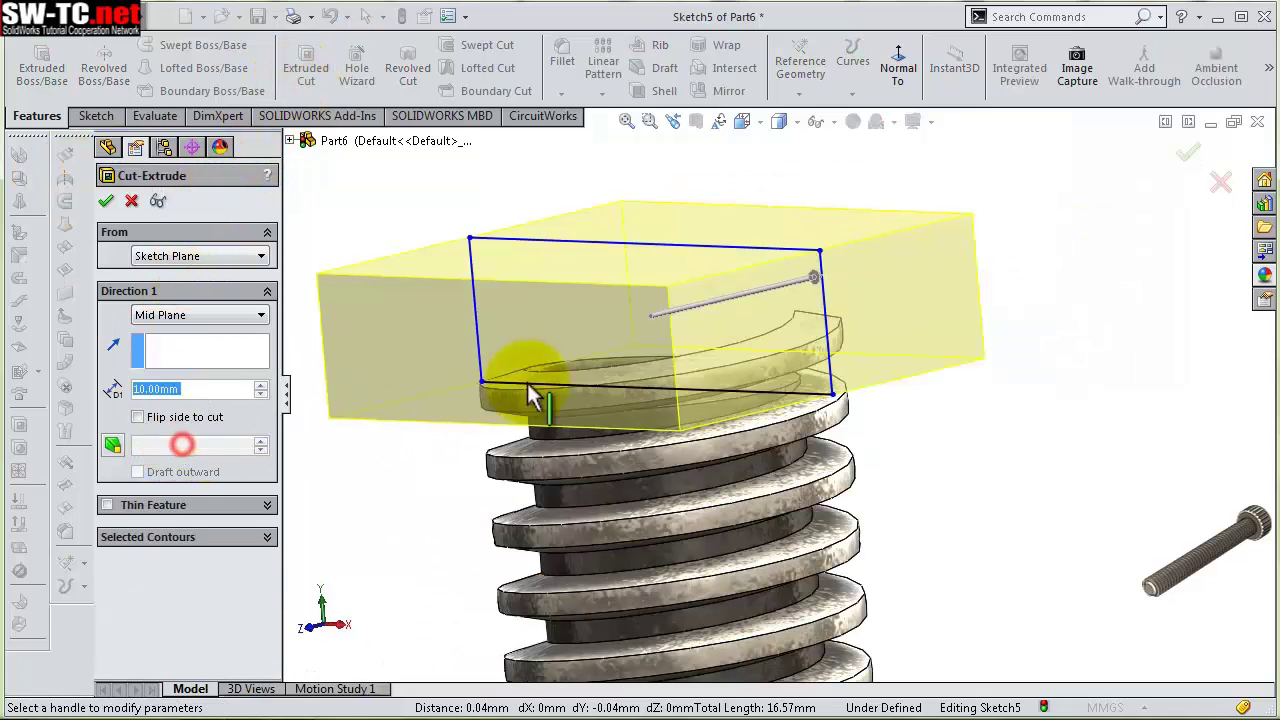
mouse_move(594, 349)
middle_mouse_down()
mouse_move(523, 323)
mouse_move(538, 348)
middle_mouse_up()
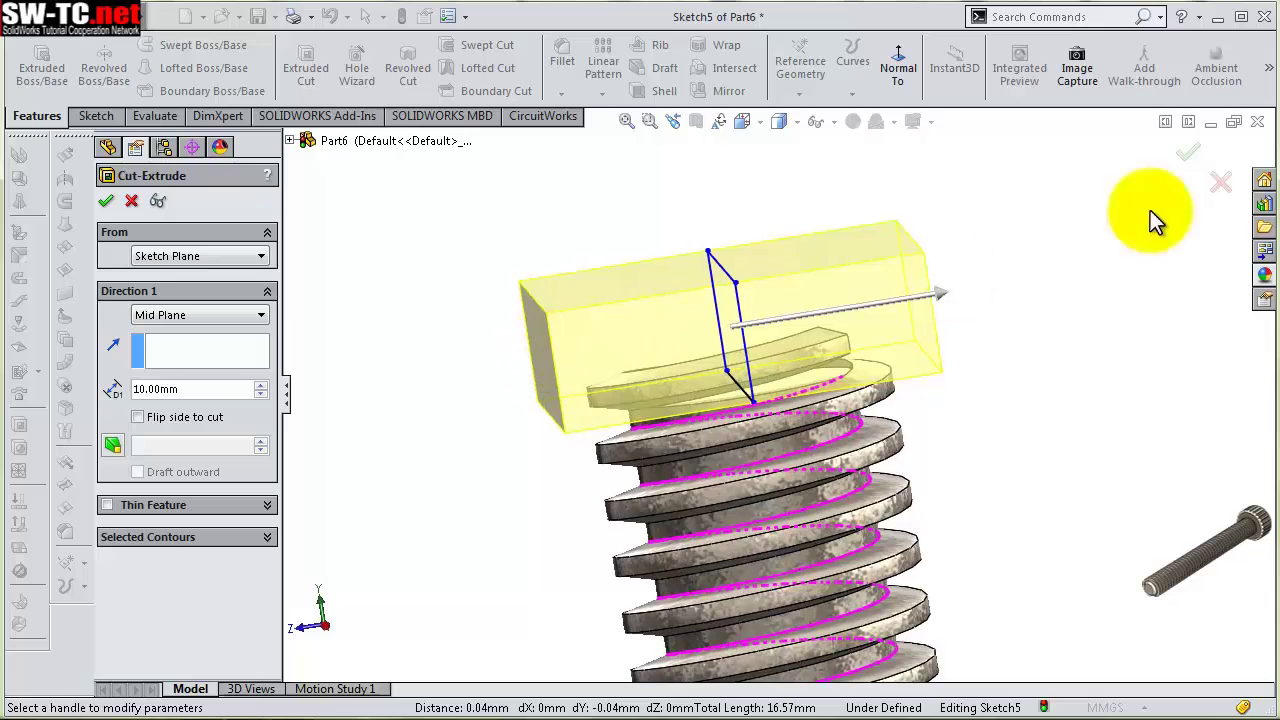
key("Return")
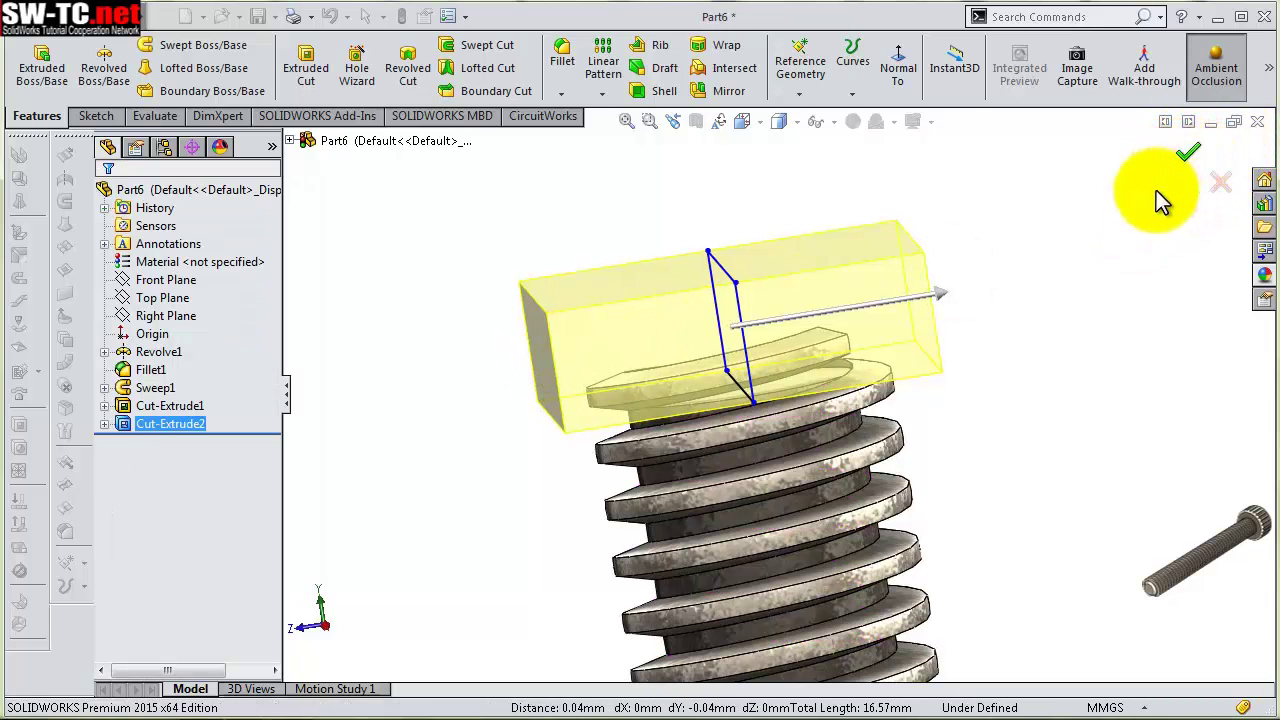
Orbit and zoom onto the screw's flat top end and select that face
scroll(1037, 264, "up", 2)
scroll(1041, 263, "up", 2)
scroll(997, 327, "up", 2)
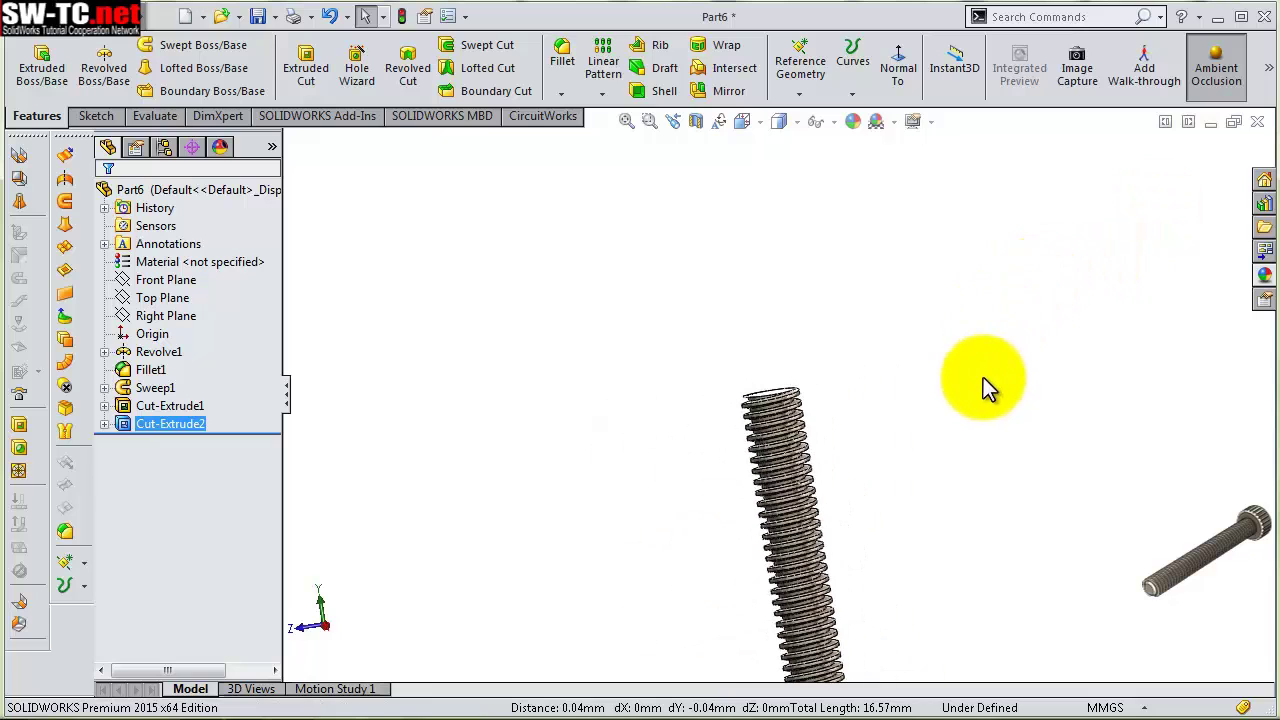
mouse_move(983, 377)
middle_mouse_down()
mouse_move(883, 529)
mouse_move(886, 471)
mouse_move(811, 363)
mouse_move(779, 406)
middle_mouse_up()
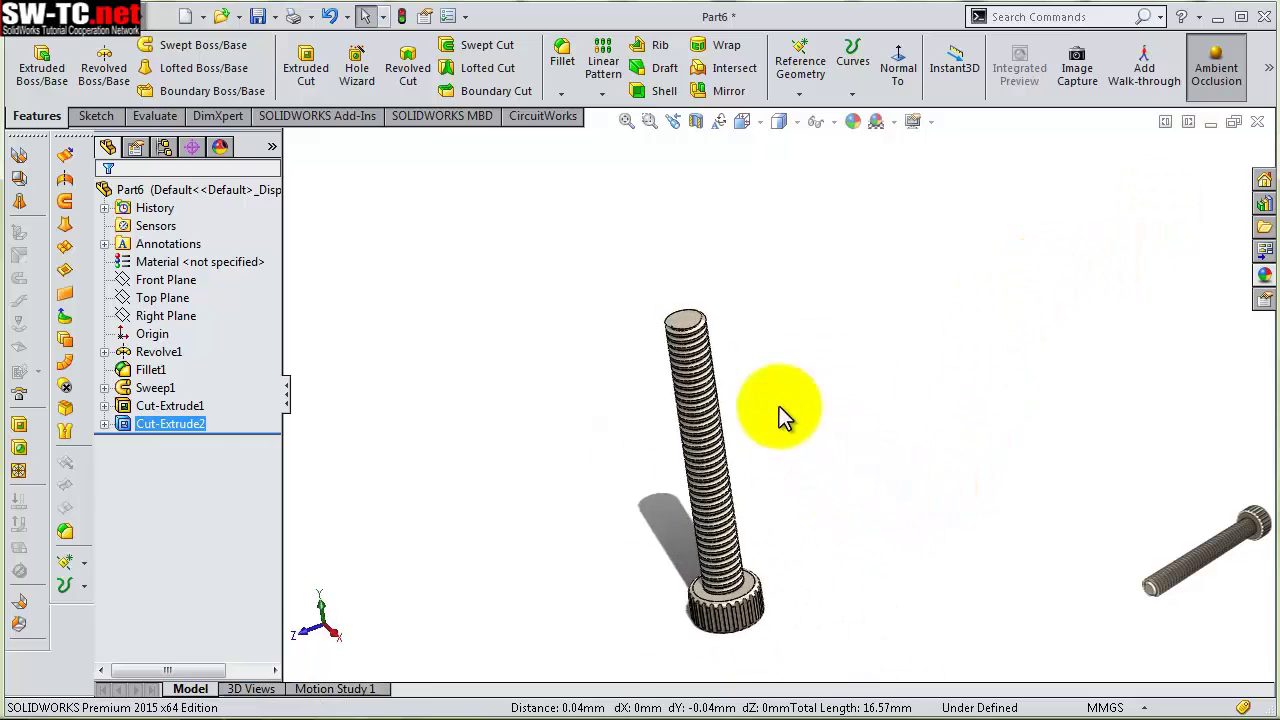
scroll(760, 380, "down", 2)
scroll(710, 263, "down", 2)
mouse_move(710, 263)
middle_mouse_down()
mouse_move(714, 317)
mouse_move(729, 288)
mouse_move(714, 166)
mouse_move(714, 177)
mouse_move(733, 168)
middle_mouse_up()
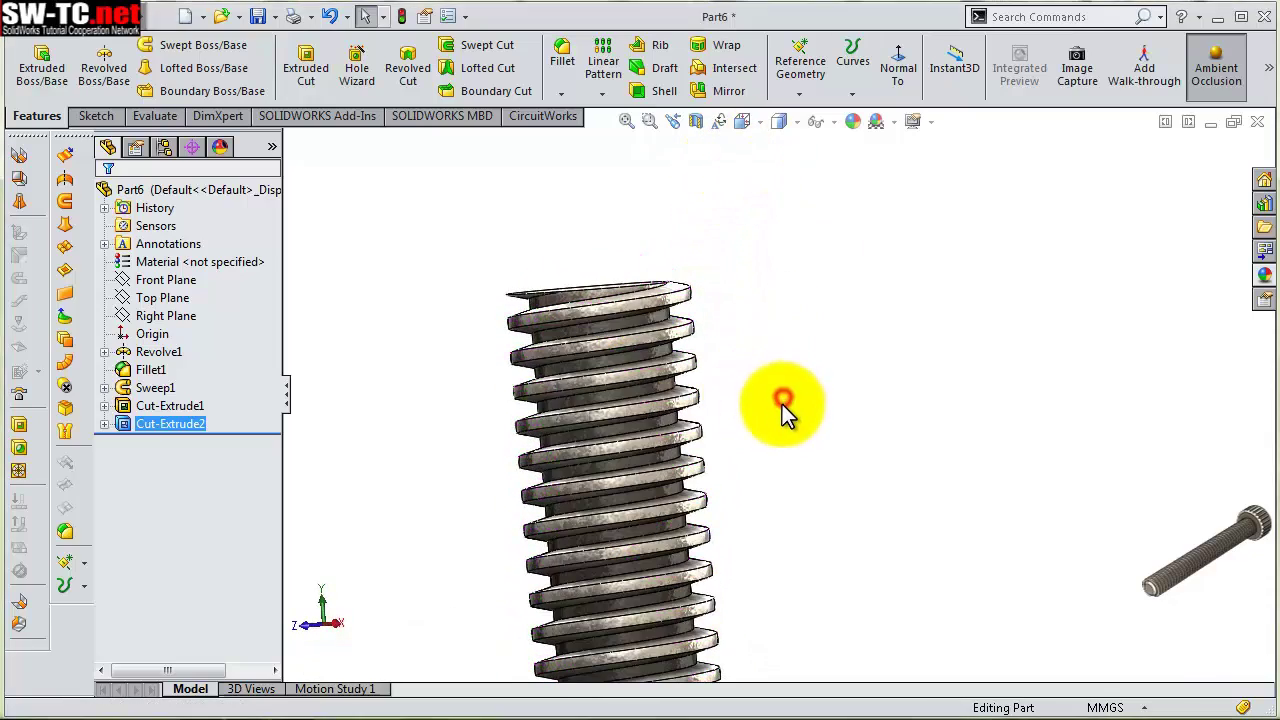
scroll(782, 408, "up", 2)
scroll(786, 443, "up", 3)
scroll(790, 584, "up", 2)
scroll(788, 515, "down", 3)
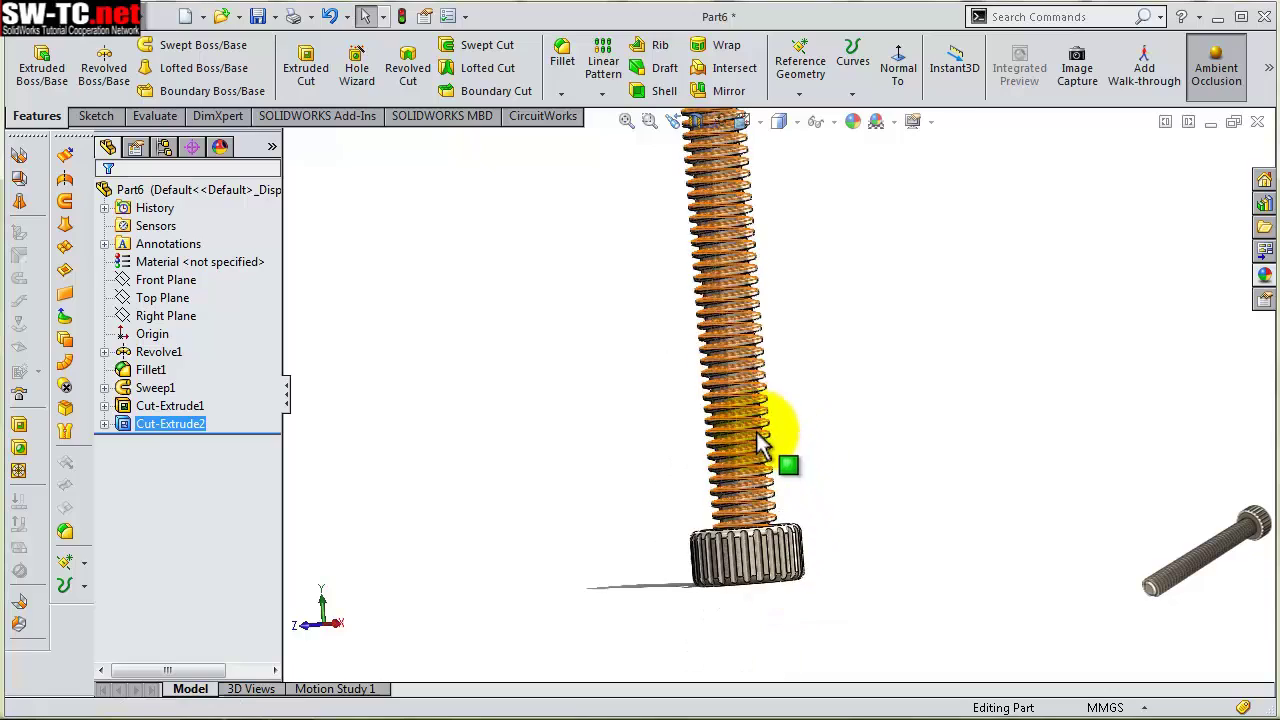
scroll(808, 294, "up", 2)
middle_click_drag(808, 294, 733, 178)
scroll(733, 180, "down", 2)
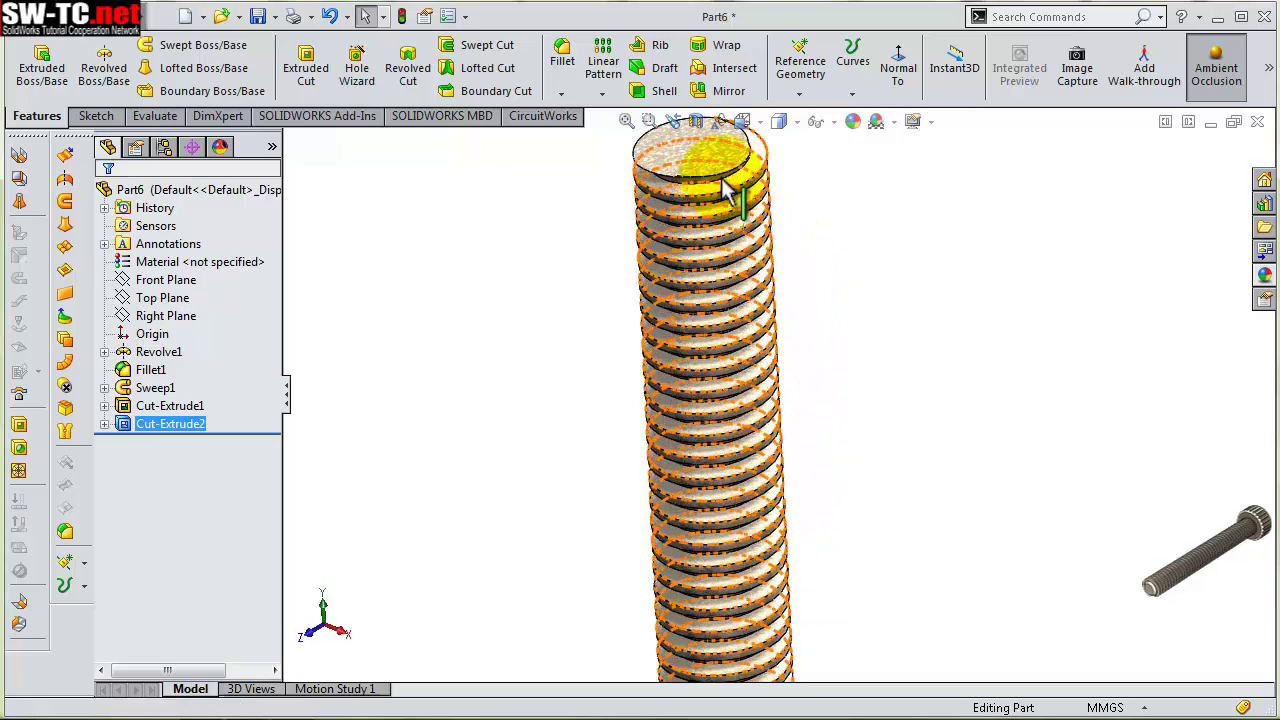
scroll(725, 185, "down", 1)
scroll(725, 172, "down", 2)
scroll(727, 240, "down", 2)
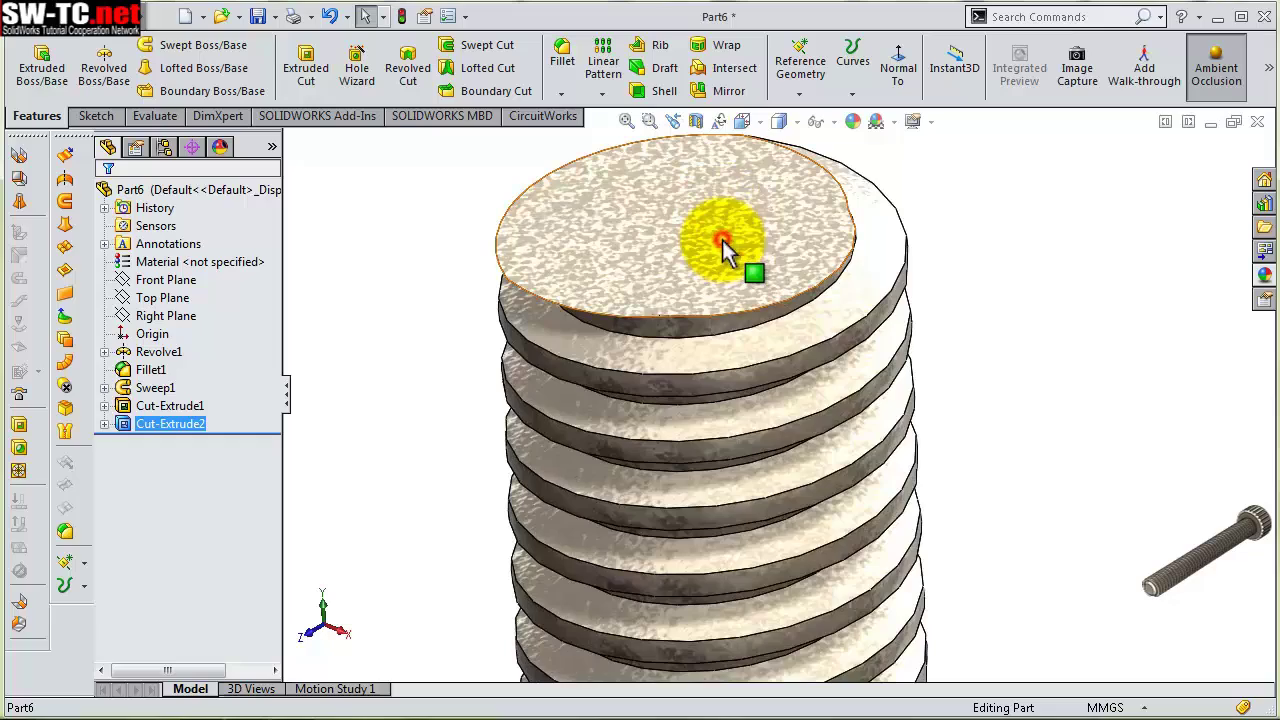
left_click(722, 248)
Sketch on the flat top face, Normal To, and draw a circle centred on the origin
left_click(800, 172)
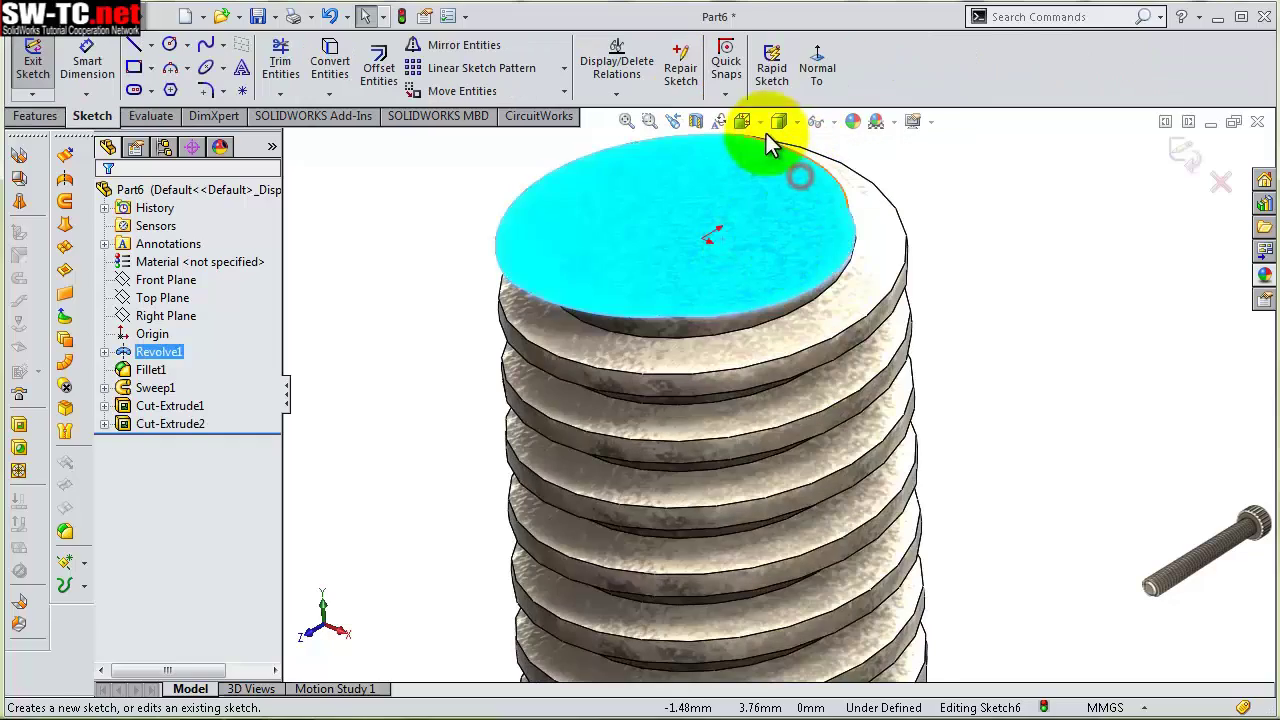
left_click(815, 80)
scroll(831, 387, "down", 2)
scroll(700, 366, "down", 3)
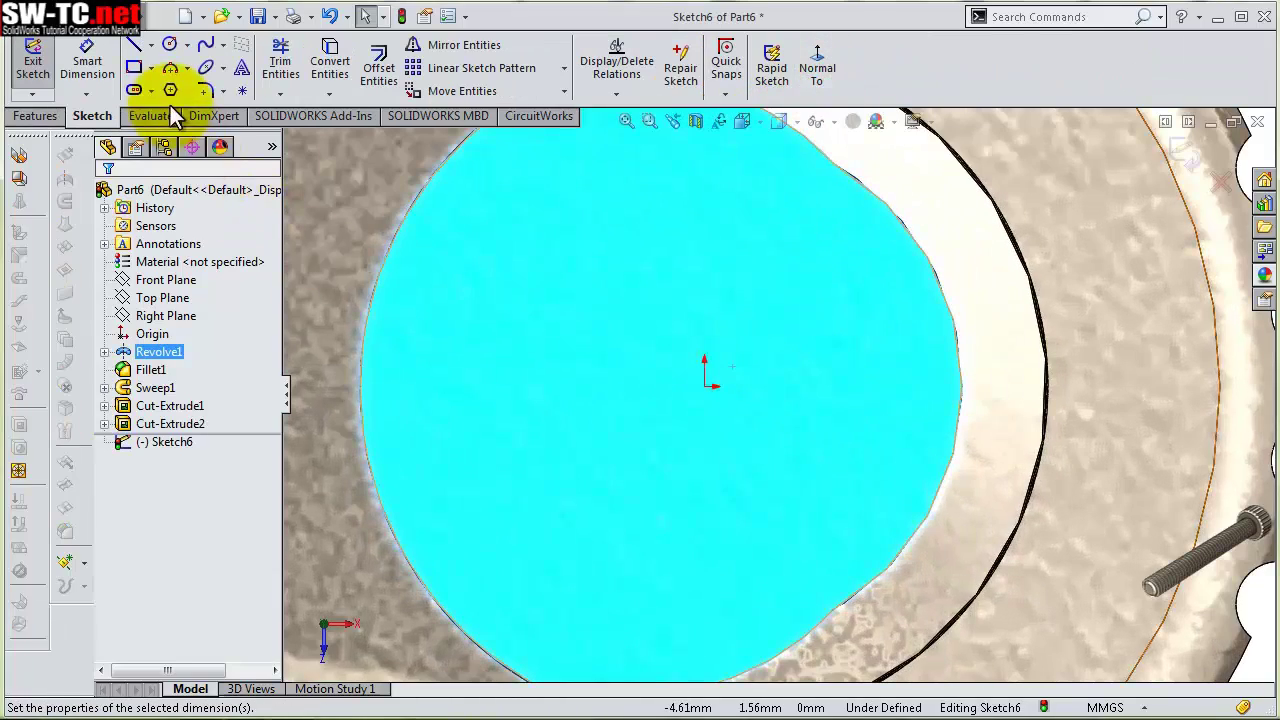
left_click(171, 50)
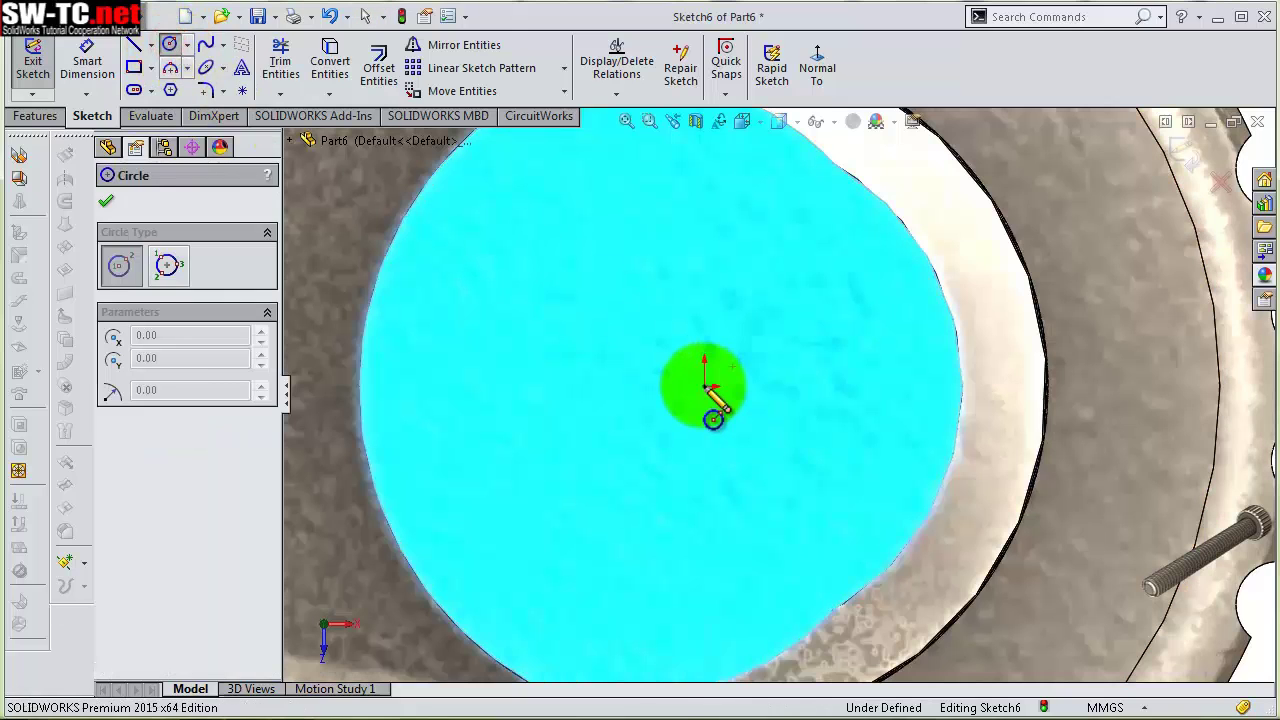
left_click(705, 386)
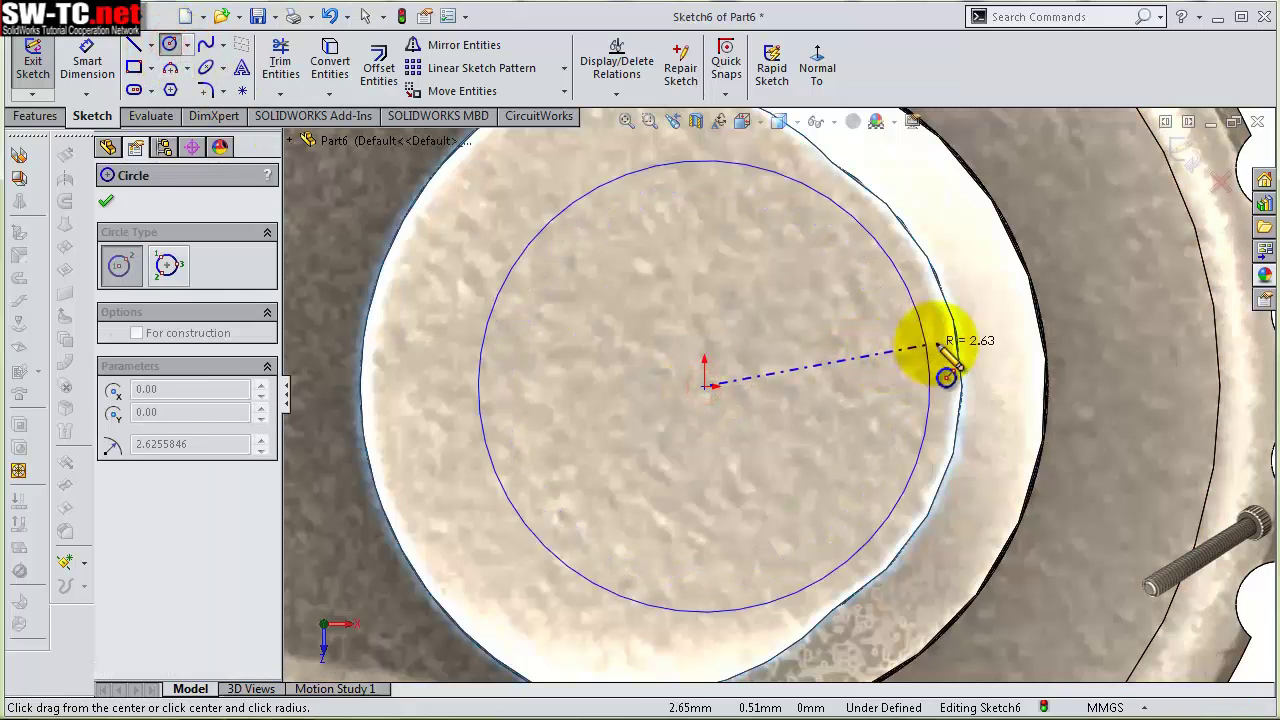
left_click(968, 372)
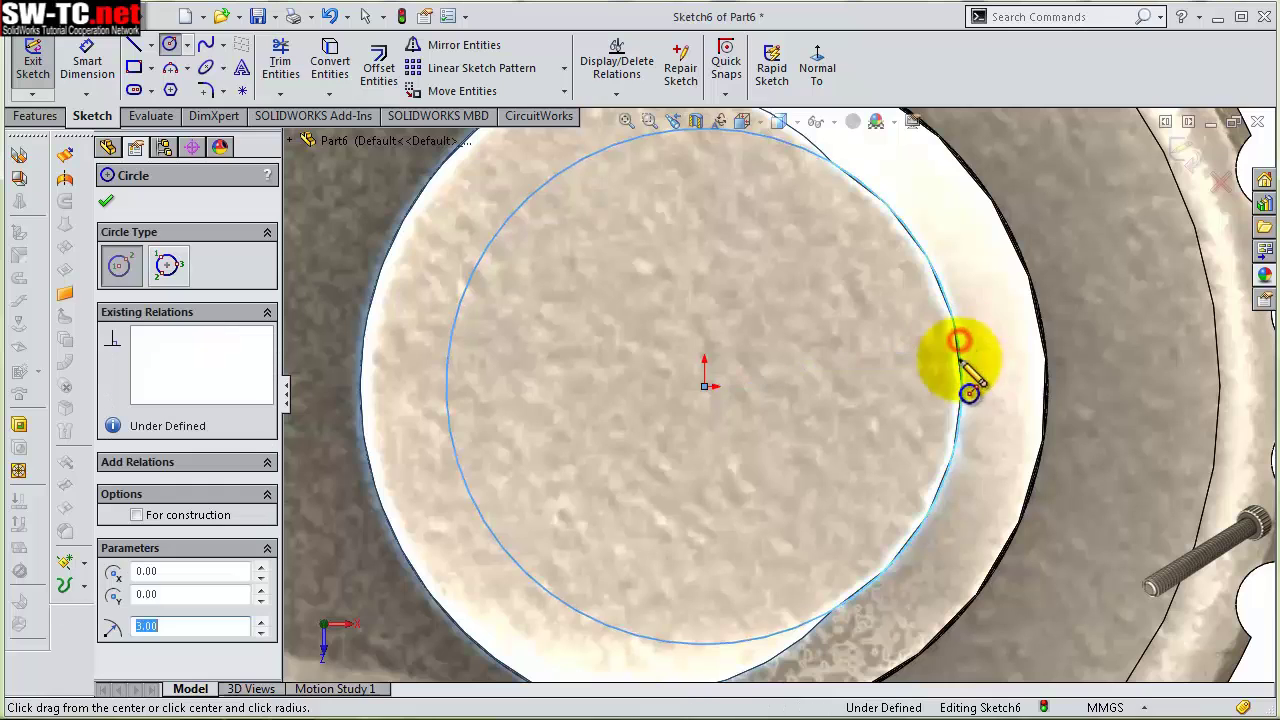
scroll(943, 442, "up", 3)
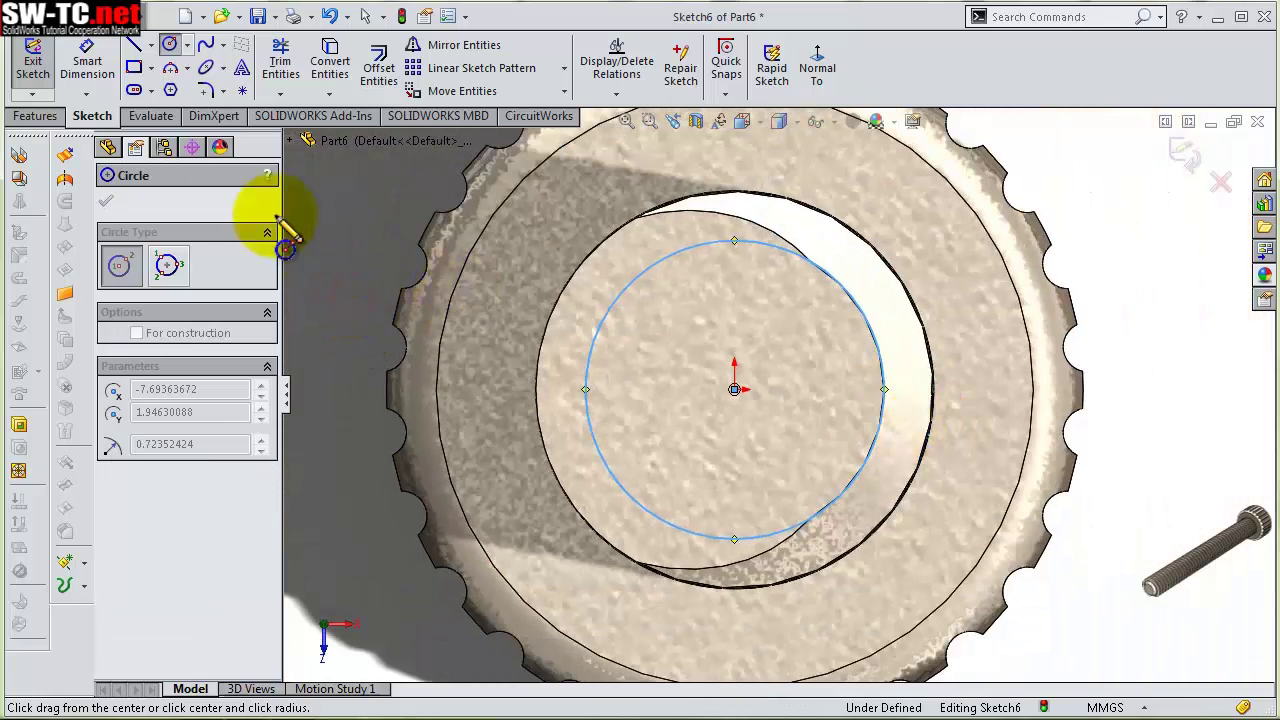
Dimension the circle's diameter to 6 mm, fully defining the sketch
left_click(87, 60)
left_click(700, 260)
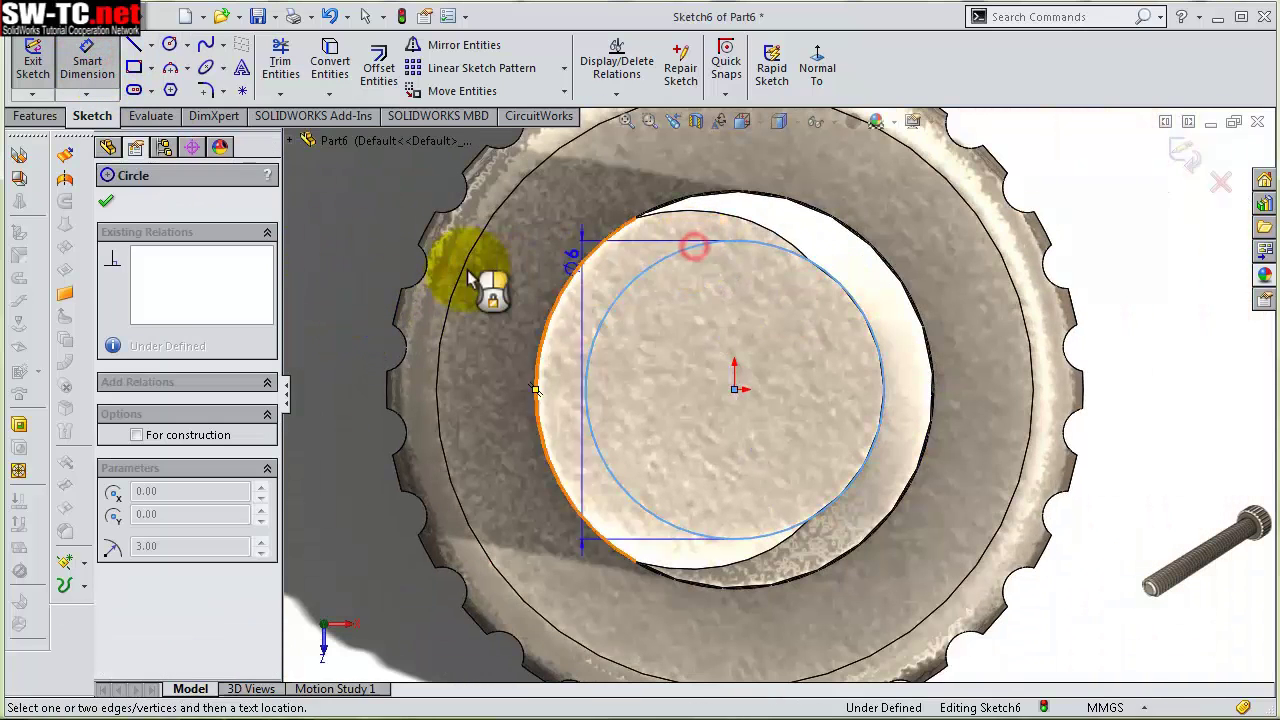
left_click(378, 268)
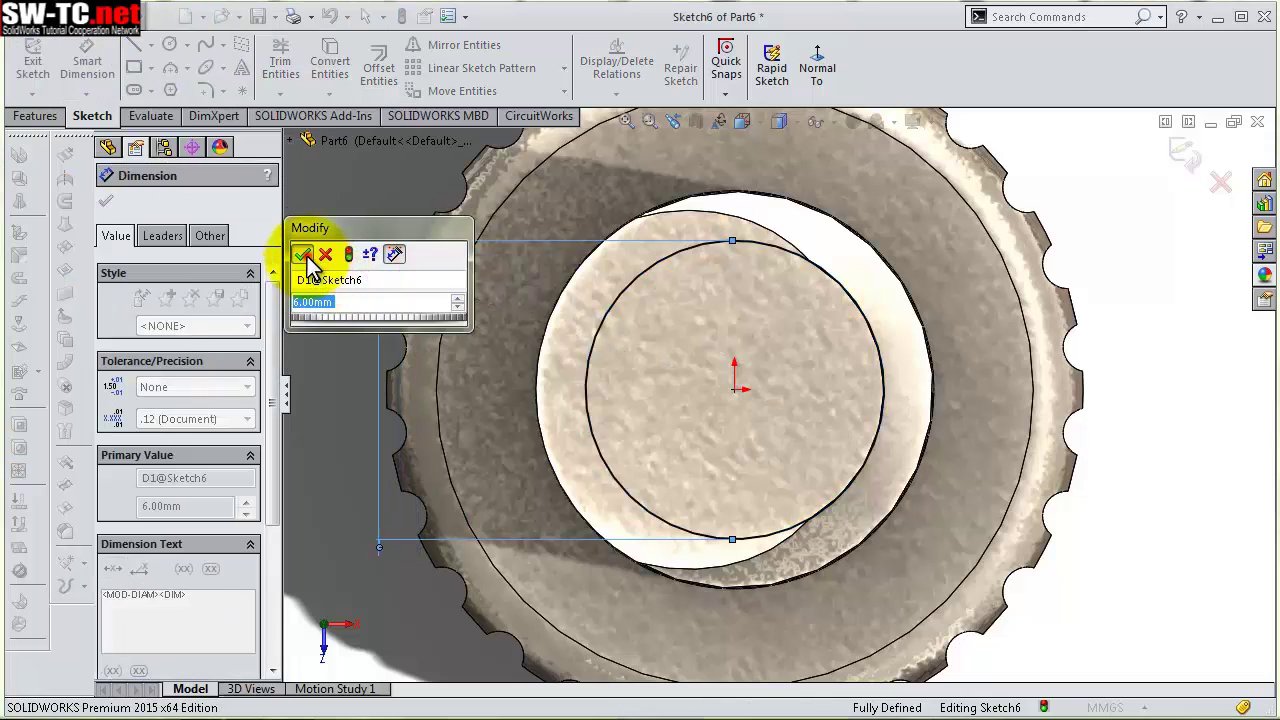
left_click(303, 254)
left_click(105, 201)
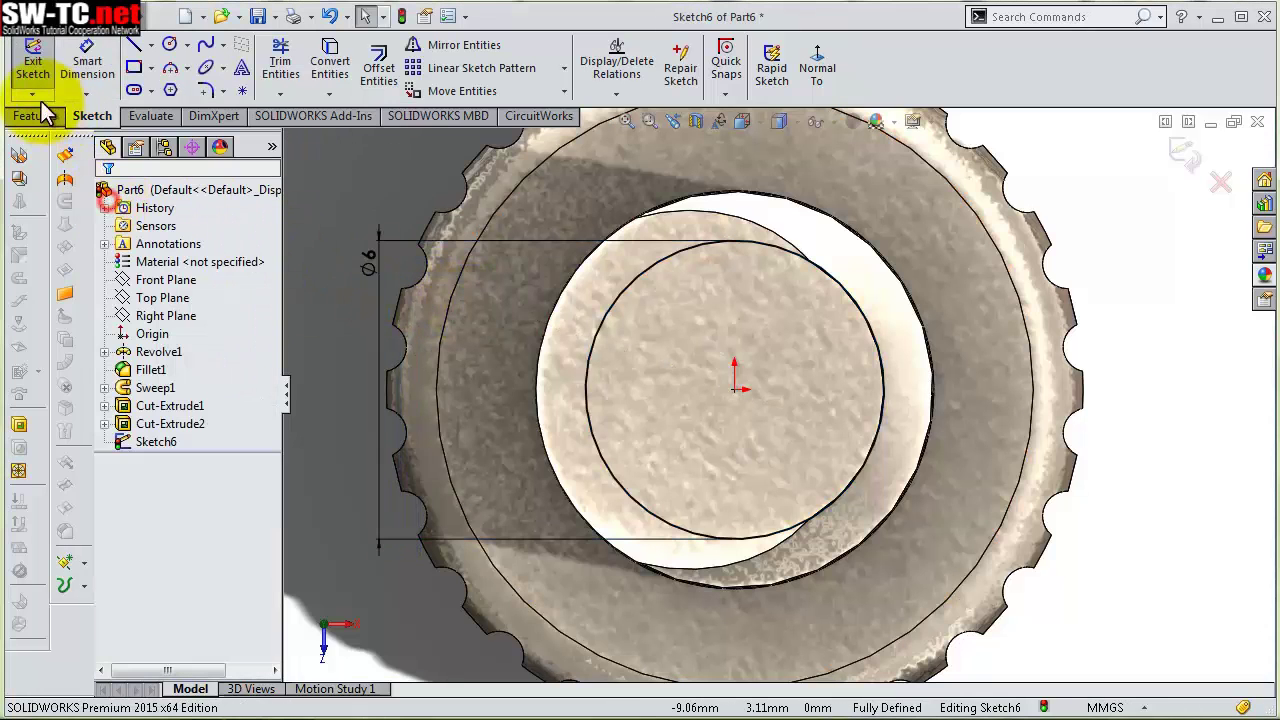
left_click(37, 116)
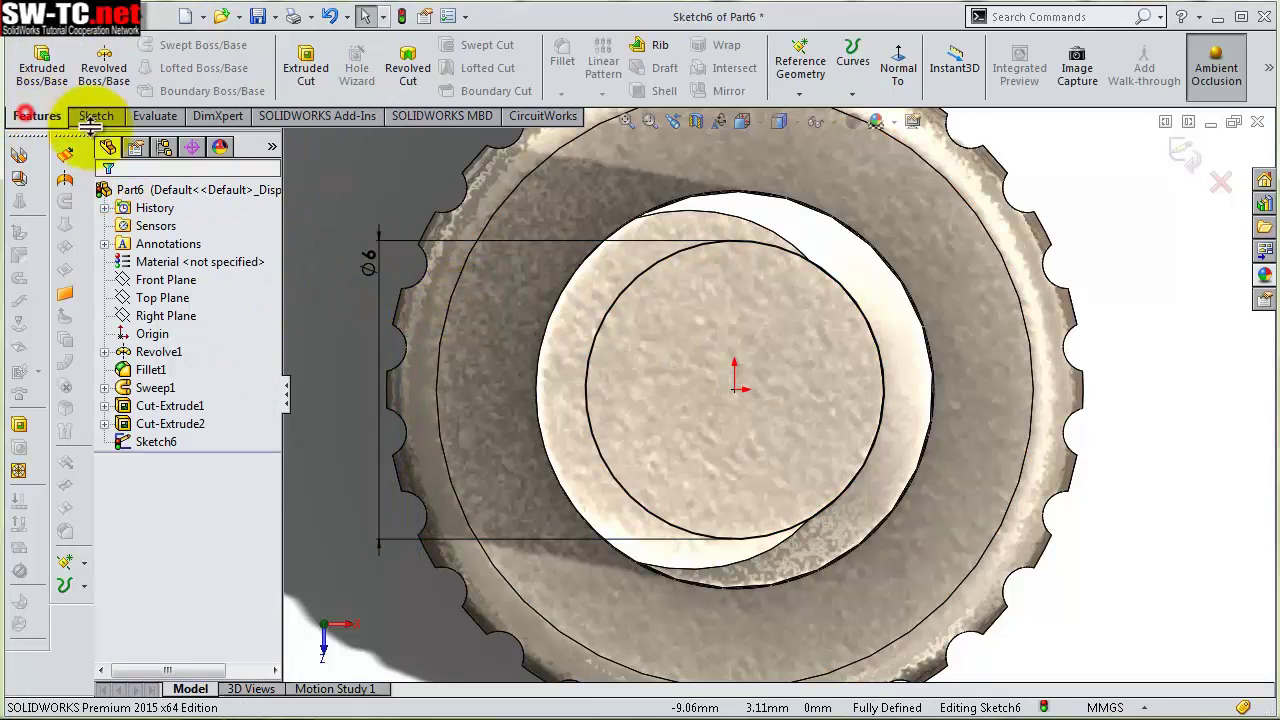
Extrude the Ø6 circle as a 0.75 mm Blind boss with a 45° draft
left_click(60, 70)
middle_click_drag(737, 337, 714, 352)
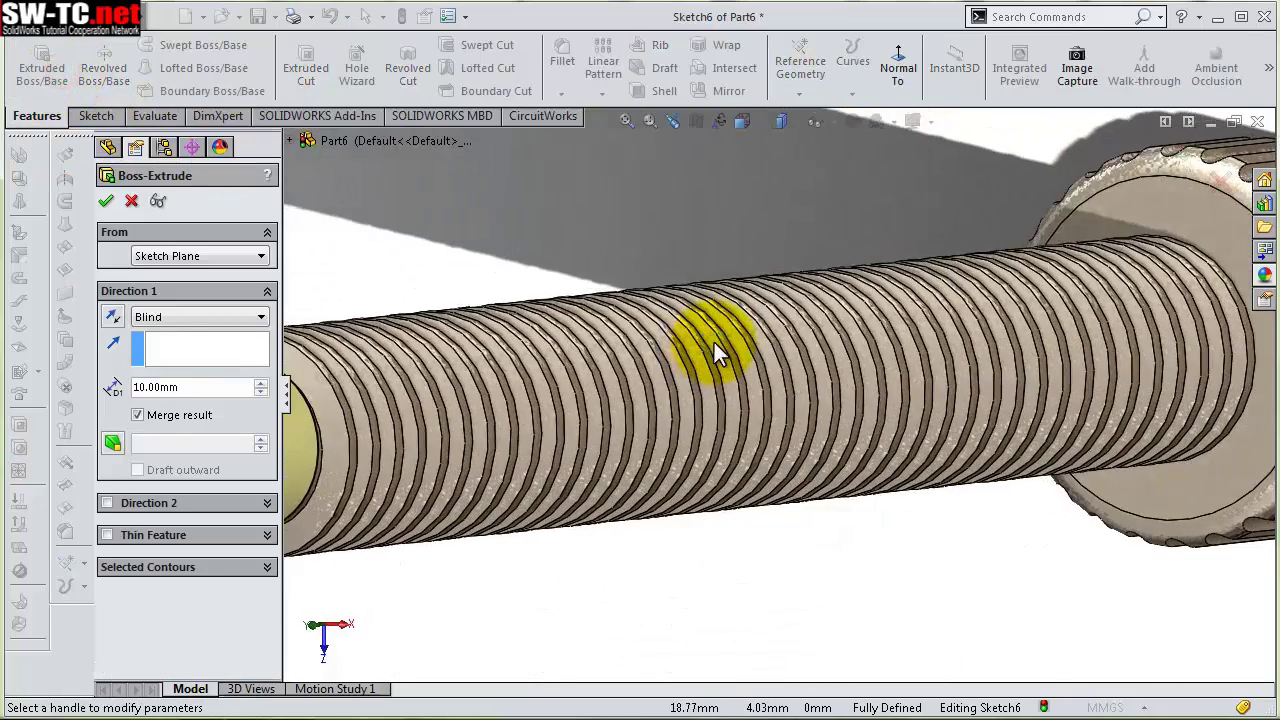
scroll(714, 352, "up", 5)
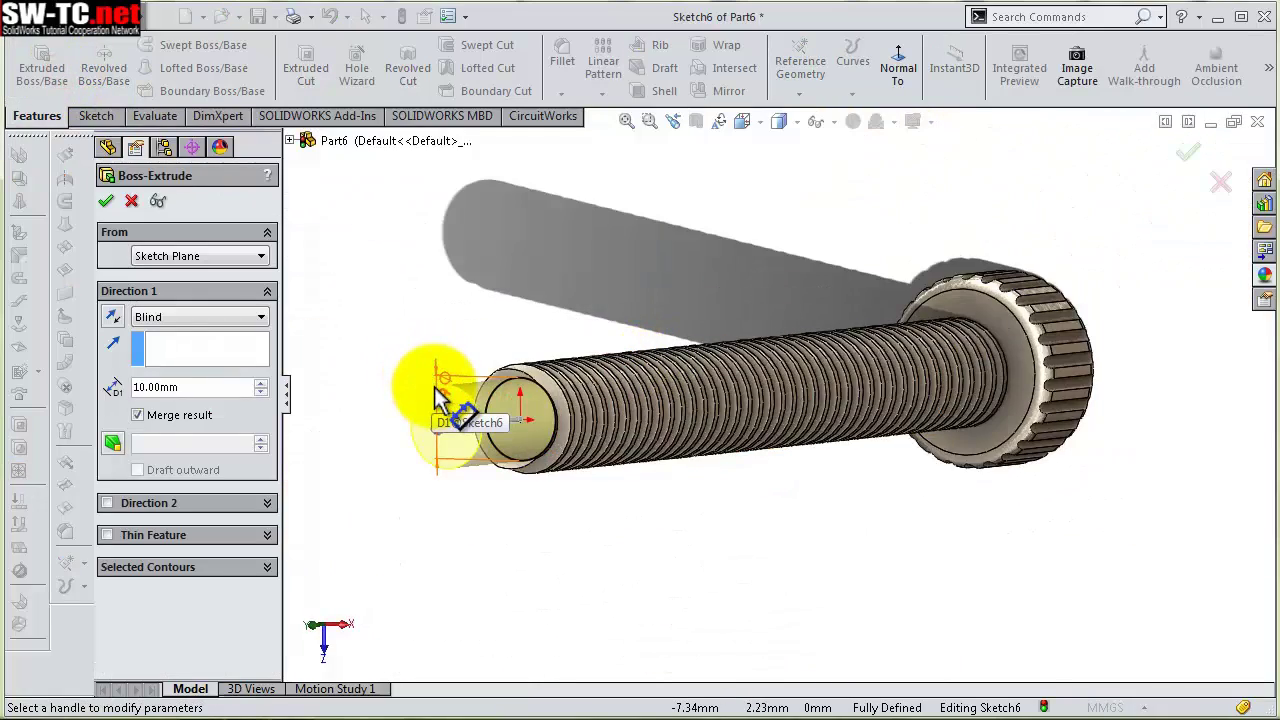
middle_click_drag(485, 395, 514, 326)
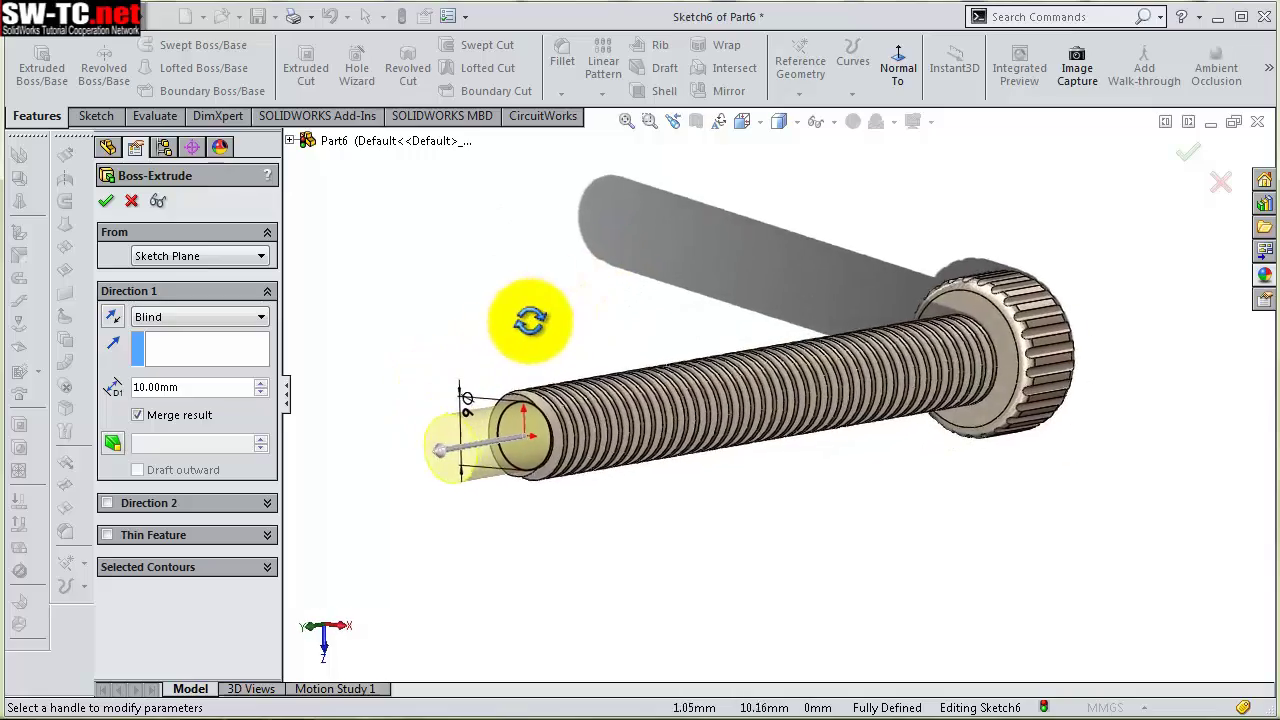
middle_click_drag(560, 437, 491, 400)
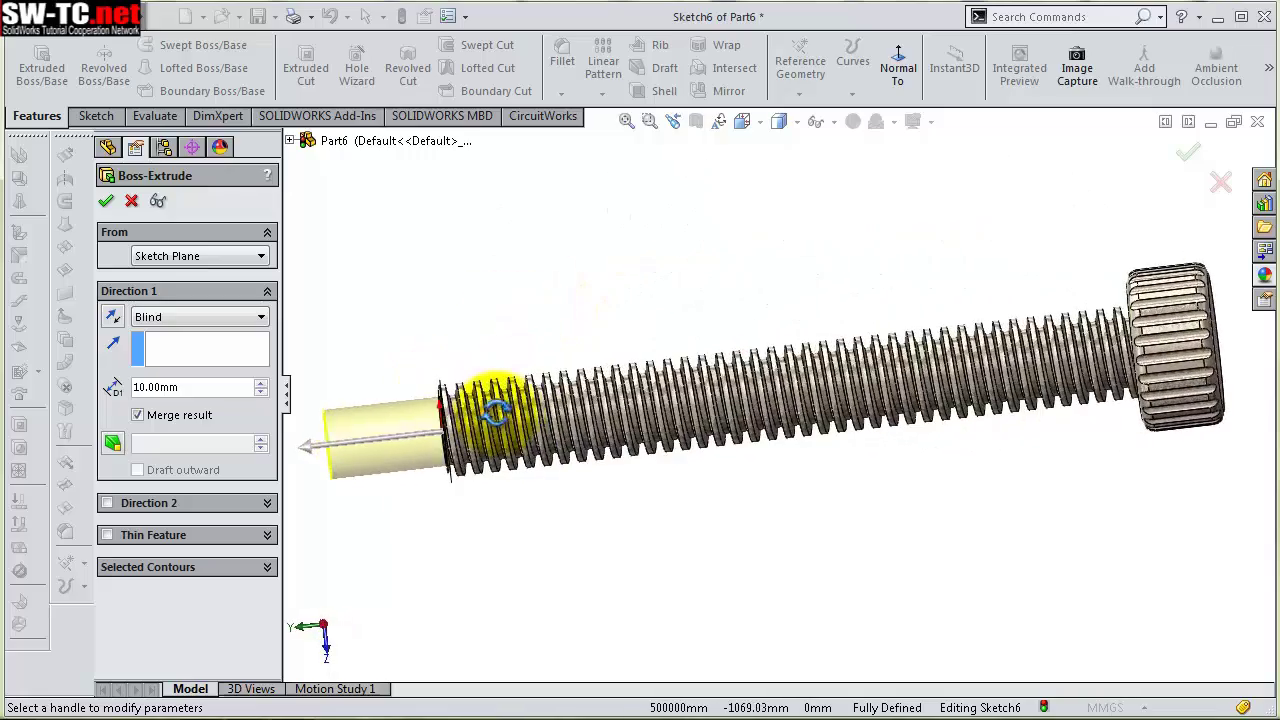
scroll(488, 410, "down", 5)
left_click_drag(195, 389, 130, 390)
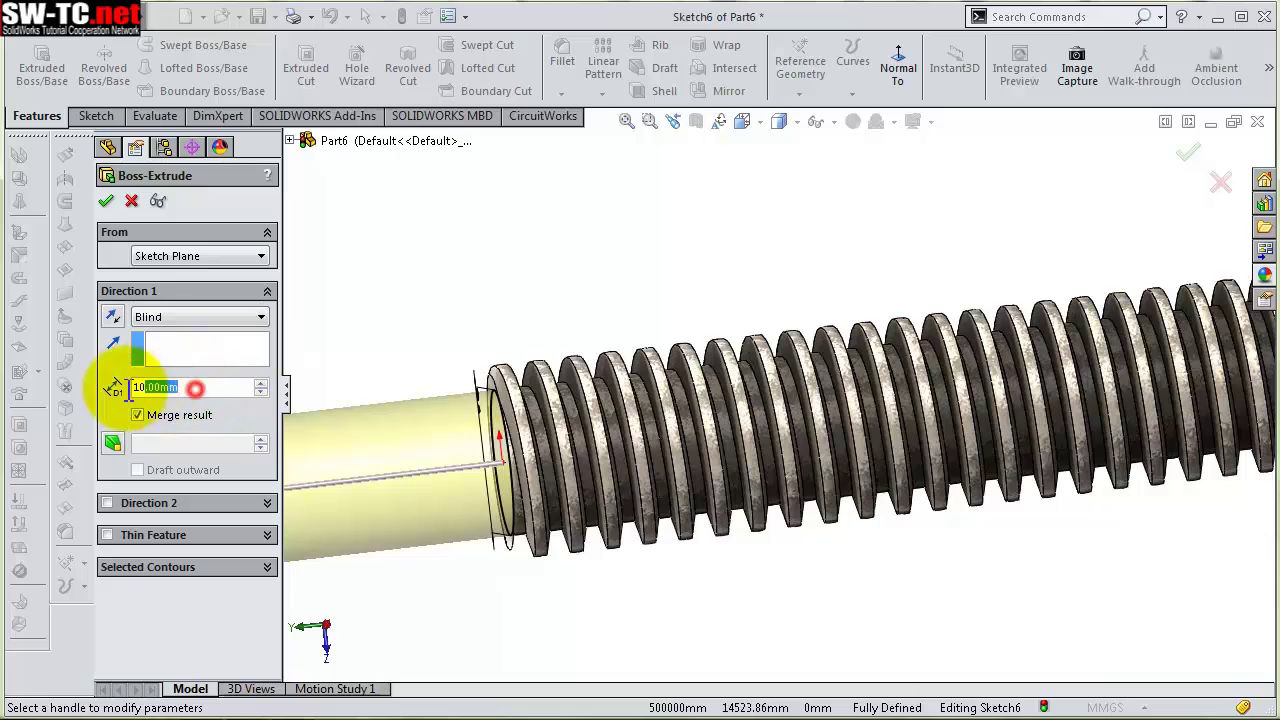
type("75")
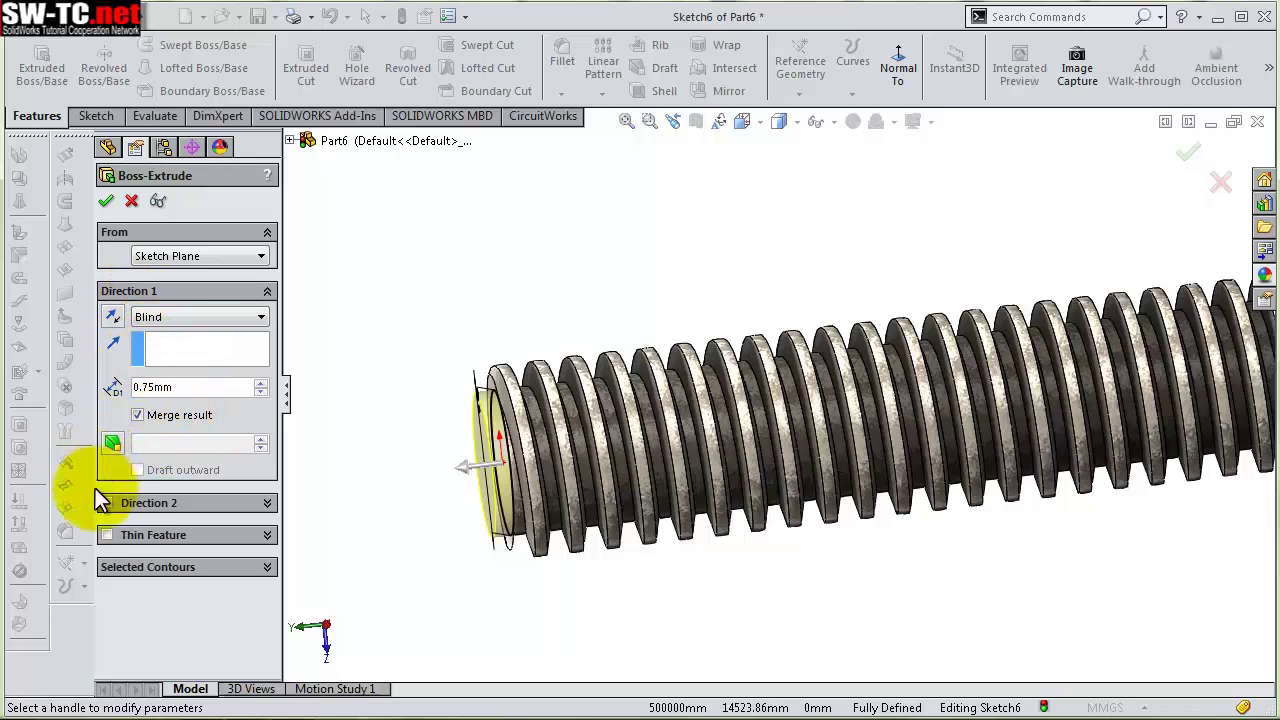
left_click(138, 468)
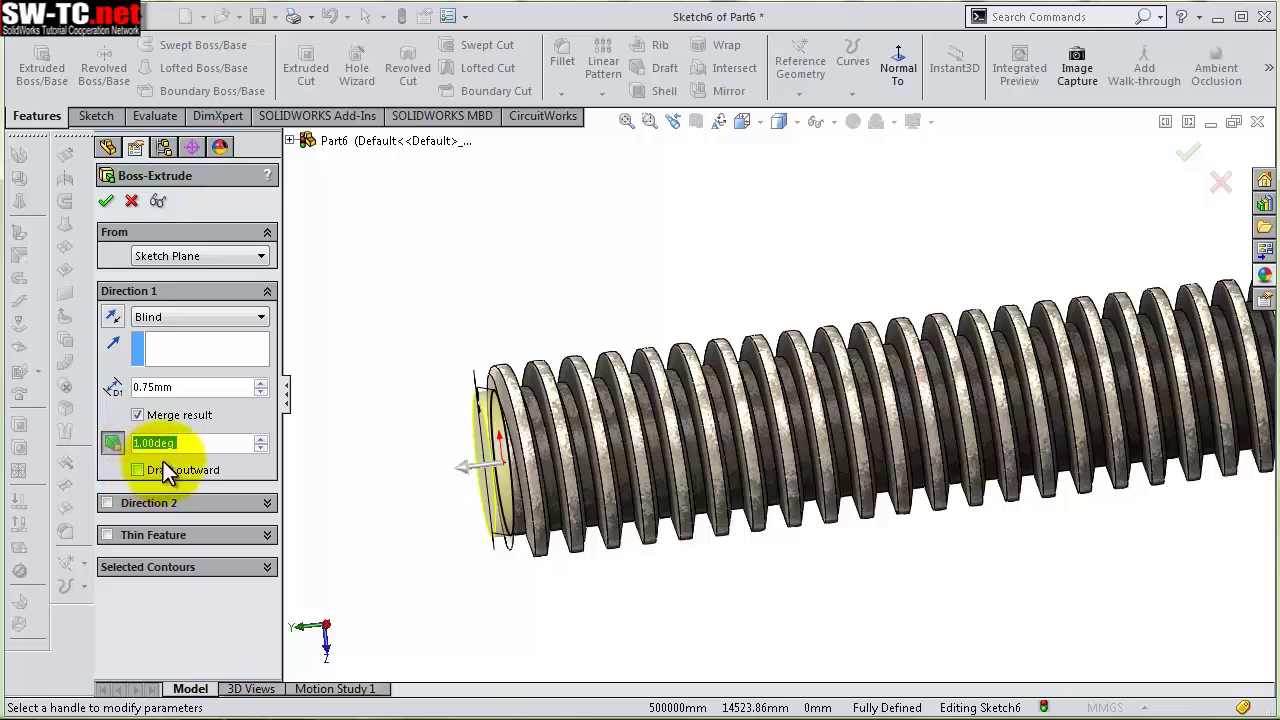
type("45")
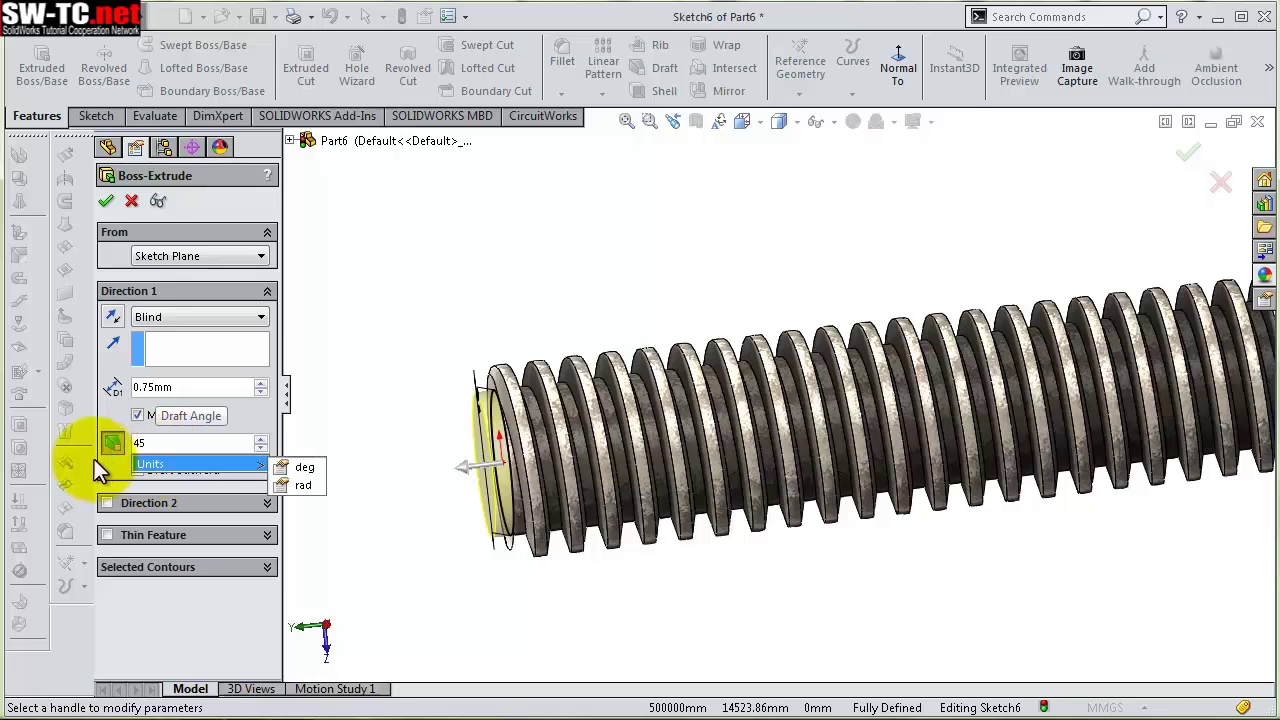
middle_click_drag(439, 454, 428, 460)
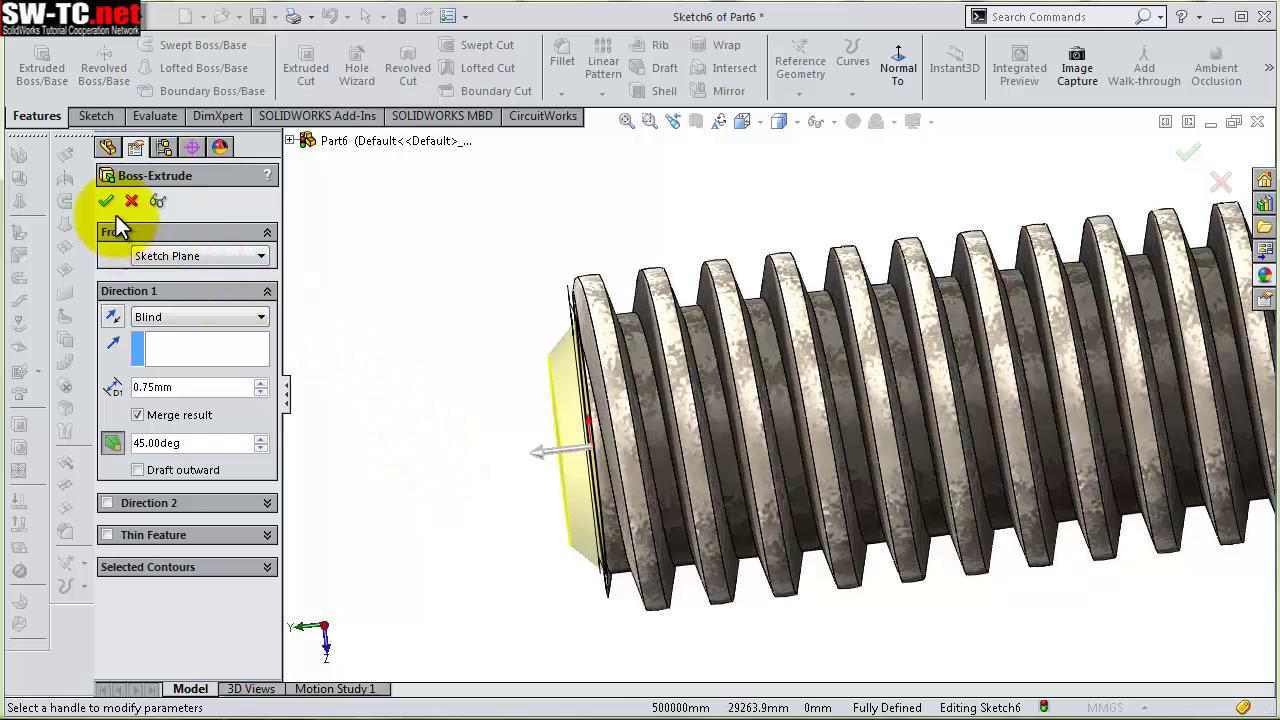
left_click(107, 201)
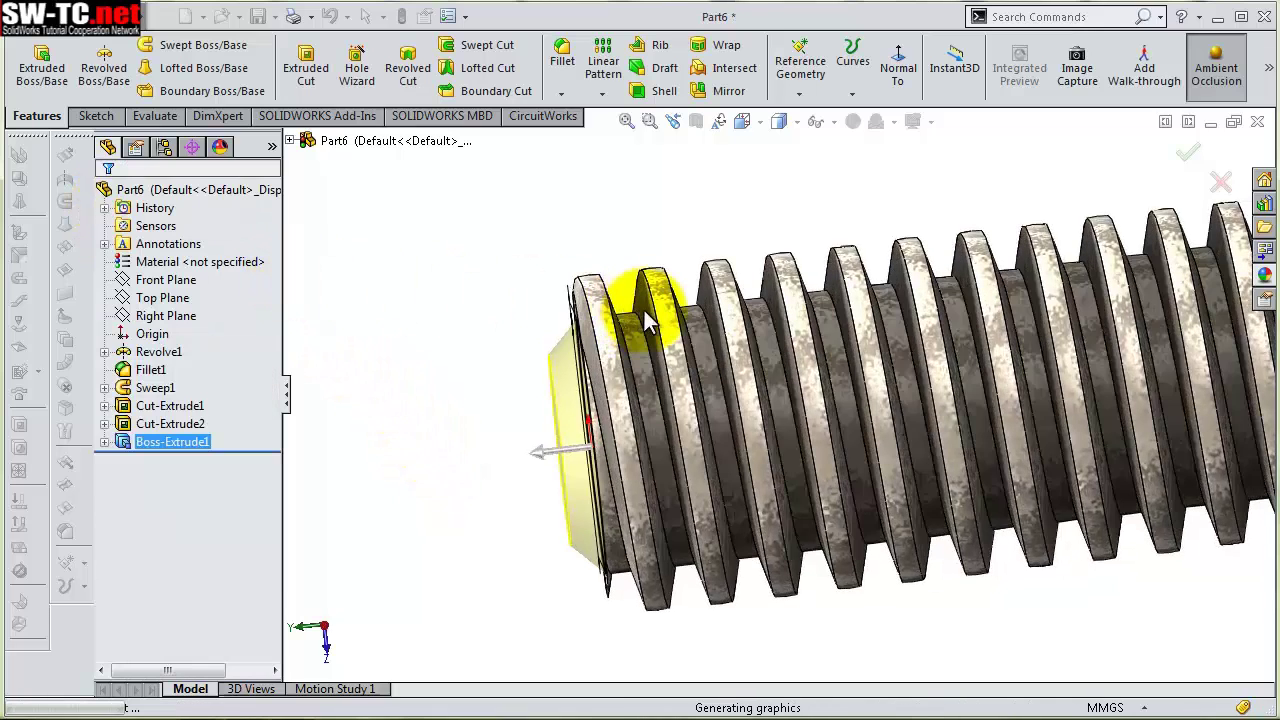
scroll(517, 318, "up", 2)
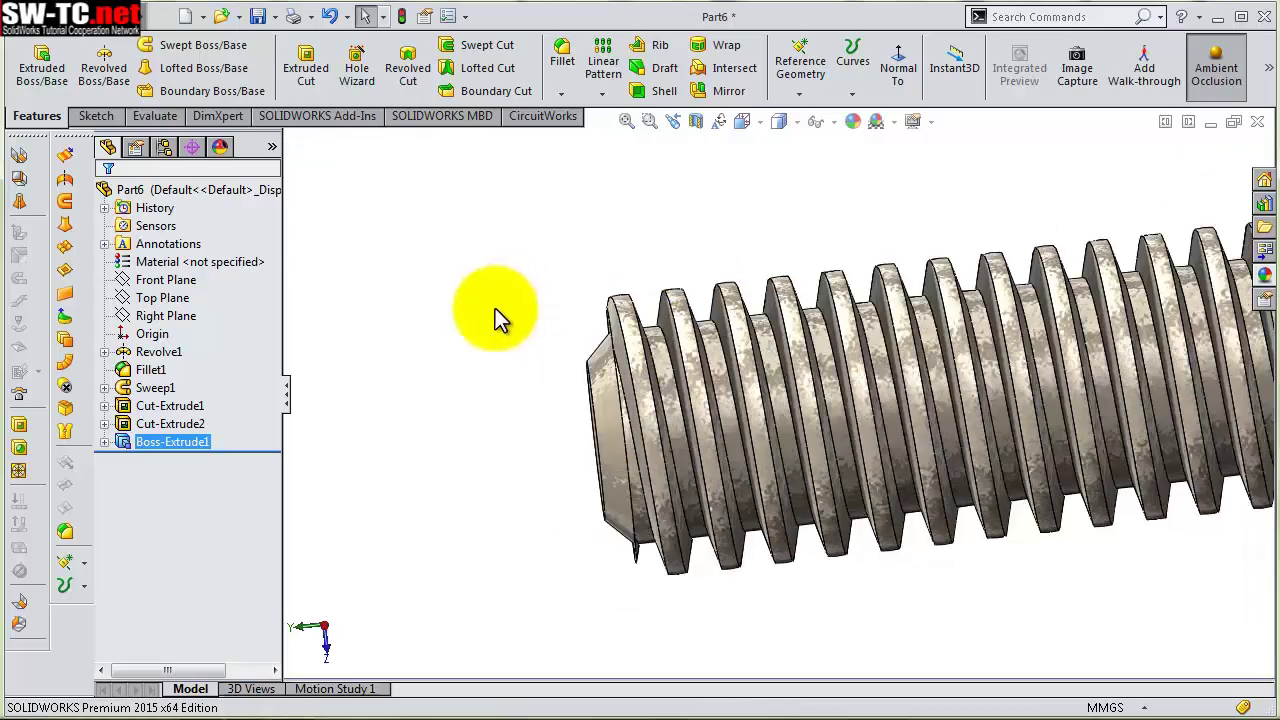
mouse_move(491, 314)
middle_mouse_down()
mouse_move(812, 318)
mouse_move(886, 414)
mouse_move(929, 409)
mouse_move(1005, 285)
mouse_move(1020, 291)
mouse_move(914, 309)
mouse_move(802, 397)
mouse_move(666, 400)
mouse_move(462, 434)
mouse_move(457, 394)
middle_mouse_up()
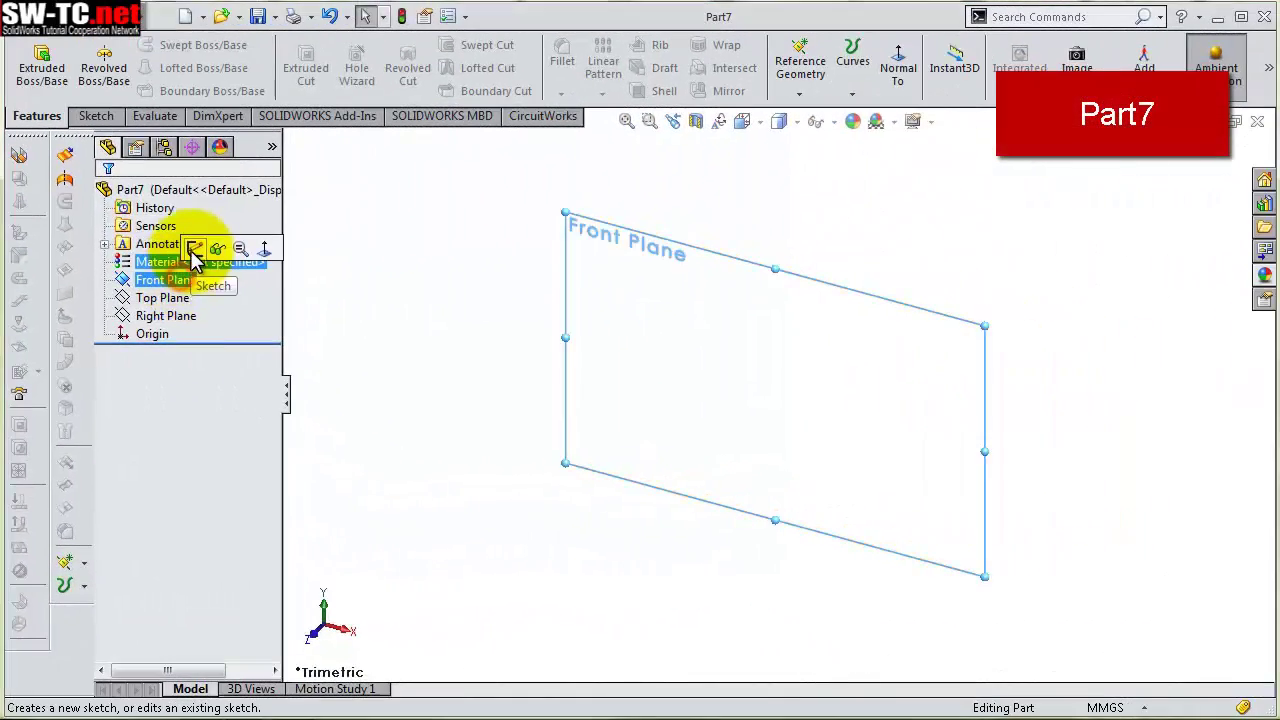
Sketch on the Front Plane a horizontal centerline centered on the origin
left_click(203, 250)
left_click(153, 46)
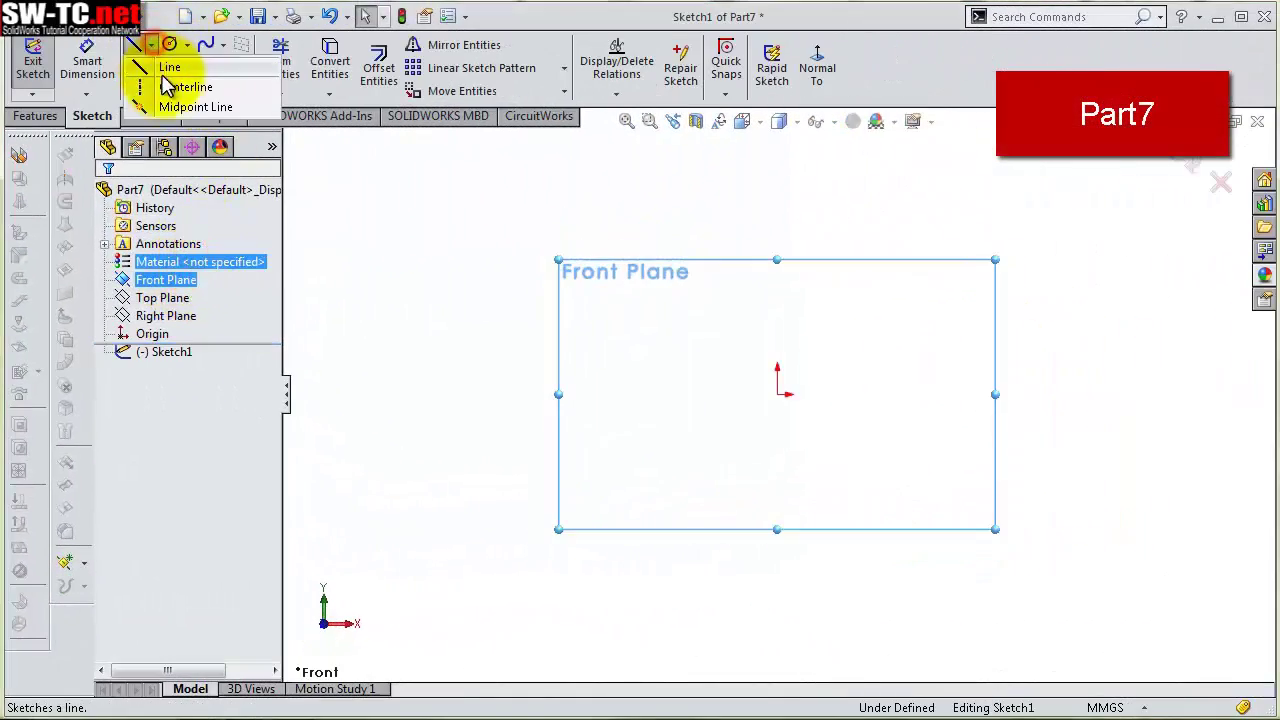
left_click(150, 86)
left_click_drag(627, 393, 963, 393)
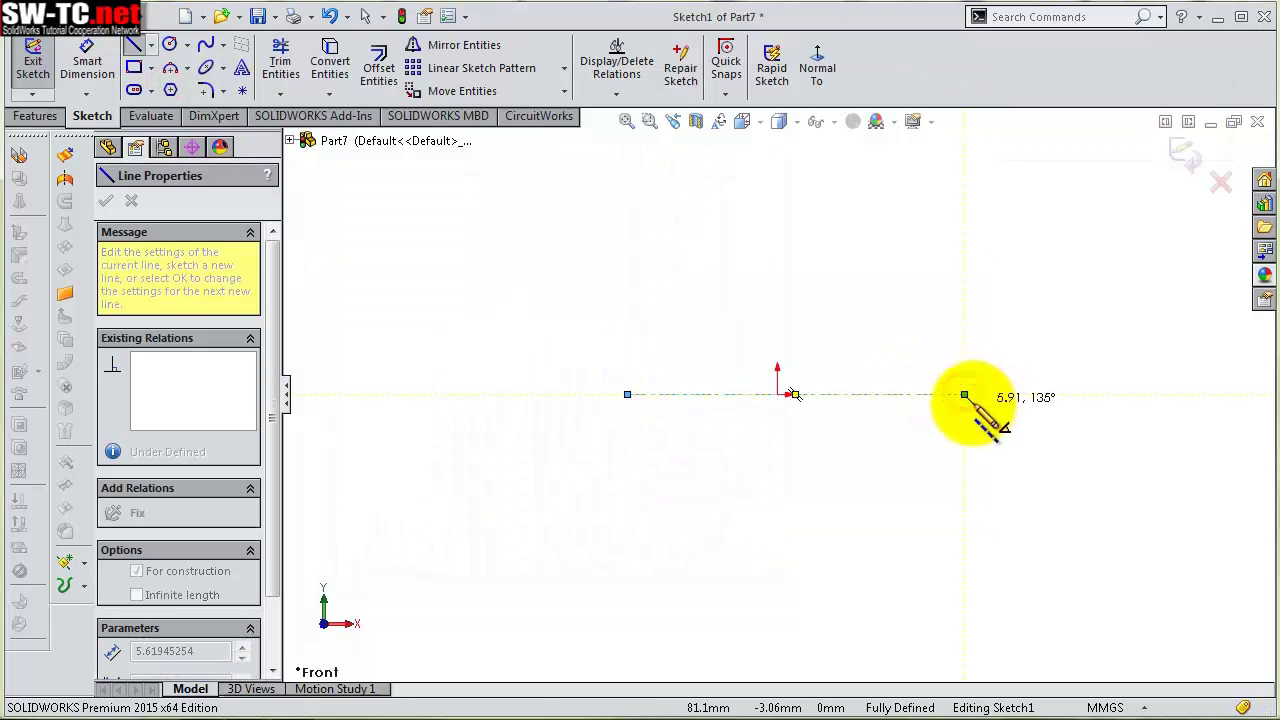
key("Escape")
left_click(868, 394)
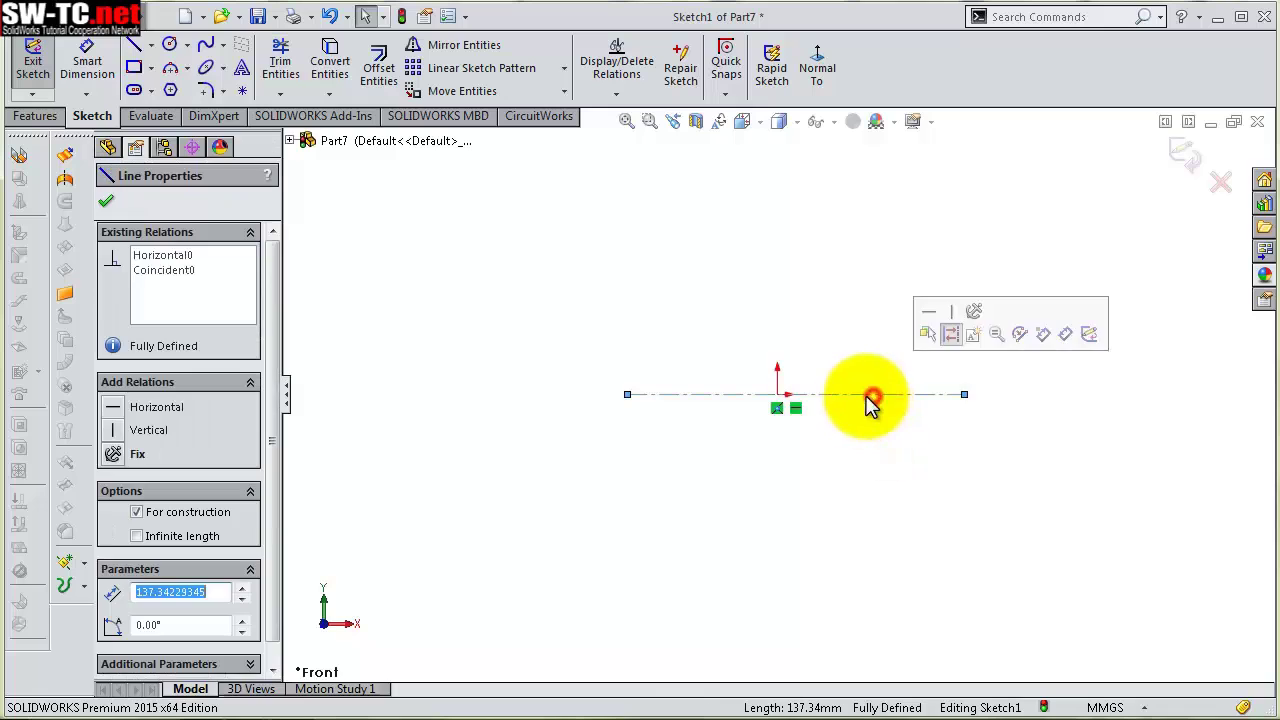
left_click(777, 394, "ctrl")
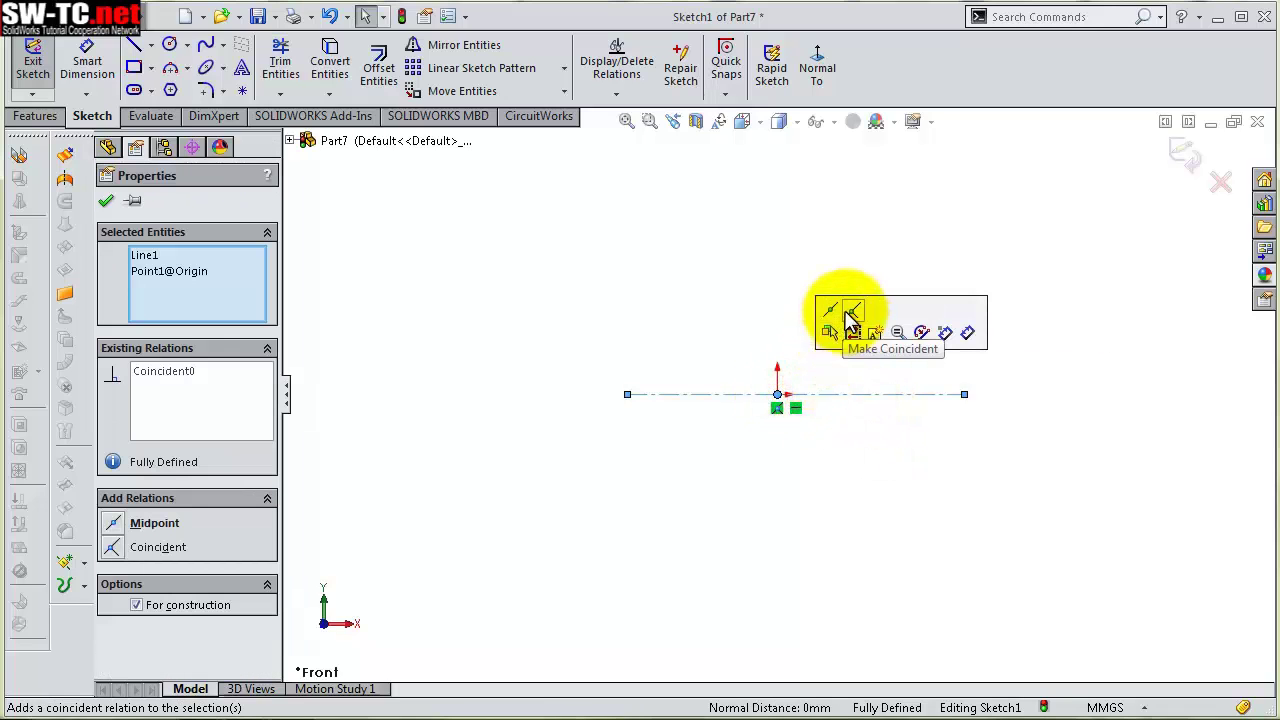
left_click(834, 310)
left_click(742, 306)
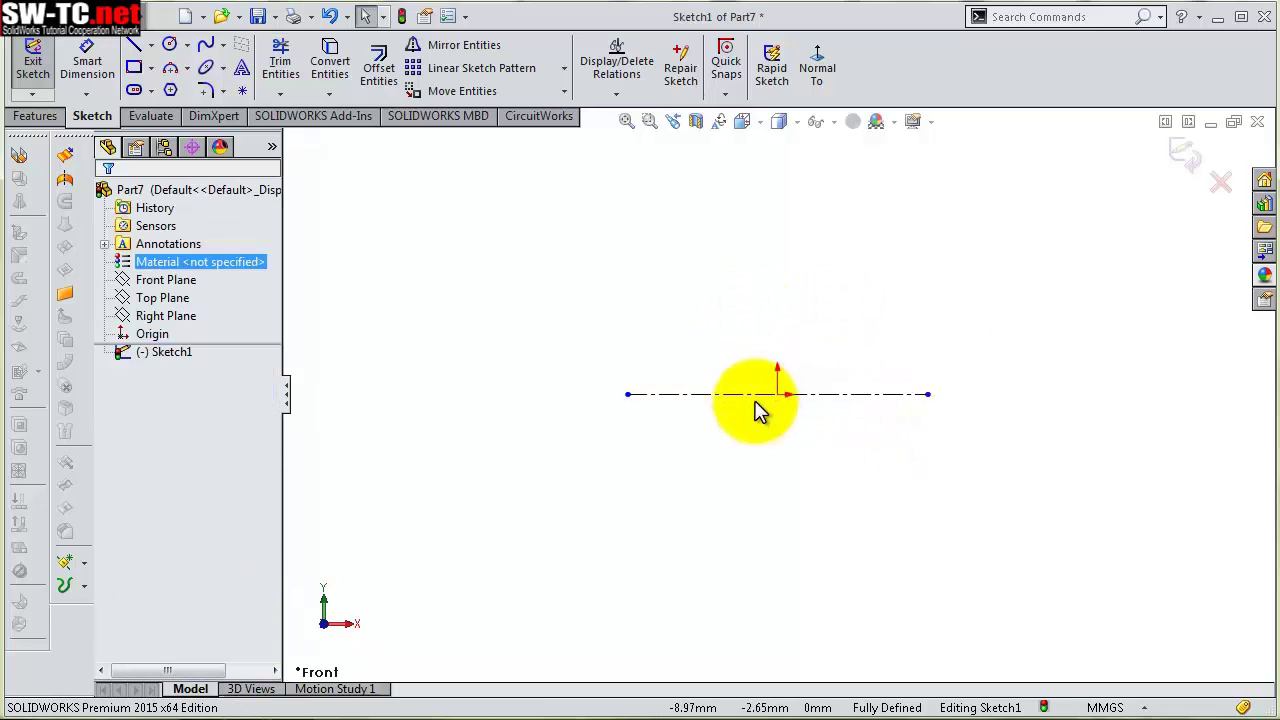
Dimension the centerline to 54 mm long
key("s")
left_click(823, 420)
left_click(826, 394)
left_click(808, 305)
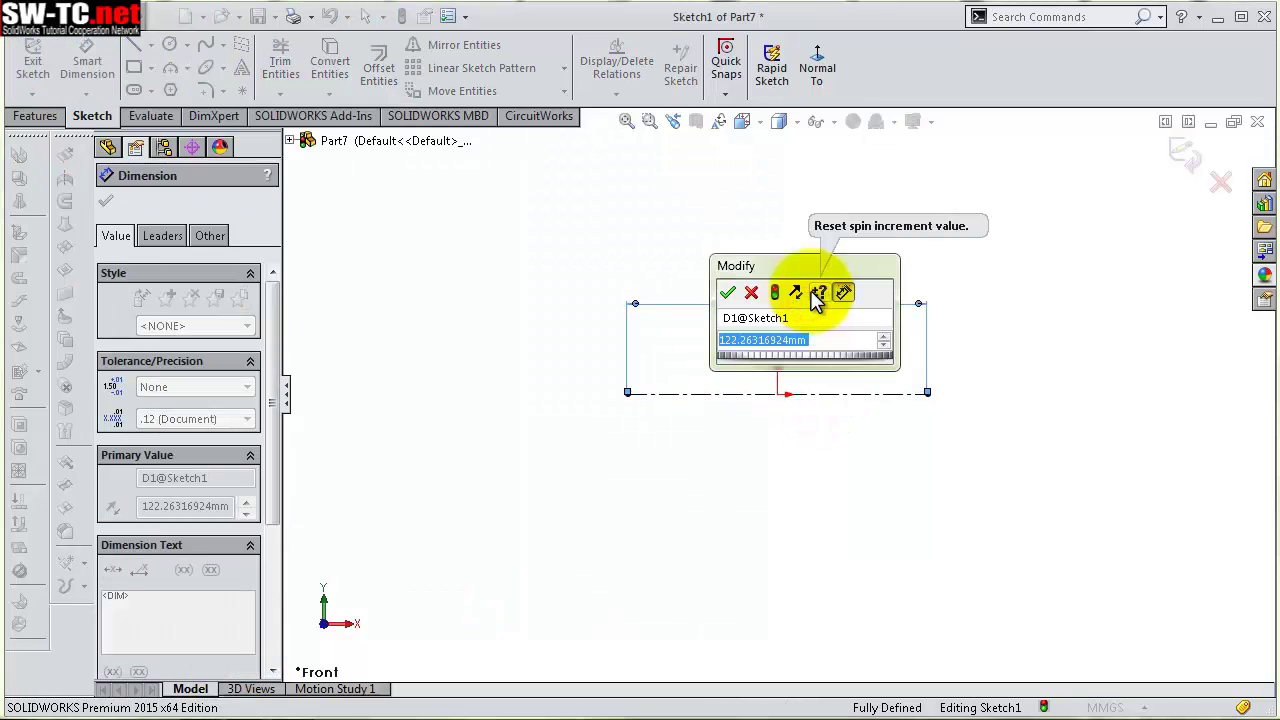
type("54")
key("Return")
Draw two base line segments inward along the centerline from each end
key("s")
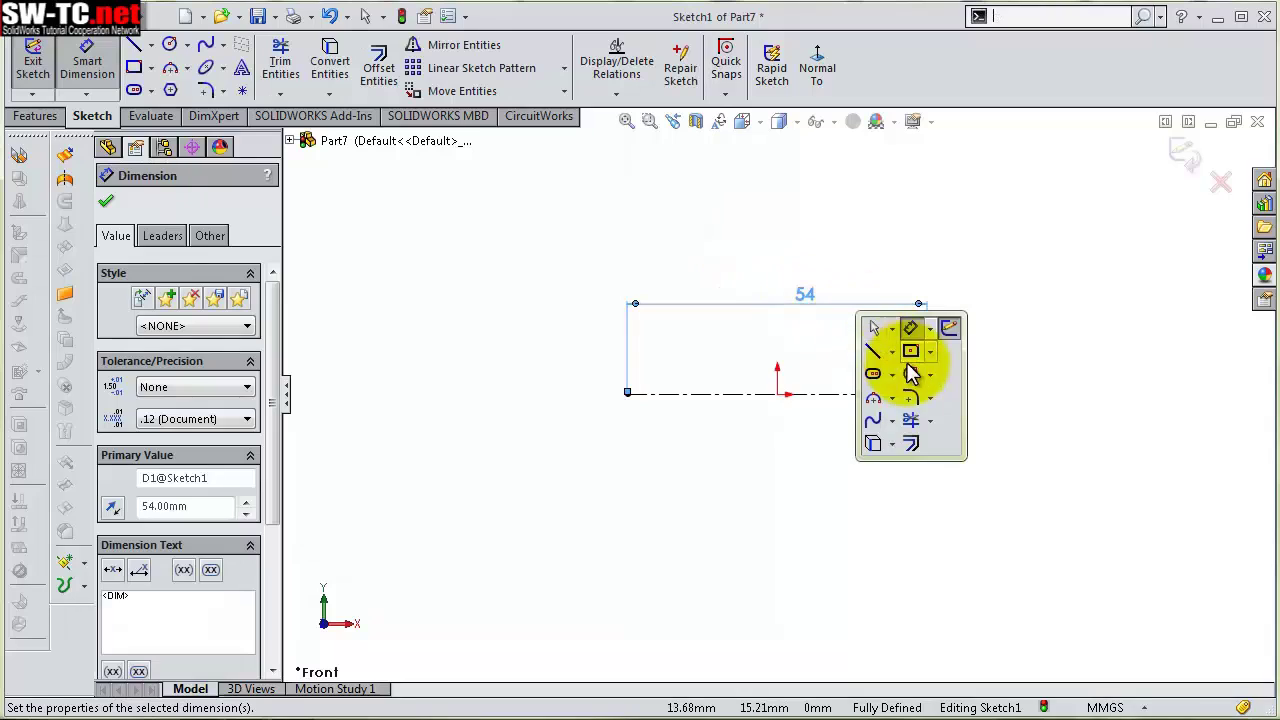
left_click(873, 355)
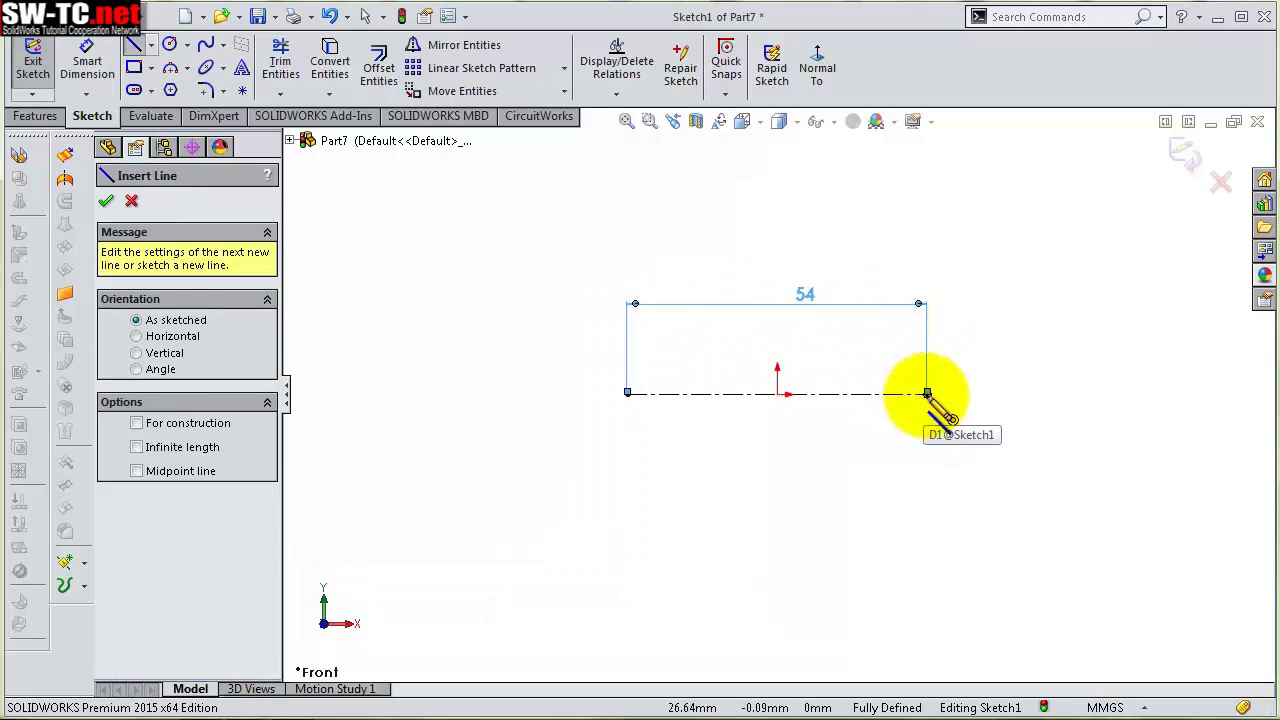
left_click(926, 394)
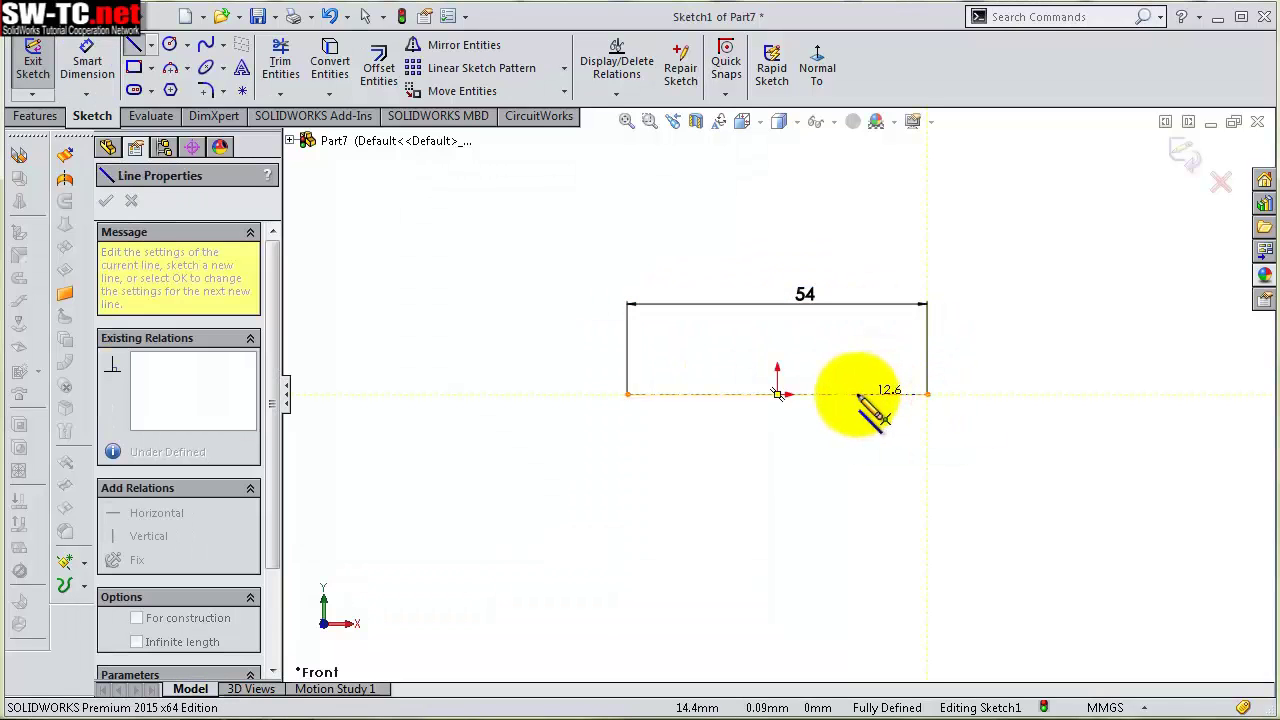
left_click(857, 394)
left_click(707, 470)
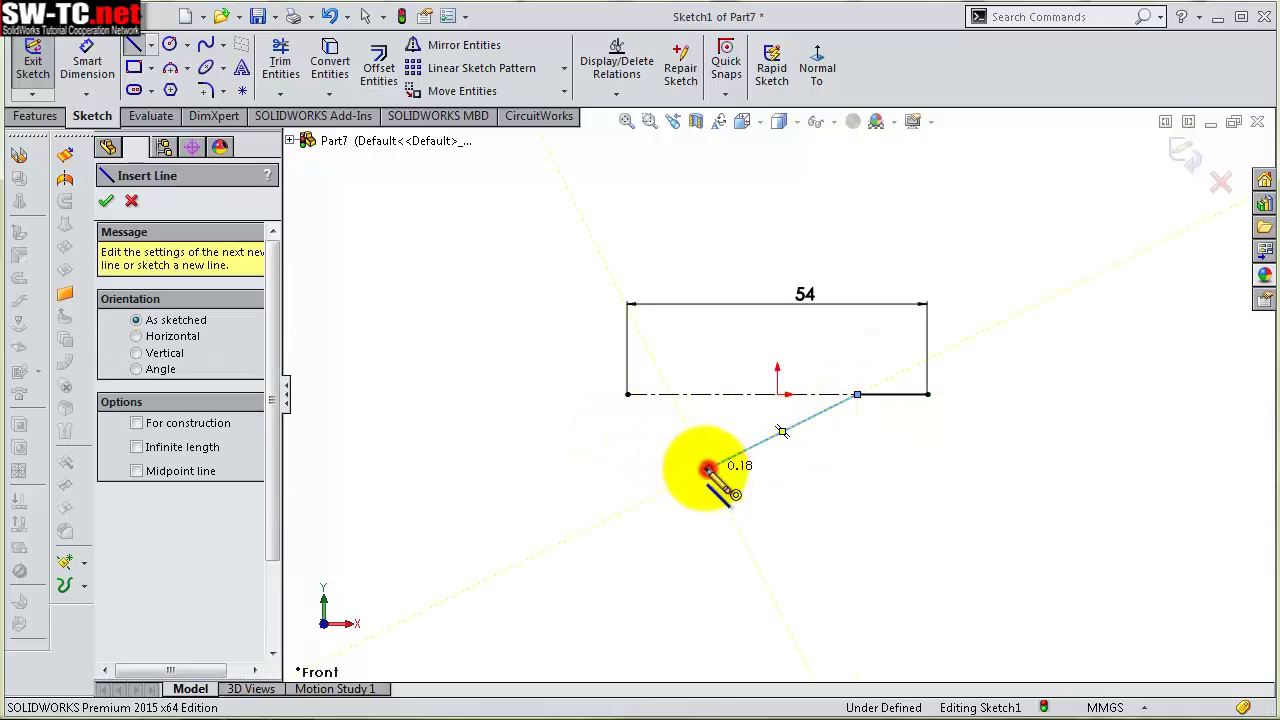
key("Escape")
left_click(627, 394)
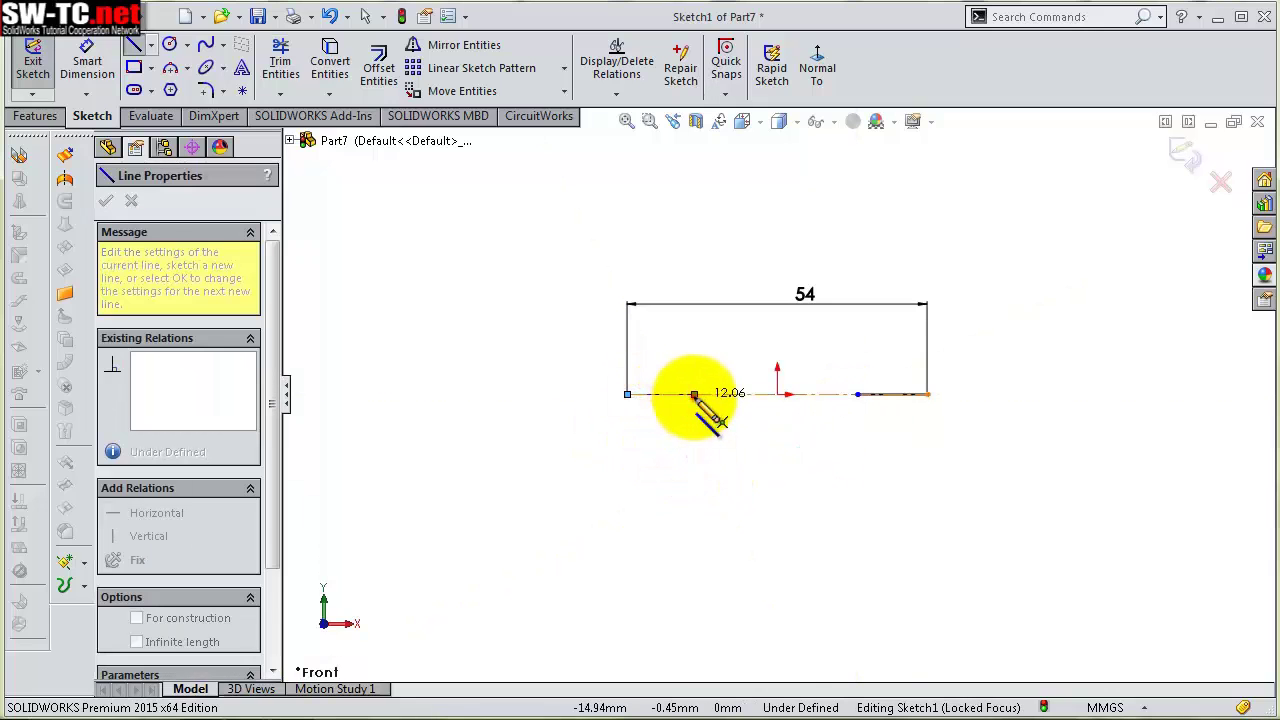
left_click(694, 394)
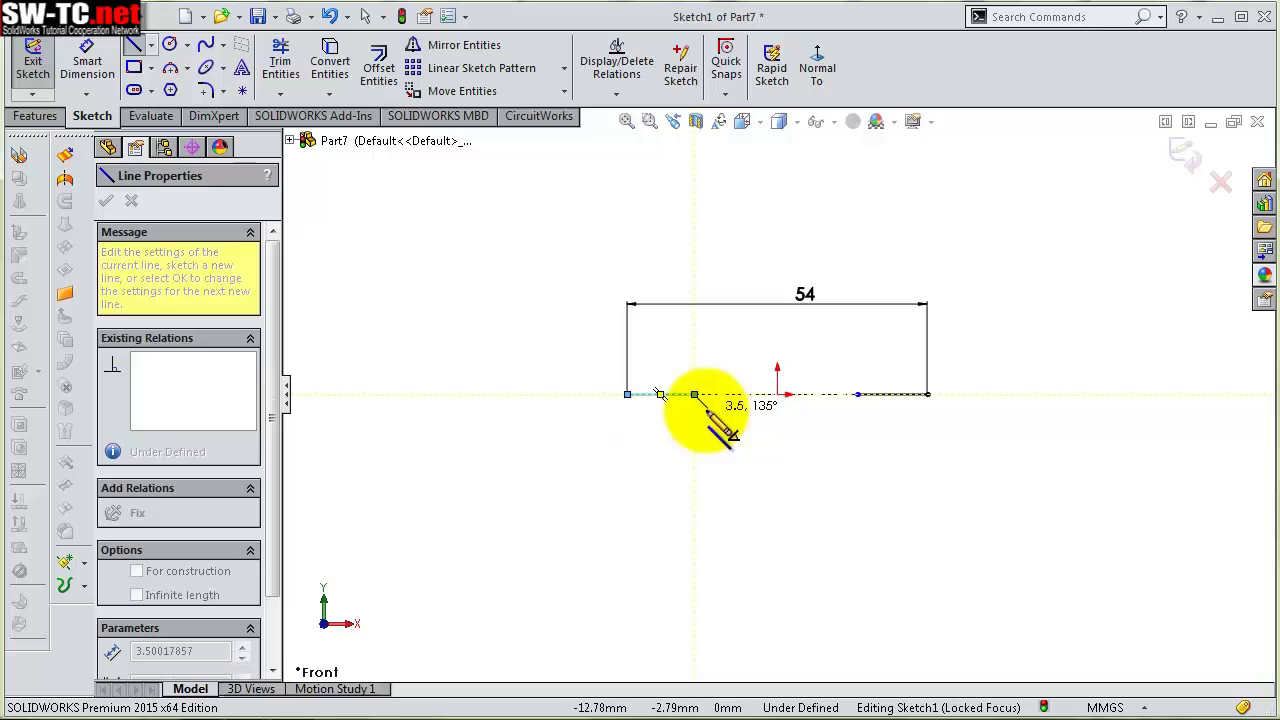
key("Escape")
Dimension the left base line segment to 17 mm
key("s")
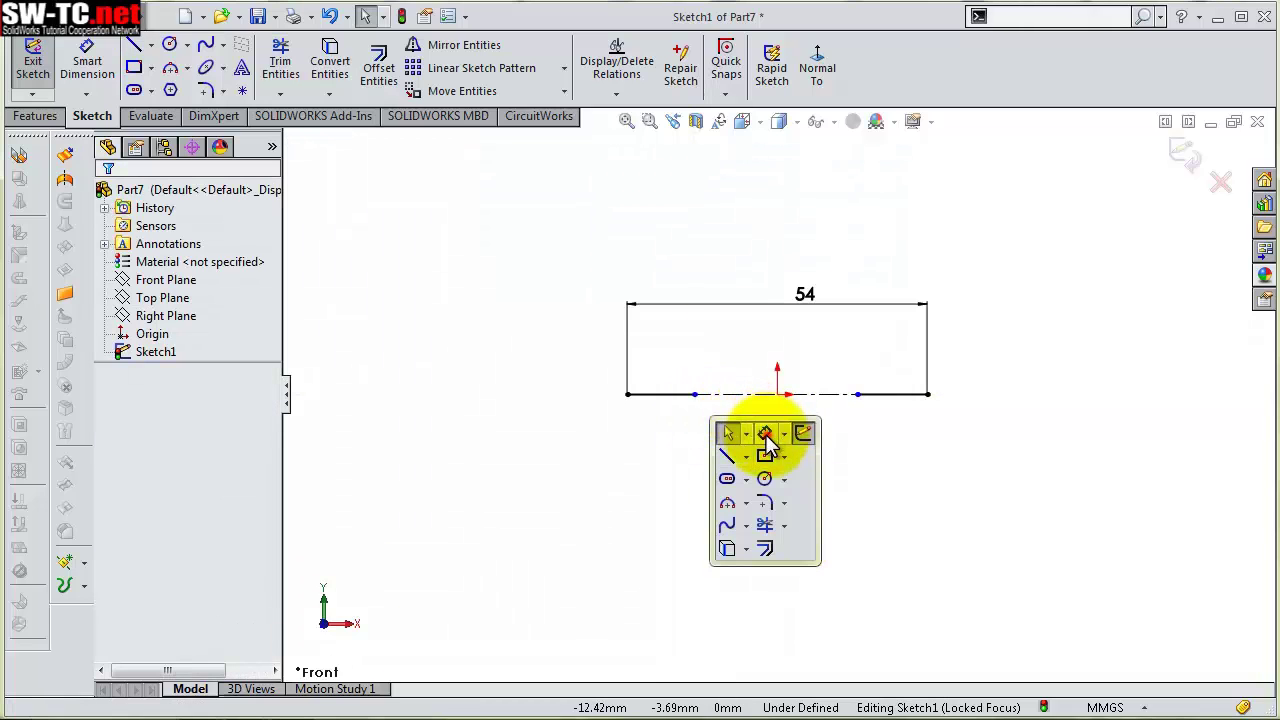
left_click(765, 434)
left_click(684, 394)
left_click(660, 440)
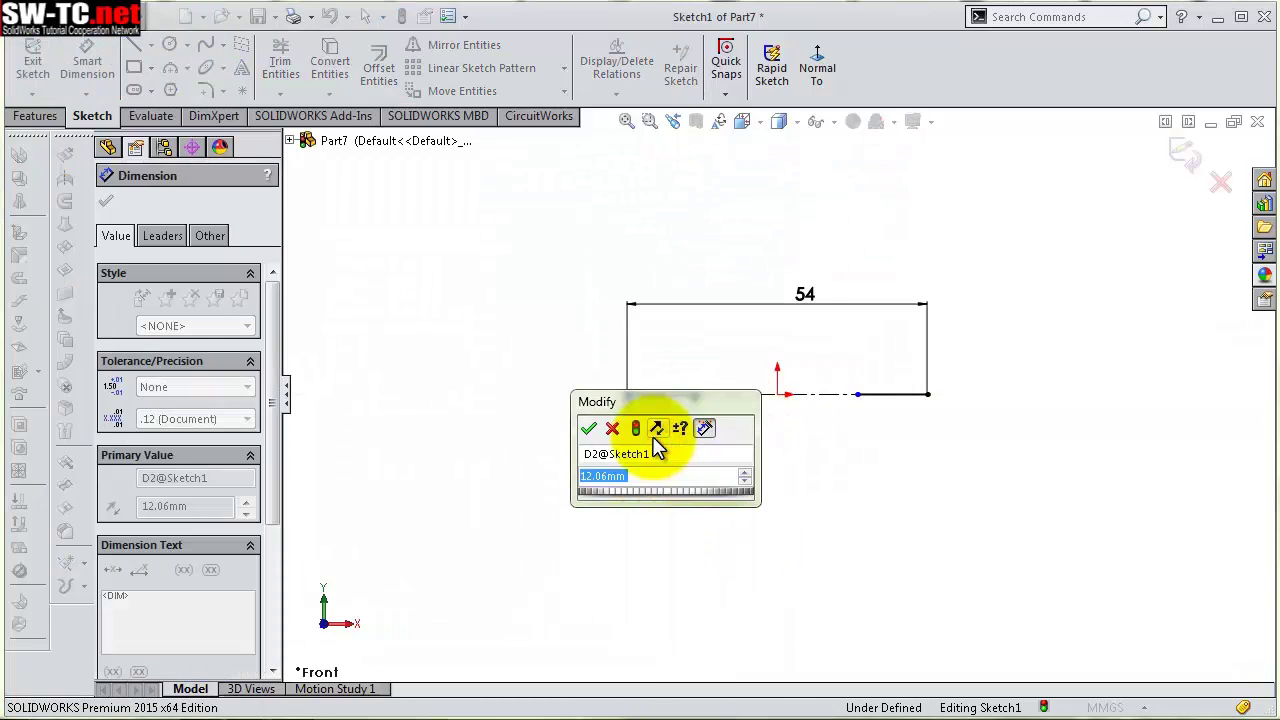
type("17")
key("Return")
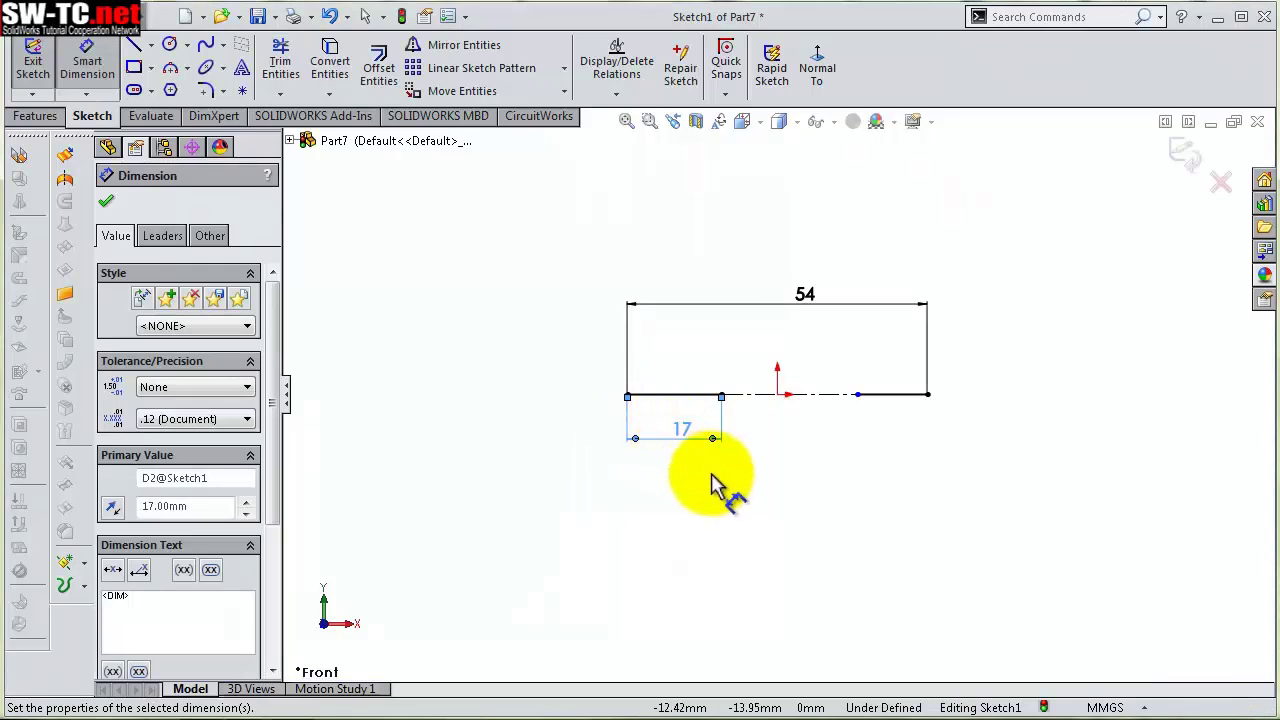
left_click(716, 510)
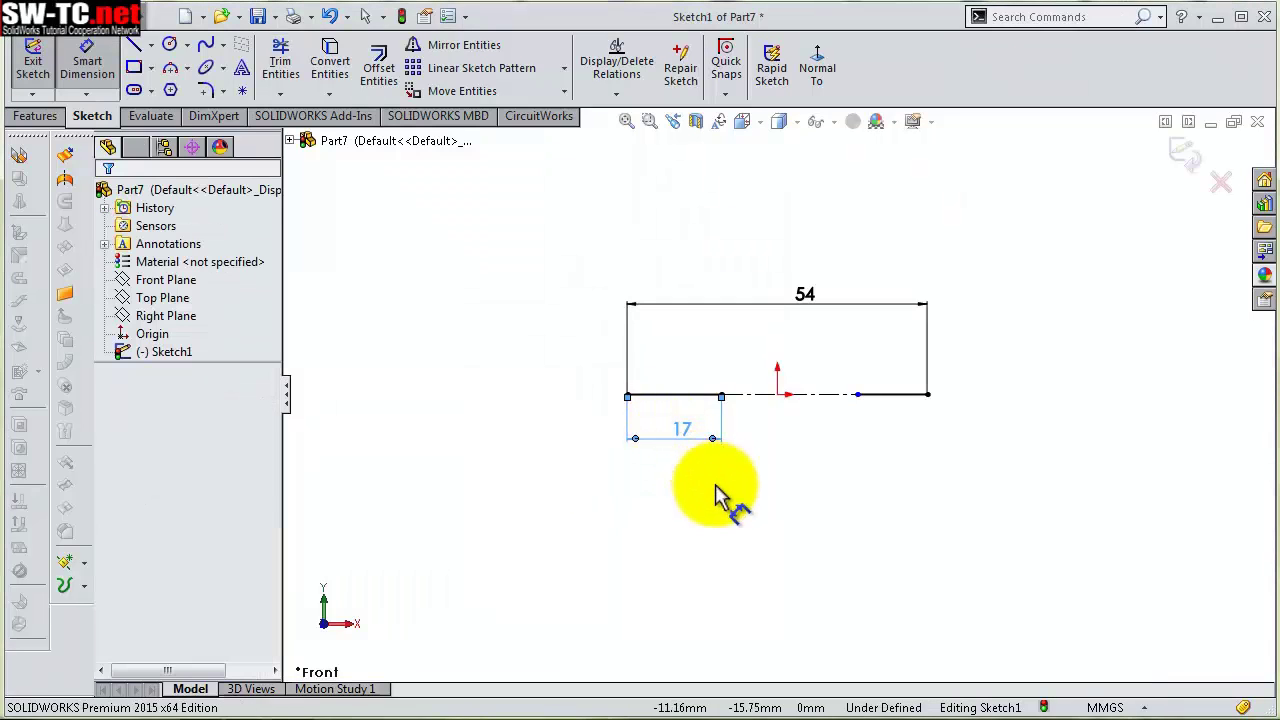
Make the left and right base line segments equal
left_click(688, 397)
left_click(896, 397, "ctrl")
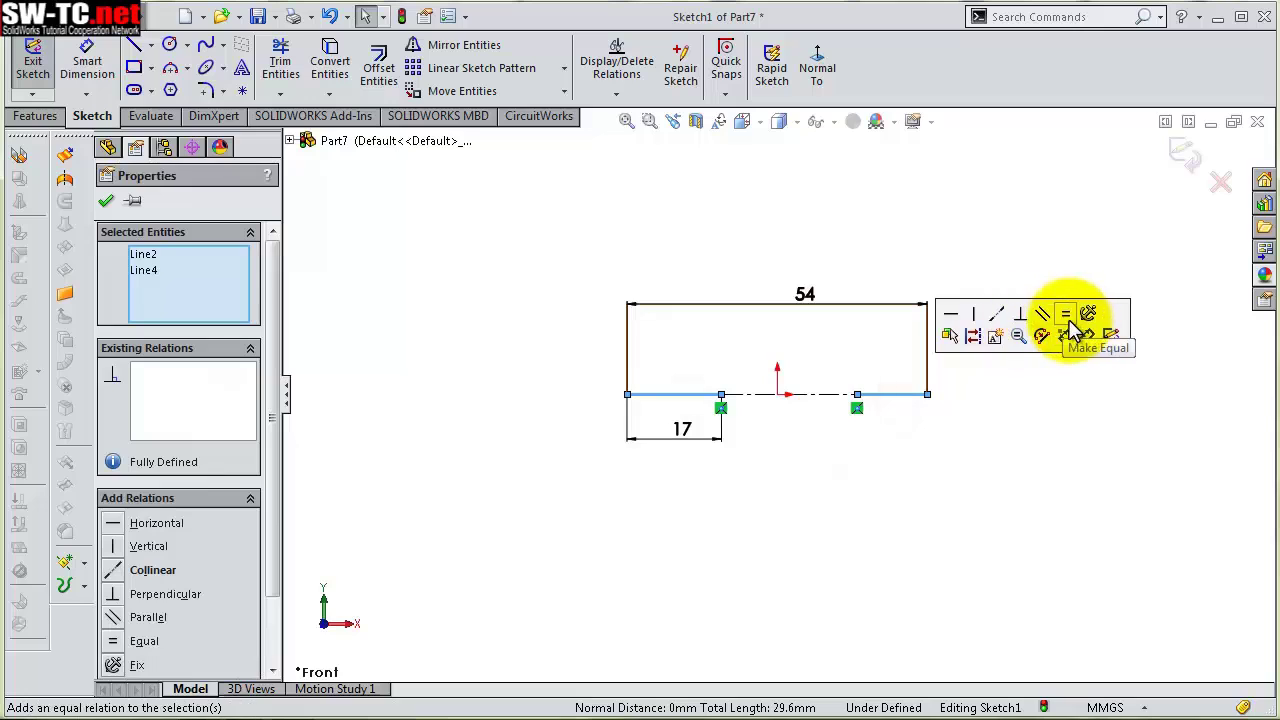
left_click(1072, 322)
left_click(1045, 355)
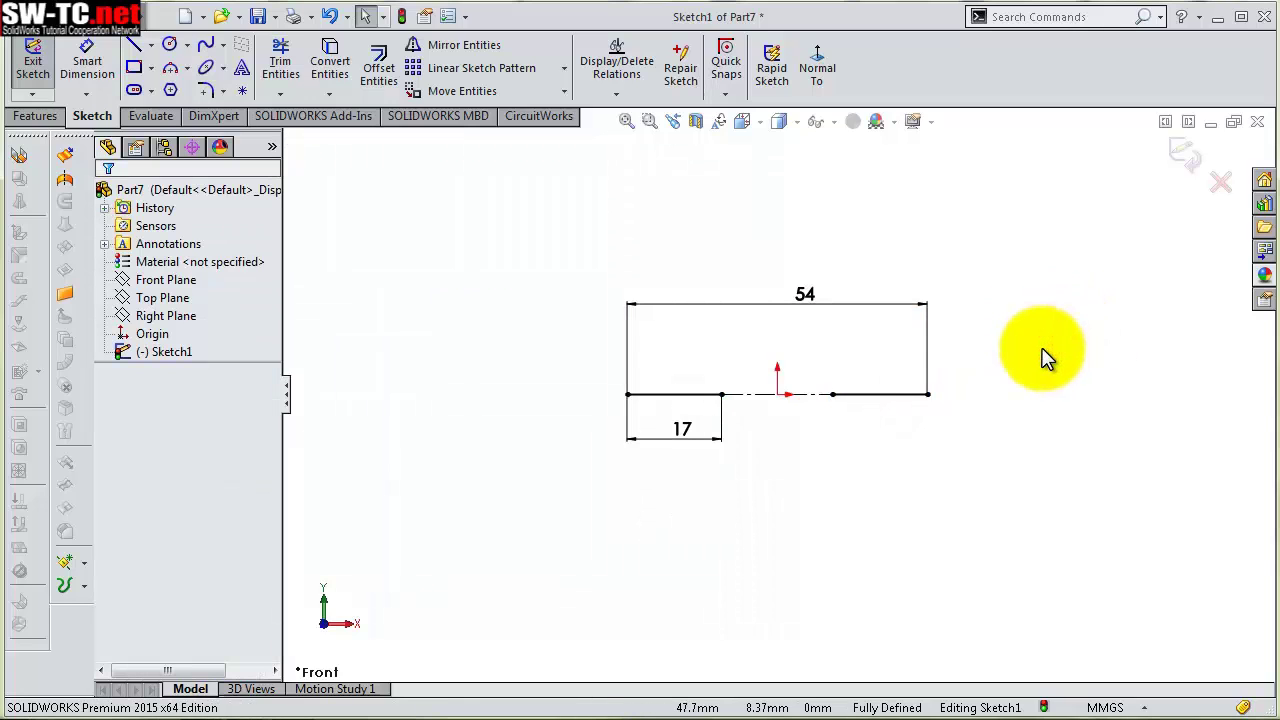
Bridge the inner endpoints with an upward three-point arc of radius 20
left_click(170, 68)
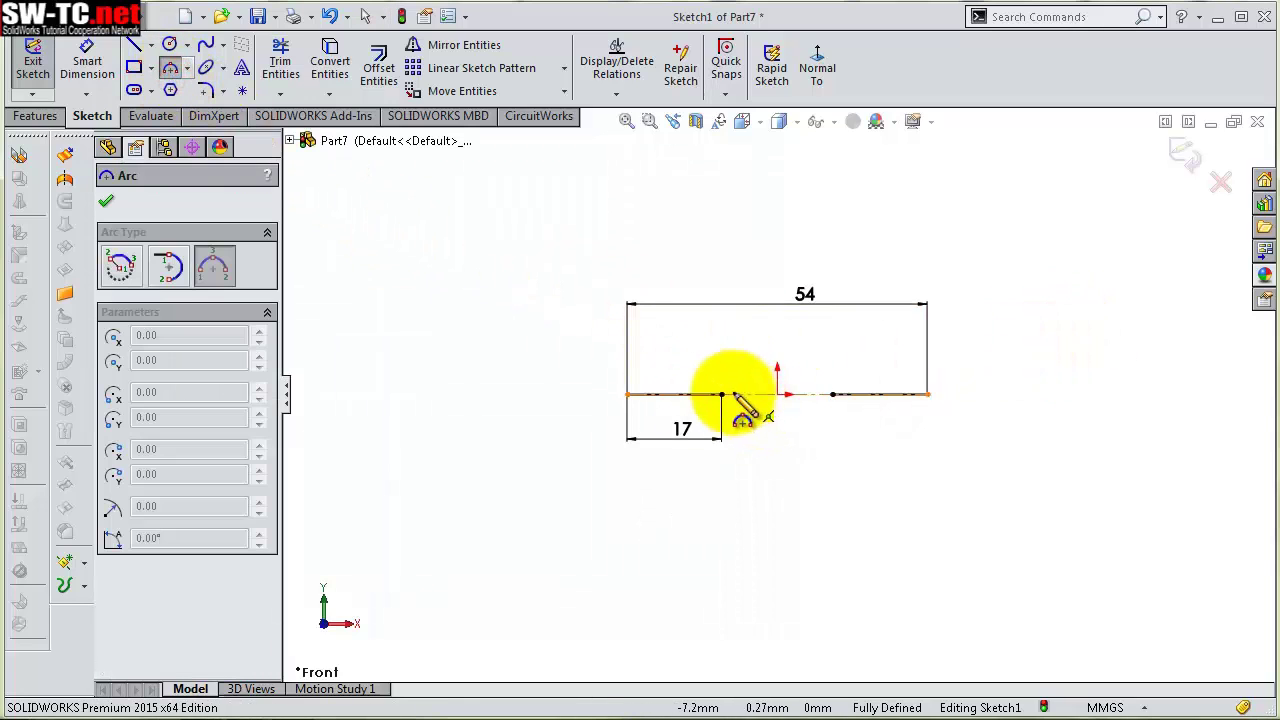
scroll(777, 367, "down", 3)
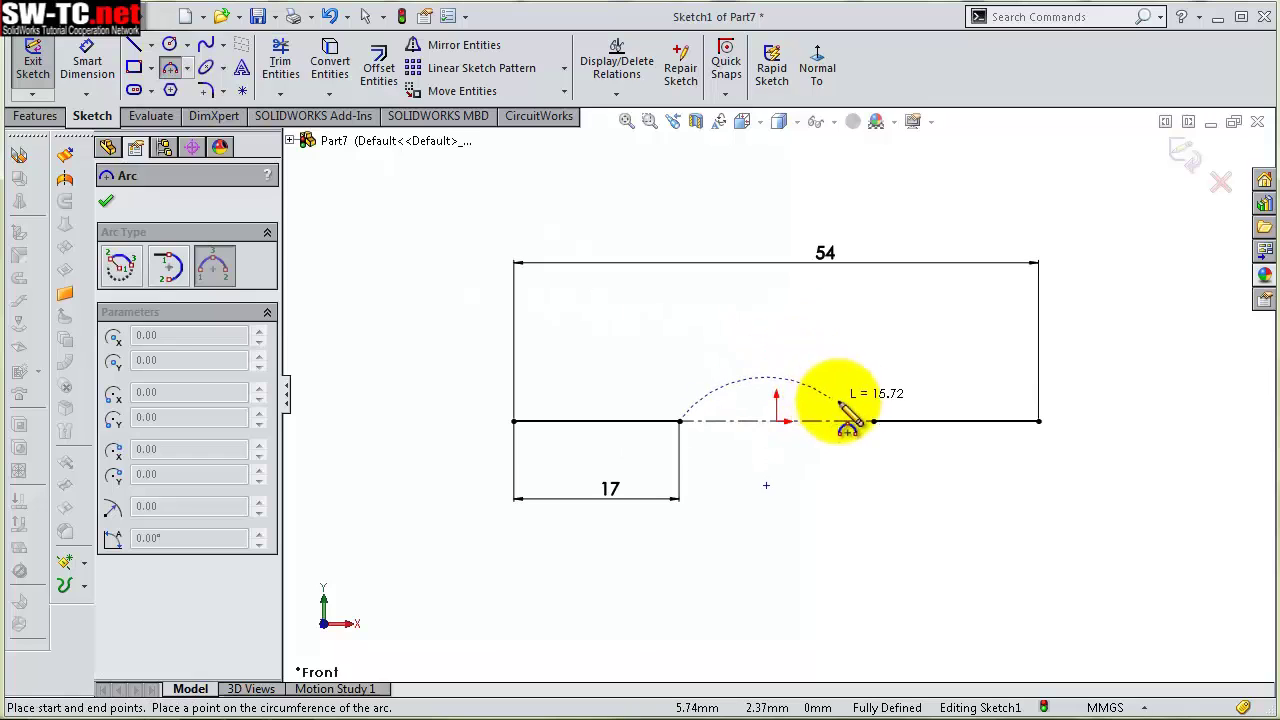
left_click(873, 421)
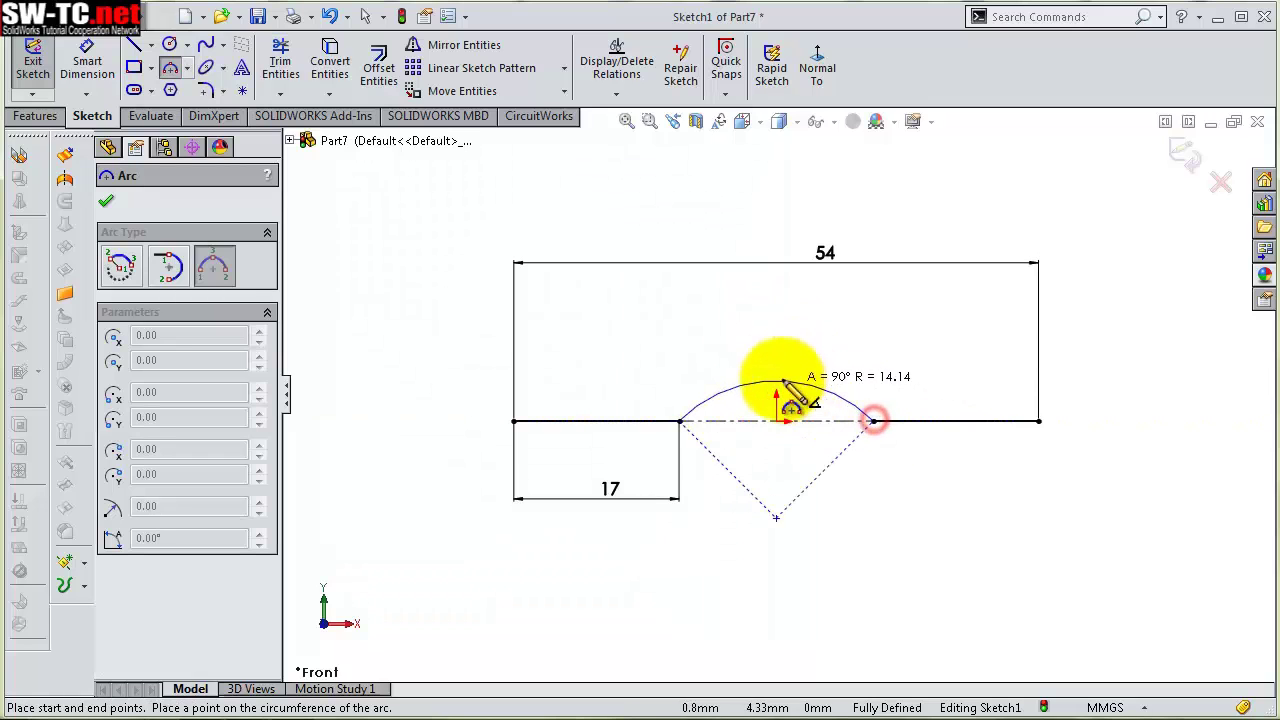
left_click(787, 376)
key("s")
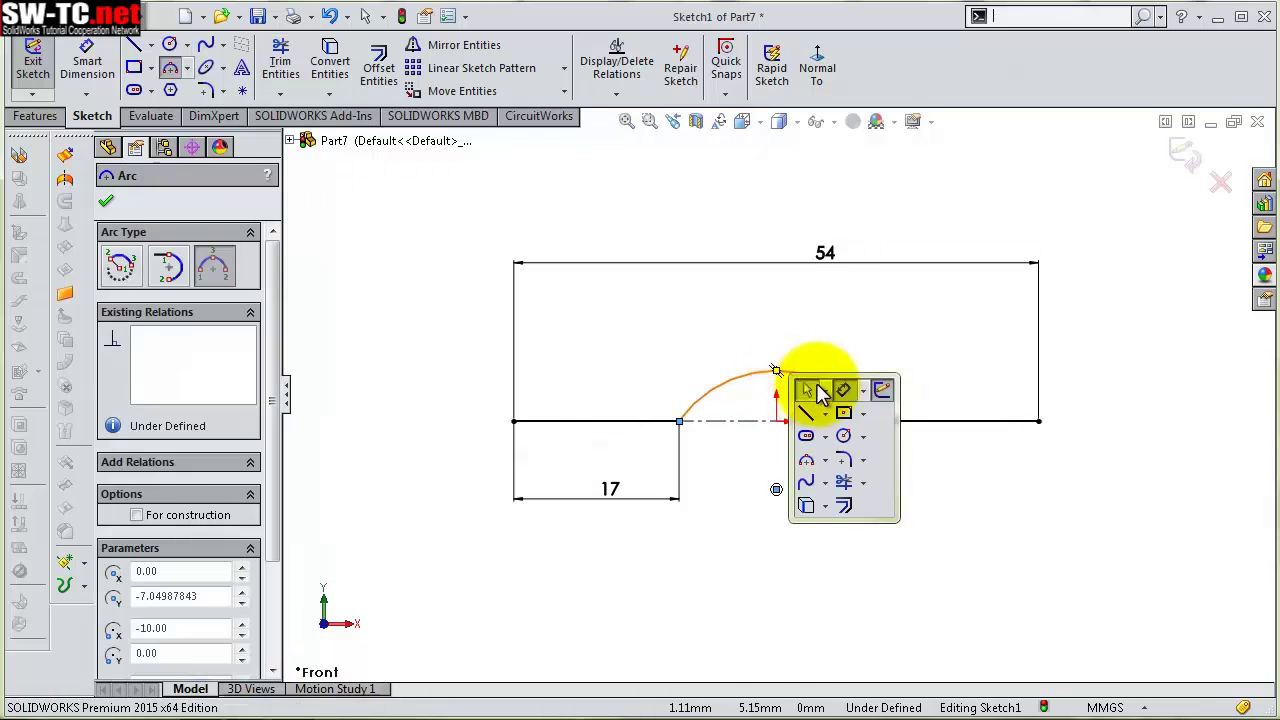
left_click(843, 392)
left_click(818, 386)
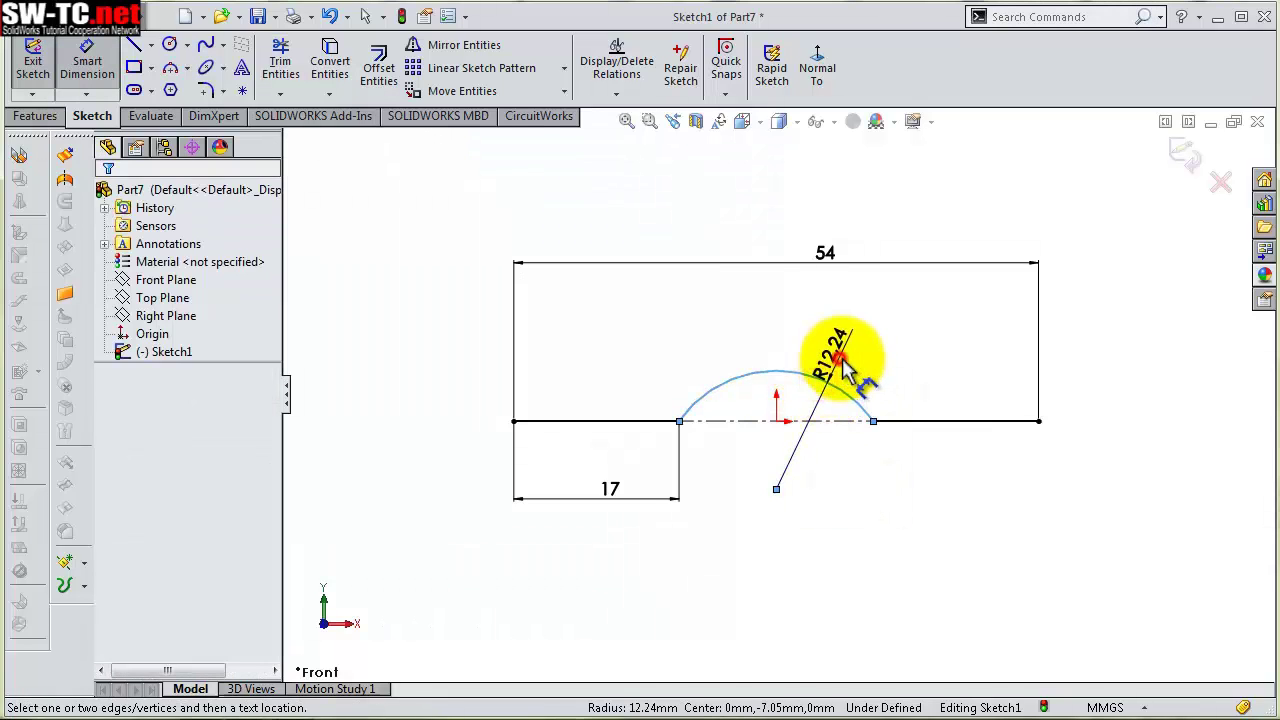
left_click(846, 362)
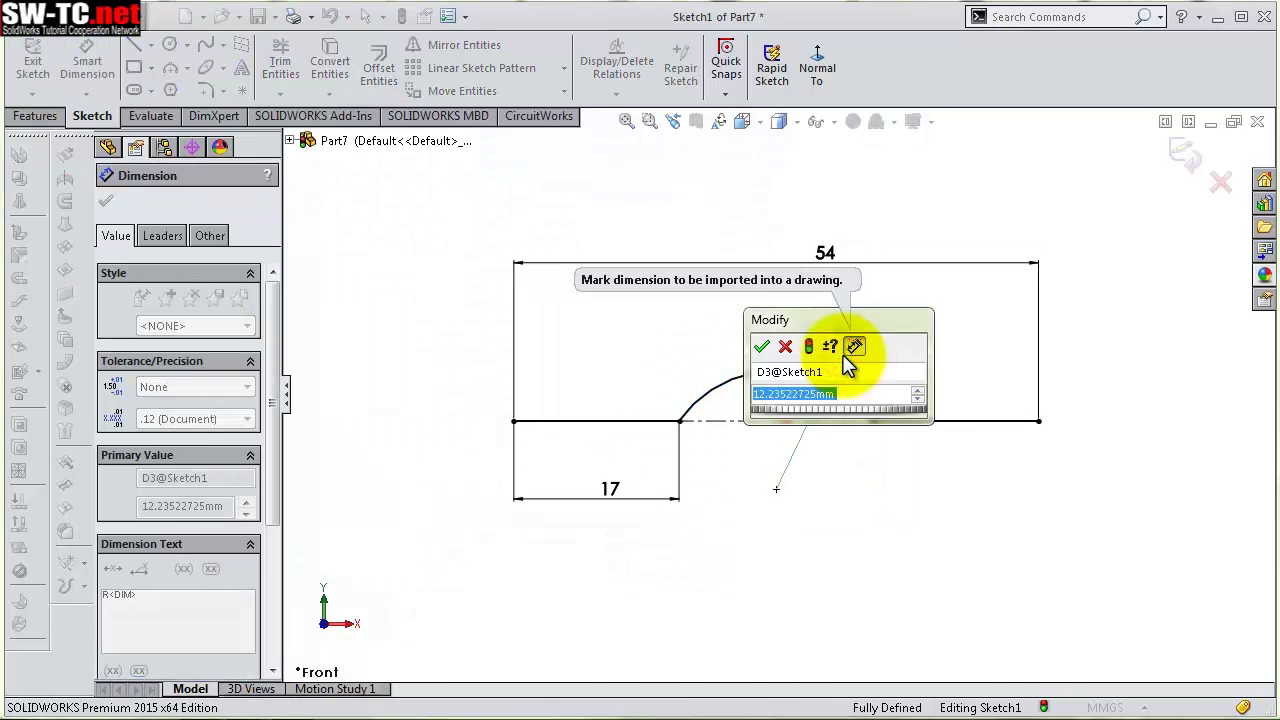
type("20")
key("Return")
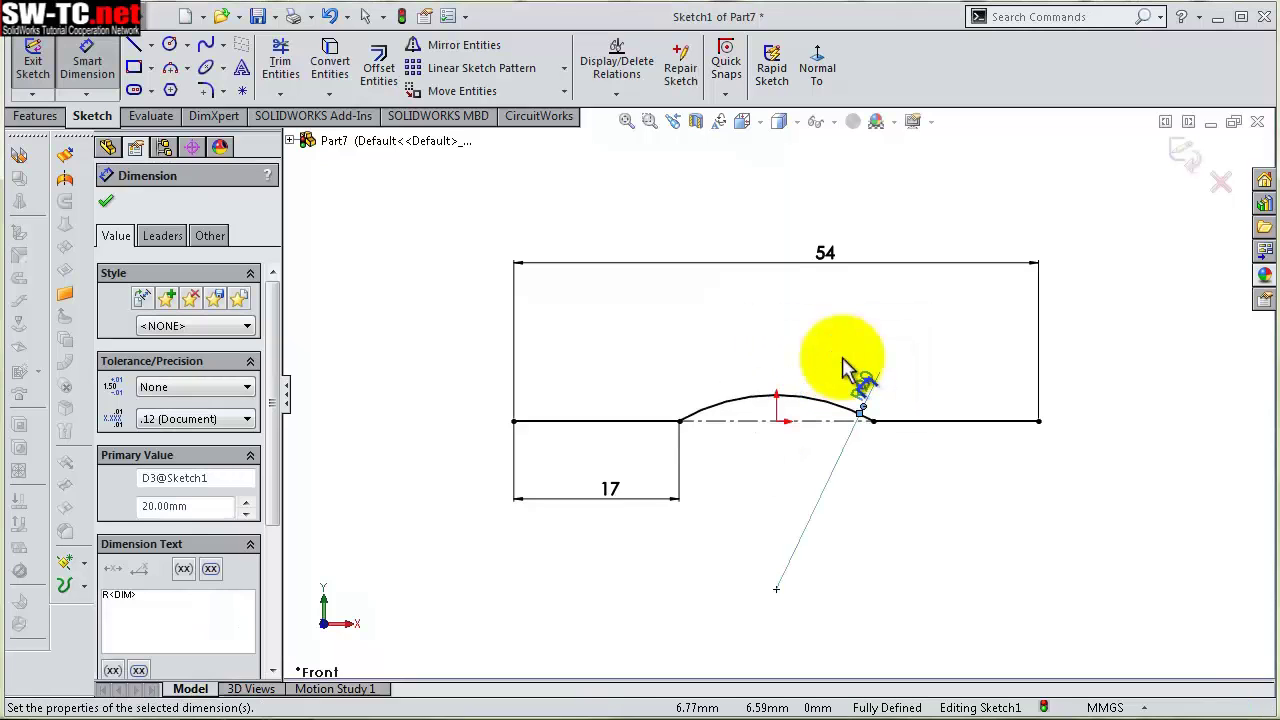
left_click(905, 505)
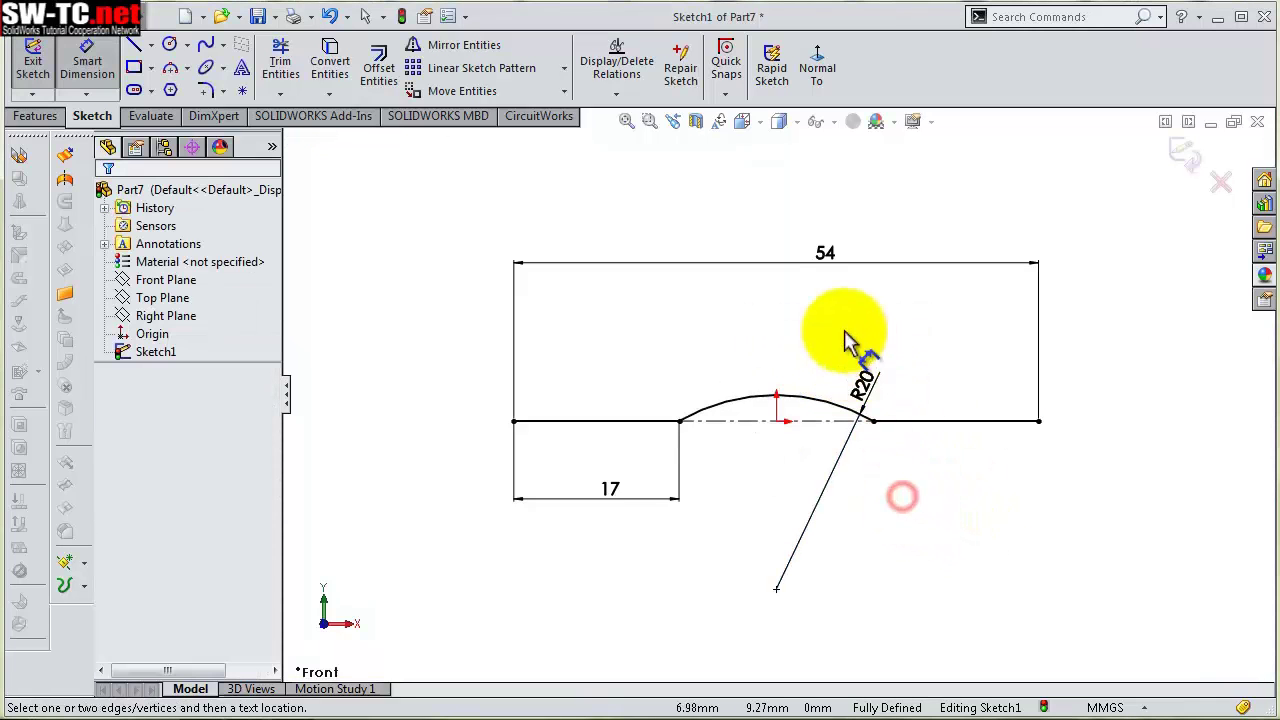
Move the 54 dimension below the sketch
scroll(850, 345, "down", 1)
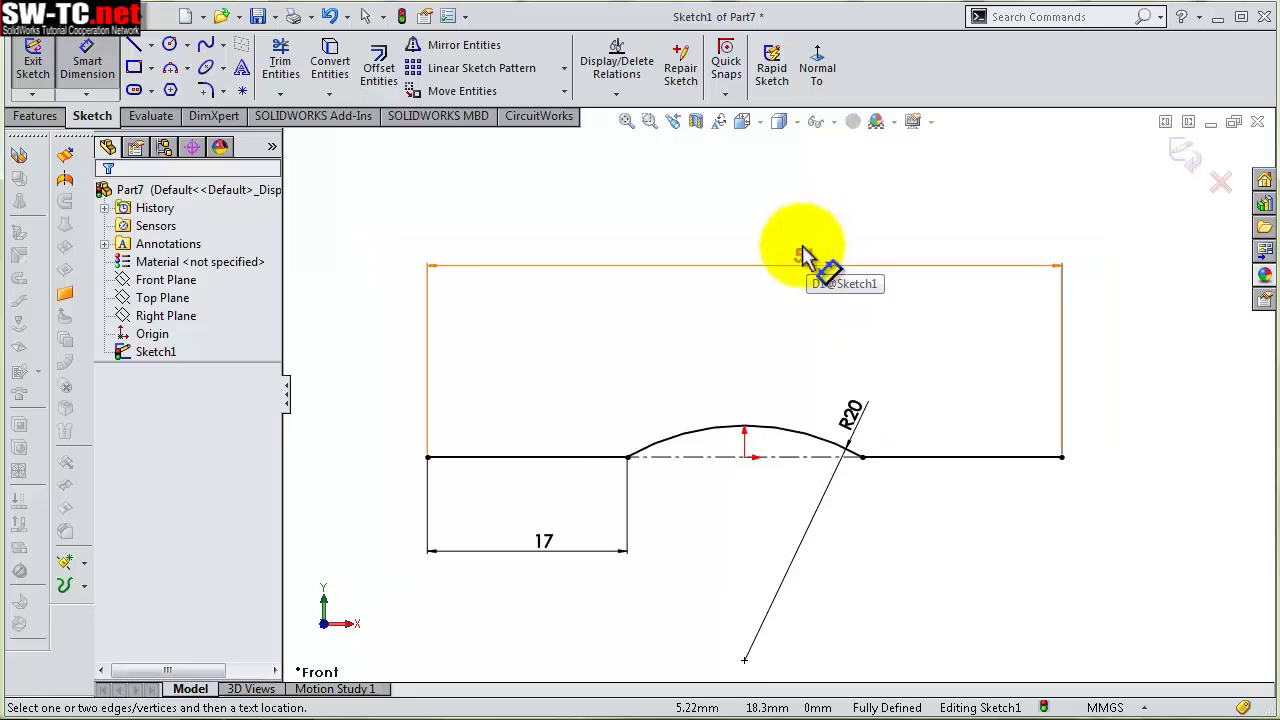
left_click_drag(808, 260, 823, 640)
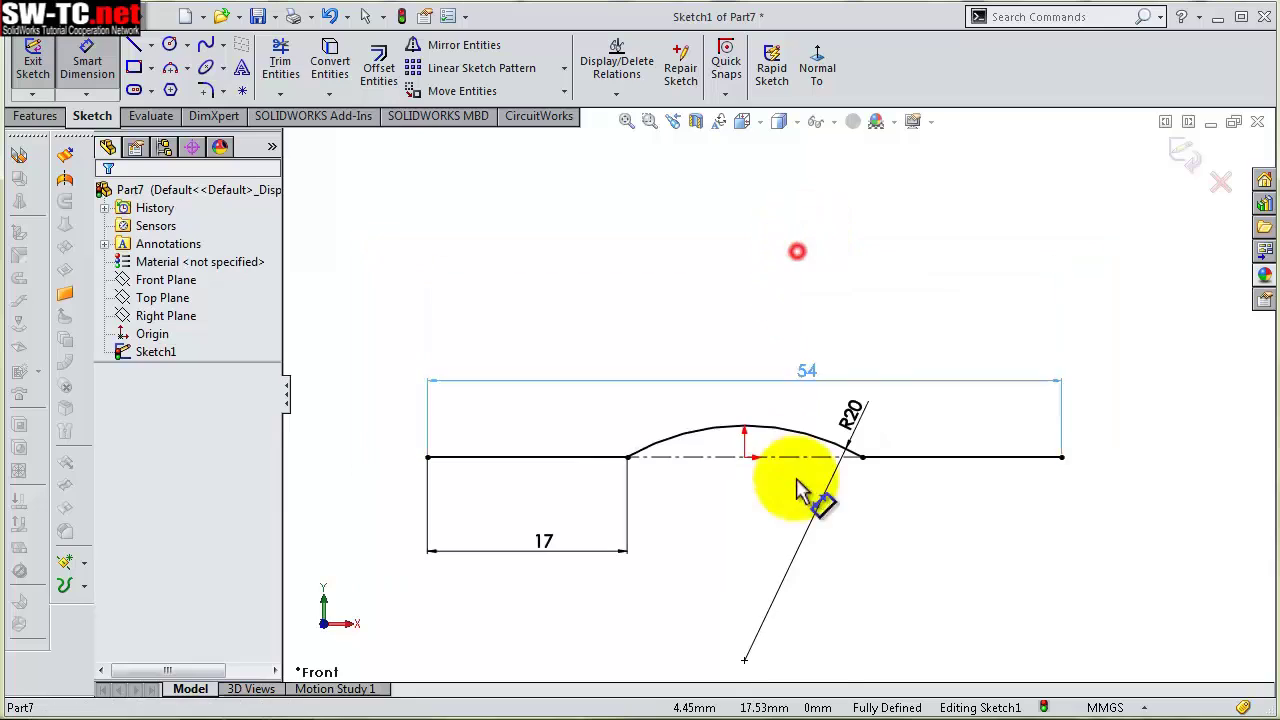
left_click(826, 632)
Draw a three-point arc rising from the base line's left end, bulging left
left_click(170, 46)
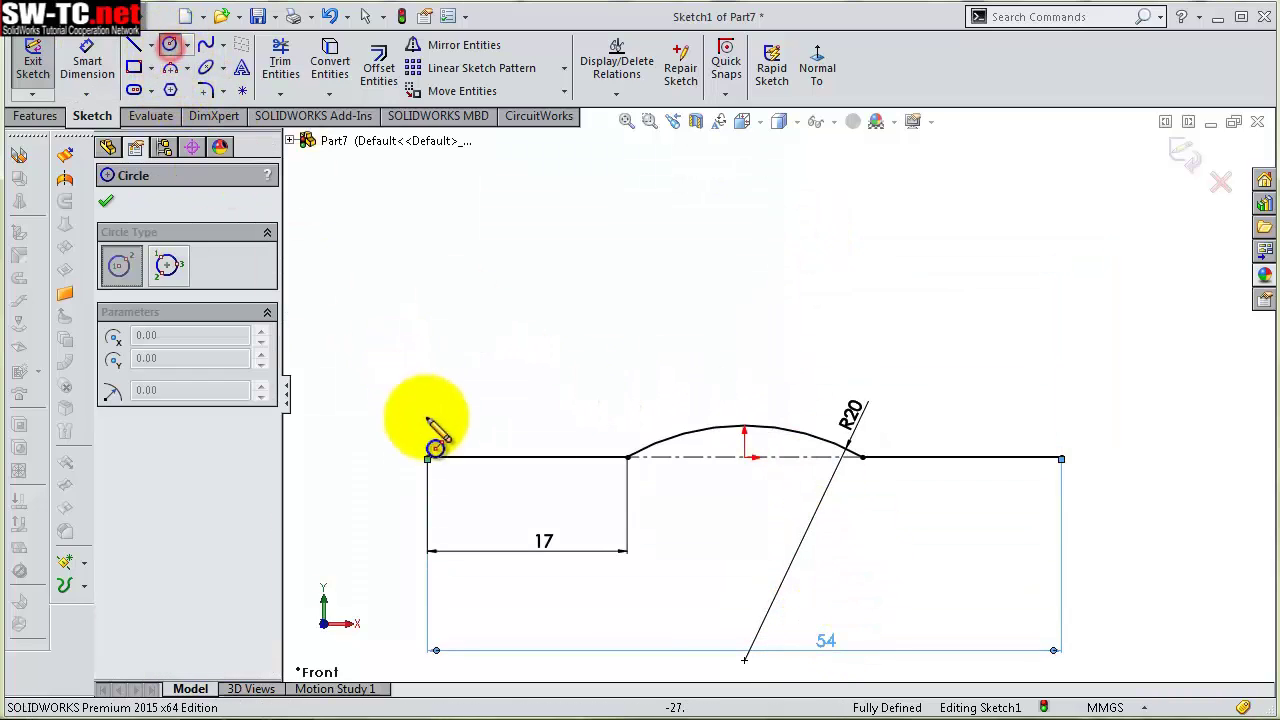
left_click(168, 54)
left_click(172, 68)
left_click(415, 460)
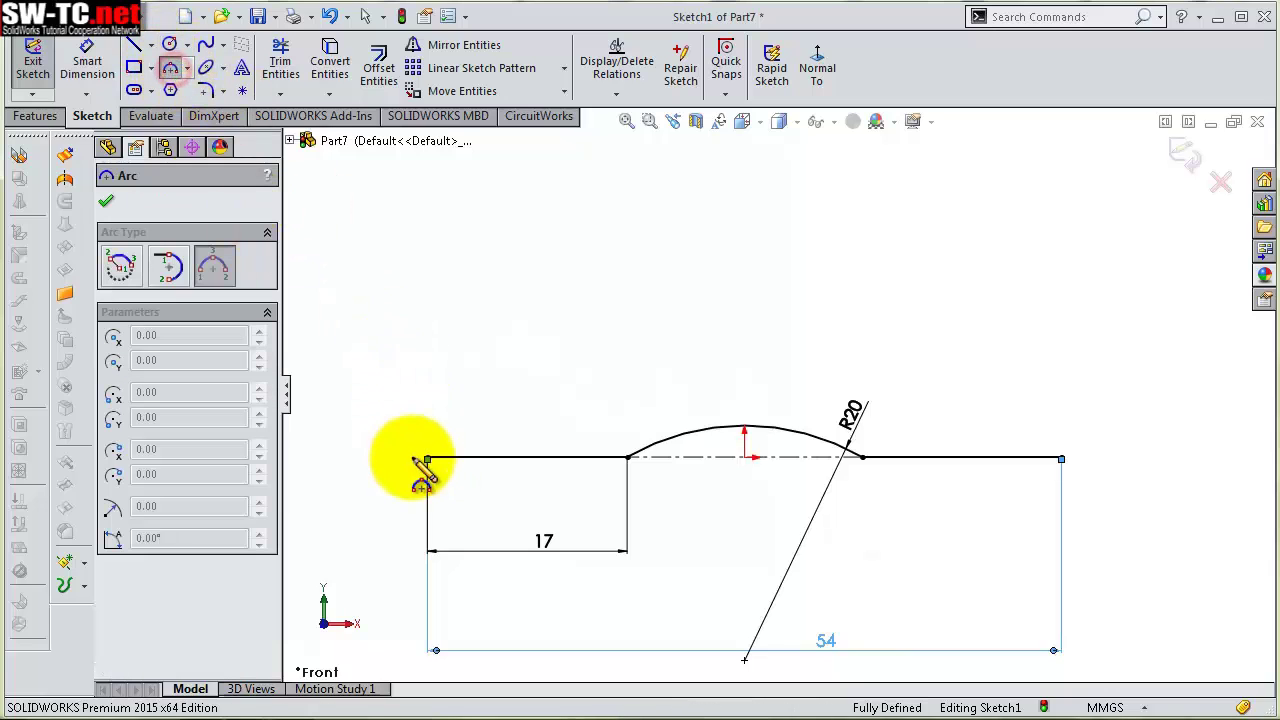
left_click(428, 458)
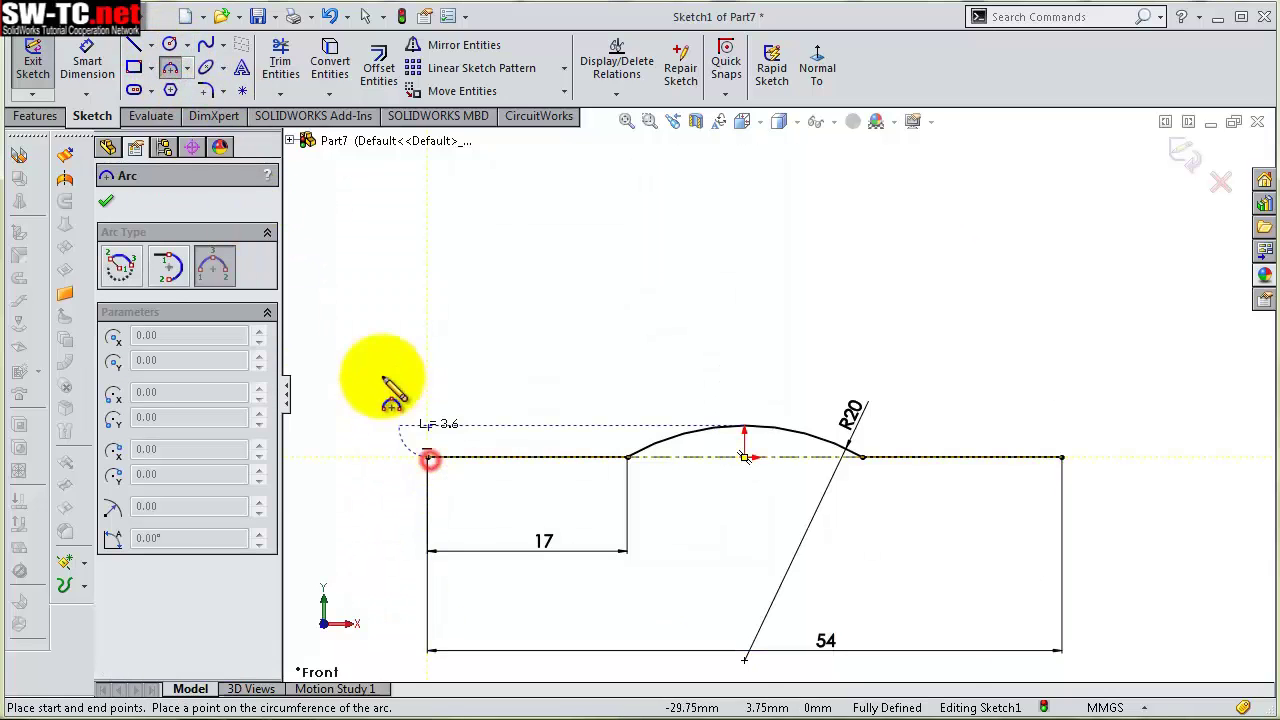
left_click(428, 297)
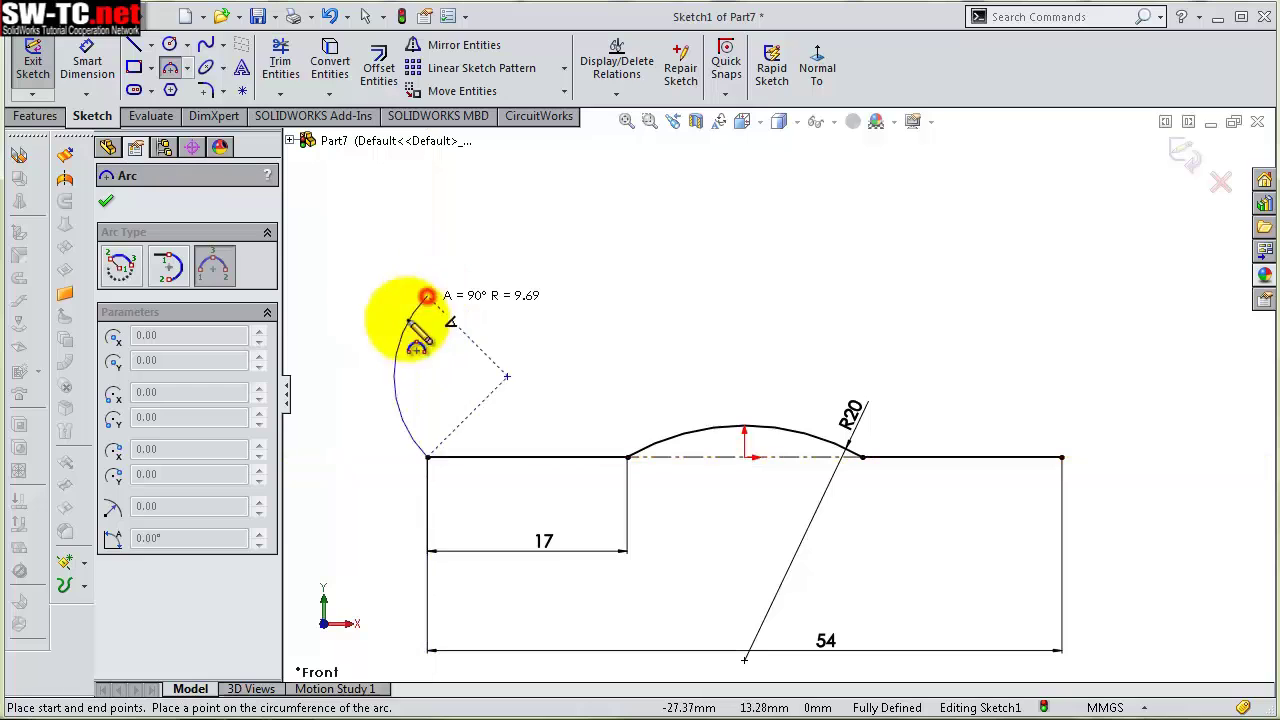
left_click(355, 355)
Dimension the left end arc's radius to 4
key("s")
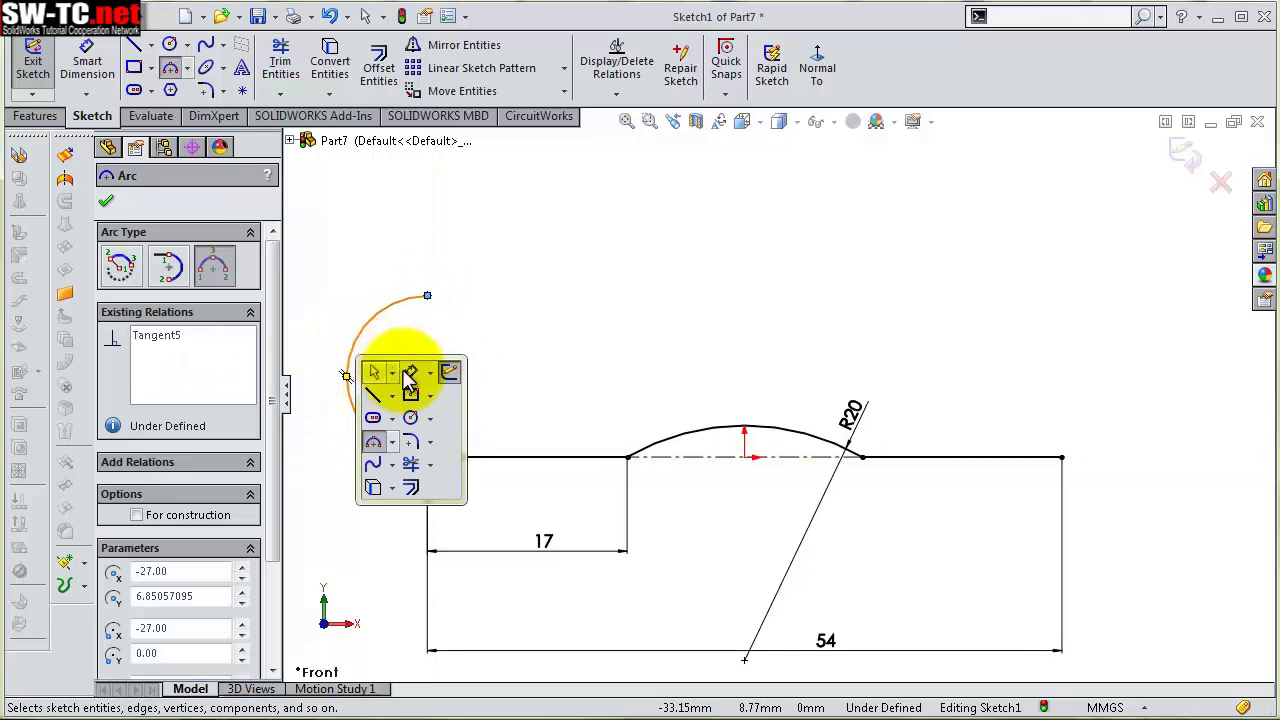
left_click(395, 373)
left_click(381, 323)
left_click(362, 288)
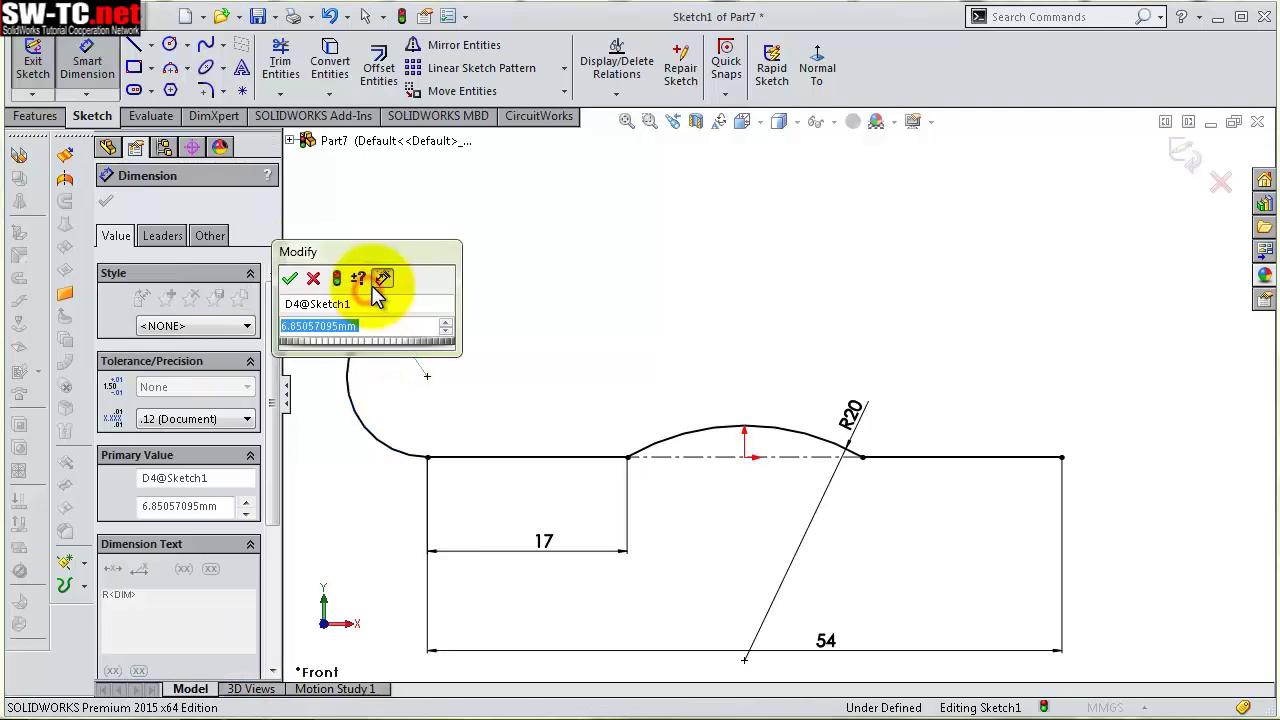
type("4,4")
key("Return")
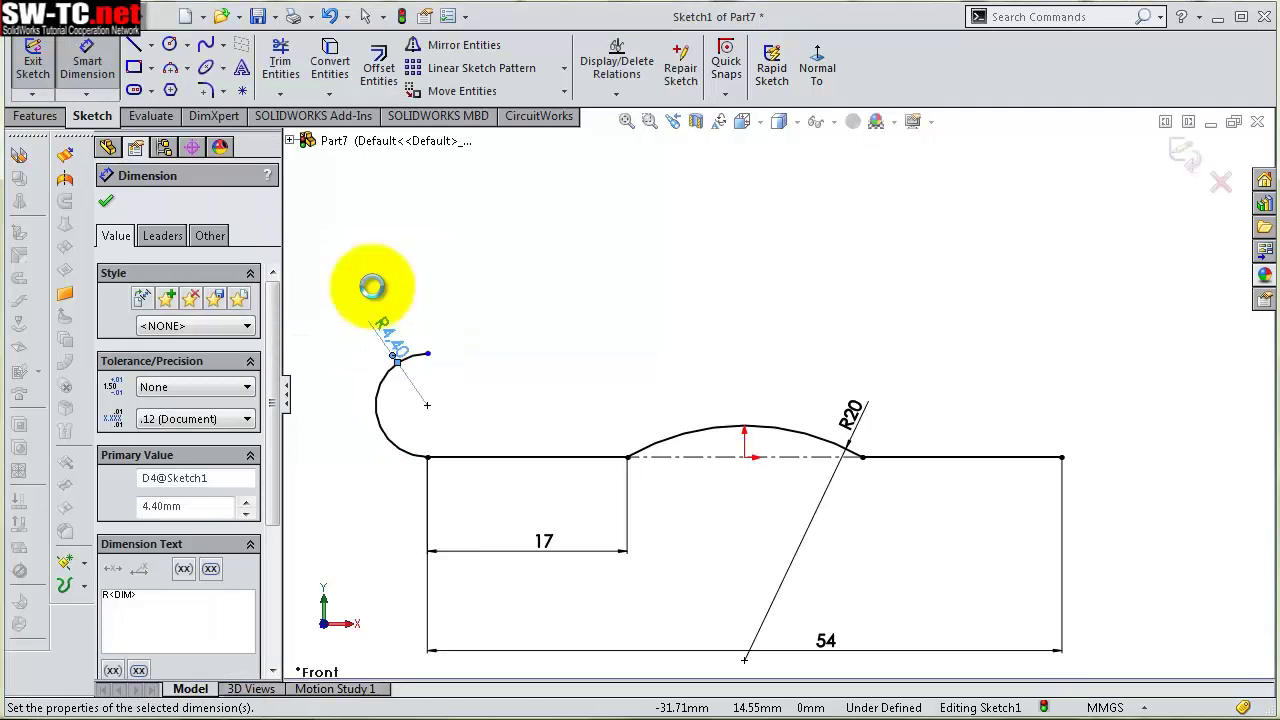
left_click(513, 290)
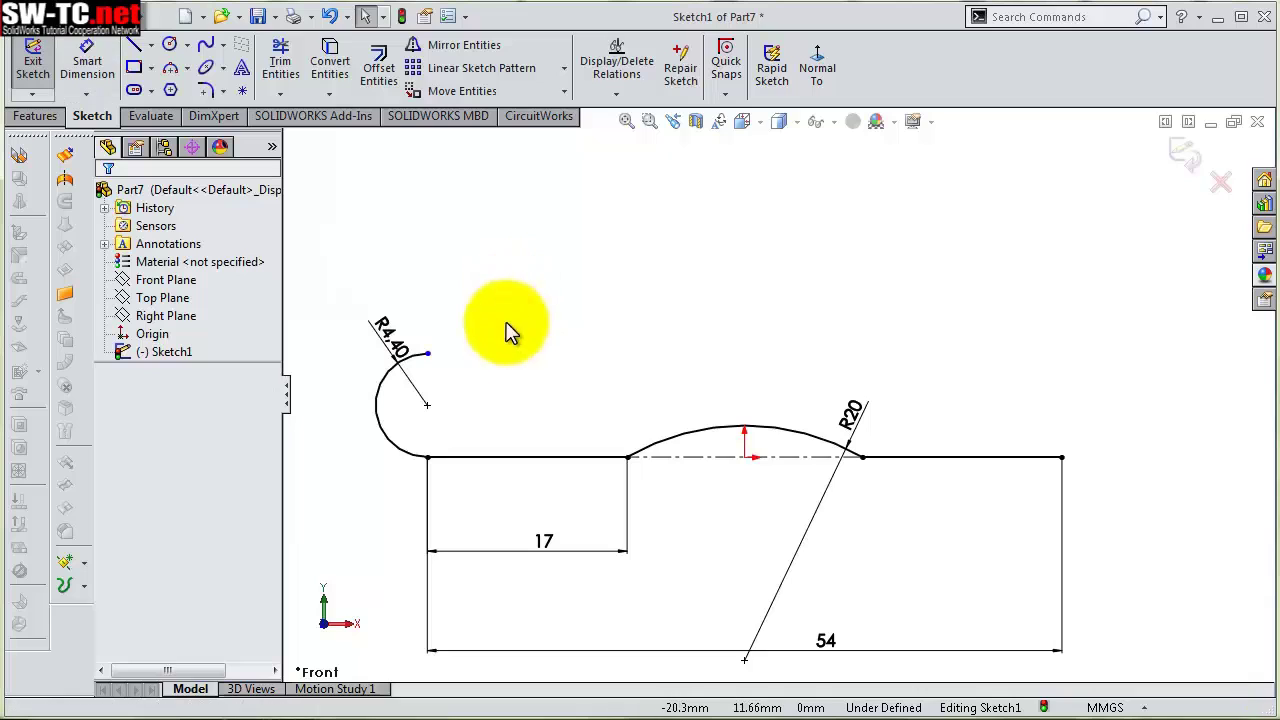
Align the base line's left end and the arc's upper endpoint vertically
scroll(443, 357, "down", 3)
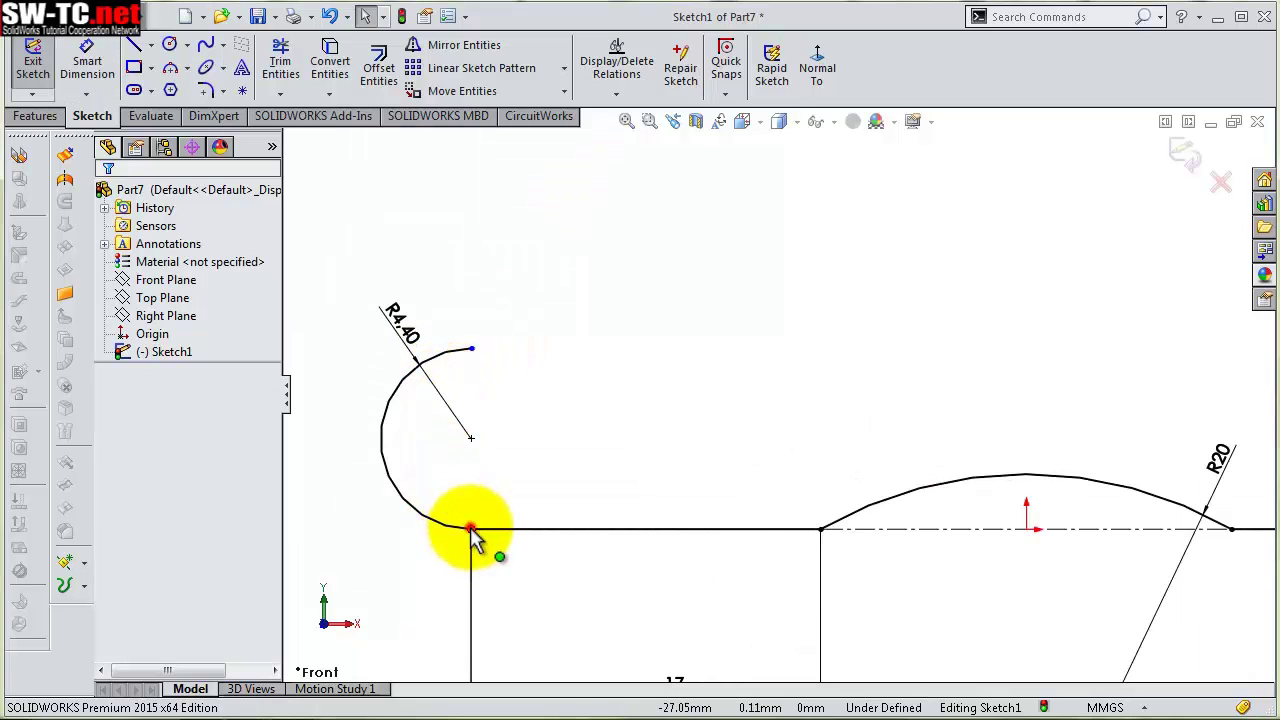
left_click(471, 528)
left_click(474, 350, "ctrl")
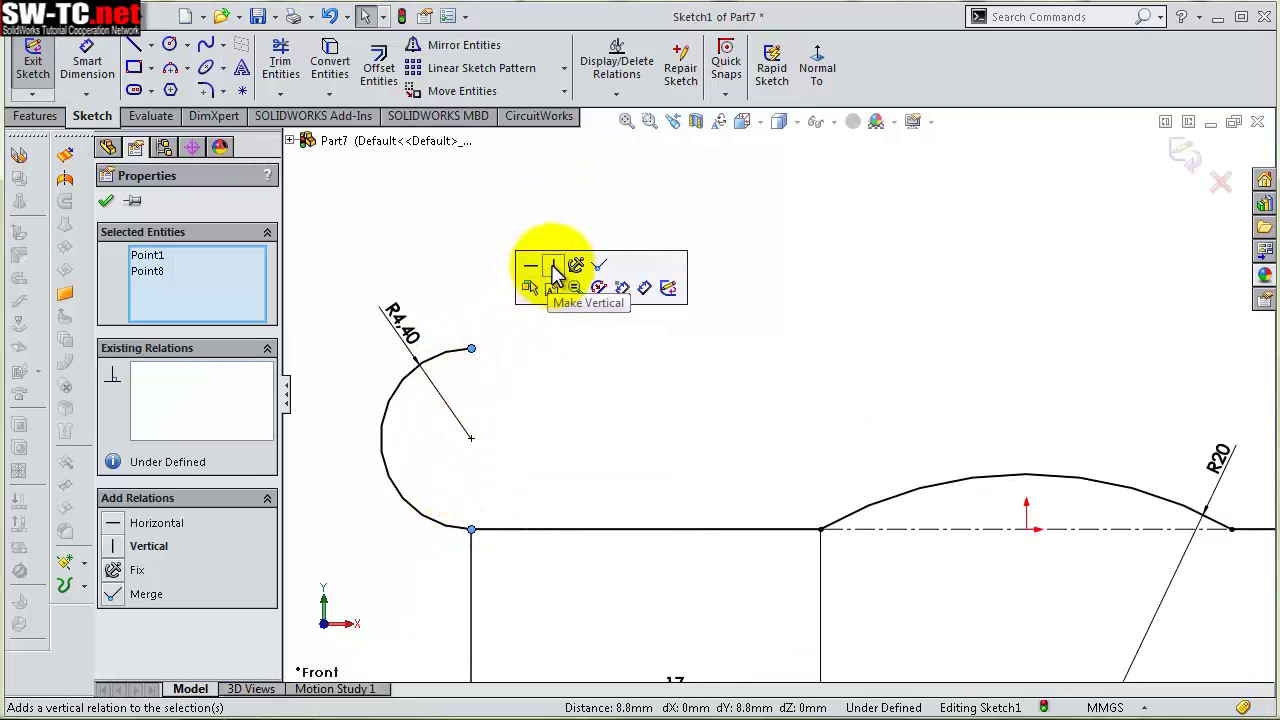
left_click(557, 270)
left_click(569, 293)
Draw a three-point arc rising from the base line's right end, bulging right
scroll(1100, 449, "up", 3)
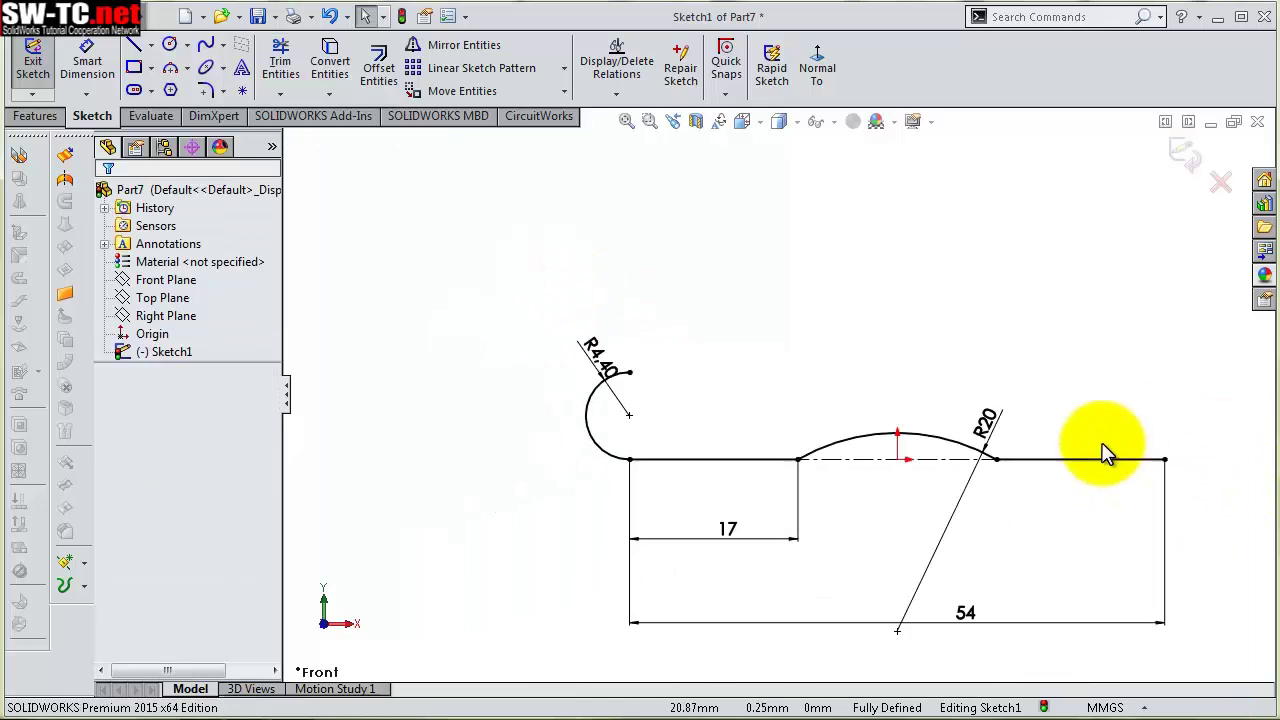
scroll(1134, 429, "down", 3)
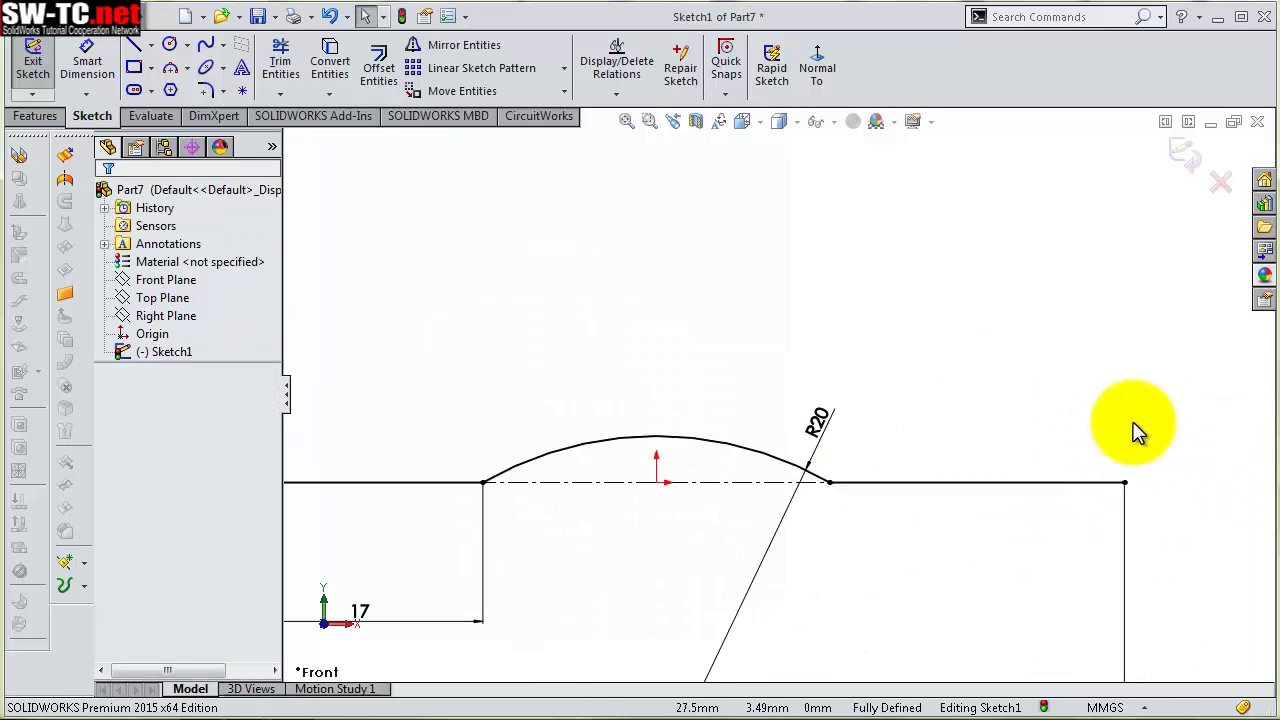
left_click(171, 72)
left_click(1125, 483)
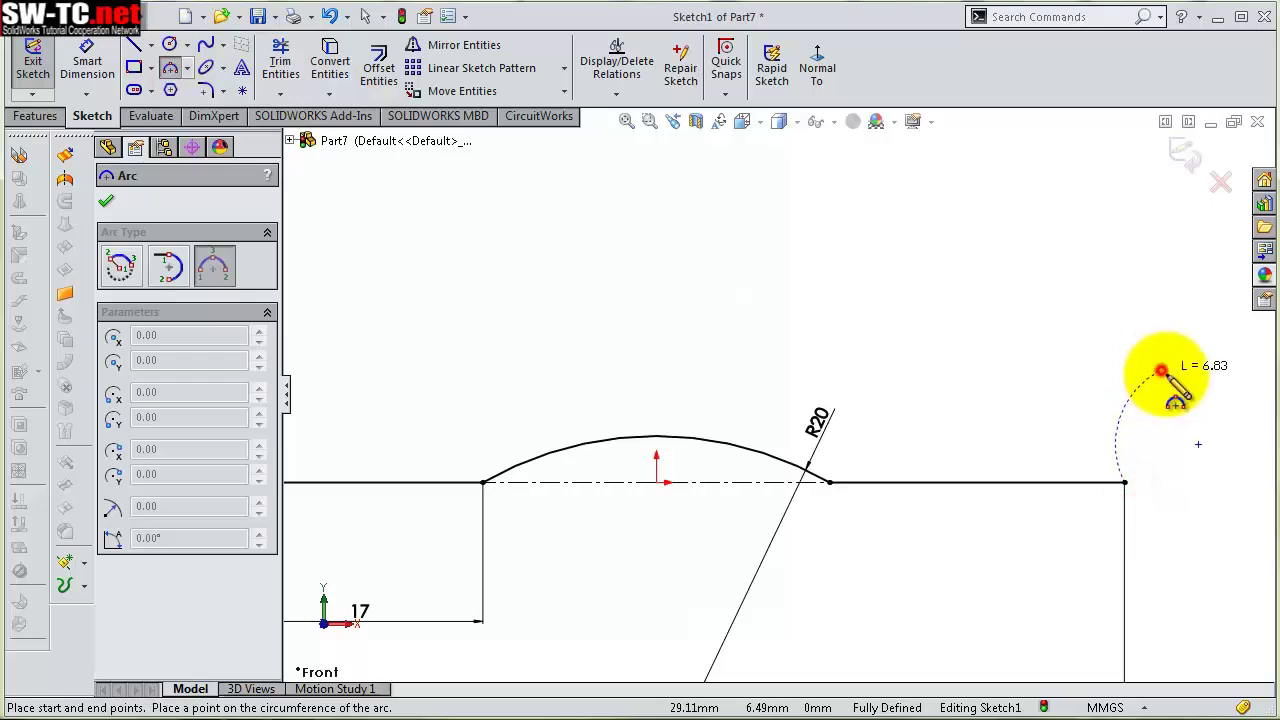
left_click(1161, 371)
left_click(1181, 398)
key("Escape")
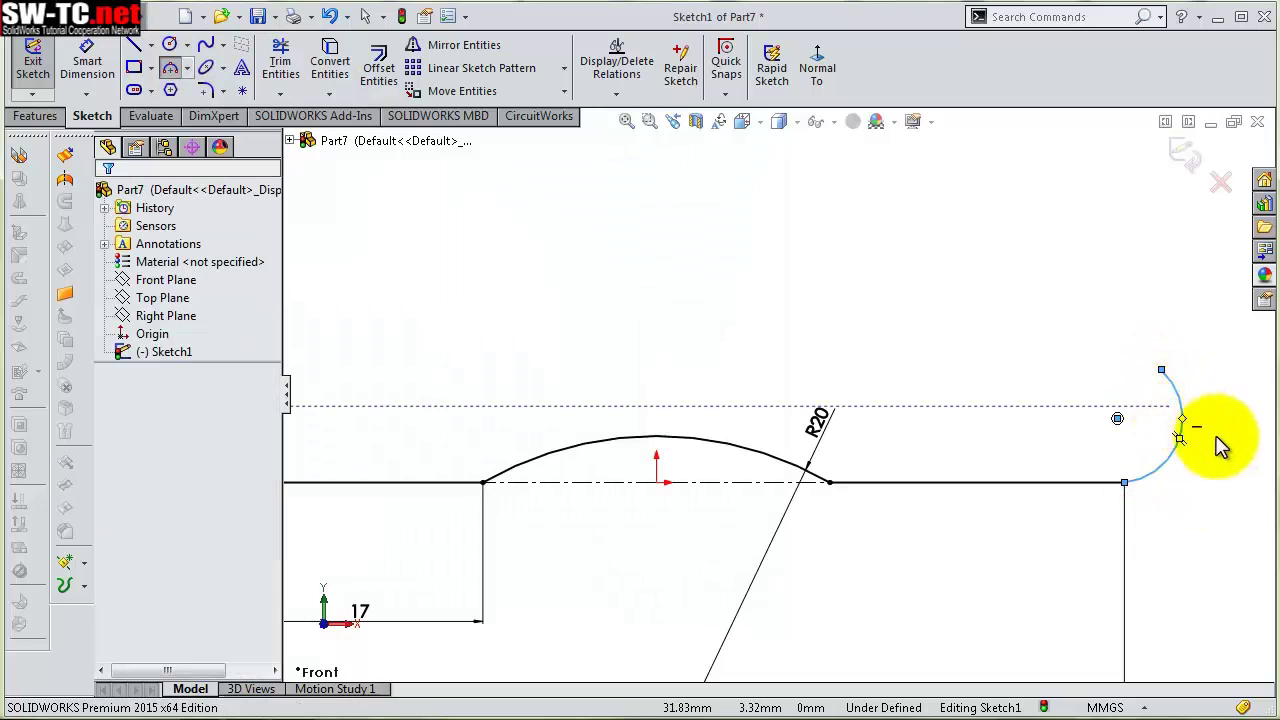
Make the right end arc equal in radius to the left R4.40 arc
key("f")
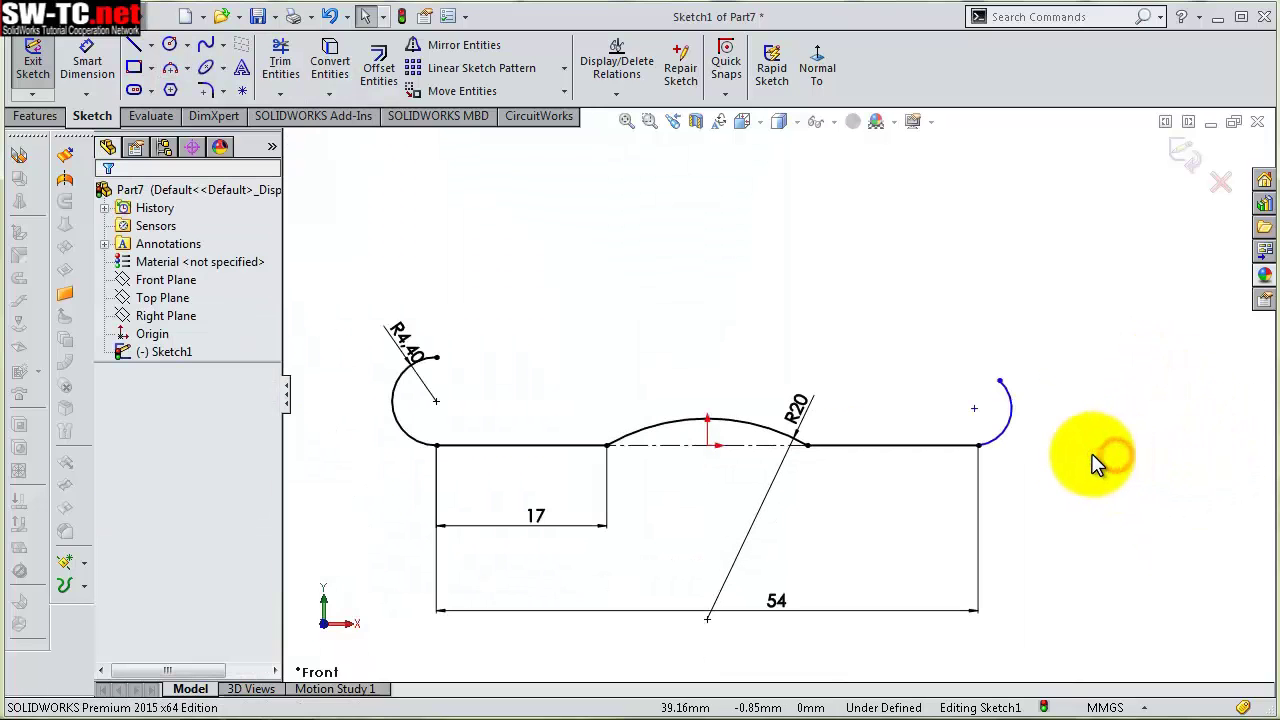
left_click(1015, 425)
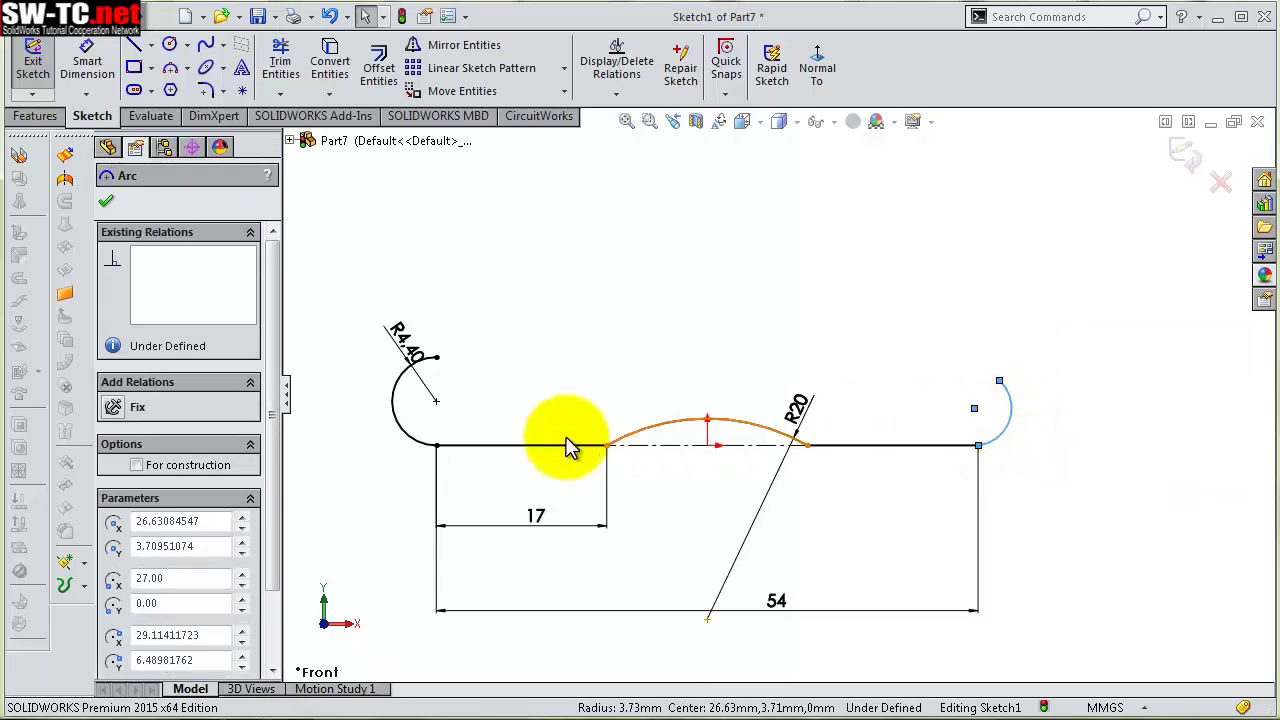
left_click(420, 437, "ctrl")
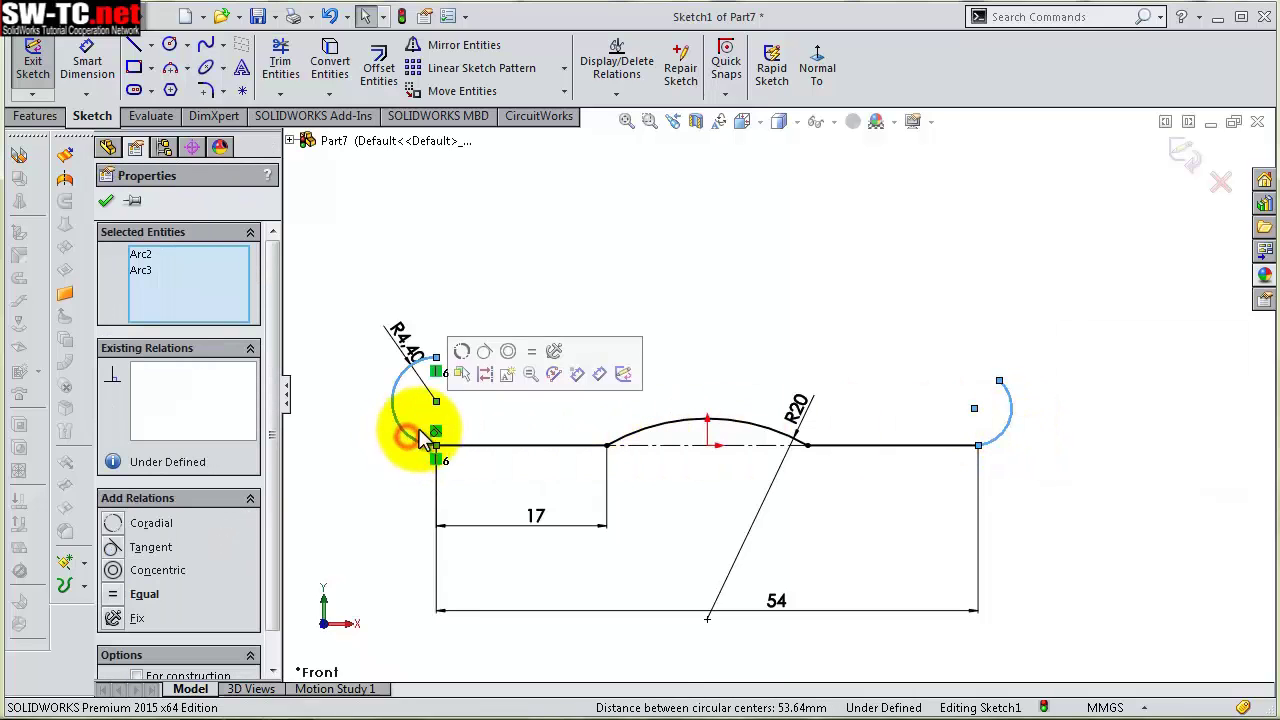
left_click(531, 351)
left_click(904, 293)
scroll(930, 293, "down", 2)
scroll(970, 296, "down", 1)
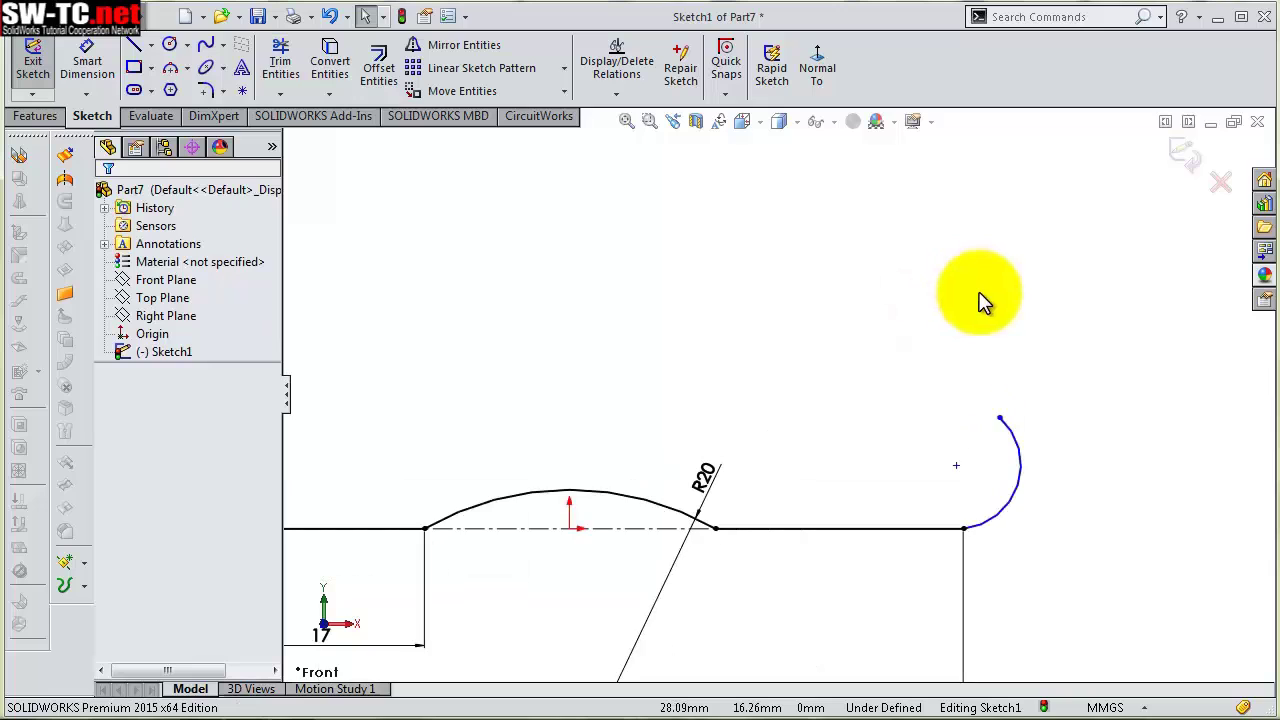
scroll(997, 330, "up", 1)
Draw a slanted line from the right arc, then two tangent arcs over the top to the left arc
key("s")
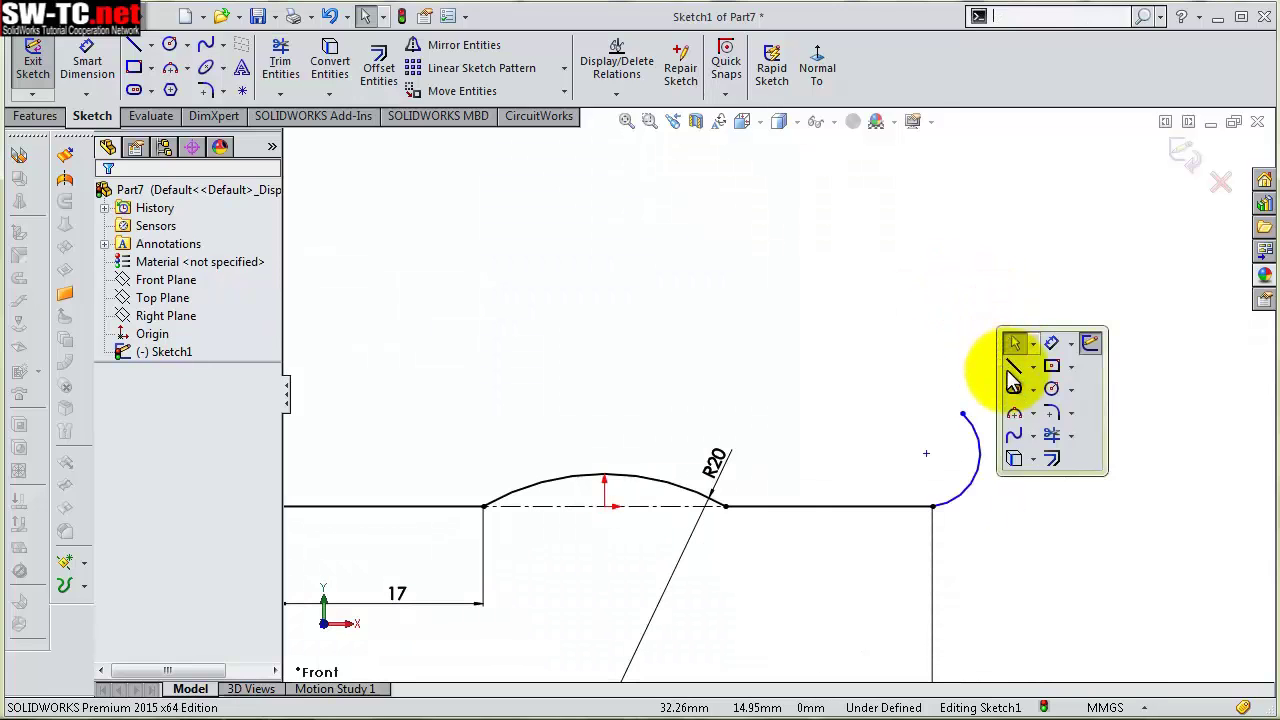
left_click(1015, 370)
left_click(961, 412)
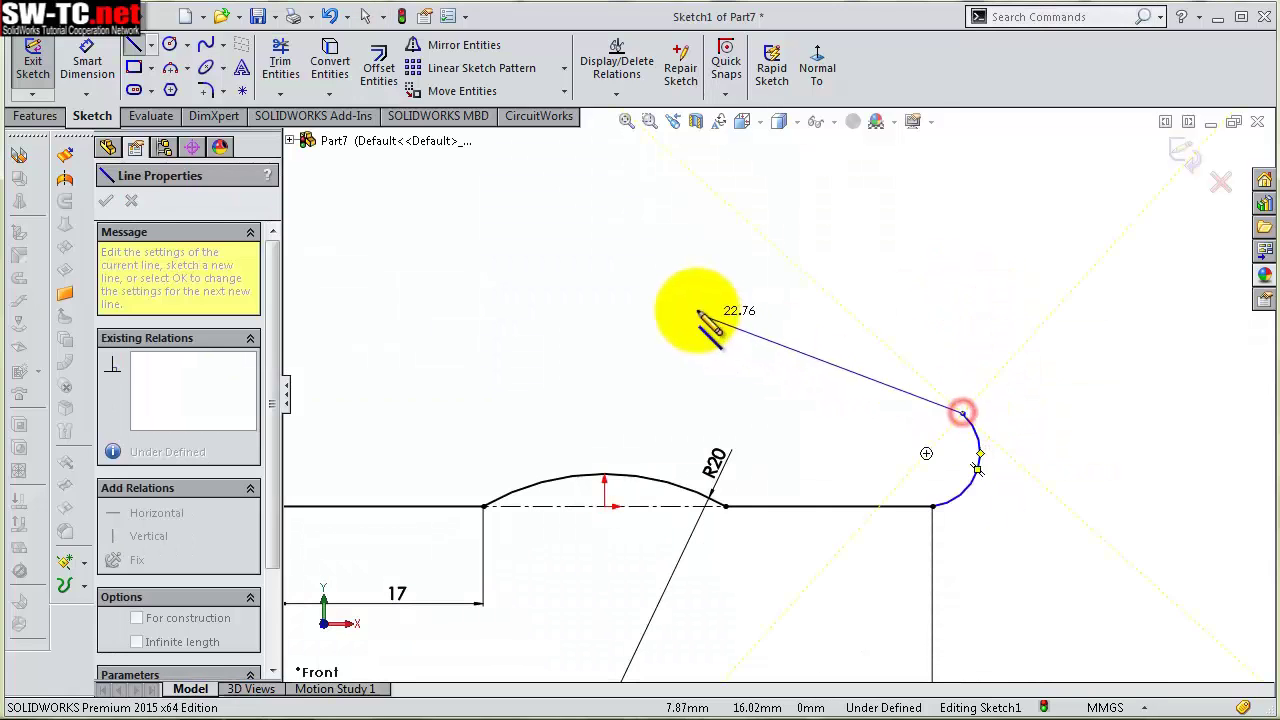
scroll(705, 305, "up", 2)
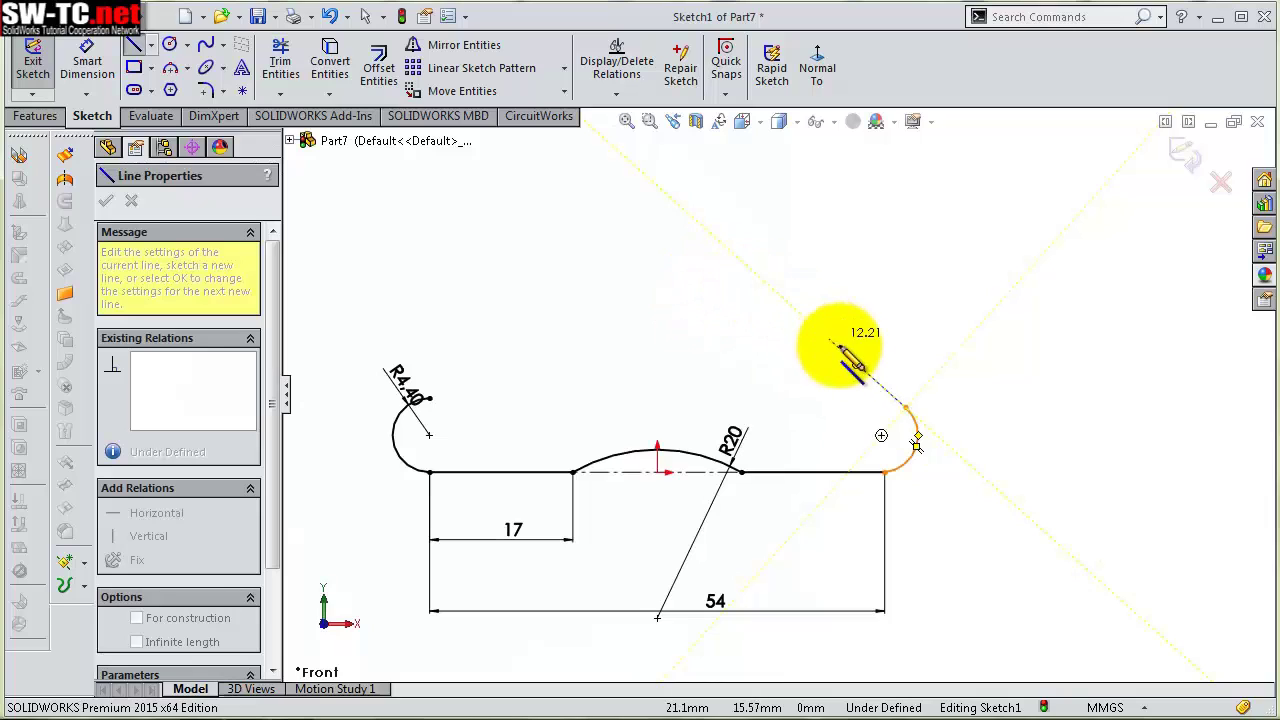
scroll(845, 332, "down", 2)
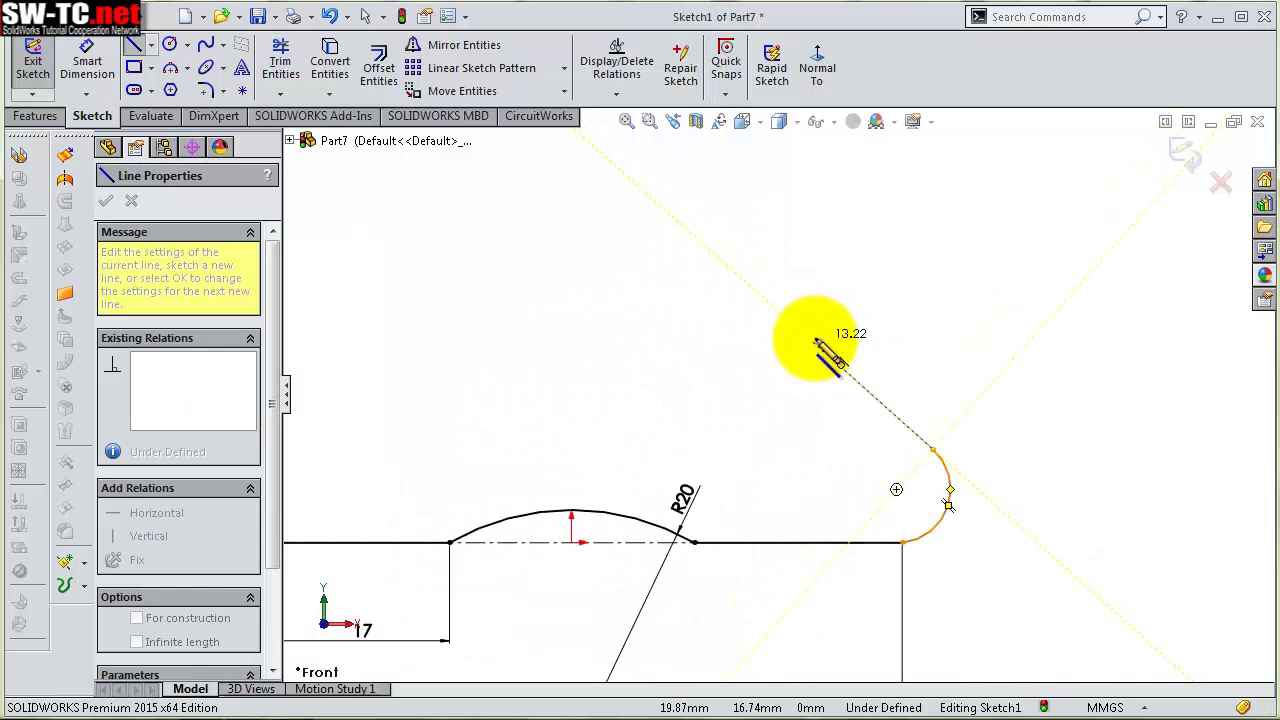
left_click(718, 255)
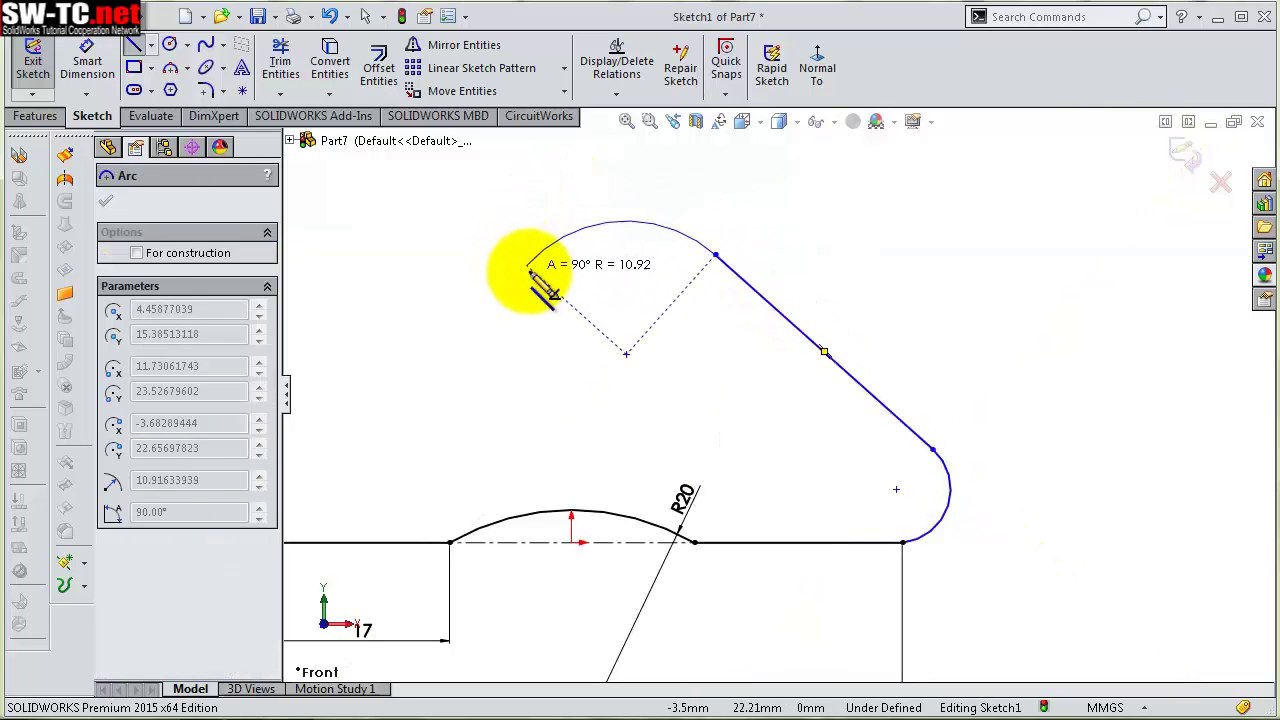
scroll(521, 269, "up", 2)
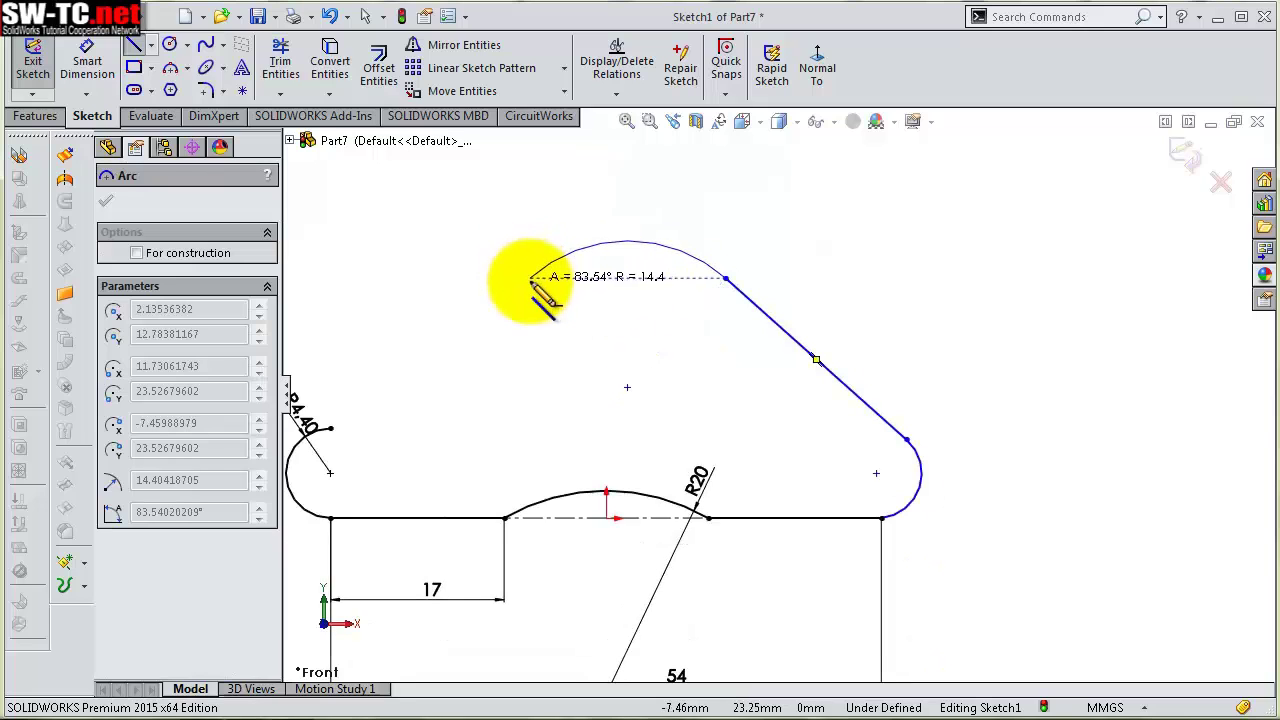
left_click(479, 314)
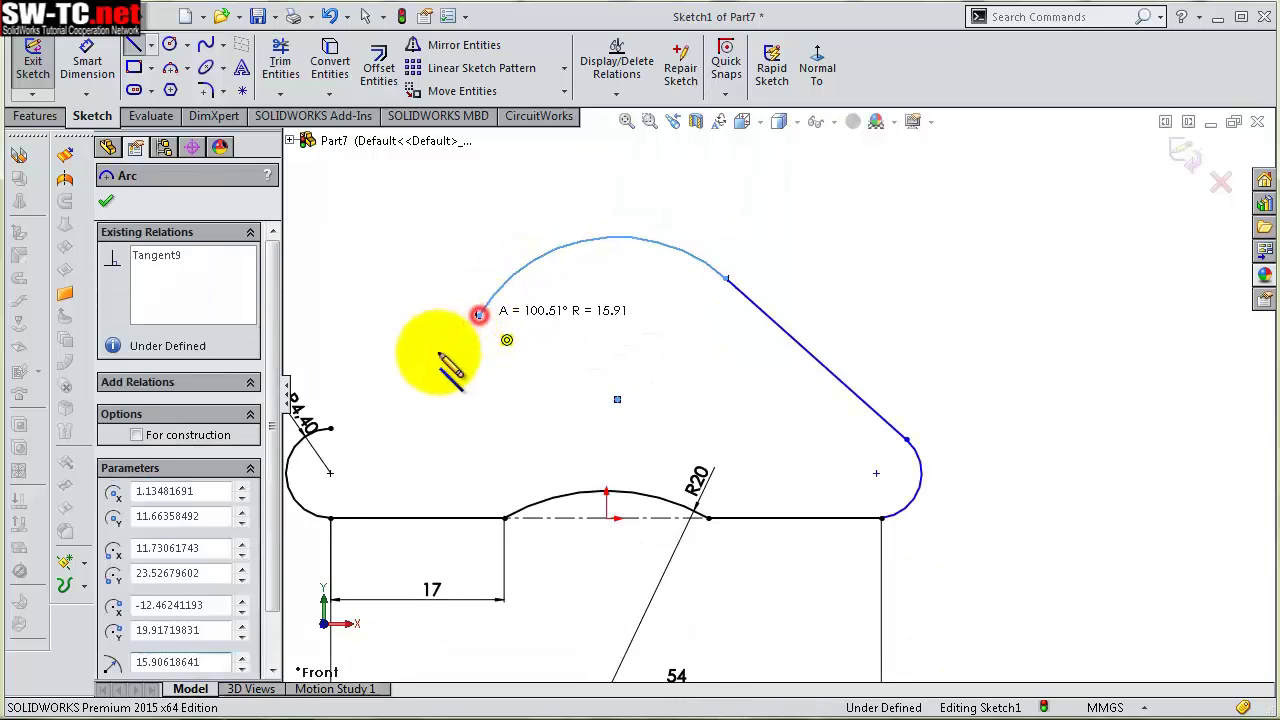
left_click(479, 314)
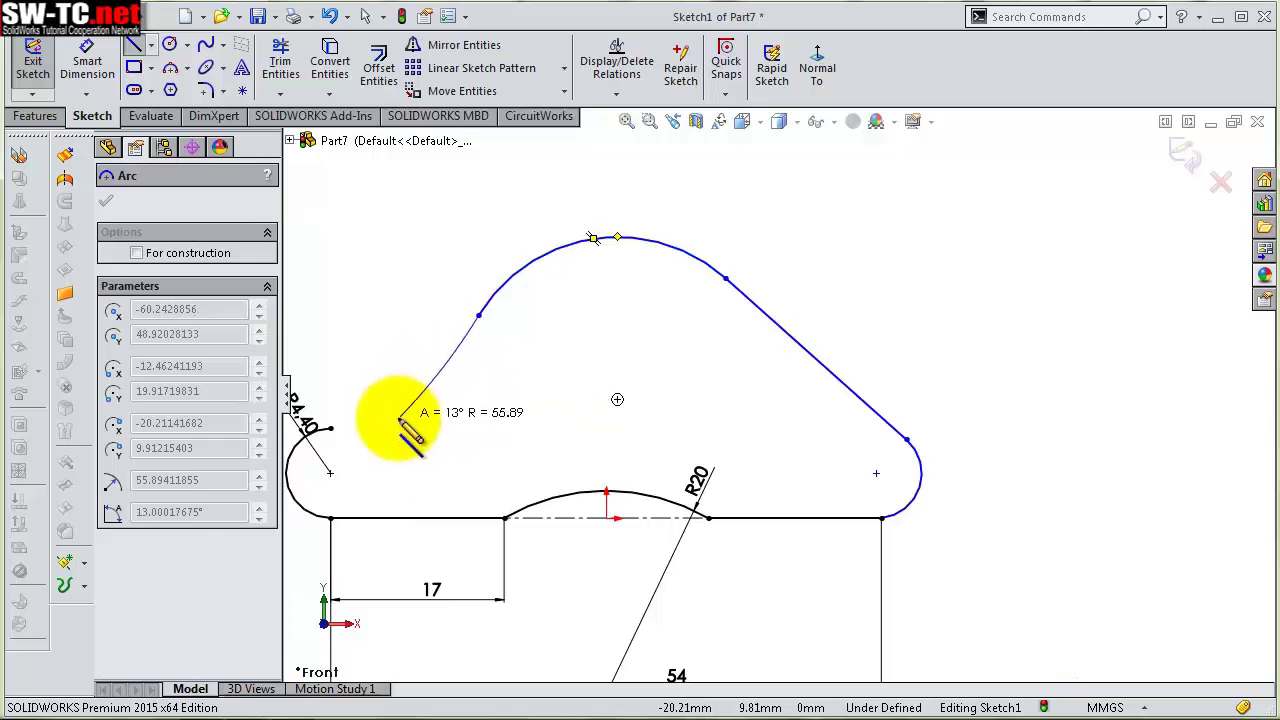
double_click(331, 428)
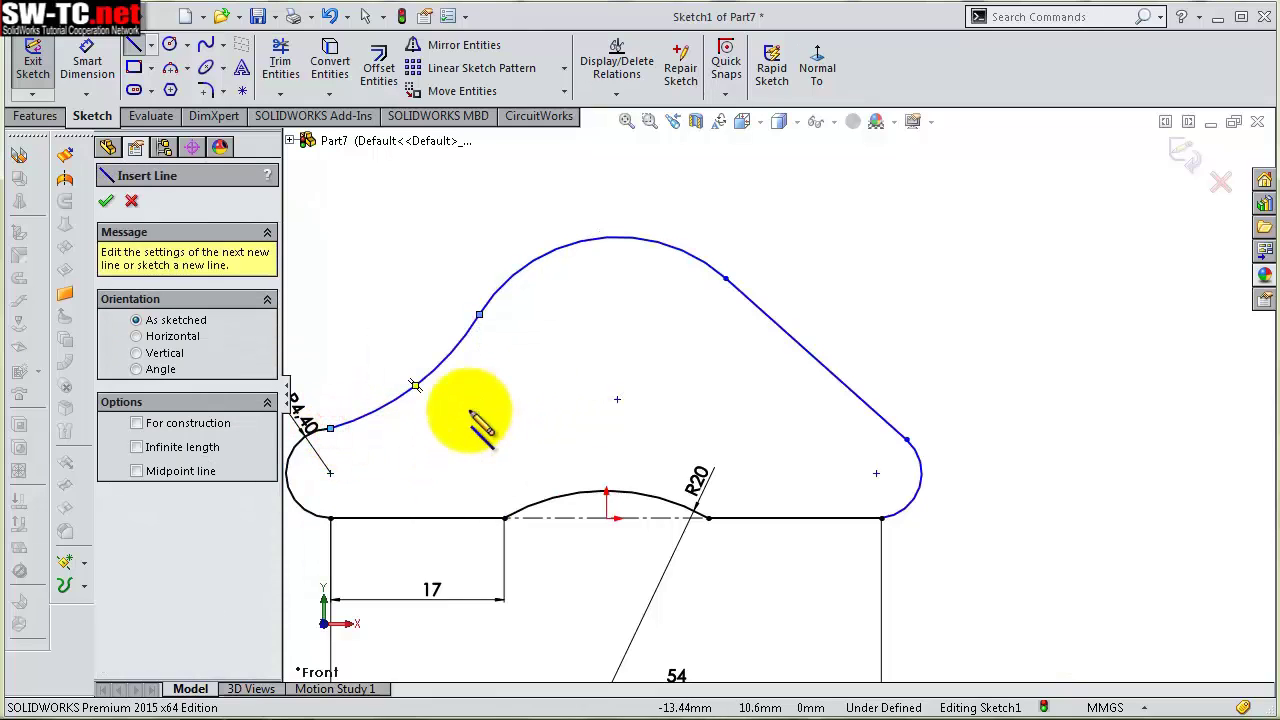
left_click(416, 452)
key("Escape")
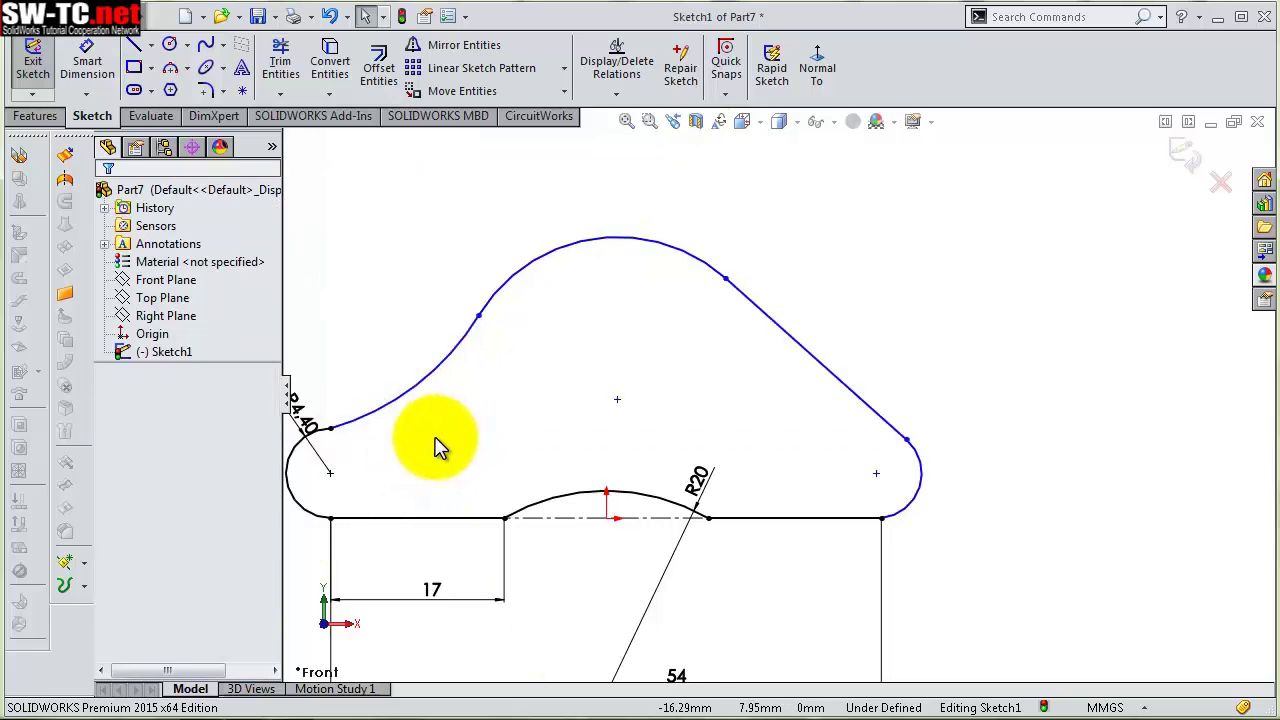
scroll(425, 435, "down", 2)
Make the long arc tangent to the left end arc
left_click(450, 418)
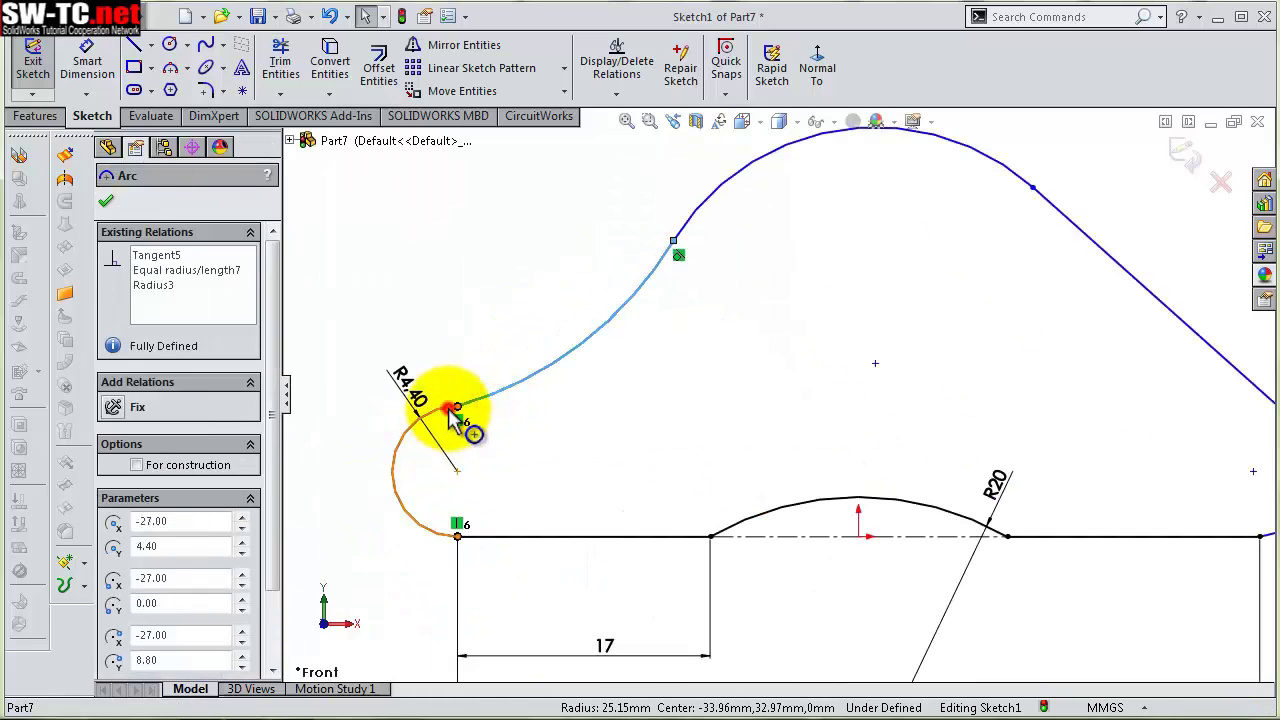
left_click(500, 386, "ctrl")
left_click(523, 251)
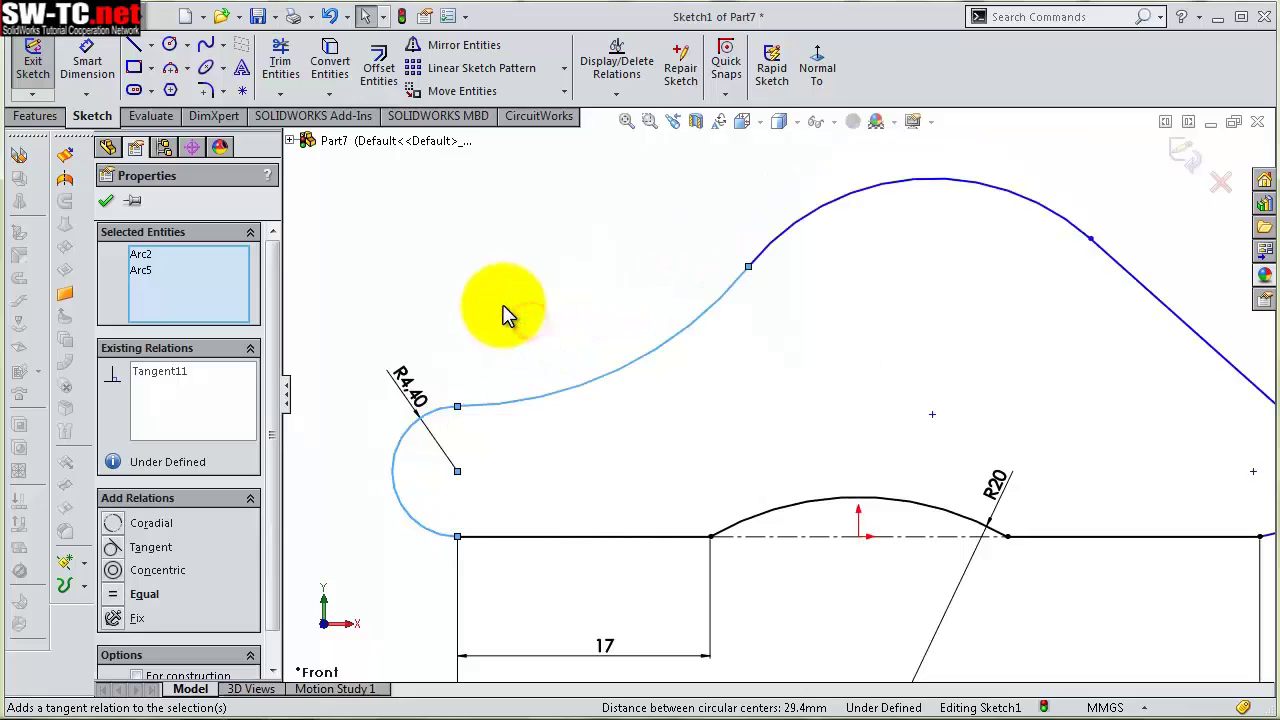
left_click(505, 315)
scroll(697, 382, "up", 3)
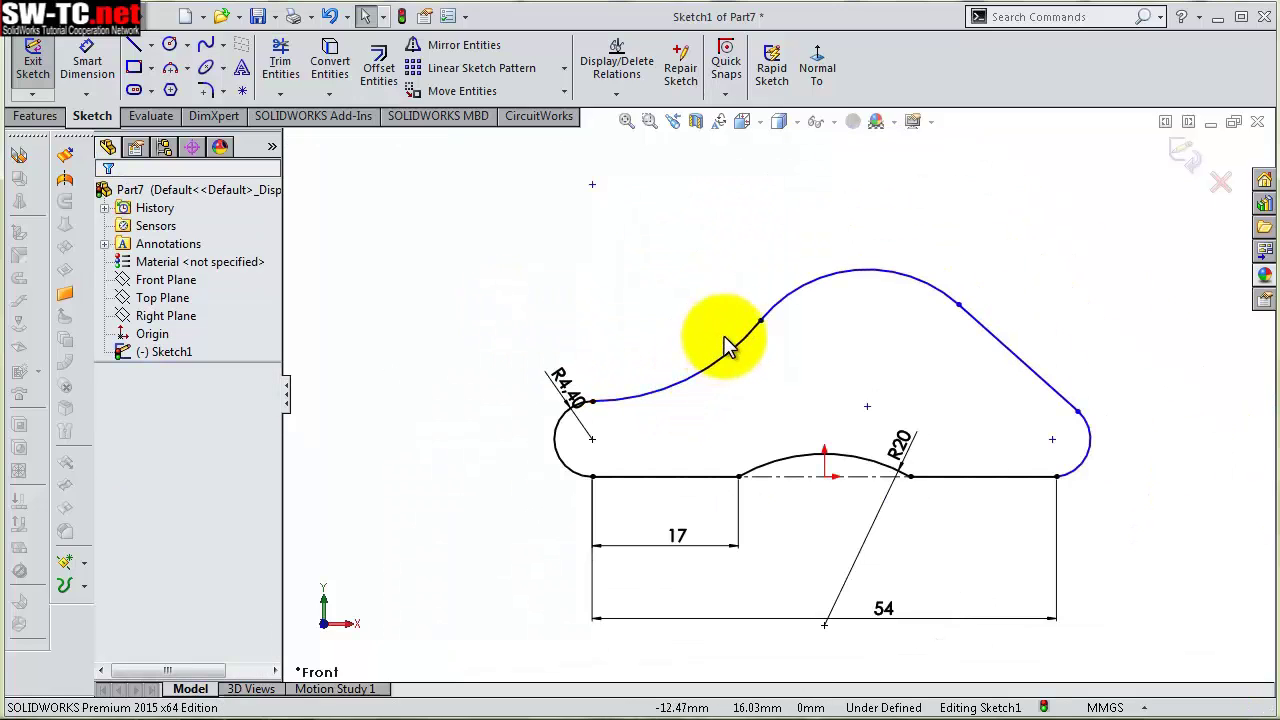
Dimension the top arc to R10 and the slanted line to 30 mm
key("s")
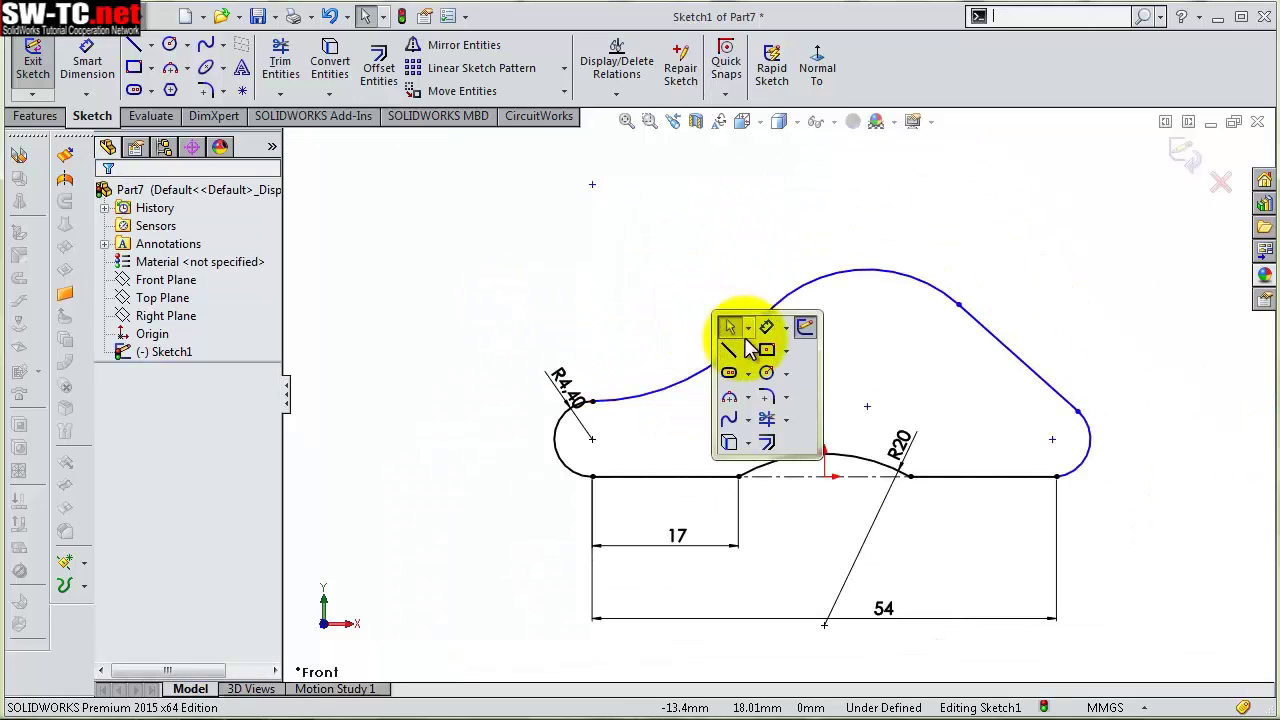
left_click(762, 256)
left_click(812, 284)
left_click(818, 256)
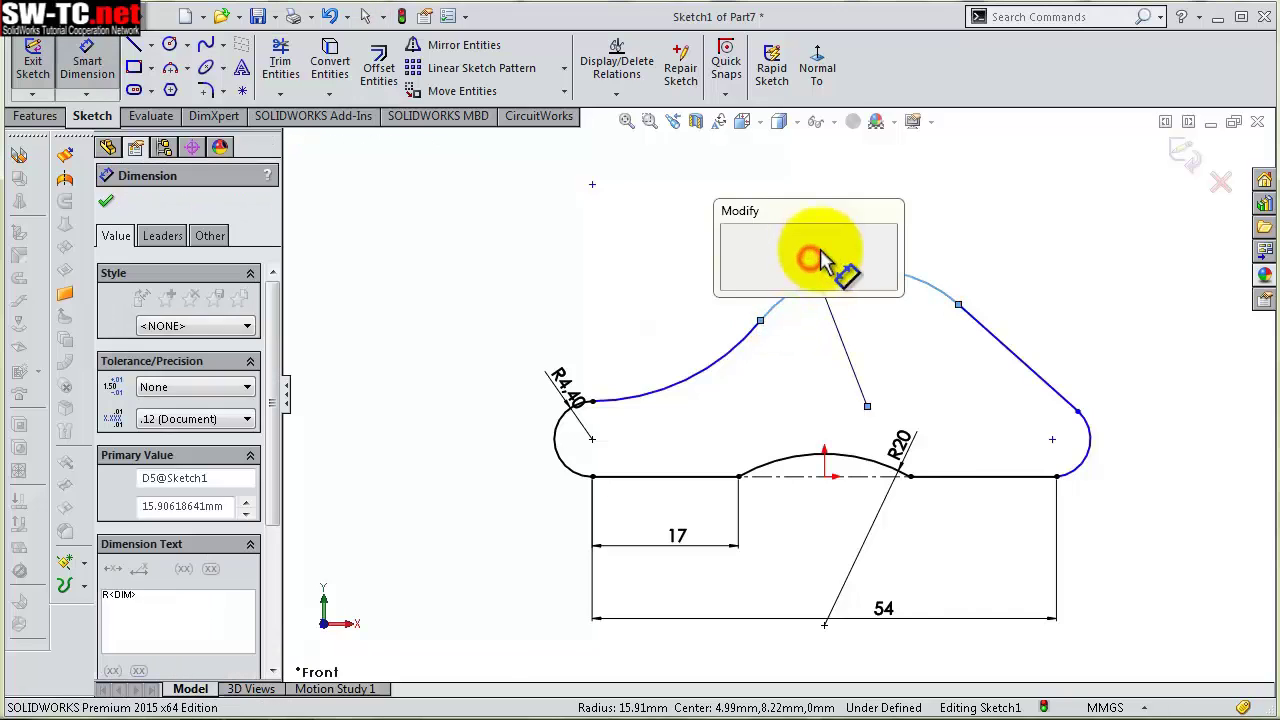
type("10")
key("Return")
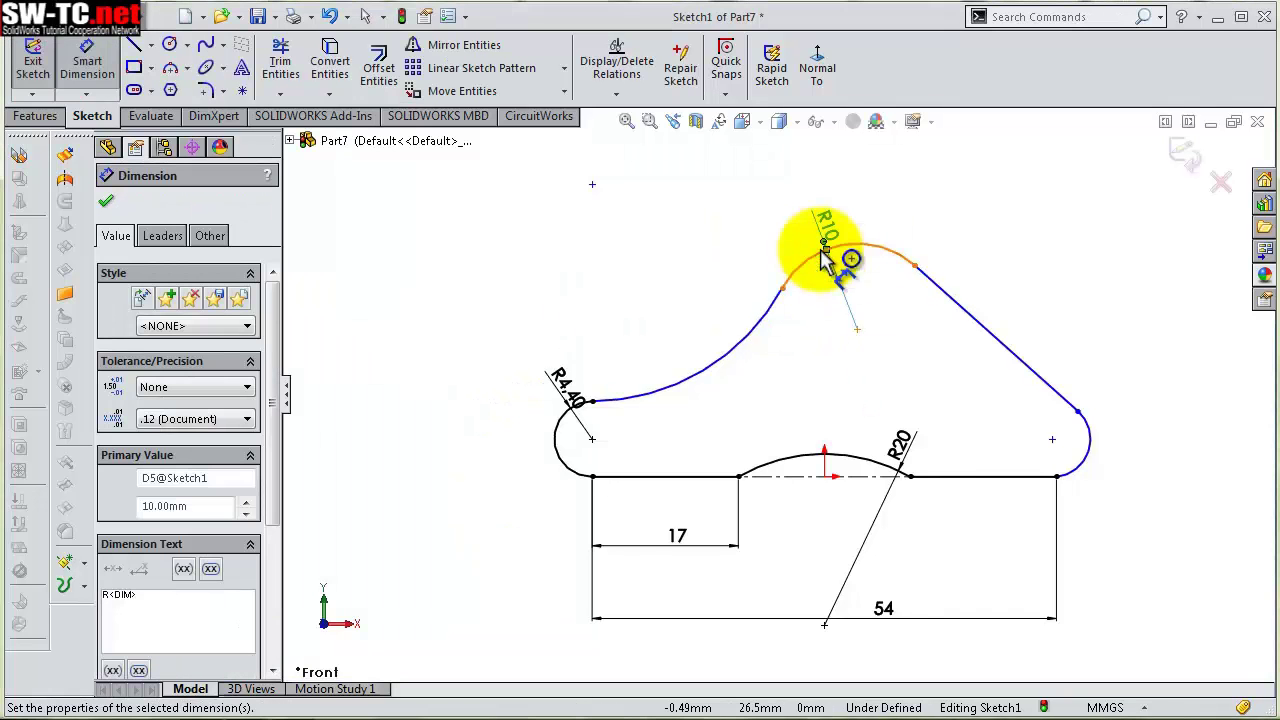
left_click(1020, 359)
left_click(1043, 325)
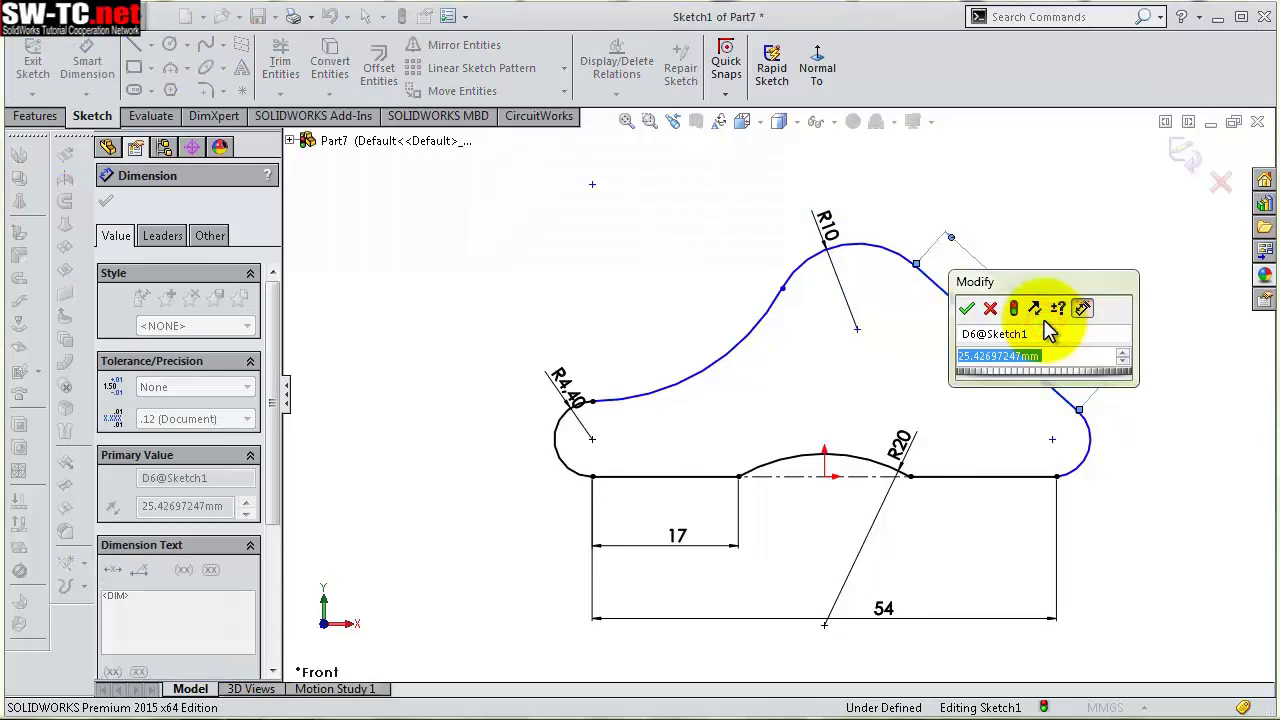
type("30")
key("Return")
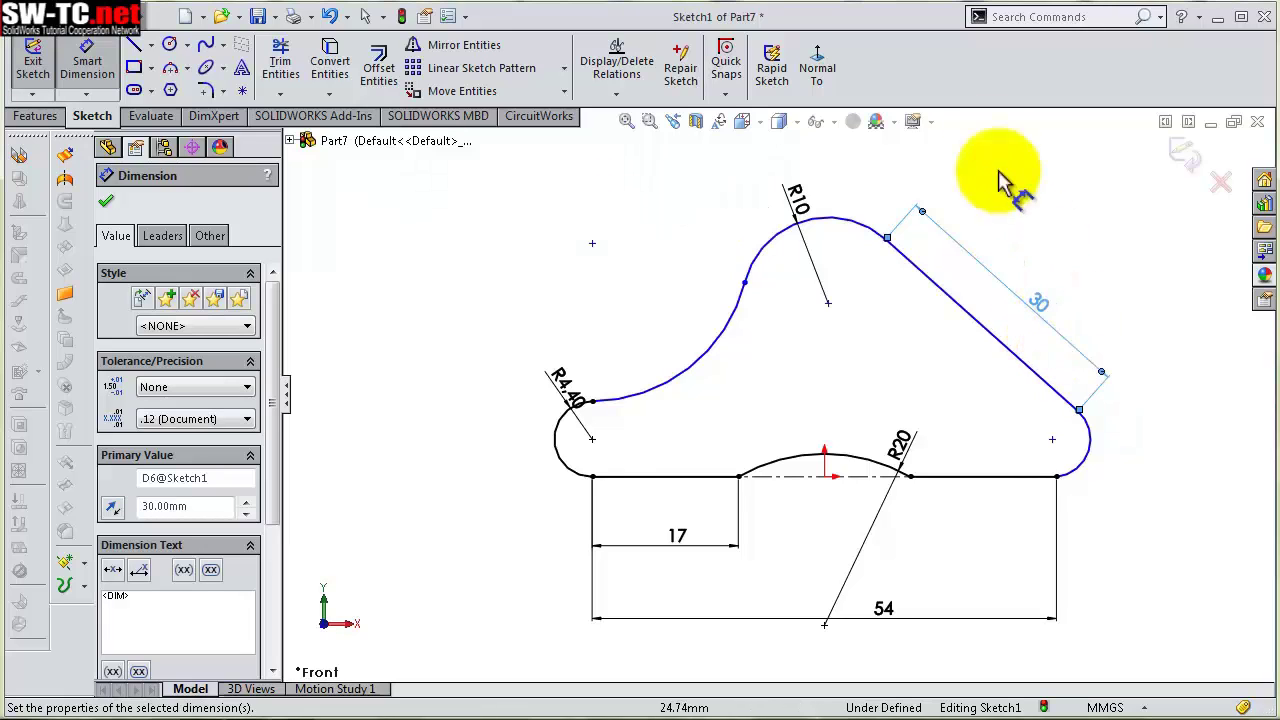
Set the slanted line's angle to the bottom line at 17.25°
left_click(1020, 362)
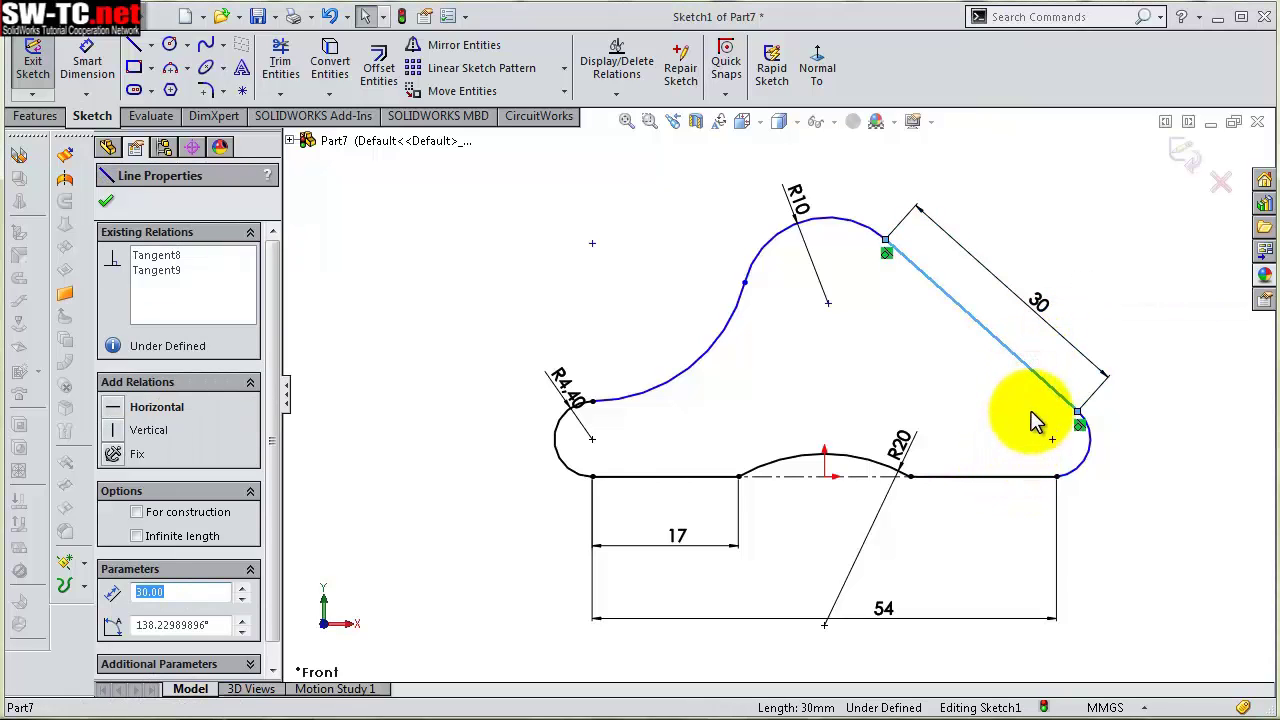
key("s")
left_click(1083, 431)
left_click(990, 478)
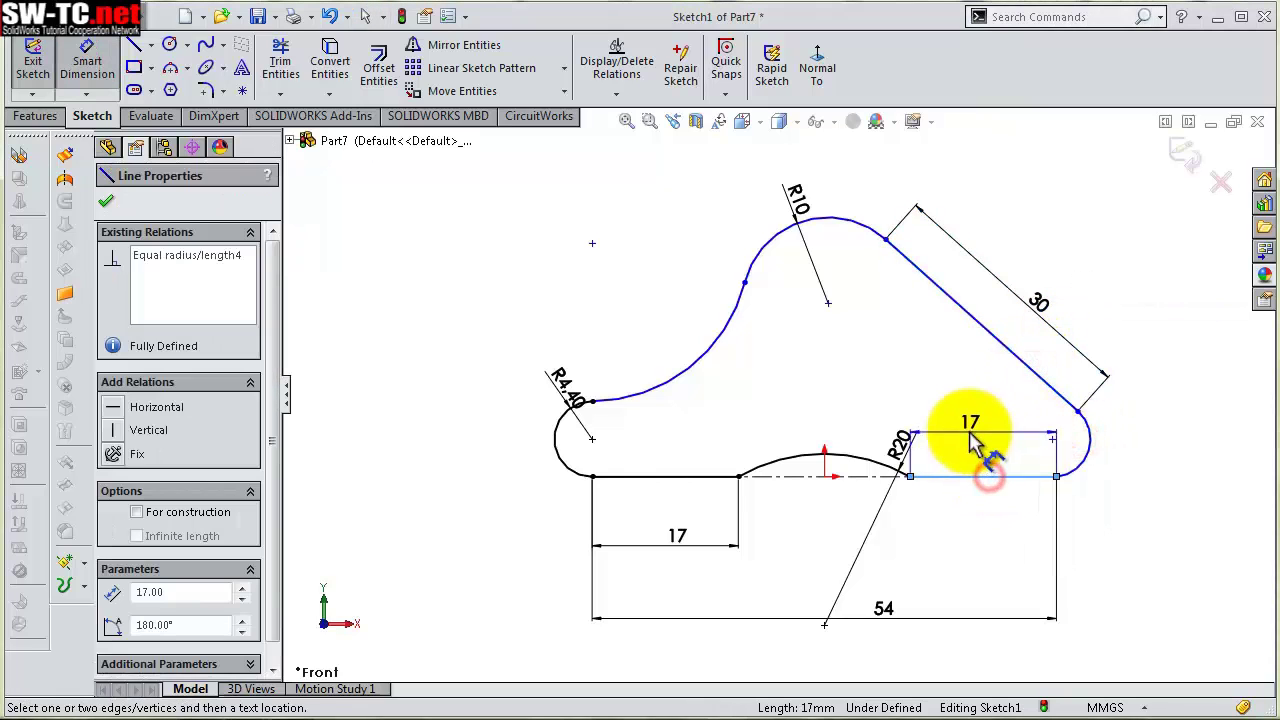
left_click(1030, 367)
left_click(975, 366)
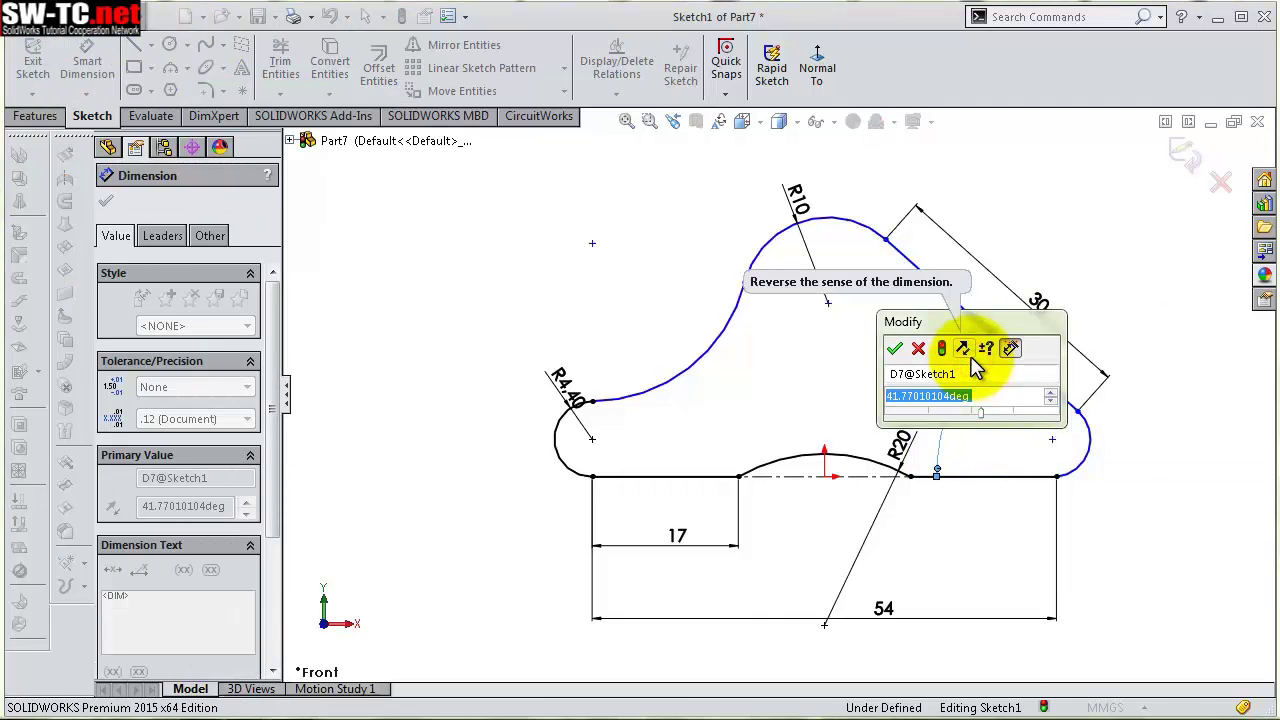
type("17,25")
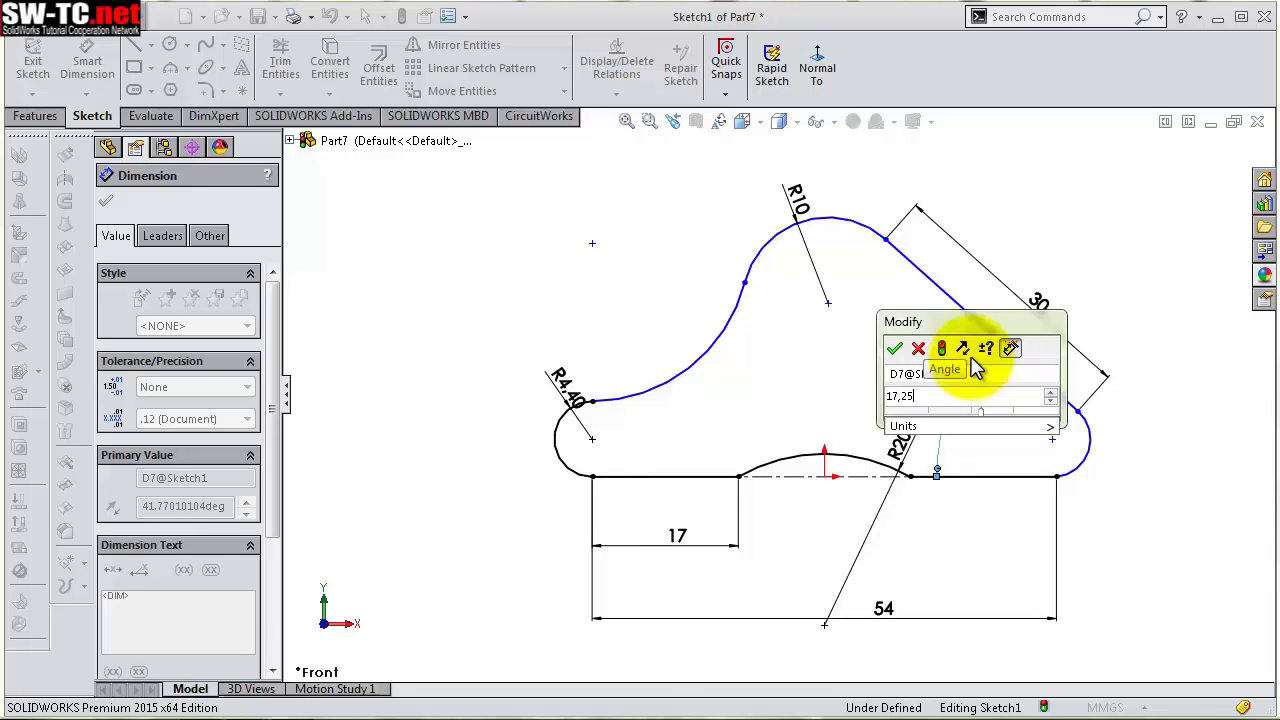
key("Return")
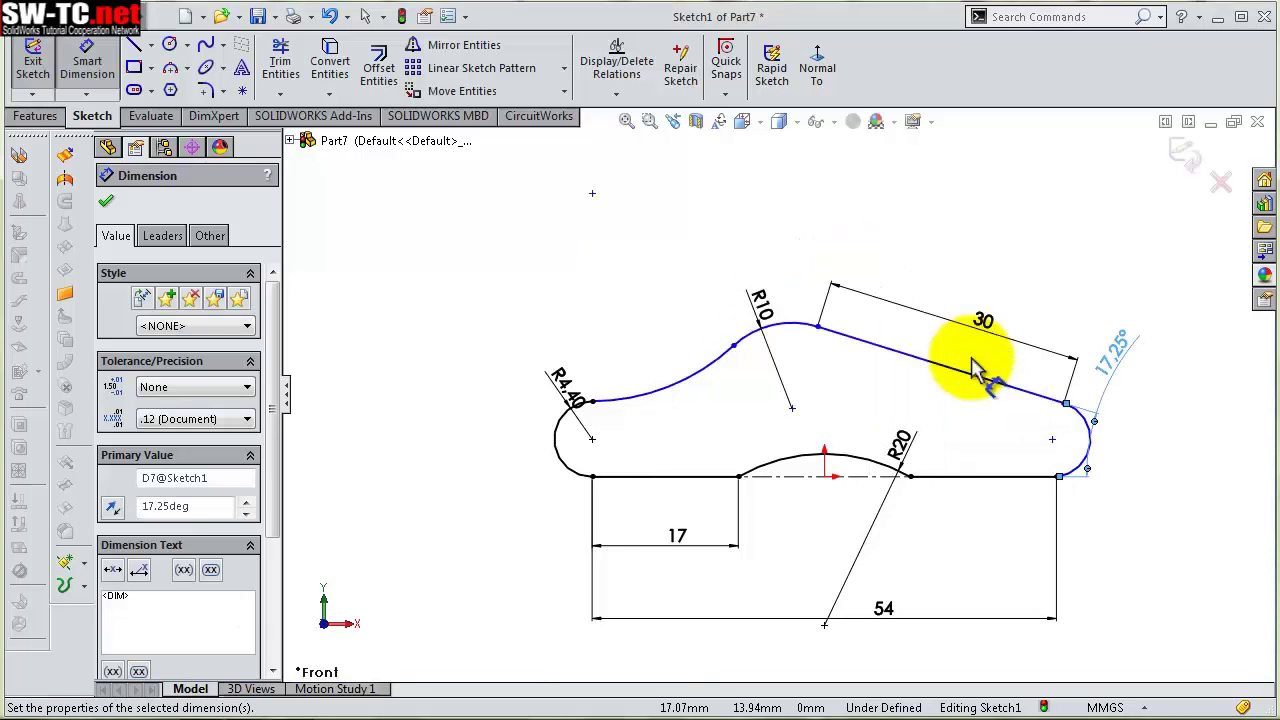
Dimension the long arc rising from the left end to R24
left_click(676, 388)
left_click(648, 310)
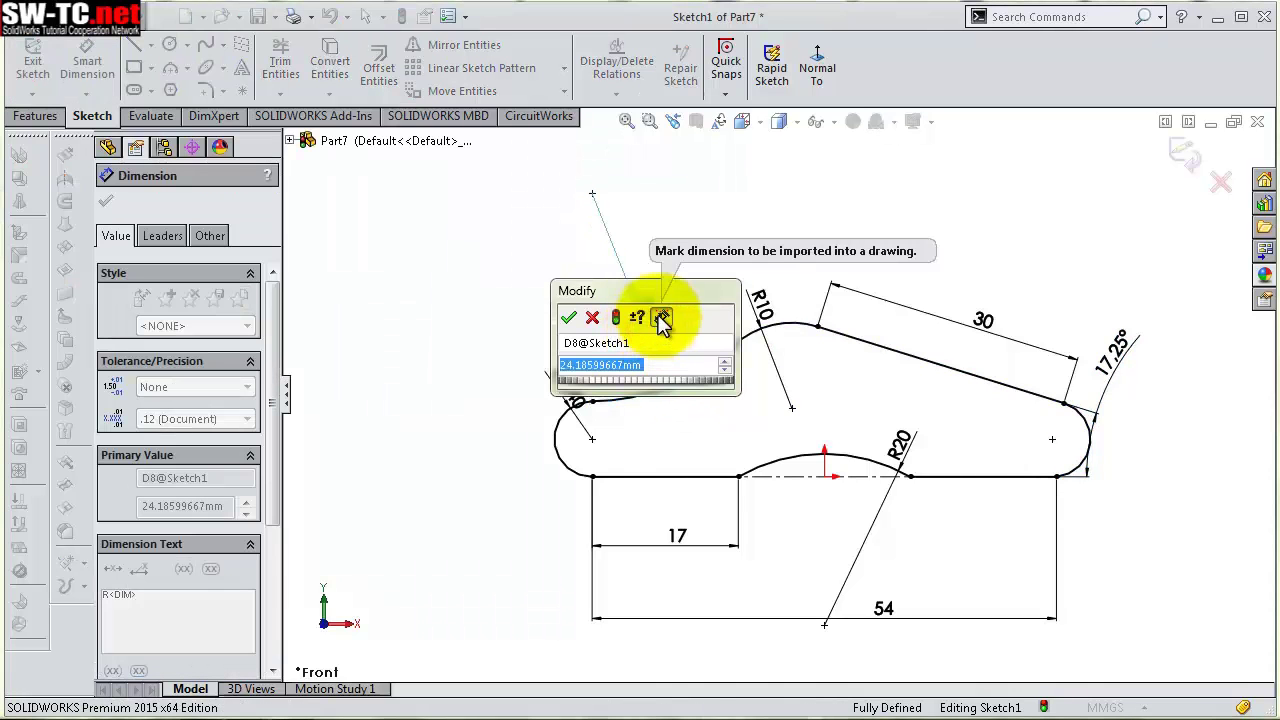
type("24")
key("Return")
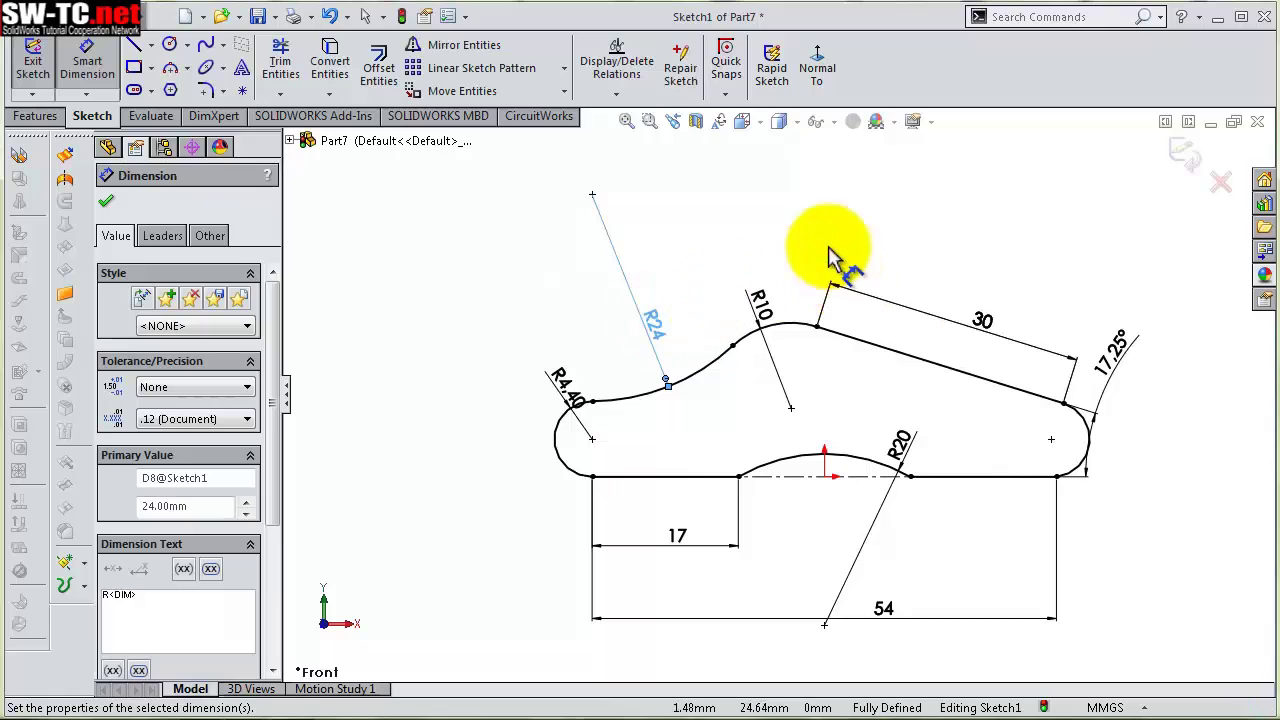
left_click(825, 228)
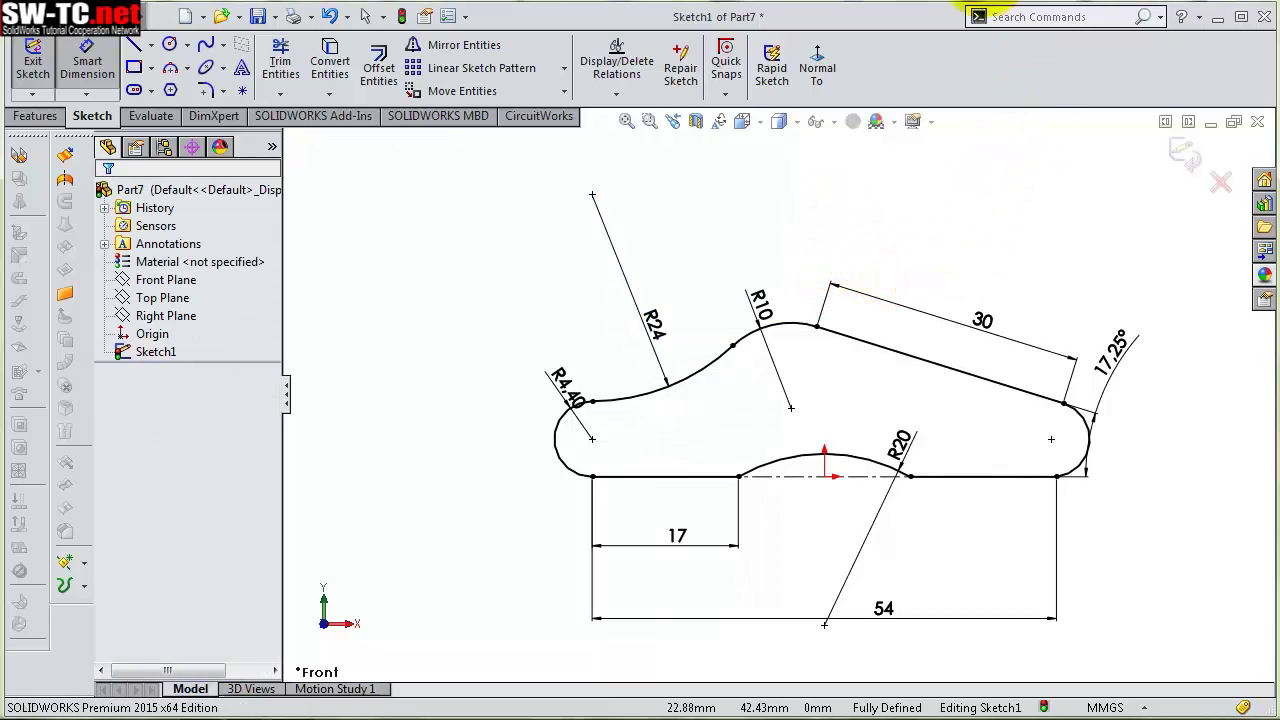
Draw a Ø4 circle centred on the right end arc
left_click(170, 46)
left_click(592, 440)
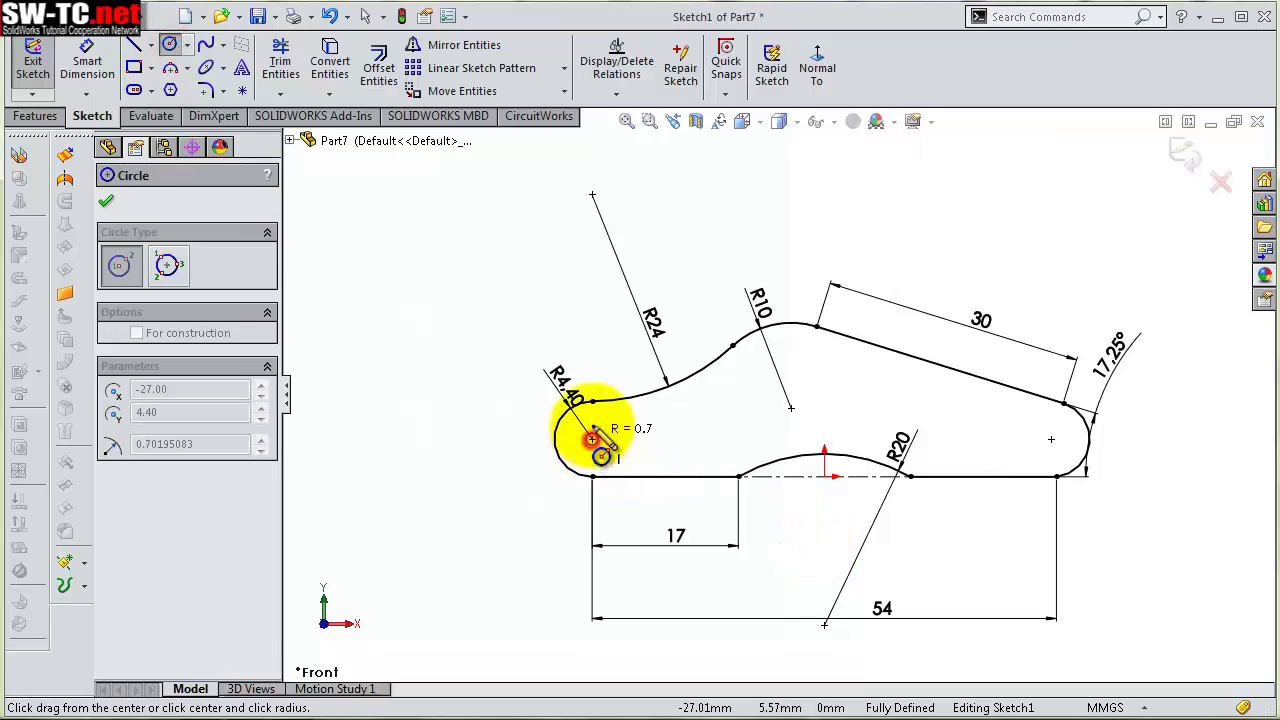
left_click(600, 451)
left_click(1051, 440)
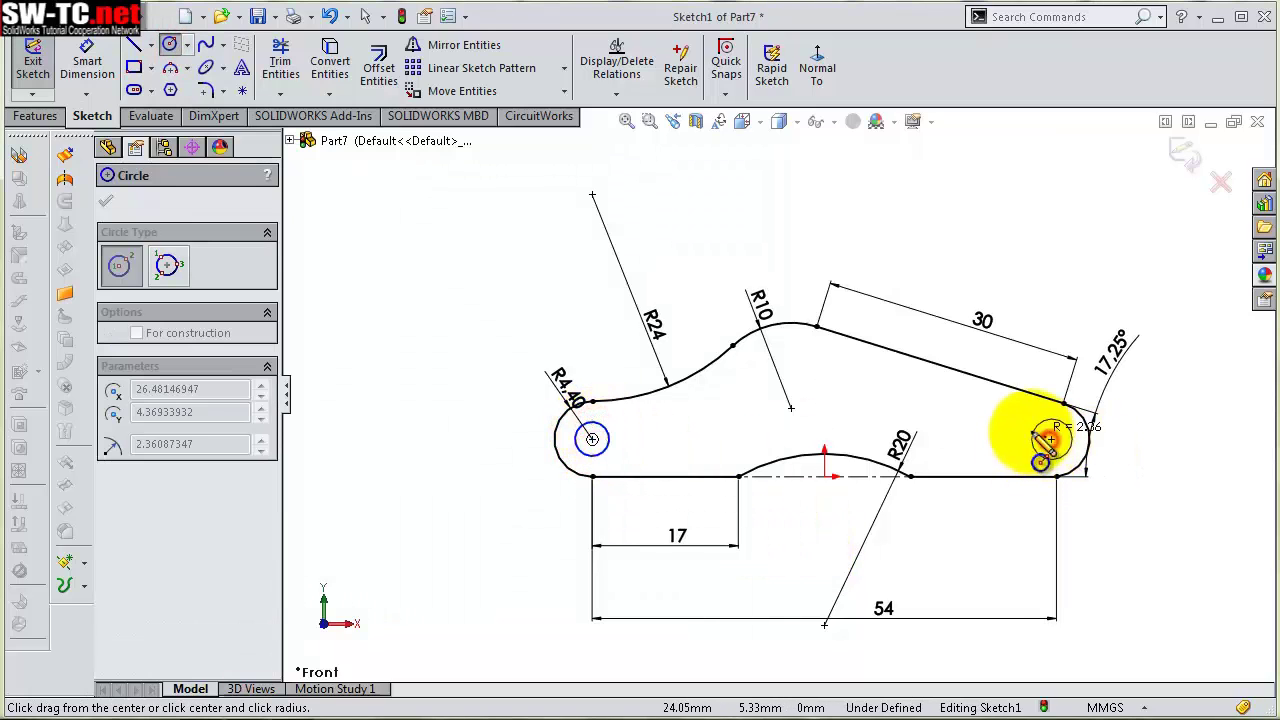
left_click(1032, 431)
key("s")
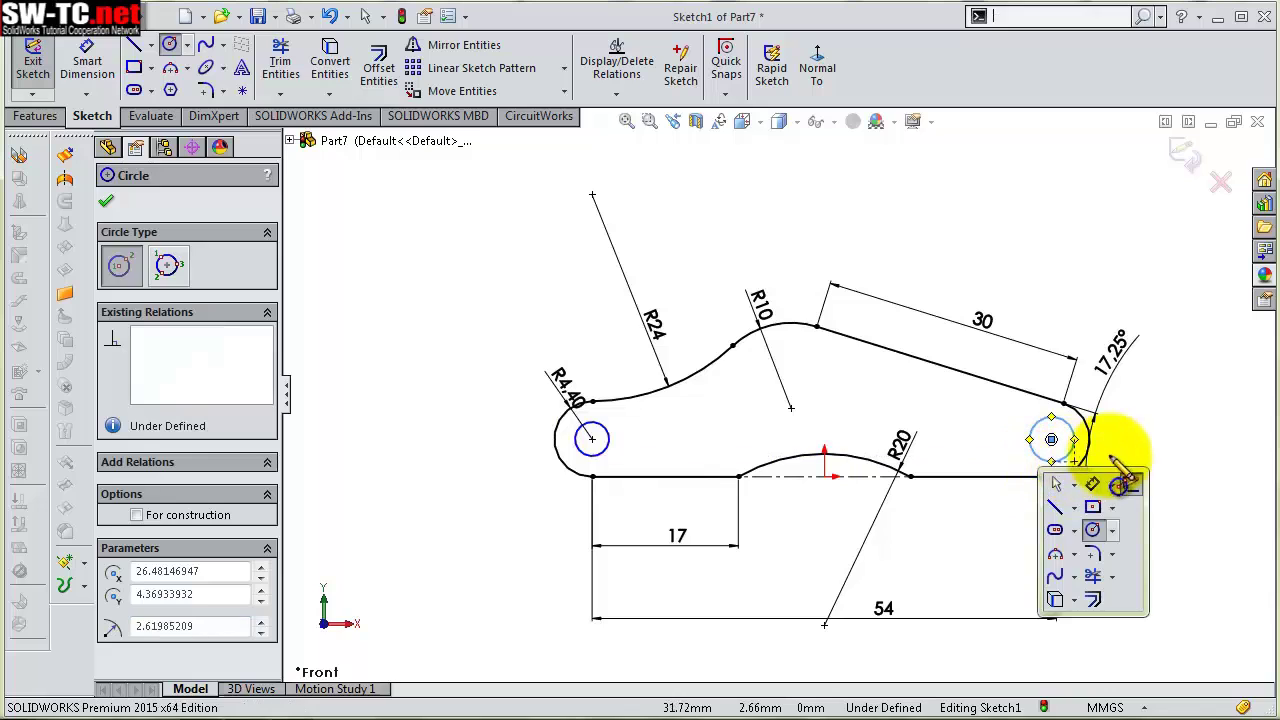
left_click(1095, 485)
left_click(1080, 462)
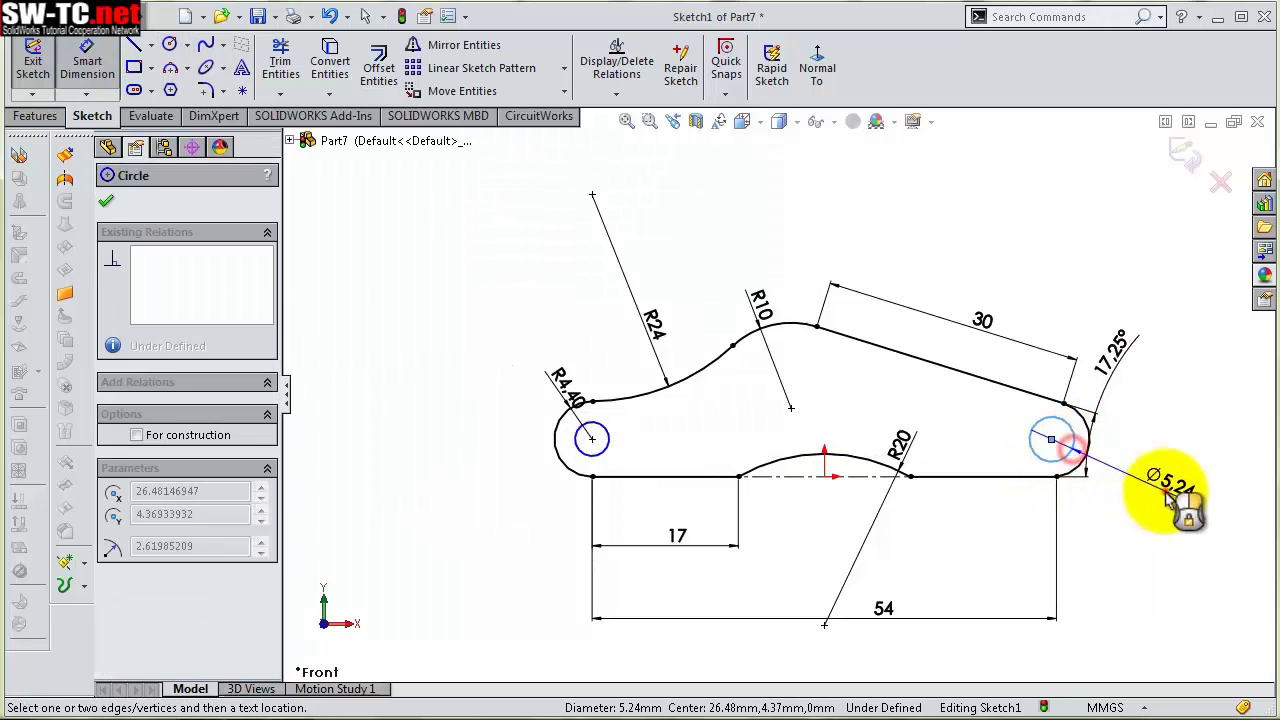
left_click(1170, 490)
type("4")
key("Return")
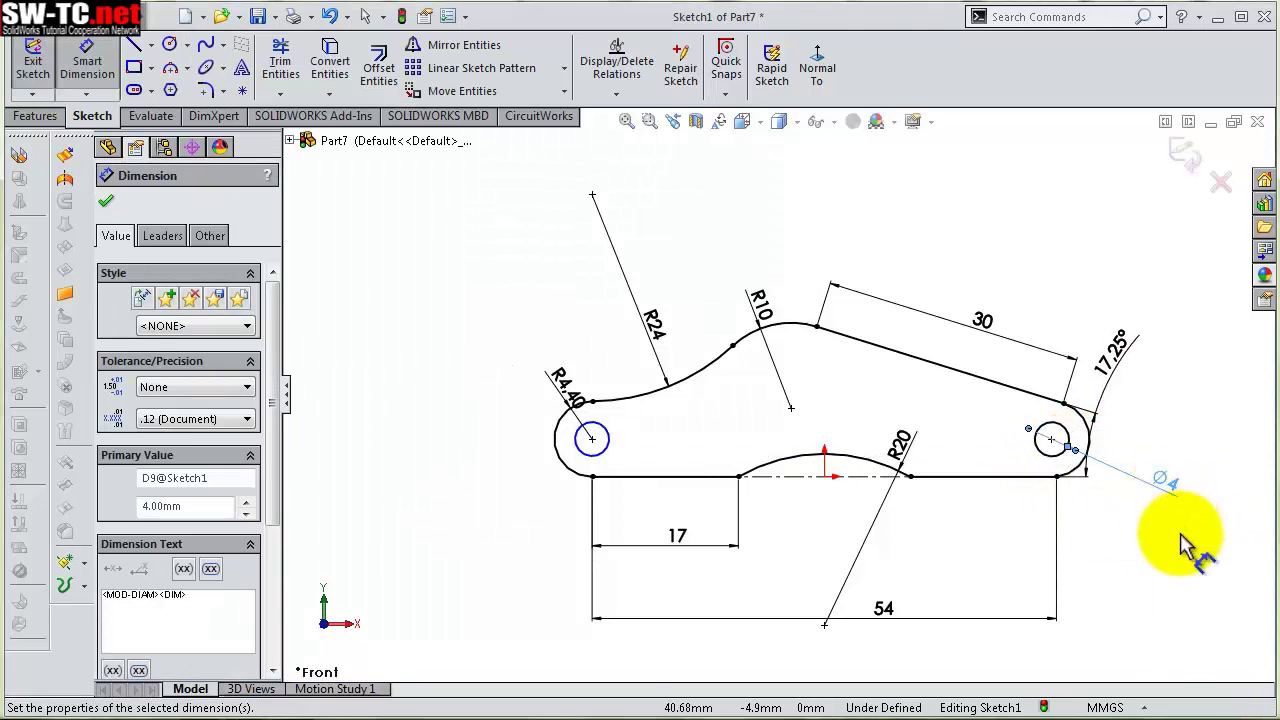
key("Escape")
Make the right and left circles equal in size
left_click(1045, 452)
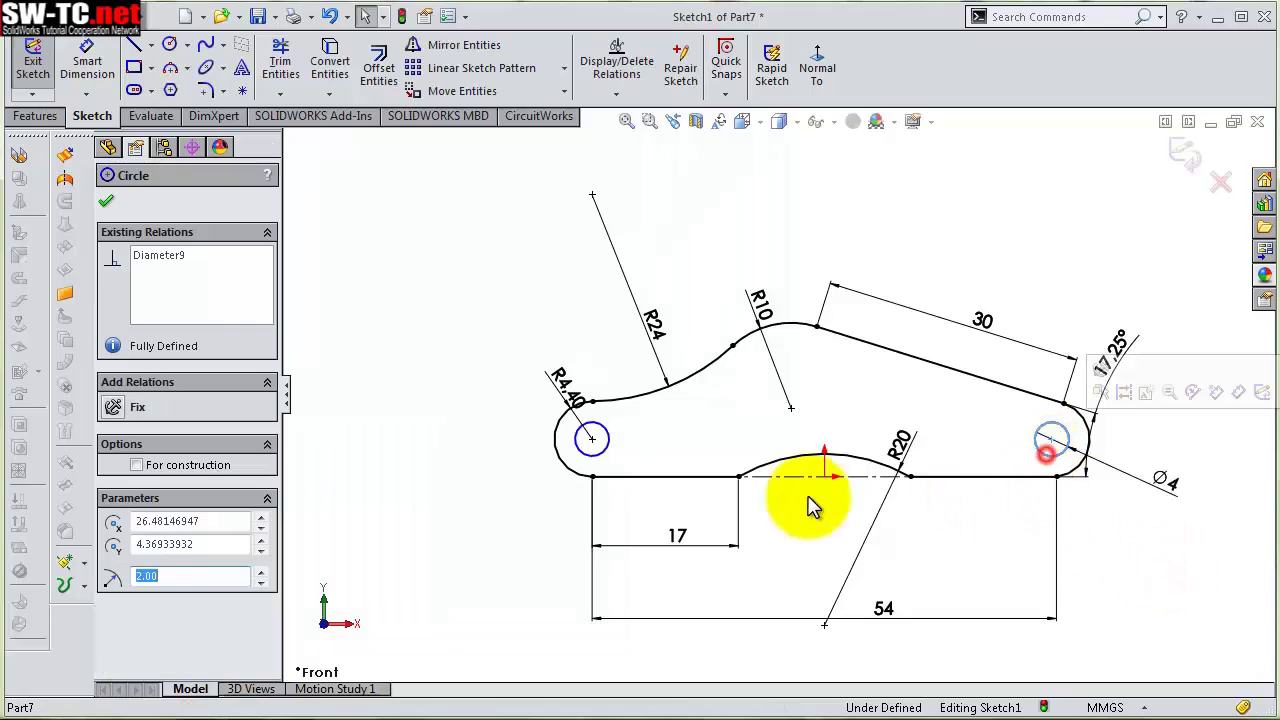
left_click(607, 455, "ctrl")
left_click(746, 366)
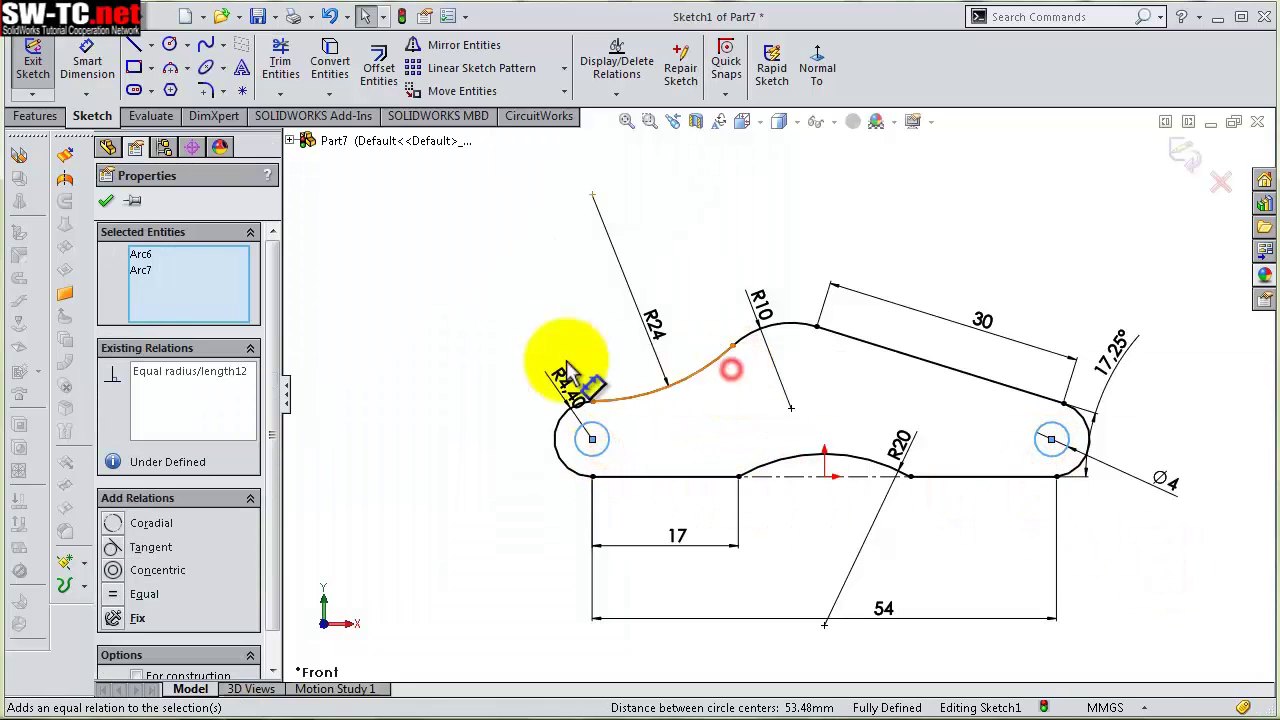
left_click(476, 318)
Extrude the link profile 3 mm with a Mid Plane end condition into a flat two-hole plate
key("f")
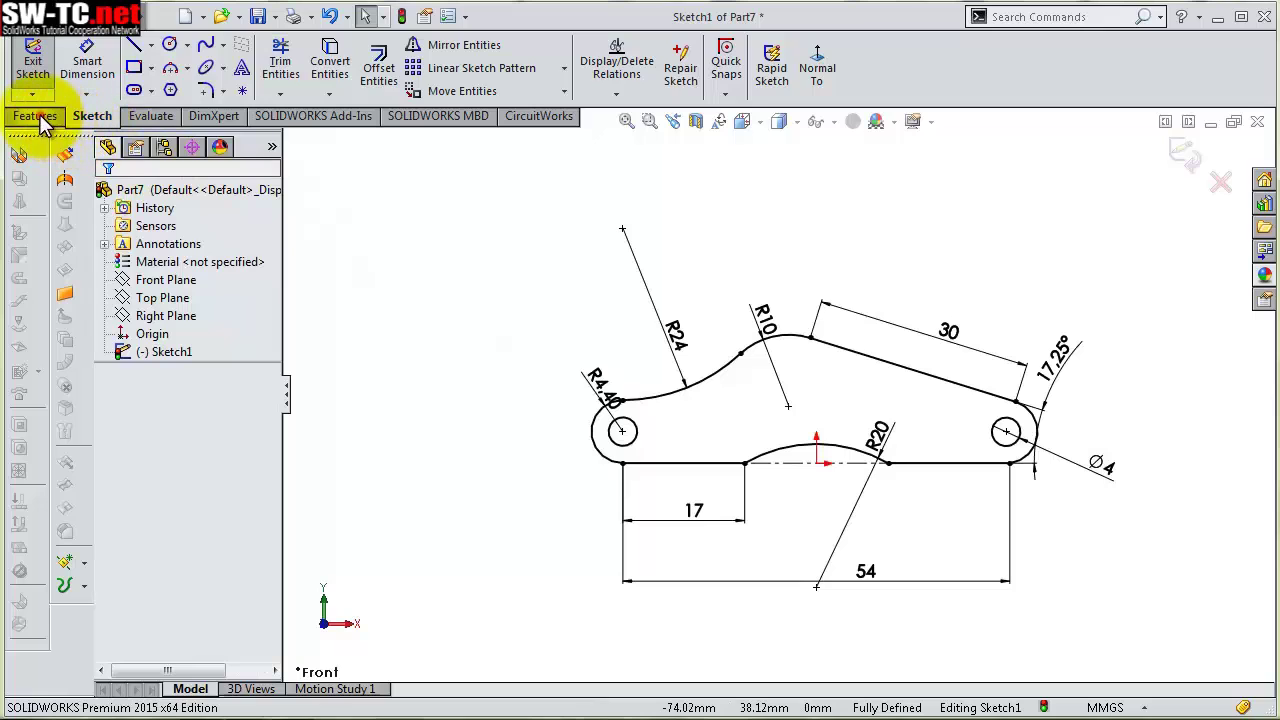
left_click(36, 115)
left_click(62, 59)
type("3")
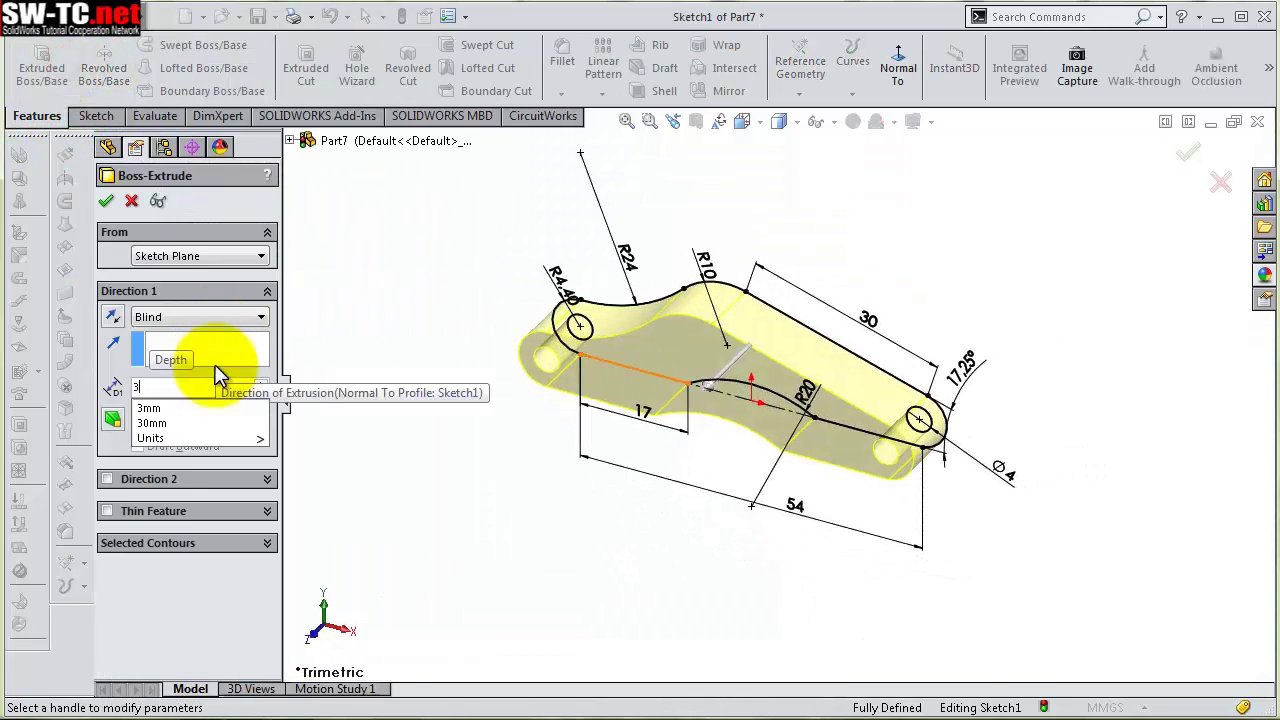
left_click(183, 312)
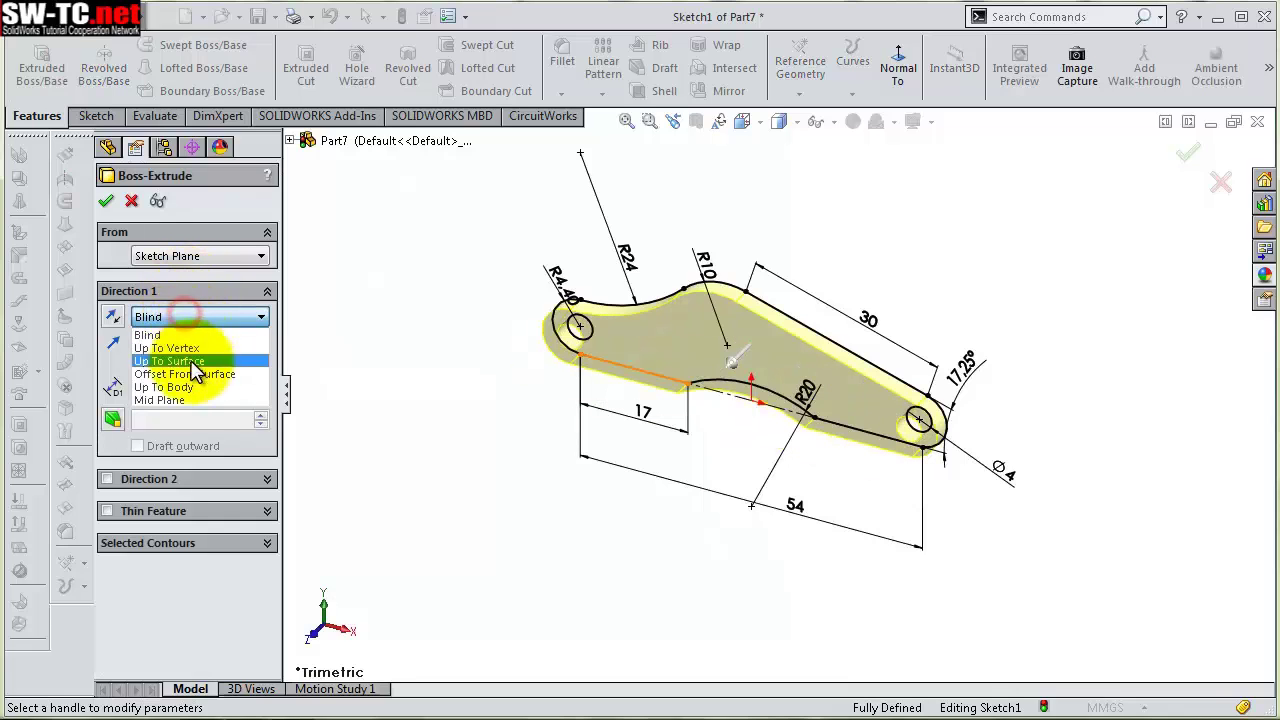
left_click(197, 405)
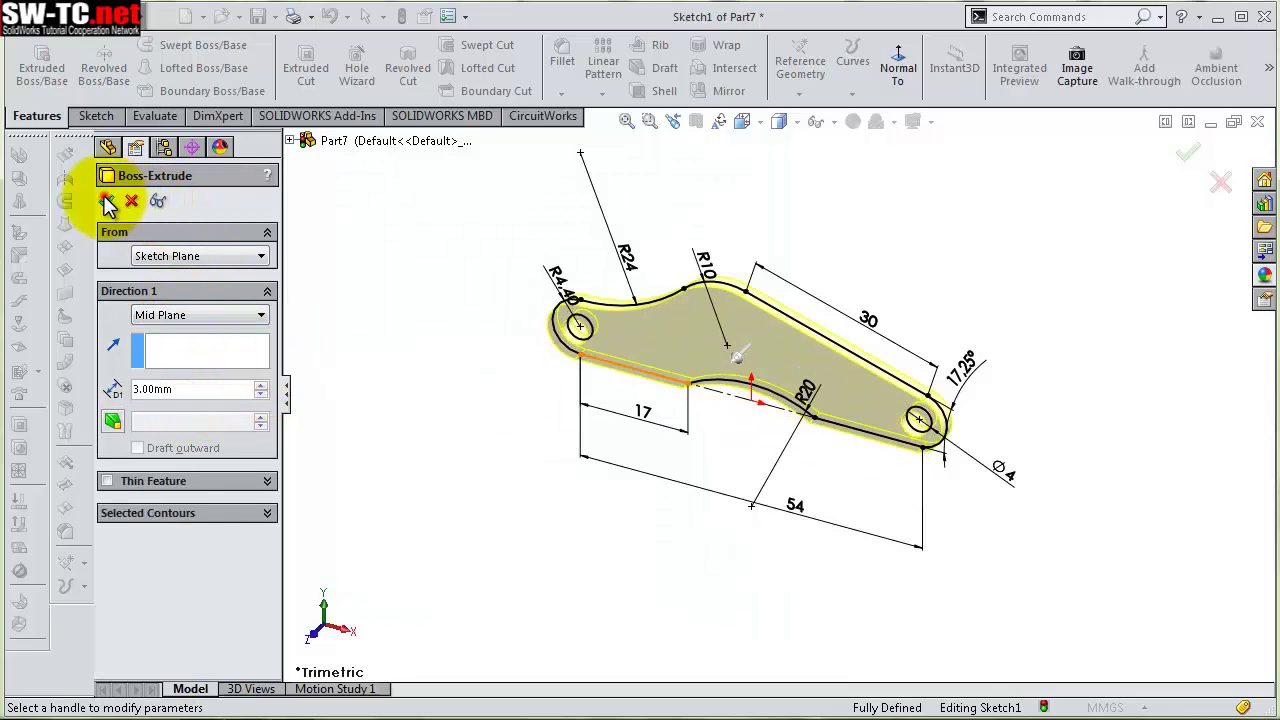
mouse_move(560, 500)
middle_mouse_down()
mouse_move(549, 408)
mouse_move(585, 382)
mouse_move(591, 409)
middle_mouse_up()
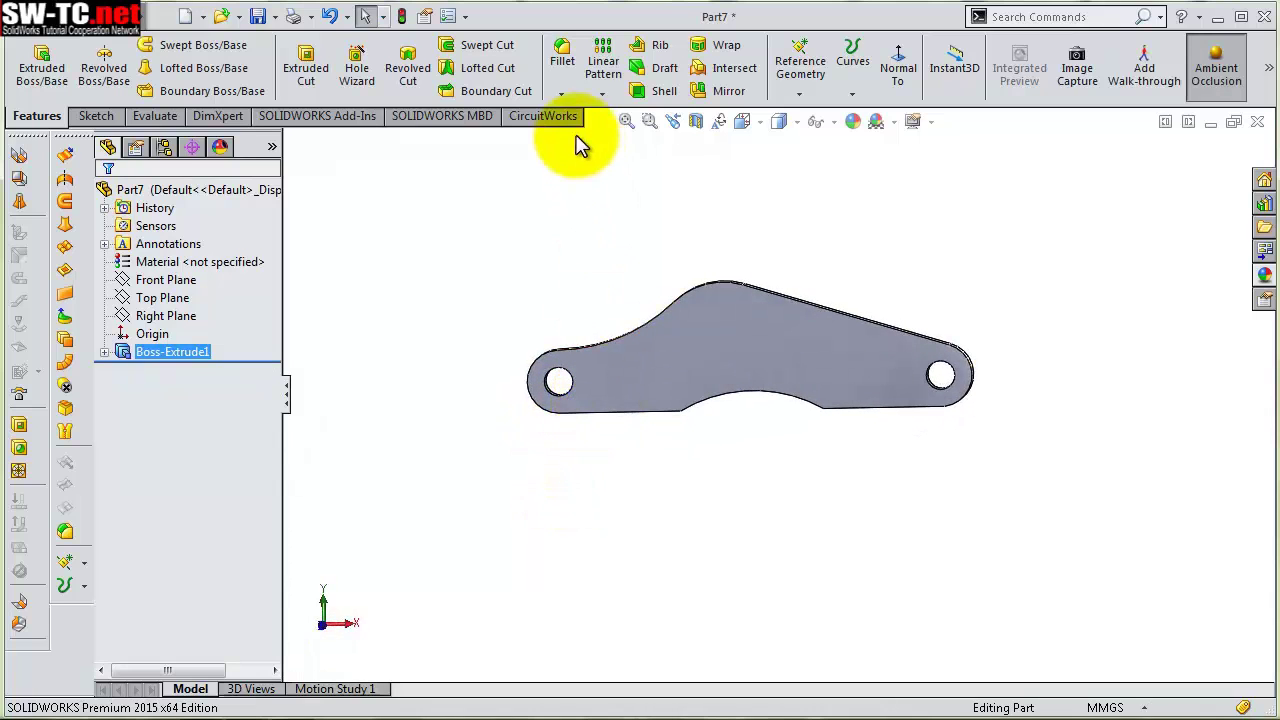
Round the plate face's edges with a 0.25 mm fillet and save Part7
left_click(560, 62)
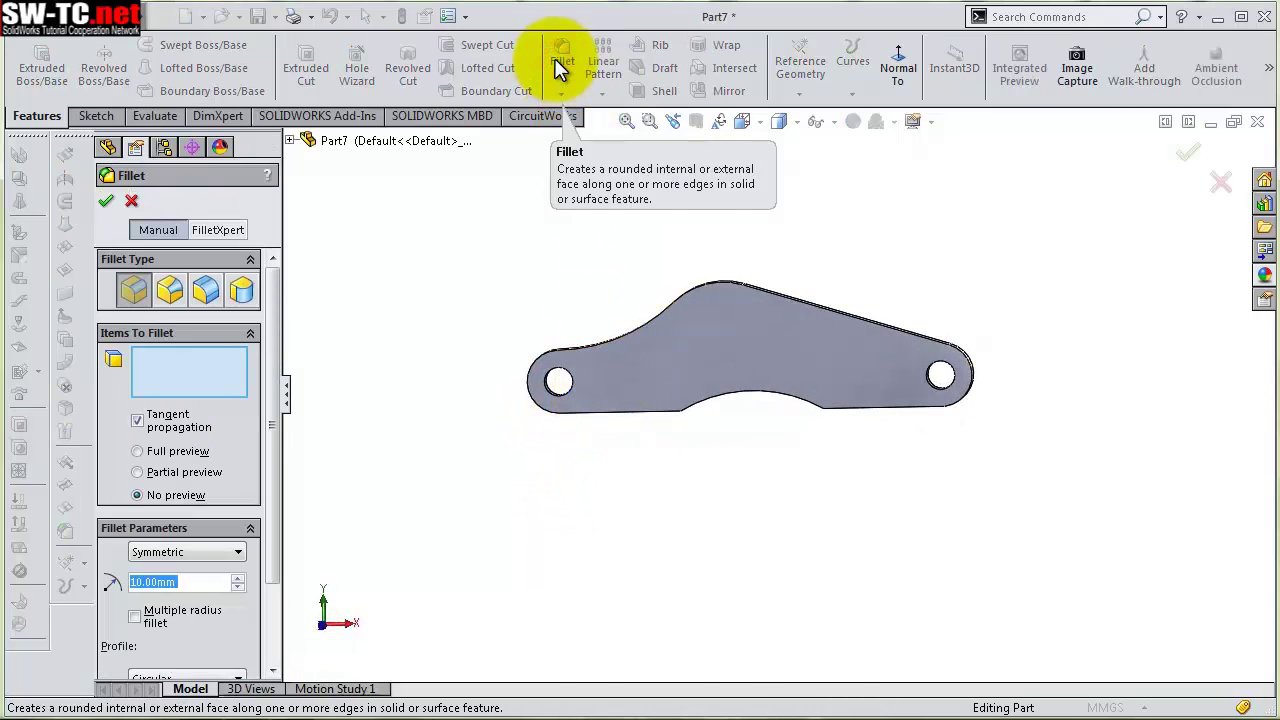
type("0,25")
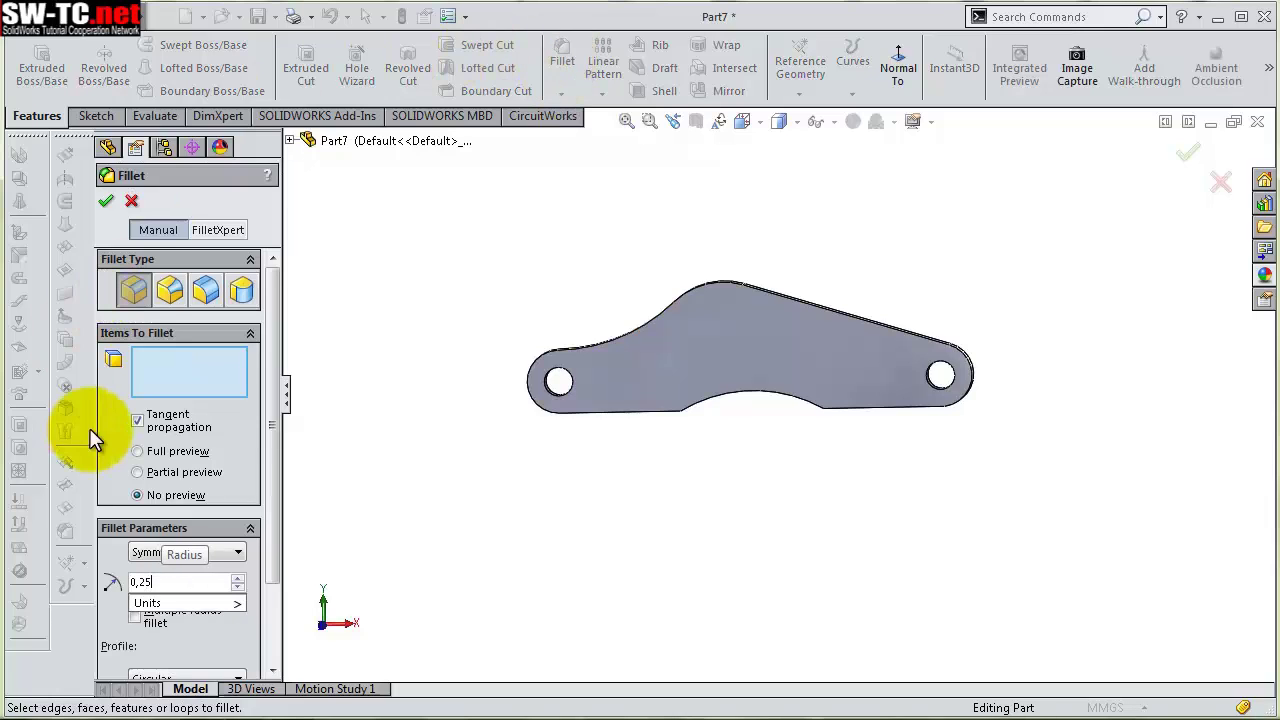
left_click(690, 365)
middle_click_drag(849, 249, 745, 360)
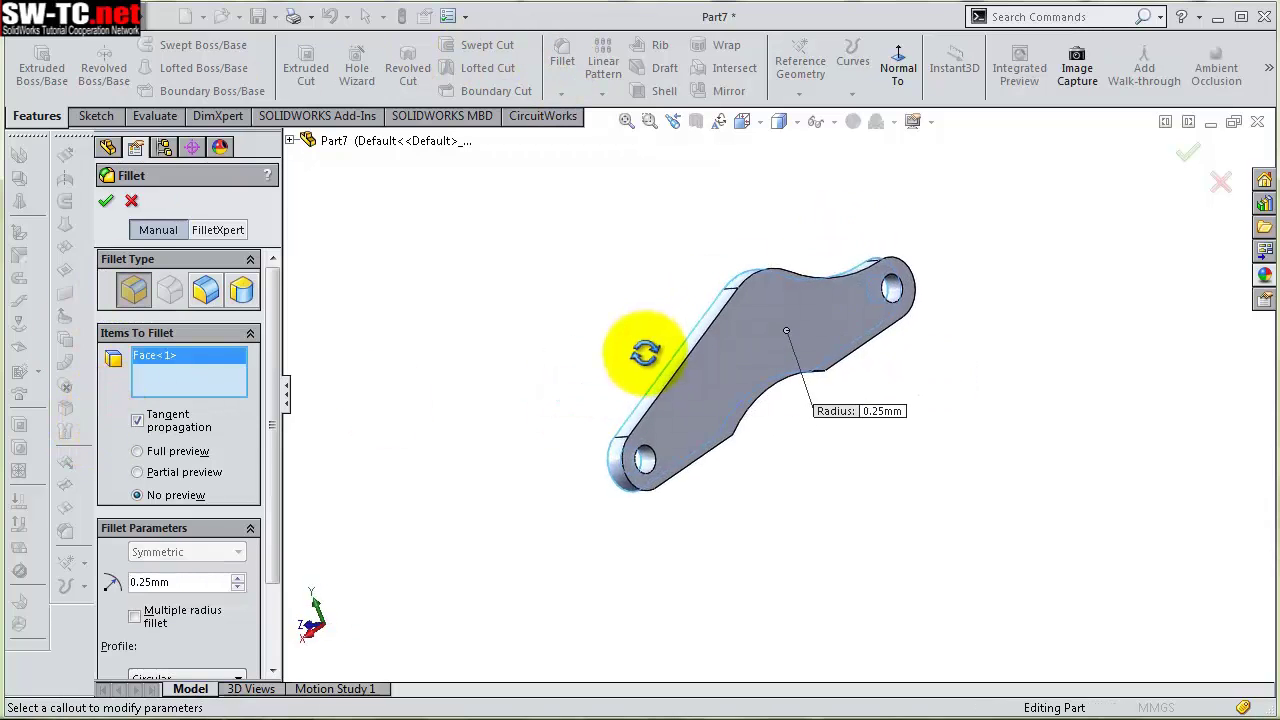
key("Return")
middle_click_drag(800, 543, 994, 394)
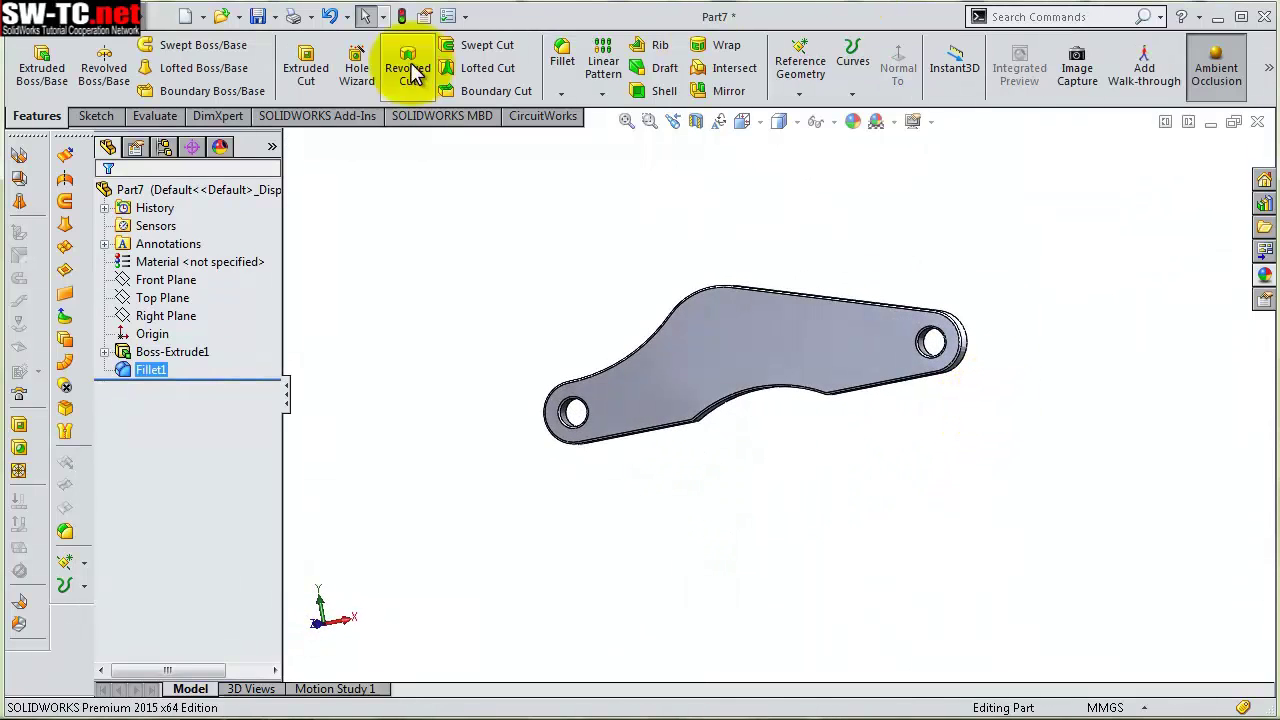
left_click(258, 16)
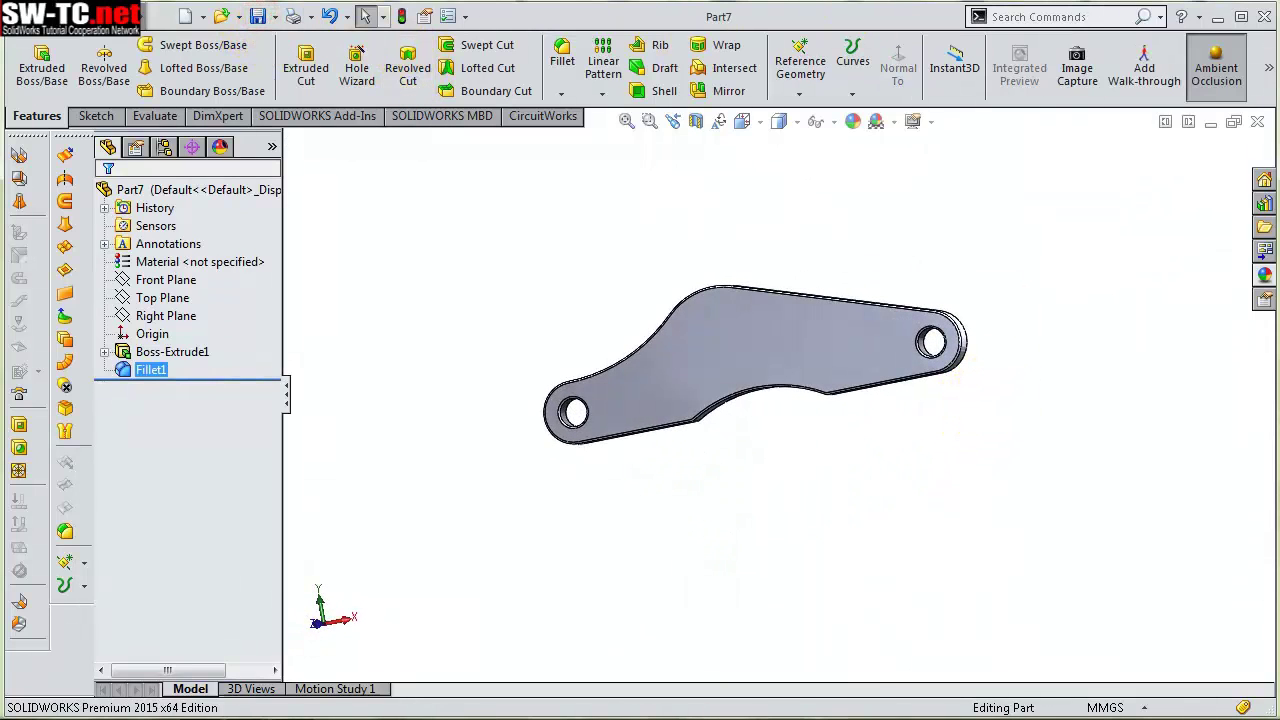
middle_click_drag(886, 357, 945, 200)
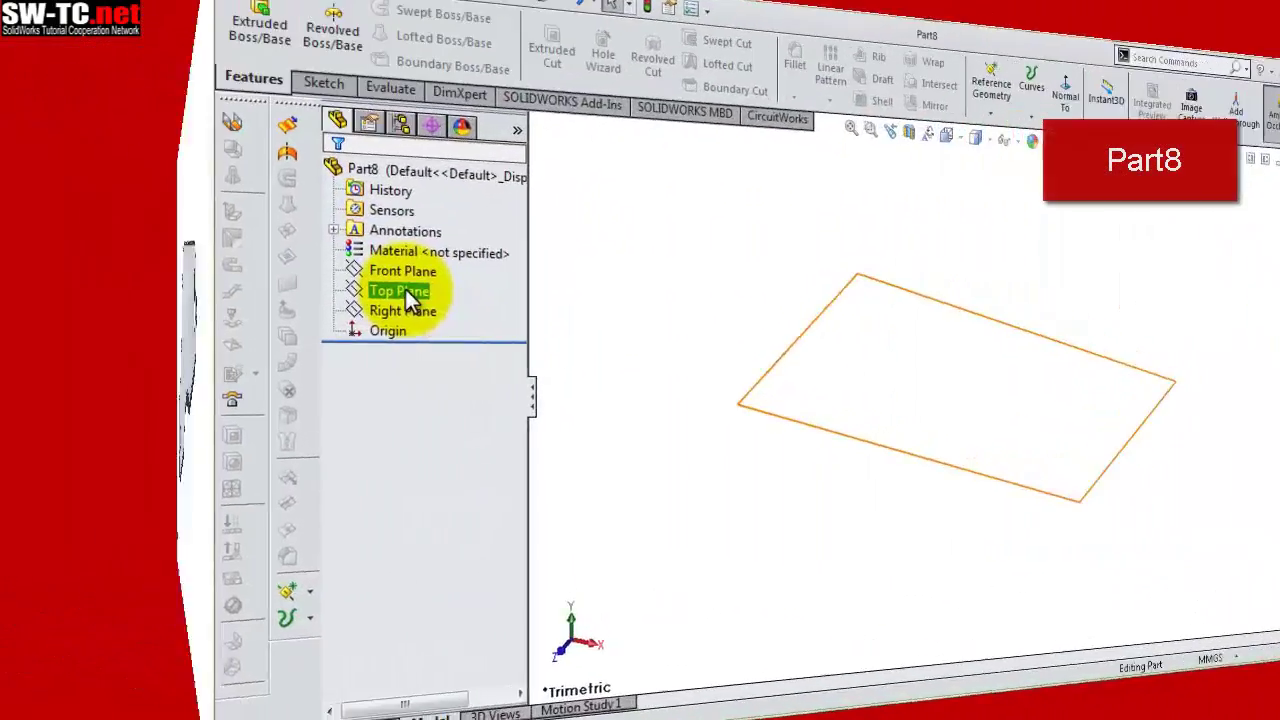
On Top Plane in Part8, sketch a circle at the origin dimensioned to Ø4 mm
left_click(163, 297)
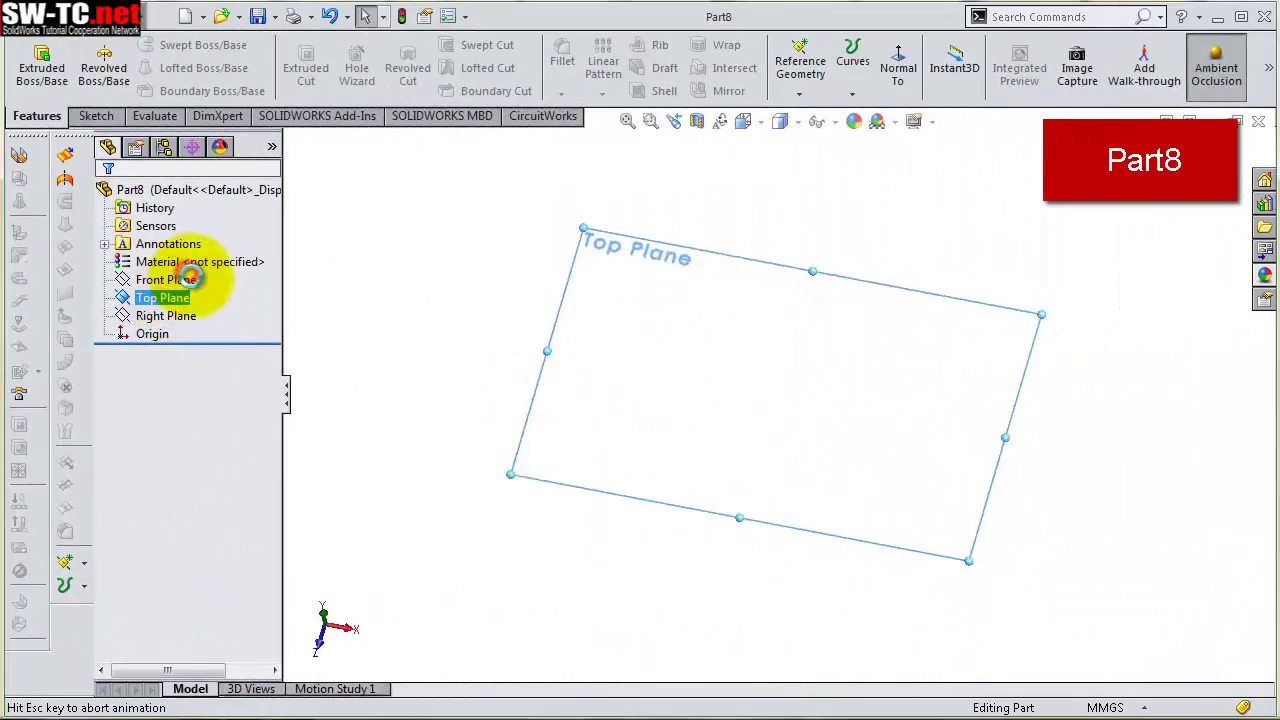
key("s")
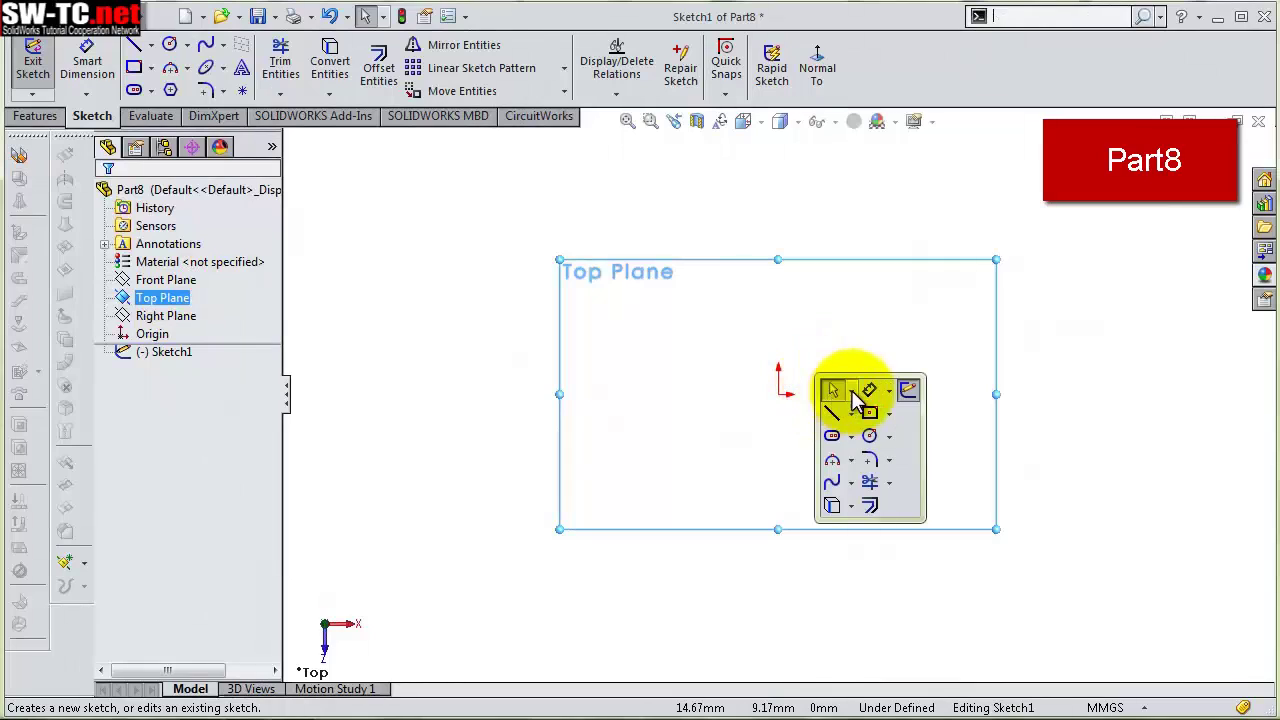
left_click(858, 395)
left_click(765, 375)
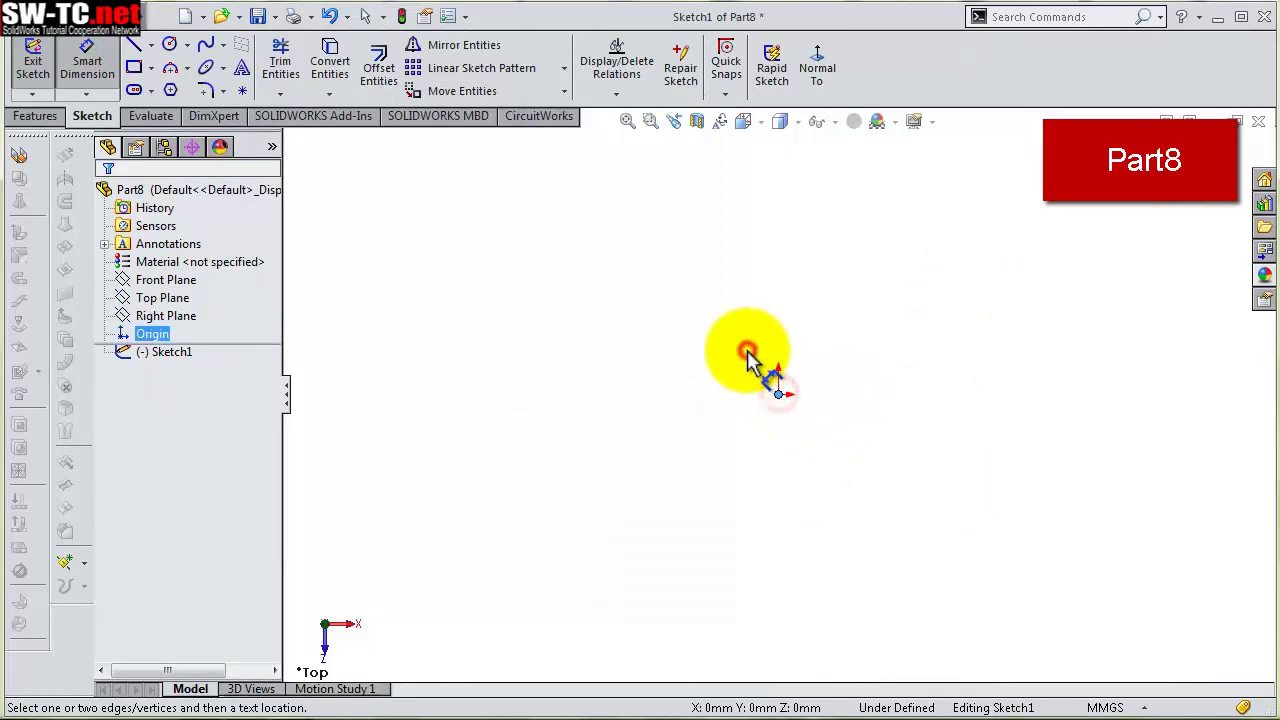
key("s")
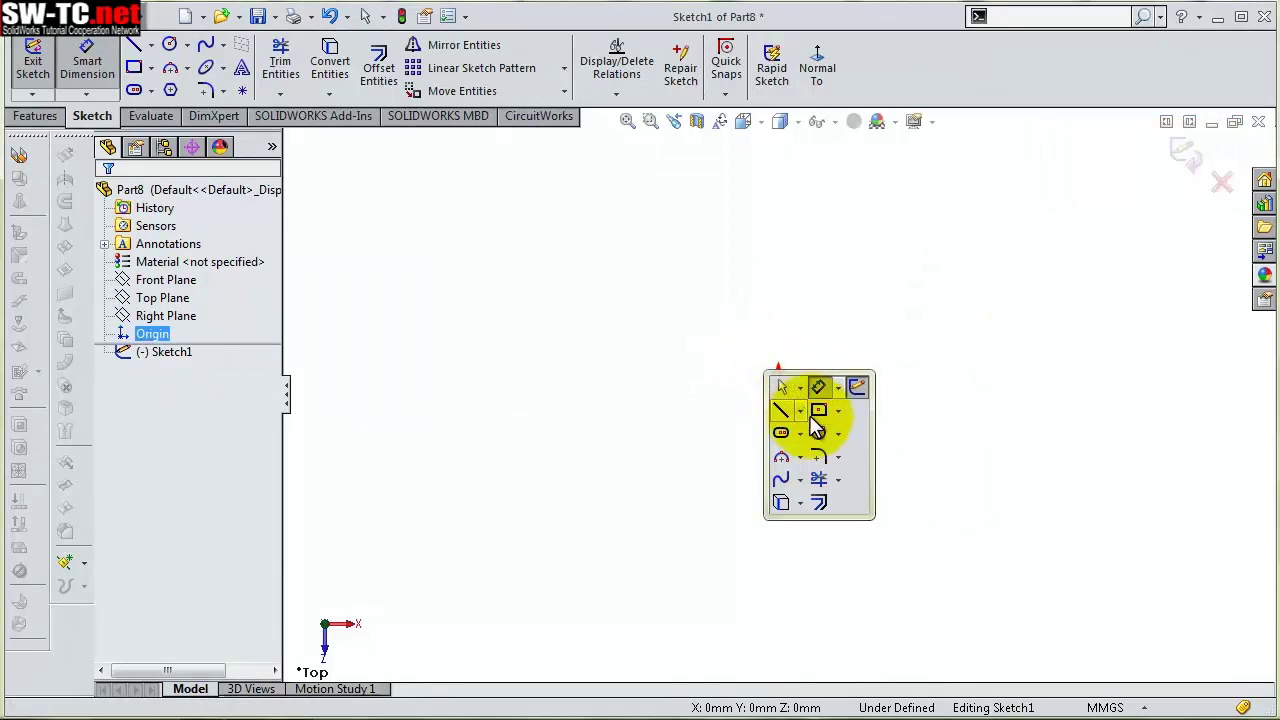
left_click(820, 422)
left_click_drag(779, 395, 740, 345)
key("s")
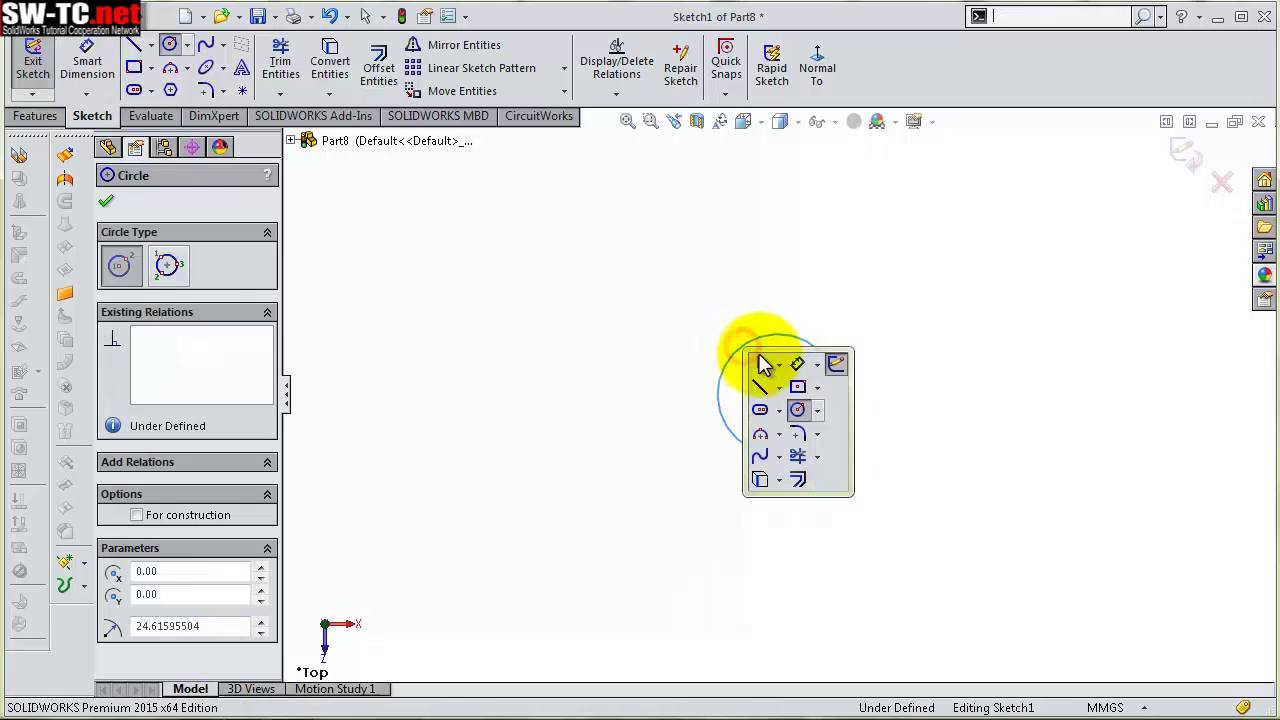
left_click(808, 362)
left_click(808, 362)
left_click(898, 328)
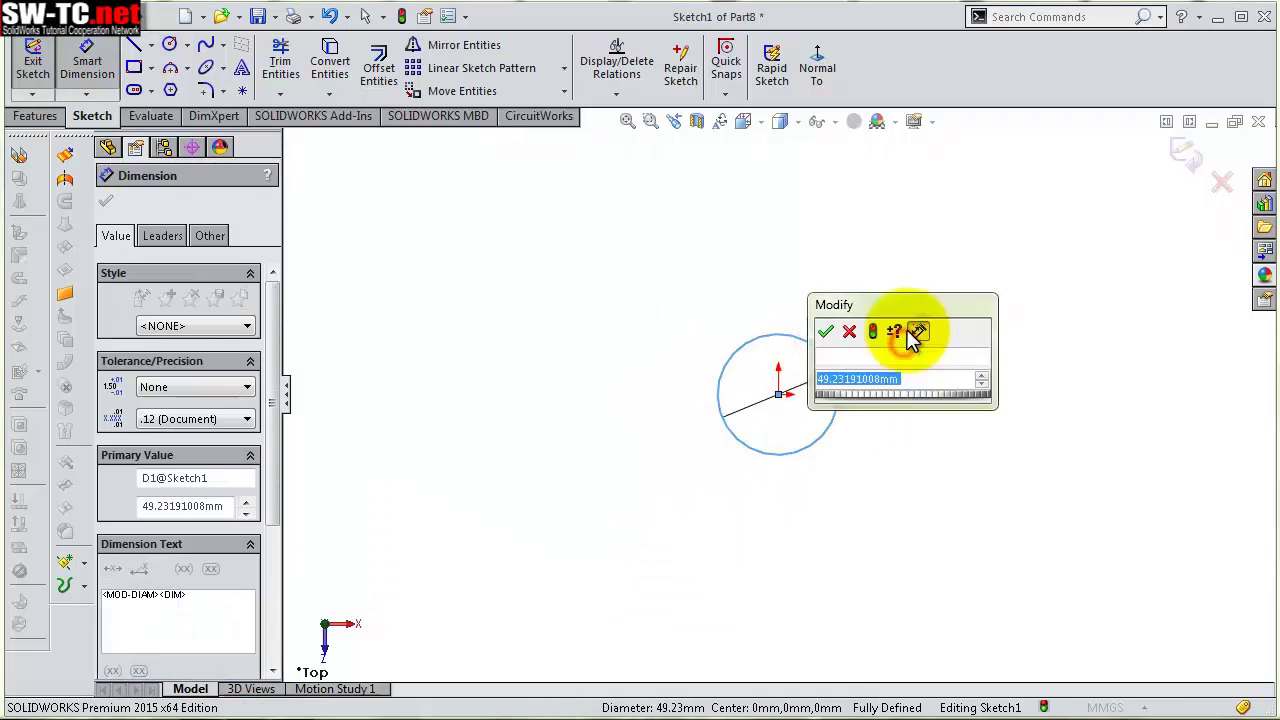
key("Return")
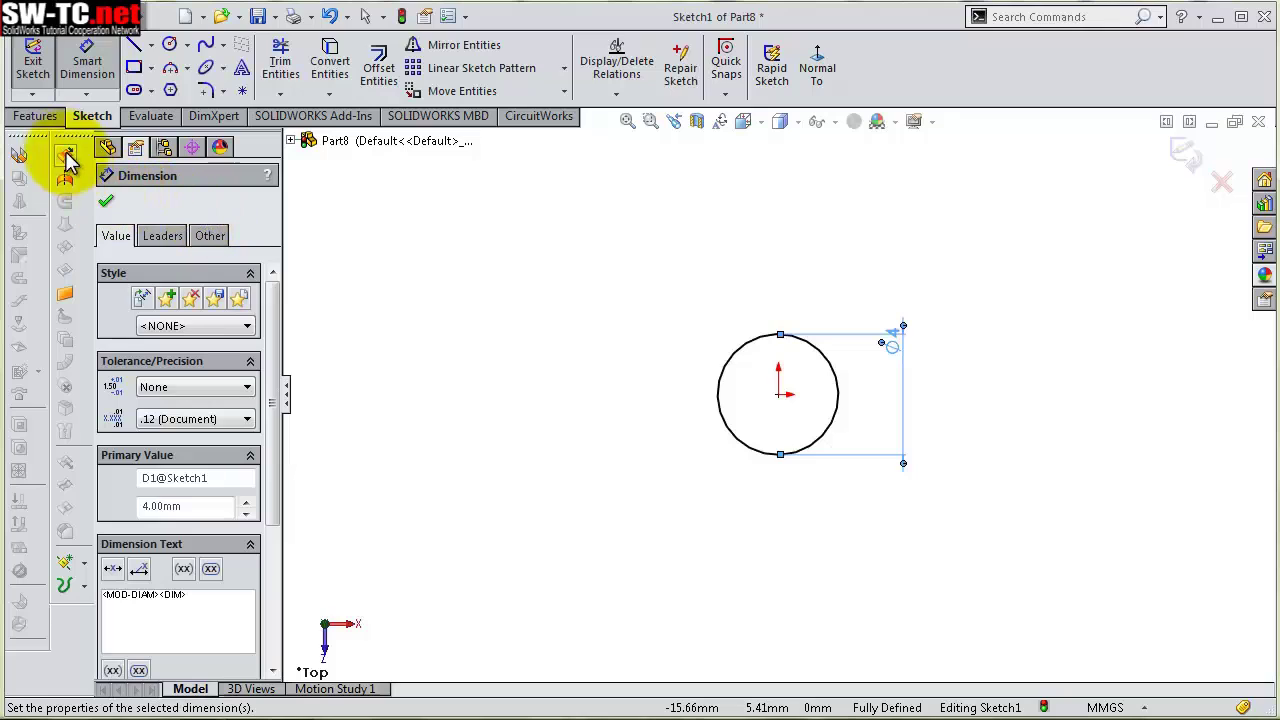
Extrude the Ø4 circle 20 mm into a pin, then start a sketch on Front Plane
left_click(36, 116)
left_click(45, 62)
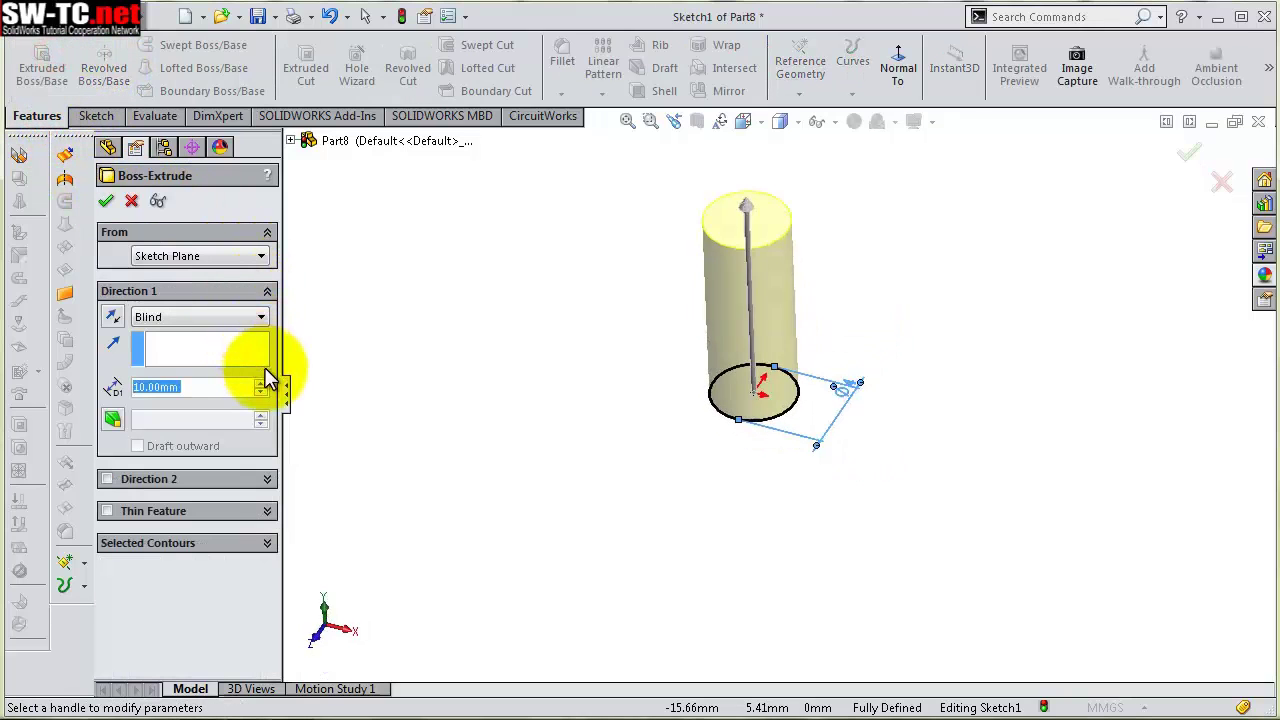
left_click(262, 382)
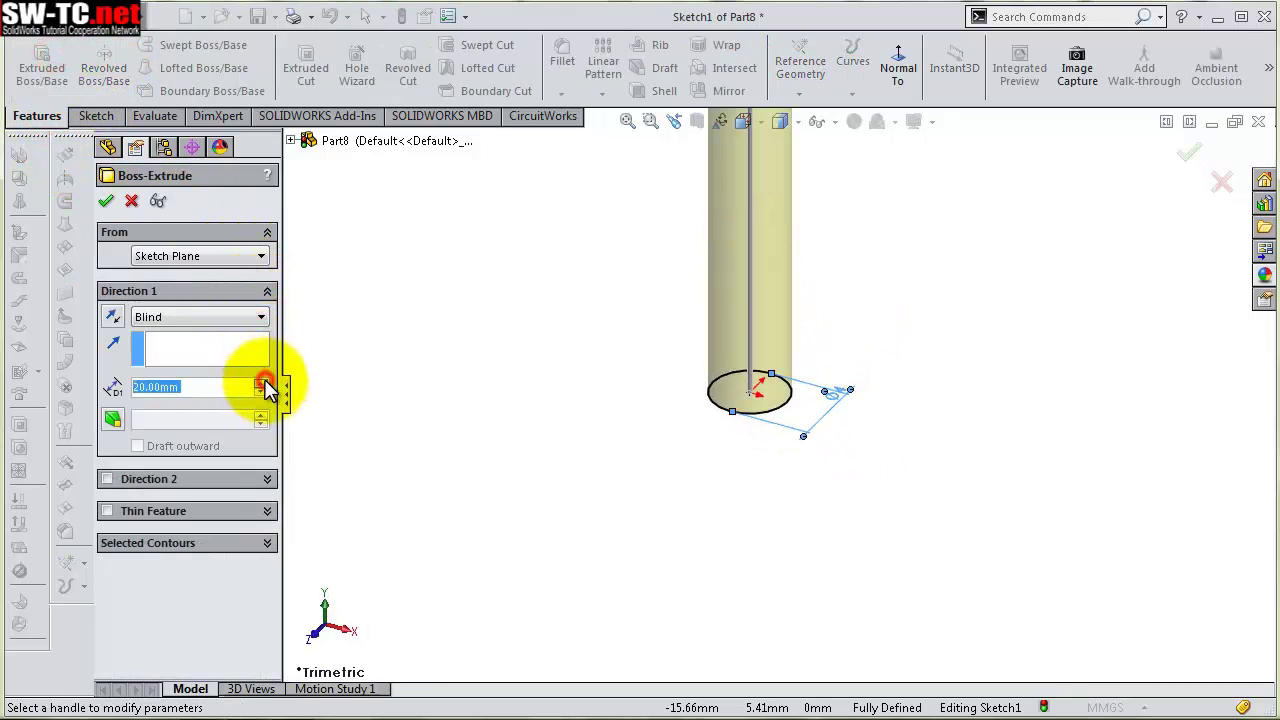
left_click(107, 201)
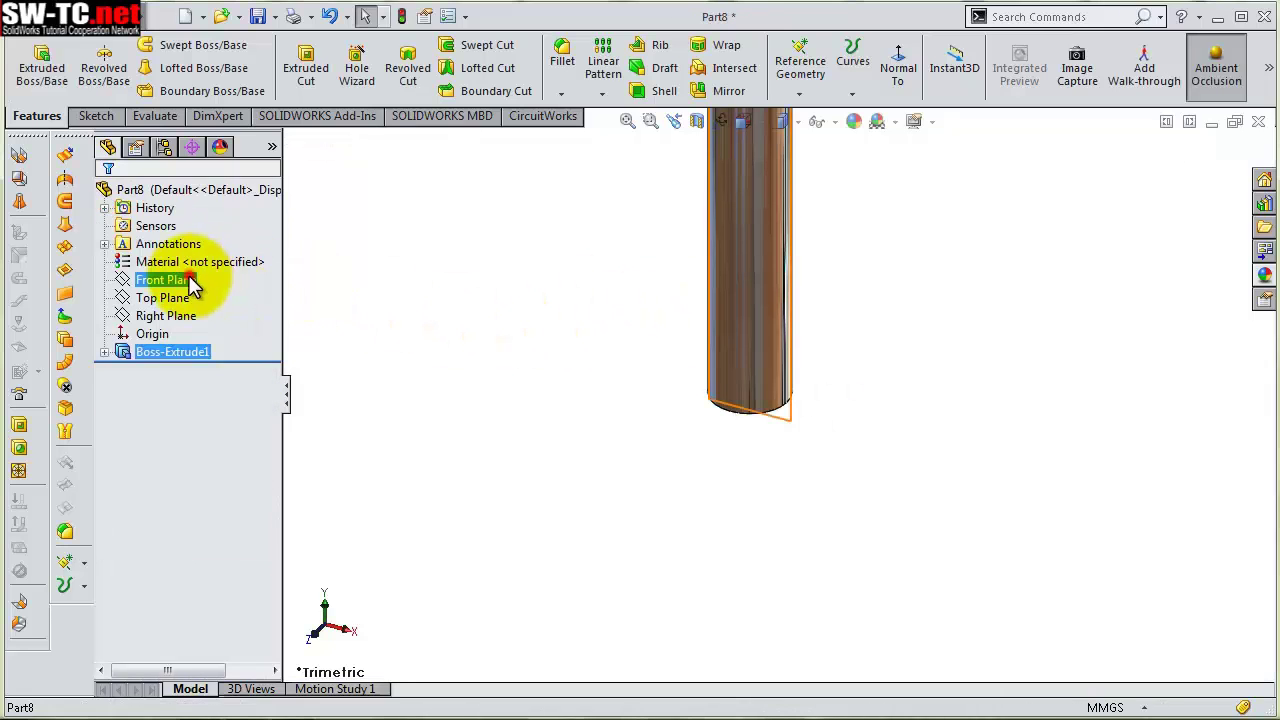
left_click(204, 249)
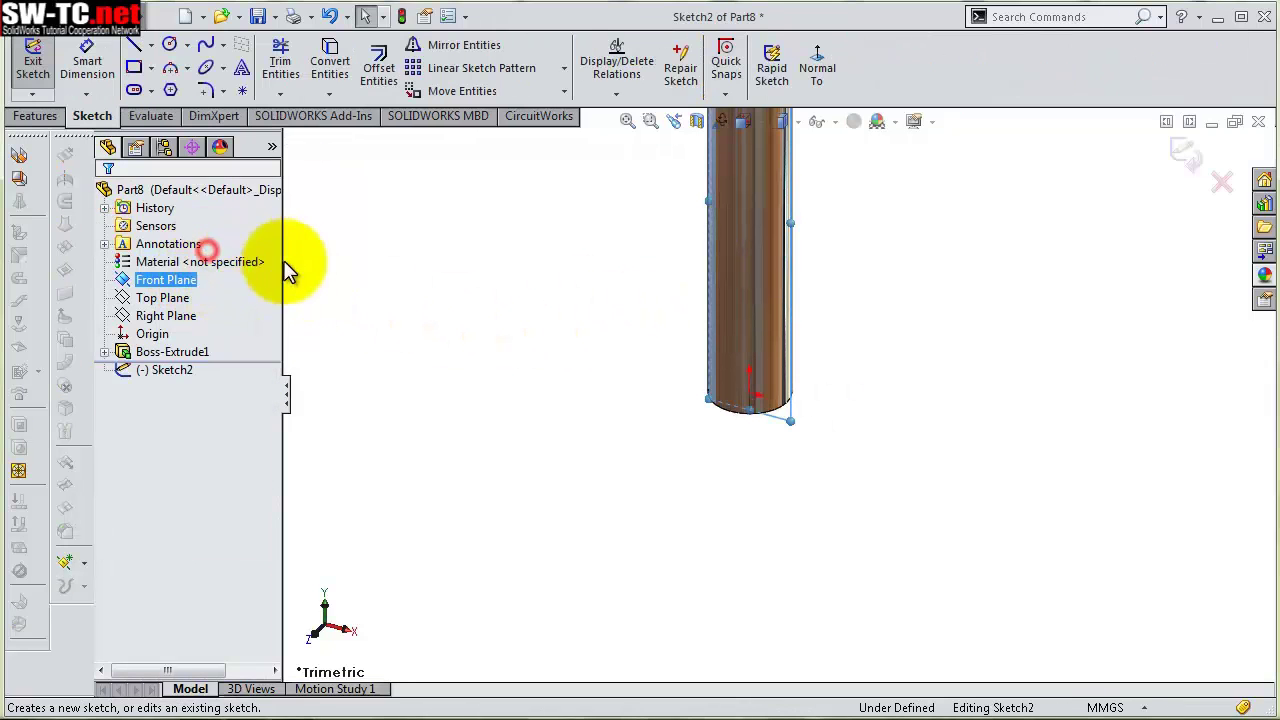
Draw a circle on the pin's Front Plane sketch and give it an 80 mm diameter
left_click(812, 86)
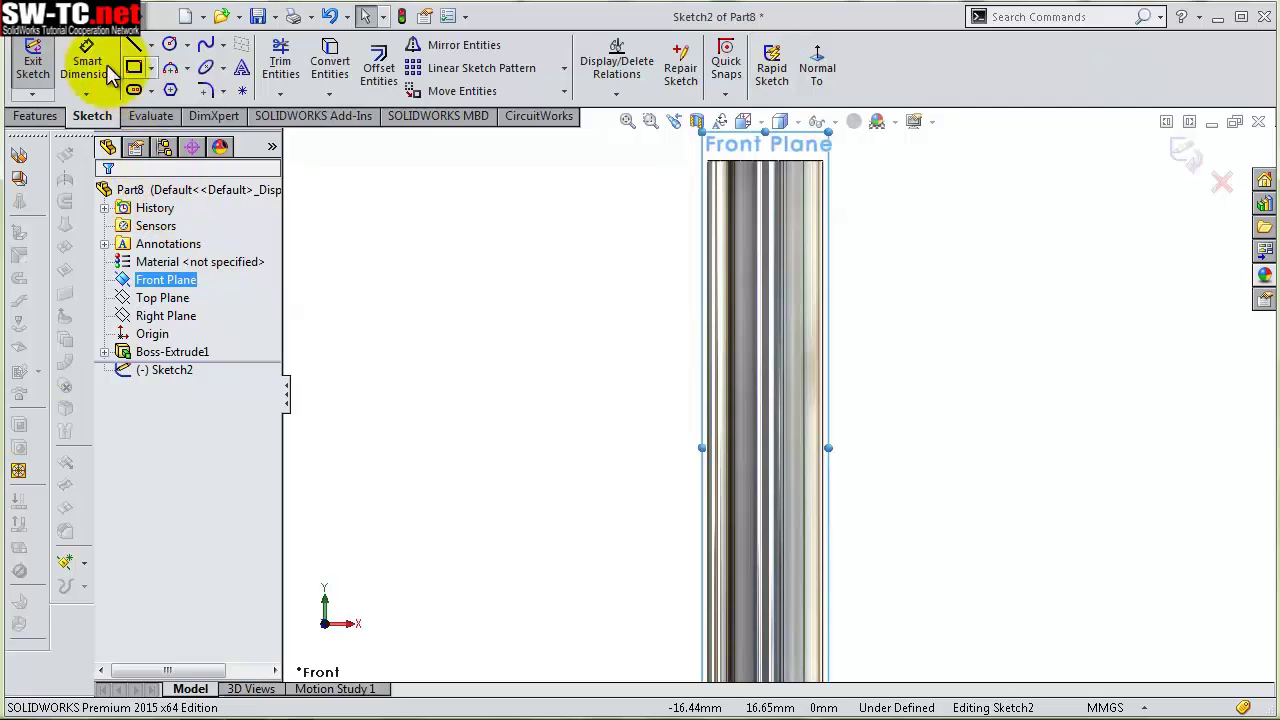
left_click(170, 46)
scroll(790, 465, "up", 2)
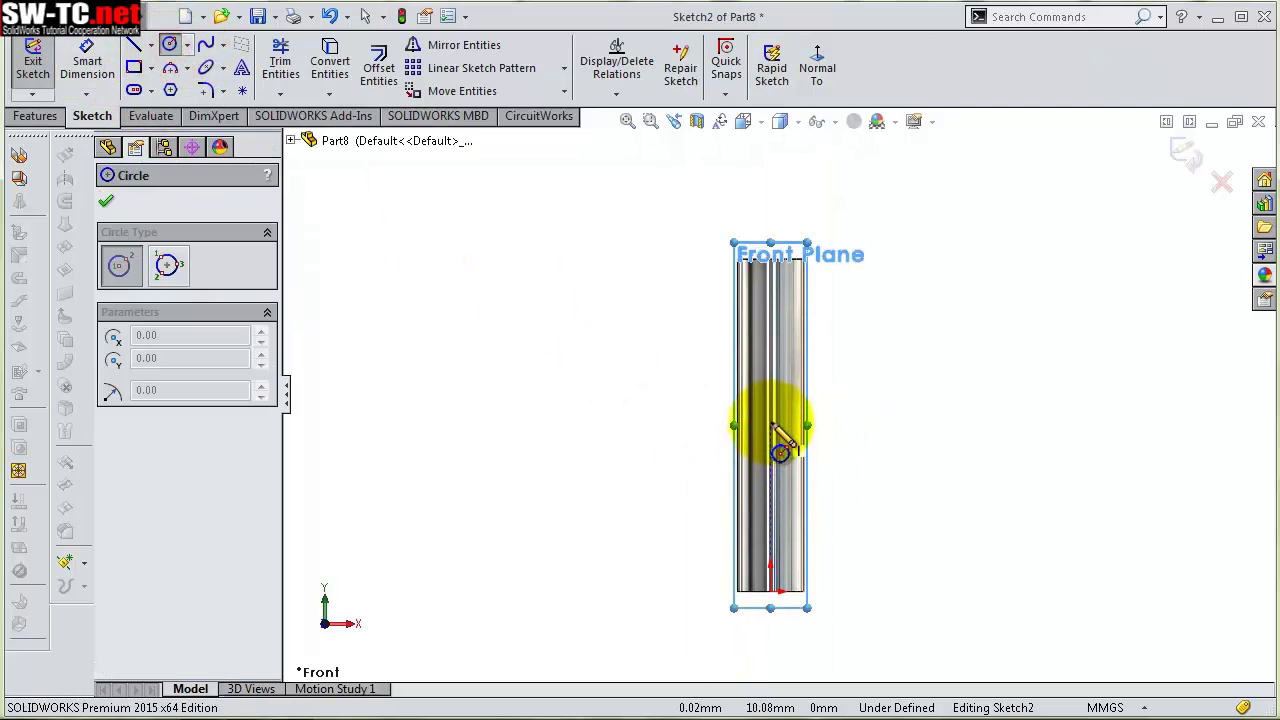
left_click(770, 419)
left_click(712, 398)
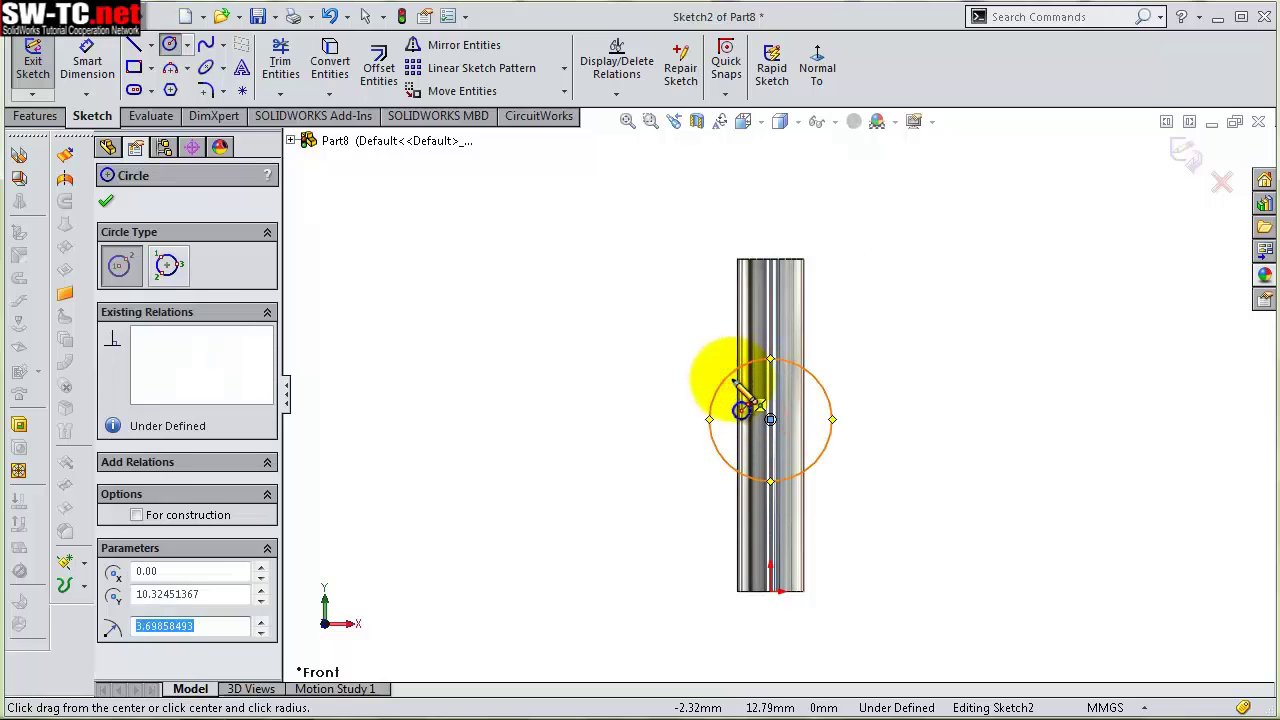
key("s")
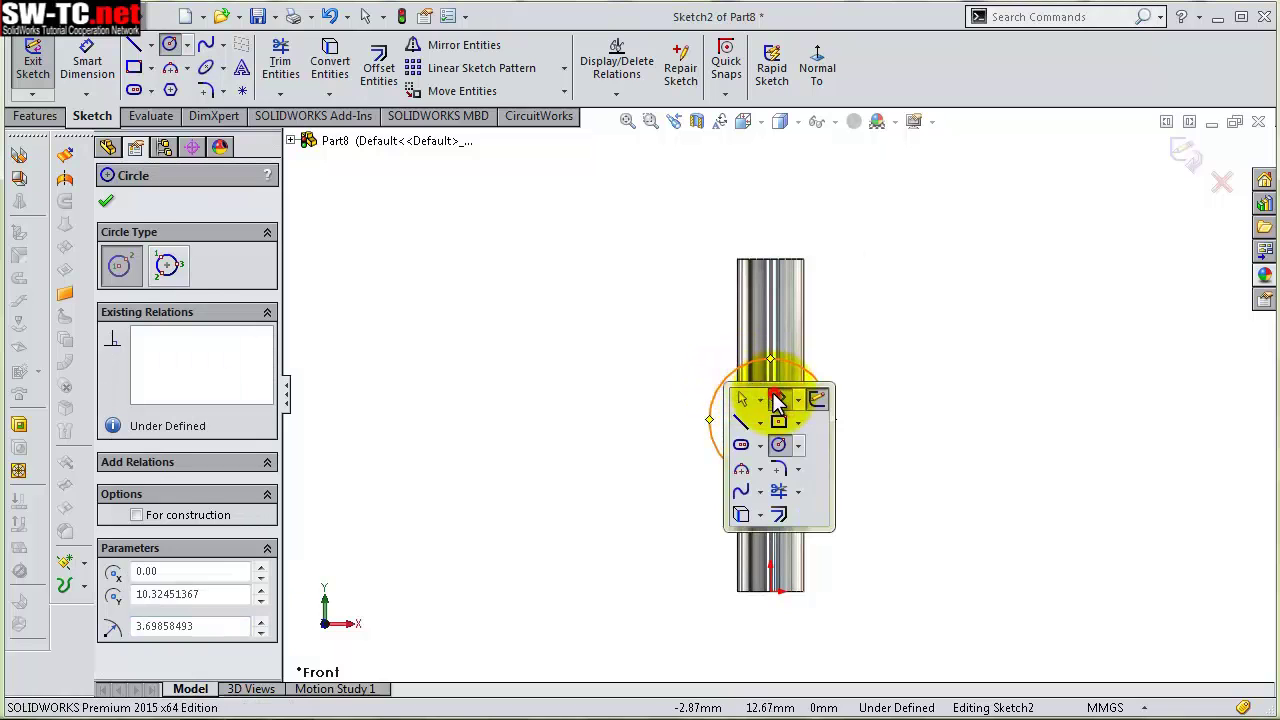
left_click(778, 400)
left_click(735, 383)
left_click(690, 385)
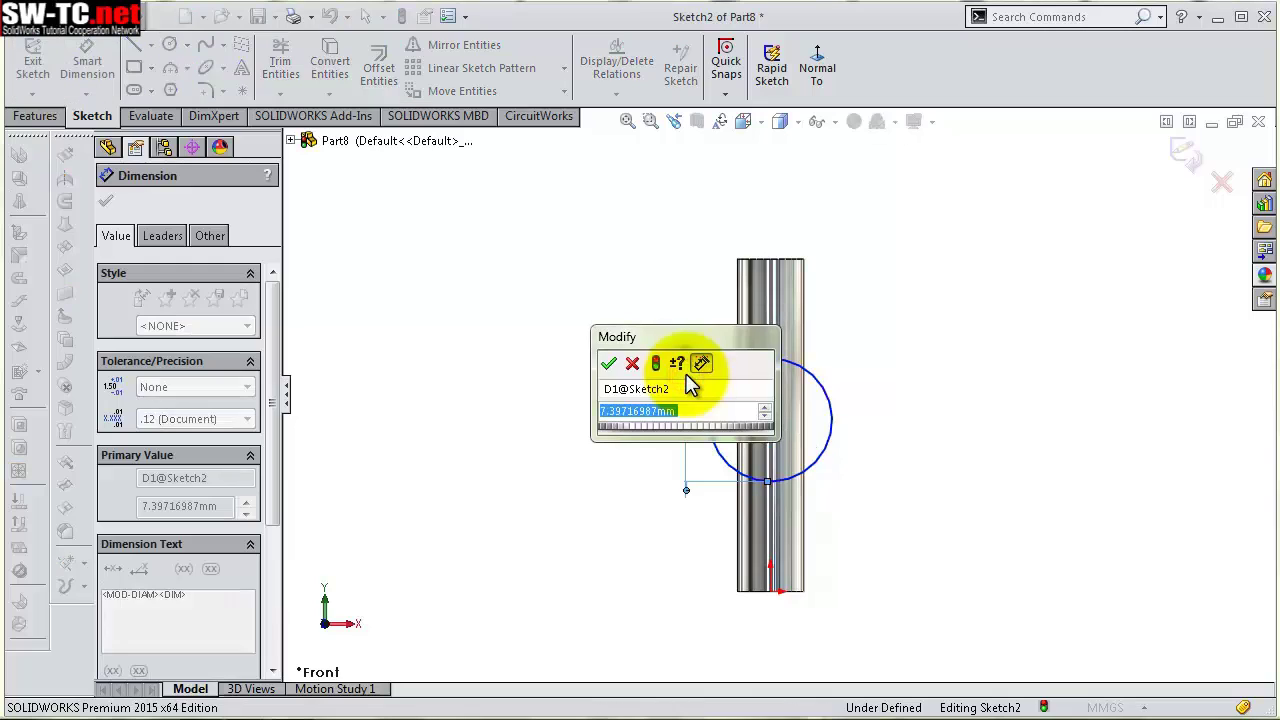
type("80")
key("Return")
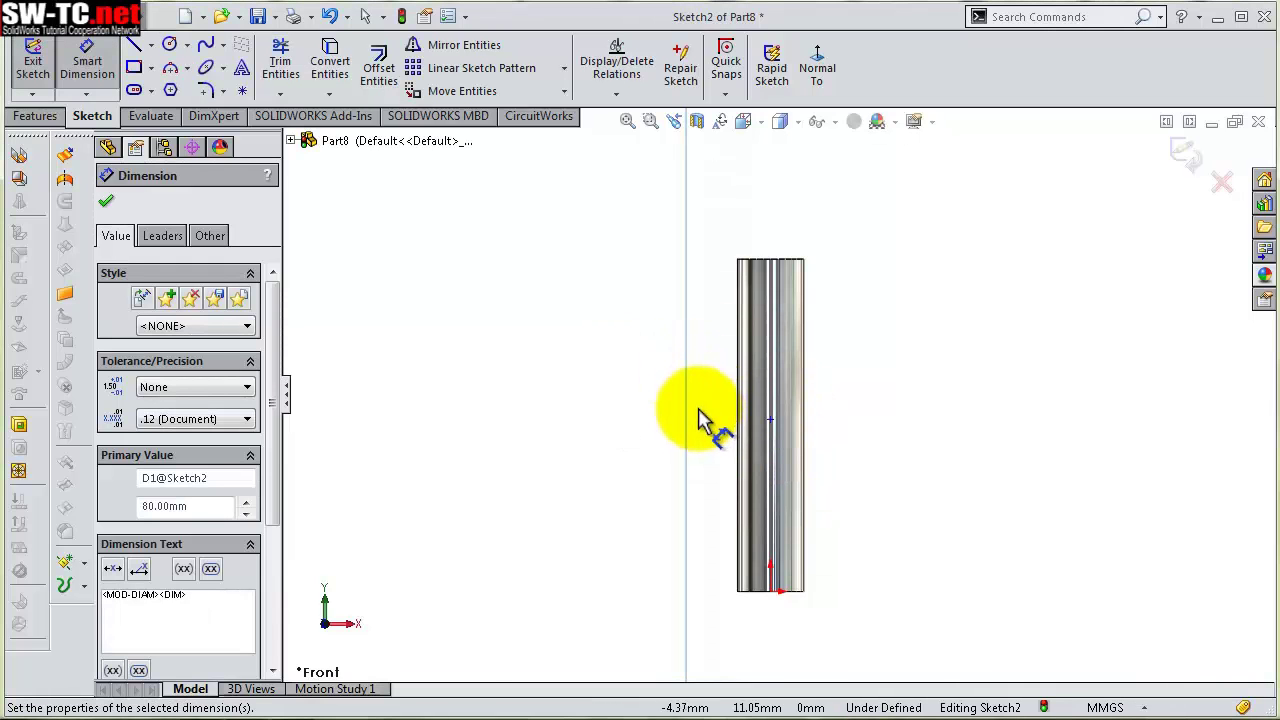
Correct the circle's diameter dimension from 80 to 8 mm
key("f")
double_click(730, 201)
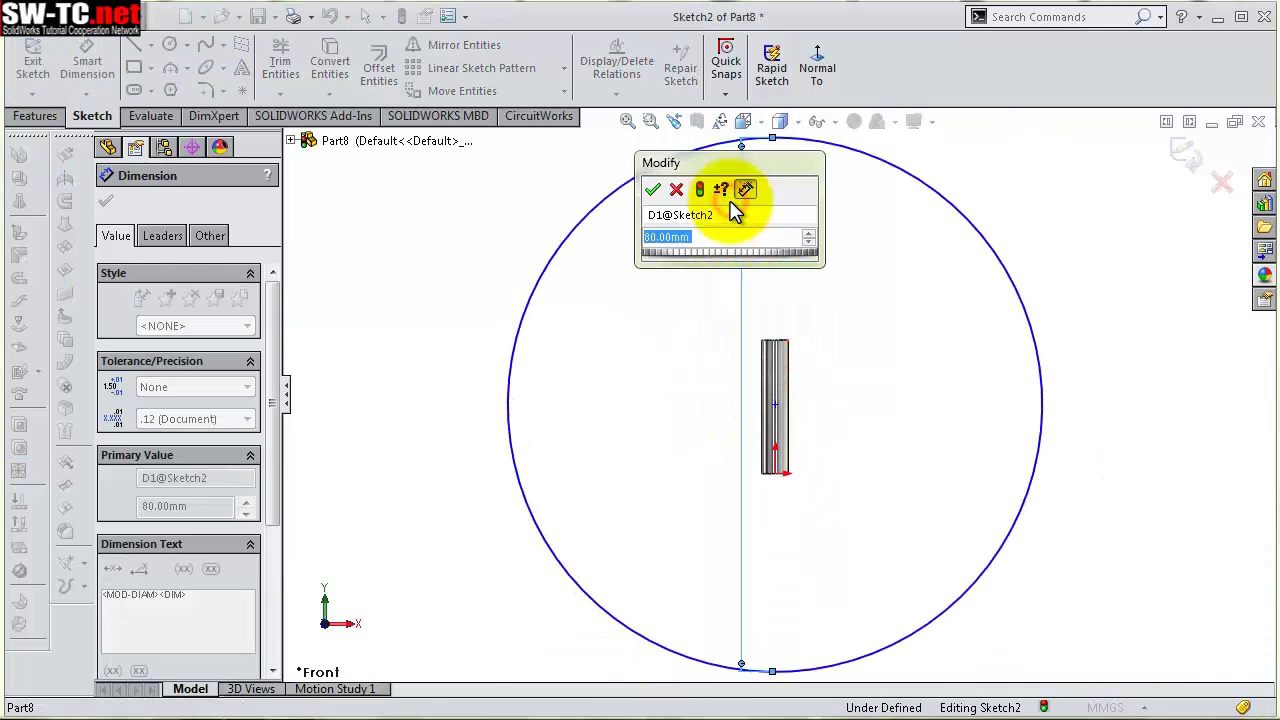
type("8")
key("Return")
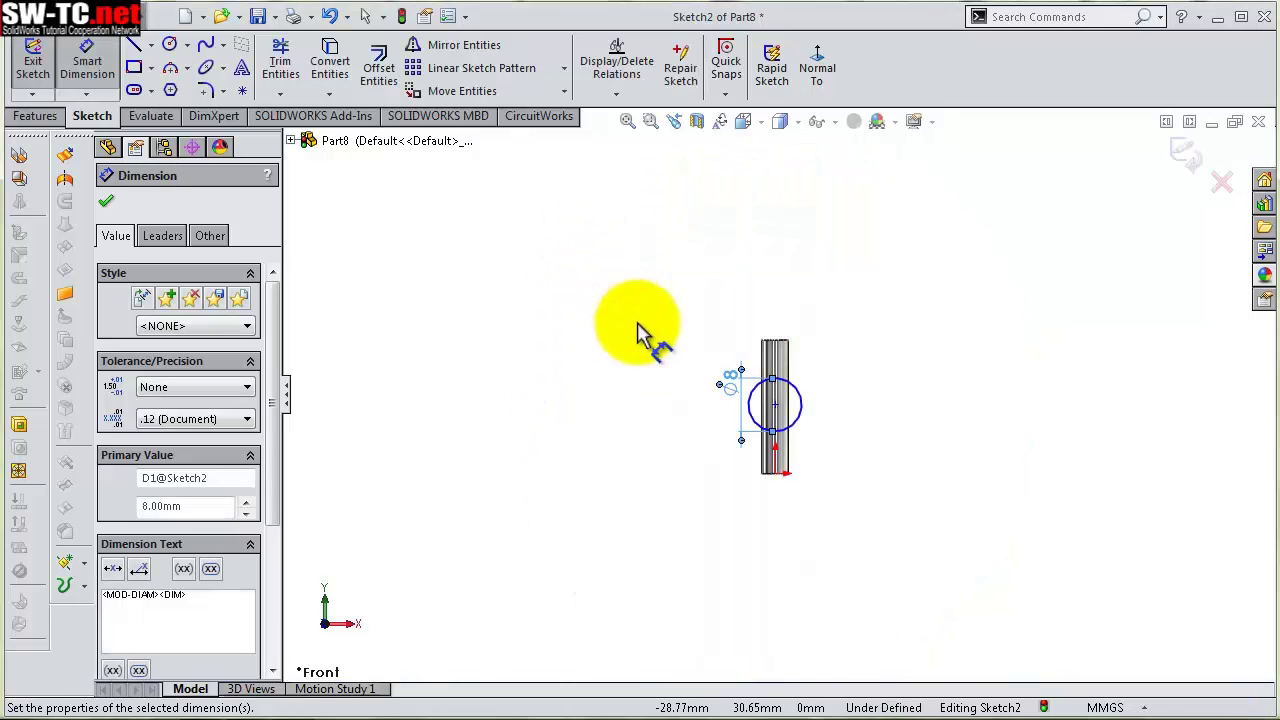
scroll(651, 337, "down", 3)
scroll(1090, 545, "down", 2)
left_click(910, 504)
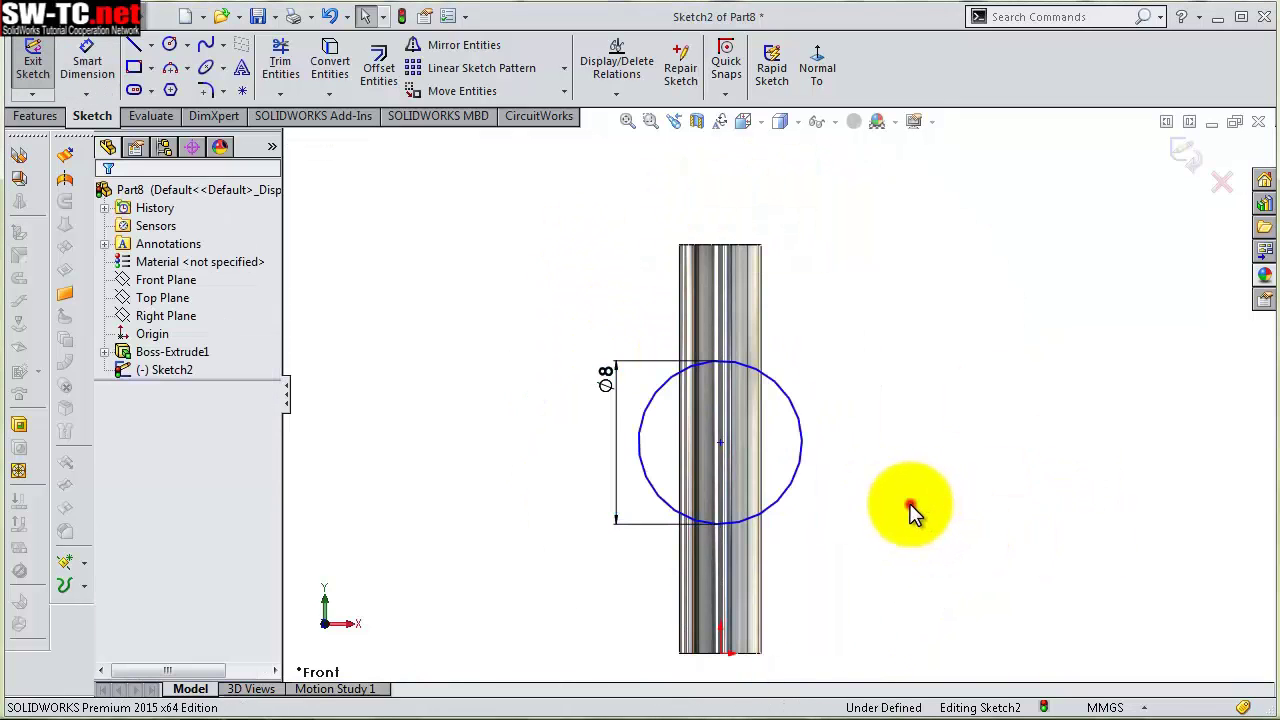
Align the circle centre vertically with the origin and dimension it 10 mm above
left_click(720, 441)
left_click(720, 652, "ctrl")
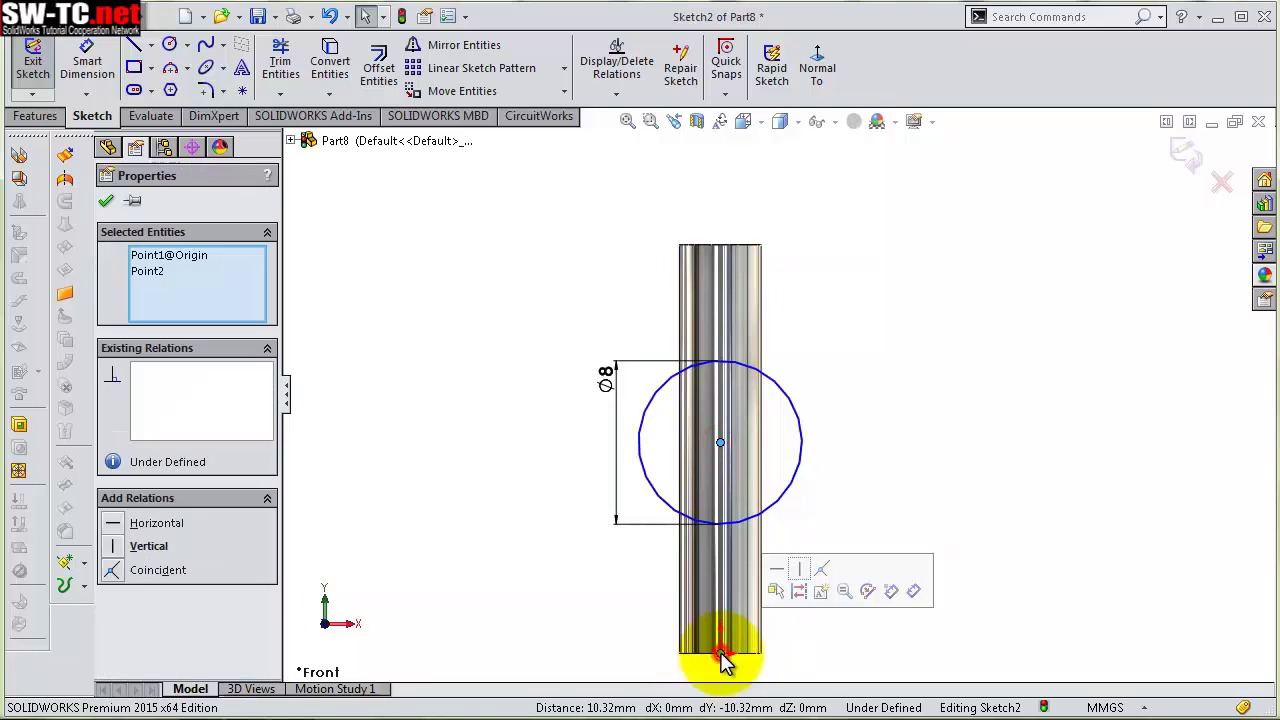
left_click(799, 569)
left_click(868, 513)
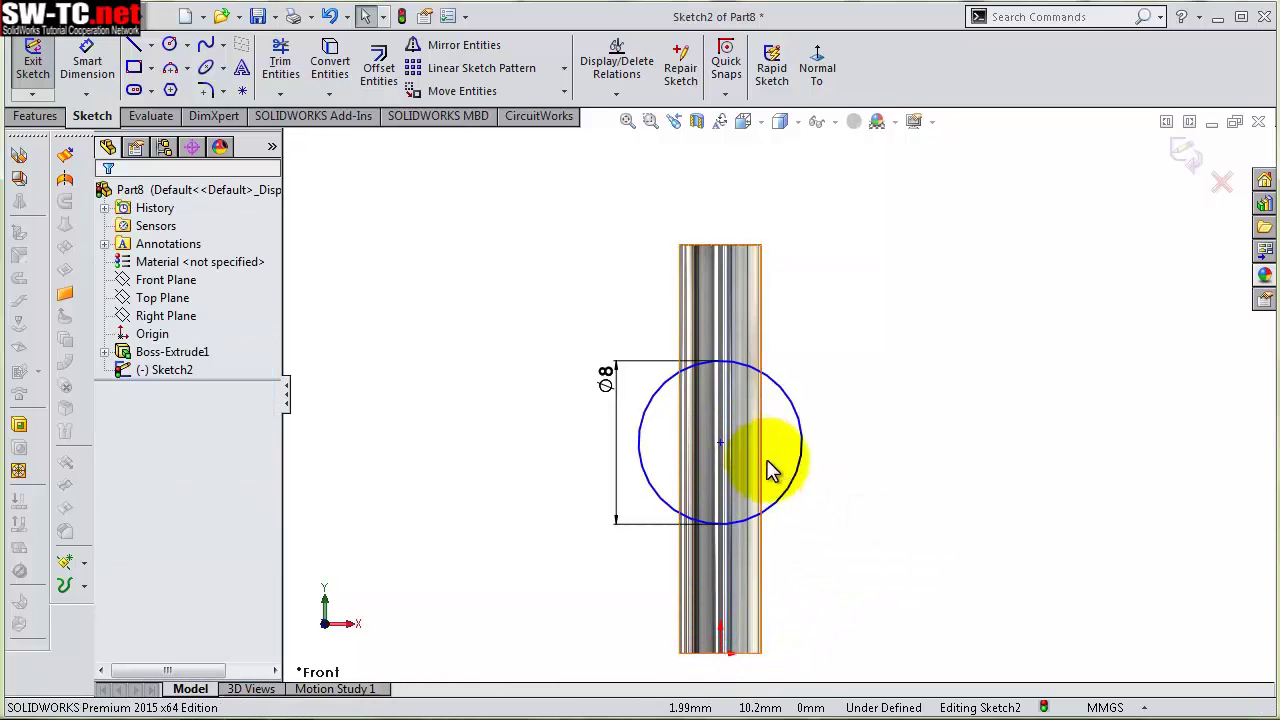
left_click(797, 500)
left_click(850, 510)
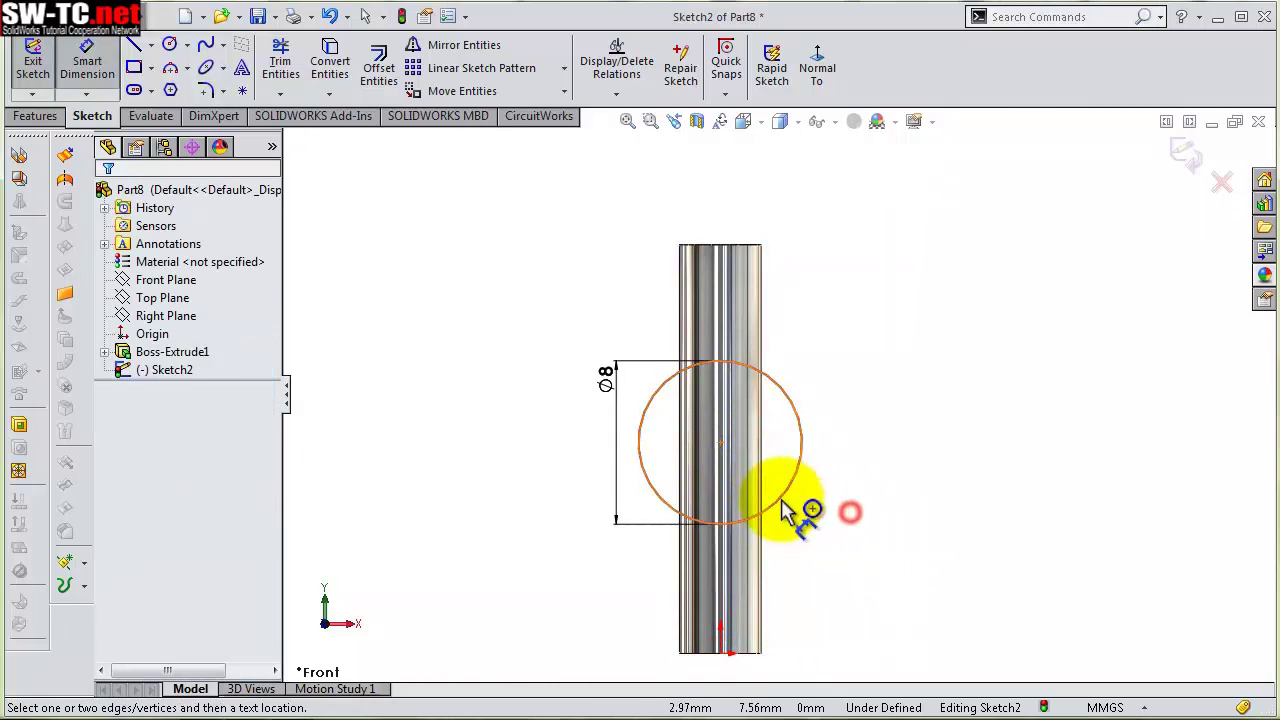
left_click(779, 500)
left_click(720, 652)
left_click(895, 620)
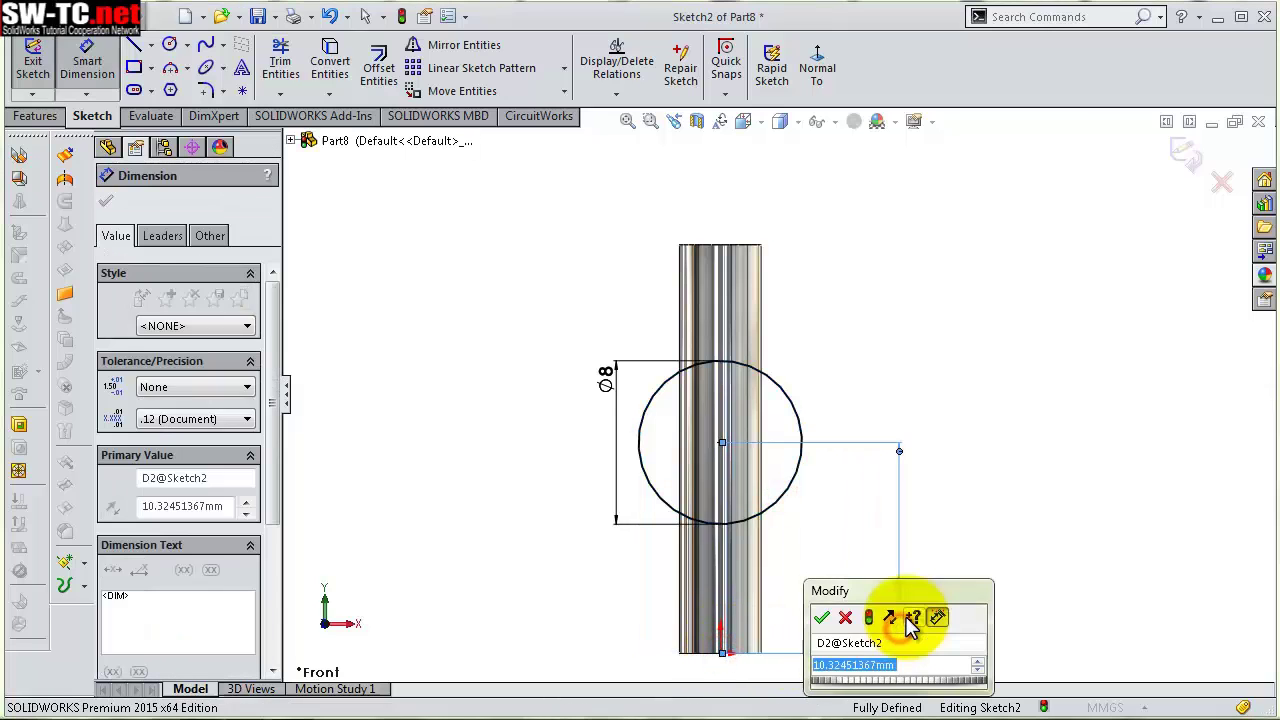
type("10")
key("Return")
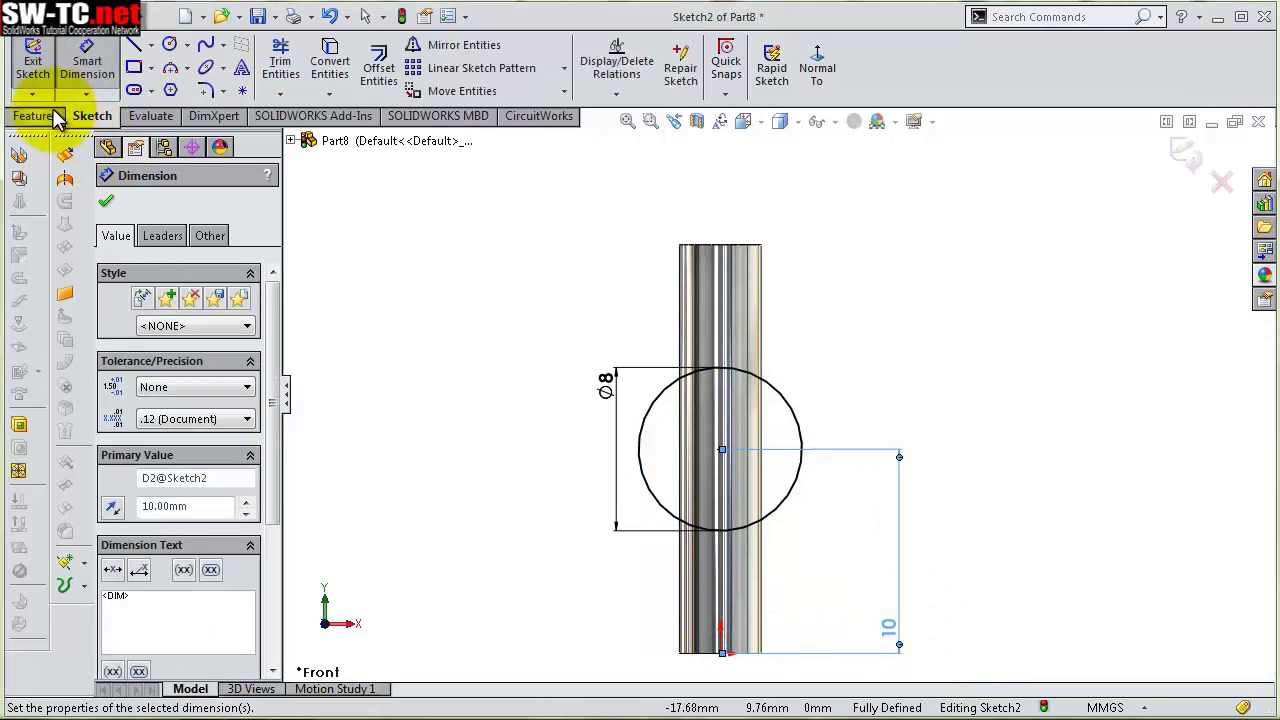
left_click(36, 116)
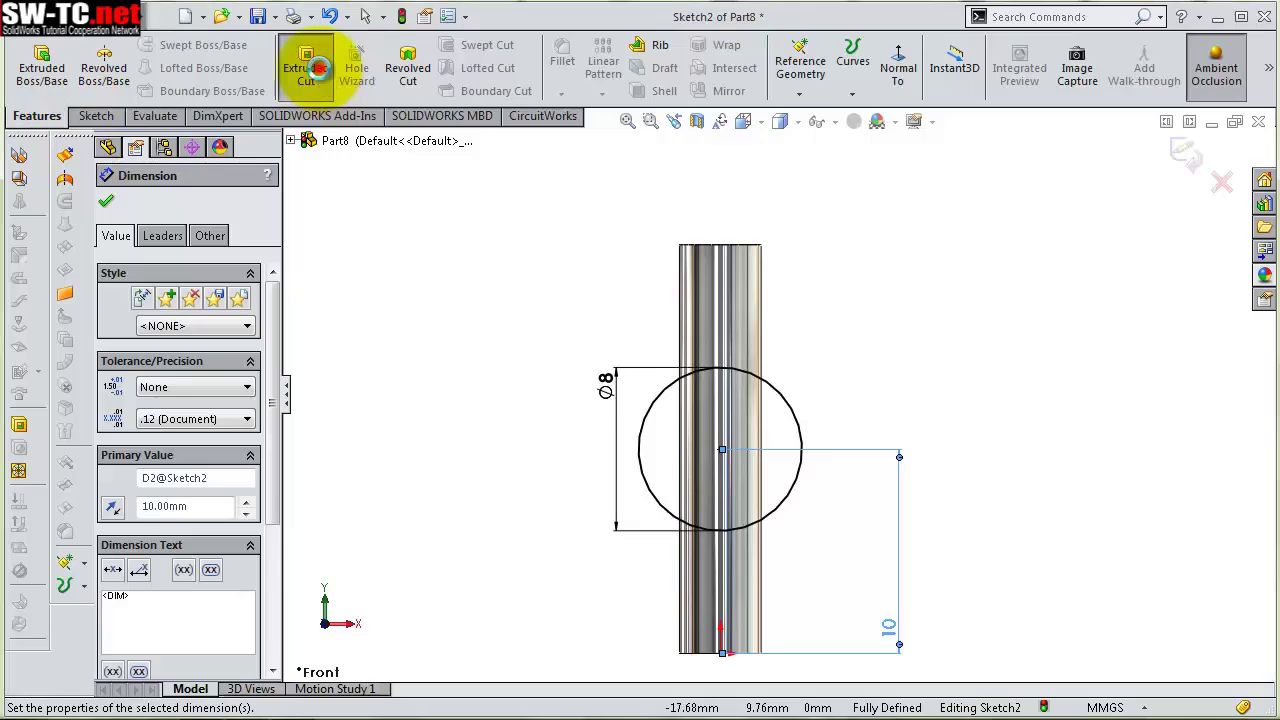
left_click(318, 68)
Cut-extrude the Ø8 circle 20 mm Mid Plane with Flip side to cut enabled
left_click(137, 414)
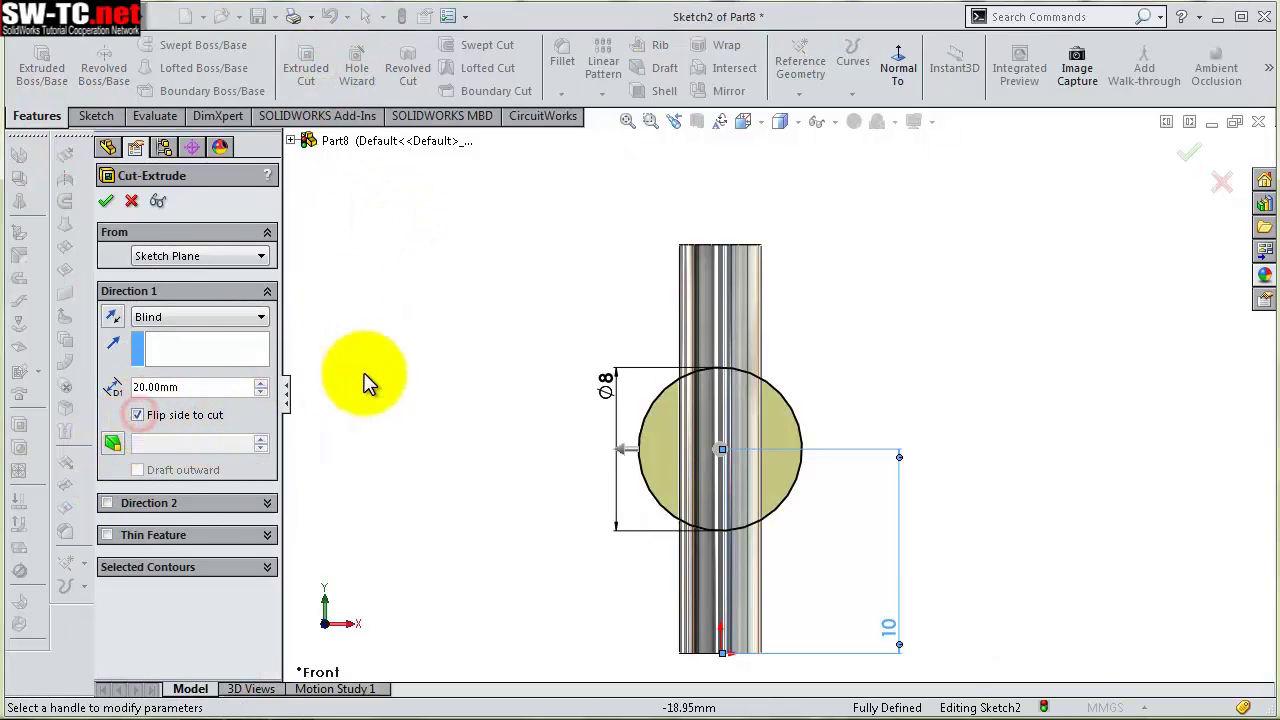
left_click(165, 316)
left_click(175, 438)
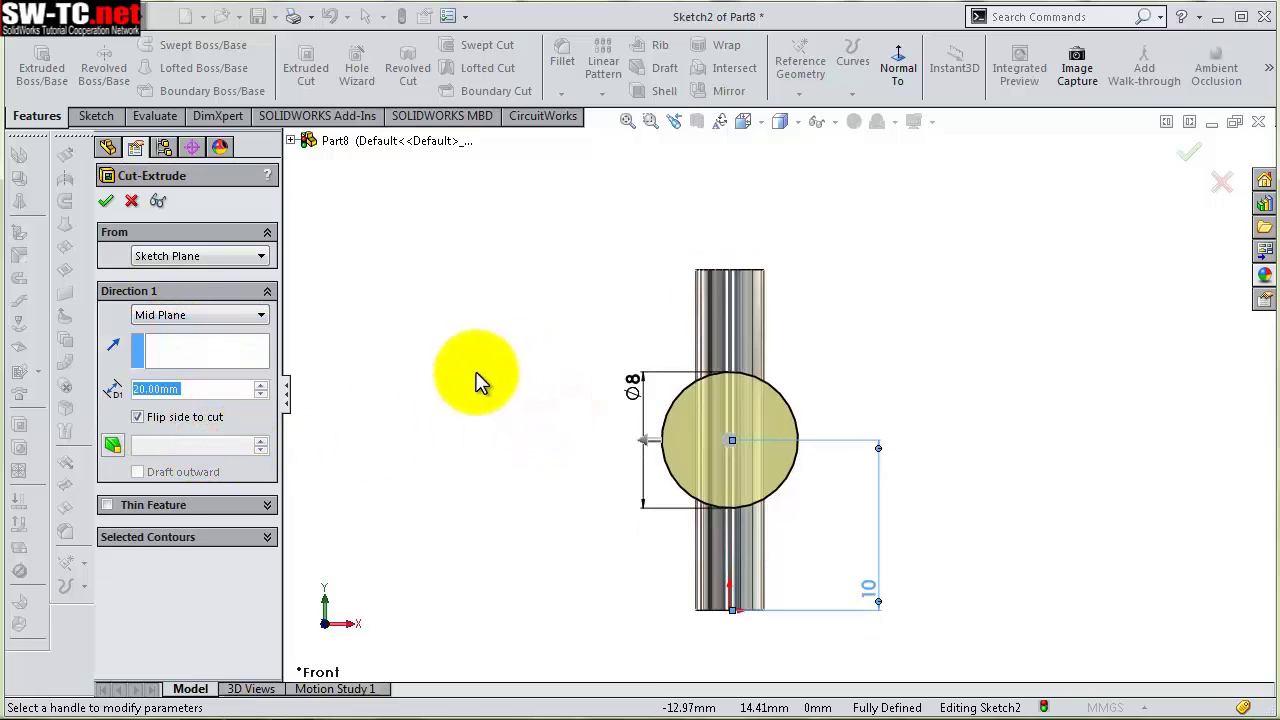
middle_click_drag(480, 383, 423, 389)
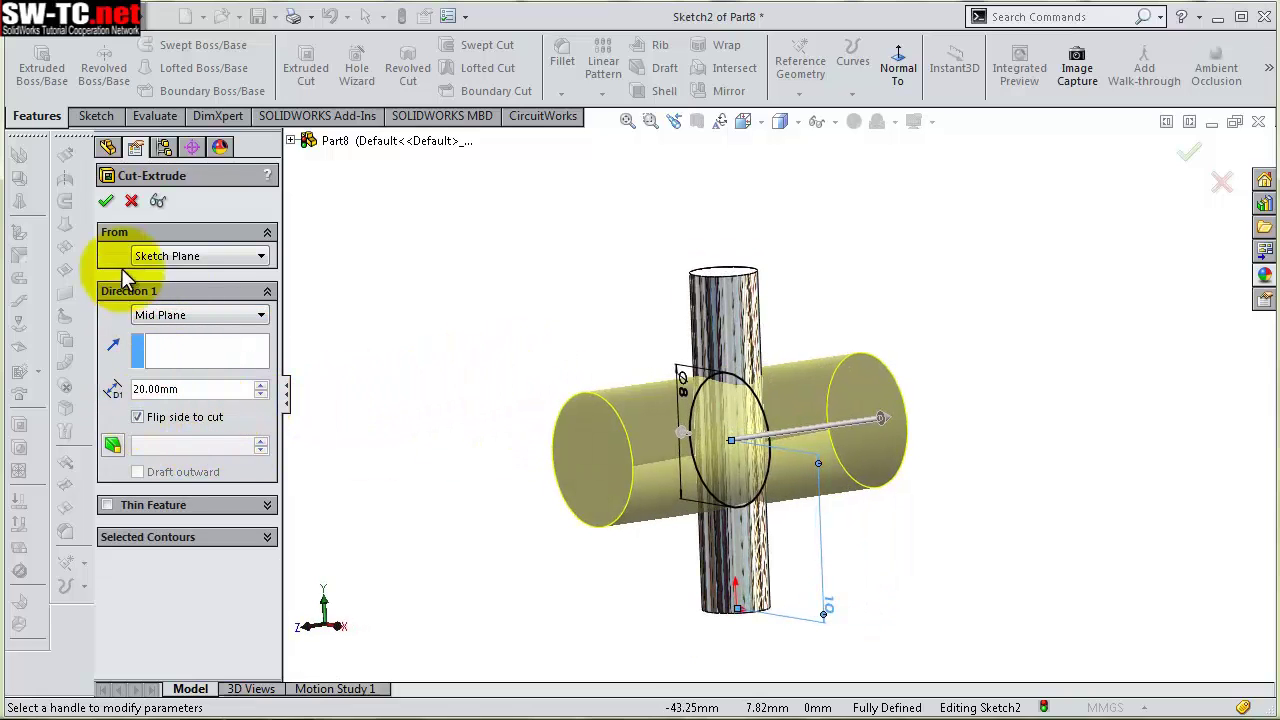
left_click(108, 203)
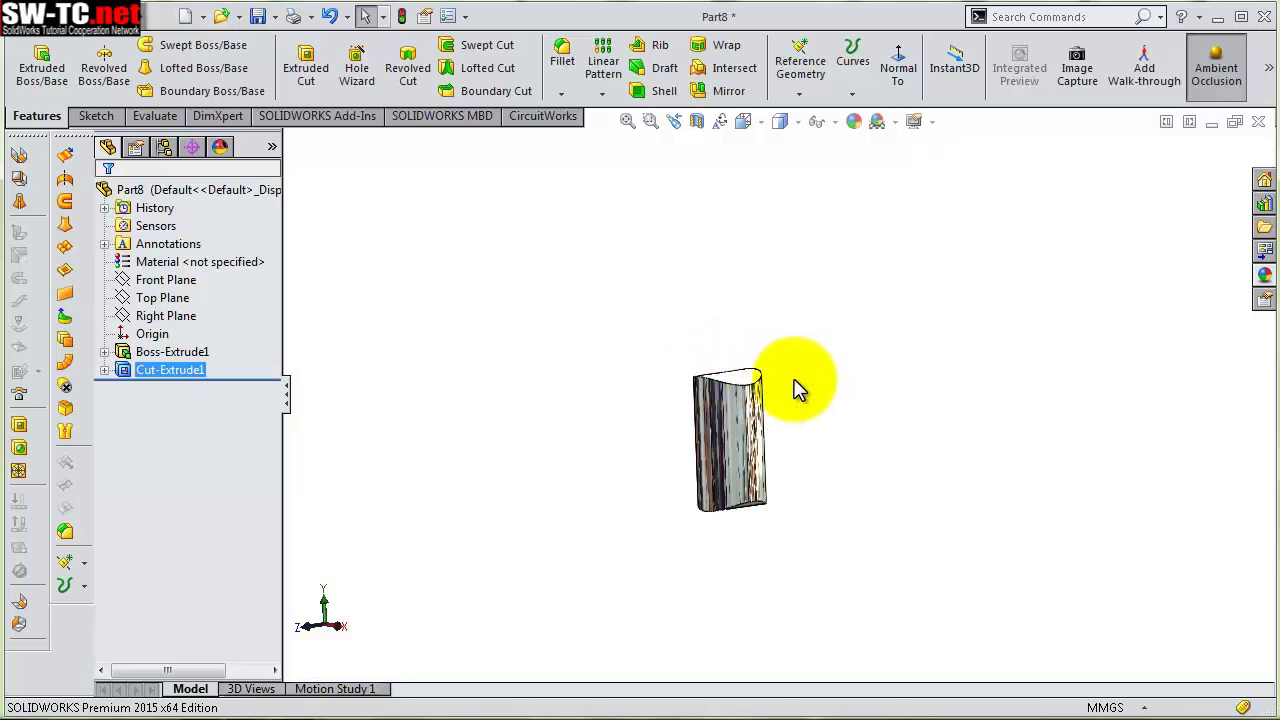
mouse_move(797, 388)
middle_mouse_down()
mouse_move(737, 450)
mouse_move(755, 522)
mouse_move(814, 409)
mouse_move(766, 480)
mouse_move(749, 409)
mouse_move(684, 332)
mouse_move(737, 334)
mouse_move(609, 434)
mouse_move(479, 595)
mouse_move(531, 531)
mouse_move(663, 428)
middle_mouse_up()
In Part9, sketch a Ø2 mm circle centred on the origin on Top Plane
left_click(343, 90)
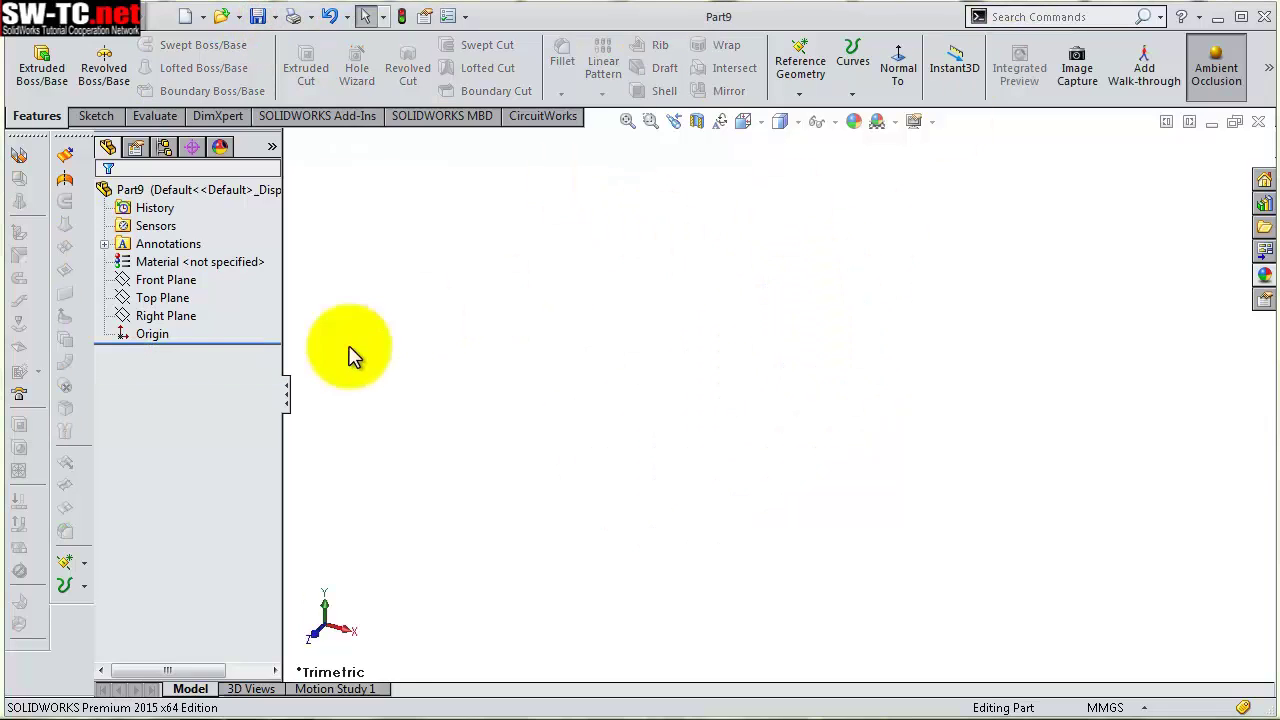
left_click(175, 300)
left_click(177, 270)
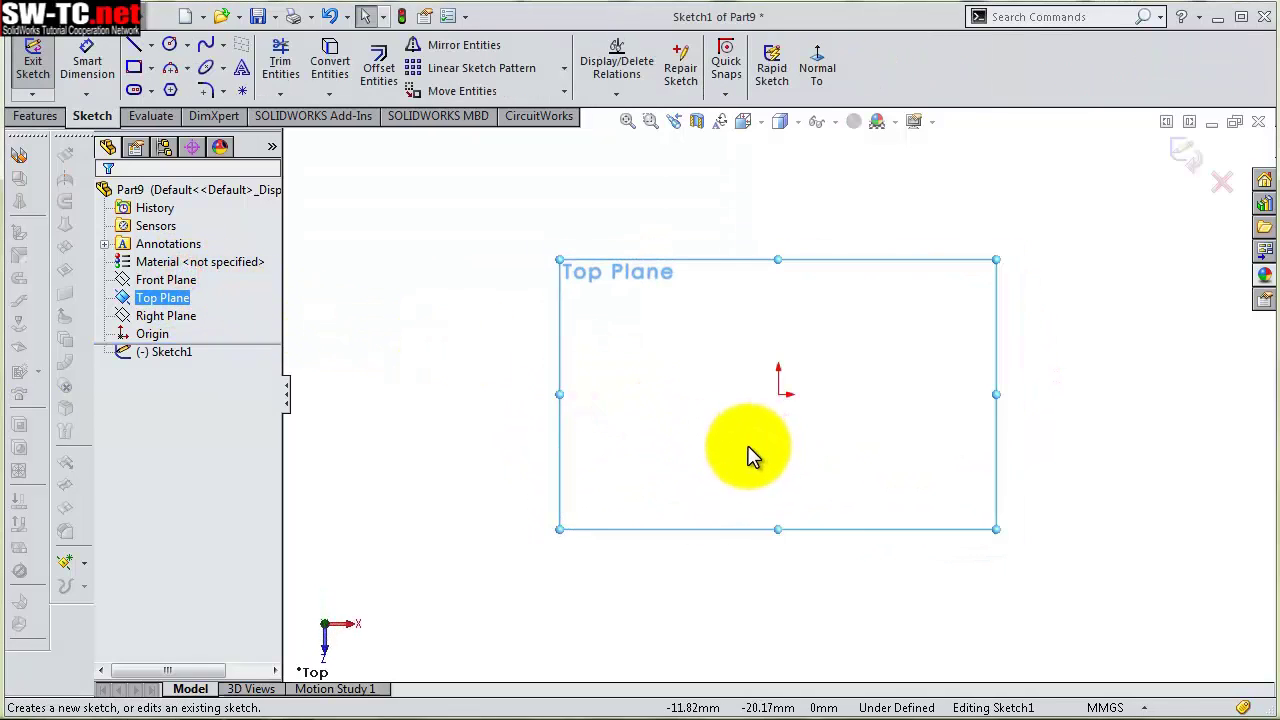
key("s")
left_click(804, 464)
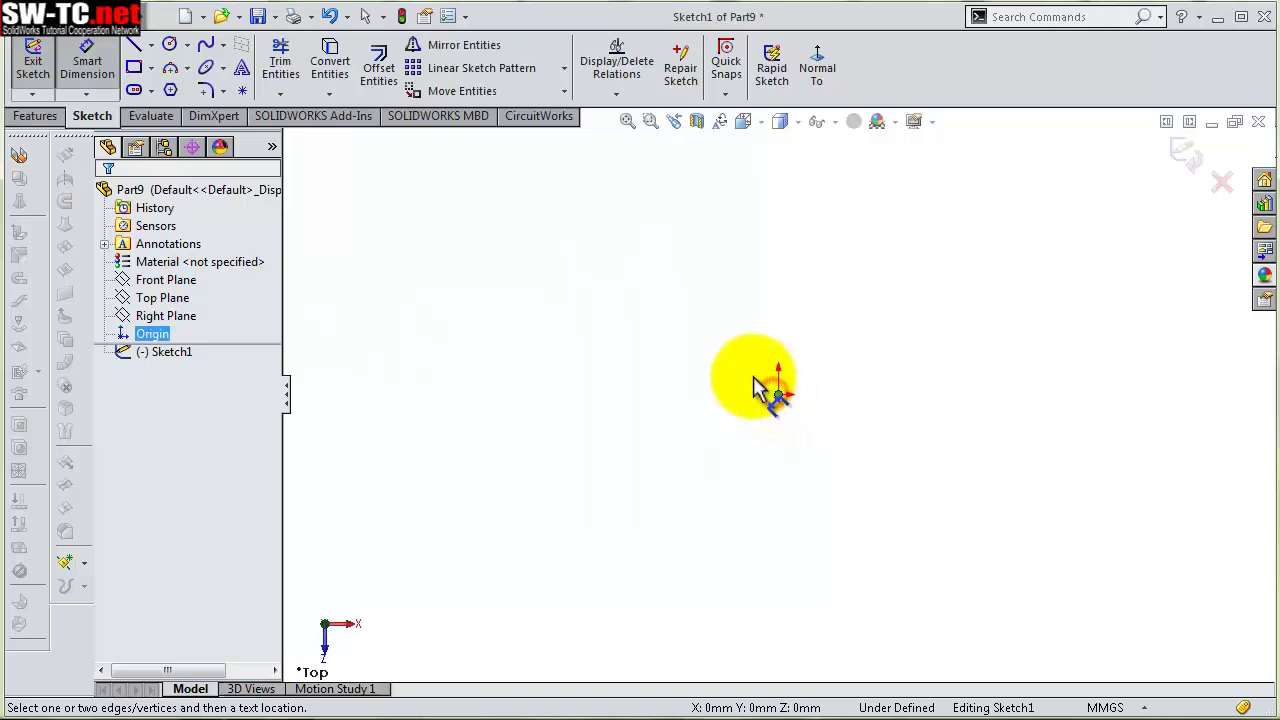
key("s")
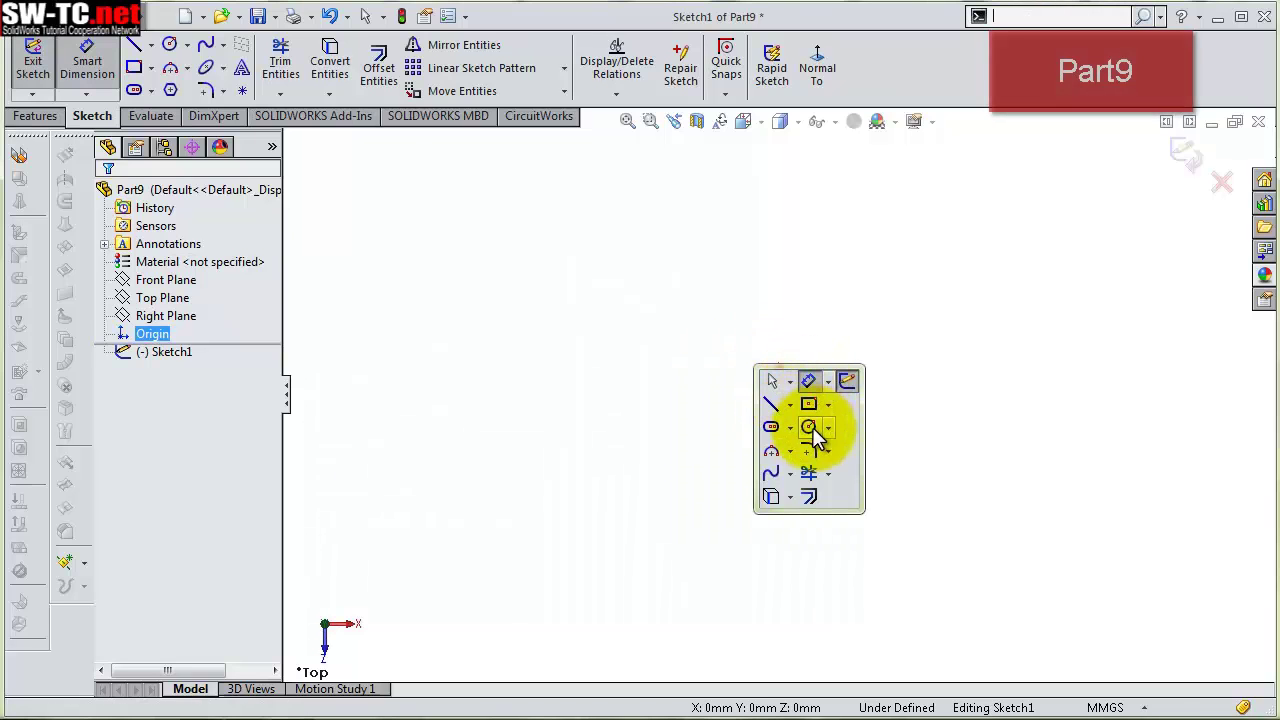
left_click(813, 428)
left_click_drag(779, 395, 723, 343)
key("Escape")
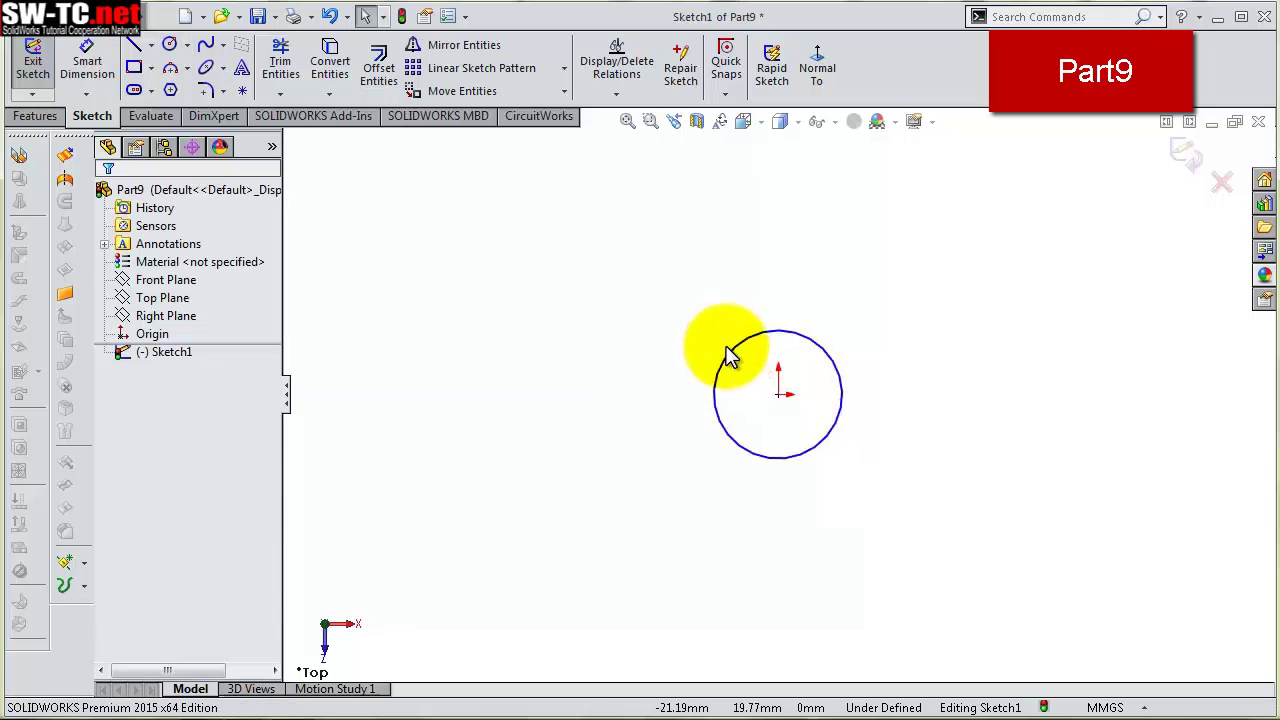
left_click(733, 351)
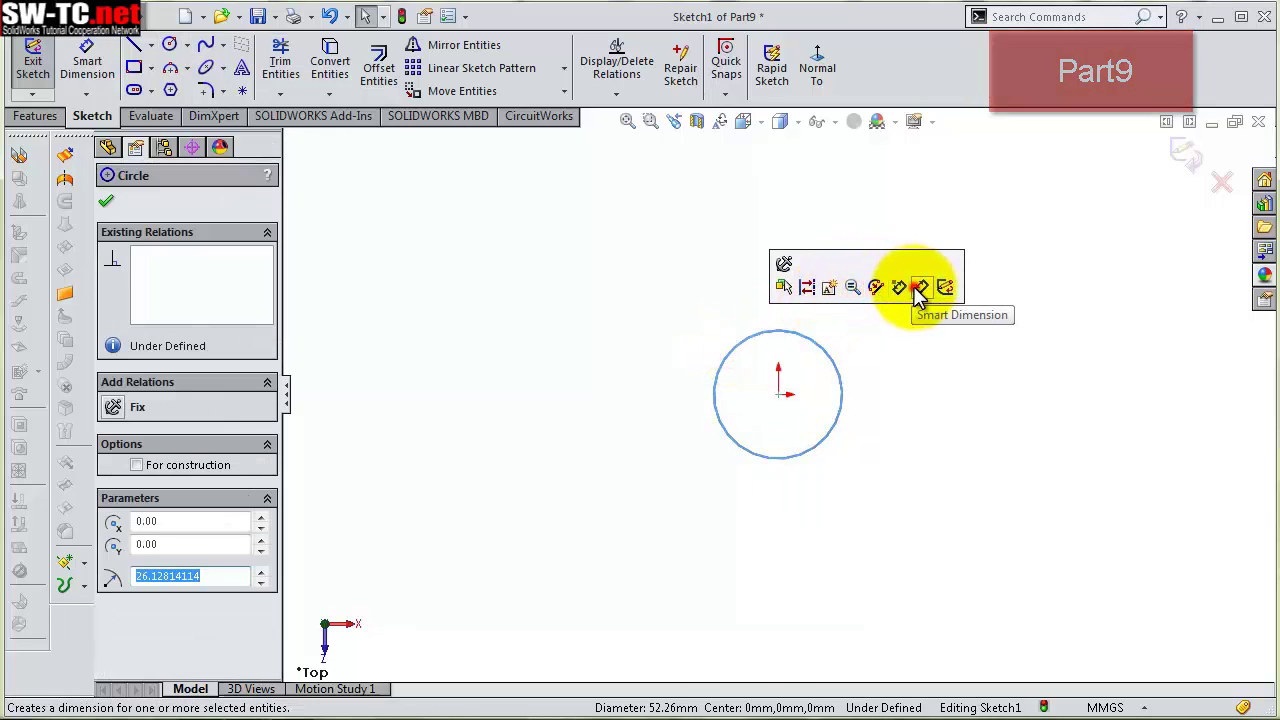
left_click(916, 288)
left_click(838, 375)
left_click(875, 370)
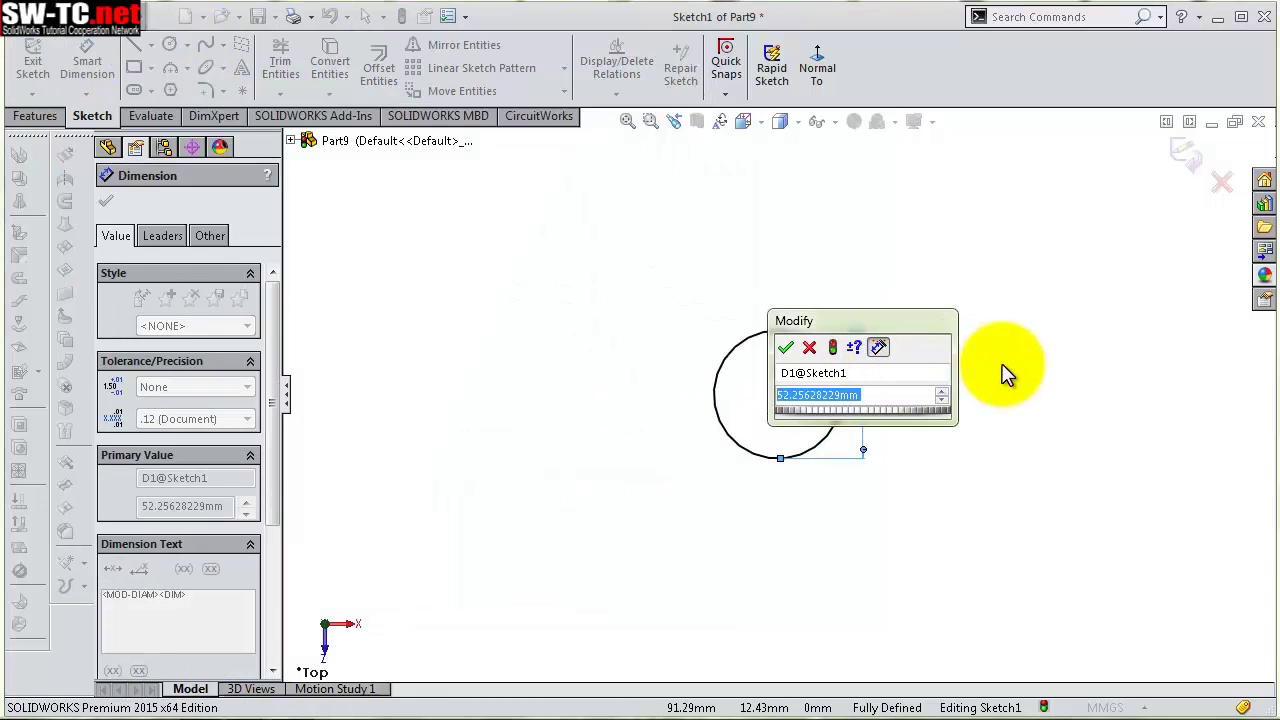
type("2")
key("Return")
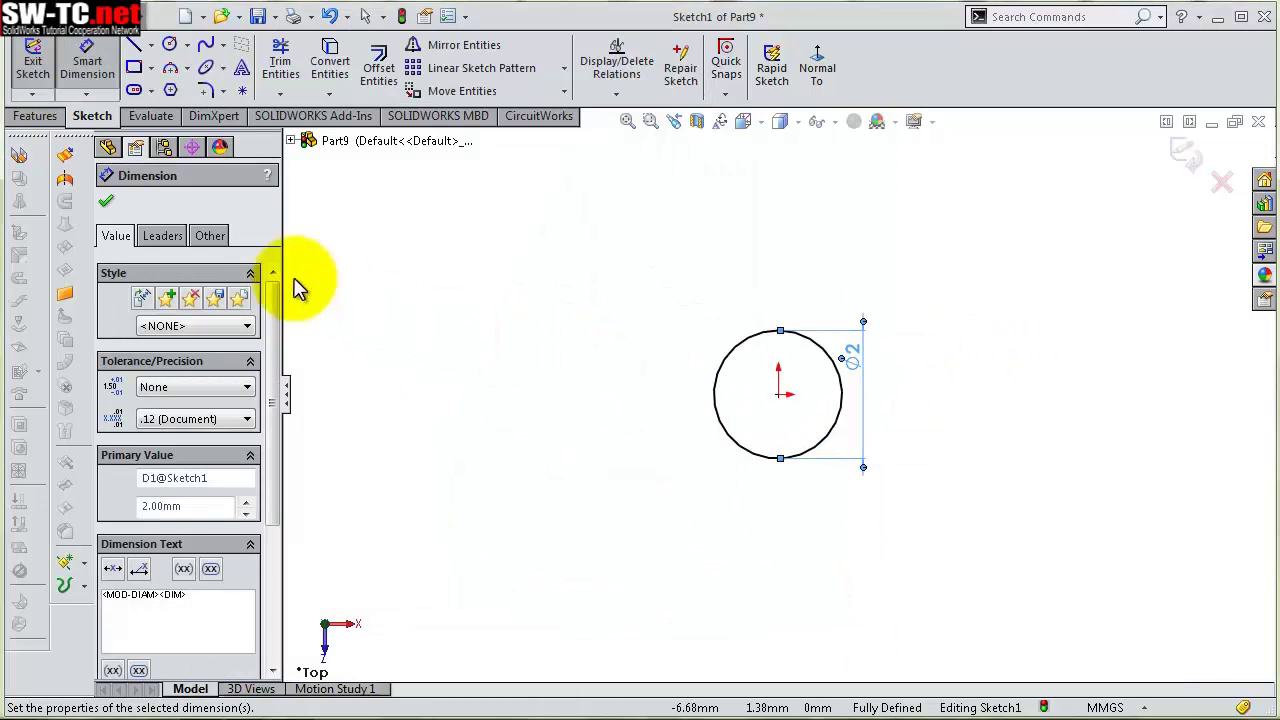
Extrude the Ø2 circle 9 mm Mid Plane into a cylinder
left_click(35, 116)
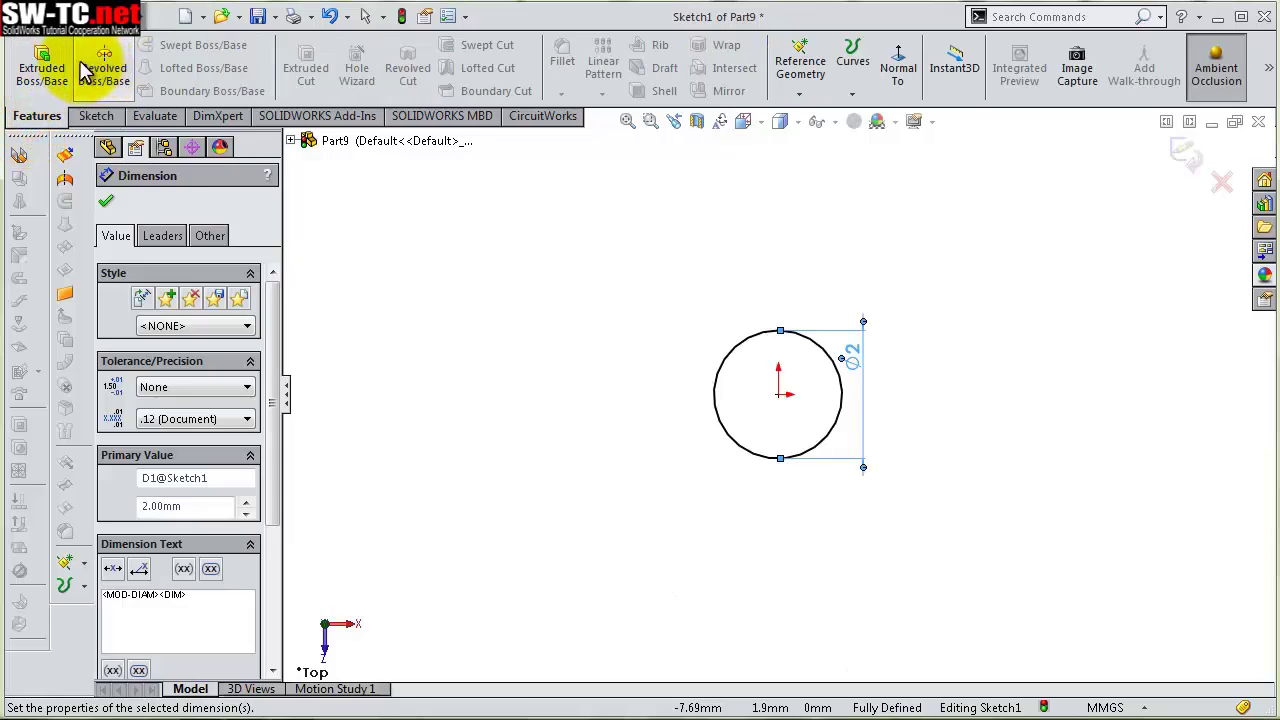
left_click(45, 66)
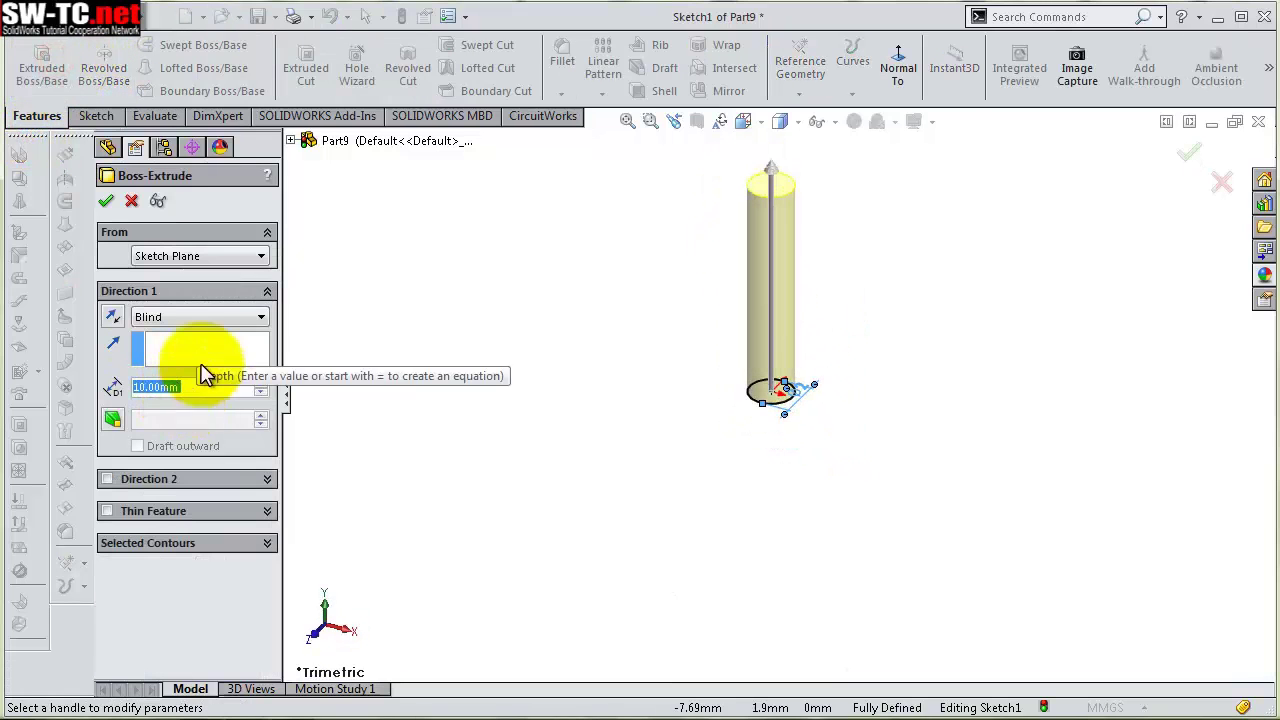
left_click(186, 317)
left_click(183, 402)
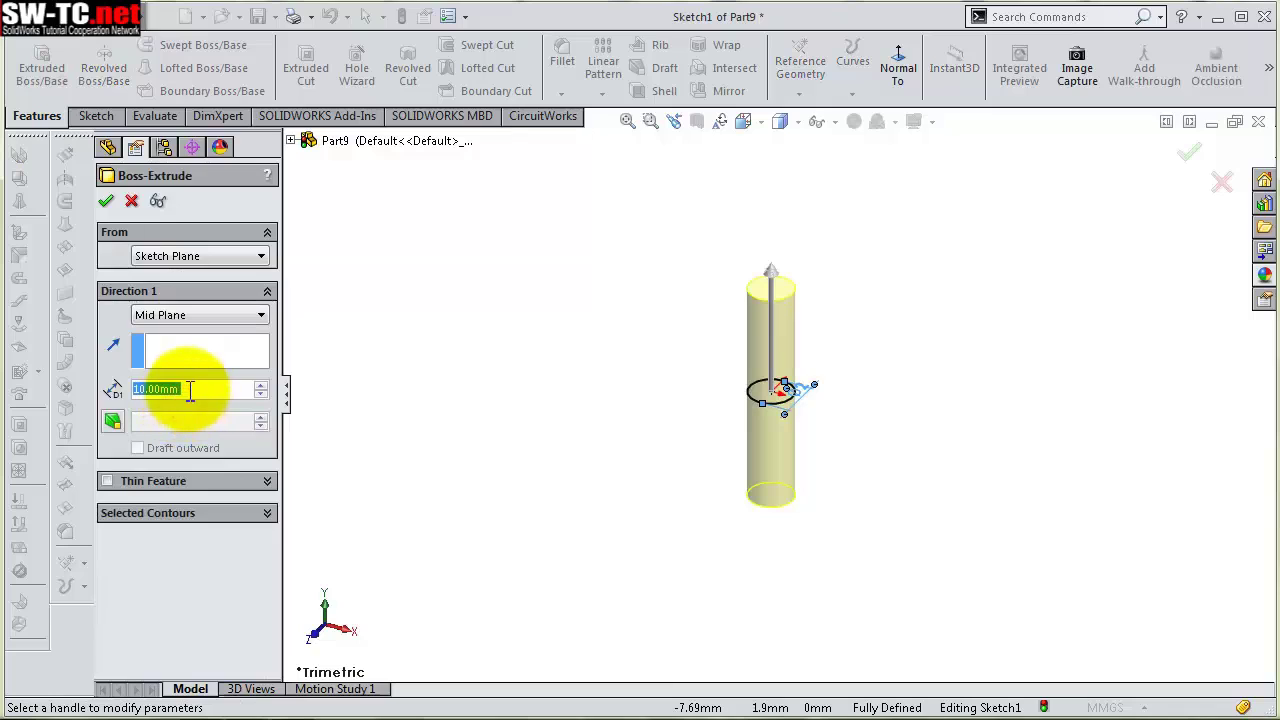
left_click(187, 389)
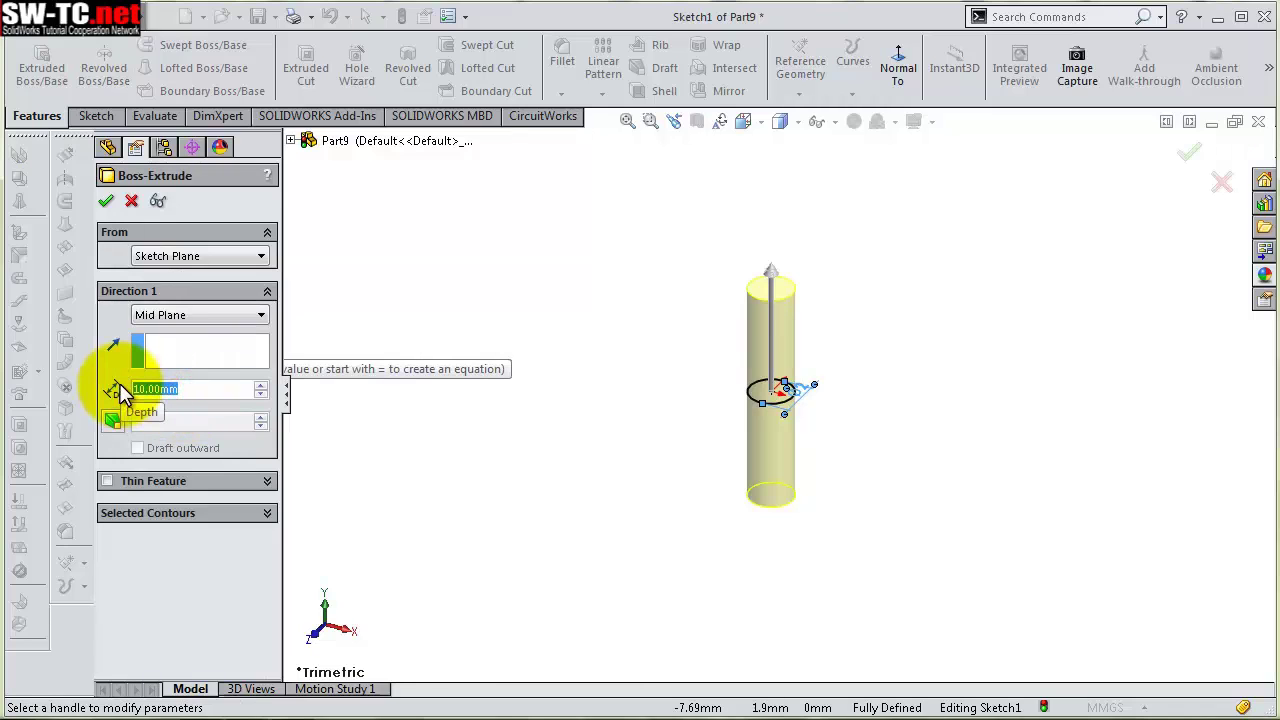
type("9")
key("Return")
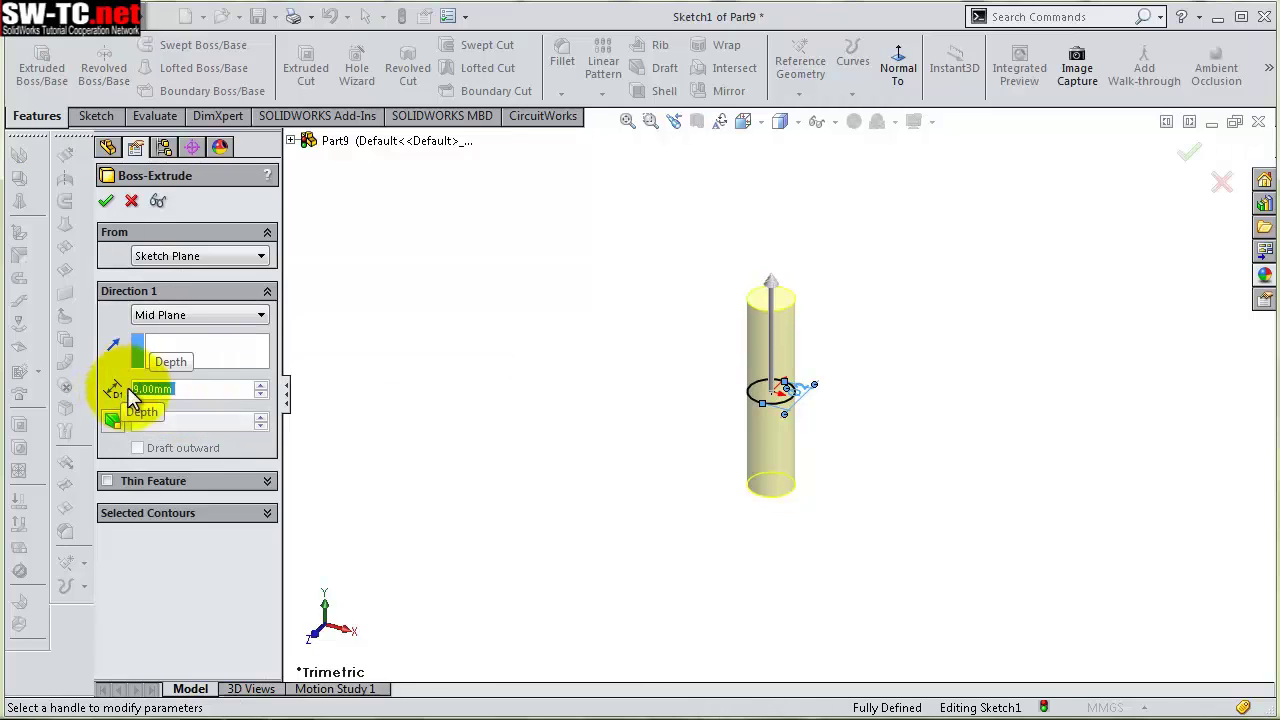
left_click(1189, 151)
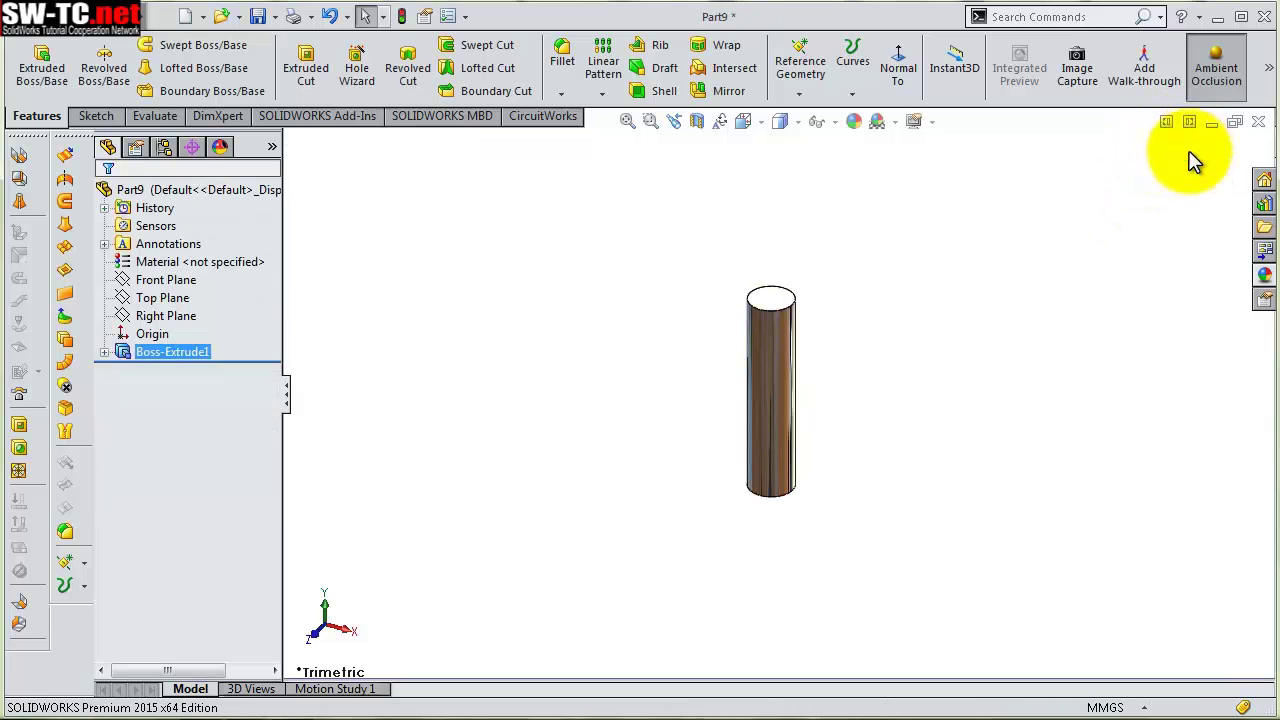
Sketch a three-point arc on the cylinder's top face and dimension it R1.20
scroll(814, 288, "down", 3)
left_click(720, 340)
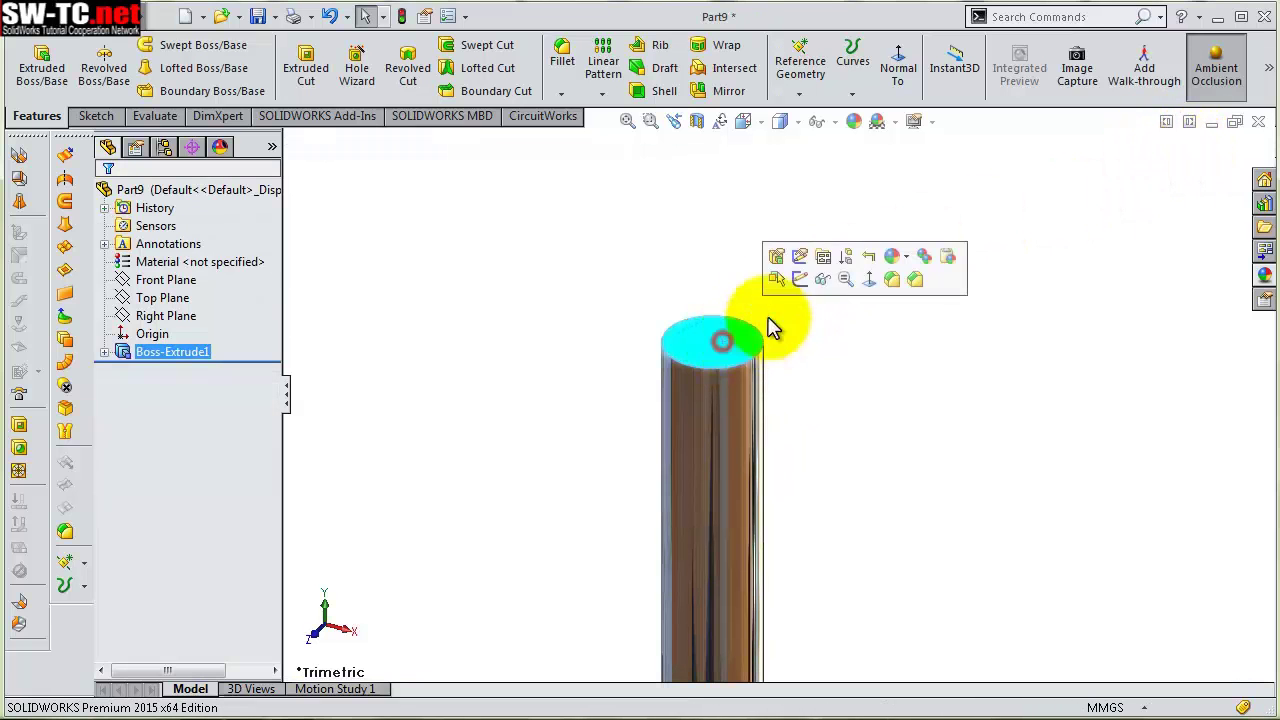
left_click(800, 279)
left_click(818, 64)
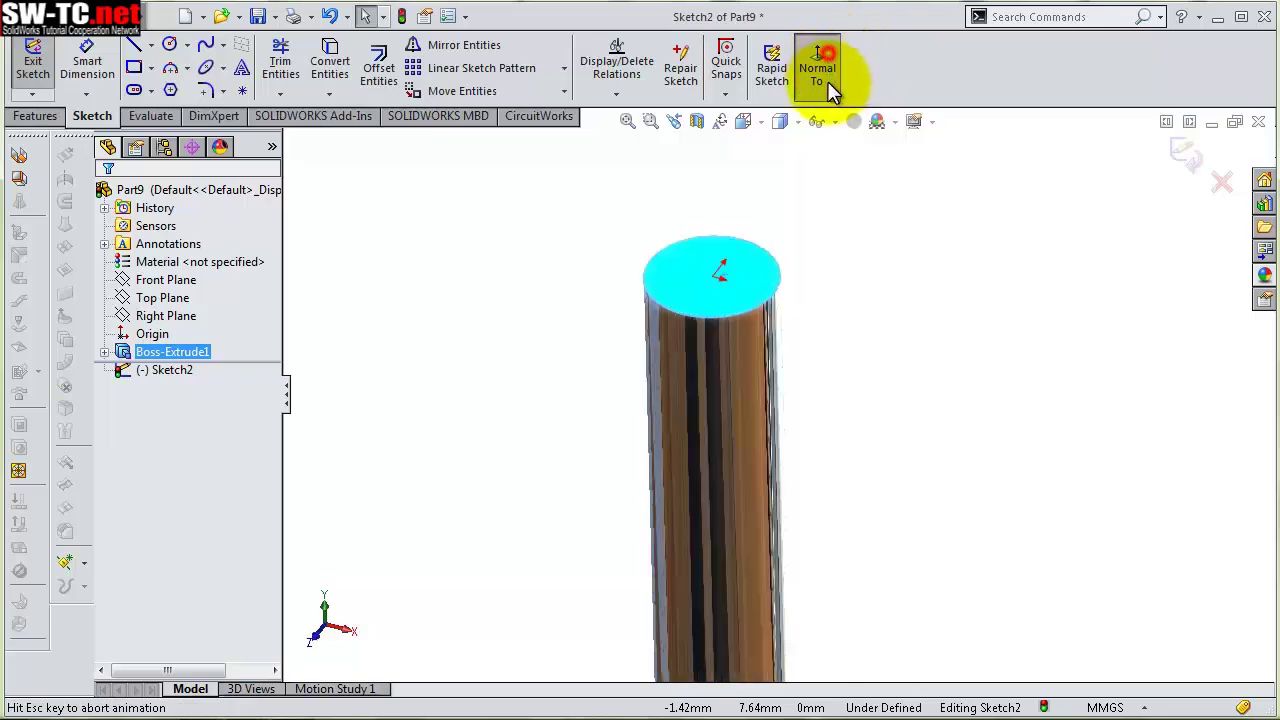
left_click(172, 72)
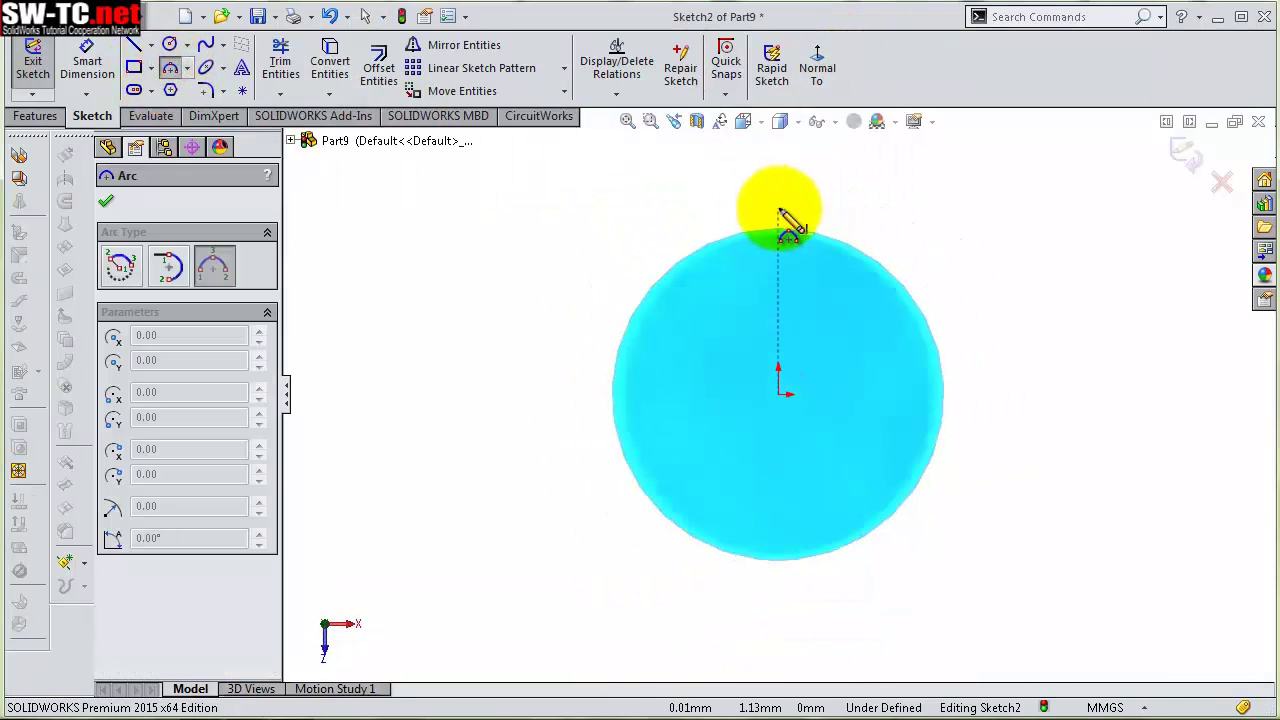
left_click(779, 212)
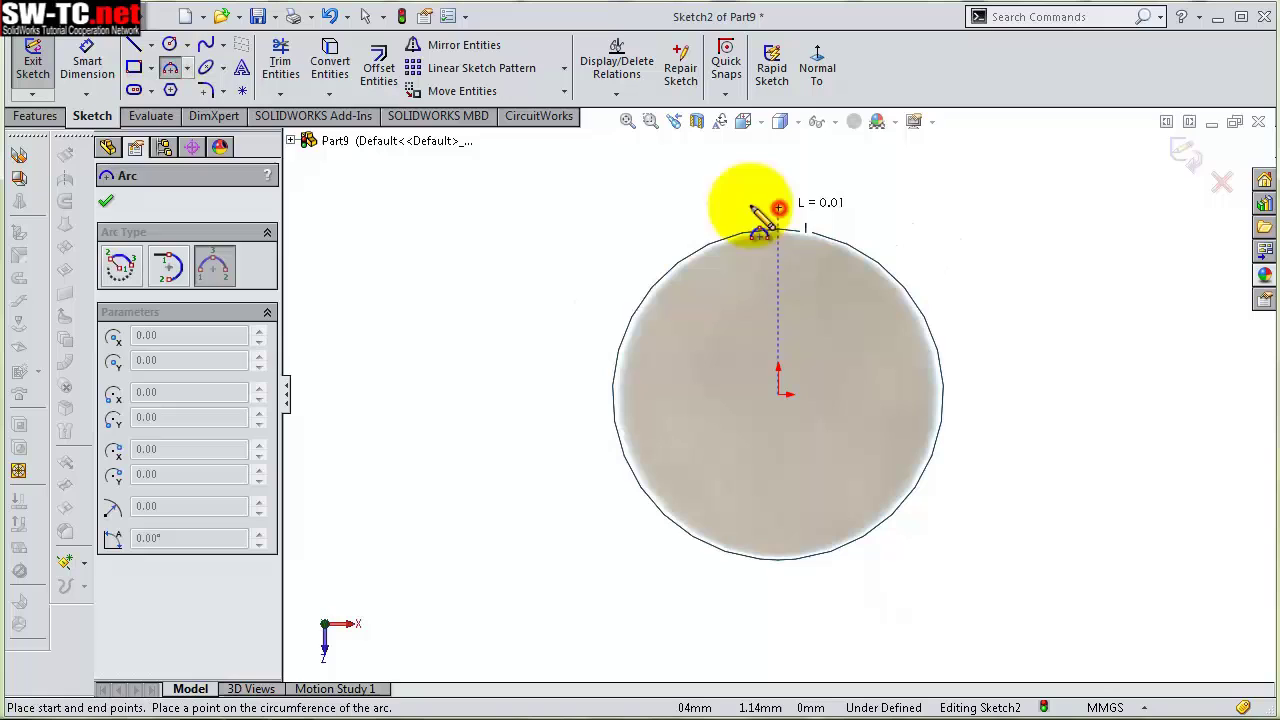
left_click(779, 612)
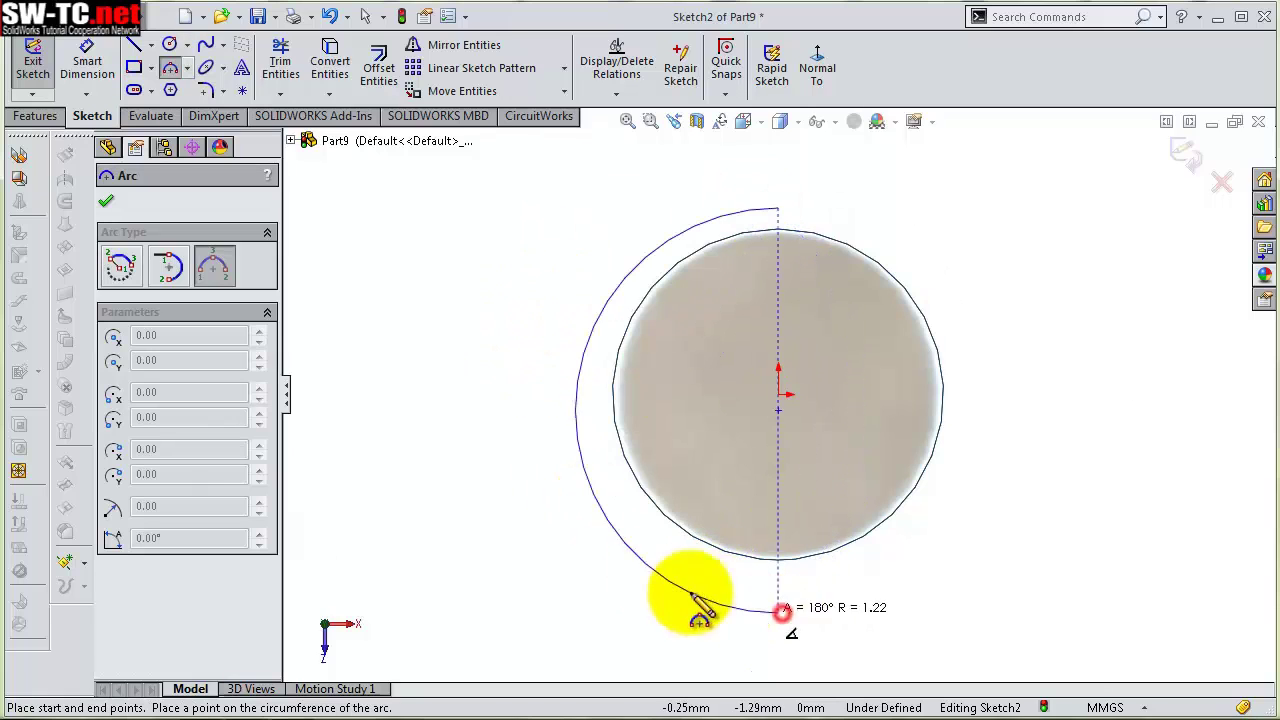
left_click(596, 496)
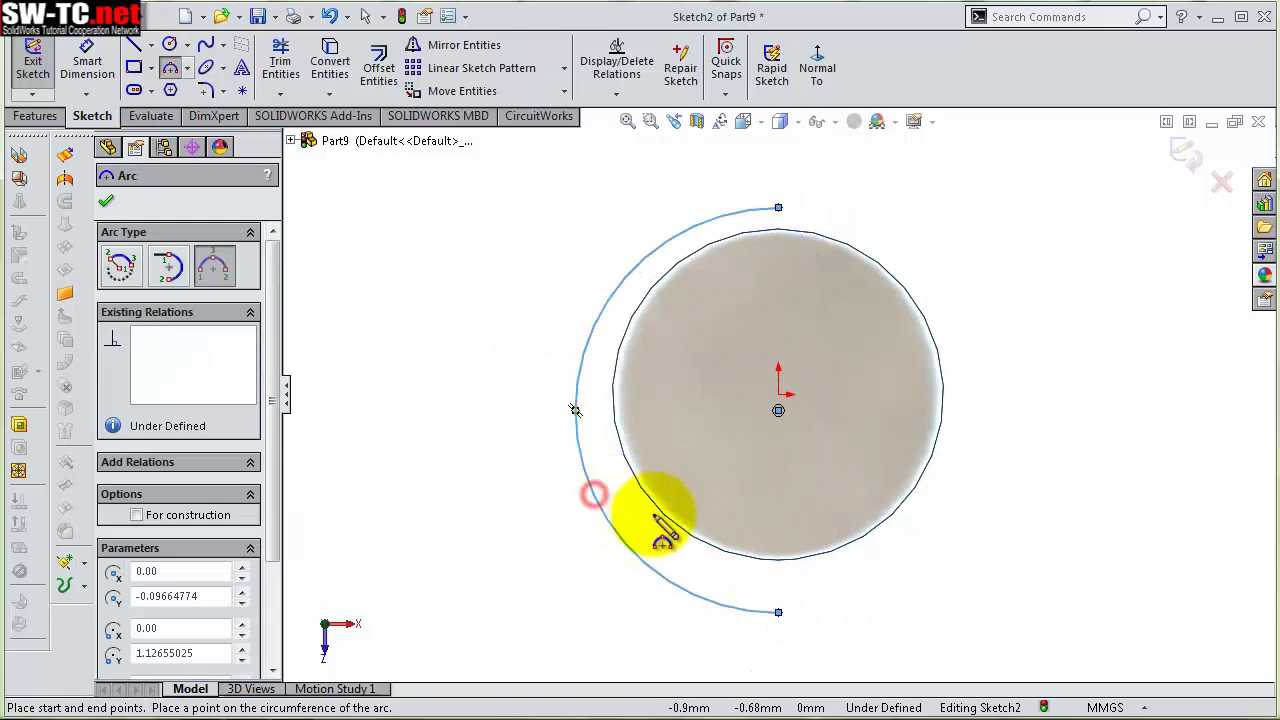
right_click(728, 523)
left_click(772, 532)
left_click(620, 537)
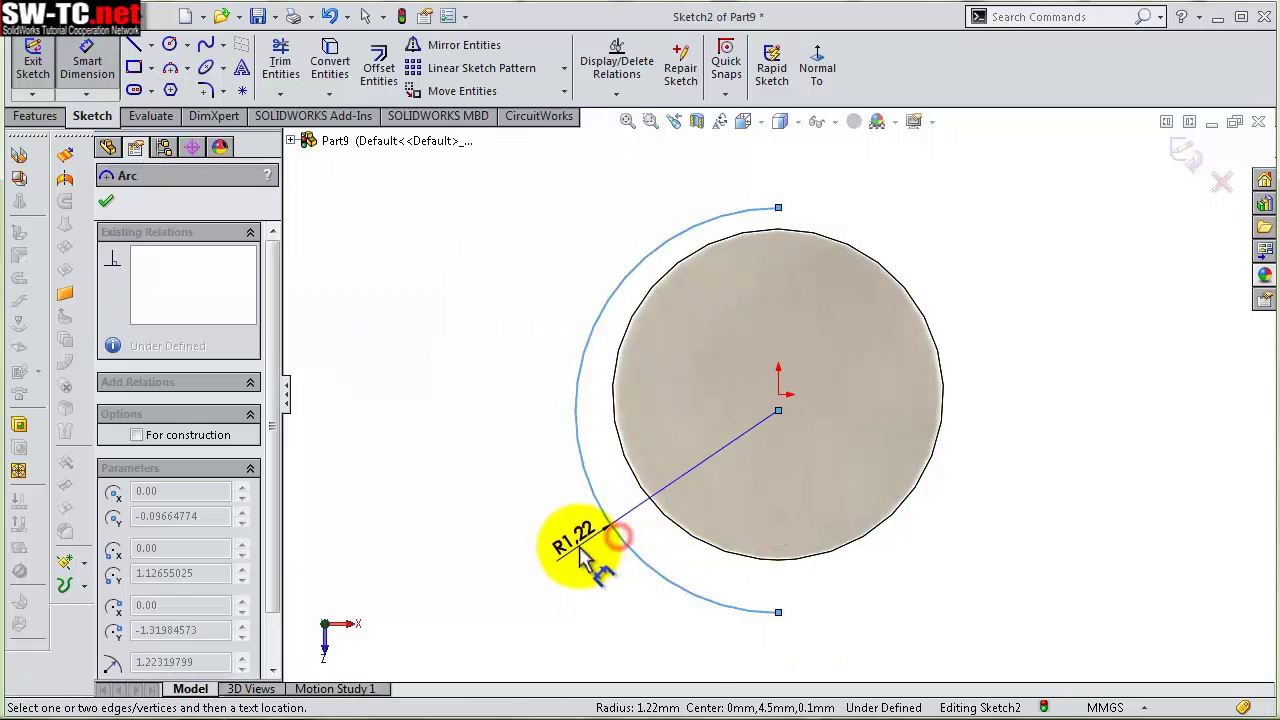
left_click(580, 556)
type("2")
key("Return")
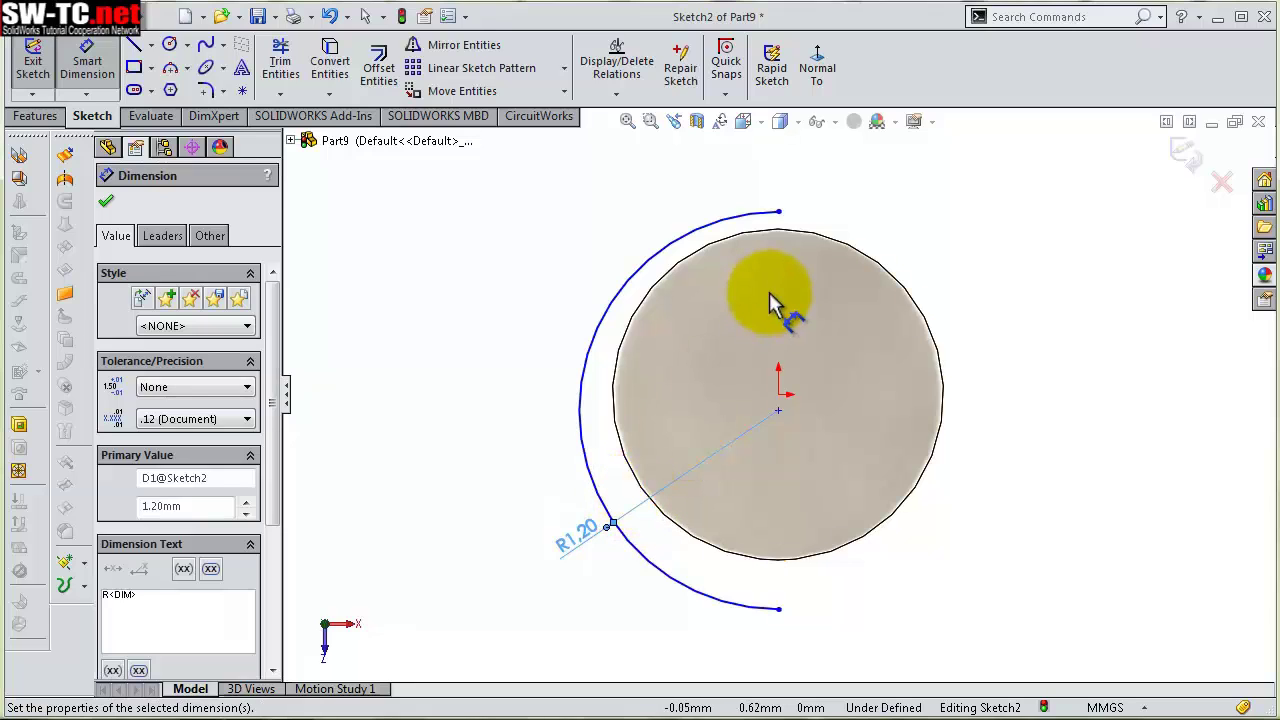
Make the arc endpoints vertical with the origin and the arc concentric with the circle
key("Escape")
left_click(778, 212)
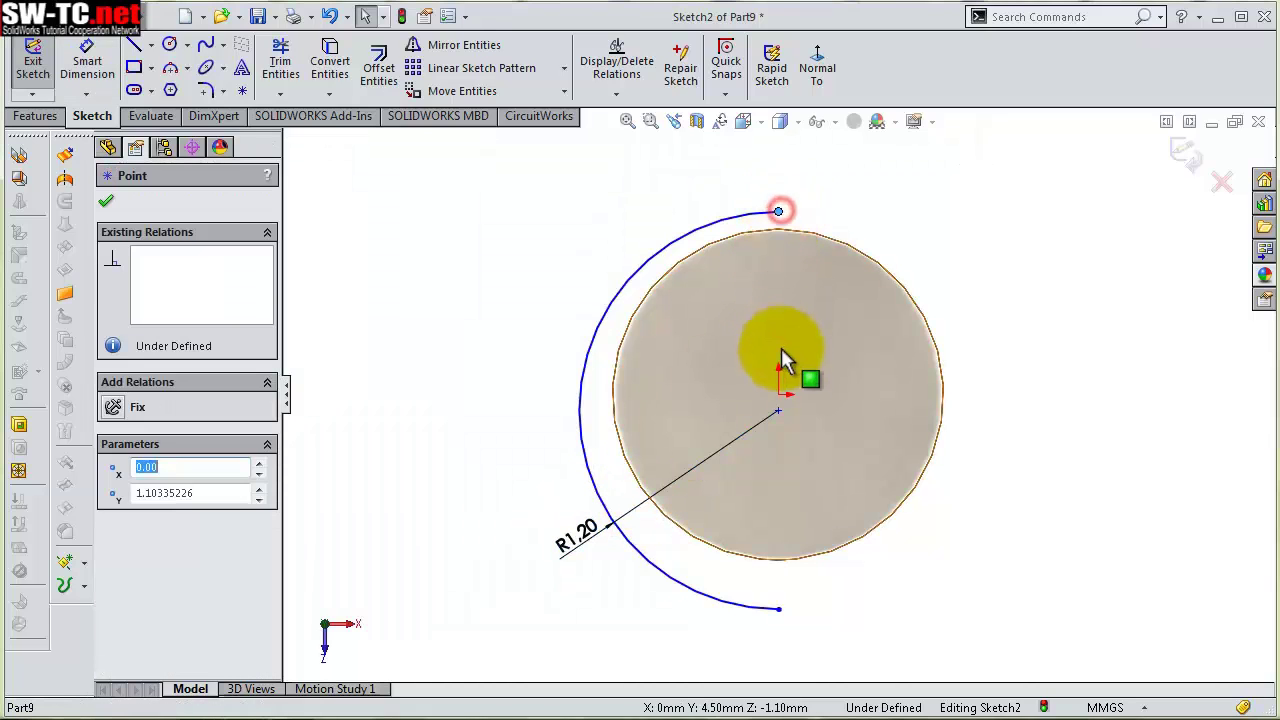
left_click(778, 394, "ctrl")
left_click(778, 609, "ctrl")
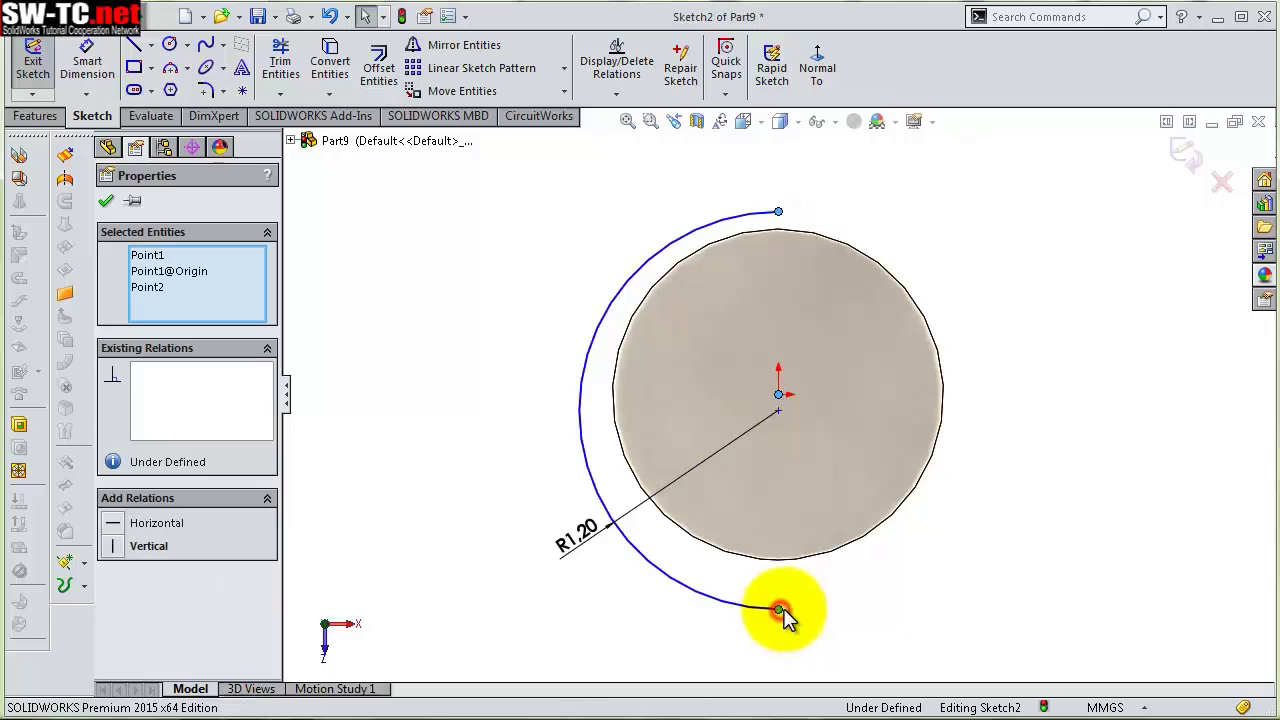
left_click(600, 332)
left_click(622, 337, "ctrl")
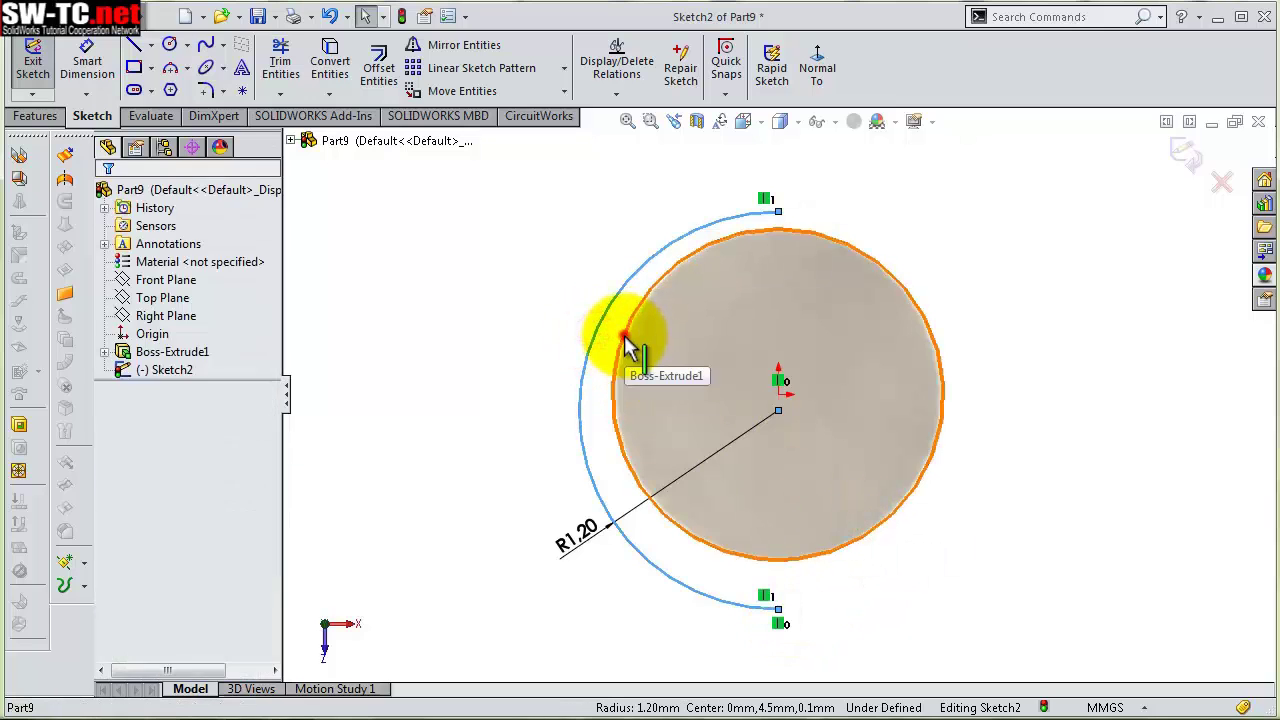
left_click(728, 255)
left_click(608, 192)
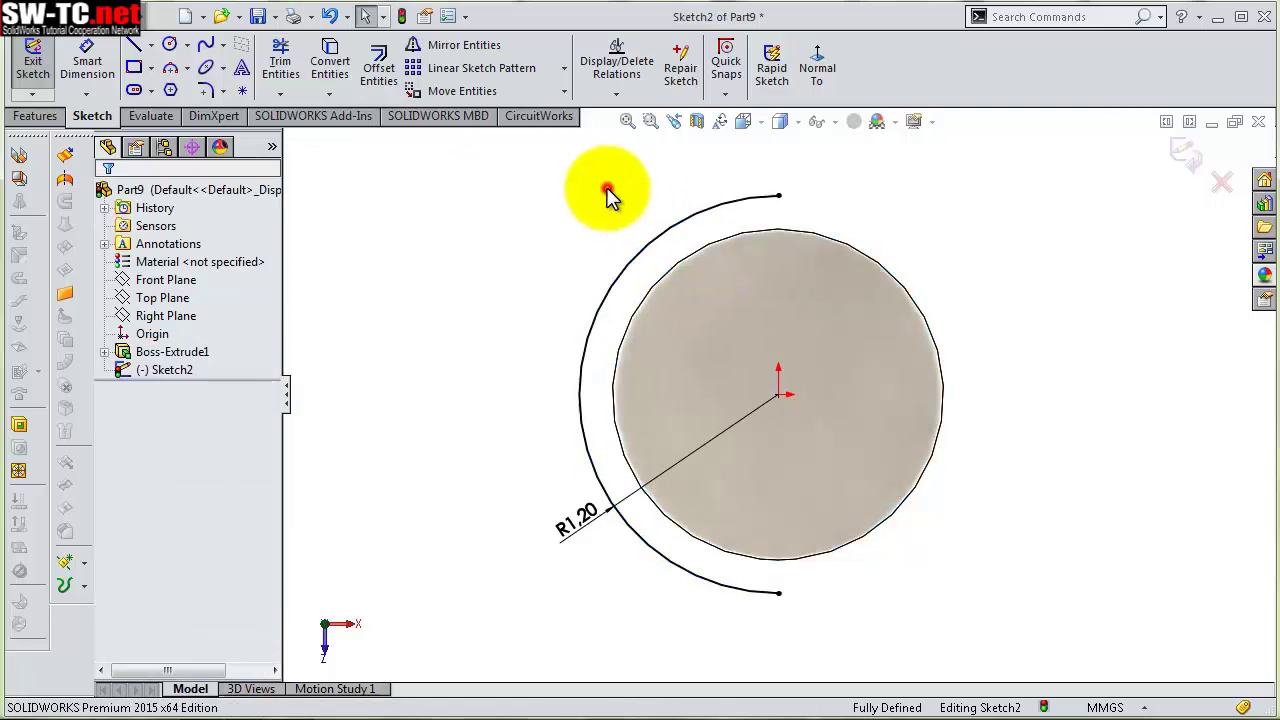
Close the profile with a vertical line between the arc's endpoints
left_click(133, 45)
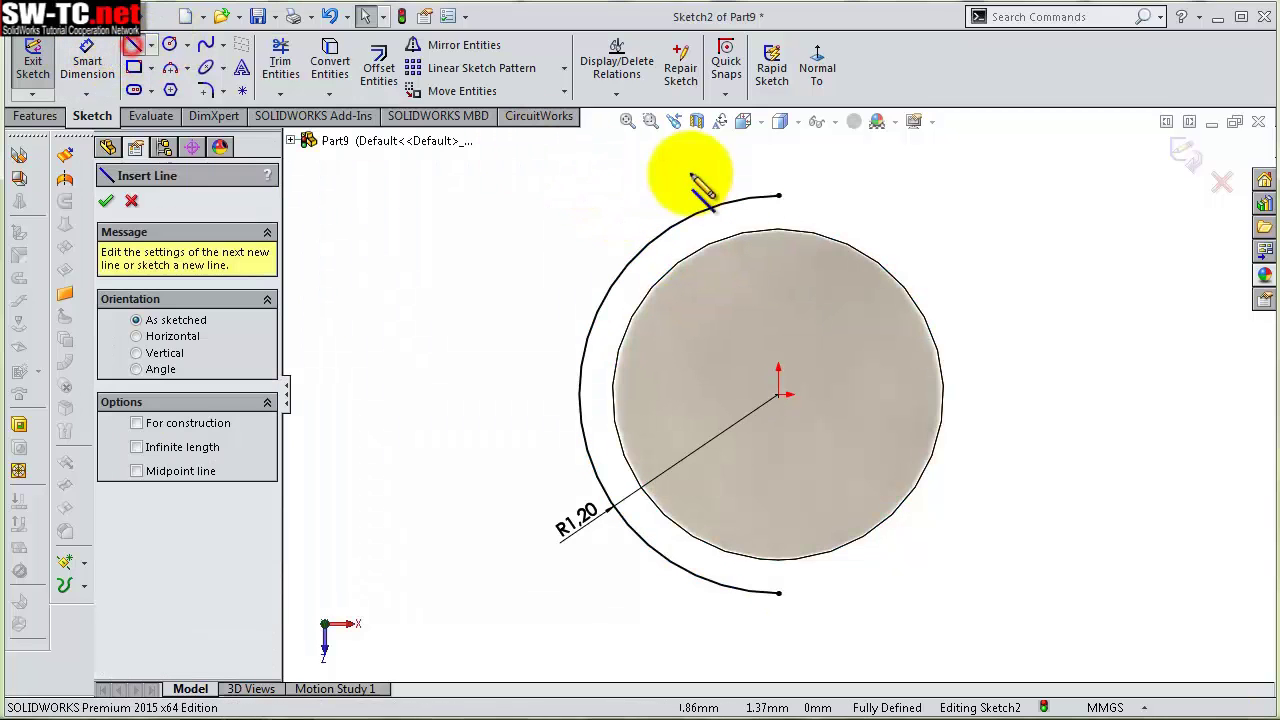
left_click(779, 196)
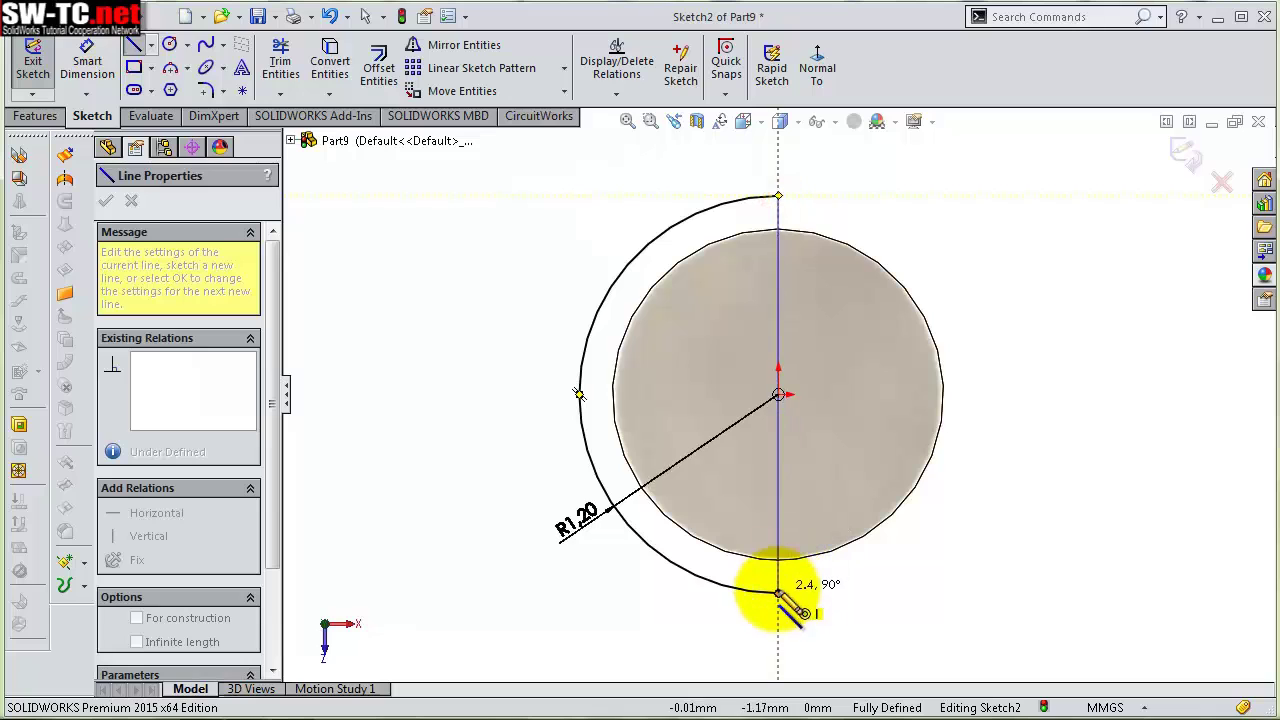
left_click(779, 594)
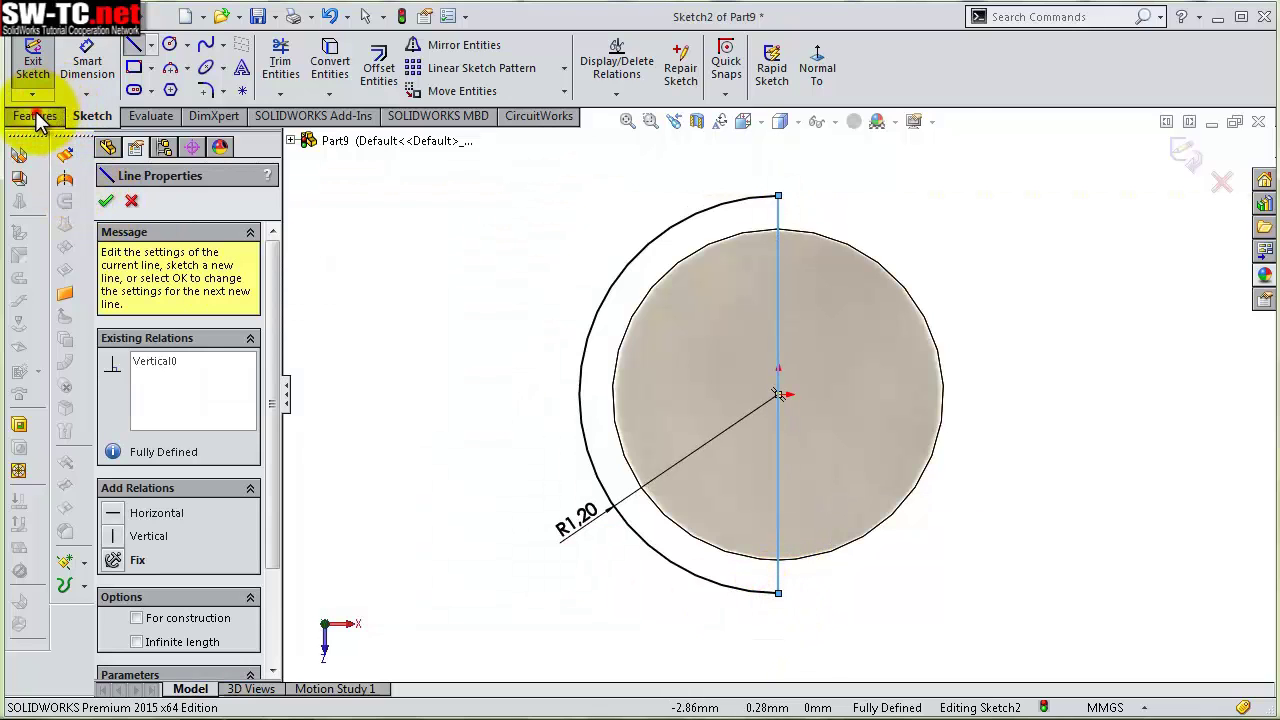
left_click(37, 117)
Revolve the arc profile 180° to form a domed end on the pin
left_click(405, 72)
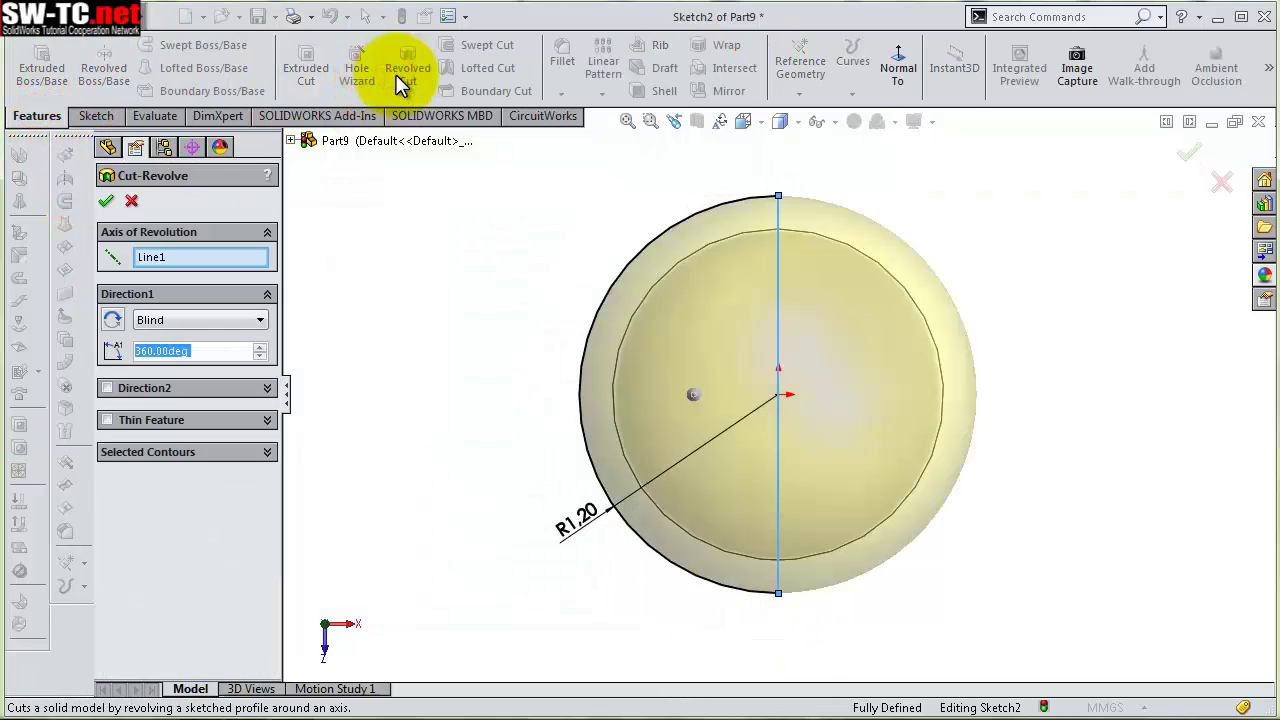
type("180")
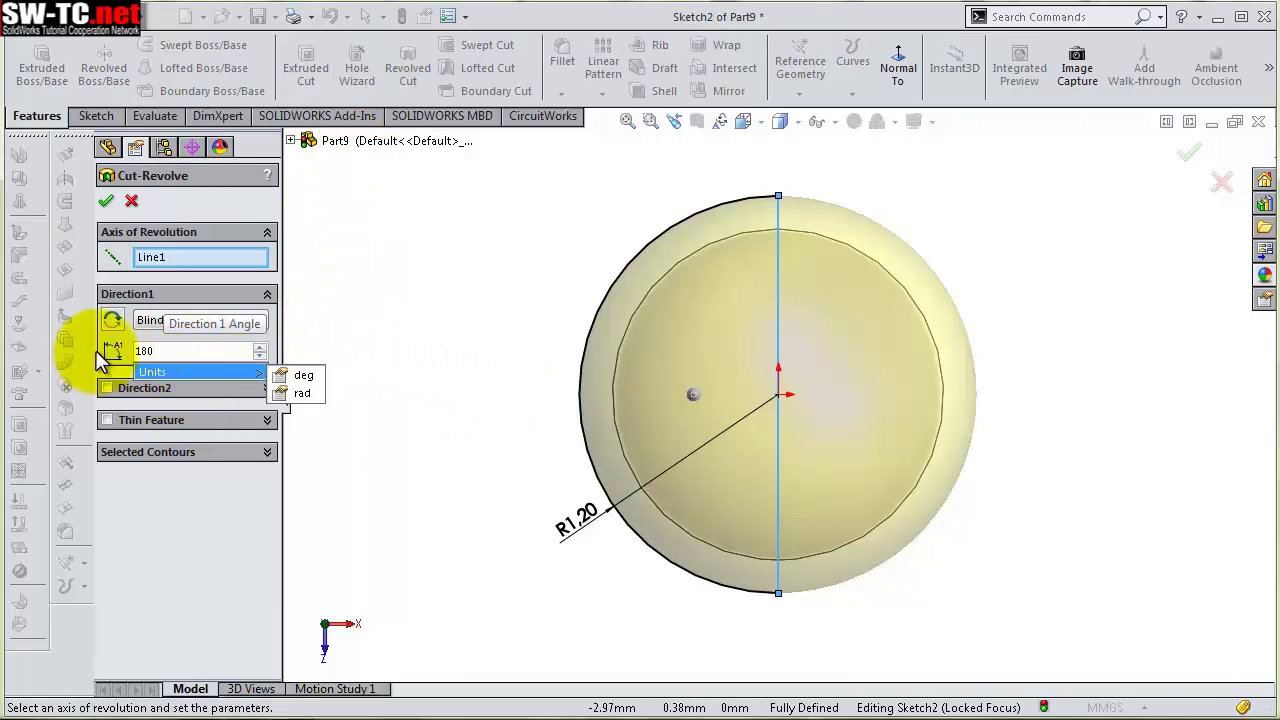
key("Return")
middle_click_drag(900, 334, 927, 373)
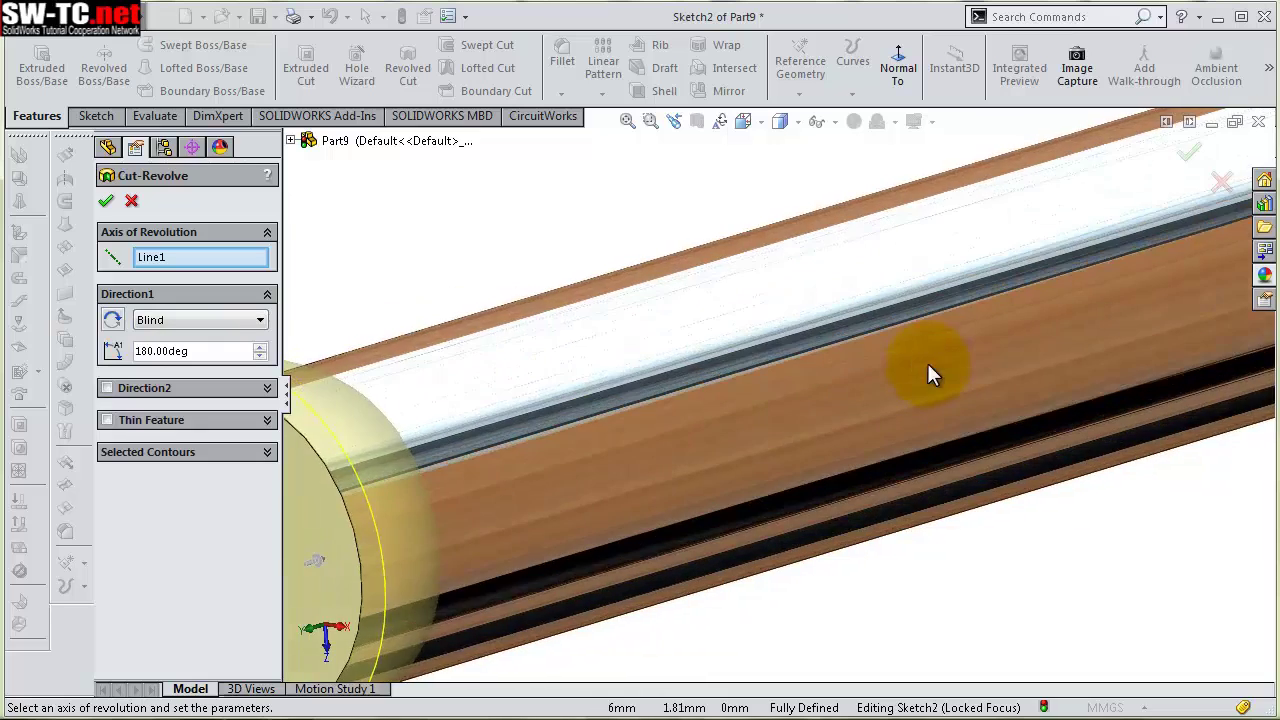
scroll(927, 373, "up", 3)
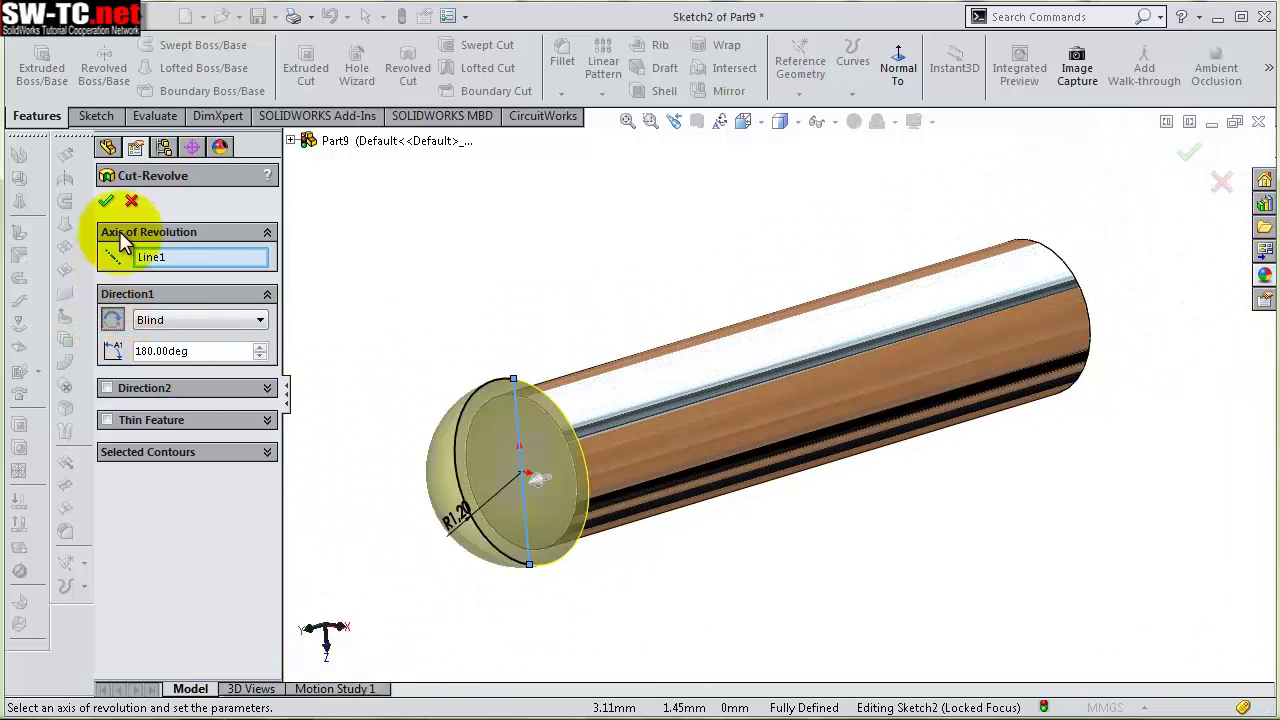
left_click(106, 200)
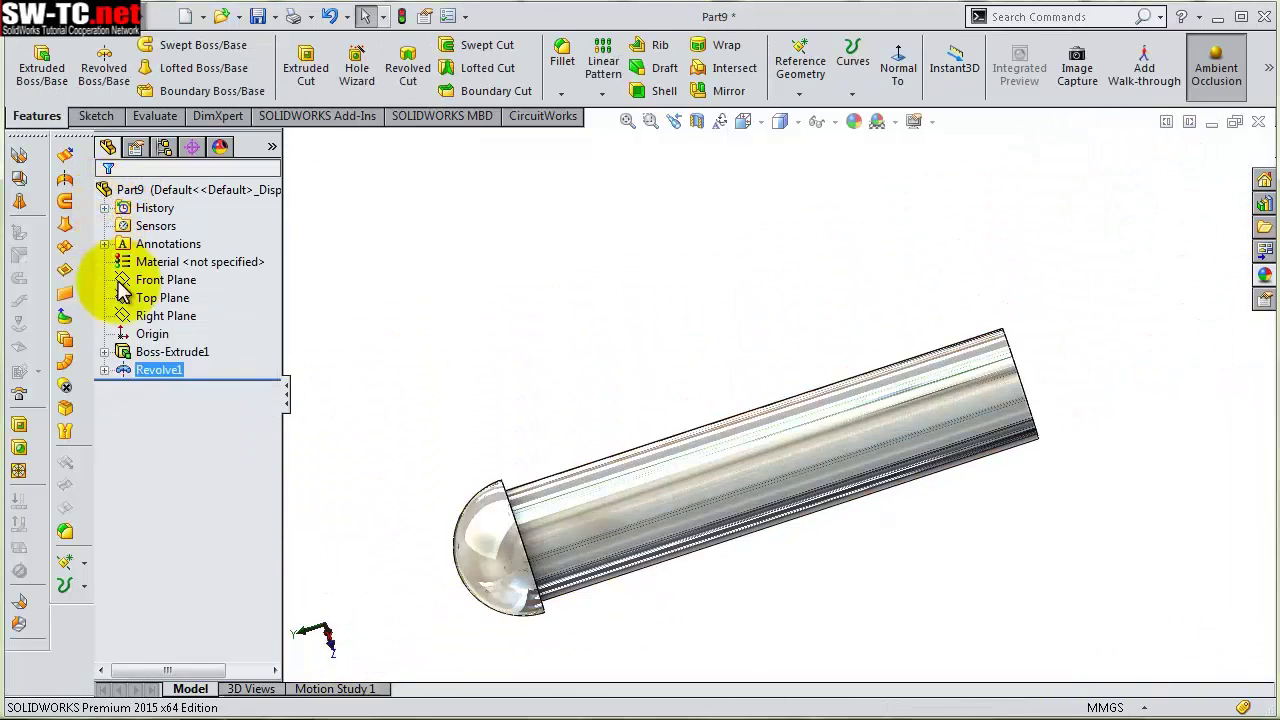
Mirror the dome feature about Top Plane to dome the other end
left_click(160, 298)
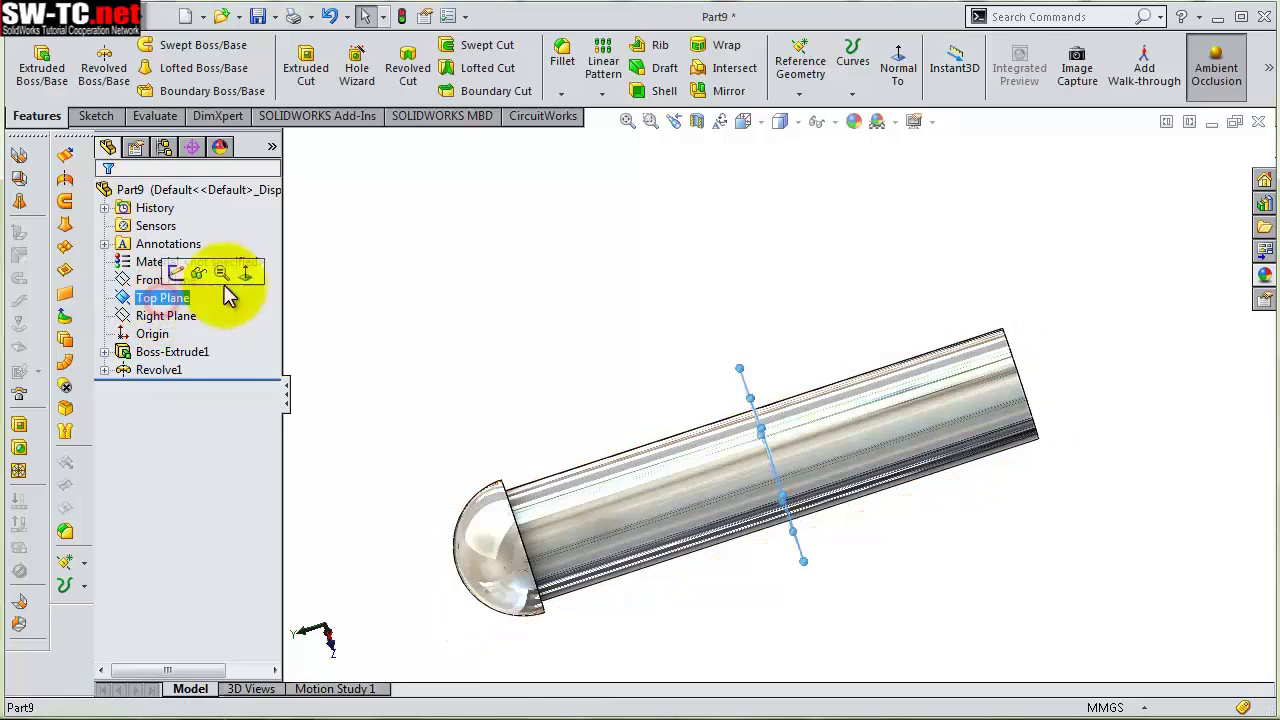
left_click(605, 96)
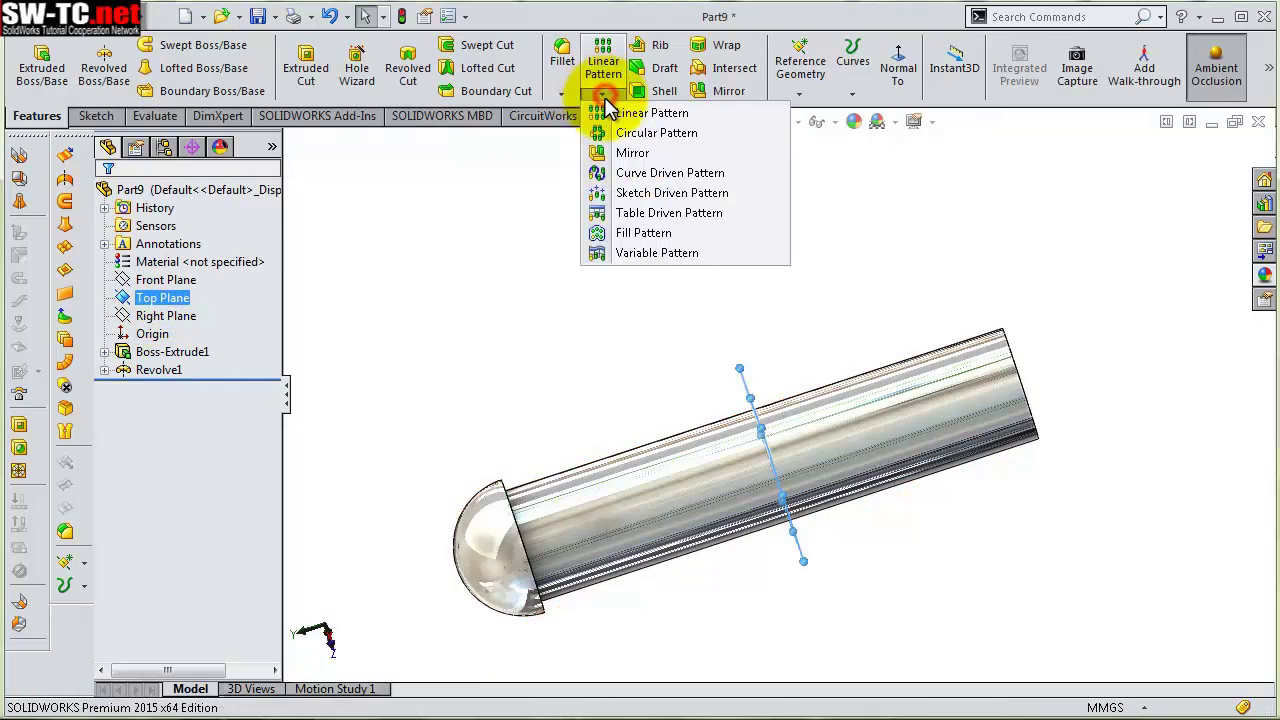
left_click(605, 152)
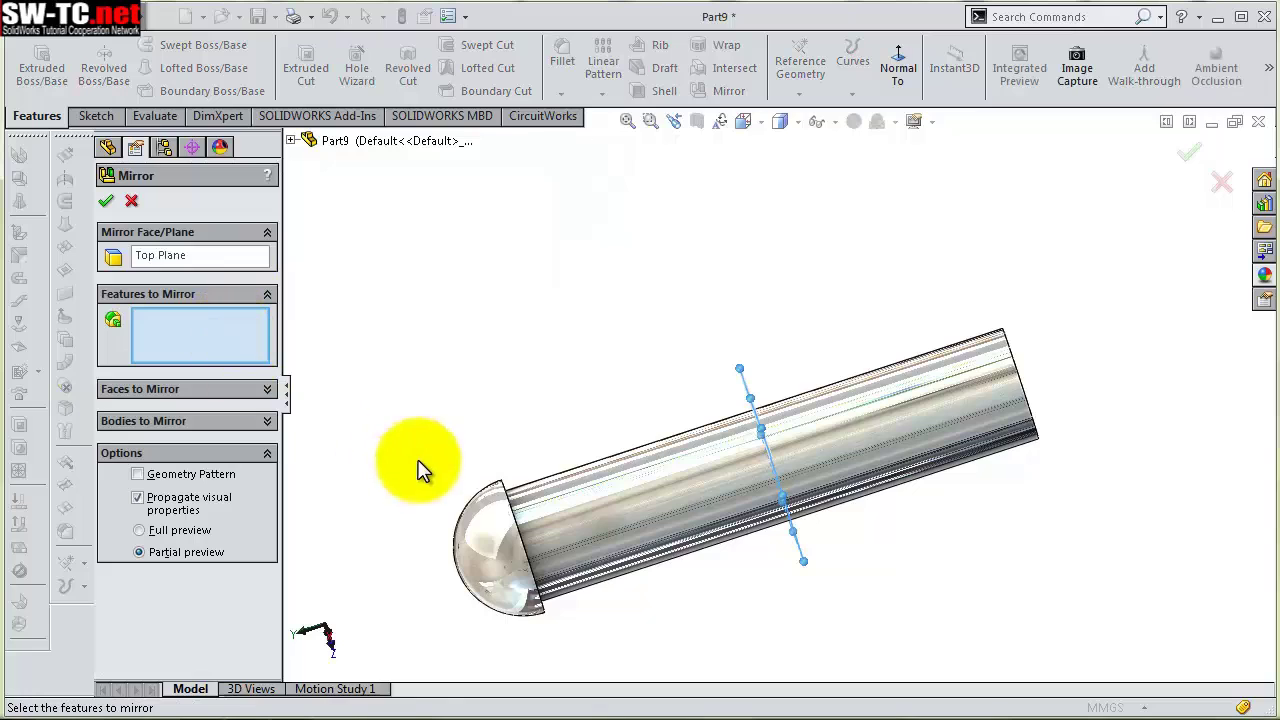
left_click(492, 540)
right_click(494, 545)
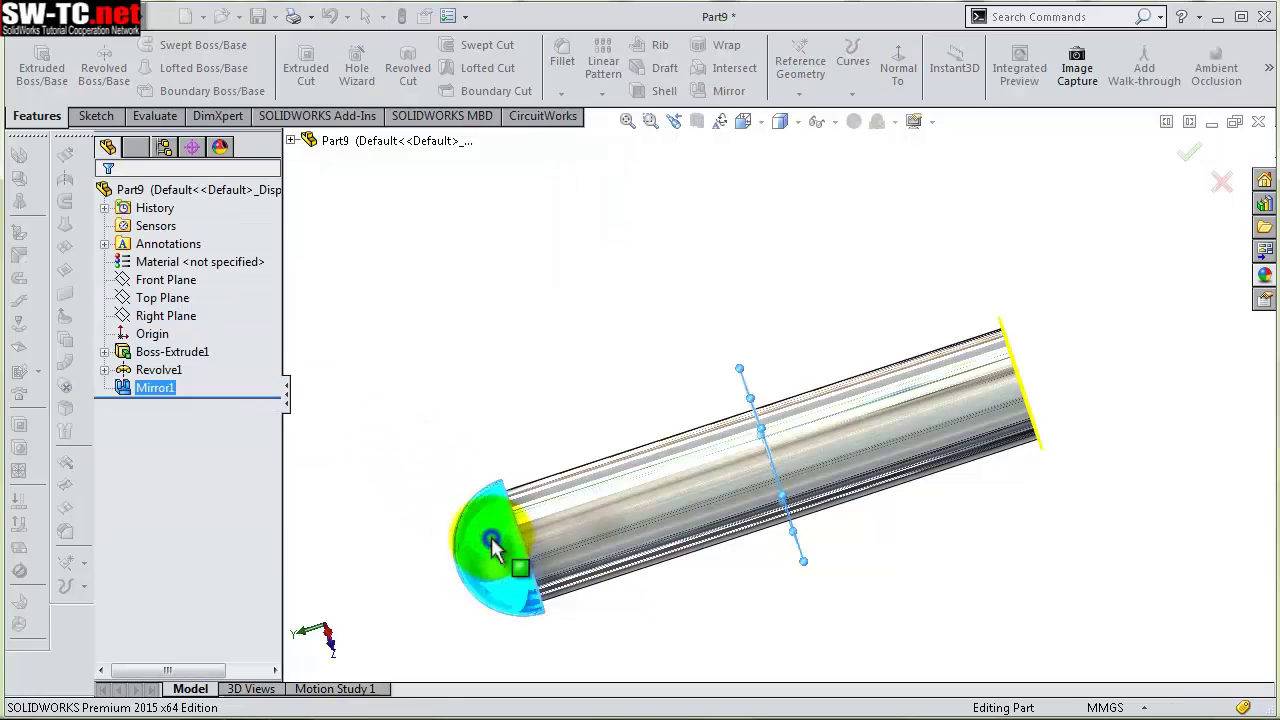
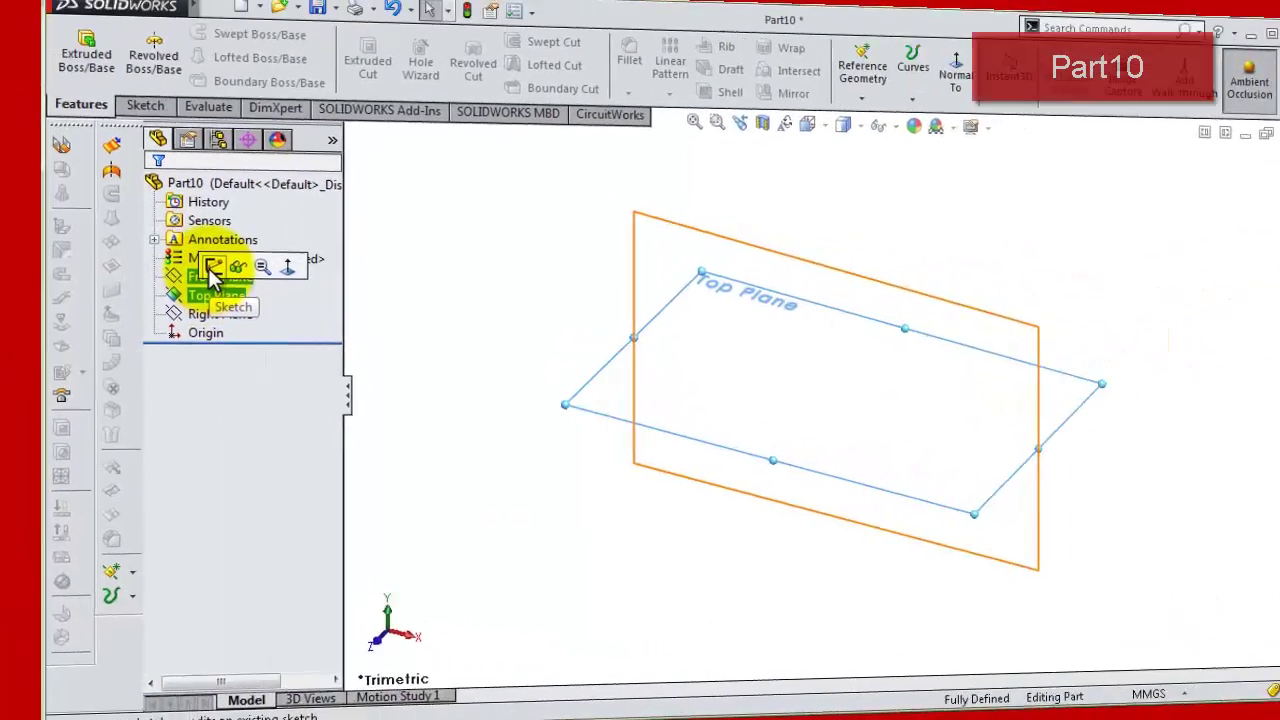
Sketch a closed line-and-tangent-arc profile on the Top Plane
left_click(211, 274)
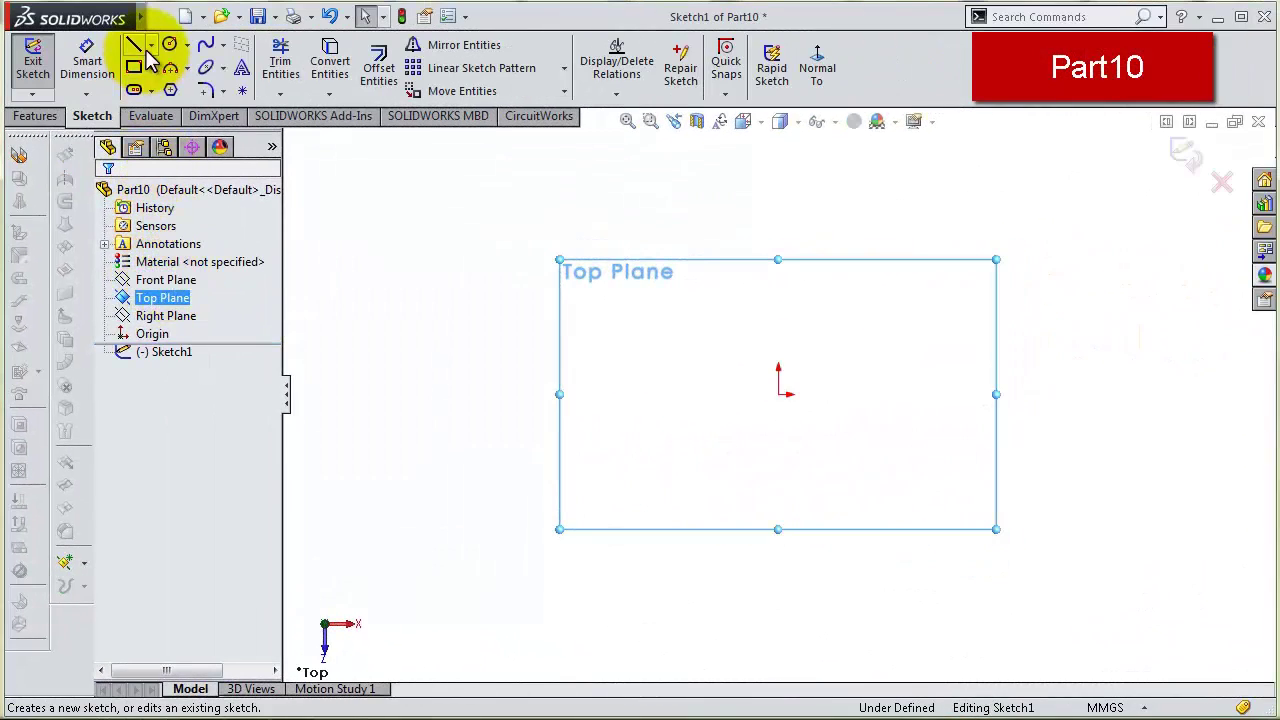
left_click(133, 47)
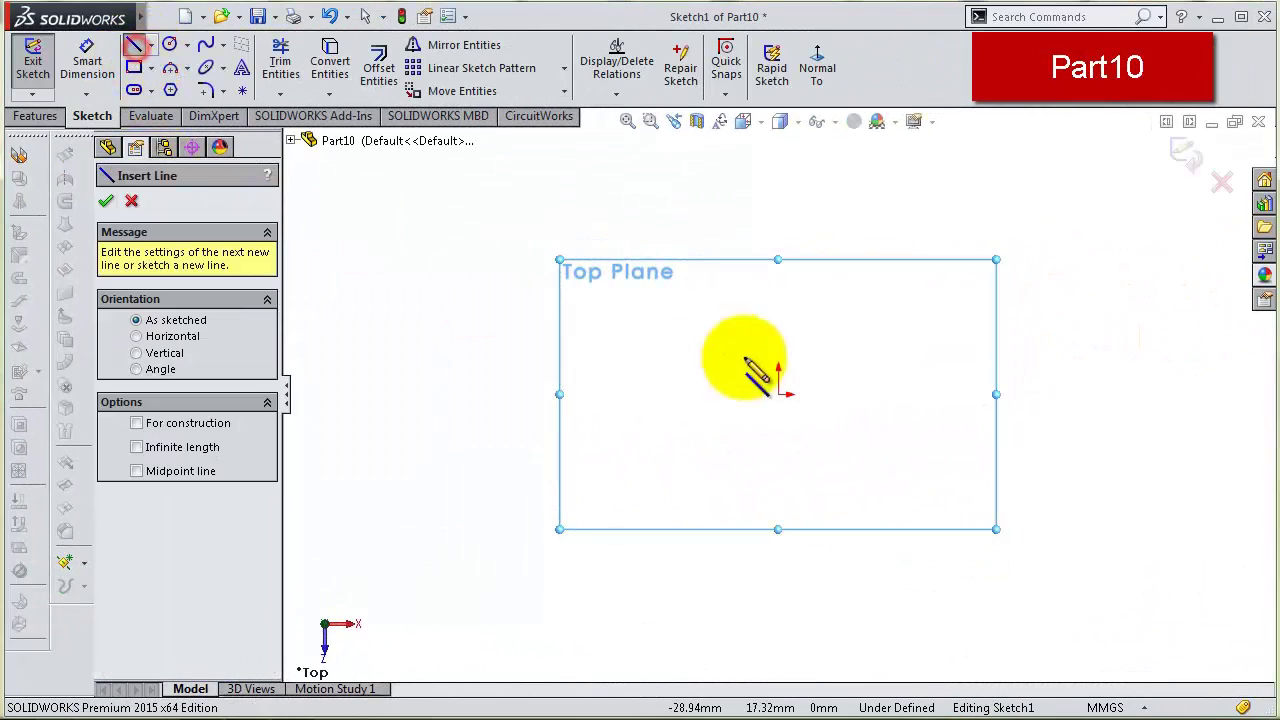
left_click(829, 289)
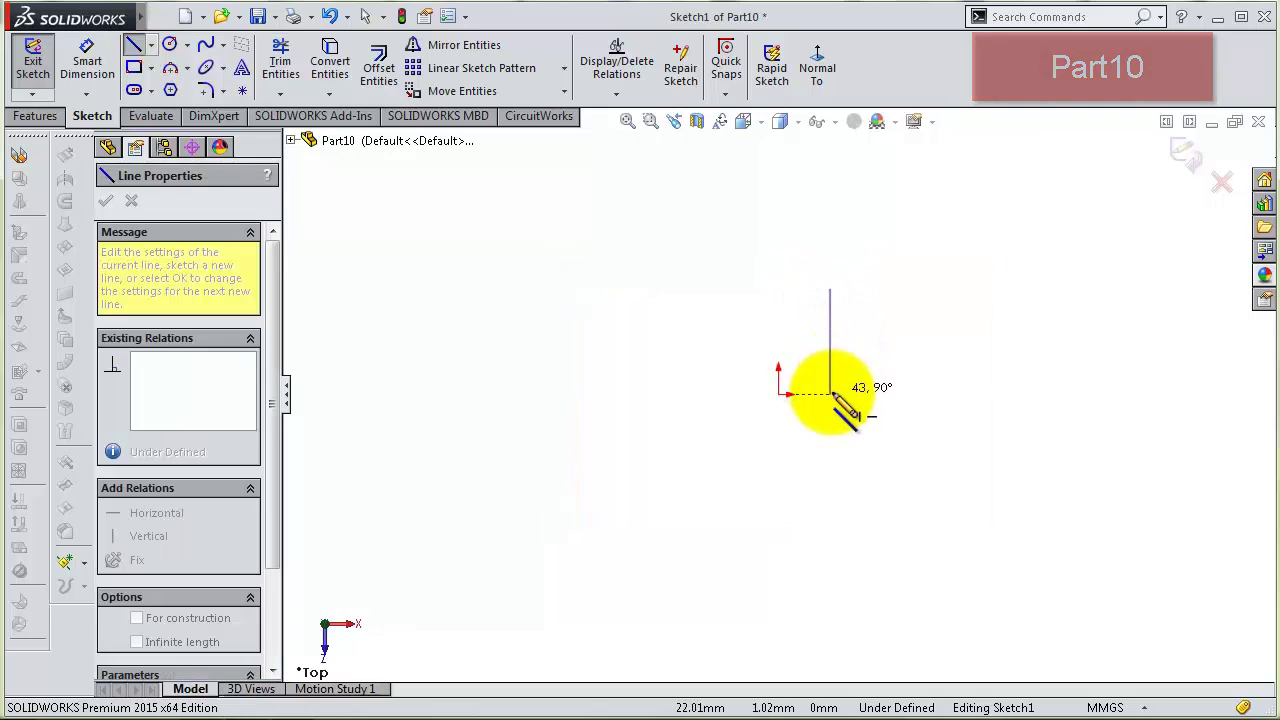
left_click(830, 392)
left_click(779, 393)
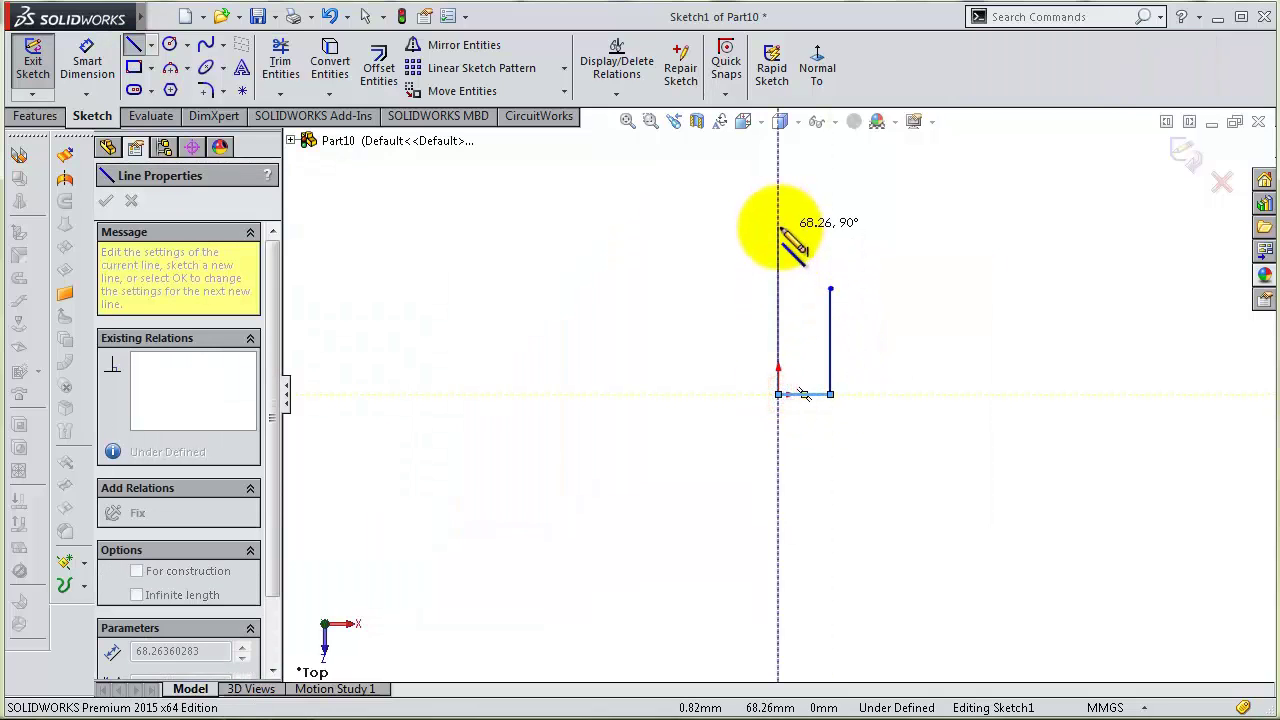
left_click(779, 228)
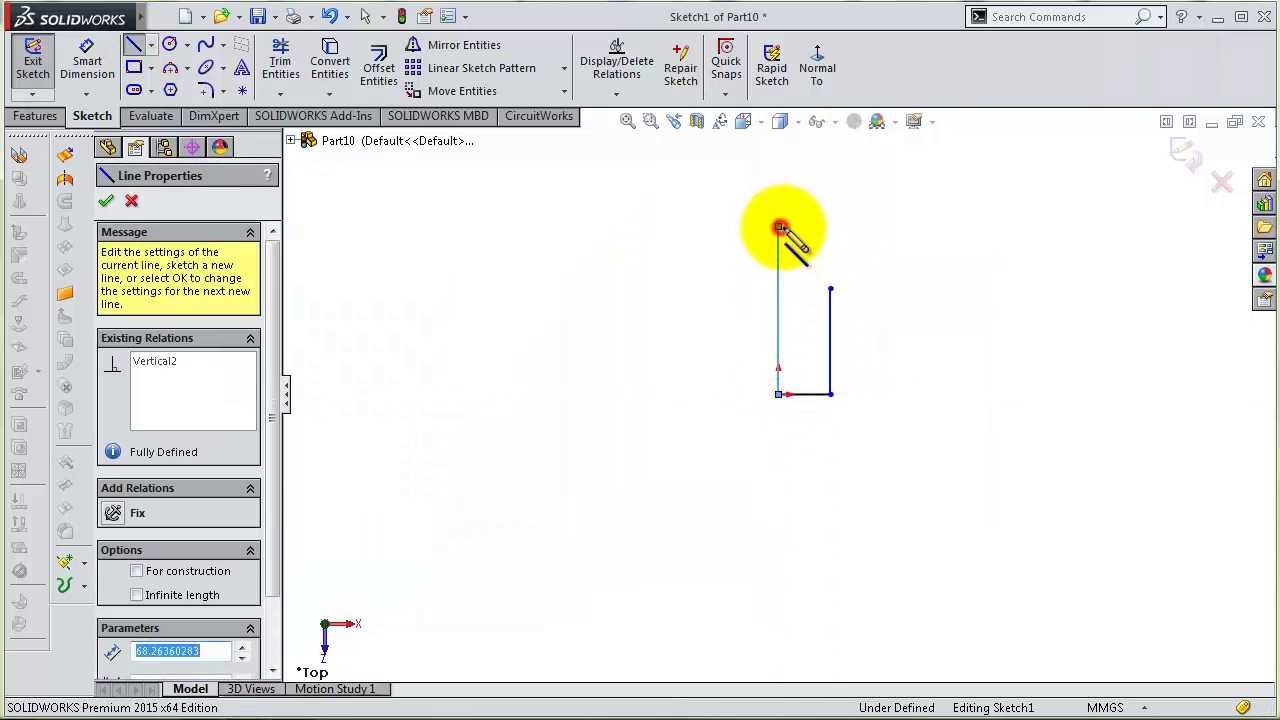
left_click(874, 288)
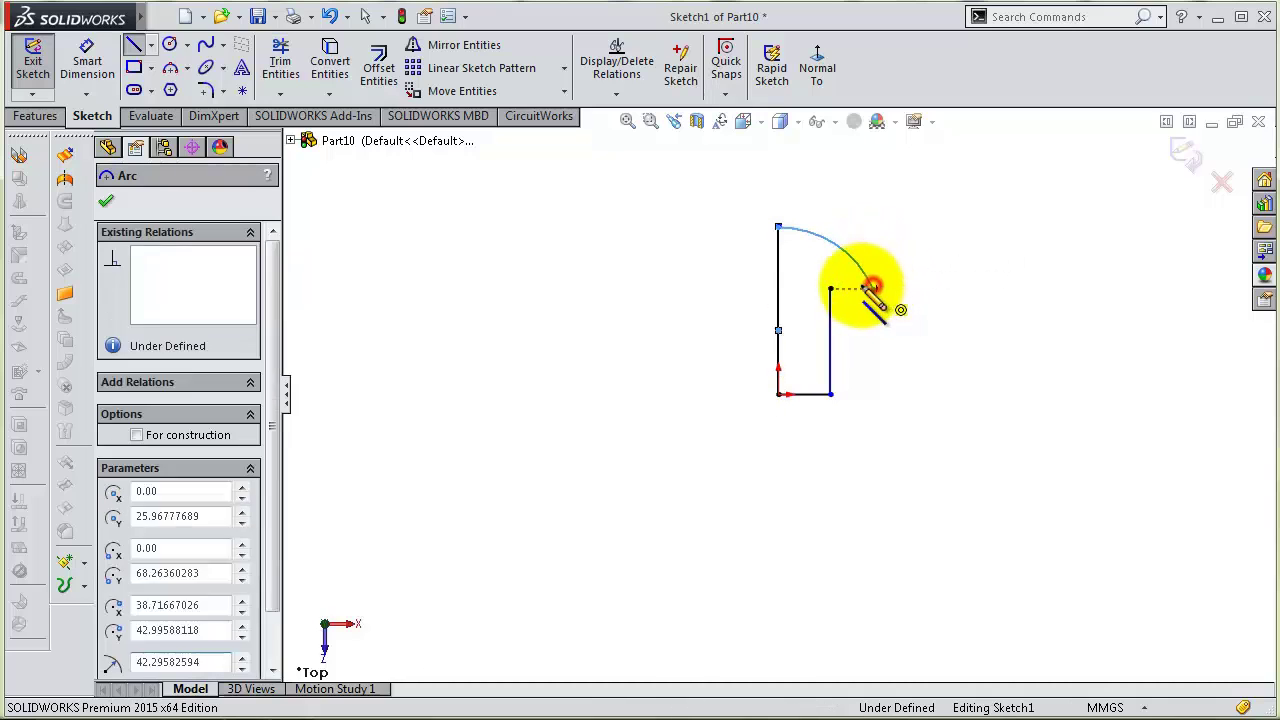
left_click(830, 289)
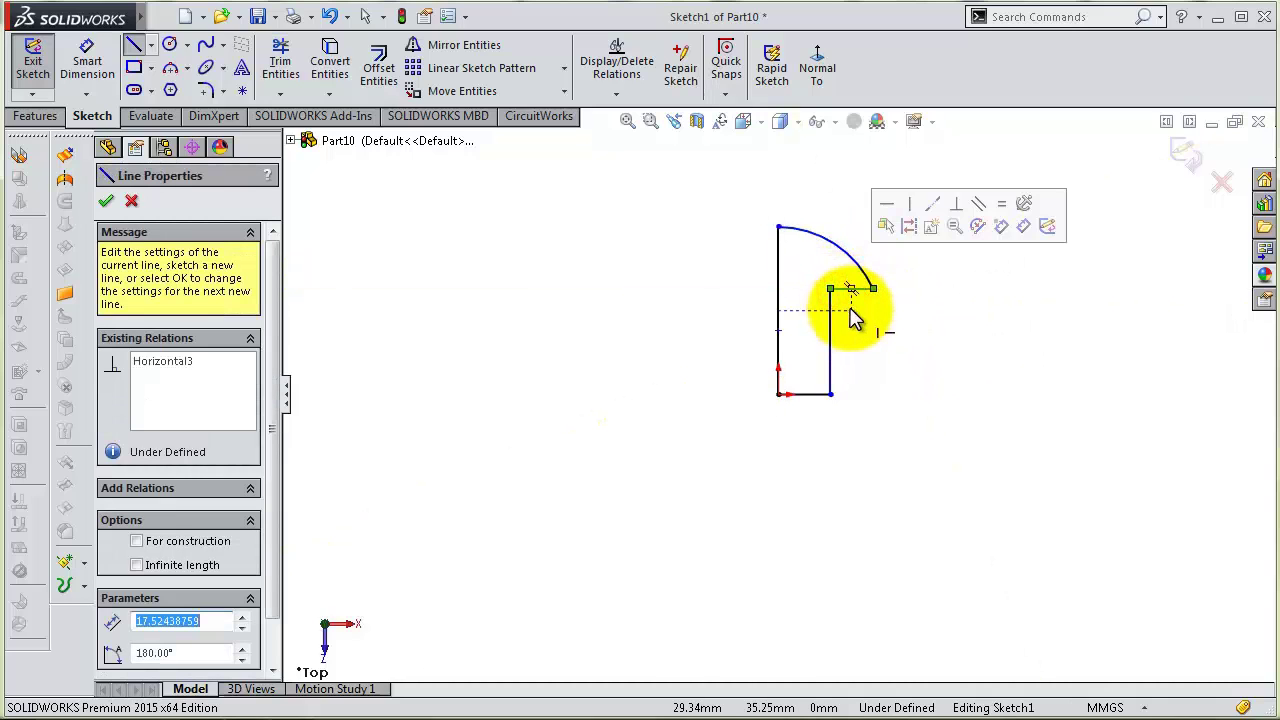
Dimension the profile height 5, bottom width 2 and step height 1.75
key("s")
left_click(862, 336)
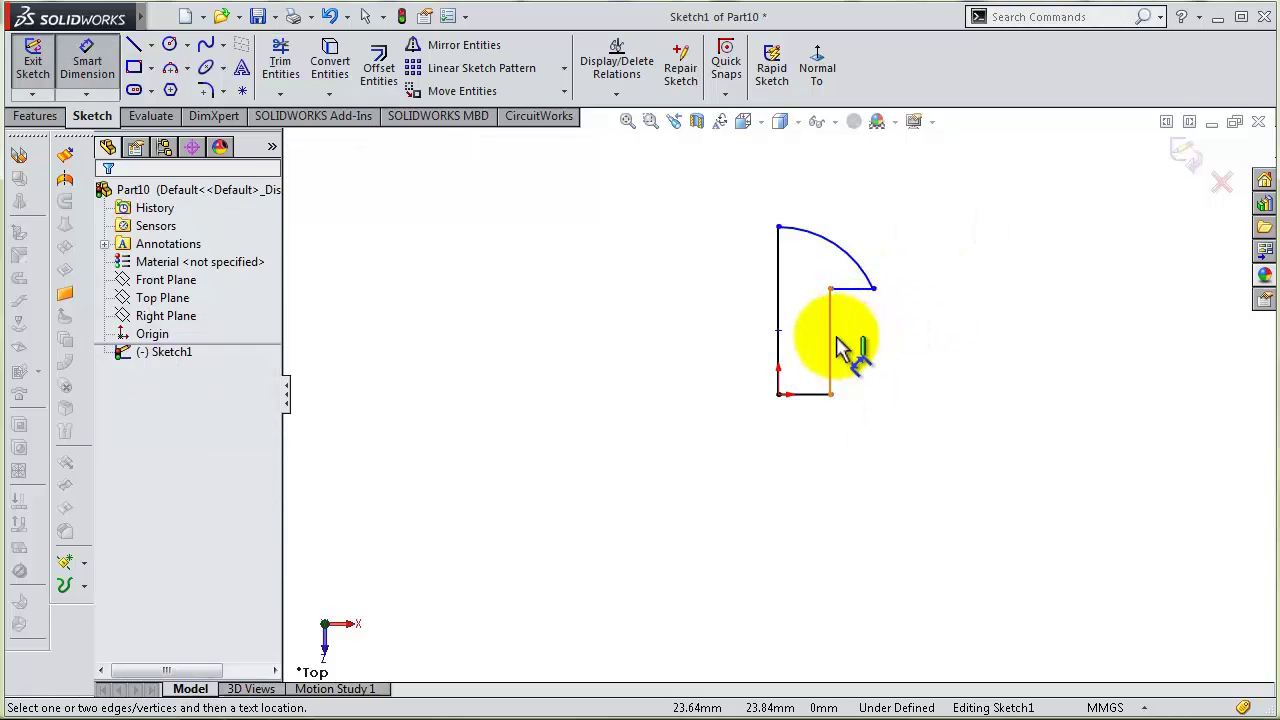
left_click(832, 337)
left_click(940, 340)
type("5")
key("Return")
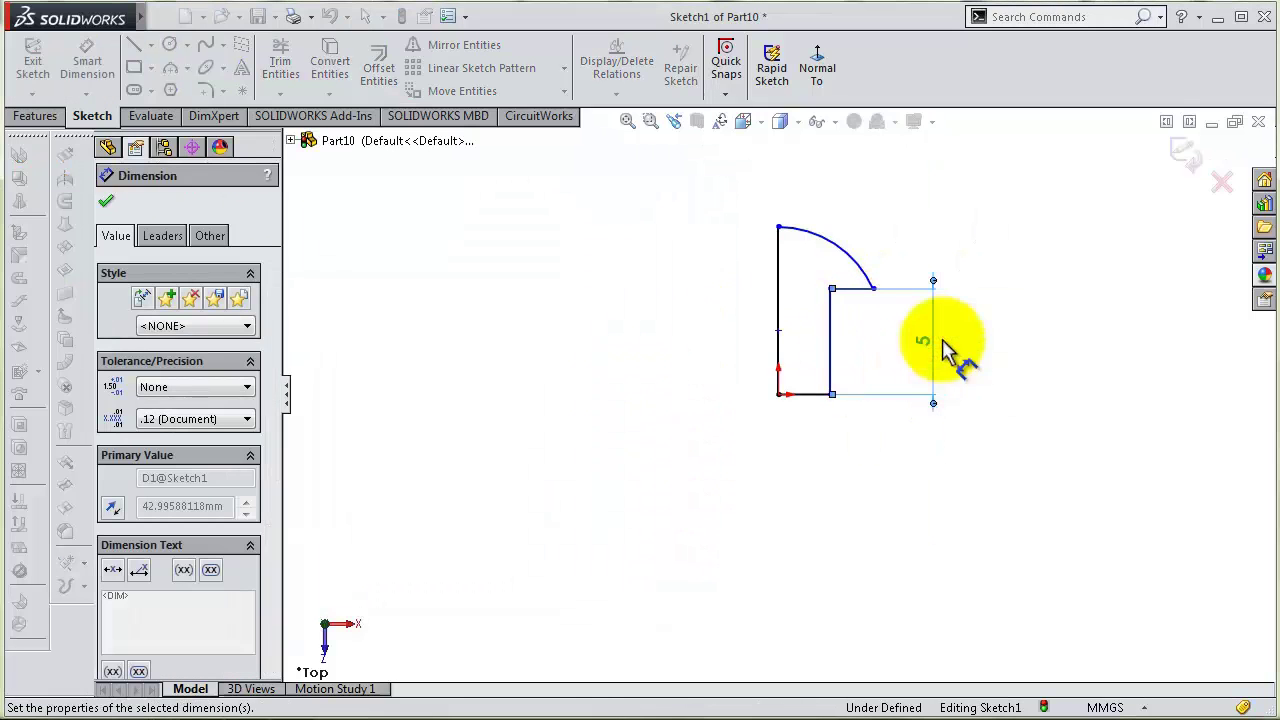
left_click(815, 408)
left_click(821, 417)
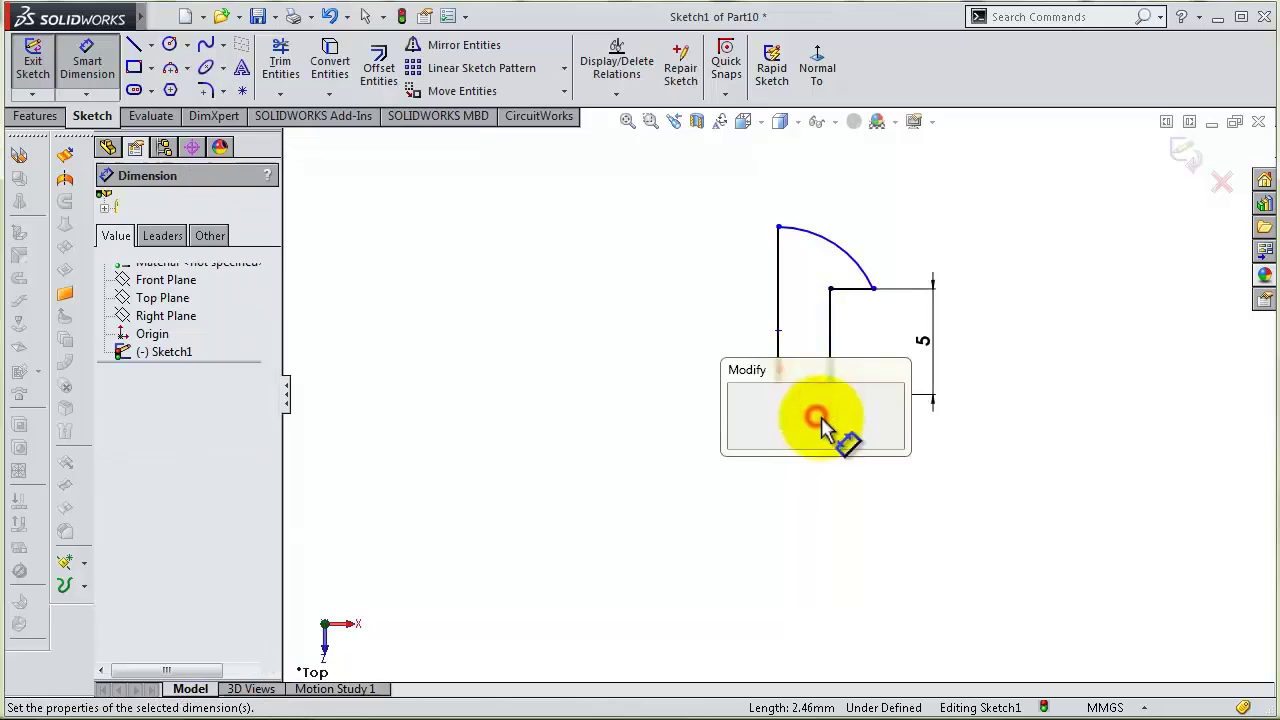
type("2")
key("Return")
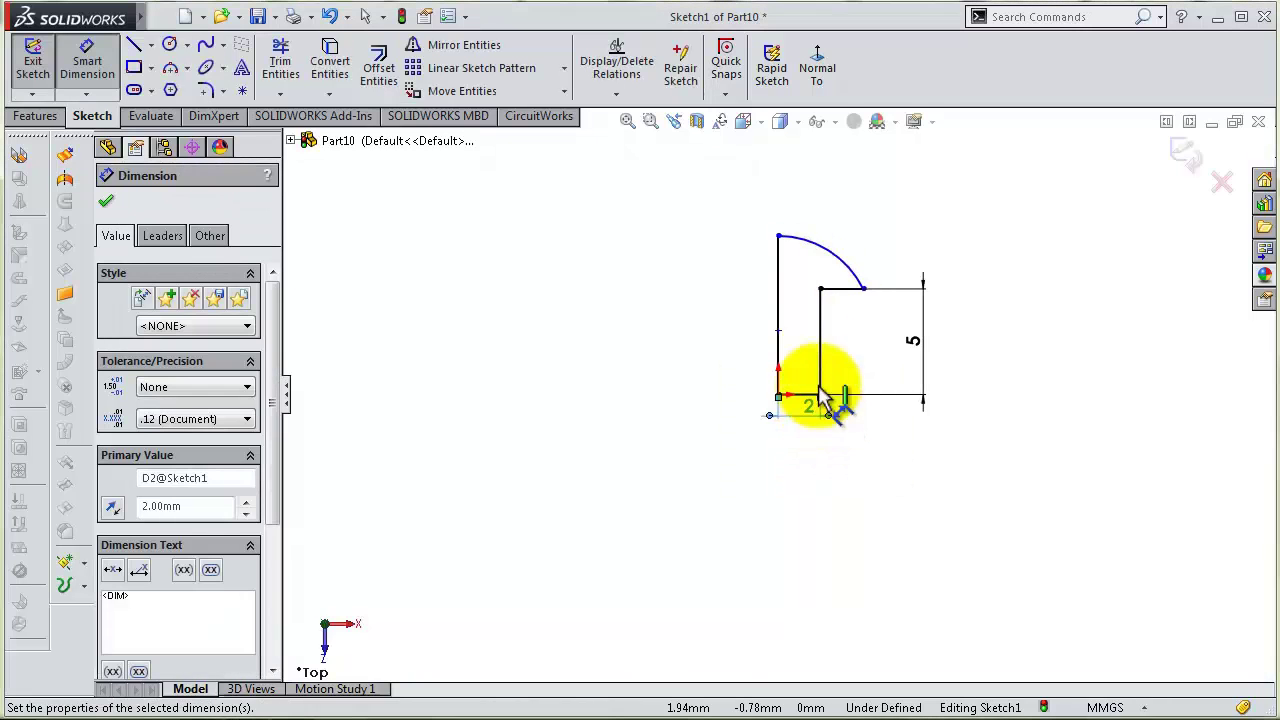
left_click(846, 290)
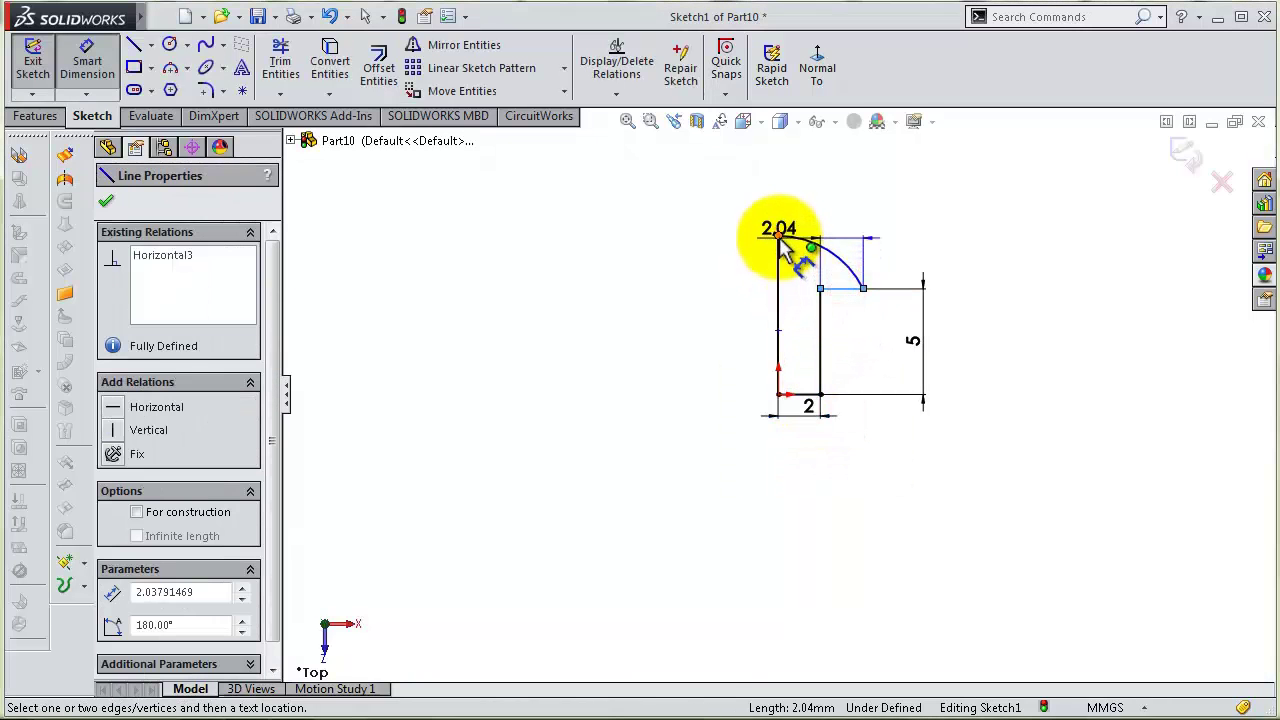
left_click(779, 236)
left_click(729, 240)
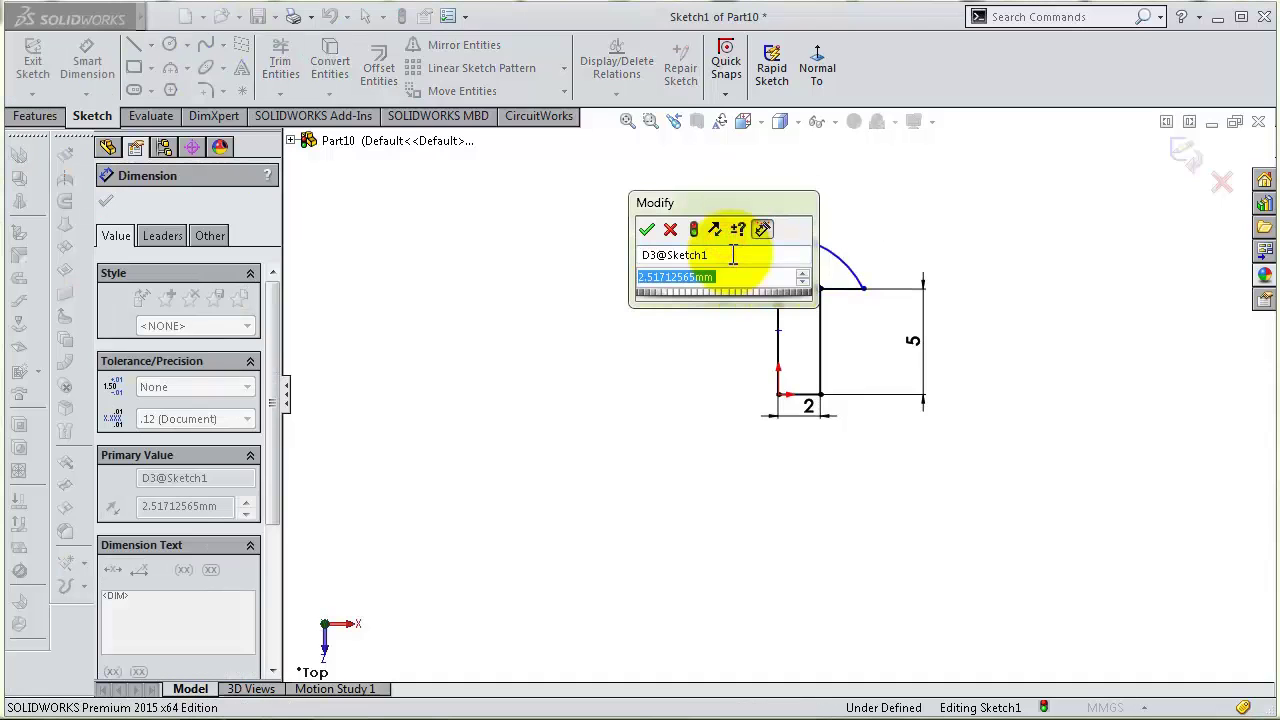
type("1.75")
key("Return")
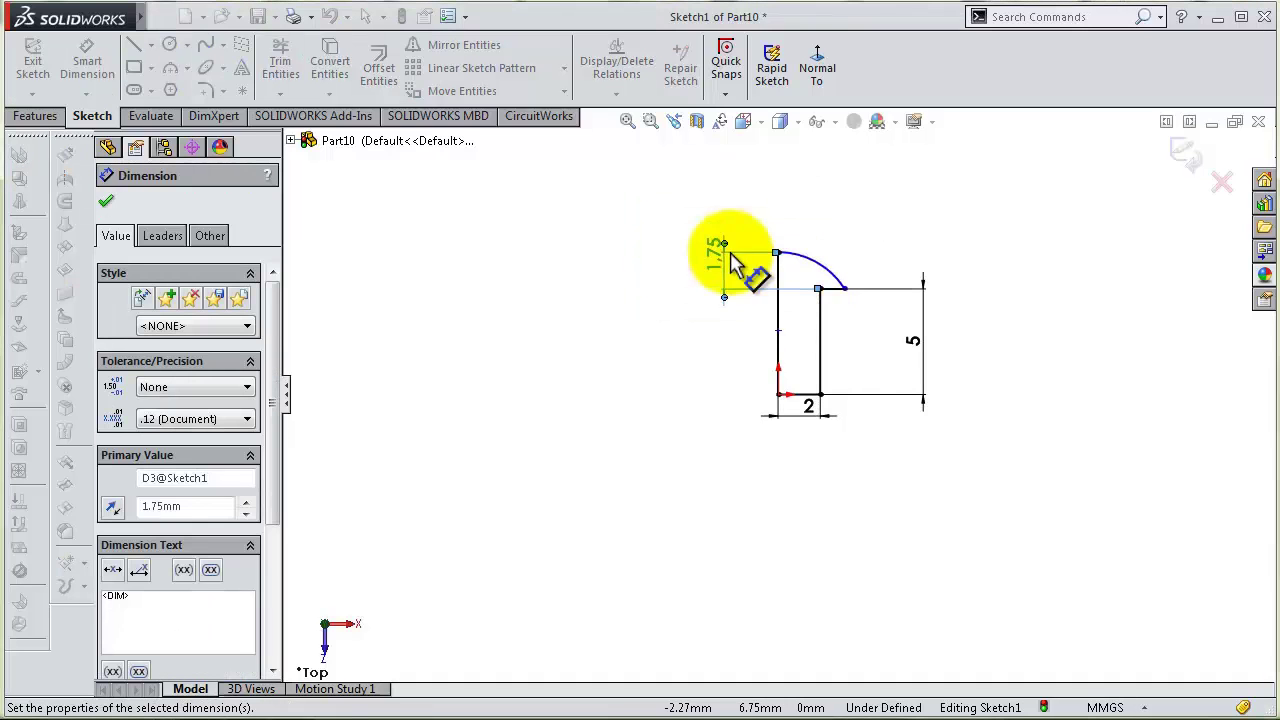
key("Escape")
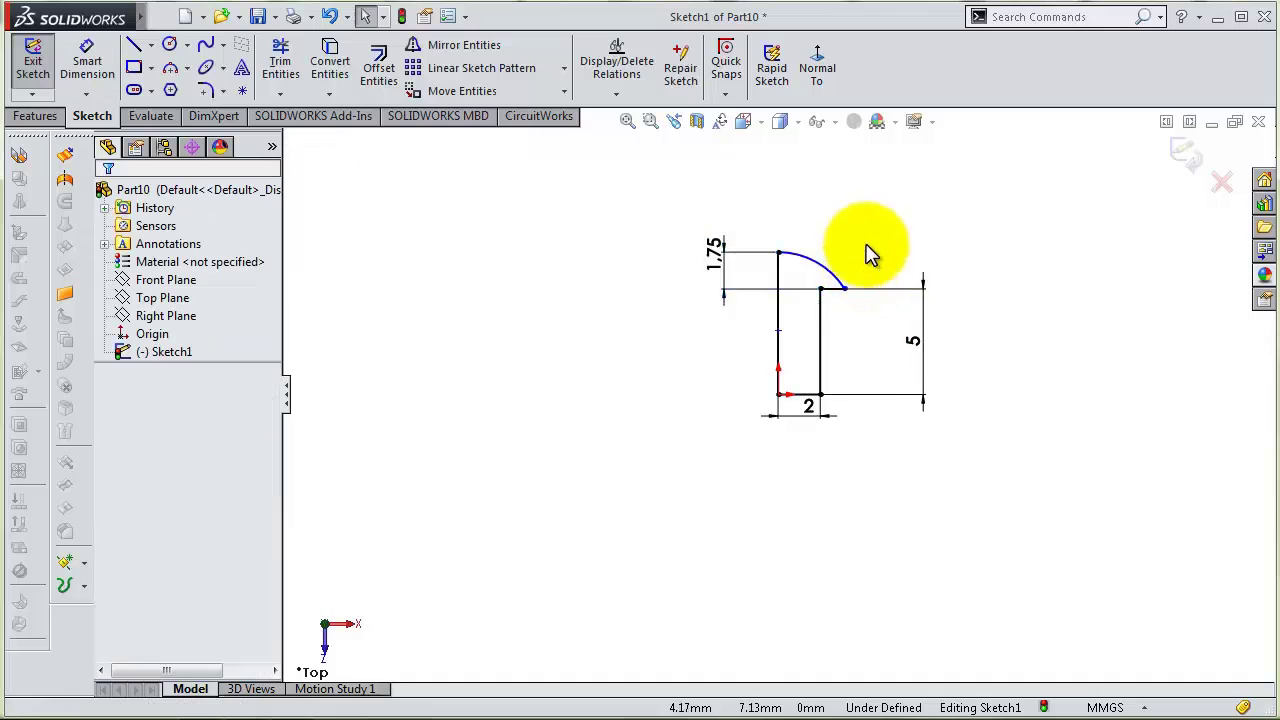
Make the arc centre vertical with the origin and dimension the arc R4
scroll(866, 251, "down", 1)
left_click(622, 430)
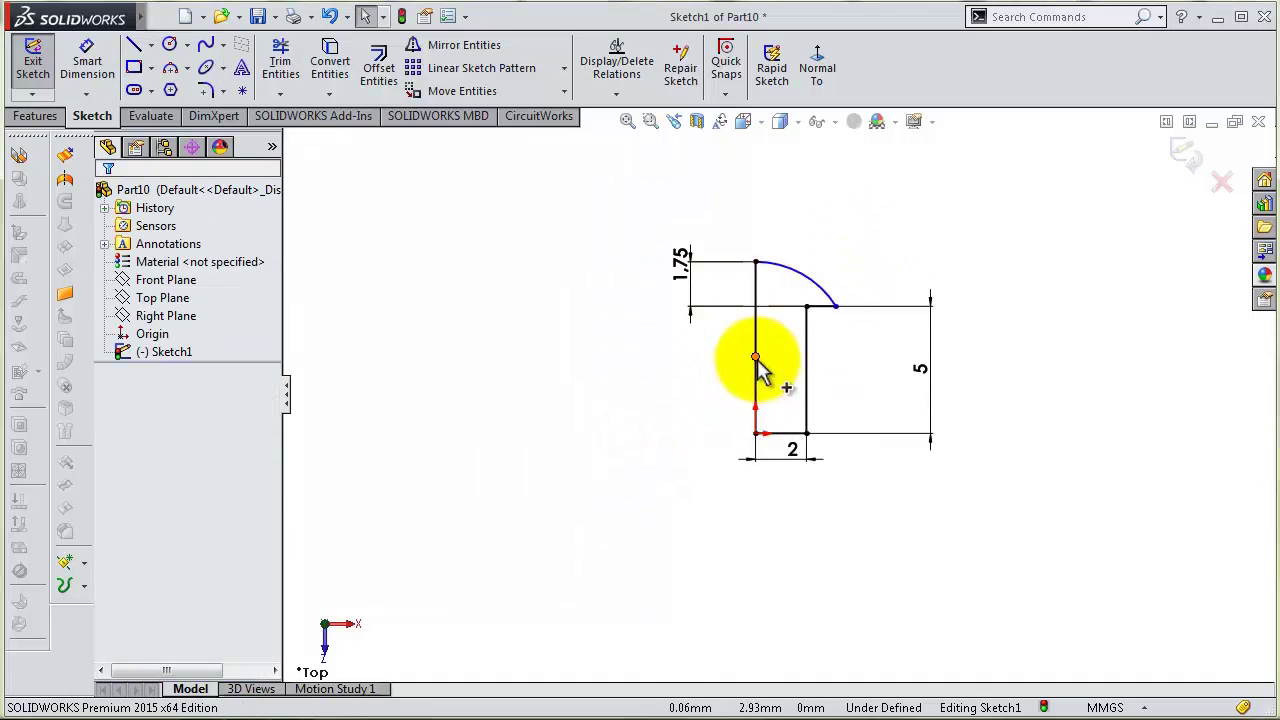
left_click(756, 360)
left_click(756, 434, "ctrl")
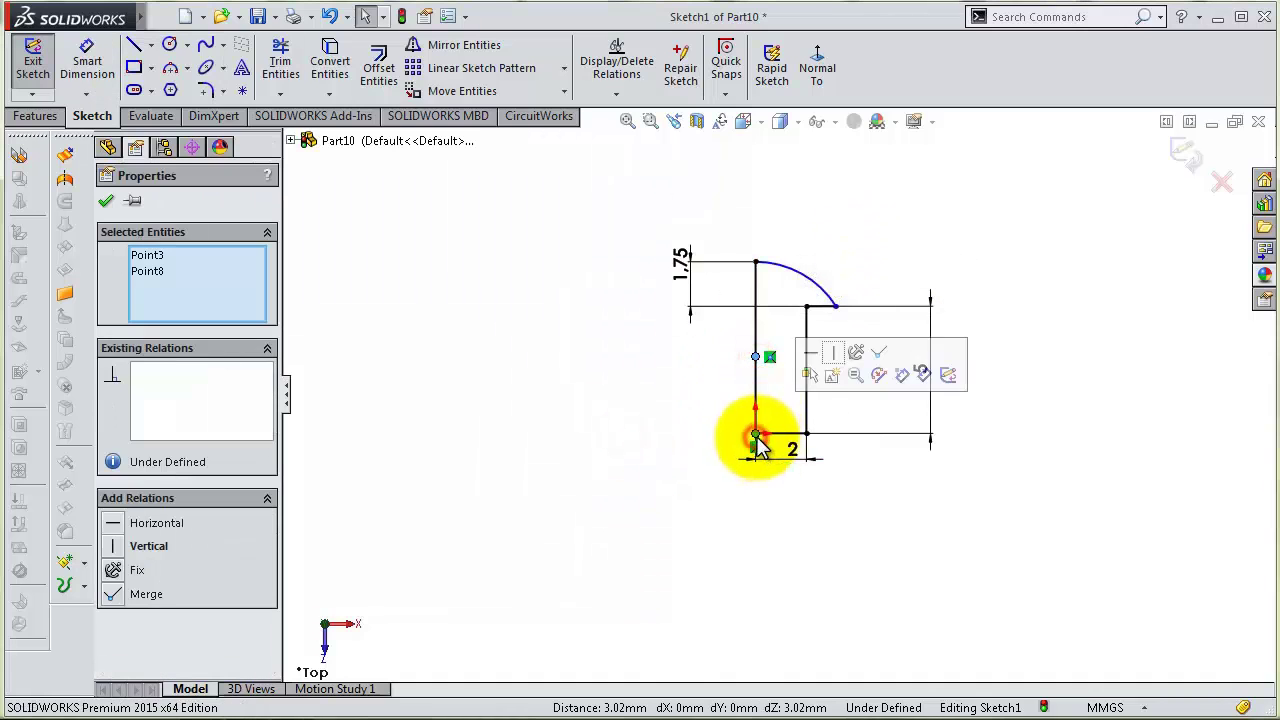
left_click(822, 348)
left_click(878, 363)
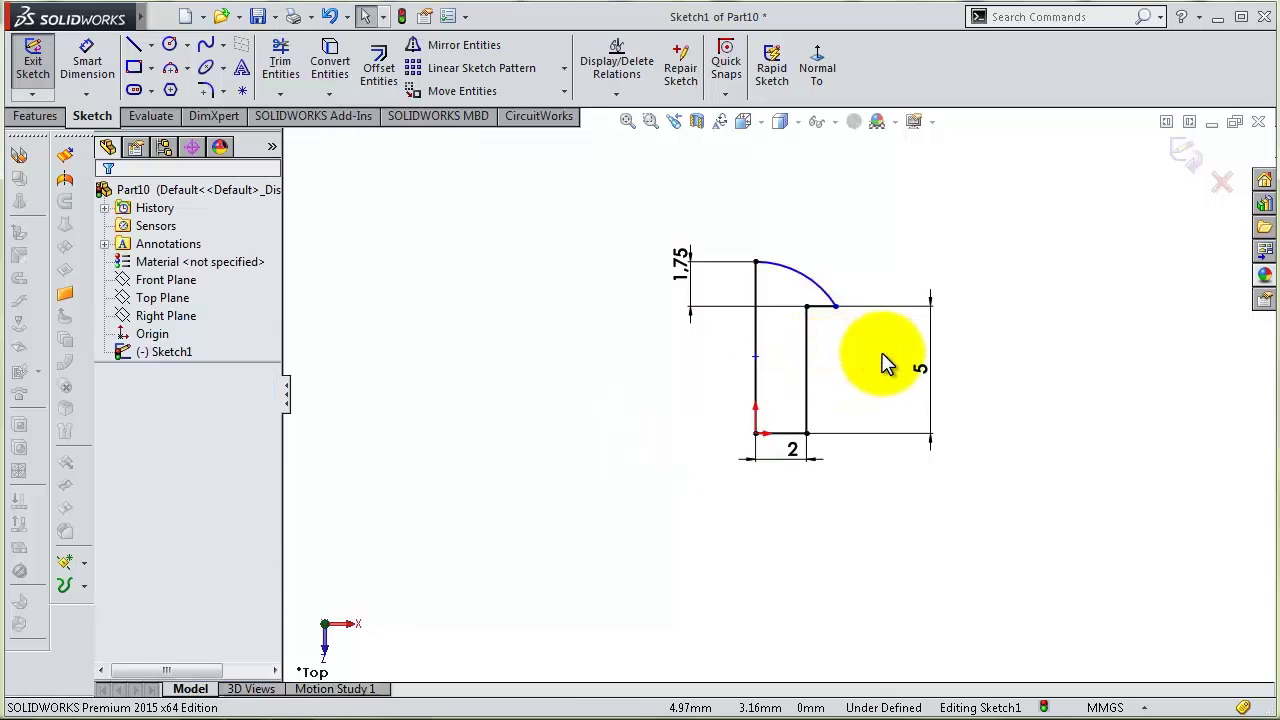
key("d")
left_click(800, 272)
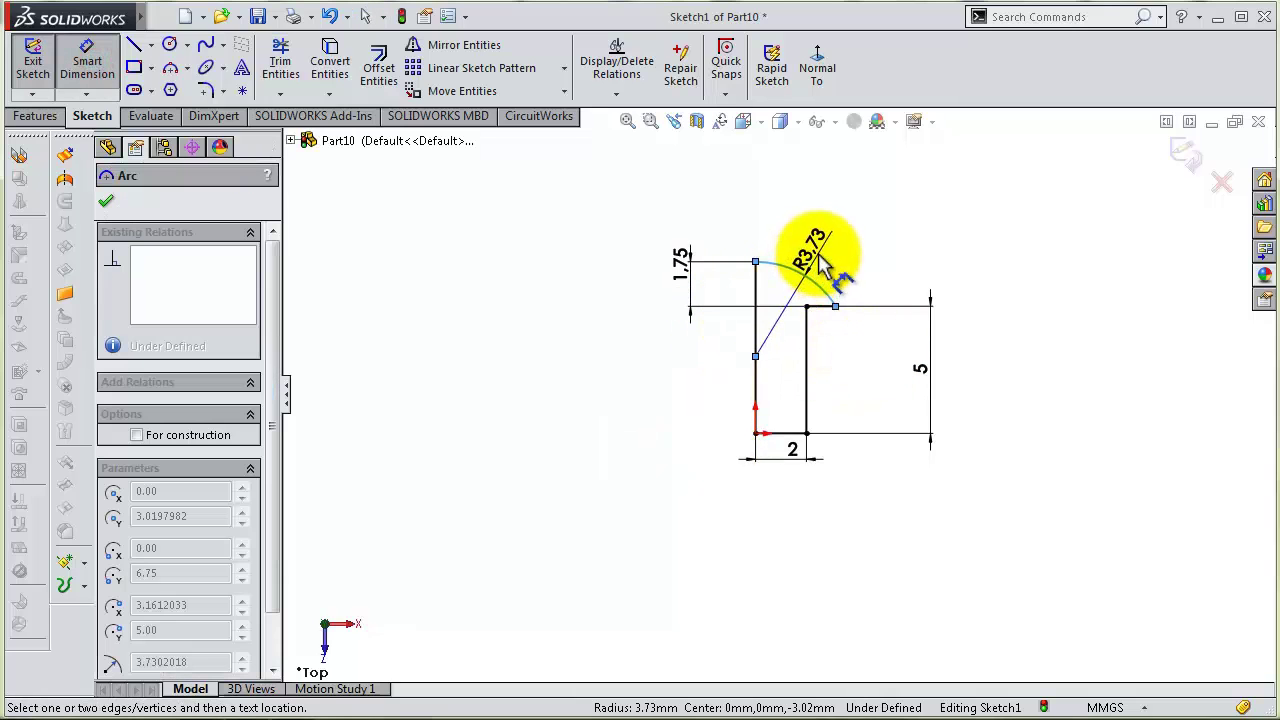
left_click(820, 262)
type("4")
key("Return")
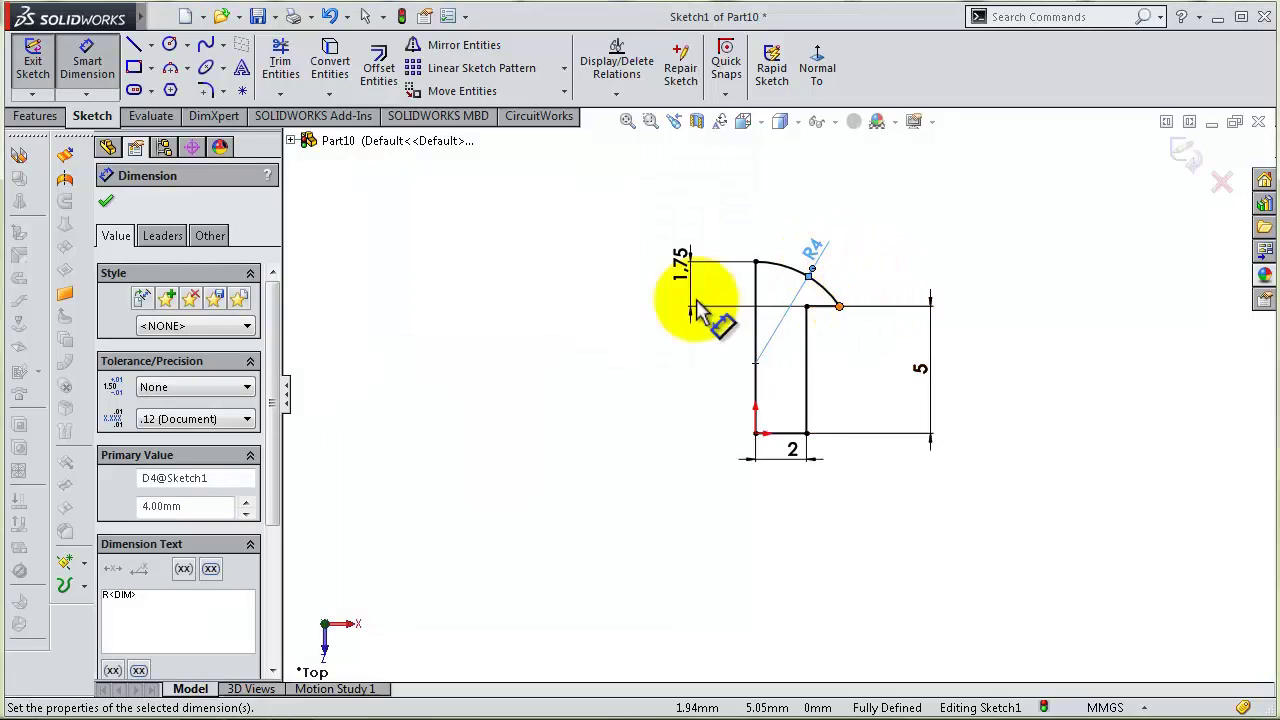
left_click(38, 118)
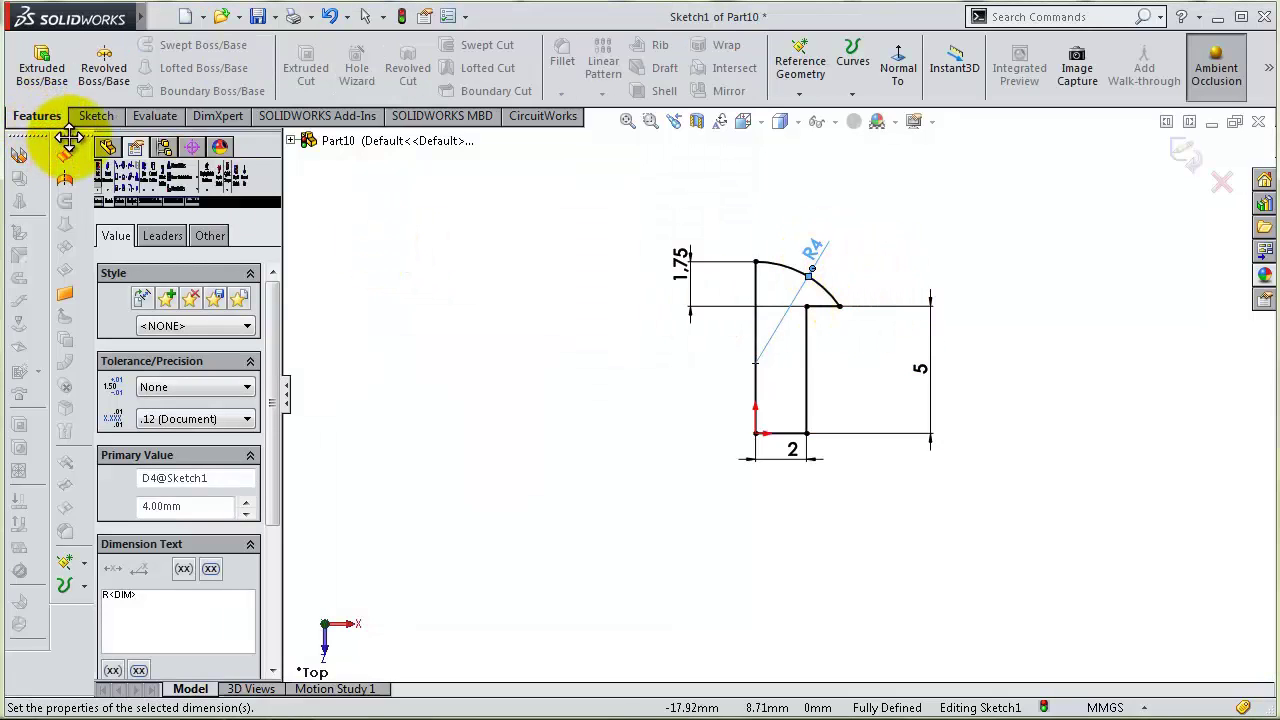
Revolve the sketch about the centerline into a solid pin
left_click(106, 70)
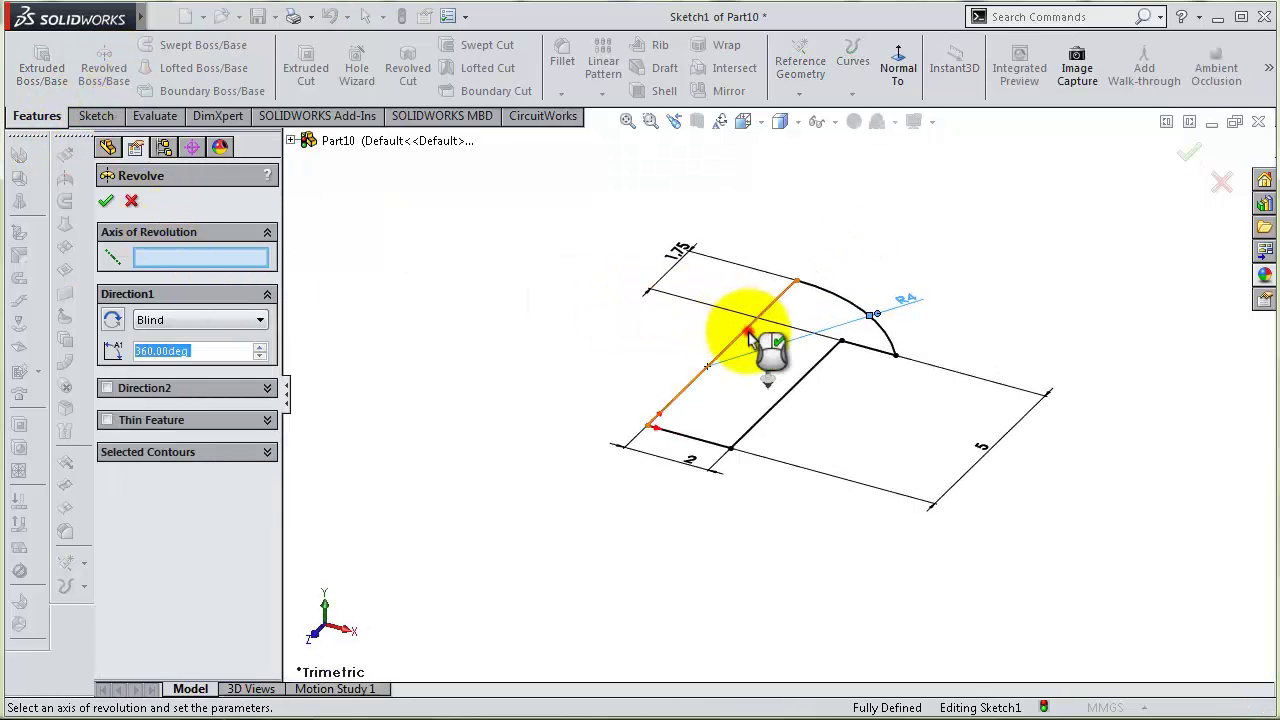
left_click(750, 337)
right_click(750, 337)
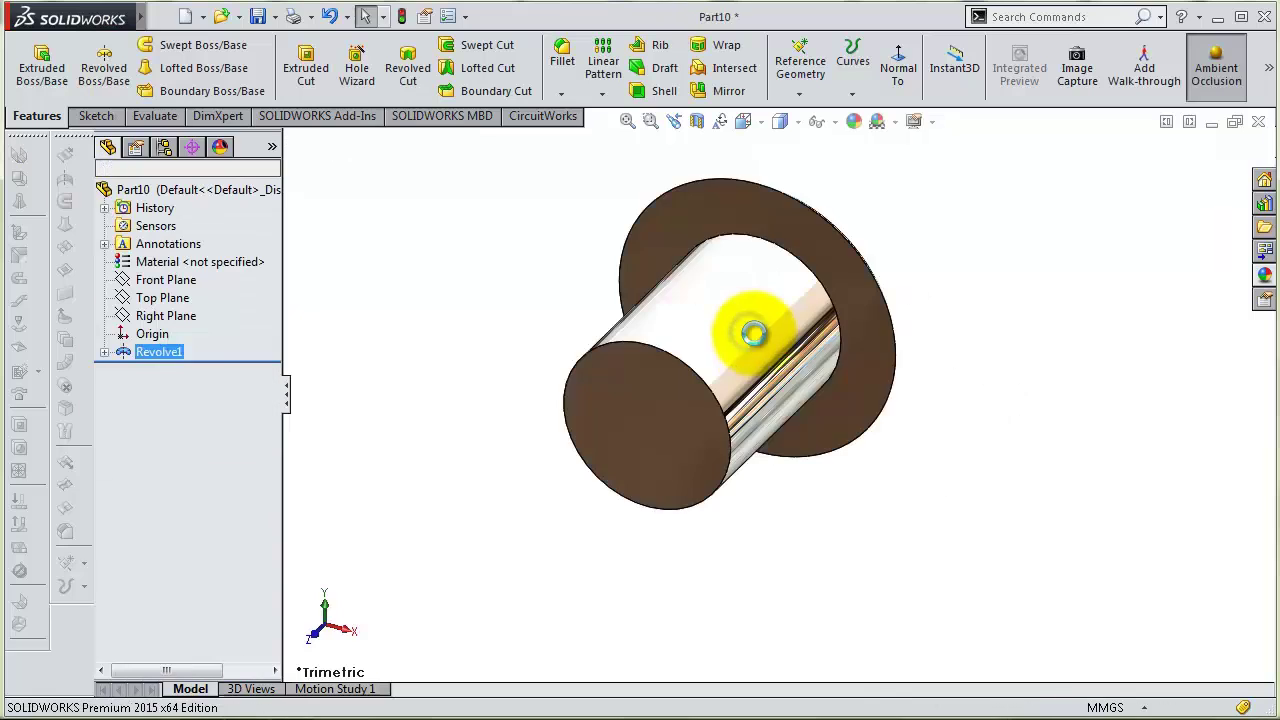
Mirror the revolved body about its flat end face
left_click(602, 93)
left_click(624, 154)
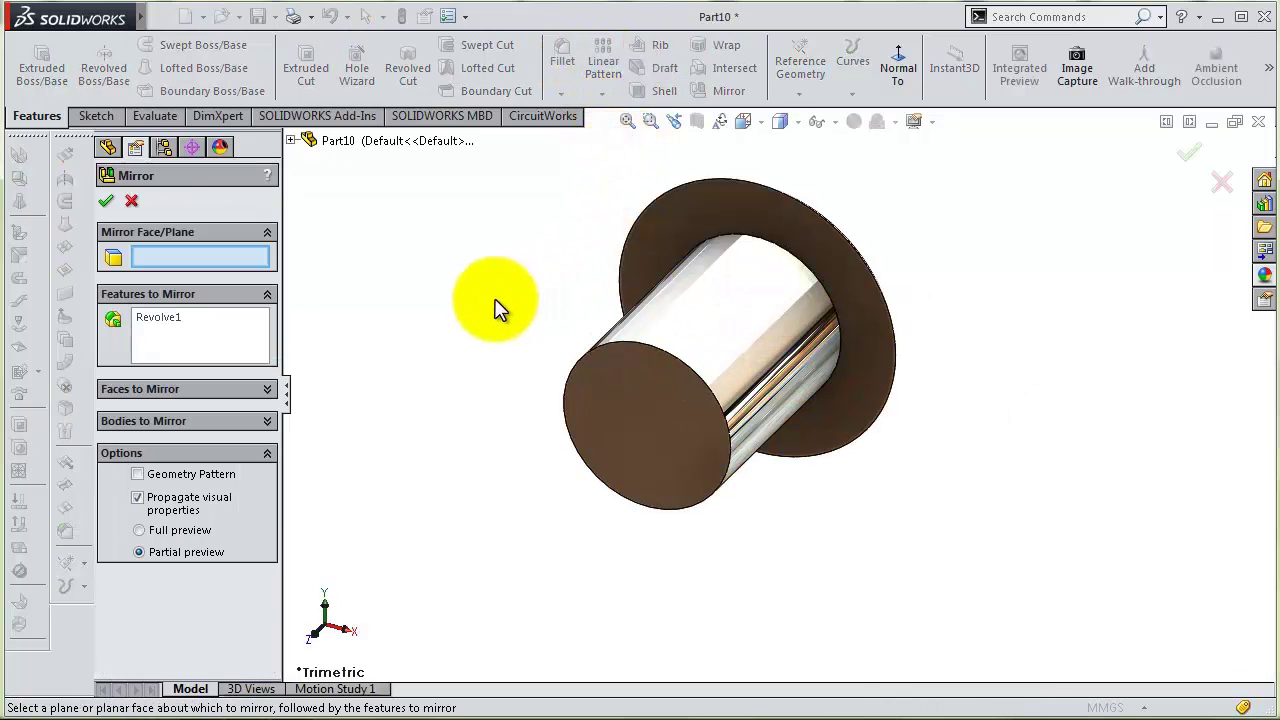
left_click(600, 390)
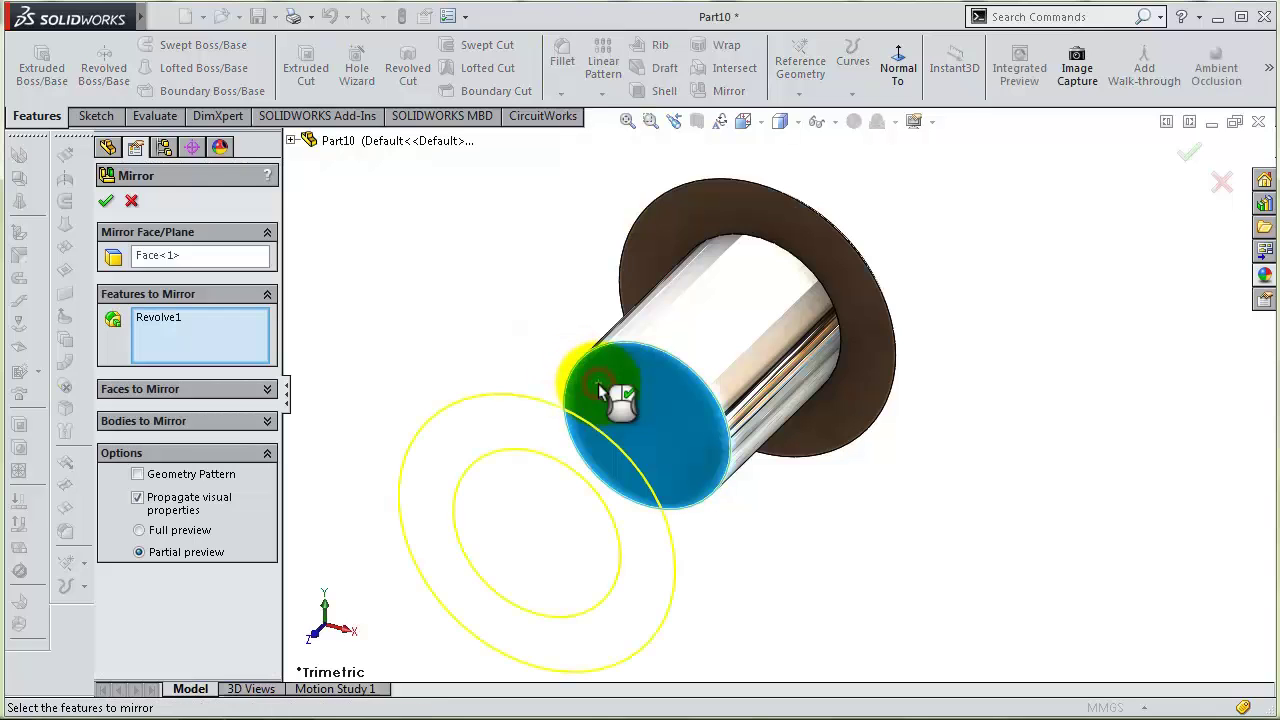
right_click(600, 388)
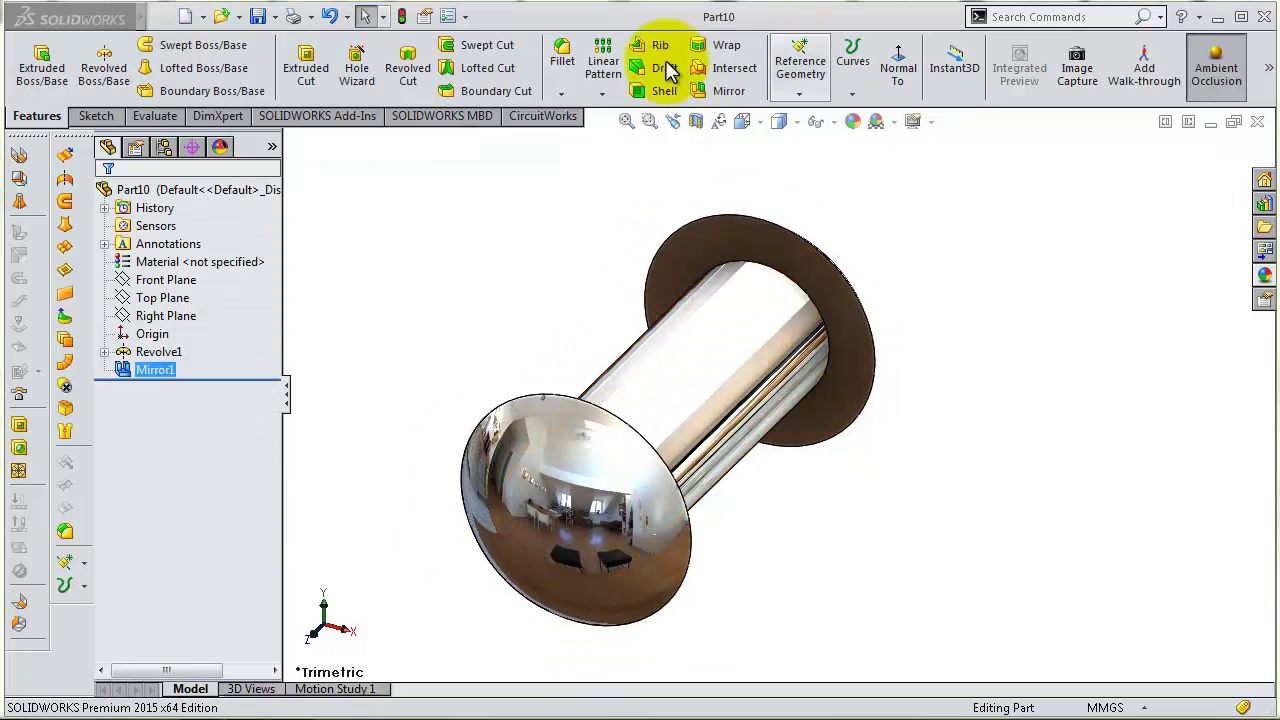
Round the flange rim and domed-end rim edges with a 0.2 mm fillet
left_click(563, 57)
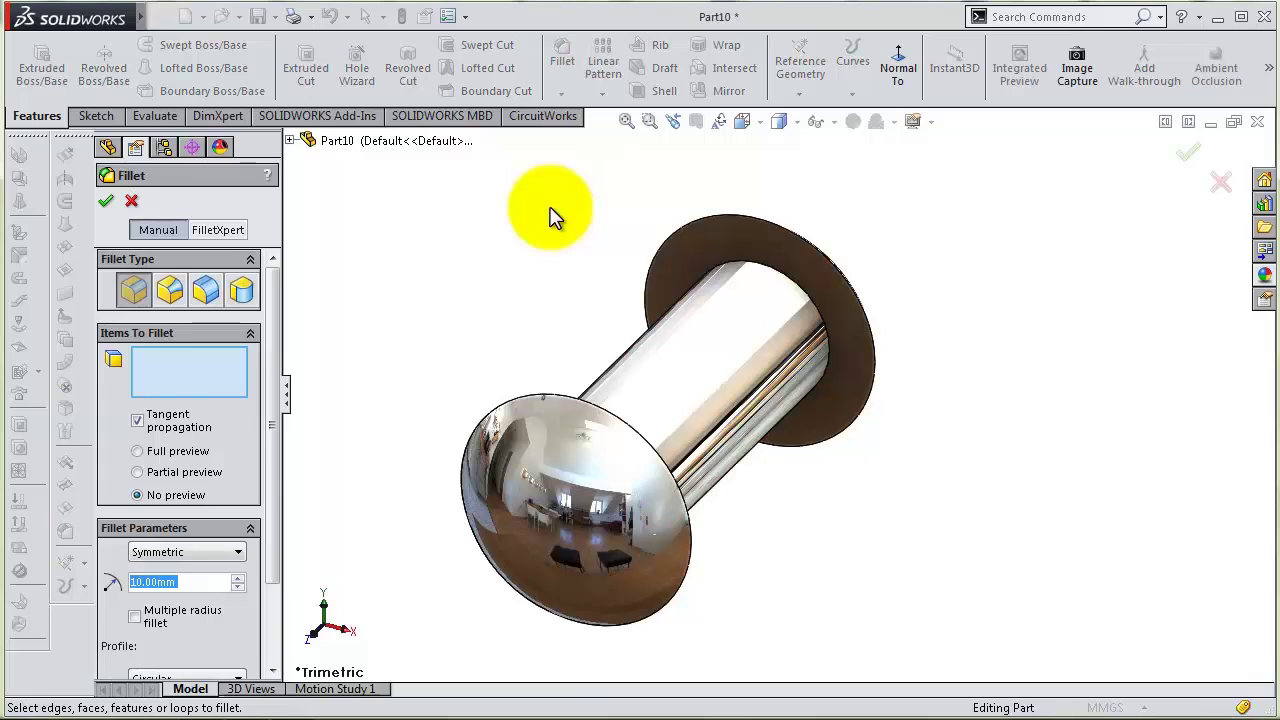
type("0,2")
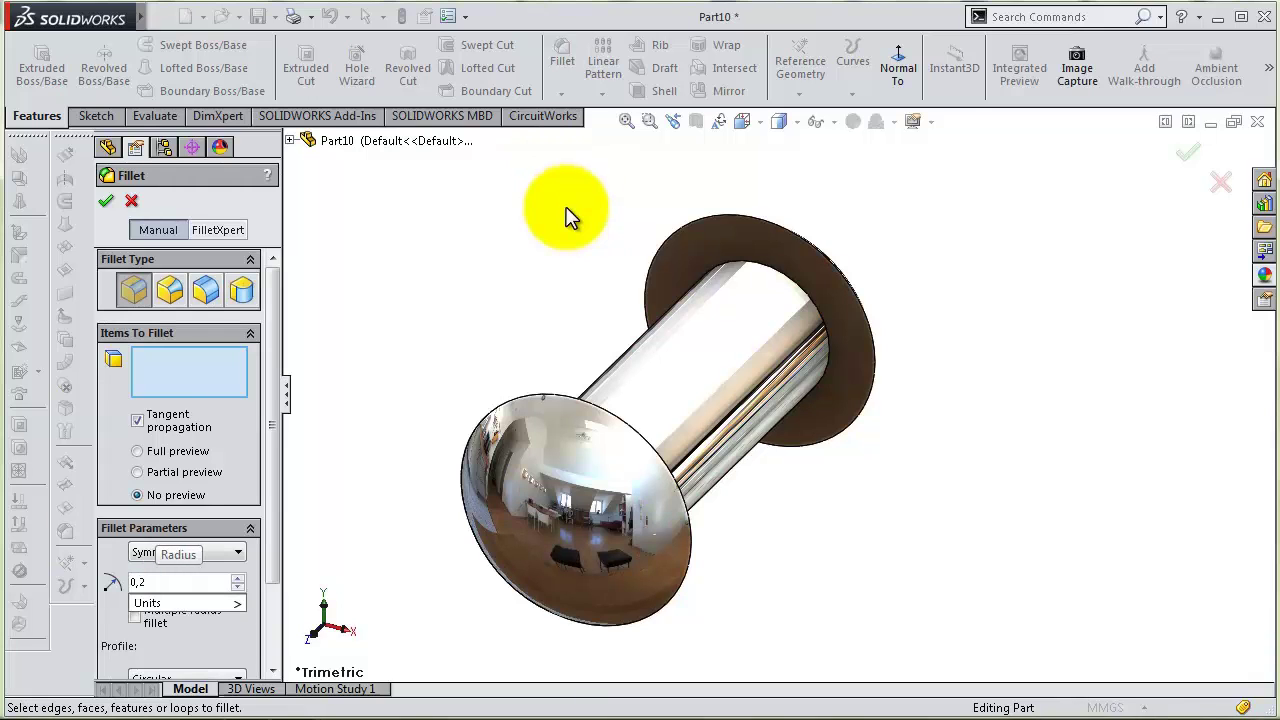
left_click(691, 222)
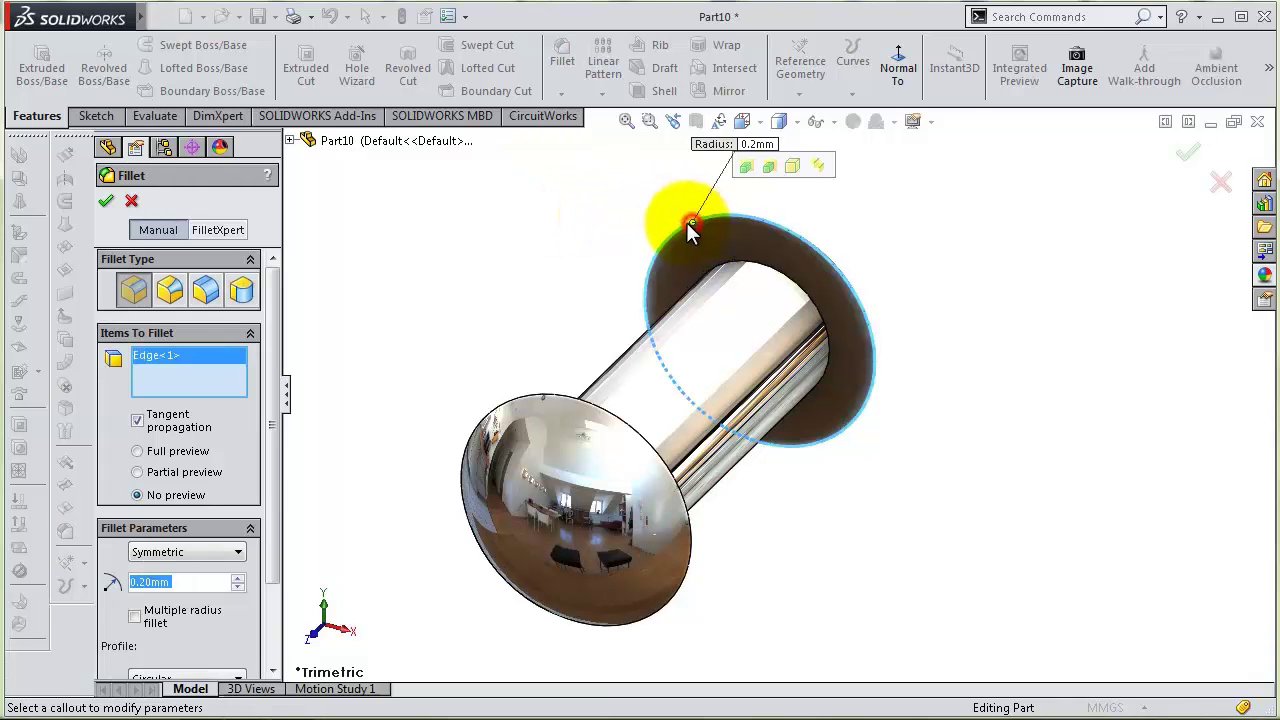
left_click(595, 416)
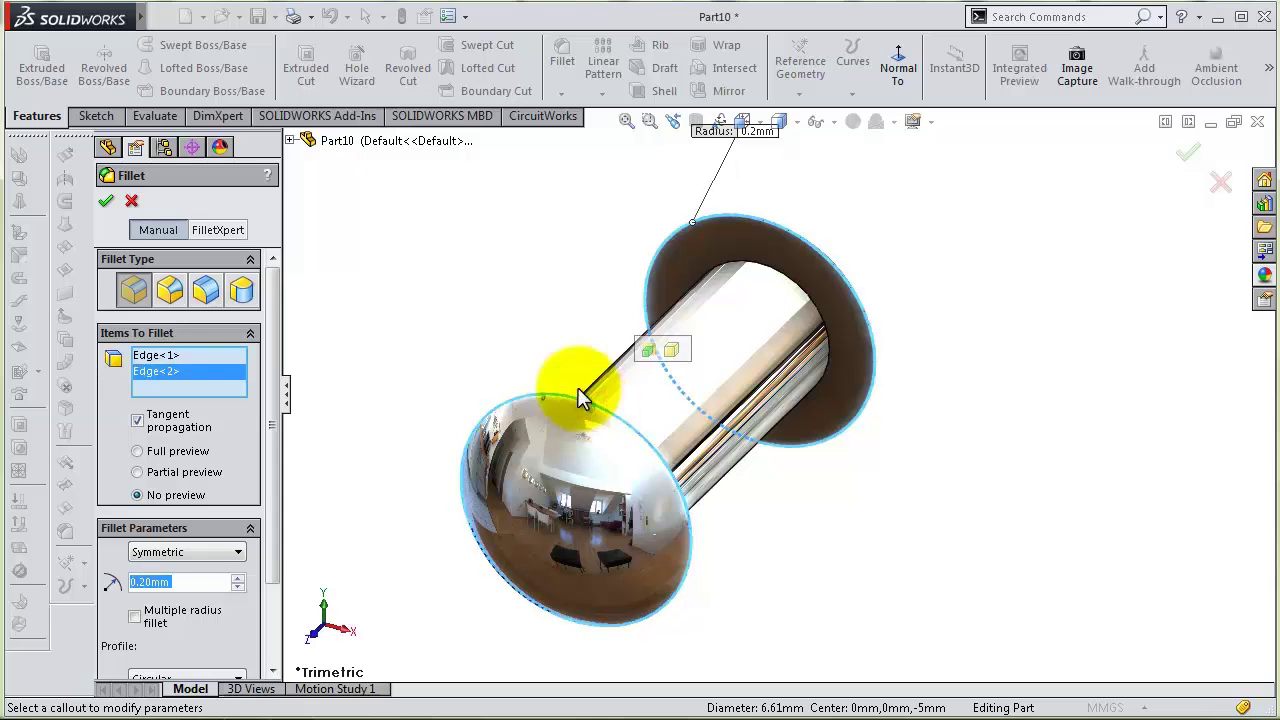
left_click(106, 201)
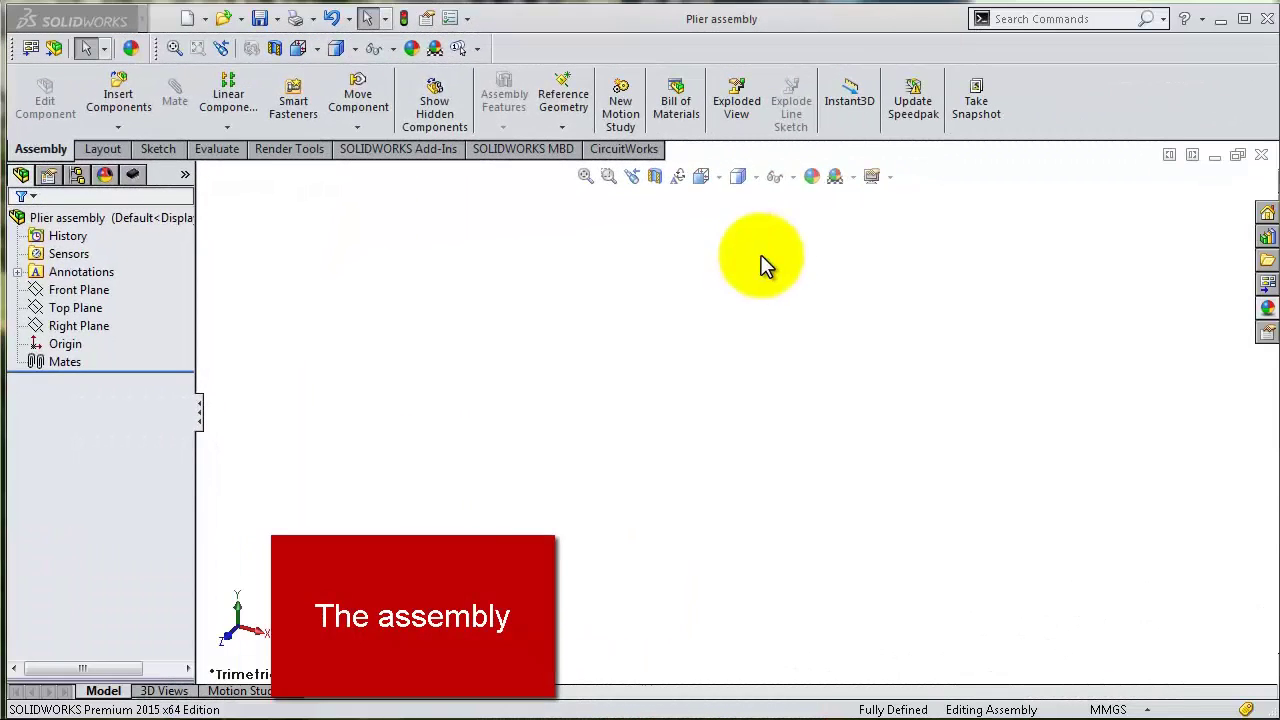
Show the assembly origin and drop Part1 into the empty Plier assembly
left_click(792, 177)
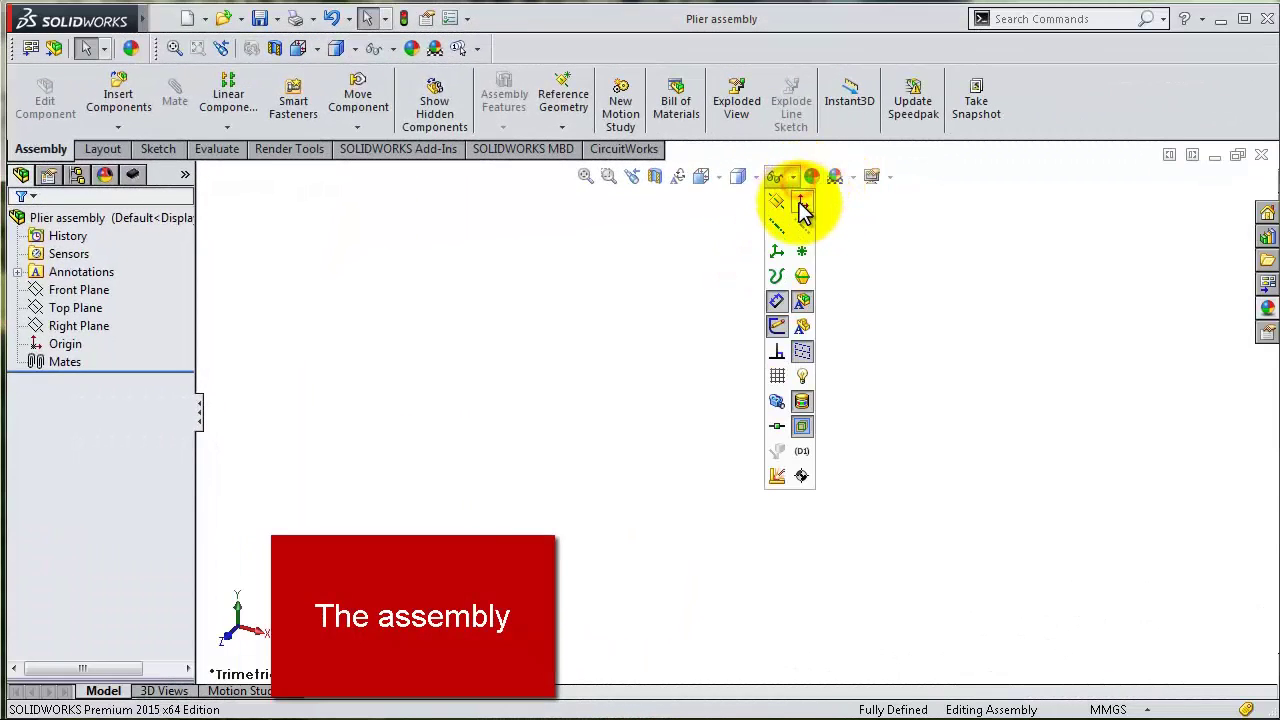
left_click(803, 204)
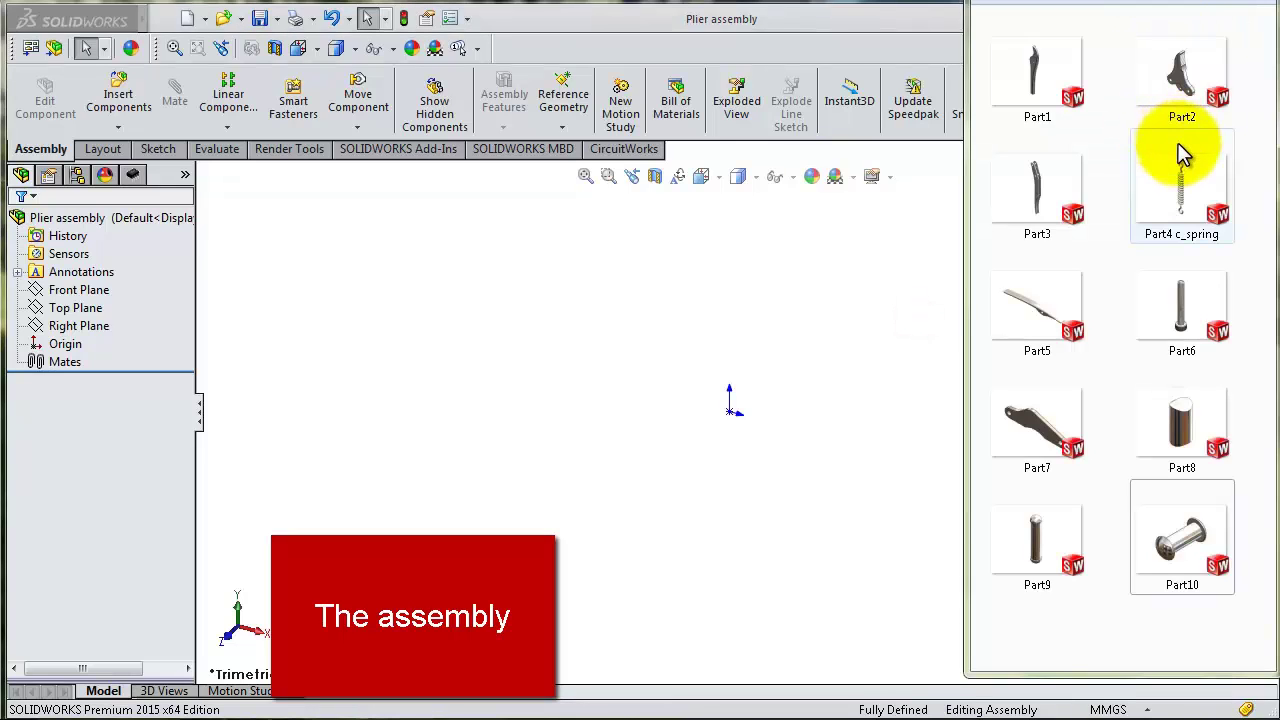
left_click_drag(1043, 86, 735, 425)
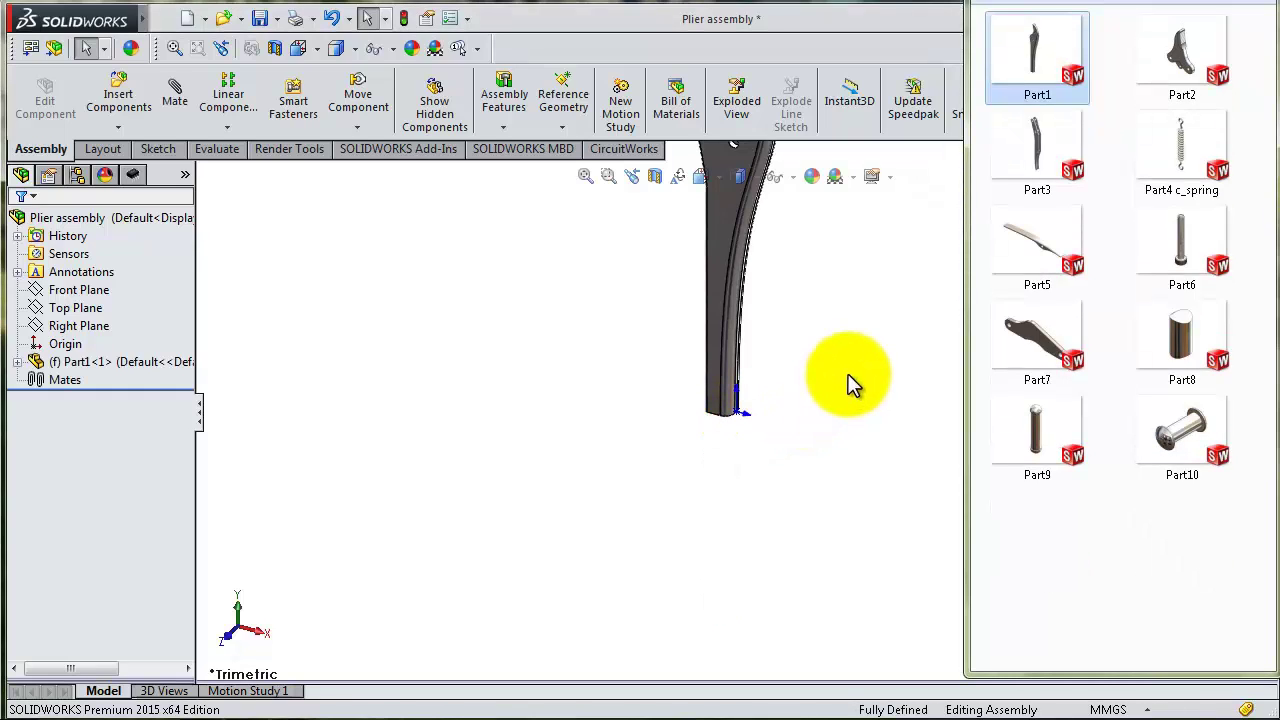
left_click(860, 340)
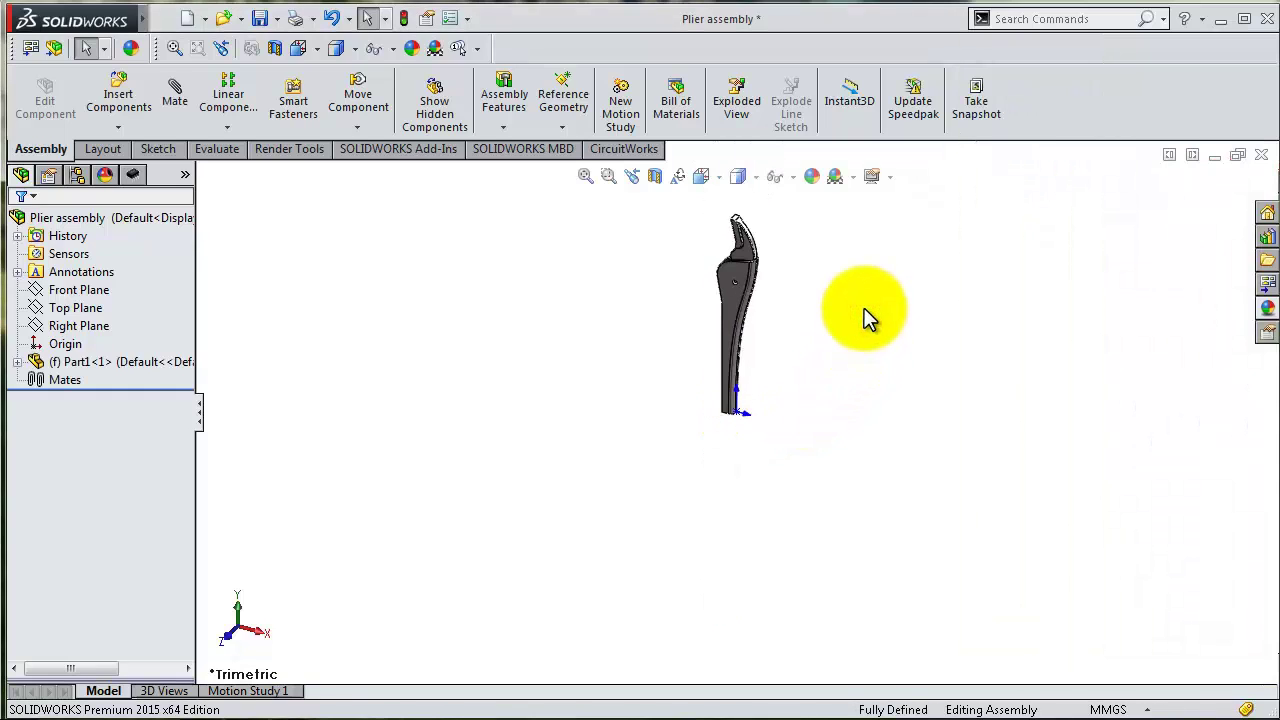
Orient the view to a tilted working angle, checking the Front and Top Planes
mouse_move(866, 318)
middle_mouse_down()
mouse_move(951, 234)
mouse_move(646, 417)
mouse_move(785, 305)
mouse_move(729, 357)
mouse_move(709, 343)
middle_mouse_up()
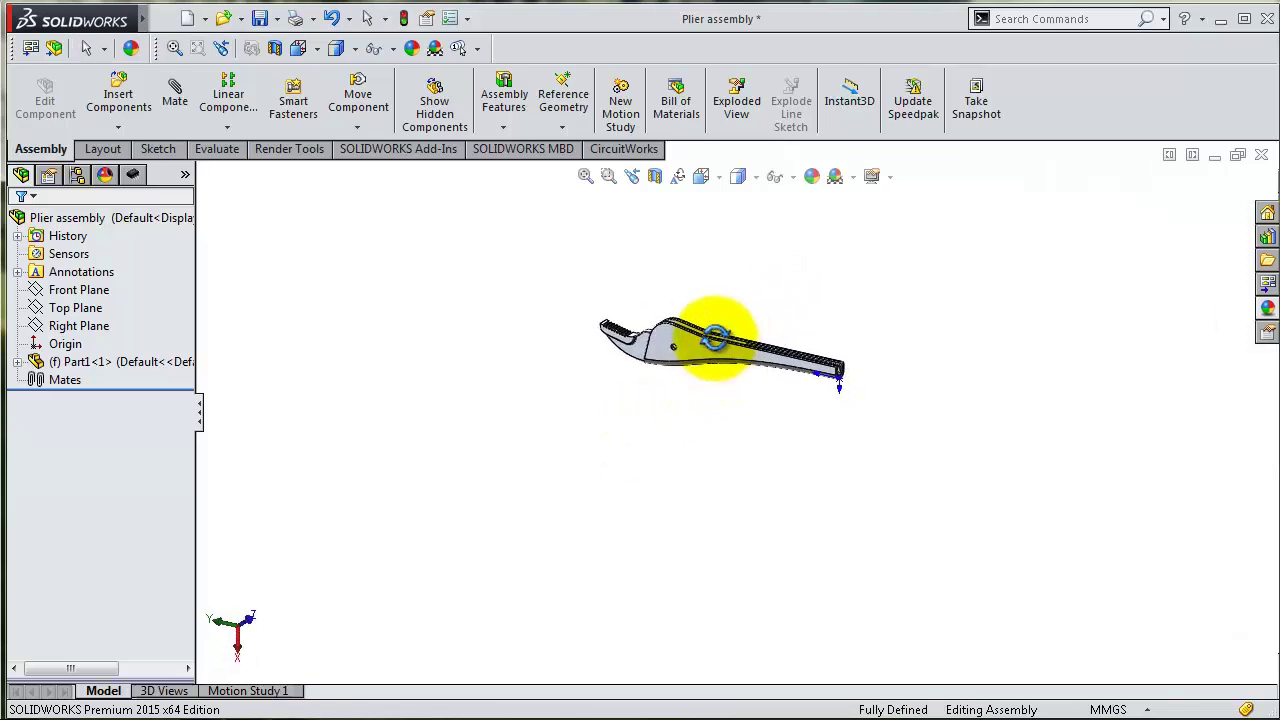
left_click(89, 291)
left_click(96, 308, "ctrl")
left_click(91, 310)
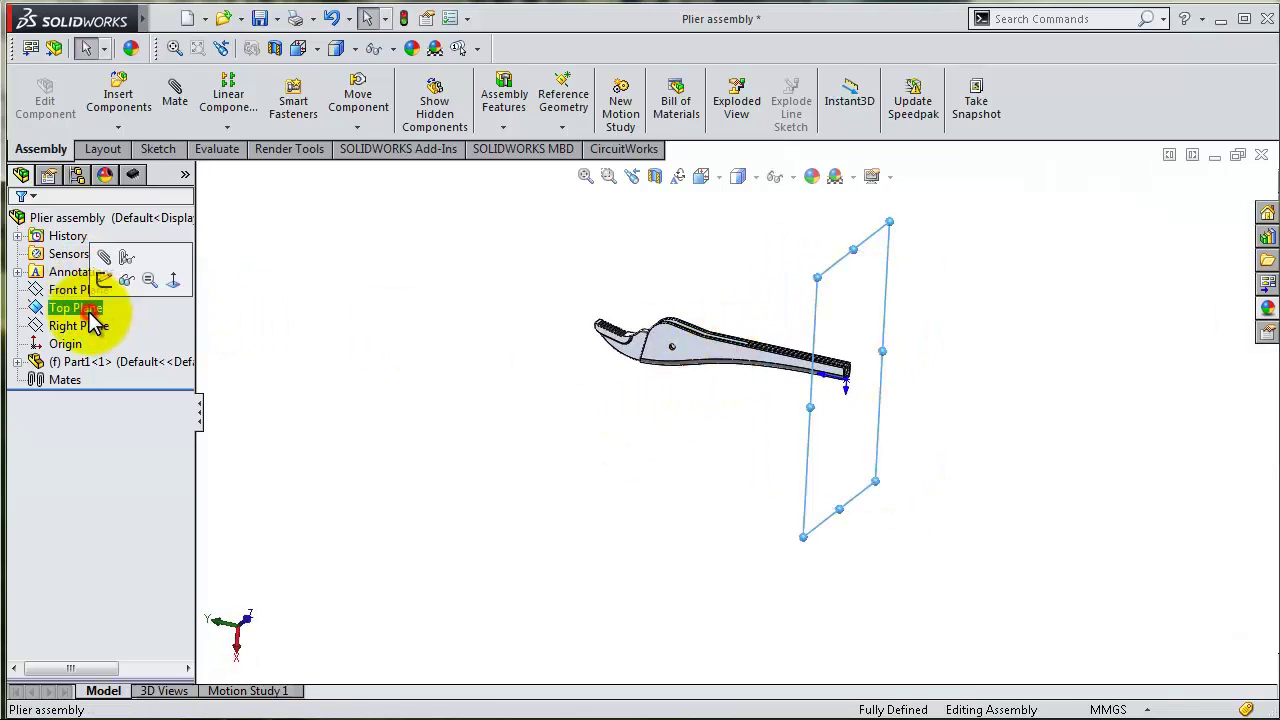
left_click(582, 350)
mouse_move(582, 350)
middle_mouse_down()
mouse_move(852, 292)
mouse_move(829, 357)
mouse_move(851, 234)
mouse_move(723, 223)
mouse_move(735, 272)
middle_mouse_up()
scroll(716, 285, "down", 2)
mouse_move(700, 437)
middle_mouse_down()
mouse_move(657, 430)
mouse_move(675, 448)
mouse_move(690, 416)
middle_mouse_up()
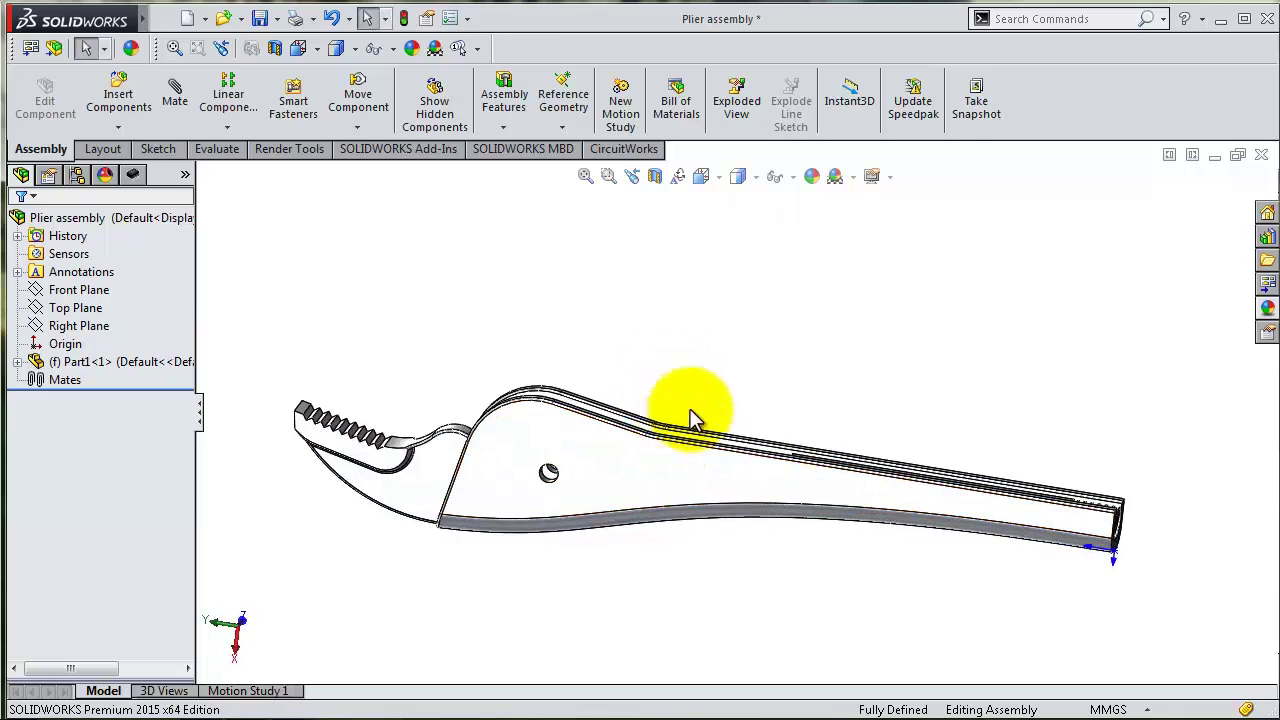
Add Part2 above the handle and Part3 beside it into the assembly
key("alt+Tab")
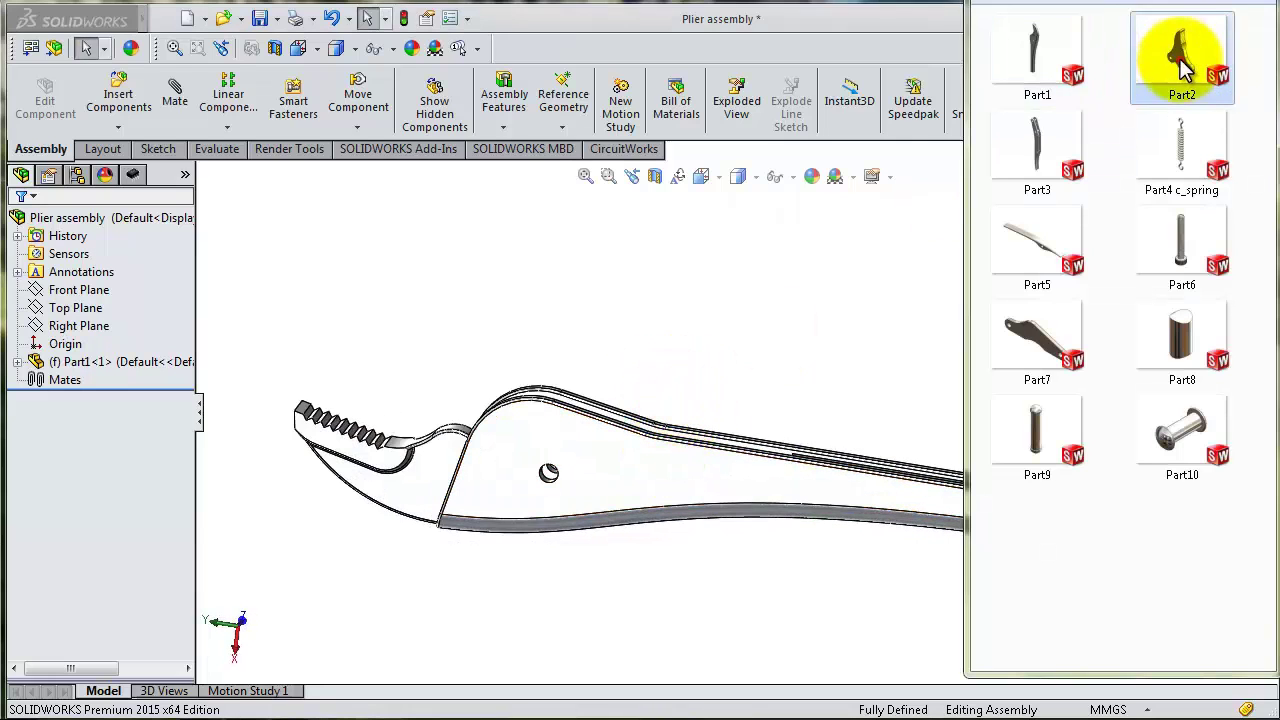
left_click_drag(1182, 68, 535, 292)
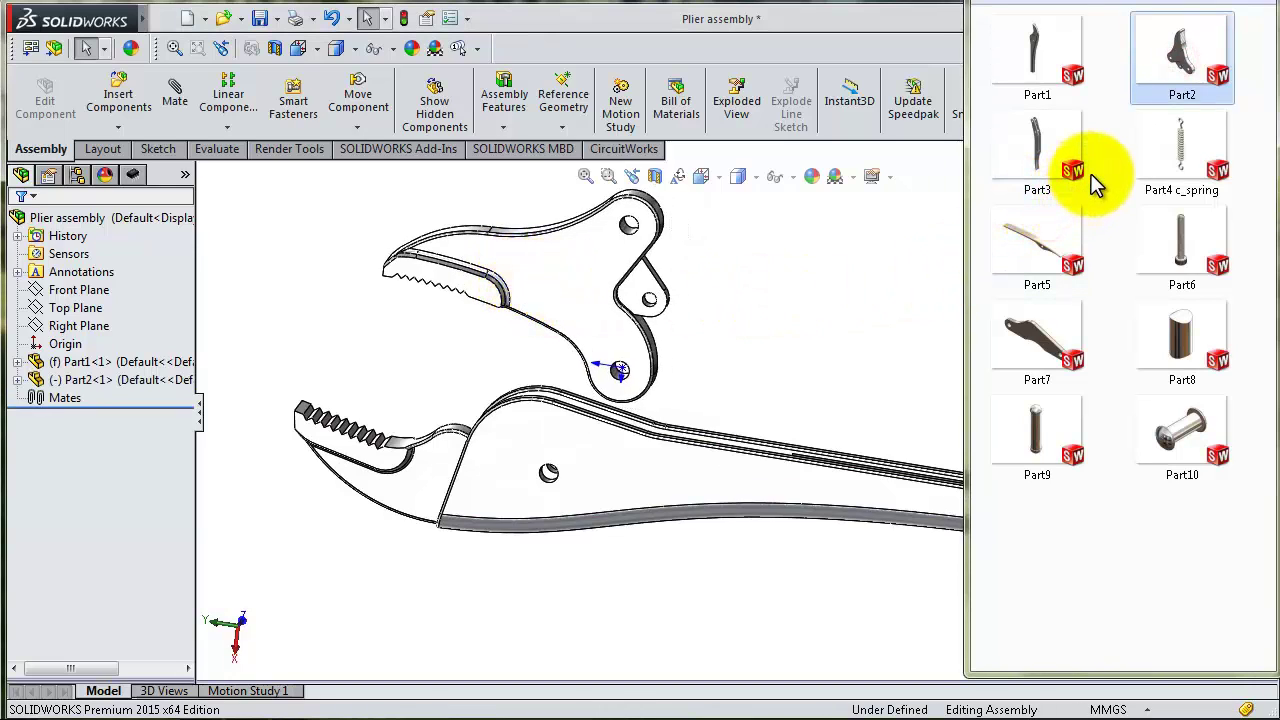
left_click_drag(1047, 165, 900, 362)
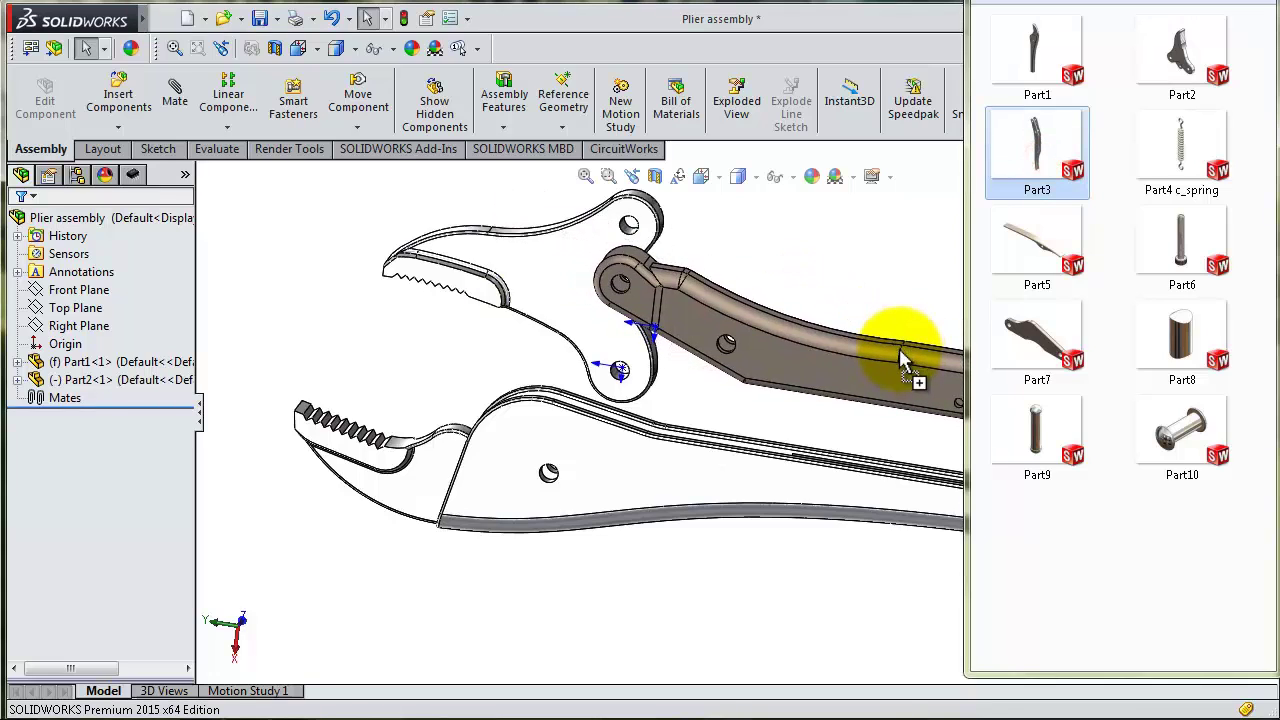
left_click_drag(900, 362, 897, 350)
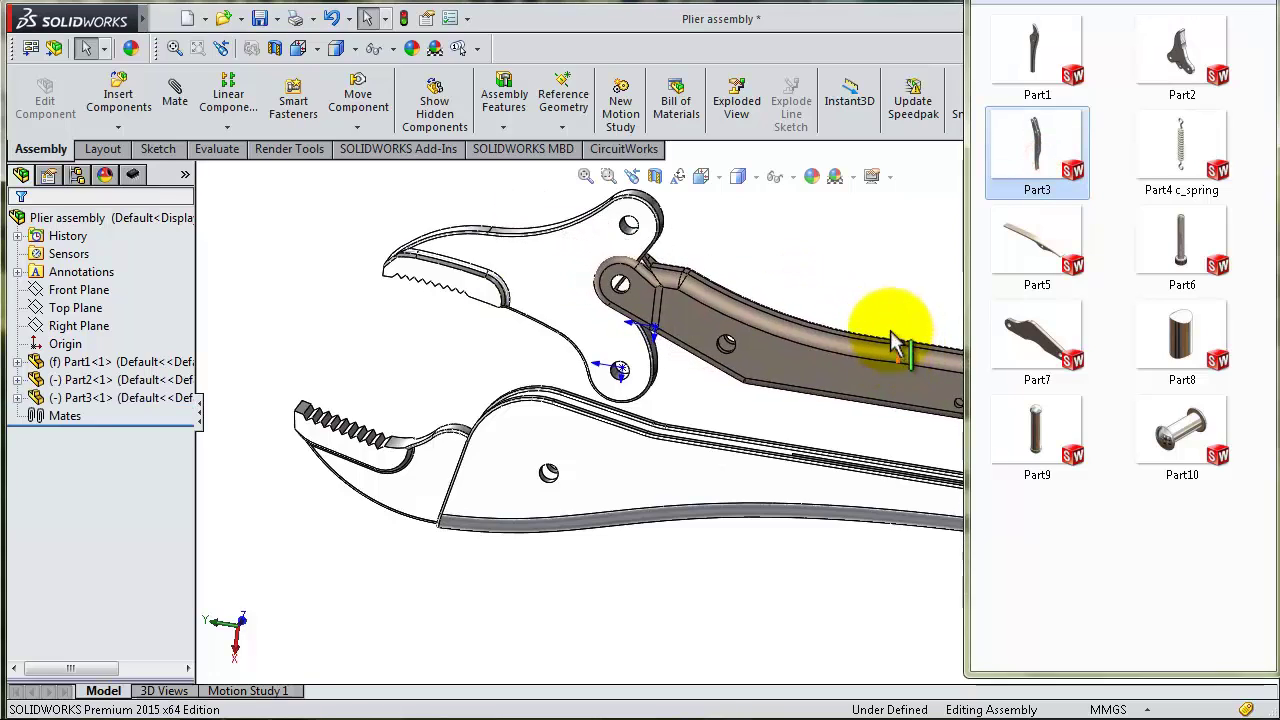
left_click(816, 246)
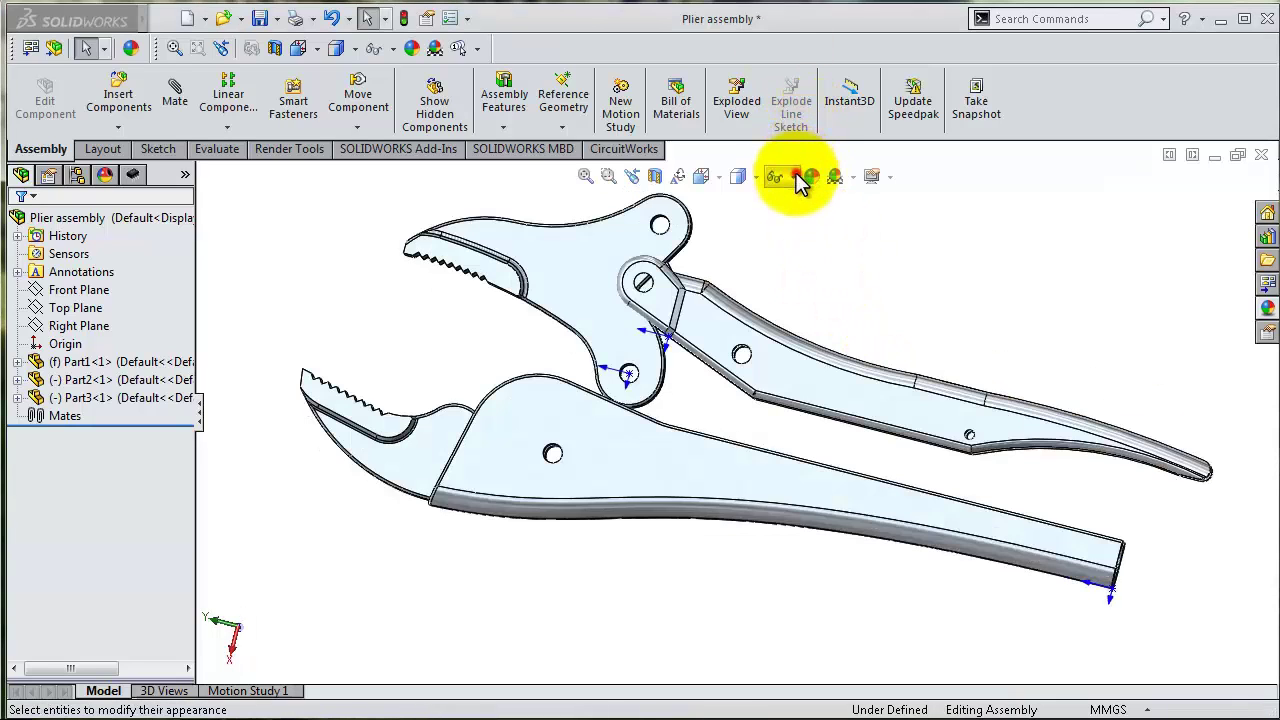
Hide the assembly origin and start a mate from Part2's lower pivot hole
left_click(796, 177)
left_click(726, 245)
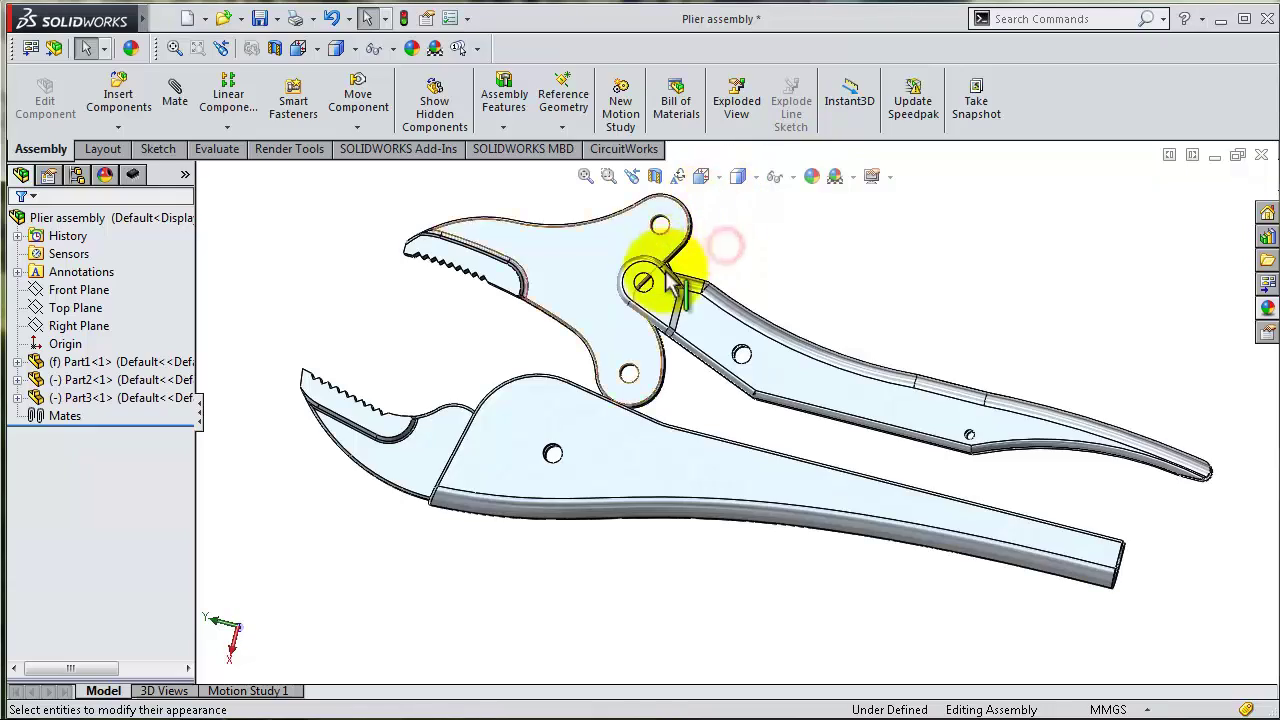
middle_click_drag(693, 305, 677, 420)
scroll(677, 408, "down", 3)
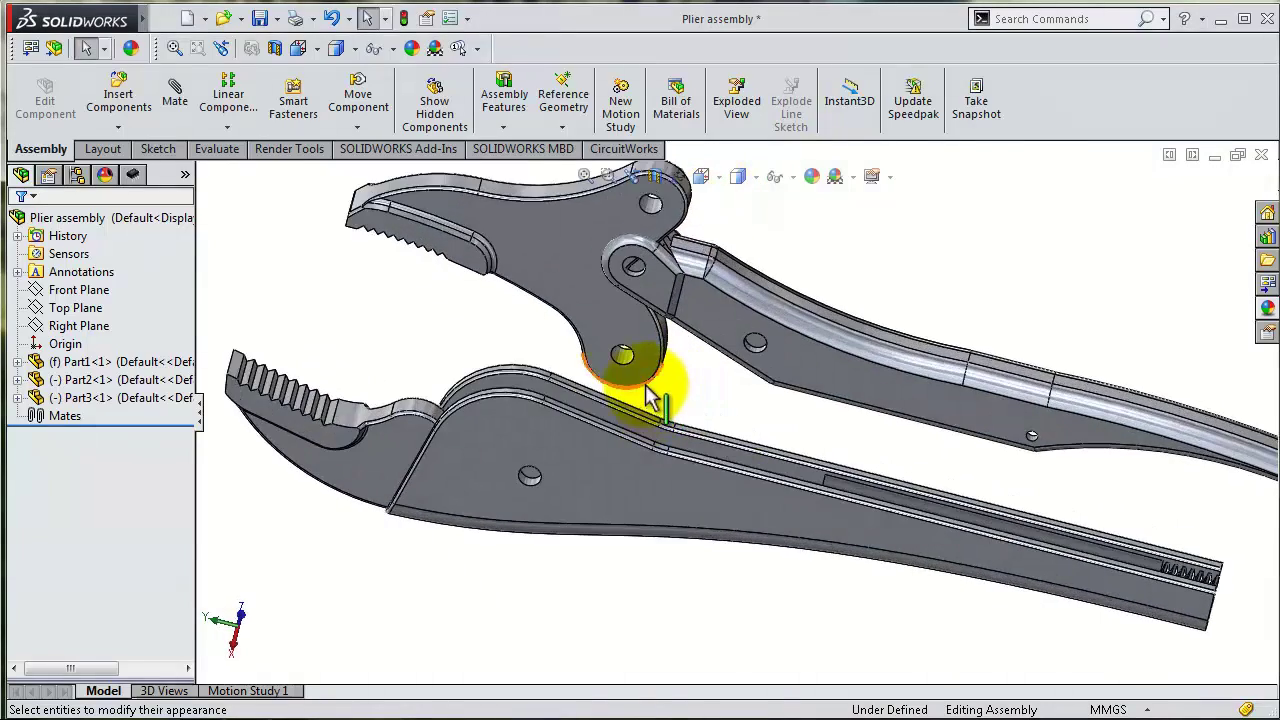
scroll(651, 394, "down", 3)
left_click(648, 365)
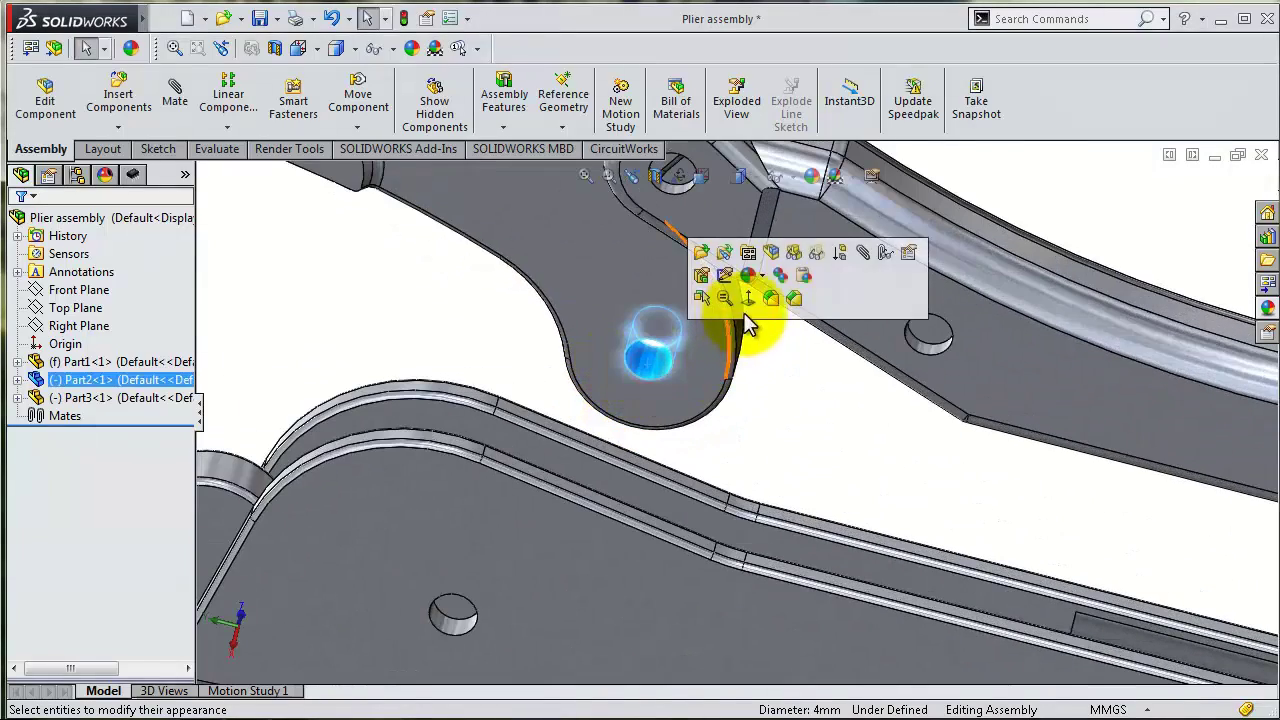
left_click(865, 258)
Make Part2's pivot hole concentric with Part1's hole
scroll(470, 630, "down", 2)
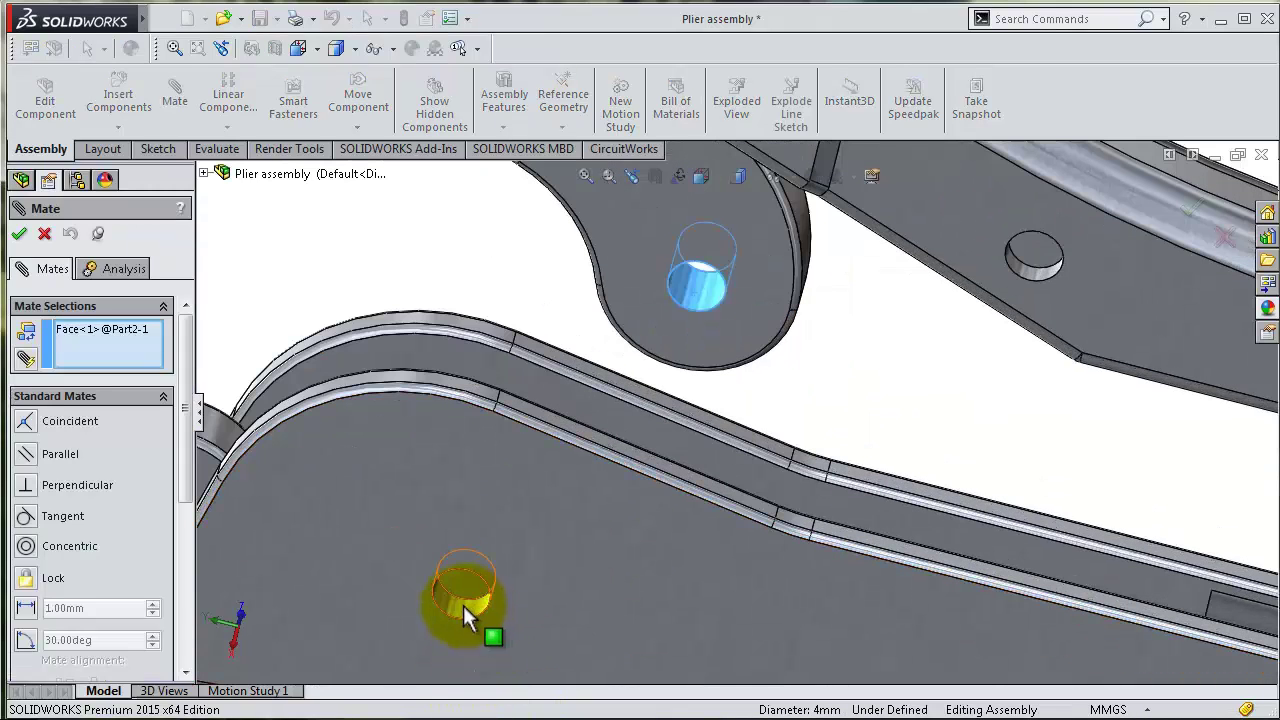
left_click(449, 603)
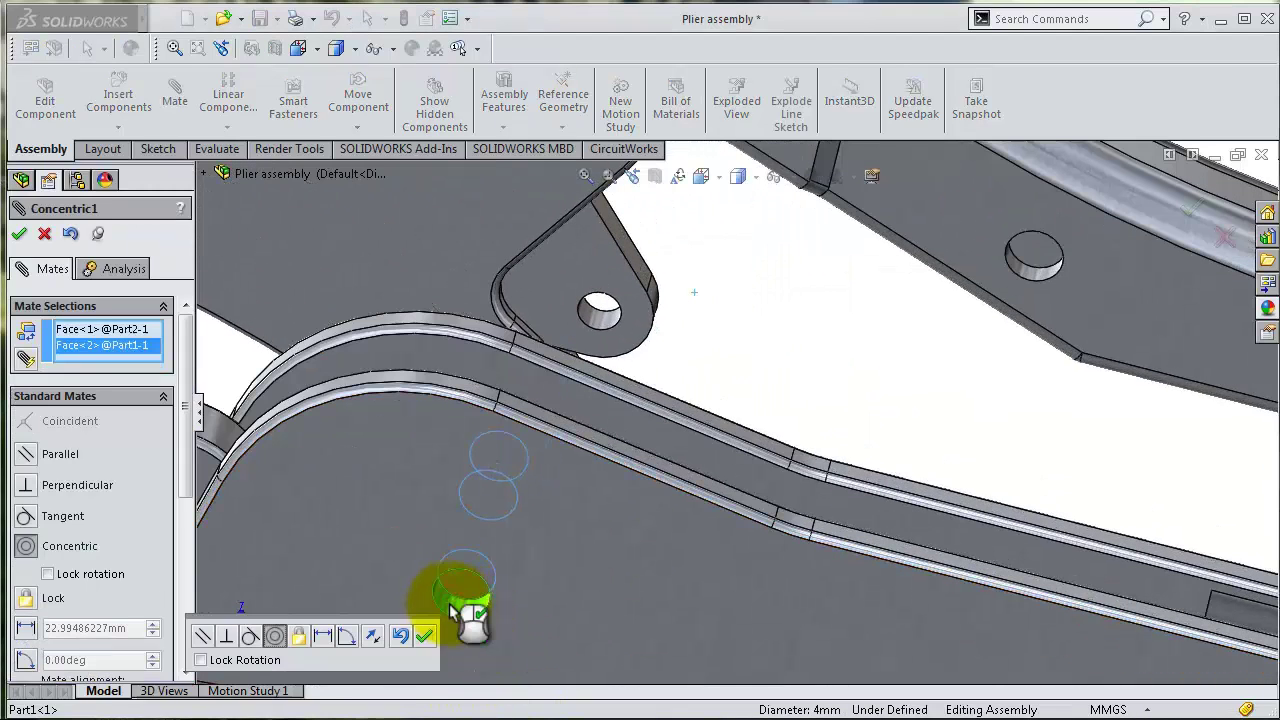
left_click(425, 640)
scroll(586, 560, "up", 5)
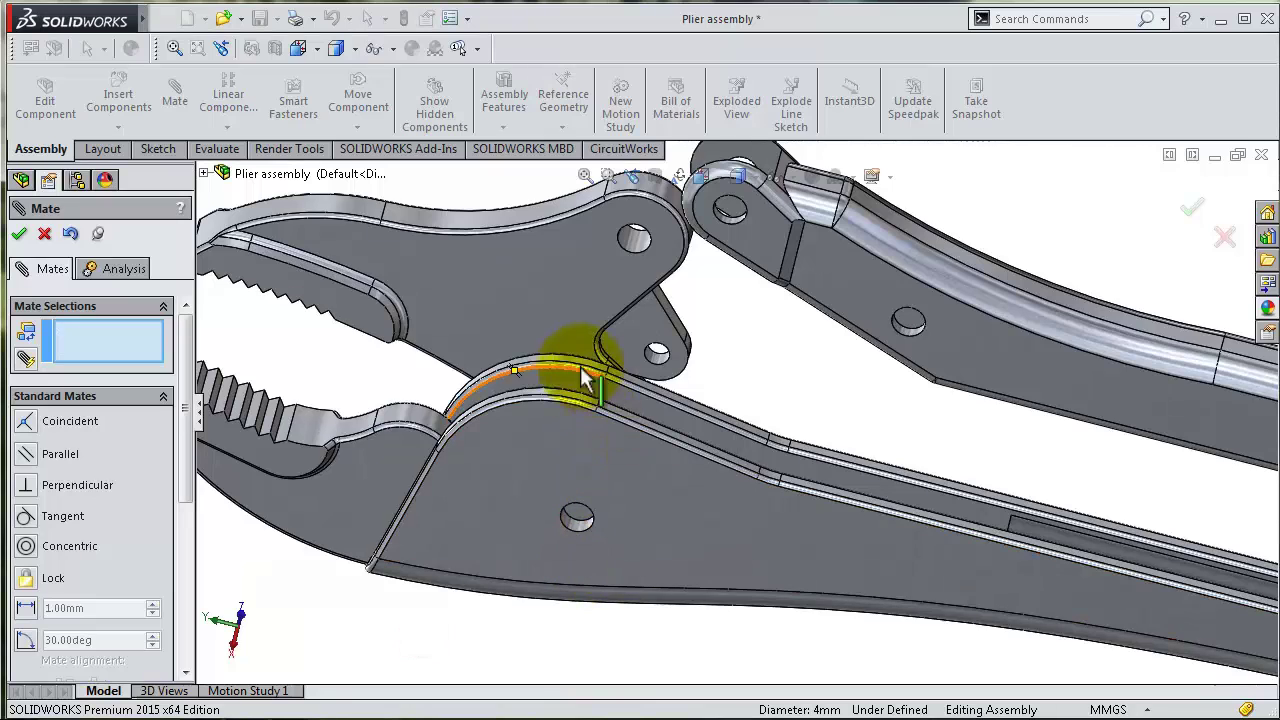
left_click_drag(552, 345, 551, 324)
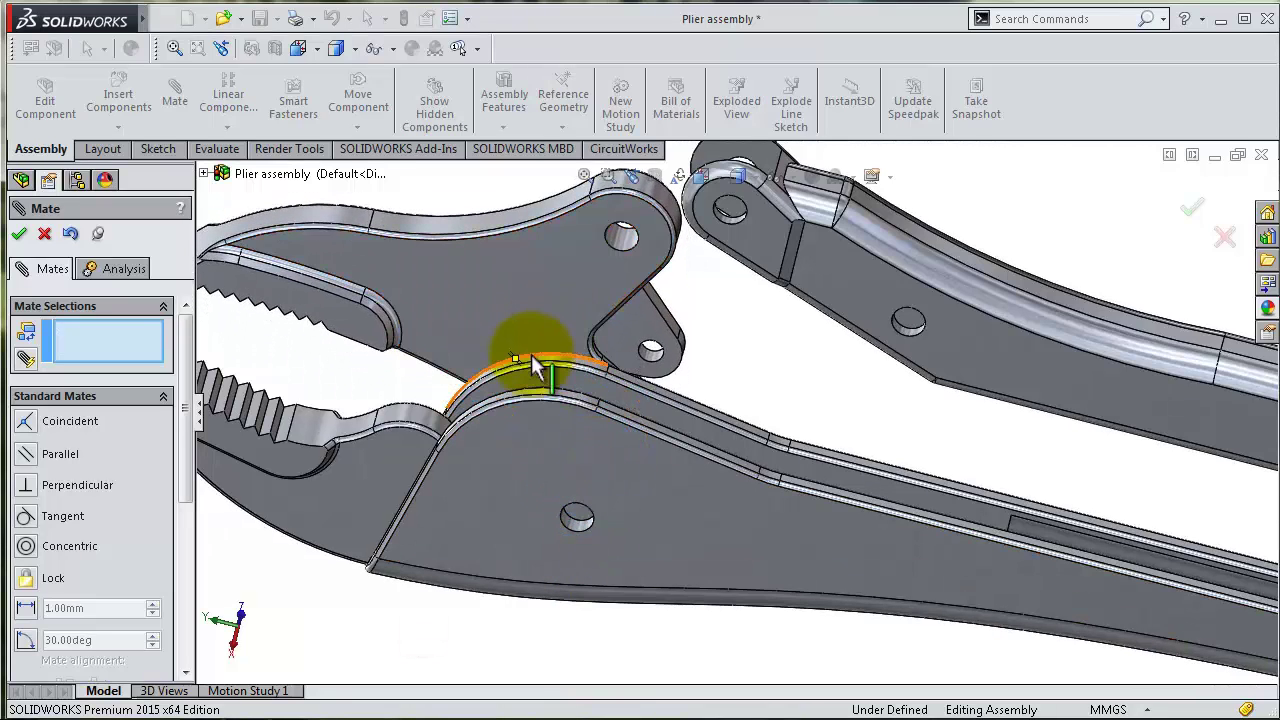
Centre Part2's two jaw faces between Part1's two inner faces with a Width mate
left_click_drag(188, 385, 172, 505)
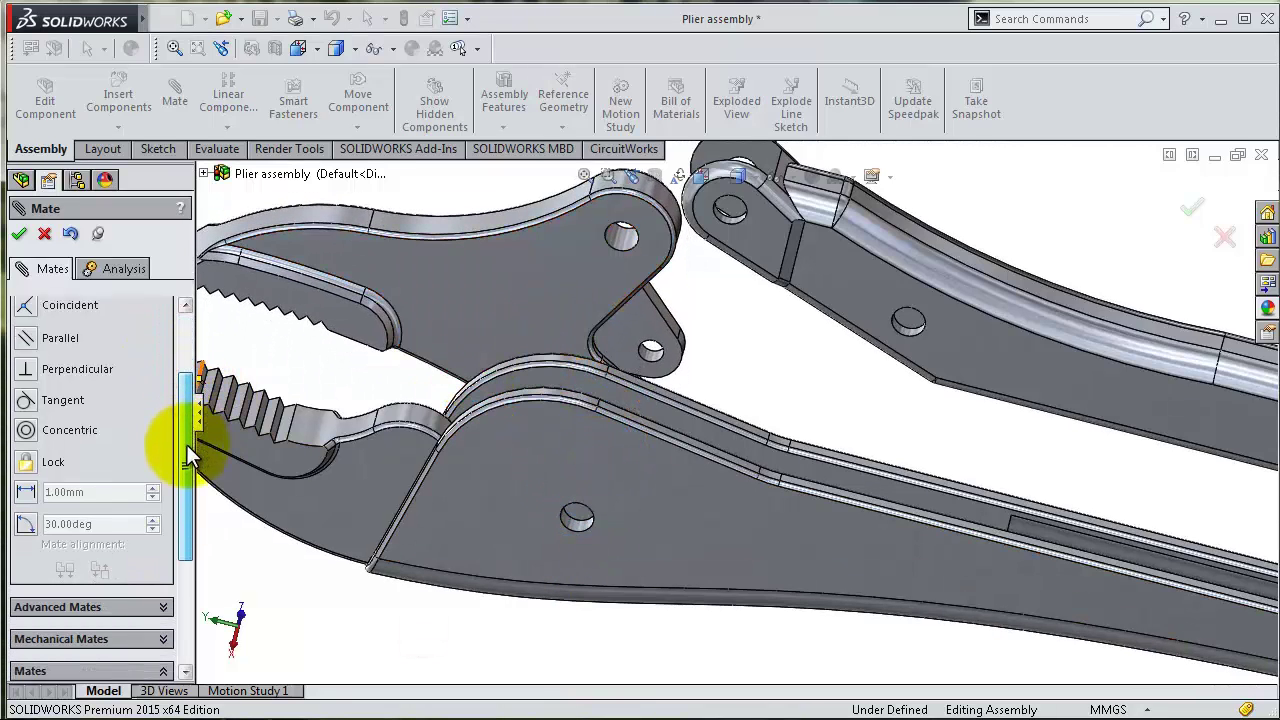
left_click(163, 501)
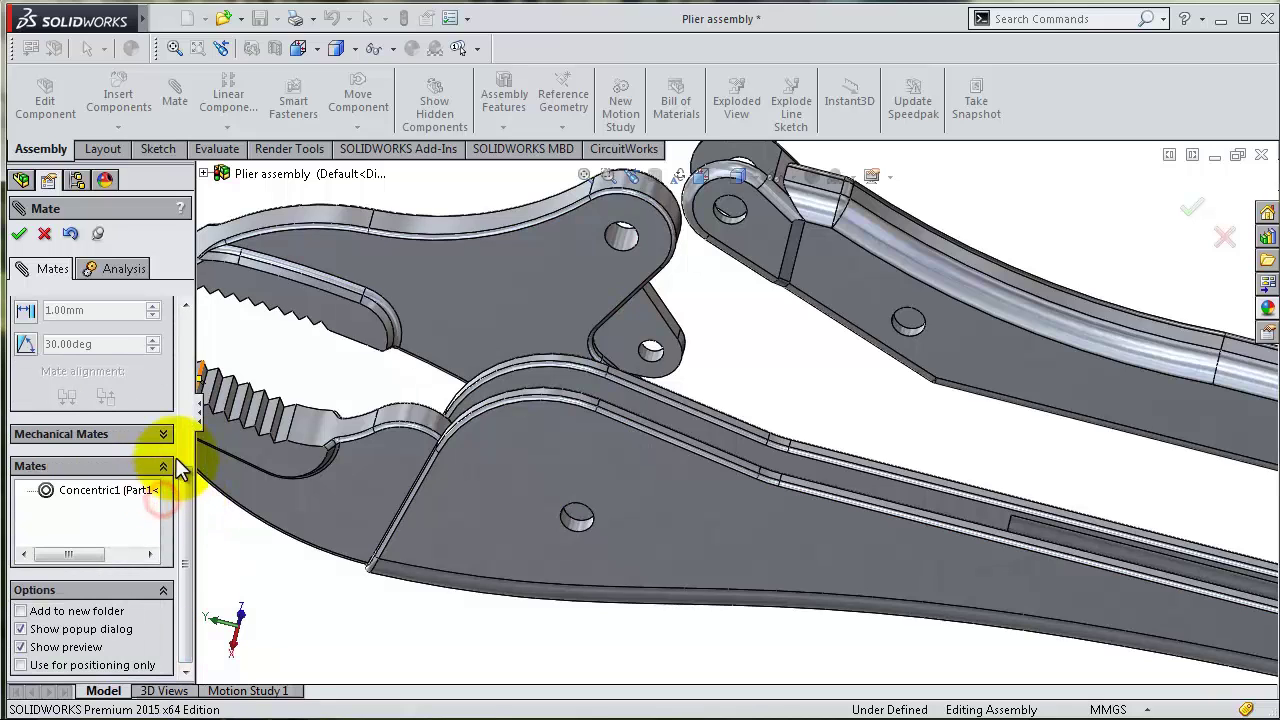
left_click_drag(186, 527, 190, 388)
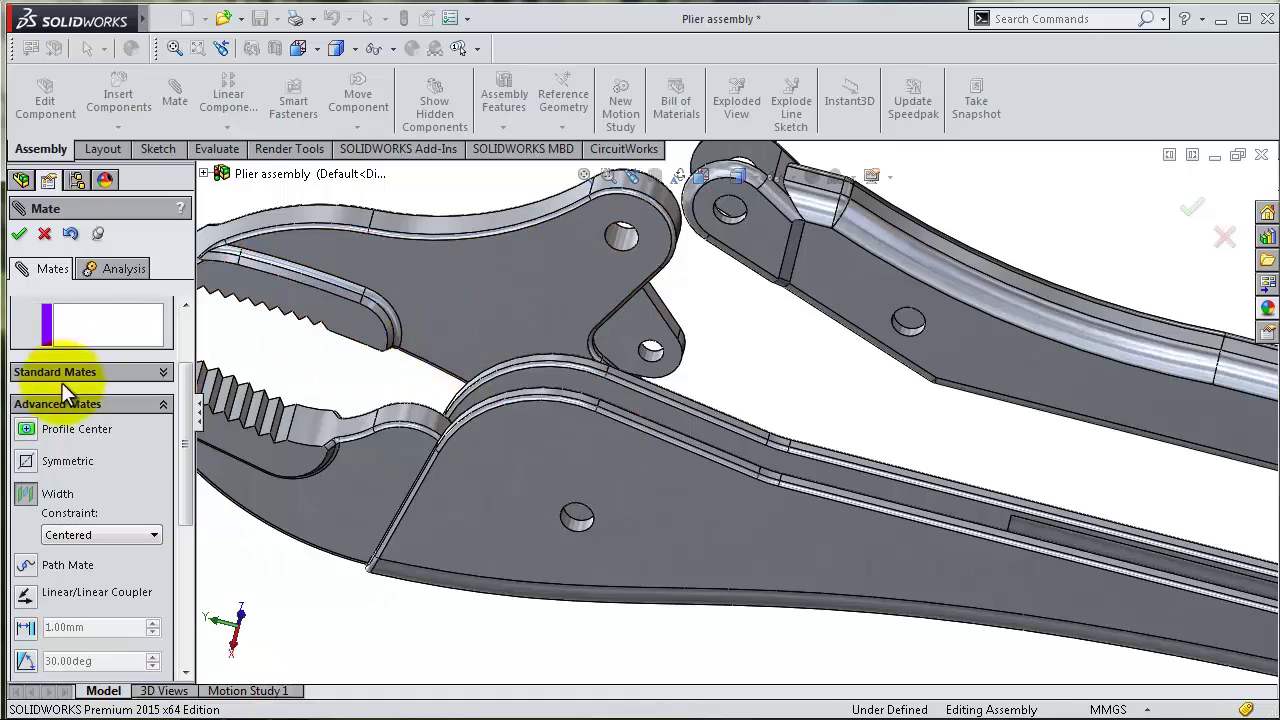
left_click(507, 288)
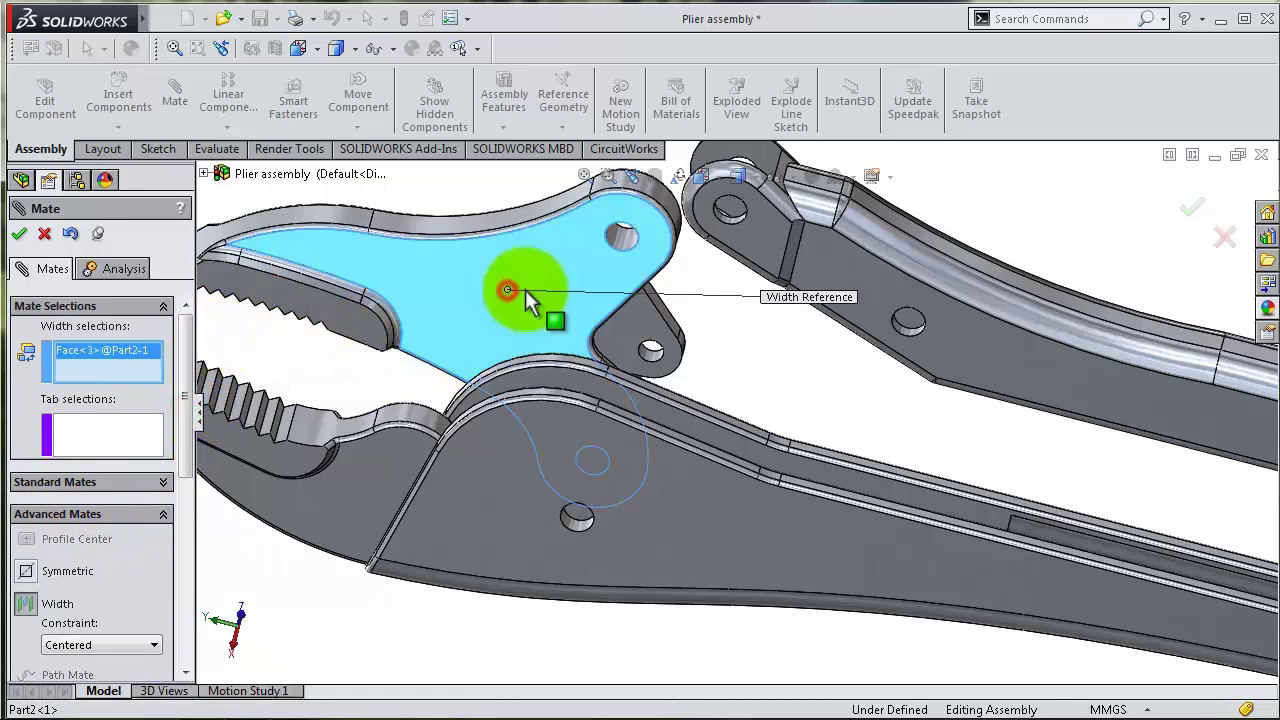
mouse_move(509, 287)
middle_mouse_down()
mouse_move(522, 488)
mouse_move(550, 310)
middle_mouse_up()
left_click(563, 262)
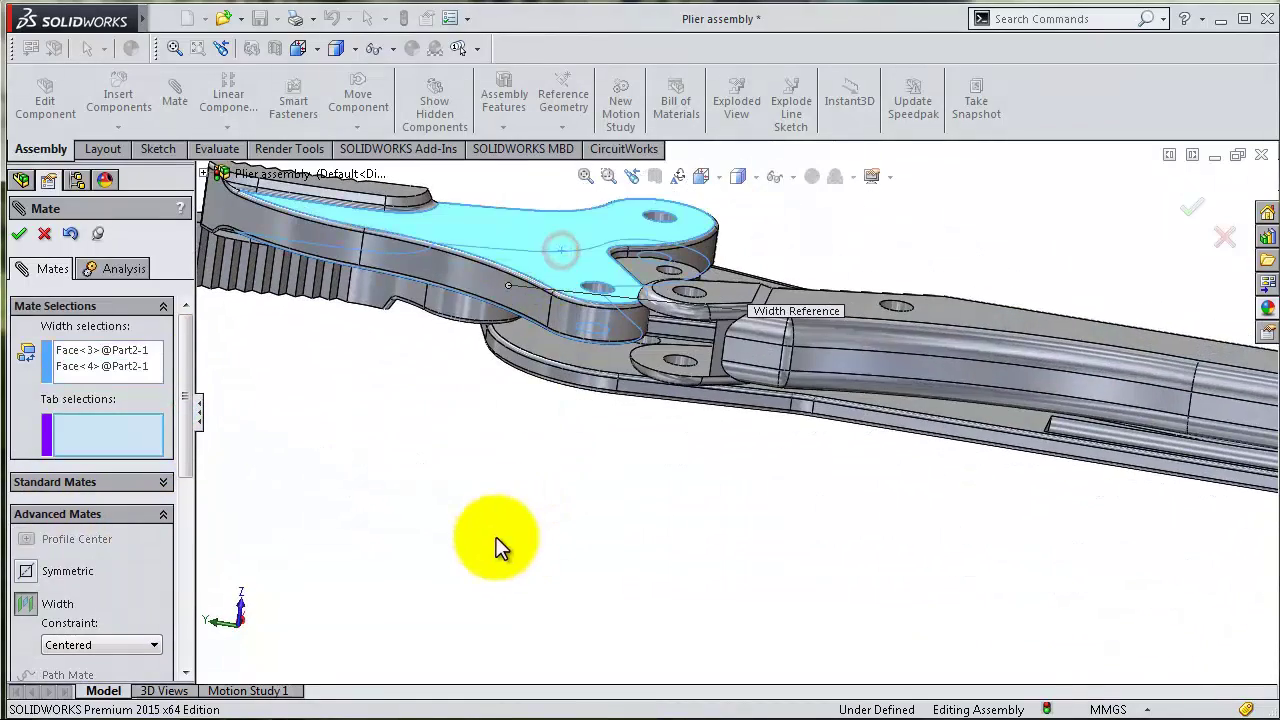
middle_click_drag(494, 543, 503, 566)
left_click(538, 346)
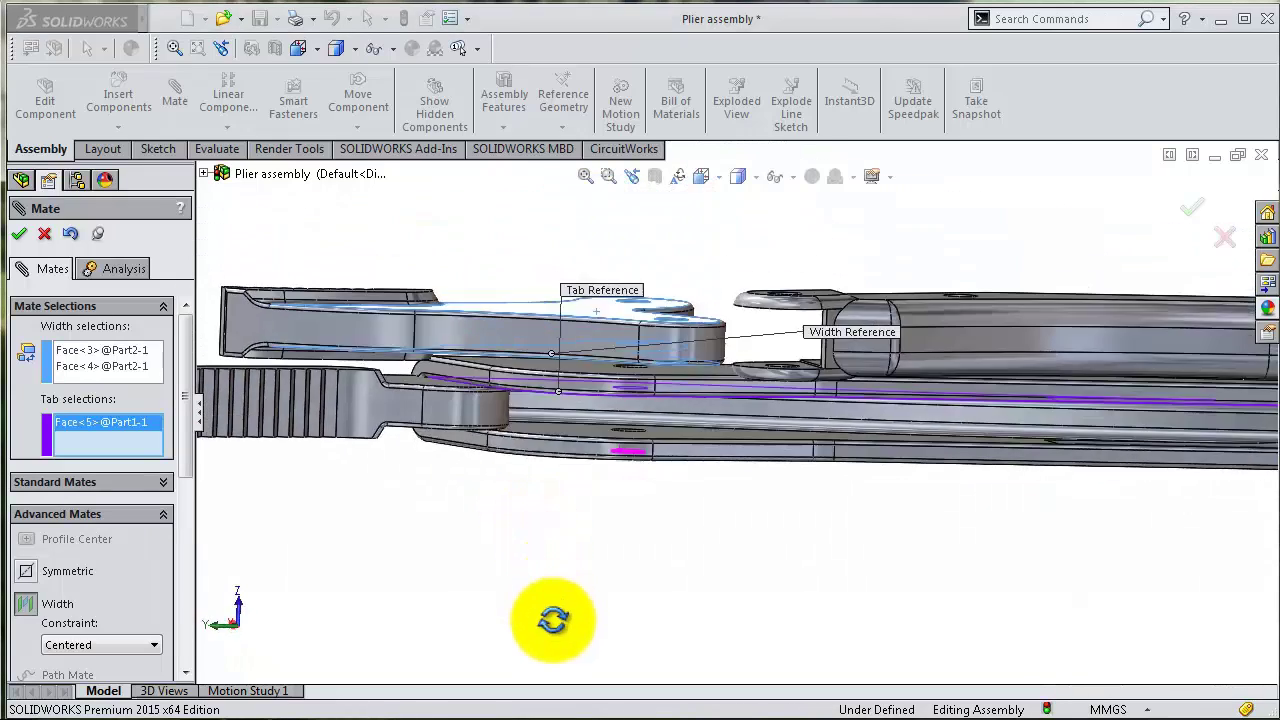
left_click(554, 438)
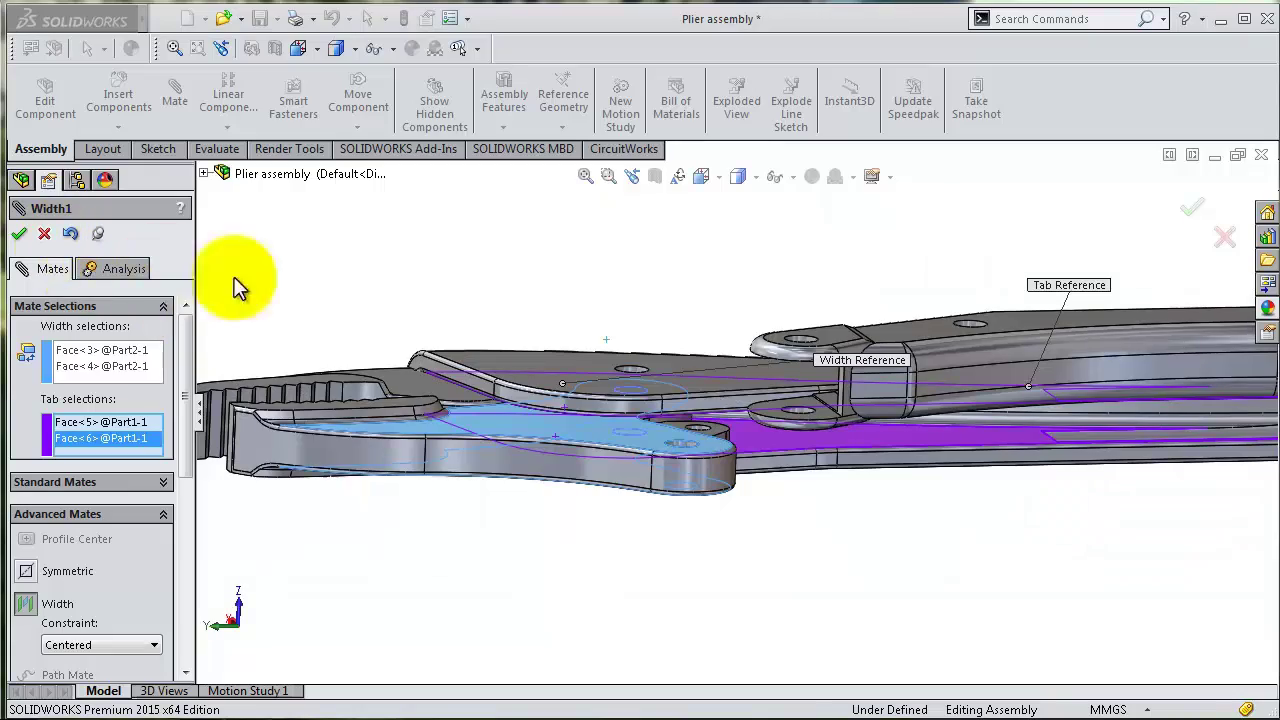
mouse_move(238, 287)
middle_mouse_down()
mouse_move(523, 234)
mouse_move(991, 251)
middle_mouse_up()
Make Part3's hole concentric with Part2's hole
left_click(1185, 208)
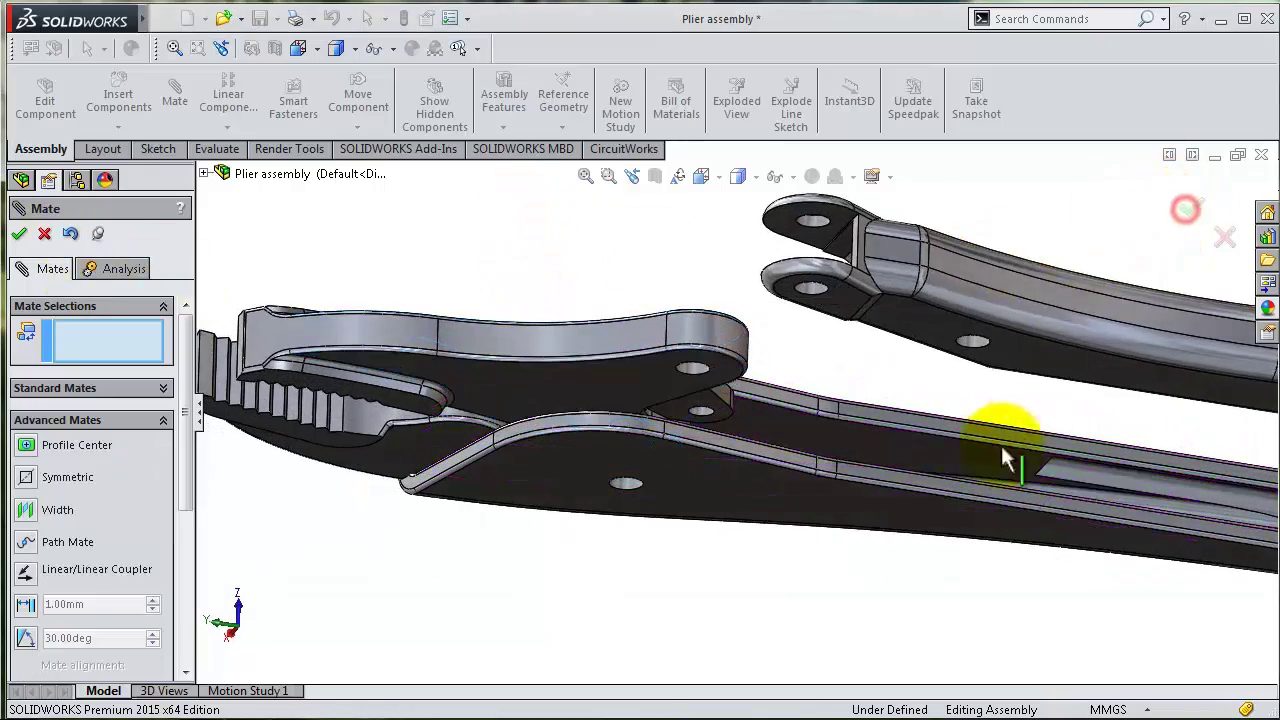
mouse_move(1003, 455)
middle_mouse_down()
mouse_move(900, 343)
mouse_move(900, 300)
mouse_move(857, 280)
mouse_move(731, 340)
middle_mouse_up()
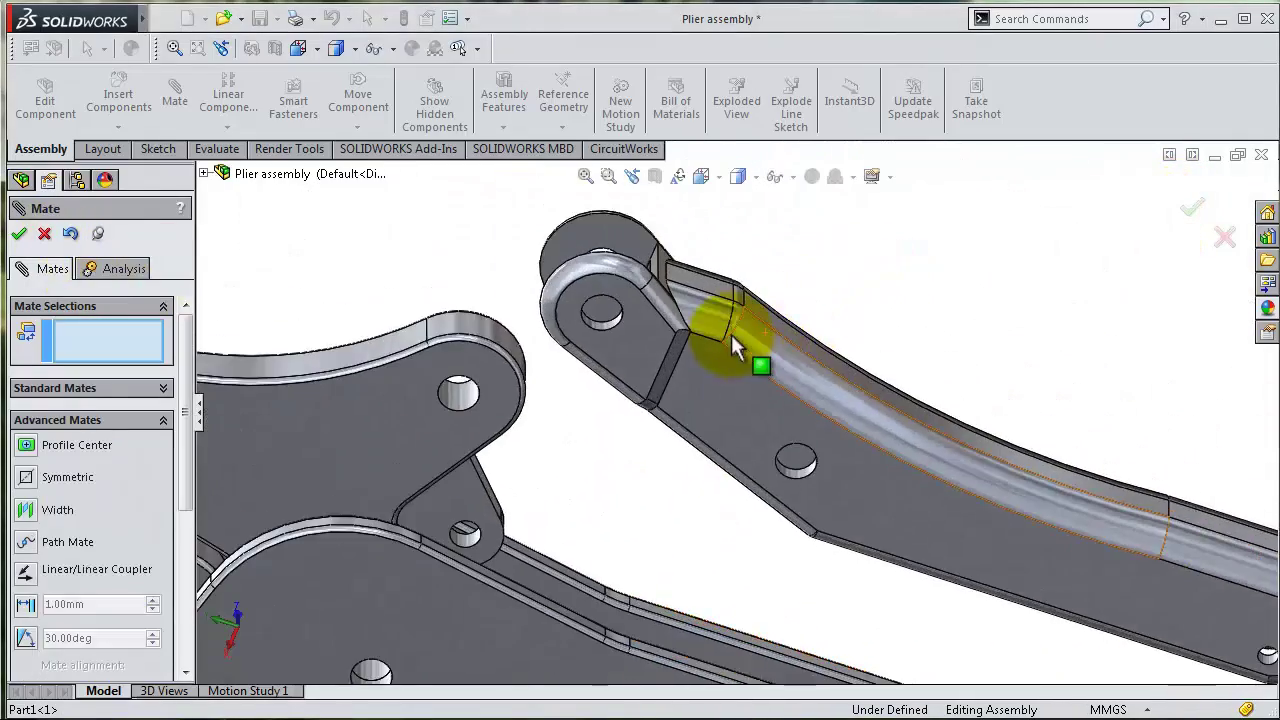
scroll(722, 333, "down", 1)
scroll(605, 330, "down", 1)
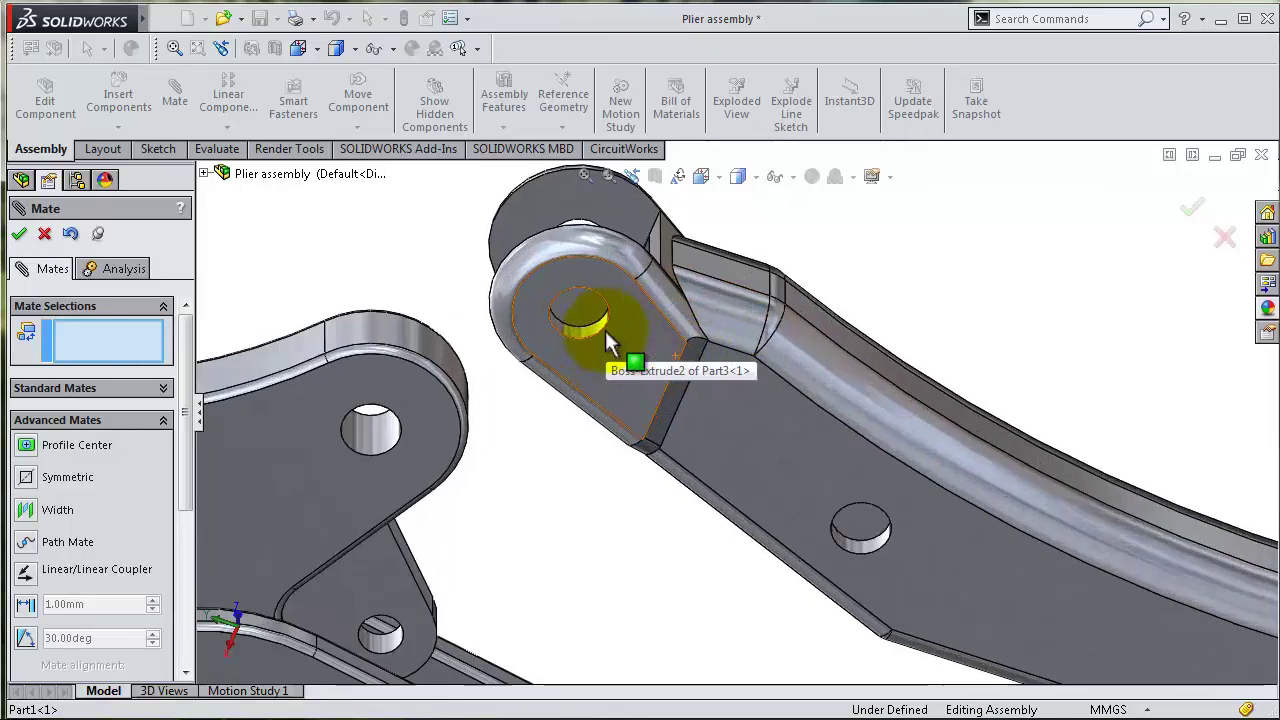
scroll(605, 330, "down", 1)
scroll(571, 333, "down", 1)
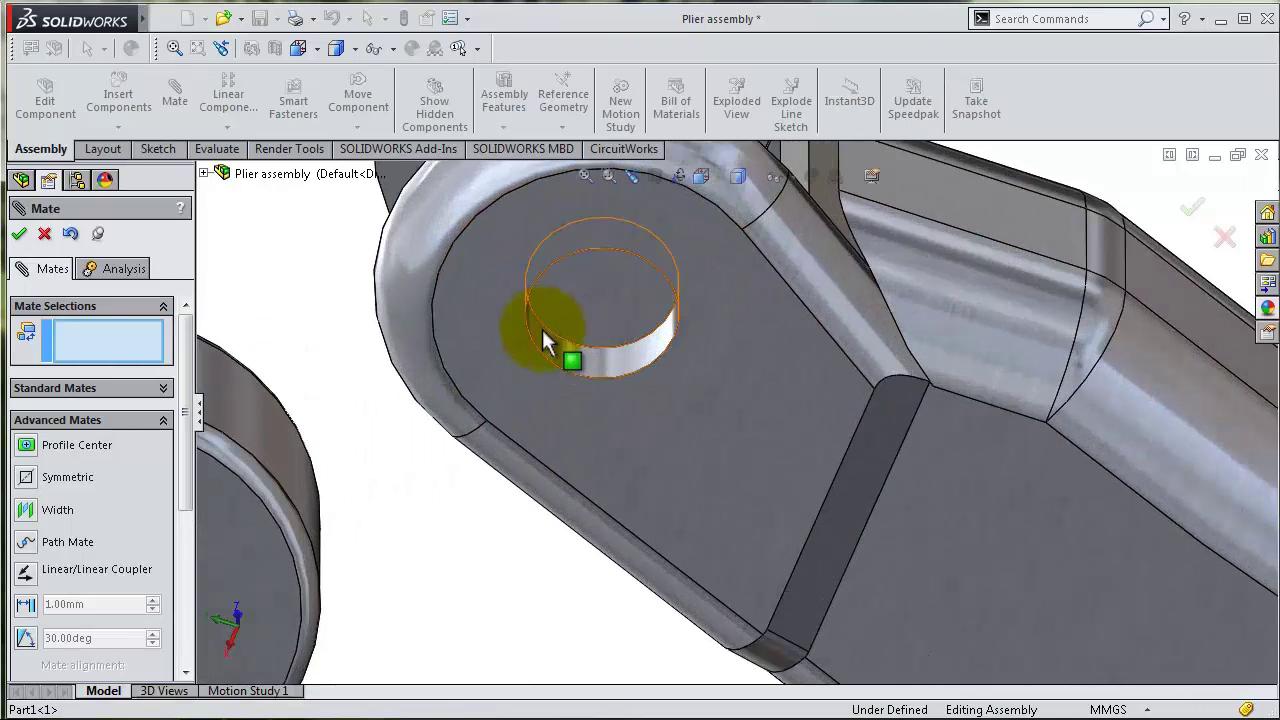
left_click(543, 335)
scroll(562, 385, "up", 3)
scroll(550, 450, "down", 2)
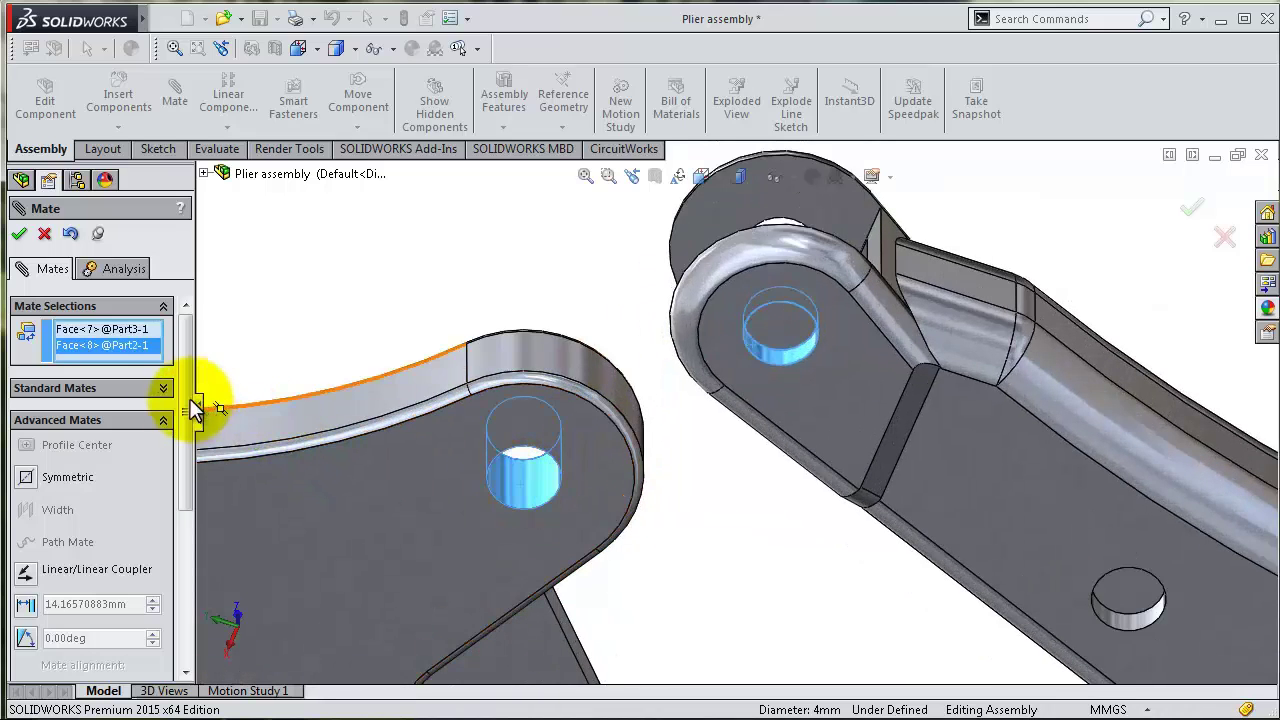
mouse_move(187, 408)
left_mouse_down()
mouse_move(171, 514)
mouse_move(185, 388)
left_mouse_up()
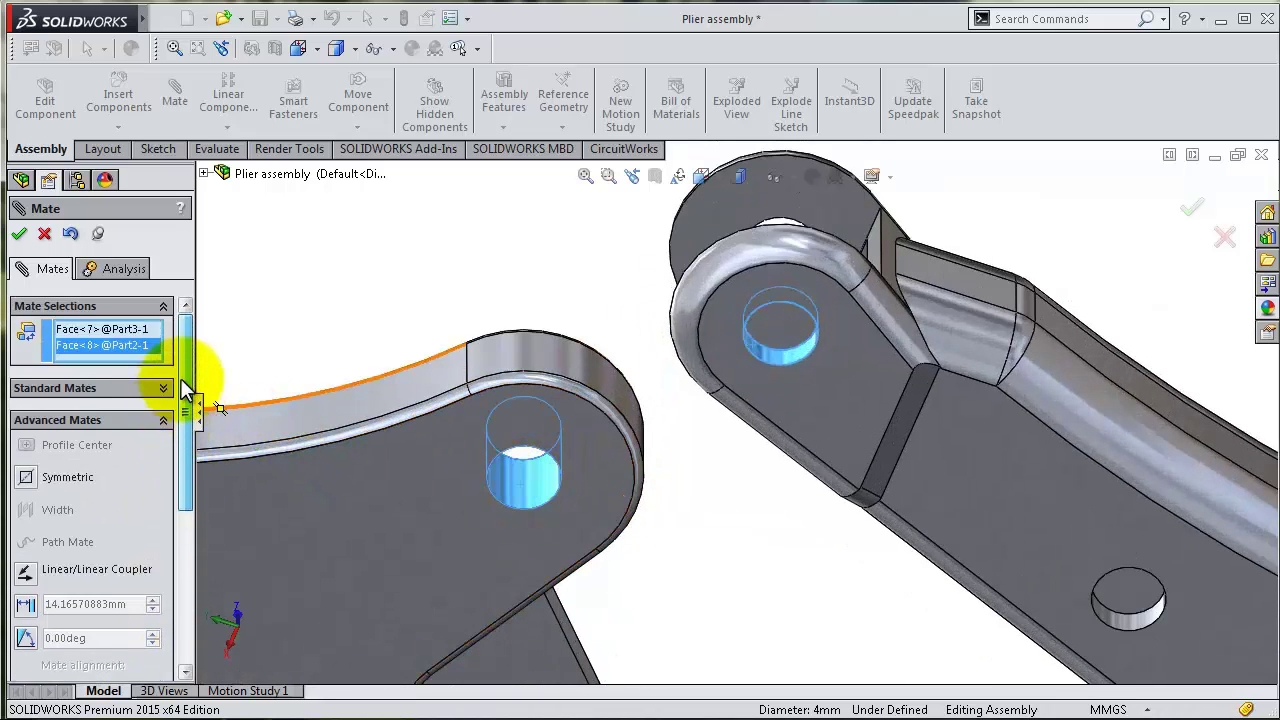
left_click(163, 389)
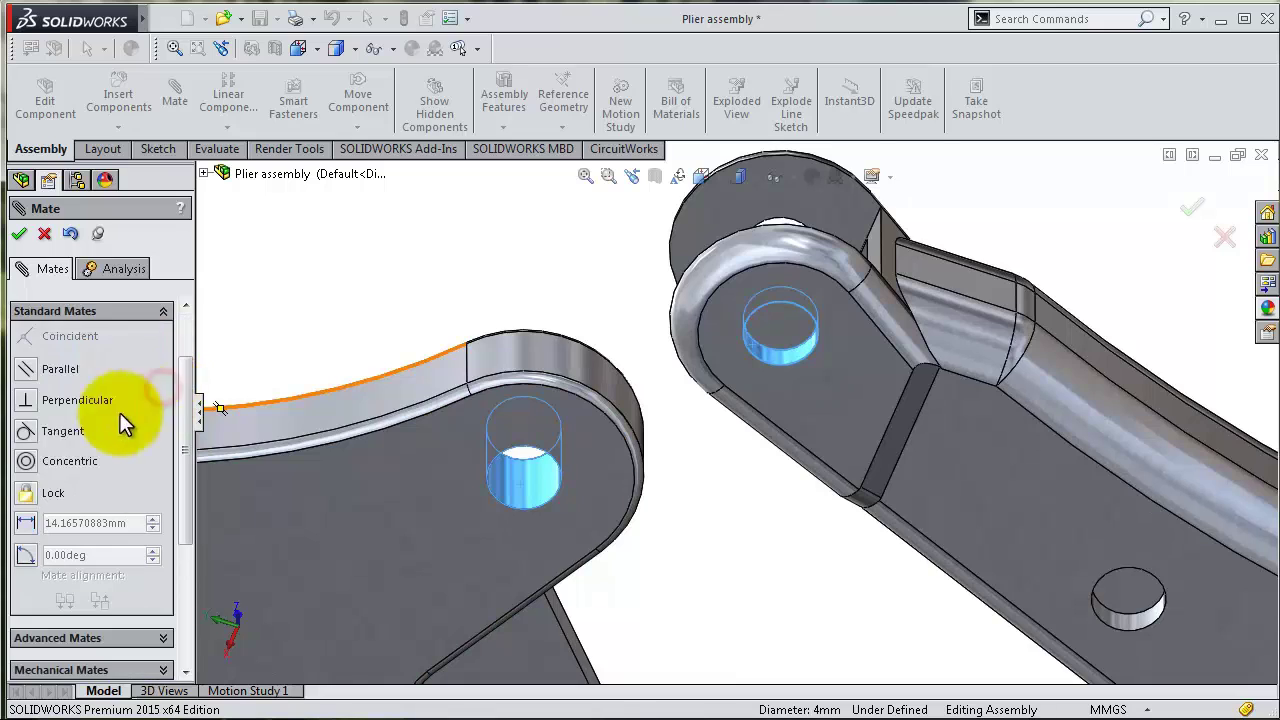
left_click(27, 462)
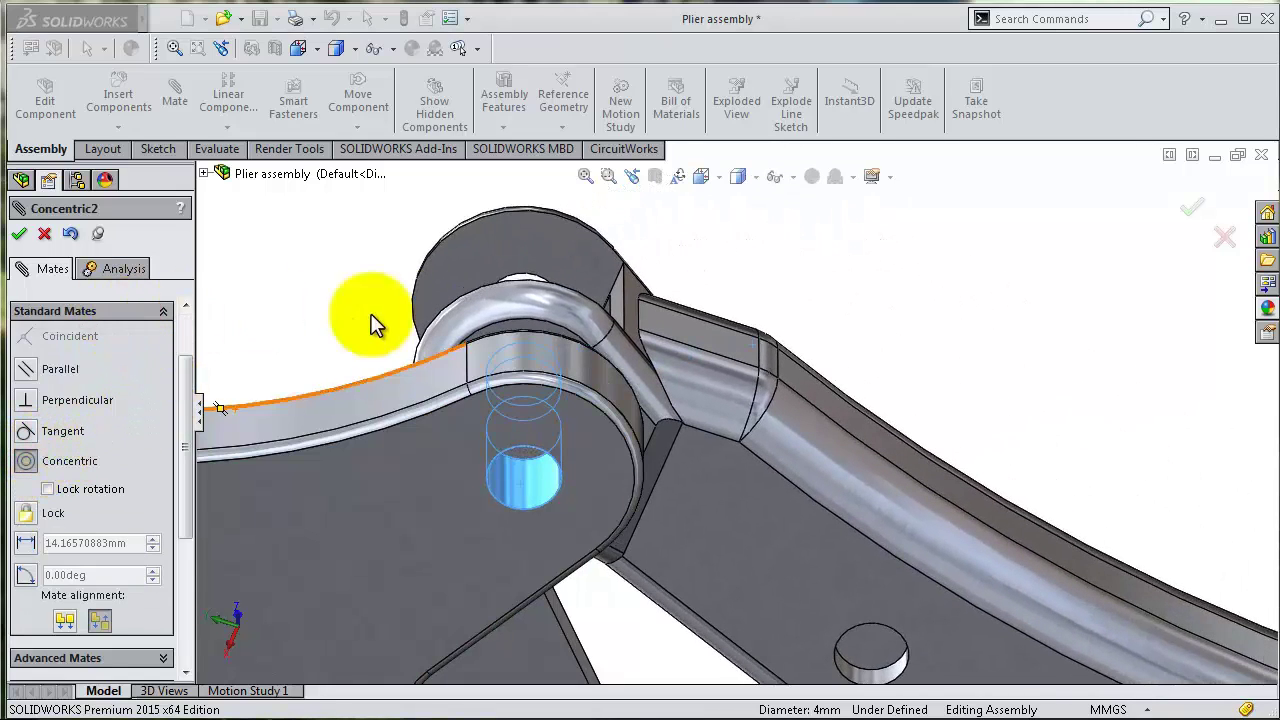
left_click(1191, 207)
Set up a Width mate centring Part3's two boss faces between Part2's arm side faces
scroll(171, 442, "down", 3)
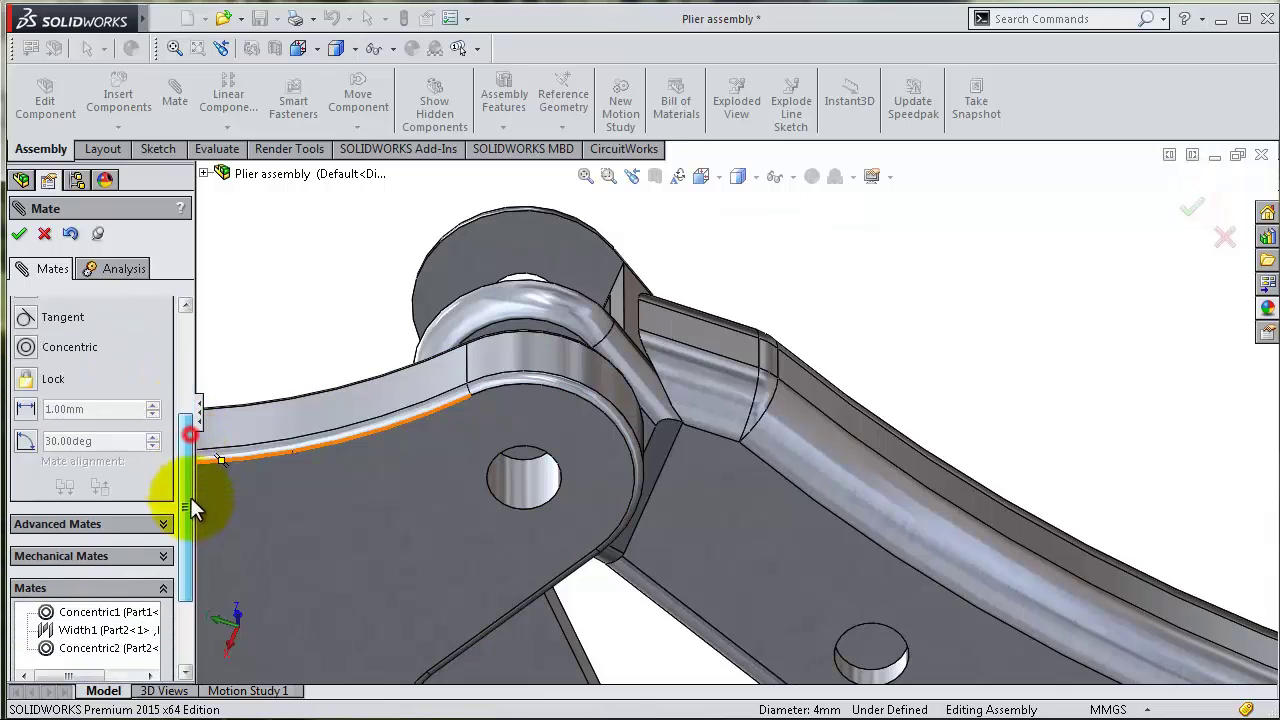
scroll(186, 500, "down", 2)
left_click(165, 477)
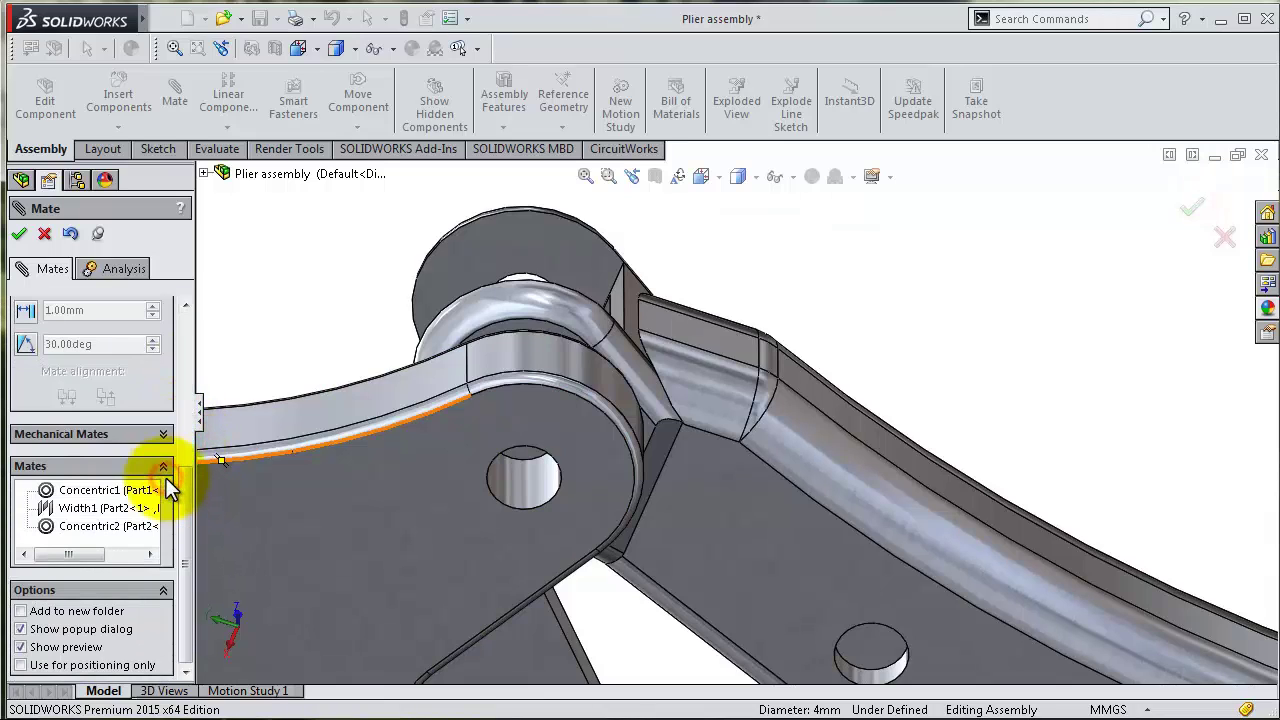
left_click_drag(186, 497, 183, 367)
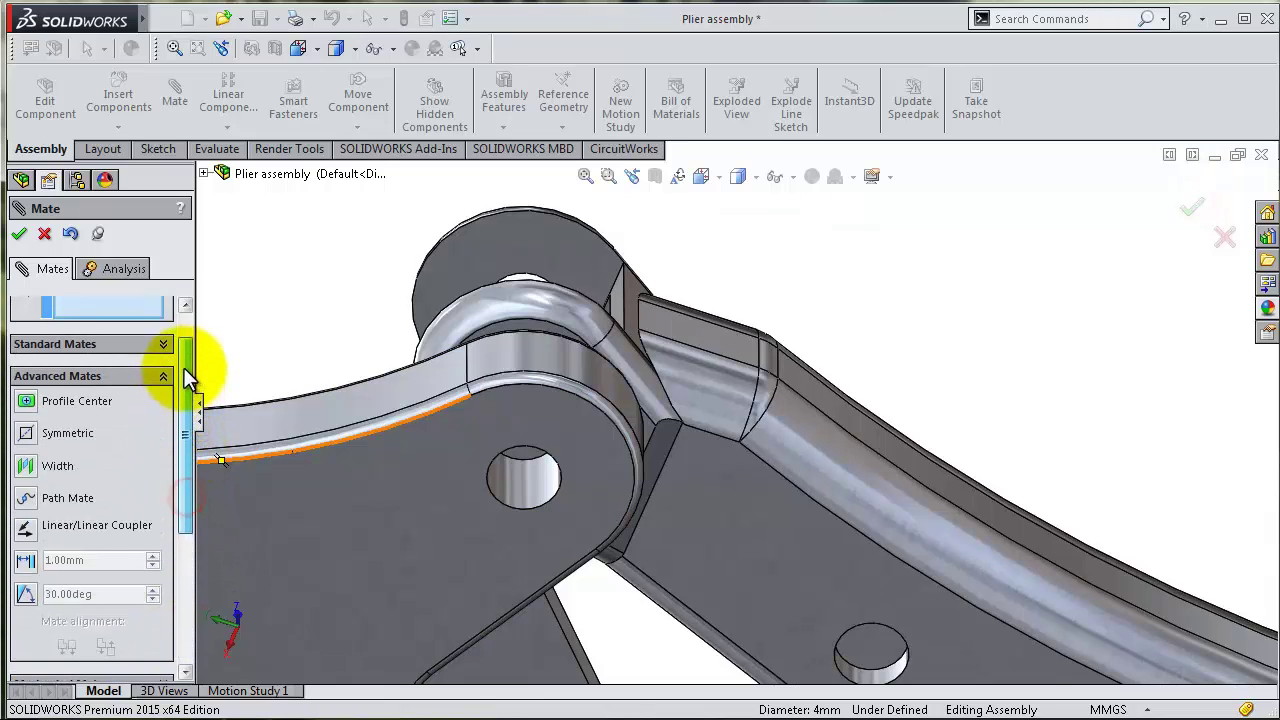
left_click(66, 461)
left_click(551, 277)
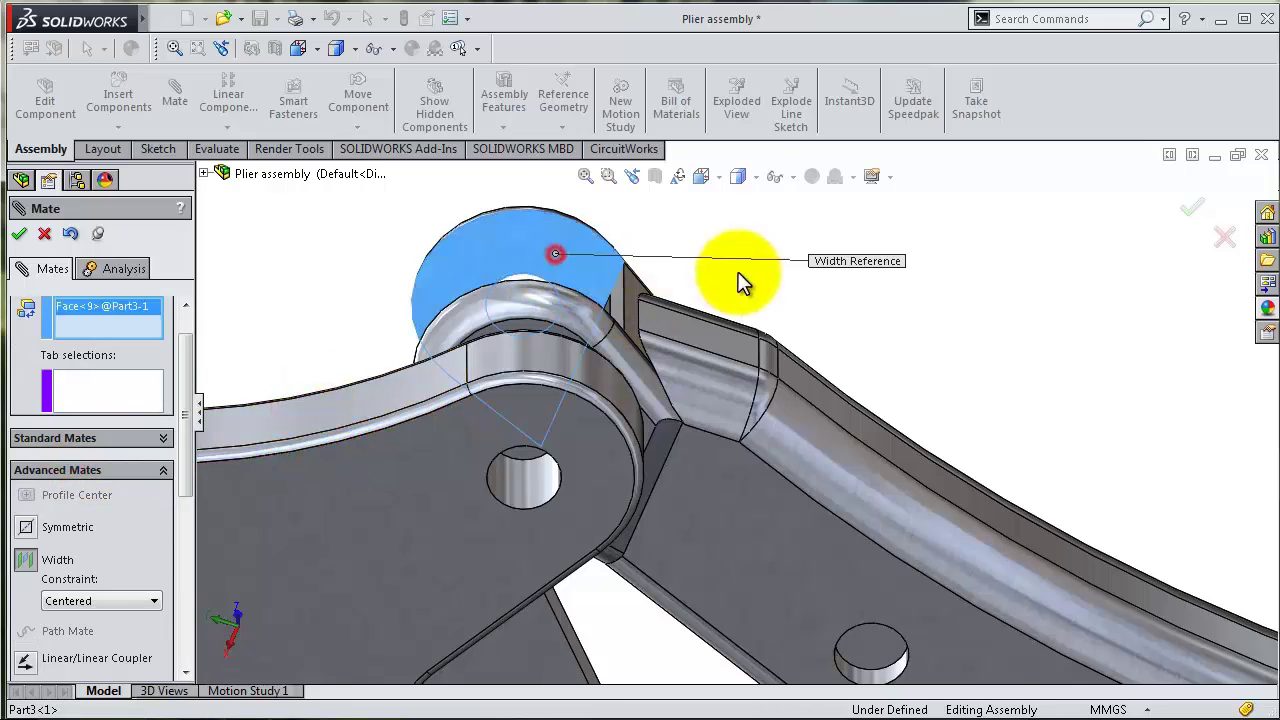
middle_click_drag(737, 277, 713, 519)
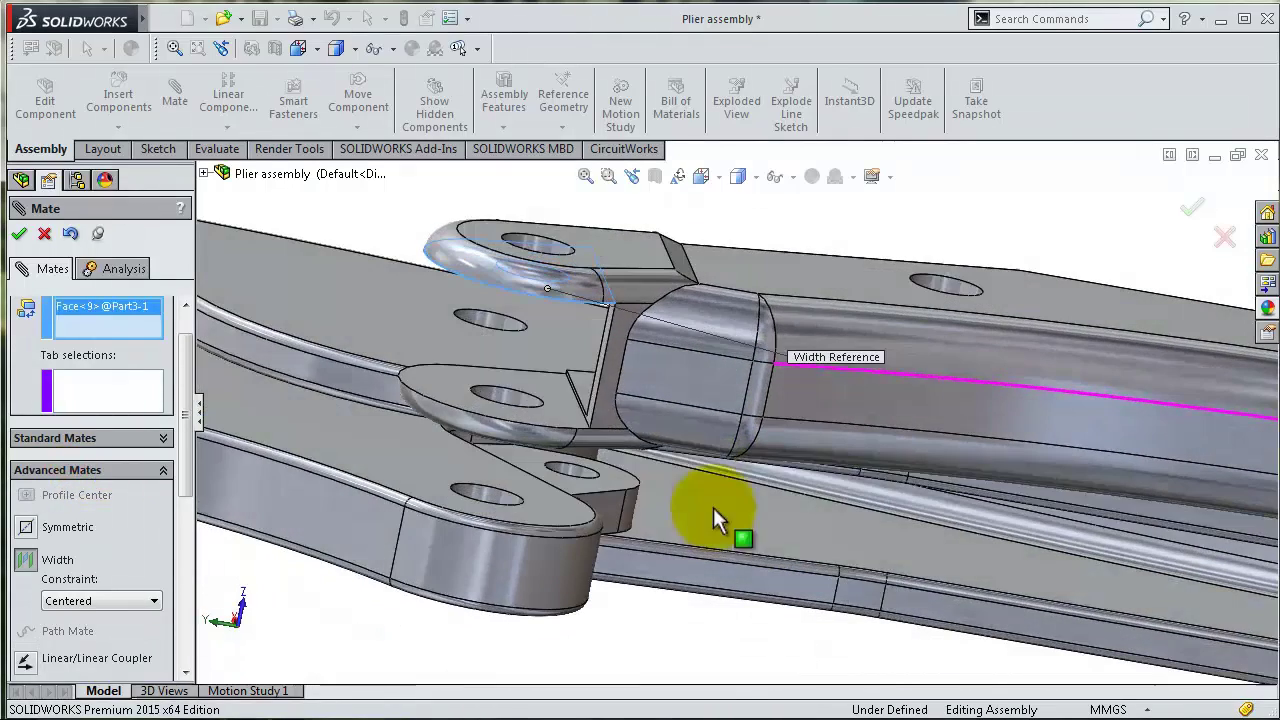
left_click(558, 402)
left_click(430, 475)
mouse_move(480, 563)
middle_mouse_down()
mouse_move(500, 457)
mouse_move(391, 609)
mouse_move(427, 568)
middle_mouse_up()
left_click(427, 568)
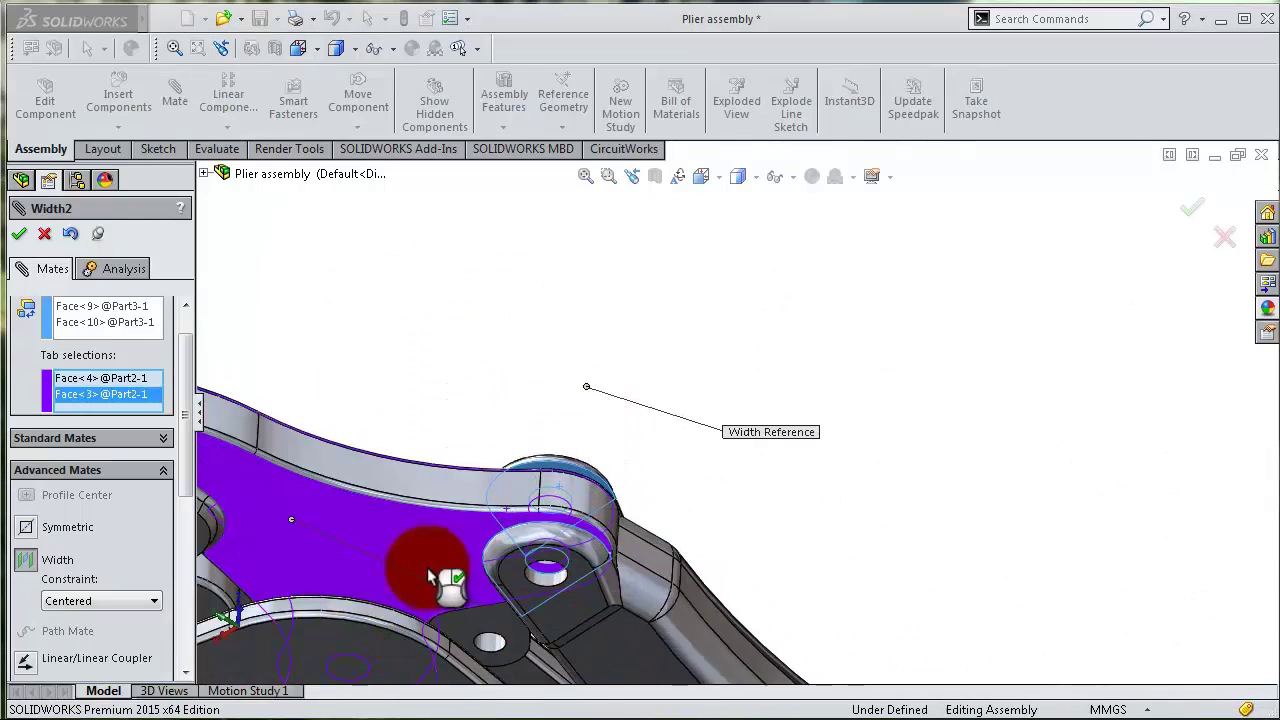
Confirm the width mate and swing the upper handle to test the jaws
left_click(1210, 222)
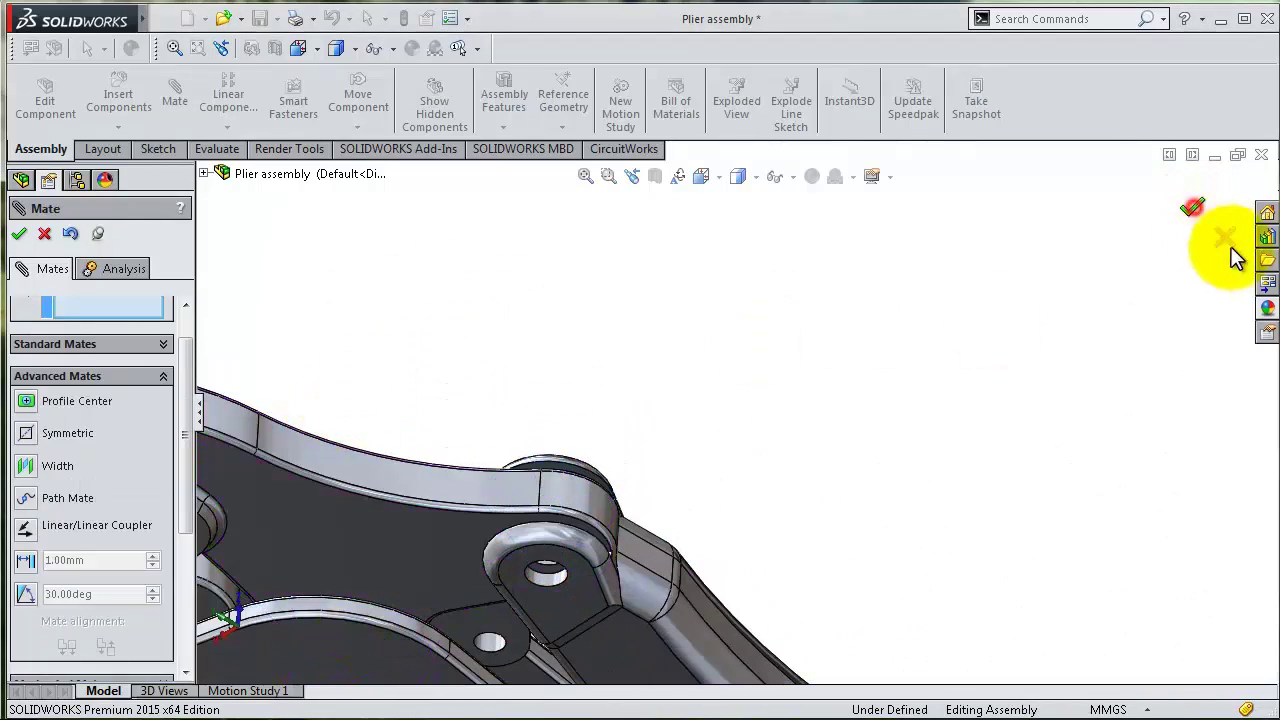
mouse_move(1234, 257)
middle_mouse_down()
mouse_move(914, 391)
mouse_move(885, 305)
mouse_move(877, 563)
mouse_move(926, 500)
mouse_move(900, 543)
mouse_move(876, 550)
mouse_move(829, 675)
mouse_move(843, 591)
mouse_move(849, 643)
mouse_move(801, 553)
middle_mouse_up()
mouse_move(802, 556)
left_mouse_down()
mouse_move(907, 497)
mouse_move(886, 471)
mouse_move(737, 443)
mouse_move(786, 525)
left_mouse_up()
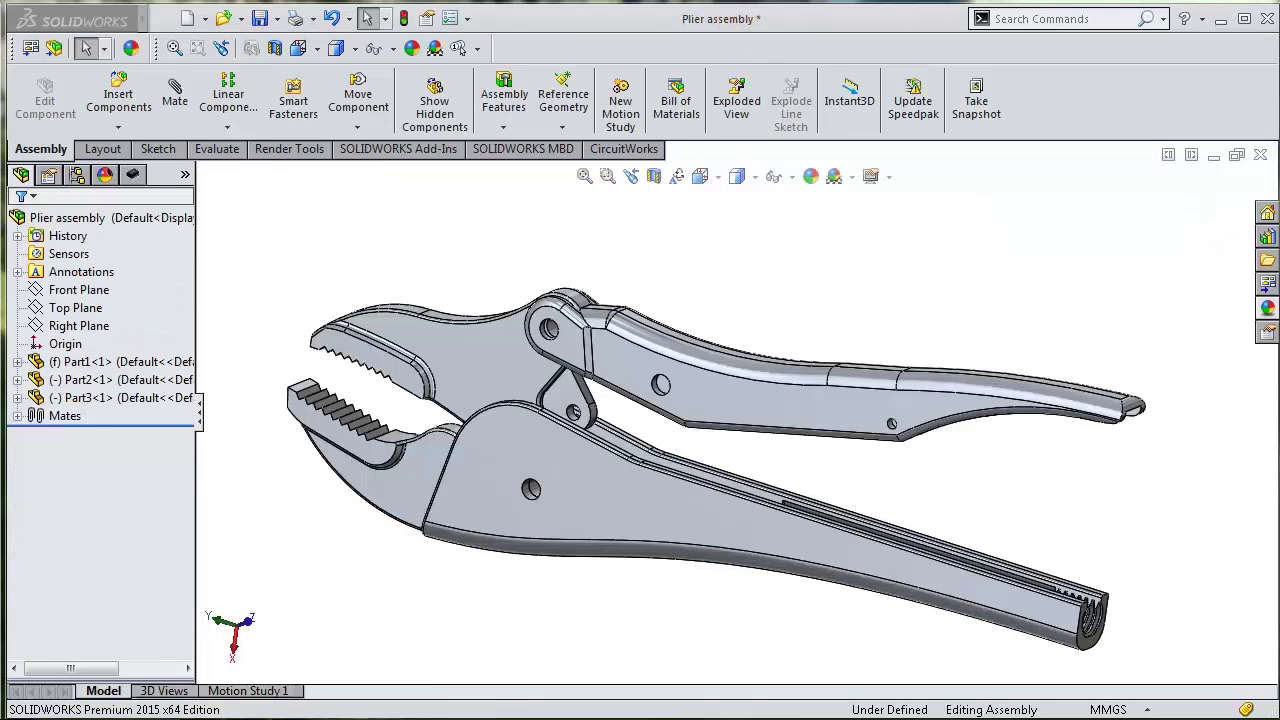
Place the Part4 c_spring part into the assembly and select it
left_click(1171, 180)
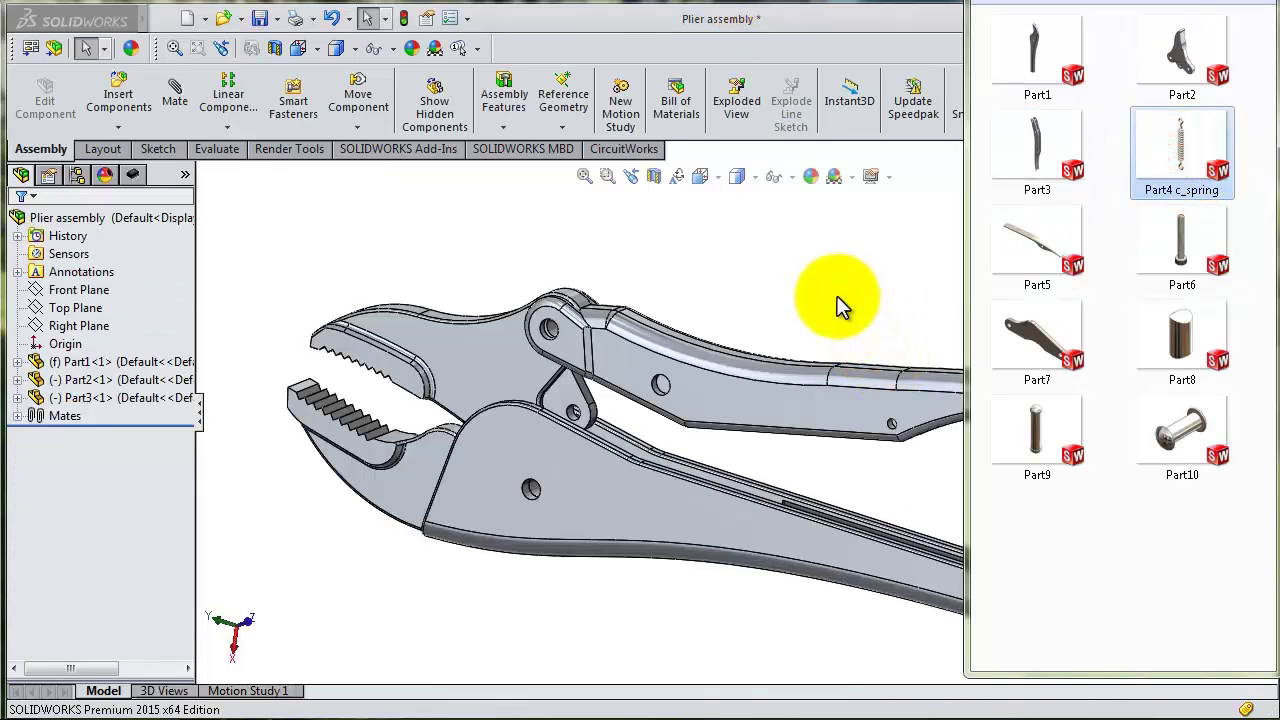
left_click_drag(812, 310, 880, 285)
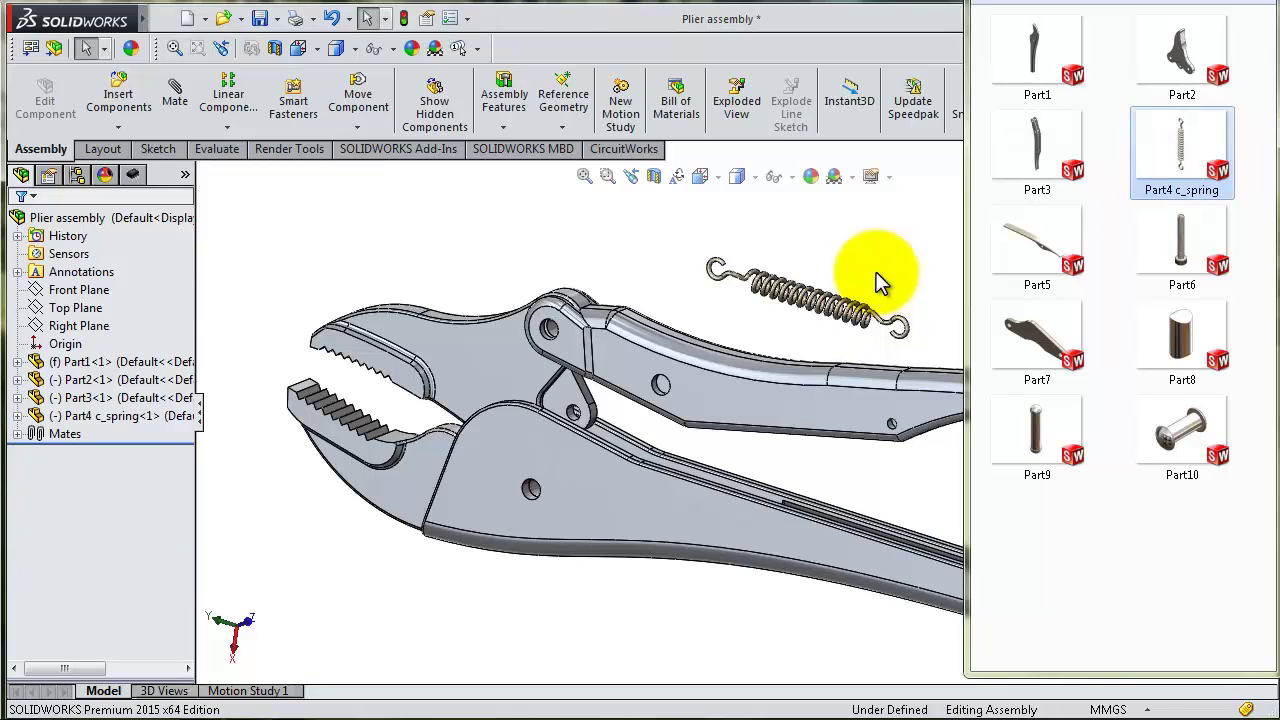
left_click(945, 215)
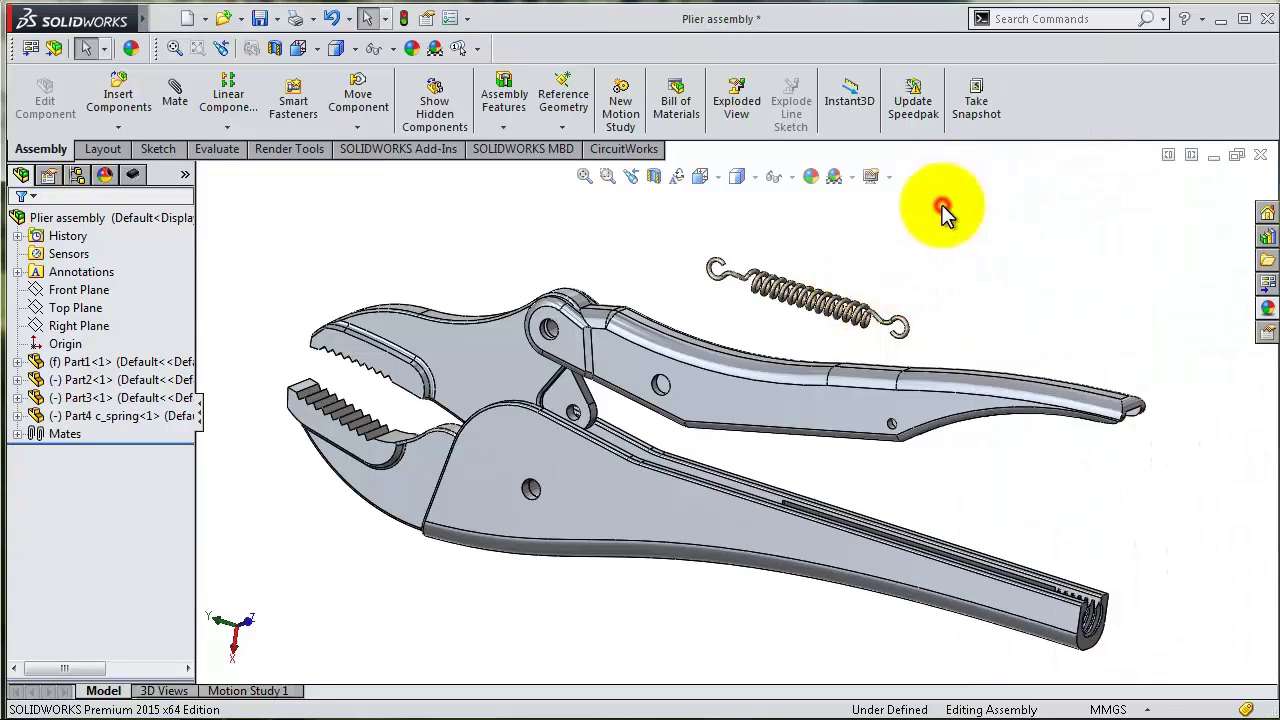
scroll(829, 429, "down", 3)
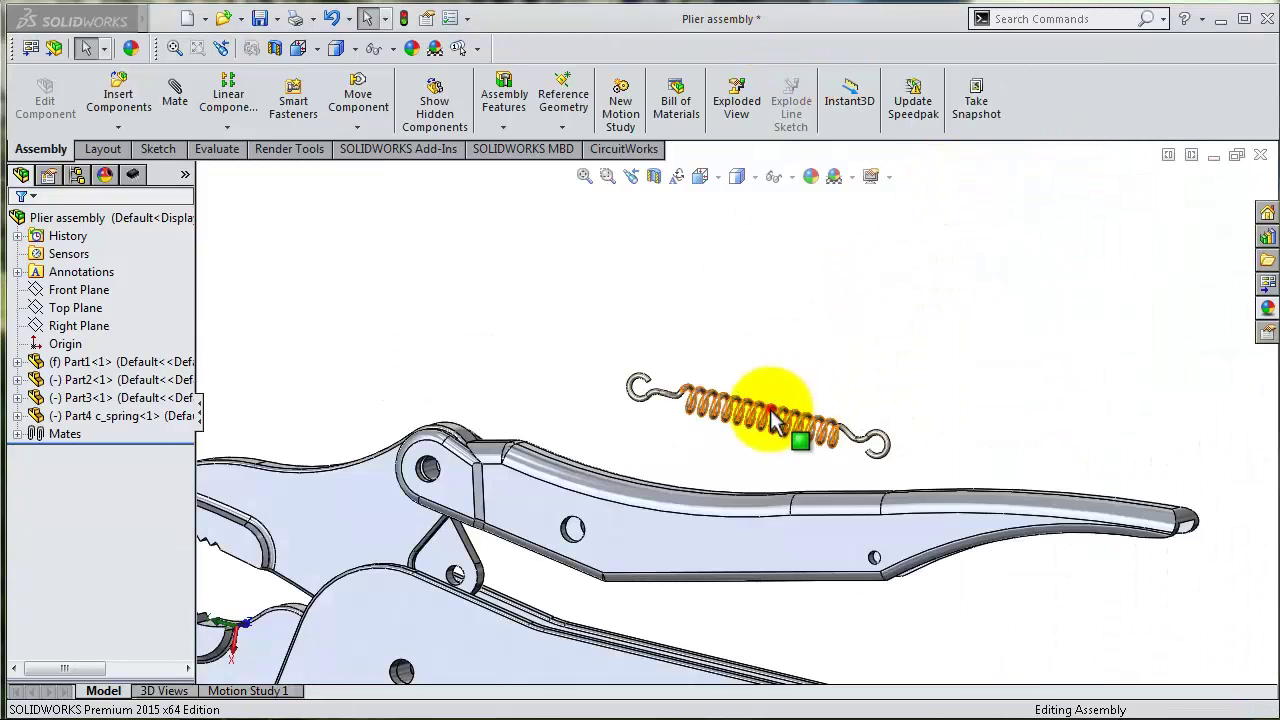
left_click(768, 410)
Edit Part4 c_spring in place, expand its feature tree and select its Front Plane
left_click(893, 300)
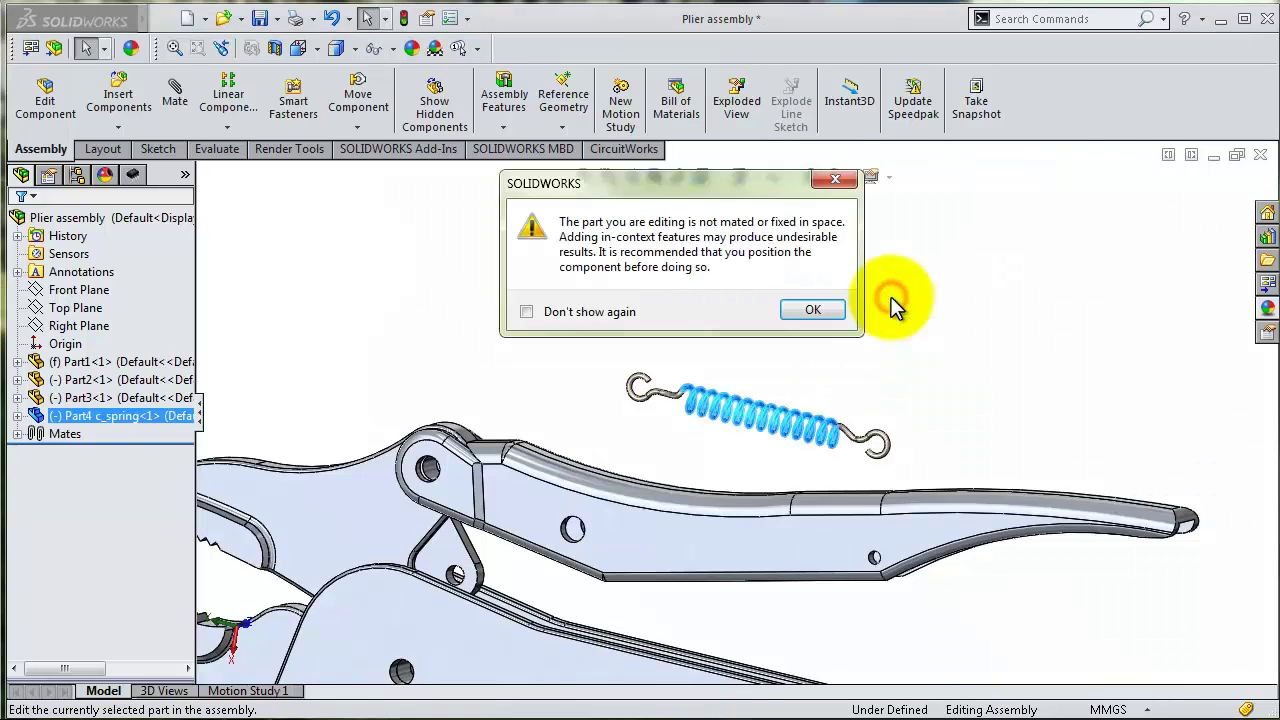
left_click(814, 309)
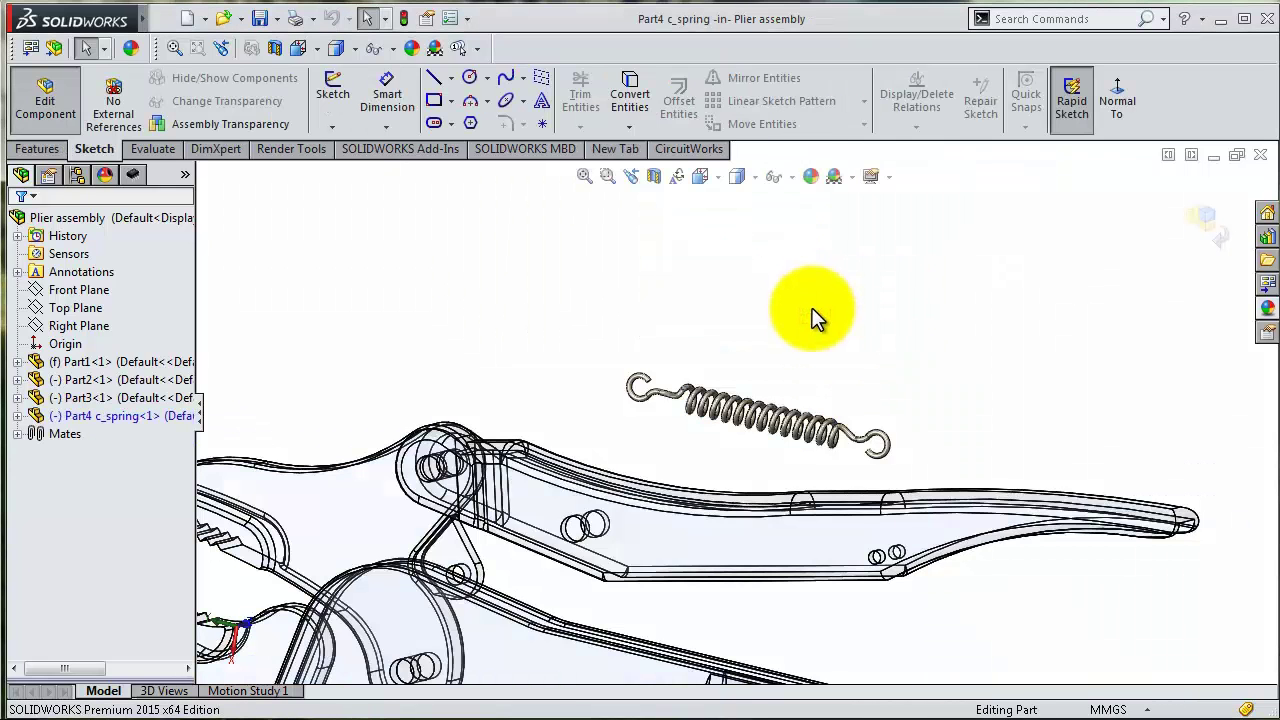
scroll(771, 418, "down", 2)
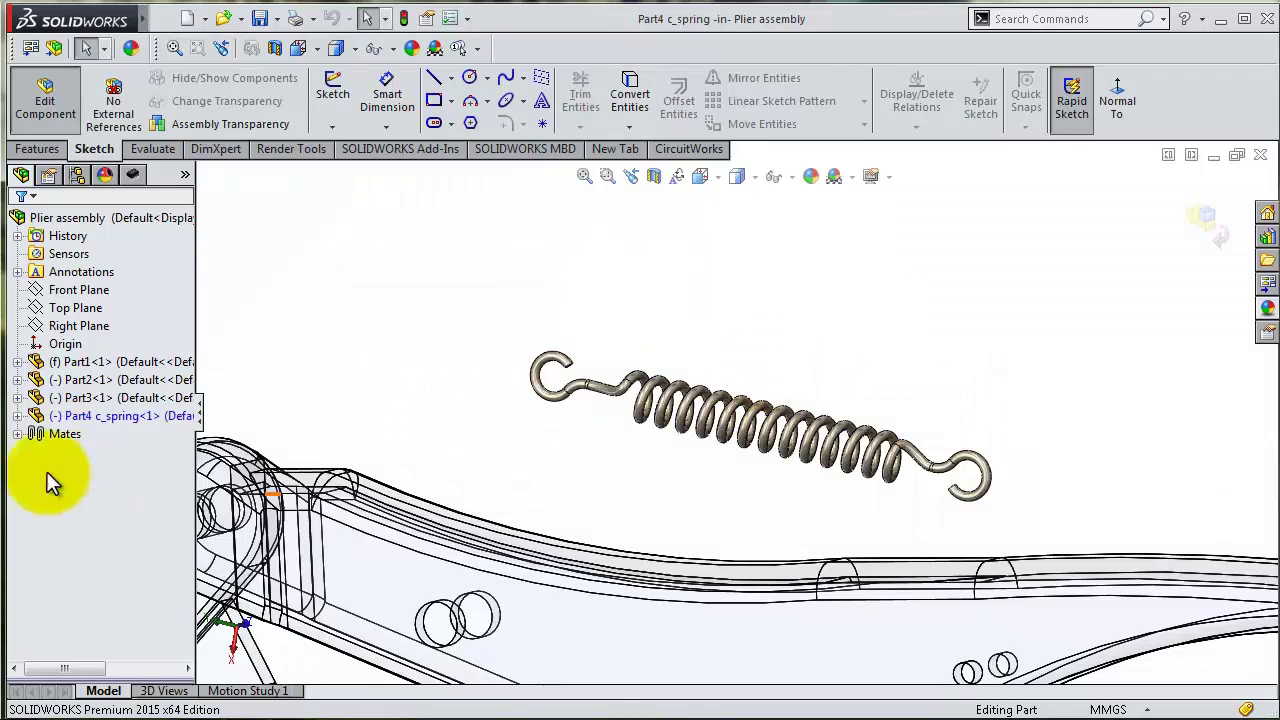
left_click(17, 418)
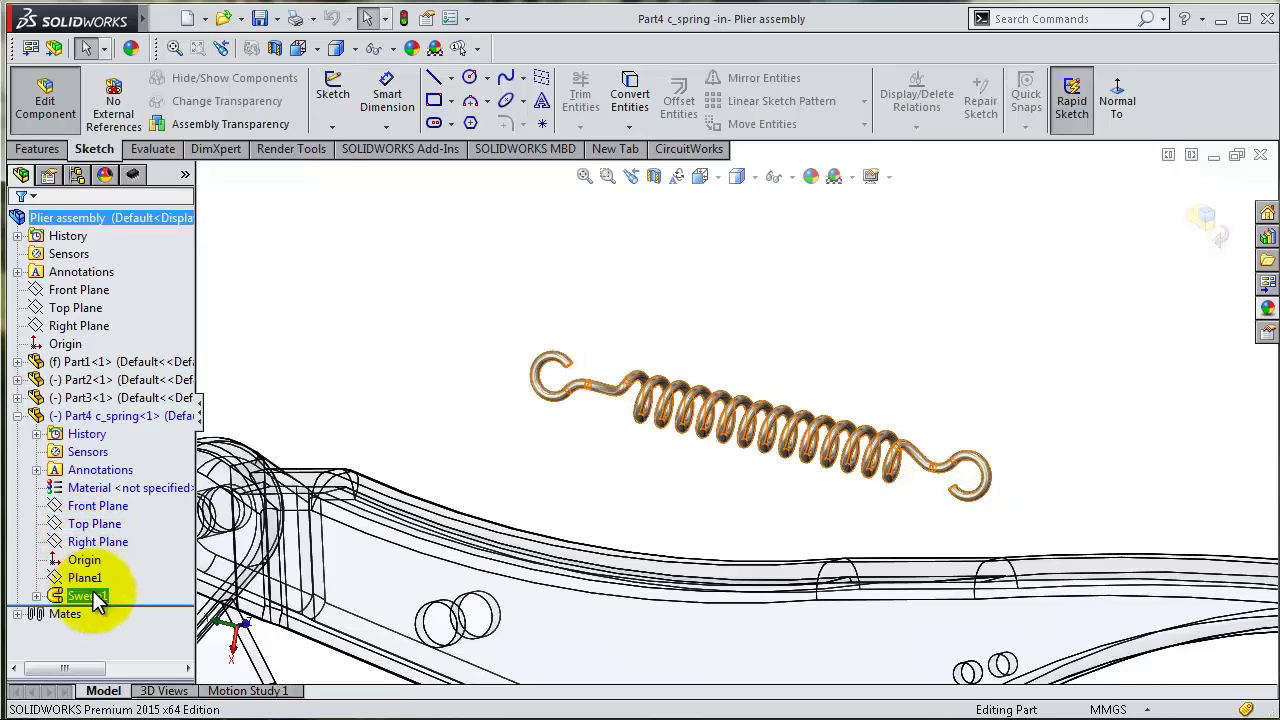
left_click(93, 506)
mouse_move(669, 355)
middle_mouse_down()
mouse_move(637, 422)
mouse_move(220, 470)
middle_mouse_up()
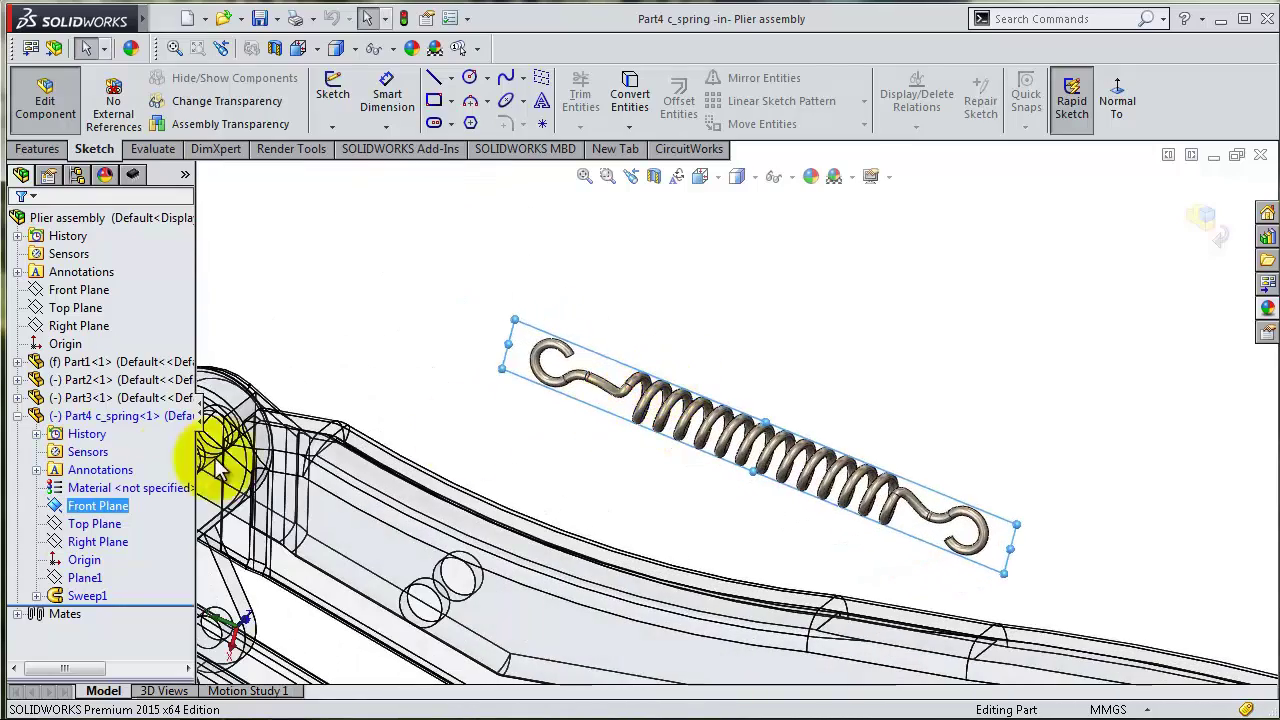
left_click(90, 505)
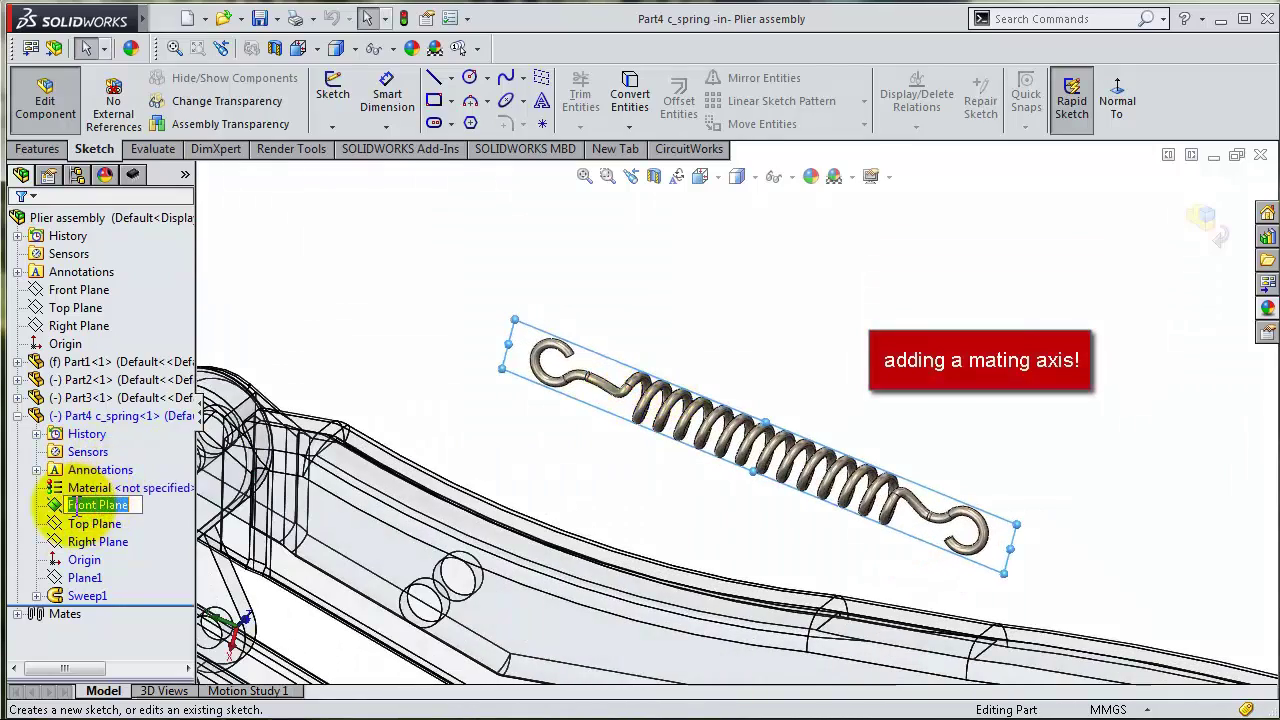
left_click(55, 508)
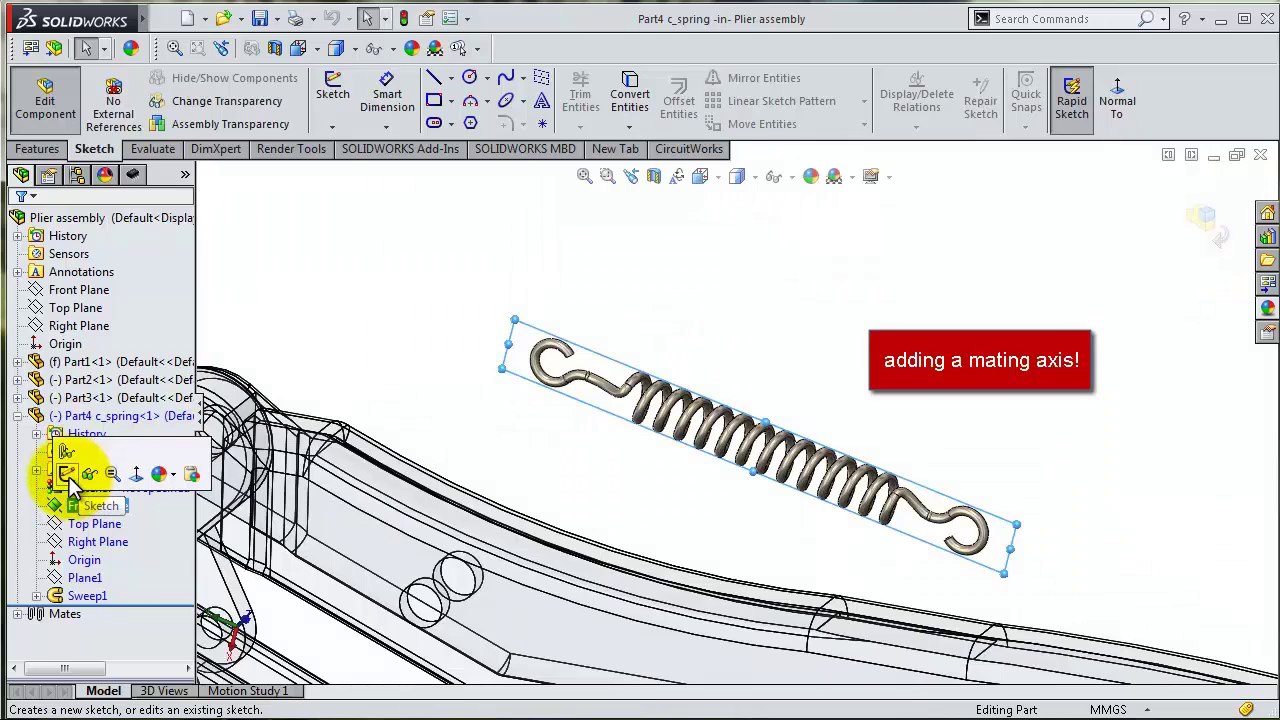
Sketch on the spring's Front Plane and draw a horizontal centerline across the top of the hook
left_click(67, 475)
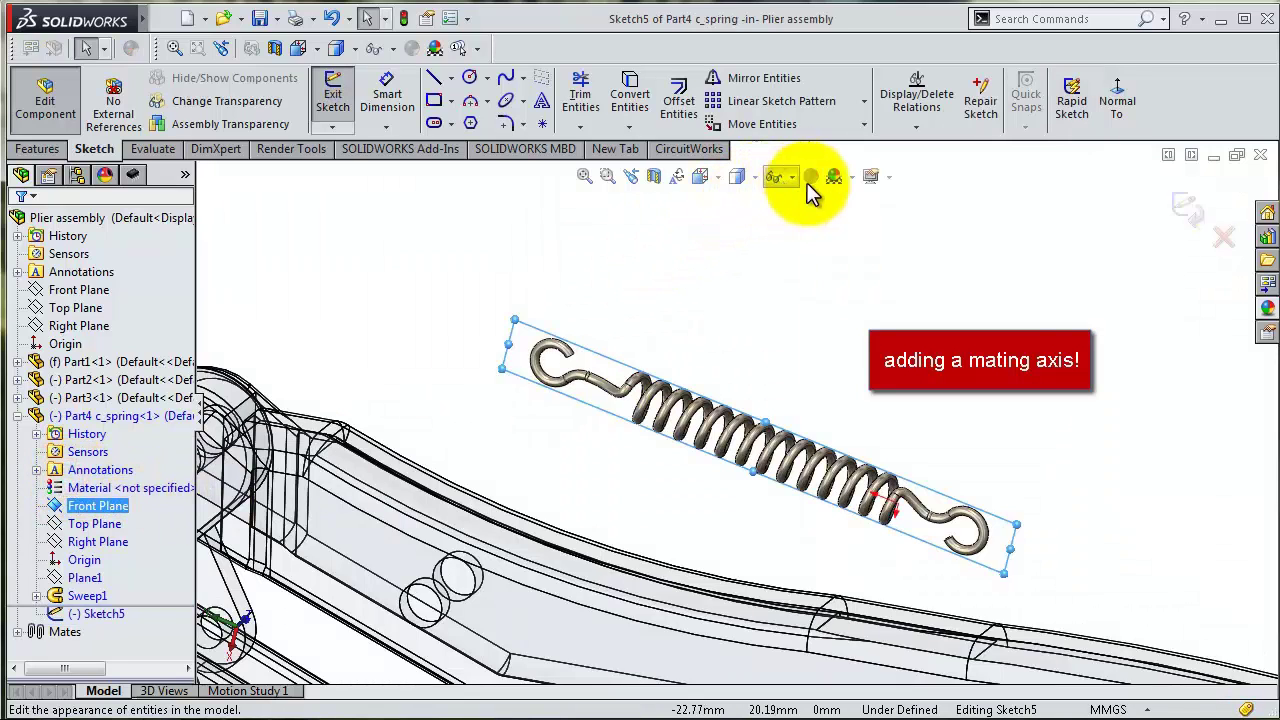
left_click(1120, 105)
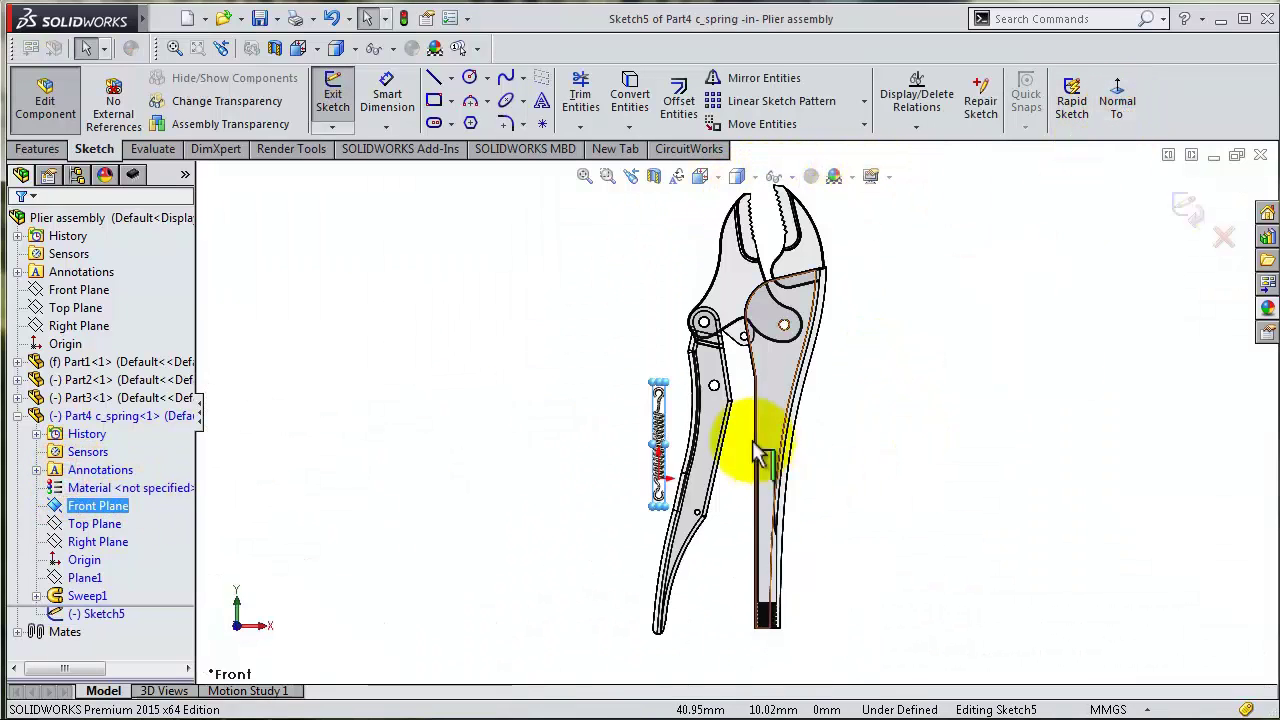
scroll(700, 390, "down", 2)
scroll(714, 386, "down", 2)
scroll(623, 377, "down", 2)
scroll(515, 390, "down", 1)
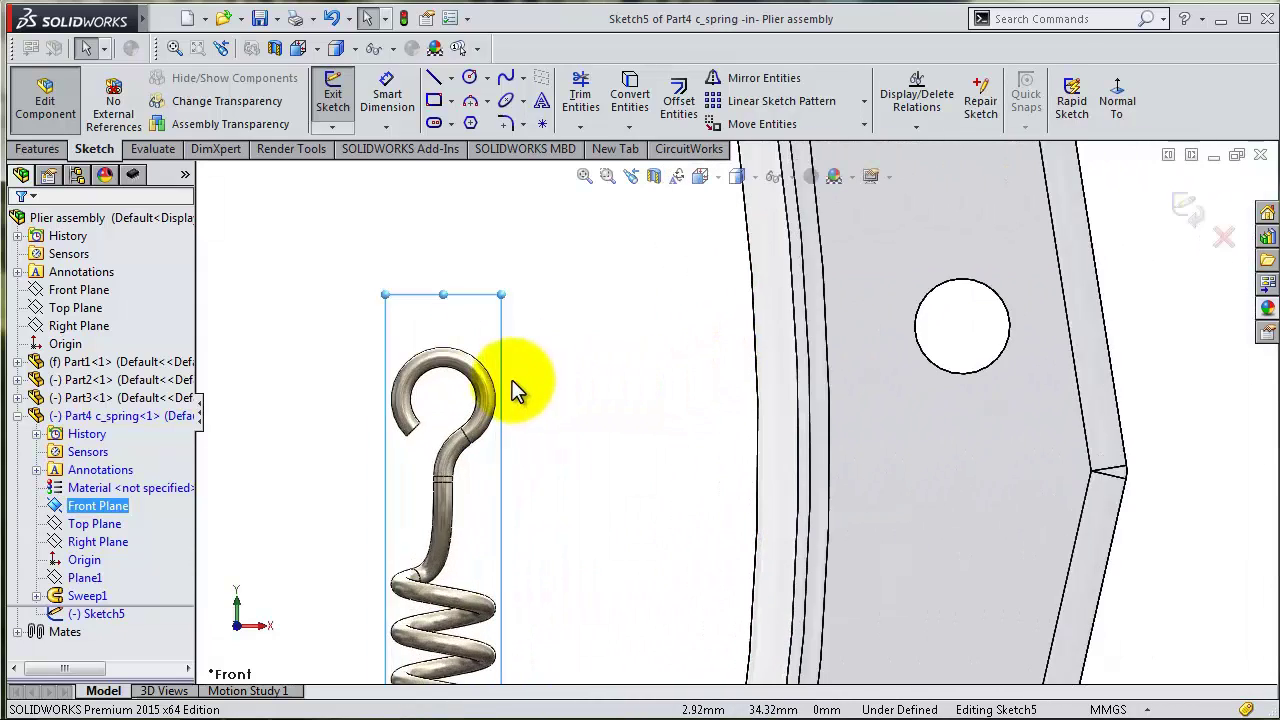
scroll(515, 390, "down", 2)
left_click(451, 78)
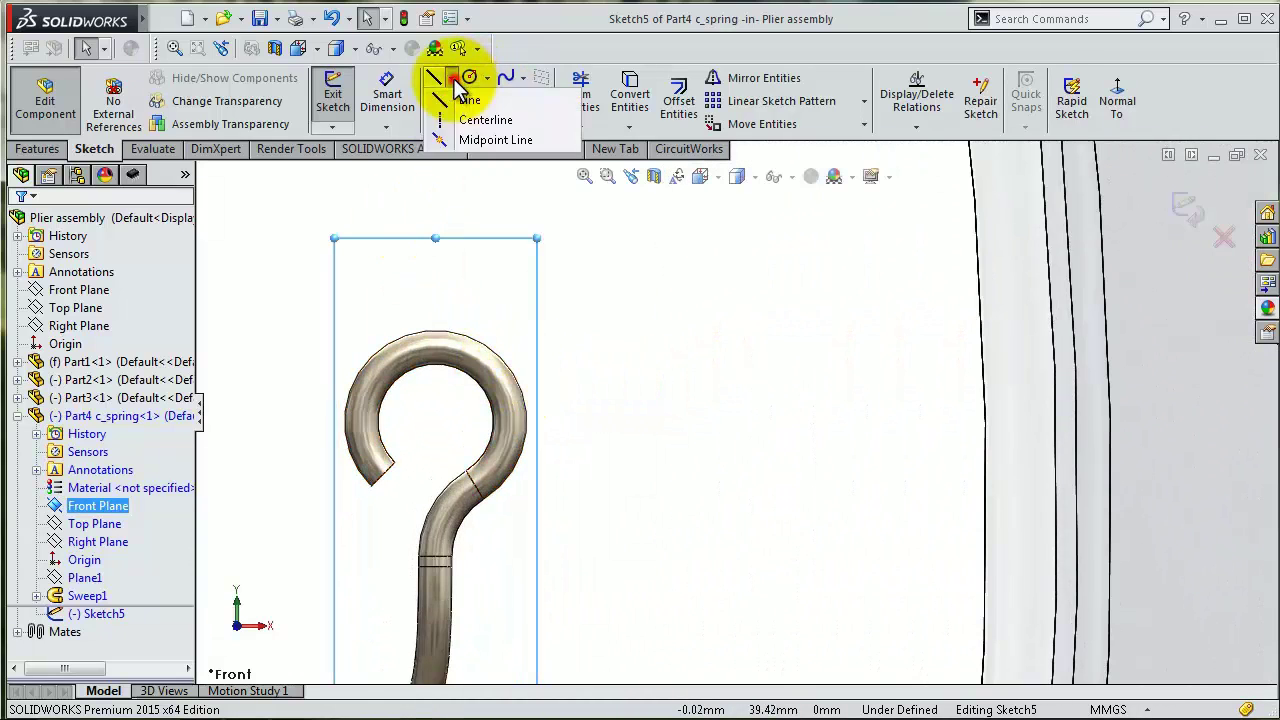
left_click(468, 117)
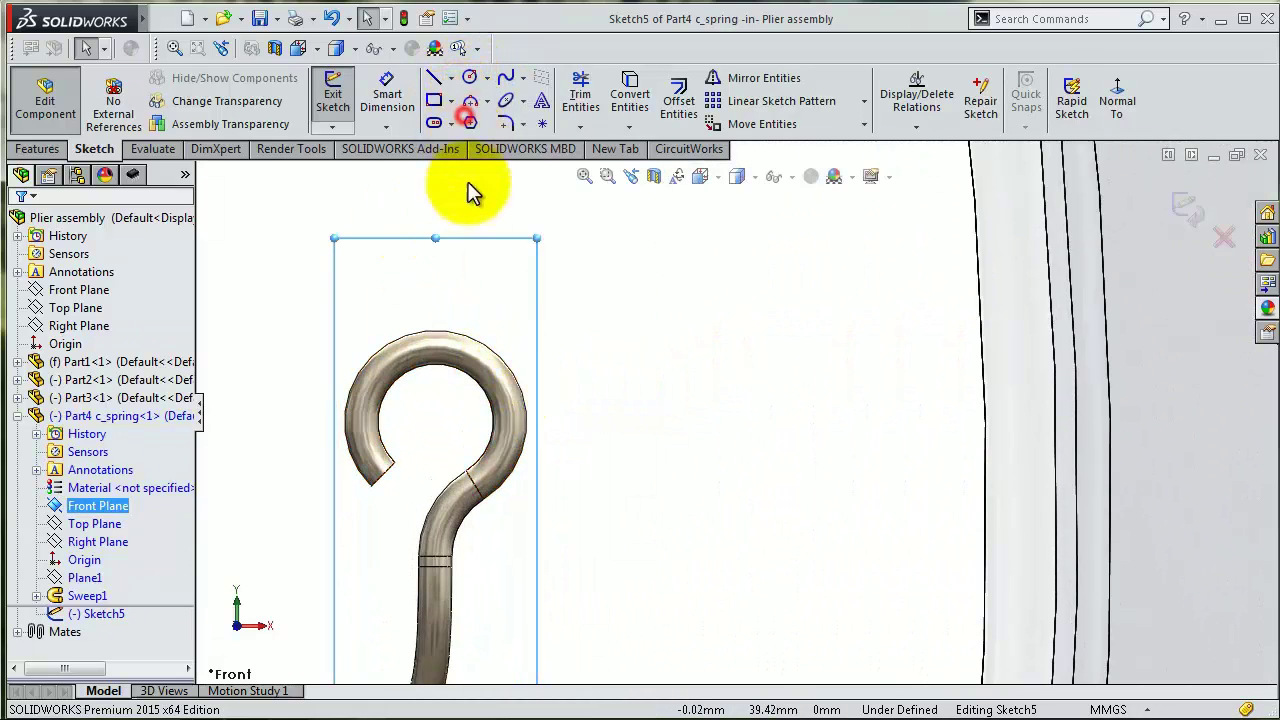
left_click(435, 331)
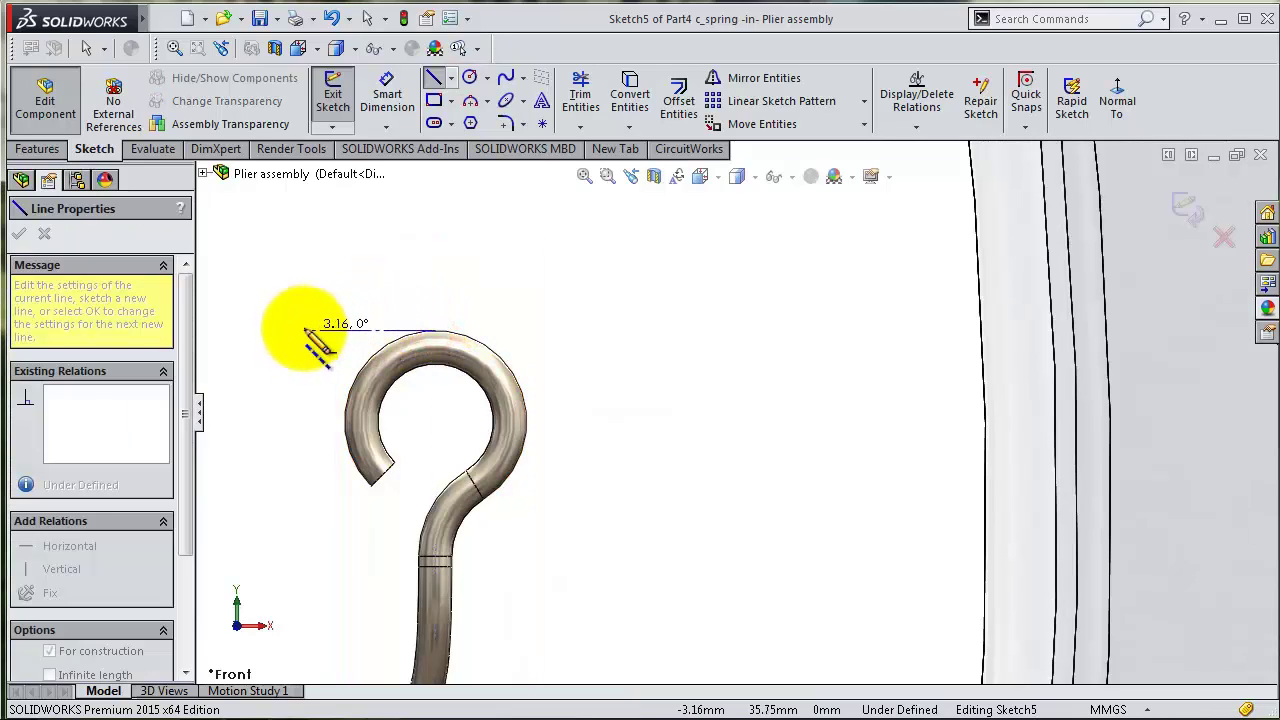
left_click(304, 330)
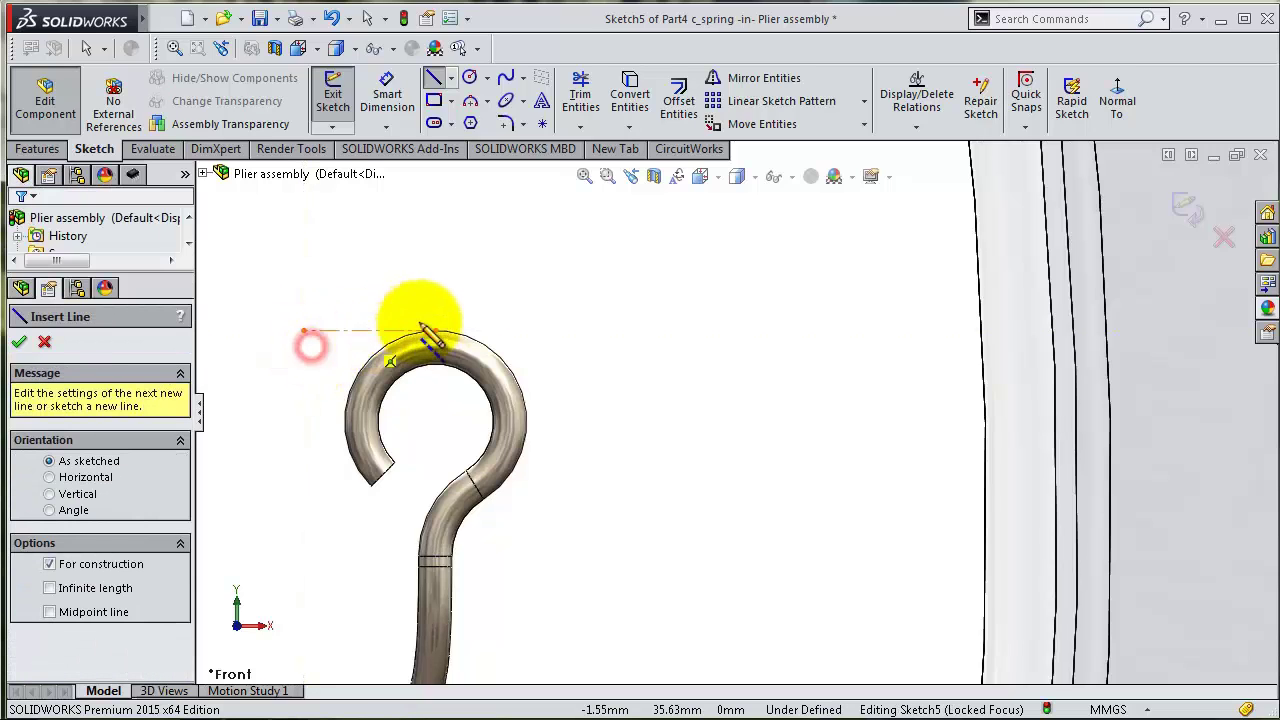
scroll(528, 332, "up", 2)
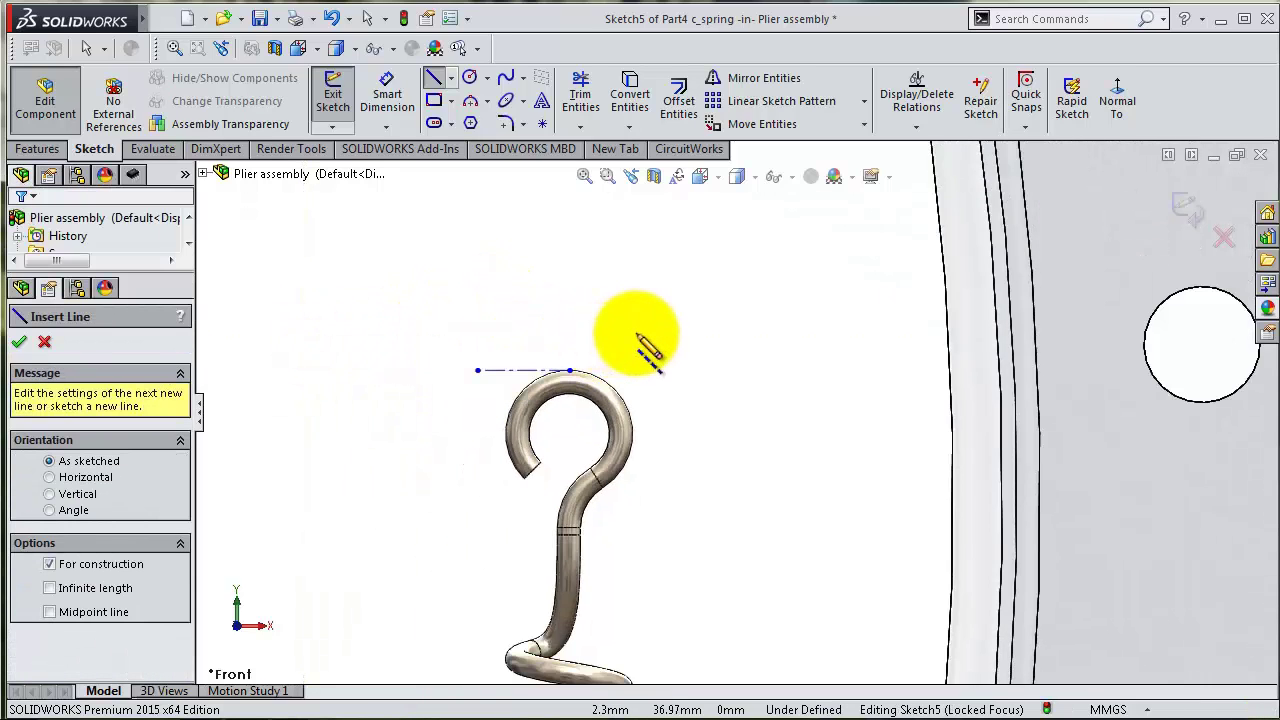
scroll(641, 342, "down", 1)
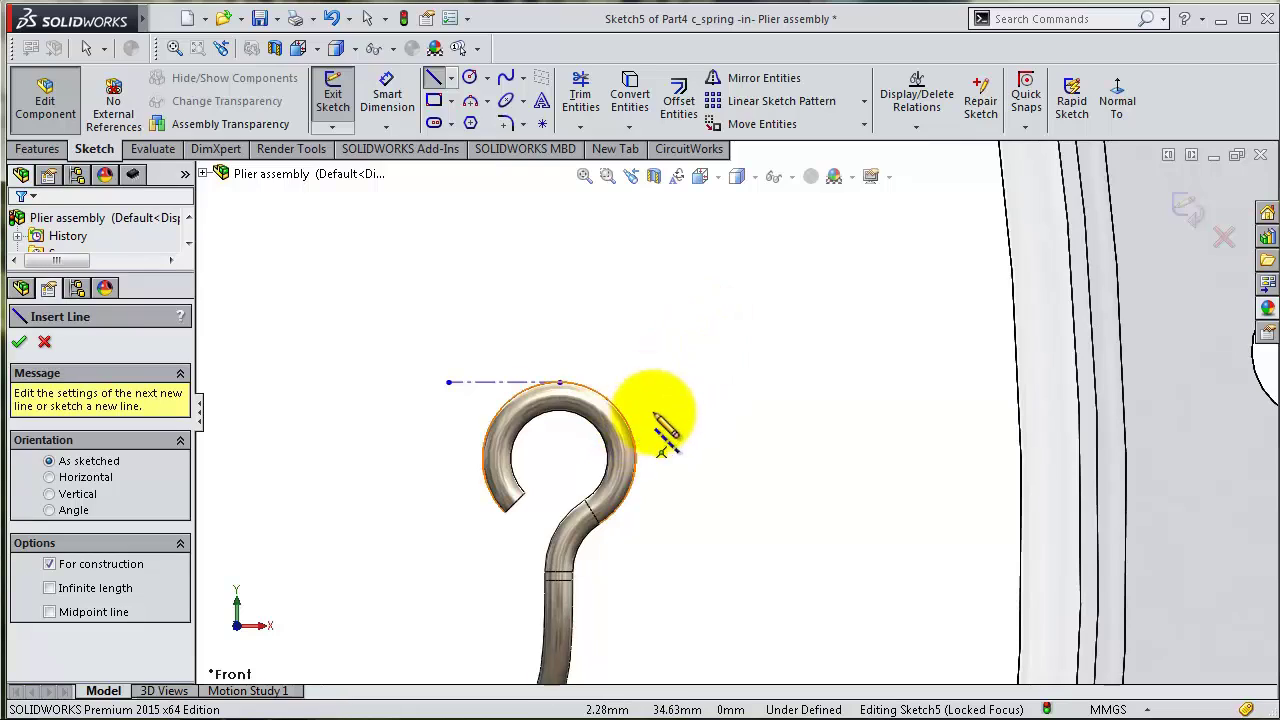
key("Escape")
scroll(578, 390, "down", 3)
Add a Tangent relation between the centerline and the hook's outer silhouette edge
left_click(537, 390)
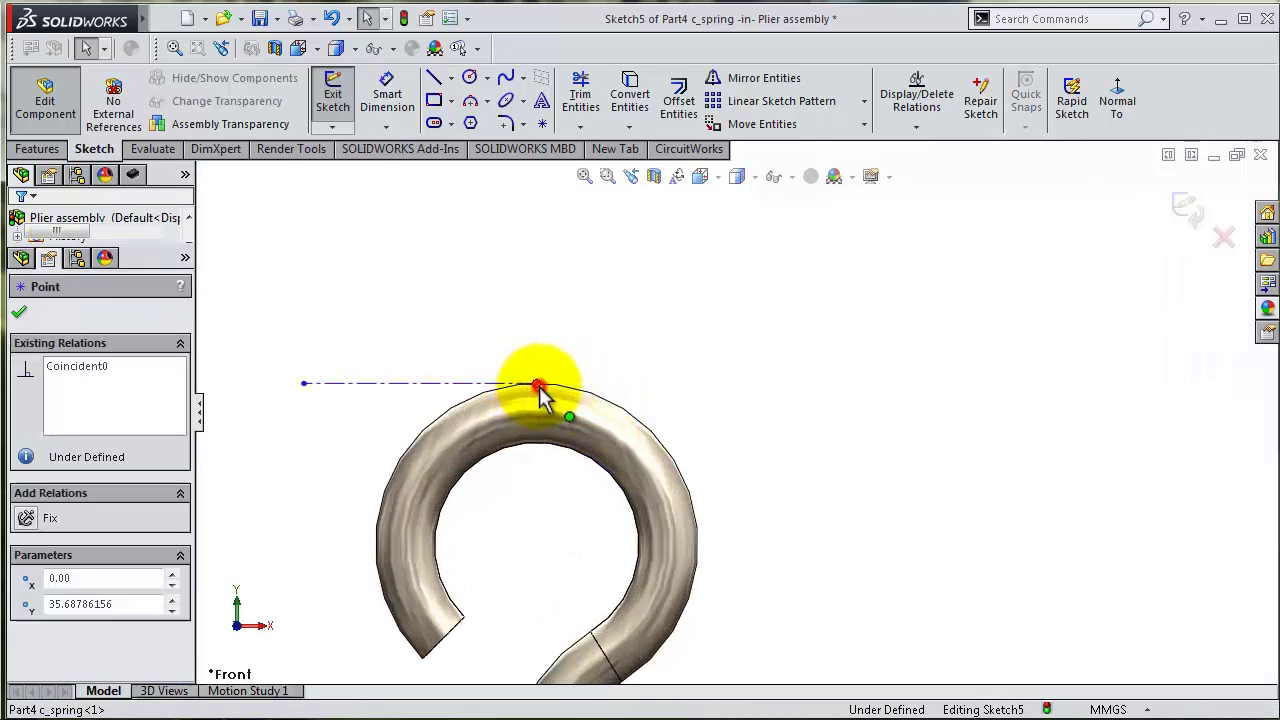
left_click(553, 388)
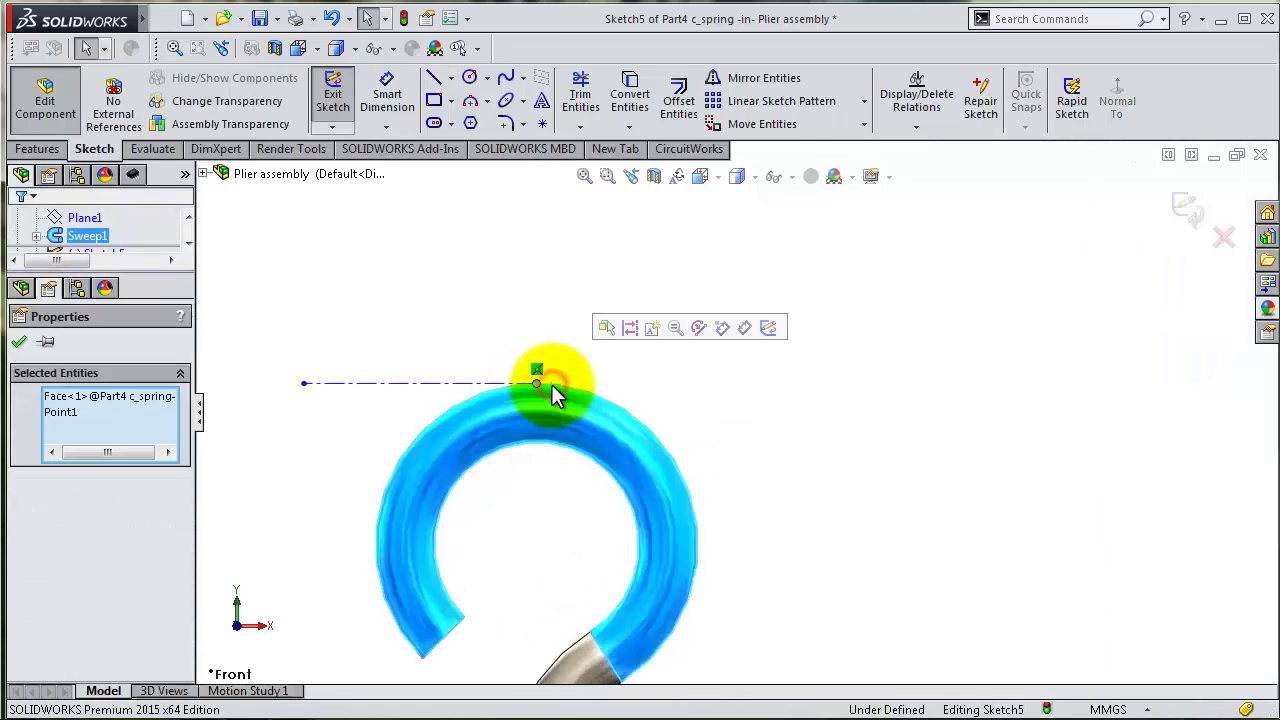
left_click(615, 358)
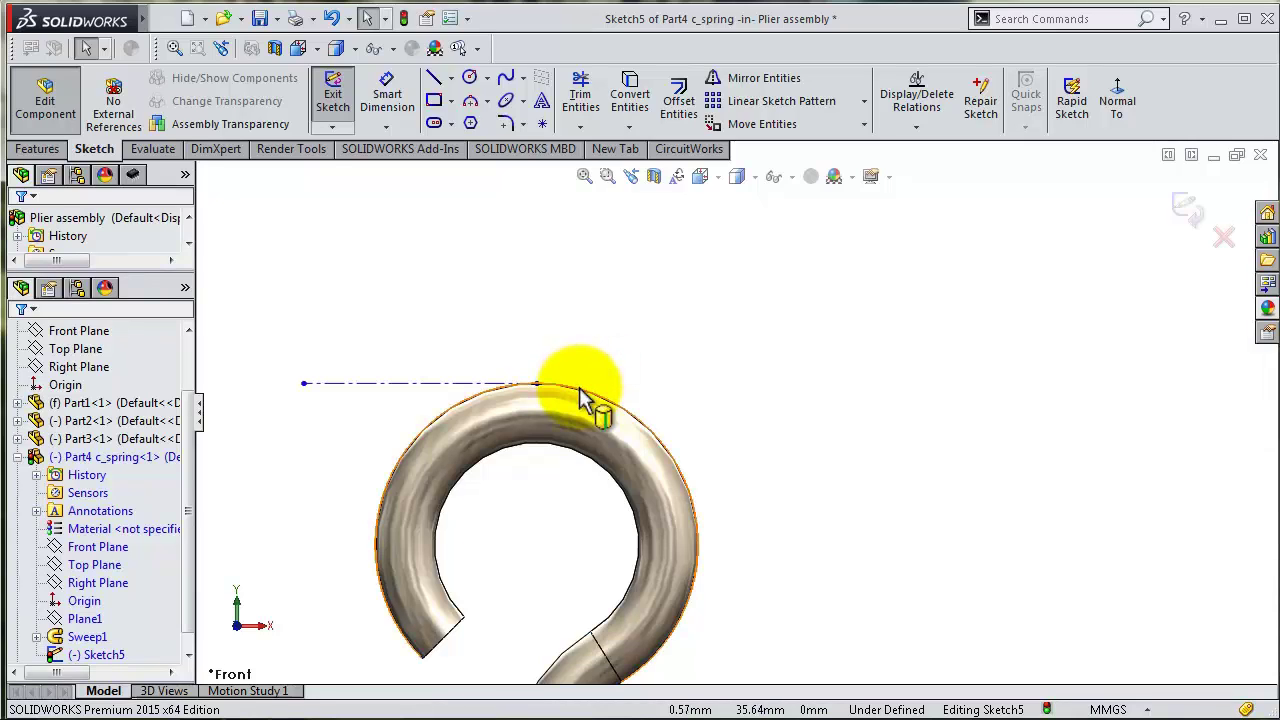
left_click(483, 383, "ctrl")
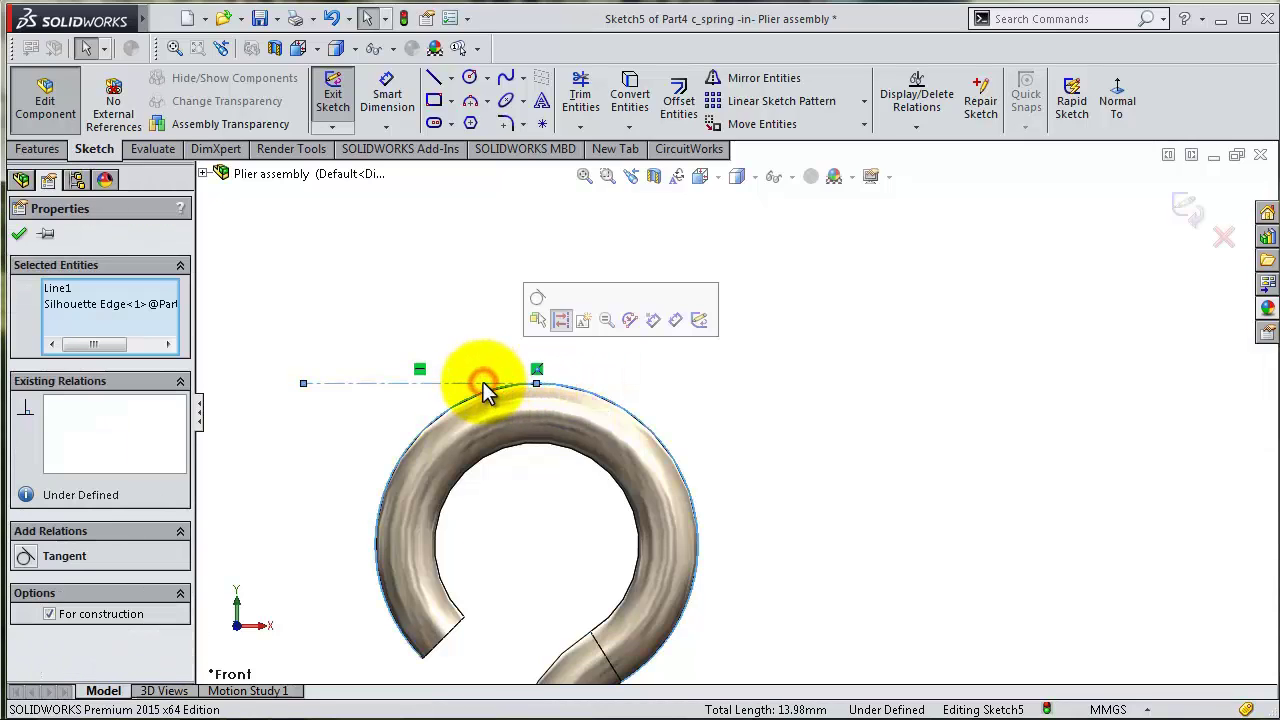
left_click(537, 300)
left_click(629, 329)
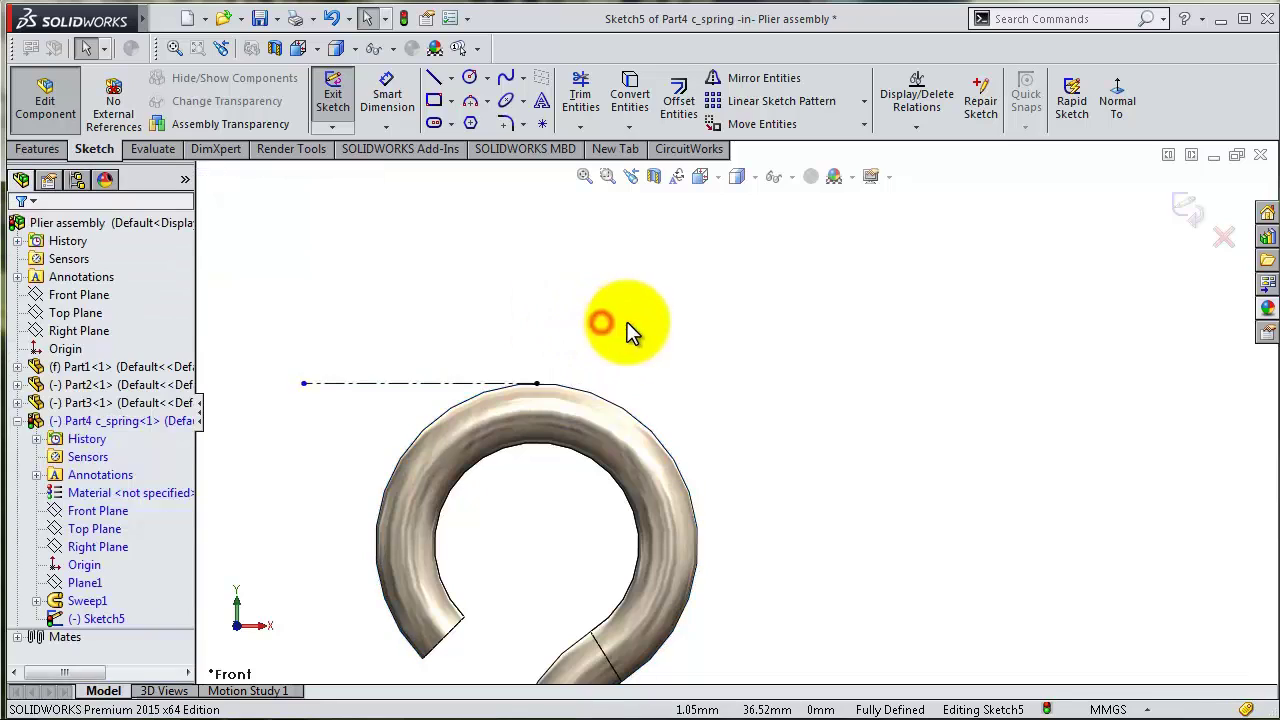
scroll(749, 394, "up", 2)
scroll(785, 415, "up", 2)
scroll(788, 417, "up", 2)
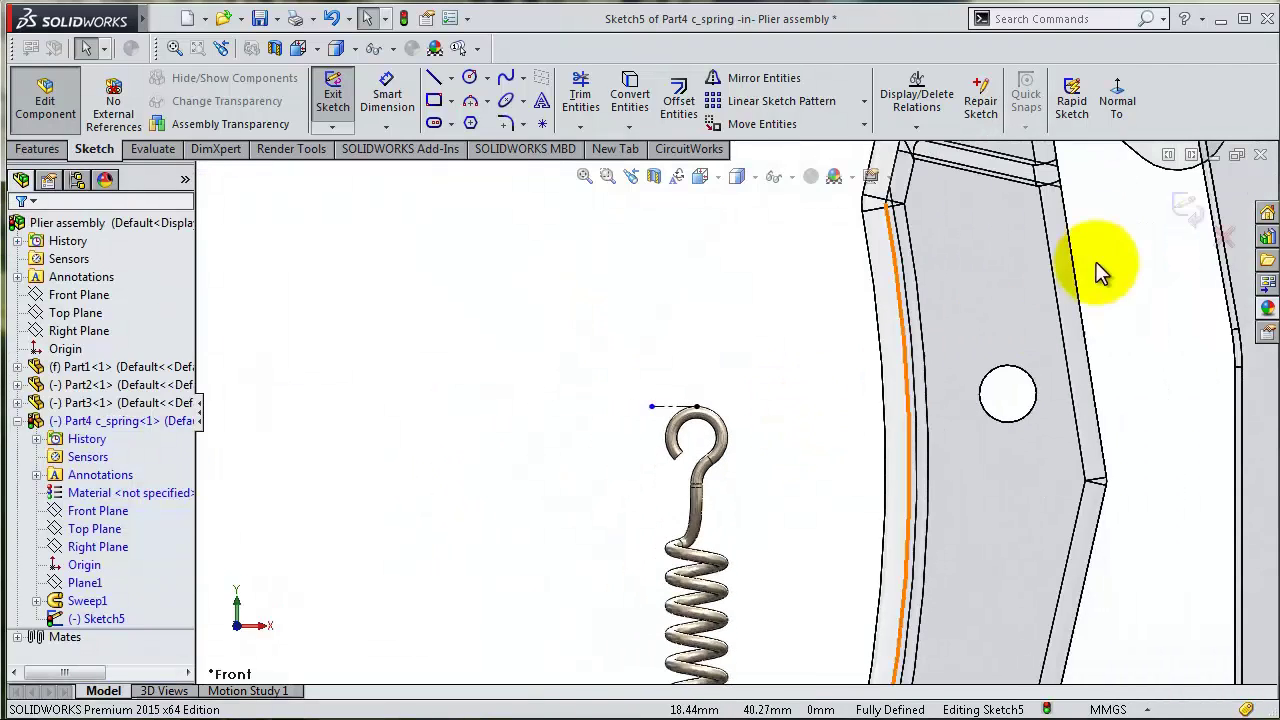
Exit the spring sketch and return to editing the whole plier assembly
left_click(1185, 210)
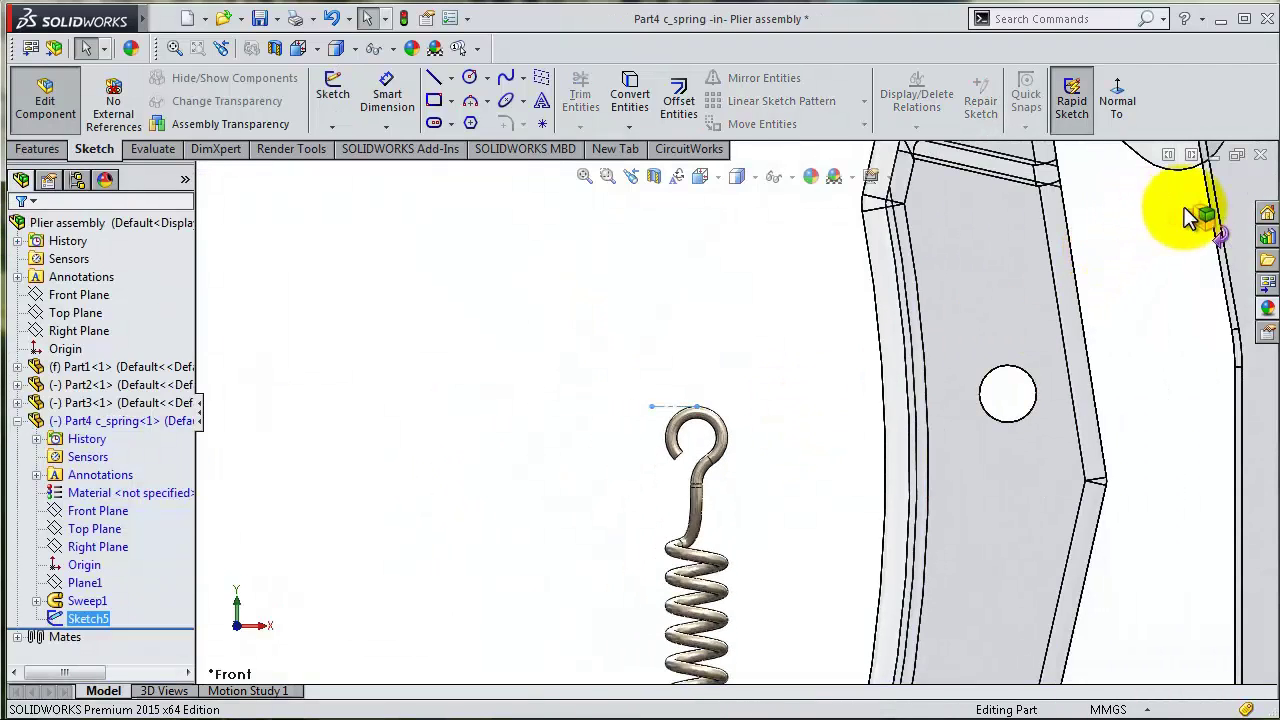
left_click(1205, 218)
scroll(833, 490, "up", 3)
scroll(838, 482, "up", 2)
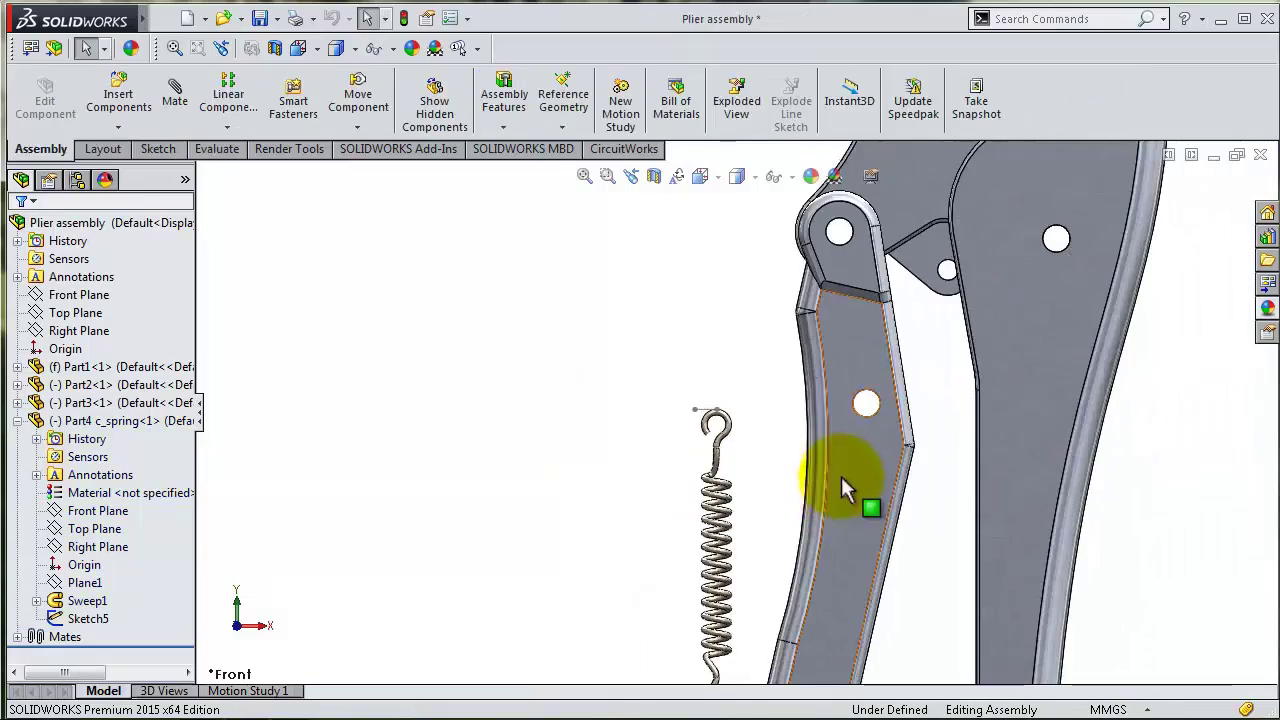
mouse_move(893, 381)
middle_mouse_down()
mouse_move(940, 331)
mouse_move(889, 337)
mouse_move(766, 409)
mouse_move(797, 366)
middle_mouse_up()
scroll(800, 362, "down", 3)
scroll(832, 349, "down", 2)
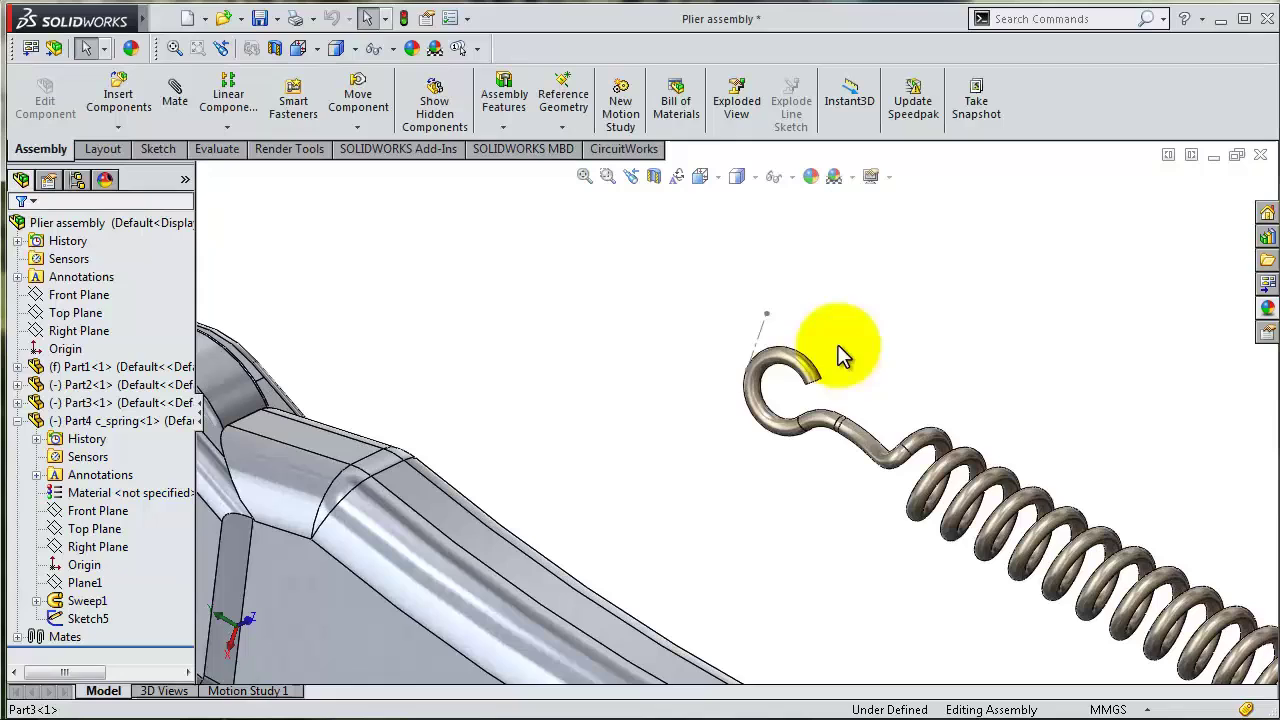
Mate Sketch5's hook line coincident with a face of Part2
left_click(766, 340)
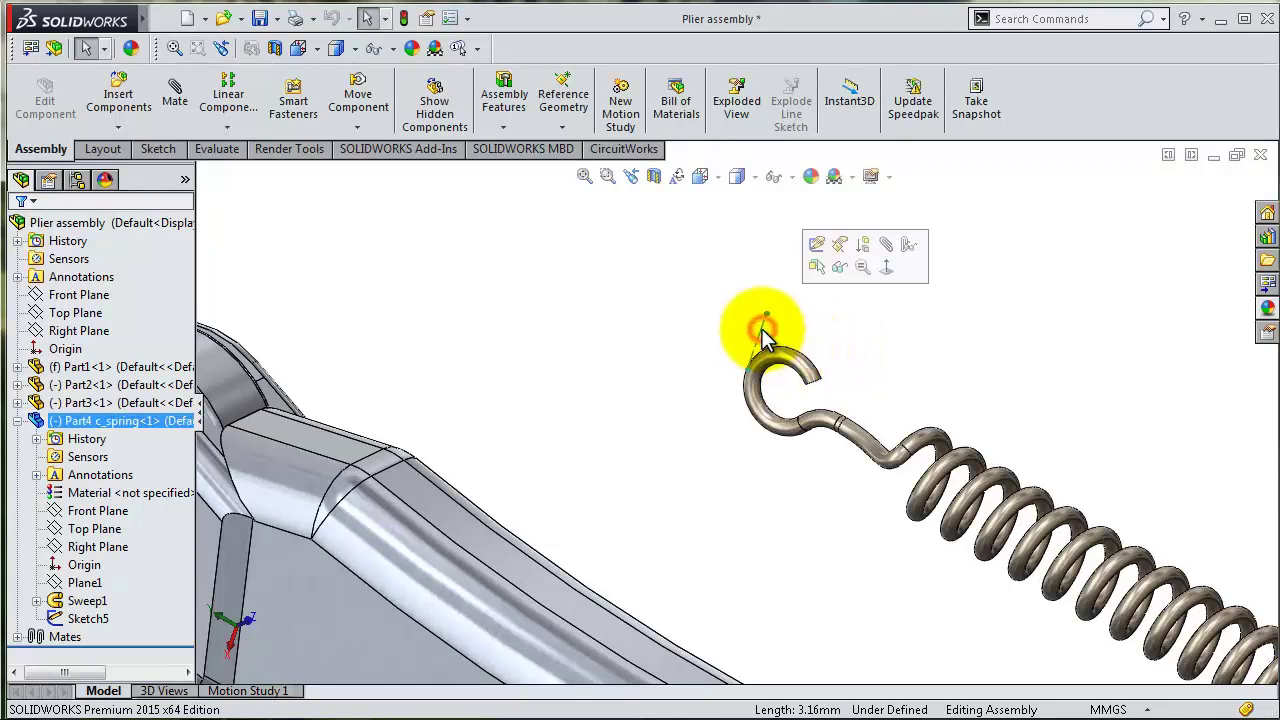
left_click(885, 245)
scroll(582, 500, "up", 3)
scroll(451, 611, "down", 4)
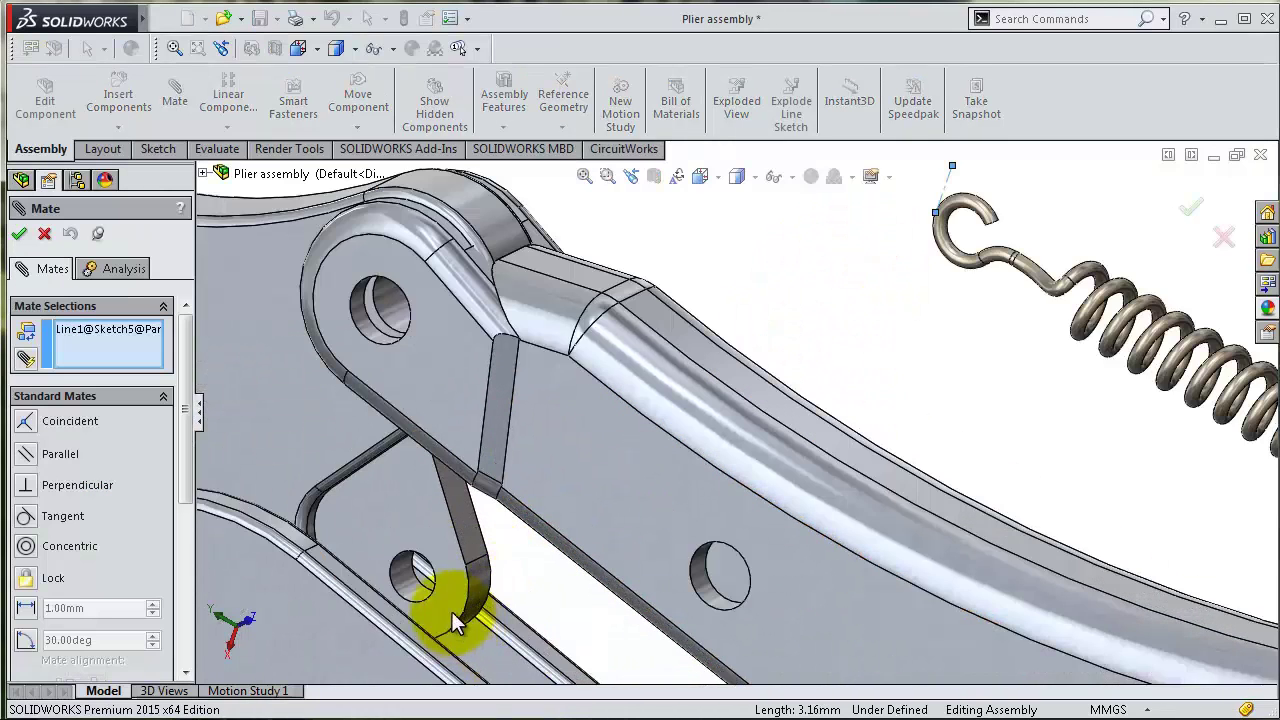
left_click(407, 579)
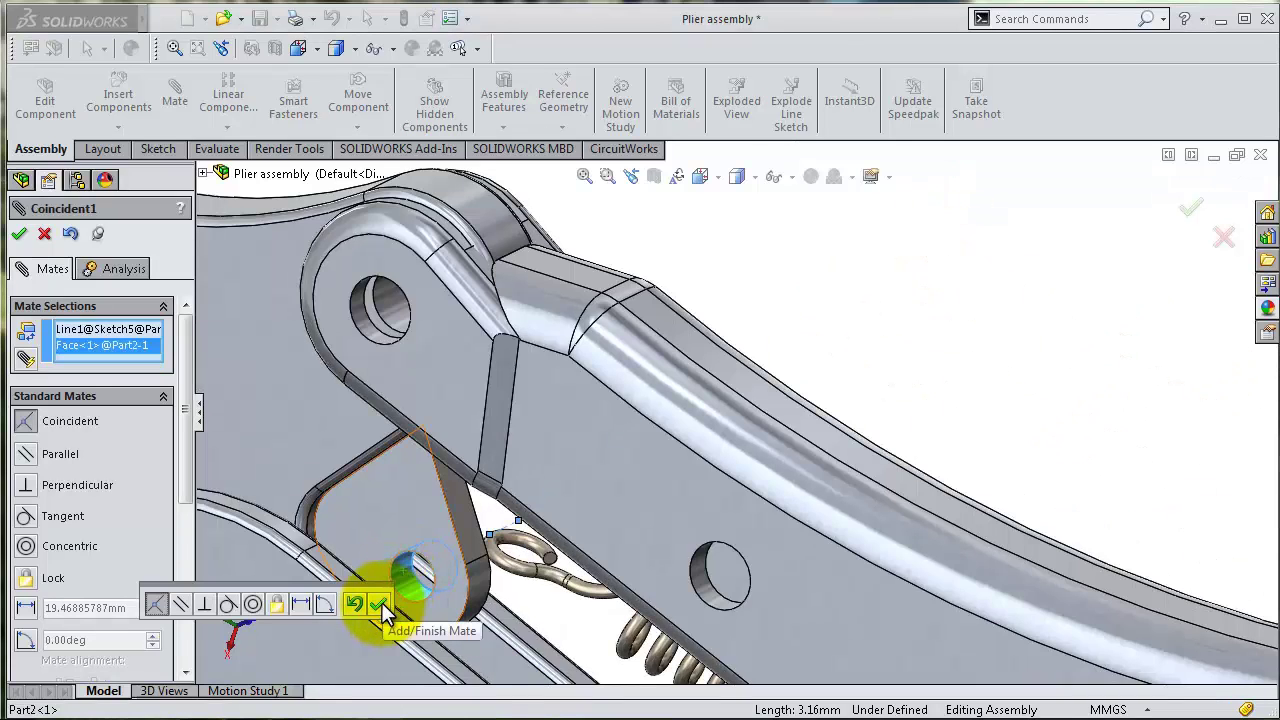
left_click(382, 603)
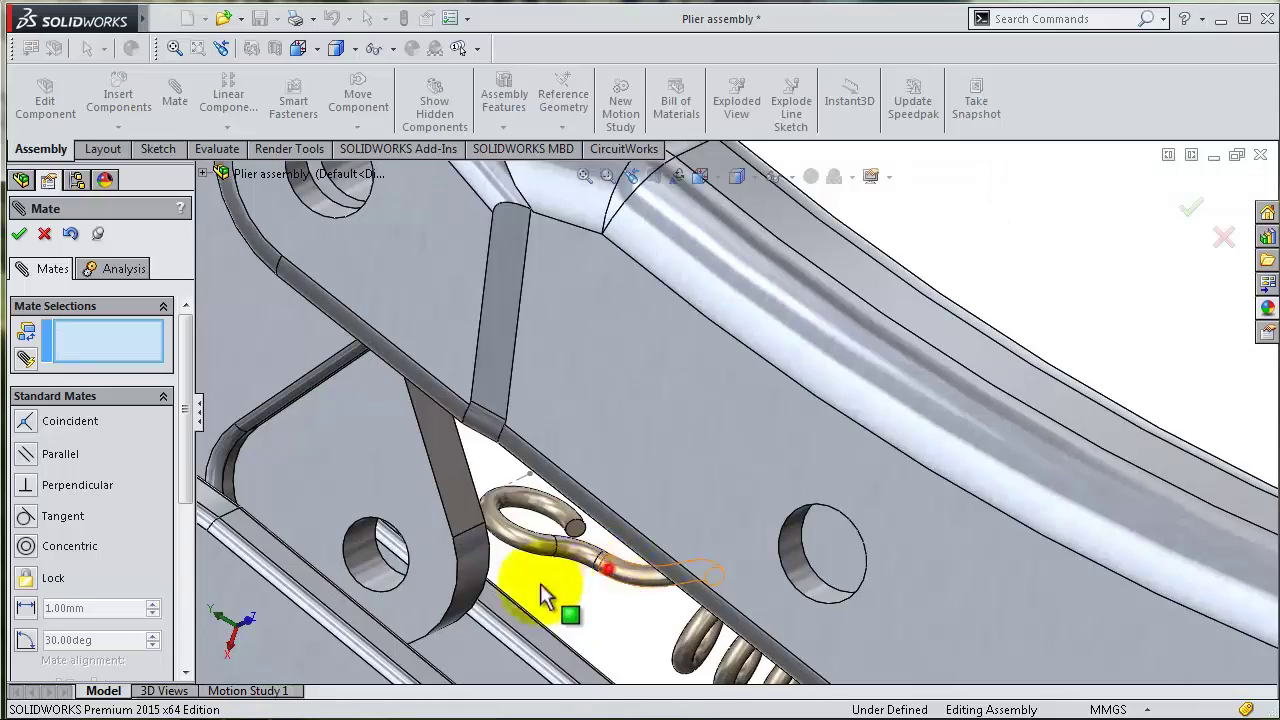
Delete the Coincident1 mate from the assembly's Mates list
mouse_move(540, 583)
middle_mouse_down()
mouse_move(588, 591)
mouse_move(572, 495)
middle_mouse_up()
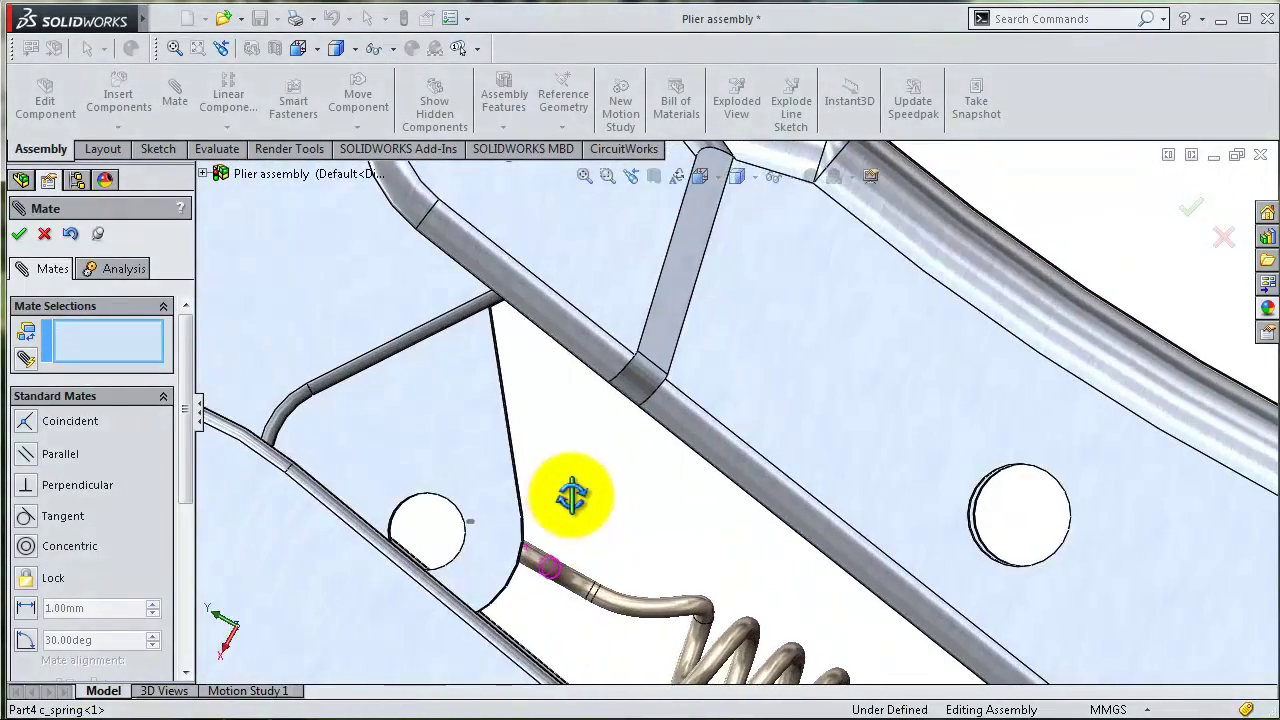
left_click(283, 505)
left_click_drag(183, 448, 186, 606)
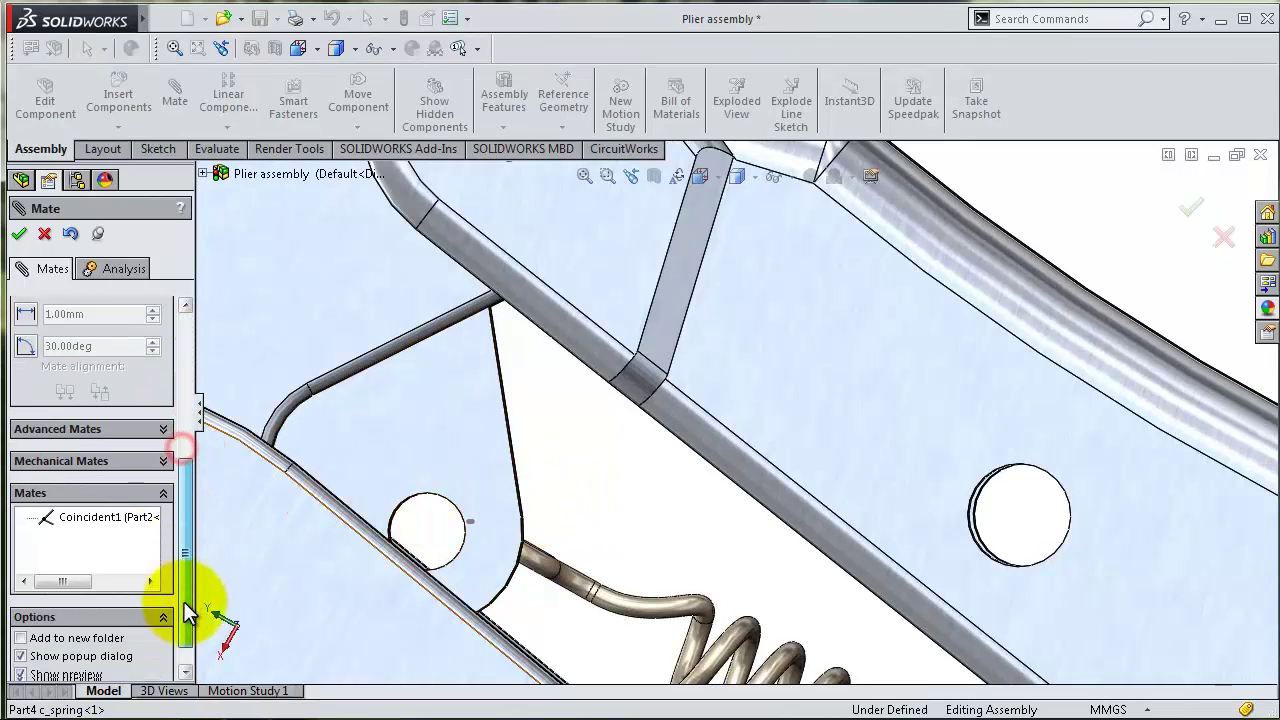
left_click(106, 510)
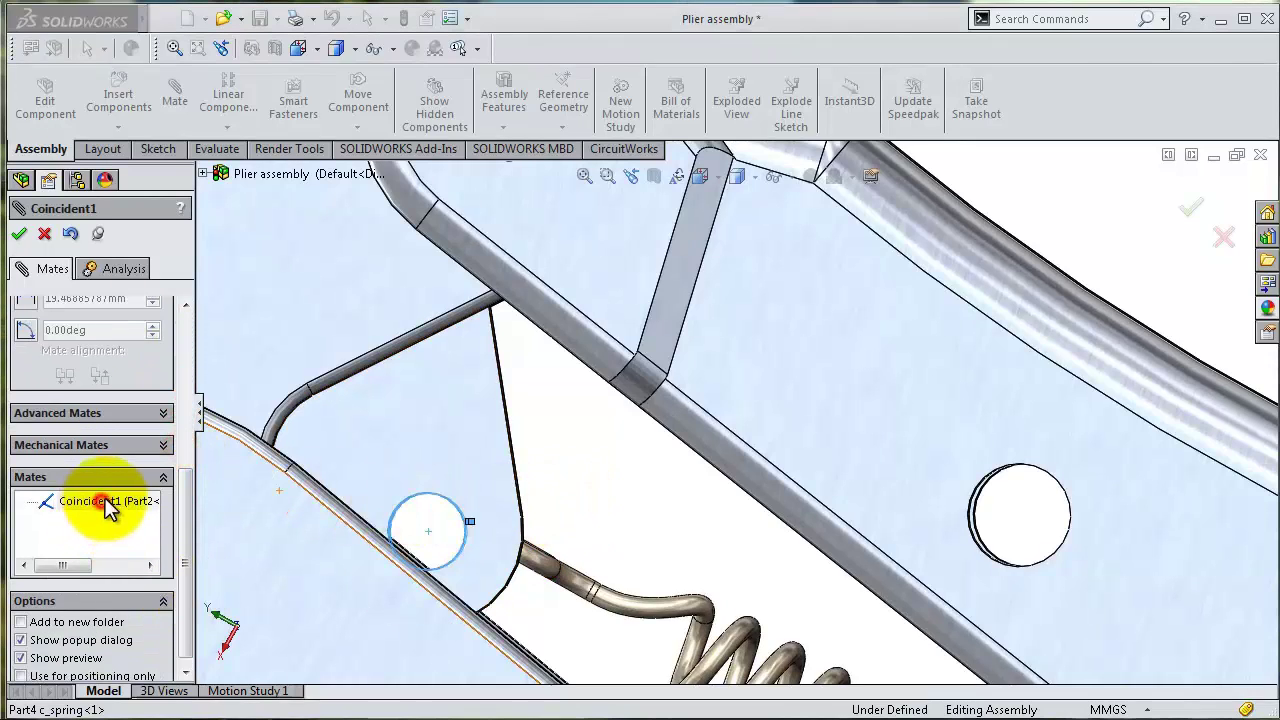
left_click(108, 505)
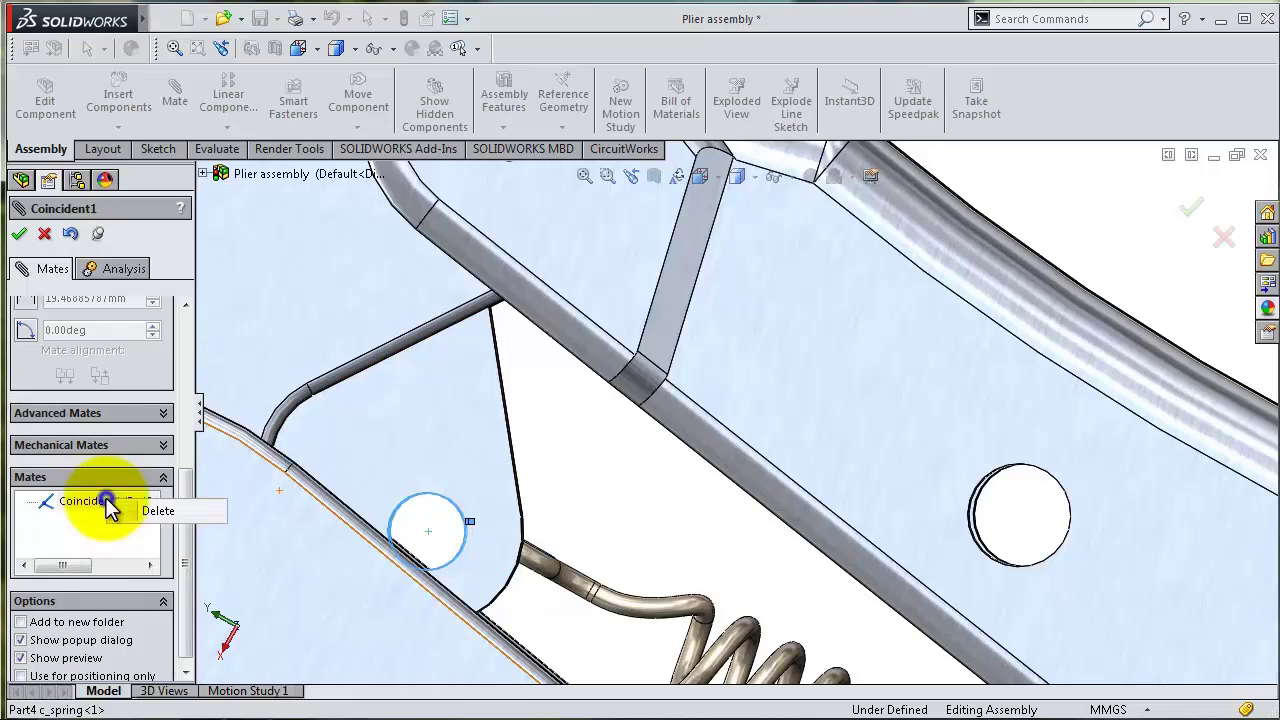
left_click(150, 511)
Mate the hook line concentric with Part2's hole, with the alignment flipped
left_click_drag(434, 514, 549, 521)
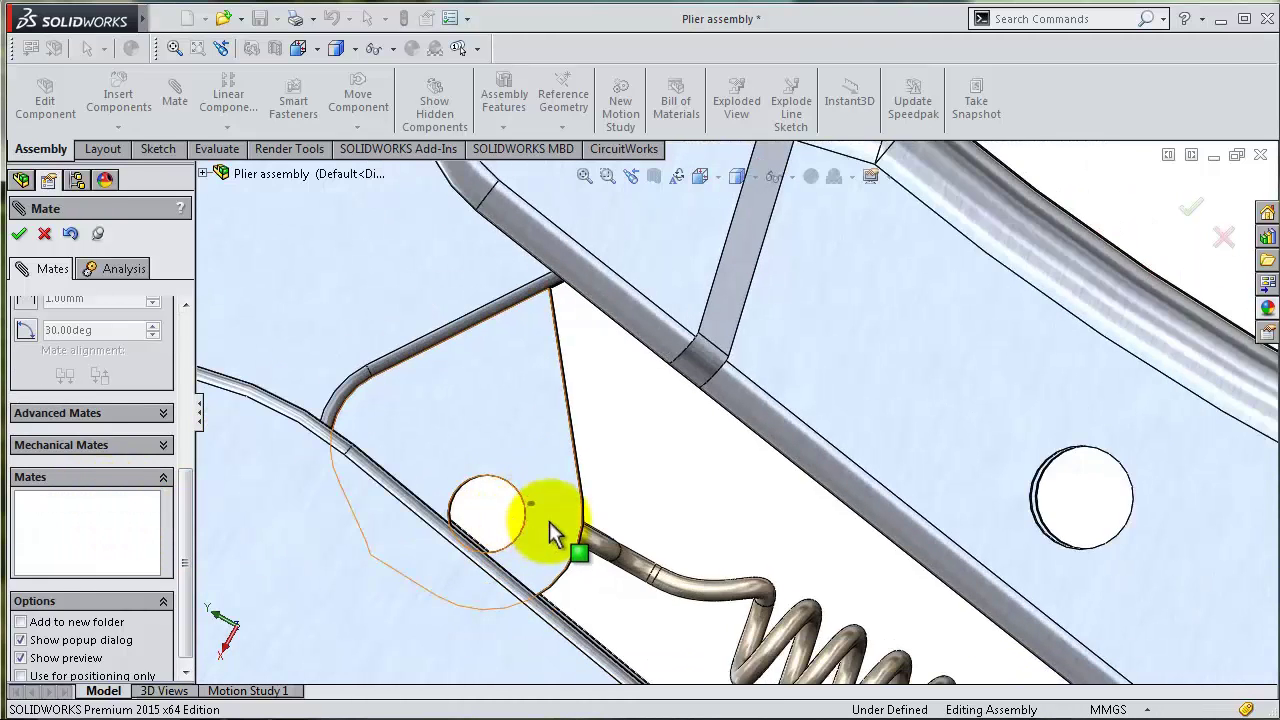
left_click_drag(189, 481, 180, 335)
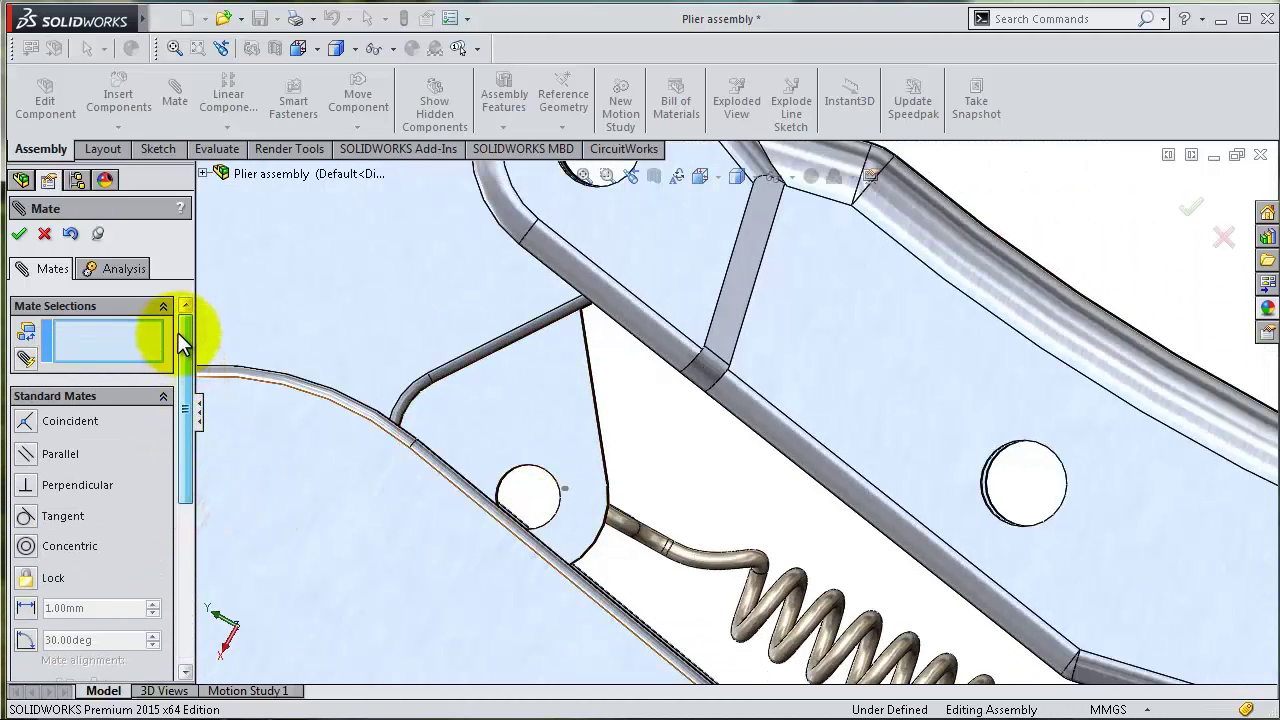
scroll(560, 505, "down", 2)
mouse_move(560, 505)
middle_mouse_down()
mouse_move(500, 497)
mouse_move(516, 479)
middle_mouse_up()
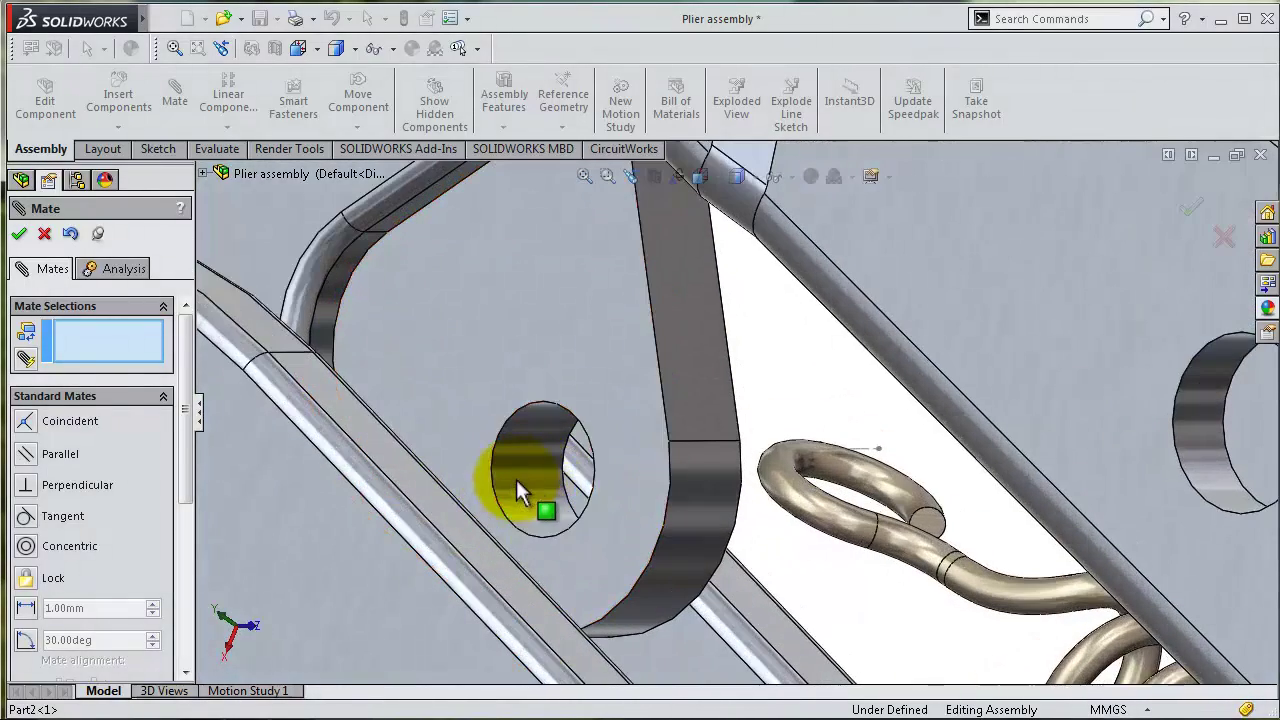
left_click(516, 470)
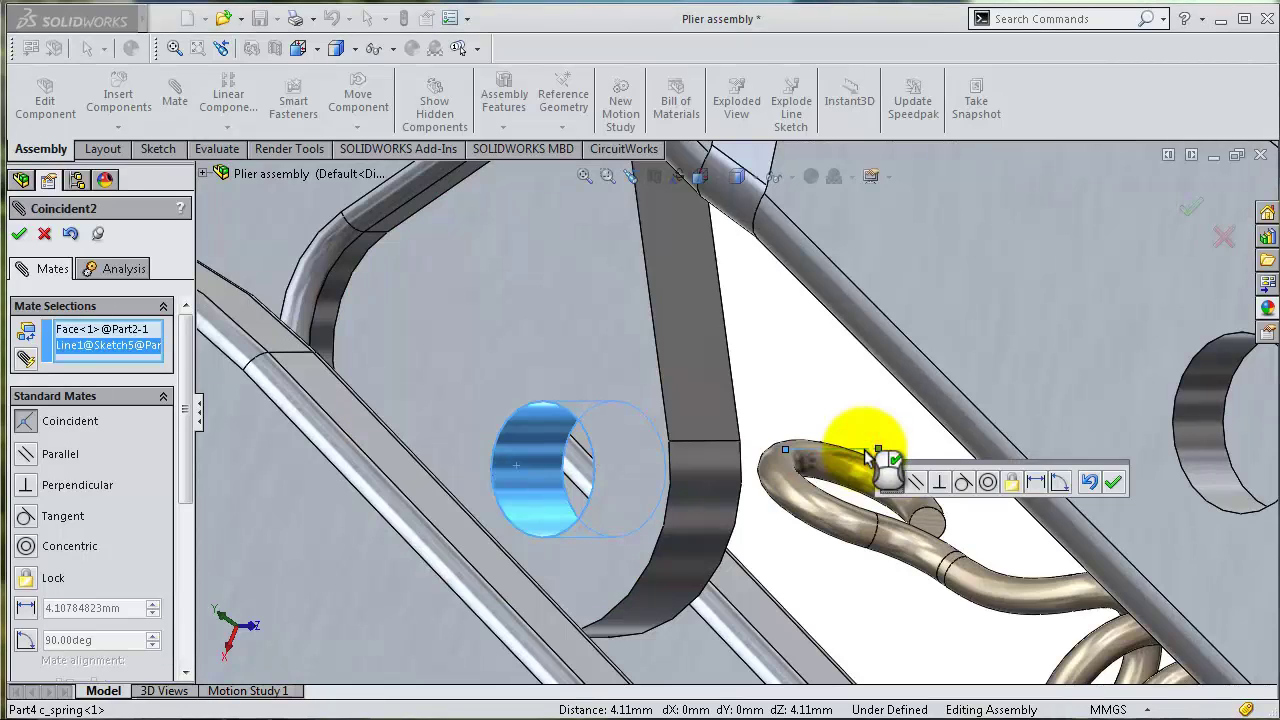
left_click(987, 484)
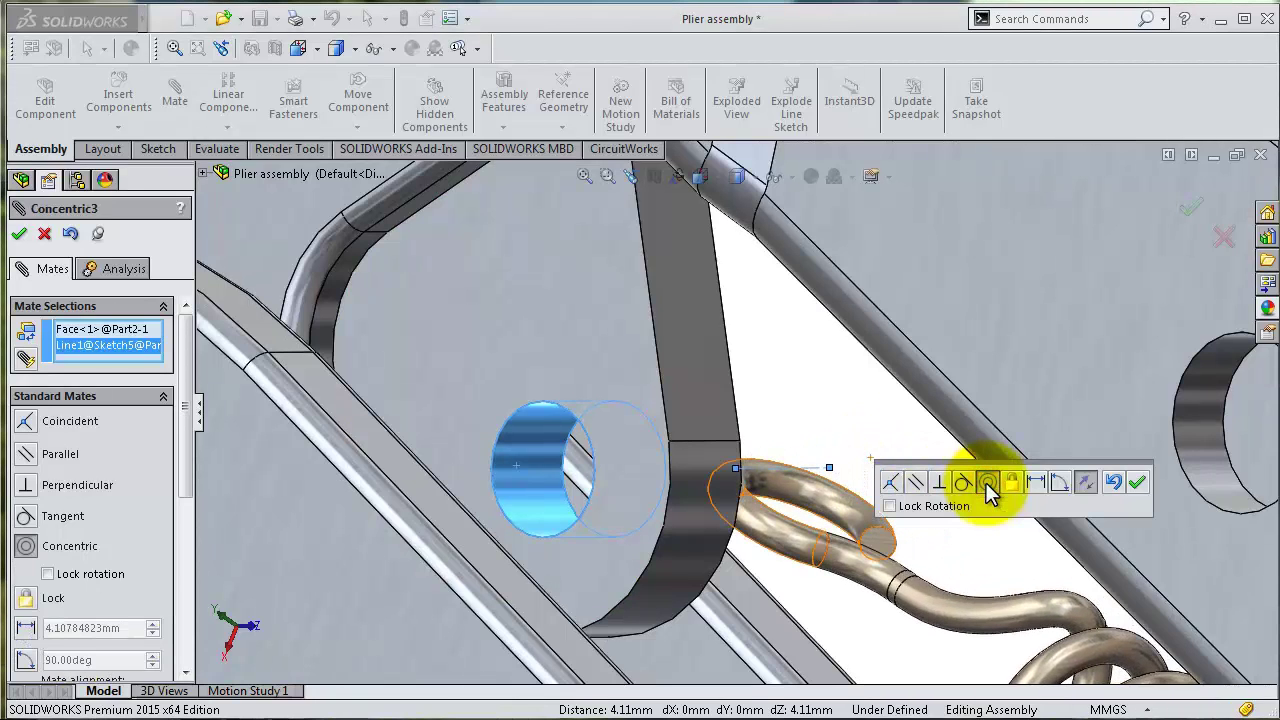
left_click(1085, 484)
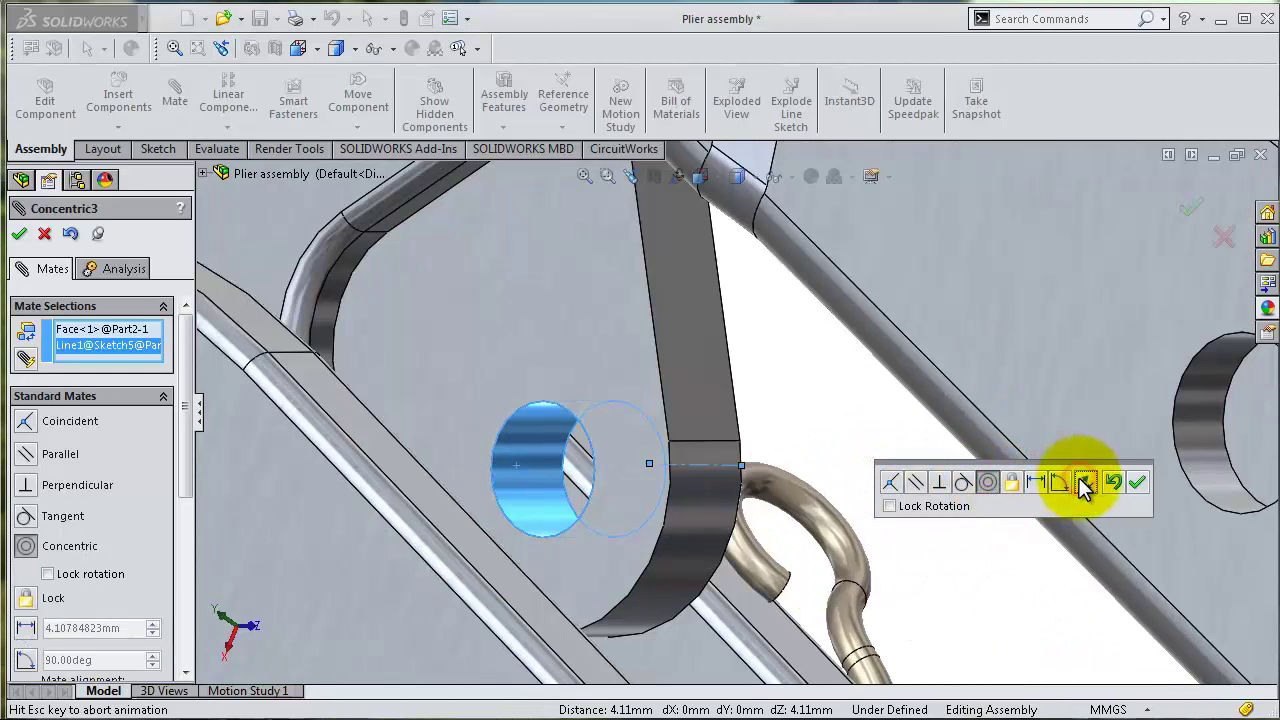
left_click(1137, 483)
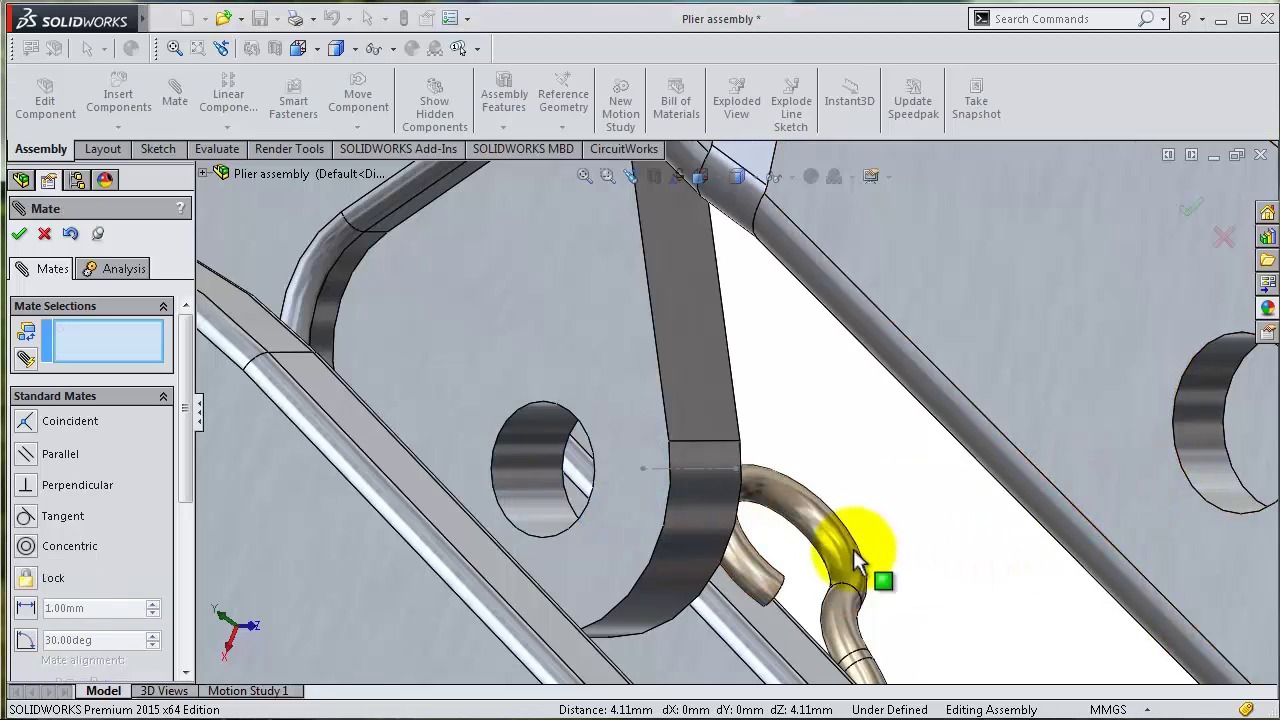
Mate Part4 c_spring's Right Plane coincident with the assembly Front Plane
mouse_move(748, 514)
middle_mouse_down()
mouse_move(665, 425)
mouse_move(432, 352)
mouse_move(443, 395)
mouse_move(523, 449)
mouse_move(429, 366)
mouse_move(363, 414)
mouse_move(397, 398)
middle_mouse_up()
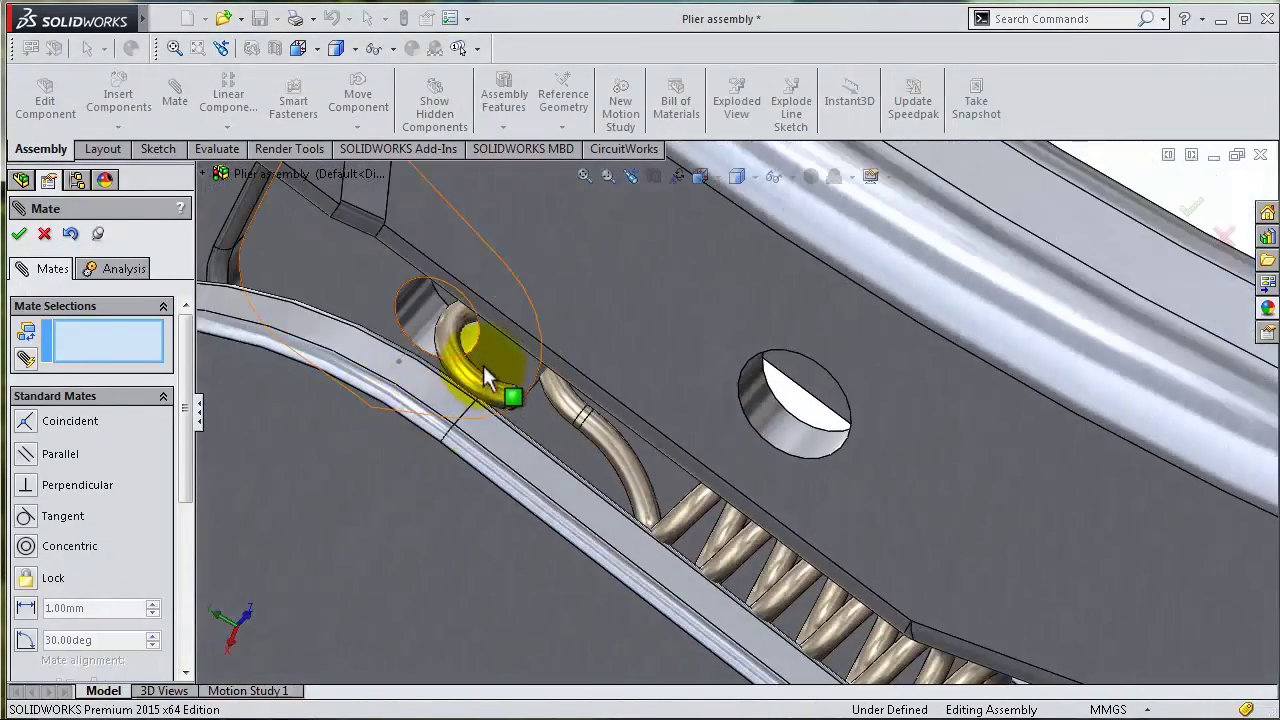
scroll(484, 378, "down", 3)
scroll(514, 371, "down", 2)
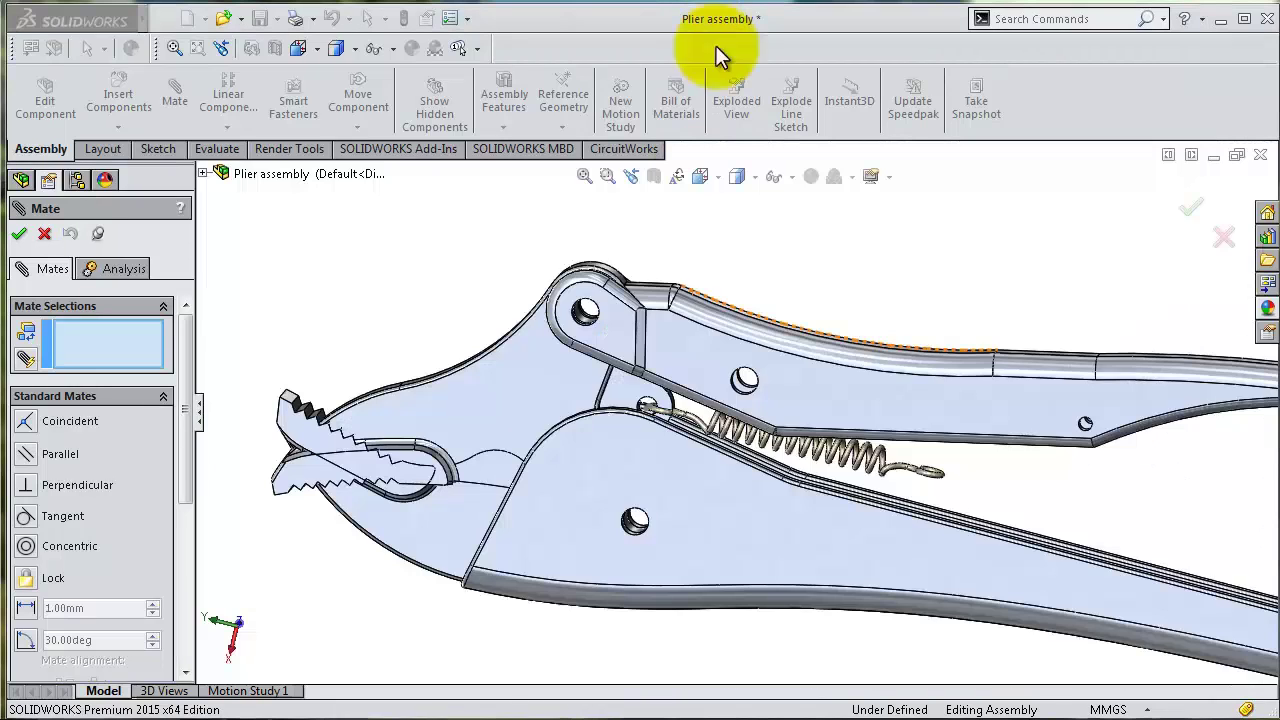
left_click(203, 174)
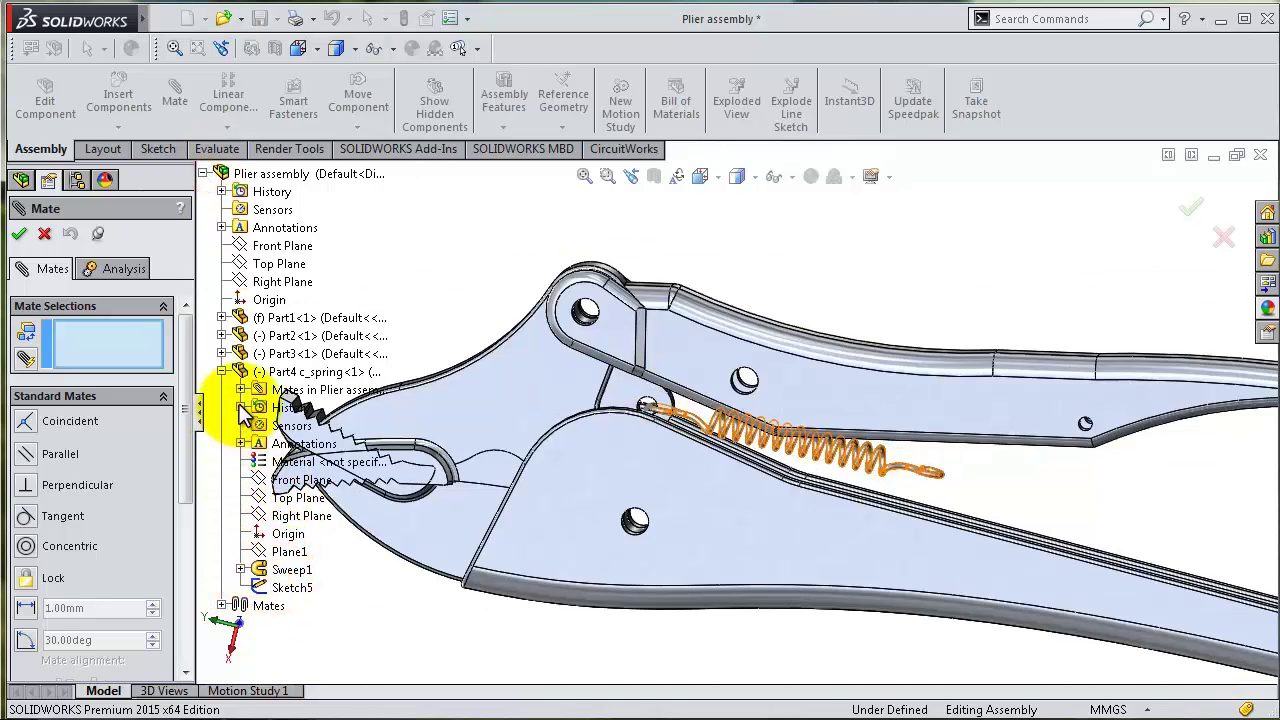
left_click(224, 372)
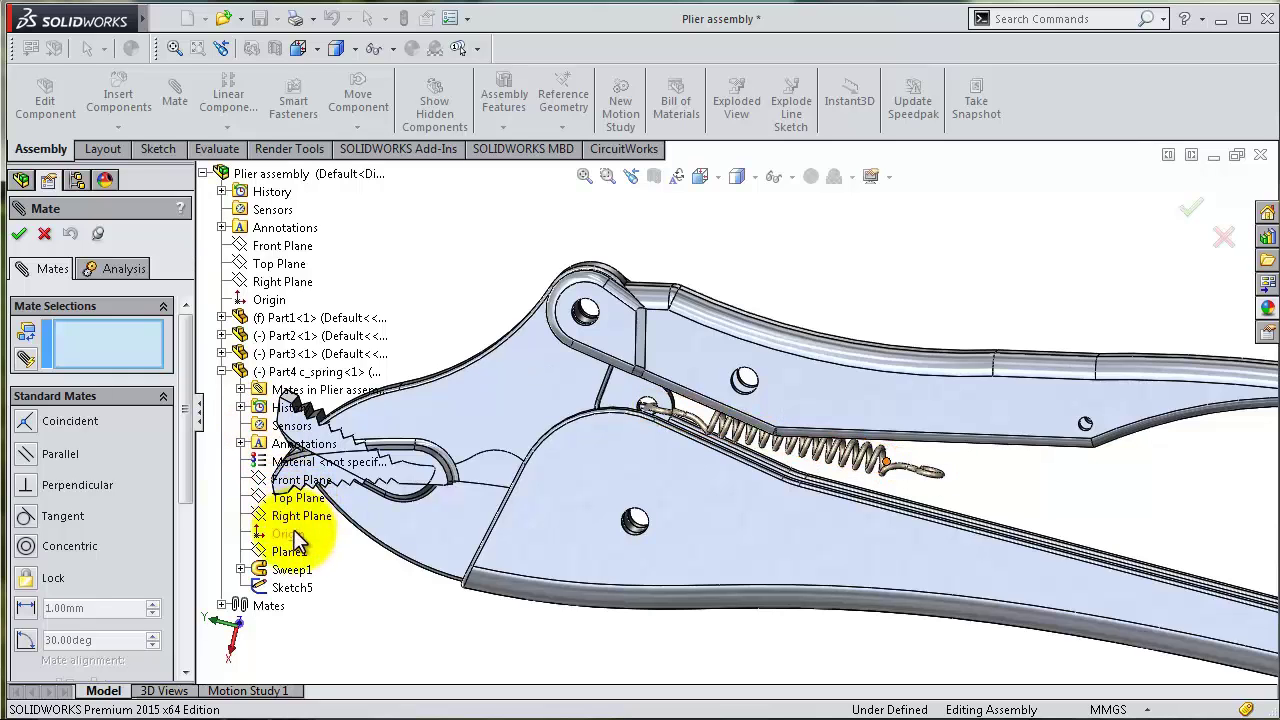
scroll(680, 445, "up", 3)
mouse_move(856, 310)
middle_mouse_down()
mouse_move(894, 271)
mouse_move(853, 320)
mouse_move(857, 343)
middle_mouse_up()
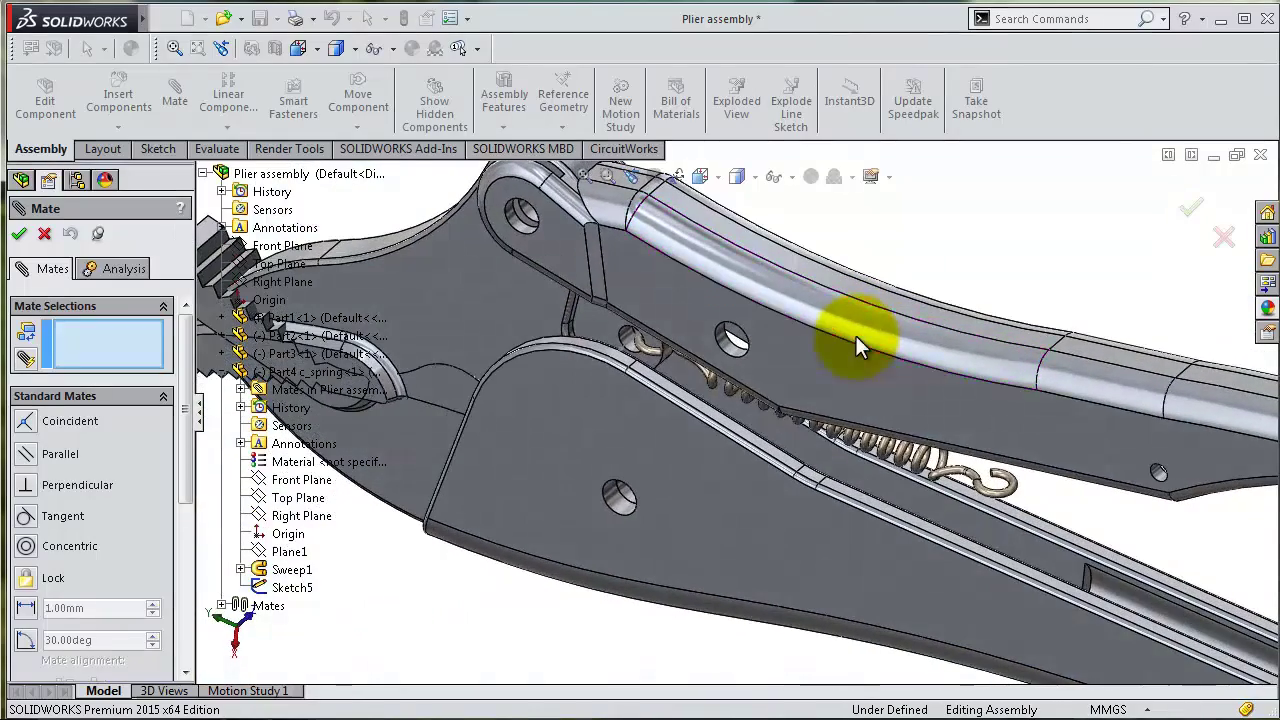
left_click(293, 518)
scroll(470, 388, "up", 3)
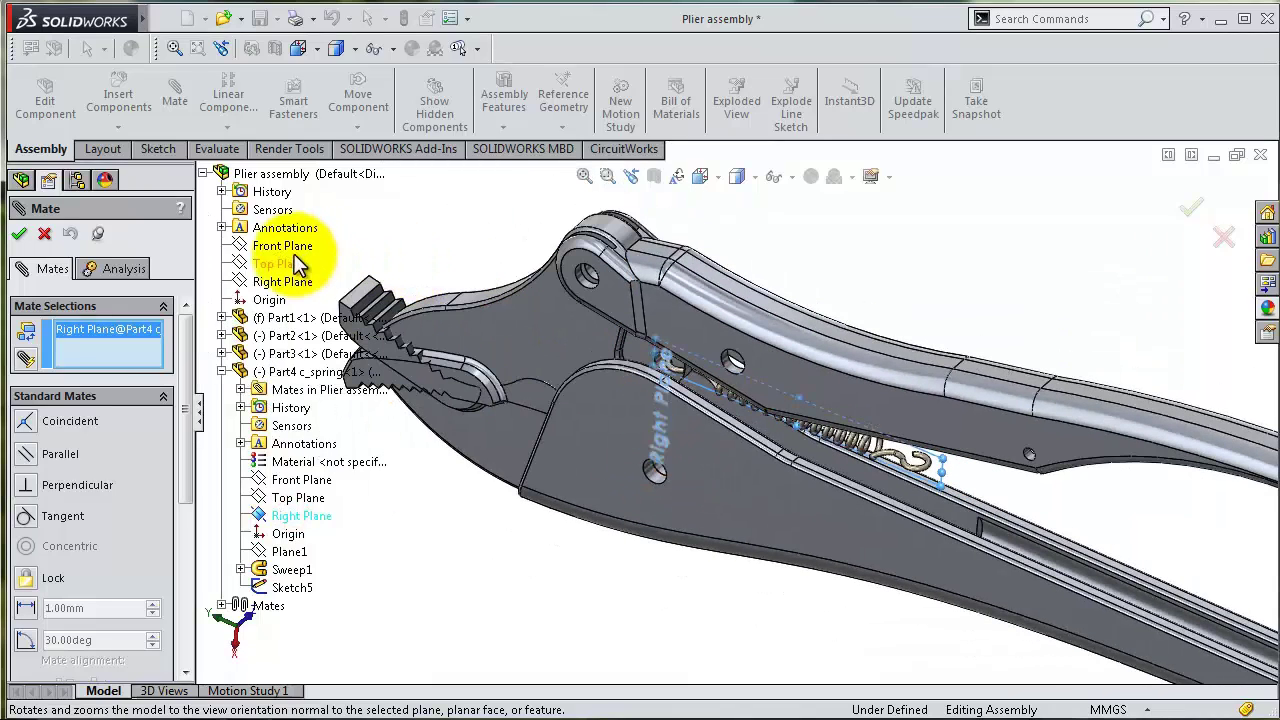
left_click(283, 246)
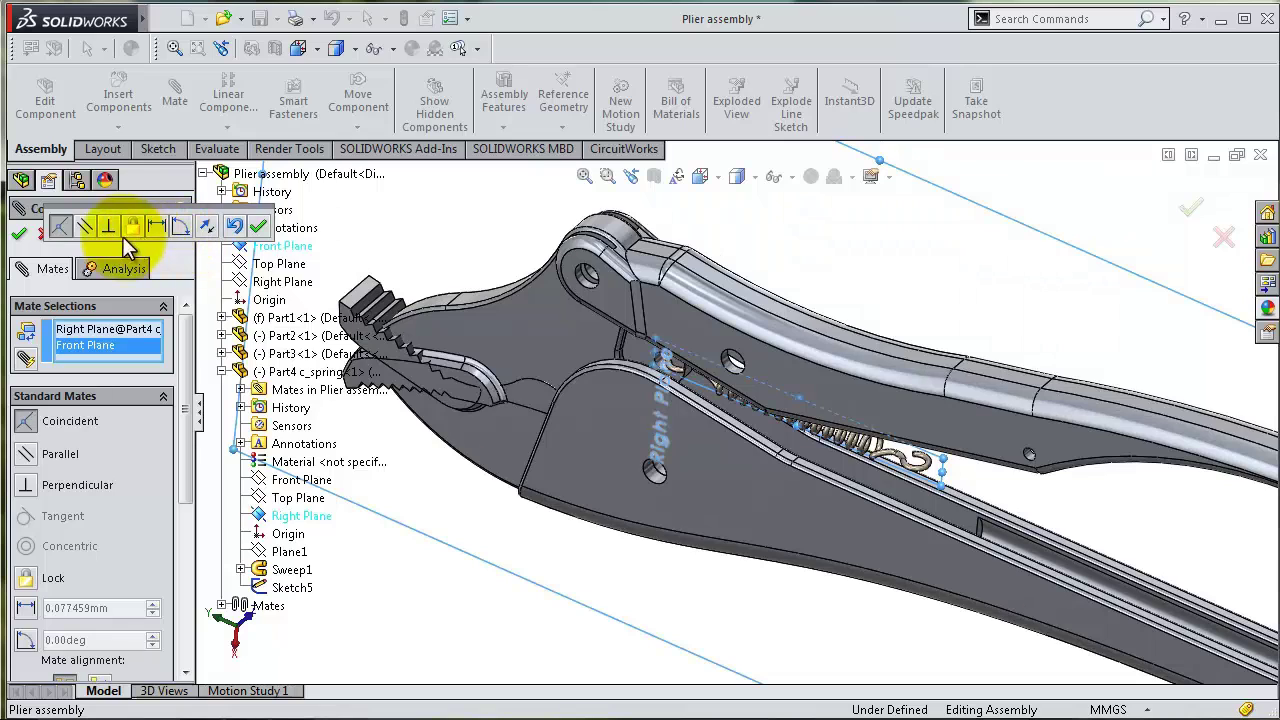
left_click(258, 226)
scroll(880, 432, "down", 3)
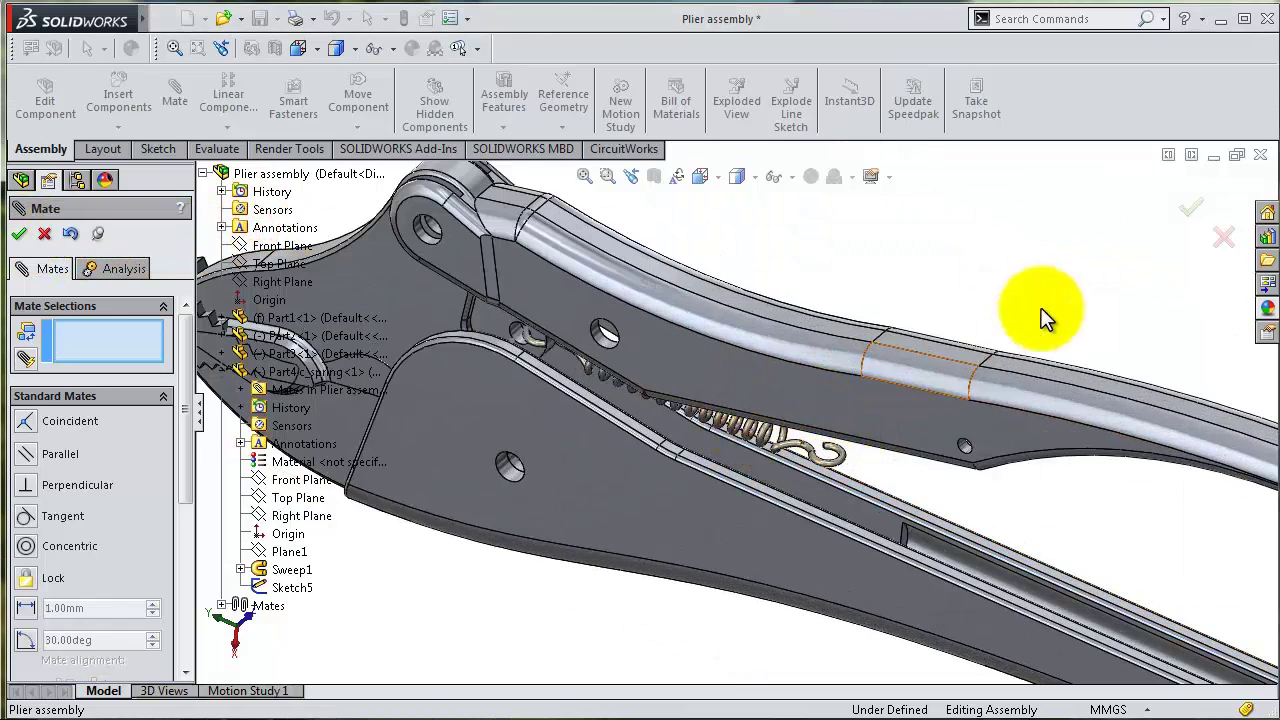
Drag the spring to swing it along the lower handle's slot, then select its Front Plane
left_click(1190, 207)
mouse_move(760, 445)
left_mouse_down()
mouse_move(850, 400)
mouse_move(823, 480)
mouse_move(771, 451)
left_mouse_up()
key("Escape")
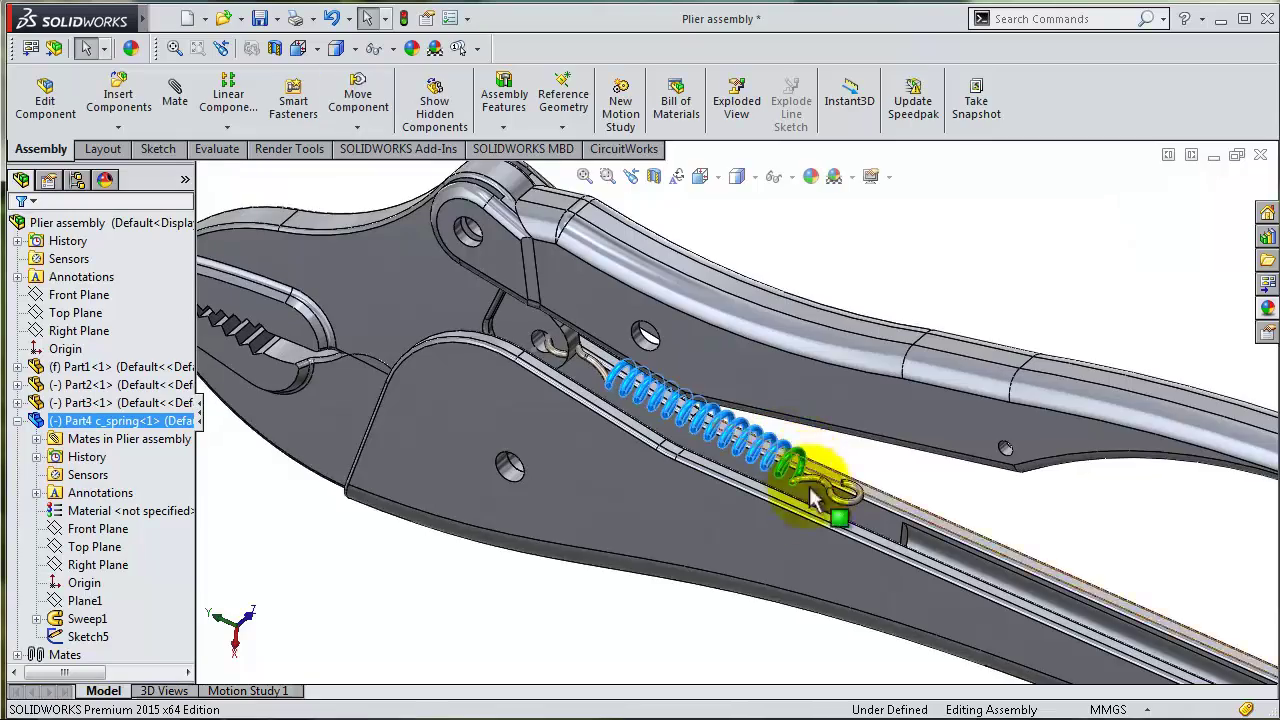
mouse_move(809, 491)
middle_mouse_down()
mouse_move(829, 457)
mouse_move(843, 485)
mouse_move(834, 471)
middle_mouse_up()
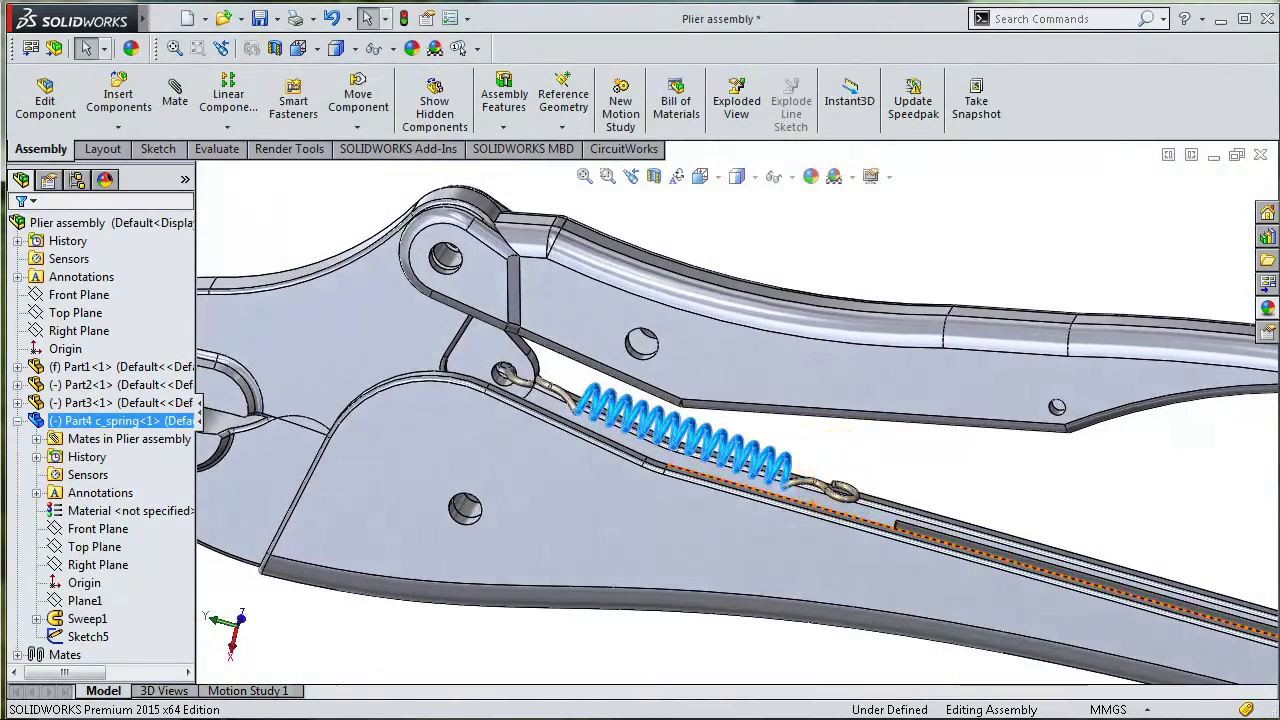
left_click(358, 100)
mouse_move(771, 457)
left_mouse_down()
mouse_move(849, 466)
mouse_move(778, 500)
mouse_move(757, 443)
mouse_move(794, 451)
left_mouse_up()
key("Escape")
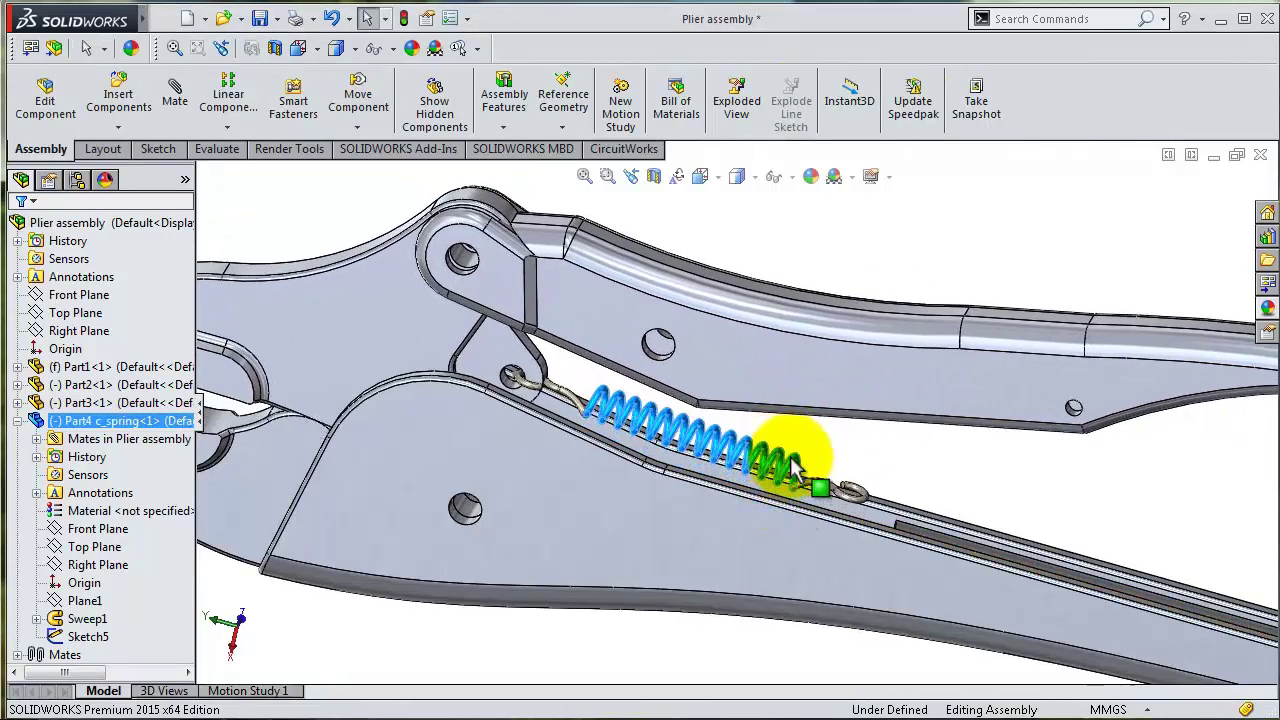
middle_click_drag(847, 440, 857, 428)
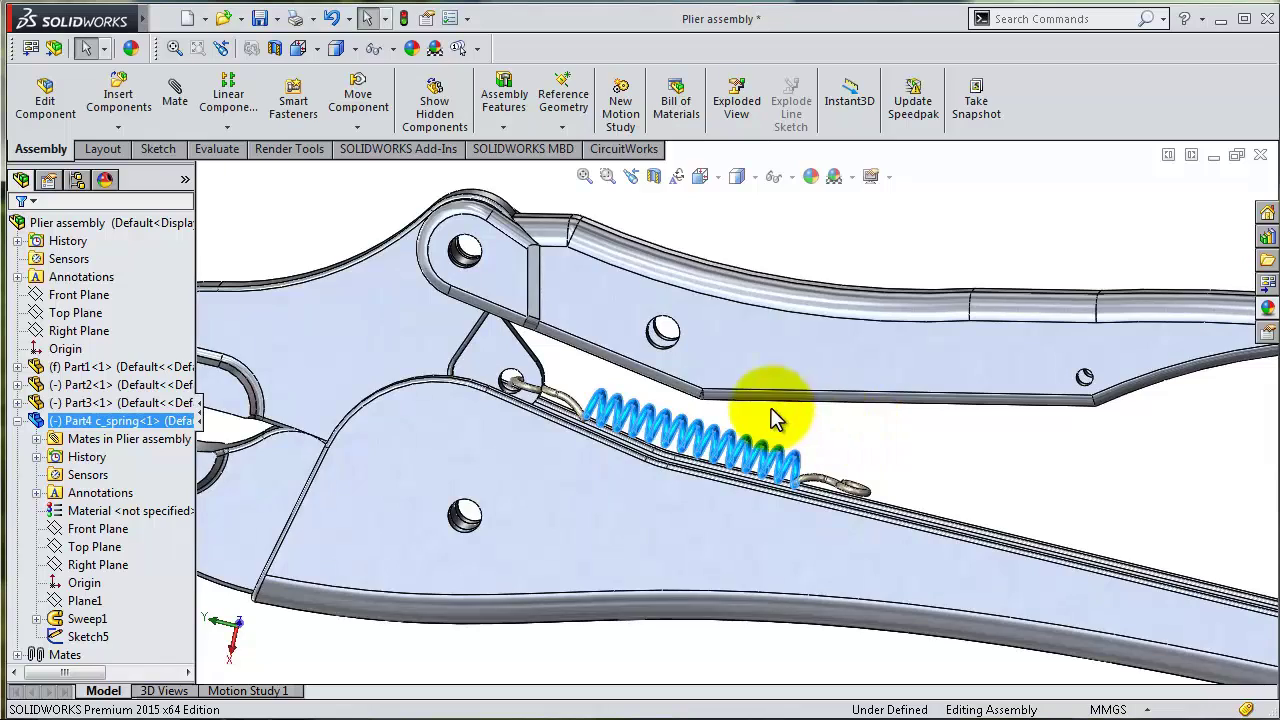
left_click(104, 530)
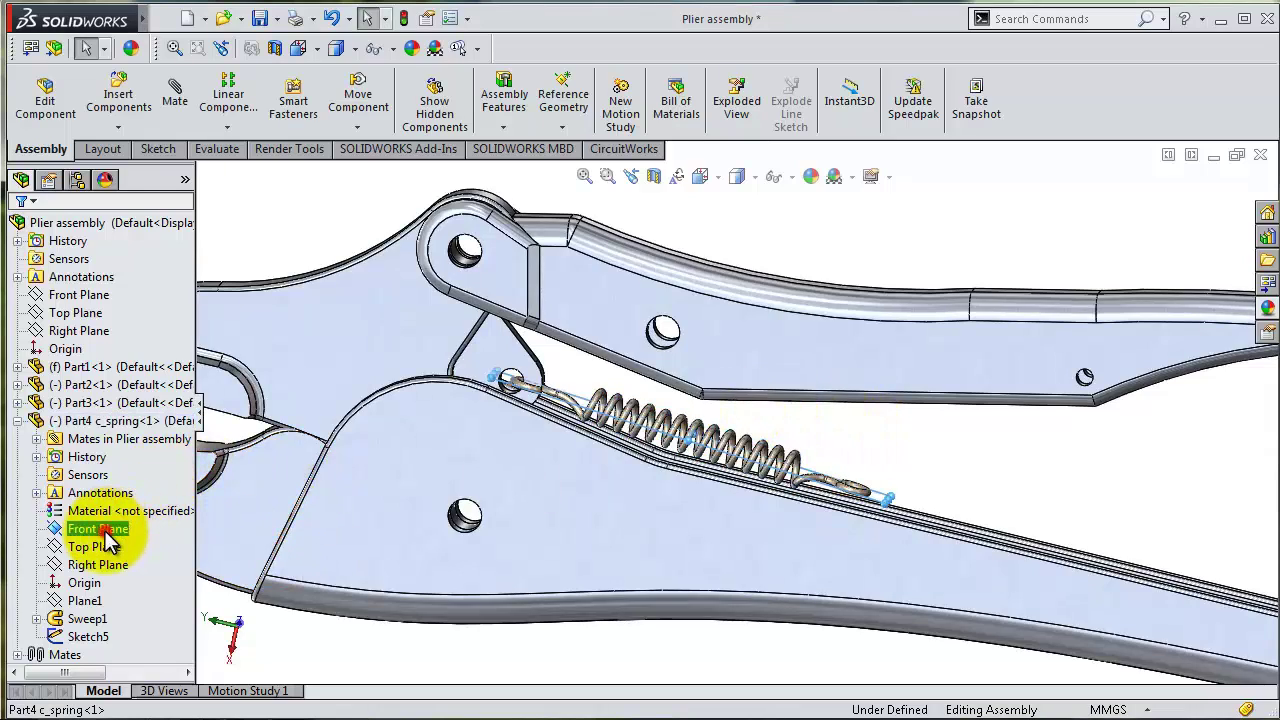
middle_click_drag(951, 471, 943, 528)
Start an Angle mate between the spring's Front Plane and the assembly Right Plane at 25°
left_click(176, 112)
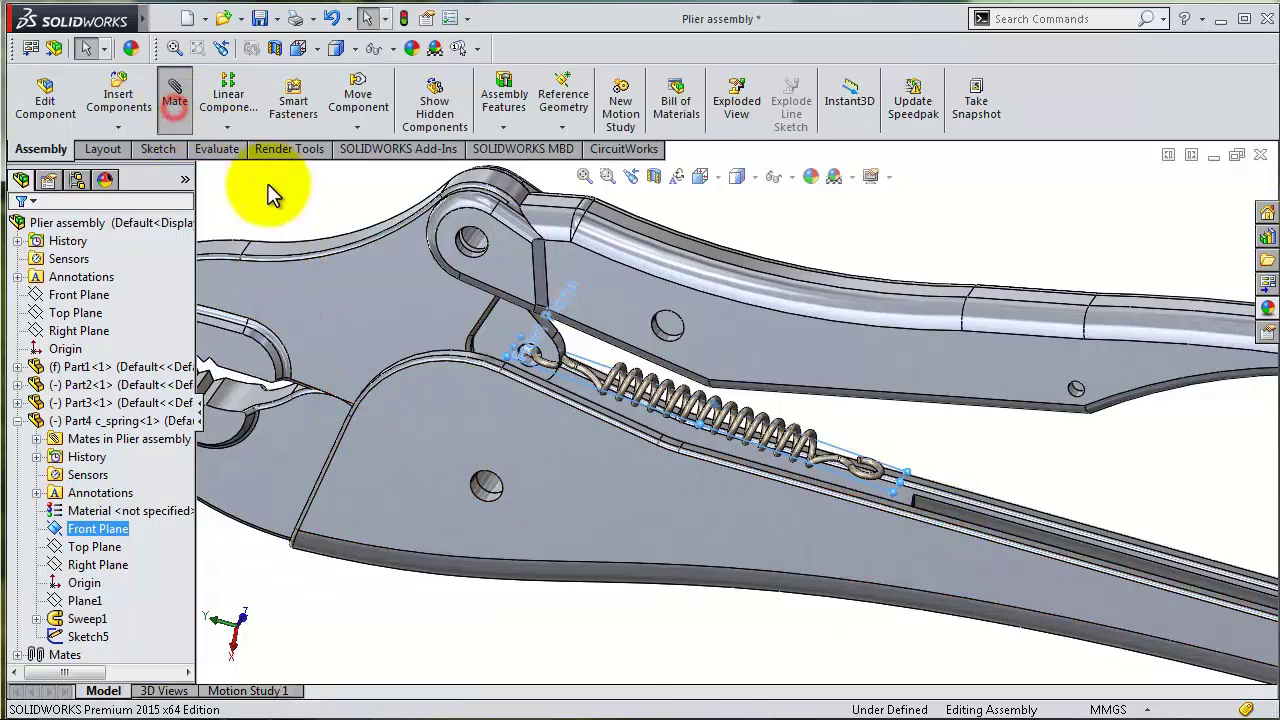
key("f")
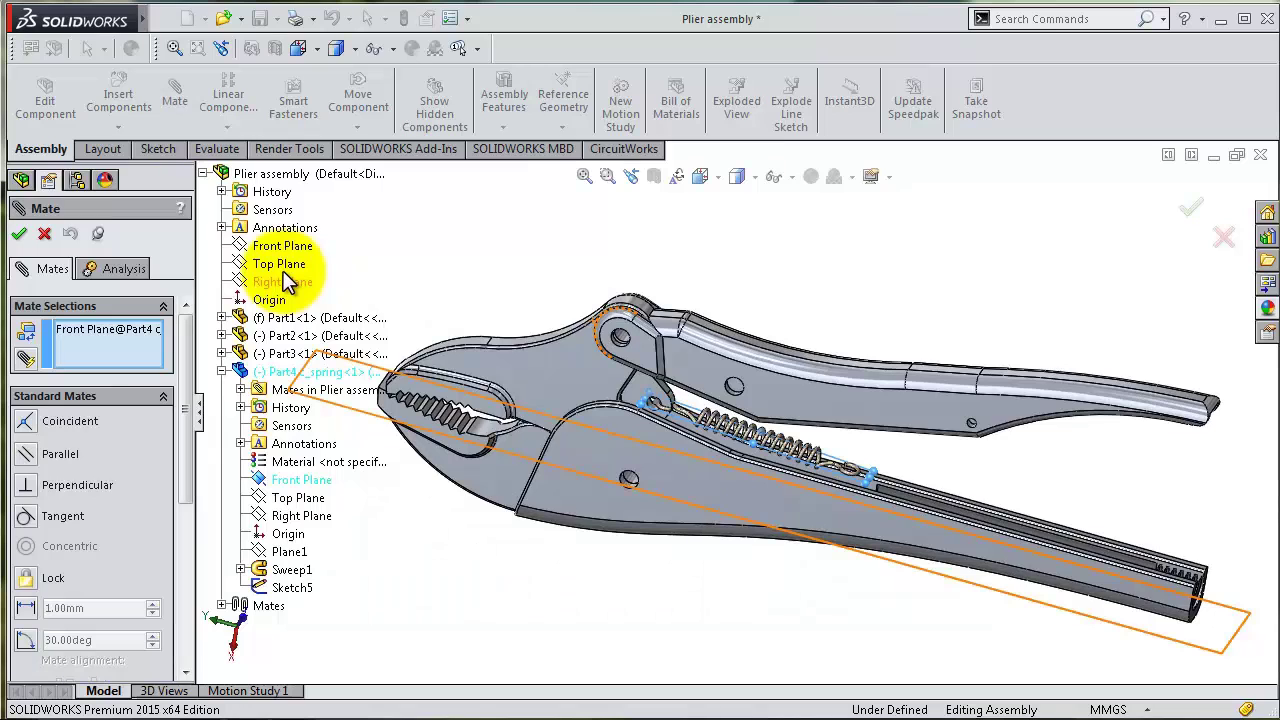
left_click(287, 282)
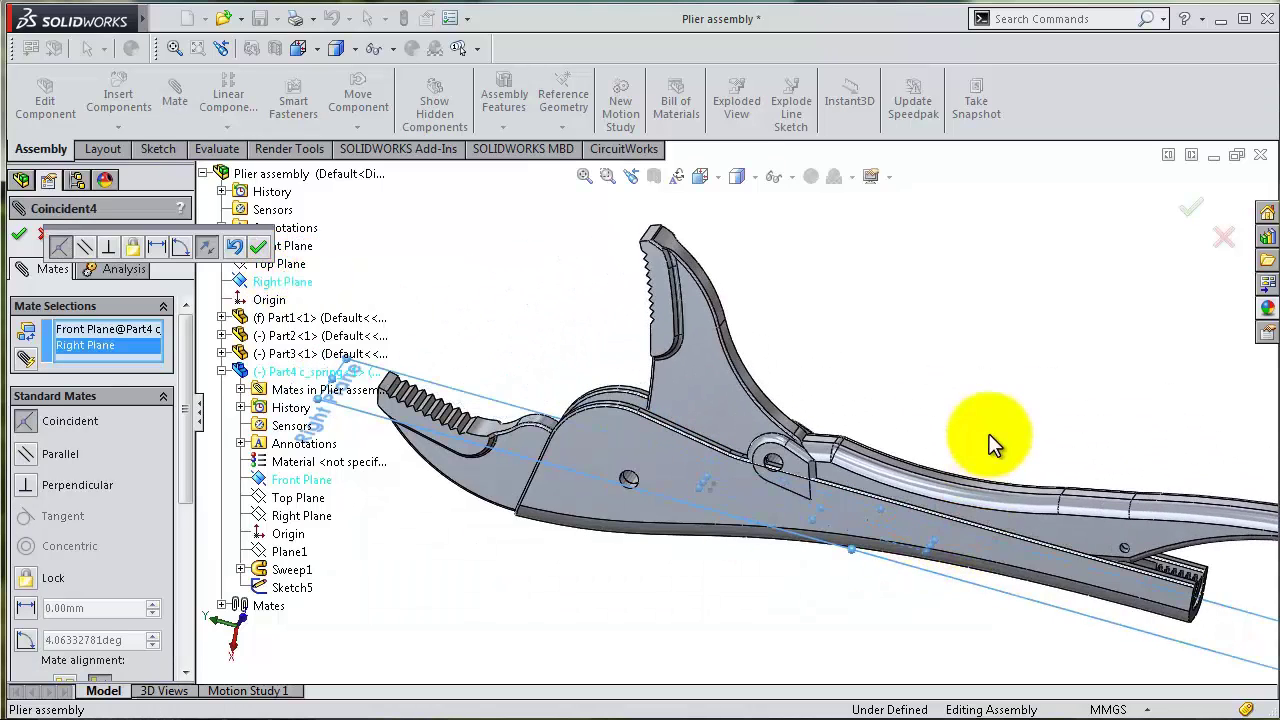
middle_click_drag(991, 443, 963, 405)
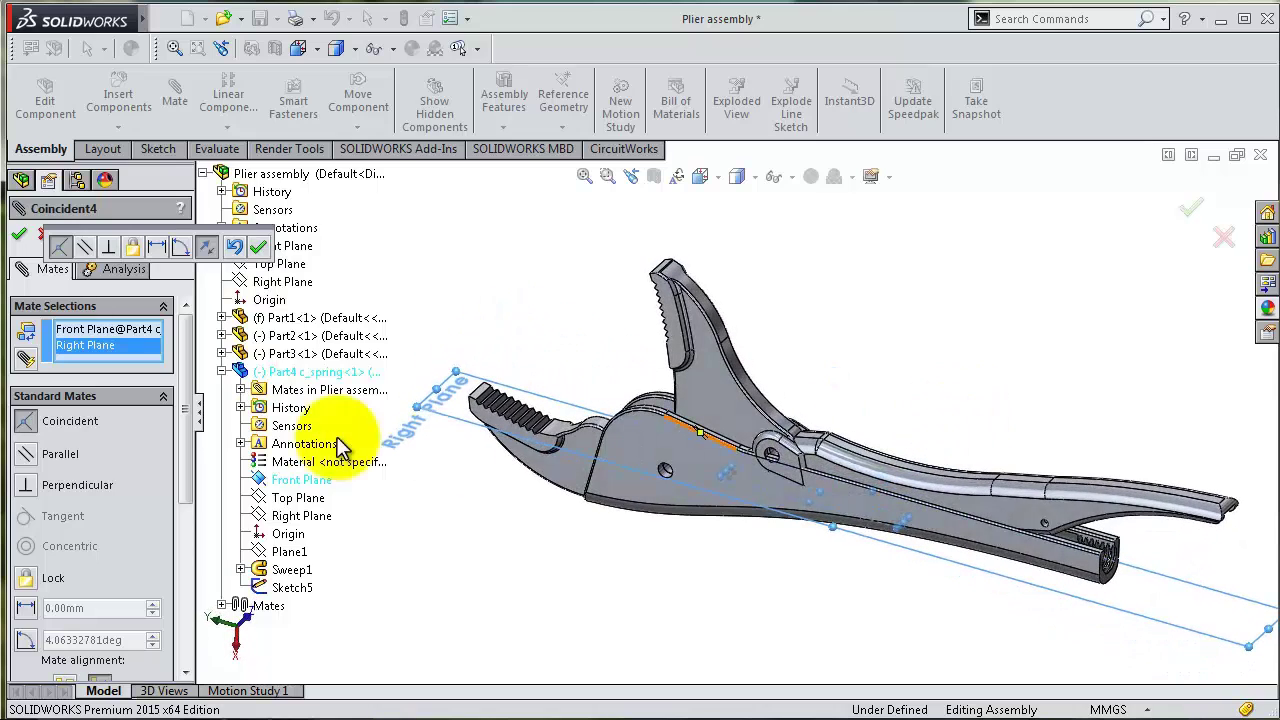
left_click(181, 246)
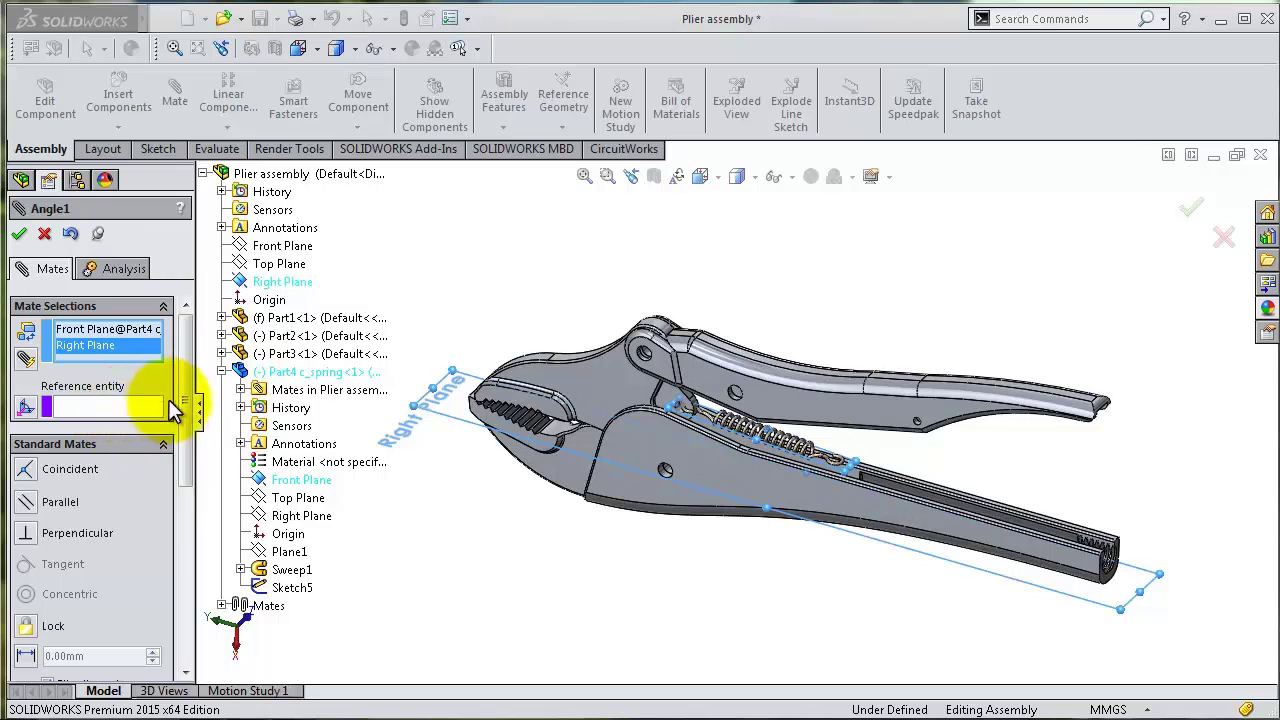
mouse_move(175, 410)
left_mouse_down()
mouse_move(213, 500)
mouse_move(148, 515)
left_mouse_up()
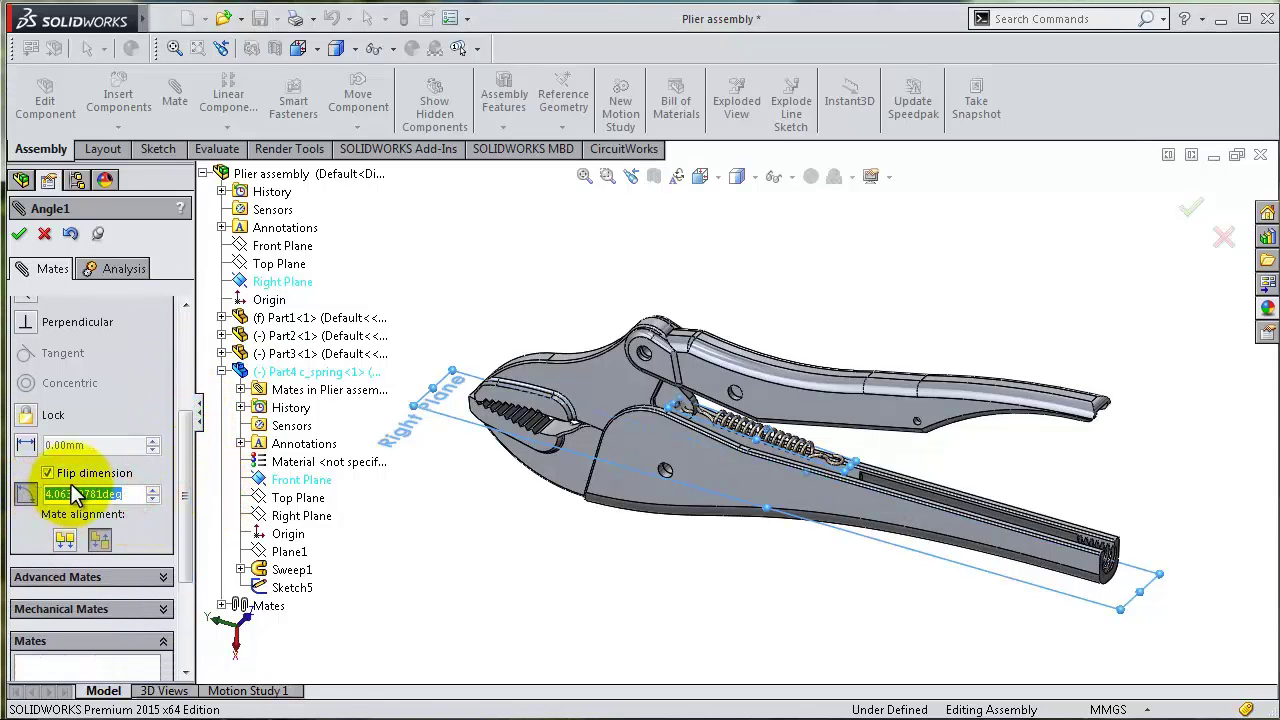
type("25")
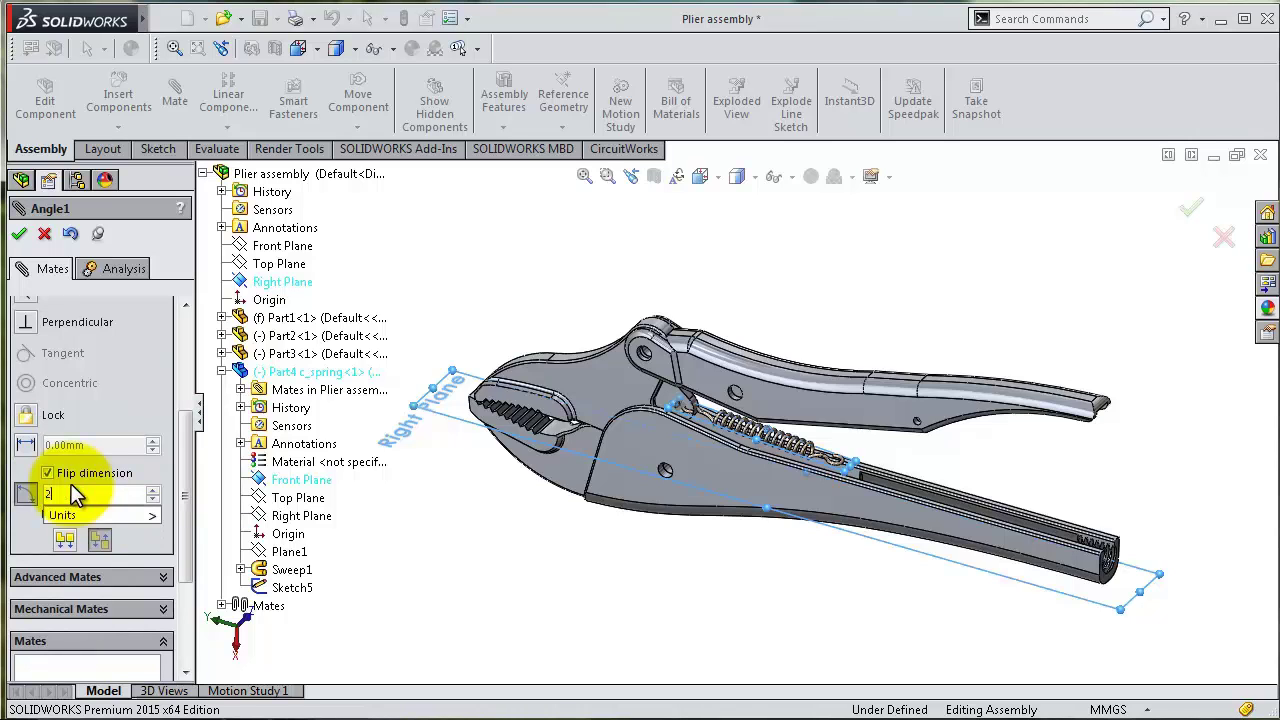
key("Return")
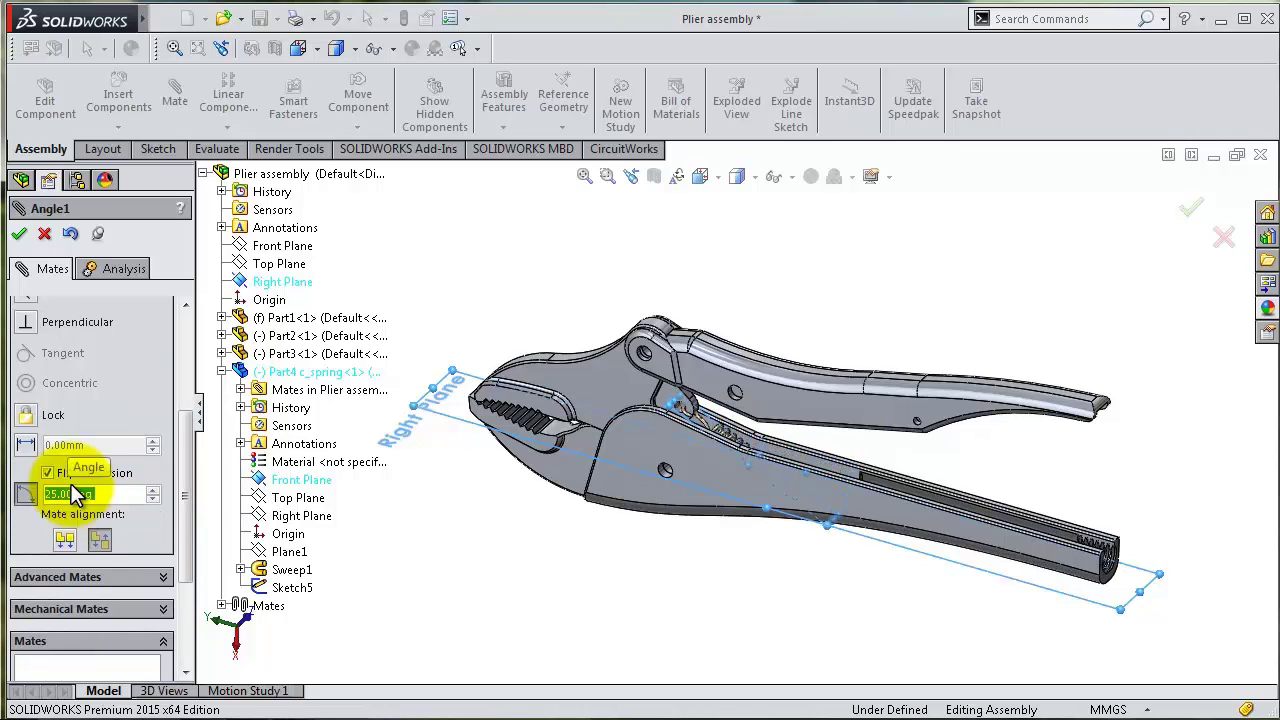
Show Hidden Lines Visible, change the angle to 17° and accept the mate
mouse_move(848, 586)
middle_mouse_down()
mouse_move(880, 503)
mouse_move(900, 517)
mouse_move(883, 514)
mouse_move(886, 314)
middle_mouse_up()
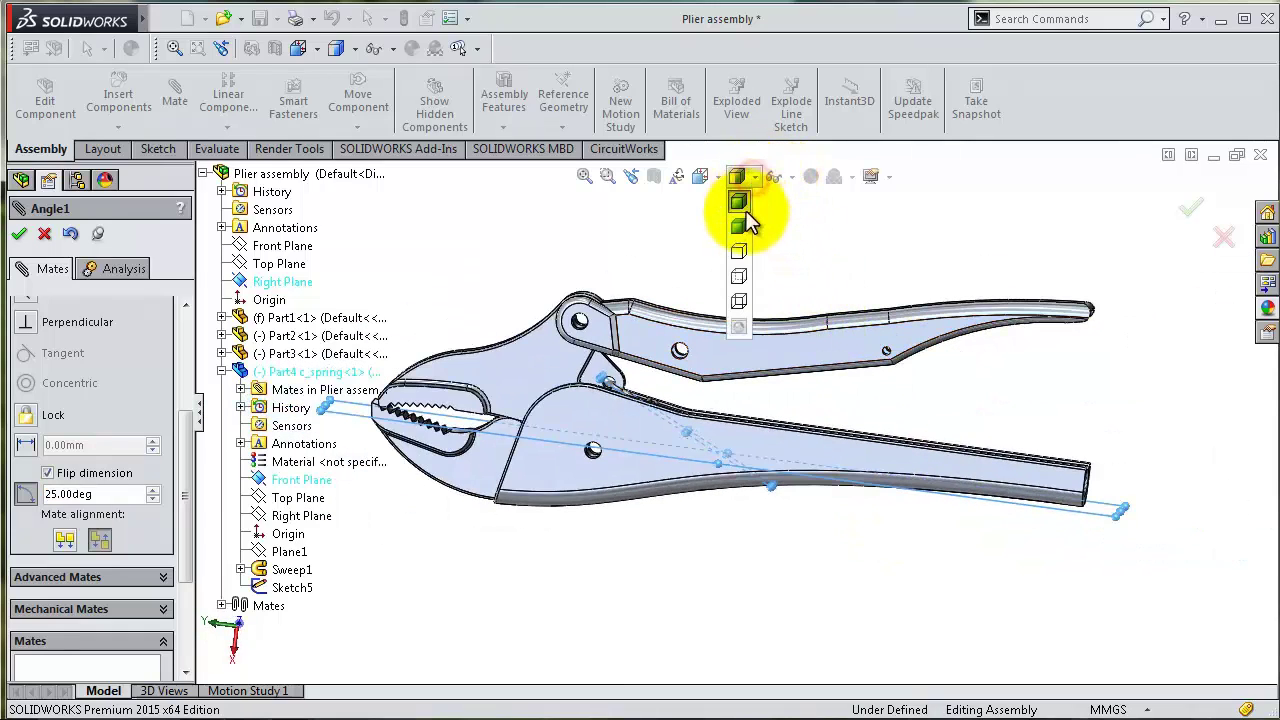
left_click(741, 280)
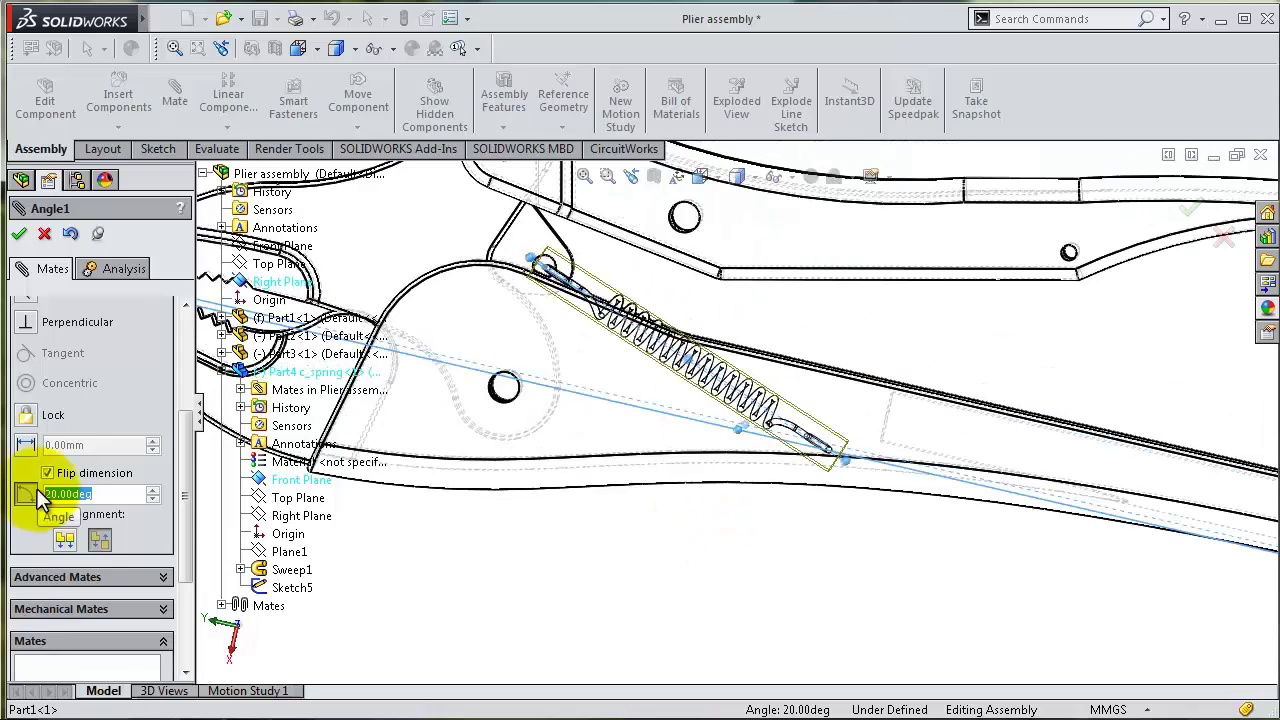
type("17")
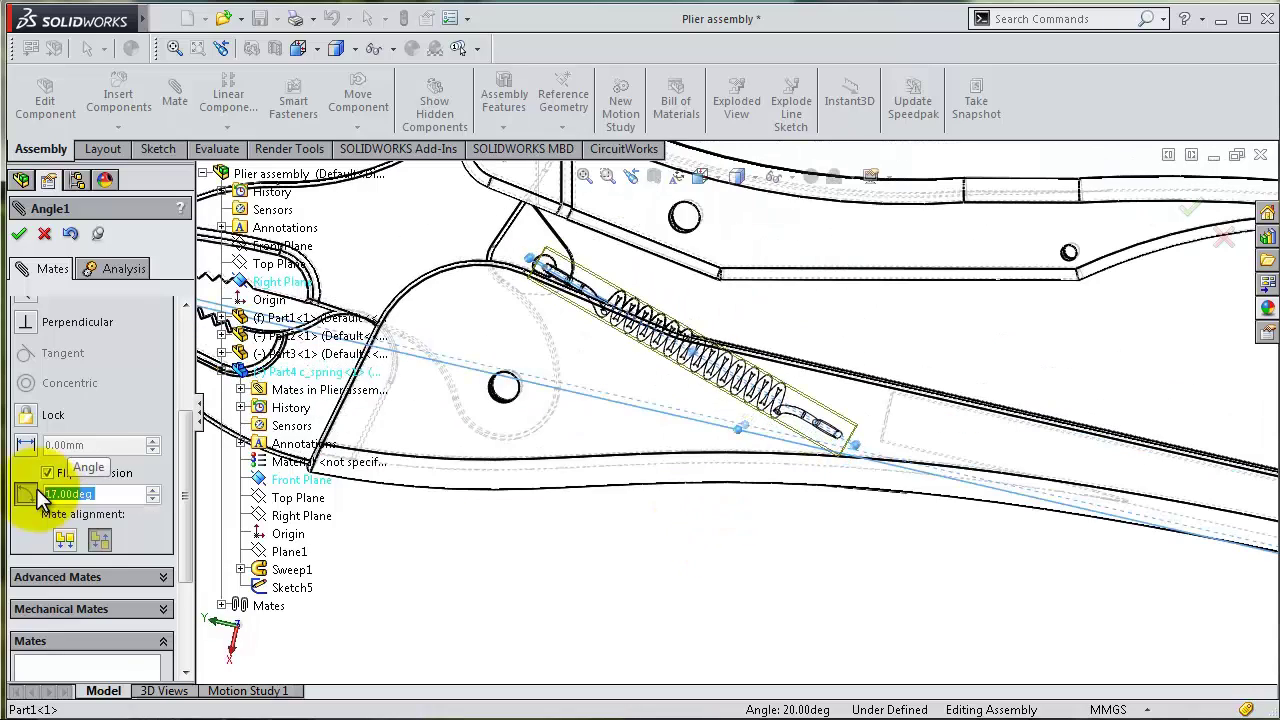
mouse_move(829, 391)
middle_mouse_down()
mouse_move(838, 405)
mouse_move(814, 414)
mouse_move(829, 400)
middle_mouse_up()
scroll(908, 443, "down", 3)
scroll(925, 417, "down", 2)
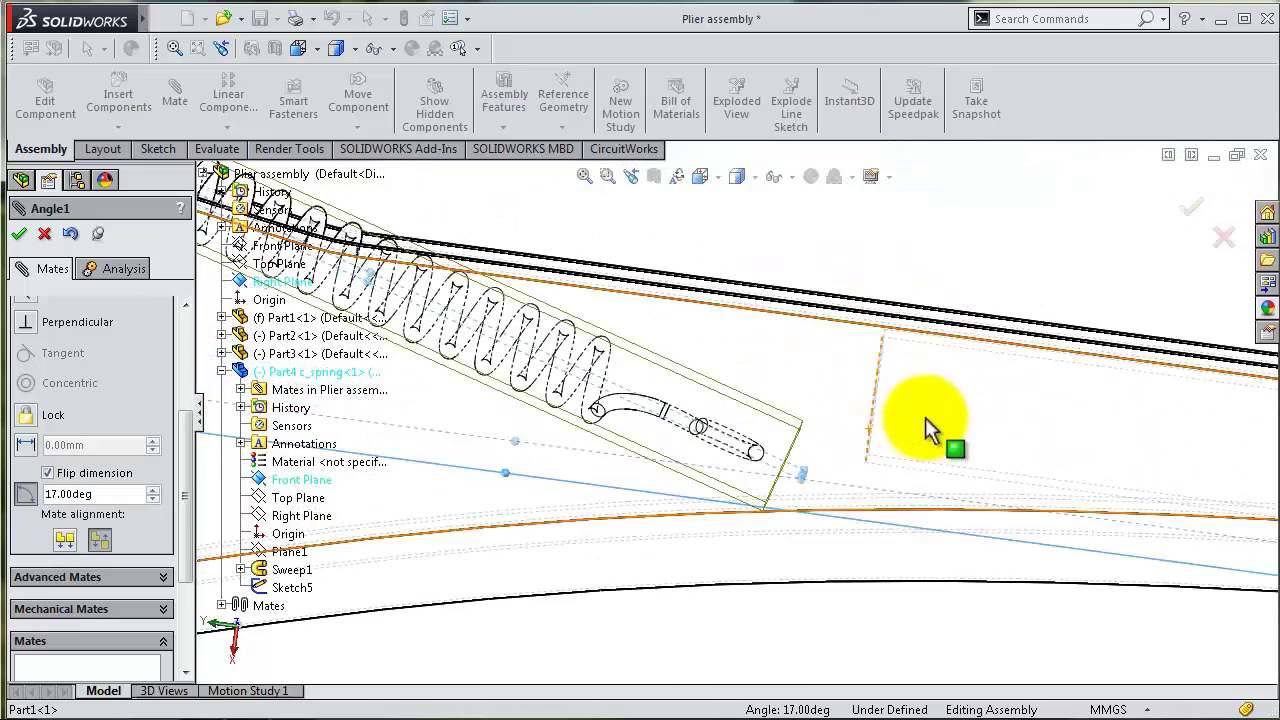
scroll(916, 417, "up", 2)
scroll(914, 417, "up", 1)
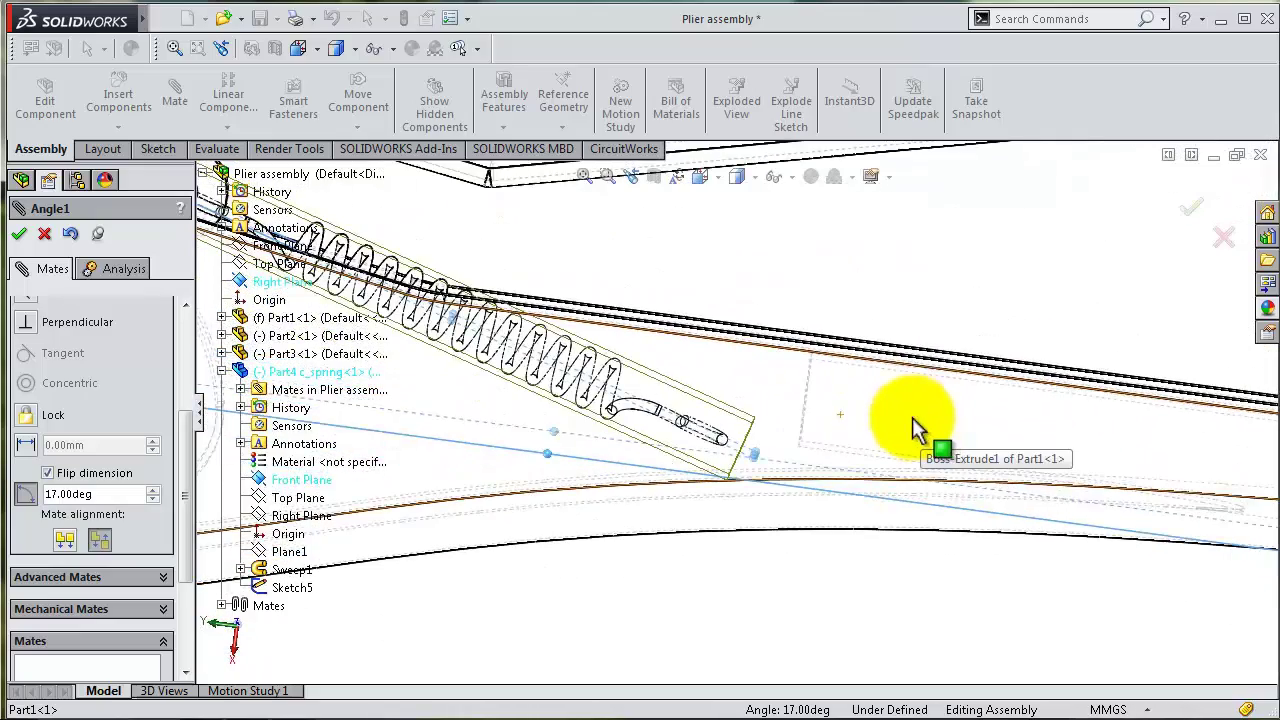
scroll(912, 417, "up", 1)
middle_click_drag(909, 366, 872, 330)
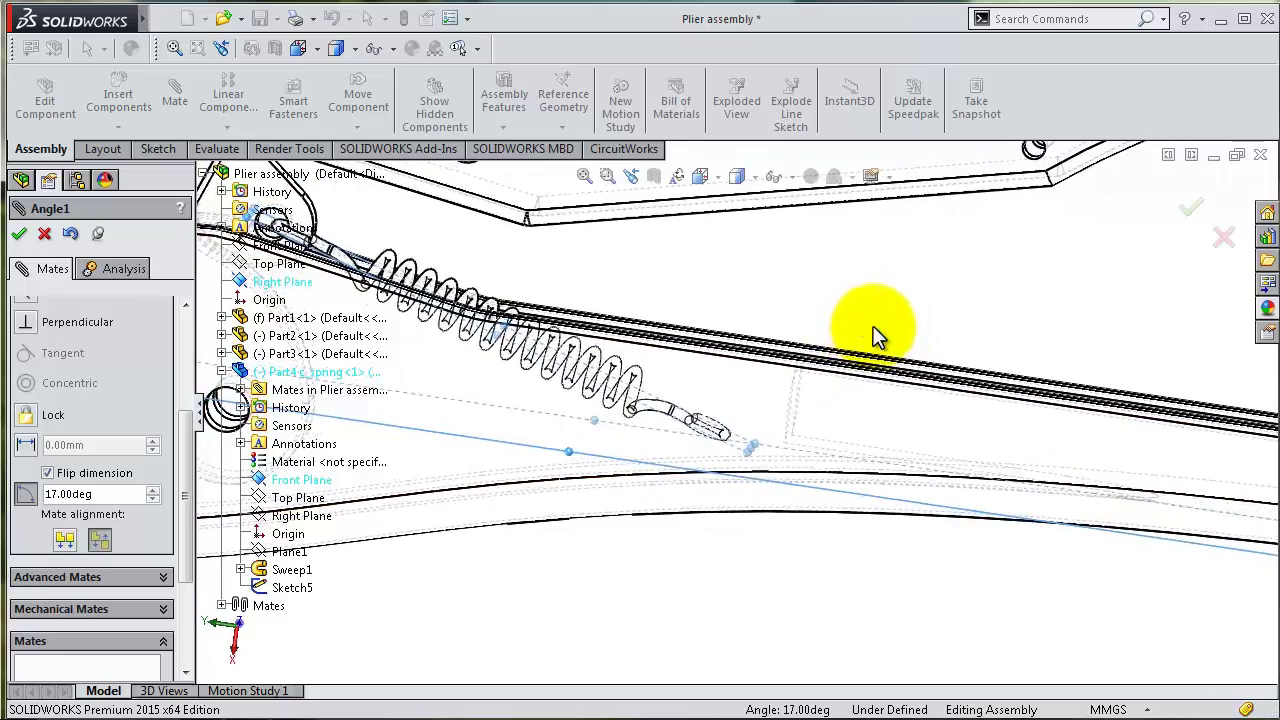
key("f")
left_click(1188, 213)
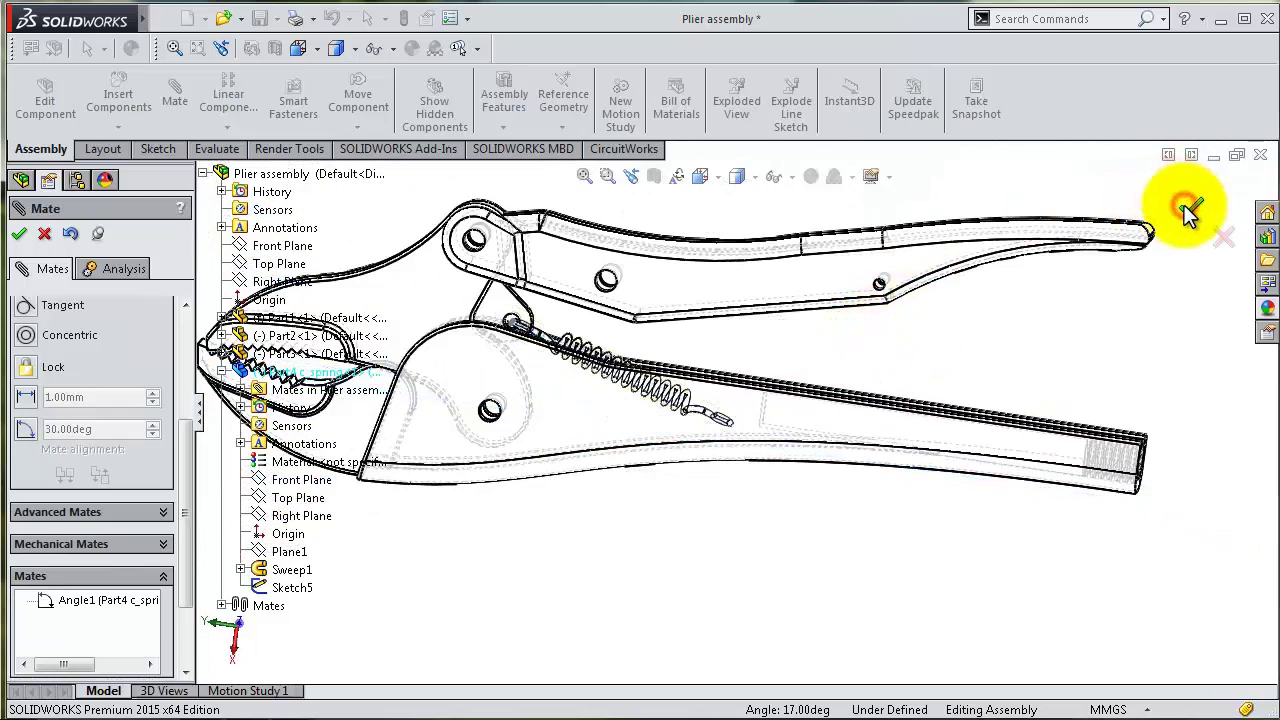
left_click(1192, 212)
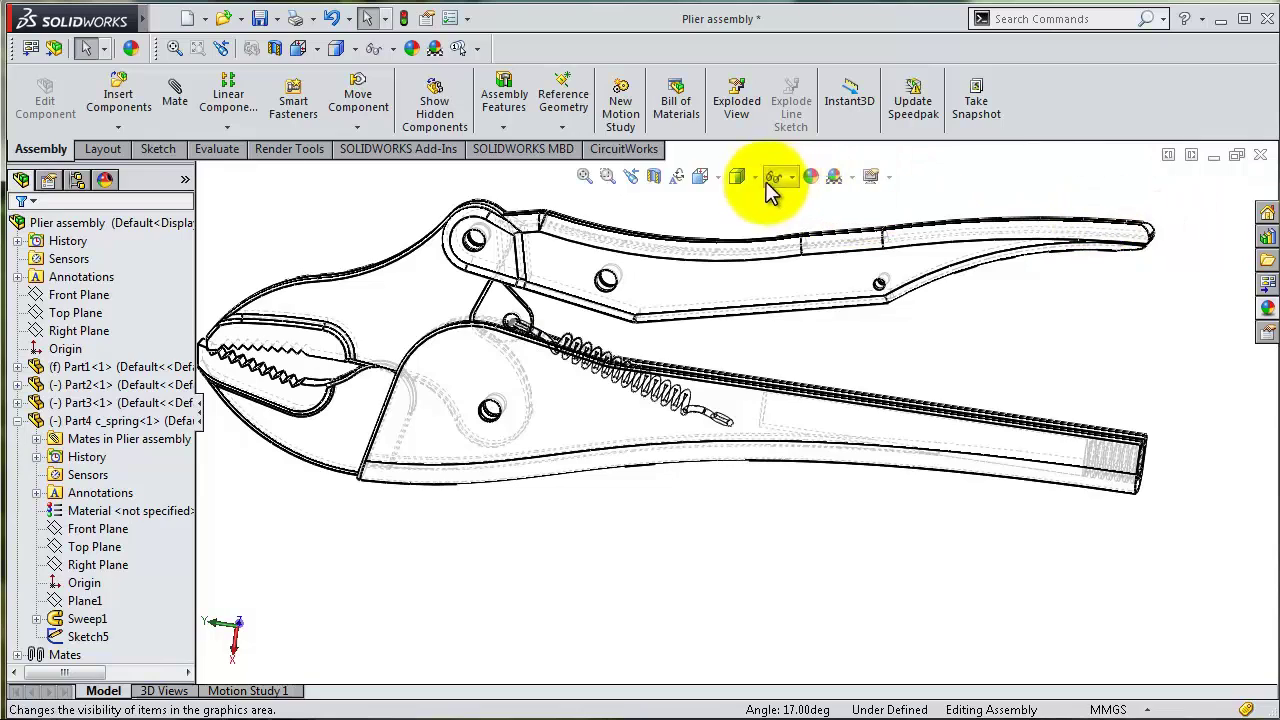
Return to Shaded With Edges display and swing the upper handle open
left_click(745, 205)
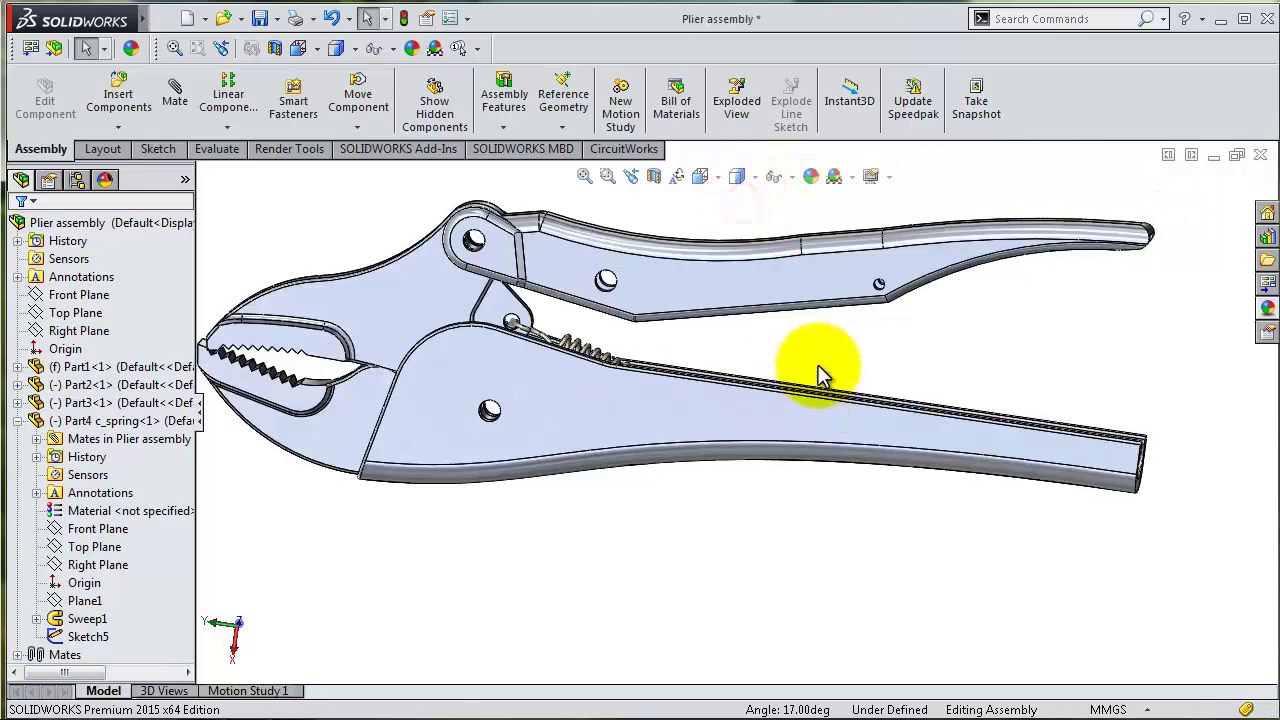
mouse_move(780, 295)
left_mouse_down()
mouse_move(990, 375)
mouse_move(966, 347)
mouse_move(903, 320)
mouse_move(770, 300)
mouse_move(812, 299)
left_mouse_up()
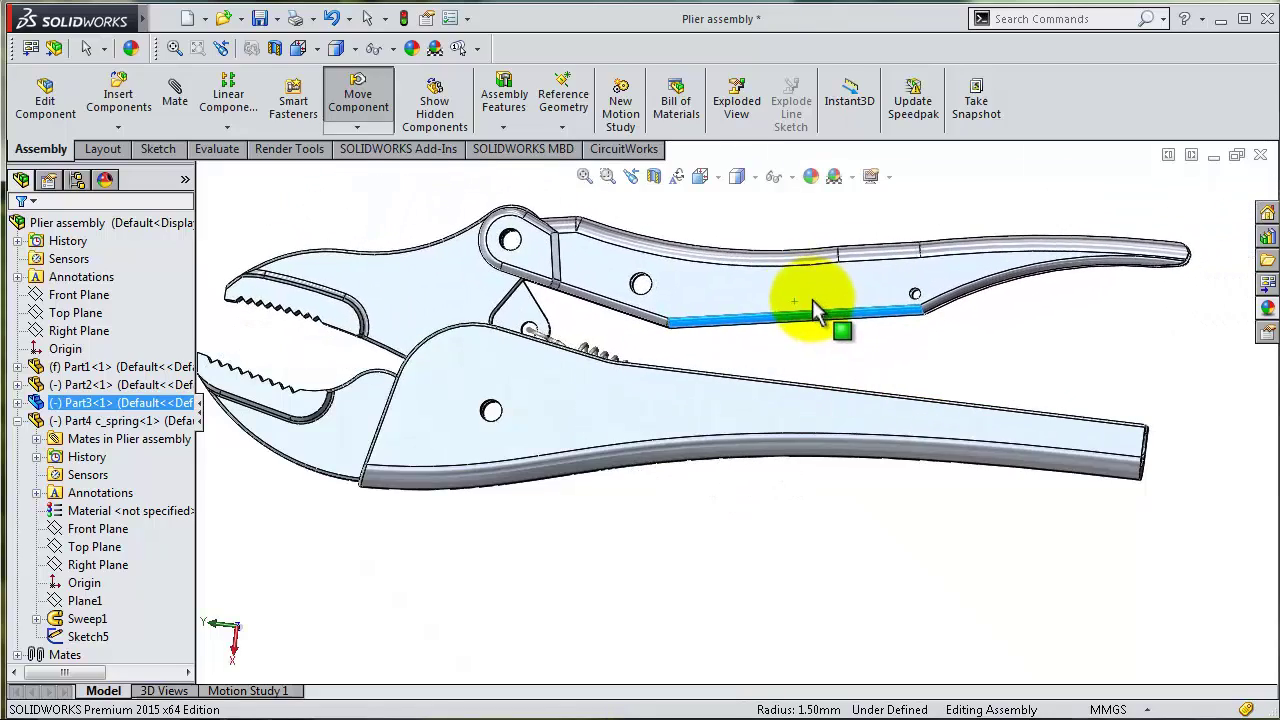
mouse_move(812, 299)
middle_mouse_down()
mouse_move(833, 345)
mouse_move(823, 363)
mouse_move(677, 286)
middle_mouse_up()
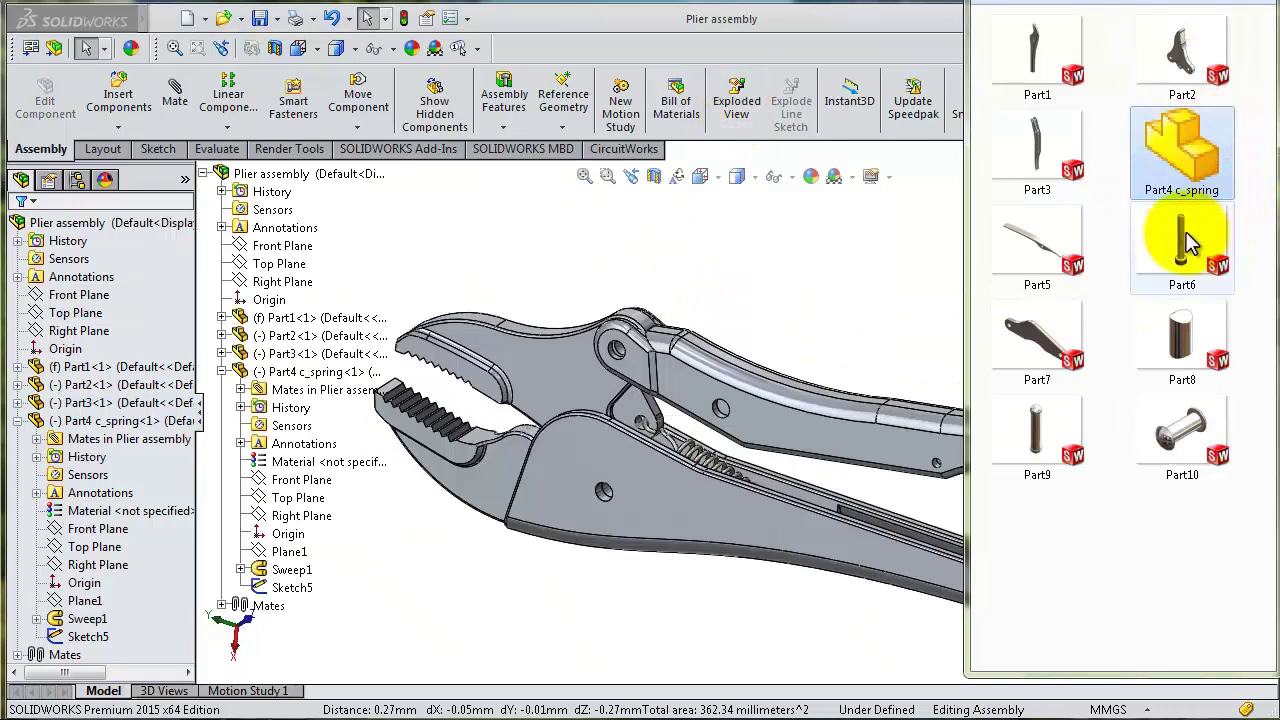
Insert Part6, the threaded adjusting screw, into the assembly
mouse_move(1245, 272)
left_mouse_down()
mouse_move(988, 283)
mouse_move(908, 343)
left_mouse_up()
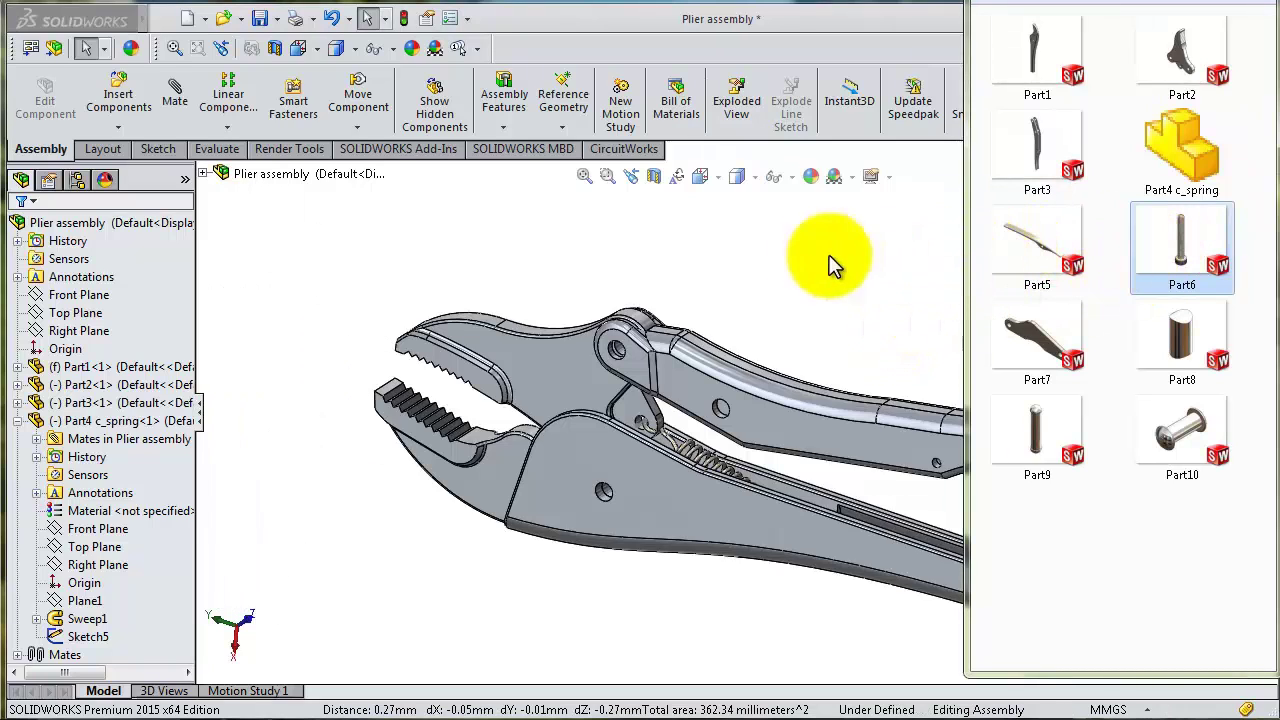
left_click_drag(1144, 260, 814, 263)
left_click_drag(1178, 250, 816, 272)
Move the Part6 screw to the lower handle's end, briefly hiding the spring to check it
scroll(985, 391, "down", 5)
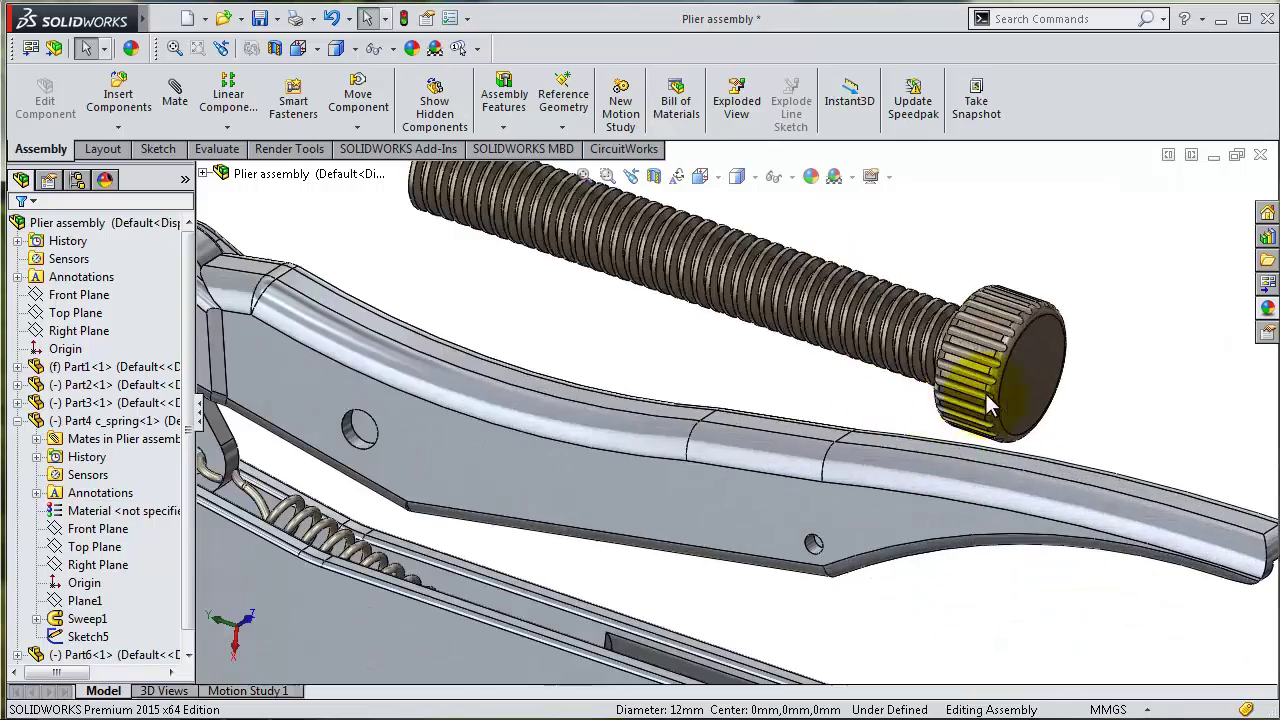
scroll(1000, 575, "up", 3)
scroll(871, 586, "up", 3)
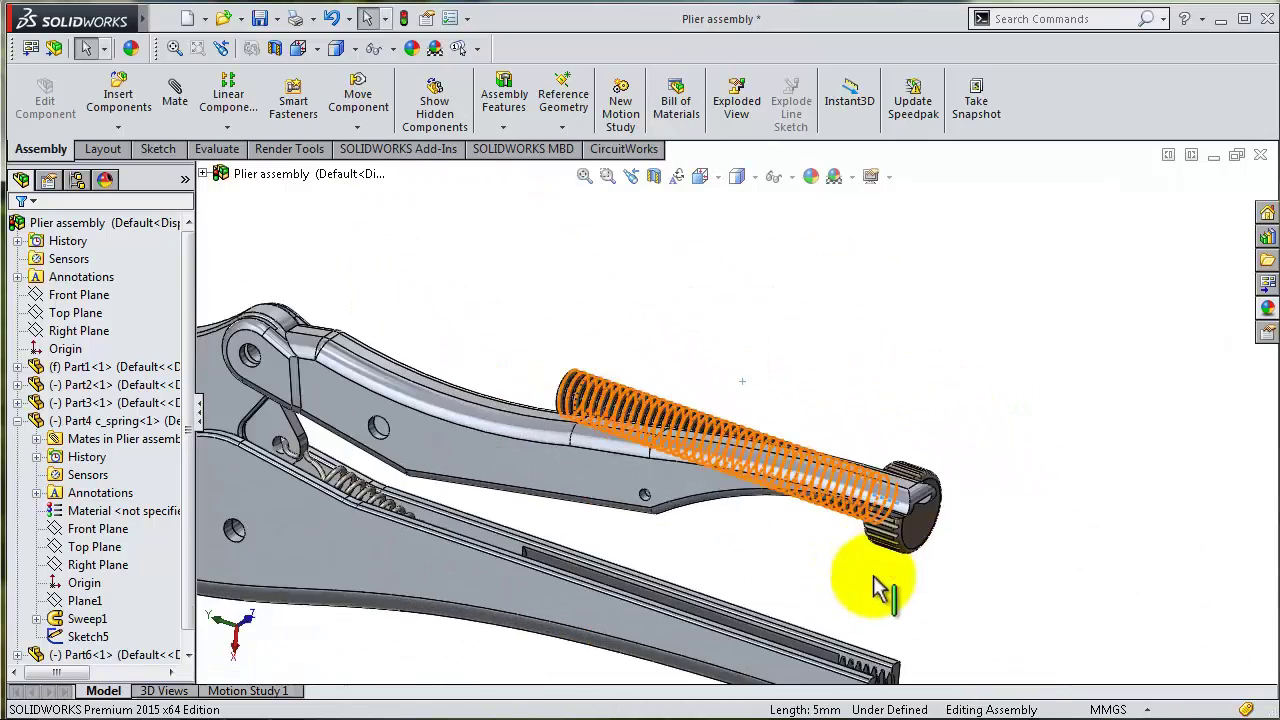
scroll(885, 485, "up", 2)
left_click_drag(826, 505, 886, 614)
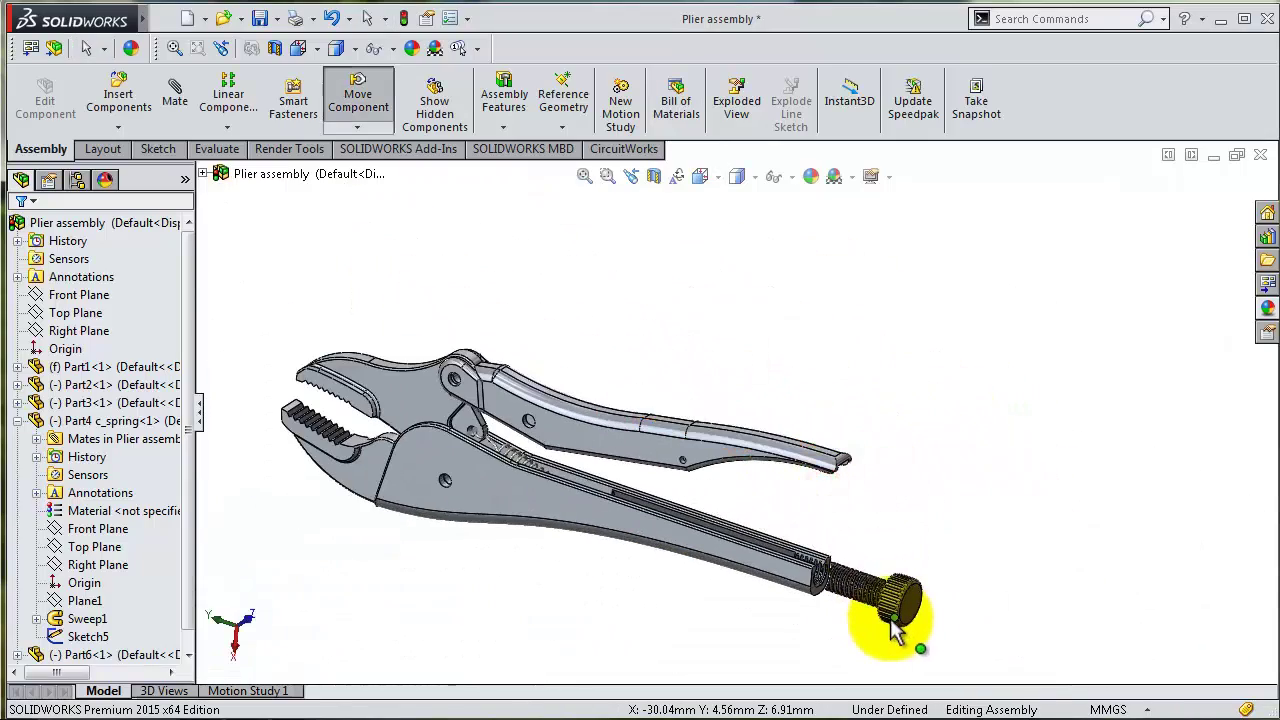
scroll(860, 590, "down", 2)
scroll(820, 520, "down", 3)
scroll(757, 515, "down", 2)
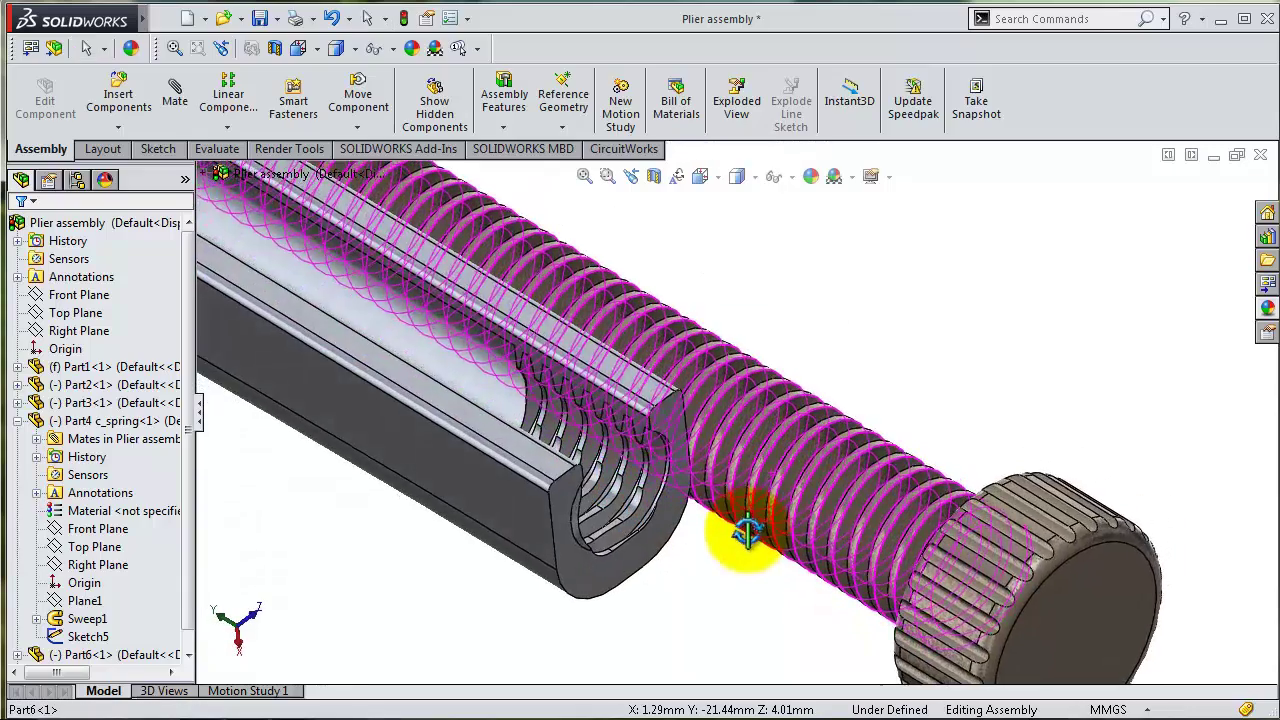
scroll(790, 480, "down", 1)
key("Tab")
scroll(870, 343, "down", 2)
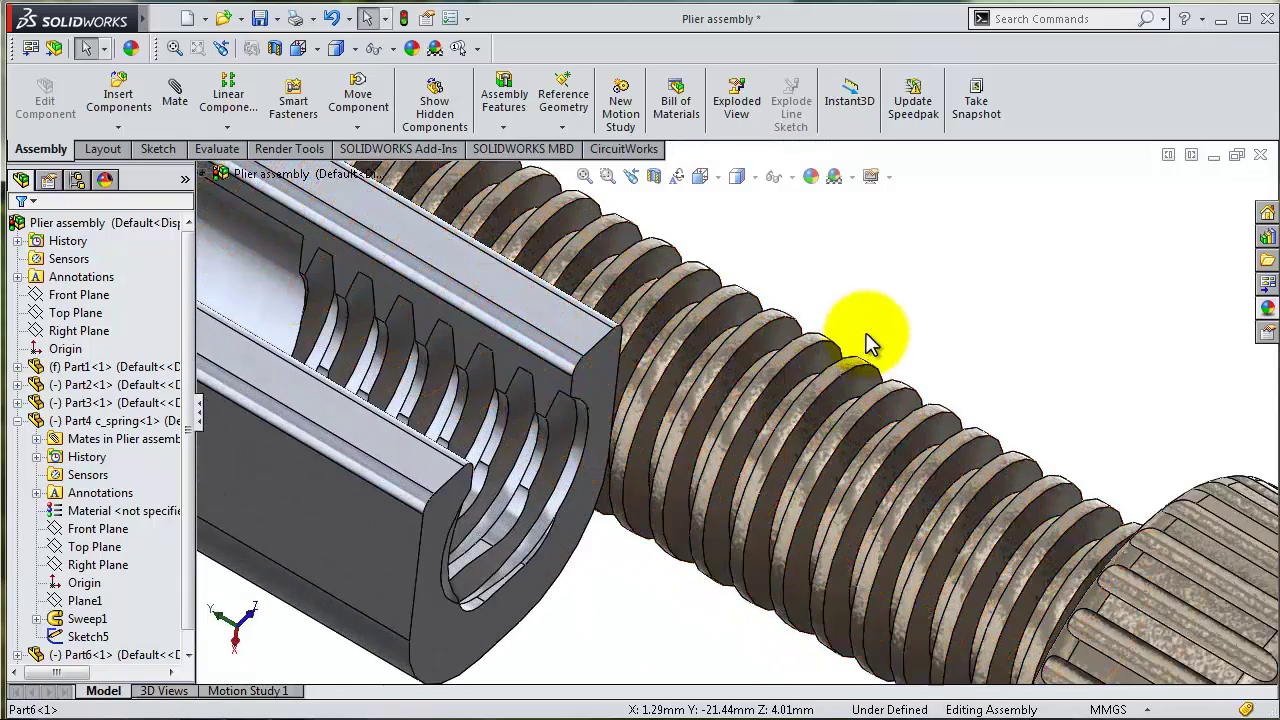
key("shift+Tab")
scroll(880, 455, "down", 2)
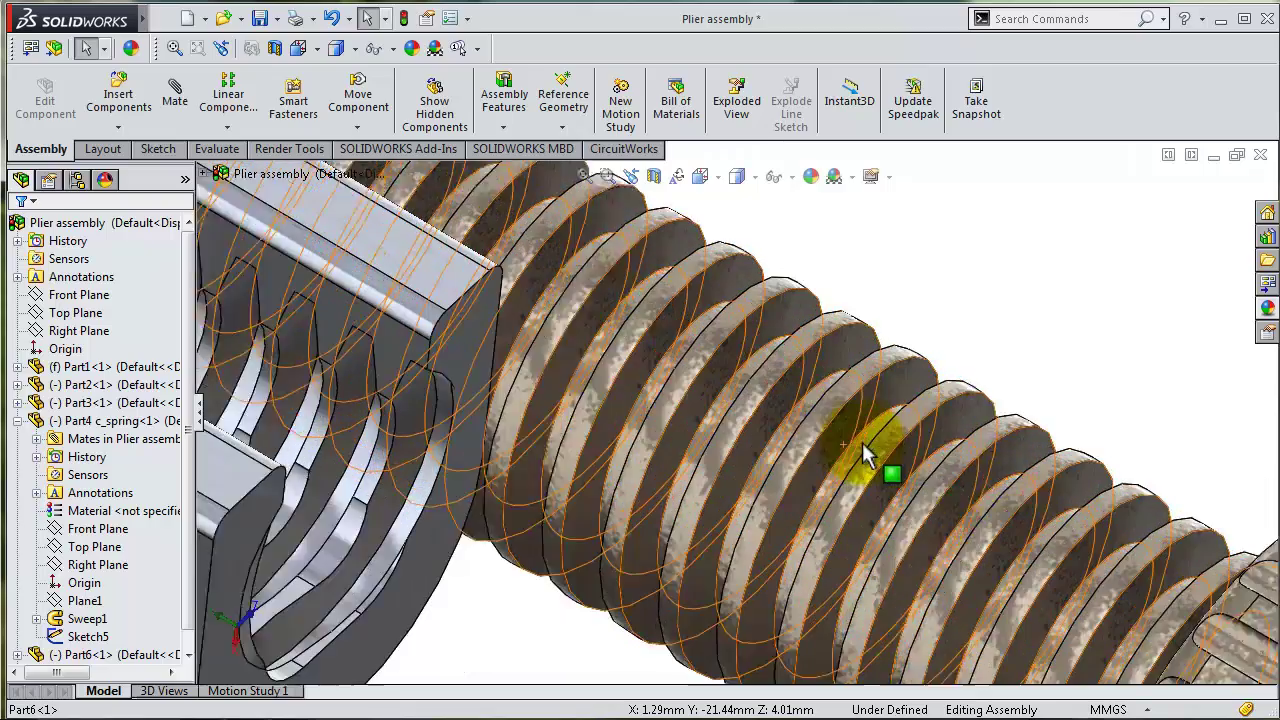
scroll(850, 458, "down", 1)
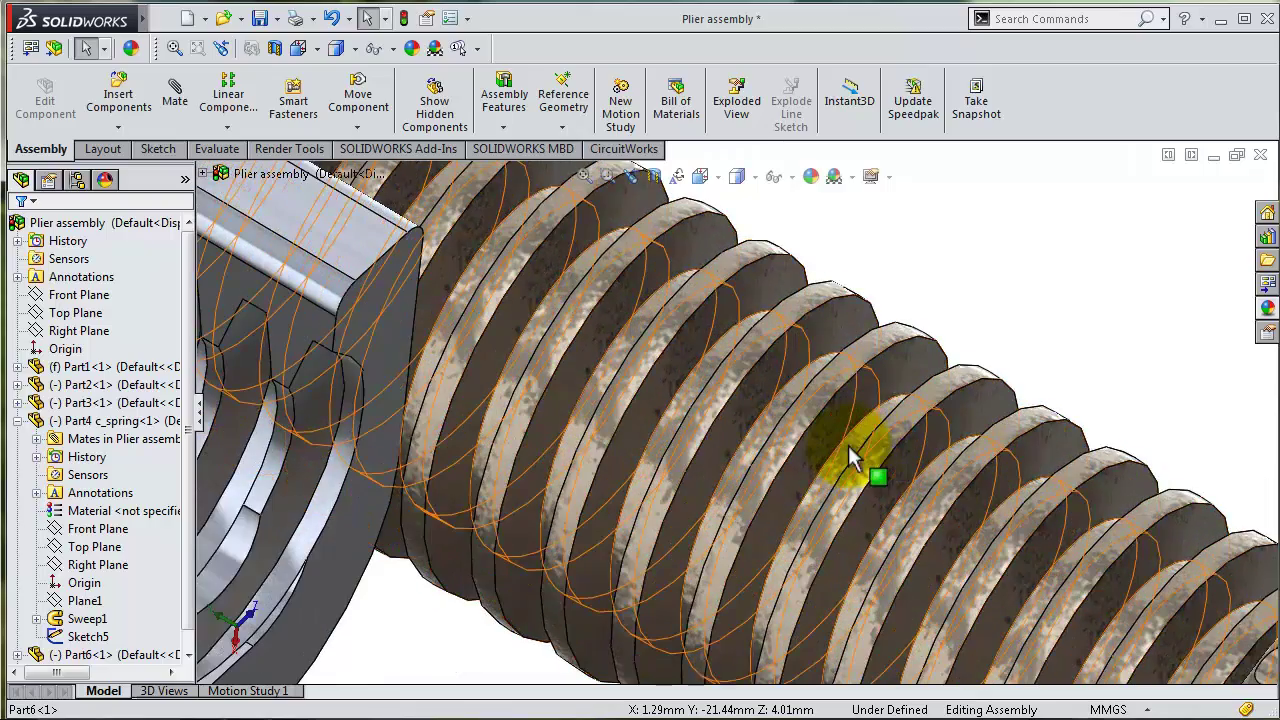
Mate Part6's shank face concentric with Part1's bore
left_click(880, 373)
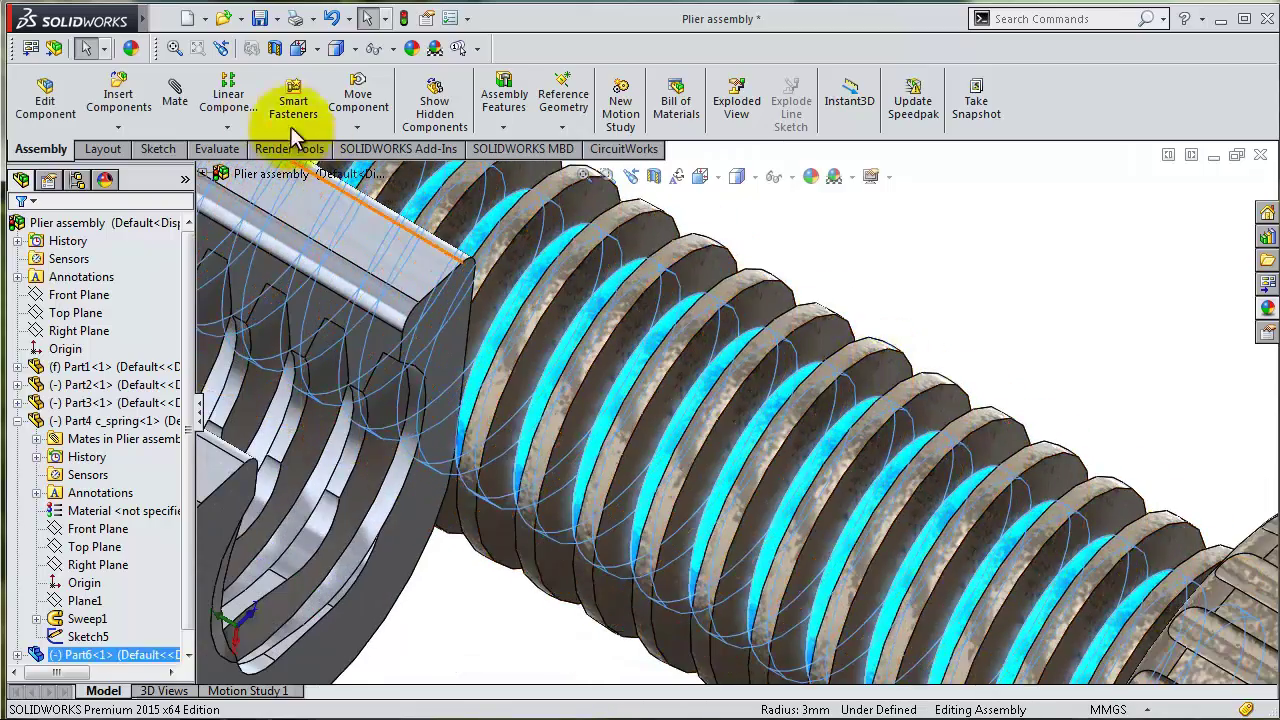
left_click(176, 98)
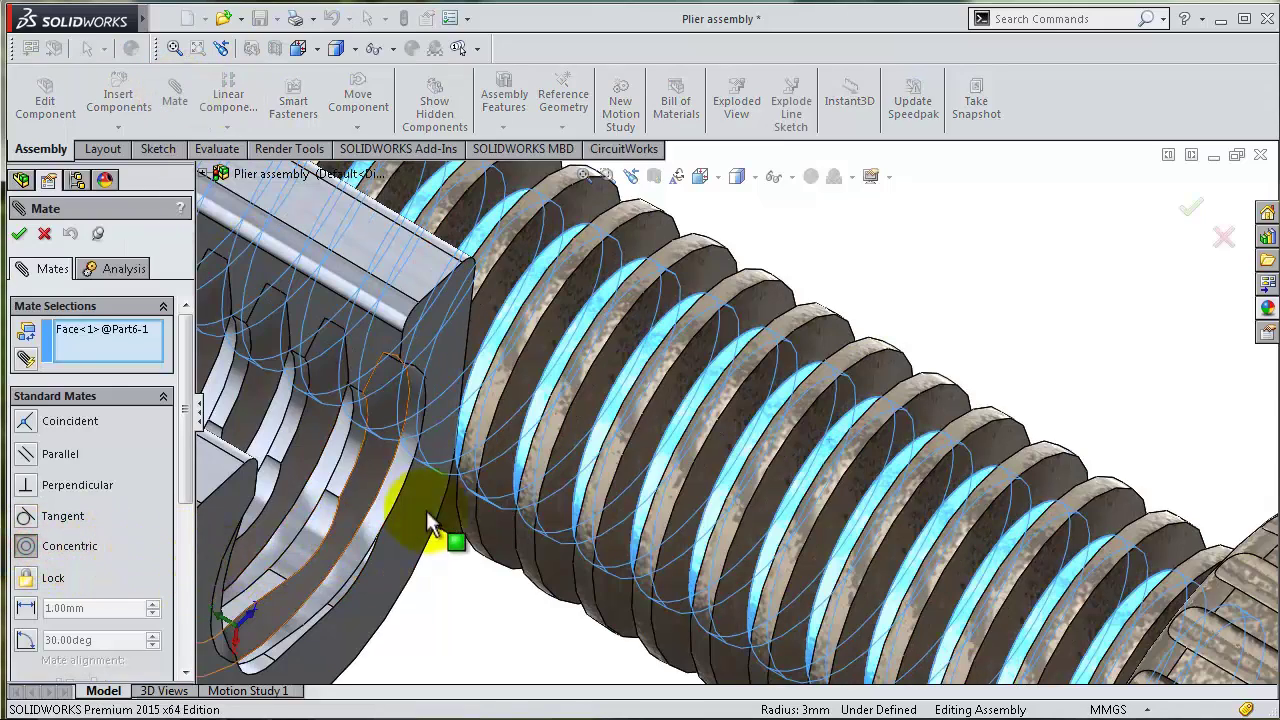
scroll(440, 510, "up", 2)
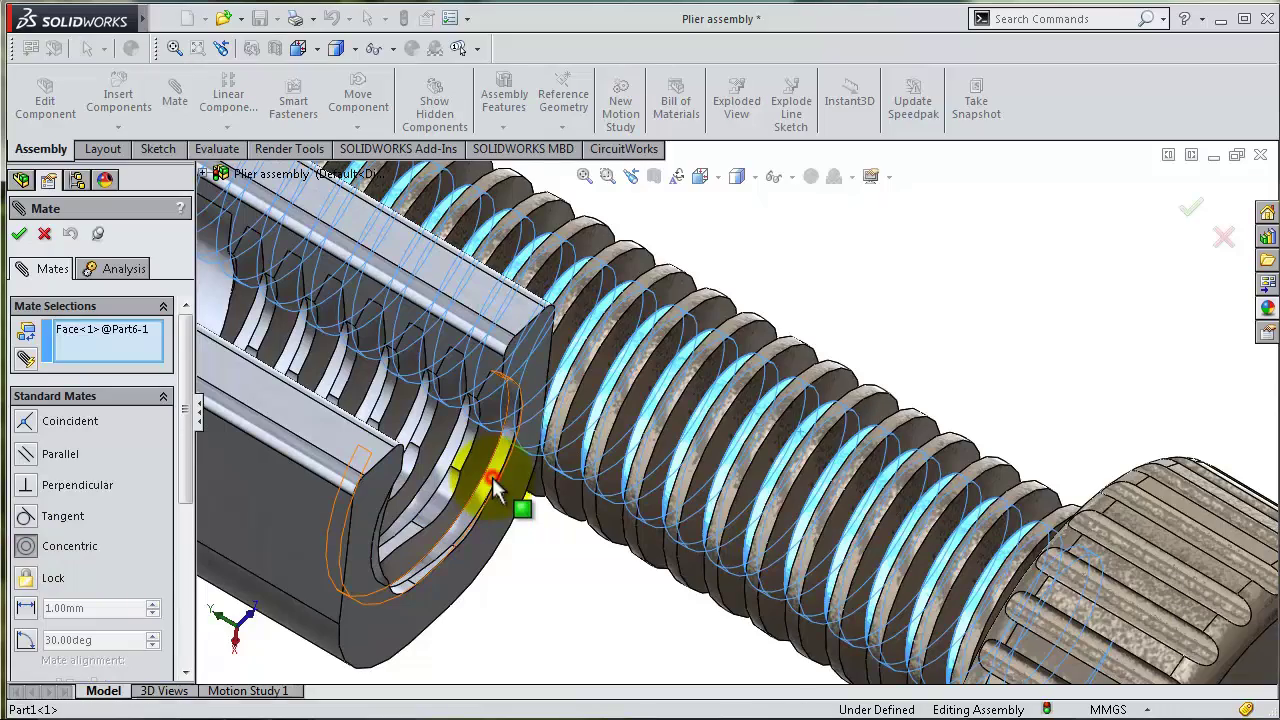
middle_click_drag(485, 512, 482, 330)
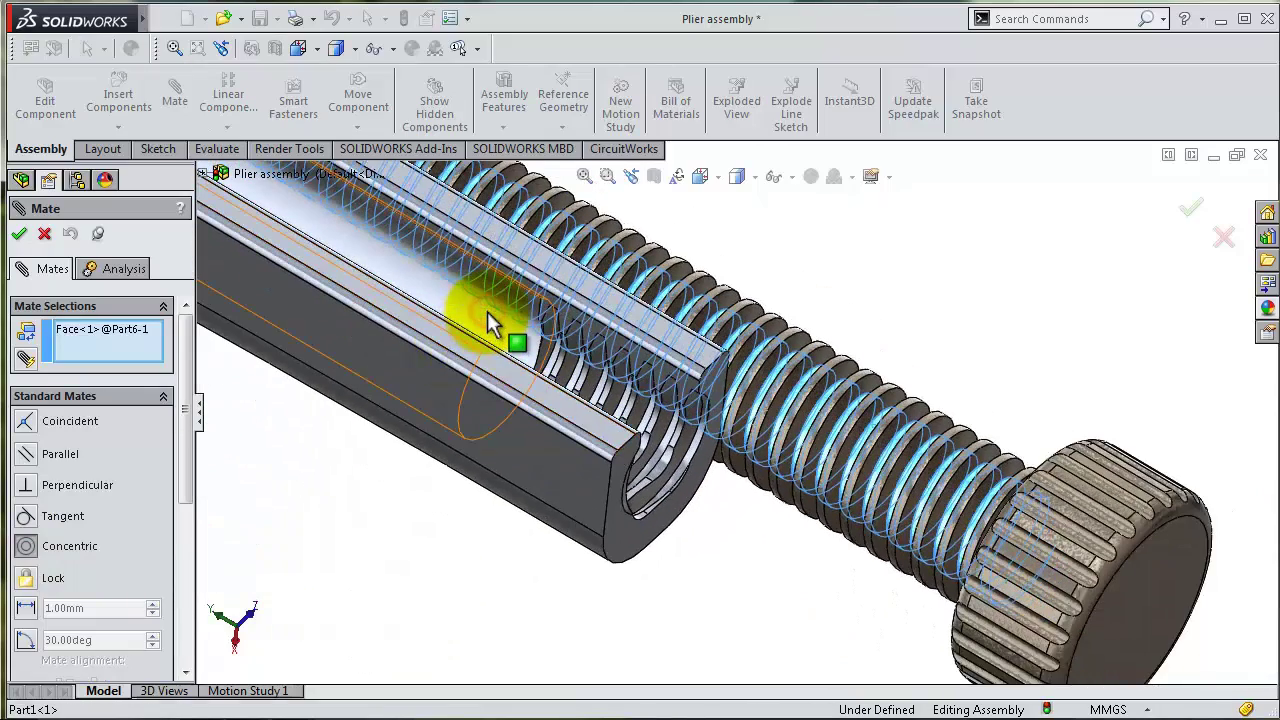
left_click(487, 312)
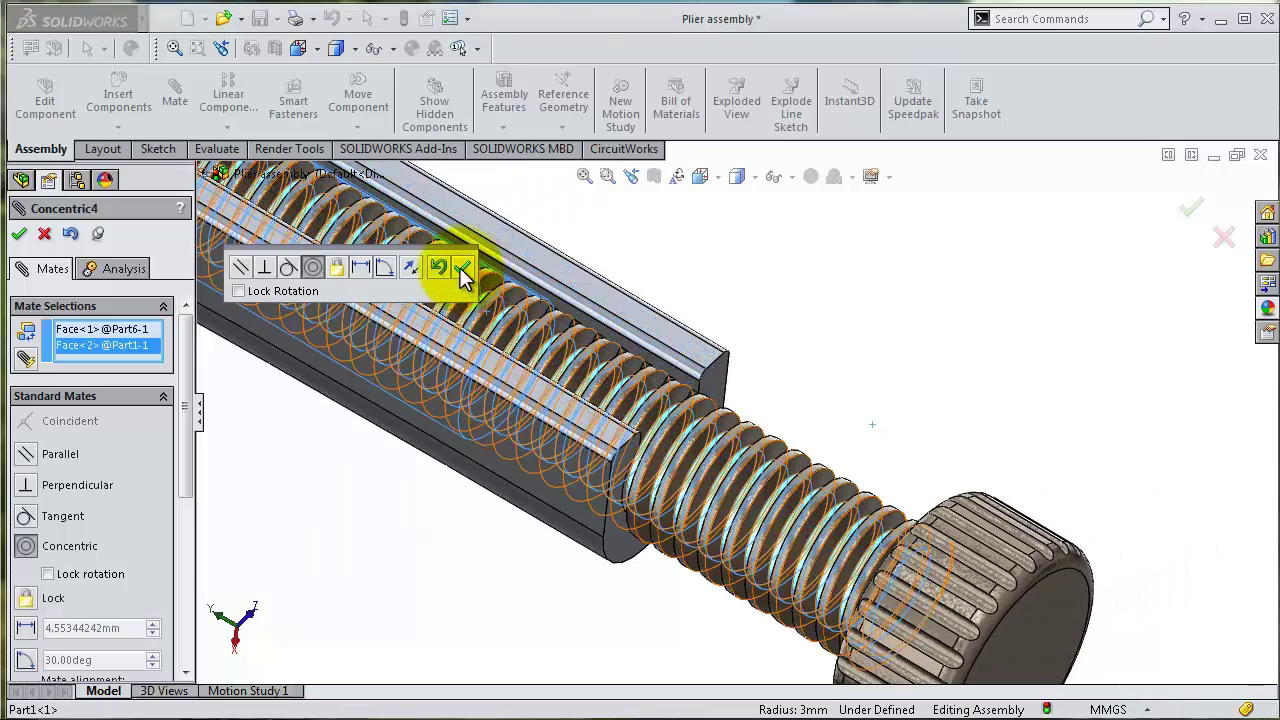
left_click(462, 268)
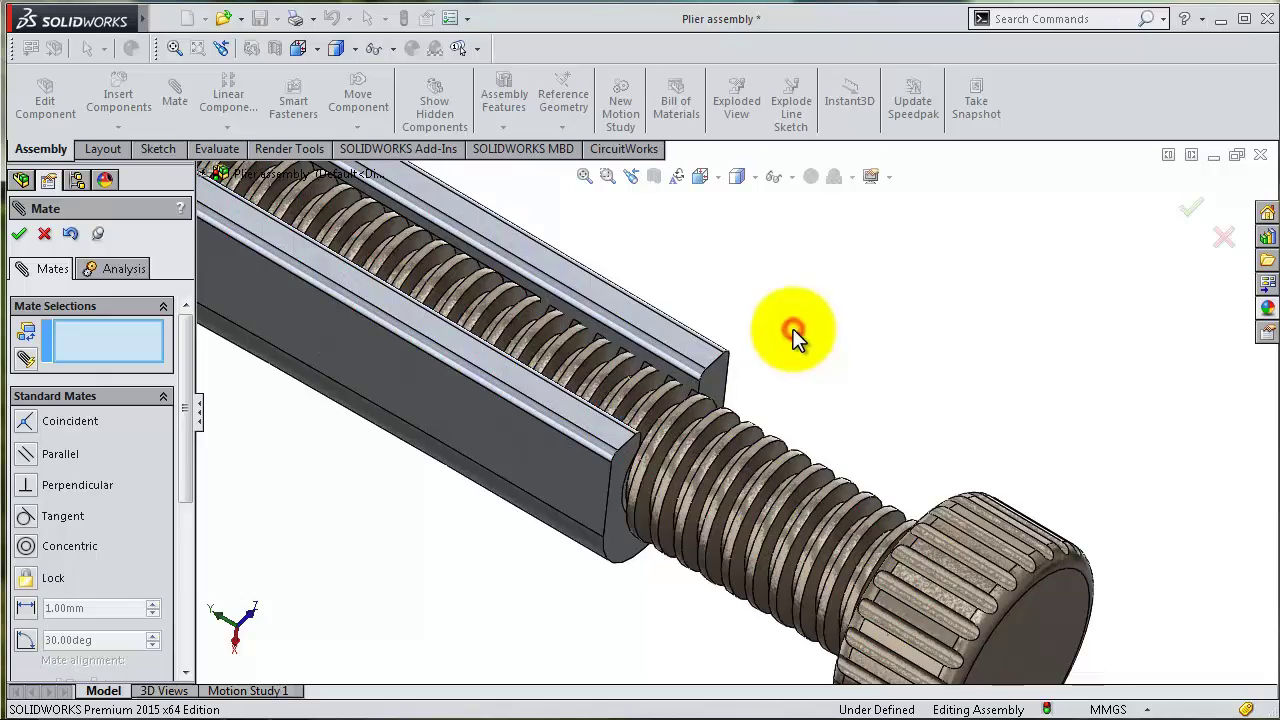
Slide the screw along the channel until its threads sit between the rack teeth
middle_click_drag(793, 335, 800, 394)
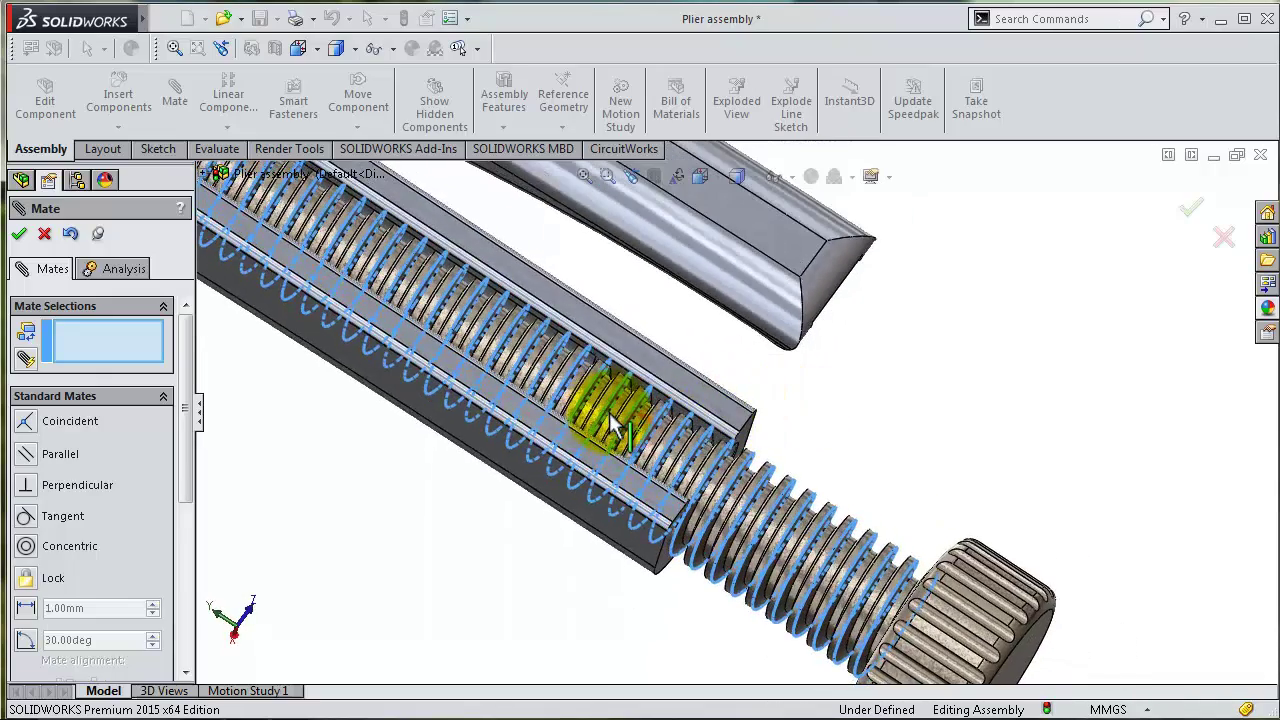
scroll(680, 451, "down", 5)
scroll(677, 343, "down", 3)
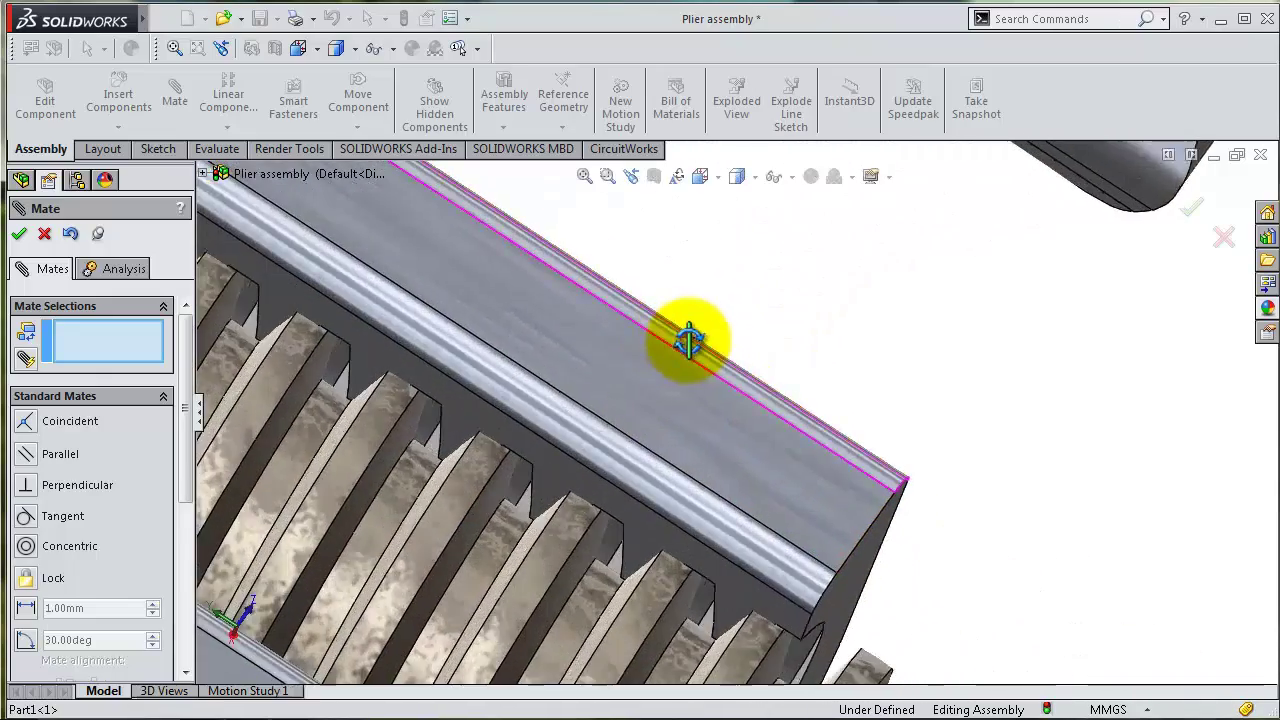
middle_click_drag(689, 340, 378, 416)
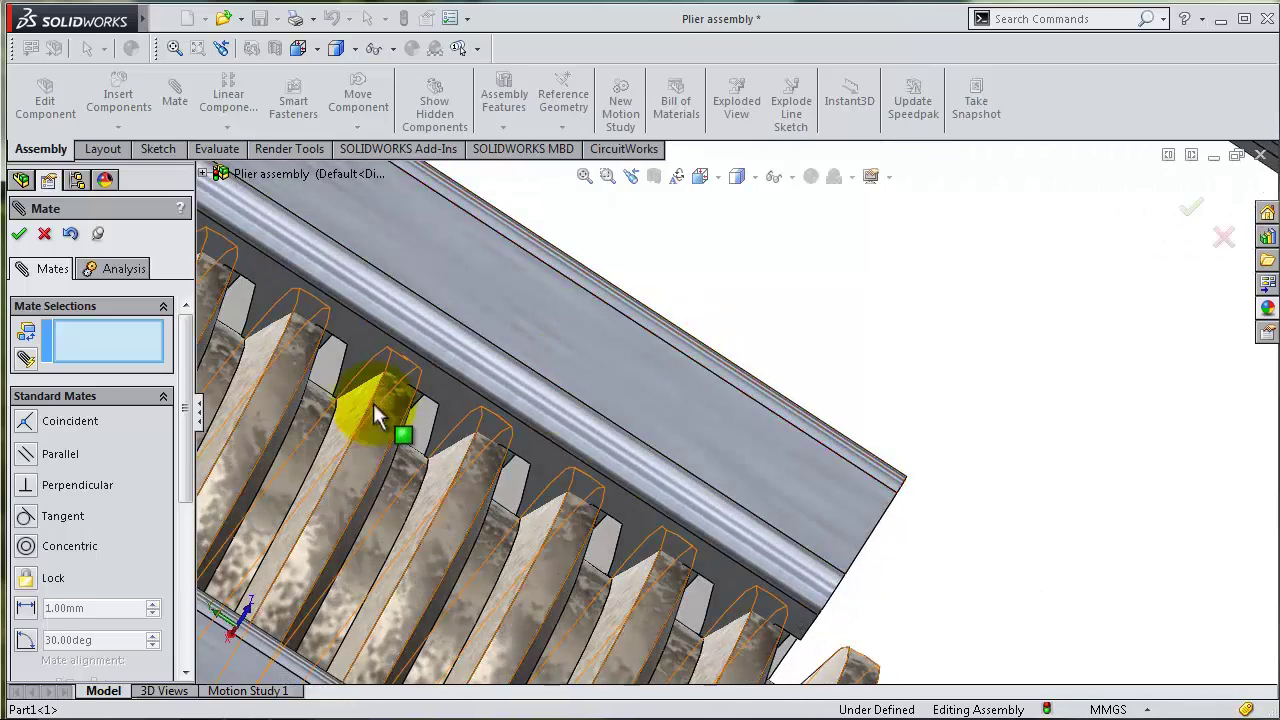
left_click_drag(378, 416, 421, 456)
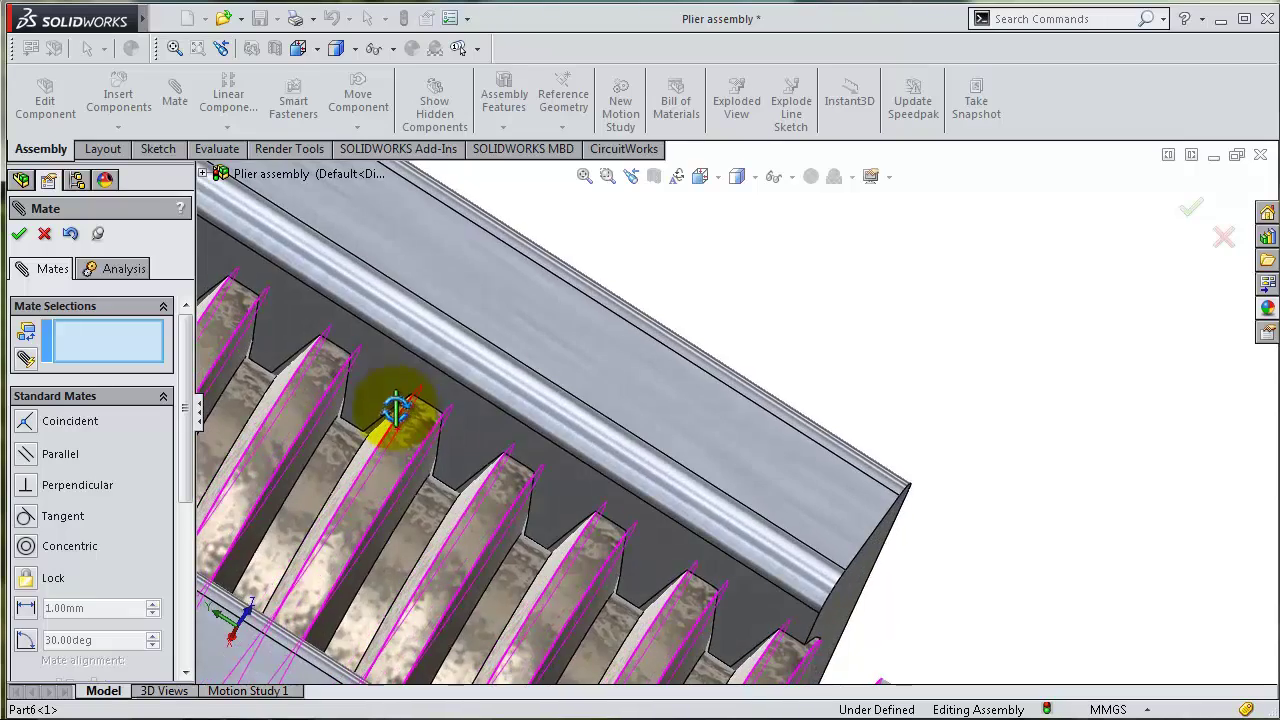
left_click_drag(396, 410, 414, 434)
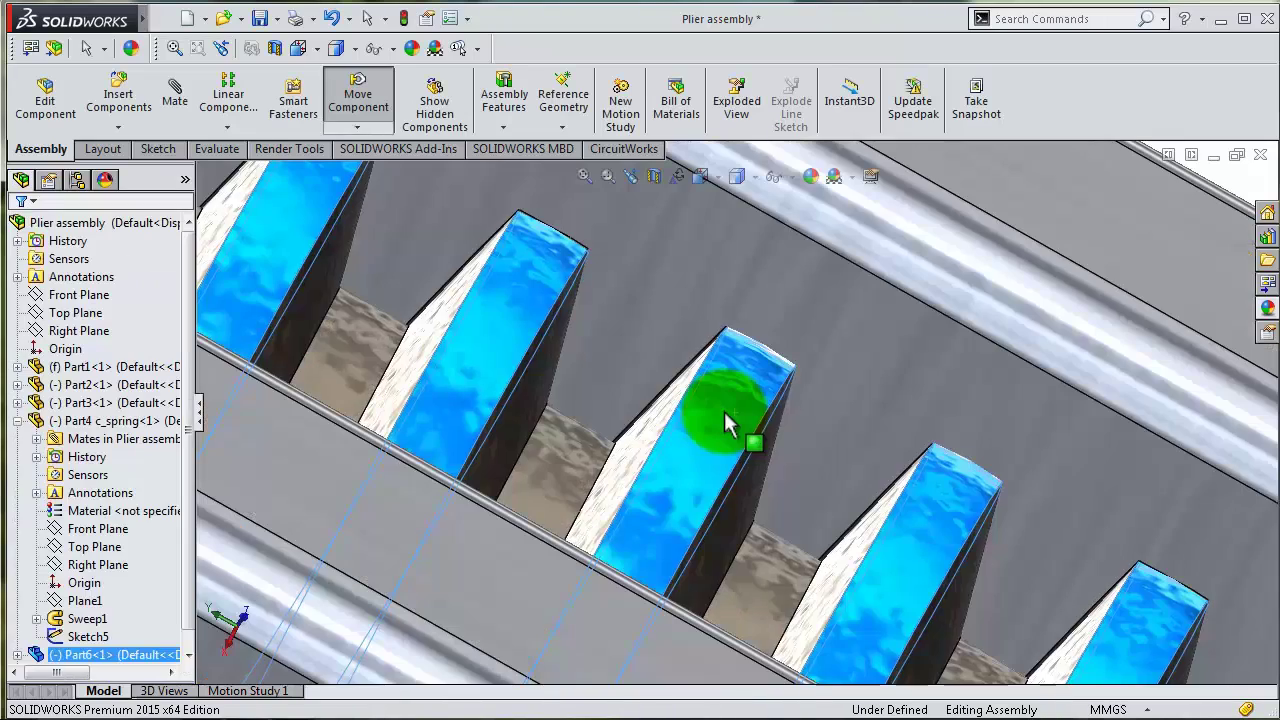
left_click_drag(724, 411, 751, 425)
key("Escape")
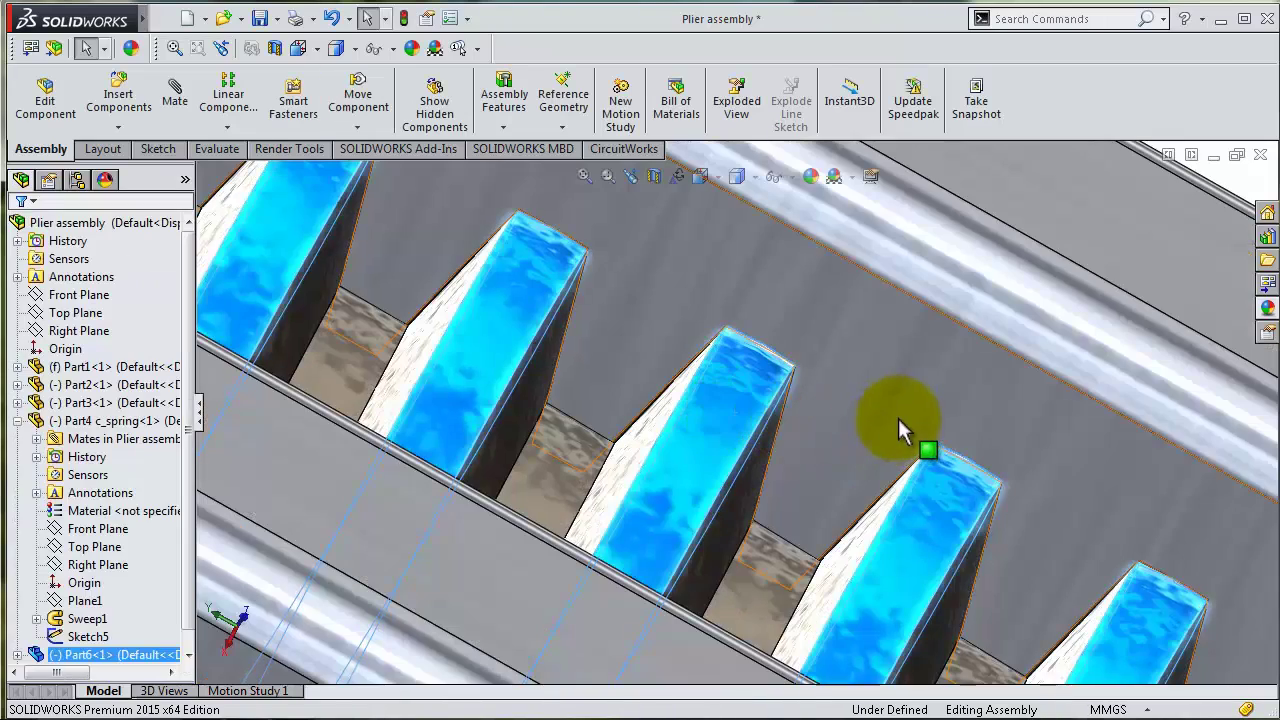
Begin a new mate using Part1's toothed channel face as first reference
scroll(903, 420, "up", 3)
left_click(749, 347)
scroll(677, 343, "up", 5)
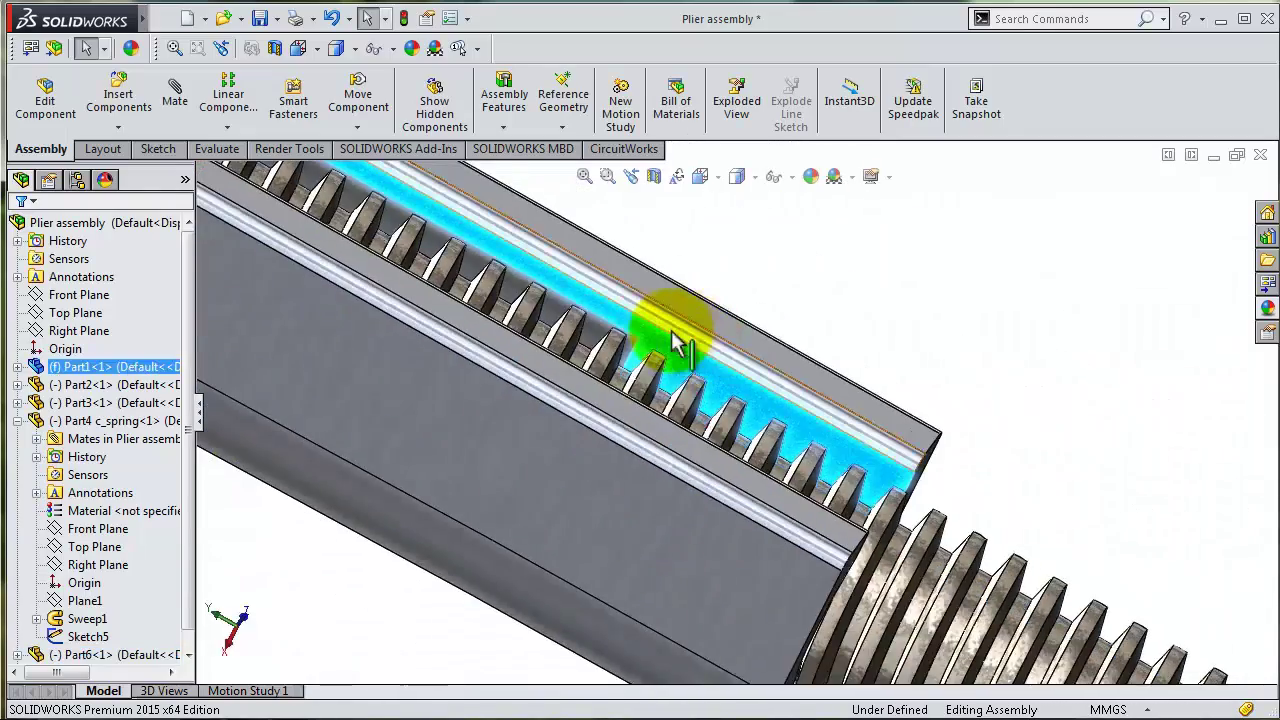
middle_click_drag(614, 310, 628, 296)
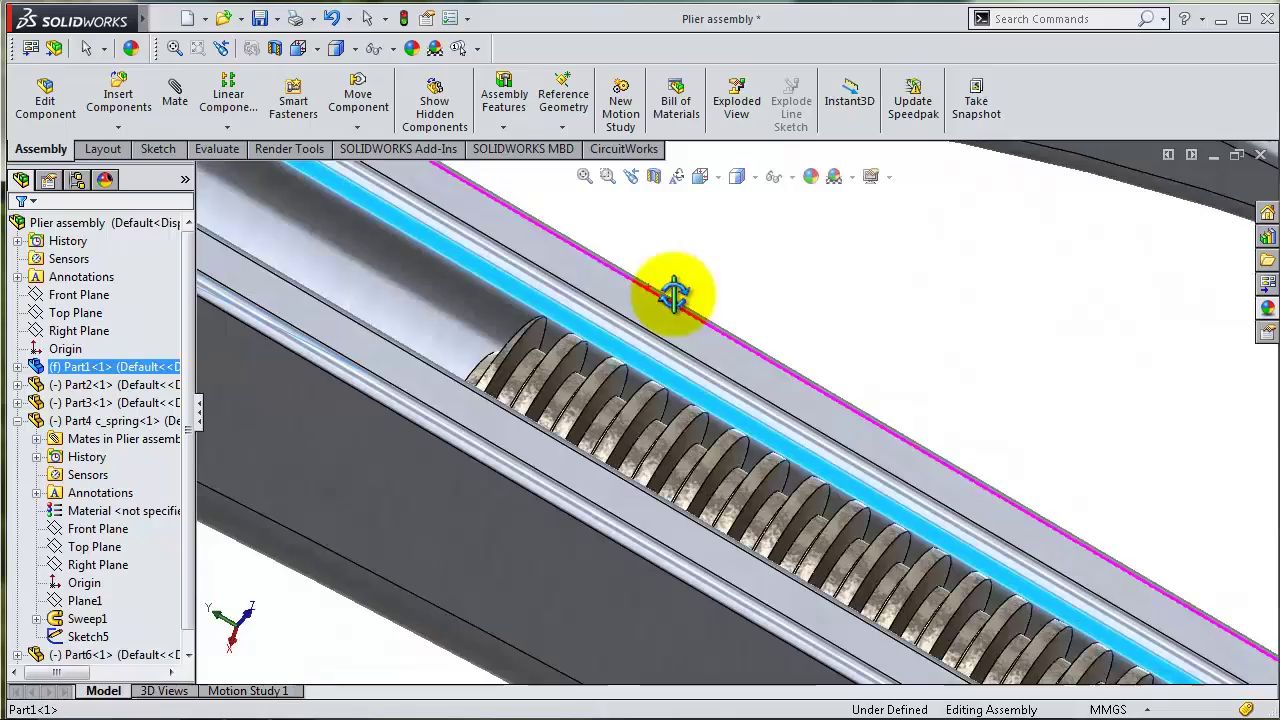
mouse_move(674, 294)
middle_mouse_down()
mouse_move(686, 309)
mouse_move(686, 297)
middle_mouse_up()
scroll(975, 650, "up", 2)
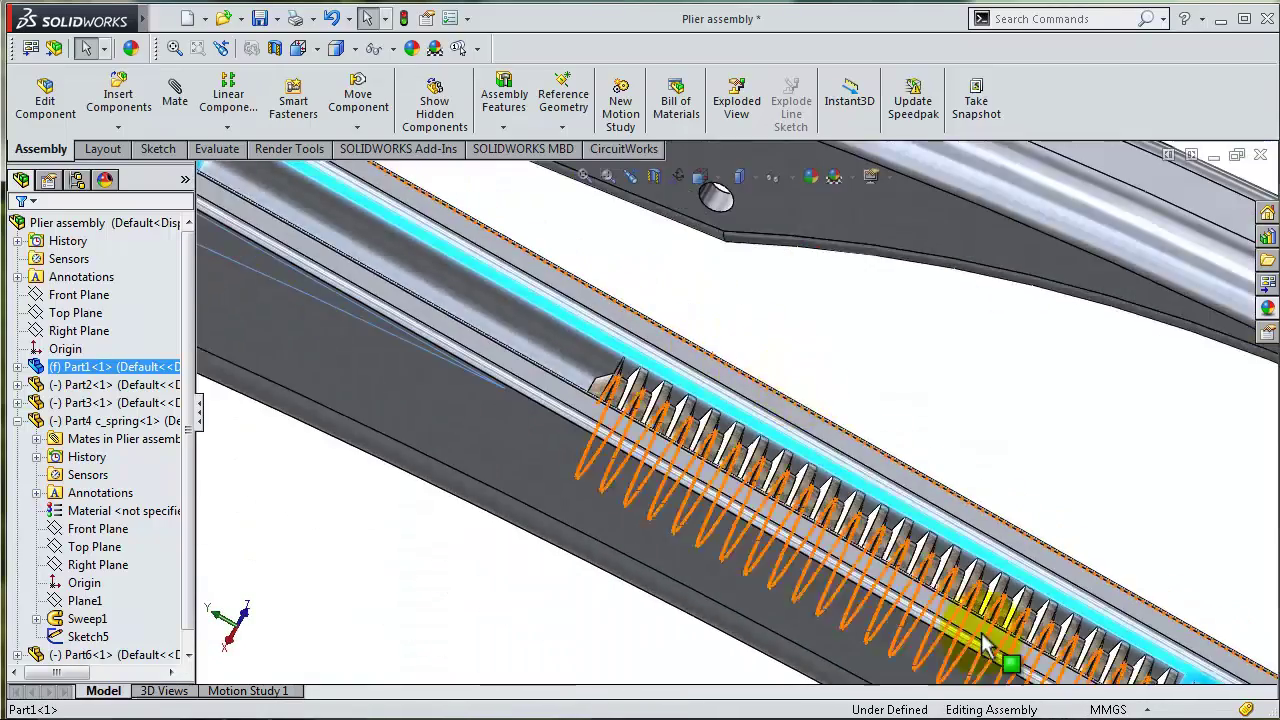
scroll(921, 581, "down", 2)
scroll(921, 581, "down", 2)
scroll(920, 580, "down", 2)
scroll(920, 585, "up", 2)
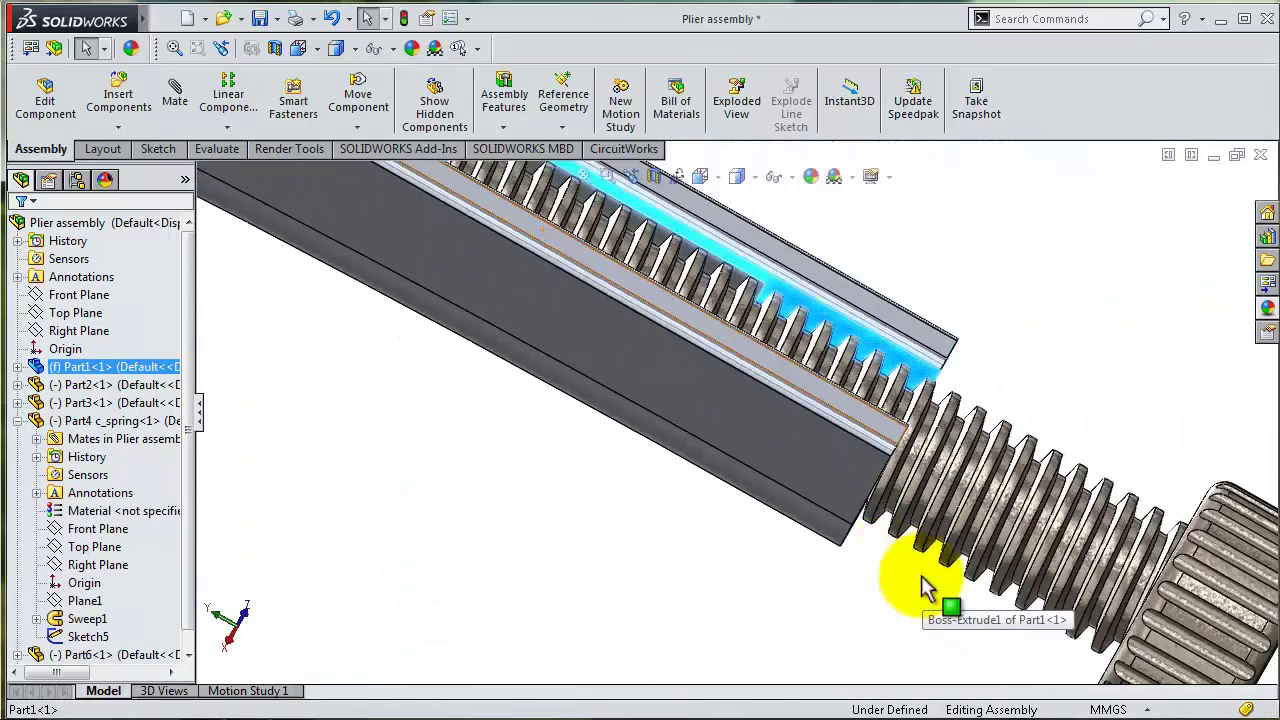
left_click(172, 93)
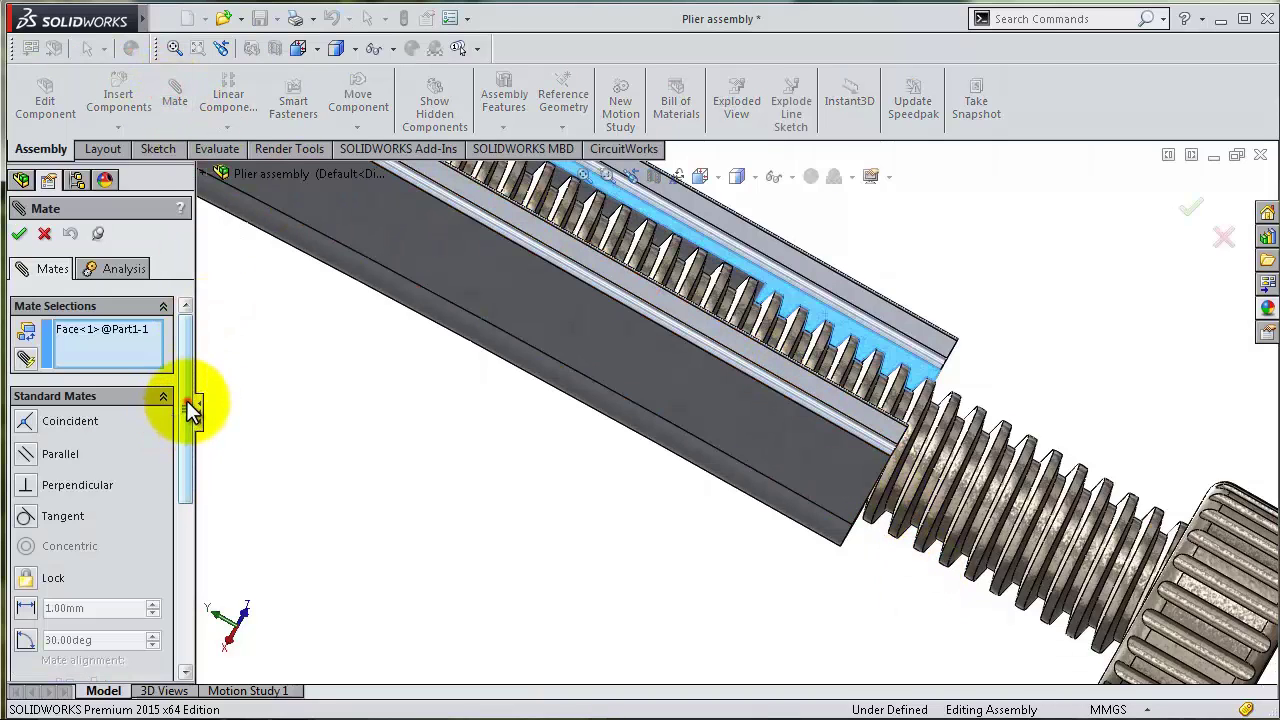
Clear the current mate selections and choose Screw from the mechanical mate types
scroll(490, 352, "up", 3)
scroll(255, 360, "down", 3)
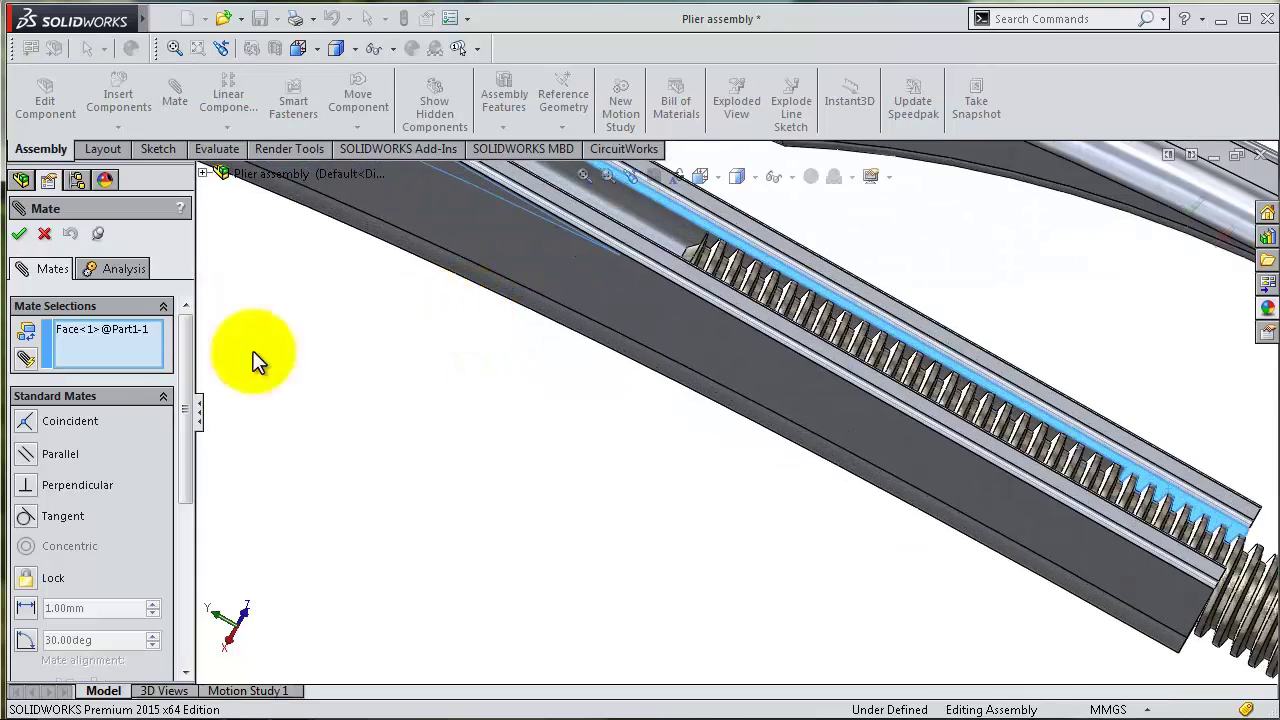
left_click(148, 361)
mouse_move(184, 397)
left_mouse_down()
mouse_move(205, 525)
mouse_move(184, 460)
left_mouse_up()
left_click(163, 498)
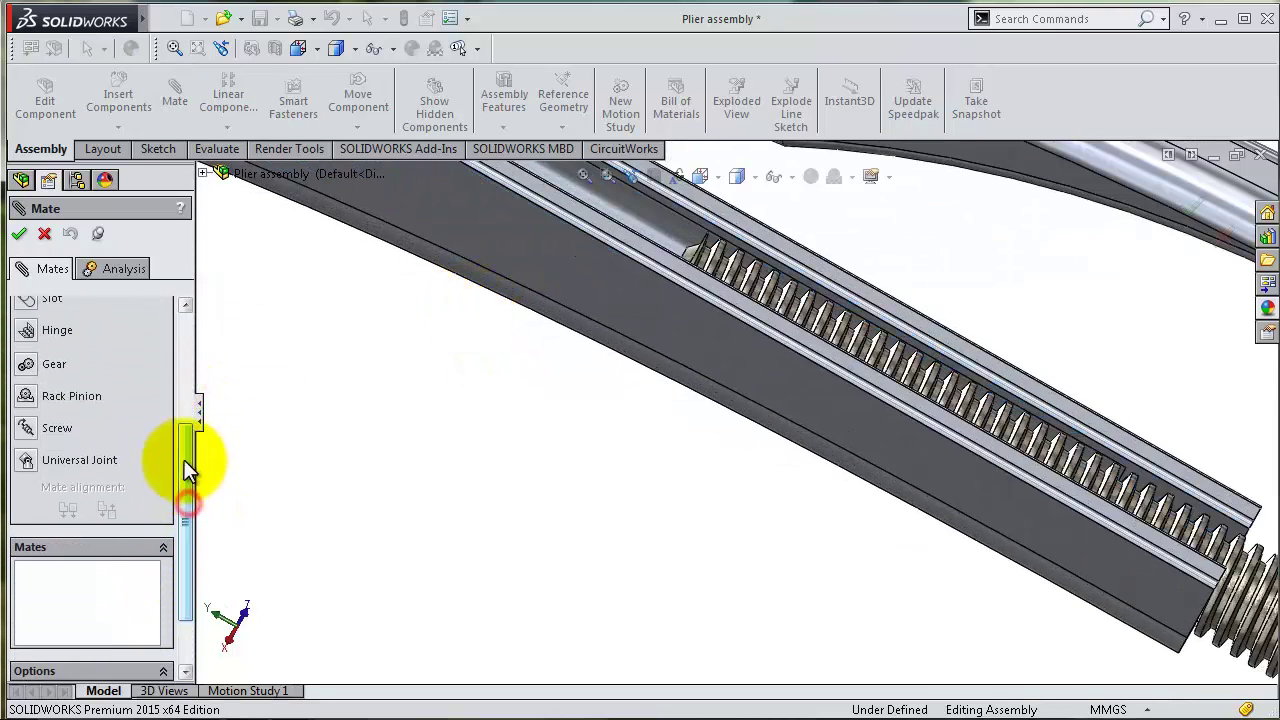
left_click(28, 428)
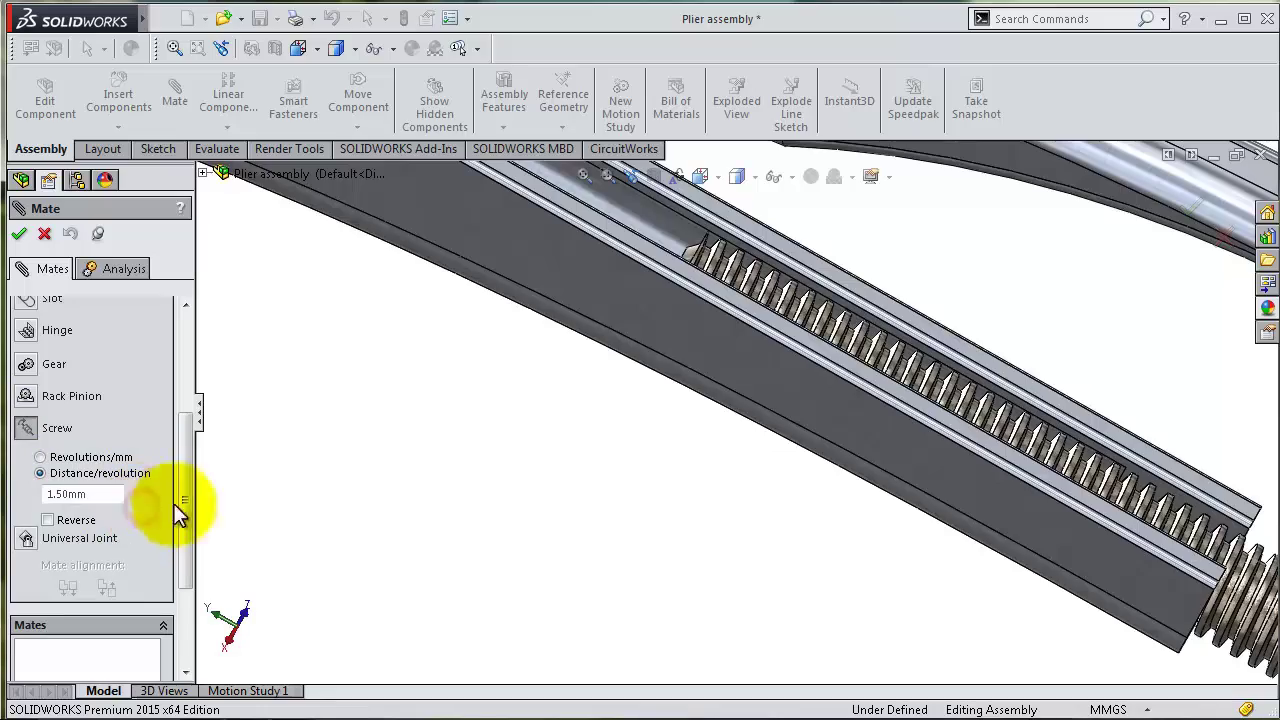
Screw-mate the handle rack's toothed face to the screw helix, adjusting distance per revolution
scroll(623, 281, "up", 2)
scroll(756, 313, "down", 2)
scroll(794, 300, "down", 2)
scroll(790, 388, "down", 2)
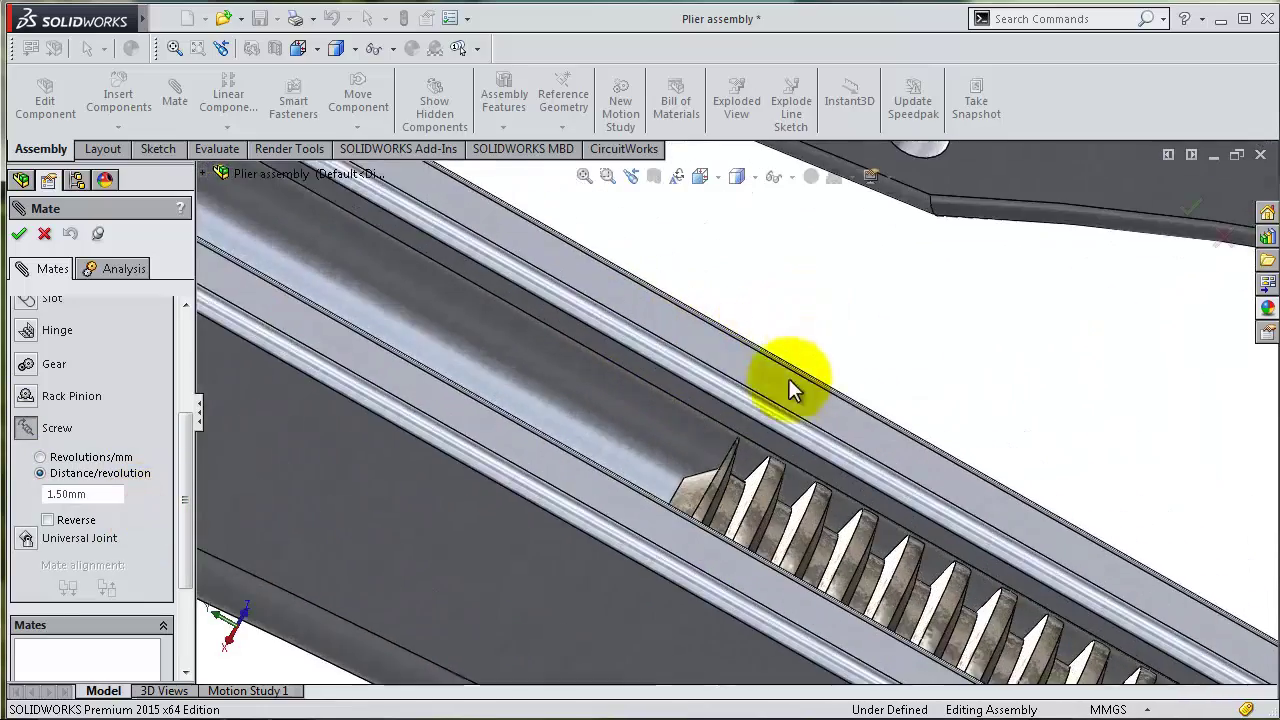
scroll(790, 388, "up", 2)
scroll(903, 537, "down", 2)
scroll(905, 535, "down", 2)
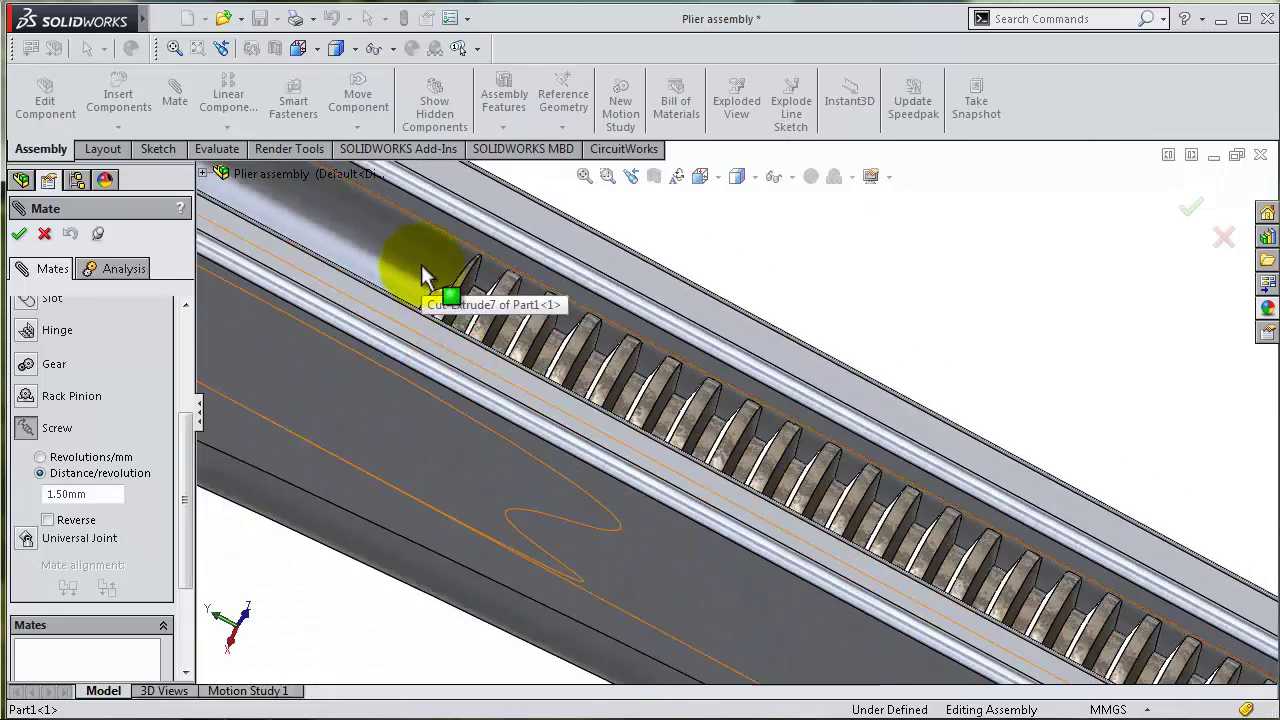
left_click(422, 269)
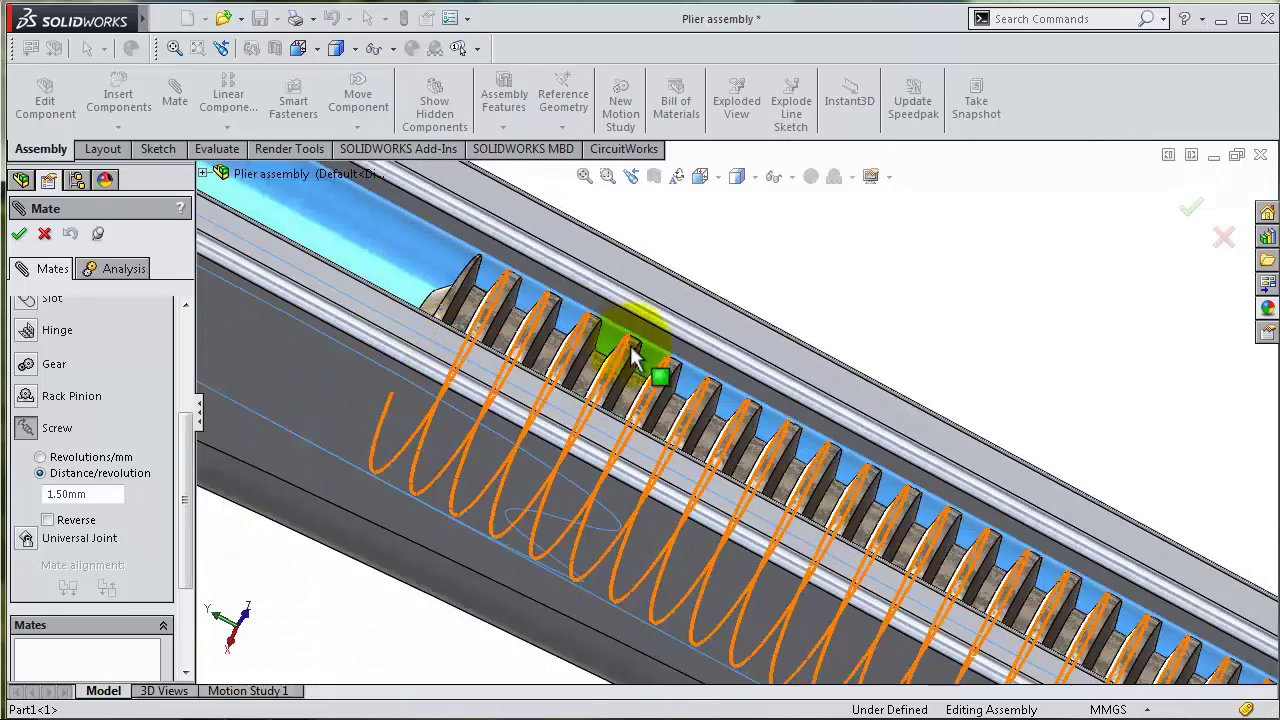
middle_click_drag(643, 357, 663, 408)
left_click(680, 425)
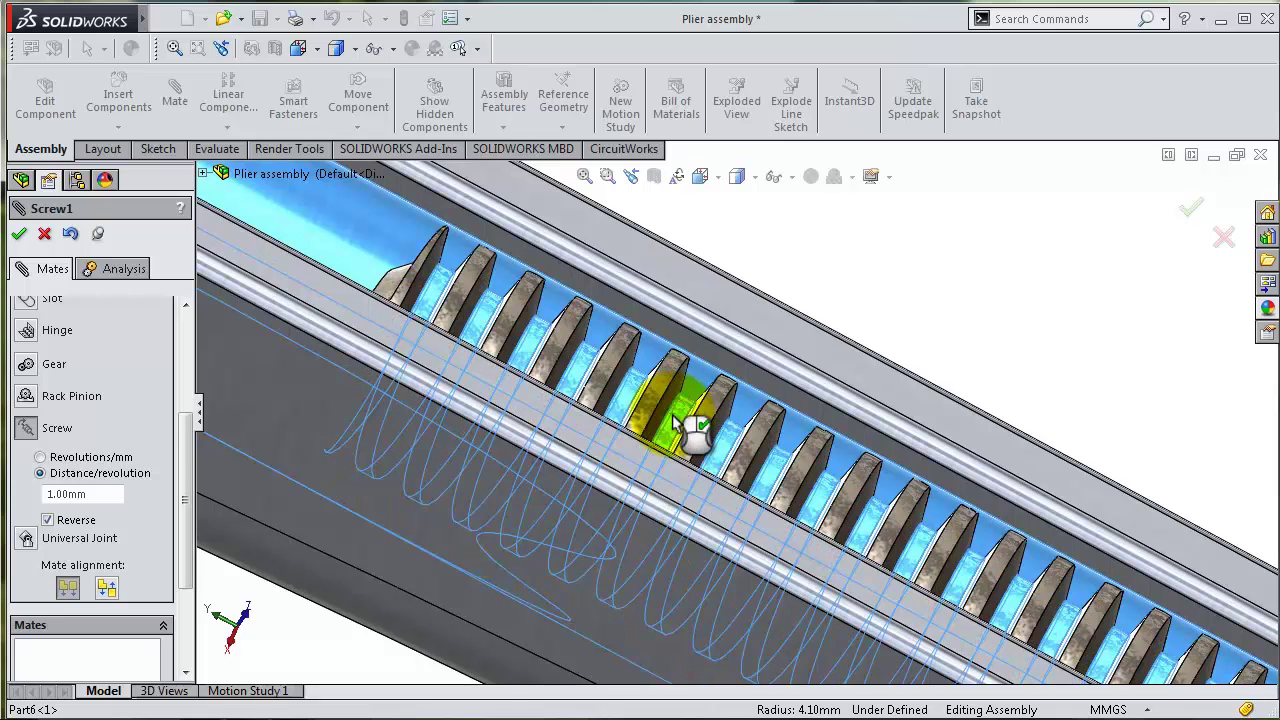
left_click(86, 495)
type("1.5")
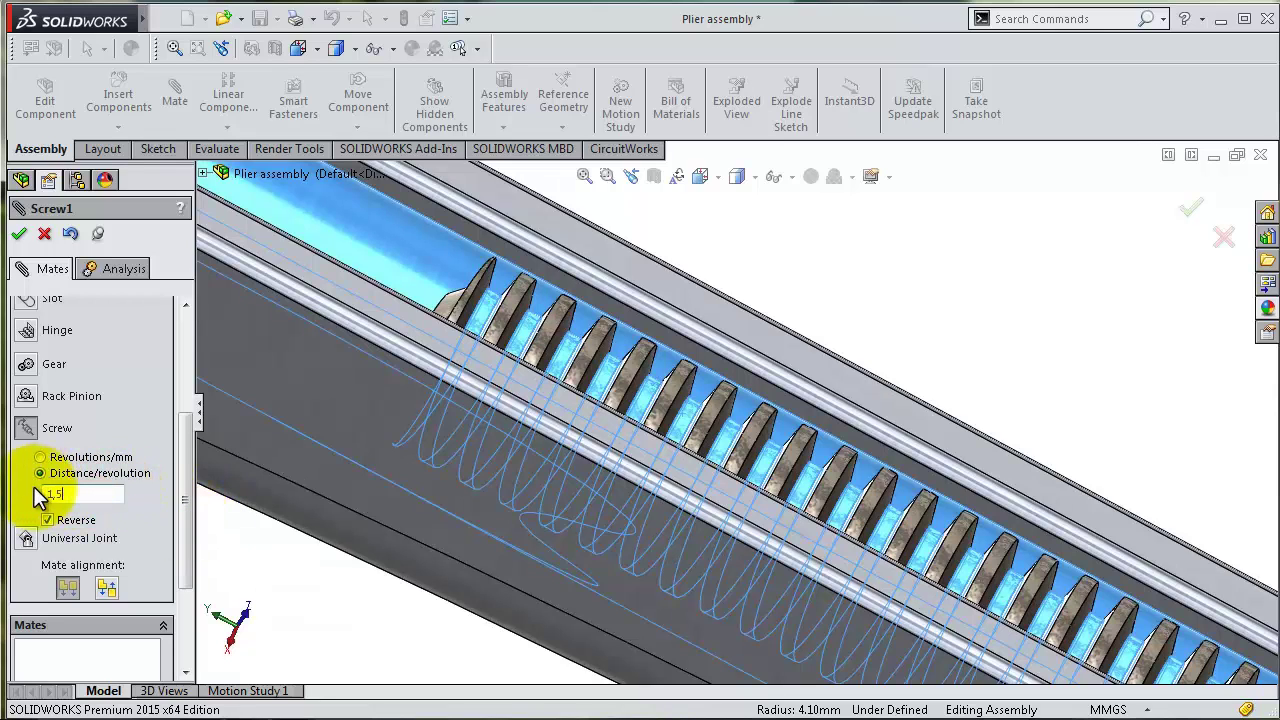
scroll(543, 500, "up", 3)
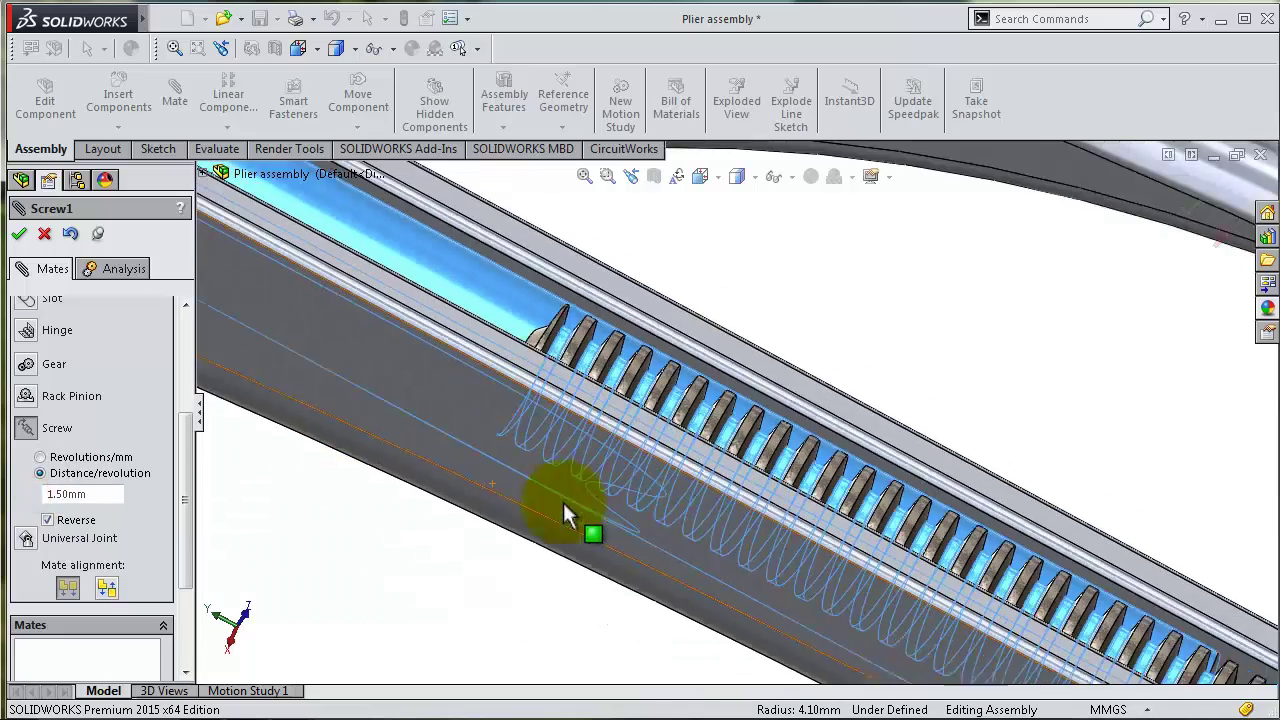
left_click(20, 236)
Turn the screw and slide the knob along its axis to test the Screw mate
scroll(1069, 531, "up", 5)
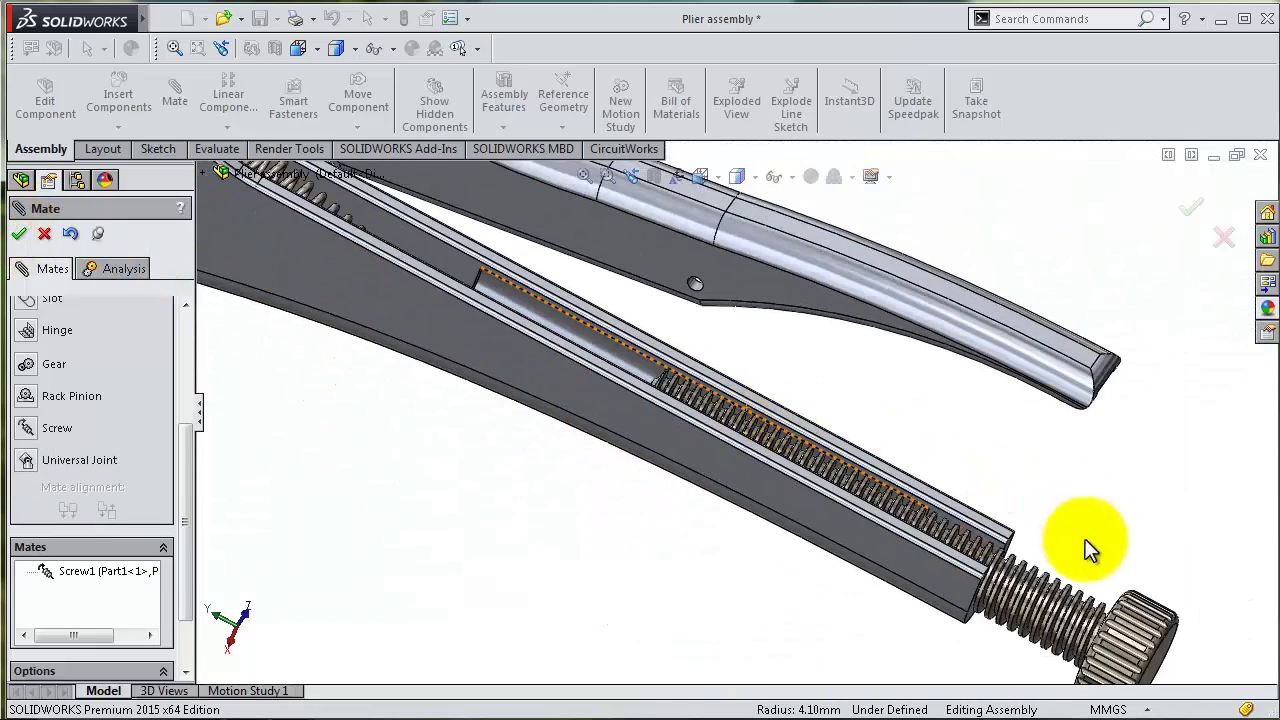
left_click_drag(1069, 531, 1025, 610)
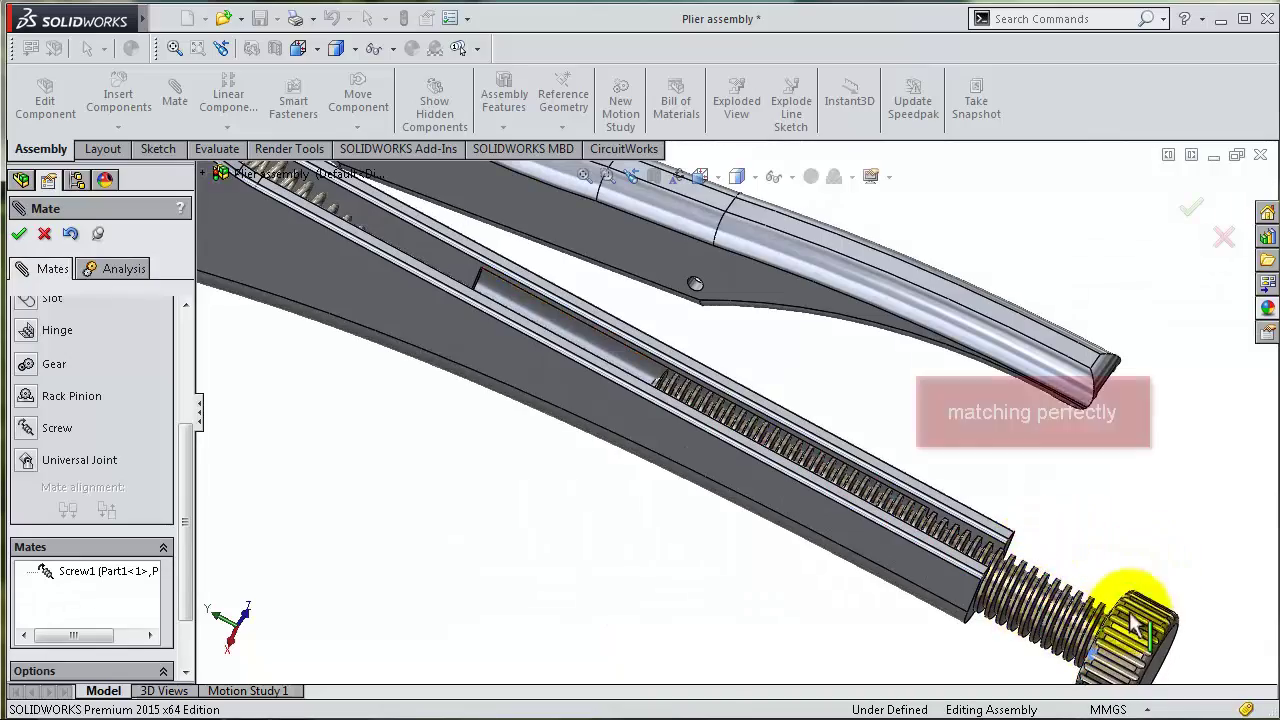
scroll(1194, 509, "down", 5)
middle_click_drag(724, 363, 695, 488)
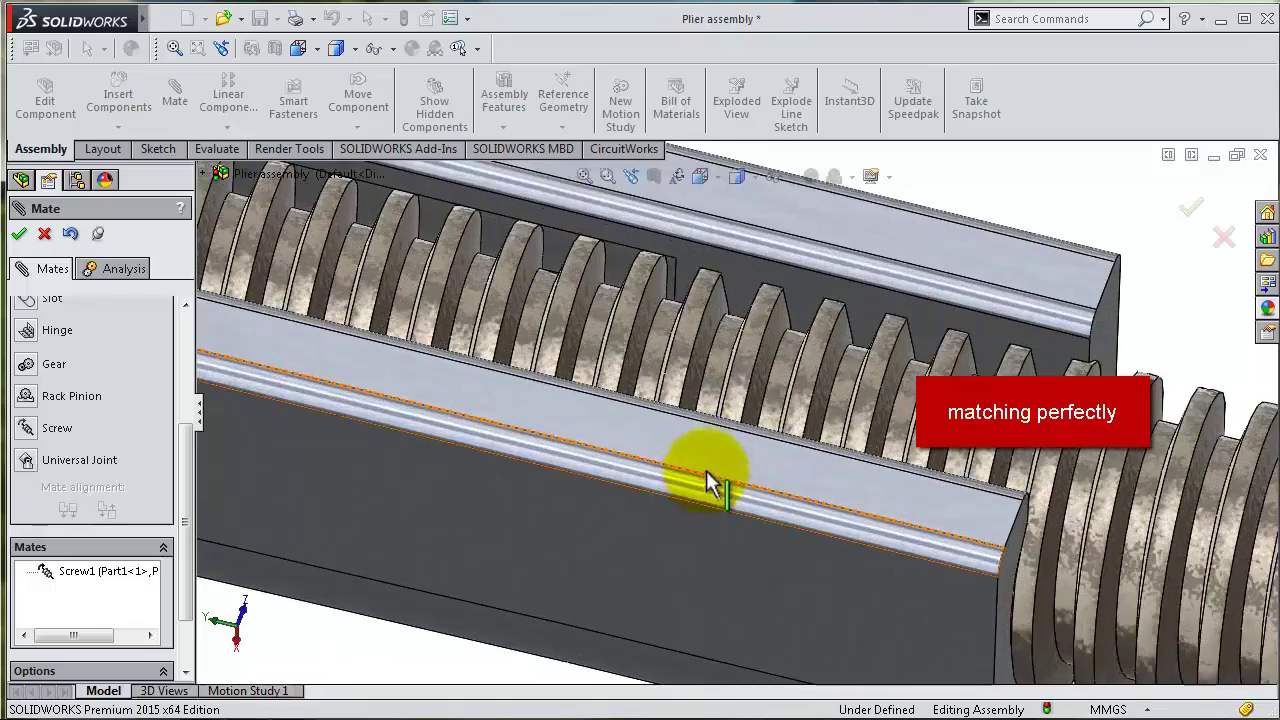
scroll(858, 440, "up", 3)
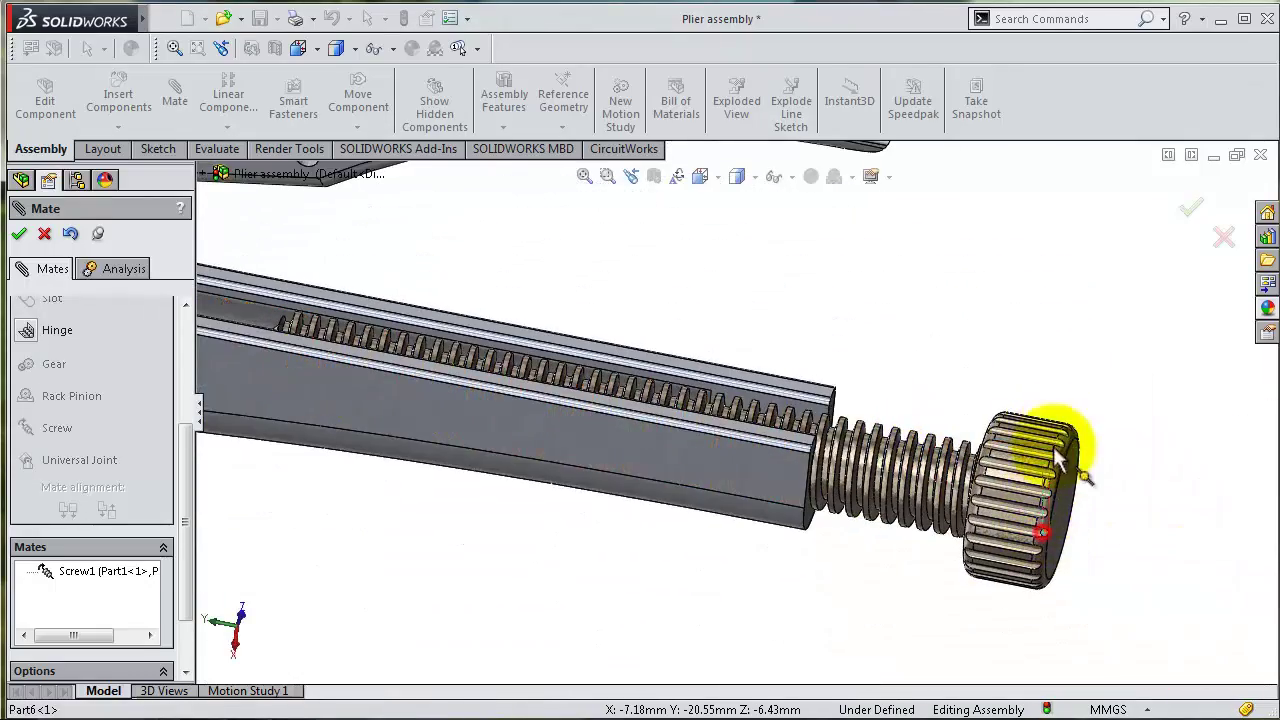
left_click(1051, 518)
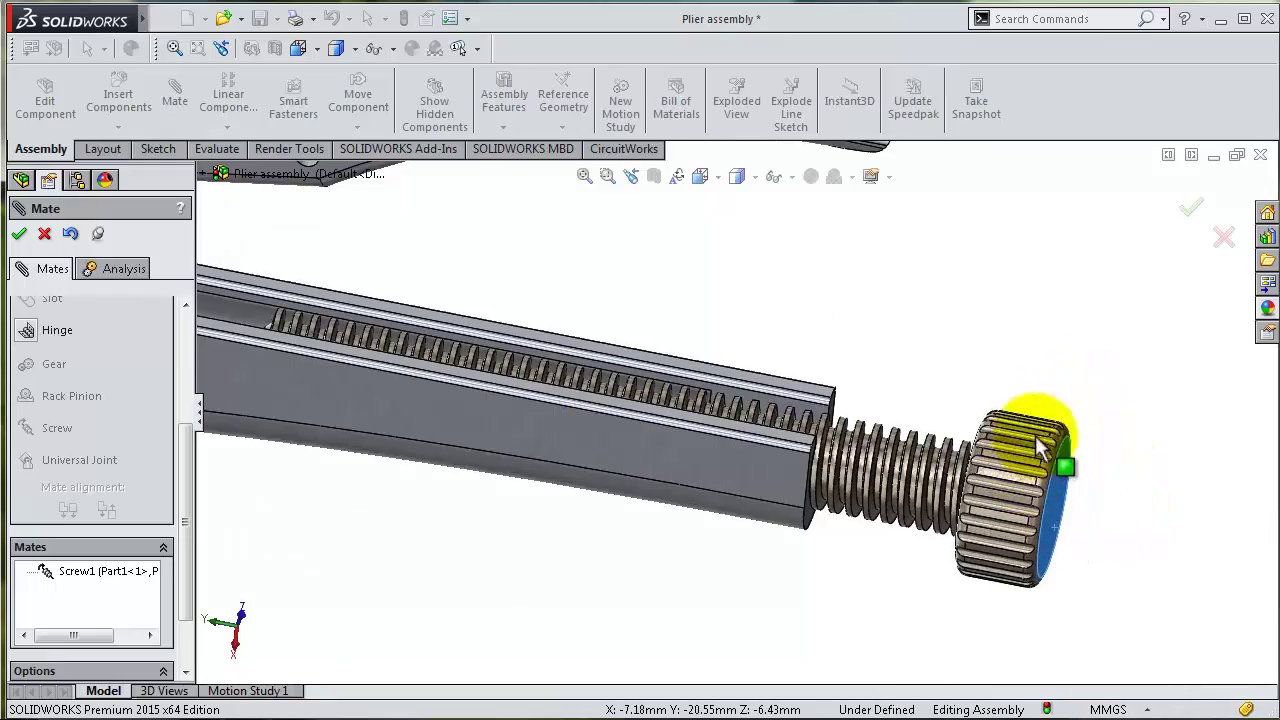
mouse_move(991, 491)
left_mouse_down()
mouse_move(1101, 484)
mouse_move(1085, 545)
mouse_move(1115, 485)
mouse_move(890, 450)
left_mouse_up()
scroll(890, 450, "down", 2)
scroll(866, 443, "down", 2)
scroll(1000, 471, "down", 2)
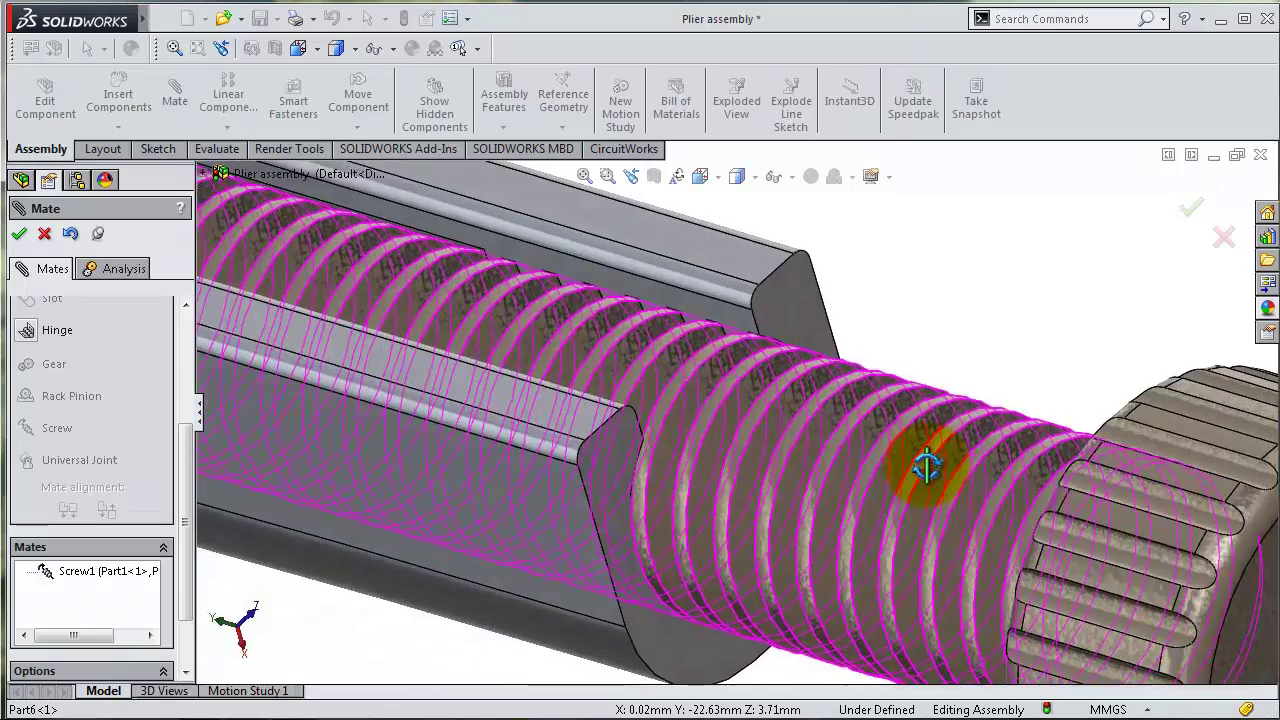
scroll(923, 466, "down", 2)
scroll(942, 445, "up", 2)
scroll(971, 457, "up", 2)
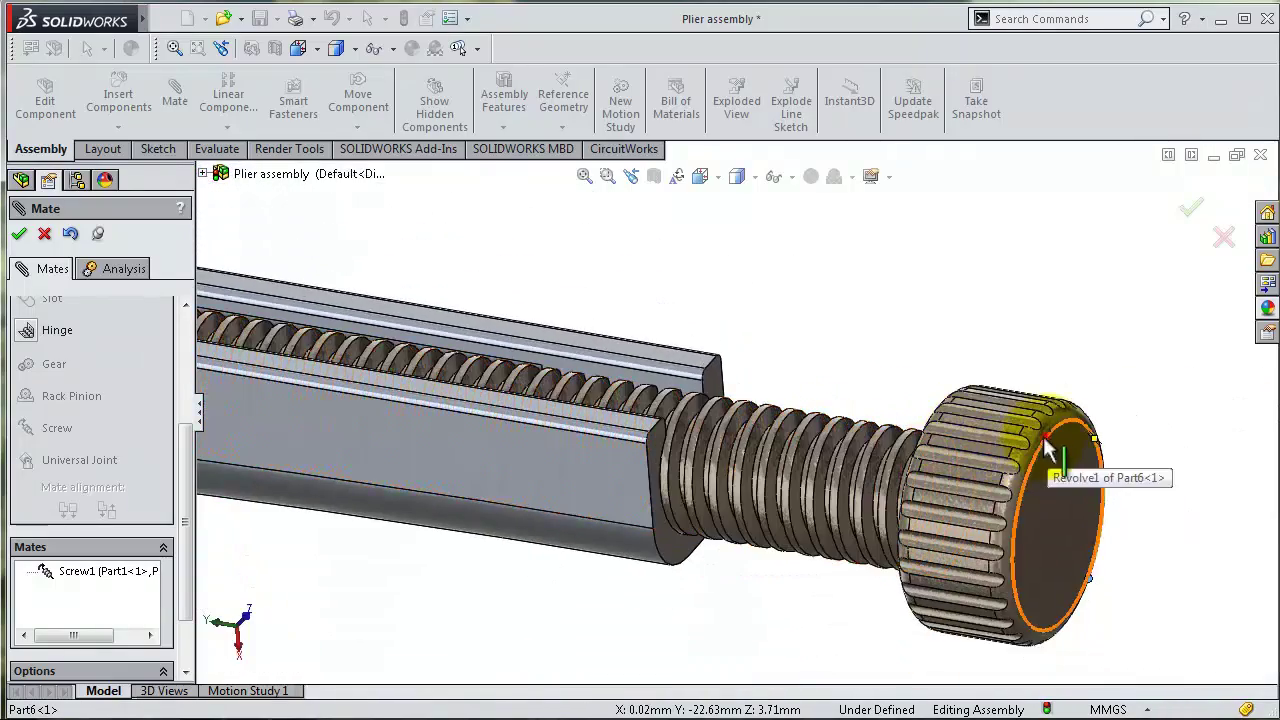
Keep rotating the adjusting knob to confirm it threads, then finish the mate
mouse_move(1047, 450)
left_mouse_down()
mouse_move(1000, 557)
mouse_move(1100, 586)
mouse_move(1077, 509)
mouse_move(1025, 605)
mouse_move(1123, 520)
mouse_move(980, 523)
mouse_move(1014, 620)
mouse_move(1127, 590)
mouse_move(1043, 414)
mouse_move(1129, 457)
mouse_move(1120, 540)
mouse_move(1130, 470)
mouse_move(1040, 420)
mouse_move(980, 545)
mouse_move(1075, 425)
left_mouse_up()
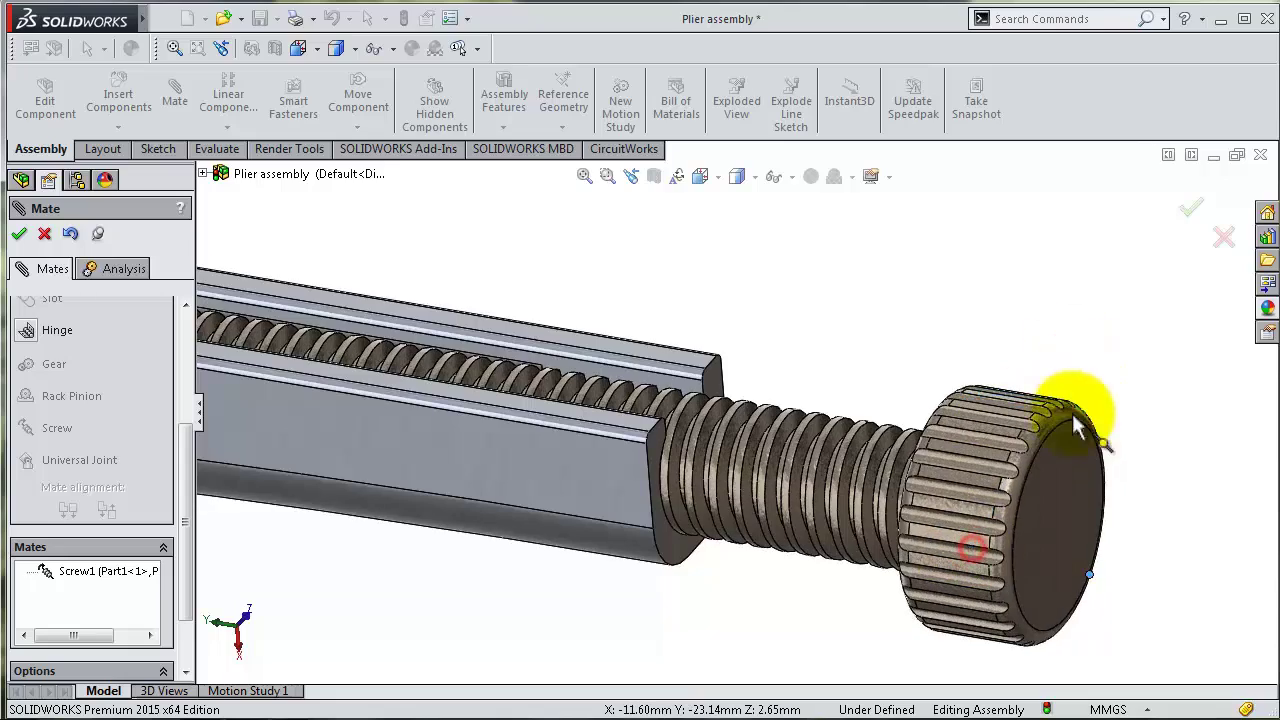
mouse_move(988, 375)
left_mouse_down()
mouse_move(986, 520)
mouse_move(1086, 366)
mouse_move(1049, 363)
mouse_move(910, 555)
left_mouse_up()
scroll(1057, 320, "up", 2)
scroll(886, 377, "up", 2)
scroll(757, 351, "up", 1)
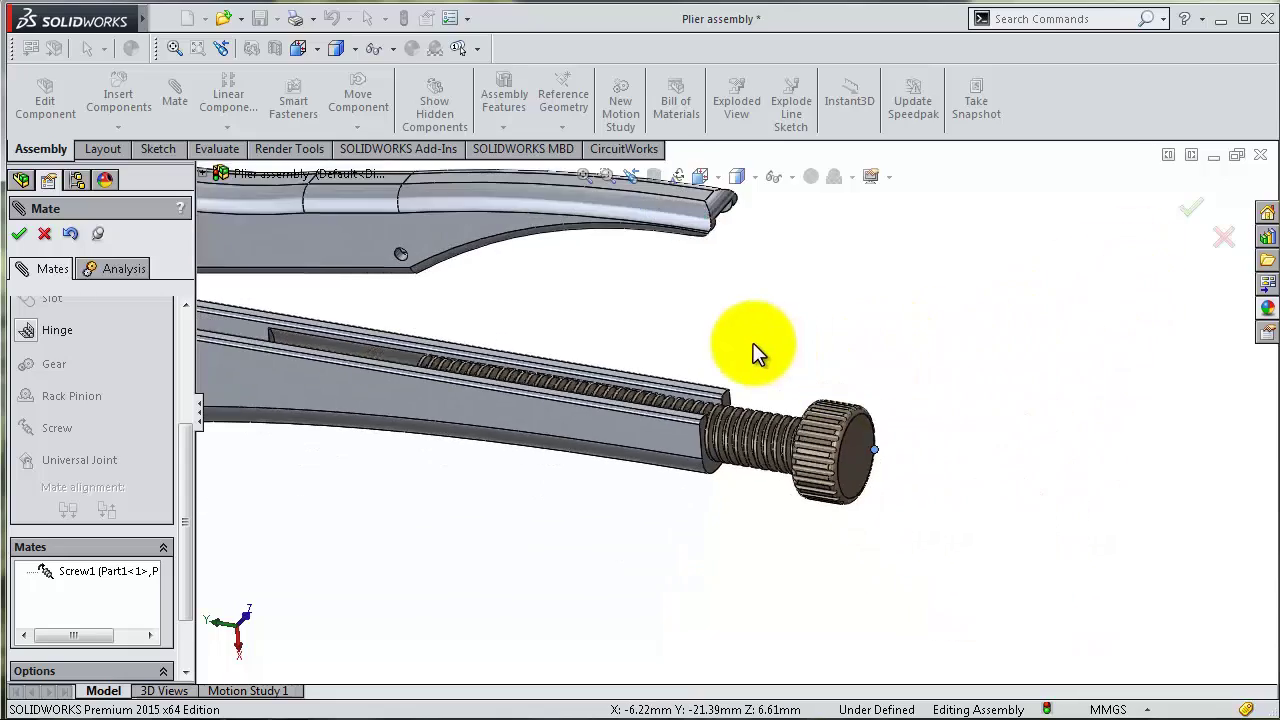
scroll(752, 368, "down", 2)
scroll(752, 368, "up", 2)
mouse_move(849, 414)
left_mouse_down()
mouse_move(840, 500)
mouse_move(880, 409)
mouse_move(846, 543)
mouse_move(849, 400)
mouse_move(827, 502)
mouse_move(862, 385)
left_mouse_up()
left_click_drag(828, 495, 855, 380)
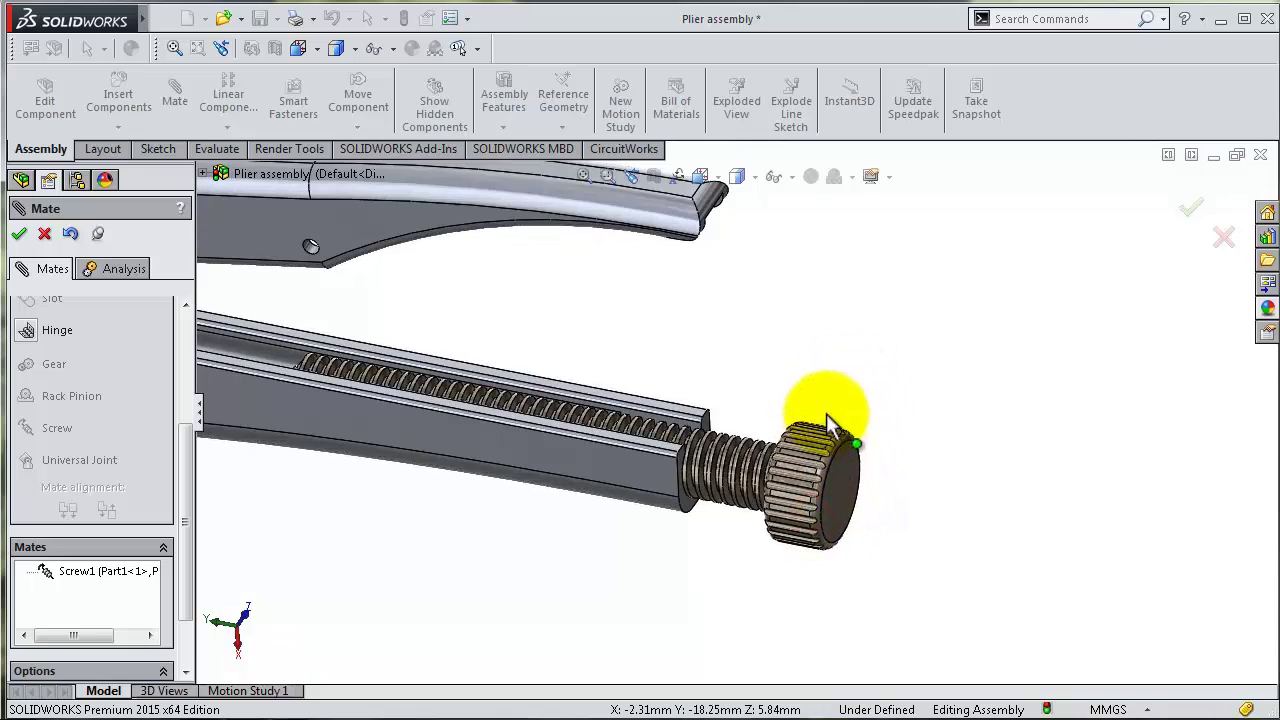
scroll(788, 357, "up", 3)
scroll(584, 343, "down", 5)
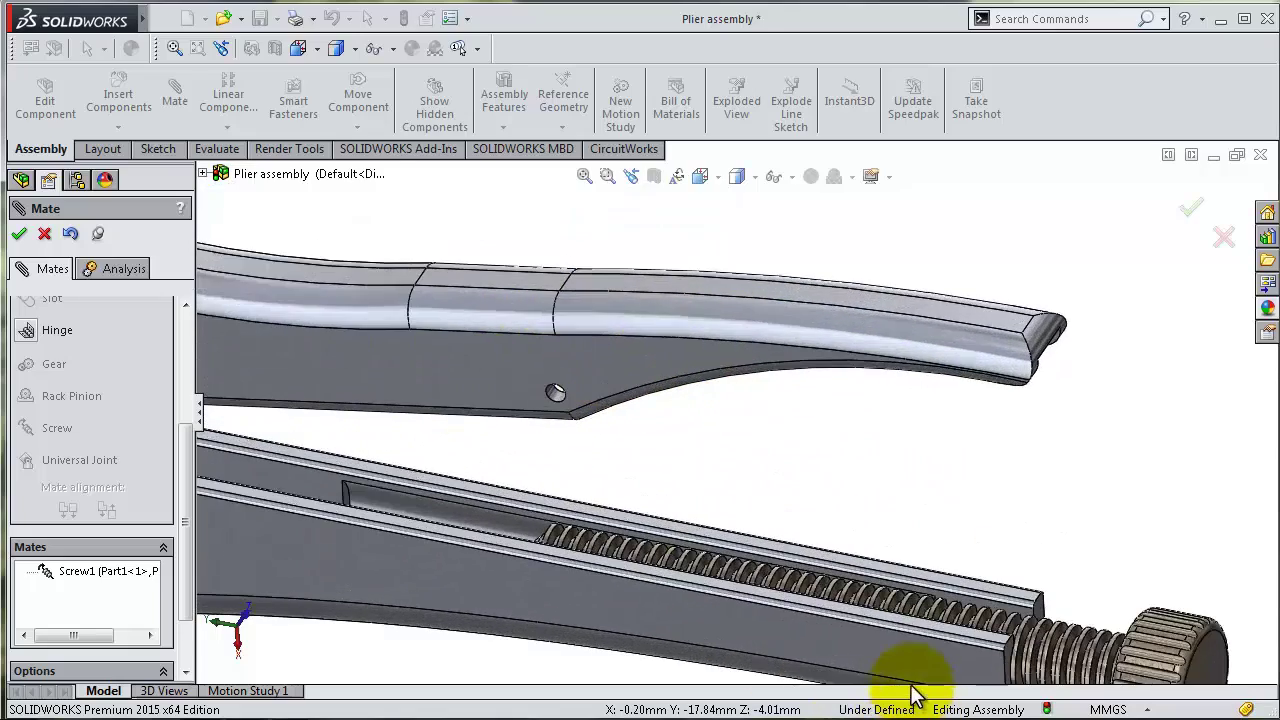
scroll(726, 606, "up", 3)
scroll(714, 480, "down", 3)
scroll(720, 557, "up", 3)
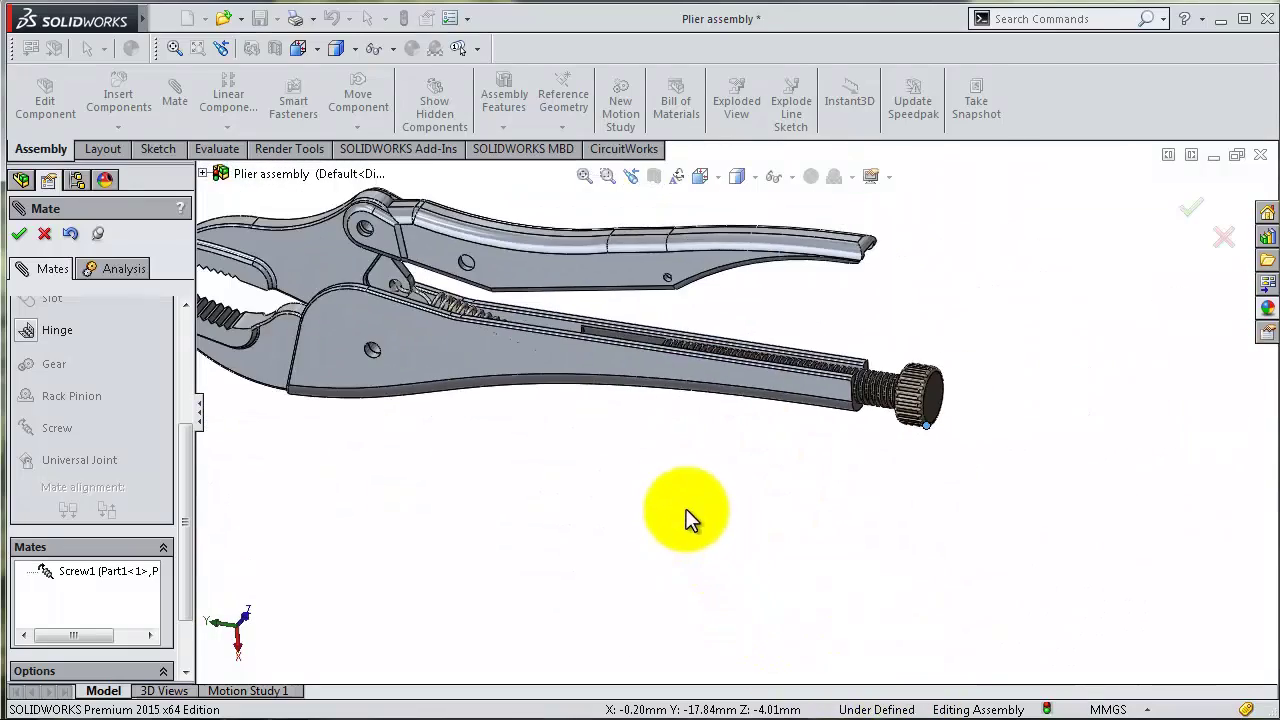
scroll(549, 394, "down", 2)
scroll(537, 388, "up", 2)
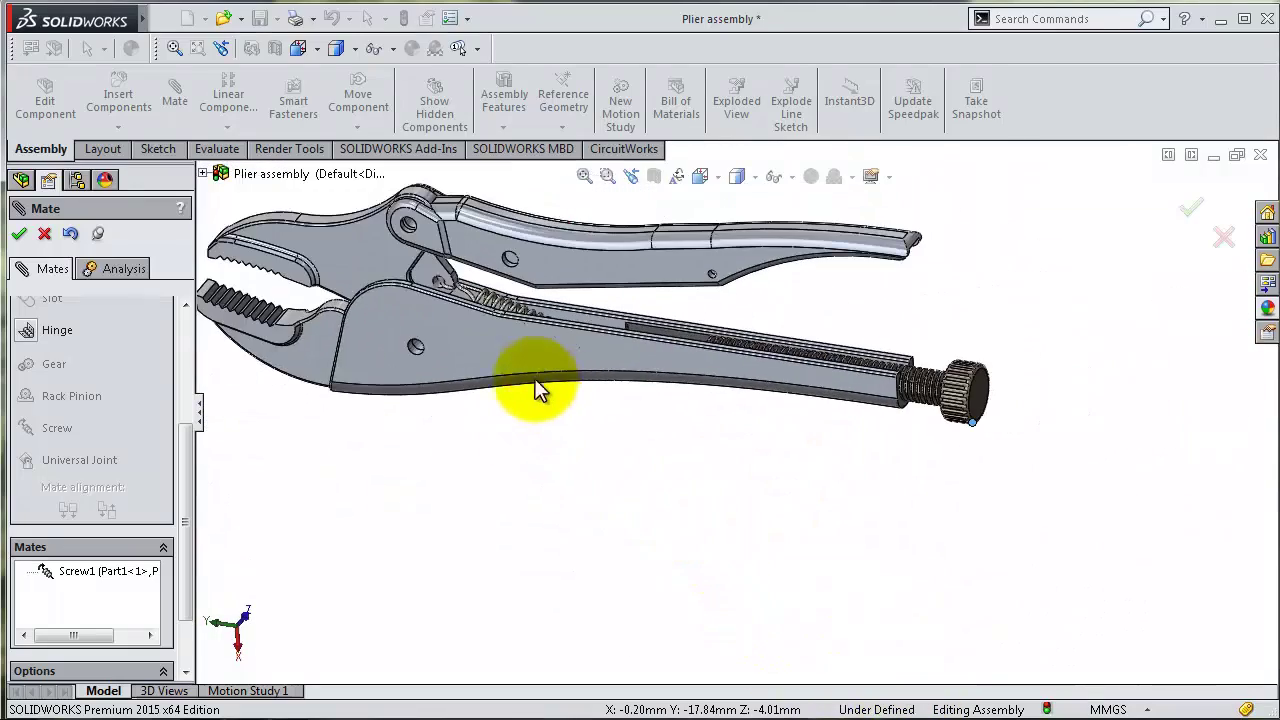
left_click(18, 235)
left_click(88, 262)
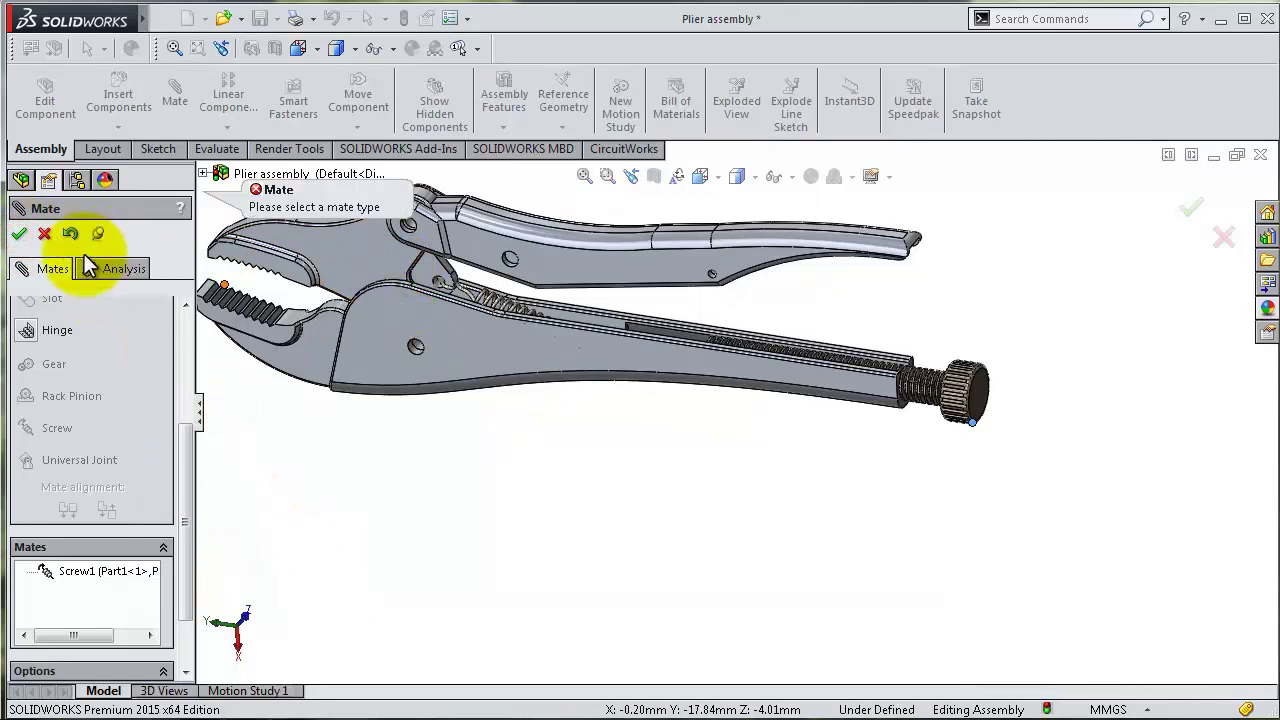
Insert link Part7 into the assembly and place it beside the upper handle
left_click(50, 236)
scroll(760, 330, "down", 2)
scroll(757, 318, "down", 2)
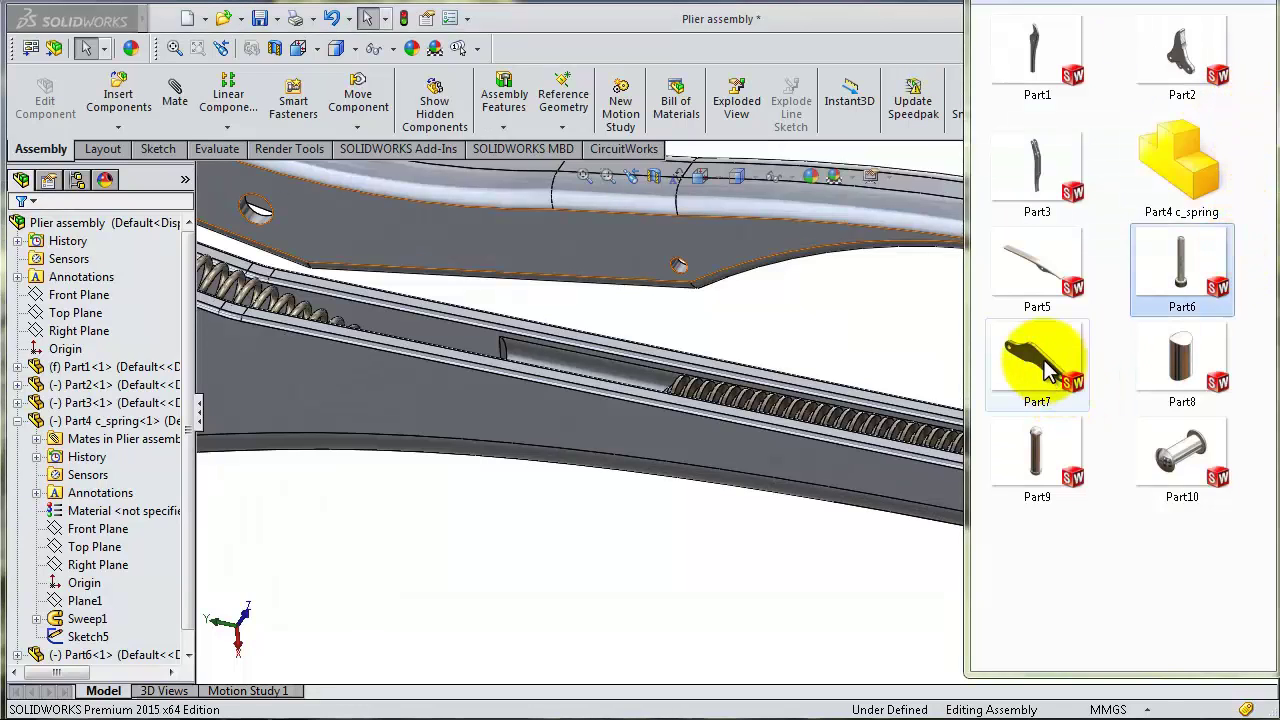
mouse_move(1047, 370)
left_mouse_down()
mouse_move(876, 376)
mouse_move(887, 355)
left_mouse_up()
left_click_drag(897, 410, 914, 357)
scroll(914, 357, "up", 3)
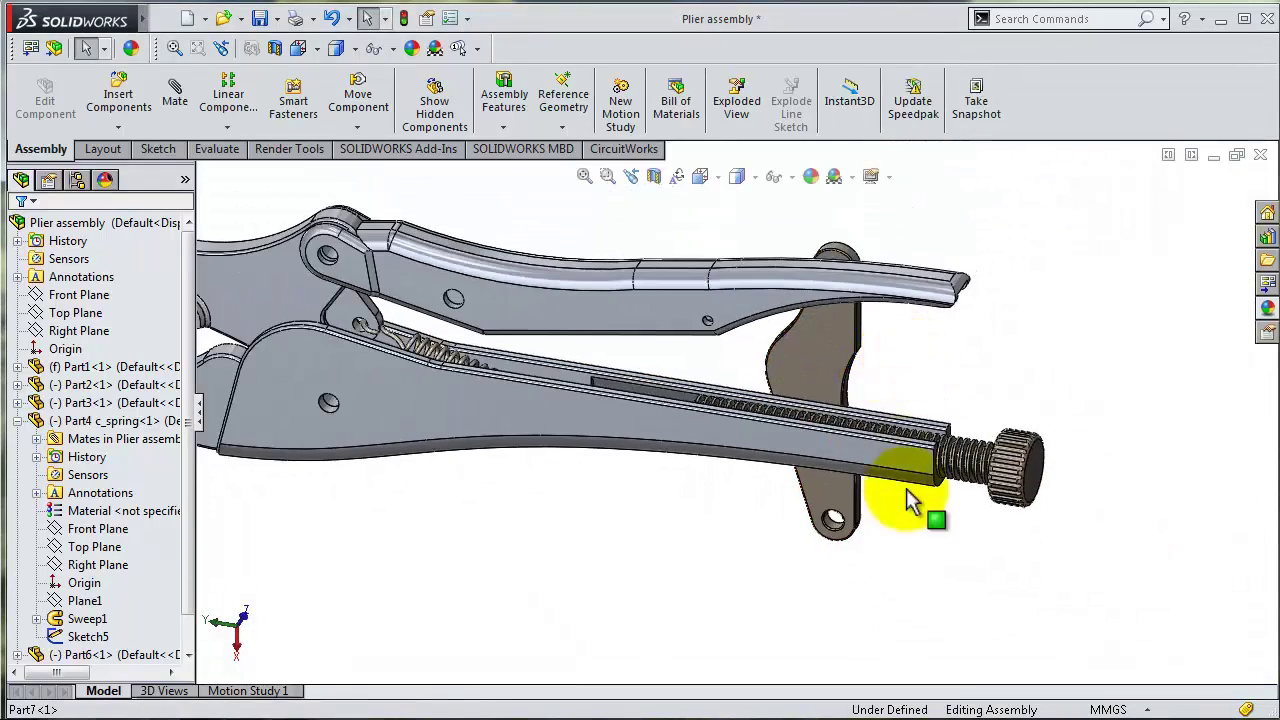
scroll(846, 514, "down", 4)
scroll(805, 522, "up", 1)
scroll(800, 514, "up", 1)
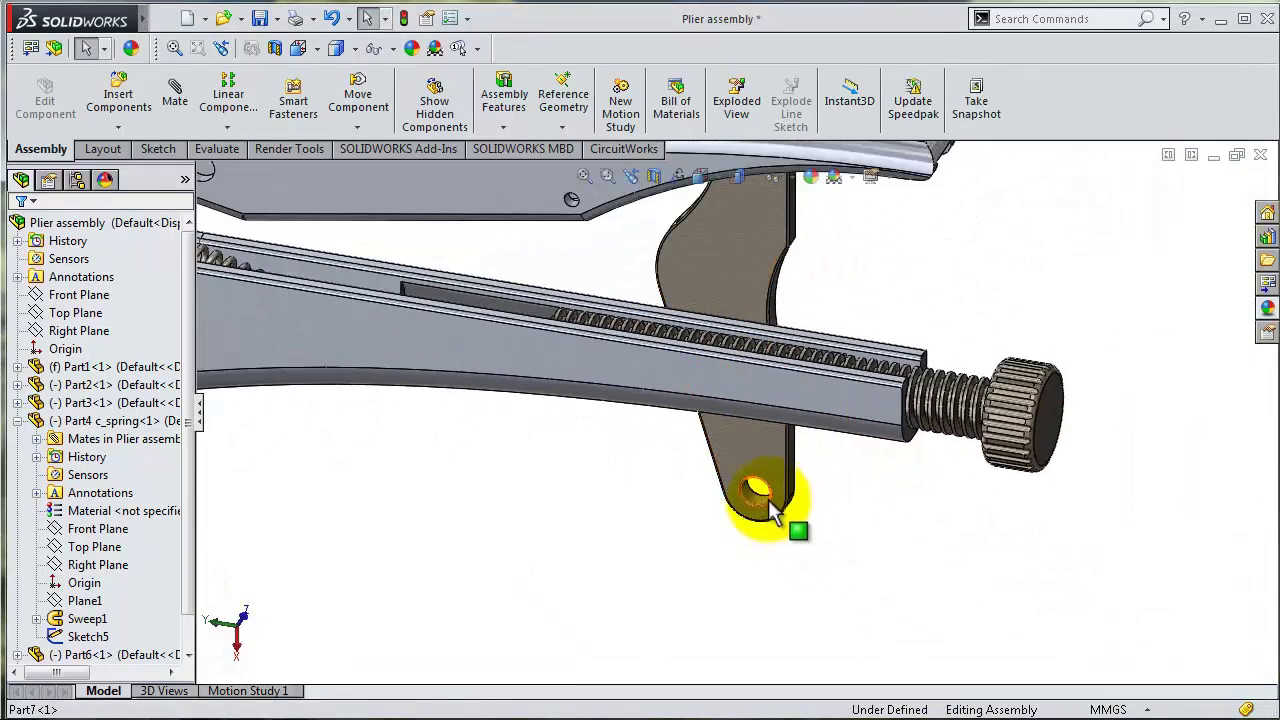
scroll(771, 509, "up", 1)
left_click_drag(808, 528, 692, 238)
scroll(708, 444, "down", 2)
scroll(708, 444, "down", 3)
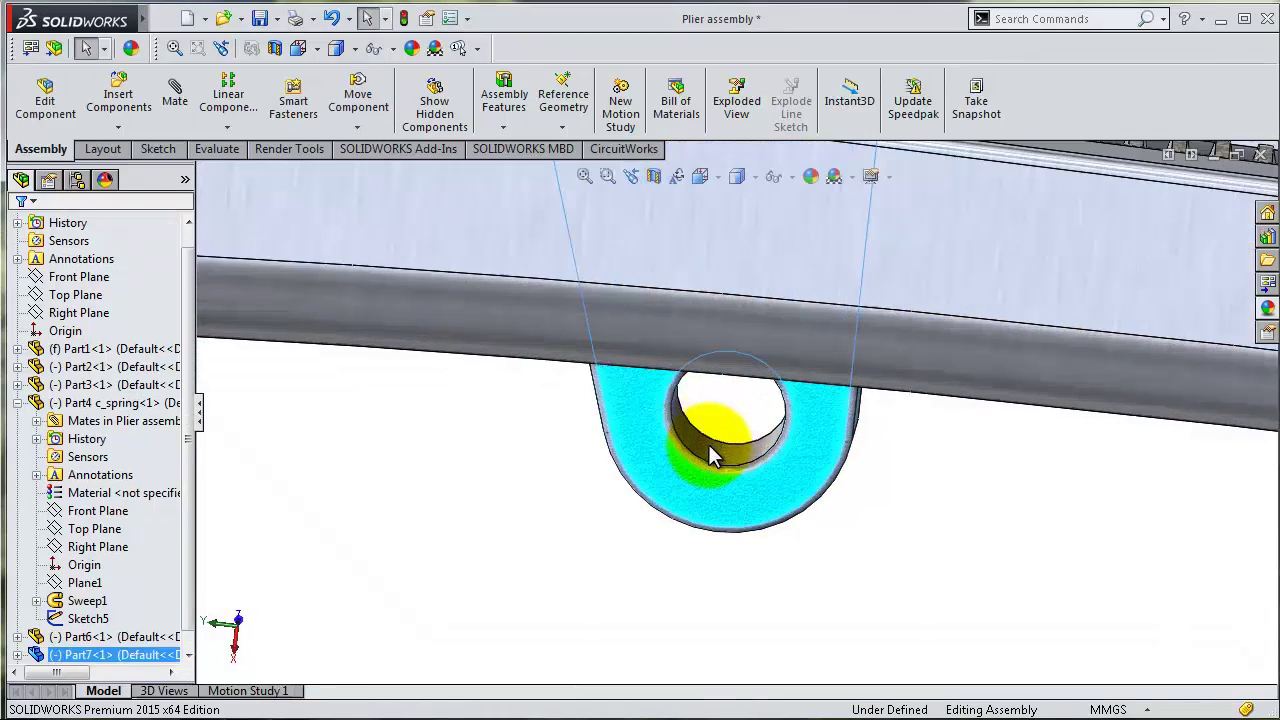
Make the link's lower hole concentric with the upper handle's hole (Concentric5)
left_click(706, 452)
left_click(921, 339)
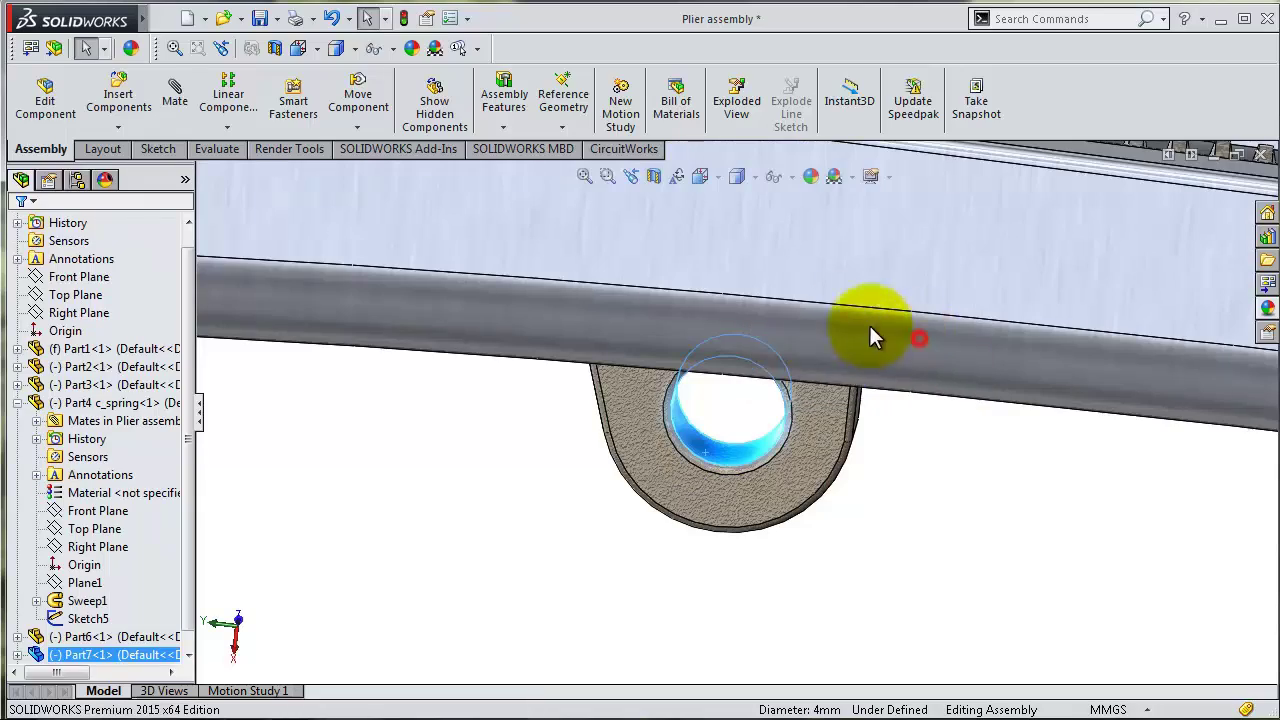
scroll(645, 324, "up", 2)
scroll(610, 298, "up", 2)
scroll(610, 298, "up", 2)
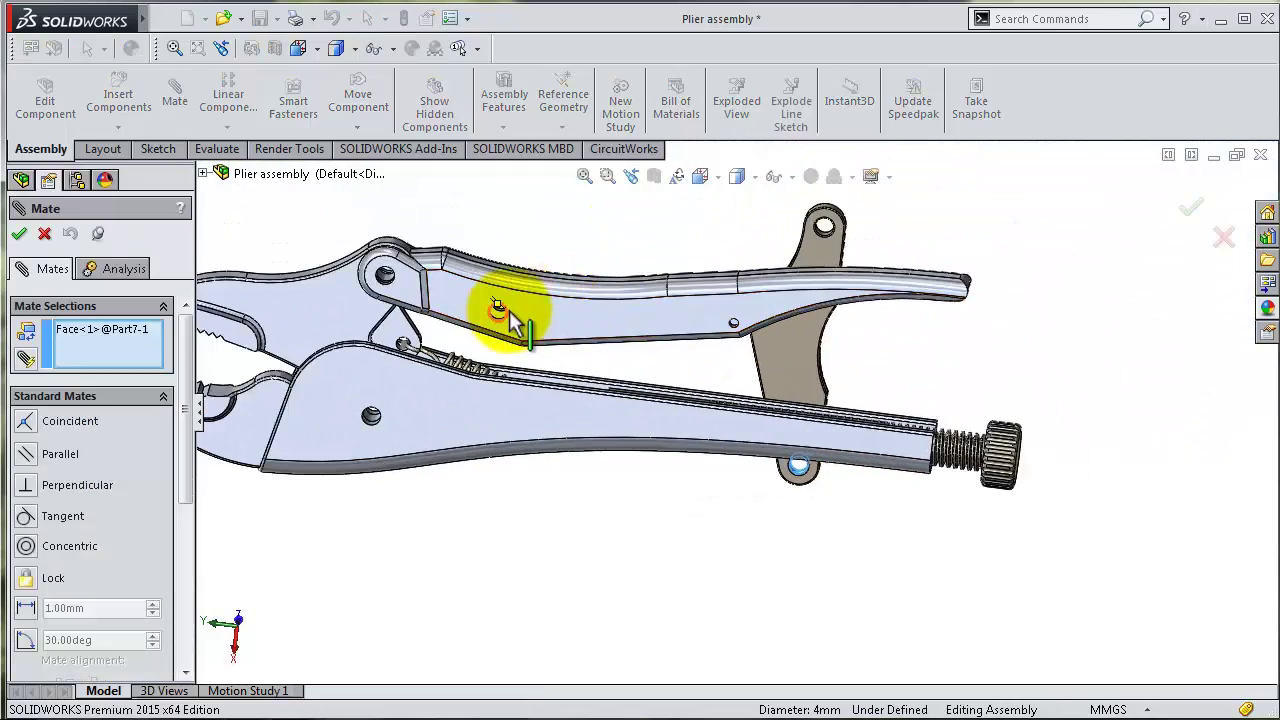
scroll(548, 340, "down", 4)
scroll(585, 400, "down", 3)
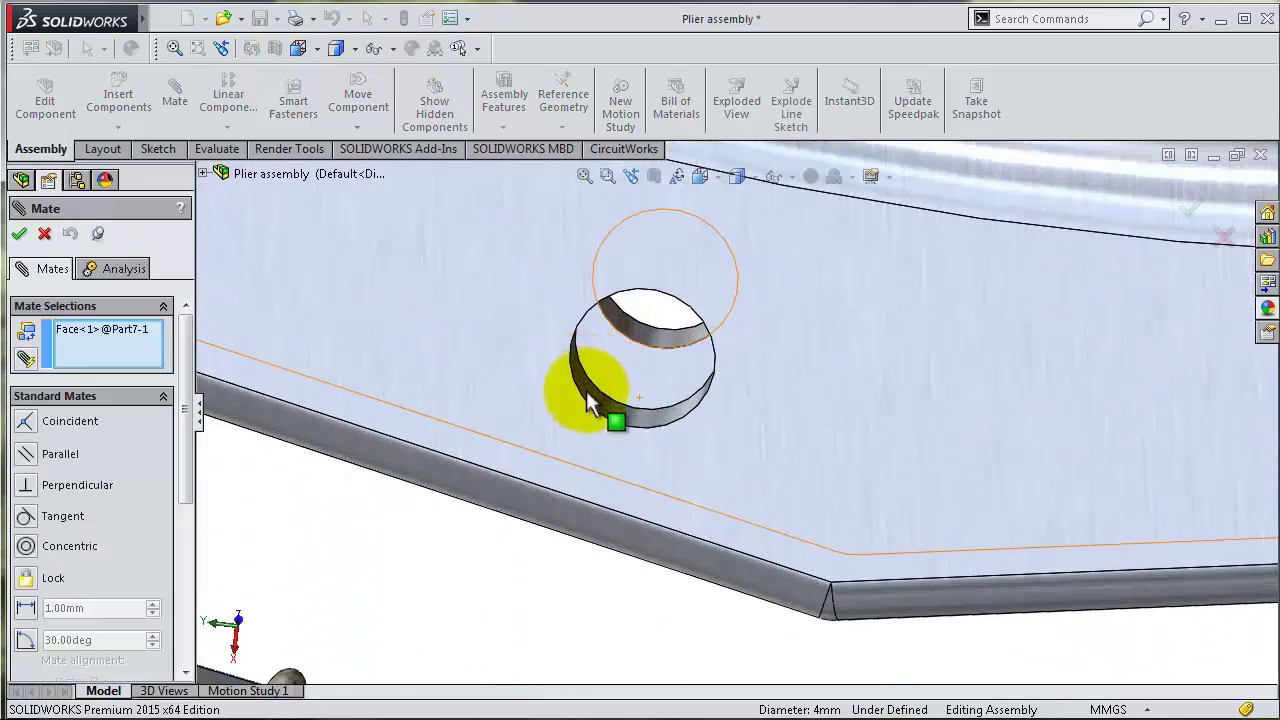
left_click(599, 401)
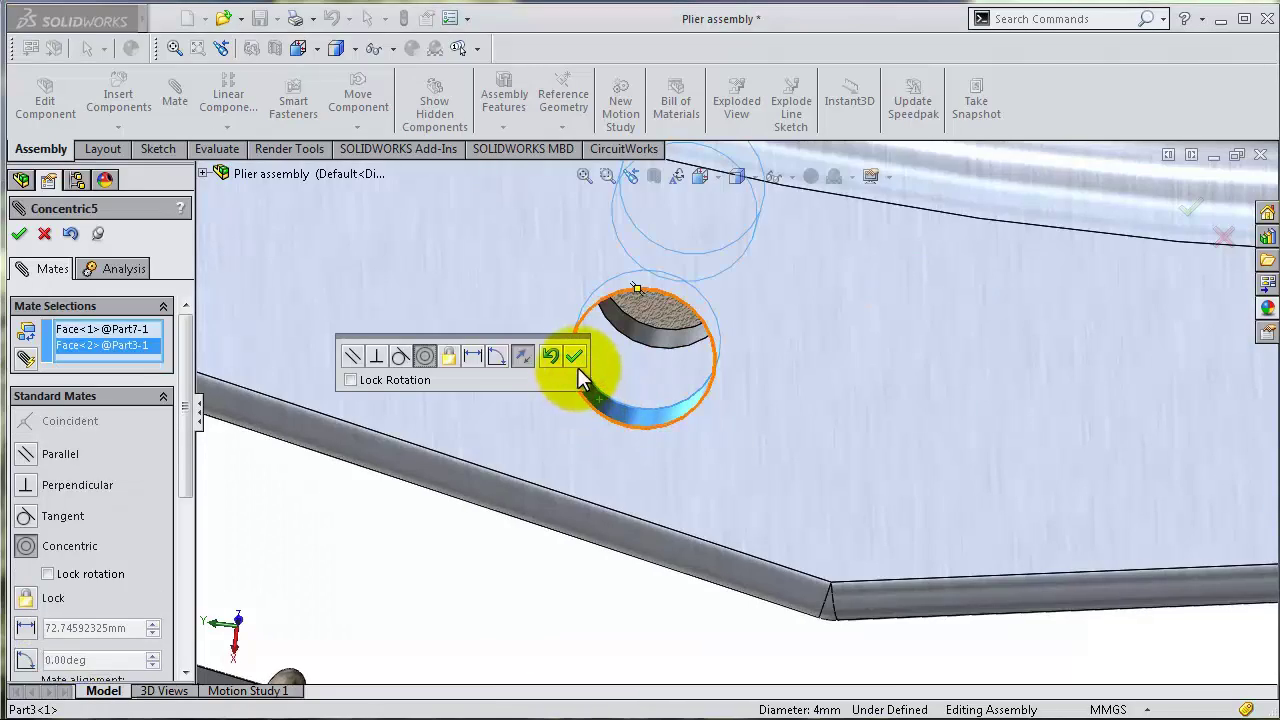
left_click(576, 360)
scroll(680, 367, "up", 3)
scroll(790, 354, "up", 2)
scroll(777, 324, "up", 2)
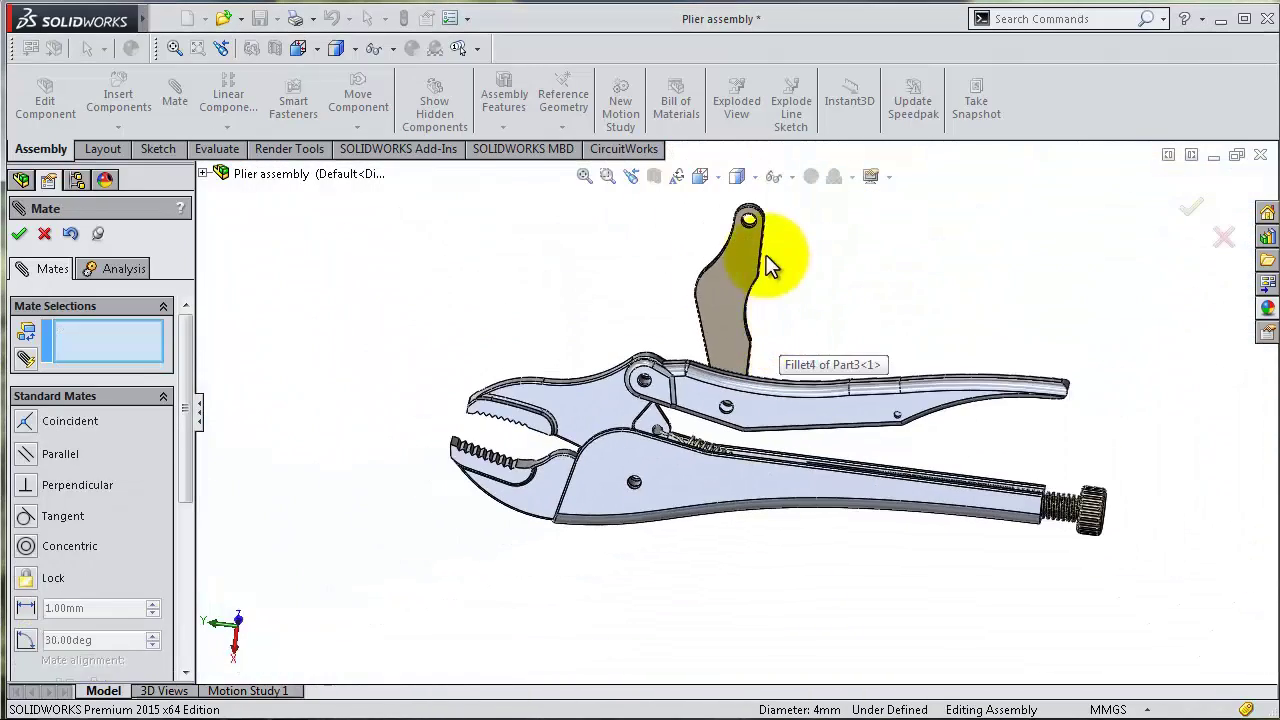
Swing the handles to check how the new link moves
mouse_move(828, 294)
left_mouse_down()
mouse_move(857, 288)
mouse_move(955, 322)
mouse_move(977, 384)
mouse_move(977, 345)
mouse_move(763, 397)
left_mouse_up()
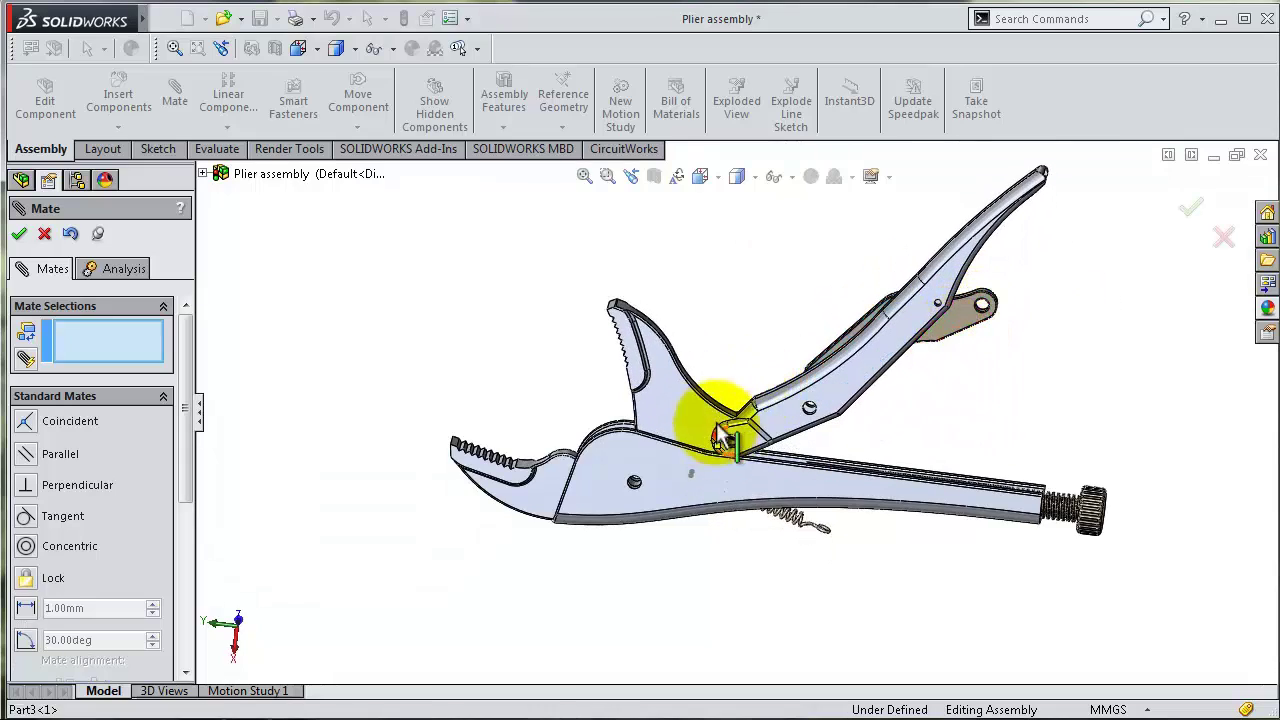
mouse_move(722, 437)
left_mouse_down()
mouse_move(700, 366)
mouse_move(729, 357)
mouse_move(800, 600)
mouse_move(841, 530)
mouse_move(868, 372)
mouse_move(930, 305)
left_mouse_up()
scroll(930, 305, "down", 3)
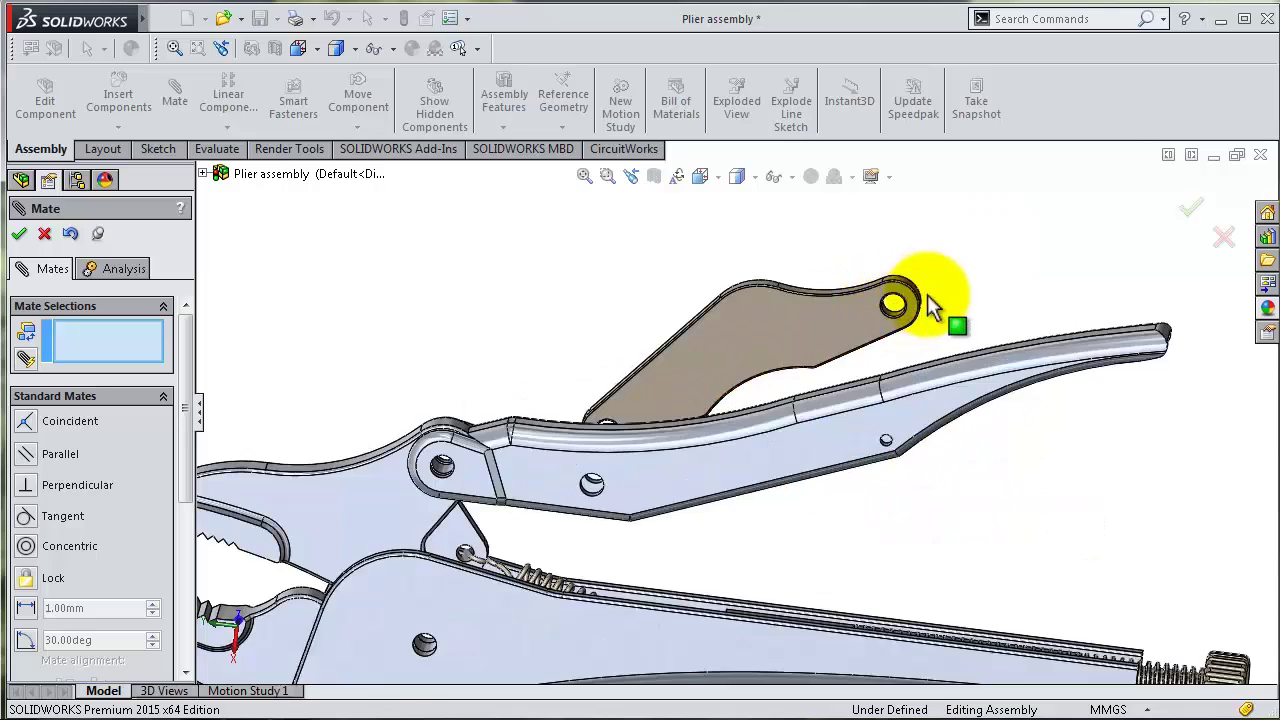
scroll(930, 305, "down", 3)
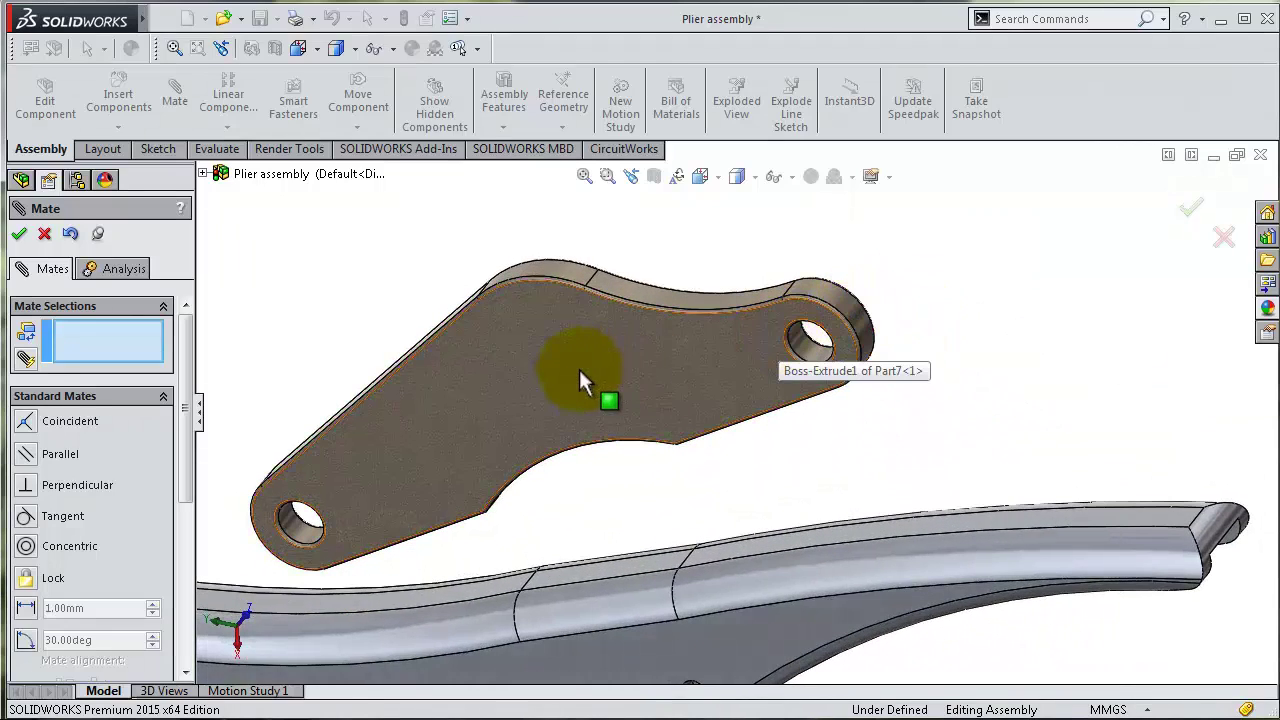
Add a Width mate with the link face as reference and both handle side faces as tabs
mouse_move(186, 420)
left_mouse_down()
mouse_move(186, 585)
mouse_move(194, 400)
left_mouse_up()
scroll(172, 515, "down", 2)
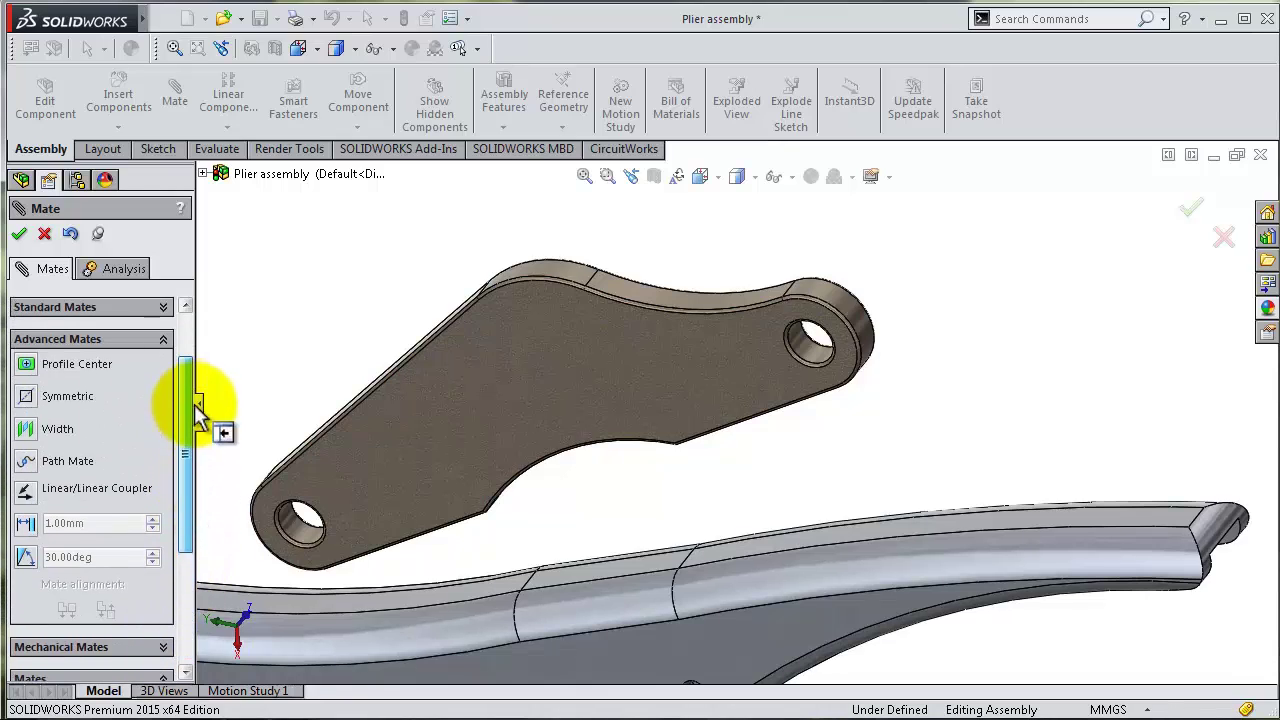
left_click(57, 430)
left_click(608, 398)
mouse_move(737, 277)
middle_mouse_down()
mouse_move(663, 414)
mouse_move(614, 386)
mouse_move(674, 297)
middle_mouse_up()
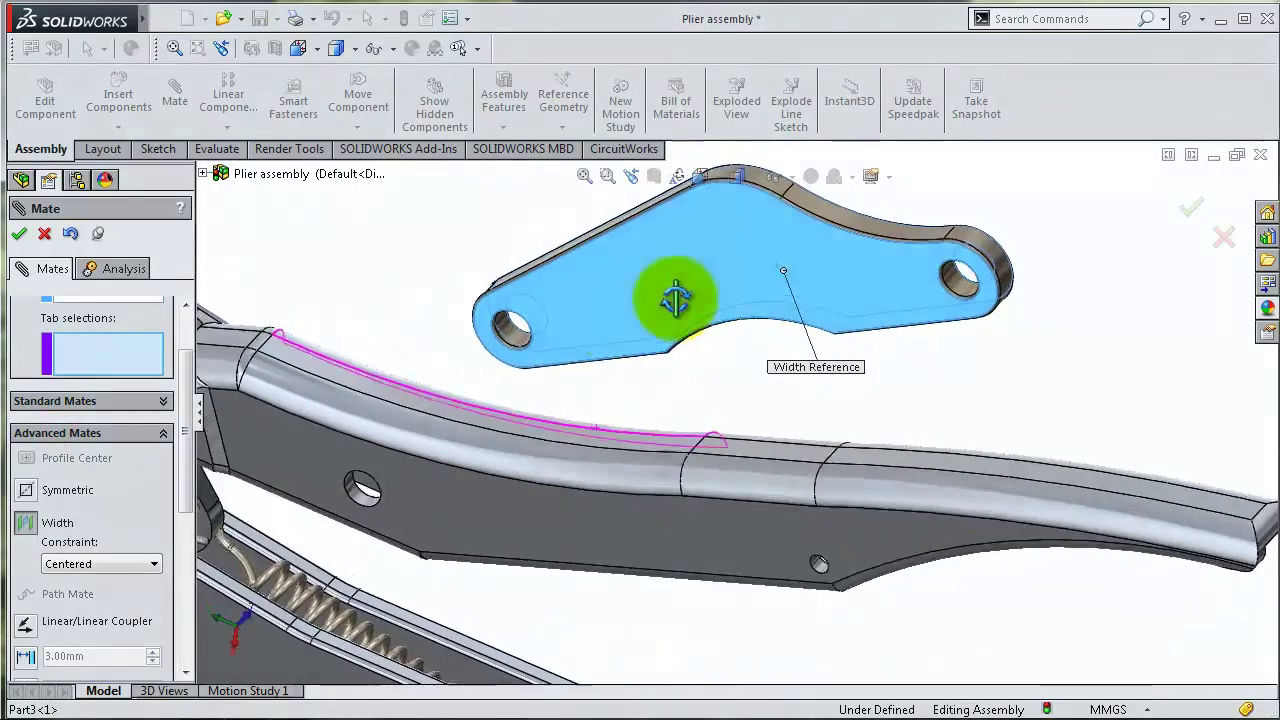
left_click(510, 506)
mouse_move(540, 409)
middle_mouse_down()
mouse_move(466, 531)
mouse_move(700, 396)
middle_mouse_up()
left_click(627, 430)
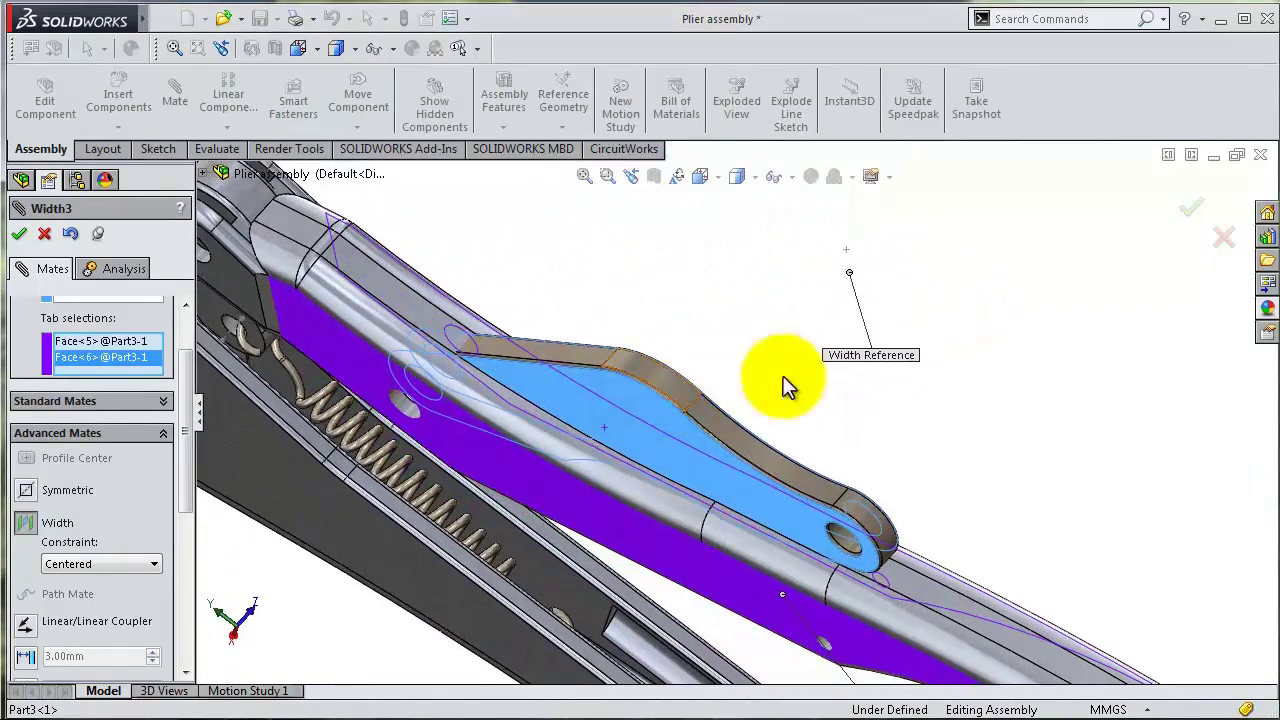
left_click(1188, 215)
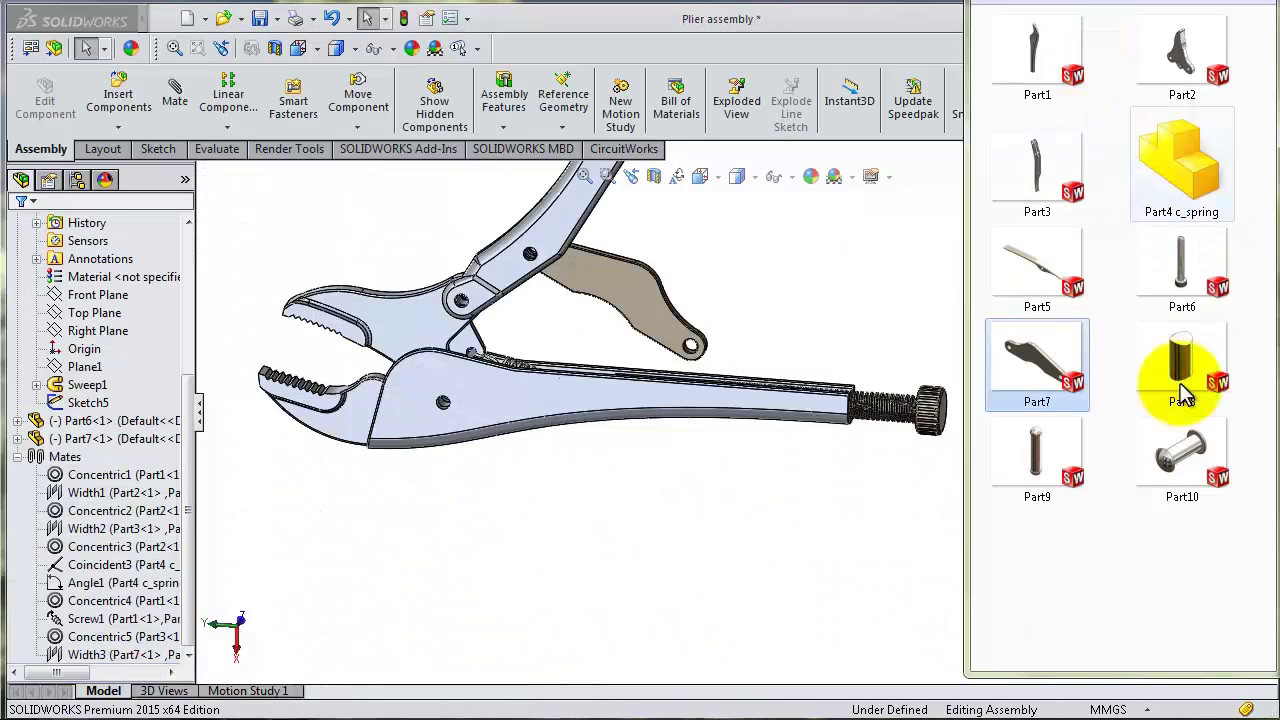
Insert pin Part8 and make it concentric with the link Part7's hole
left_click_drag(1180, 357, 885, 341)
scroll(880, 300, "down", 3)
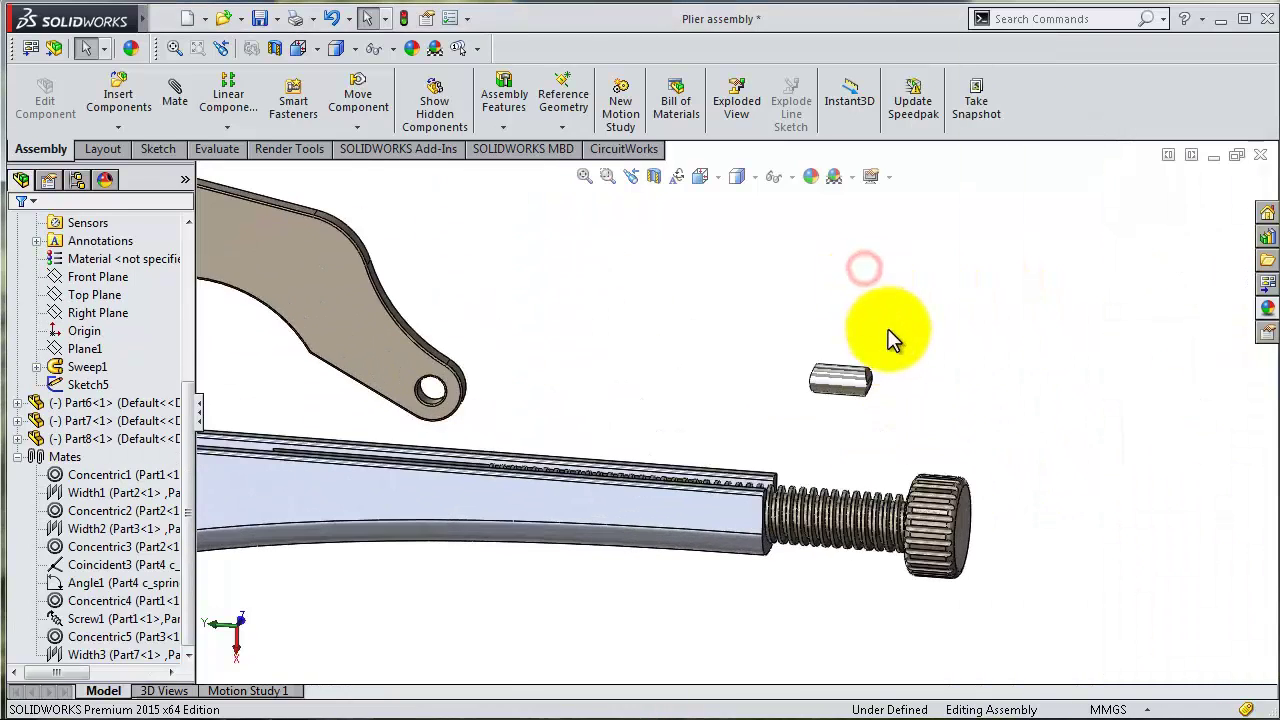
scroll(870, 380, "down", 2)
left_click(838, 380)
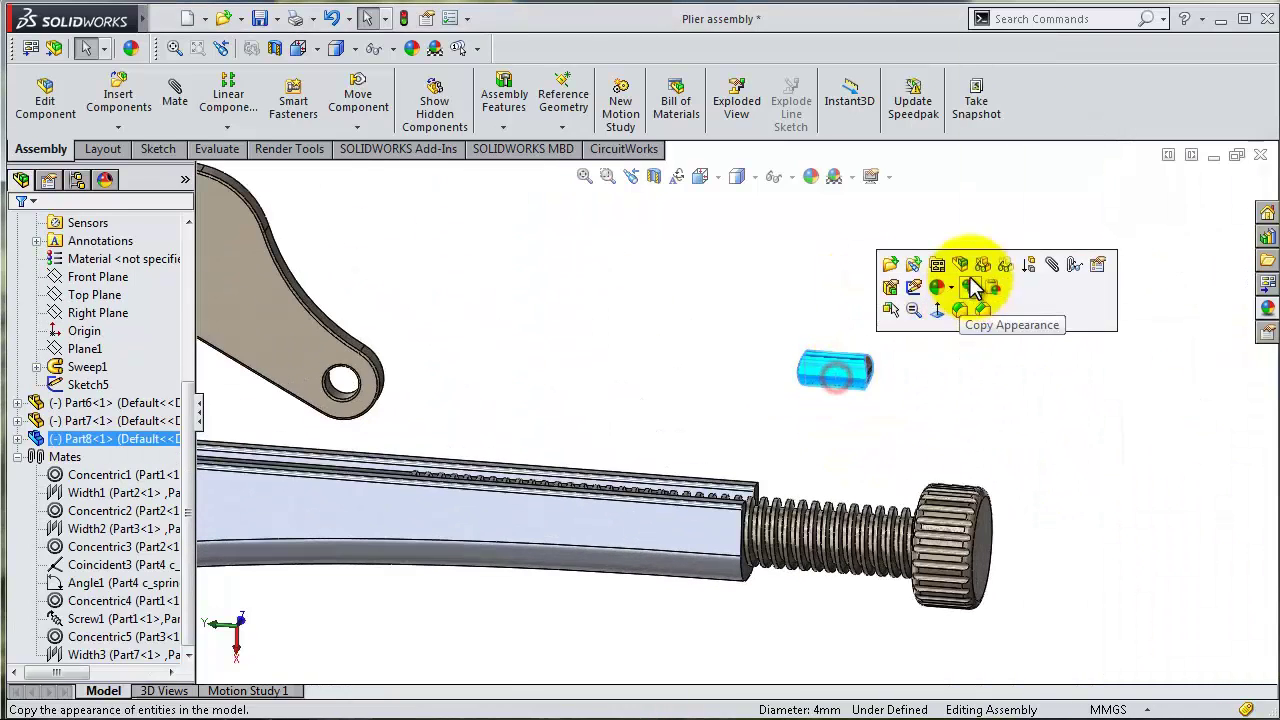
left_click(1053, 266)
scroll(351, 411, "down", 3)
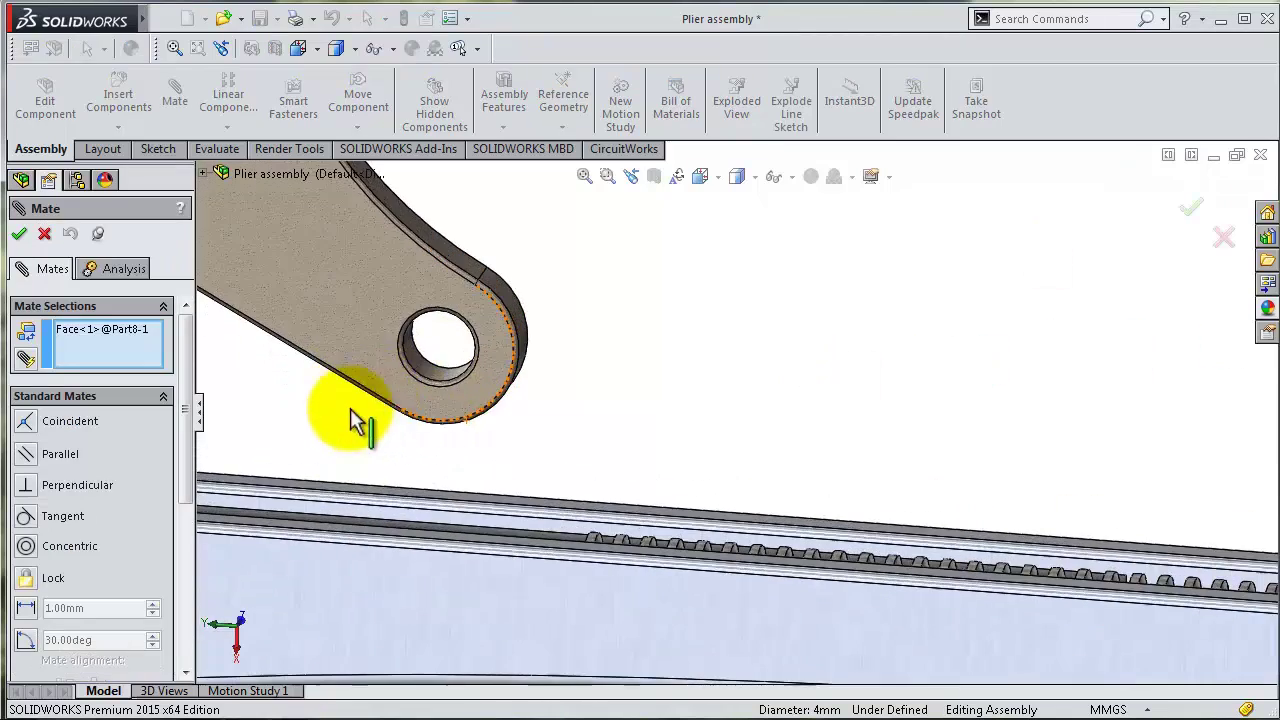
left_click(418, 361)
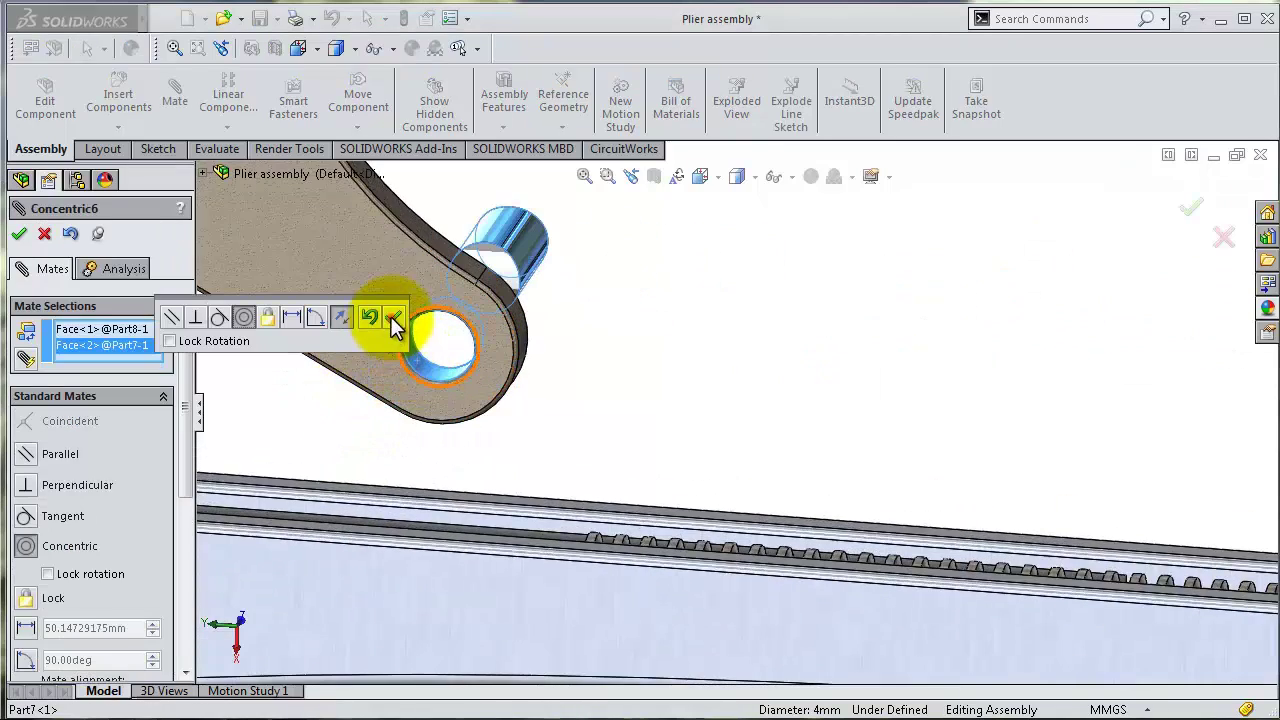
left_click(393, 318)
Make the pin concentric with the lower handle's channel, then swing the arm to test
middle_click_drag(551, 266, 521, 318)
left_click(457, 295)
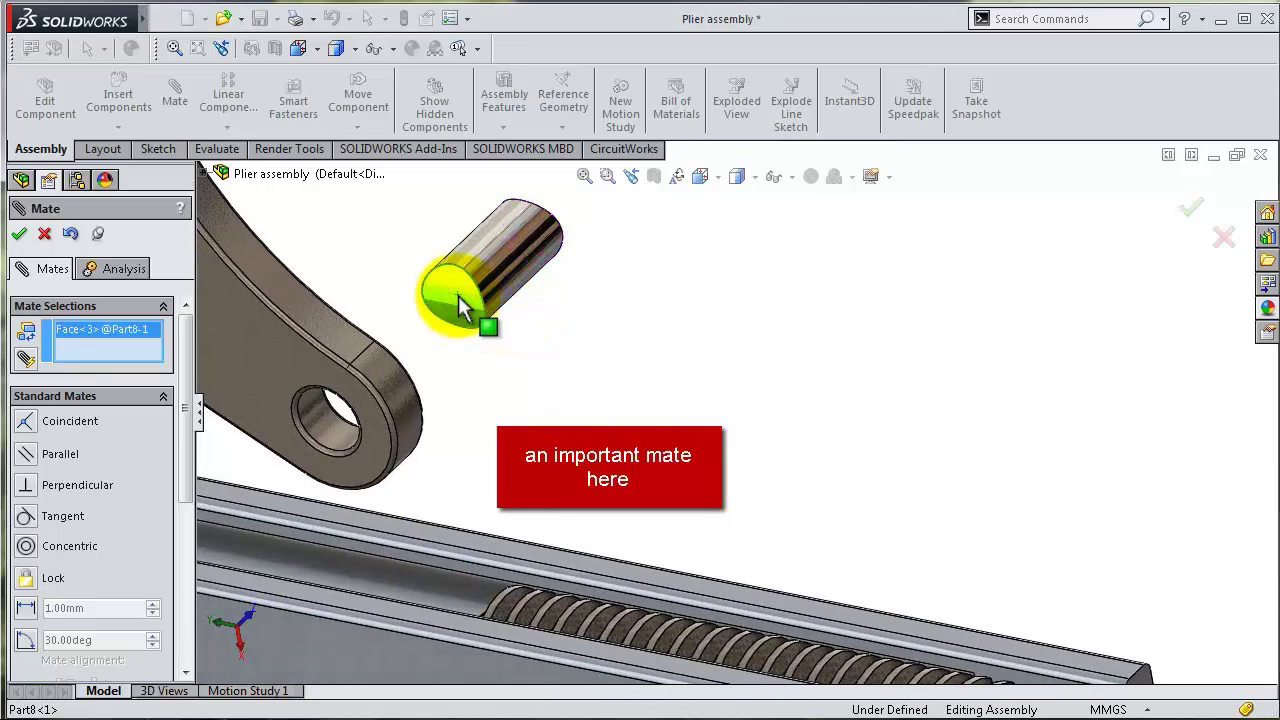
left_click(422, 582)
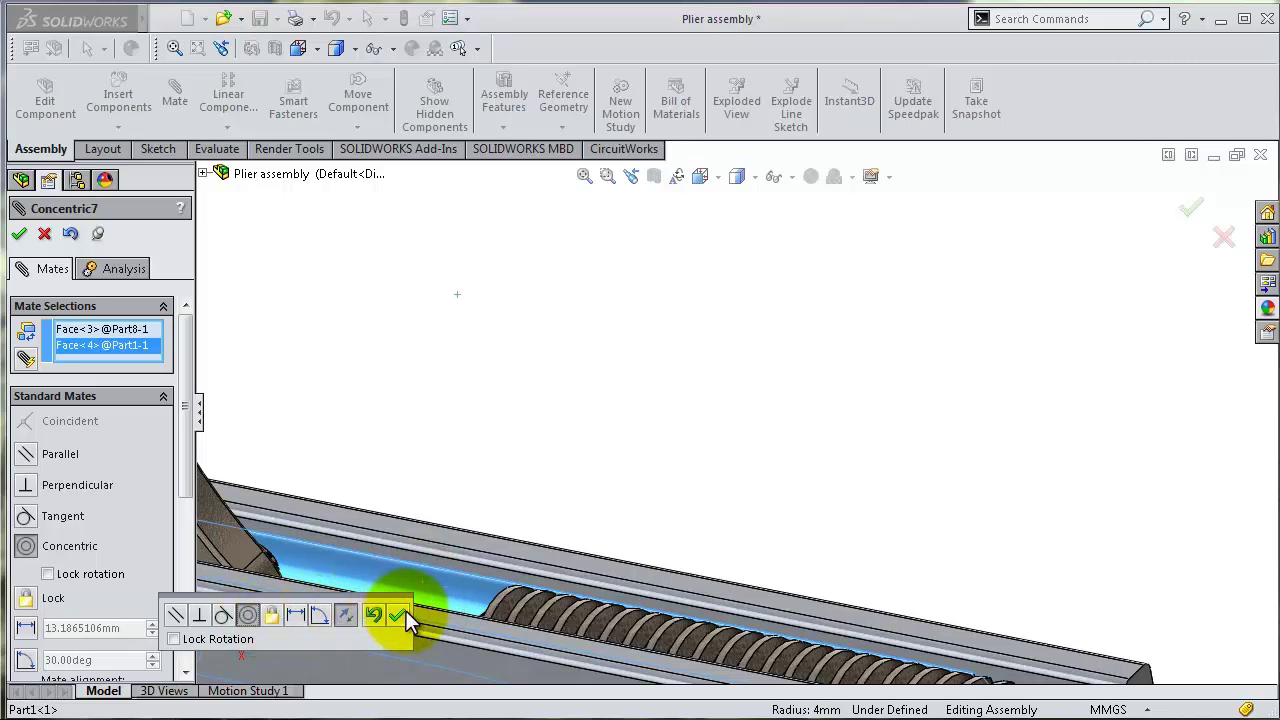
left_click(404, 613)
middle_click_drag(424, 558, 473, 497)
mouse_move(473, 497)
left_mouse_down()
mouse_move(432, 424)
mouse_move(607, 424)
mouse_move(488, 420)
left_mouse_up()
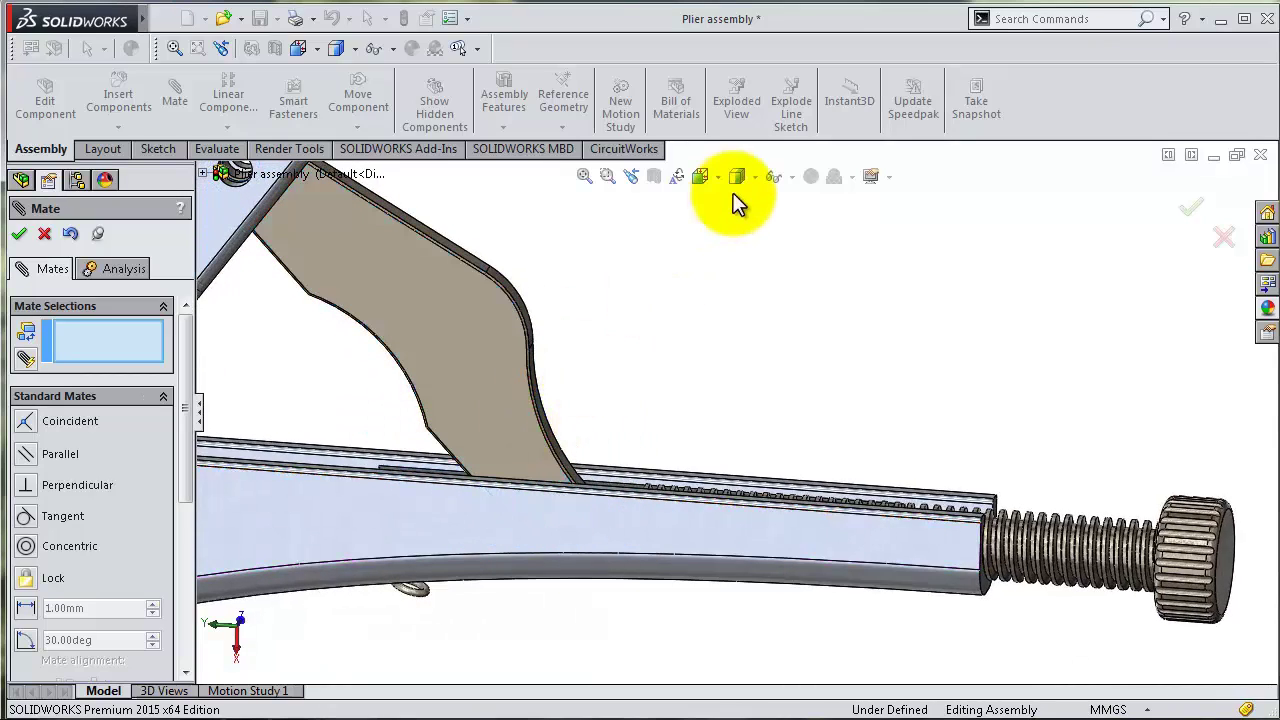
Show hidden lines and move the link to watch how the jaws follow
left_click(739, 277)
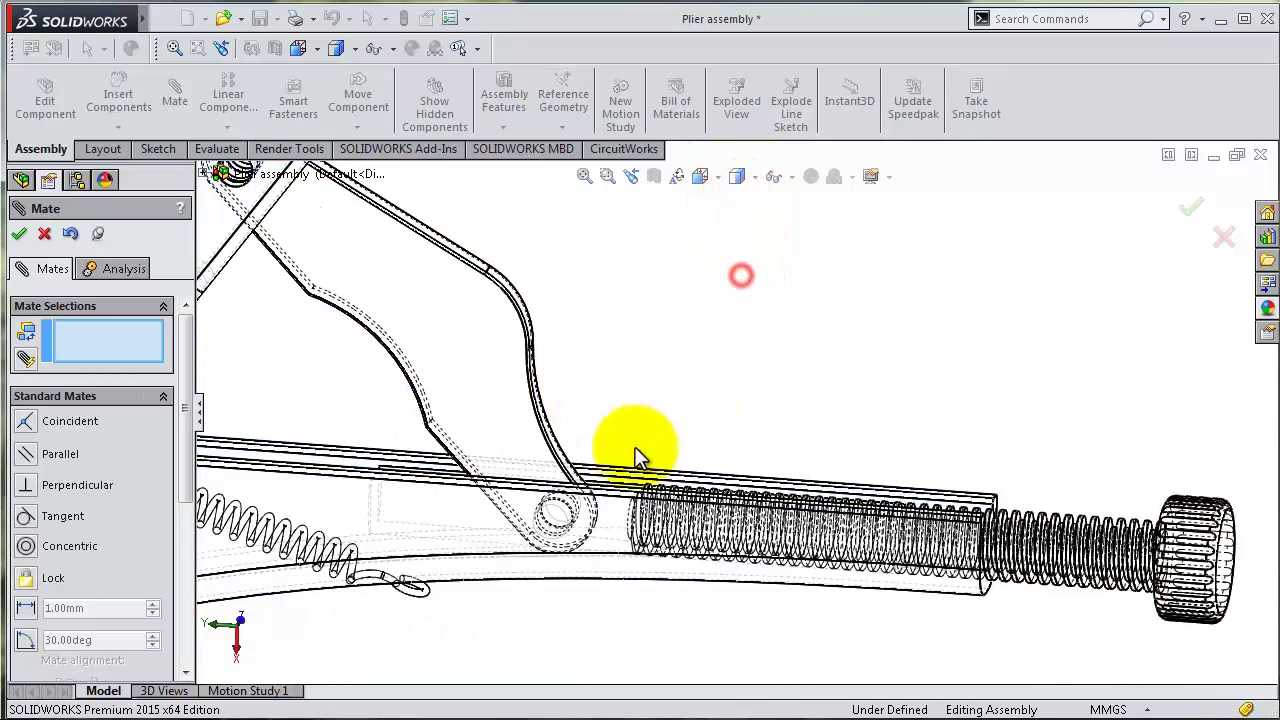
mouse_move(634, 448)
middle_mouse_down()
mouse_move(626, 380)
mouse_move(634, 389)
mouse_move(566, 403)
middle_mouse_up()
mouse_move(565, 403)
left_mouse_down()
mouse_move(455, 395)
mouse_move(486, 410)
mouse_move(604, 392)
mouse_move(517, 403)
mouse_move(574, 412)
mouse_move(557, 407)
mouse_move(651, 396)
mouse_move(568, 403)
left_mouse_up()
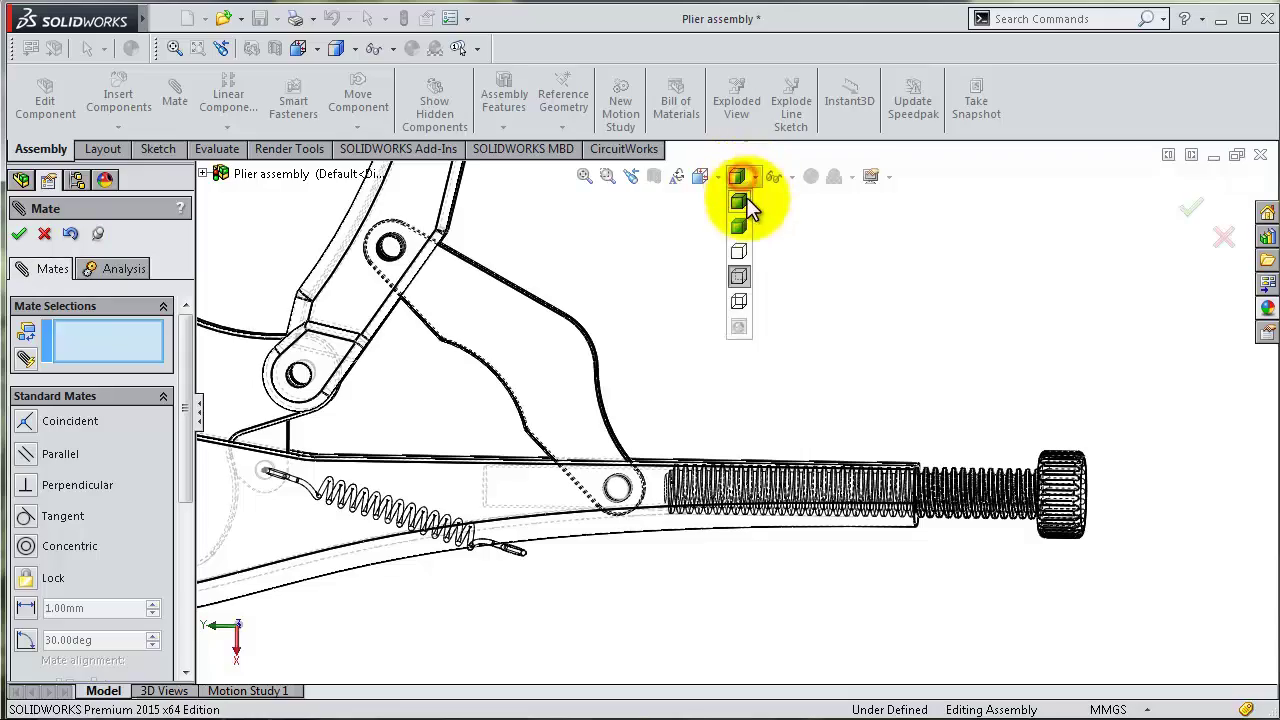
Return to Shaded With Edges and mate the link end tangent to the adjusting screw tip
left_click(745, 203)
scroll(651, 457, "down", 3)
scroll(694, 409, "down", 3)
scroll(732, 393, "down", 4)
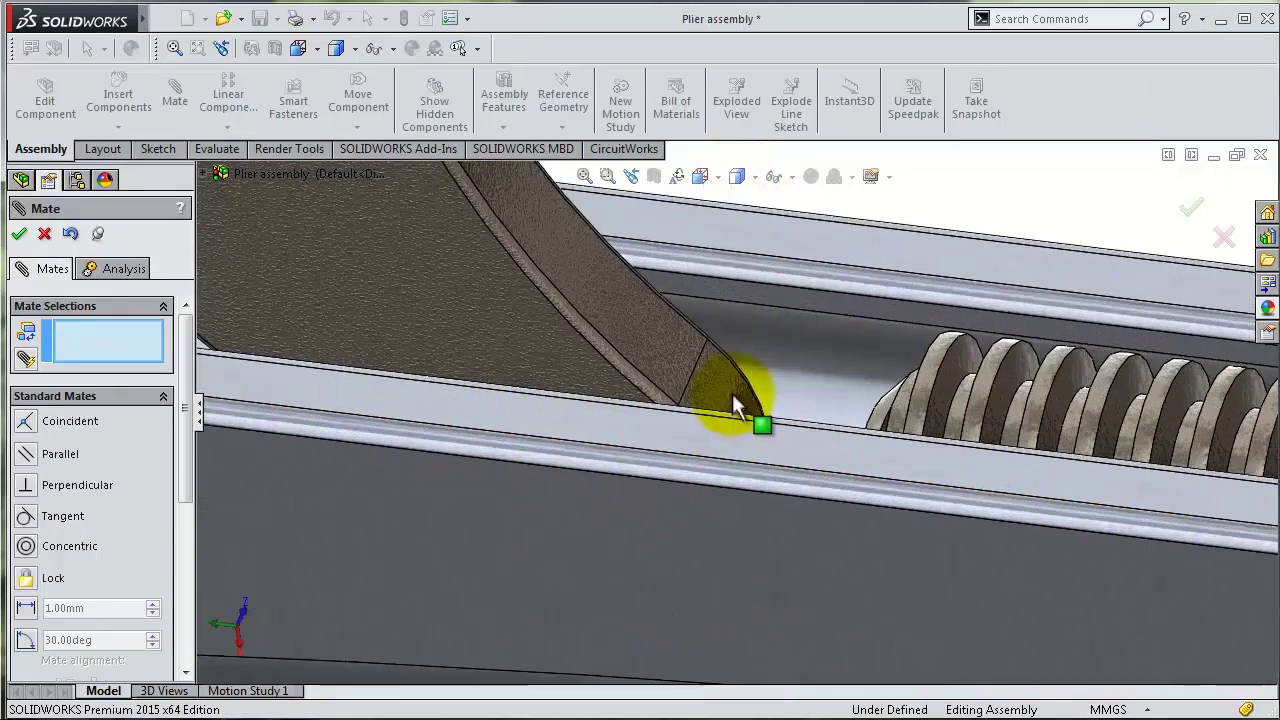
scroll(879, 259, "down", 2)
scroll(931, 237, "down", 3)
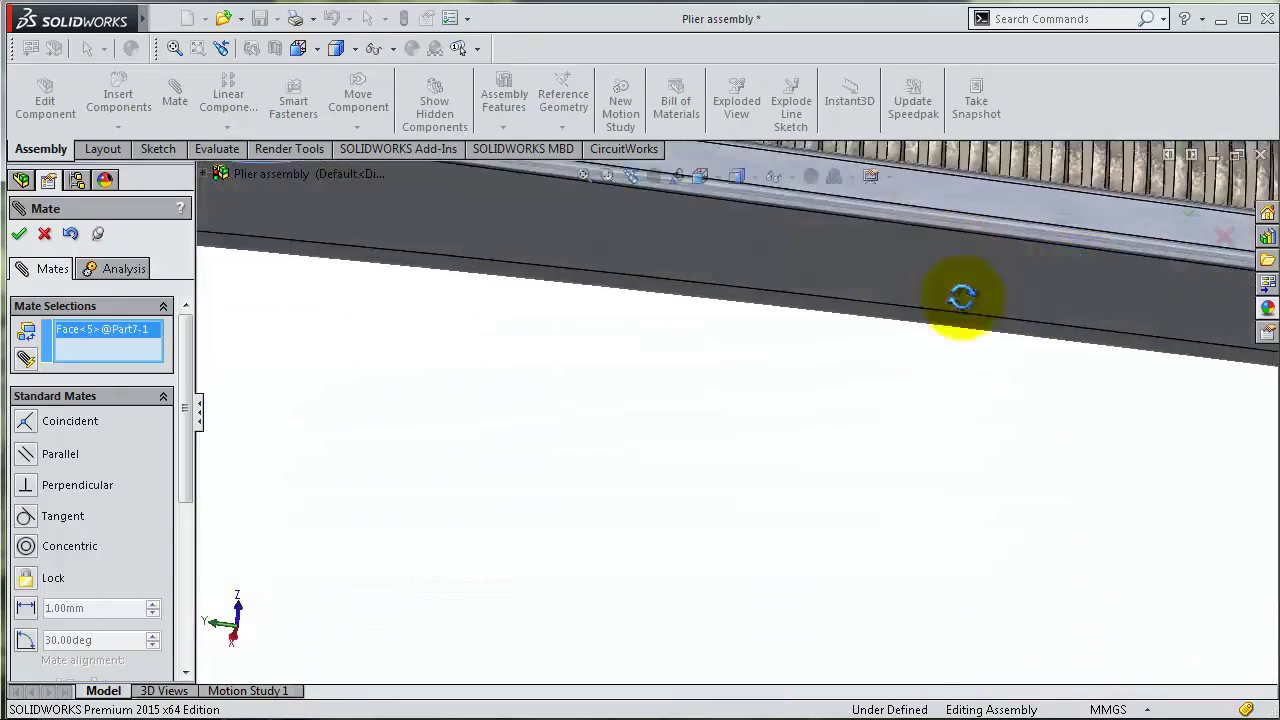
scroll(960, 294, "up", 4)
scroll(657, 271, "down", 2)
scroll(552, 315, "down", 2)
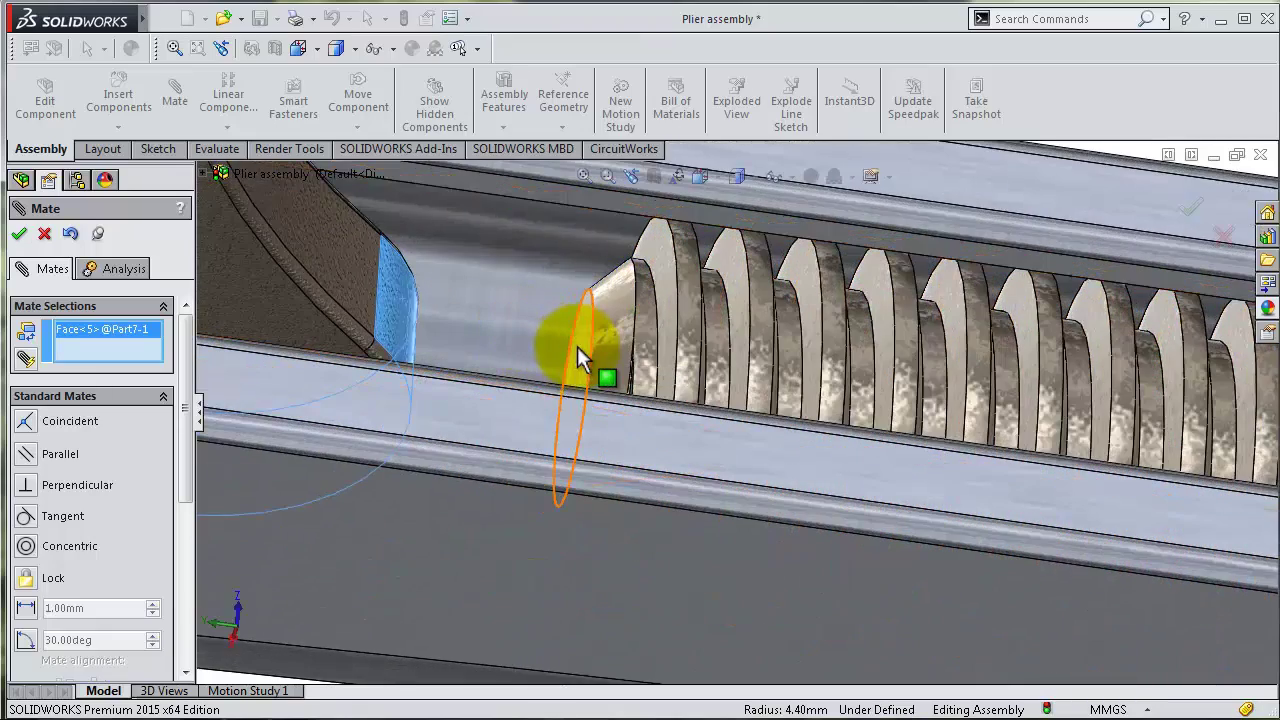
left_click(578, 346)
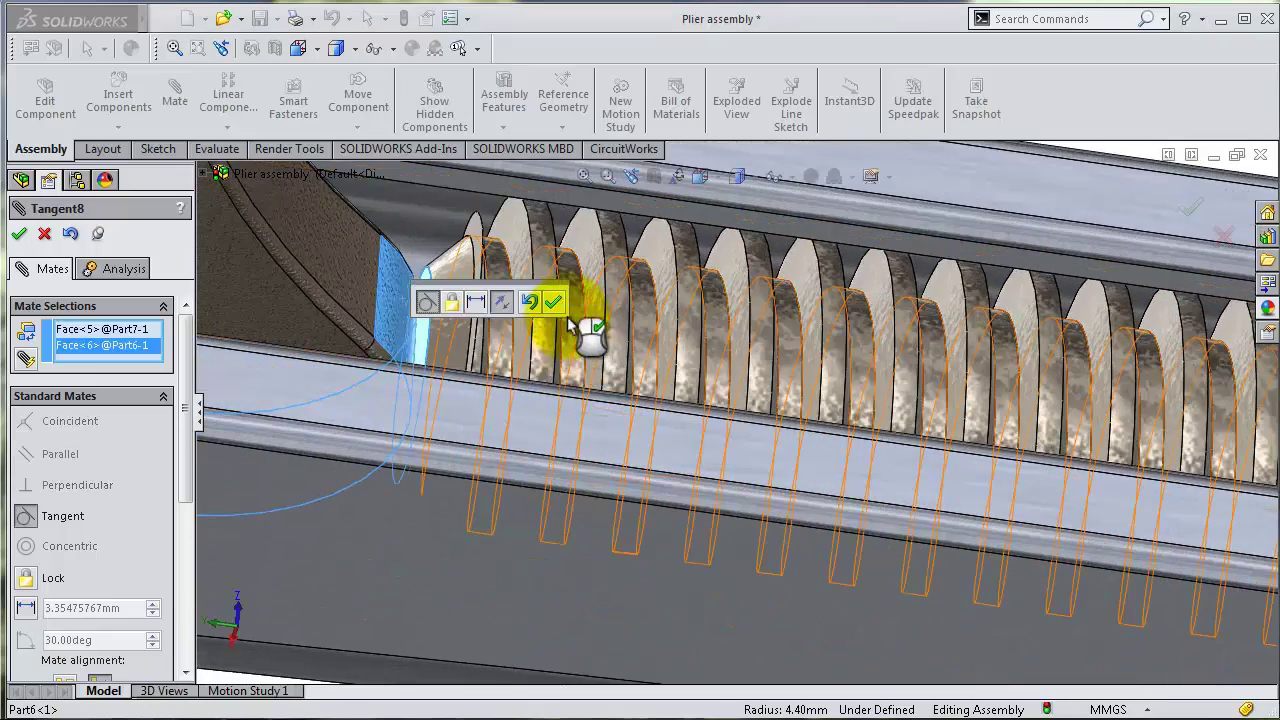
scroll(565, 335, "up", 5)
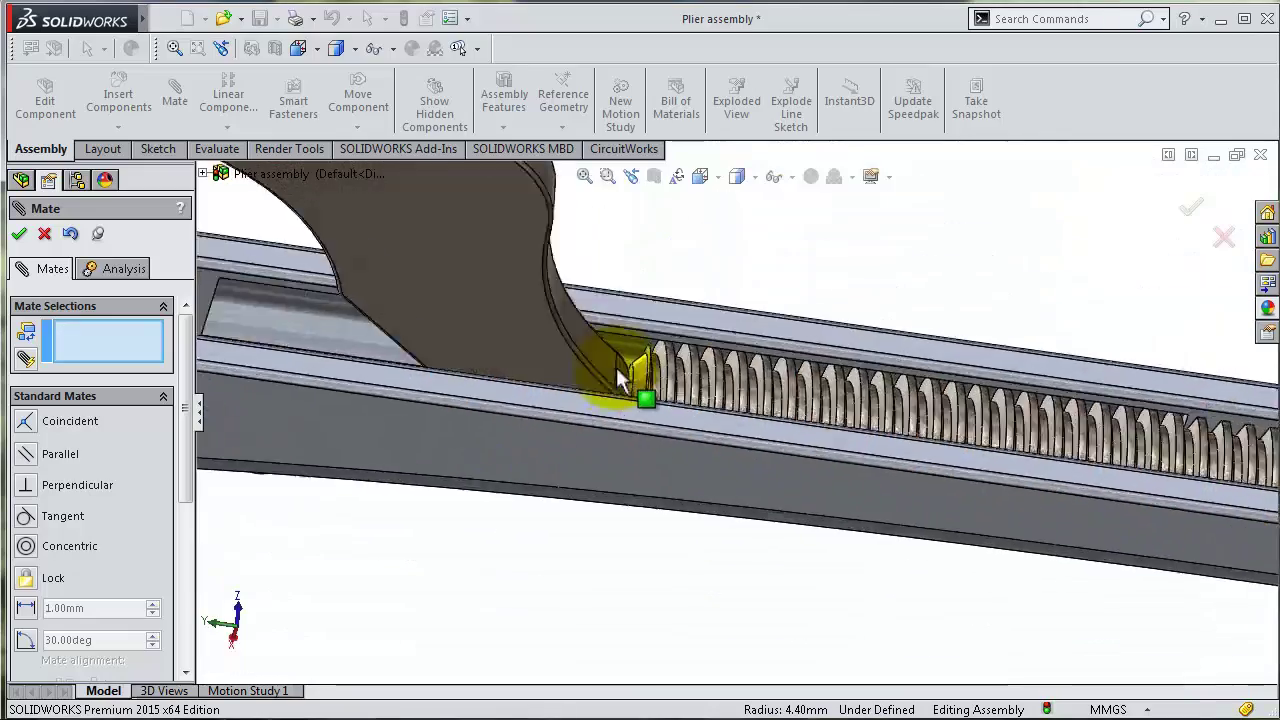
scroll(614, 371, "up", 3)
Drag the upper handle, link, upper jaw and adjusting knob in turn to test the linkage
mouse_move(668, 398)
middle_mouse_down()
mouse_move(651, 329)
mouse_move(677, 294)
mouse_move(663, 306)
mouse_move(655, 375)
middle_mouse_up()
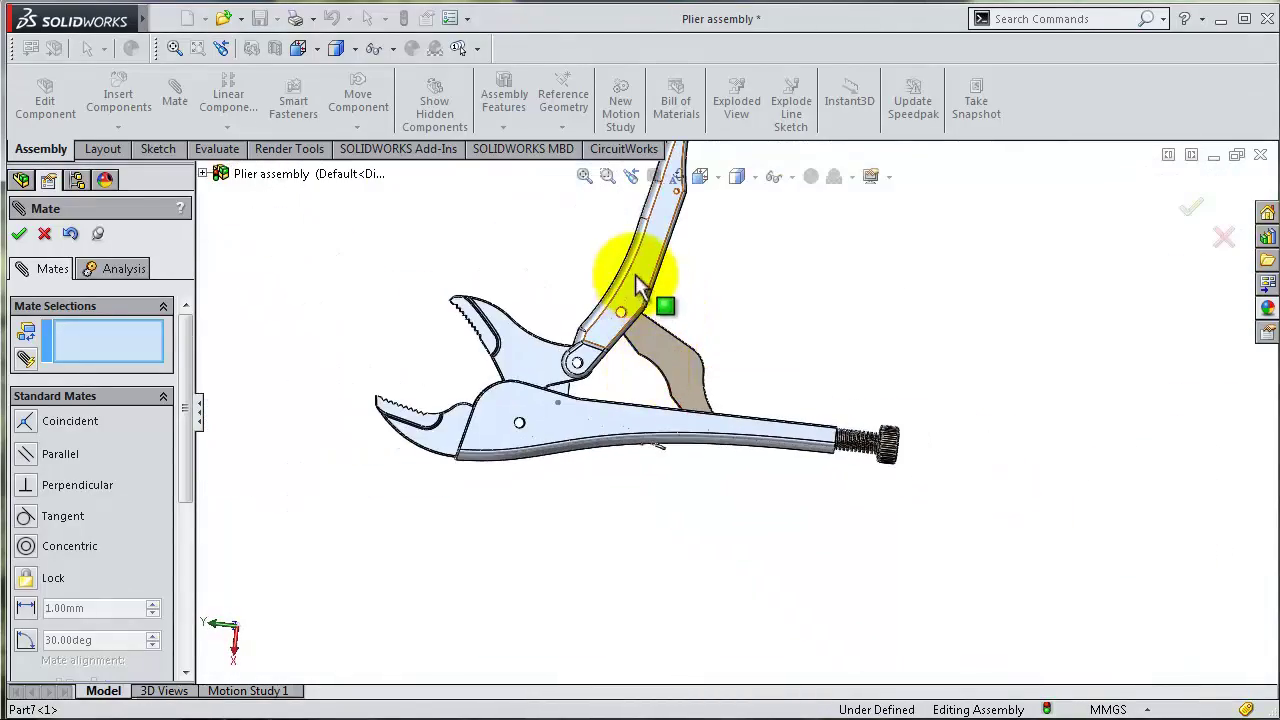
mouse_move(640, 285)
left_mouse_down()
mouse_move(634, 271)
mouse_move(700, 310)
mouse_move(677, 305)
left_mouse_up()
scroll(785, 405, "down", 3)
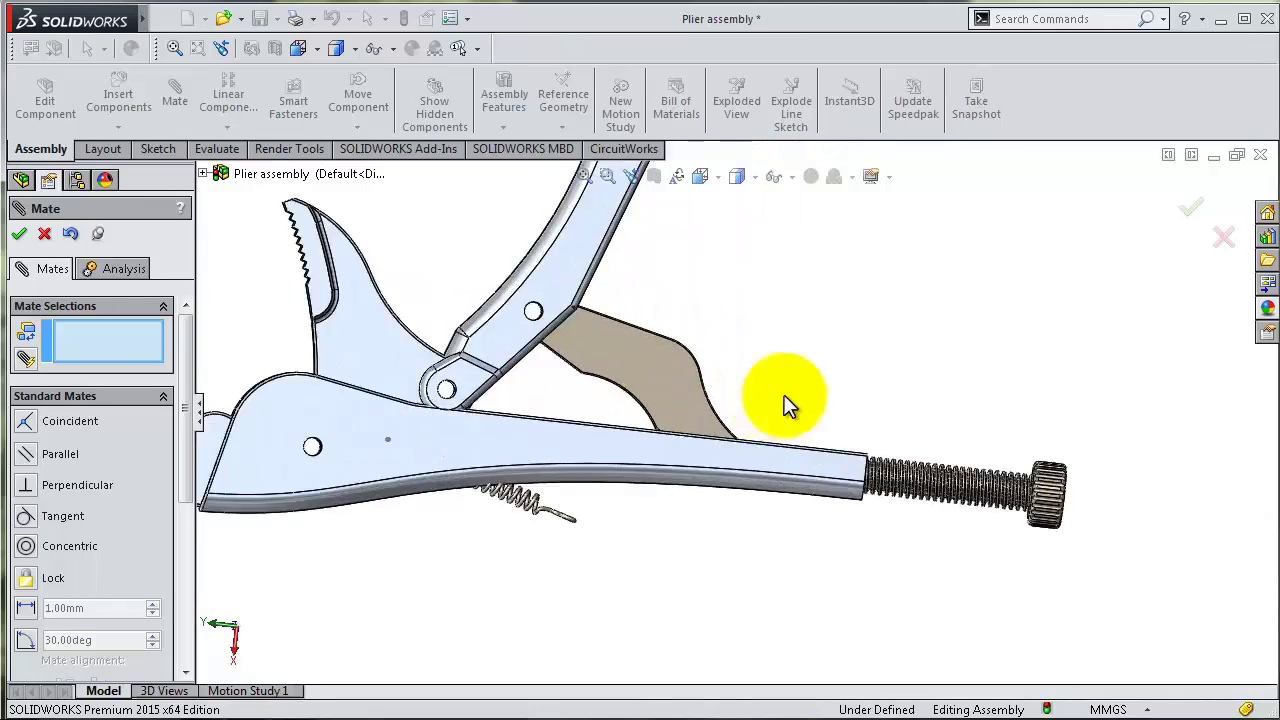
scroll(785, 405, "down", 2)
mouse_move(794, 400)
middle_mouse_down()
mouse_move(737, 451)
mouse_move(757, 443)
mouse_move(652, 425)
middle_mouse_up()
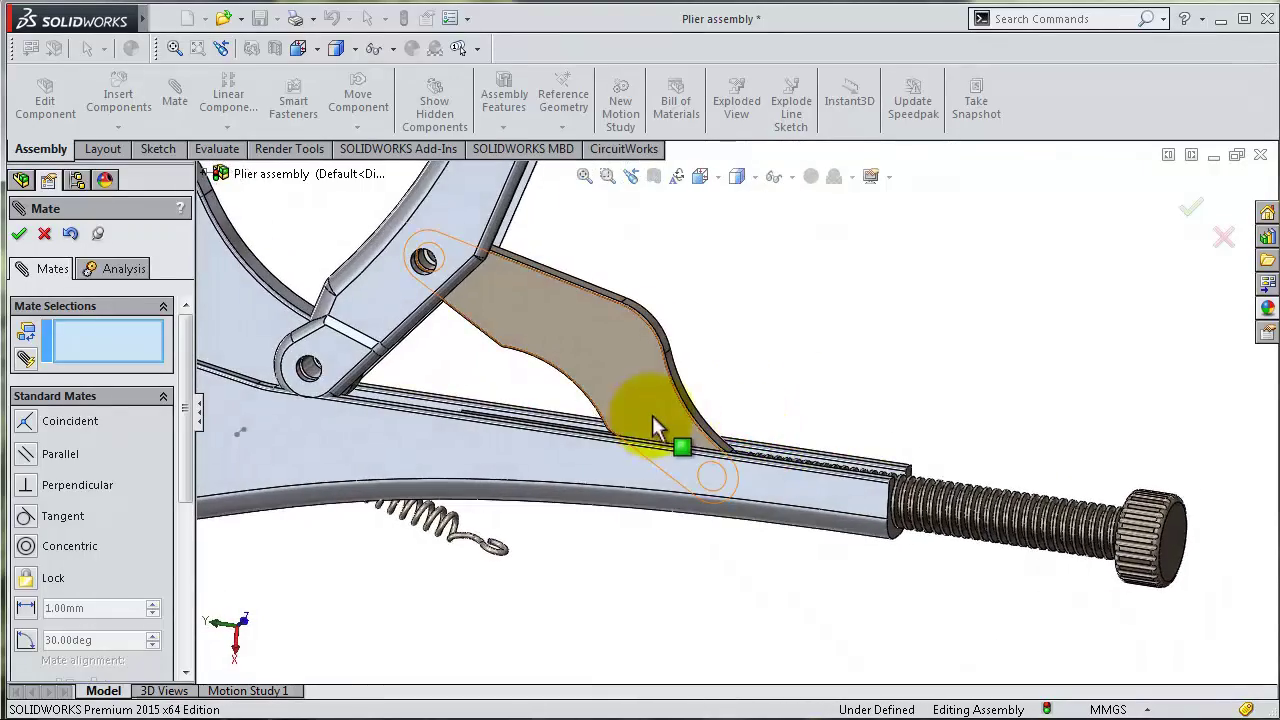
mouse_move(652, 420)
left_mouse_down()
mouse_move(528, 393)
mouse_move(675, 410)
mouse_move(530, 372)
left_mouse_up()
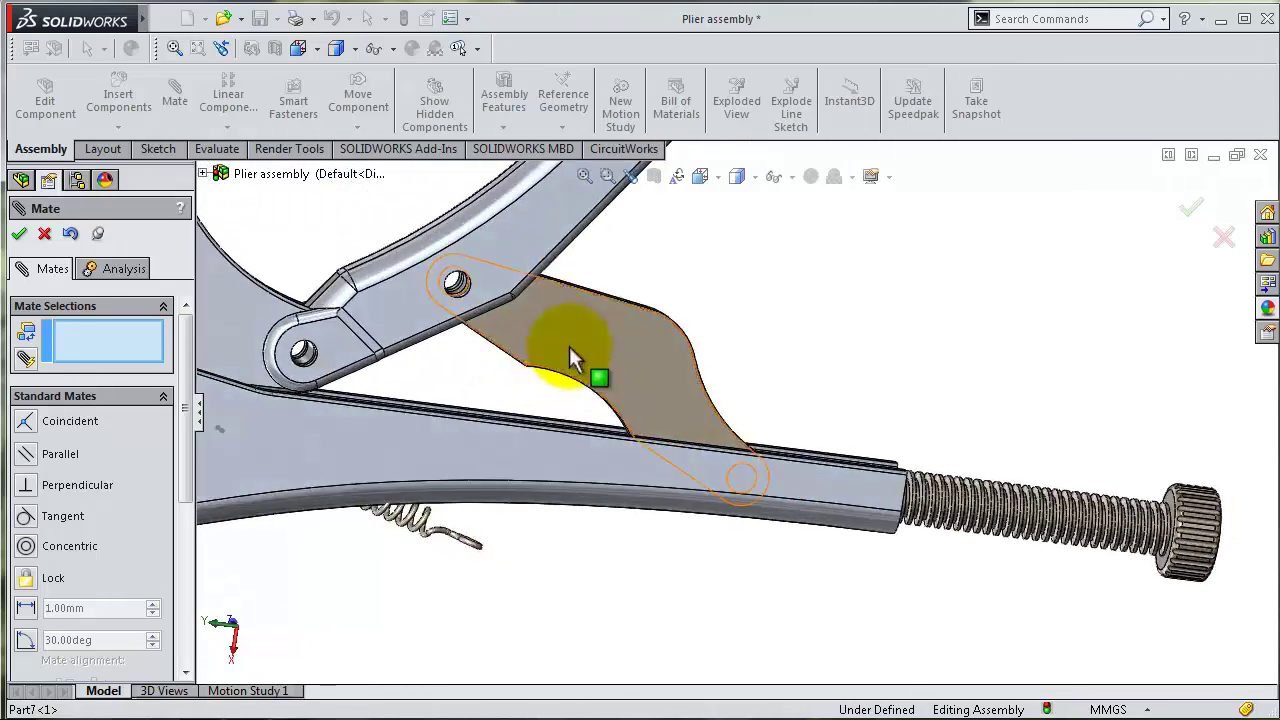
key("ctrl+1")
mouse_move(457, 357)
left_mouse_down()
mouse_move(457, 300)
mouse_move(409, 286)
mouse_move(350, 300)
mouse_move(329, 286)
mouse_move(380, 294)
mouse_move(349, 294)
left_mouse_up()
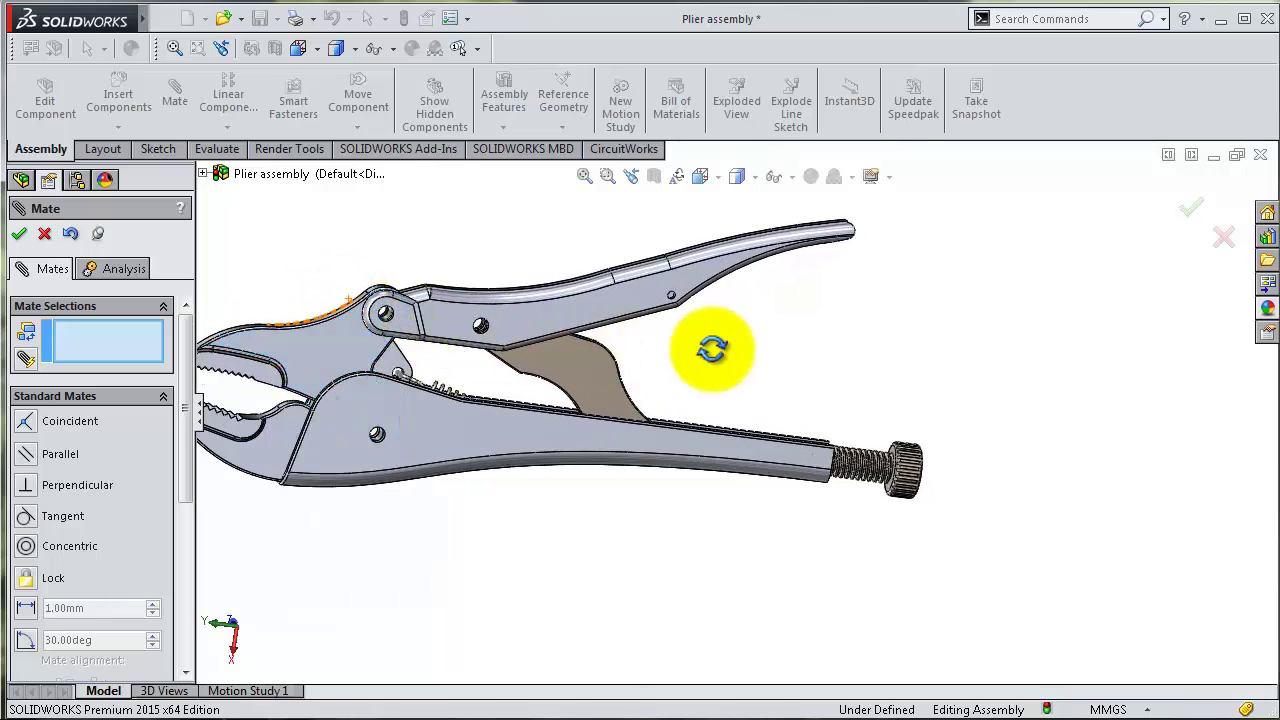
mouse_move(712, 348)
middle_mouse_down()
mouse_move(657, 343)
mouse_move(857, 457)
mouse_move(900, 451)
mouse_move(862, 490)
middle_mouse_up()
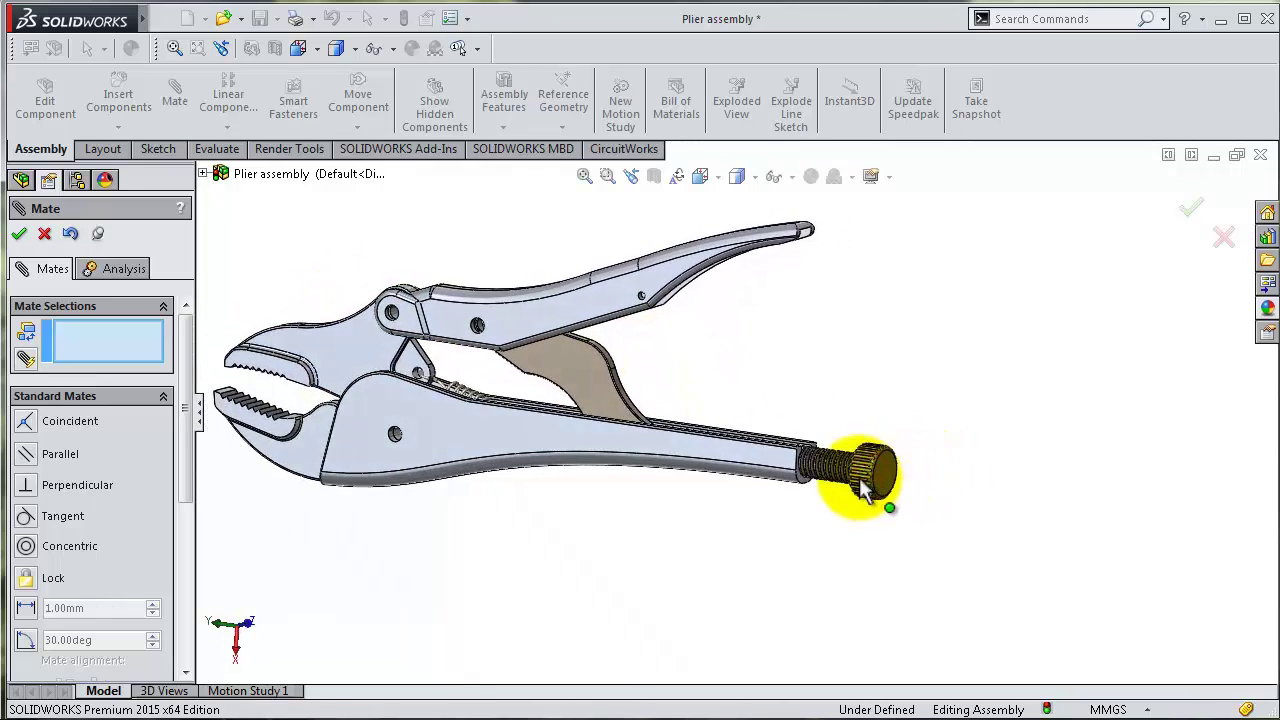
mouse_move(862, 490)
left_mouse_down()
mouse_move(896, 460)
mouse_move(889, 510)
mouse_move(866, 474)
mouse_move(903, 471)
left_mouse_up()
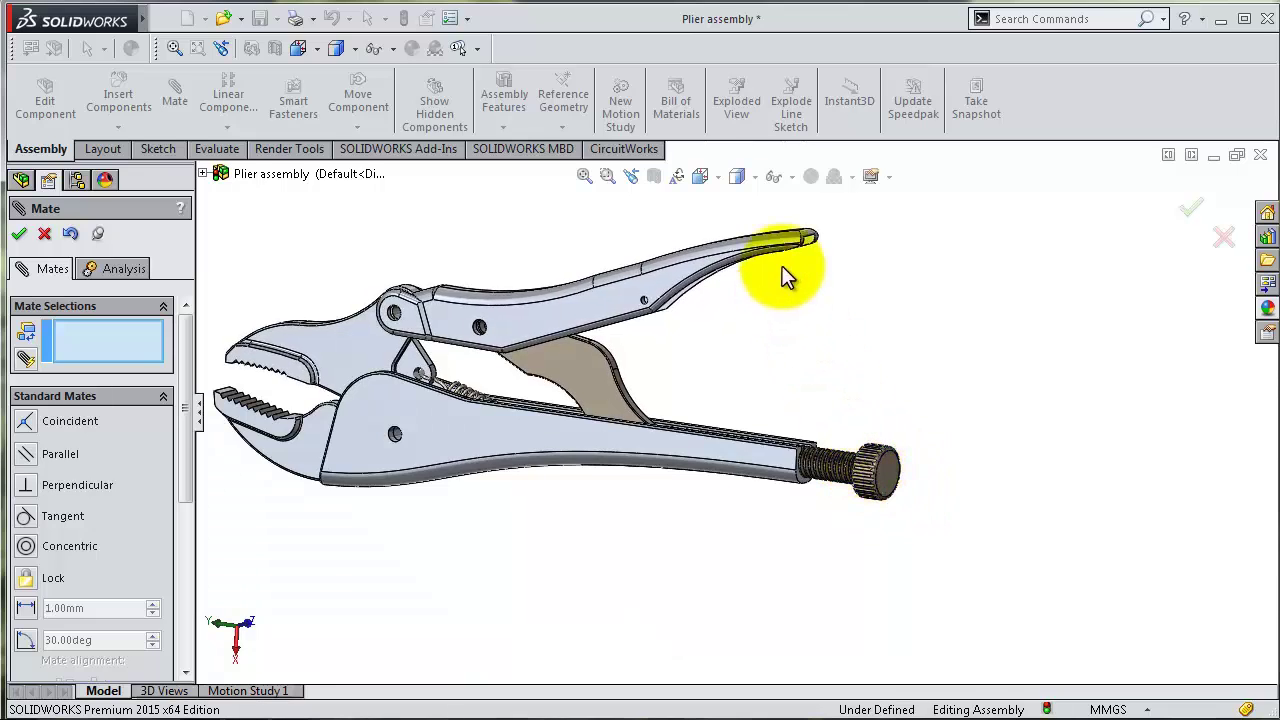
Inspect the adjusting screw end in hidden-lines view, then close the Mate panel
left_click(739, 278)
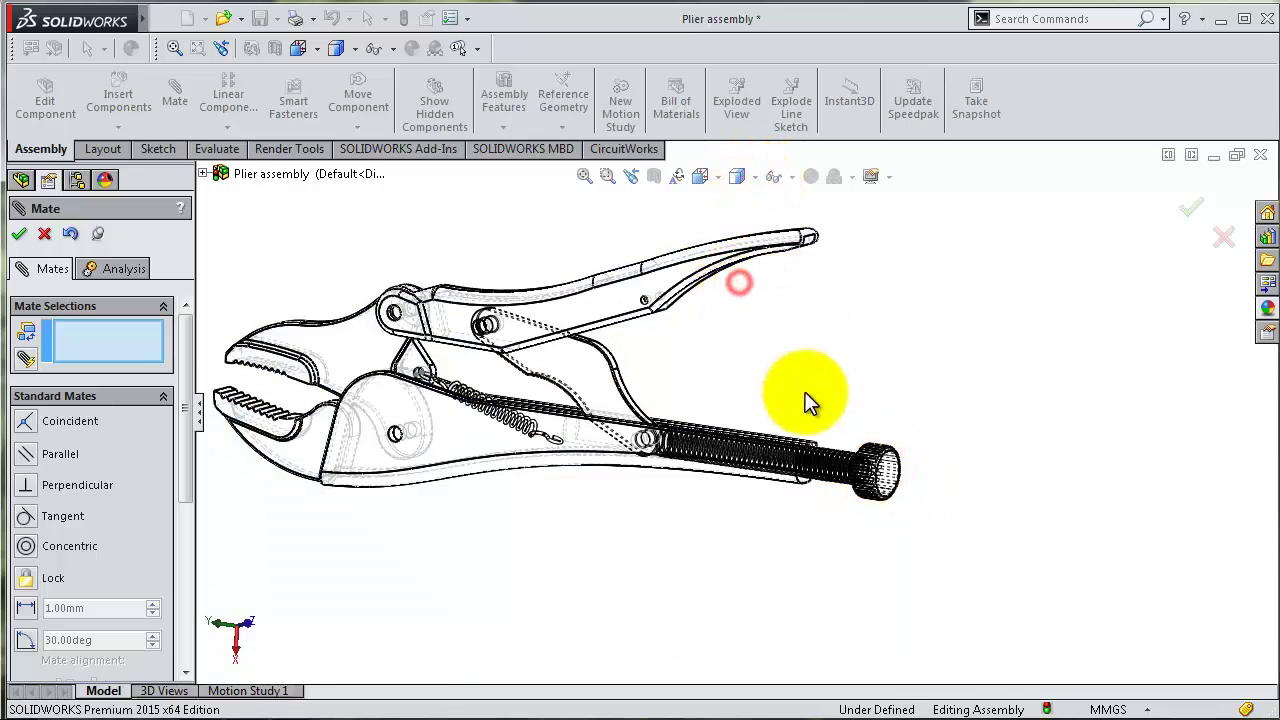
mouse_move(806, 394)
middle_mouse_down()
mouse_move(814, 320)
mouse_move(760, 374)
mouse_move(970, 482)
mouse_move(1034, 436)
mouse_move(1035, 490)
mouse_move(1025, 408)
mouse_move(1000, 366)
middle_mouse_up()
mouse_move(405, 410)
middle_mouse_down()
mouse_move(333, 405)
mouse_move(320, 391)
mouse_move(386, 403)
mouse_move(341, 408)
mouse_move(329, 400)
mouse_move(390, 400)
middle_mouse_up()
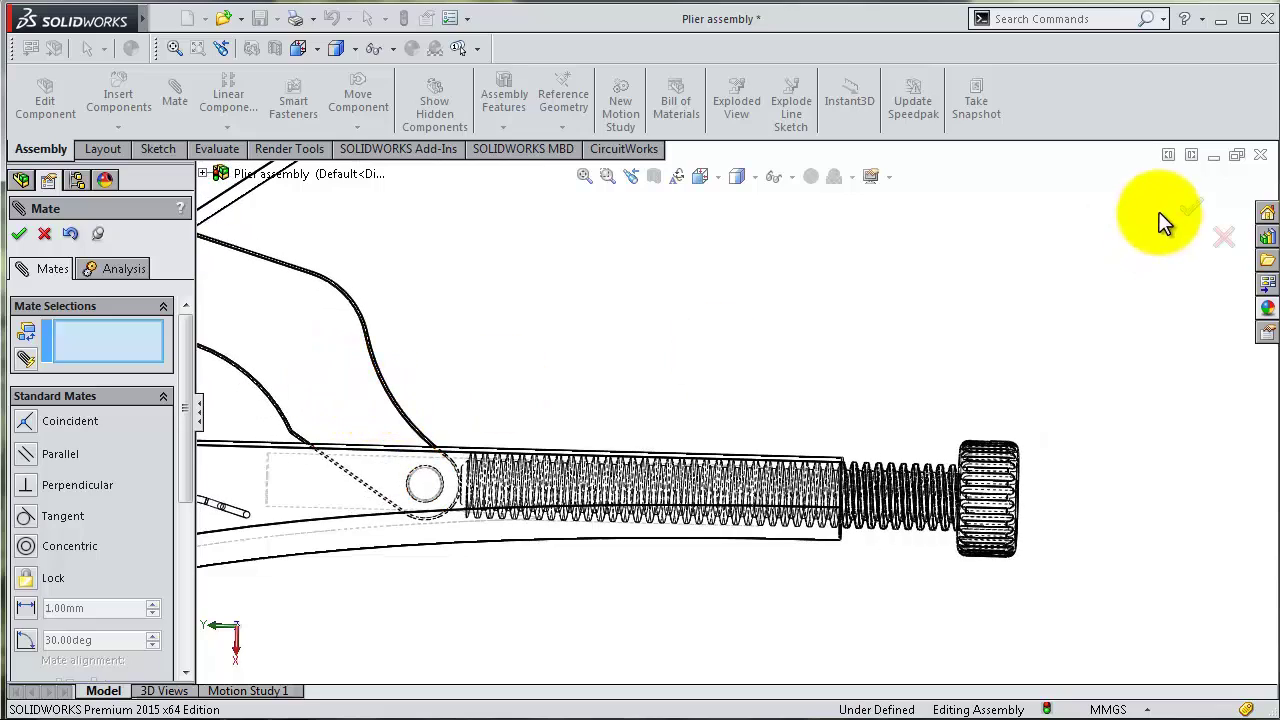
left_click(1188, 214)
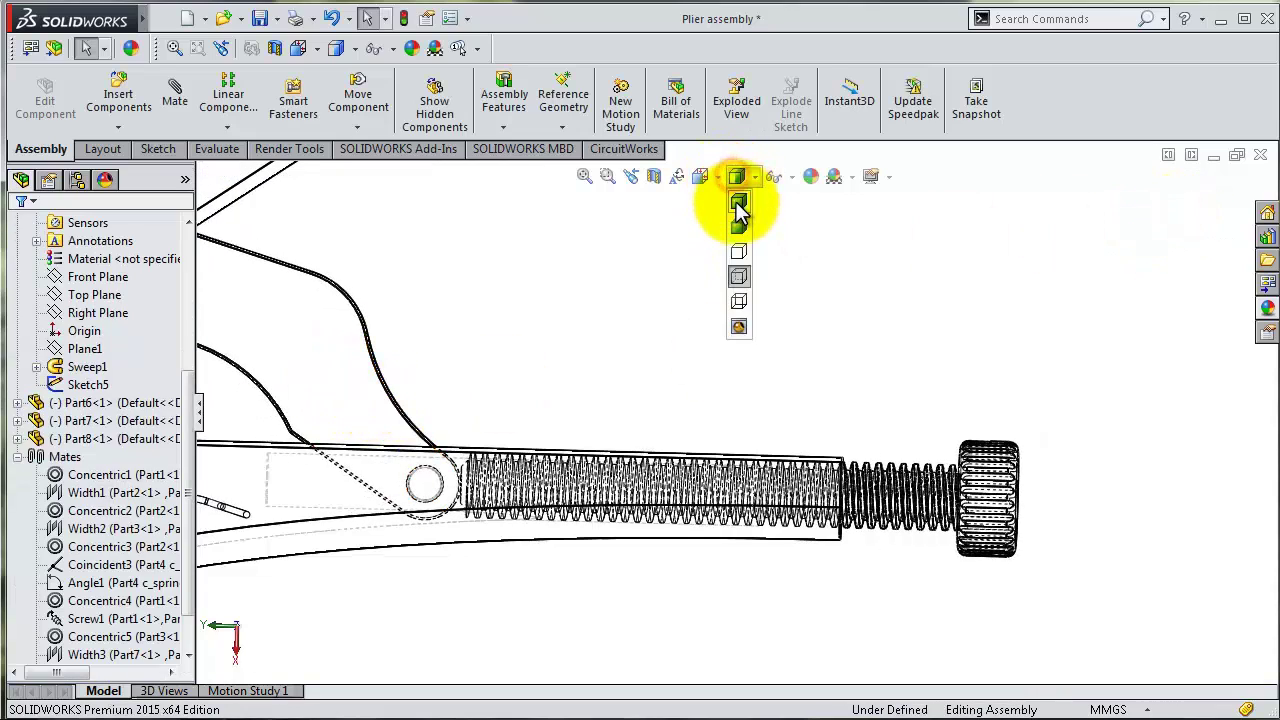
Switch back to Shaded With Edges and zoom out to show the whole pliers
left_click(738, 210)
mouse_move(806, 314)
middle_mouse_down()
mouse_move(771, 337)
mouse_move(680, 337)
mouse_move(672, 357)
middle_mouse_up()
scroll(640, 330, "down", 2)
scroll(592, 315, "down", 2)
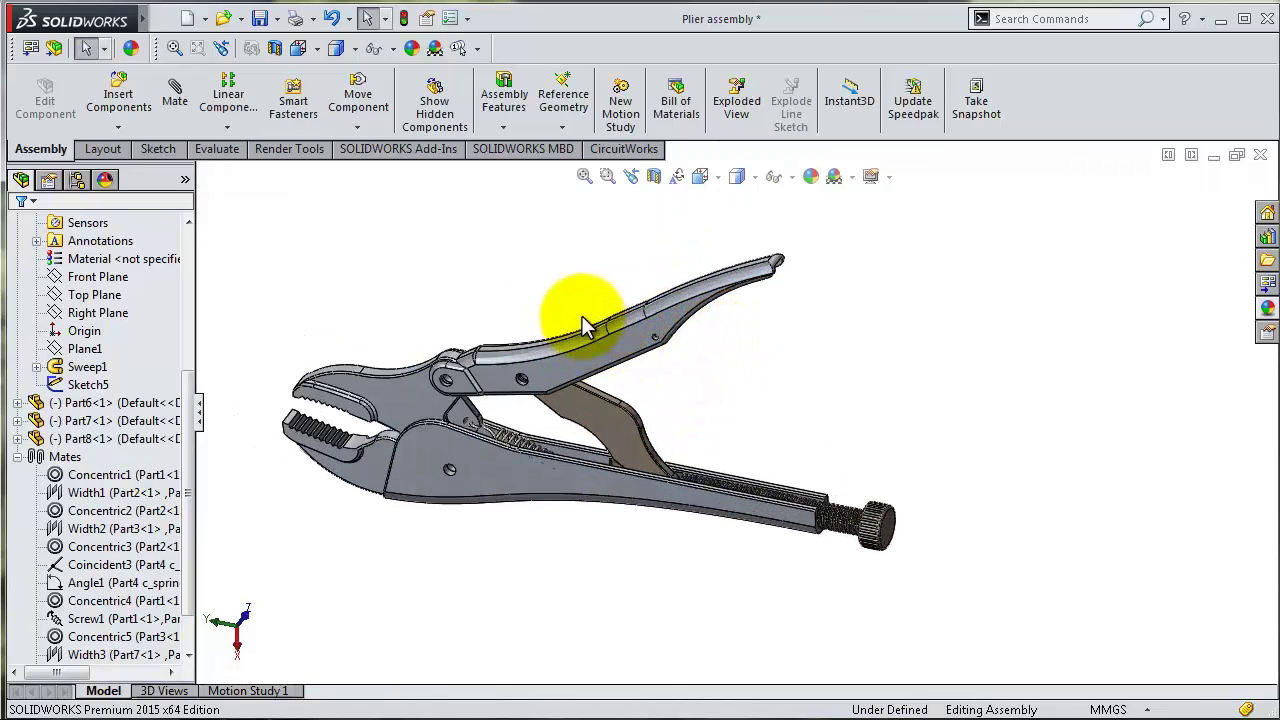
scroll(585, 326, "down", 1)
scroll(557, 428, "down", 3)
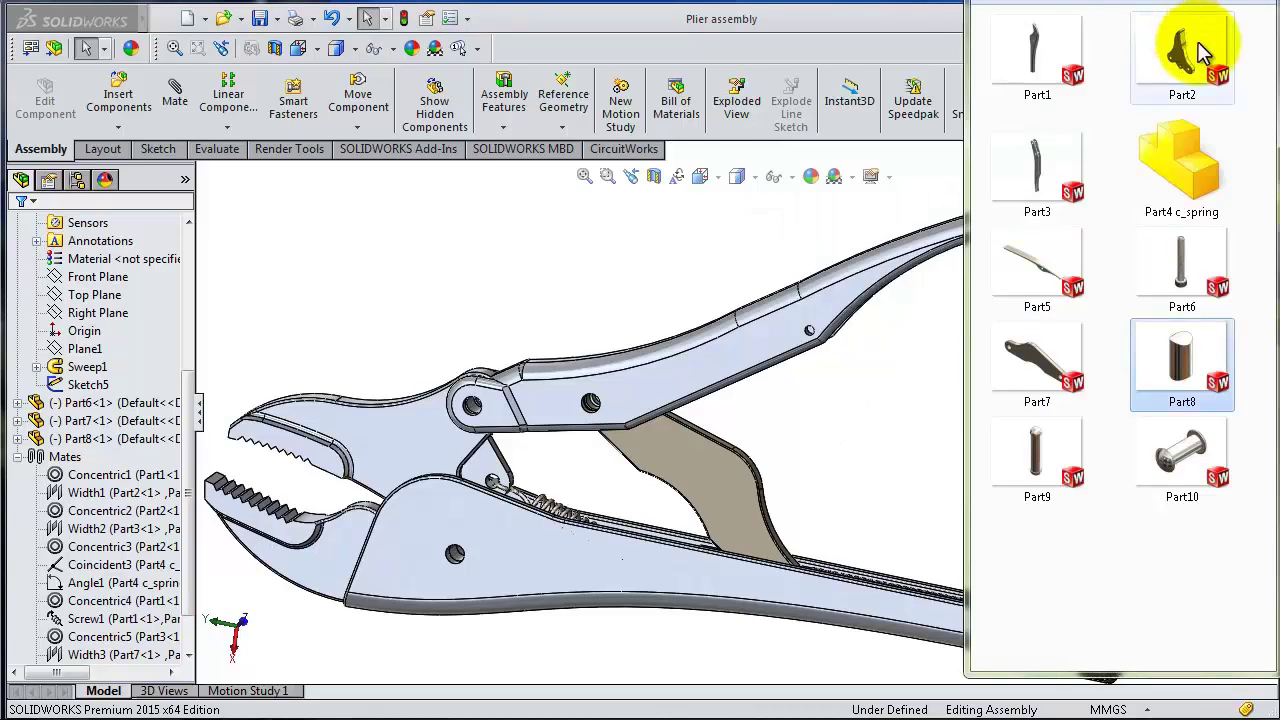
Insert the Part5 release lever into the assembly beside the handles
left_click_drag(1070, 275, 918, 405)
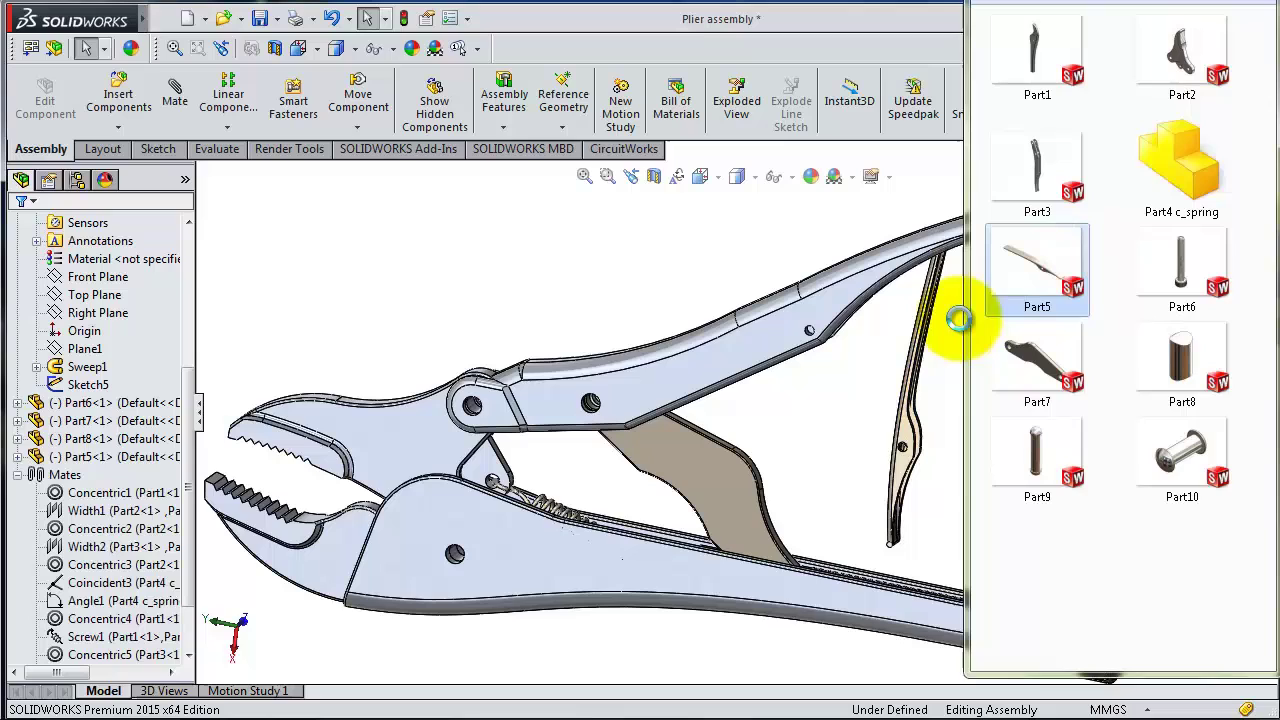
left_click(945, 385)
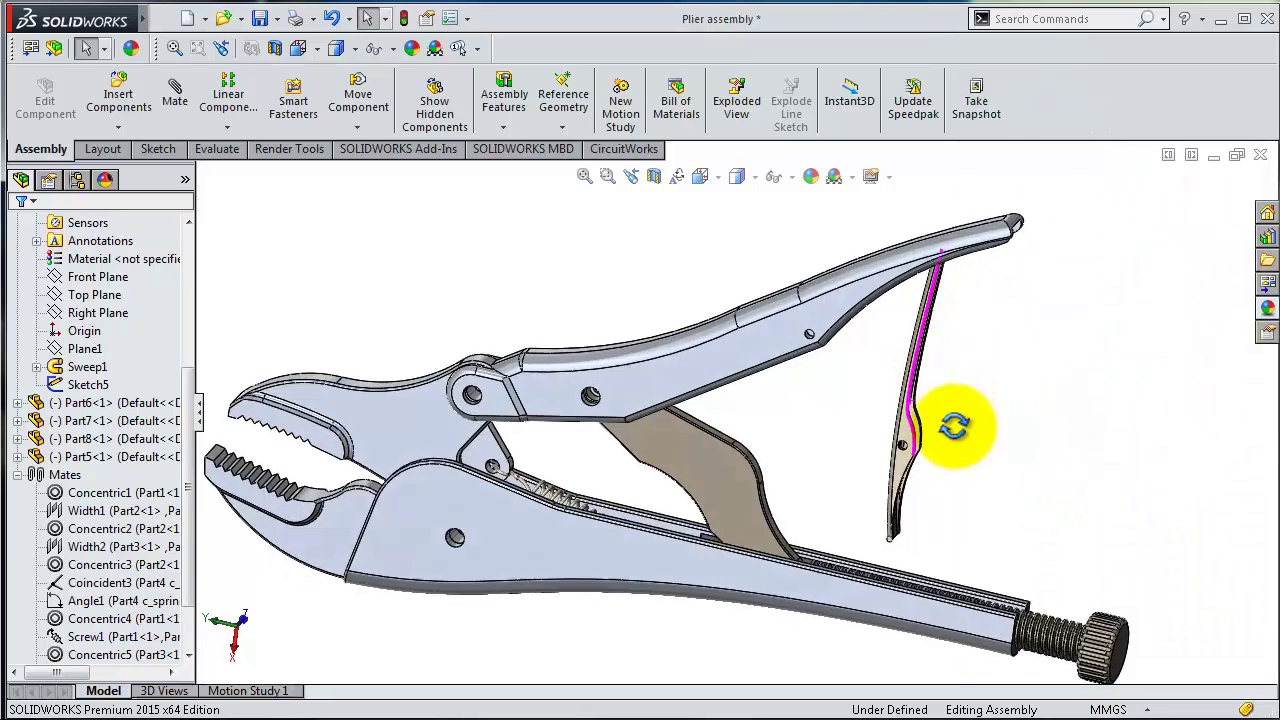
scroll(940, 430, "down", 2)
scroll(895, 435, "down", 2)
scroll(840, 440, "down", 1)
scroll(825, 430, "up", 1)
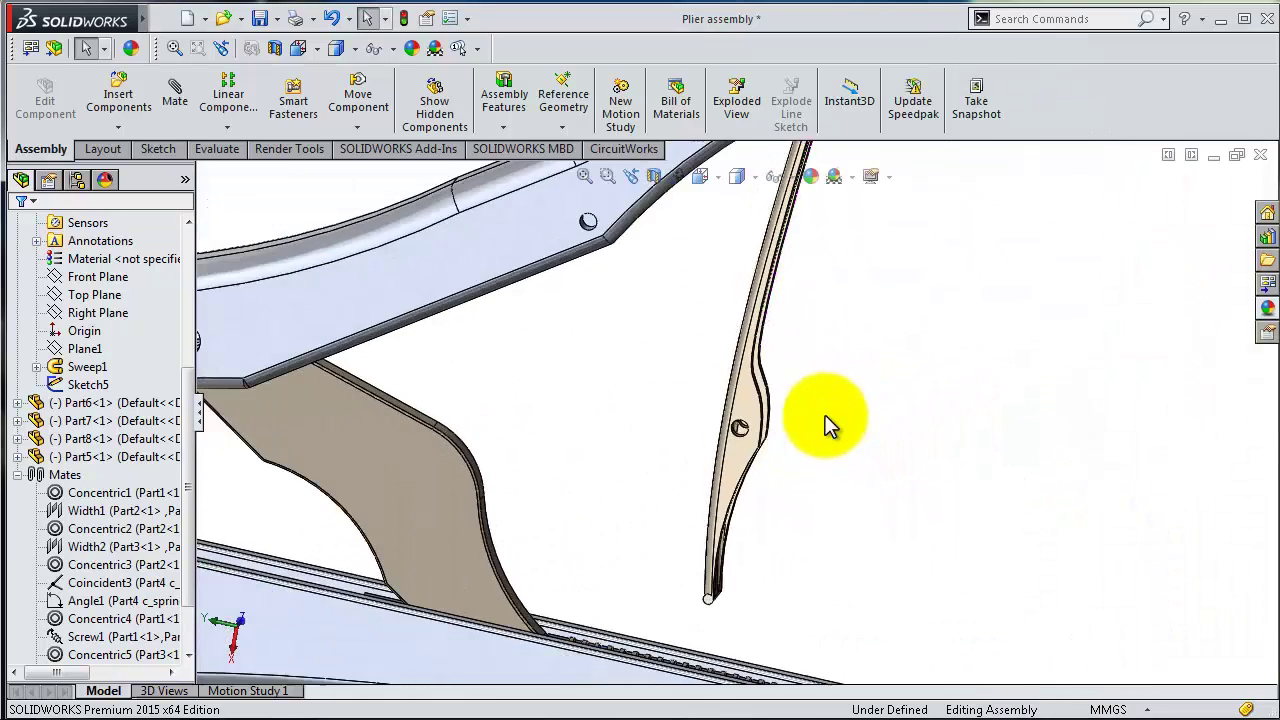
scroll(808, 423, "up", 1)
scroll(743, 429, "down", 1)
scroll(722, 425, "down", 1)
scroll(725, 425, "down", 1)
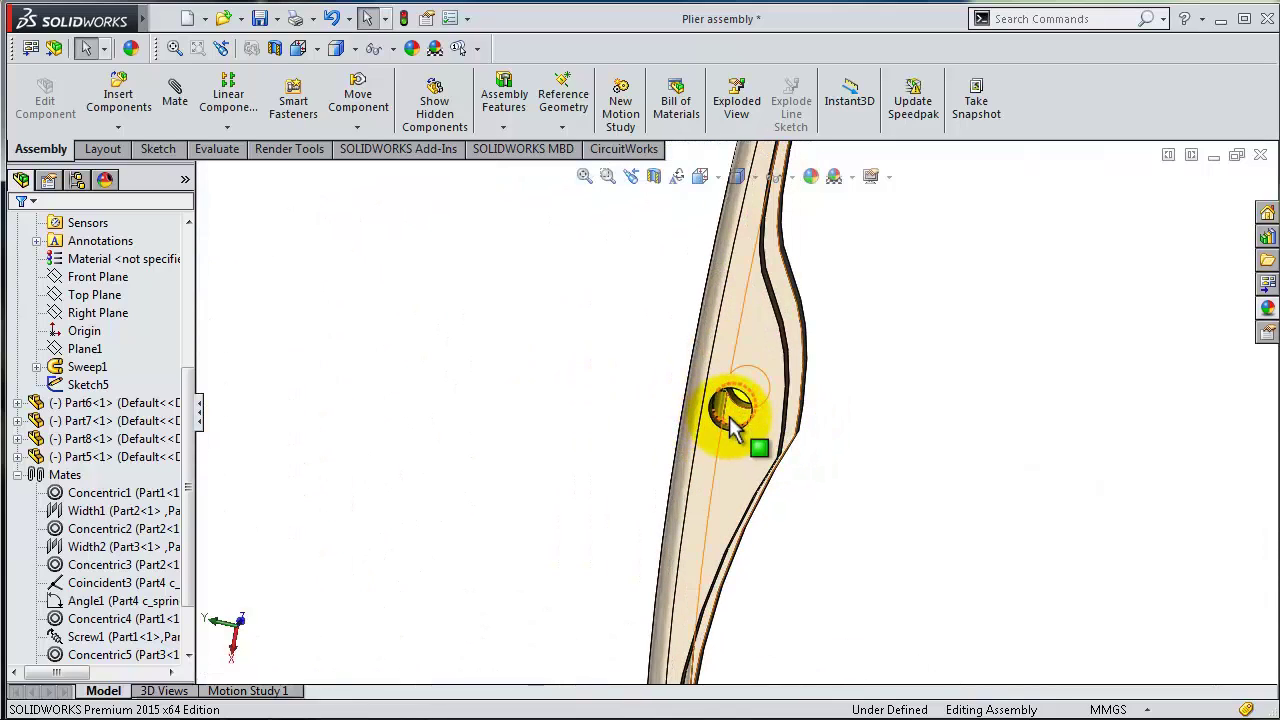
scroll(722, 427, "down", 1)
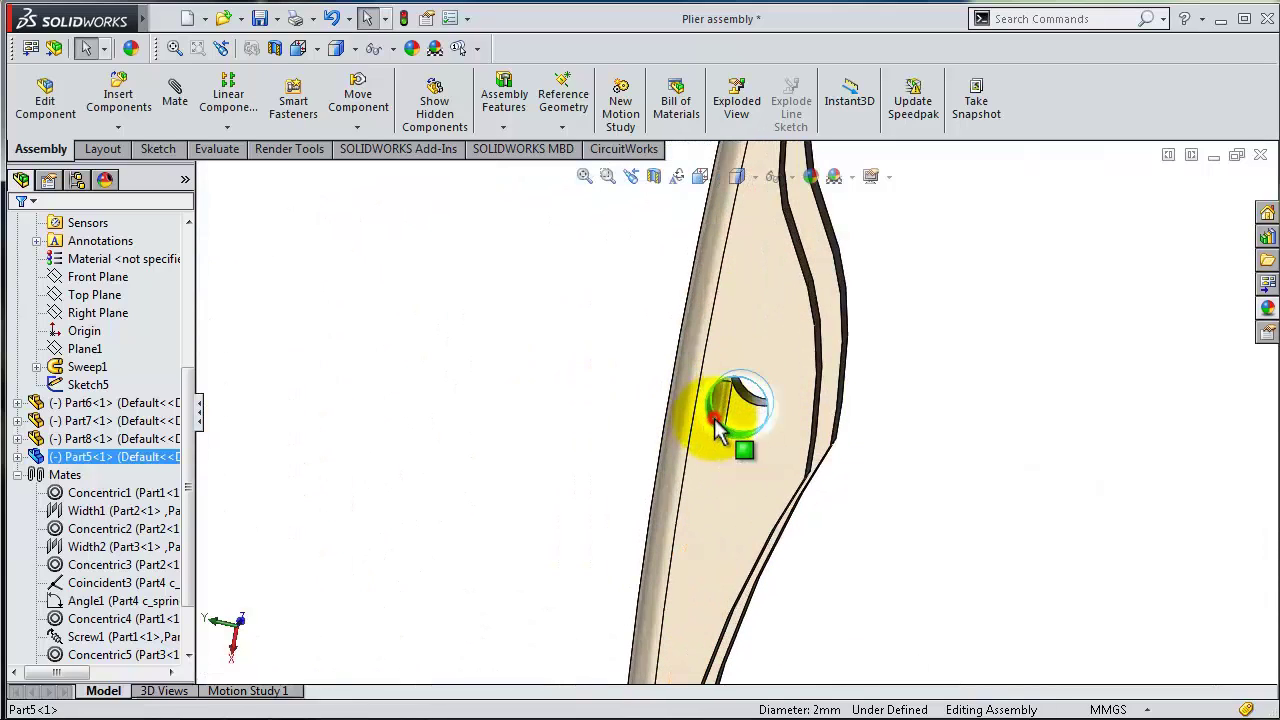
Mate Part5's hole concentric with the upper handle Part3's hole (Concentric8)
left_click(717, 425)
left_click(928, 314)
scroll(714, 329, "up", 3)
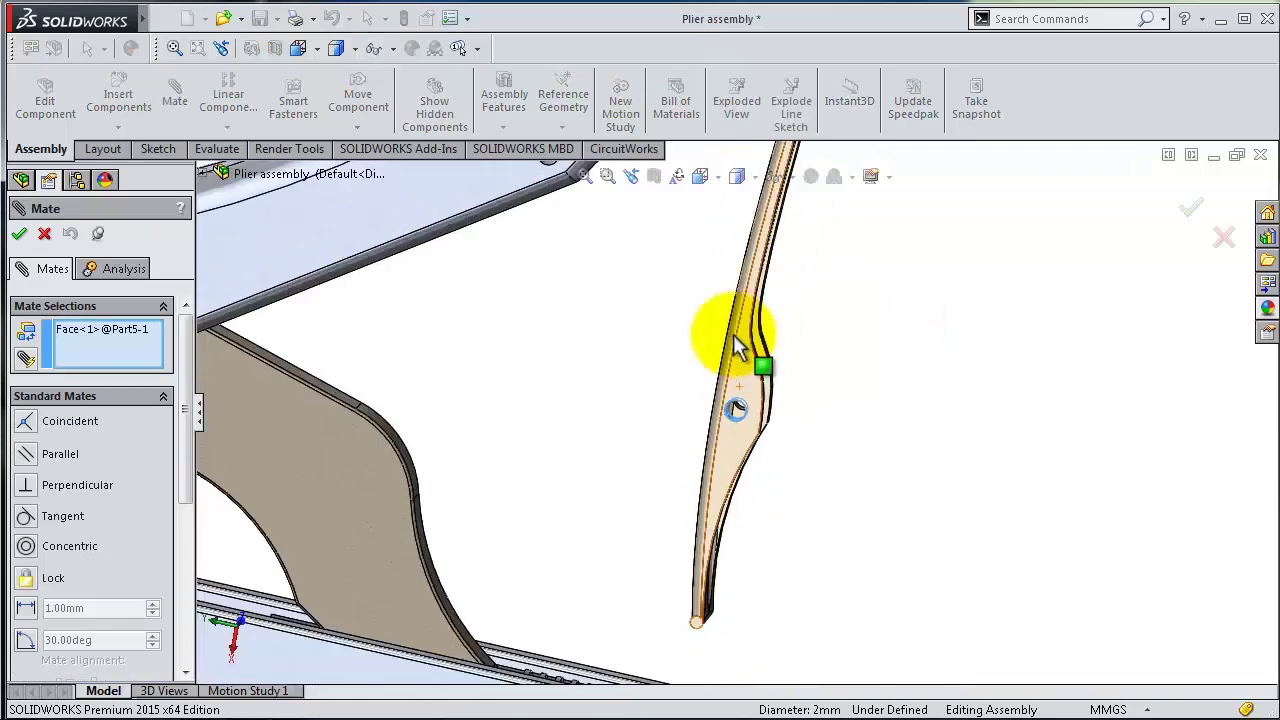
scroll(700, 314, "up", 2)
scroll(650, 298, "down", 5)
scroll(600, 357, "down", 2)
scroll(595, 384, "down", 2)
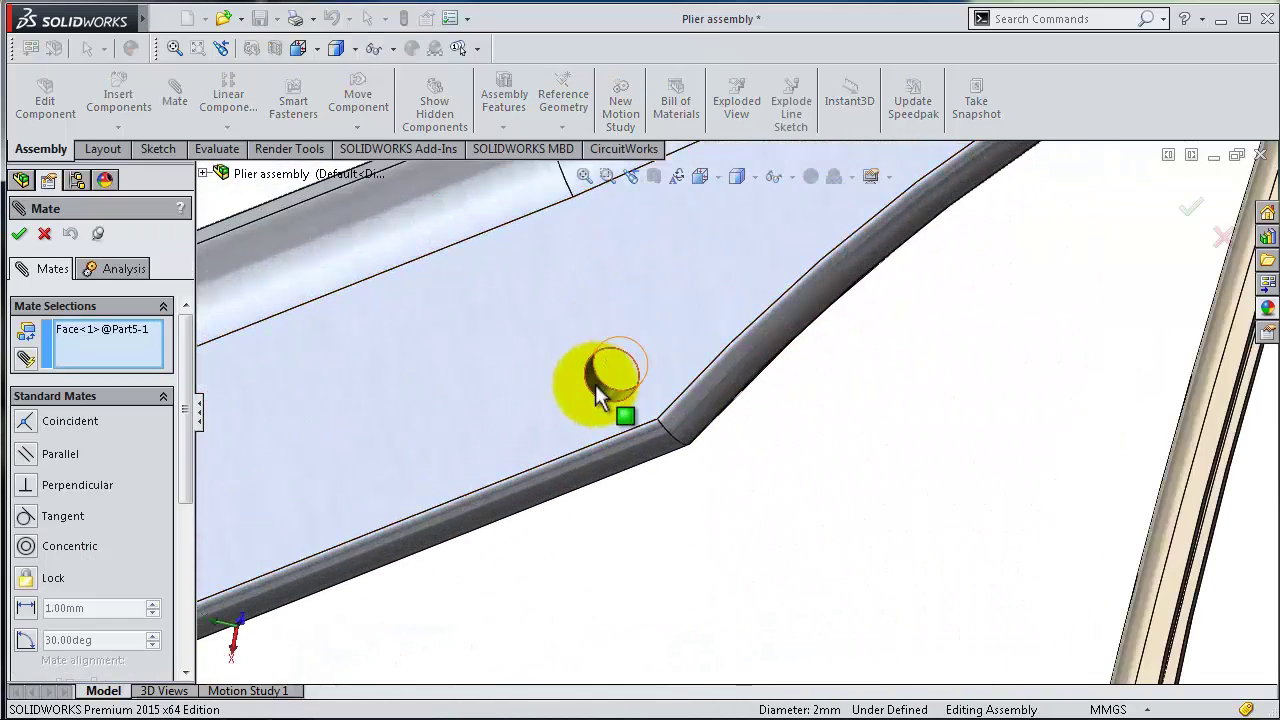
left_click(595, 384)
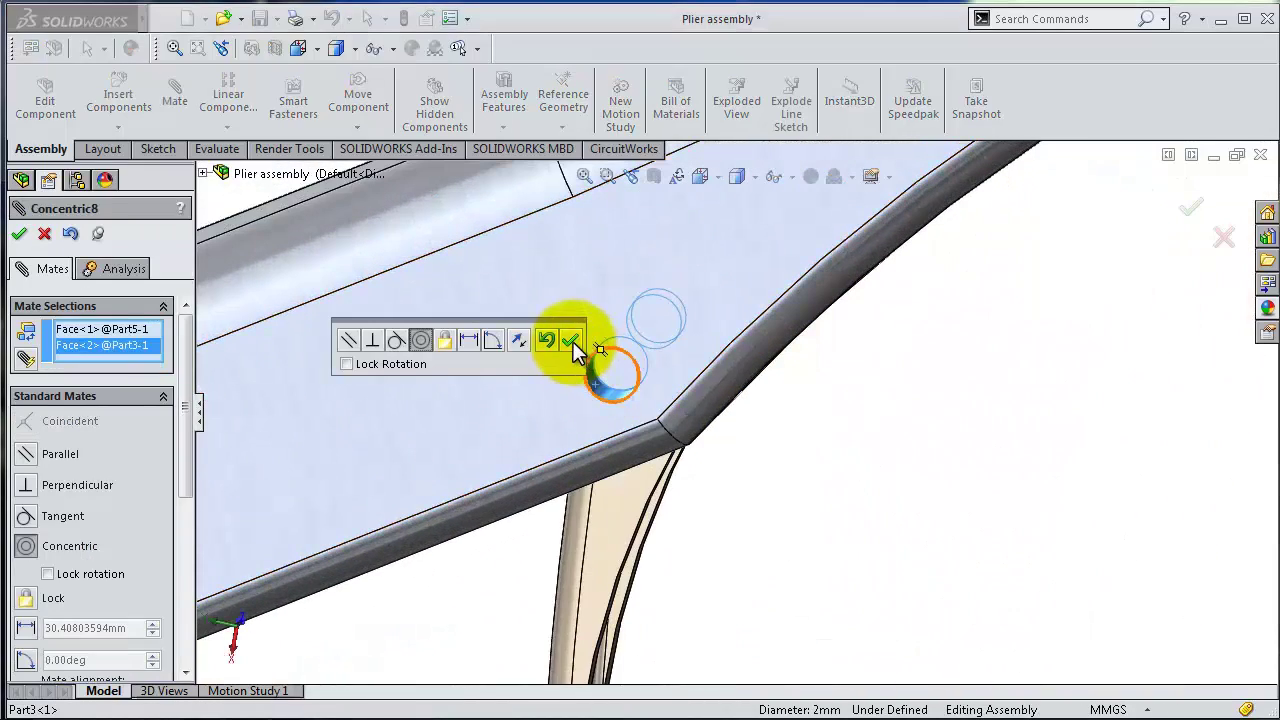
left_click(573, 343)
mouse_move(794, 414)
middle_mouse_down()
mouse_move(806, 378)
mouse_move(766, 423)
middle_mouse_up()
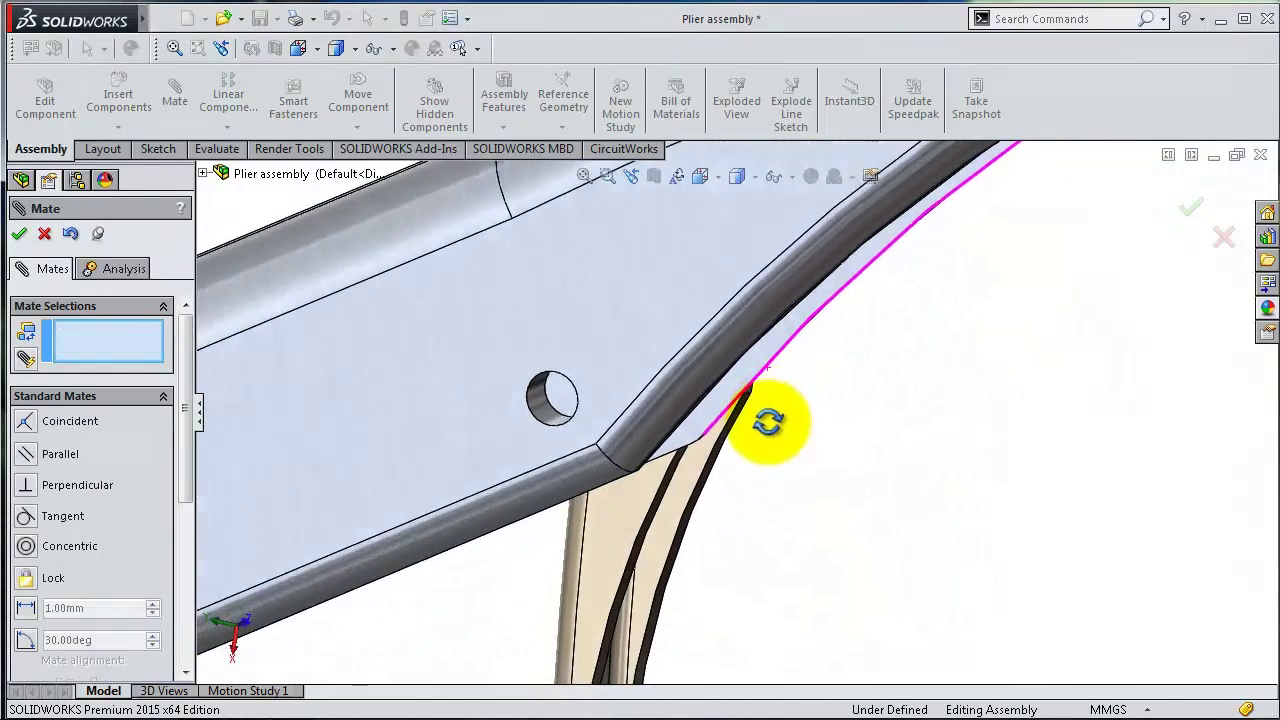
mouse_move(189, 382)
left_mouse_down()
mouse_move(174, 497)
mouse_move(194, 376)
left_mouse_up()
Add a Width mate centring Part5 between the upper handle's two opposite faces
left_click(104, 510)
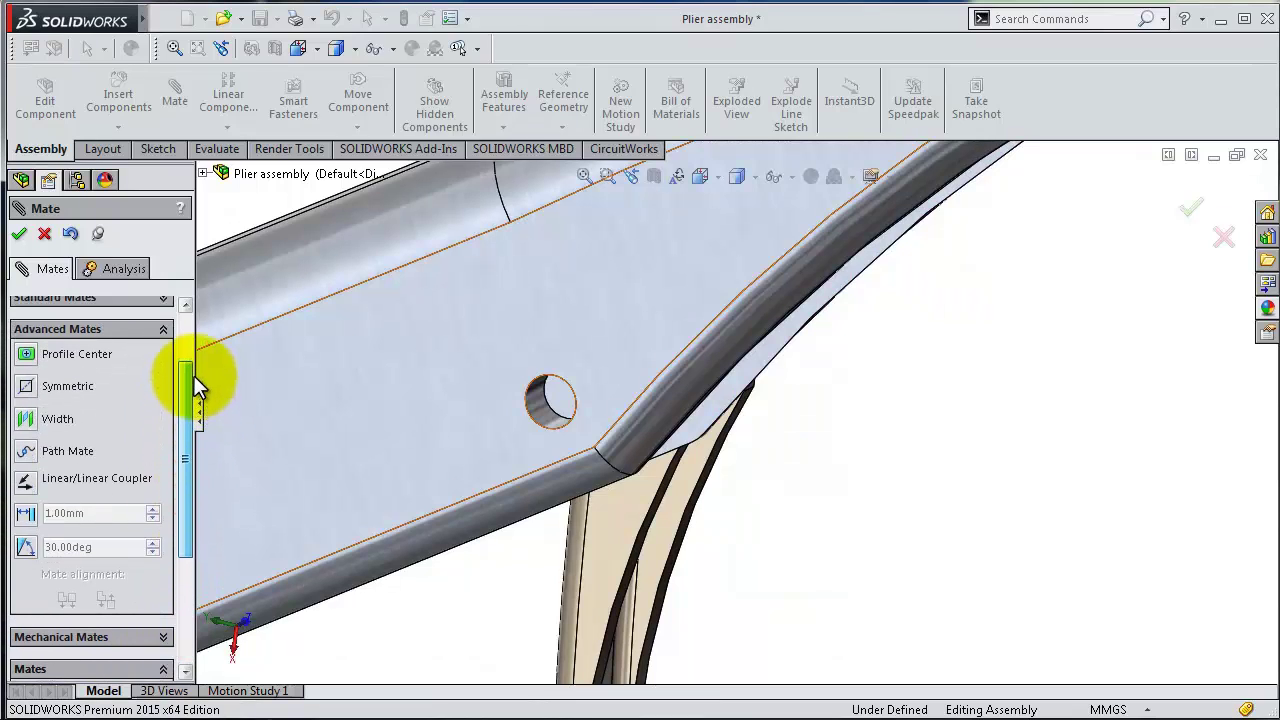
left_click(30, 400)
scroll(520, 490, "up", 2)
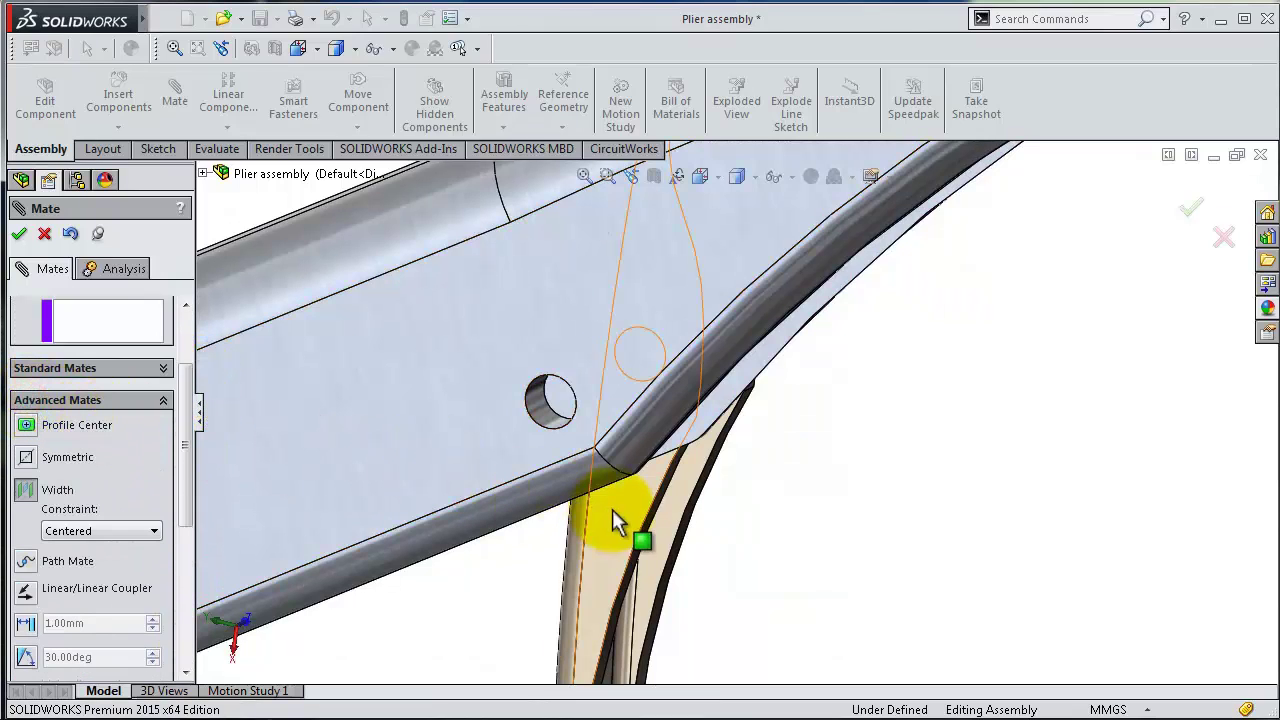
left_click(612, 509)
scroll(780, 480, "up", 2)
scroll(784, 465, "up", 2)
mouse_move(784, 470)
middle_mouse_down()
mouse_move(680, 571)
mouse_move(729, 420)
middle_mouse_up()
left_click(715, 407)
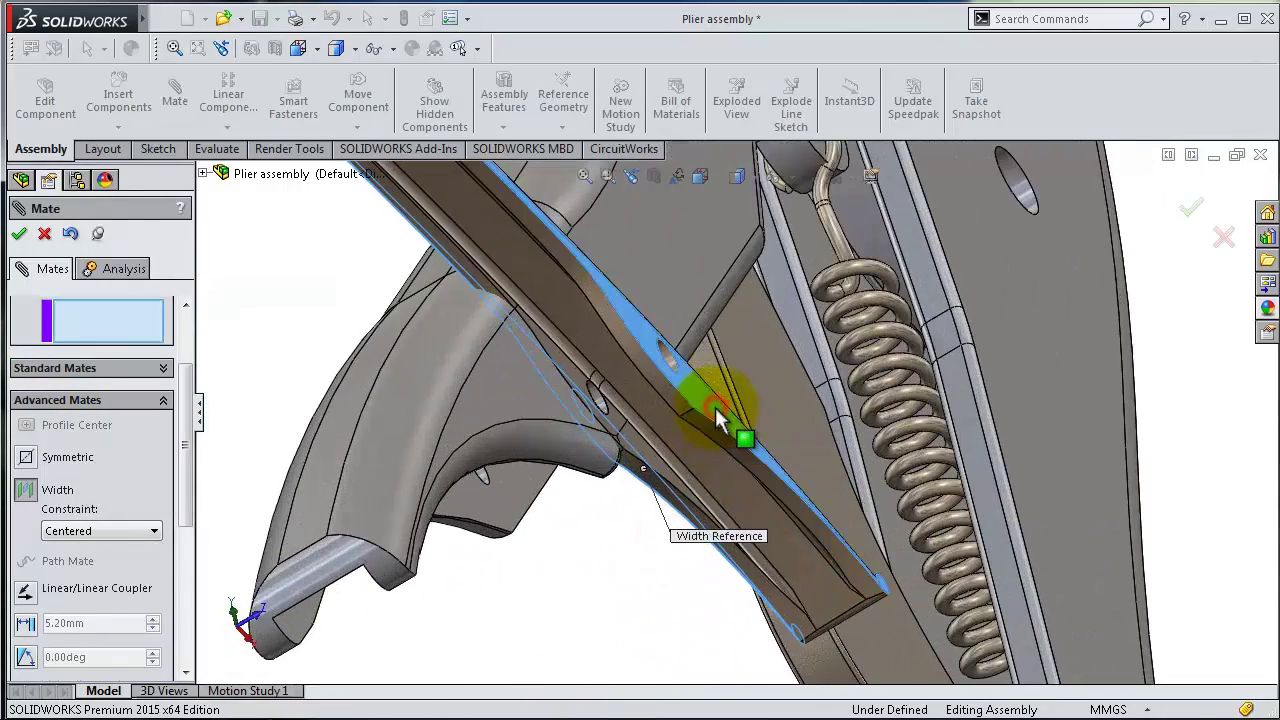
mouse_move(385, 290)
middle_mouse_down()
mouse_move(365, 305)
mouse_move(476, 370)
middle_mouse_up()
left_click(447, 381)
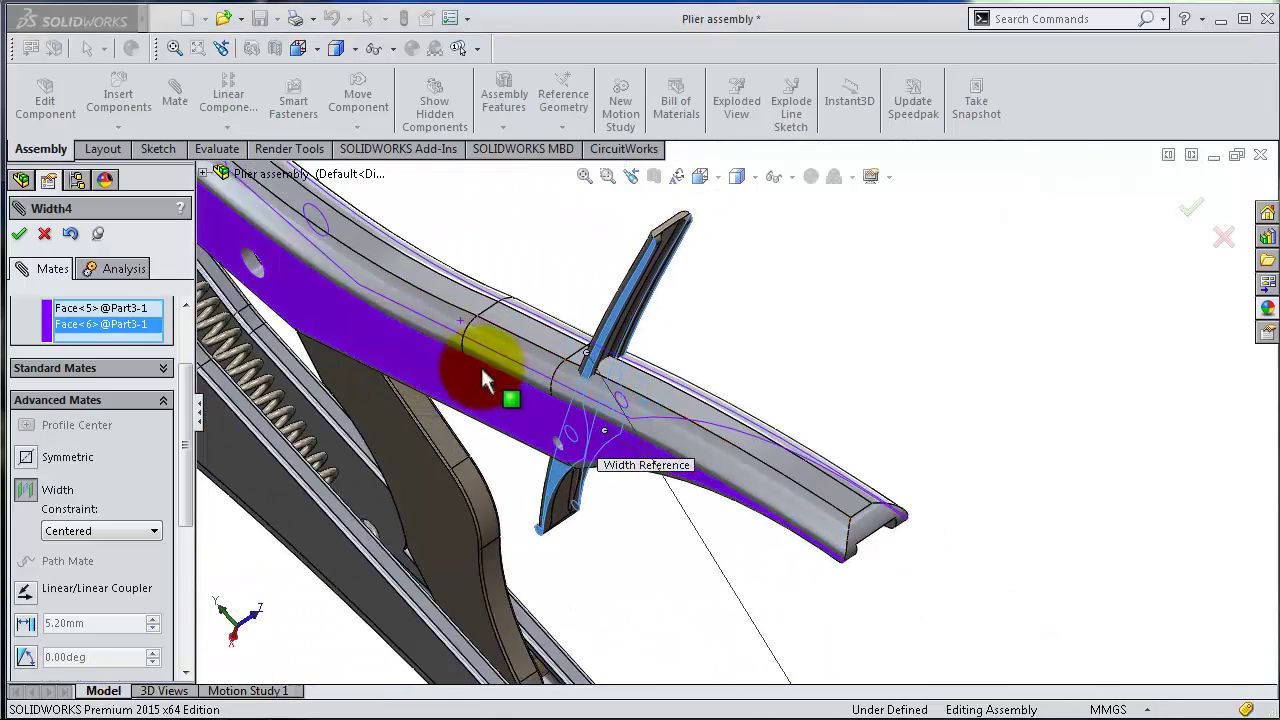
left_click(18, 234)
Select the upper arm edge and the lever's curved edge for a new mate
mouse_move(737, 408)
middle_mouse_down()
mouse_move(763, 357)
mouse_move(695, 293)
mouse_move(771, 400)
mouse_move(774, 360)
middle_mouse_up()
left_click(669, 254)
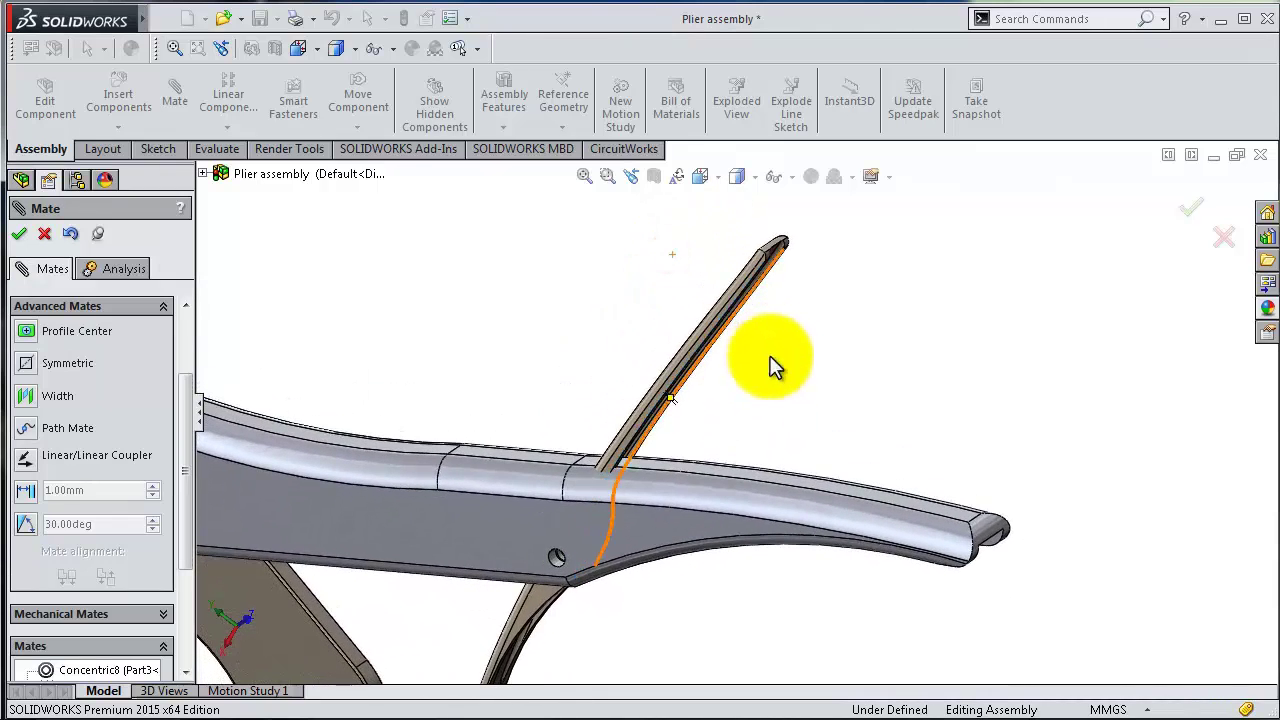
left_click(526, 607)
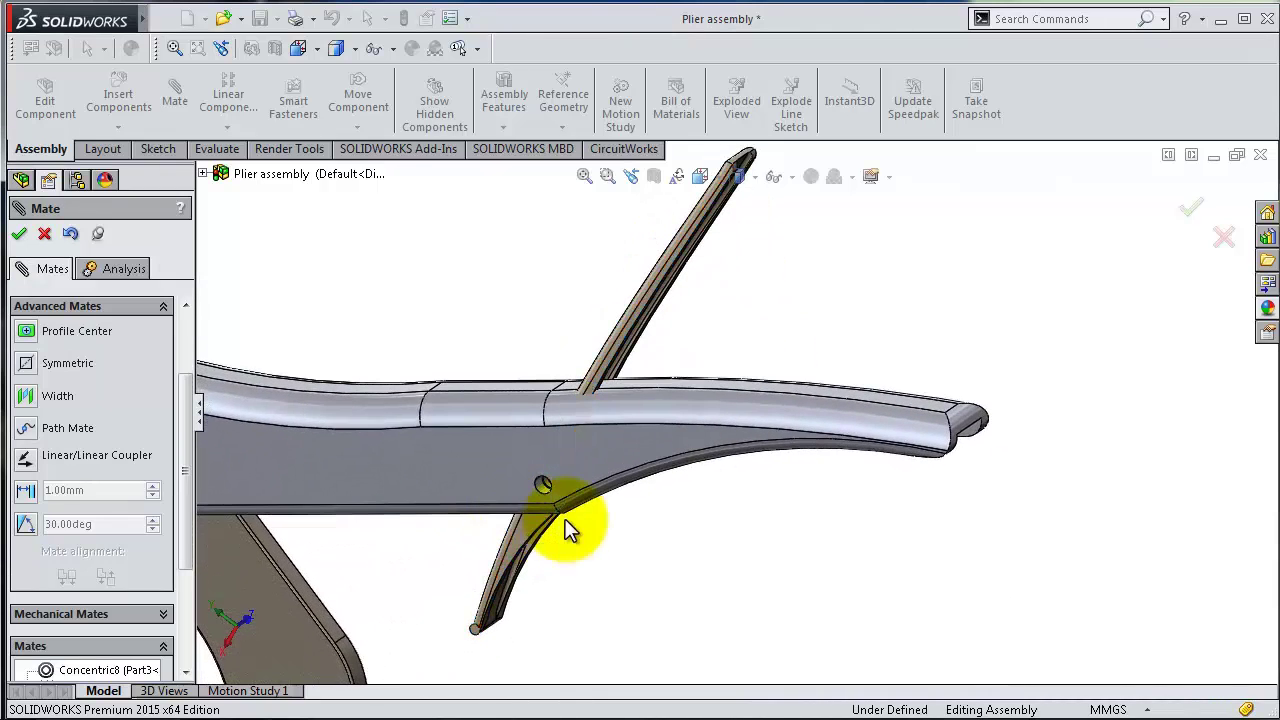
Accept the edge mate, finish mating, and swing the lever to test its movement
left_click(18, 234)
left_click(18, 236)
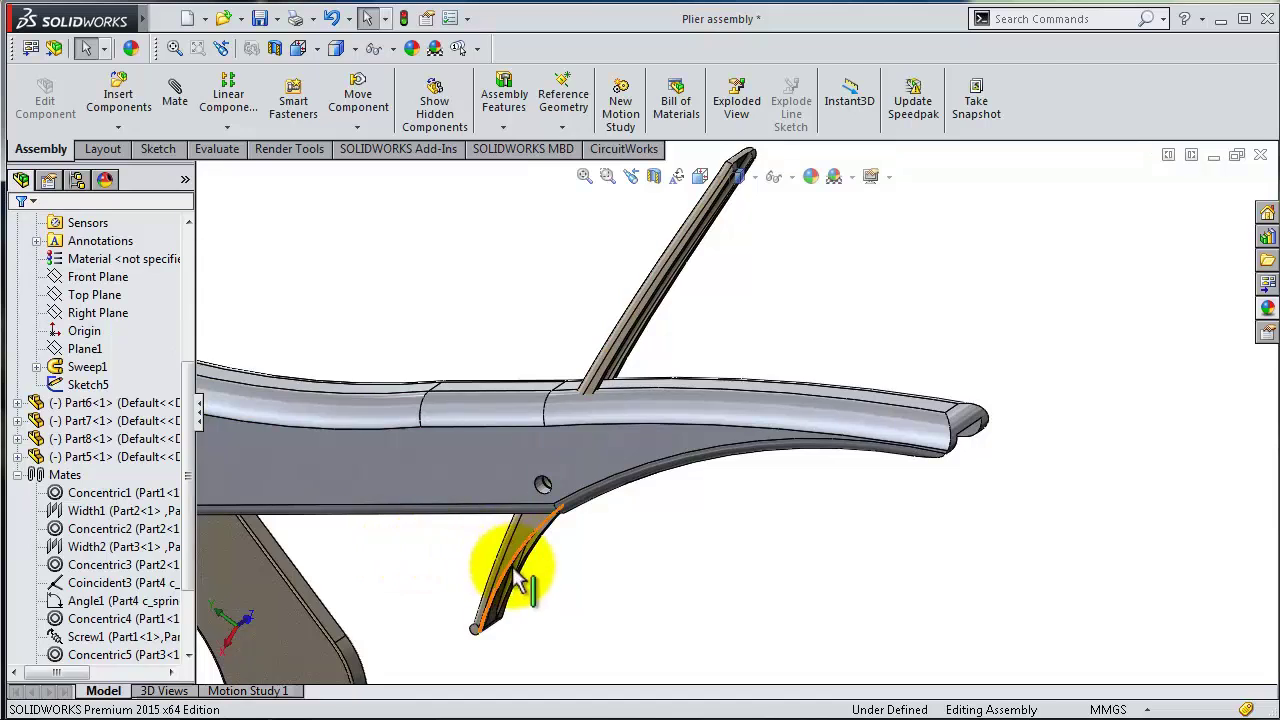
left_click_drag(512, 566, 748, 333)
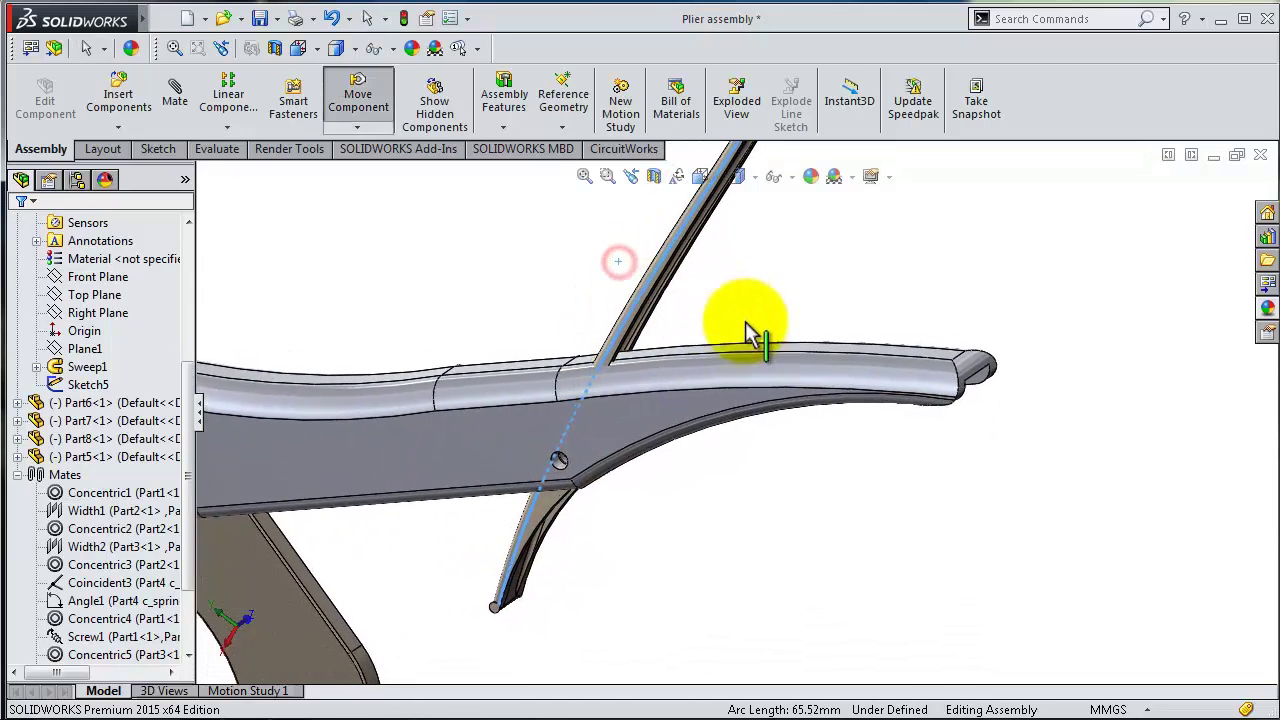
middle_click_drag(746, 431, 777, 448)
Fix Part3, rotate Part5 up under the upper handle, then float Part3 again
left_click(595, 385)
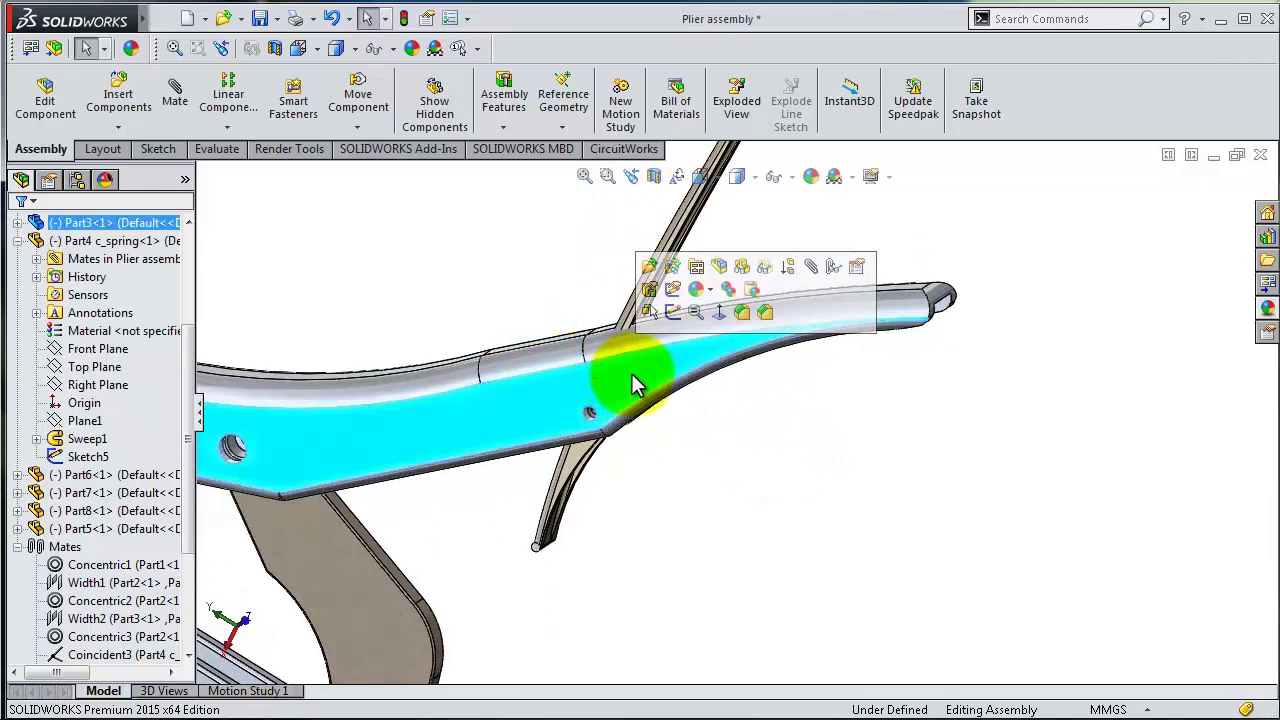
right_click(632, 385)
left_click(671, 371)
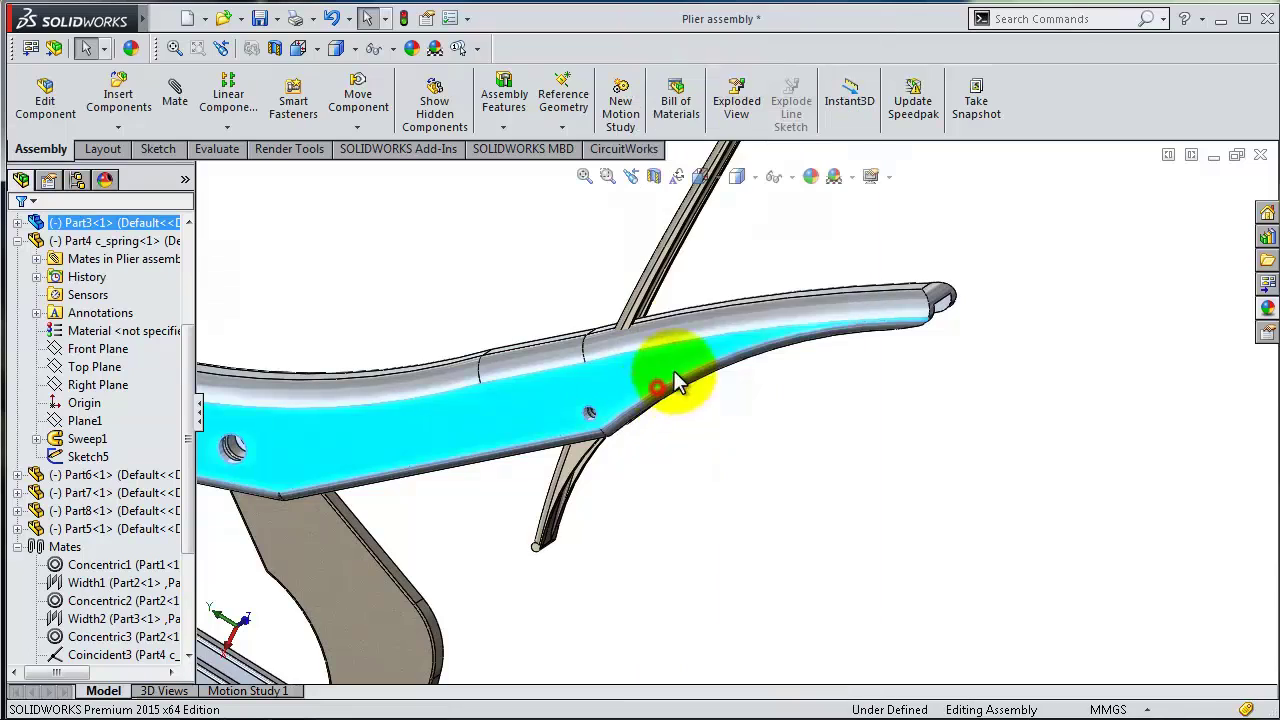
left_click_drag(672, 245, 757, 410)
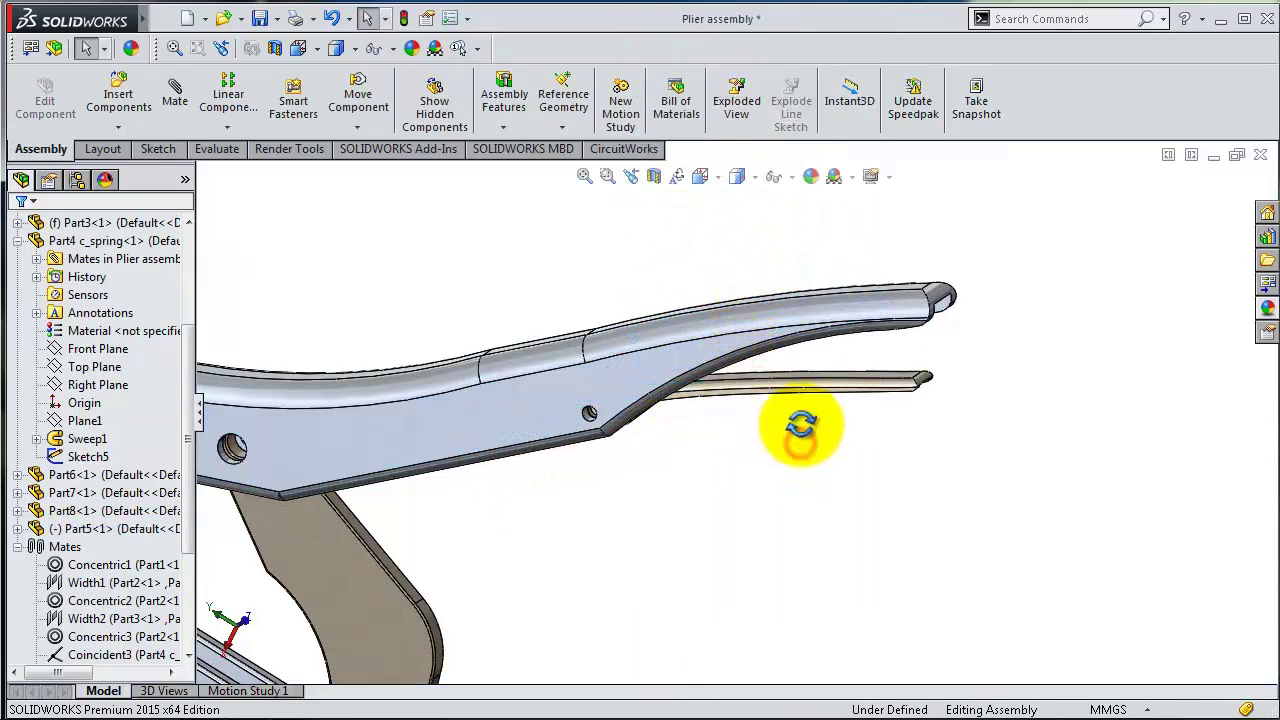
mouse_move(800, 425)
middle_mouse_down()
mouse_move(817, 351)
mouse_move(829, 414)
mouse_move(845, 335)
middle_mouse_up()
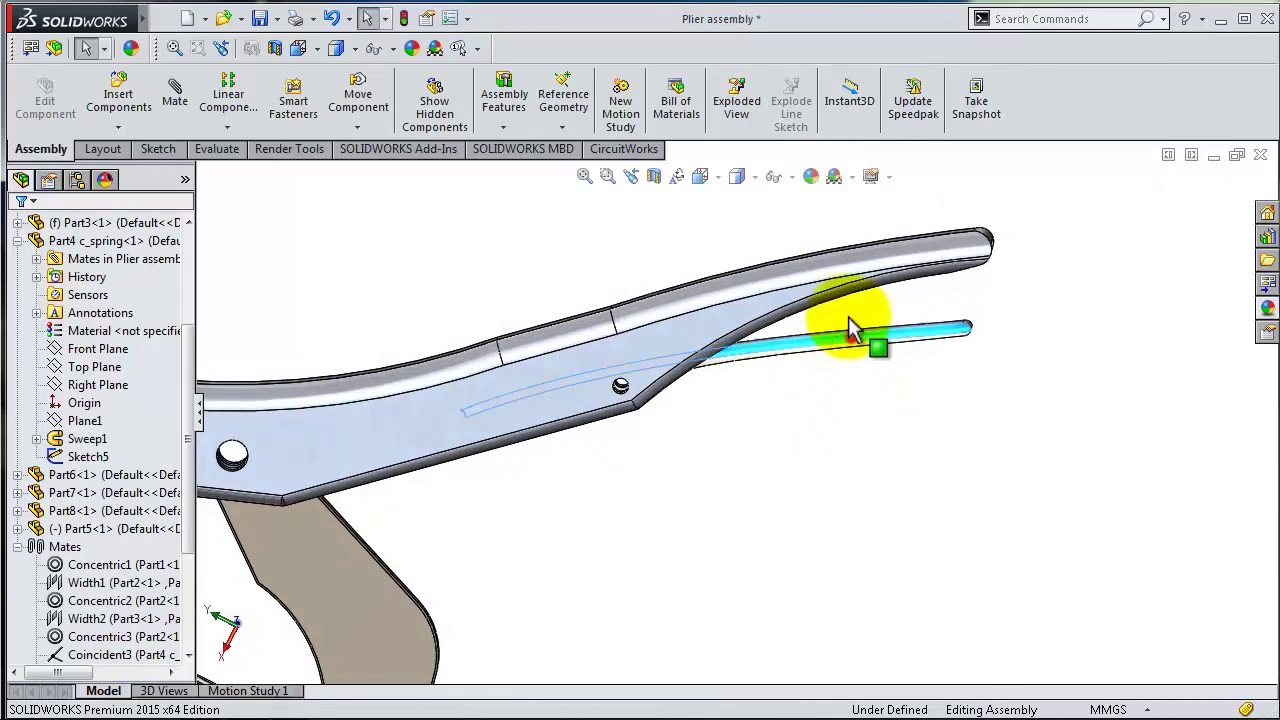
mouse_move(850, 330)
left_mouse_down()
mouse_move(850, 305)
mouse_move(857, 366)
mouse_move(857, 340)
mouse_move(848, 346)
left_mouse_up()
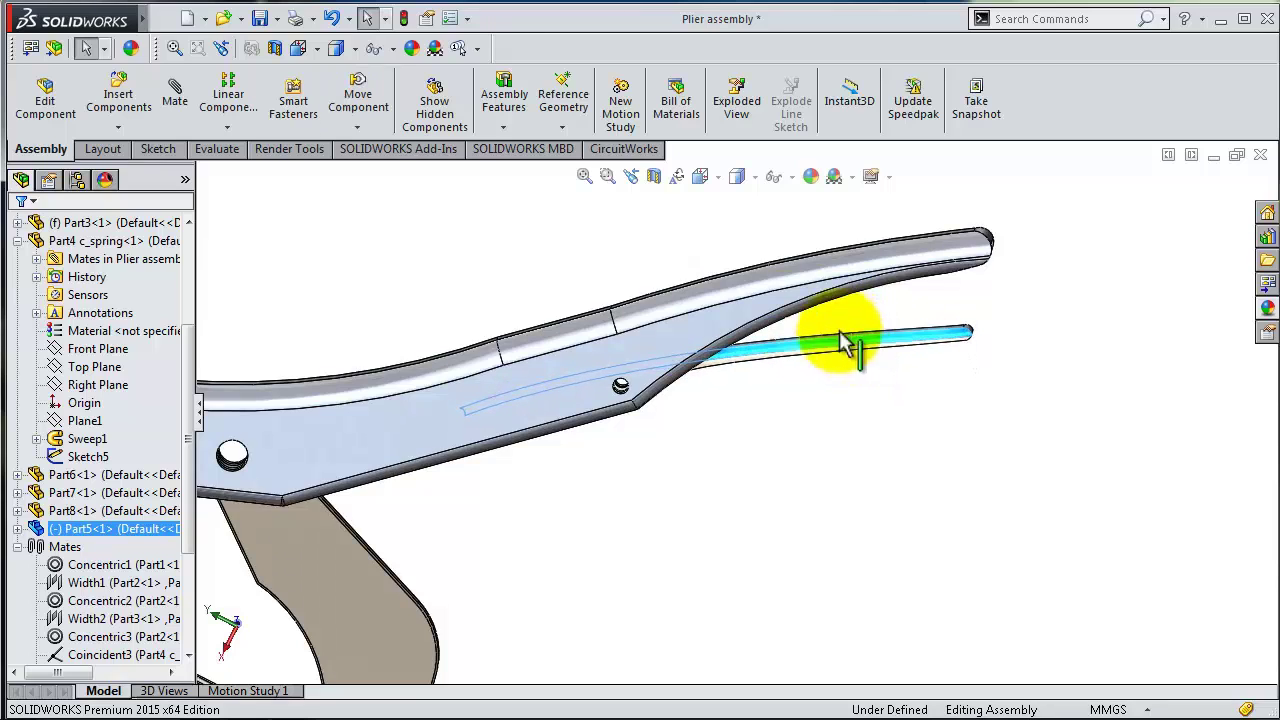
left_click(745, 310)
right_click(735, 312)
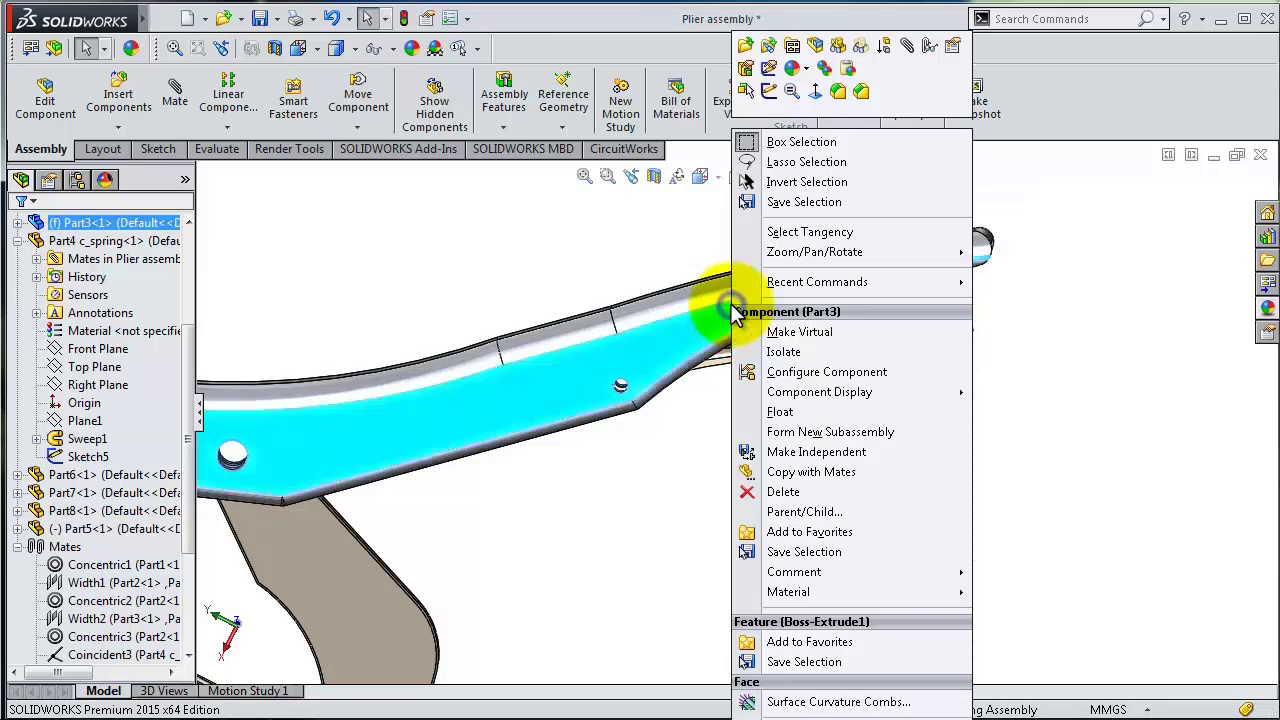
left_click(772, 410)
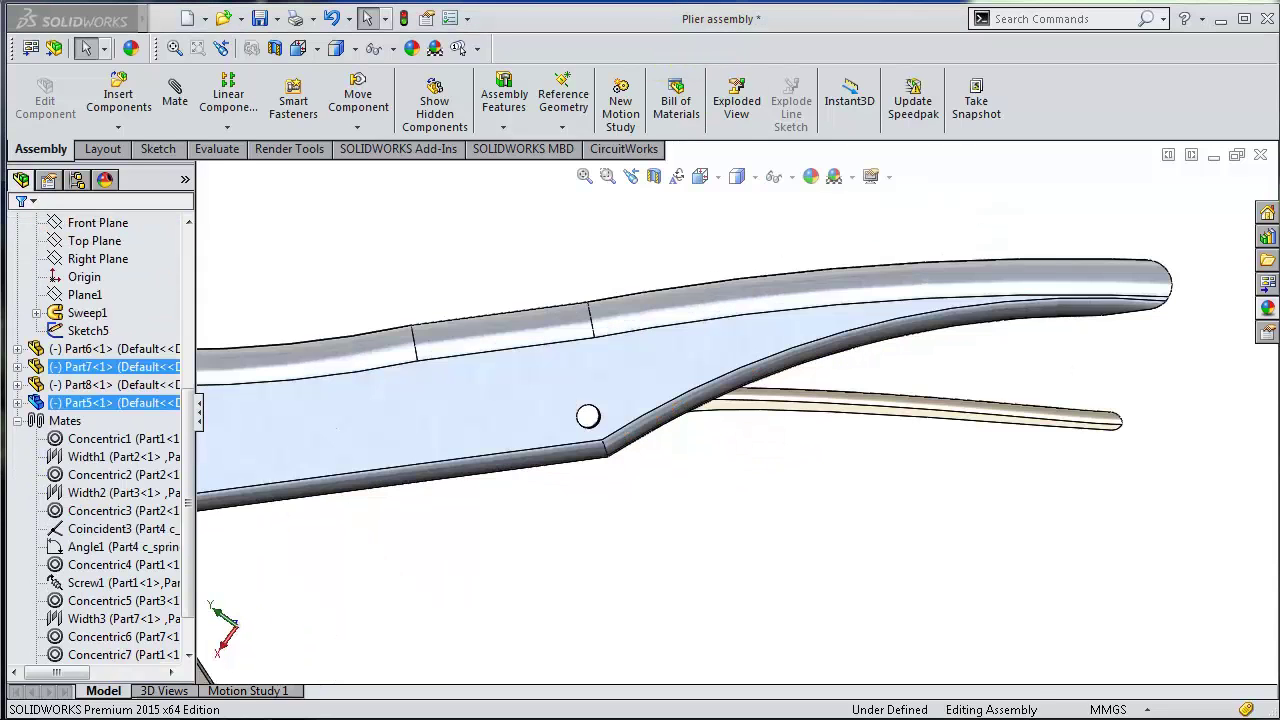
Expand Part5 in the tree and select its Top Plane
left_click(812, 410)
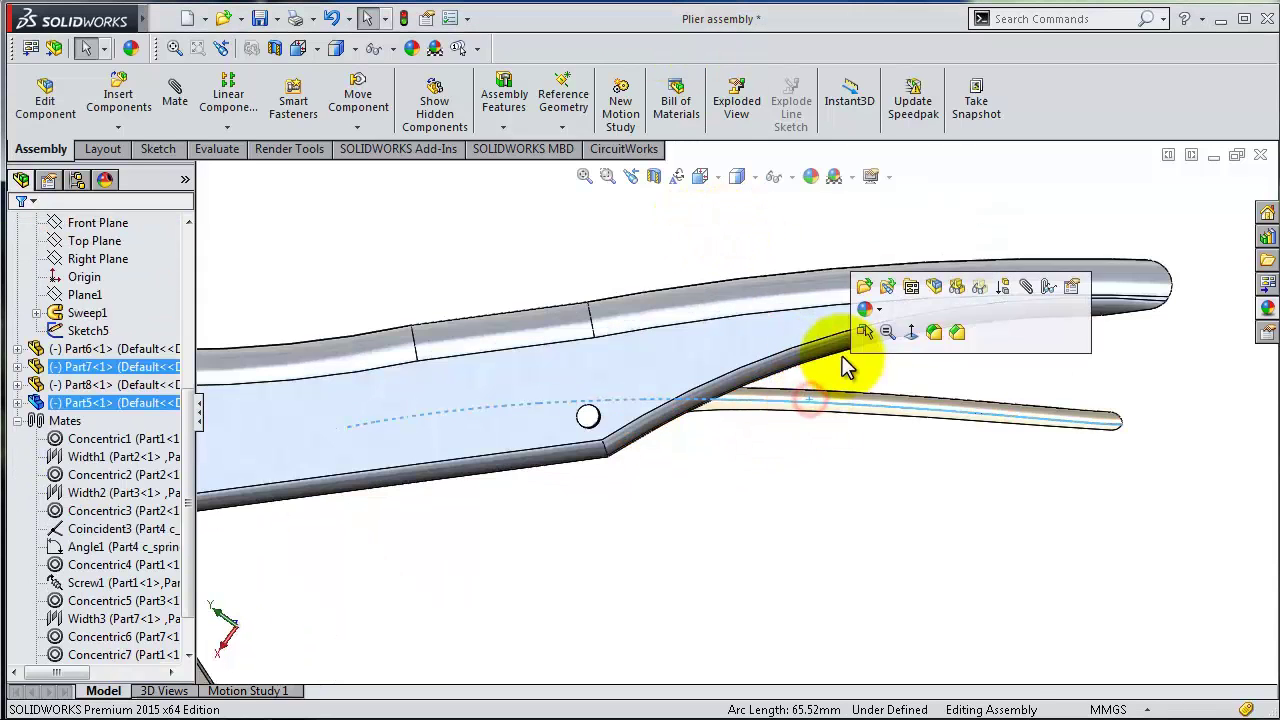
left_click(125, 405)
left_click(17, 402)
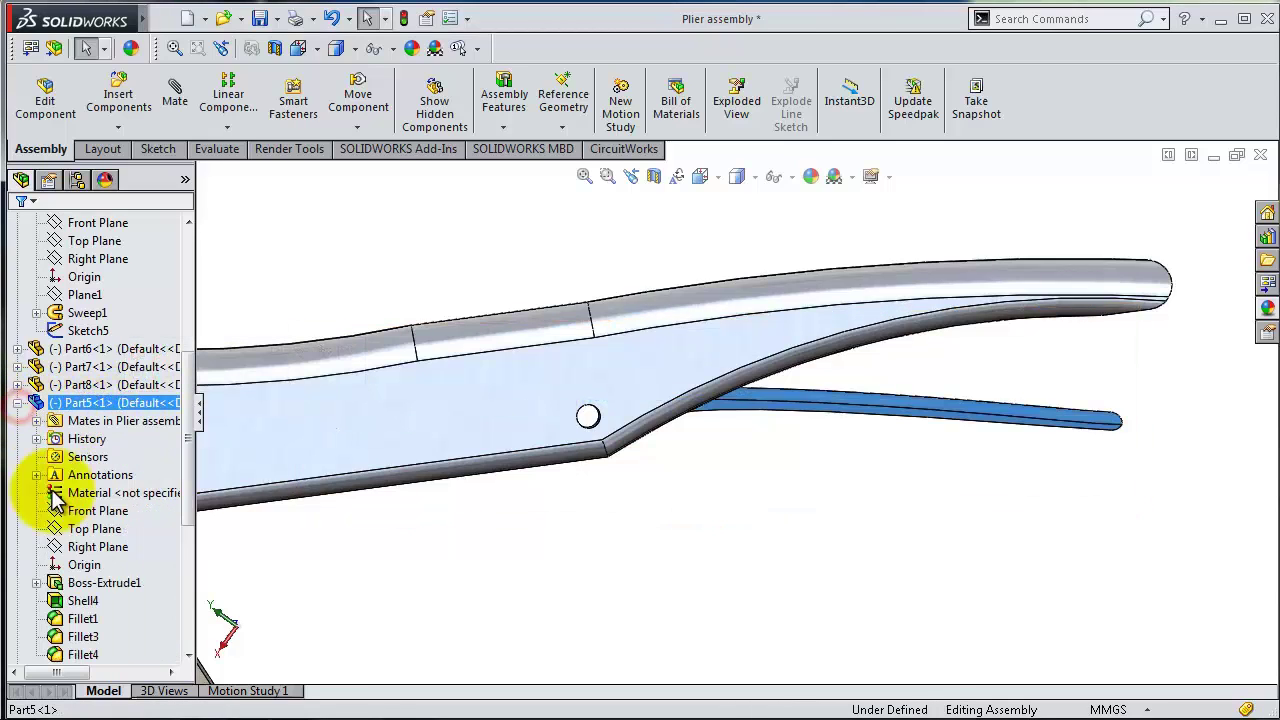
left_click(95, 529)
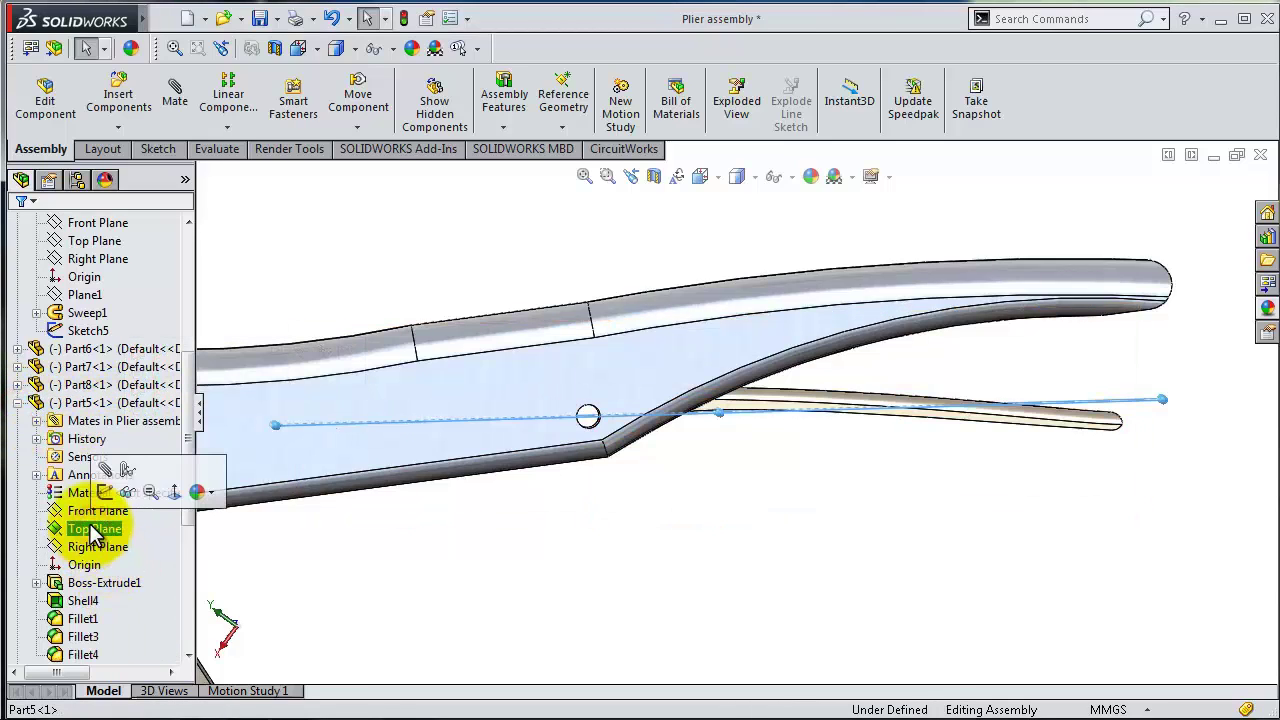
Start a mate between Part5's Top Plane and the upper handle's flat face
left_click(108, 481)
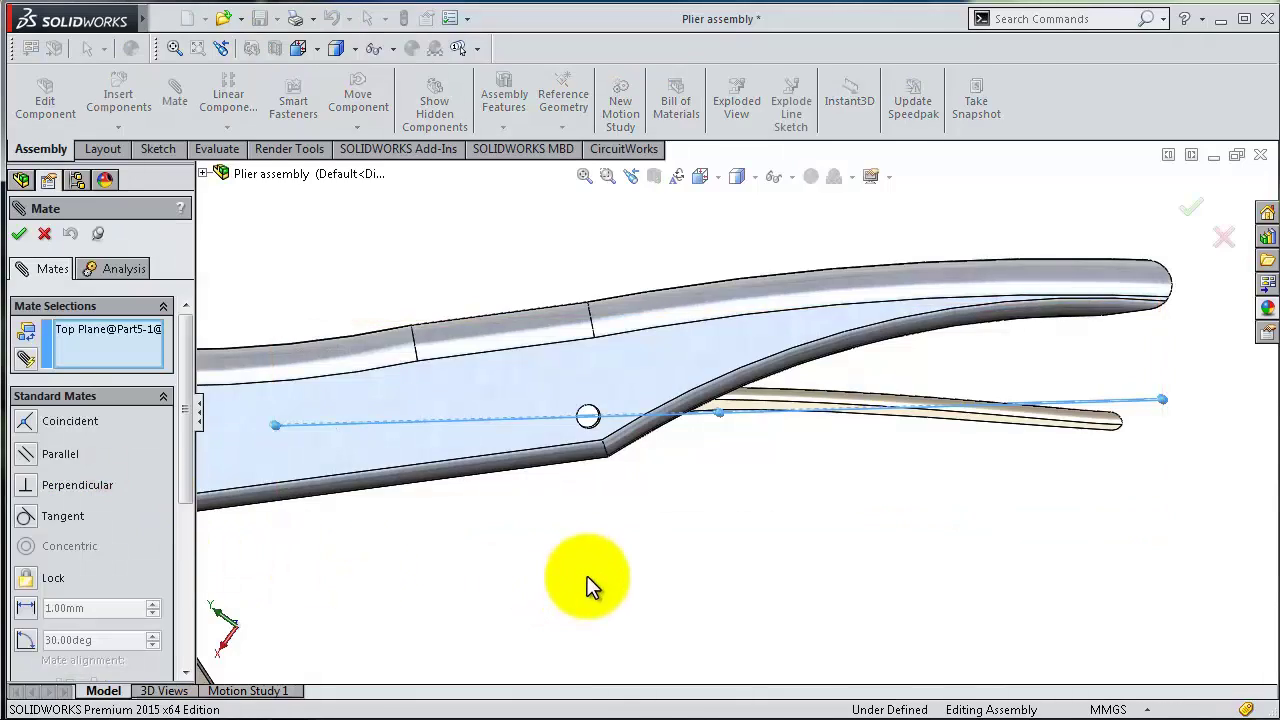
middle_click_drag(586, 586, 575, 530)
scroll(550, 480, "down", 3)
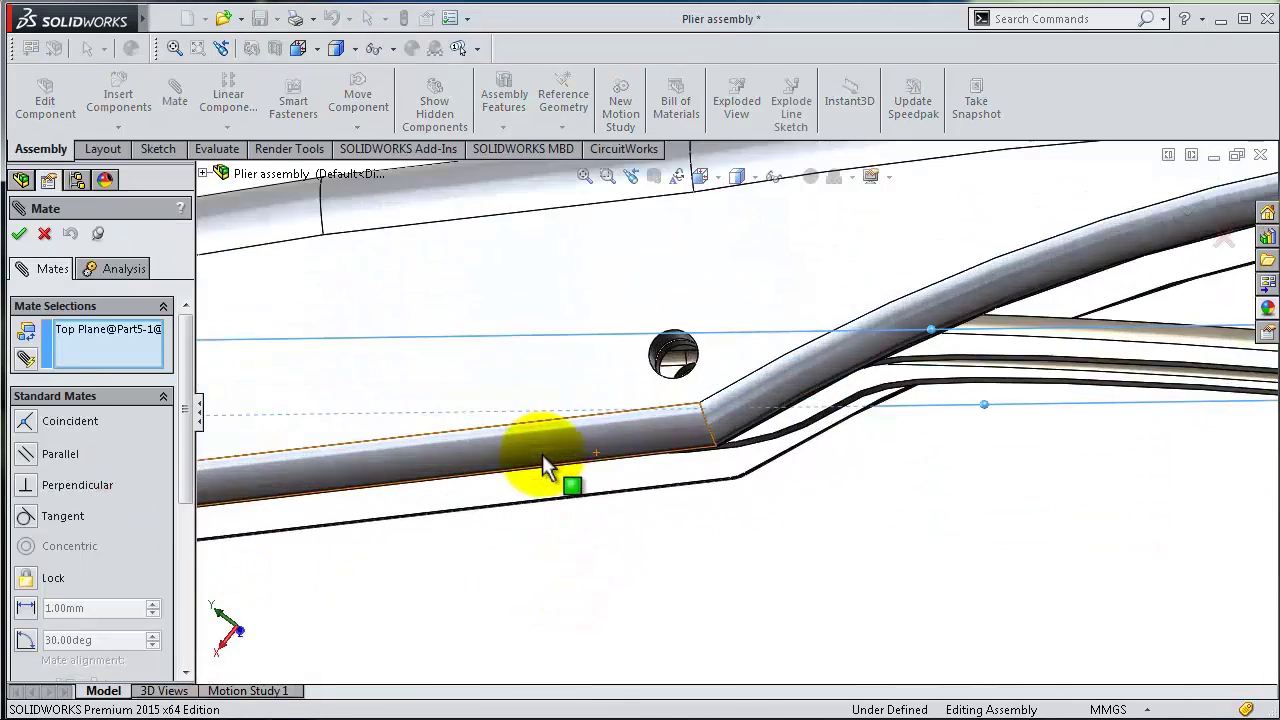
scroll(843, 457, "down", 3)
scroll(915, 440, "down", 3)
scroll(935, 485, "up", 2)
mouse_move(951, 529)
middle_mouse_down()
mouse_move(951, 509)
mouse_move(857, 414)
middle_mouse_up()
scroll(800, 360, "down", 2)
scroll(760, 315, "down", 2)
scroll(754, 324, "down", 2)
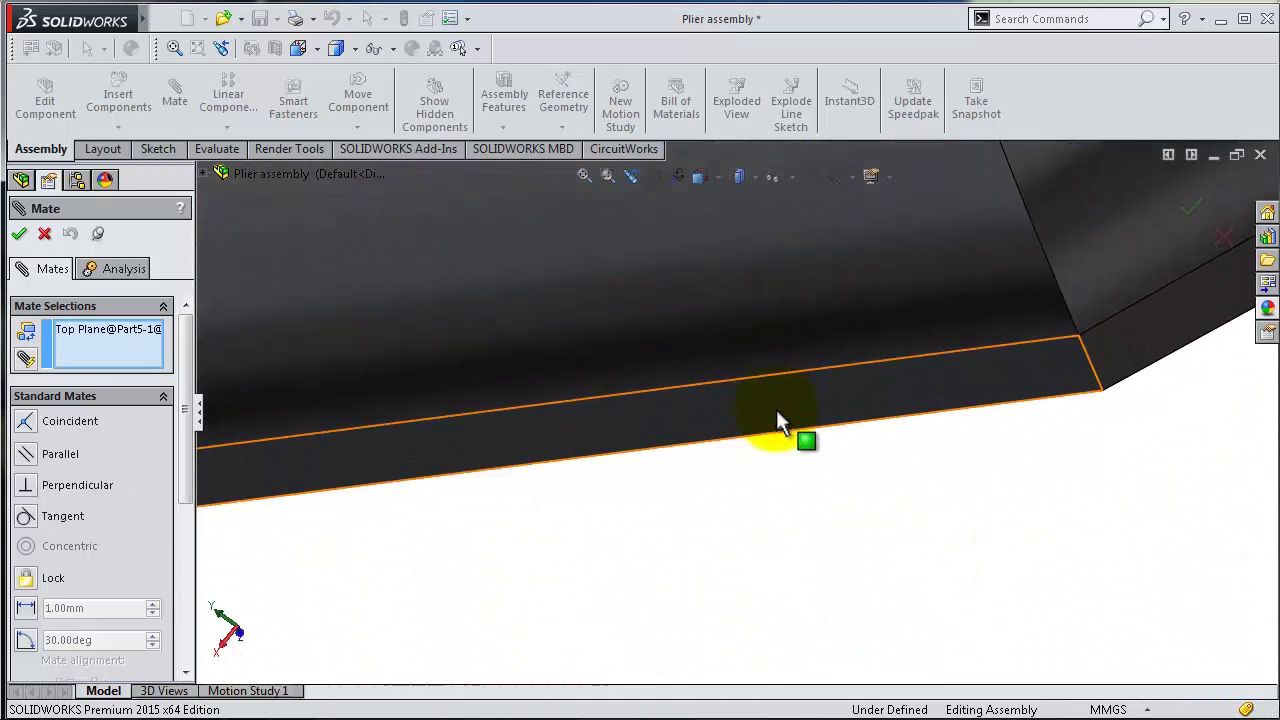
left_click(777, 411)
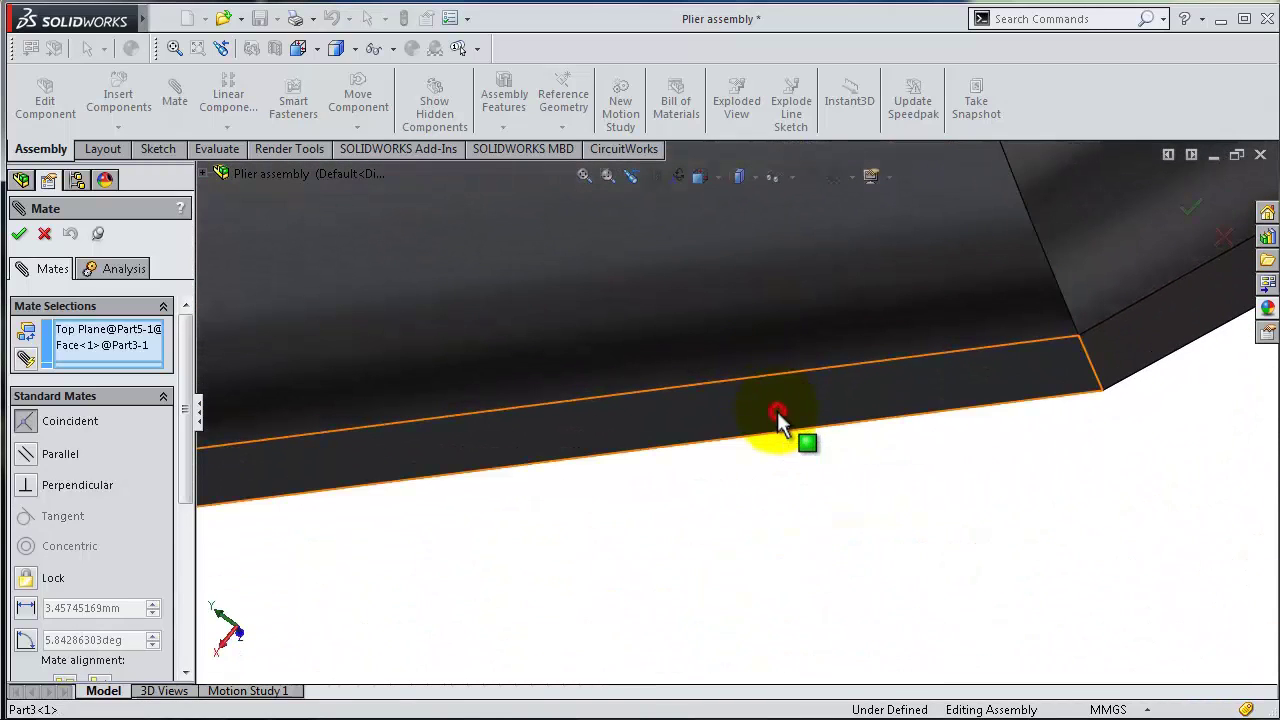
Switch the mate to an Advanced Angle mate between lever and handle
scroll(870, 401, "up", 3)
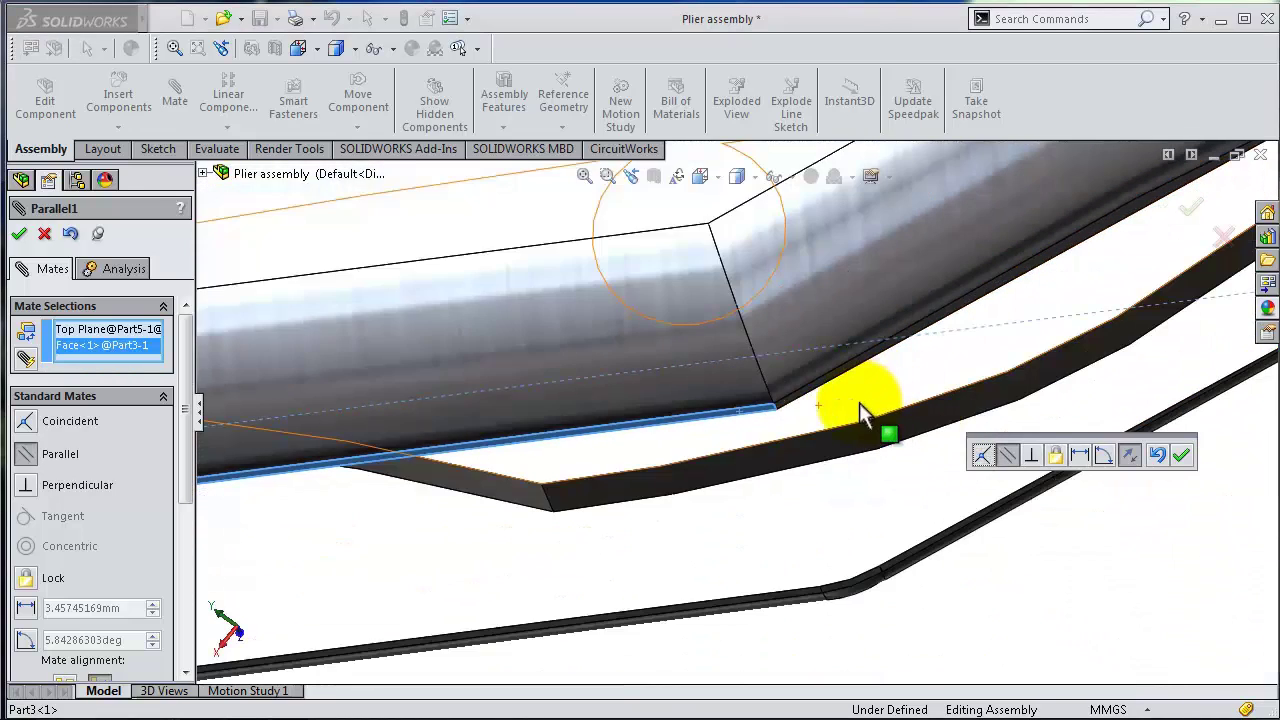
mouse_move(184, 382)
left_mouse_down()
mouse_move(190, 556)
mouse_move(188, 490)
left_mouse_up()
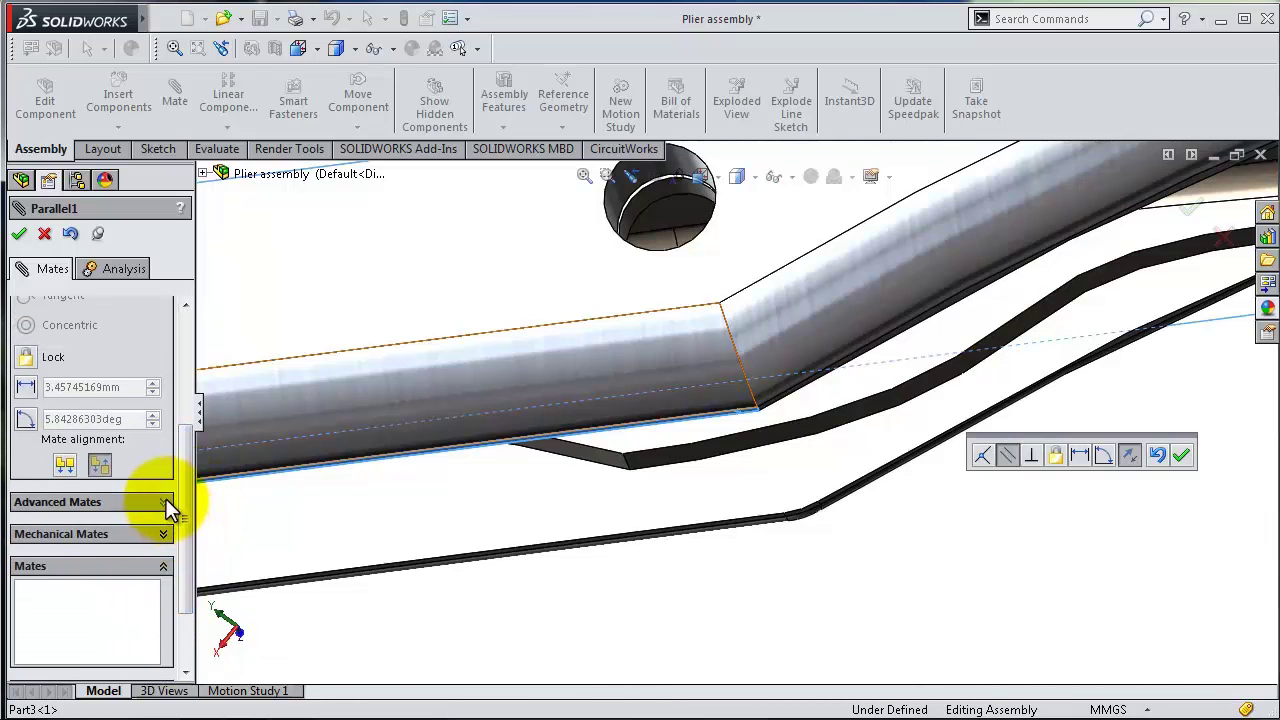
left_click(166, 500)
left_click_drag(186, 502, 187, 475)
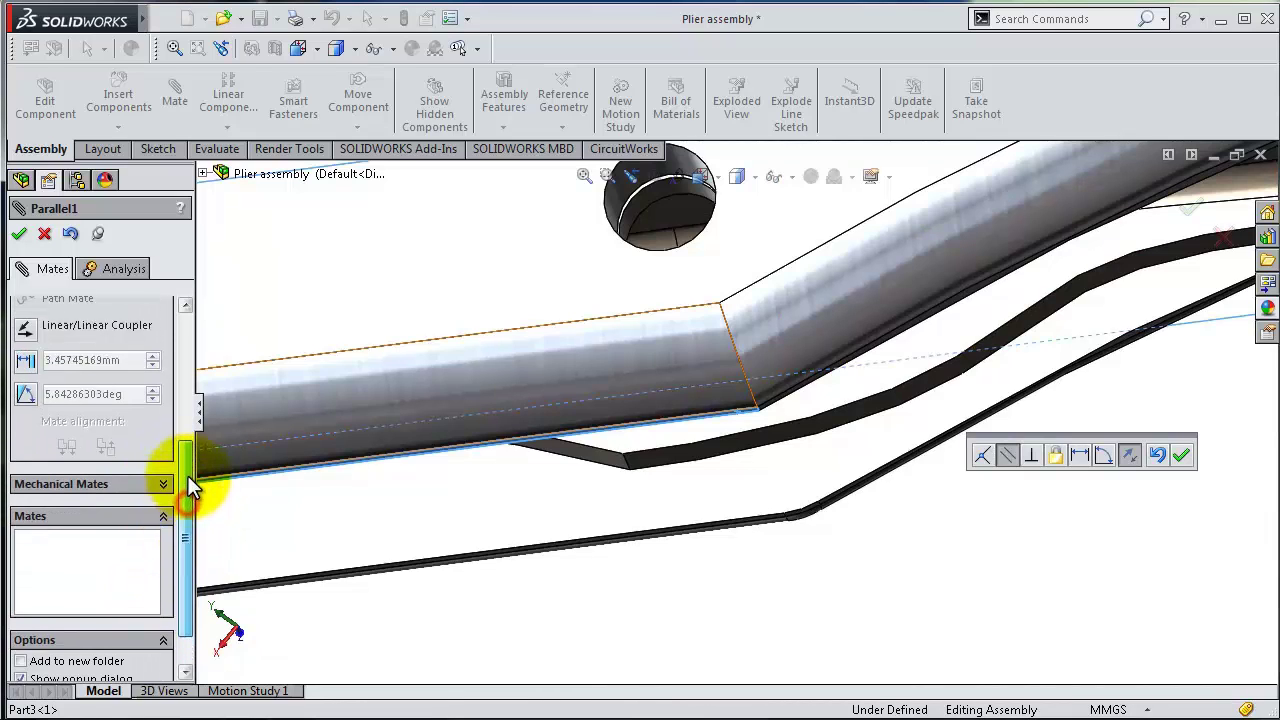
left_click(31, 406)
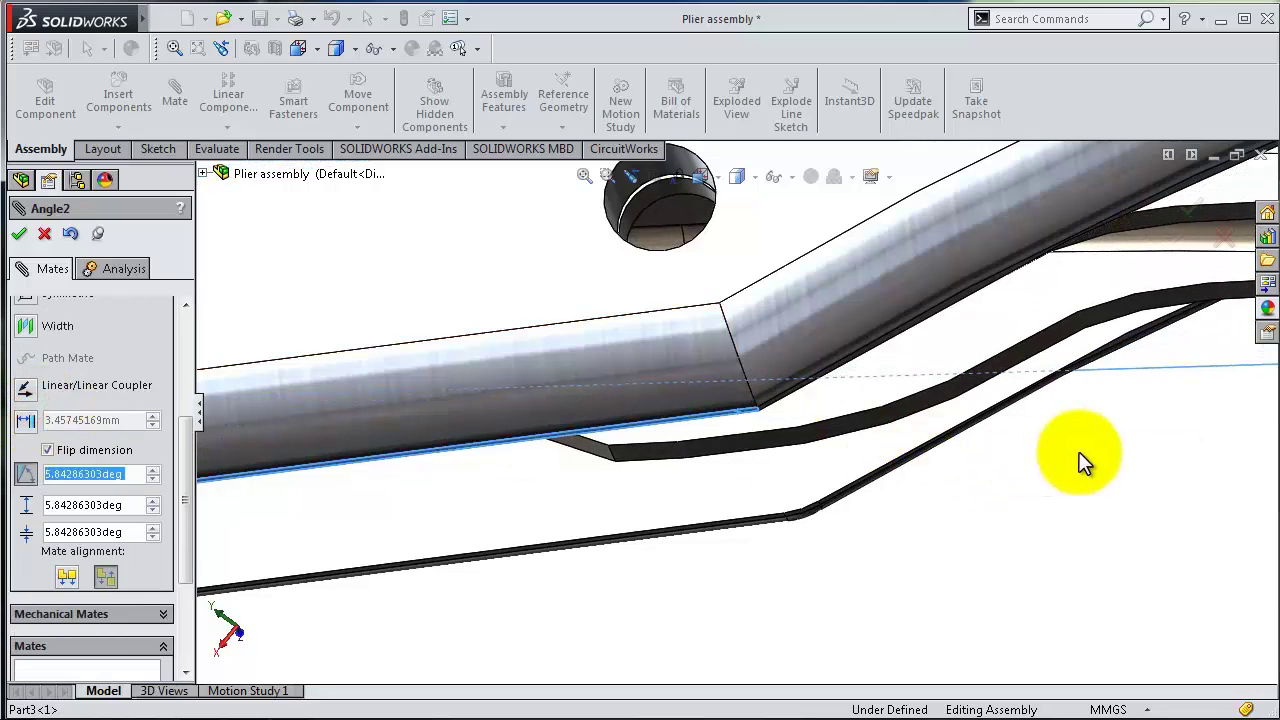
scroll(1100, 440, "up", 5)
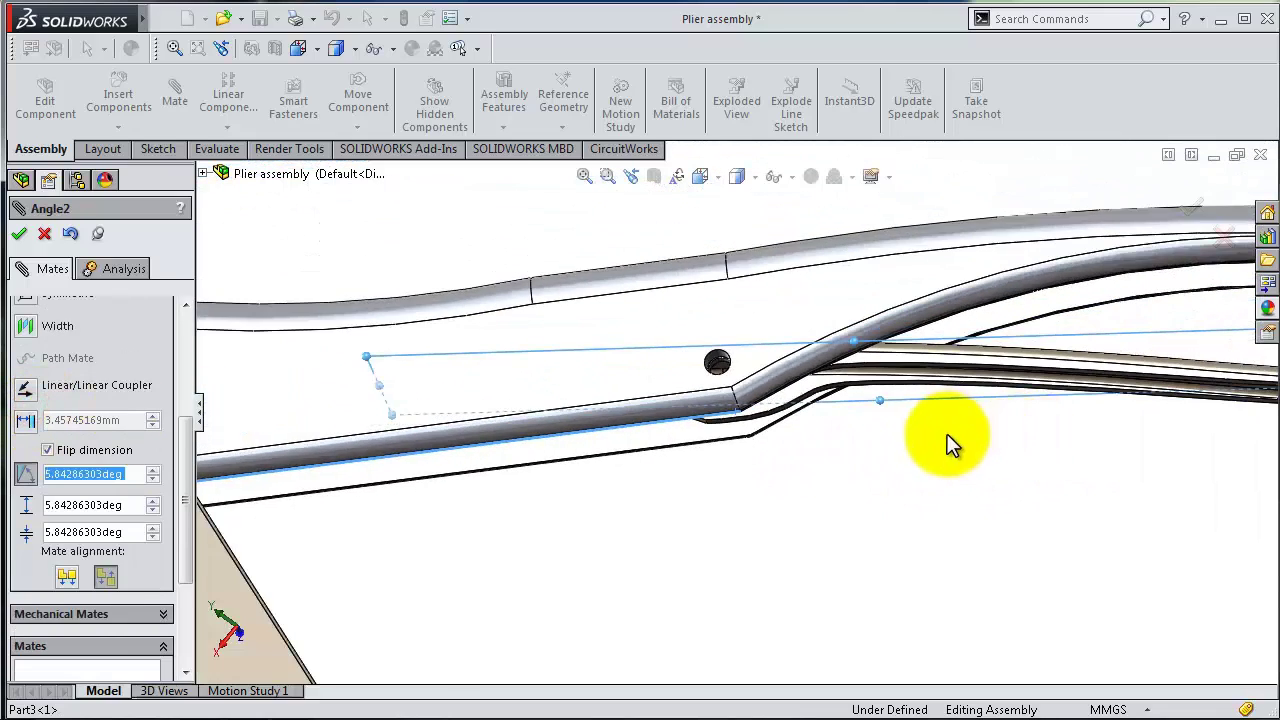
mouse_move(951, 443)
middle_mouse_down()
mouse_move(980, 505)
mouse_move(1010, 485)
middle_mouse_up()
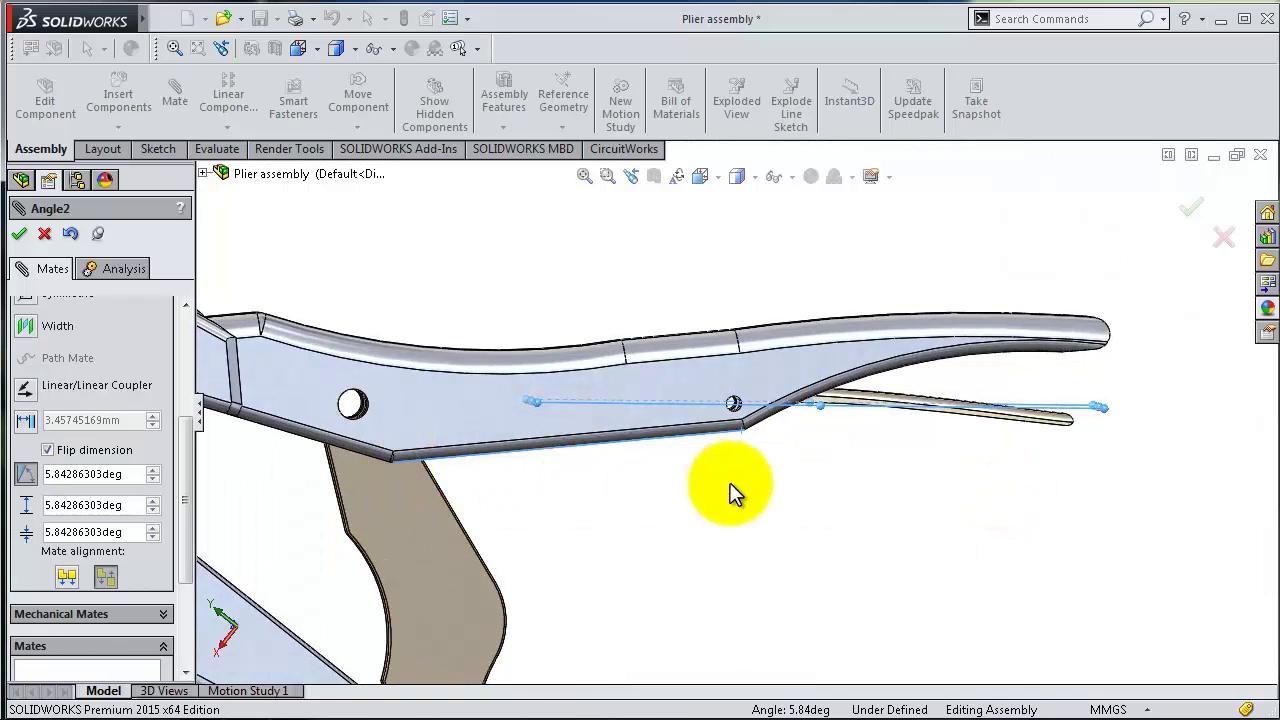
scroll(730, 490, "down", 1)
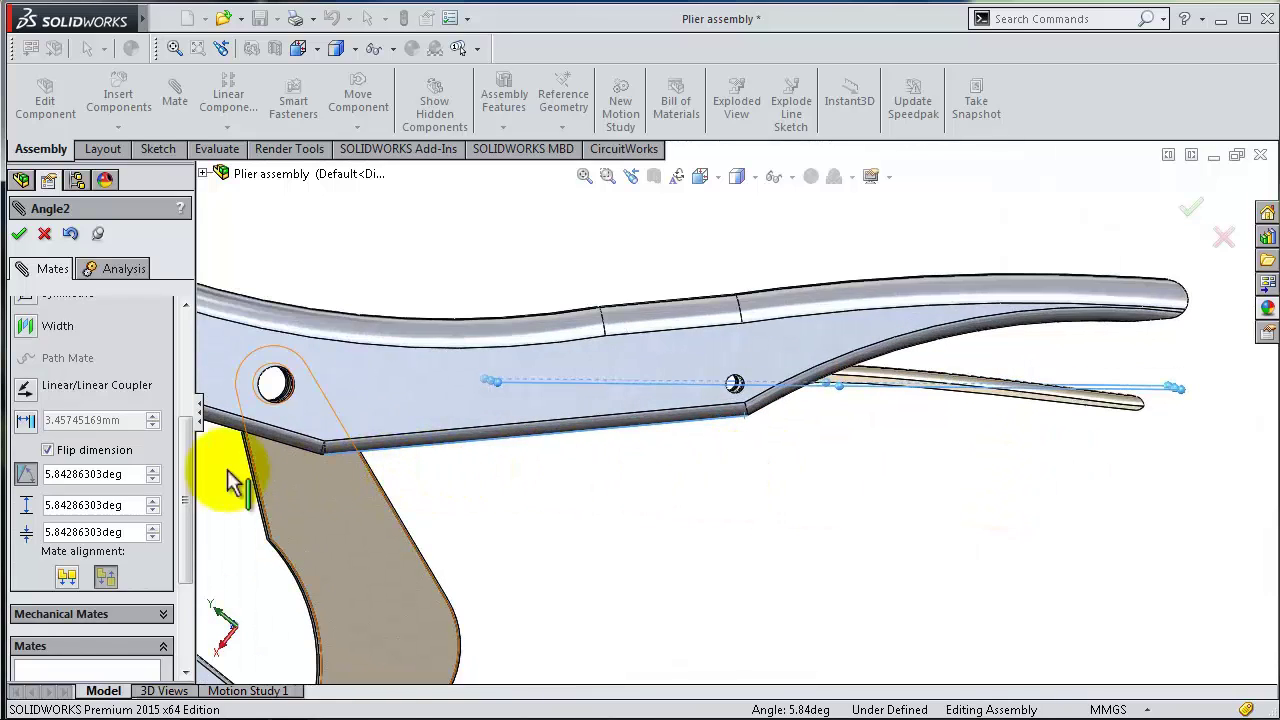
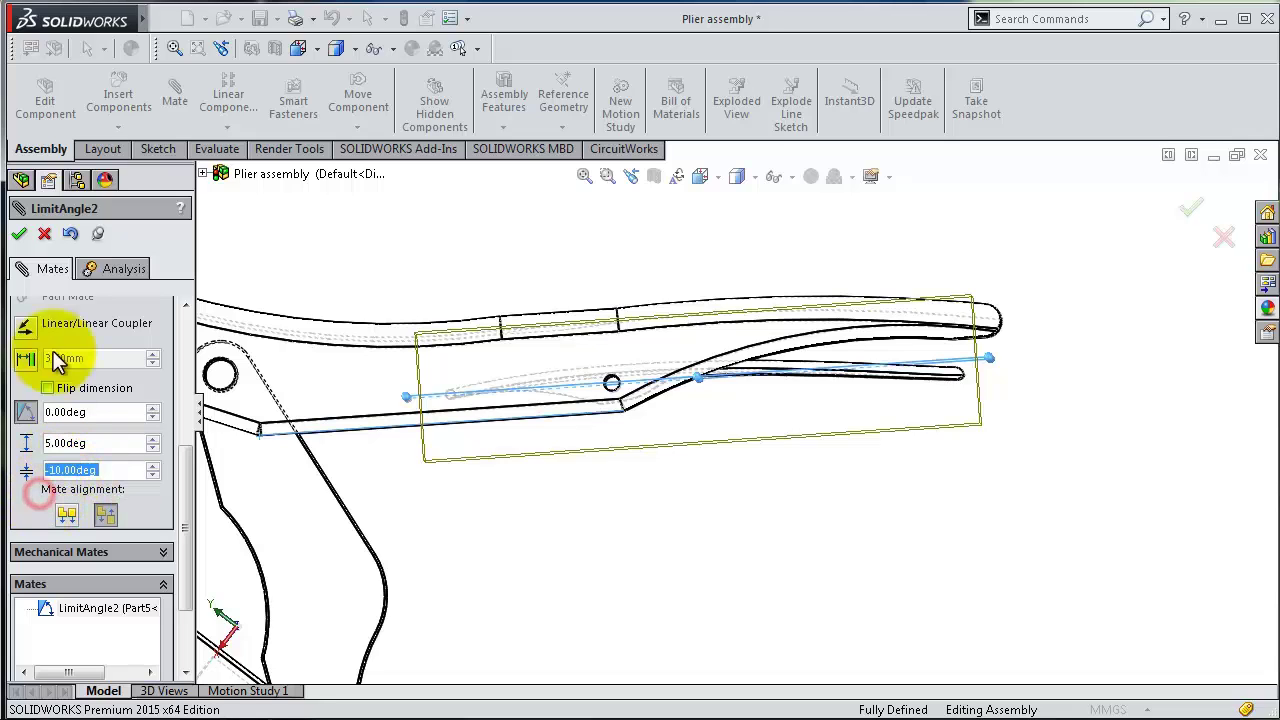
Confirm the LimitAngle2 mate and swing the thin lever down and back to test its -10° to 5° range
left_click(19, 234)
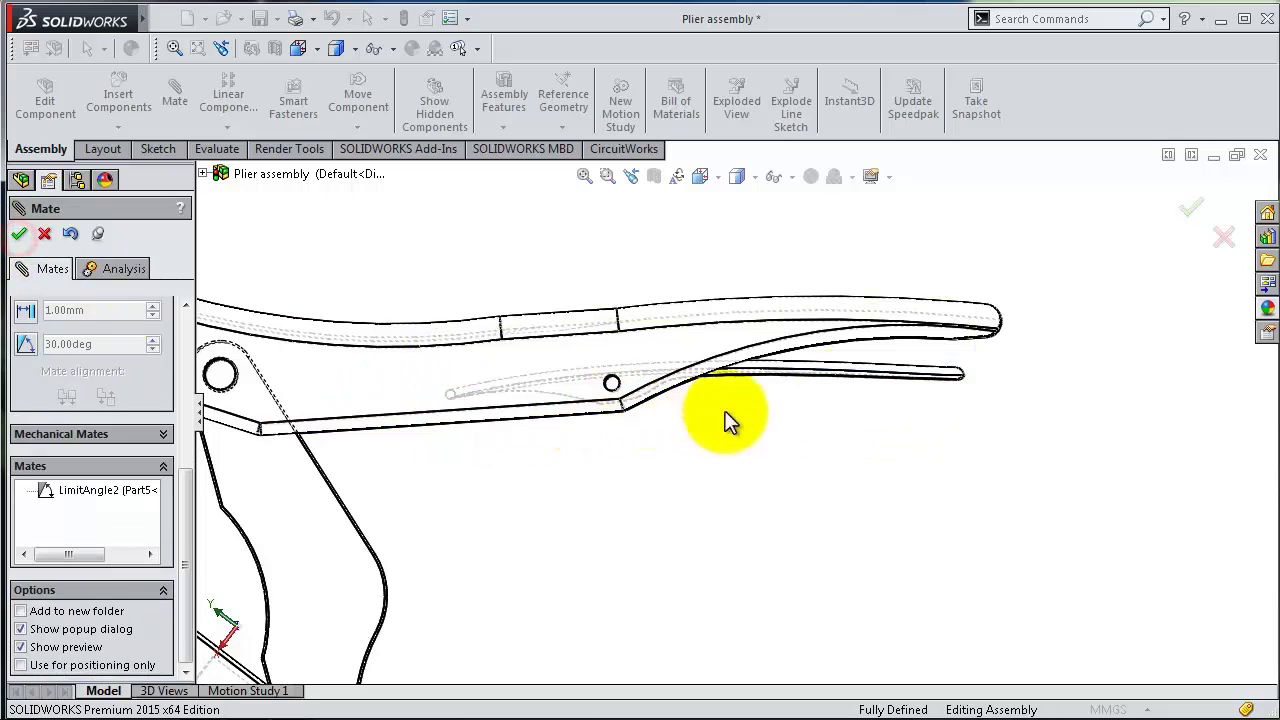
mouse_move(851, 372)
left_mouse_down()
mouse_move(843, 487)
mouse_move(857, 357)
mouse_move(847, 500)
left_mouse_up()
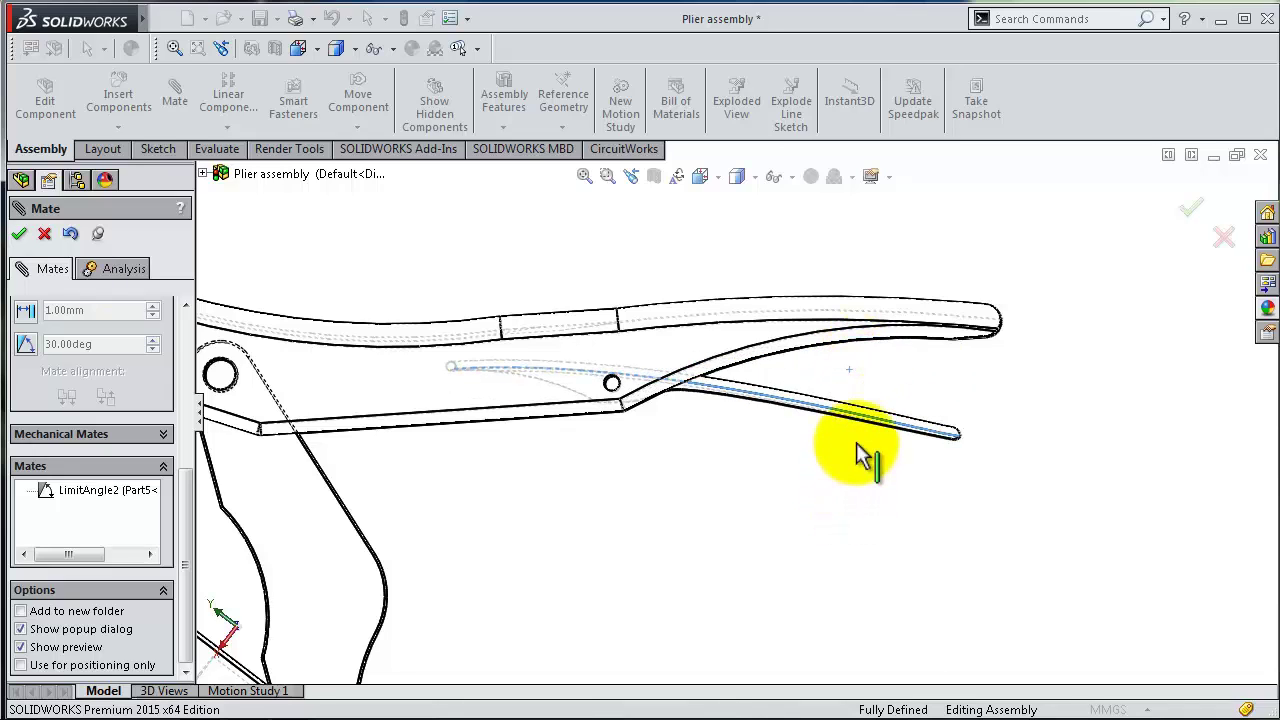
left_click_drag(857, 452, 860, 414)
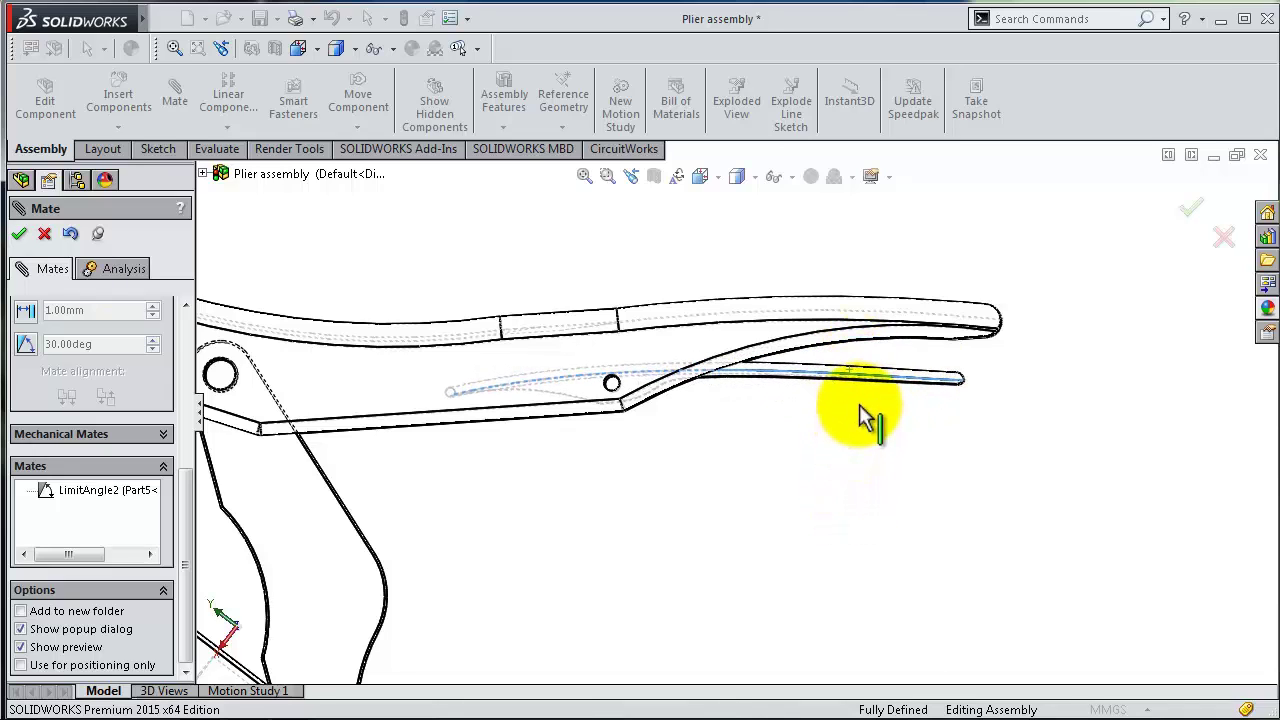
Close mating, show the pliers shaded, and set Part3 to float
left_click(1187, 214)
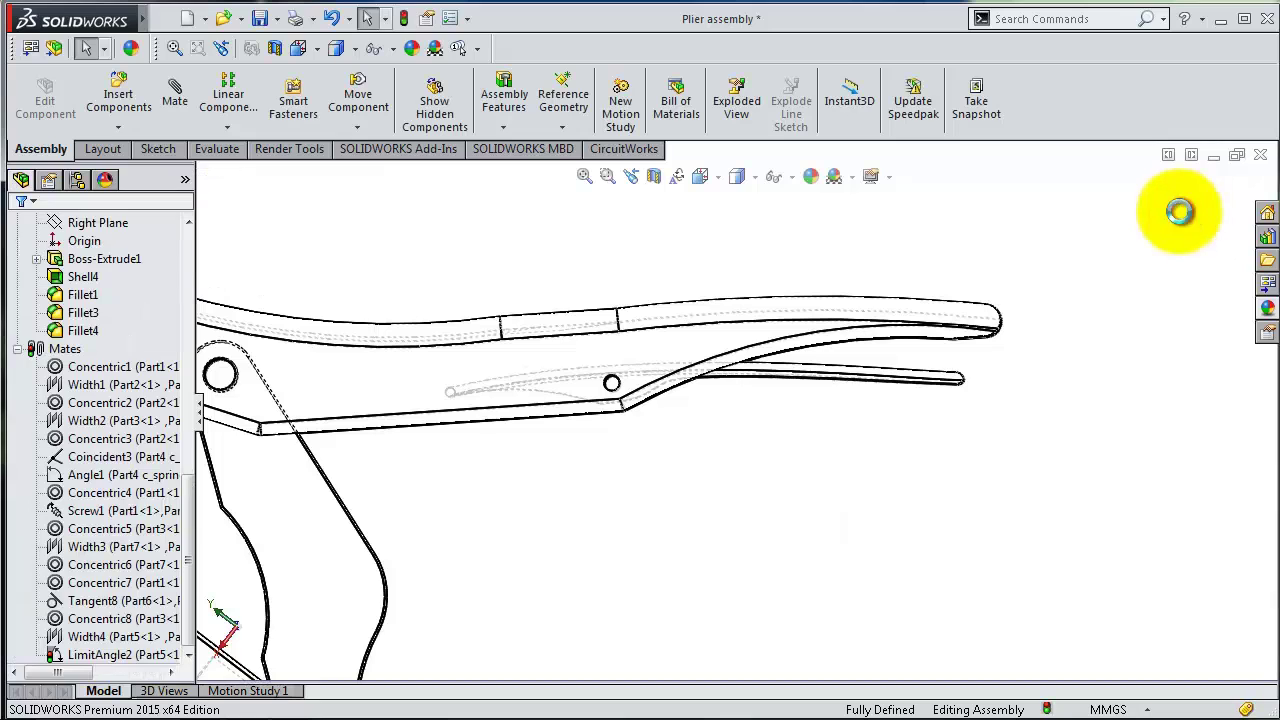
left_click(748, 209)
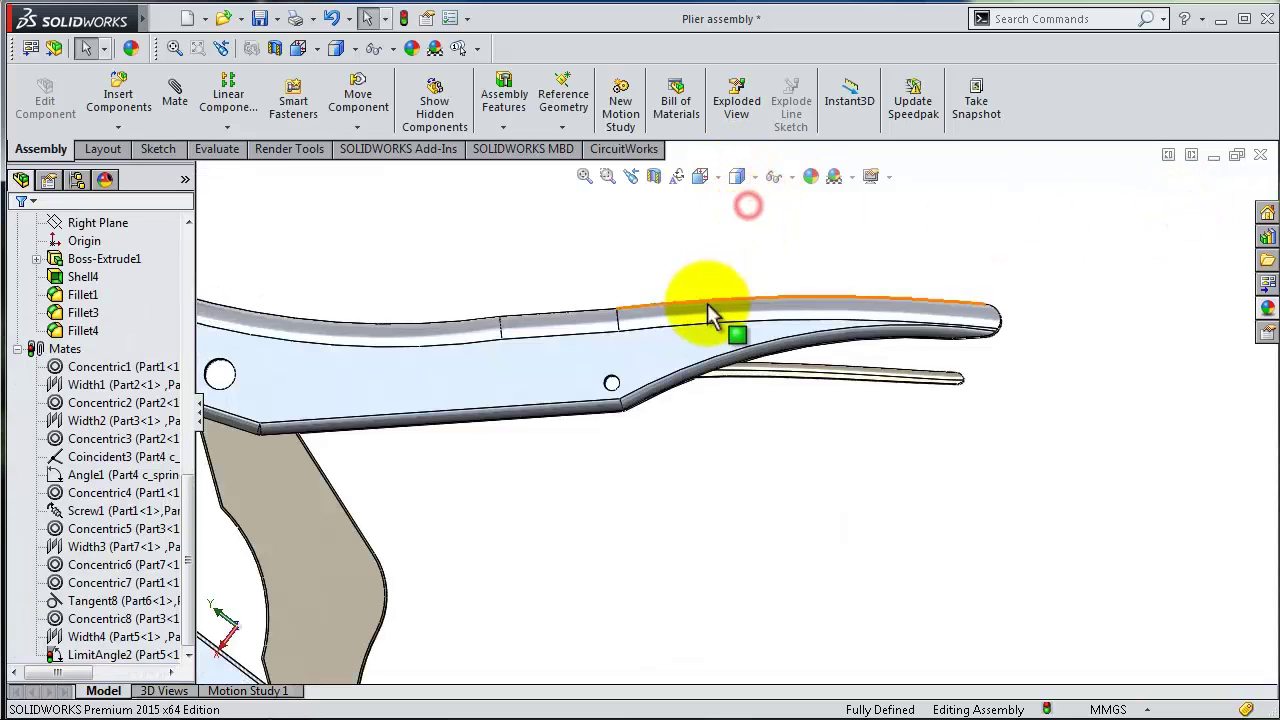
right_click(695, 345)
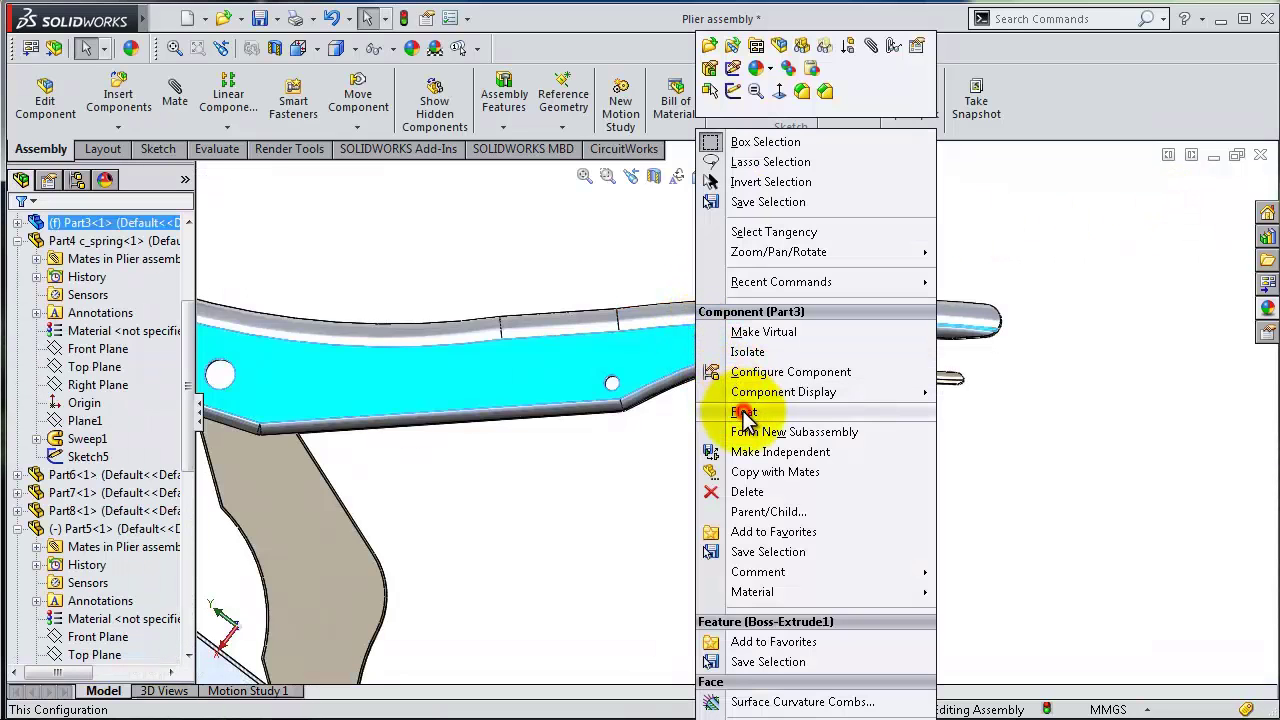
left_click(745, 412)
Turn the view to face the lower handle Part1 and edit it in context
scroll(734, 480, "up", 2)
scroll(725, 495, "up", 2)
scroll(722, 520, "up", 2)
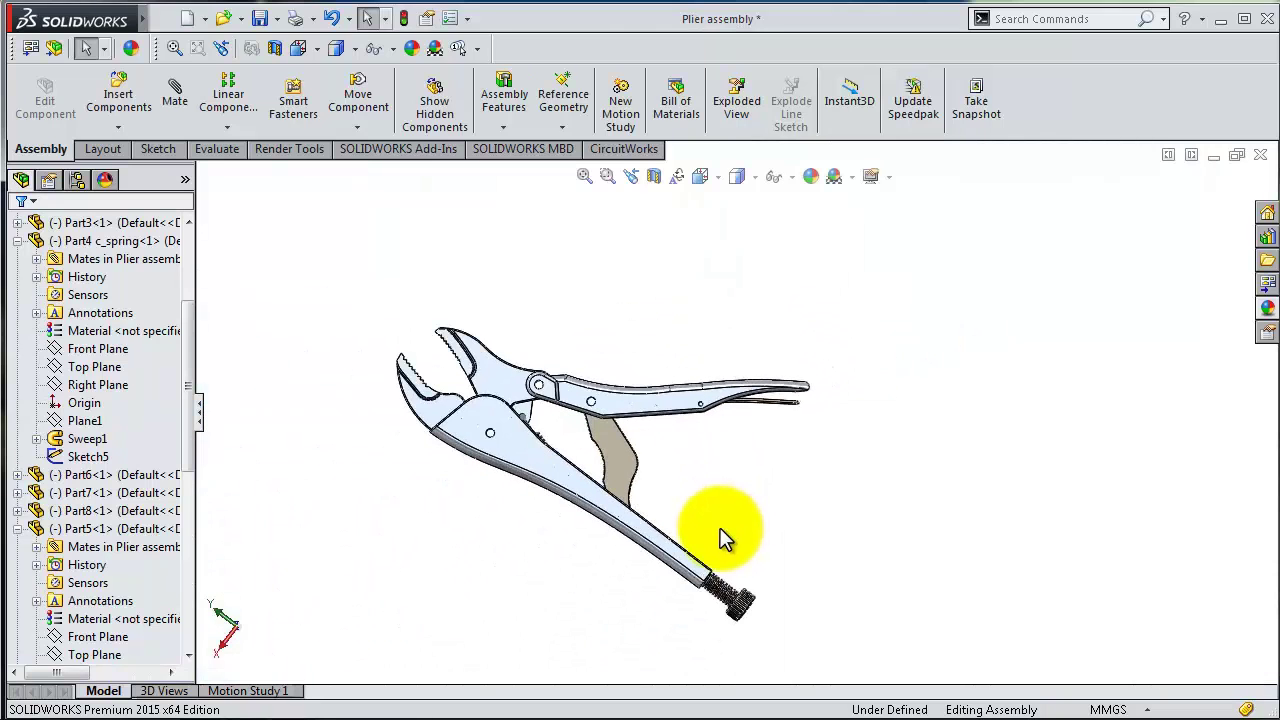
scroll(720, 520, "down", 2)
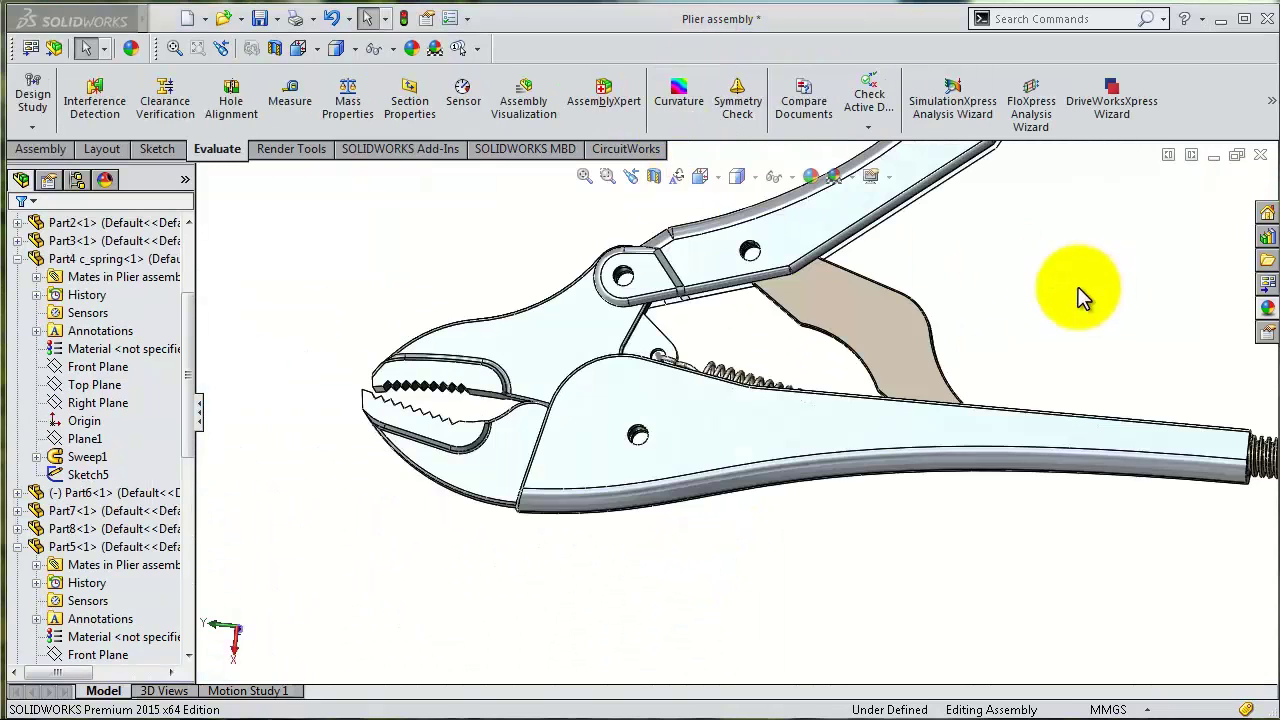
middle_click_drag(1078, 288, 745, 410)
left_click(660, 405)
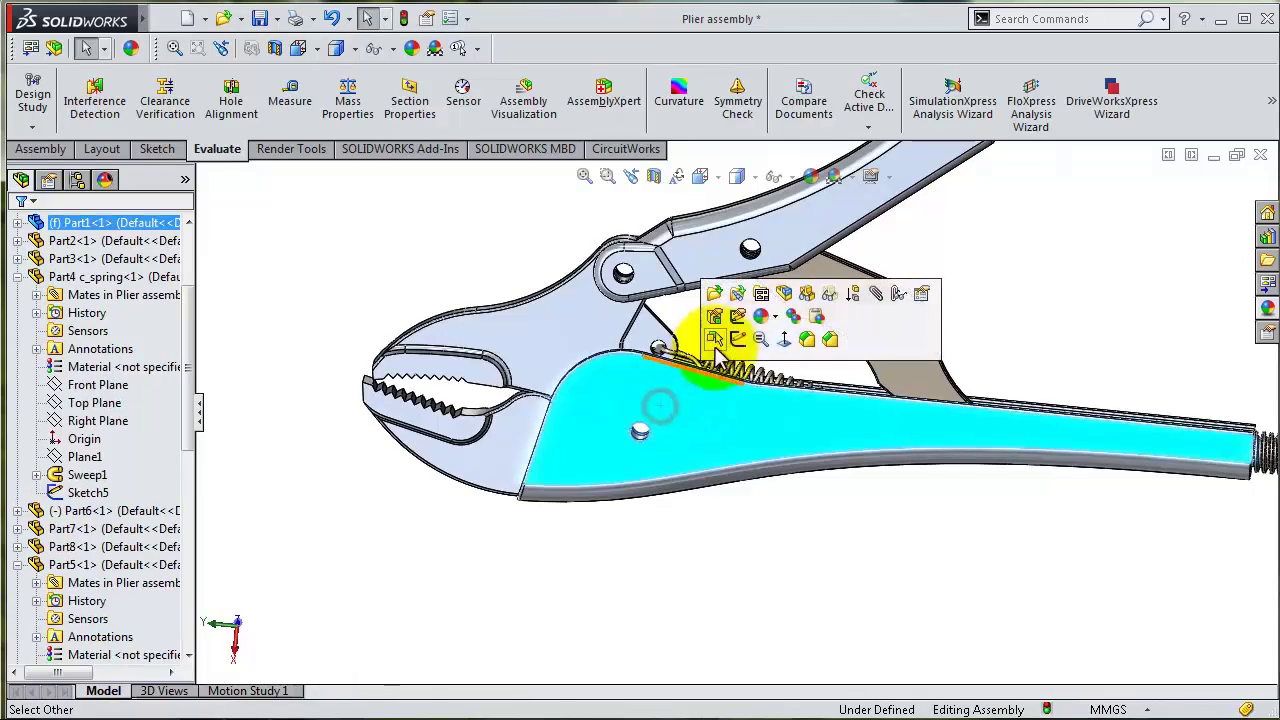
left_click(787, 343)
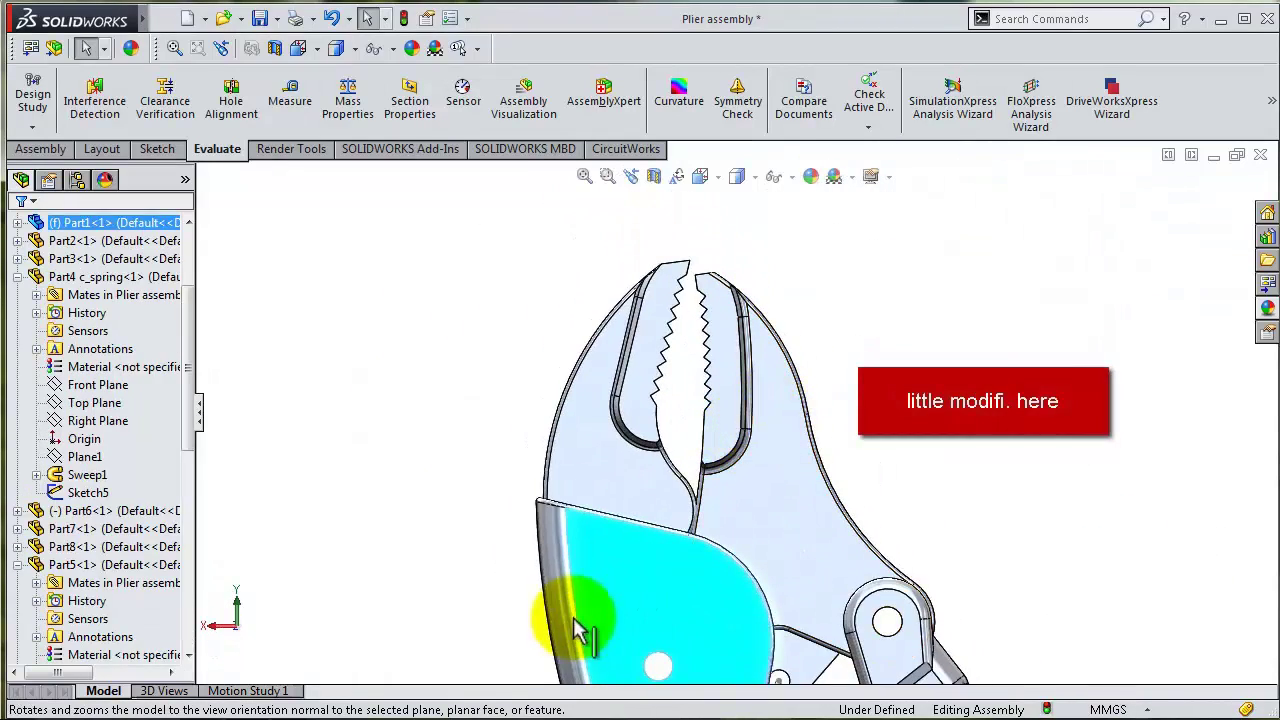
left_click(590, 580)
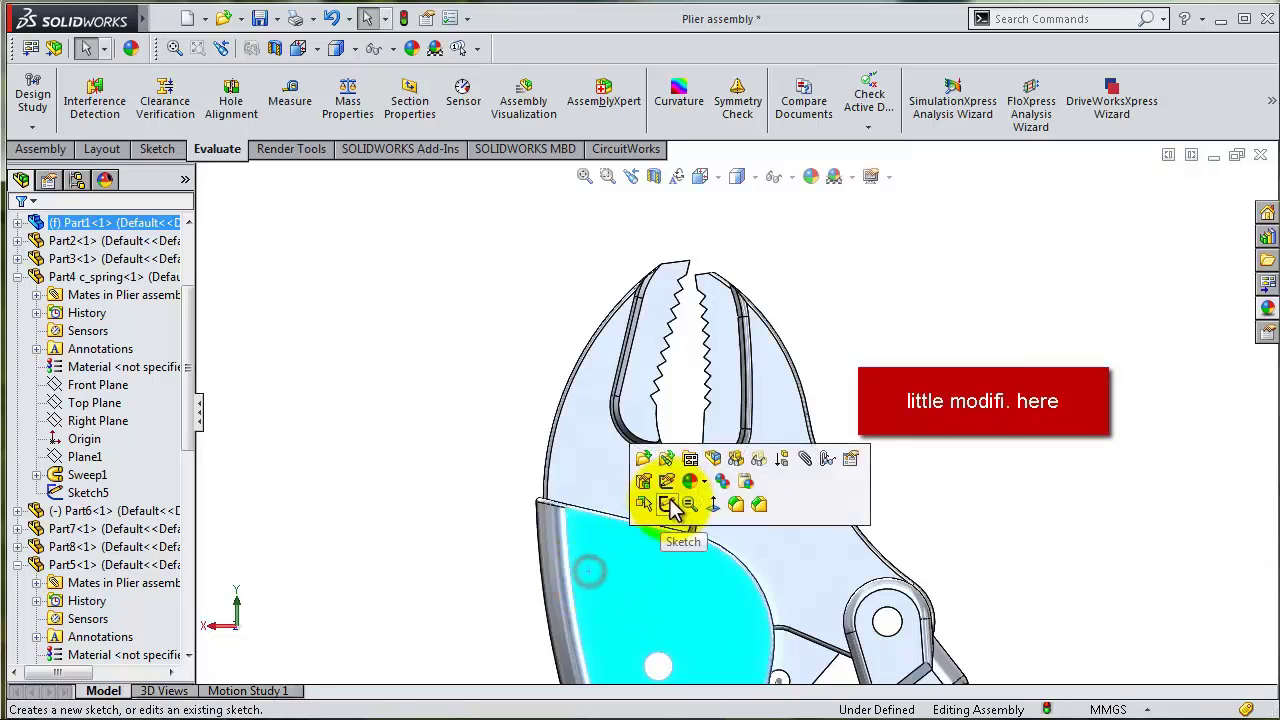
left_click(714, 459)
Expand Part1's feature list and inspect Cut-Extrude6 and Cut-Extrude7
scroll(714, 592, "up", 3)
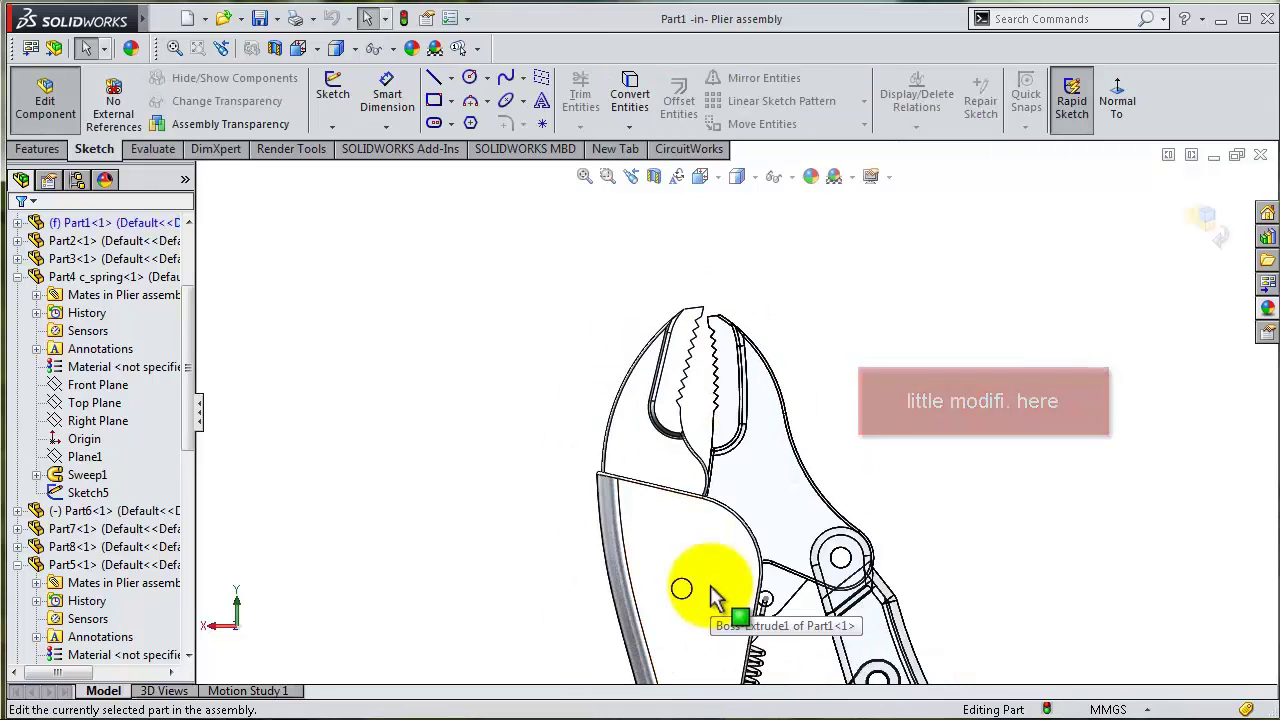
left_click(17, 223)
left_click_drag(188, 337, 190, 446)
left_click(110, 470)
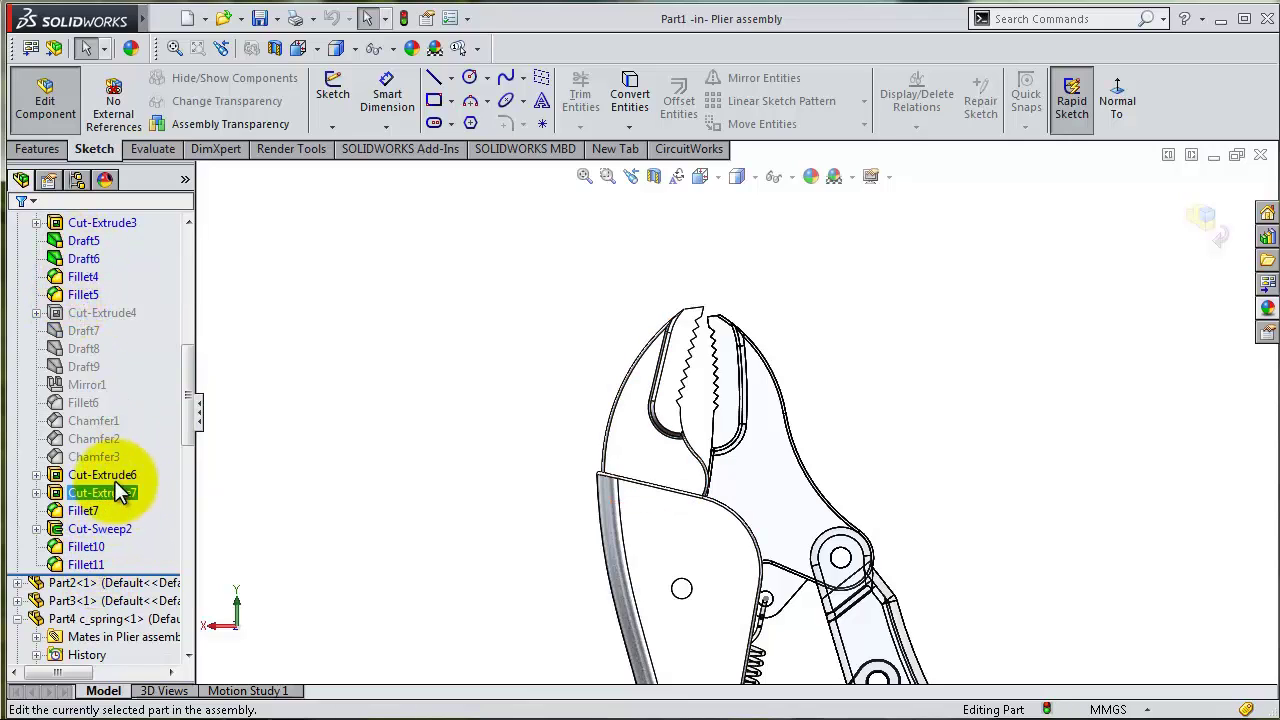
left_click(118, 490)
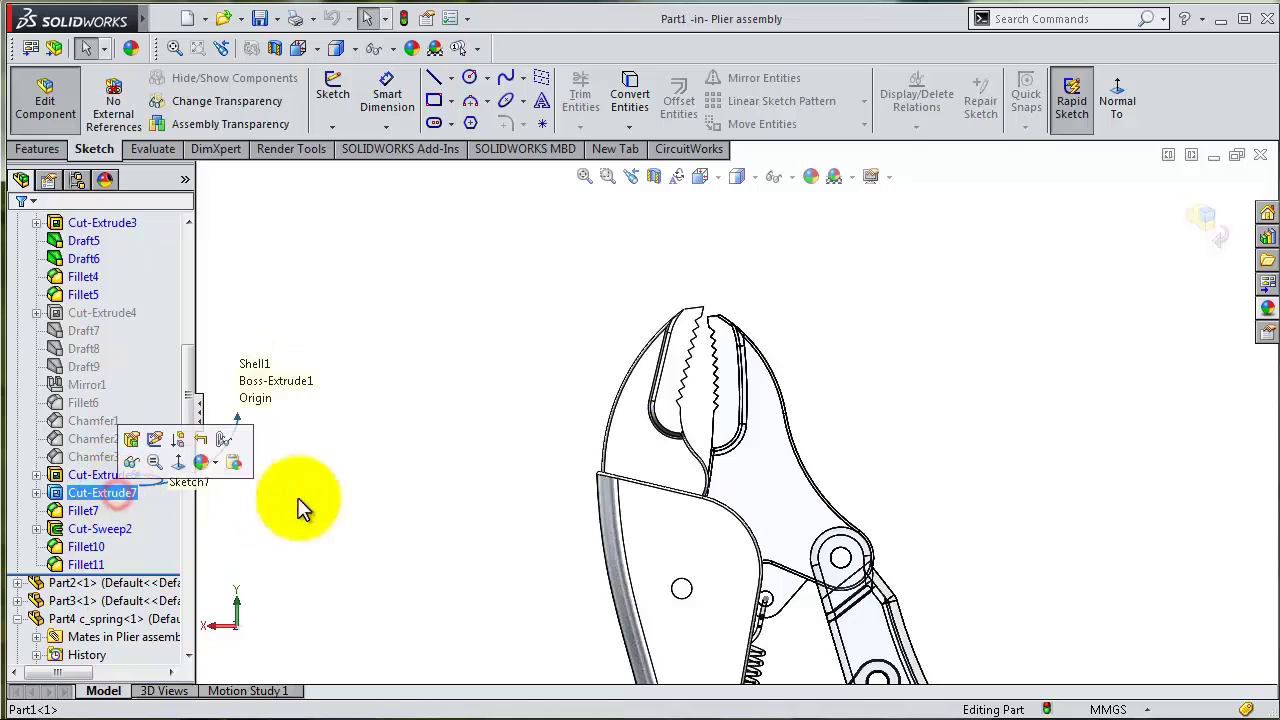
left_click(435, 478)
Trace the 4 mm hole edge to Cut-Extrude1 and select its Sketch2
scroll(634, 506, "down", 5)
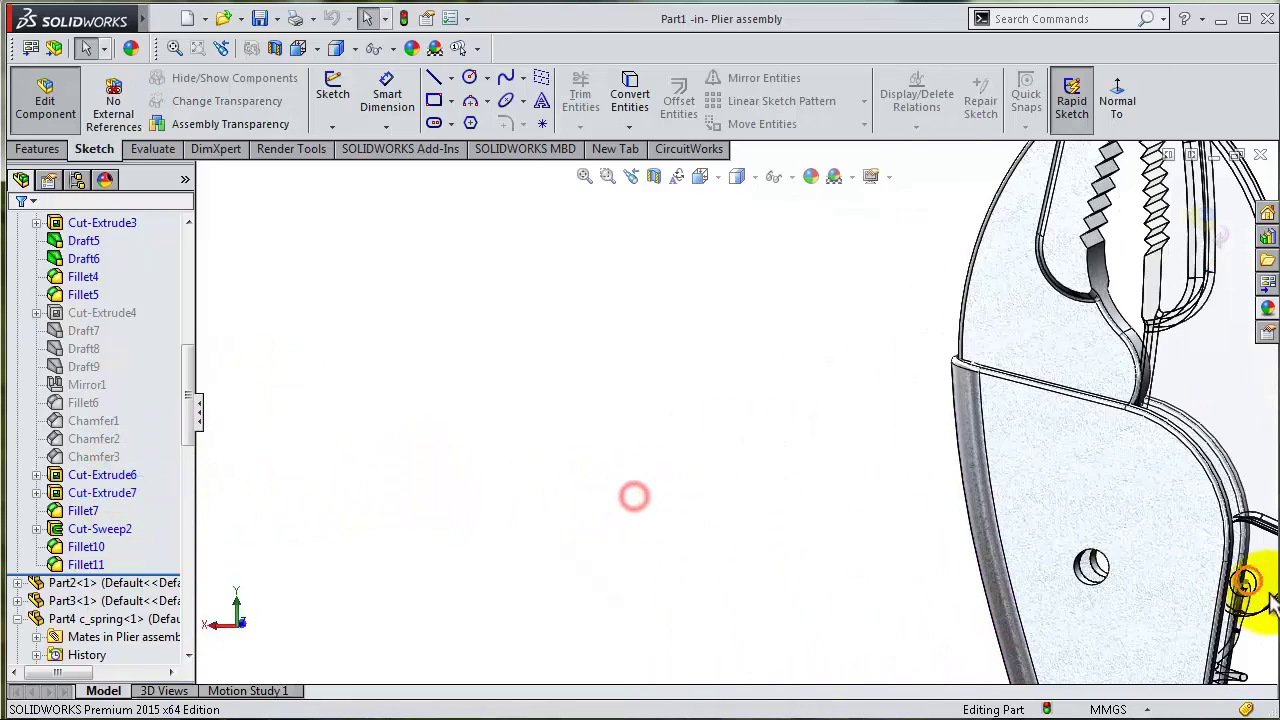
scroll(955, 520, "down", 3)
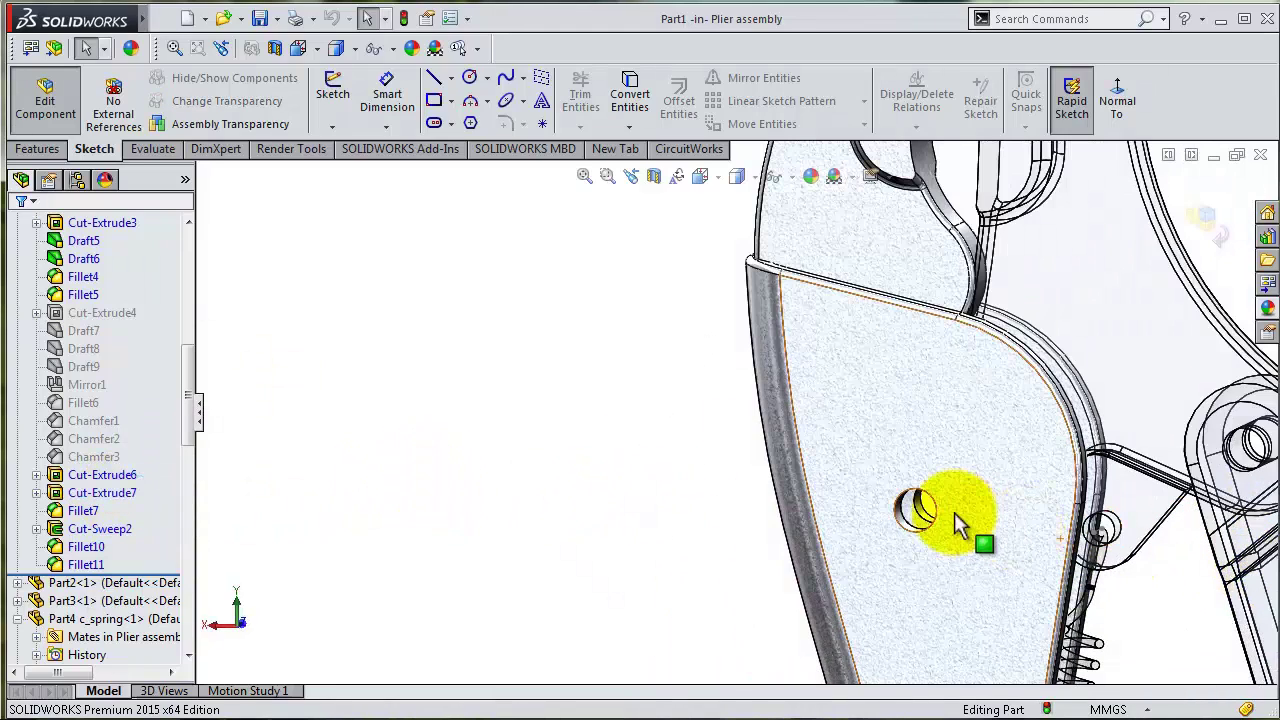
left_click(900, 516)
left_click(72, 228)
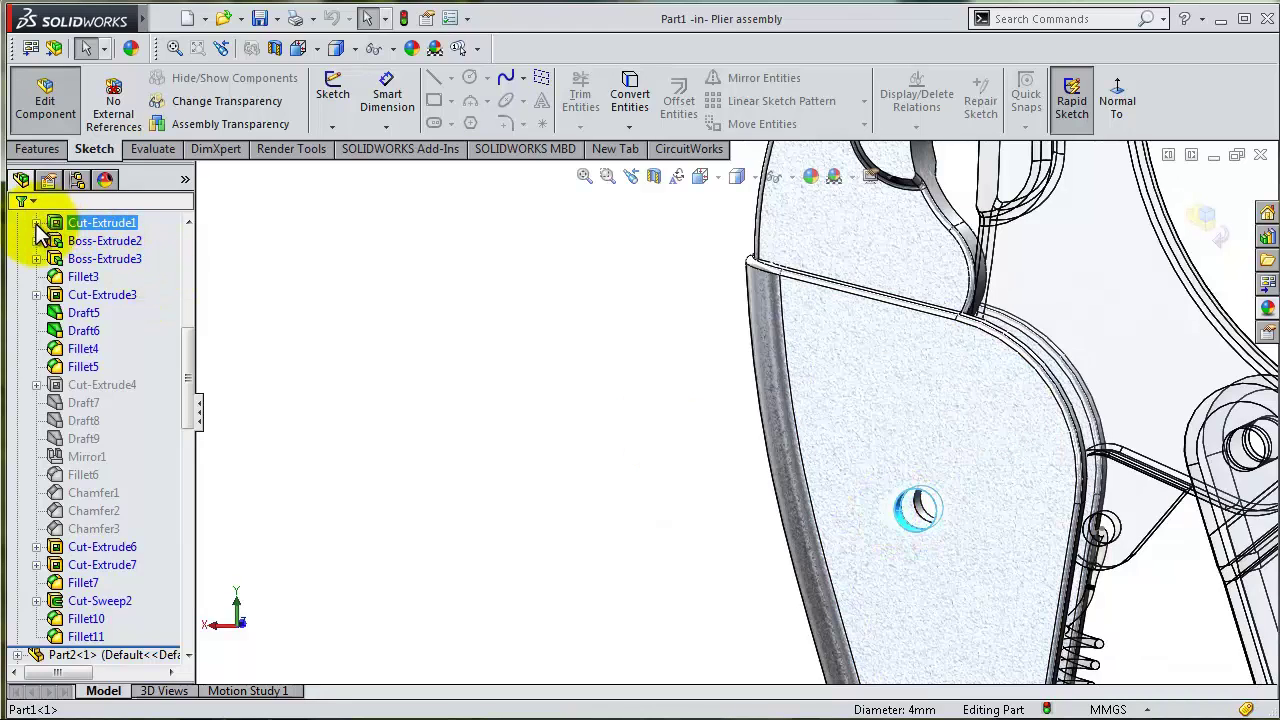
left_click(36, 224)
left_click(97, 237)
Open Sketch2 for editing and view it normal to the sketch plane
left_click(97, 192)
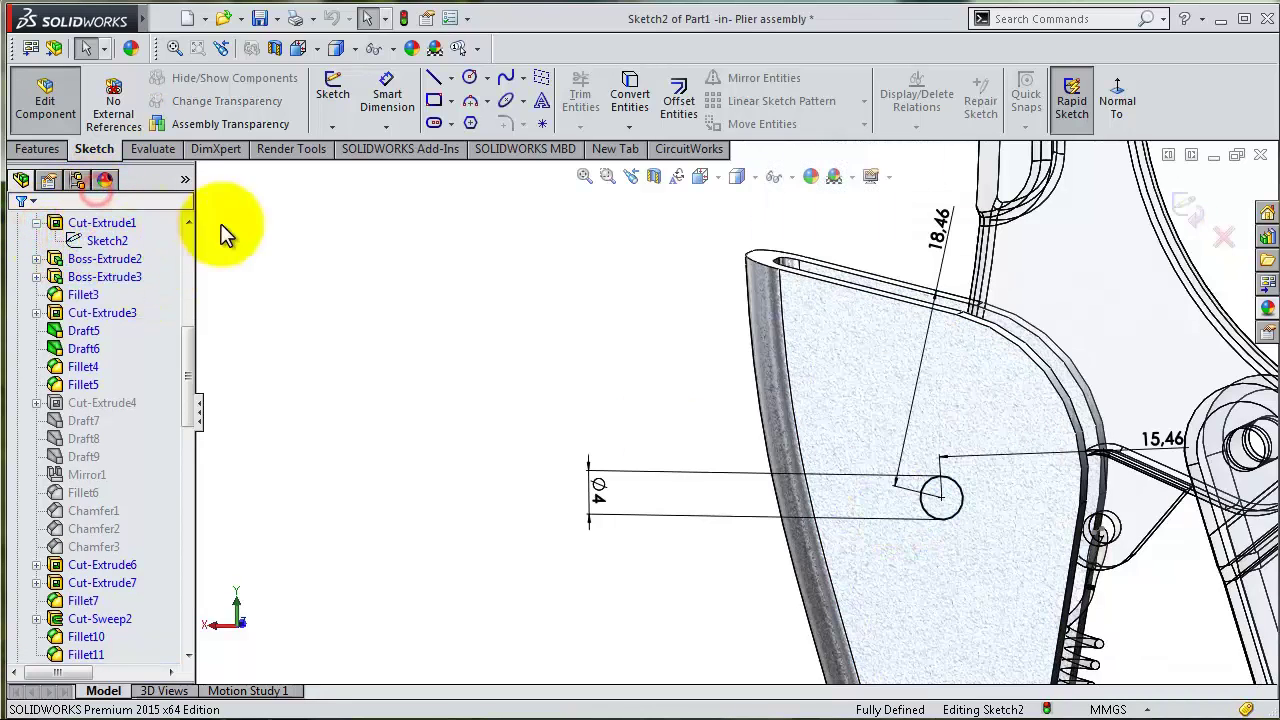
left_click(1122, 86)
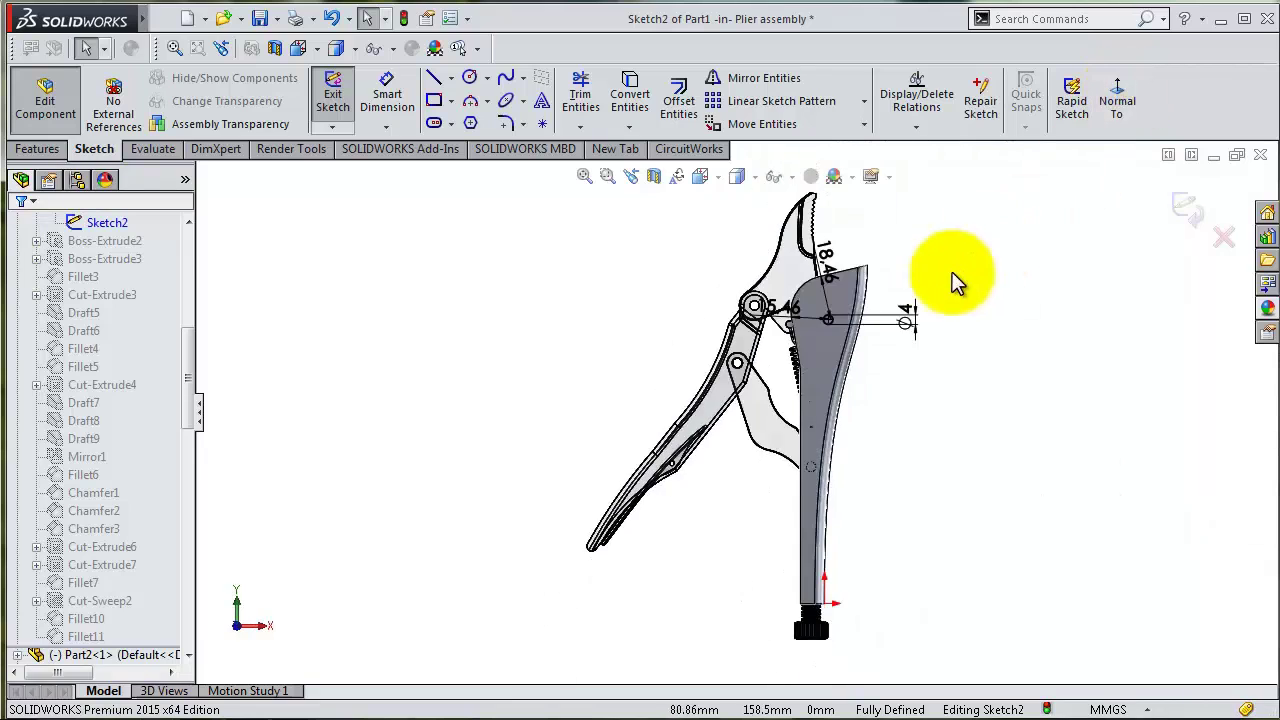
scroll(774, 263, "down", 3)
scroll(772, 270, "down", 2)
scroll(748, 282, "down", 2)
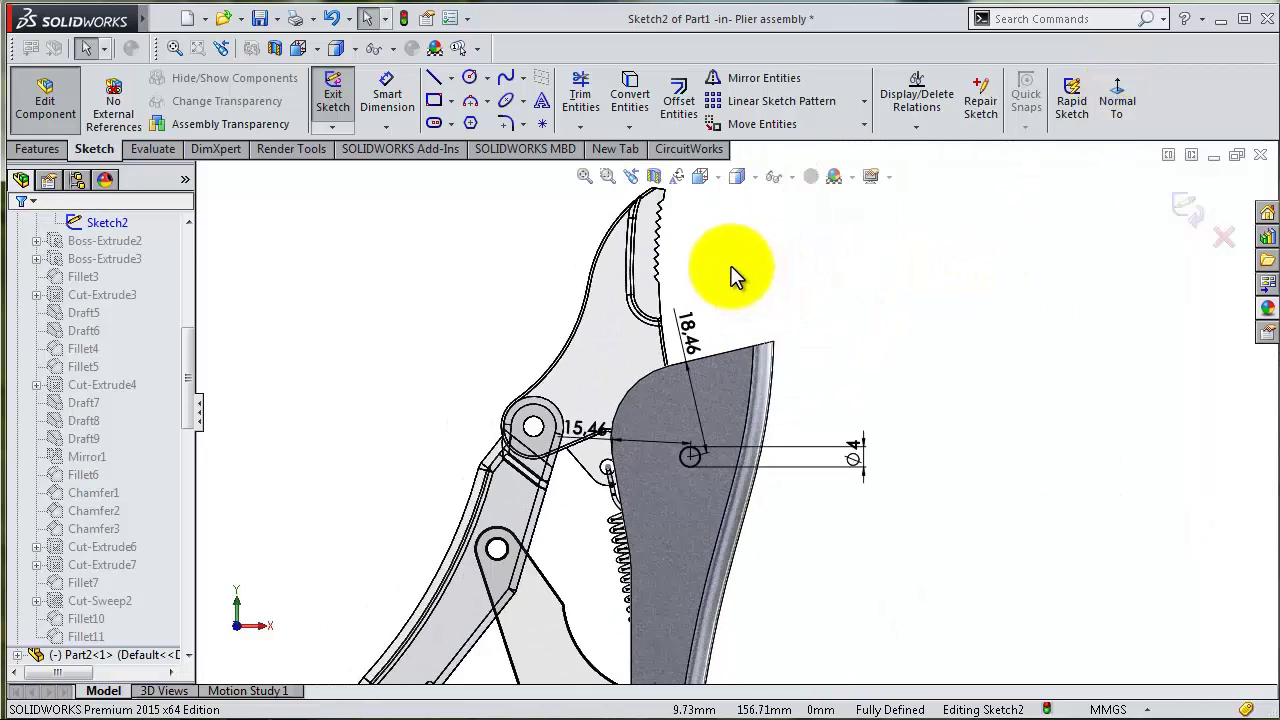
scroll(748, 282, "down", 2)
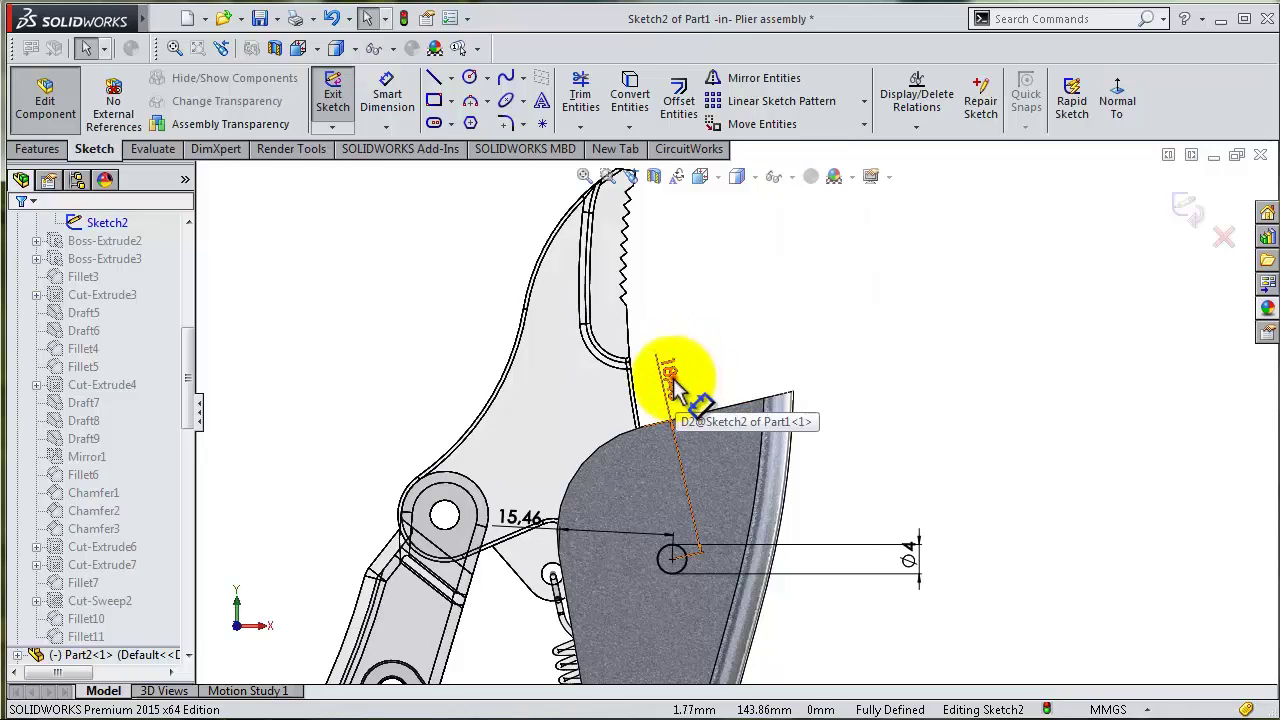
Change the 18.46 mm hole dimension to 17 and exit the sketch to rebuild Part1
double_click(670, 380)
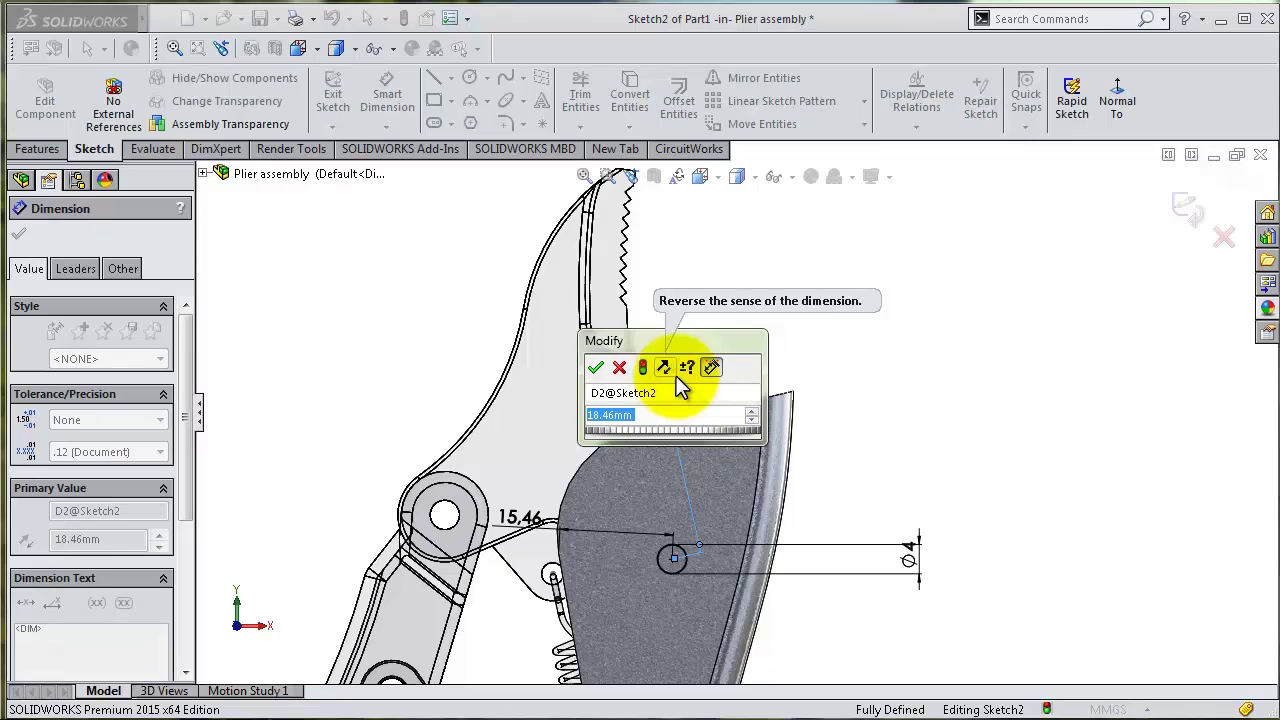
type("17")
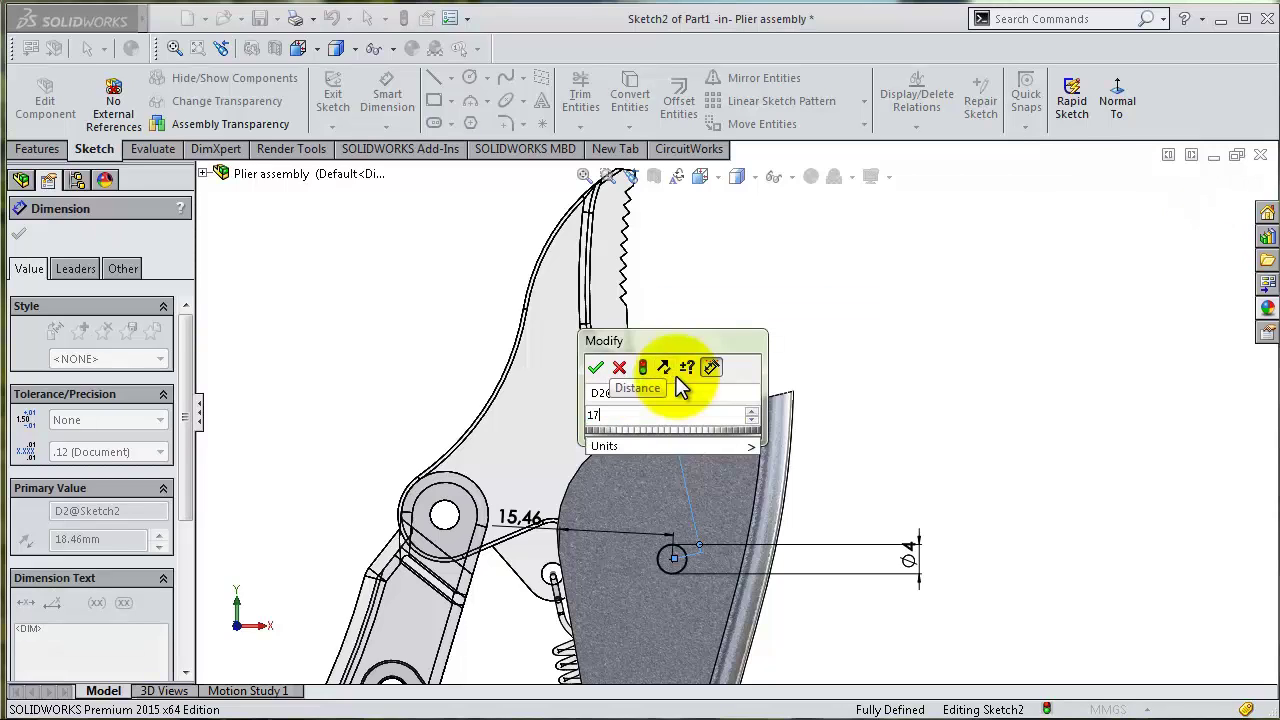
key("Return")
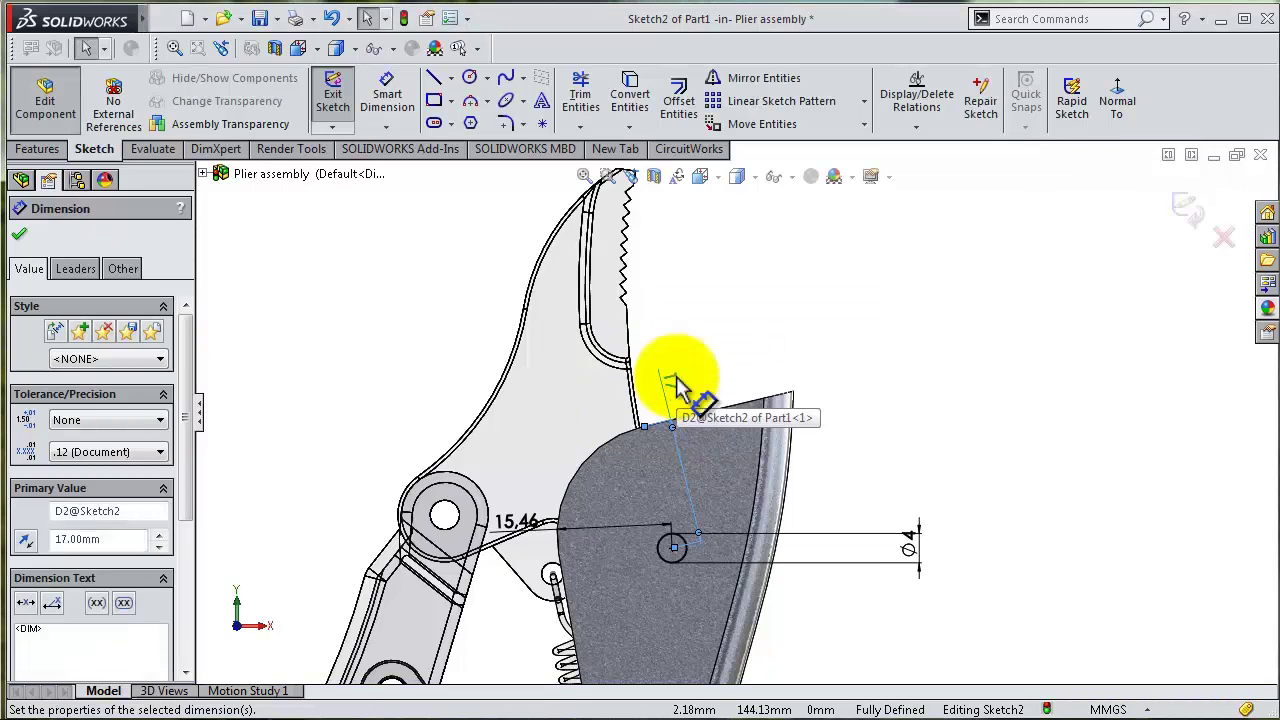
left_click(1187, 210)
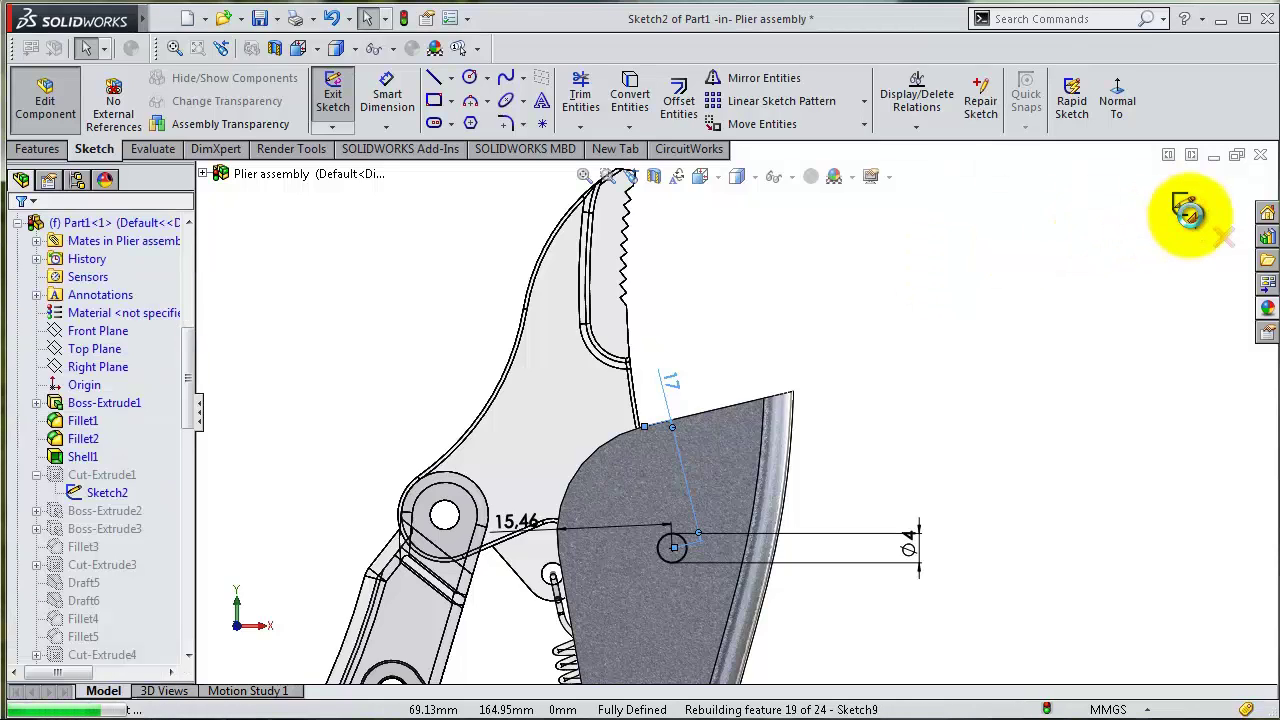
left_click(1187, 210)
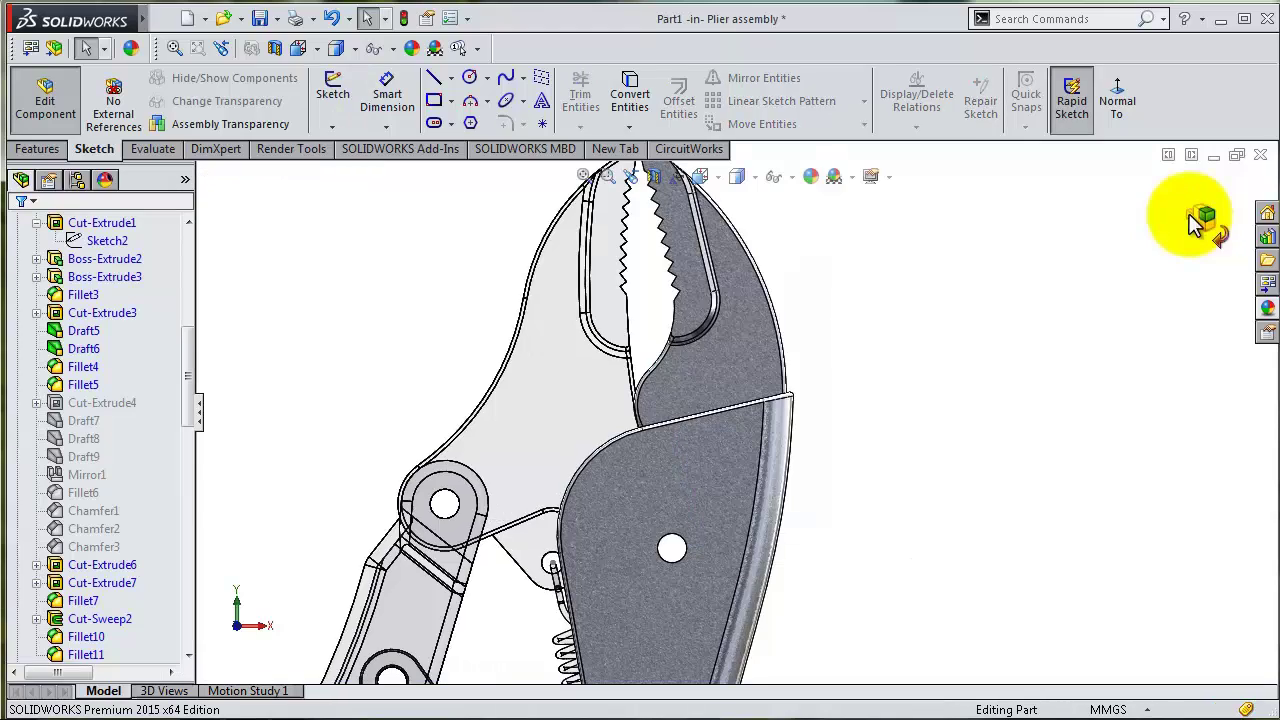
Inspect the rebuilt jaw against Part2 and call up Sketch2's actions
mouse_move(740, 271)
middle_mouse_down()
mouse_move(740, 303)
mouse_move(731, 252)
mouse_move(694, 263)
middle_mouse_up()
scroll(595, 285, "up", 3)
left_click(595, 287)
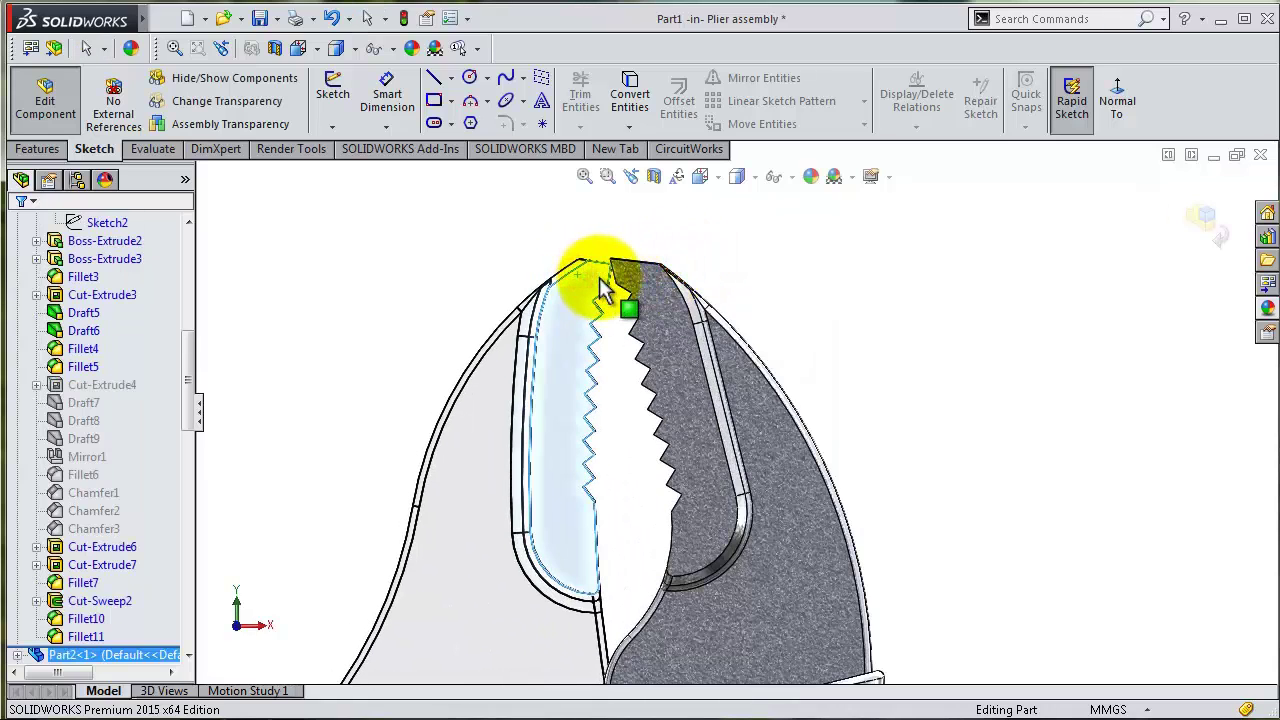
scroll(766, 371, "up", 3)
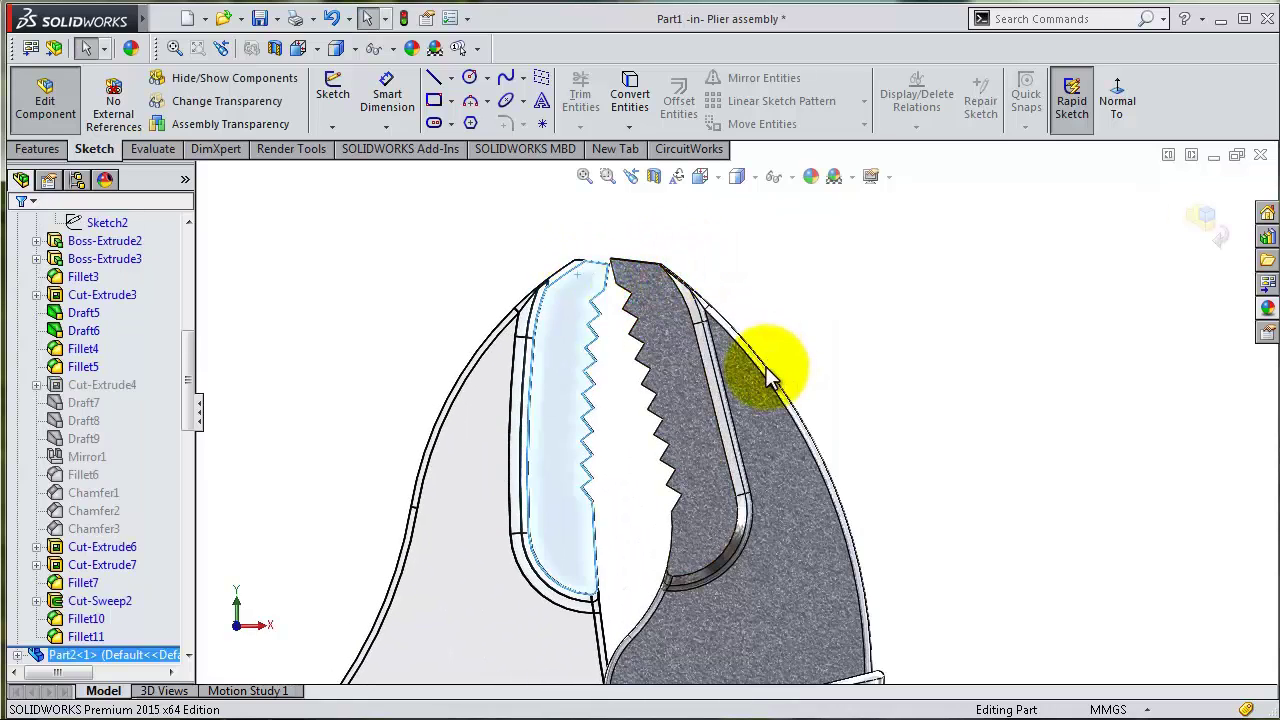
scroll(114, 478, "up", 4)
left_click(97, 438)
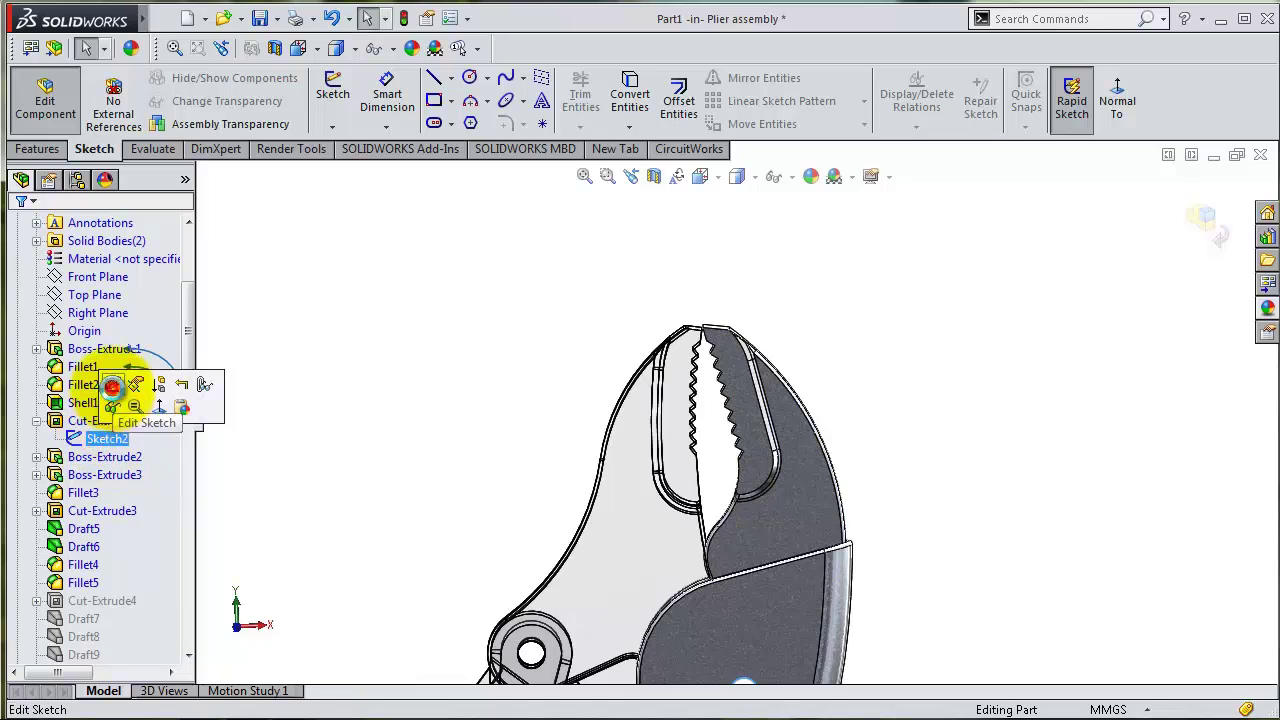
Change the 17 mm hole dimension to 16.75 mm, rebuild Part1, and return to the Plier assembly
left_click(114, 389)
double_click(741, 547)
type("16,75")
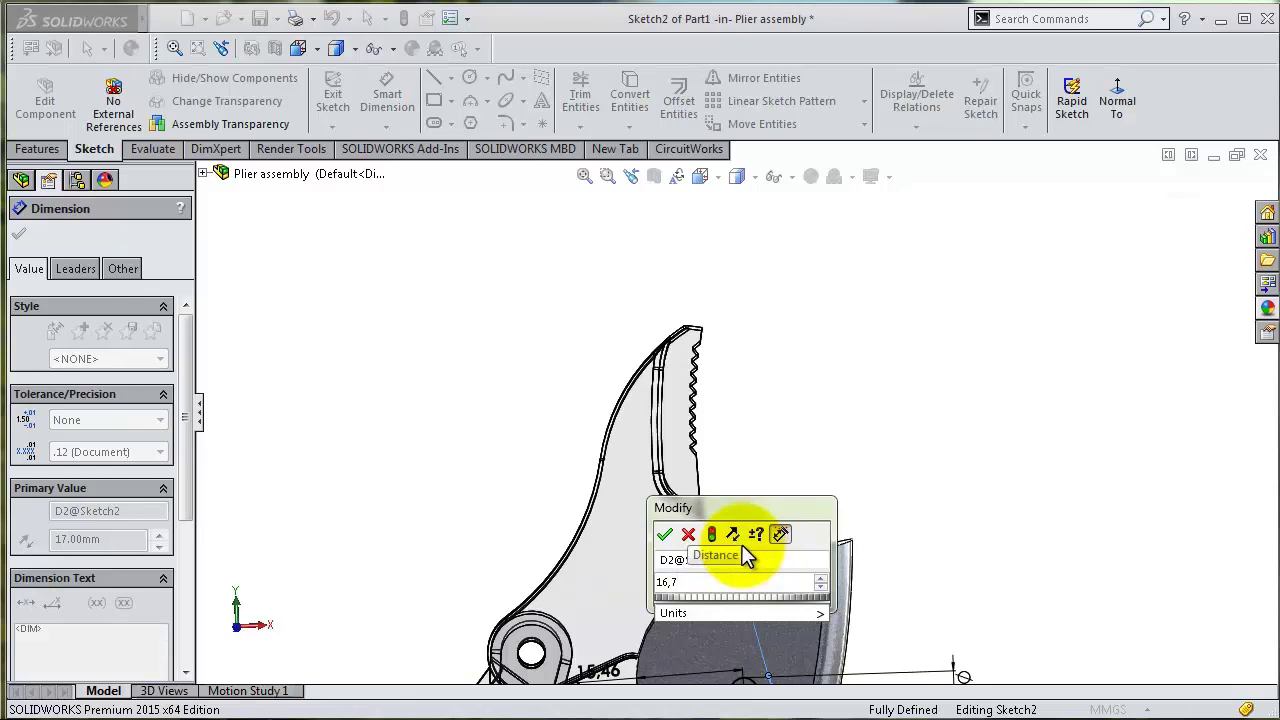
left_click(665, 535)
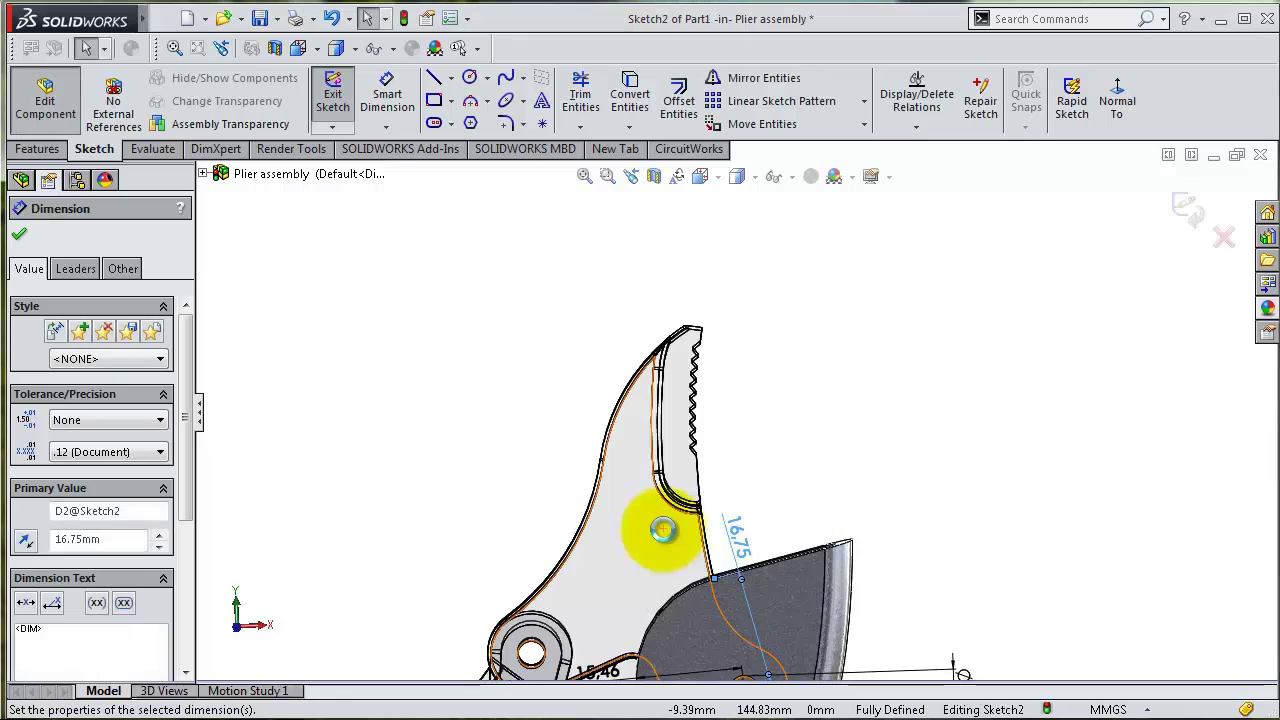
left_click(1178, 210)
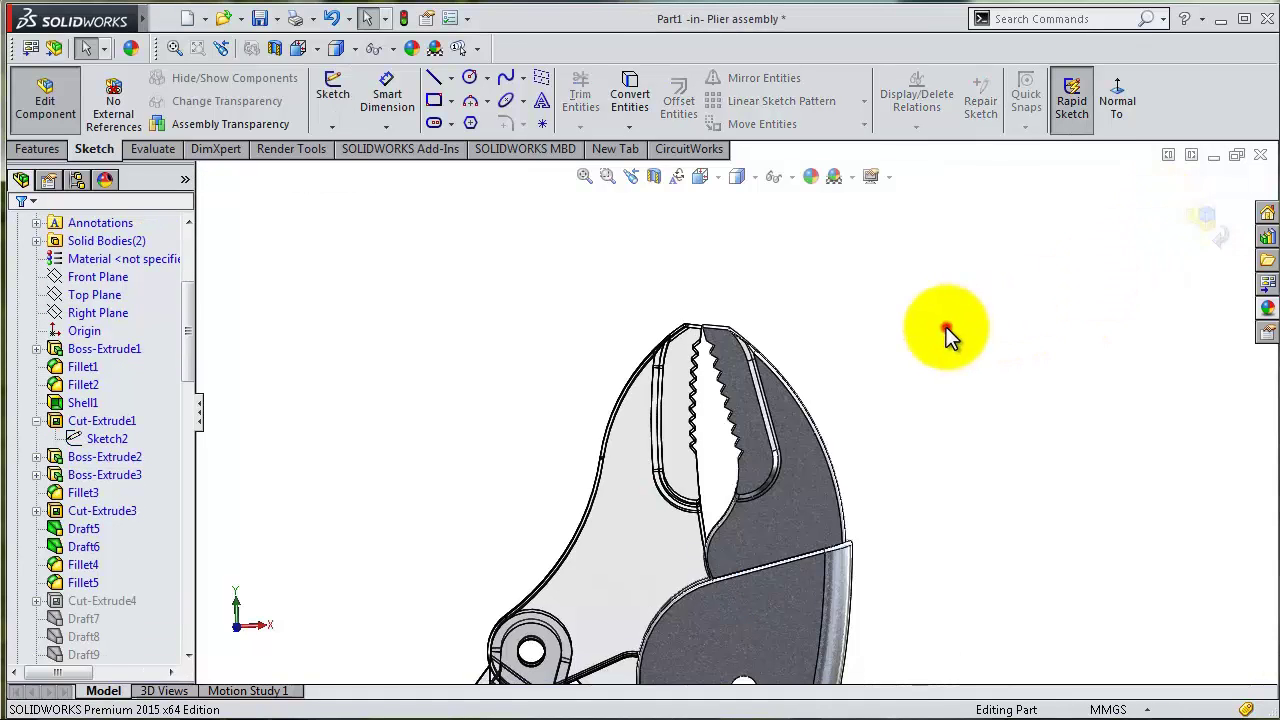
middle_click_drag(909, 327, 910, 345)
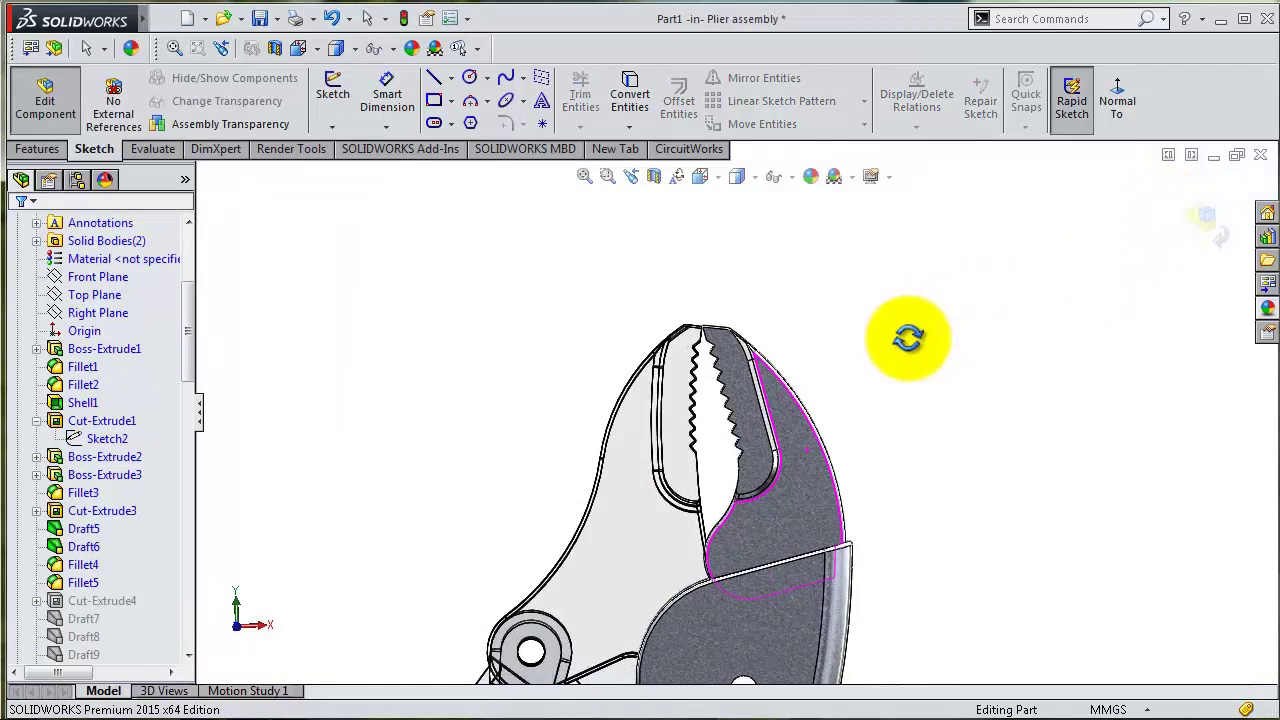
left_click(1208, 217)
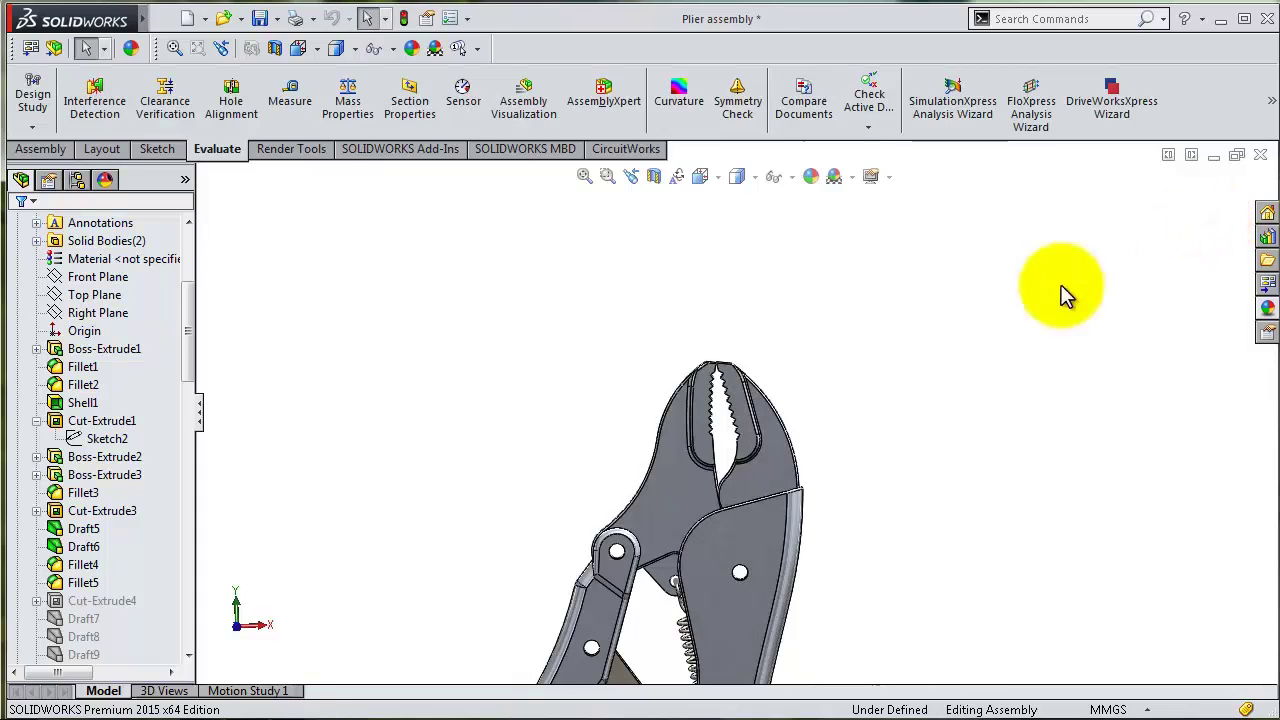
Edit the c_spring's Angle1 mate in the Mates folder and set it to 12°
mouse_move(930, 430)
middle_mouse_down()
mouse_move(925, 373)
mouse_move(826, 366)
middle_mouse_up()
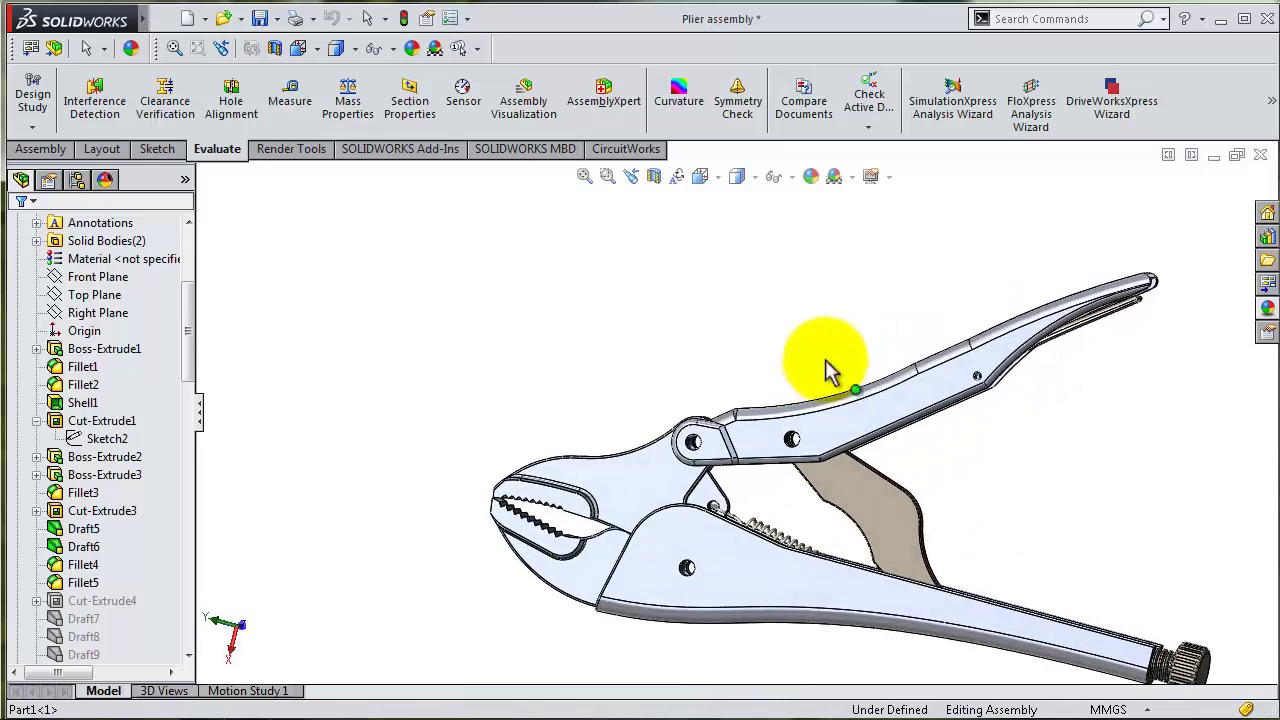
left_click(180, 478)
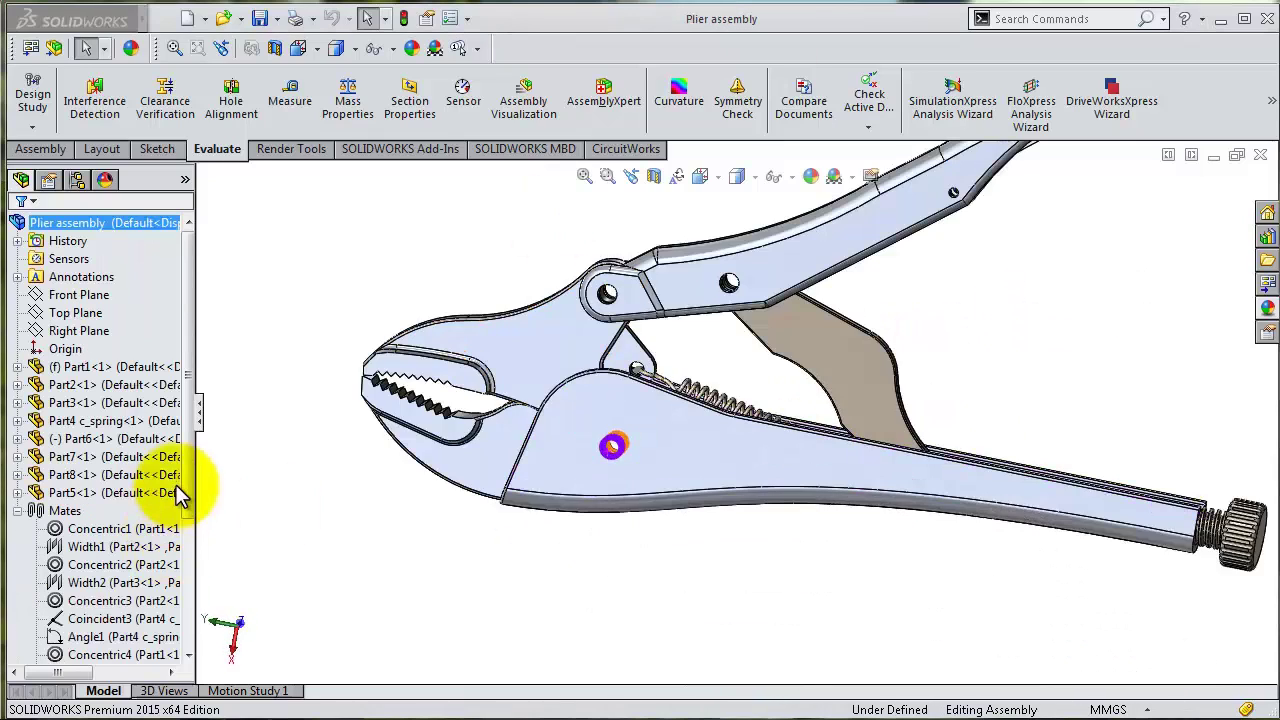
scroll(195, 515, "down", 1)
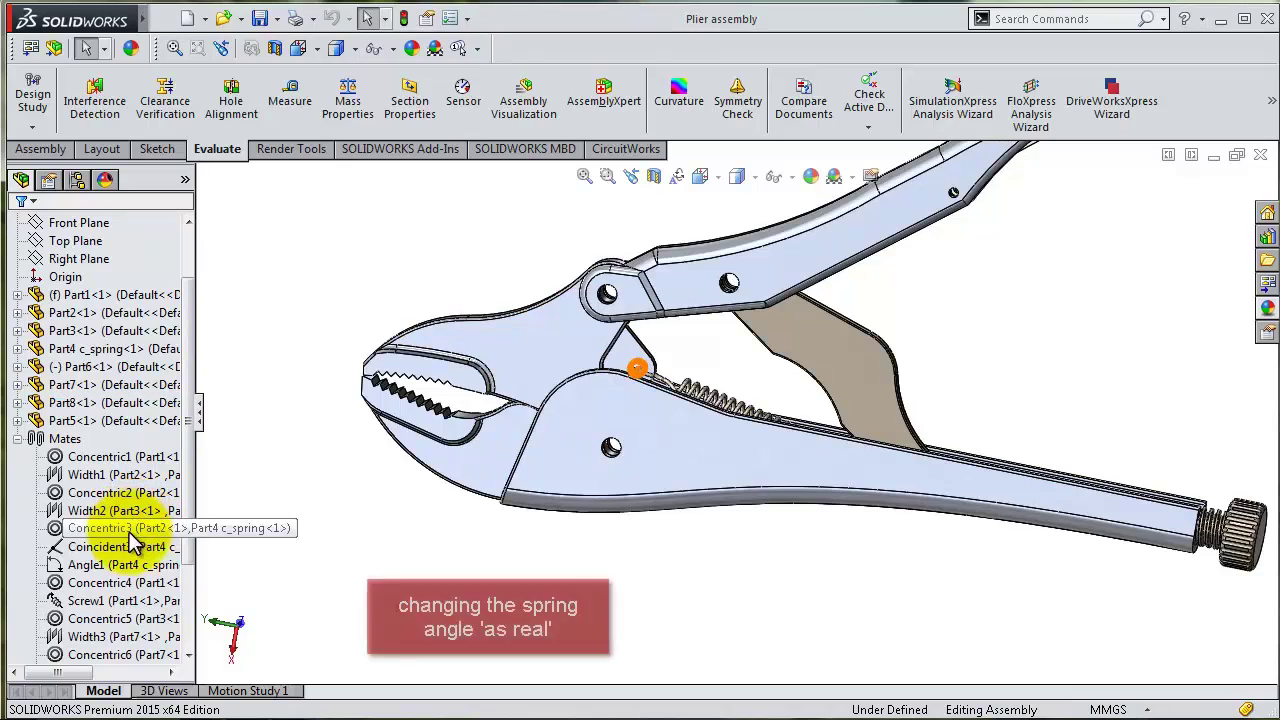
left_click(120, 546)
left_click(131, 566)
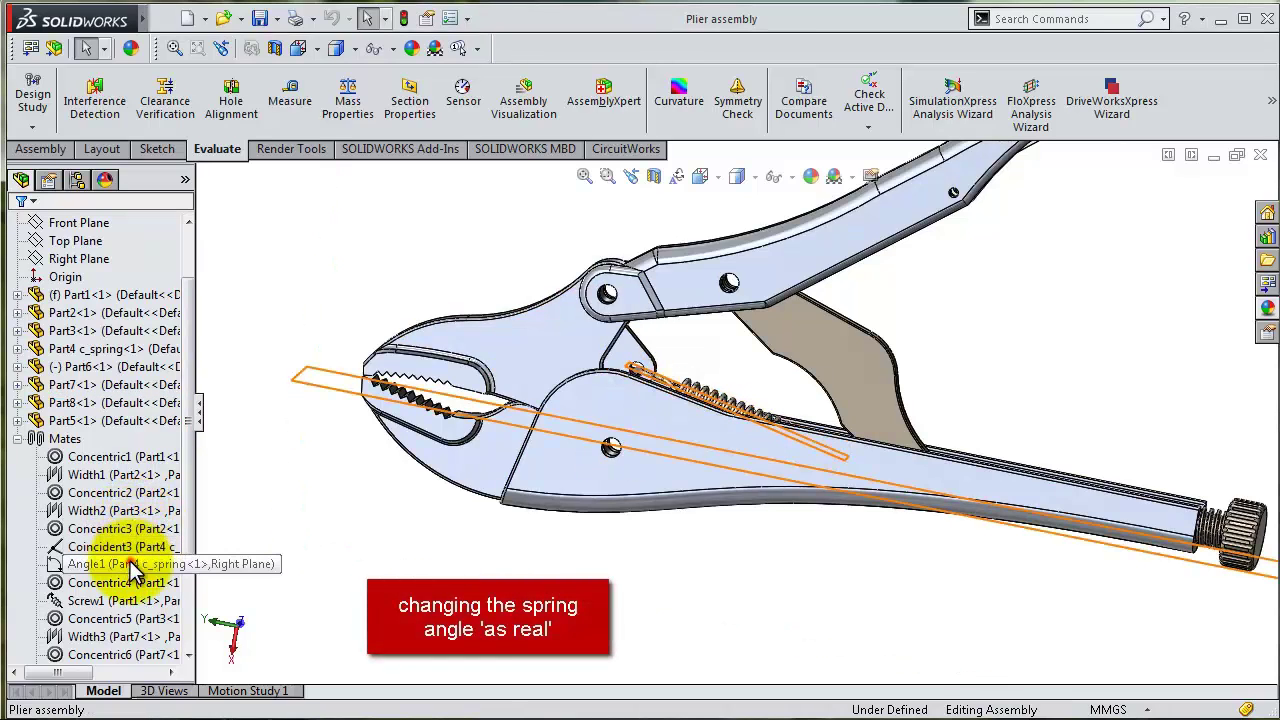
left_click(133, 565)
left_click(141, 504)
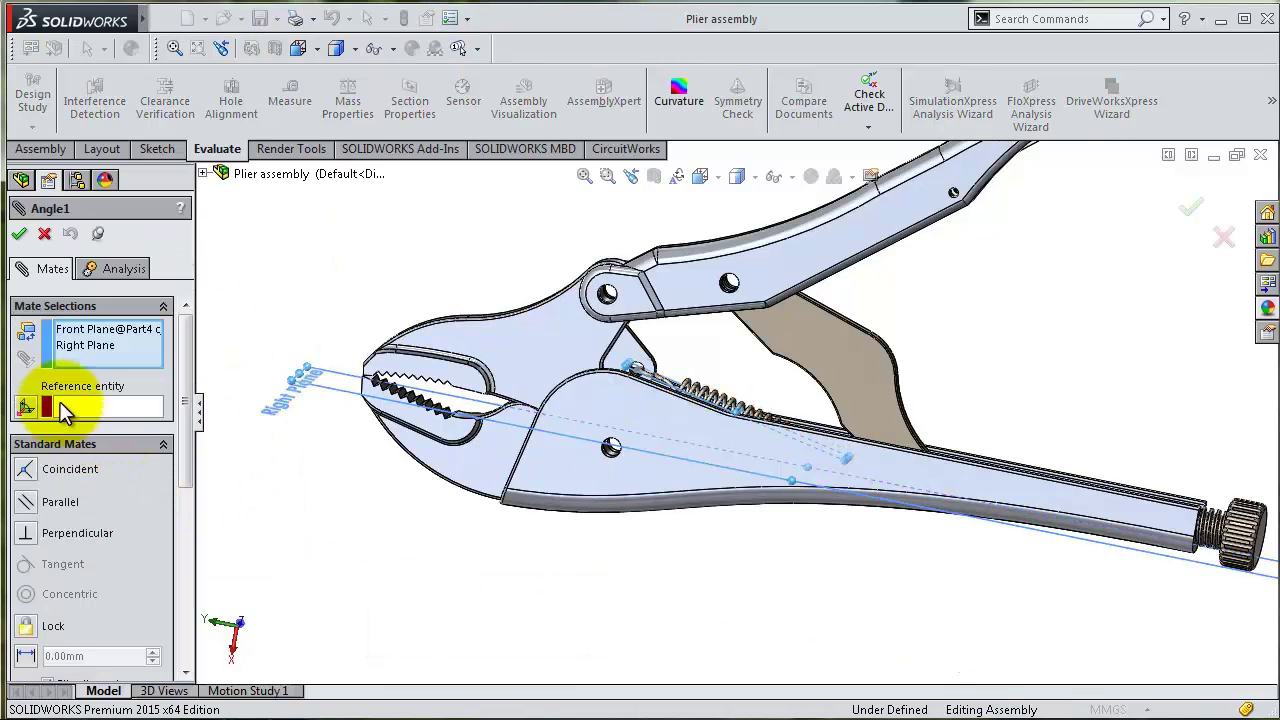
left_click_drag(186, 428, 186, 514)
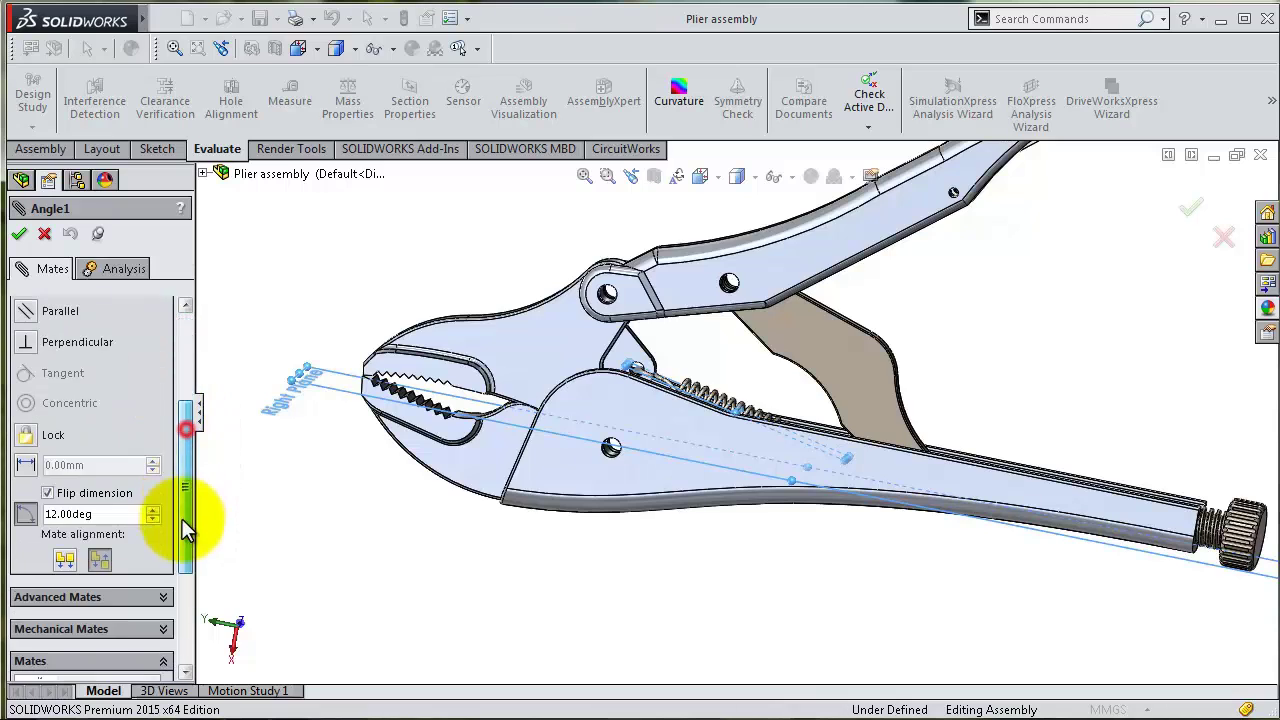
double_click(110, 508)
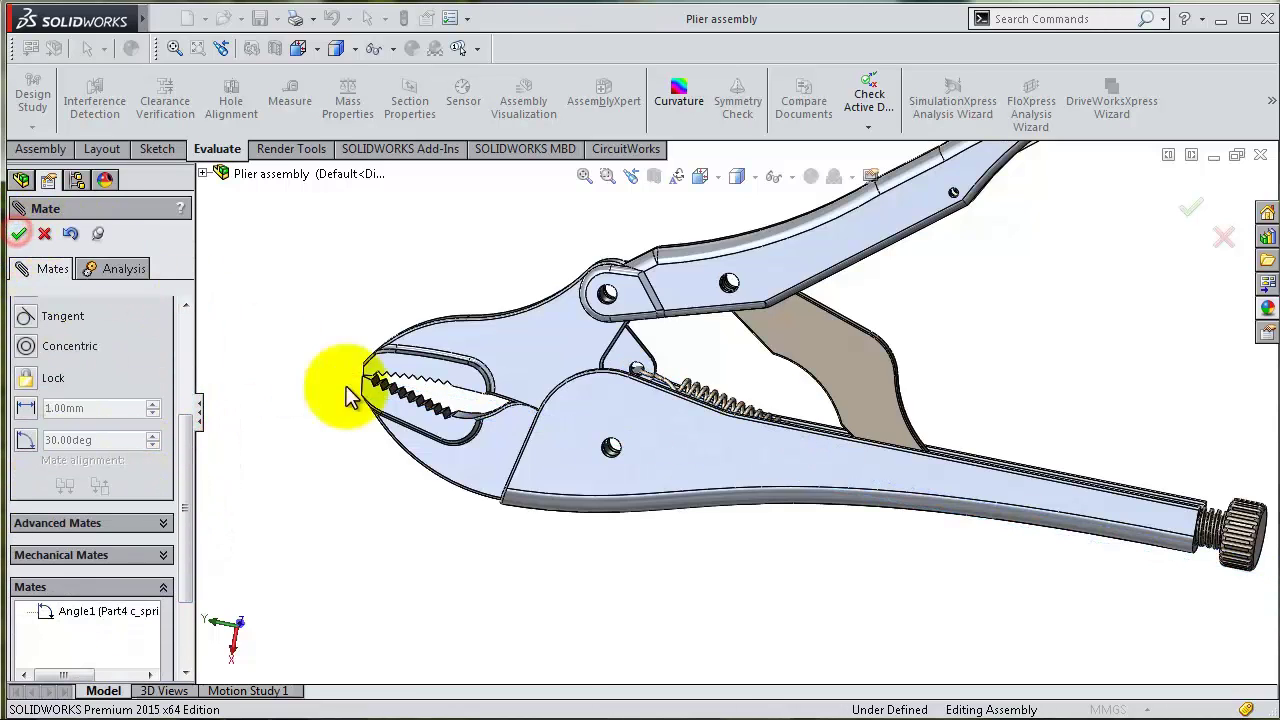
left_click(22, 235)
Switch to Hidden Lines Visible and drag Part2 to close the plier jaws
left_click(356, 410)
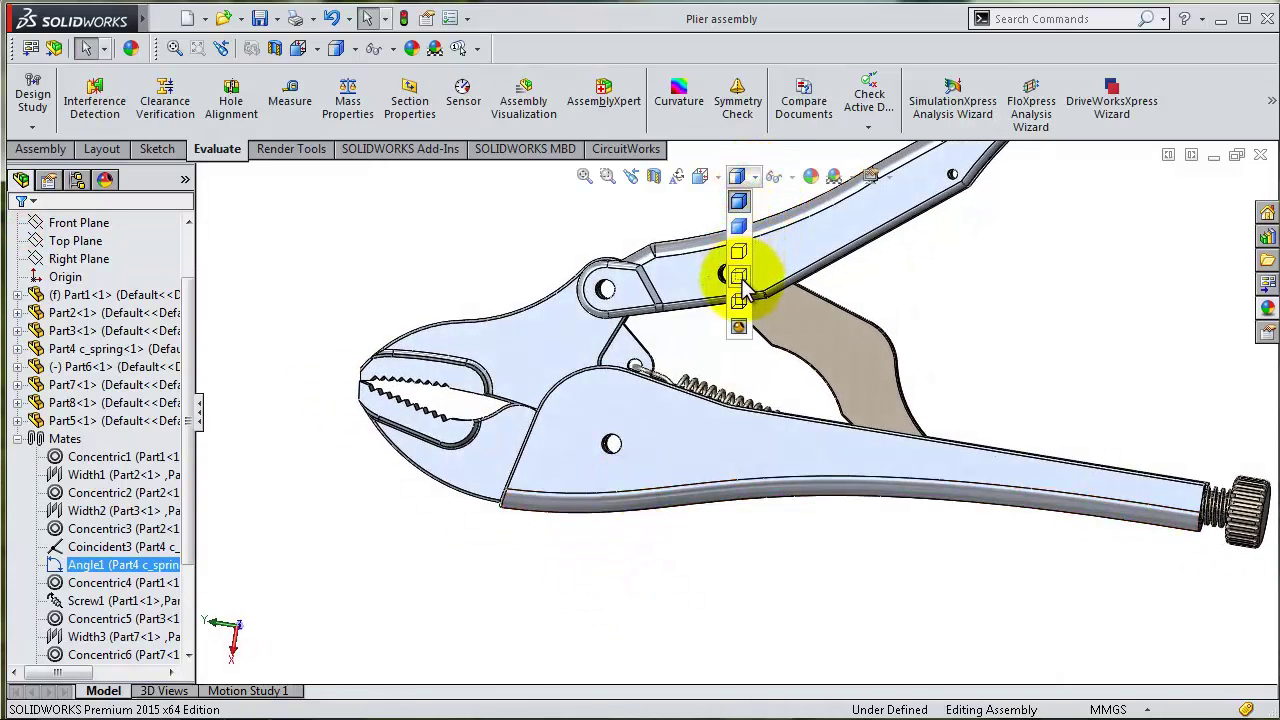
left_click(738, 276)
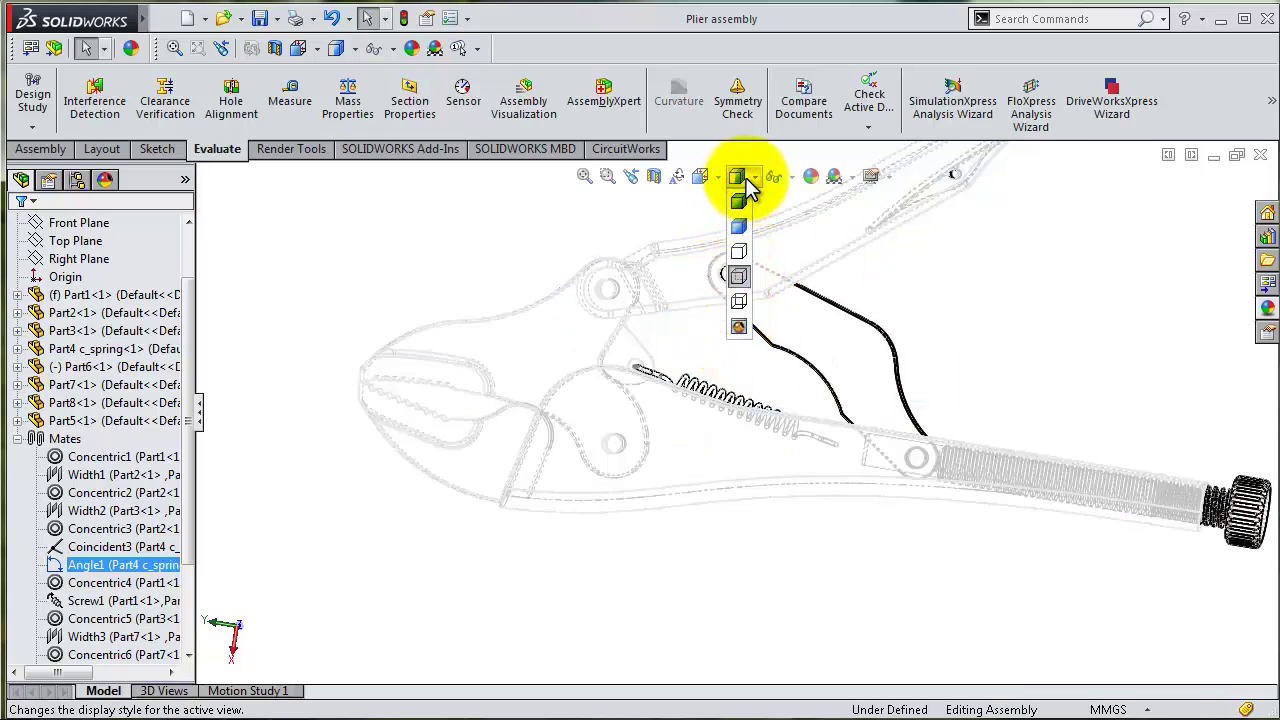
scroll(525, 335, "down", 3)
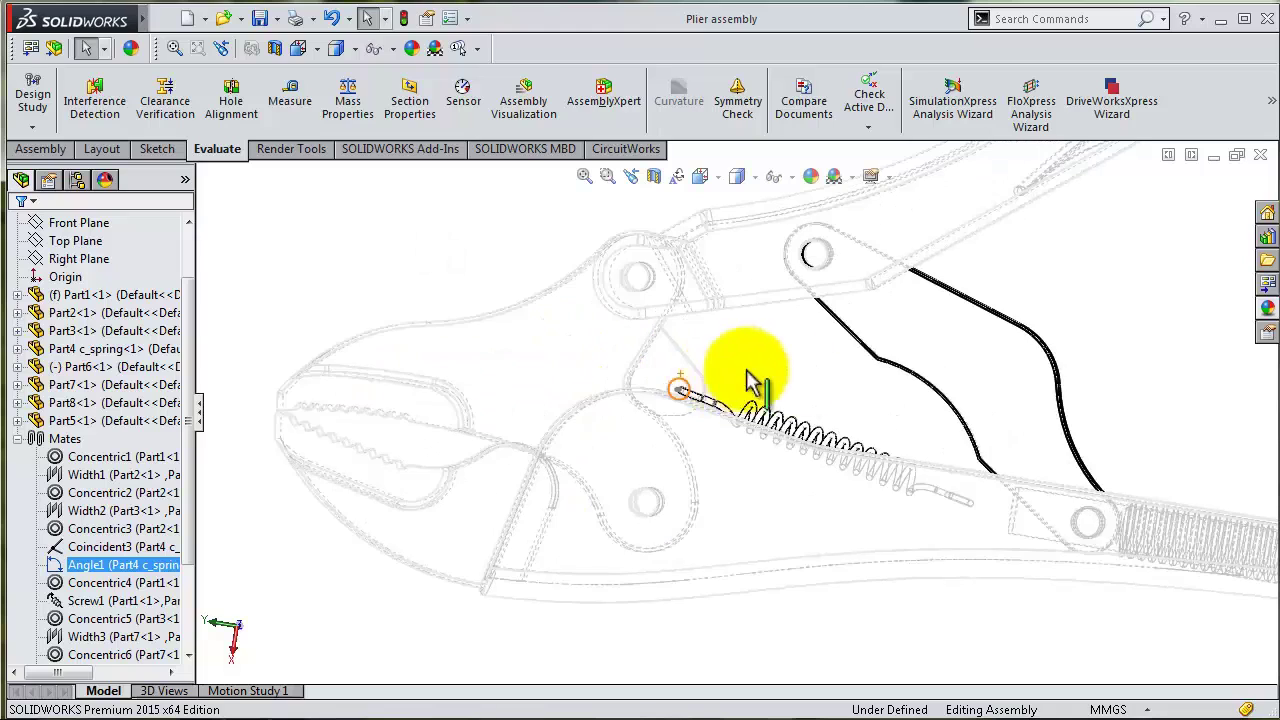
scroll(848, 457, "down", 2)
scroll(676, 385, "up", 2)
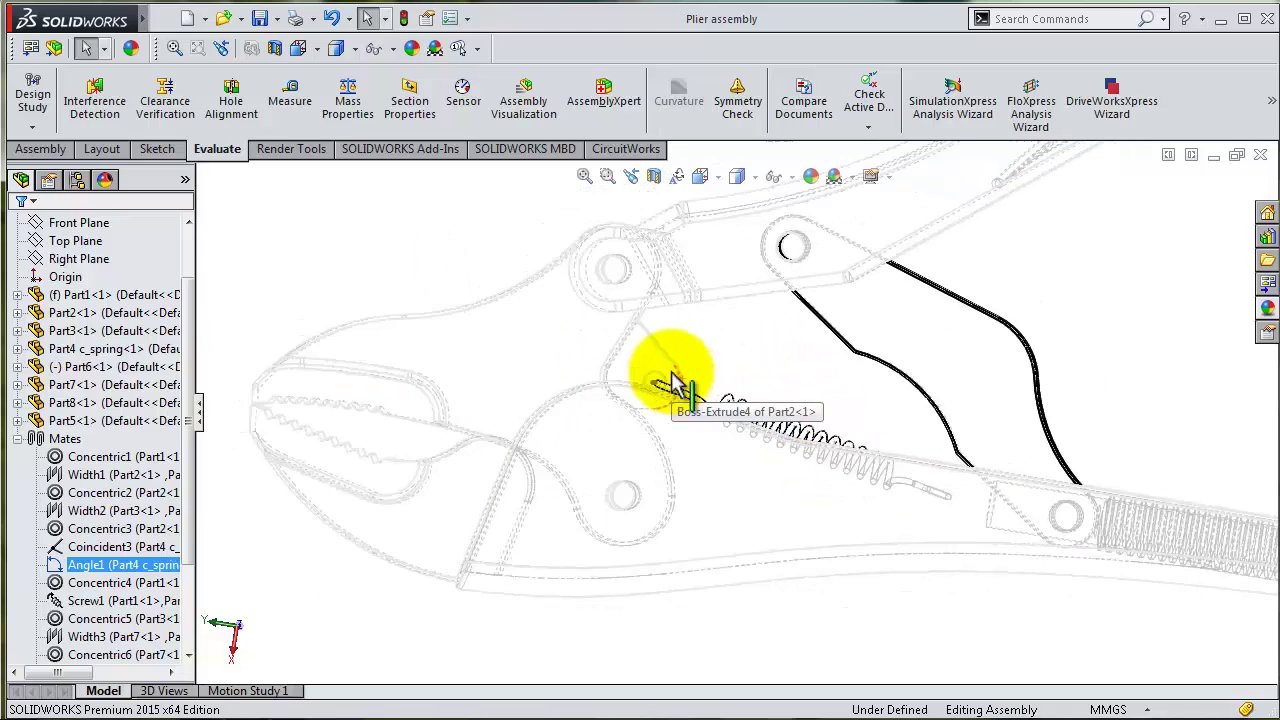
scroll(345, 400, "down", 1)
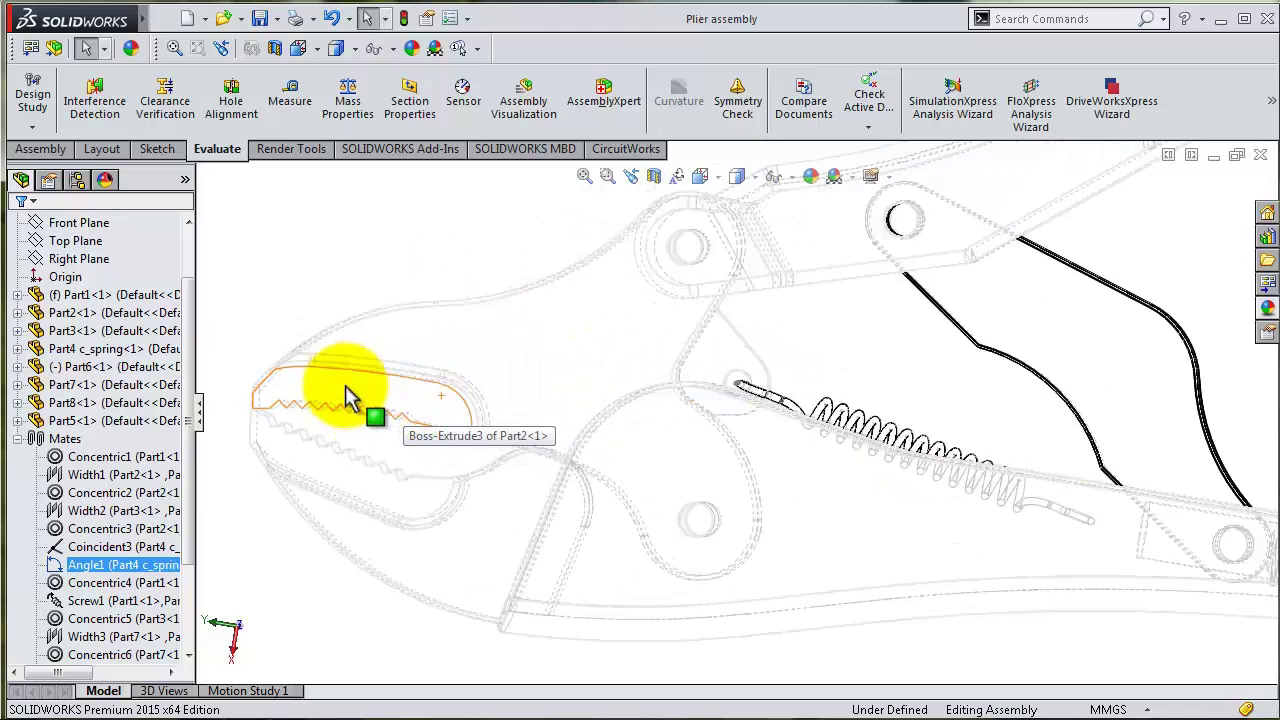
scroll(418, 449, "down", 2)
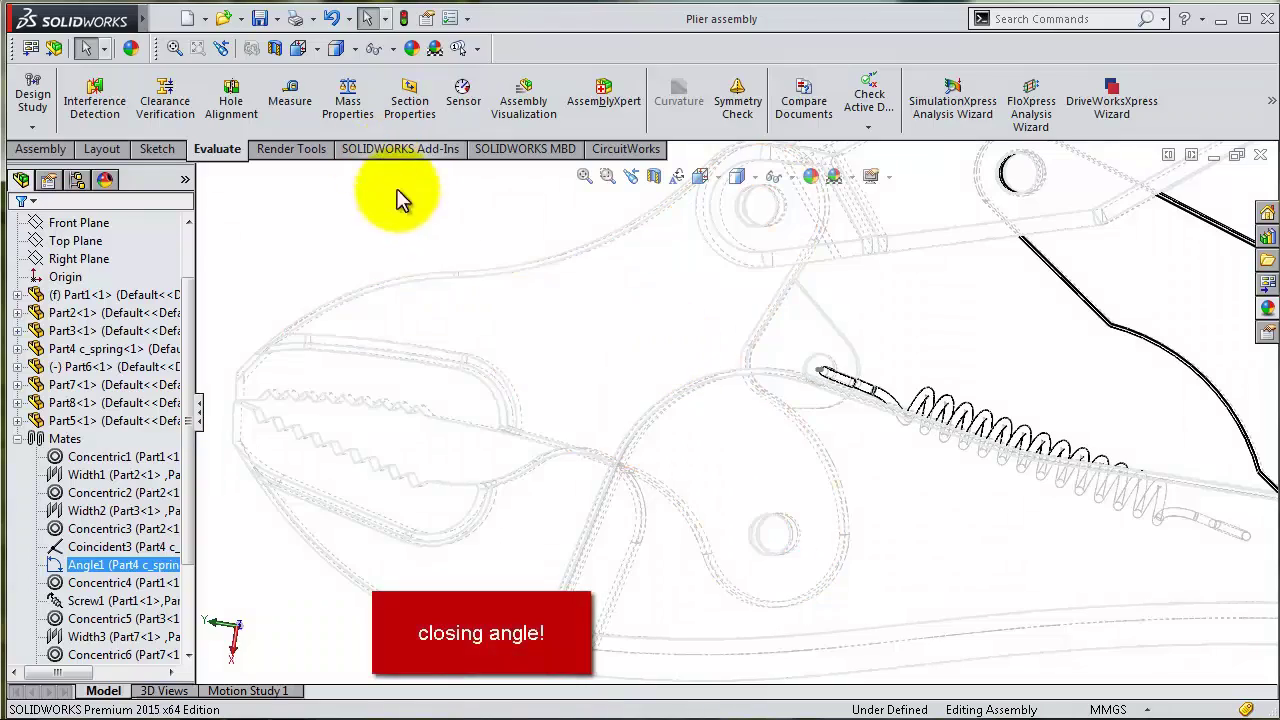
left_click(359, 327)
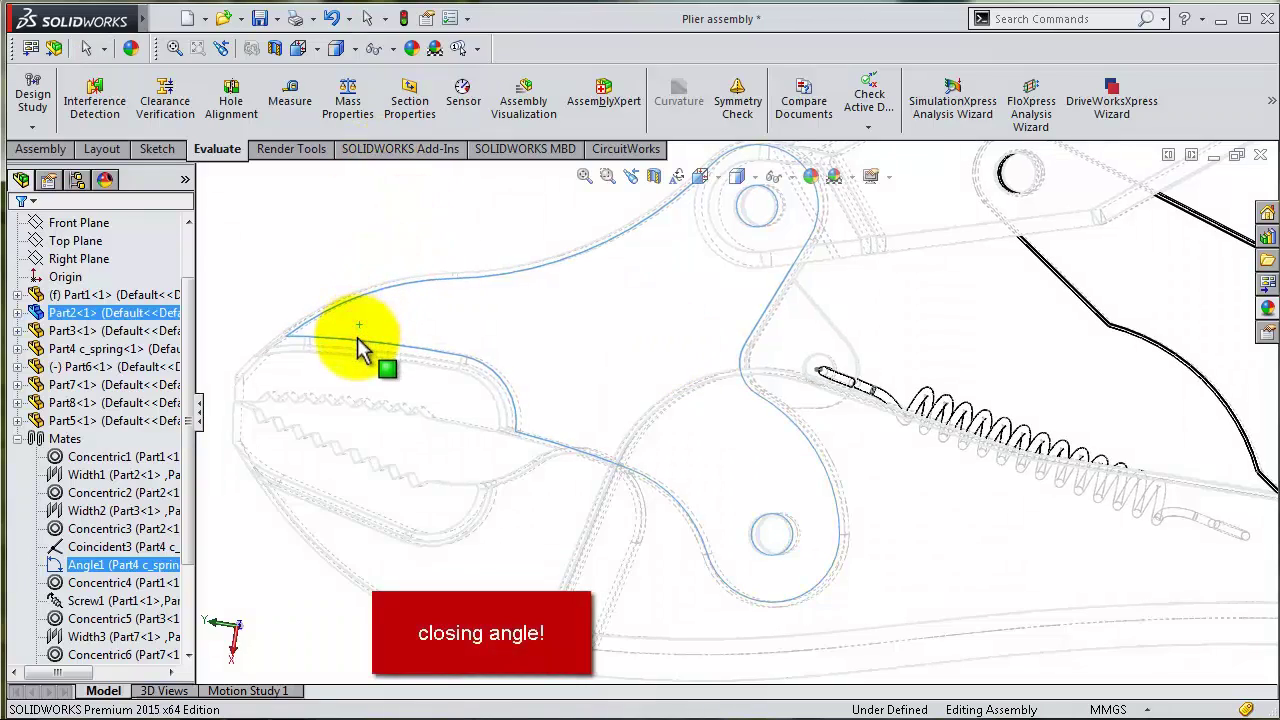
left_click_drag(357, 337, 709, 451)
Measure between the Part1 and Part2 jaw edges, reading 27.00° and 57.01 mm
left_click(290, 100)
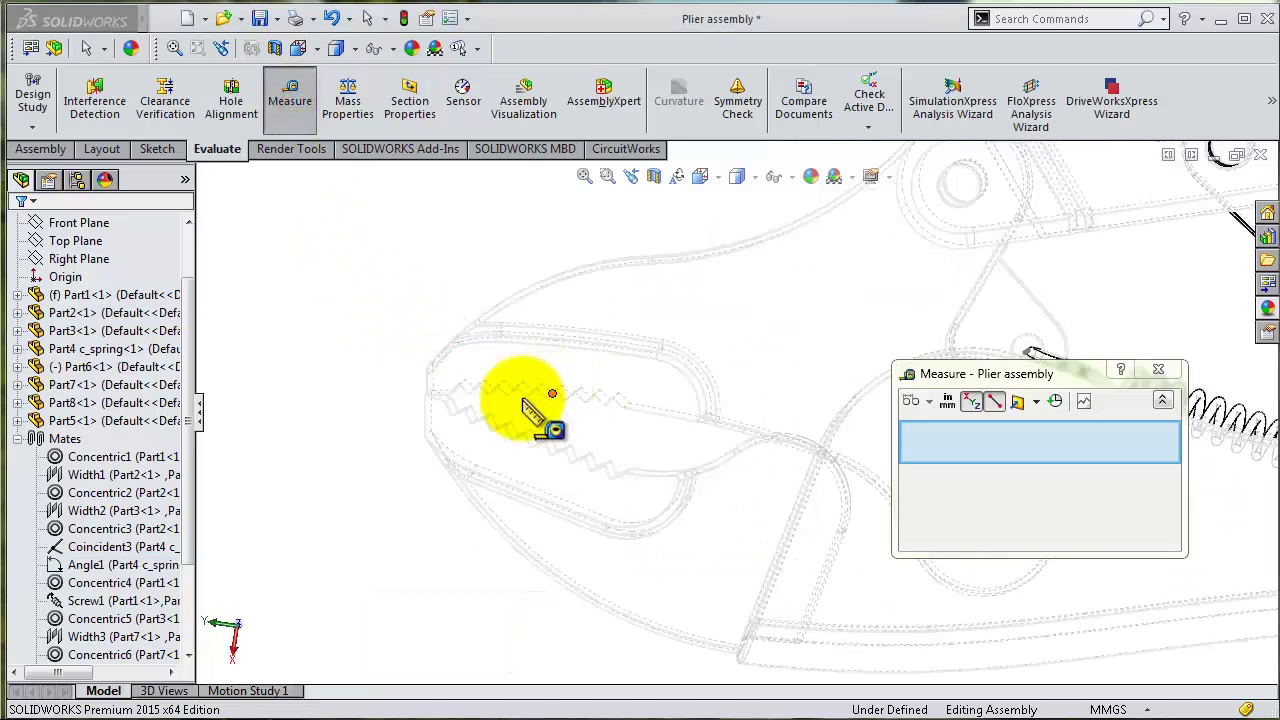
scroll(525, 405, "down", 3)
scroll(480, 400, "down", 3)
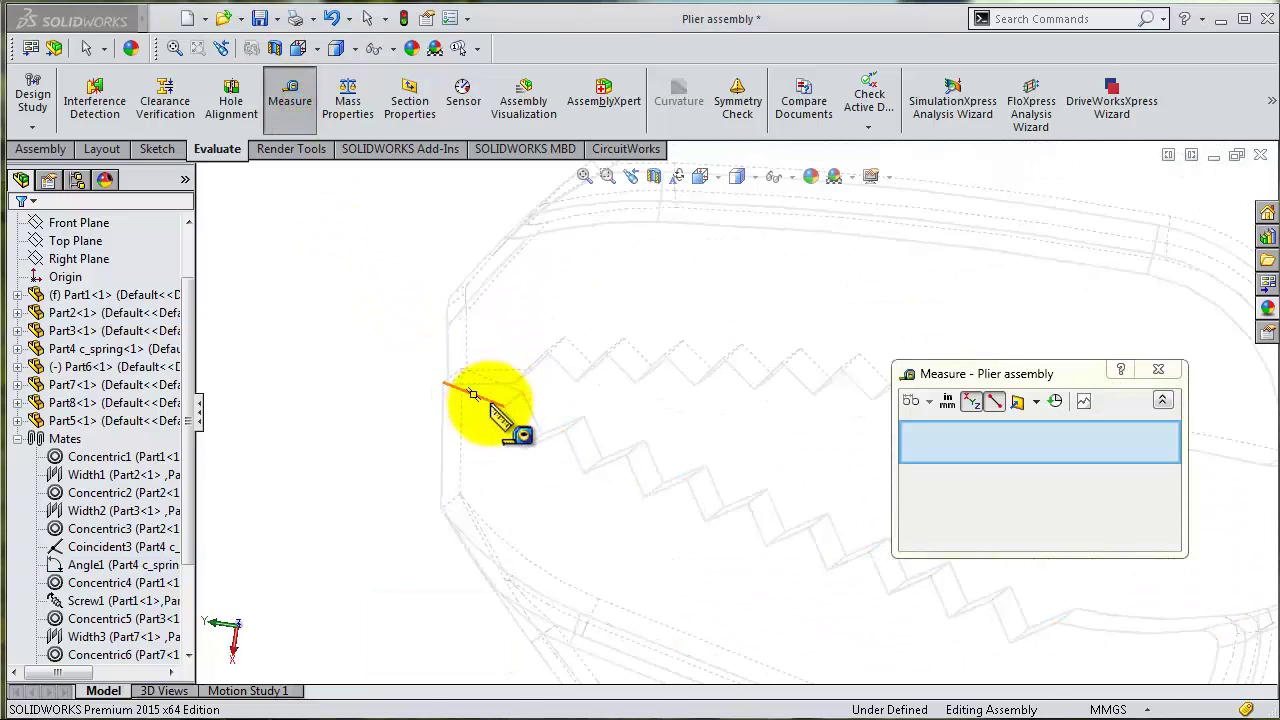
left_click(473, 393)
scroll(1057, 471, "up", 5)
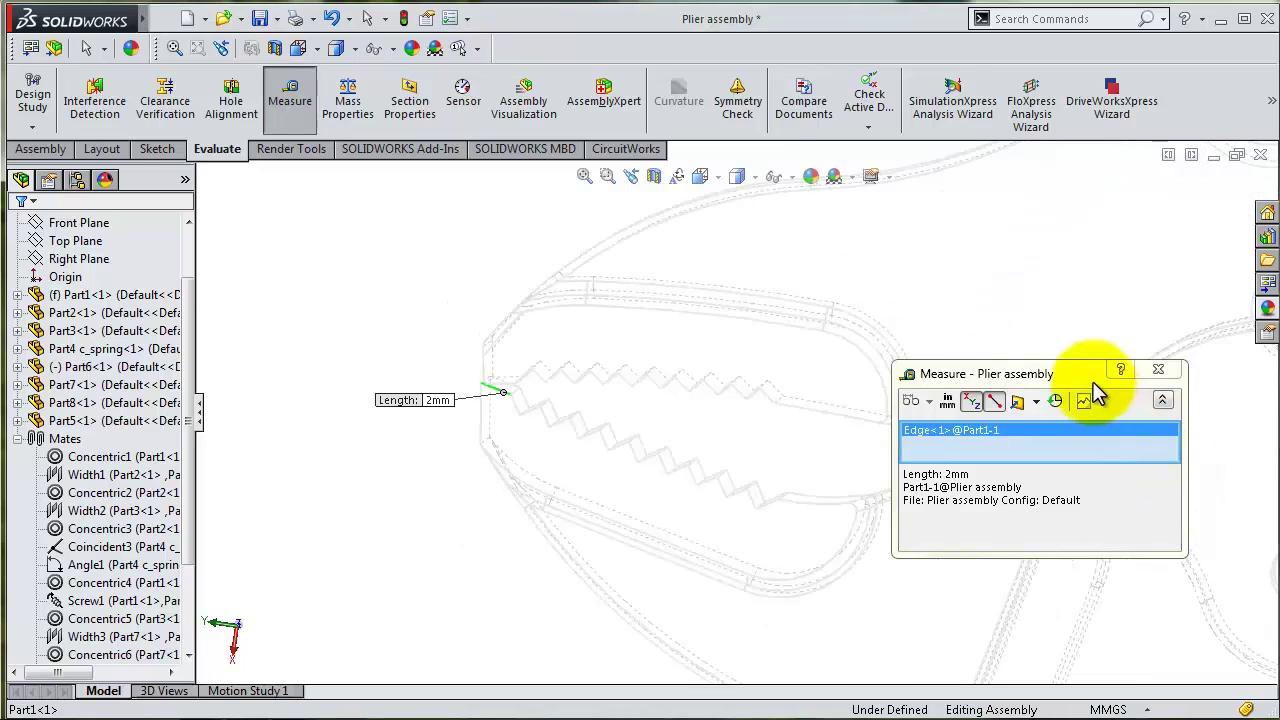
scroll(1000, 400, "up", 2)
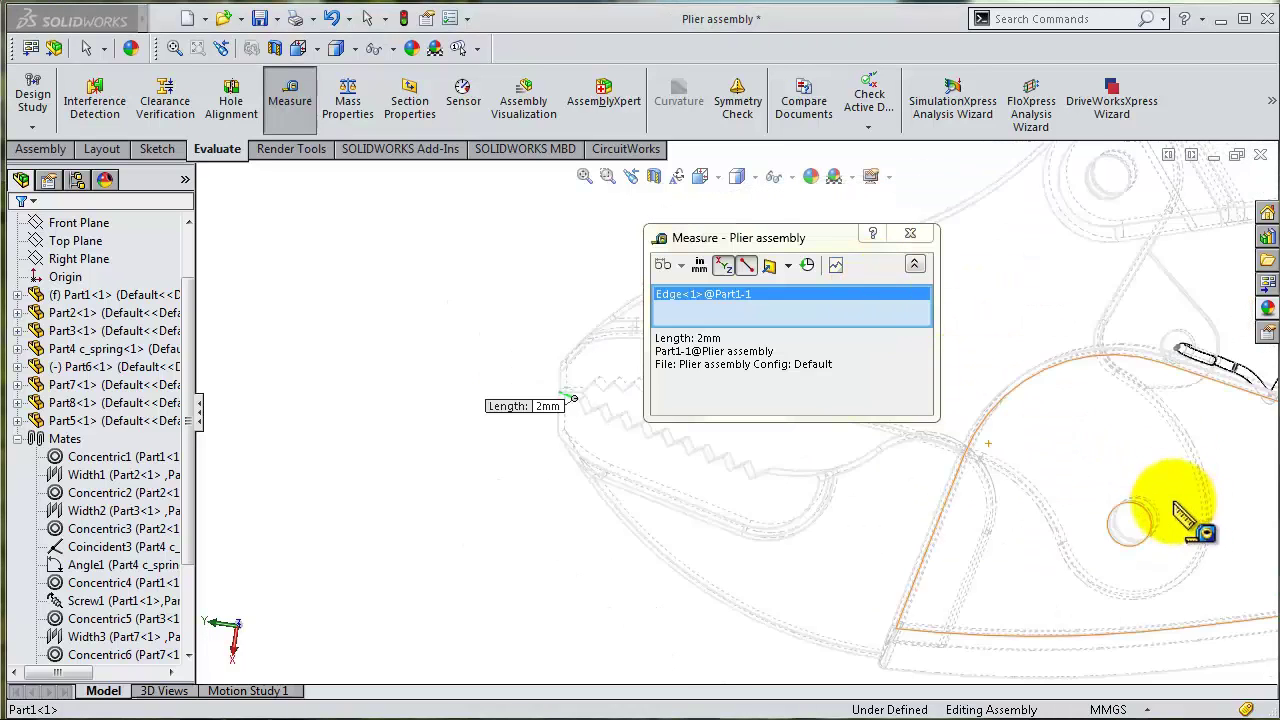
scroll(1185, 515, "down", 2)
scroll(1100, 380, "down", 1)
scroll(1027, 288, "down", 1)
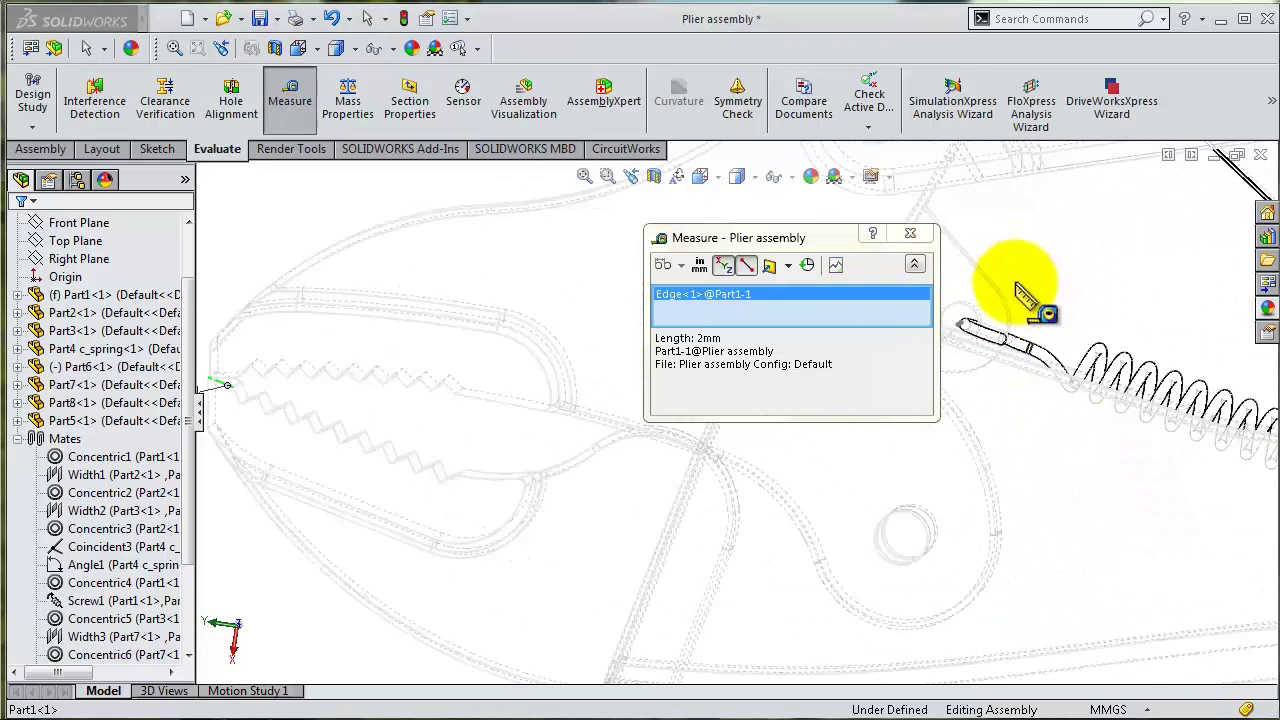
scroll(1008, 292, "down", 1)
scroll(963, 409, "down", 1)
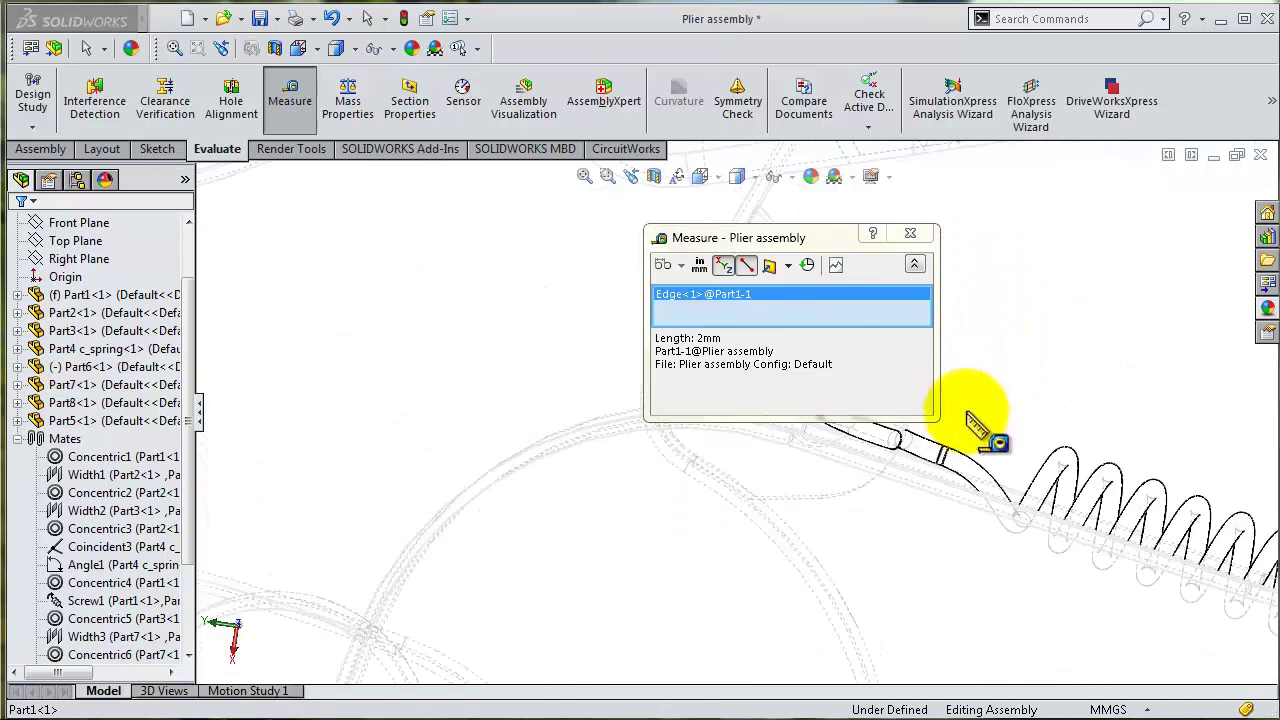
scroll(963, 409, "down", 1)
left_click_drag(815, 238, 466, 257)
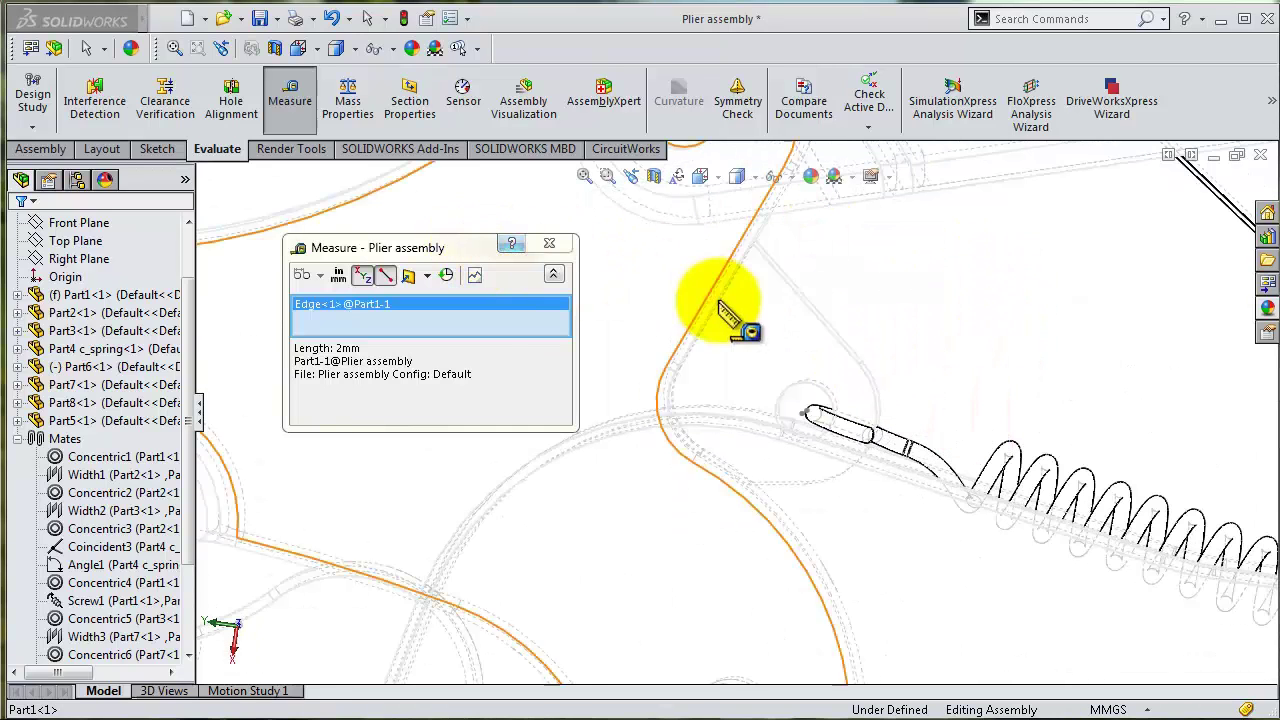
left_click(845, 348)
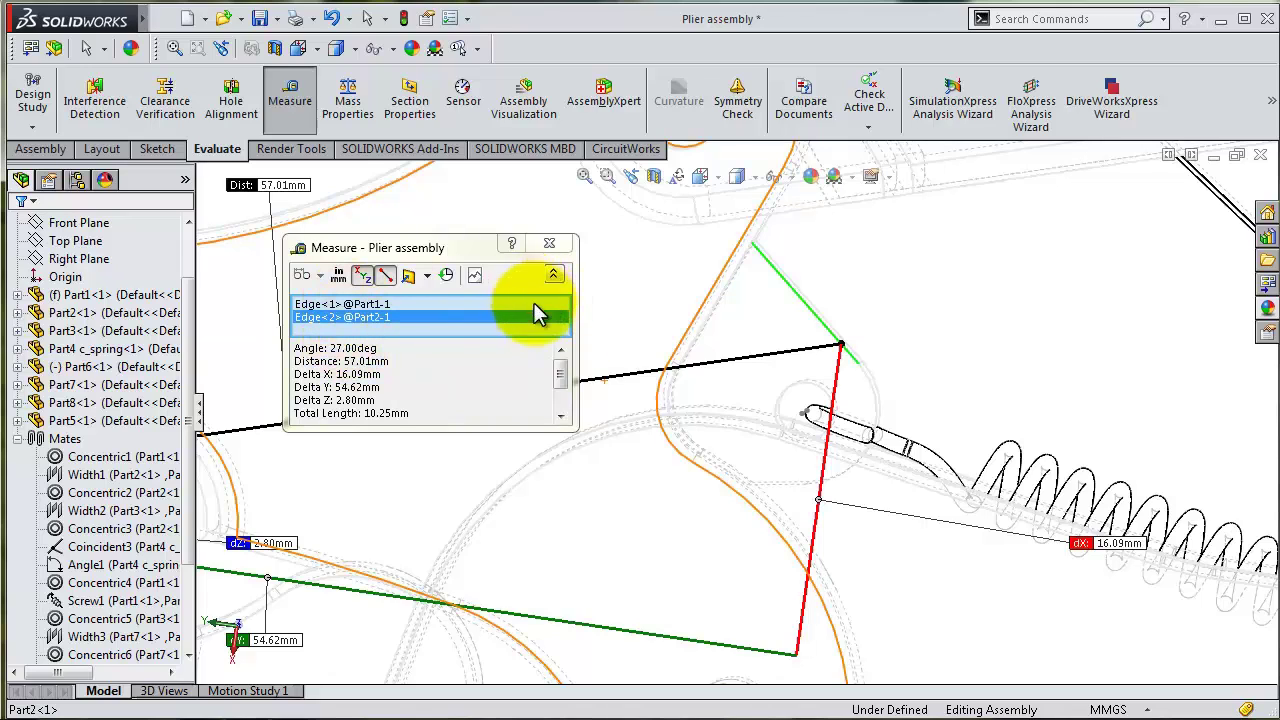
Close the previous measurement and rotate the upper jaw open about its pivot
key("Escape")
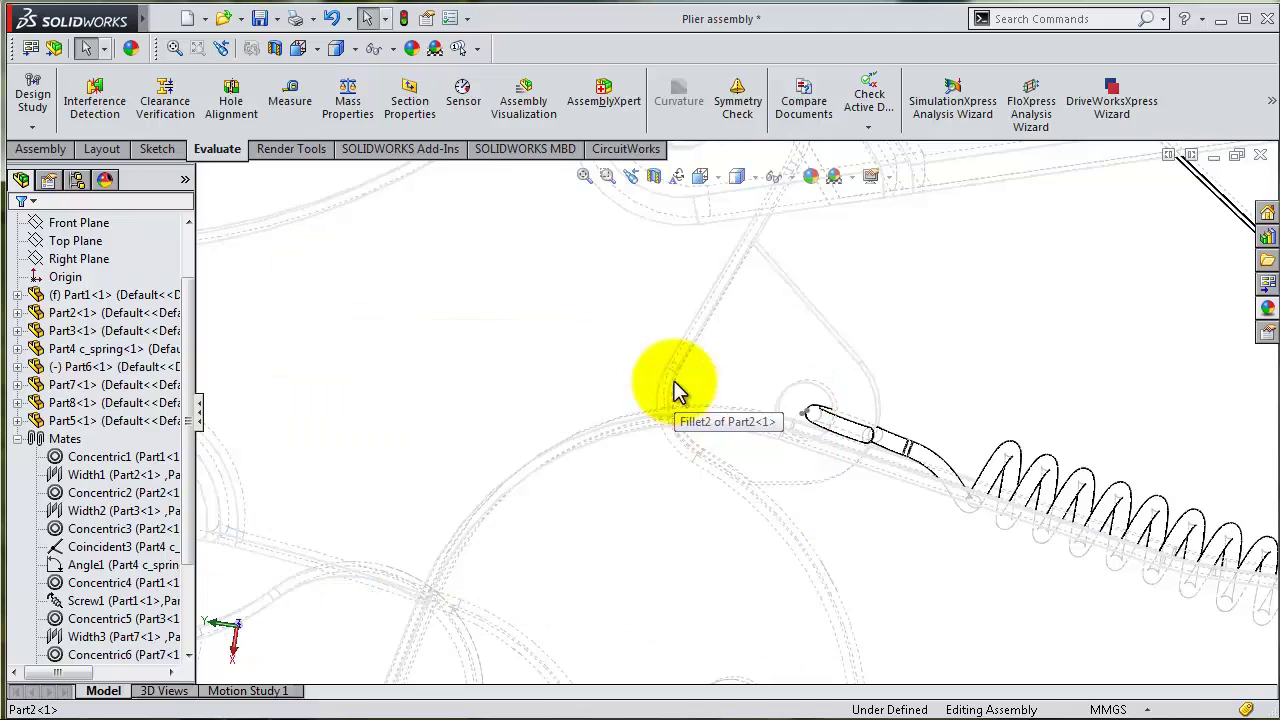
scroll(700, 408, "up", 3)
scroll(700, 410, "up", 3)
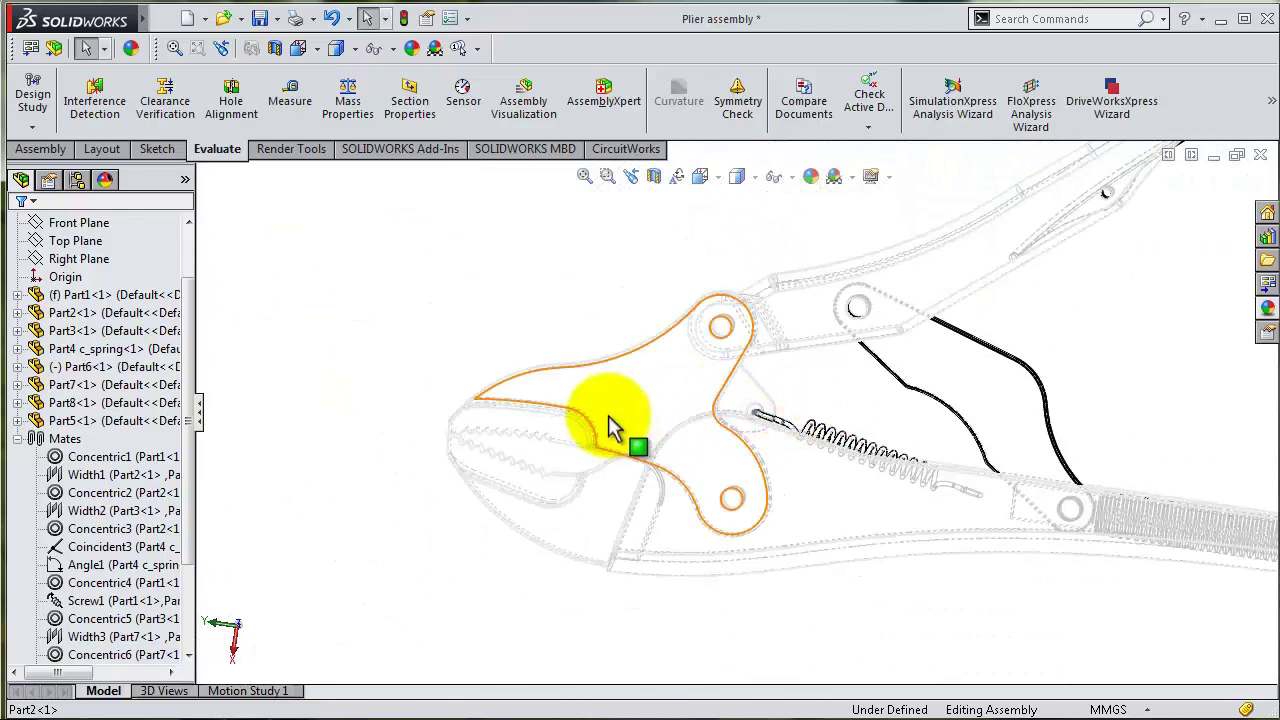
left_click_drag(613, 423, 720, 384)
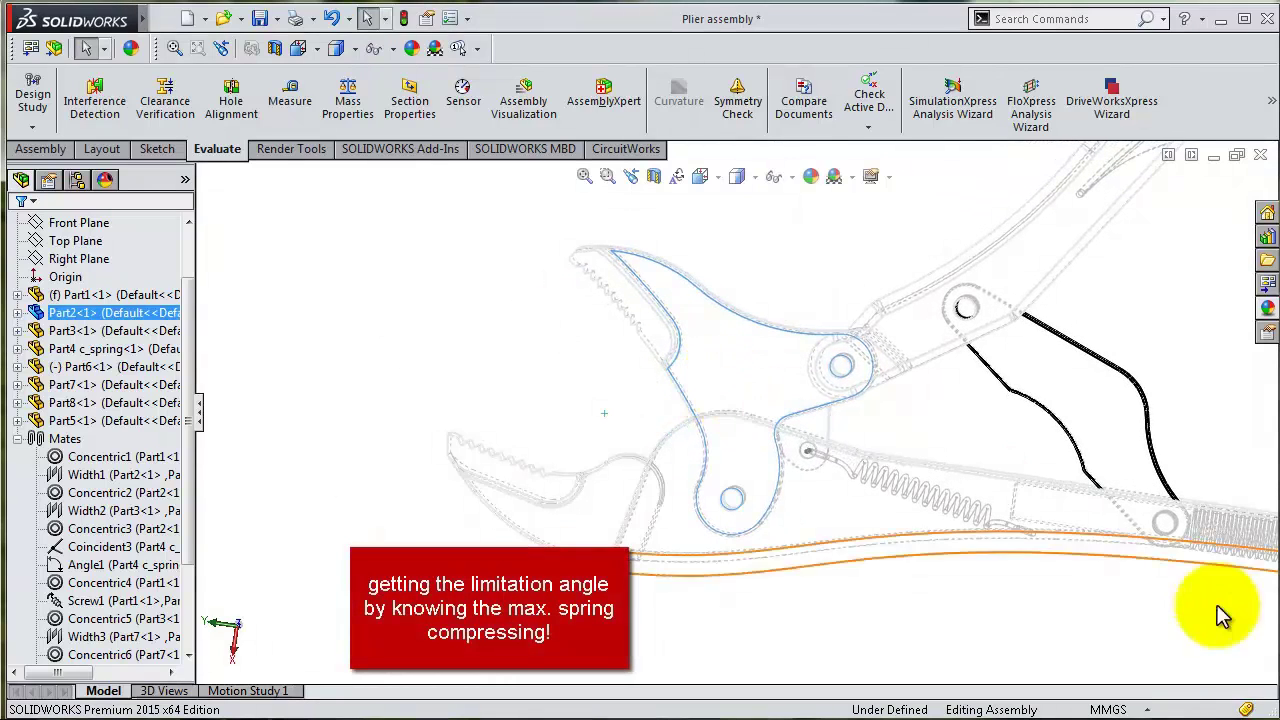
scroll(943, 523, "down", 2)
scroll(928, 528, "down", 2)
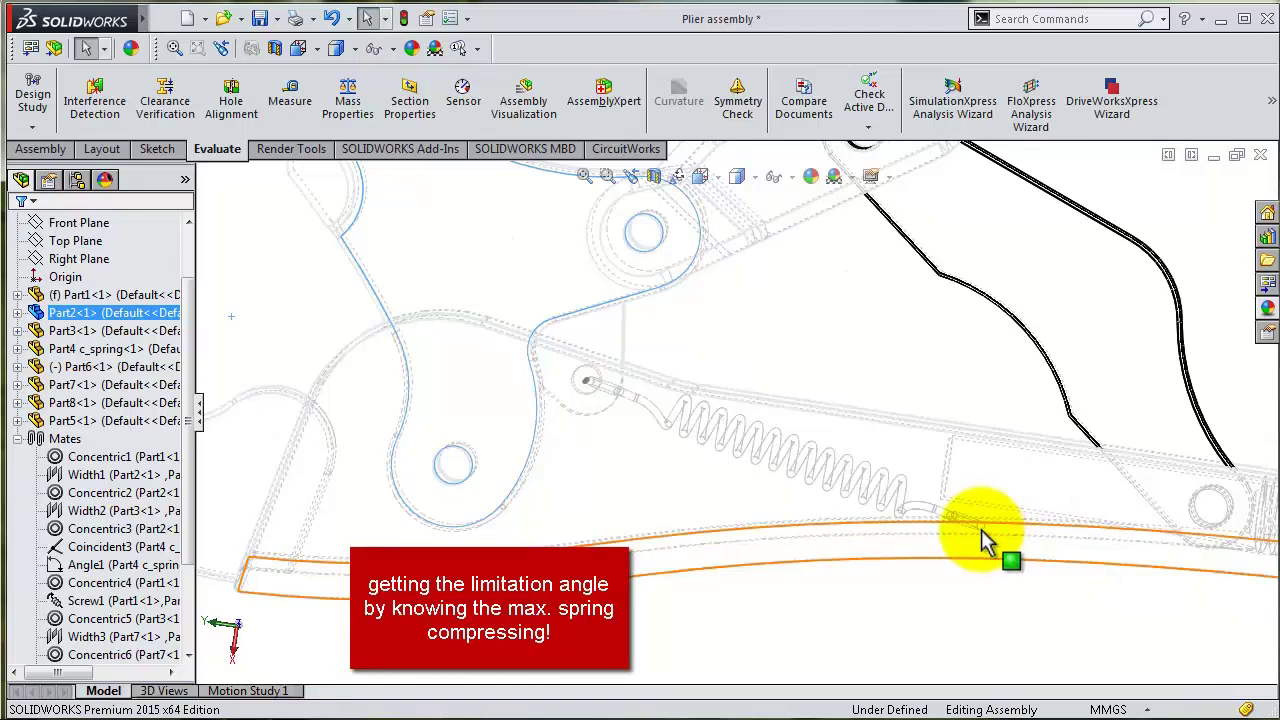
scroll(713, 357, "up", 2)
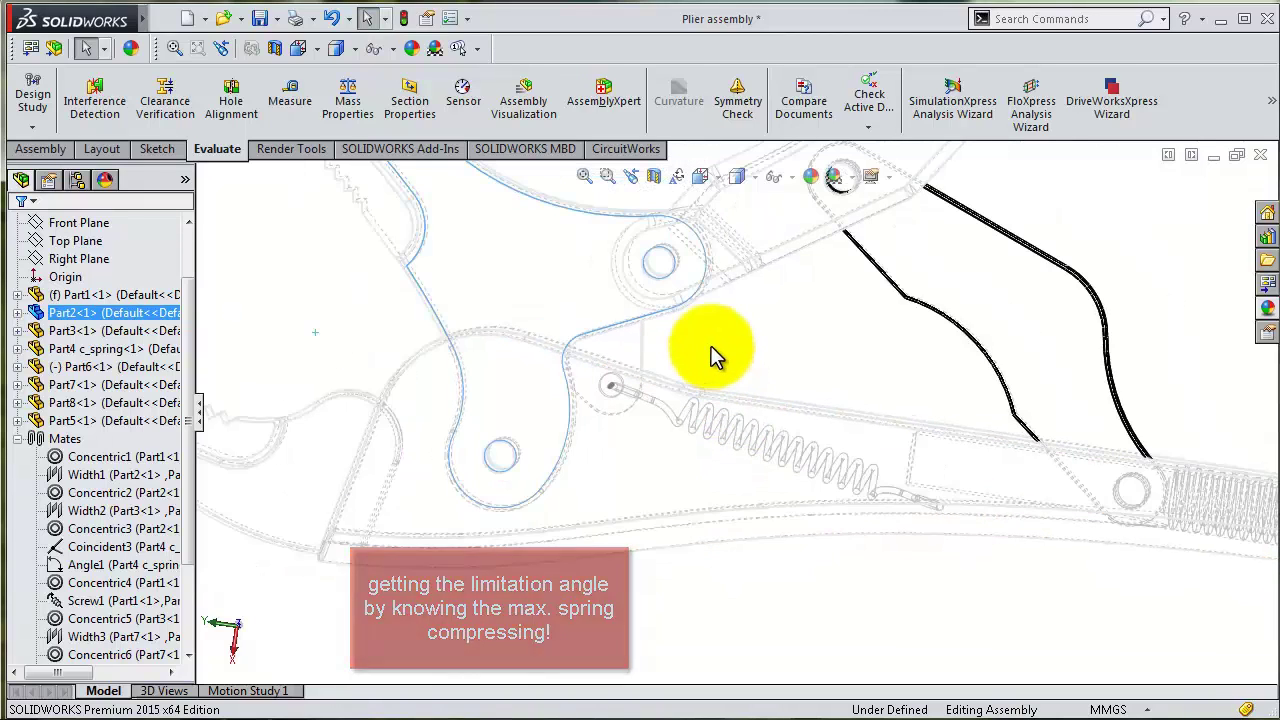
scroll(694, 323, "down", 1)
scroll(686, 318, "down", 1)
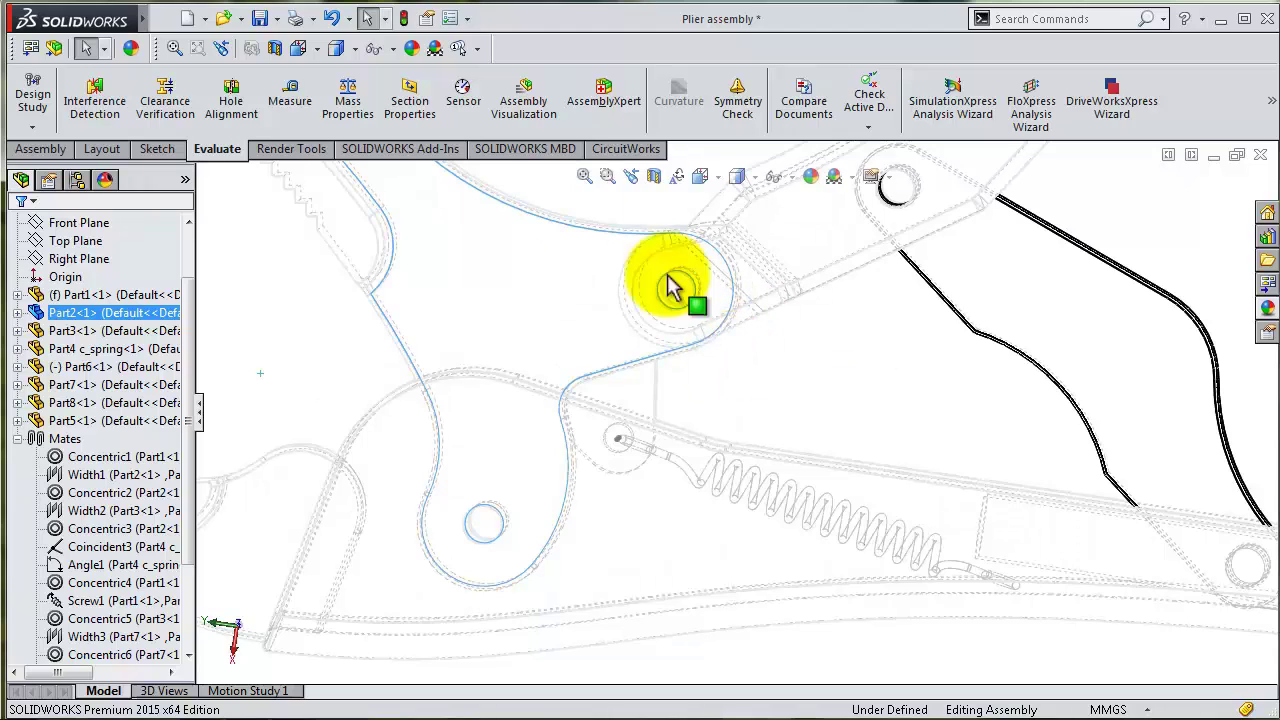
Measure the 70° angle between Part2's short spring-side edge and Part1's jaw edge, then close Measure
left_click(289, 95)
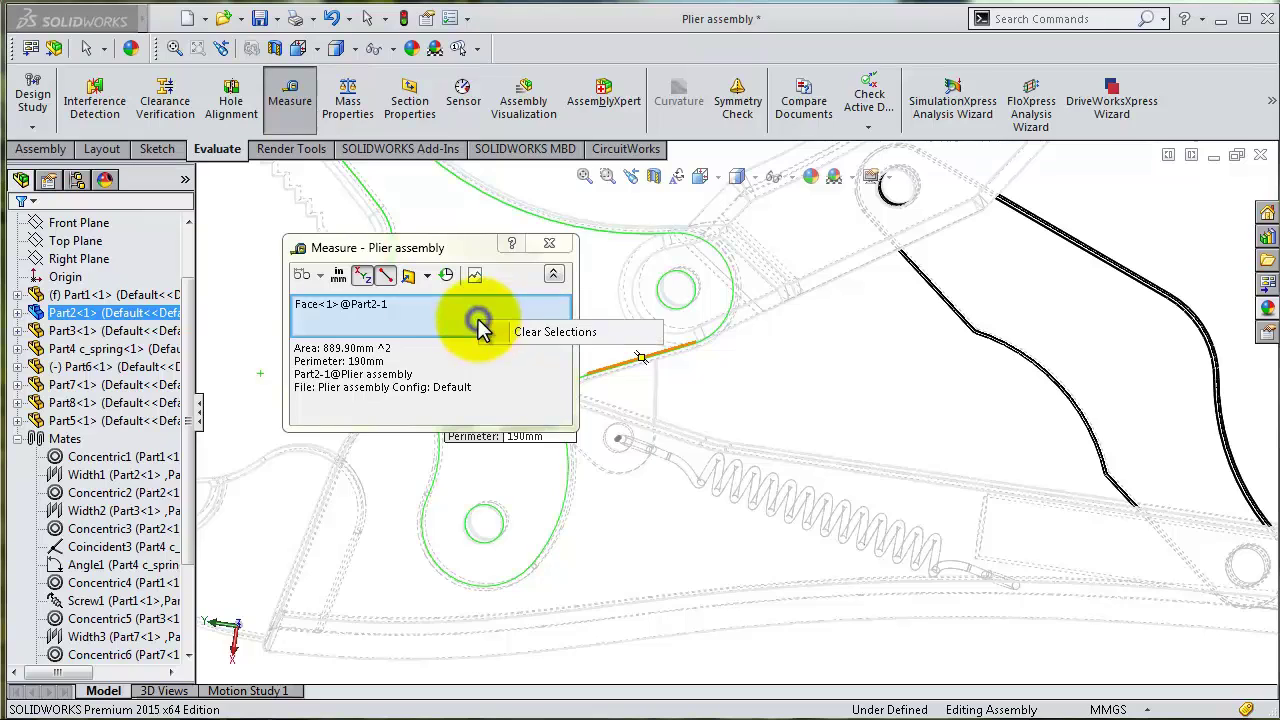
left_click(516, 334)
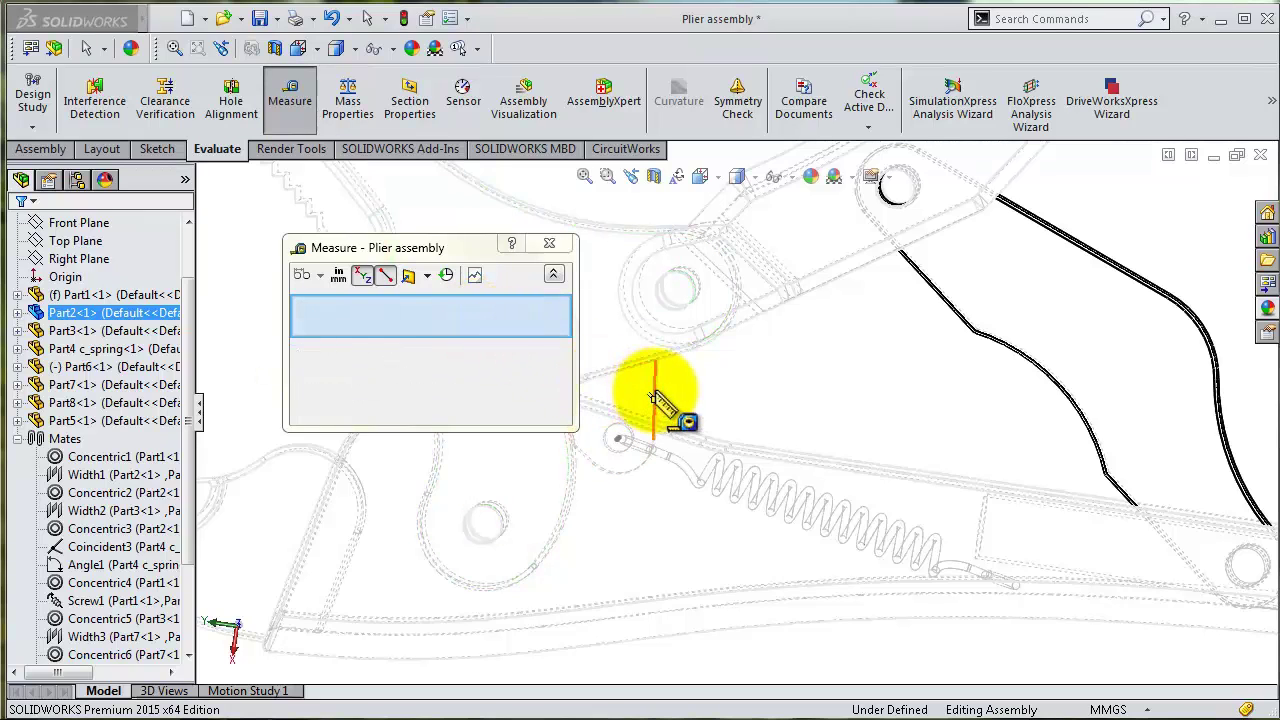
left_click(652, 395)
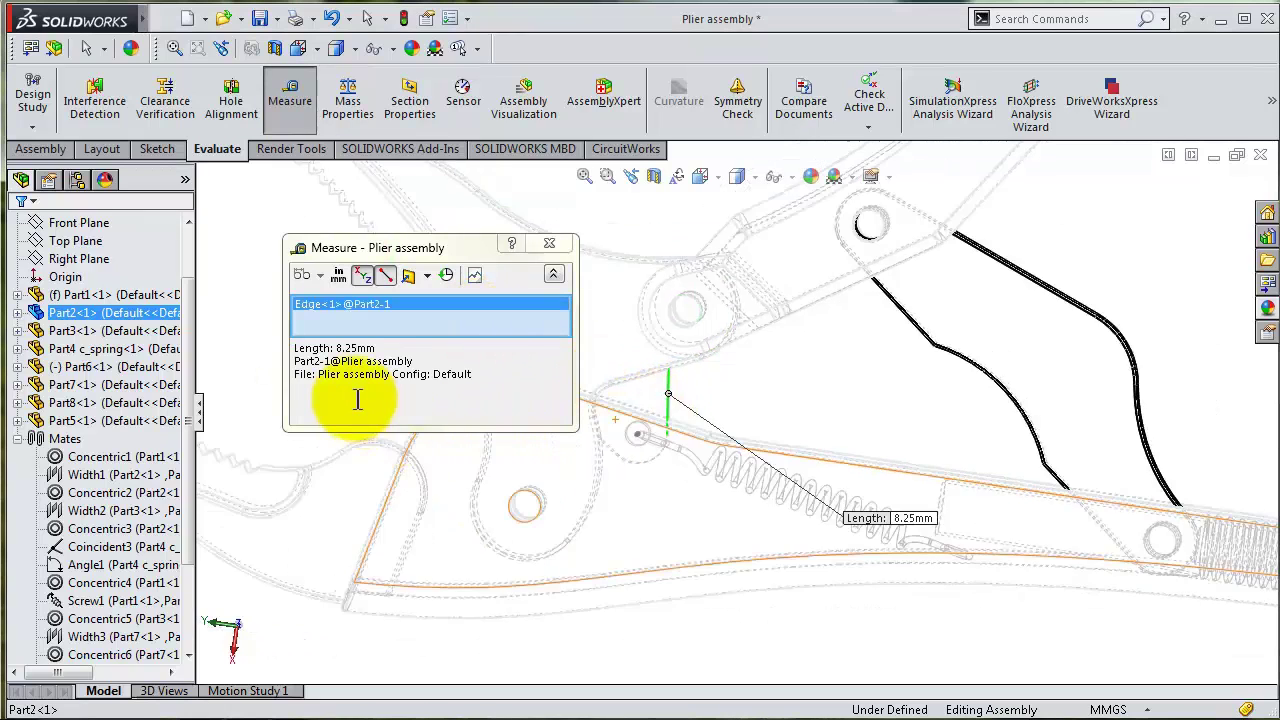
scroll(285, 425, "down", 2)
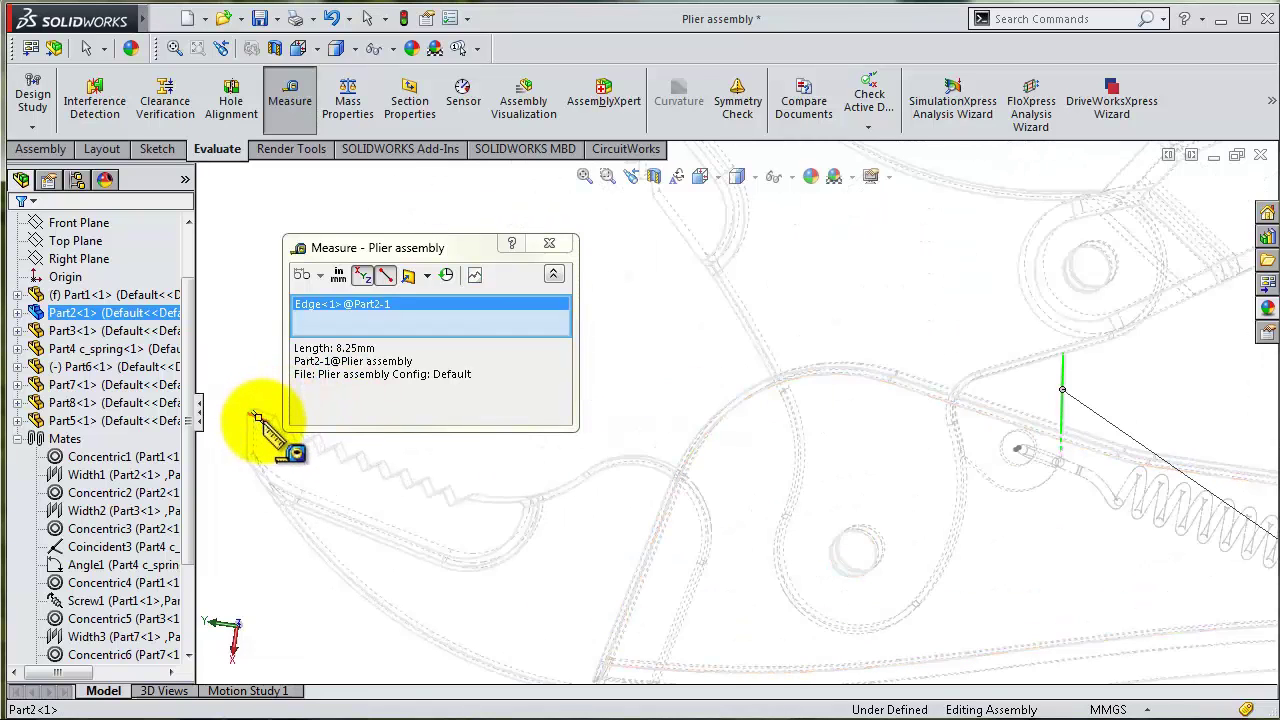
scroll(300, 430, "down", 2)
left_click_drag(471, 249, 472, 201)
left_click(380, 411)
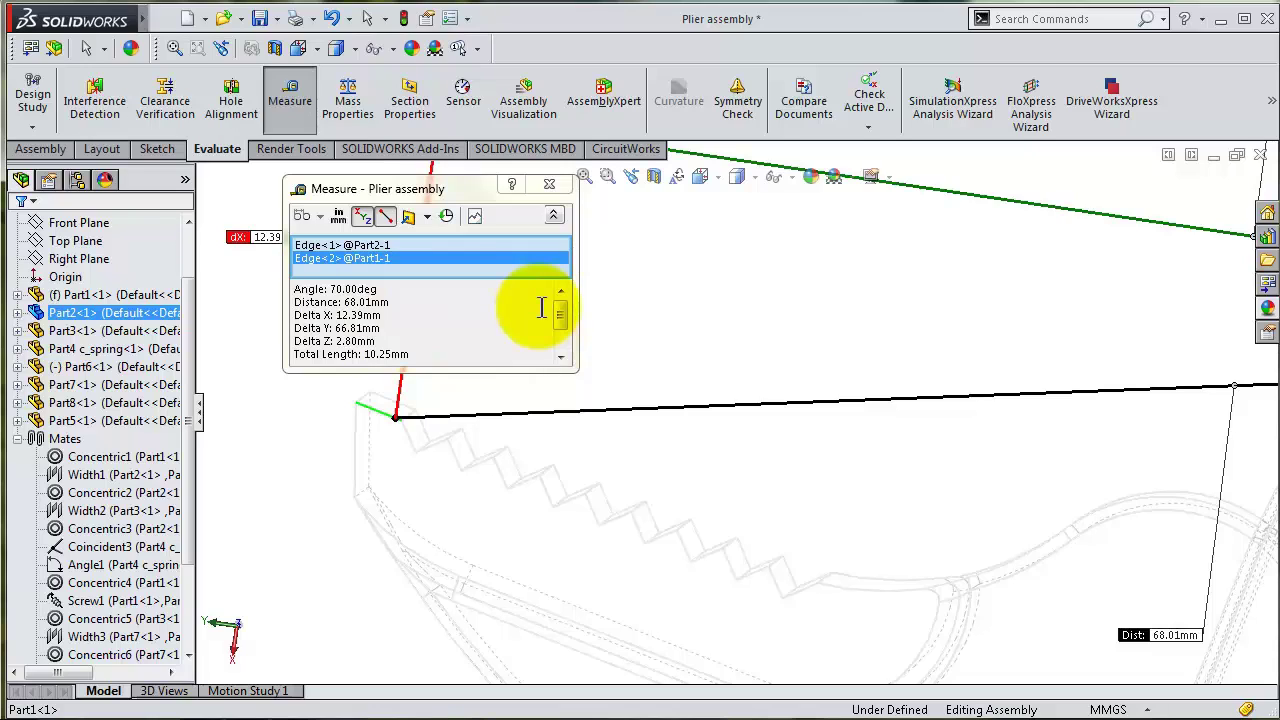
left_click(549, 187)
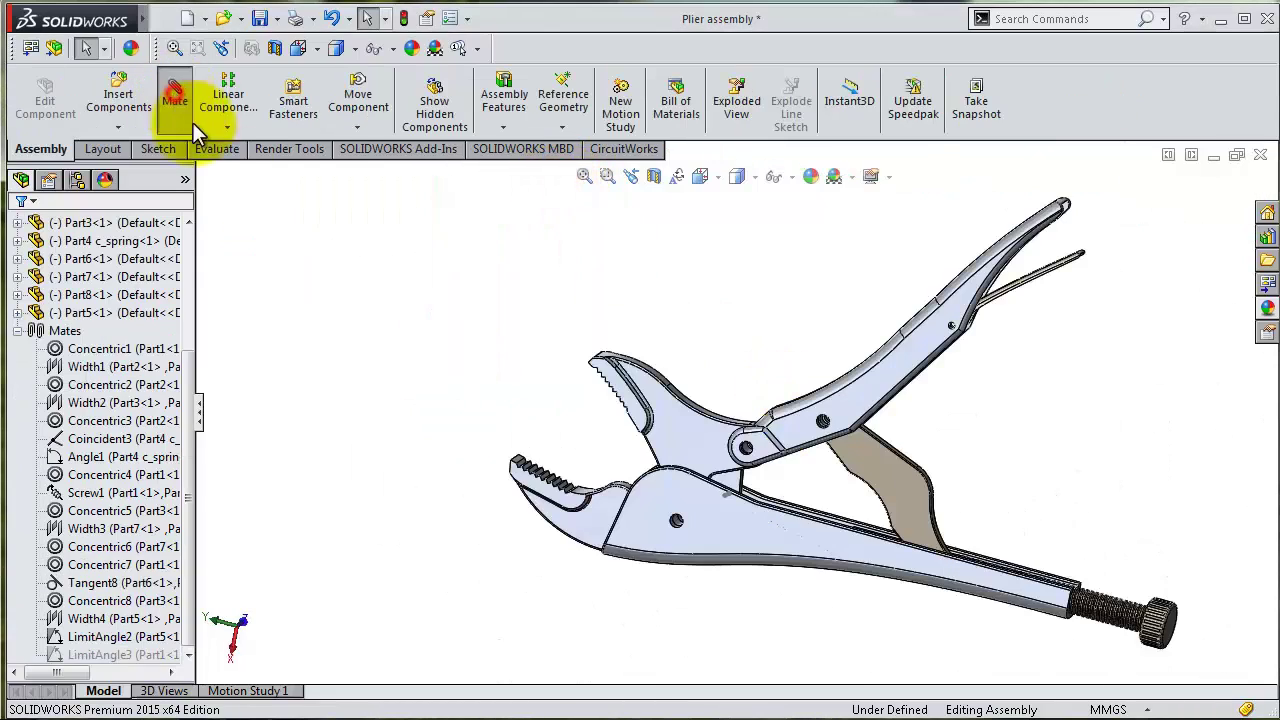
Start a new mate with the Part2 link face as the first reference
left_click(195, 128)
scroll(786, 457, "down", 3)
scroll(866, 406, "down", 4)
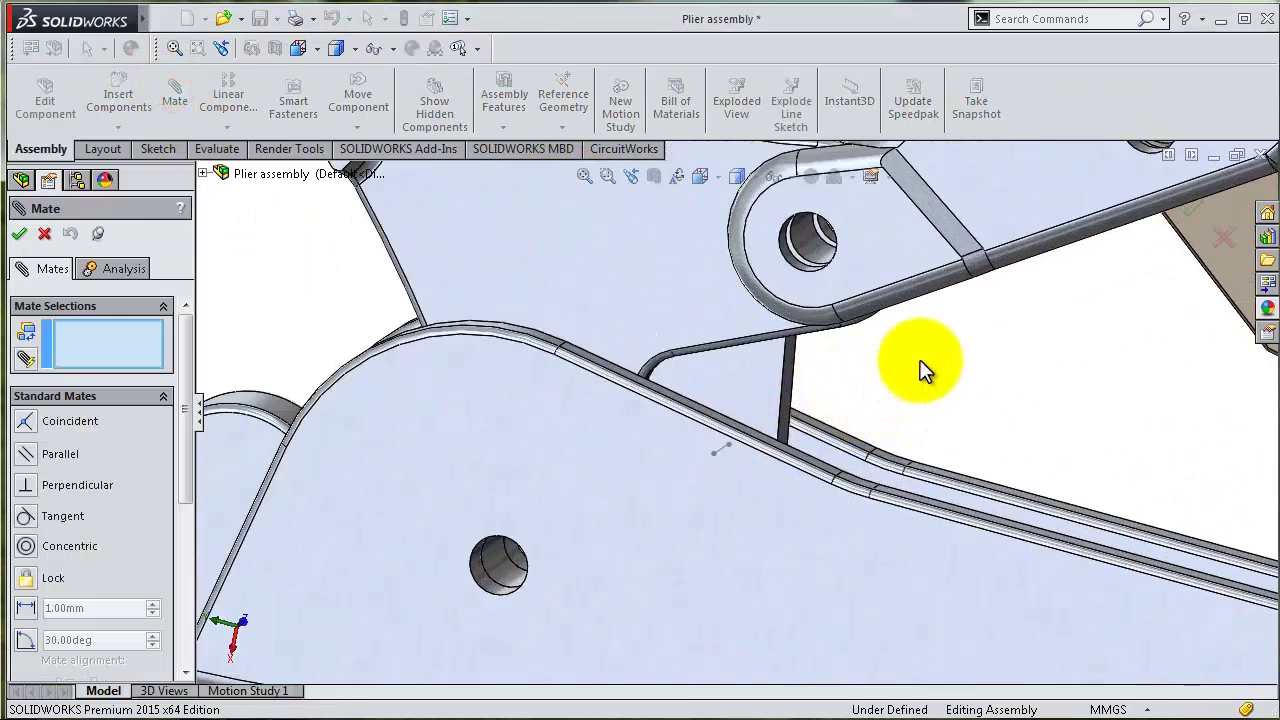
mouse_move(920, 368)
middle_mouse_down()
mouse_move(923, 323)
mouse_move(906, 323)
mouse_move(825, 410)
middle_mouse_up()
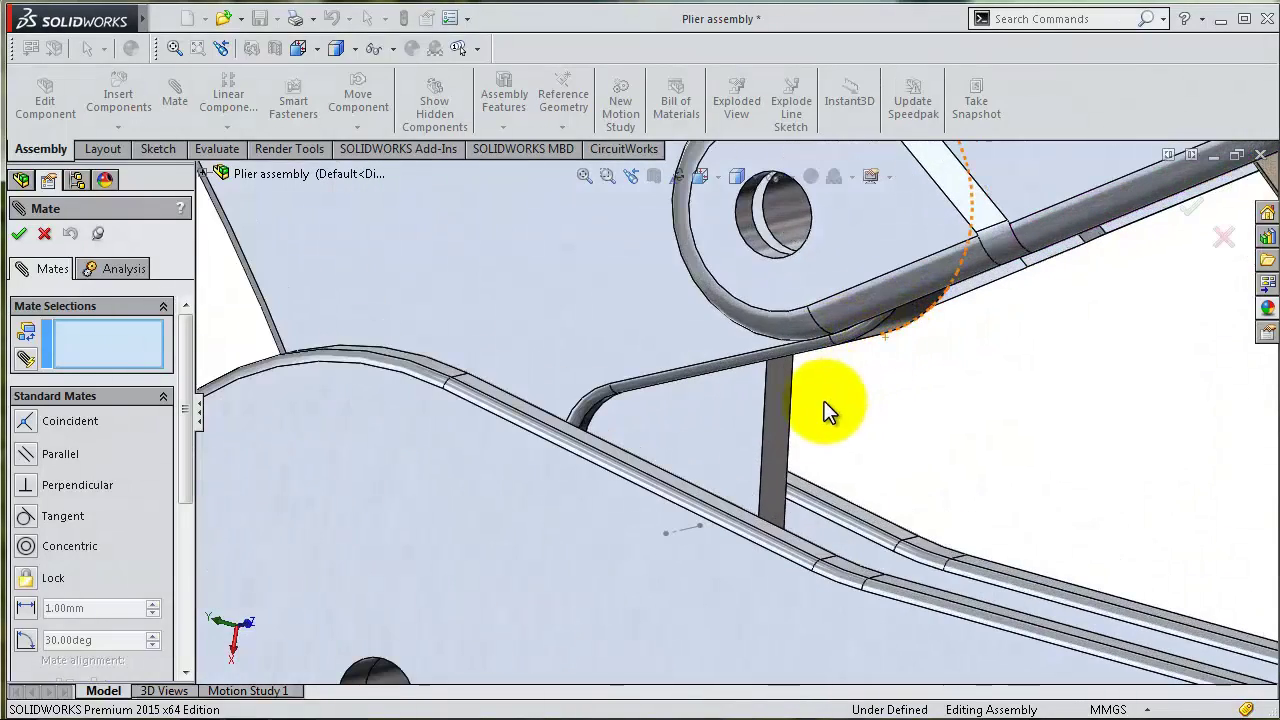
left_click(768, 415)
scroll(300, 366, "up", 2)
scroll(300, 366, "up", 1)
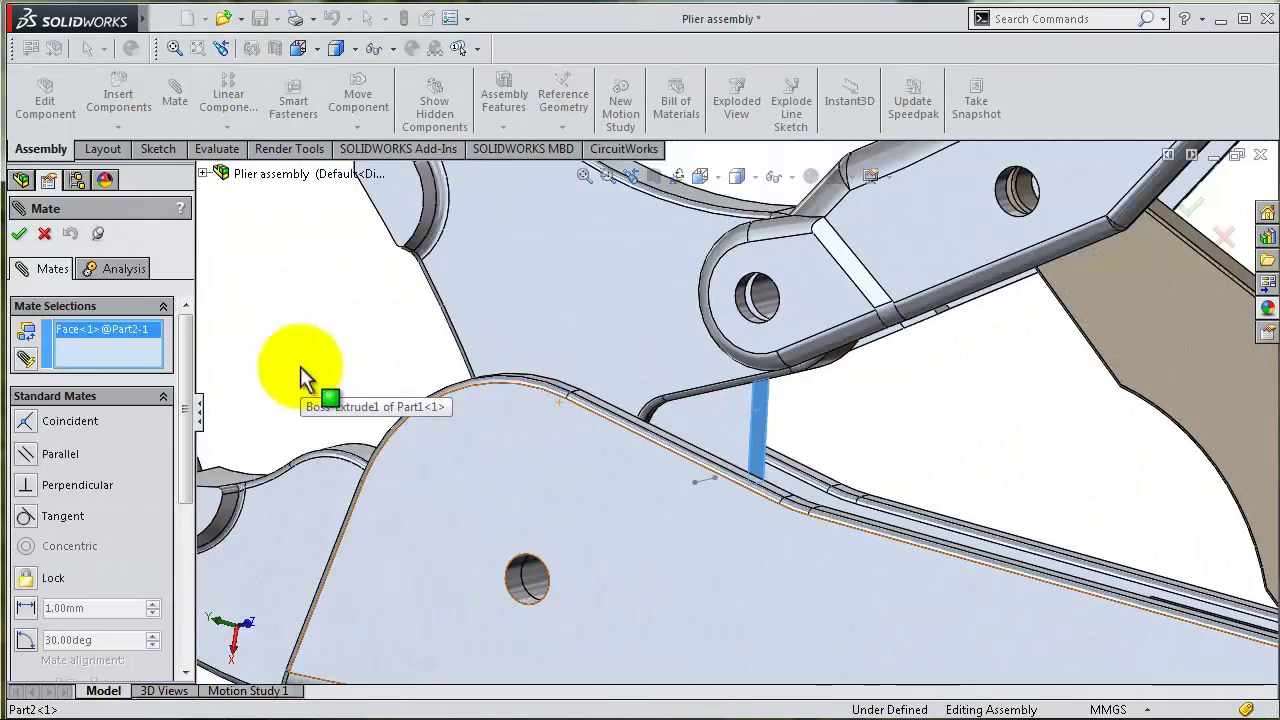
left_click_drag(186, 356, 184, 486)
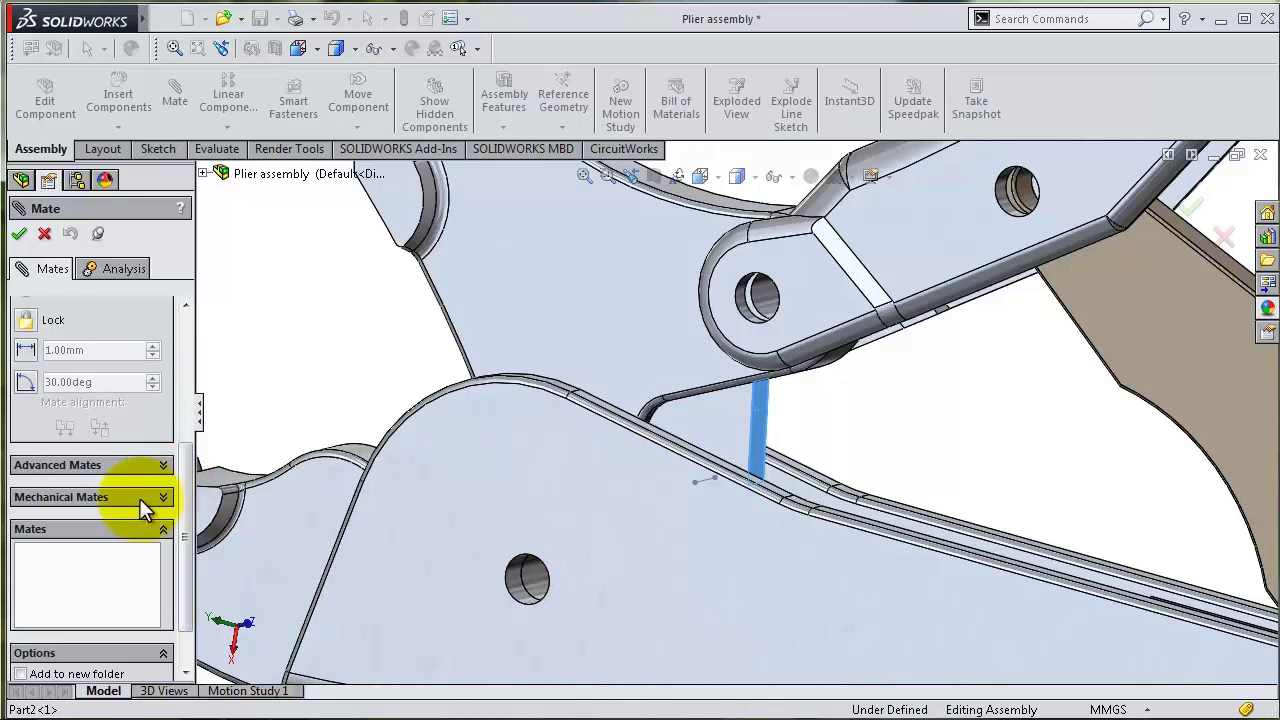
Add an angle limit mate to Part1's tooth face at 50° with 70° maximum, then test the jaw
left_click(163, 465)
left_click_drag(189, 498, 191, 471)
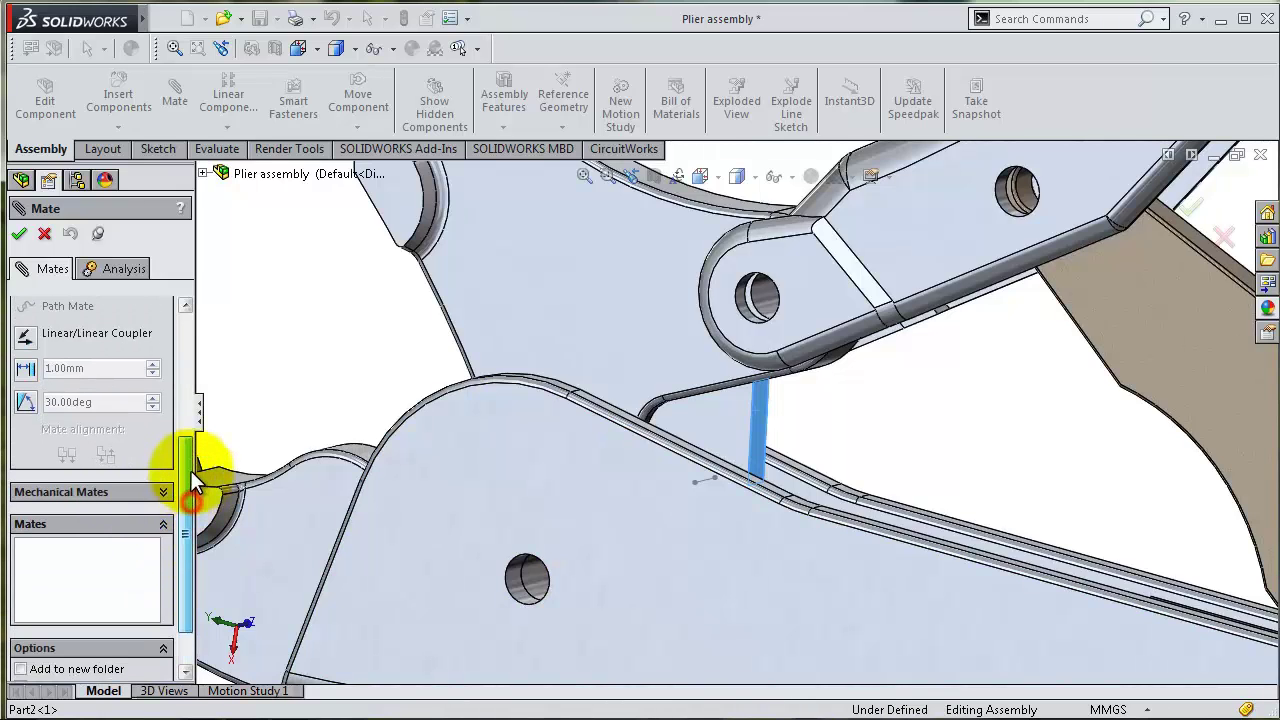
left_click(26, 425)
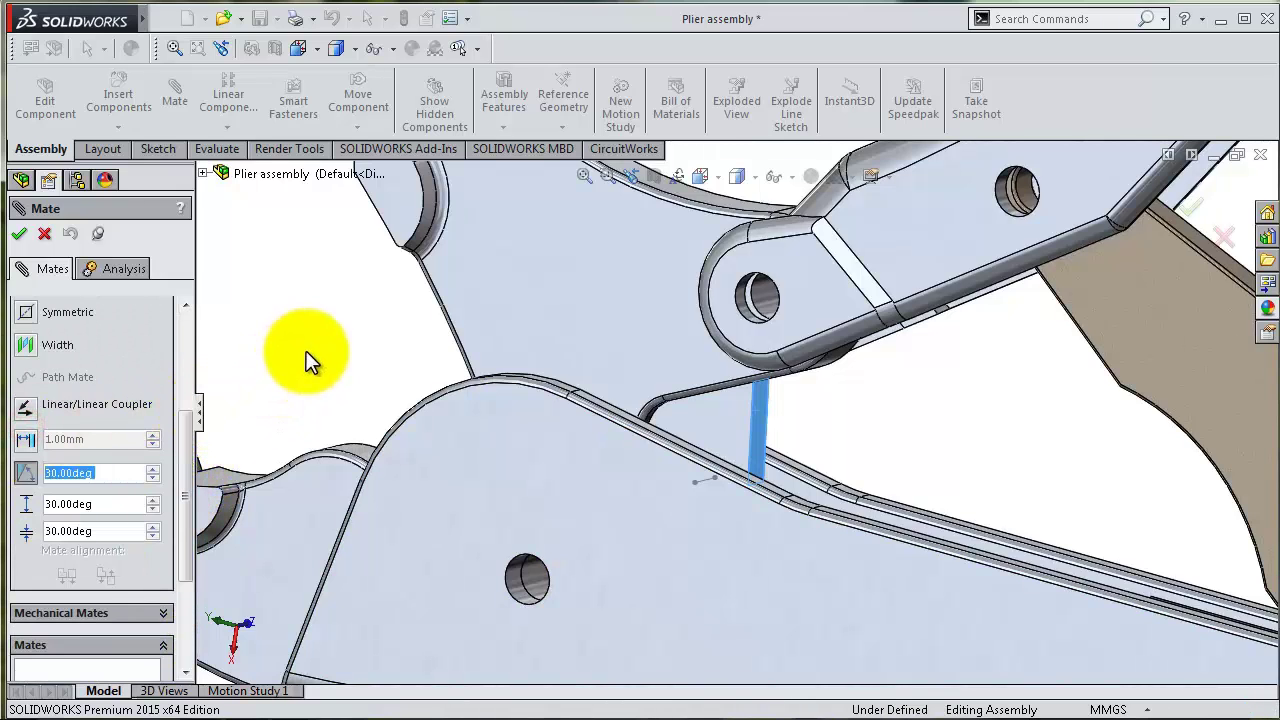
scroll(305, 375, "up", 3)
scroll(302, 381, "down", 2)
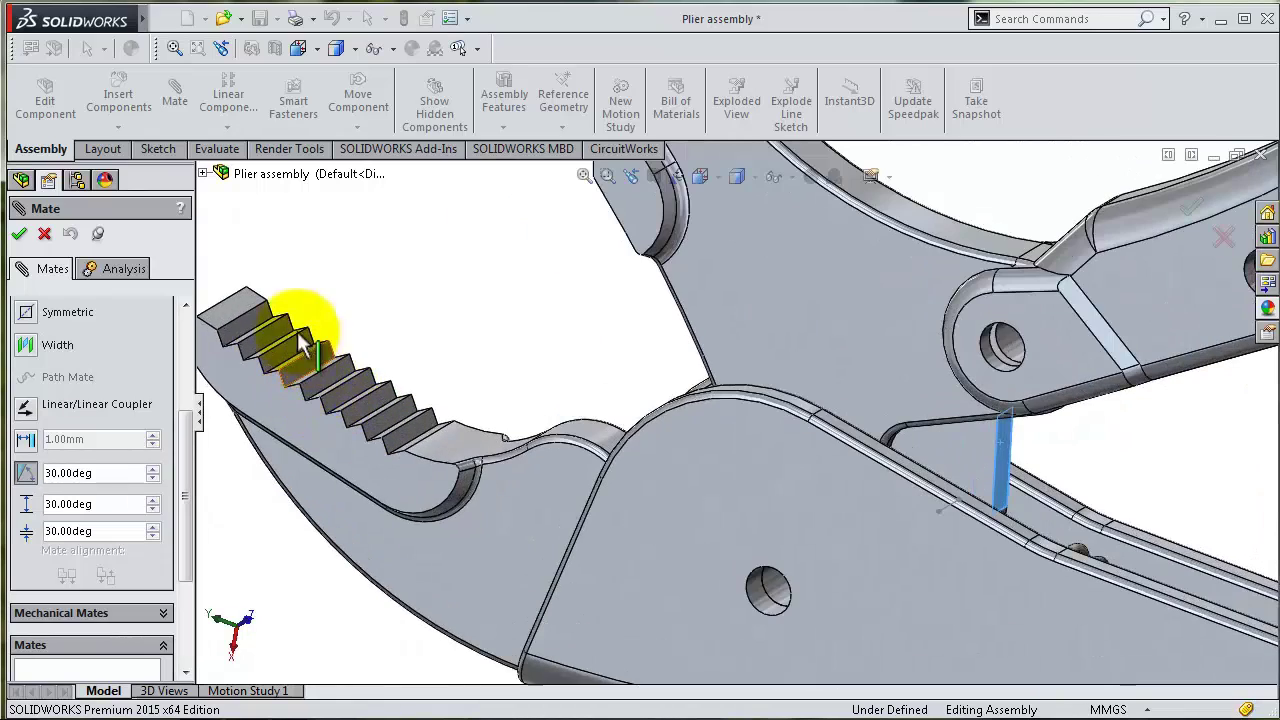
left_click(247, 312)
type("50")
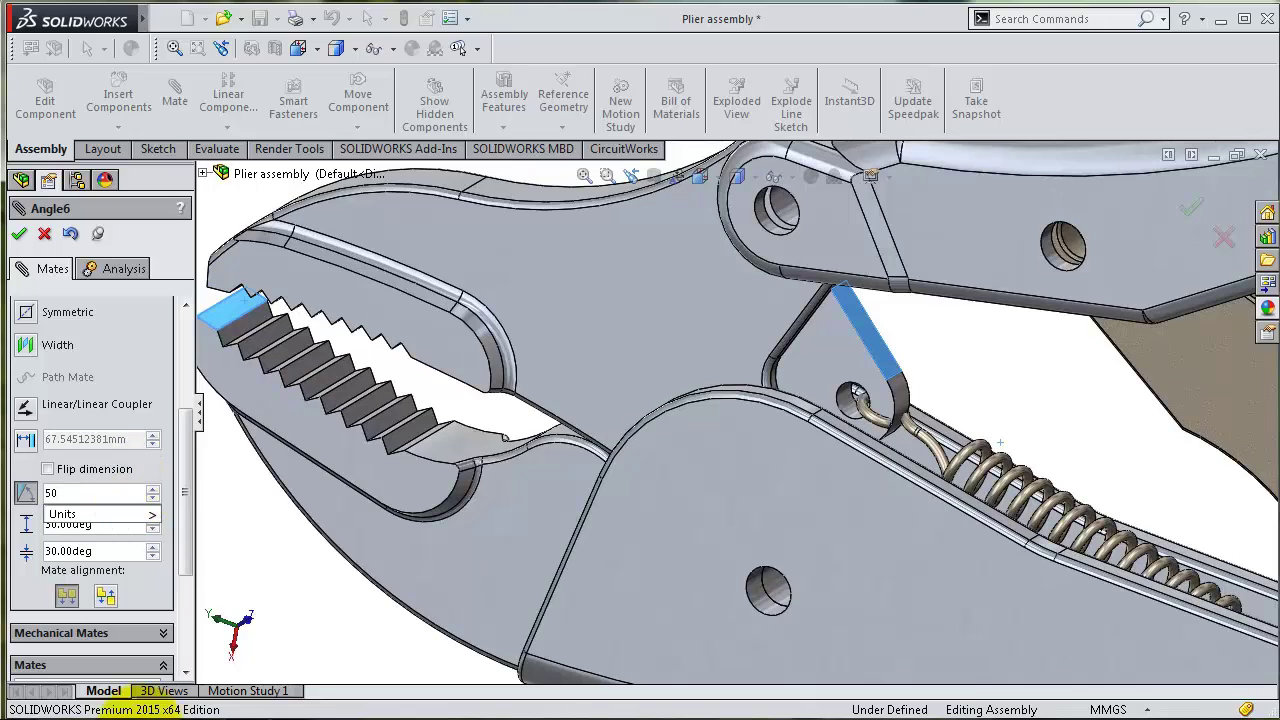
key("Return")
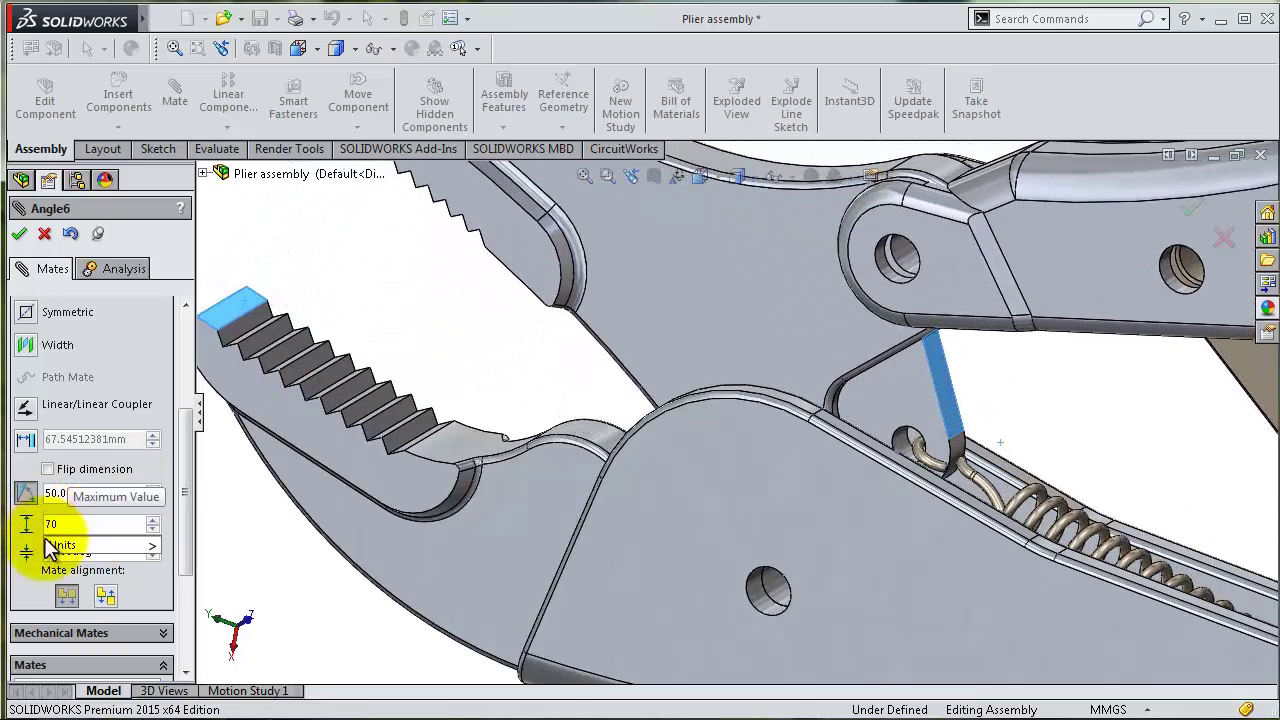
left_click(31, 563)
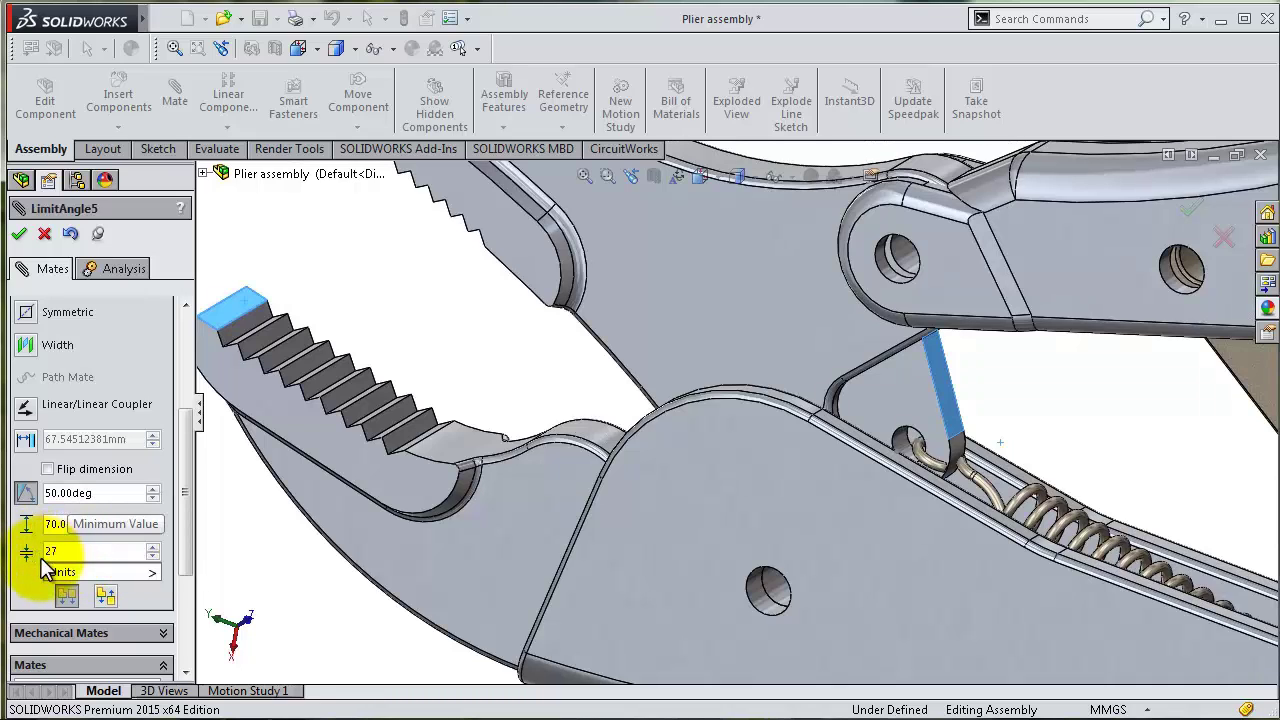
left_click(20, 234)
key("f")
mouse_move(712, 447)
left_mouse_down()
mouse_move(668, 372)
mouse_move(737, 334)
mouse_move(808, 357)
mouse_move(651, 357)
mouse_move(615, 395)
mouse_move(666, 363)
mouse_move(835, 360)
mouse_move(585, 355)
mouse_move(829, 386)
mouse_move(757, 309)
mouse_move(850, 555)
mouse_move(865, 458)
mouse_move(855, 400)
mouse_move(853, 428)
mouse_move(957, 486)
left_mouse_up()
Swing the upper handle open with Move Component to check its range of motion
left_click(1040, 505)
scroll(1100, 515, "down", 2)
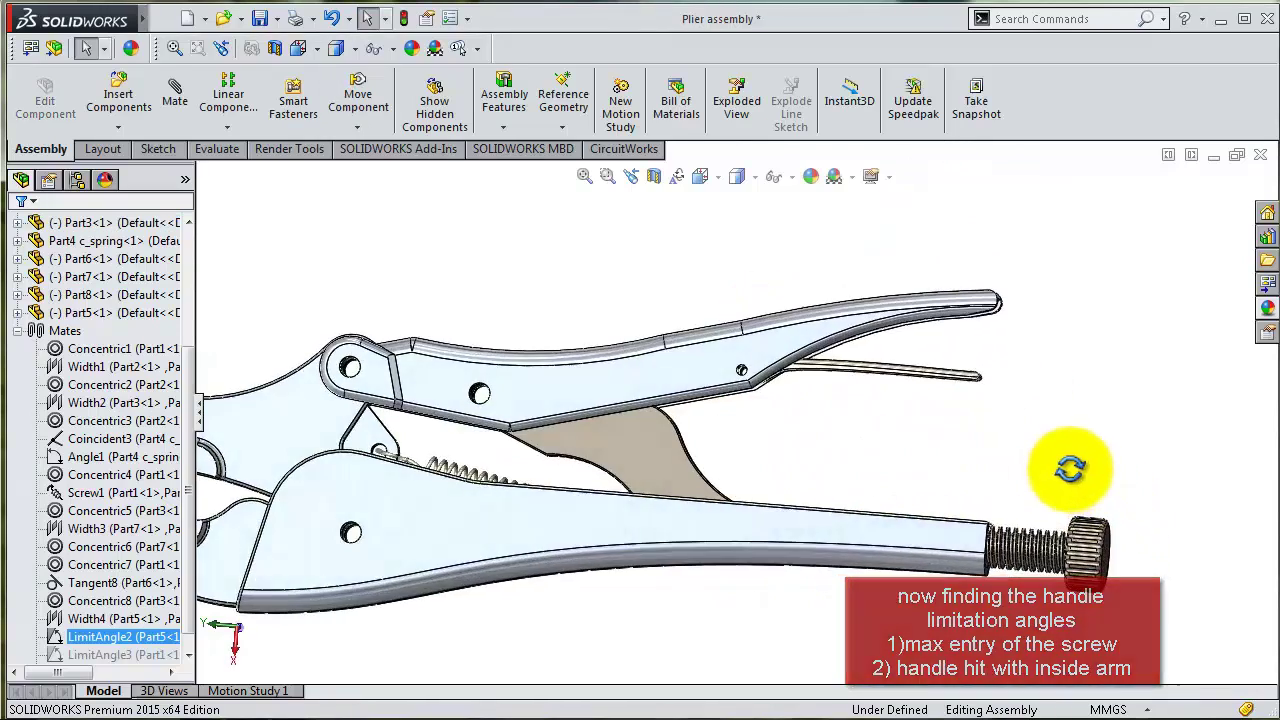
scroll(1090, 510, "down", 2)
scroll(1090, 510, "up", 2)
scroll(1086, 480, "up", 1)
scroll(1075, 486, "up", 1)
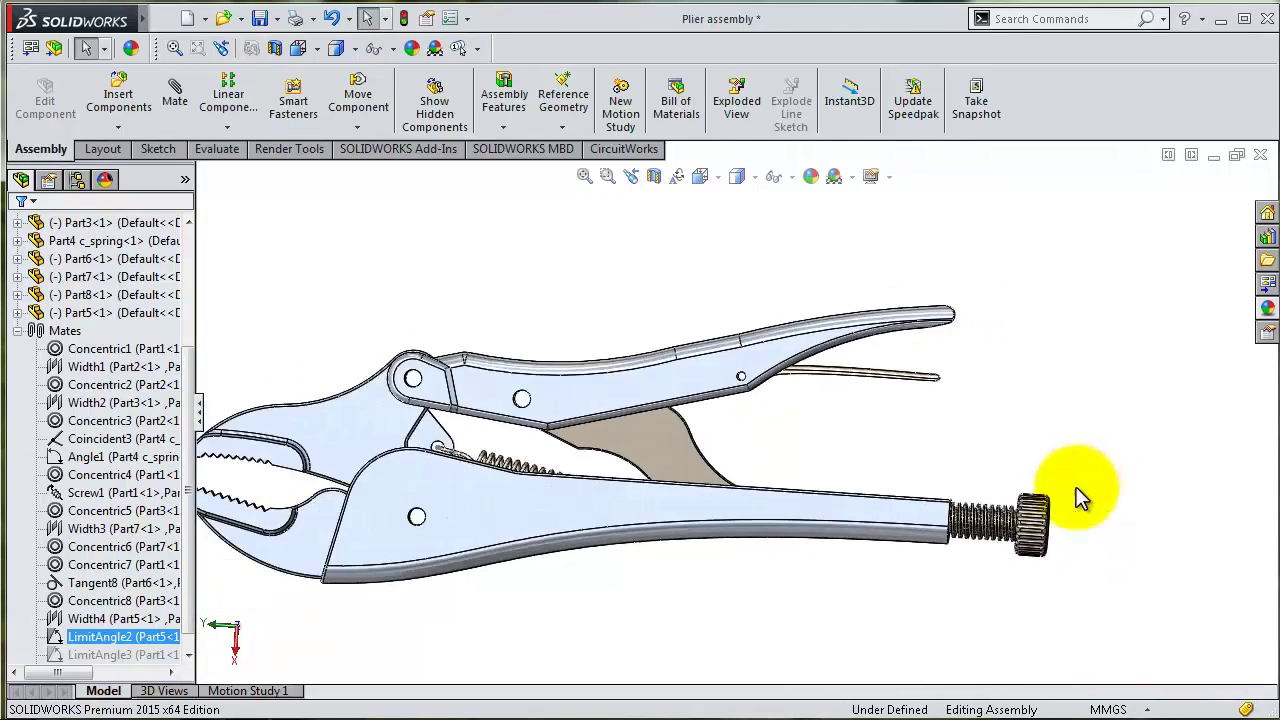
mouse_move(757, 433)
left_mouse_down()
mouse_move(743, 414)
mouse_move(737, 429)
mouse_move(666, 286)
mouse_move(700, 298)
left_mouse_up()
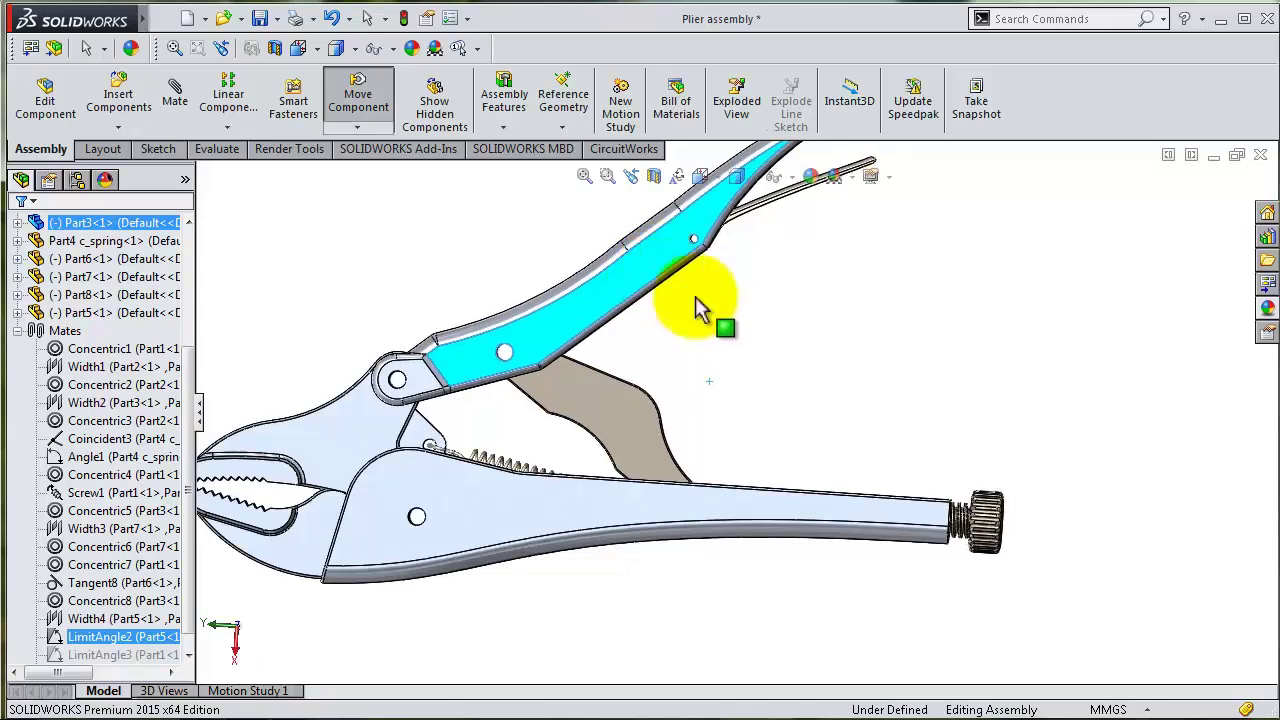
scroll(968, 572, "down", 1)
scroll(968, 572, "up", 1)
mouse_move(968, 572)
middle_mouse_down()
mouse_move(951, 569)
mouse_move(858, 375)
middle_mouse_up()
scroll(858, 375, "down", 1)
scroll(700, 335, "down", 1)
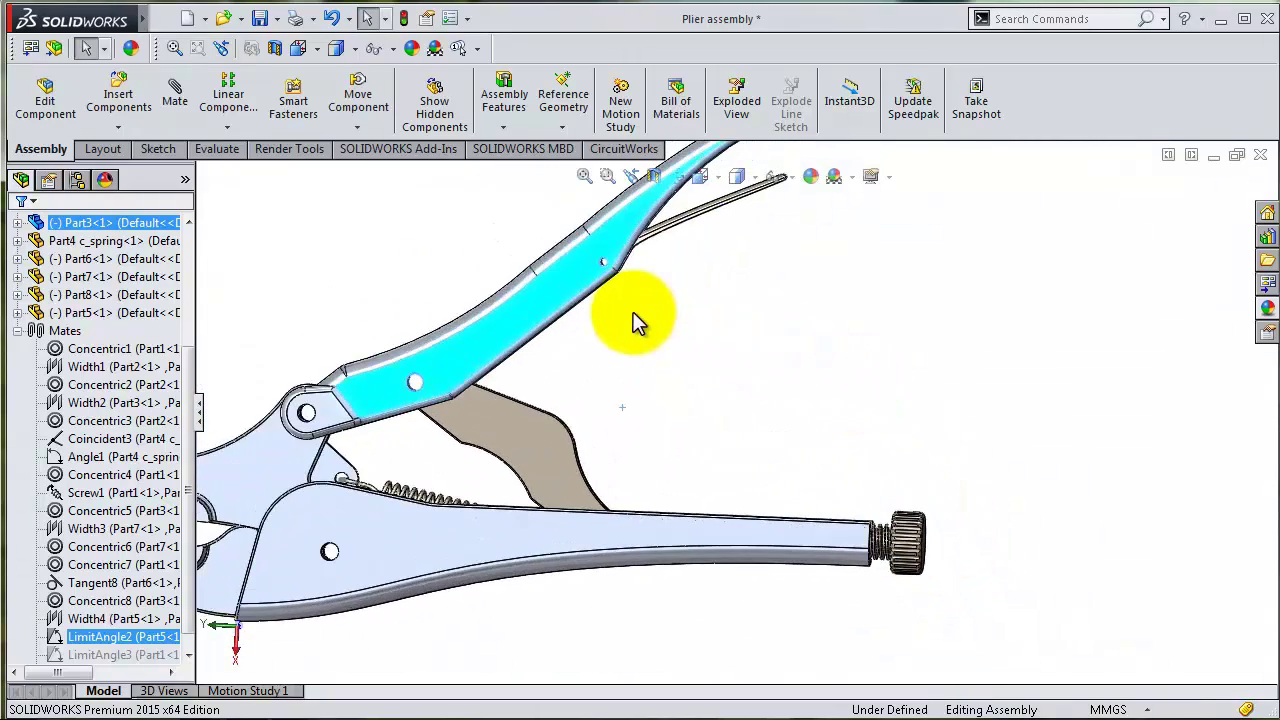
mouse_move(564, 289)
left_mouse_down()
mouse_move(543, 286)
mouse_move(527, 259)
left_mouse_up()
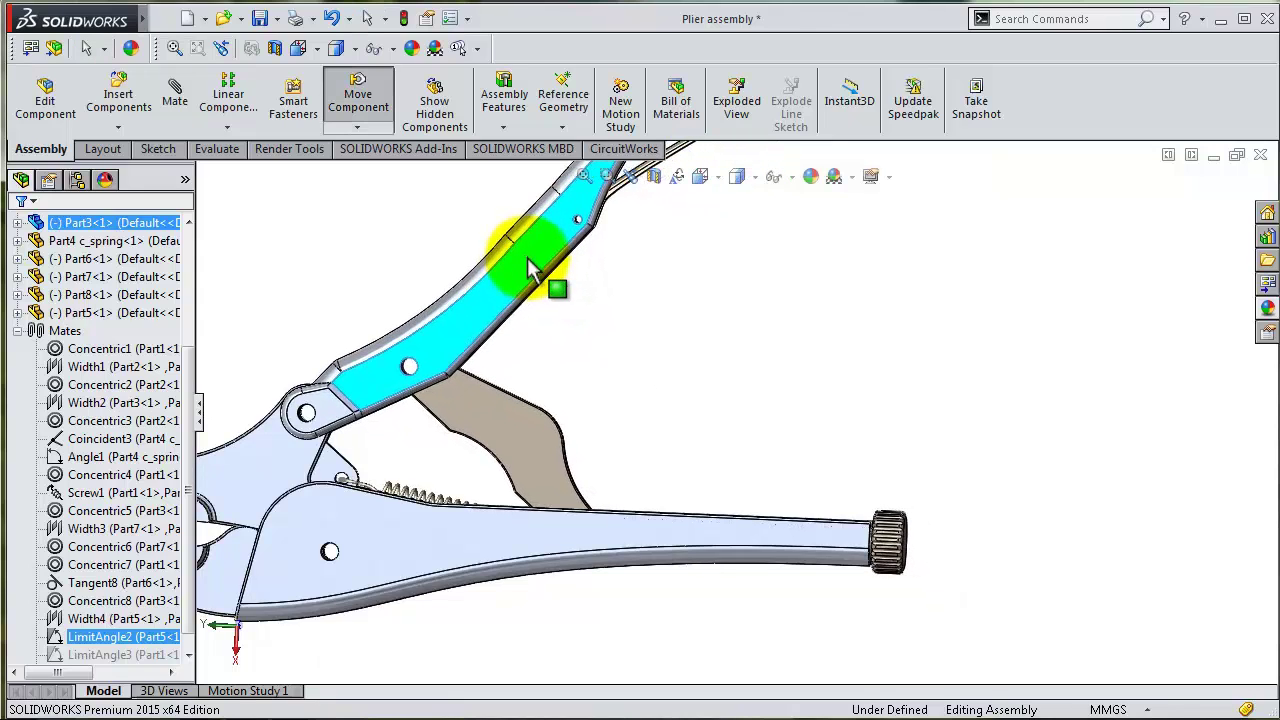
View the pliers normal to the lower handle's face and nudge the upper handle wider open
left_click(773, 532)
left_click(898, 465)
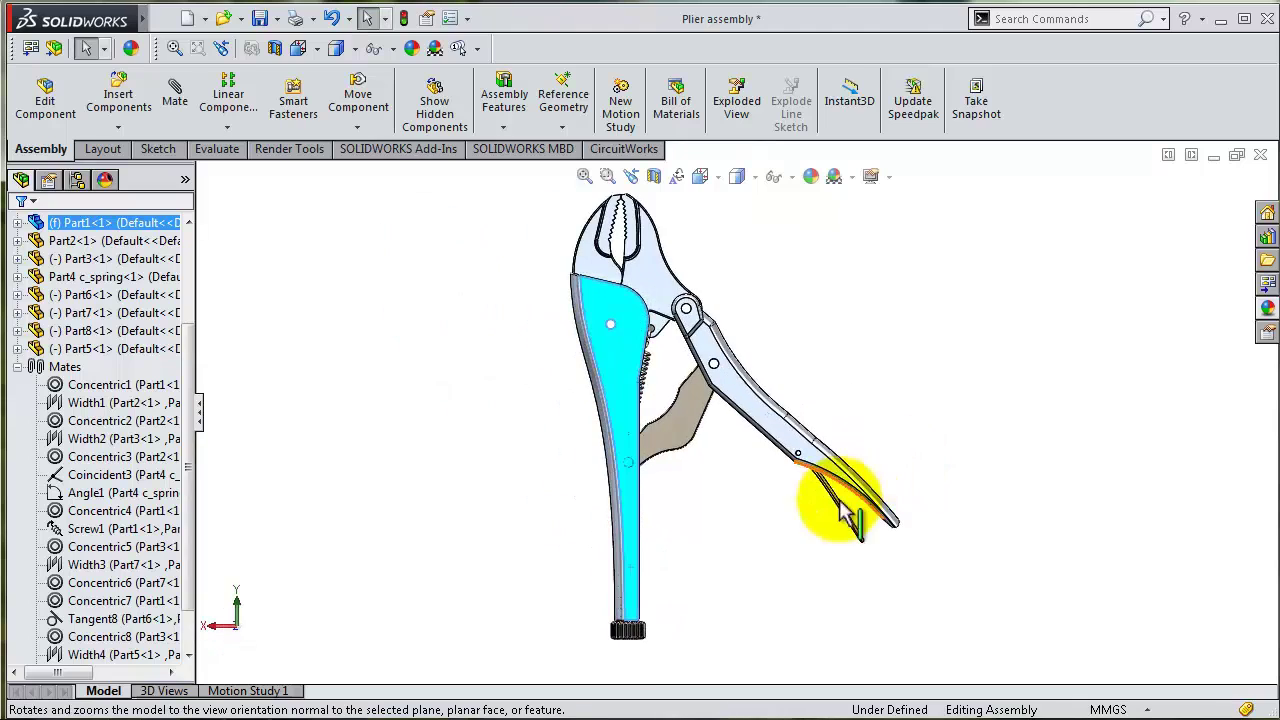
scroll(785, 567, "down", 2)
scroll(746, 480, "down", 2)
scroll(746, 352, "up", 1)
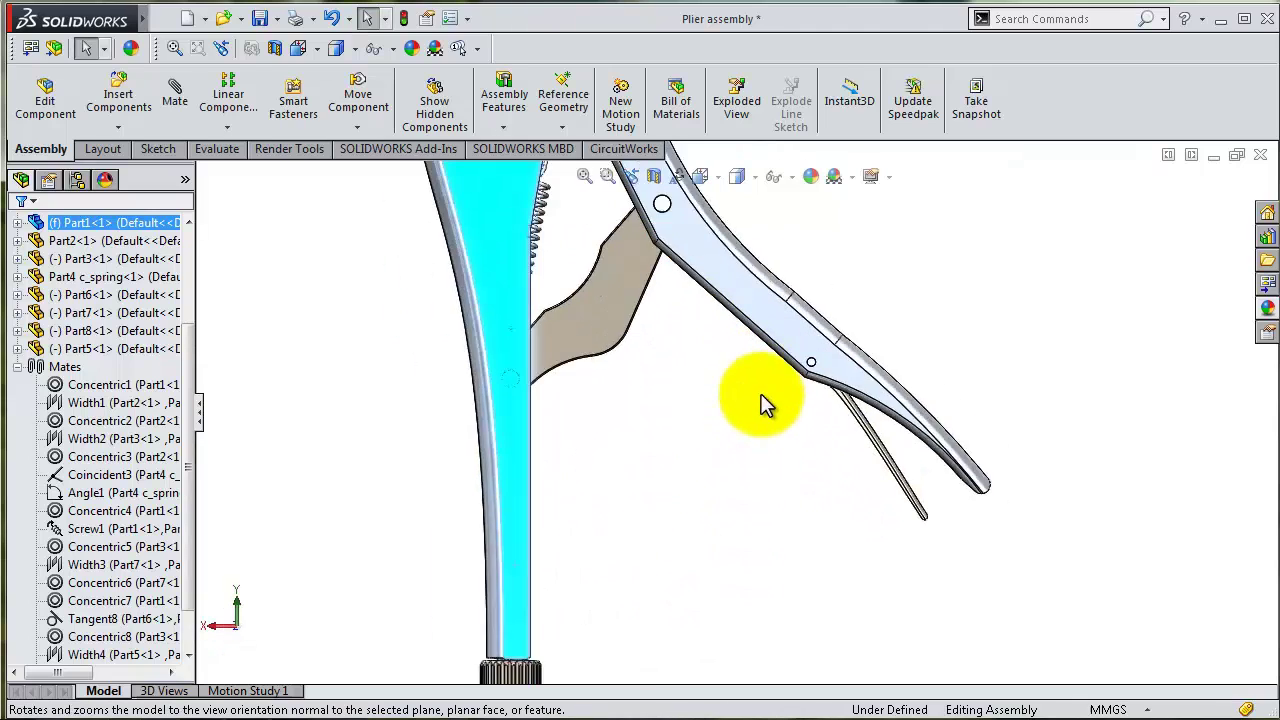
scroll(763, 403, "down", 1)
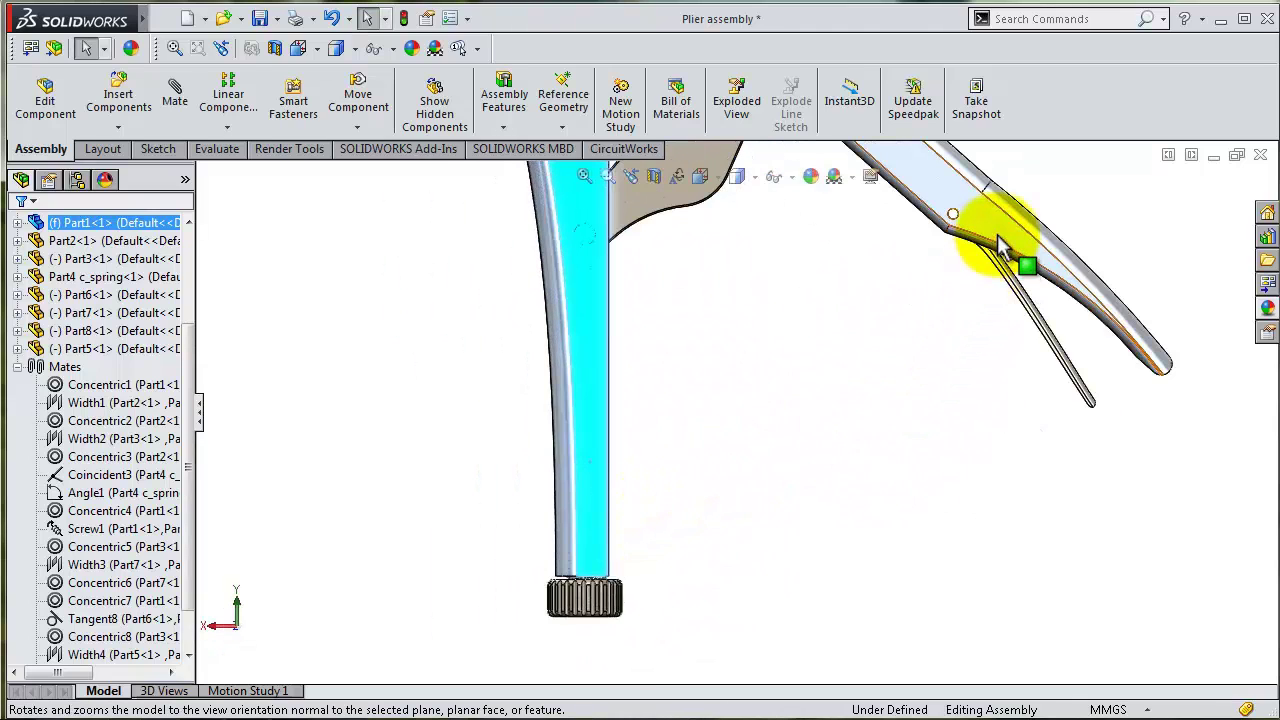
left_click(1013, 230)
left_click_drag(1013, 228, 1014, 225)
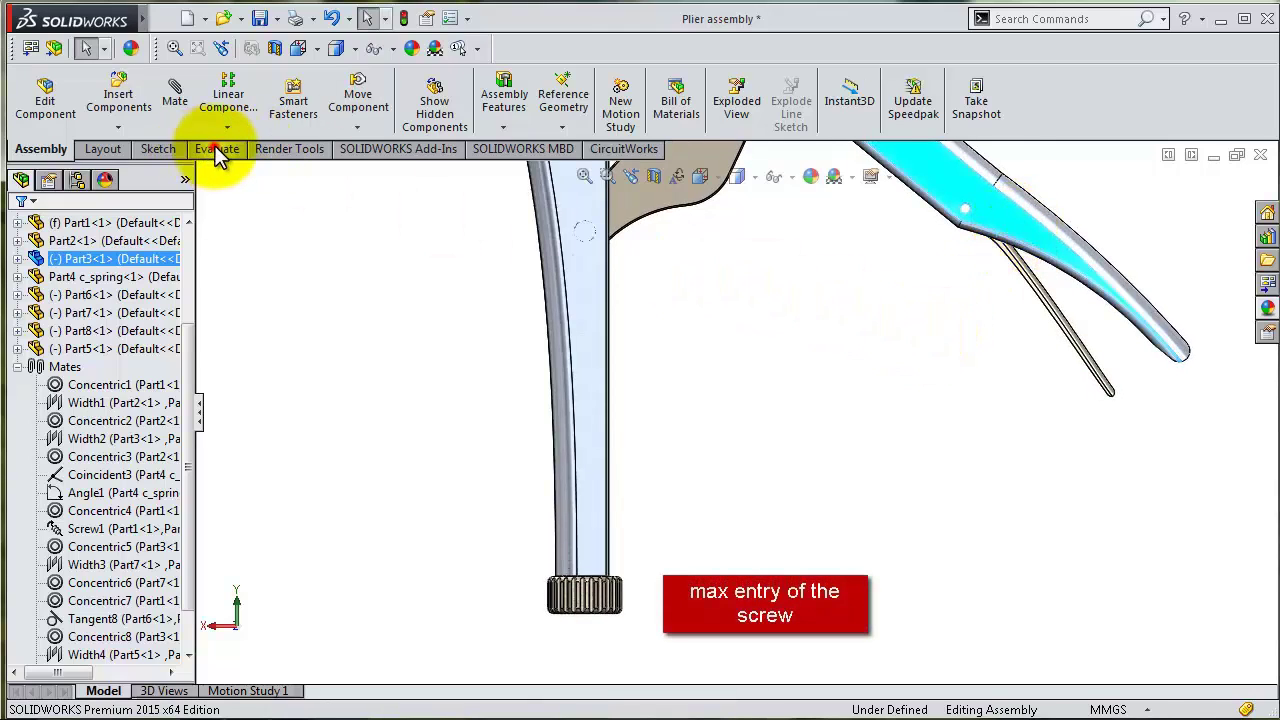
Measure between the Part1 and Part3 edges (50.58°, 68.33 mm apart), then close Measure
left_click(217, 150)
left_click(289, 100)
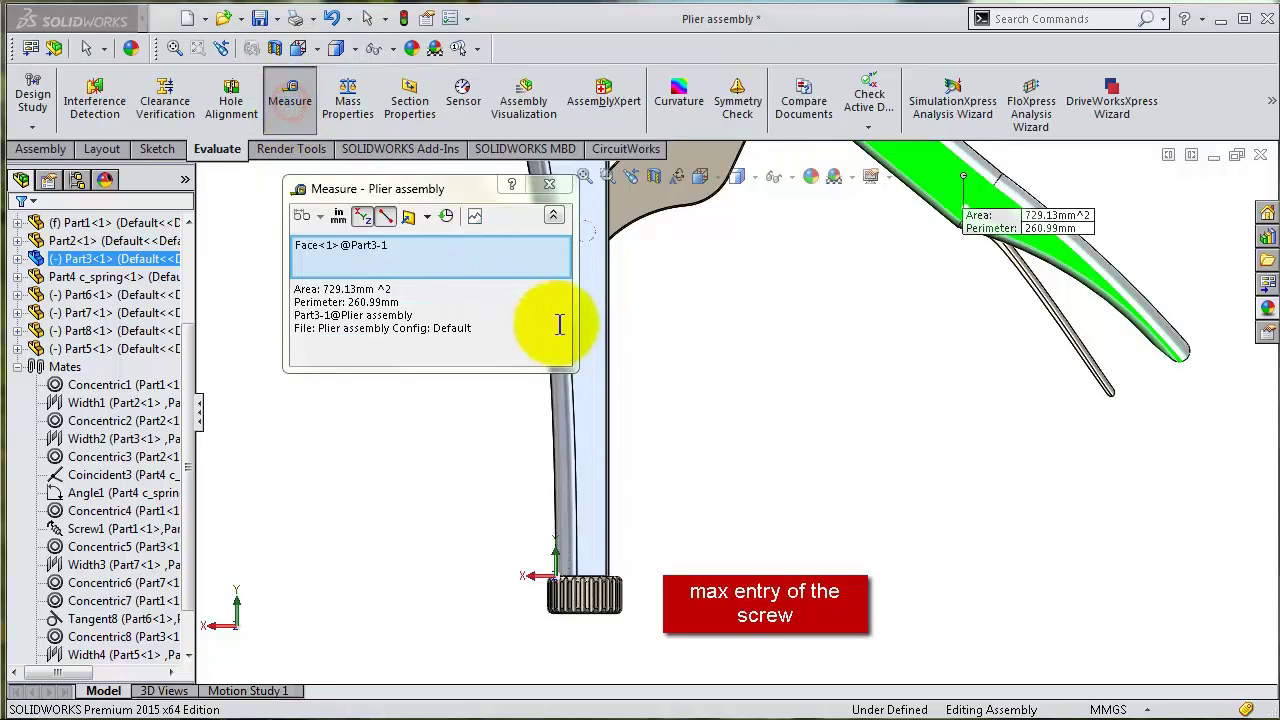
right_click(477, 260)
left_click(540, 272)
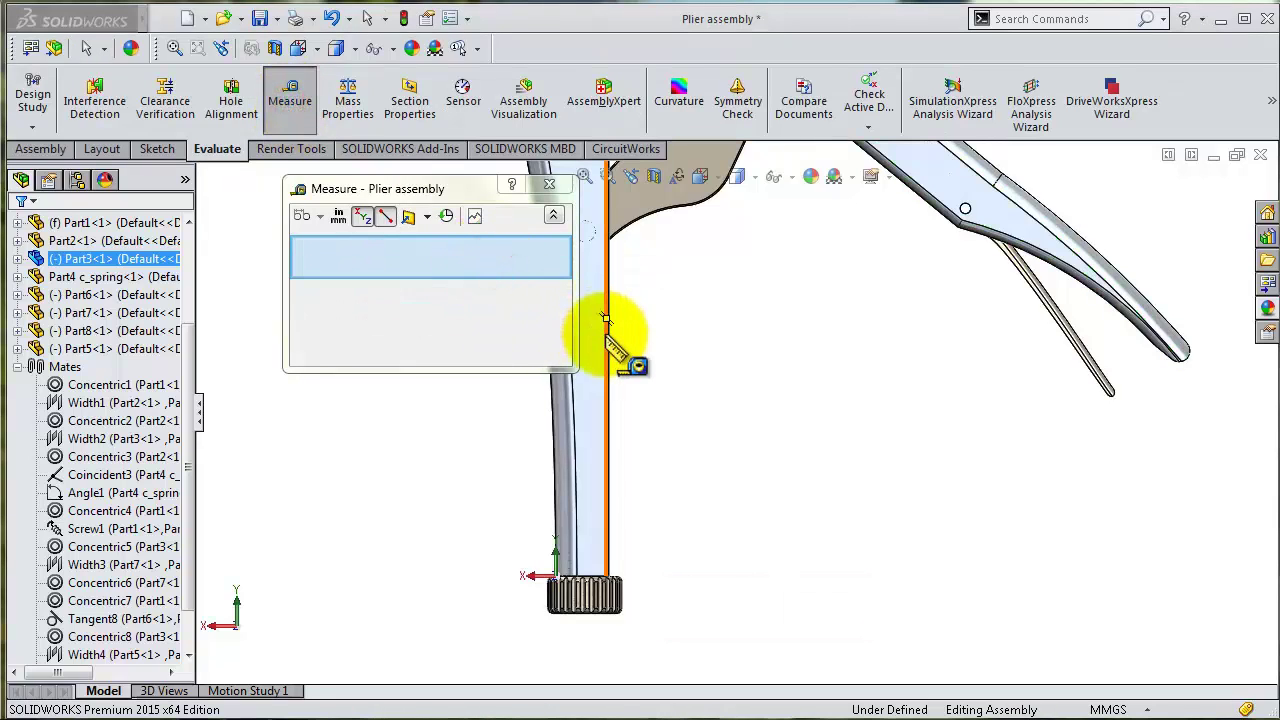
left_click(605, 318)
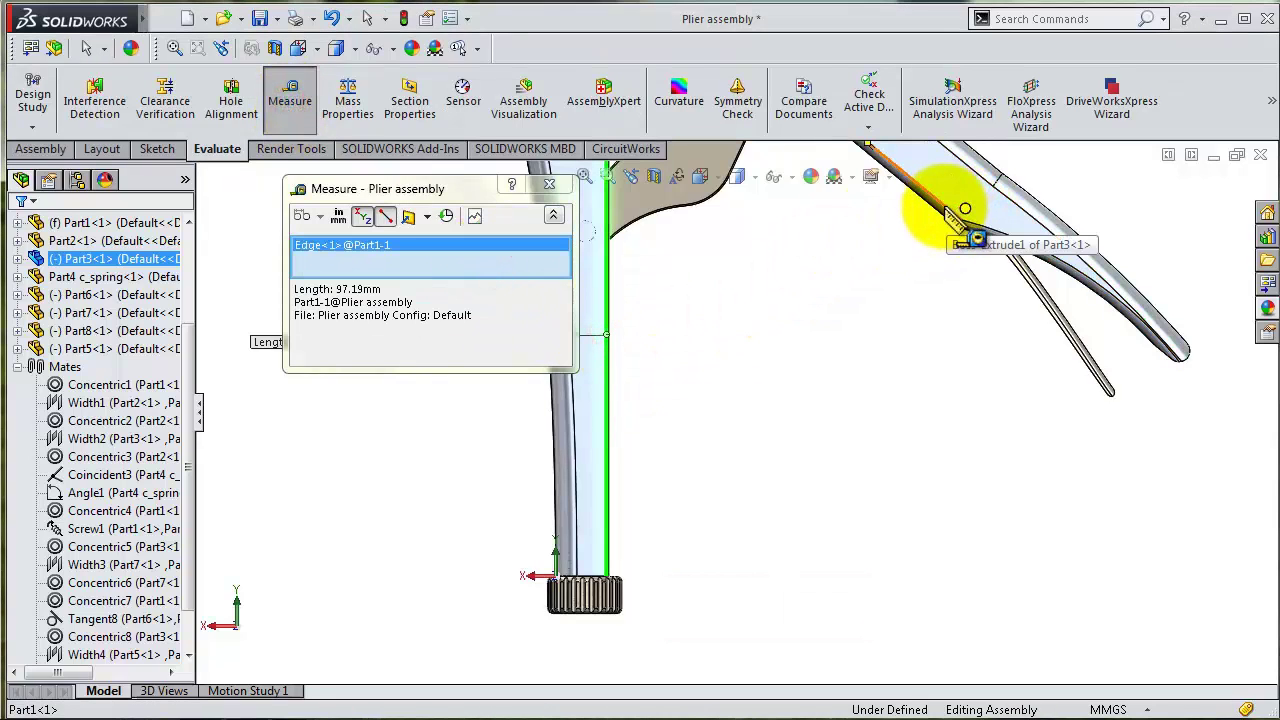
left_click(955, 220)
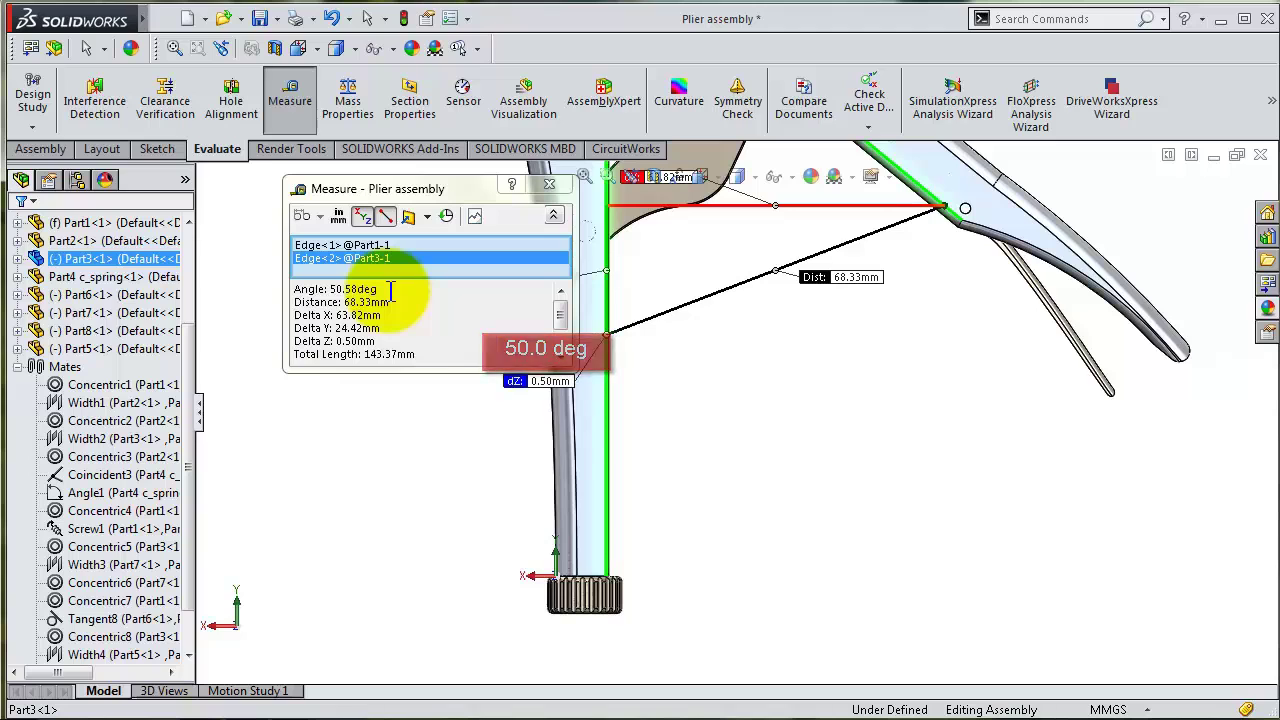
left_click(549, 184)
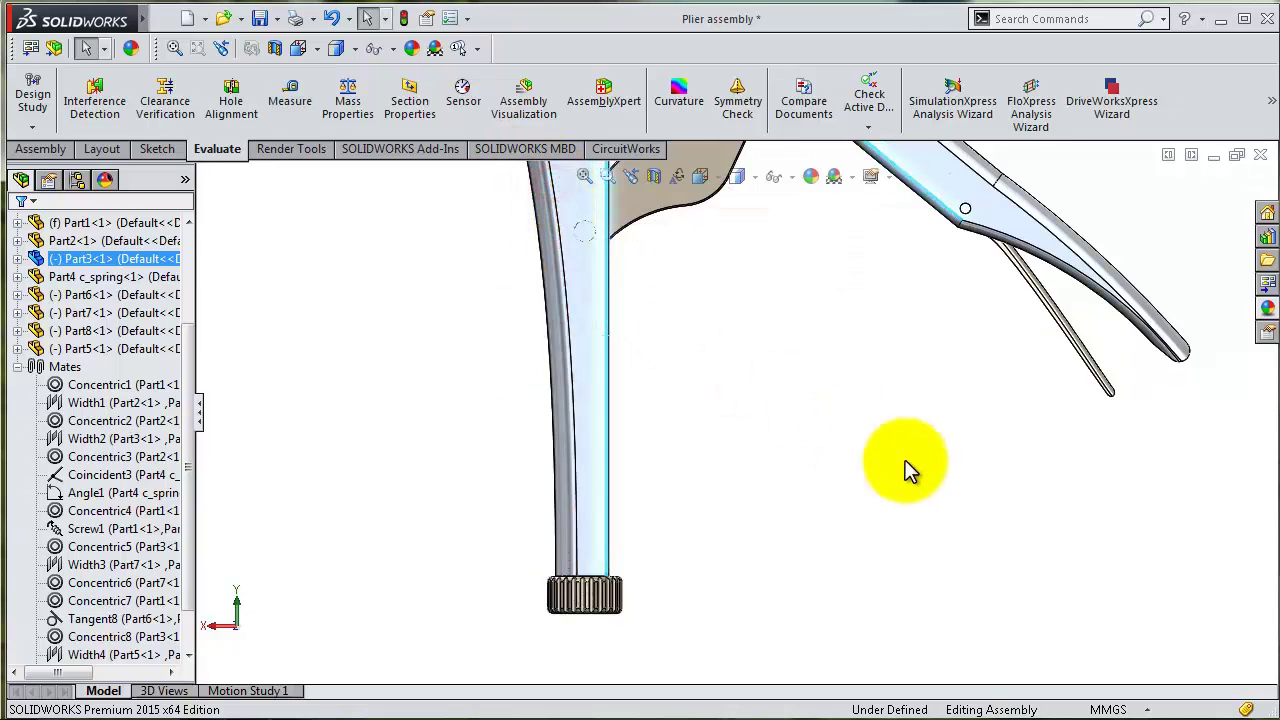
Orbit to see the whole pliers and swing the upper handle down to close the jaws
scroll(909, 466, "up", 3)
mouse_move(849, 434)
middle_mouse_down()
mouse_move(828, 340)
mouse_move(737, 309)
mouse_move(768, 278)
mouse_move(766, 243)
mouse_move(809, 300)
mouse_move(829, 363)
mouse_move(767, 255)
middle_mouse_up()
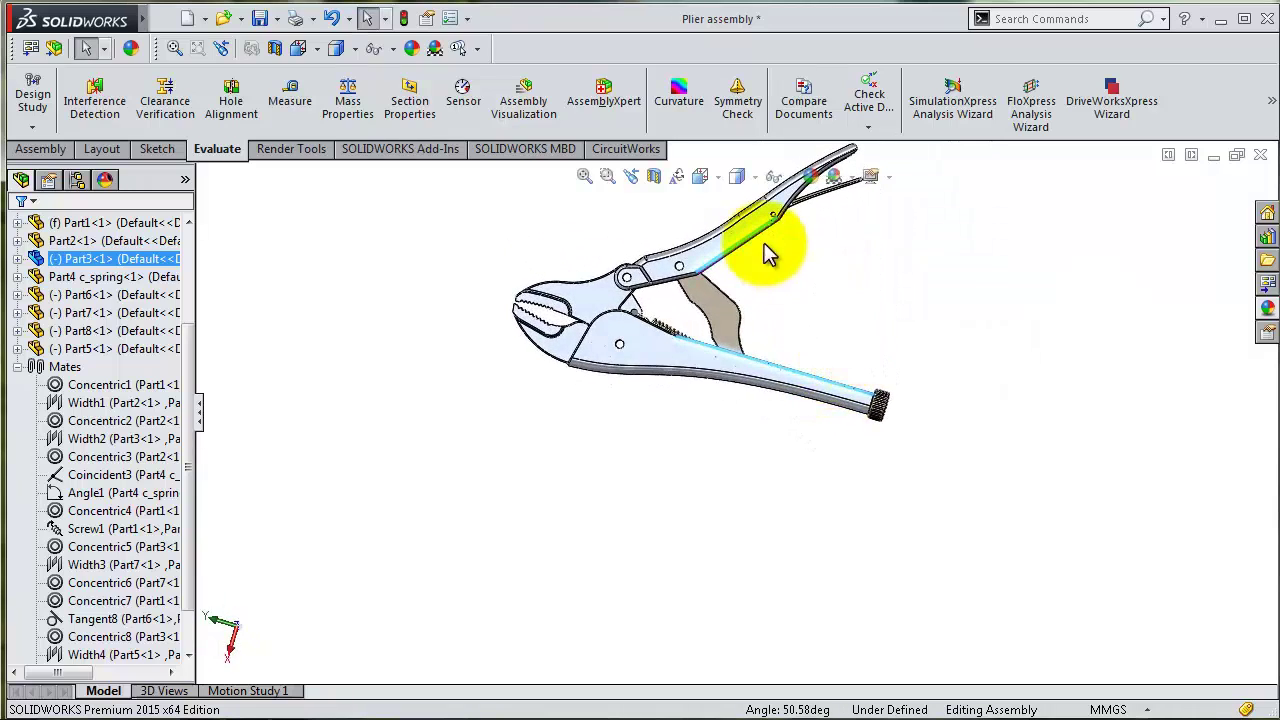
mouse_move(775, 265)
left_mouse_down()
mouse_move(829, 377)
mouse_move(835, 423)
left_mouse_up()
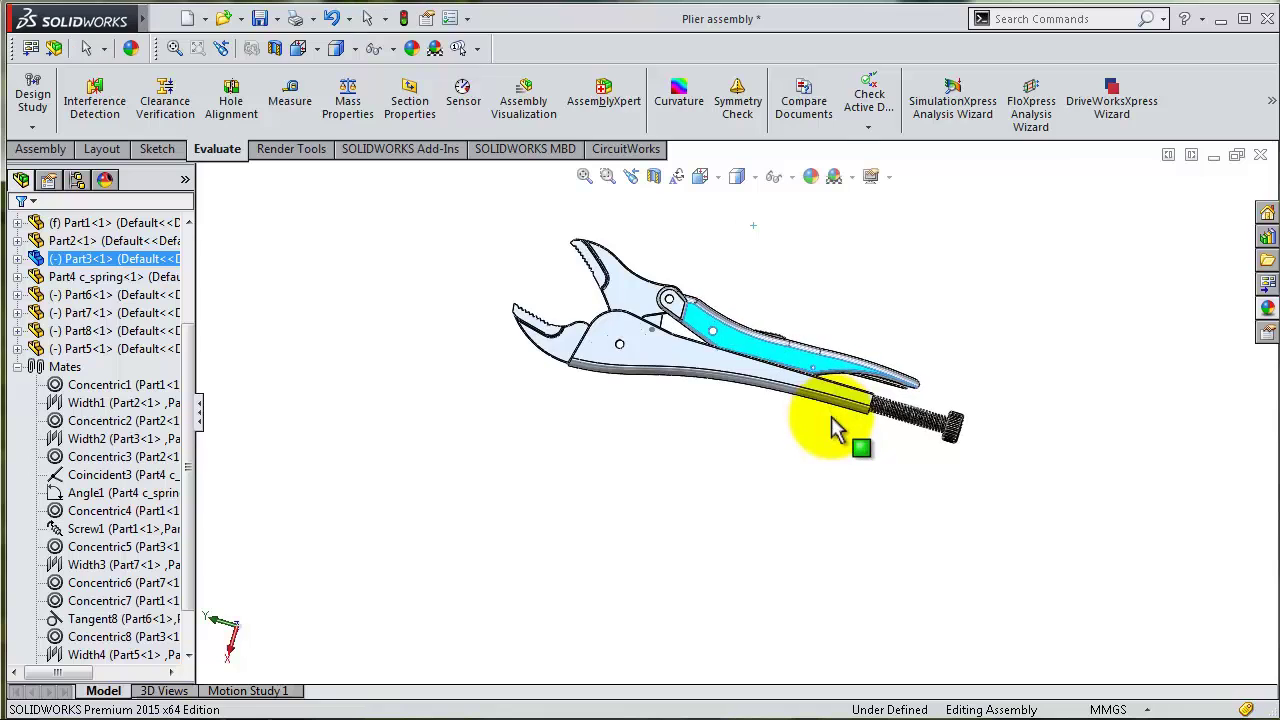
mouse_move(829, 420)
middle_mouse_down()
mouse_move(823, 271)
mouse_move(902, 347)
mouse_move(803, 391)
mouse_move(829, 454)
mouse_move(800, 366)
middle_mouse_up()
scroll(780, 340, "down", 3)
scroll(750, 280, "down", 3)
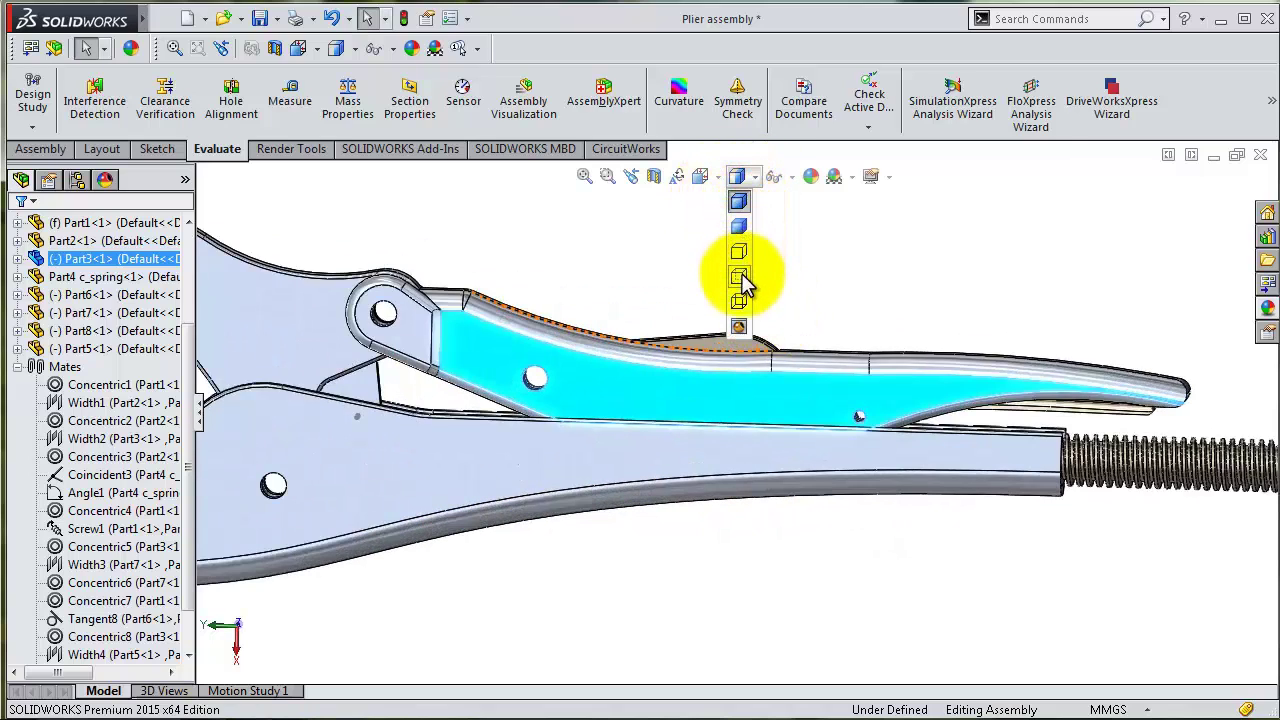
Switch to Hidden Lines Visible and rotate the upper handle Part3 back upward
left_click(740, 277)
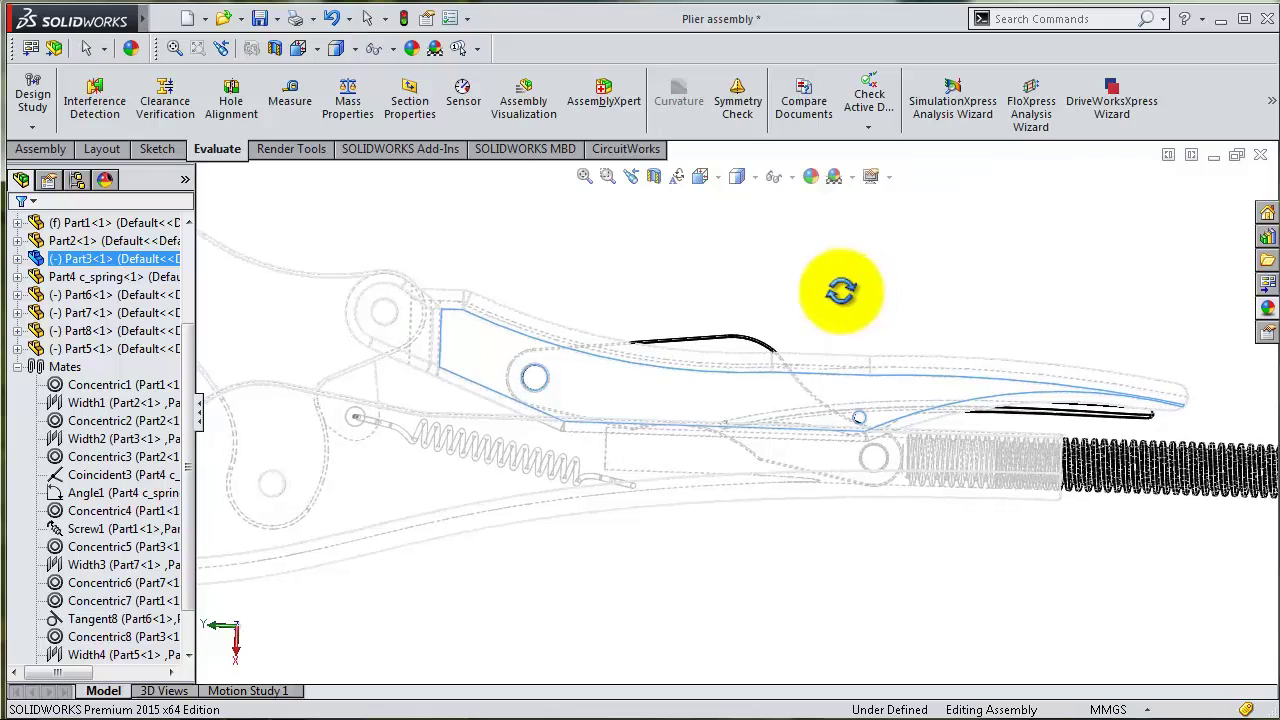
middle_click_drag(840, 290, 829, 300)
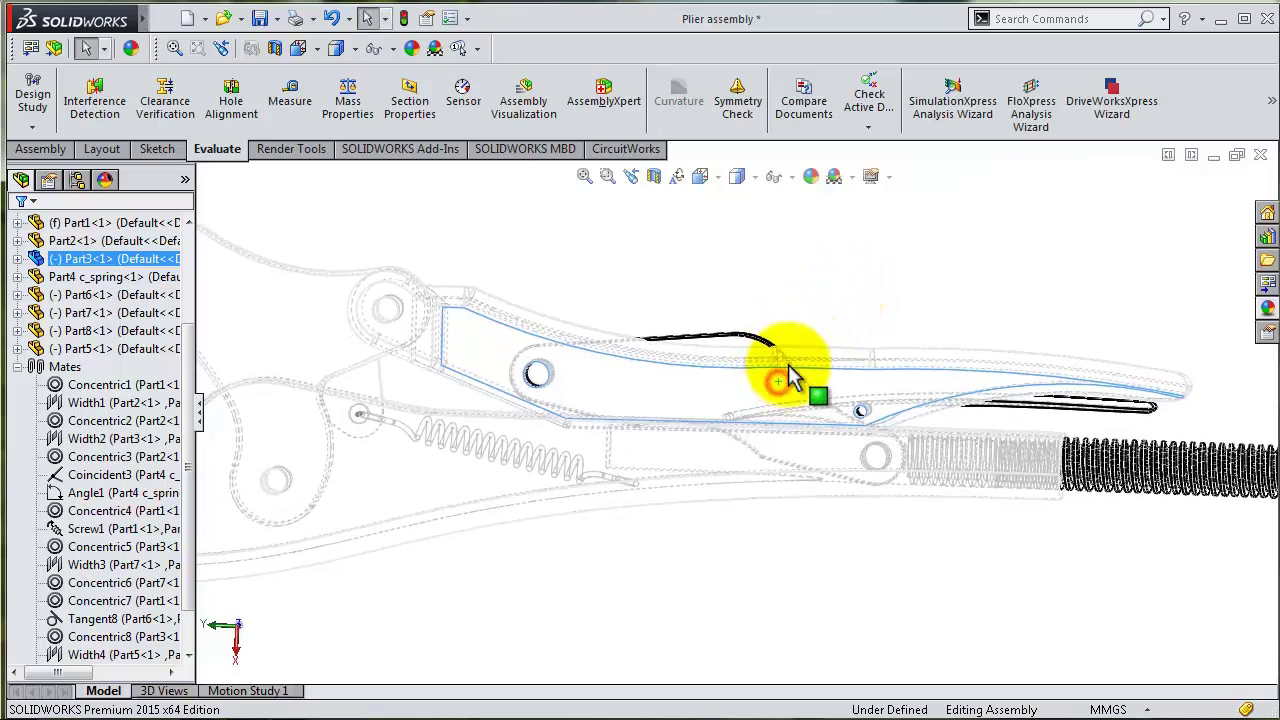
mouse_move(790, 375)
left_mouse_down()
mouse_move(793, 328)
mouse_move(786, 354)
left_mouse_up()
scroll(775, 350, "down", 2)
middle_click_drag(744, 186, 742, 183)
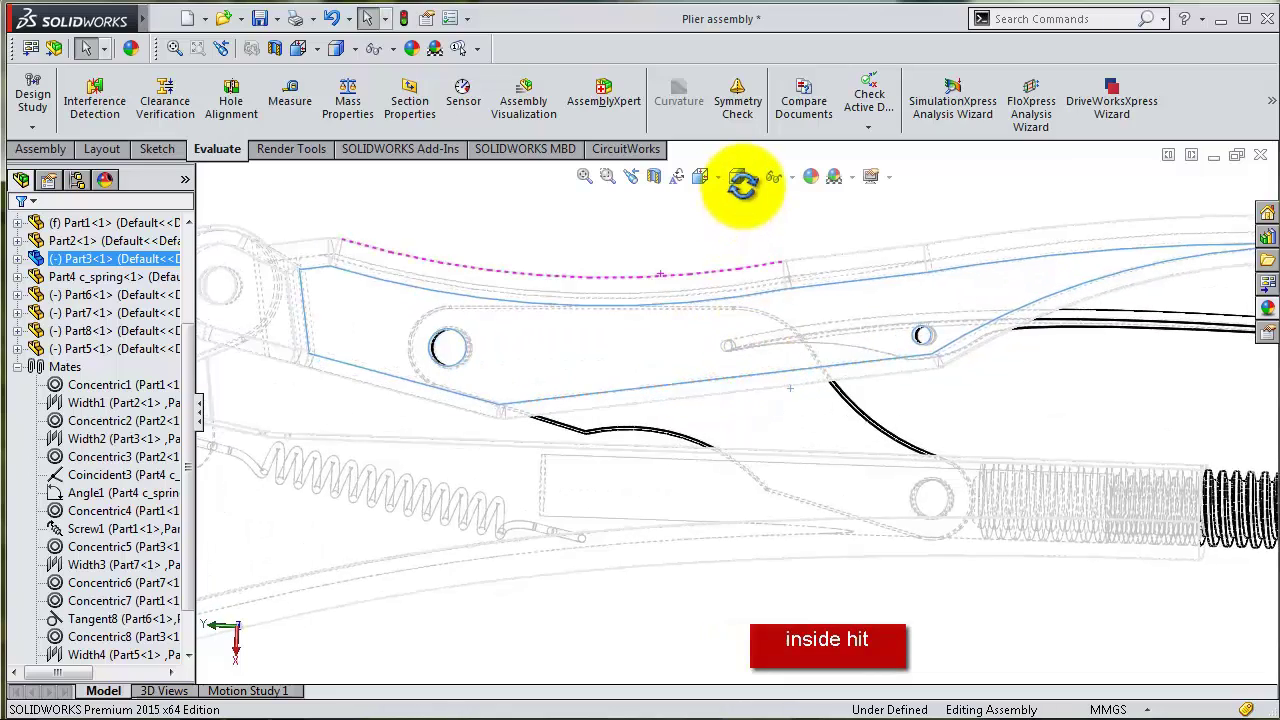
scroll(675, 360, "down", 3)
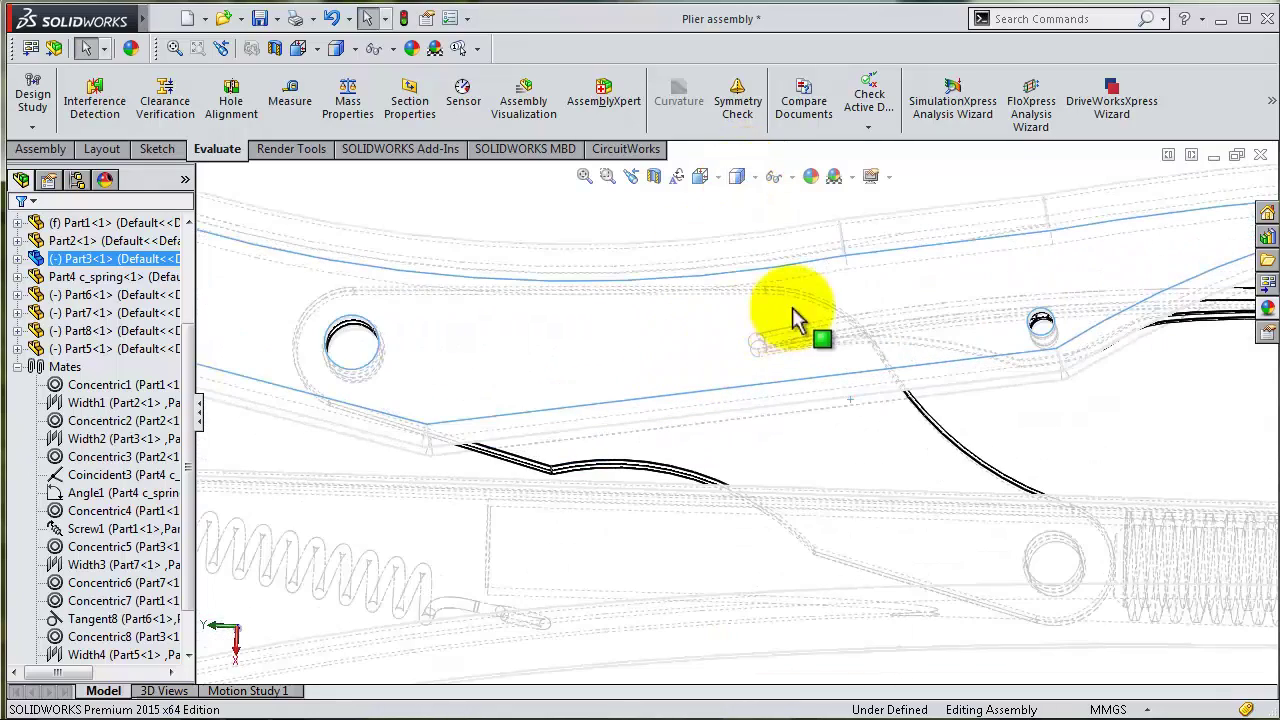
left_click_drag(833, 315, 714, 343)
scroll(814, 337, "up", 2)
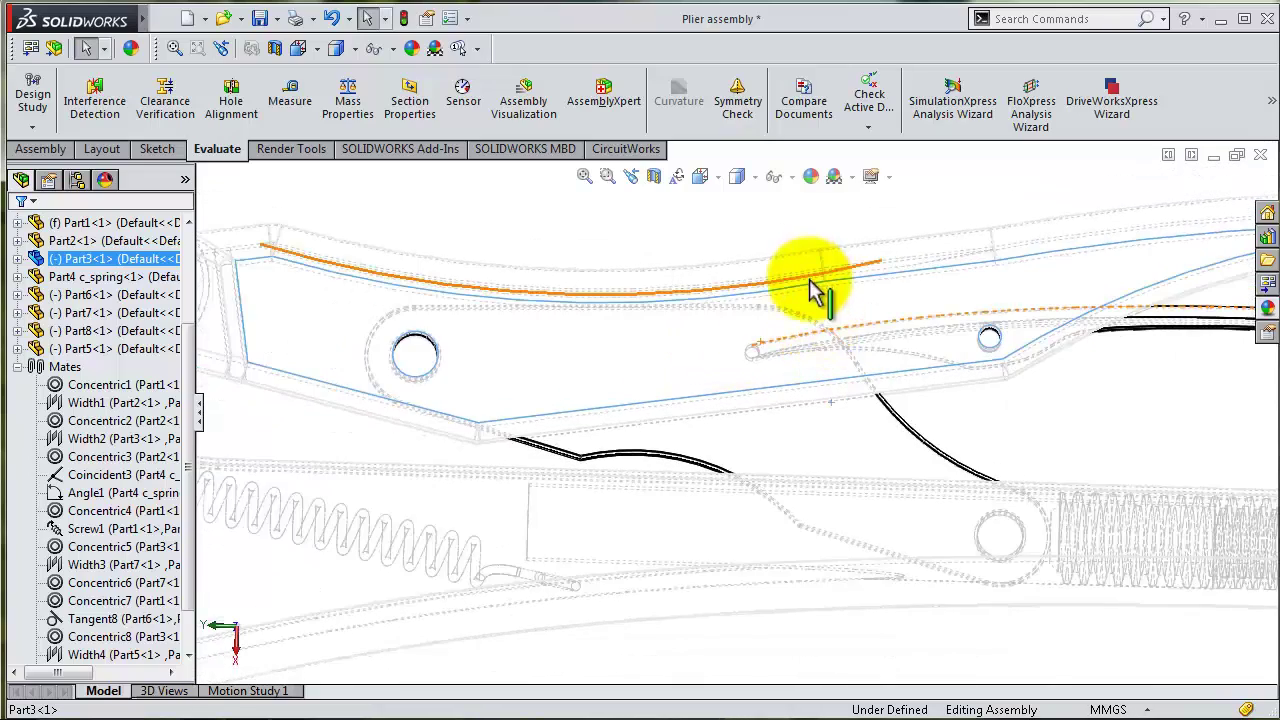
scroll(814, 290, "up", 2)
View the pliers normal to the upper handle Part3's face
left_click(914, 340)
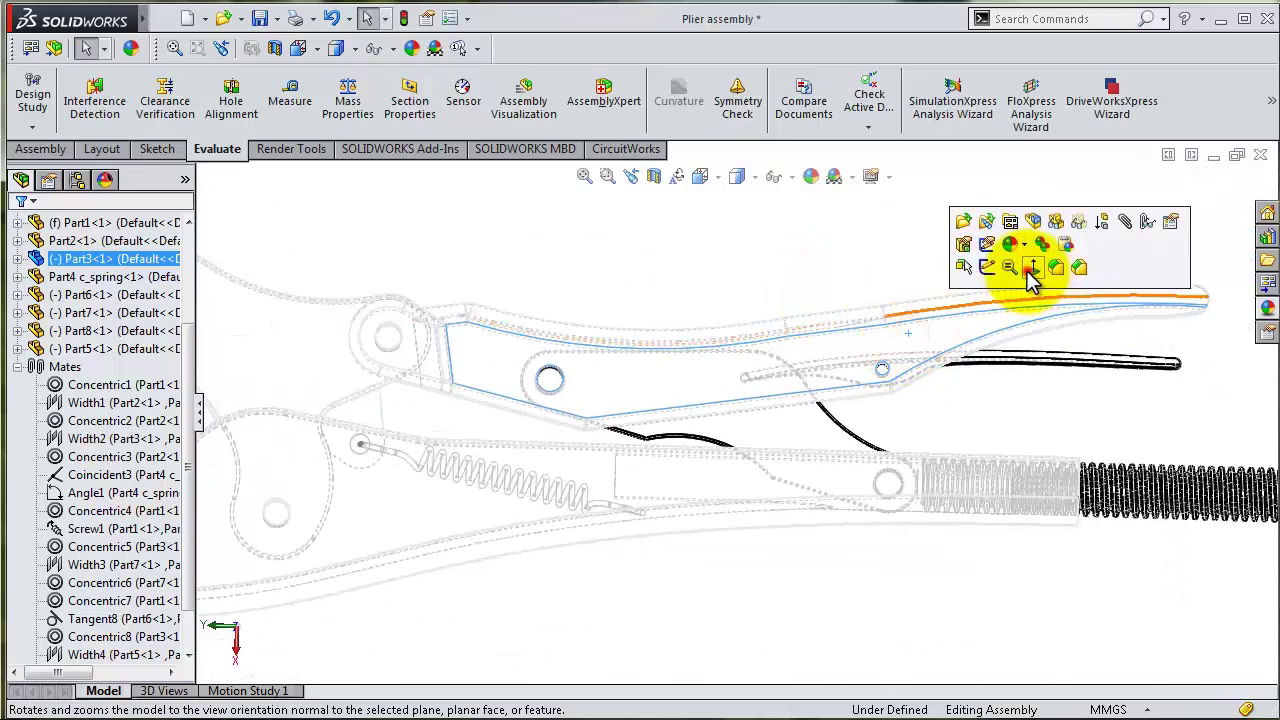
left_click(1029, 278)
scroll(786, 391, "down", 2)
scroll(749, 571, "down", 2)
scroll(749, 543, "down", 2)
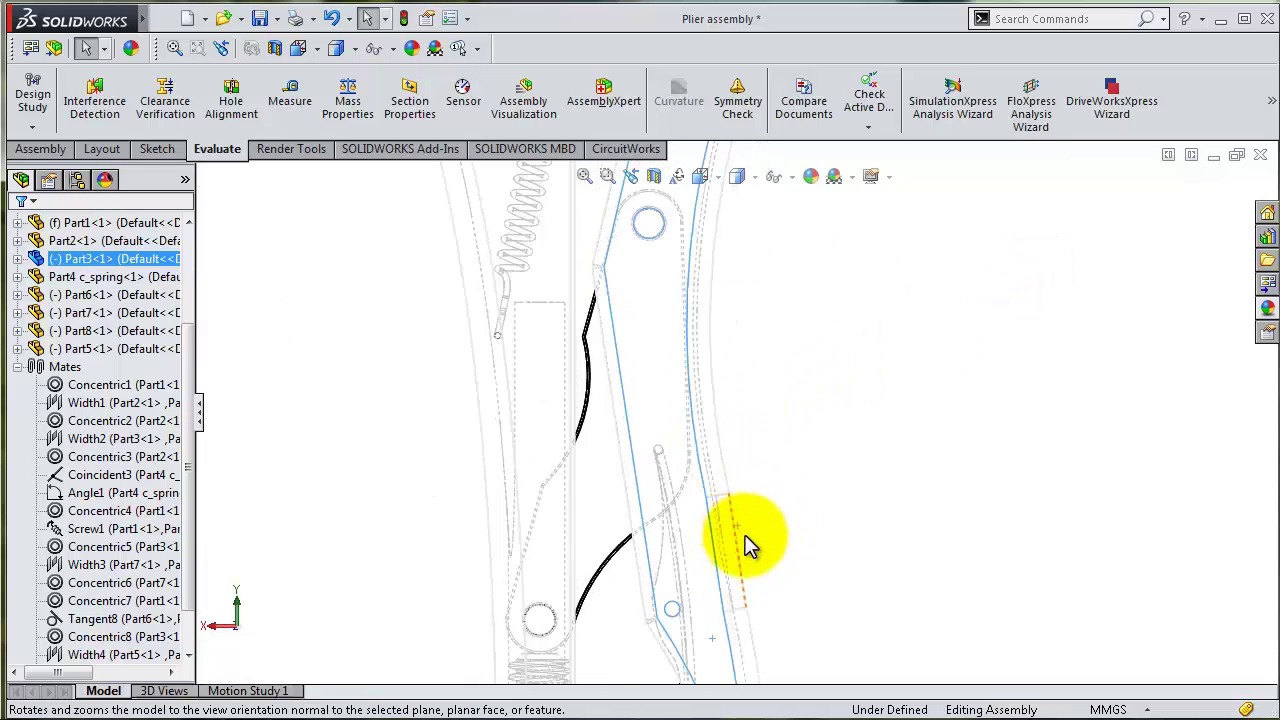
scroll(730, 572, "down", 1)
scroll(730, 572, "down", 1)
scroll(749, 391, "up", 1)
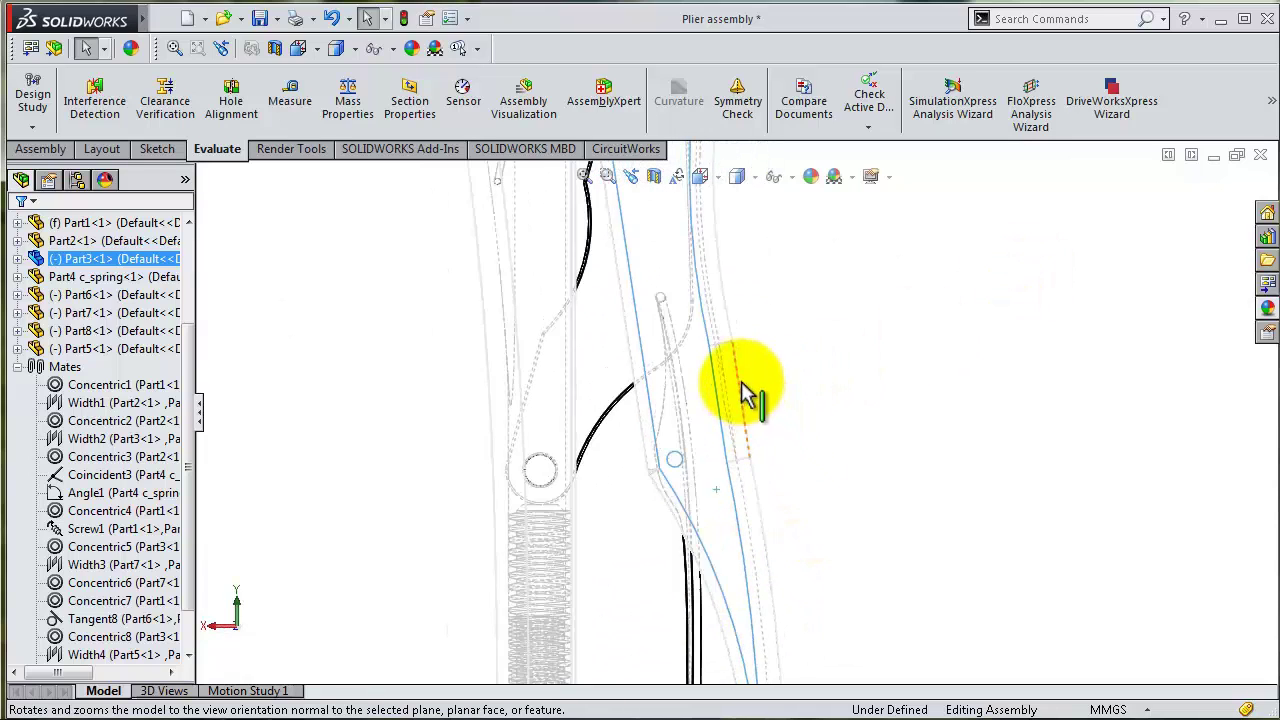
scroll(740, 365, "up", 1)
scroll(713, 443, "down", 2)
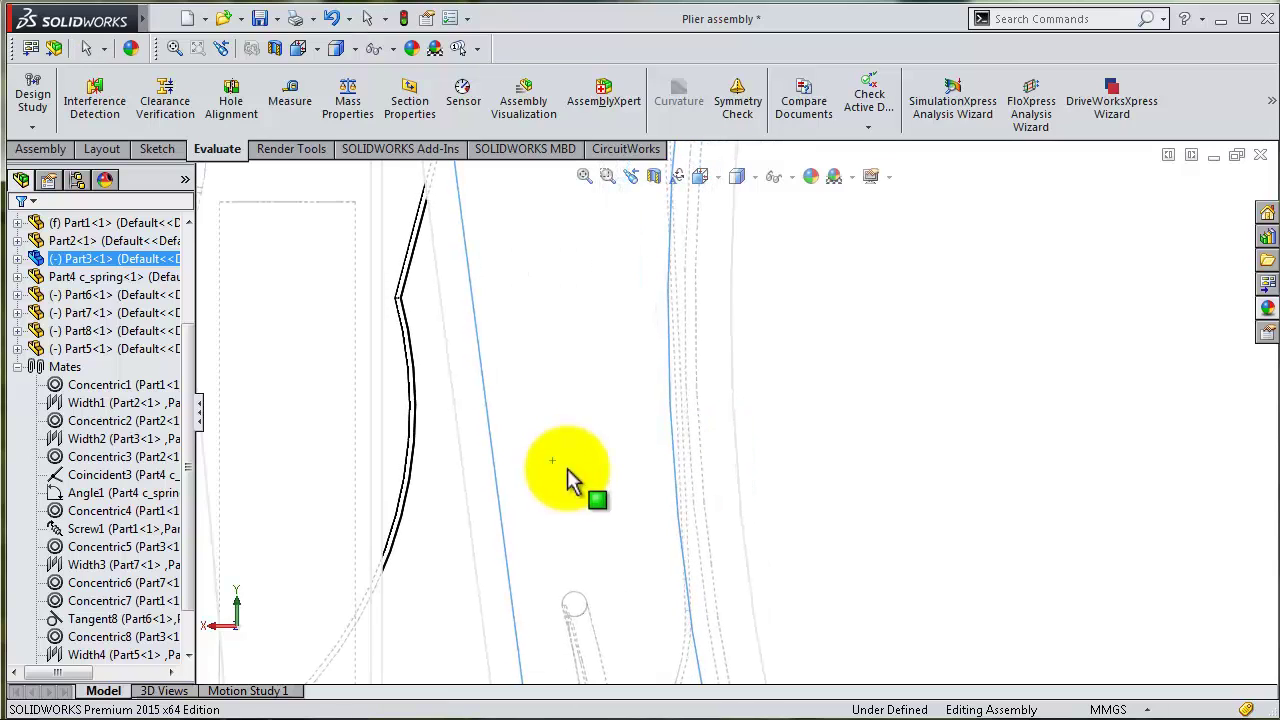
scroll(830, 465, "up", 2)
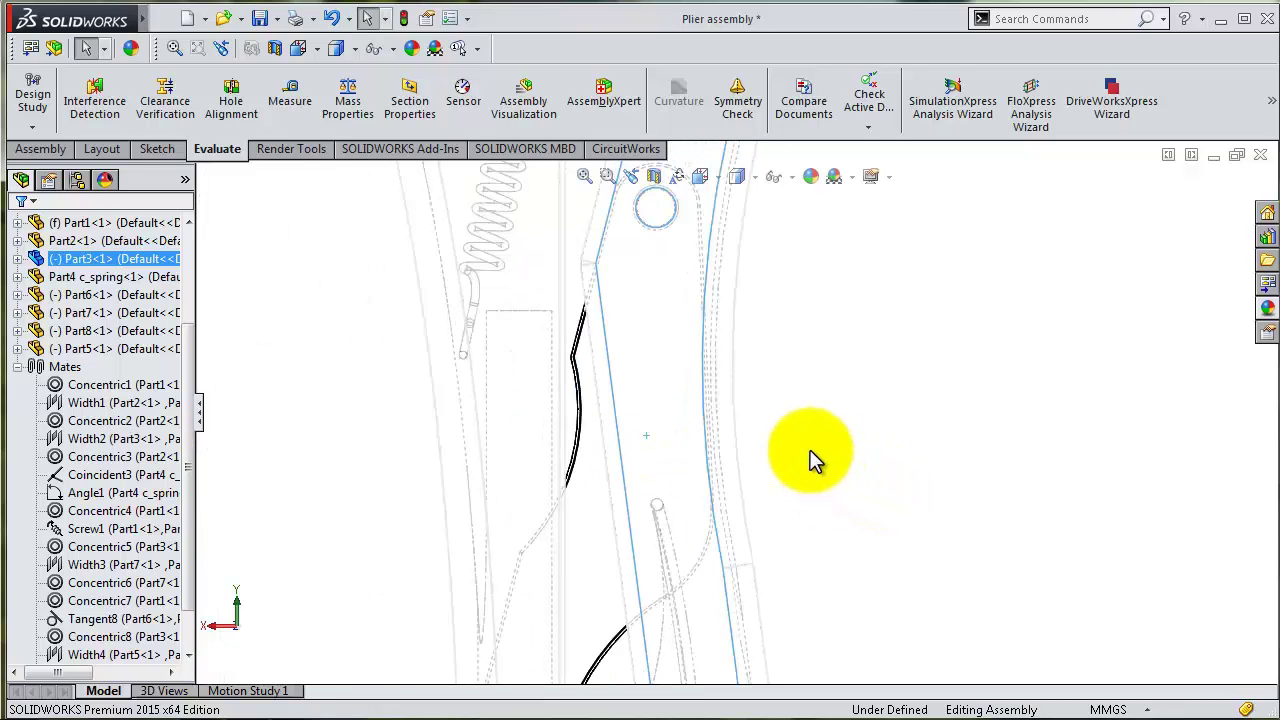
Switch back to Shaded With Edges and open Measure with its selections cleared
left_click(741, 204)
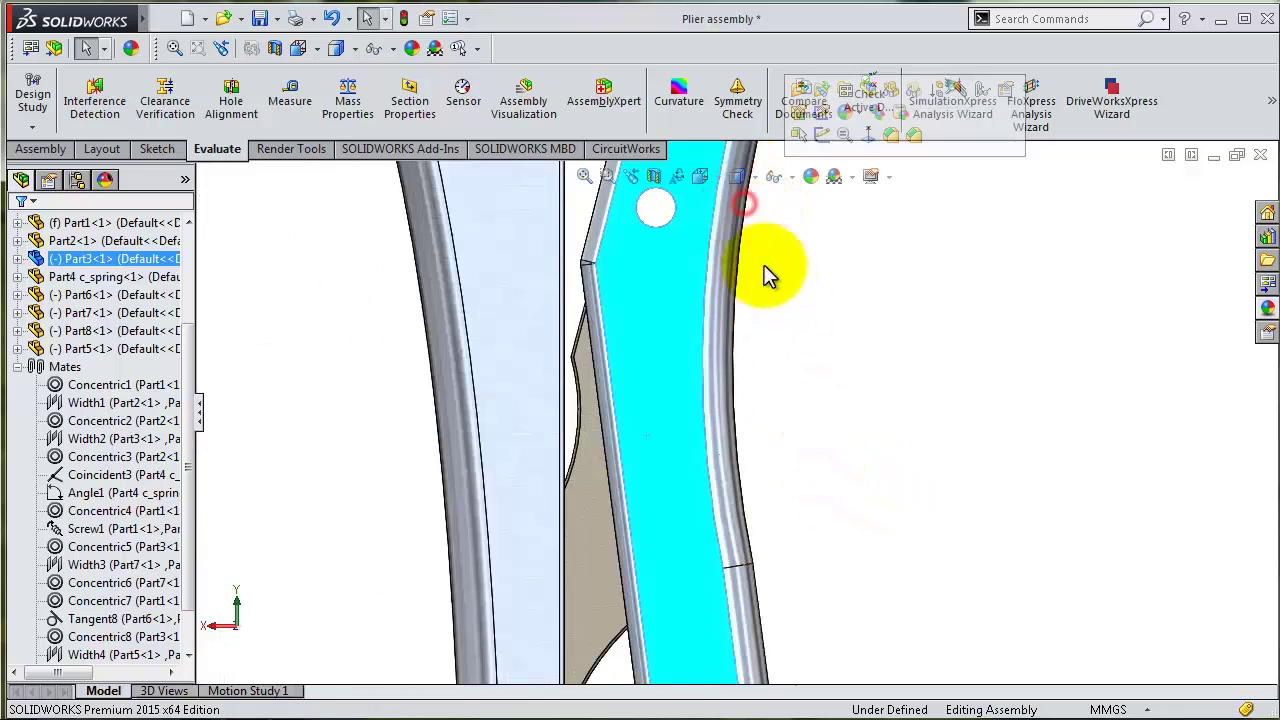
scroll(800, 350, "down", 1)
left_click(287, 110)
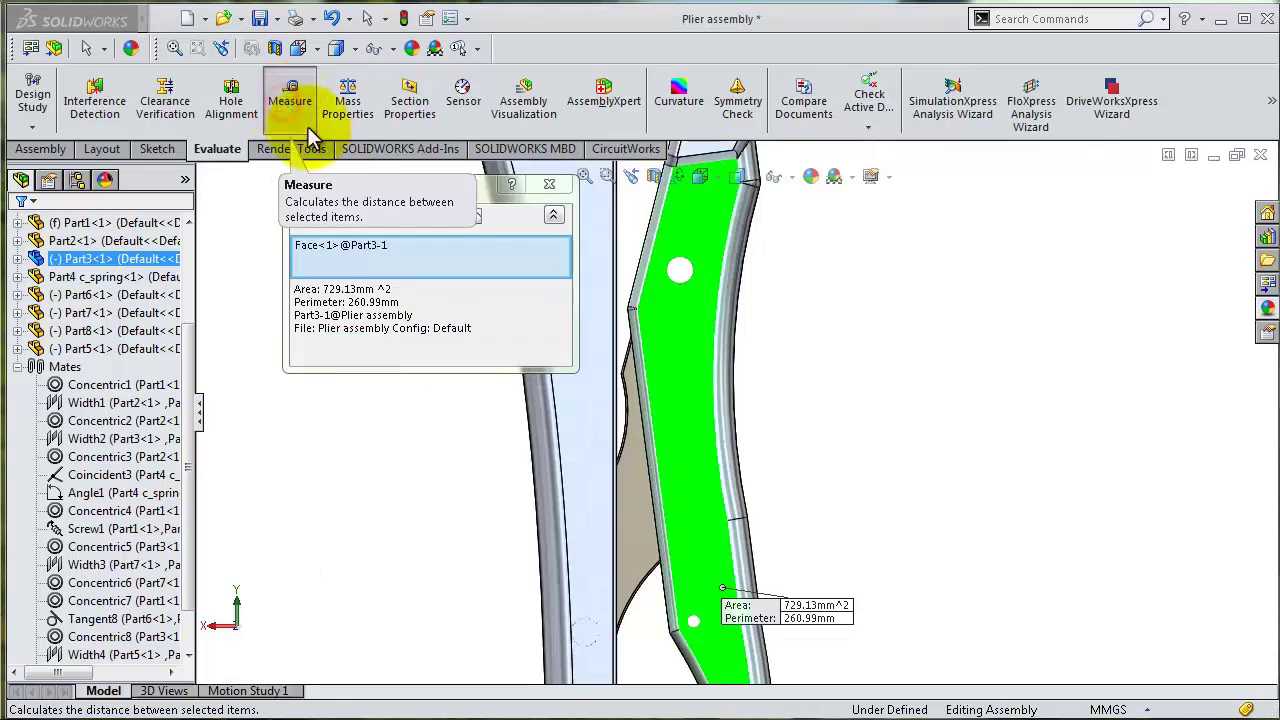
right_click(450, 258)
left_click(483, 270)
Measure the Part1 and Part3 edges at 7.38° and 6.47 mm, then close Measure
scroll(652, 480, "down", 2)
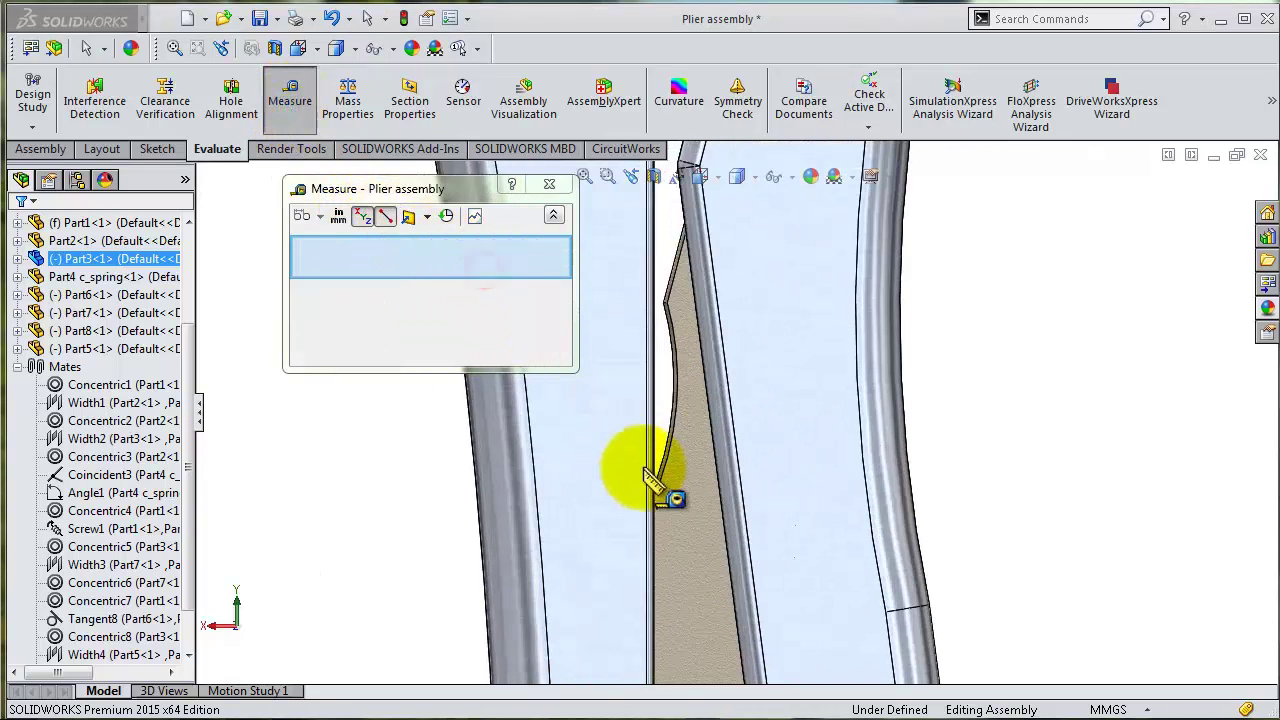
left_click(646, 490)
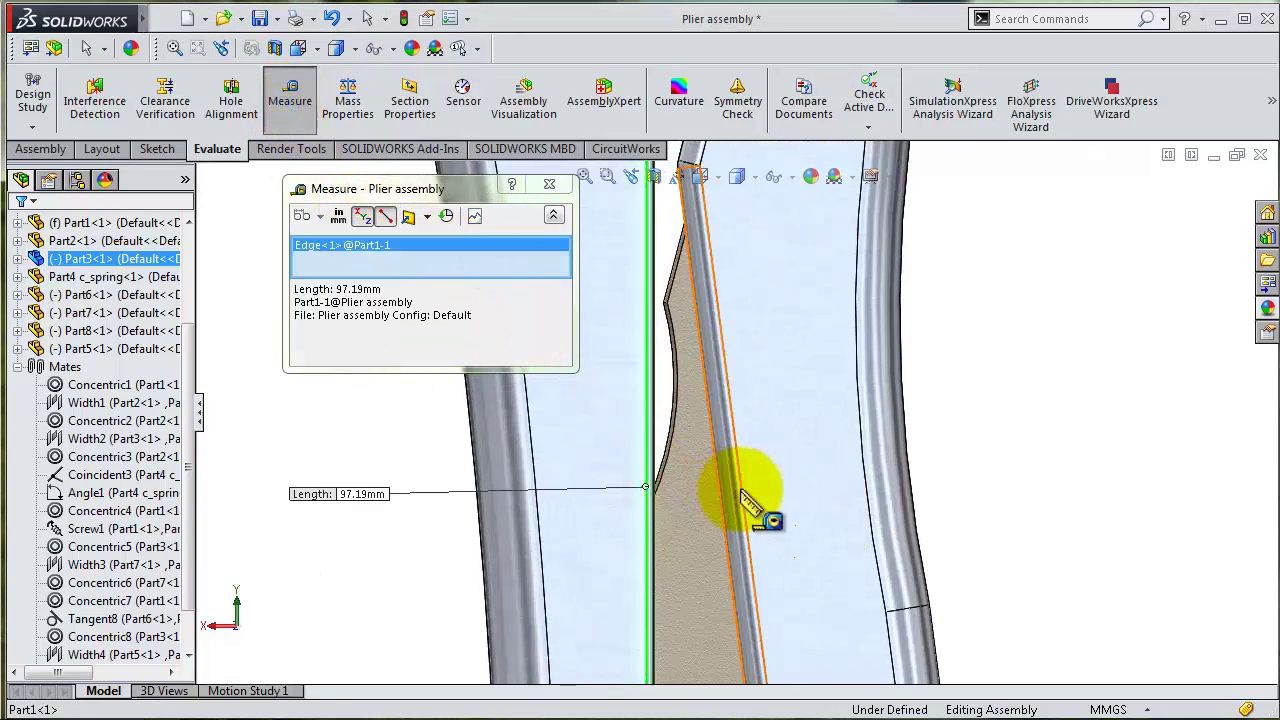
left_click(745, 497)
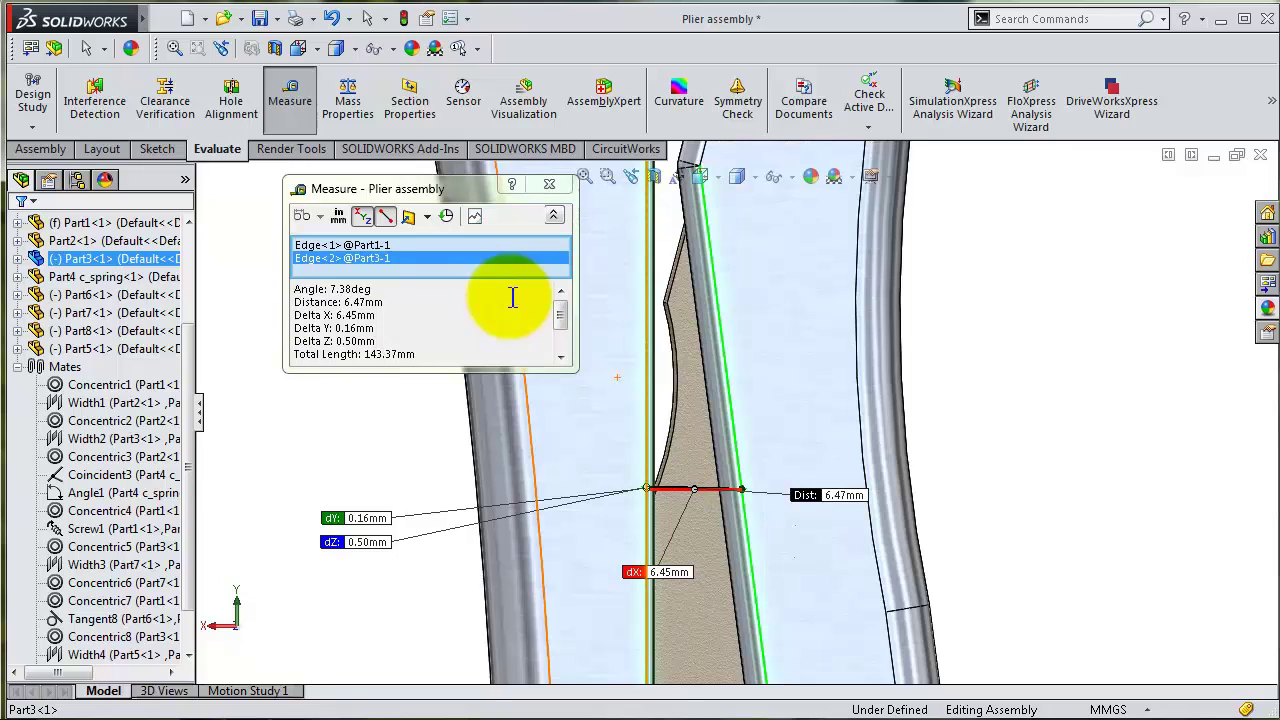
left_click(560, 187)
mouse_move(600, 300)
middle_mouse_down()
mouse_move(914, 343)
mouse_move(909, 543)
mouse_move(857, 423)
mouse_move(920, 509)
mouse_move(880, 540)
mouse_move(880, 466)
mouse_move(920, 514)
mouse_move(886, 608)
mouse_move(900, 529)
mouse_move(920, 517)
middle_mouse_up()
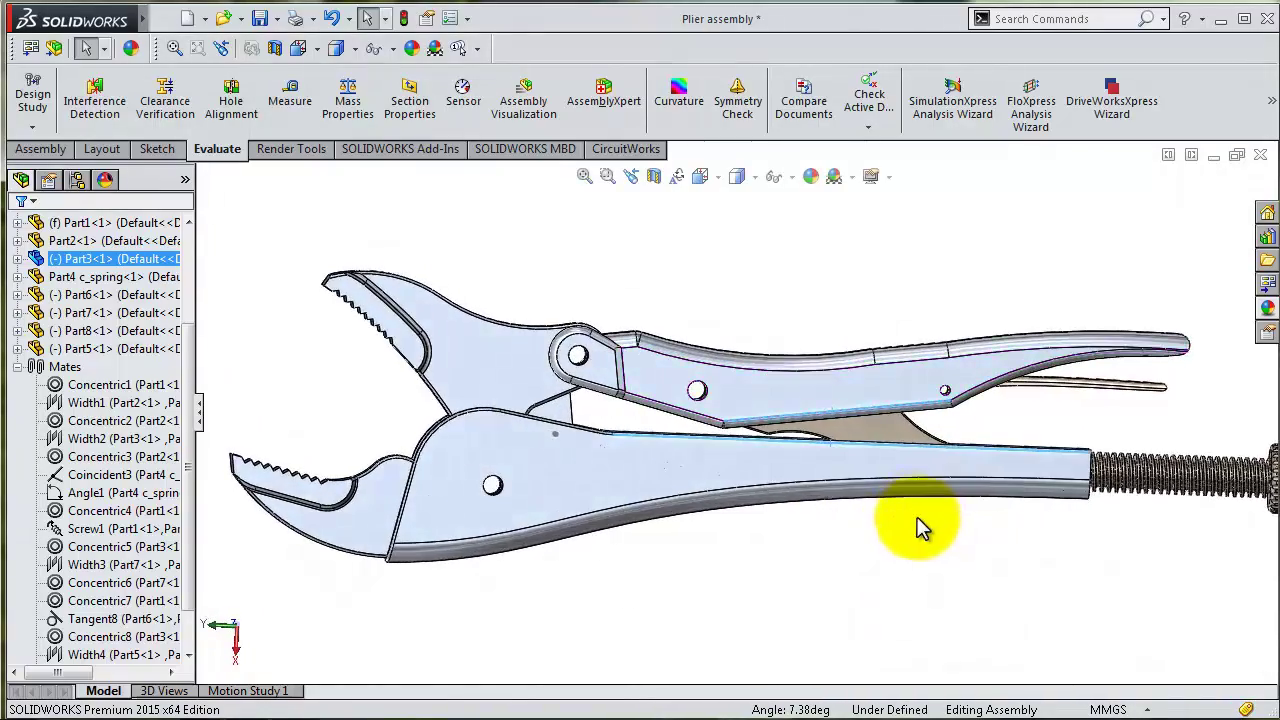
scroll(846, 366, "down", 3)
scroll(823, 271, "down", 3)
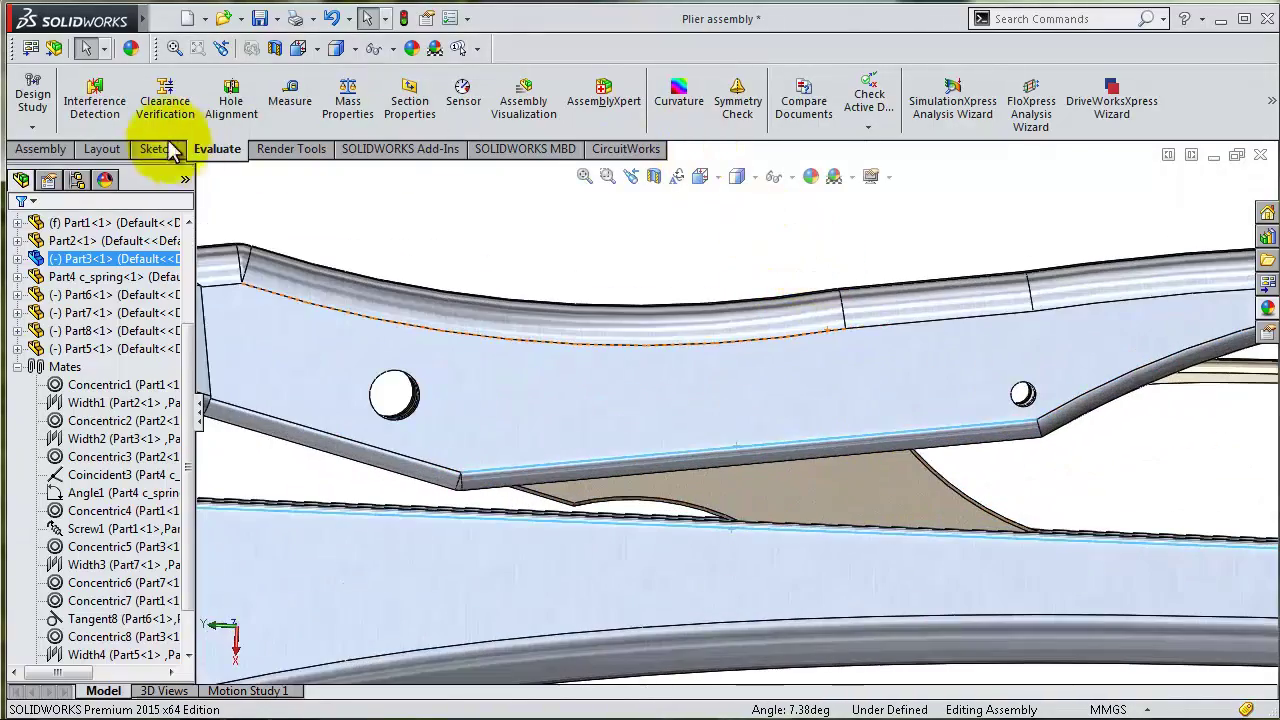
Start a Parallel mate between the two handle edges from the Assembly tools
left_click(36, 150)
left_click(178, 95)
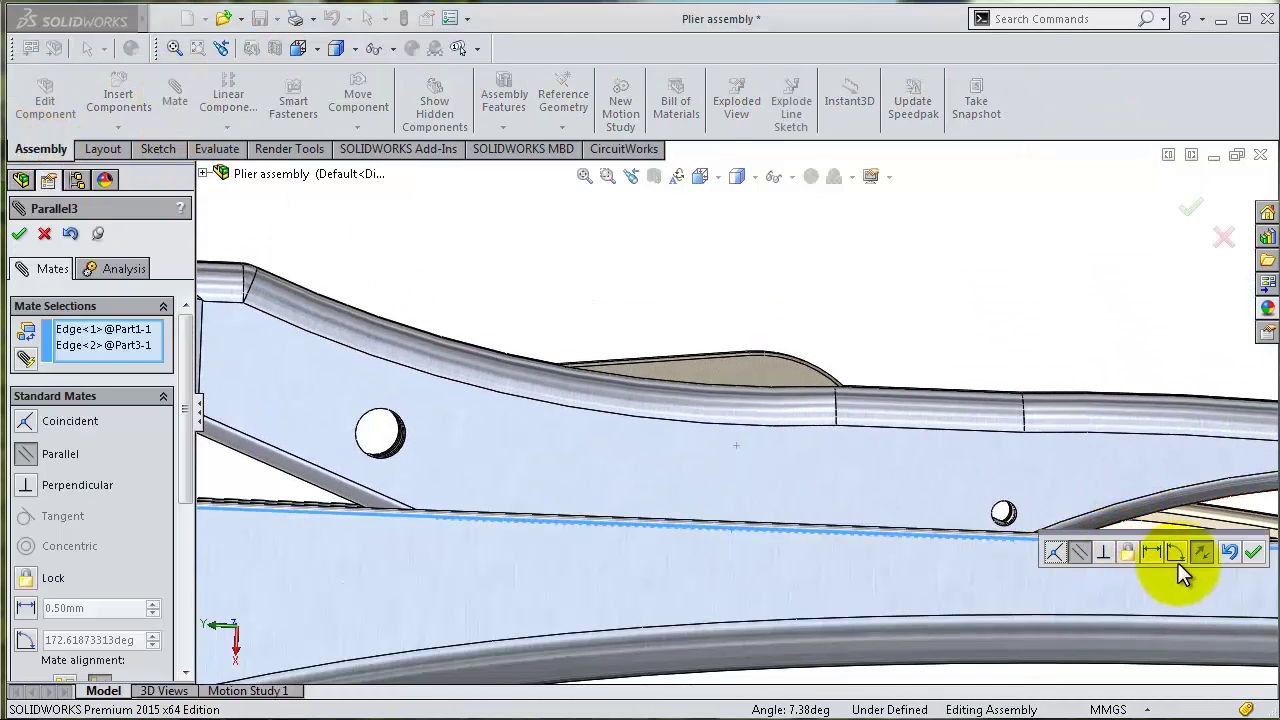
left_click(1232, 553)
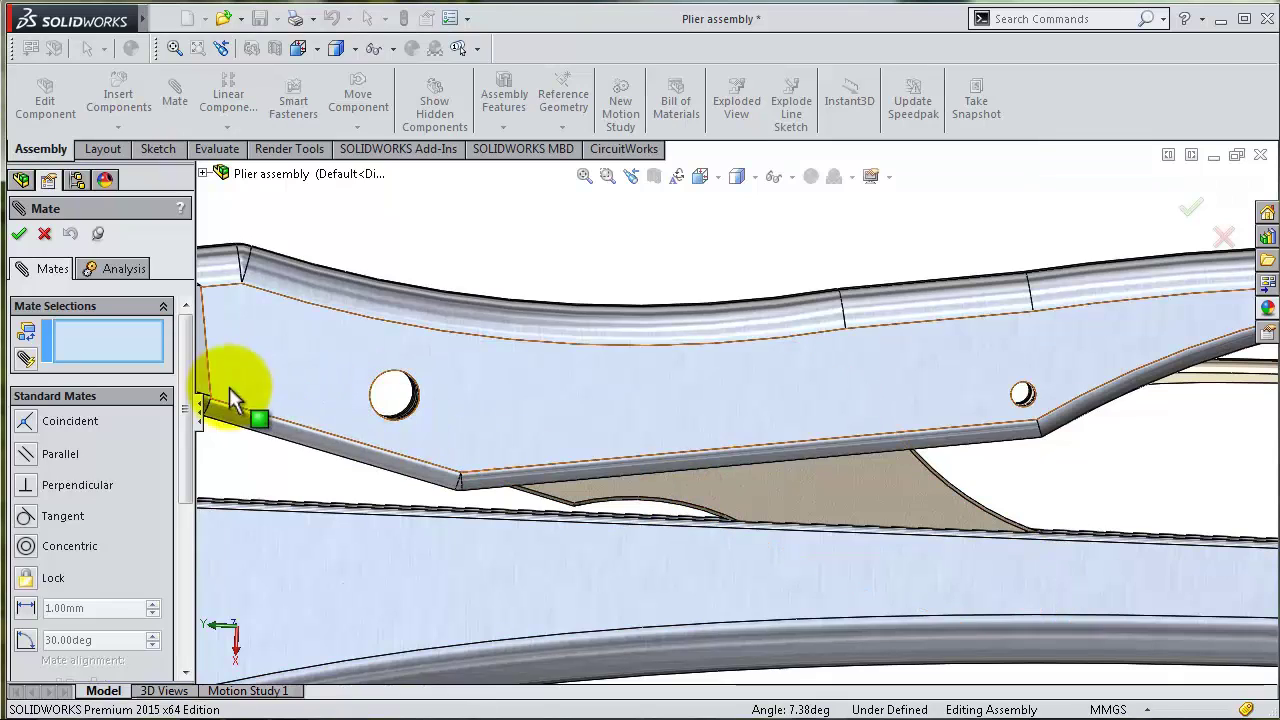
left_click_drag(184, 397, 167, 505)
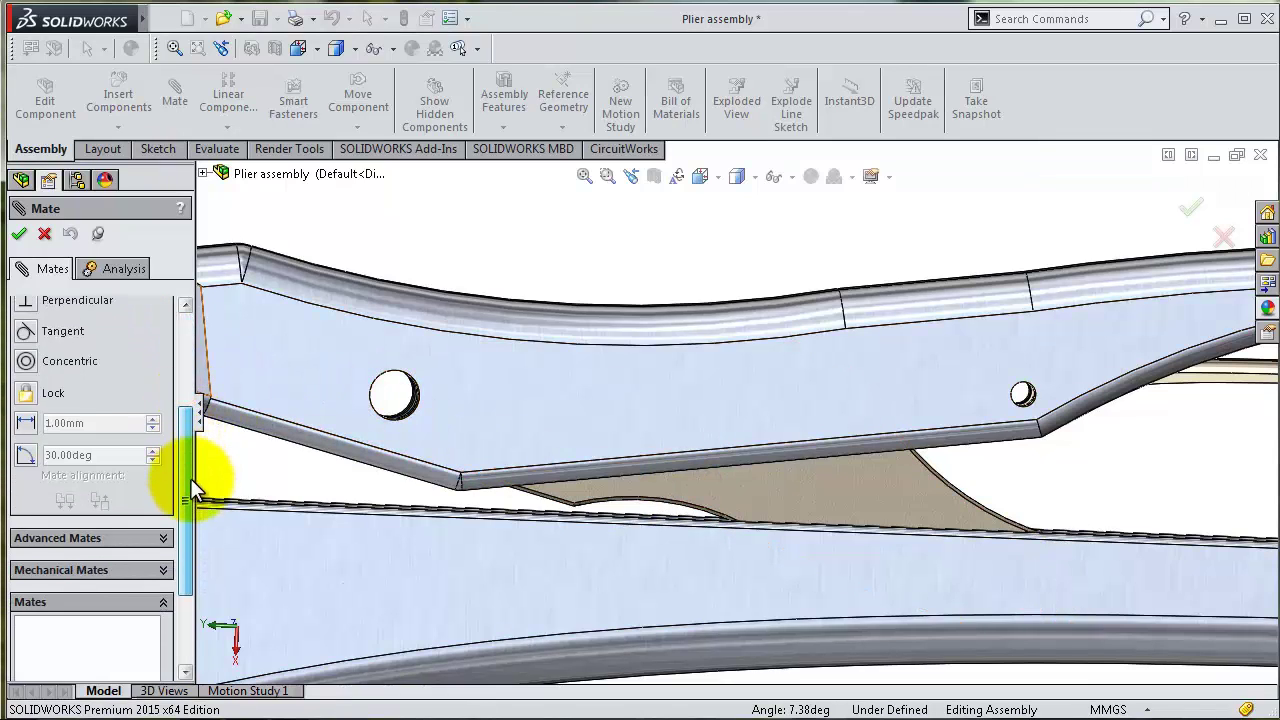
scroll(167, 505, "down", 2)
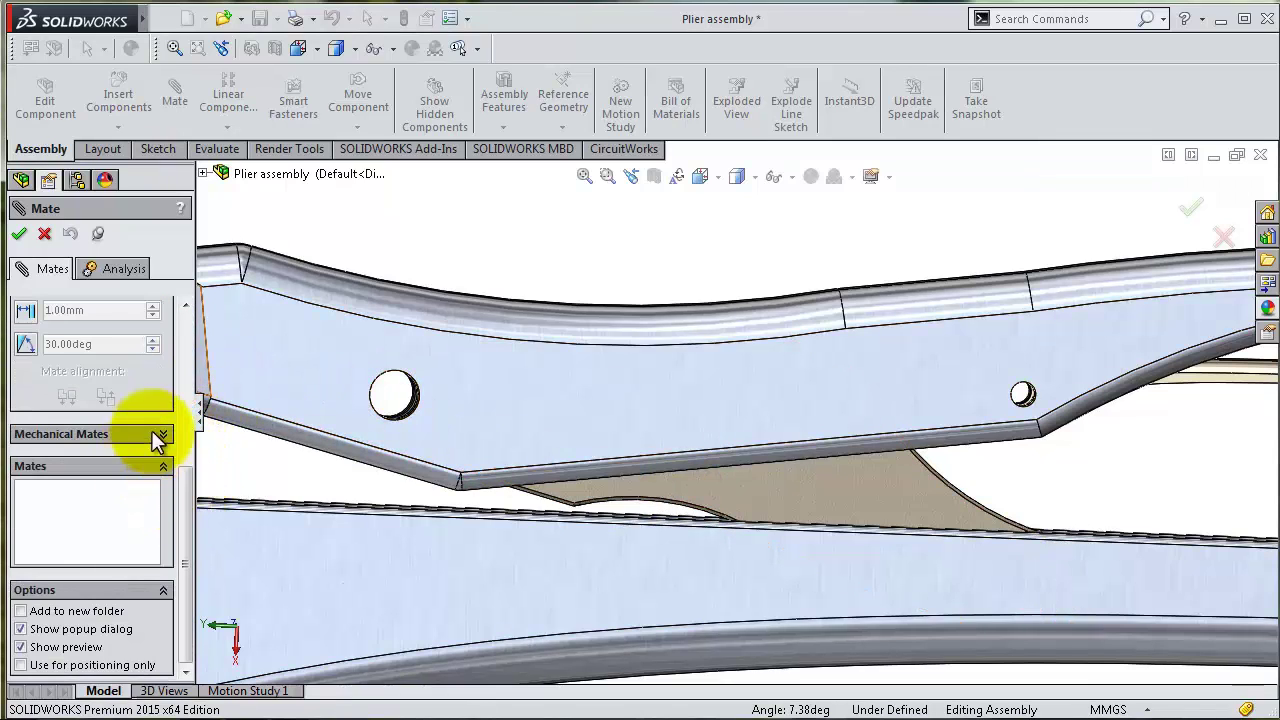
Switch to a Limit Angle mate with maximum 50° and minimum 8°
left_click(27, 345)
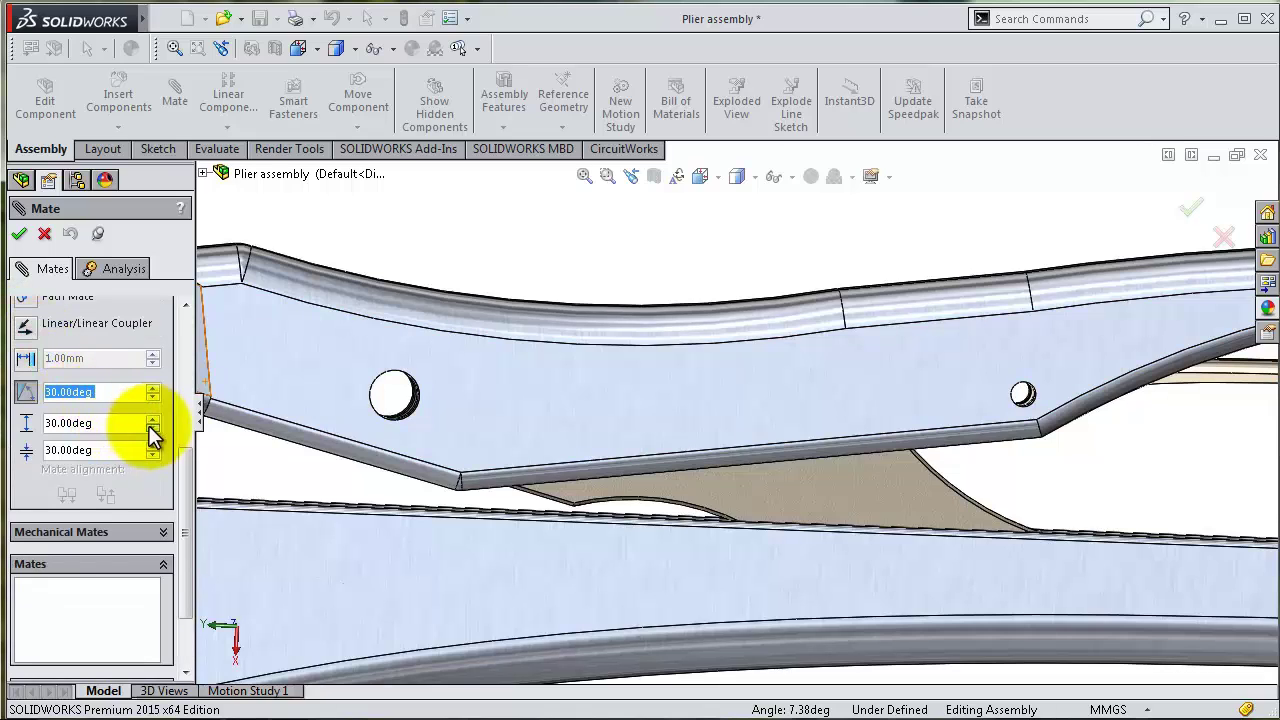
left_click_drag(113, 425, 60, 425)
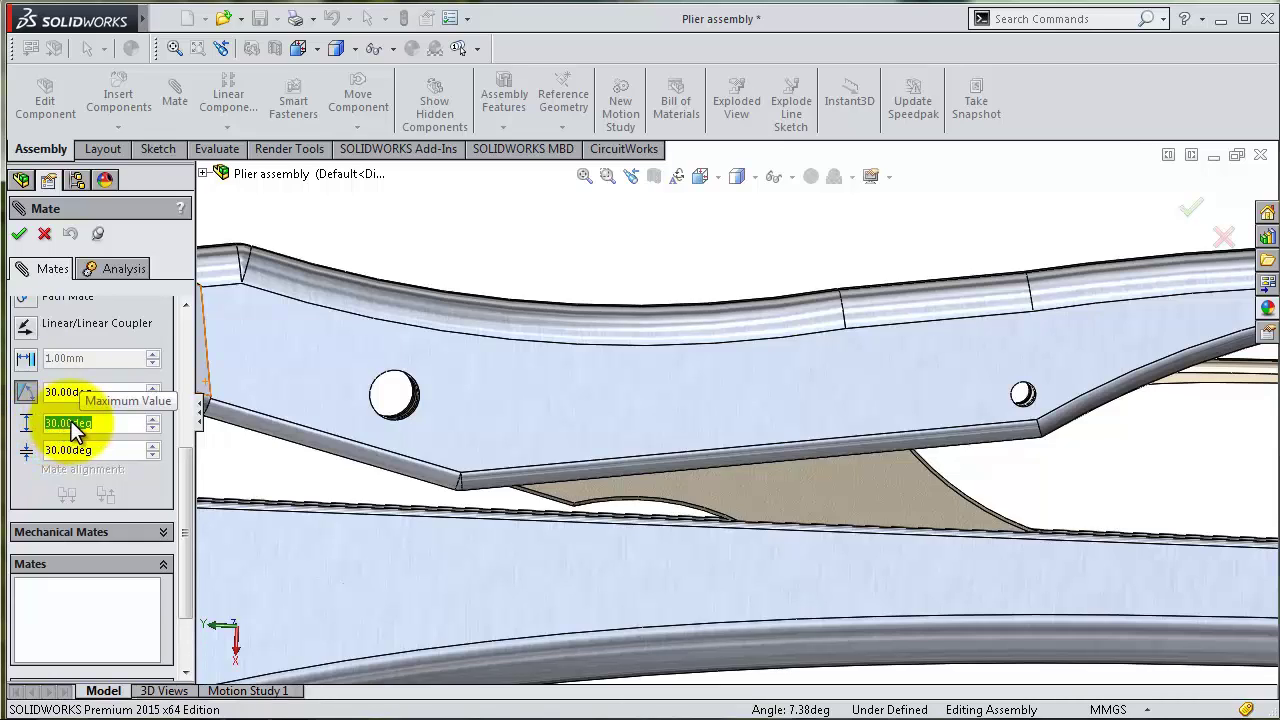
left_click(31, 471)
left_click_drag(102, 450, 38, 450)
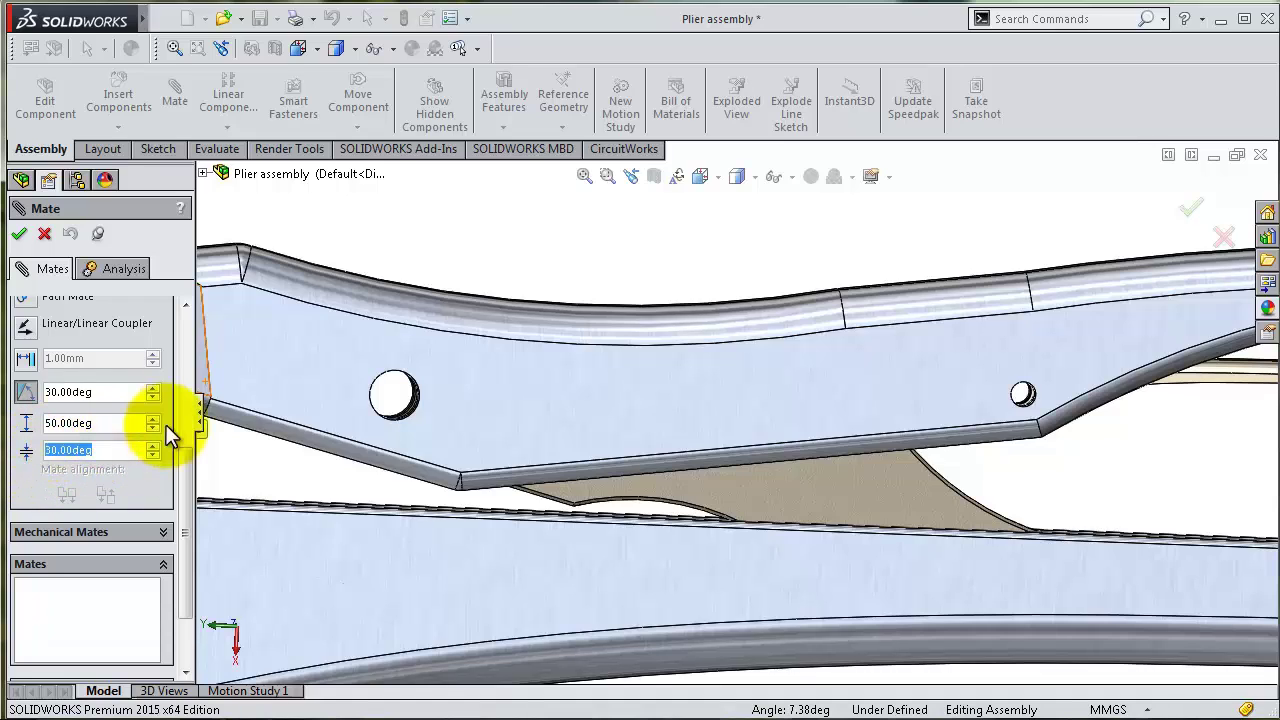
type("8")
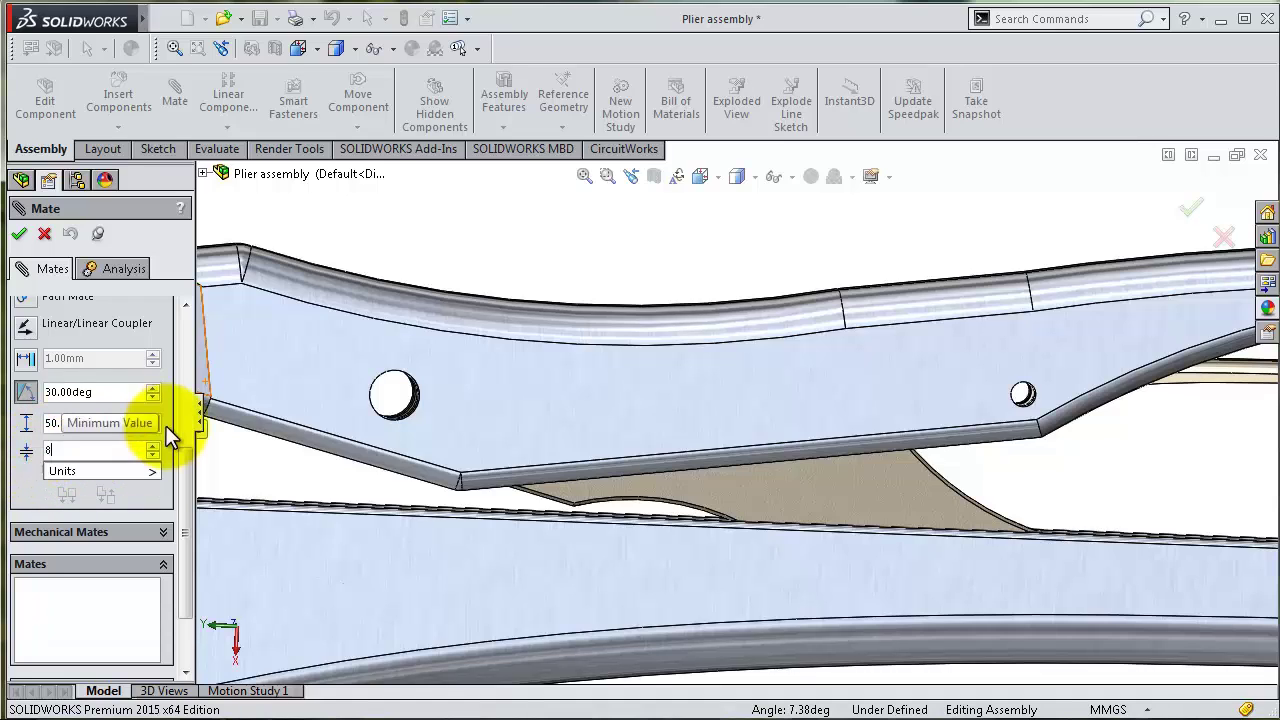
left_click(28, 472)
Select the upper jaw edge and lower handle face, and accept the 30° limit angle mate
left_click_drag(576, 462, 958, 430)
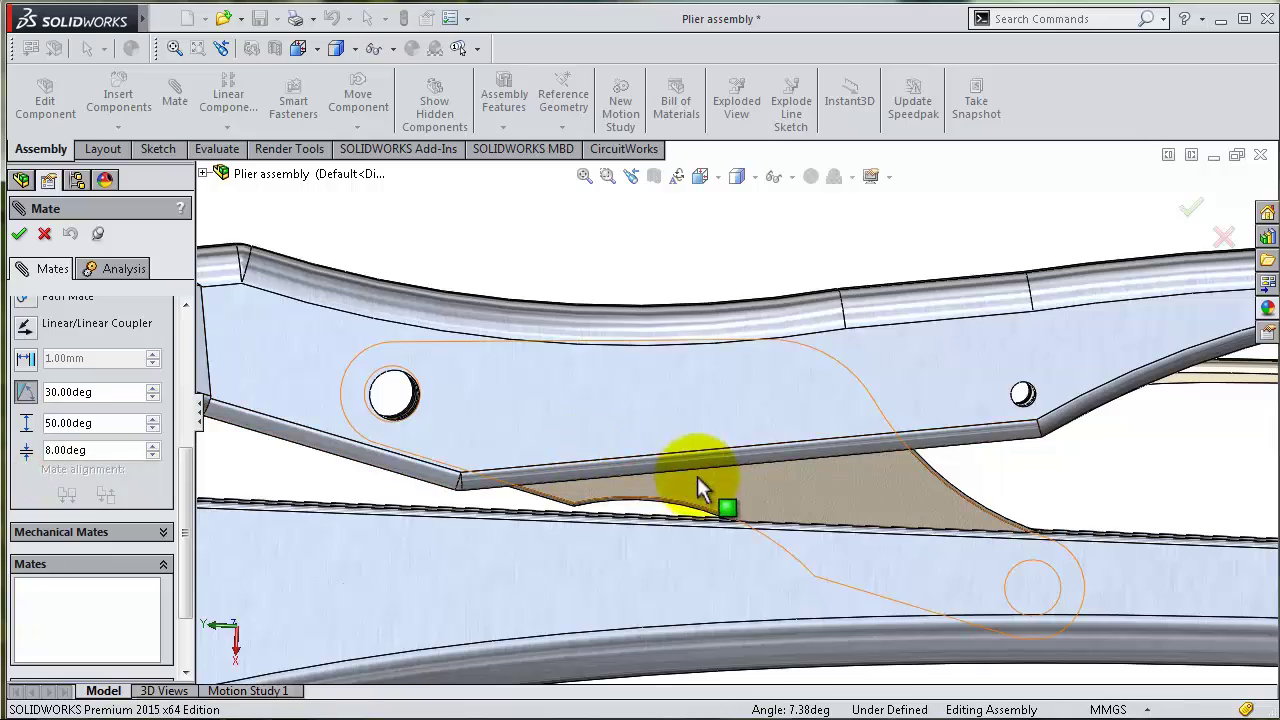
scroll(958, 437, "down", 2)
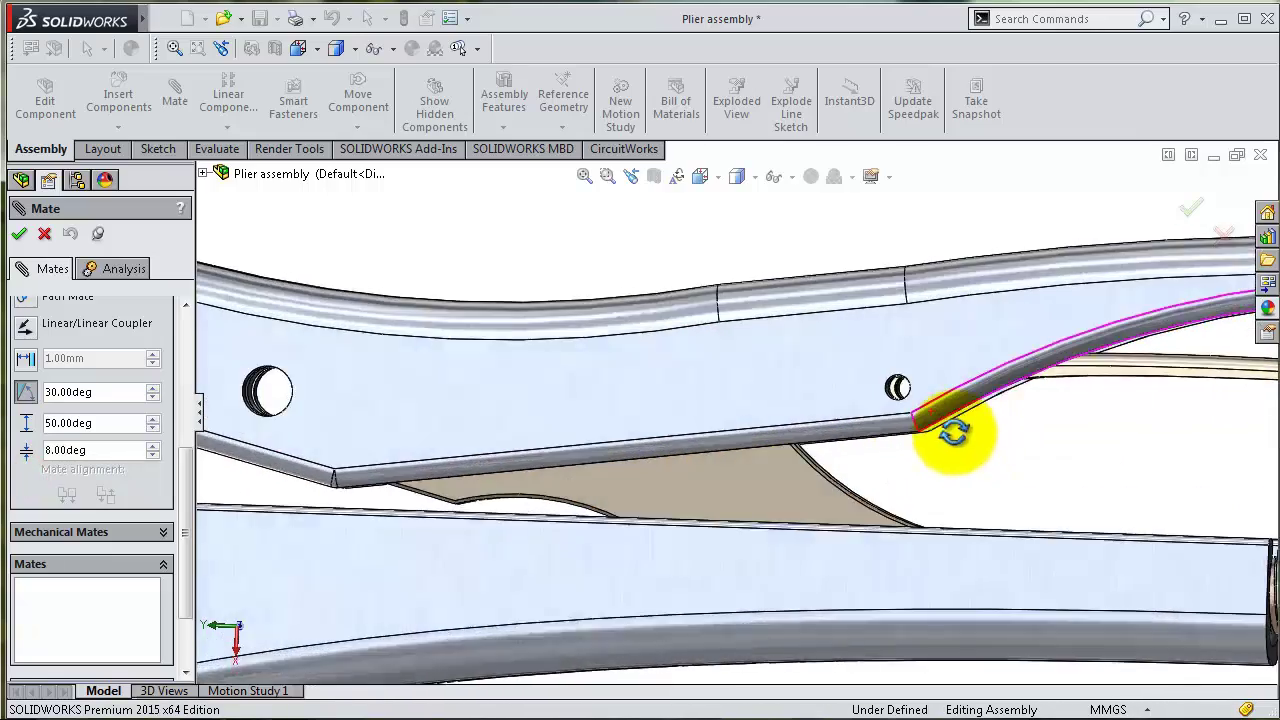
scroll(957, 434, "down", 2)
scroll(943, 425, "down", 2)
scroll(882, 440, "down", 2)
mouse_move(908, 556)
middle_mouse_down()
mouse_move(903, 517)
mouse_move(613, 325)
middle_mouse_up()
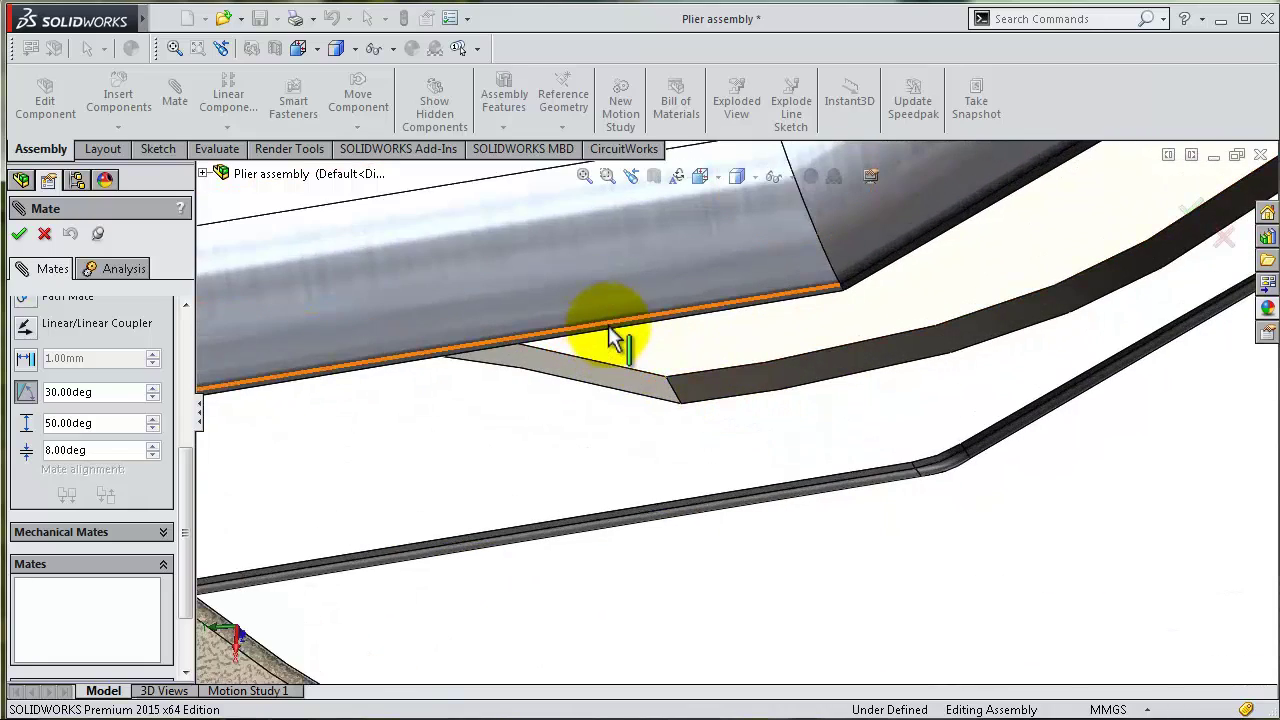
scroll(613, 335, "down", 2)
scroll(609, 349, "down", 2)
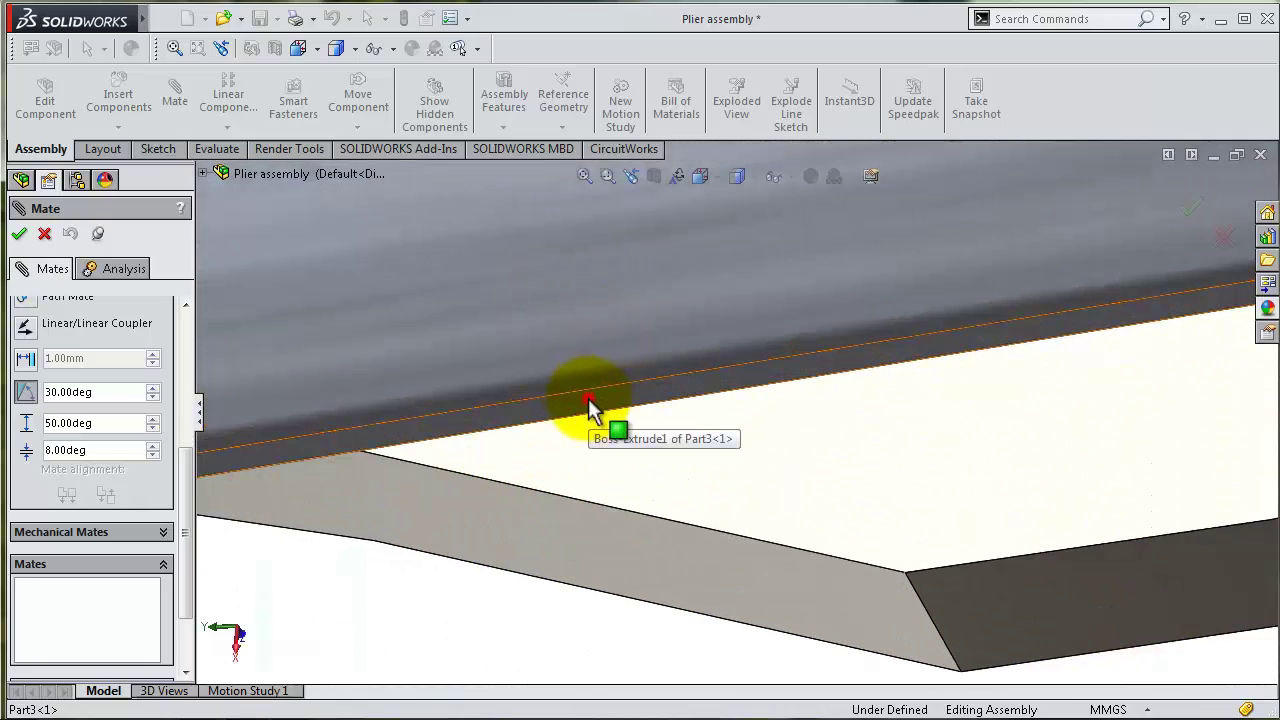
left_click(590, 405)
scroll(688, 441, "up", 2)
scroll(706, 459, "up", 2)
scroll(735, 495, "up", 2)
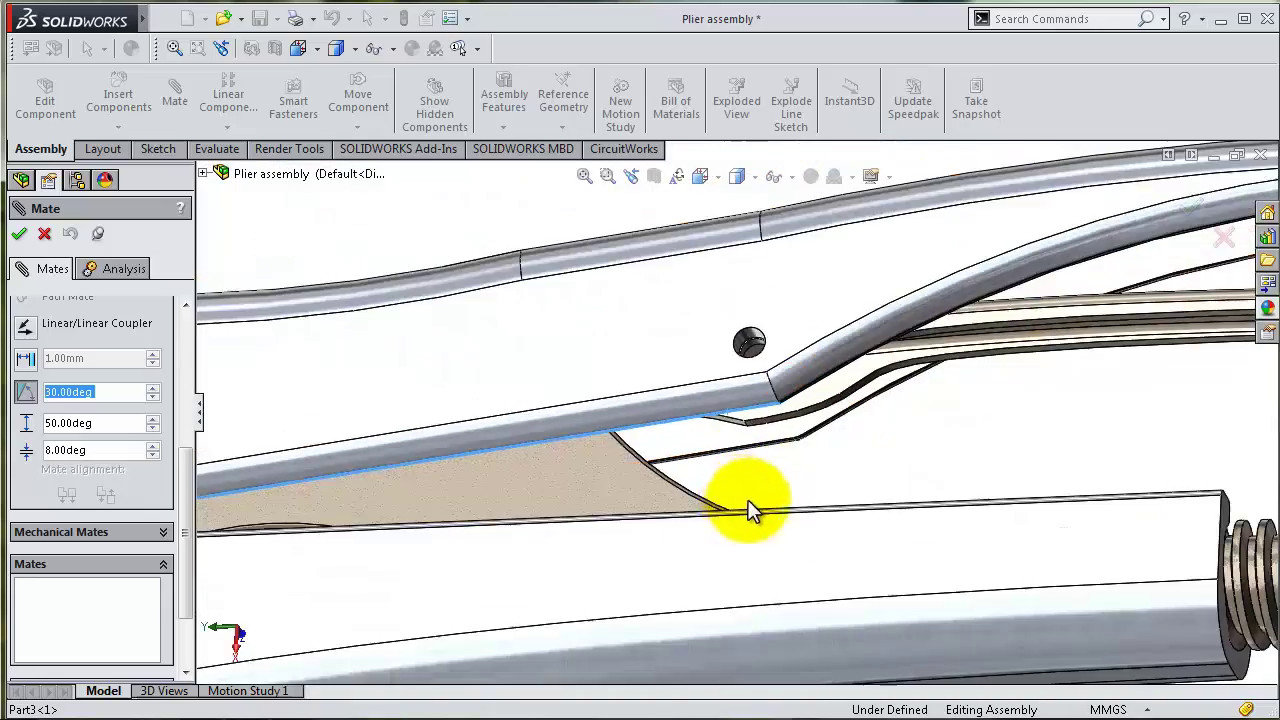
scroll(752, 510, "up", 3)
mouse_move(817, 449)
middle_mouse_down()
mouse_move(829, 529)
mouse_move(814, 651)
mouse_move(841, 437)
mouse_move(924, 351)
middle_mouse_up()
scroll(841, 437, "down", 3)
left_click(922, 355)
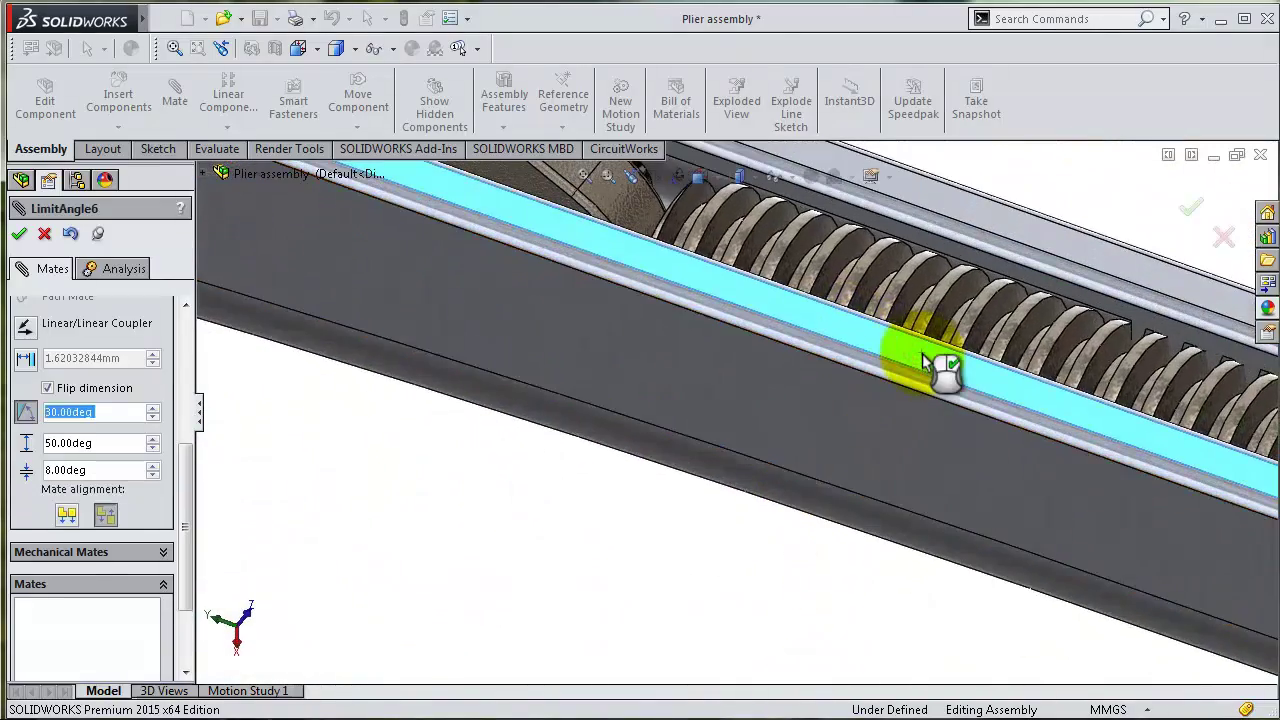
left_click(1185, 213)
Drag the upper handle open and back closed to confirm it stops within its angle limits
left_click(1190, 215)
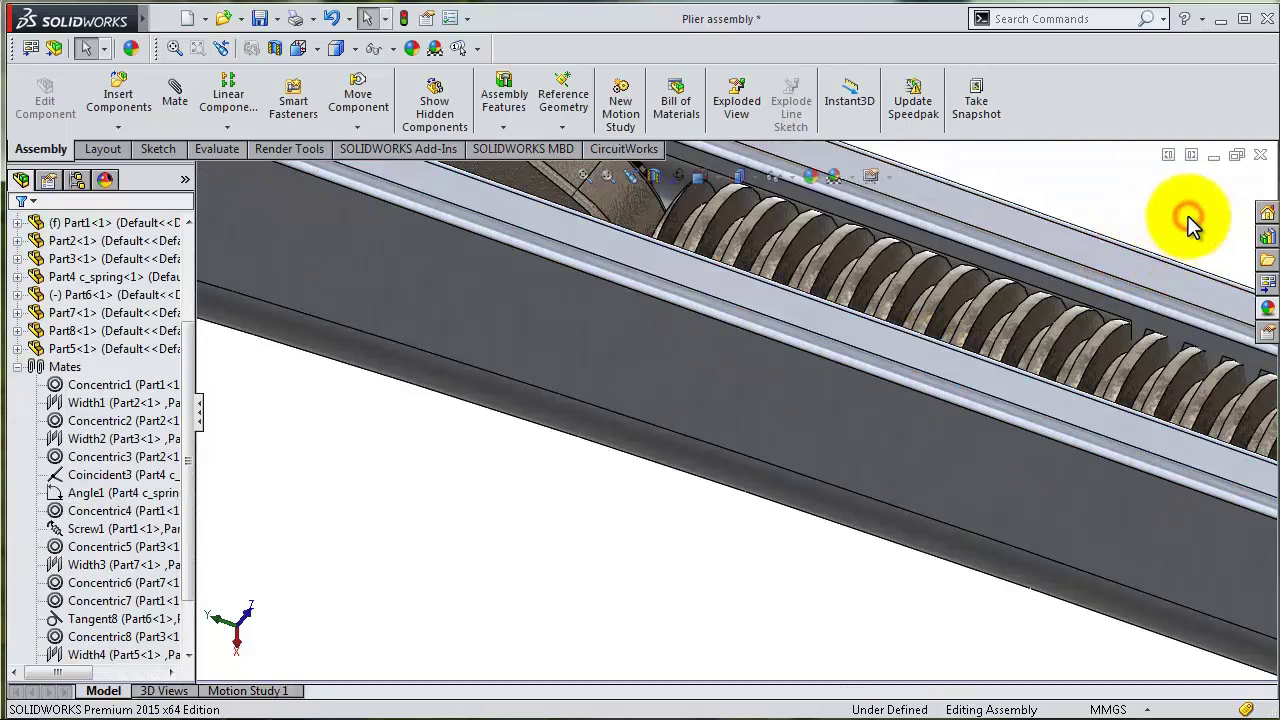
scroll(1090, 250, "up", 5)
mouse_move(1086, 257)
middle_mouse_down()
mouse_move(825, 315)
mouse_move(806, 277)
mouse_move(823, 257)
mouse_move(714, 371)
mouse_move(715, 345)
middle_mouse_up()
scroll(650, 344, "down", 3)
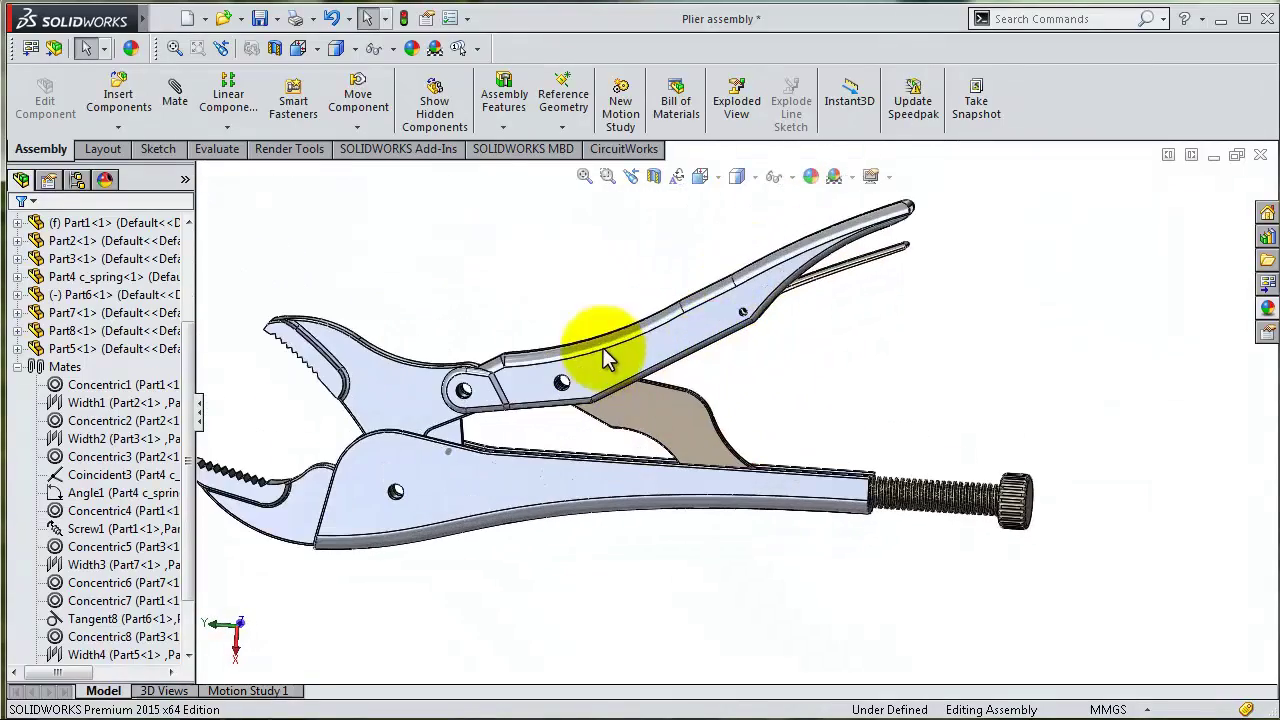
mouse_move(651, 337)
left_mouse_down()
mouse_move(611, 284)
mouse_move(529, 271)
mouse_move(500, 251)
mouse_move(530, 360)
mouse_move(519, 442)
mouse_move(514, 371)
left_mouse_up()
scroll(490, 371, "up", 3)
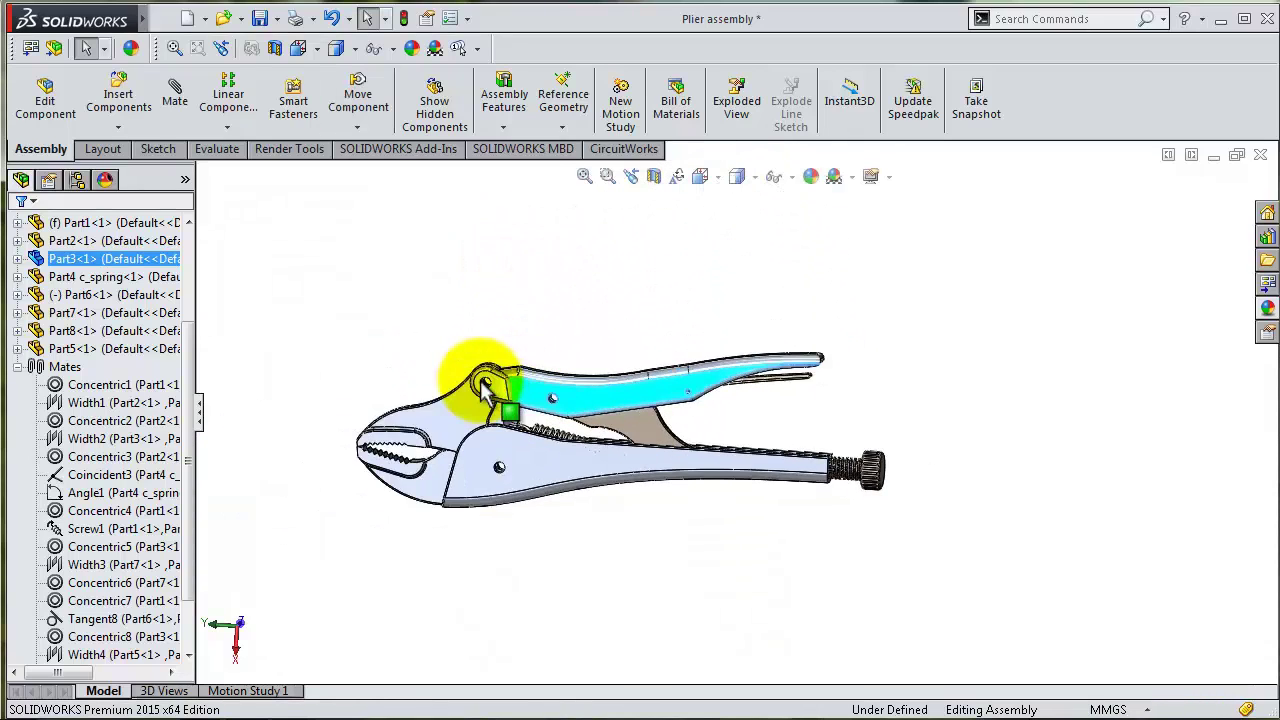
scroll(600, 457, "down", 2)
scroll(813, 420, "down", 3)
mouse_move(762, 328)
left_mouse_down()
mouse_move(618, 264)
mouse_move(757, 366)
mouse_move(803, 374)
mouse_move(810, 445)
mouse_move(857, 483)
mouse_move(895, 480)
mouse_move(829, 457)
mouse_move(749, 340)
mouse_move(766, 394)
mouse_move(808, 357)
left_mouse_up()
Insert Part10 rivet copies into the assembly from the Task Pane
key("Escape")
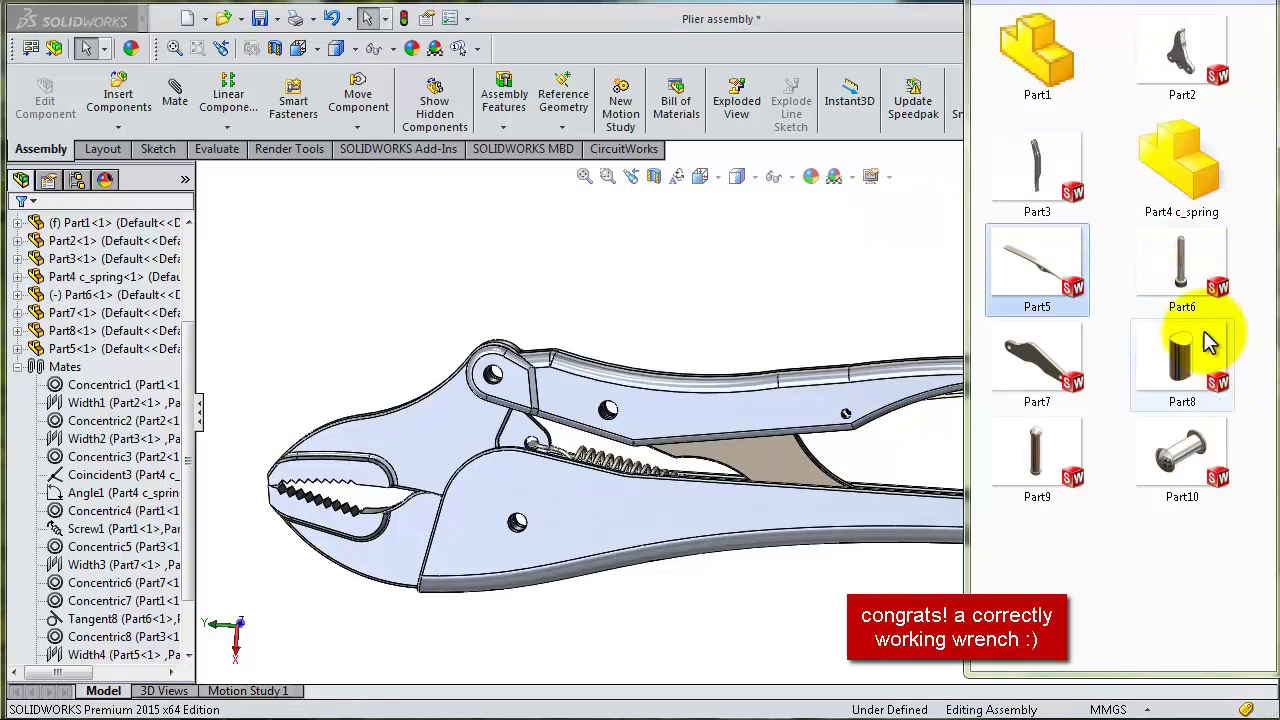
mouse_move(1180, 457)
left_mouse_down()
mouse_move(670, 335)
mouse_move(682, 345)
left_mouse_up()
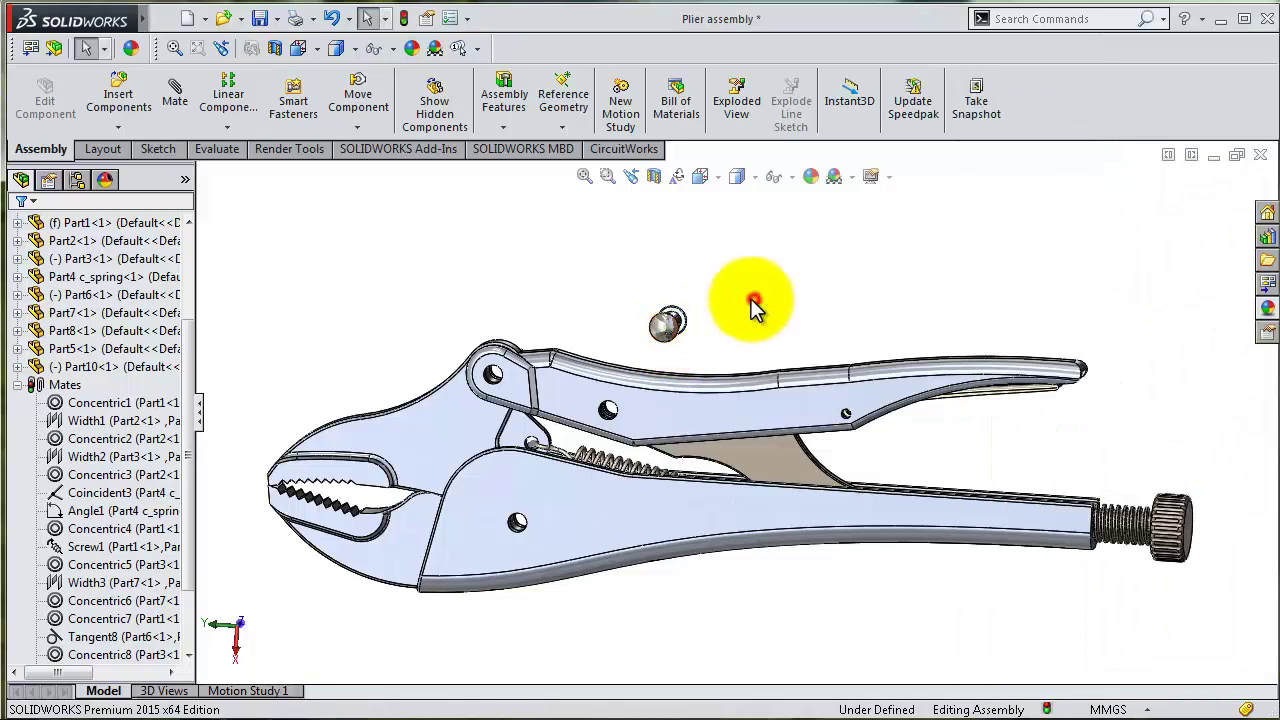
mouse_move(670, 335)
left_mouse_down("ctrl")
mouse_move(765, 318)
mouse_move(706, 305)
left_mouse_up("ctrl")
scroll(705, 350, "down", 2)
scroll(705, 365, "down", 2)
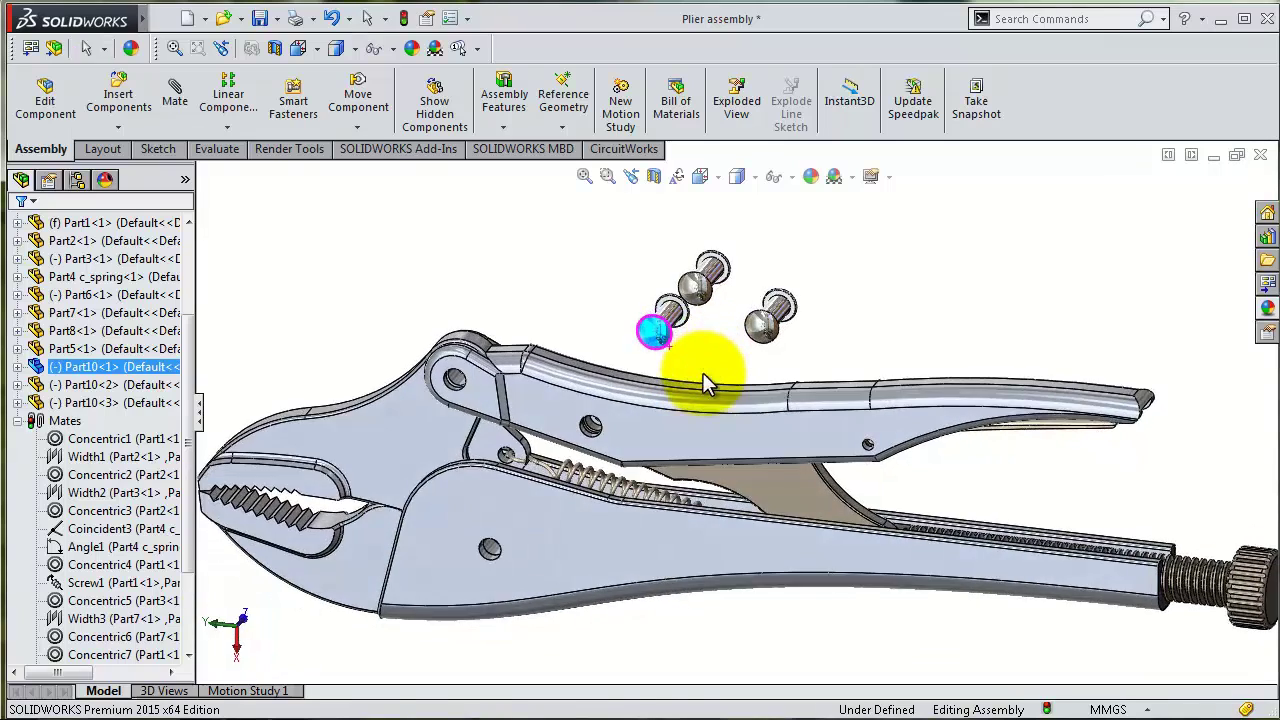
scroll(703, 370, "down", 2)
Seat rivets in the left pivot, lower jaw and upper-arm holes with concentric SmartMates
mouse_move(722, 240)
left_mouse_down()
mouse_move(348, 393)
mouse_move(372, 388)
left_mouse_up()
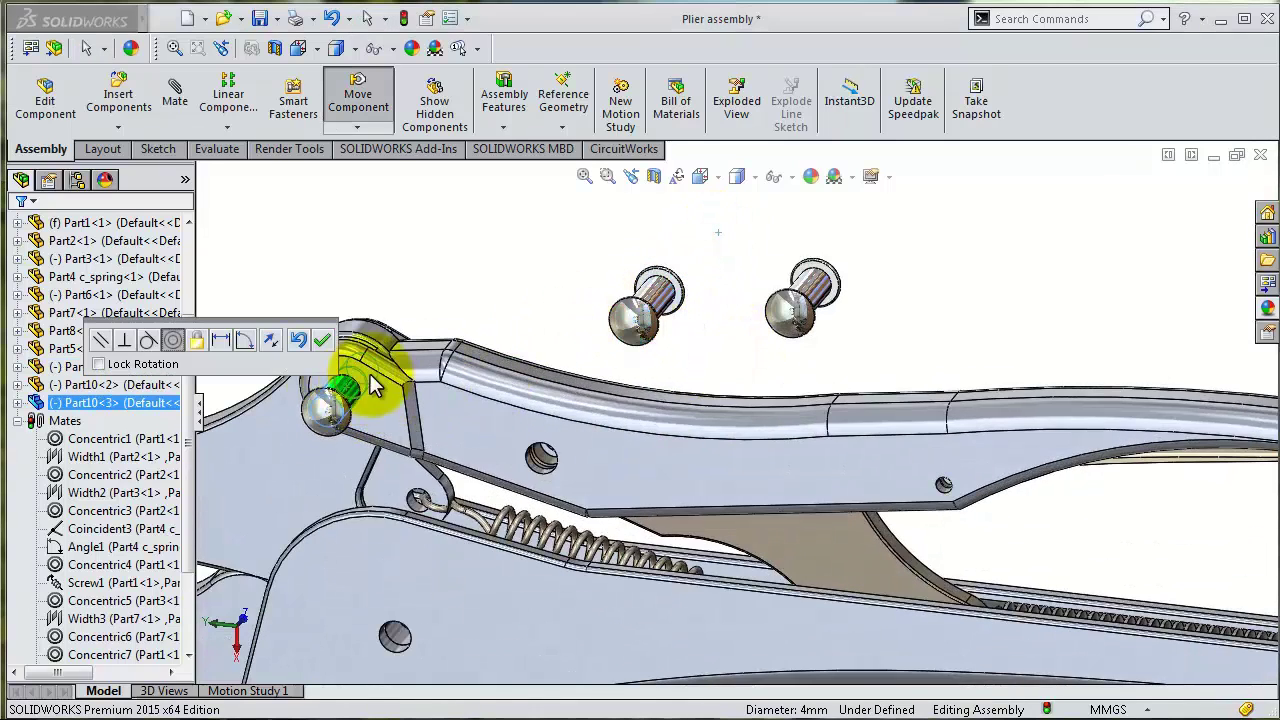
left_click(322, 342)
mouse_move(650, 310)
left_mouse_down()
mouse_move(425, 620)
mouse_move(388, 643)
left_mouse_up()
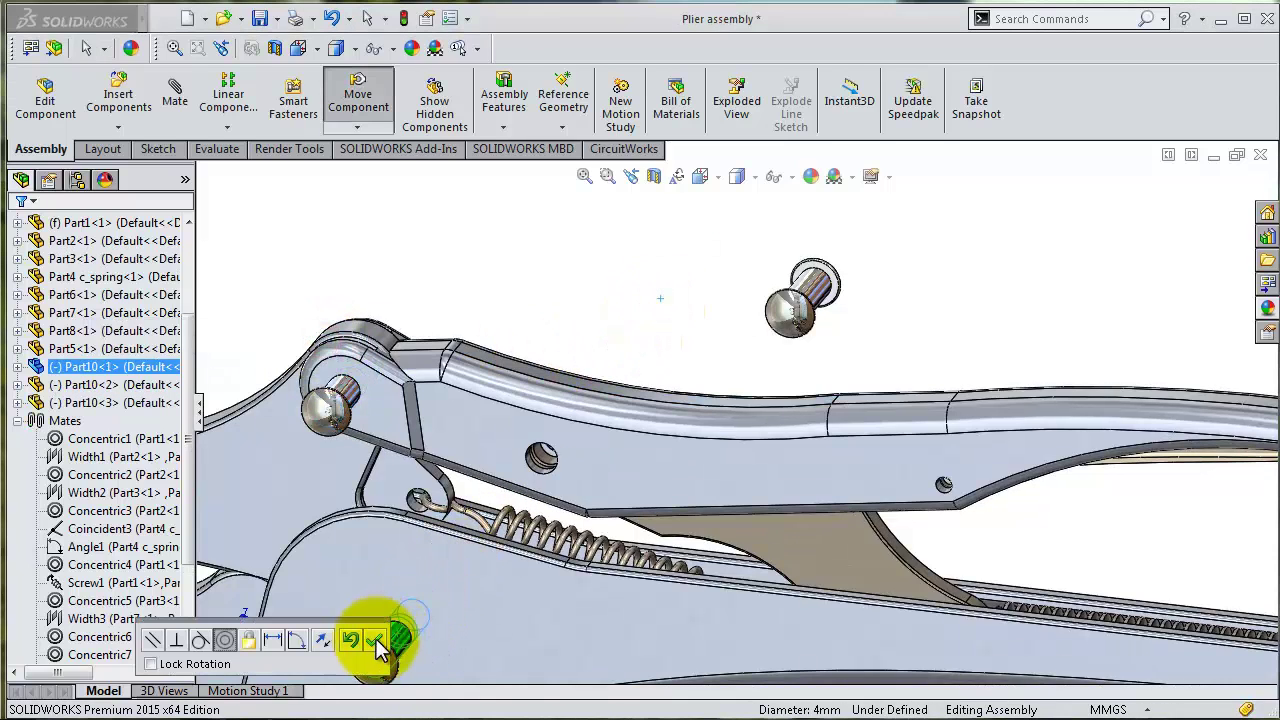
left_click(377, 641)
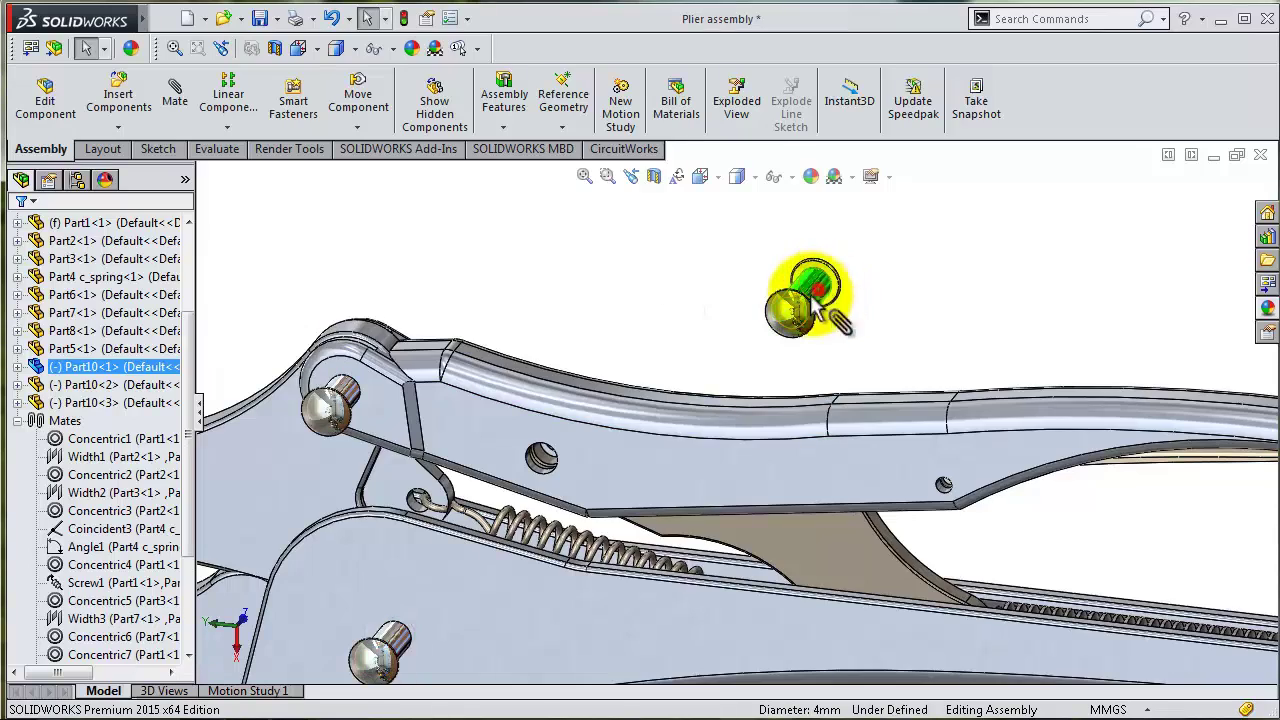
left_click_drag(838, 318, 545, 487)
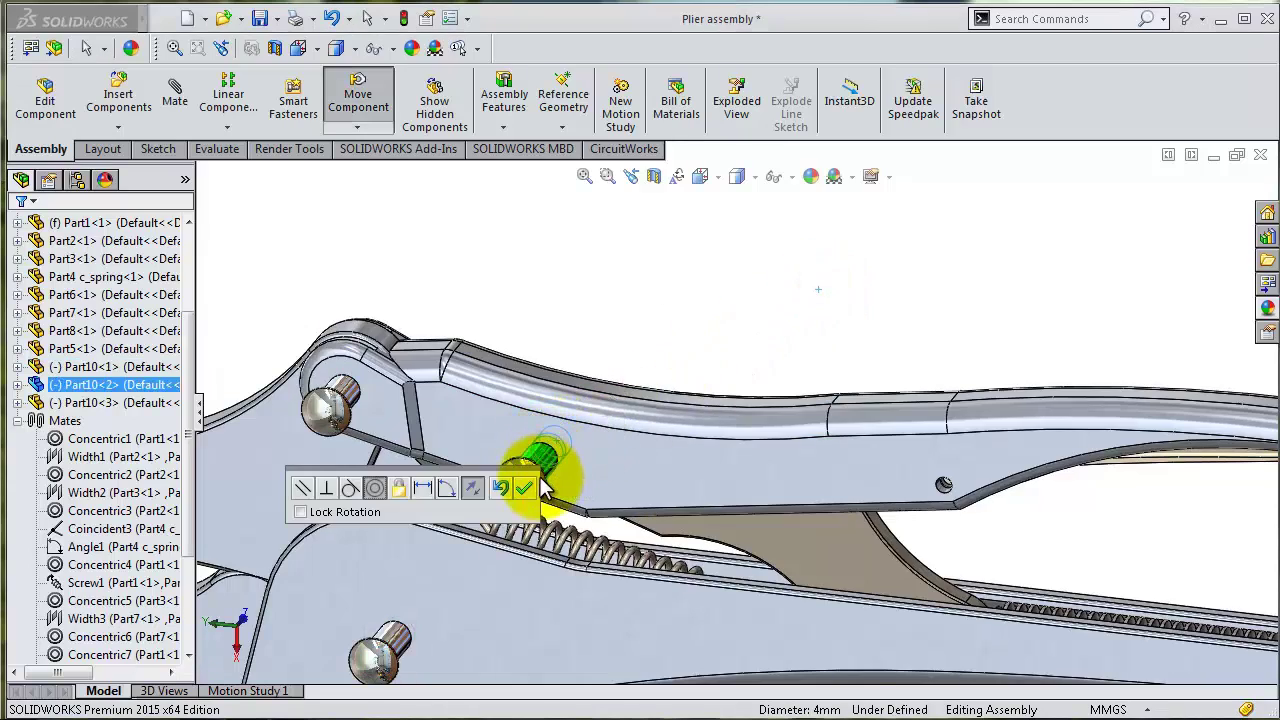
left_click(527, 487)
Mate a rivet's head face against the jaw face to seat it flush
mouse_move(586, 371)
middle_mouse_down()
mouse_move(544, 422)
mouse_move(491, 400)
middle_mouse_up()
scroll(408, 343, "down", 3)
scroll(391, 340, "down", 3)
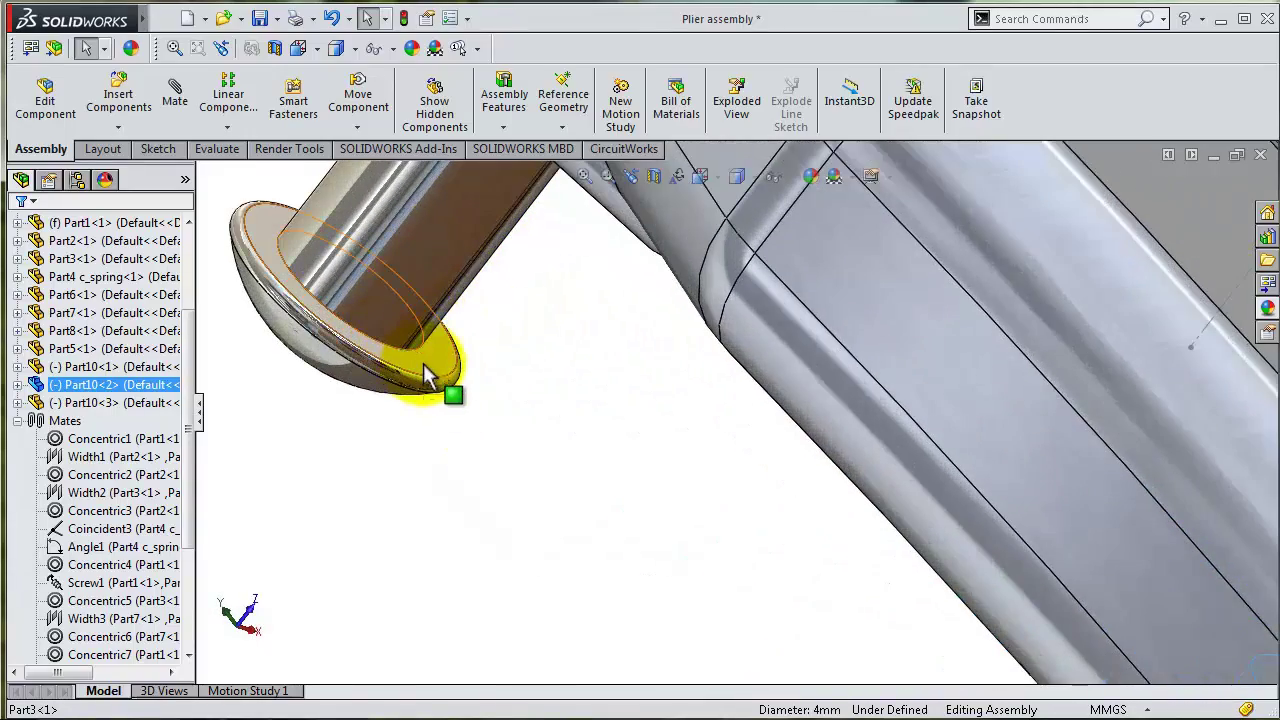
left_click(423, 365)
mouse_move(500, 430)
middle_mouse_down()
mouse_move(523, 343)
mouse_move(457, 543)
middle_mouse_up()
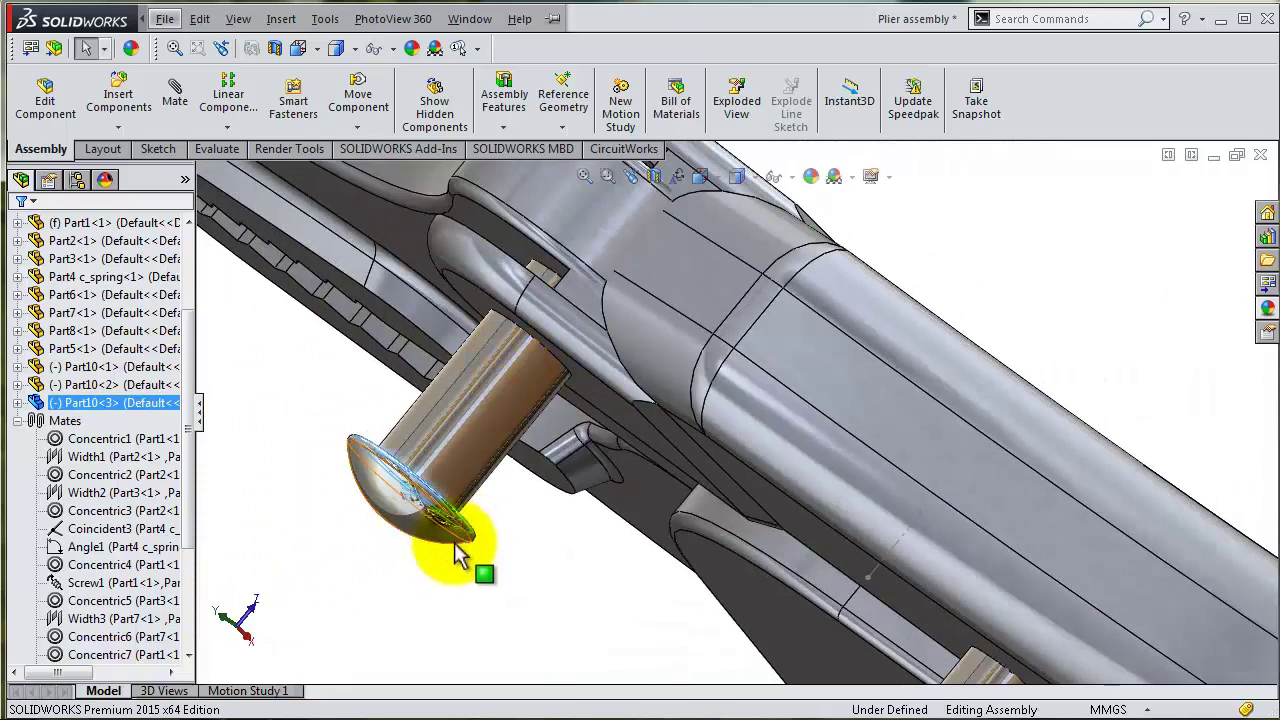
mouse_move(420, 525)
left_mouse_down()
mouse_move(530, 455)
mouse_move(596, 381)
mouse_move(565, 415)
left_mouse_up()
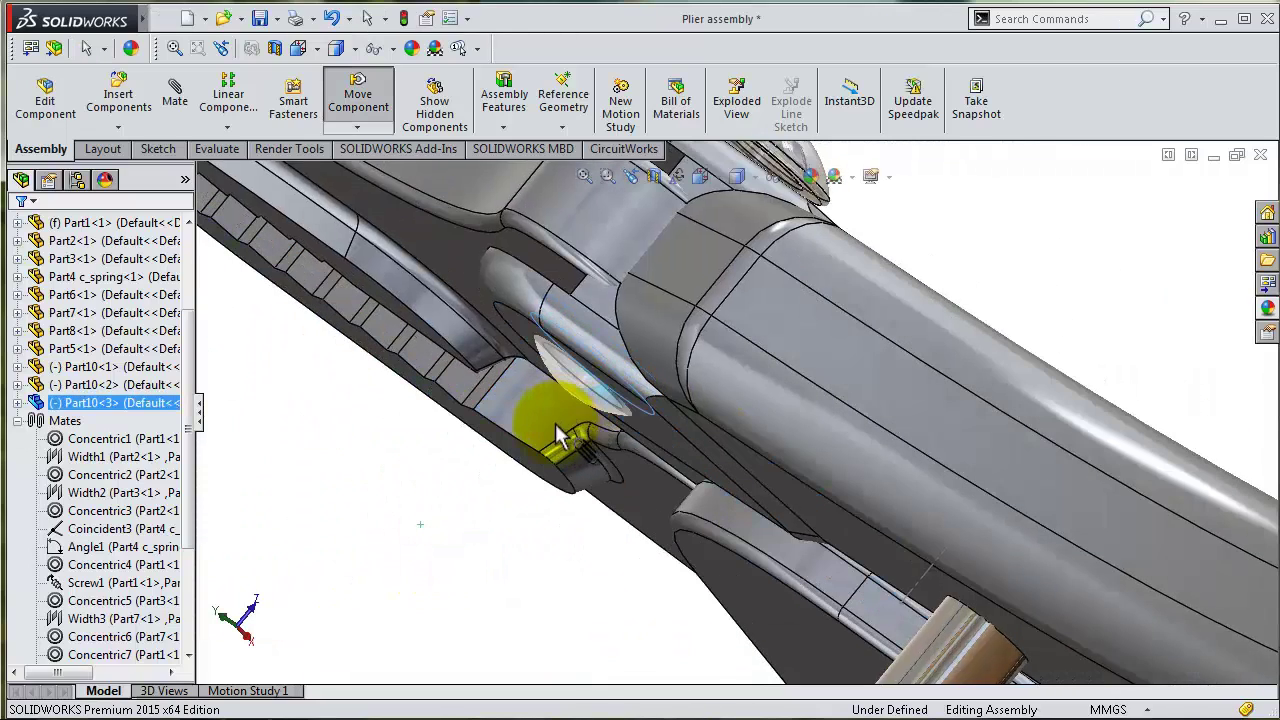
middle_click_drag(565, 415, 556, 423)
left_click(499, 378, "ctrl")
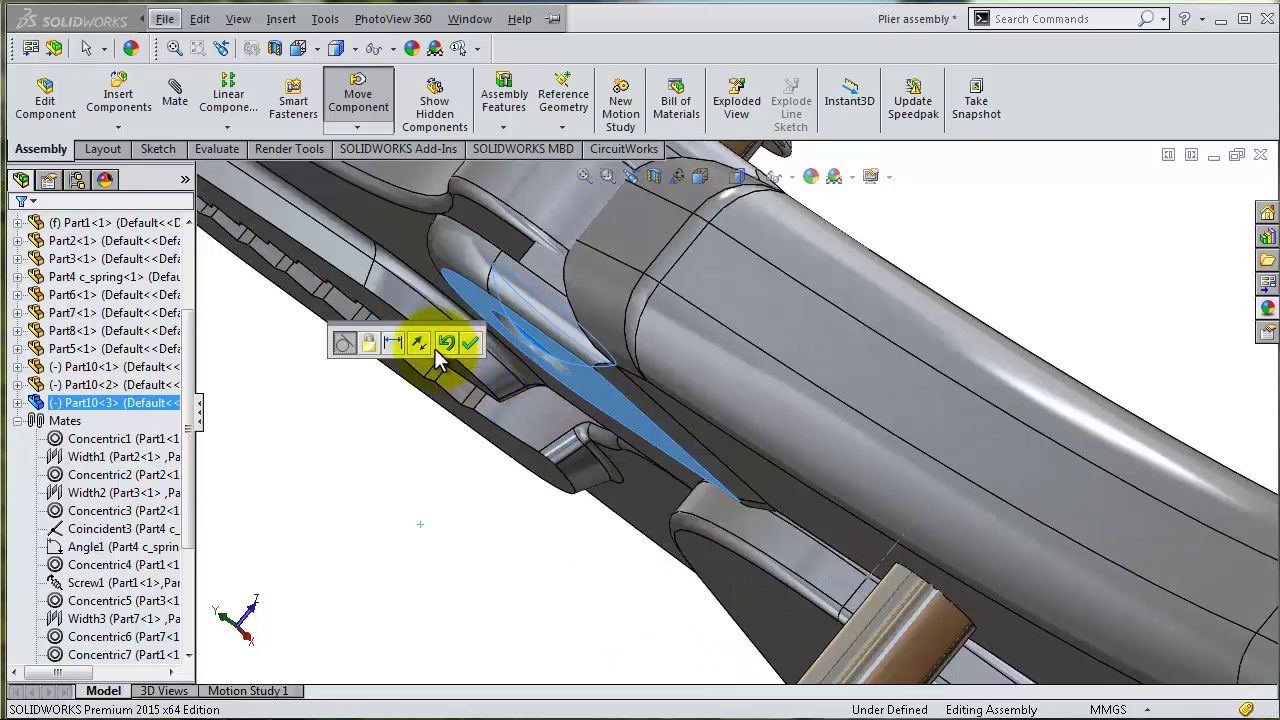
left_click(470, 343)
Shift the pin through the jaw pivot and start a coincident mate from its head underside to Part3
scroll(571, 386, "up", 5)
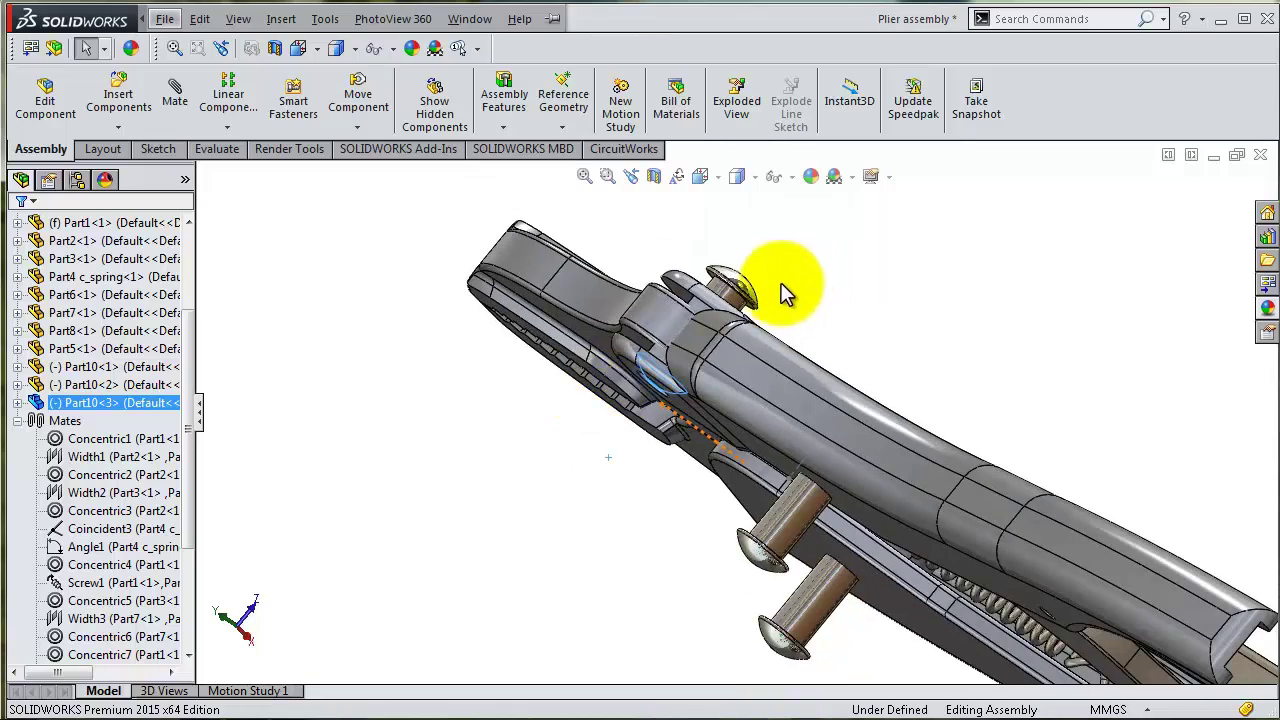
left_click_drag(740, 292, 663, 380)
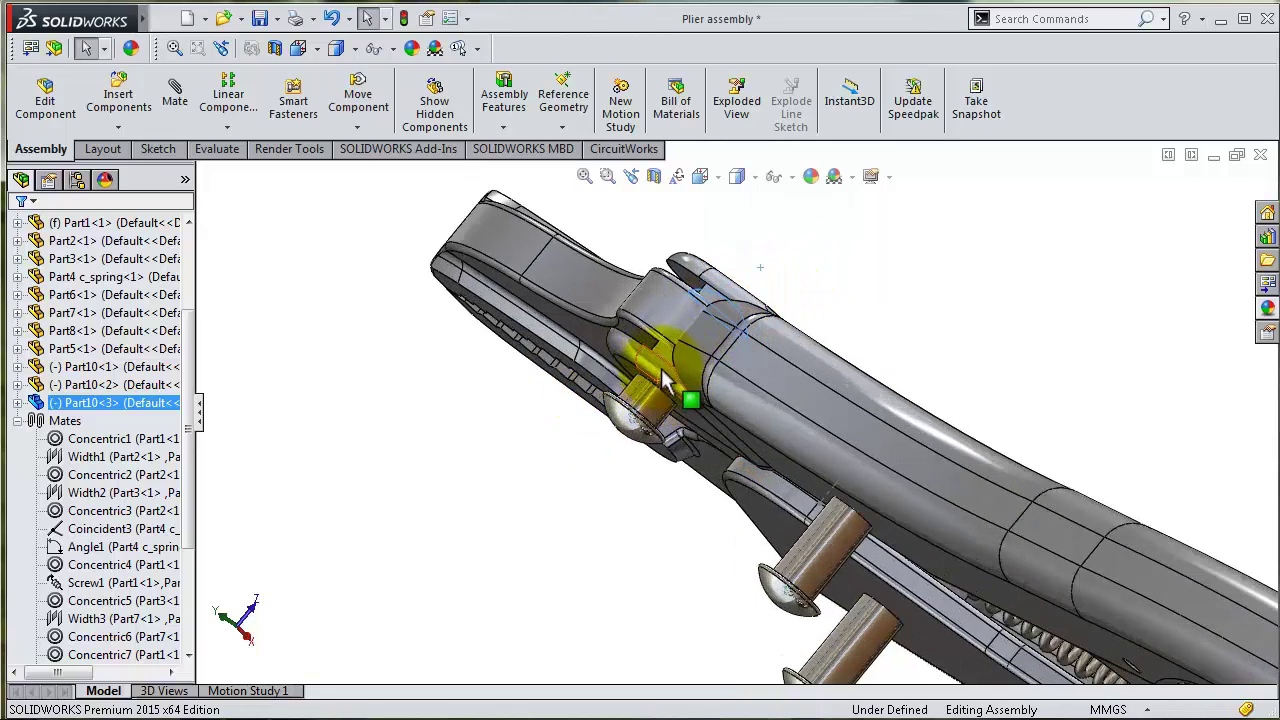
scroll(683, 383, "down", 3)
scroll(672, 400, "down", 2)
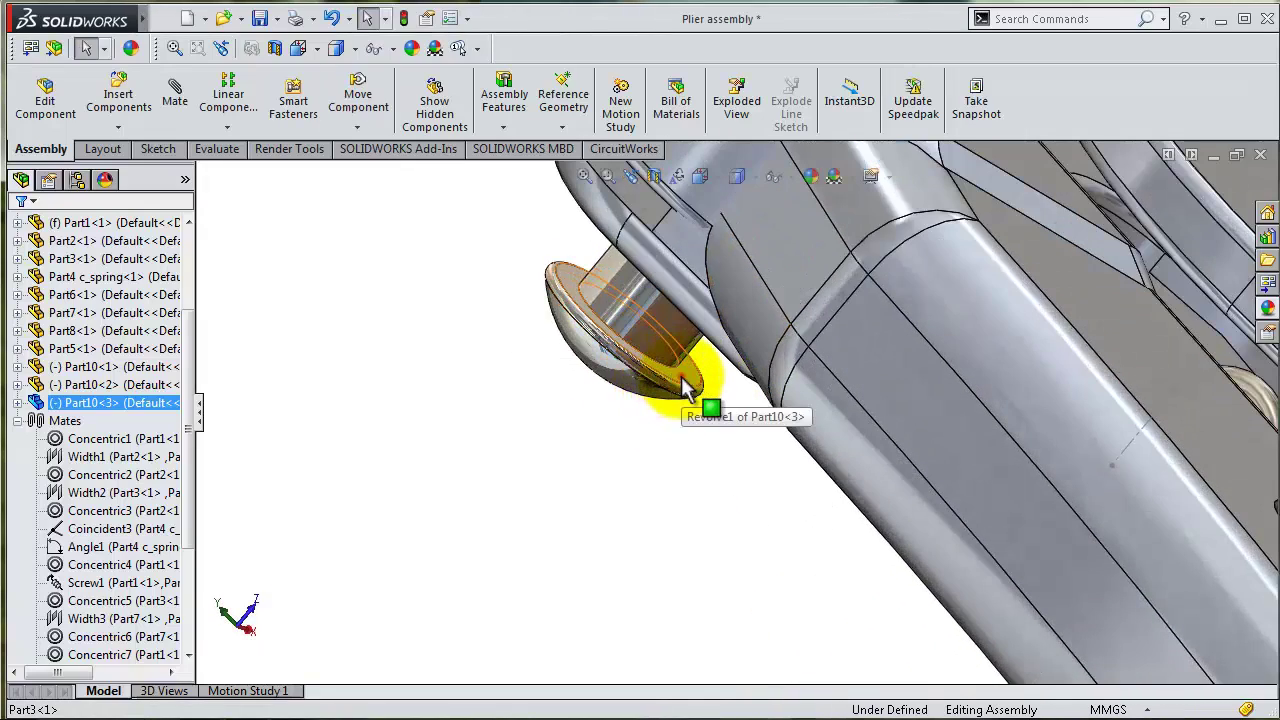
left_click(683, 385)
left_click(900, 268)
Seat the pin head against the handle's flat face with a Coincident mate
mouse_move(734, 444)
middle_mouse_down()
mouse_move(755, 393)
mouse_move(683, 440)
middle_mouse_up()
left_click(716, 440)
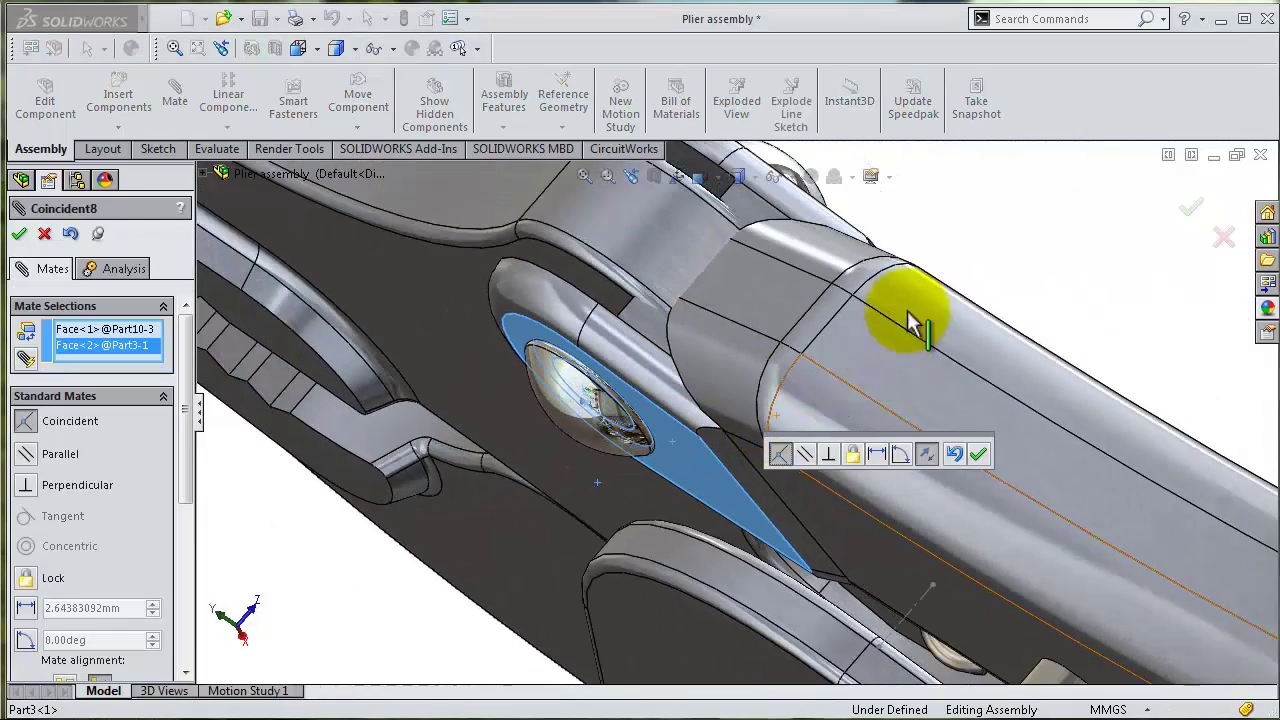
middle_click_drag(910, 318, 978, 336)
left_click(978, 452)
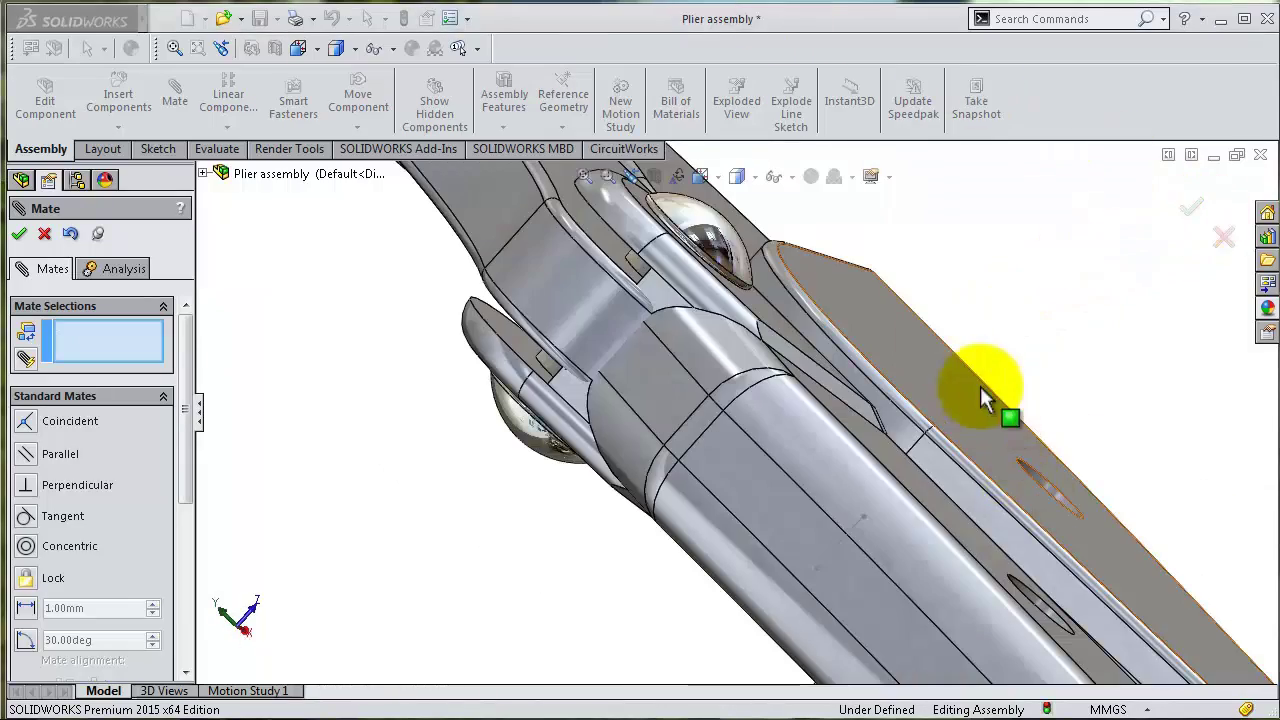
Select the lower pin's head face and the handle face for the next mate
mouse_move(971, 386)
middle_mouse_down()
mouse_move(1006, 357)
mouse_move(1015, 372)
middle_mouse_up()
scroll(887, 535, "down", 2)
scroll(624, 571, "down", 3)
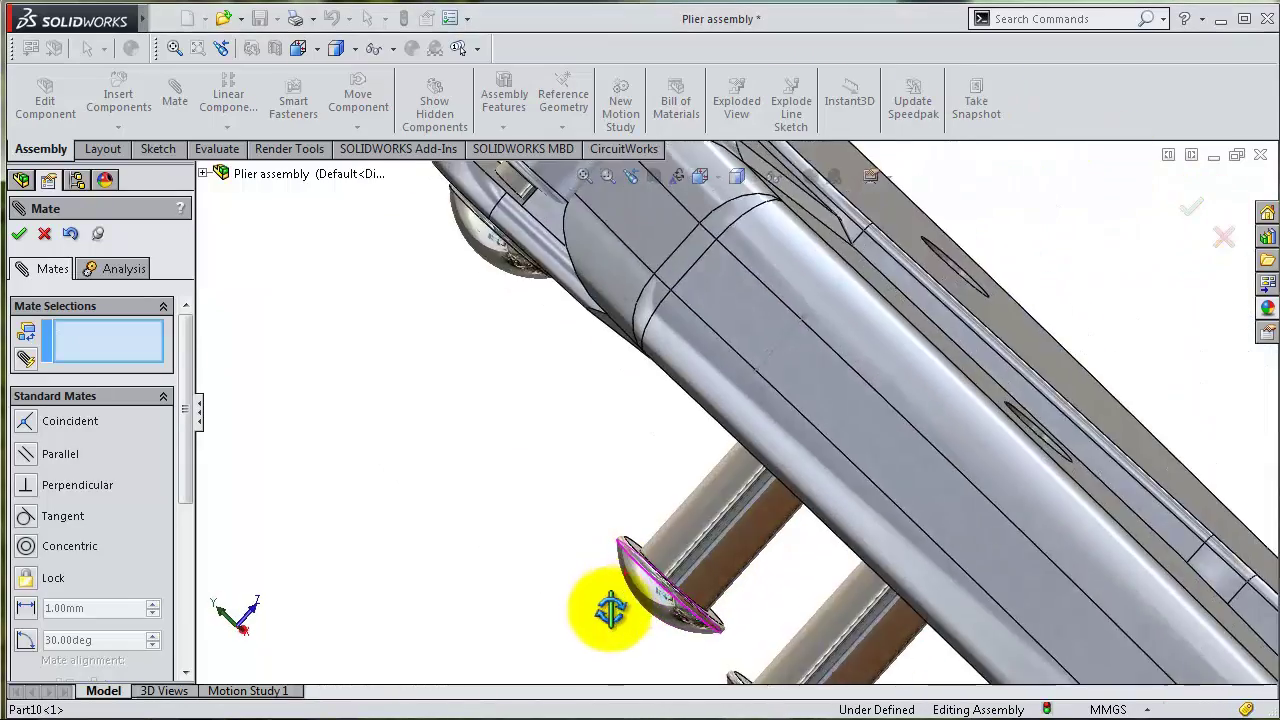
scroll(790, 590, "down", 3)
left_click(877, 552)
scroll(971, 557, "up", 2)
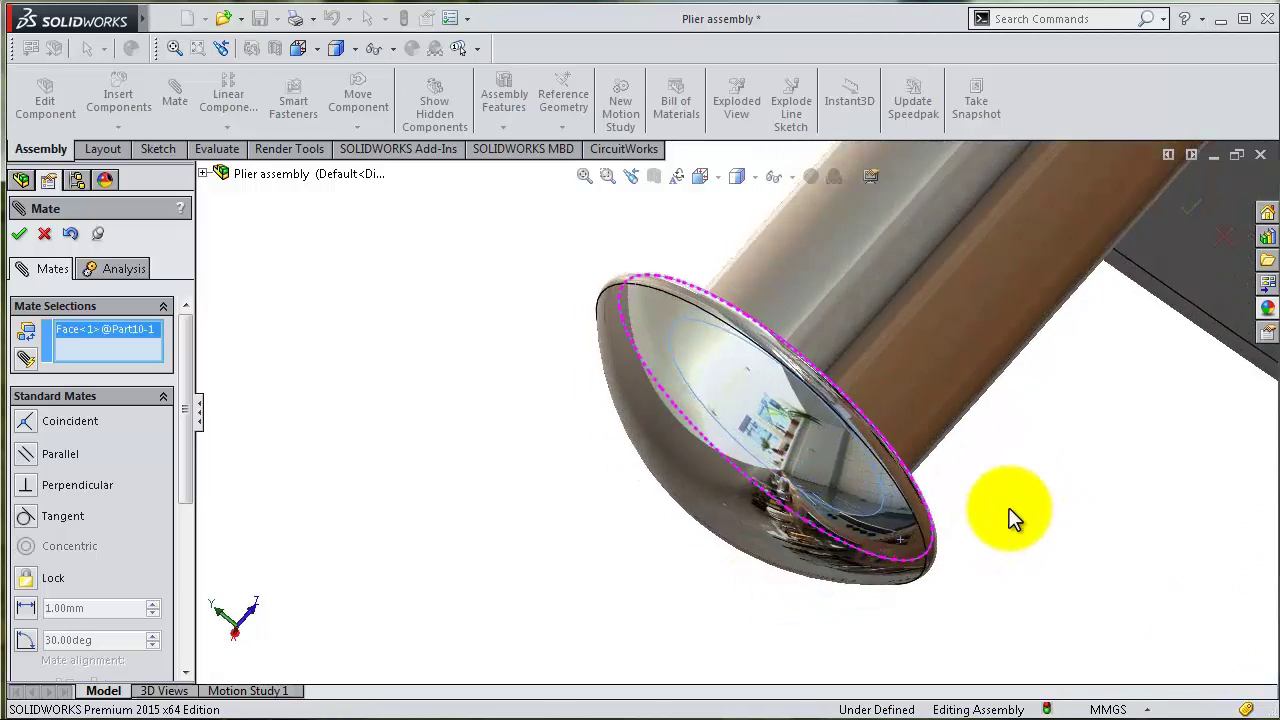
scroll(1006, 514, "up", 2)
scroll(1015, 478, "up", 1)
left_click(929, 374)
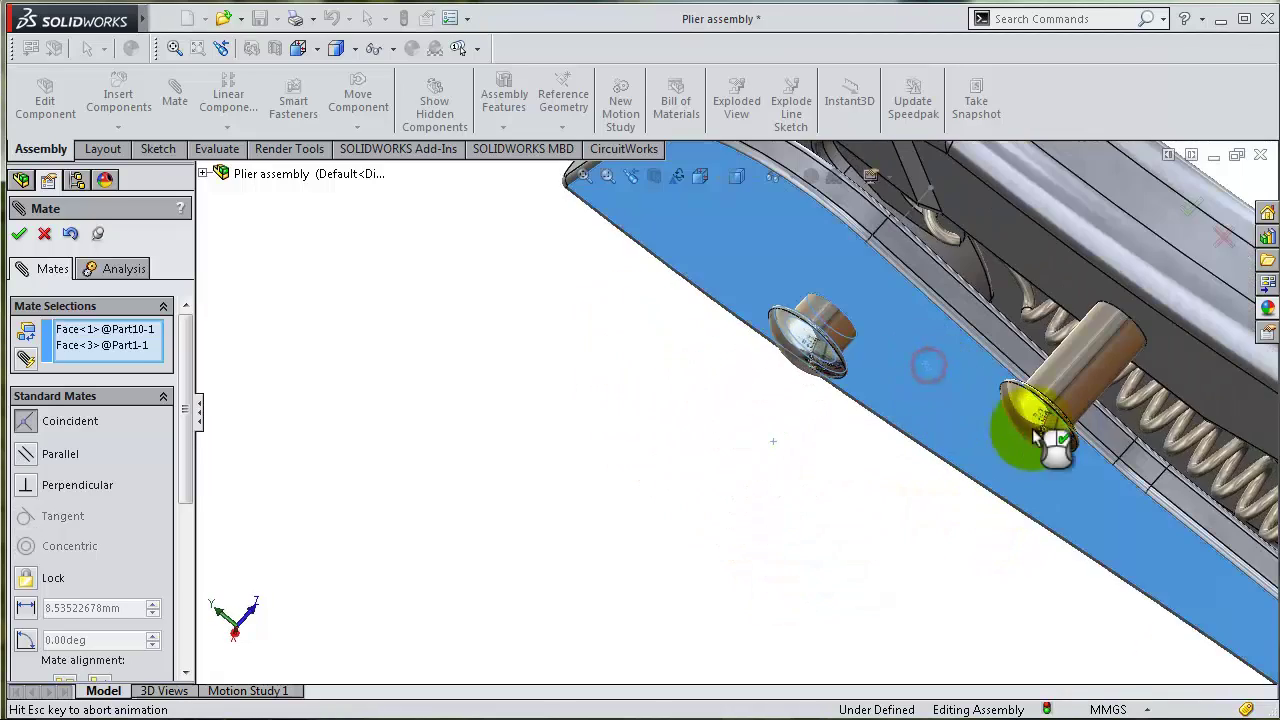
Set a 0.5 mm Distance mate between the pin and the arm
scroll(814, 600, "down", 1)
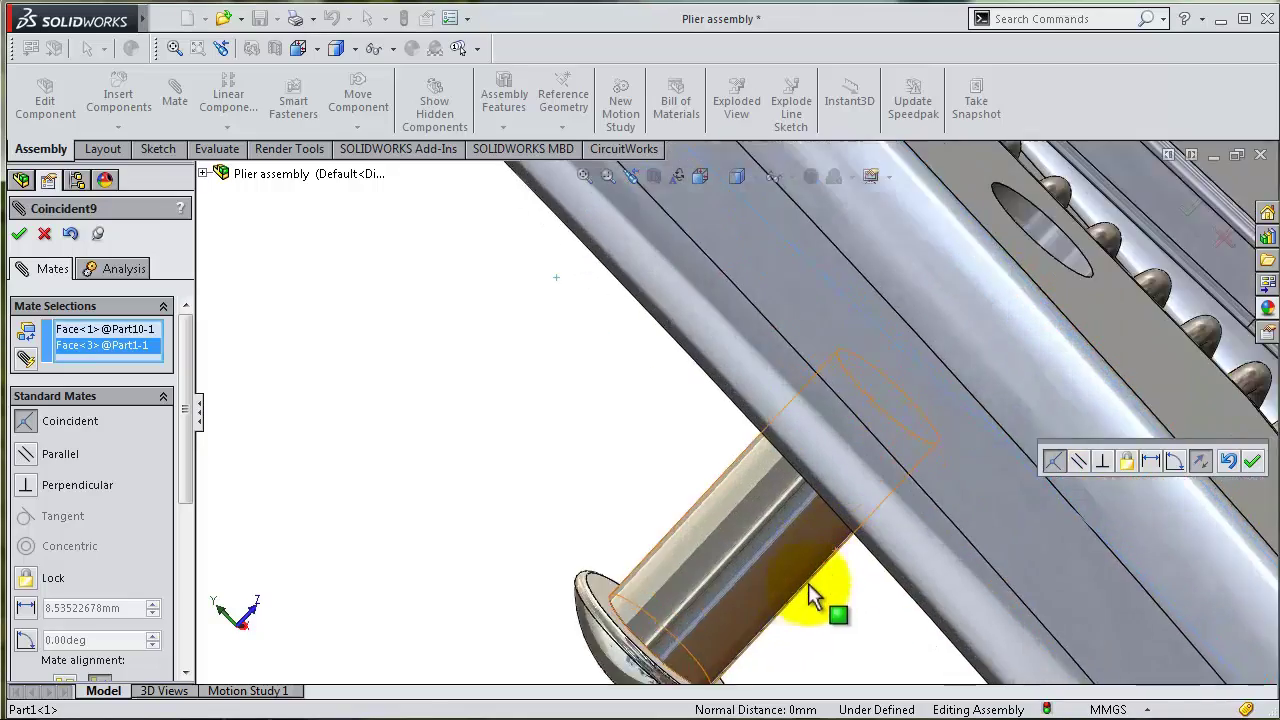
scroll(794, 595, "down", 1)
scroll(794, 595, "down", 1)
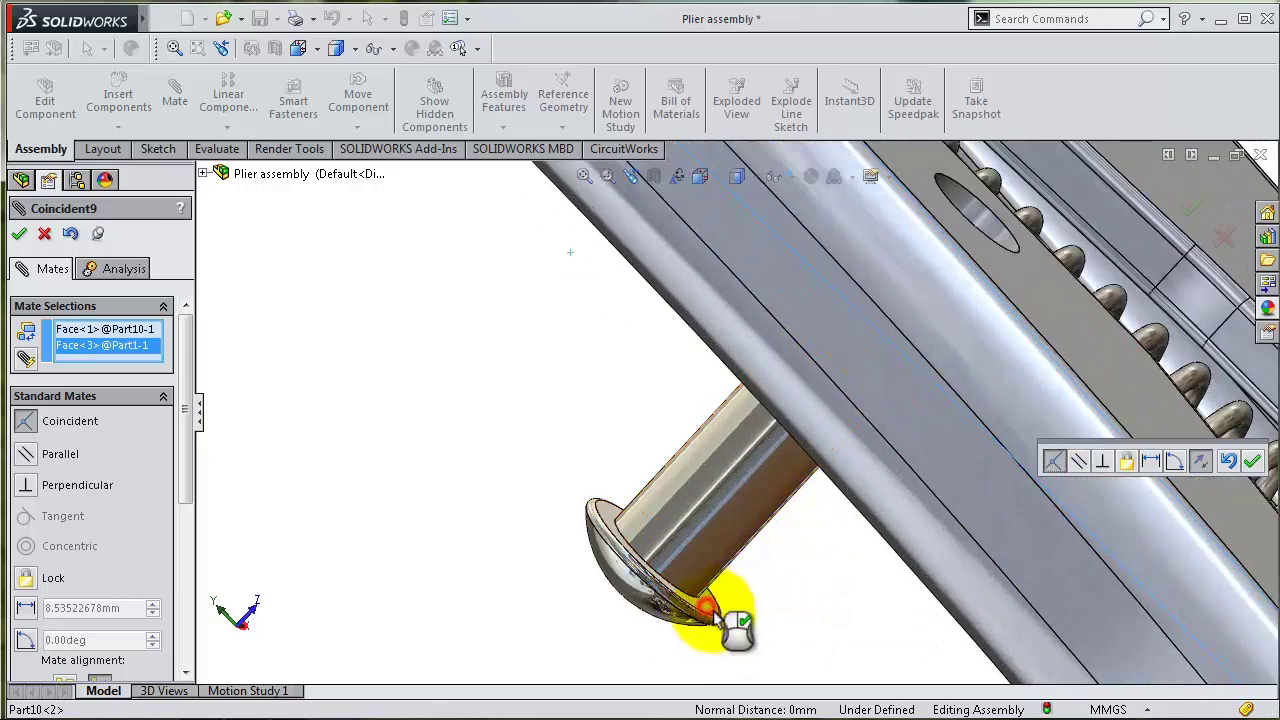
middle_click_drag(790, 600, 940, 497)
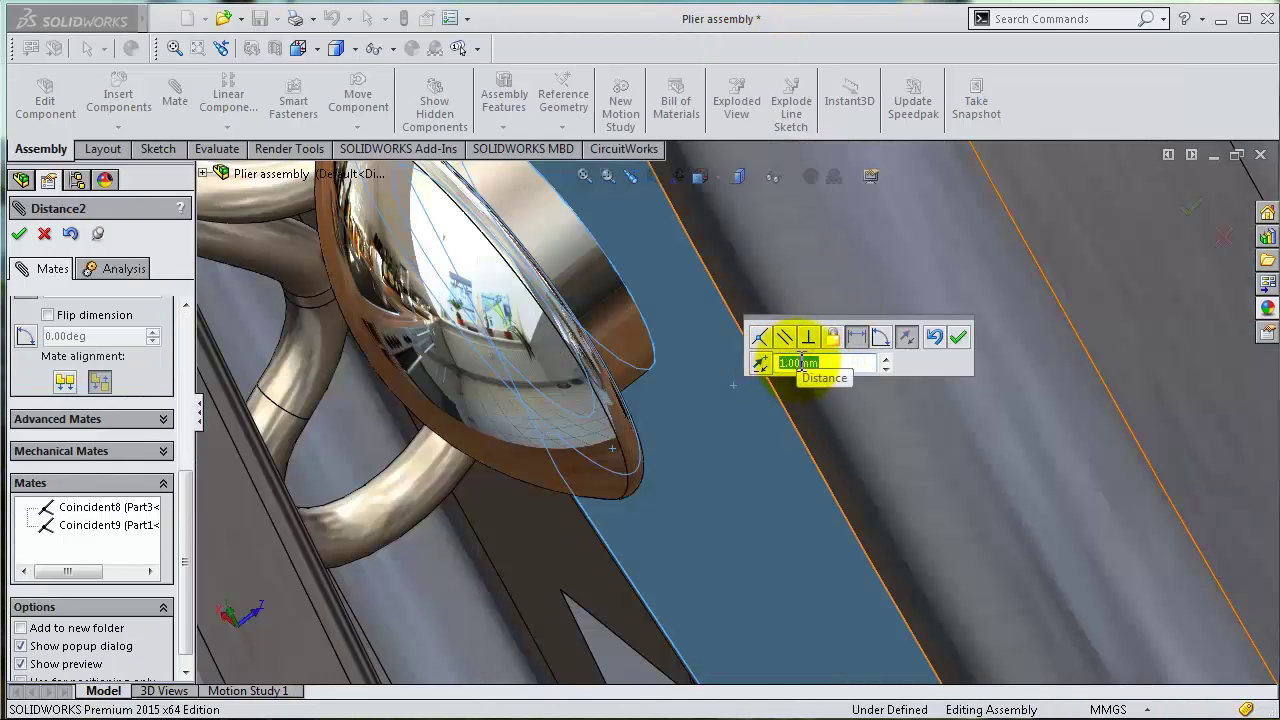
left_click(958, 338)
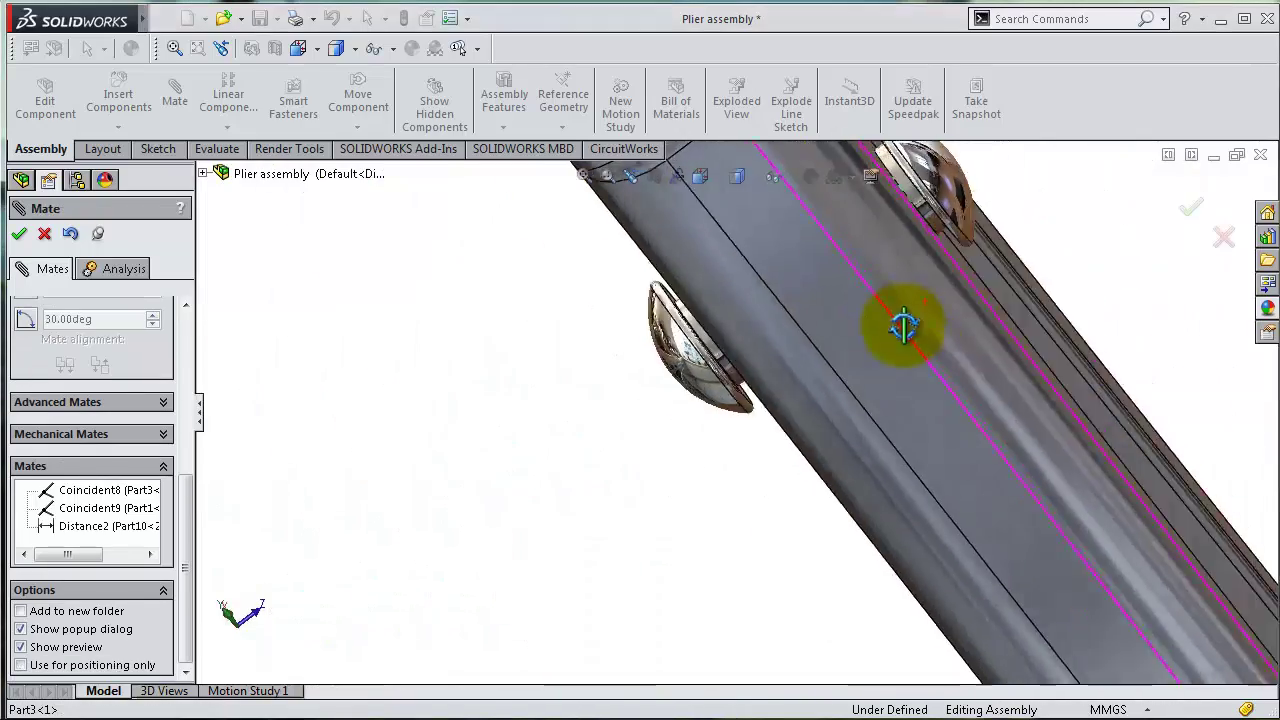
mouse_move(903, 325)
middle_mouse_down()
mouse_move(903, 306)
mouse_move(897, 434)
mouse_move(922, 620)
mouse_move(914, 486)
mouse_move(929, 449)
middle_mouse_up()
scroll(910, 462, "down", 3)
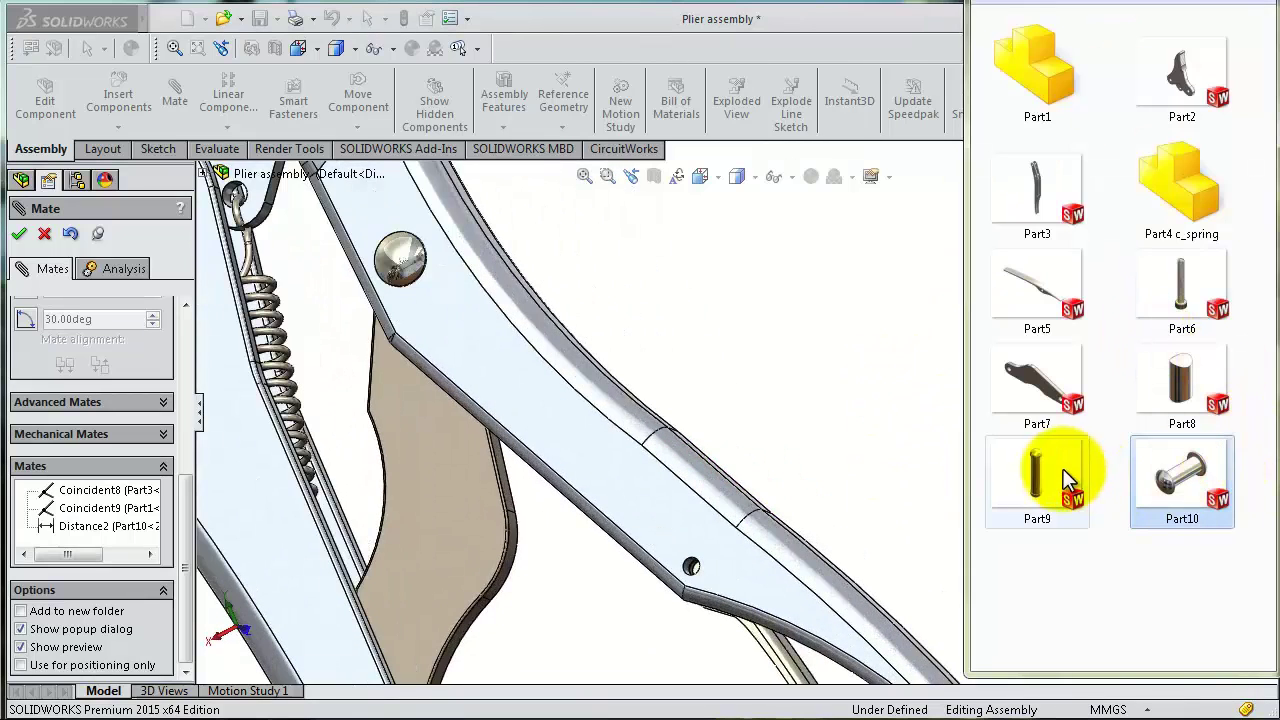
Dismiss the drag-and-drop warning and close the current mating session
left_click_drag(818, 510, 822, 505)
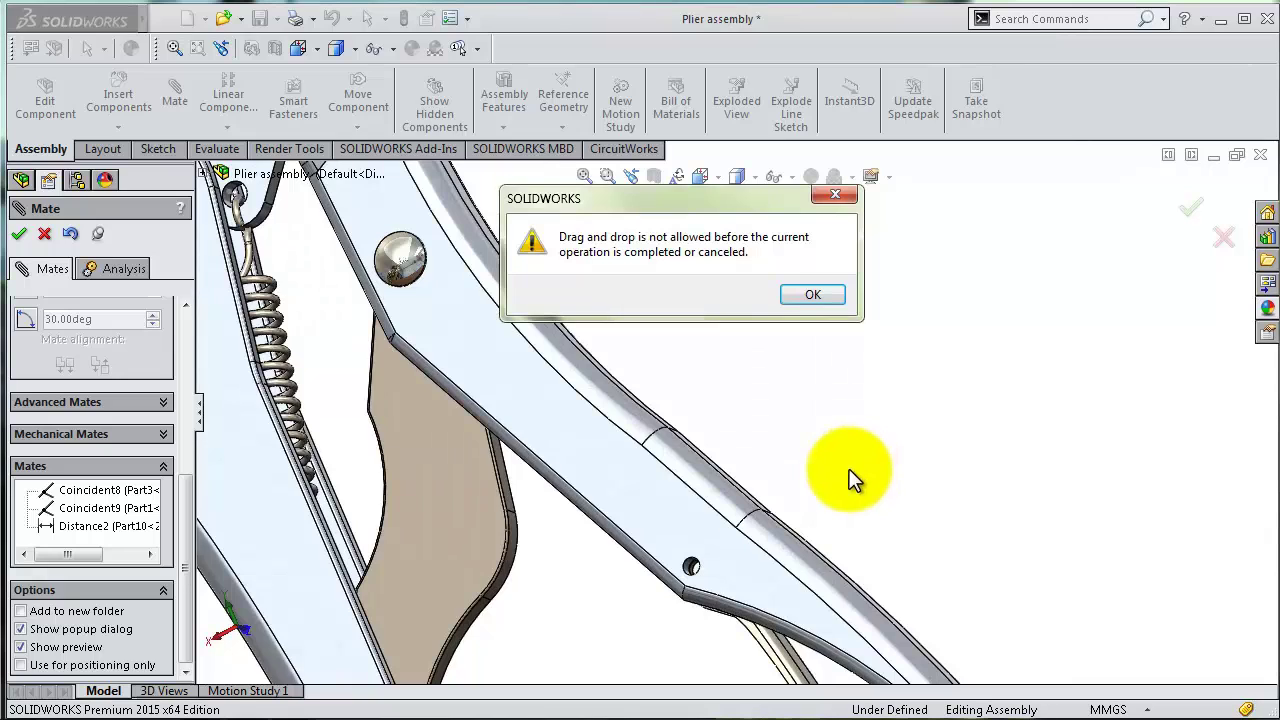
left_click(830, 292)
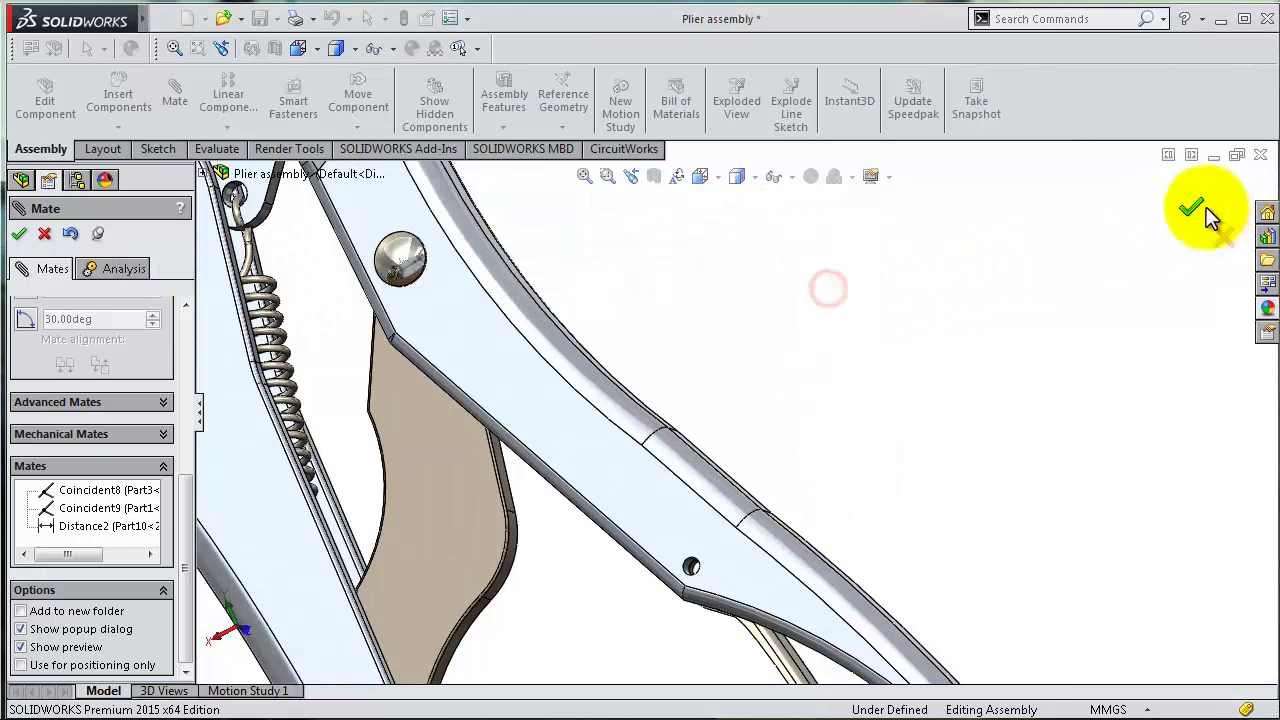
left_click(1190, 207)
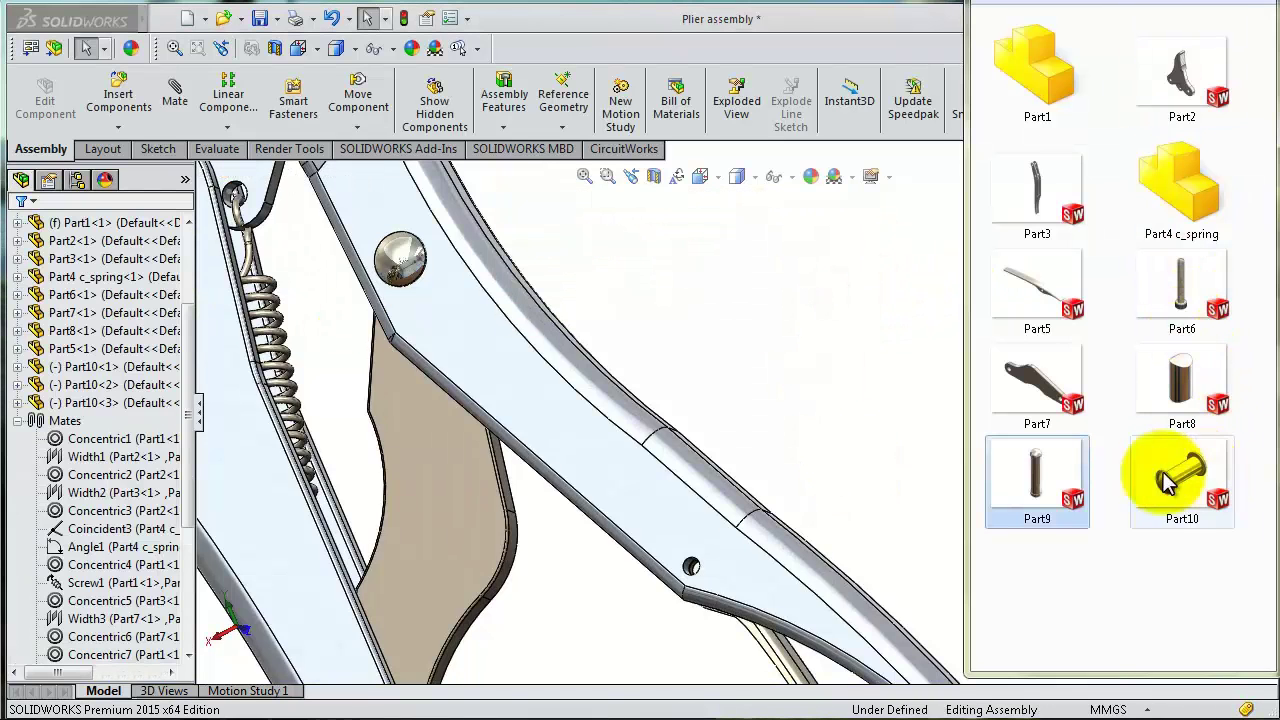
Insert the Part9 pin and drop it concentric into the upper handle's hole
left_click_drag(1037, 475, 878, 450)
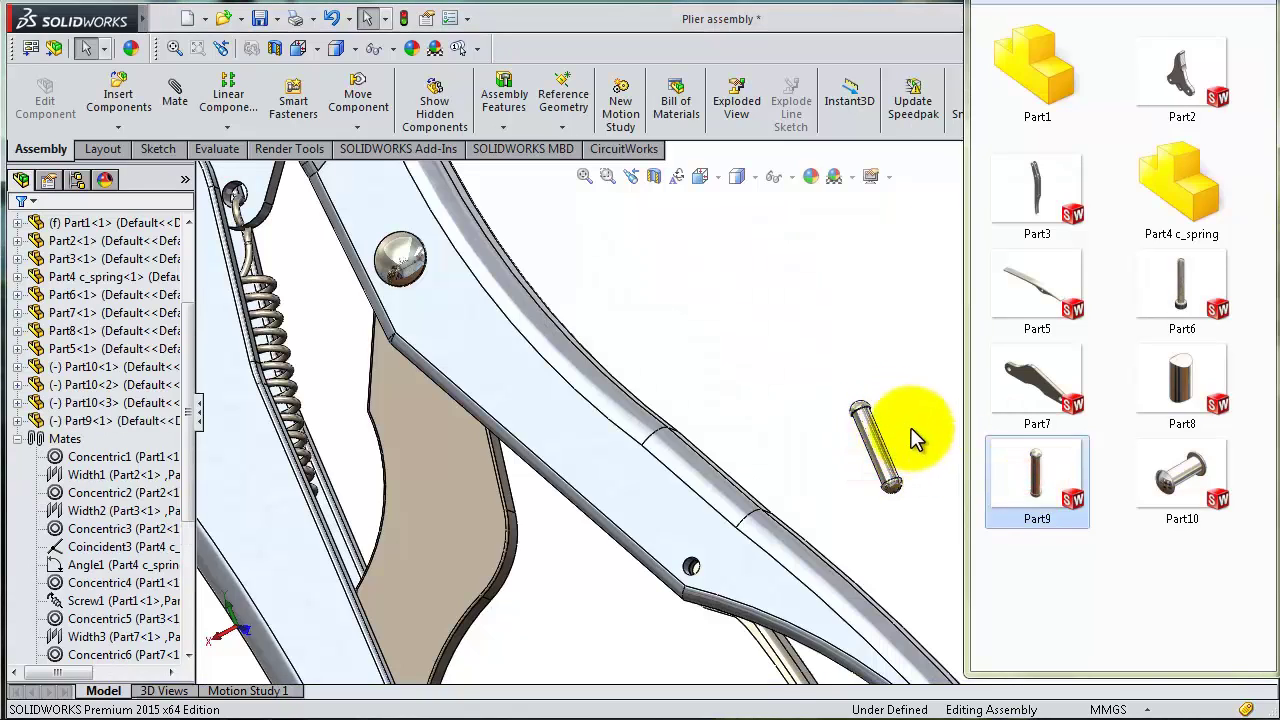
left_click(912, 430)
mouse_move(888, 470)
left_mouse_down()
mouse_move(600, 585)
mouse_move(685, 580)
left_mouse_up()
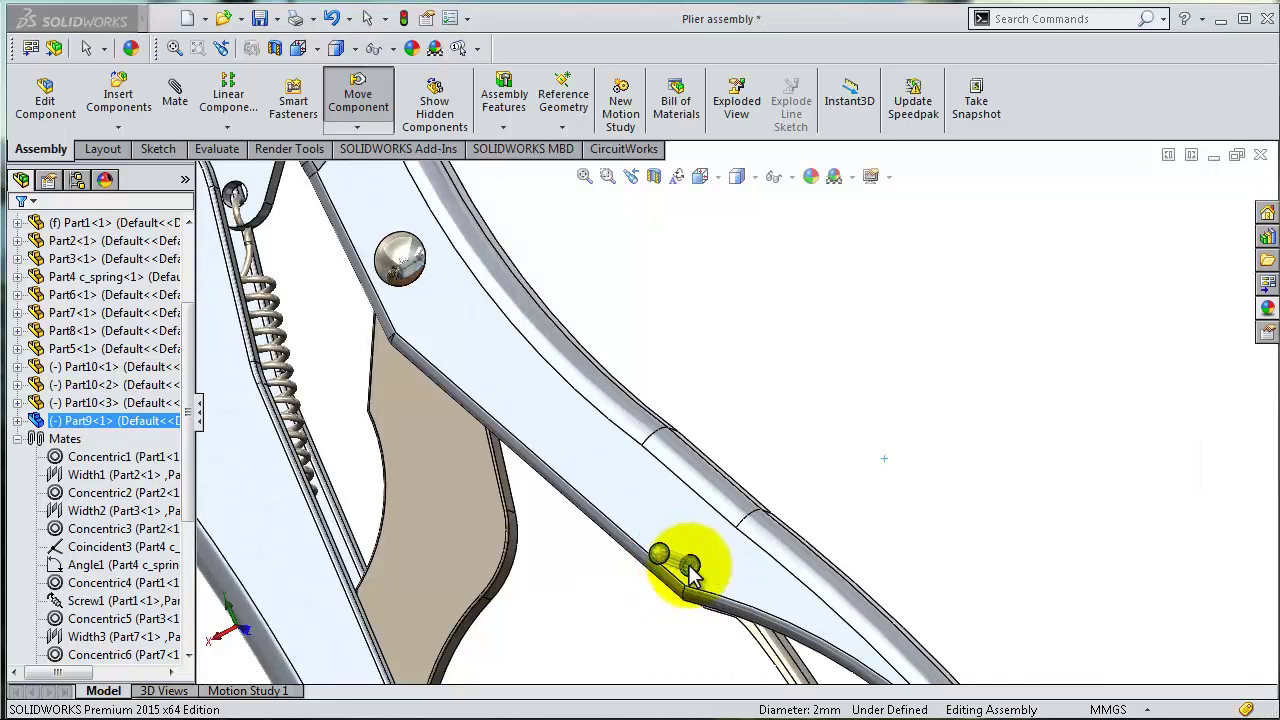
left_click_drag(690, 575, 695, 565)
left_click(938, 599)
scroll(786, 551, "down", 4)
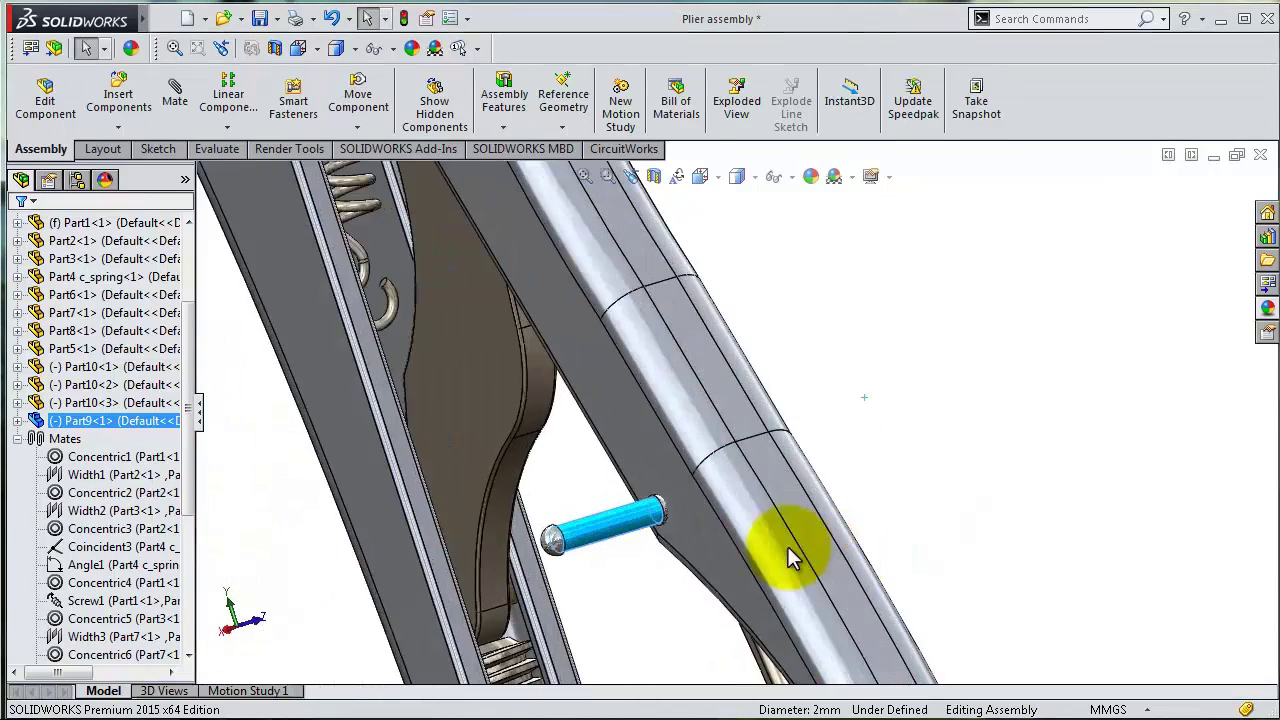
scroll(551, 500, "down", 3)
scroll(531, 456, "up", 2)
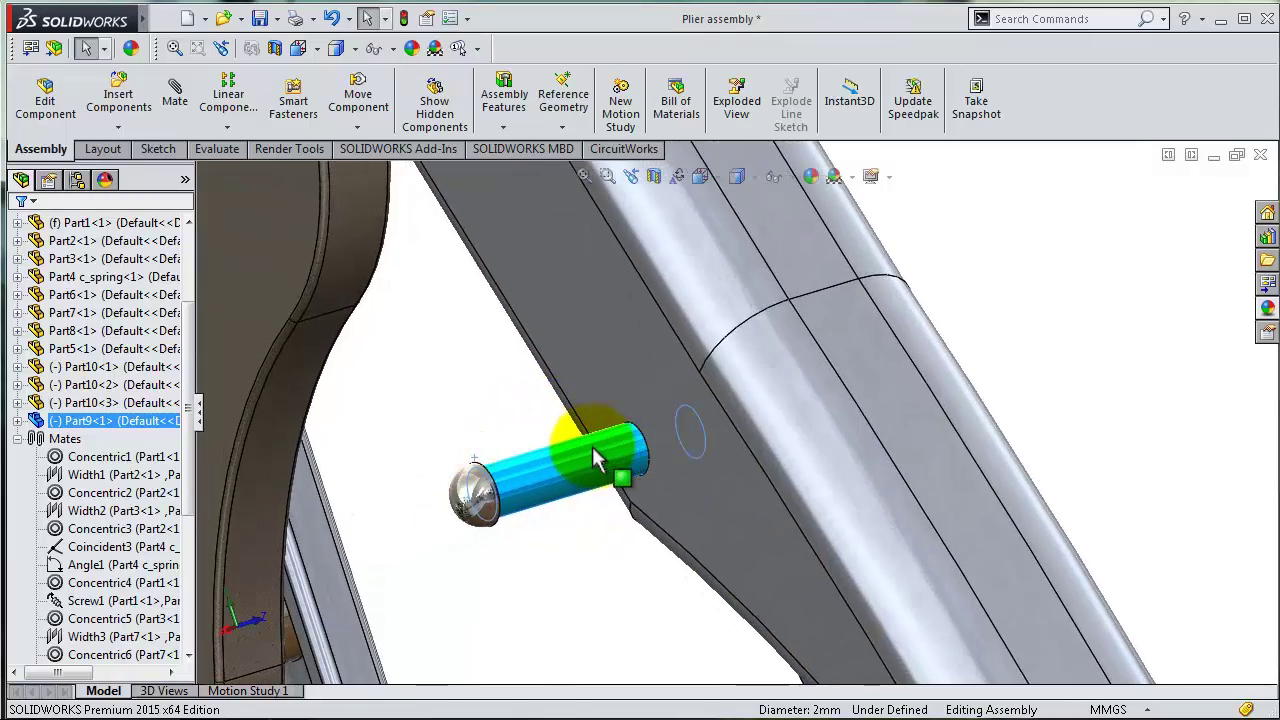
left_click(636, 370)
middle_click_drag(636, 370, 553, 444)
scroll(553, 444, "down", 3)
scroll(500, 463, "down", 3)
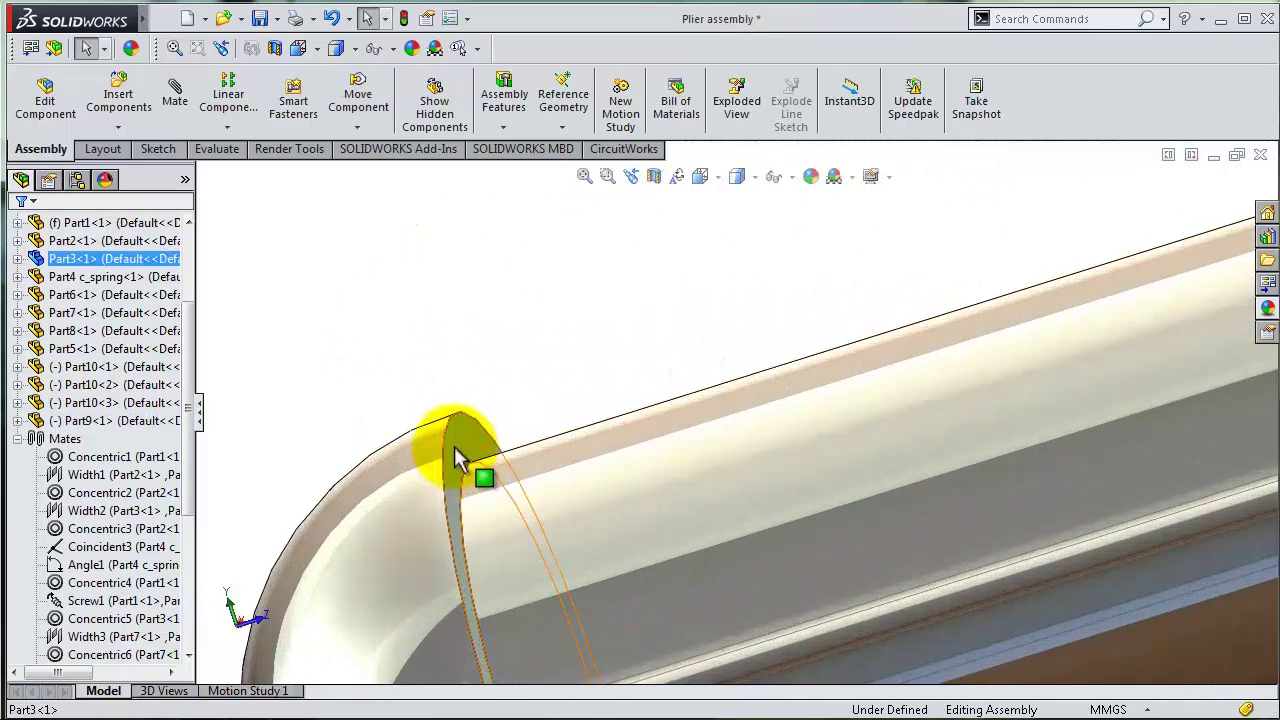
Mate the Part9 pin head flush with the handle face using a Coincident mate
left_click(458, 451)
left_click(670, 334)
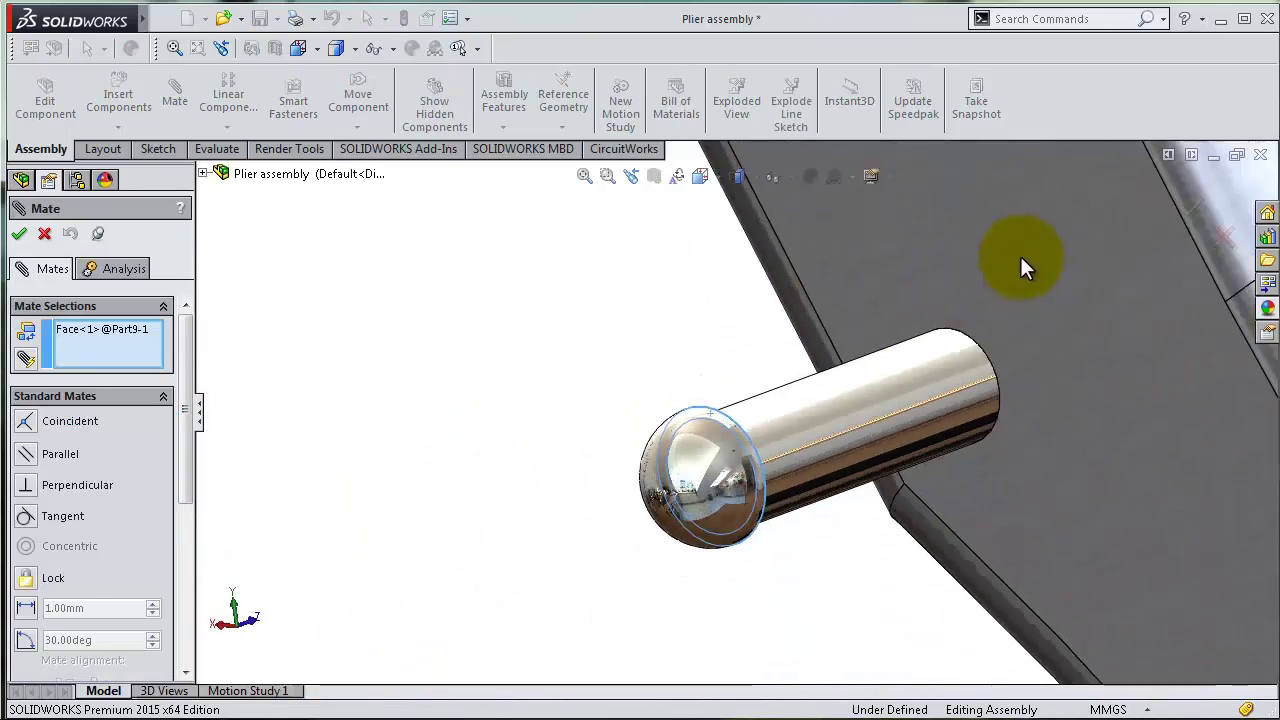
left_click(1031, 257)
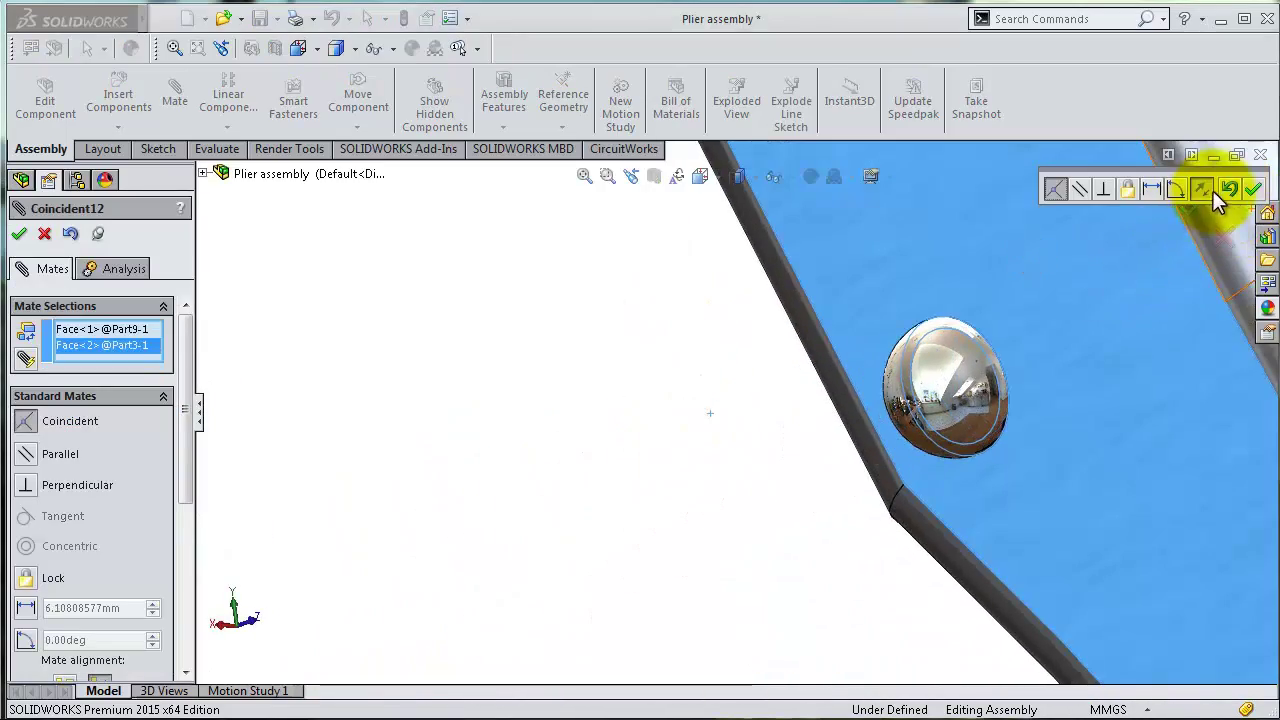
left_click(1255, 190)
scroll(1105, 274, "up", 3)
scroll(1105, 274, "down", 3)
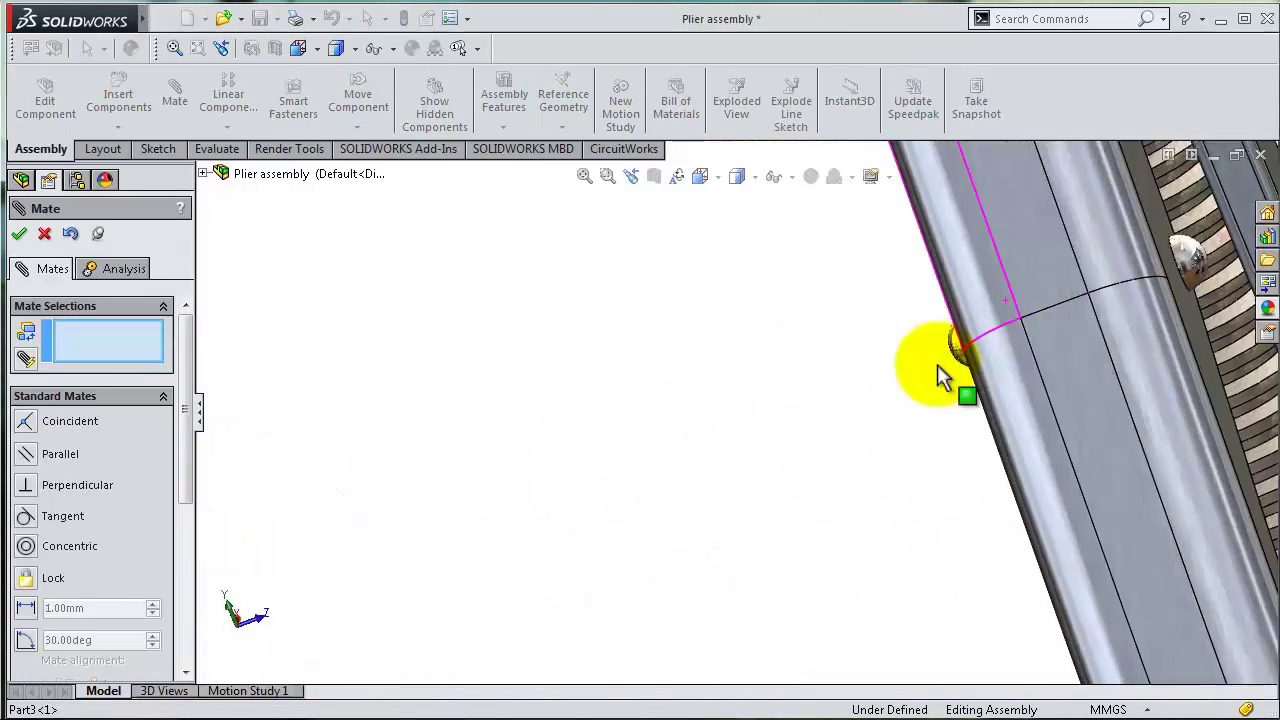
scroll(943, 371, "down", 3)
mouse_move(1003, 350)
middle_mouse_down()
mouse_move(864, 441)
mouse_move(966, 243)
mouse_move(1014, 280)
middle_mouse_up()
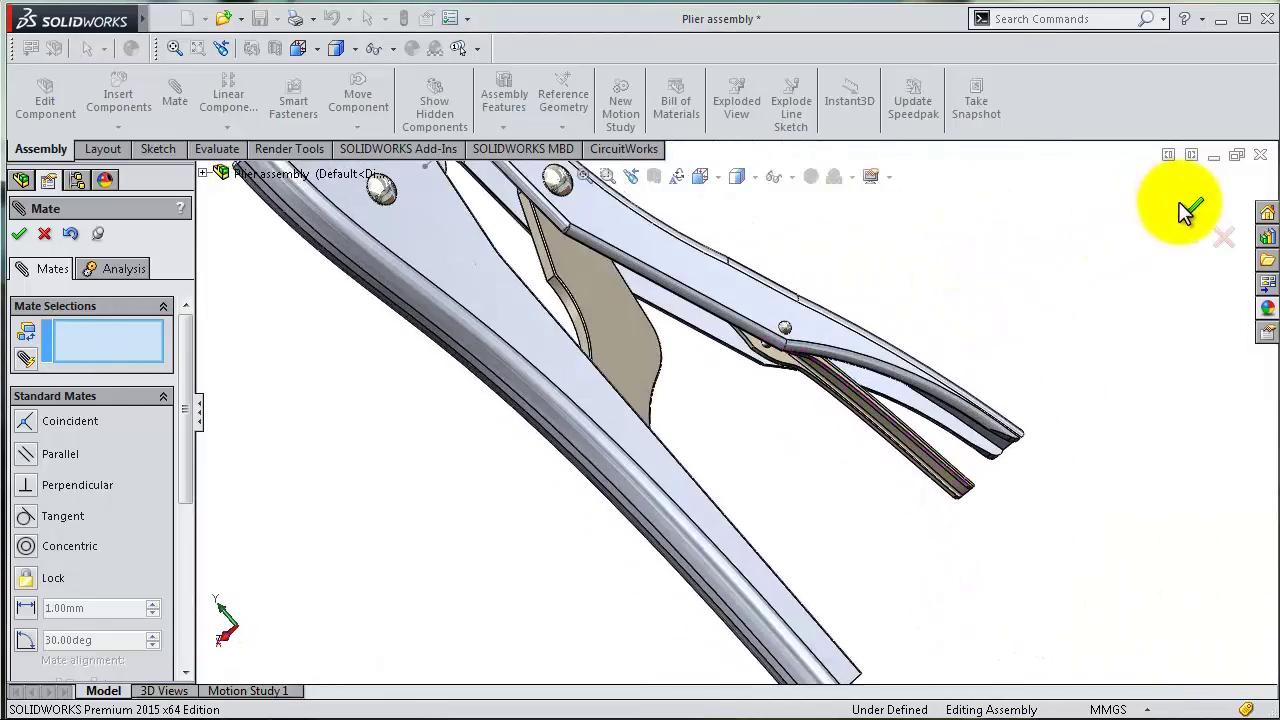
left_click(1188, 206)
Orbit toward the spring hook and pin and select the part around it
middle_click_drag(1100, 325, 791, 343)
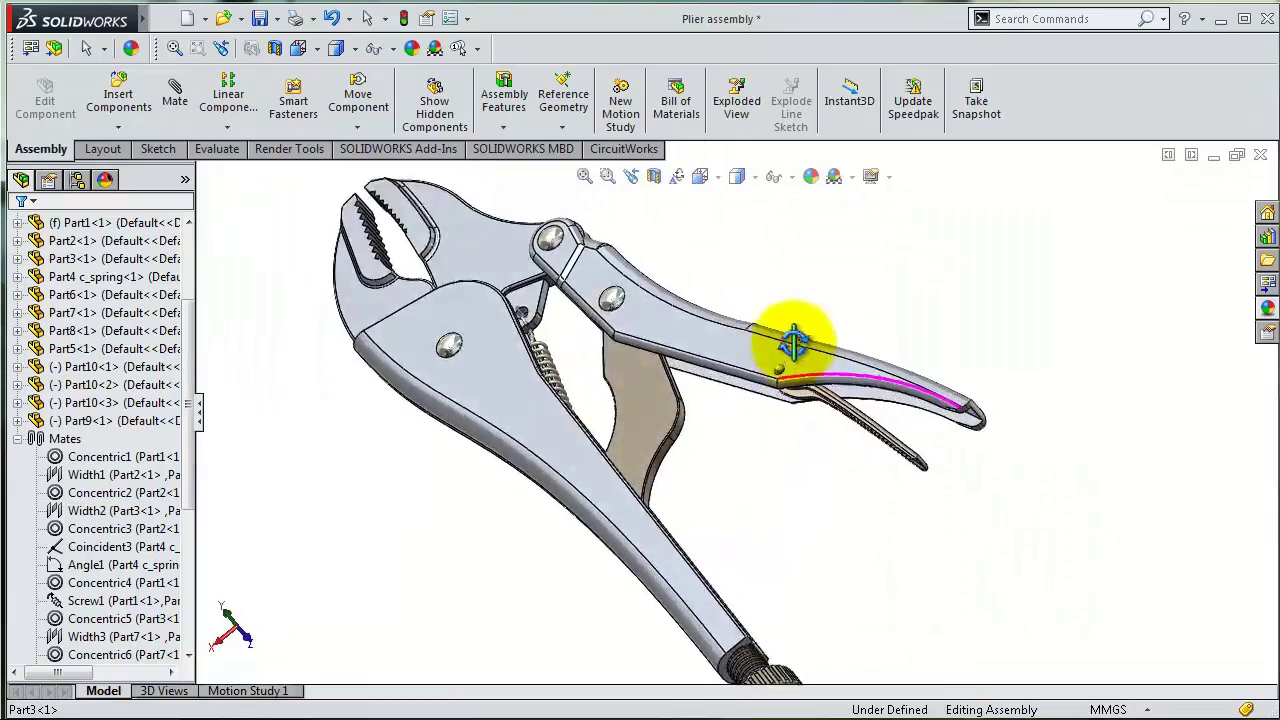
scroll(875, 445, "down", 2)
mouse_move(875, 445)
middle_mouse_down()
mouse_move(857, 523)
mouse_move(806, 434)
mouse_move(509, 531)
middle_mouse_up()
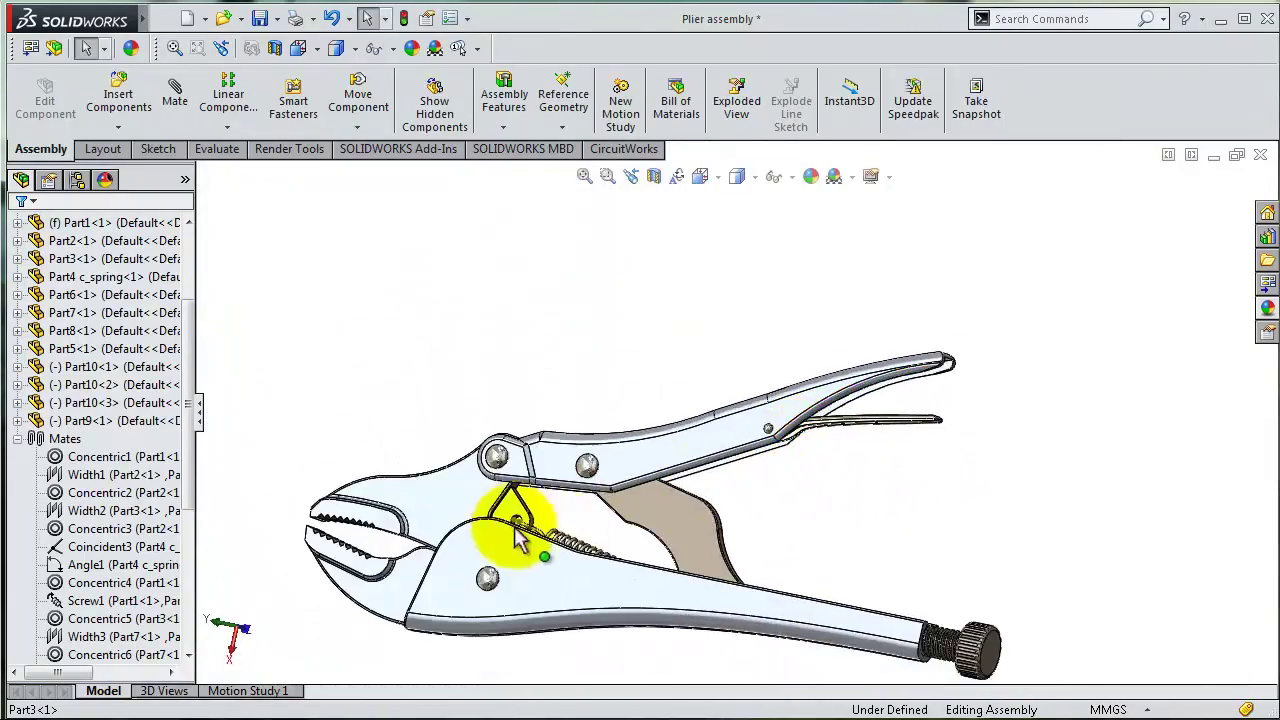
scroll(633, 637, "down", 2)
middle_click_drag(633, 637, 509, 429)
scroll(497, 497, "down", 3)
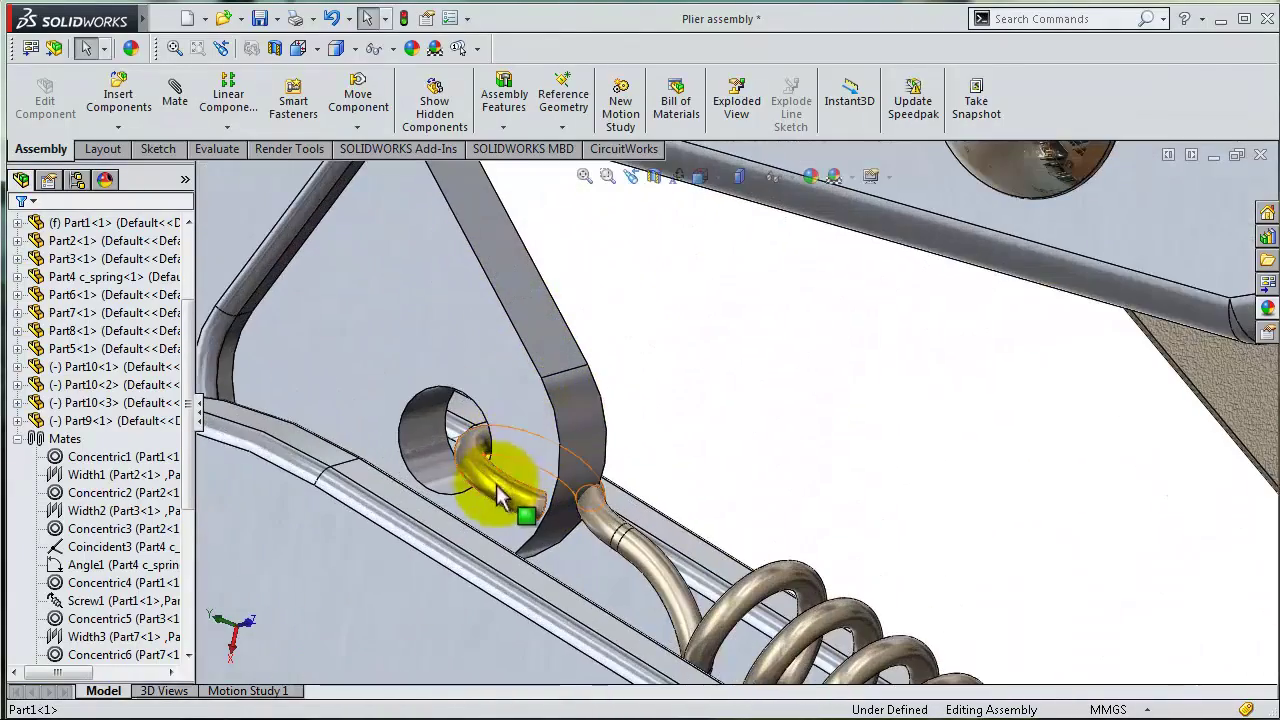
left_click(442, 452)
left_click(506, 390)
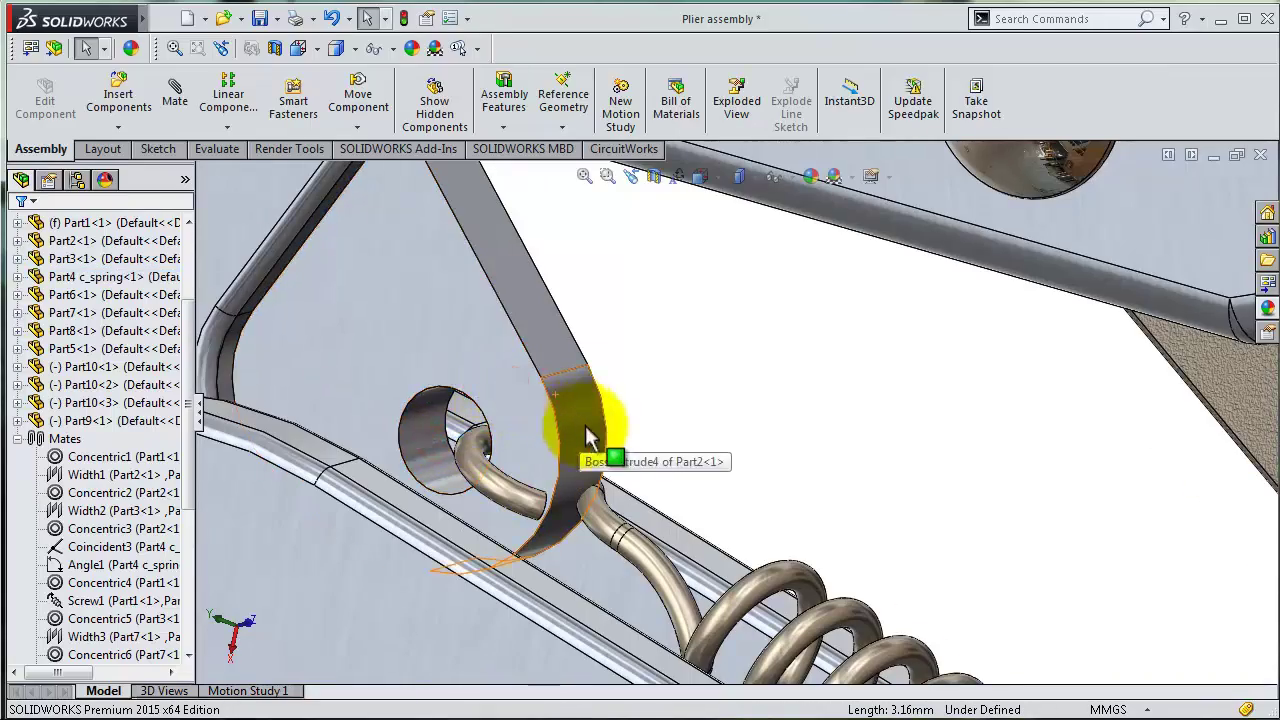
scroll(885, 608, "up", 3)
Turn the adjusting knob to confirm it rotates freely
mouse_move(885, 608)
middle_mouse_down()
mouse_move(928, 612)
mouse_move(929, 600)
middle_mouse_up()
scroll(943, 586, "up", 3)
scroll(946, 586, "up", 2)
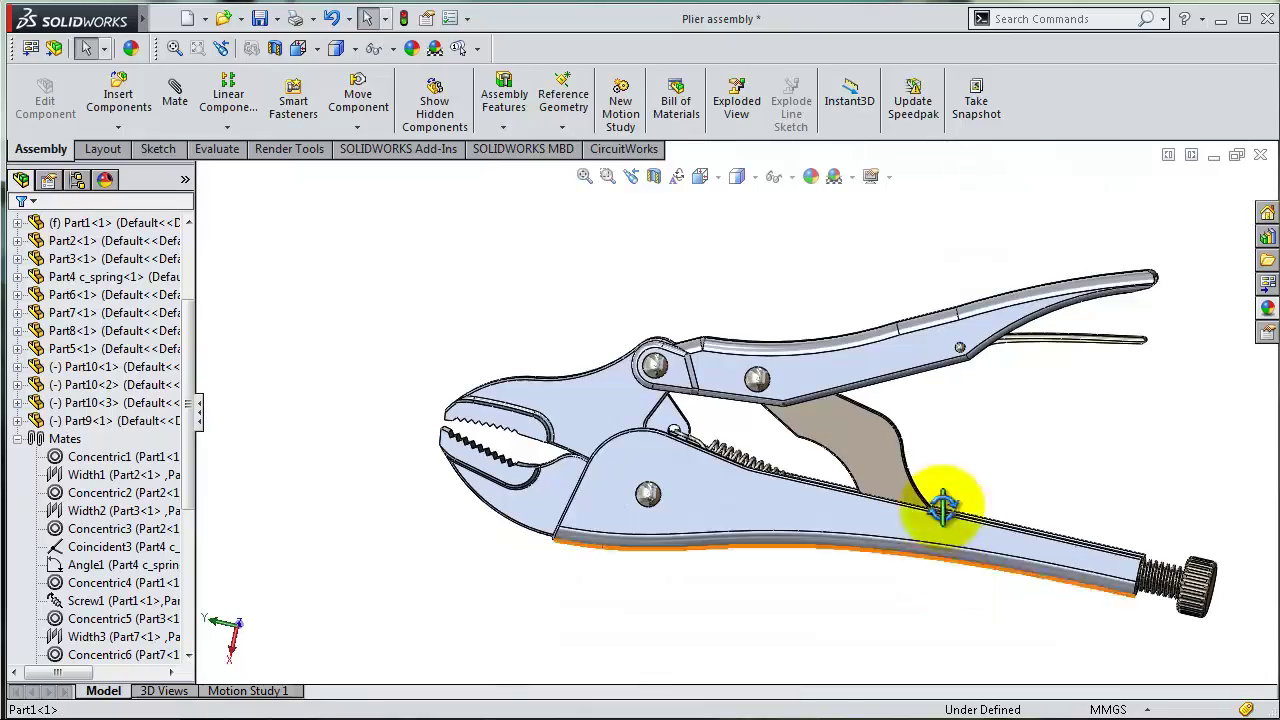
mouse_move(943, 508)
middle_mouse_down()
mouse_move(1023, 371)
mouse_move(1034, 457)
mouse_move(1000, 443)
mouse_move(955, 530)
mouse_move(974, 617)
mouse_move(986, 566)
mouse_move(971, 591)
mouse_move(963, 569)
mouse_move(963, 609)
middle_mouse_up()
scroll(1044, 406, "down", 3)
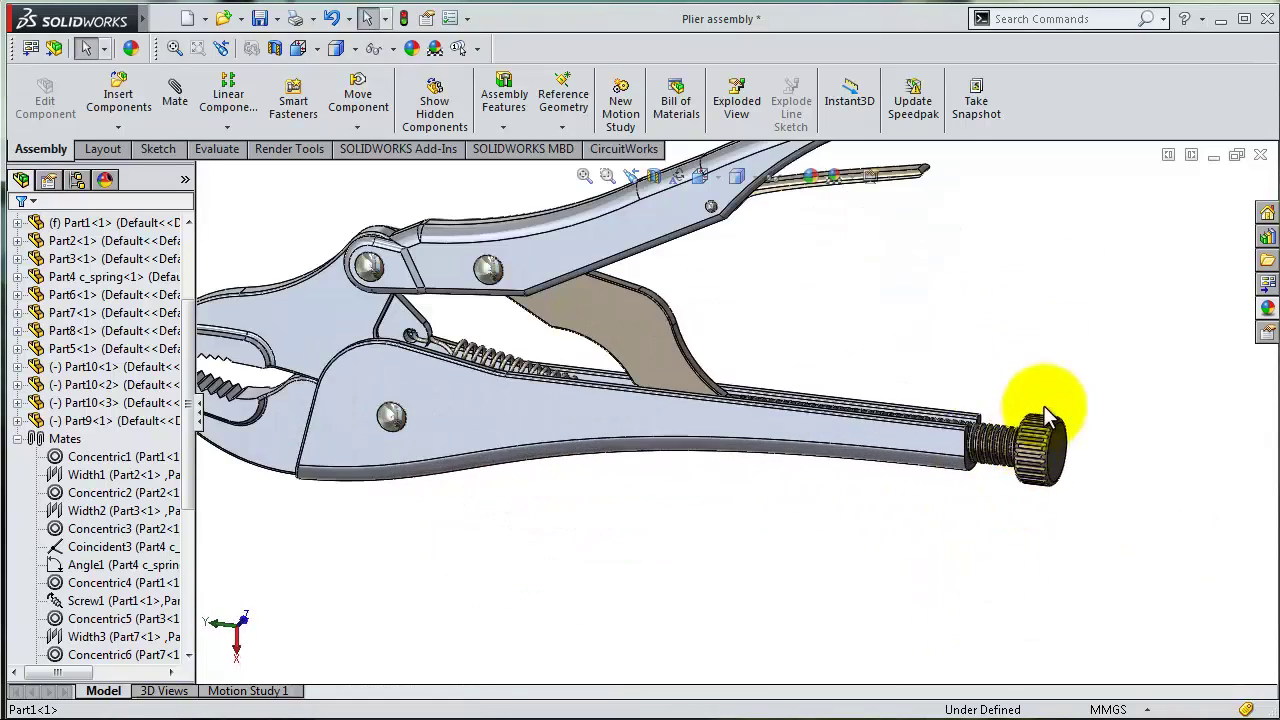
scroll(1044, 406, "up", 3)
scroll(929, 371, "up", 3)
scroll(471, 371, "down", 2)
scroll(477, 364, "up", 2)
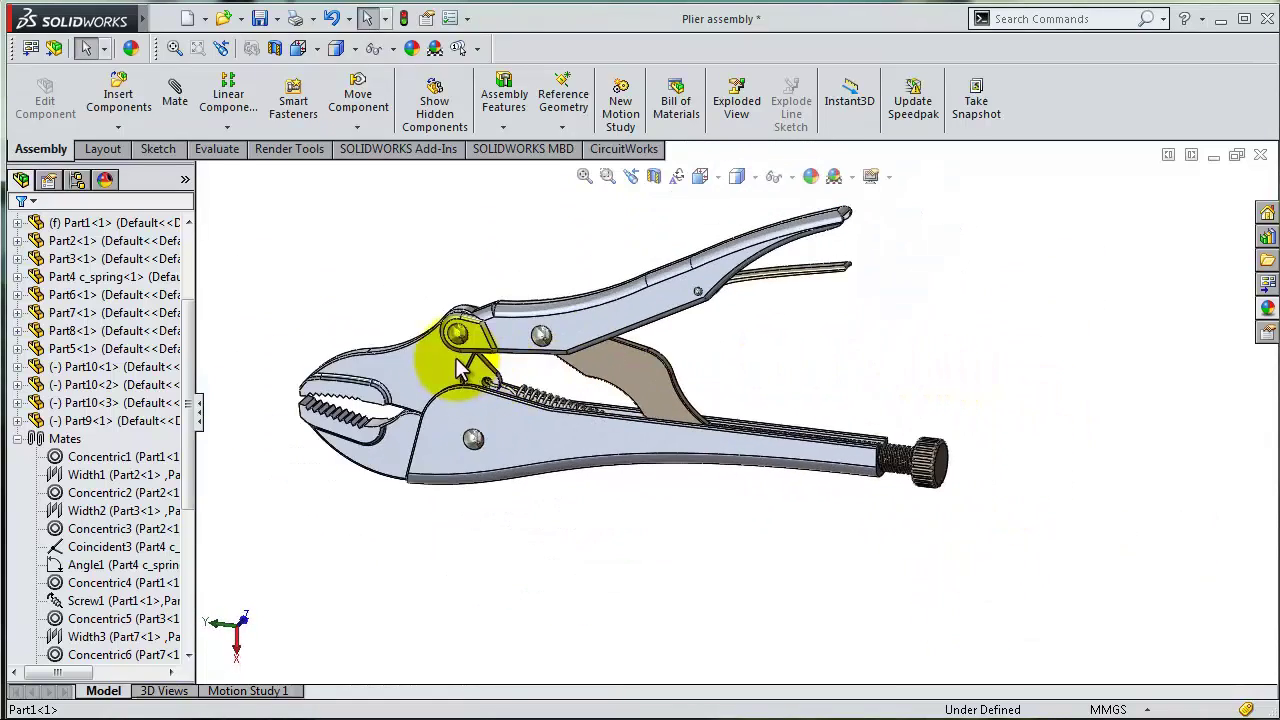
scroll(458, 370, "down", 1)
mouse_move(1048, 484)
left_mouse_down()
mouse_move(1071, 457)
mouse_move(1077, 517)
mouse_move(1066, 462)
mouse_move(1063, 514)
mouse_move(1040, 457)
mouse_move(1080, 509)
mouse_move(1050, 512)
mouse_move(1040, 443)
left_mouse_up()
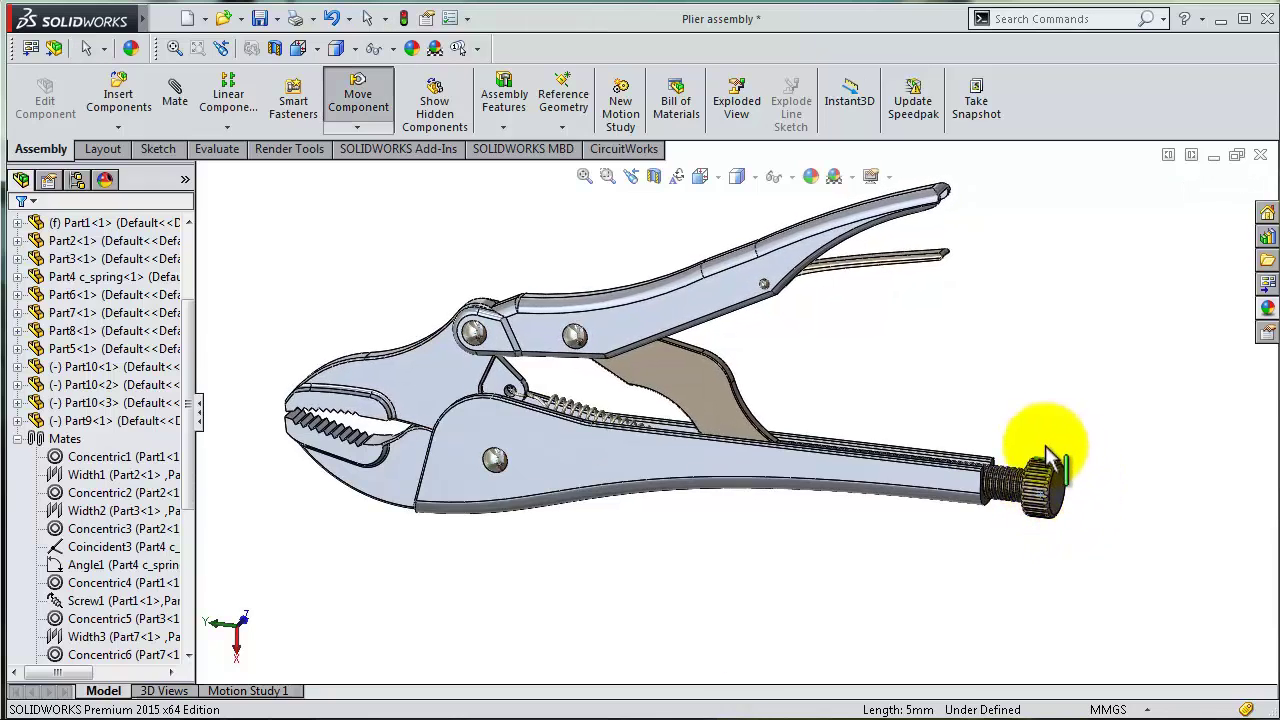
key("Escape")
Swing the upper handle open to test the linkage motion
left_click(718, 268)
mouse_move(718, 268)
left_mouse_down()
mouse_move(665, 195)
mouse_move(645, 197)
mouse_move(736, 319)
mouse_move(829, 409)
mouse_move(862, 410)
mouse_move(700, 294)
mouse_move(634, 271)
mouse_move(771, 371)
mouse_move(751, 366)
left_mouse_up()
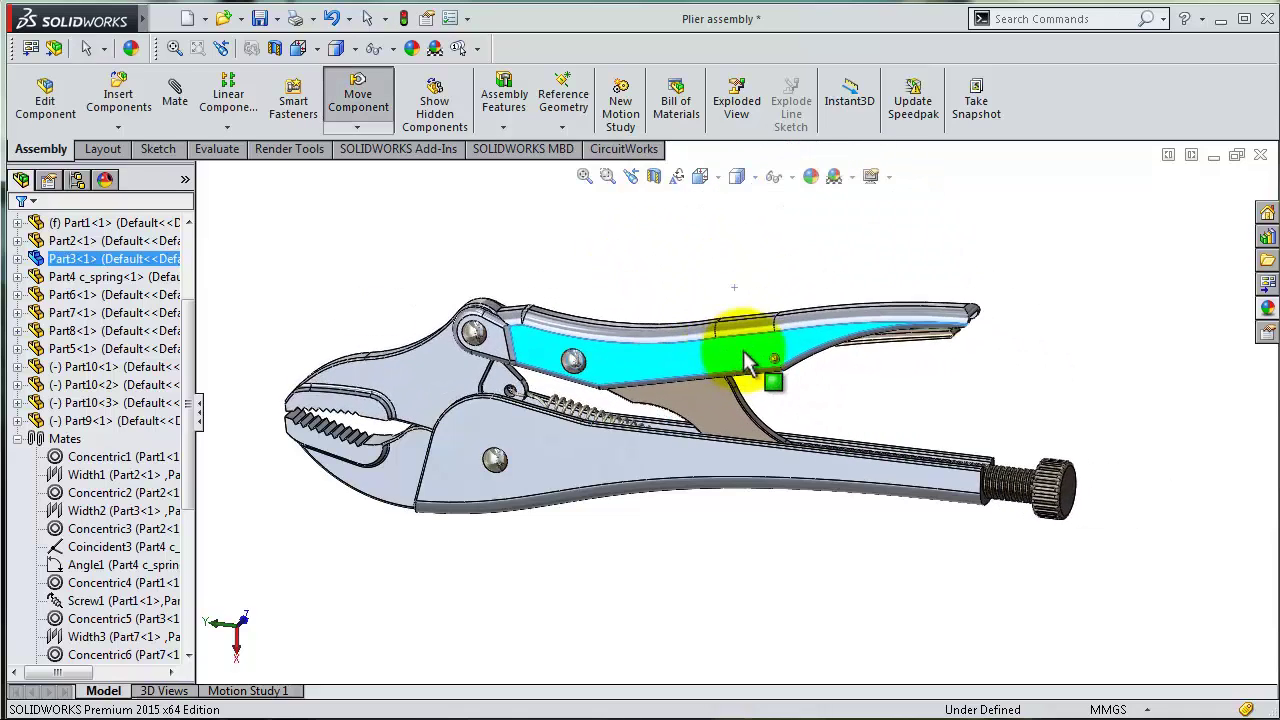
key("Escape")
left_click(862, 400)
mouse_move(871, 400)
middle_mouse_down()
mouse_move(914, 266)
mouse_move(912, 312)
mouse_move(951, 349)
mouse_move(908, 343)
mouse_move(897, 307)
mouse_move(923, 266)
middle_mouse_up()
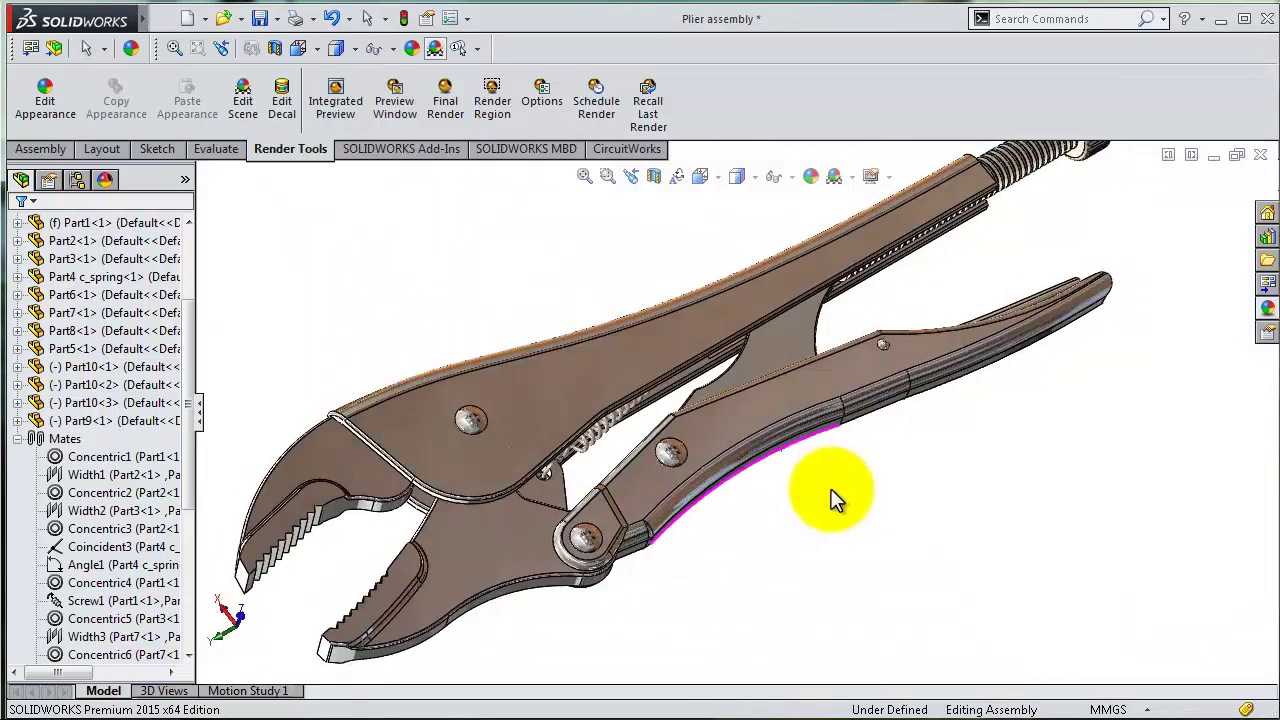
middle_click_drag(829, 500, 814, 486)
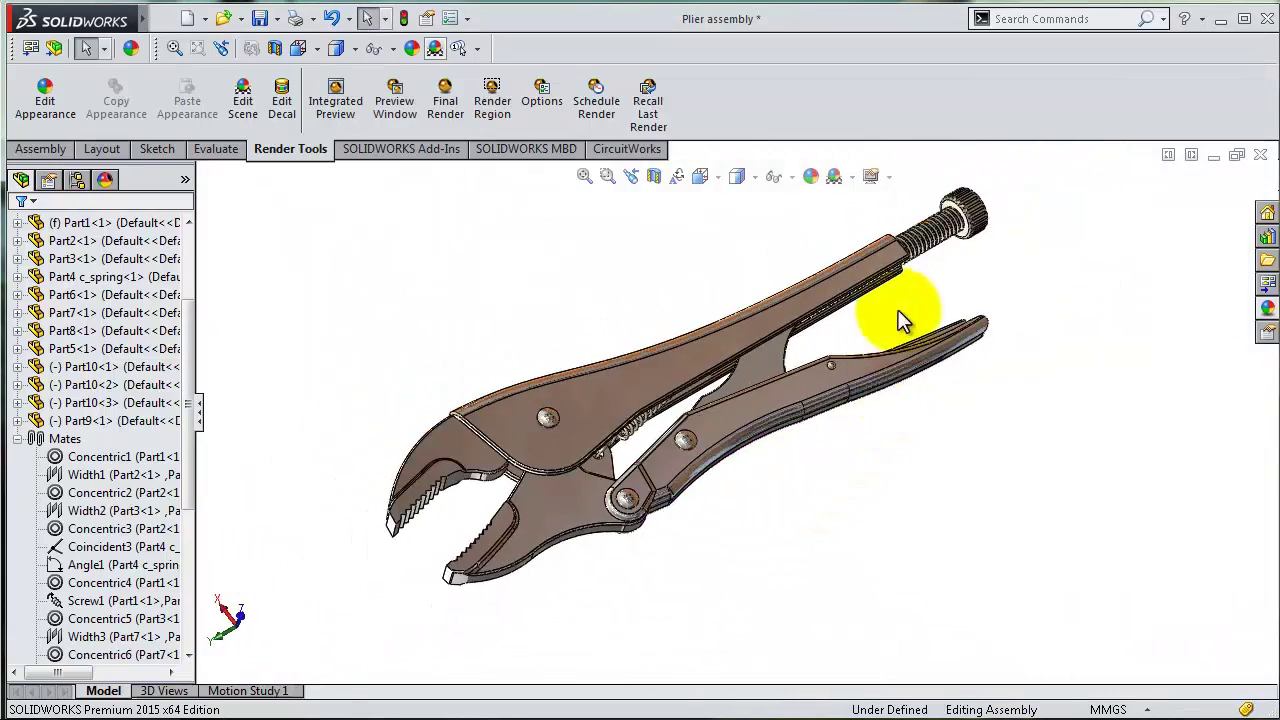
mouse_move(900, 320)
middle_mouse_down()
mouse_move(933, 312)
mouse_move(950, 330)
middle_mouse_up()
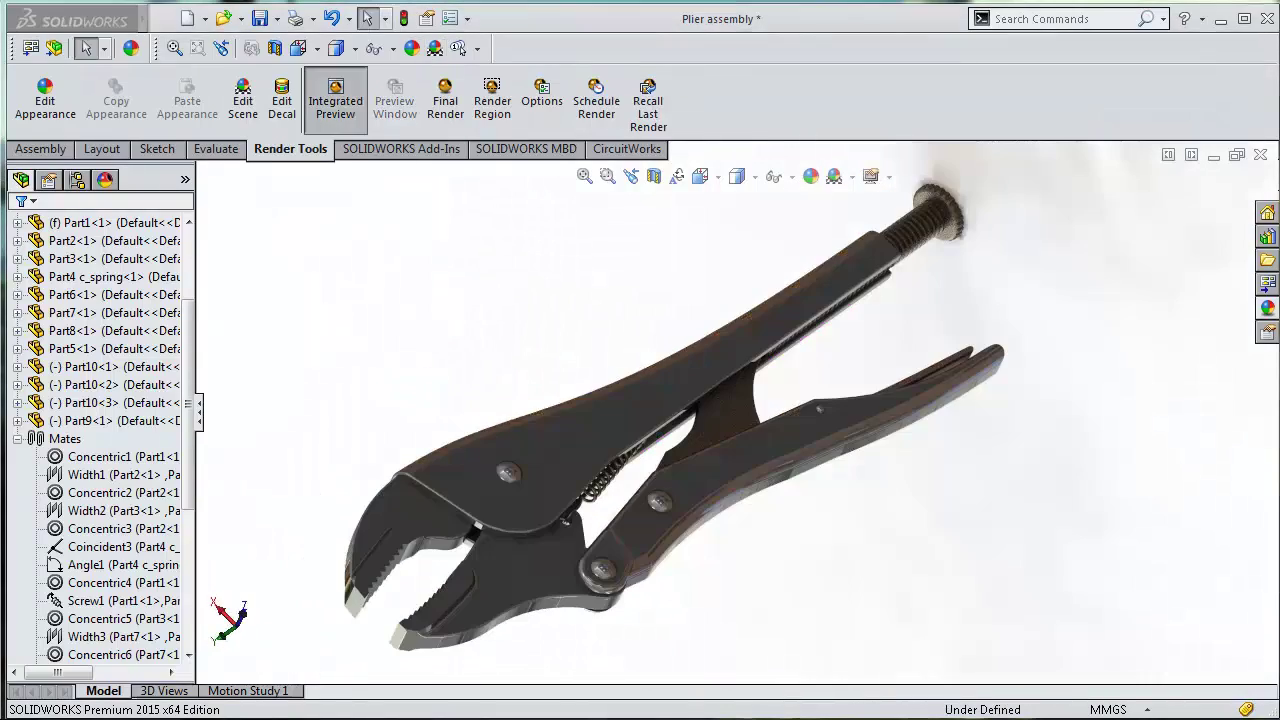